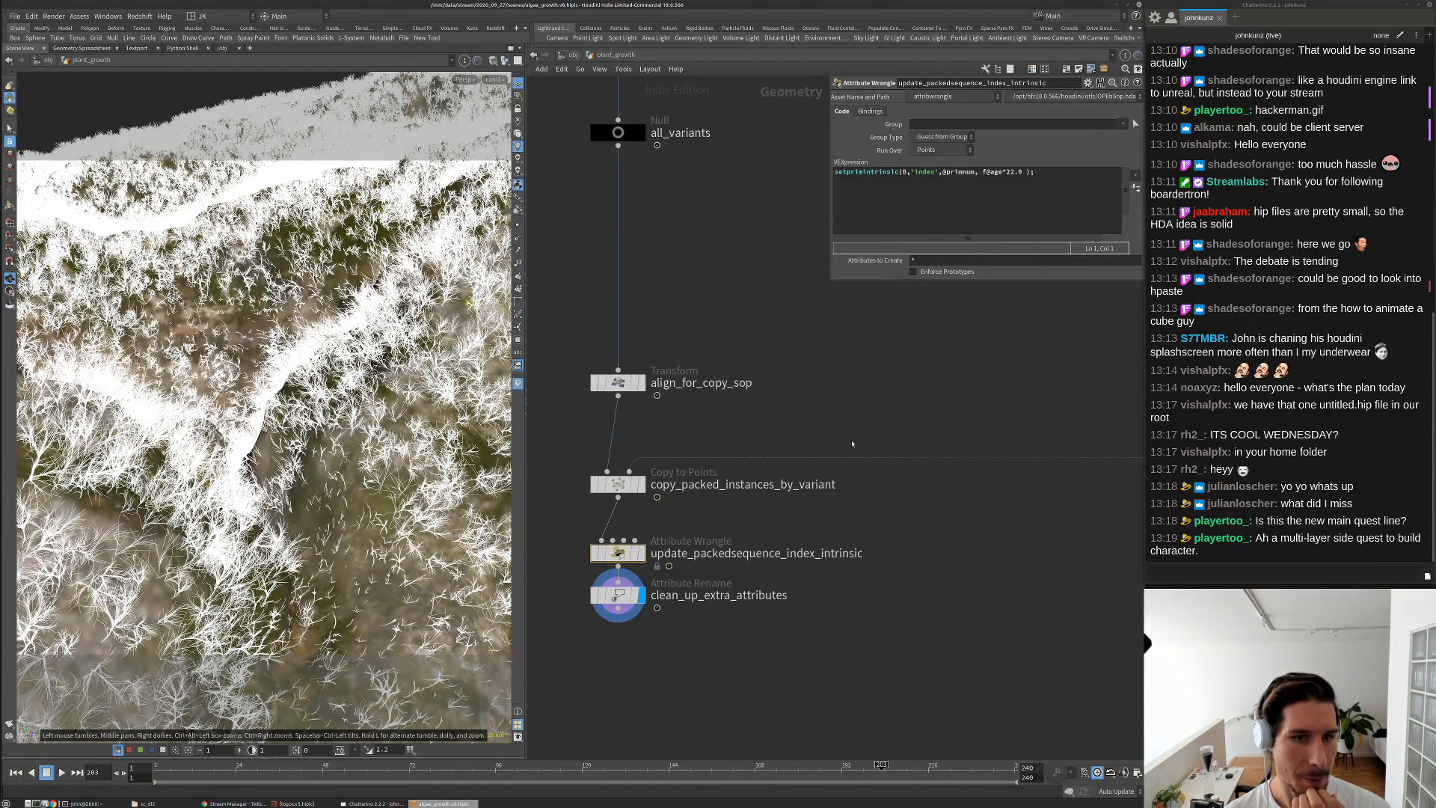
Examine the plant_growth network around the plant_01 and plant_02 cache nodes and the merge below them
scroll(843, 502, "down", 5)
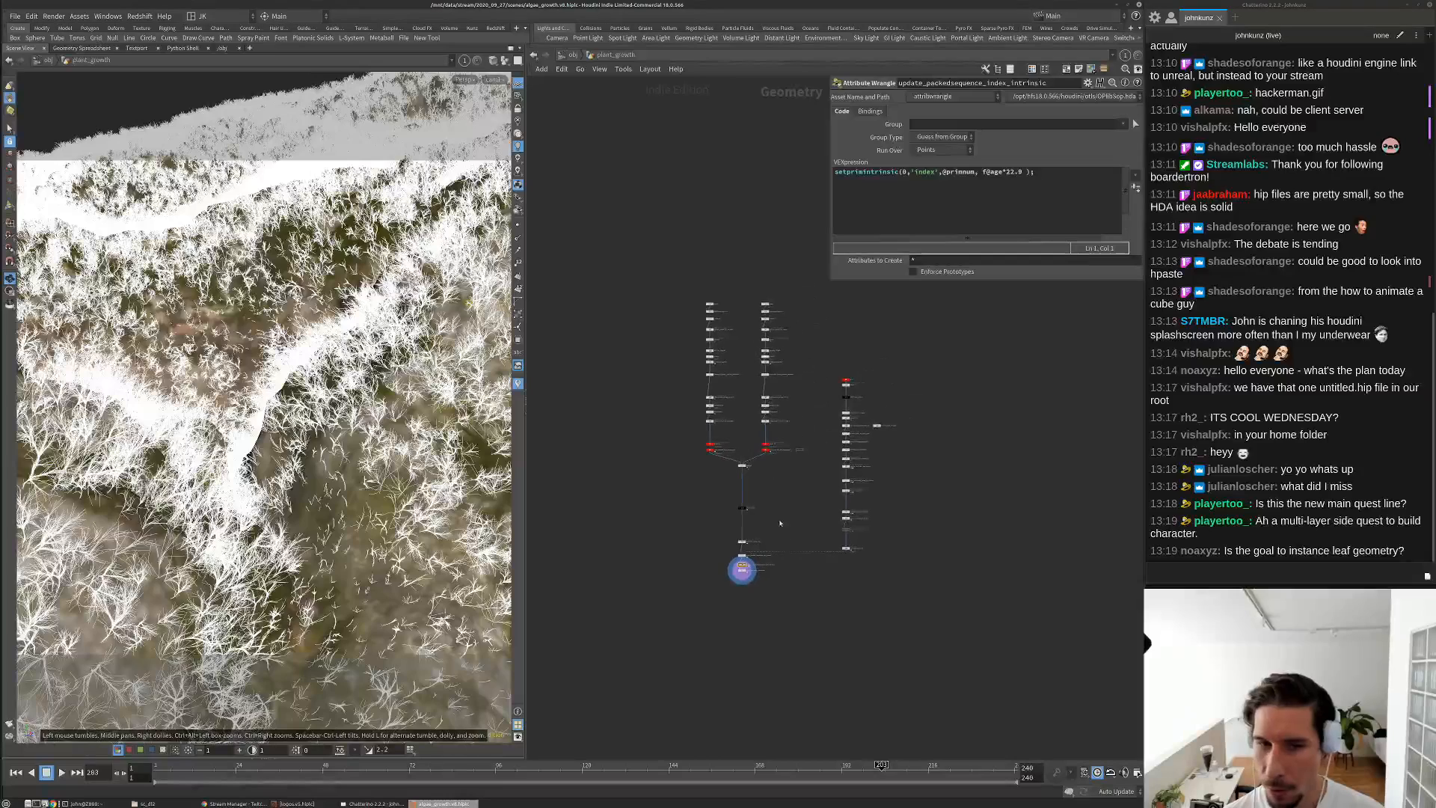
scroll(709, 443, "up", 4)
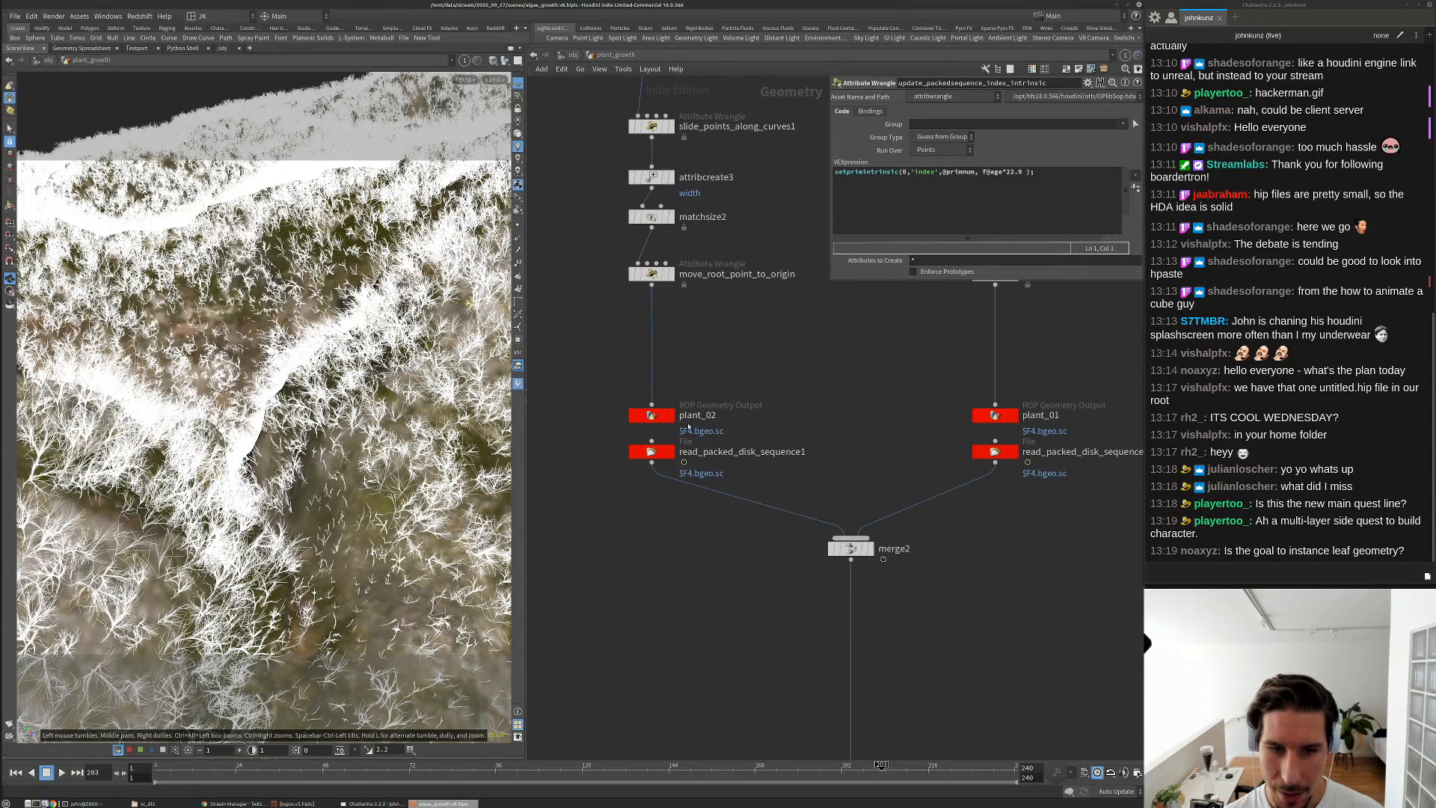
scroll(875, 457, "down", 5)
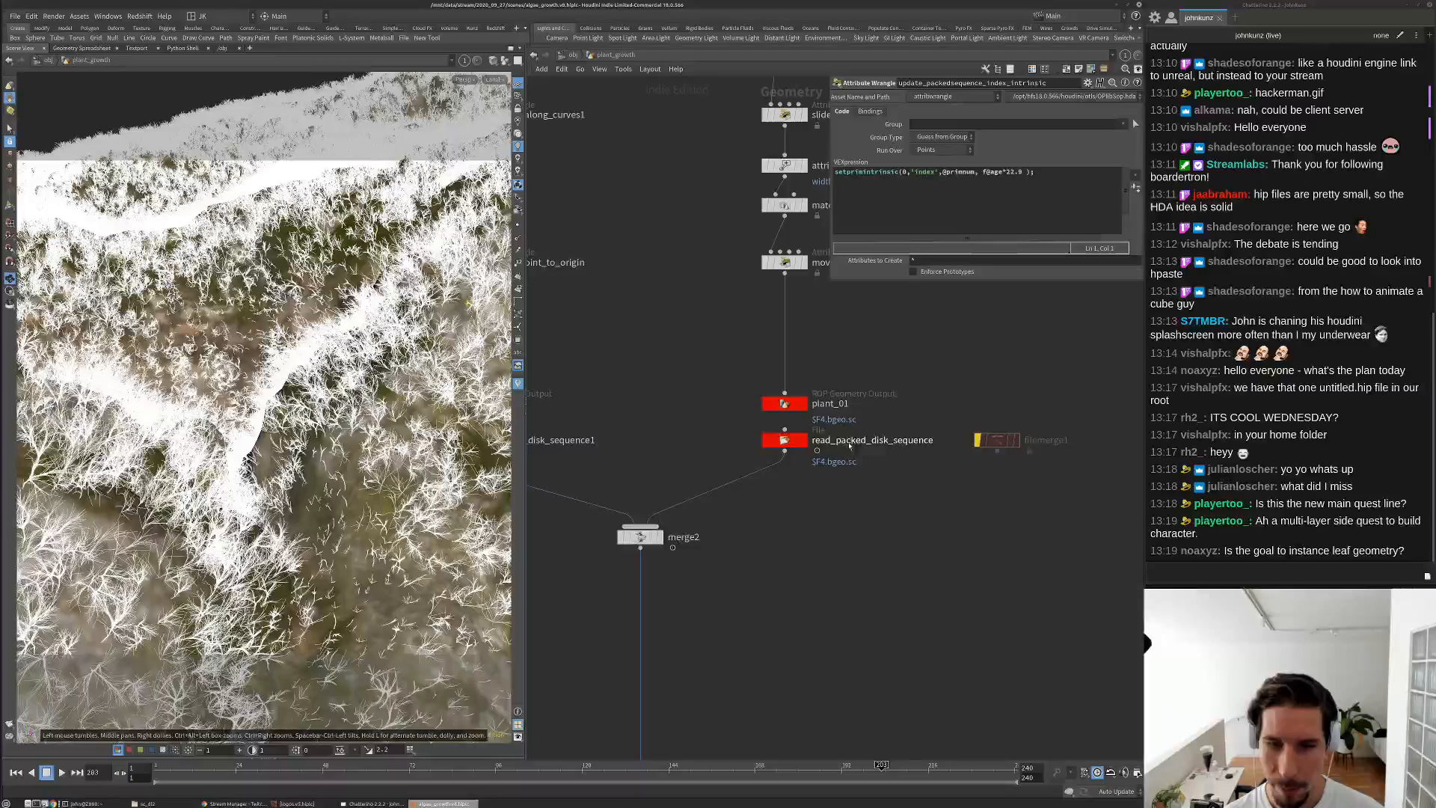
middle_click_drag(842, 525, 786, 451)
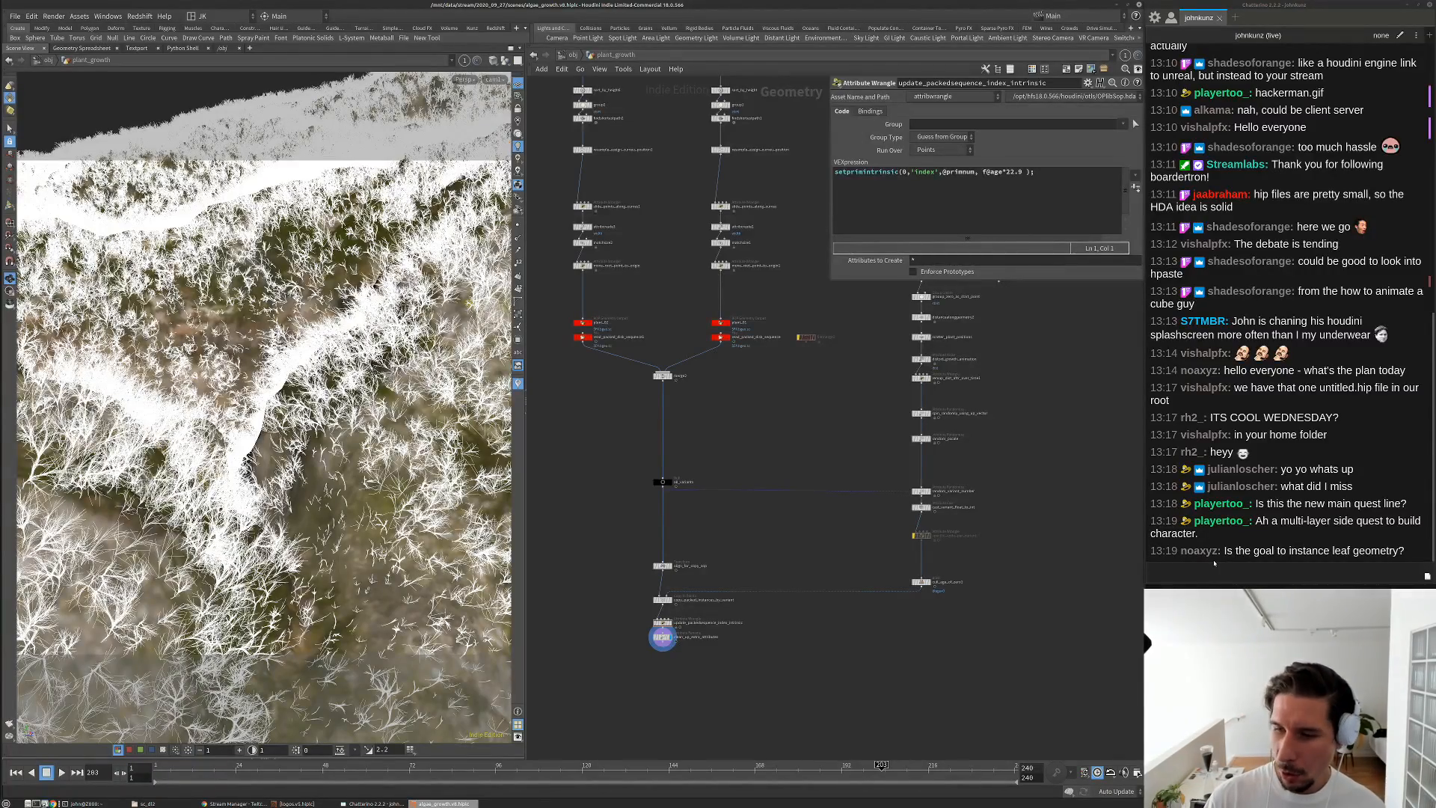
Inspect the plant instances growing on the rock in the viewport, from the whole rock down to close-up
key("g")
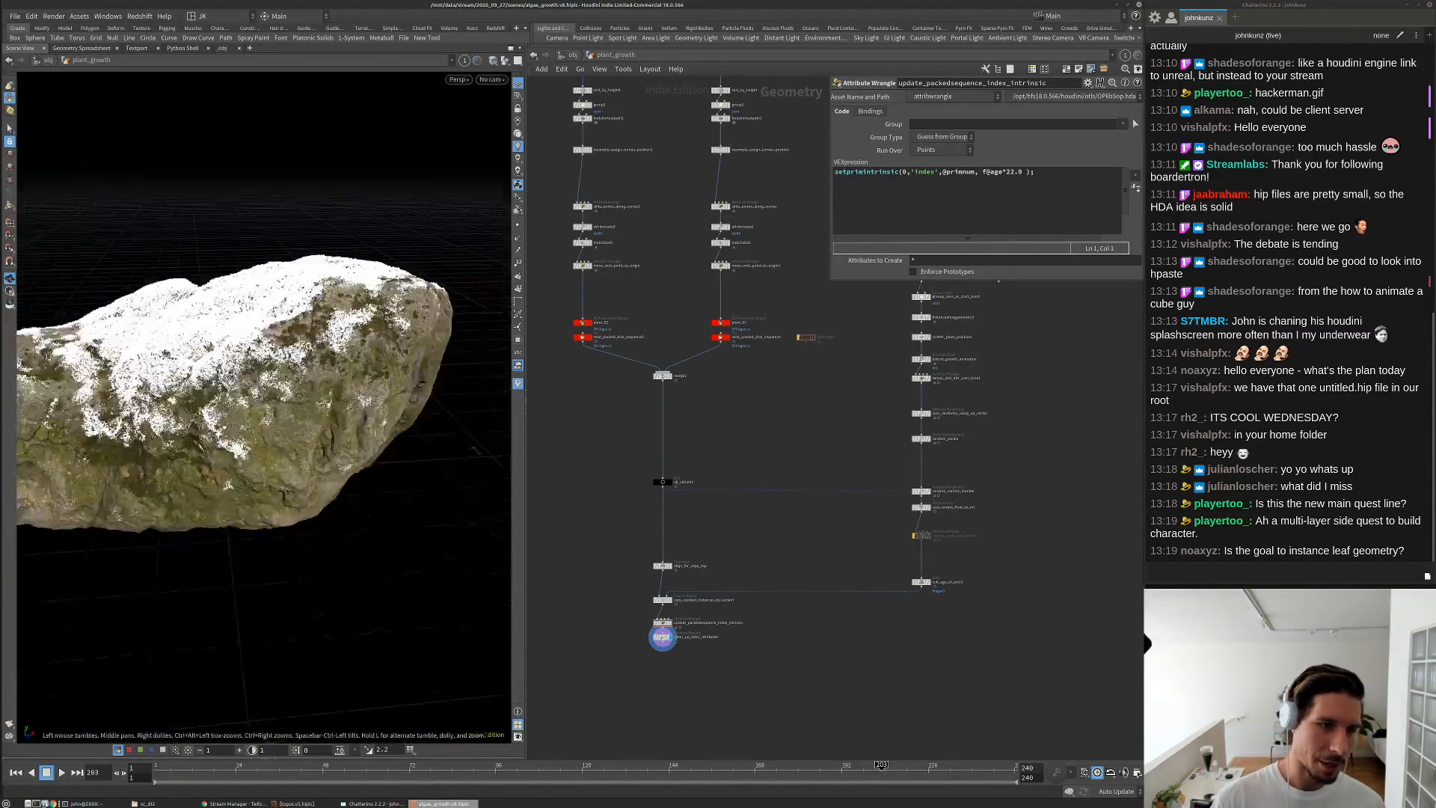
left_click_drag(284, 456, 329, 385)
right_click_drag(329, 385, 355, 380)
left_click_drag(355, 379, 456, 389)
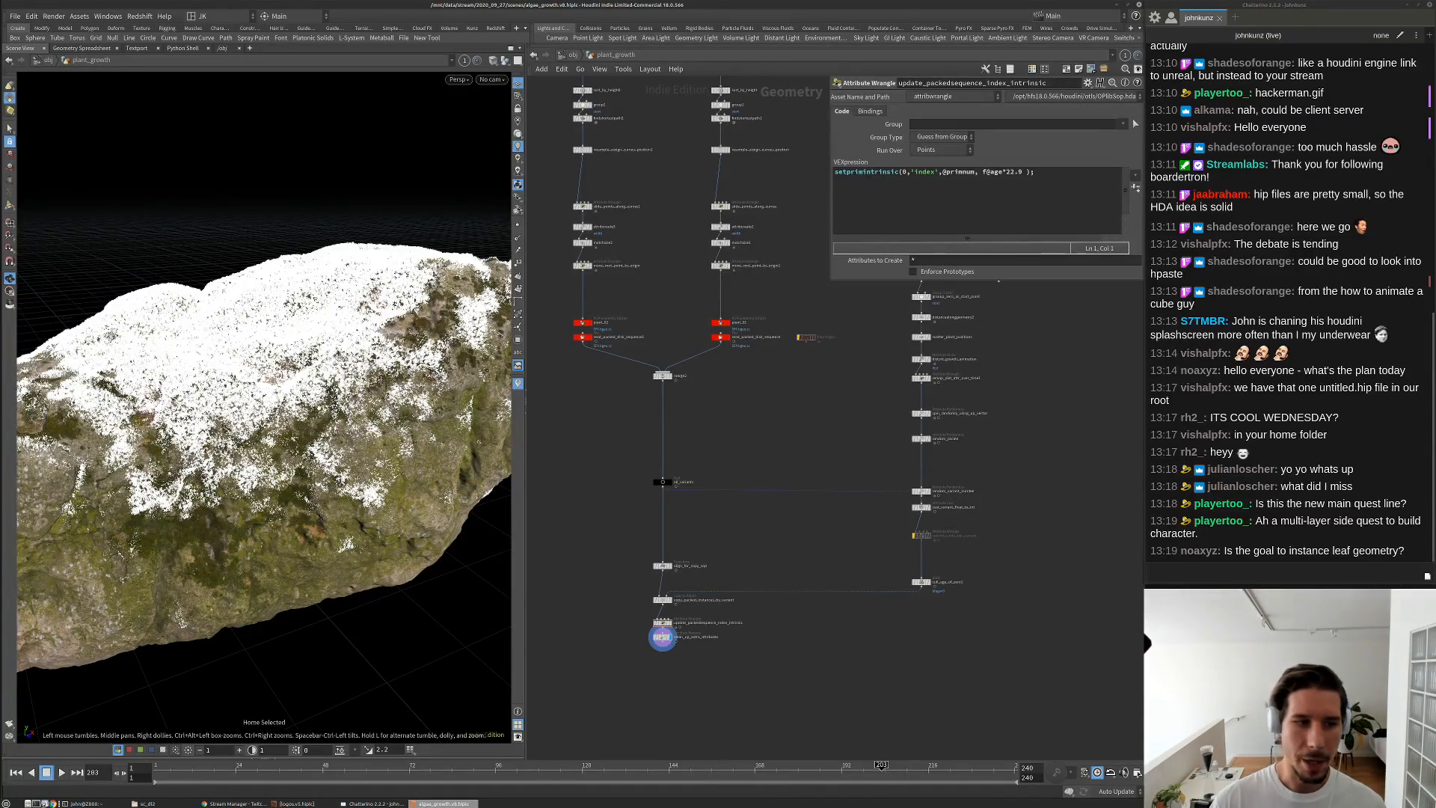
left_click_drag(366, 421, 341, 385)
right_click_drag(340, 385, 374, 378)
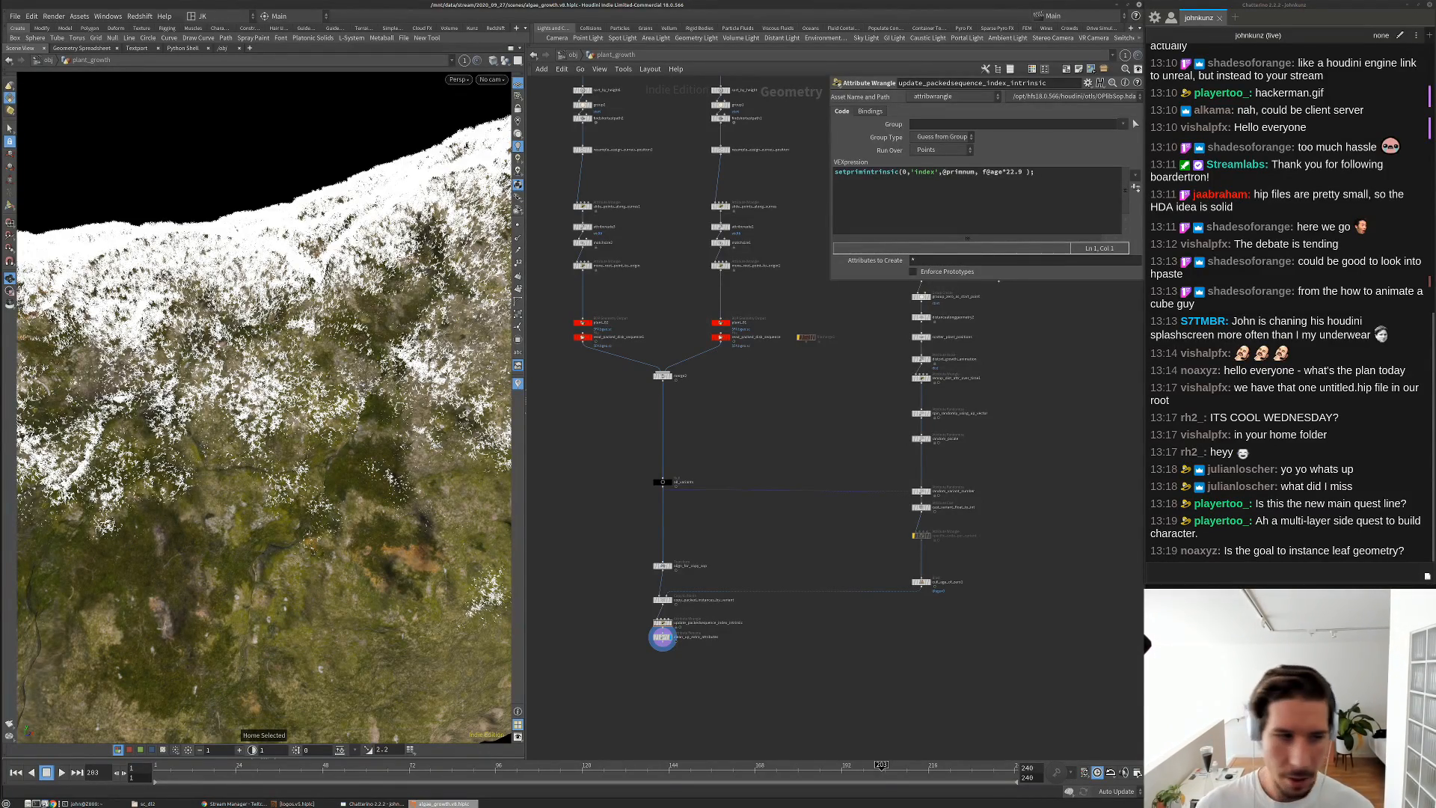
left_click_drag(358, 373, 283, 441)
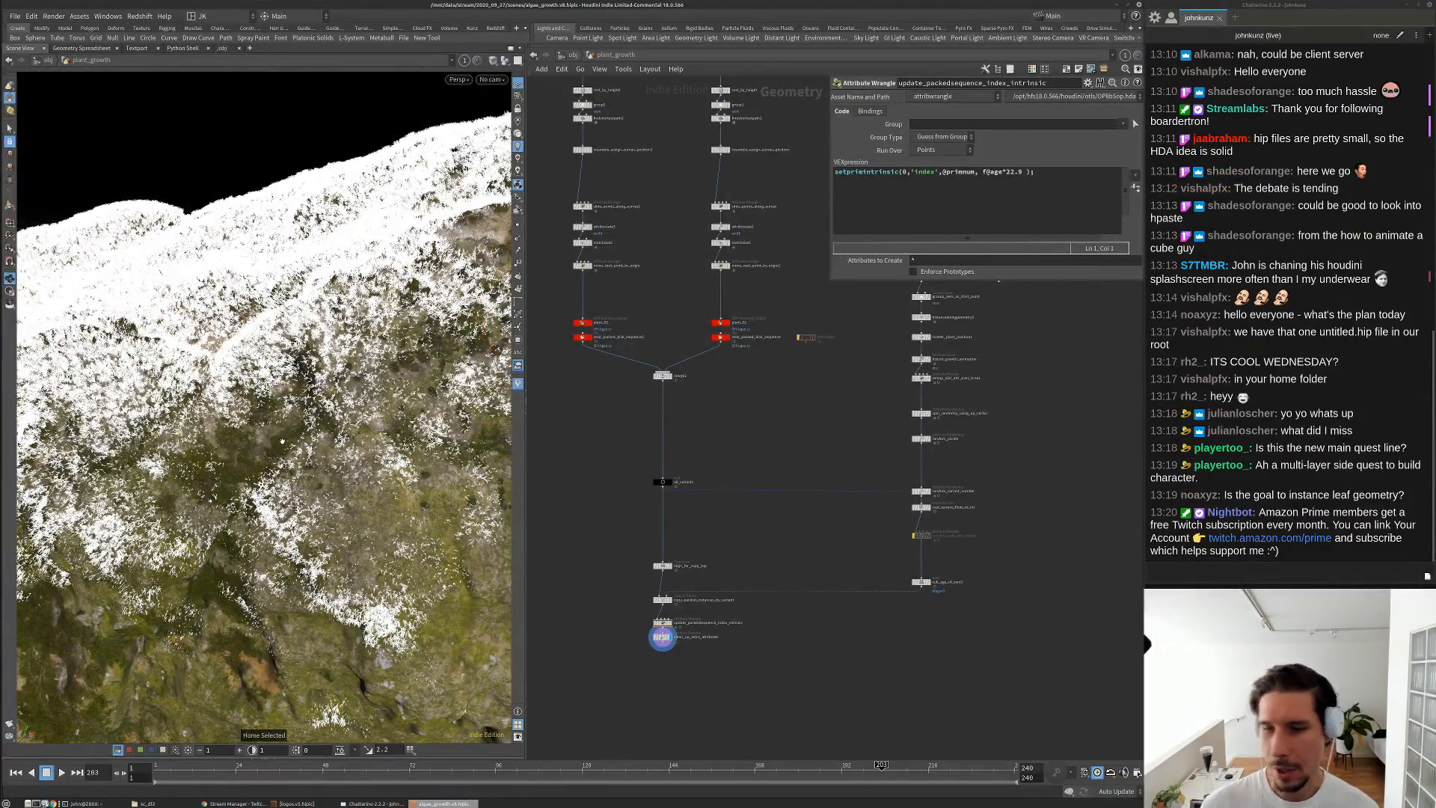
scroll(283, 441, "up", 5)
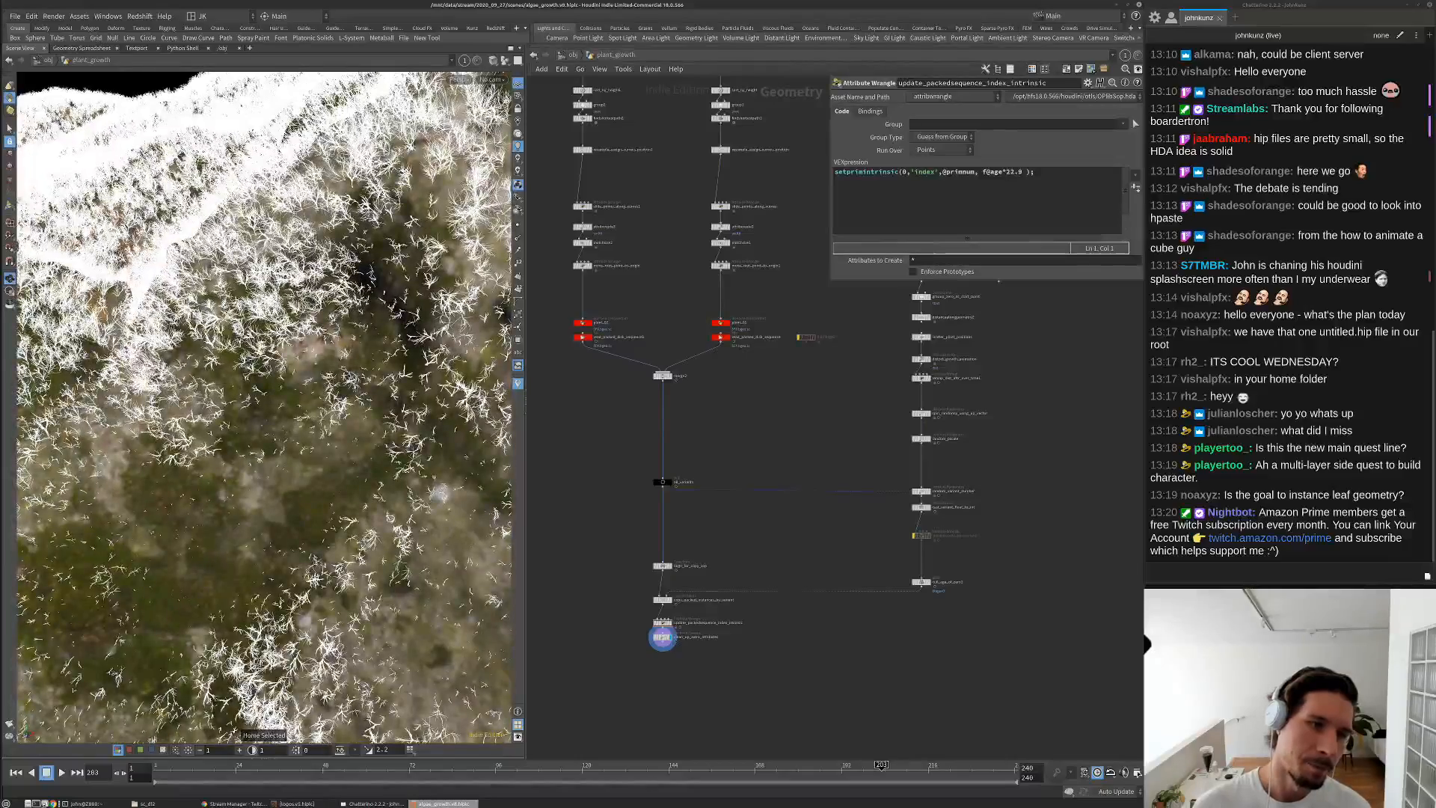
scroll(356, 364, "up", 5)
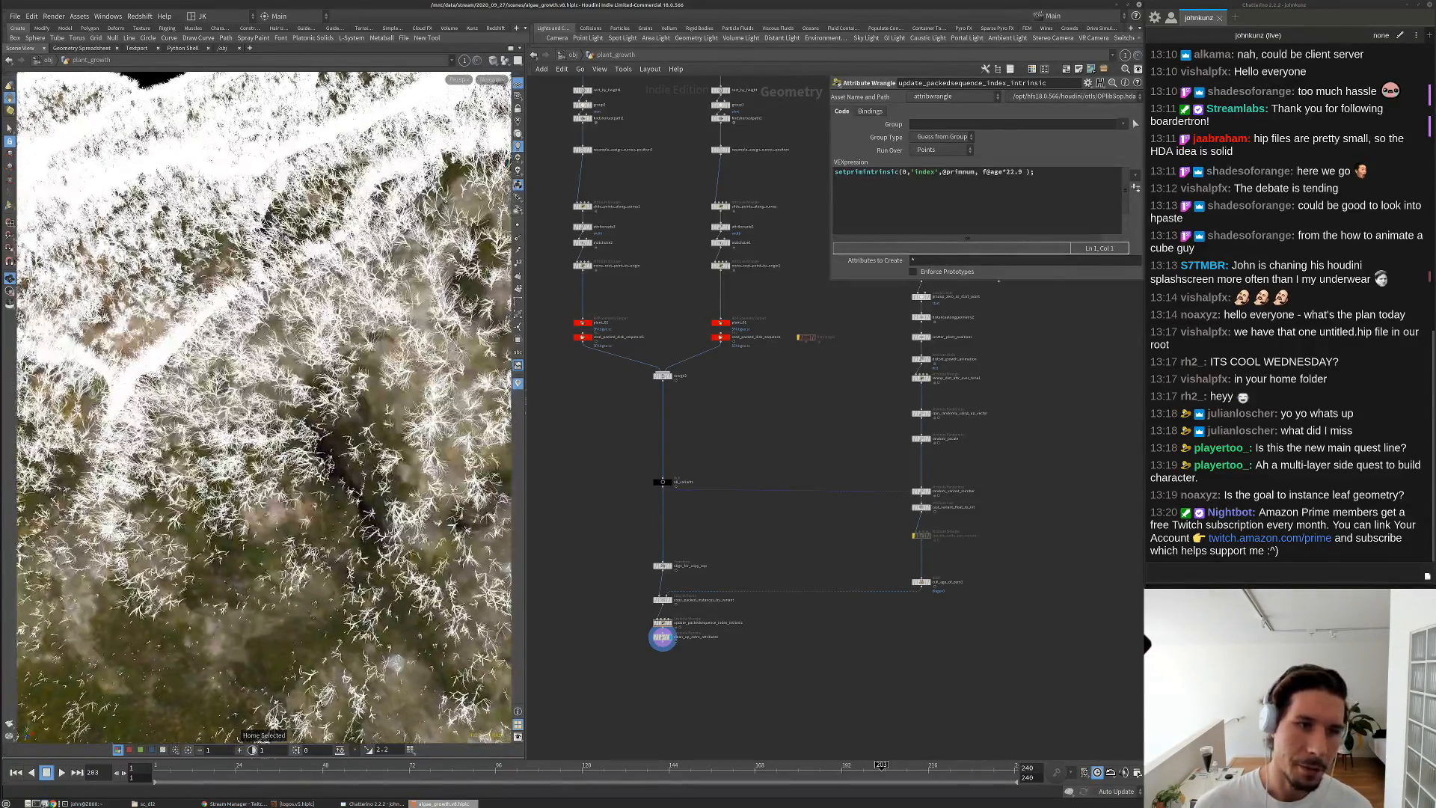
Switch to the web browser, bring its window into view and open the image results for fungi growing on rock
key("alt+Tab")
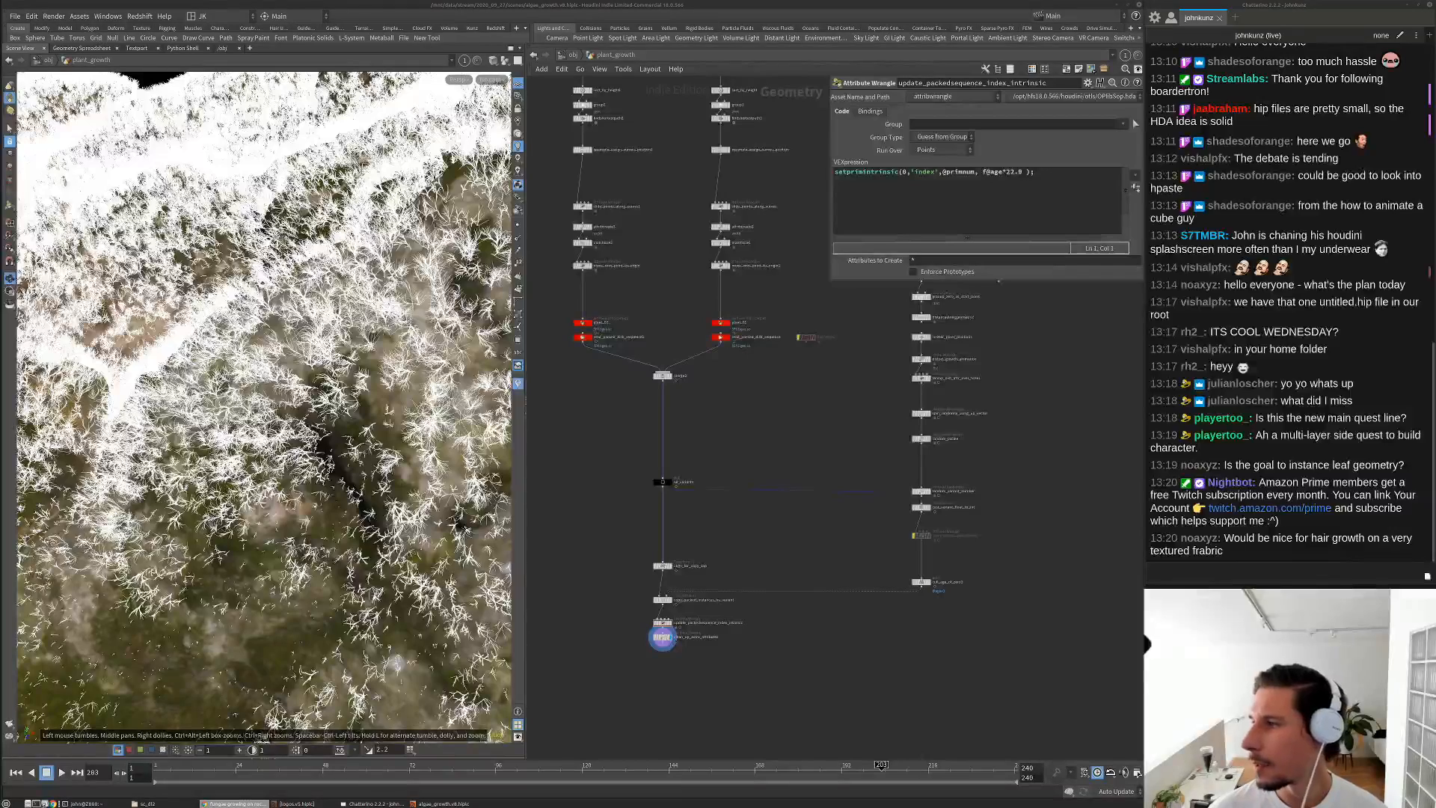
left_click_drag(1435, 376, 860, 376, "alt")
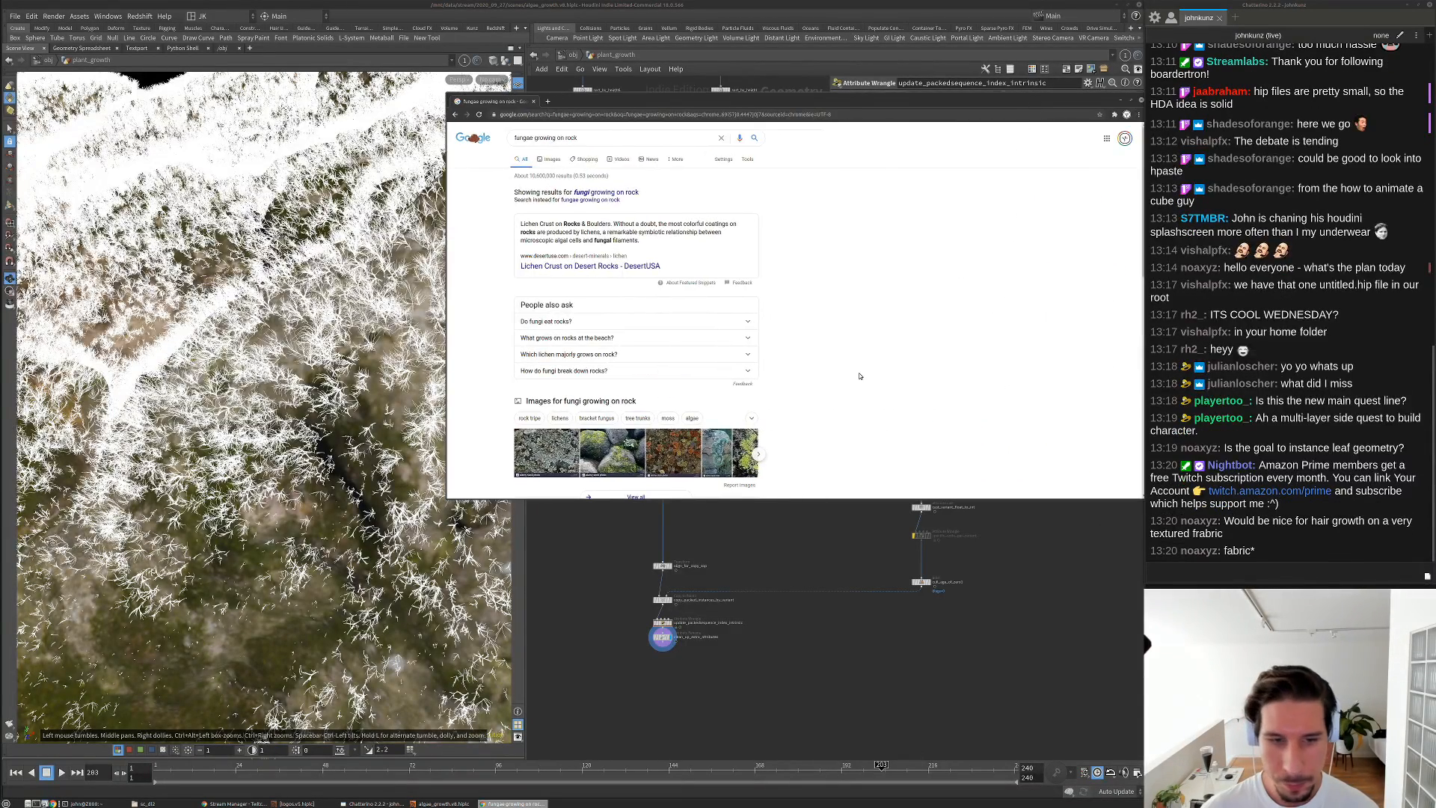
left_click(598, 465)
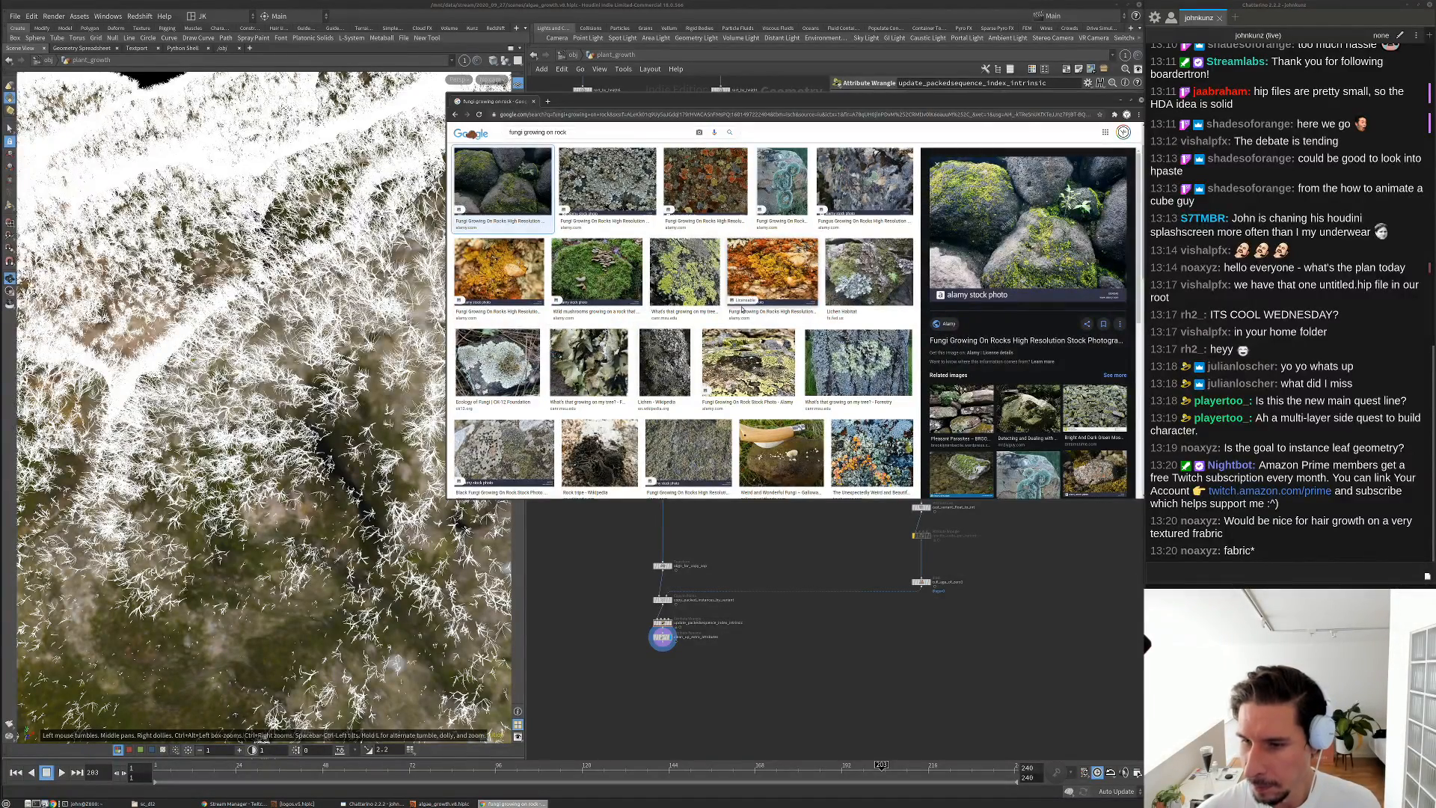
scroll(741, 309, "down", 1)
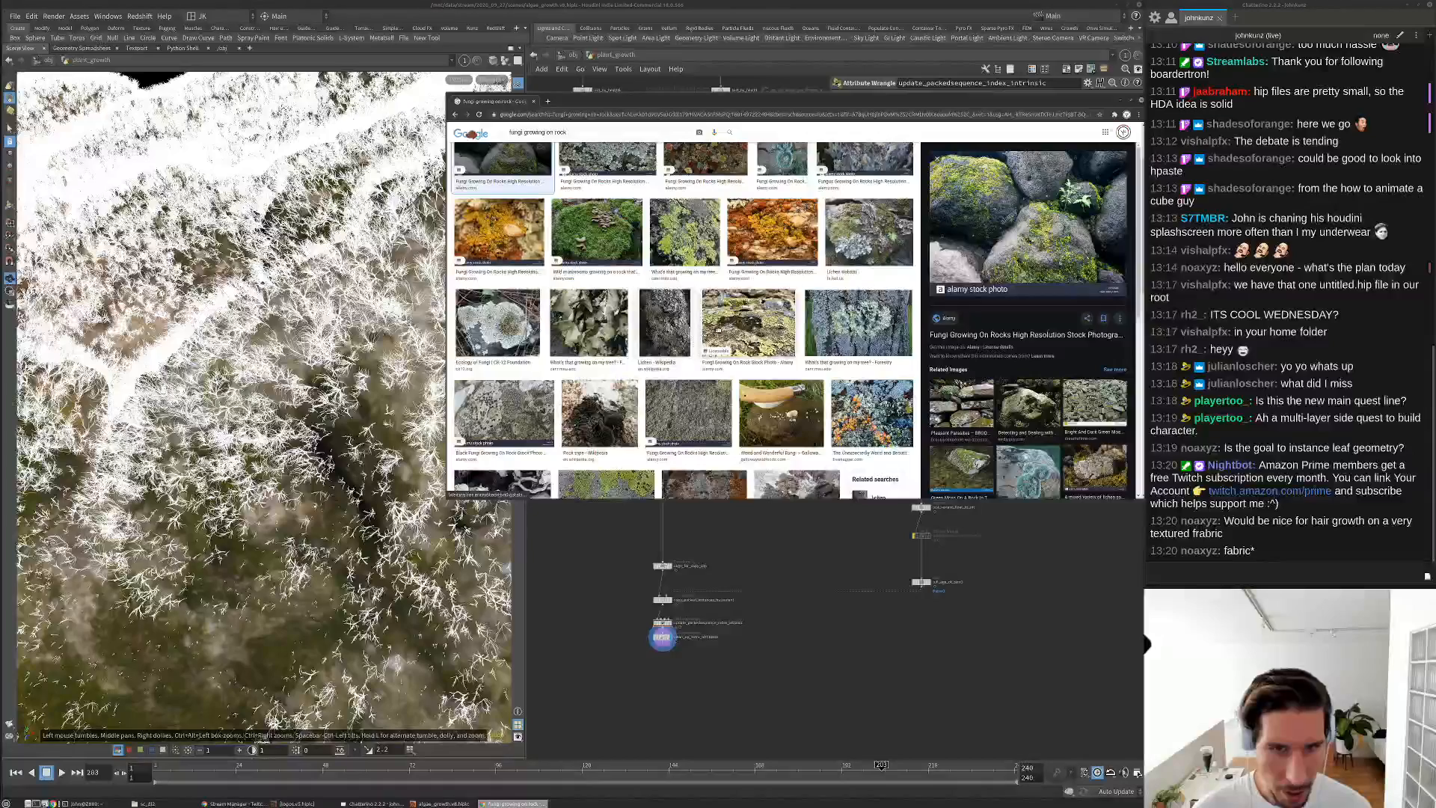
Preview the Alamy rock fungi photo, the Seaside Lichens photo and the Caloplaca marina orange sea lichen photo
left_click(741, 321)
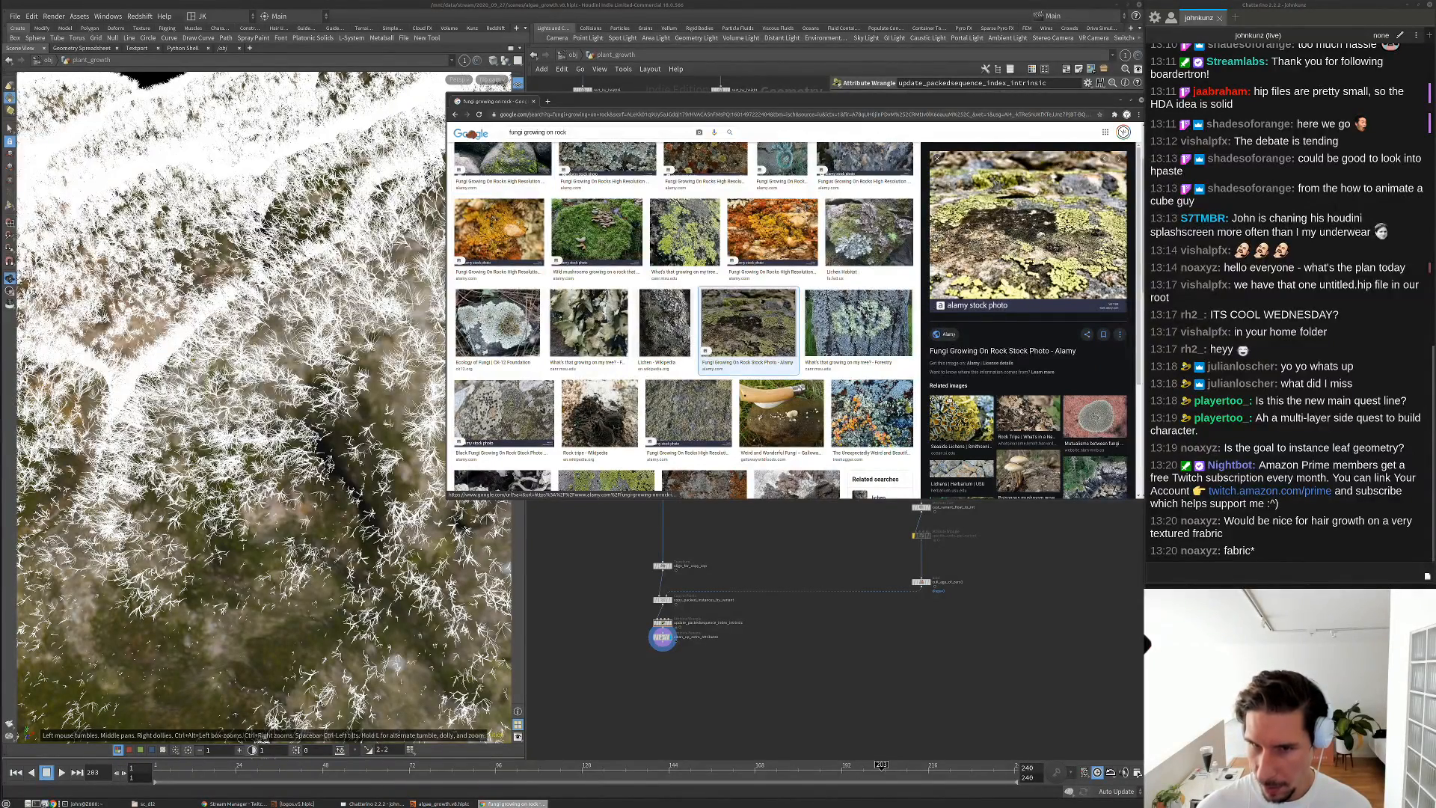
left_click(961, 419)
scroll(992, 310, "down", 3)
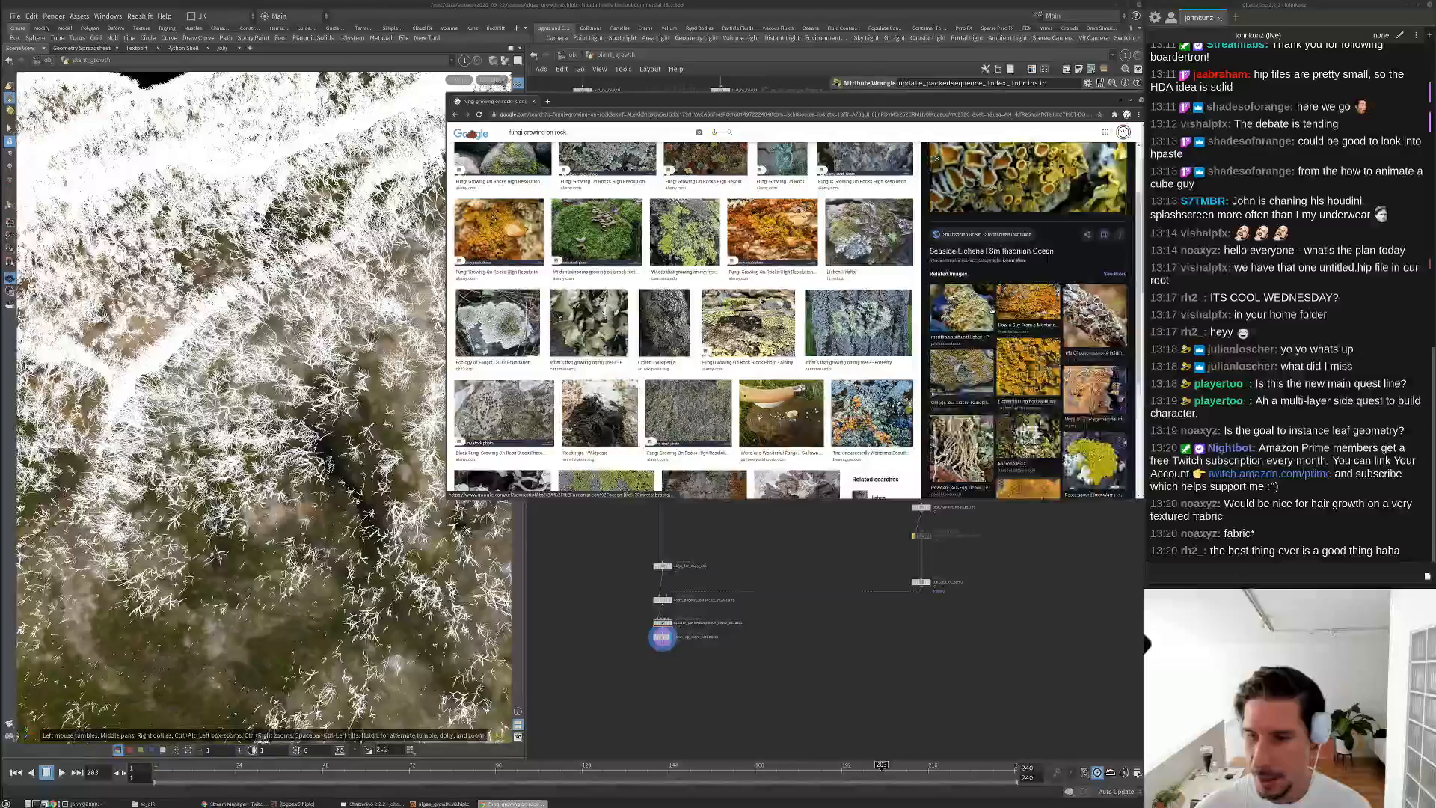
scroll(991, 309, "down", 3)
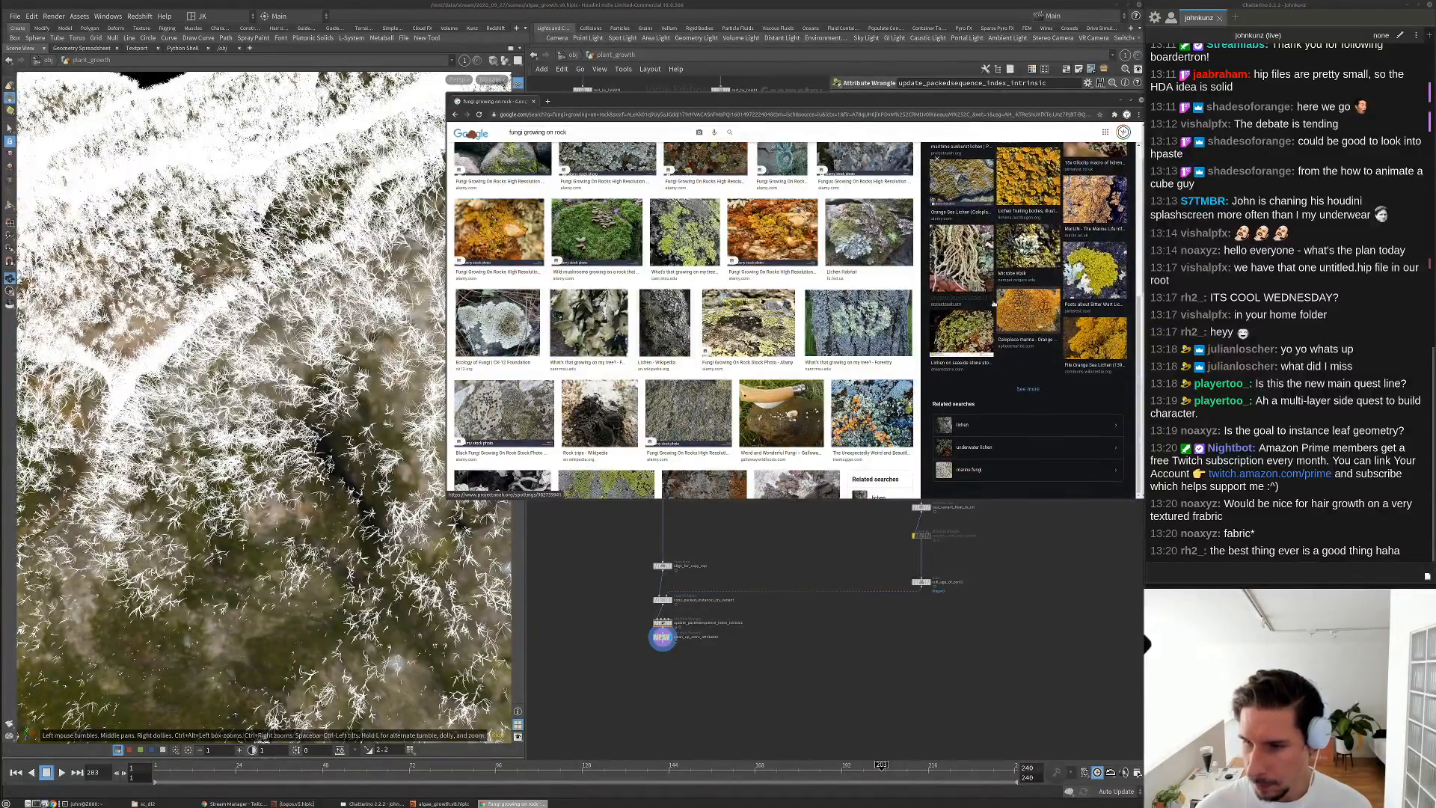
scroll(993, 305, "down", 3)
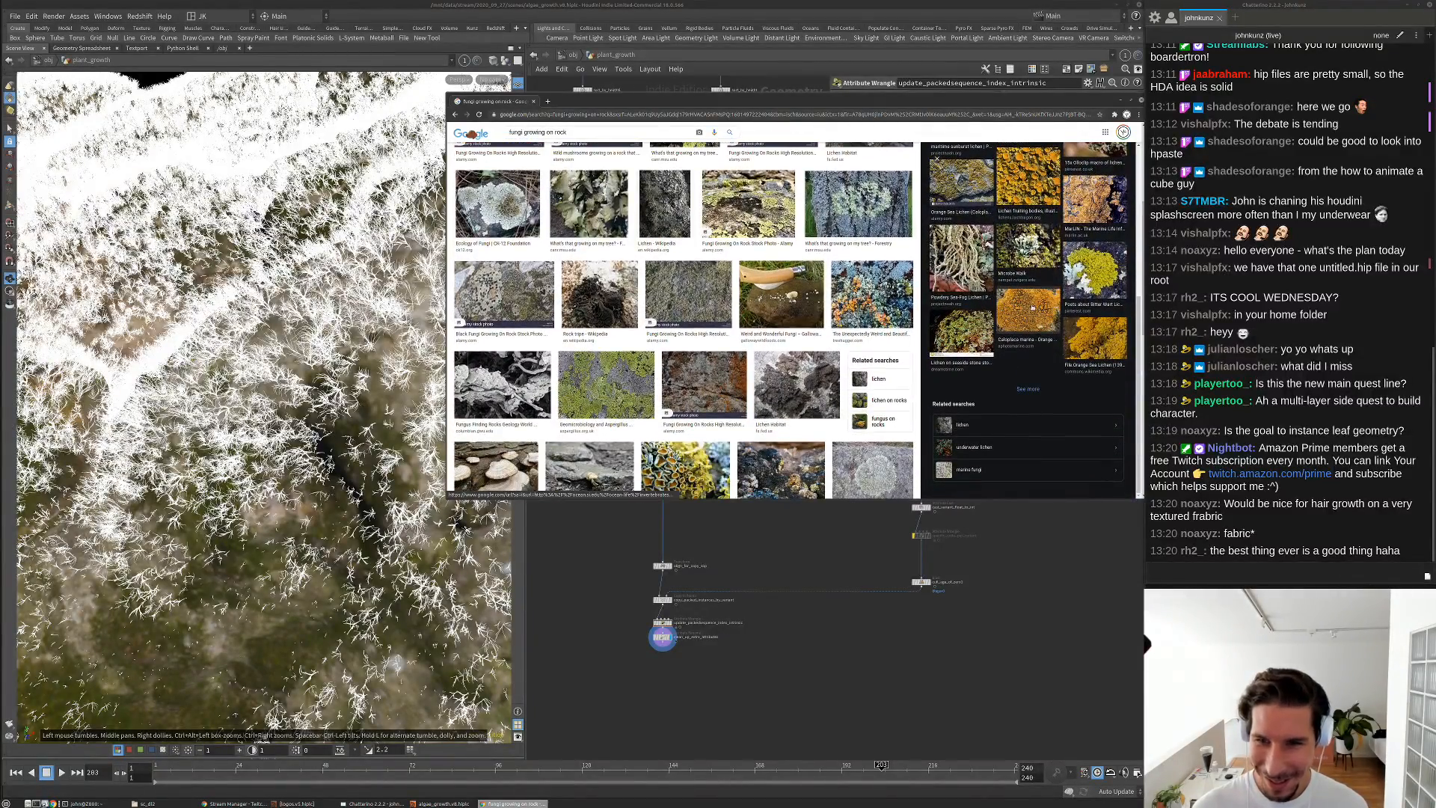
left_click(1032, 307)
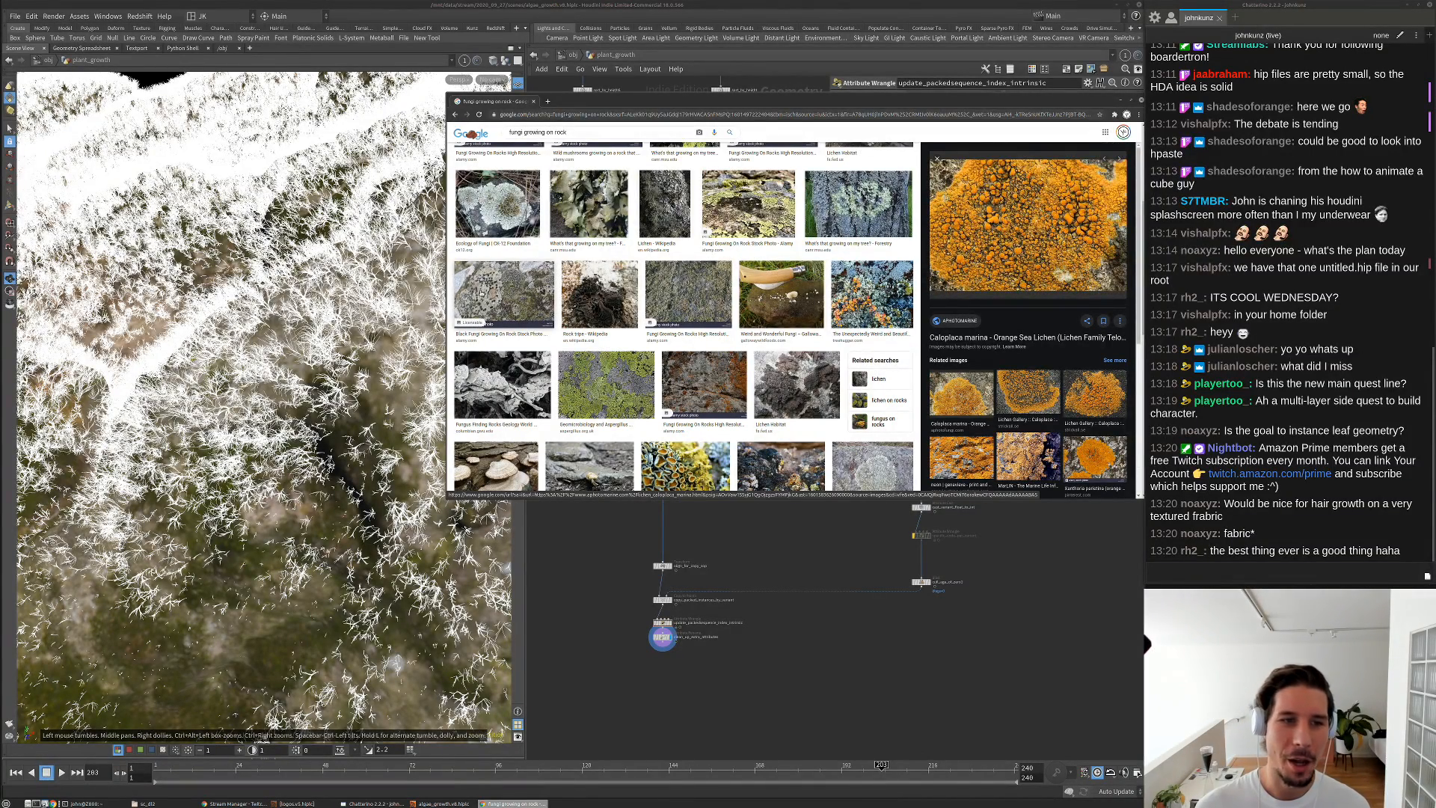
Preview the Geomicrobiology and Aspergillus photo and browse its related images and further rock fungi results
left_click(606, 385)
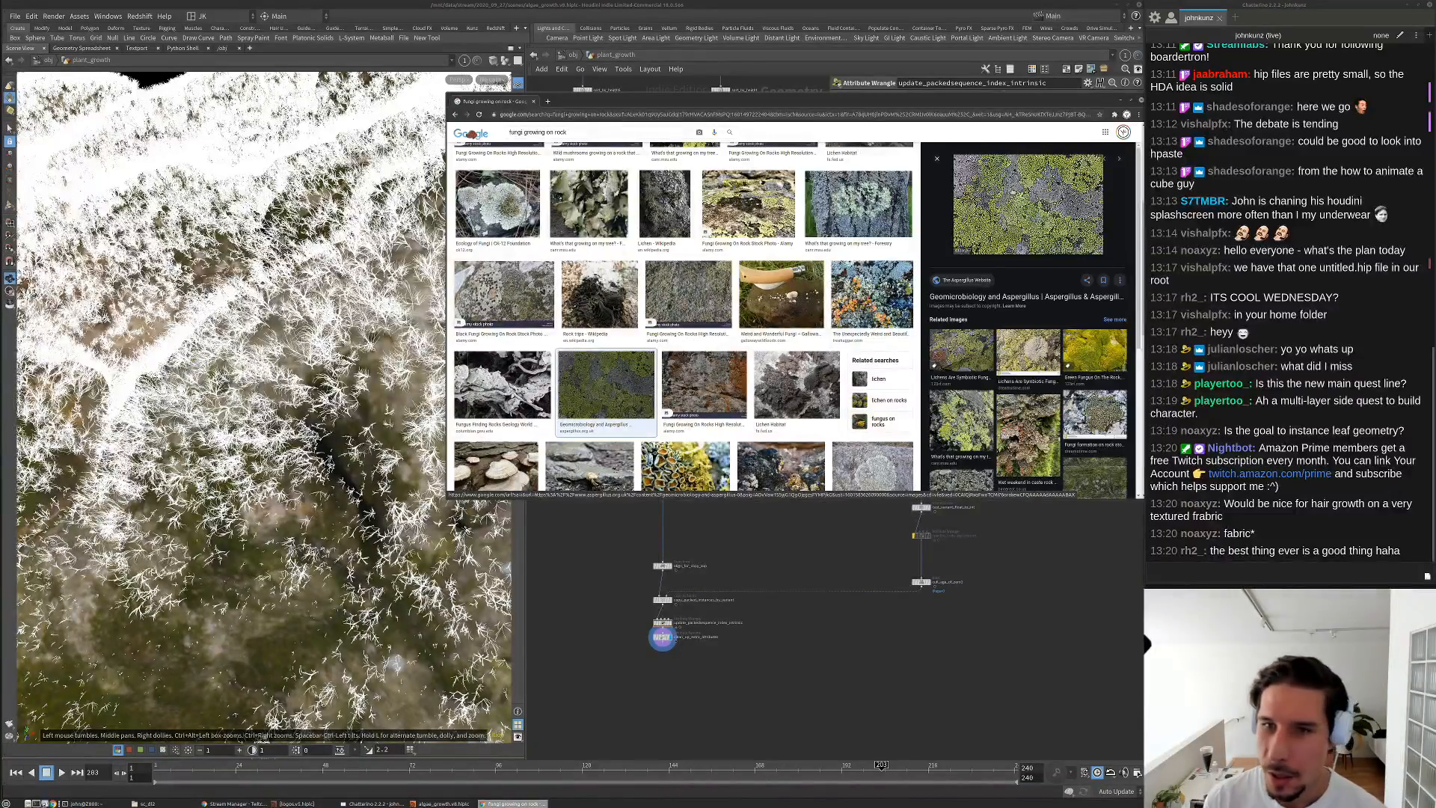
scroll(1028, 322, "down", 2)
scroll(1032, 322, "down", 2)
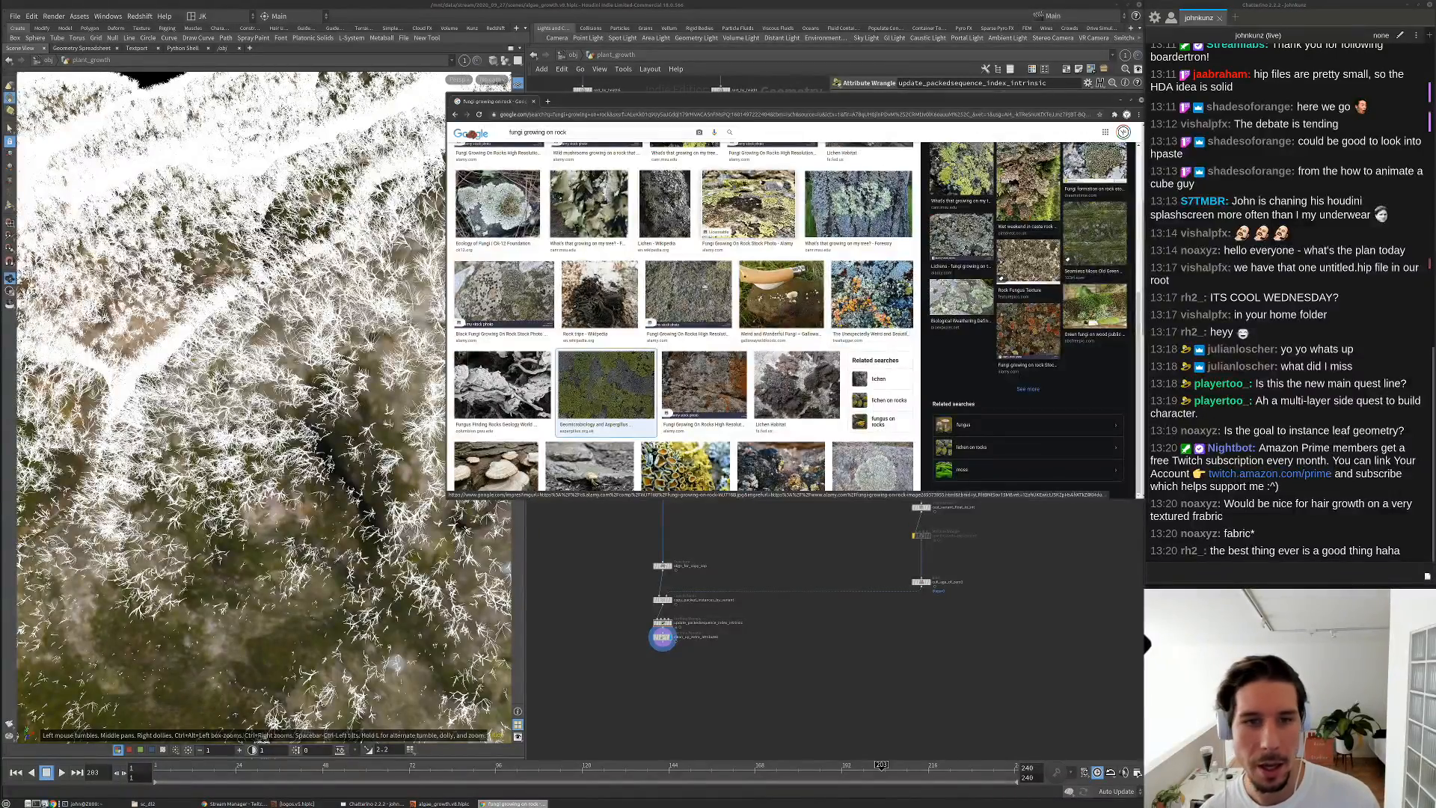
scroll(690, 240, "down", 10)
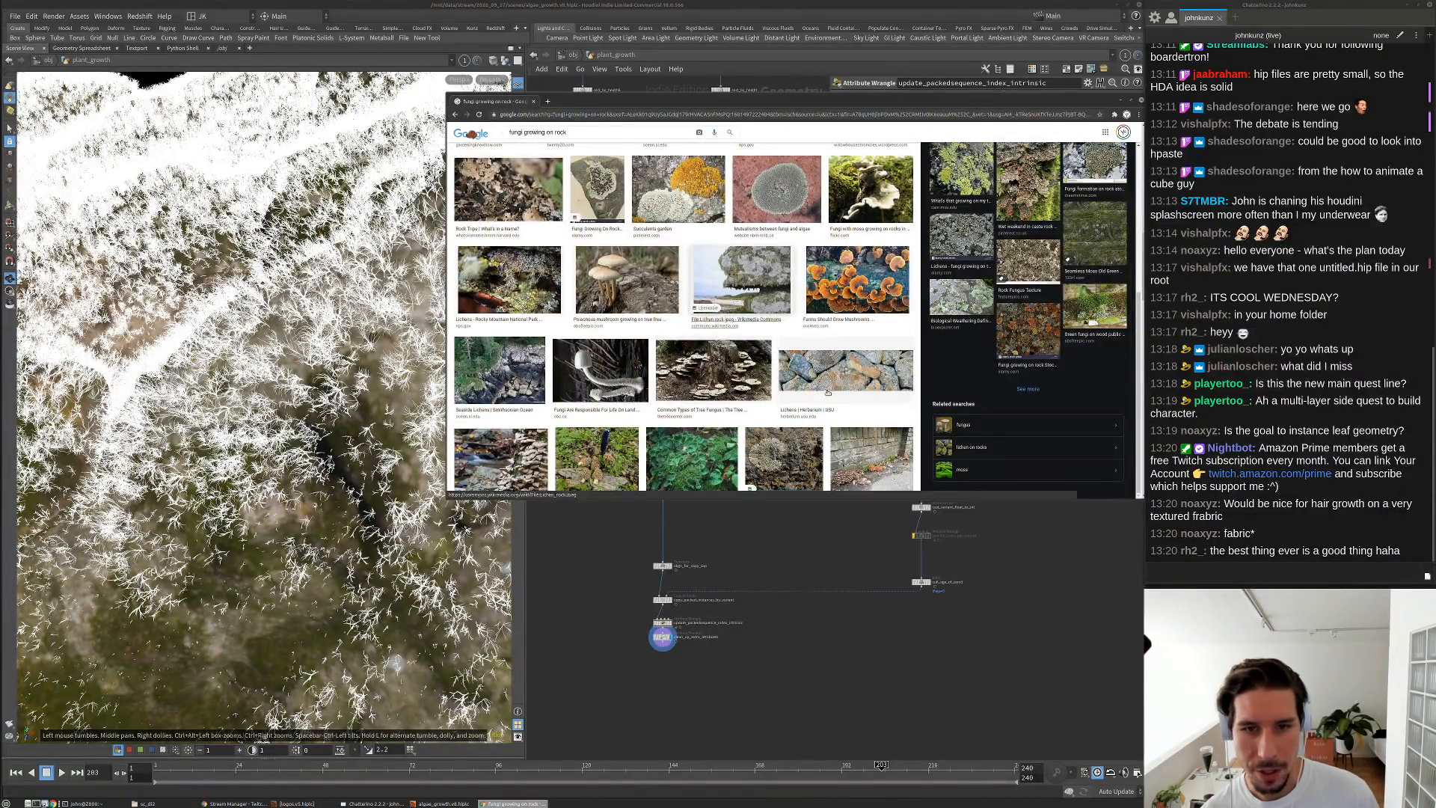
scroll(633, 444, "down", 3)
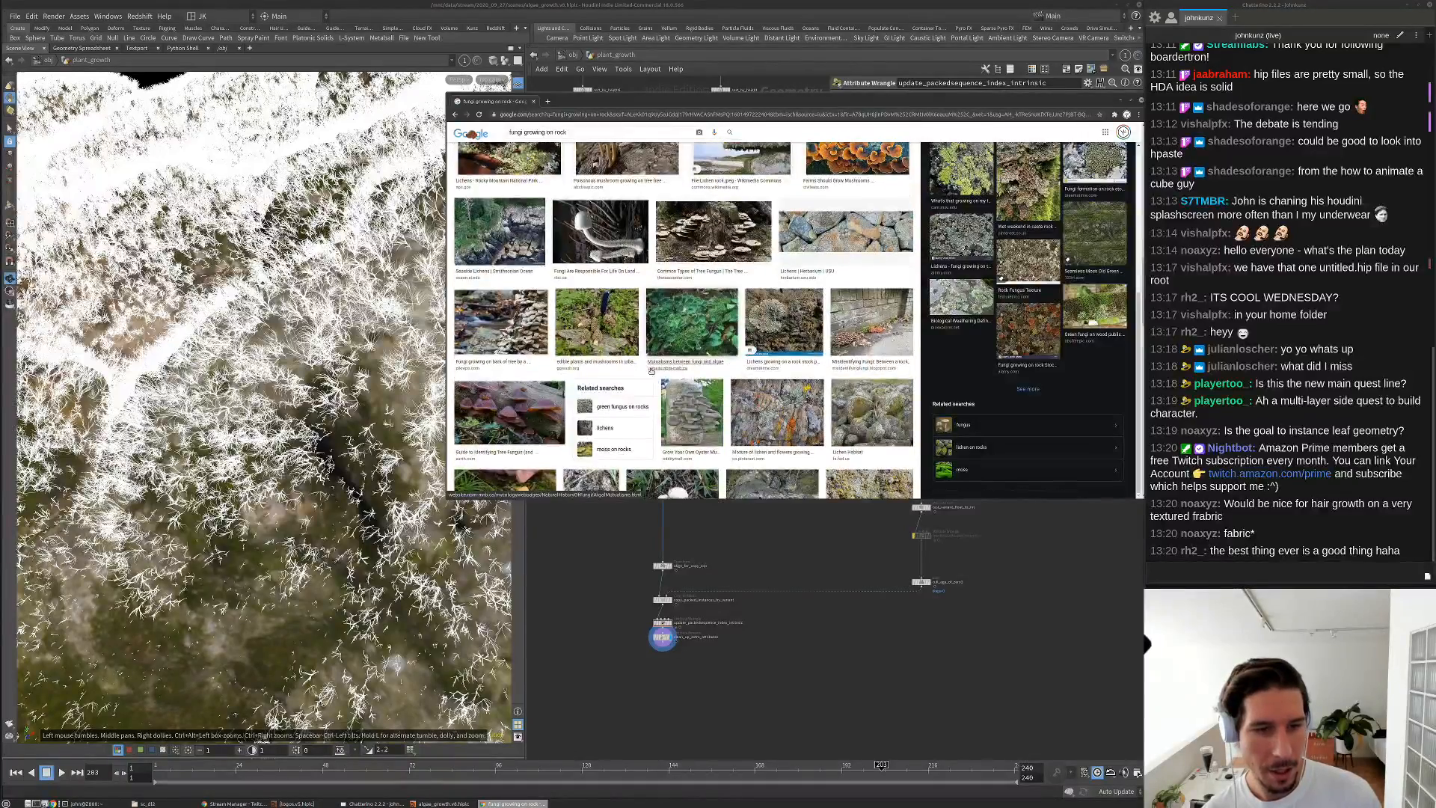
scroll(633, 444, "down", 1)
Preview the green fungi on wood photo with its related images, and close the browser page
left_click_drag(939, 101, 806, 169)
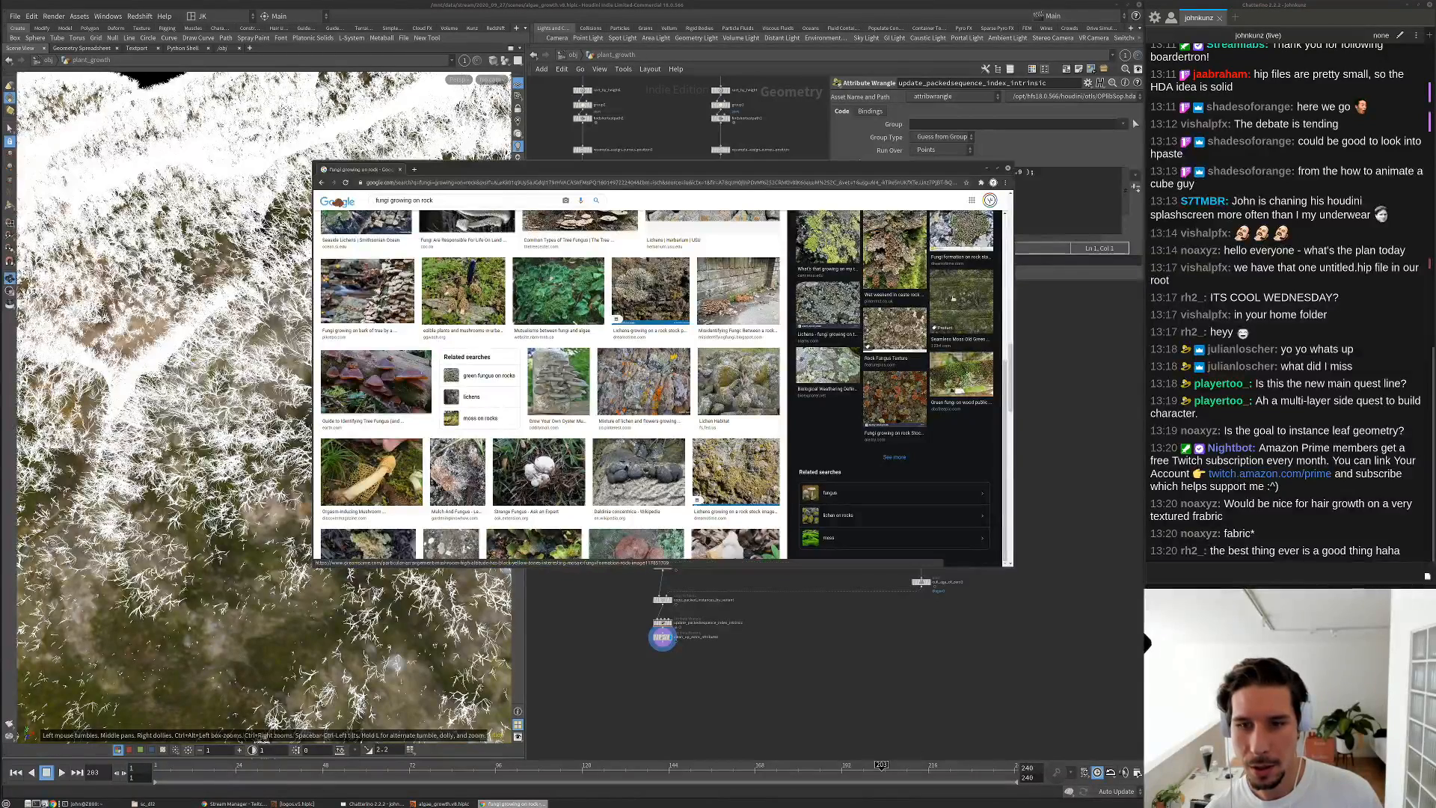
left_click(961, 374)
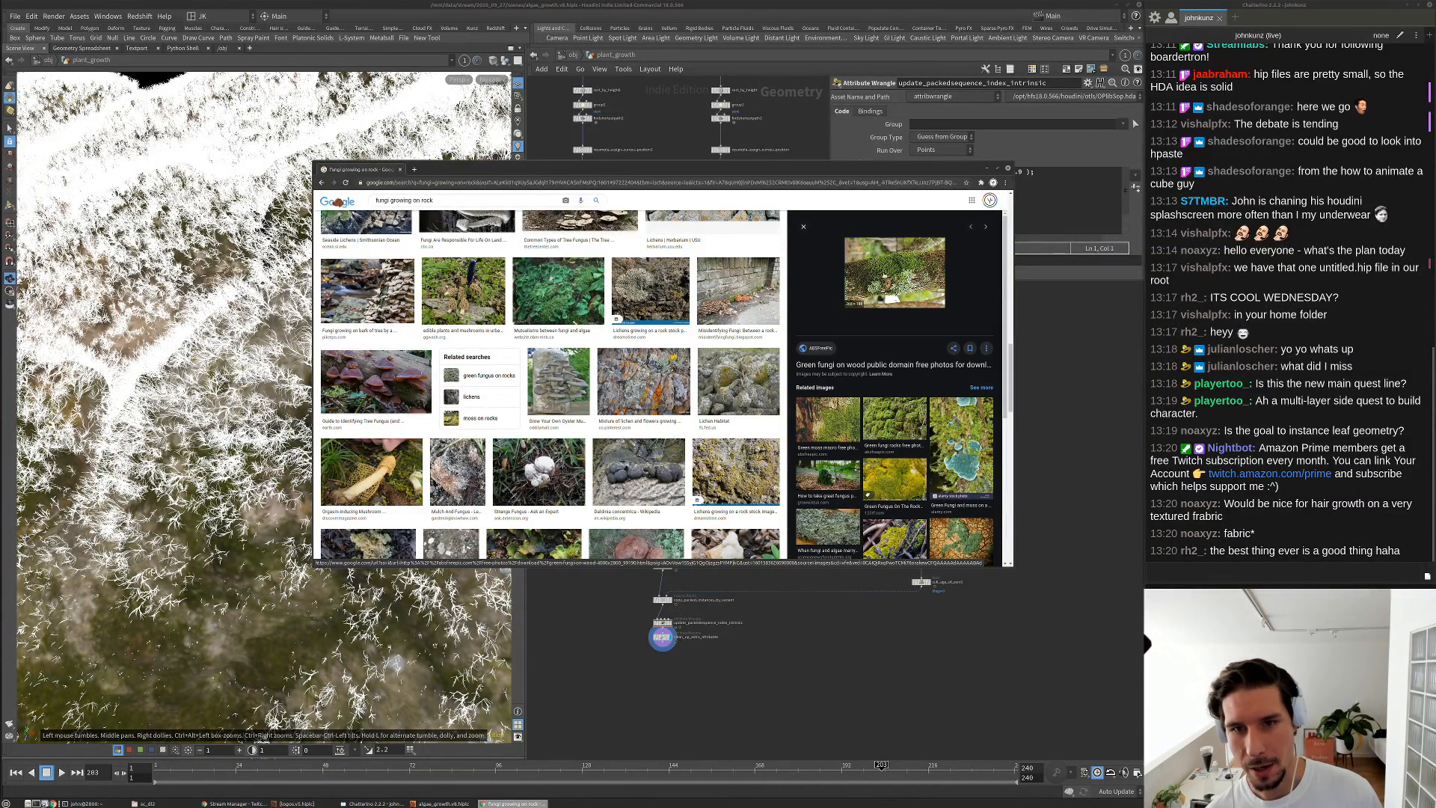
scroll(852, 467, "down", 2)
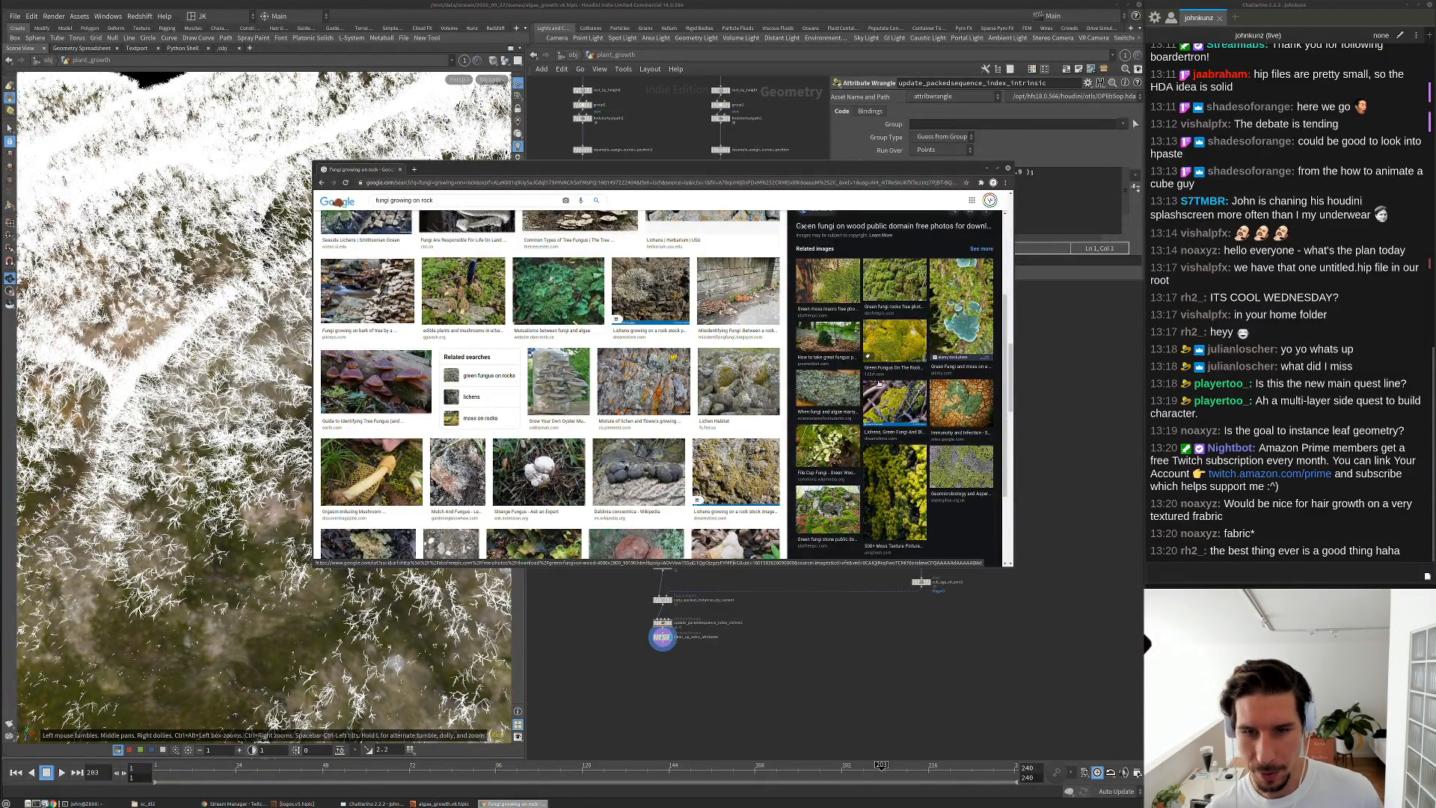
key("ctrl+w")
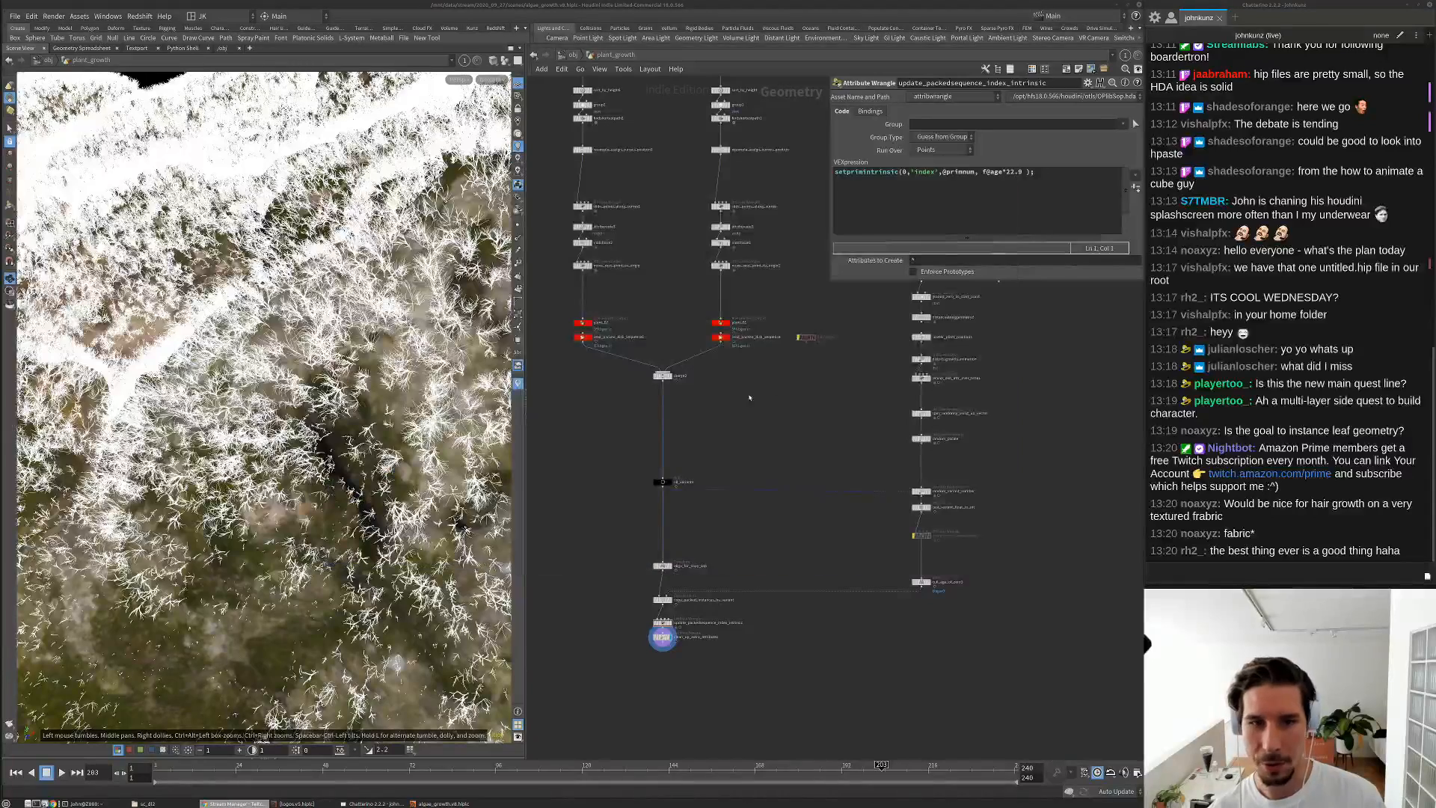
Examine the point preparation branch of the network and the two plant variant branches feeding merge2
middle_click_drag(778, 447, 723, 443)
scroll(908, 384, "up", 2)
middle_click_drag(933, 376, 822, 418)
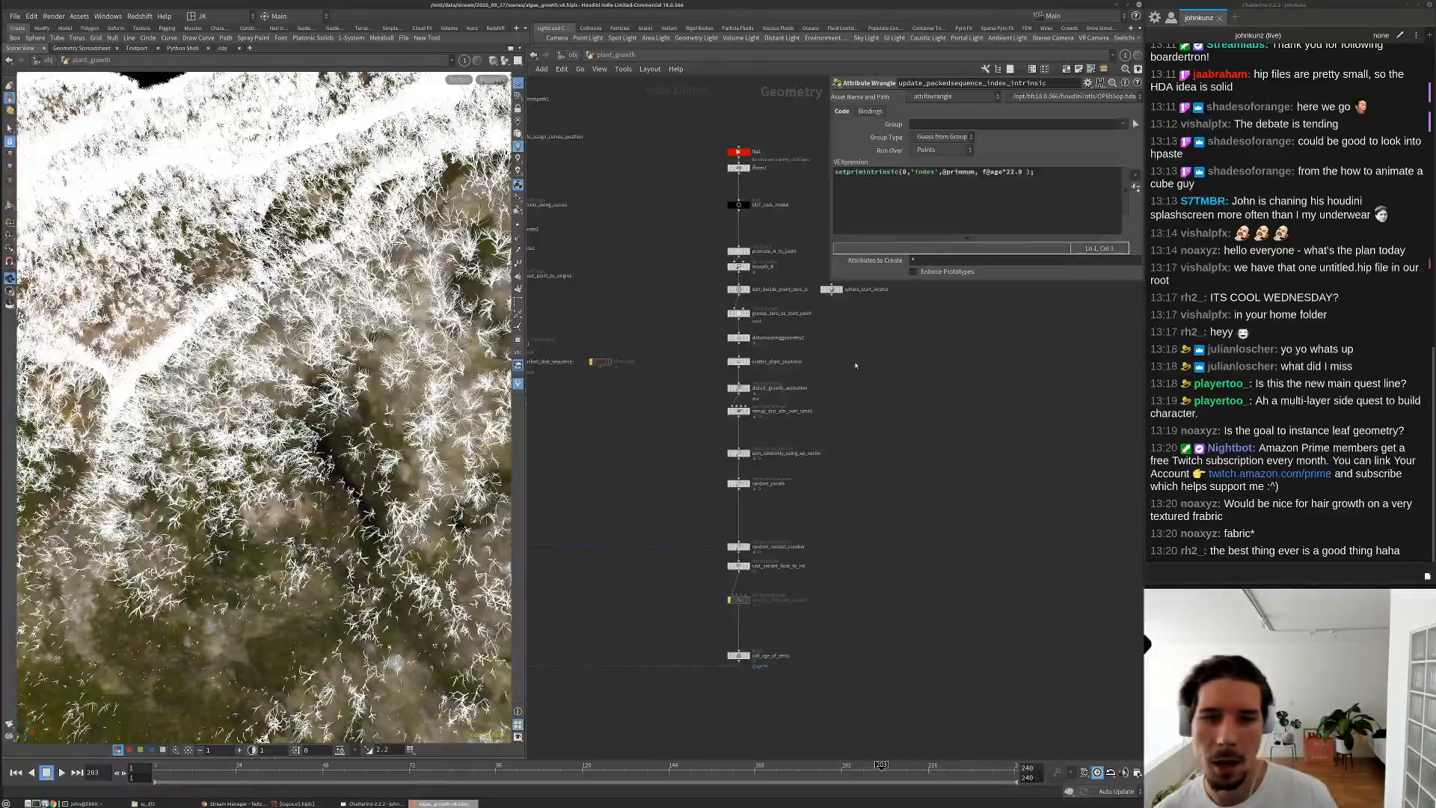
middle_click_drag(890, 386, 991, 431)
middle_click_drag(594, 441, 834, 426)
scroll(748, 411, "up", 2)
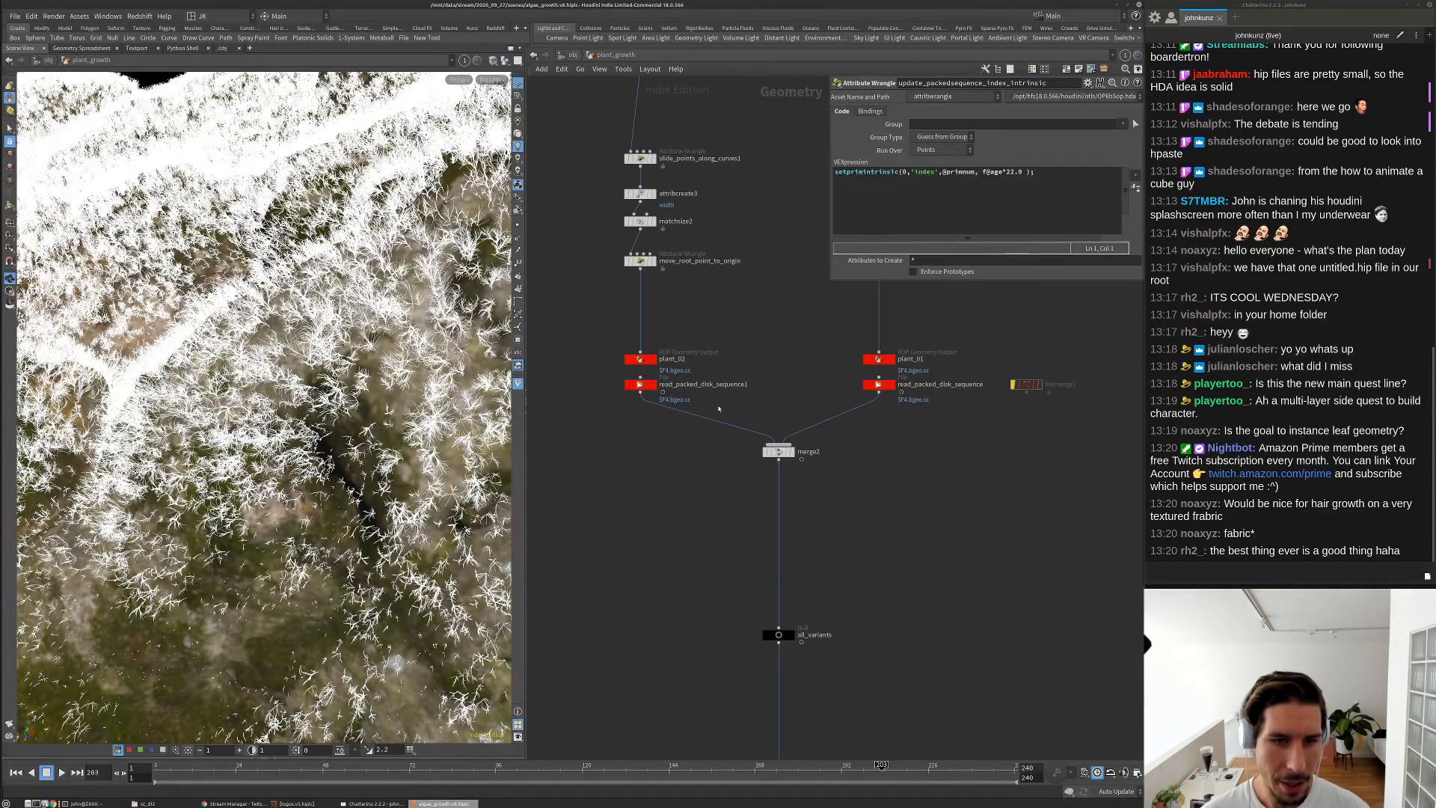
Highlight "disk_sequence" in the name of the file node below plant_02, leaving the name as it is
scroll(659, 400, "up", 4)
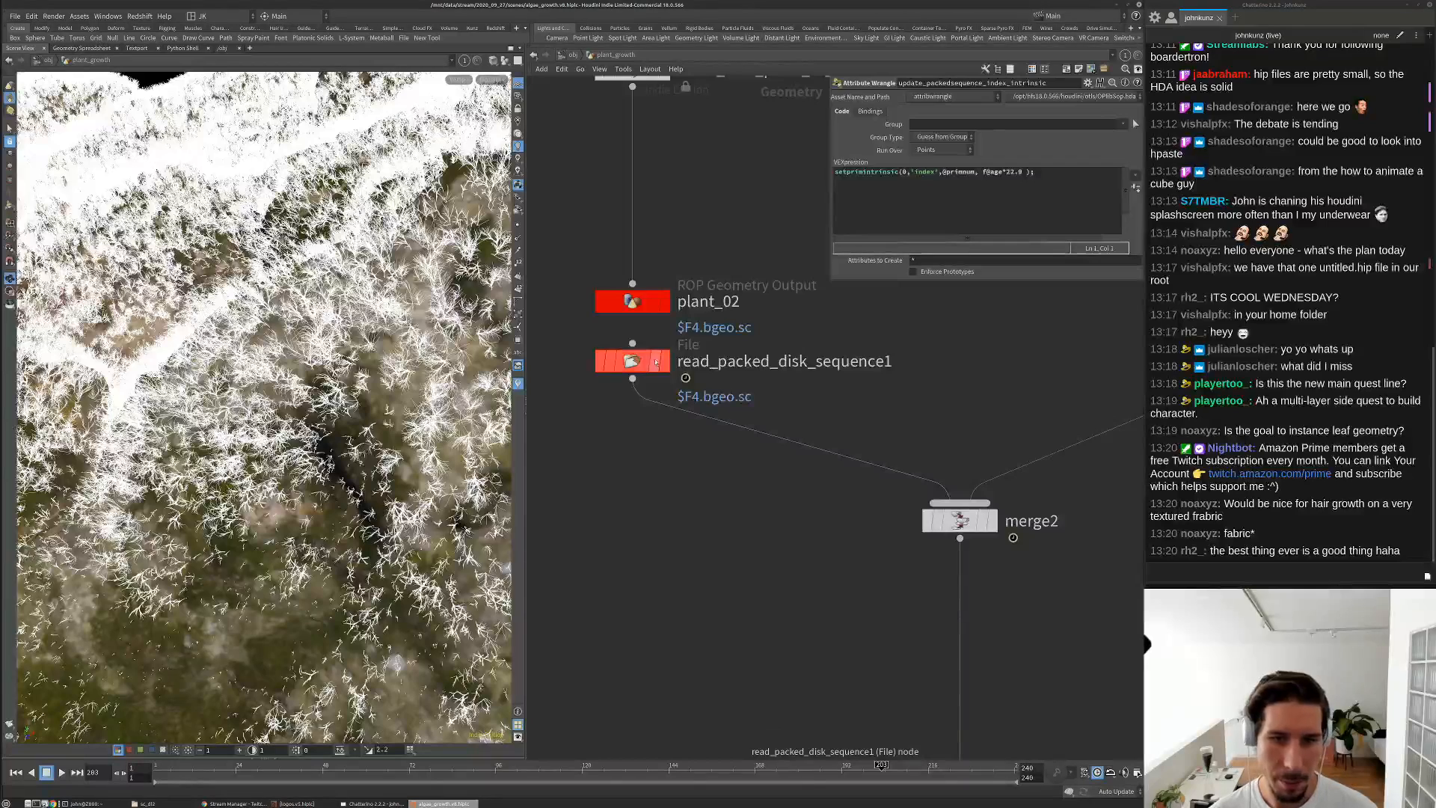
double_click(700, 383)
left_click_drag(778, 361, 885, 362)
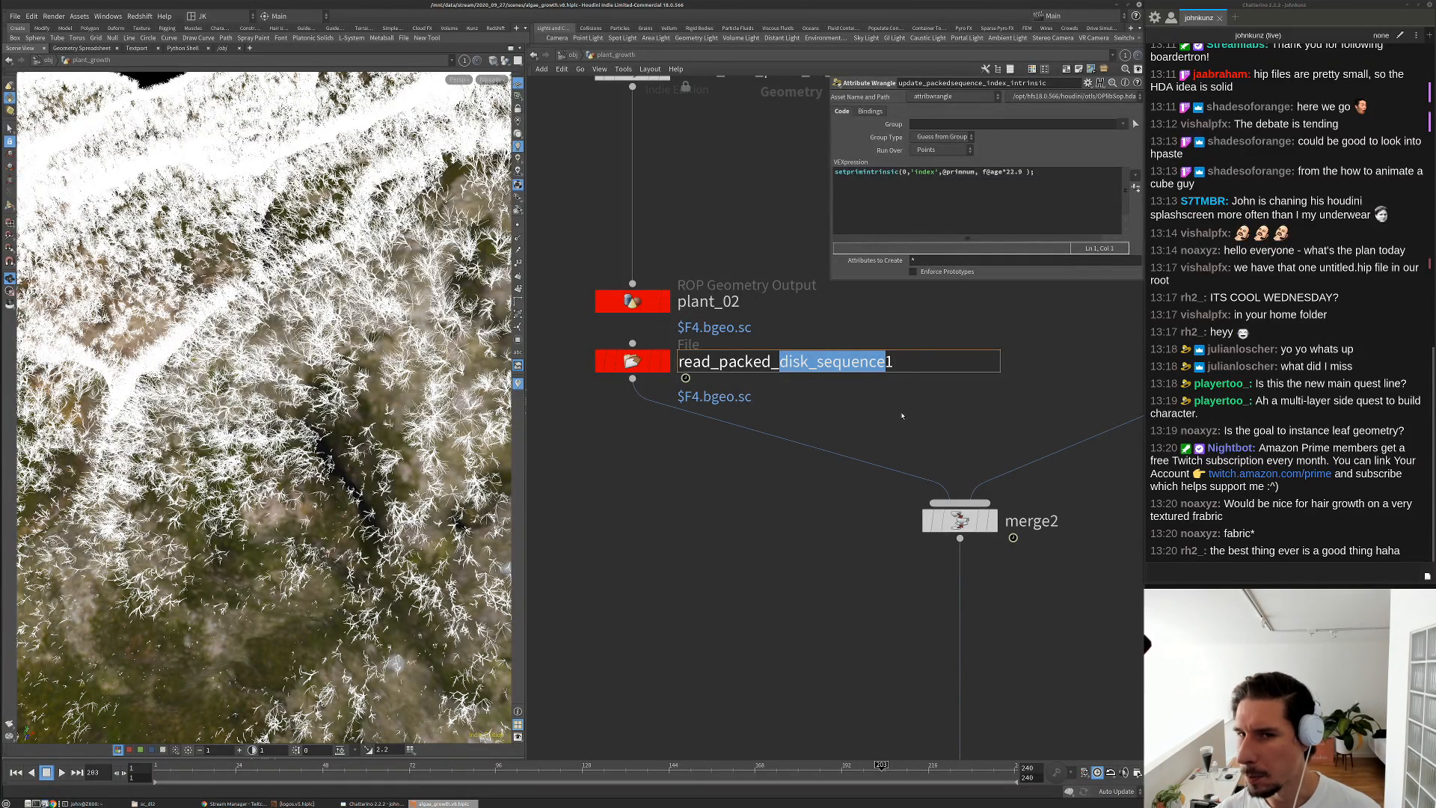
left_click(799, 494)
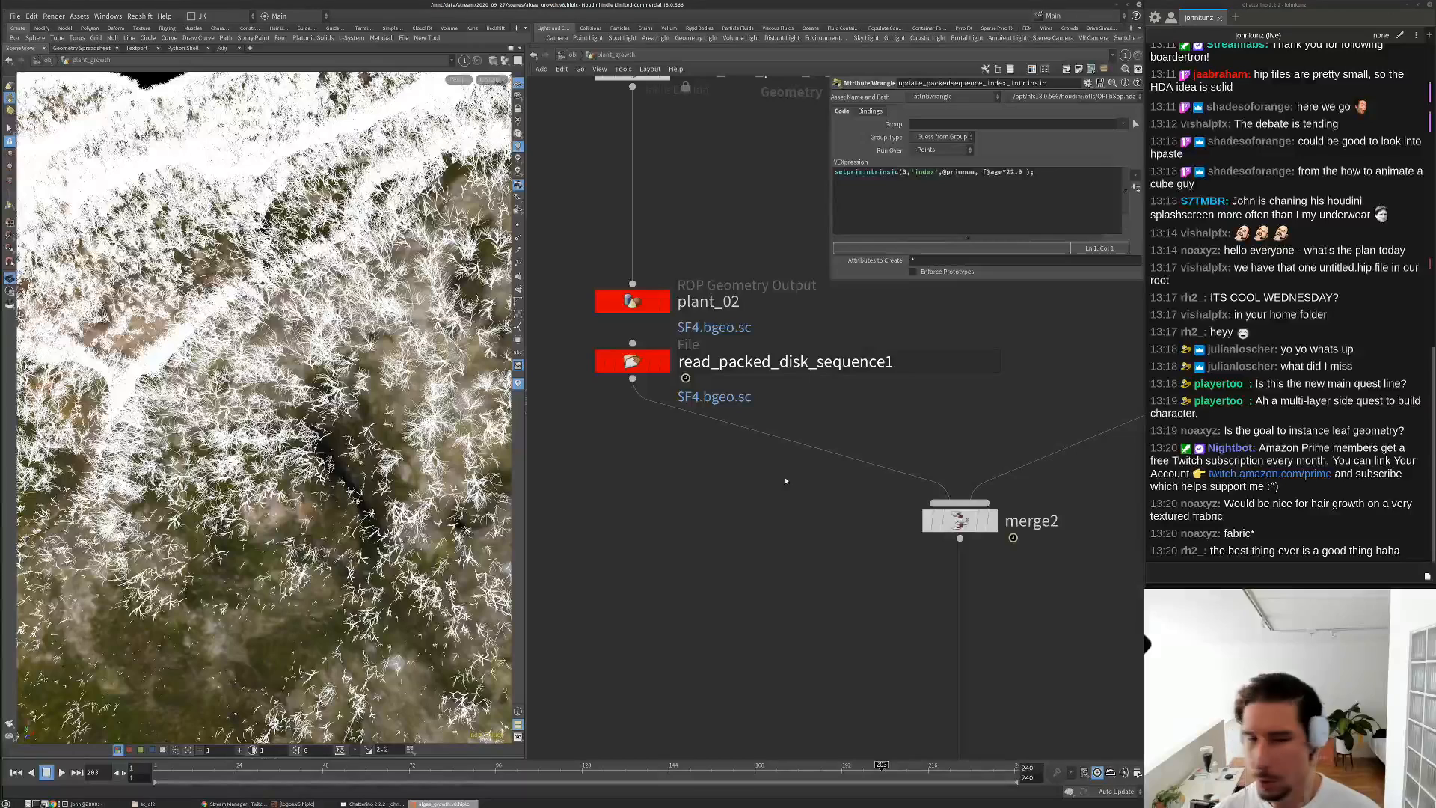
Examine the node chain from merge2 through all_variants and the copy node to the final attribute clean-up
scroll(785, 481, "down", 3)
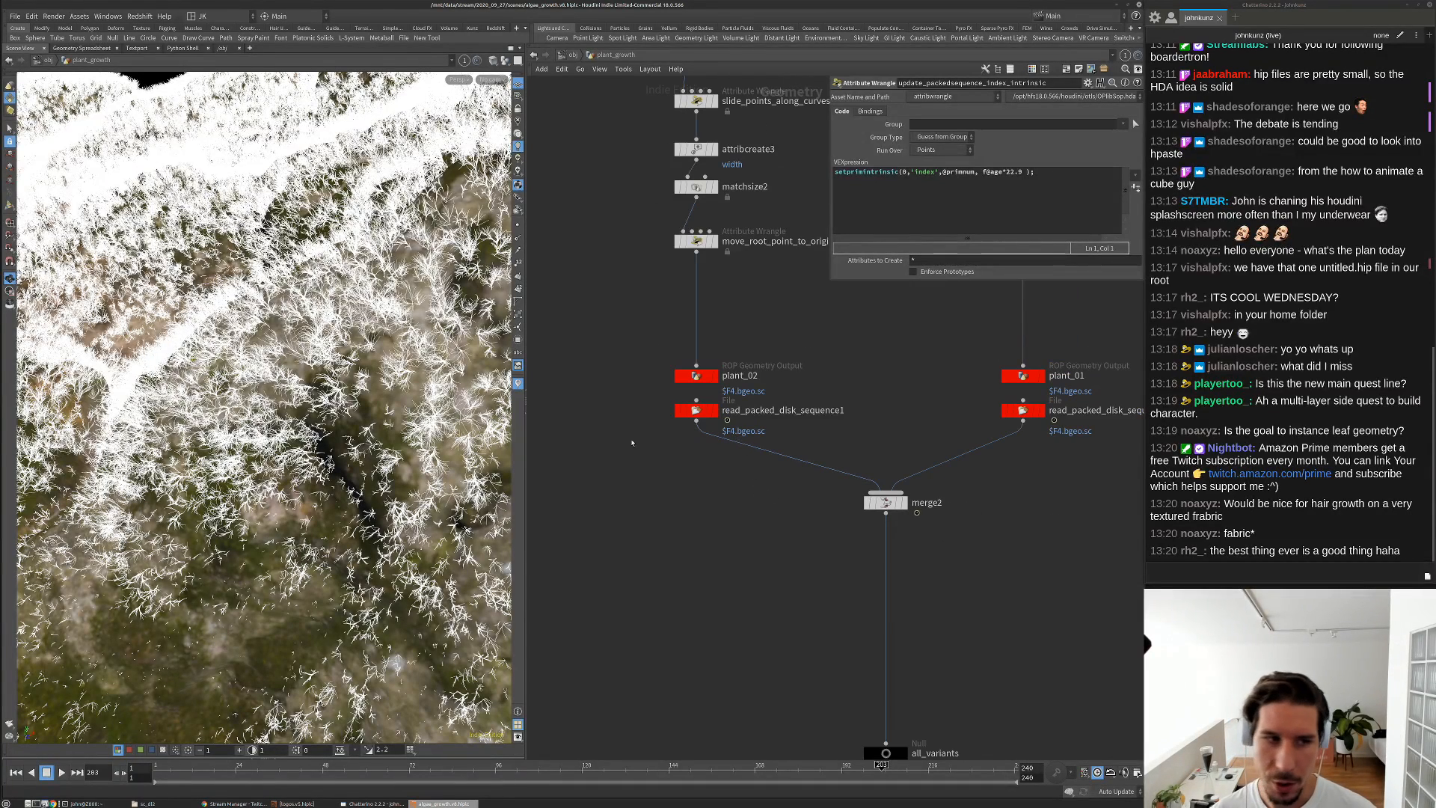
scroll(722, 468, "down", 5)
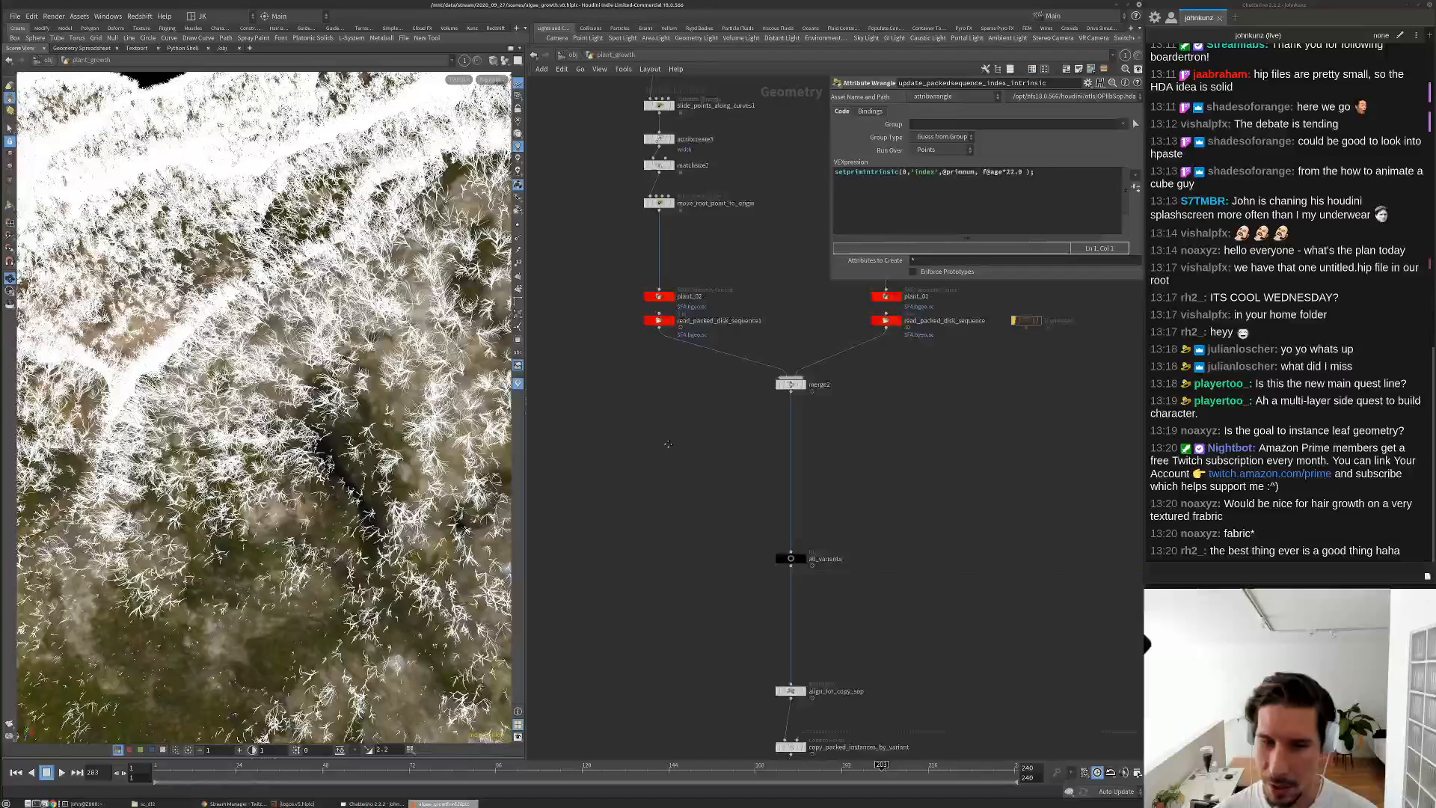
middle_click_drag(676, 493, 648, 426)
middle_click_drag(688, 577, 674, 516)
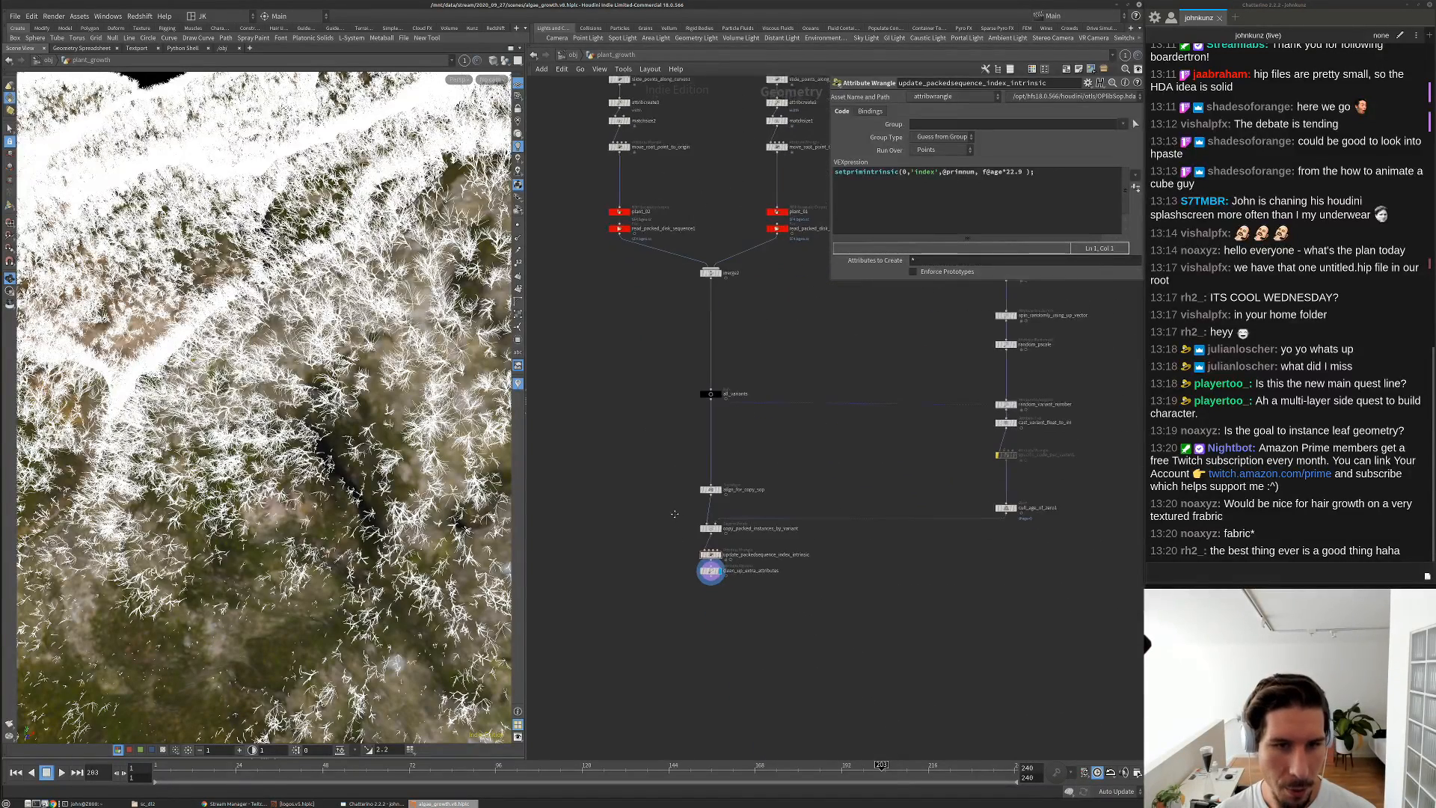
Display the move_root_point_to_origin node of the plant_02 branch and frame the whole plant in the viewport
middle_click_drag(656, 420, 770, 681)
scroll(751, 424, "up", 3)
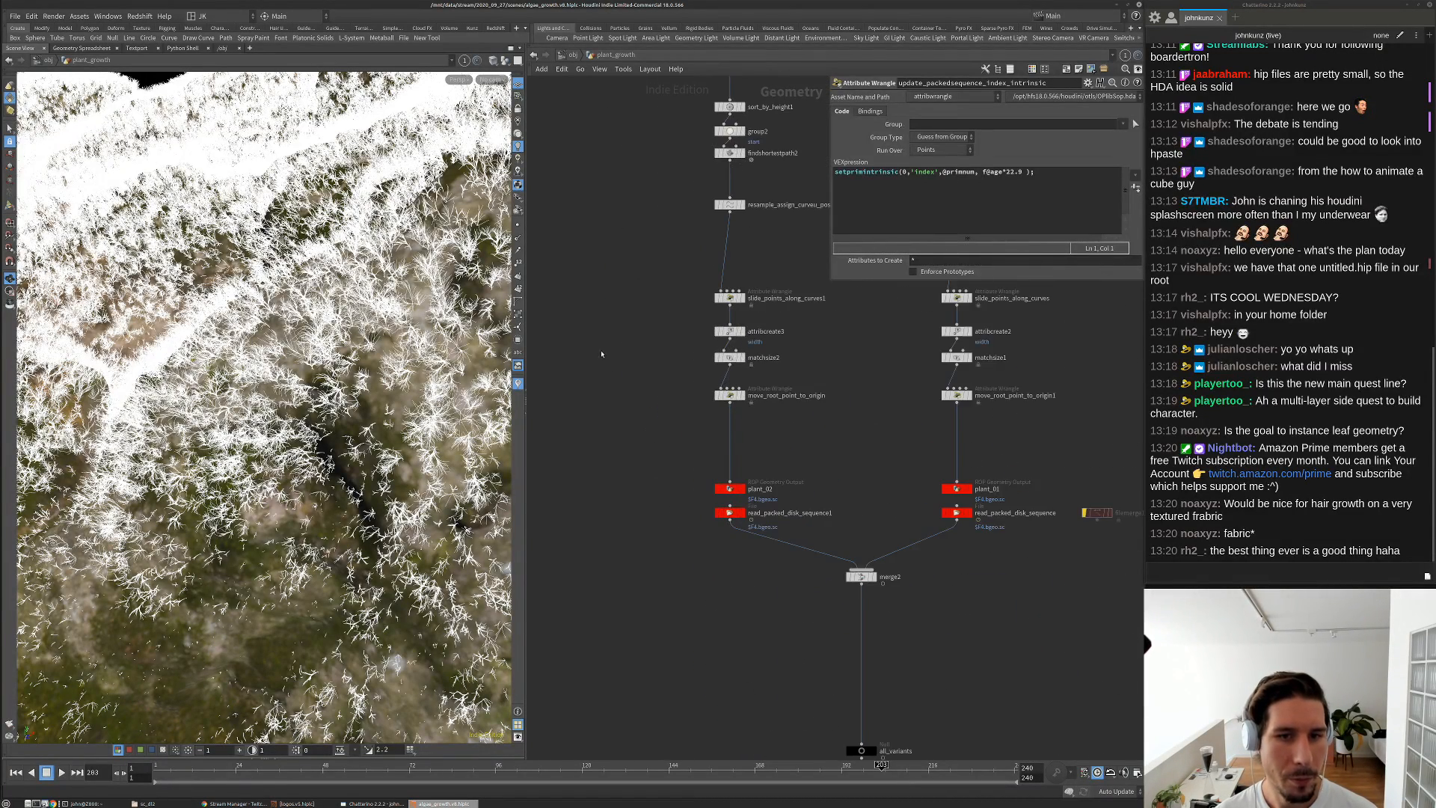
scroll(751, 424, "up", 4)
left_click(733, 367)
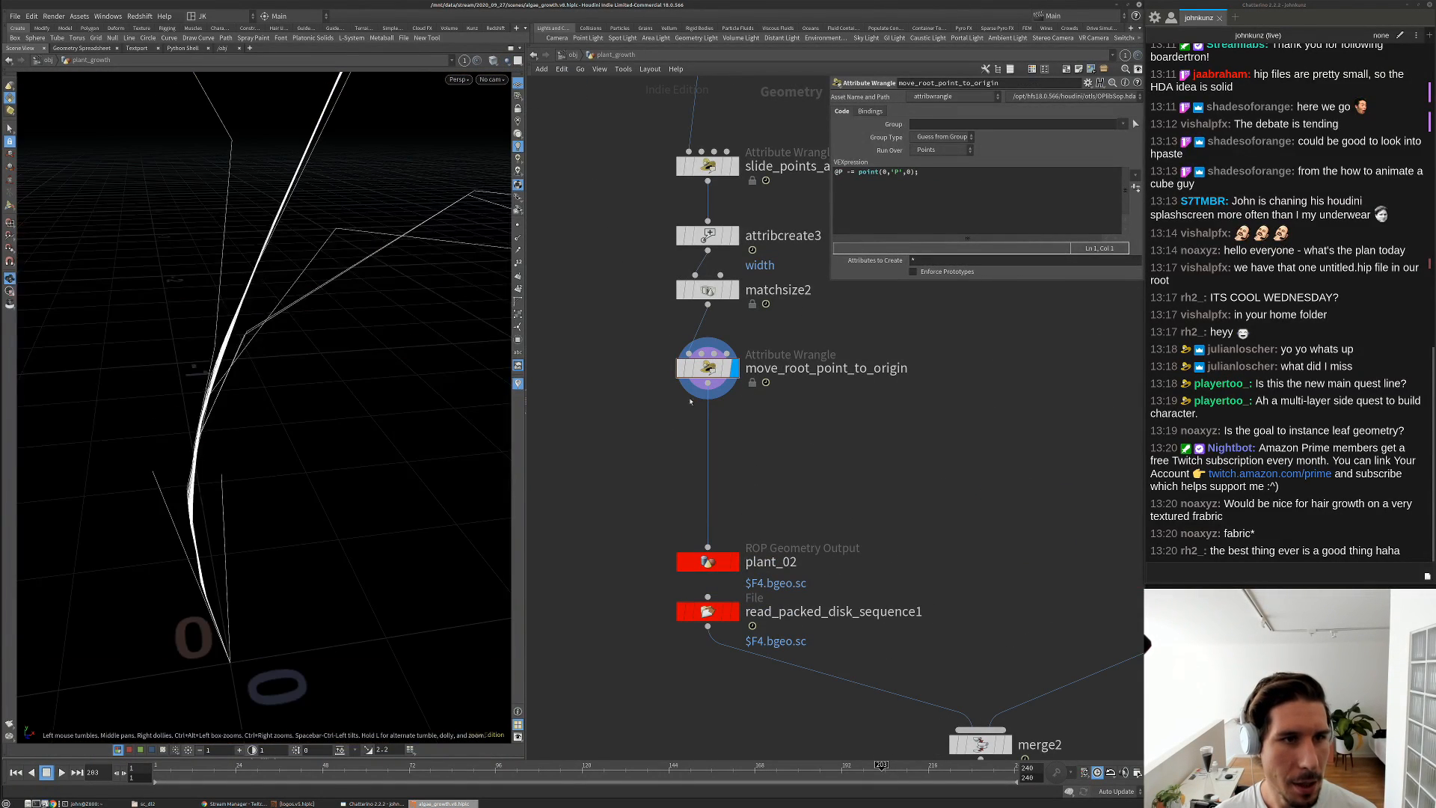
key("g")
middle_click_drag(599, 429, 625, 609)
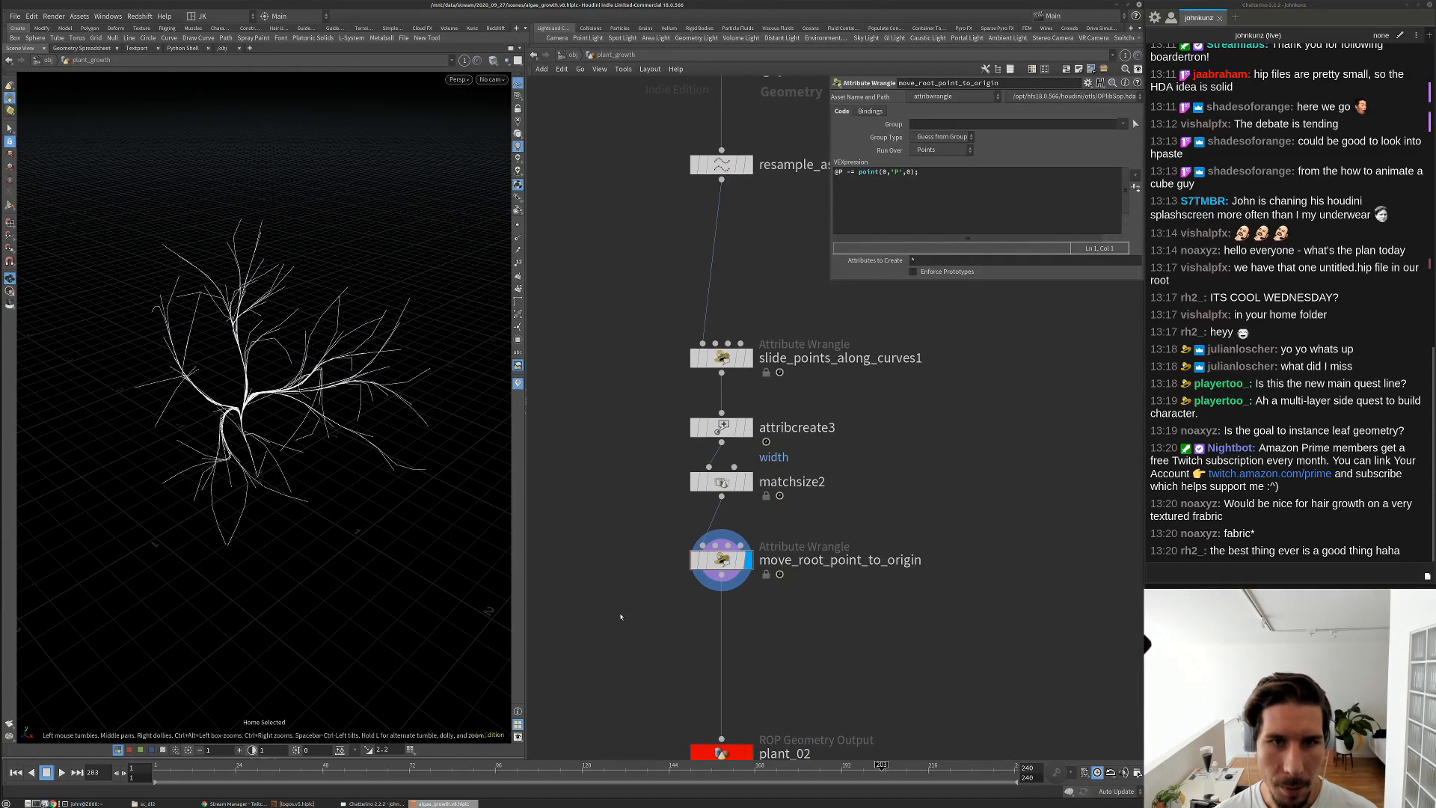
scroll(625, 609, "down", 2)
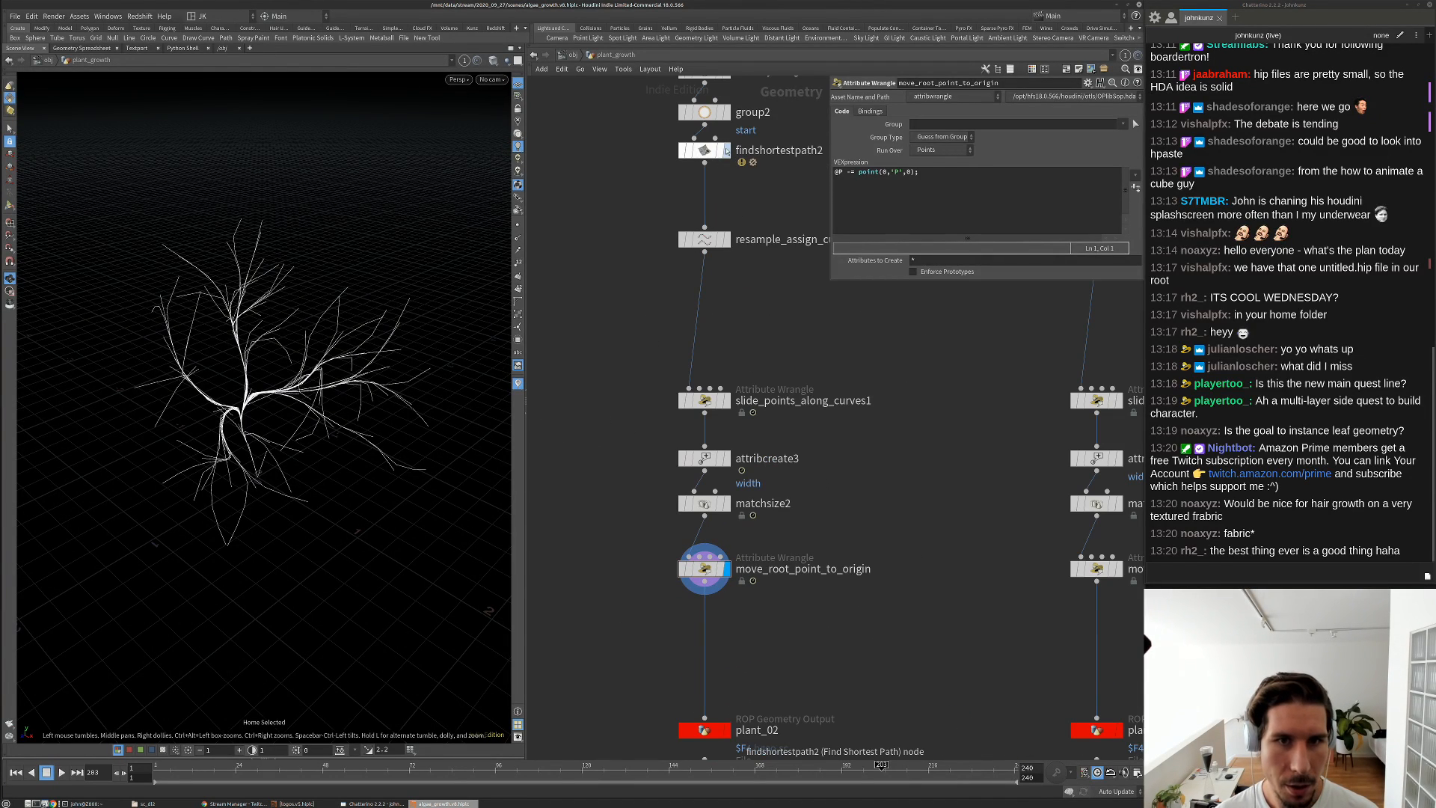
Display resample_assign_curveu_position1, set its maximum segment length to 0.05, and highlight its Curve U attribute name
left_click(725, 150)
left_click(722, 239)
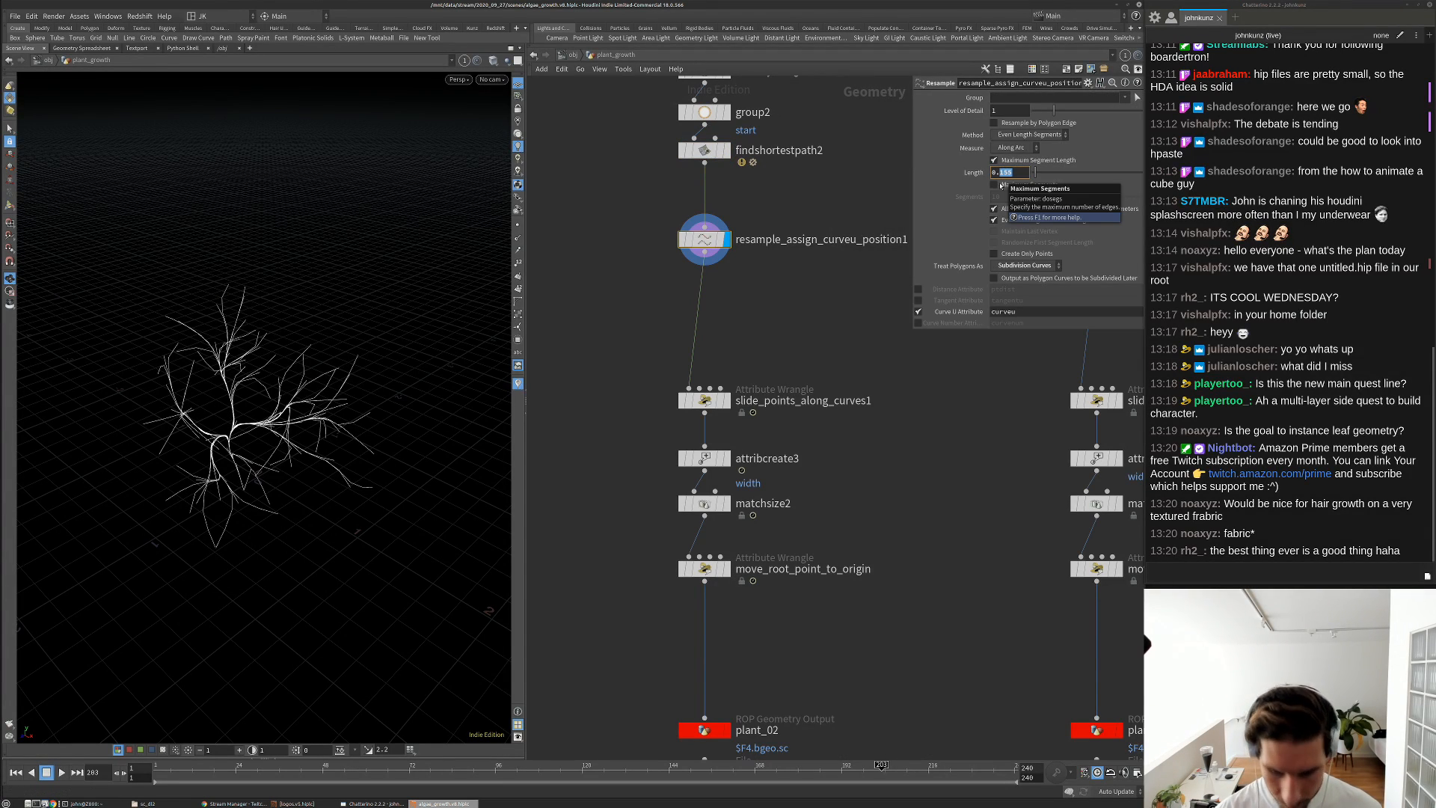
key("Return")
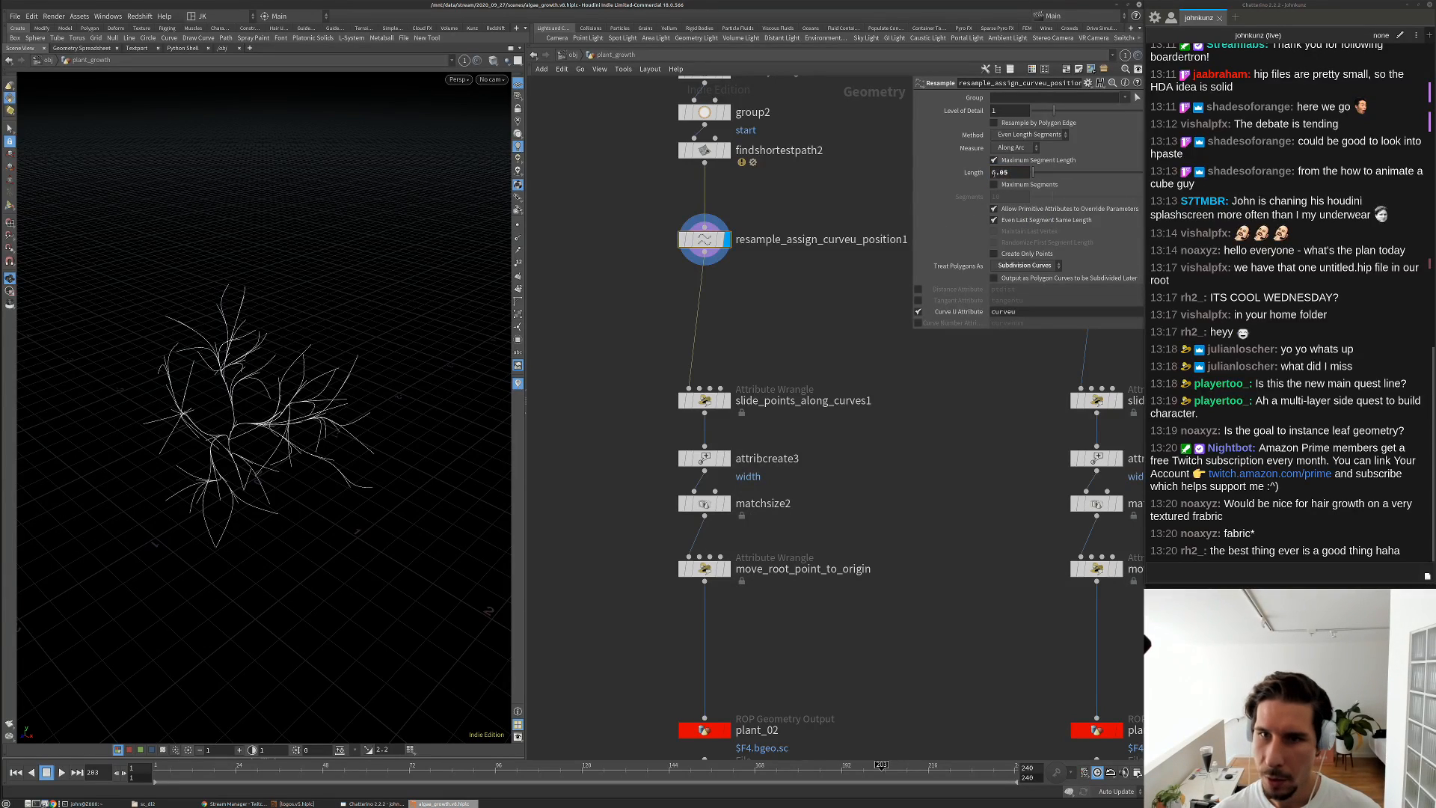
scroll(401, 375, "up", 5)
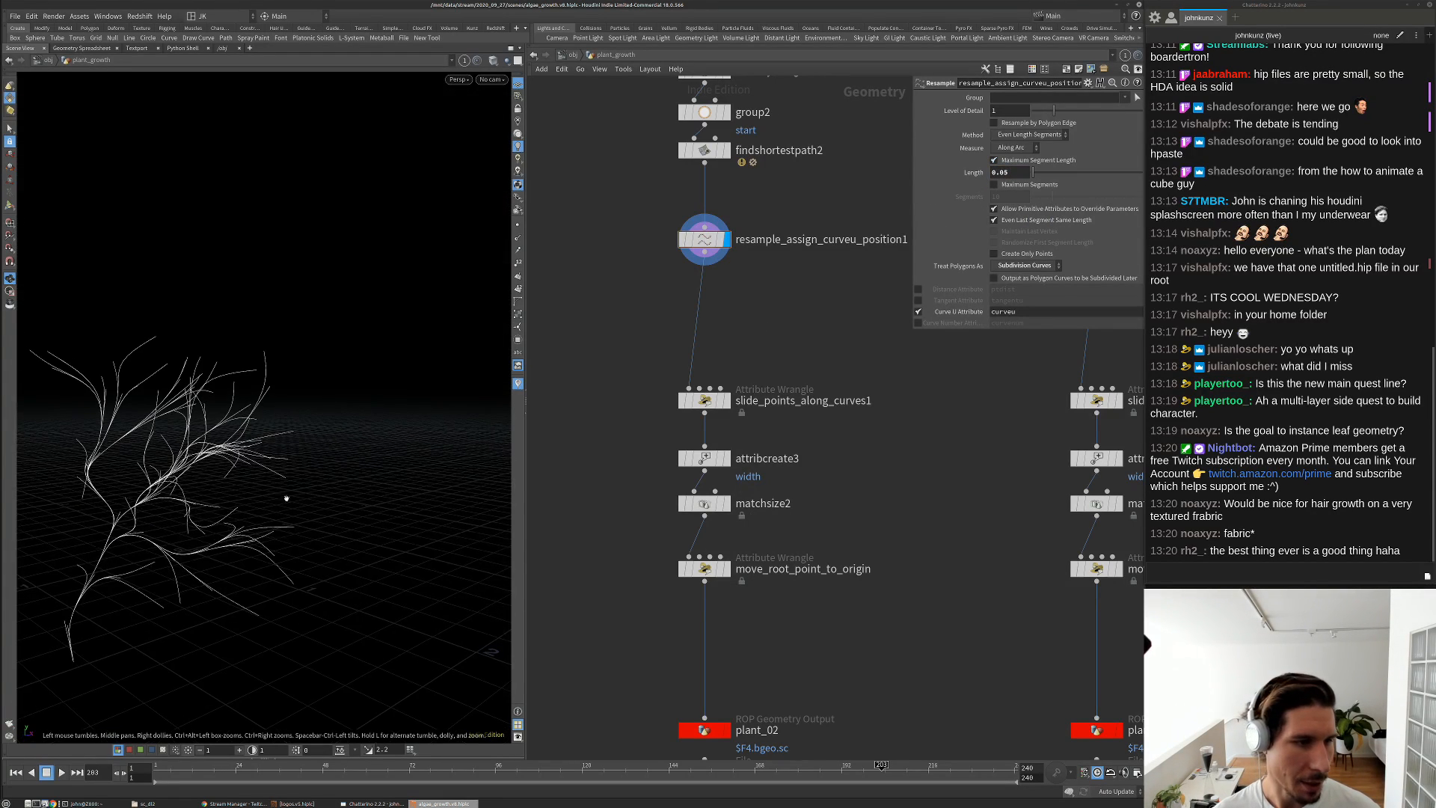
left_click_drag(289, 496, 276, 427)
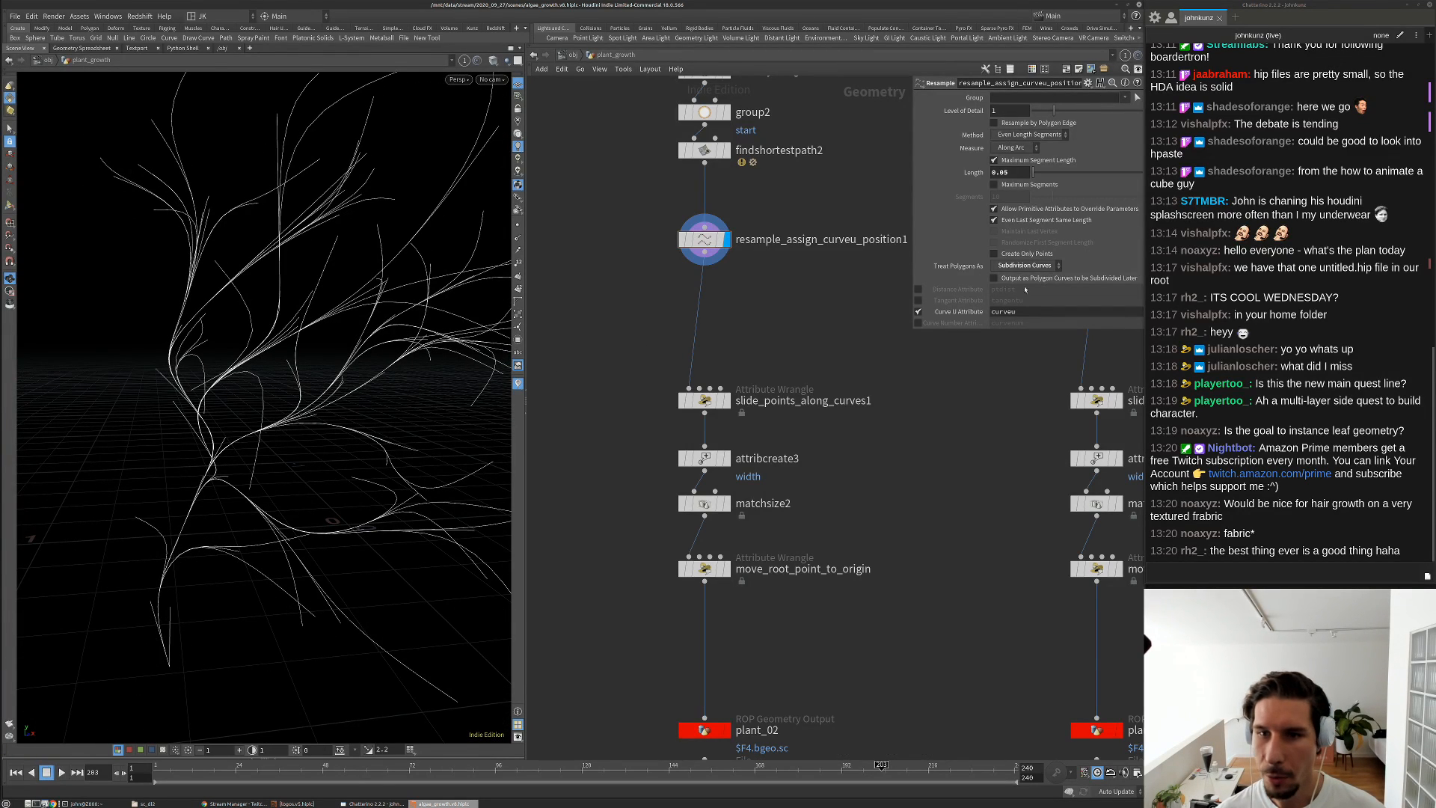
double_click(1002, 311)
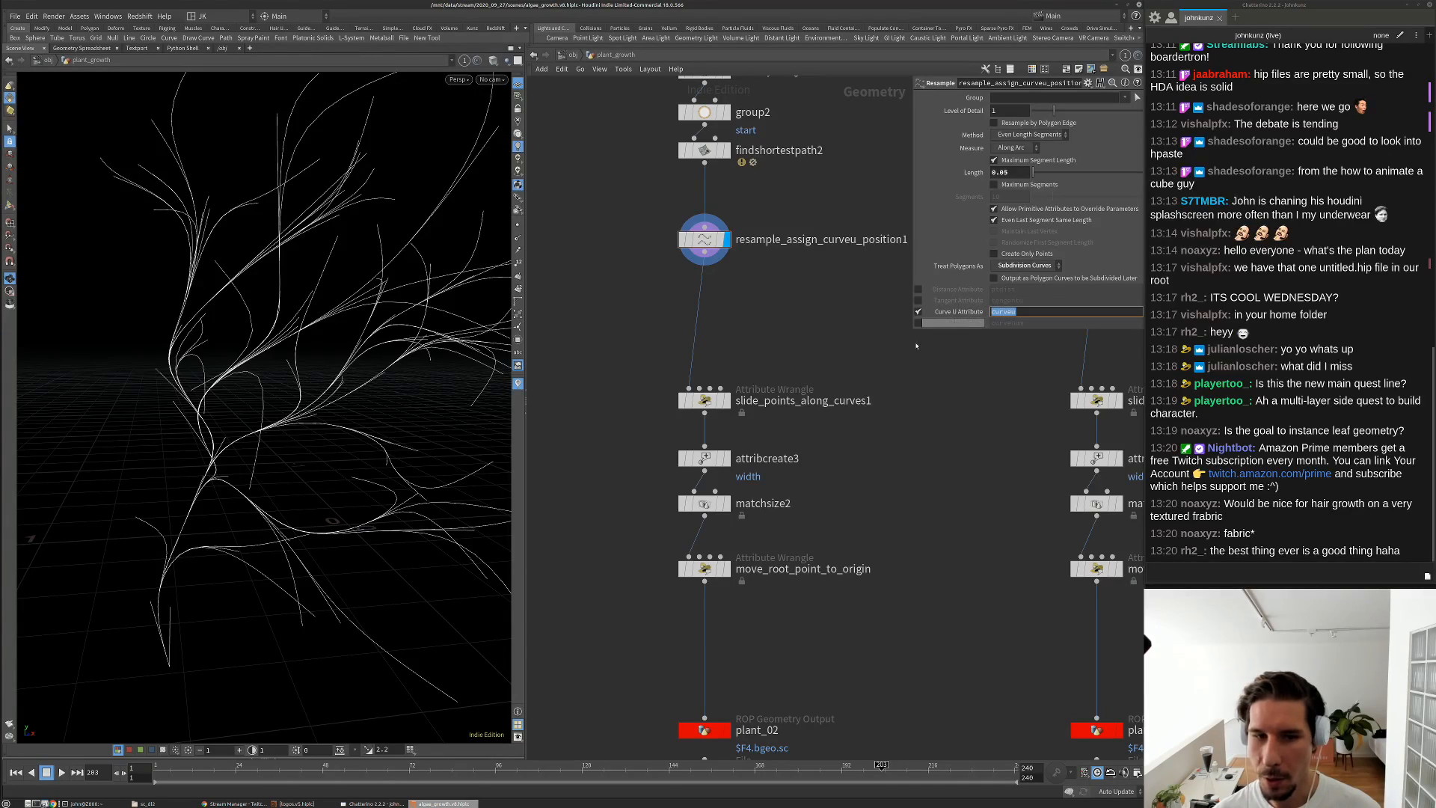
Display slide_points_along_curves1 and play the plant's growth from the first frame
left_click(744, 404)
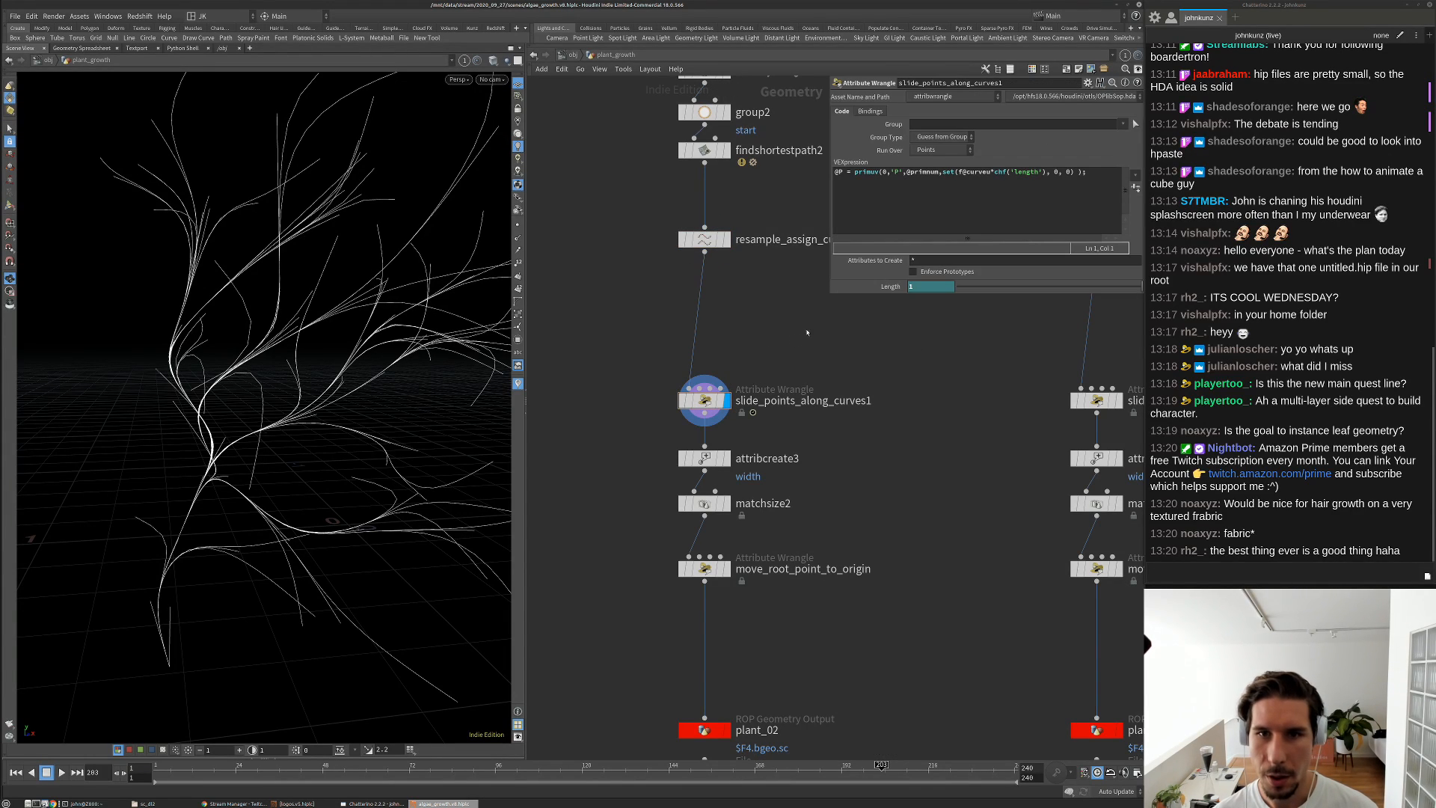
right_click_drag(359, 358, 303, 426)
left_click_drag(302, 426, 227, 439)
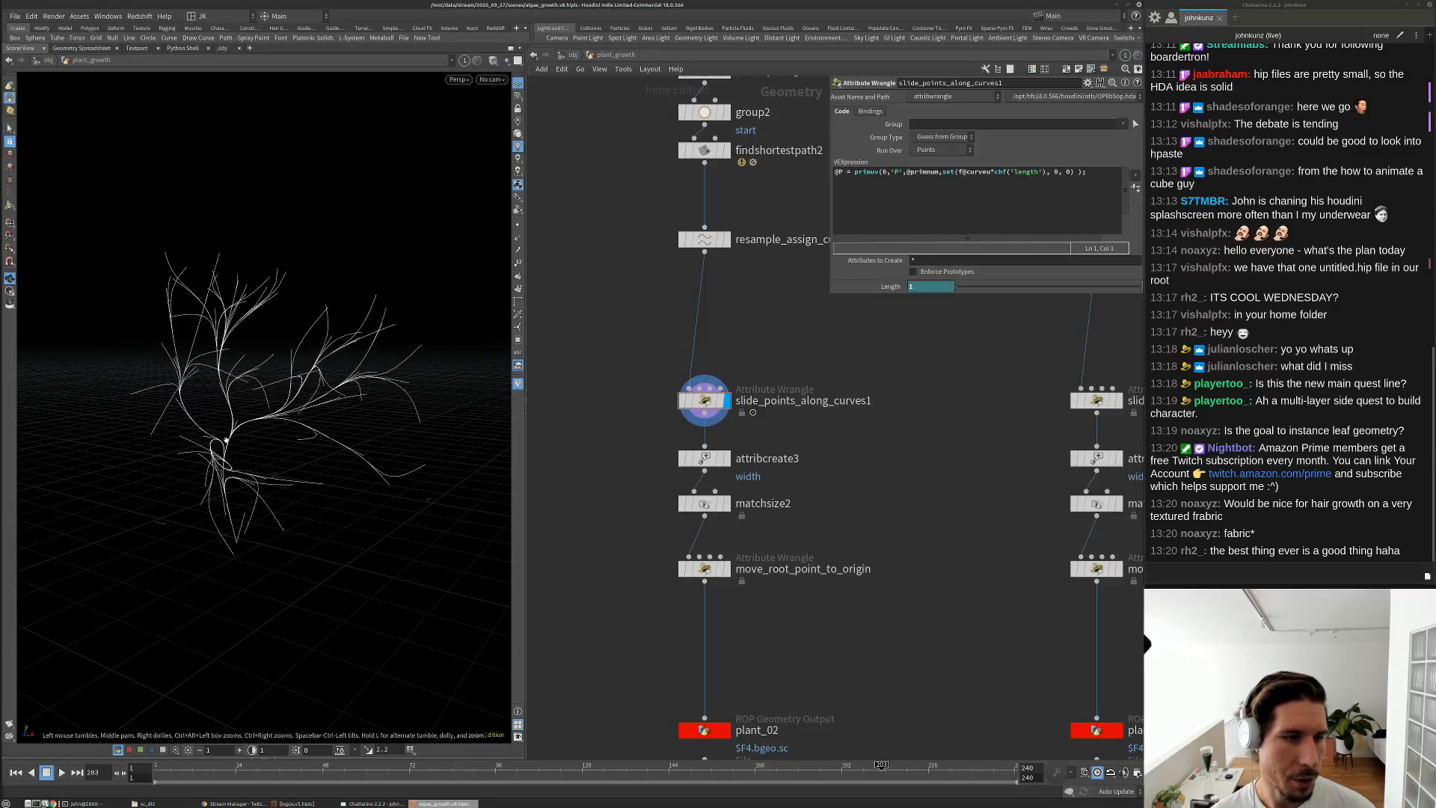
key("ctrl+Up")
key("Up")
key("Up")
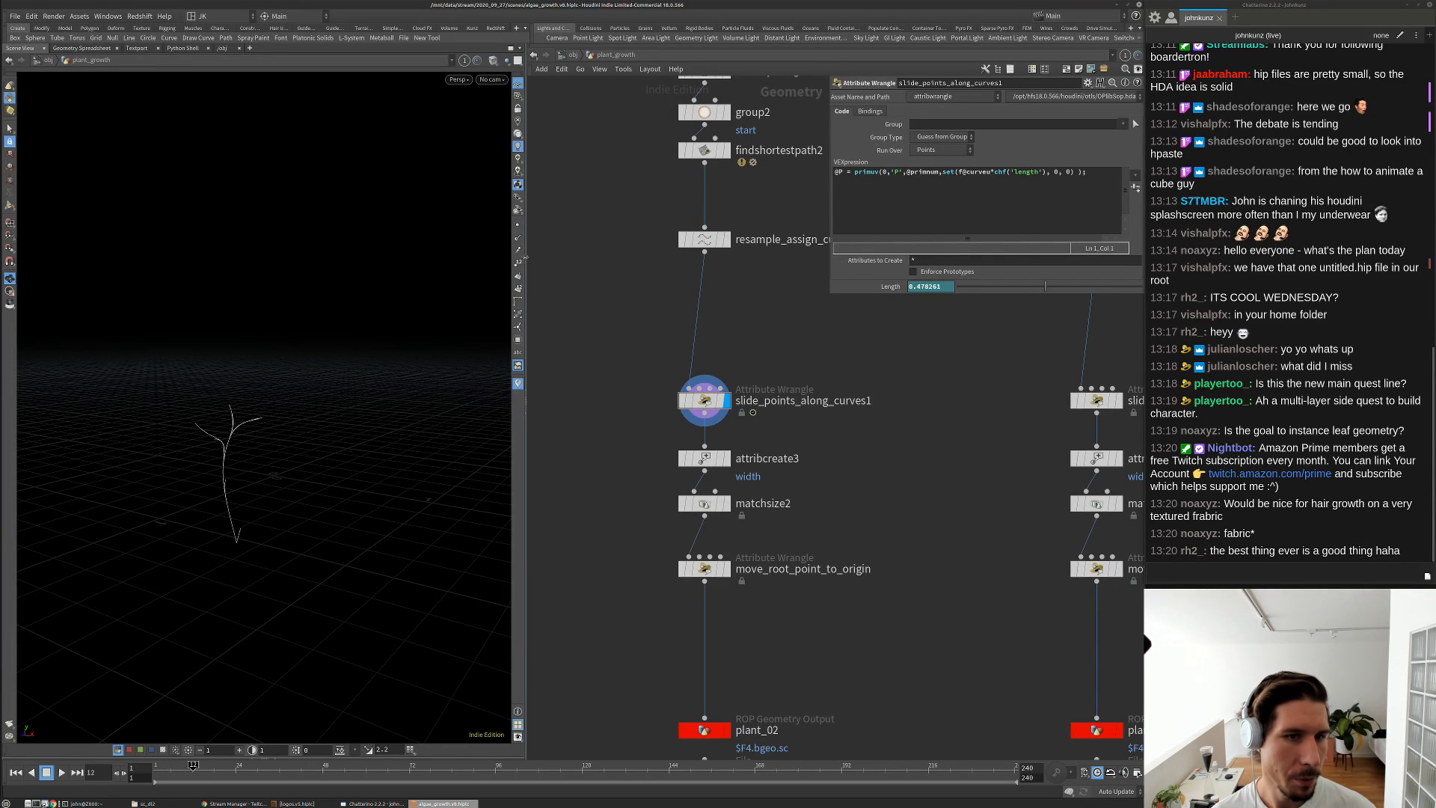
Turn on point numbers in the viewport and replay the plant's growth from the first frame
left_click(517, 264)
left_click_drag(256, 478, 313, 467)
key("Up")
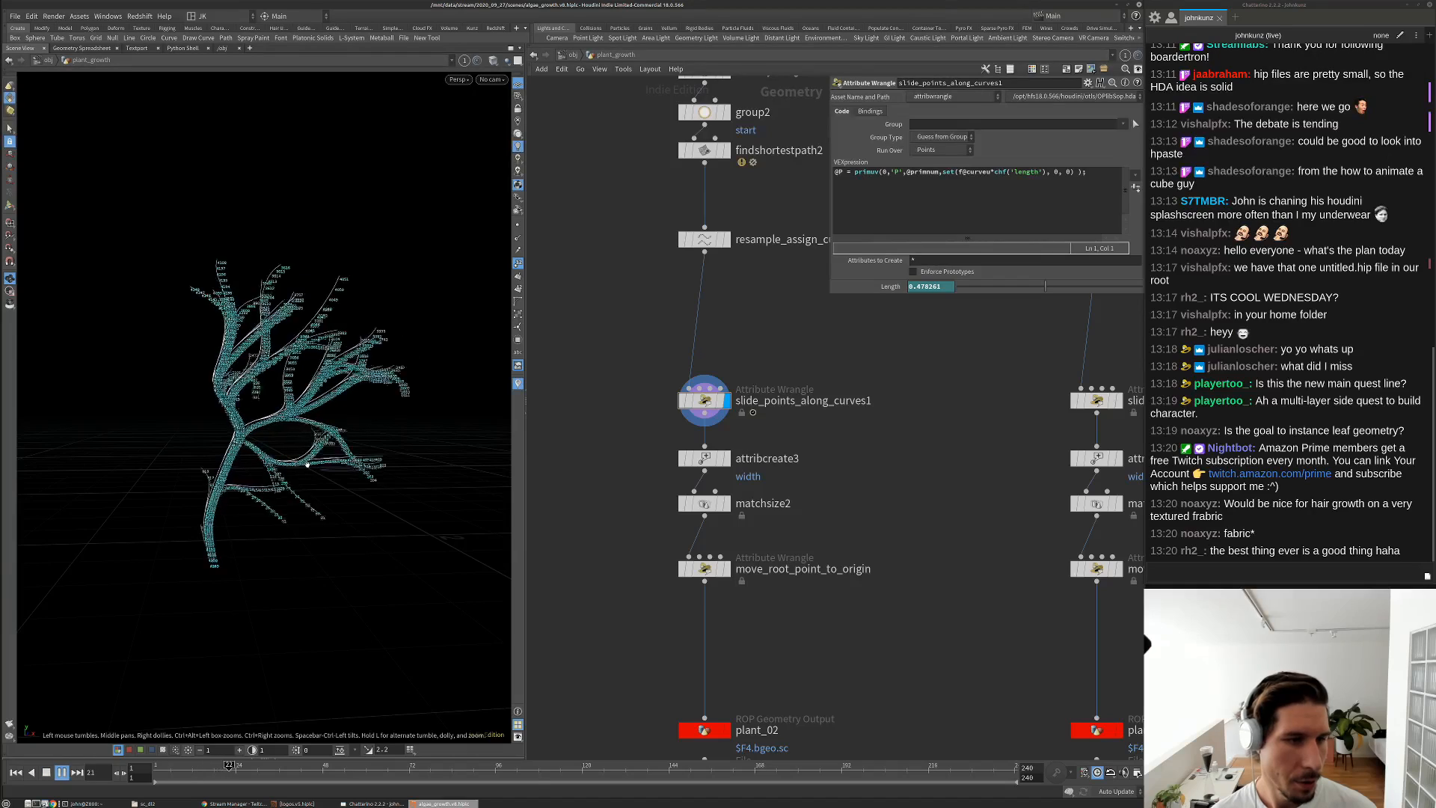
key("Up")
key("ctrl+Up")
key("Up")
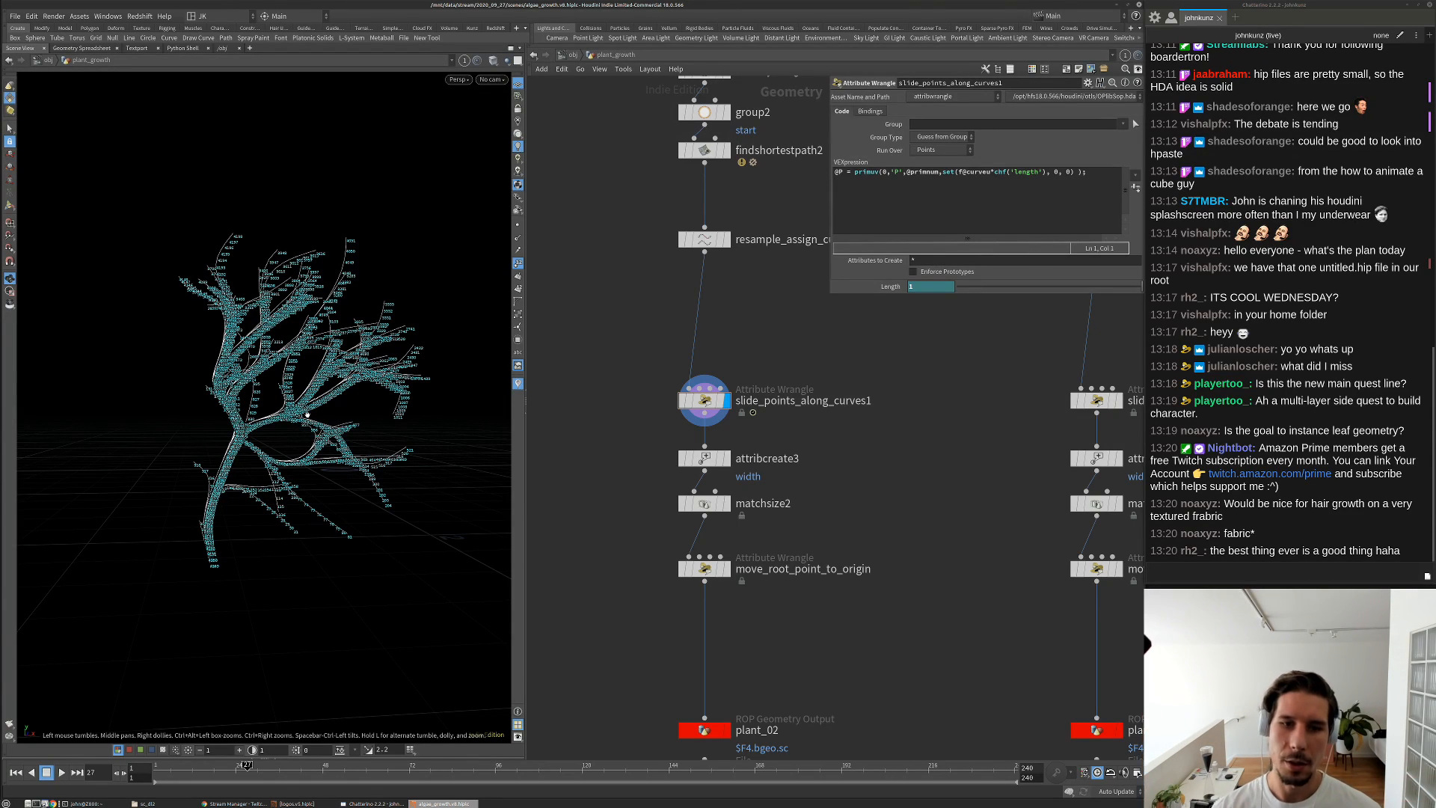
Template resample_assign_curveu_position1 as a reference and replay the growth of the points along its full curves
left_click(720, 239)
key("ctrl+Up")
key("Up")
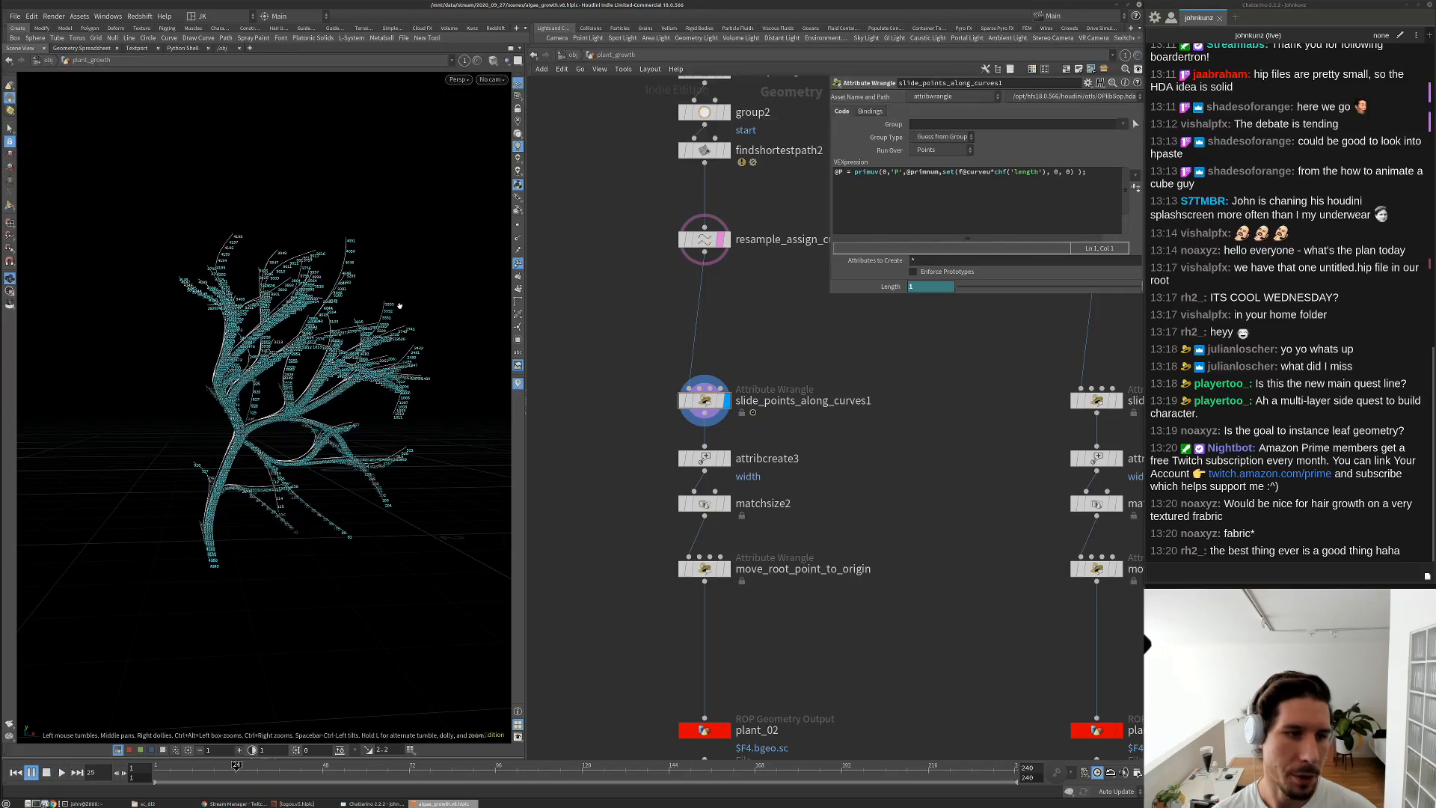
key("Up")
key("Down")
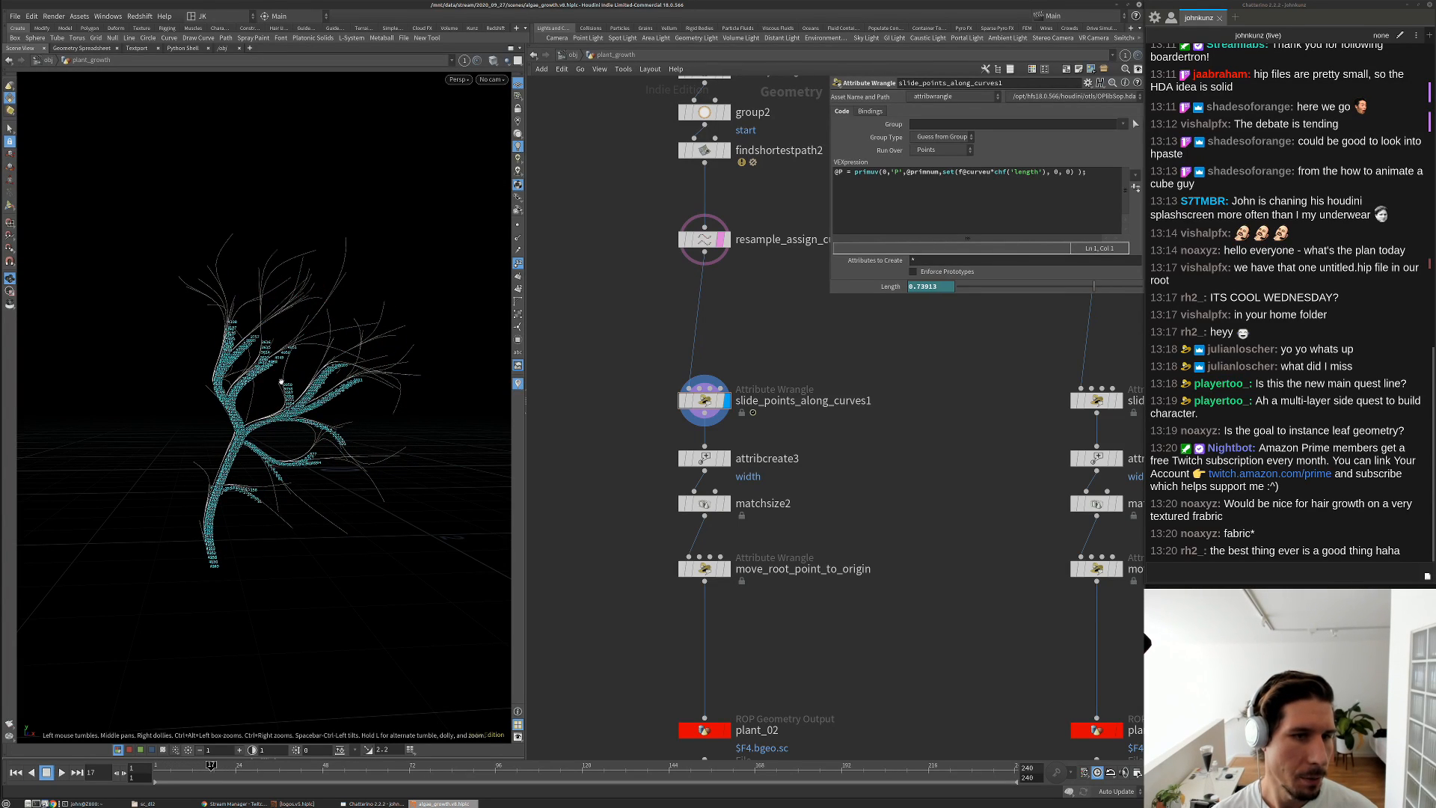
key("Down")
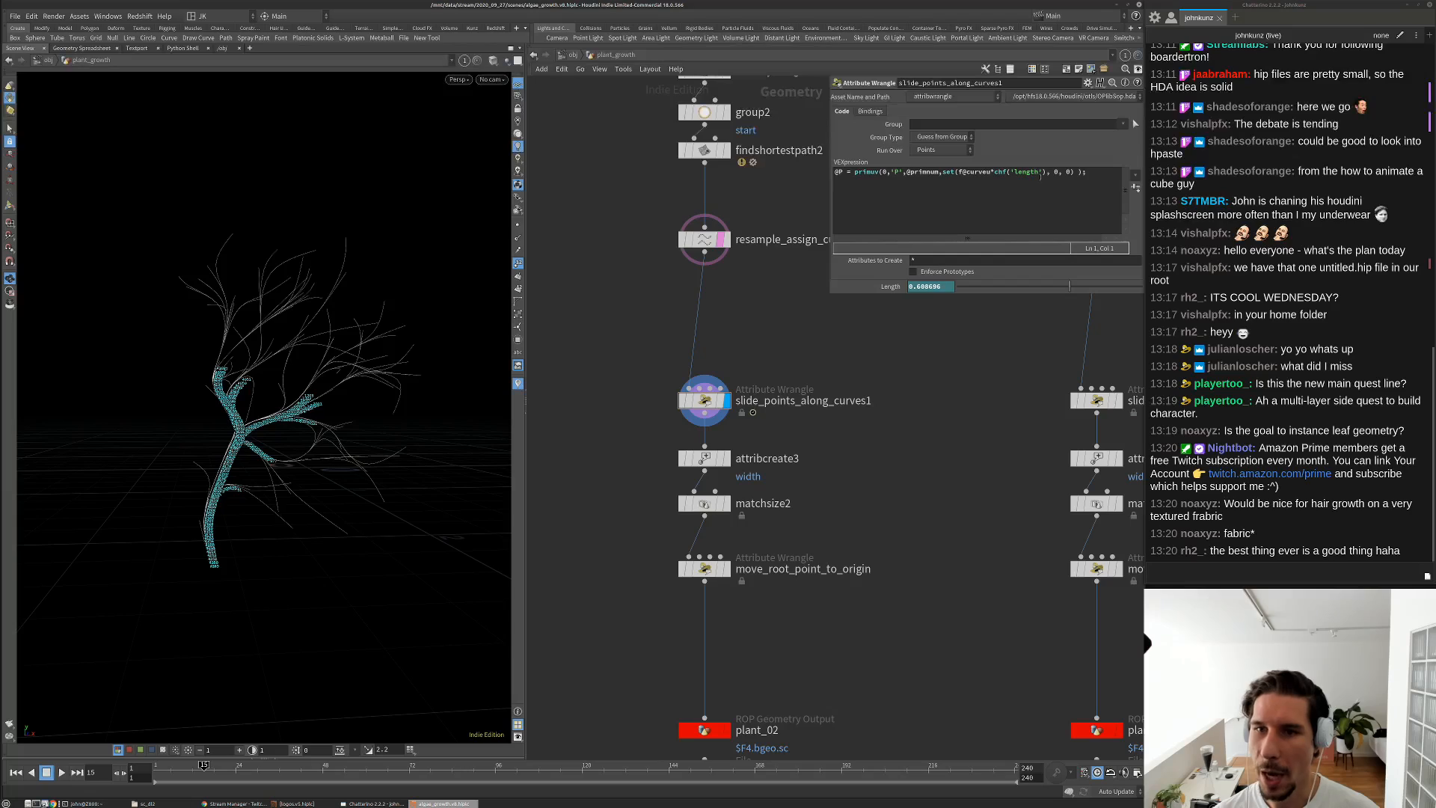
Reveal the expression driving the Length of slide_points_along_curves1, inspect the plant at the first frame, and replay its growth
left_click(887, 291)
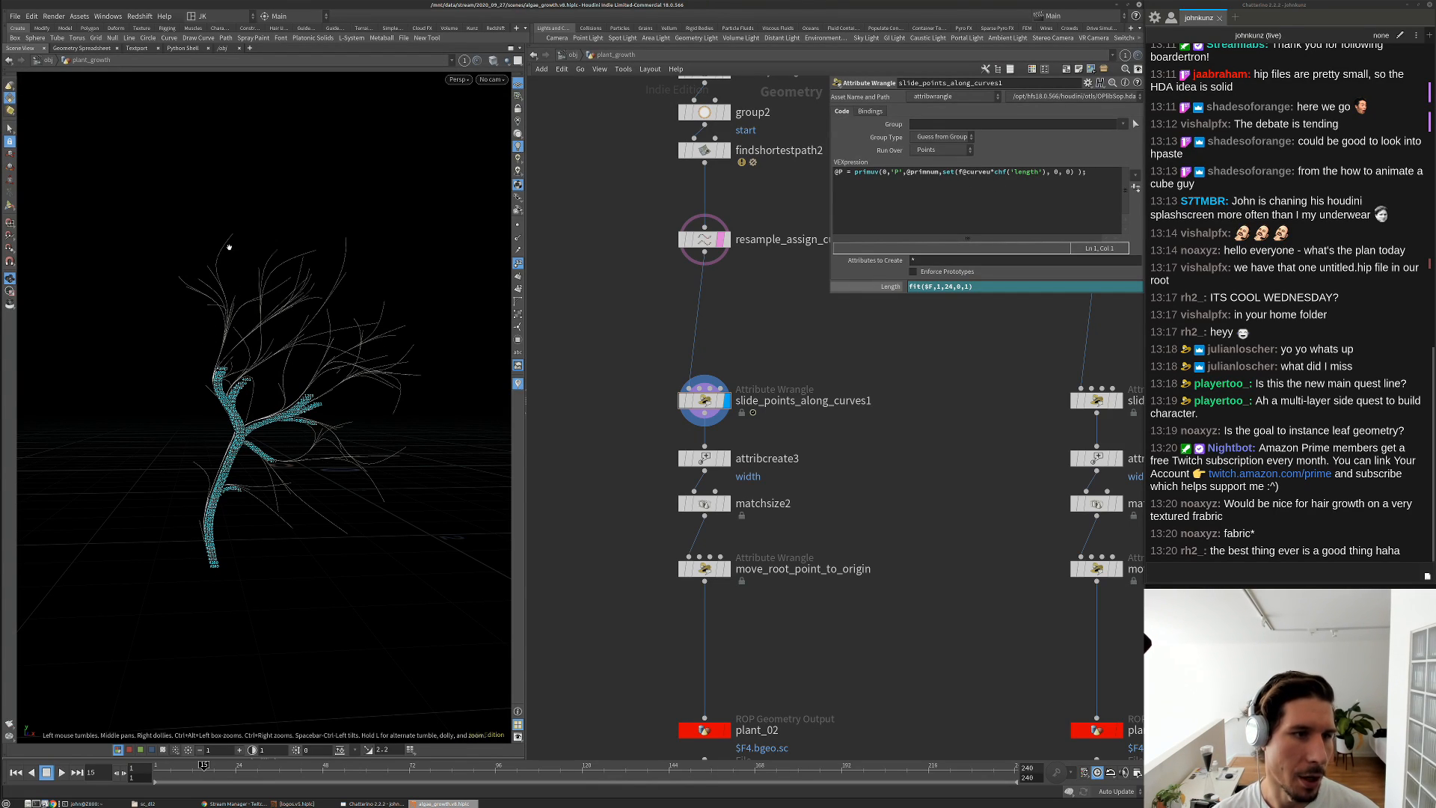
left_click_drag(222, 529, 250, 369)
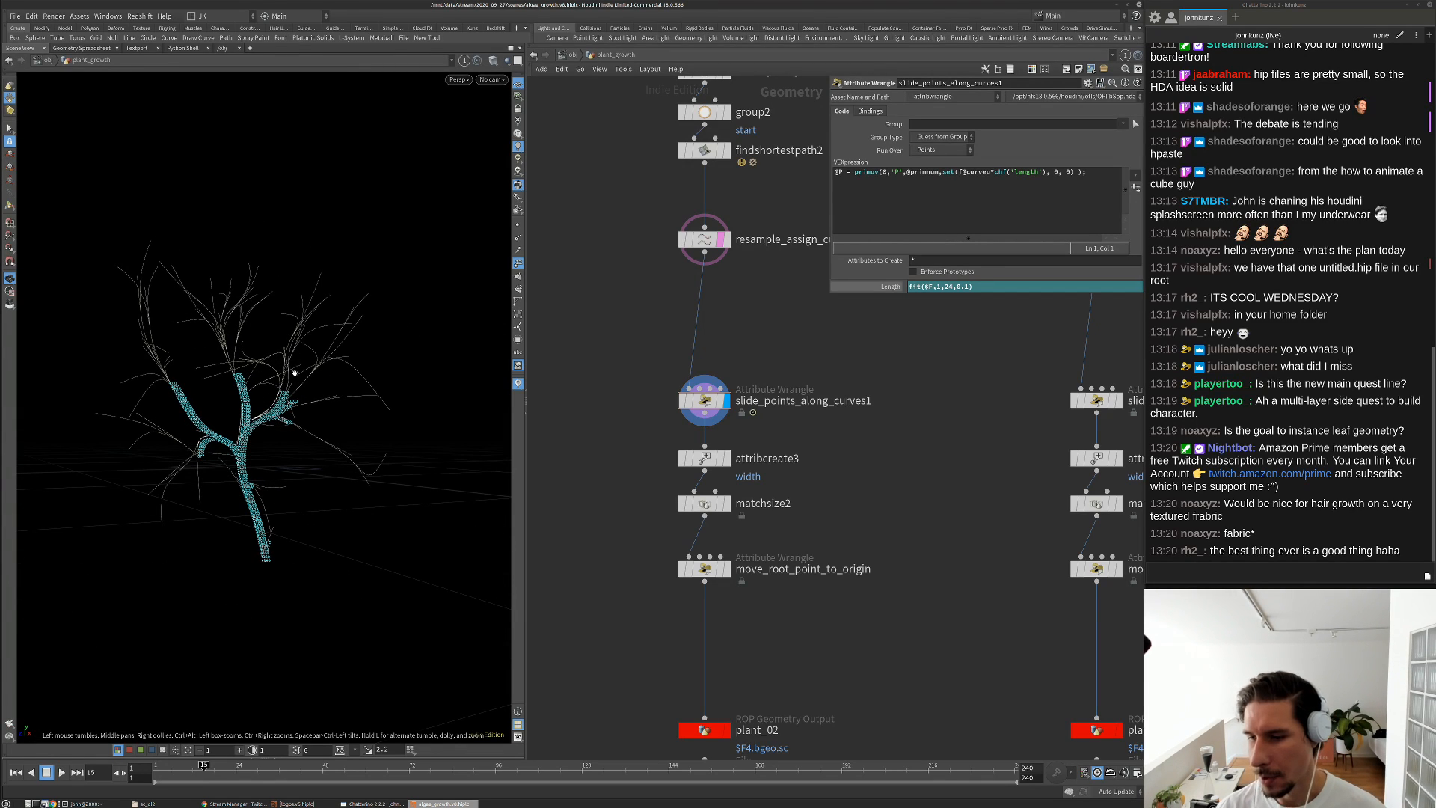
key("ctrl+Left")
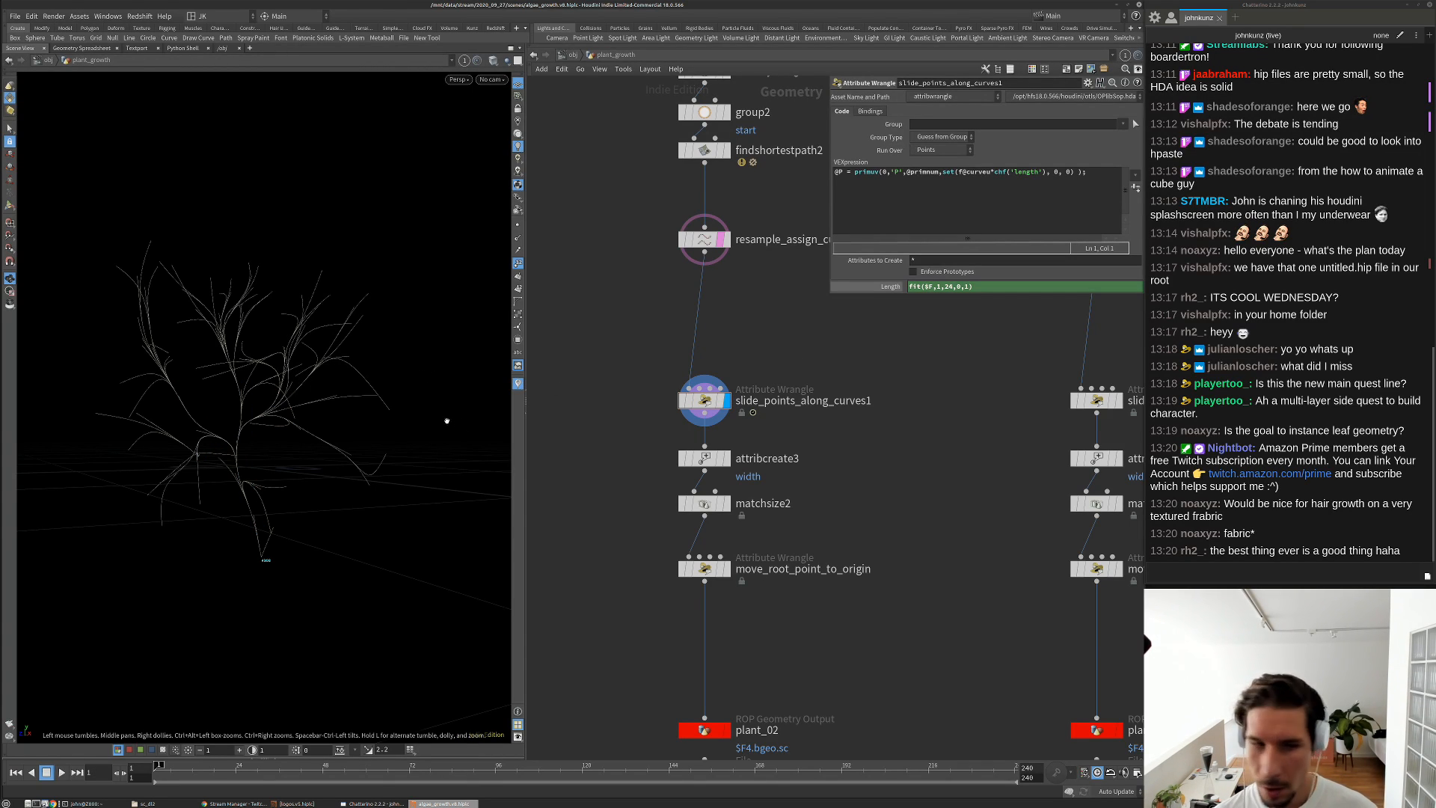
left_click_drag(446, 421, 303, 508)
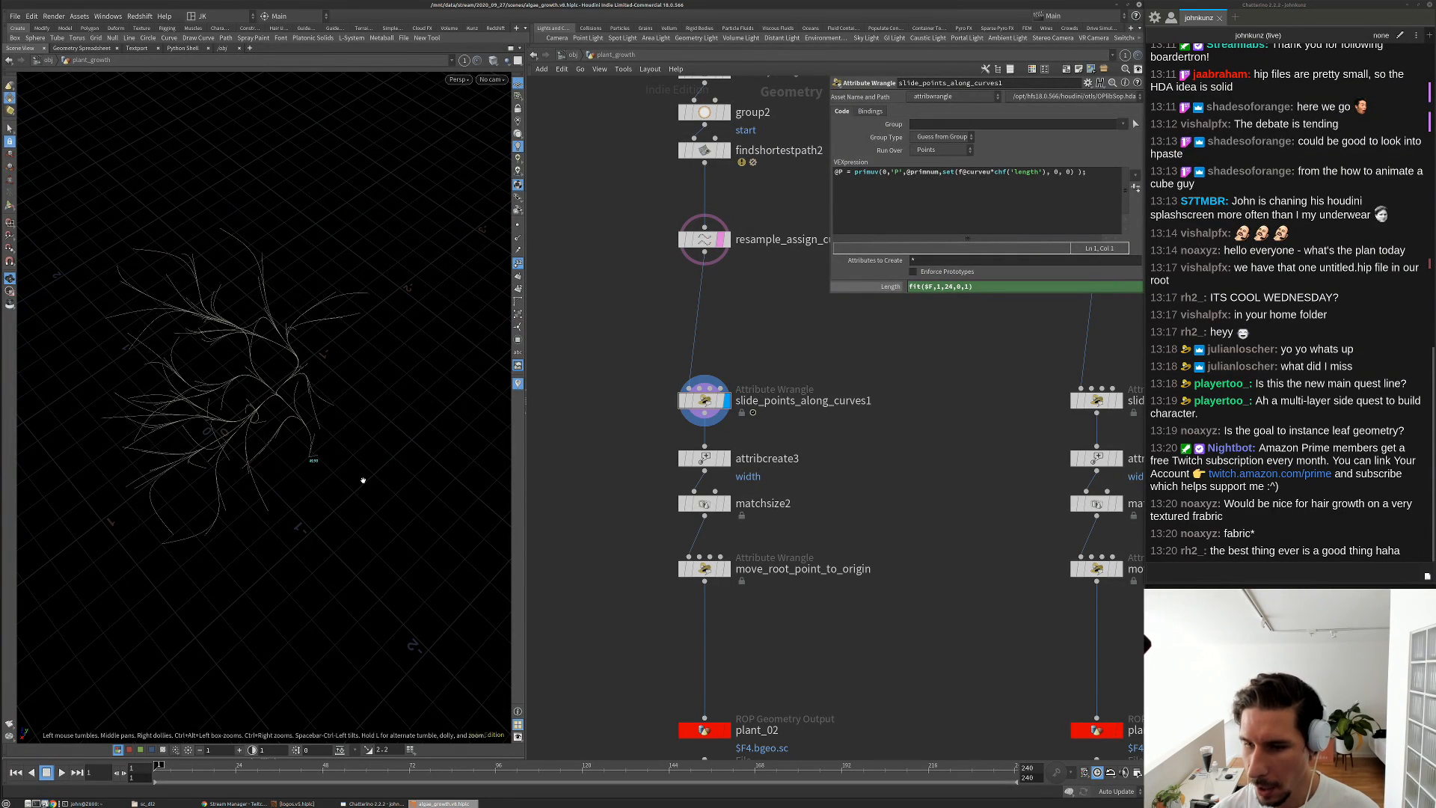
left_click_drag(363, 480, 302, 449)
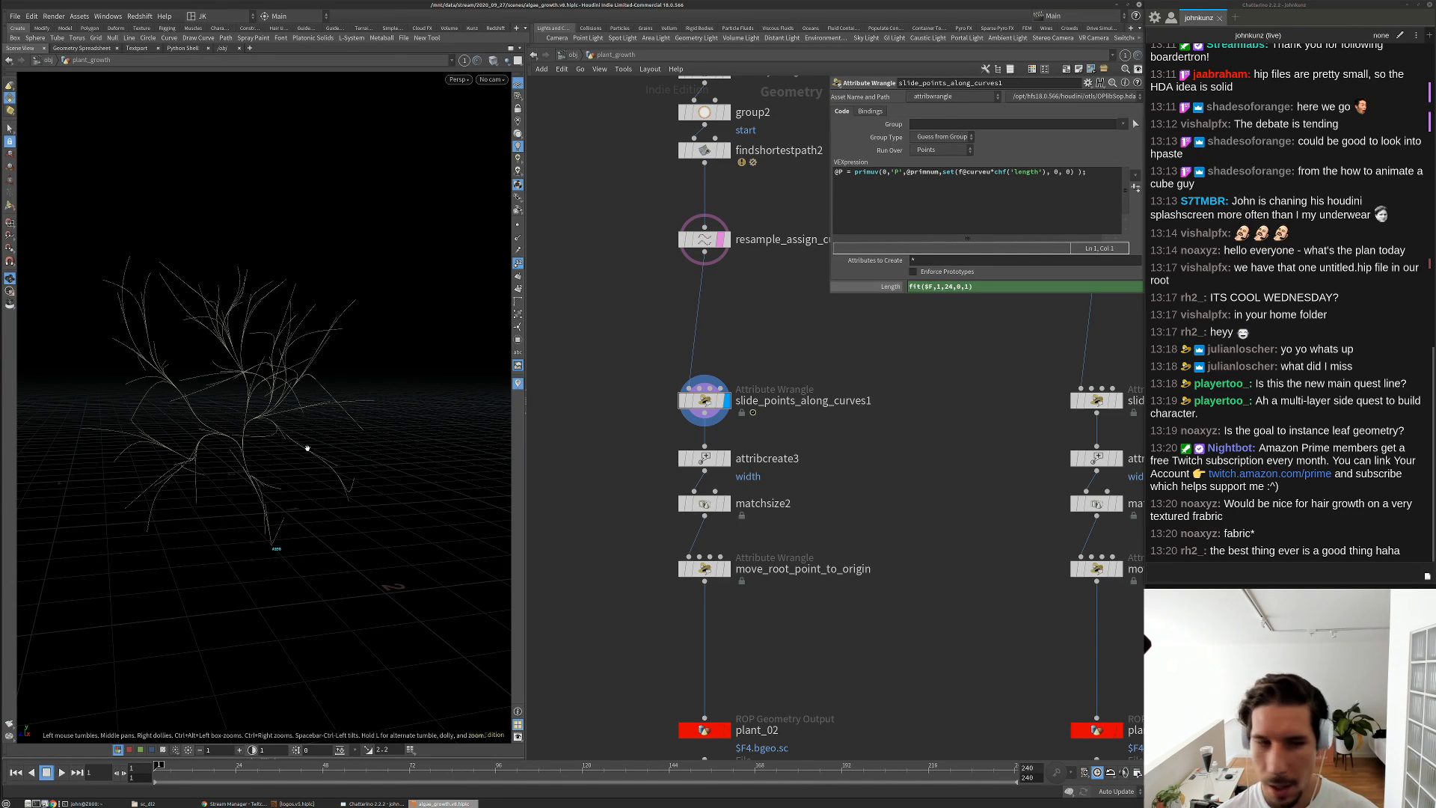
left_click_drag(307, 448, 436, 469)
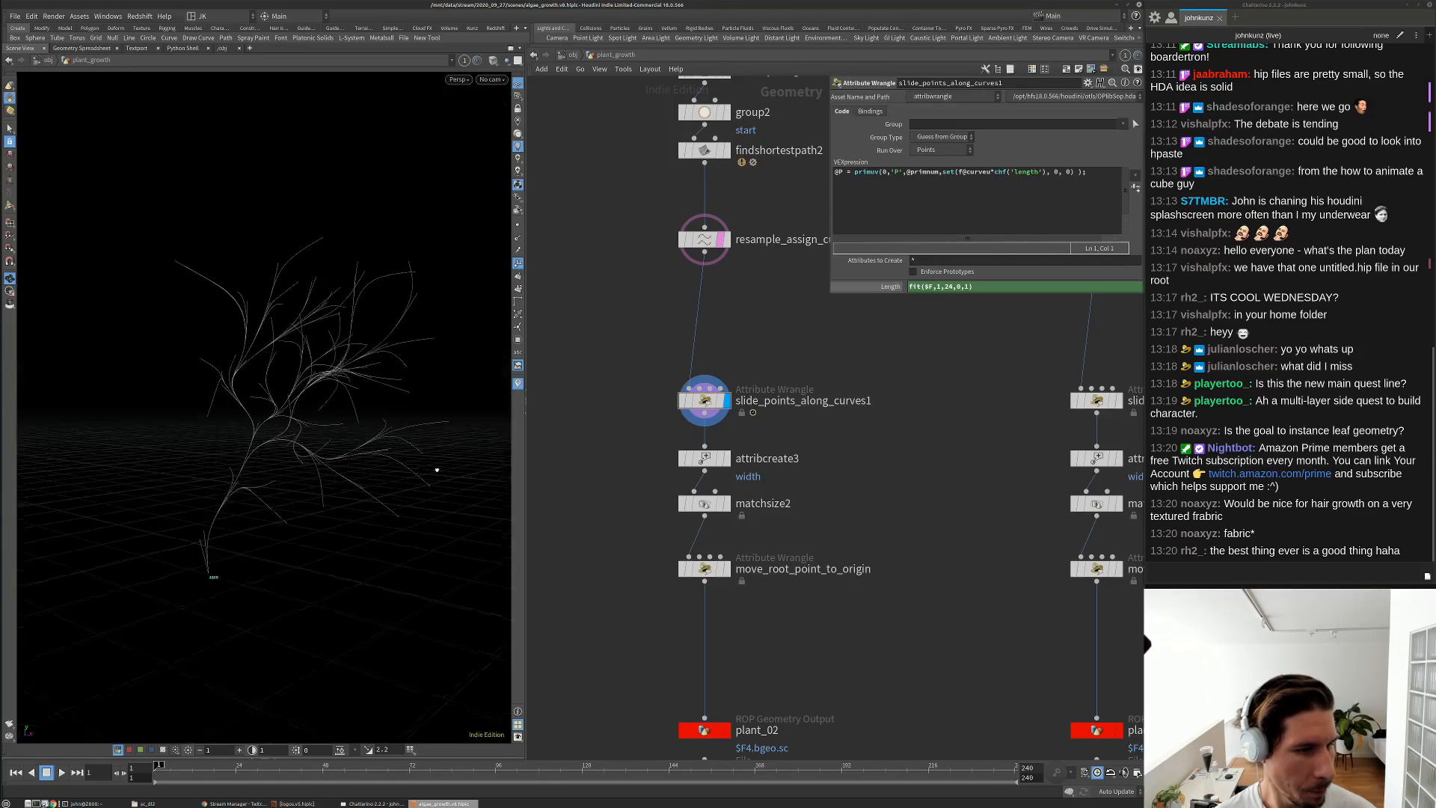
key("Up")
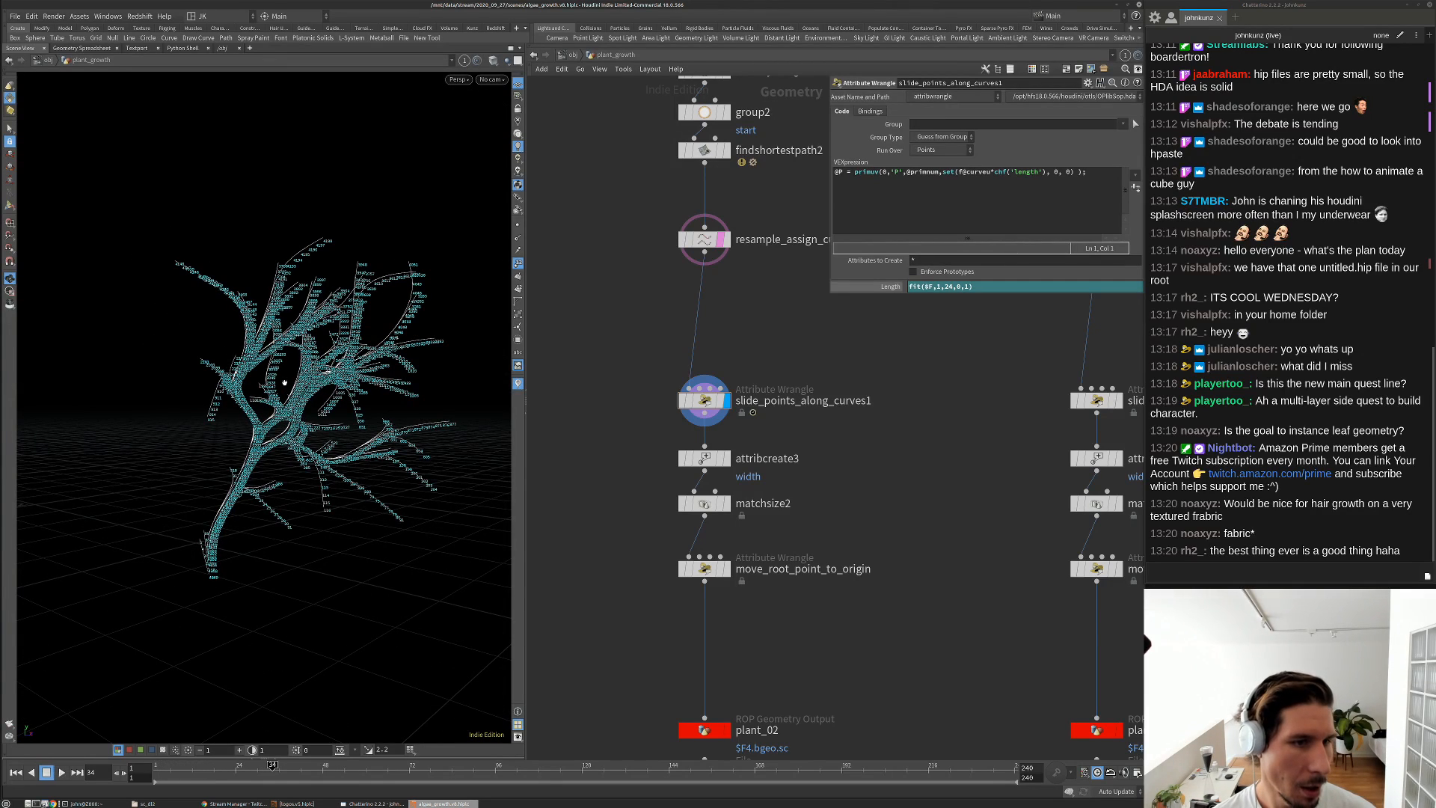
key("ctrl+Up")
Turn off the template on resample_assign_curveu_position1 and display the node to examine its numbered curve points up close
middle_click_drag(607, 399, 648, 368)
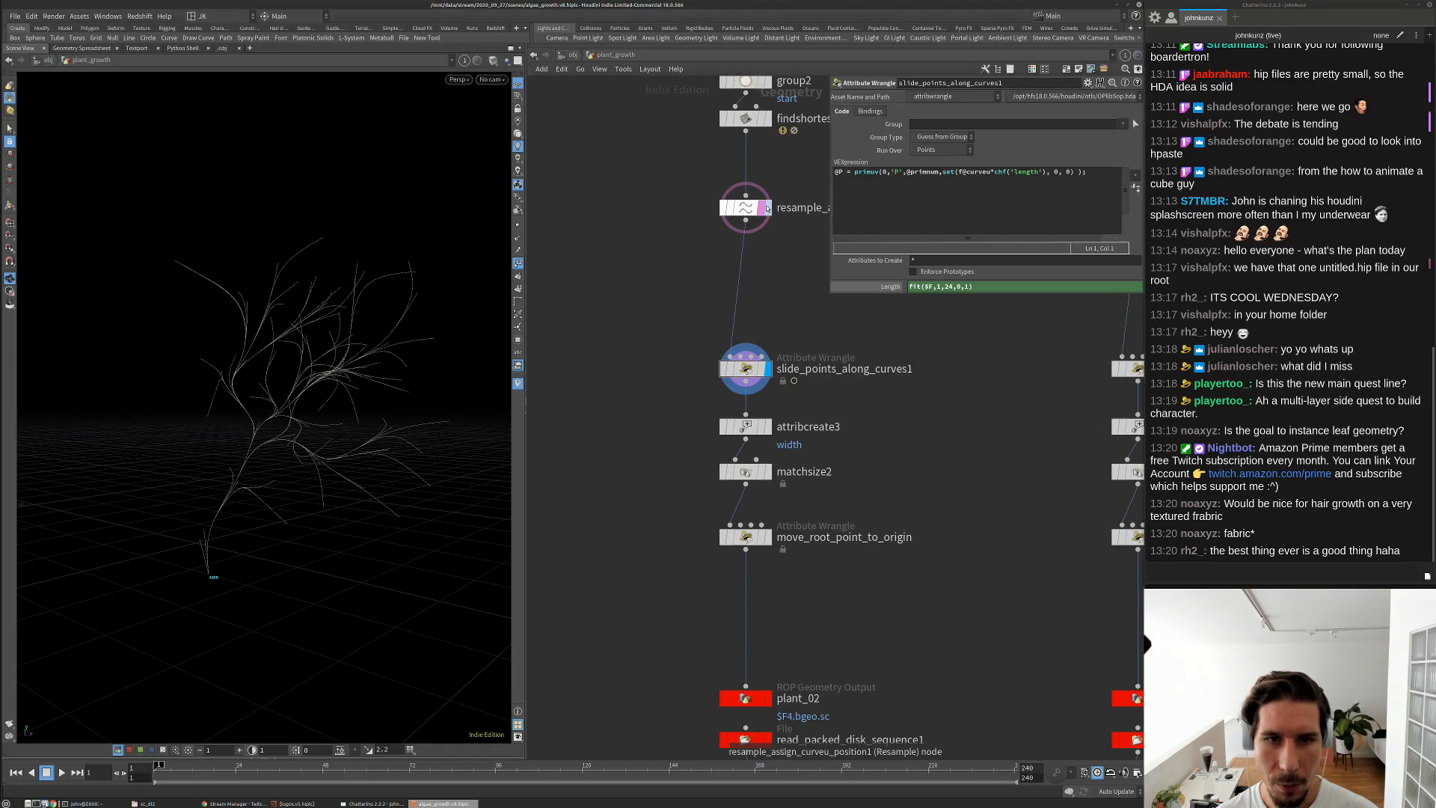
left_click(762, 209)
left_click(767, 210)
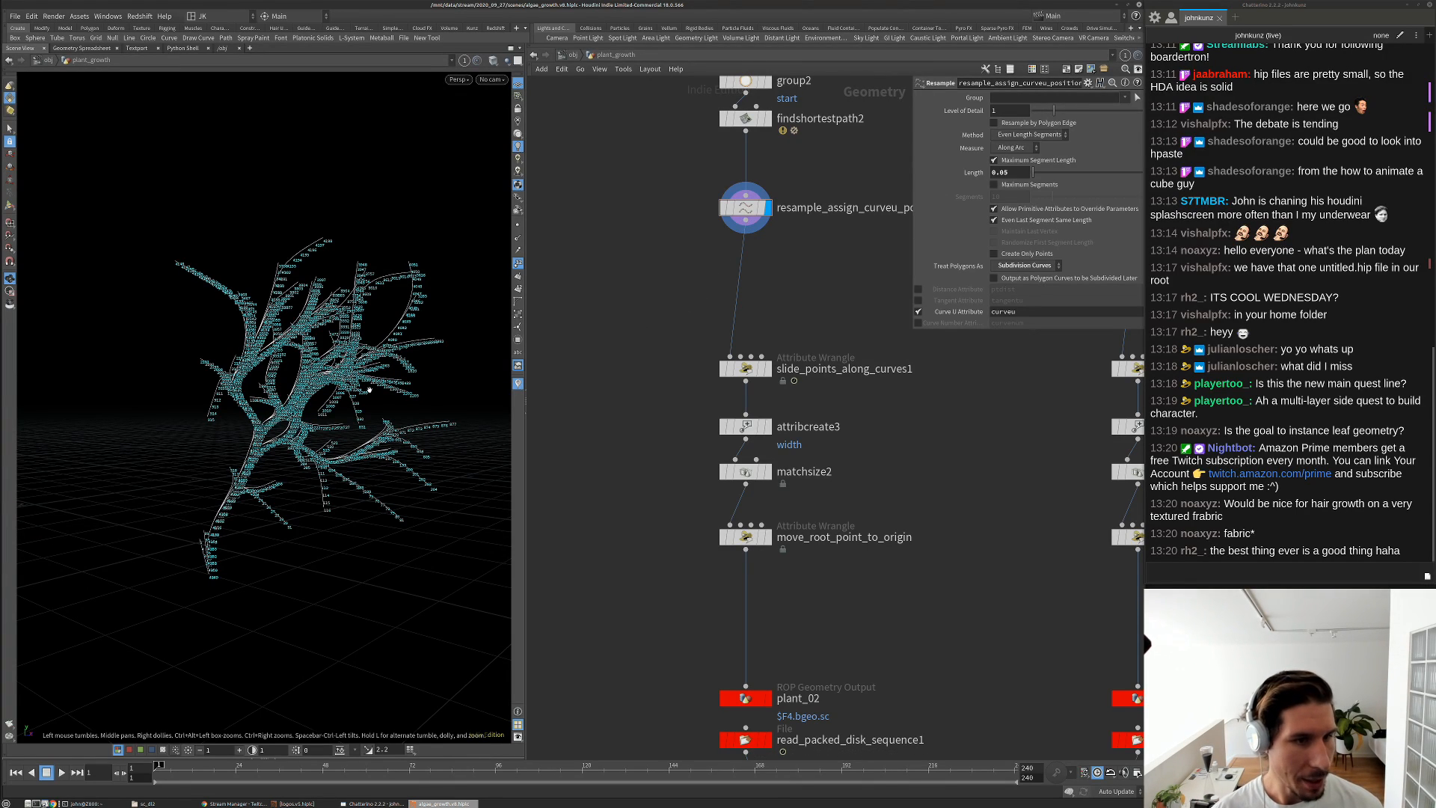
left_click_drag(359, 388, 333, 394)
scroll(244, 503, "up", 3)
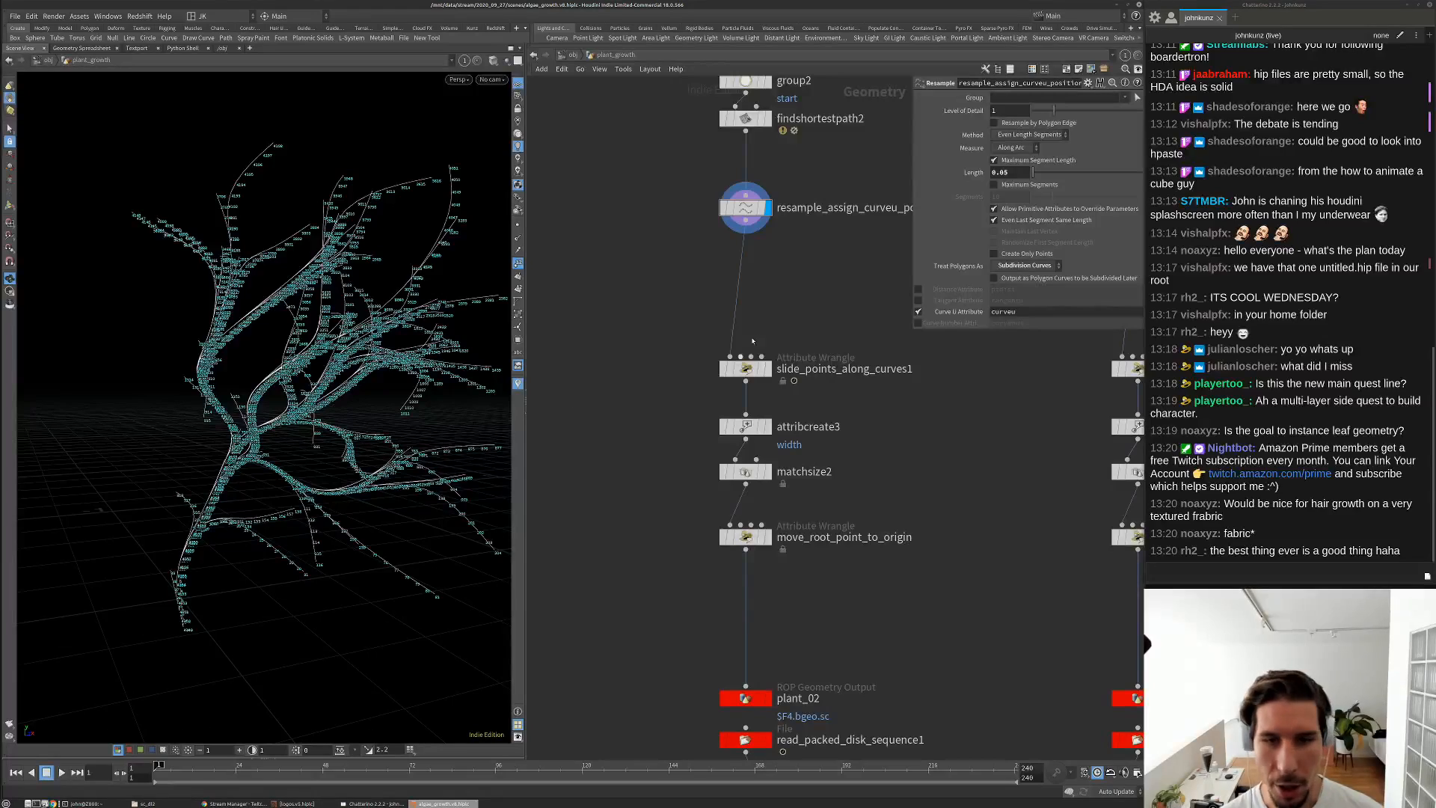
Add a PolyWire node beside matchsize2 and feed it from the output of move_root_point_to_origin
middle_click_drag(665, 386, 687, 342)
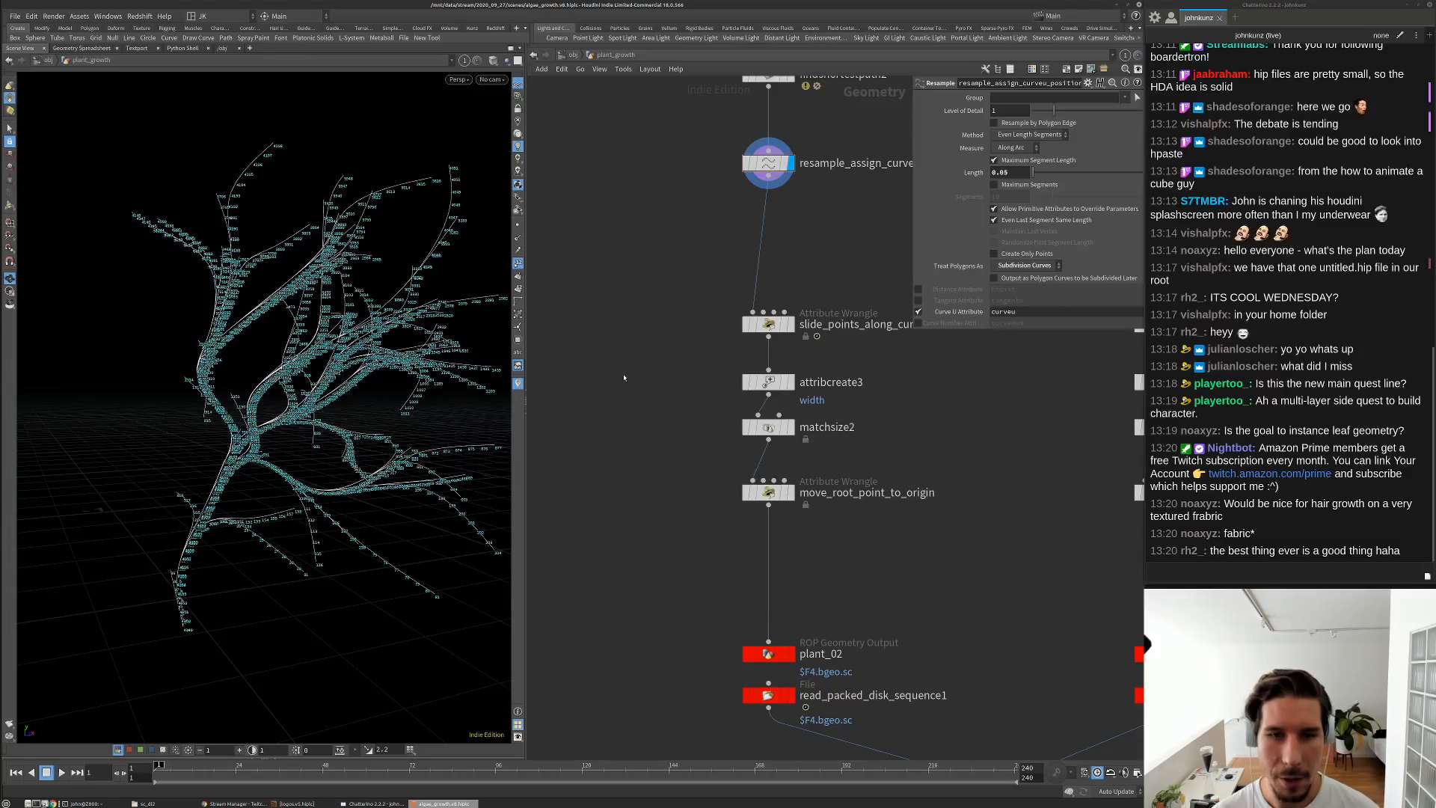
key("Tab")
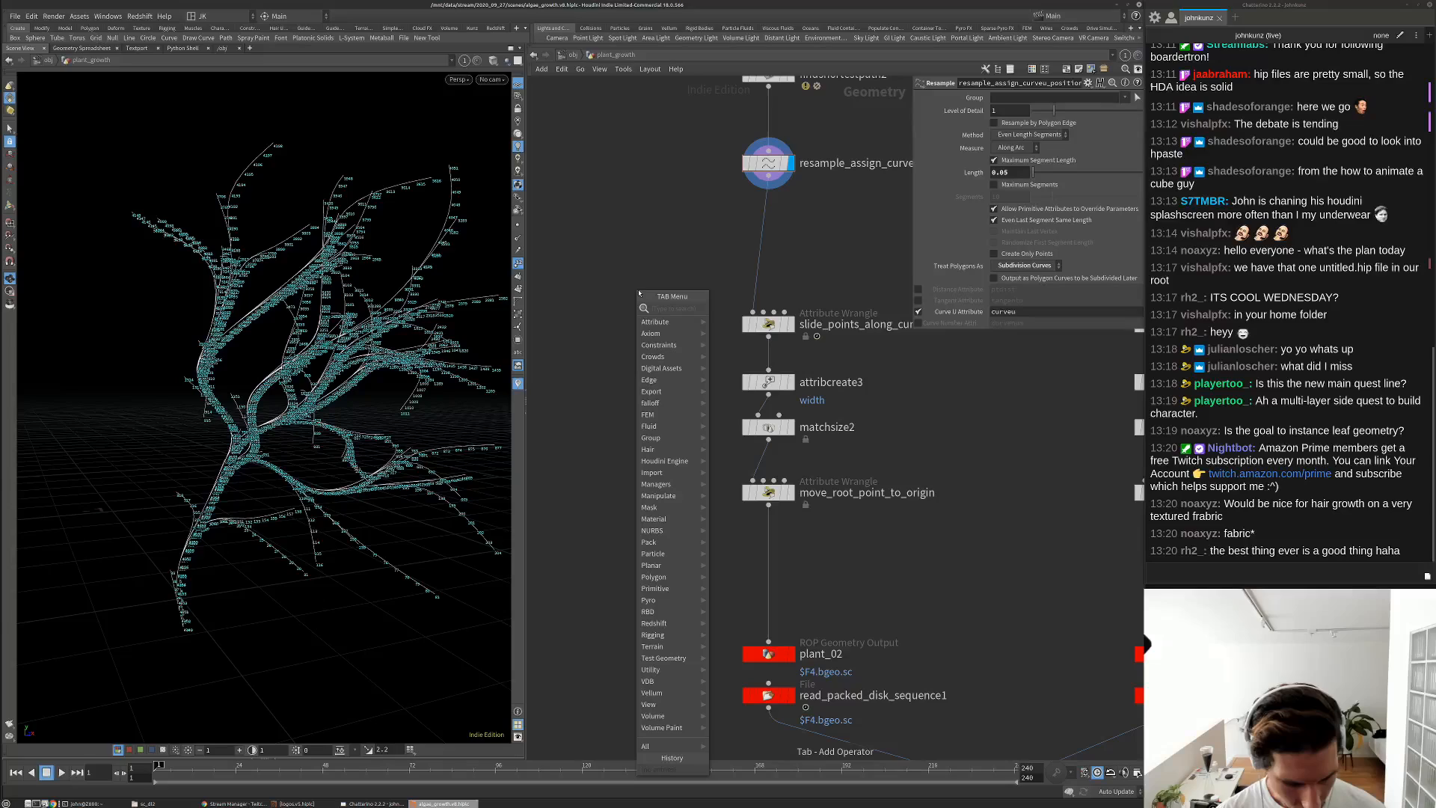
type("poly")
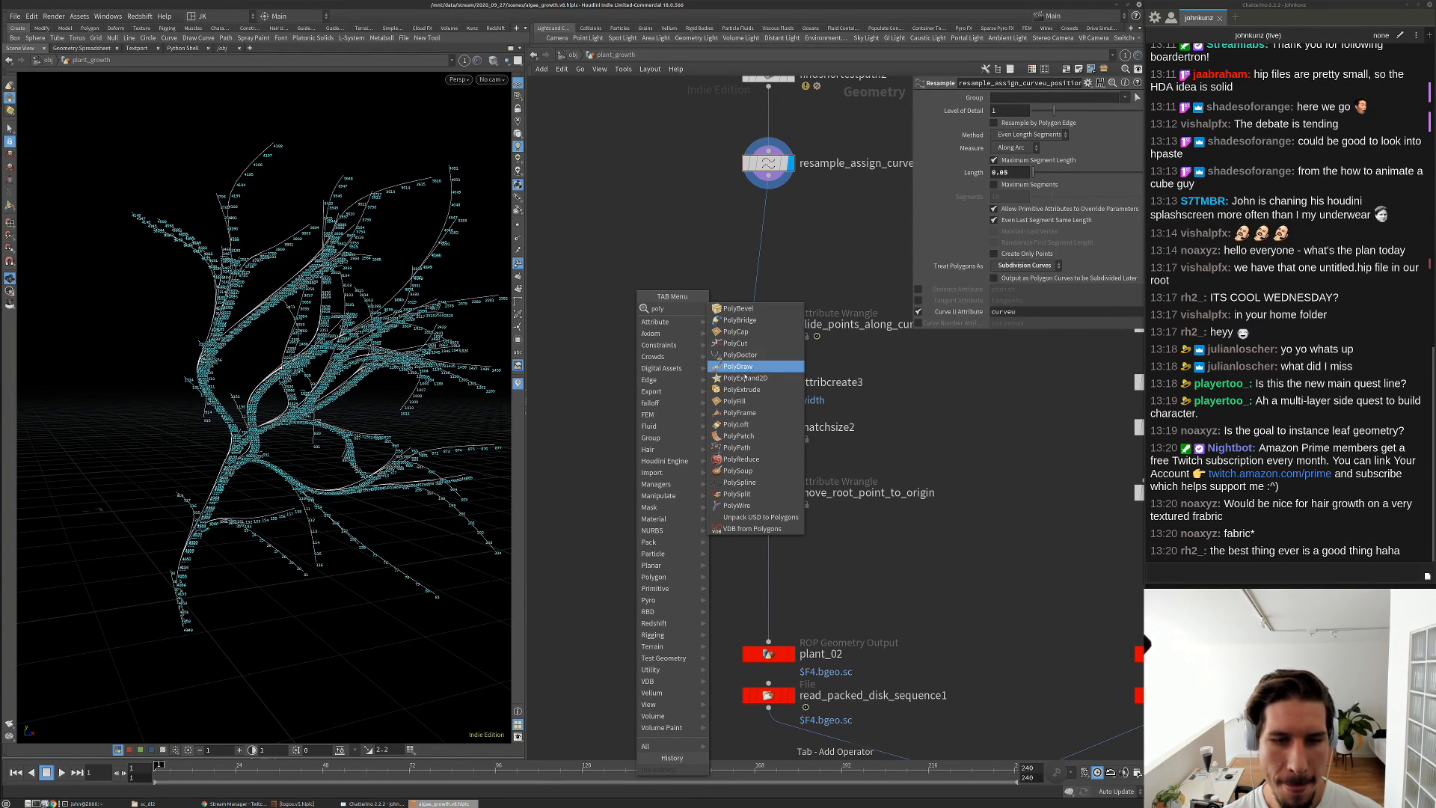
left_click(736, 506)
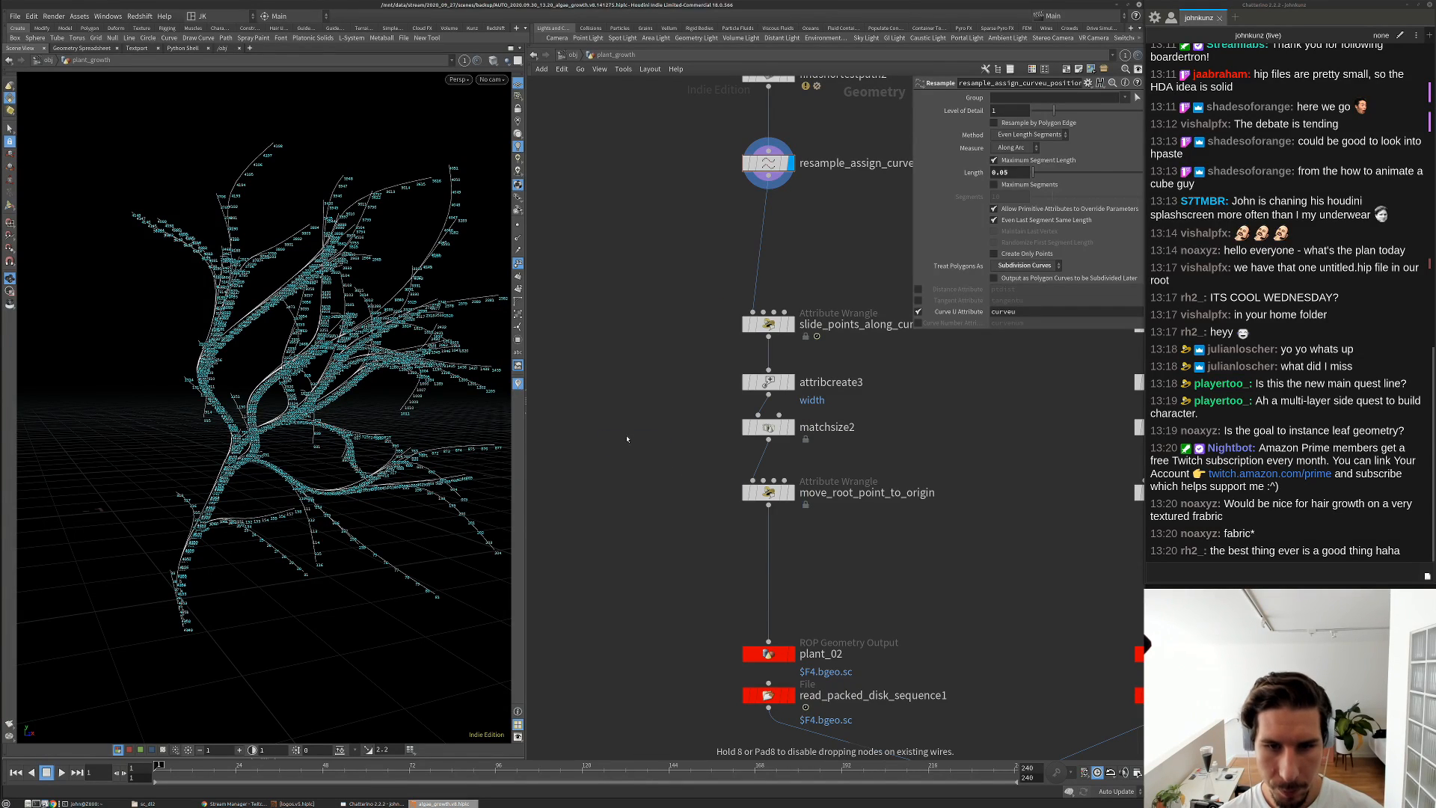
left_click(628, 434)
left_click(628, 427)
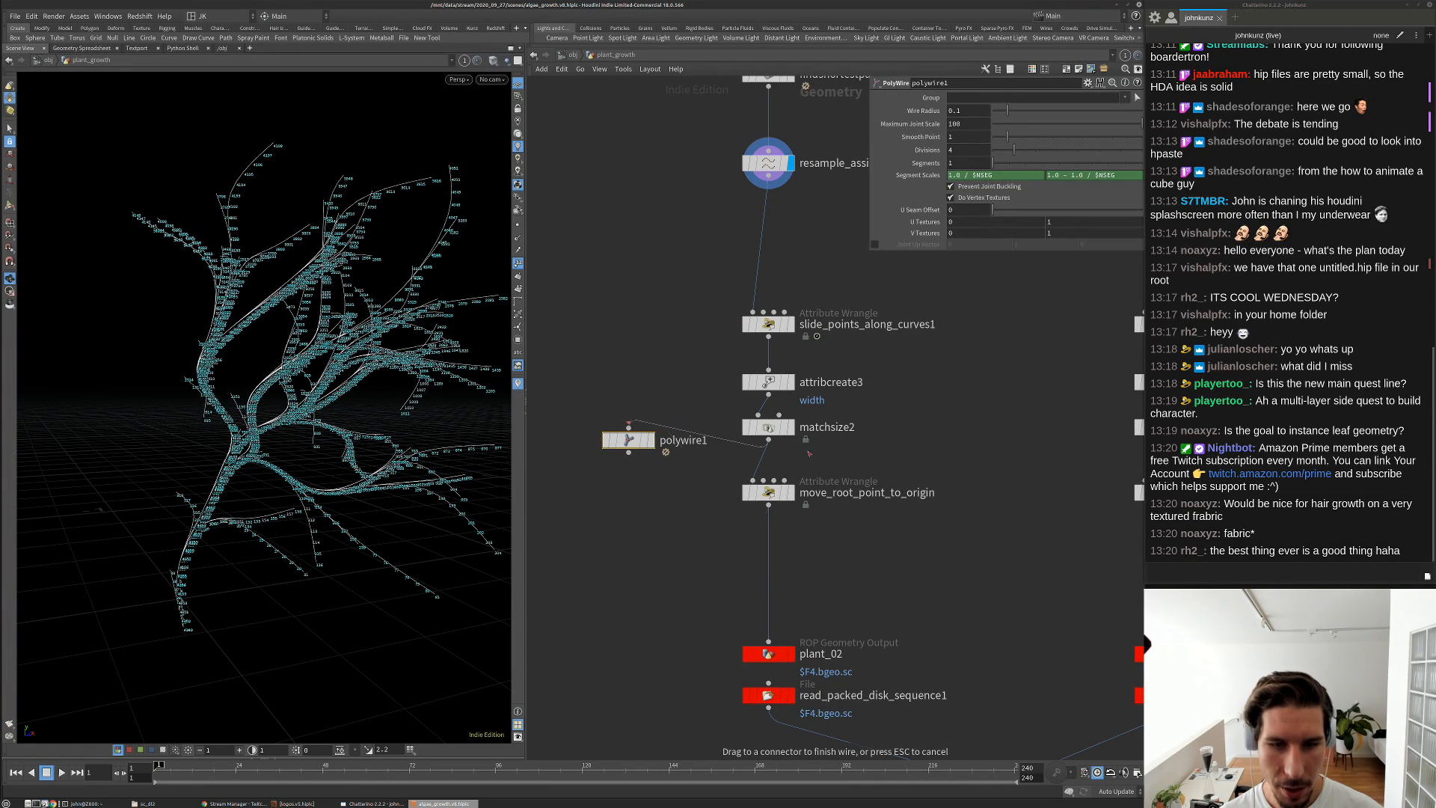
left_click(737, 533)
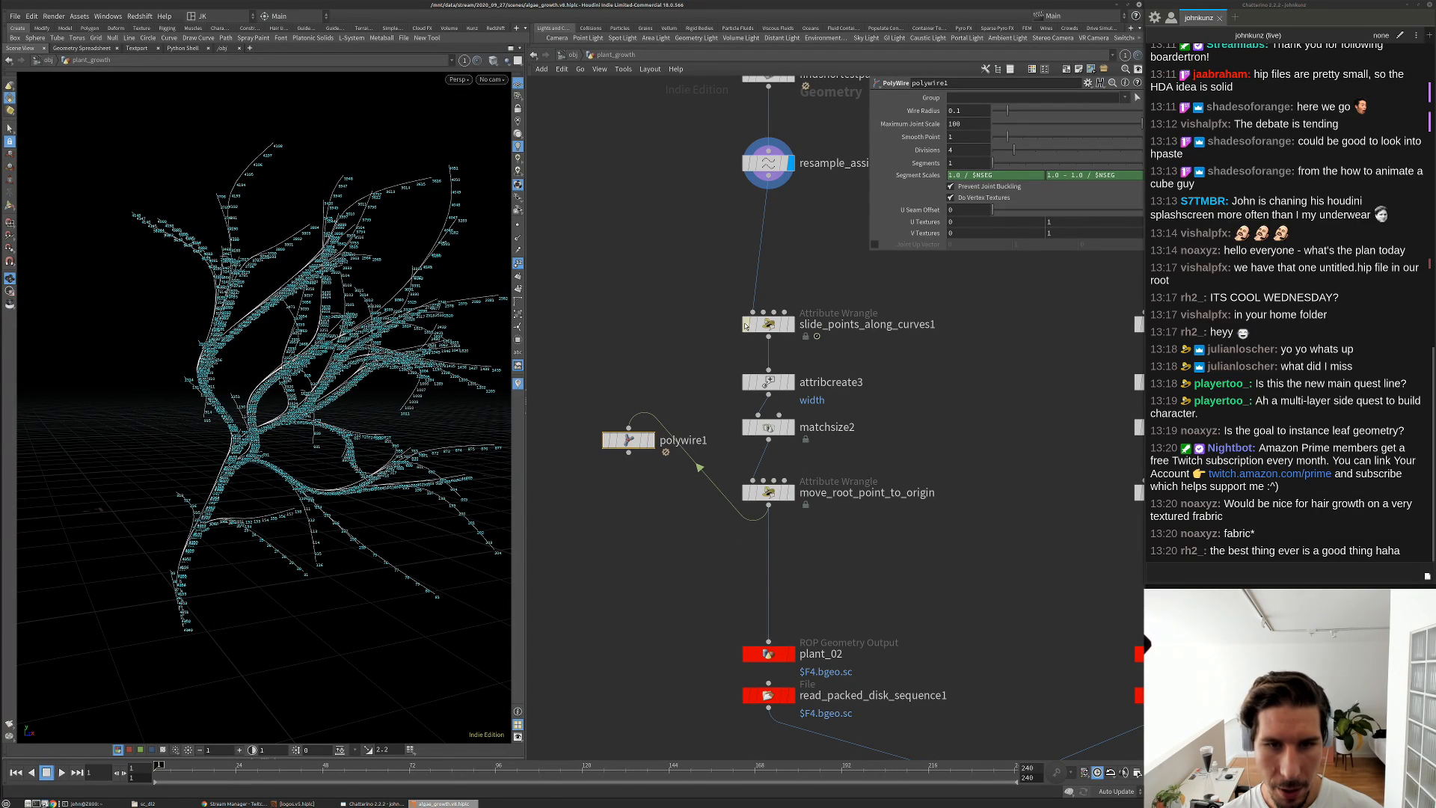
Bypass slide_points_along_curves1 and display the PolyWire result in the viewport
left_click(745, 325)
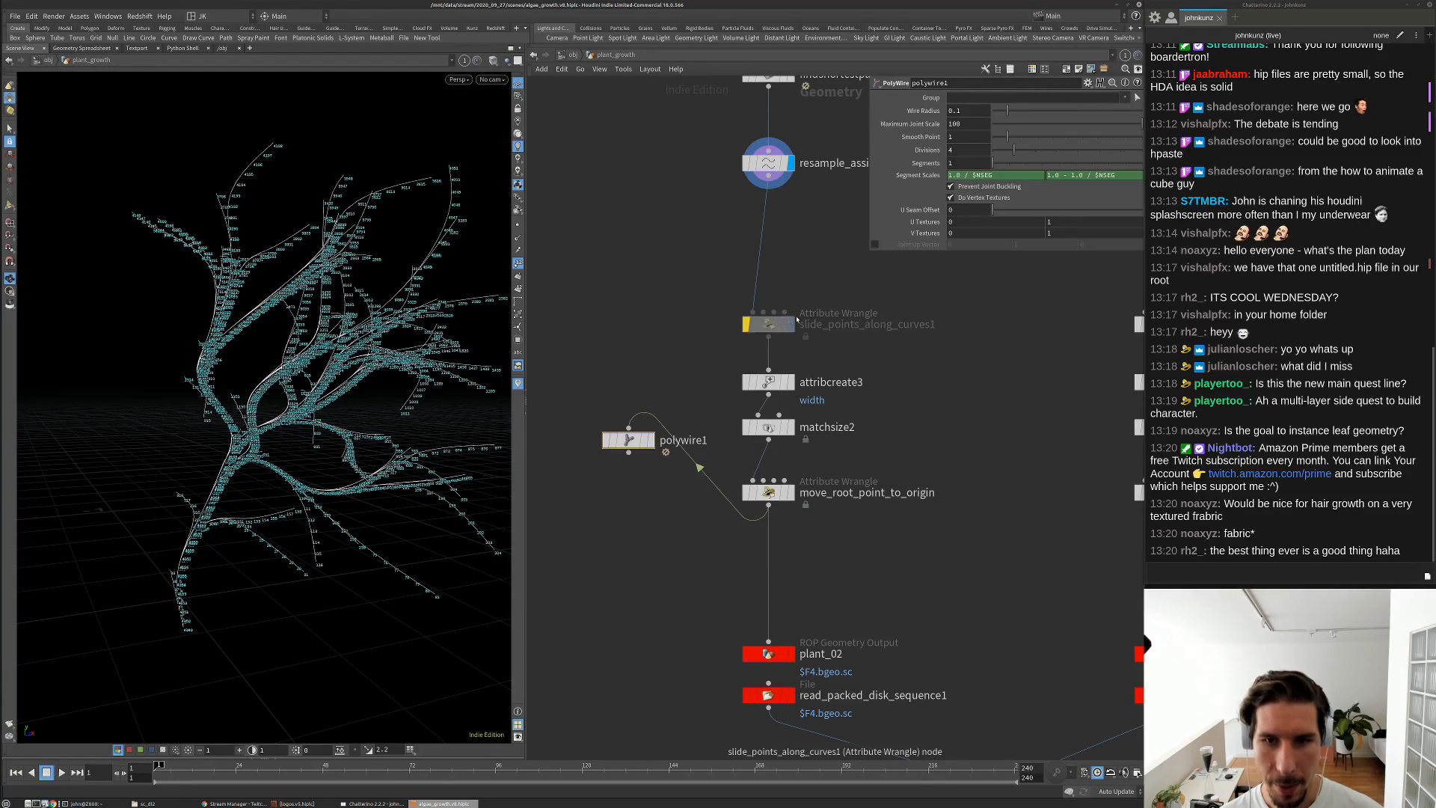
left_click(649, 440)
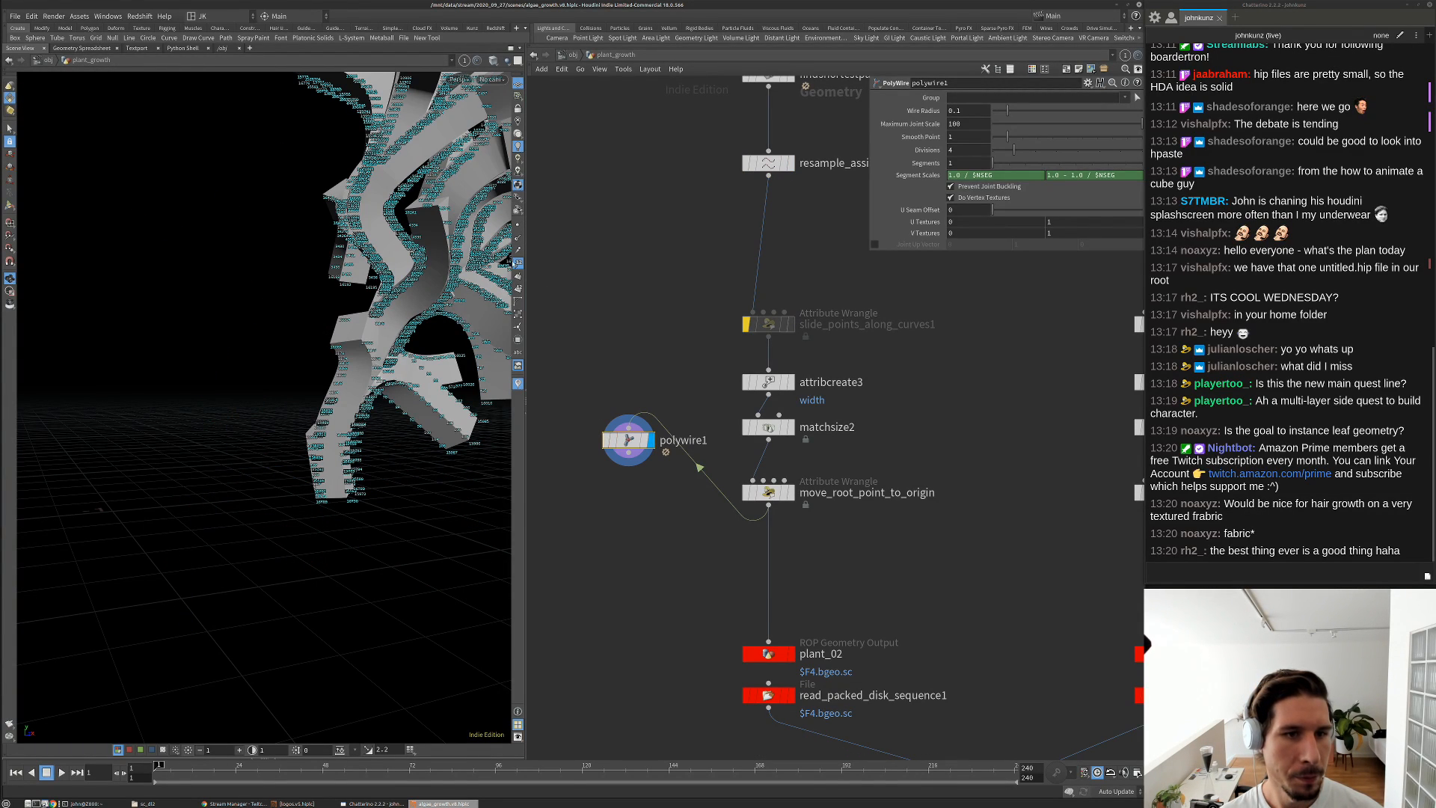
Hide the point numbers and frame the whole PolyWire plant in the viewport
left_click(517, 264)
key("space+g")
left_click_drag(434, 329, 359, 351)
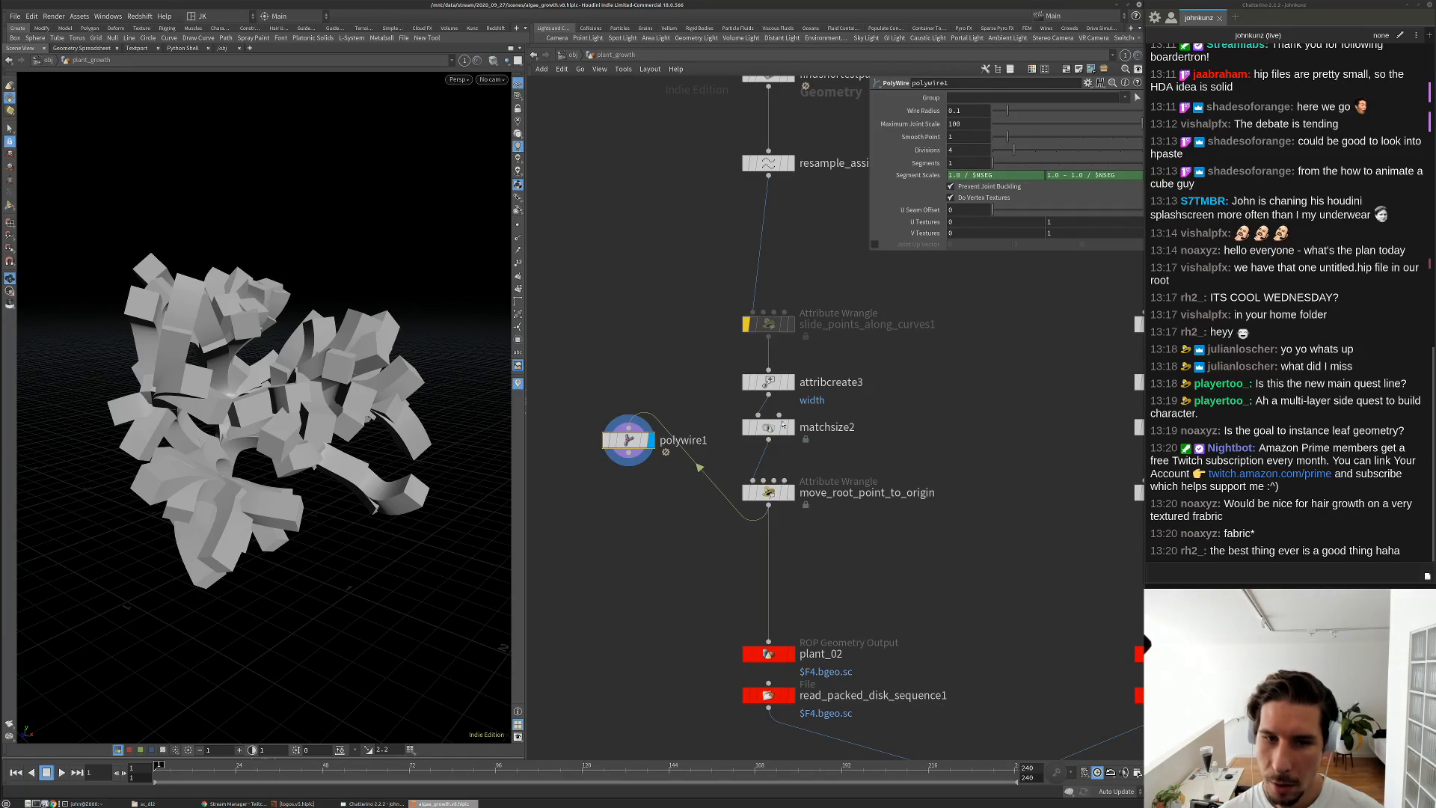
Set the Wire Radius of polywire1 to $WIDTH
double_click(955, 110)
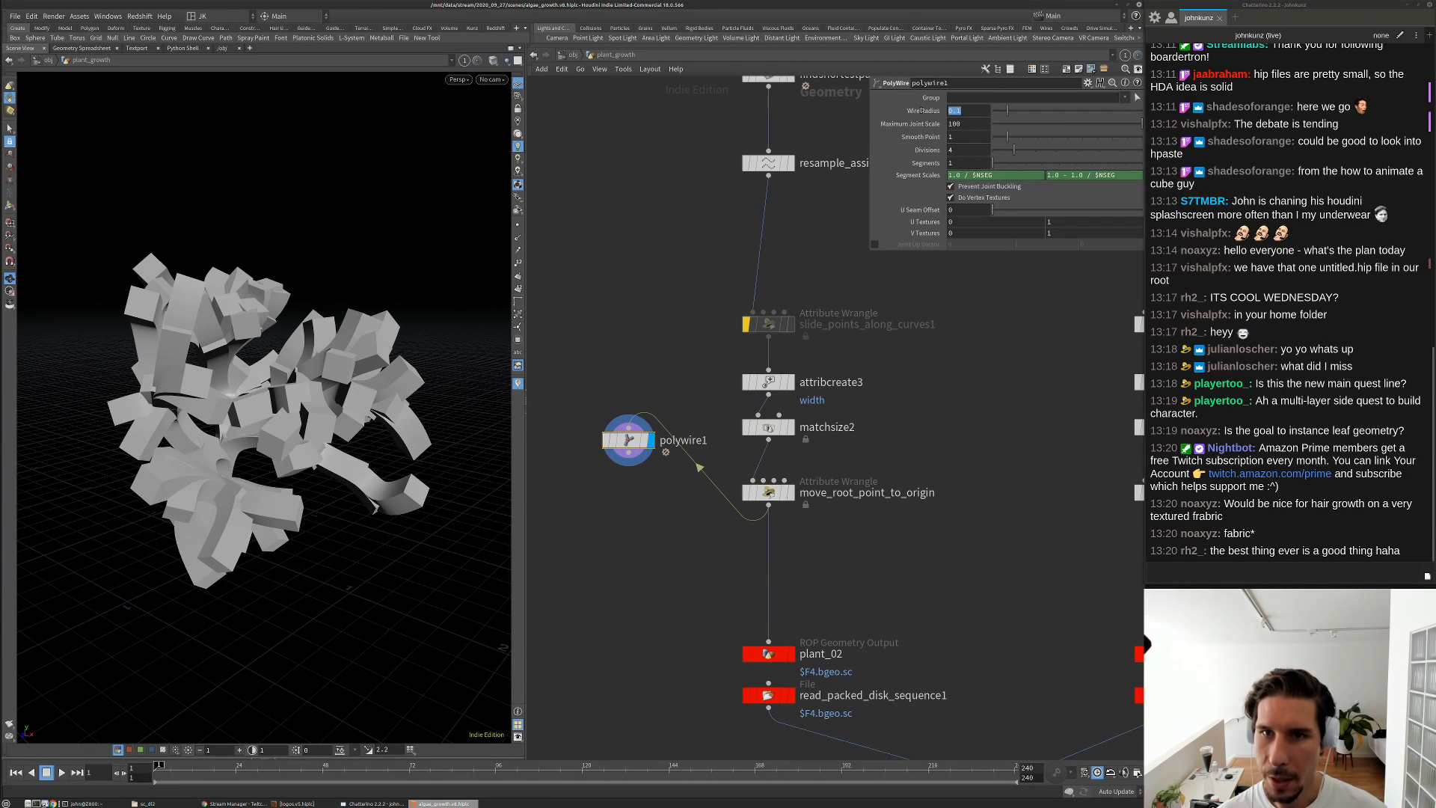
type("$WIDTH")
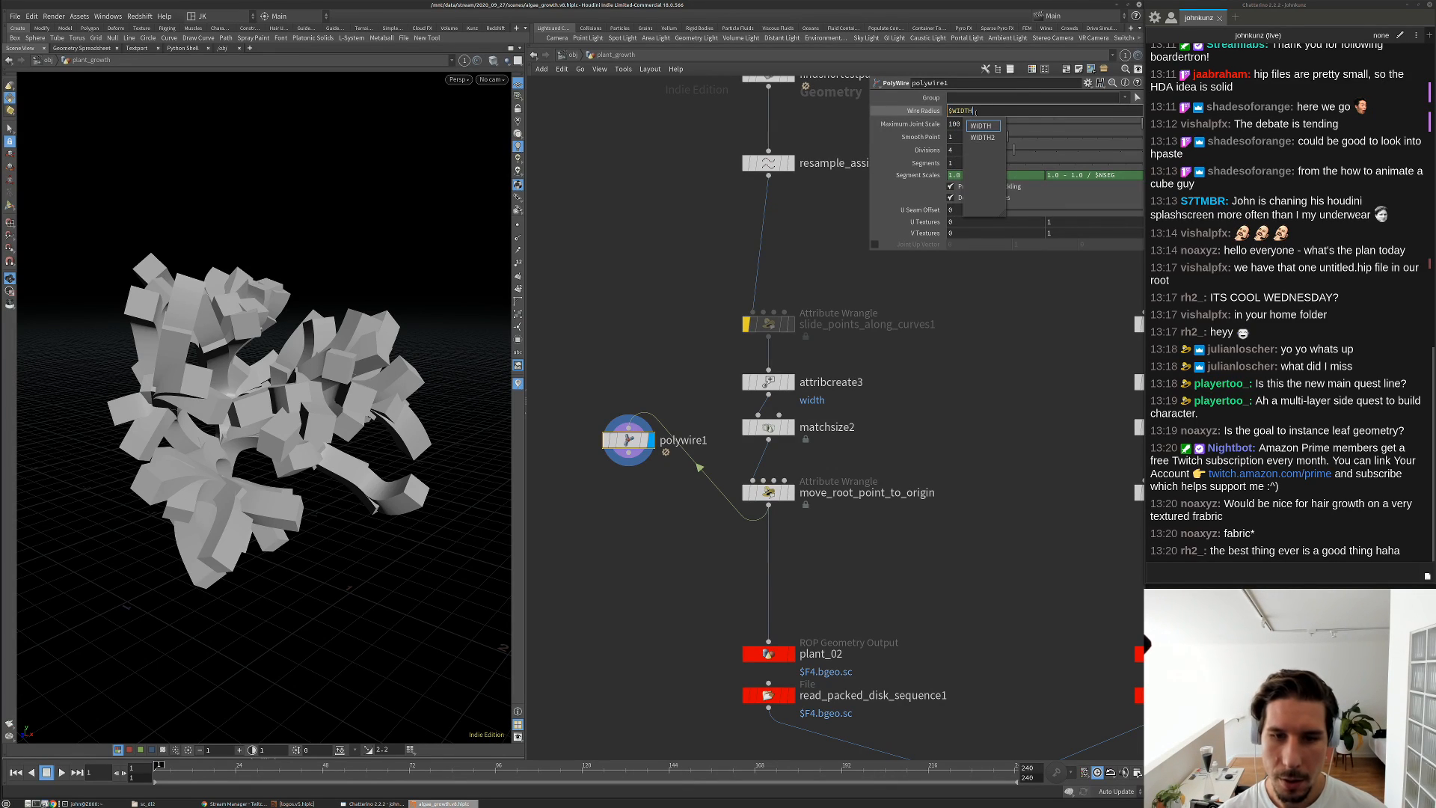
key("Return")
Check the settings of attribcreate3 and move_root_point_to_origin, and examine the thin wired branches from several angles
left_click(768, 382)
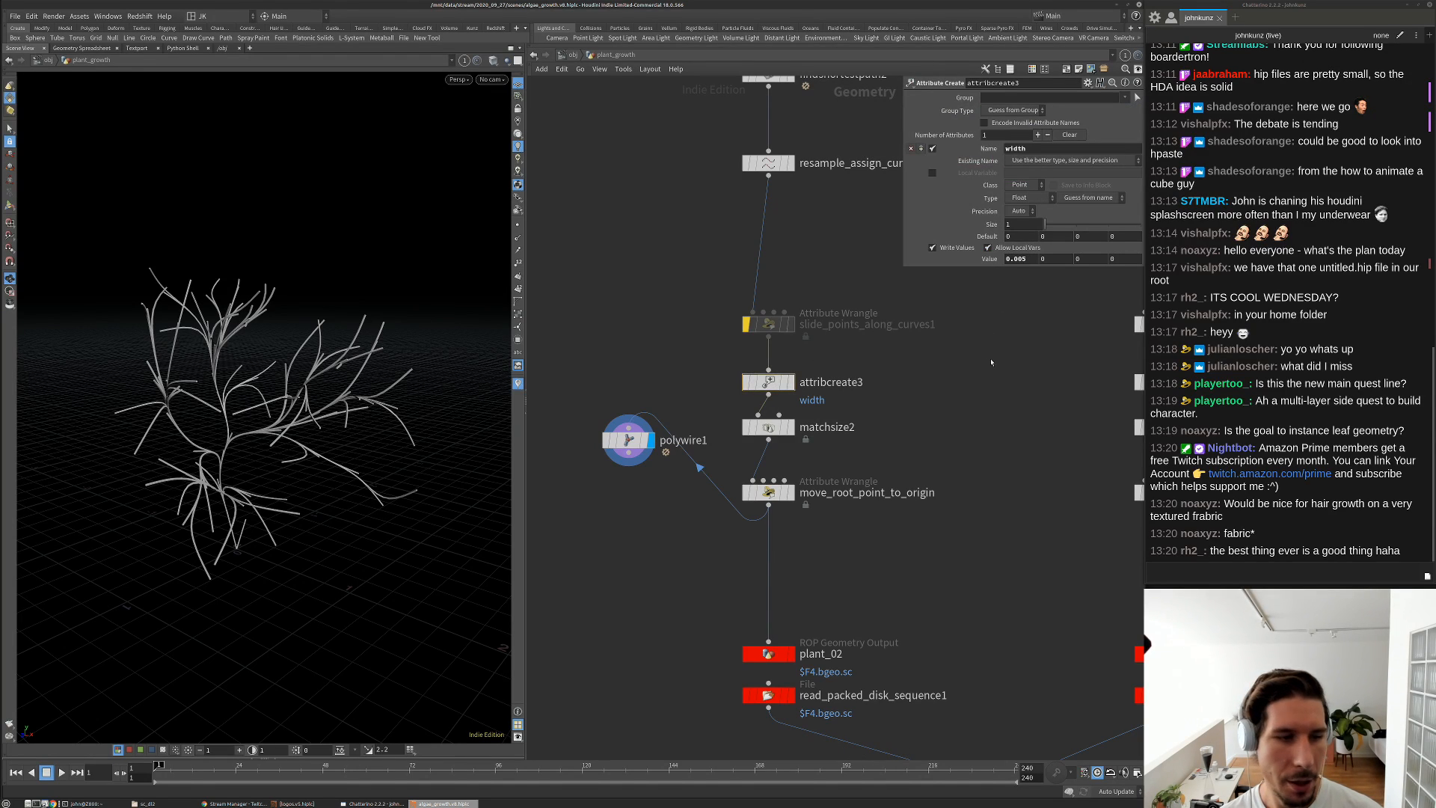
left_click_drag(224, 434, 124, 438)
right_click_drag(305, 567, 329, 523)
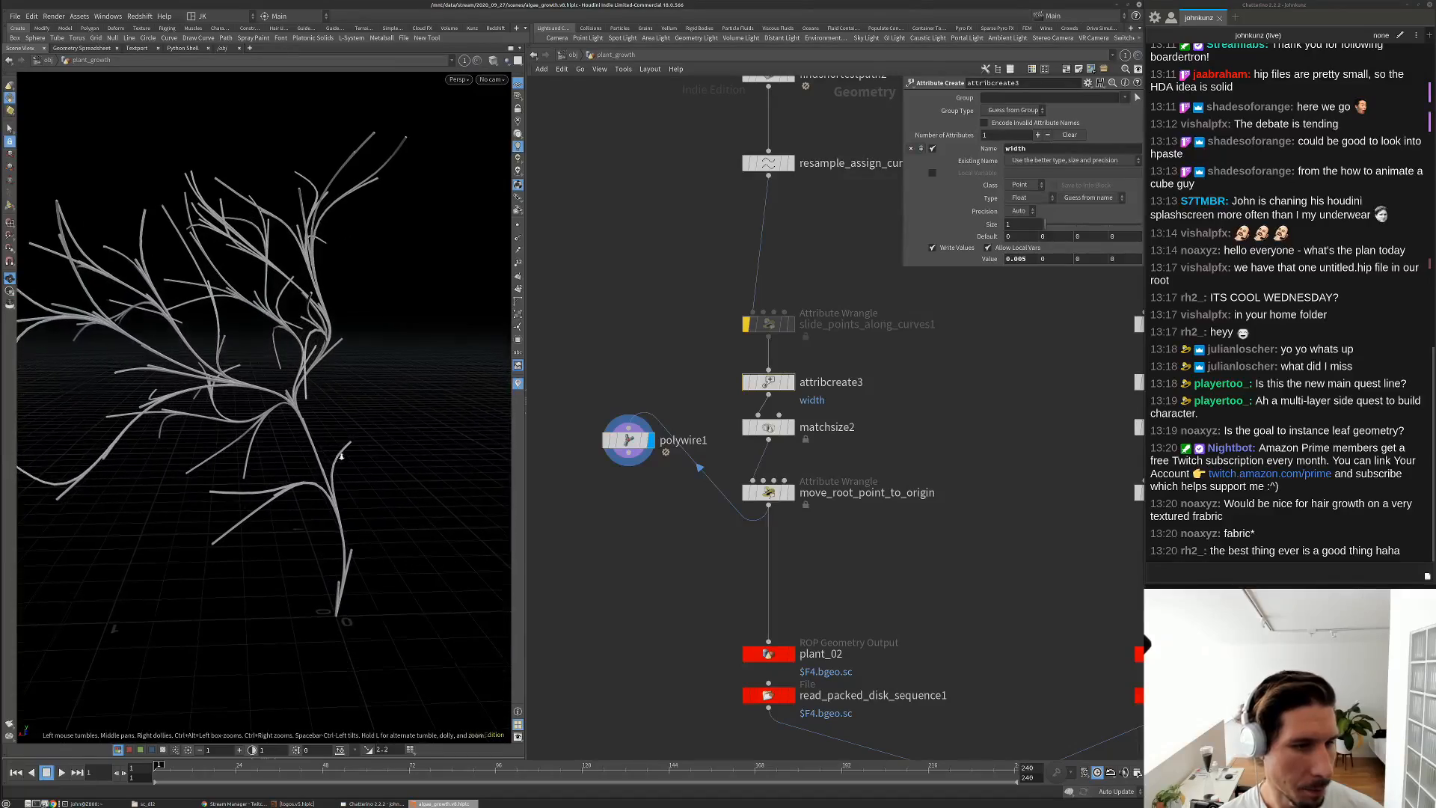
left_click_drag(329, 515, 308, 418)
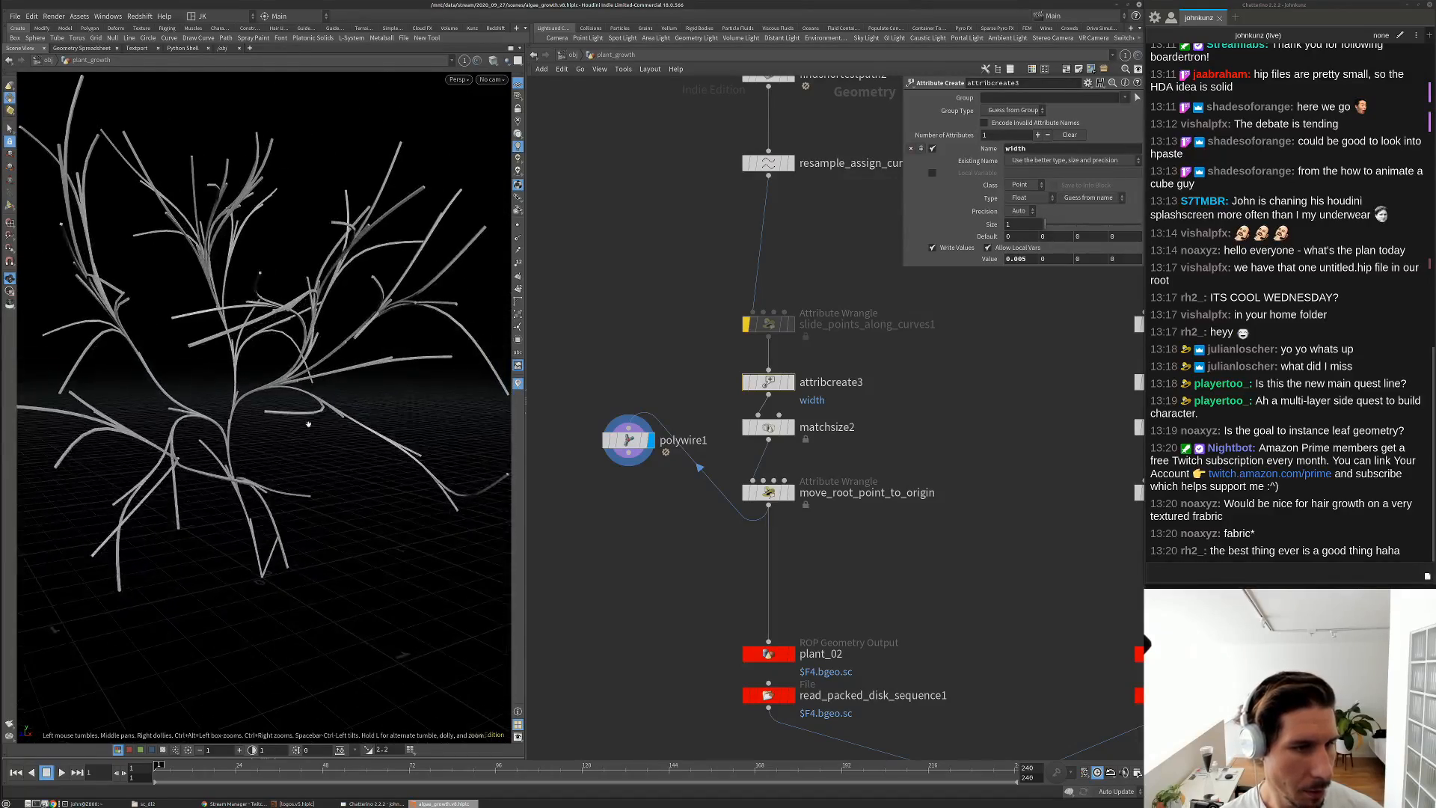
right_click_drag(308, 419, 288, 464)
left_click(770, 497)
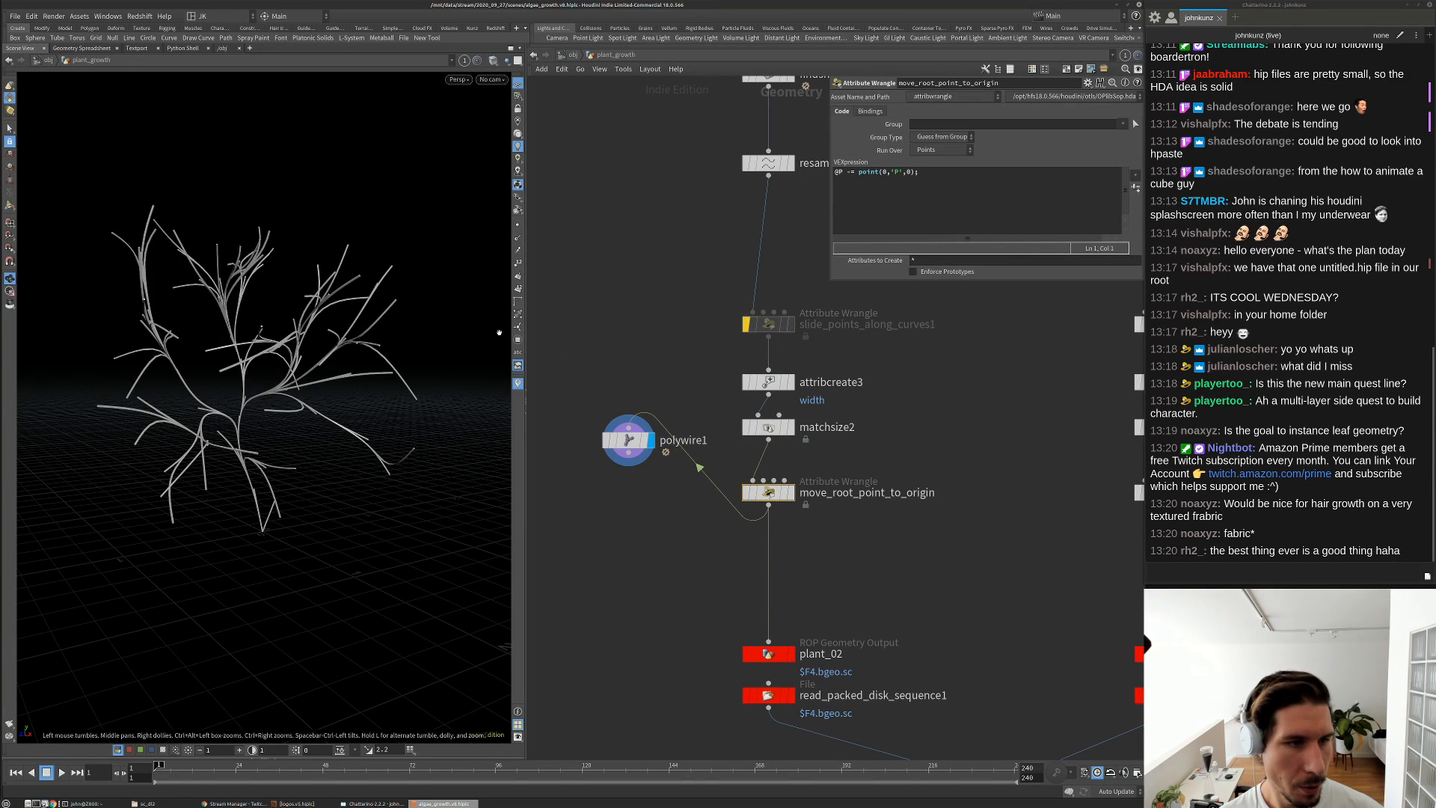
left_click_drag(499, 332, 444, 334)
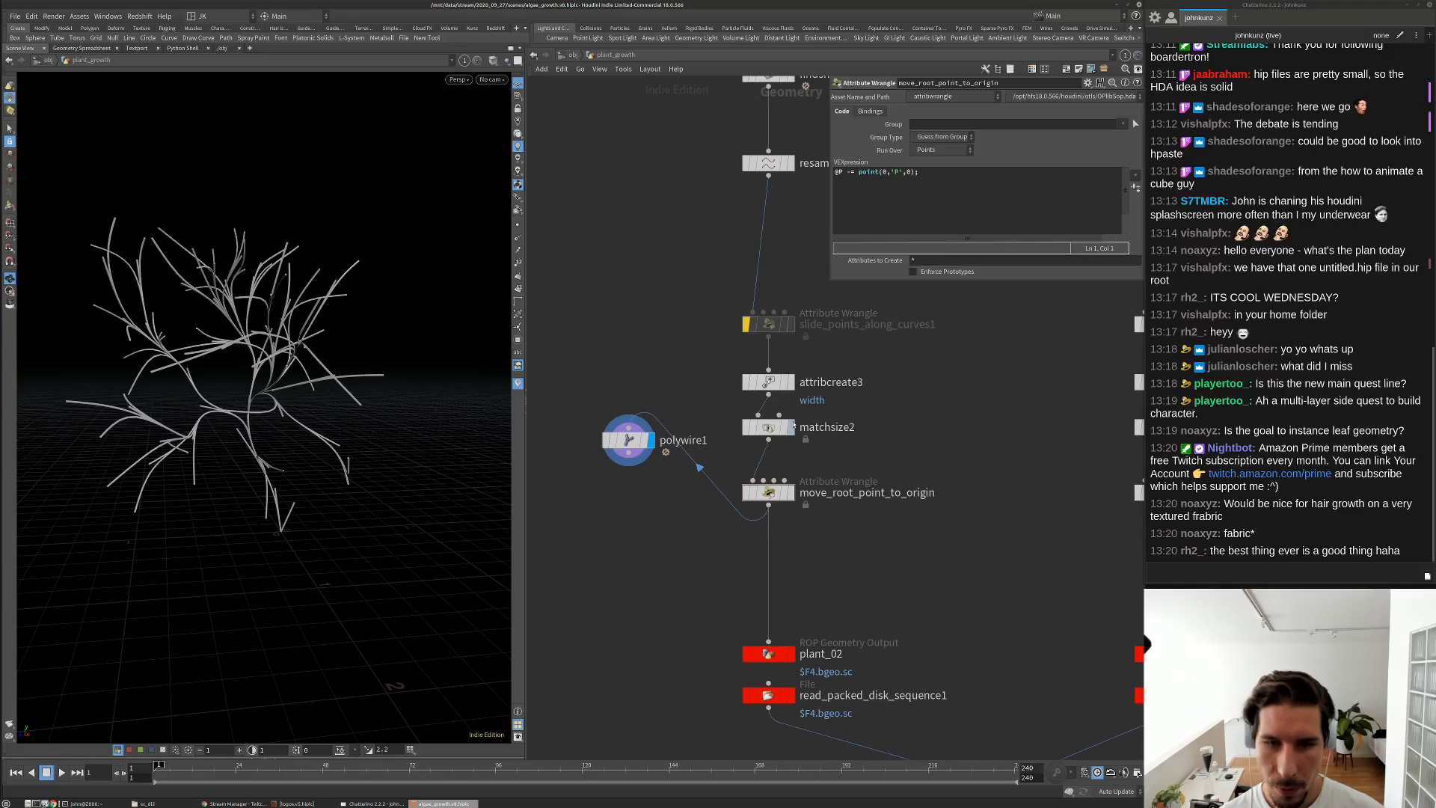
Review the Curve U Attribute of the curve resample node and the Do Vertex Textures settings of polywire1
left_click(621, 442)
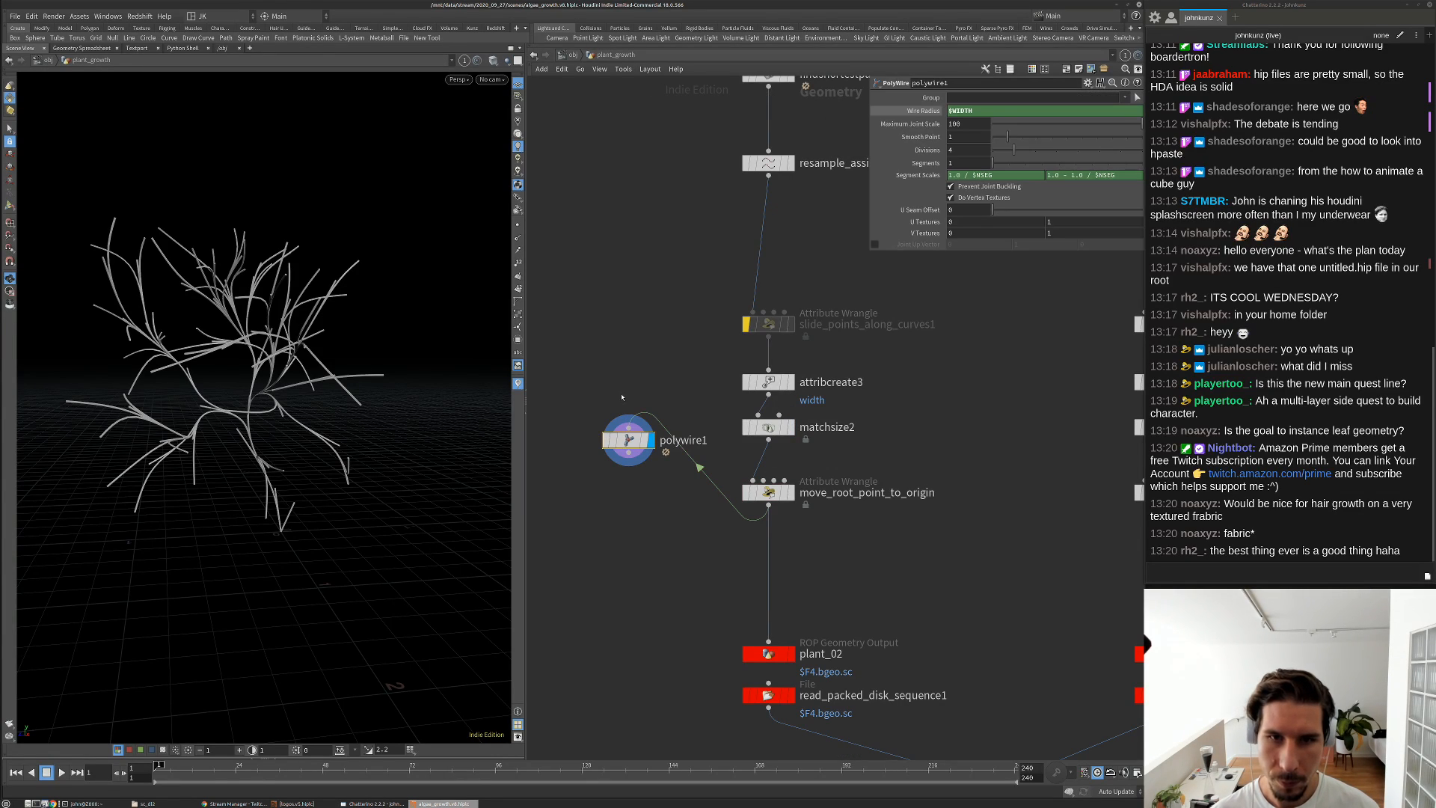
left_click(768, 166)
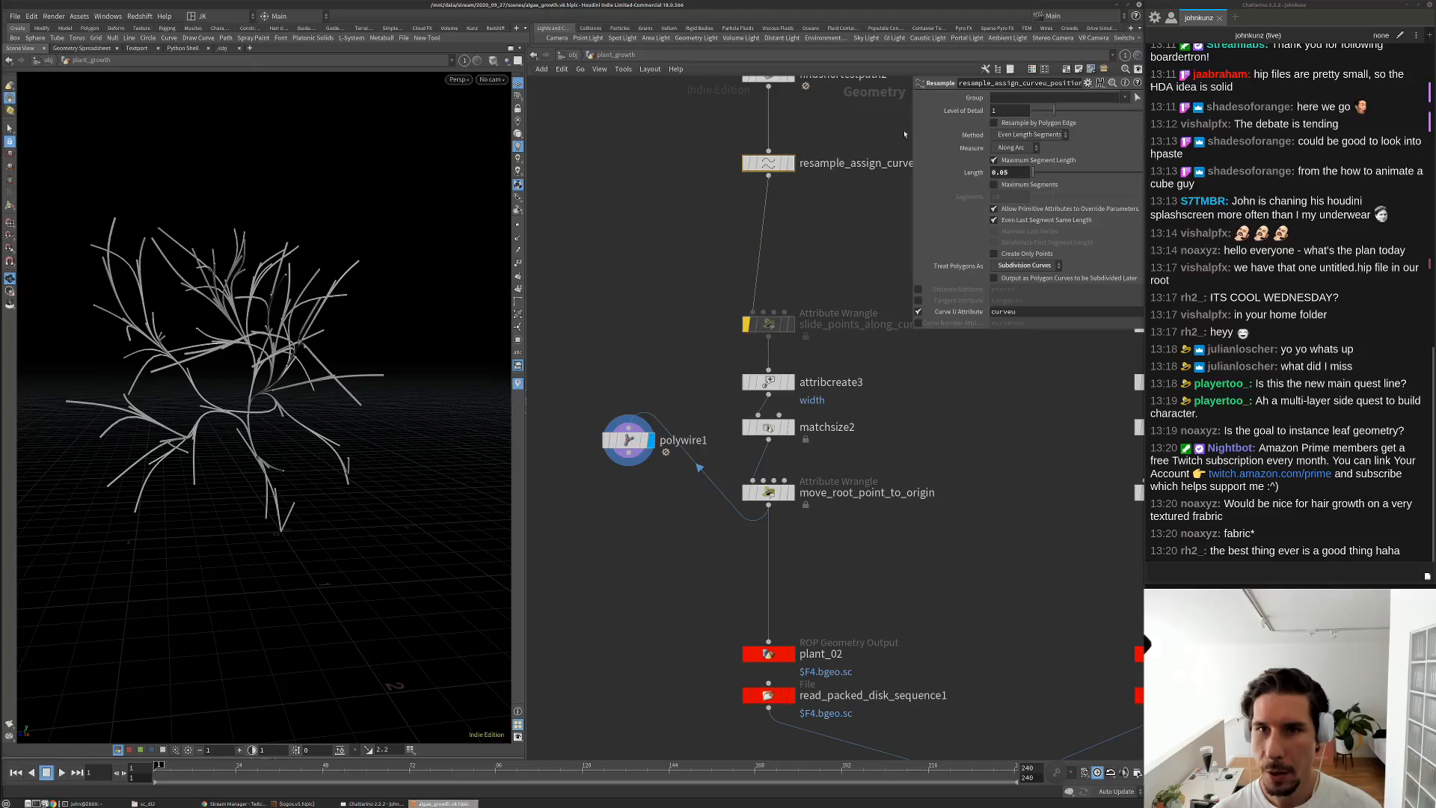
left_click(1010, 312)
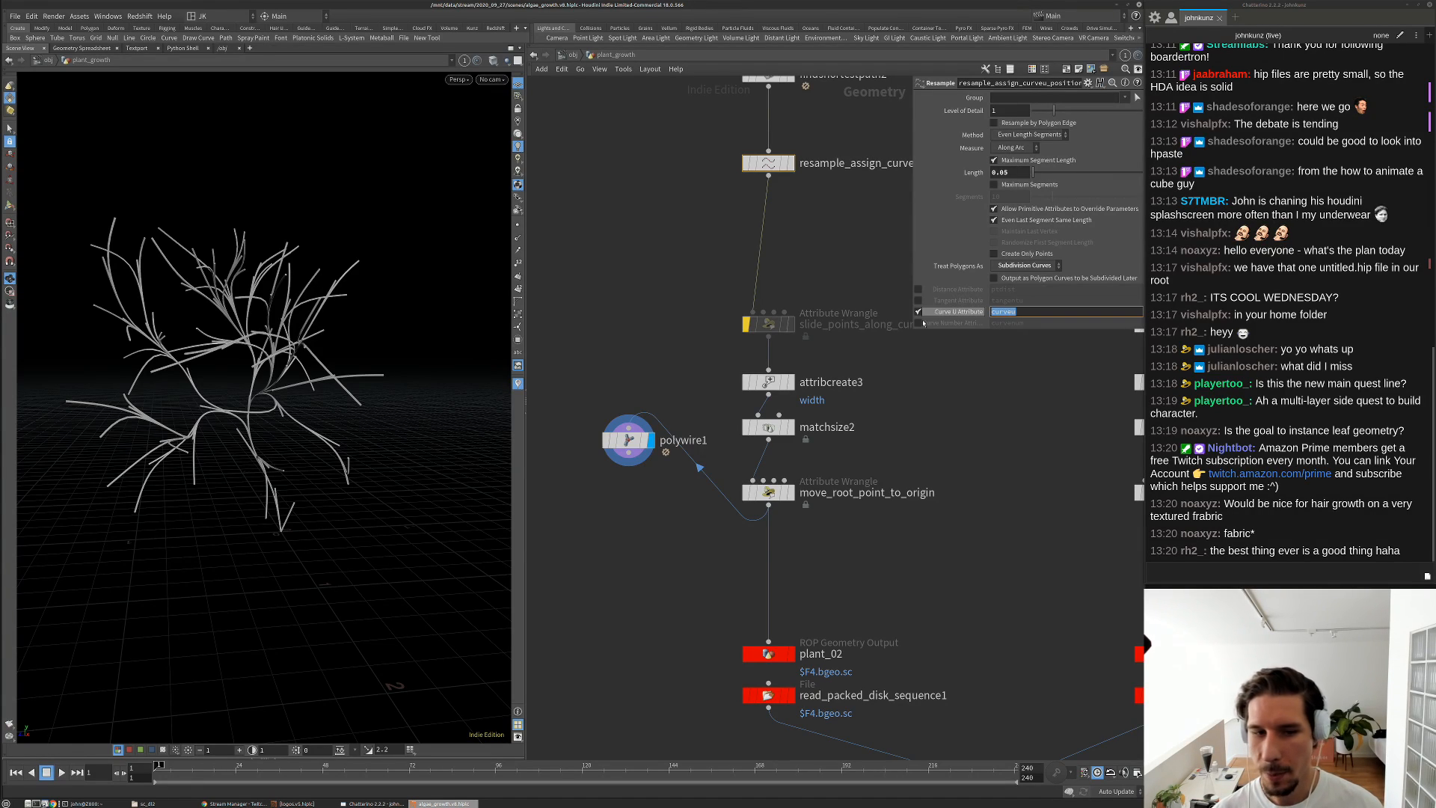
left_click(628, 440)
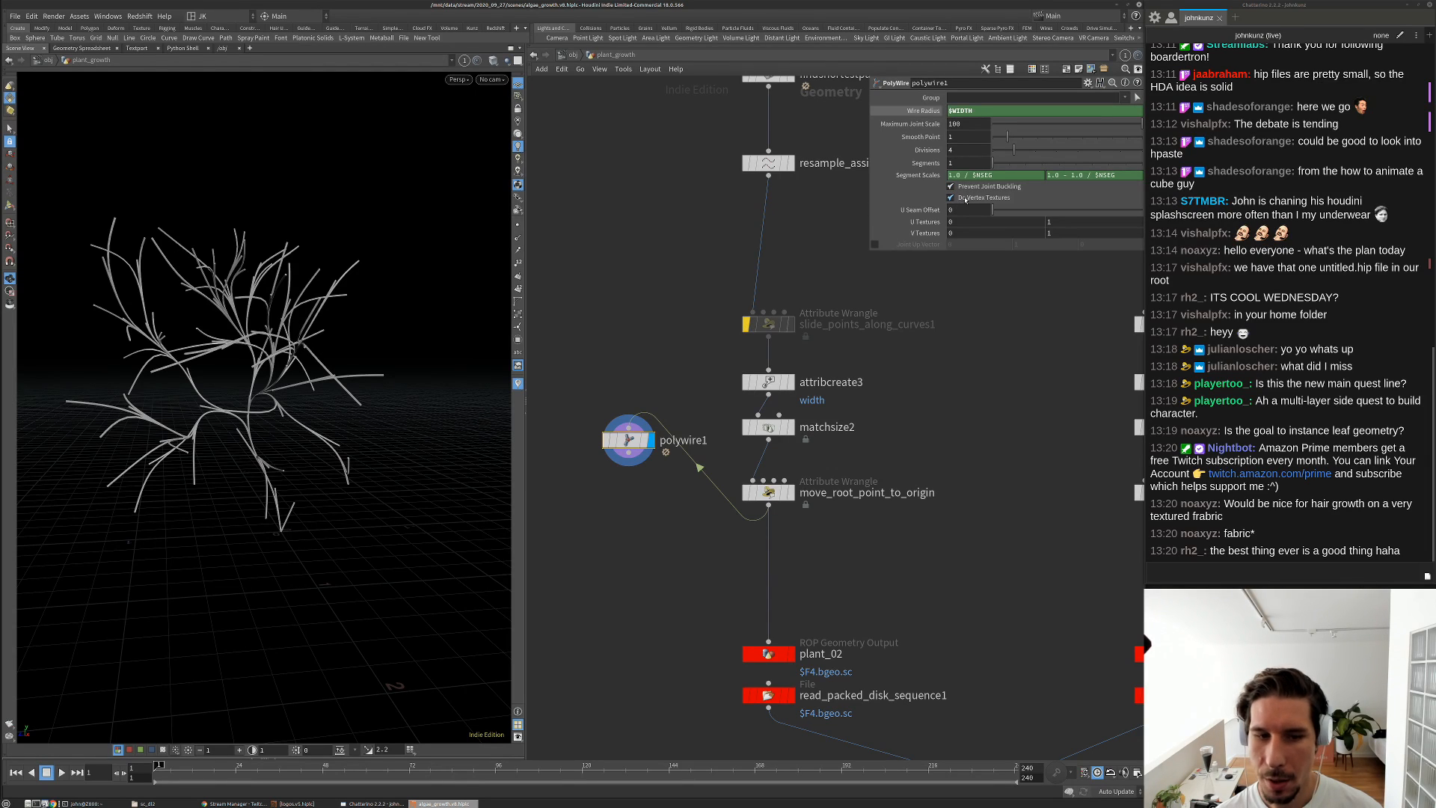
Add a UV Quick Shade node fed by polywire1, display it, and examine its grid texture along the branches
scroll(339, 490, "up", 10)
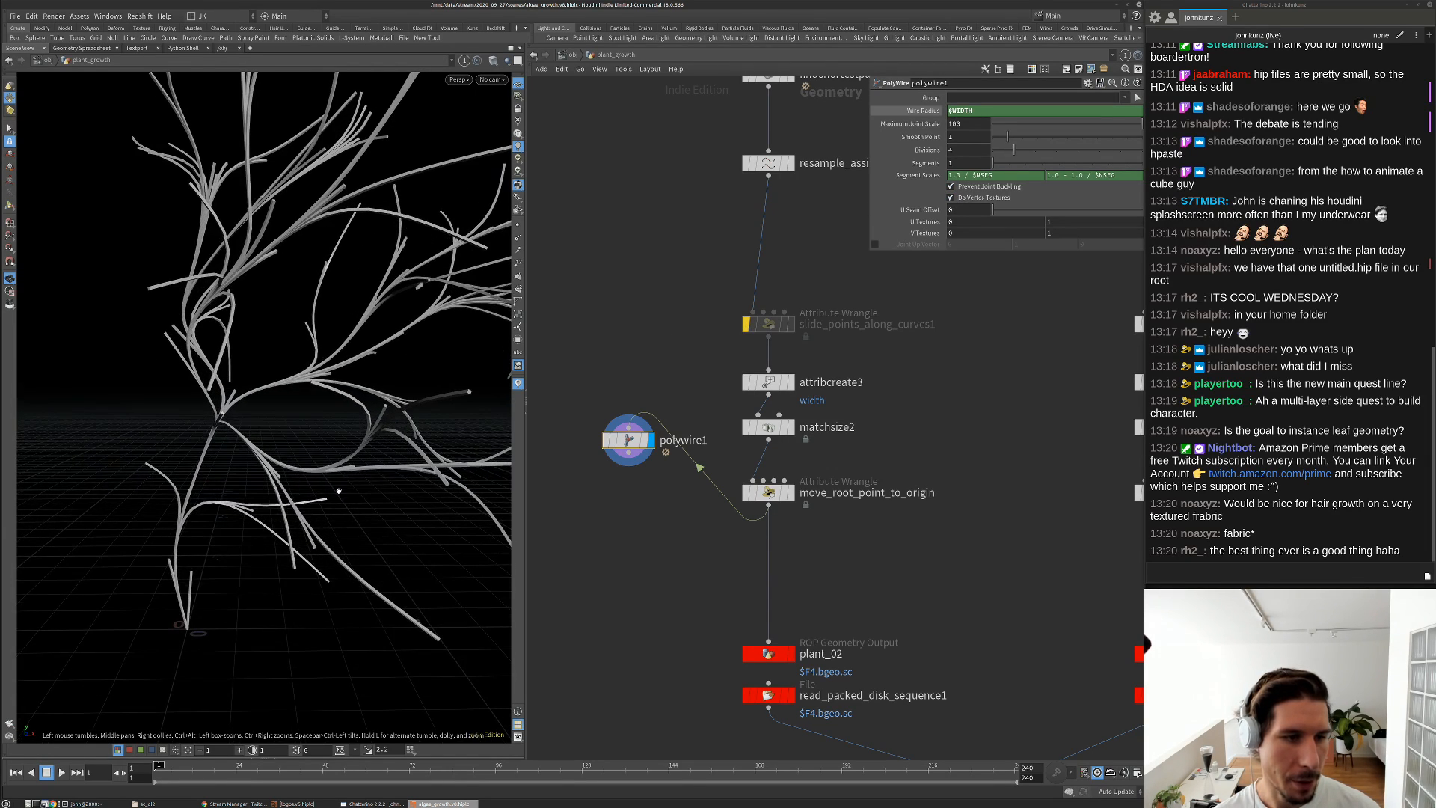
left_click_drag(339, 490, 299, 415)
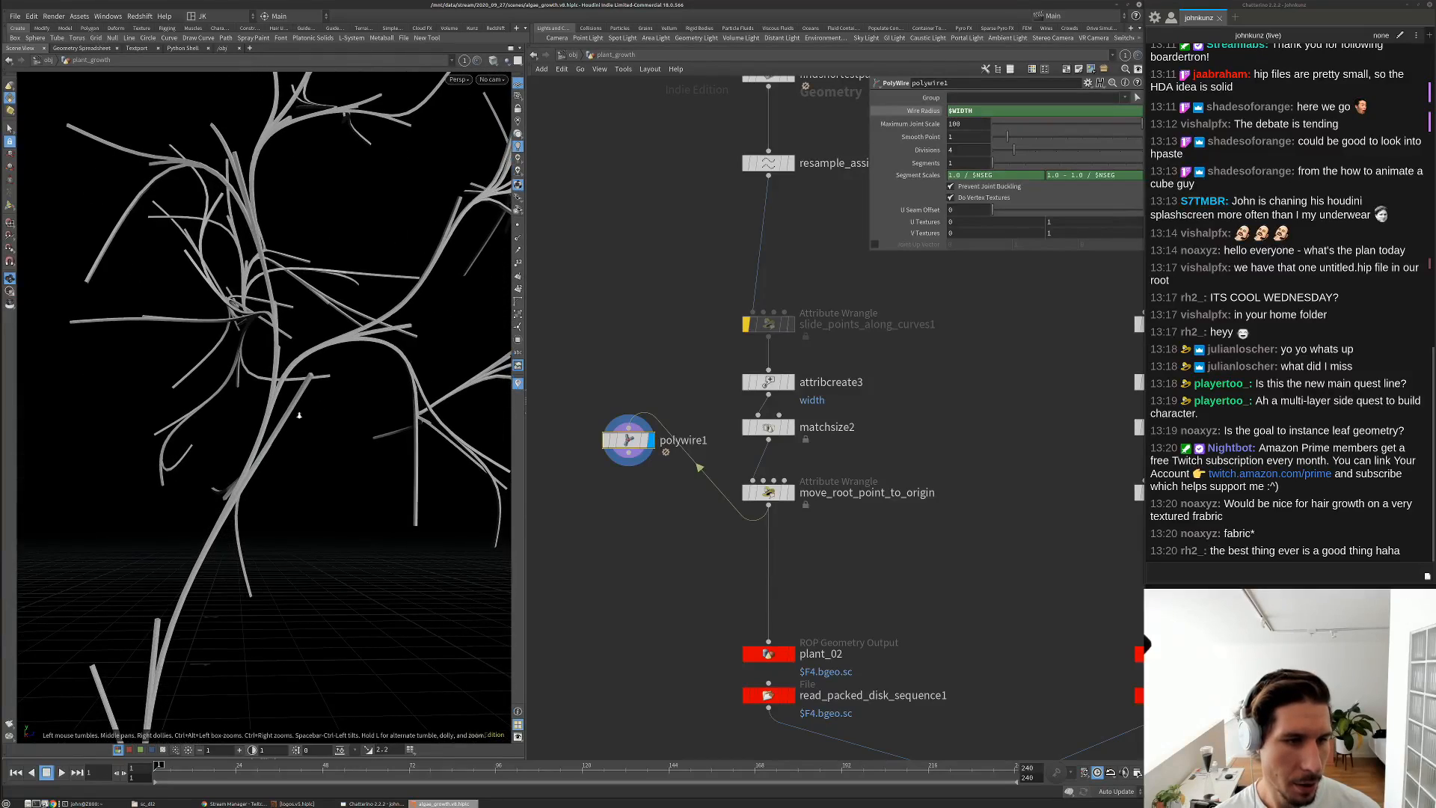
scroll(299, 415, "up", 3)
key("Tab")
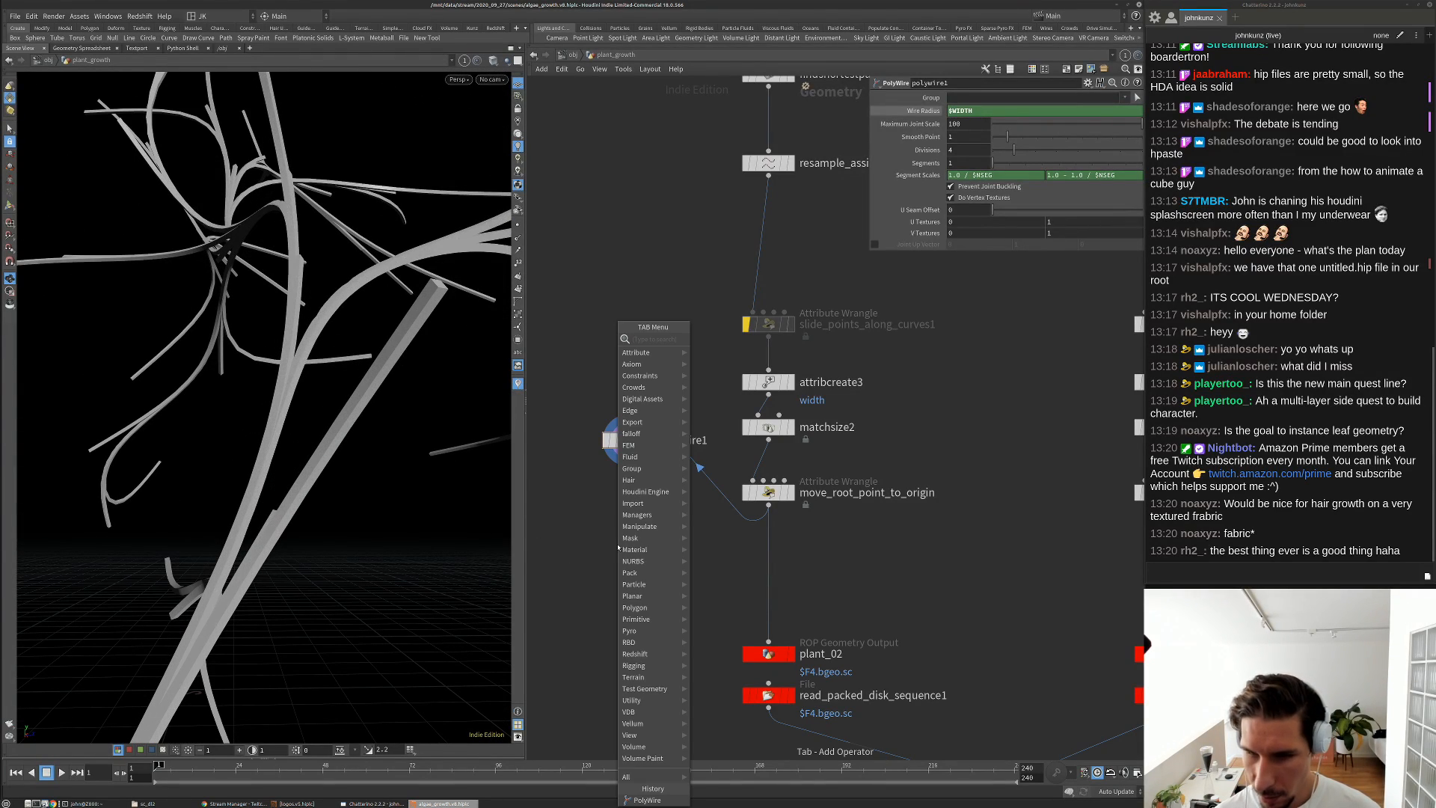
type("qui")
left_click(736, 350)
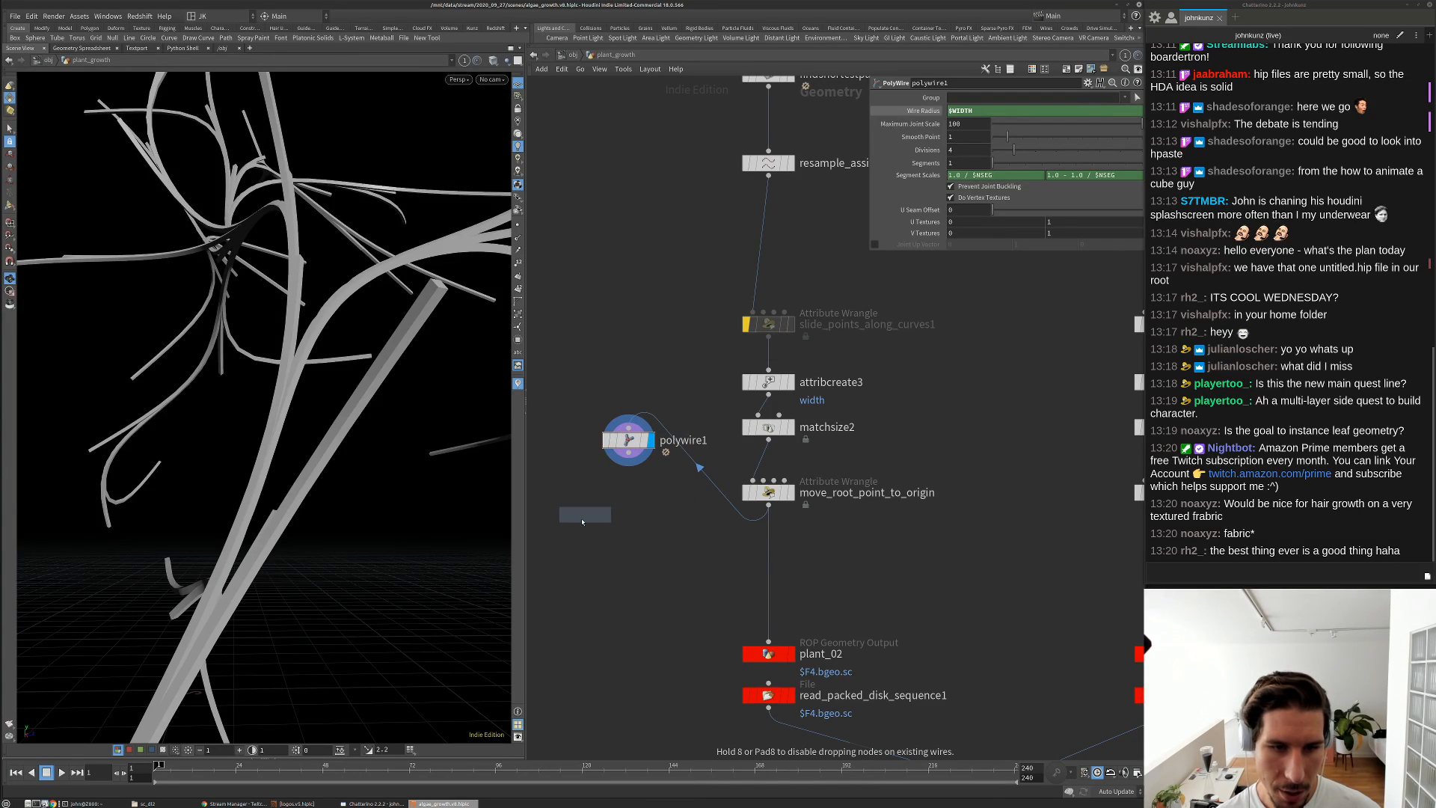
left_click(579, 521)
left_click(600, 523)
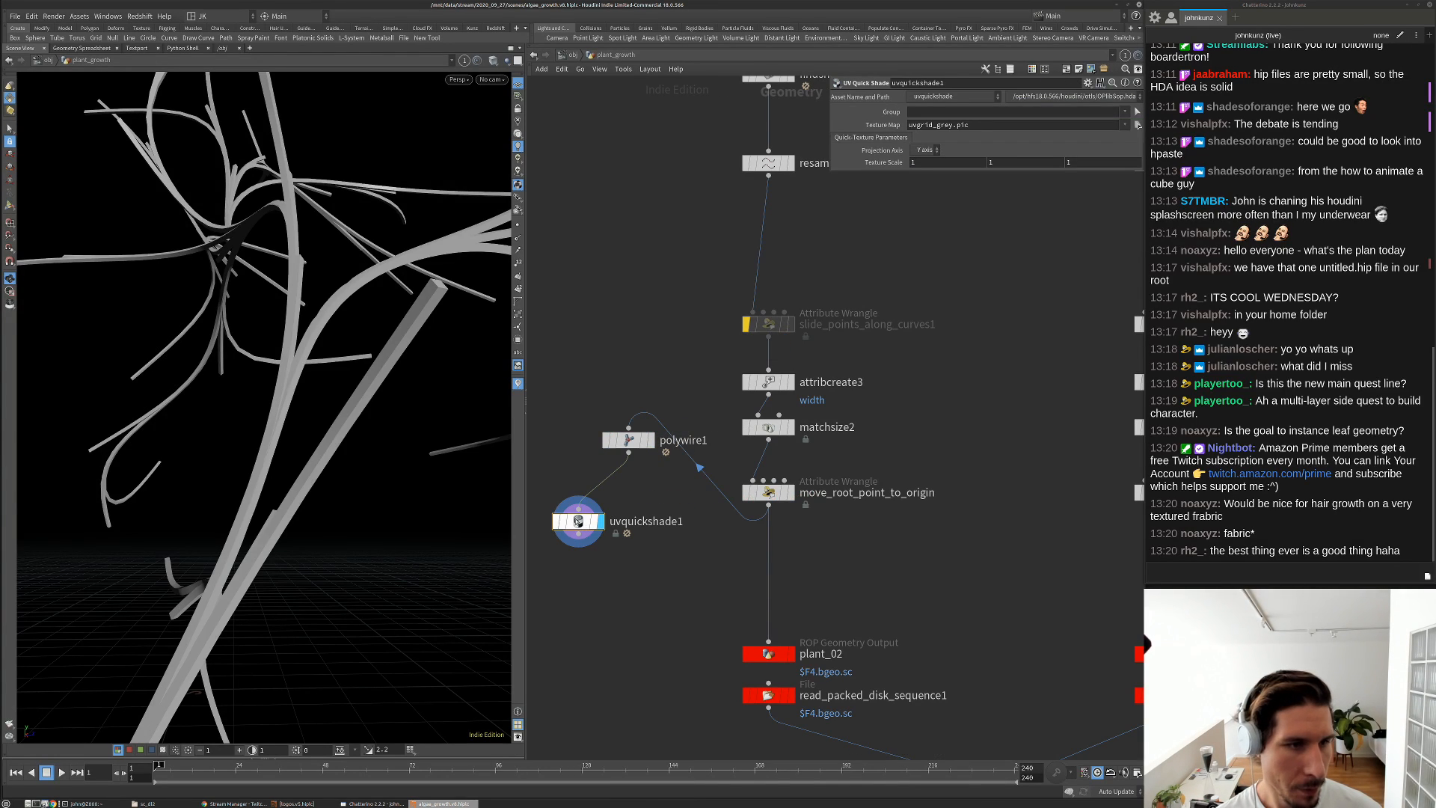
scroll(343, 430, "up", 5)
scroll(298, 447, "up", 5)
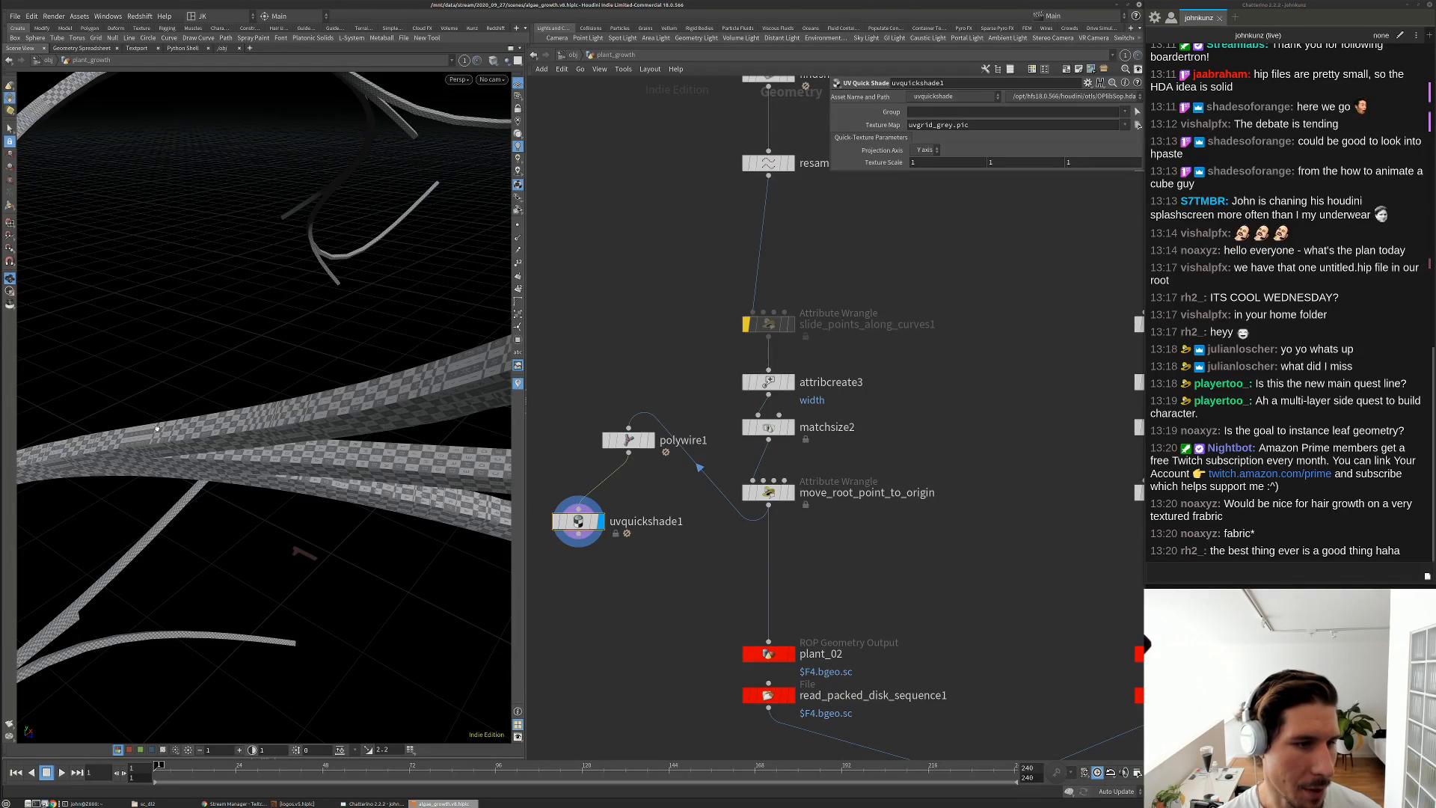
left_click_drag(260, 404, 316, 361)
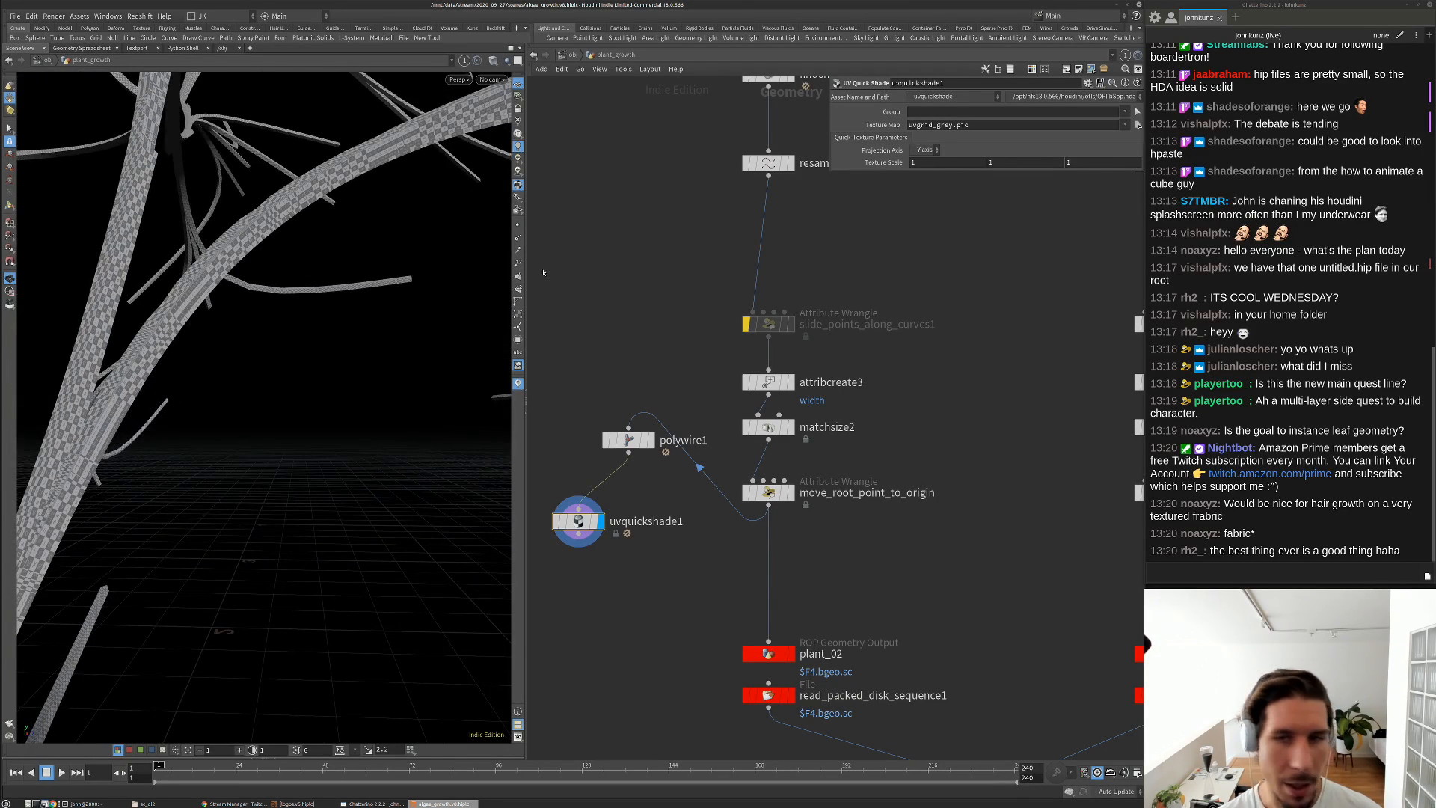
Open the image chooser for the Texture Map of uvquickshade1 and search $HFS/houdini/pic for a UV texture
middle_click_drag(651, 253, 715, 203)
left_click(1137, 125)
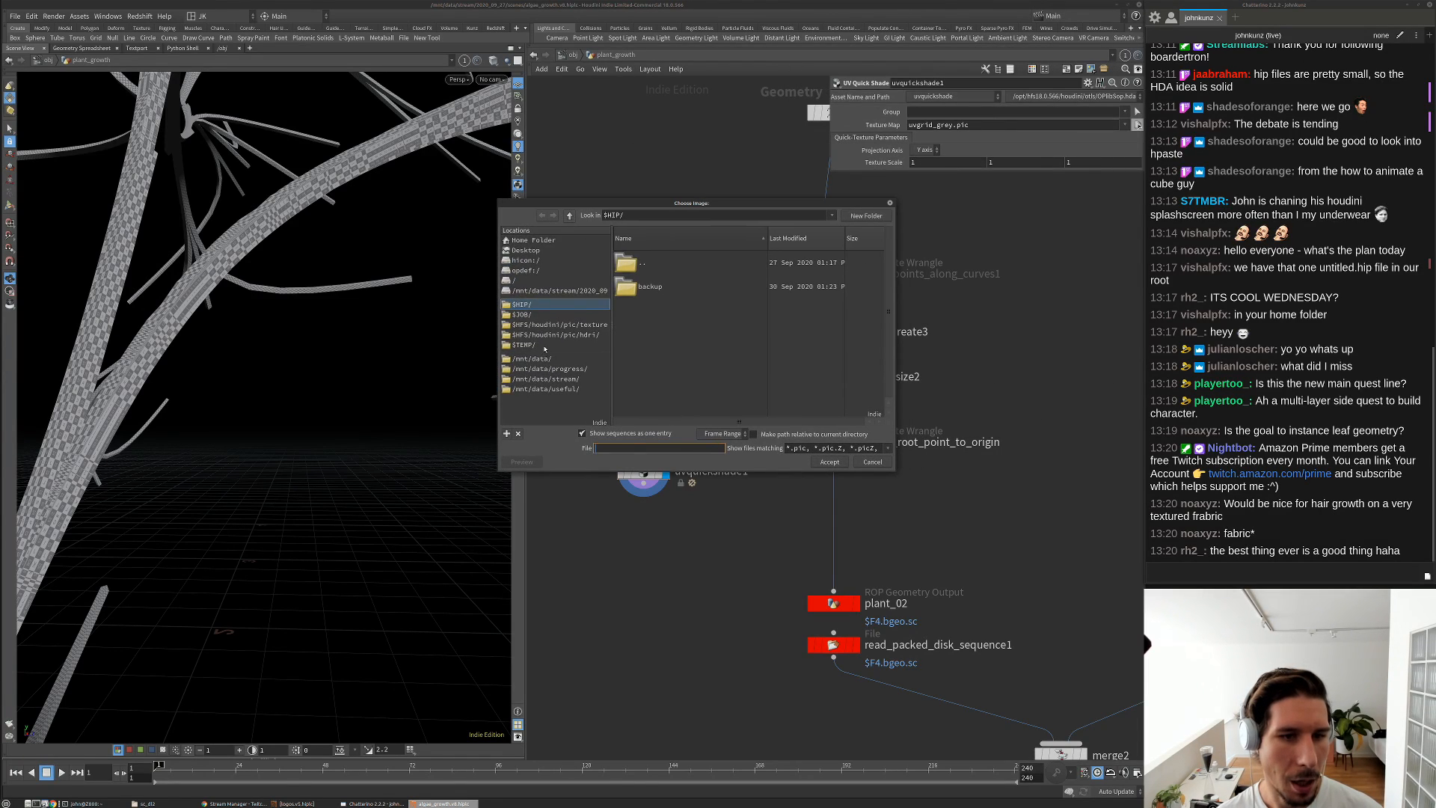
left_click(555, 326)
double_click(642, 264)
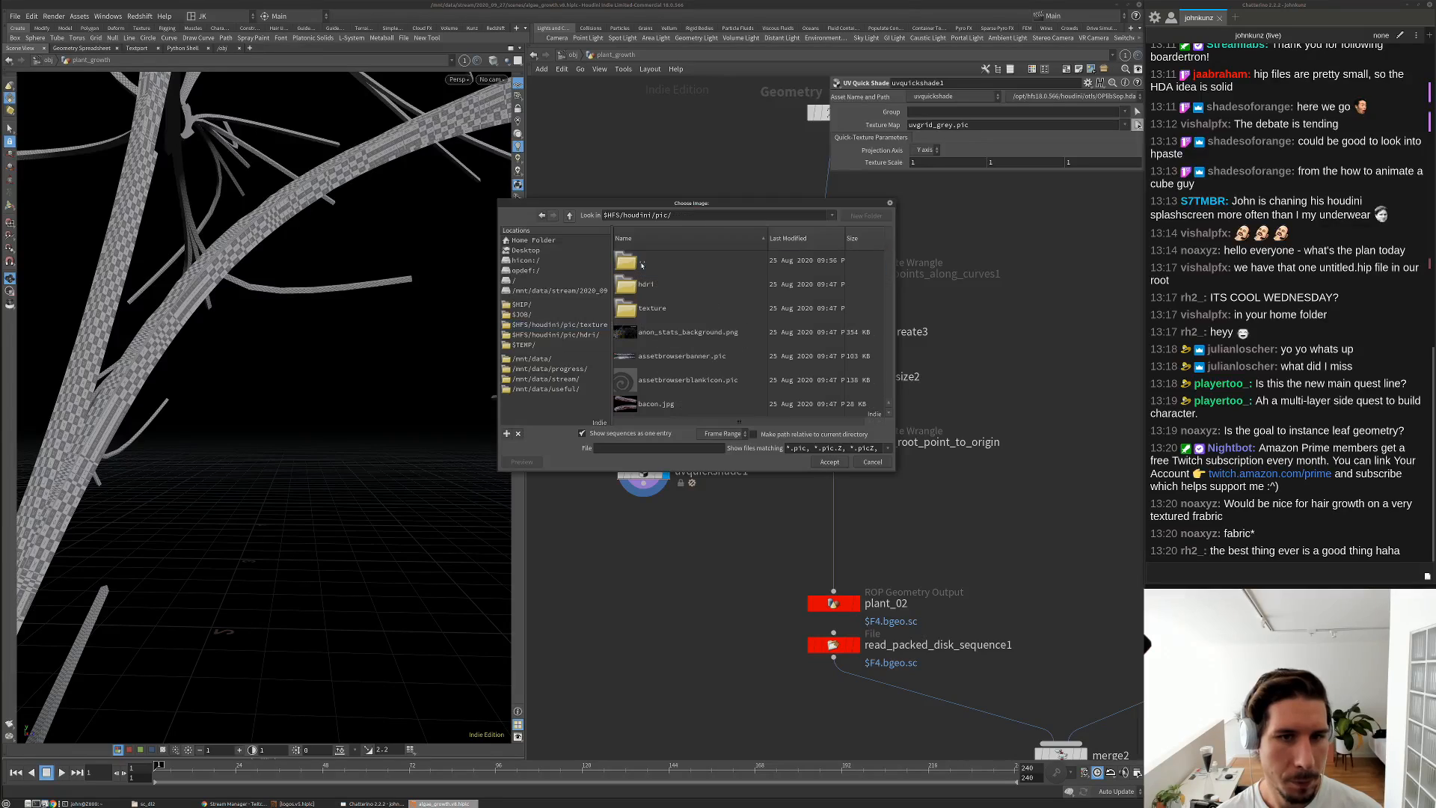
scroll(692, 372, "down", 5)
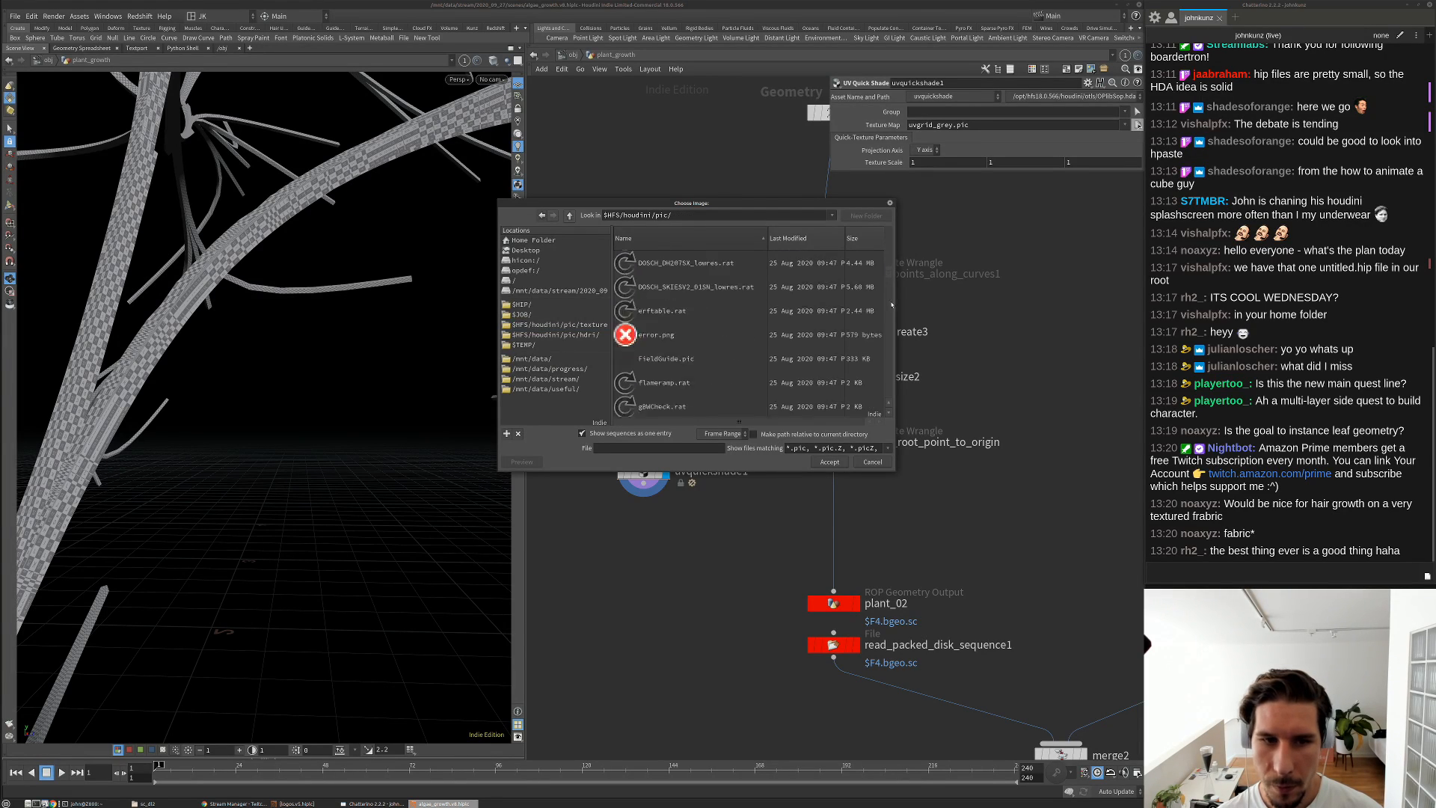
scroll(882, 365, "down", 10)
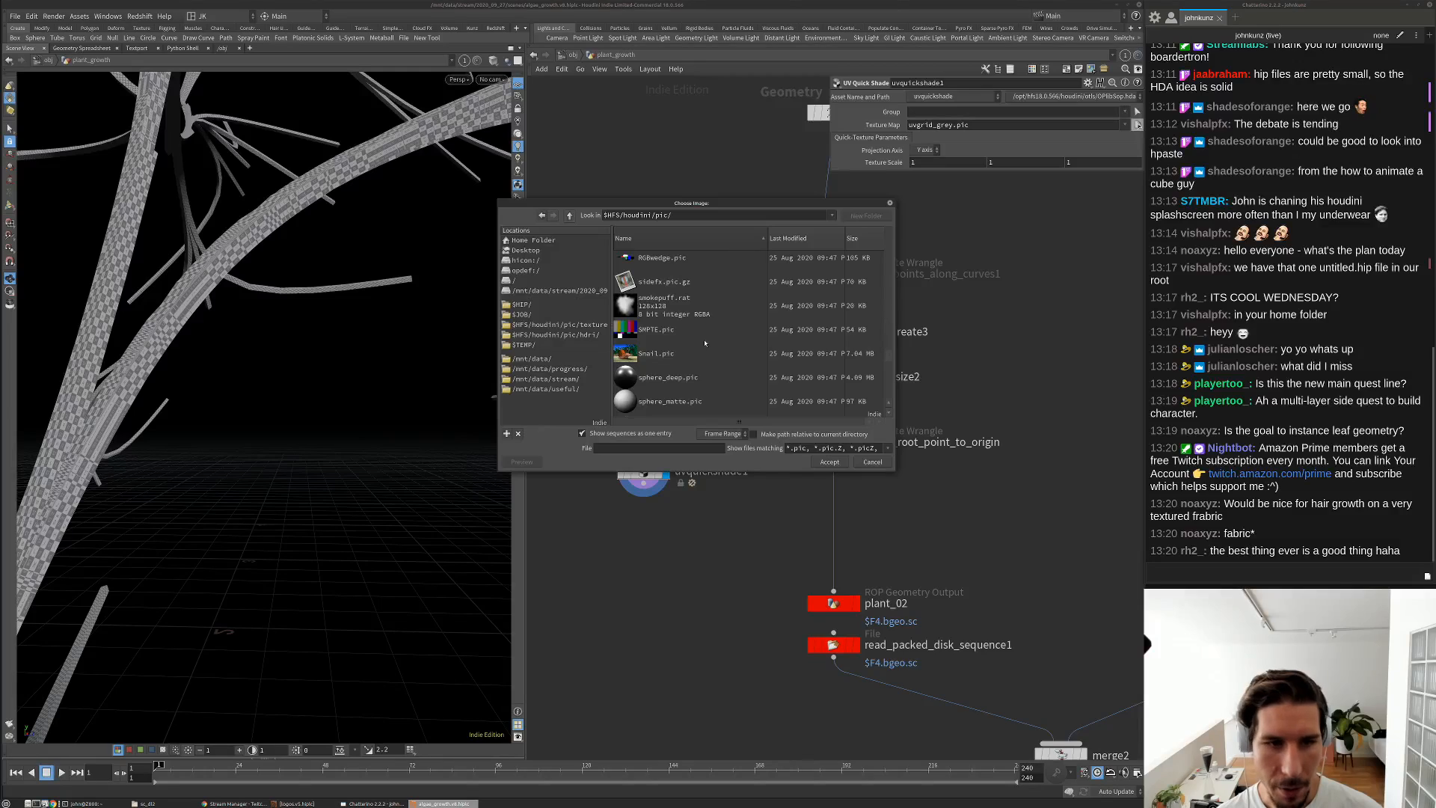
left_click_drag(892, 371, 886, 419)
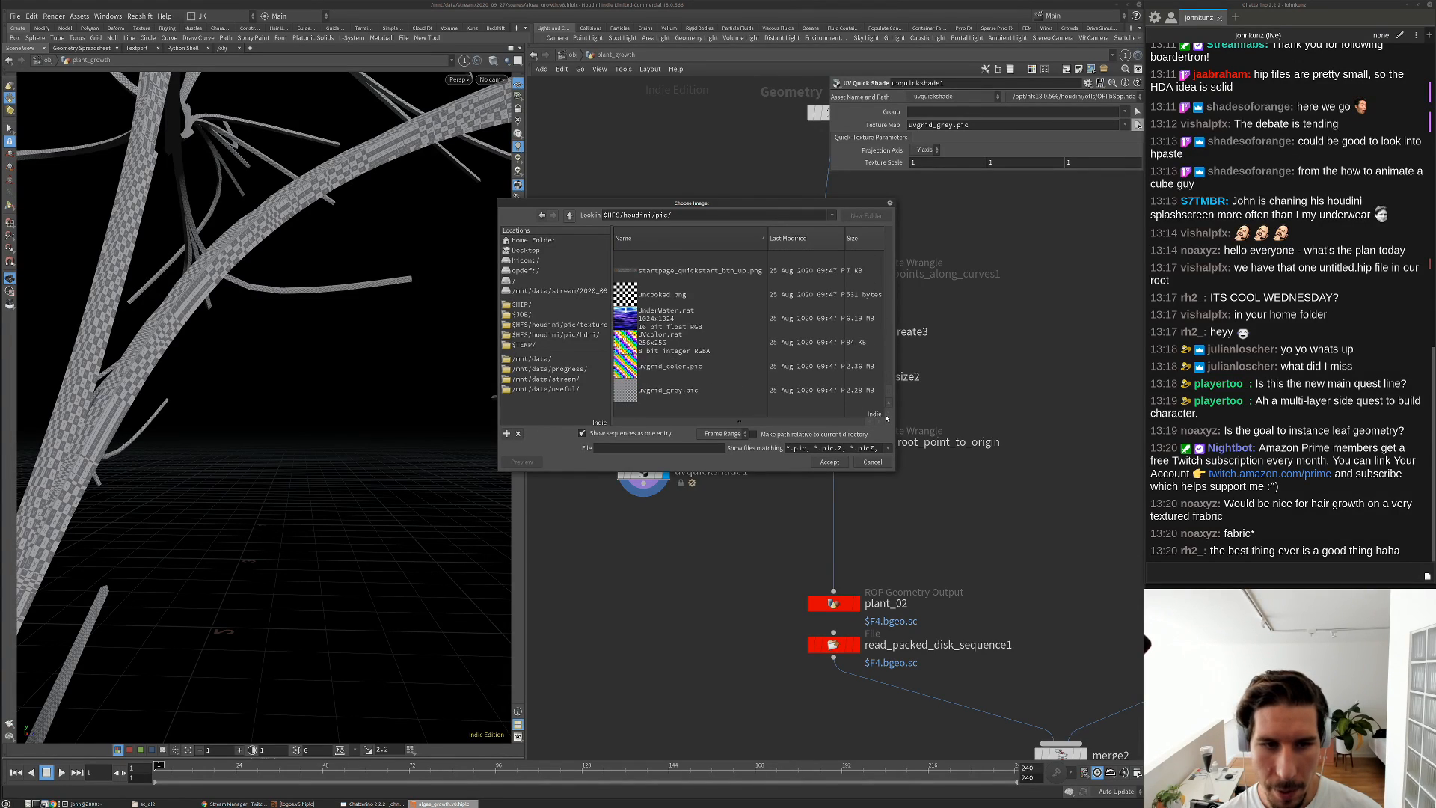
left_click(661, 368)
scroll(663, 379, "up", 6)
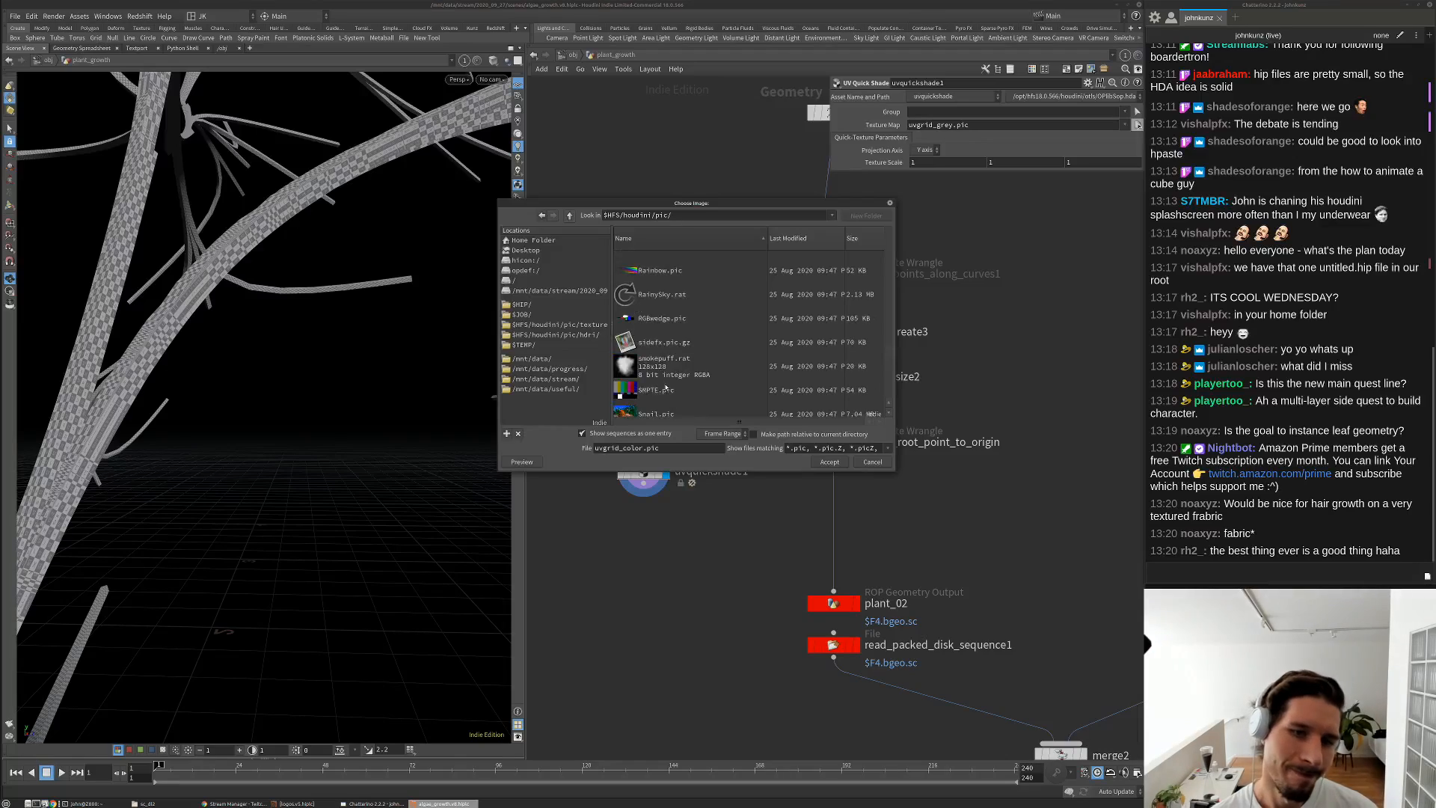
scroll(665, 386, "up", 3)
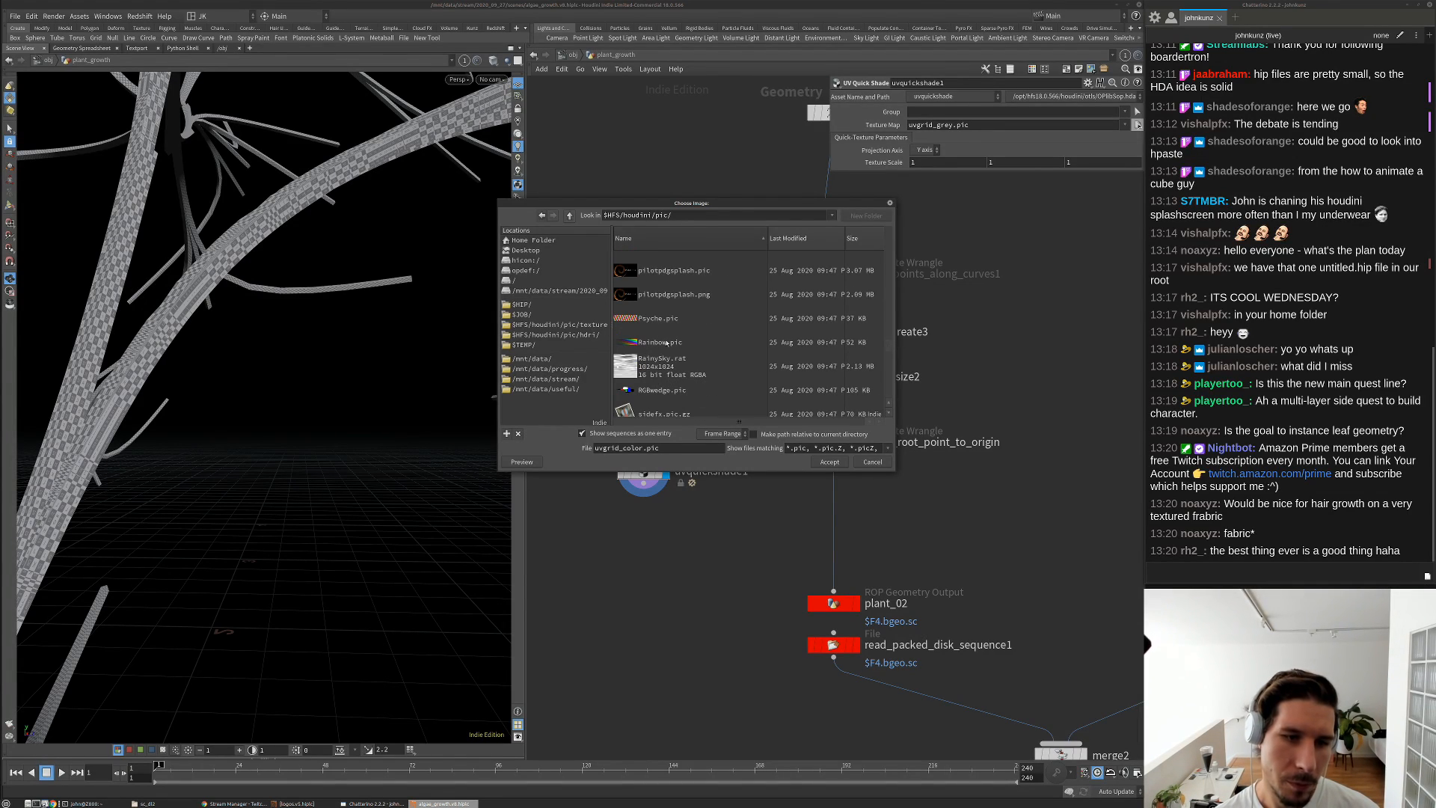
Set the Texture Map of uvquickshade1 to uv_value_map_01.png from /mnt/data/useful/tex
left_click(580, 391)
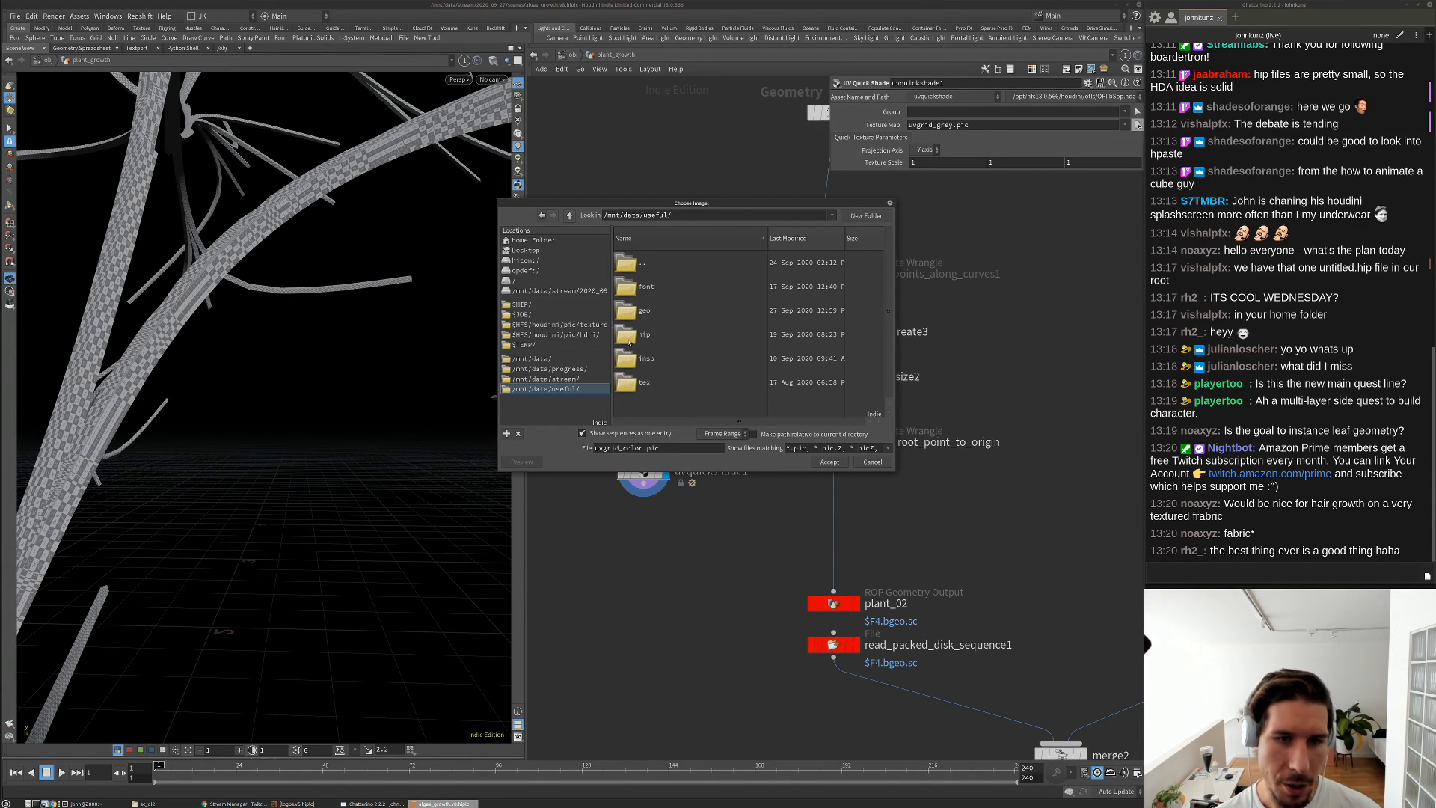
double_click(642, 384)
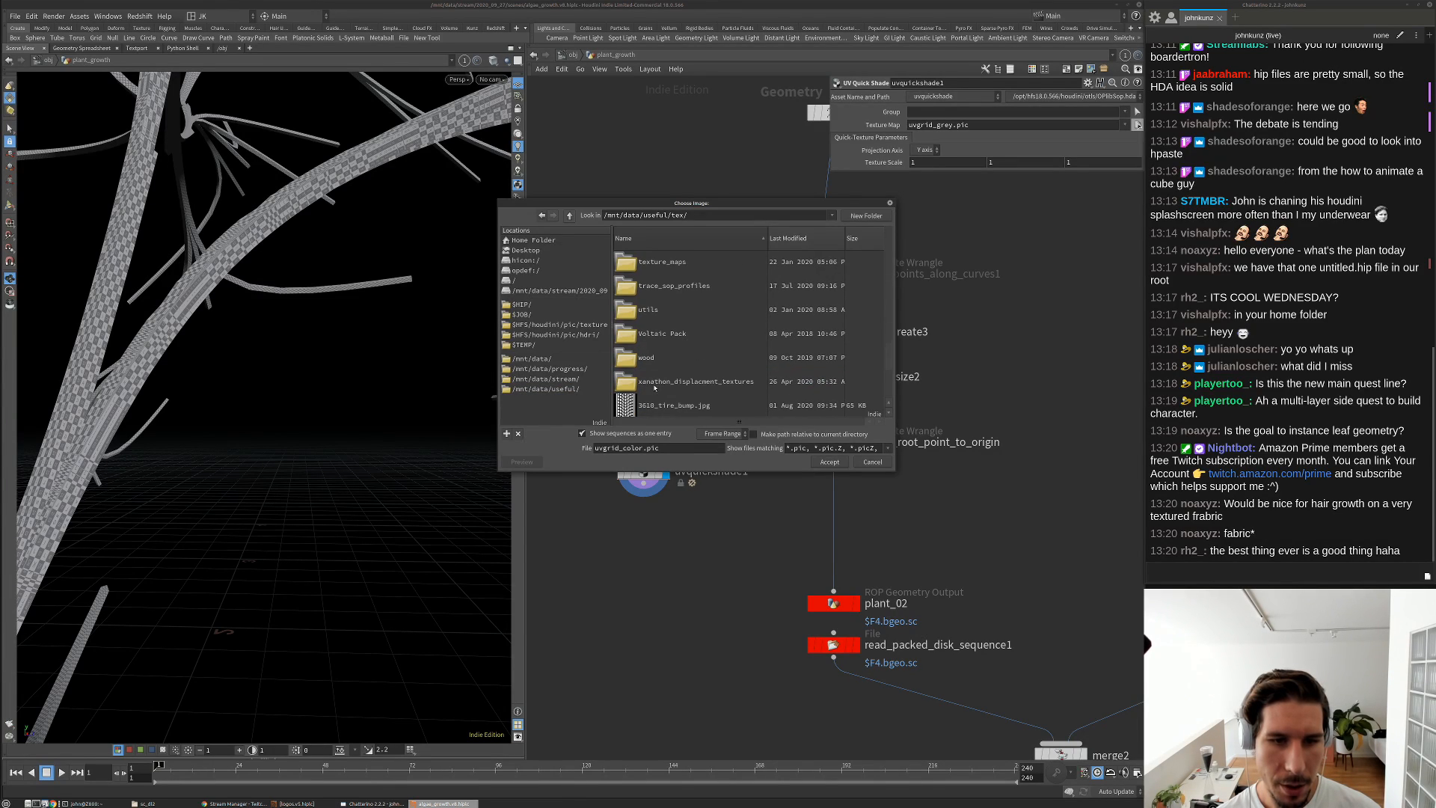
scroll(710, 397, "down", 5)
left_click(658, 370)
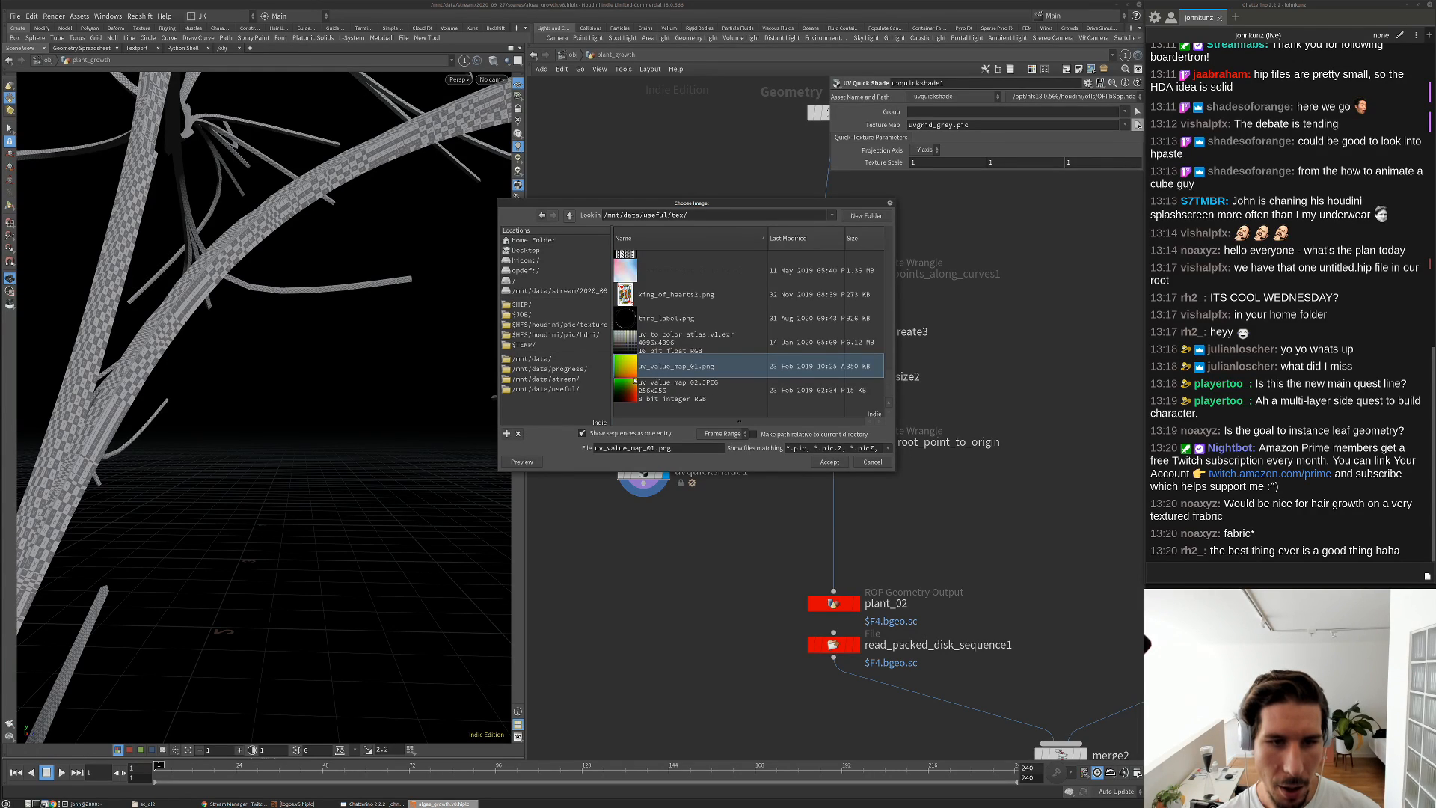
left_click(829, 462)
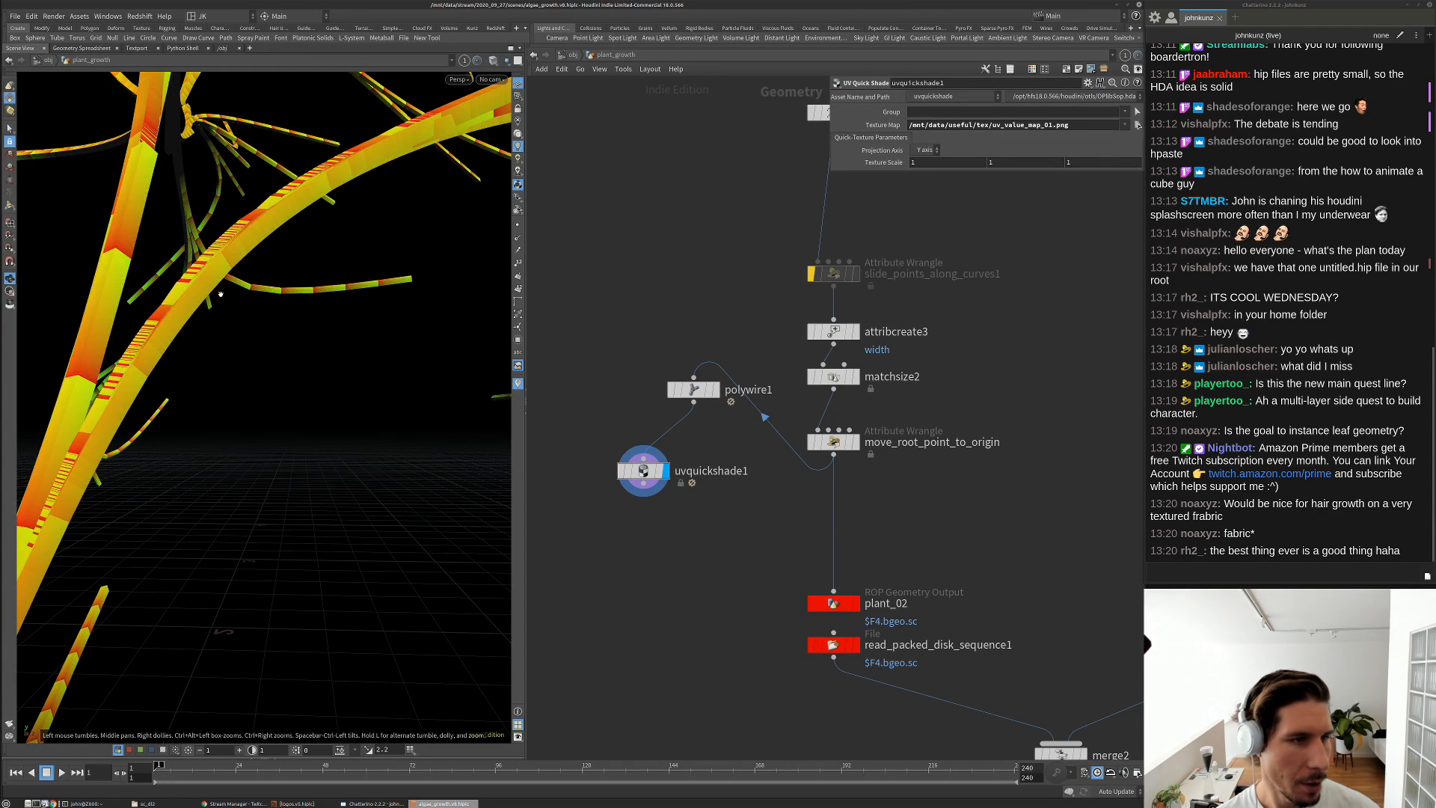
Isolate the red and green channels of the viewport in turn to examine the UV gradients across and along the branches
left_click_drag(247, 351, 254, 399)
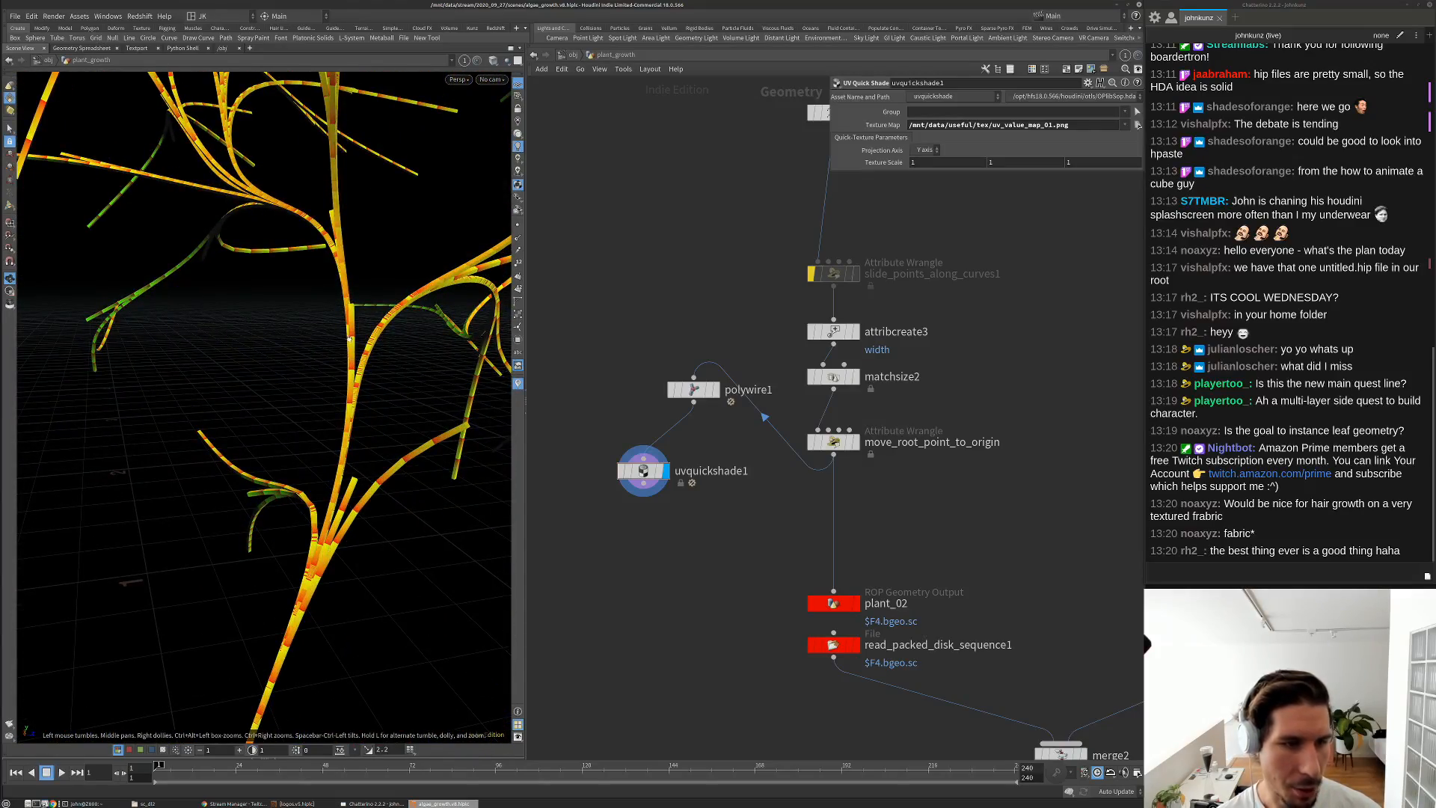
left_click(130, 750)
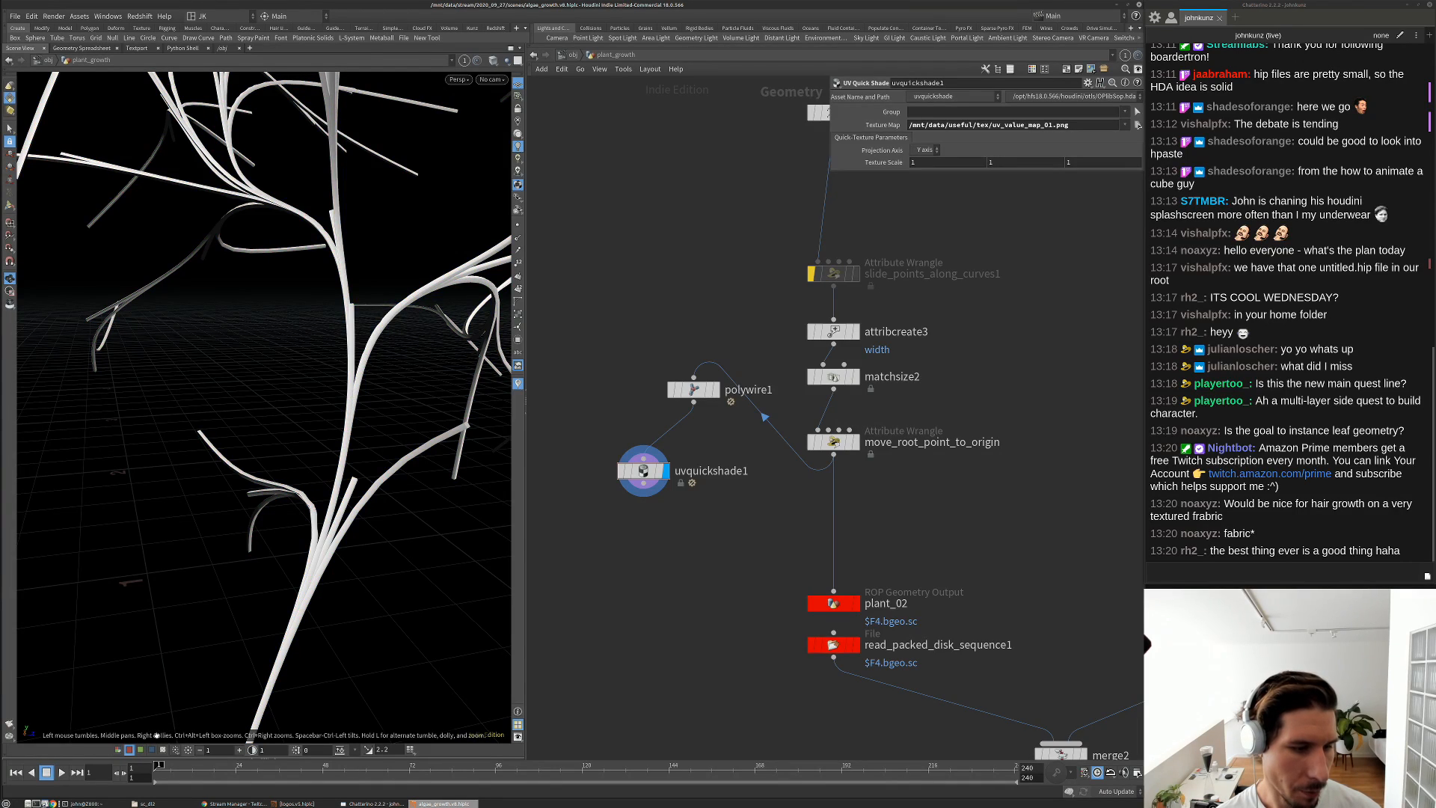
left_click(140, 750)
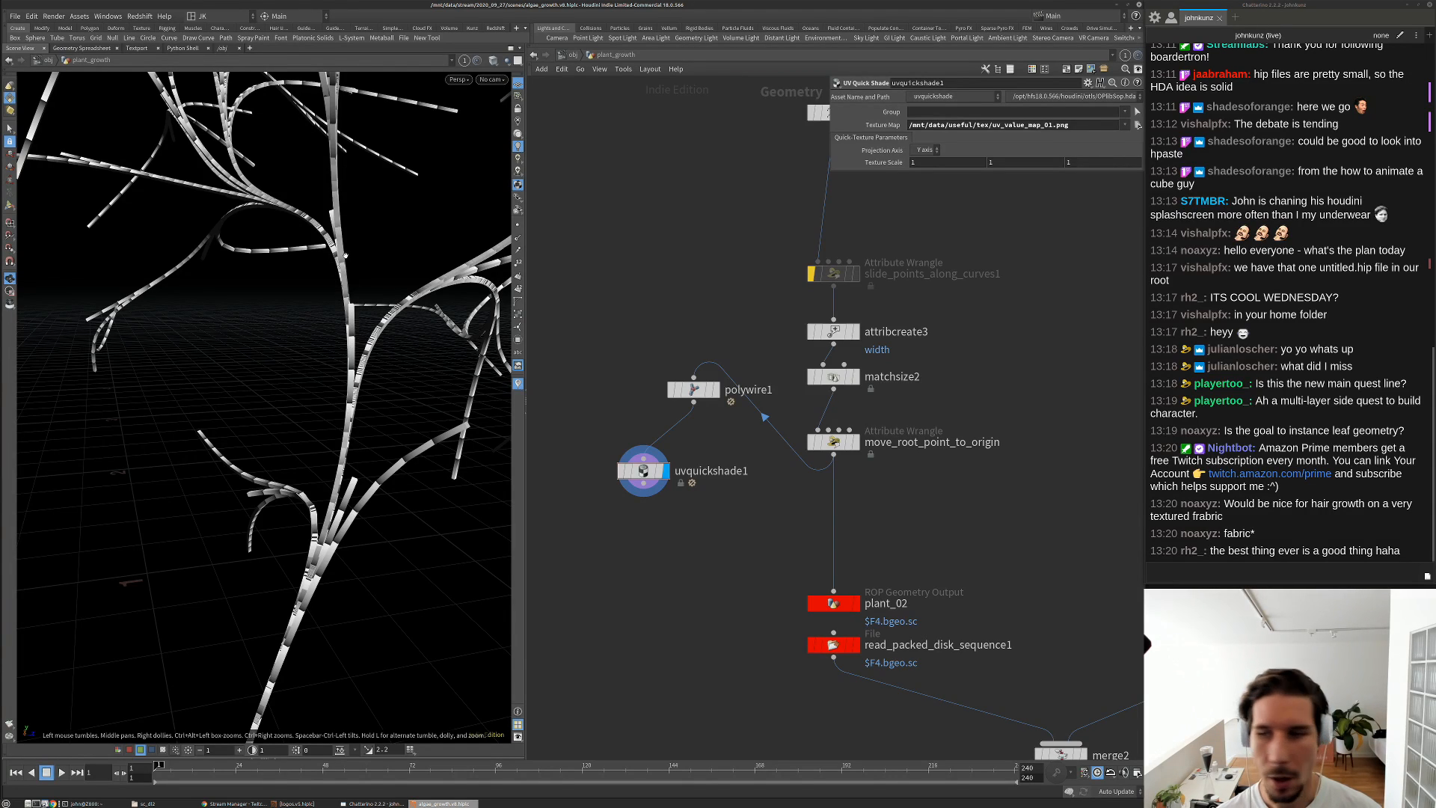
left_click_drag(337, 290, 236, 542)
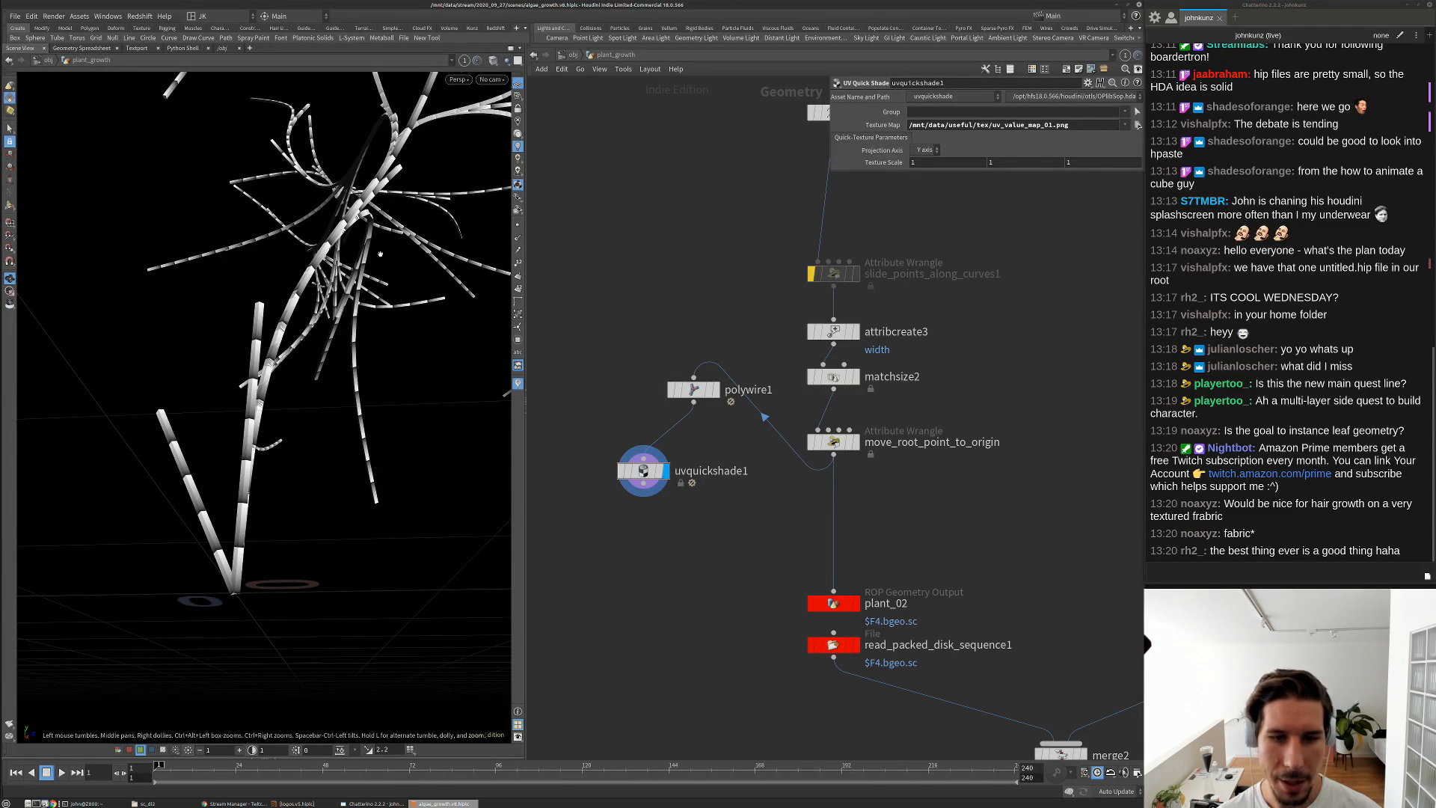
Insert an Attribute Promote node between polywire1 and uvquickshade1
left_click_drag(643, 470, 628, 513)
key("Tab")
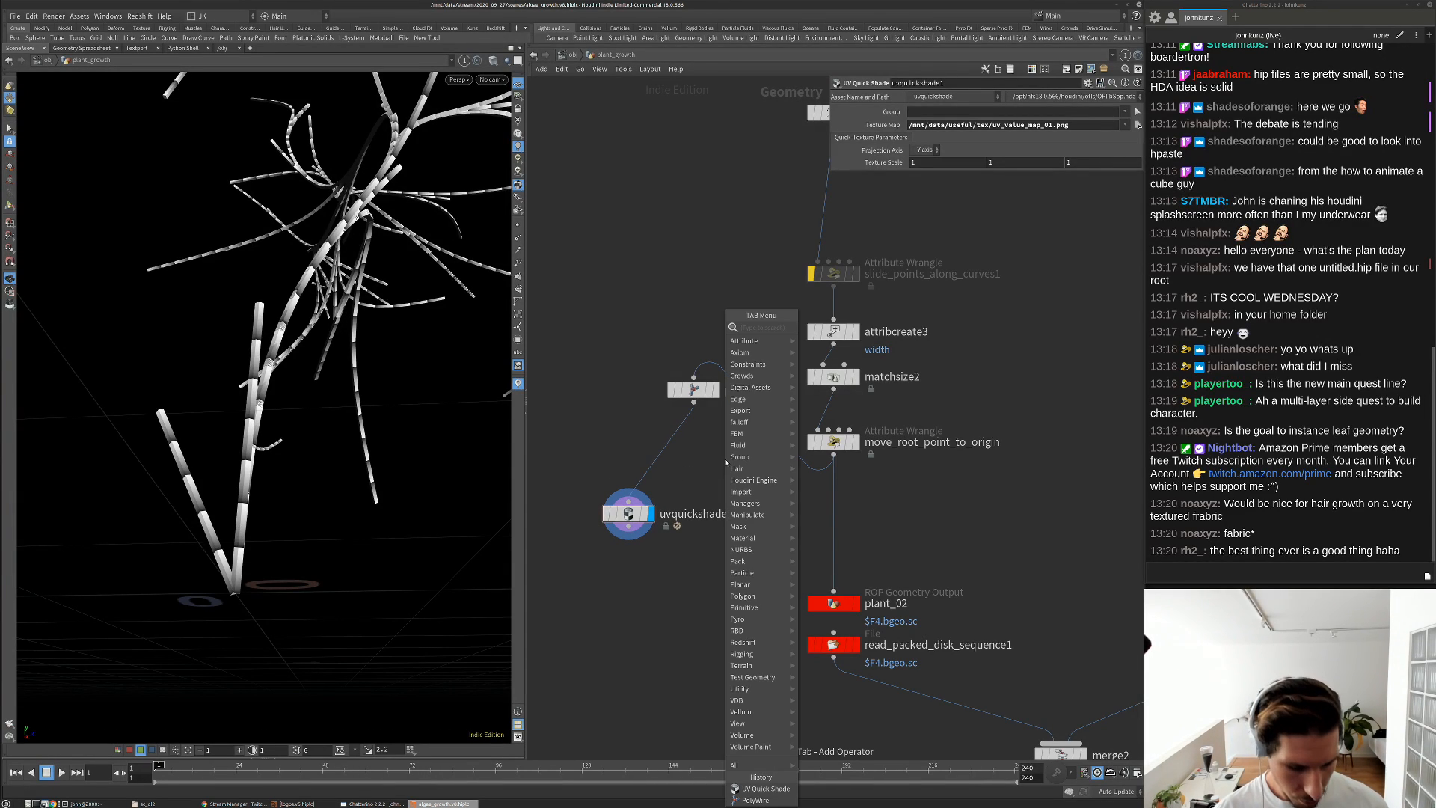
type("promo")
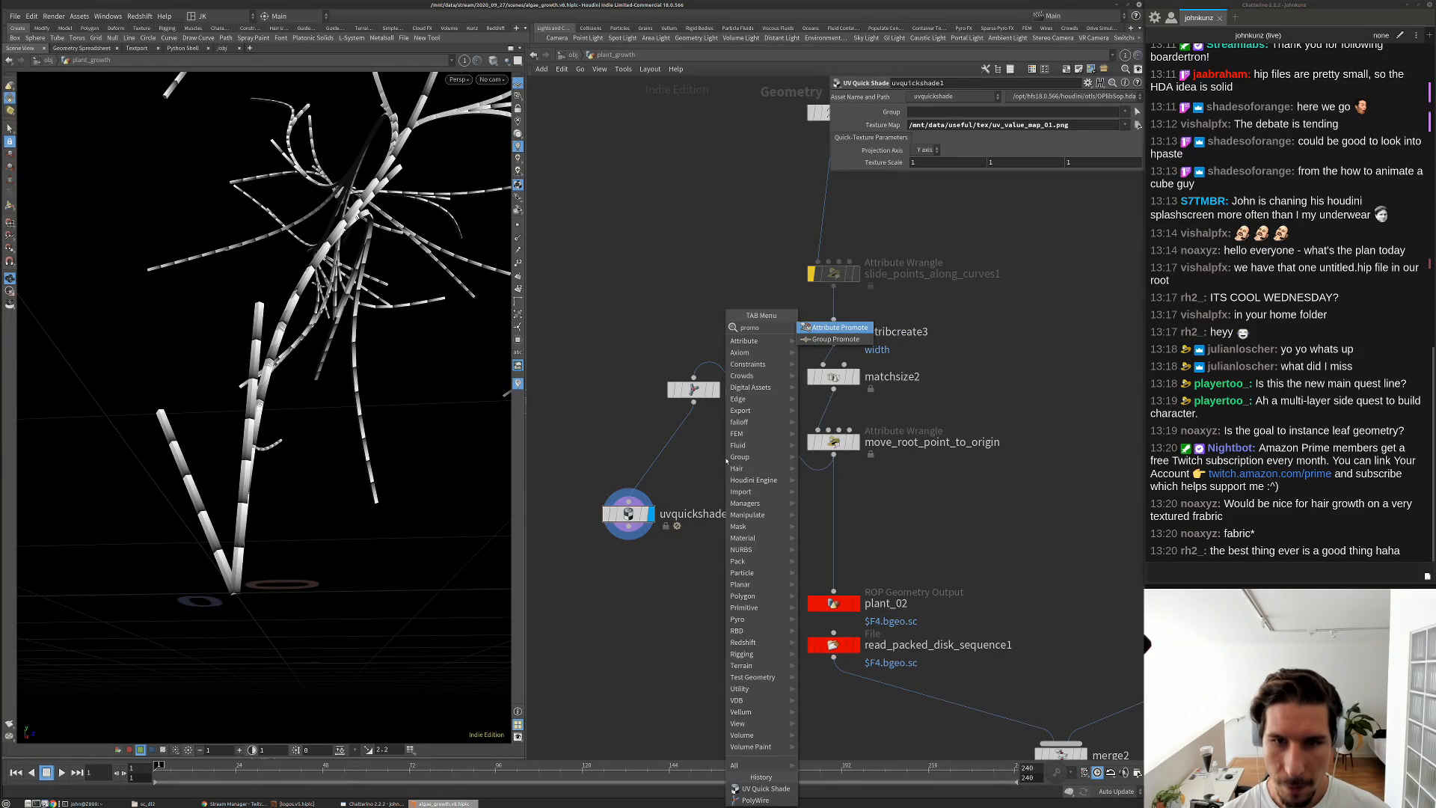
key("Return")
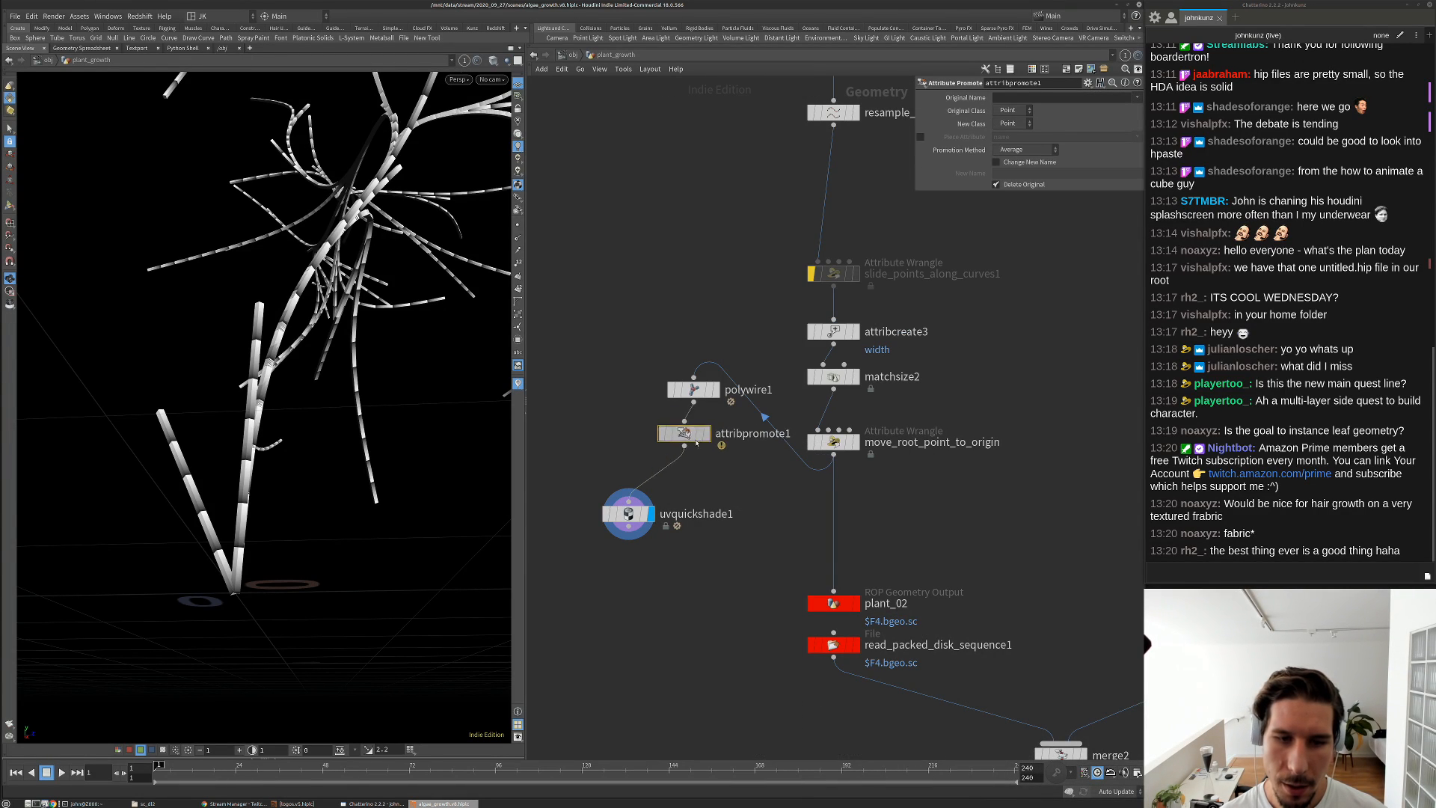
left_click(693, 441)
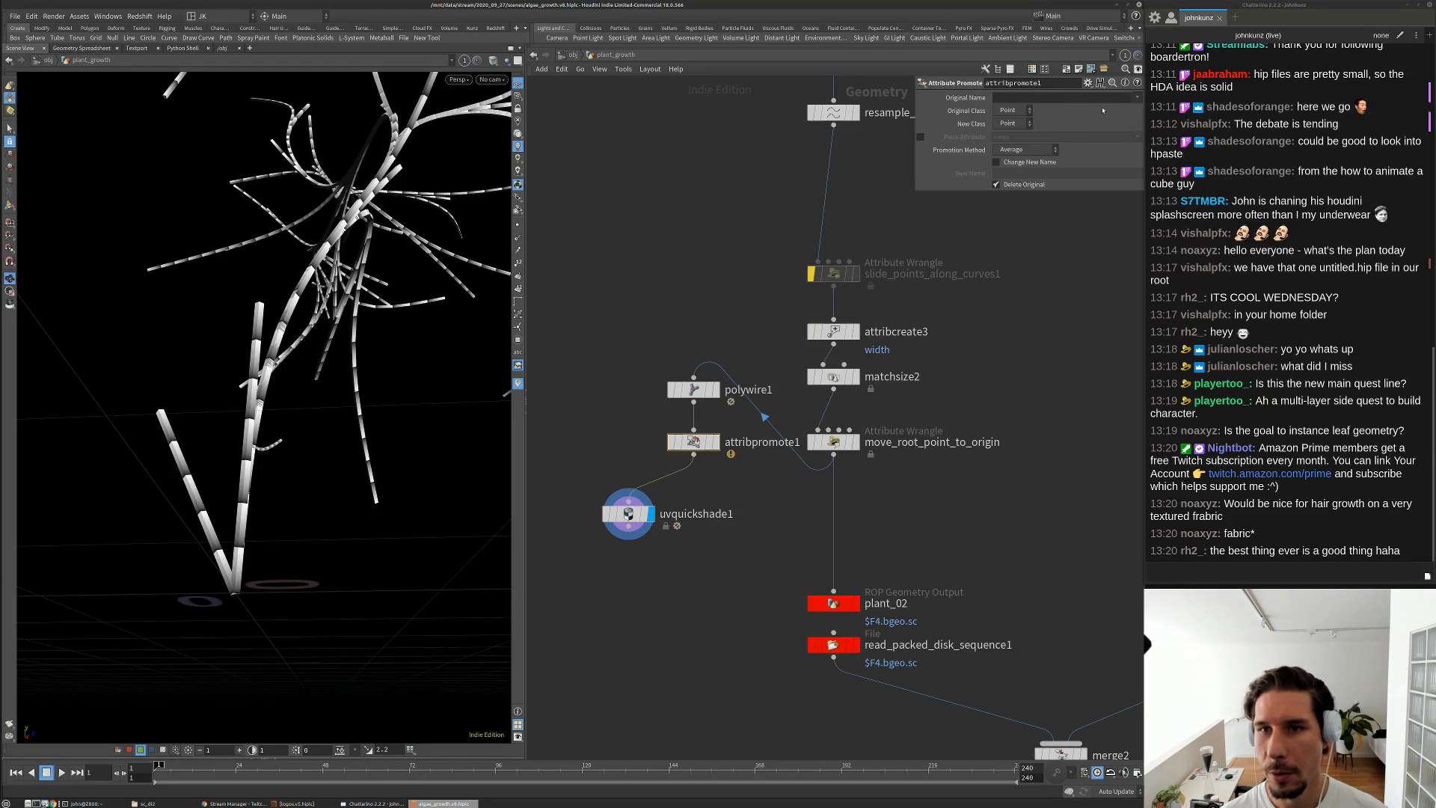
Set attribpromote1 to promote the curveu attribute from Point to Vertex class
left_click(1137, 99)
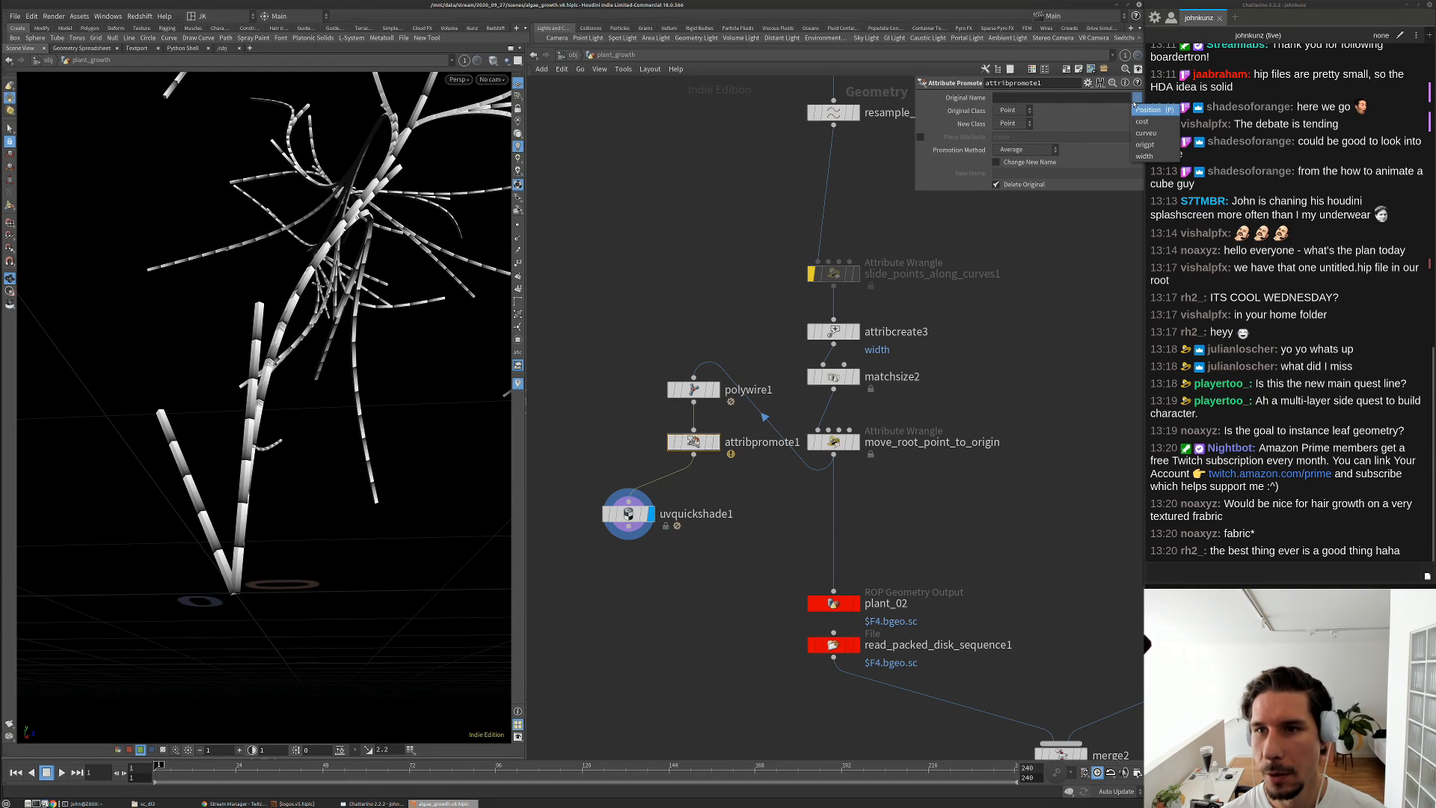
left_click(1155, 128)
left_click(1024, 124)
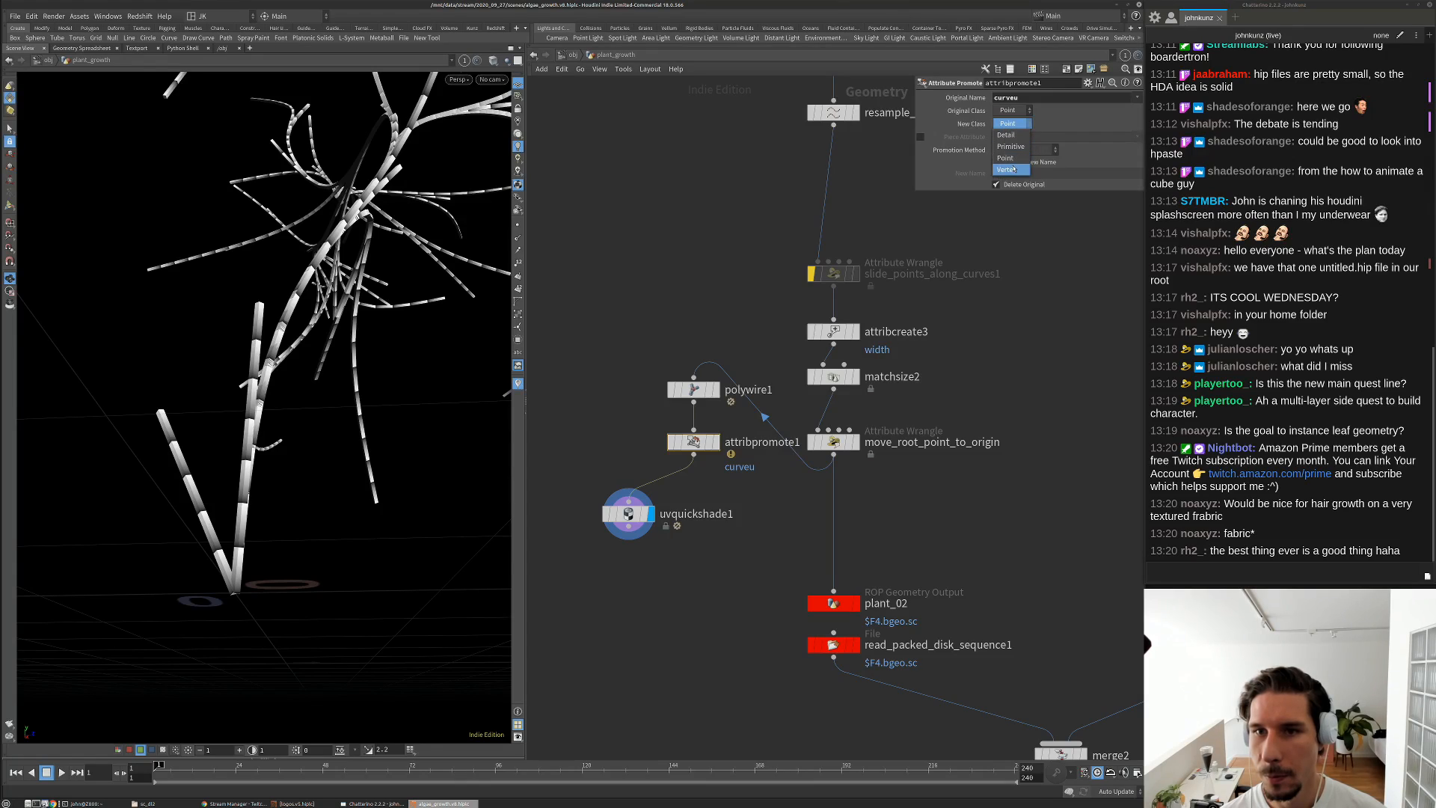
left_click(1011, 140)
Insert an Attribute Wrangle node between attribpromote1 and uvquickshade1
middle_click_drag(705, 482, 712, 391)
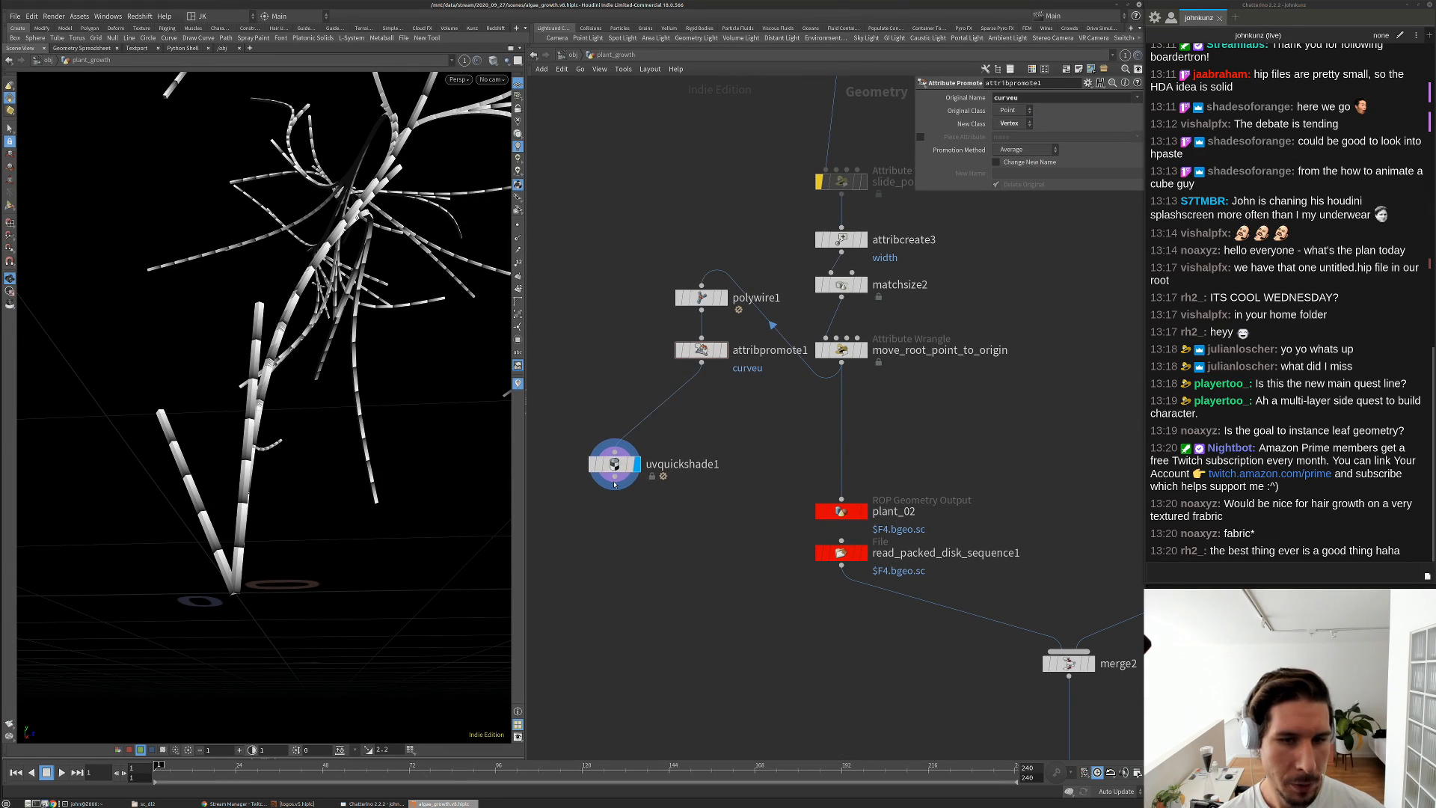
key("Tab")
type("wrangle")
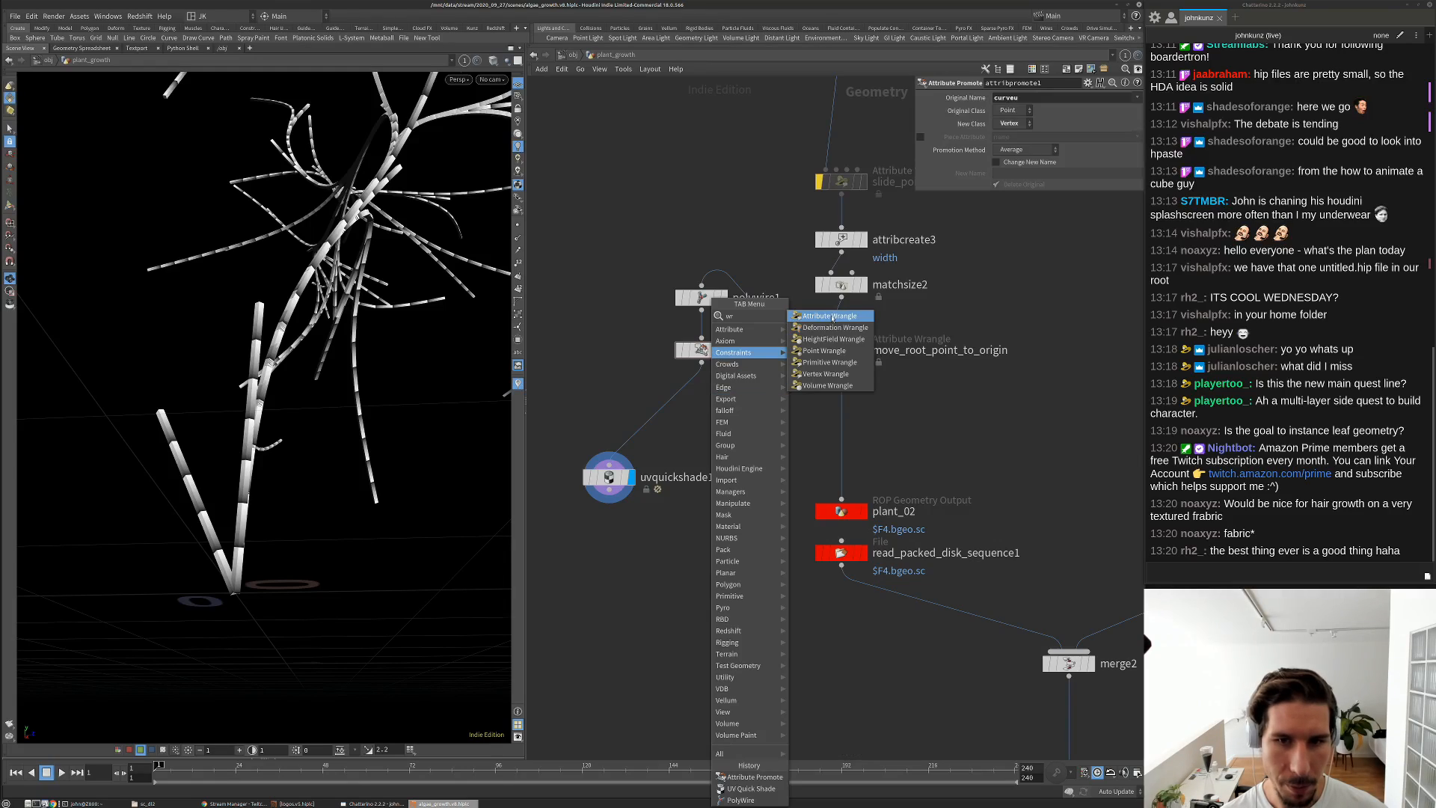
key("Return")
left_click(720, 419)
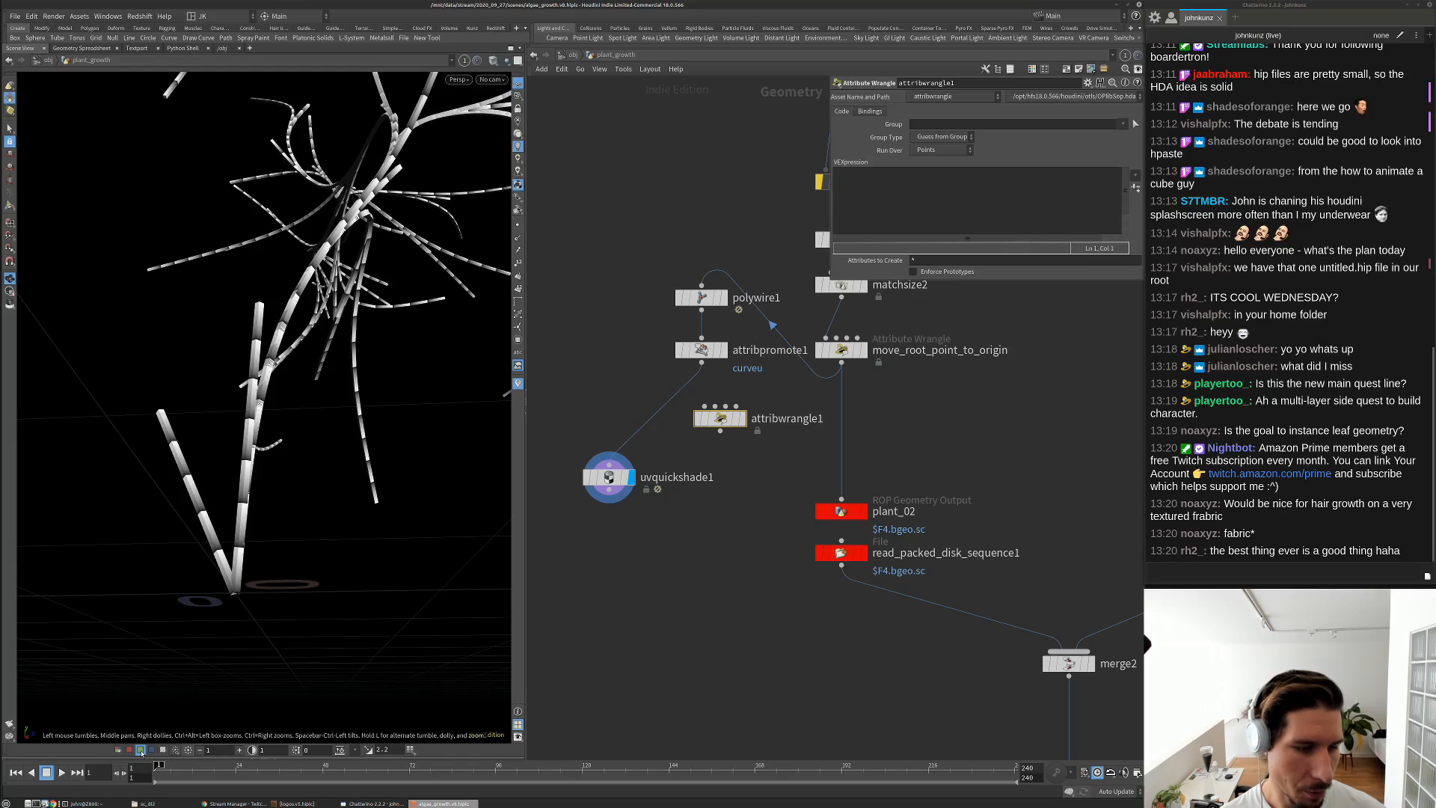
mouse_move(718, 420)
left_mouse_down()
mouse_move(682, 416)
mouse_move(697, 413)
left_mouse_up()
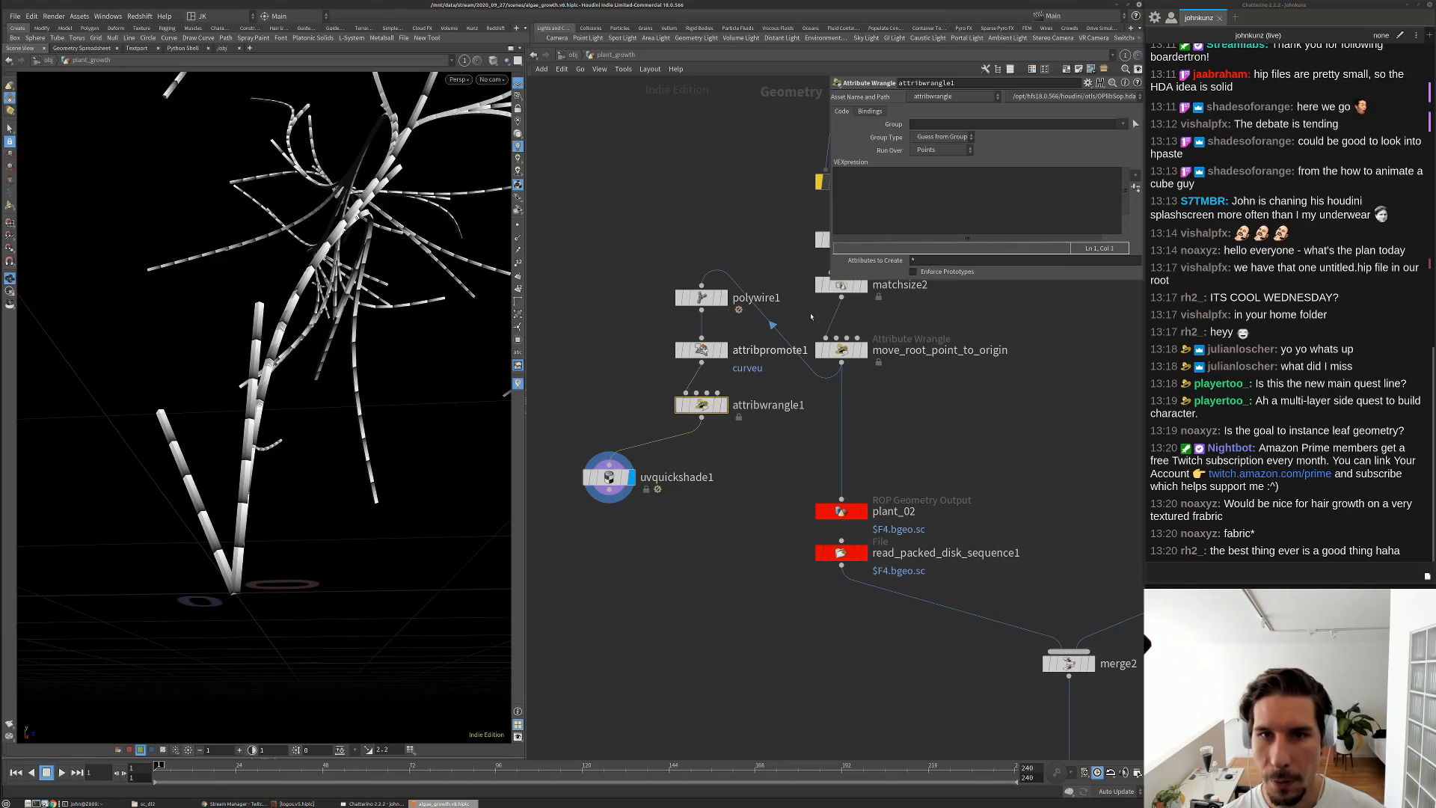
left_click(966, 180)
type("v@")
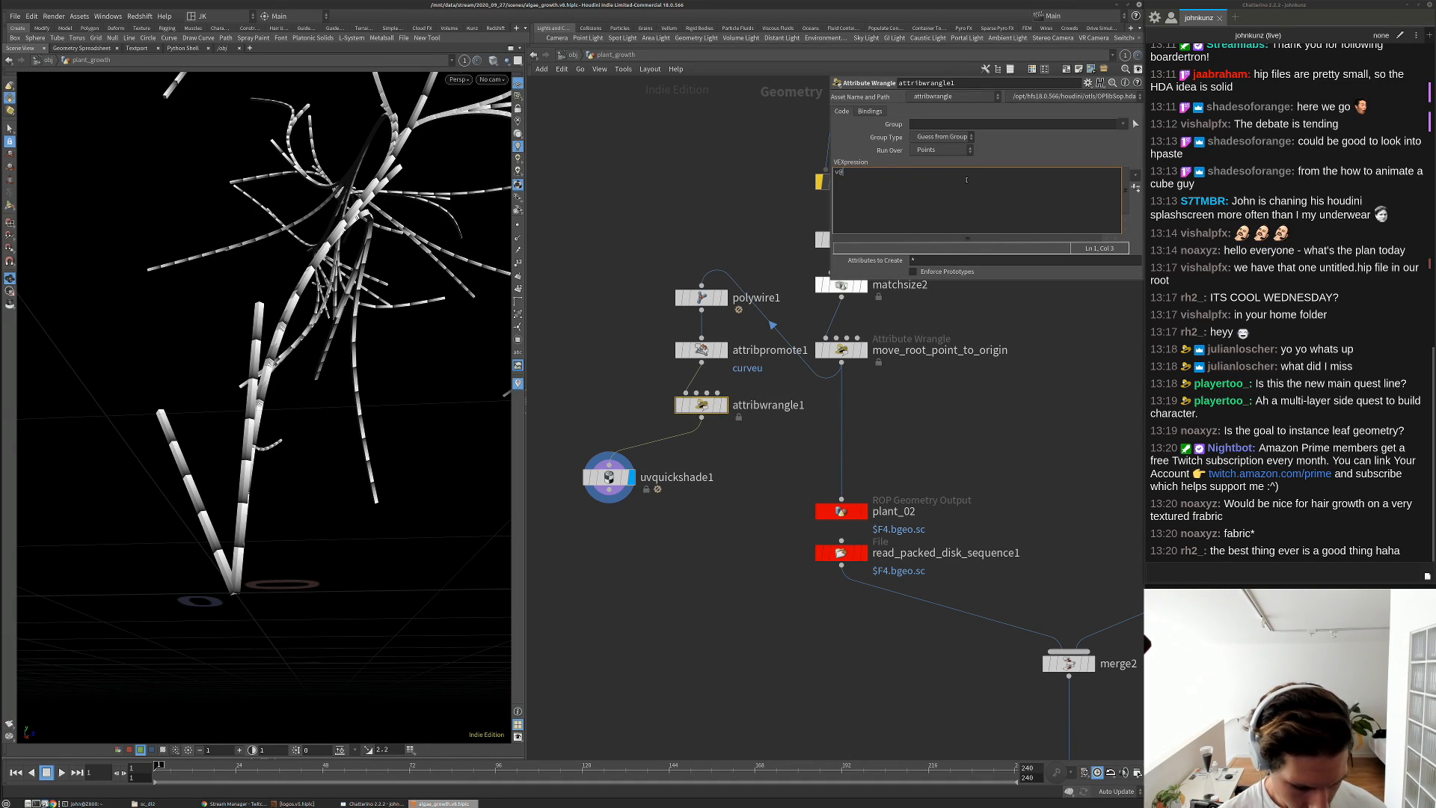
type("uv.")
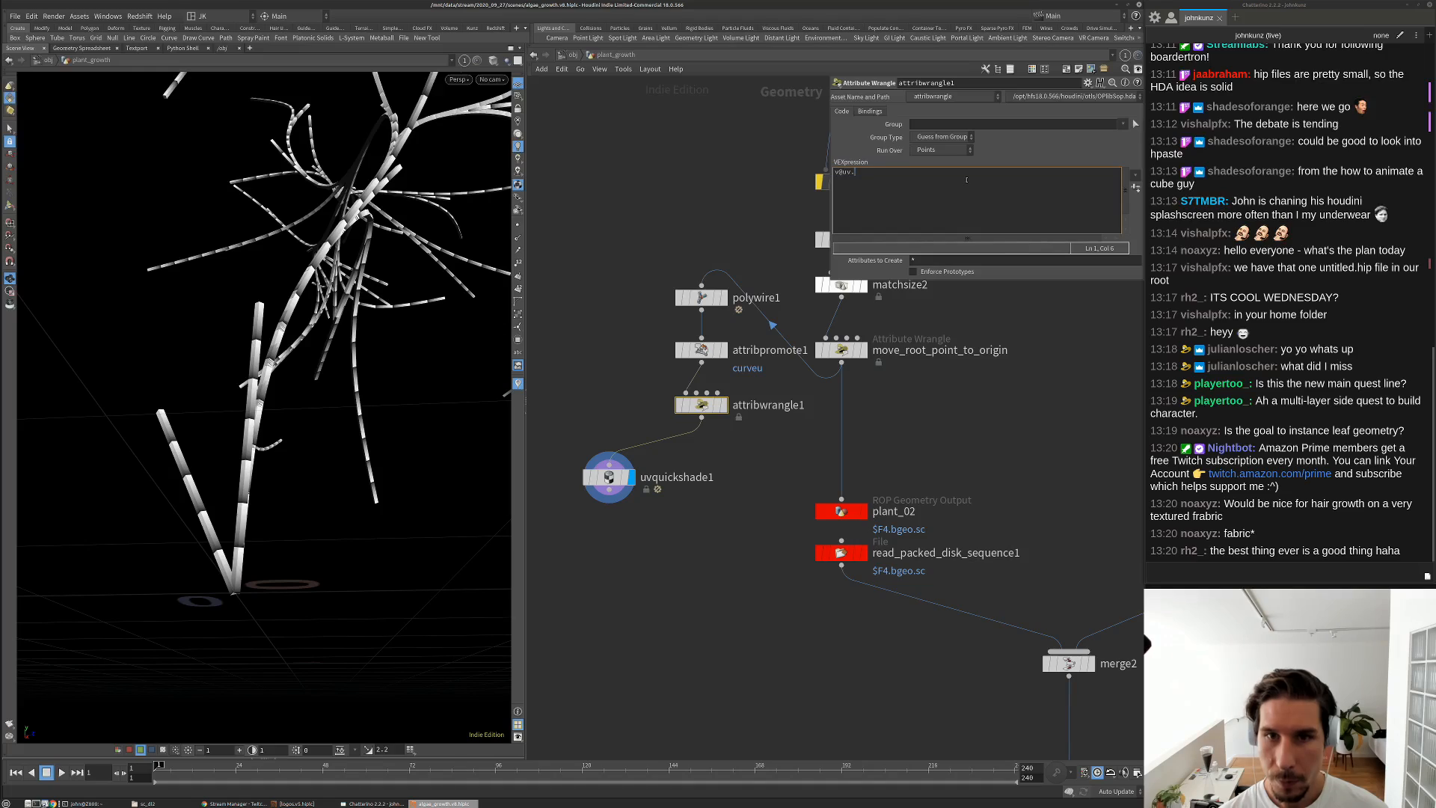
type("y = ")
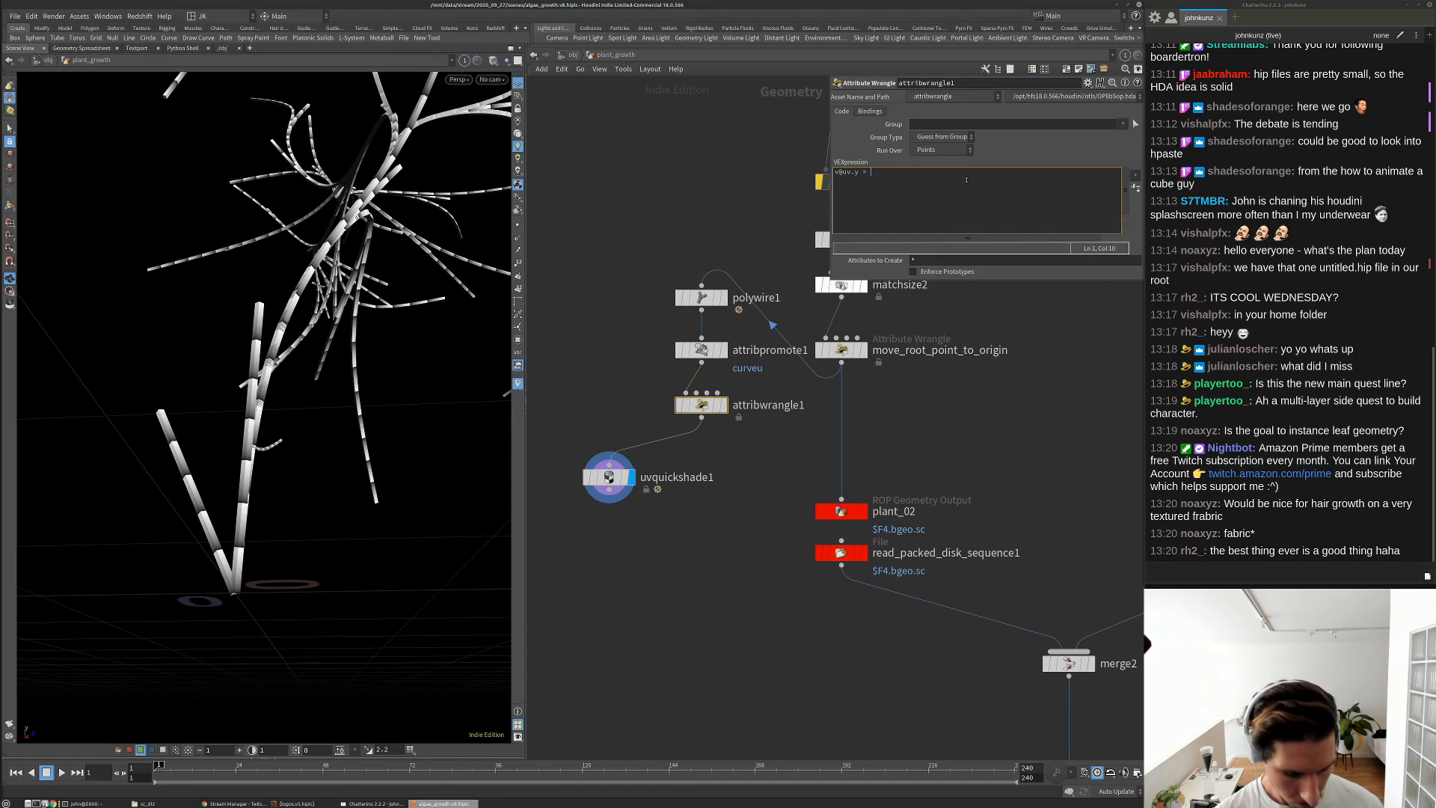
type("f@curv")
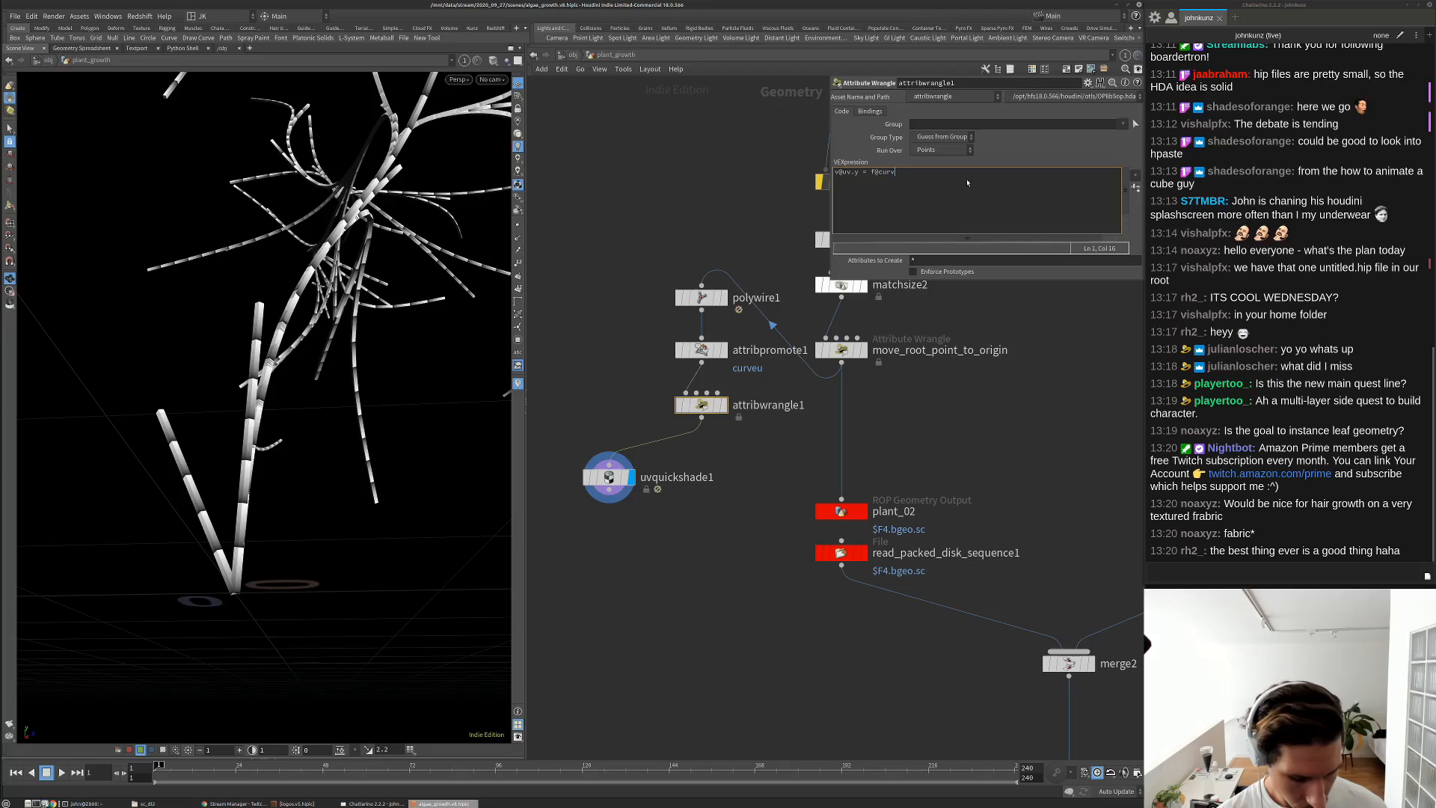
type("eu;")
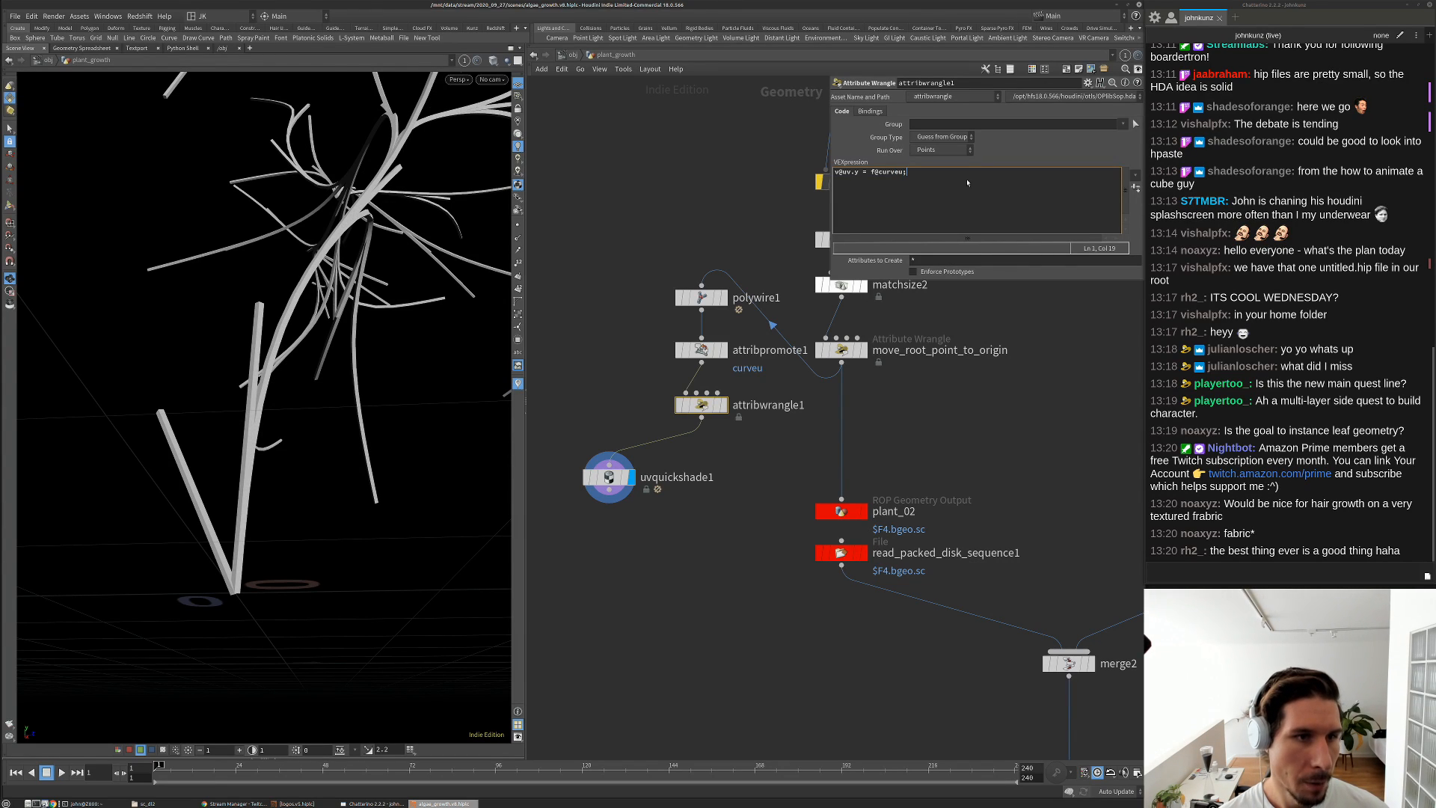
Examine the green-channel shading across the whole plant with the viewport gamma lowered to 0.5
left_click_drag(238, 363, 267, 332)
left_click(519, 121)
scroll(258, 330, "down", 4)
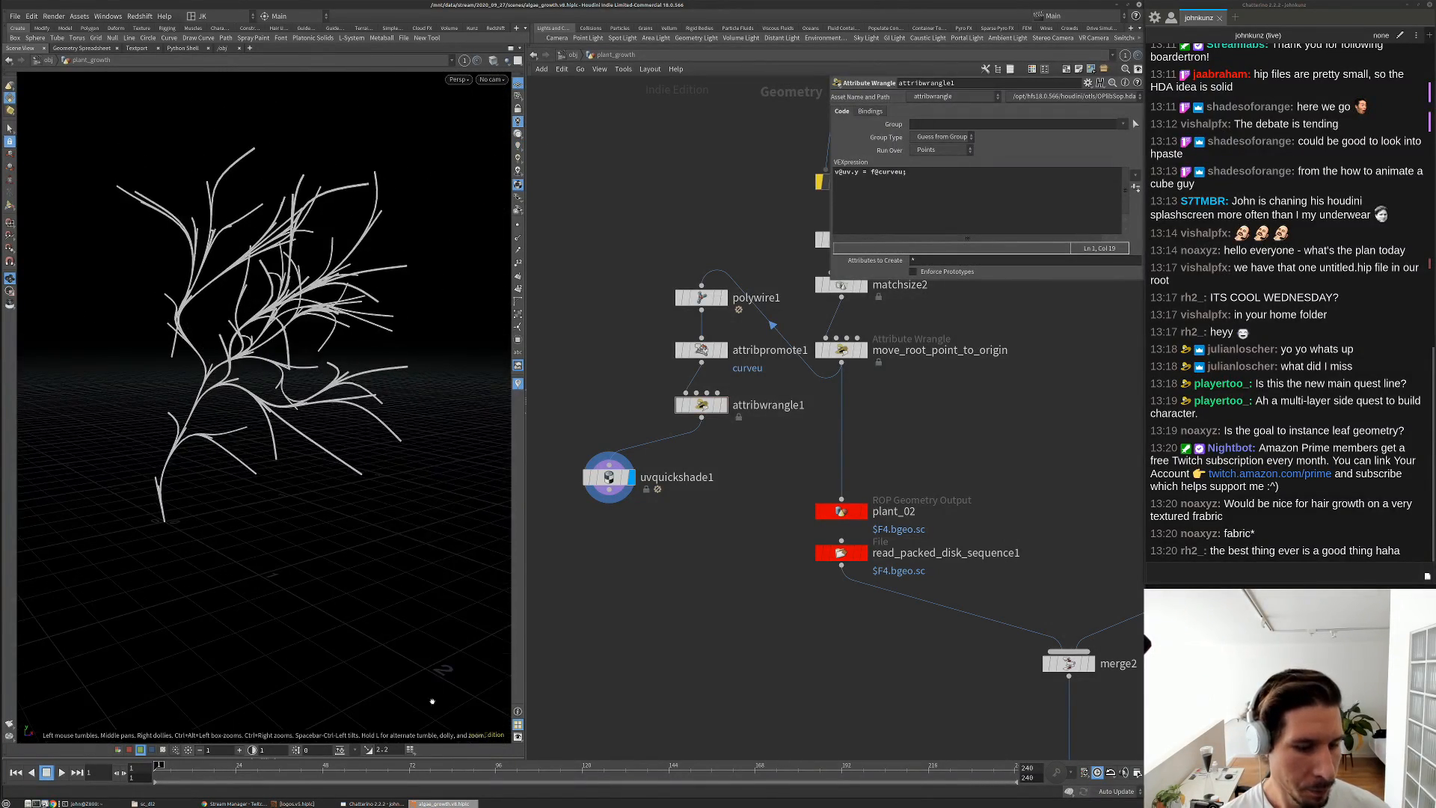
middle_click_drag(381, 748, 321, 739)
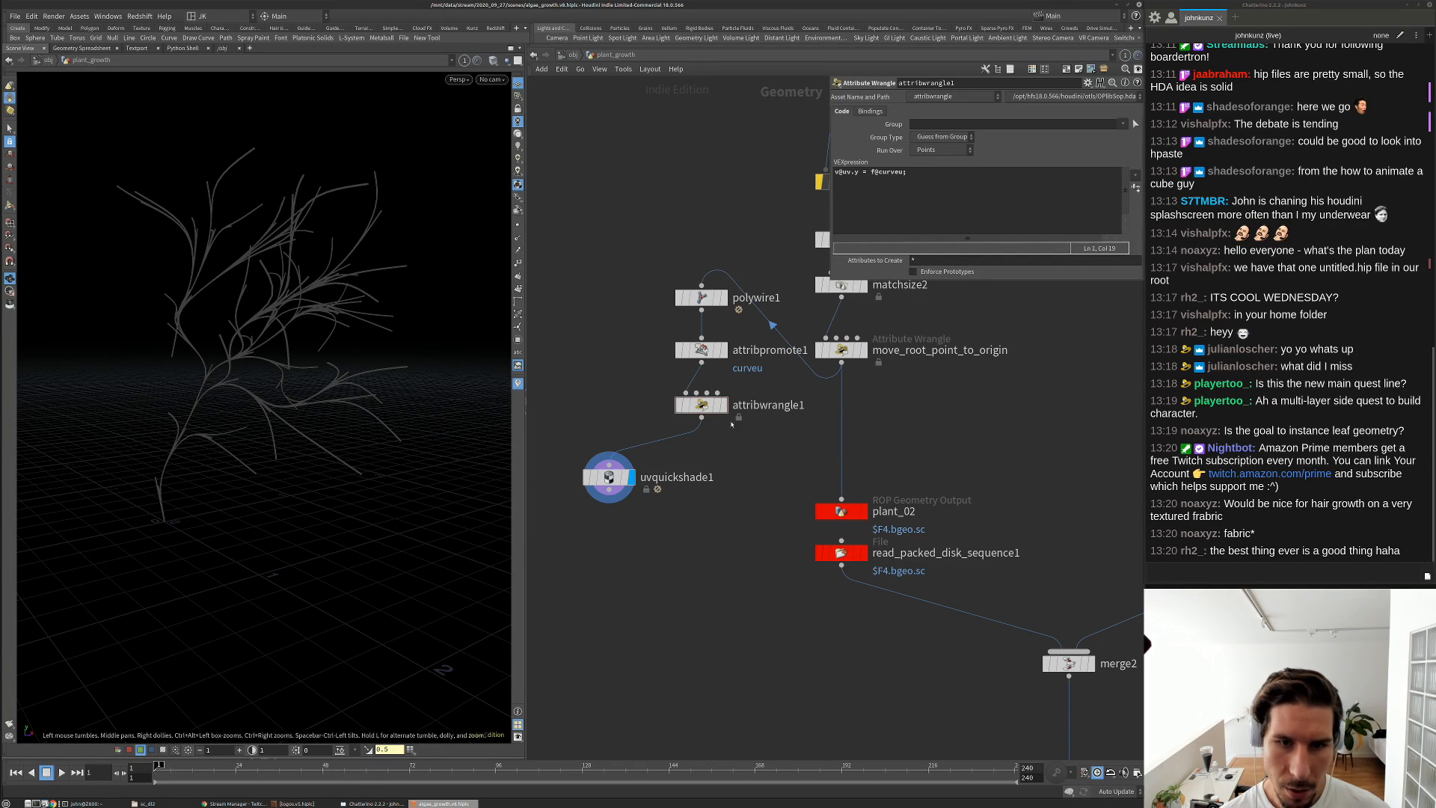
Set Run Over of attribwrangle1 to Vertices, return the viewport gamma to 2.2, and examine the gradient from root to tips
left_click(942, 150)
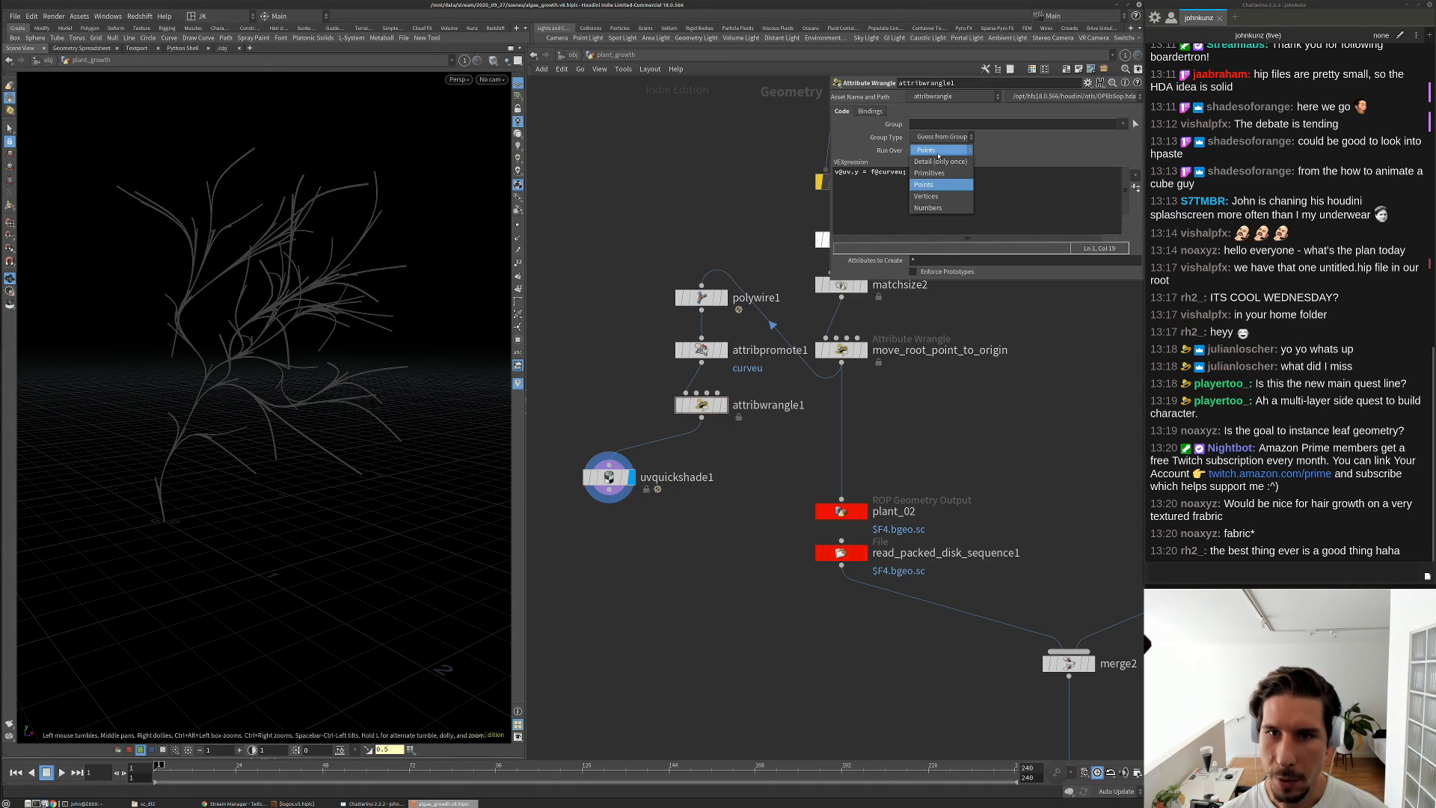
left_click(933, 196)
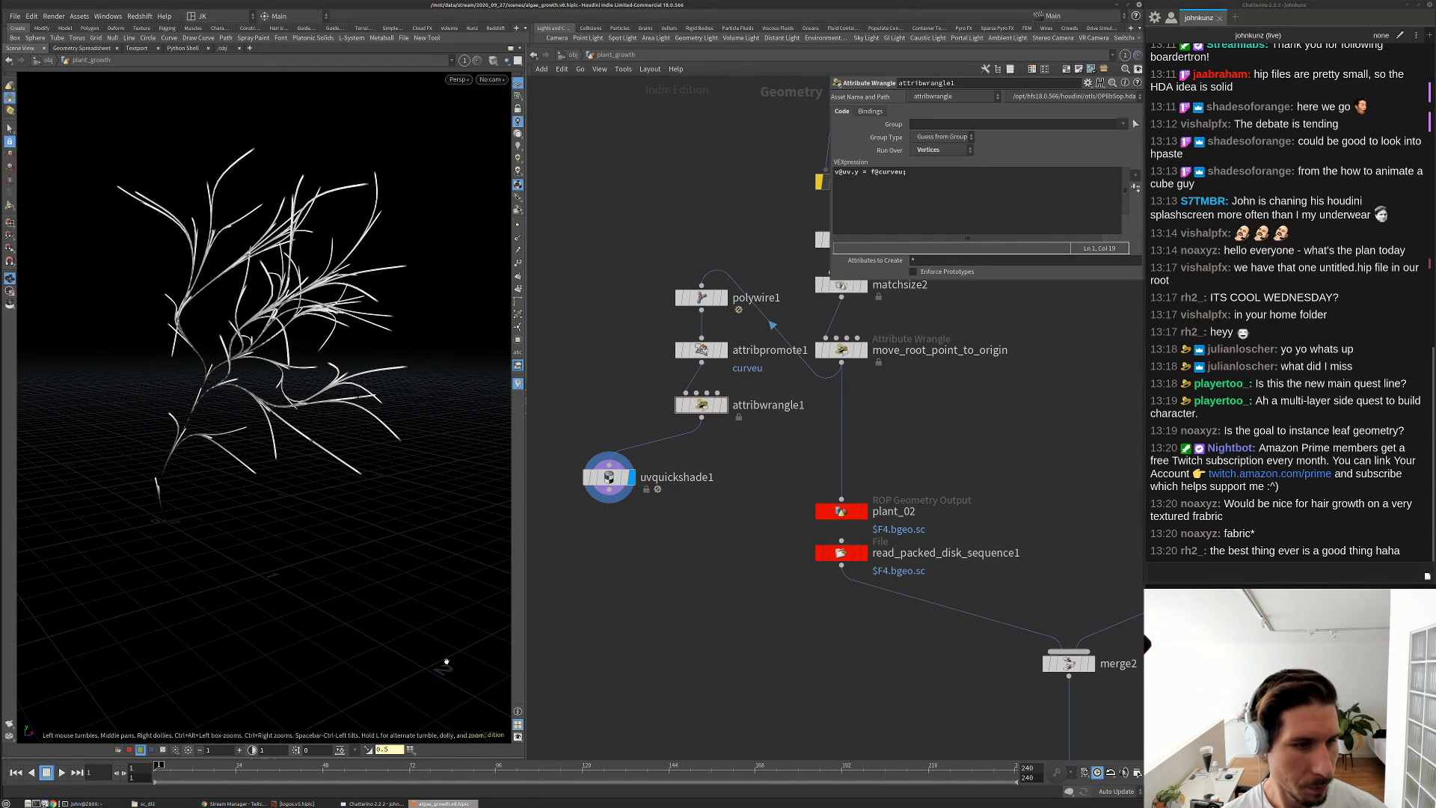
middle_click_drag(382, 748, 369, 700)
left_click_drag(210, 416, 333, 425)
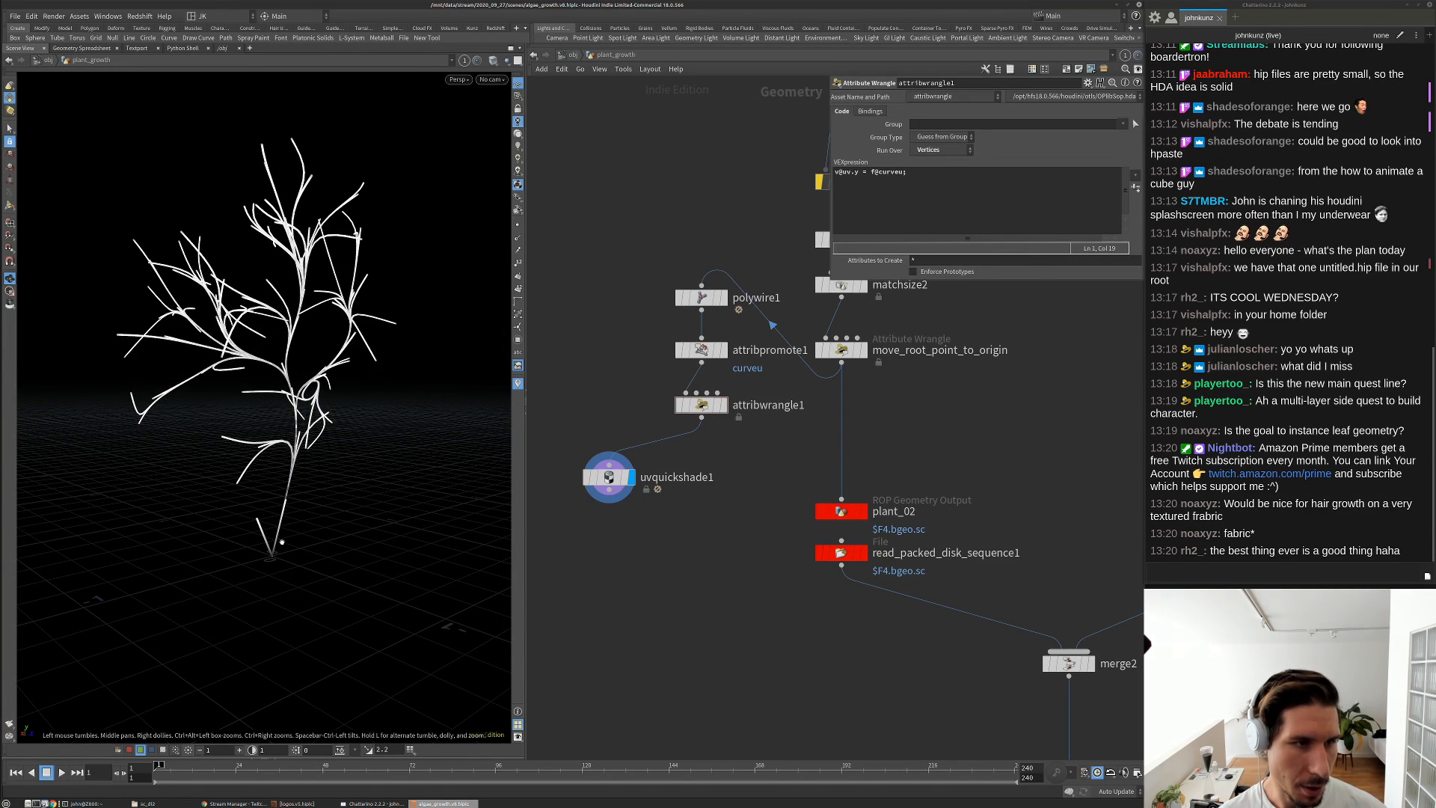
left_click_drag(281, 542, 364, 211)
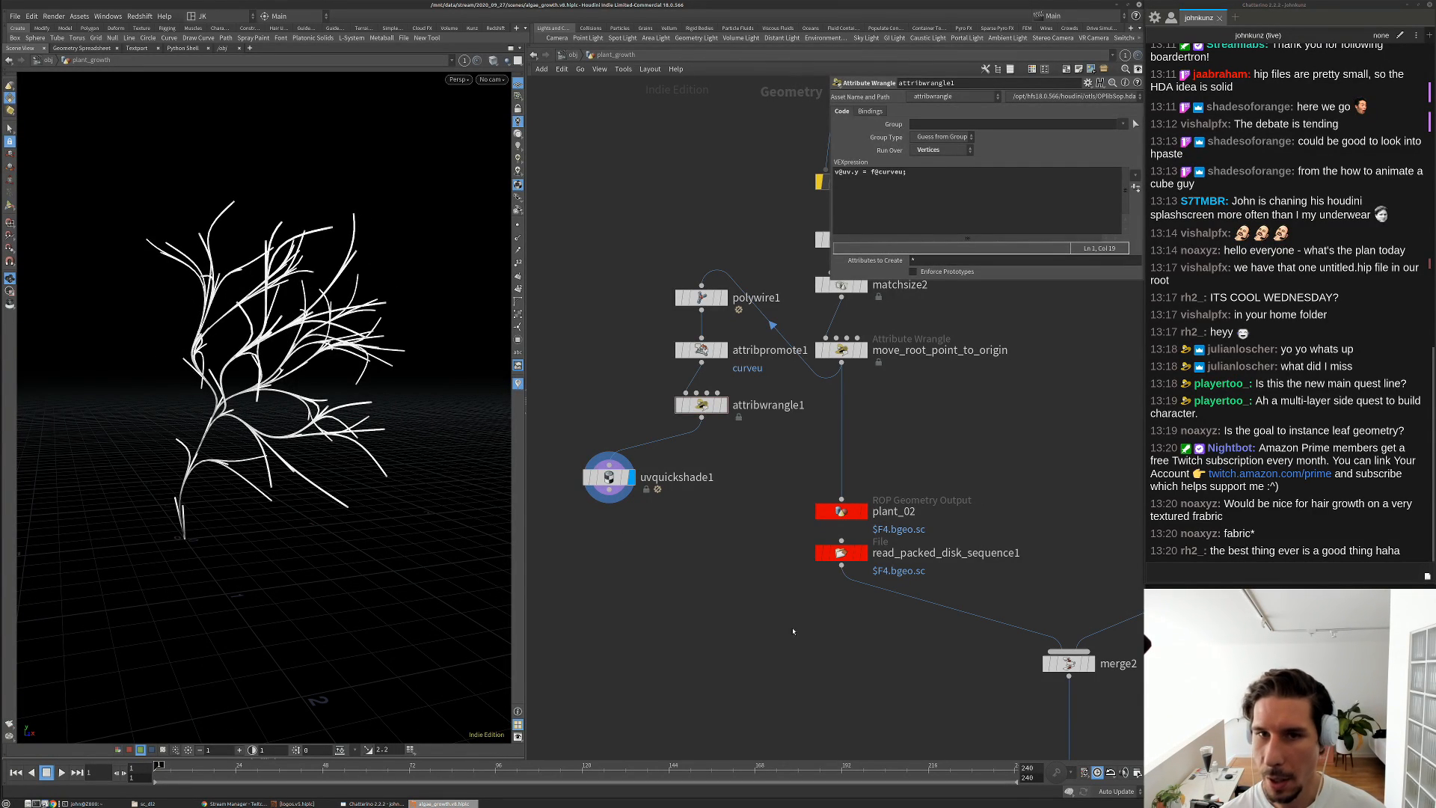
left_click(902, 178)
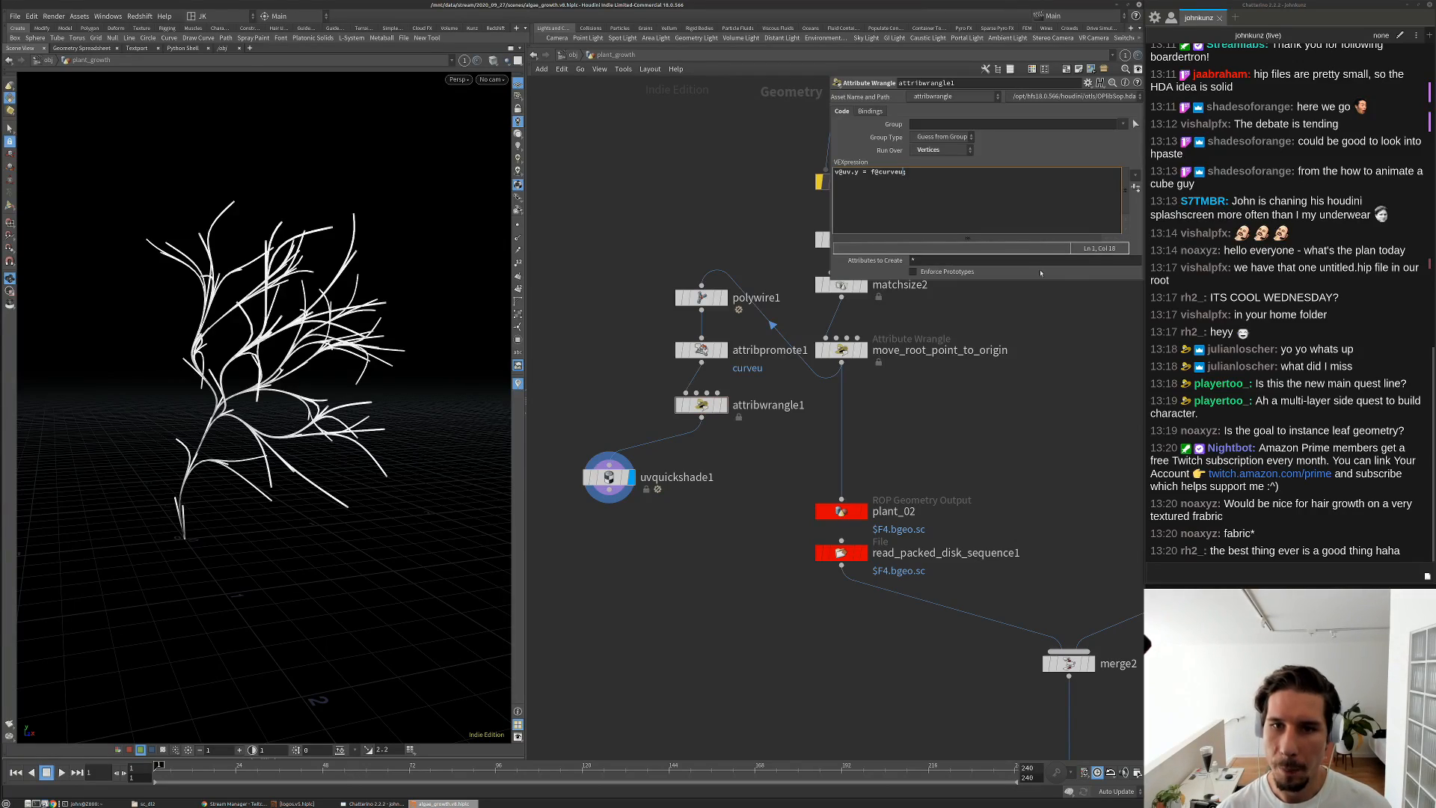
type("f")
key("BackSpace")
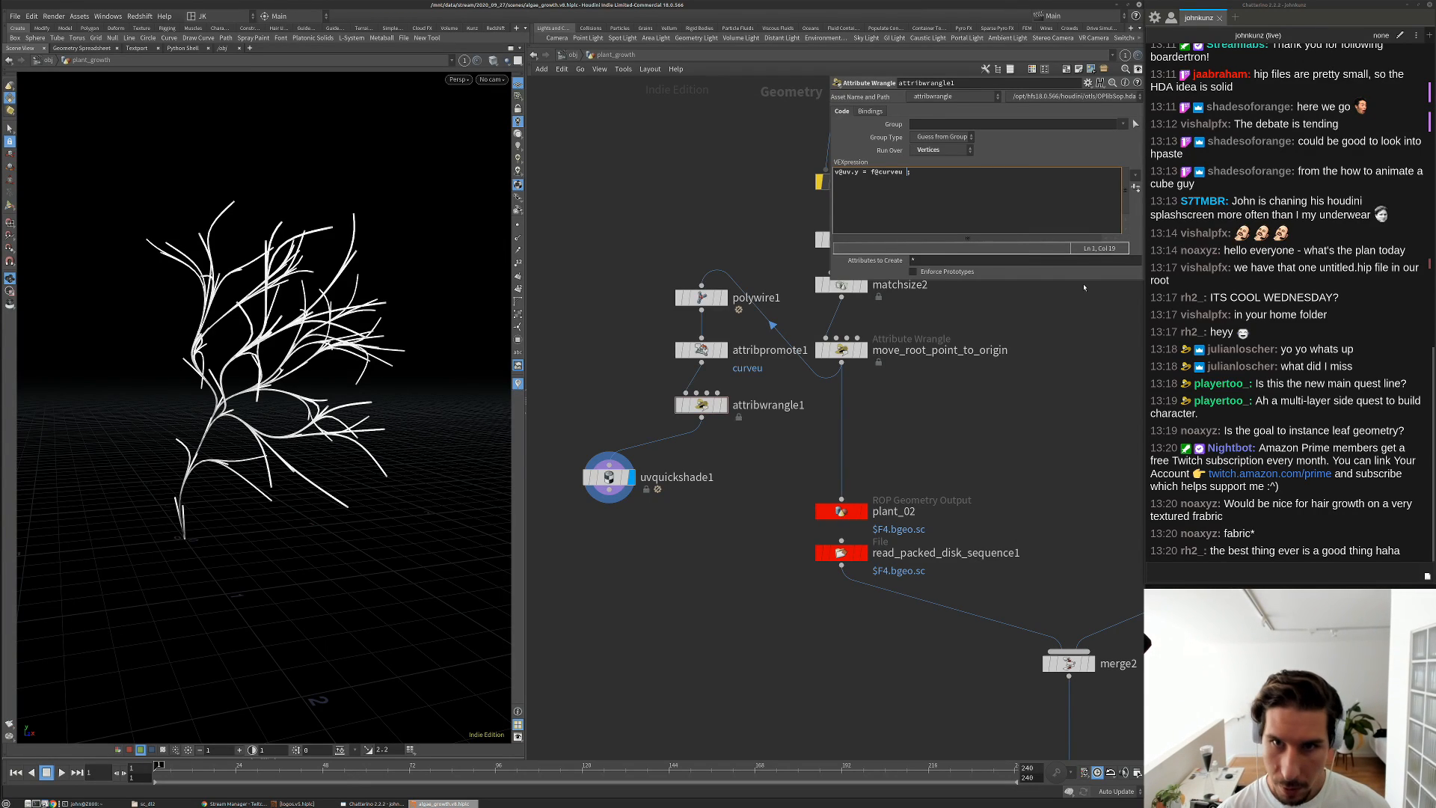
type("- f@")
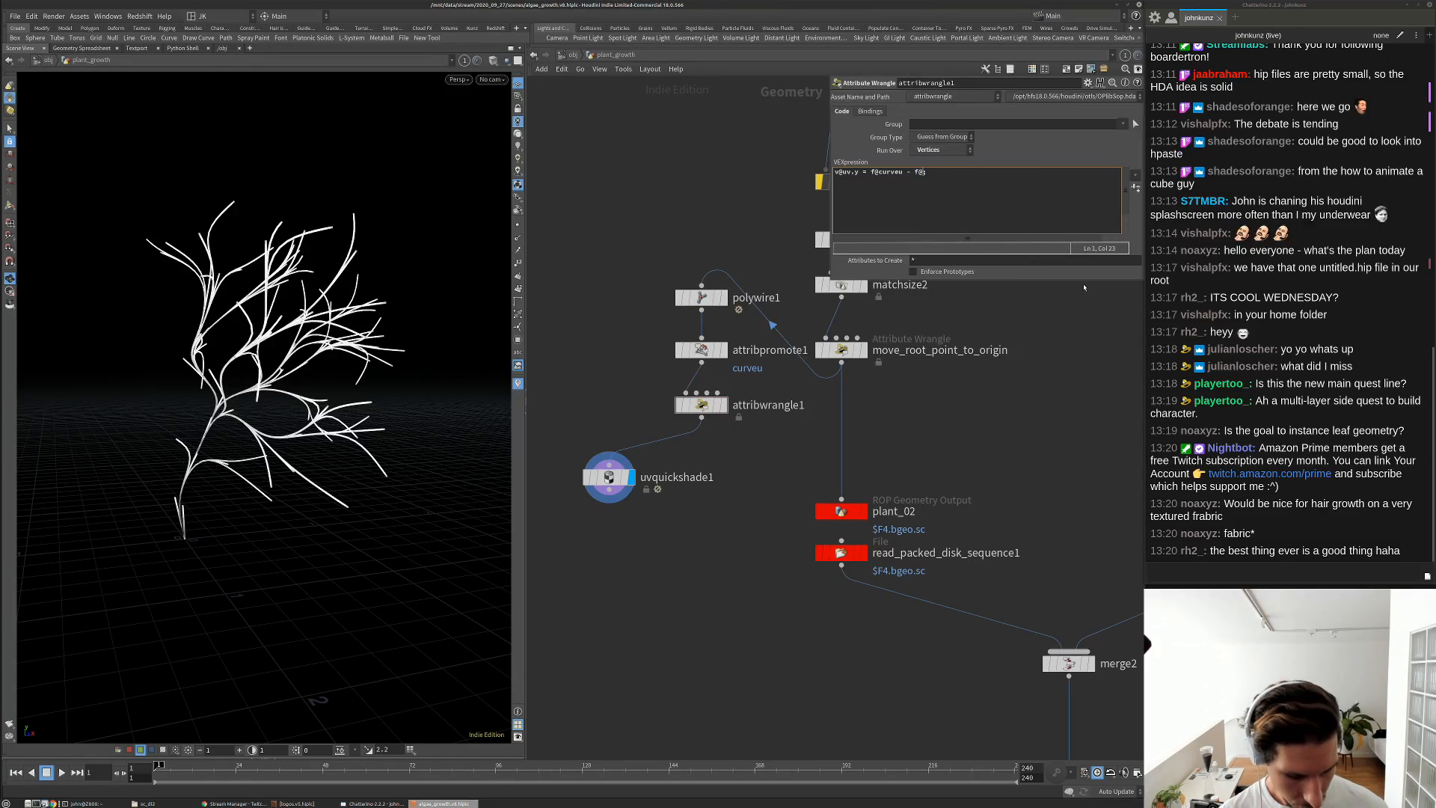
type("Time;")
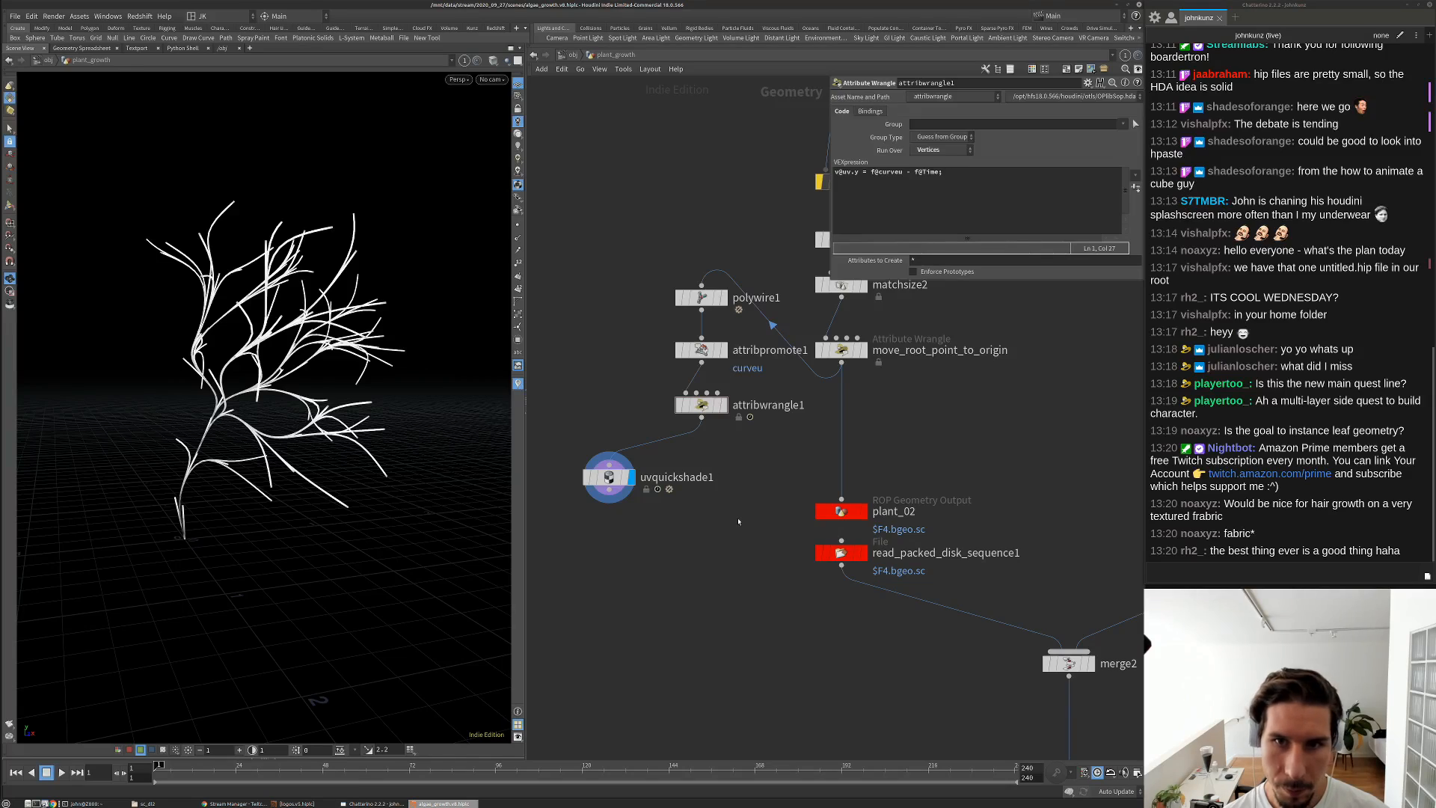
key("Up")
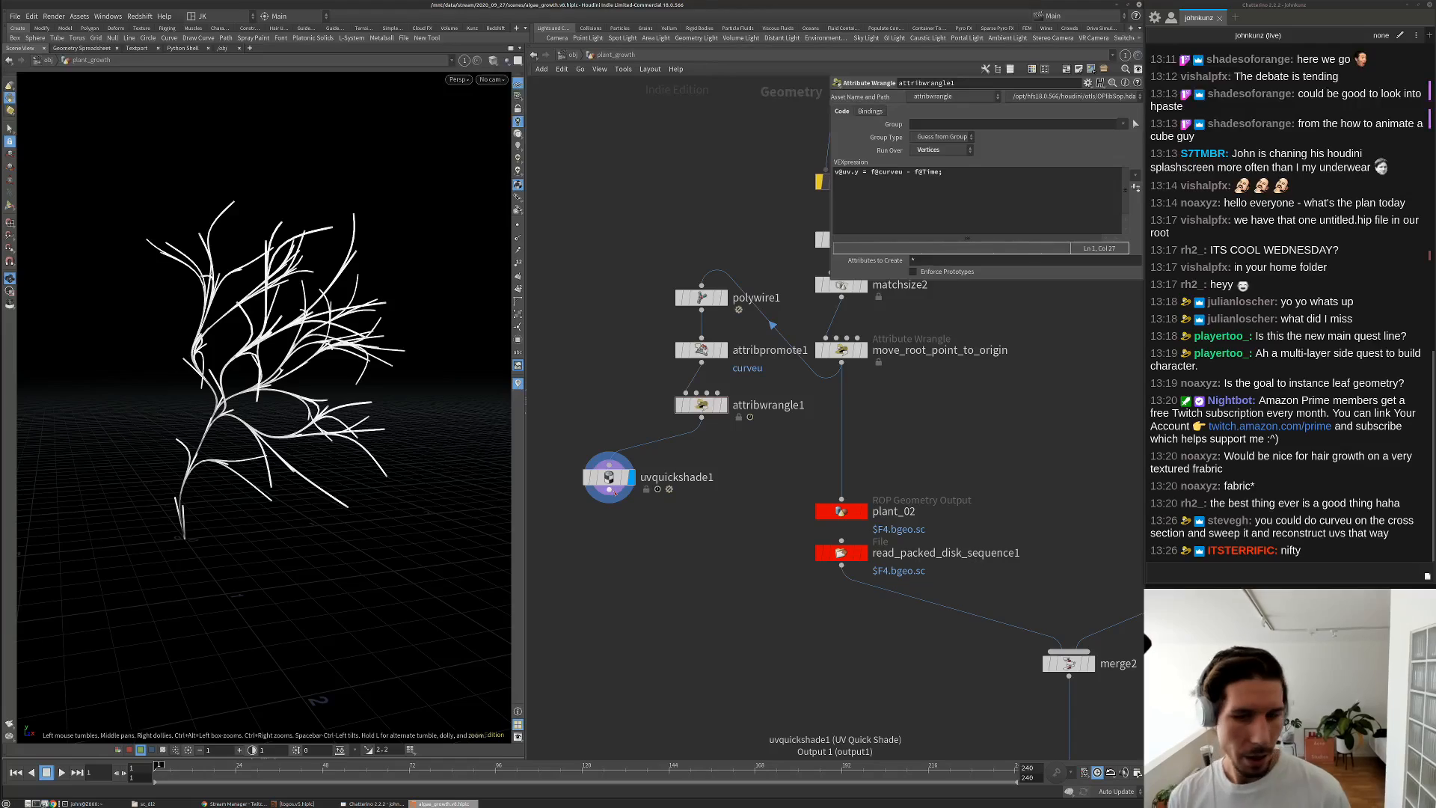
Bypass uvquickshade1 and place it directly below attribwrangle1 in the network
left_click(588, 476)
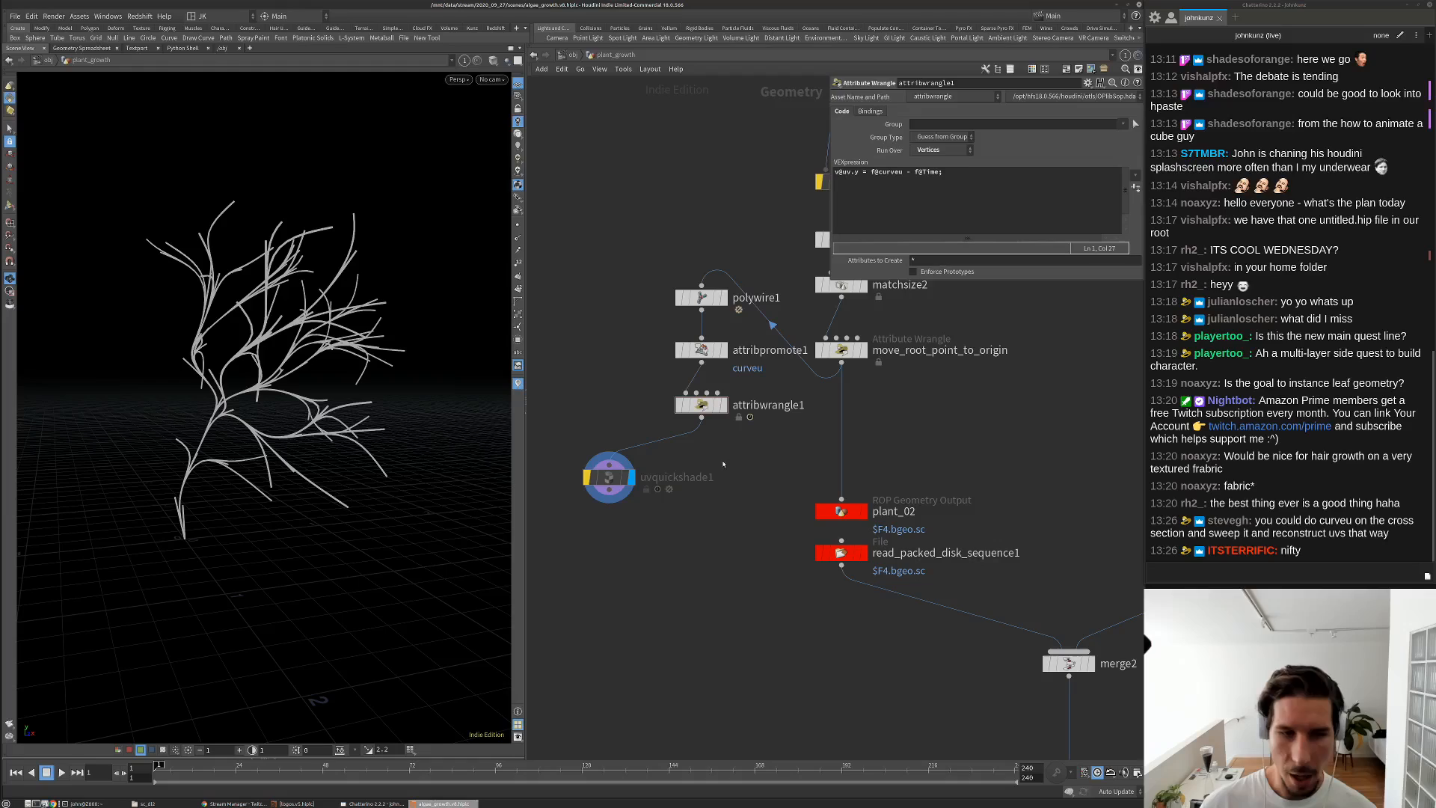
middle_click_drag(652, 577, 623, 622)
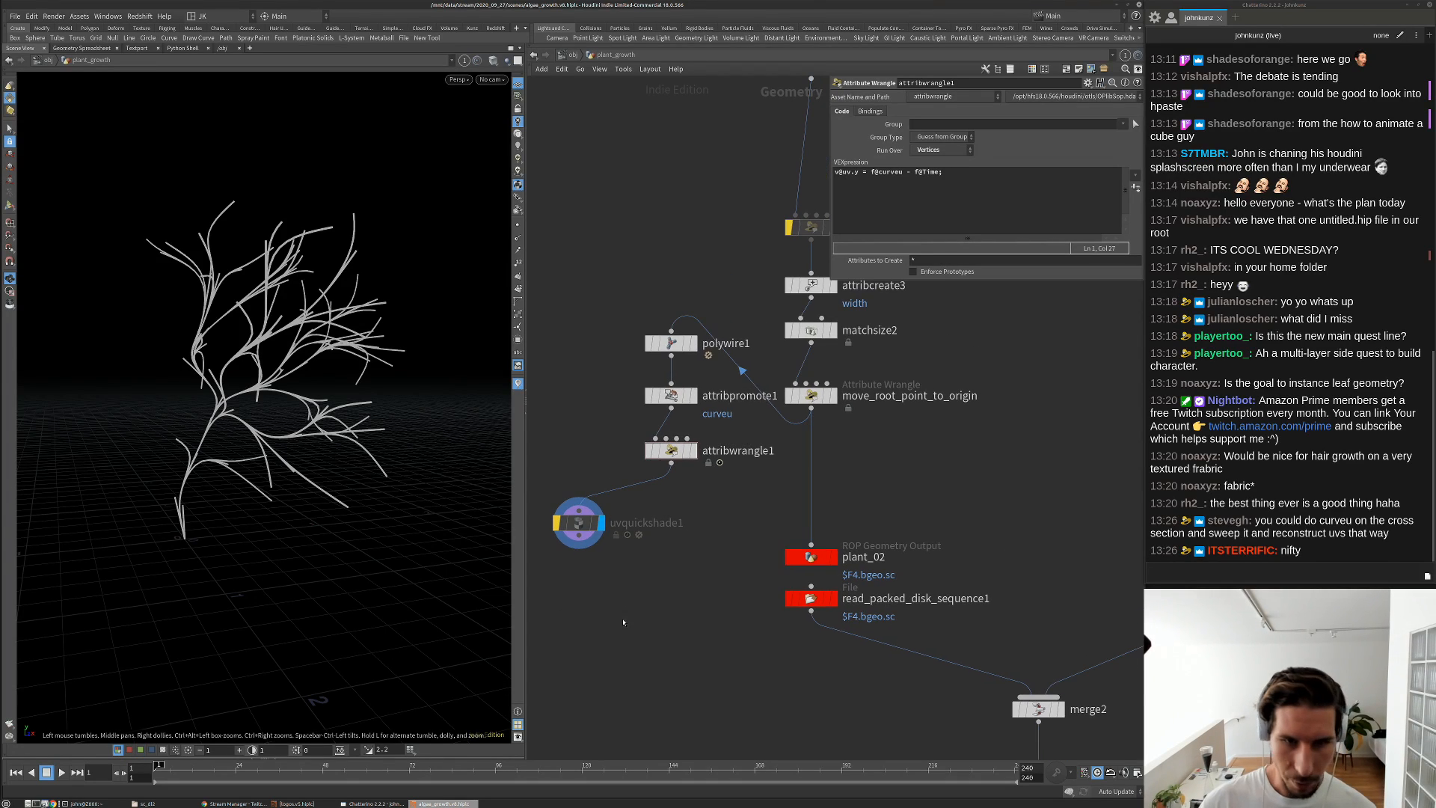
left_click_drag(578, 523, 671, 566)
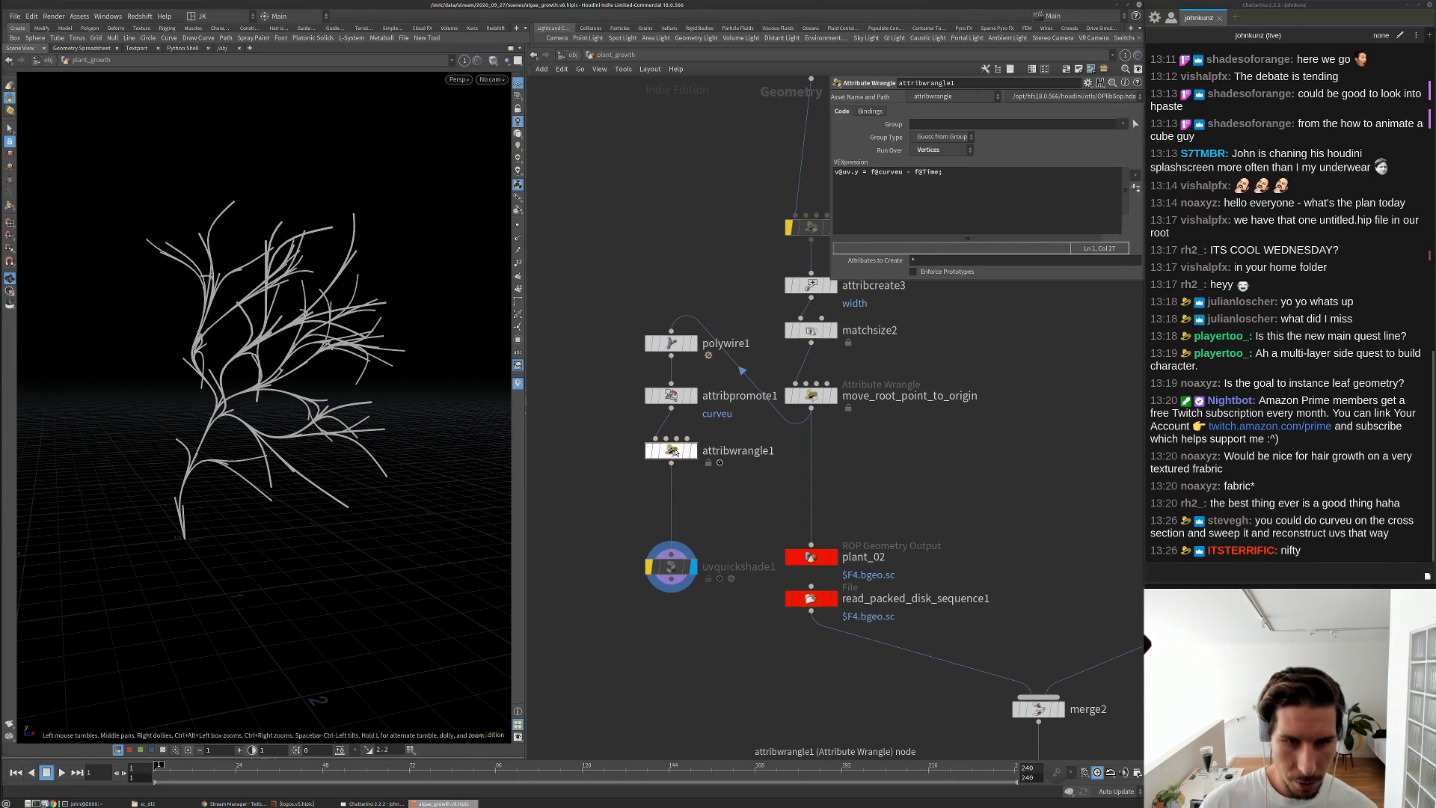
Rename the attribwrangle1 node to update_uv_attr
middle_click(675, 453)
key("Tab")
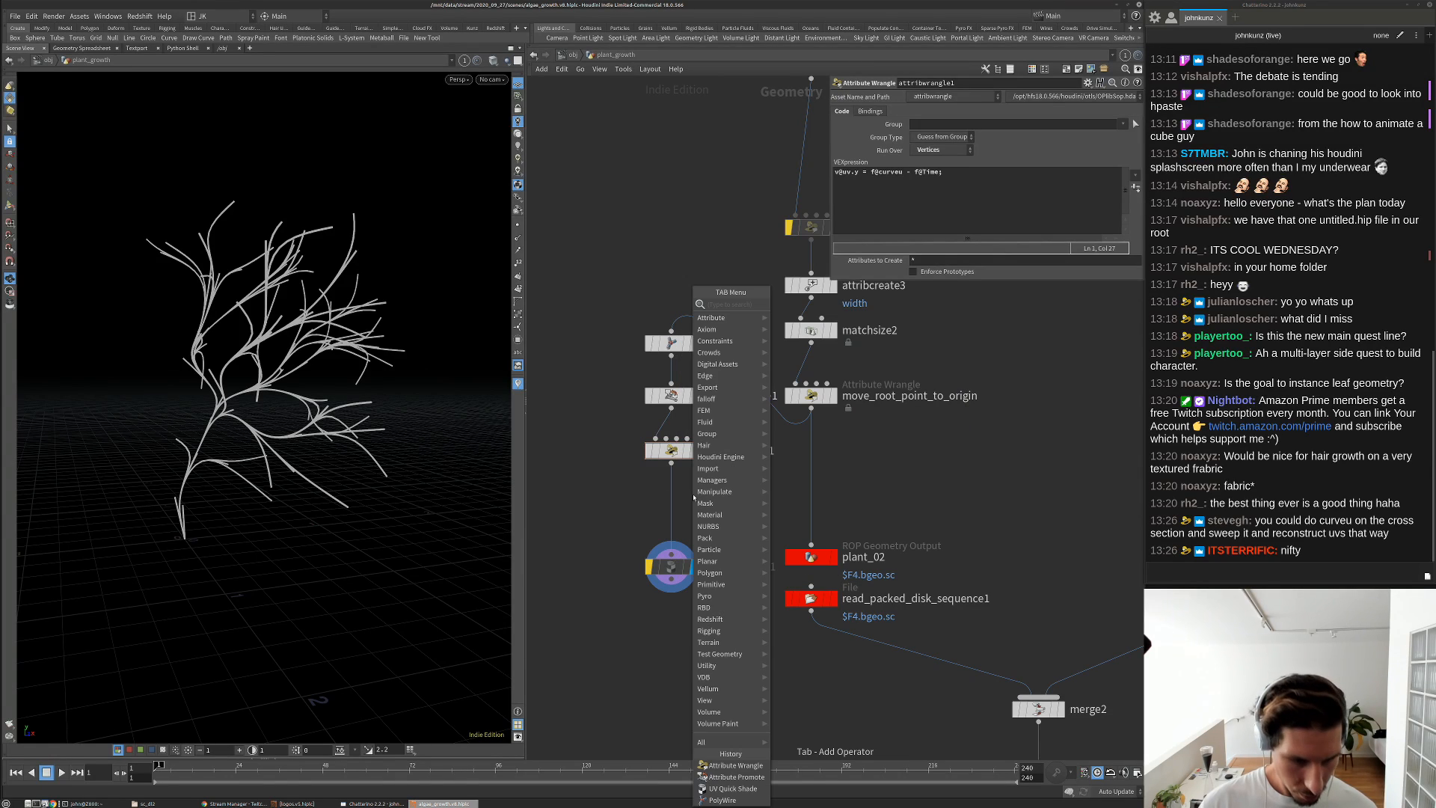
key("Escape")
double_click(711, 451)
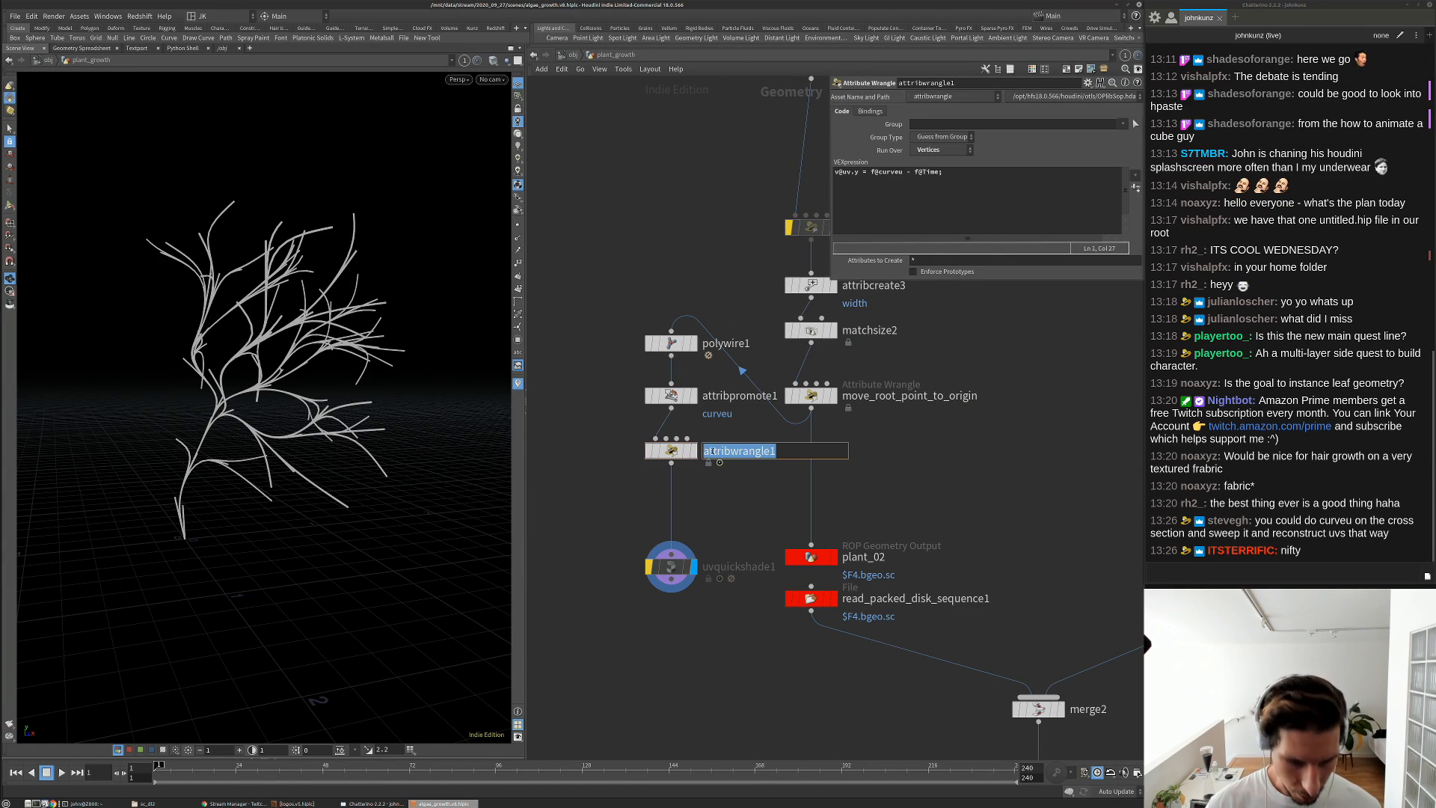
type("update_")
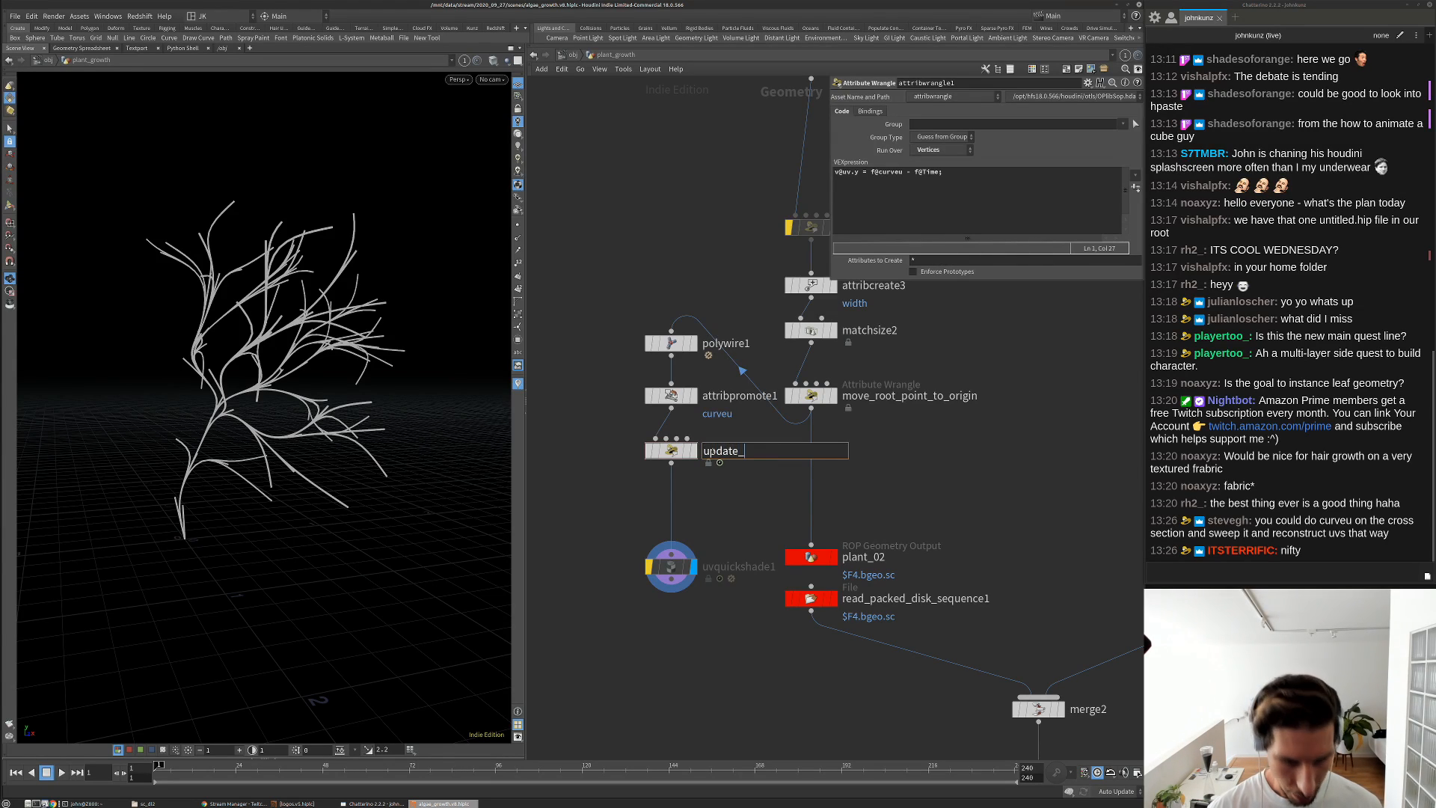
type("uv_attr")
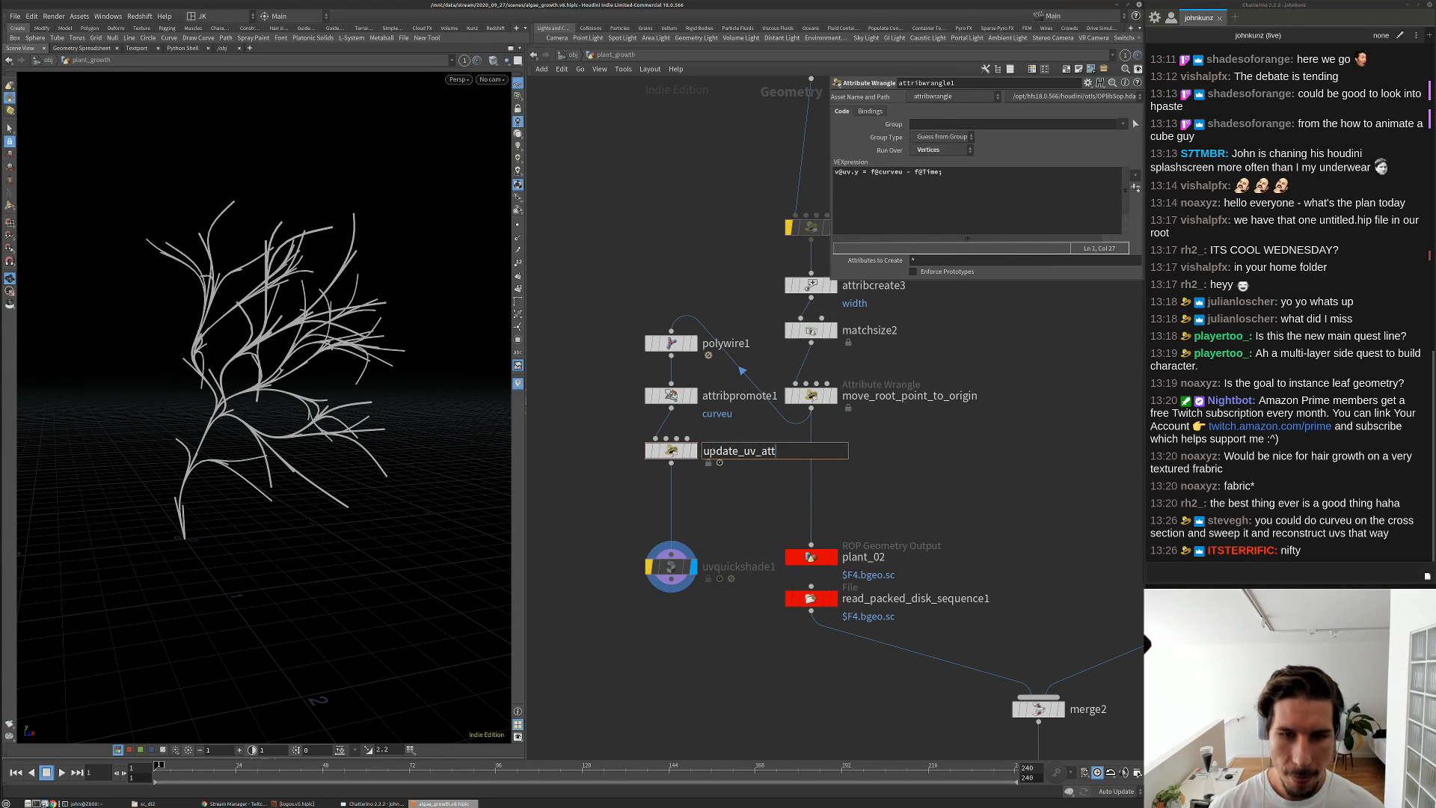
key("Return")
Insert an Attribute Rename node between update_uv_attr and uvquickshade1
middle_click_drag(692, 525, 695, 499)
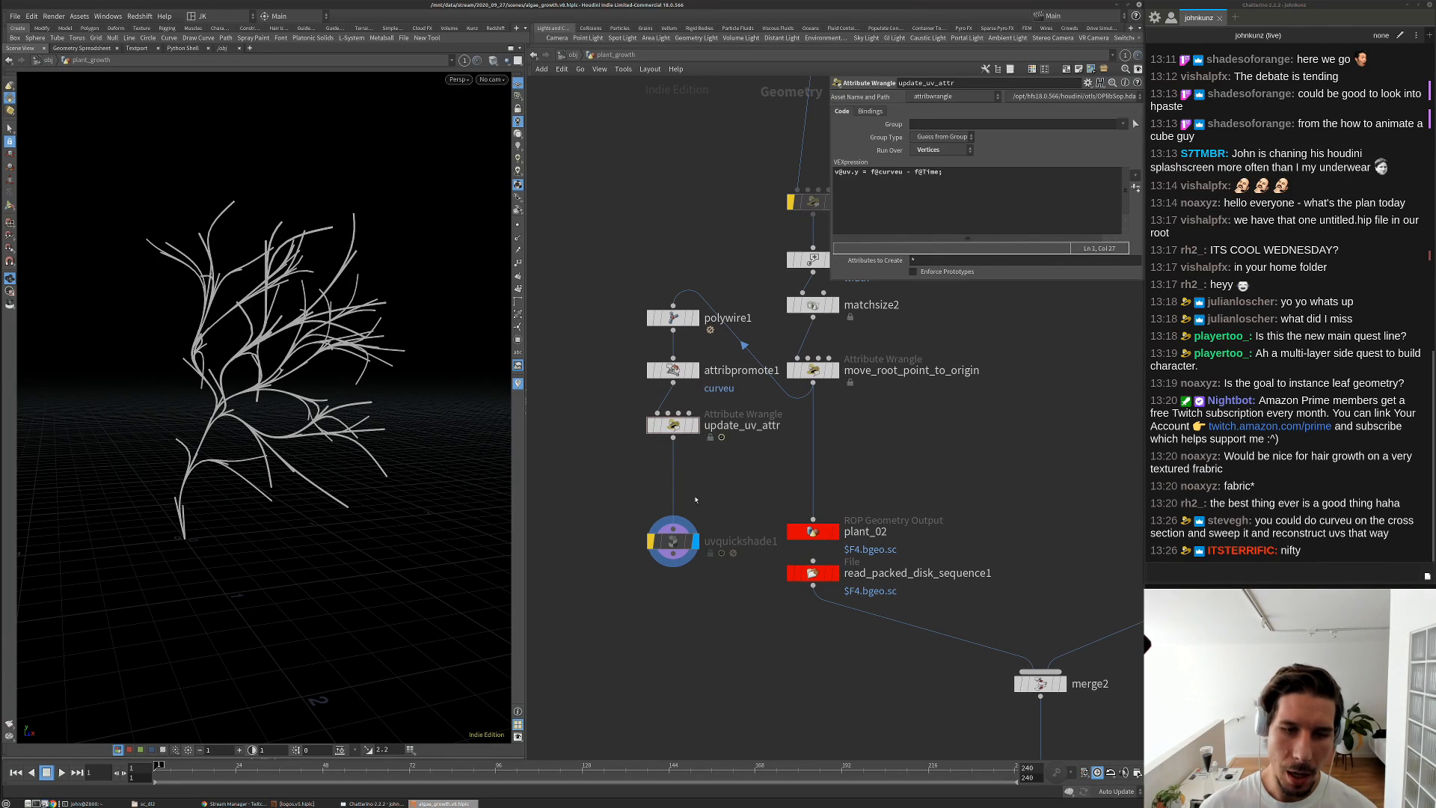
key("Tab")
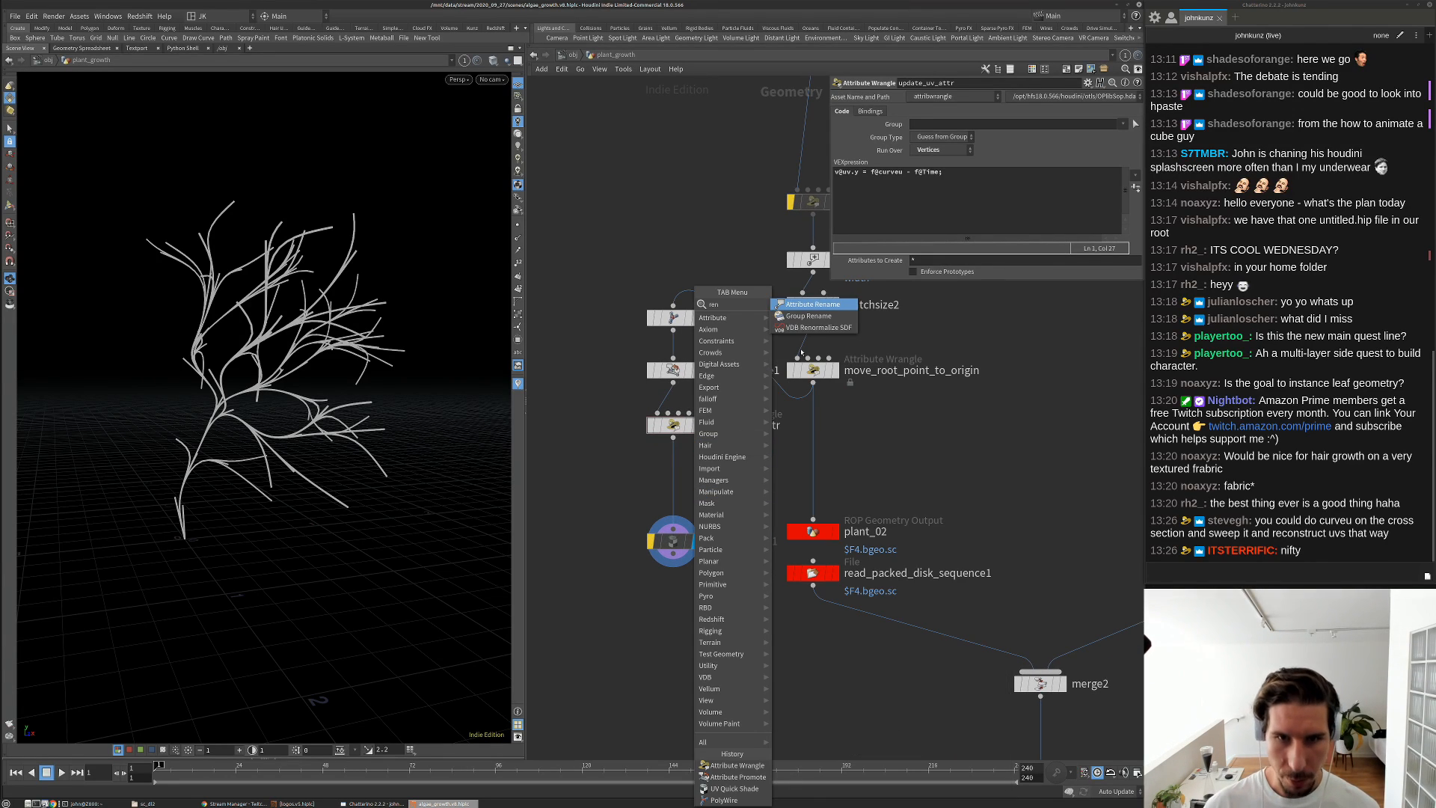
key("Escape")
left_click(679, 471)
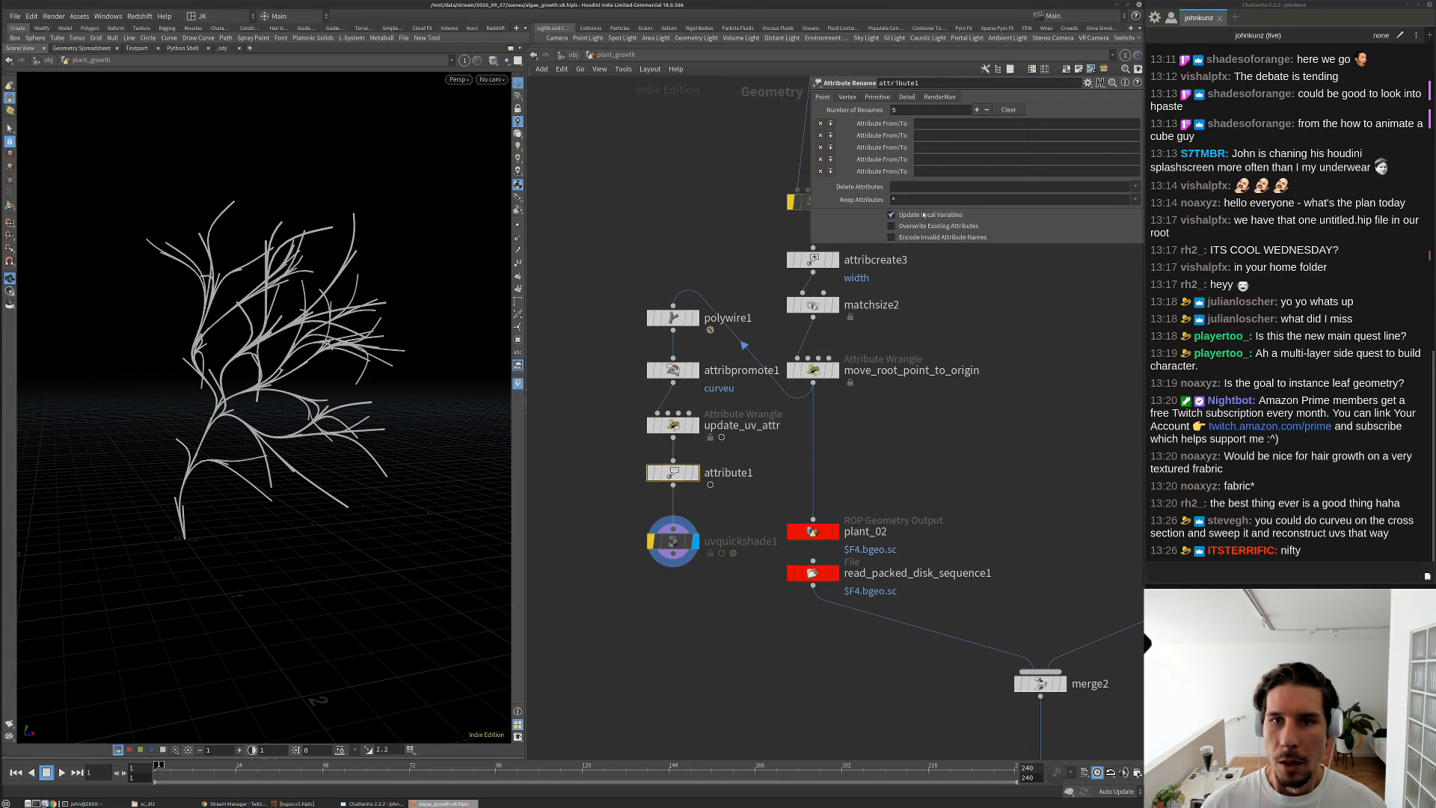
Set the Attribute Rename node to delete the point attributes cost, width and origpt
left_click(1133, 188)
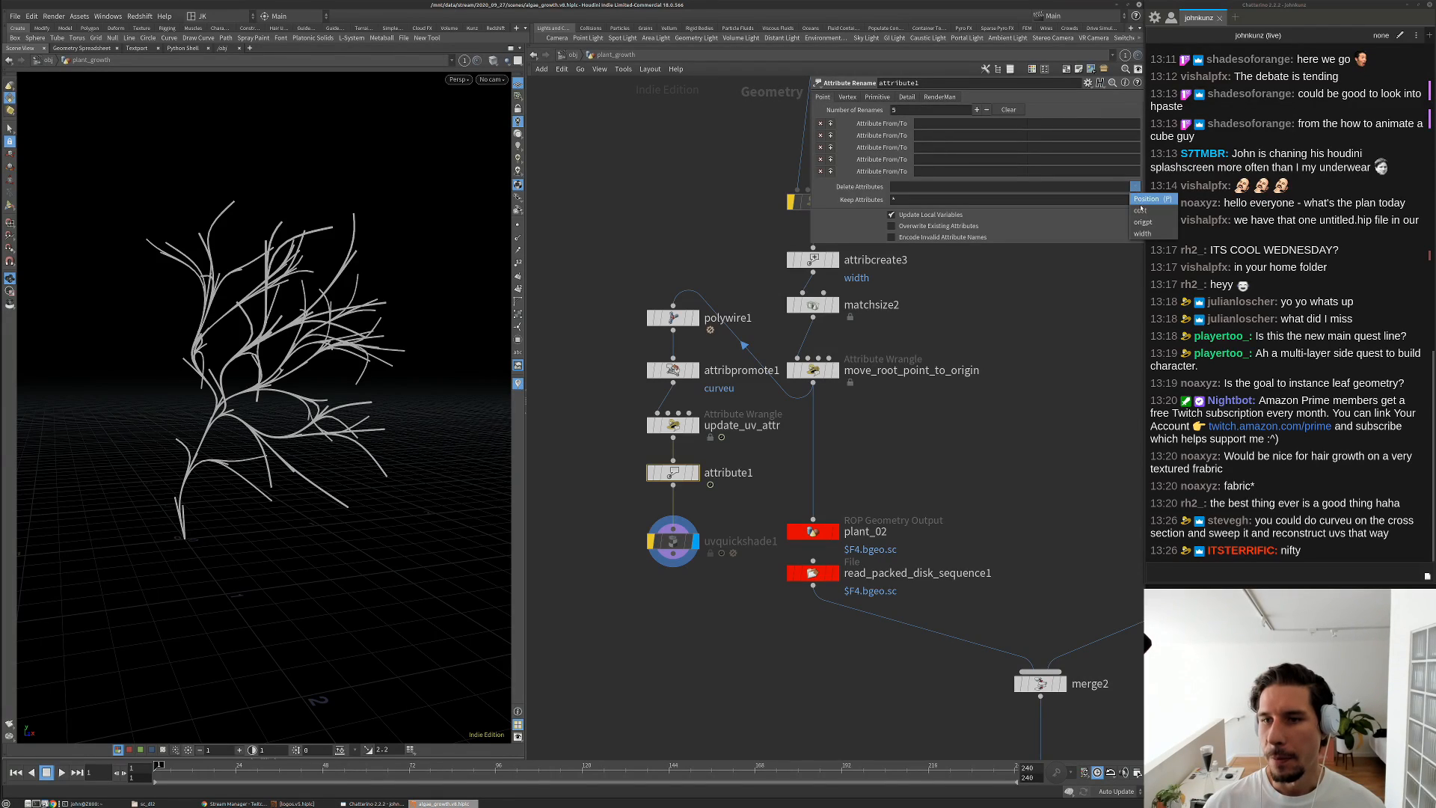
left_click(1144, 211)
left_click(1134, 187)
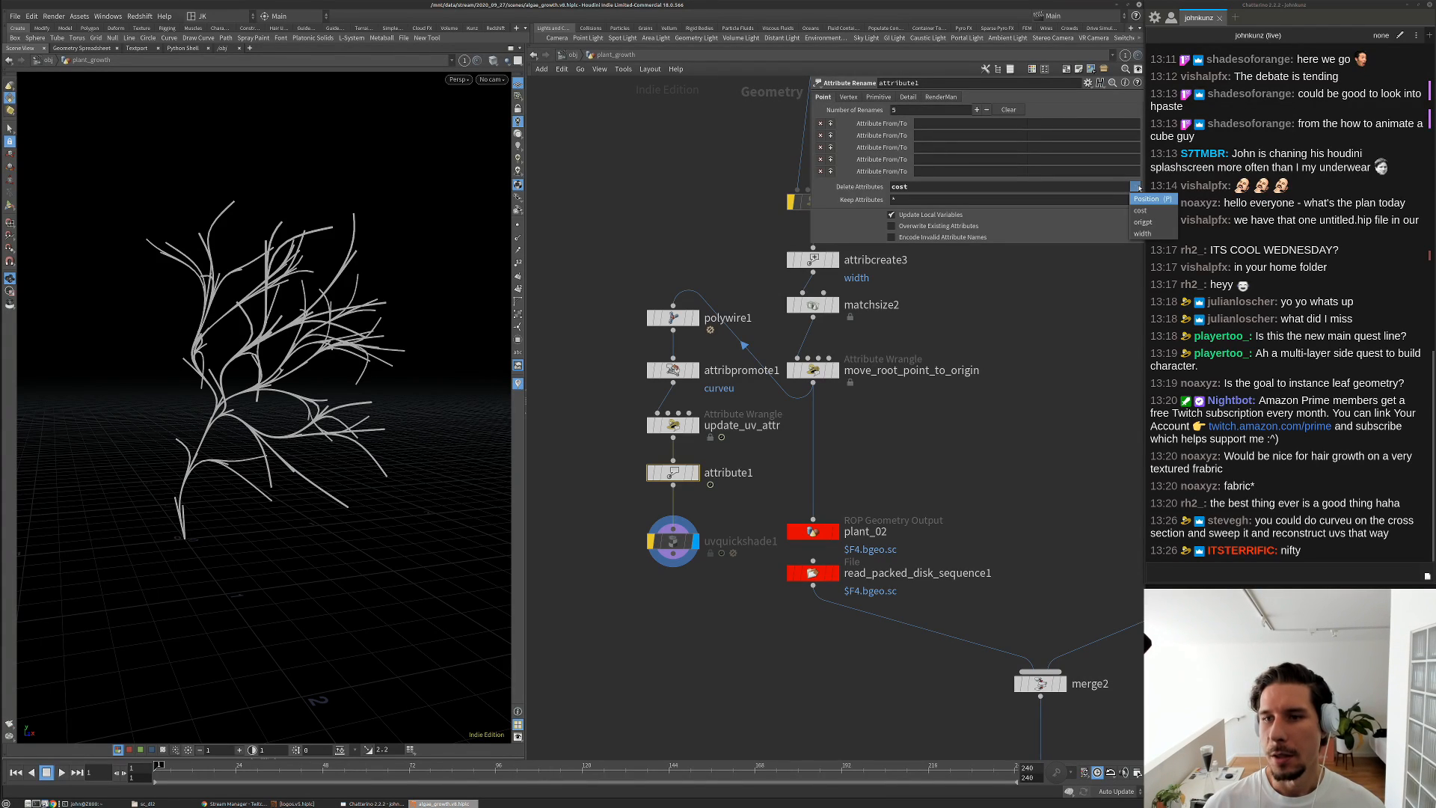
left_click(1142, 234)
left_click(1135, 187)
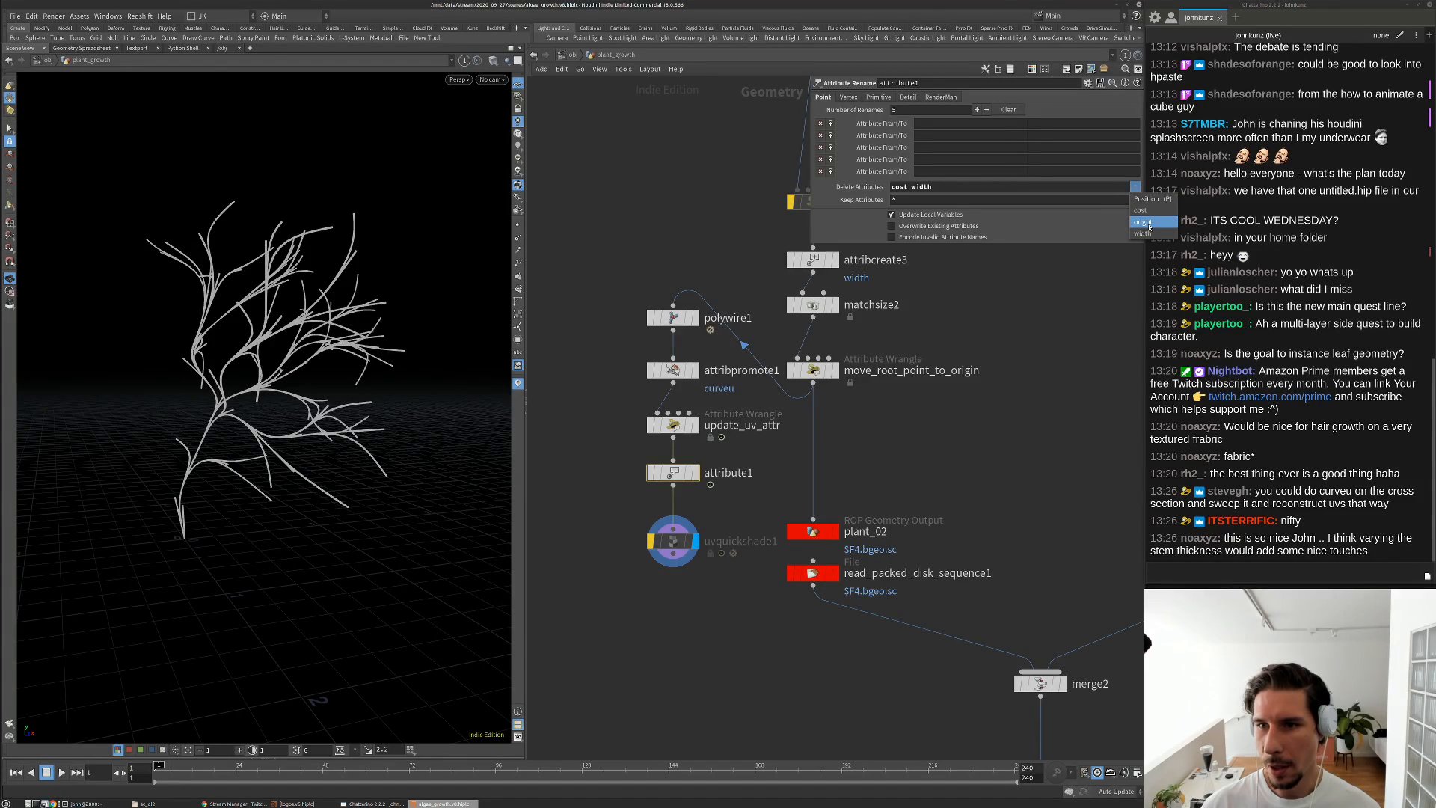
left_click(1142, 222)
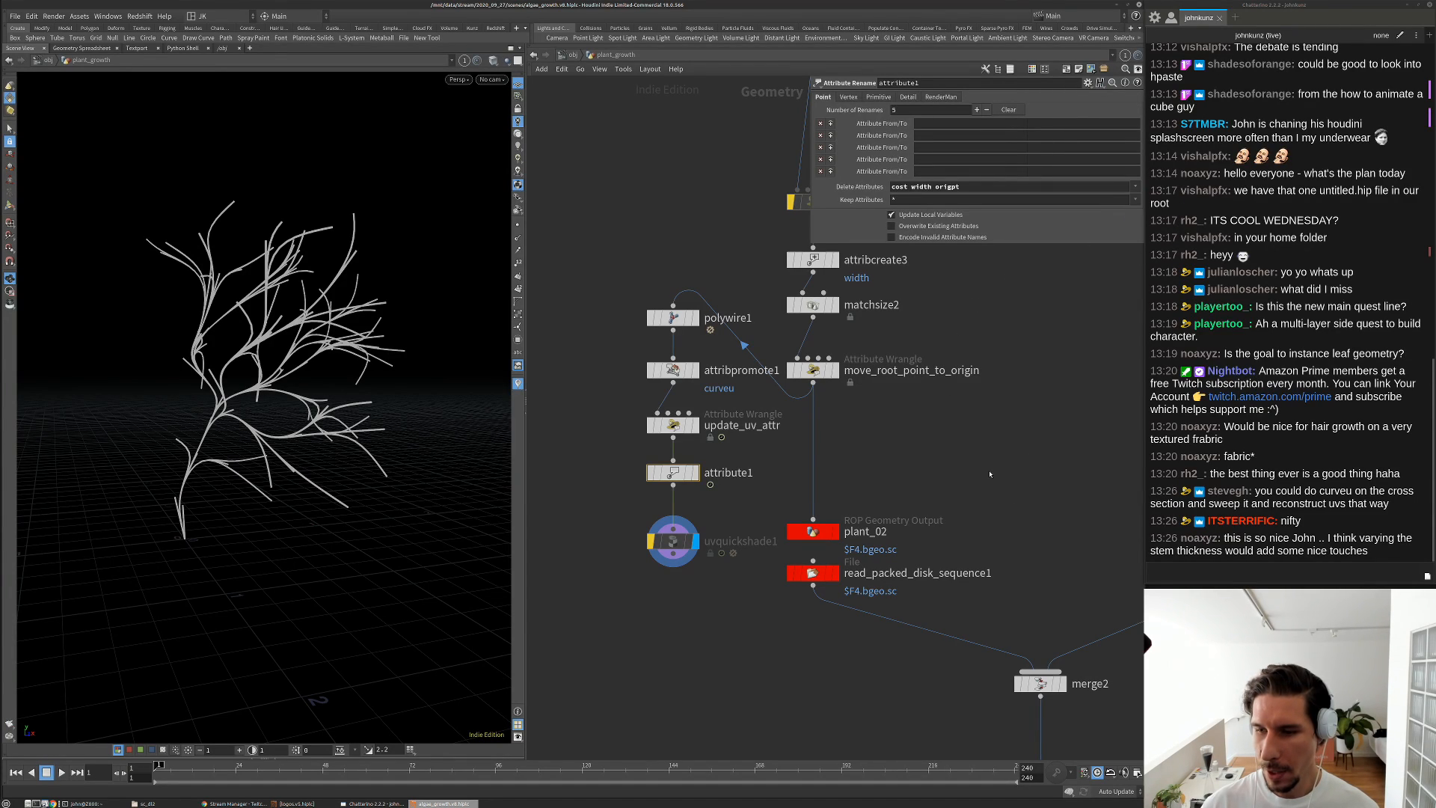
middle_click_drag(979, 487, 964, 457)
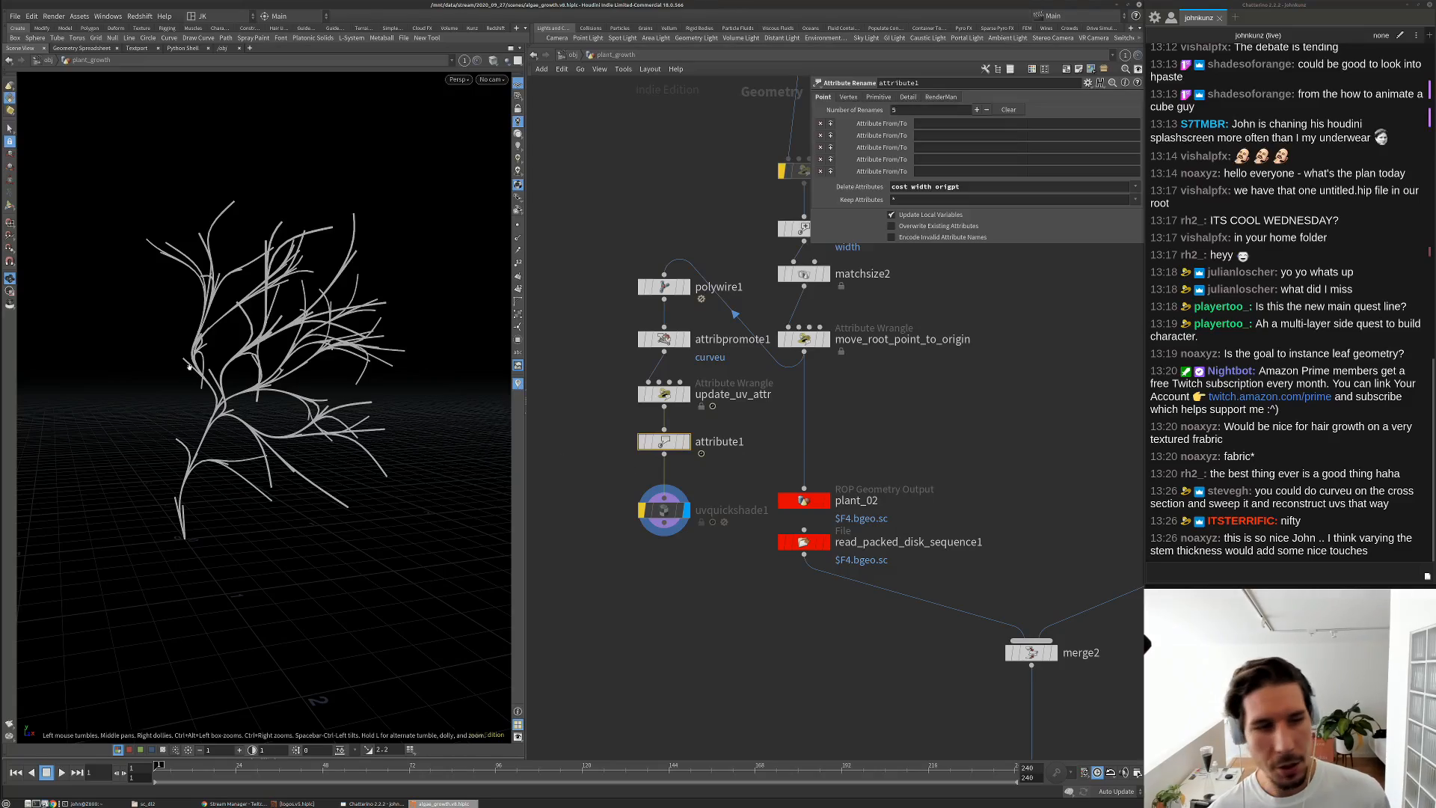
mouse_move(247, 359)
left_mouse_down()
mouse_move(344, 419)
mouse_move(399, 333)
mouse_move(268, 347)
left_mouse_up()
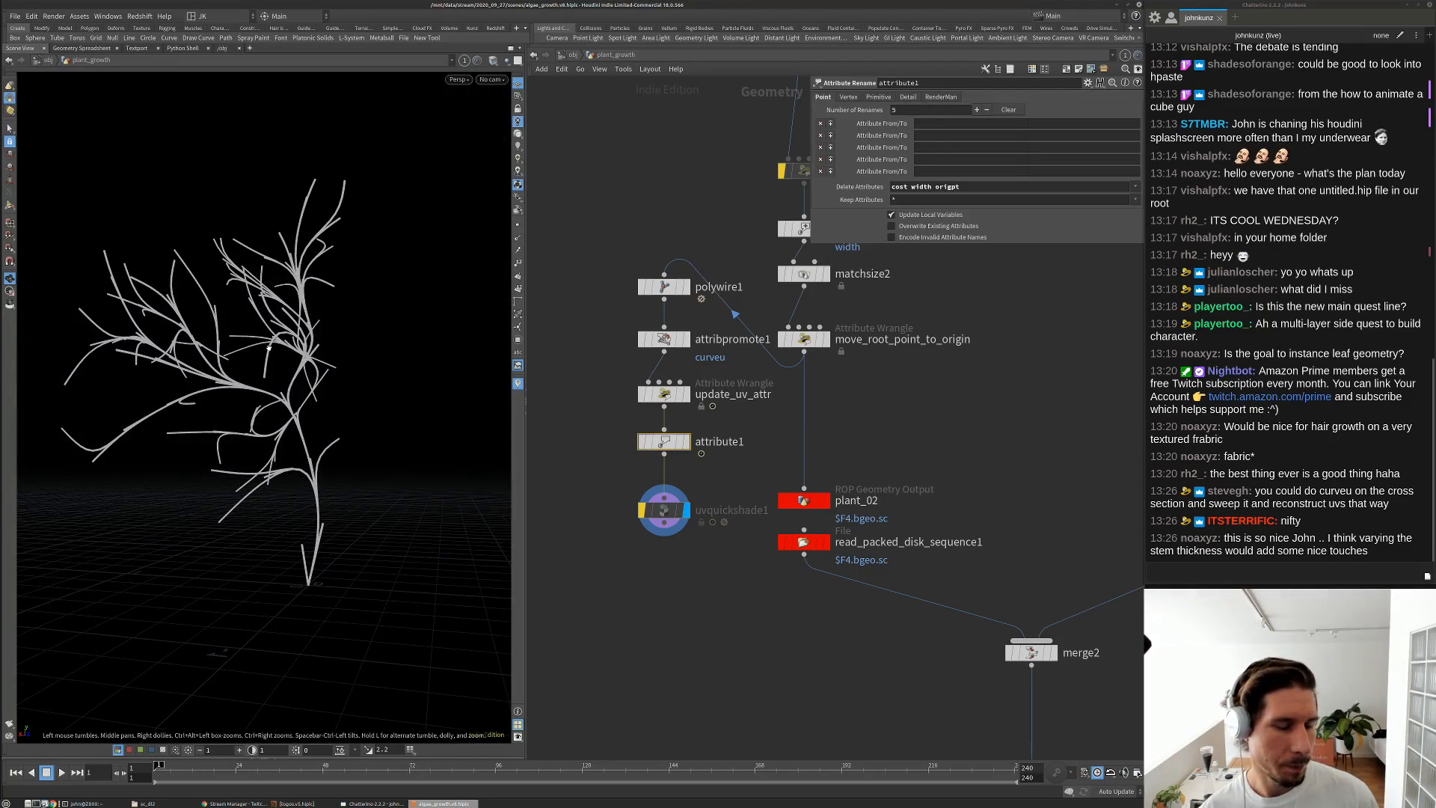
left_click_drag(356, 527, 307, 497)
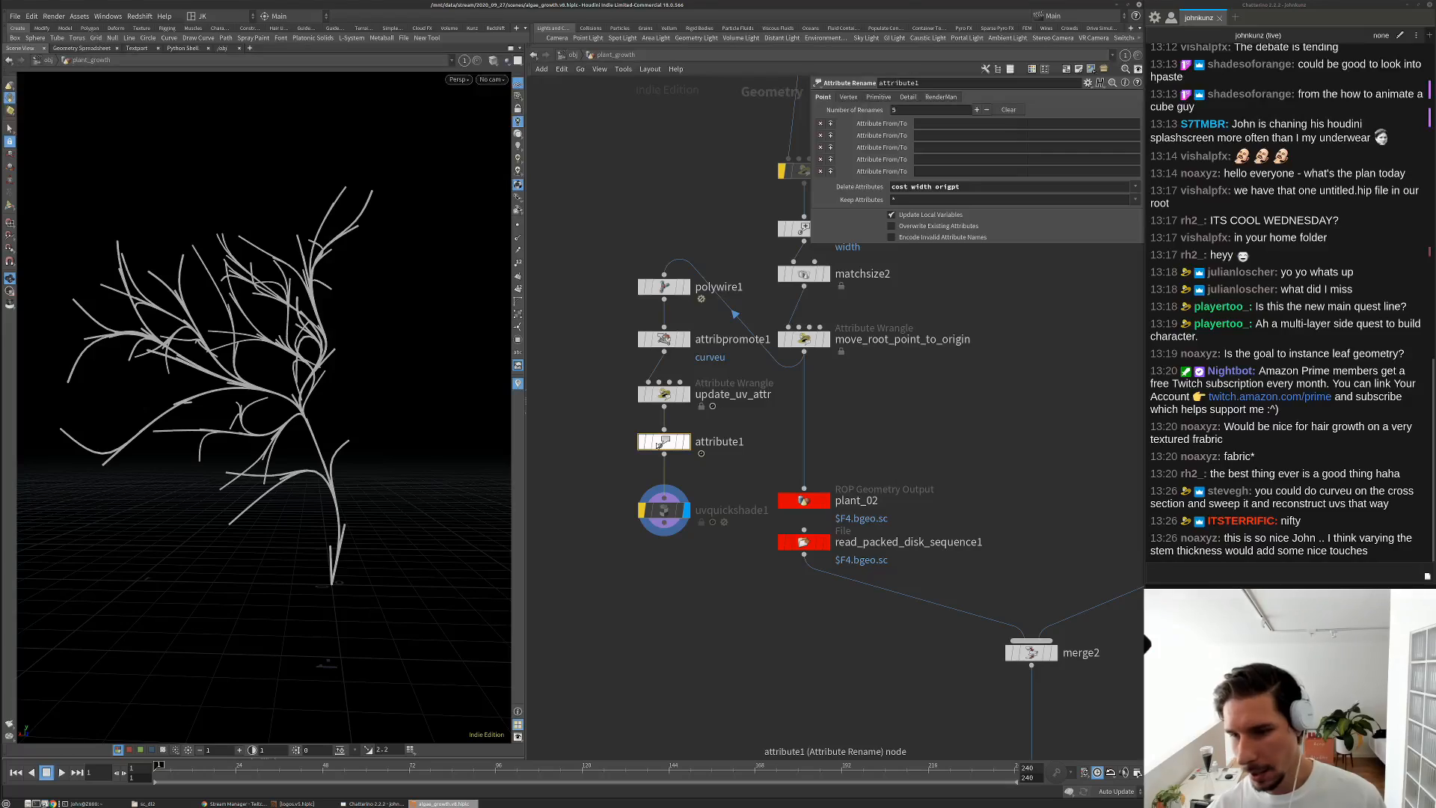
left_click_drag(243, 318, 265, 314)
left_click_drag(350, 353, 329, 351)
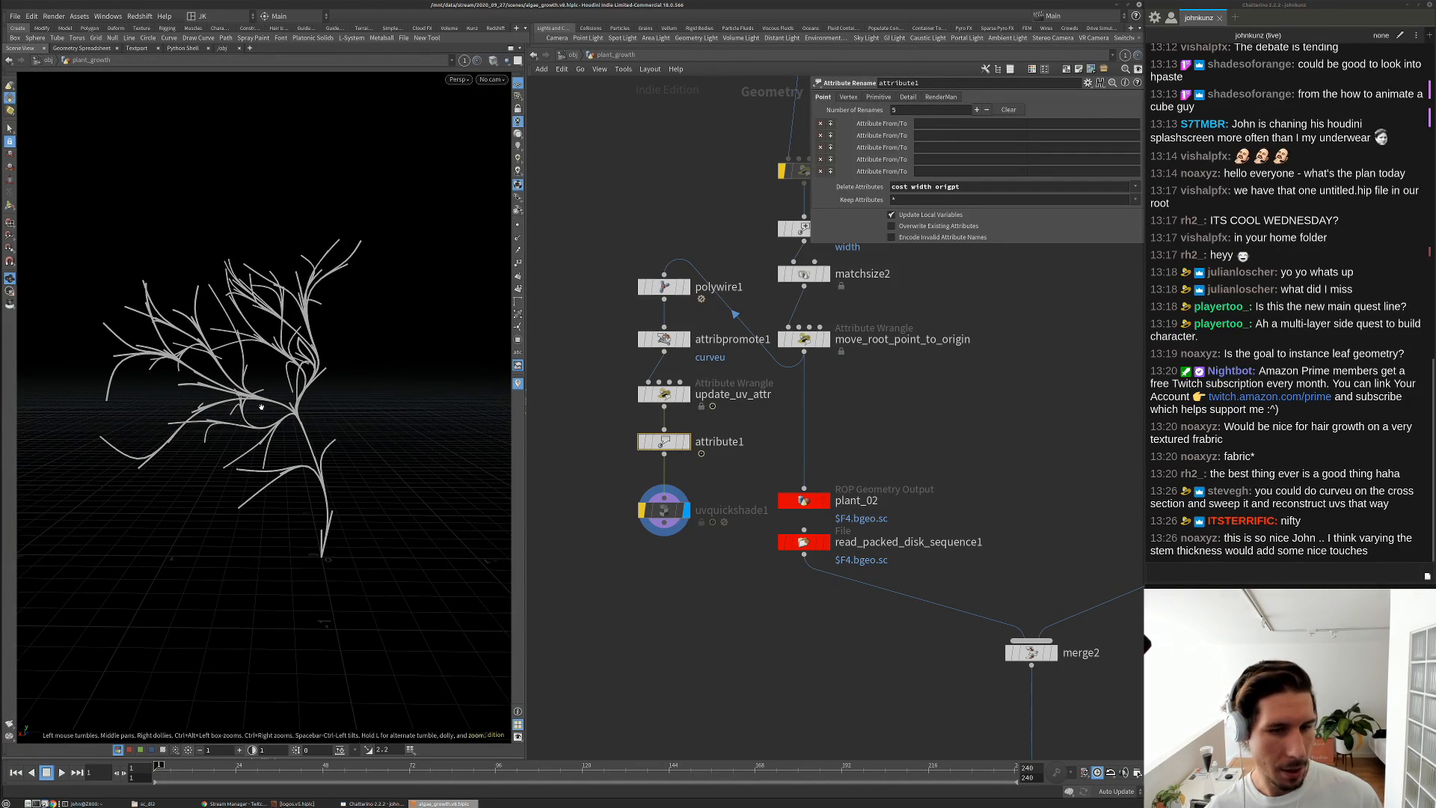
Set the Attribute Rename node to also delete the vertex attribute curveu
middle_click(664, 444)
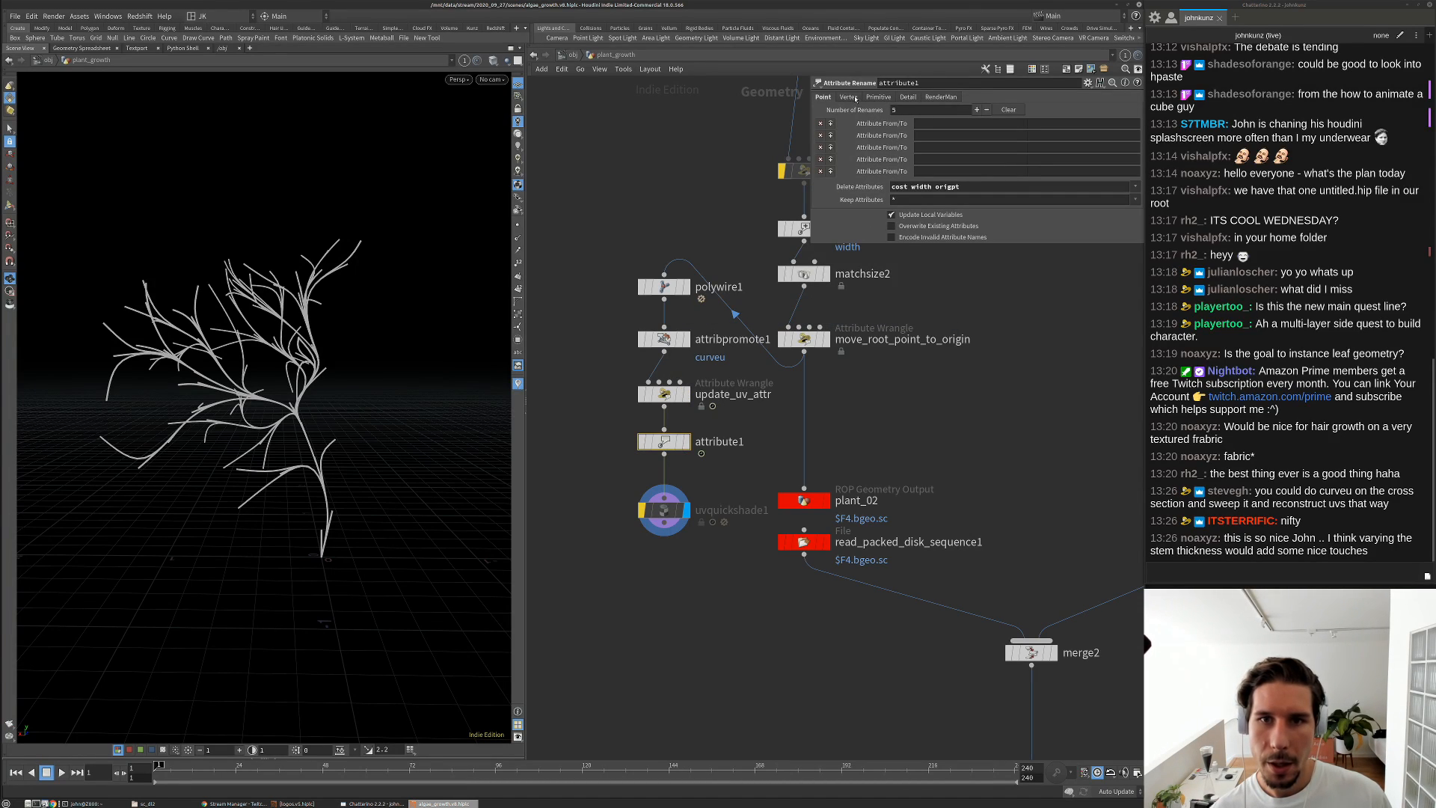
middle_click(883, 184, "ctrl")
left_click(1135, 187)
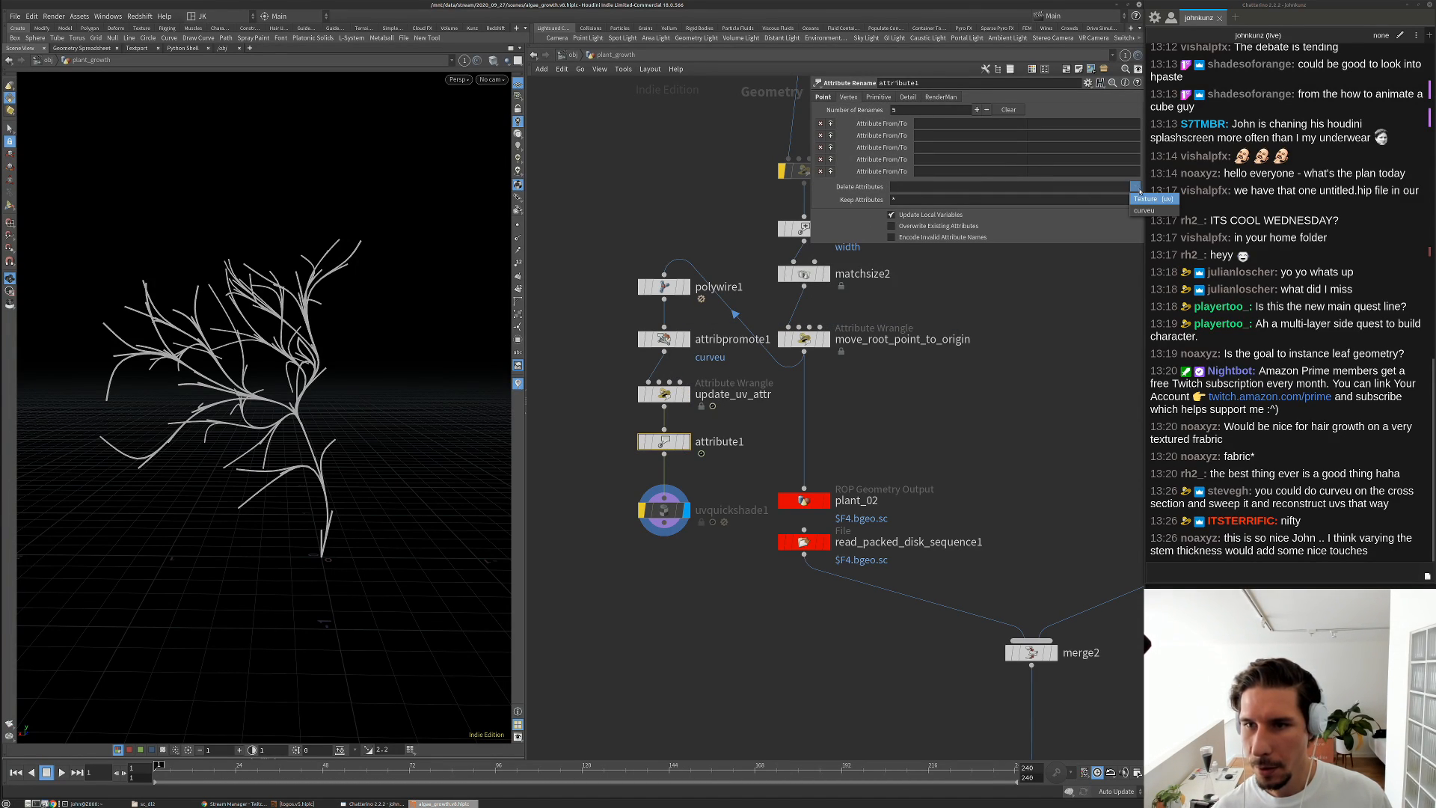
left_click(1145, 210)
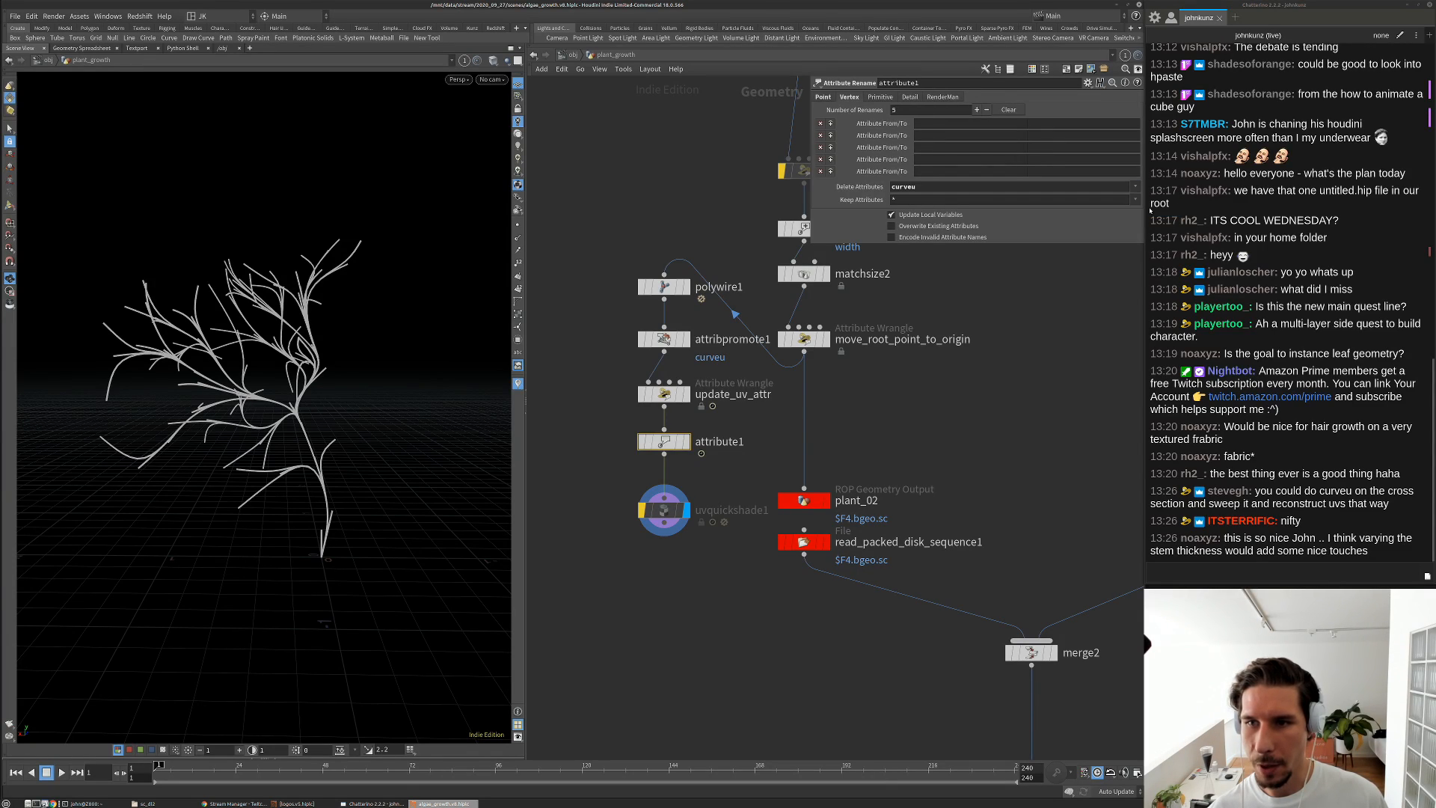
Move the Attribute Rename node slightly down in the network and rename it clean_attrs
left_click_drag(664, 441, 664, 454)
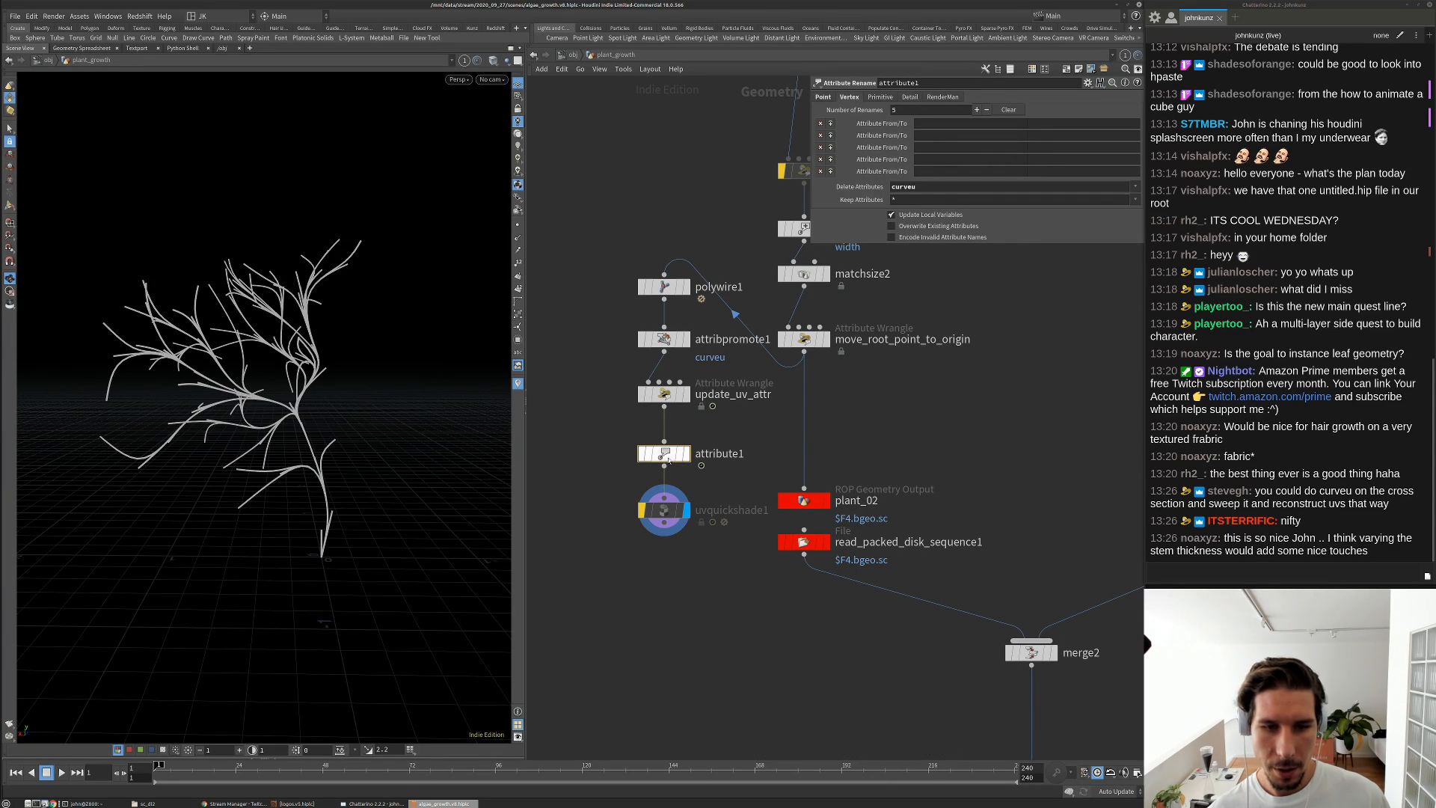
double_click(717, 454)
type("clean_a")
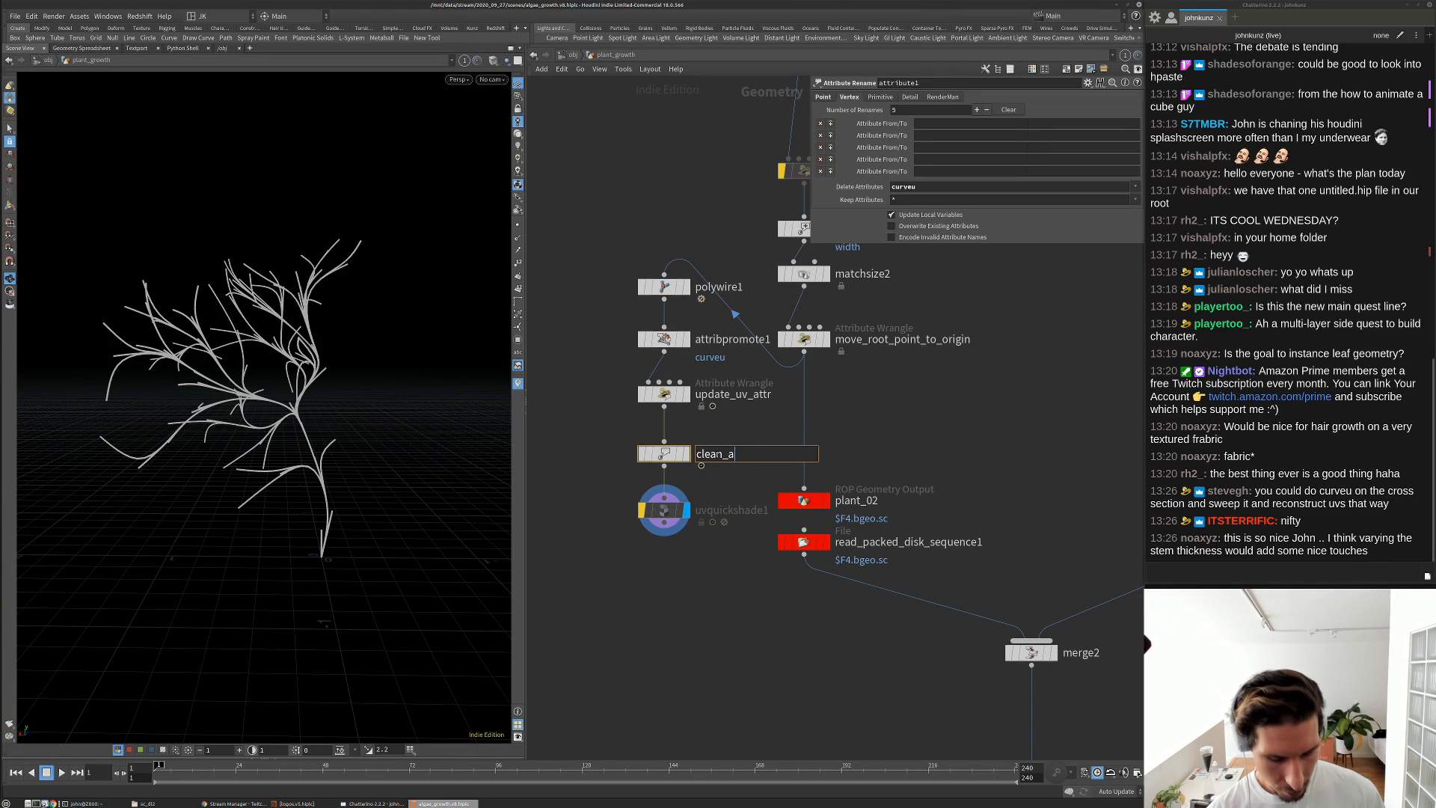
type("ttrs")
key("Return")
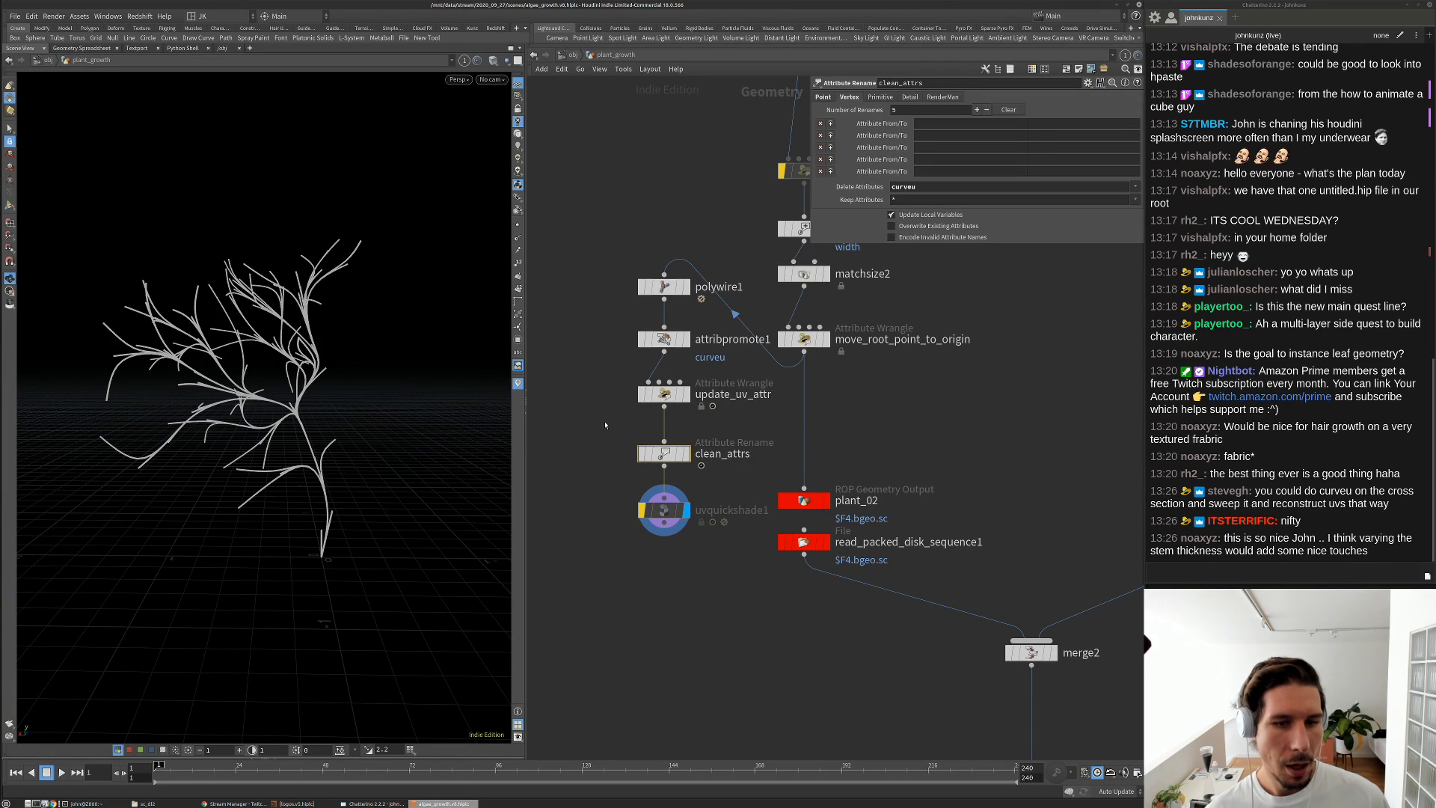
Add a Vertex Wrangle connected below uvquickshade1 and make it the displayed node
middle_click_drag(603, 430, 620, 327)
key("Tab")
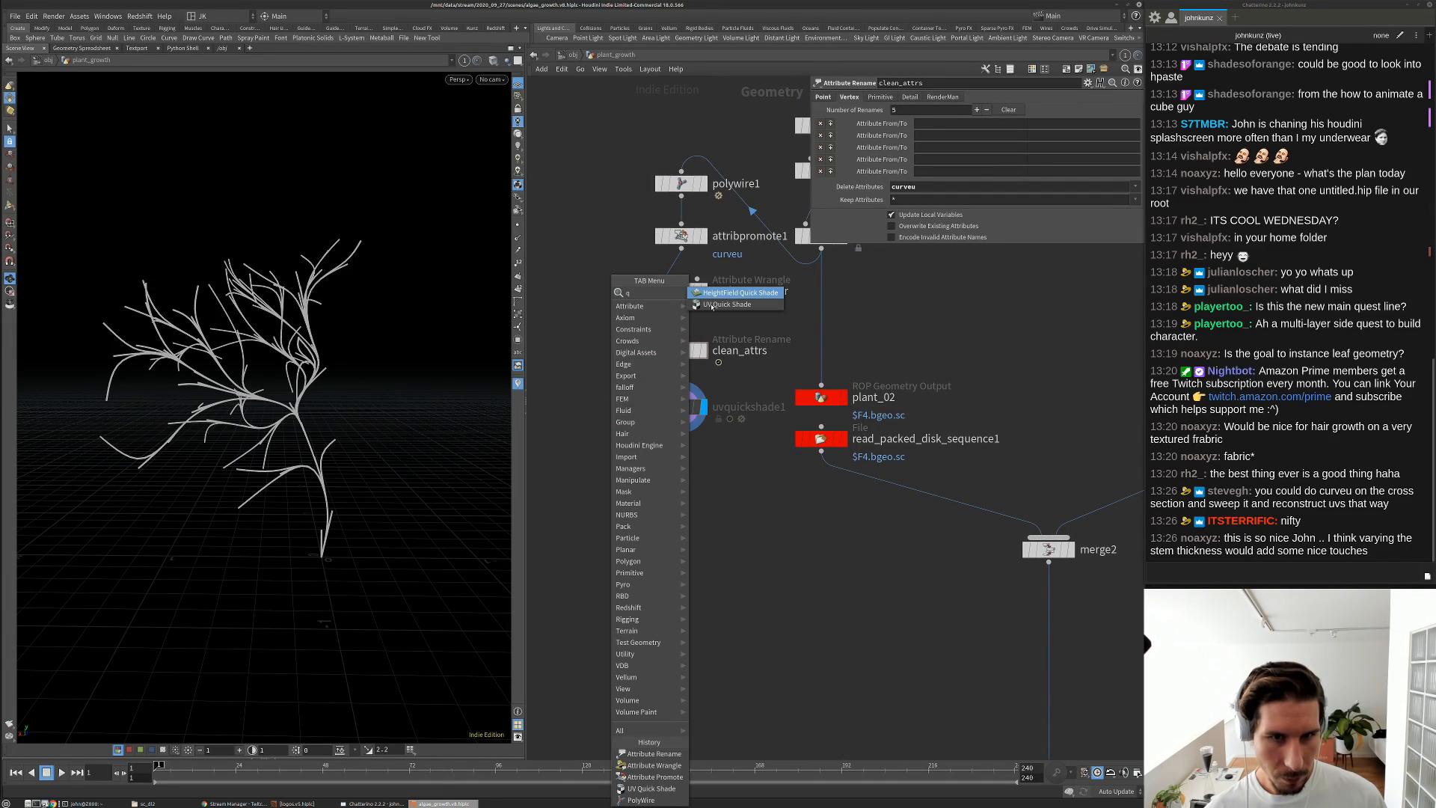
type("wr")
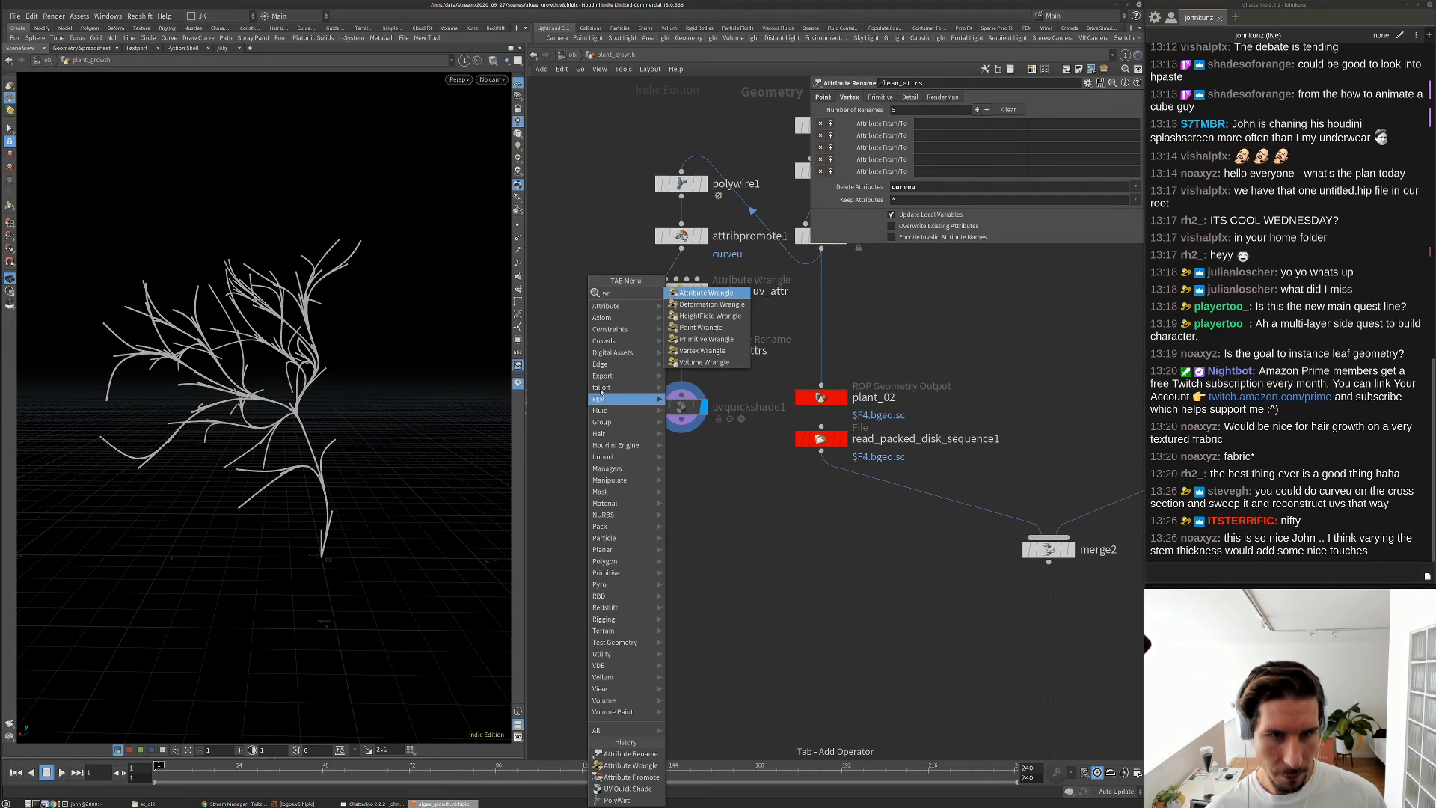
left_click(700, 350)
left_click(607, 459)
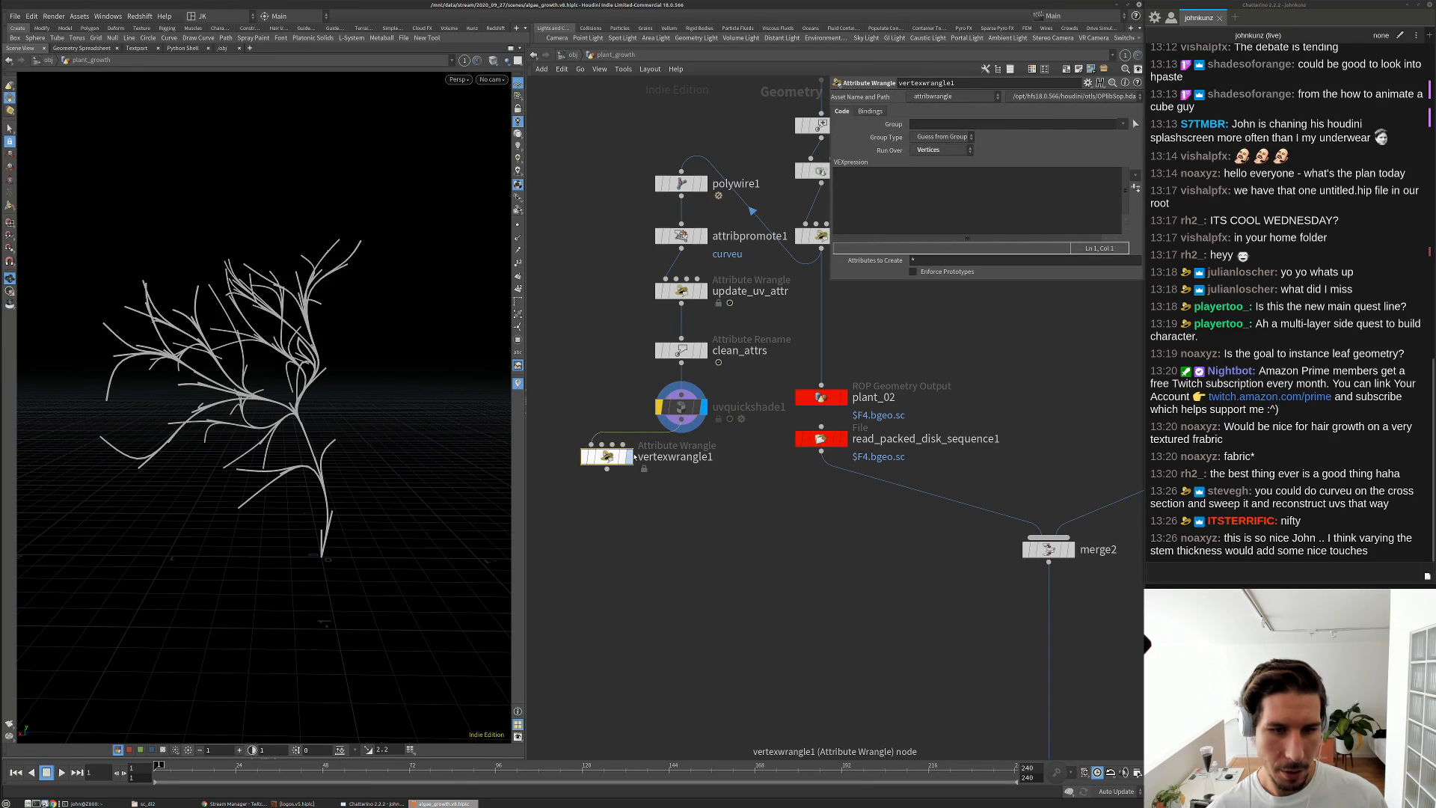
key("r")
Enter the expression v@Cd = v@uv; in vertexwrangle1 to colour the plant by its UVs
left_click(905, 200)
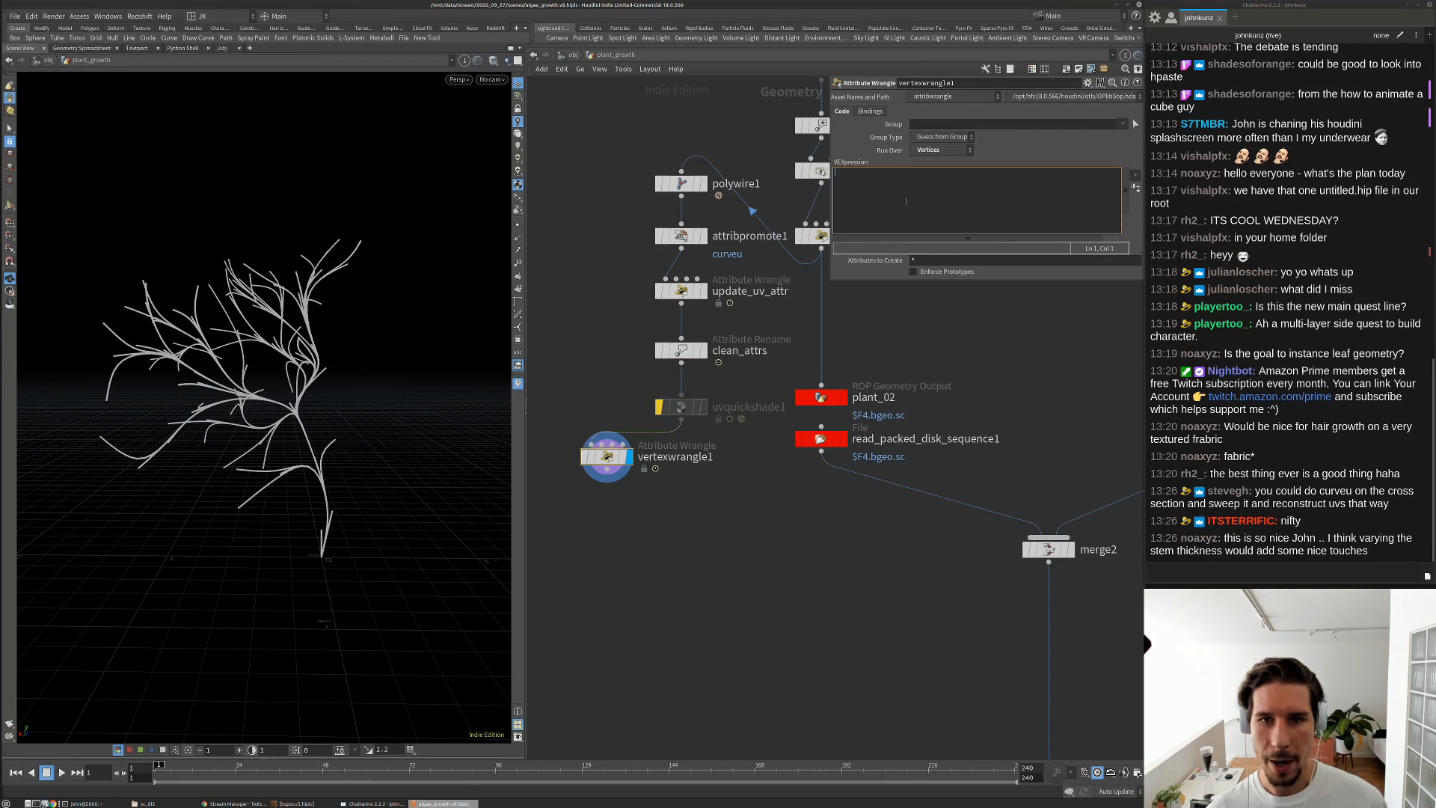
type("v@uv")
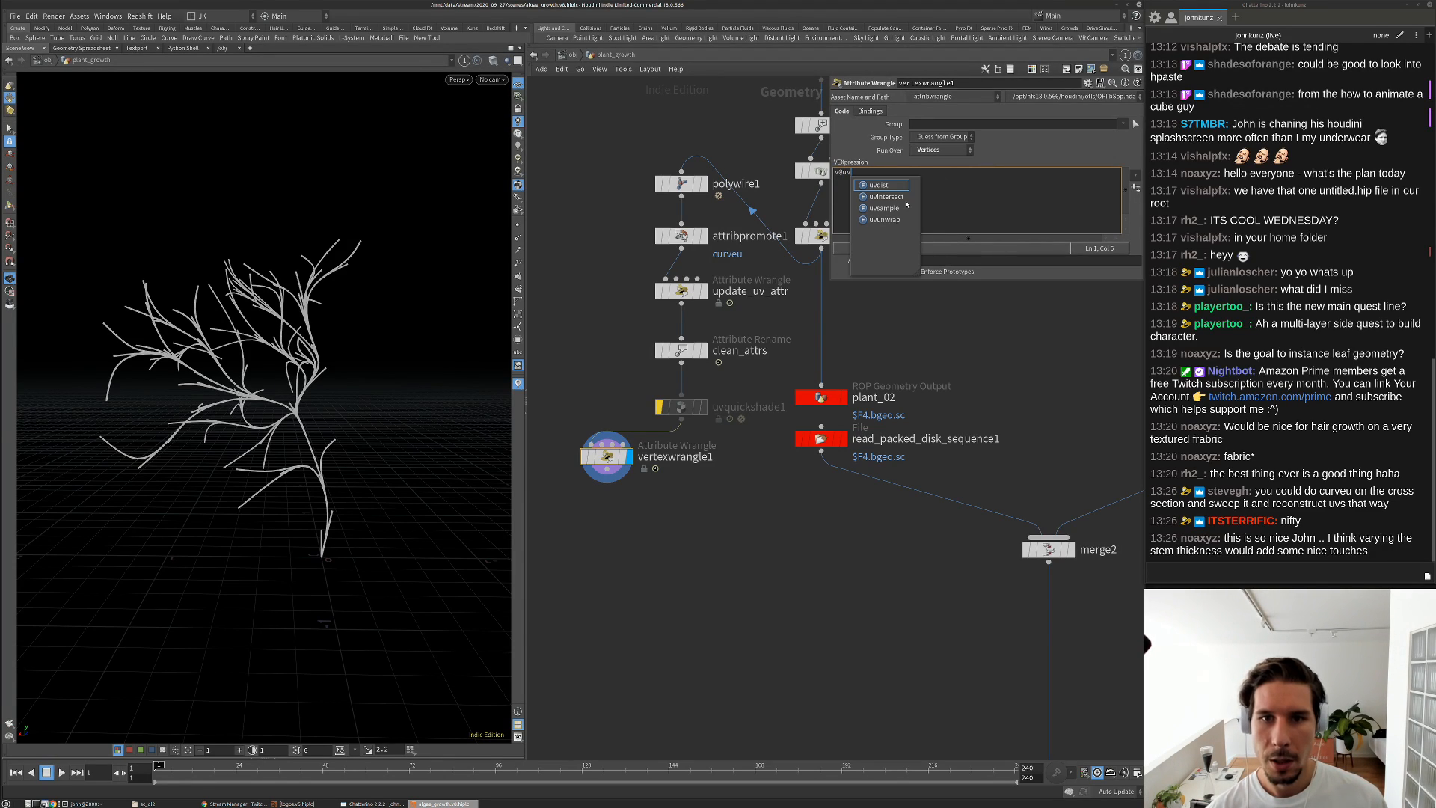
key("BackSpace")
key("BackSpace")
type("Cd = ")
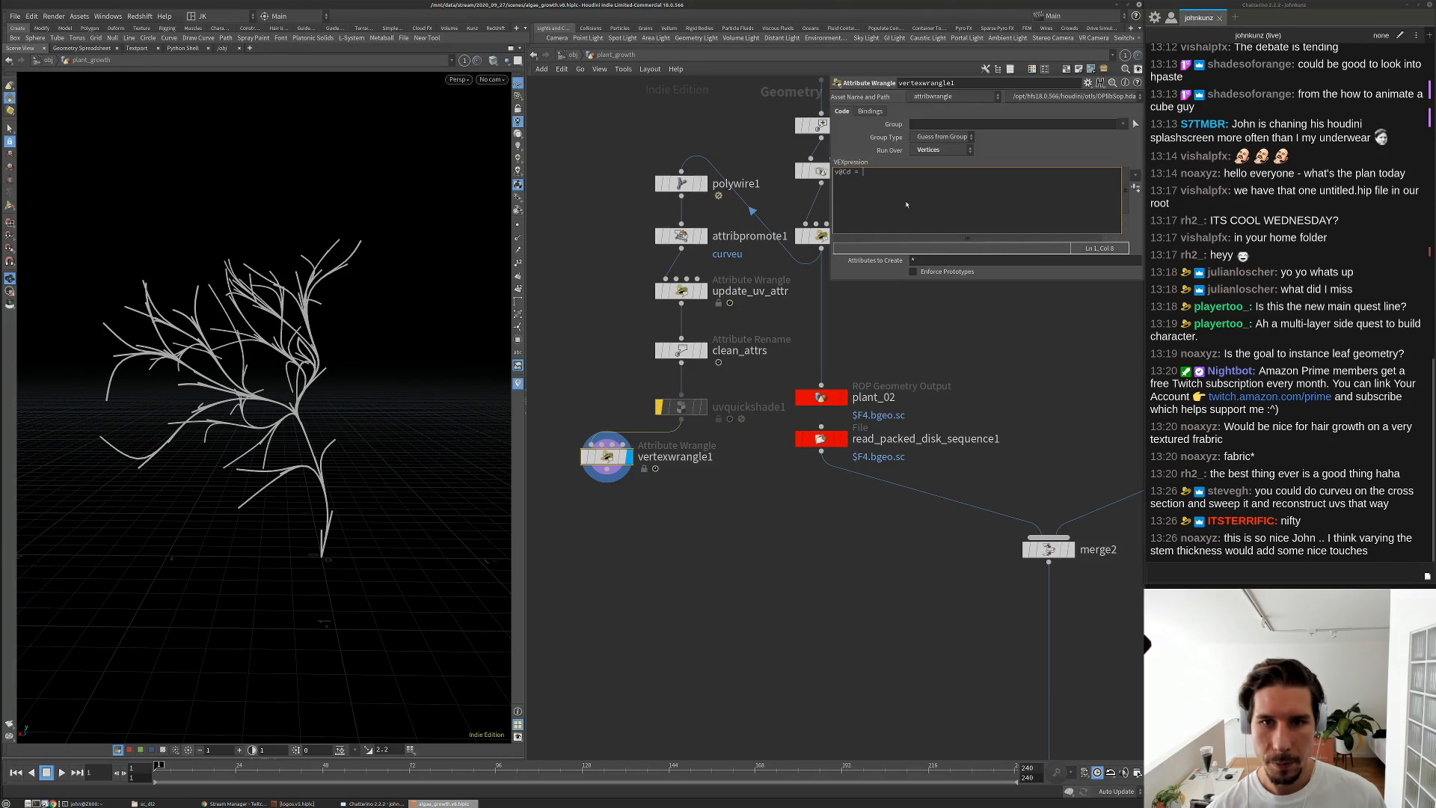
type("v@uv")
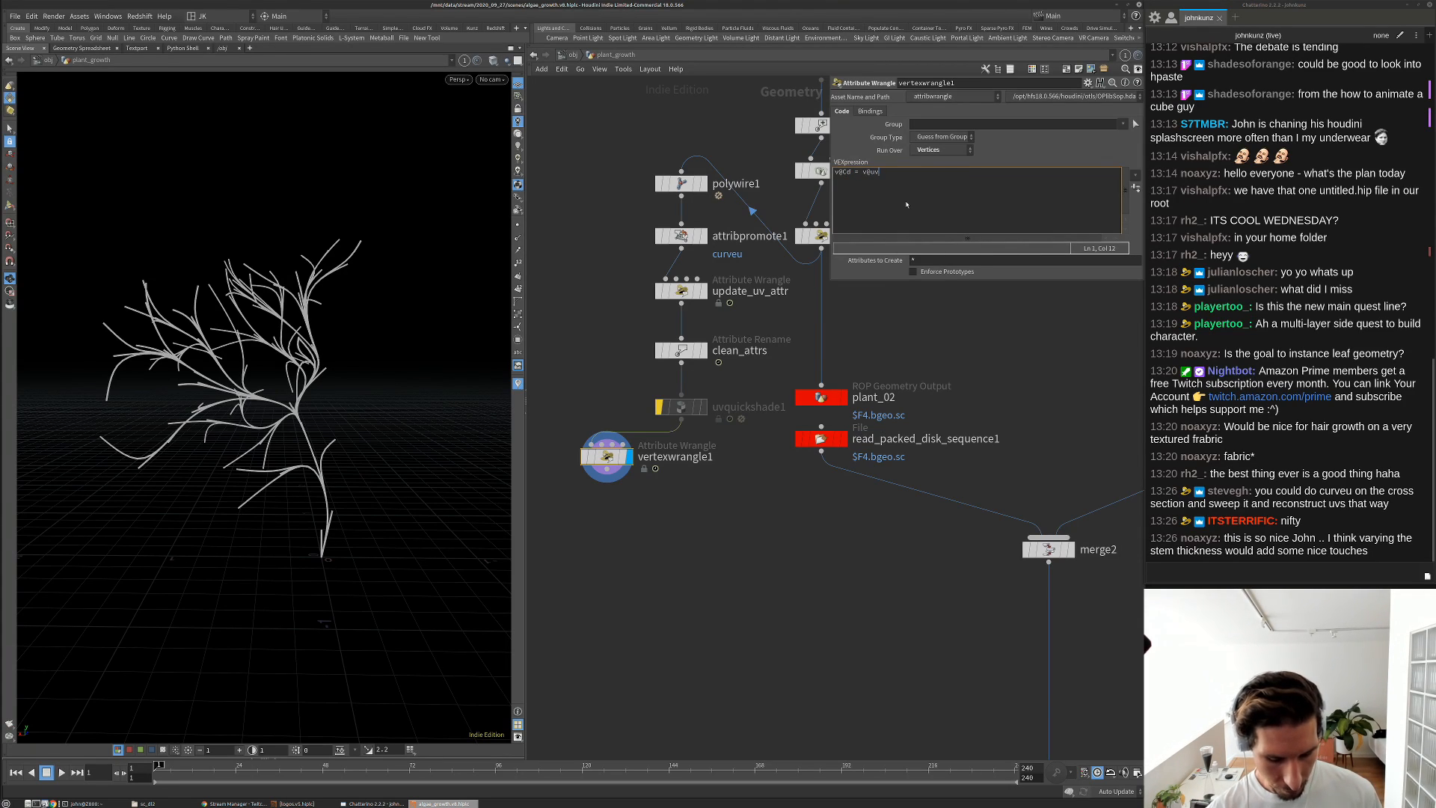
type(";")
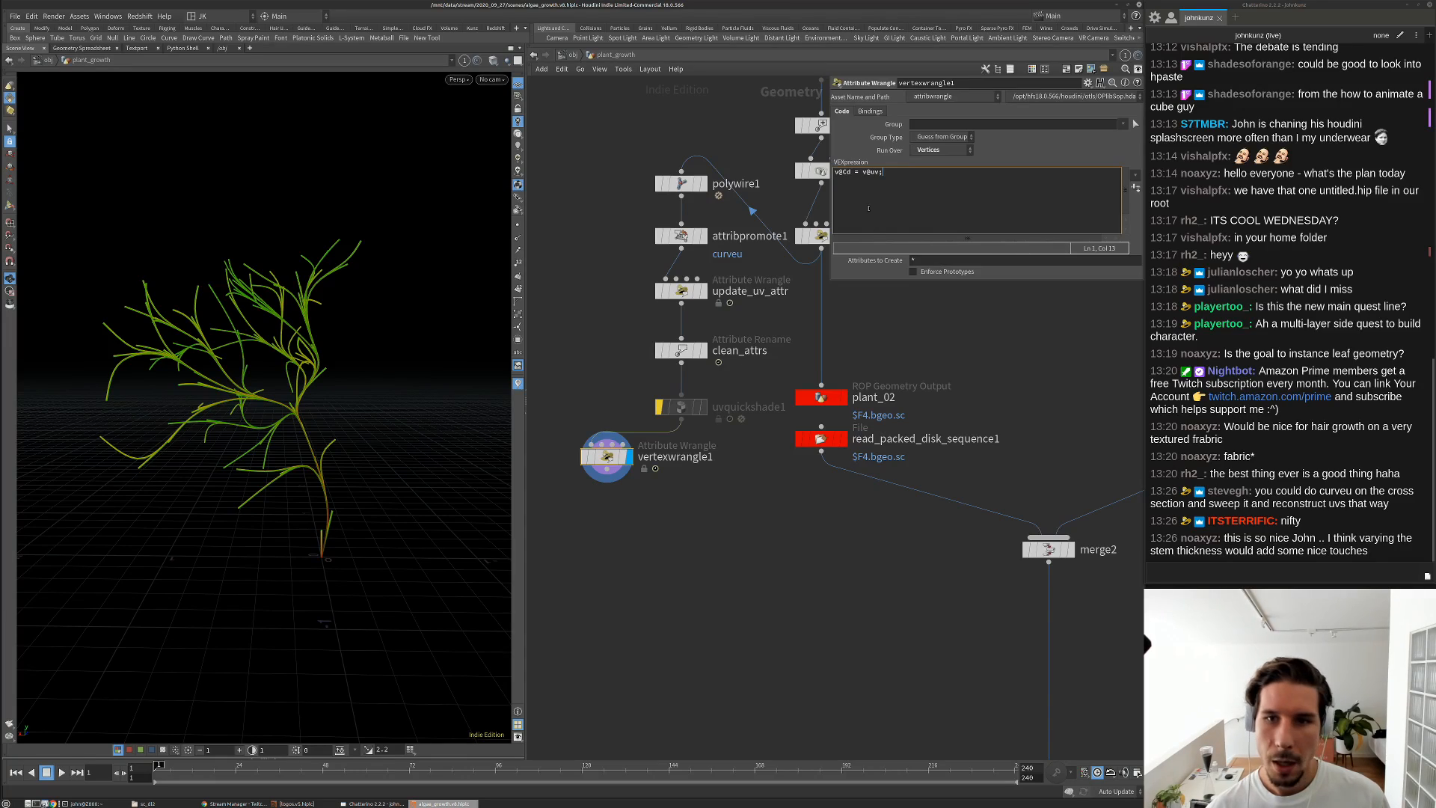
key("BackSpace")
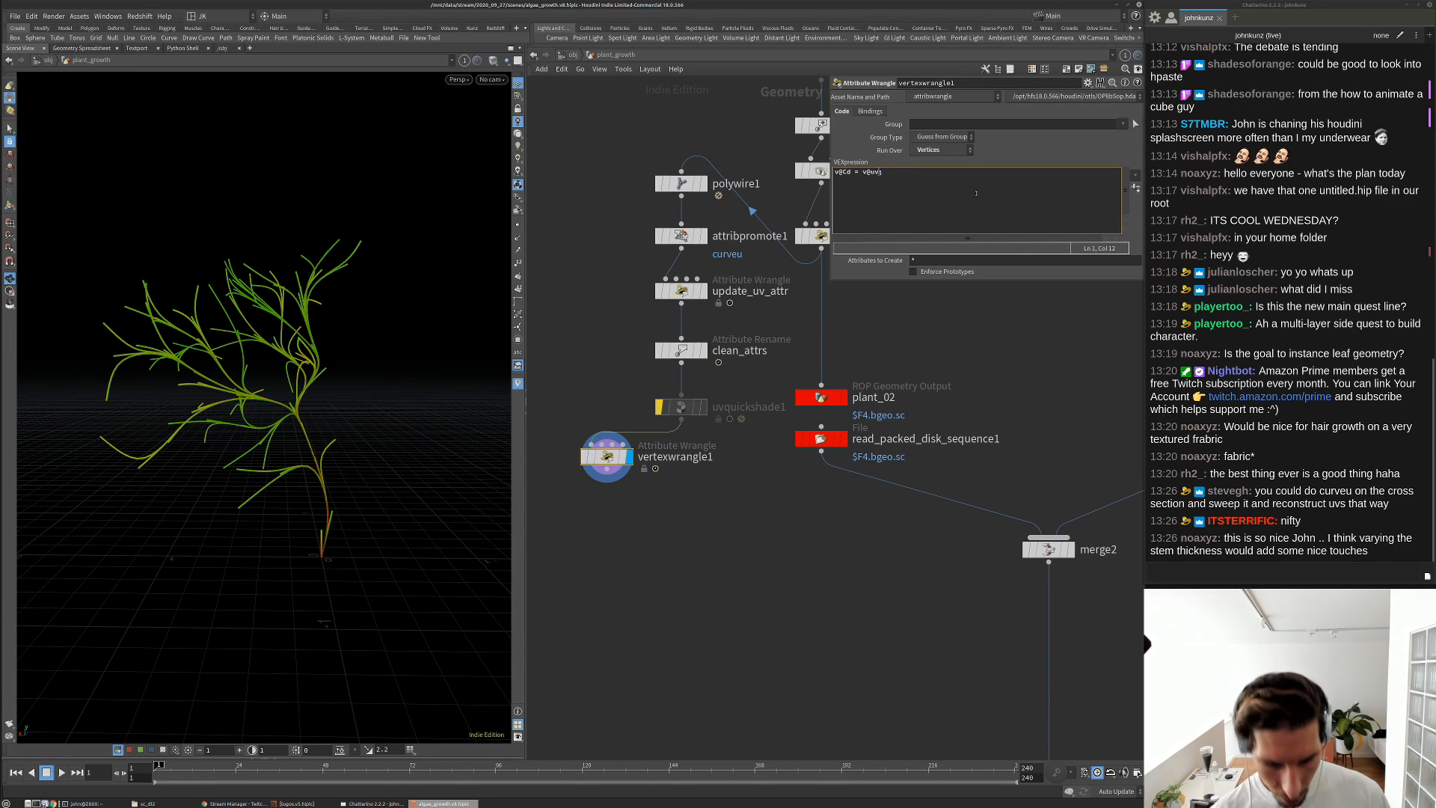
type(".")
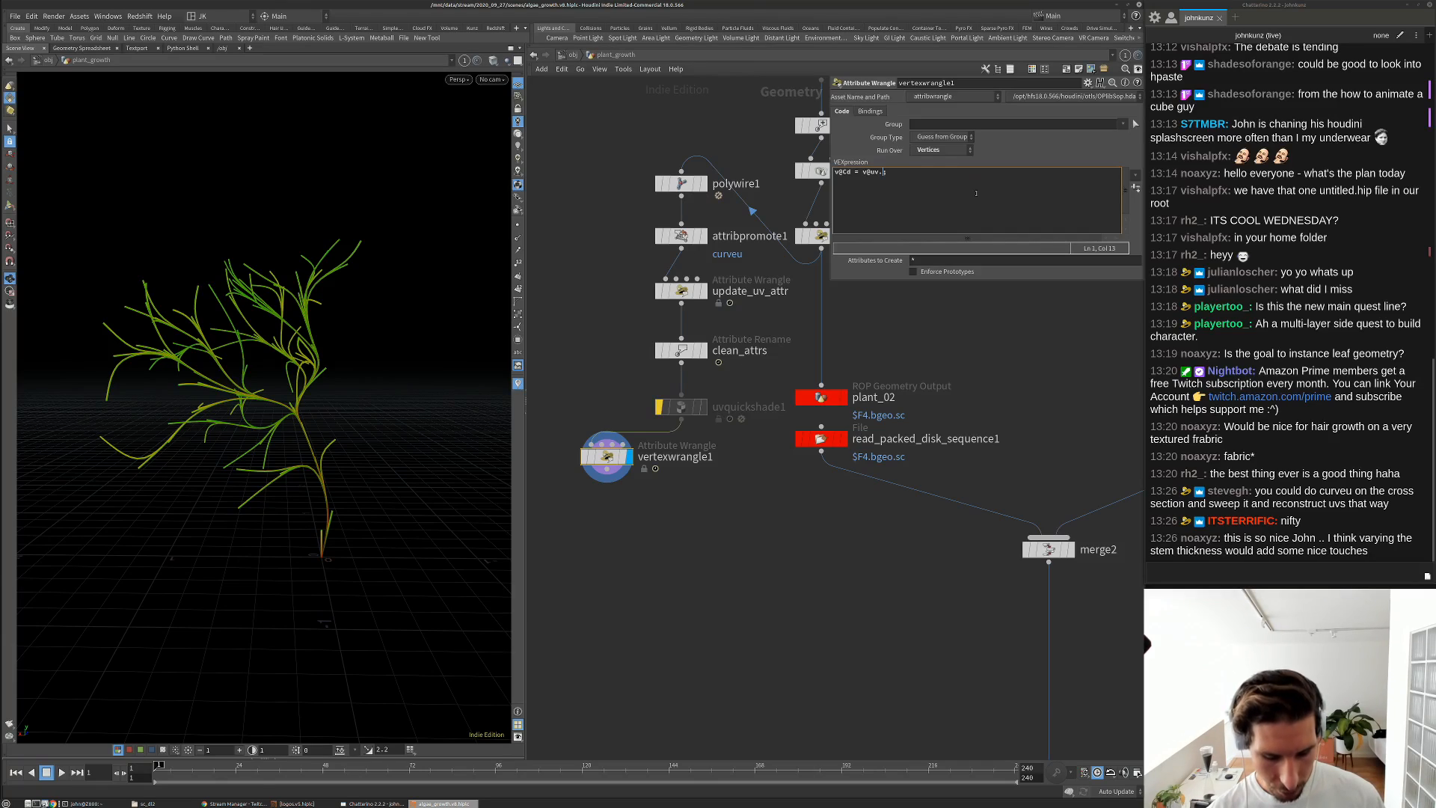
type("y")
left_click(1013, 401)
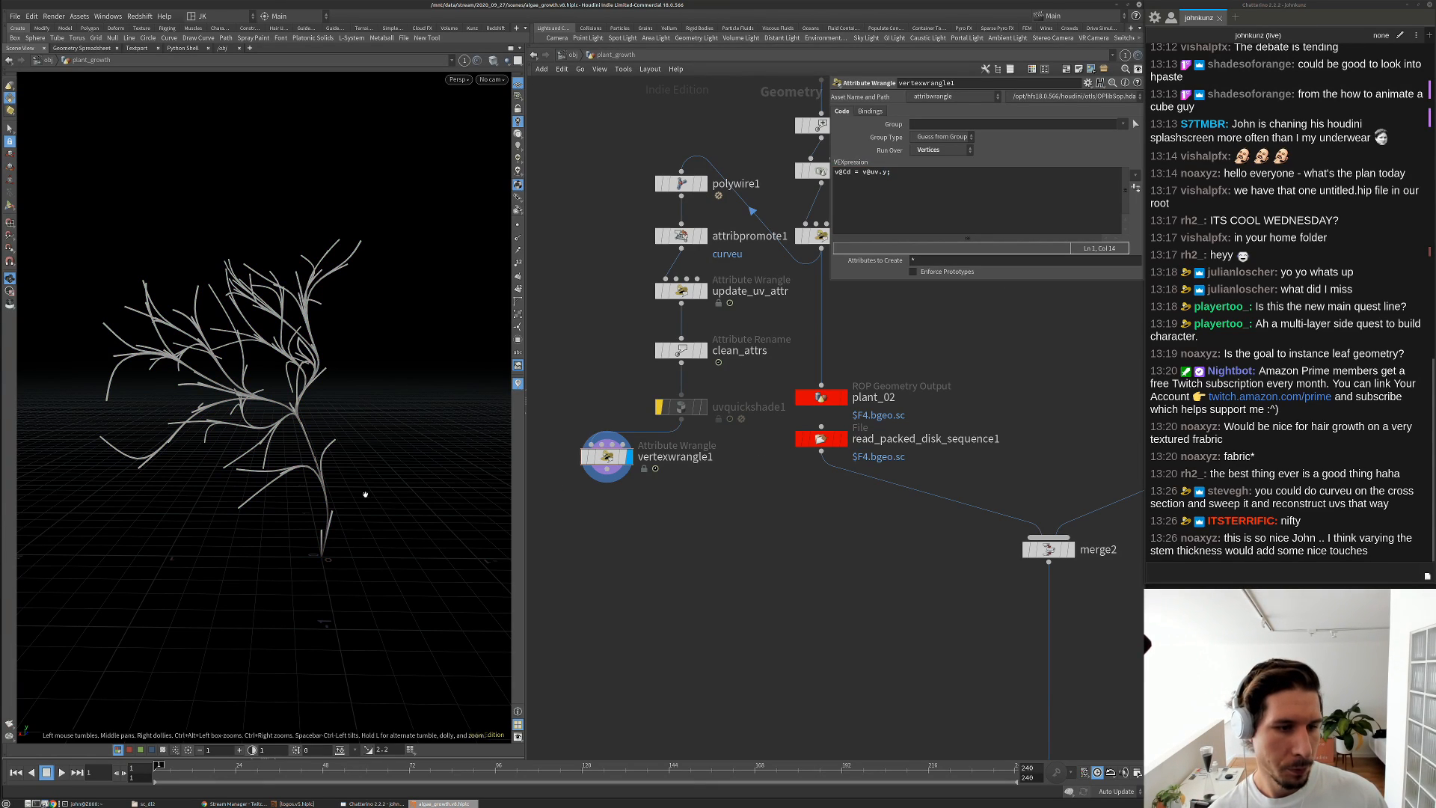
left_click_drag(389, 473, 263, 487, "alt")
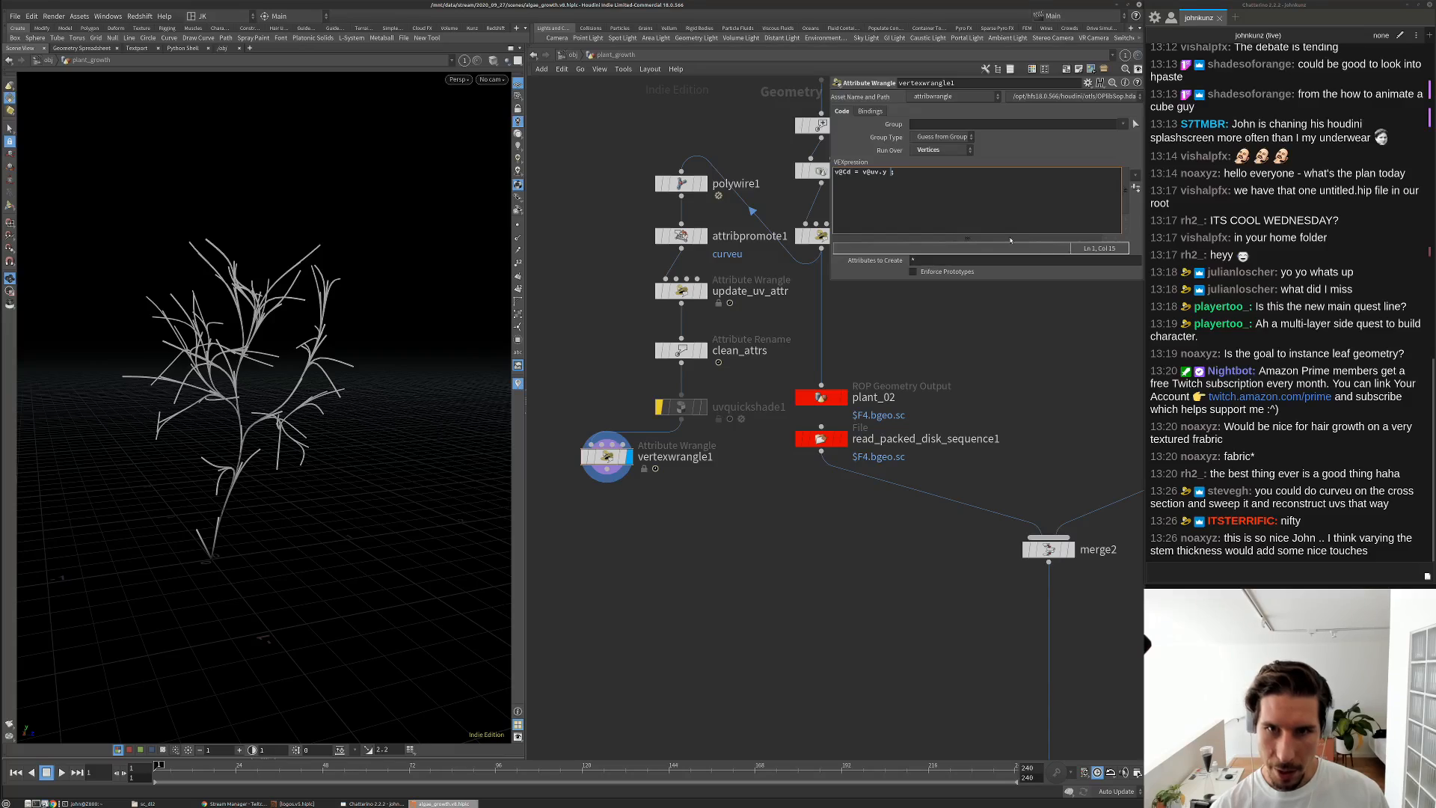
type(">")
type(" f@")
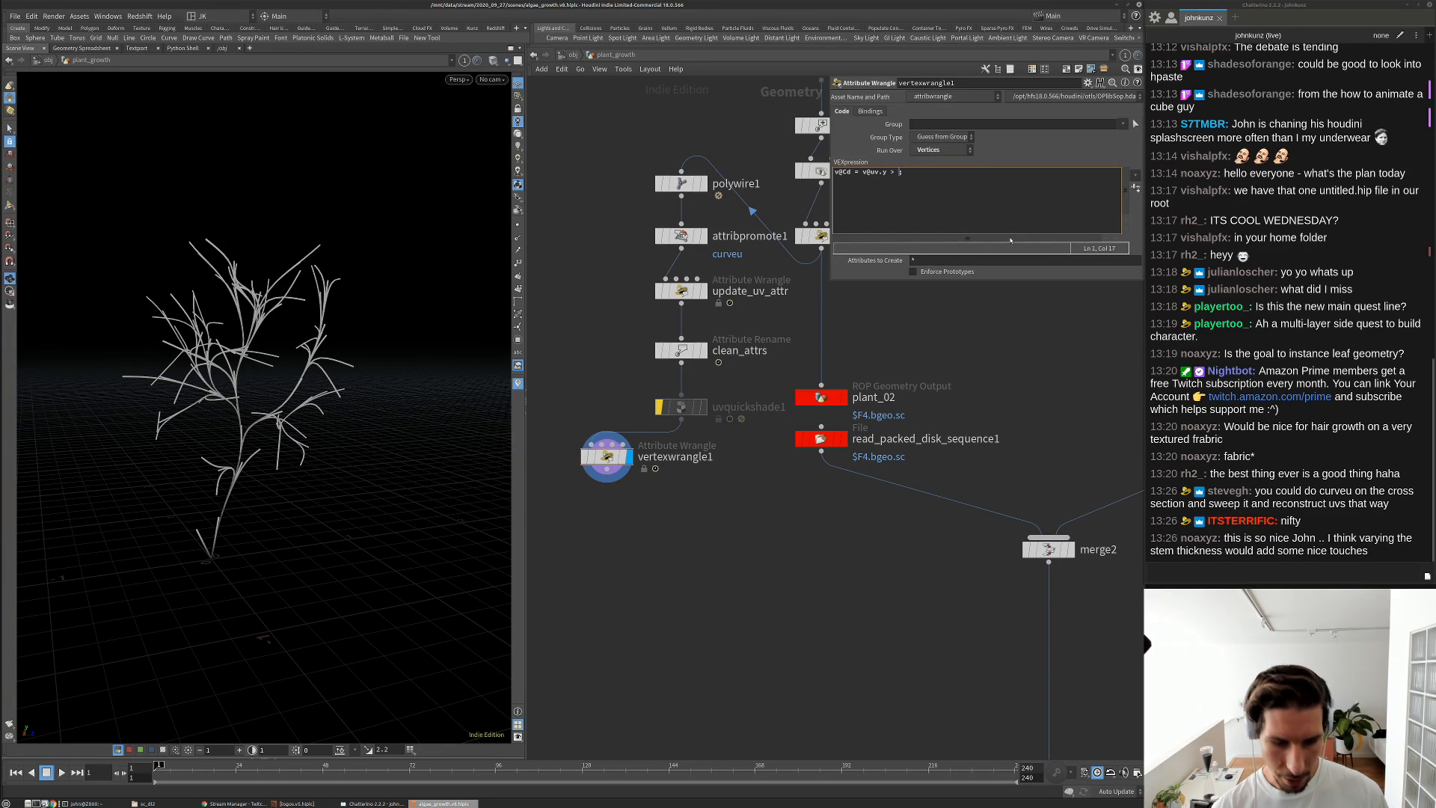
type("Time")
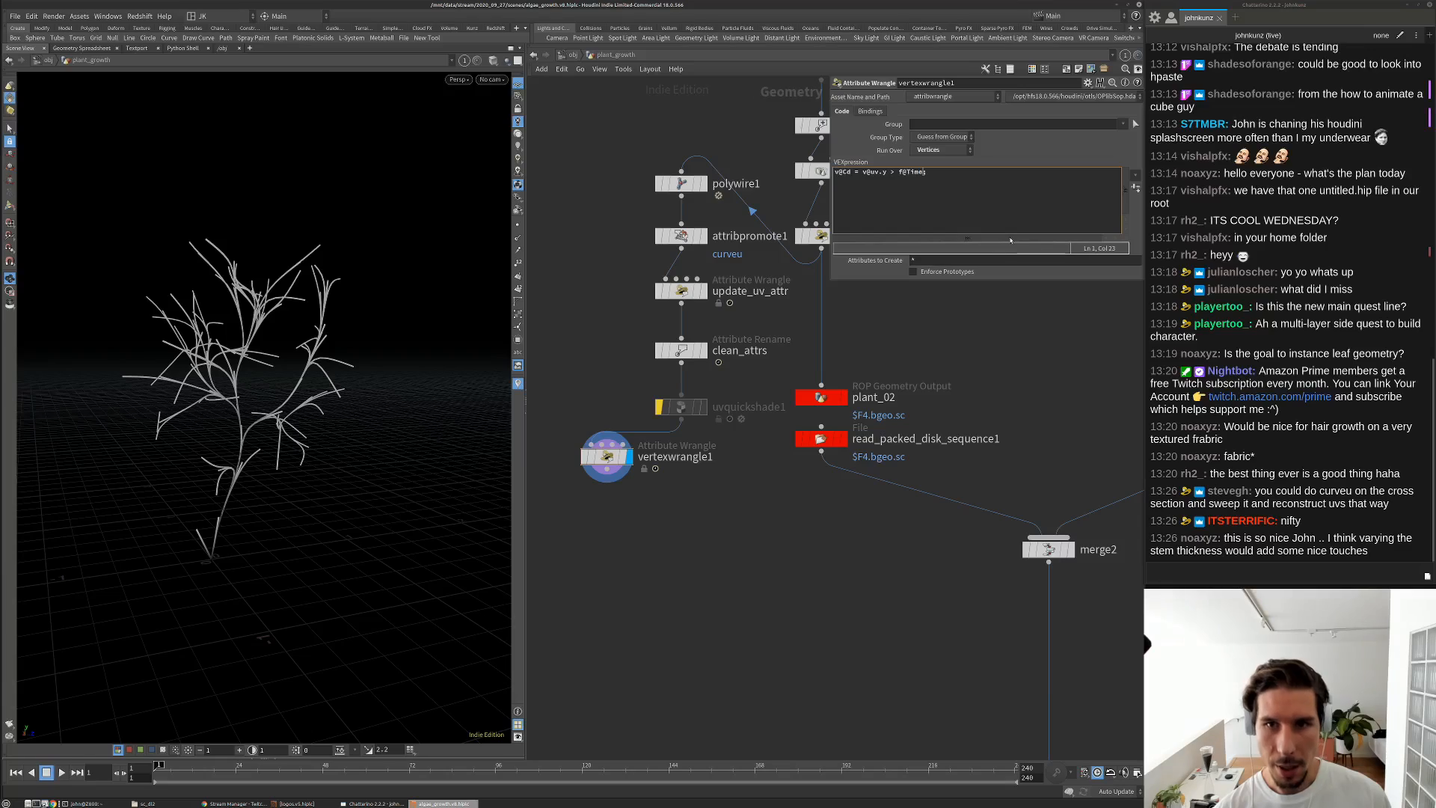
type(";")
key("Up")
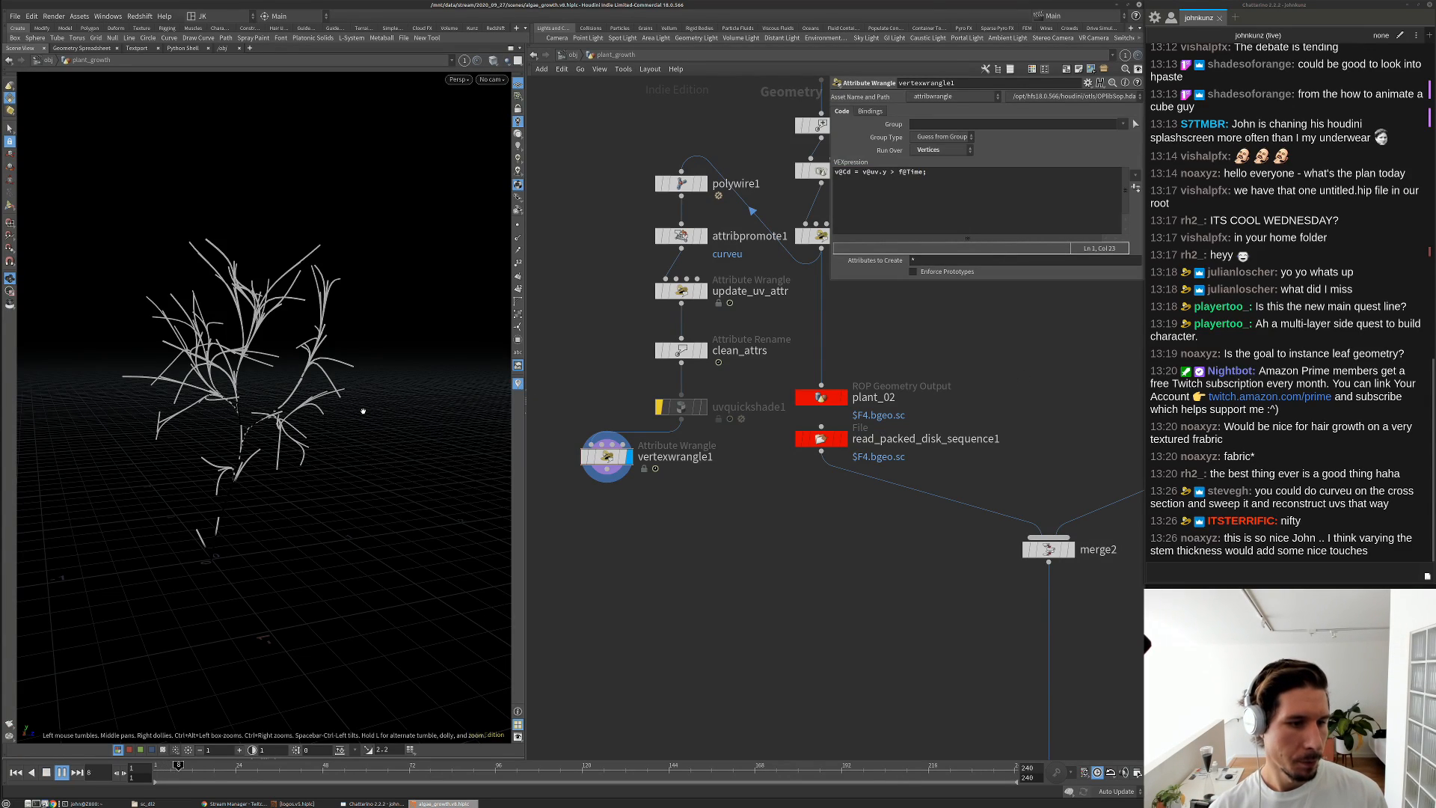
key("Down")
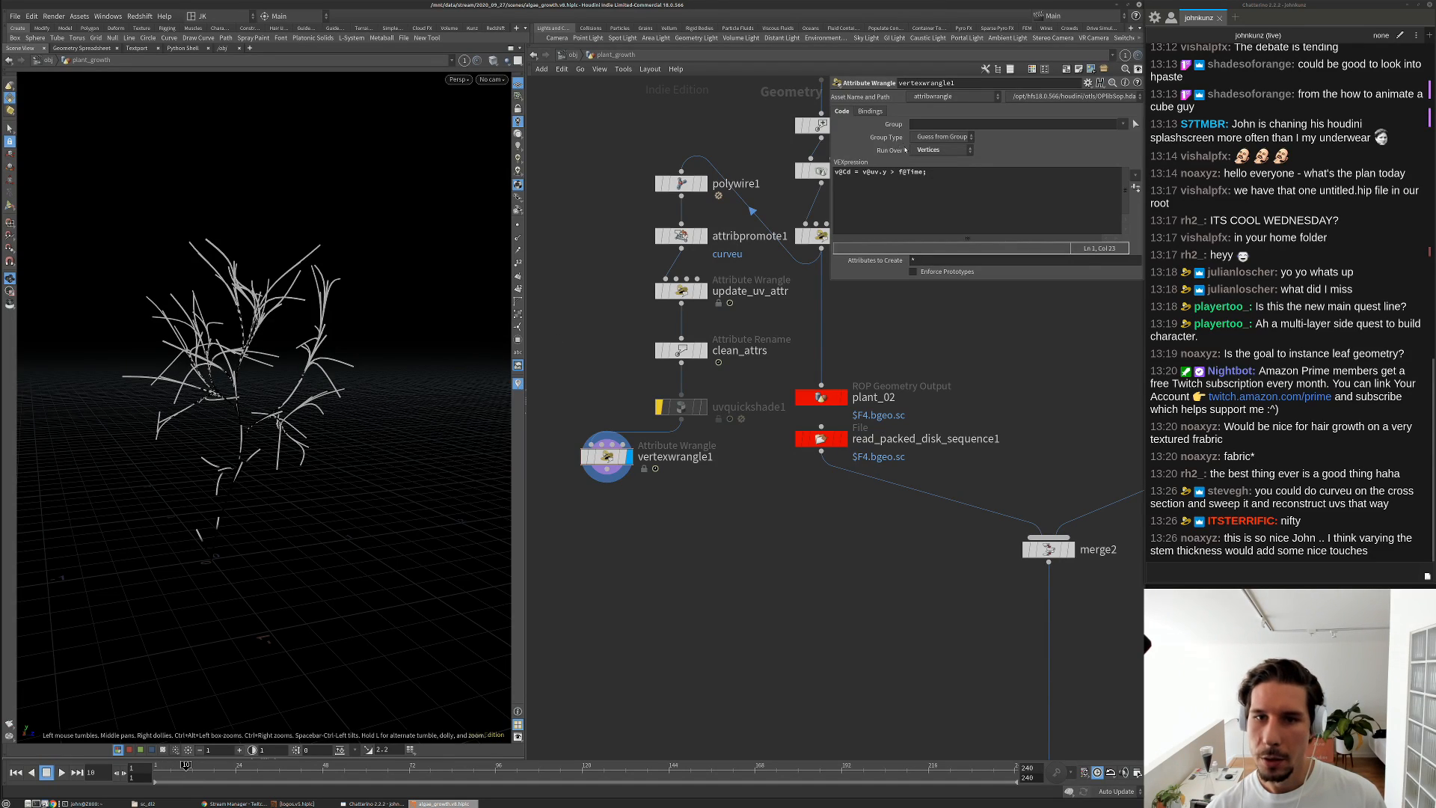
left_click(892, 172)
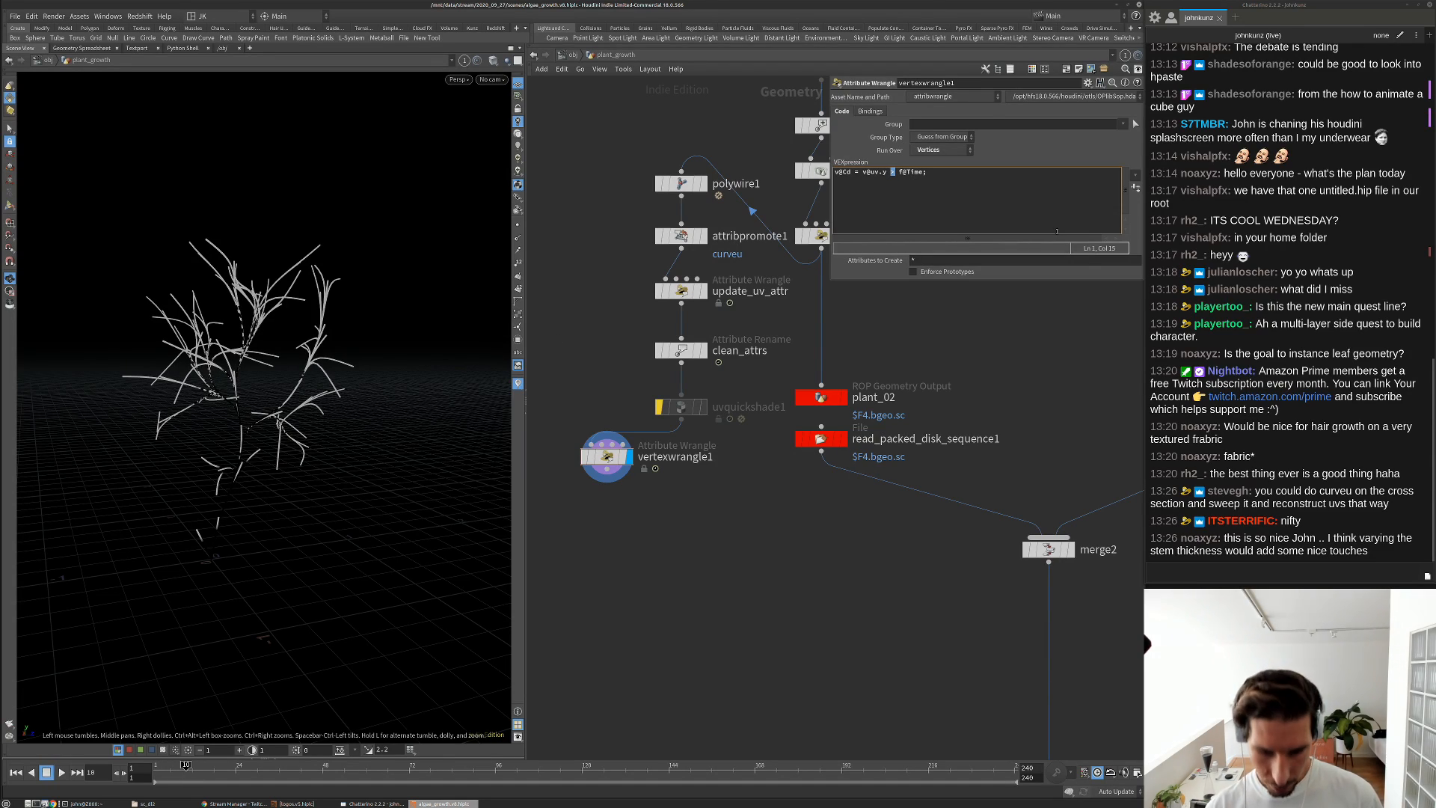
type("<")
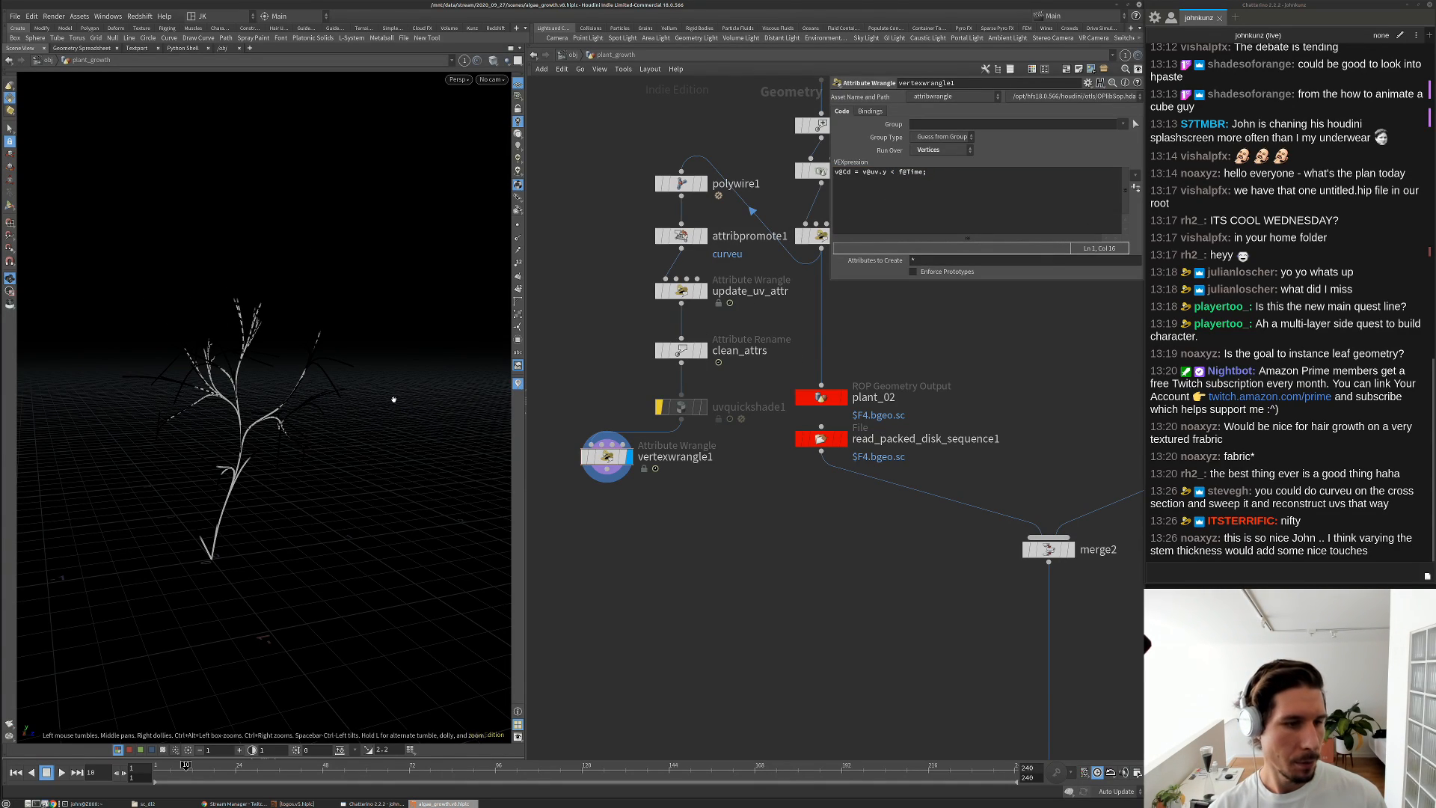
Play the animation and return to the first frame to check the growth colour mask
key("Up")
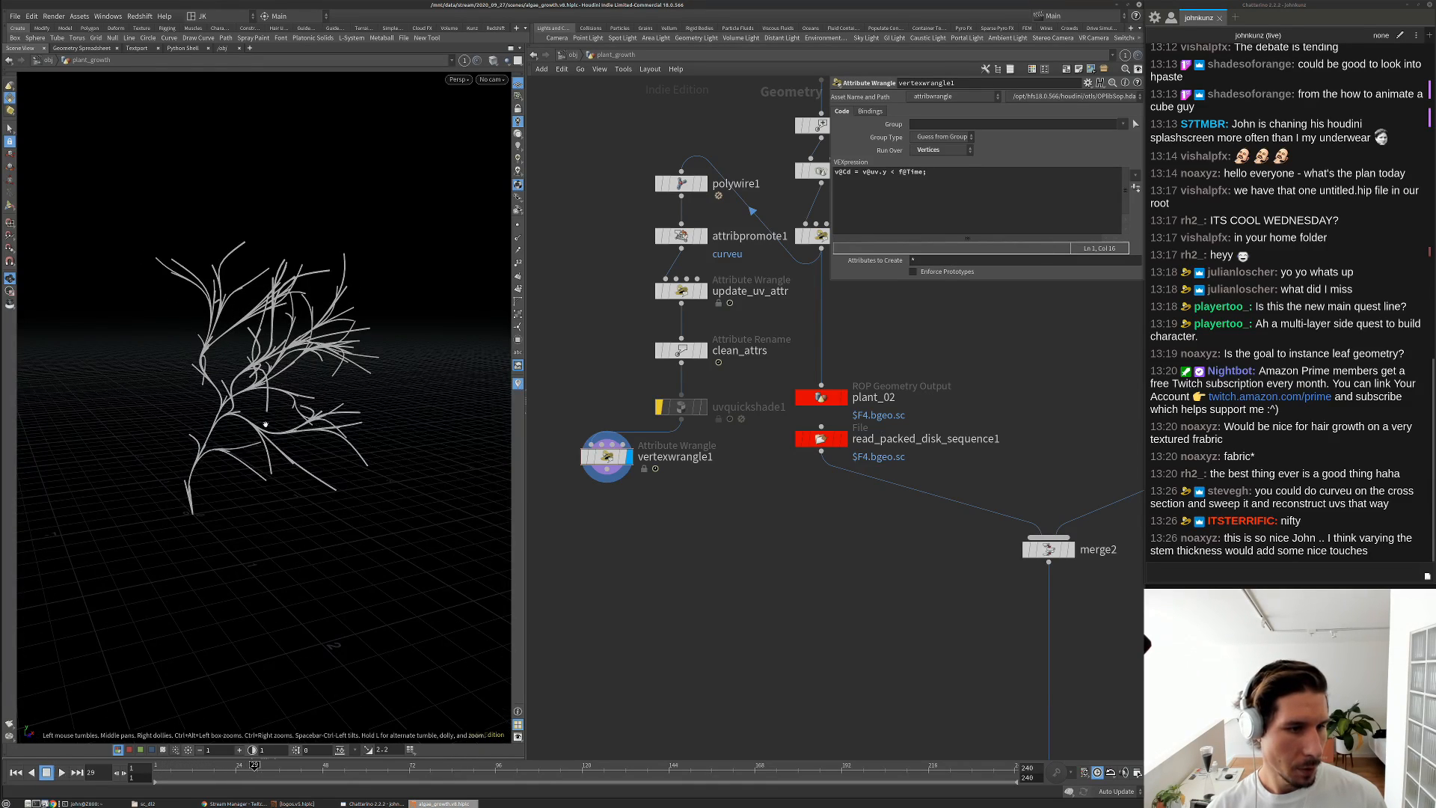
key("ctrl+Up")
key("ctrl+Up")
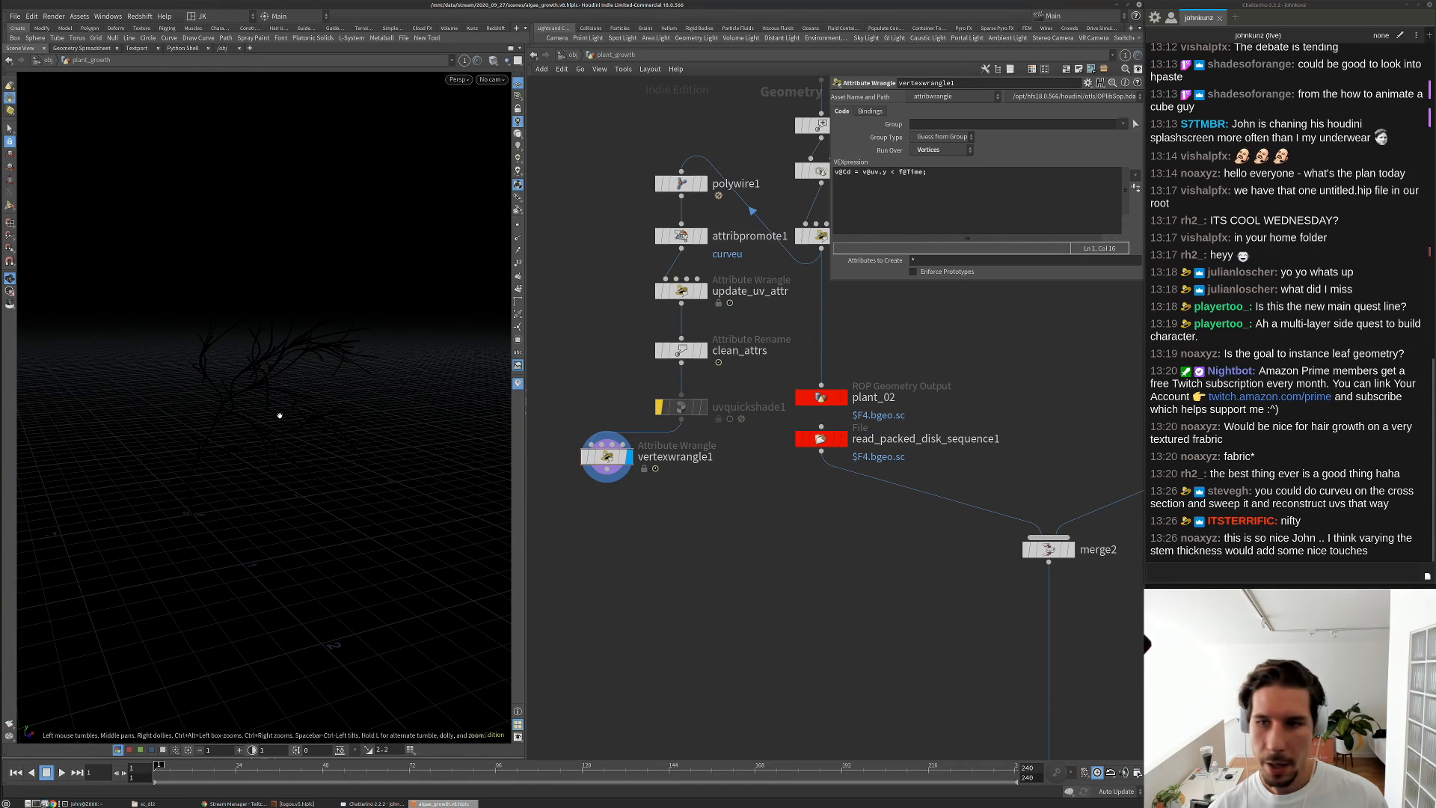
left_click(951, 178)
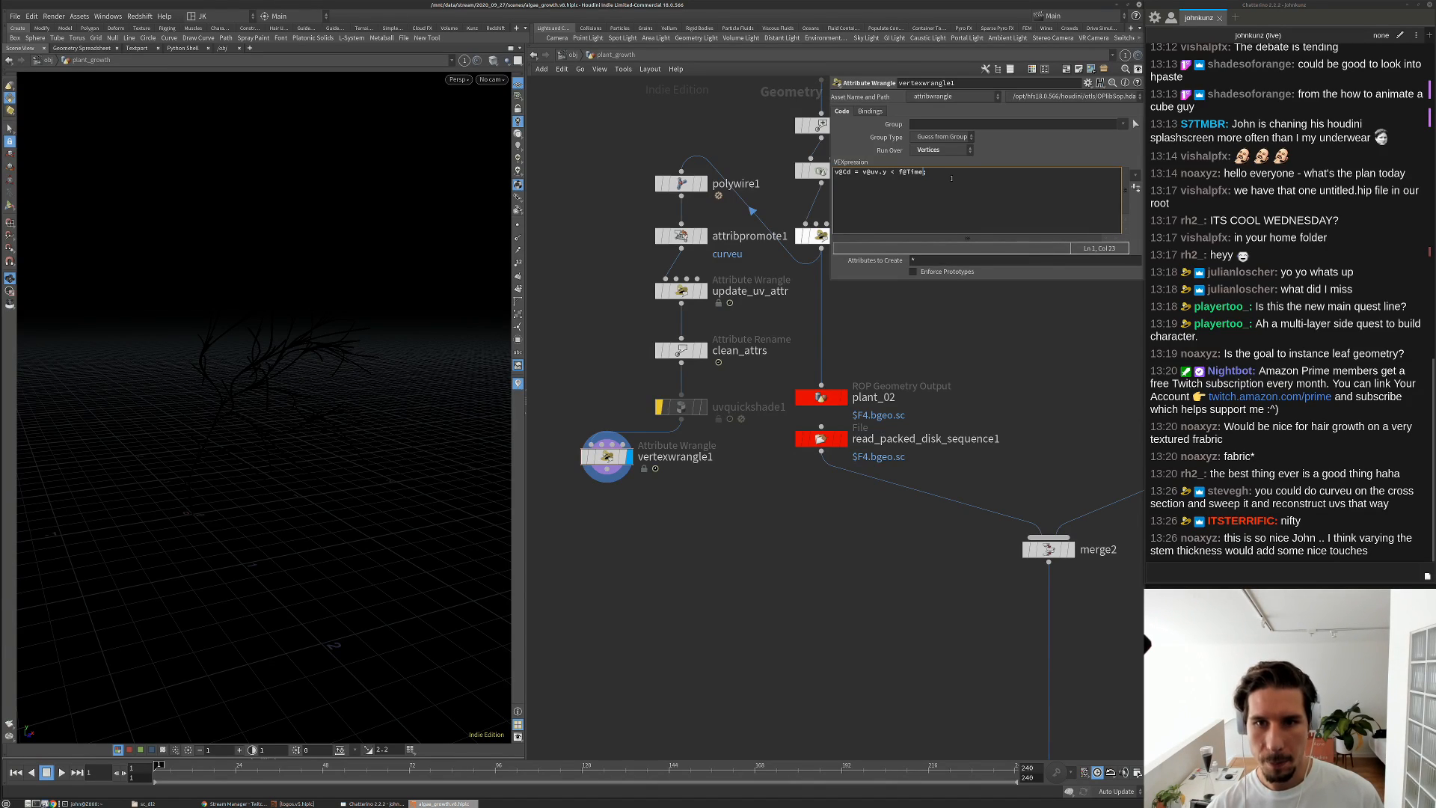
type(".")
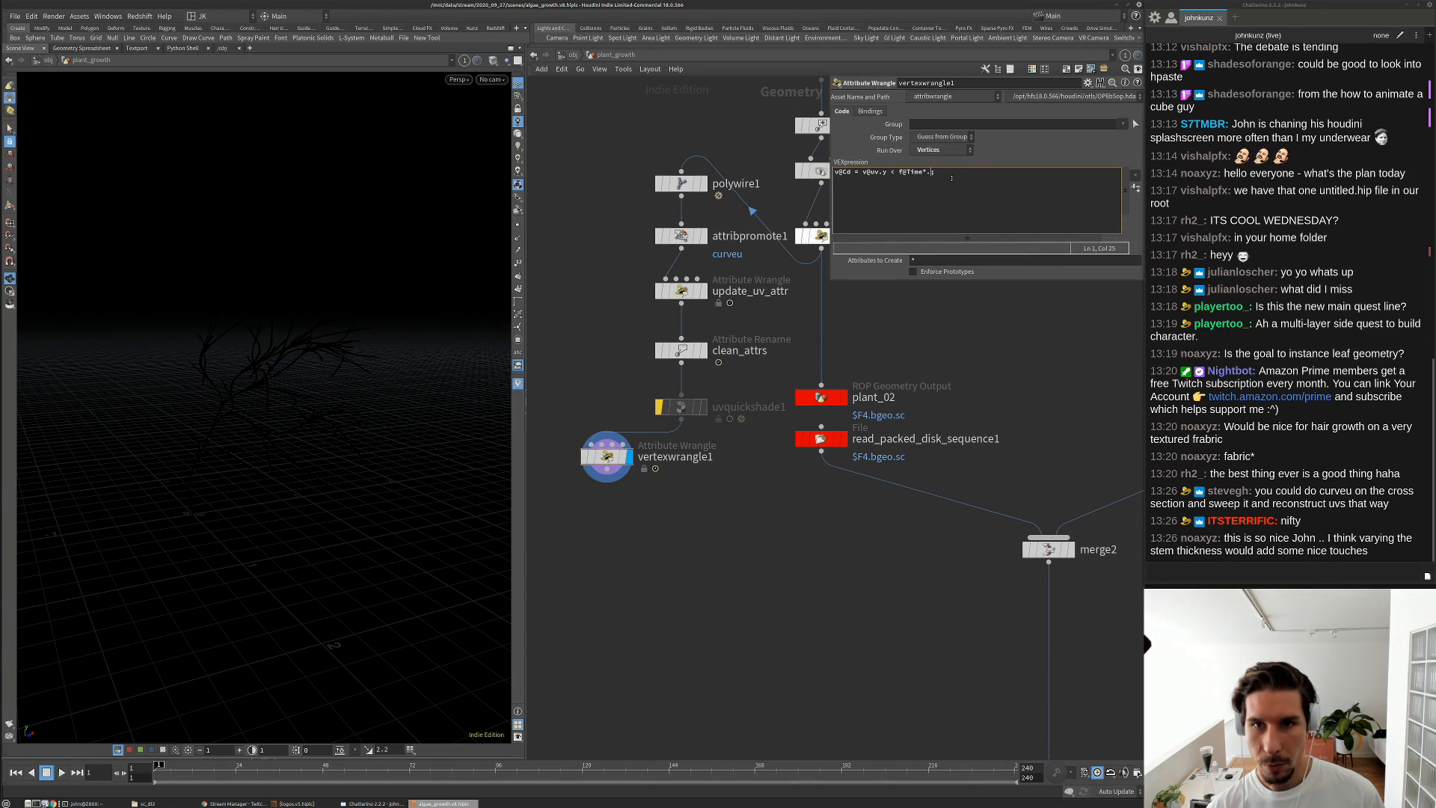
type("25")
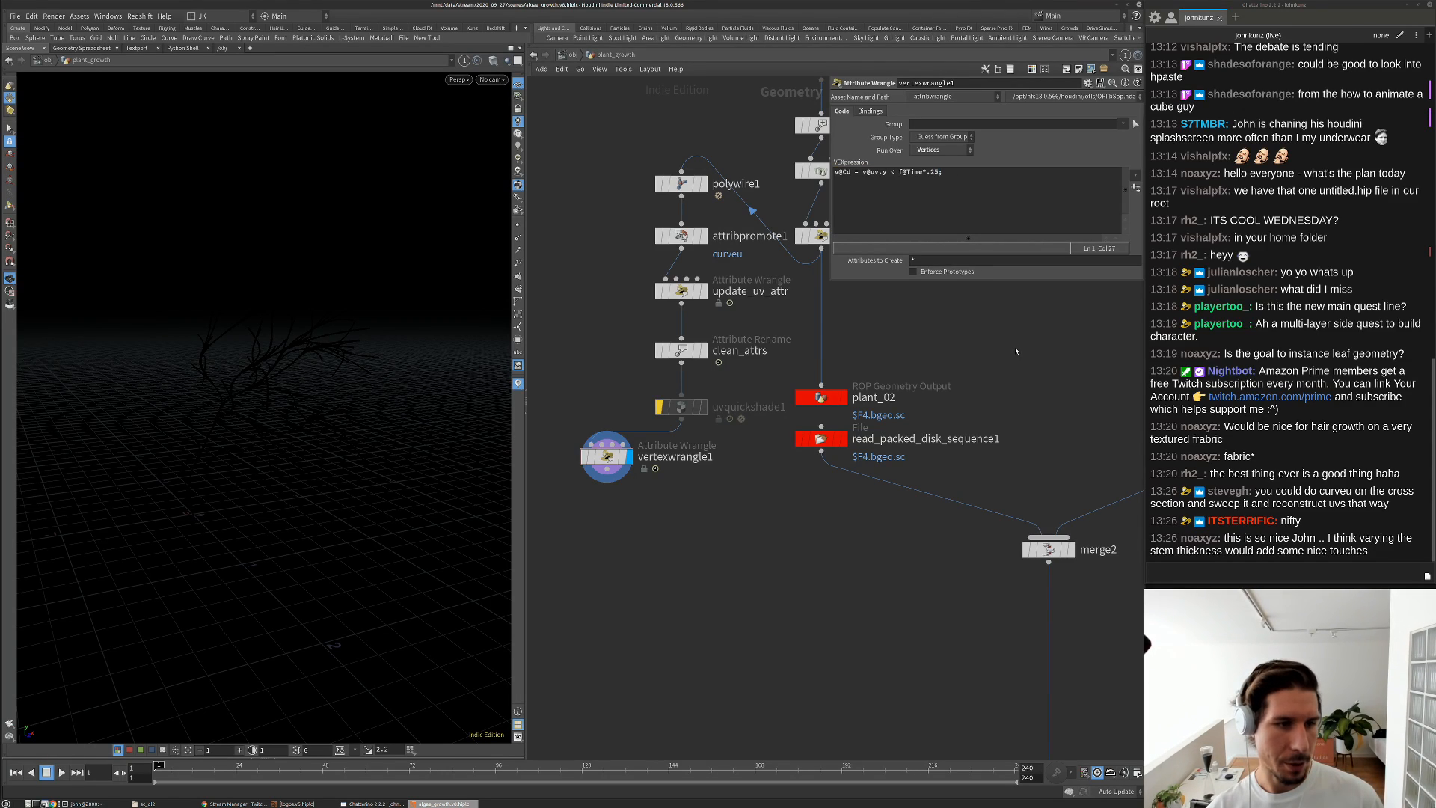
key("Up")
key("Up")
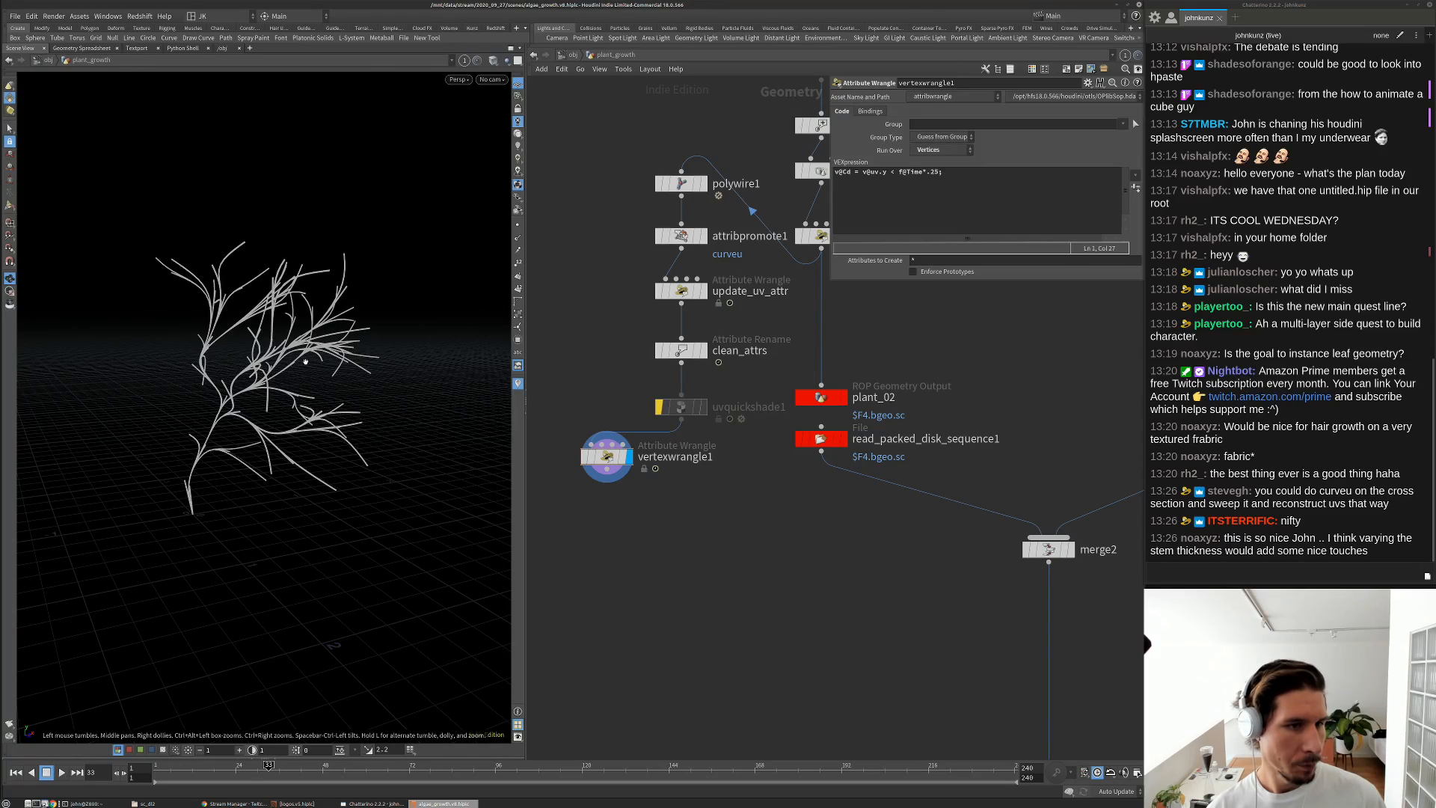
key("ctrl+Up")
Reduce the time multiplier in the expression to .025 and replay the growth from a different viewing angle
left_click(931, 174)
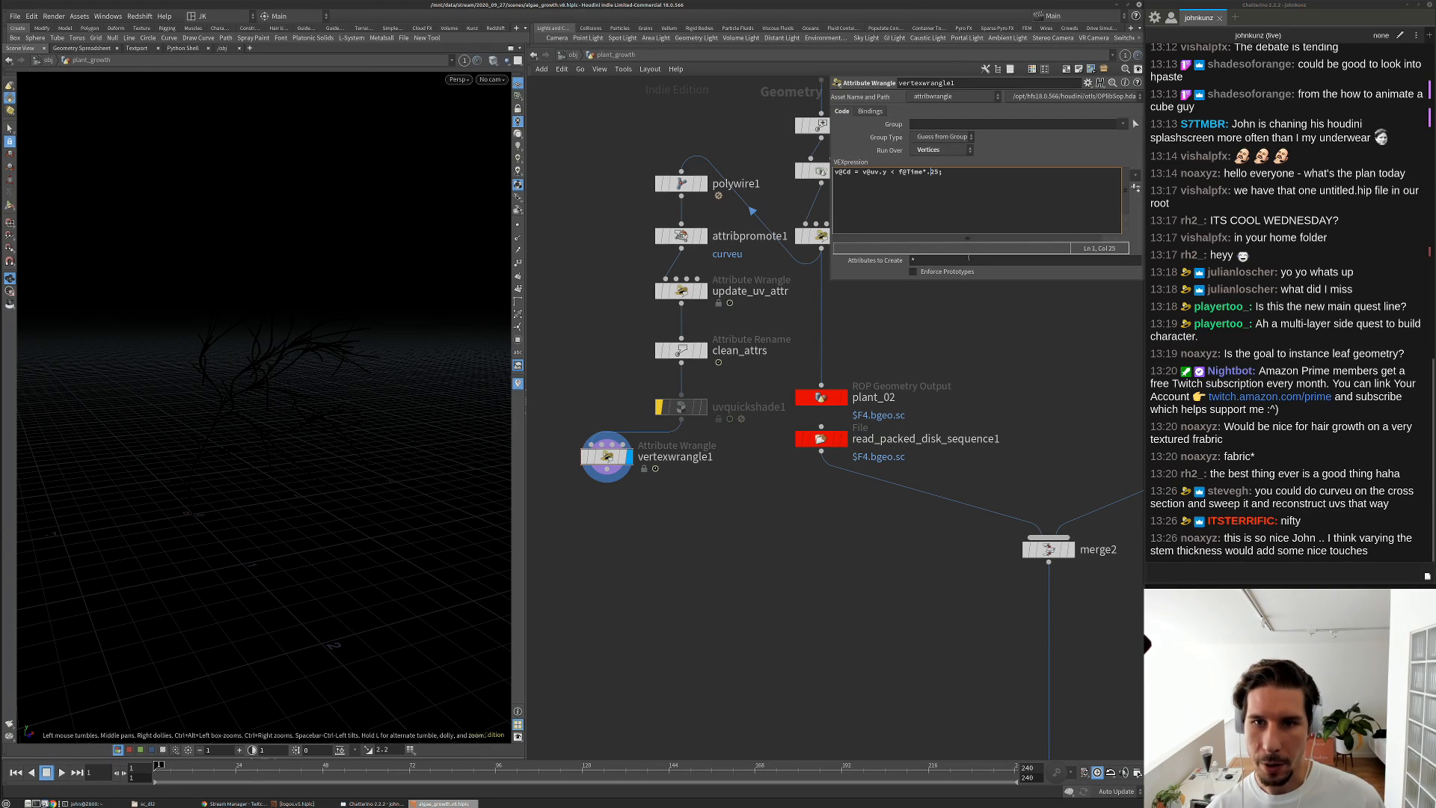
type("0")
key("ctrl+Return")
key("Up")
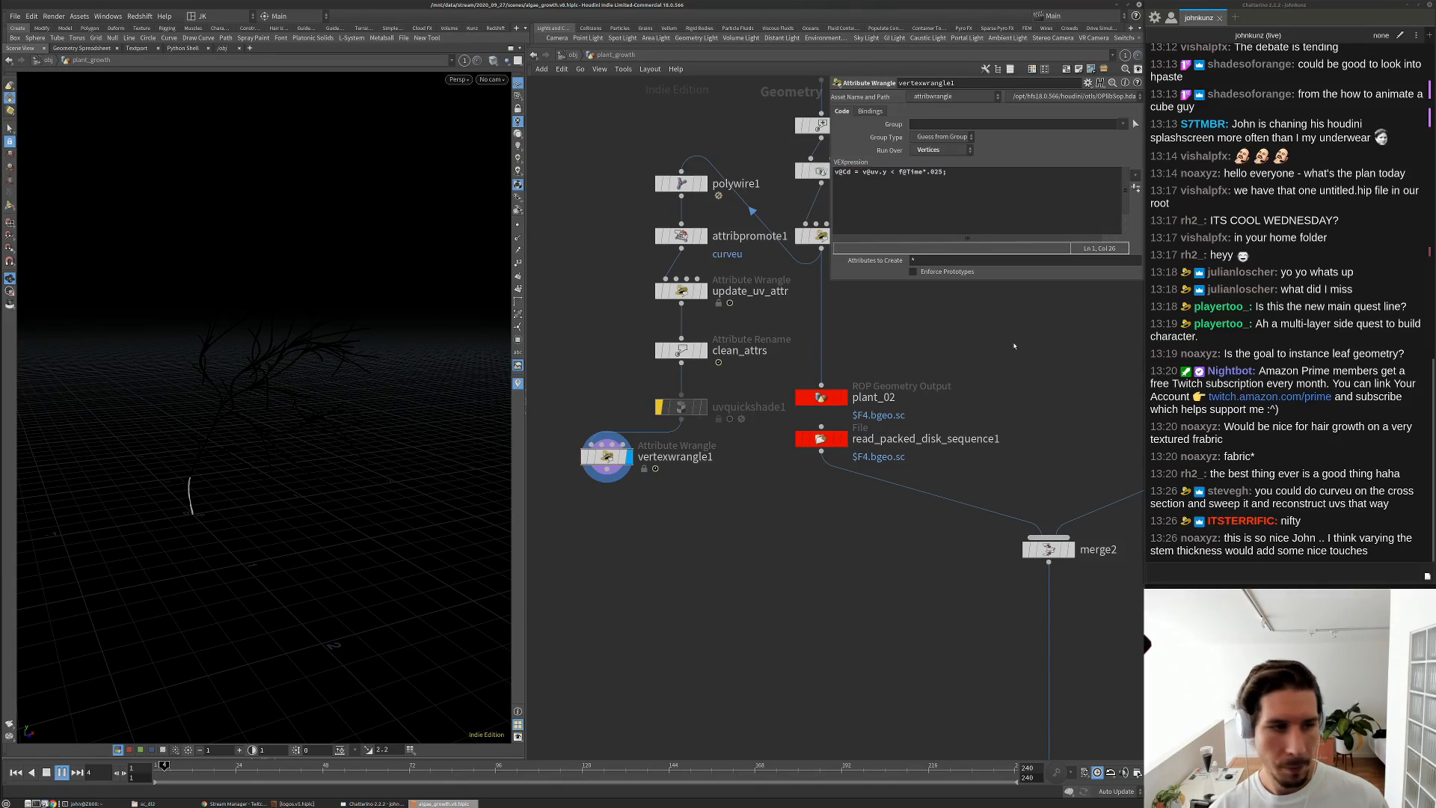
key("ctrl+Up")
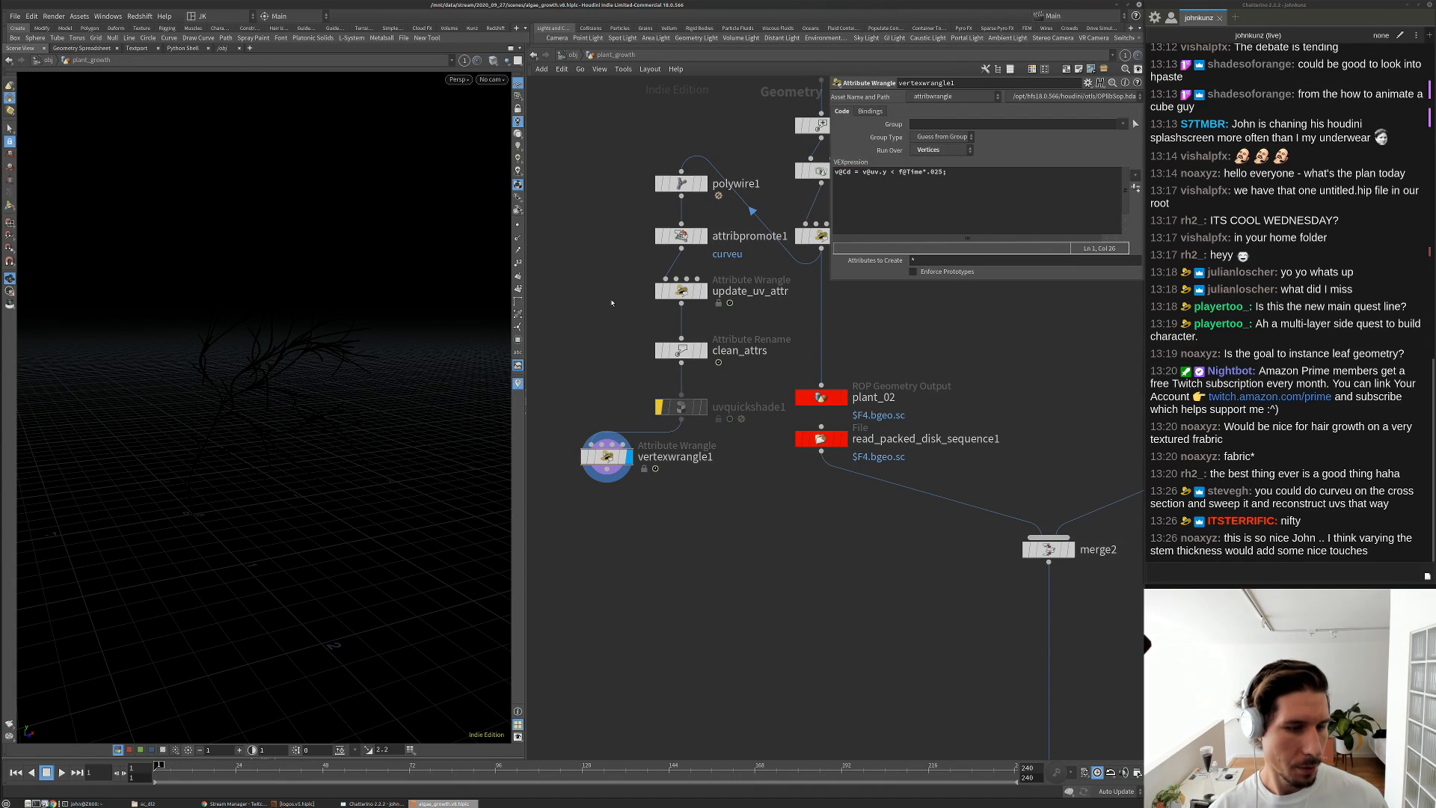
left_click_drag(346, 337, 311, 334)
key("Up")
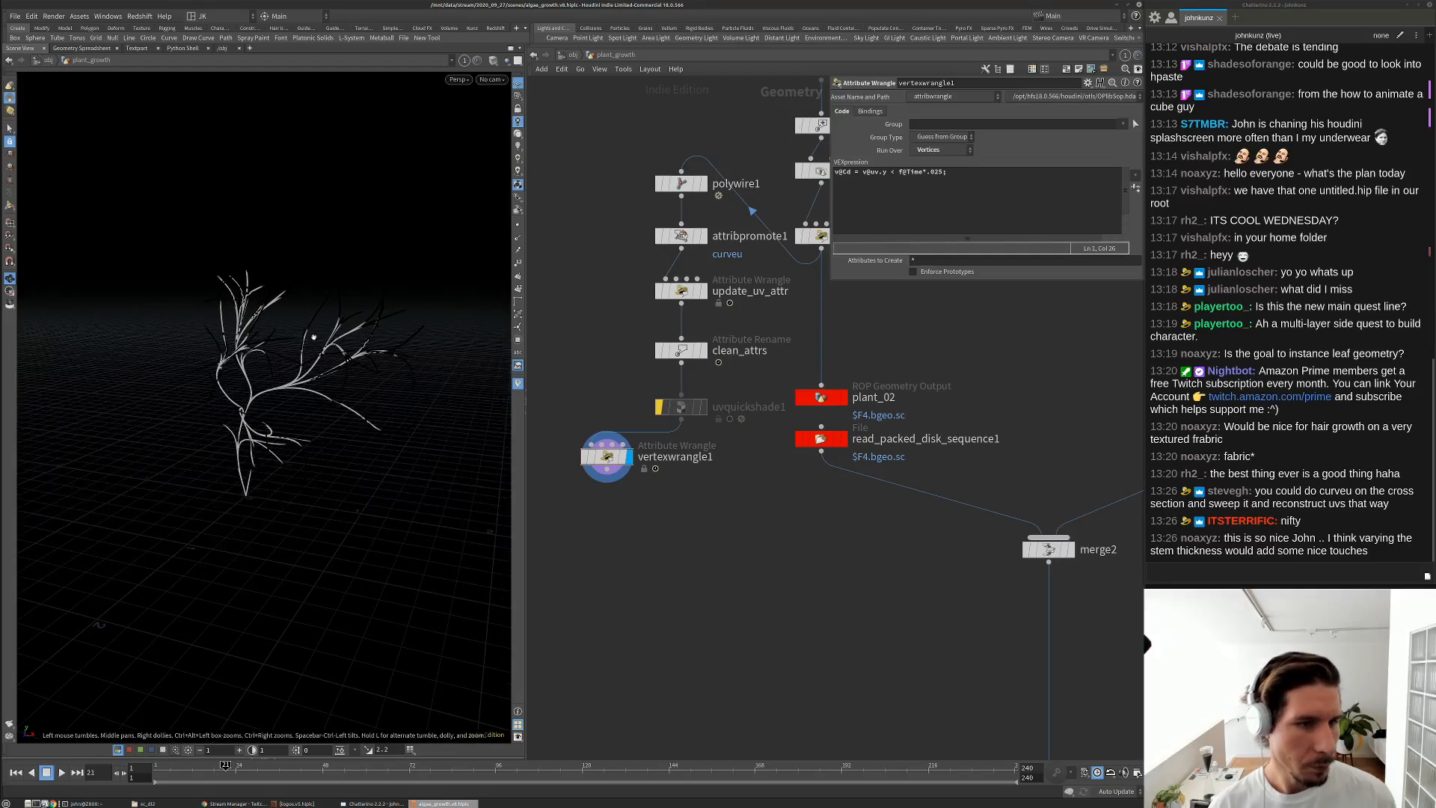
Reduce the time multiplier to .0025 and further to .000025, applying each change
left_click(934, 171)
type("0")
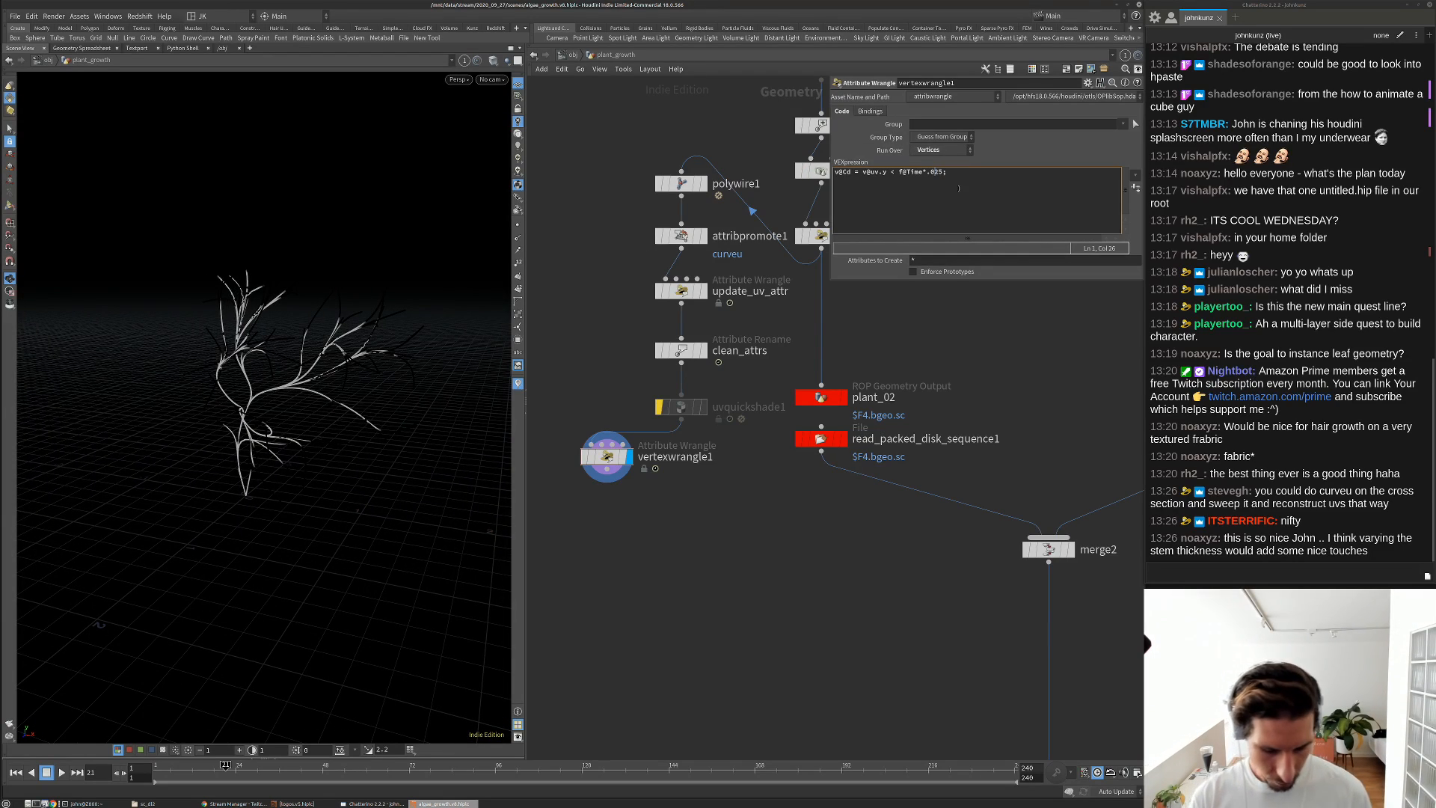
key("ctrl+Return")
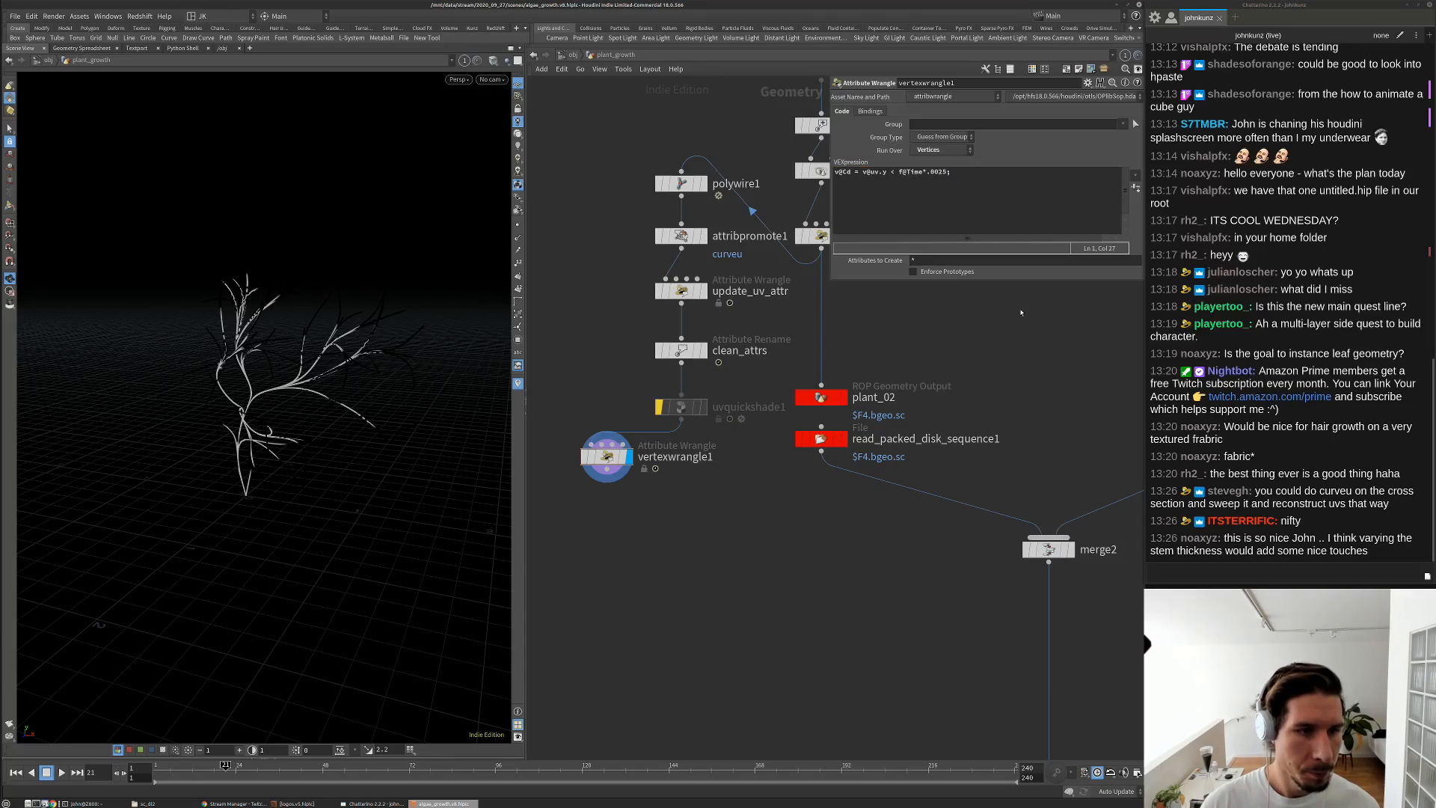
left_click(963, 221)
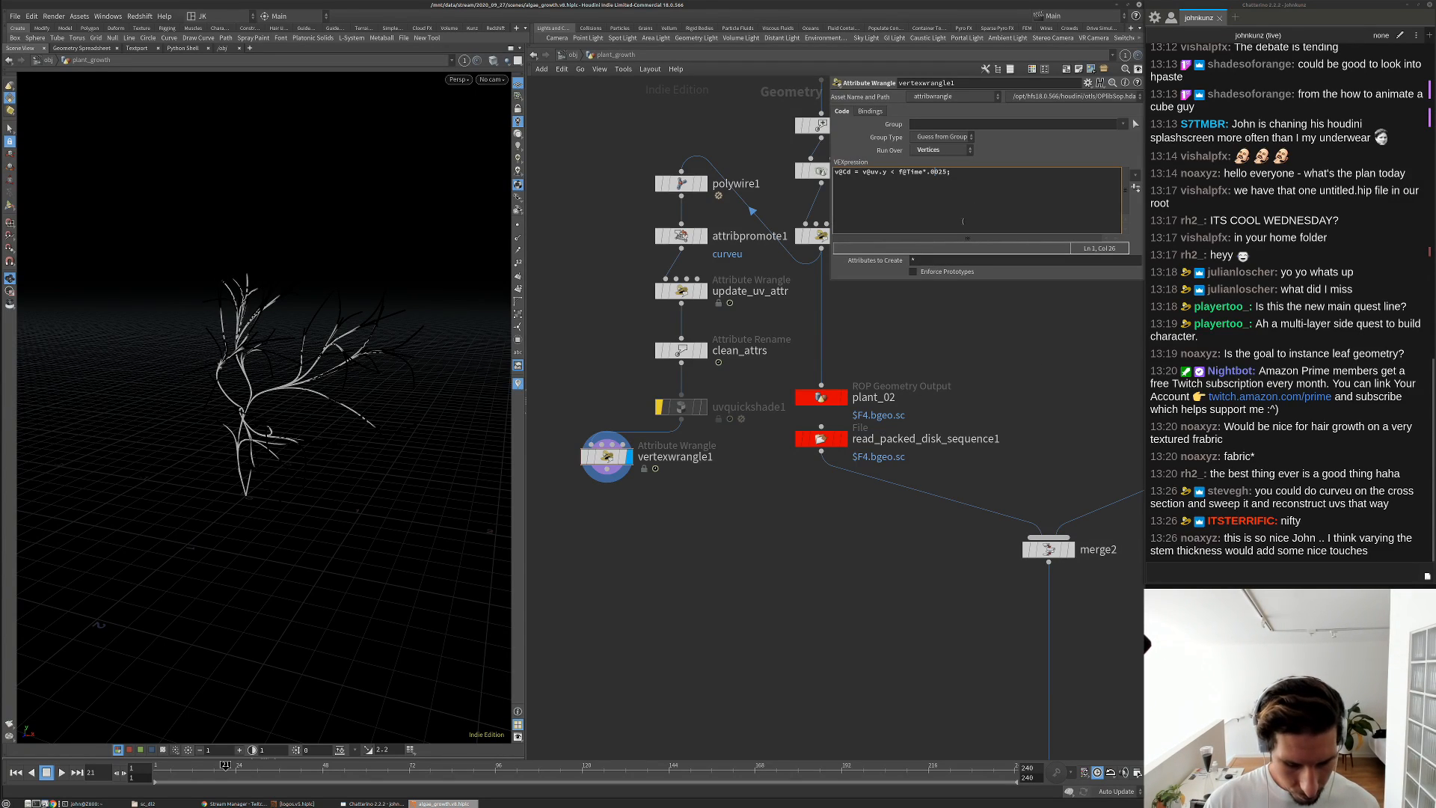
left_click(944, 171)
type("0")
key("ctrl+Return")
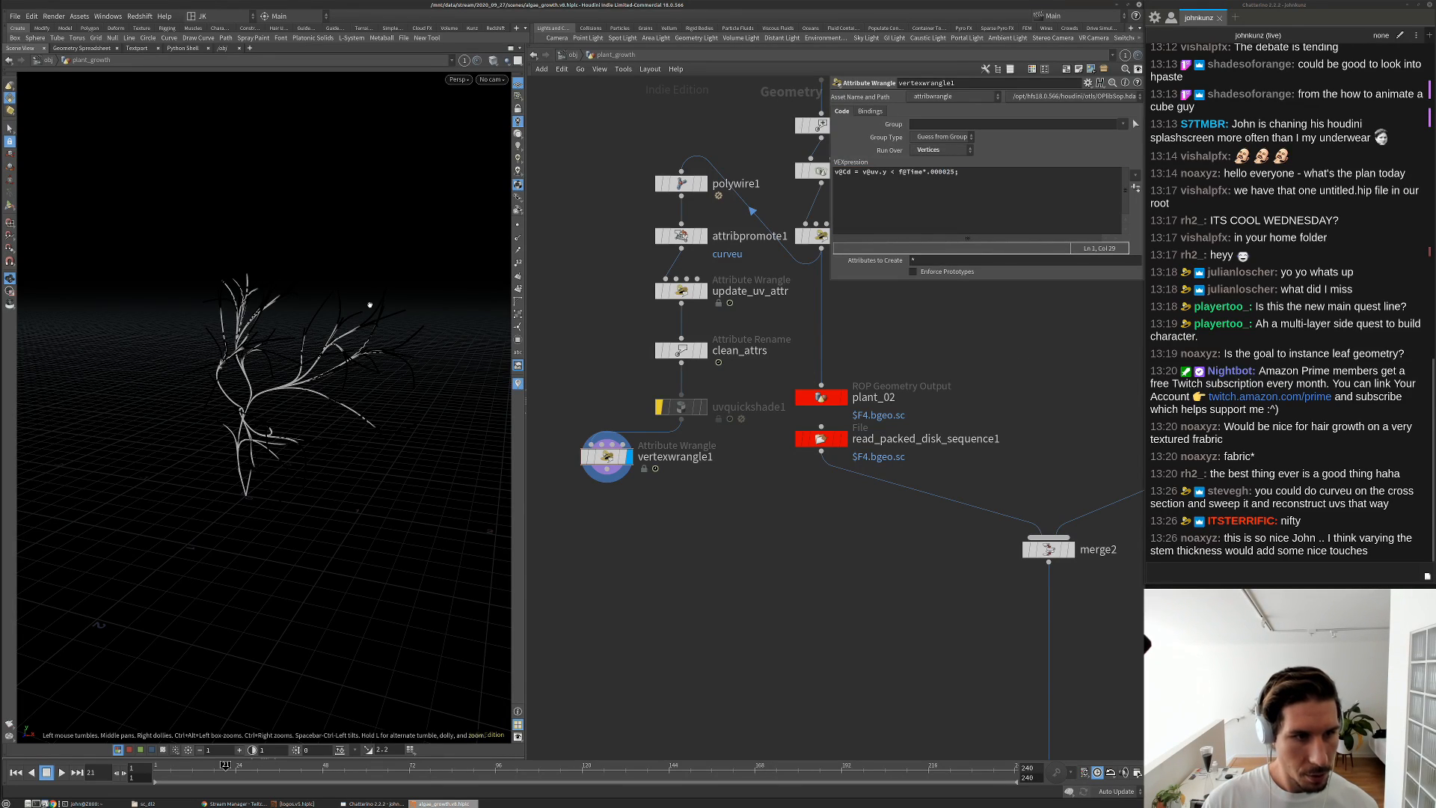
Replay the animation from the first frame and examine how the colour mask travels along the plant's branches
key("ctrl+Up")
key("Up")
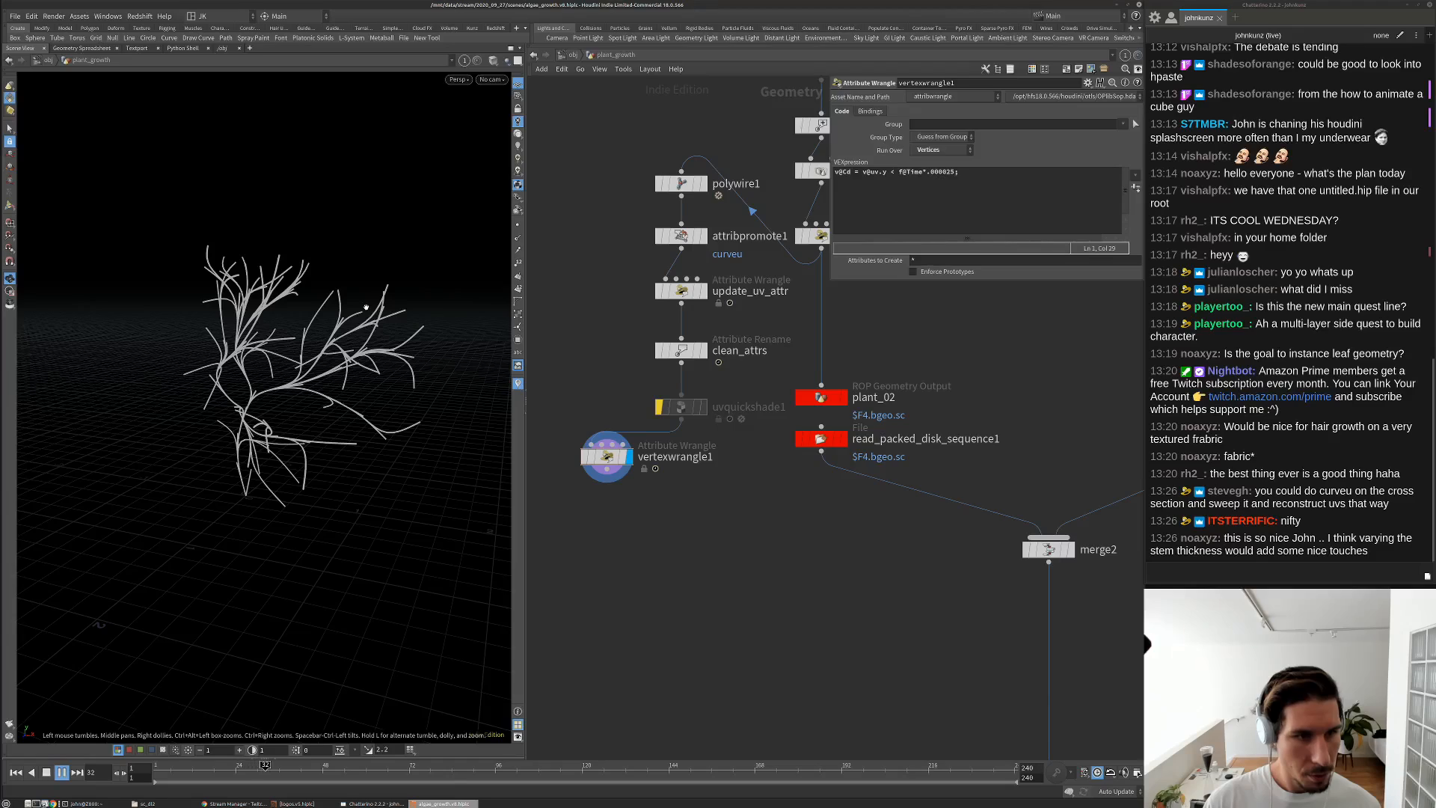
key("Up")
key("ctrl+Up")
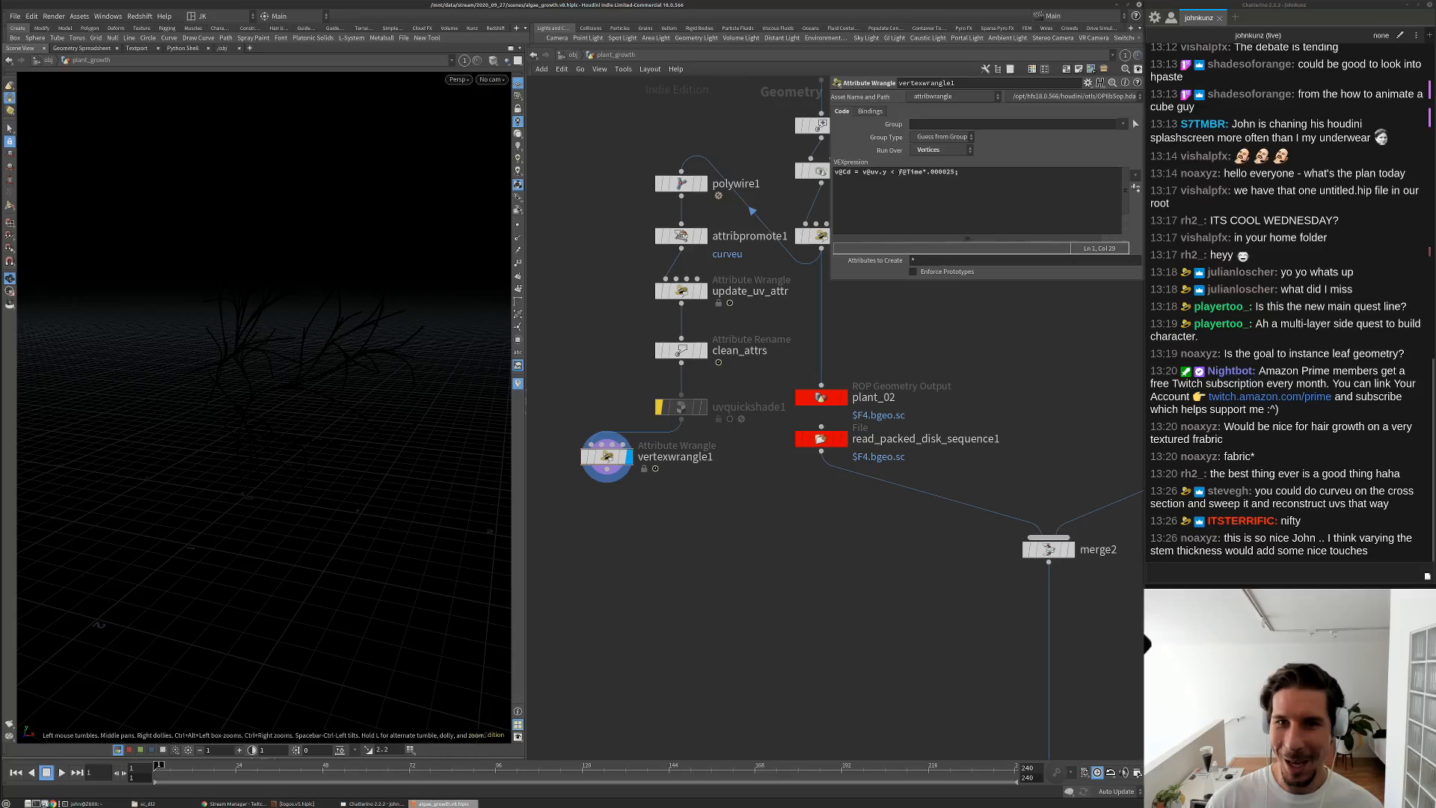
left_click(900, 172)
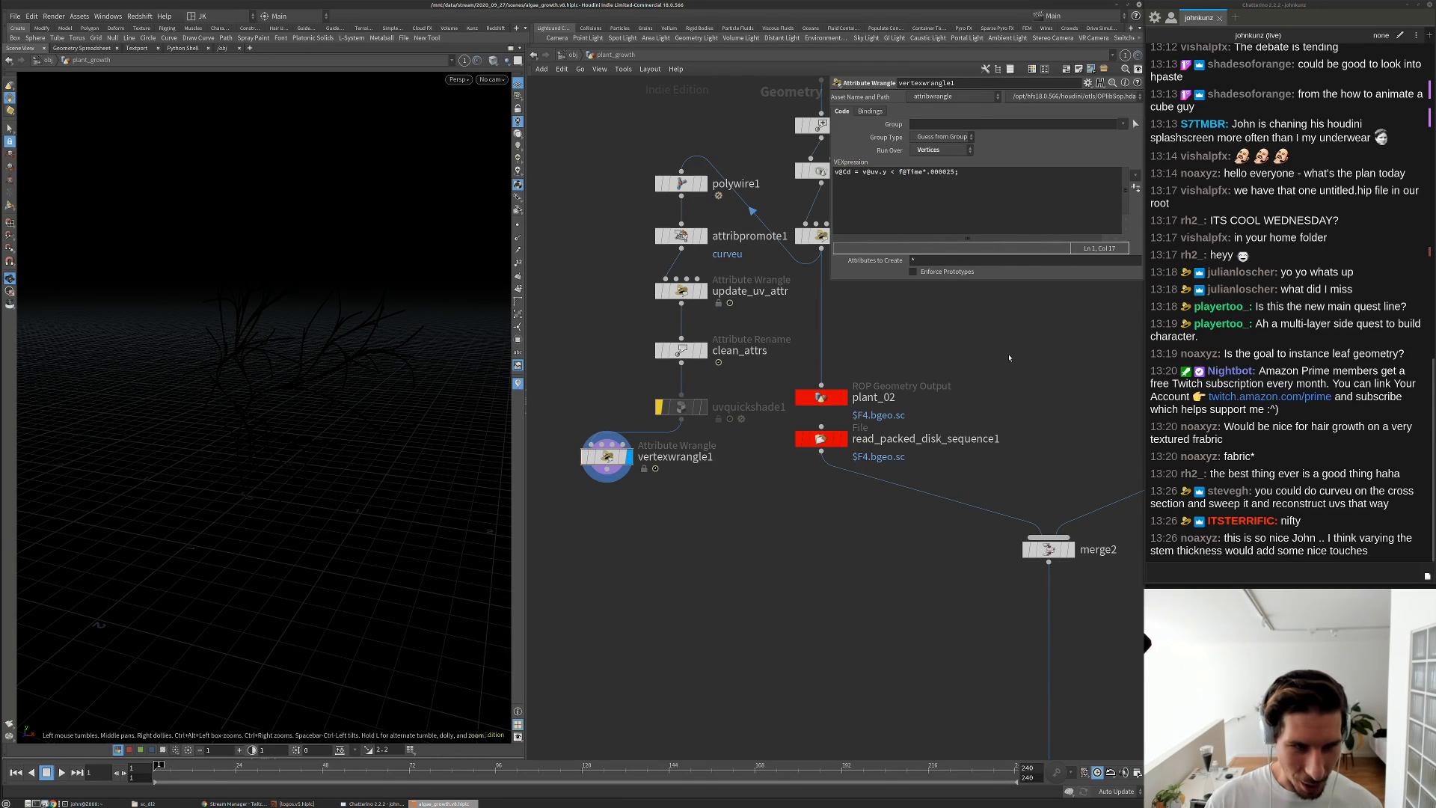
key("Up")
scroll(275, 352, "up", 3)
left_click_drag(275, 352, 336, 359)
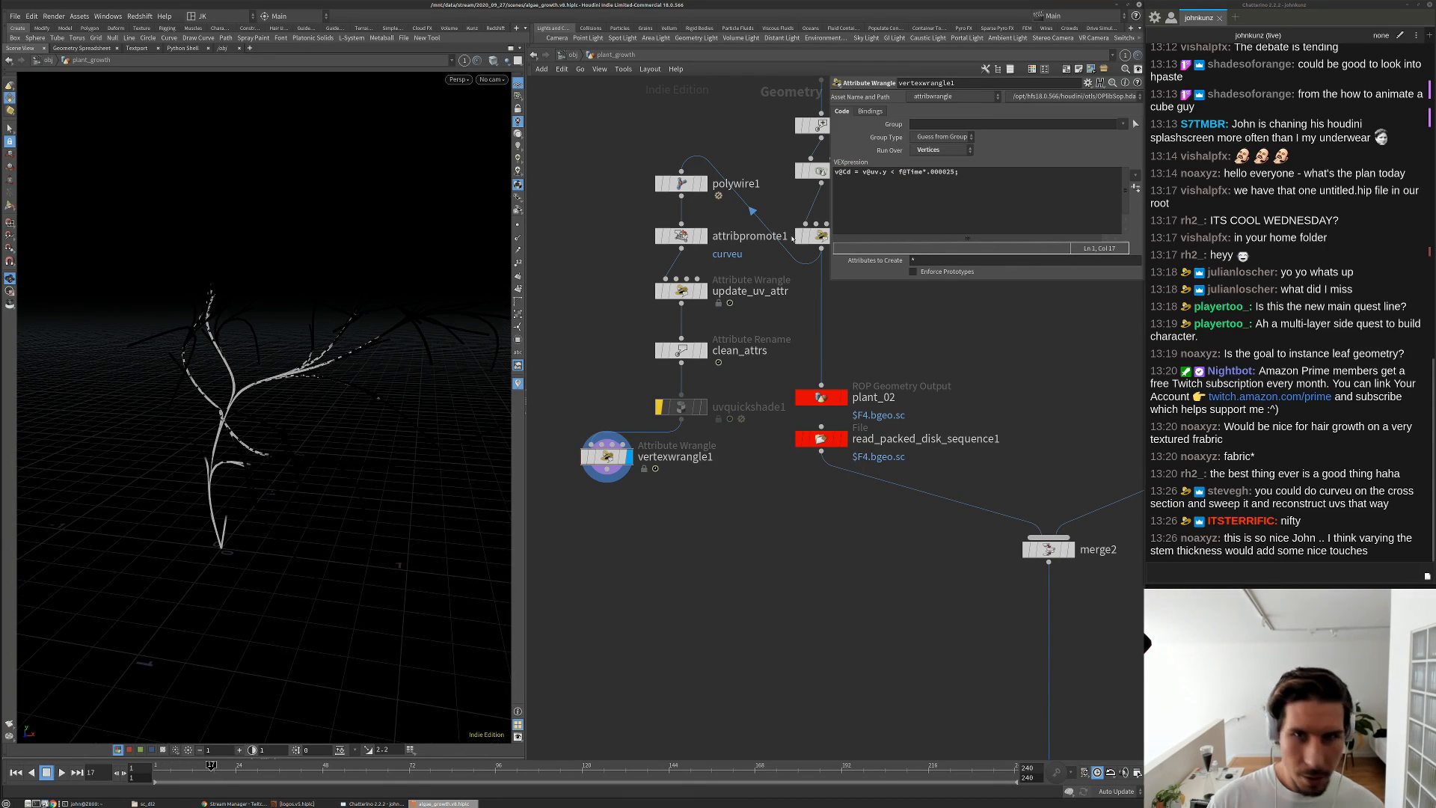
left_click(942, 172)
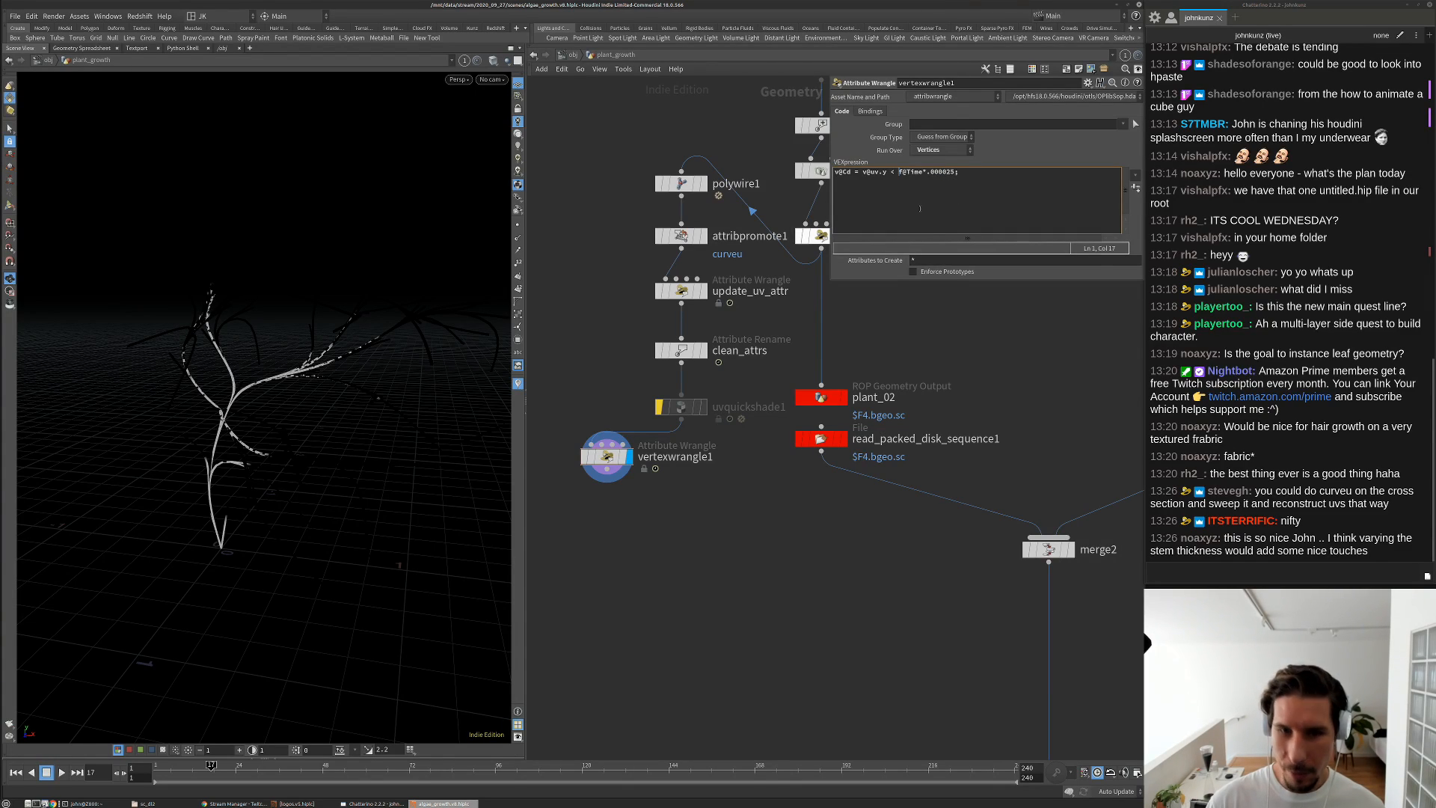
type("(")
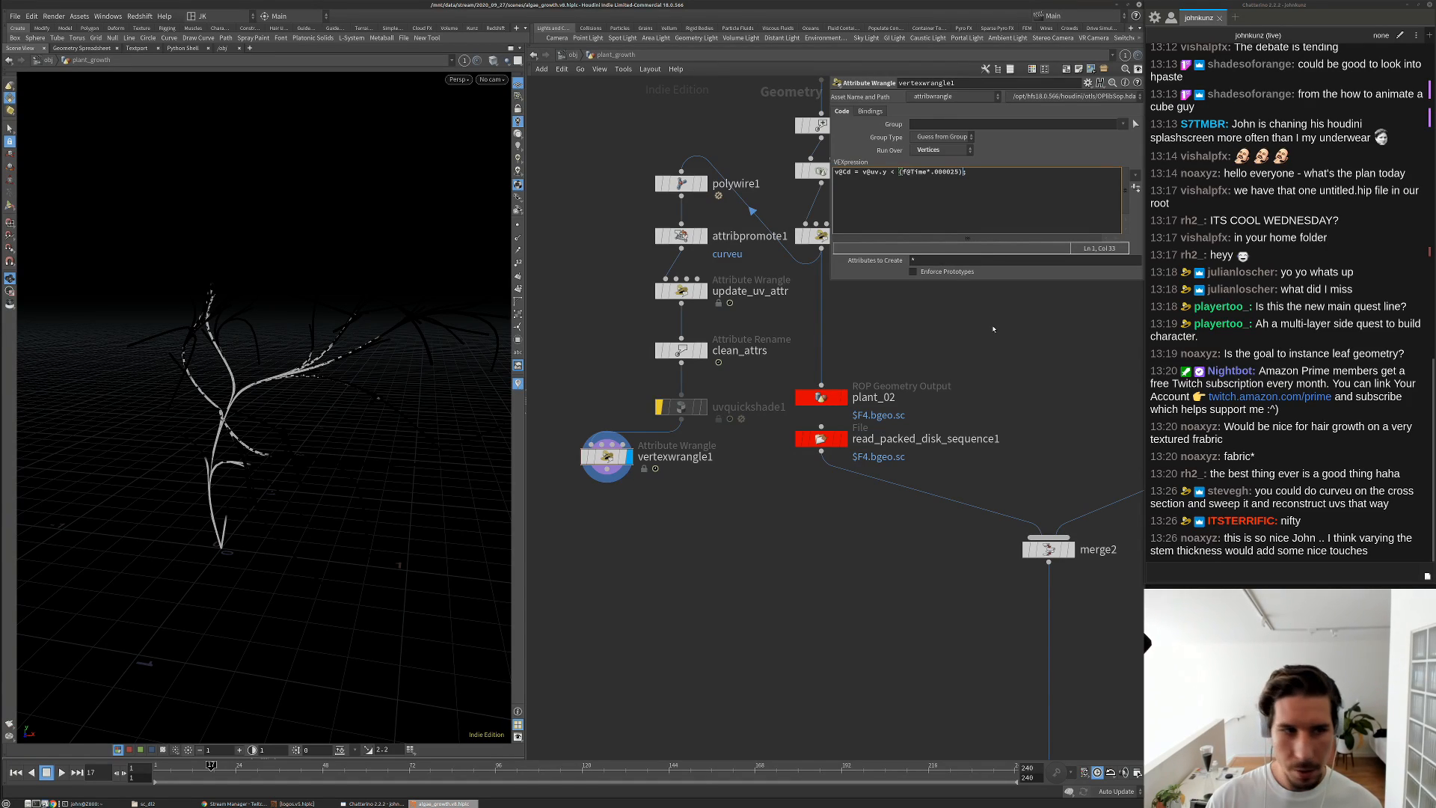
left_click(951, 172)
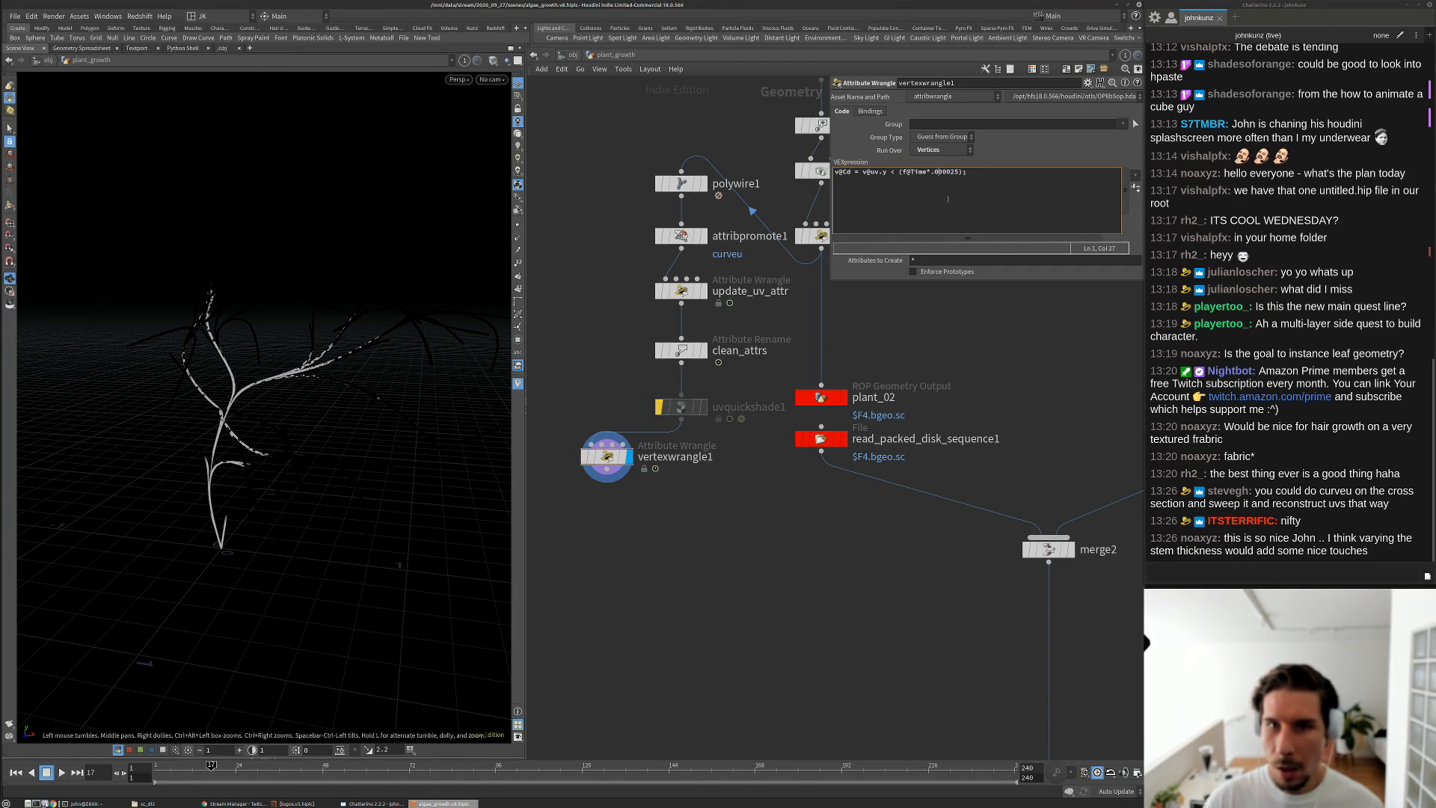
type("000")
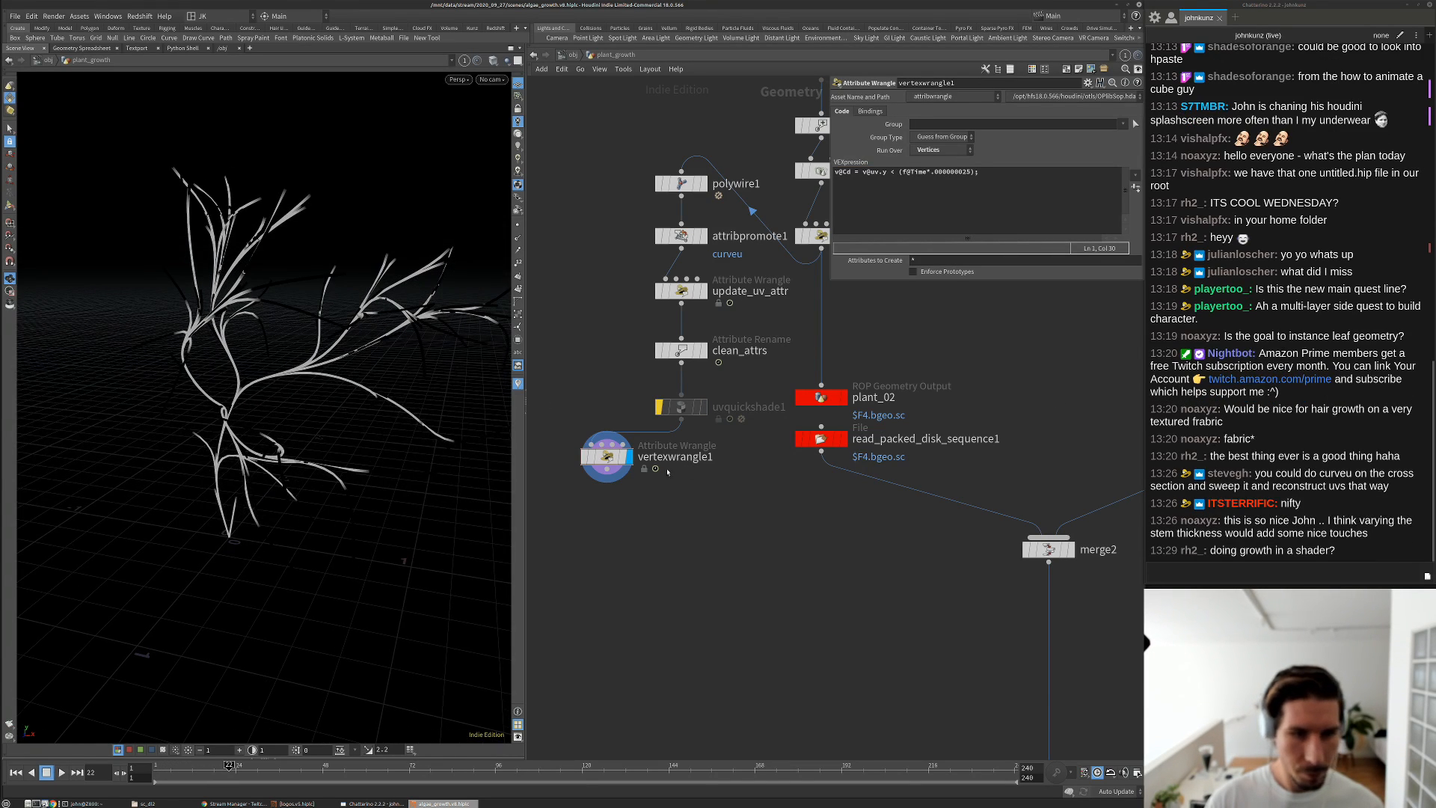
Align vertexwrangle1 beneath uvquickshade1 in the branch's node column and move uvquickshade1 slightly closer to it
middle_click_drag(747, 584, 757, 549)
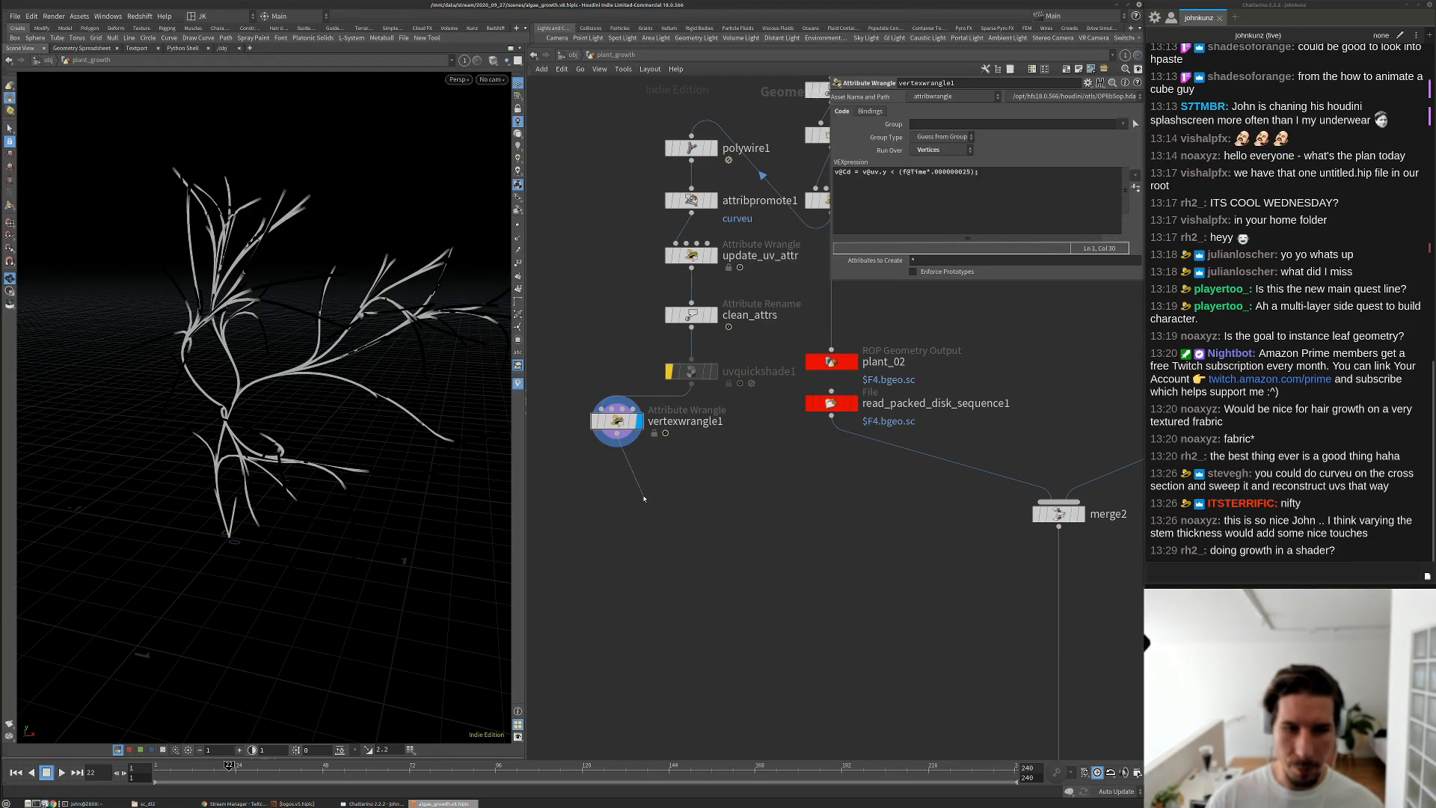
left_click_drag(617, 423, 690, 459)
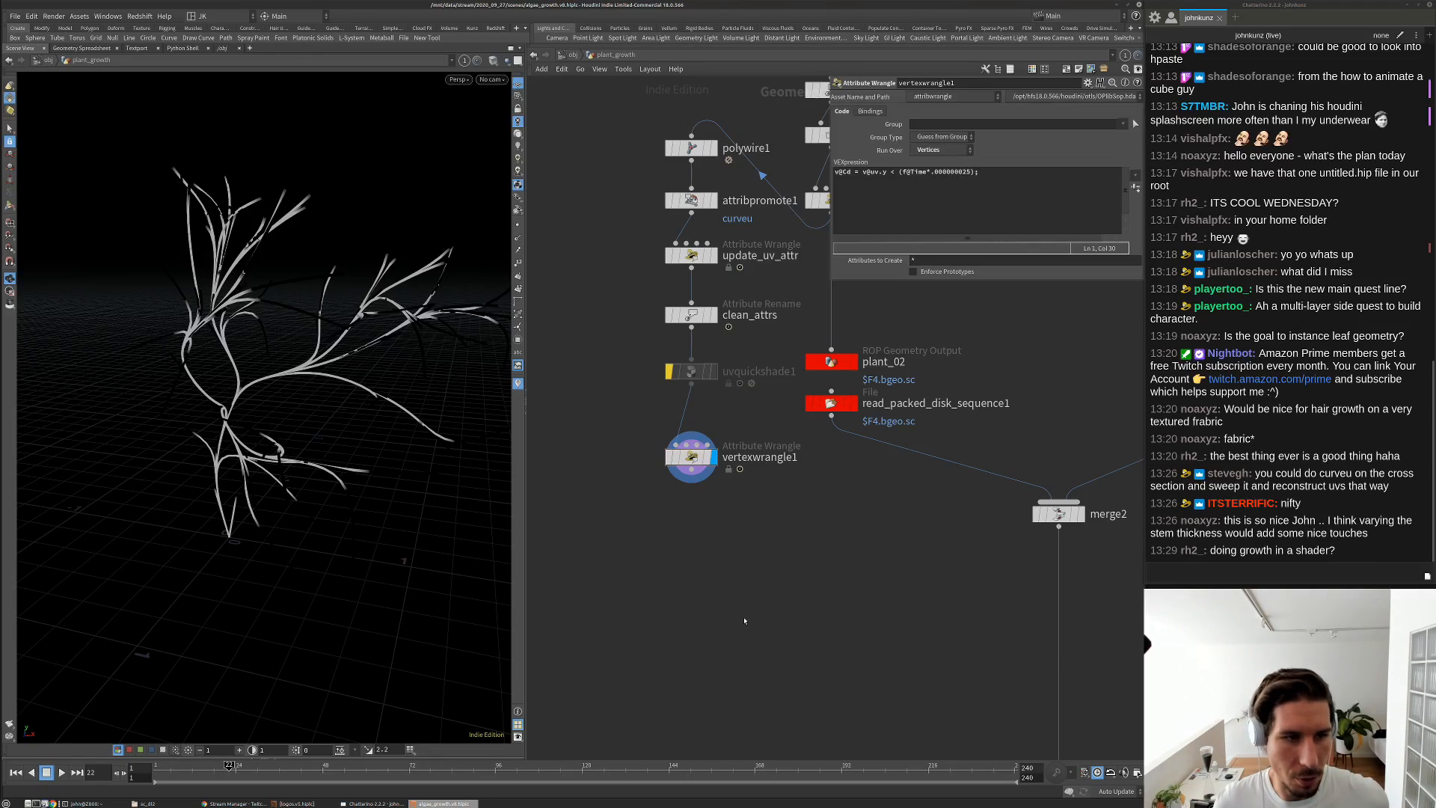
left_click_drag(276, 385, 297, 337)
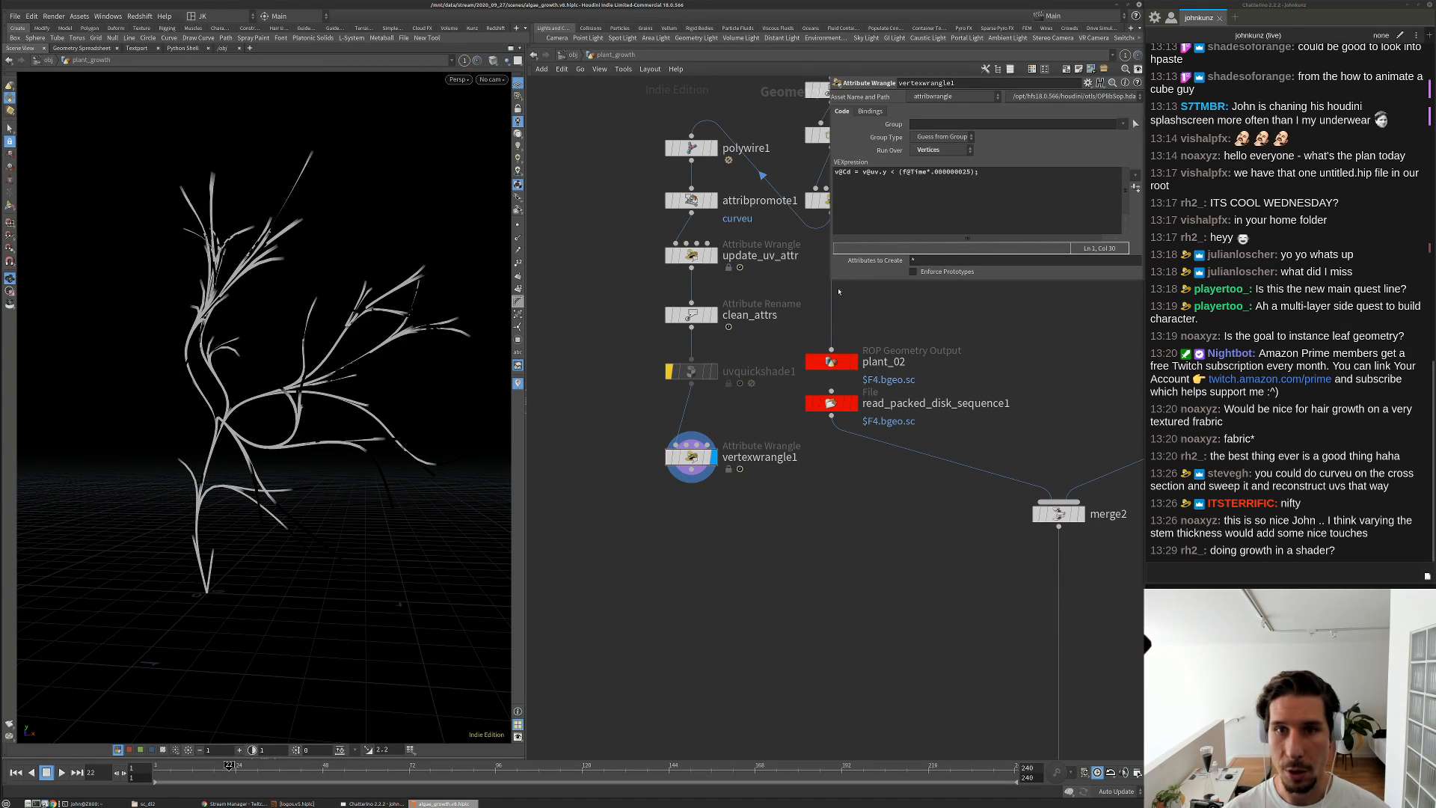
left_click_drag(351, 445, 391, 468)
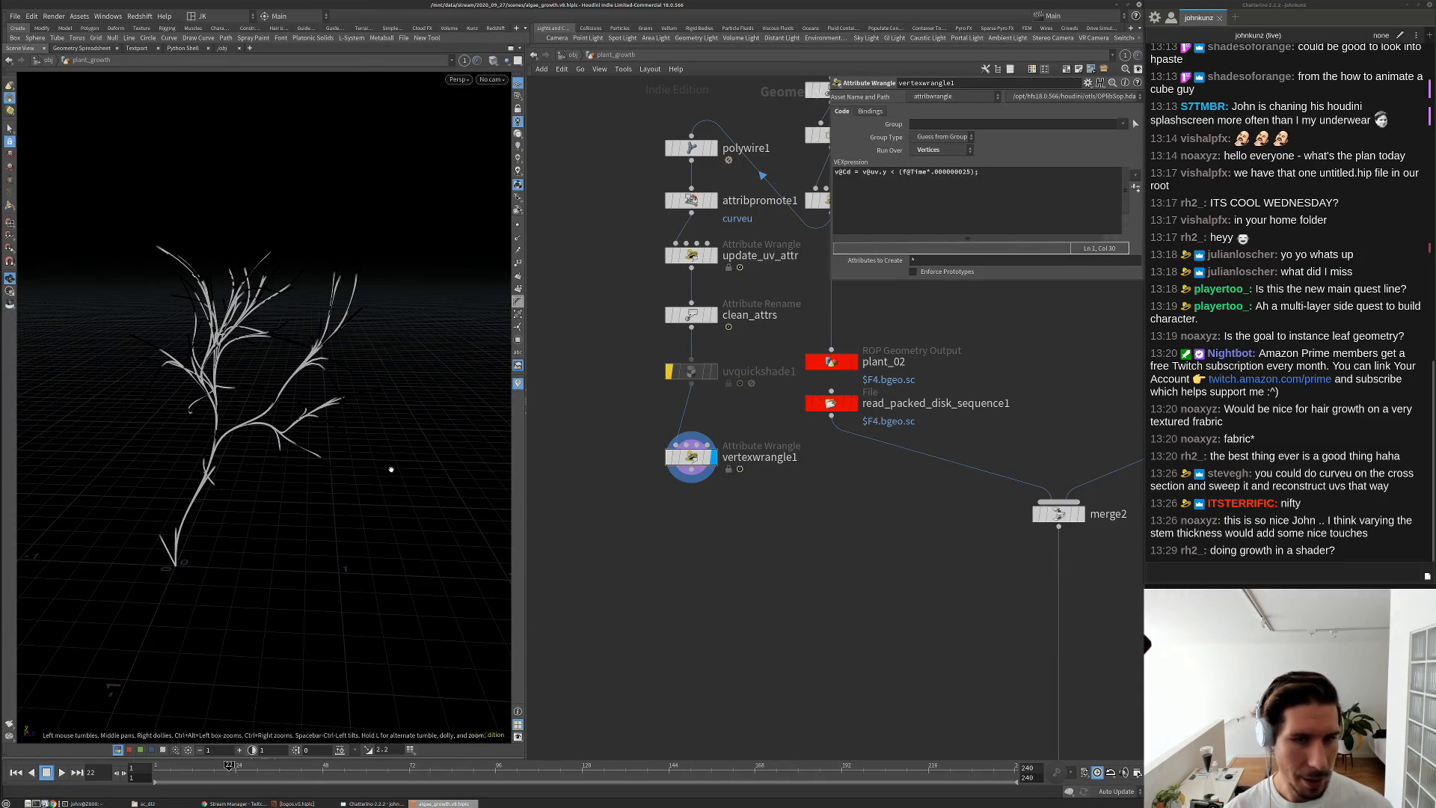
scroll(767, 535, "down", 2)
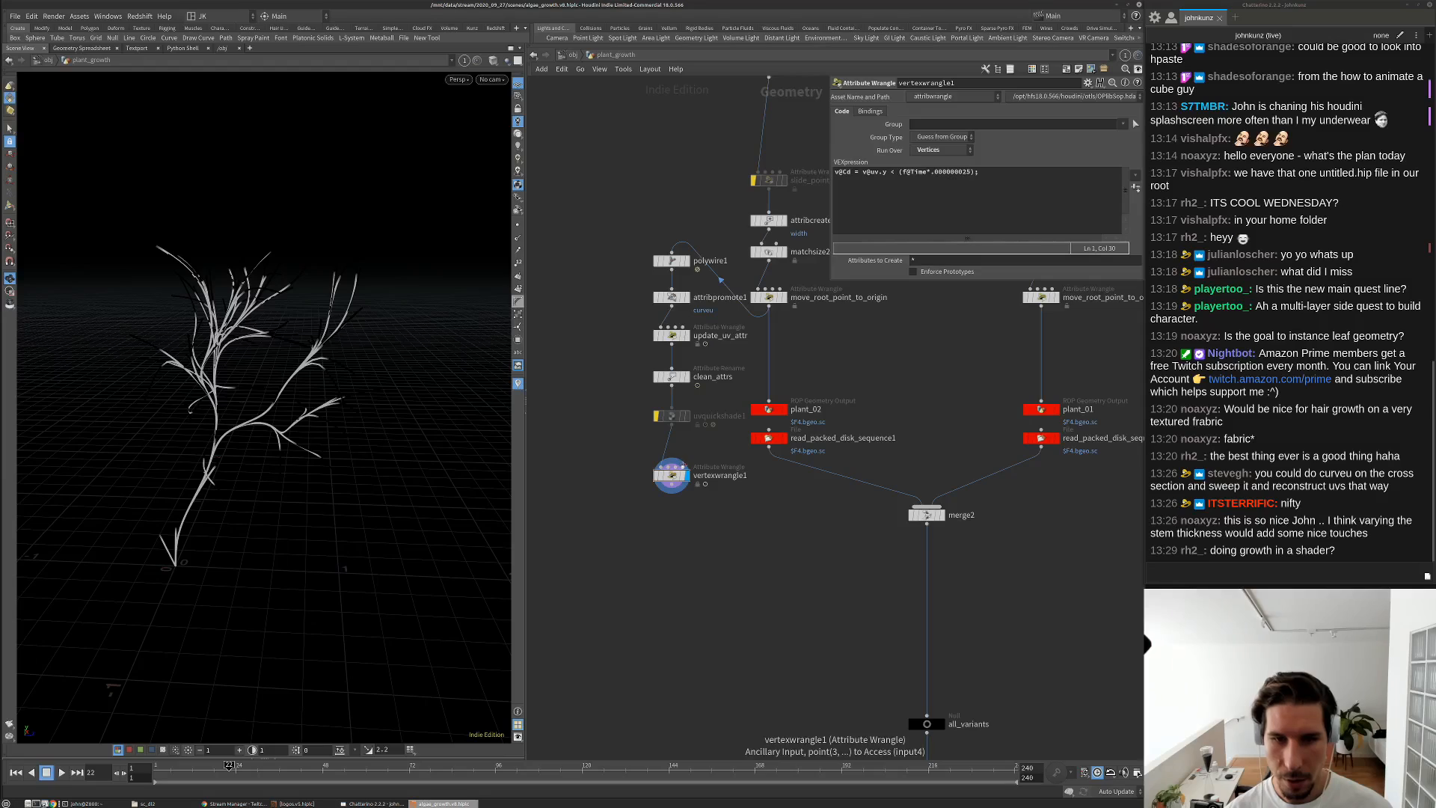
left_click_drag(664, 423, 664, 437)
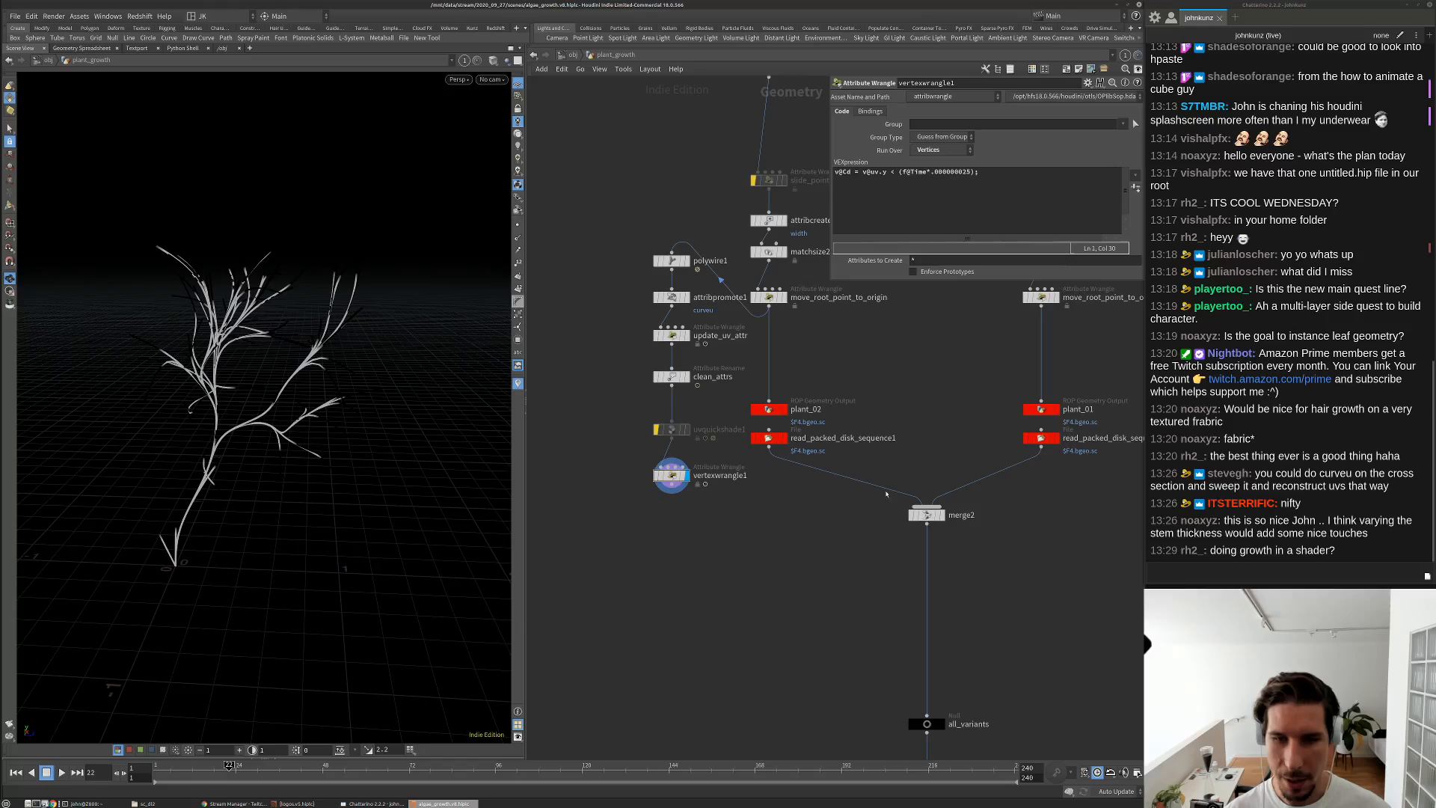
Display the output of resample_assign_curveu_position1 and open its parameters to inspect the resampled curves
scroll(822, 553, "down", 3)
middle_click_drag(820, 558, 811, 483)
scroll(772, 478, "up", 3)
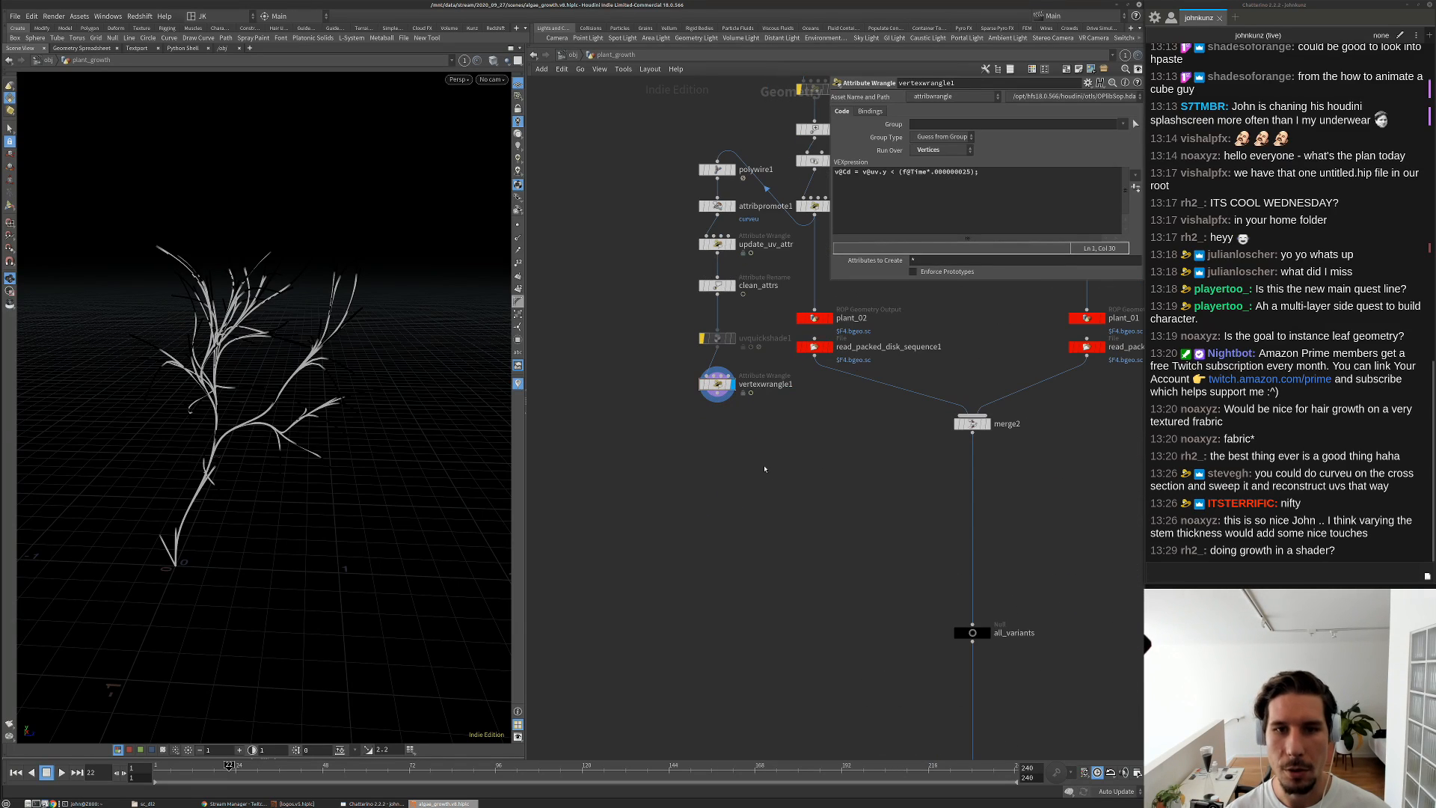
scroll(754, 481, "up", 3)
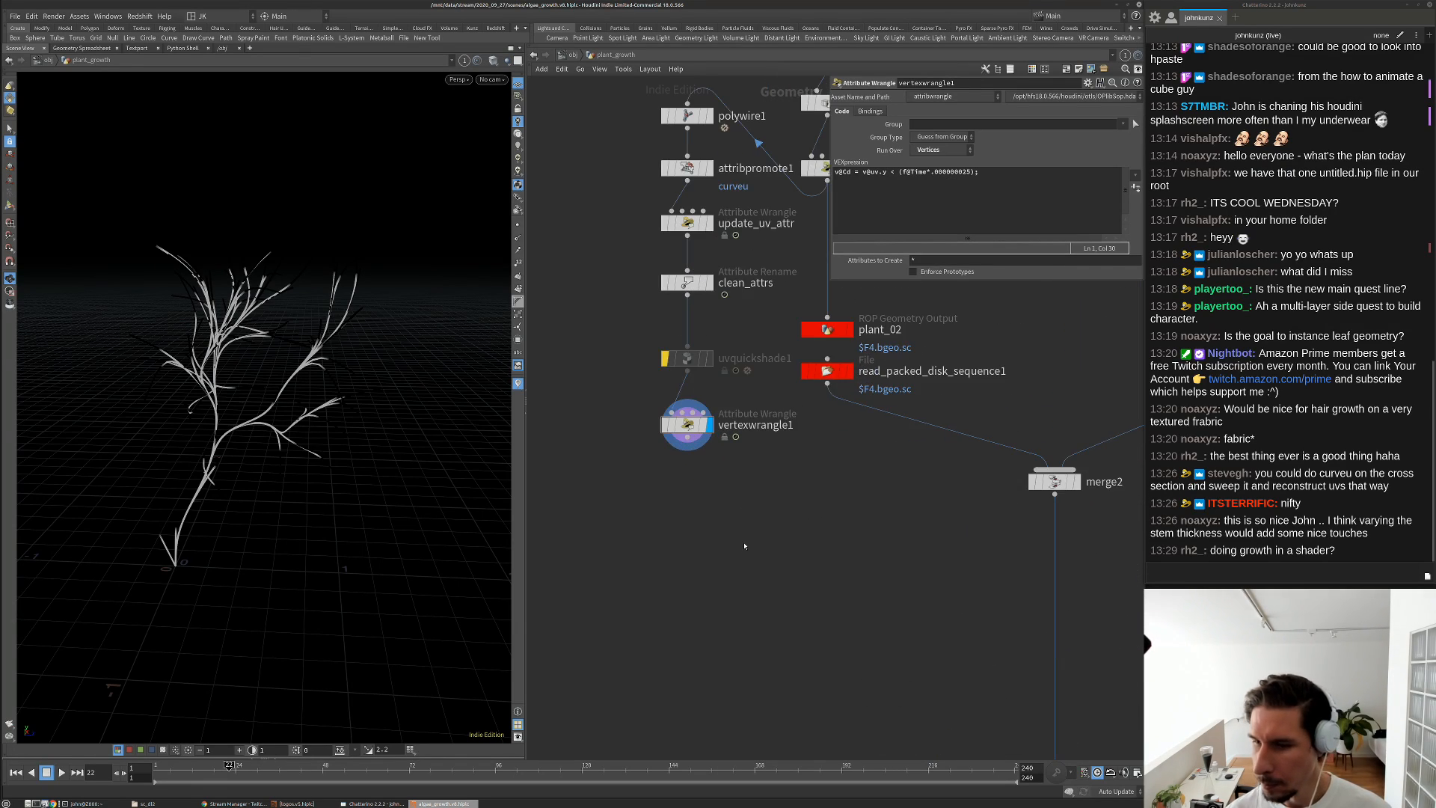
middle_click_drag(698, 316, 641, 435)
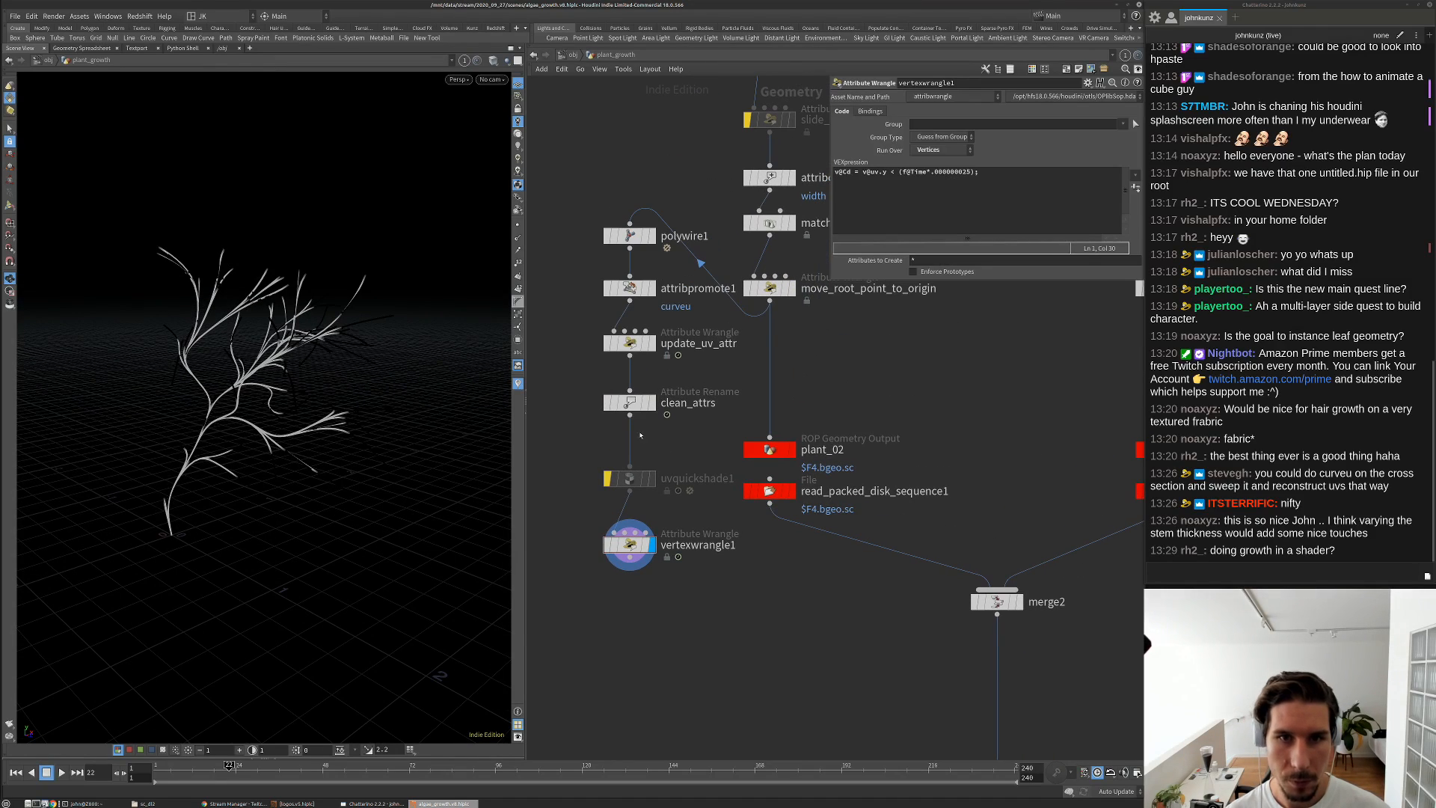
scroll(719, 357, "down", 3)
middle_click_drag(718, 357, 709, 403)
scroll(725, 219, "up", 2)
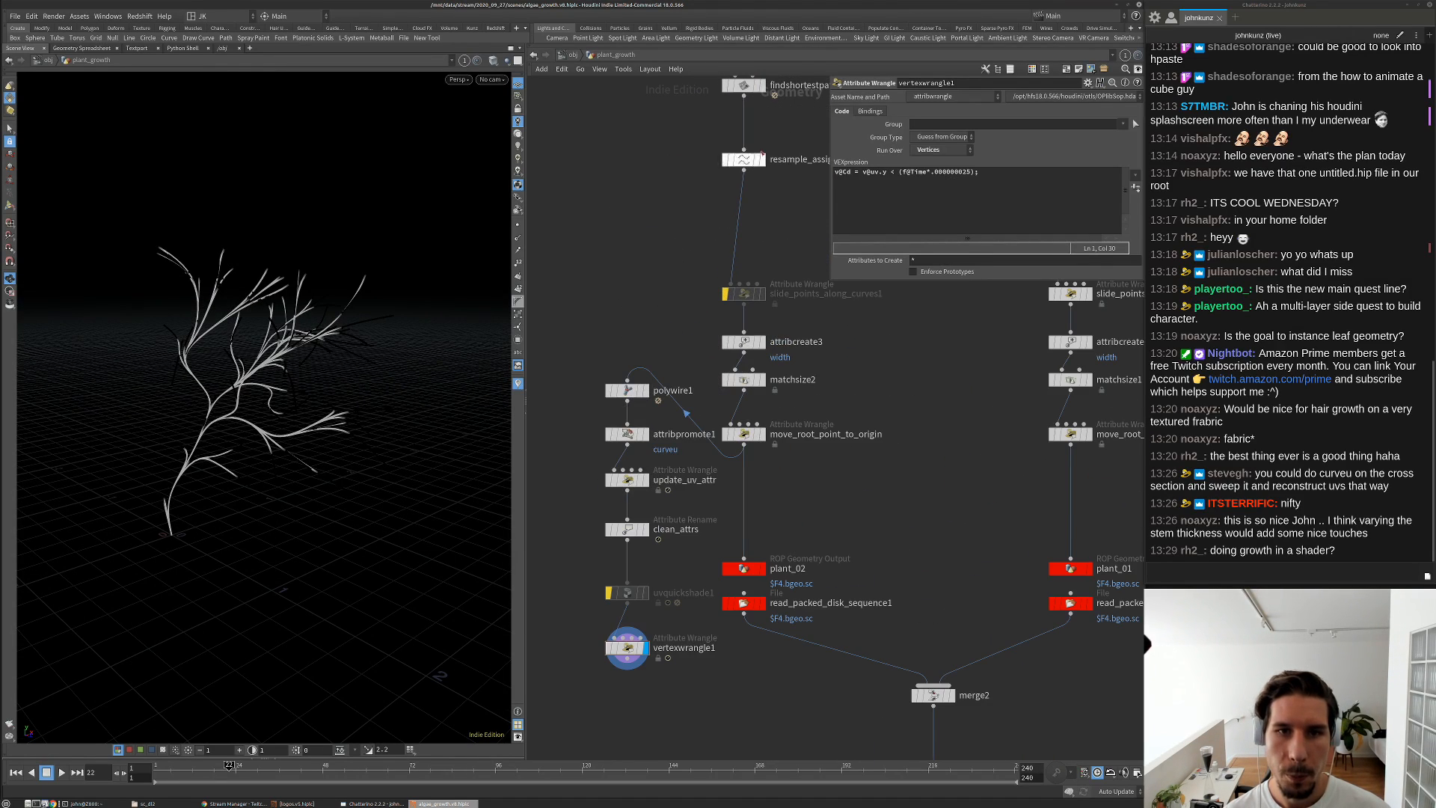
left_click(762, 159)
left_click(748, 160)
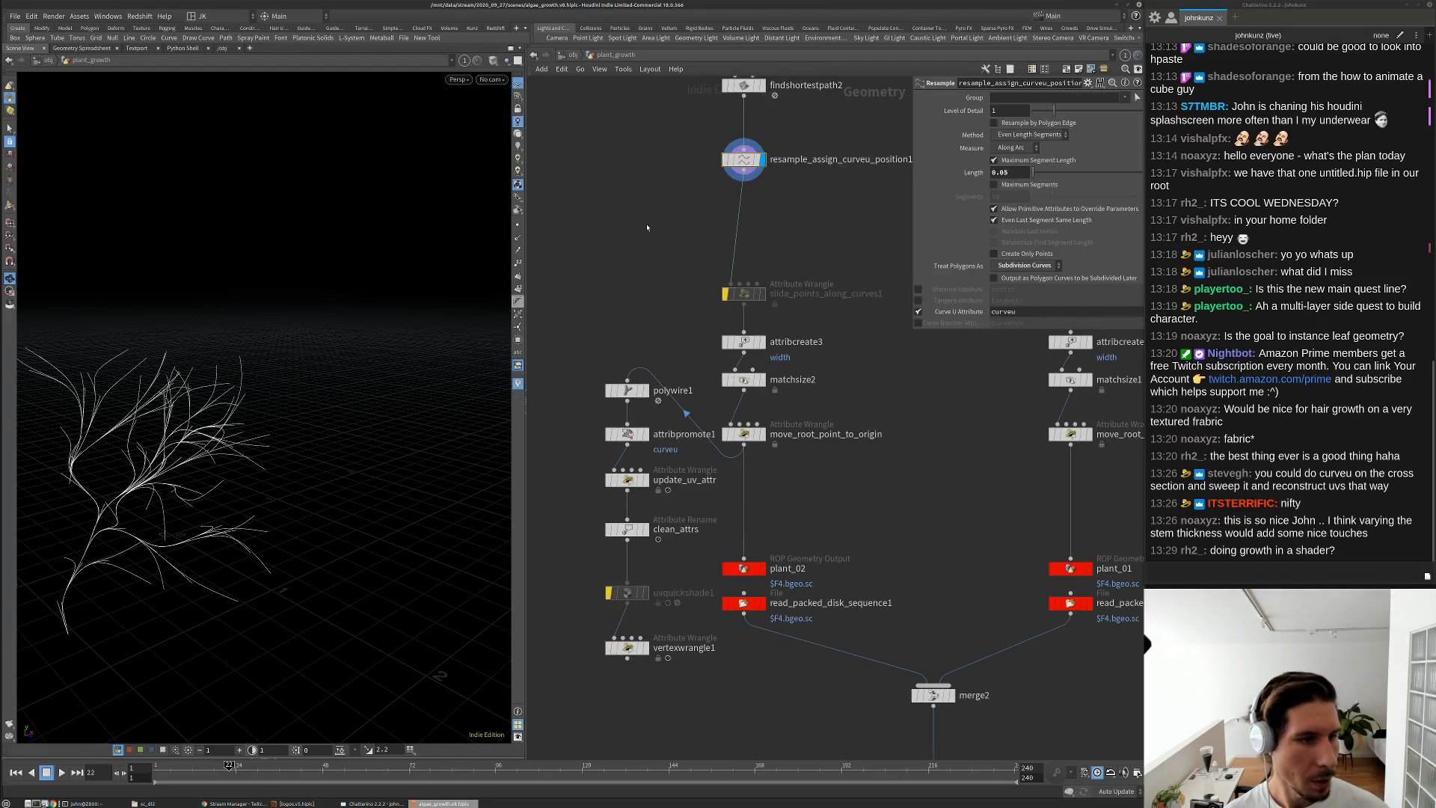
Display the output of move_root_point_to_origin and examine its curves from several angles during playback
left_click(762, 433)
left_click(744, 434)
left_click_drag(354, 327, 374, 397)
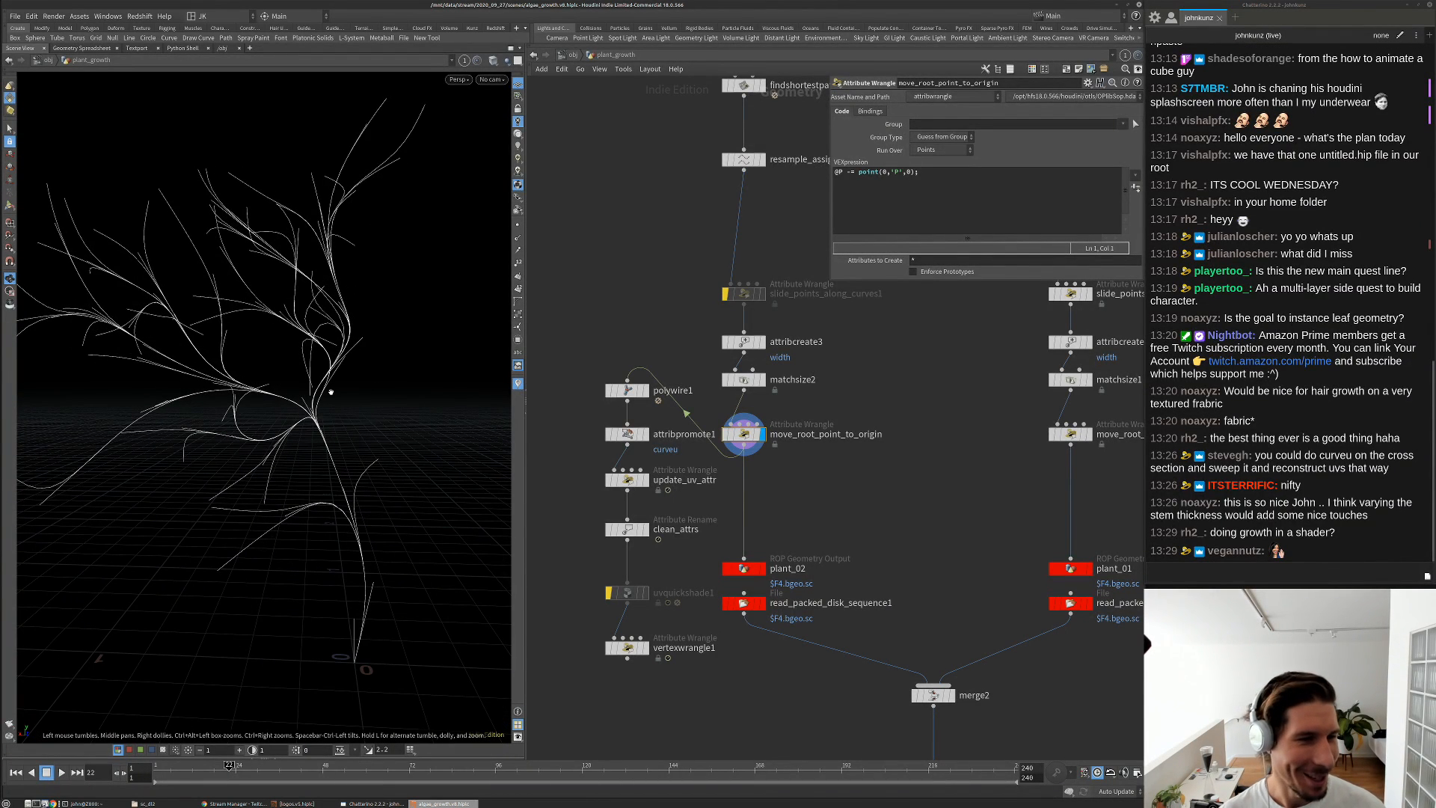
left_click_drag(326, 394, 342, 392)
key("ctrl+Up")
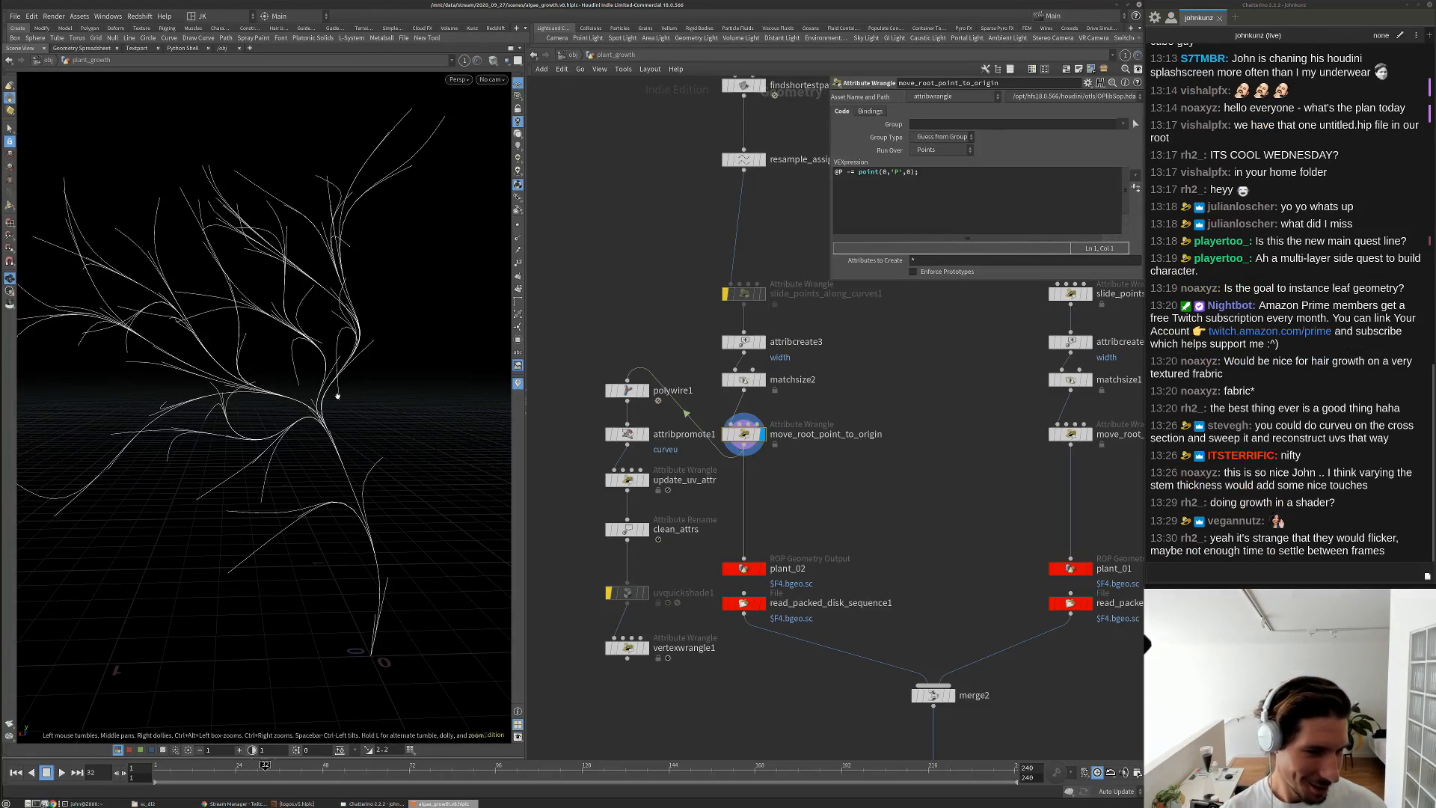
Display vertexwrangle1's output and play the growth mask from the first frame to examine how the colour spreads along the branches
left_click(646, 648)
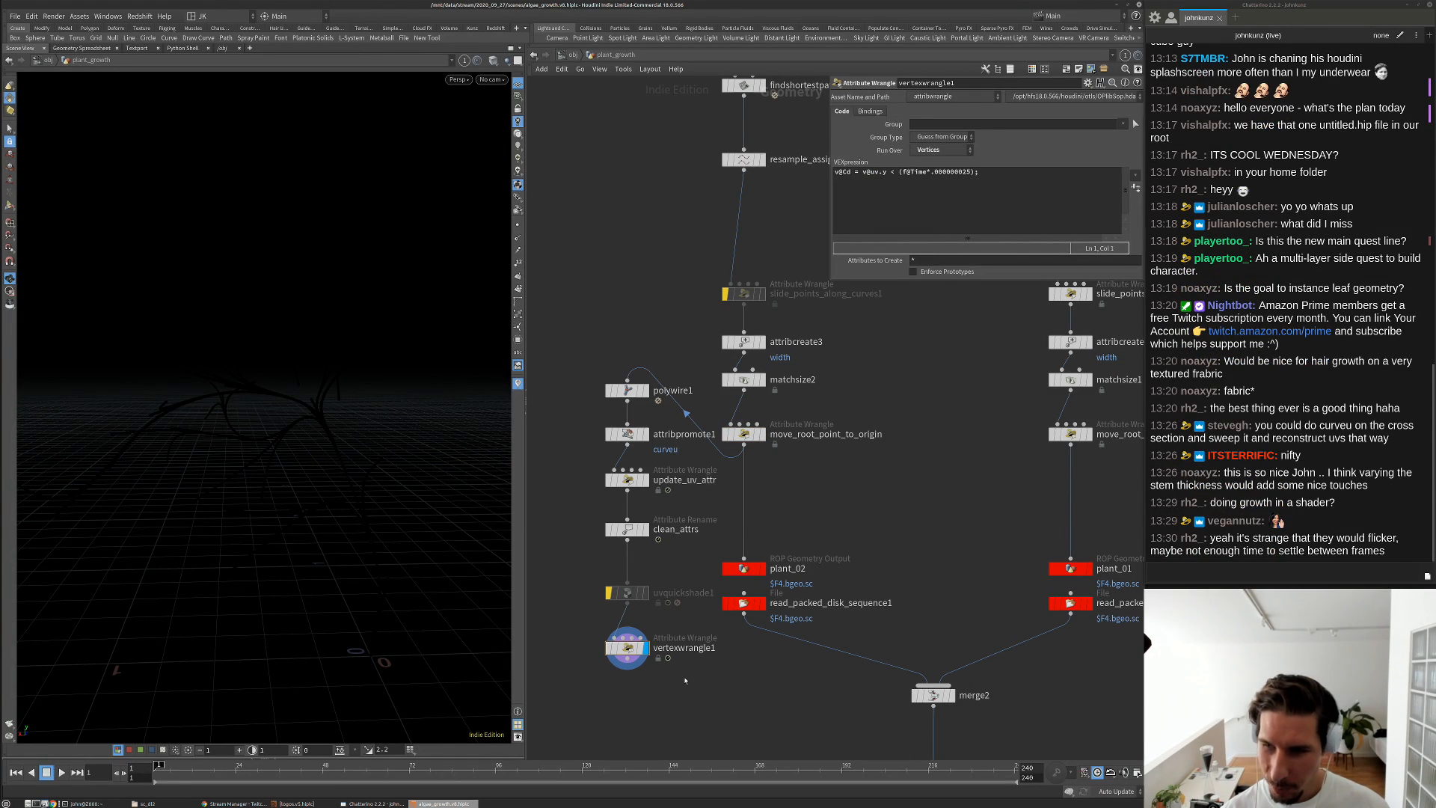
key("Up")
key("Up")
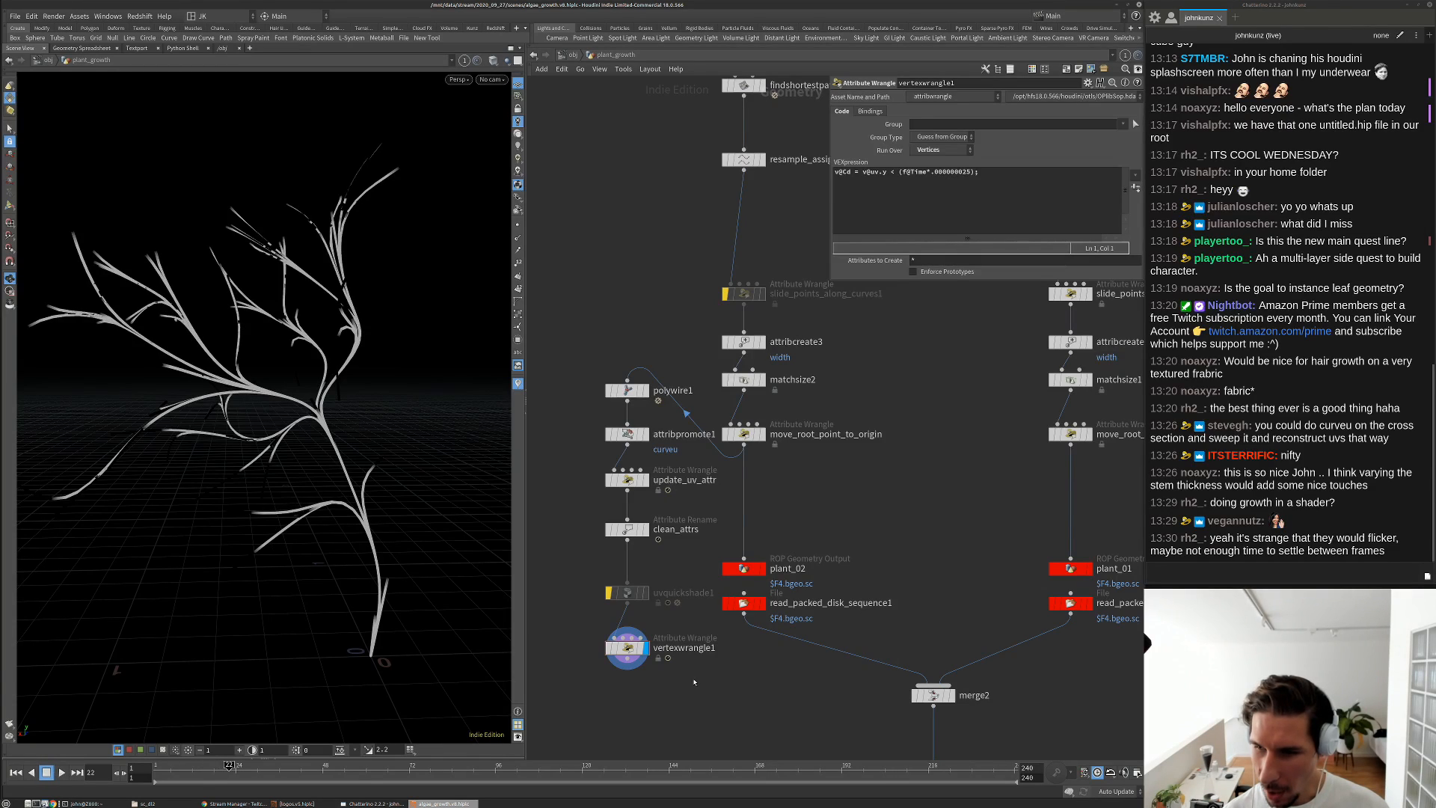
key("ctrl+Up")
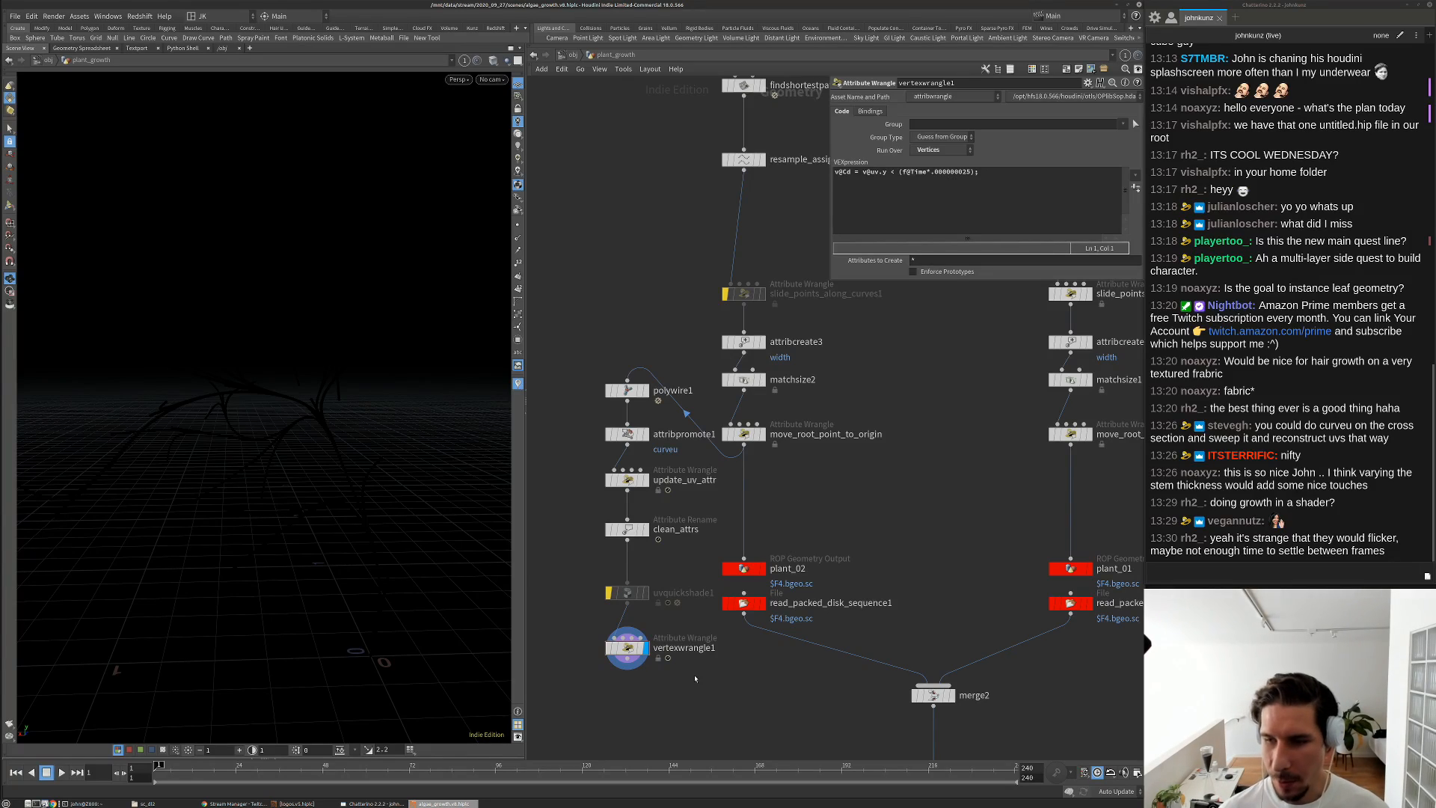
scroll(762, 638, "down", 4)
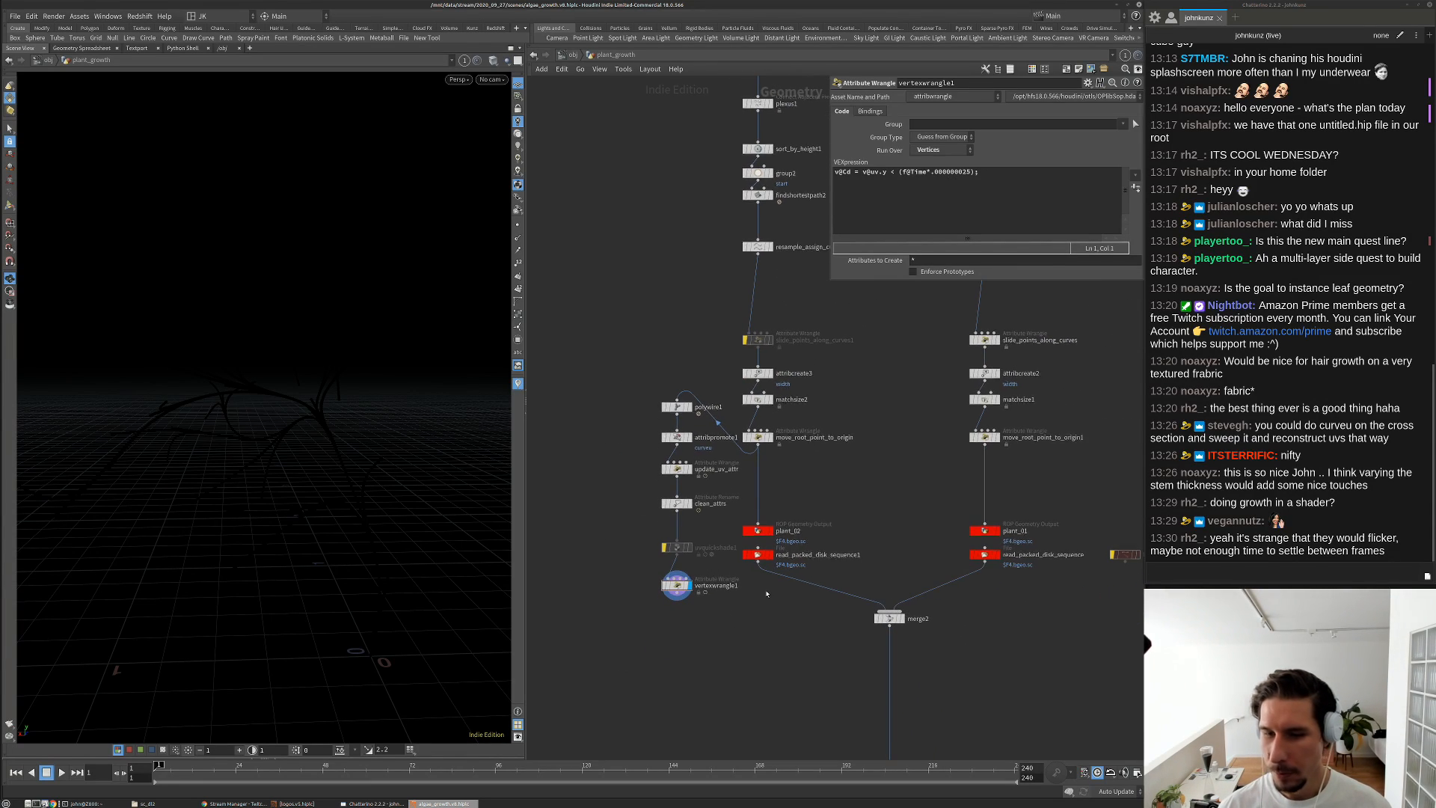
scroll(765, 591, "up", 4)
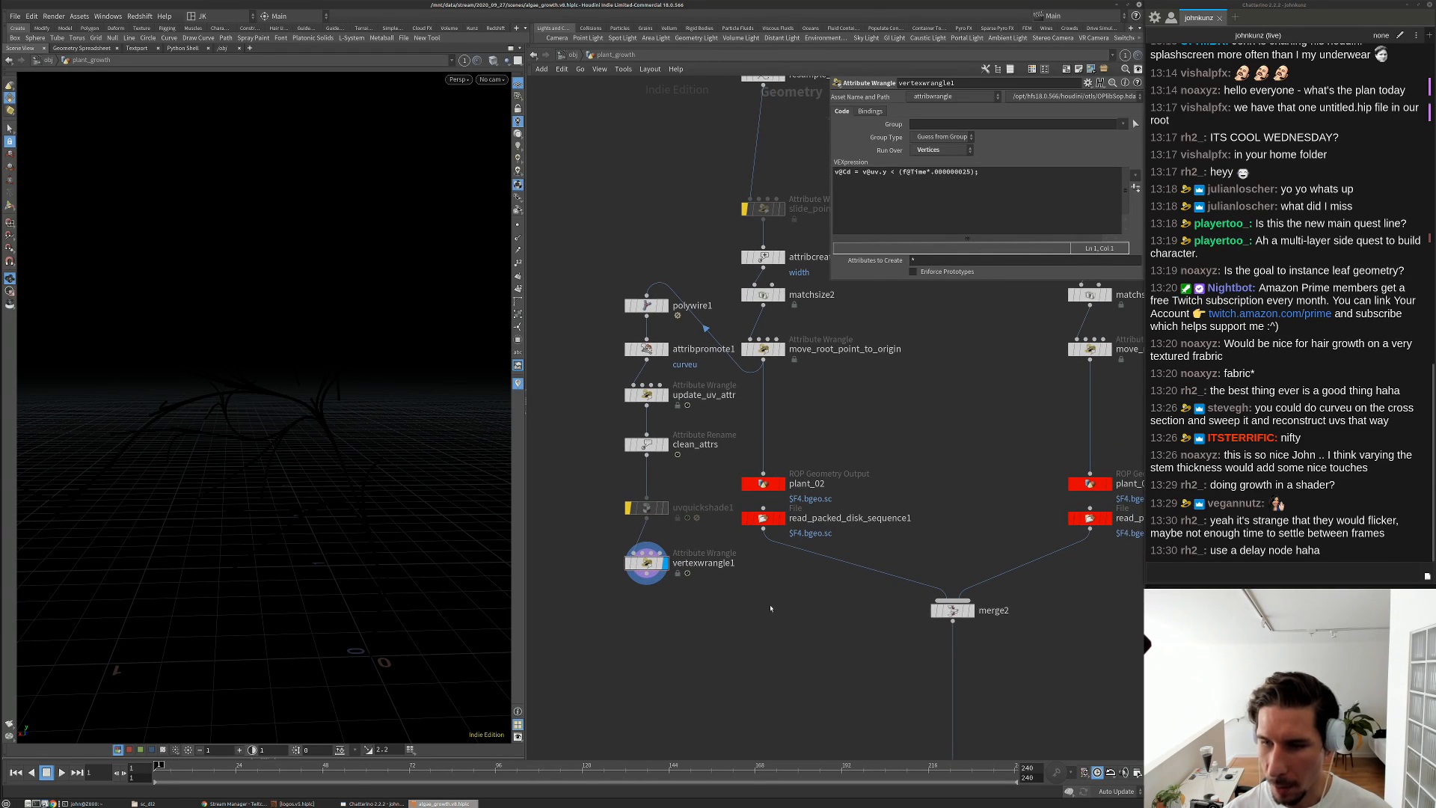
scroll(771, 608, "up", 2)
scroll(771, 605, "down", 2)
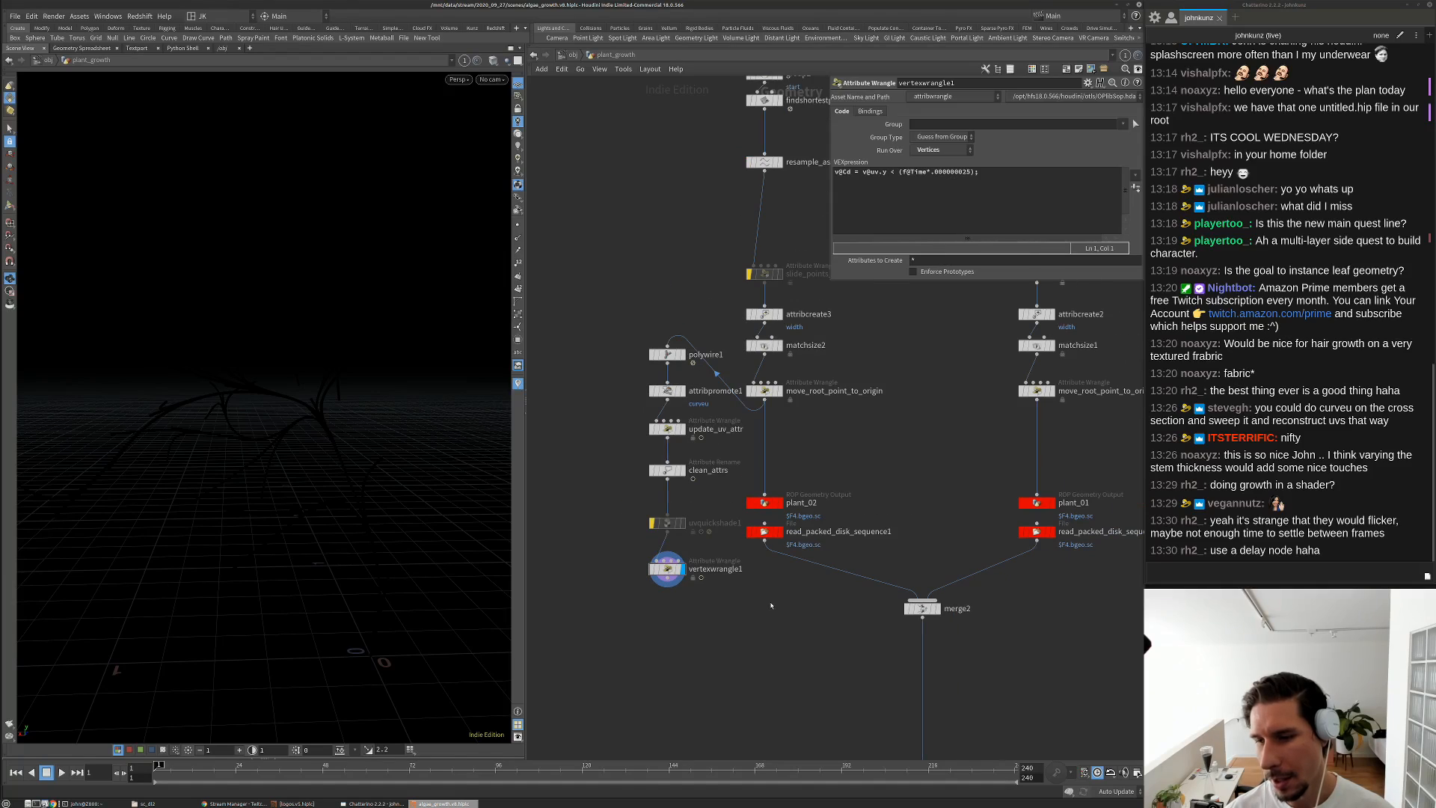
scroll(771, 604, "up", 1)
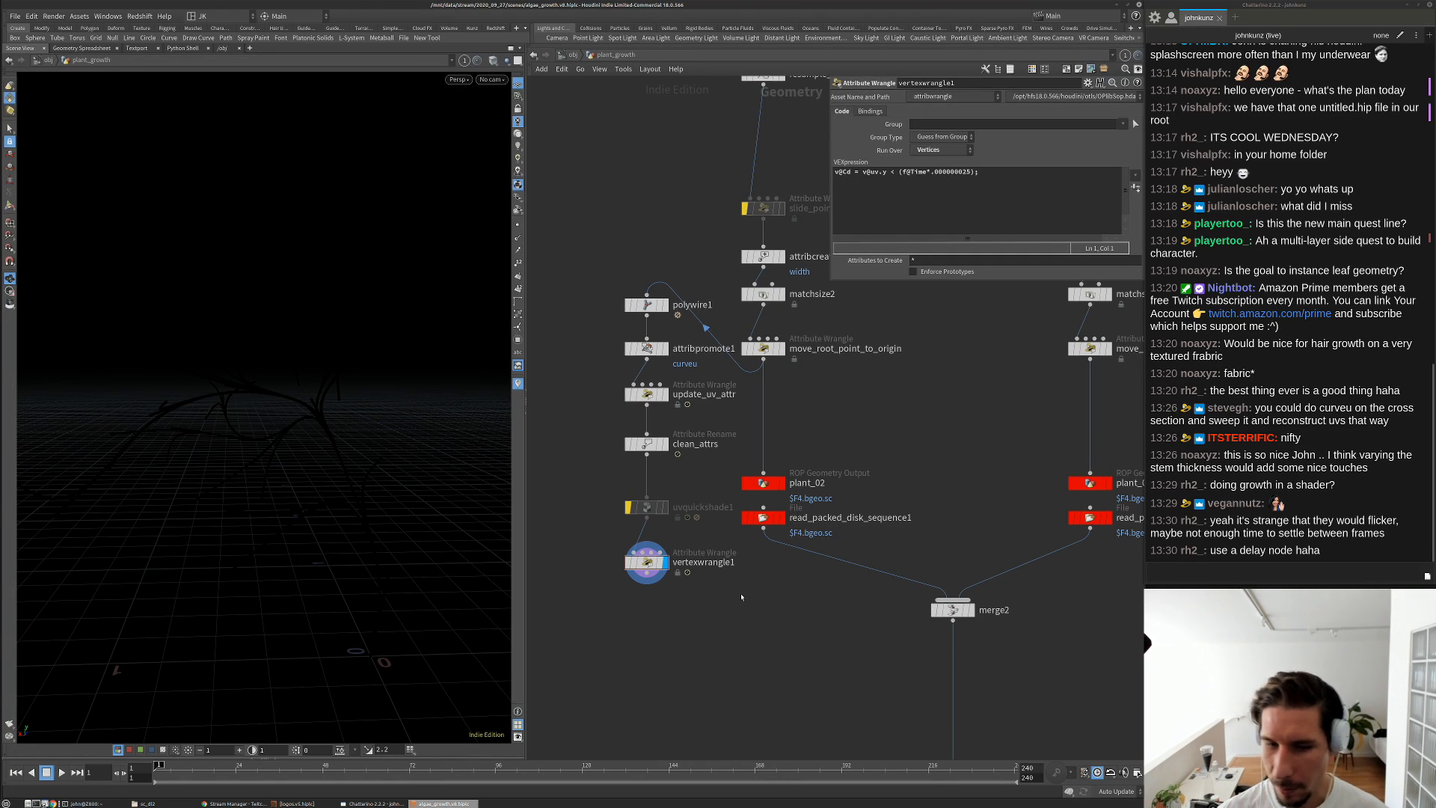
middle_click_drag(727, 609, 741, 580)
Replay the growth mask, stop at frame 18 and examine the broken colouring along the branches from several angles
key("Up")
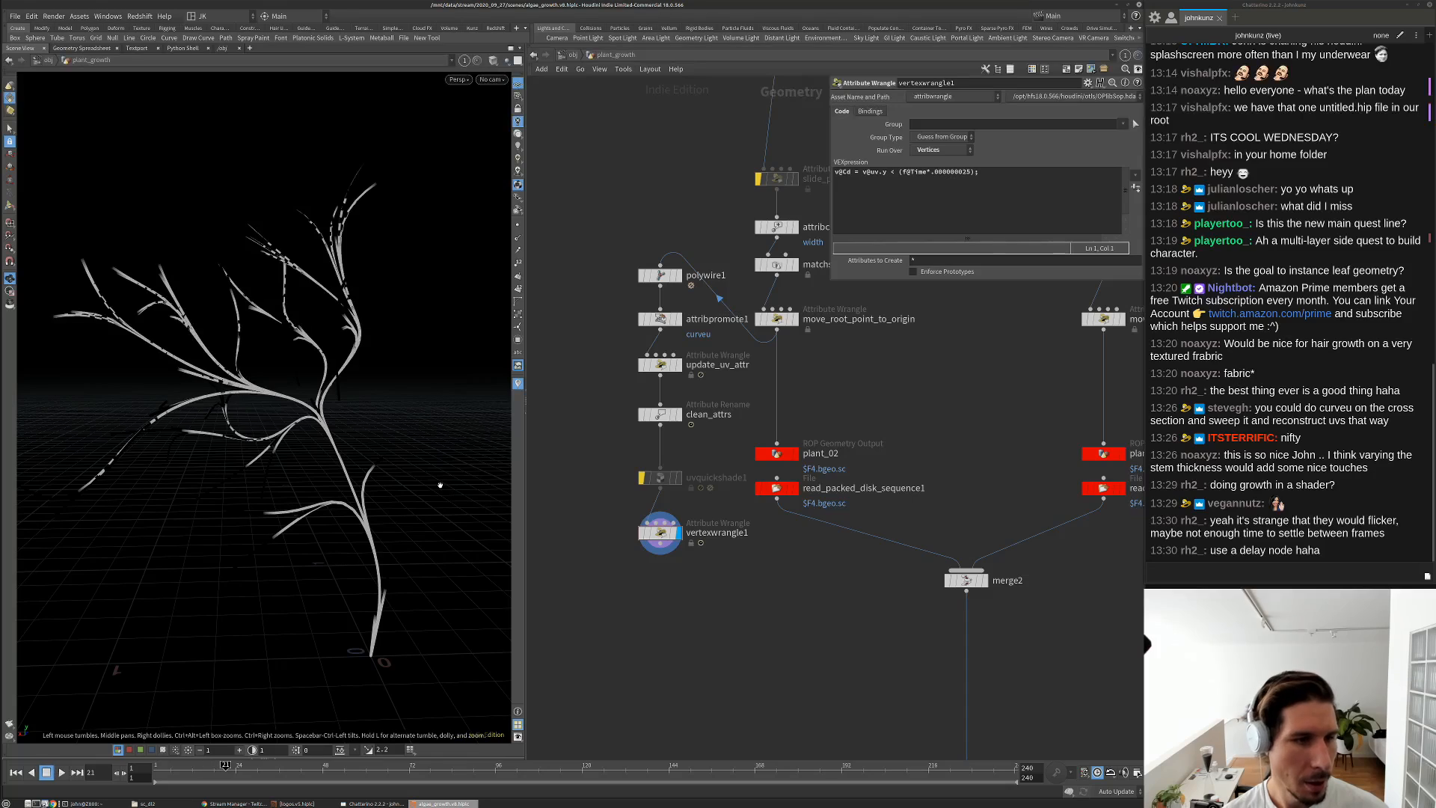
key("Down")
key("Up")
key("Up")
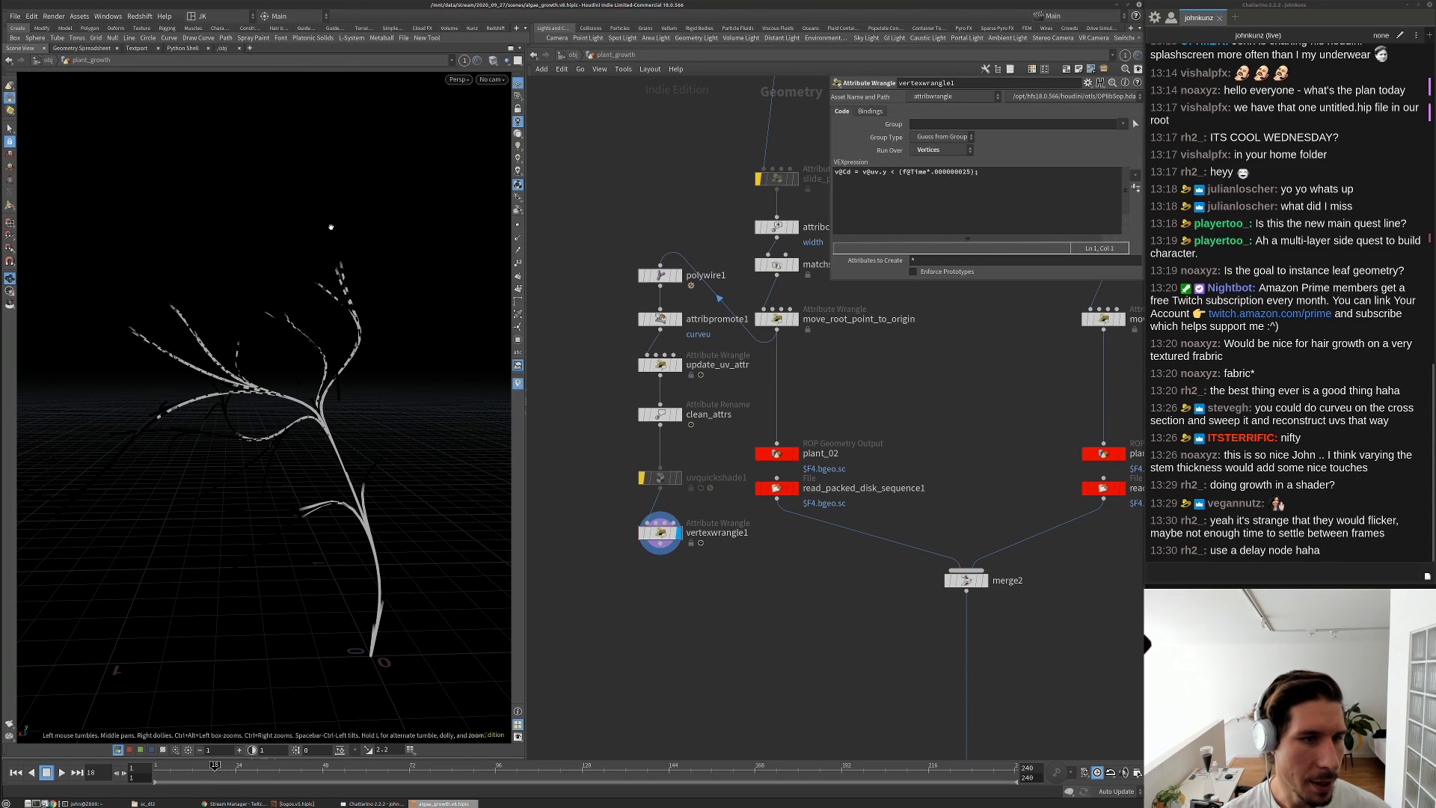
left_click_drag(341, 263, 372, 249)
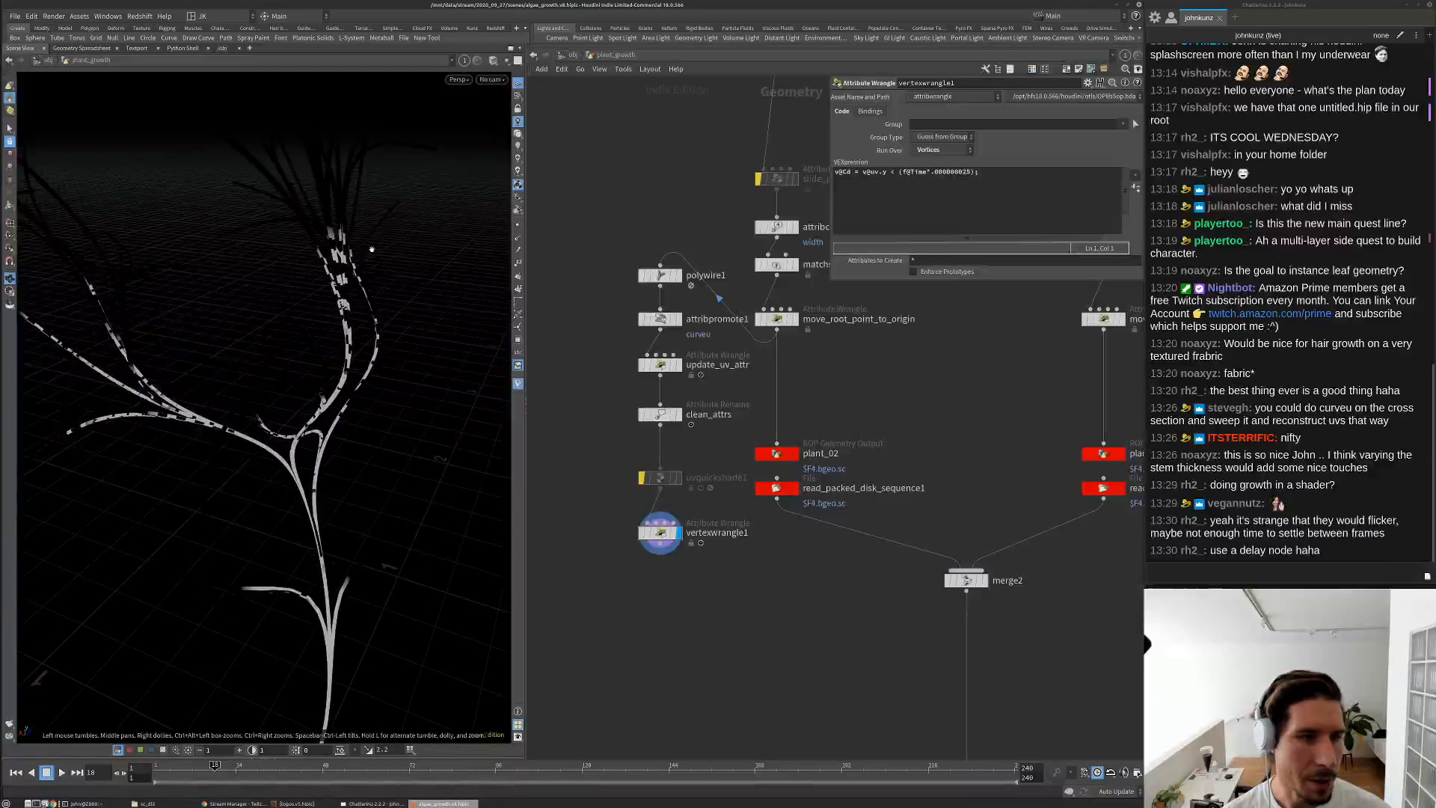
left_click_drag(314, 308, 274, 254)
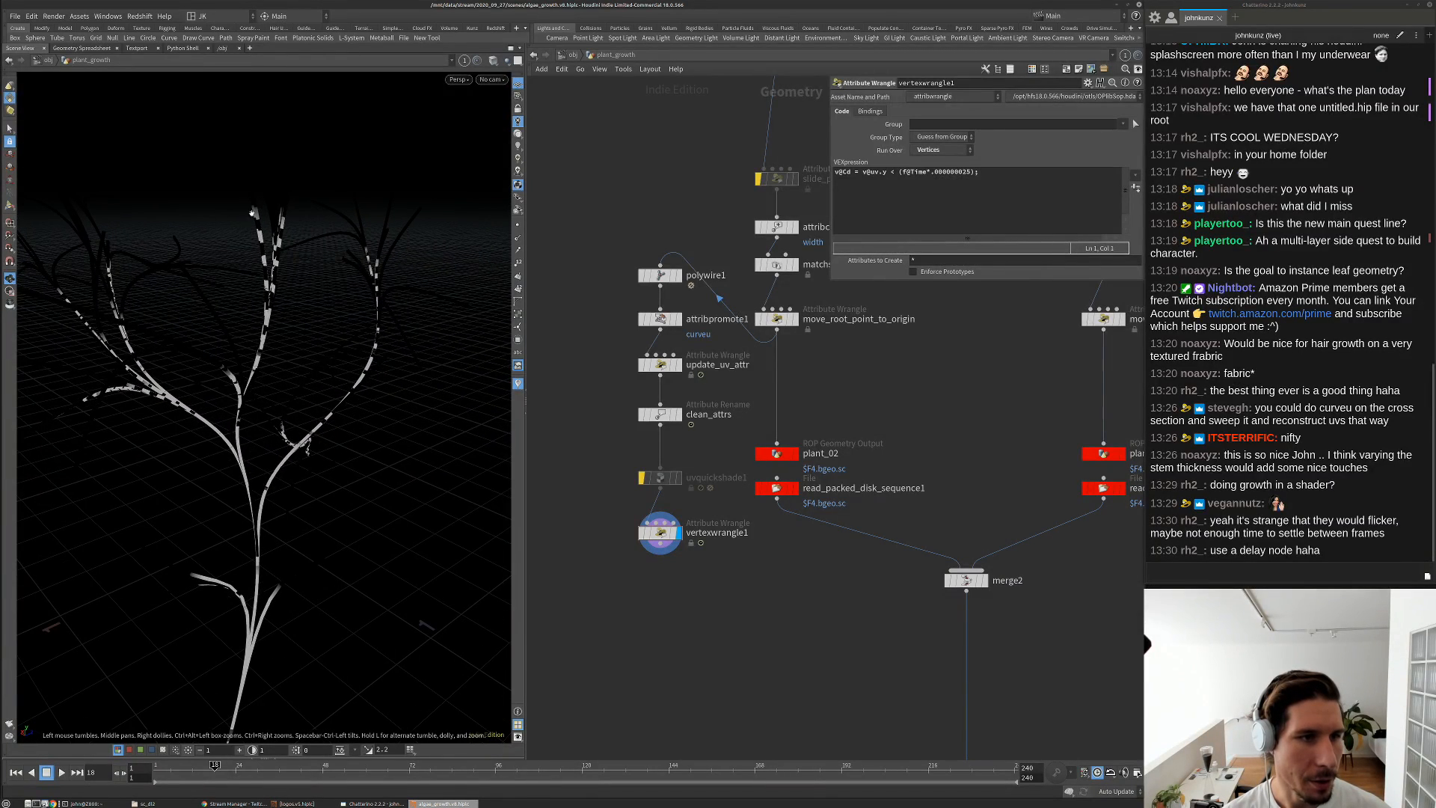
left_click_drag(301, 360, 336, 344)
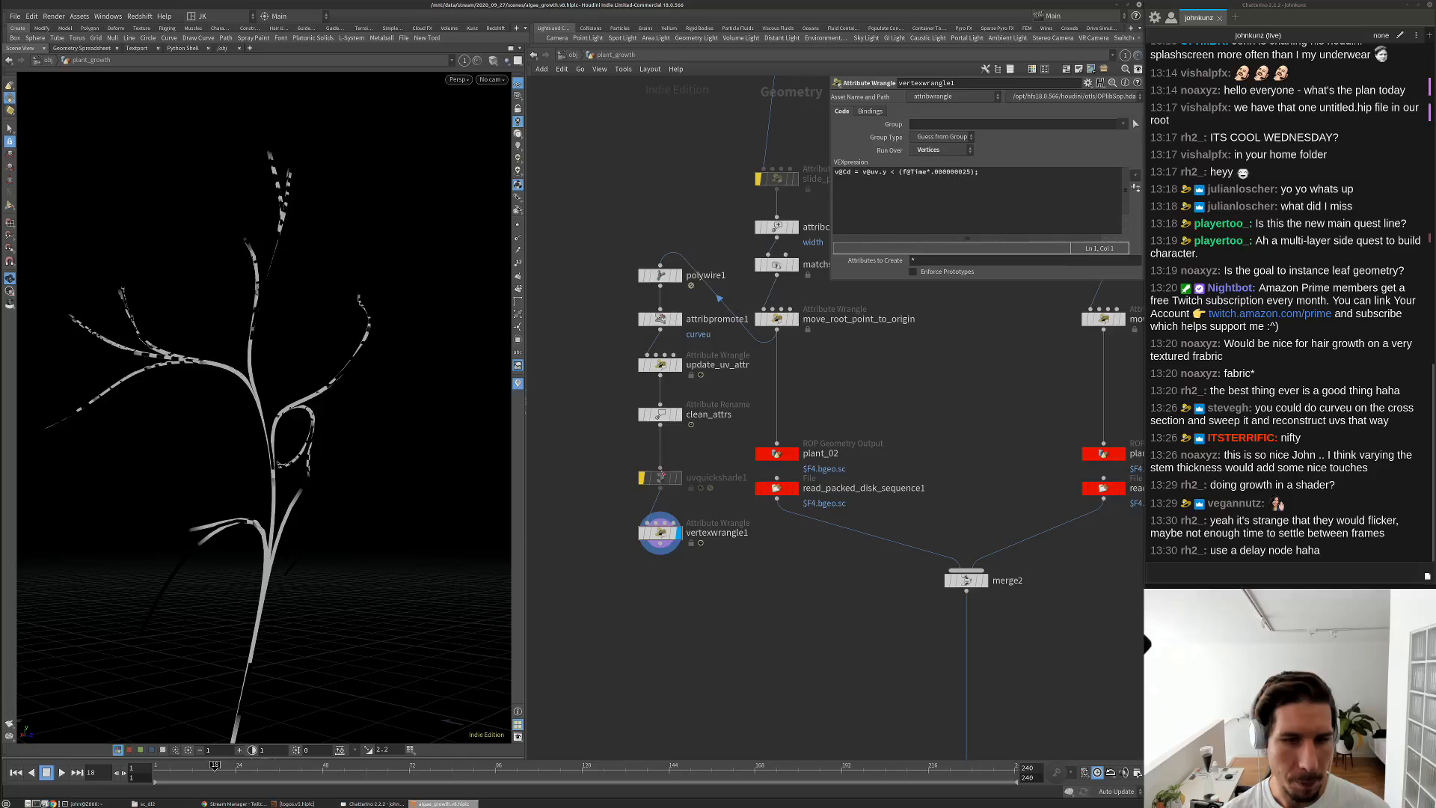
Select the node column from polywire1 to vertexwrangle1 and move it farther away from move_root_point_to_origin
scroll(647, 484, "down", 2)
scroll(649, 398, "up", 2)
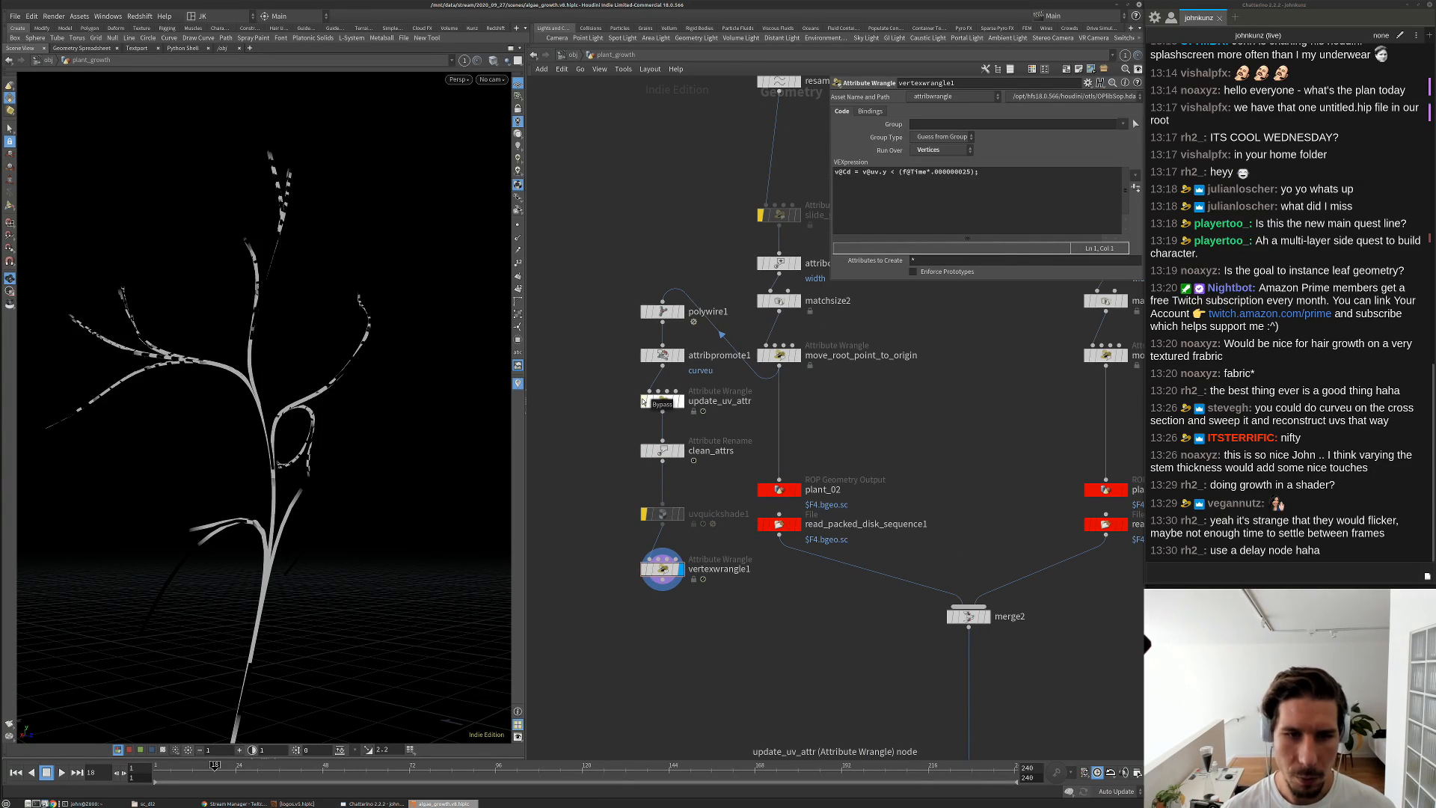
middle_click_drag(679, 648, 764, 601)
left_click_drag(764, 602, 744, 470)
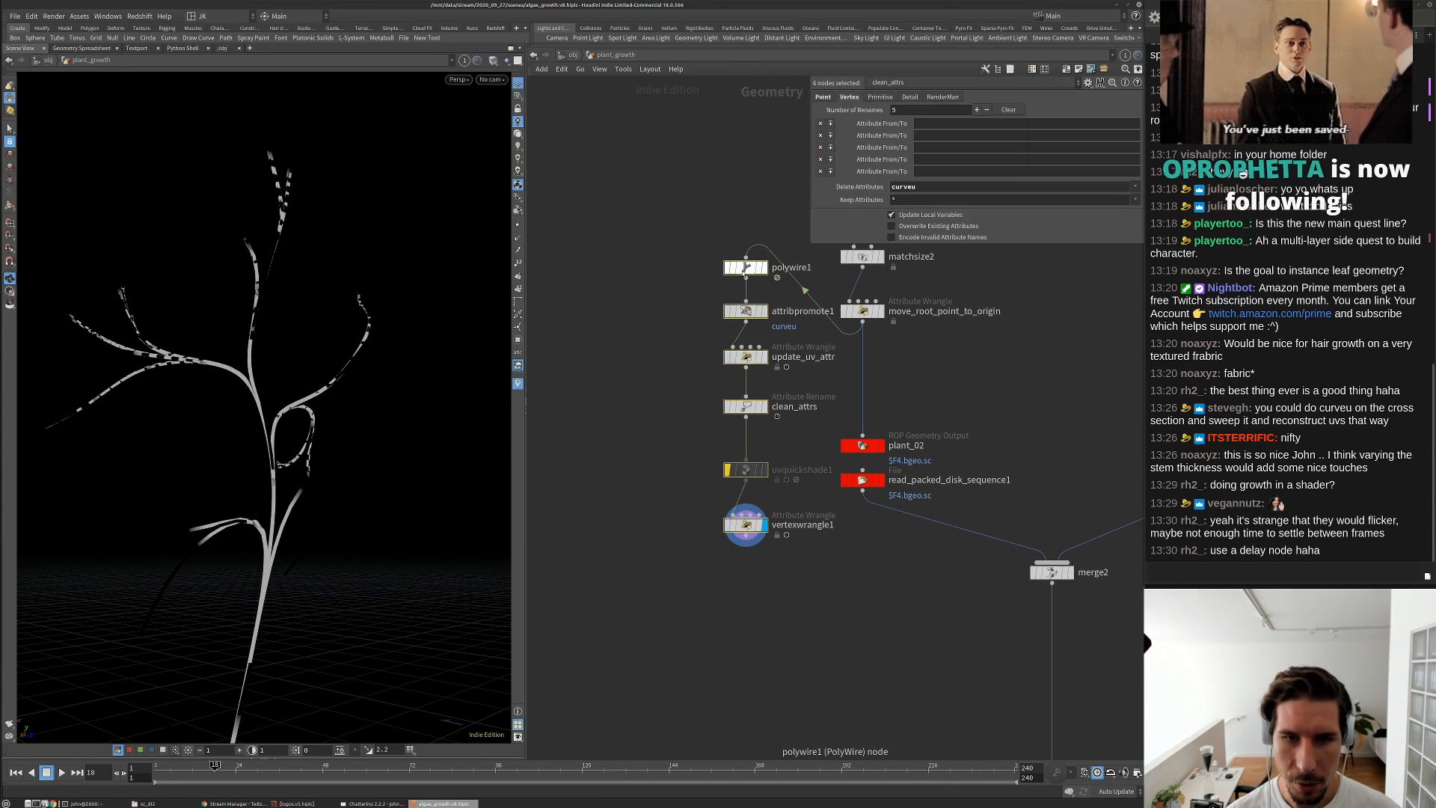
left_click_drag(746, 270, 637, 363)
Display move_root_point_to_origin and add a Distance Along Geometry node in the free space beside it
key("r")
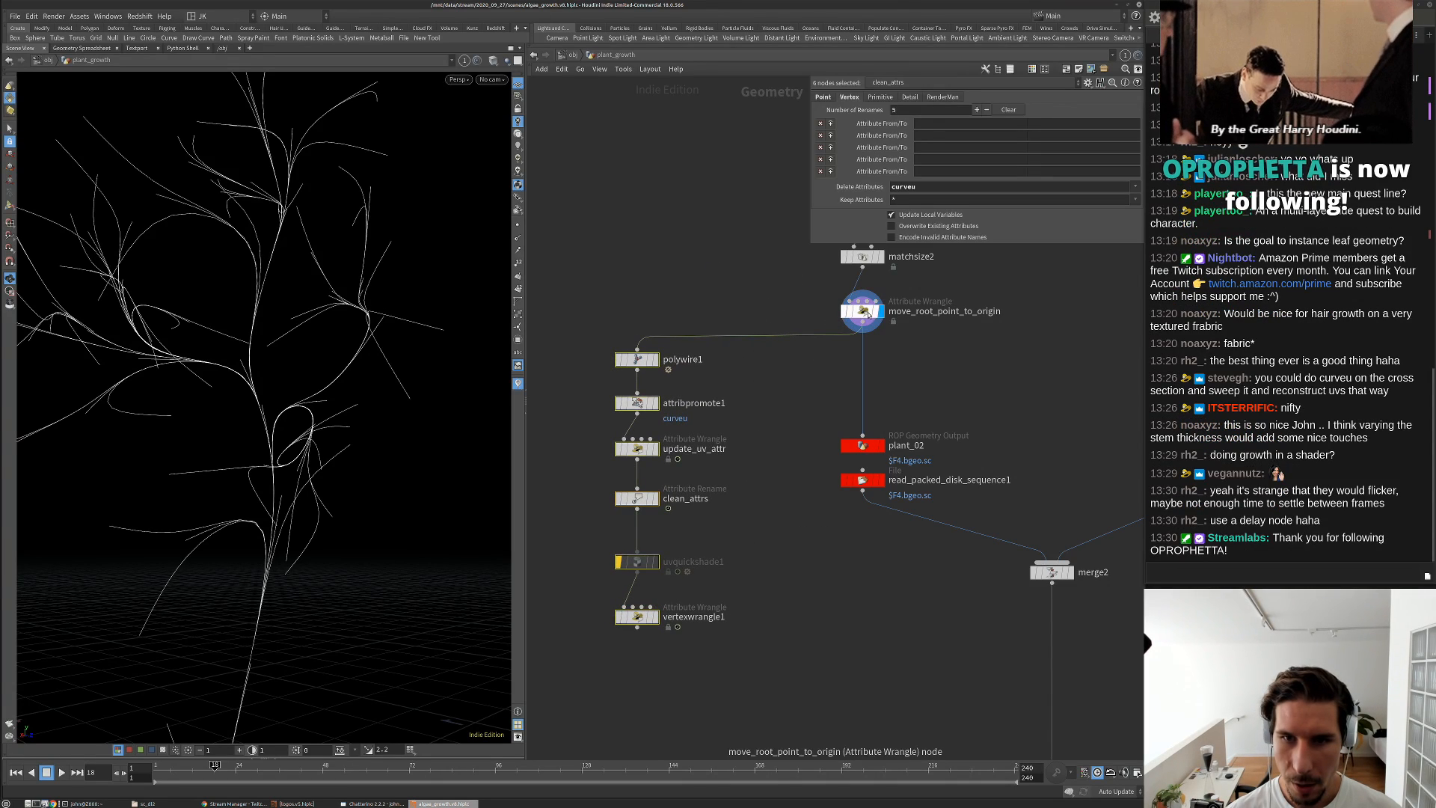
left_click(859, 314)
middle_click_drag(784, 326, 735, 474)
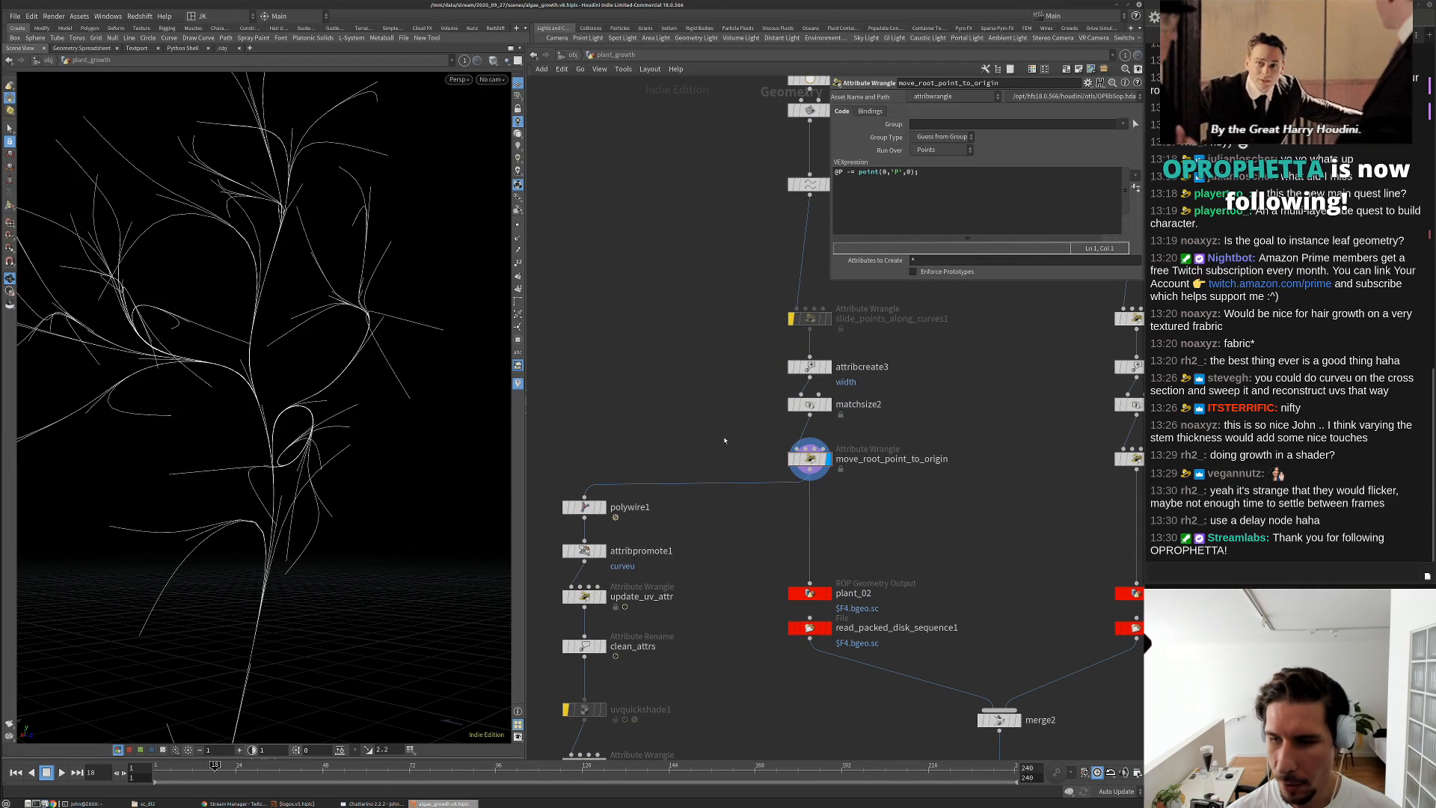
key("Tab")
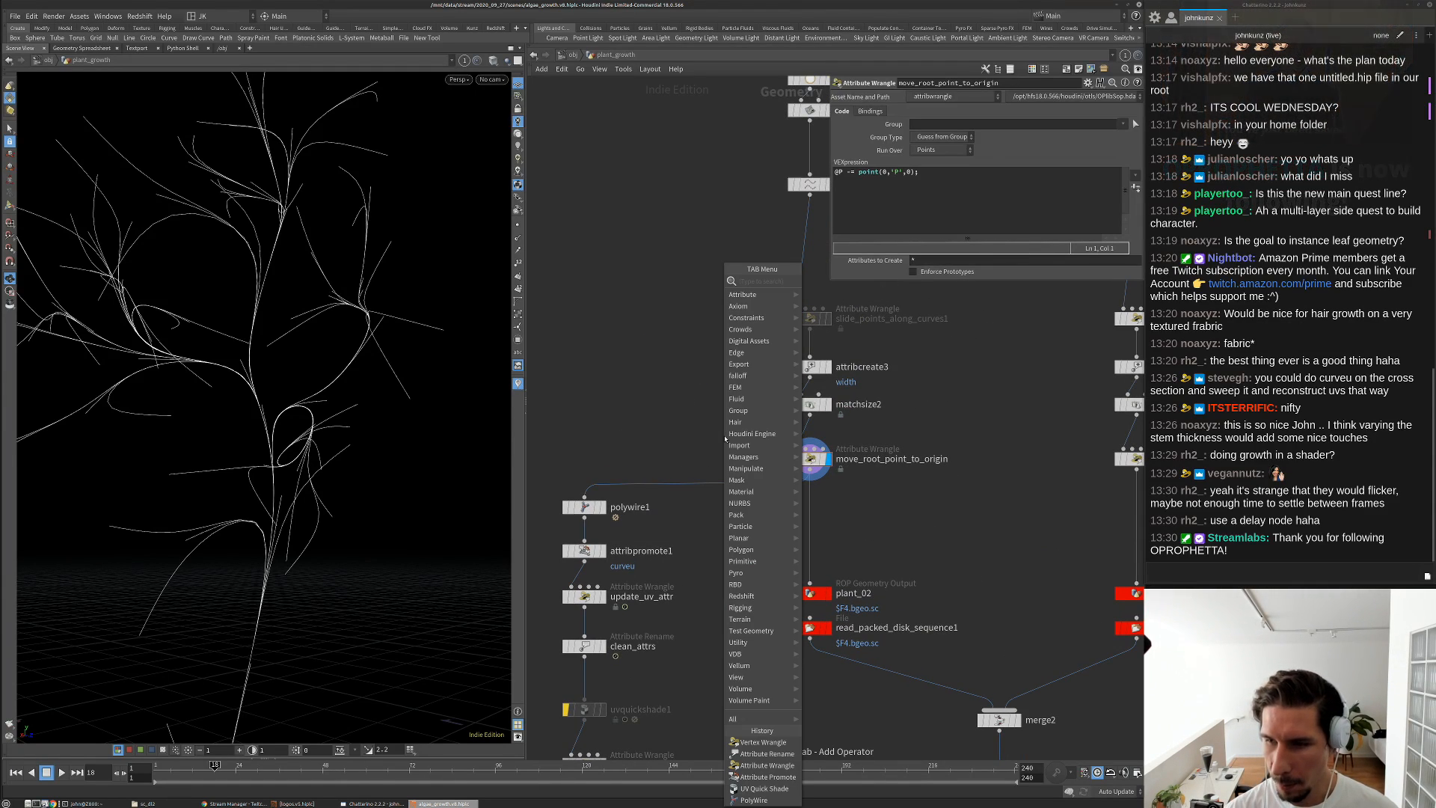
type("dis")
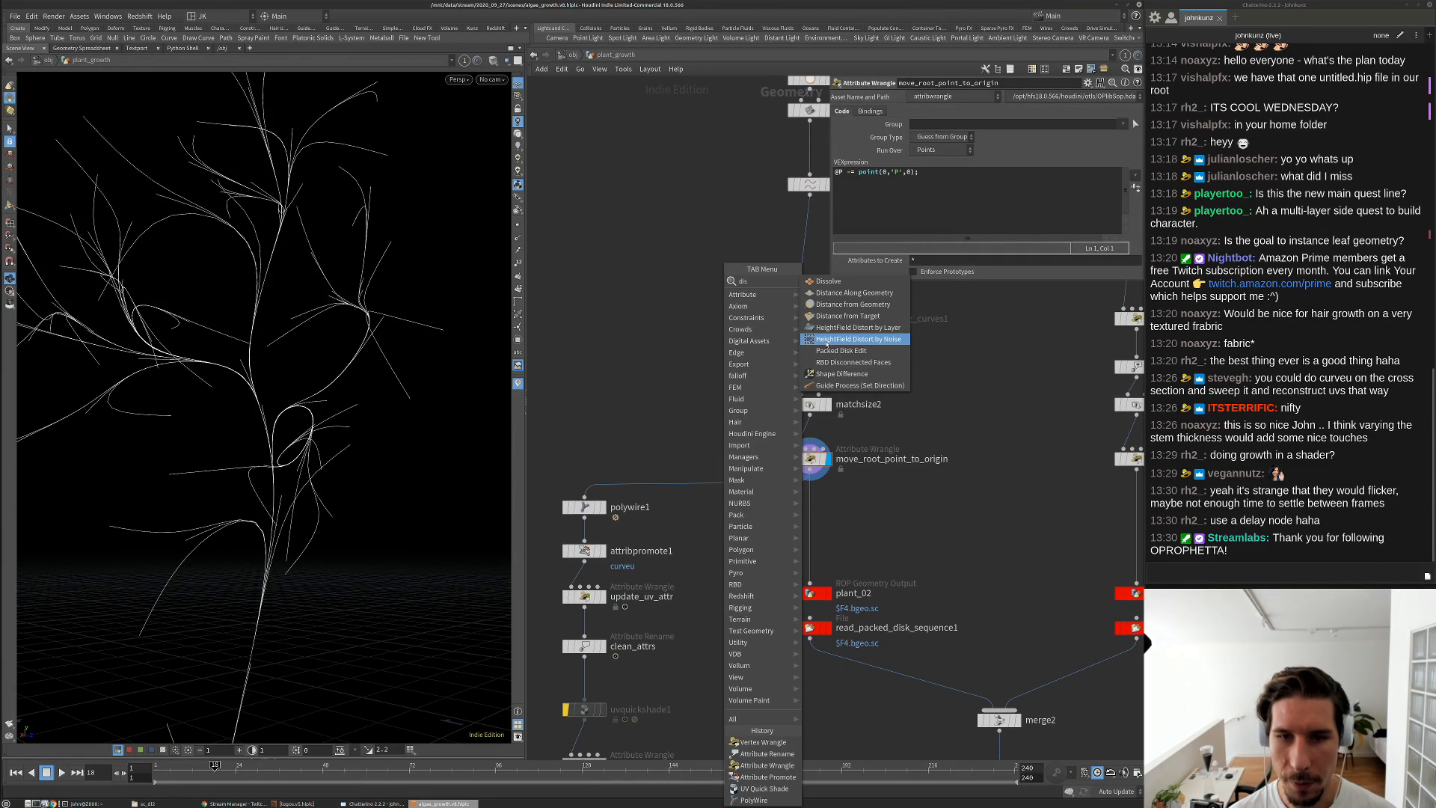
left_click(844, 298)
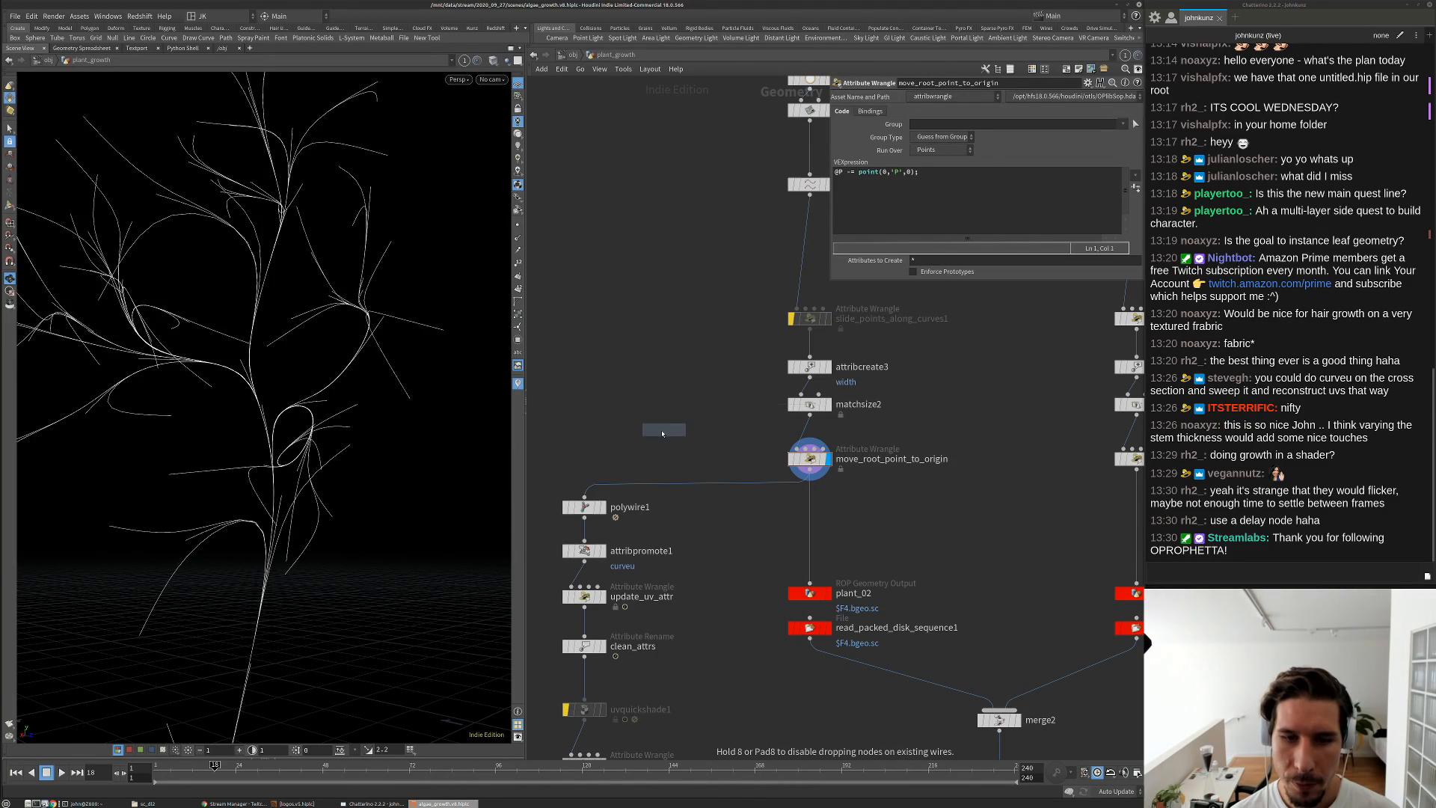
left_click(661, 430)
Check group2's parameters, wire move_root_point_to_origin into the new Distance Along Geometry node and place that node above polywire1
middle_click_drag(710, 269, 679, 408)
left_click(789, 196)
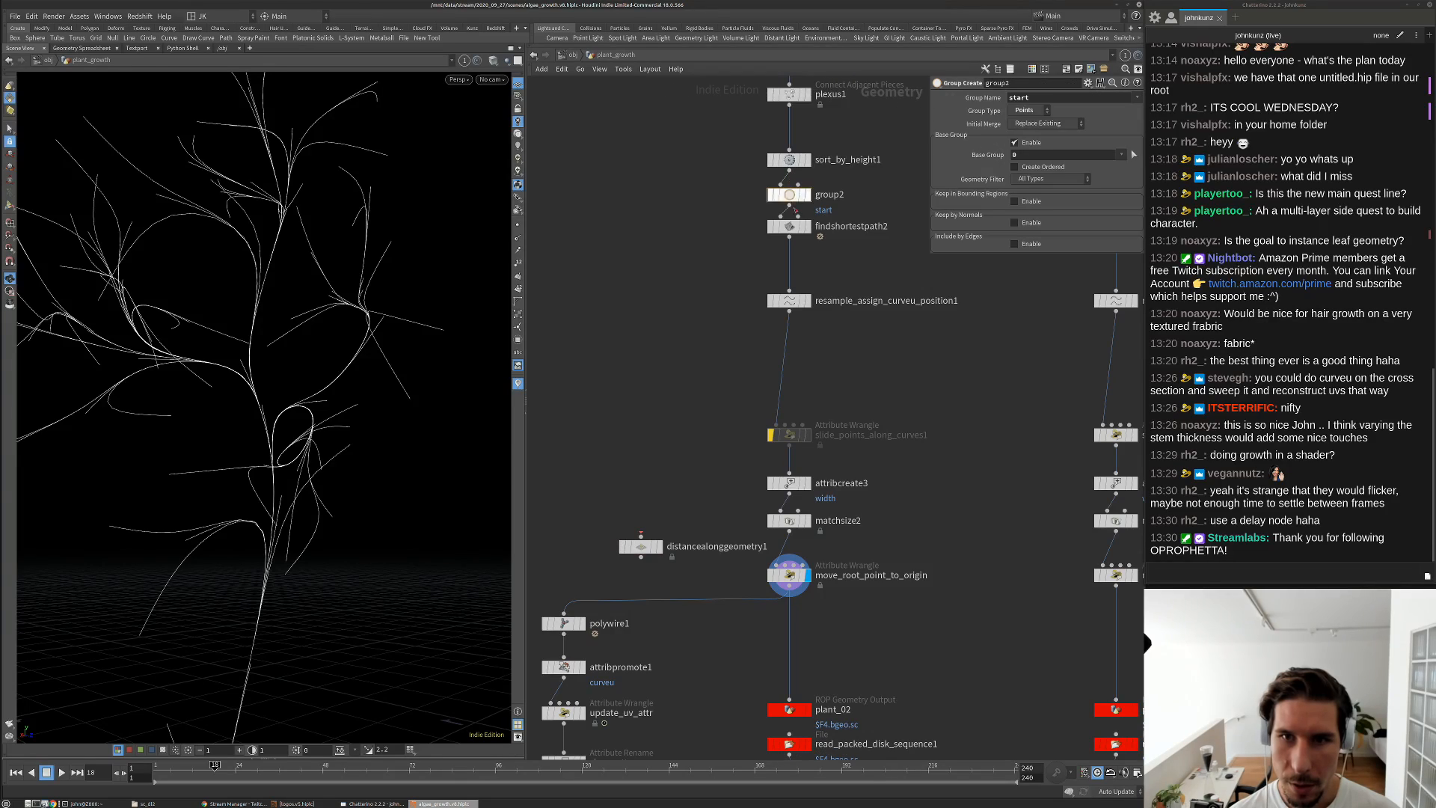
middle_click_drag(727, 365, 764, 233)
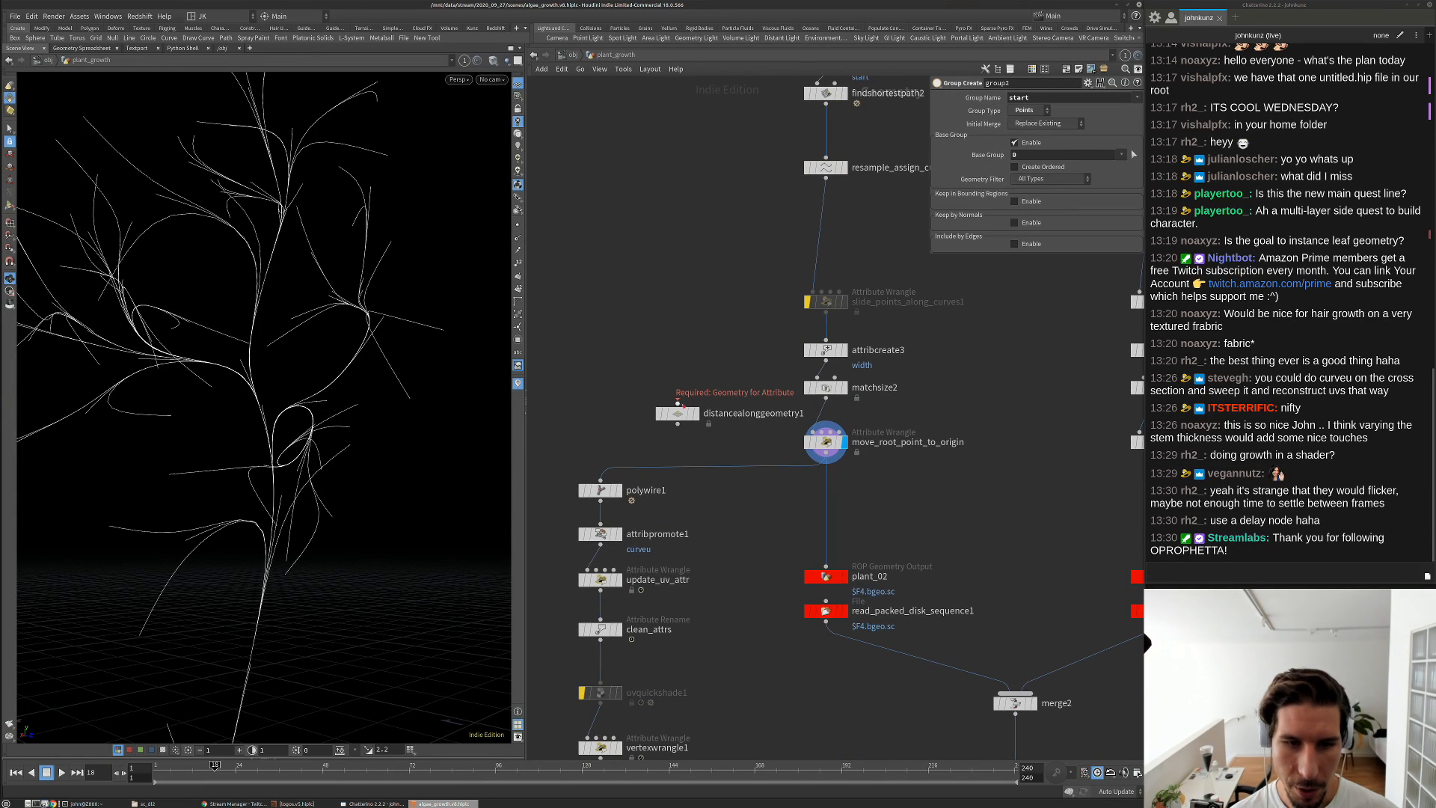
left_click_drag(678, 403, 826, 452)
left_click_drag(693, 423, 608, 452)
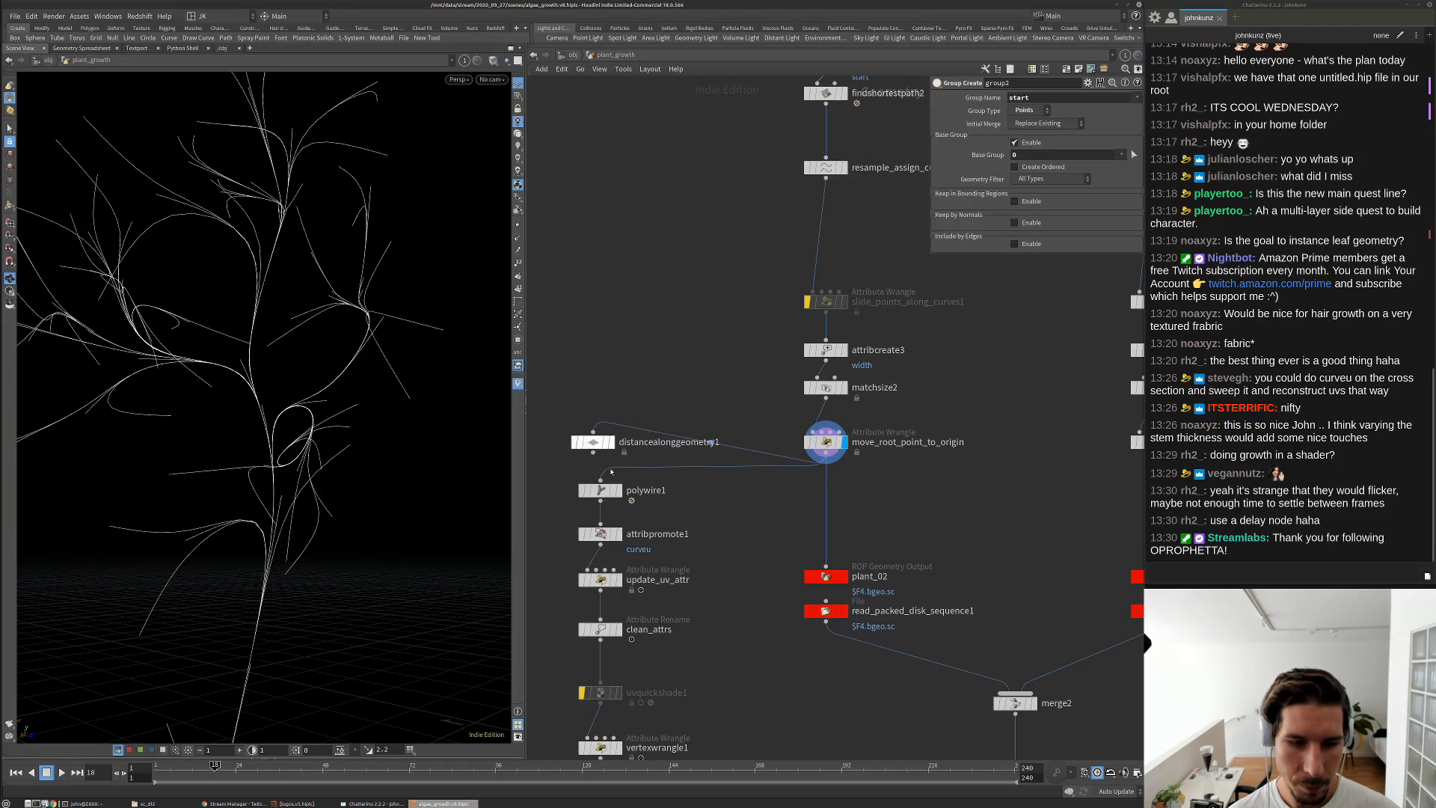
Display distancealonggeometry1 and set its start points to 0
left_click(614, 445)
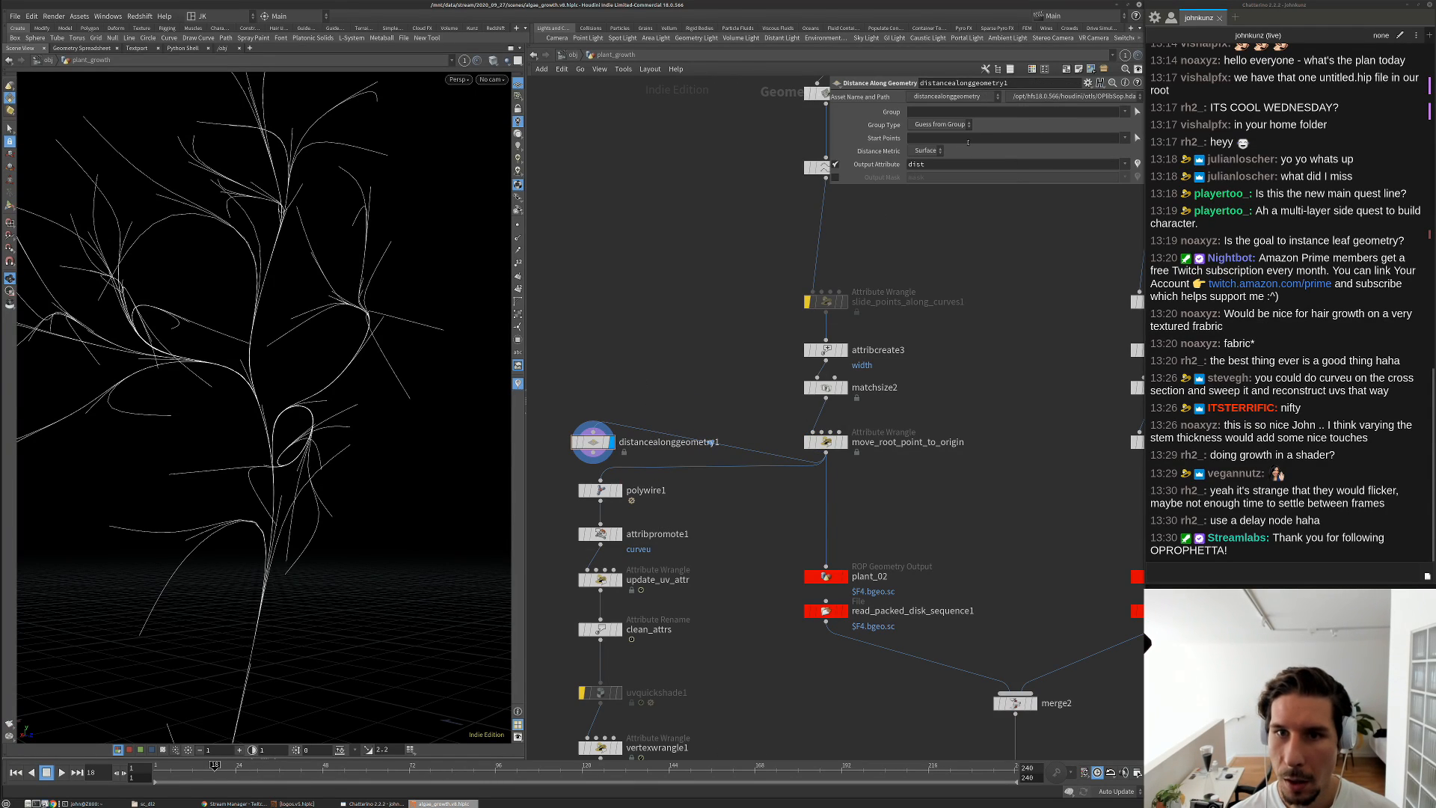
left_click(930, 113)
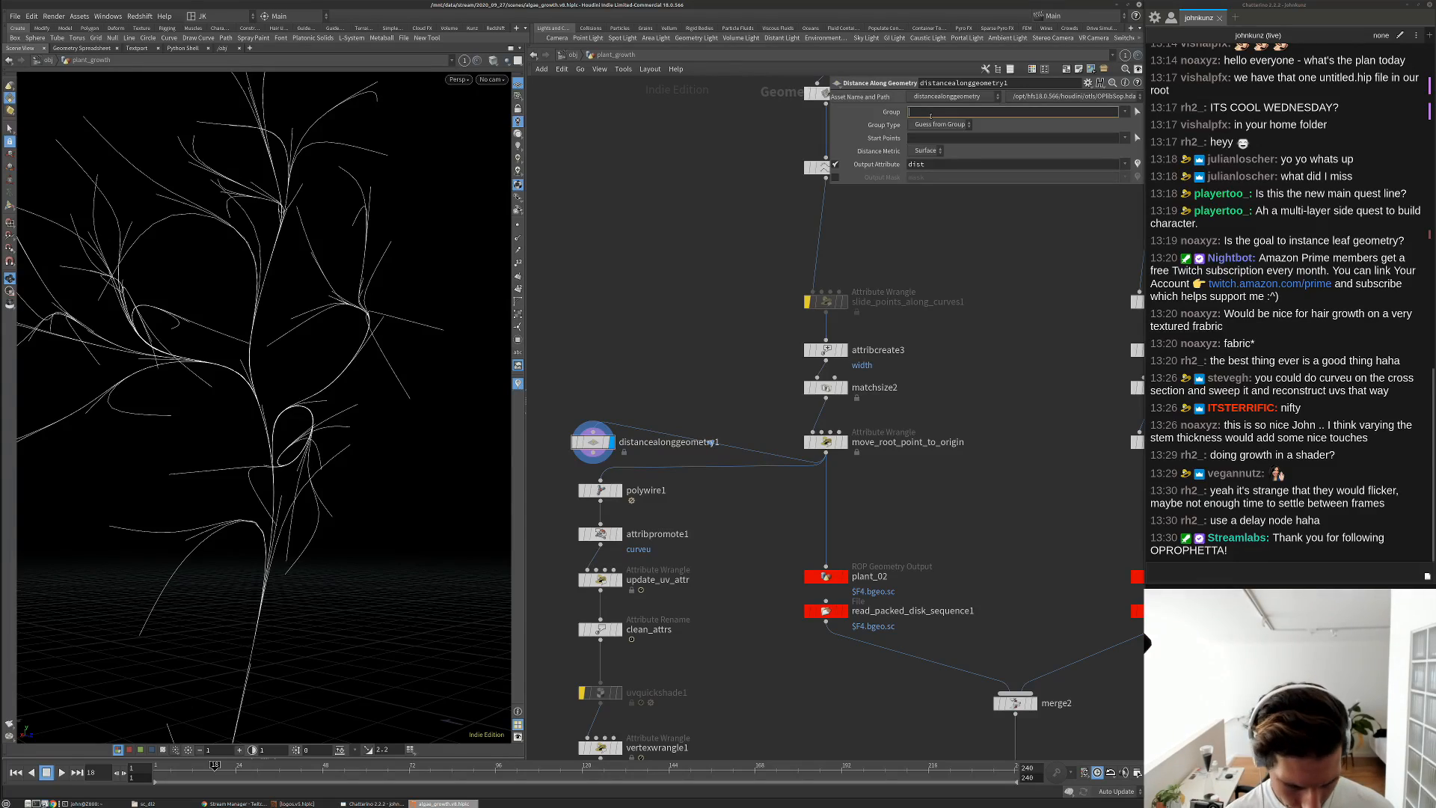
left_click(924, 140)
type("0")
key("Return")
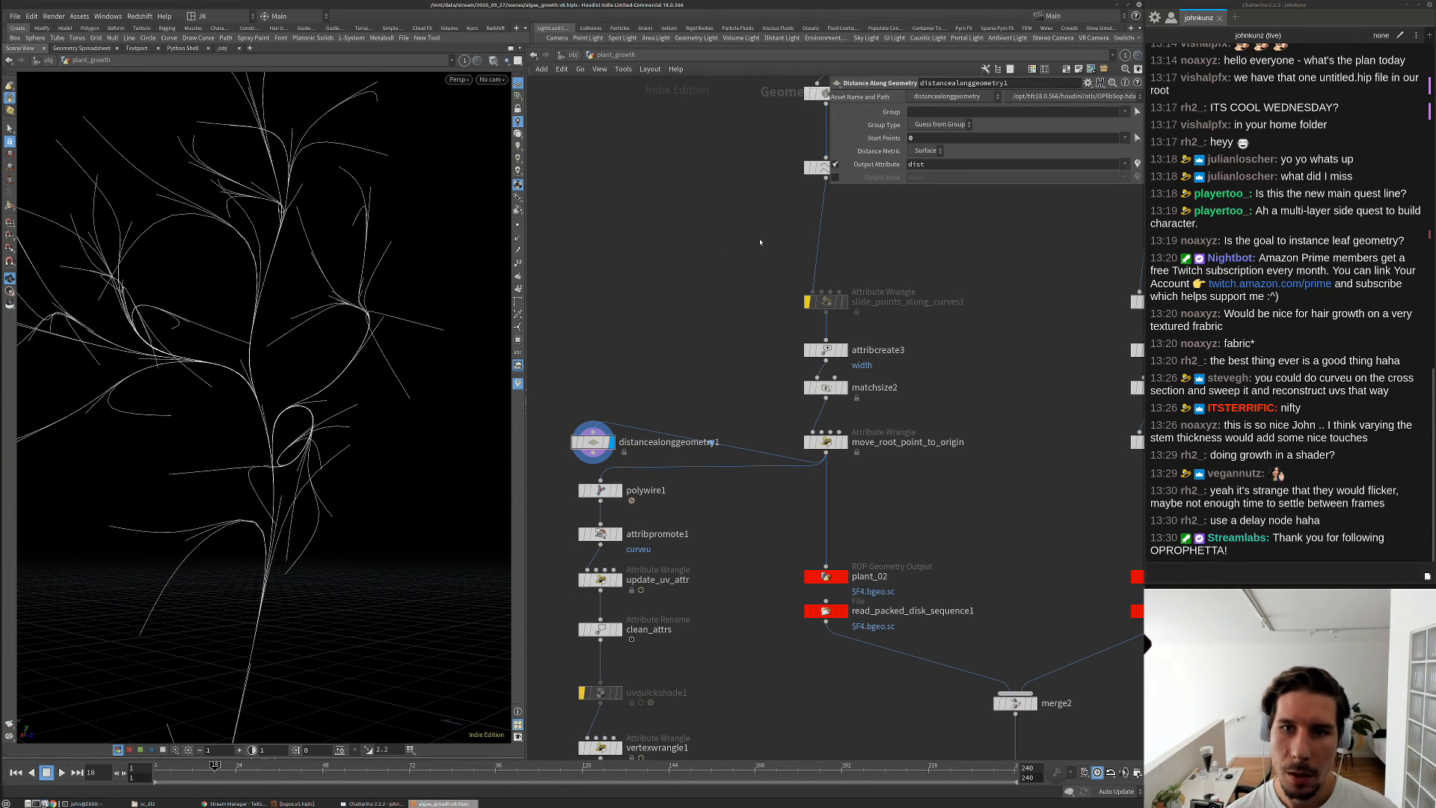
Inspect distancealonggeometry1's node info, set its distance metric to Edge and close the info window
middle_click(595, 442)
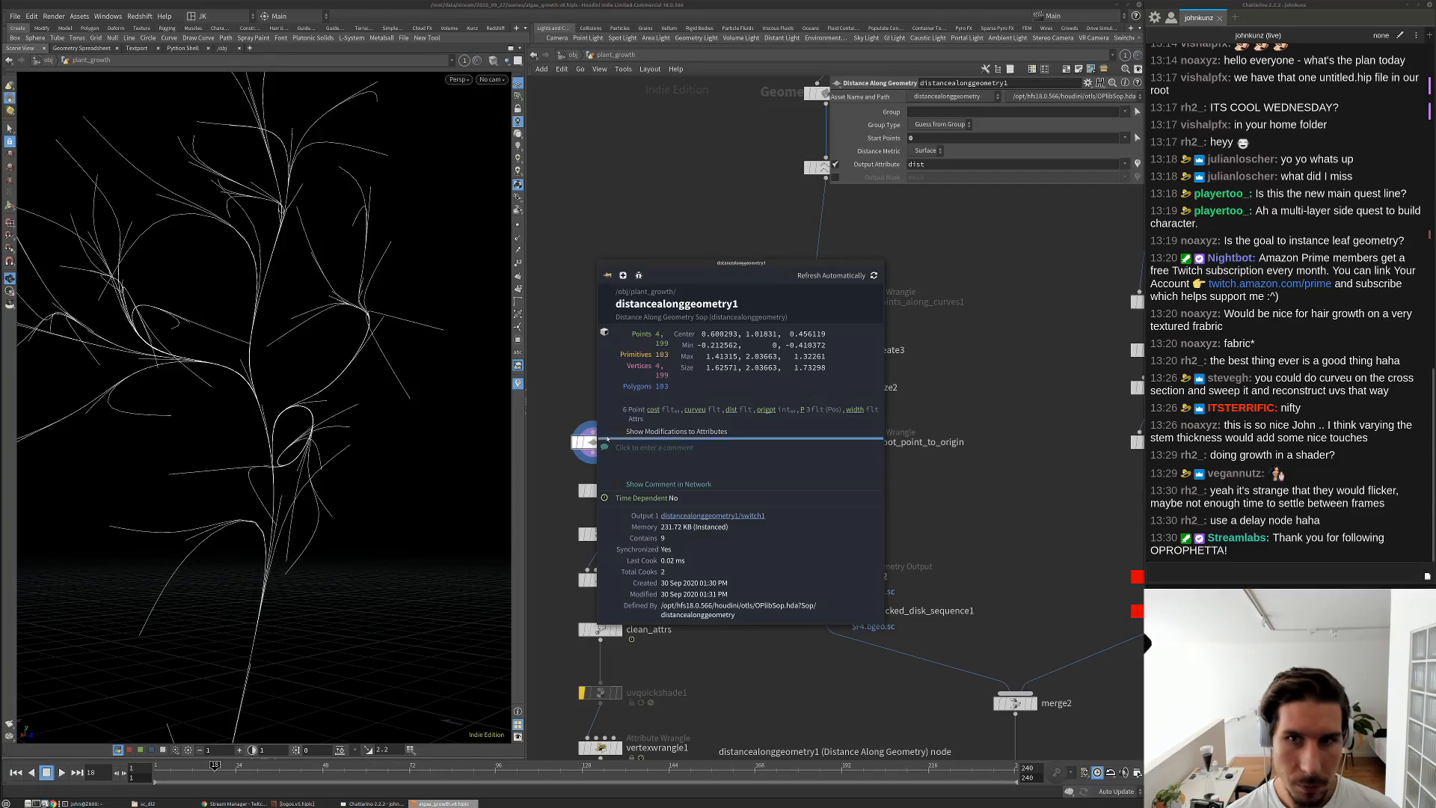
left_click(927, 151)
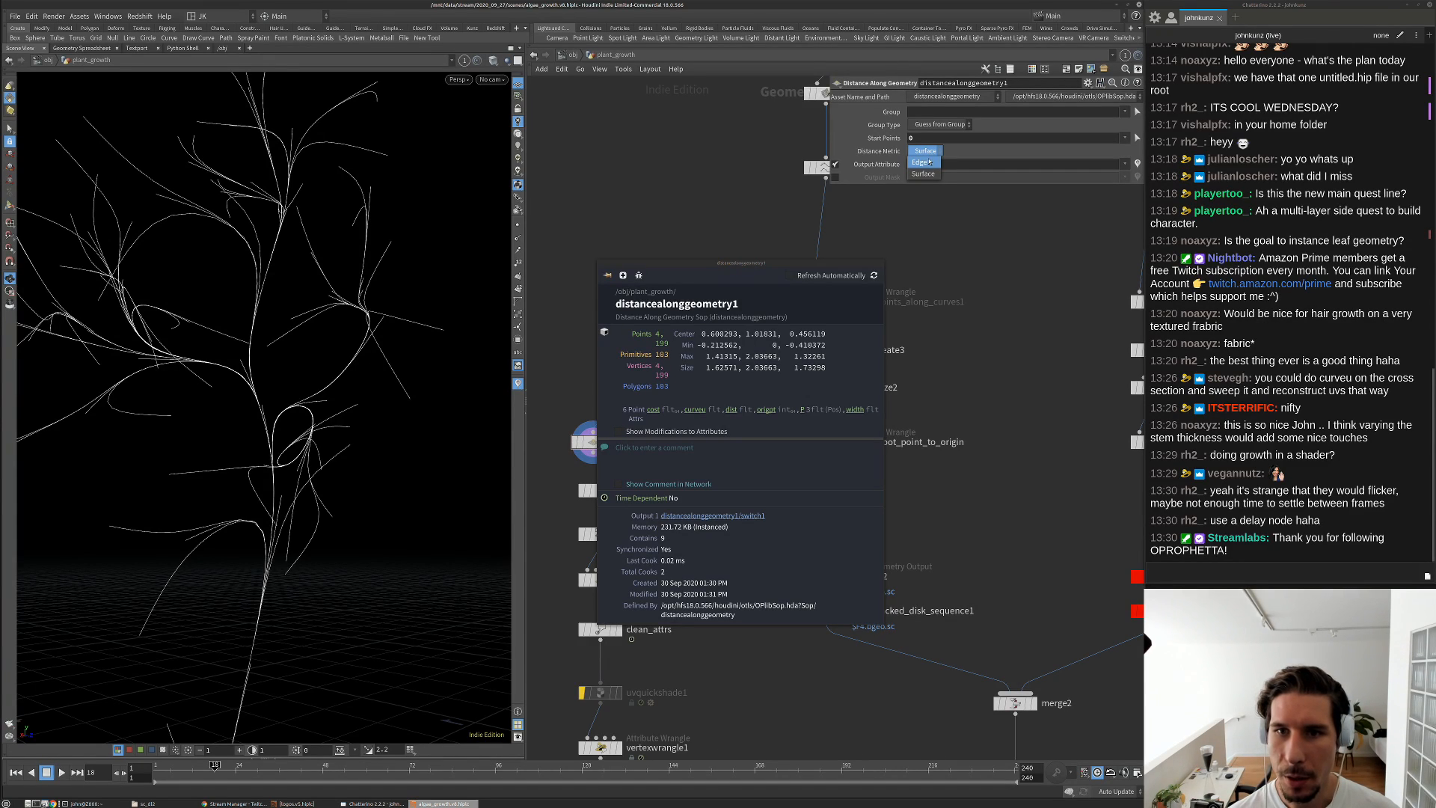
left_click(926, 161)
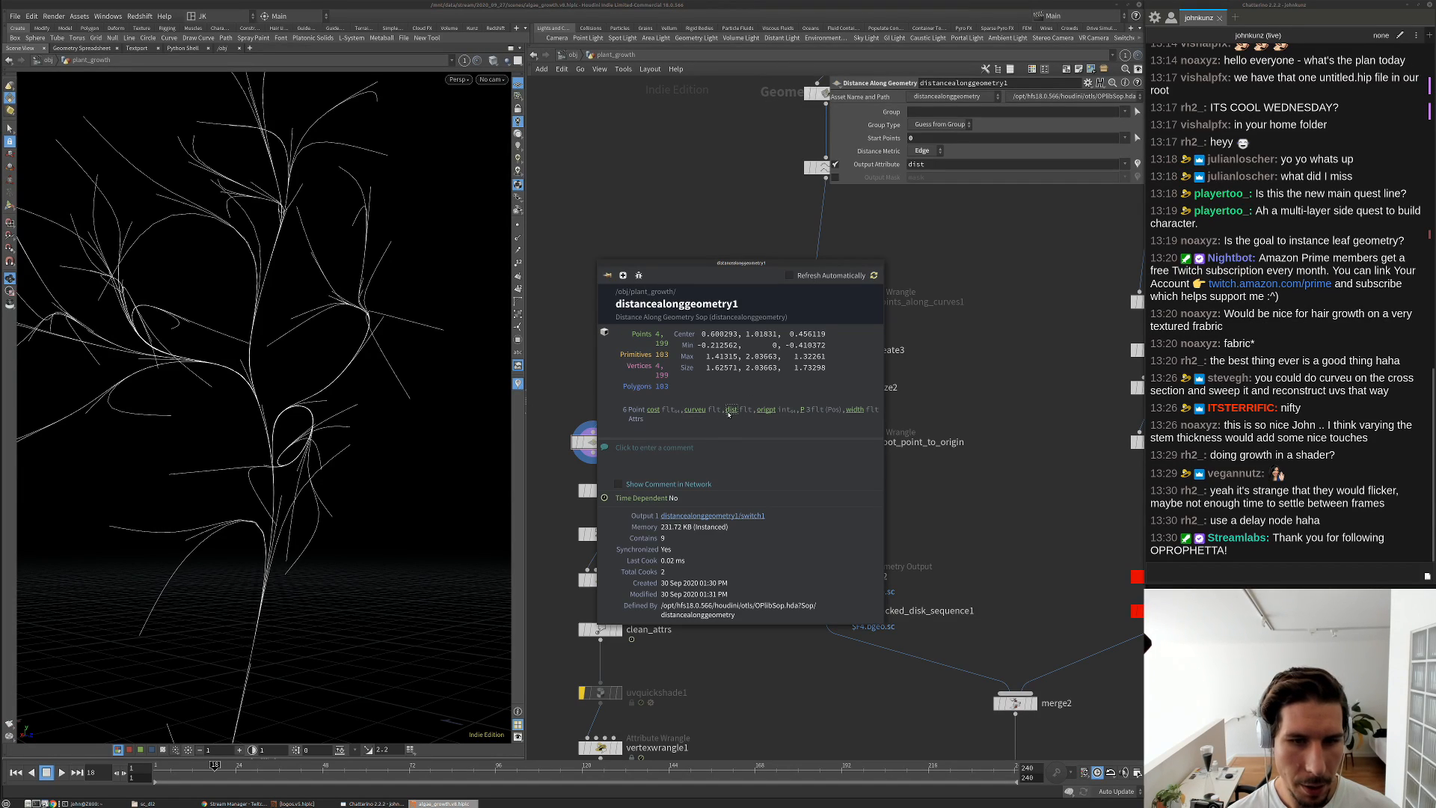
right_click(874, 266)
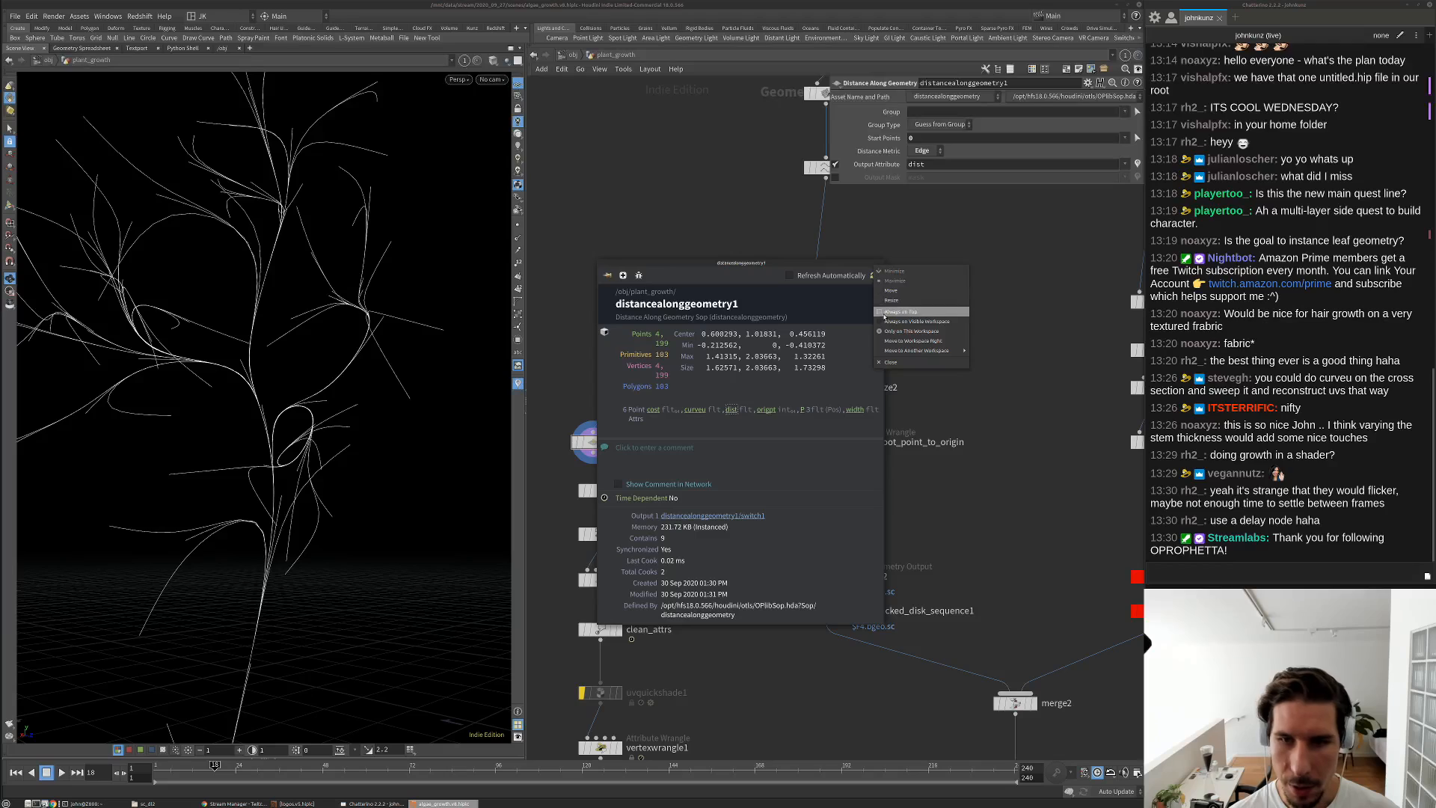
left_click(890, 363)
Move distancealonggeometry1 clear of the polywire1 column, set its group type to Points and enlarge the parameter area
middle_click_drag(668, 383, 833, 260)
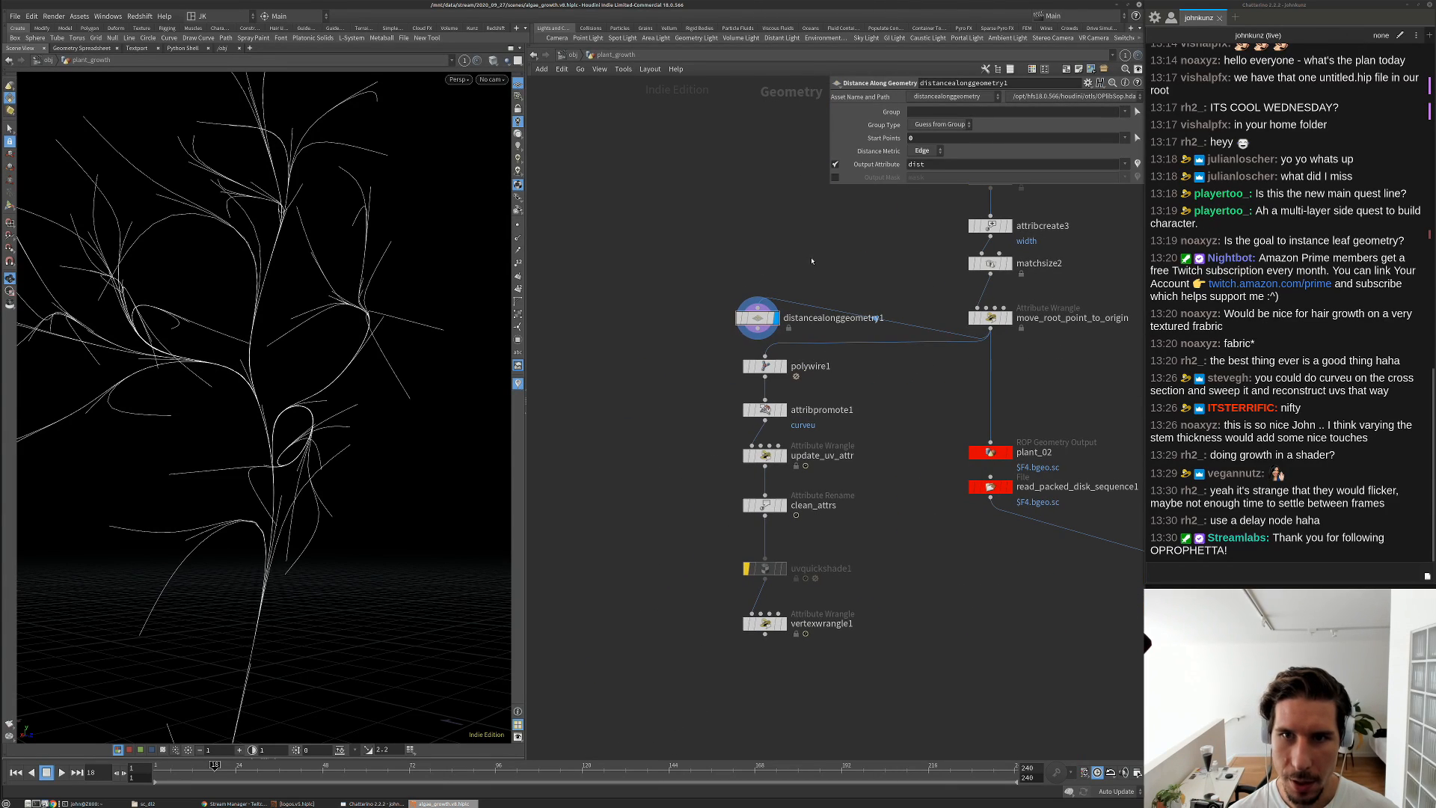
left_click_drag(756, 320, 687, 326)
left_click(944, 124)
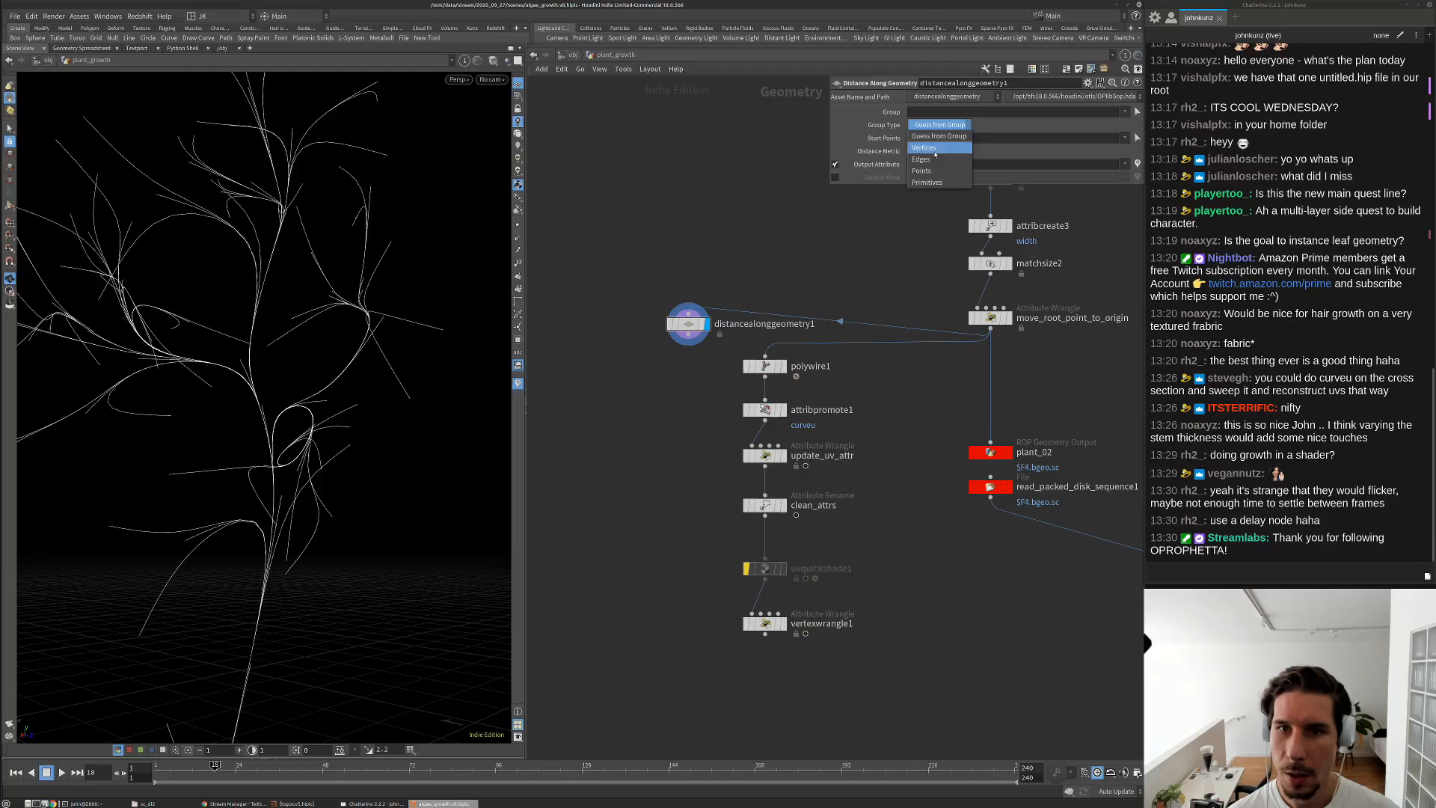
left_click(935, 135)
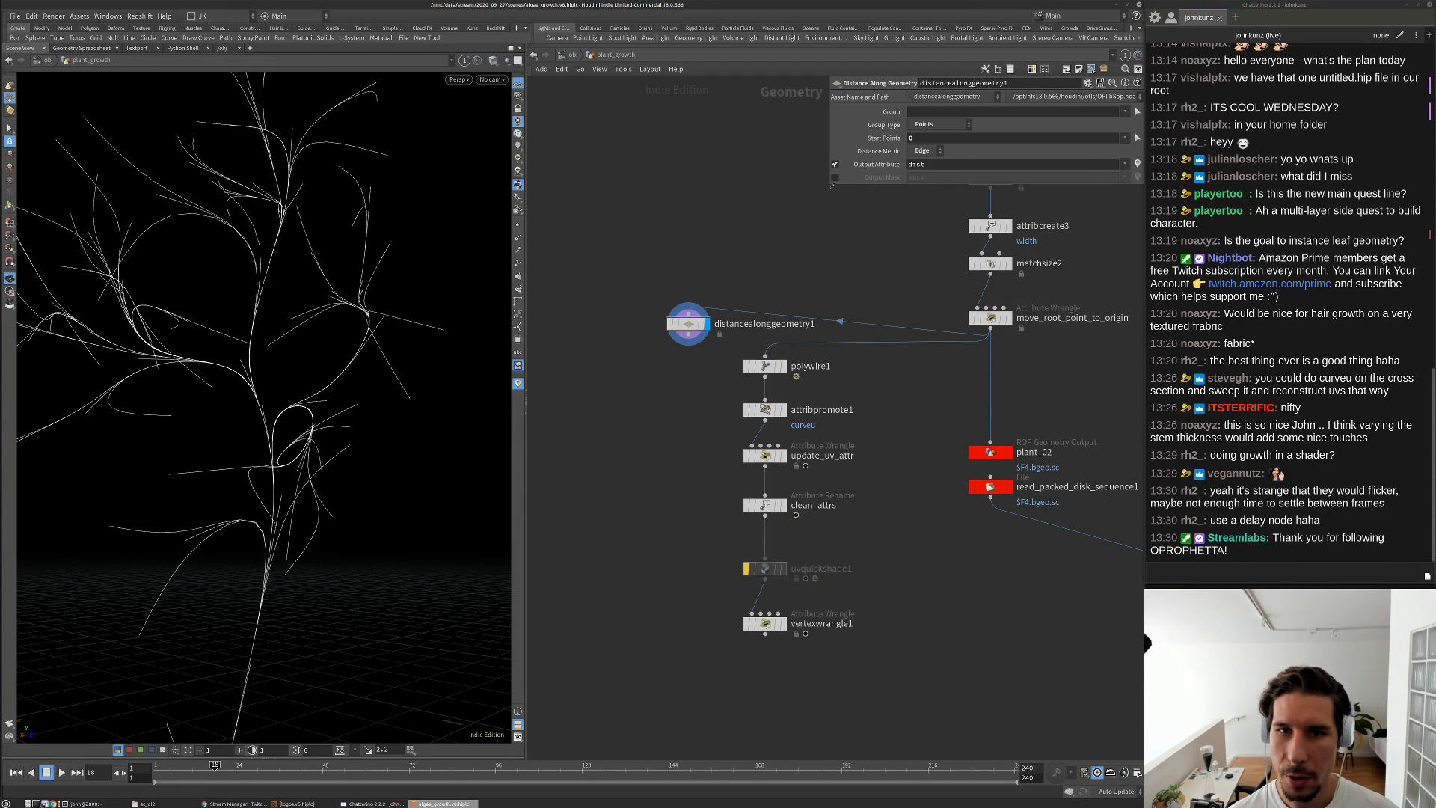
left_click_drag(833, 185, 843, 240)
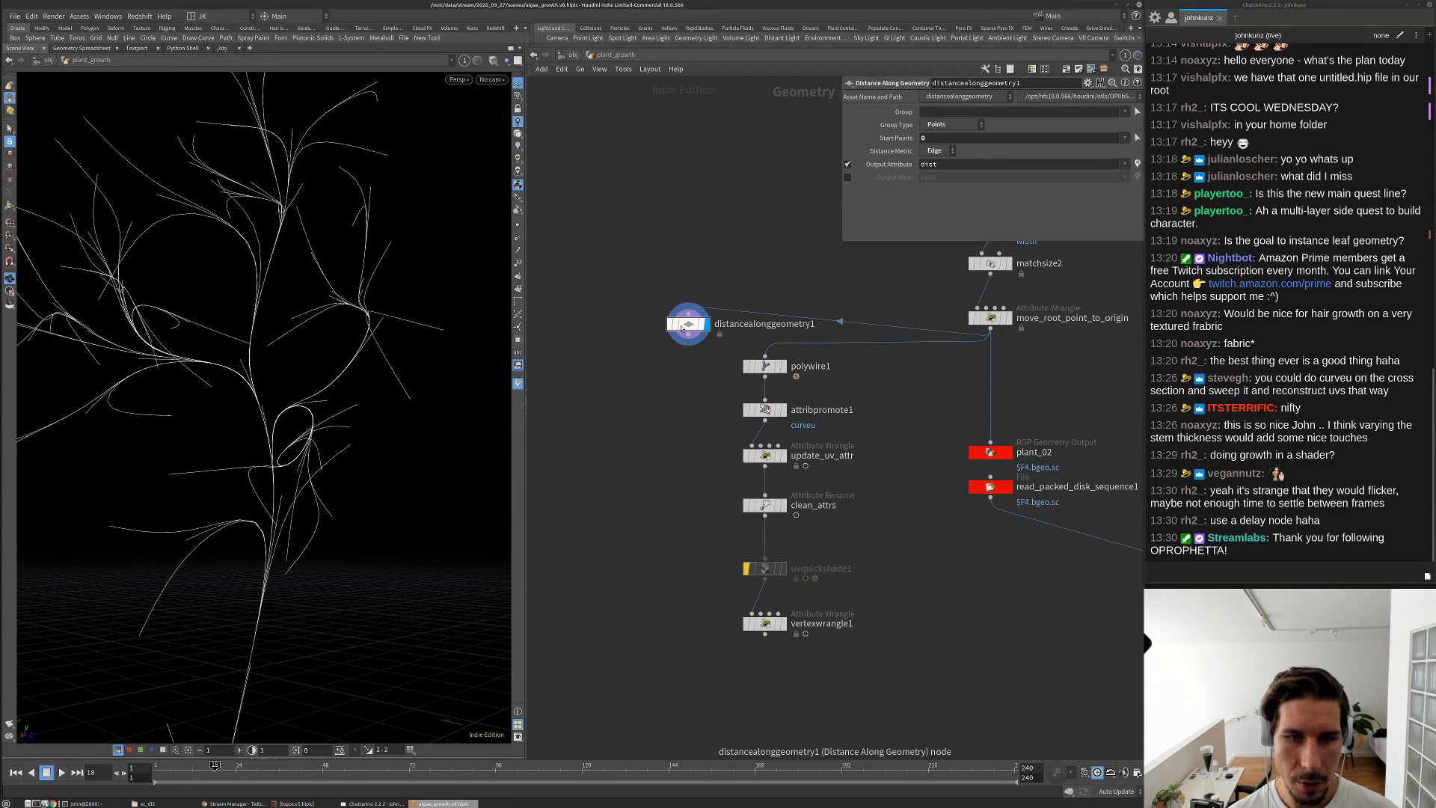
Examine distancealonggeometry1's node info for its point attributes, view the branches from another angle and close the info window
middle_click(693, 329)
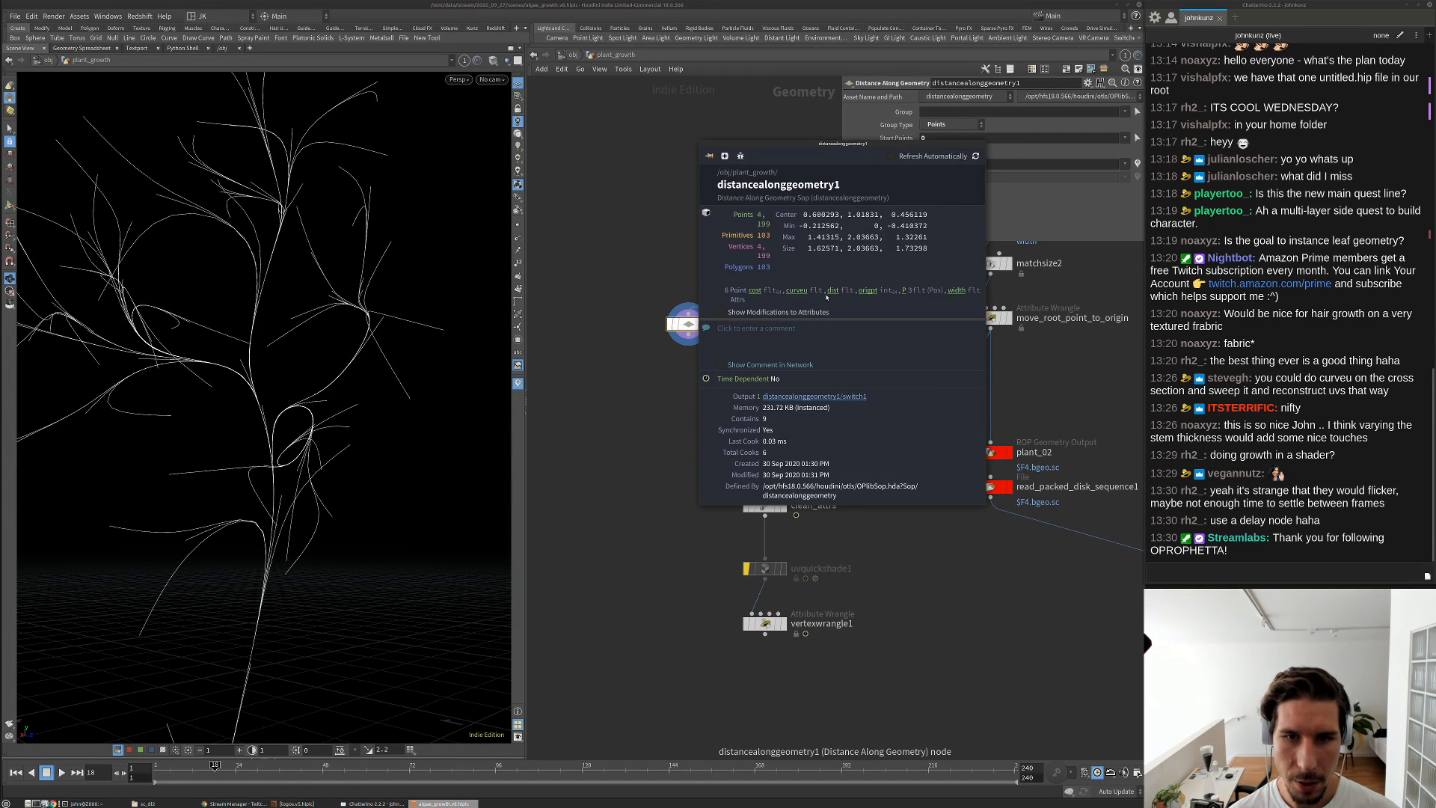
left_click_drag(269, 419, 209, 629)
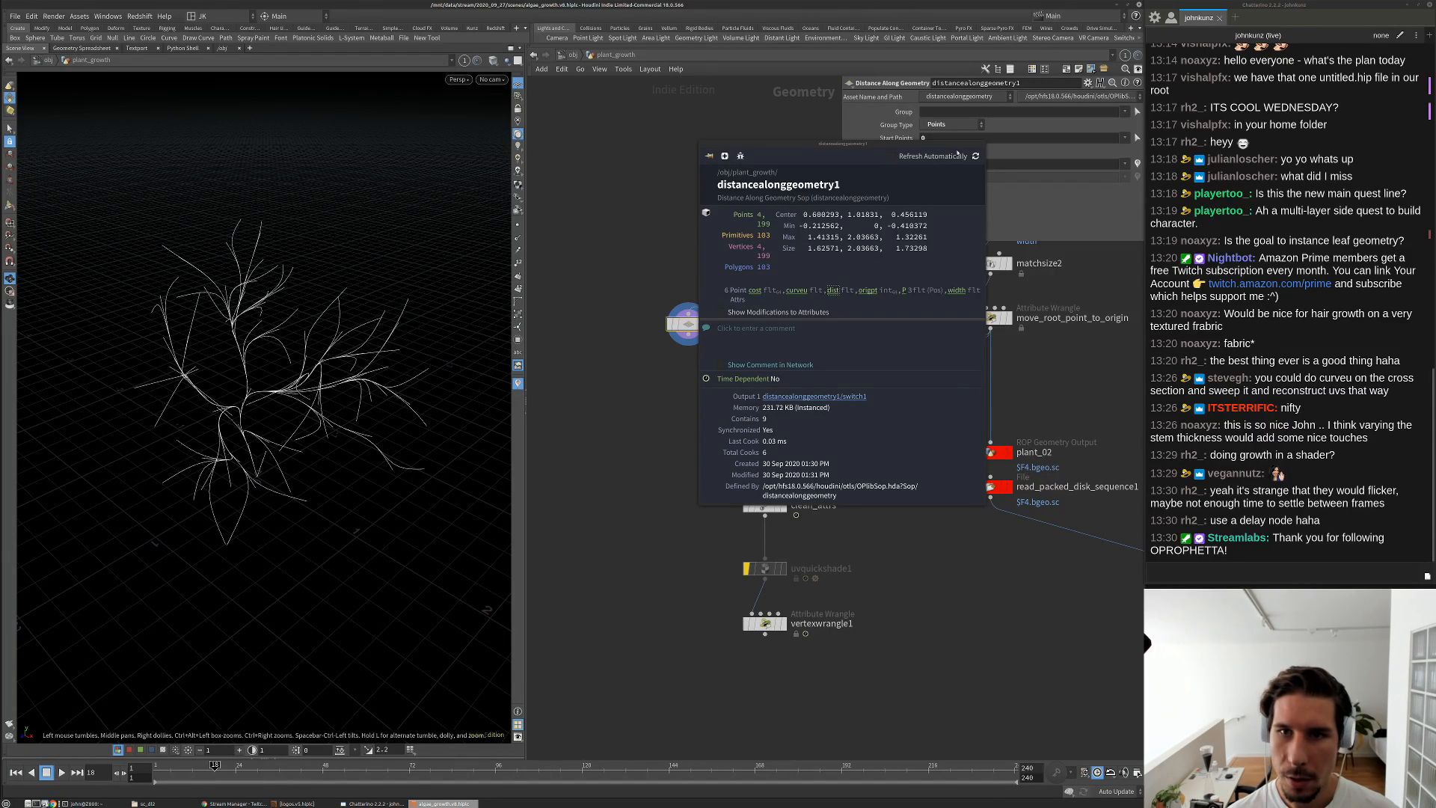
right_click(960, 147)
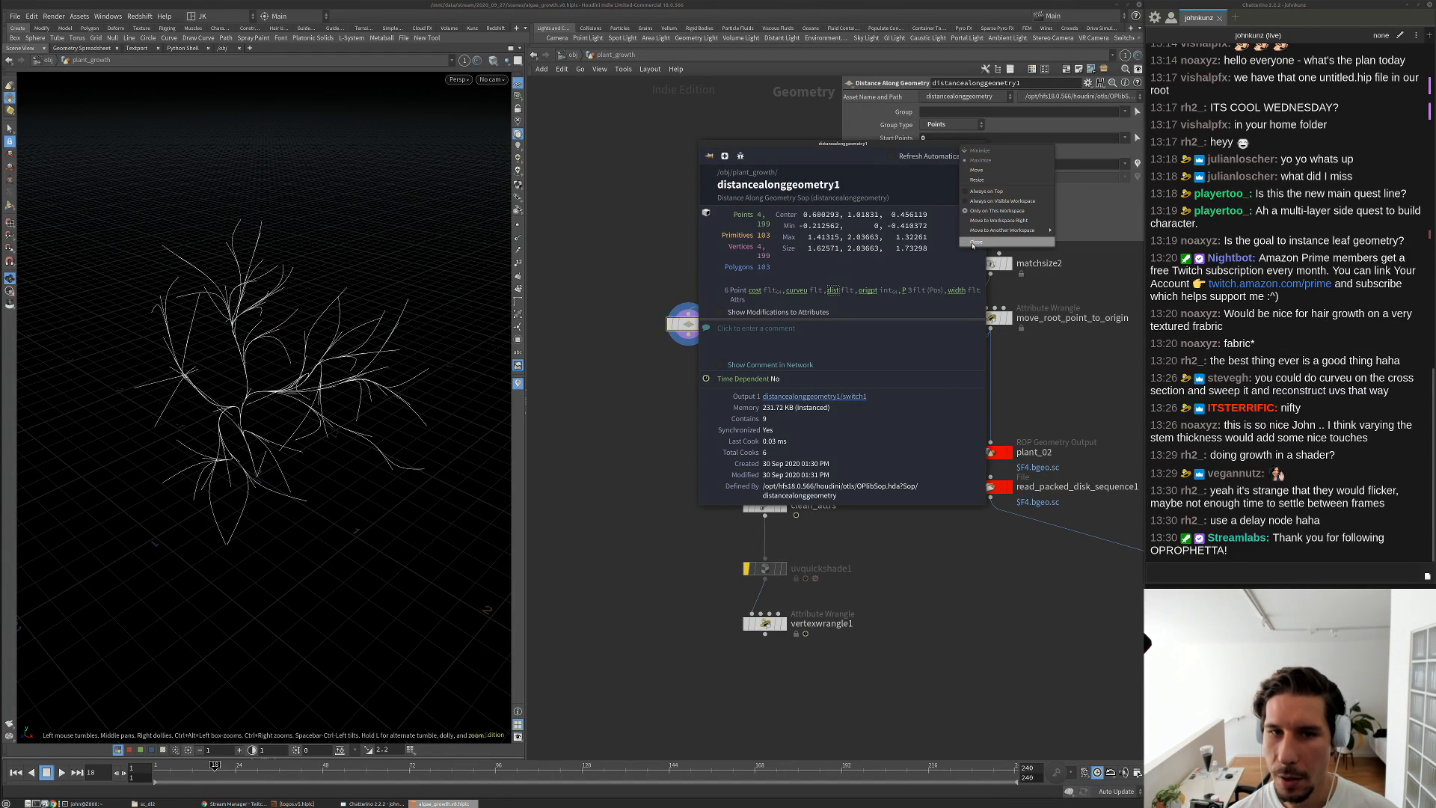
left_click(833, 292)
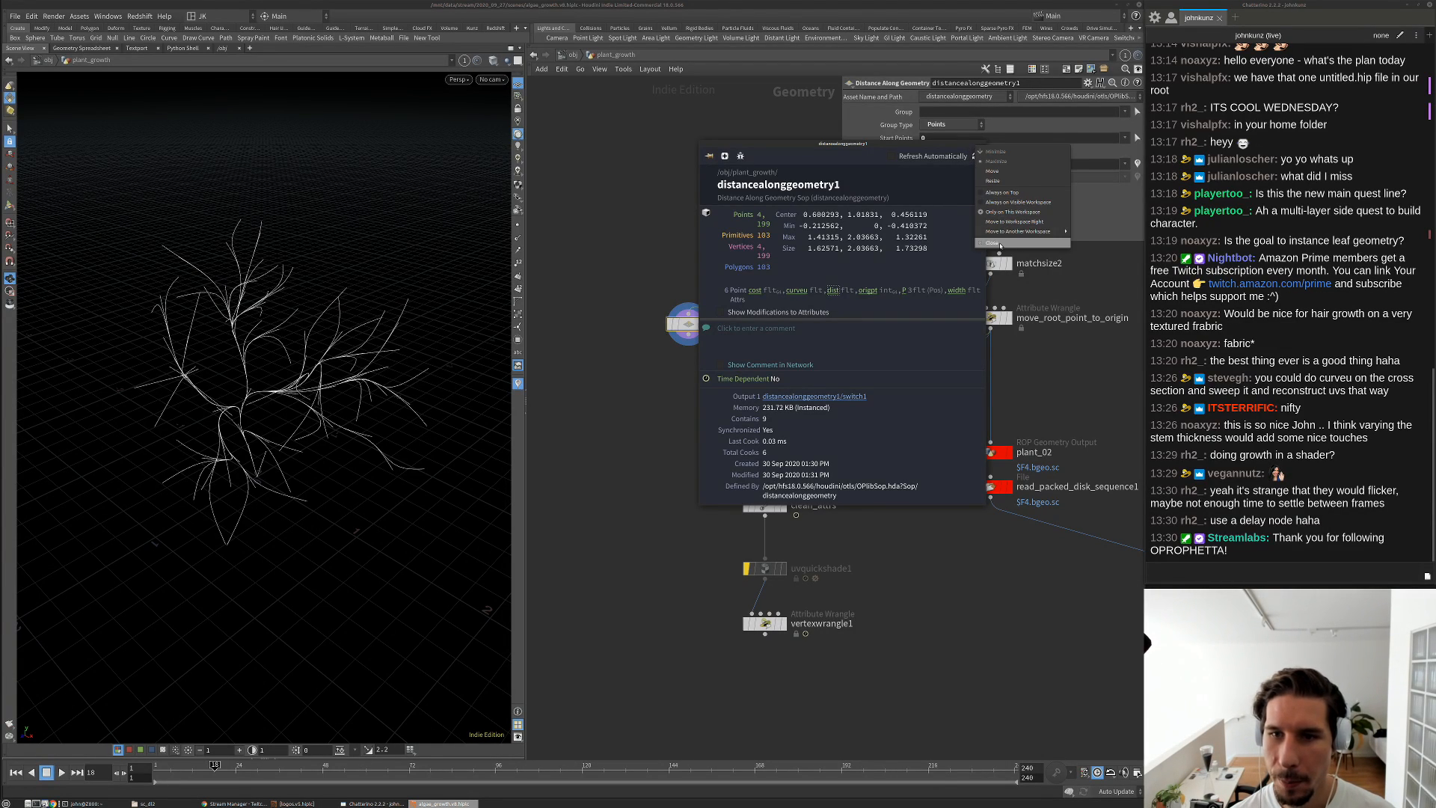
Add a Color node fed by distancealonggeometry1, display it and set its color type to Ramp from Attribute
key("Tab")
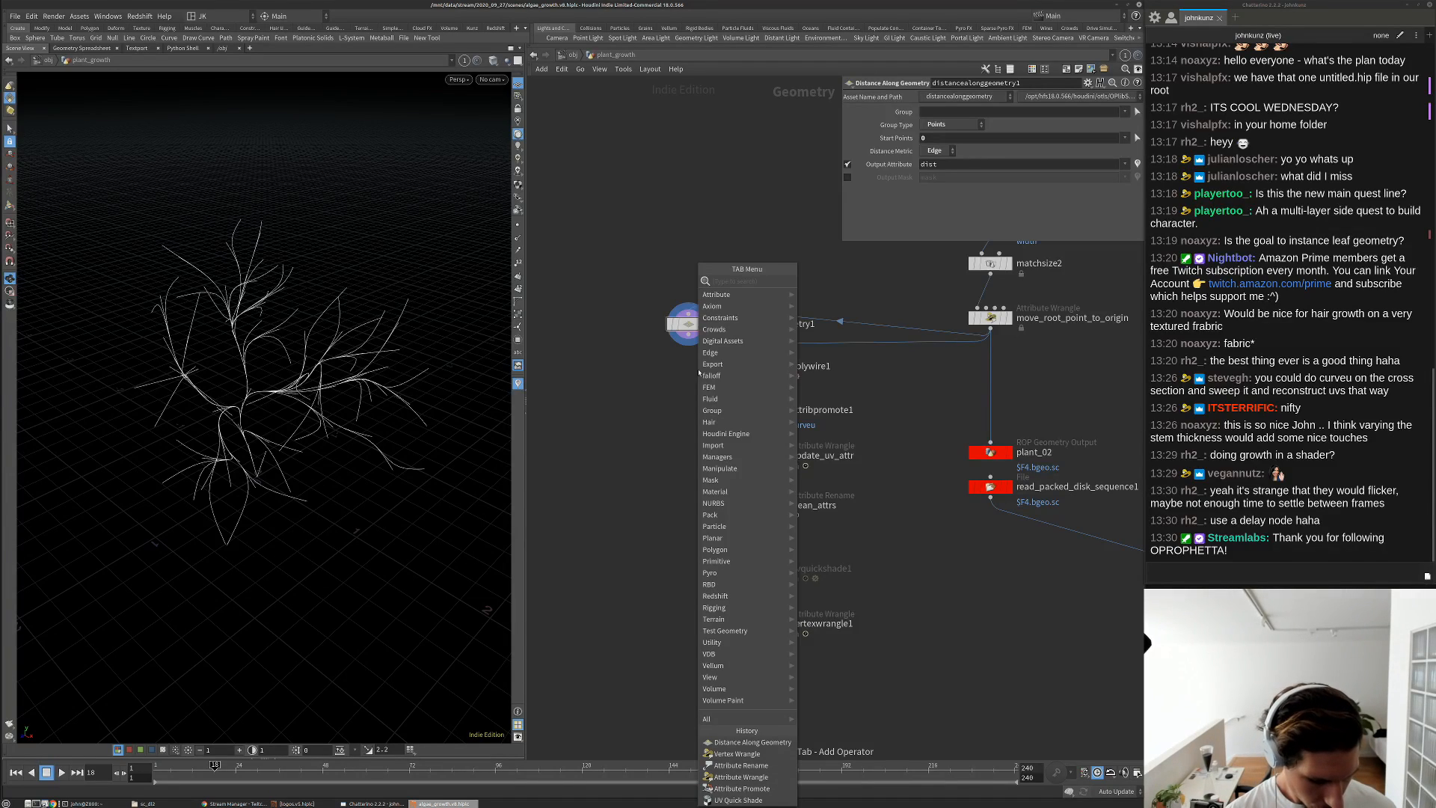
type("color")
key("Return")
left_click(688, 373)
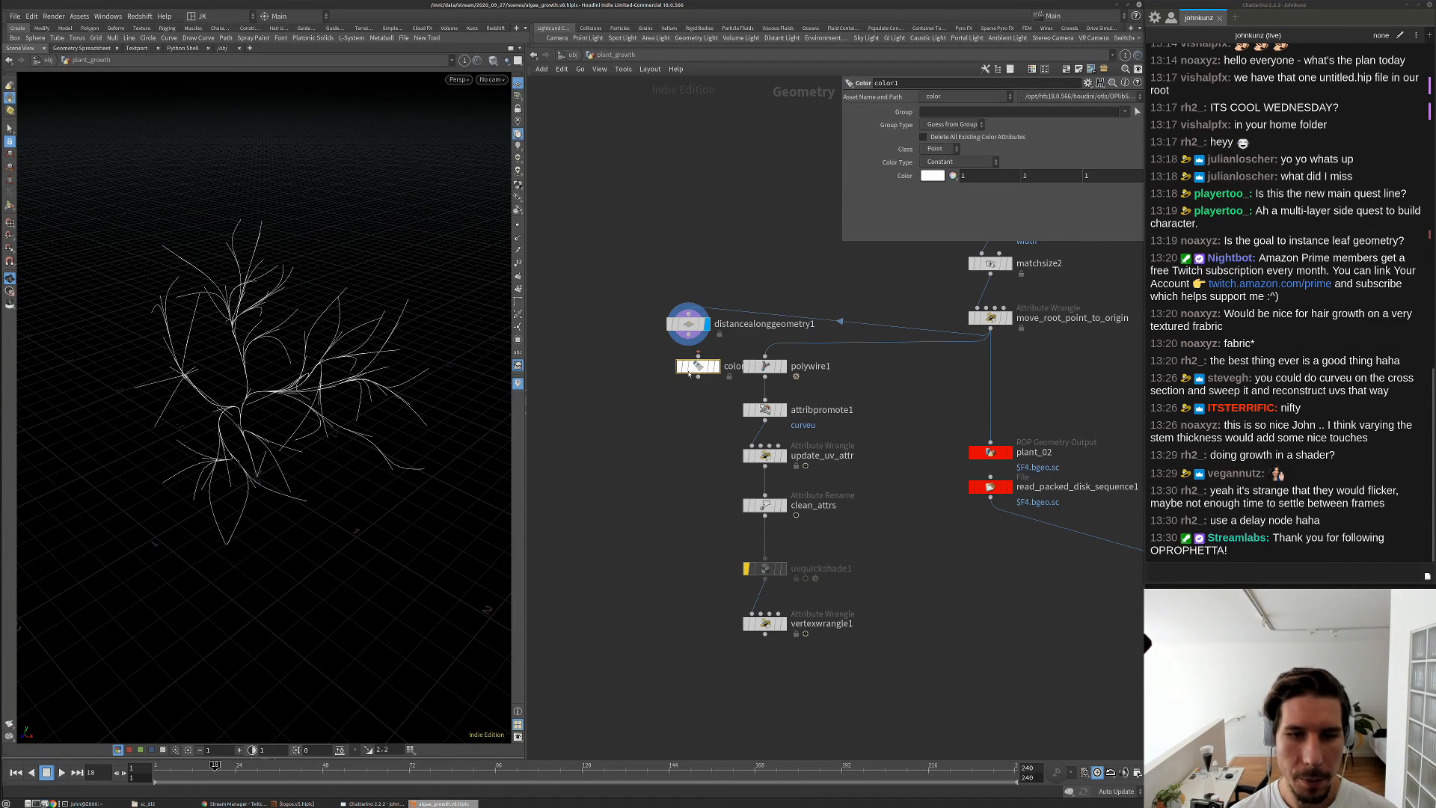
left_click_drag(688, 373, 637, 373)
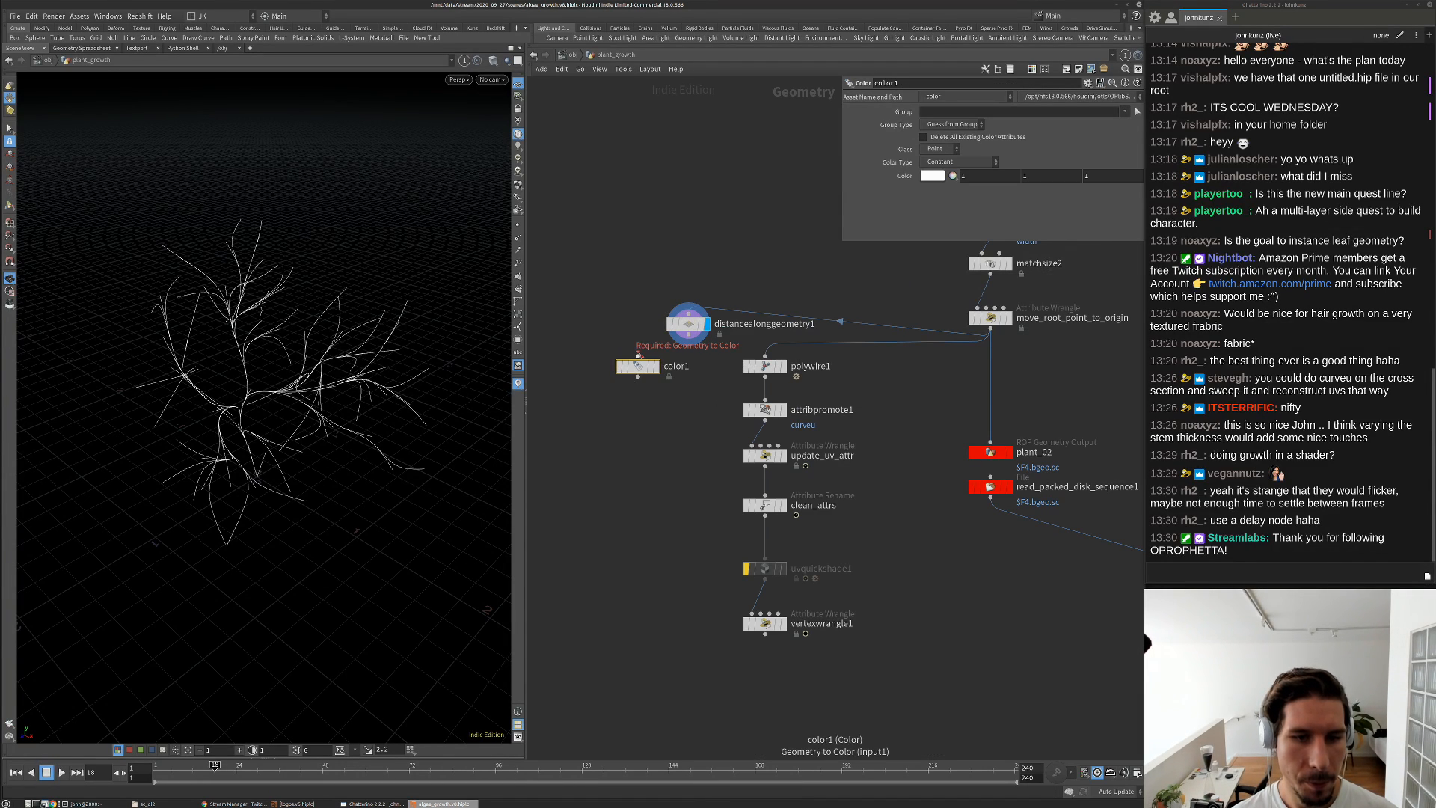
left_click(972, 162)
left_click(958, 187)
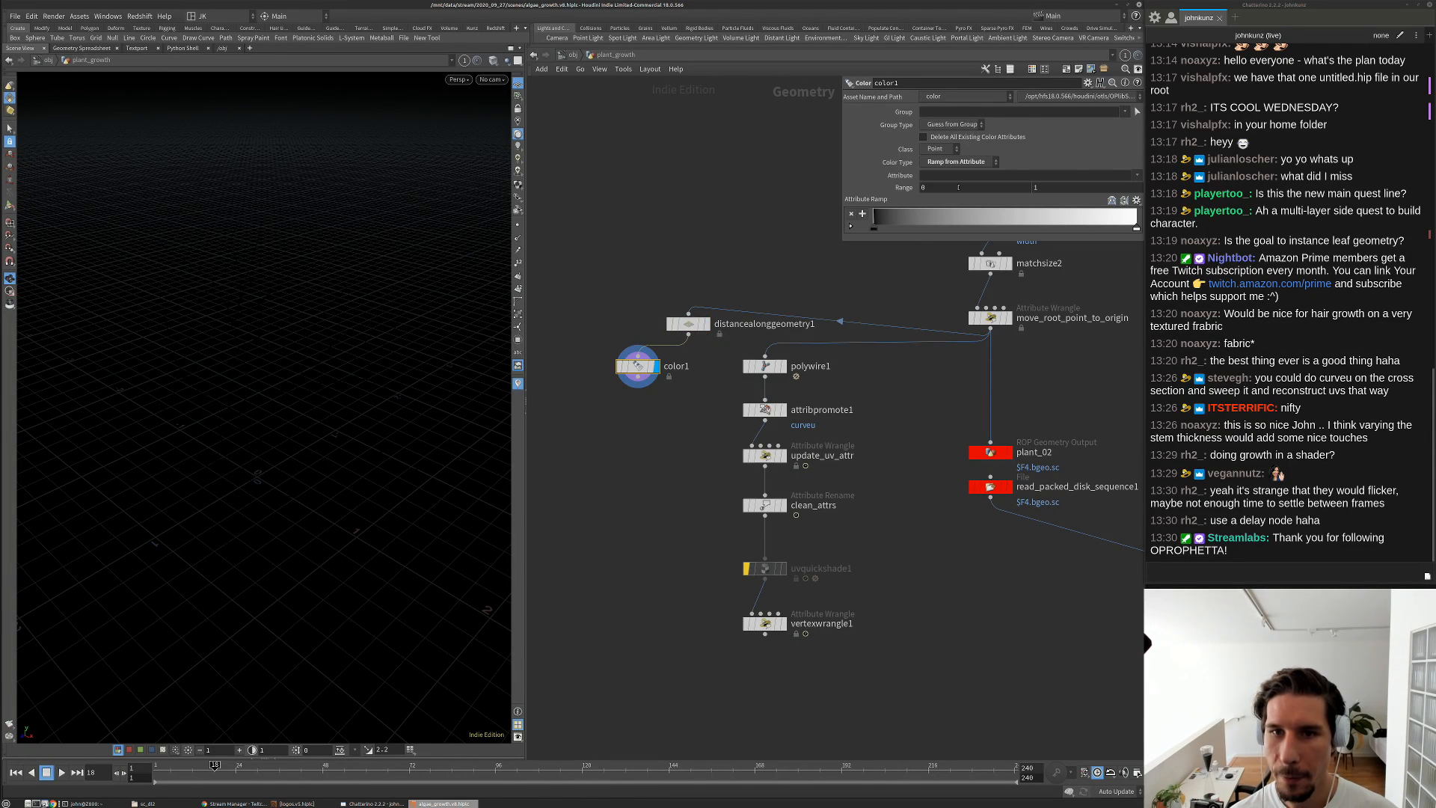
Drive color1's ramp with the dist attribute and set the upper end of its range to 0.1
left_click(1137, 177)
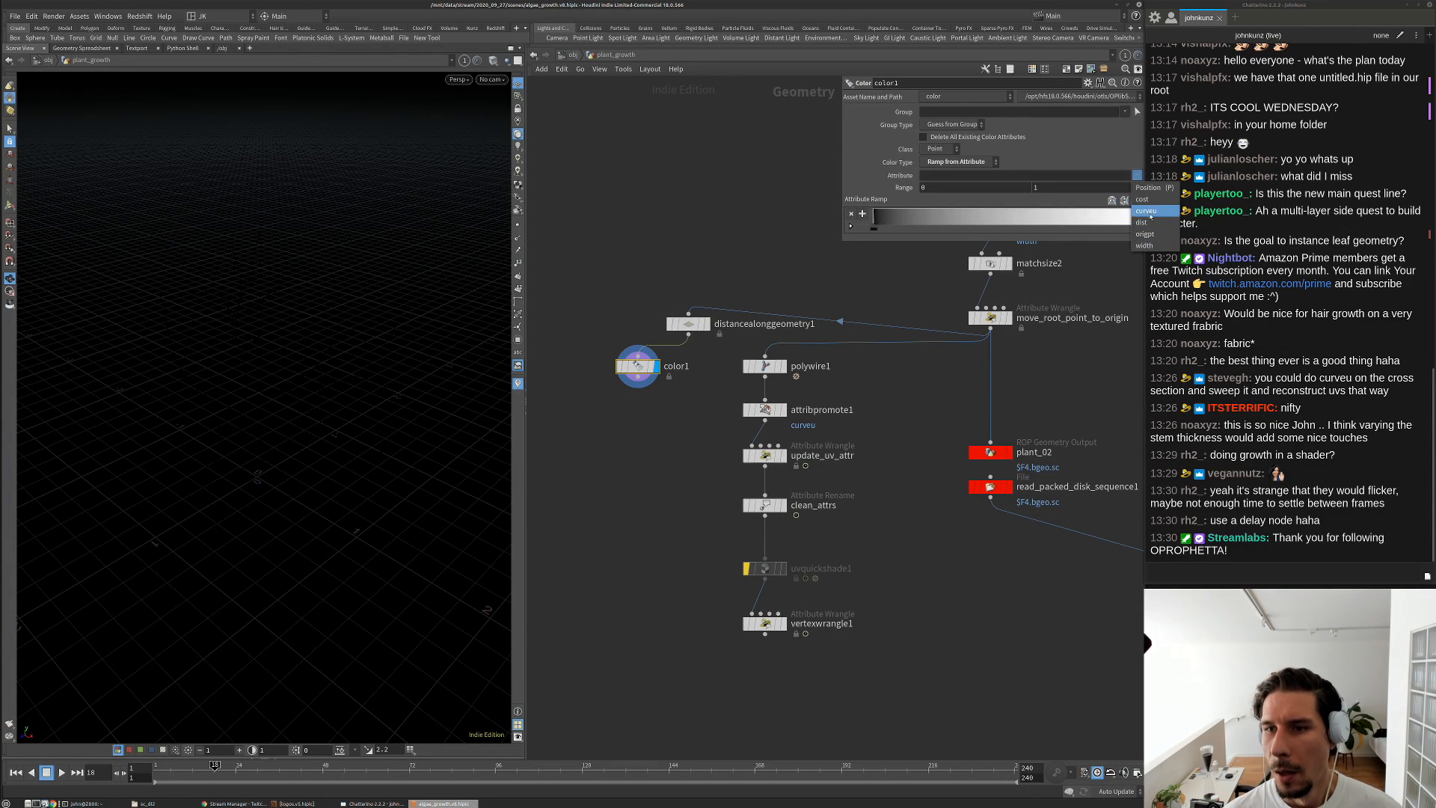
left_click(1144, 223)
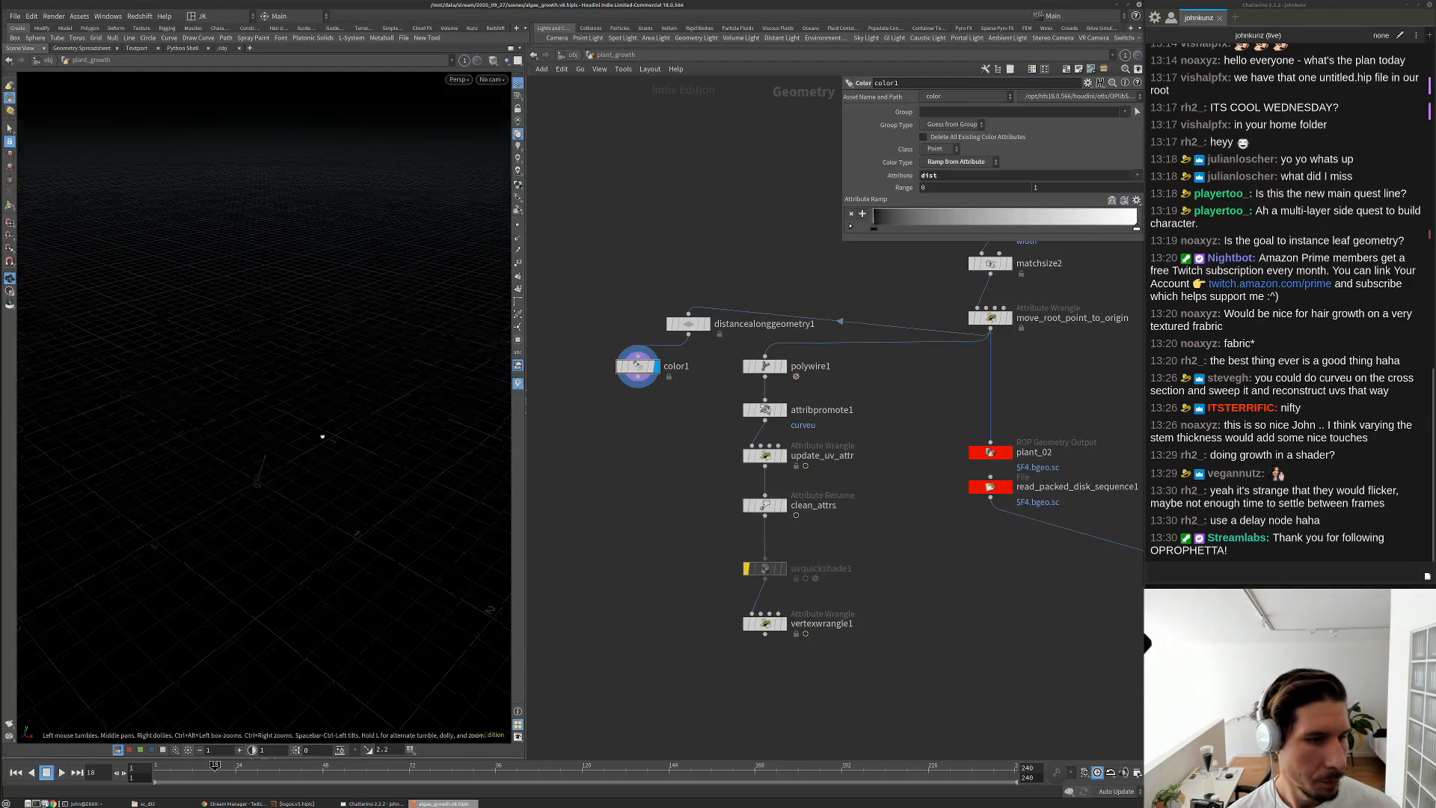
left_click_drag(320, 432, 374, 408)
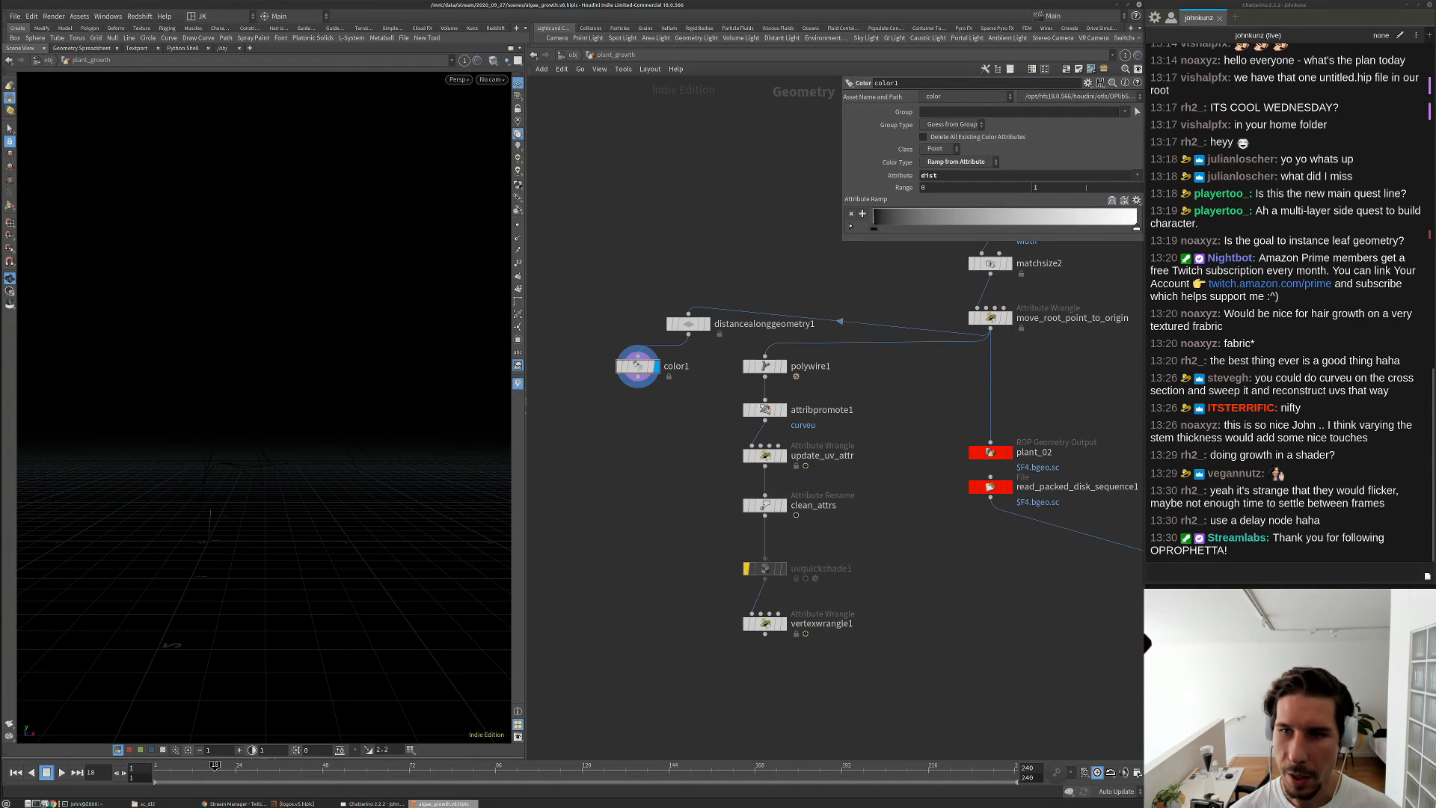
middle_click_drag(1071, 186, 1027, 203)
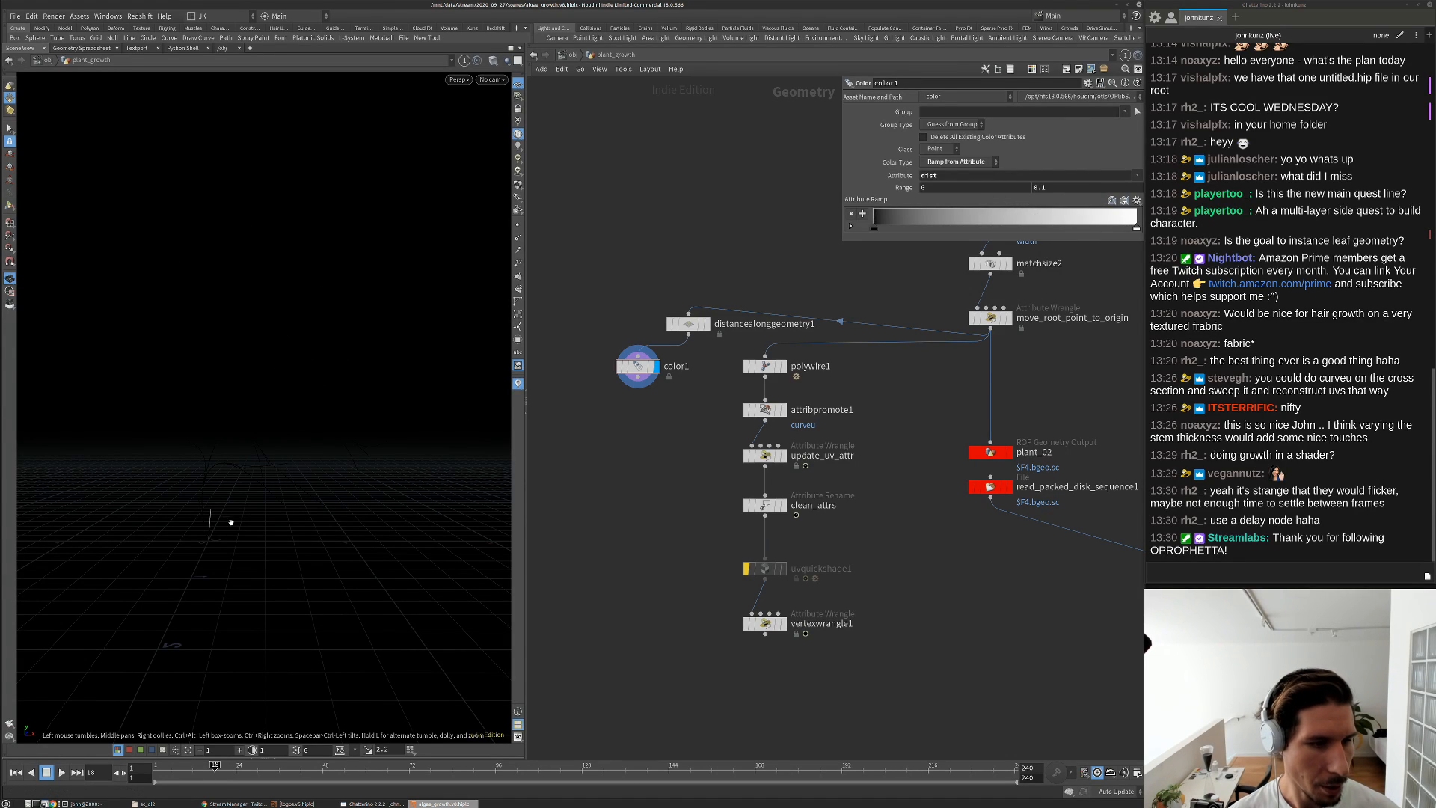
Set distancealonggeometry1's distance metric to Surface
left_click(688, 323)
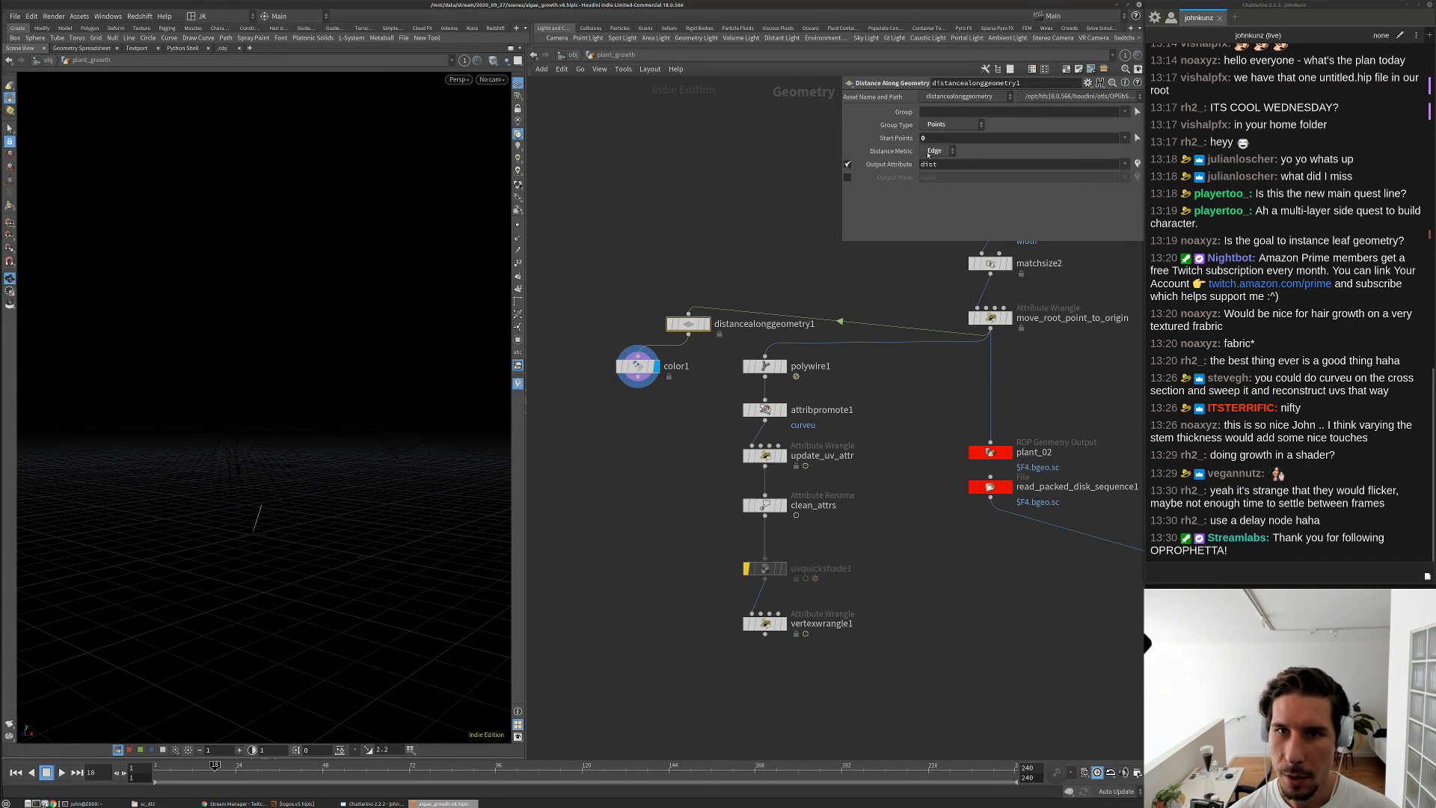
left_click(935, 150)
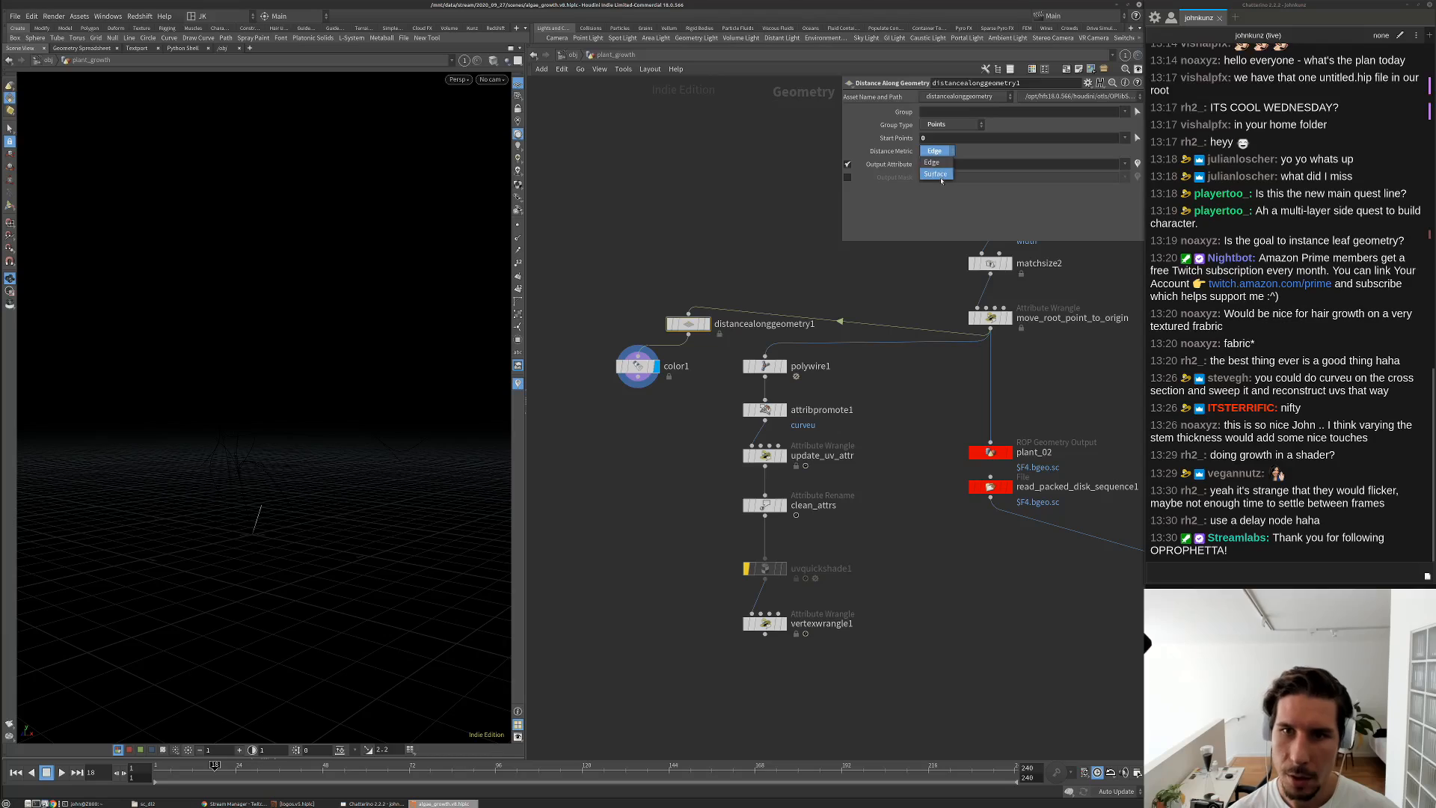
left_click(936, 174)
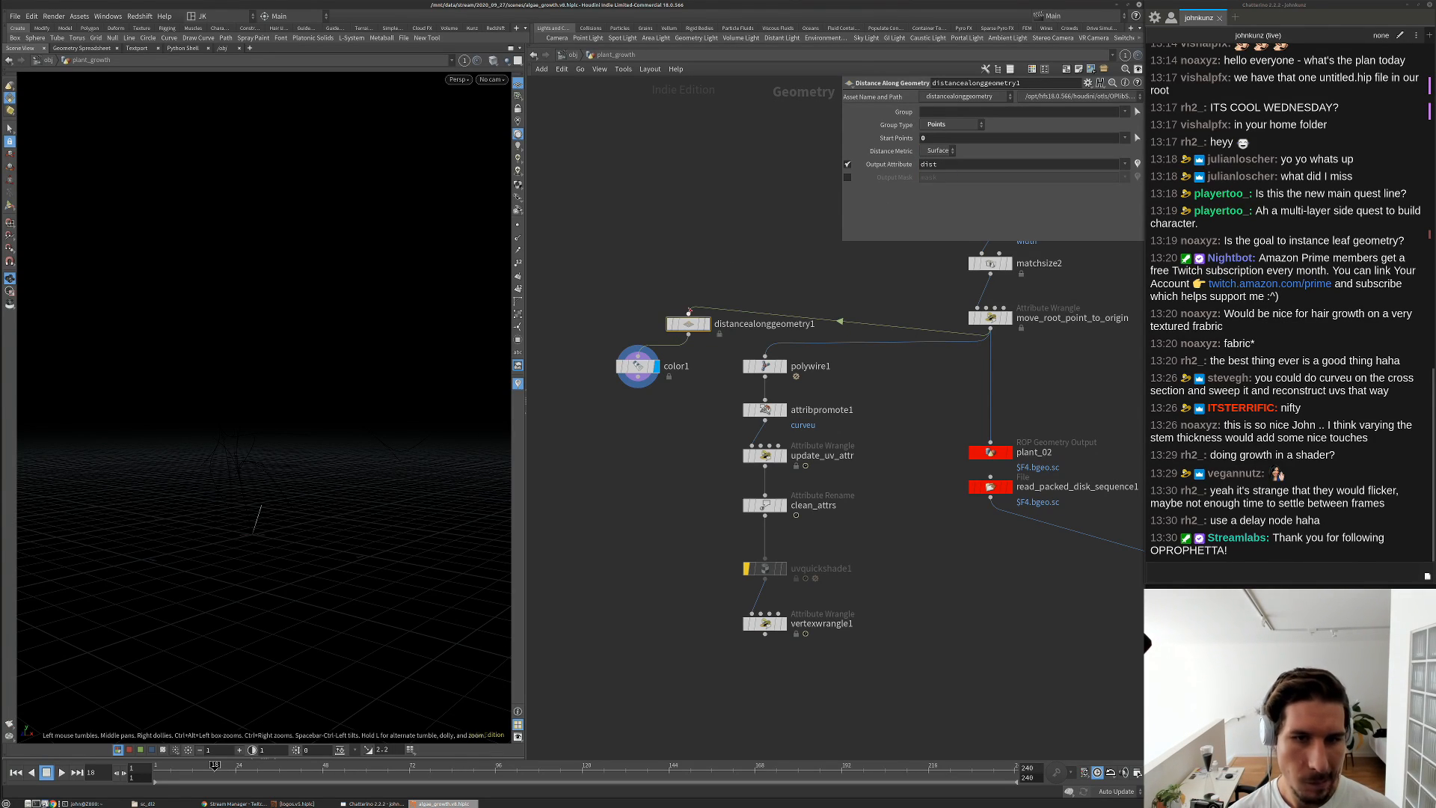
Delete distancealonggeometry1 and color1, and display vertexwrangle1 to view the masked branches
left_click_drag(570, 258, 711, 404)
key("Delete")
middle_click_drag(649, 547, 655, 466)
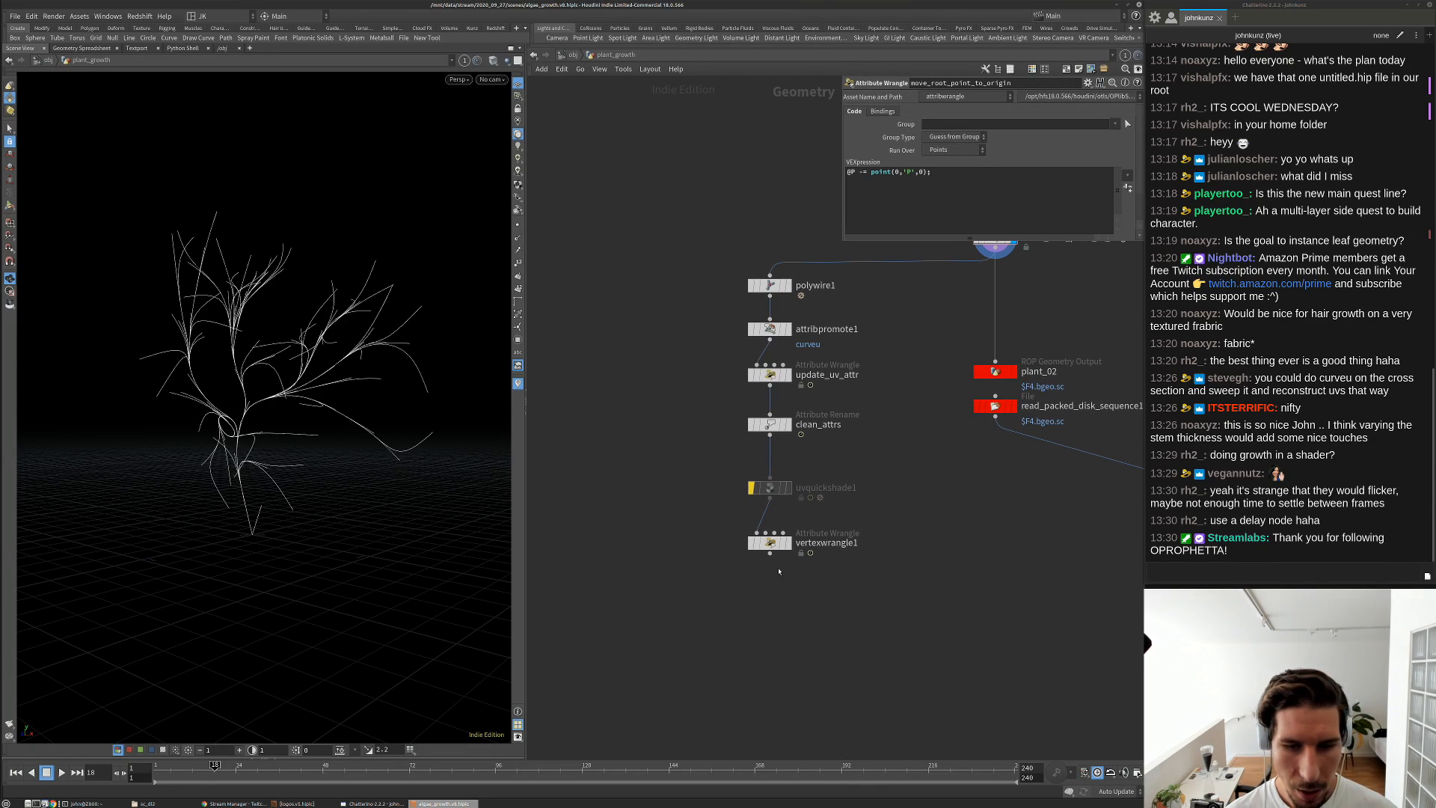
left_click(787, 543)
left_click_drag(404, 414, 314, 420)
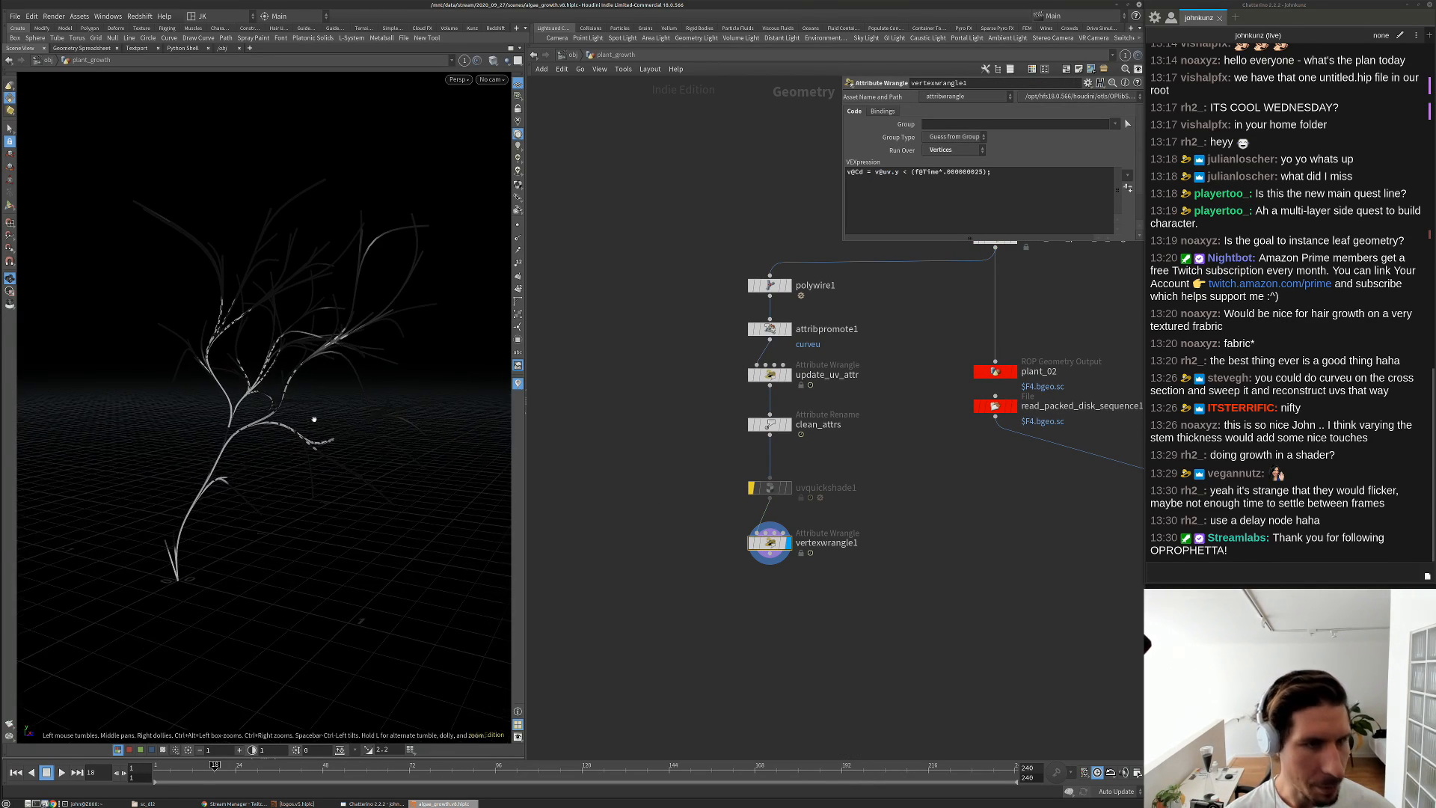
left_click_drag(337, 311, 490, 430)
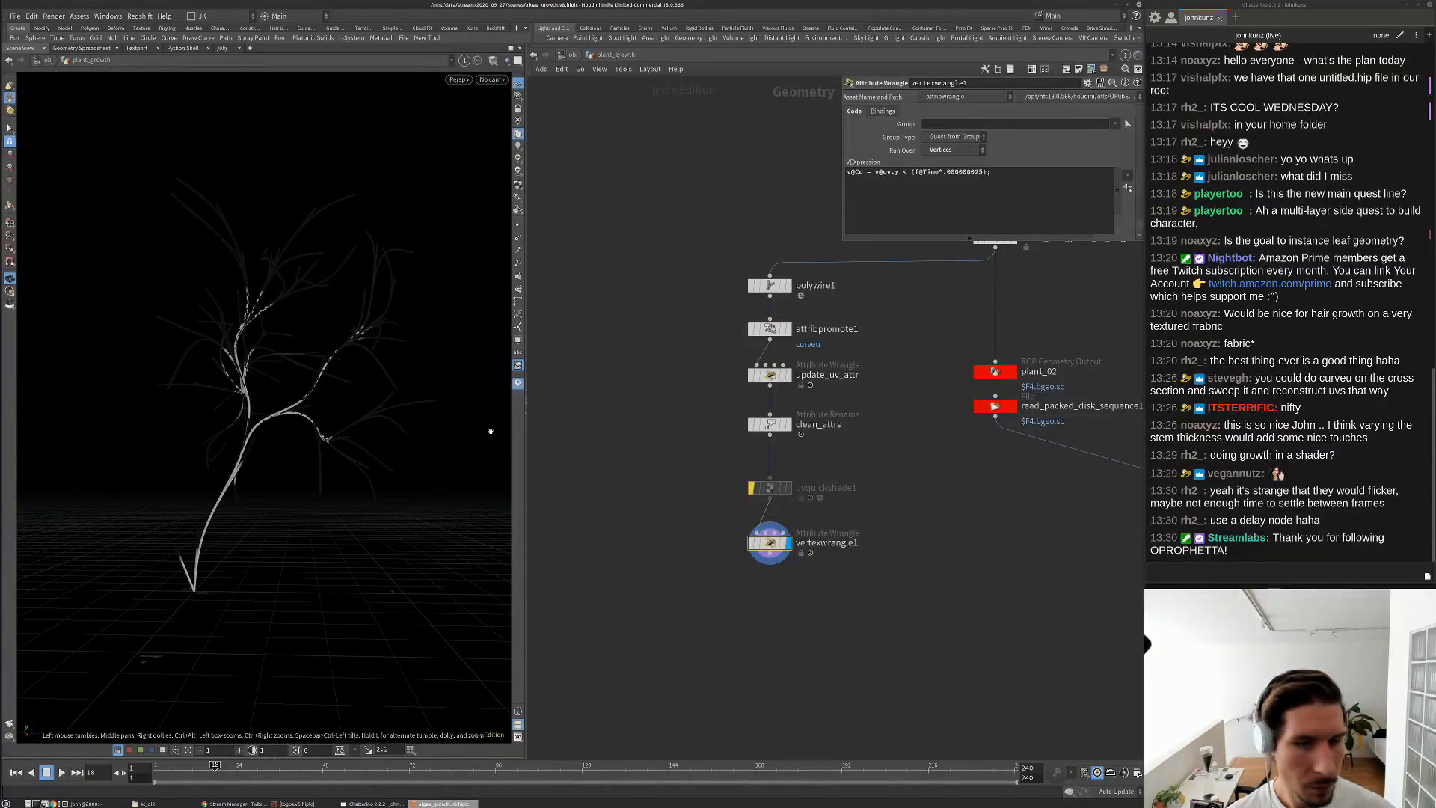
Check move_root_point_to_origin's expression and move attribcreate3 up to open a gap above matchsize2
middle_click_drag(829, 501, 757, 536)
middle_click_drag(892, 308, 809, 446)
scroll(840, 412, "up", 3)
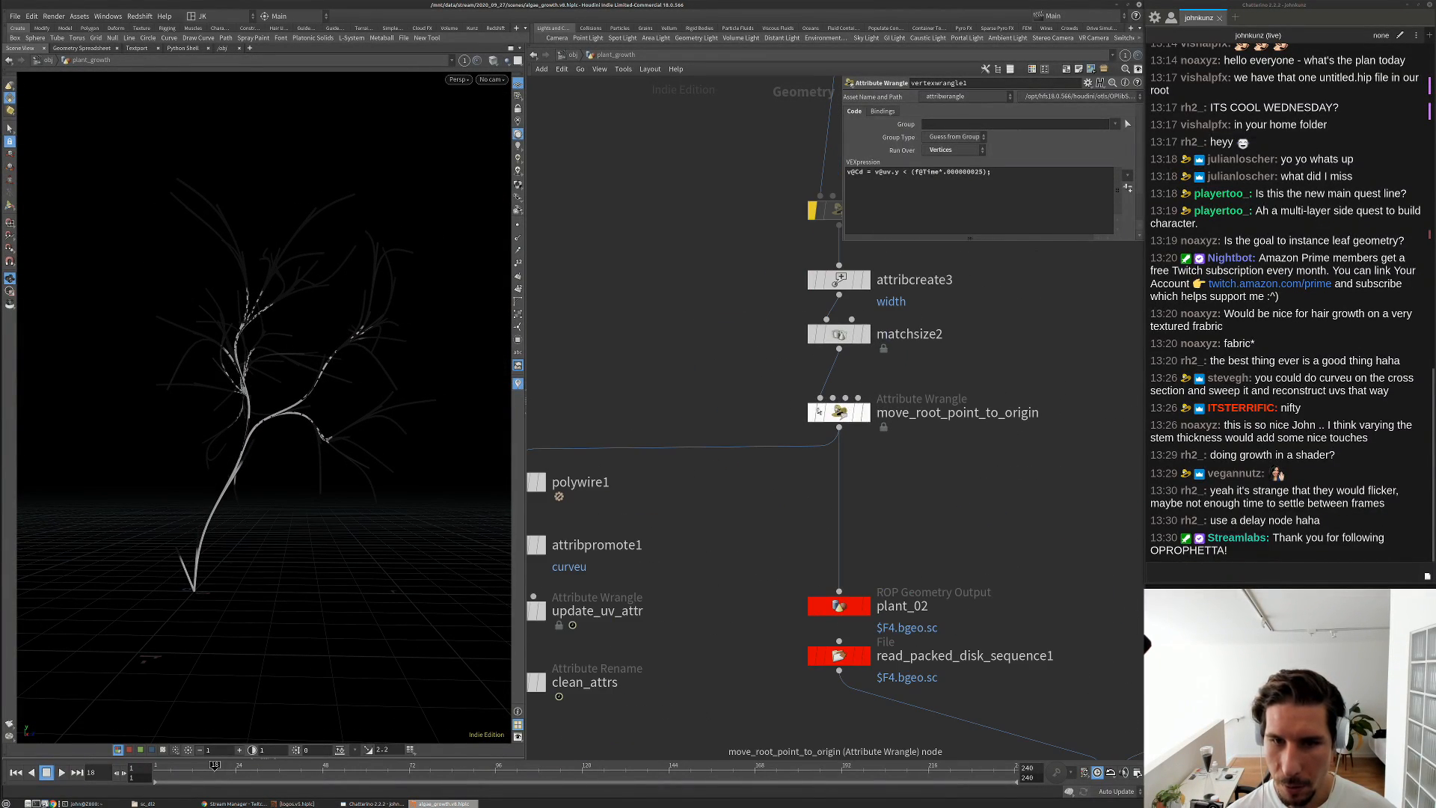
left_click_drag(286, 278, 418, 404)
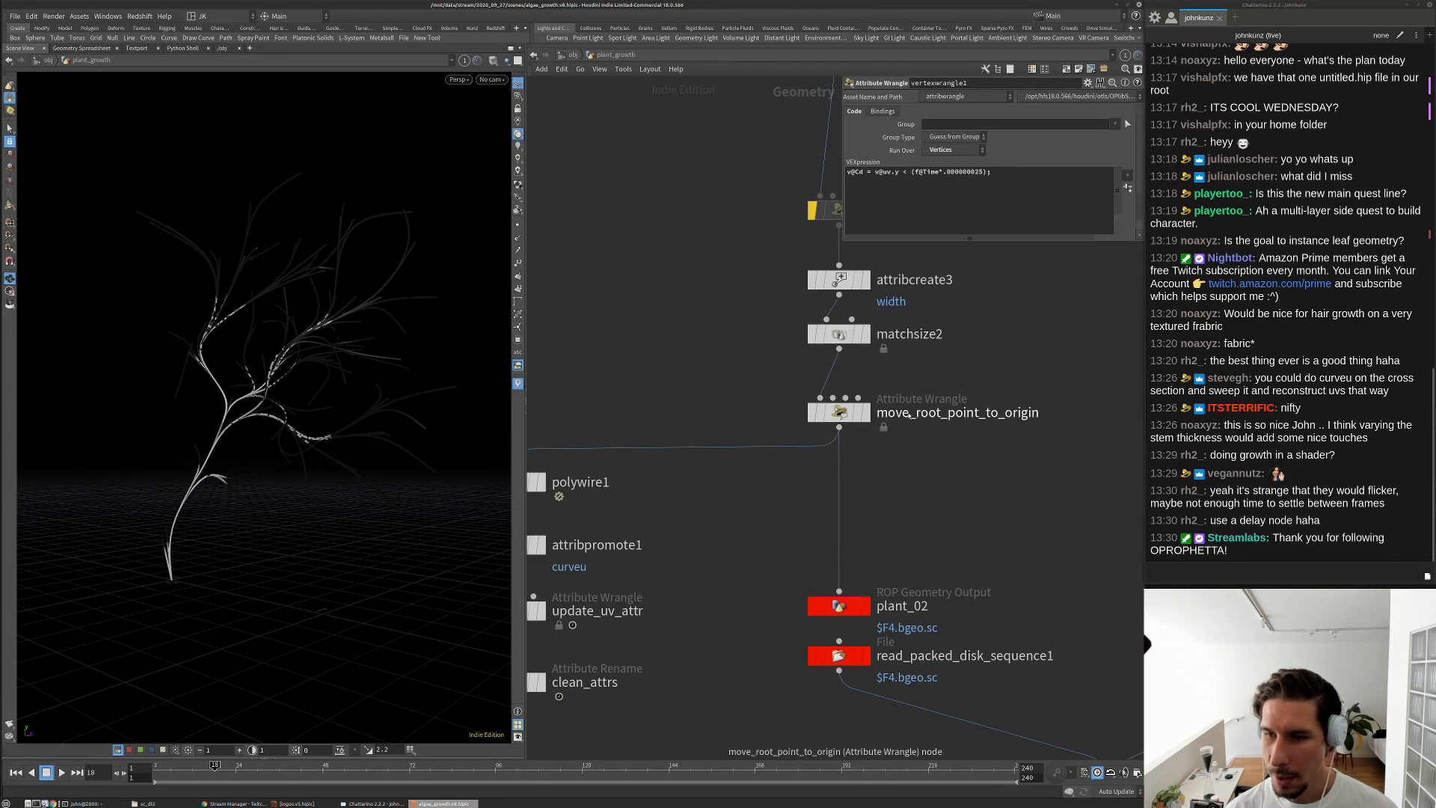
left_click(839, 412)
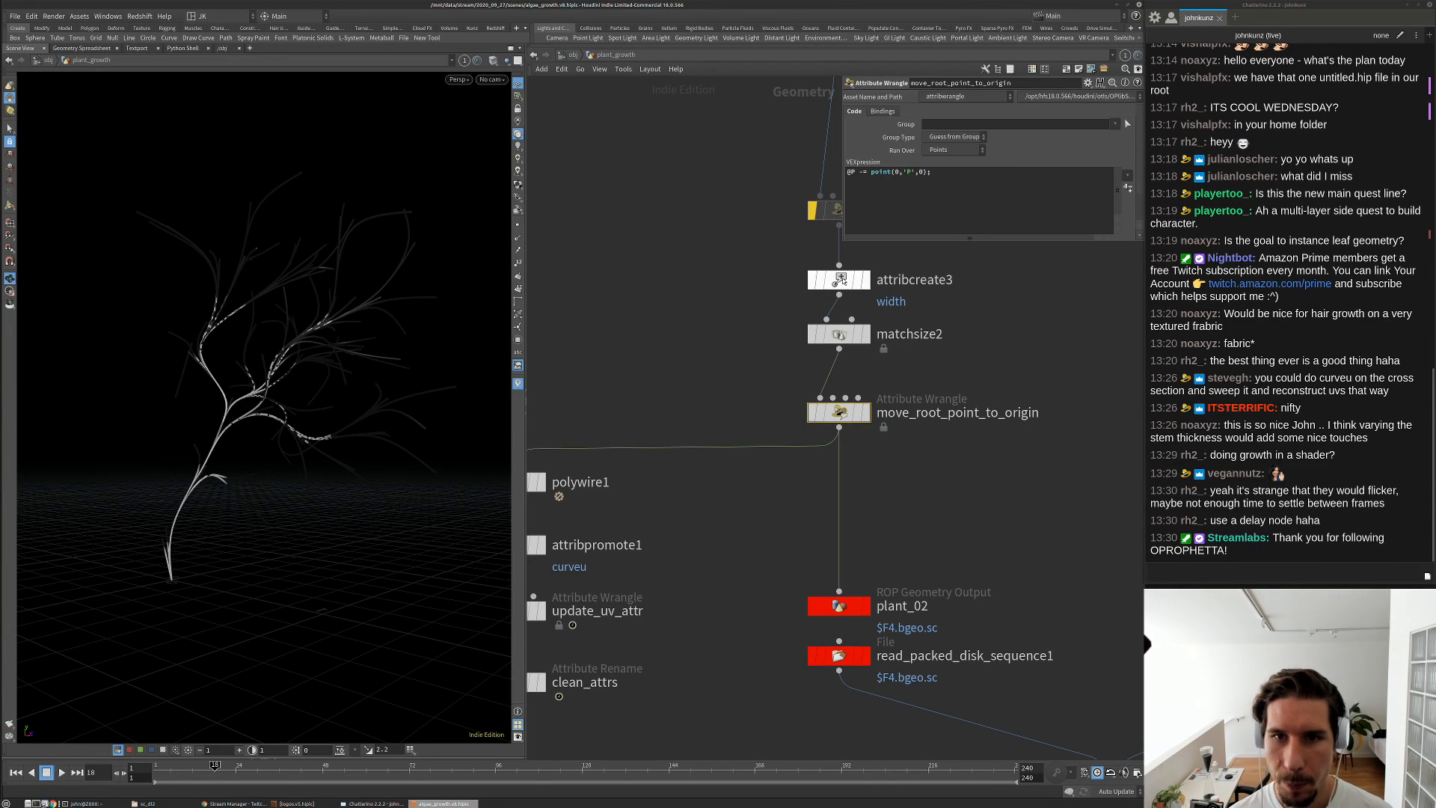
middle_click_drag(841, 279, 802, 336)
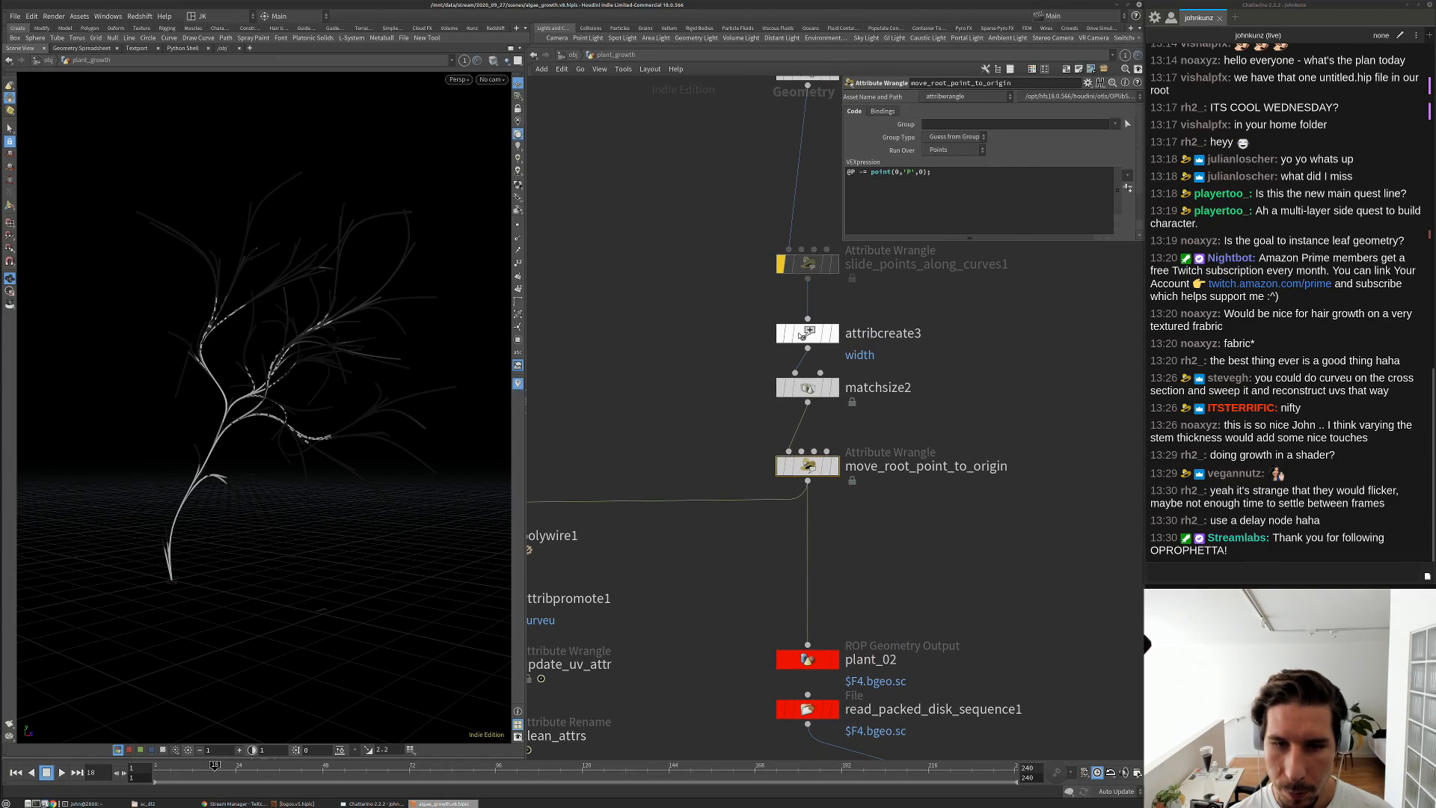
left_click_drag(801, 336, 802, 308)
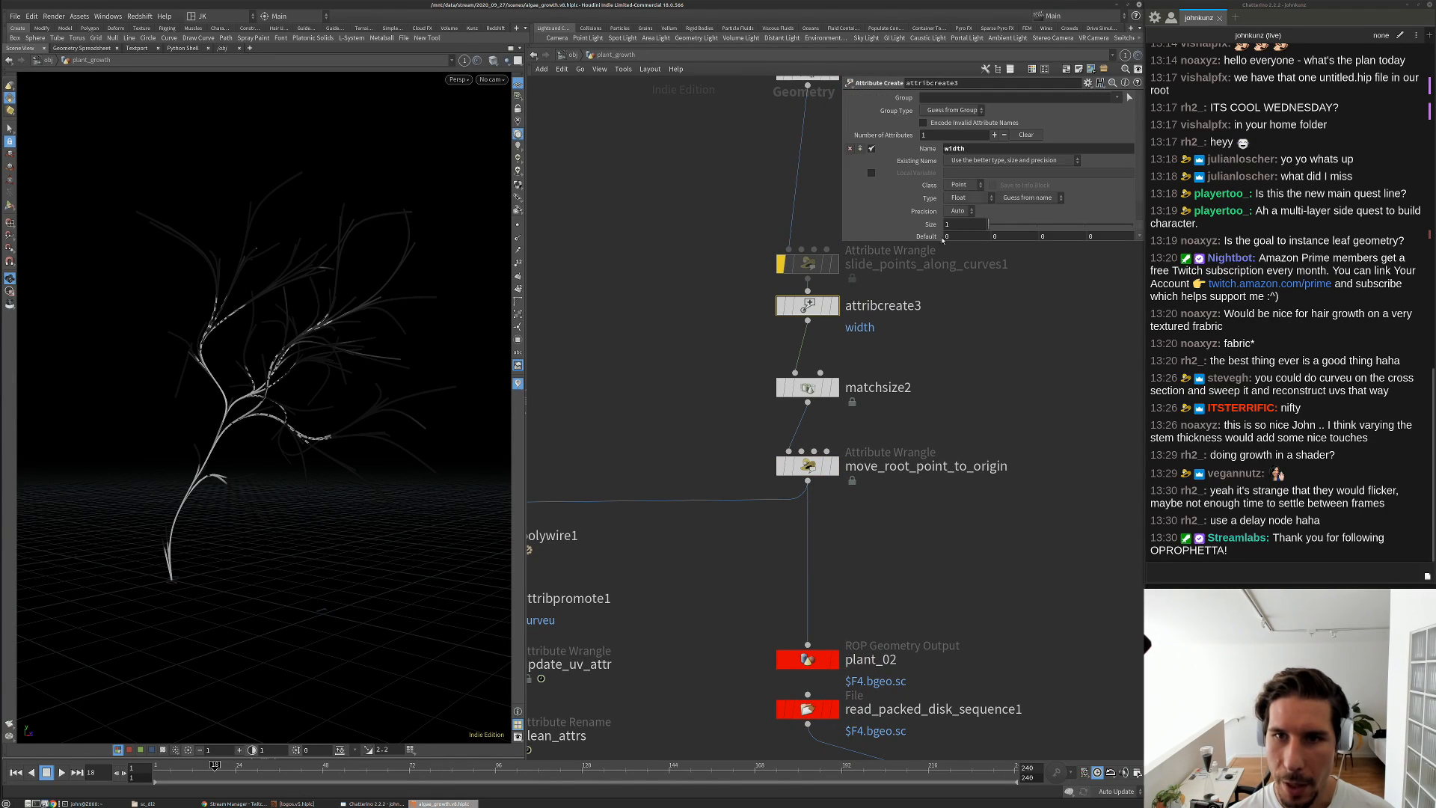
Insert an Attribute Wrangle into the wire between attribcreate3 and matchsize2
key("Tab")
type("wr")
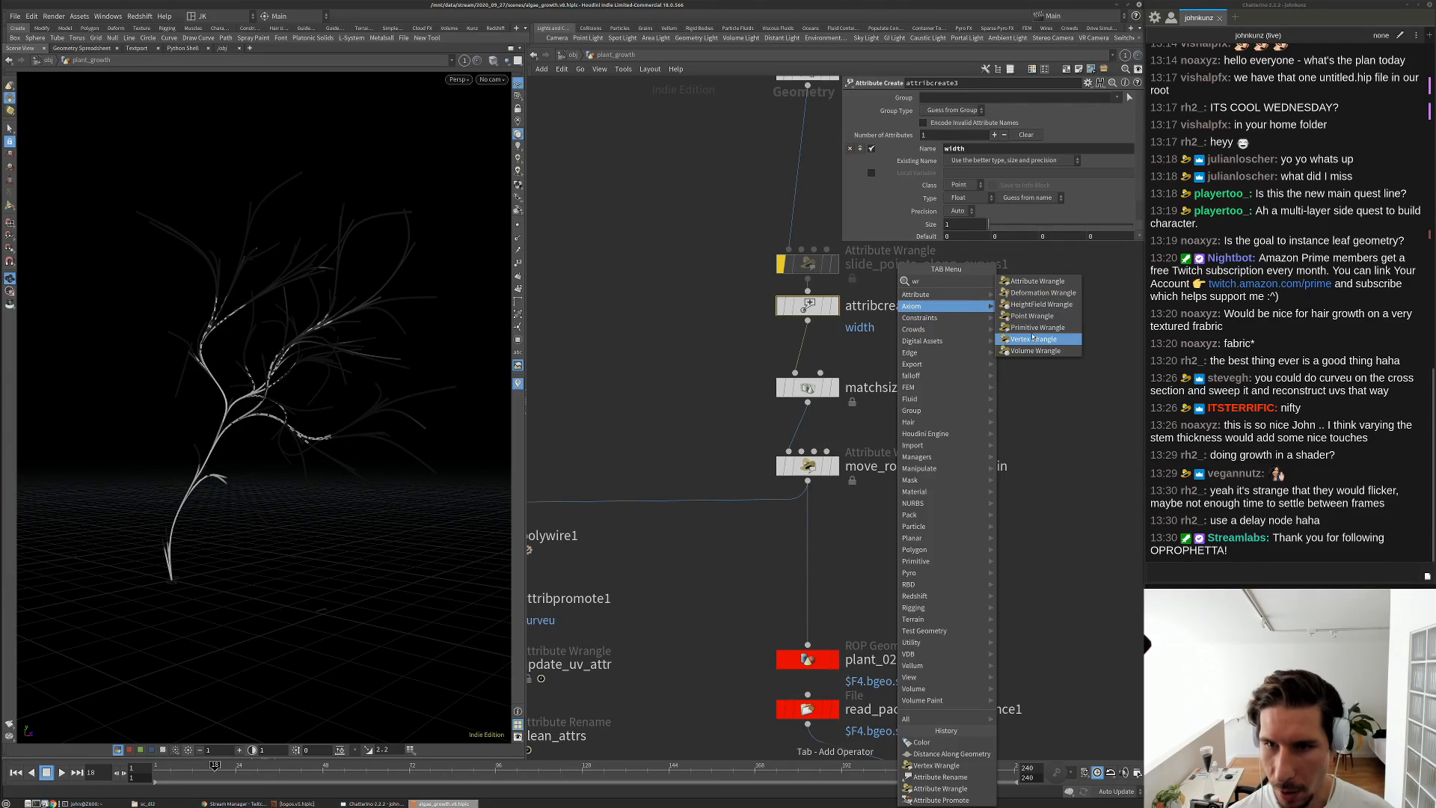
left_click(1036, 281)
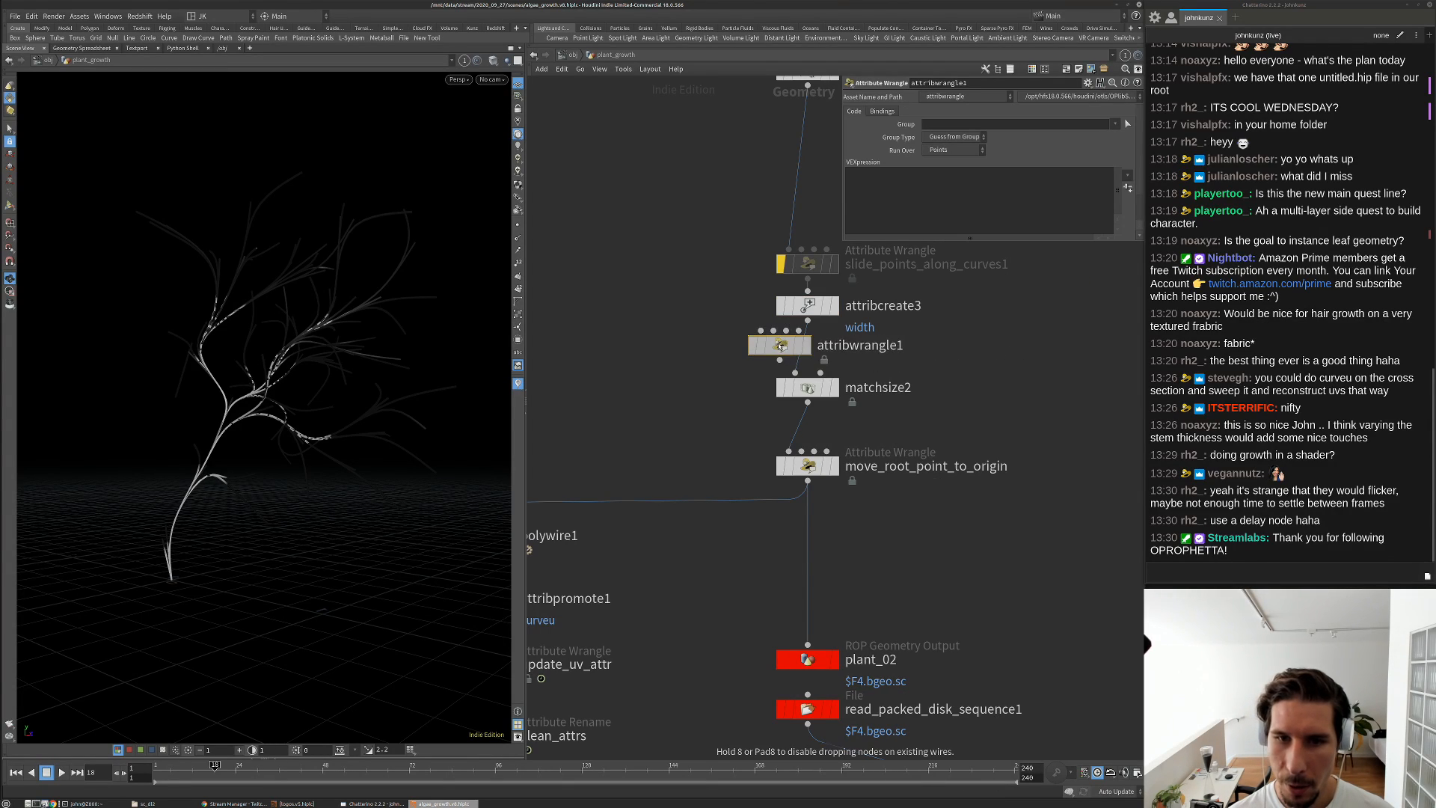
left_click(808, 346)
left_click(907, 178)
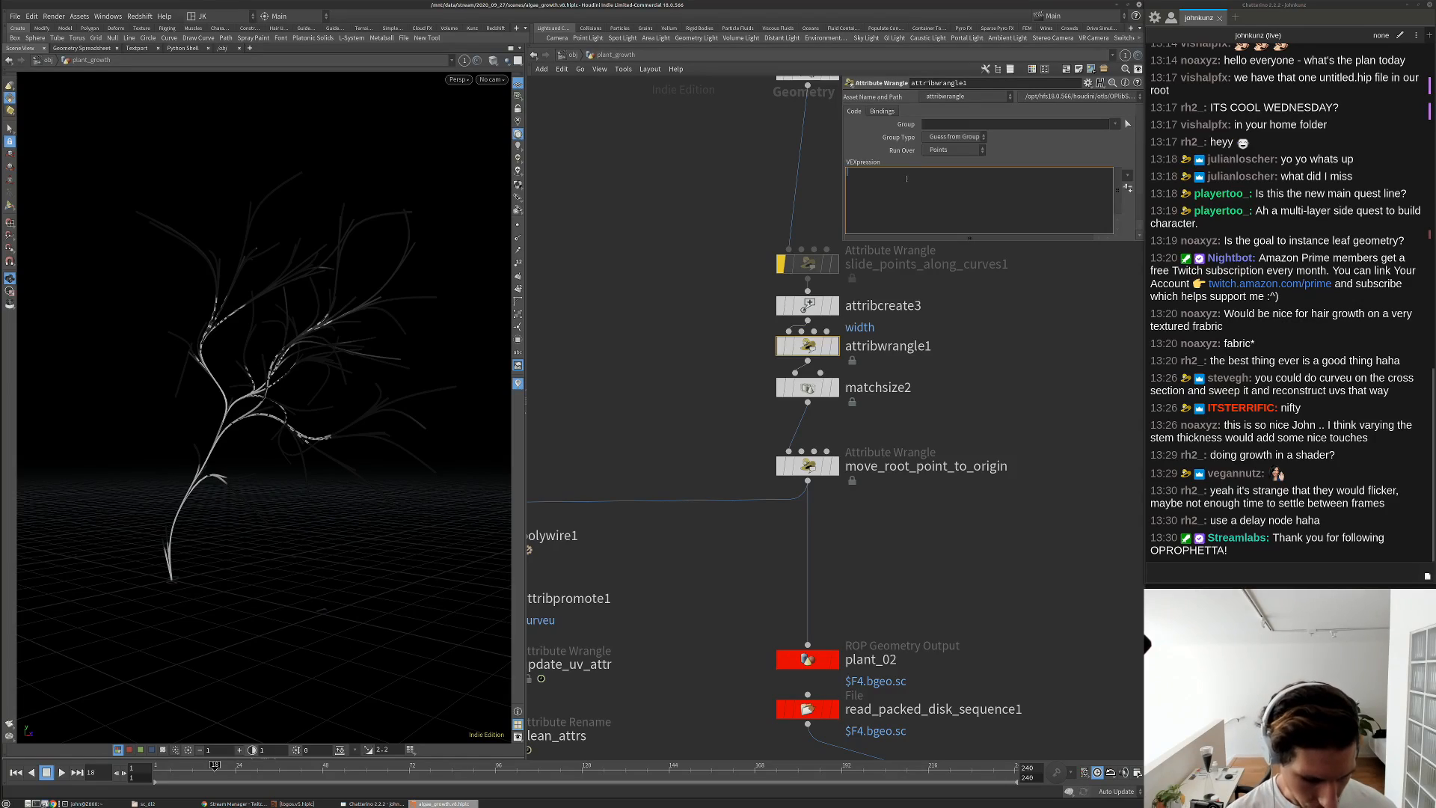
type("f@width *=")
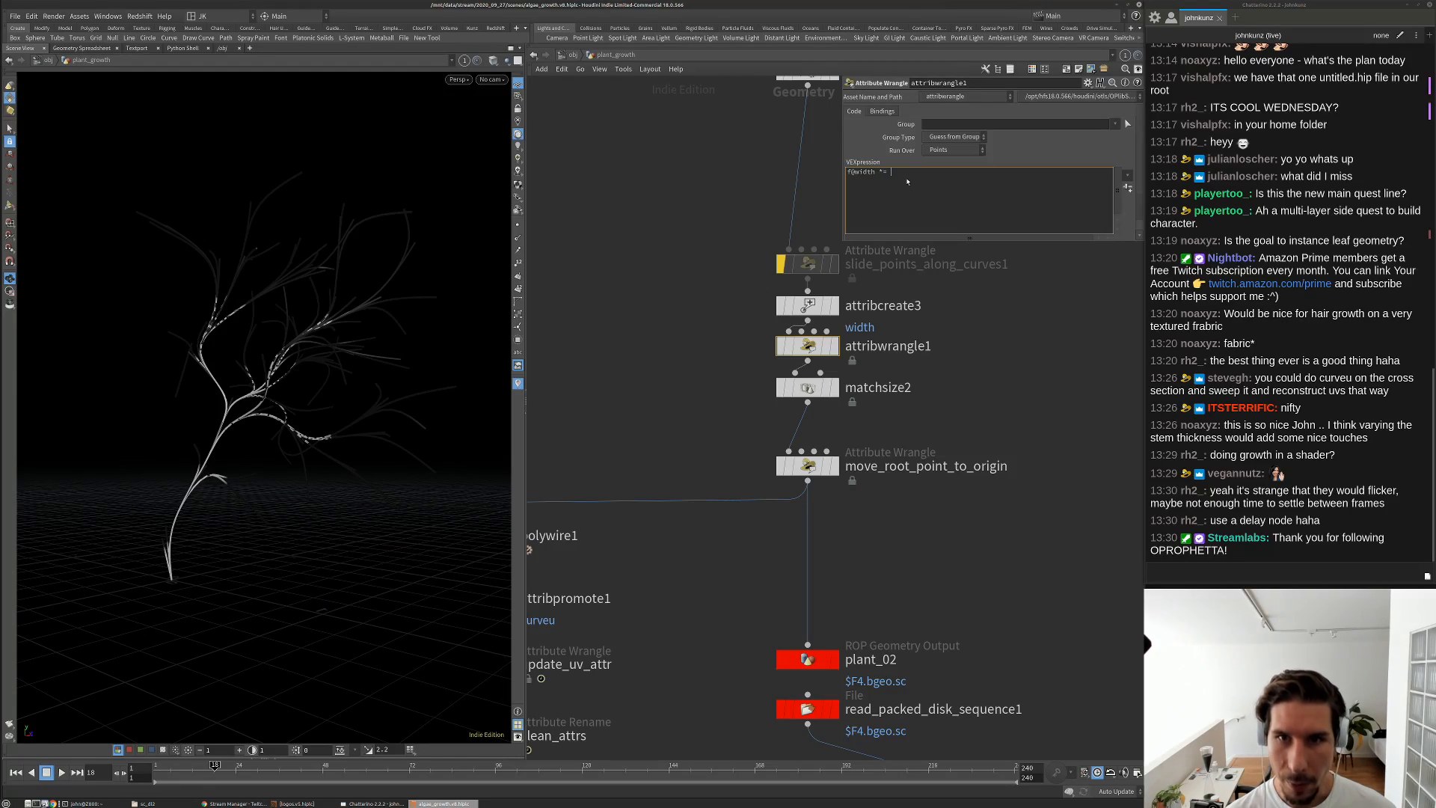
type(" rand(")
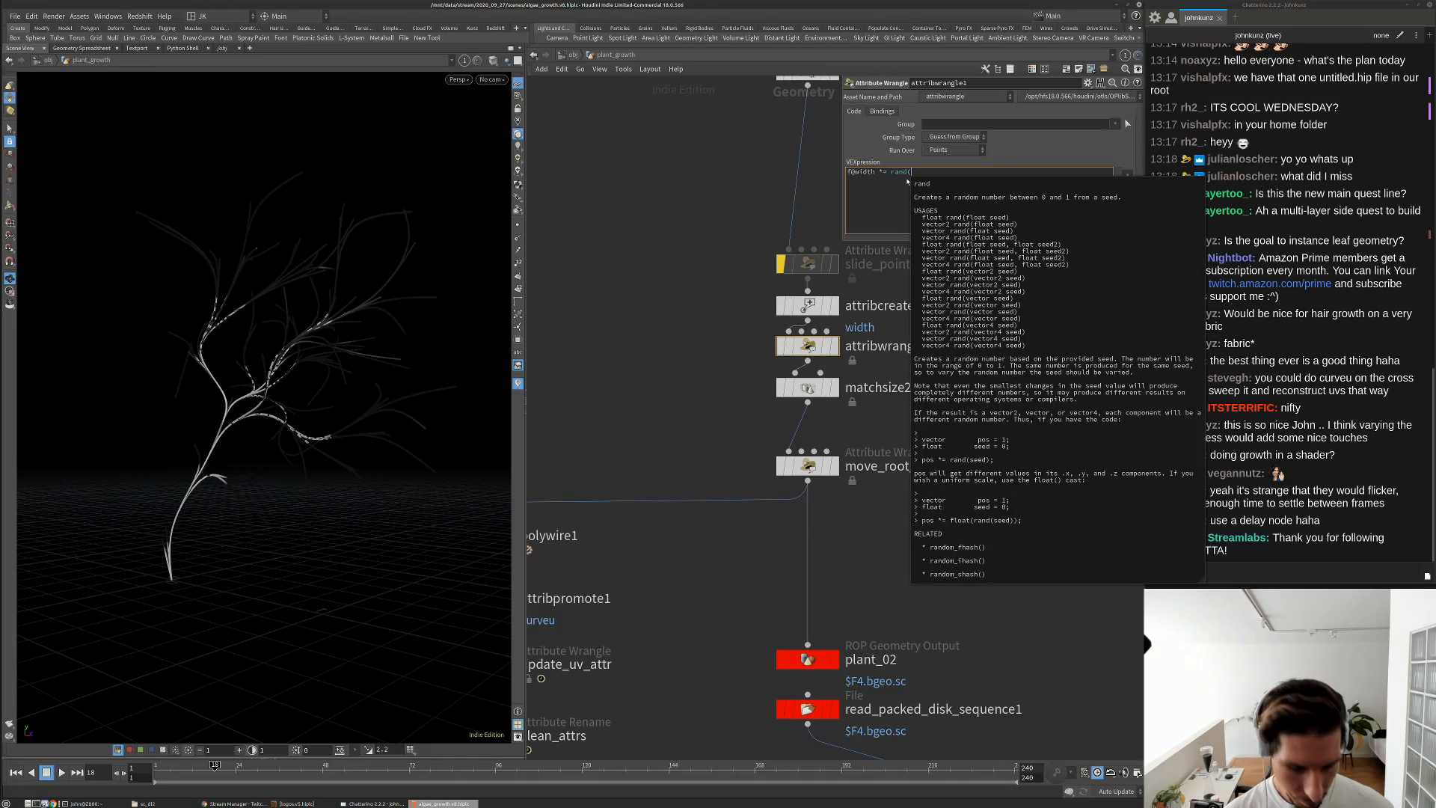
type("@primnum);")
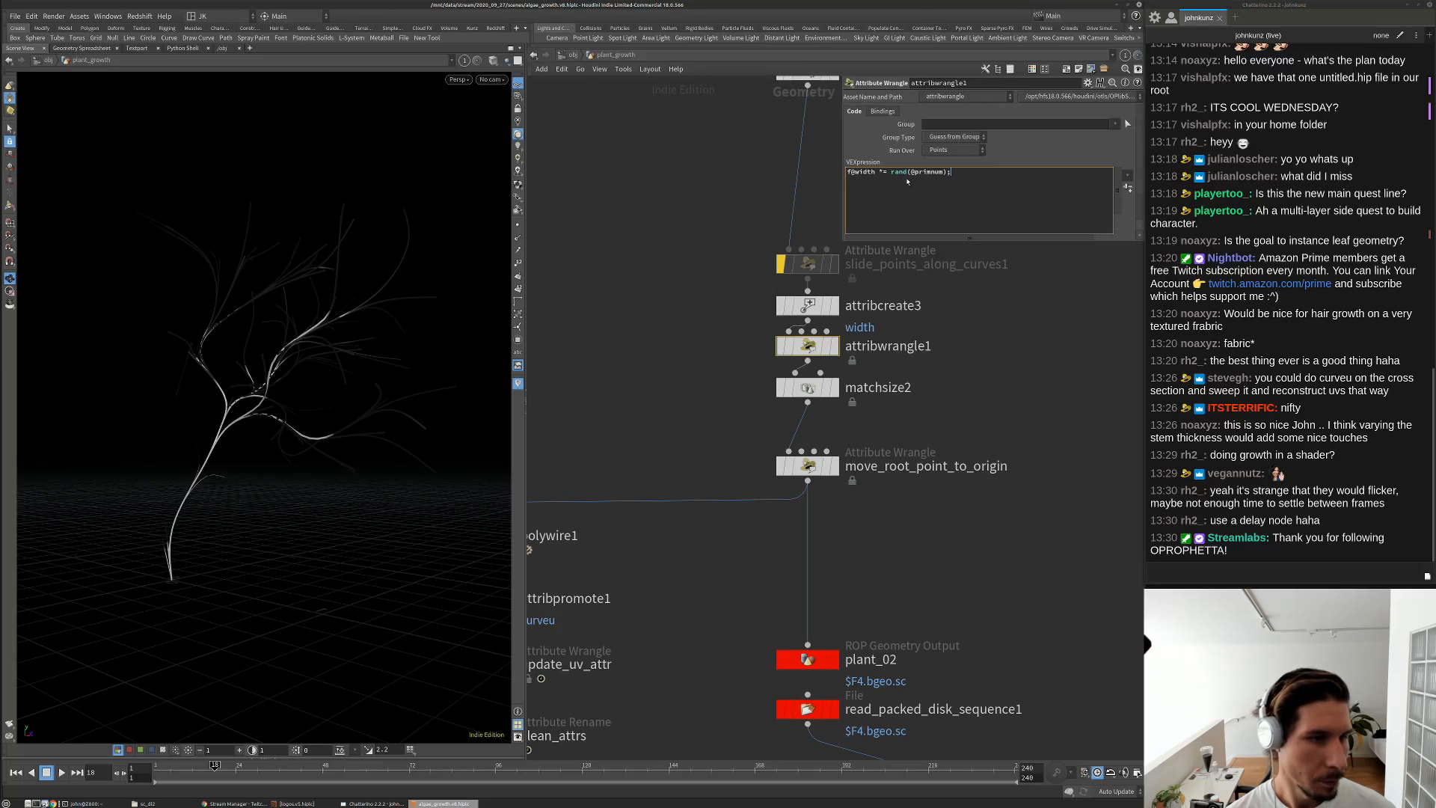
left_click_drag(329, 322, 285, 429)
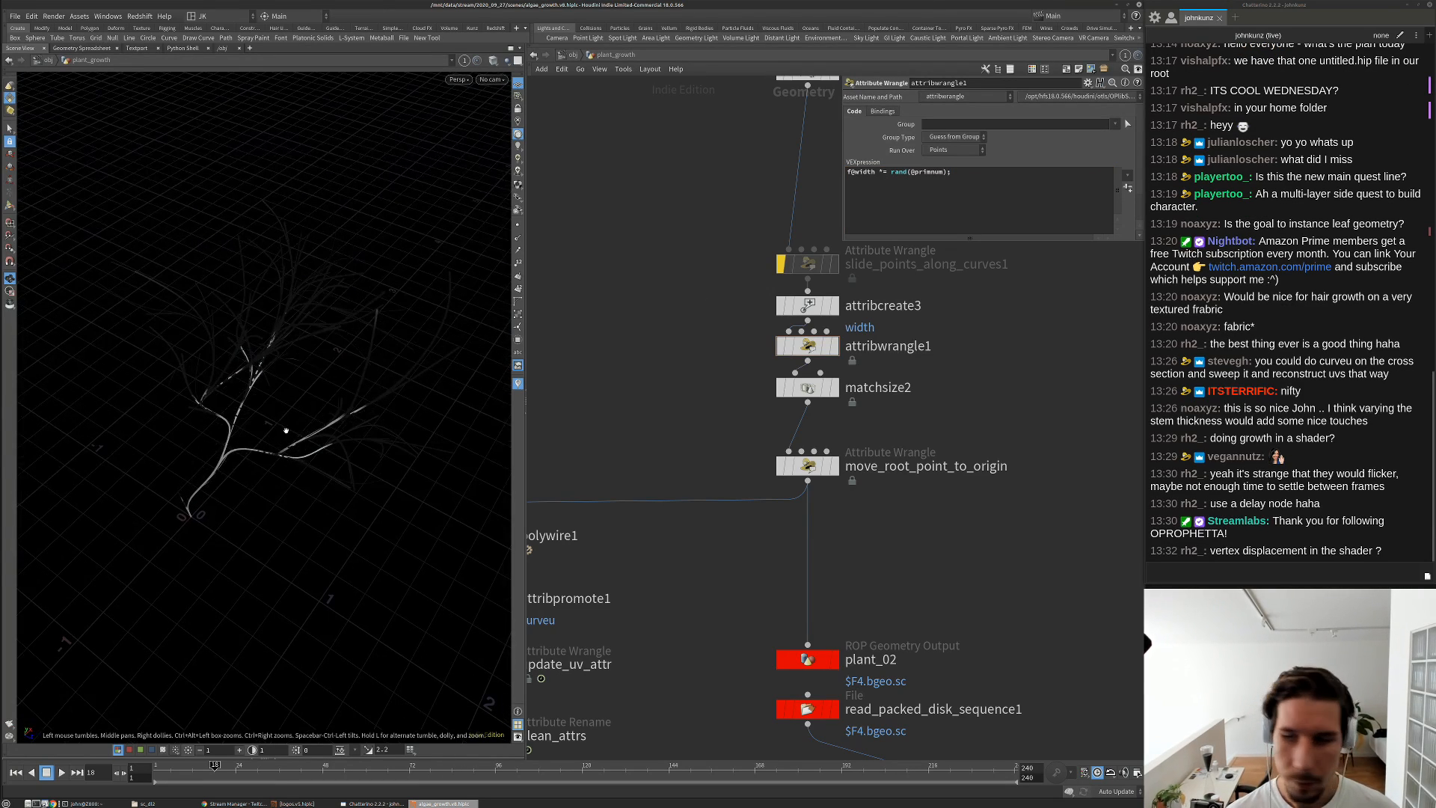
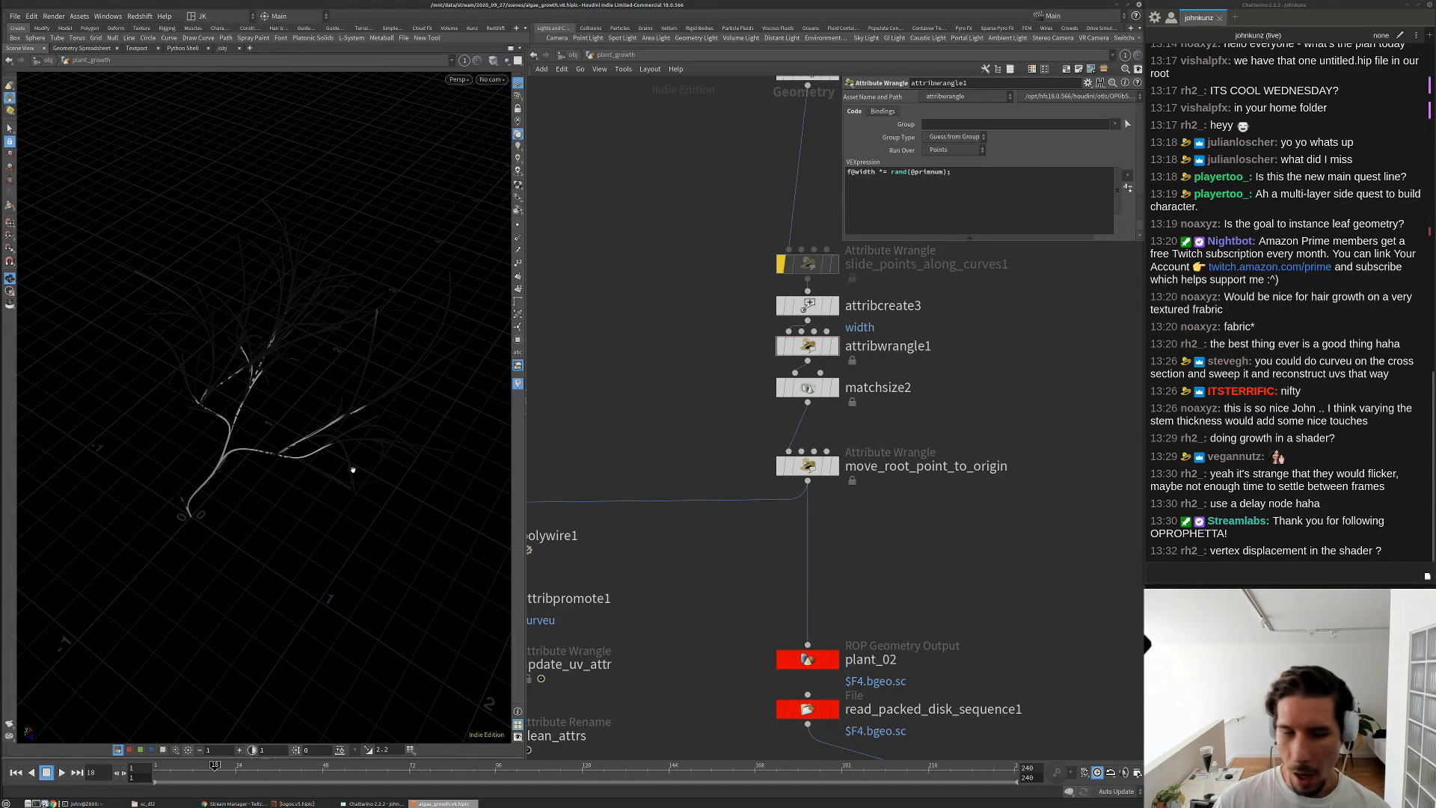
left_click_drag(329, 475, 242, 258)
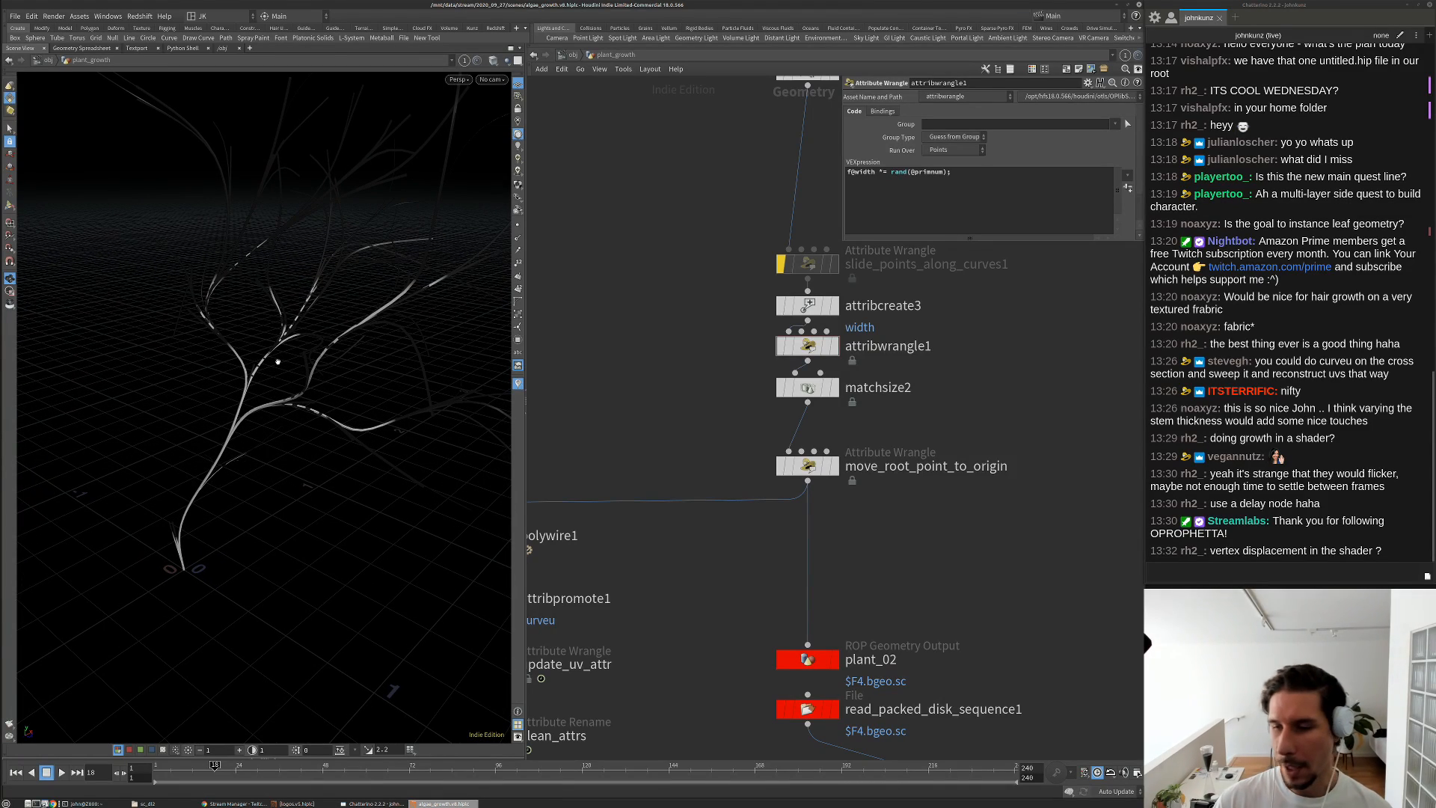
left_click_drag(261, 408, 259, 389)
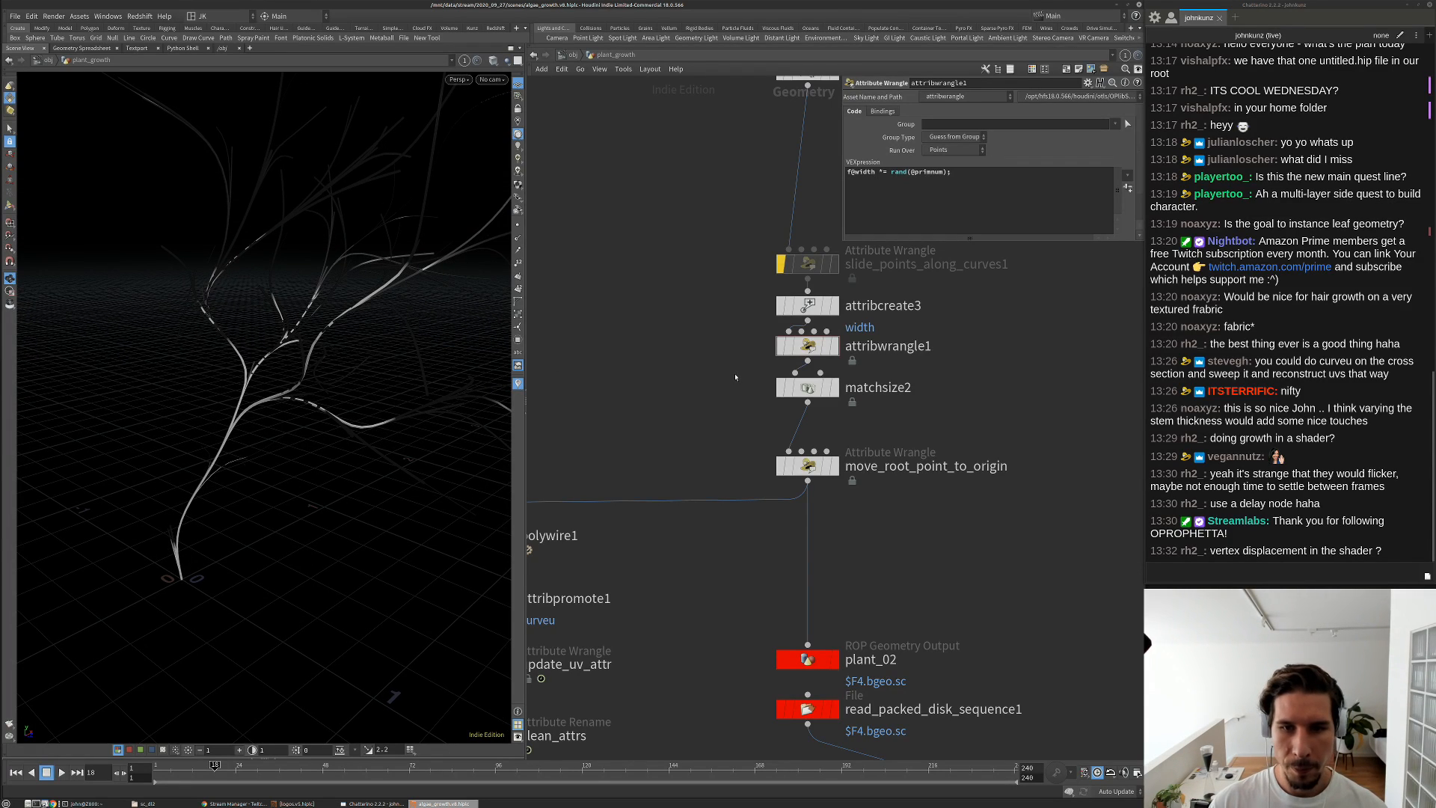
Move attribcreate3 and attribwrangle1 slightly up to even out the node spacing above matchsize2
middle_click_drag(809, 306, 724, 412)
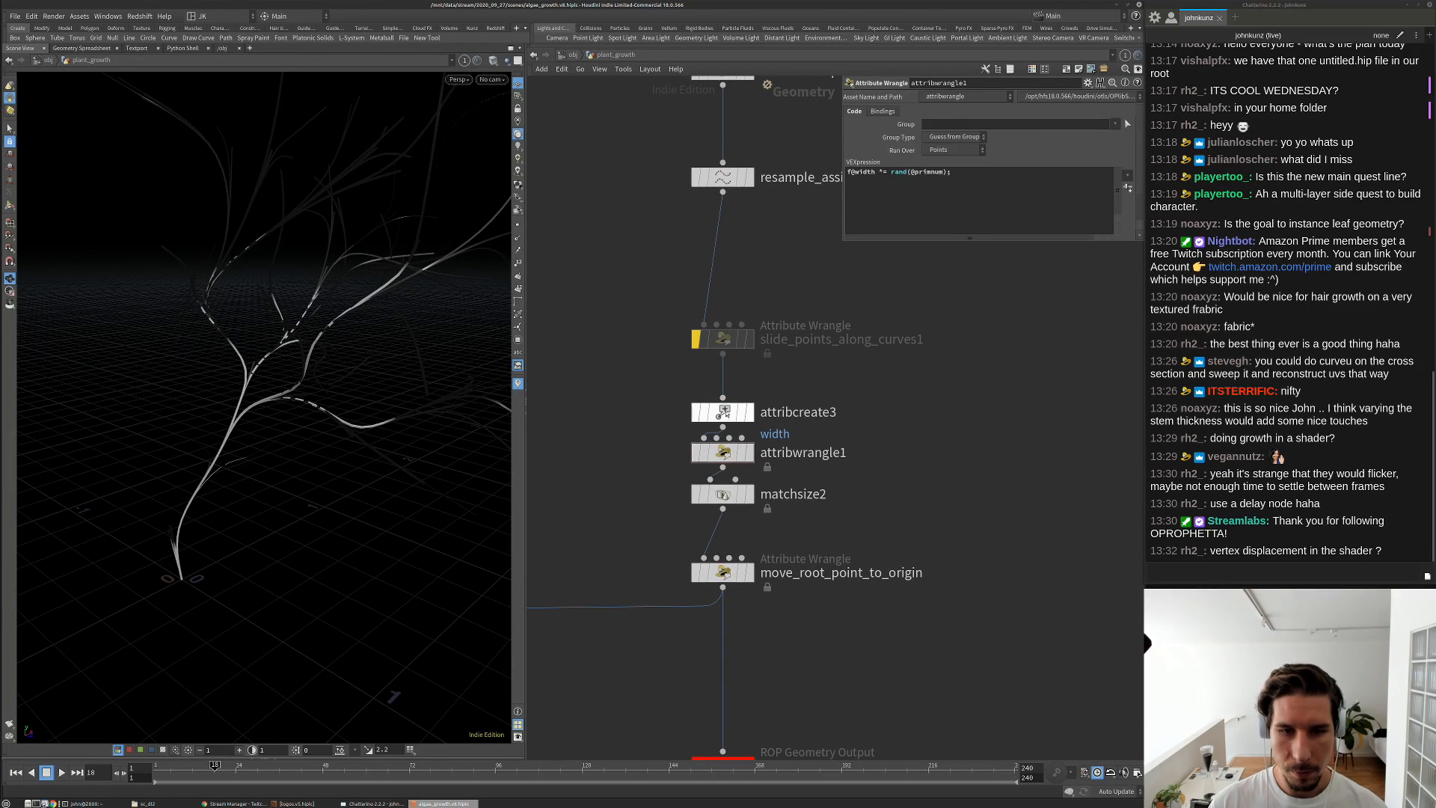
left_click_drag(726, 414, 726, 403)
left_click_drag(725, 453, 726, 443)
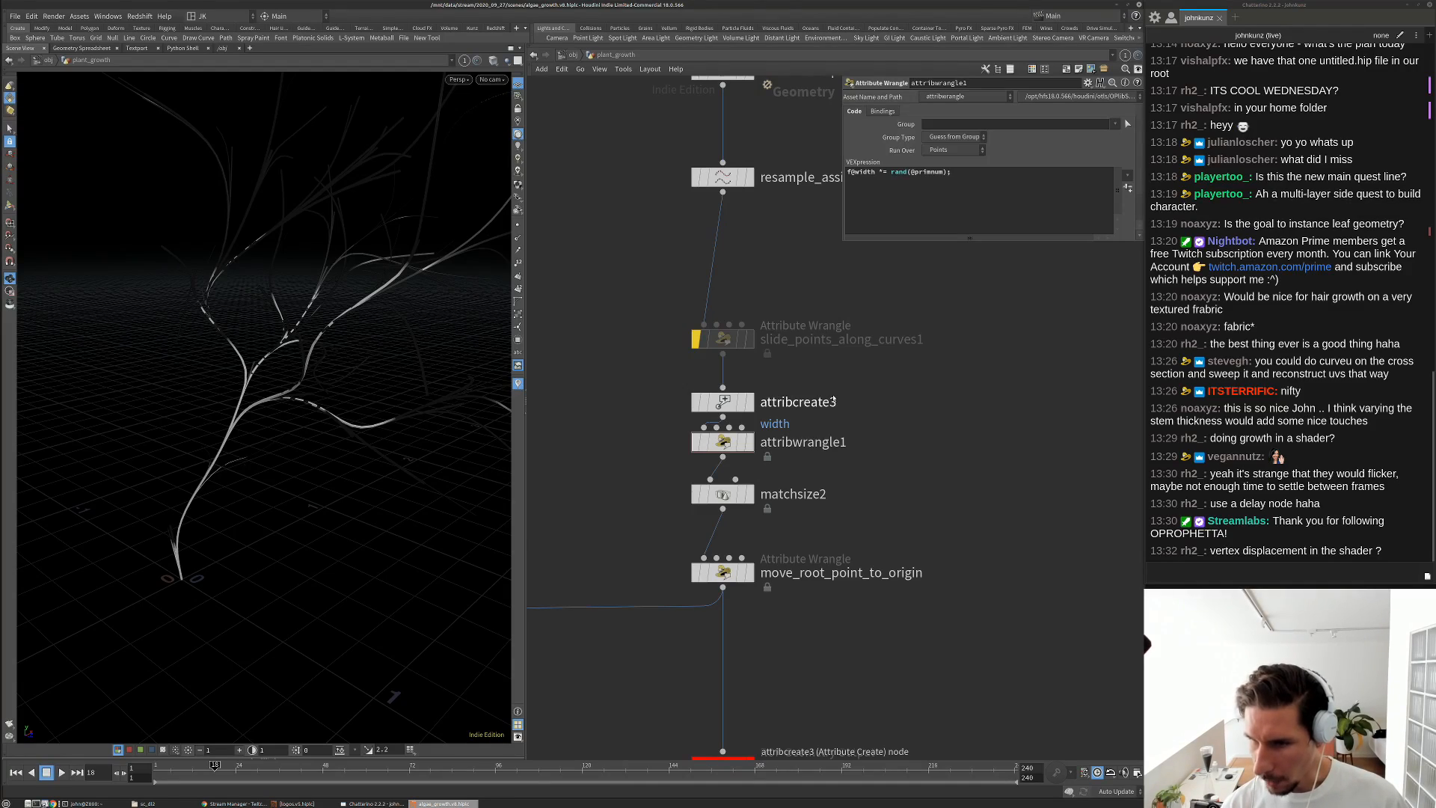
Add a second line, f@width *= f@curveu;, to attribwrangle1's expression below the random width line
scroll(651, 435, "up", 2)
middle_click_drag(617, 424, 611, 413)
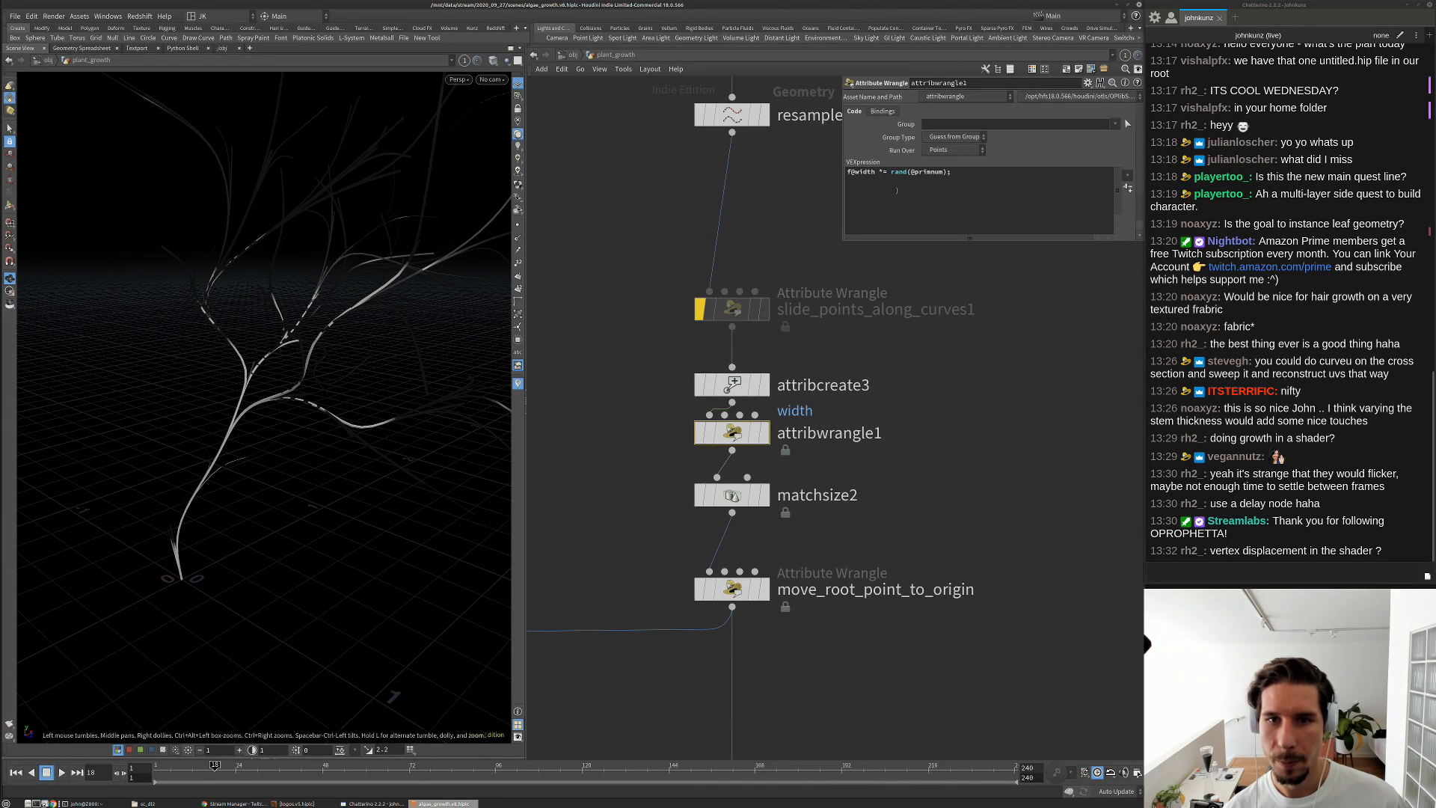
left_click_drag(322, 326, 168, 321)
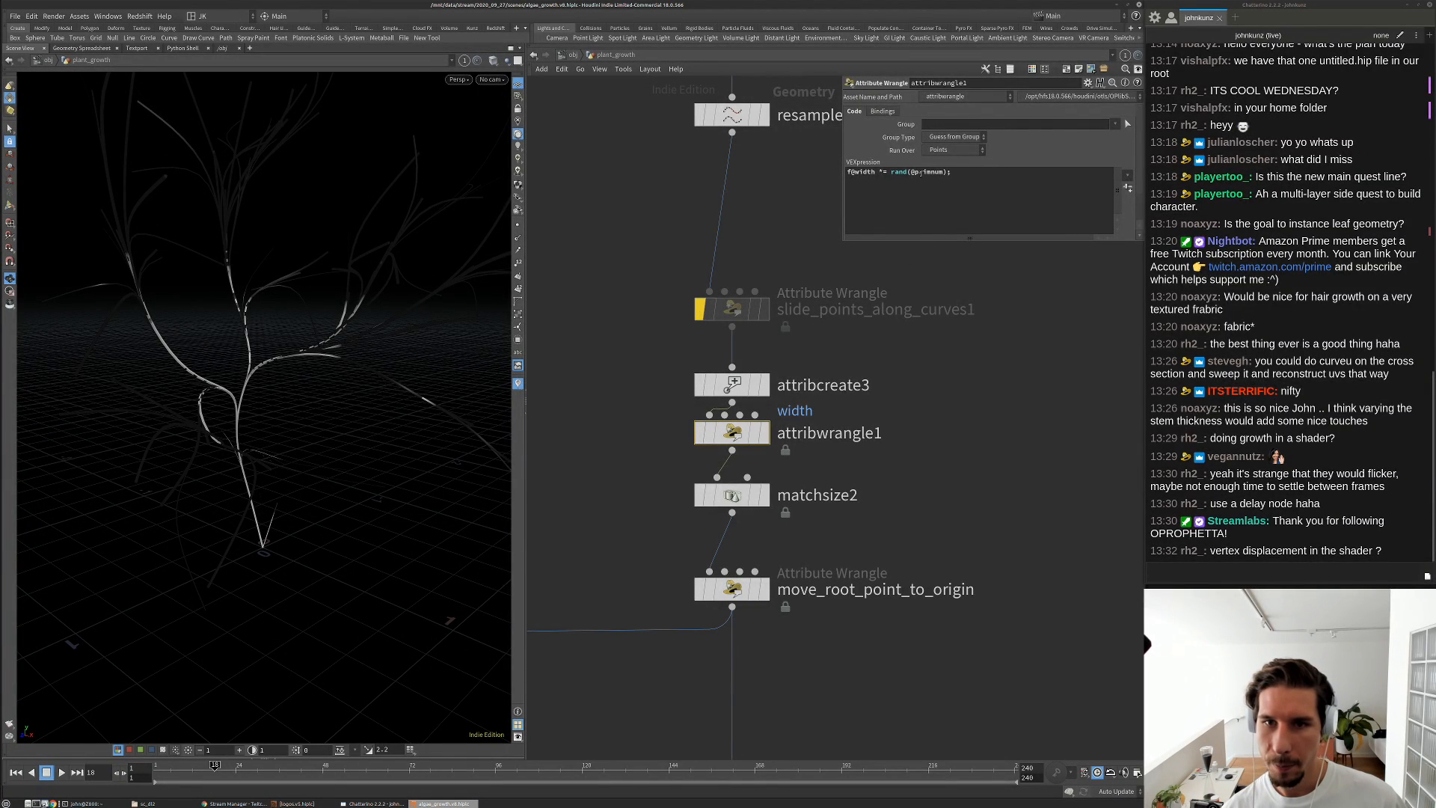
left_click_drag(877, 173, 839, 173)
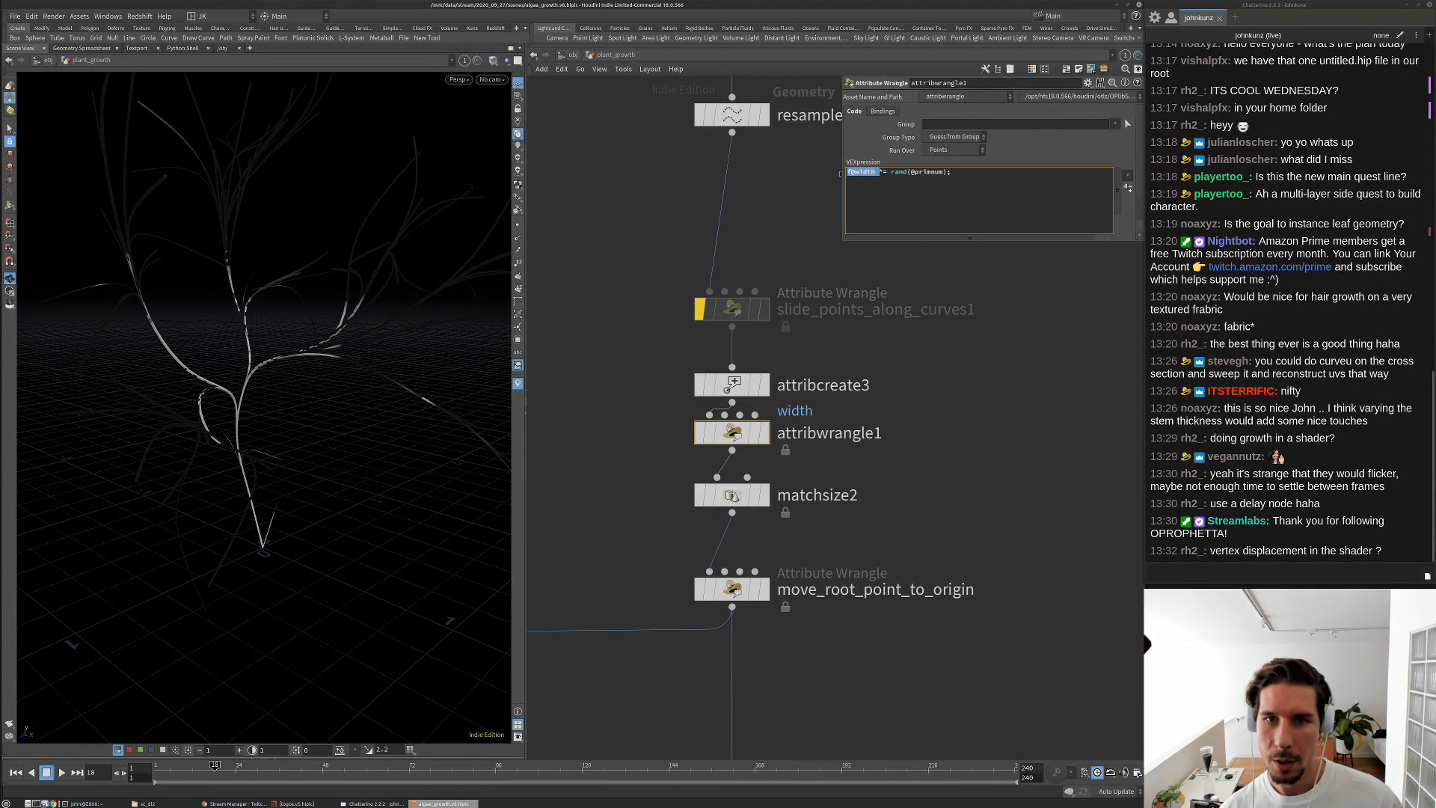
left_click(949, 173)
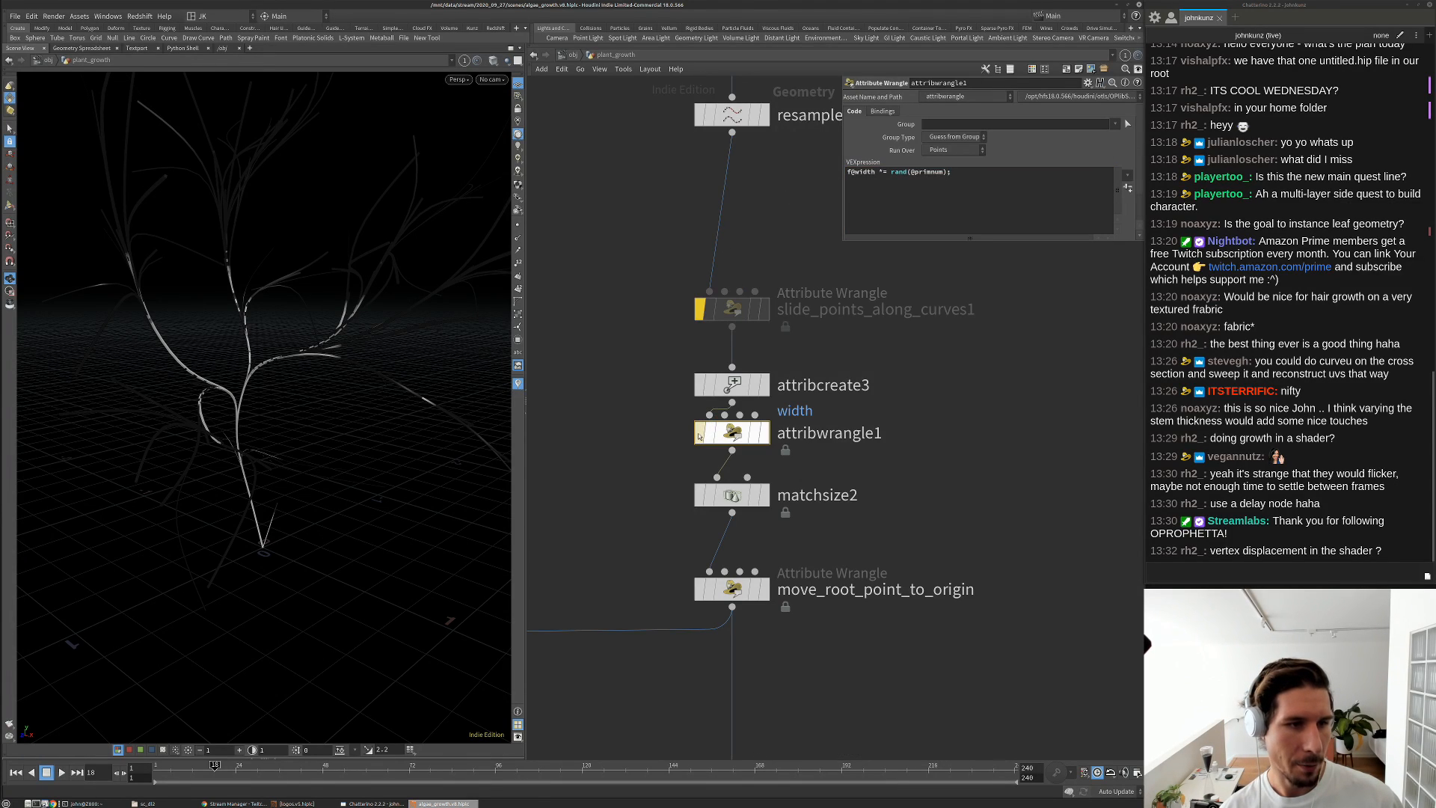
left_click_drag(378, 364, 329, 363)
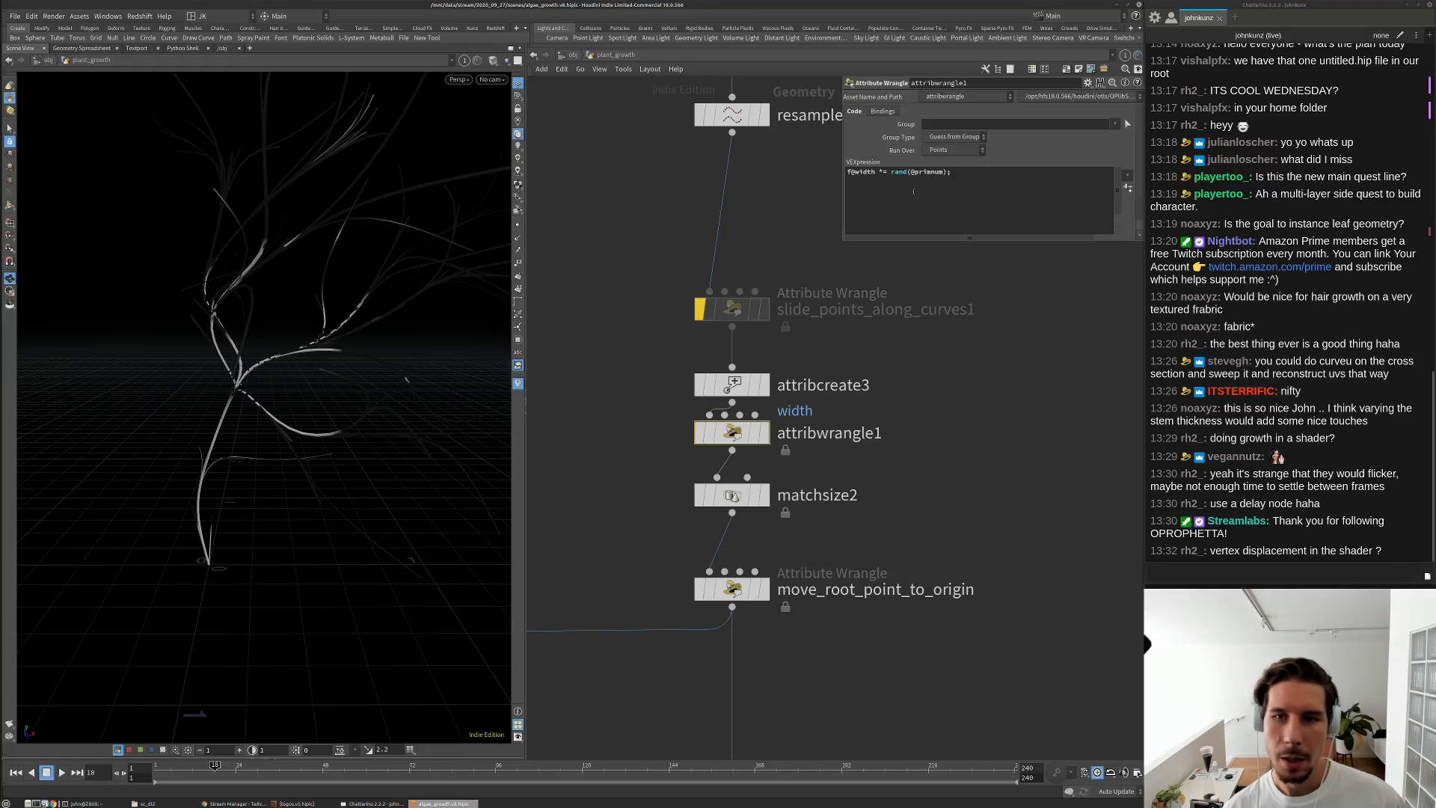
left_click(1006, 173)
type("f@width ")
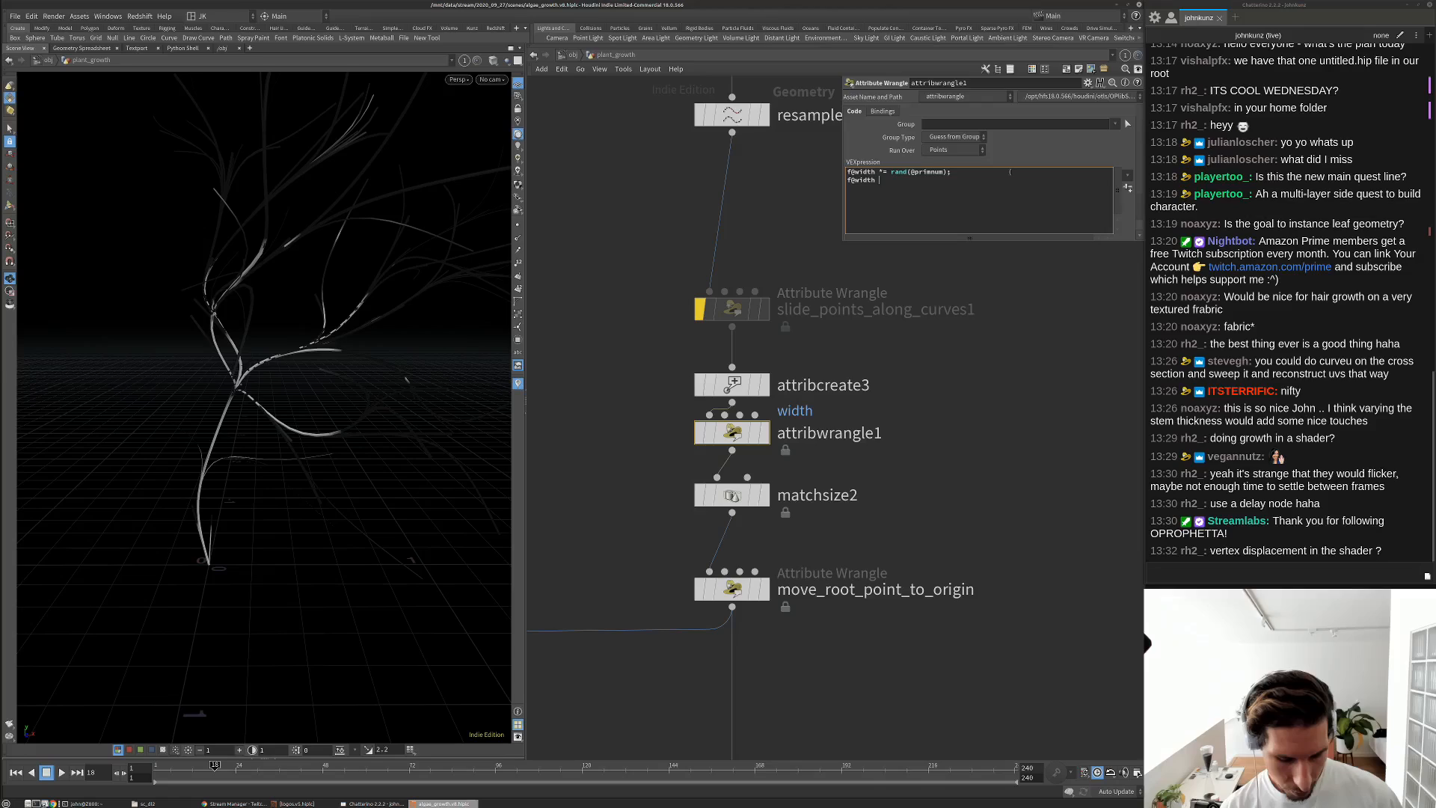
type("*")
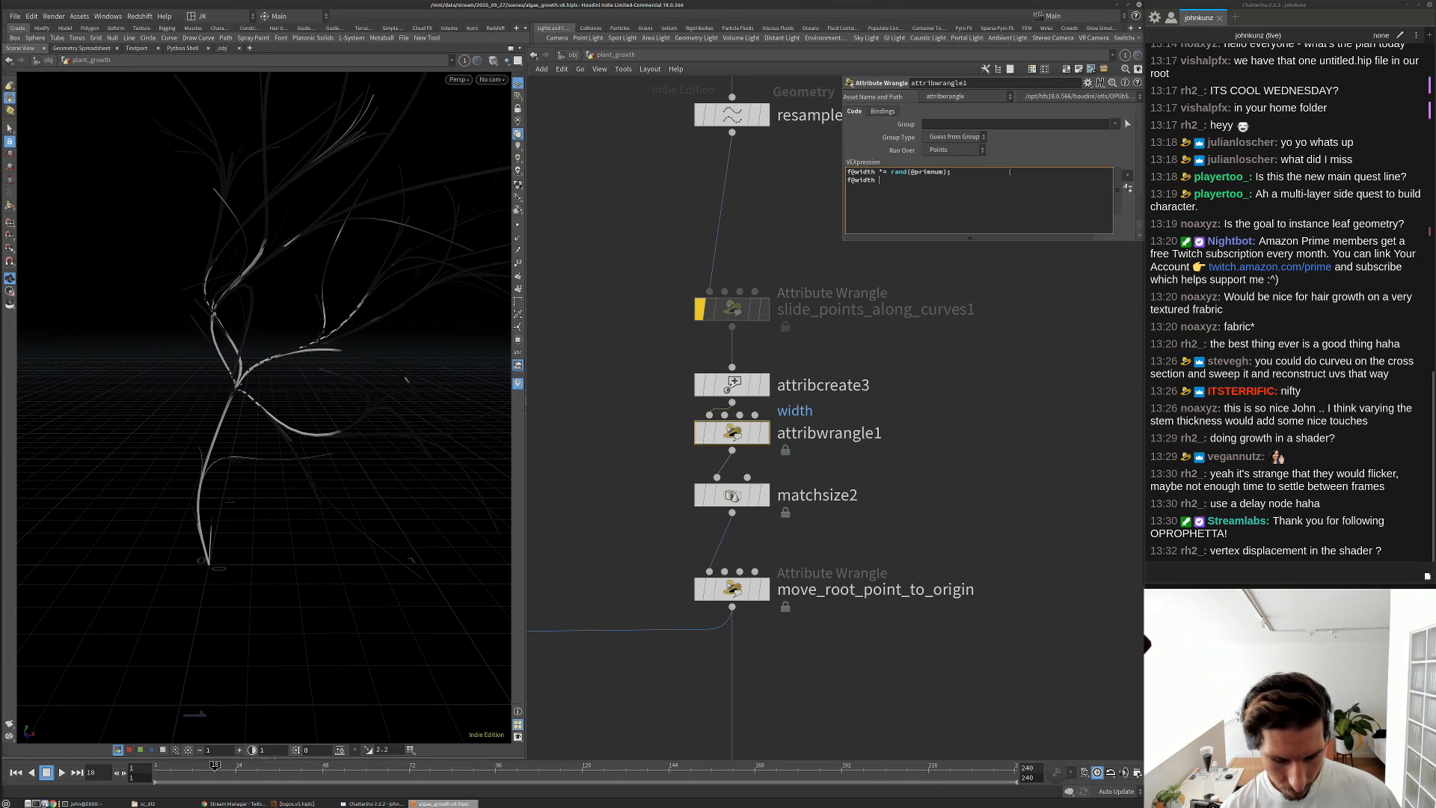
type("= f@")
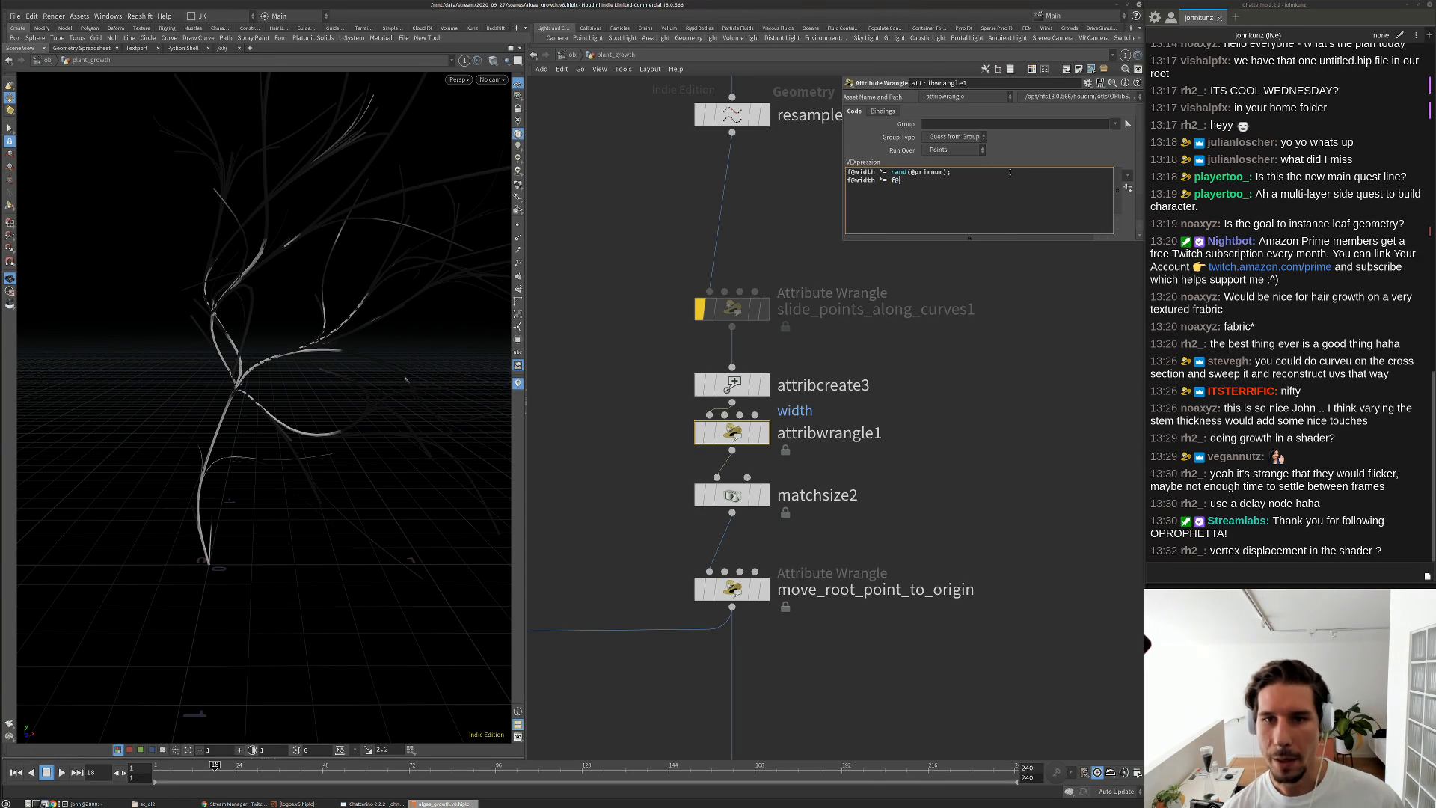
type("curveu;")
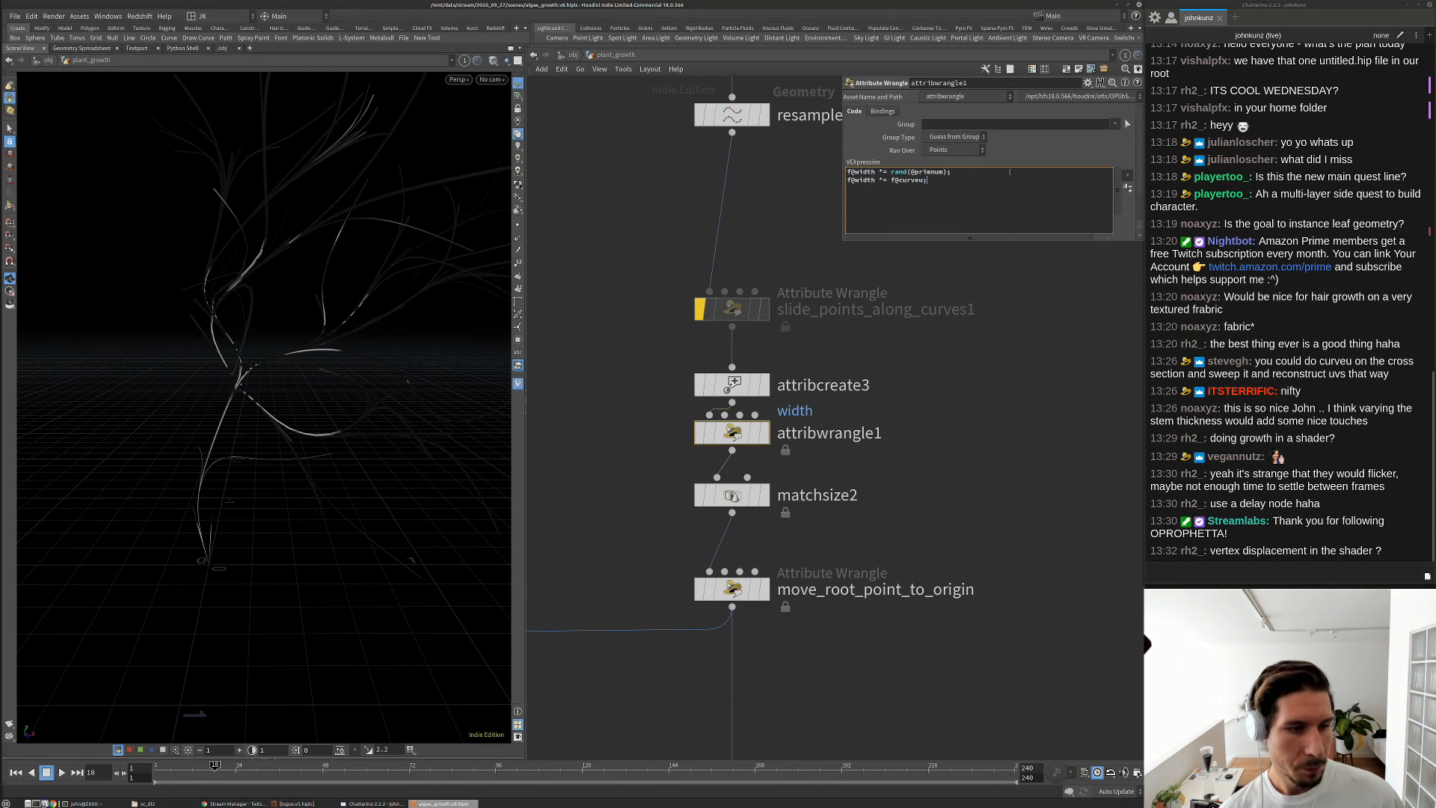
left_click(607, 280)
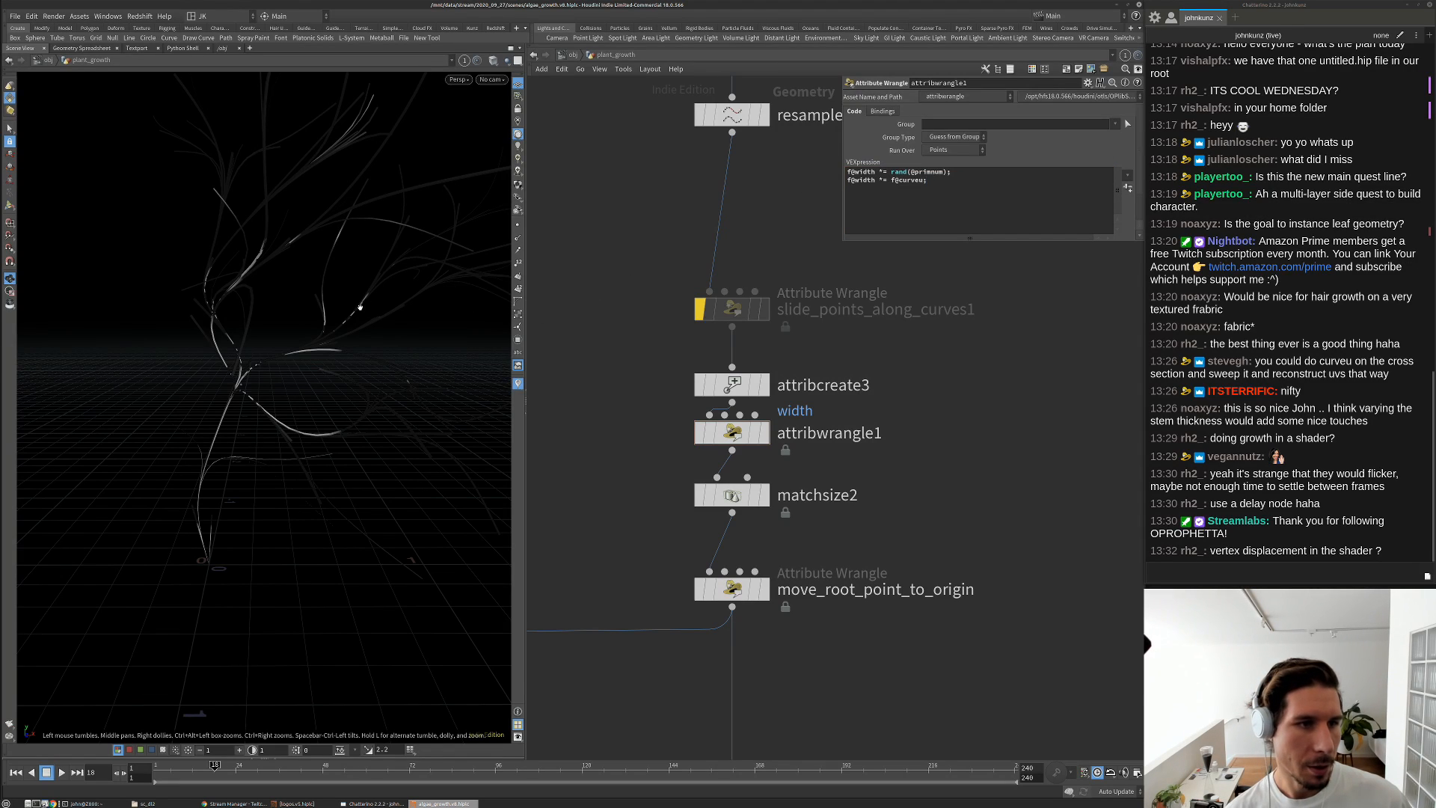
Bypass vertexwrangle1 and inspect the branch thickness along the whole plant
right_click_drag(343, 296, 235, 473)
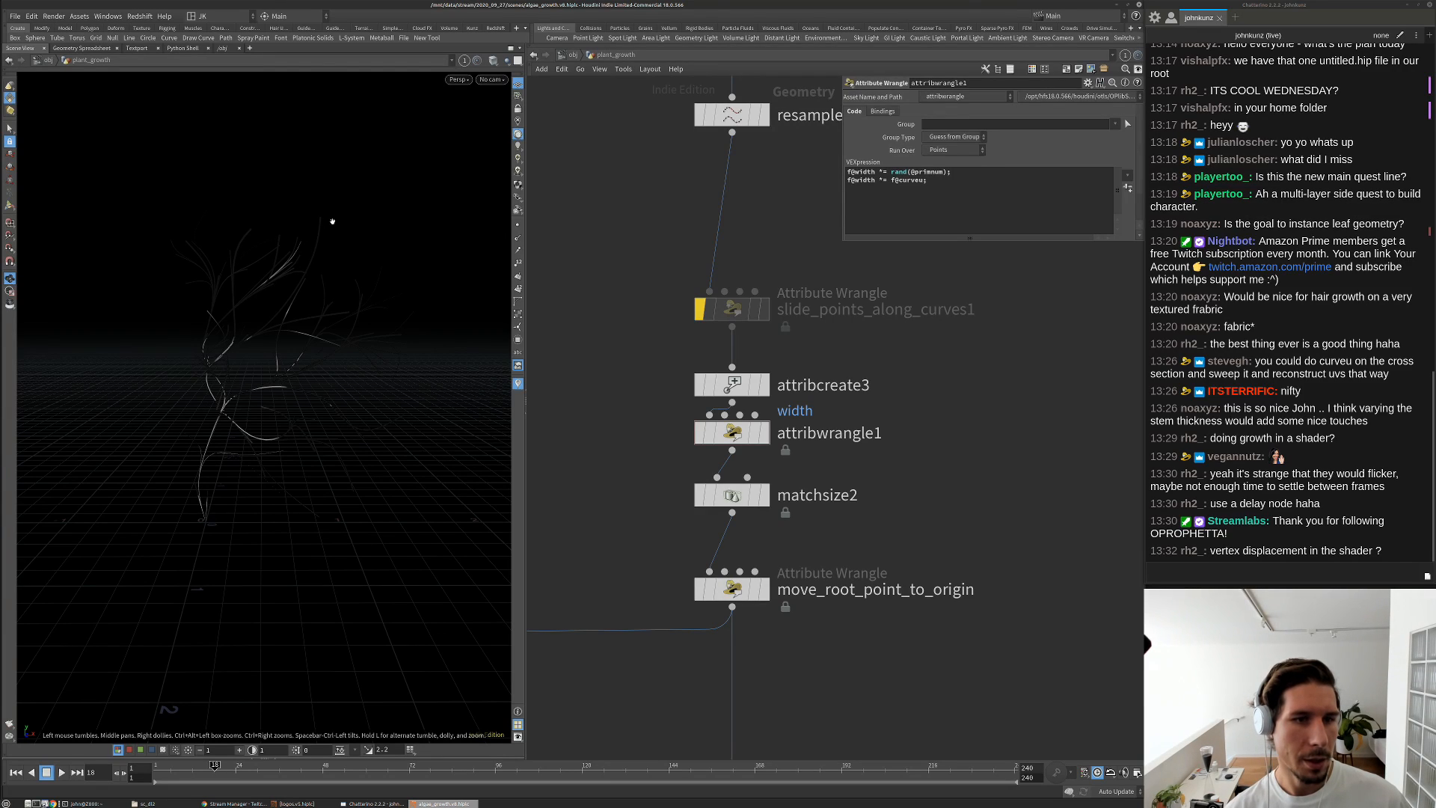
middle_click_drag(681, 518, 818, 377)
scroll(817, 377, "down", 4)
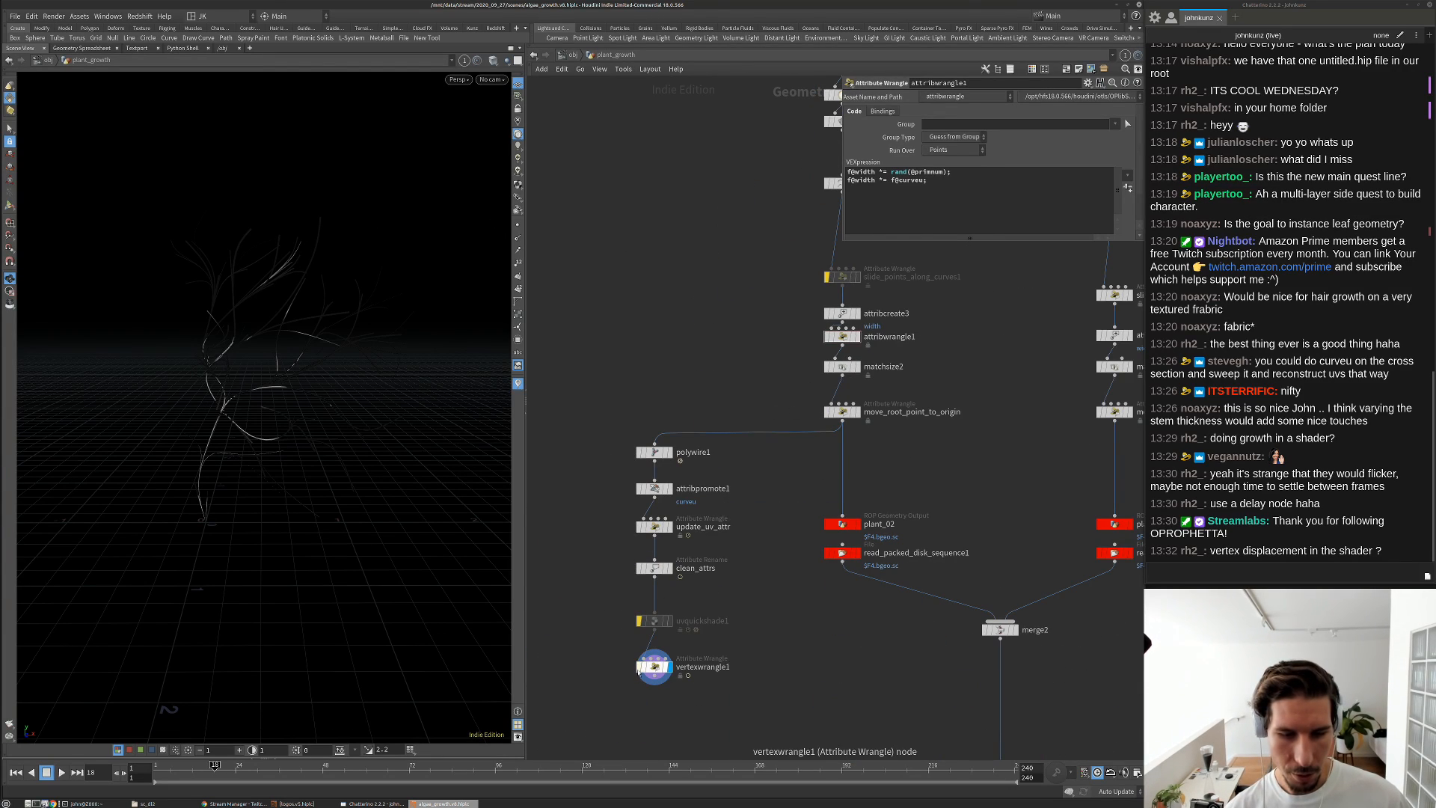
left_click(638, 670)
left_click_drag(301, 458, 362, 450)
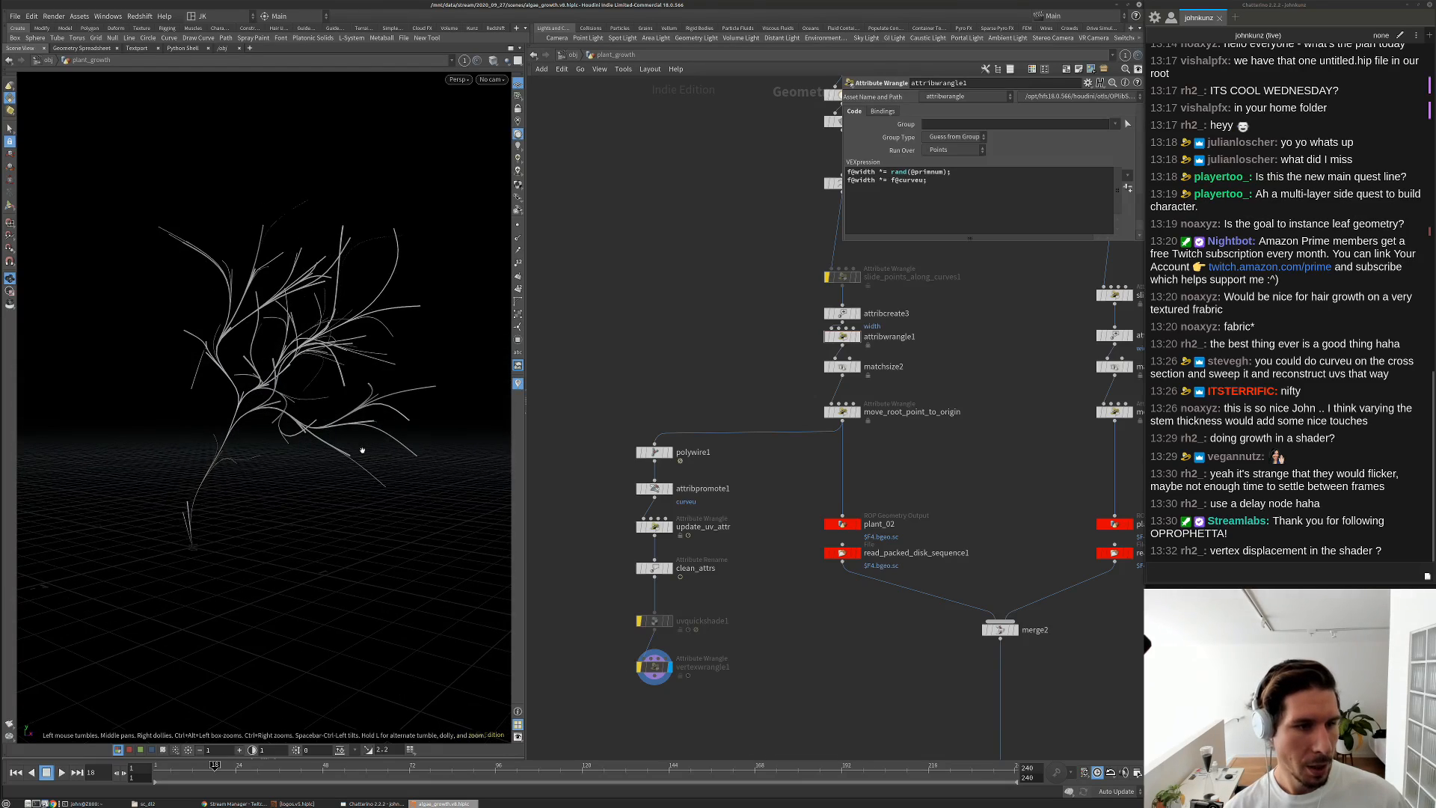
Invert the curve falloff in attribwrangle1 by changing the second line to f@width *= 1 - f@curveu;
middle_click_drag(791, 338, 715, 366)
scroll(748, 366, "up", 2)
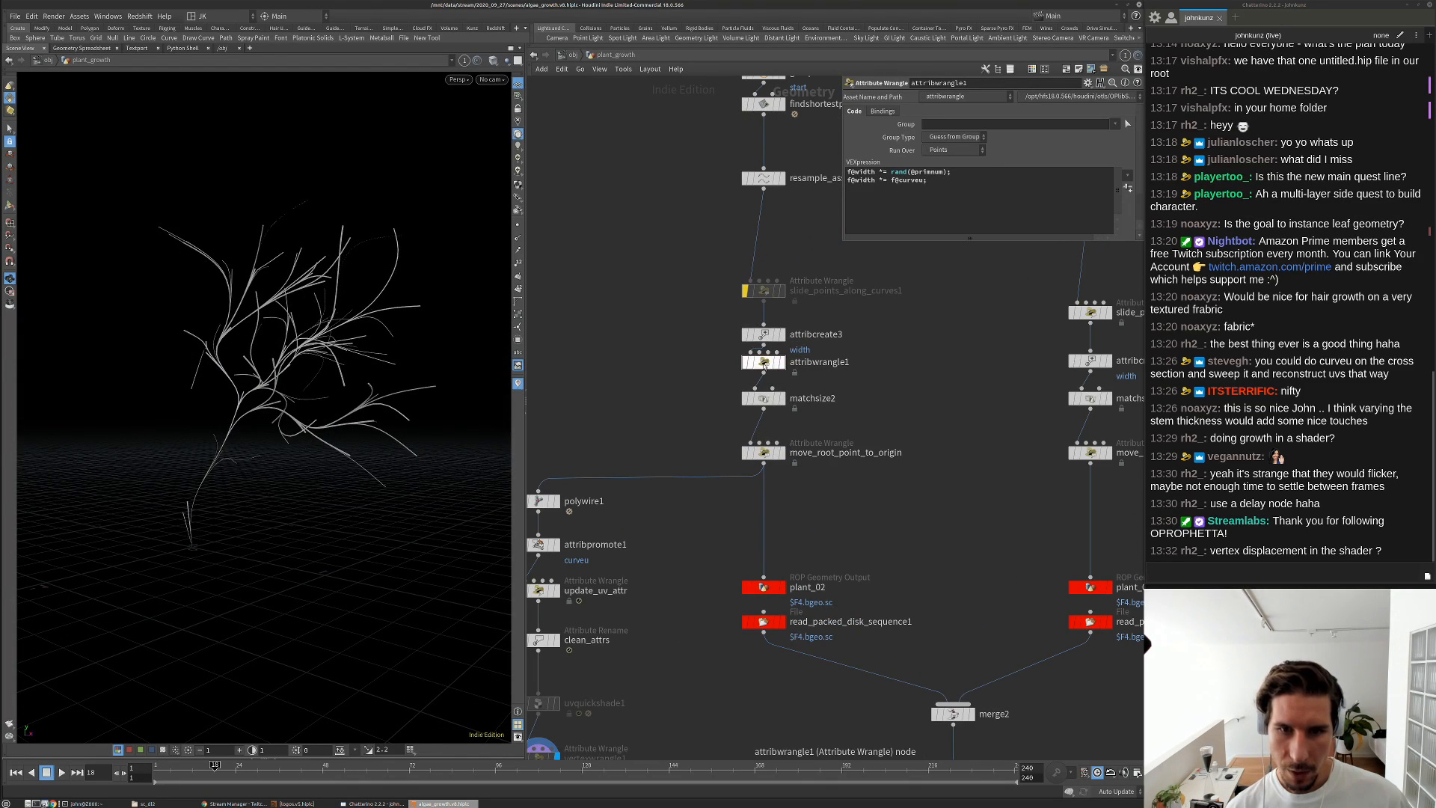
left_click(890, 180)
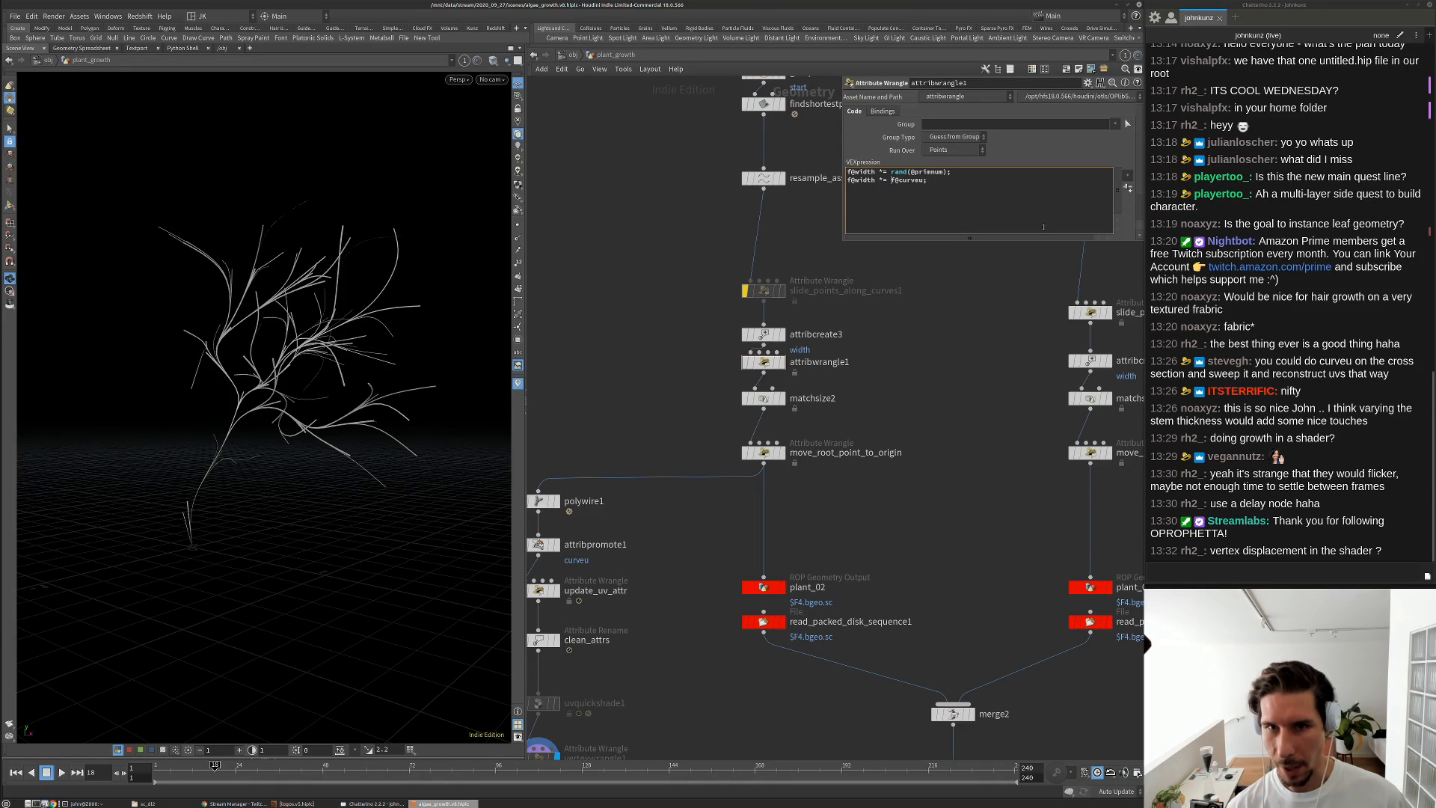
type("1 -")
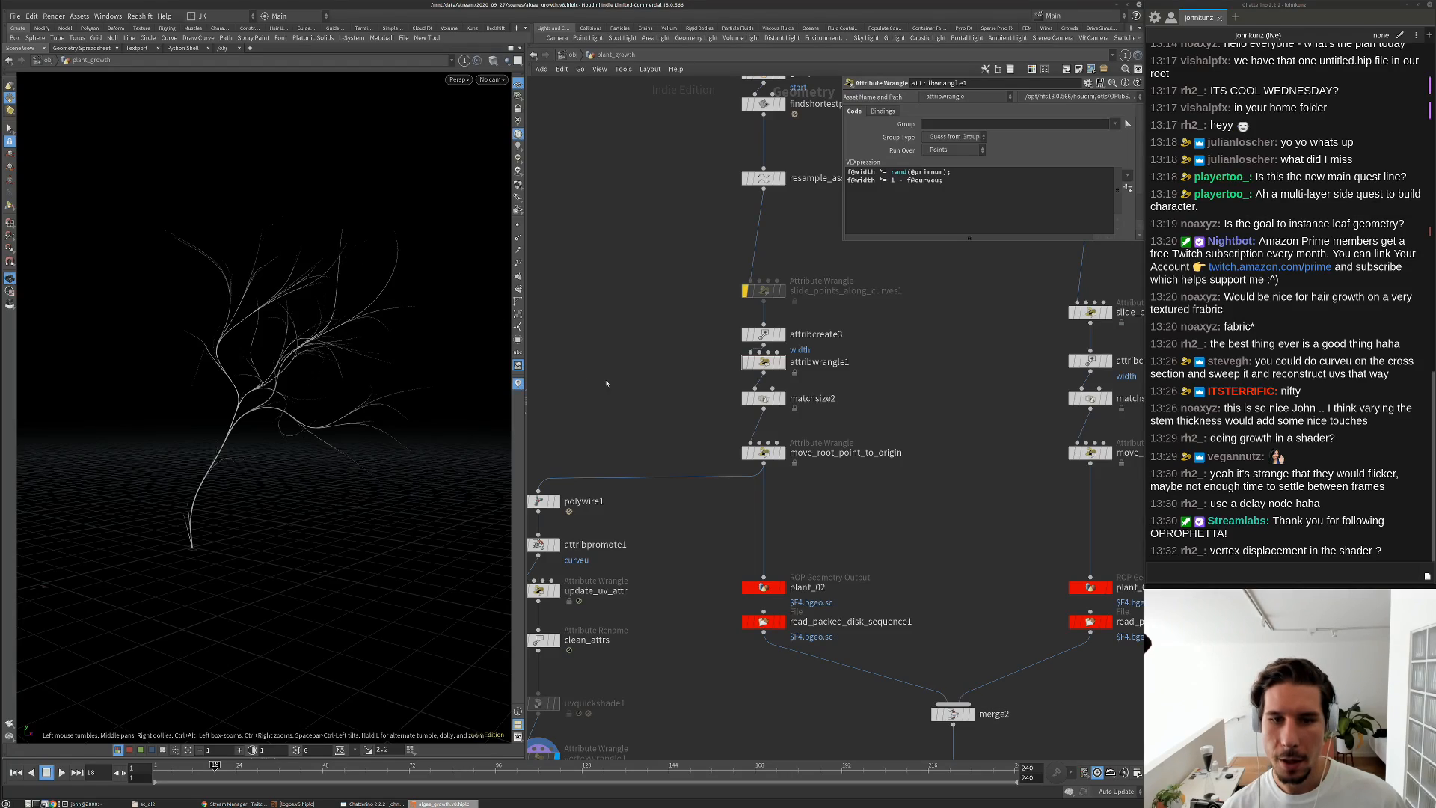
Show attribcreate3's parameters and enlarge the floating parameter window to reveal the width value
middle_click_drag(656, 374, 717, 290)
left_click(825, 251)
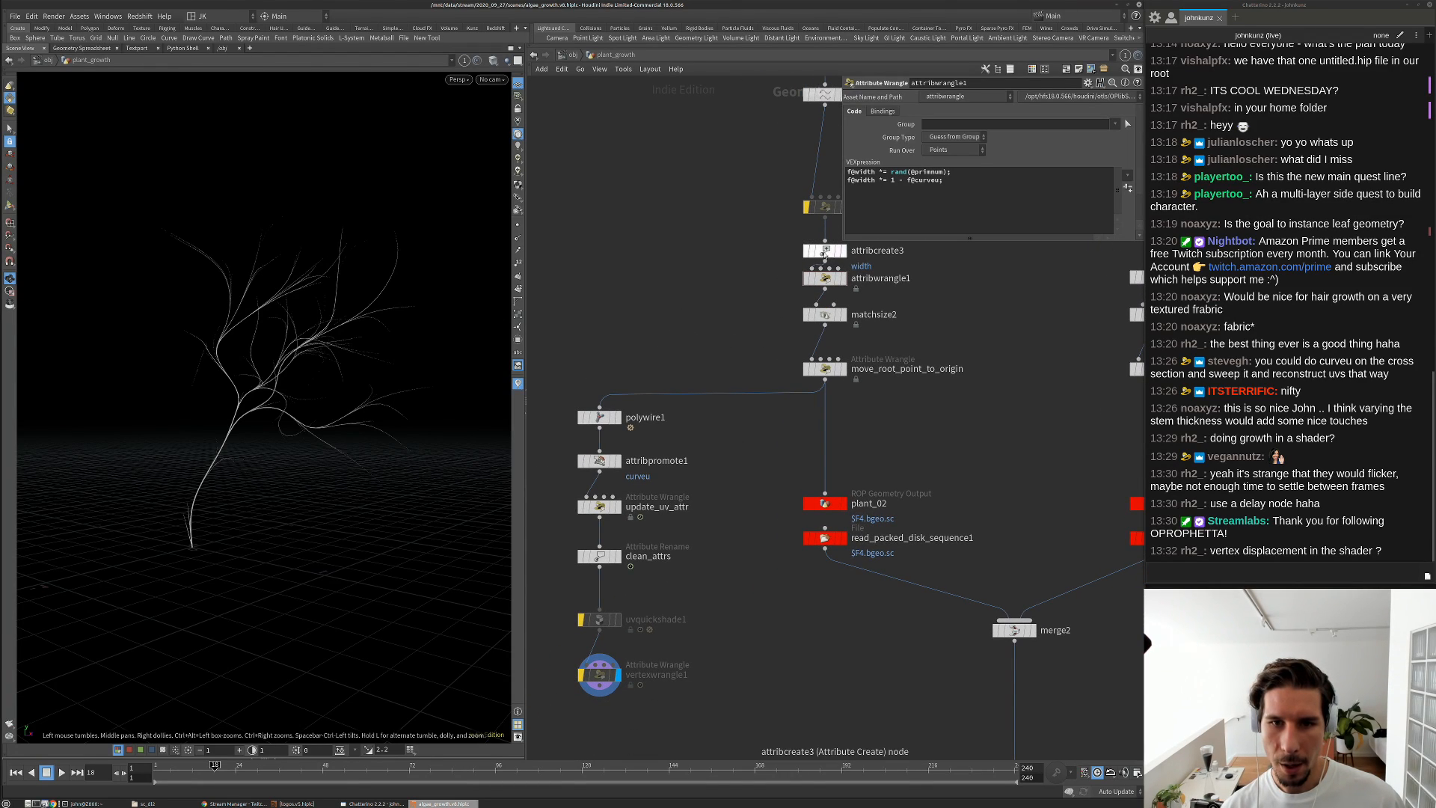
middle_click_drag(974, 333, 941, 355)
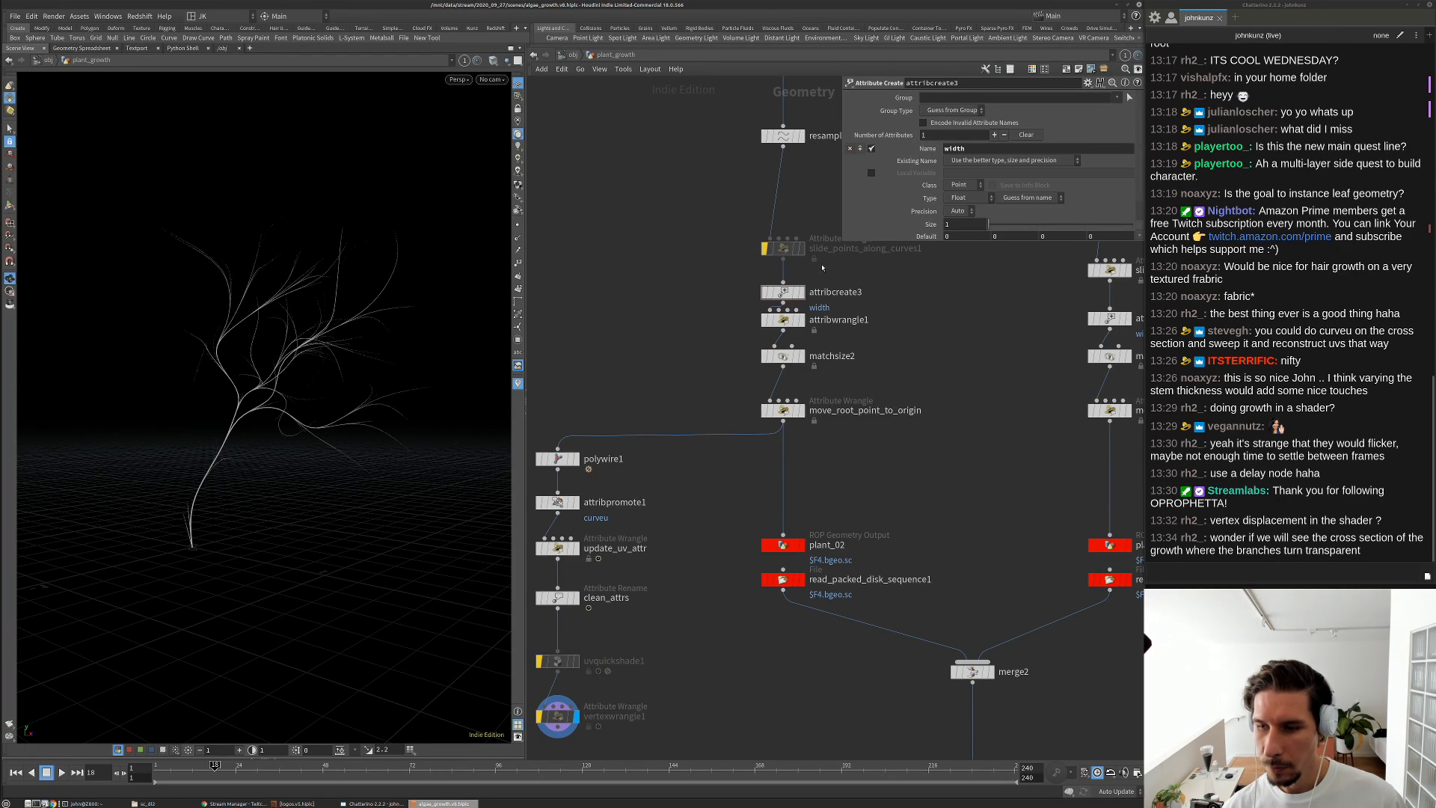
left_click_drag(842, 241, 881, 309)
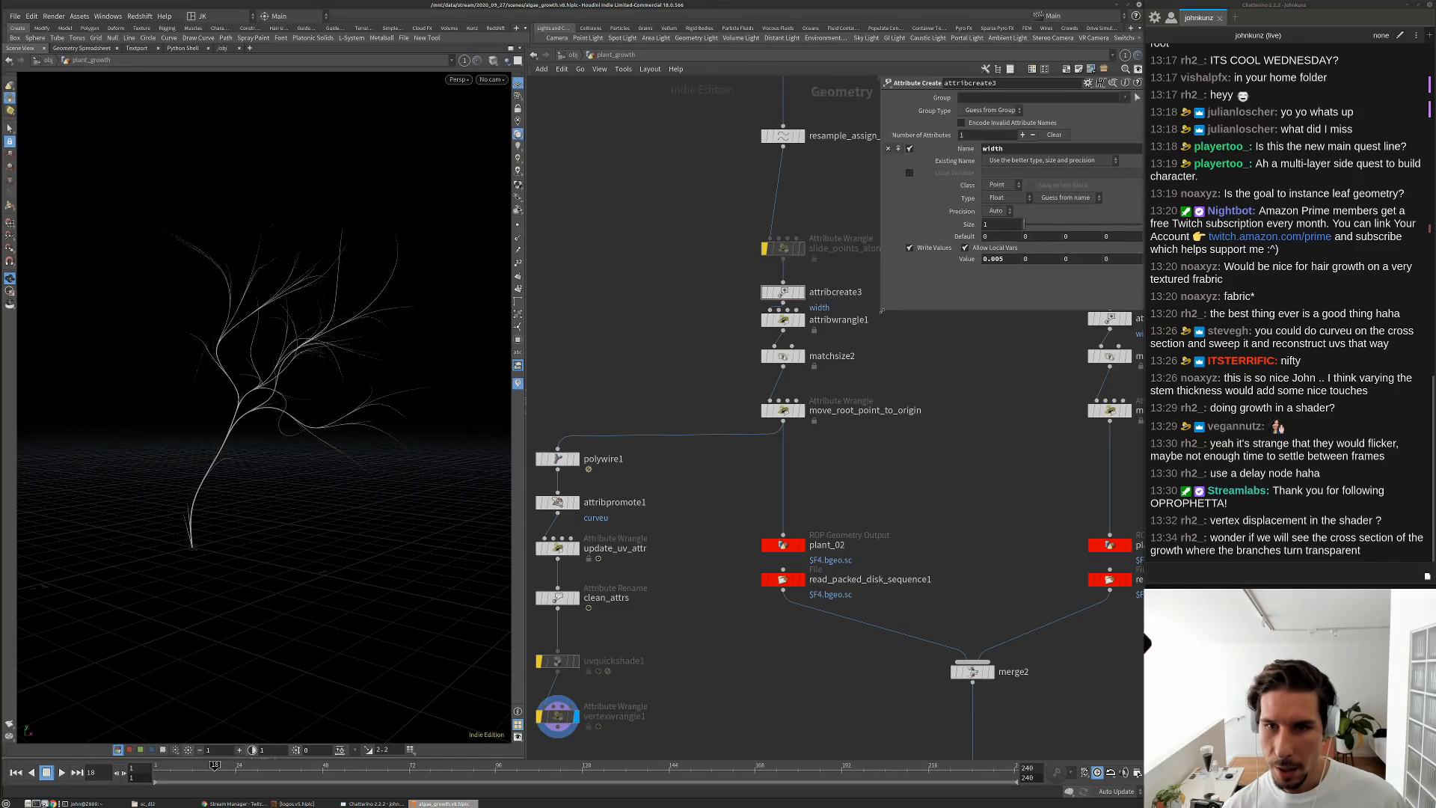
scroll(883, 385, "down", 2)
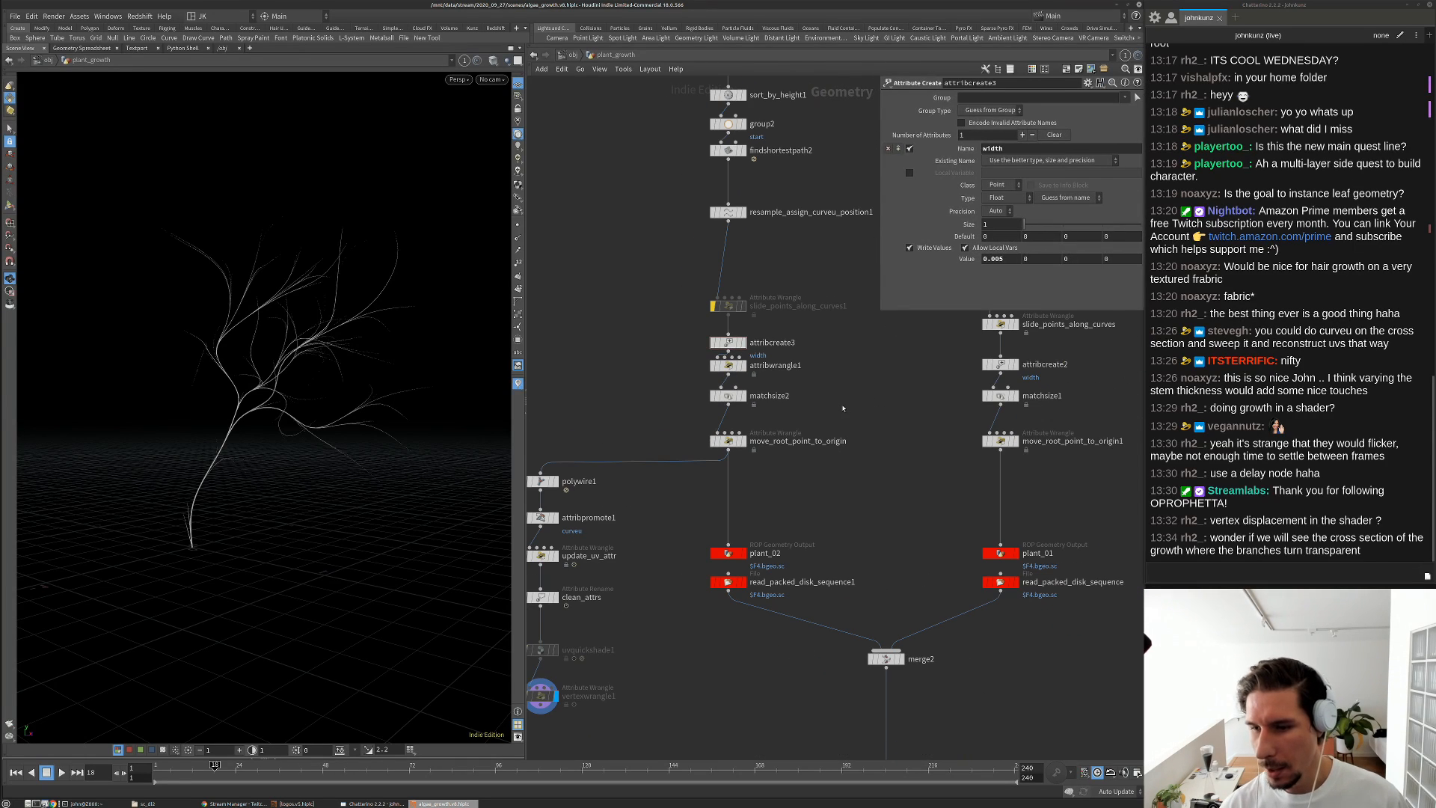
scroll(842, 400, "down", 2)
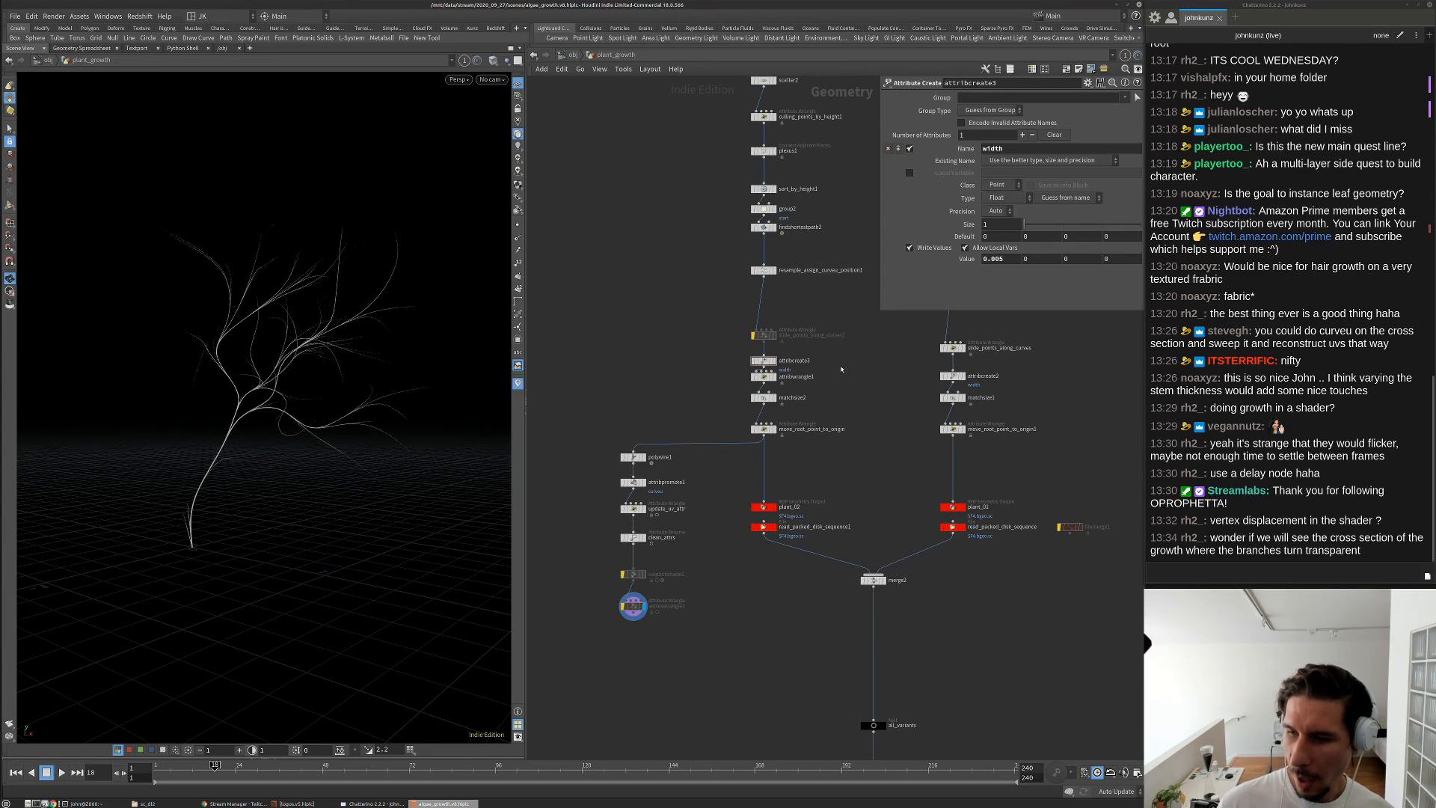
Set attribcreate3's width value to 0.025 and inspect the thicker plant from another side
left_click_drag(1007, 261, 996, 263)
type("2")
key("Return")
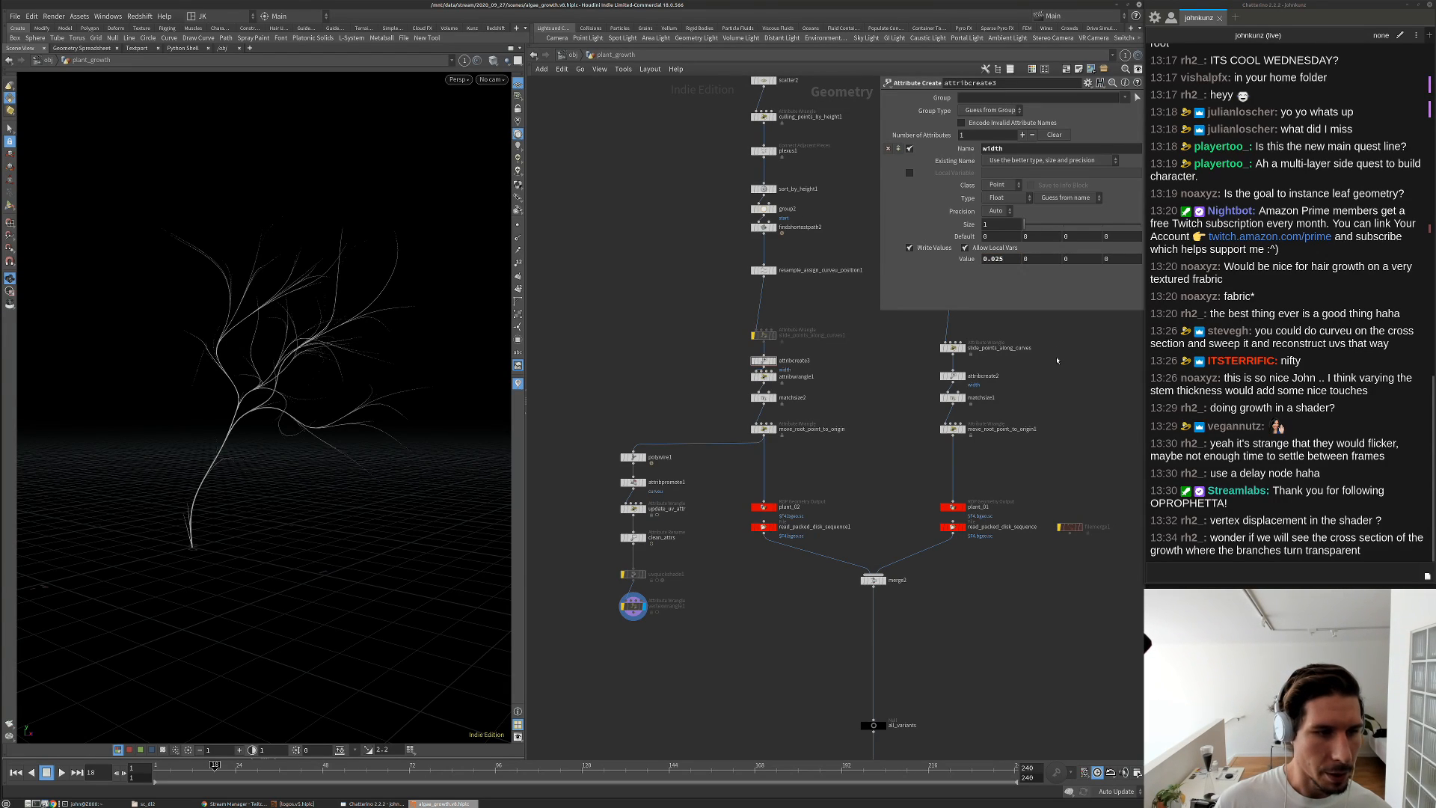
left_click_drag(128, 452, 433, 449)
Set the width value in attribcreate3 to 0.05 and check the thickness of the stem
left_click_drag(1005, 260, 992, 259)
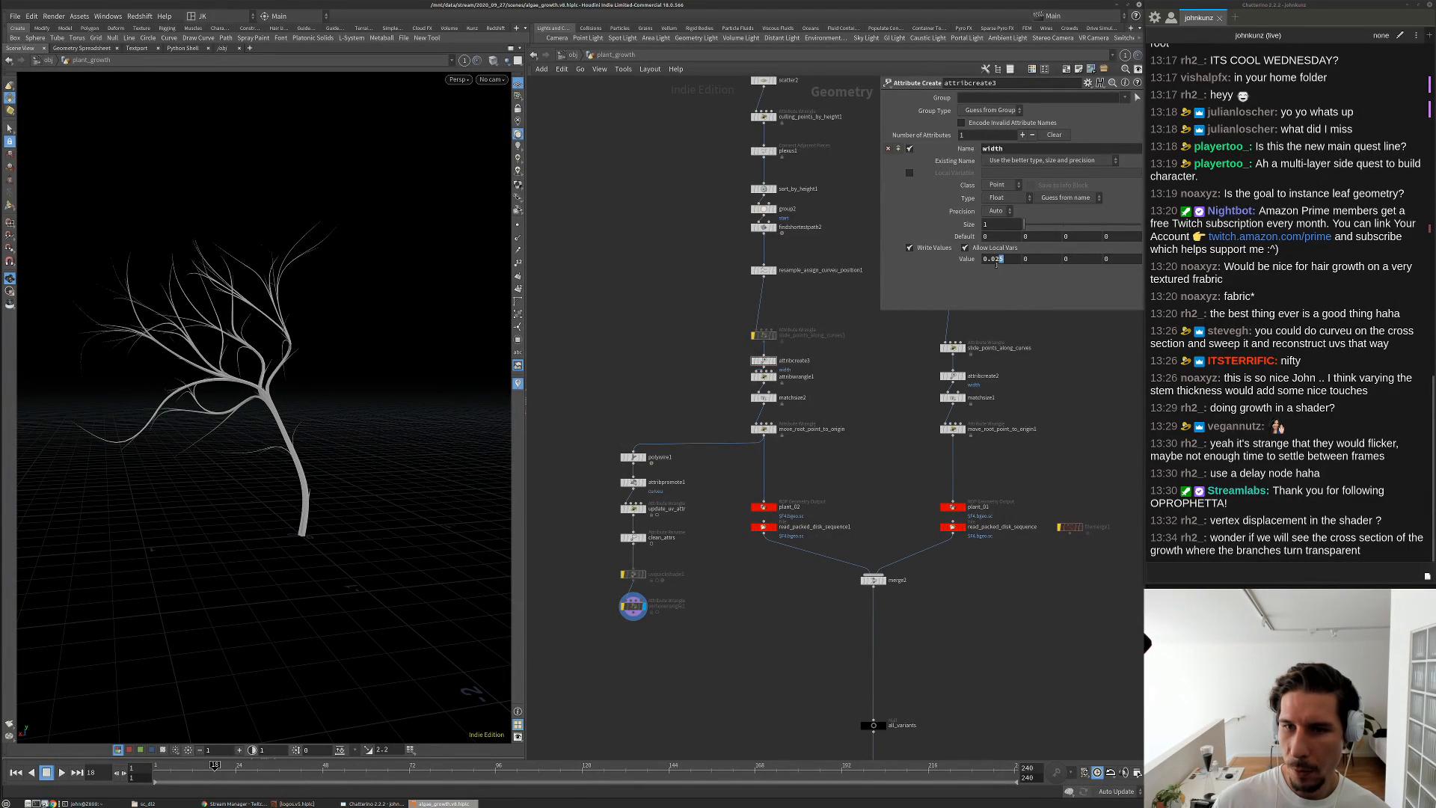
type("05")
key("Return")
left_click_drag(284, 471, 449, 538)
Look through cam1 and display the output of copy_packed_instances_by_variant
left_click(491, 80)
left_click(516, 123)
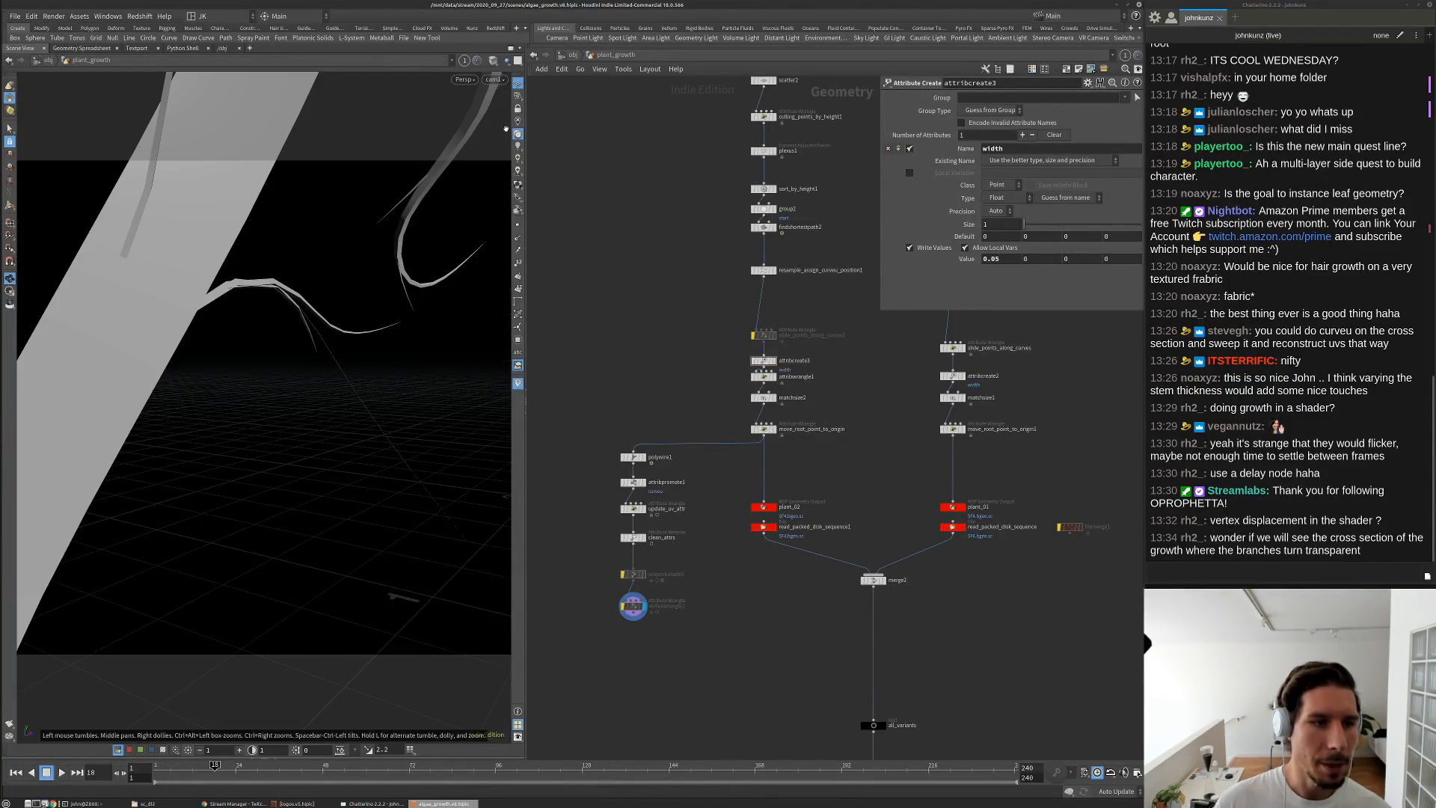
scroll(619, 264, "down", 4)
scroll(742, 570, "up", 6)
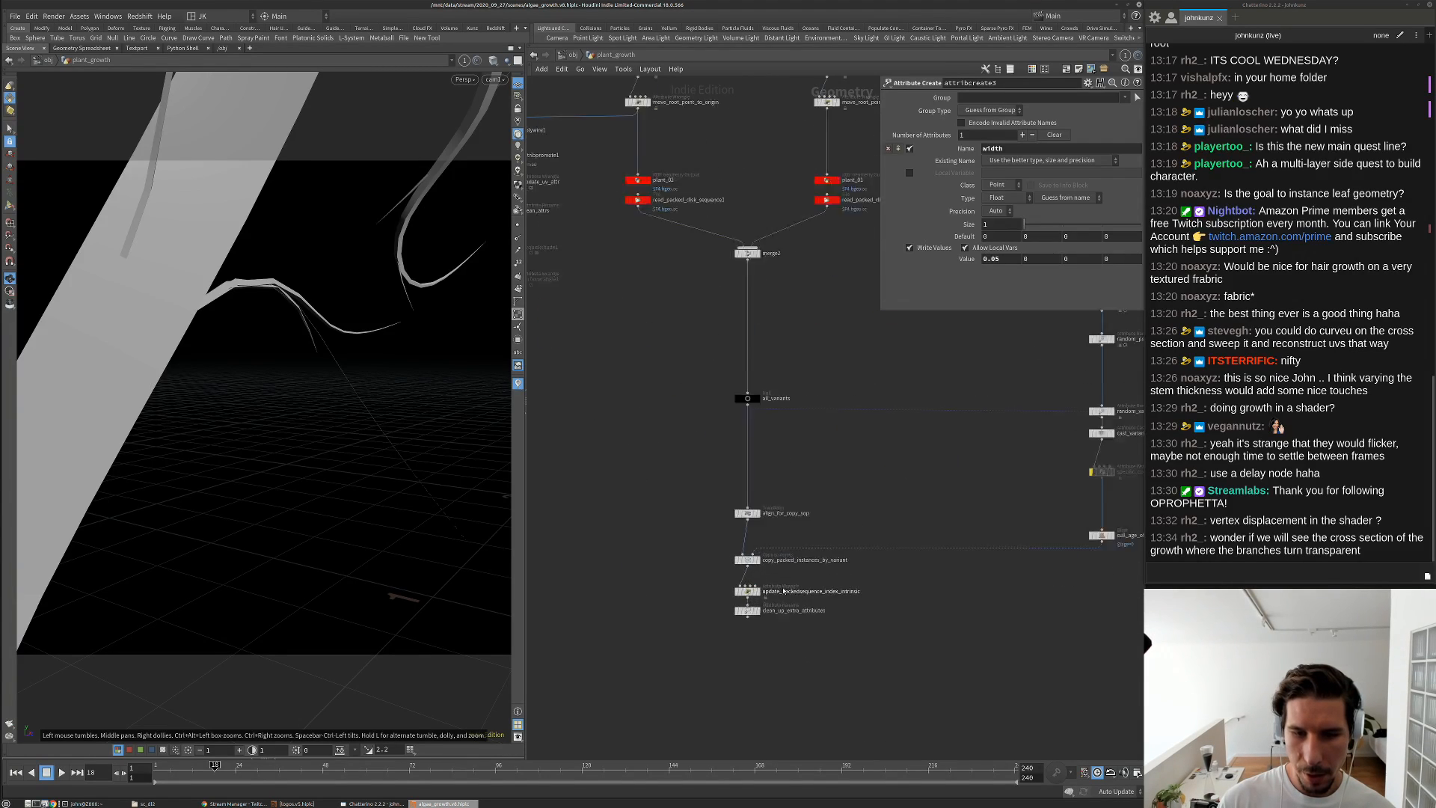
left_click(744, 548)
left_click(729, 547)
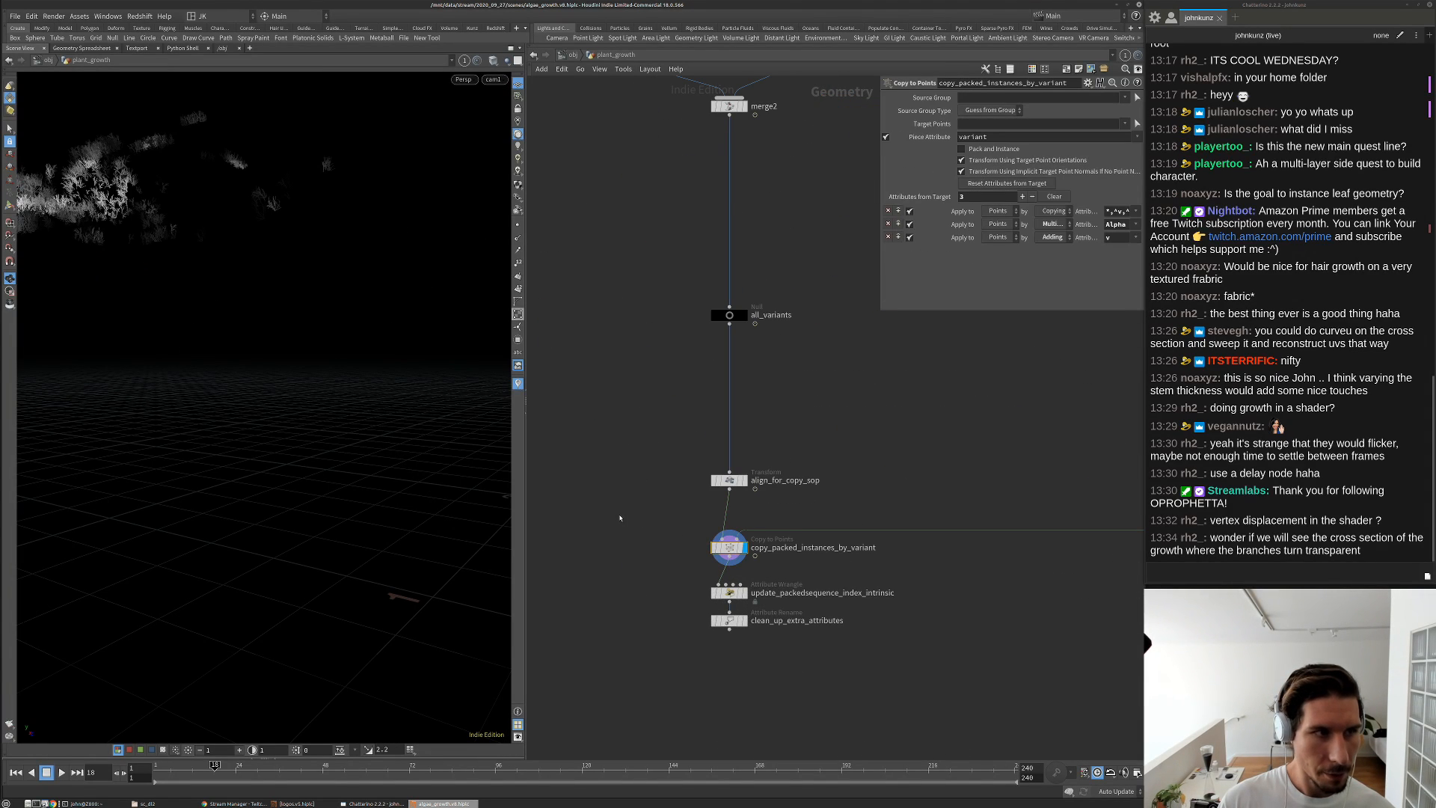
Go to frame 159 and examine the instanced plants through the camera and from a free angle, ending on the camera view
left_click(373, 766)
left_click_drag(459, 789, 722, 780)
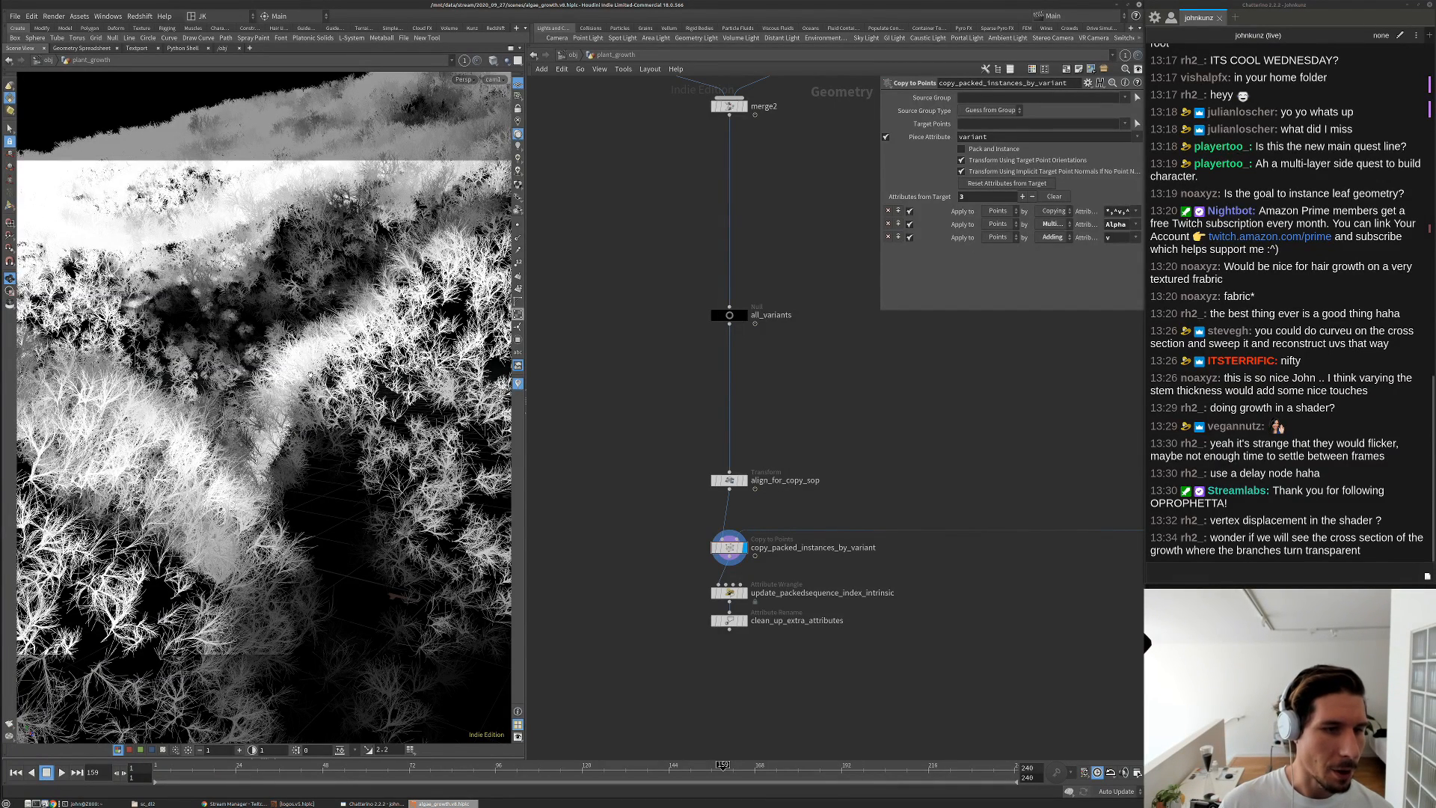
scroll(971, 476, "down", 5)
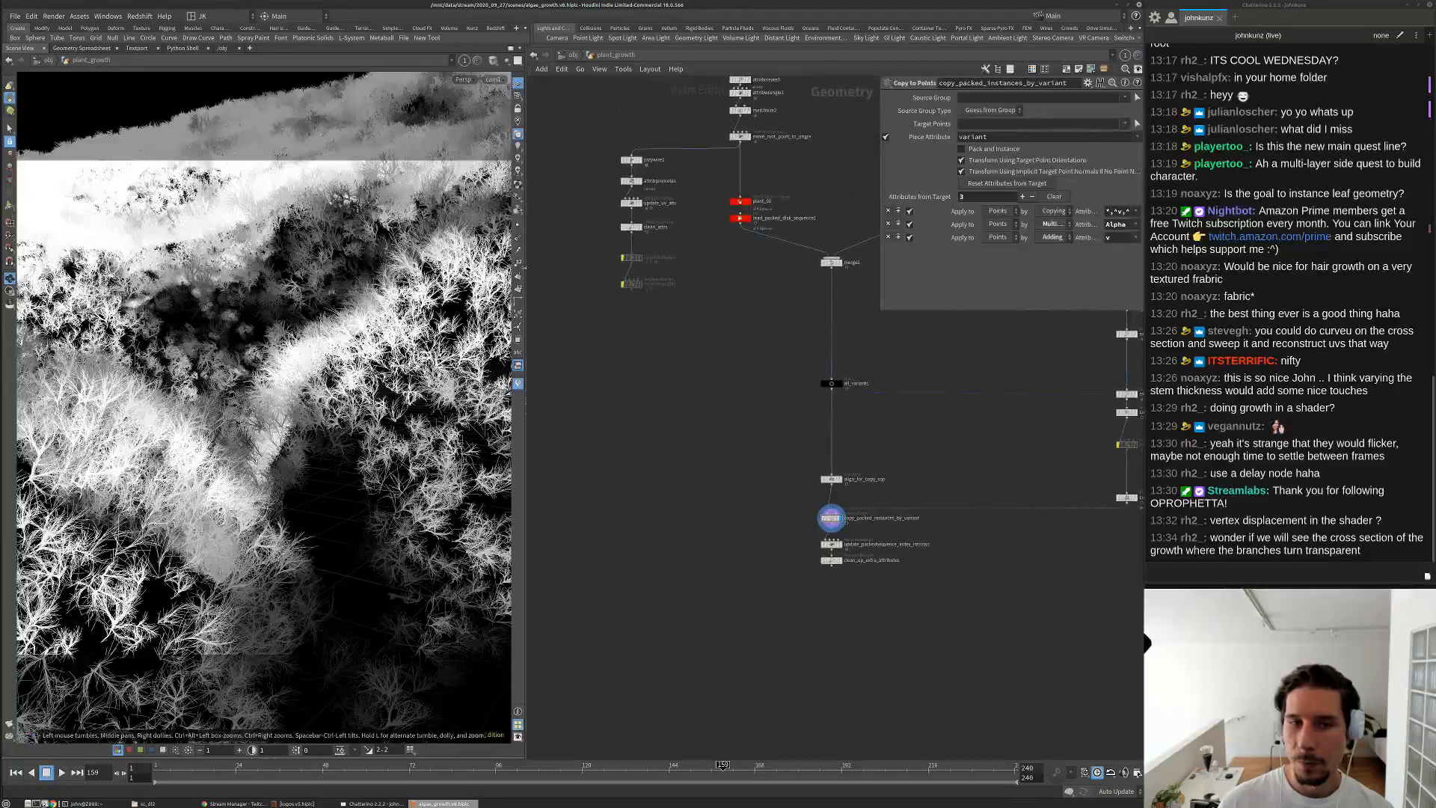
scroll(595, 226, "up", 3)
scroll(683, 219, "up", 2)
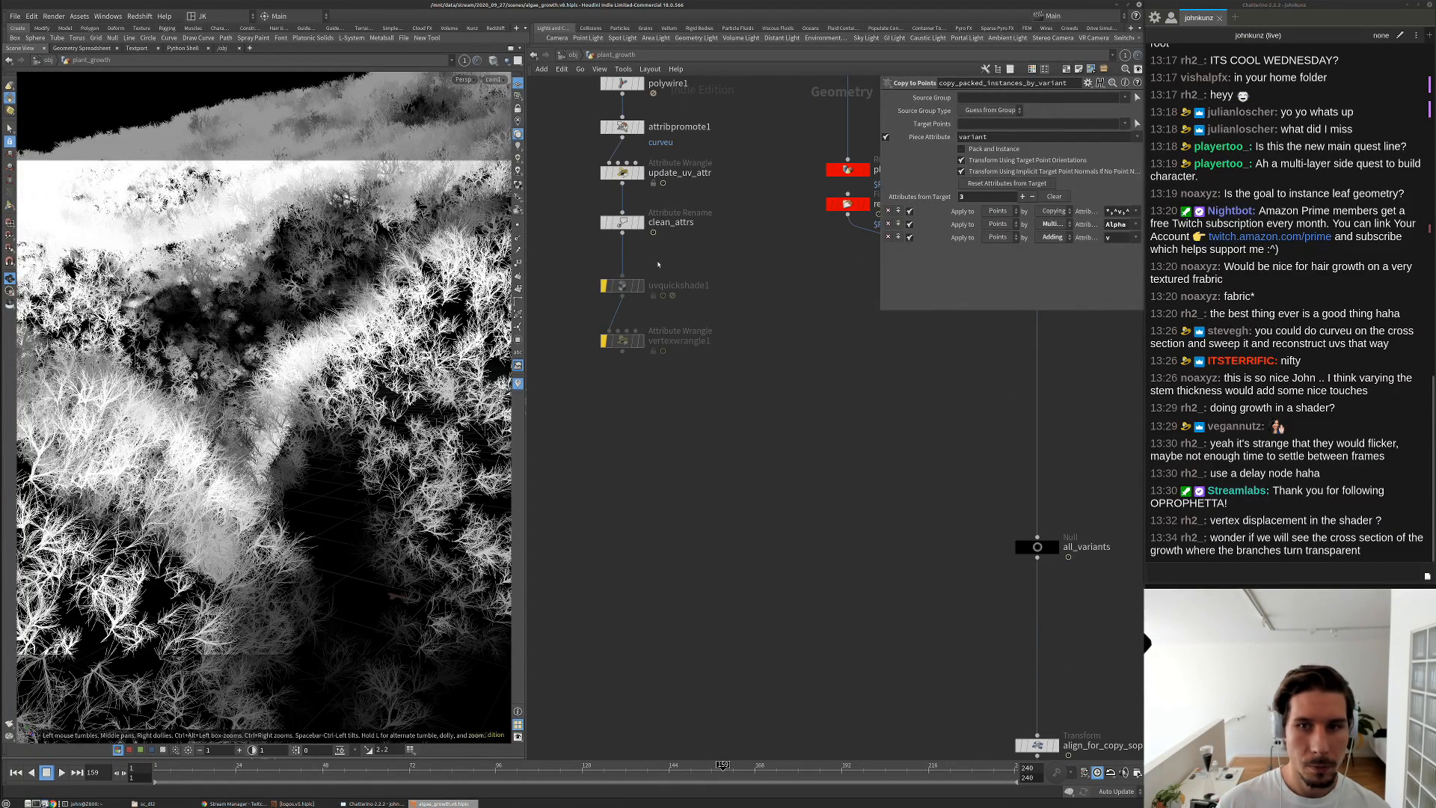
middle_click_drag(657, 265, 717, 255)
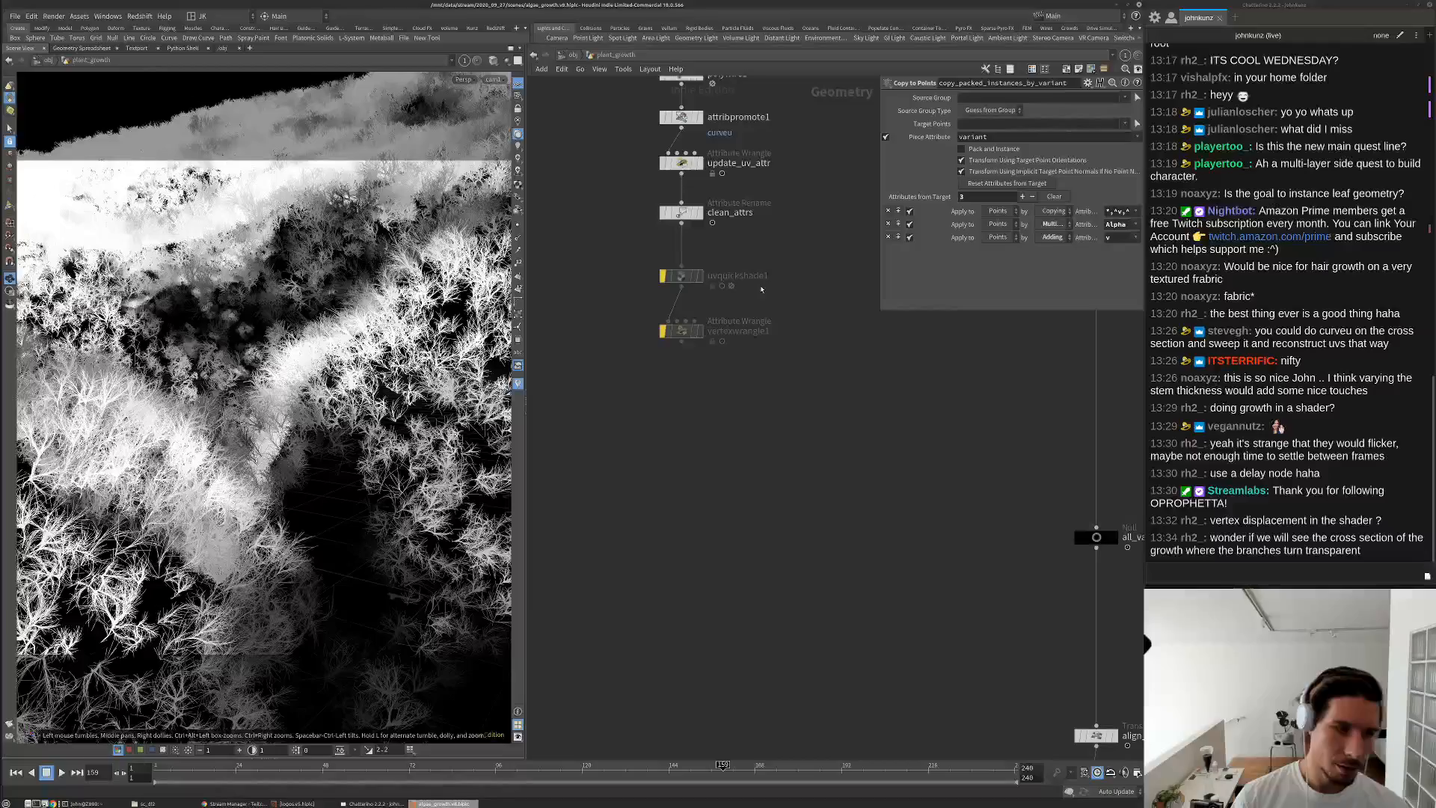
left_click_drag(246, 322, 375, 445)
key("bracketleft")
key("bracketleft")
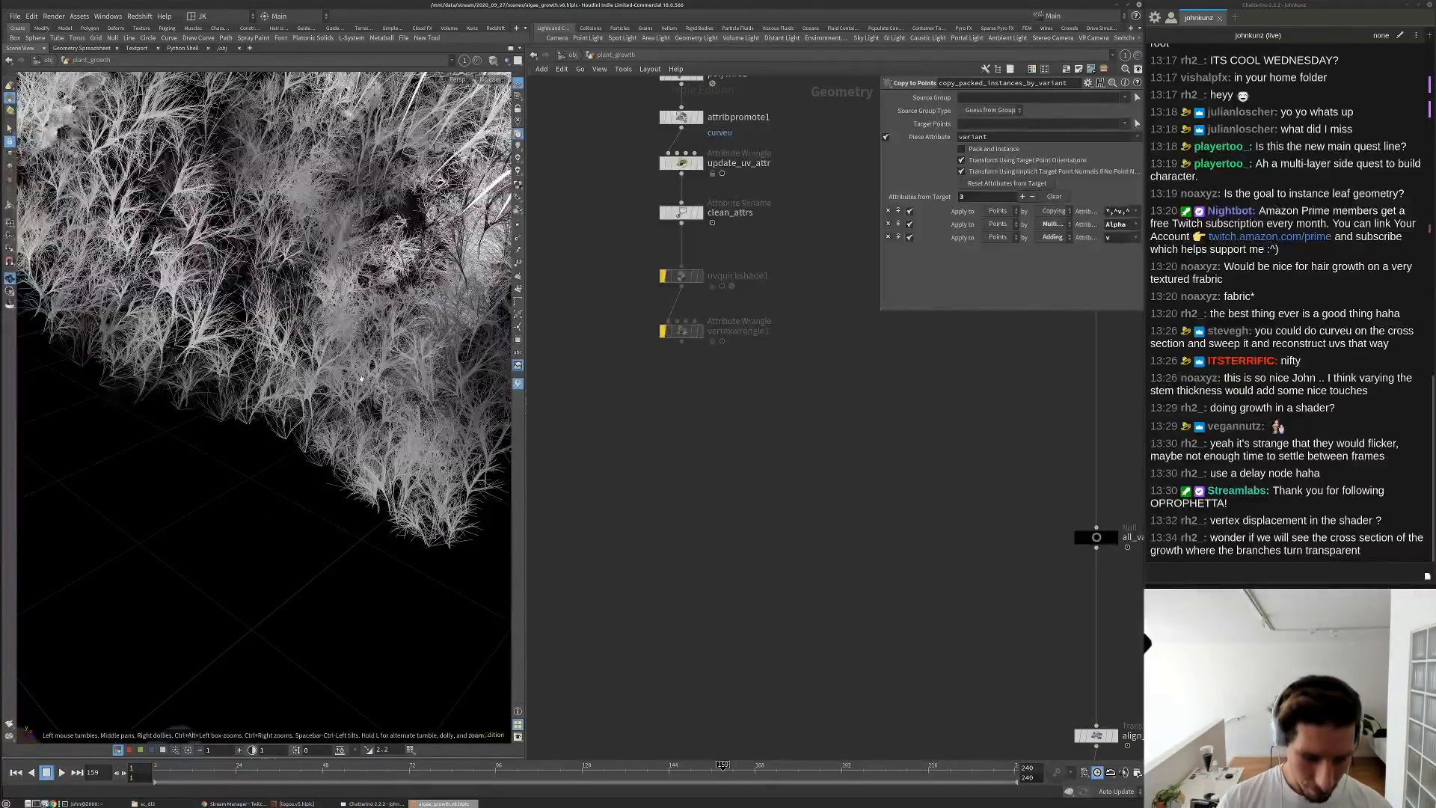
Select vertexwrangle1 and switch the viewport display back to it
scroll(792, 481, "down", 6)
scroll(810, 444, "up", 4)
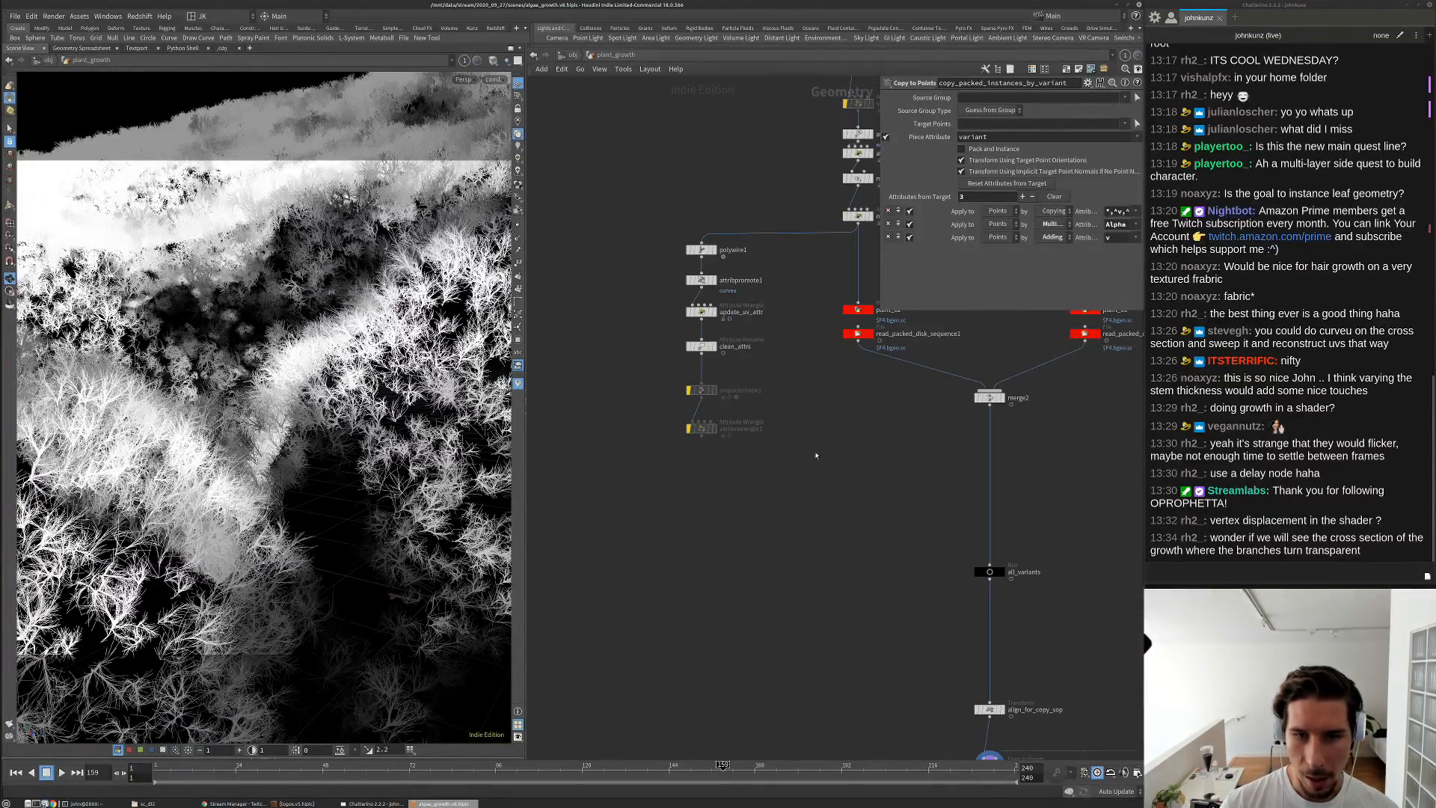
middle_click_drag(807, 454, 735, 418)
left_click(640, 394)
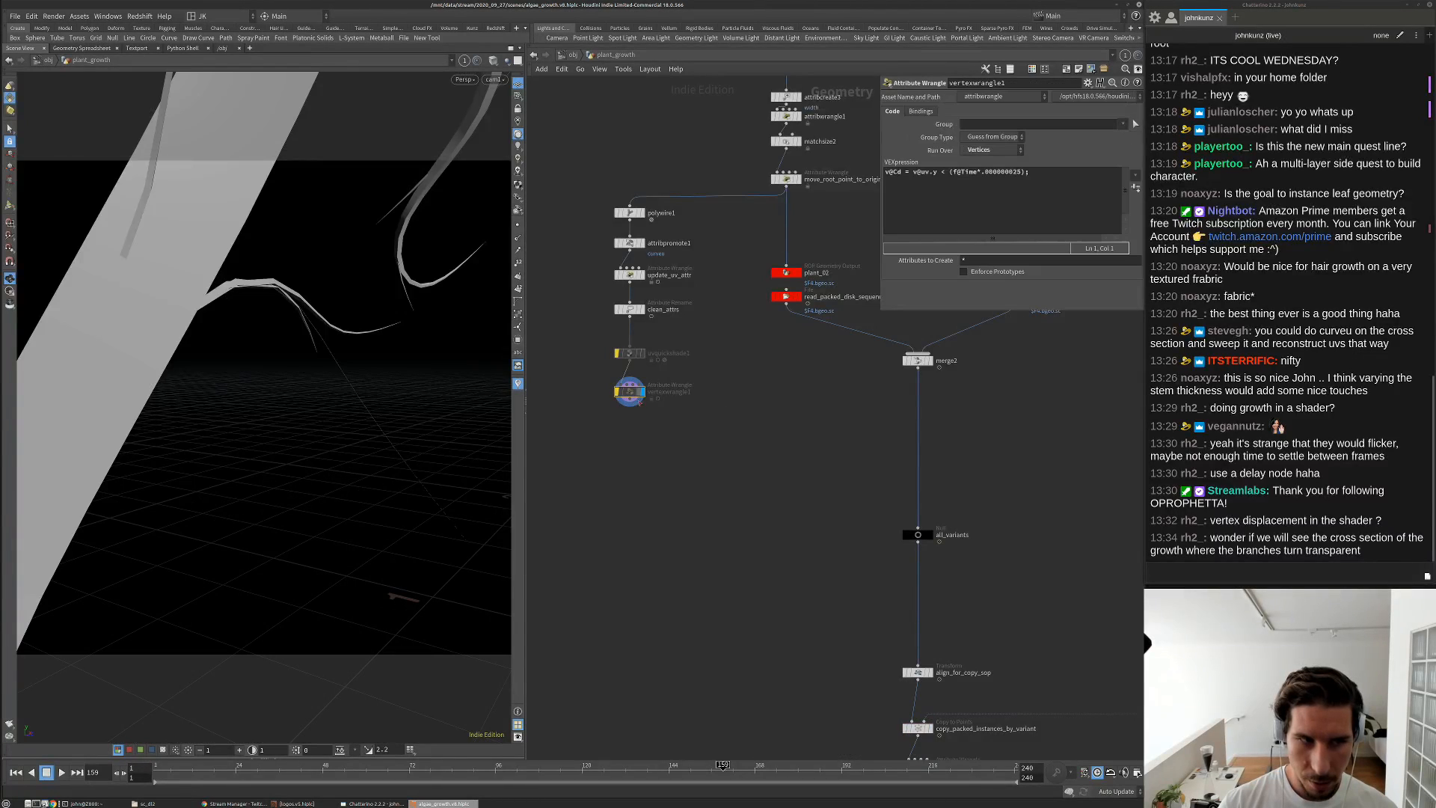
Add a Pack node after vertexwrangle1 and connect its output to the input of align_for_copy_sop
middle_click_drag(780, 473, 712, 463)
scroll(710, 466, "down", 2)
scroll(648, 456, "up", 1)
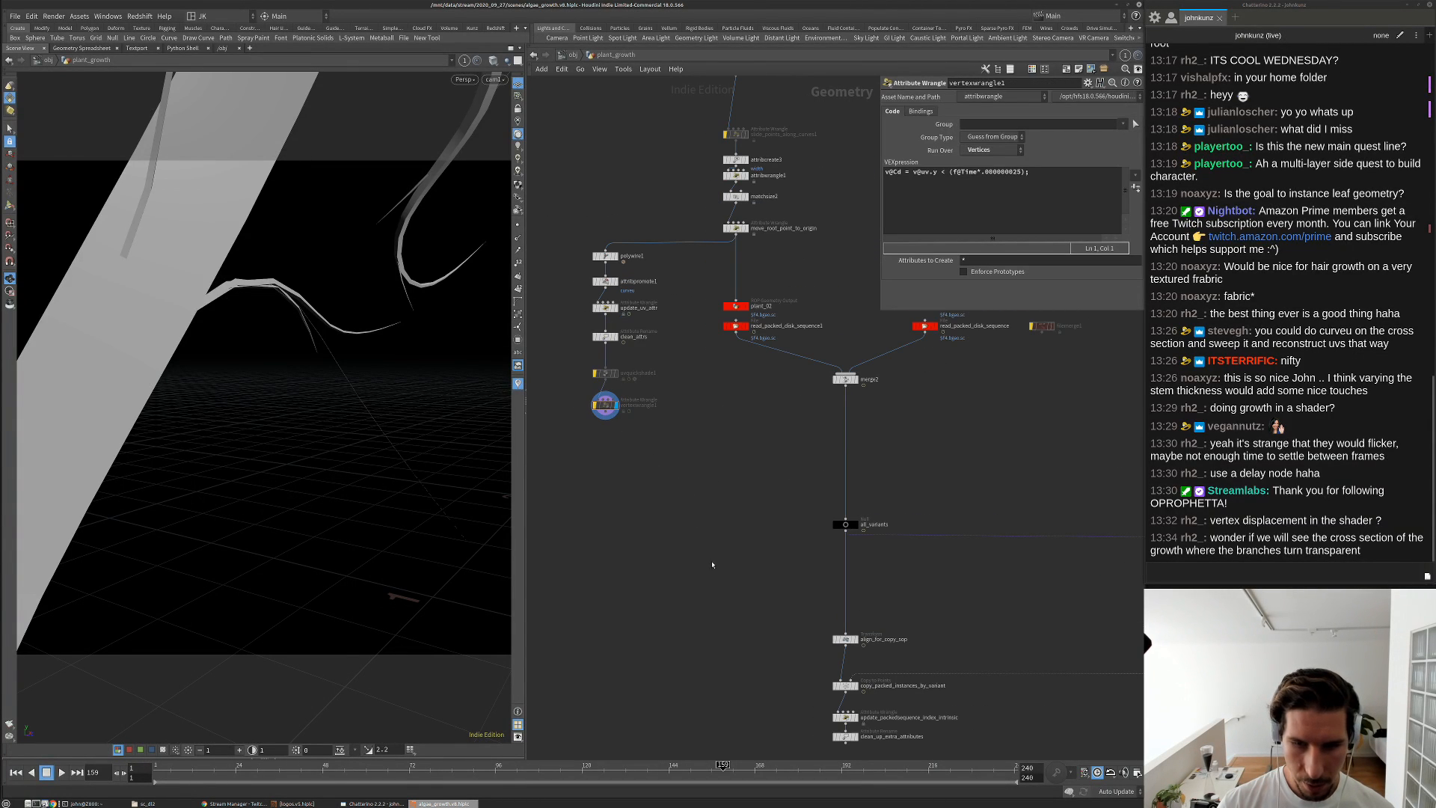
middle_click_drag(716, 566, 725, 511)
key("Tab")
type("pac")
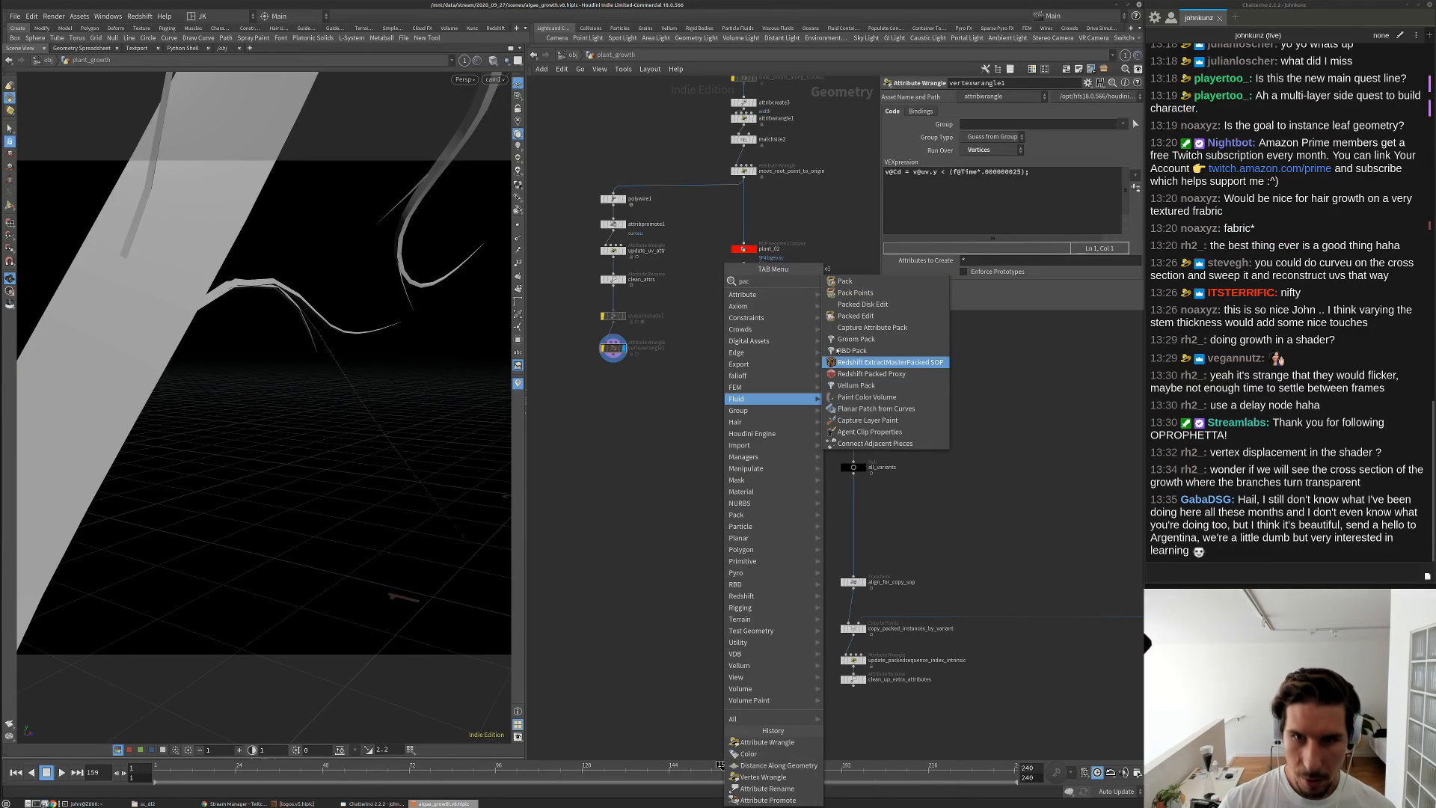
left_click(844, 281)
left_click(635, 388)
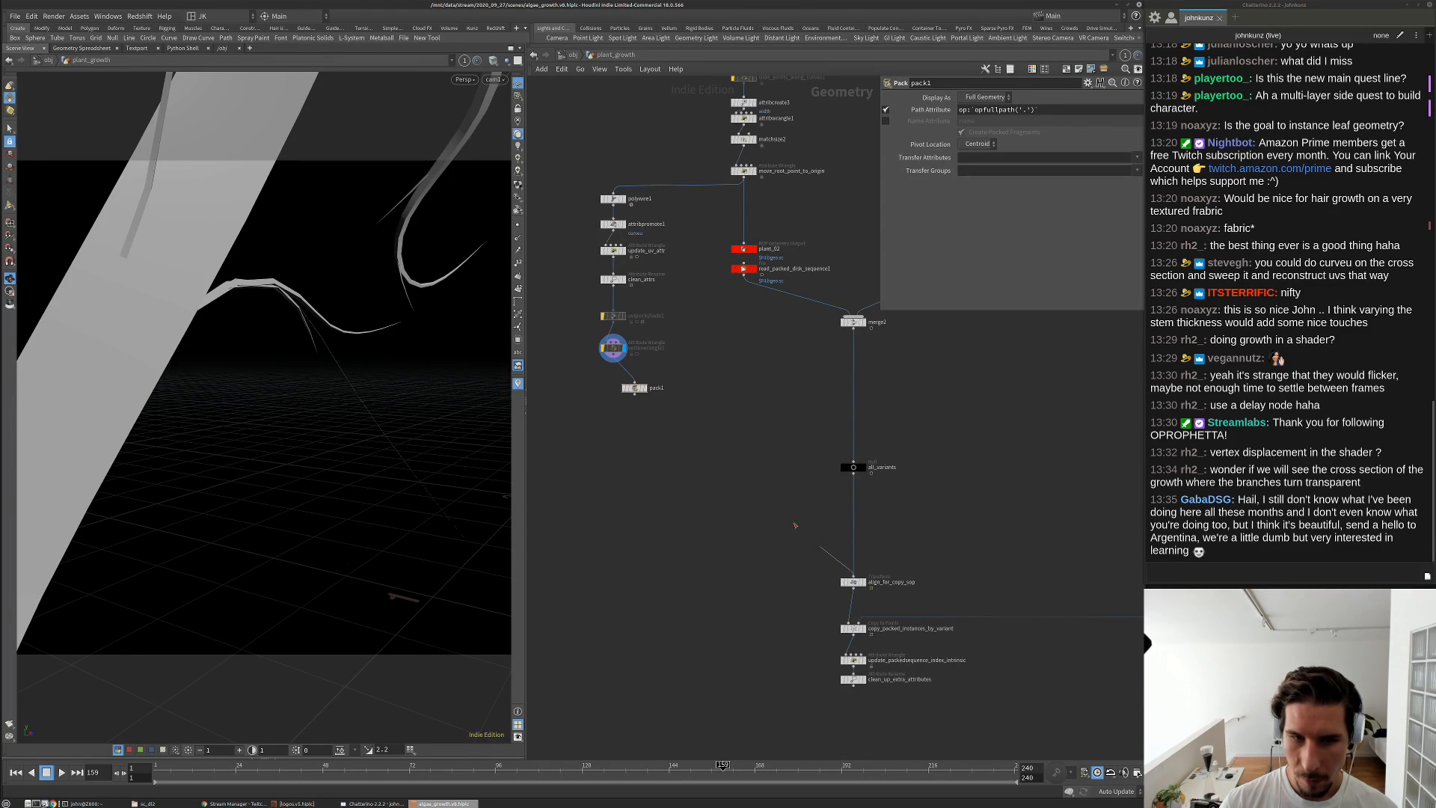
left_click_drag(853, 575, 635, 394)
Display the output of copy_packed_instances_by_variant and show the node's parameters
middle_click_drag(674, 503, 659, 466)
scroll(840, 593, "up", 3)
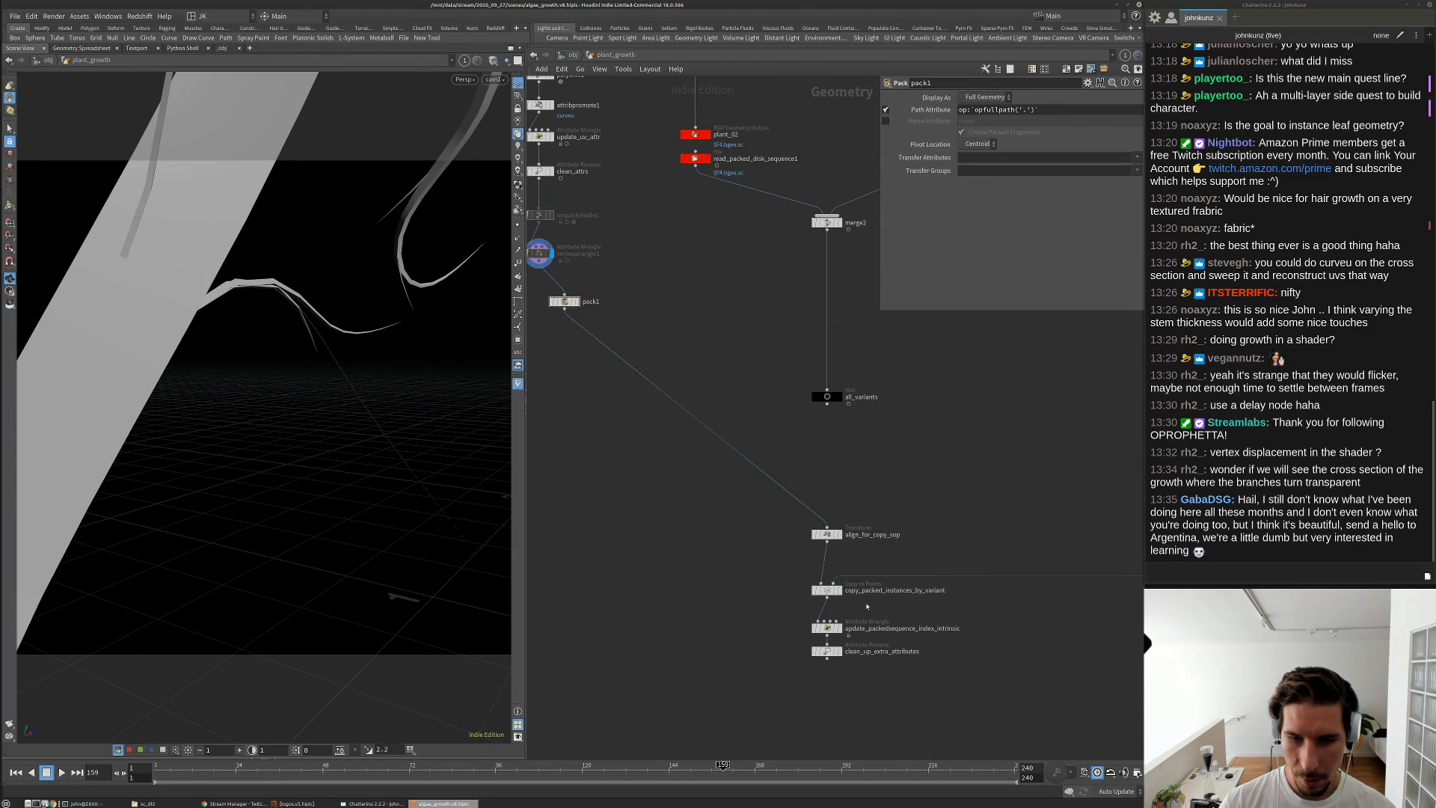
left_click(839, 588)
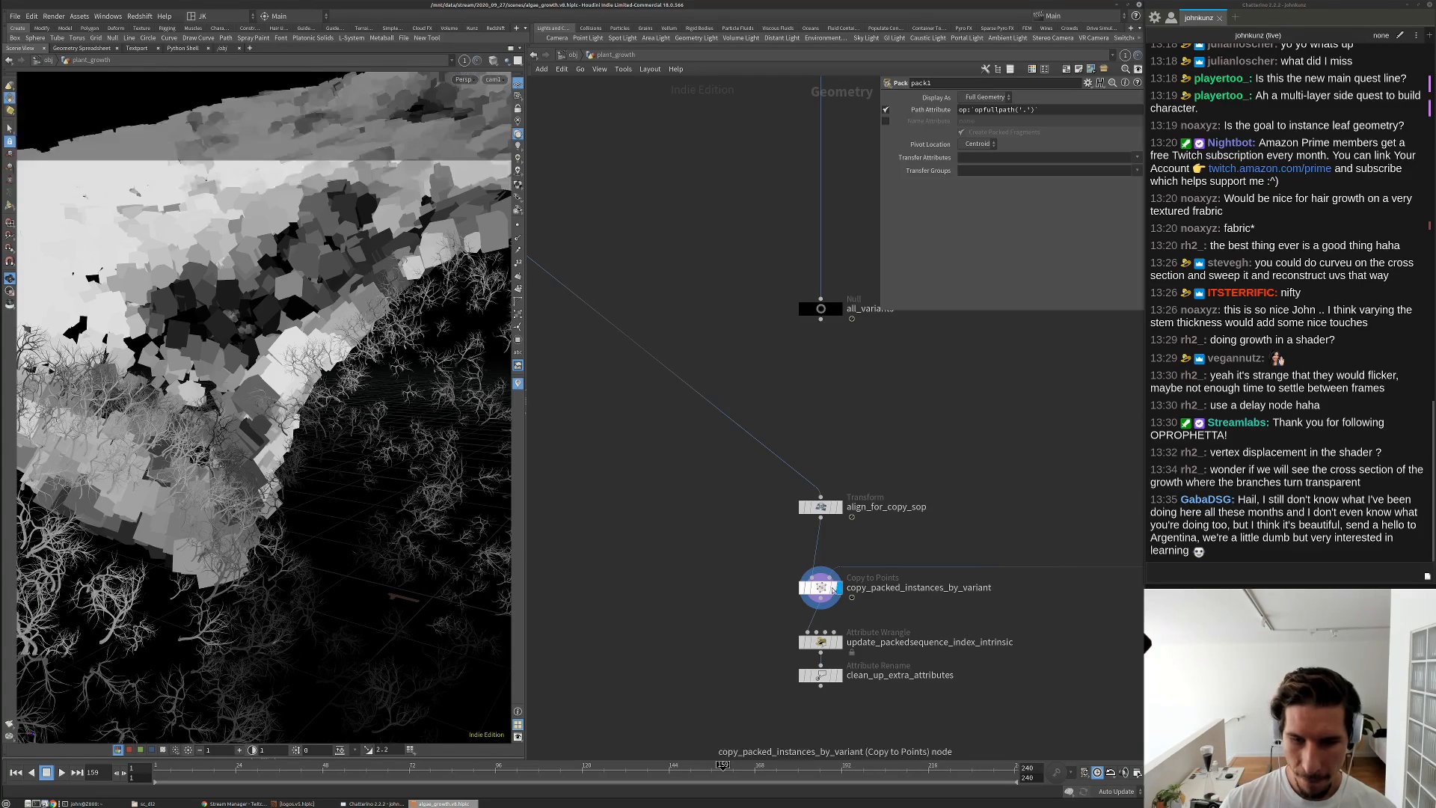
left_click(822, 587)
middle_click_drag(705, 592, 670, 511)
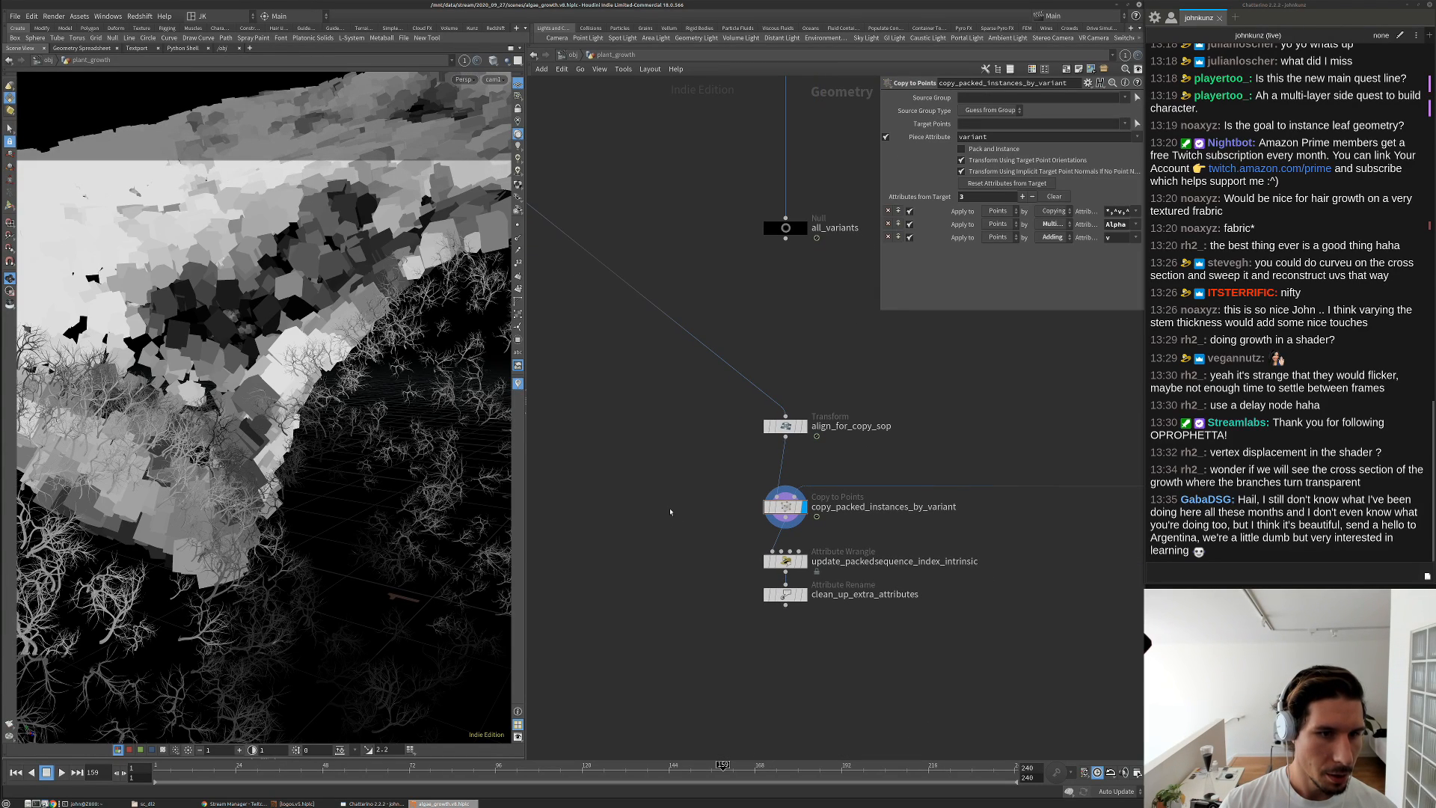
Examine the instanced plants up close from free angles, comparing with the previous camera view
left_click_drag(161, 577, 238, 544)
mouse_move(238, 544)
right_mouse_down()
mouse_move(258, 524)
mouse_move(248, 541)
right_mouse_up()
left_click_drag(248, 541, 268, 519)
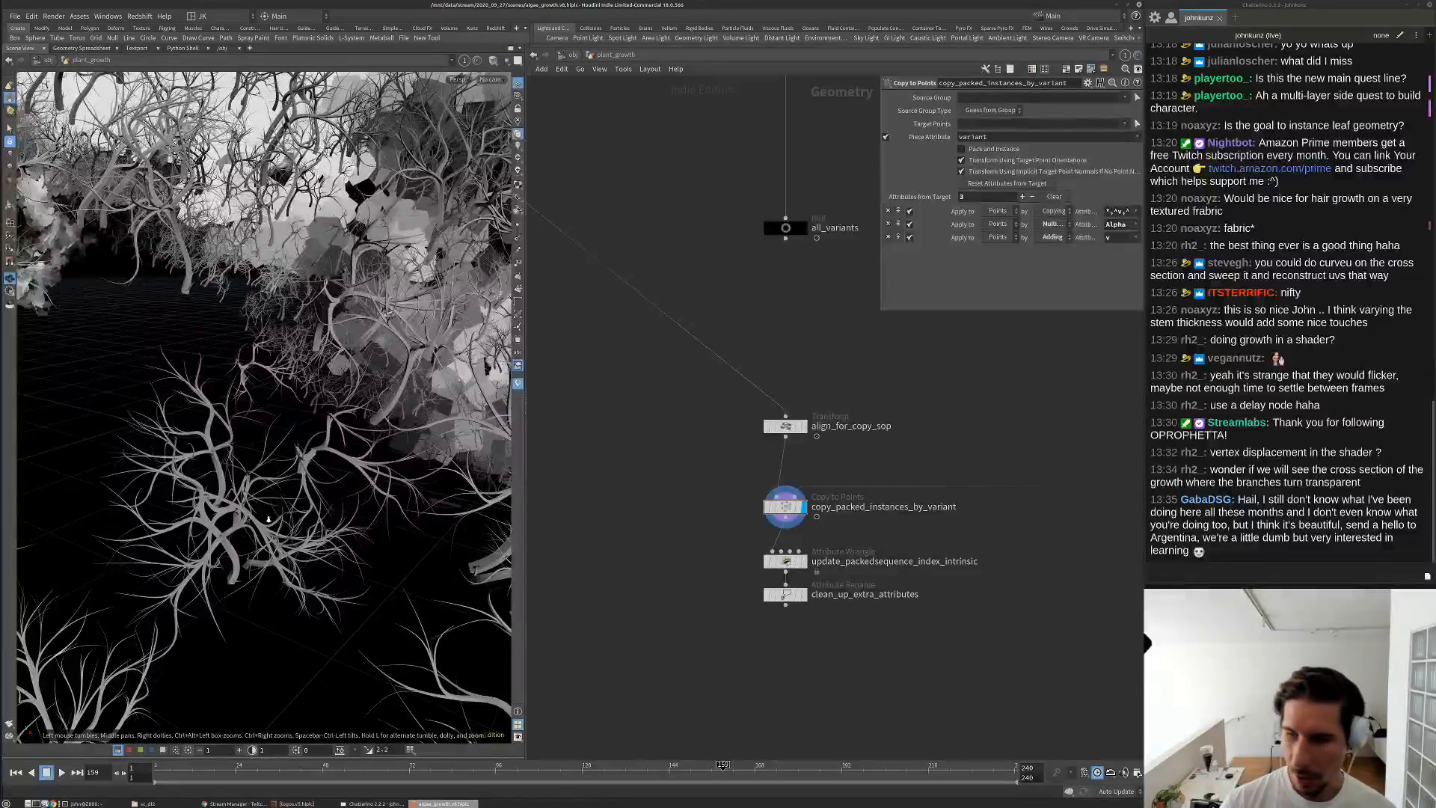
scroll(270, 519, "up", 3)
right_click_drag(270, 519, 323, 400)
left_click_drag(287, 460, 255, 339)
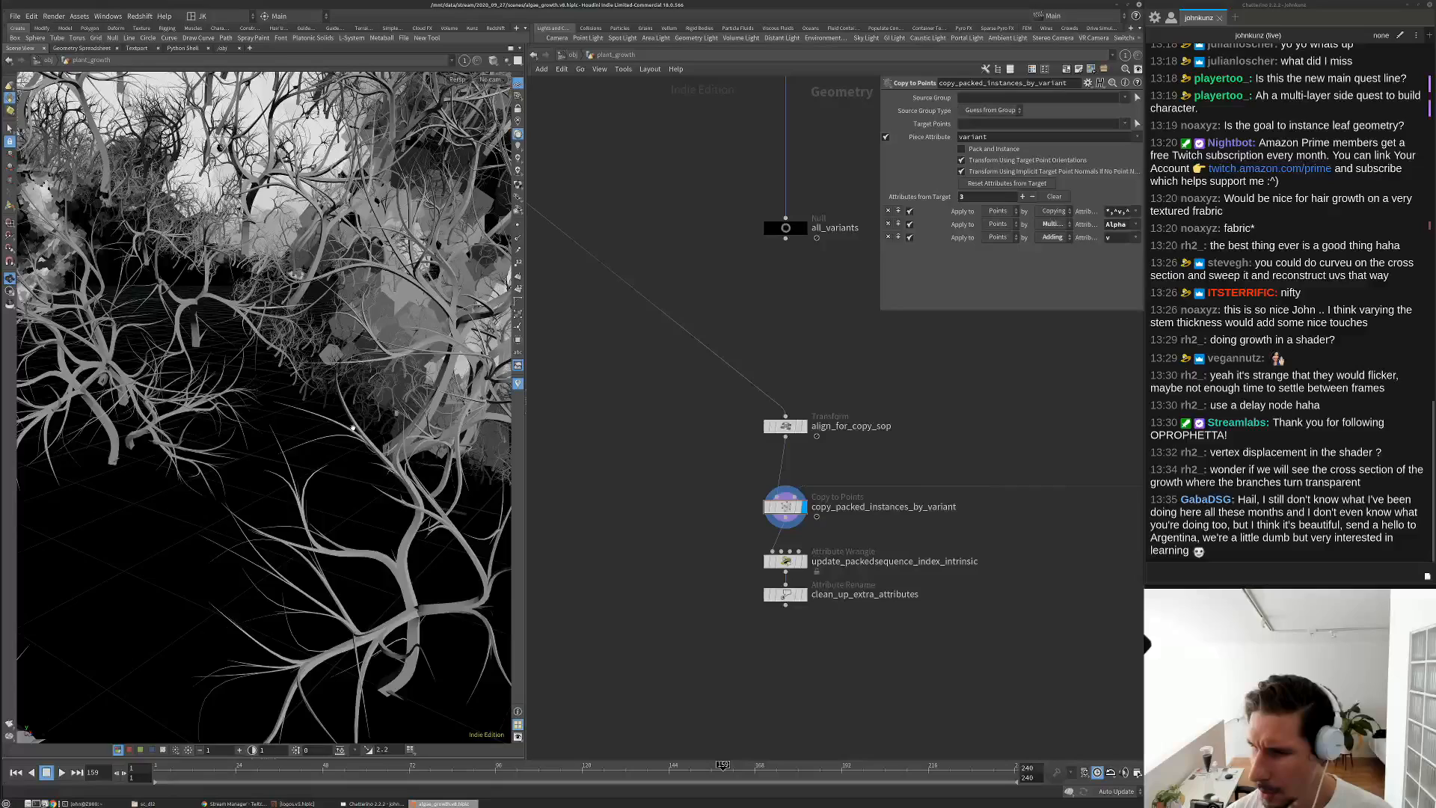
key("[")
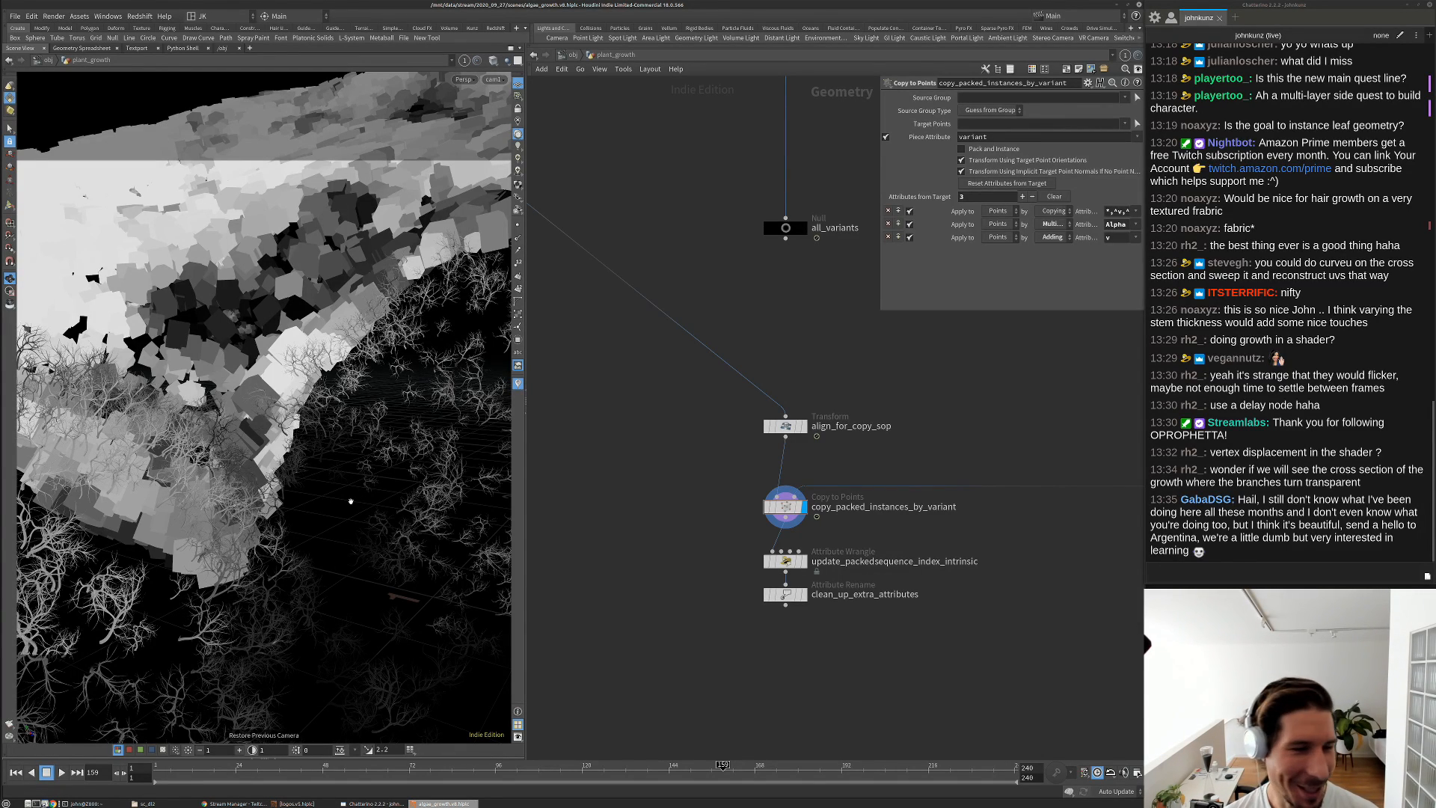
left_click_drag(351, 501, 294, 471)
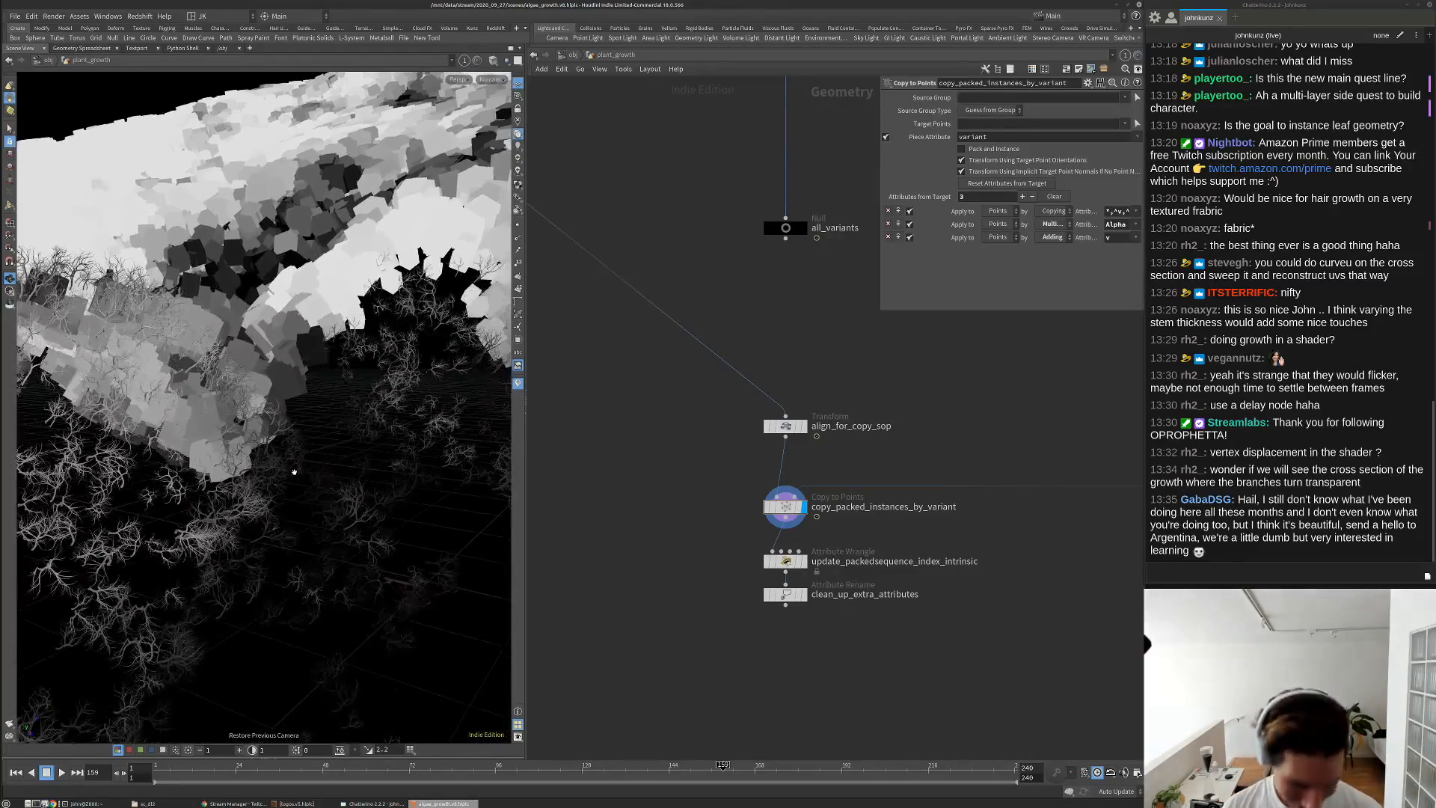
key("bracketleft")
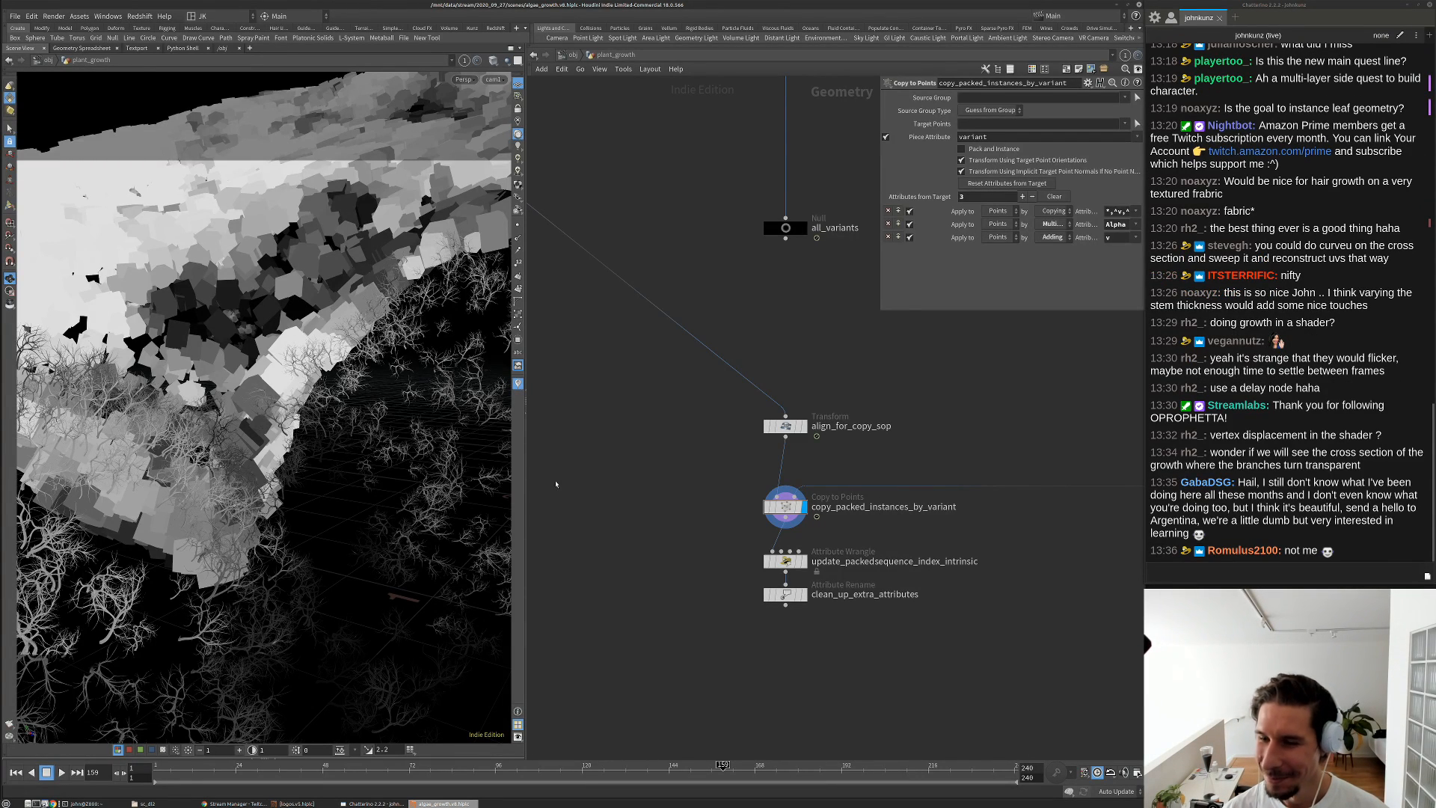
middle_click_drag(555, 484, 600, 429)
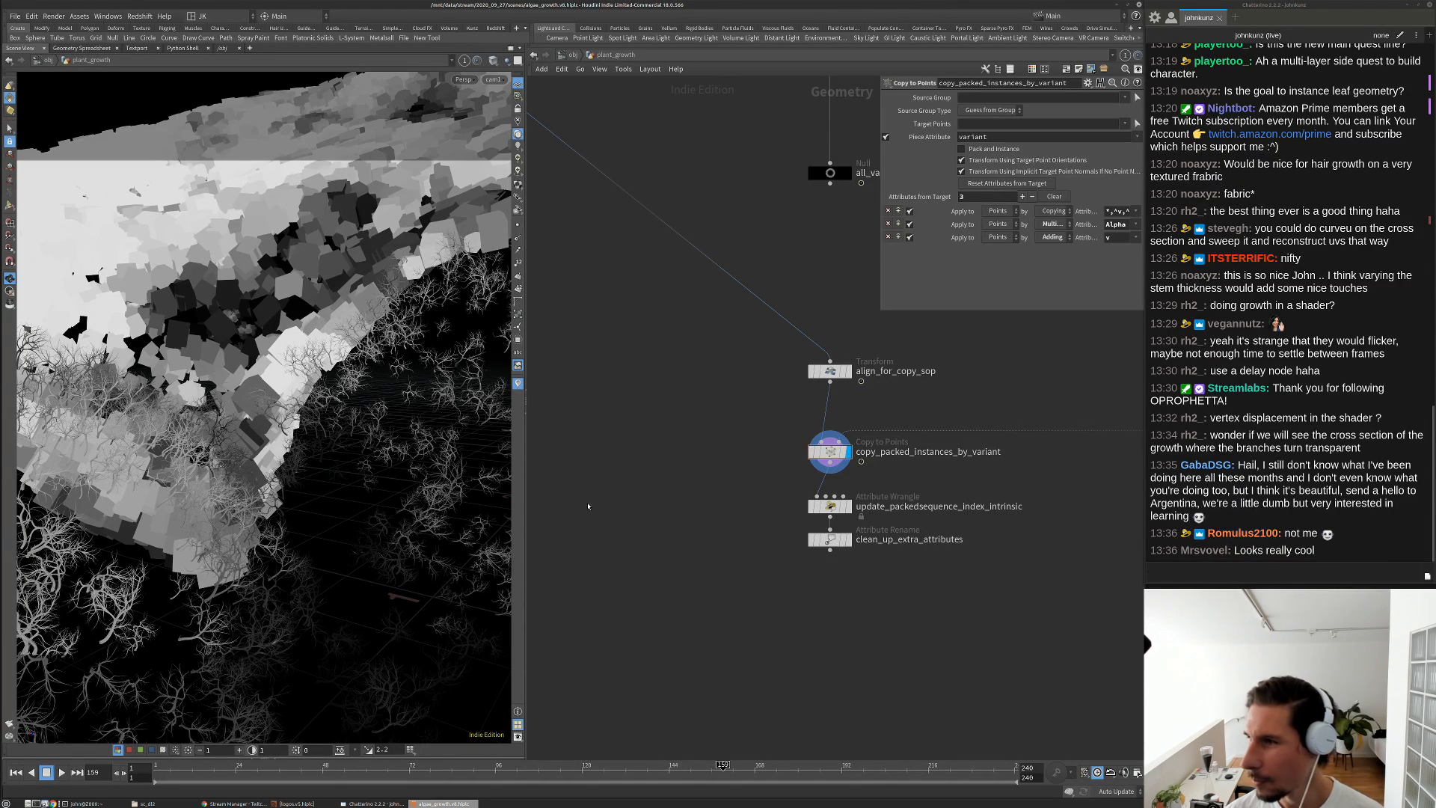
middle_click_drag(588, 506, 569, 392)
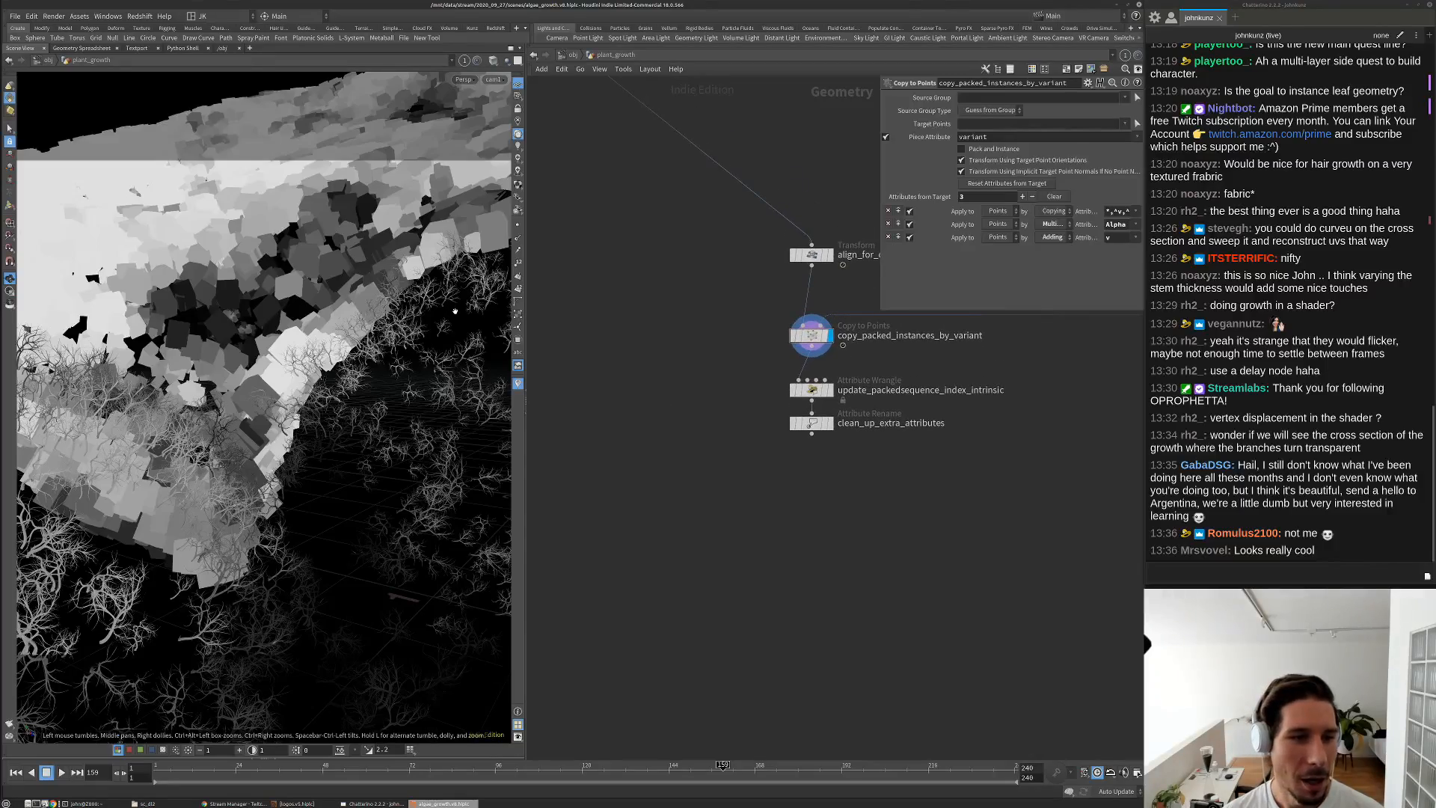
left_click_drag(302, 429, 269, 457)
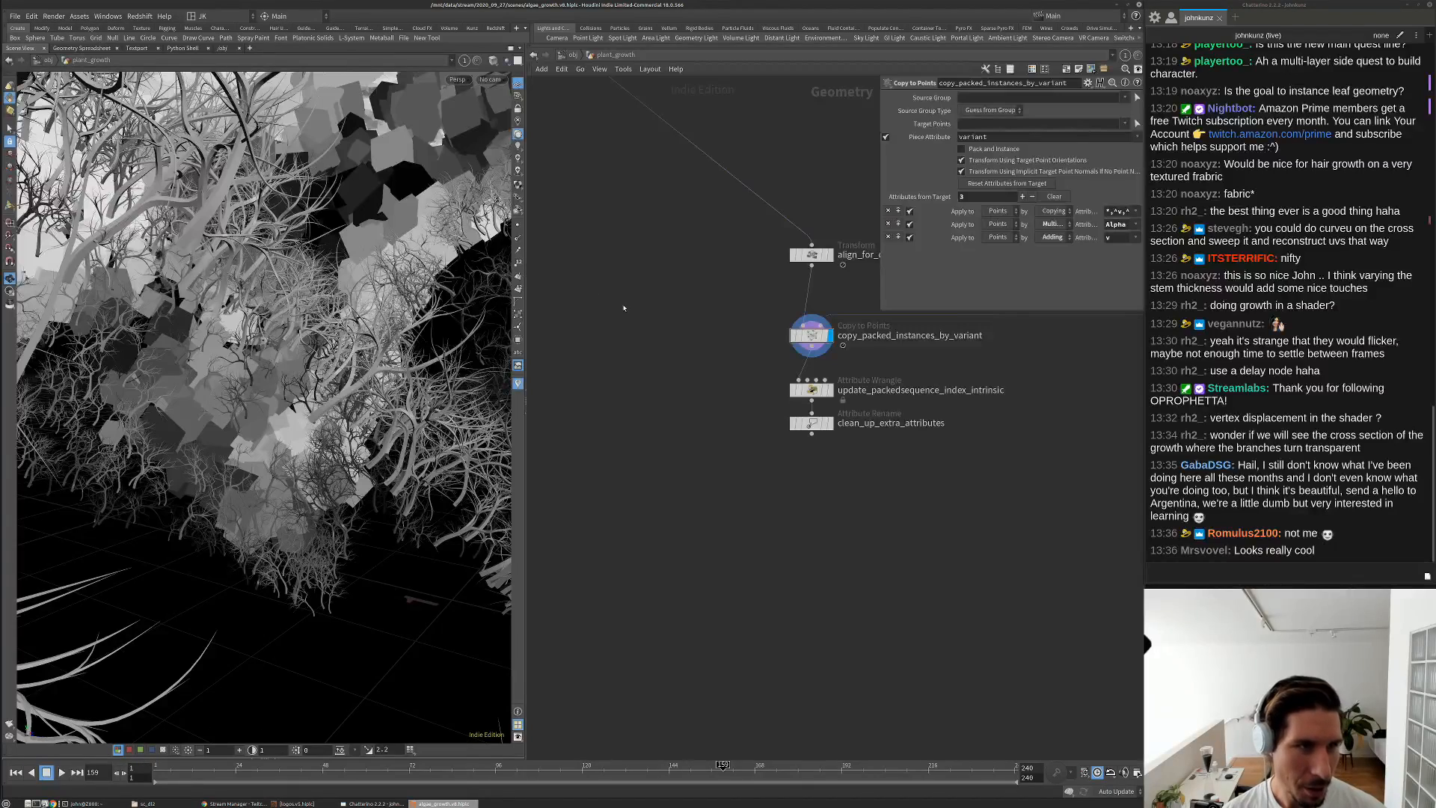
Line up the pack1 node directly below vertexwrangle1 in the network
middle_click_drag(641, 309, 740, 560)
scroll(740, 560, "down", 4)
middle_click_drag(697, 500, 742, 518)
scroll(686, 383, "up", 4)
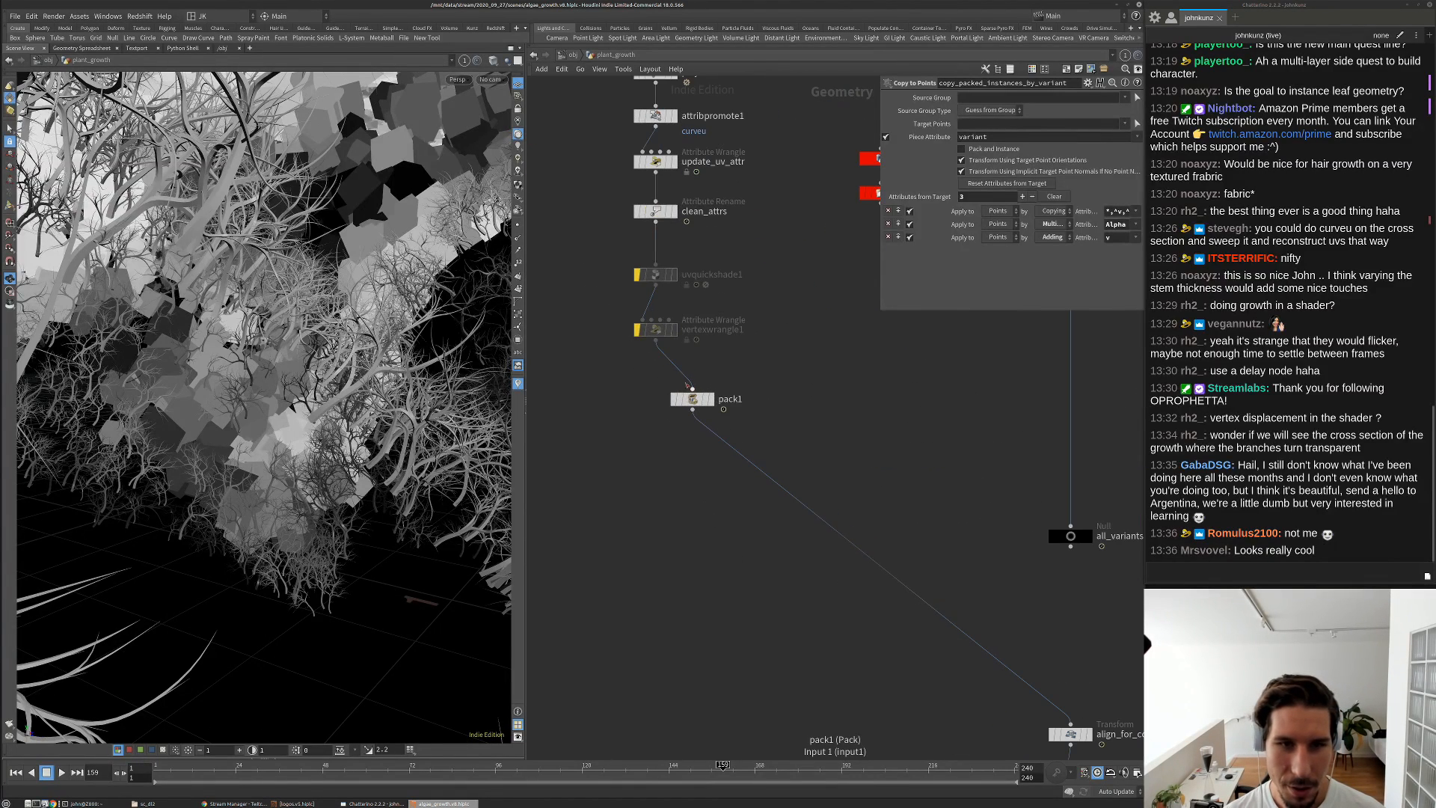
left_click_drag(700, 400, 665, 396)
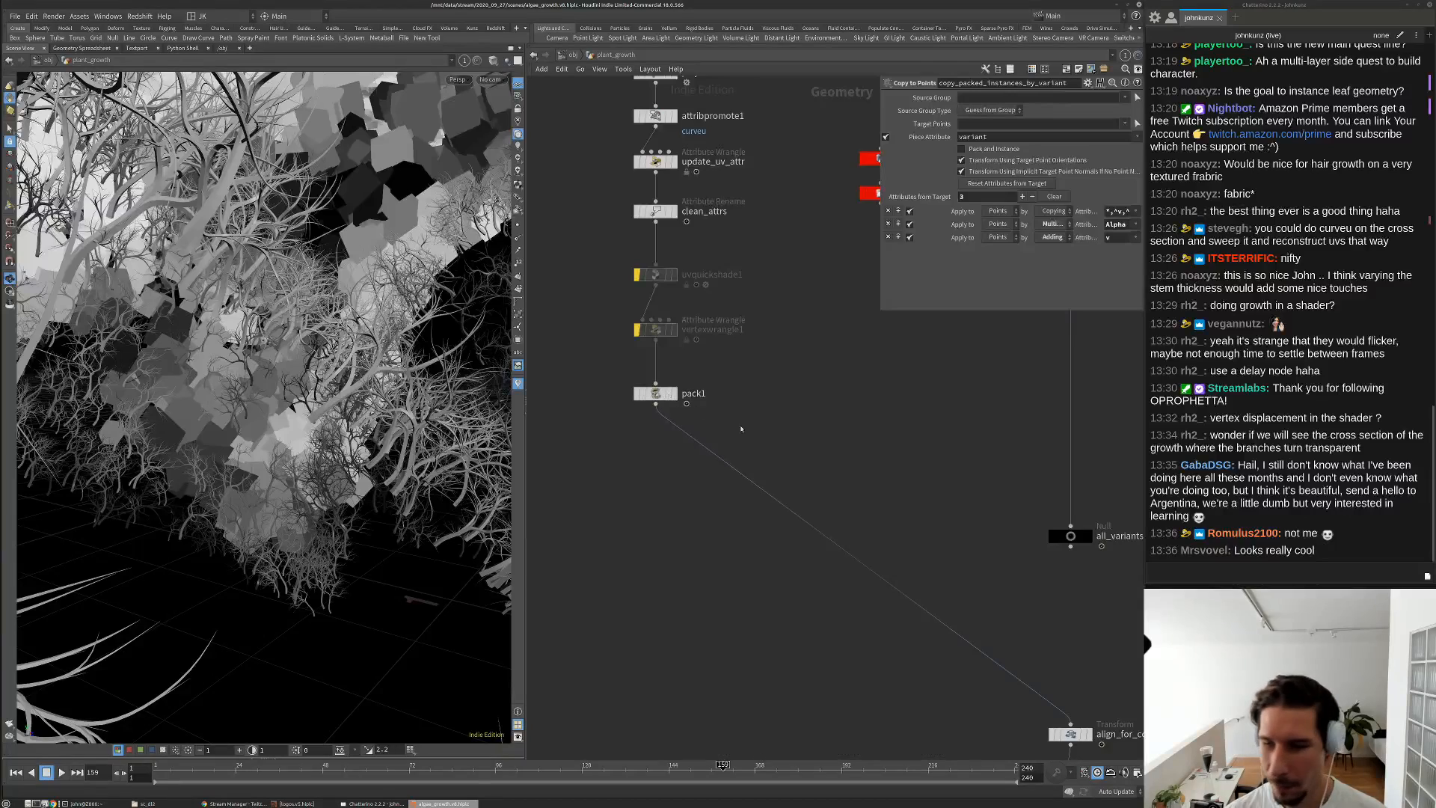
Set the width value in attribcreate3 to 0.075 and check the branch thickness on the instanced plants
scroll(754, 491, "down", 2)
middle_click_drag(762, 467, 742, 521)
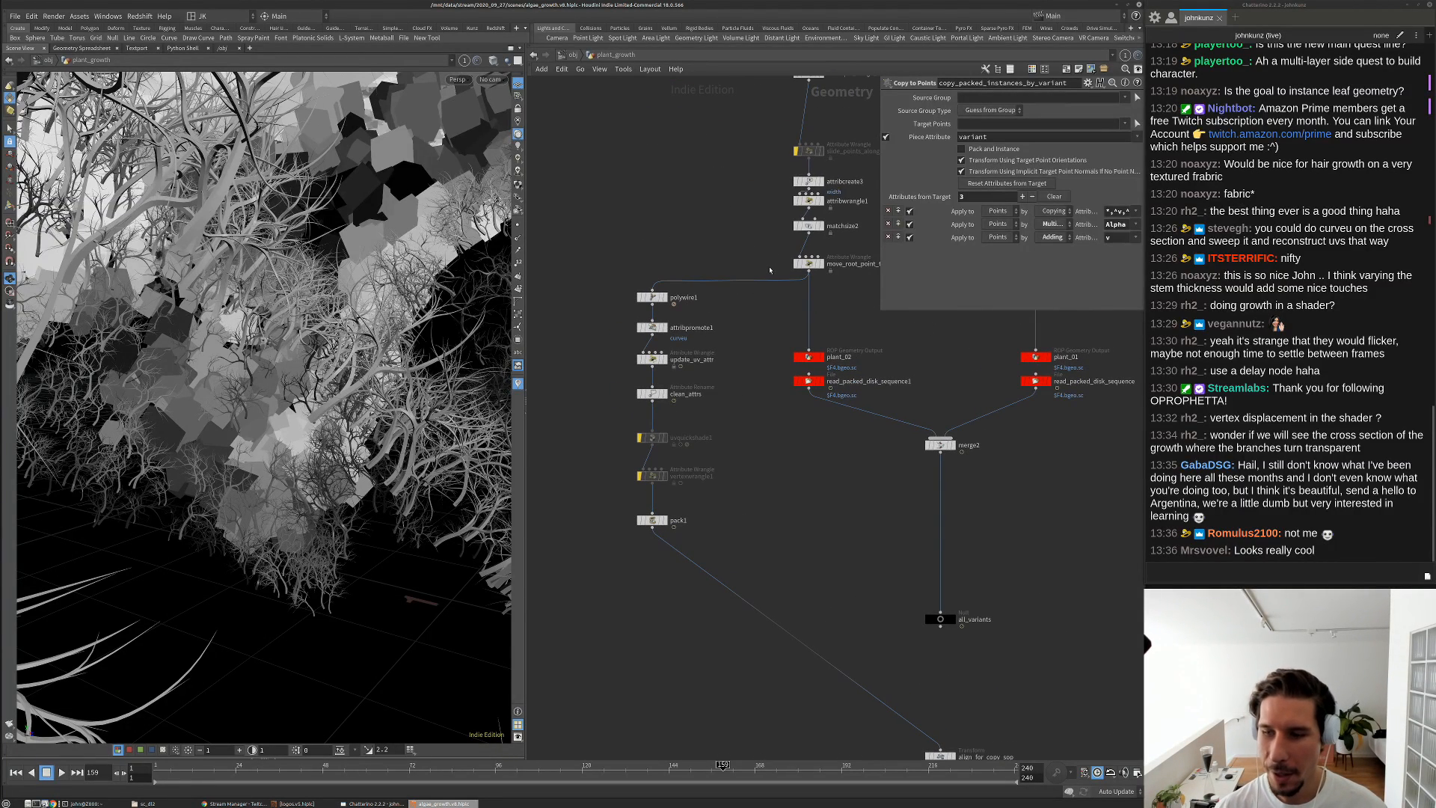
scroll(777, 284, "up", 2)
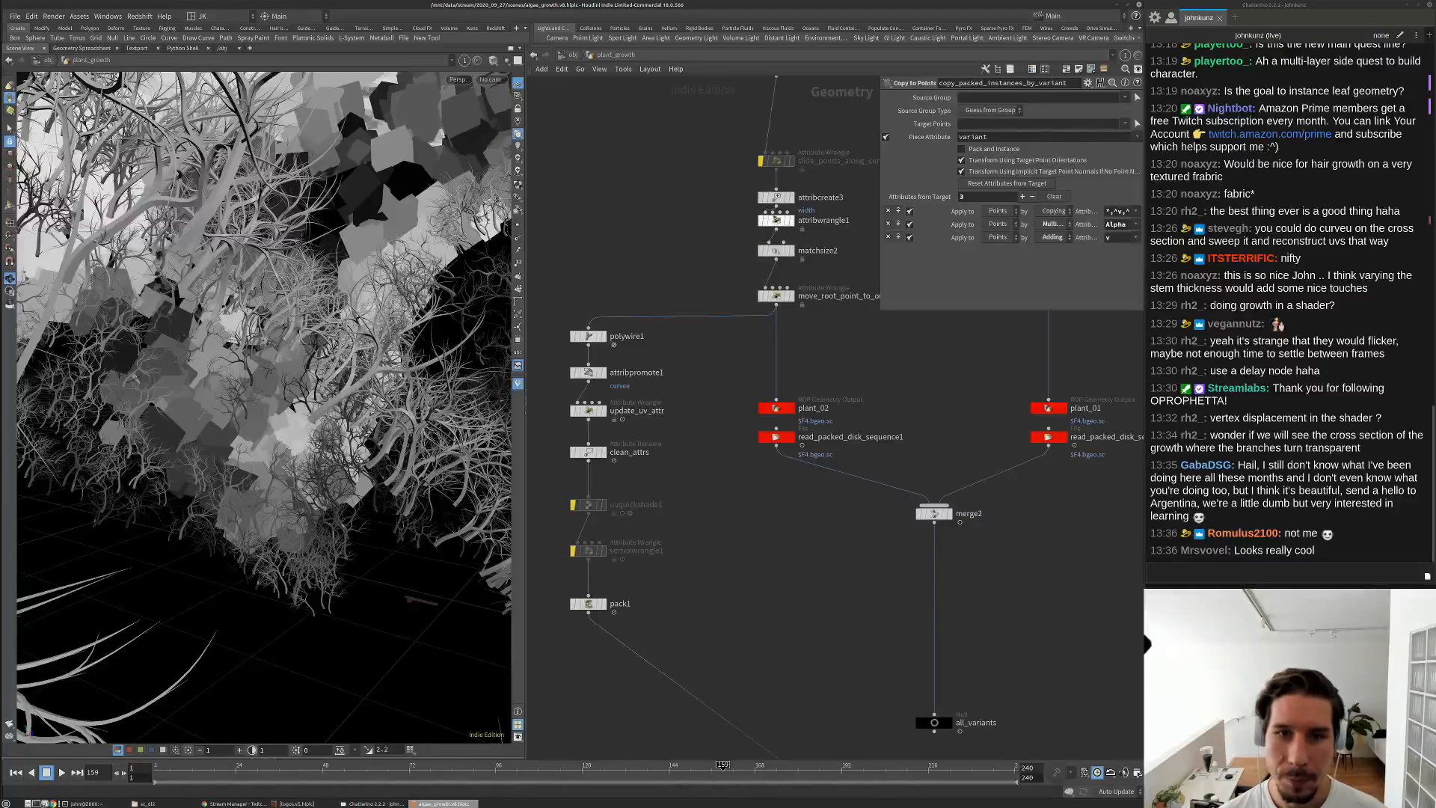
left_click(777, 197)
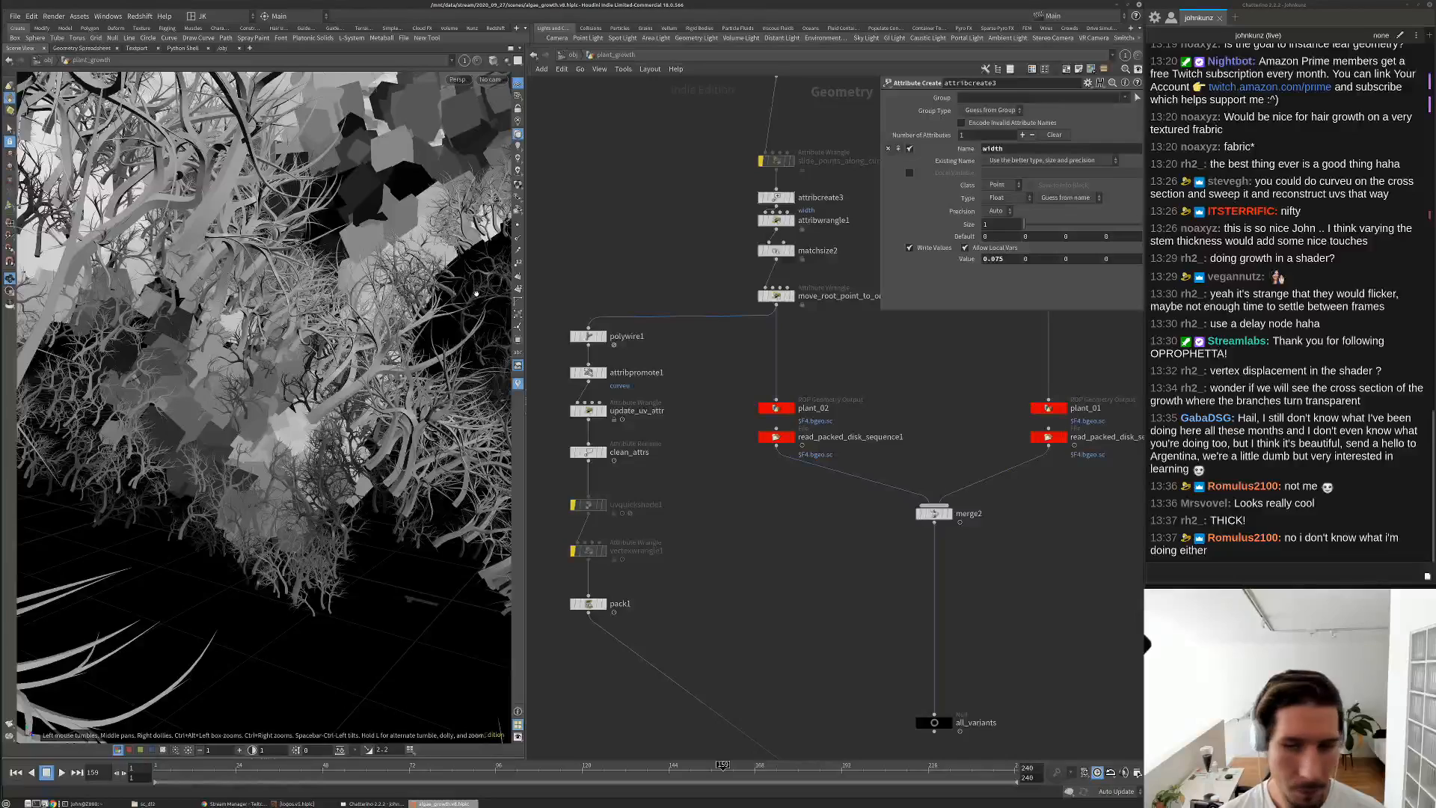
middle_click_drag(677, 585, 706, 536)
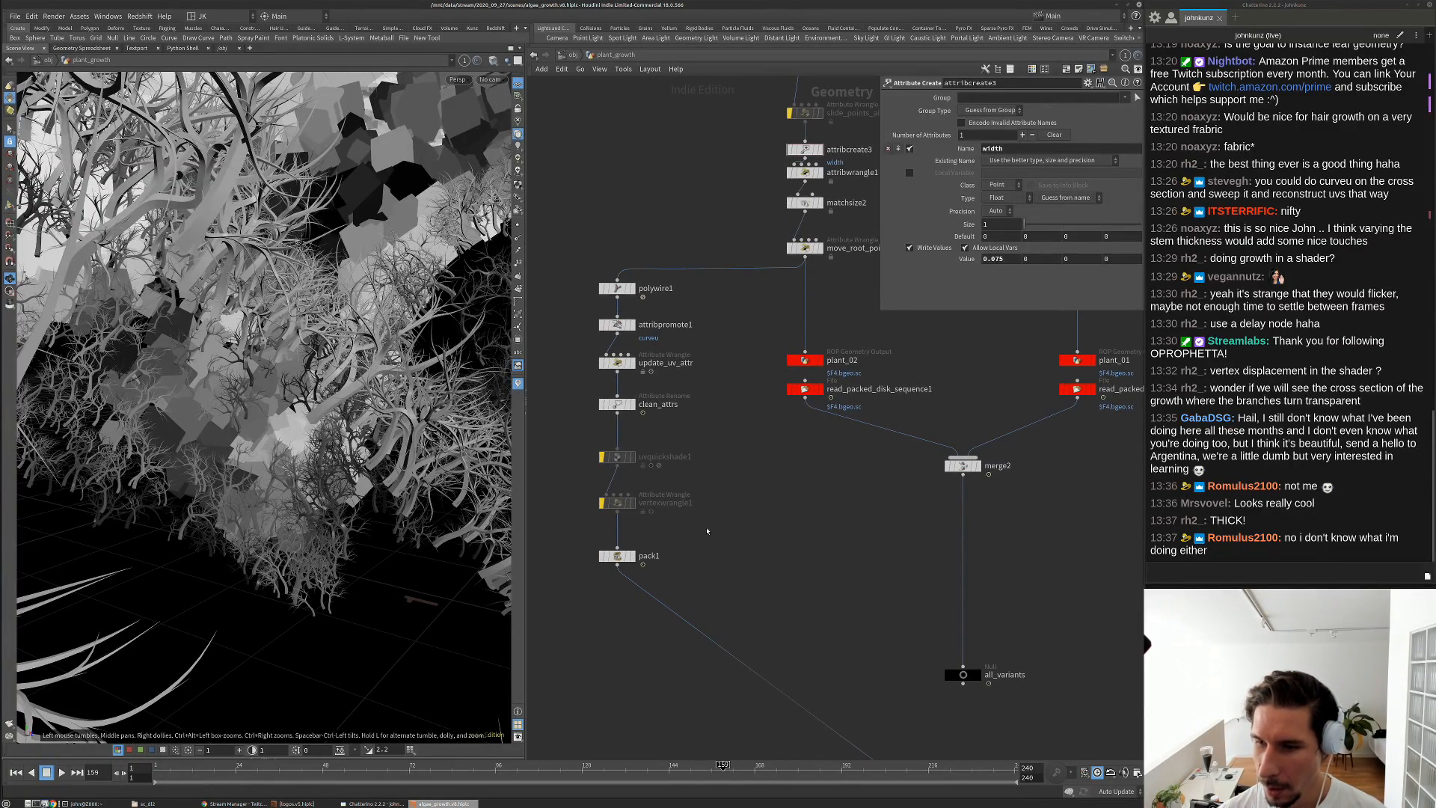
left_click_drag(436, 392, 366, 337)
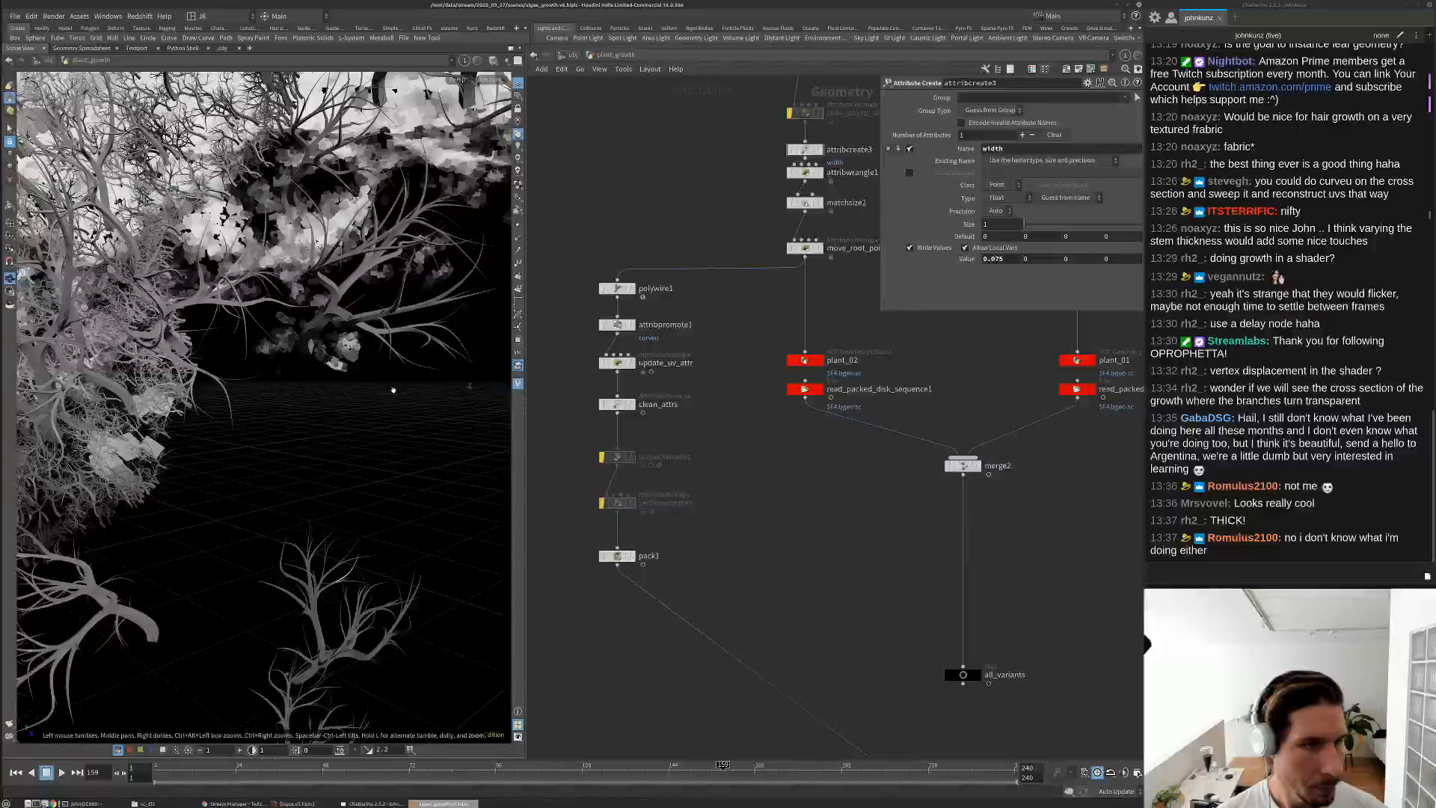
Rename attribwrangle1 as modulate_width and space it slightly further below attribcreate3
left_click(617, 362)
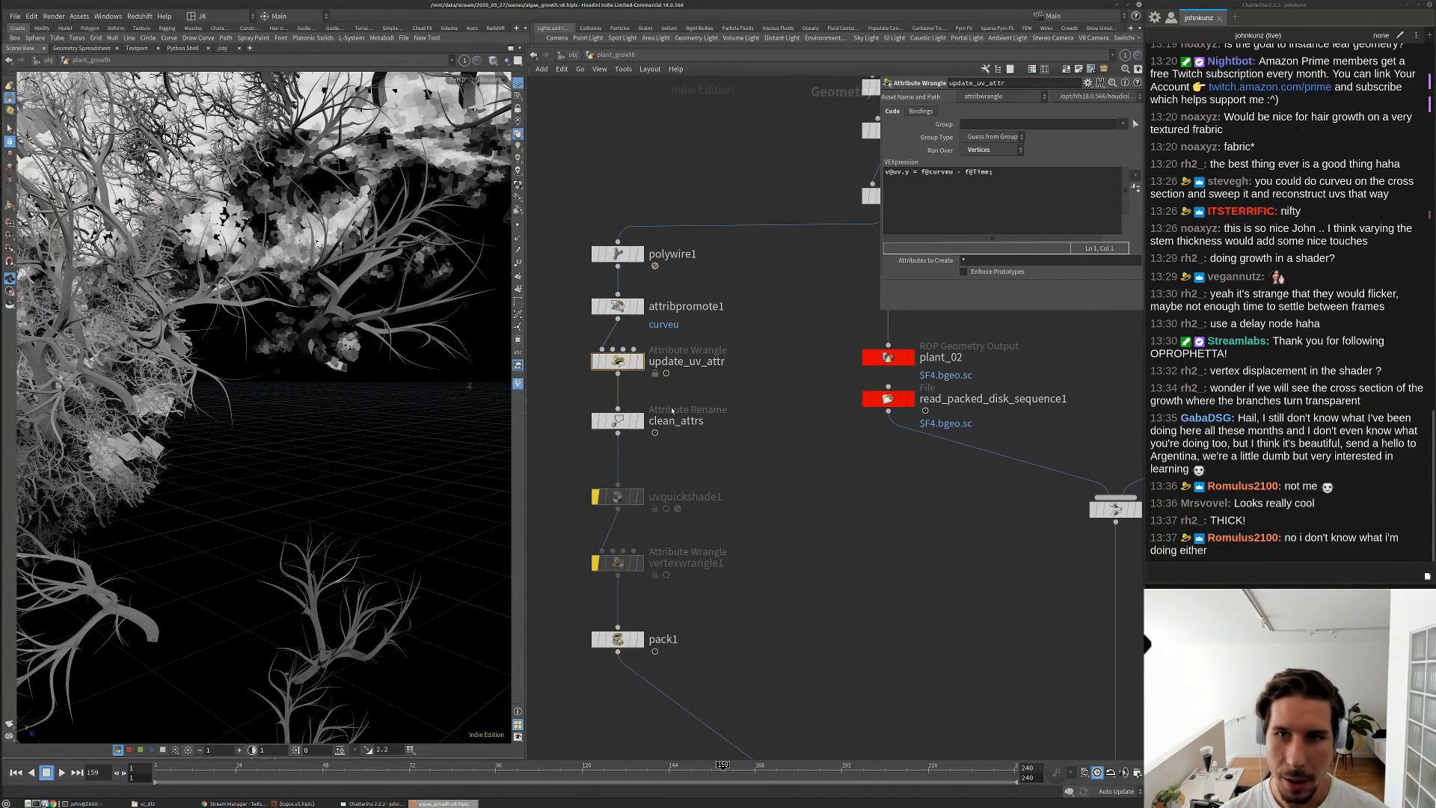
scroll(681, 333, "up", 3)
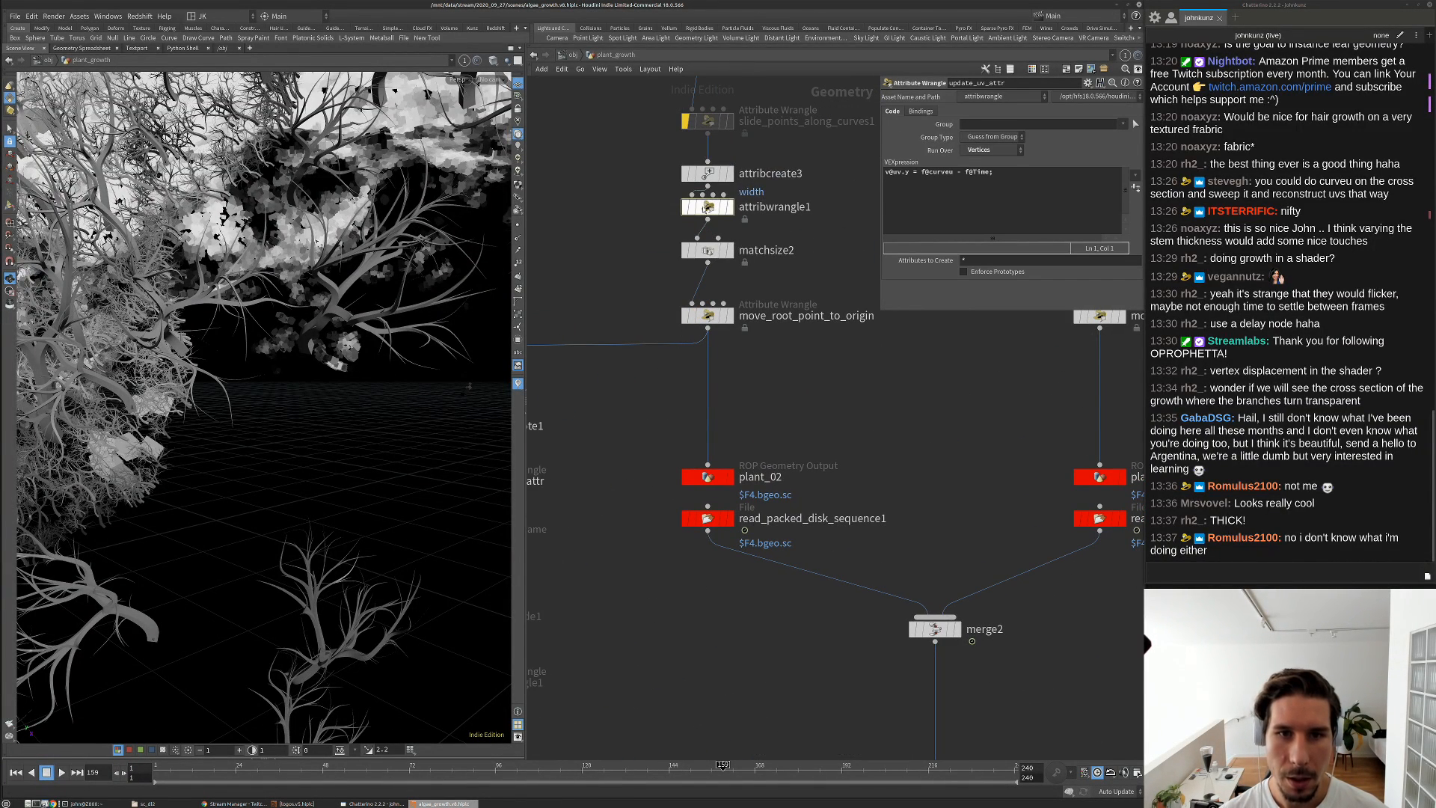
double_click(746, 207)
type("mod")
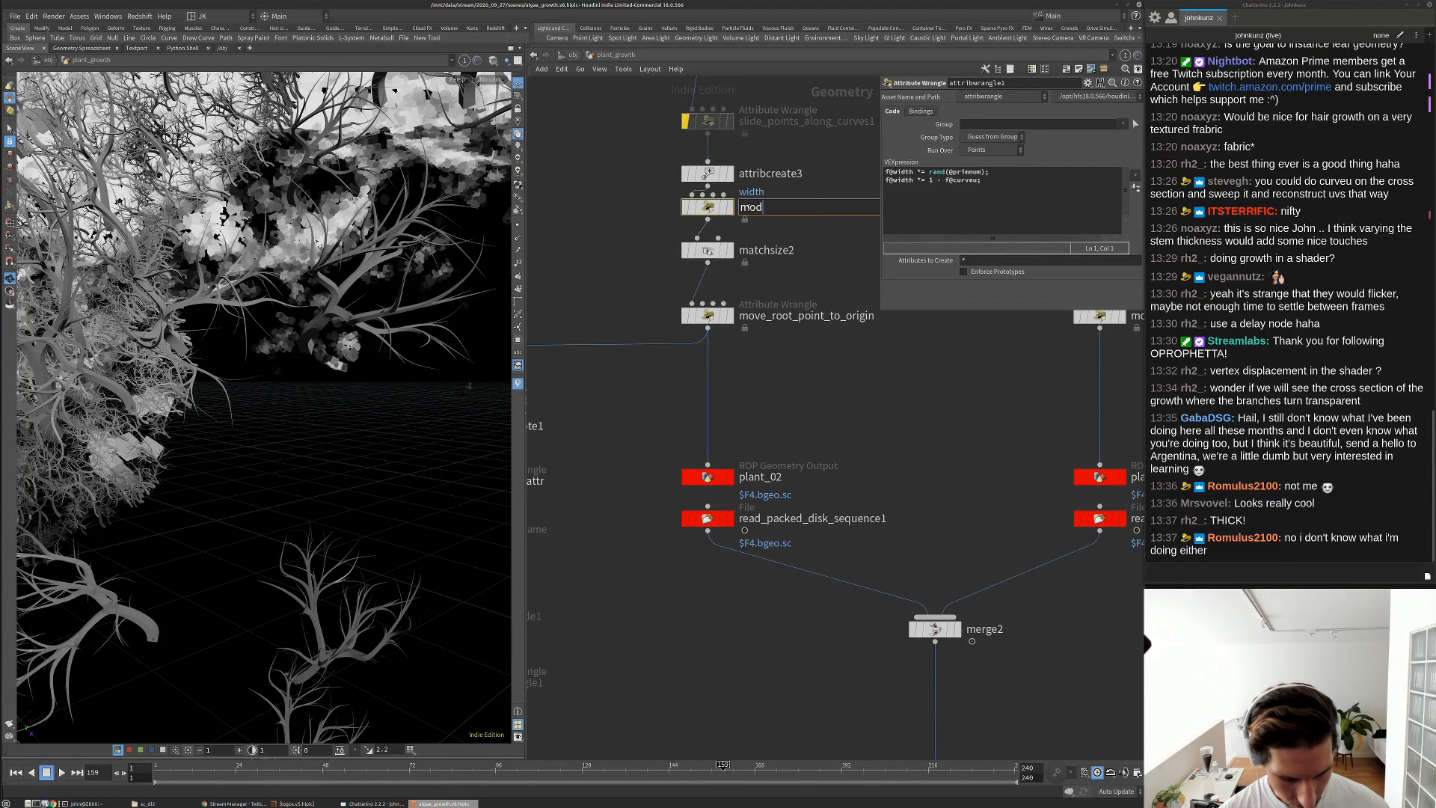
type("ulate_width")
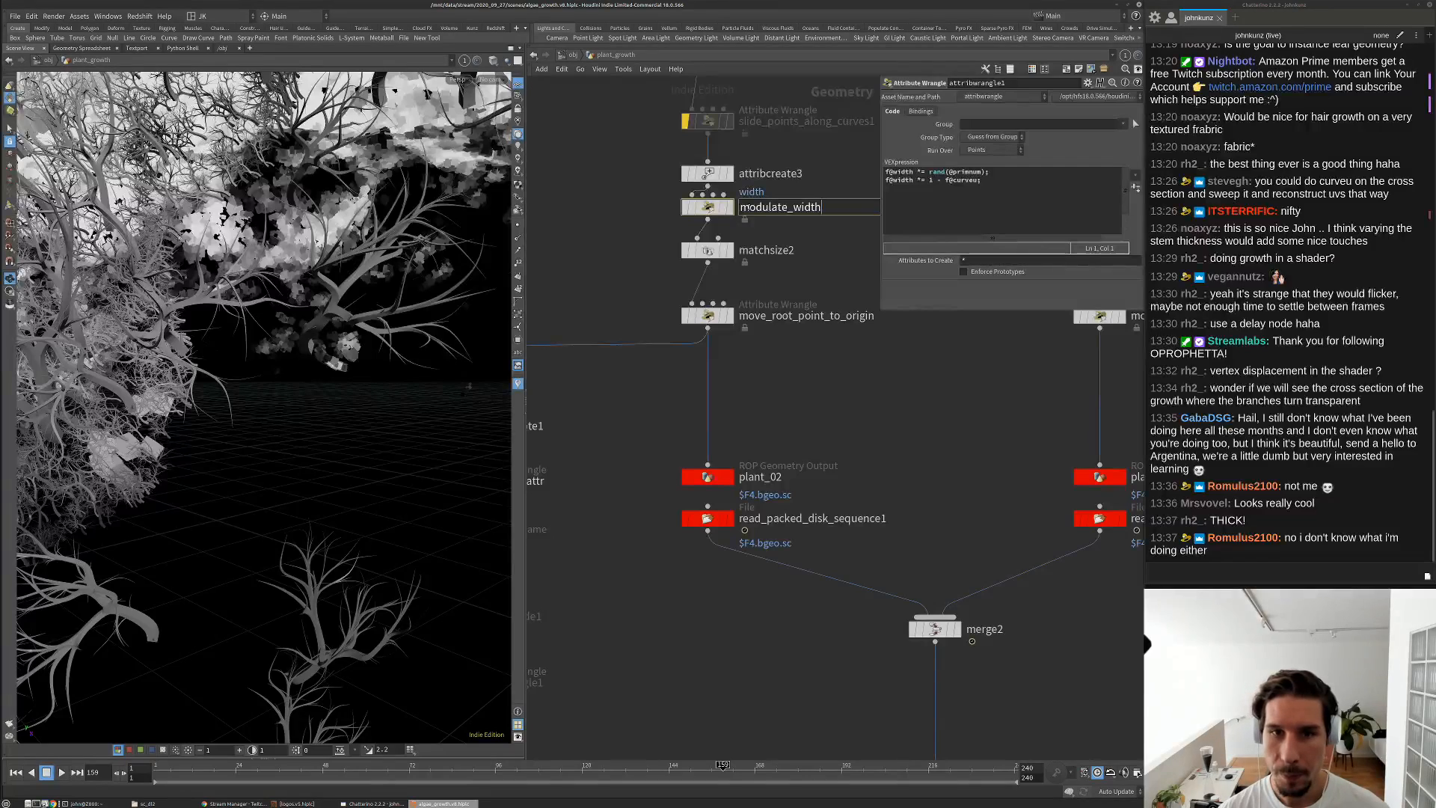
key("Return")
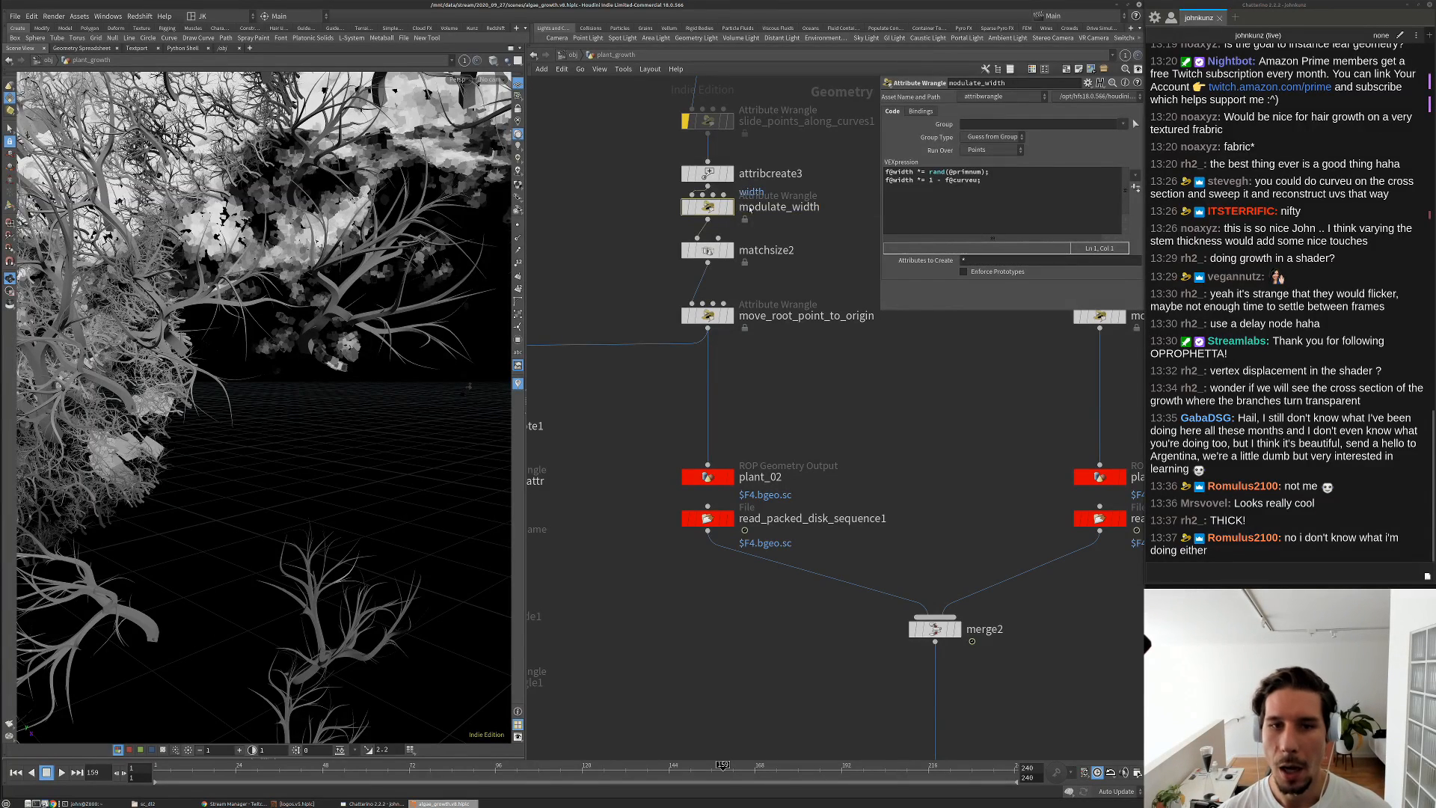
left_click_drag(708, 207, 707, 216)
Change the second width line in modulate_width to f@width *= pow(1 - f@curveu, 0.6); and check the taper on the plants
left_click(929, 180)
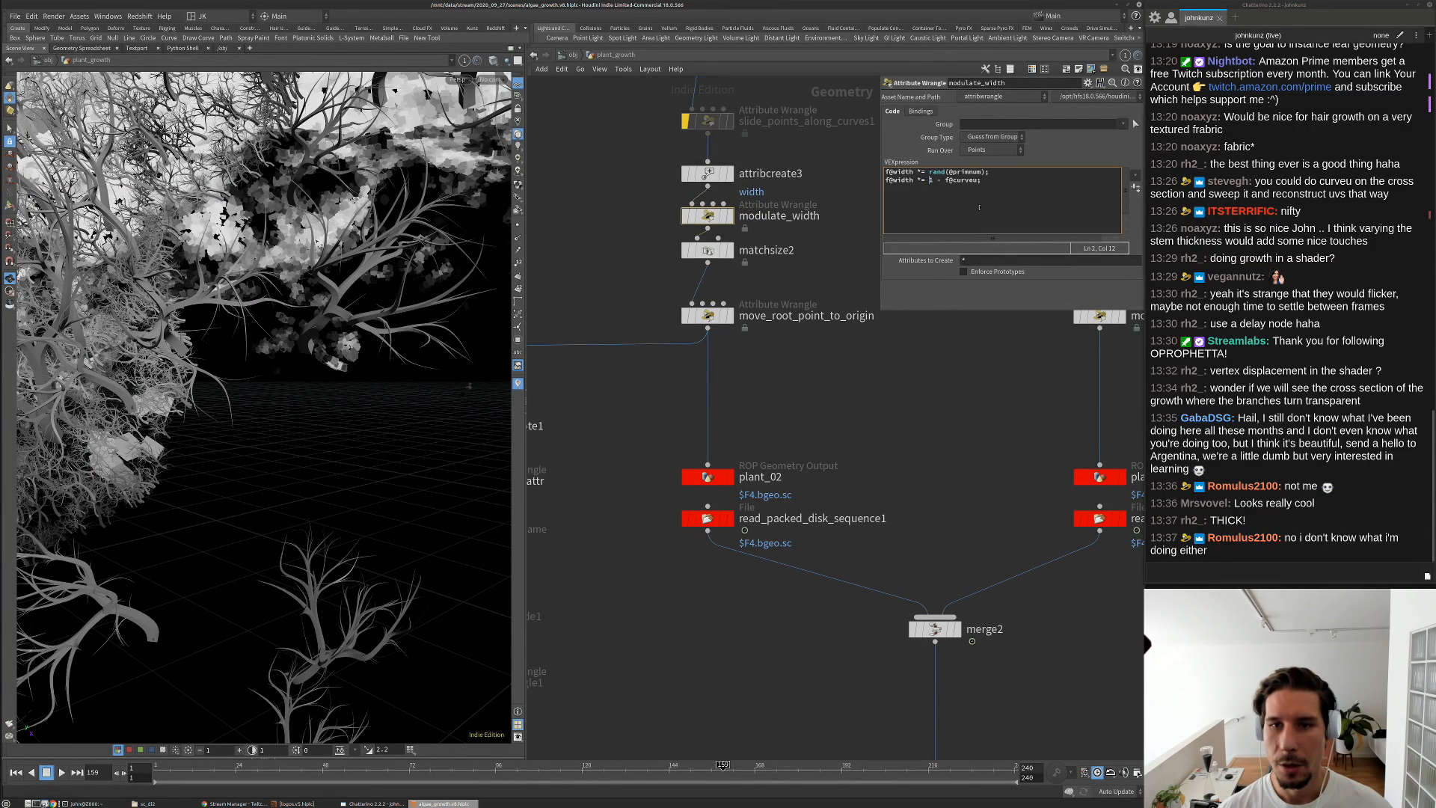
type("po")
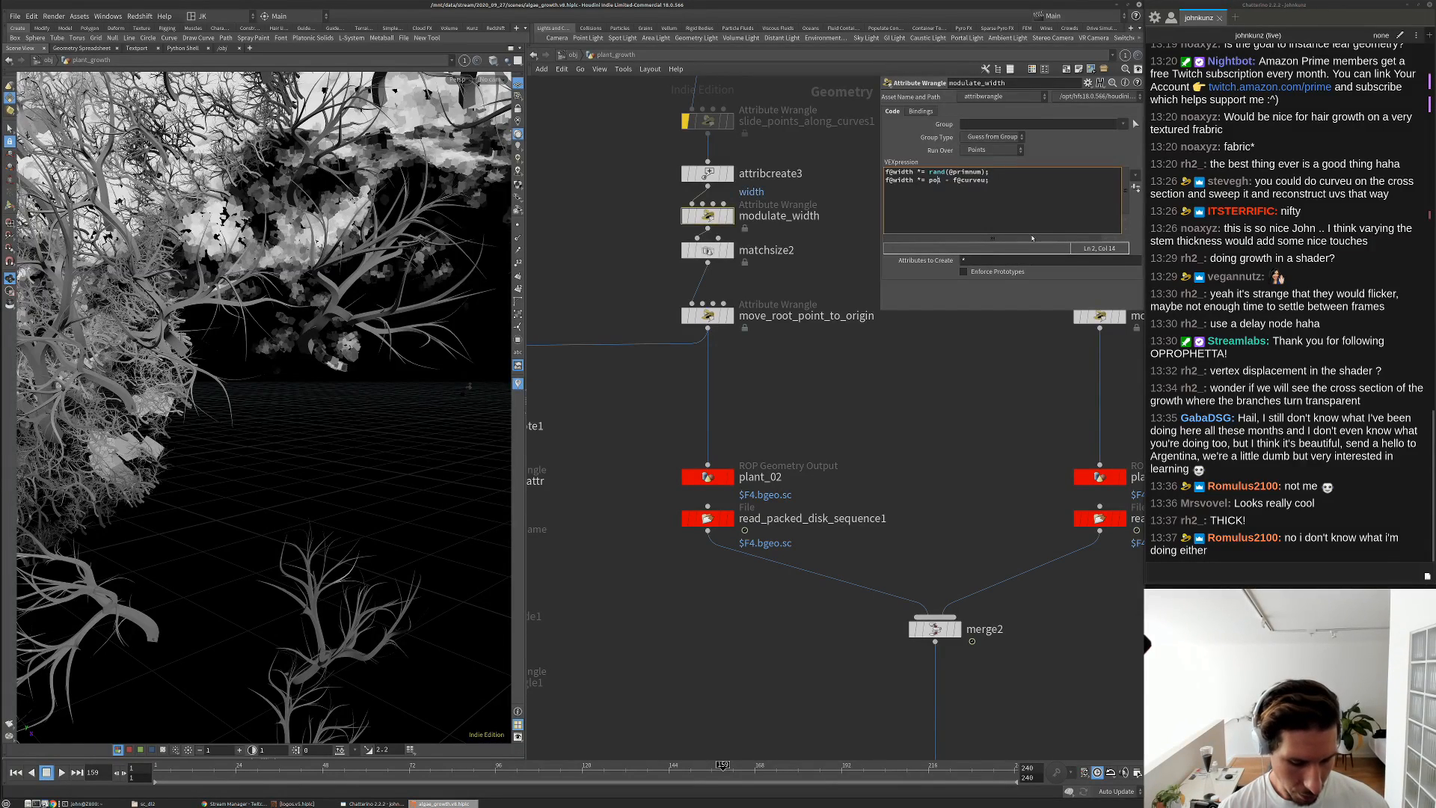
type("w(")
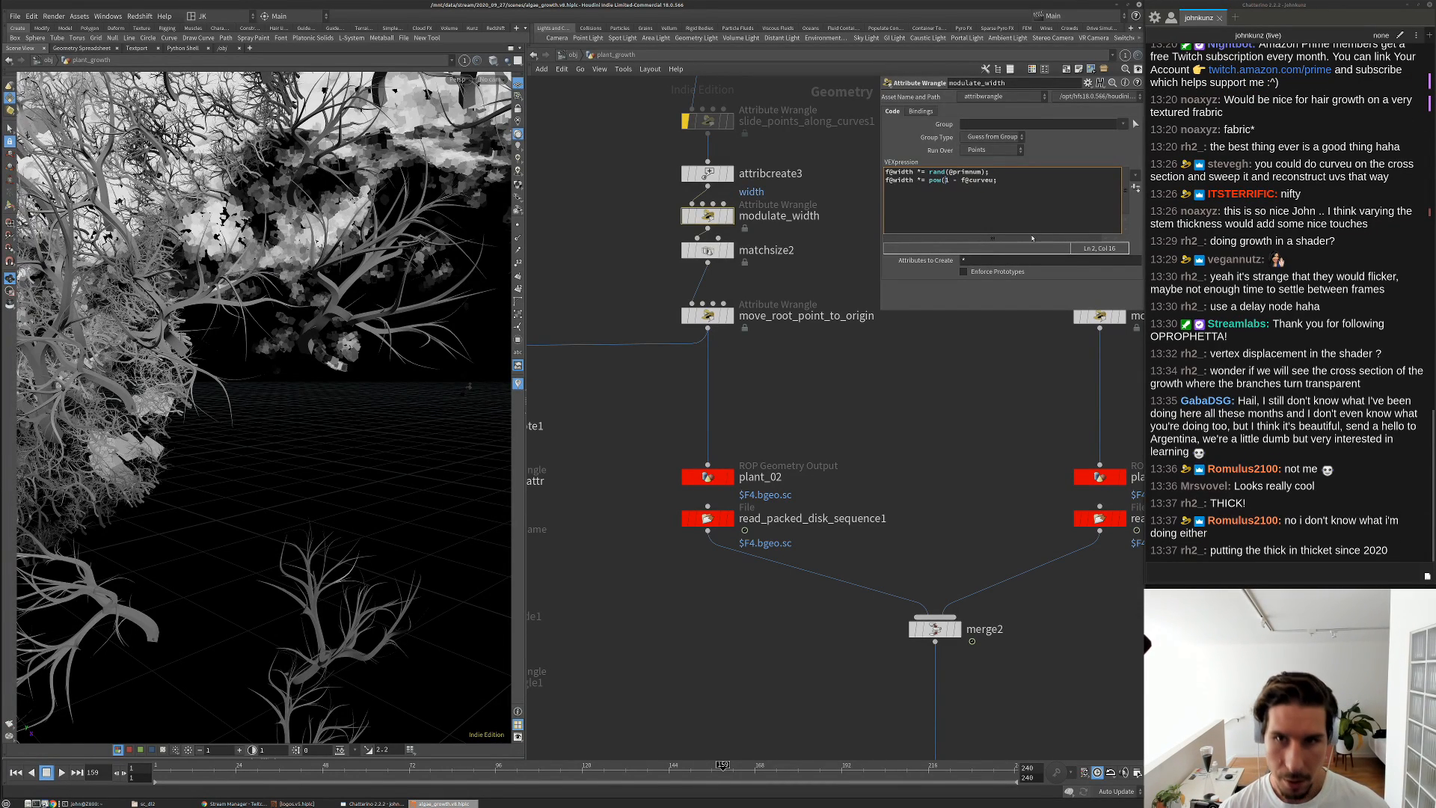
key("Right")
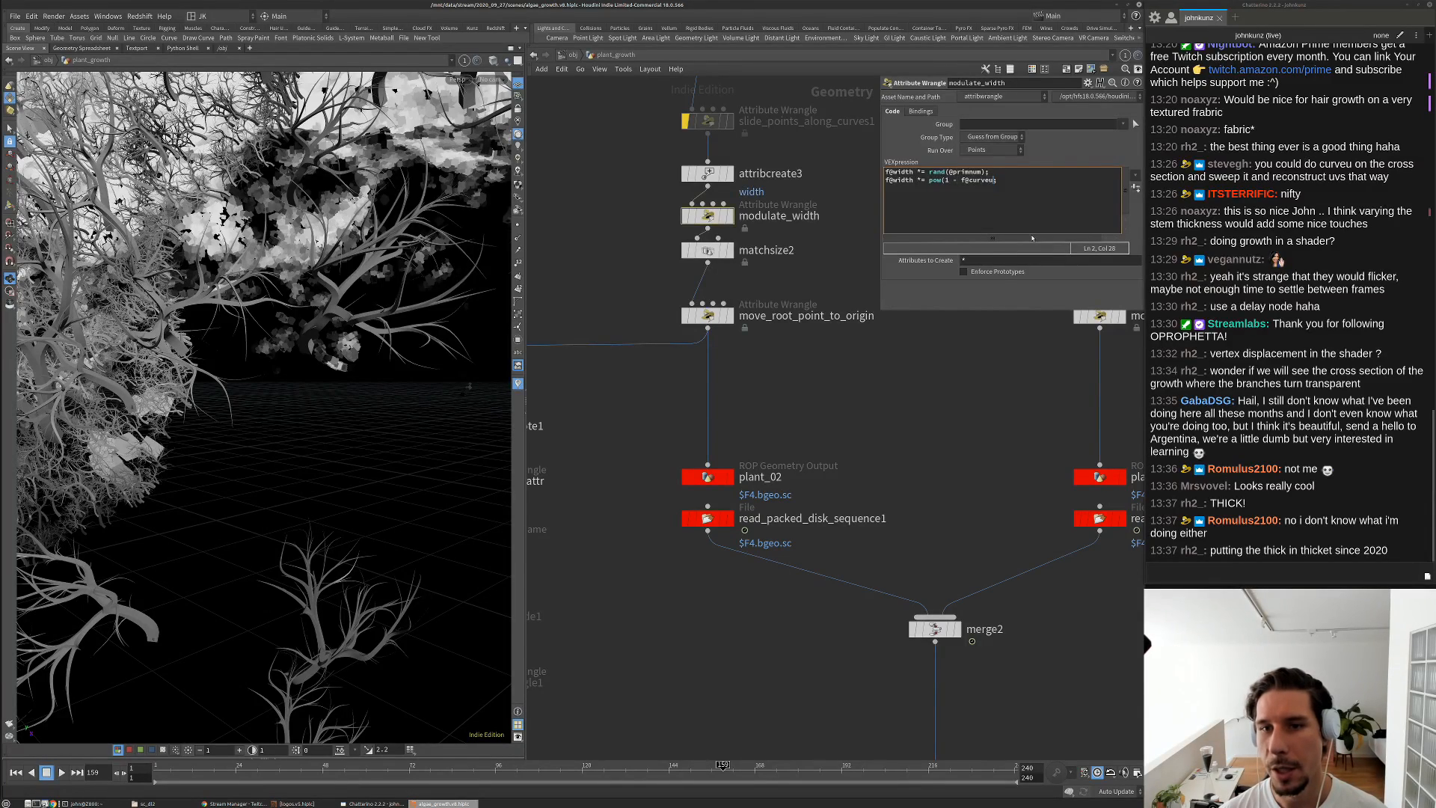
type(")")
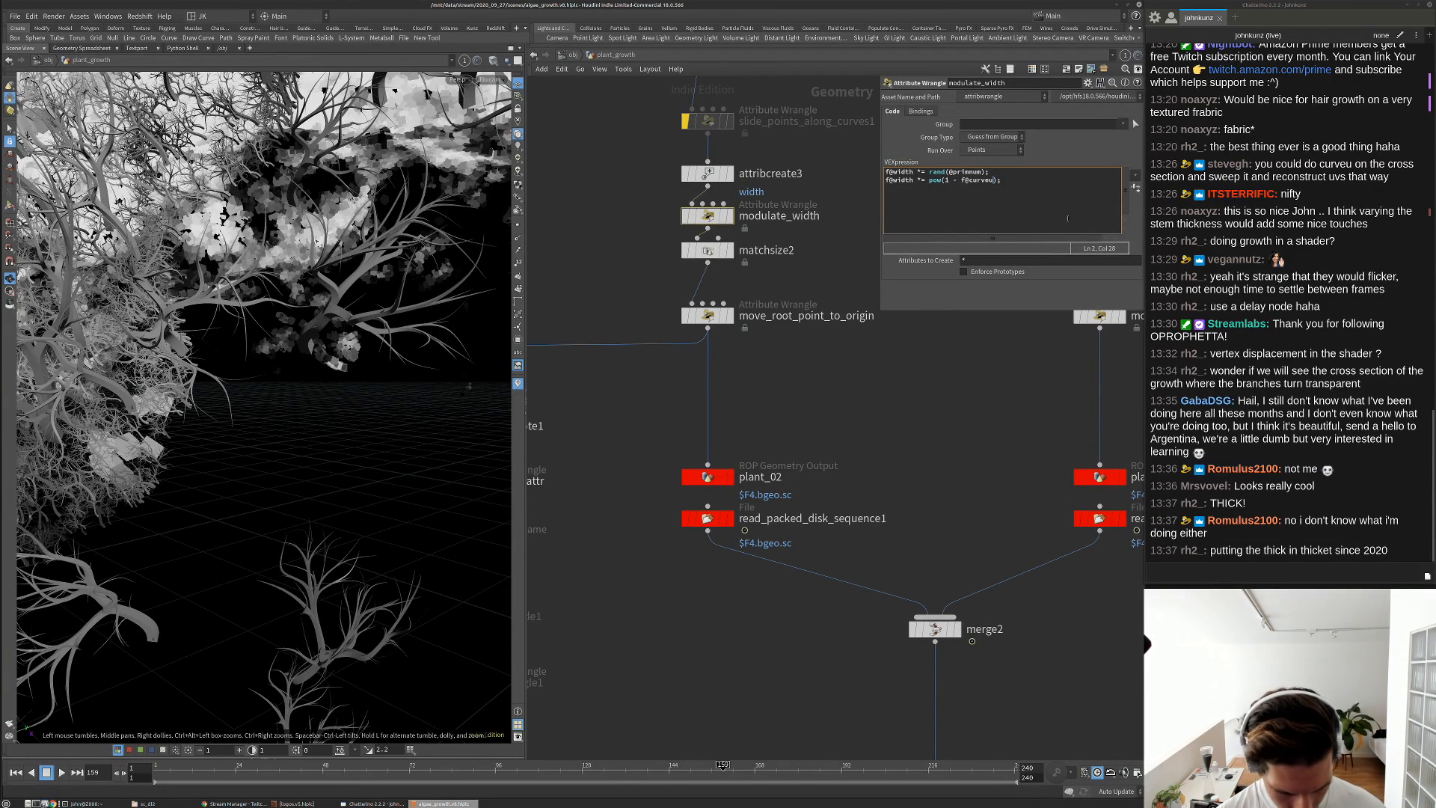
type(", 0.6")
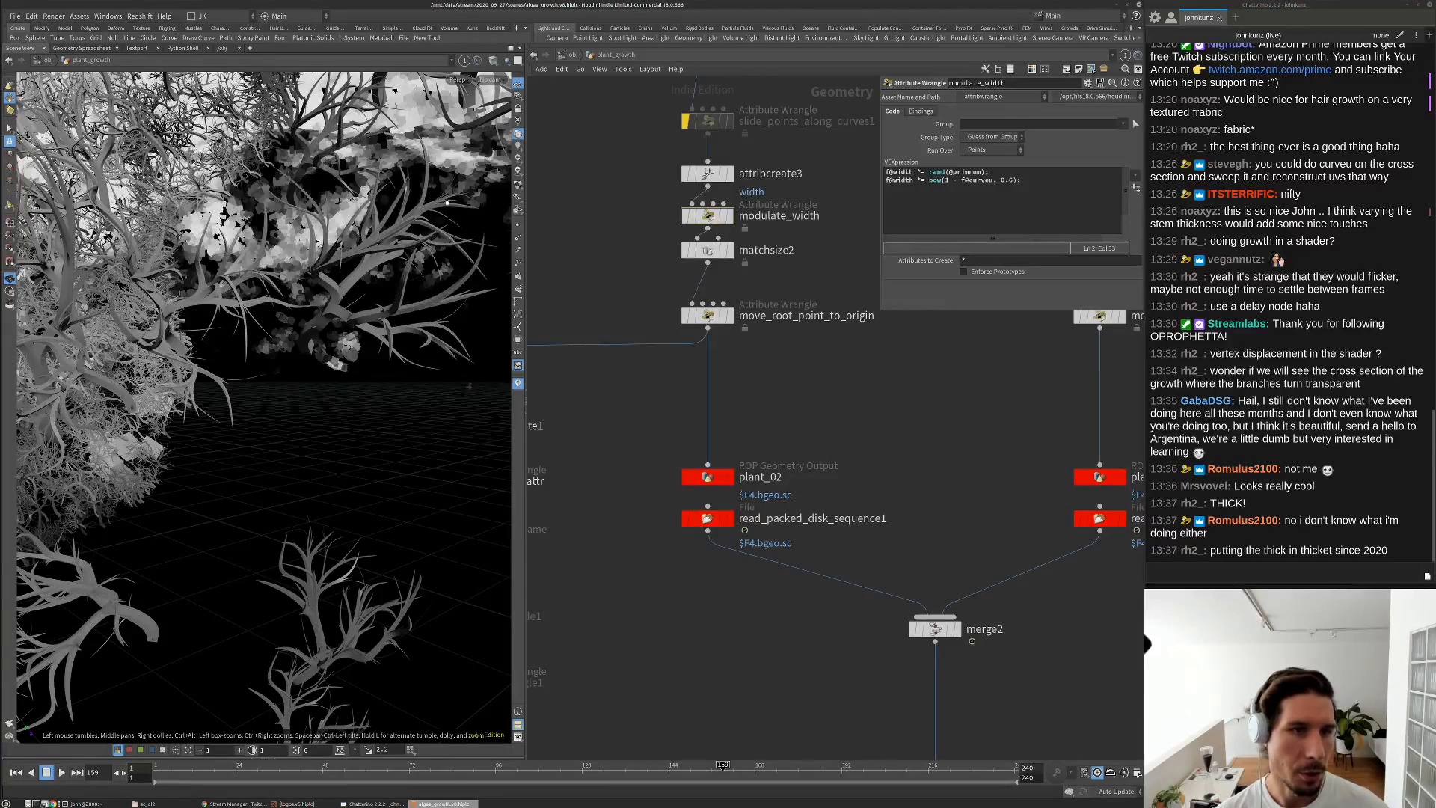
scroll(315, 329, "down", 10)
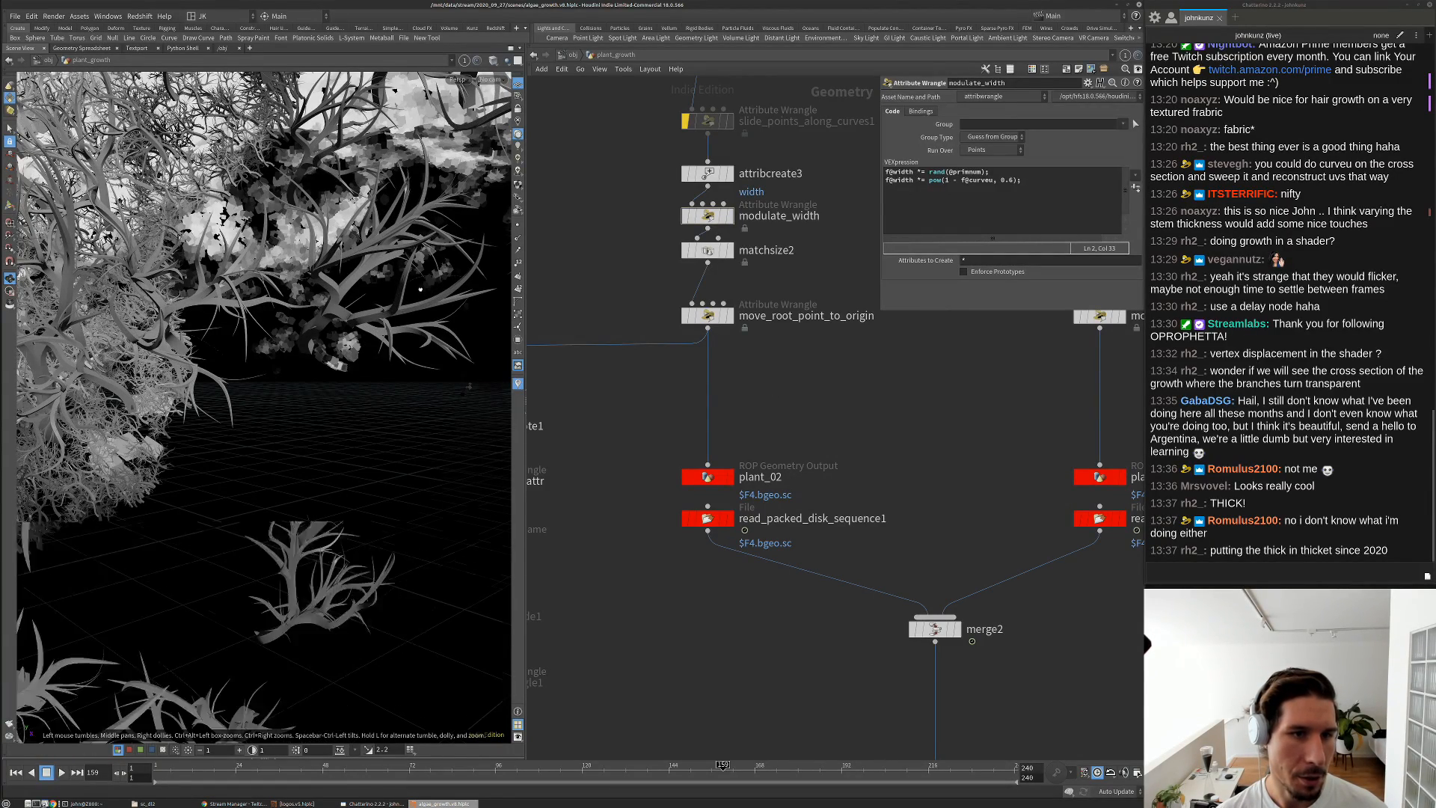
middle_click_drag(310, 336, 270, 400)
scroll(270, 399, "up", 10)
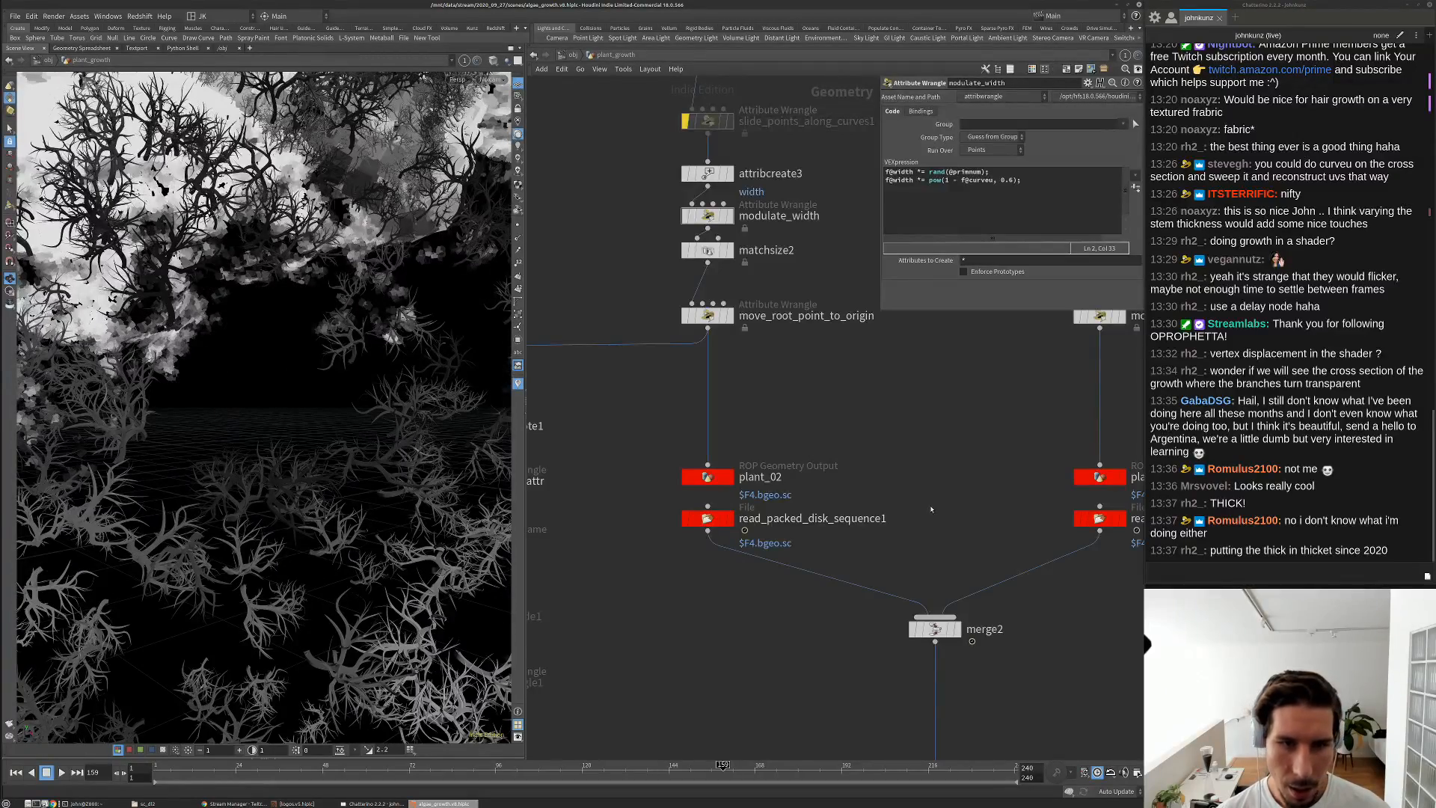
Wire clean_up_extra_attributes directly to copy_packed_instances_by_variant, bypassing update_packedsequence_index_intrinsic, and display its result on the plants
scroll(933, 506, "down", 5)
middle_click_drag(932, 506, 907, 338)
scroll(926, 668, "up", 4)
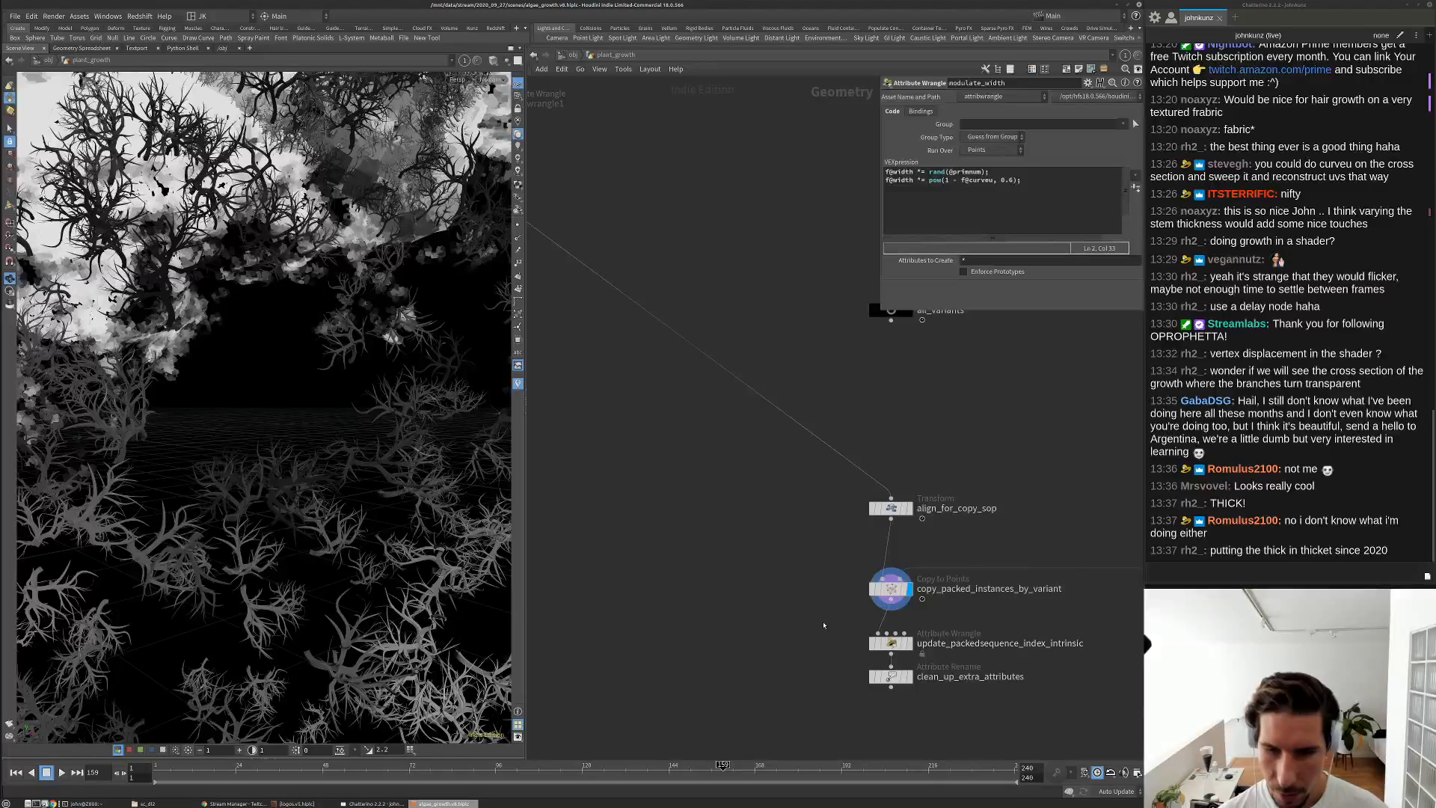
middle_click_drag(927, 665, 843, 608)
left_click(806, 531)
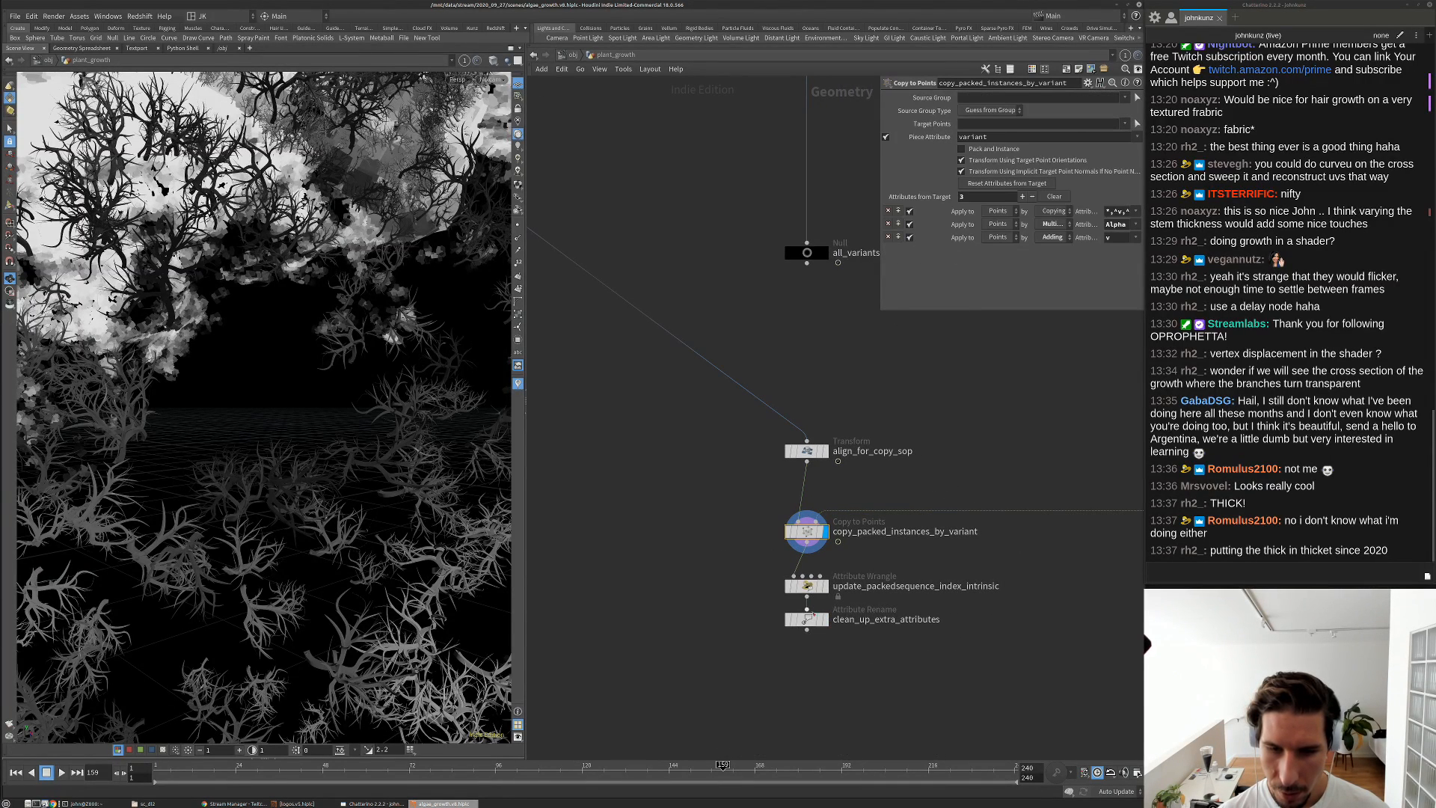
left_click_drag(823, 620, 742, 624)
left_click(743, 624)
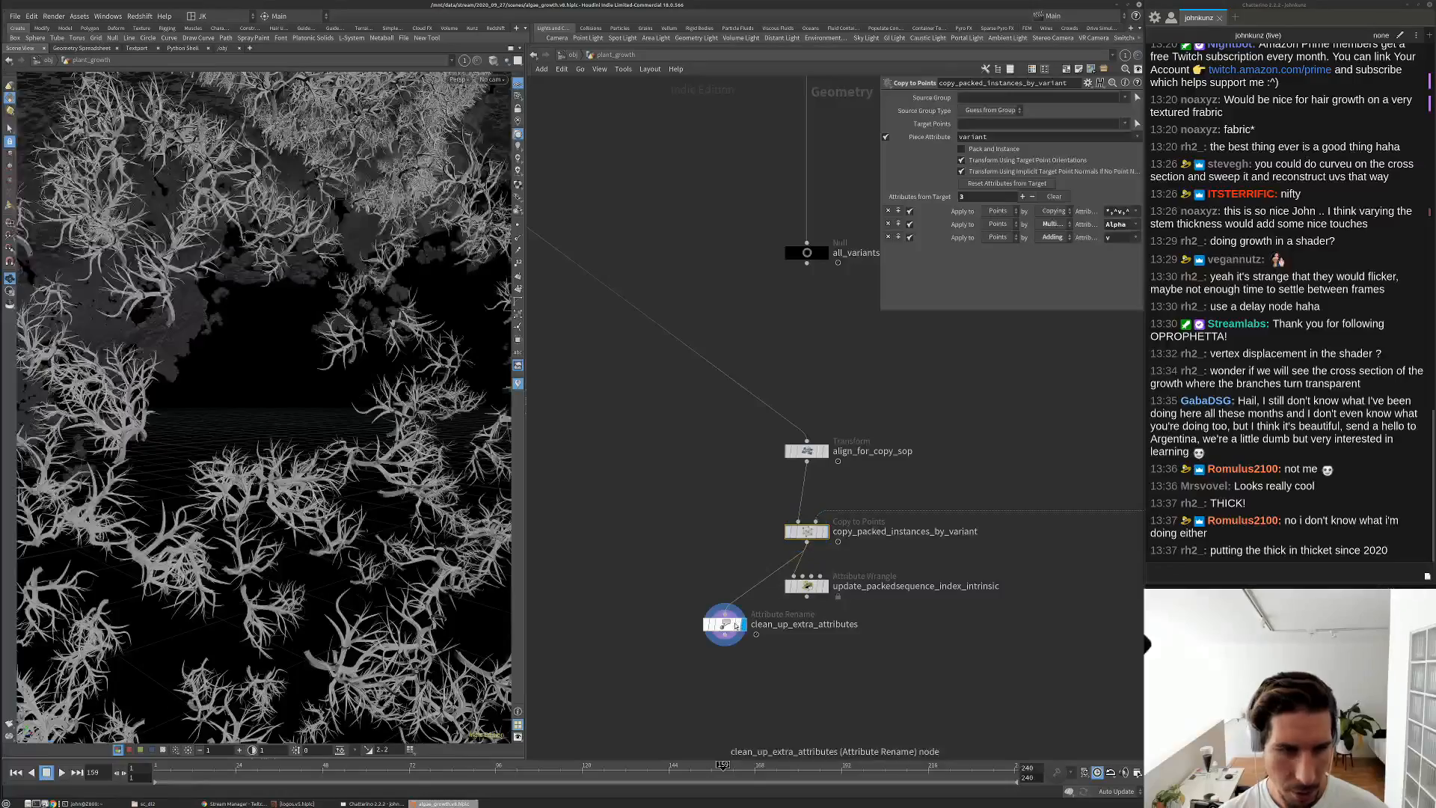
scroll(292, 493, "up", 5)
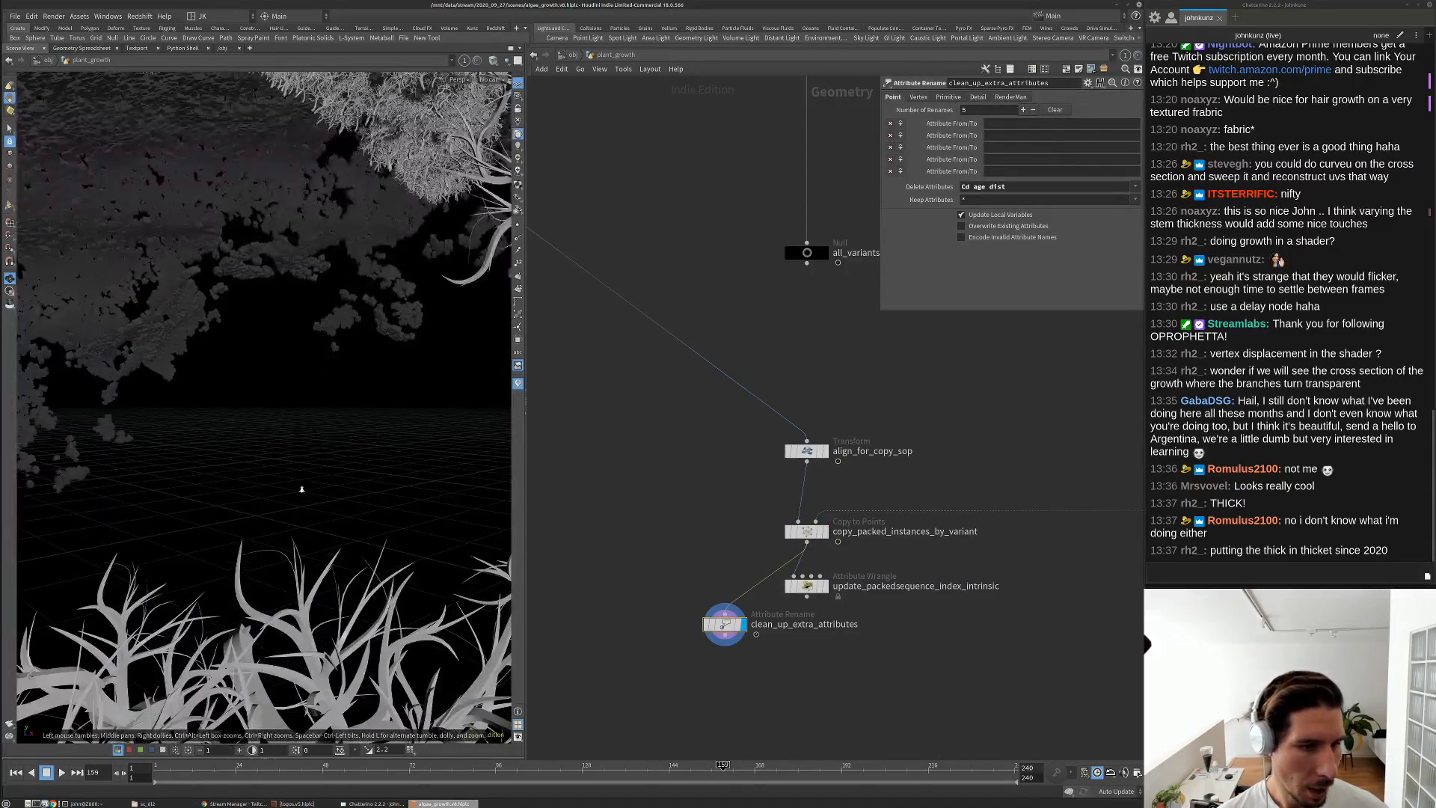
scroll(760, 397, "down", 4)
Move modulate_width slightly closer below attribcreate3 and open its width expression
scroll(750, 297, "up", 5)
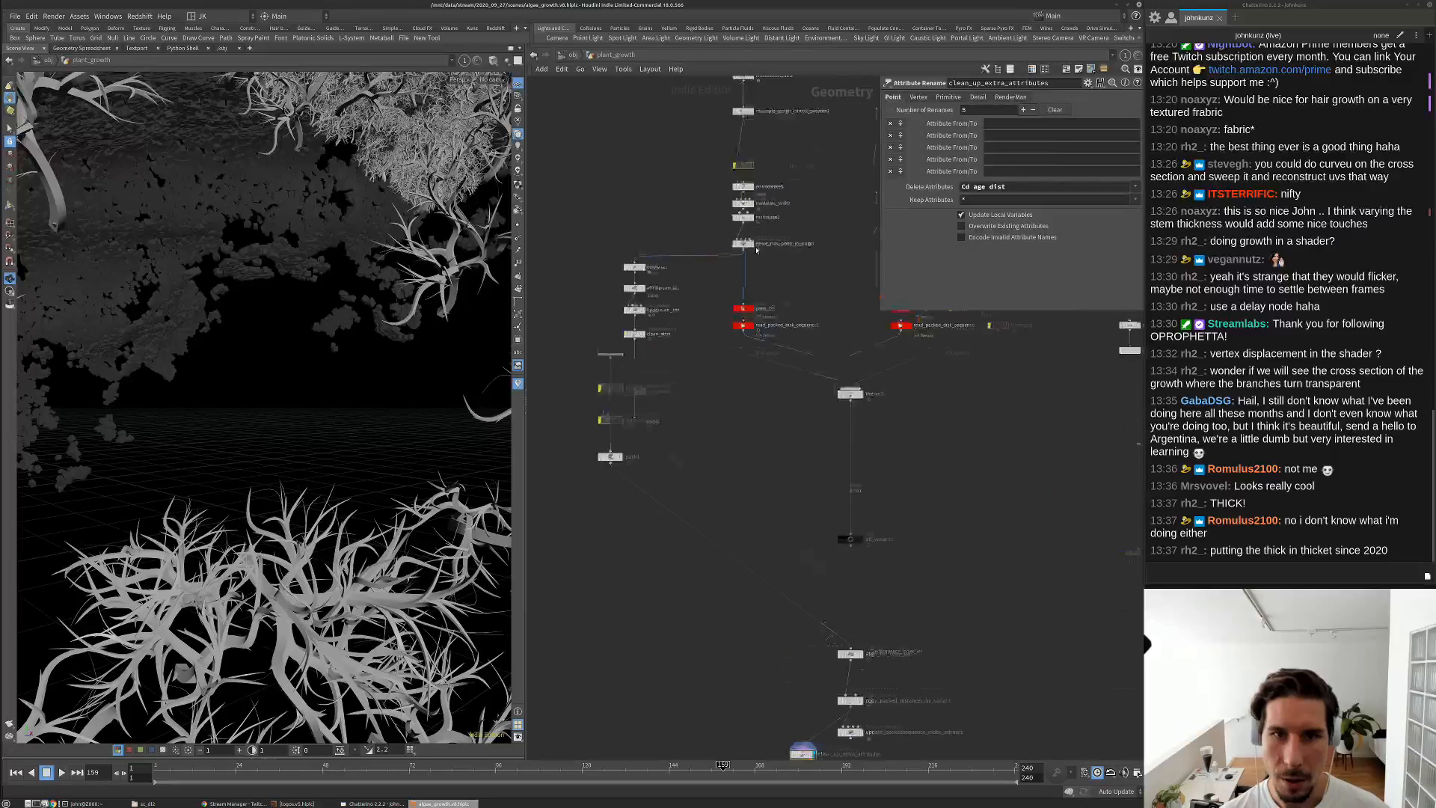
scroll(750, 297, "up", 3)
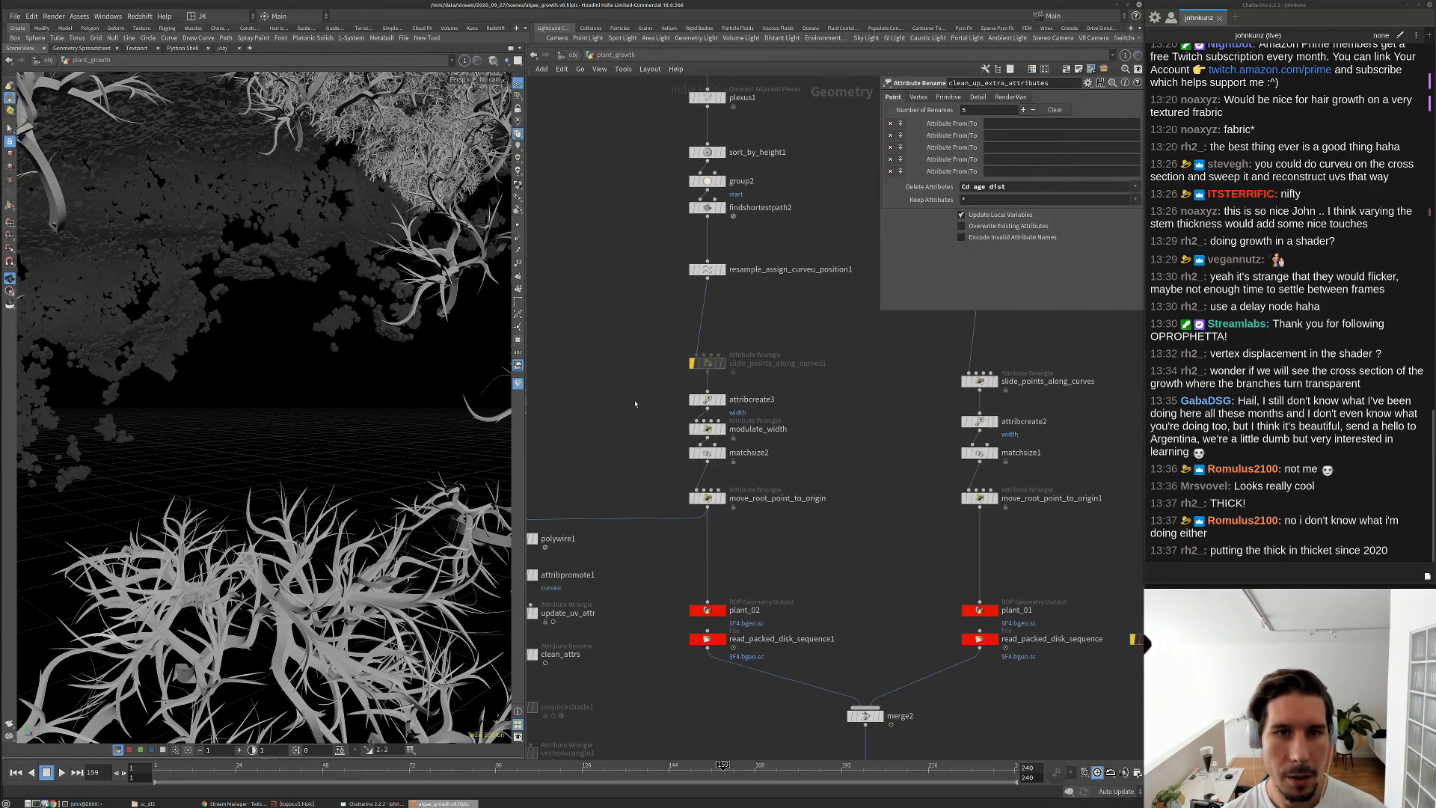
middle_click_drag(720, 358, 720, 419)
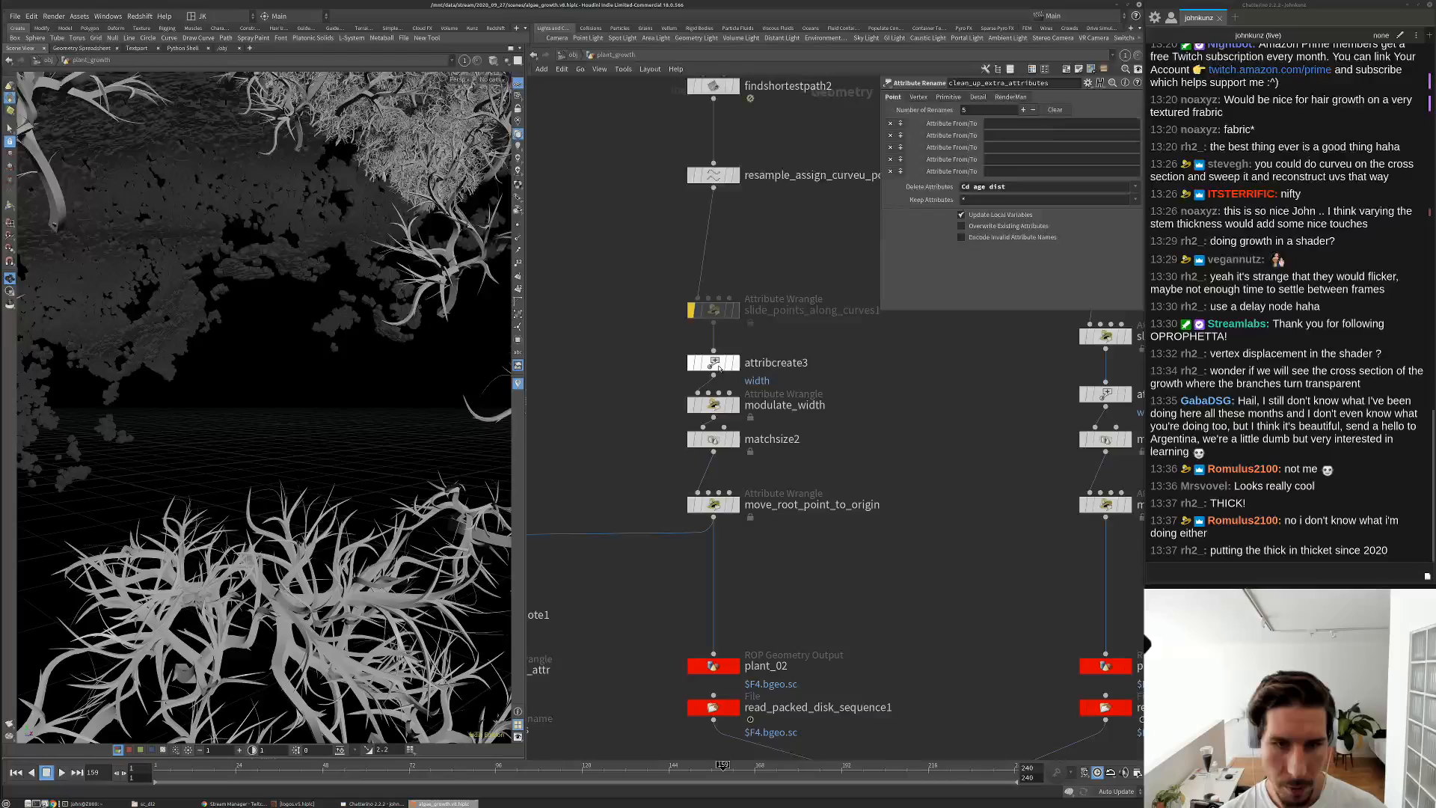
left_click_drag(714, 404, 716, 394)
left_click(715, 394)
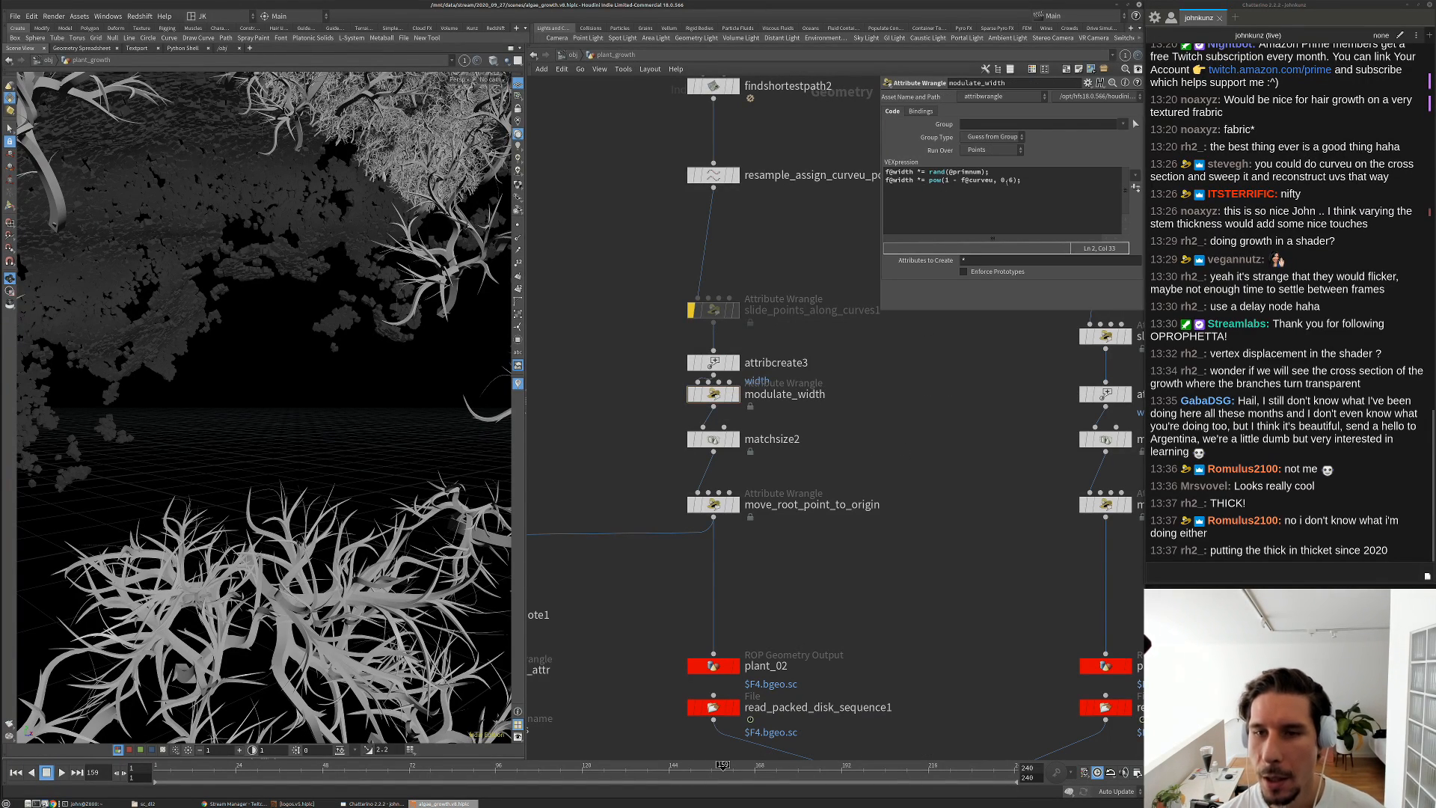
Try power exponents of 0.16 and 0.0 in the taper line of modulate_width and compare the branch shapes
type("1")
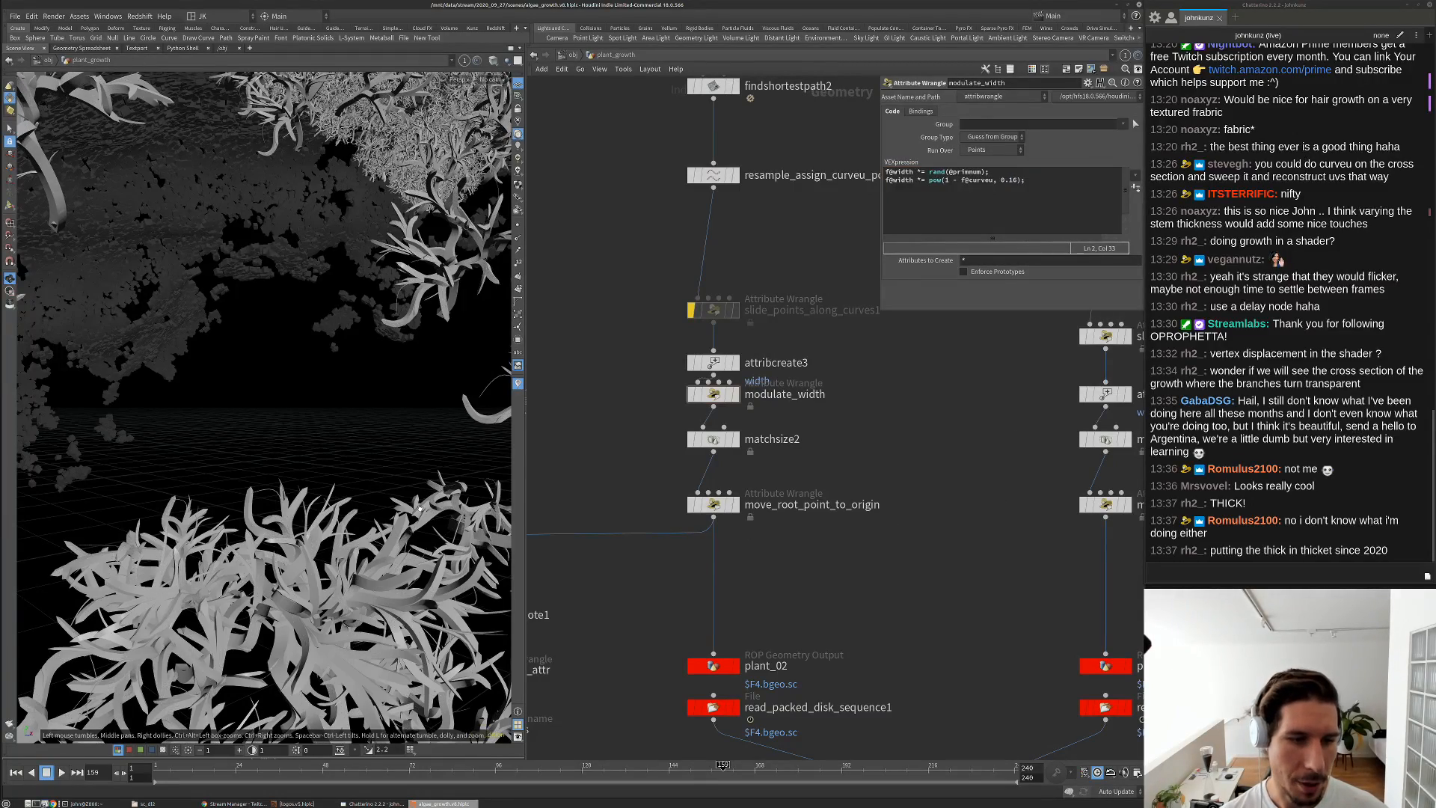
scroll(420, 508, "up", 5)
scroll(419, 501, "down", 5)
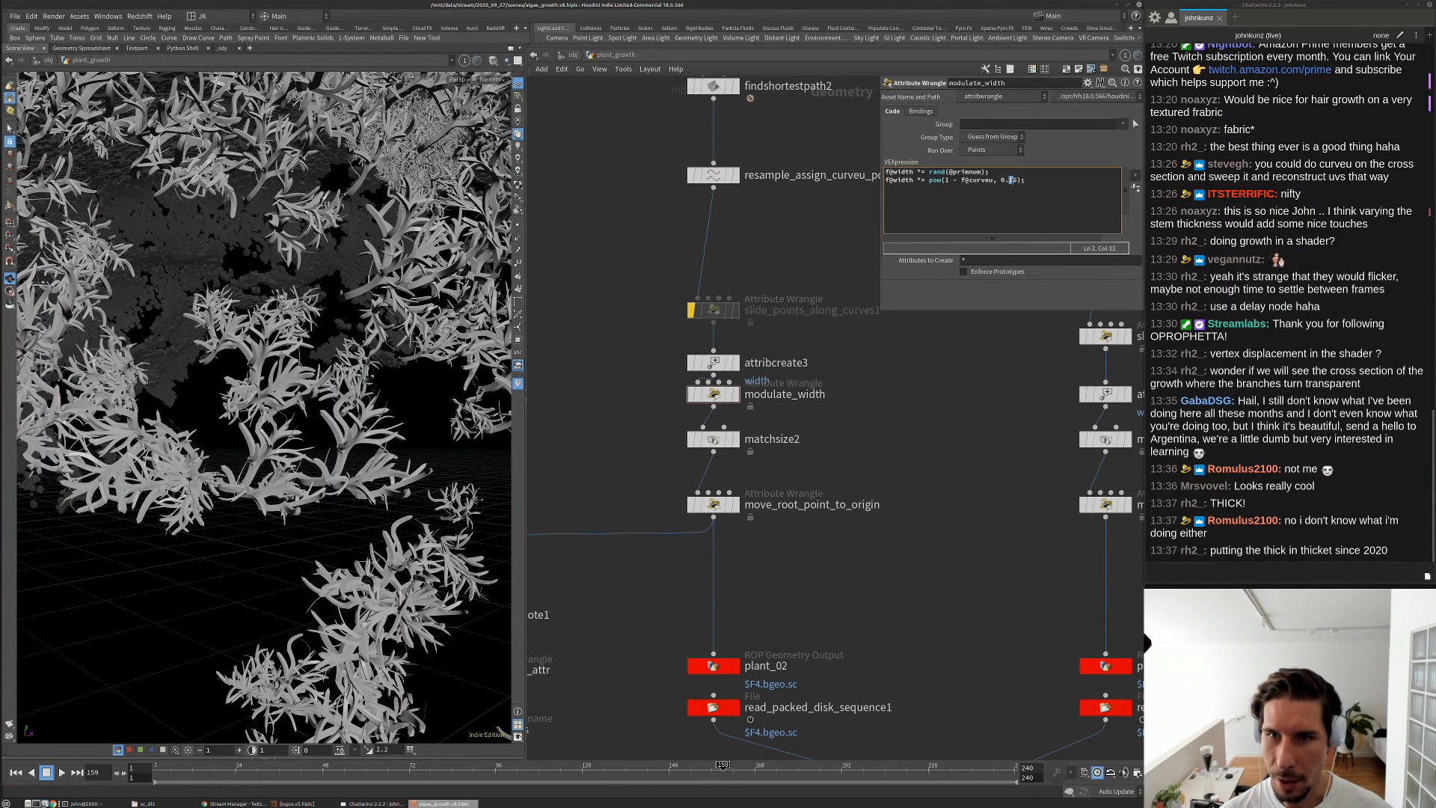
type("0")
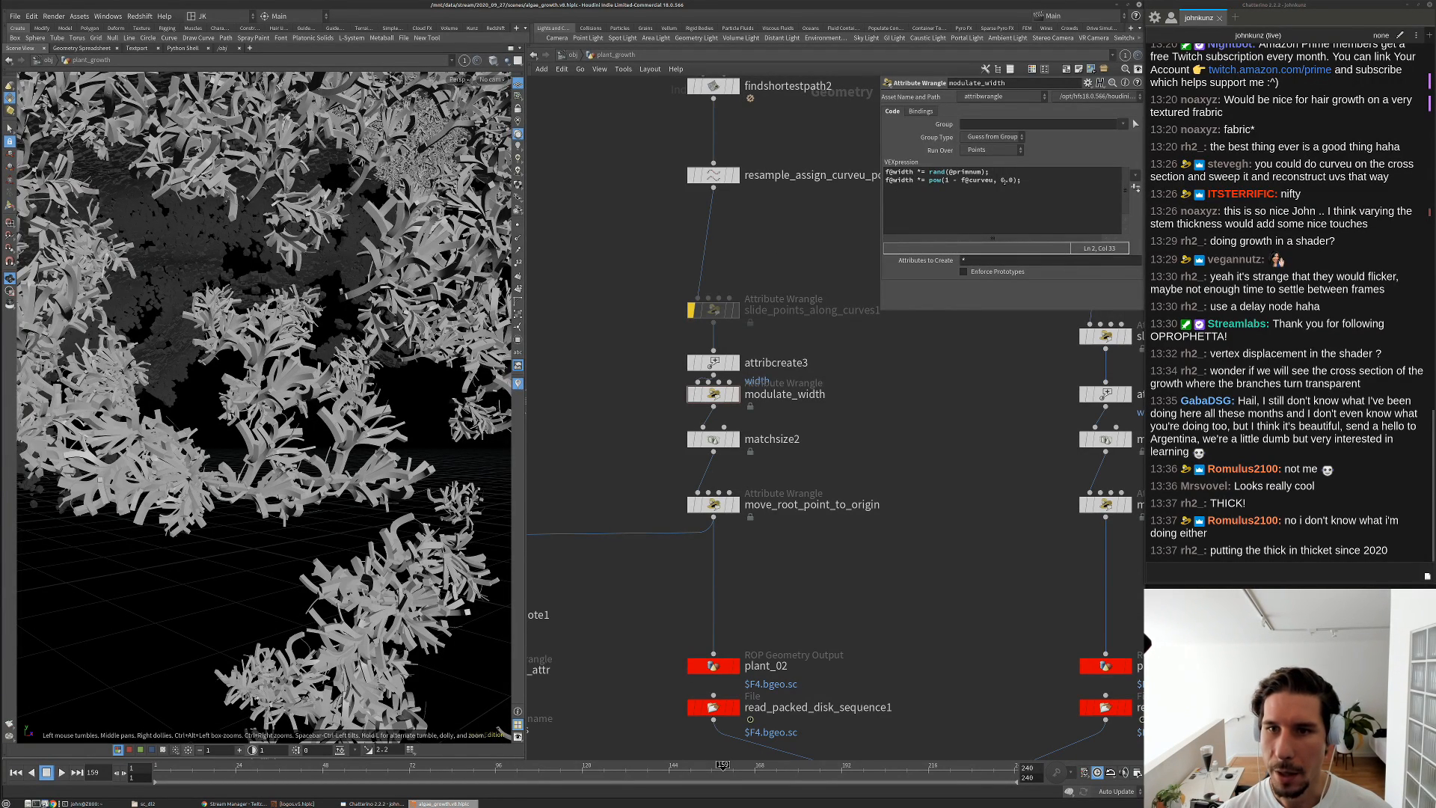
Try a power exponent of 5.0 in modulate_width and inspect the thinned branches up close
left_click(1005, 180)
key("BackSpace")
type("5")
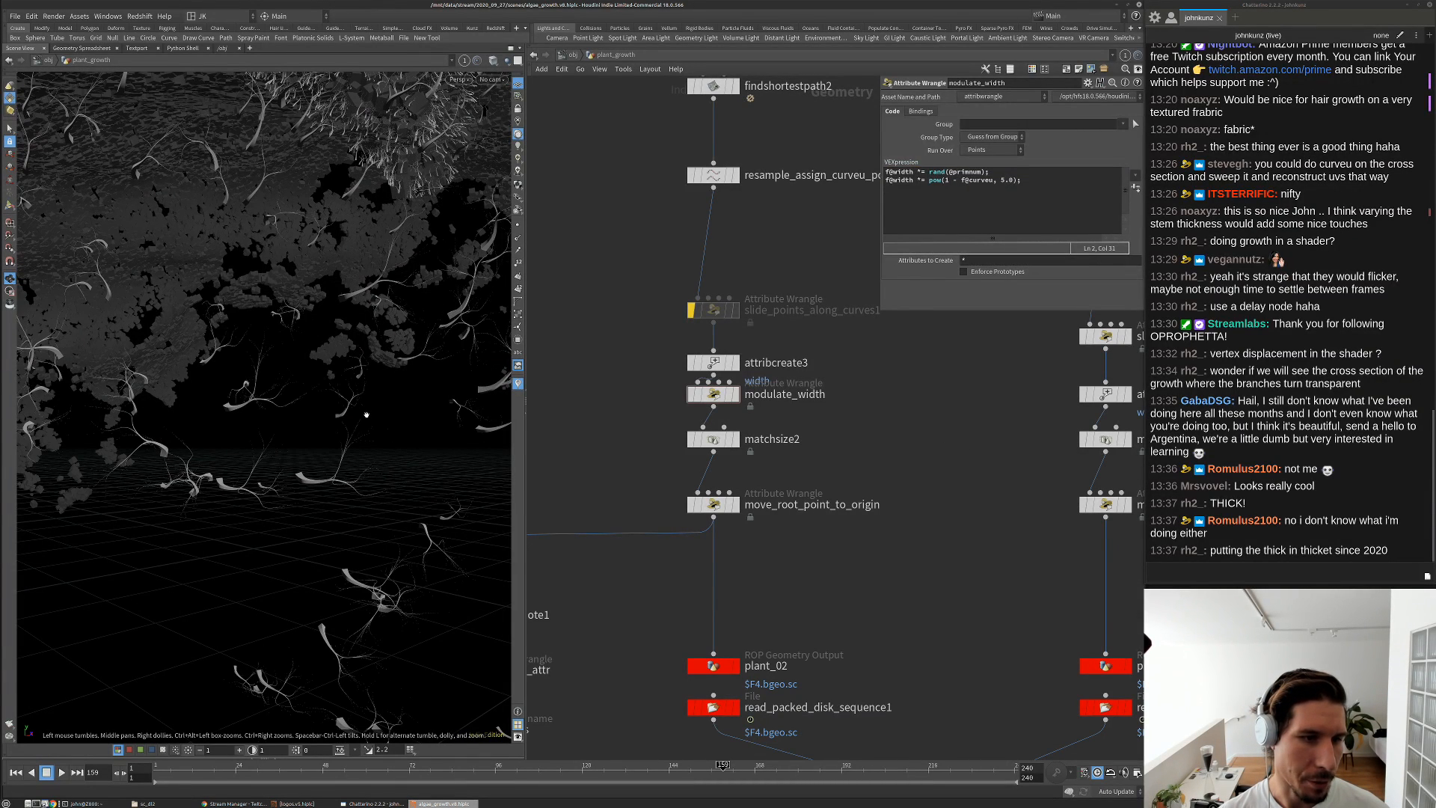
left_click_drag(346, 458, 299, 397)
scroll(299, 396, "up", 5)
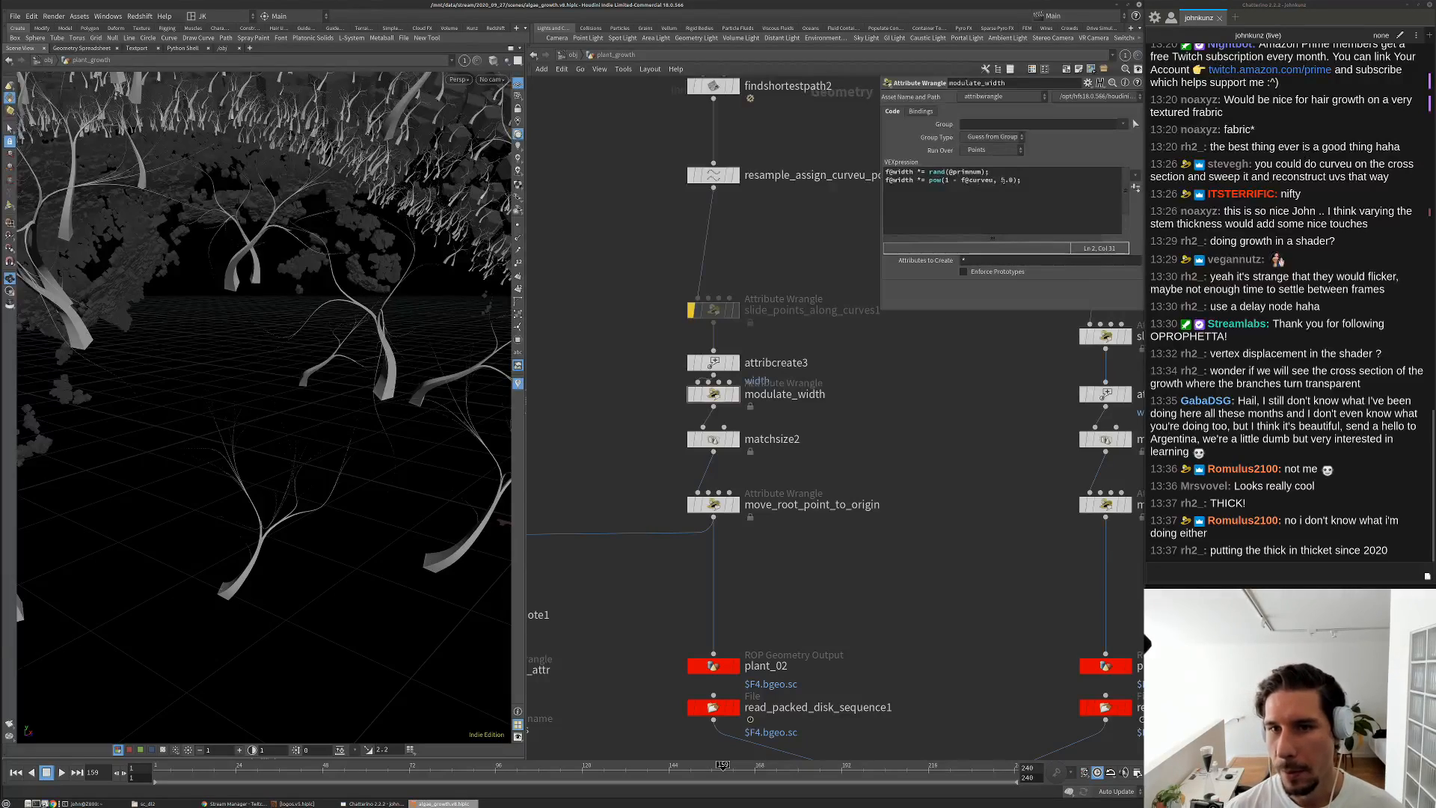
Compare a taper exponent of 1.0 in modulate_width and settle on 0.6
left_click(1002, 179)
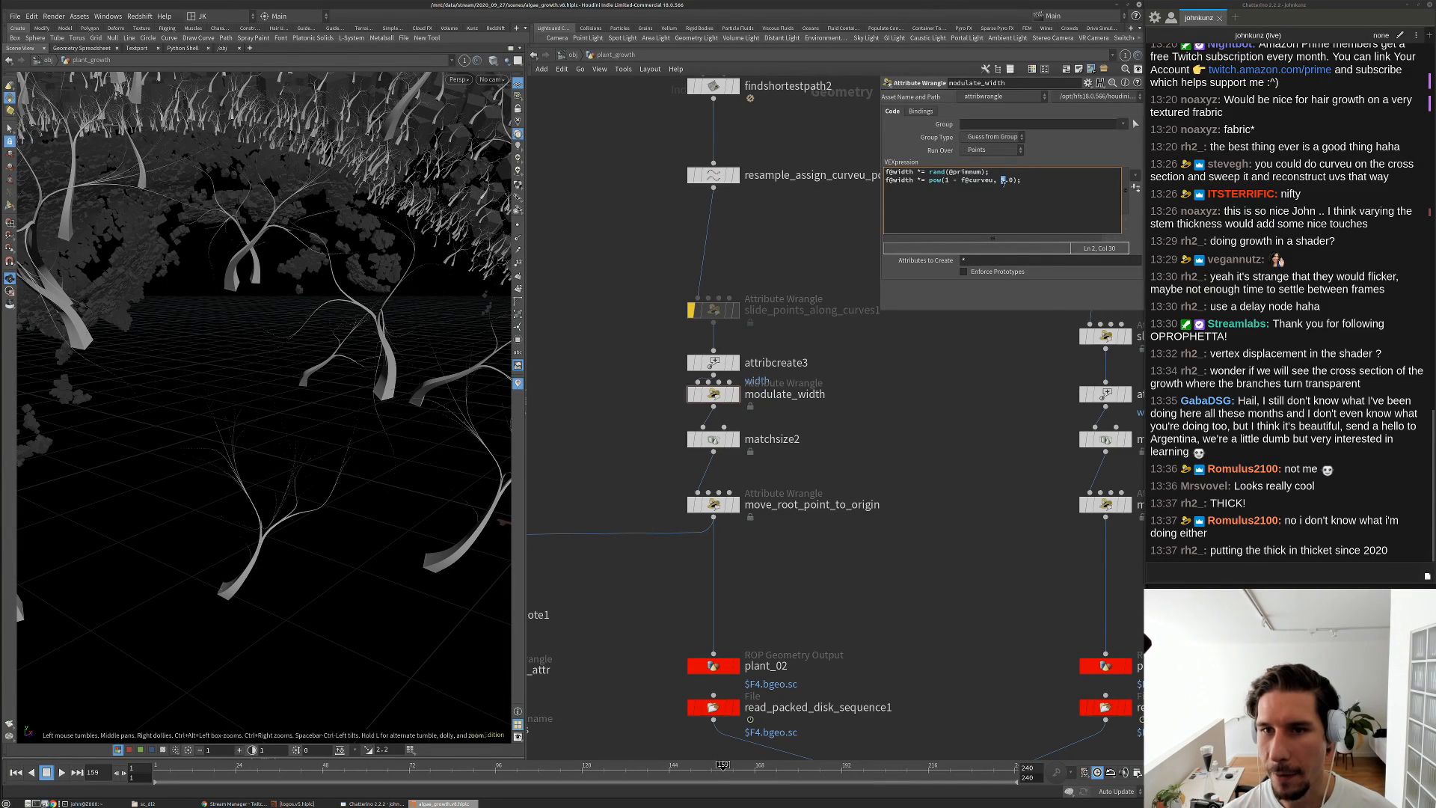
left_click(1005, 180)
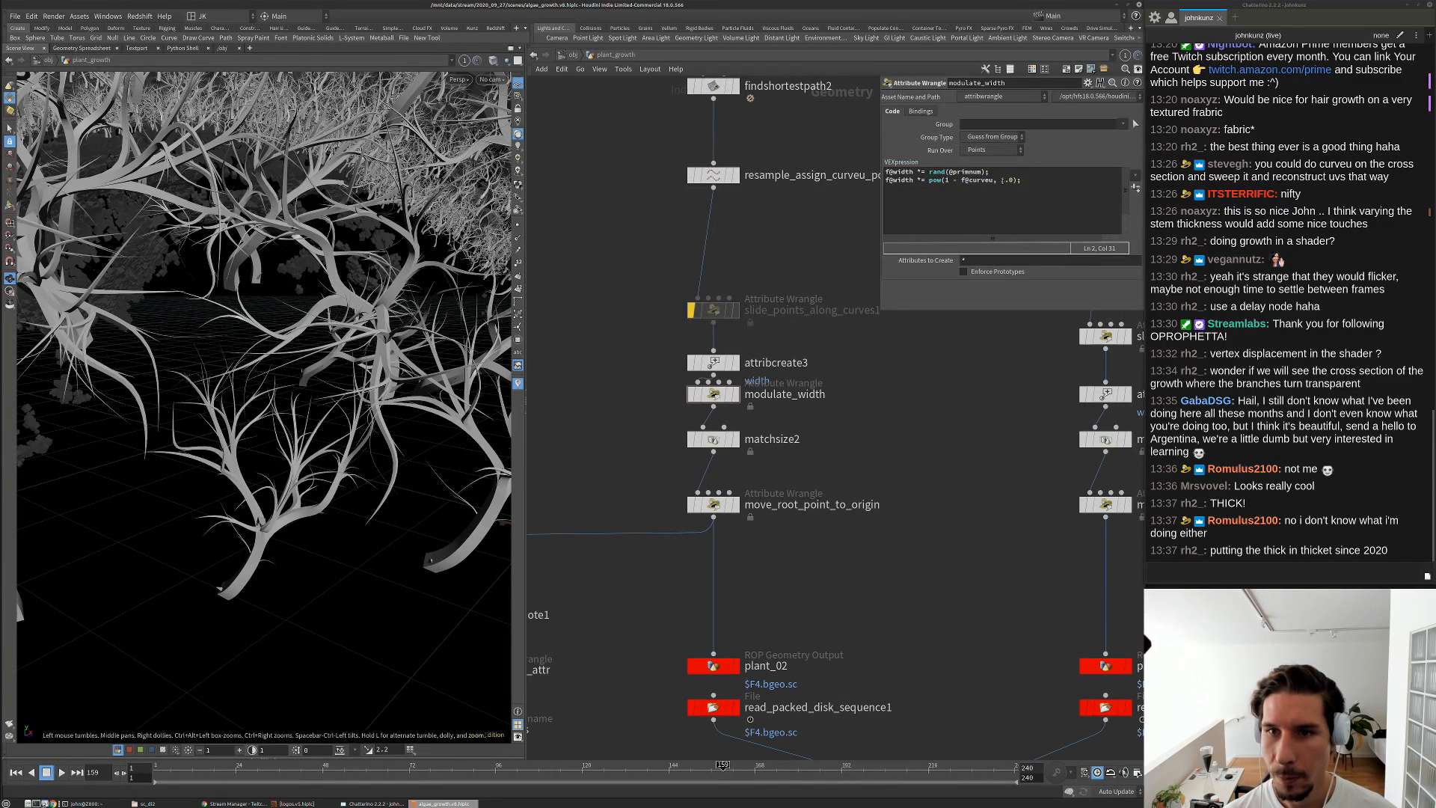
left_click_drag(1006, 180, 1003, 181)
type("0")
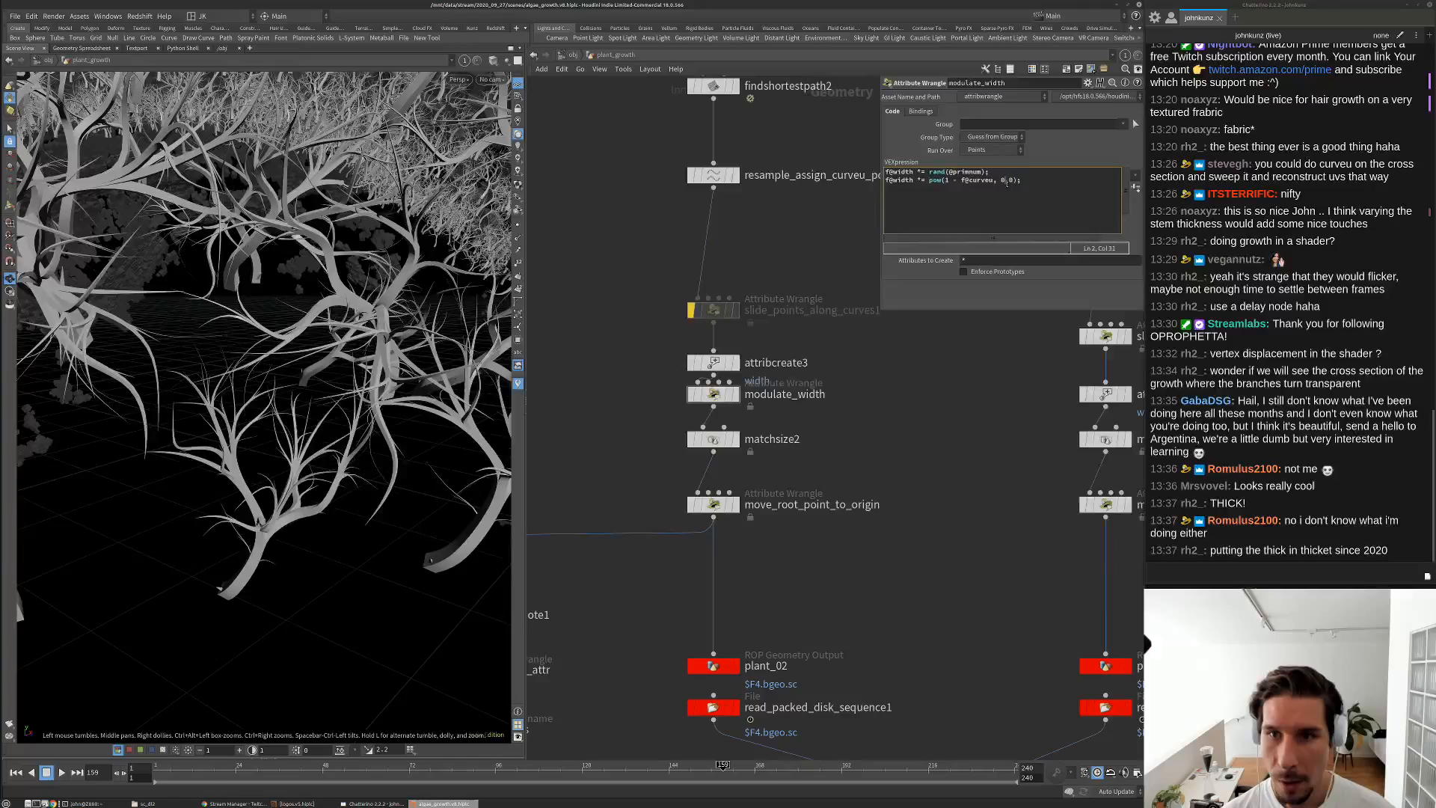
key("Right")
type("6")
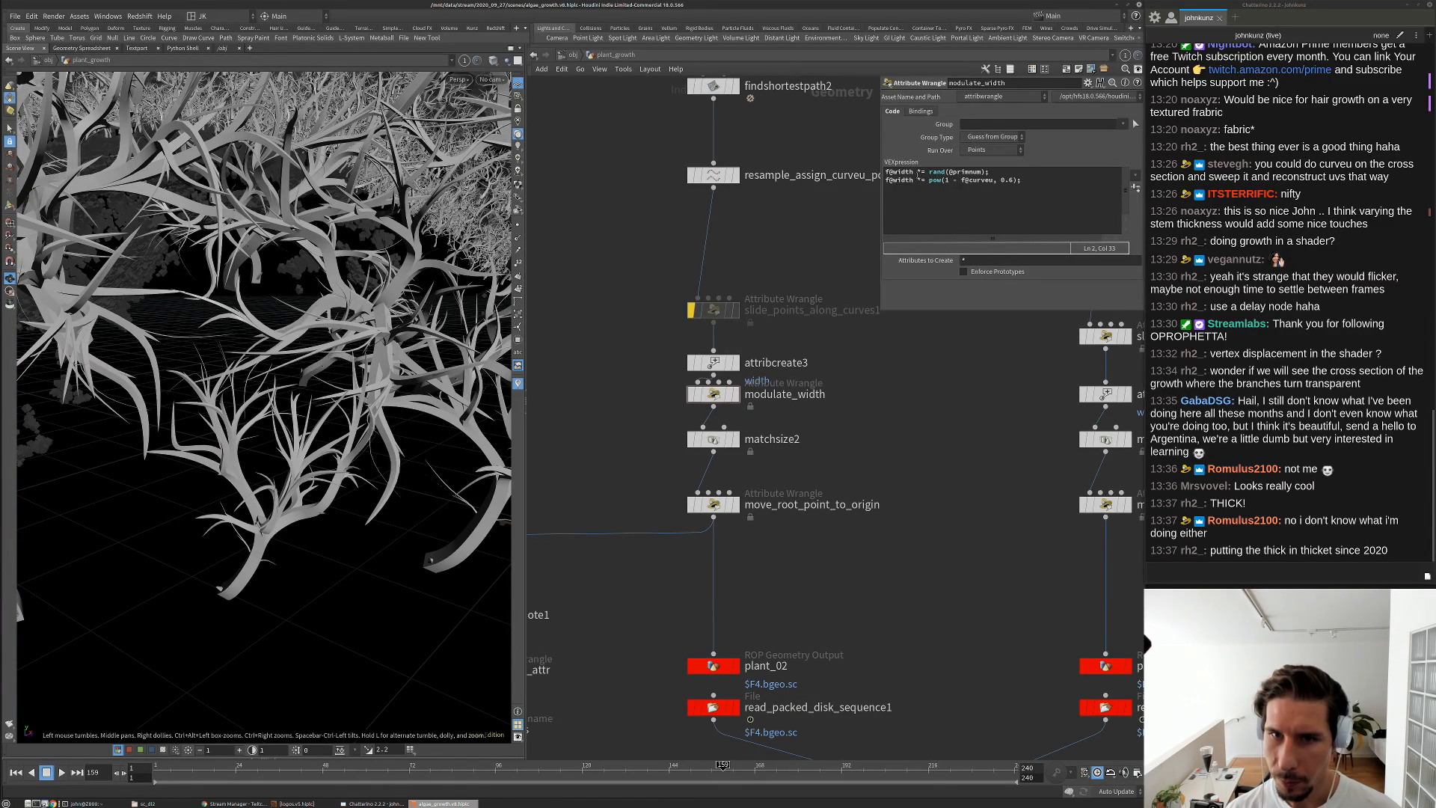
left_click(986, 172)
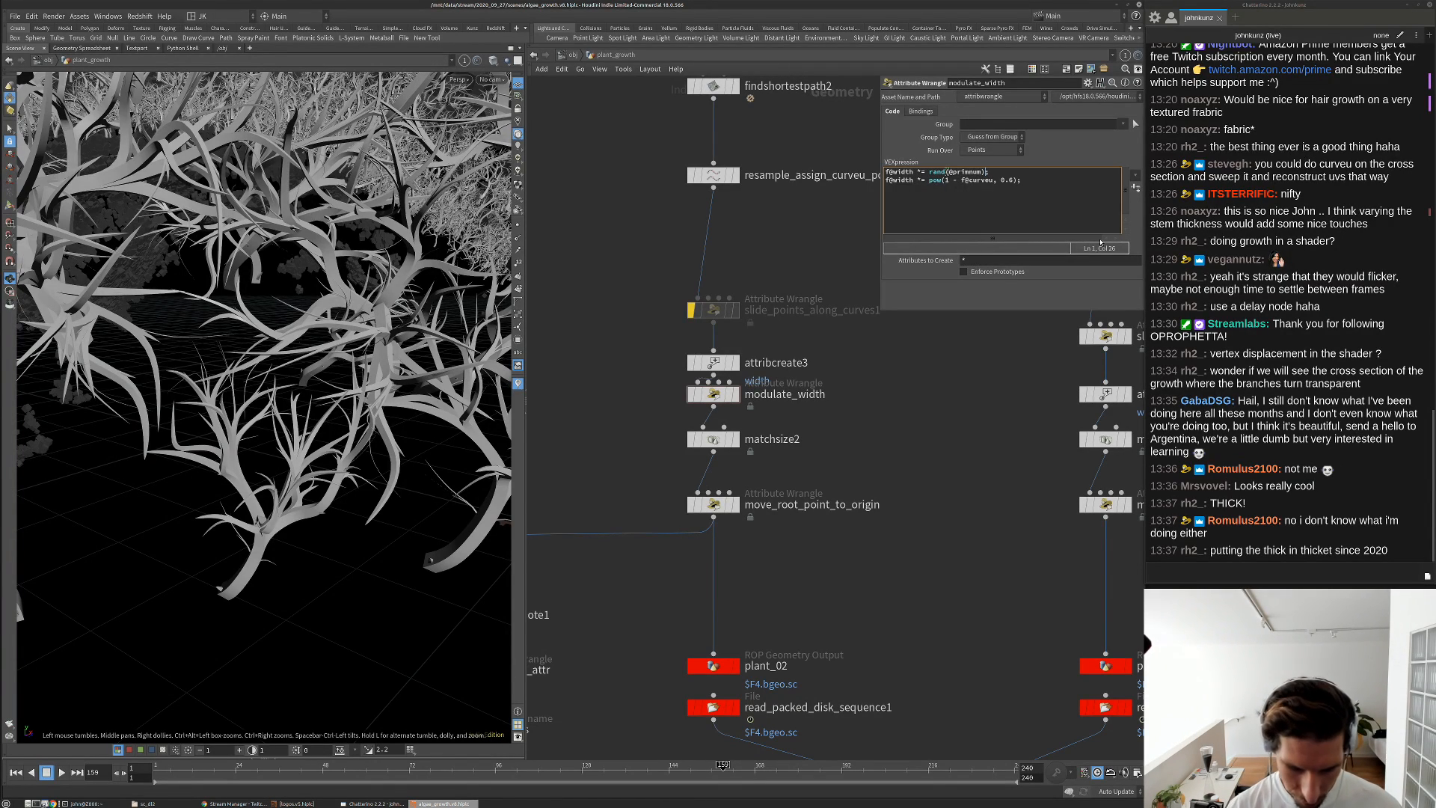
type("* .")
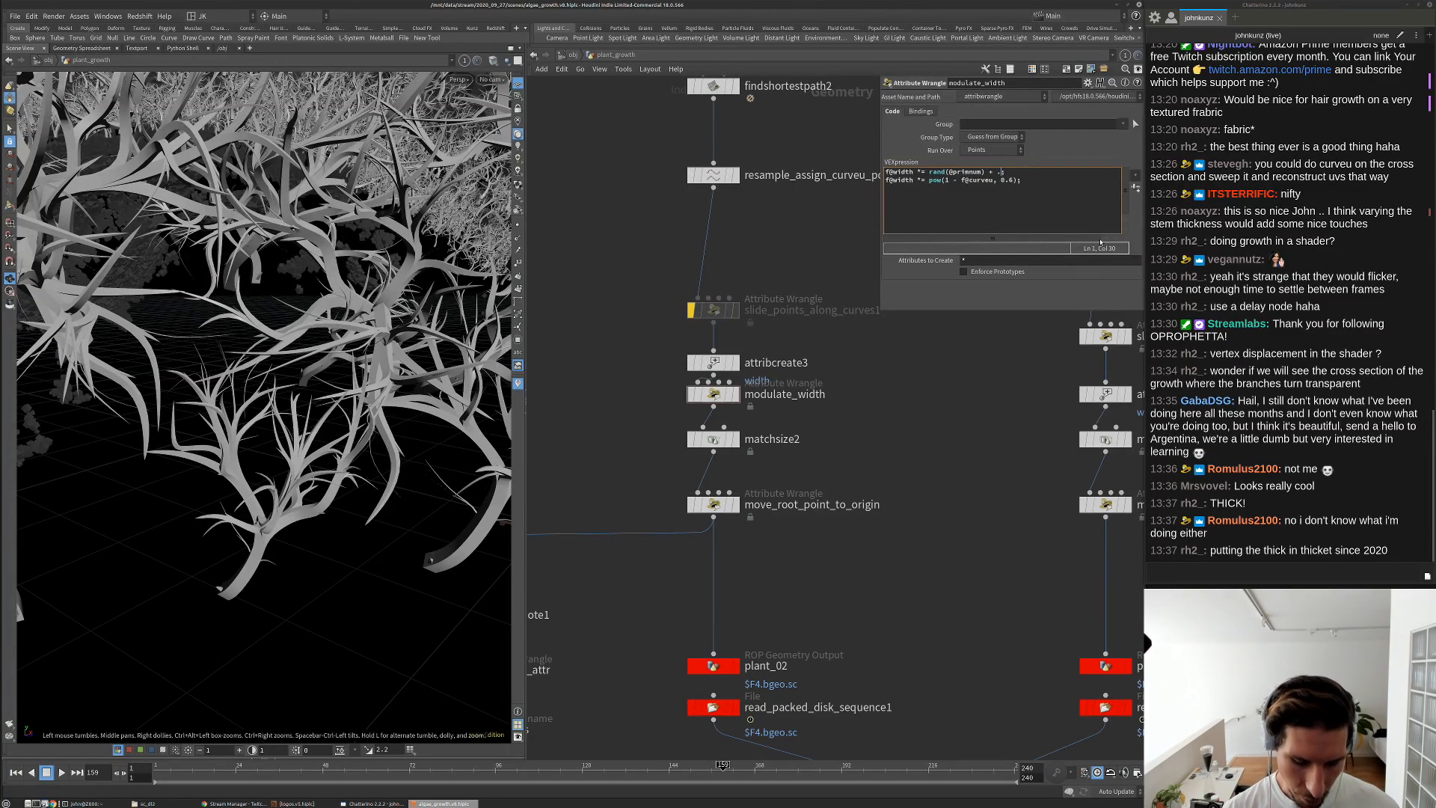
type("02")
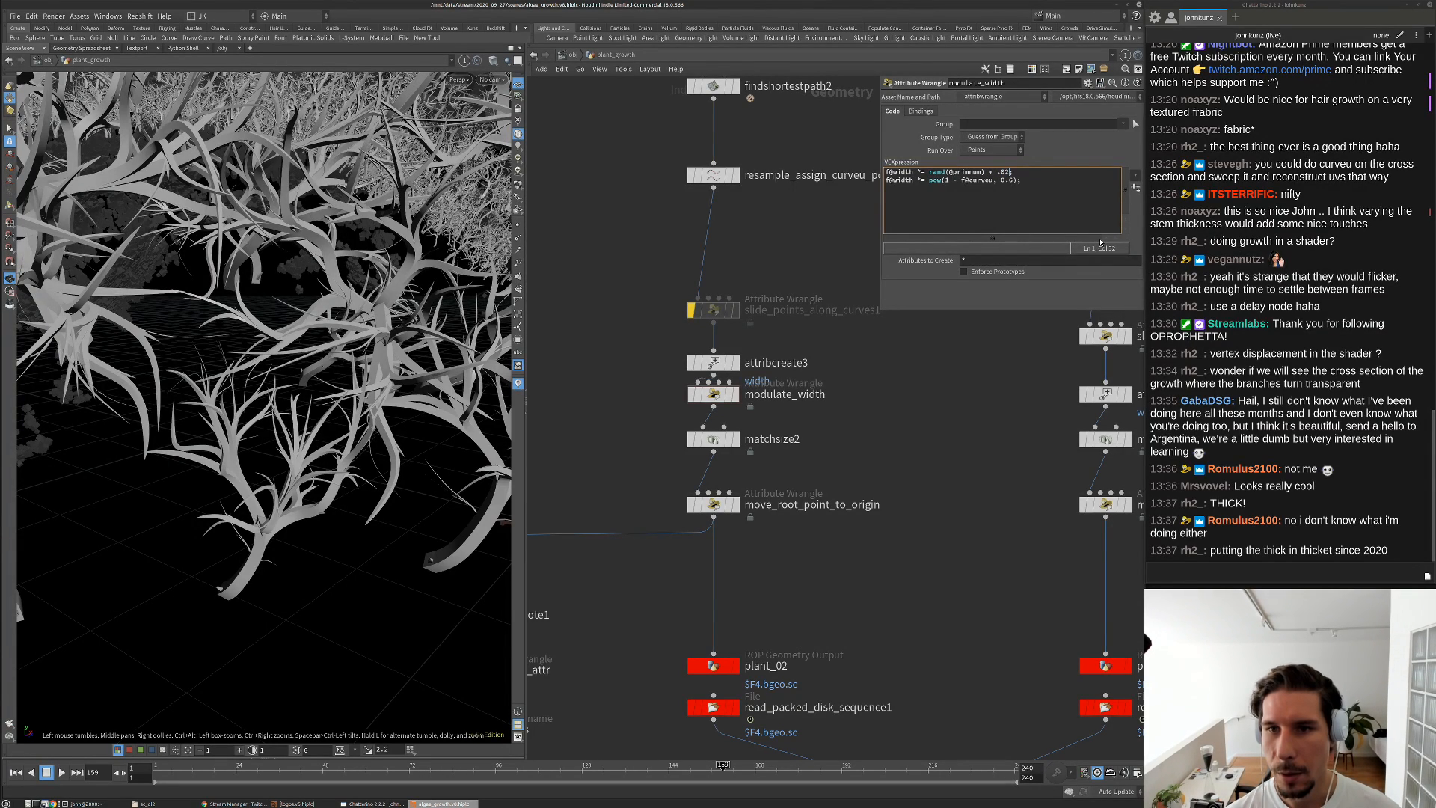
key("Left")
key("BackSpace")
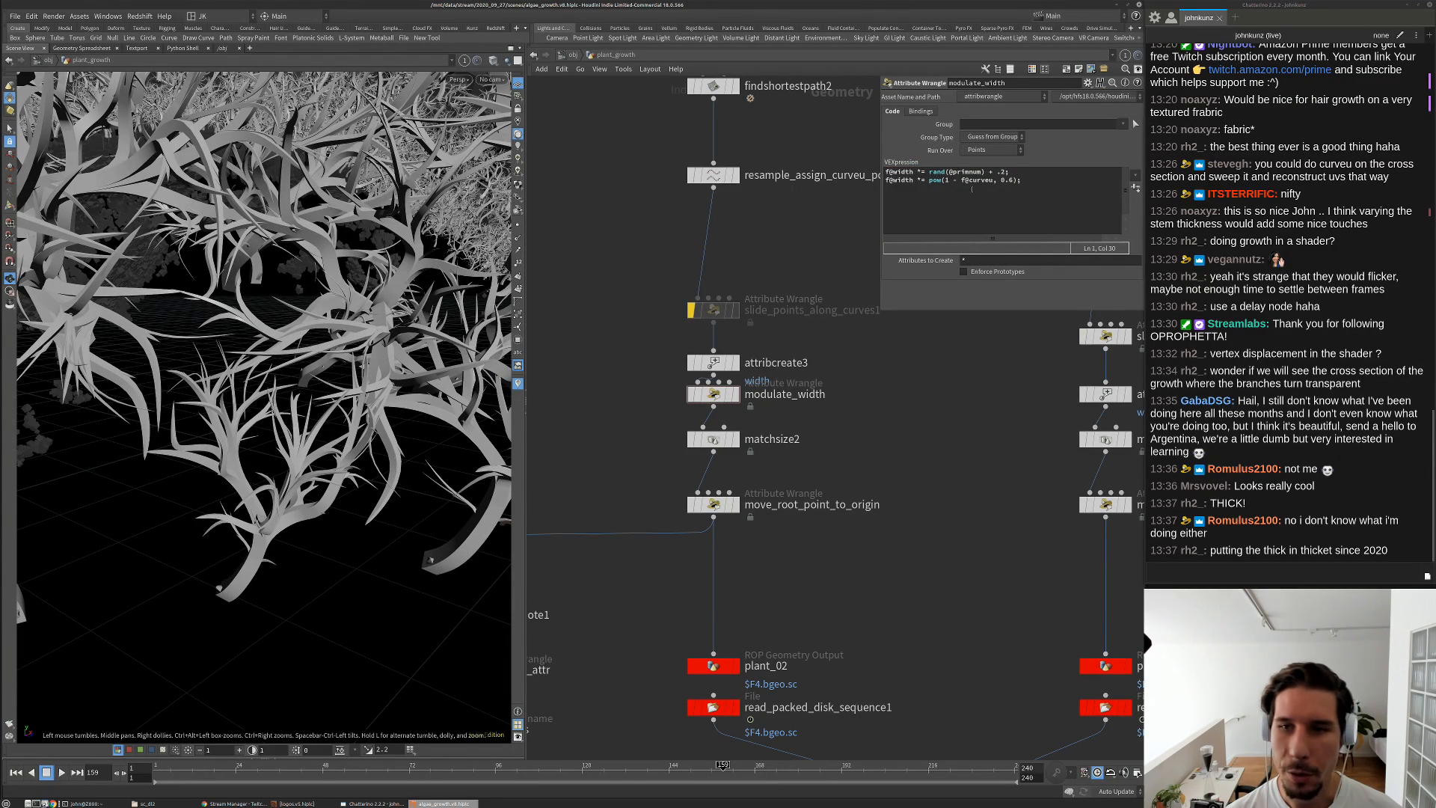
left_click_drag(1014, 171, 928, 172)
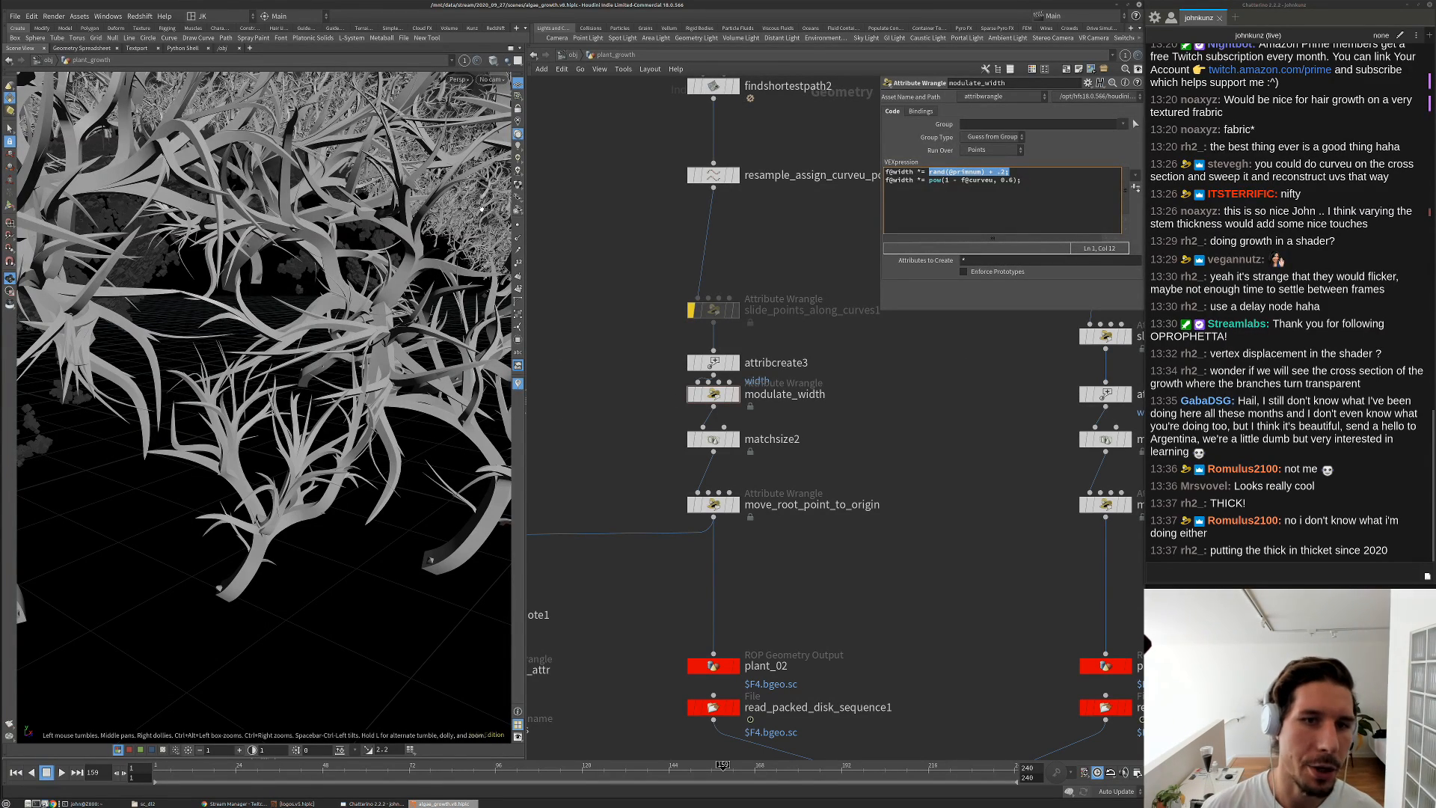
left_click(1012, 173)
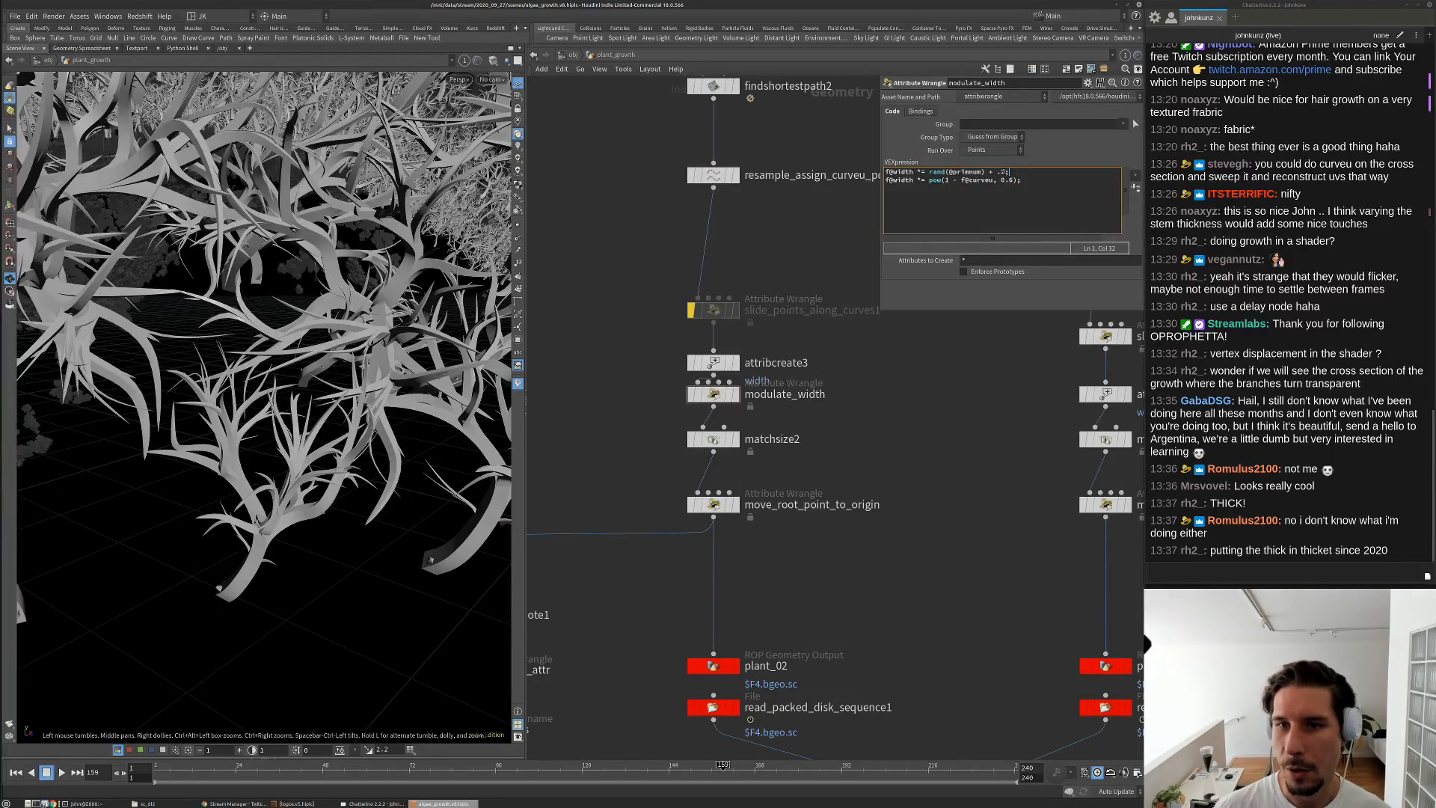
key("Left")
key("shift+Left")
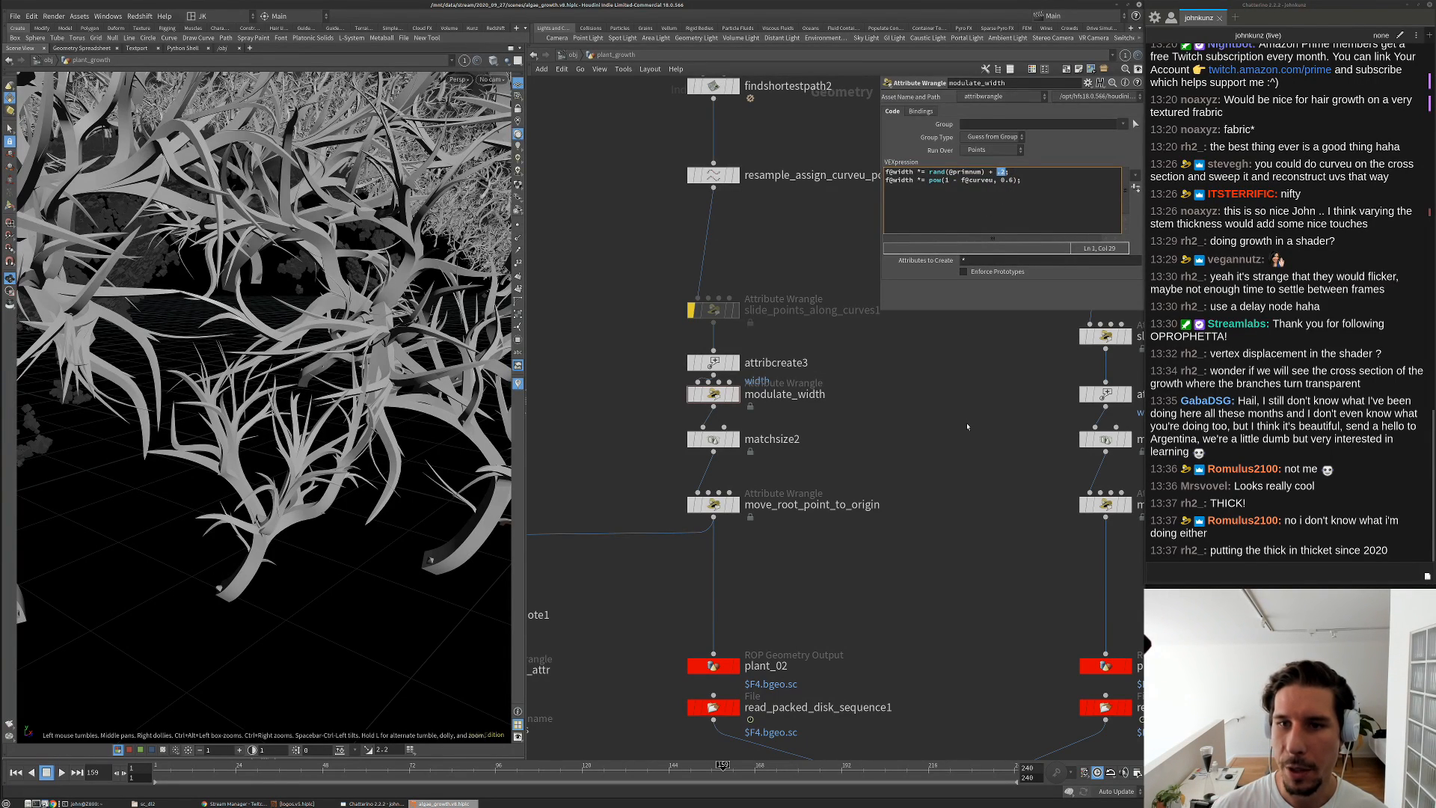
left_click_drag(929, 171, 984, 172)
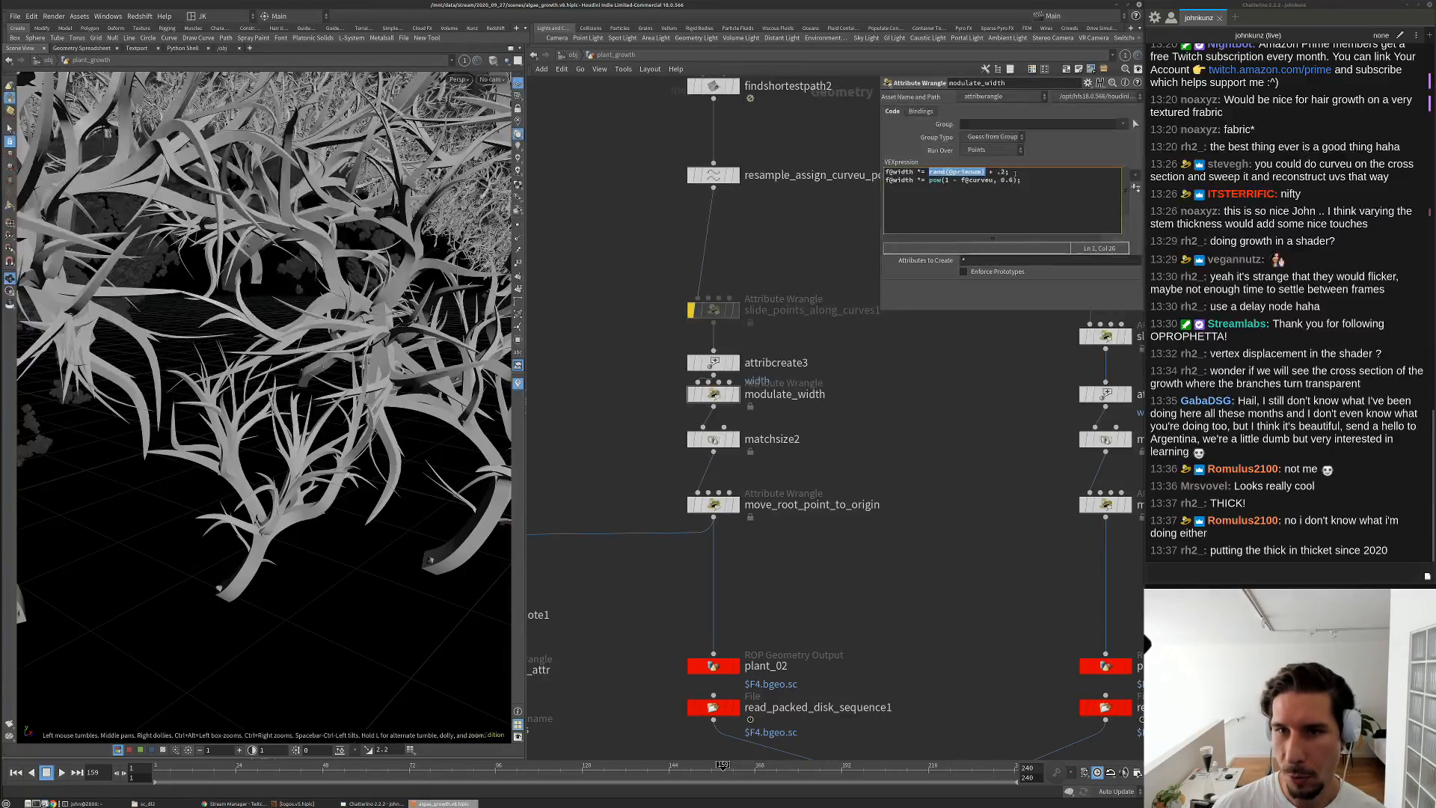
Try a width value of 0.2 in attribcreate3 and check the plants from near and far
middle_click_drag(911, 521, 907, 554)
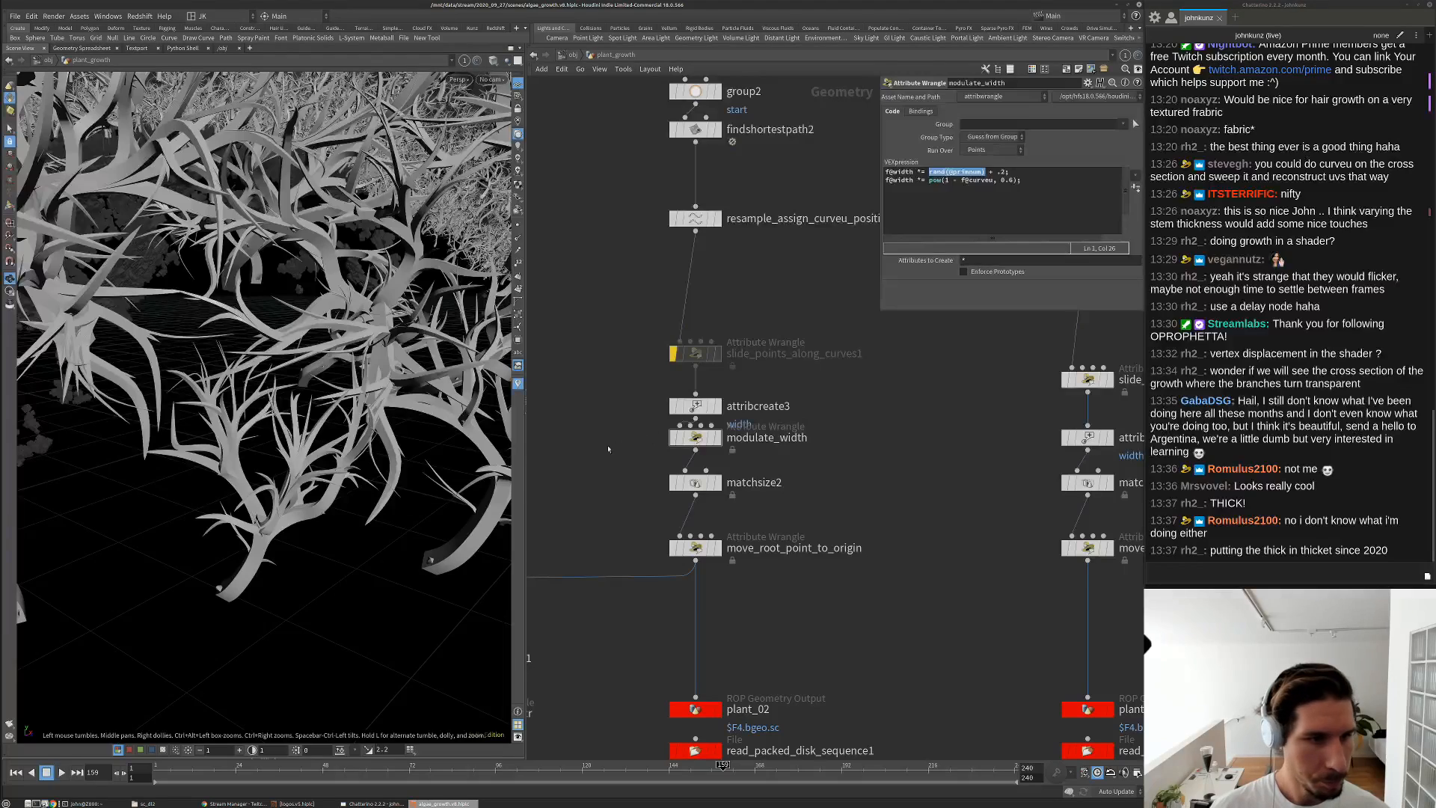
middle_click_drag(601, 468, 652, 470)
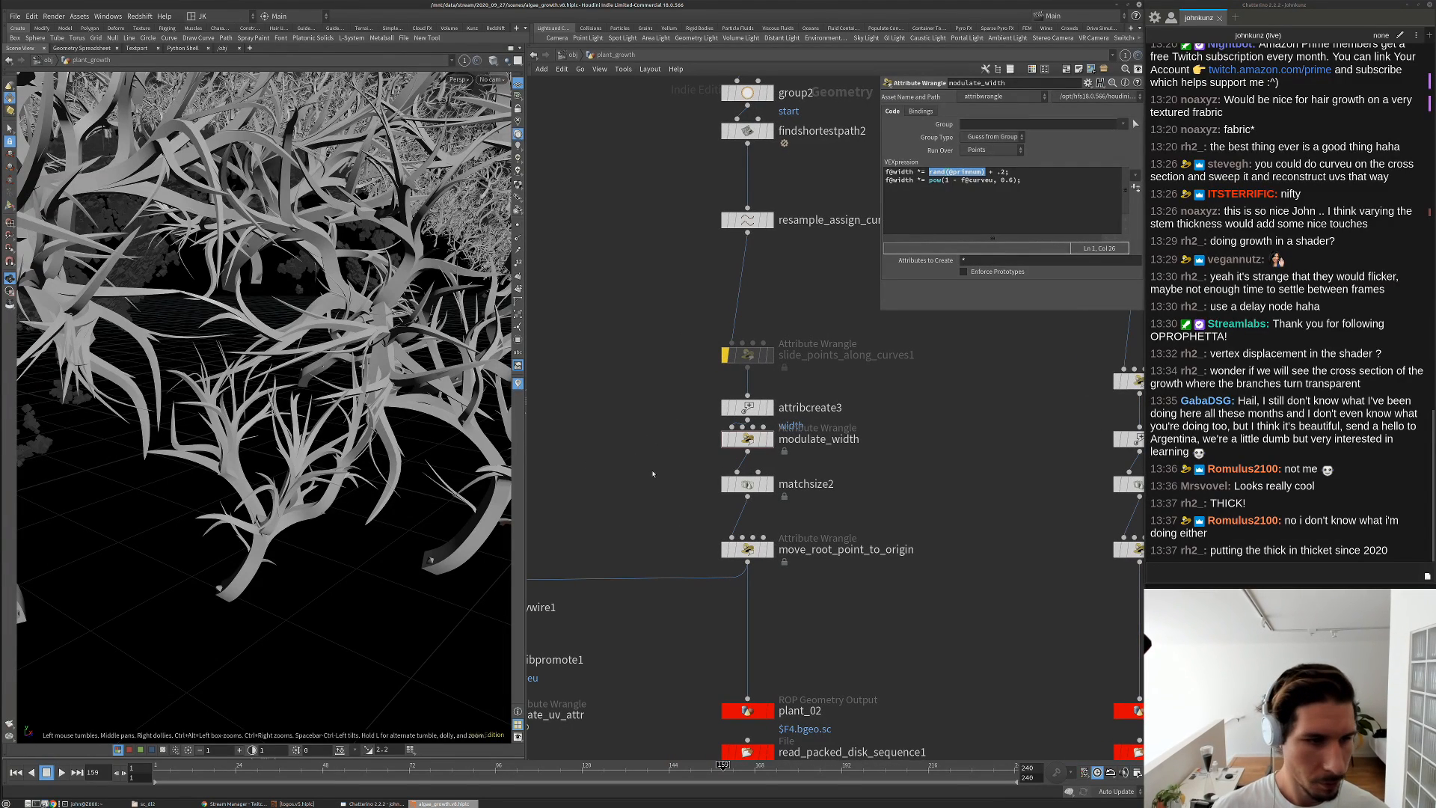
left_click(747, 407)
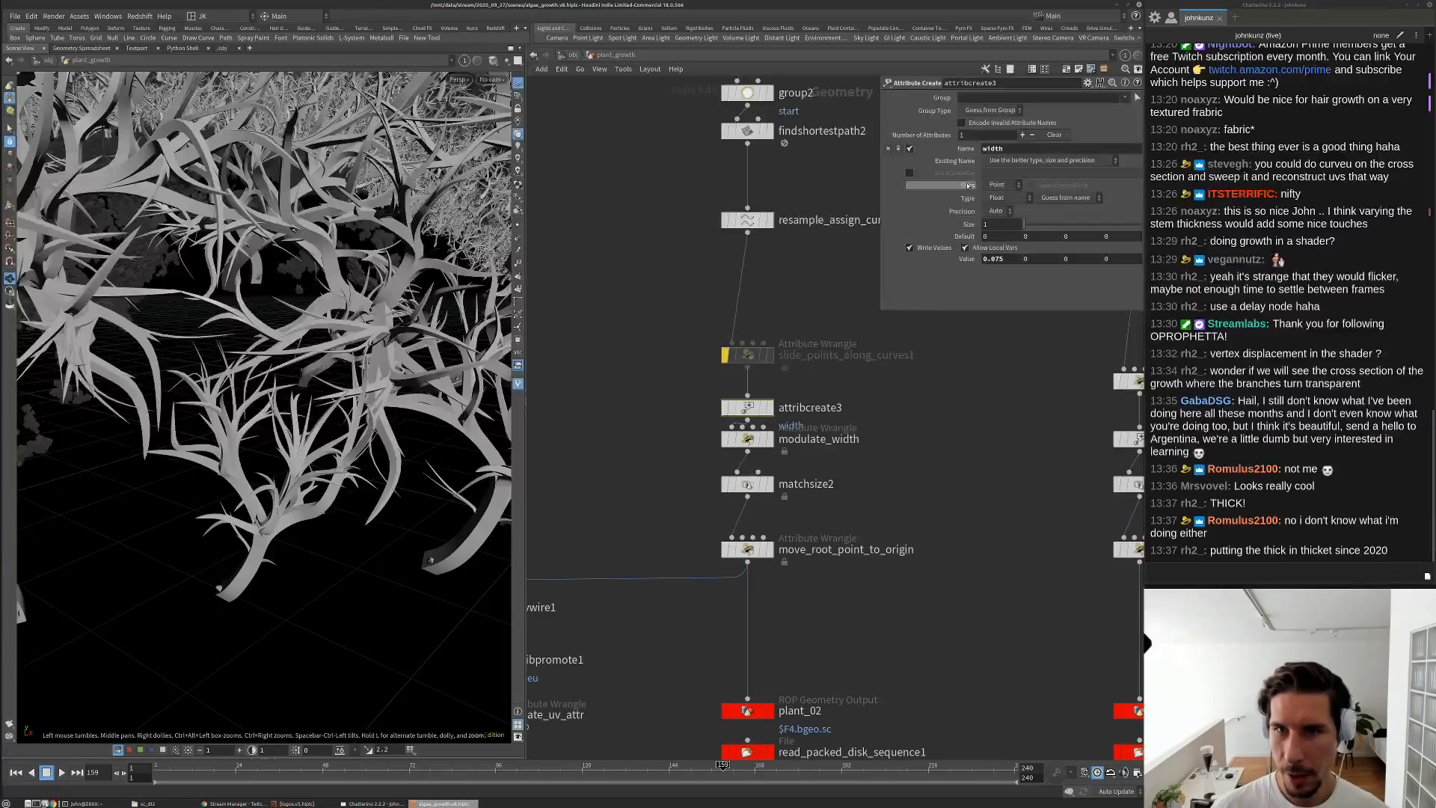
left_click_drag(1004, 259, 990, 260)
type("2")
key("Return")
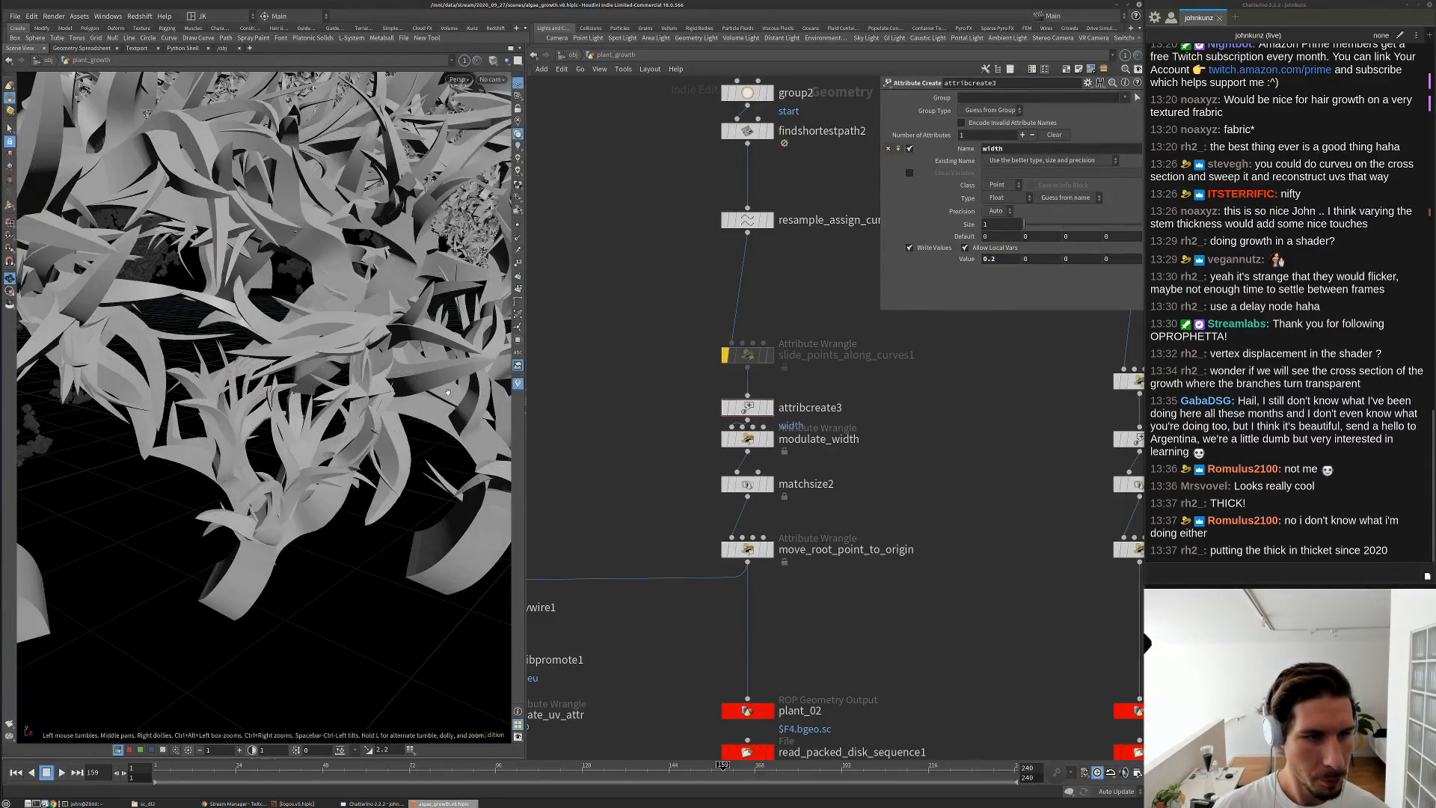
scroll(403, 350, "down", 6)
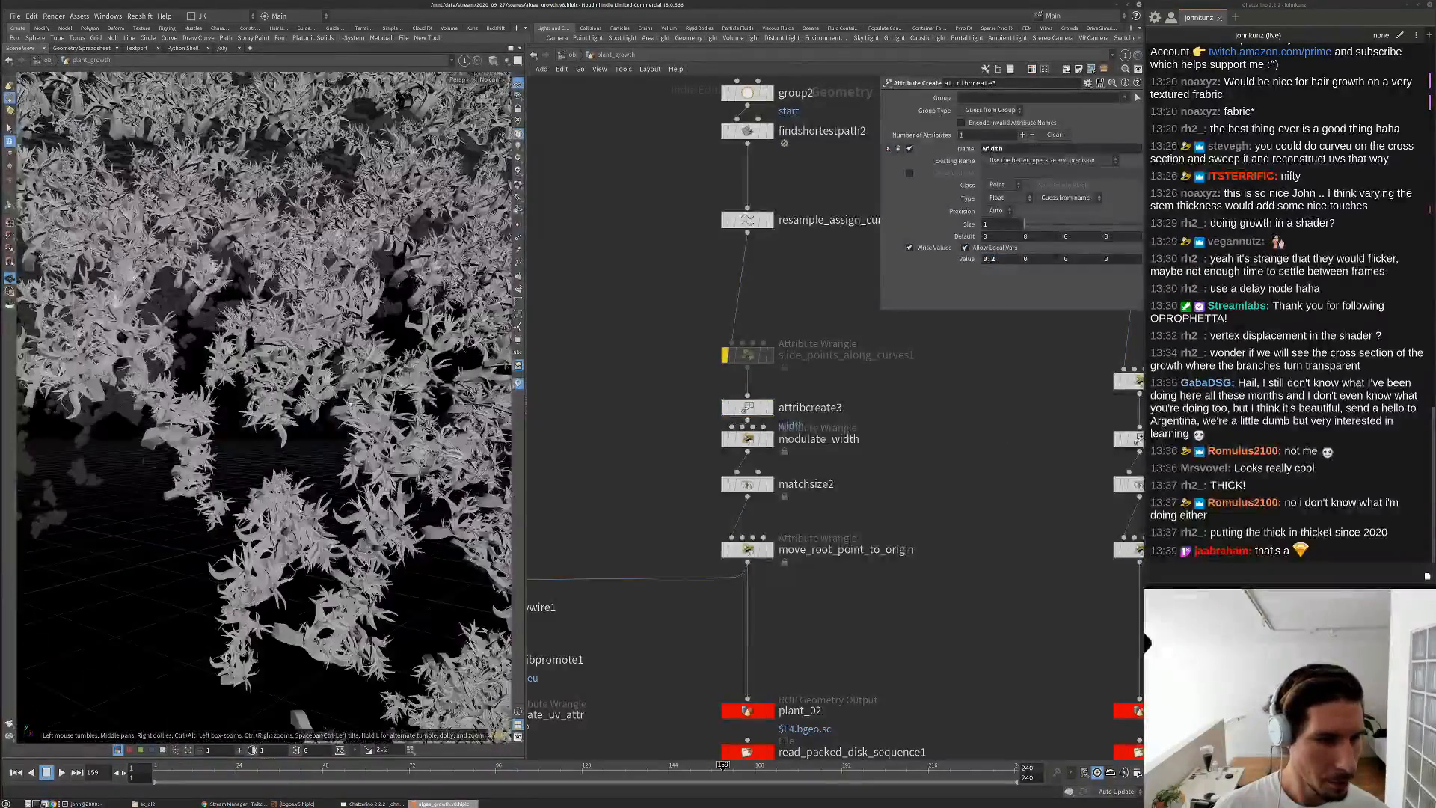
scroll(304, 426, "up", 4)
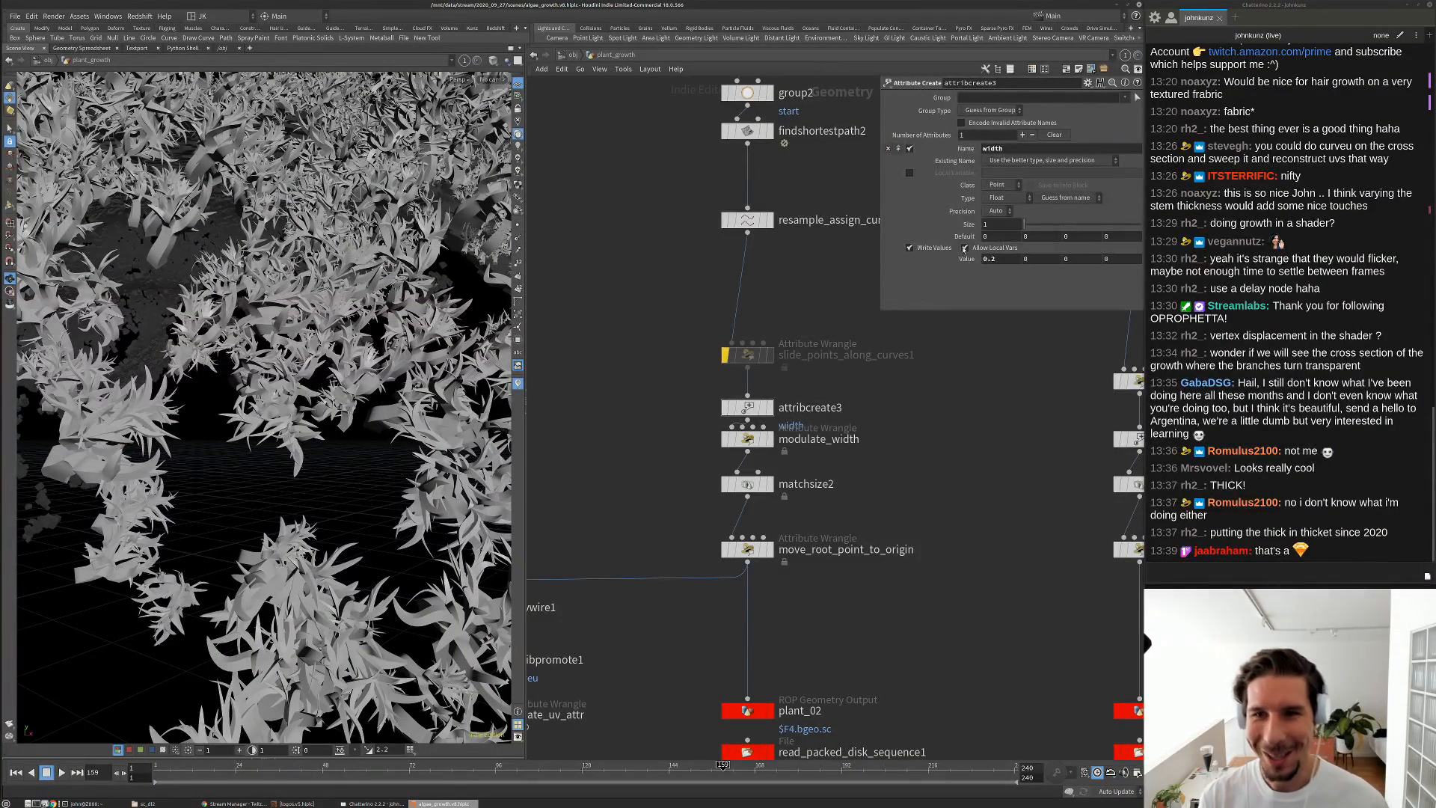
Set the width value in attribcreate3 to 0.1 and check the branch thickness on the instanced plants
left_click(1013, 260)
key("BackSpace")
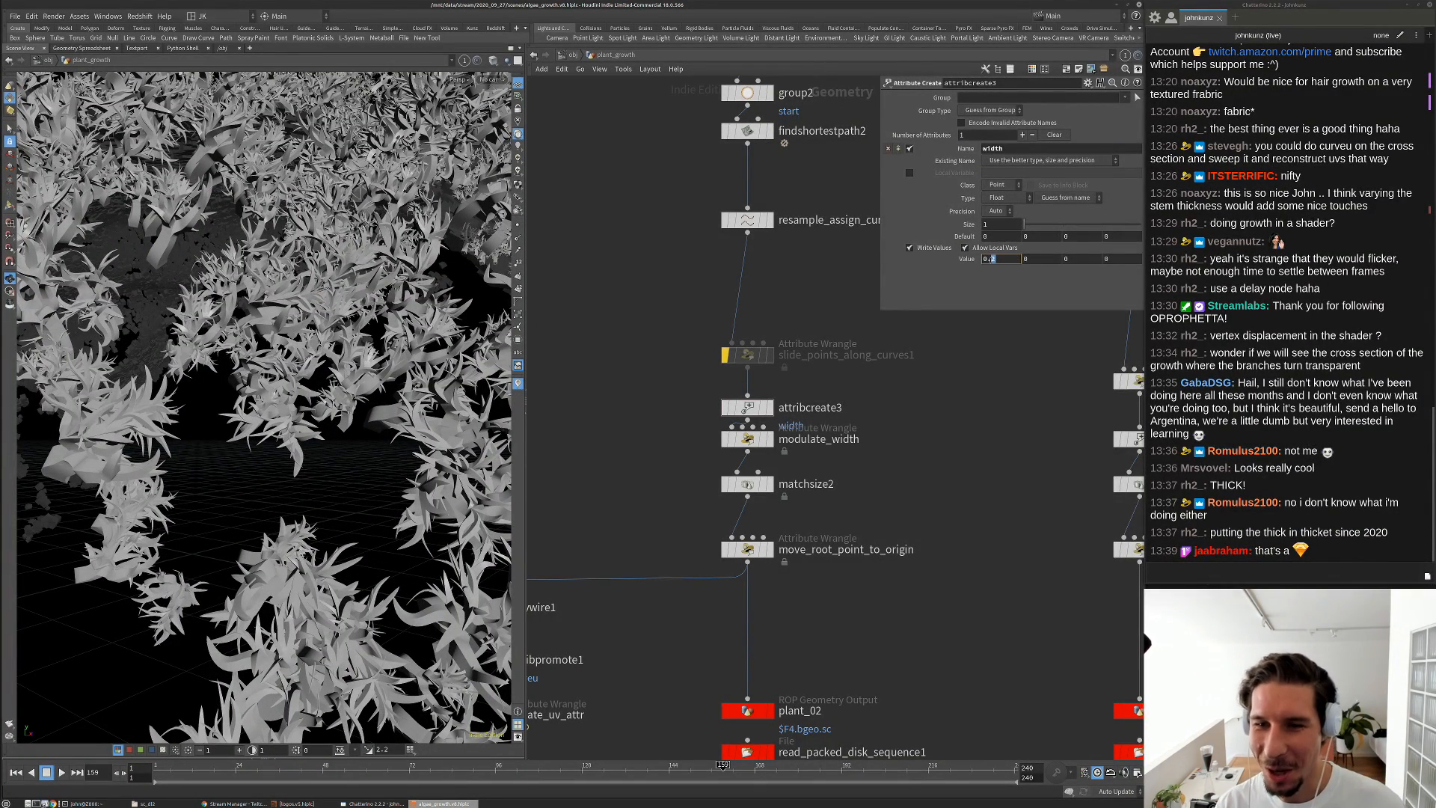
type("1")
key("Return")
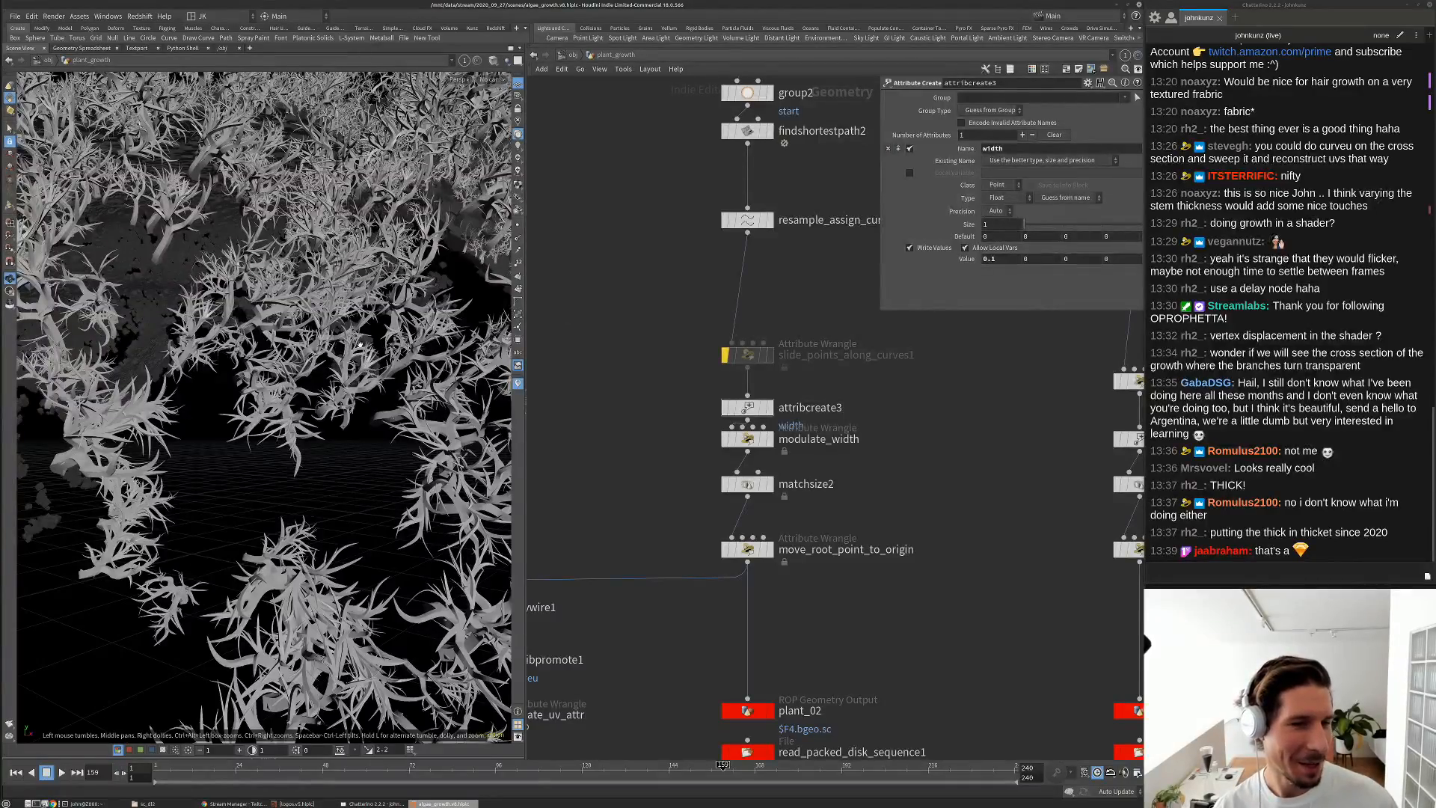
left_click_drag(328, 385, 314, 390)
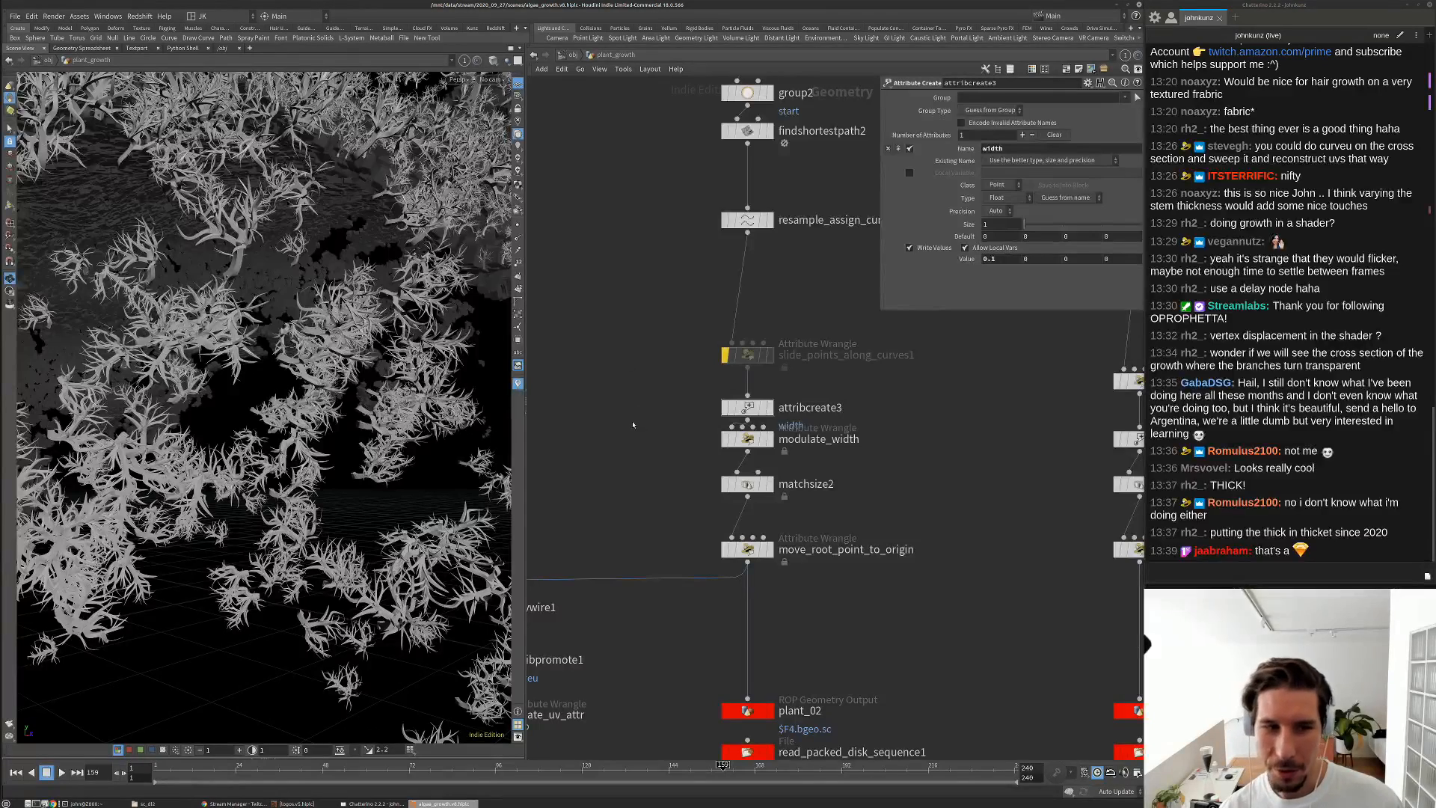
scroll(633, 425, "down", 3)
scroll(666, 360, "up", 2)
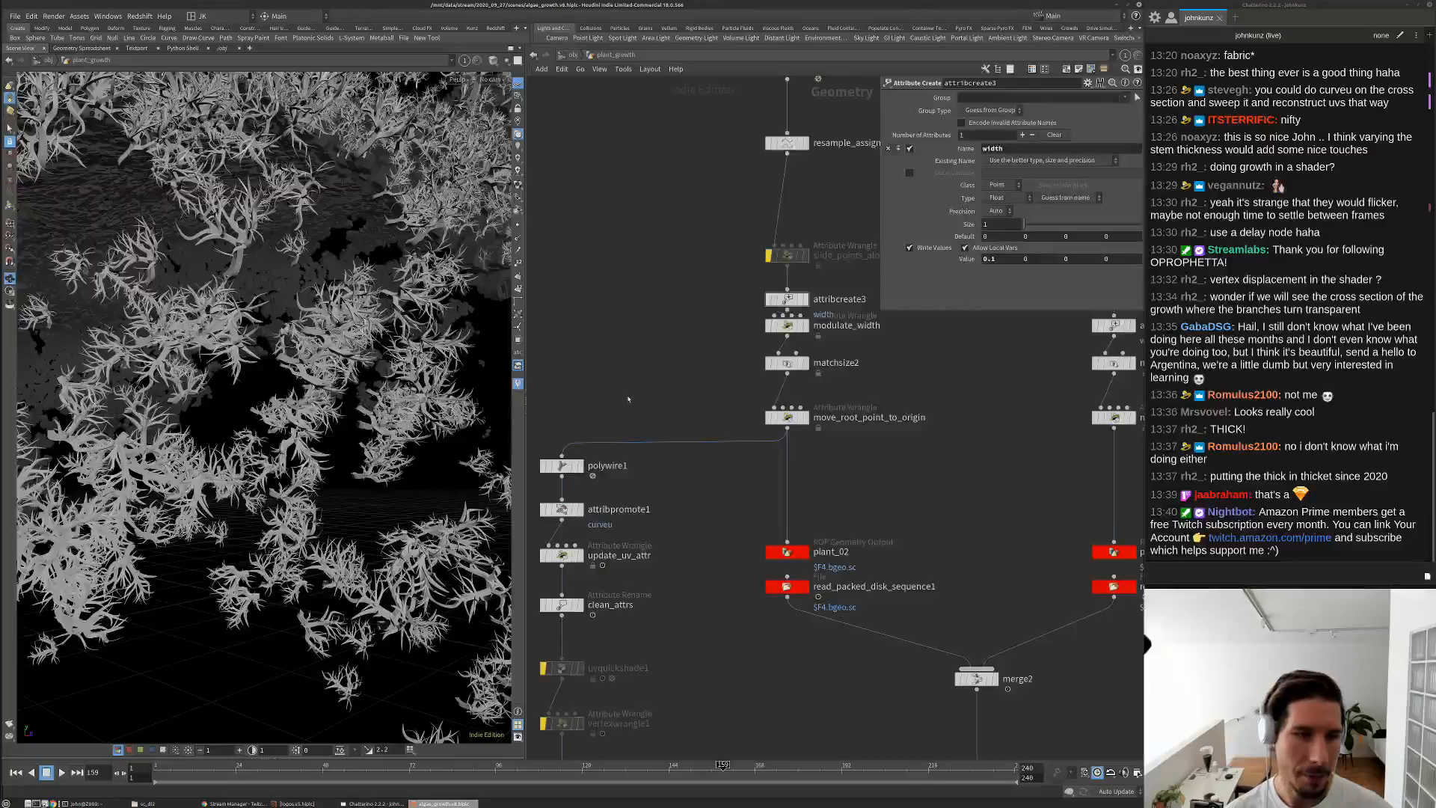
Examine the stems of the instanced plants on the rock from close up and from a distance
middle_click_drag(628, 400, 632, 417)
scroll(301, 322, "up", 15)
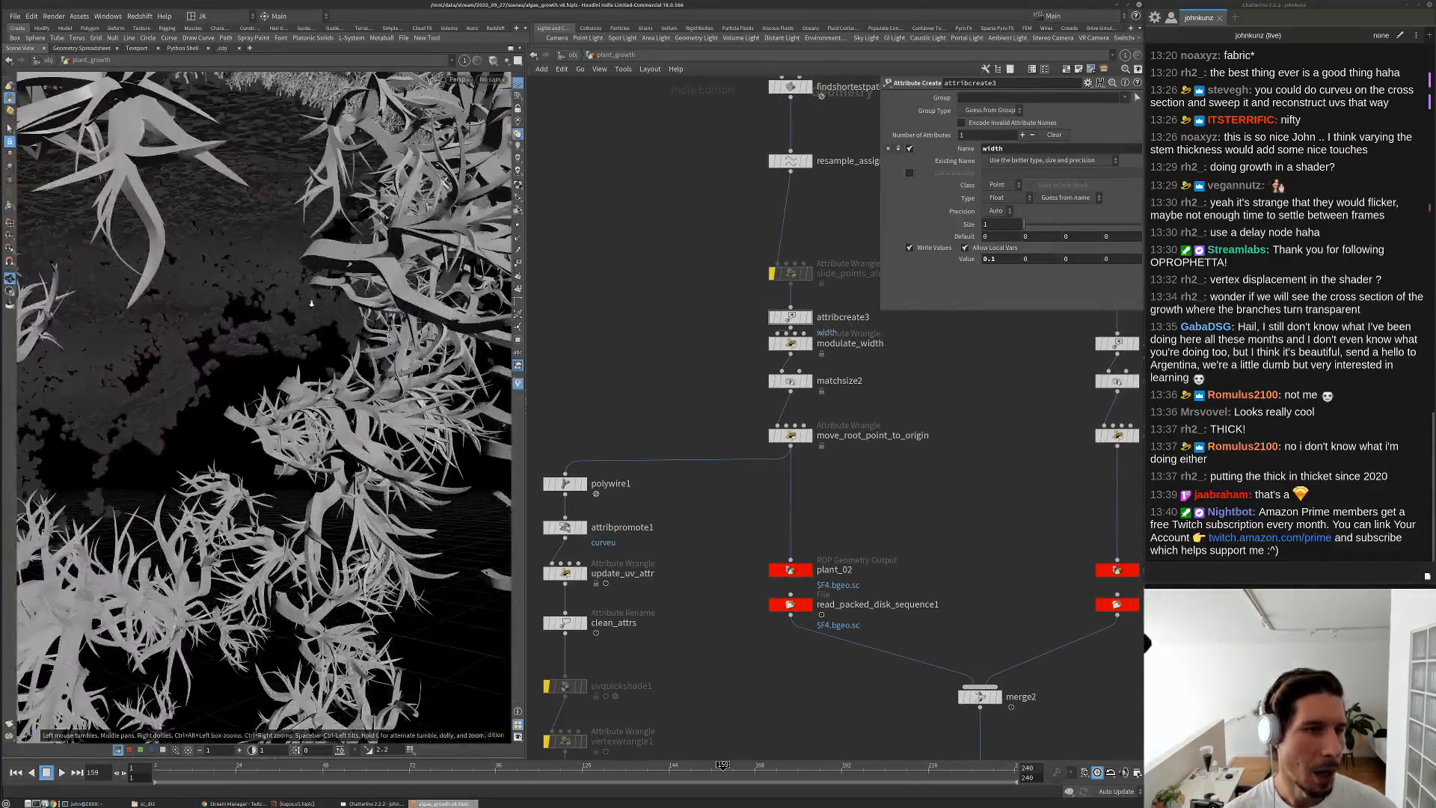
scroll(317, 297, "down", 15)
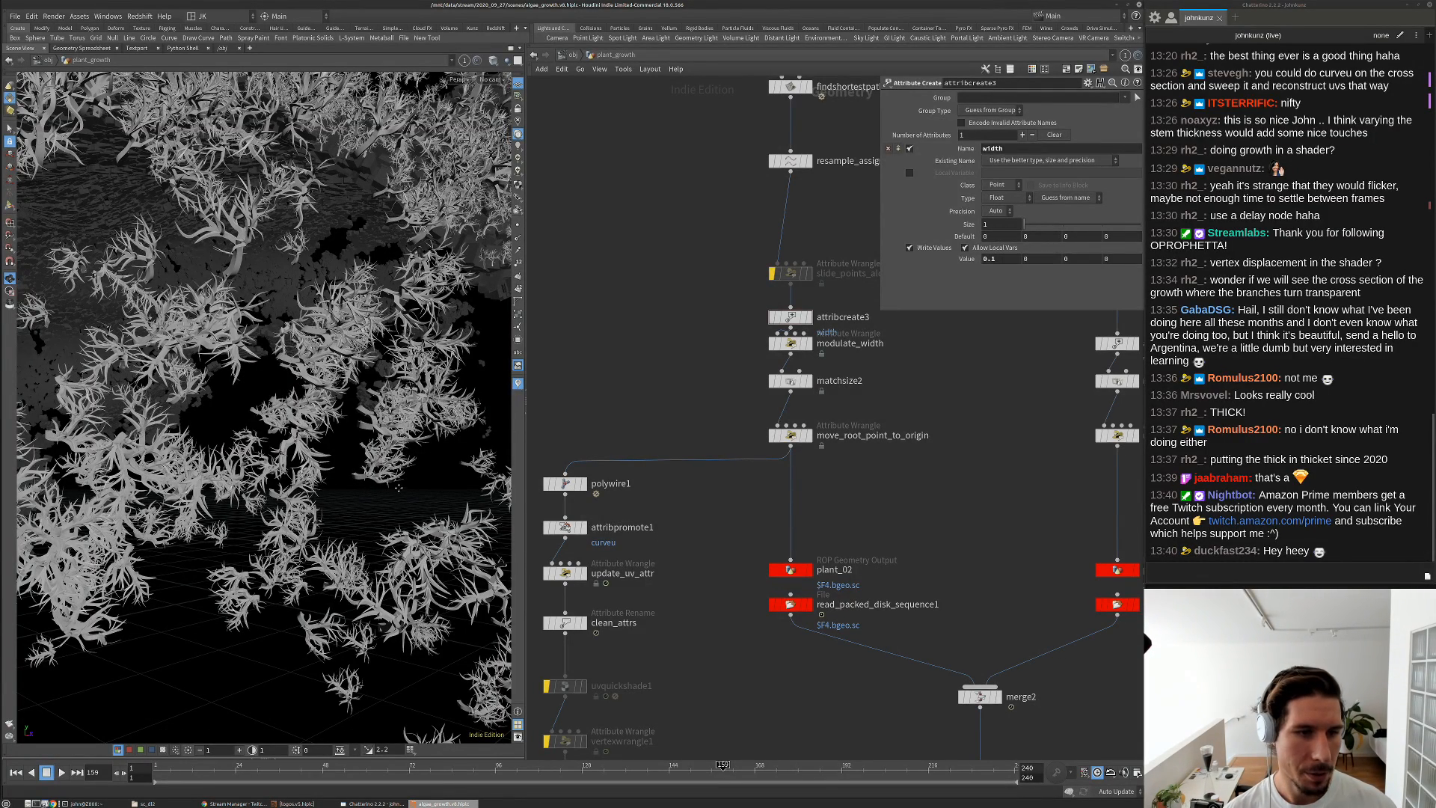
middle_click_drag(399, 487, 385, 348)
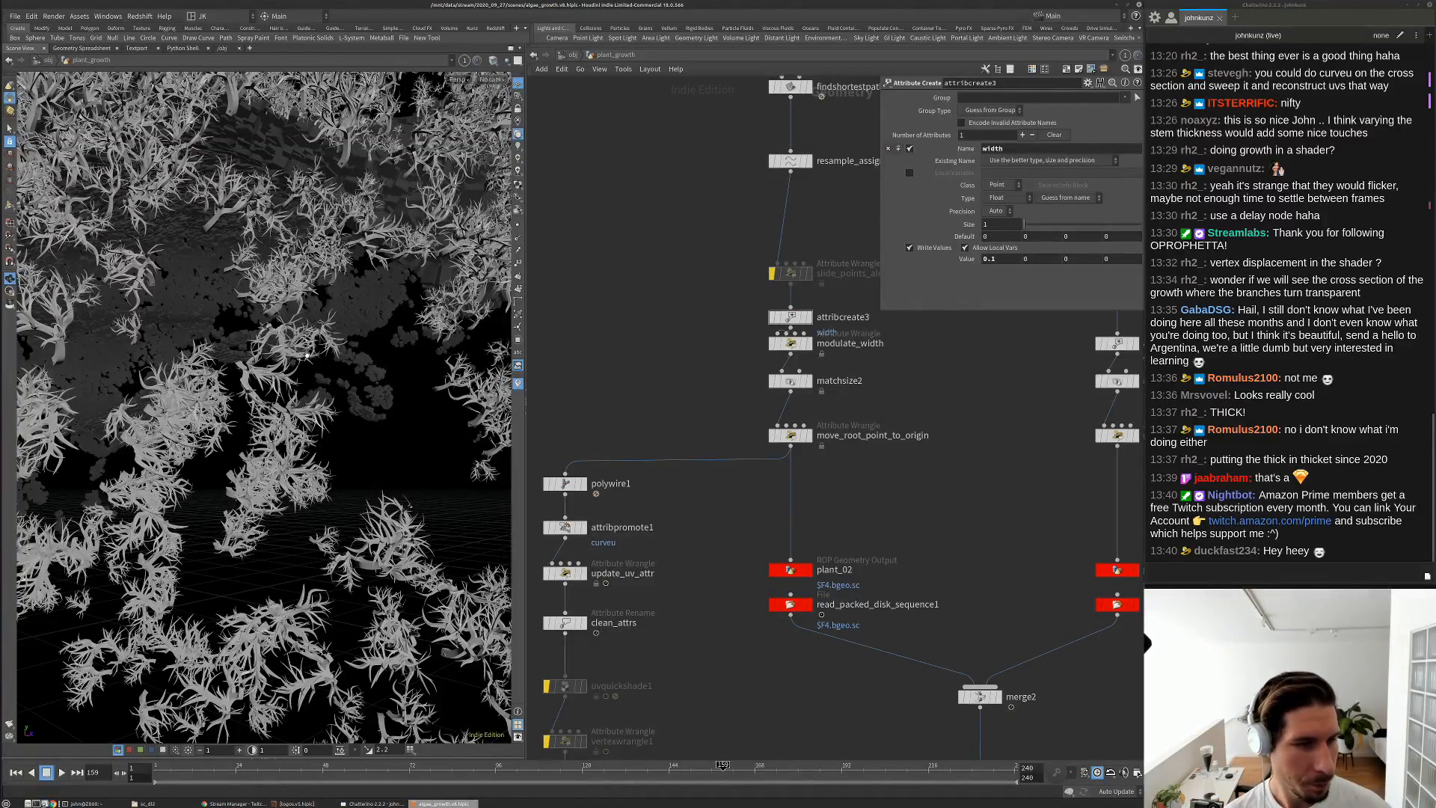
right_click_drag(306, 356, 269, 262)
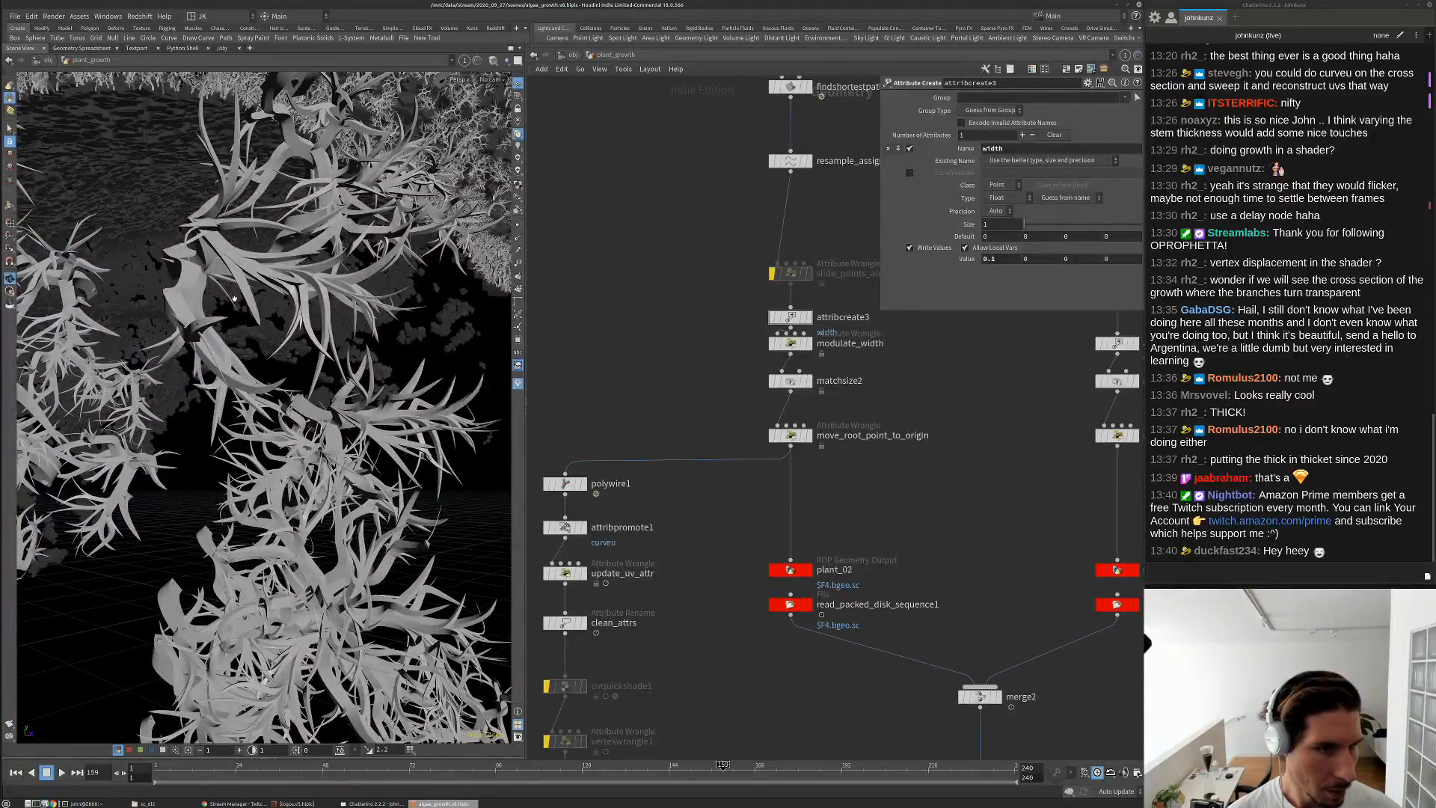
scroll(234, 297, "down", 5)
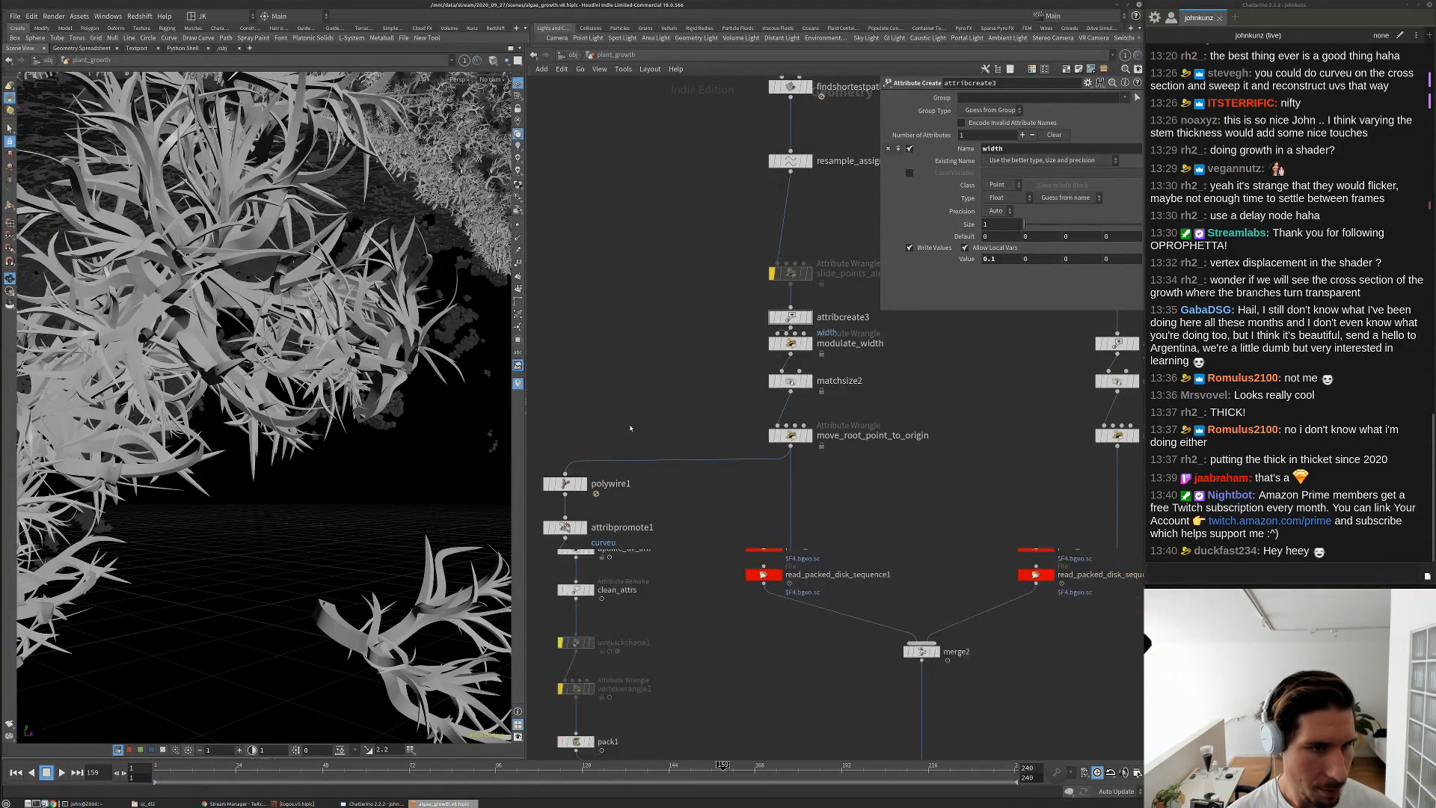
left_click_drag(380, 289, 308, 348)
scroll(308, 349, "down", 10)
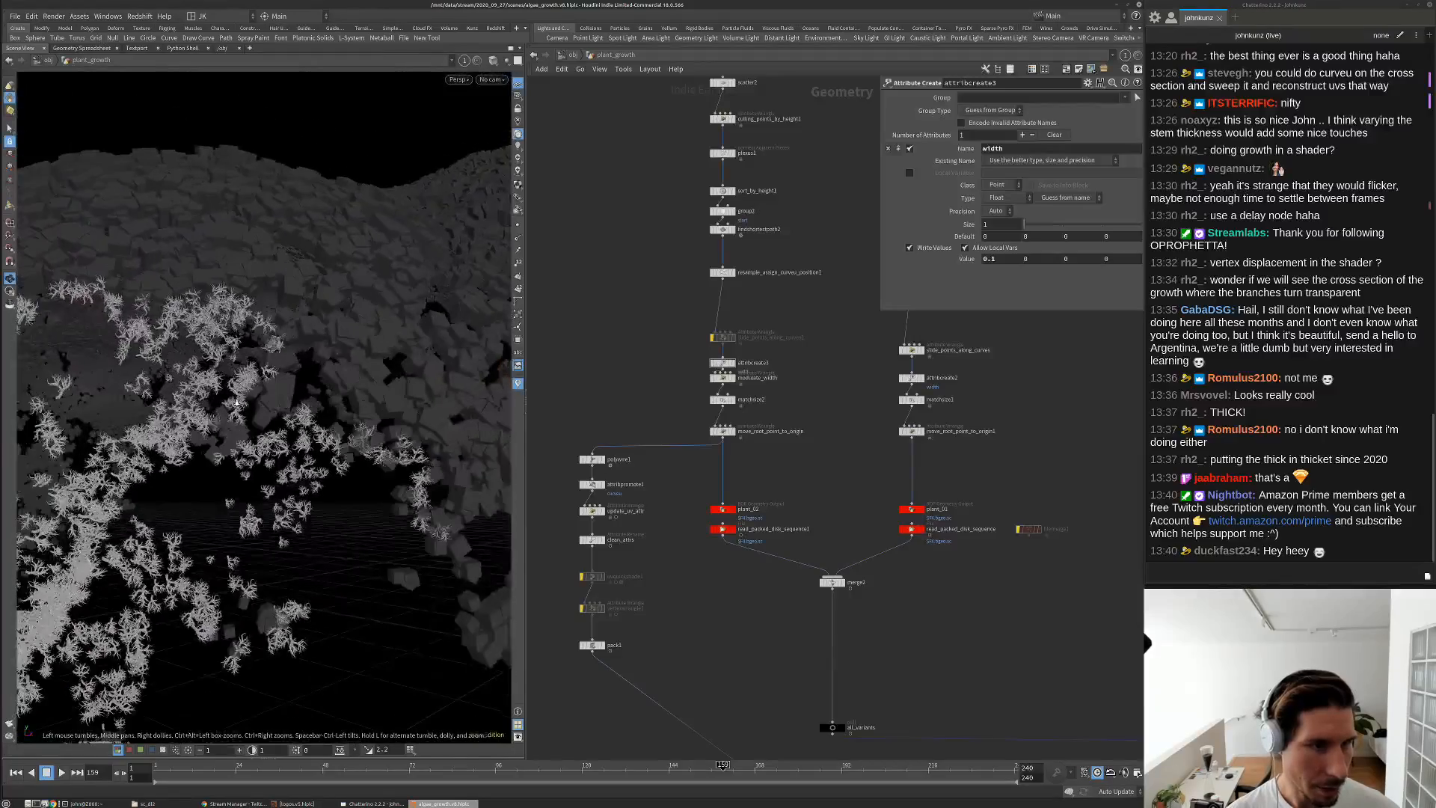
Set the viewport to look through the cam1 camera
scroll(650, 323, "down", 3)
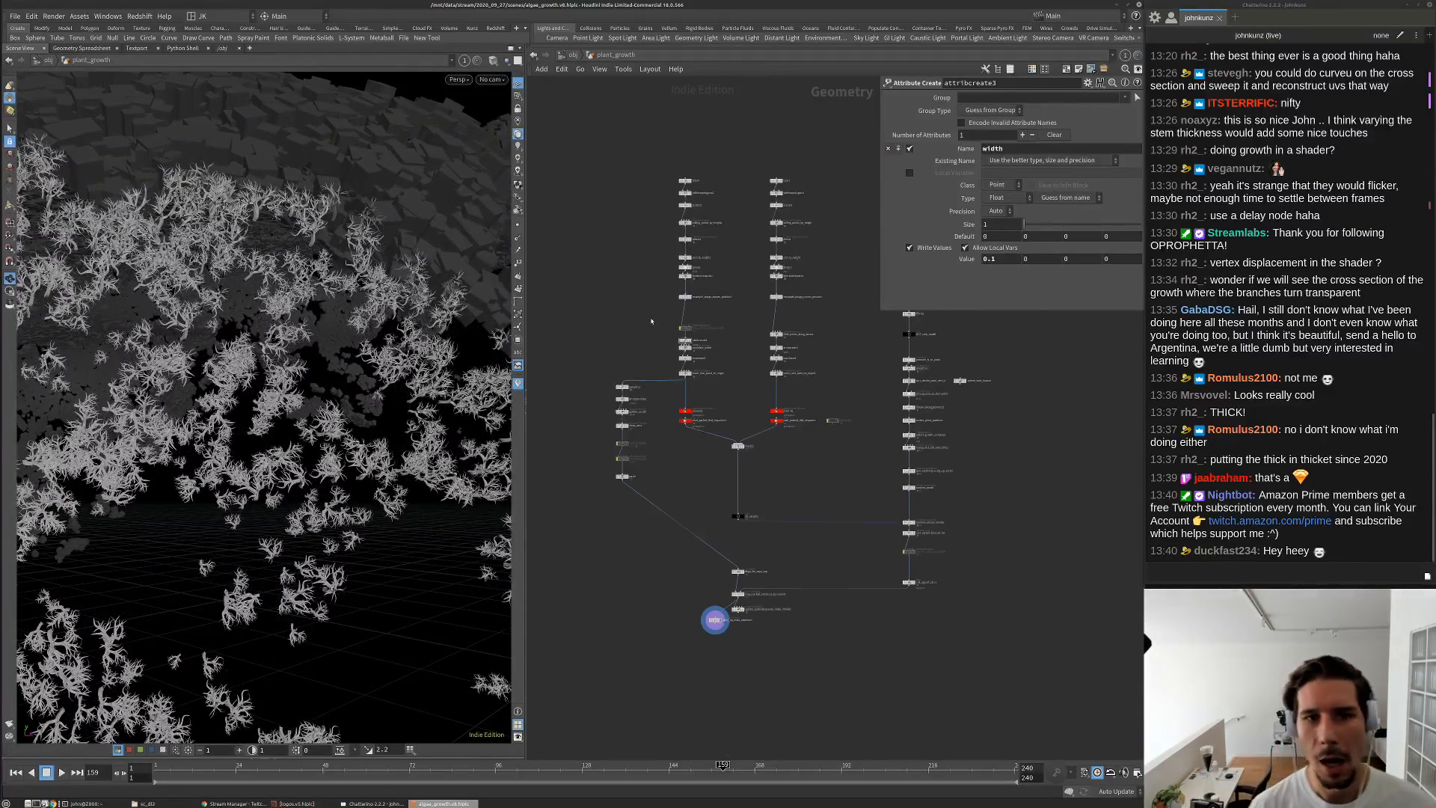
scroll(797, 646, "up", 1)
scroll(797, 645, "up", 2)
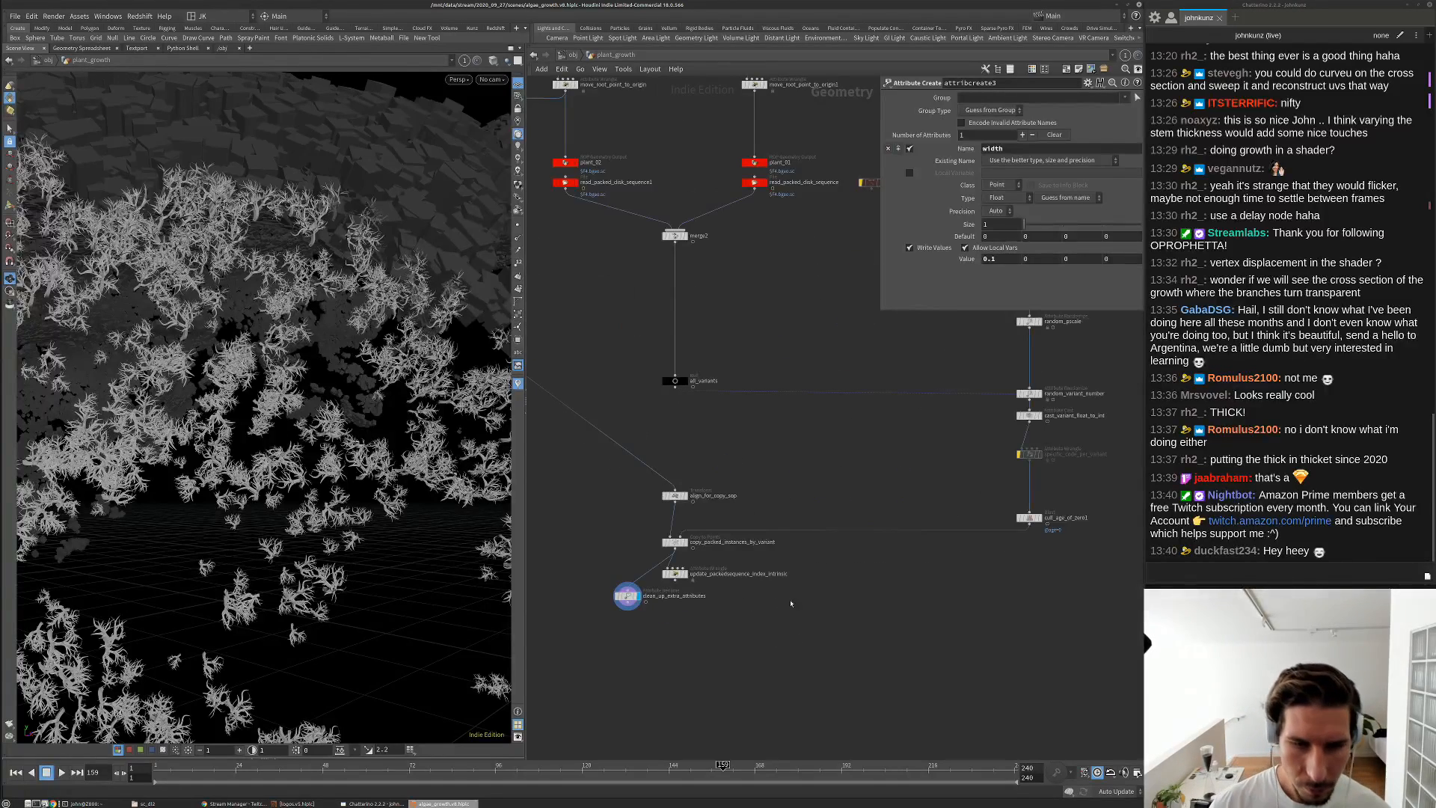
left_click(490, 79)
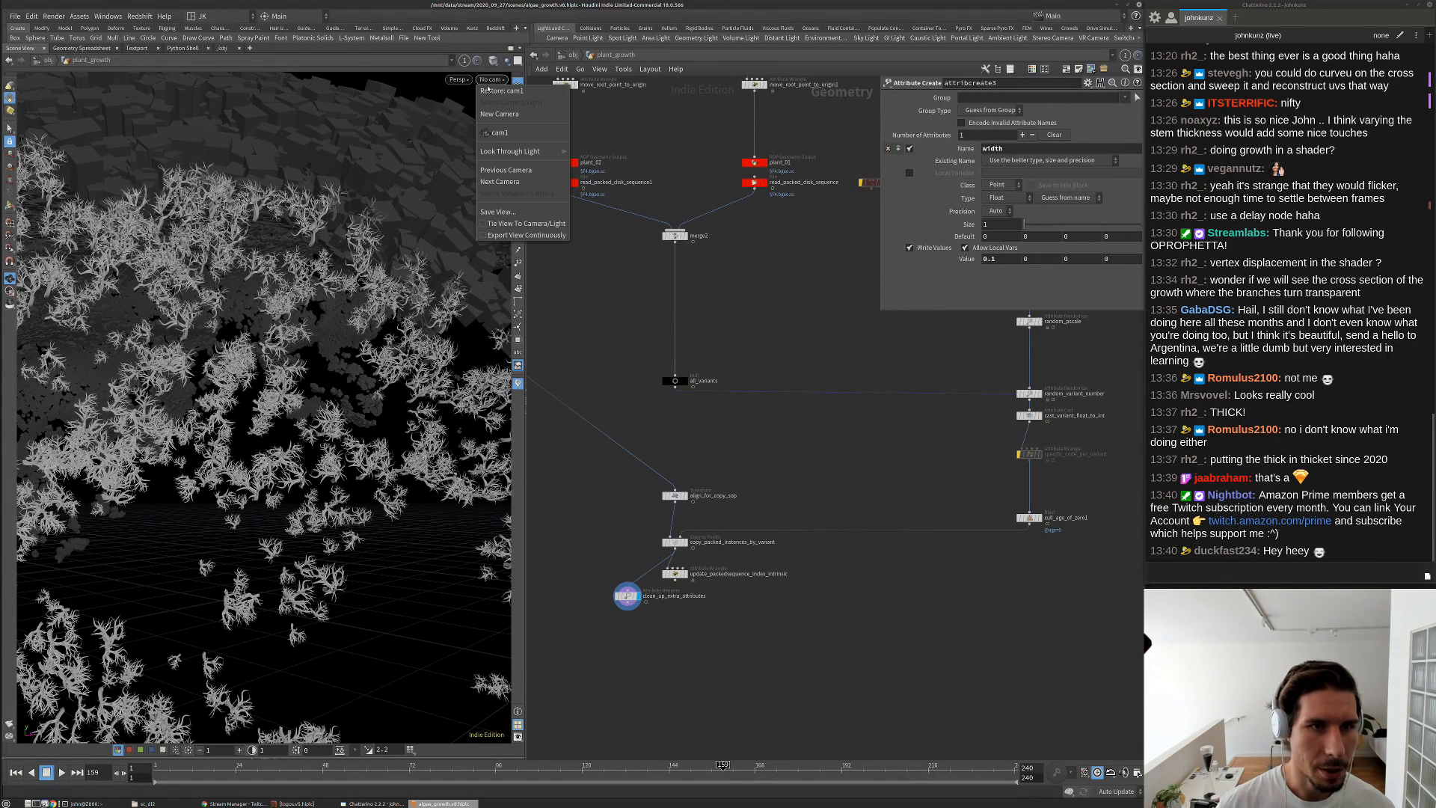
left_click(516, 132)
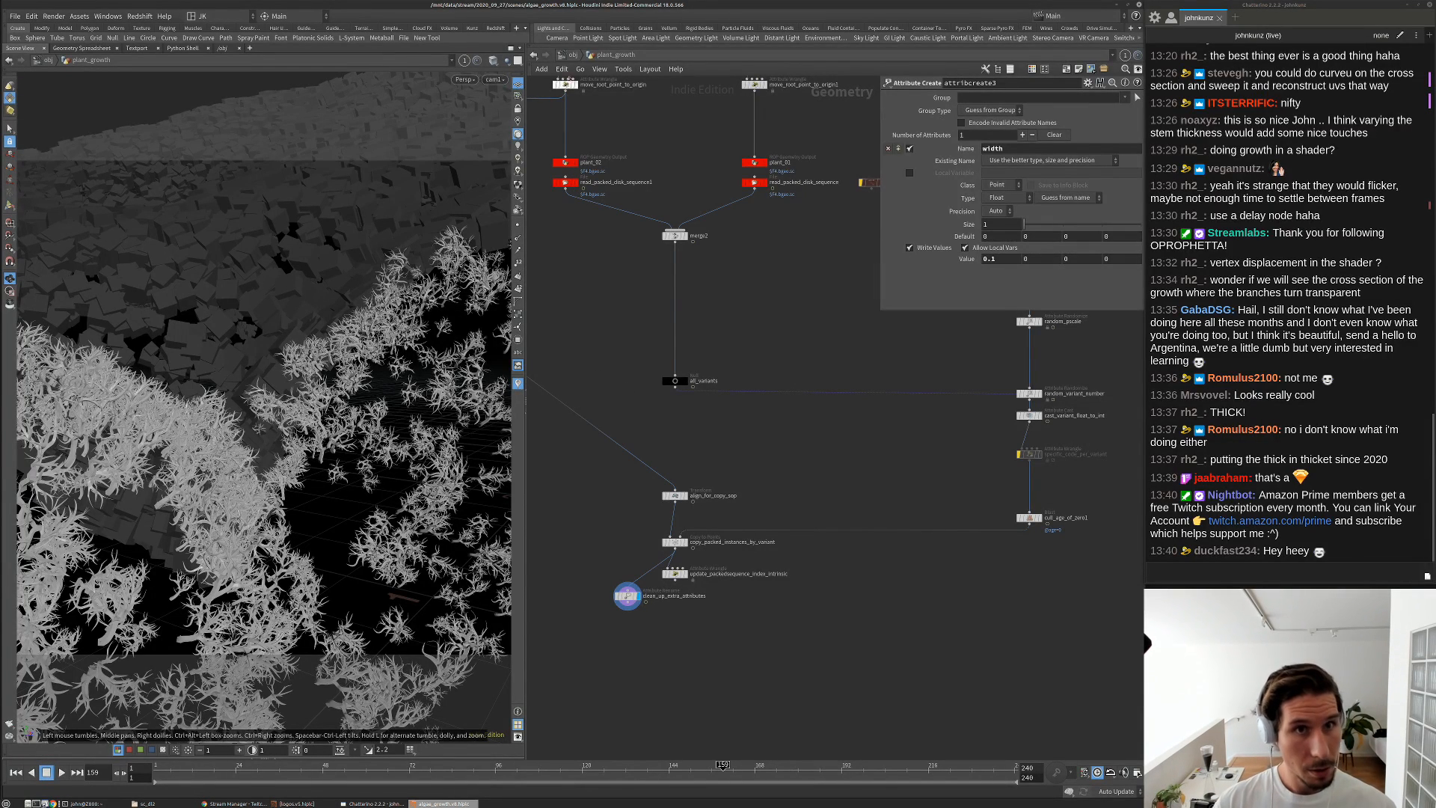
Return to the object level and inspect the rock object's Redshift tessellation settings
left_click(572, 54)
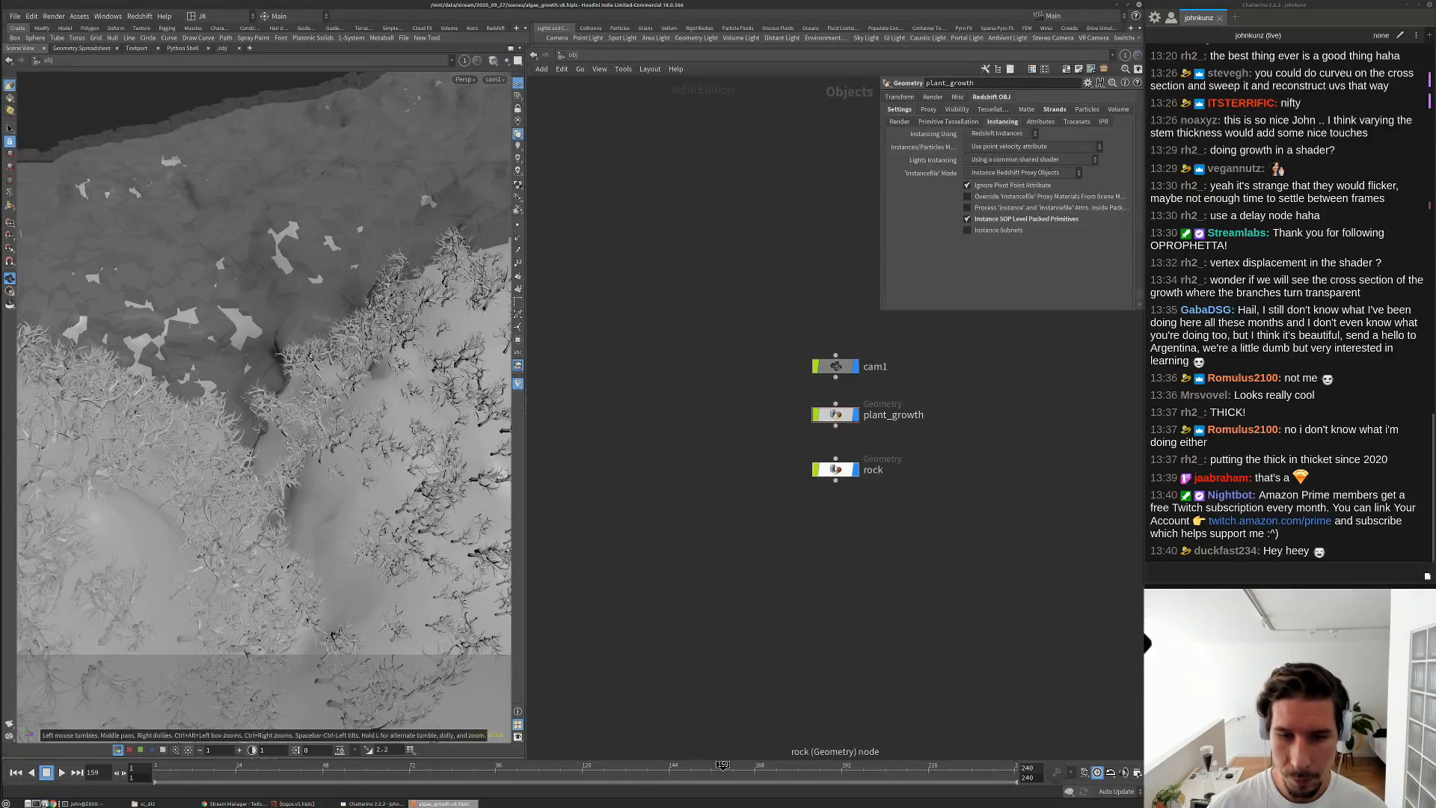
left_click(836, 469)
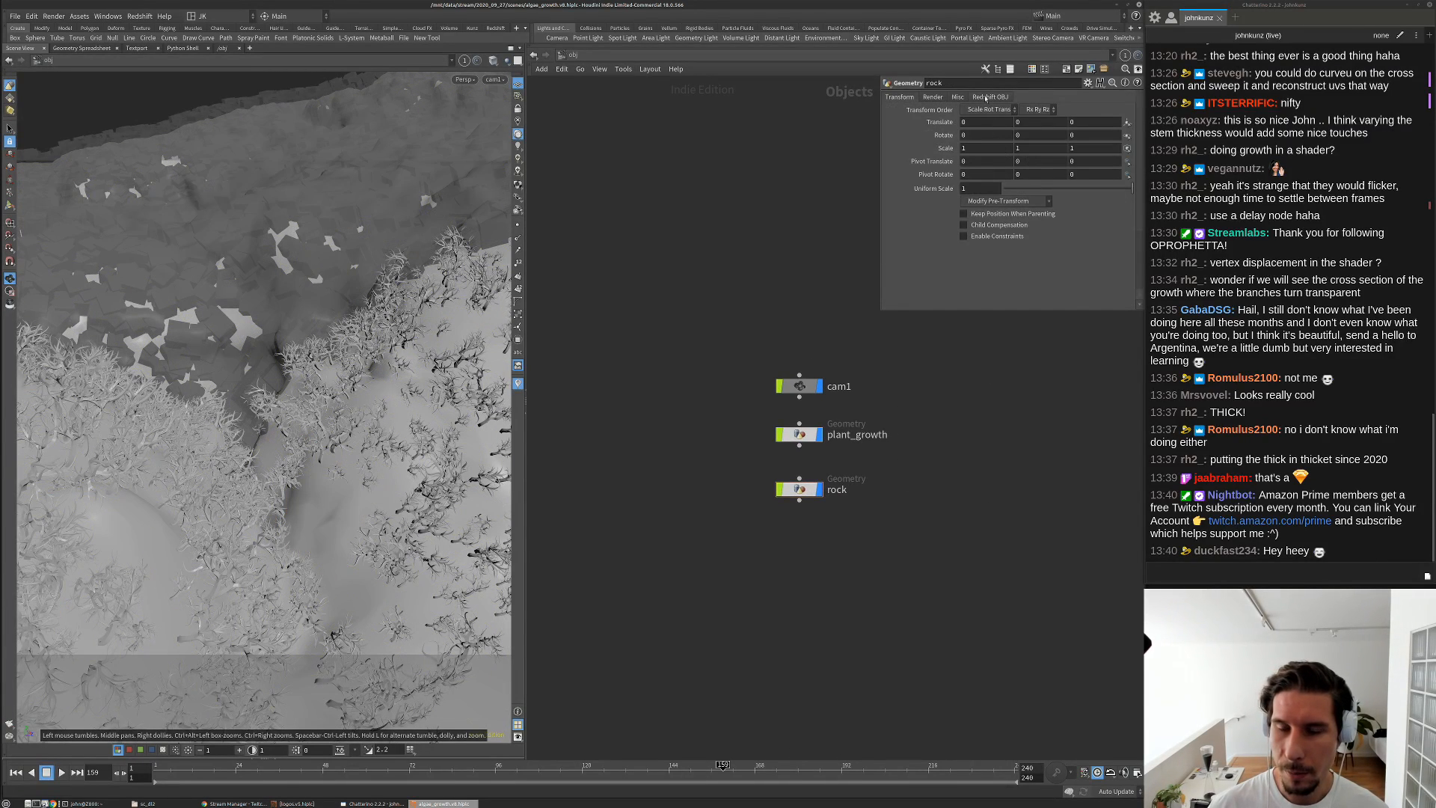
left_click(987, 97)
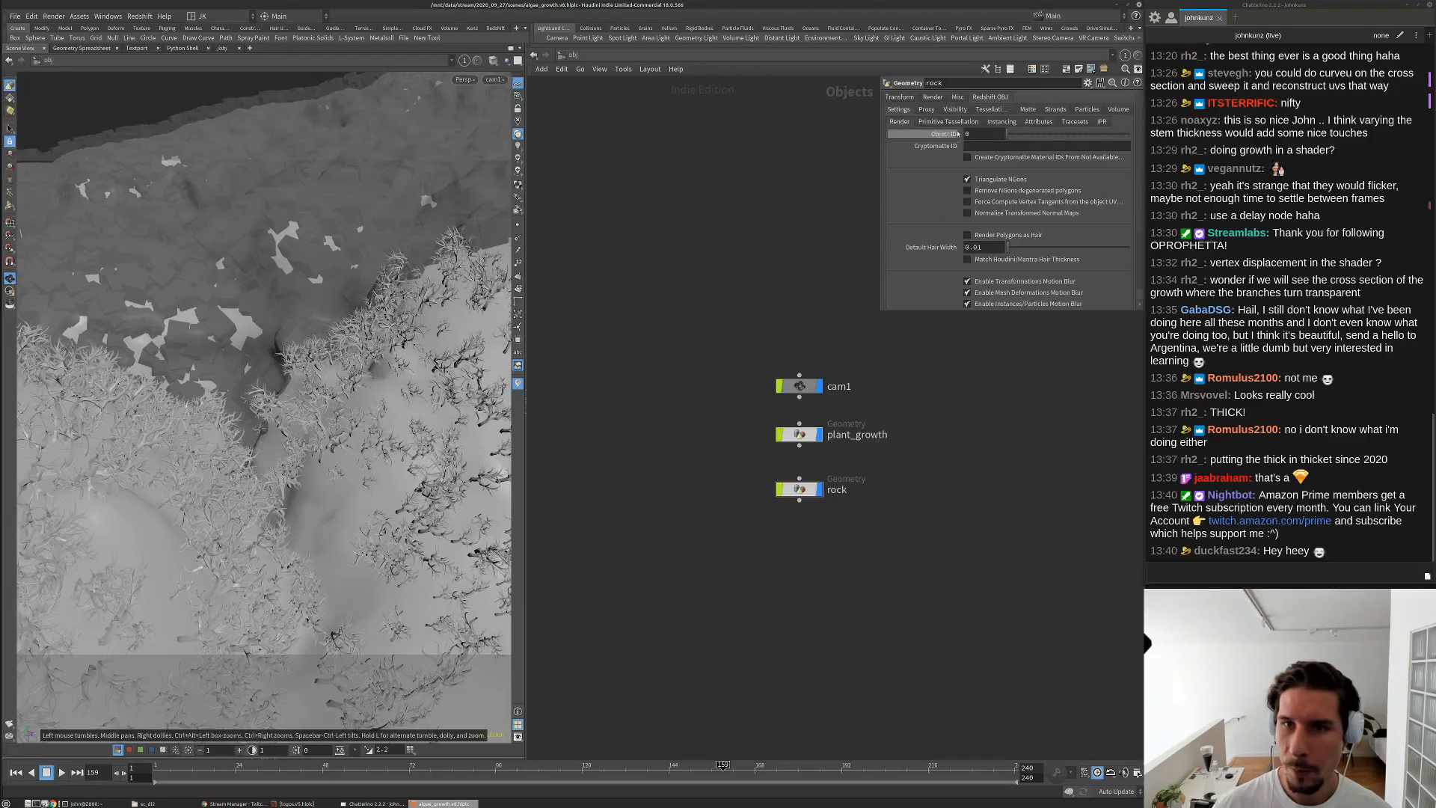
left_click(991, 109)
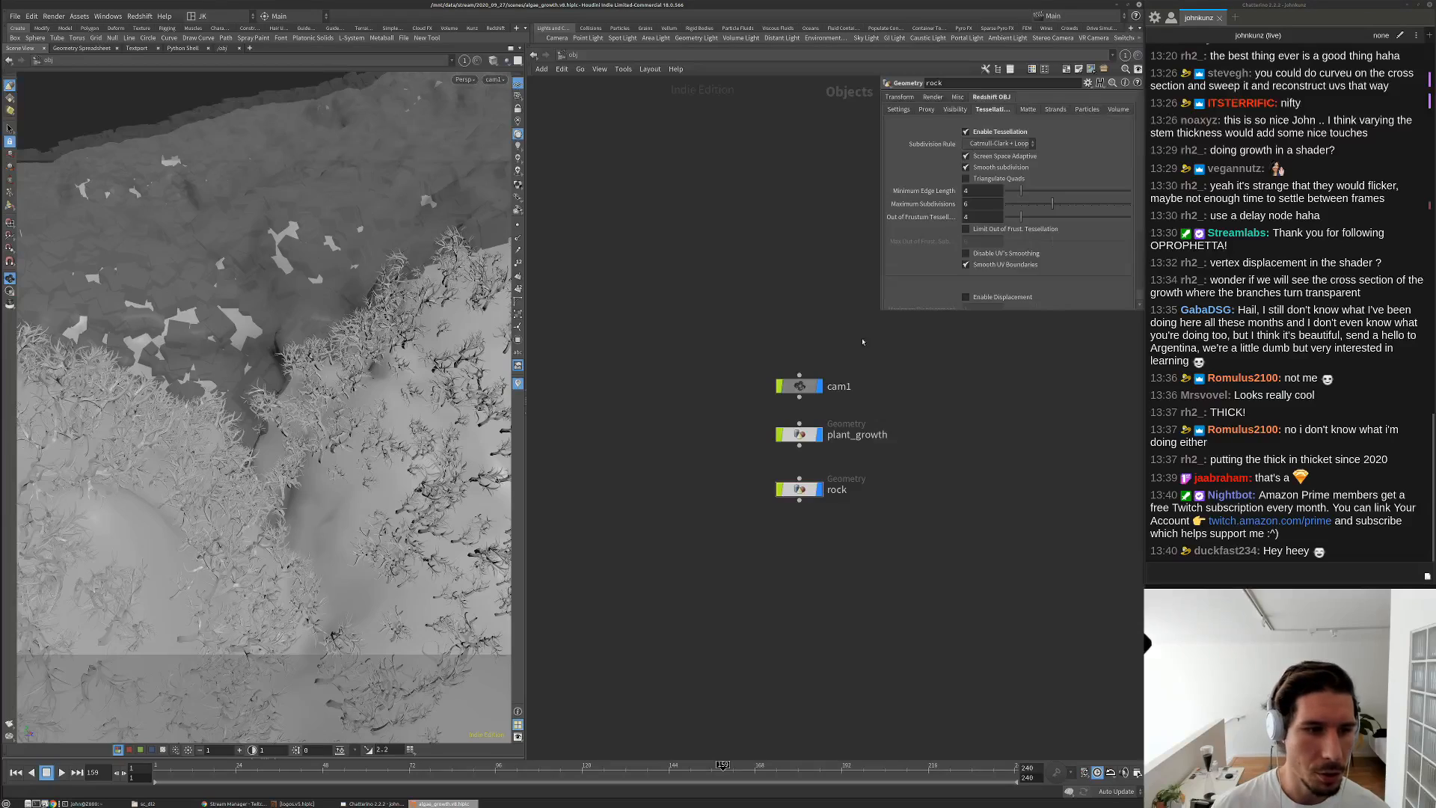
middle_click_drag(906, 431, 878, 414)
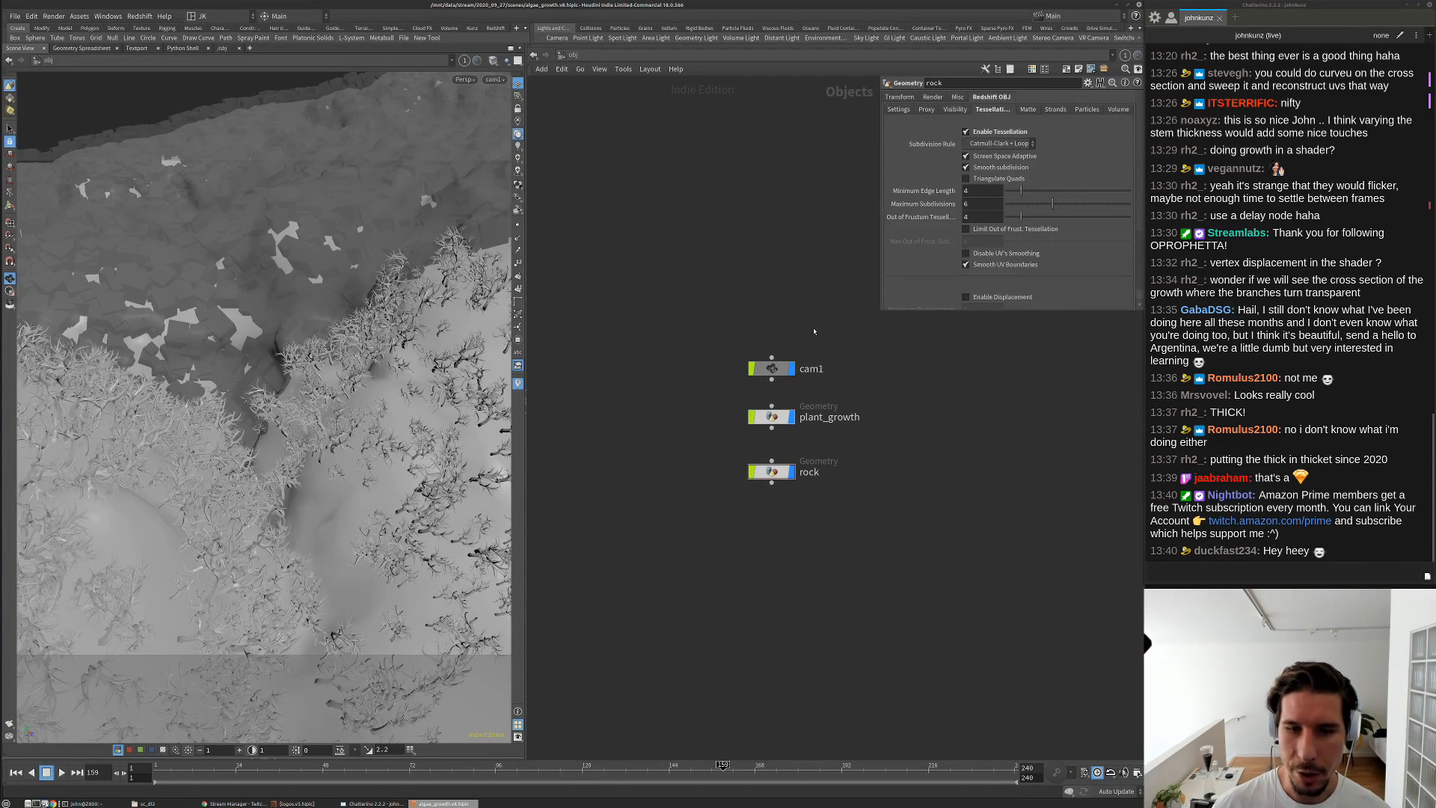
Enter the rock object's network and show its mesh shaded with wireframe in the viewport
double_click(770, 471)
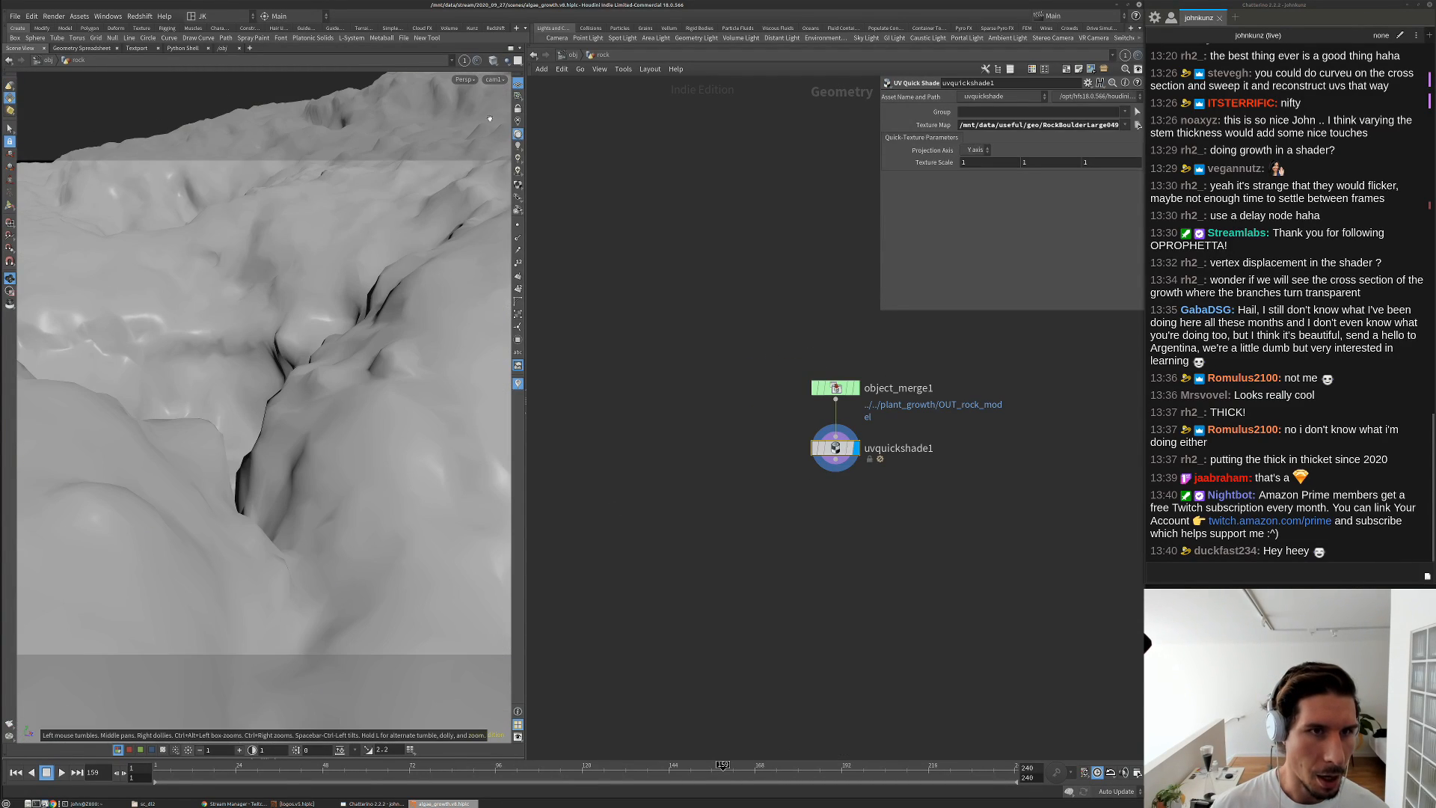
left_click(493, 60)
left_click(535, 171)
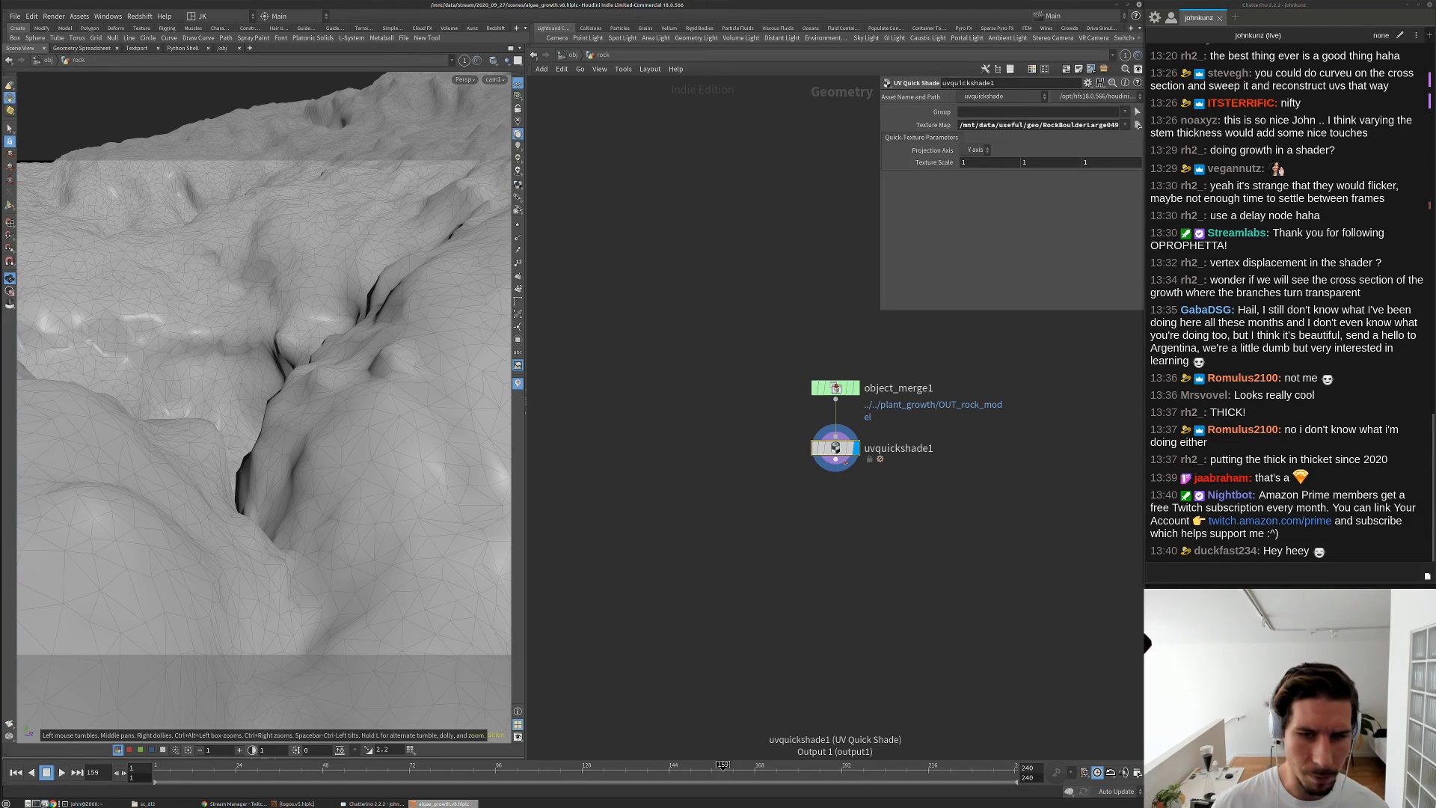
Space uvquickshade1 further below object_merge1 and make object_merge1 the displayed node
left_click_drag(830, 448, 830, 467)
left_click(856, 388)
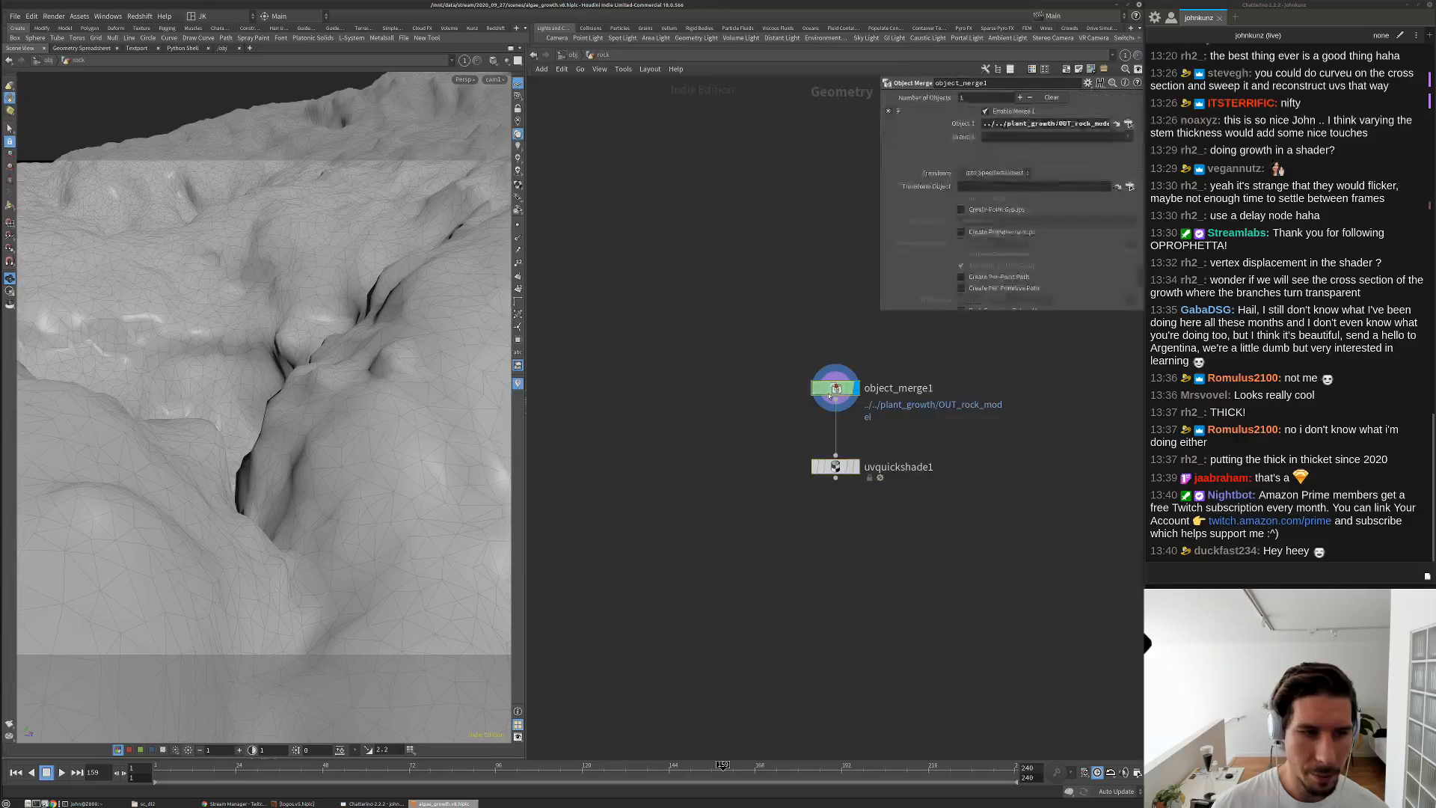
left_click(833, 390)
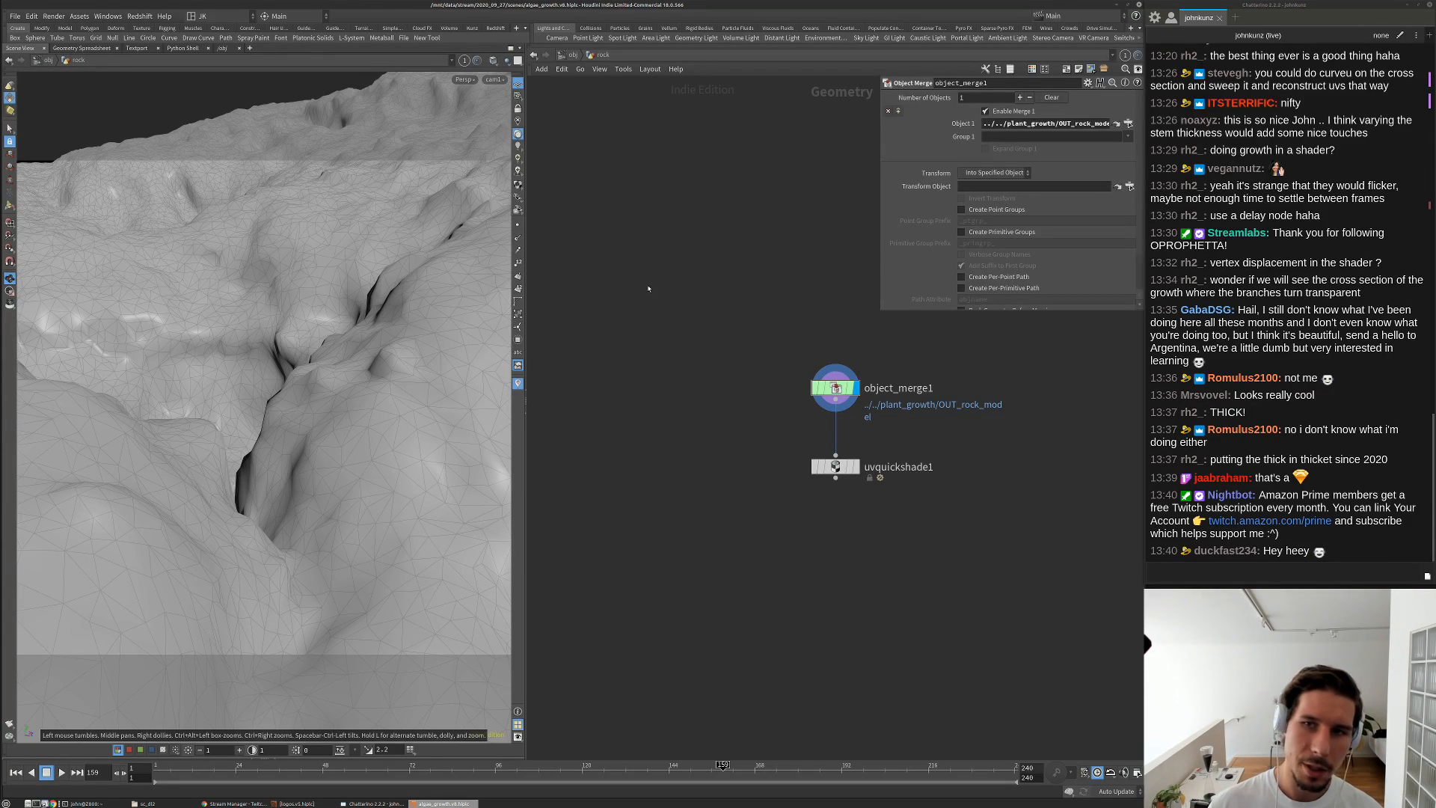
Open the Redshift render view for the scene and position its window over the viewport
left_click(140, 16)
left_click(171, 73)
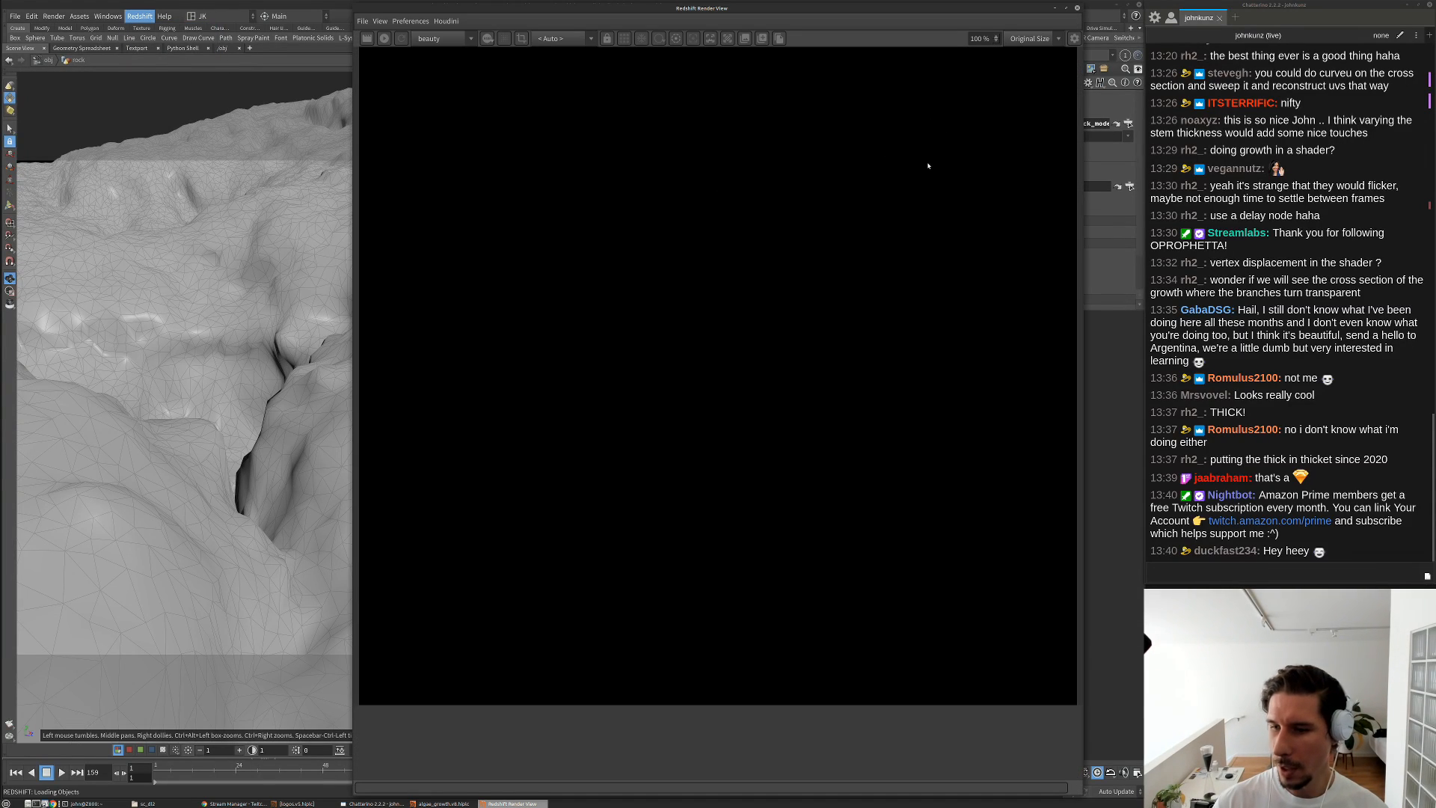
left_click_drag(961, 13, 616, 5)
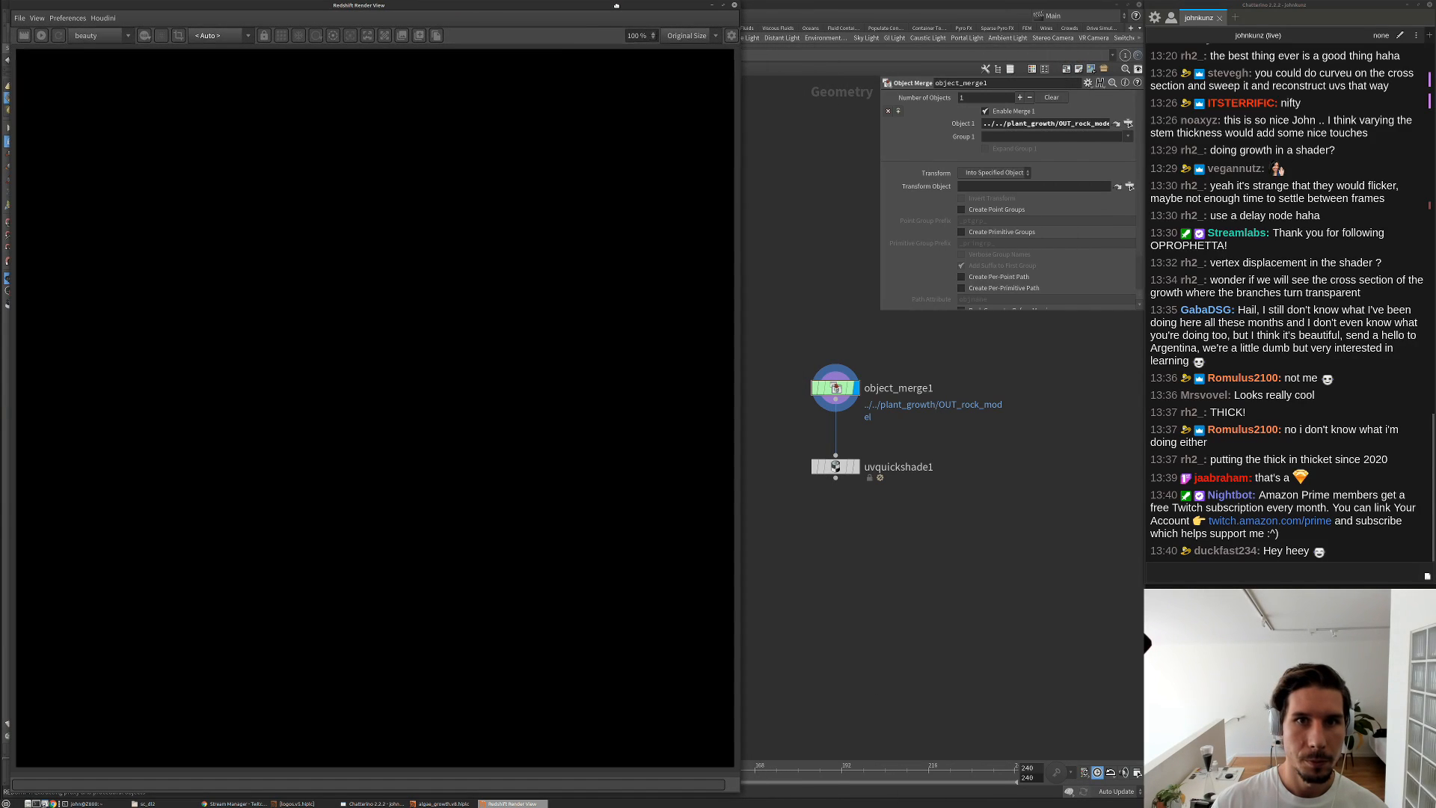
left_click_drag(738, 5, 576, 111)
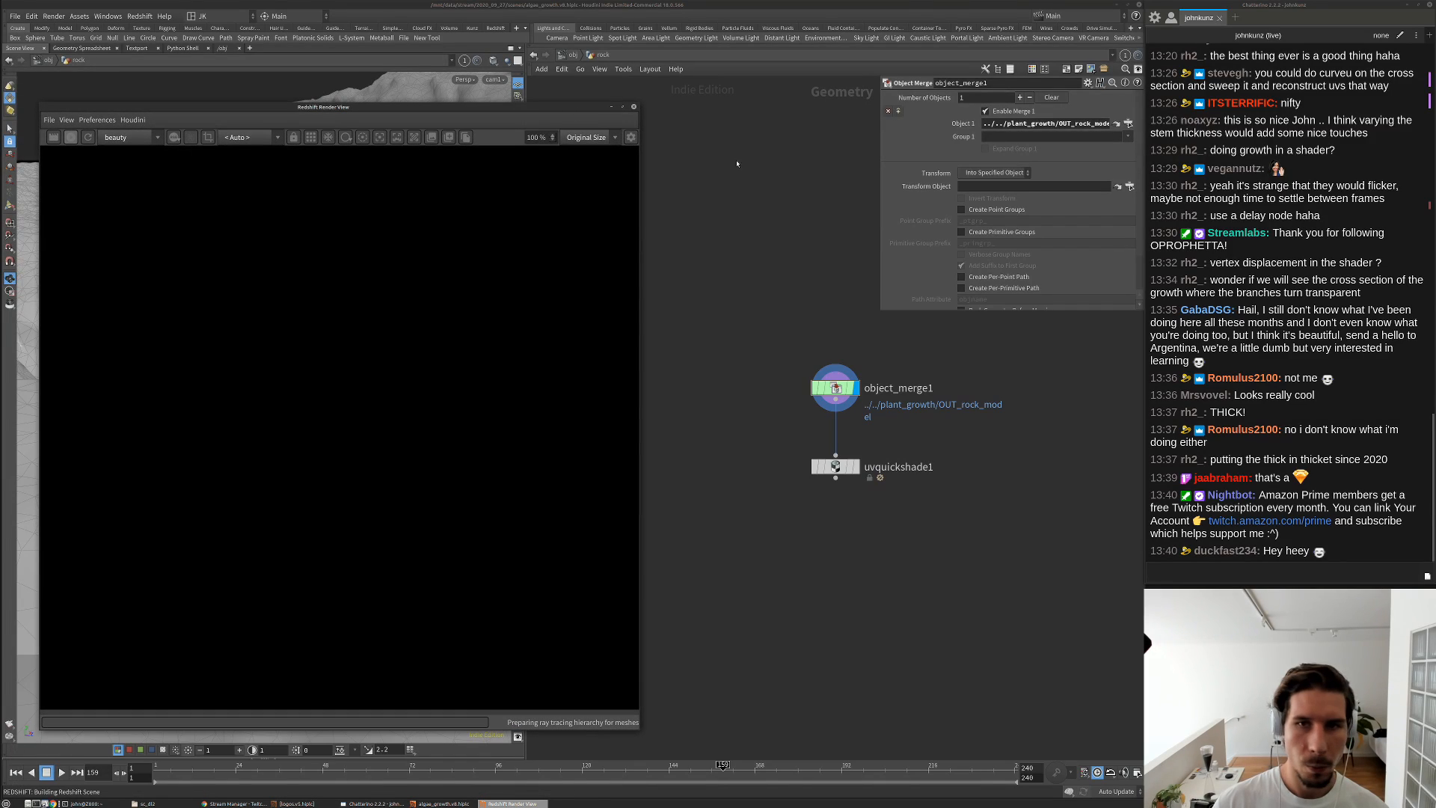
middle_click_drag(791, 480, 815, 461)
scroll(815, 461, "down", 1)
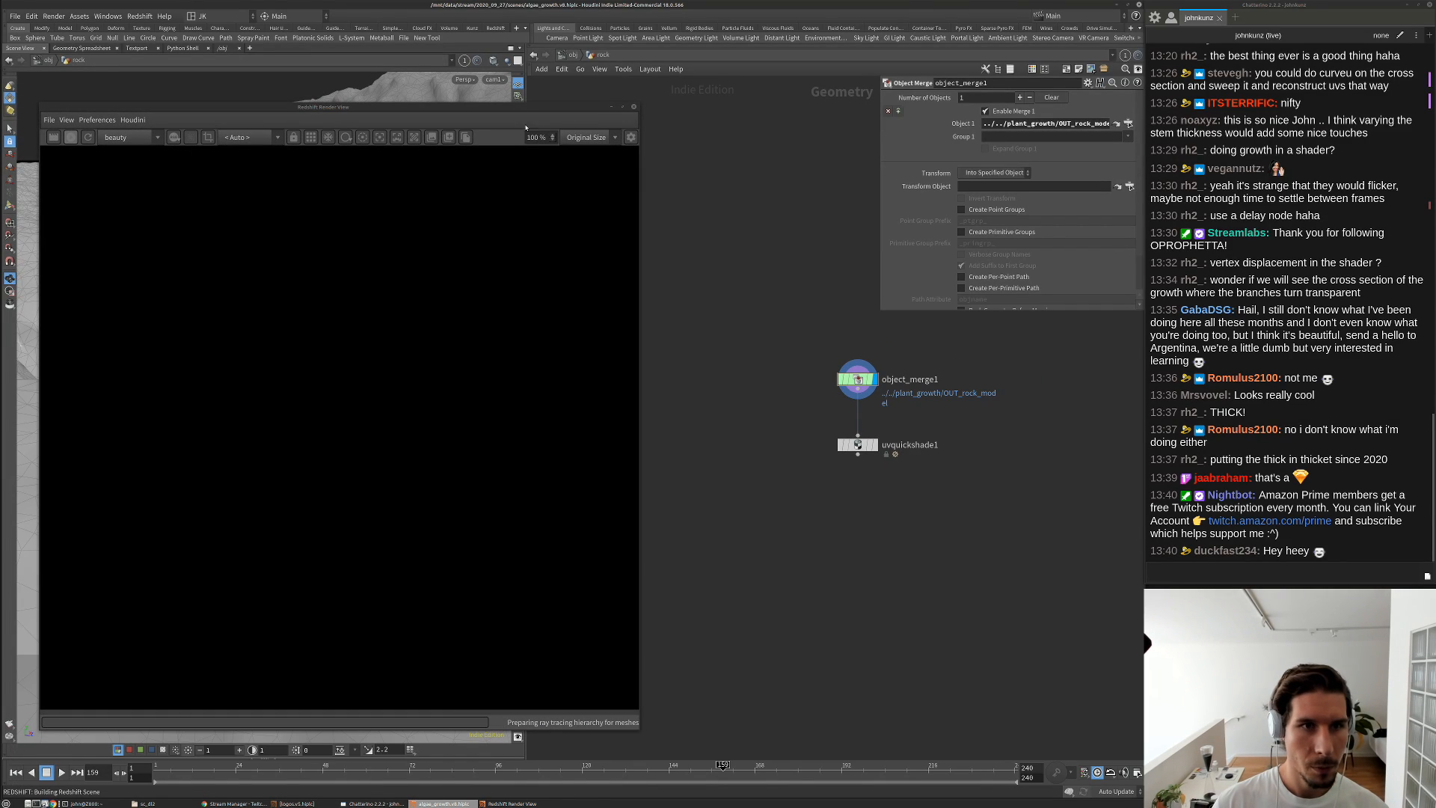
left_click_drag(522, 111, 504, 106)
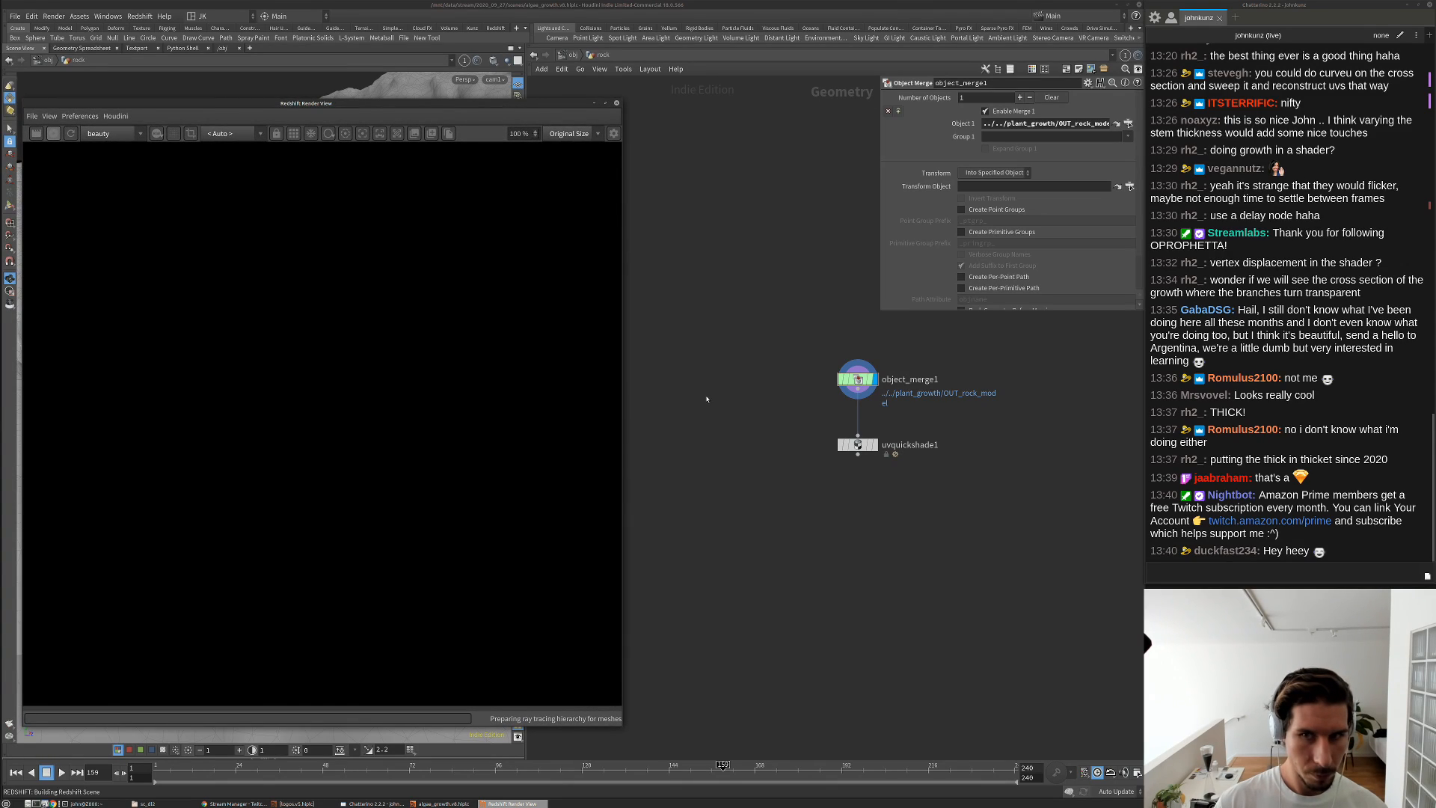
Turn off Render Object as Strands for the plant_growth object
left_click(857, 444)
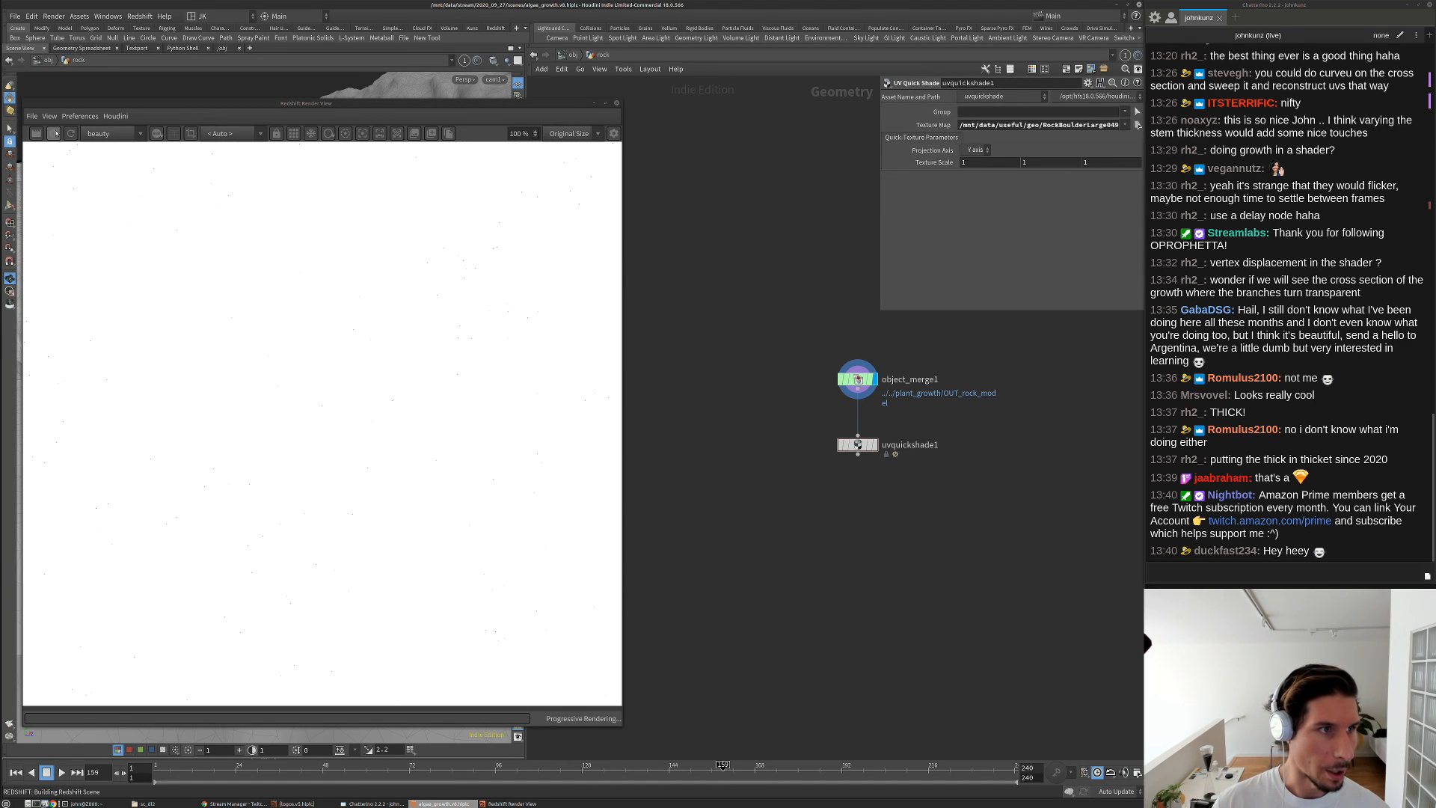
key("u")
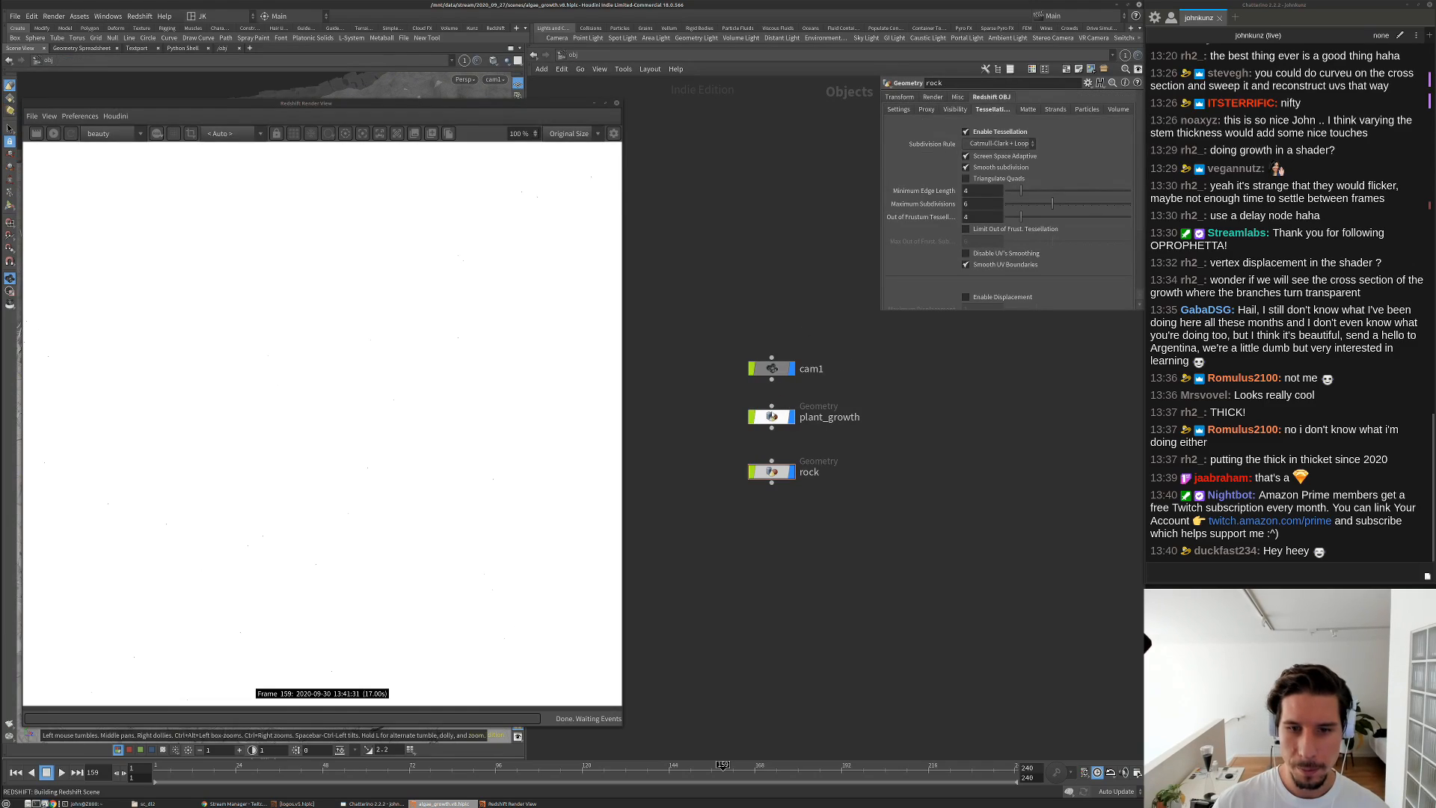
left_click(771, 416)
left_click(1057, 110)
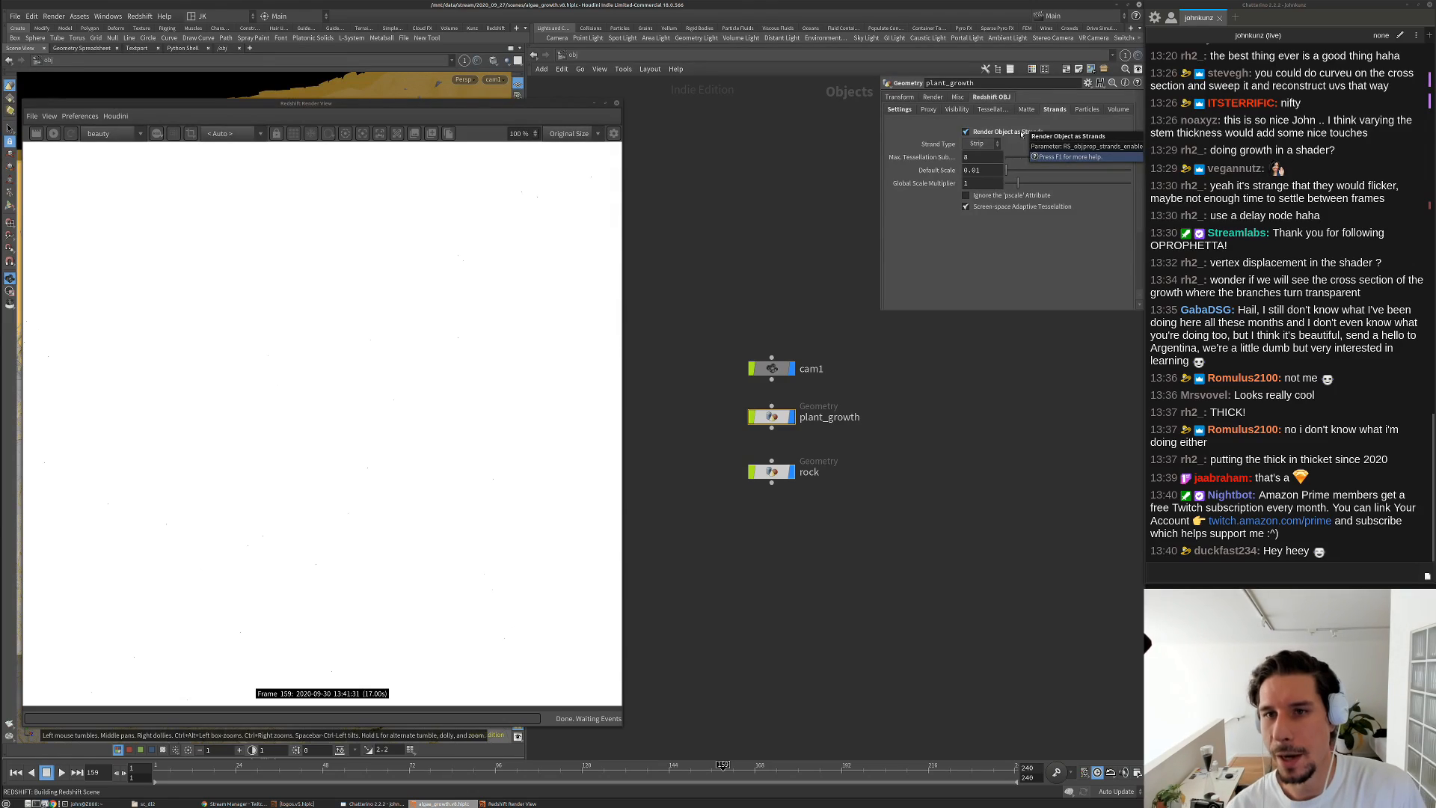
left_click(1000, 132)
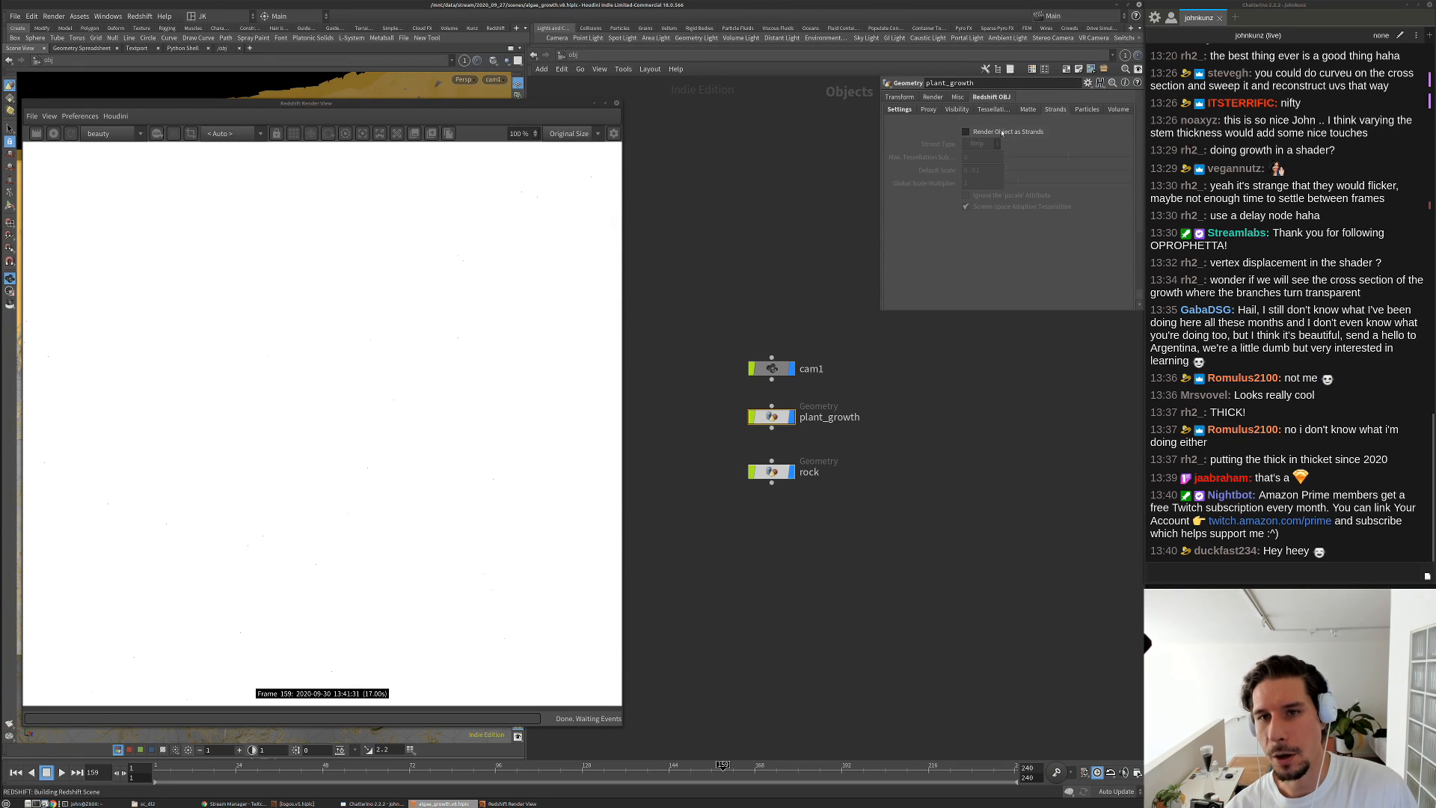
Hide the rock and restart the render with SOP-level packed primitive instancing enabled on plant_growth
left_click(901, 110)
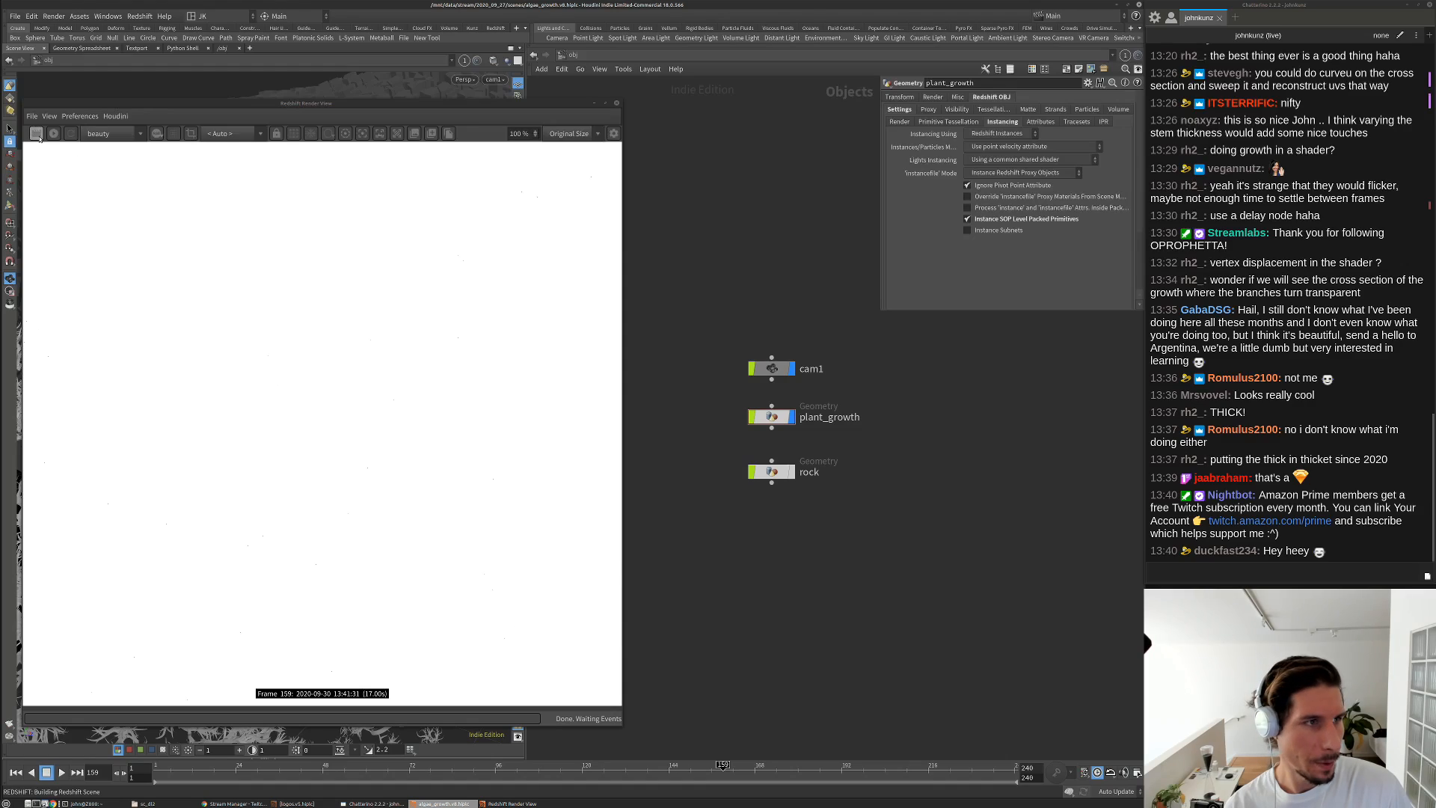
left_click(57, 135)
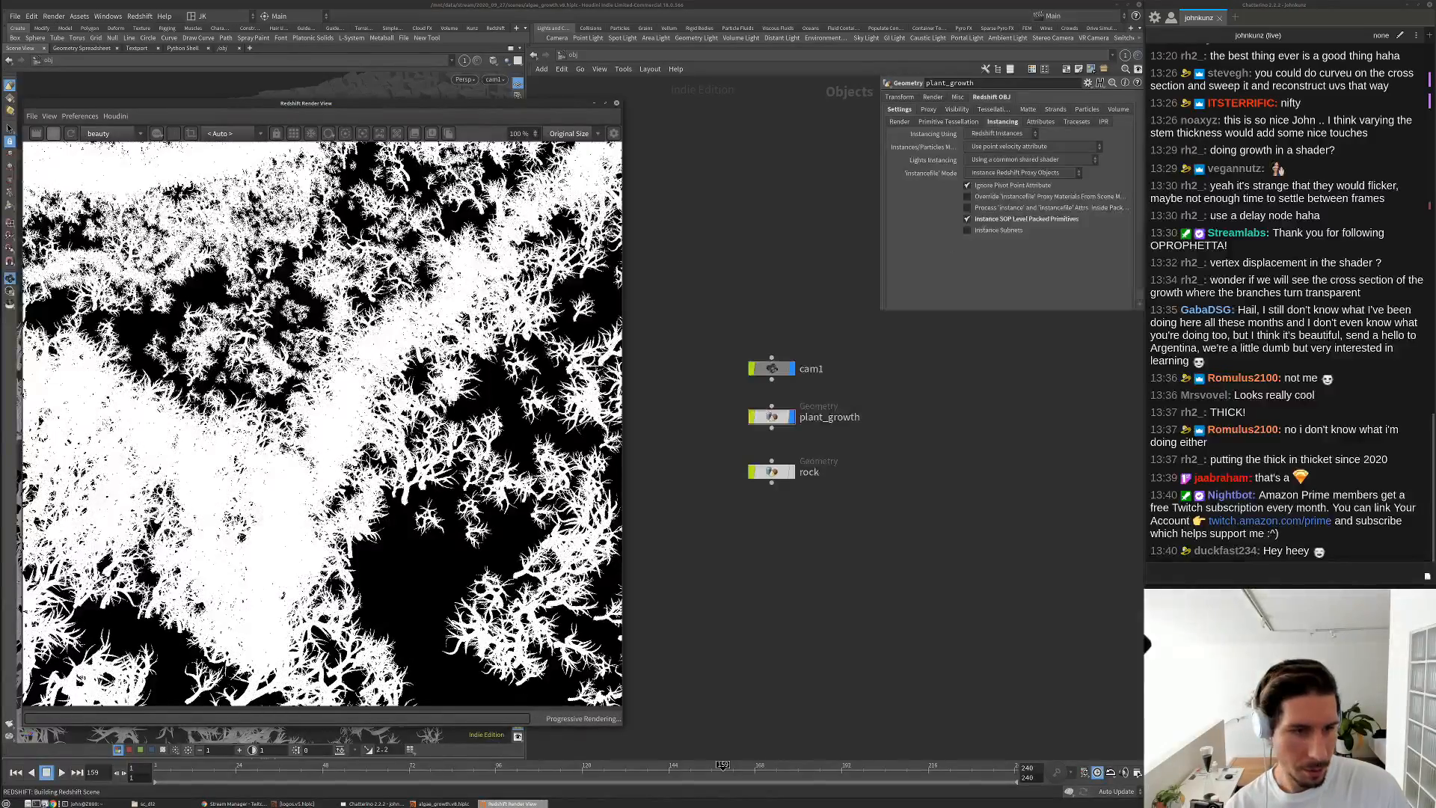
left_click(1002, 122)
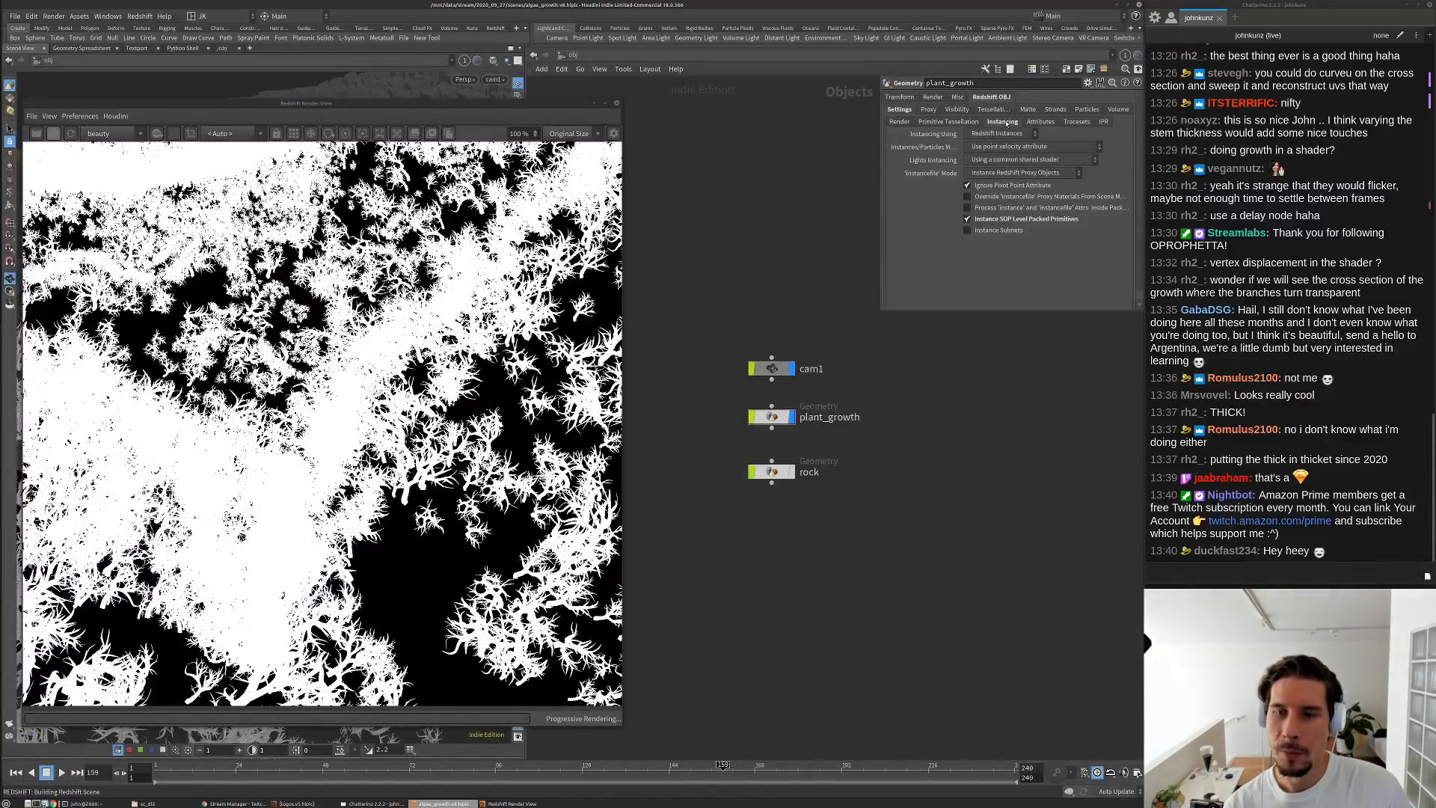
left_click(931, 98)
left_click(1126, 222)
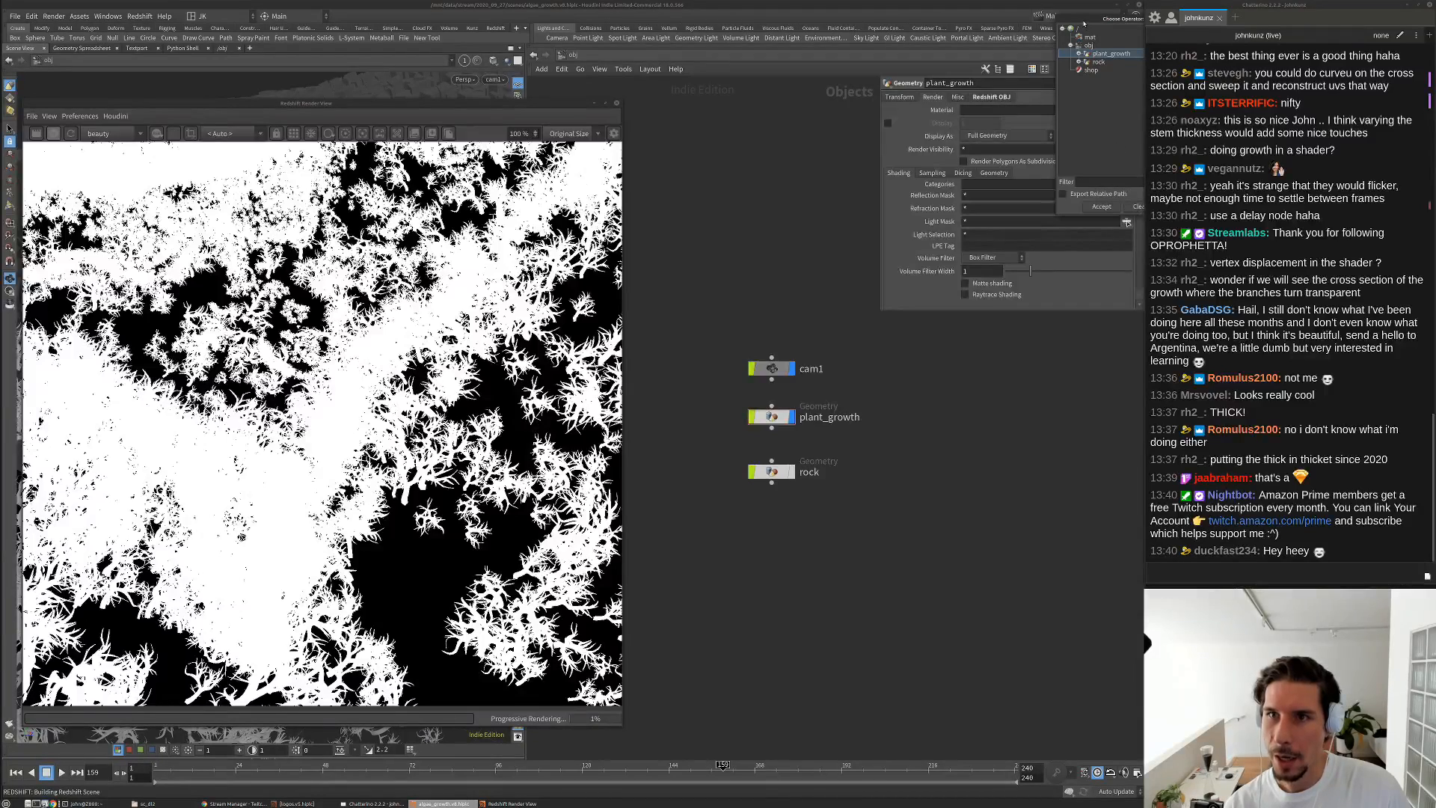
left_click_drag(1083, 24, 857, 93)
left_click(950, 277)
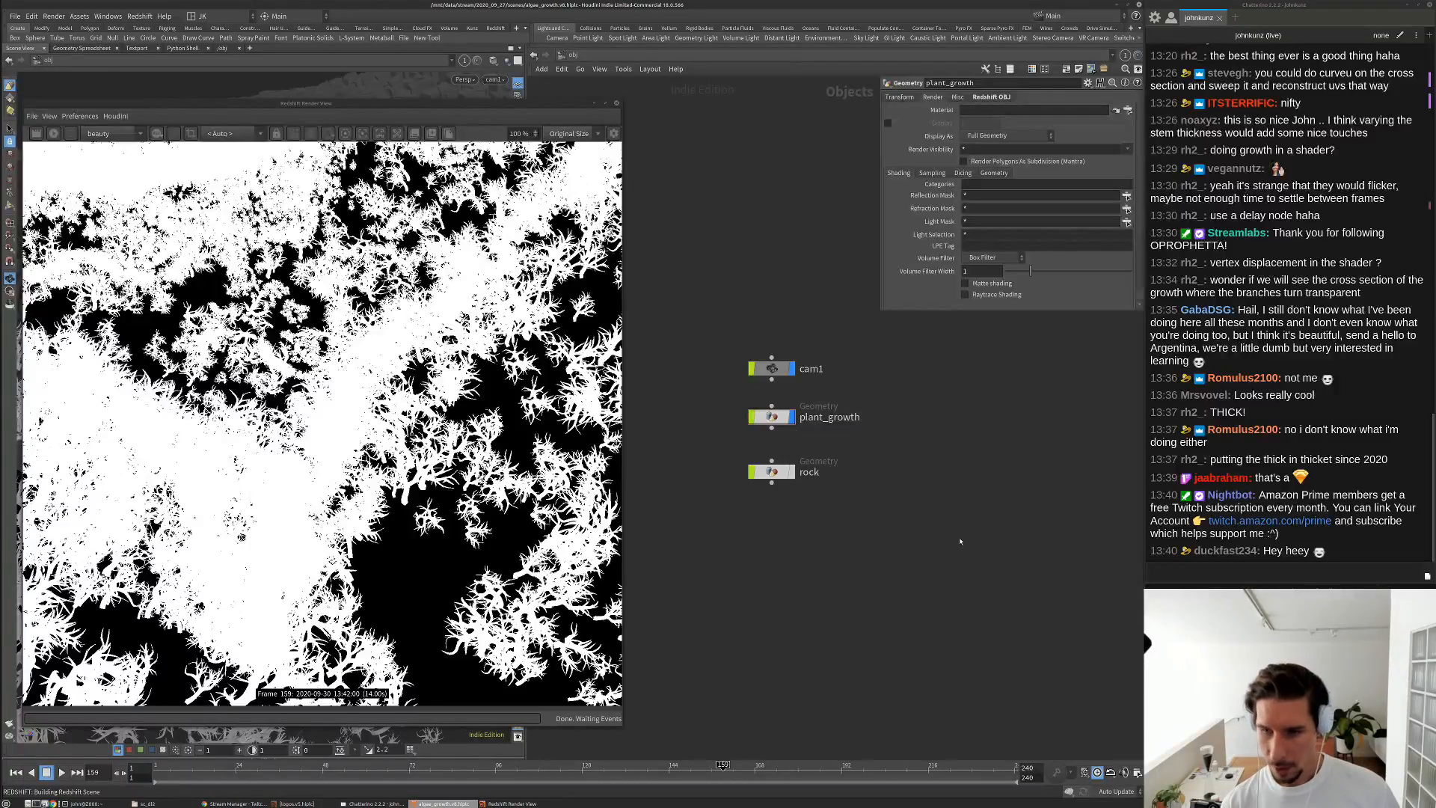
Create a material network at object level and place it beside the plant_growth node
key("Tab")
type("mat")
key("Return")
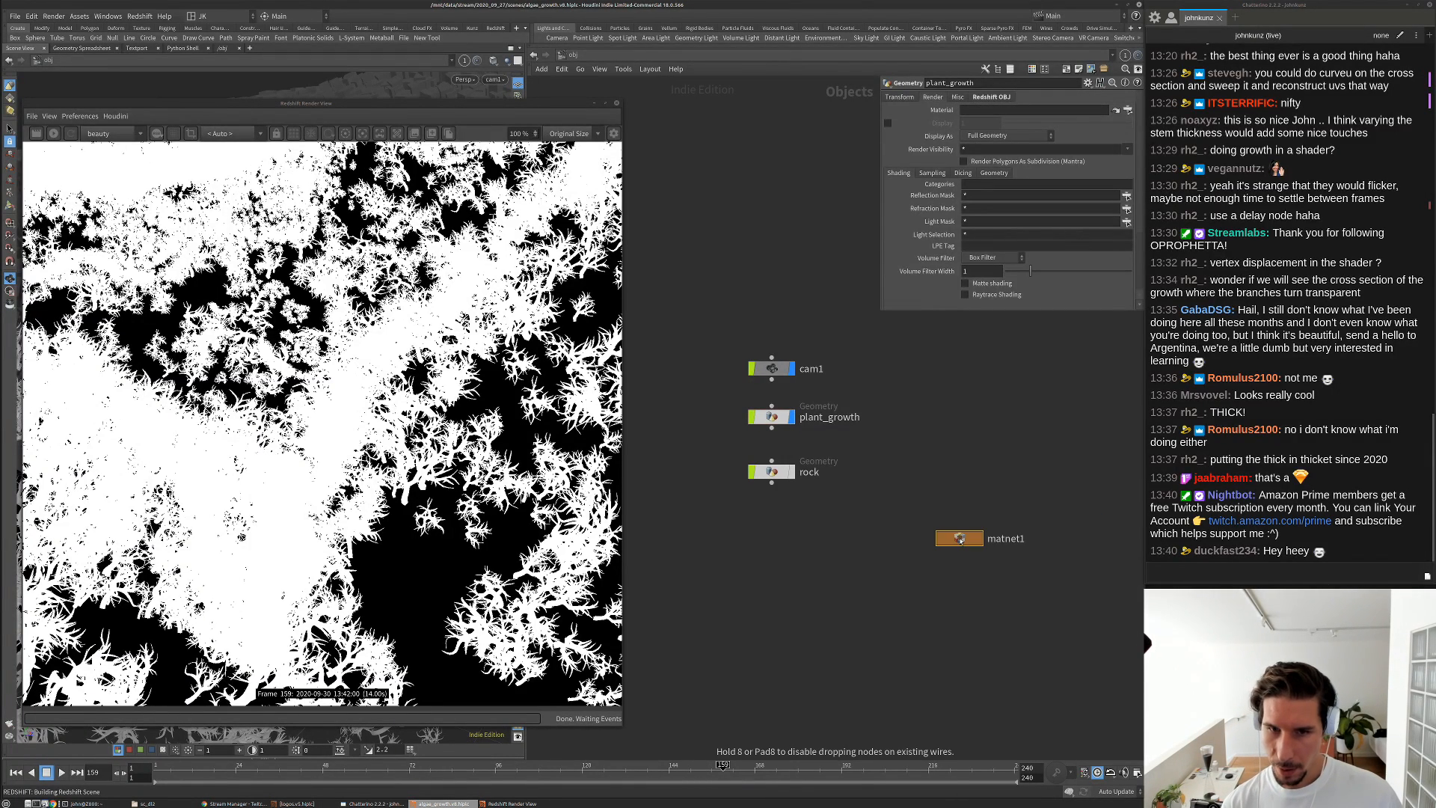
left_click(962, 538)
left_click_drag(961, 539, 925, 425)
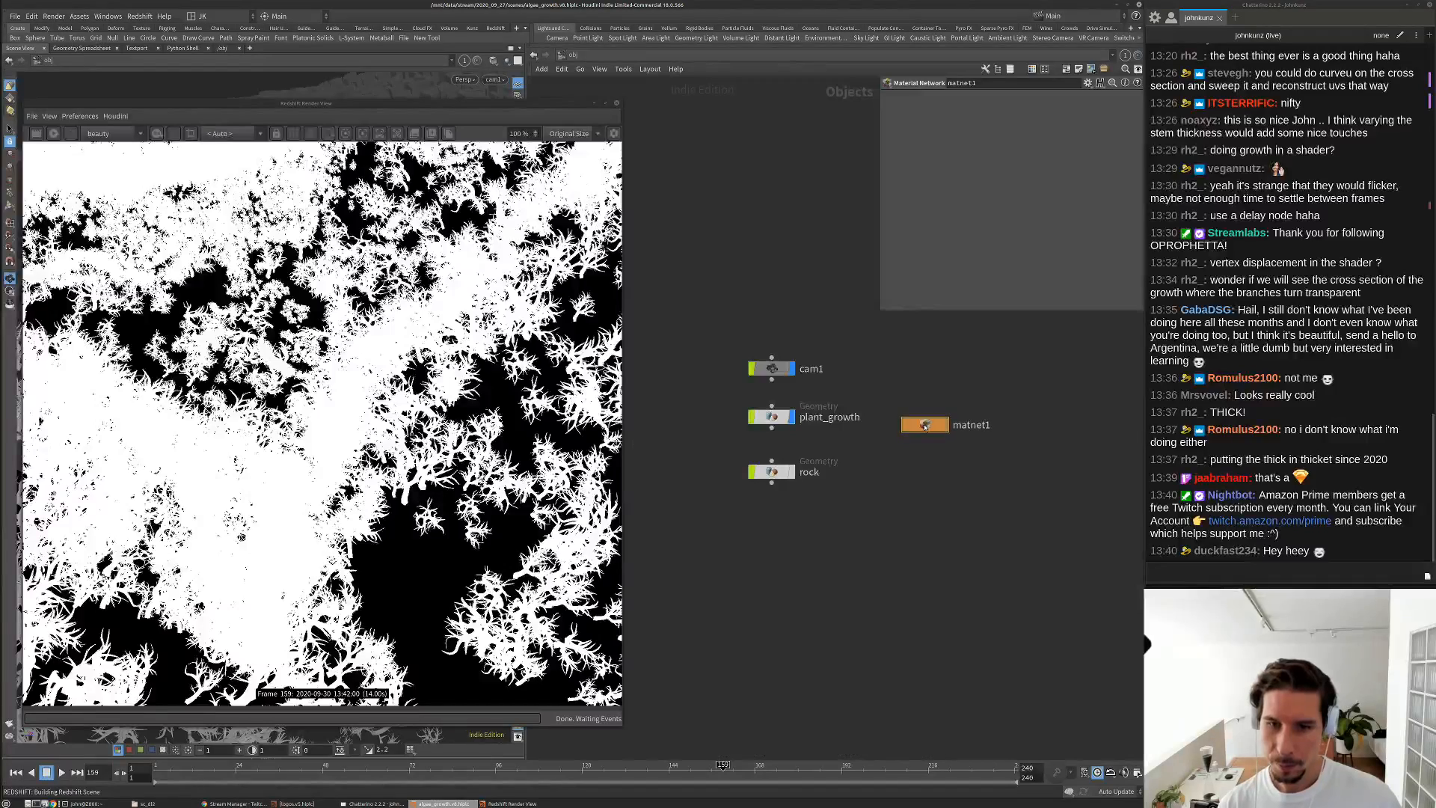
Inside the material network, add a Redshift Material Builder and name it plants
double_click(925, 426)
key("Tab")
type("rs")
left_click(1140, 234)
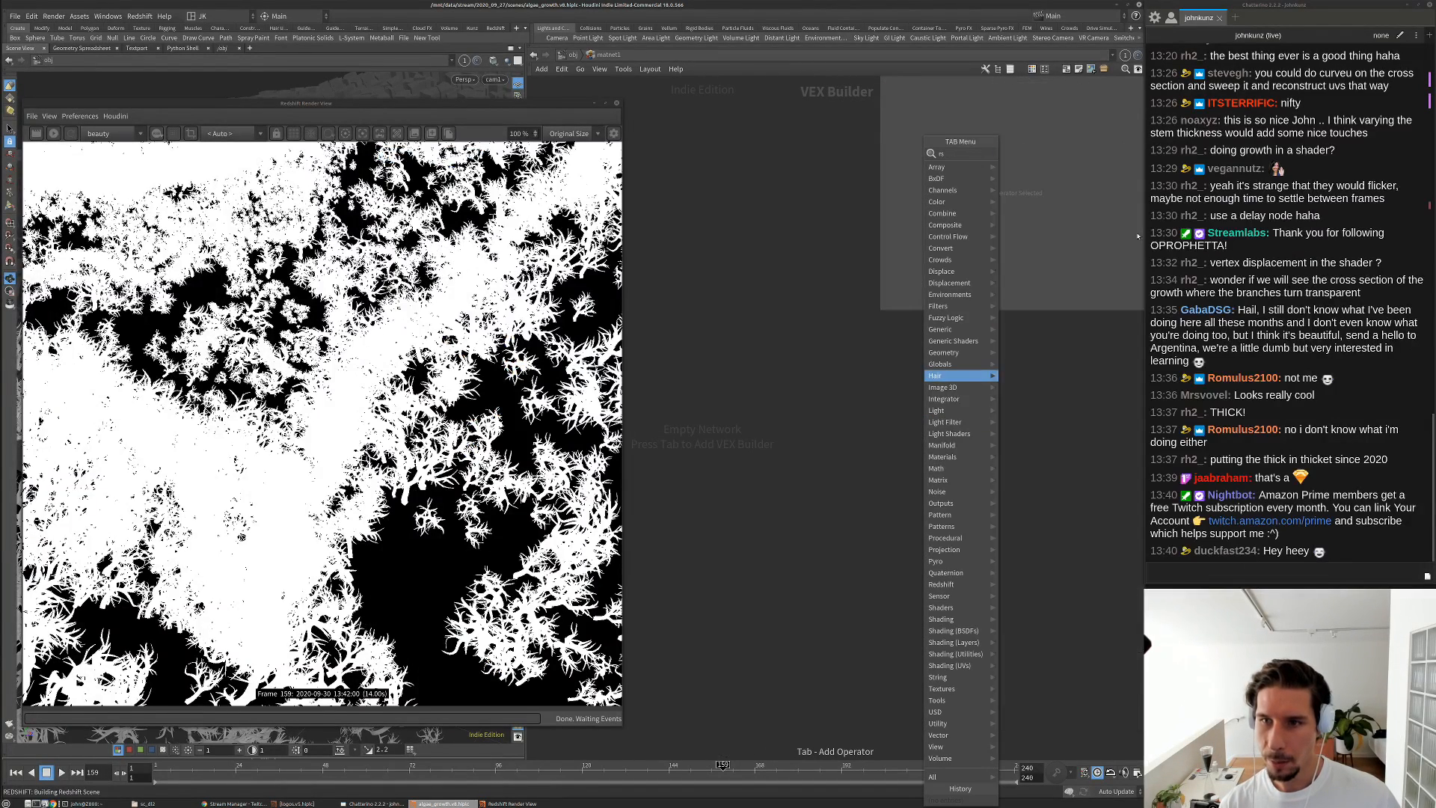
left_click(889, 383)
double_click(883, 368)
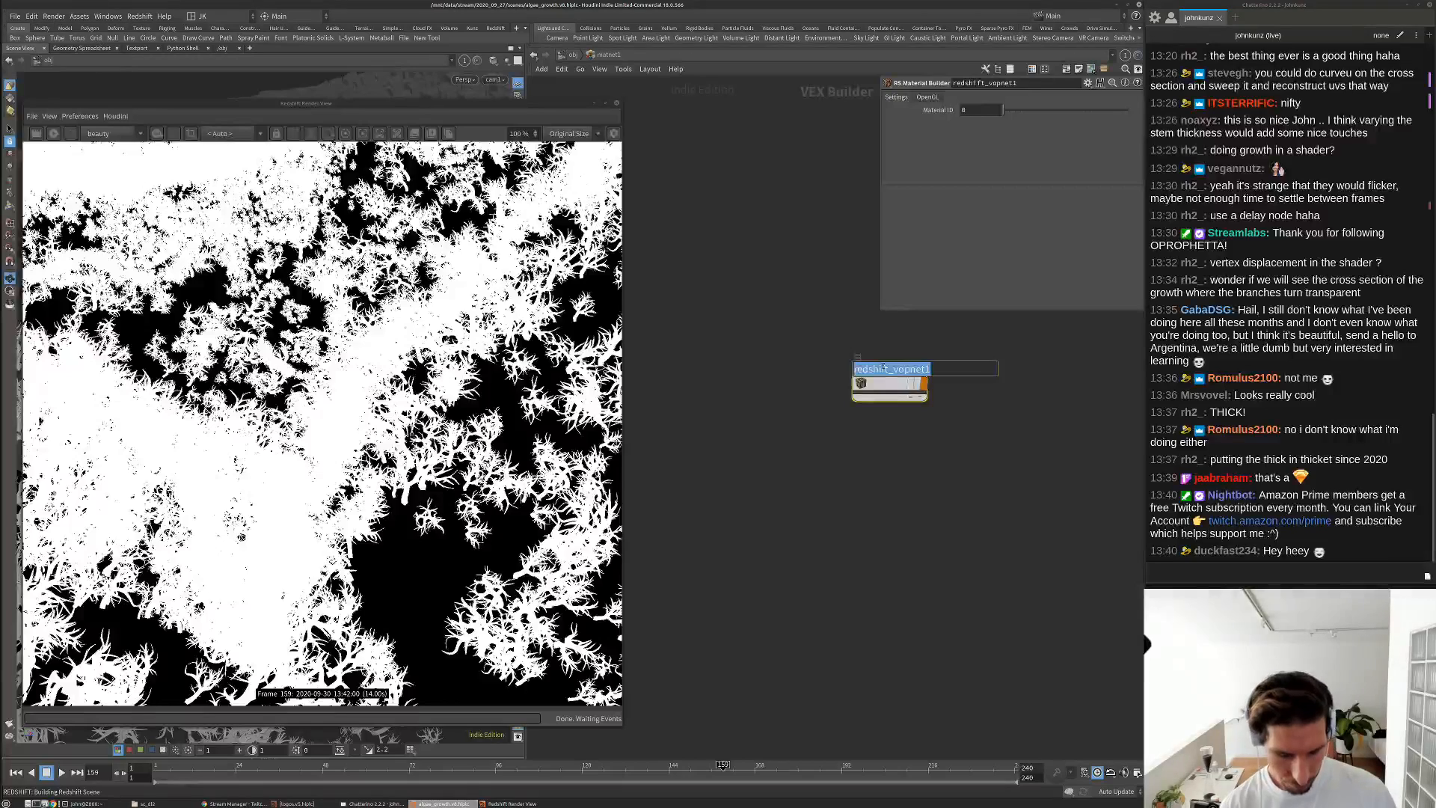
type("plants")
key("Return")
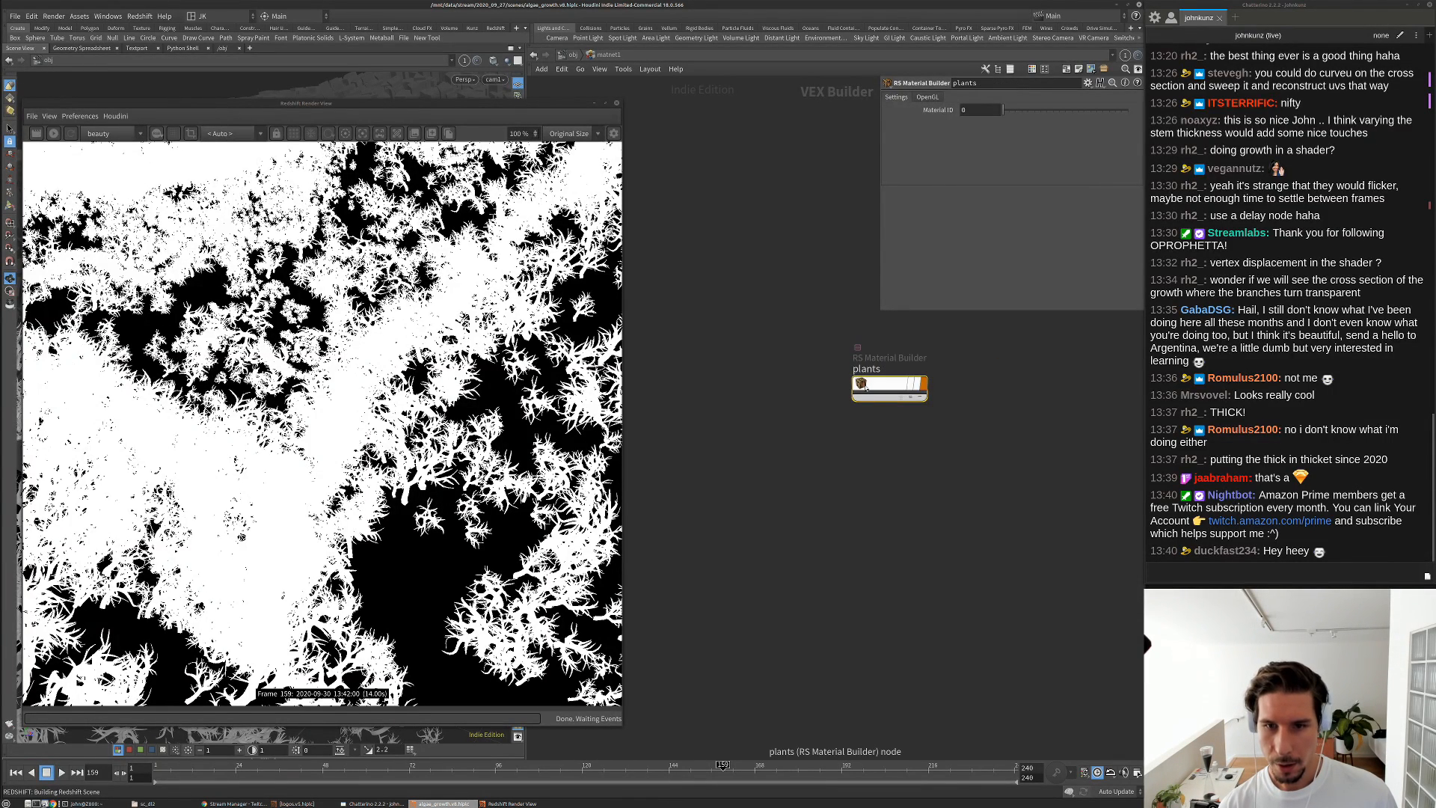
Duplicate the plants material builder below the original and name the copy rock
left_click_drag(865, 387, 865, 460, "alt")
double_click(871, 441)
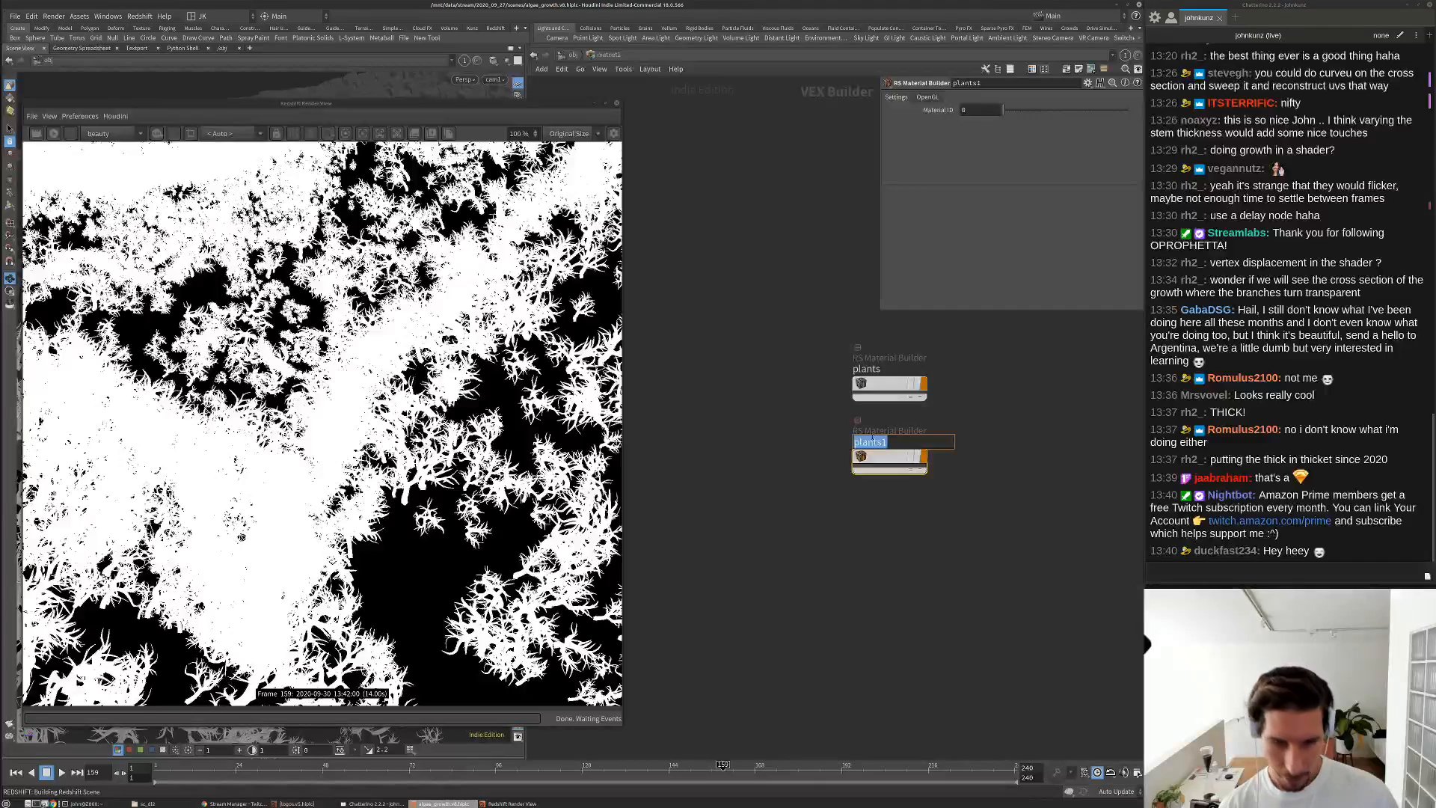
type("rock")
key("Return")
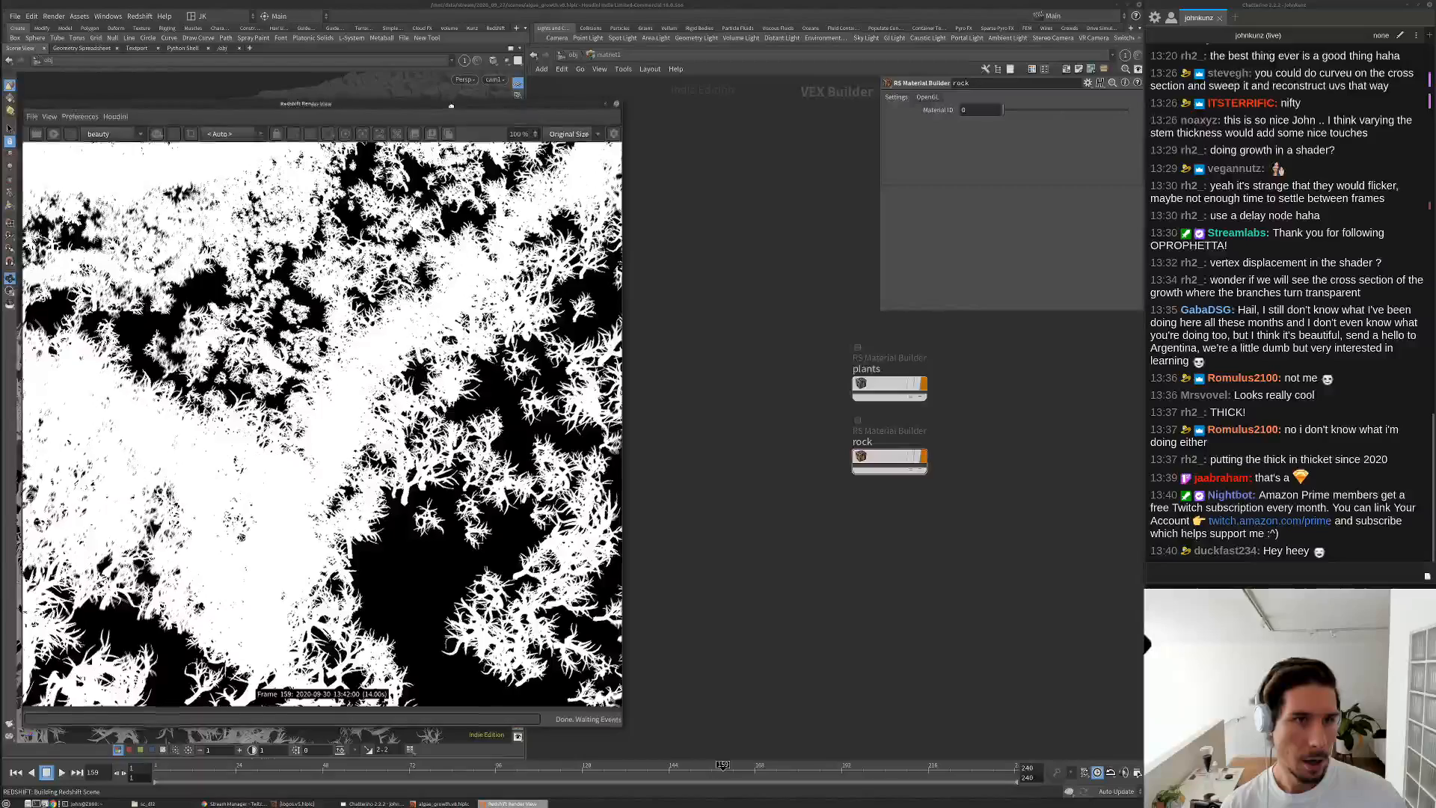
Move the render view clear of the viewport and assign the plants material to the plant geometry
left_click_drag(448, 113, 445, 408)
mouse_move(868, 372)
left_mouse_down()
mouse_move(637, 332)
mouse_move(447, 329)
left_mouse_up()
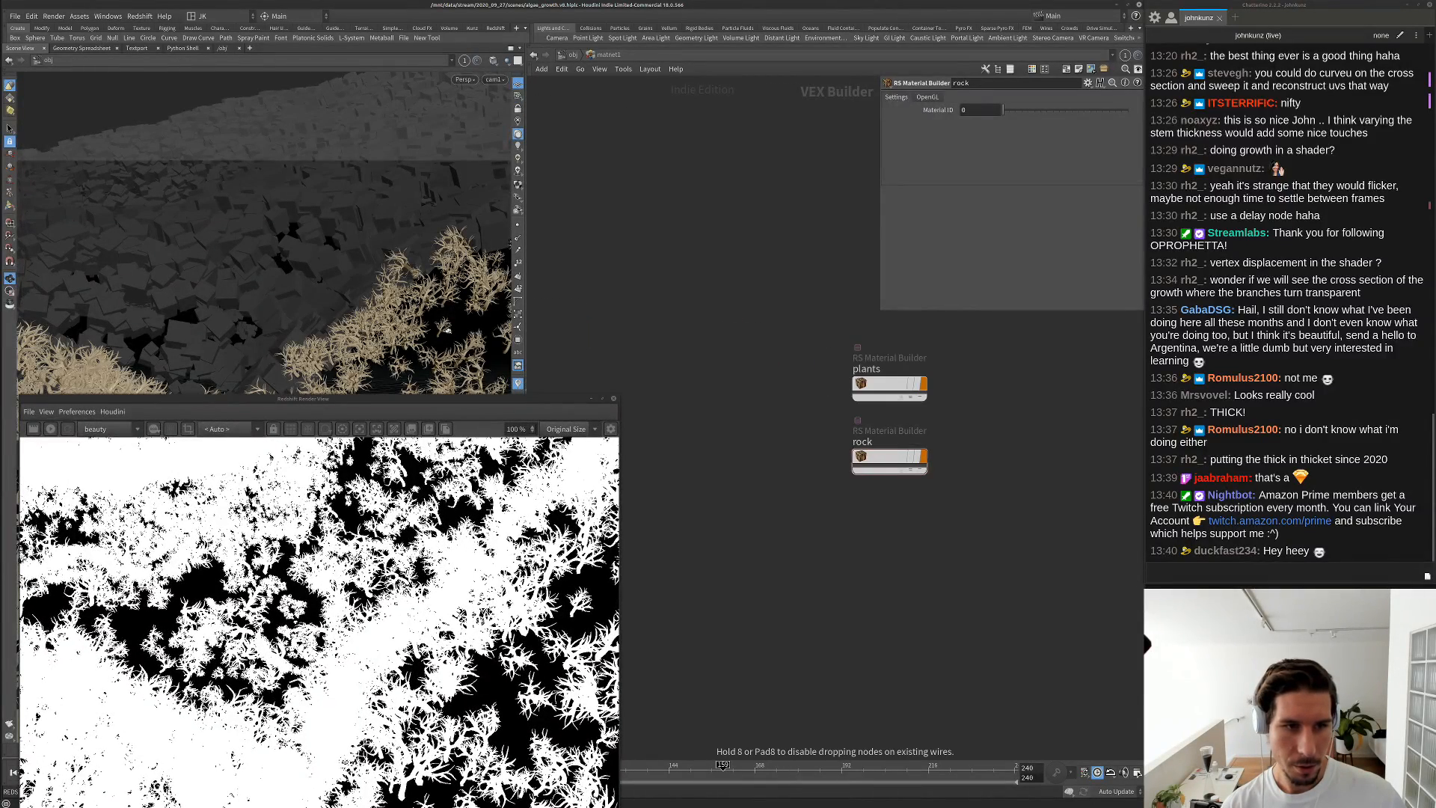
Inside the plants material, set the green channel of Material1's diffuse color to 1
double_click(882, 384)
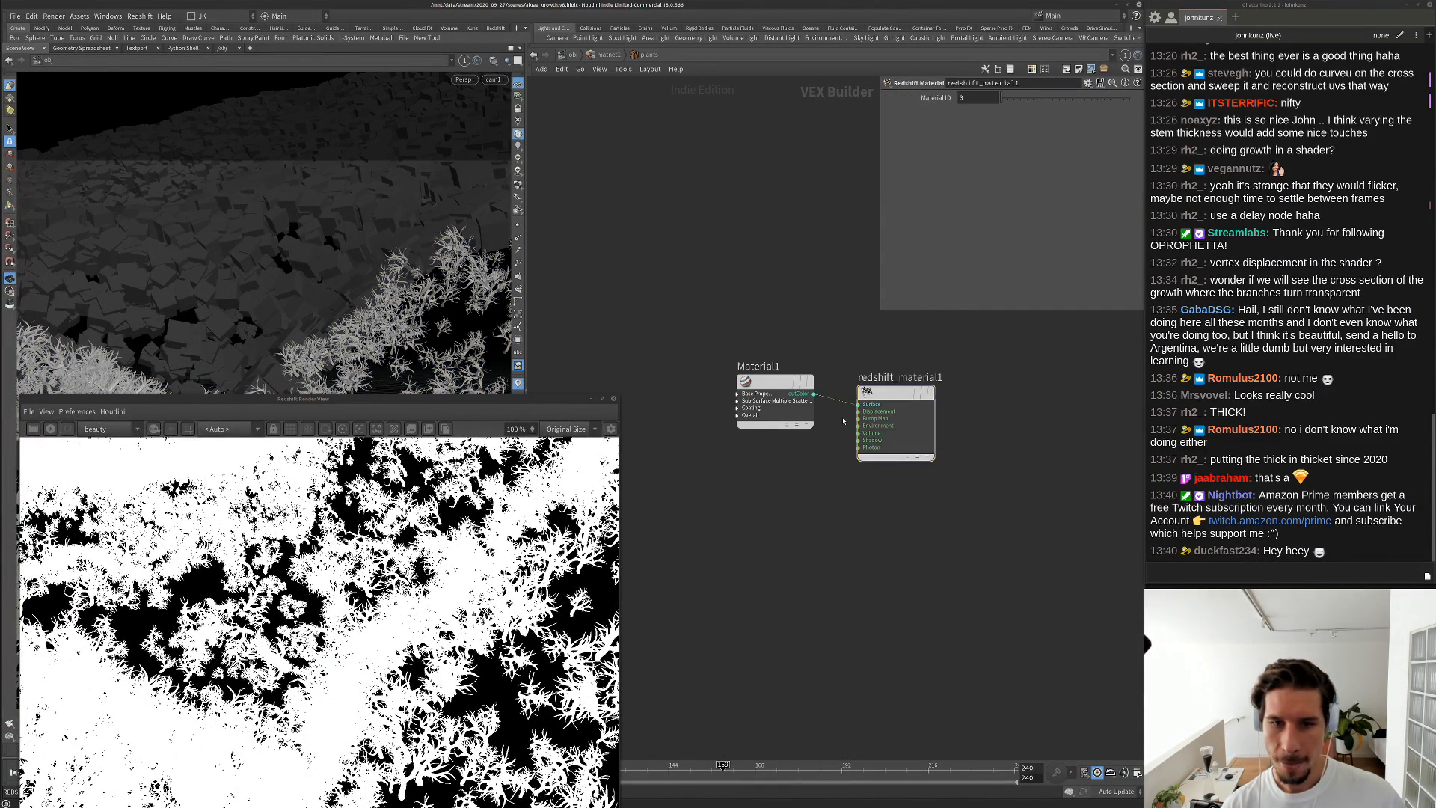
left_click(775, 404)
left_click_drag(505, 402, 539, 93)
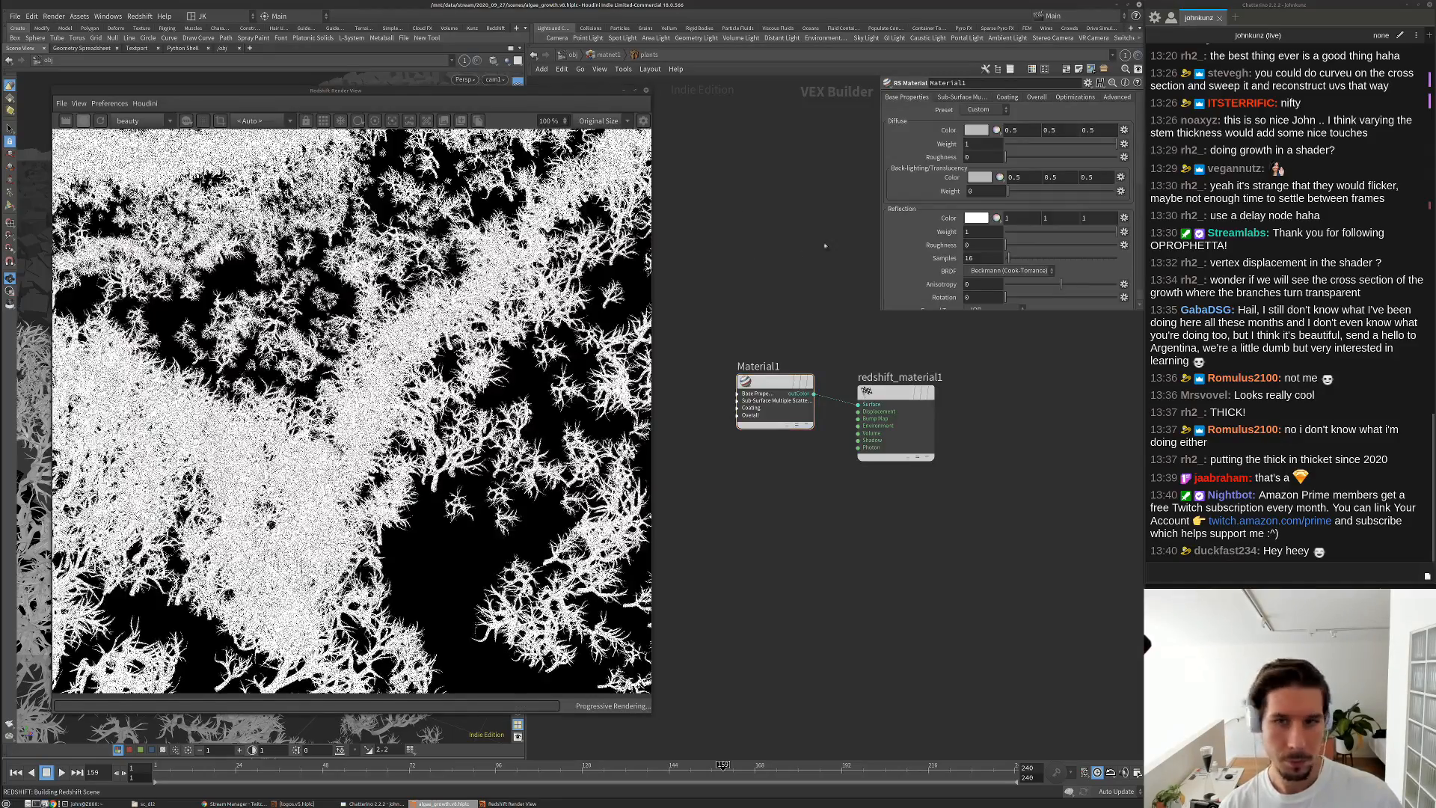
double_click(1023, 134)
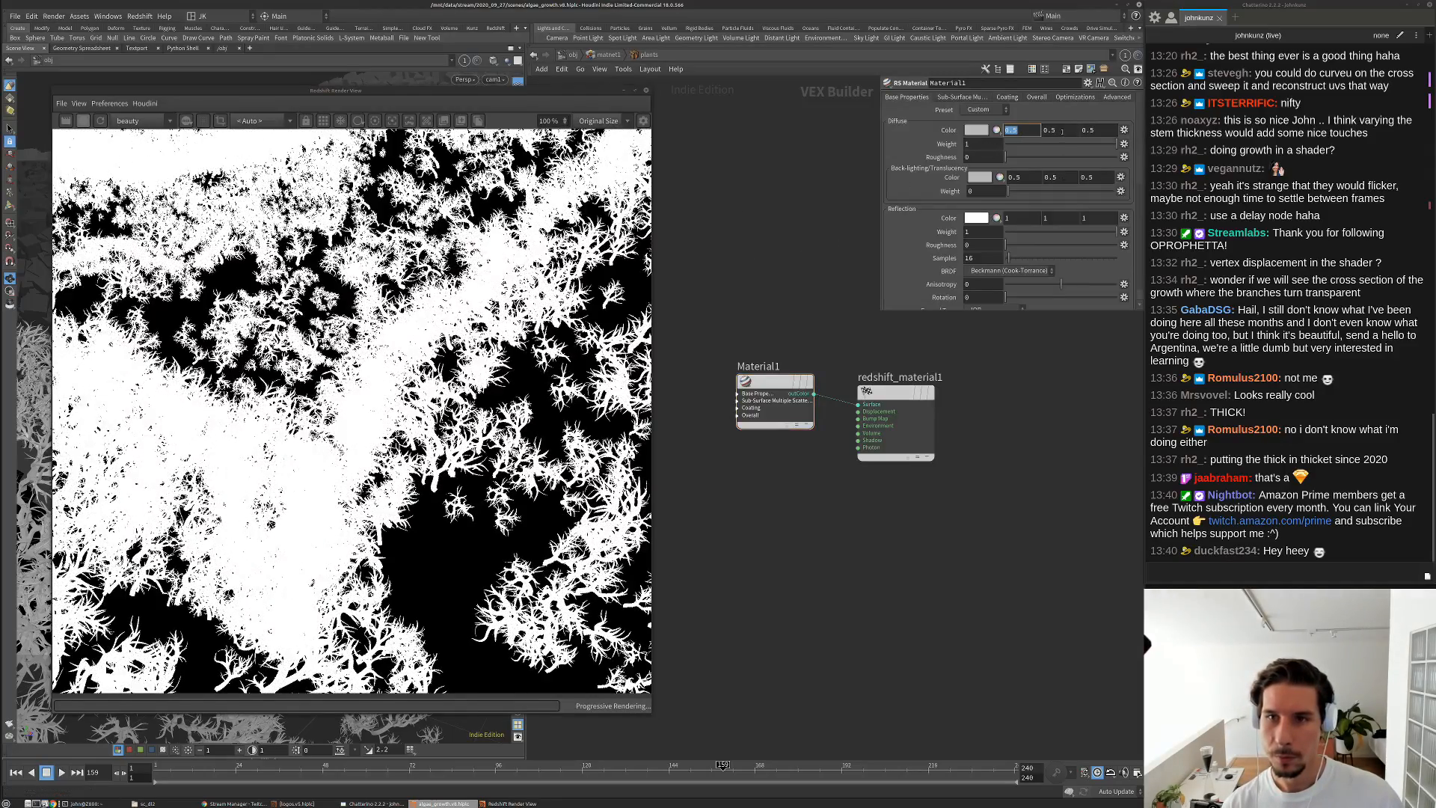
key("Tab")
type("1")
left_click(1035, 455)
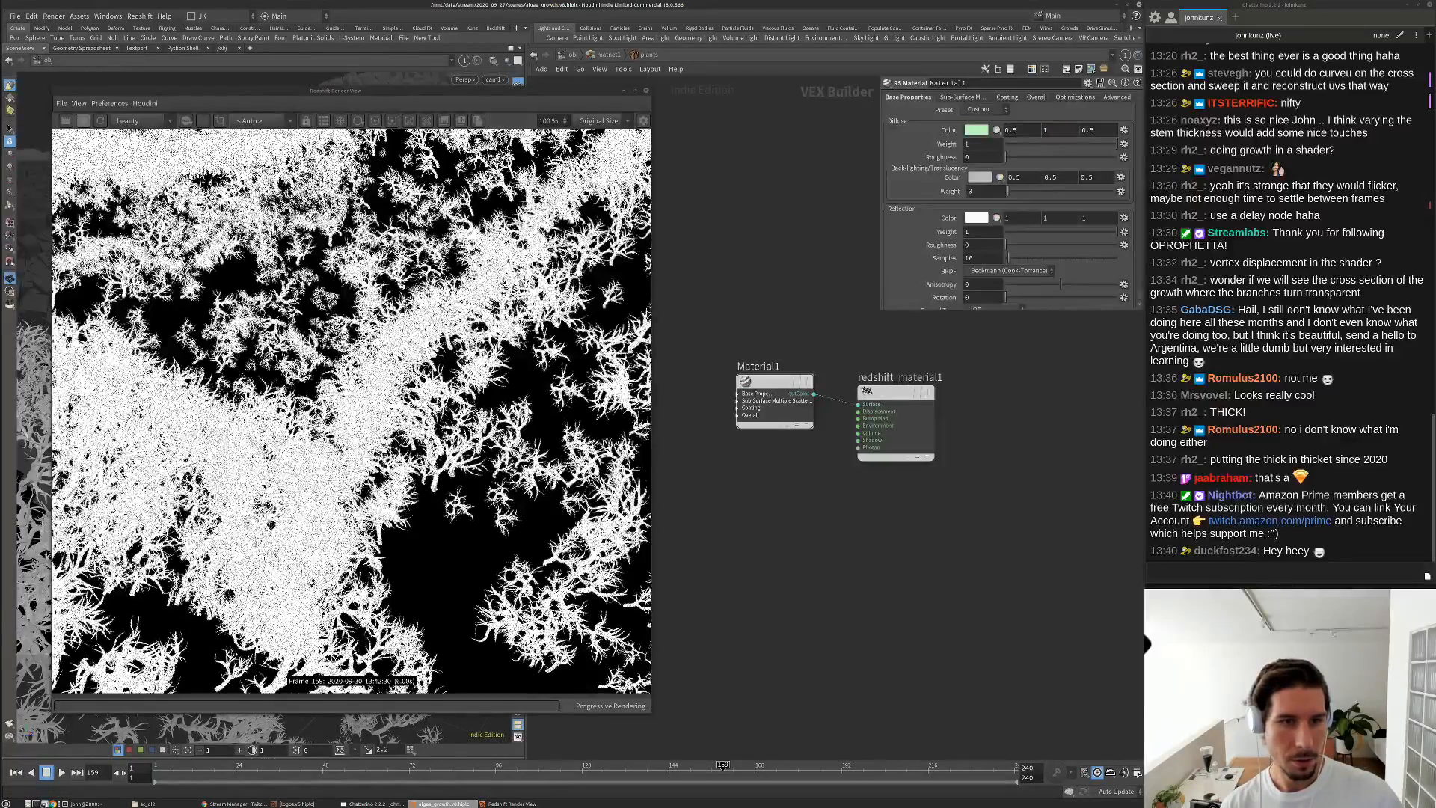
left_click_drag(769, 458, 785, 299)
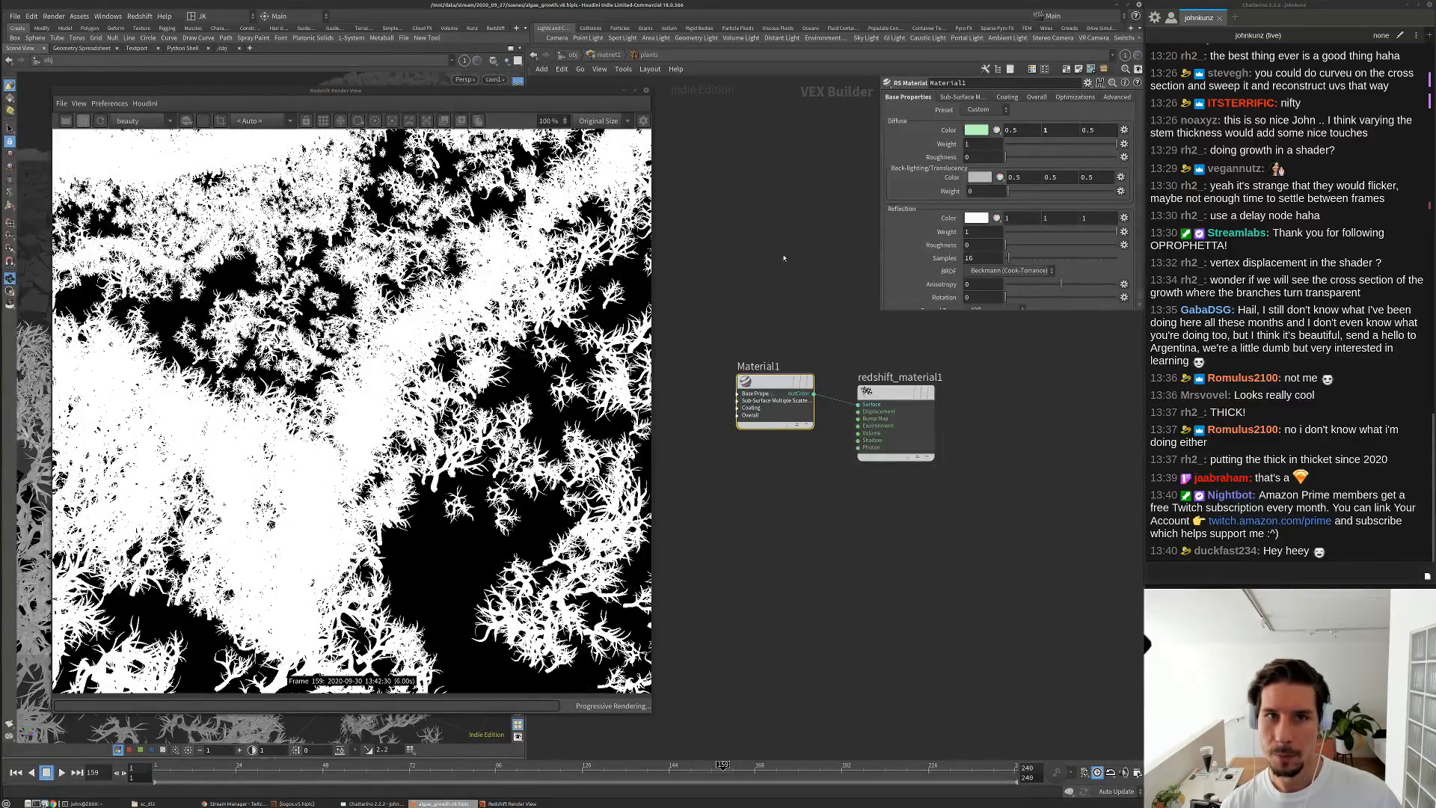
Re-render the scene and check the assigned material and Redshift instancing settings on plant_growth
left_click(100, 121)
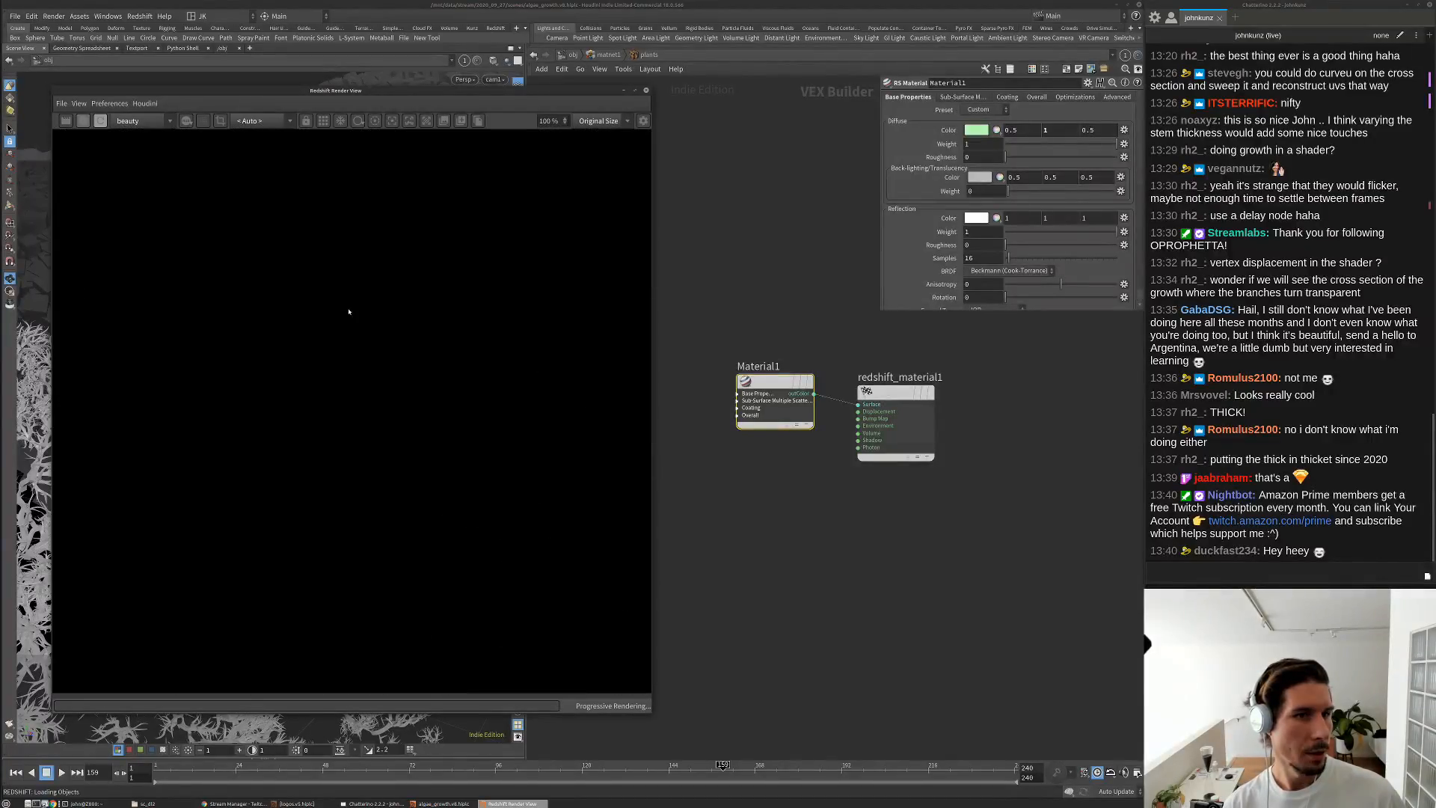
left_click(571, 55)
left_click(572, 57)
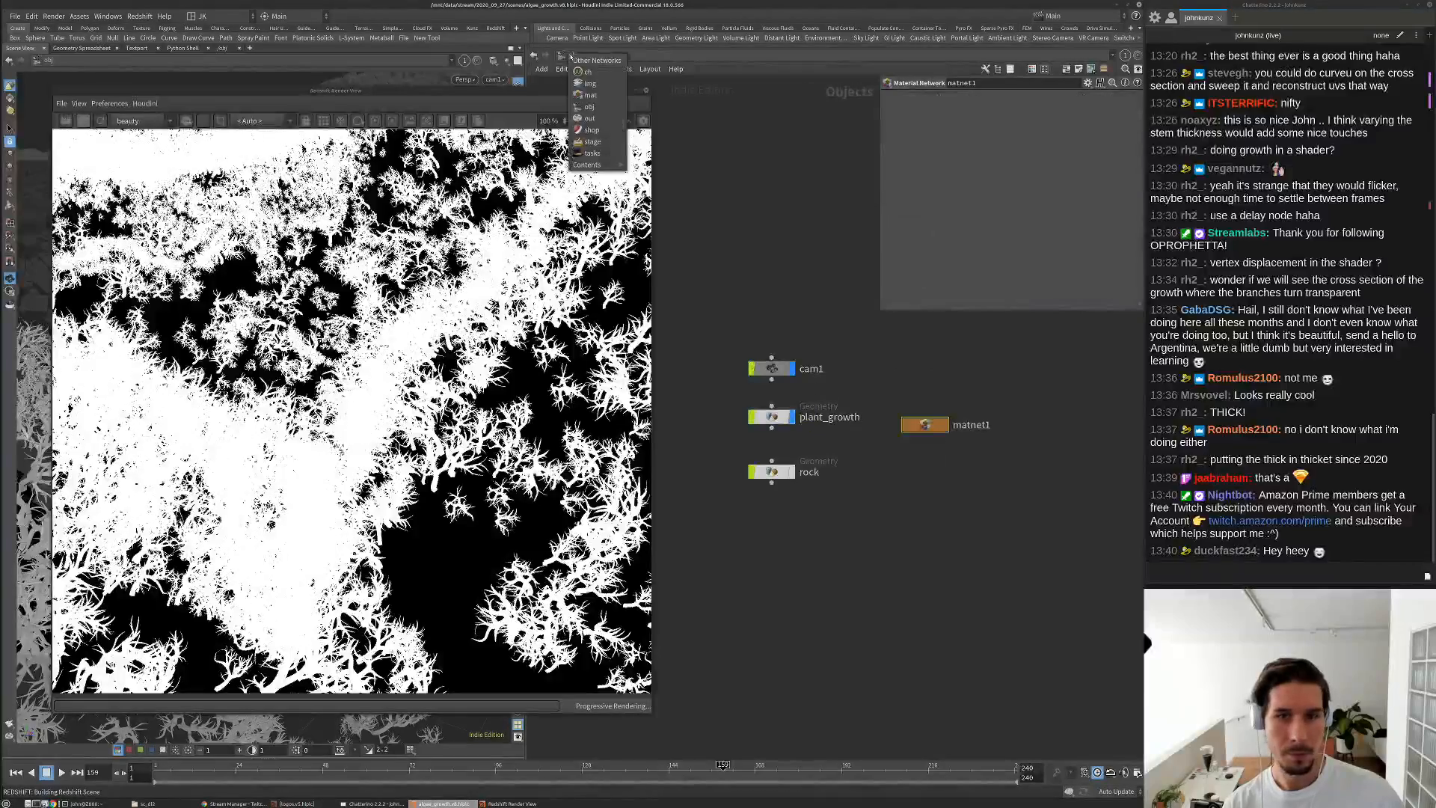
left_click(830, 231)
left_click(771, 421)
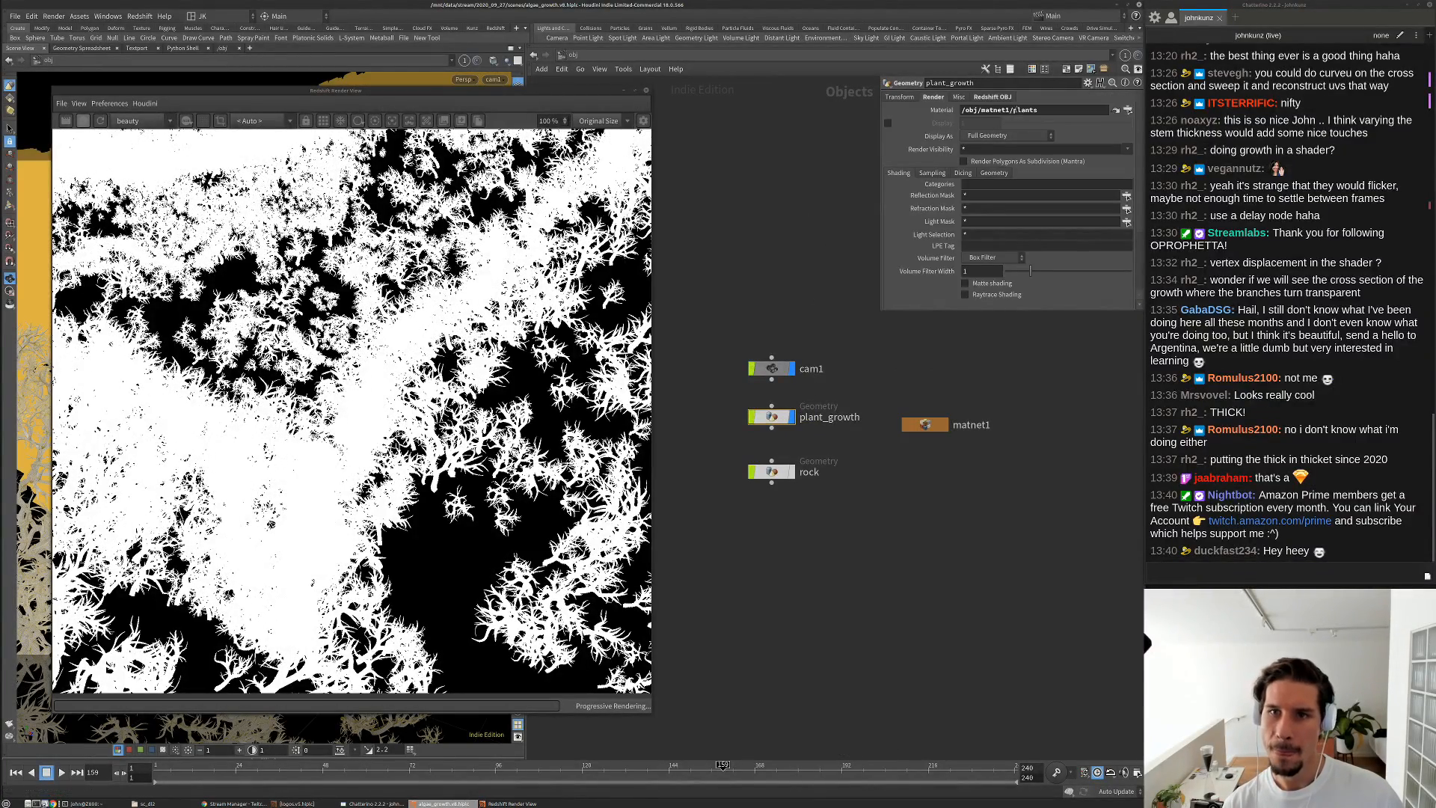
left_click(992, 98)
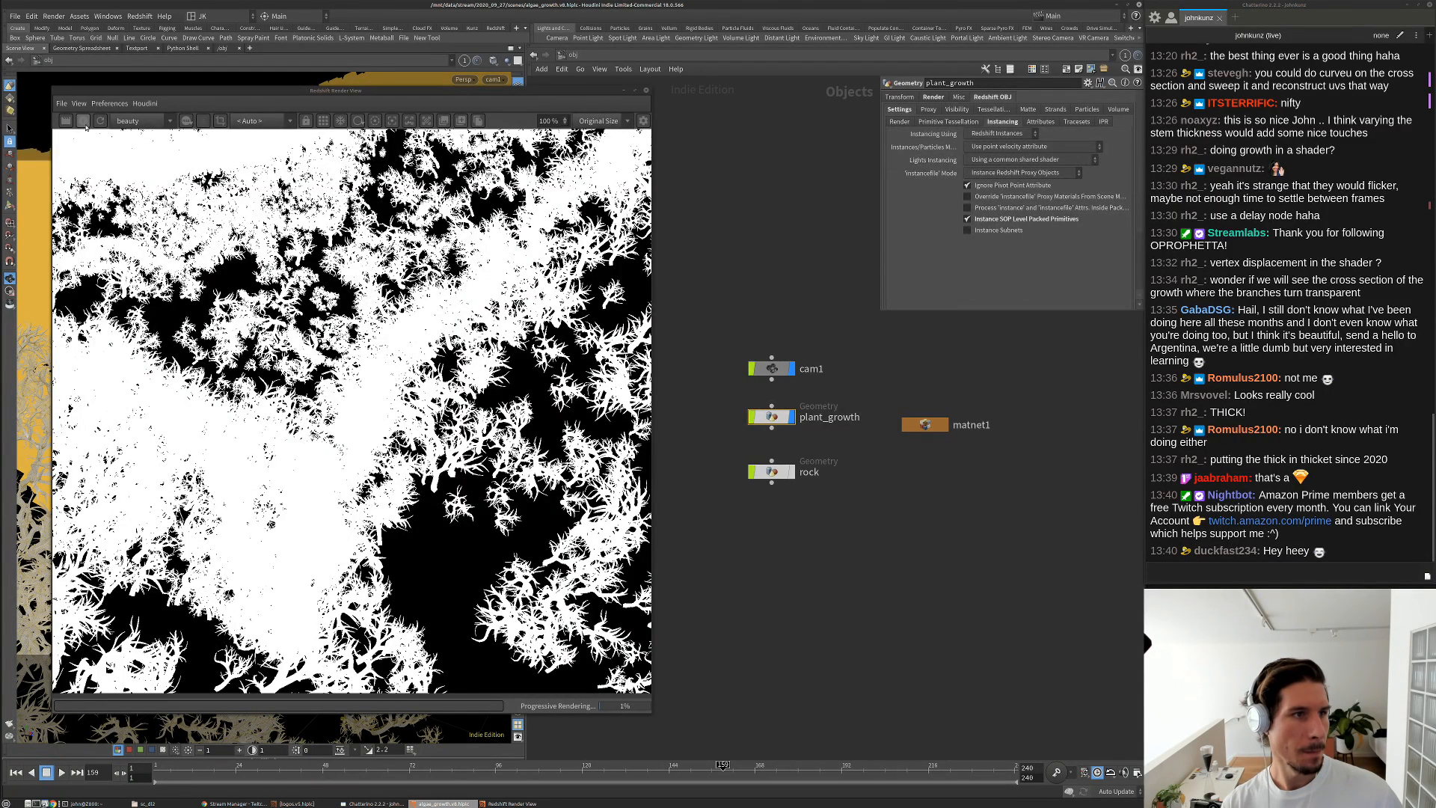
left_click(83, 122)
left_click(876, 562)
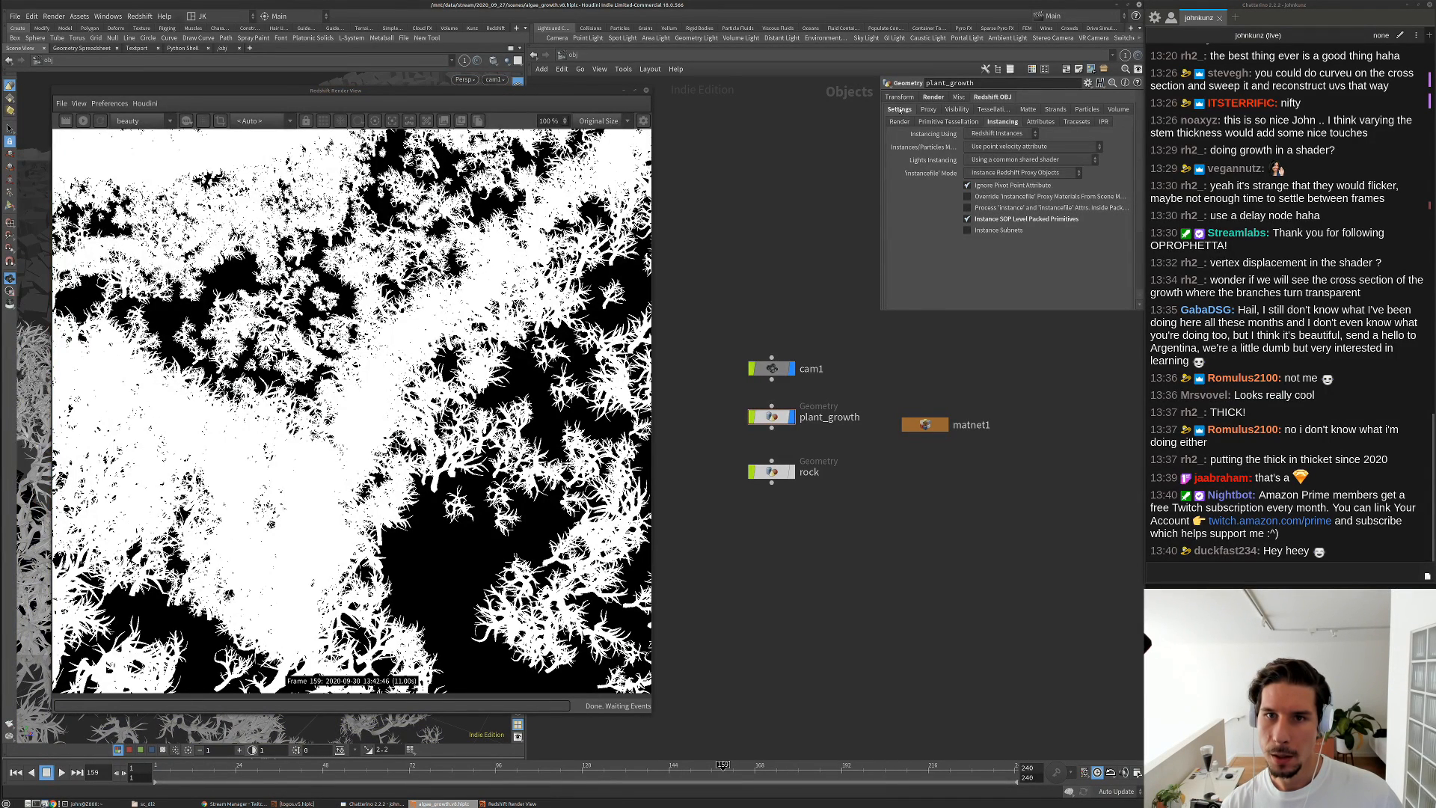
left_click(933, 97)
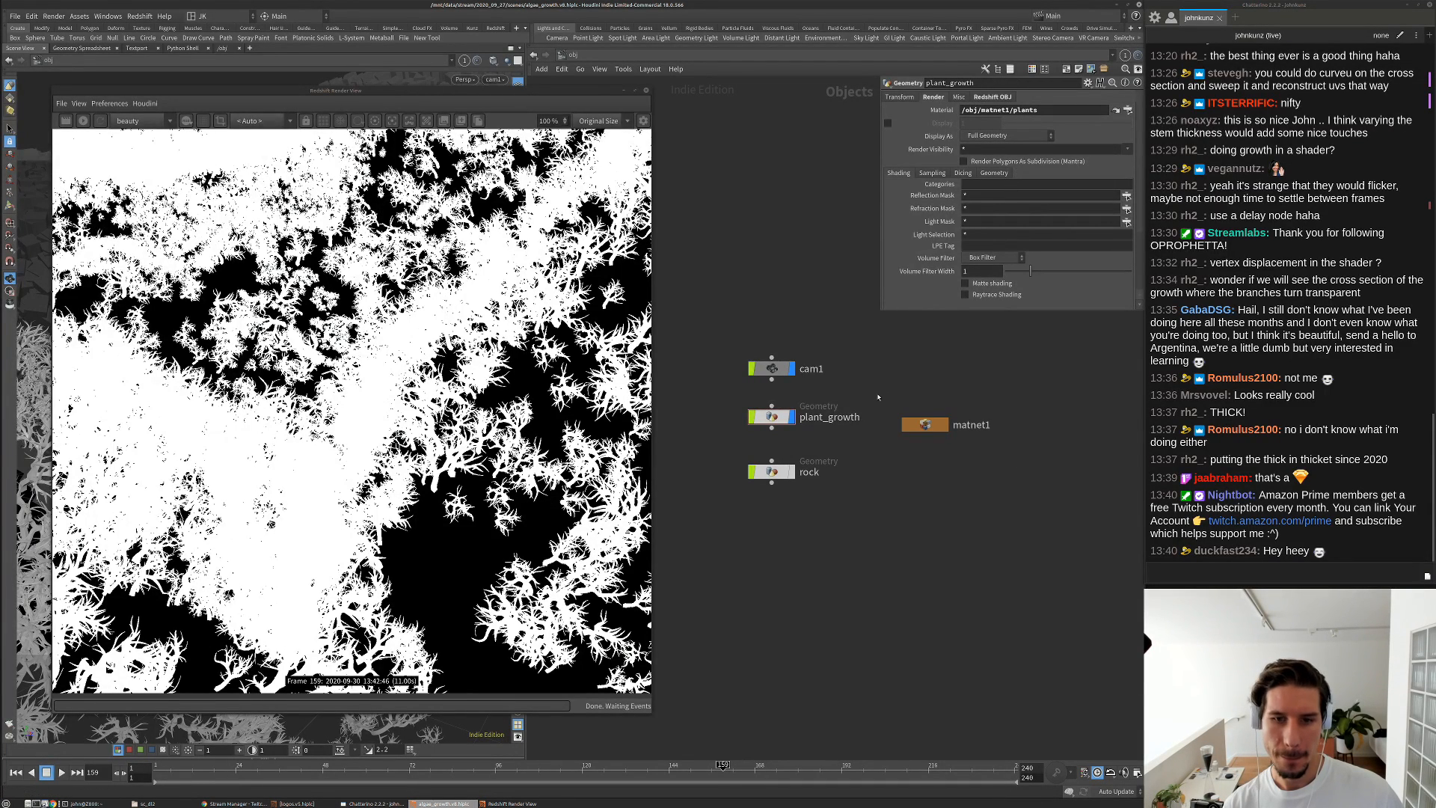
Clear the viewport of the render view, look at the whole rock, and add a Redshift light placed below rock in the network
left_click_drag(507, 94, 477, 540)
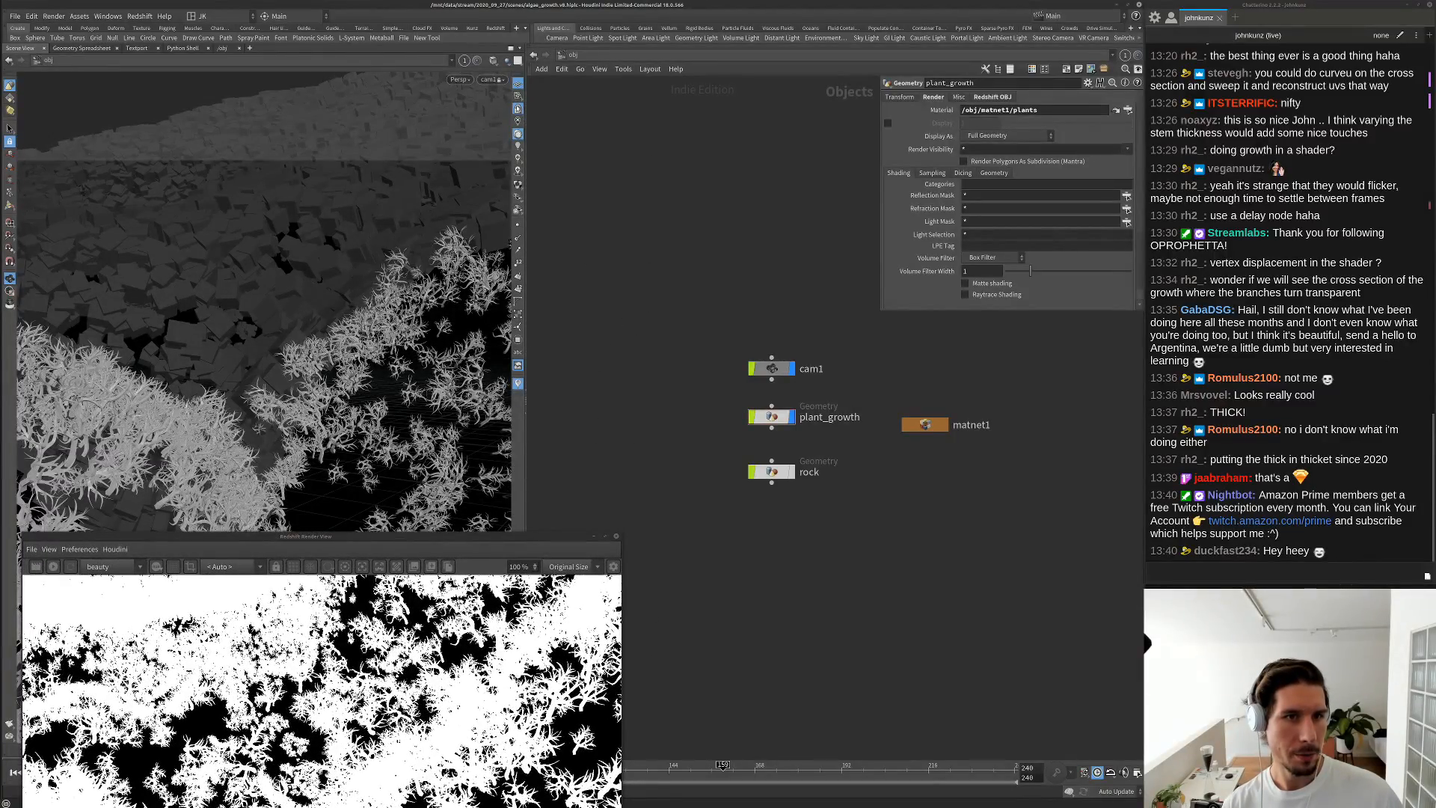
right_click_drag(417, 210, 324, 304)
left_click_drag(324, 304, 286, 336)
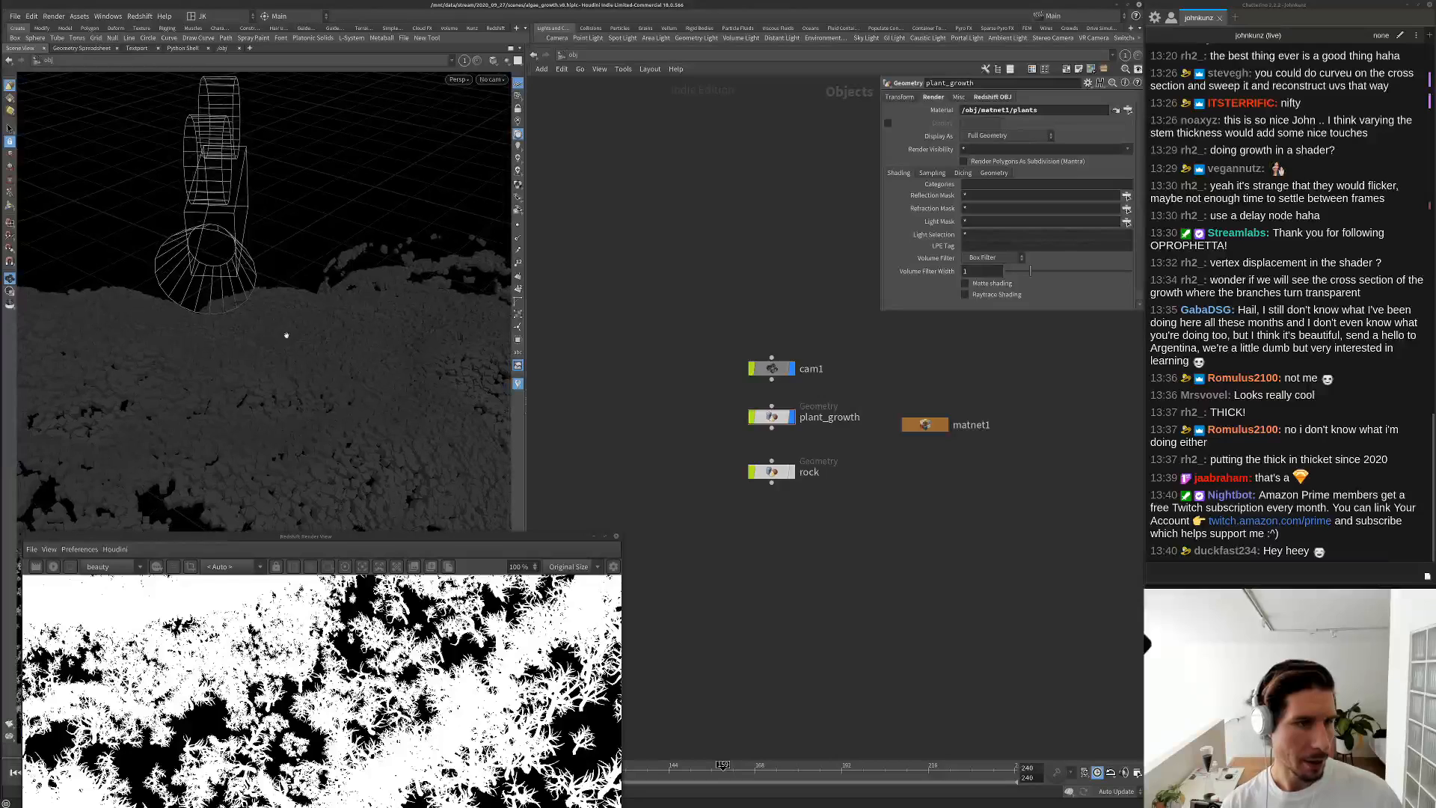
left_click(495, 28)
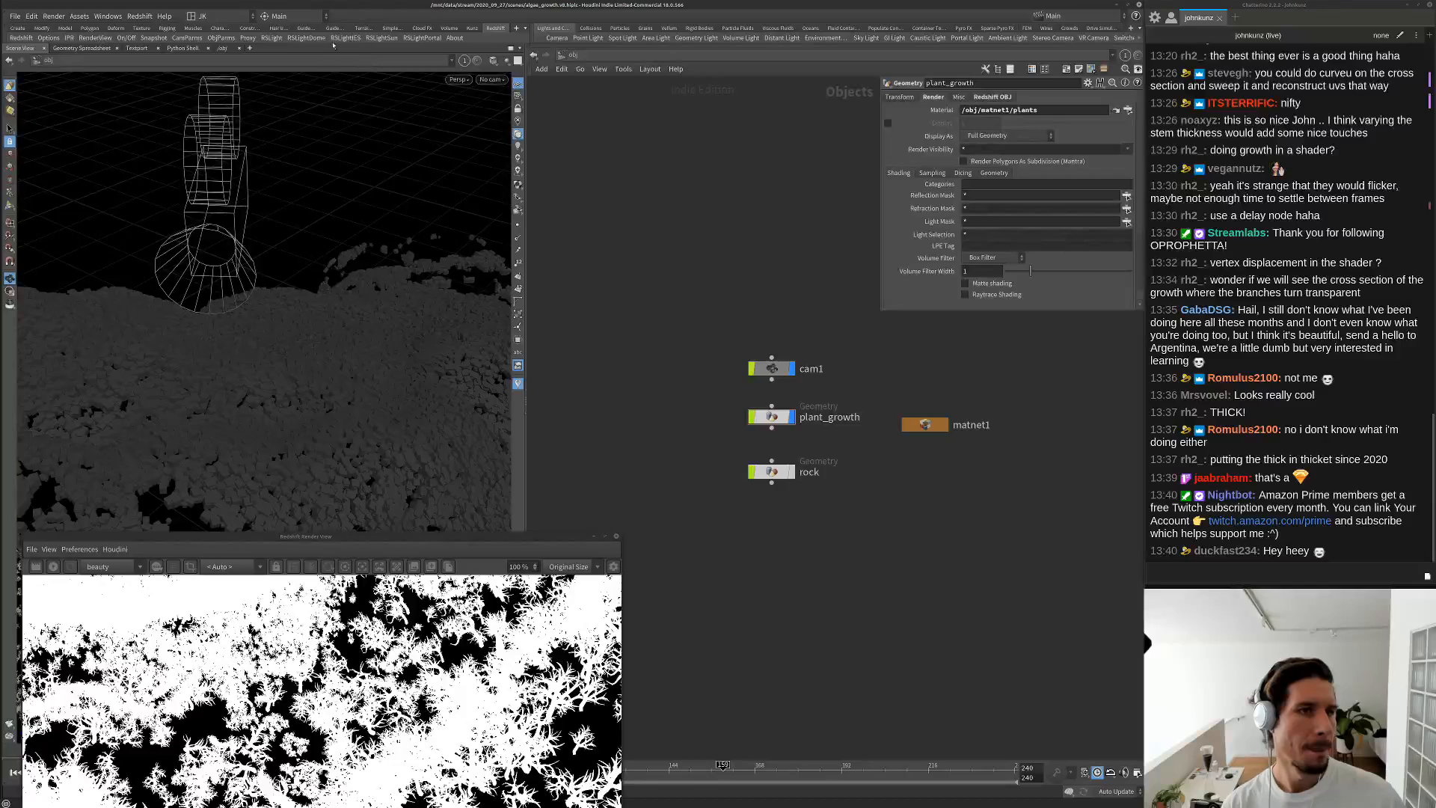
left_click(271, 37)
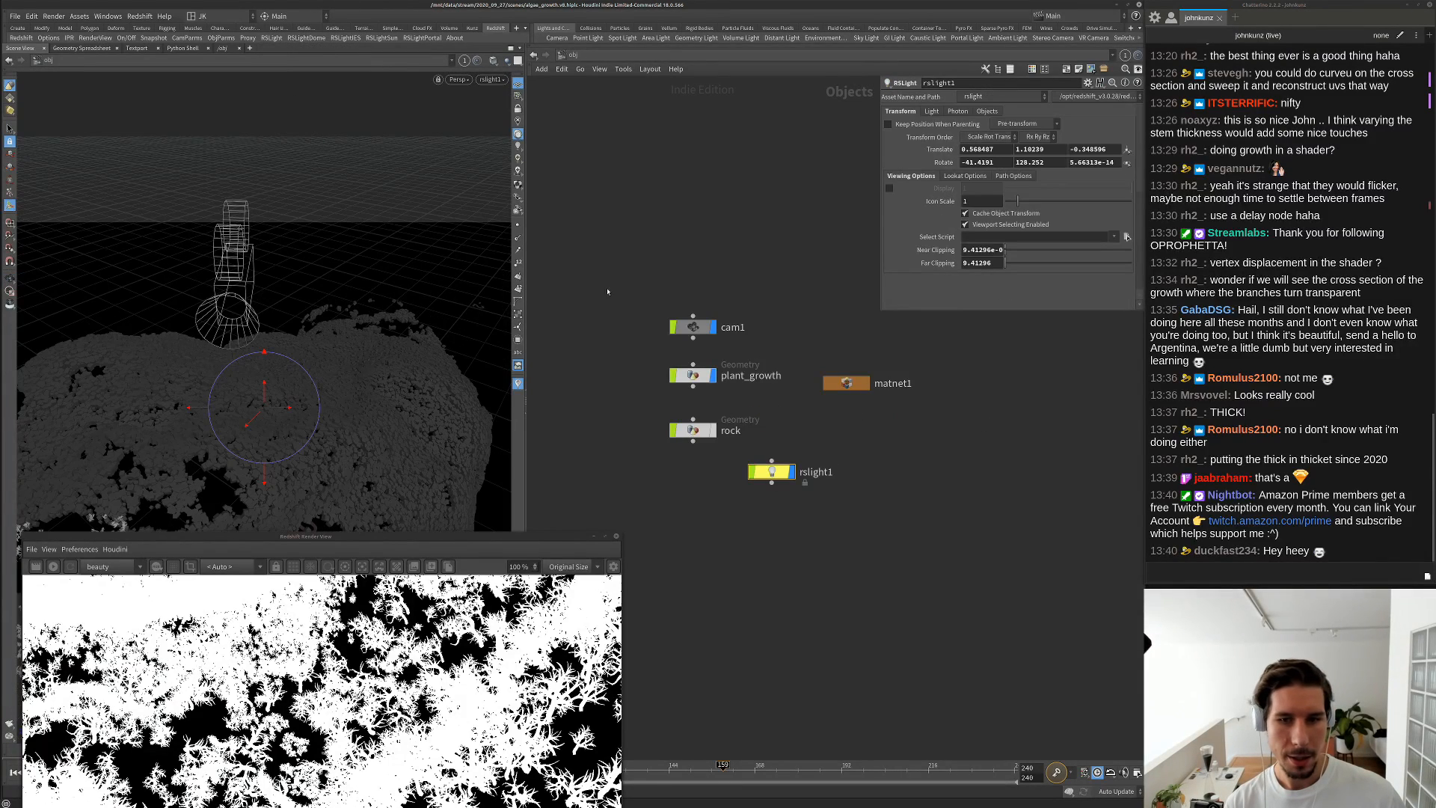
key("l")
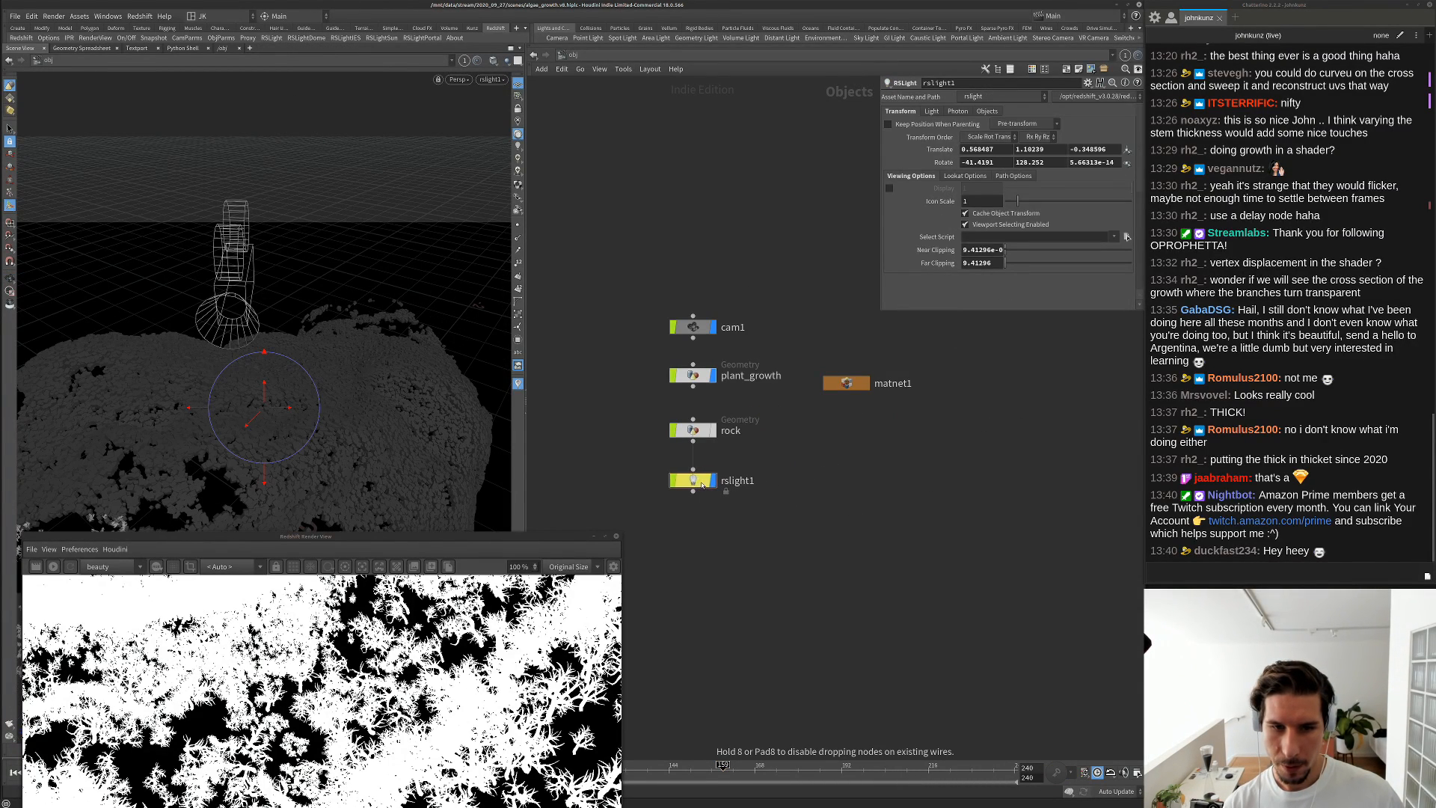
Delete all existing render nodes, including Redshift_ROP1, Redshift_IPR1, opengl1 and mantra1, from the out network
left_click(572, 56)
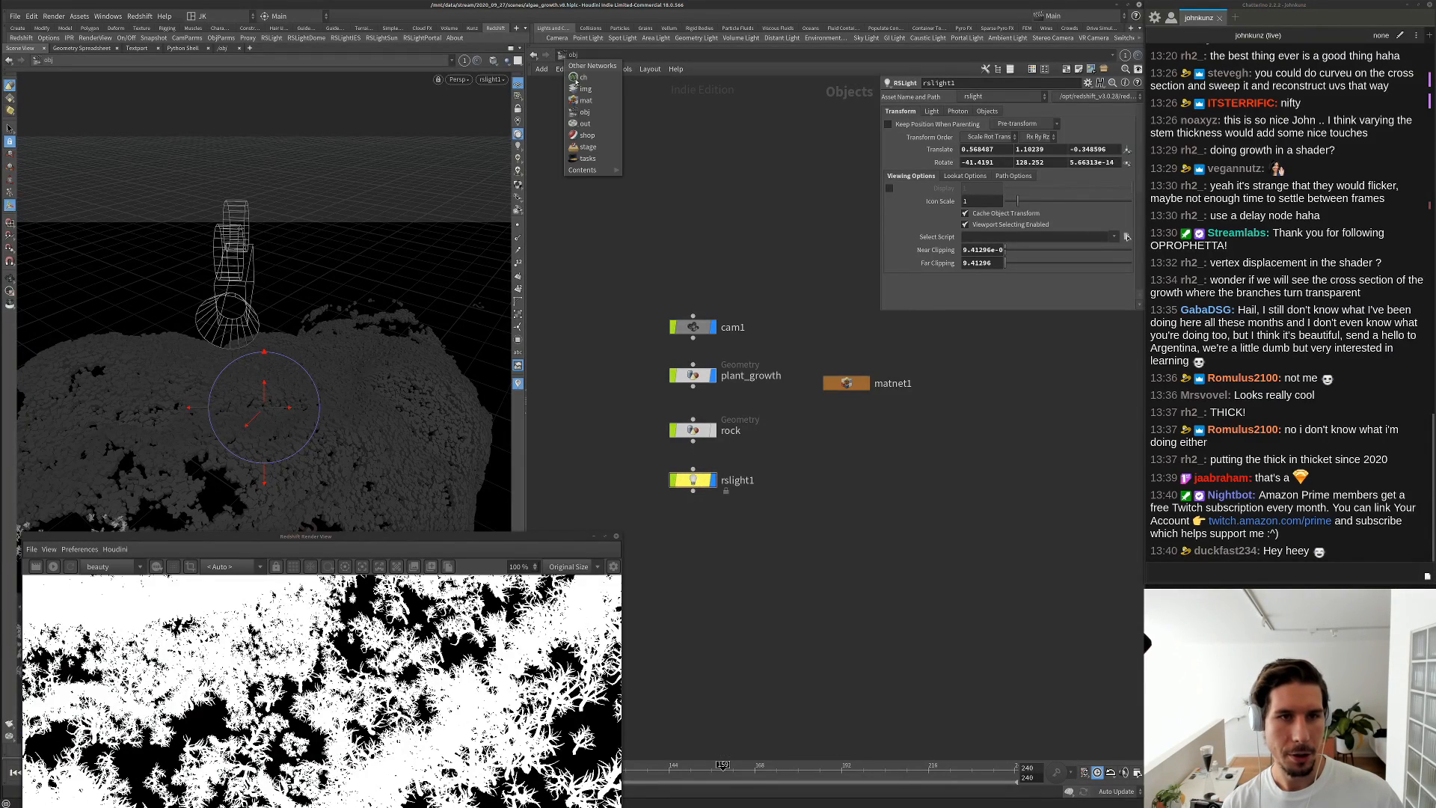
left_click(585, 124)
middle_click_drag(967, 483, 872, 481)
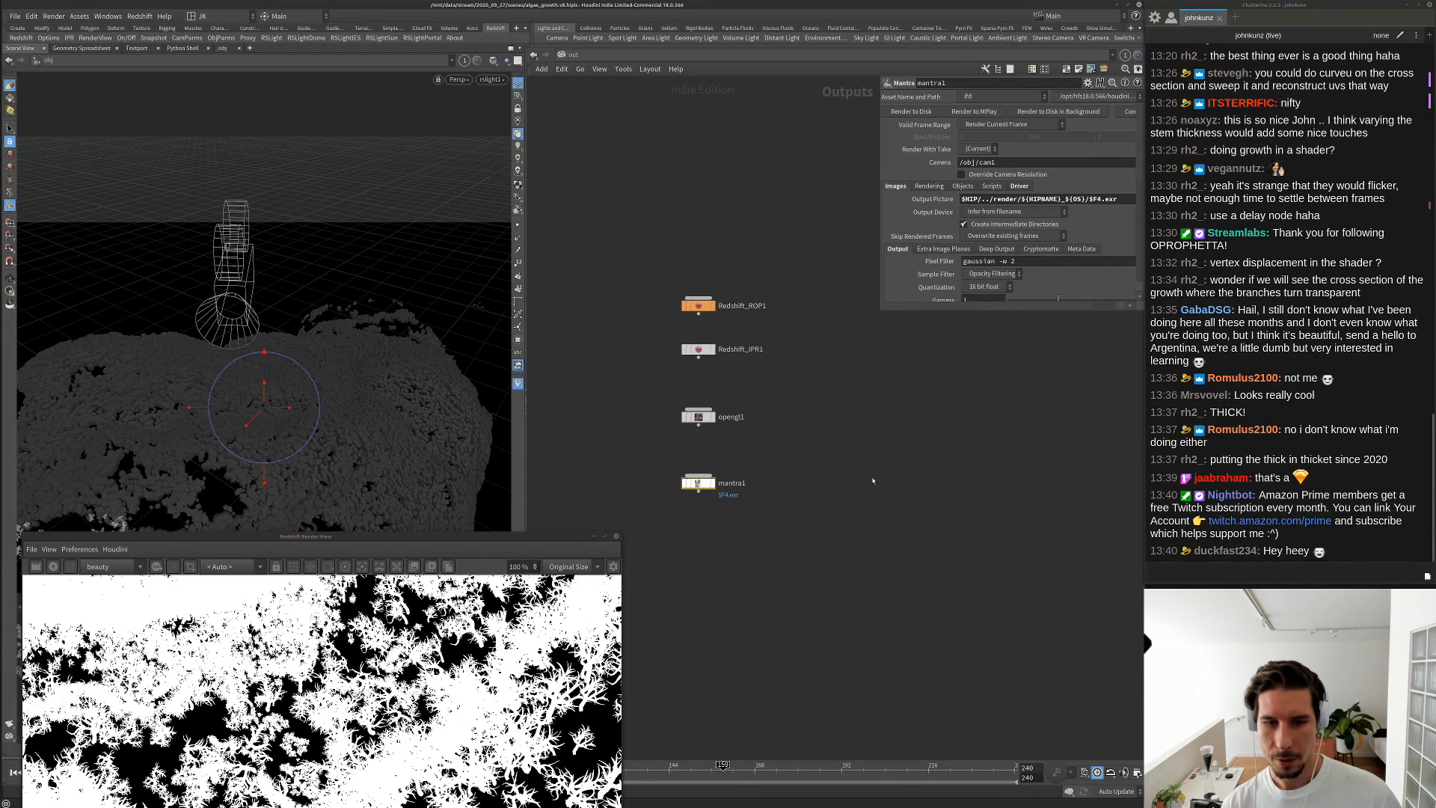
left_click_drag(773, 488, 707, 250)
key("Delete")
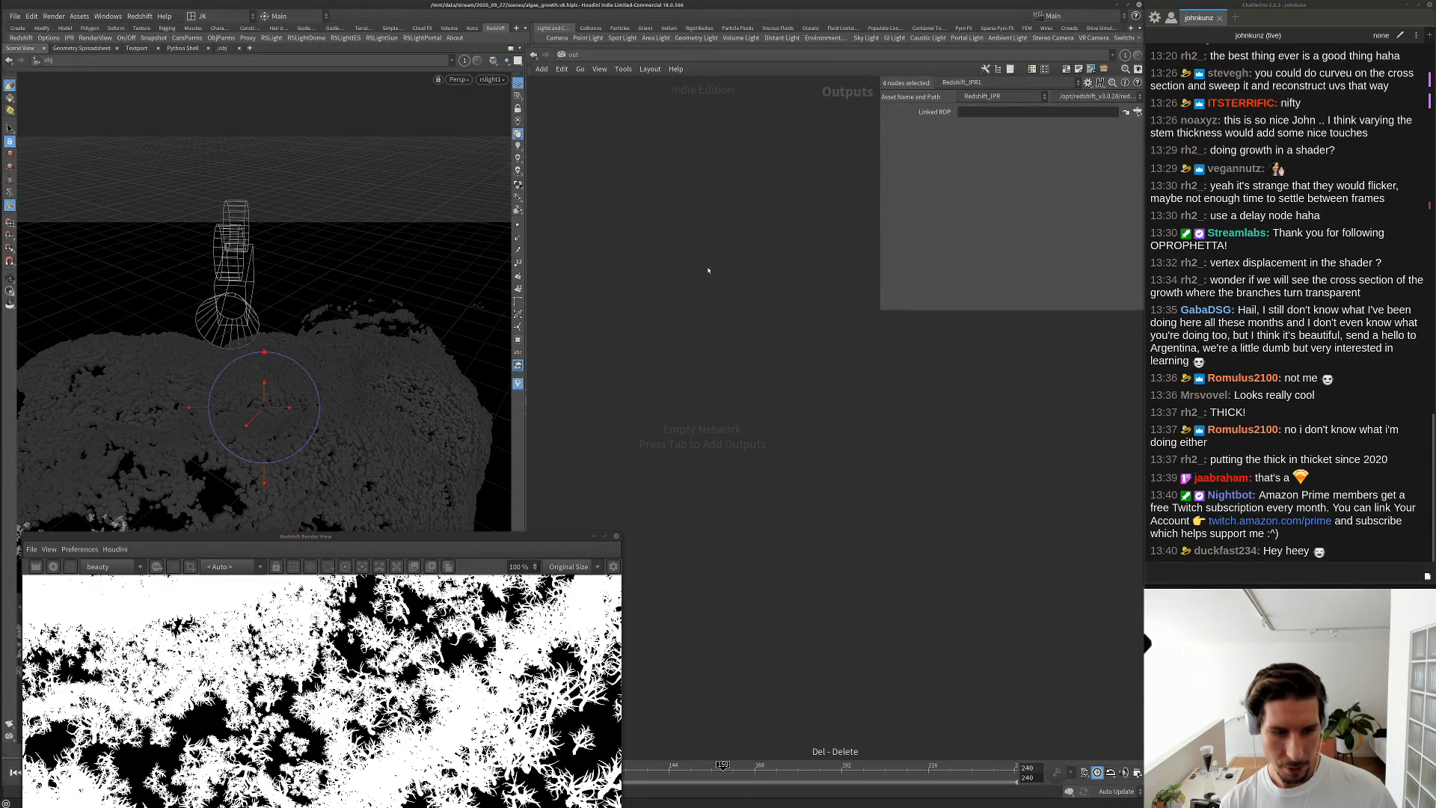
Add a new Redshift render node and a Redshift IPR node to the empty out network
key("Tab")
type("red")
key("Down")
key("Down")
key("Down")
key("Down")
key("Down")
key("Down")
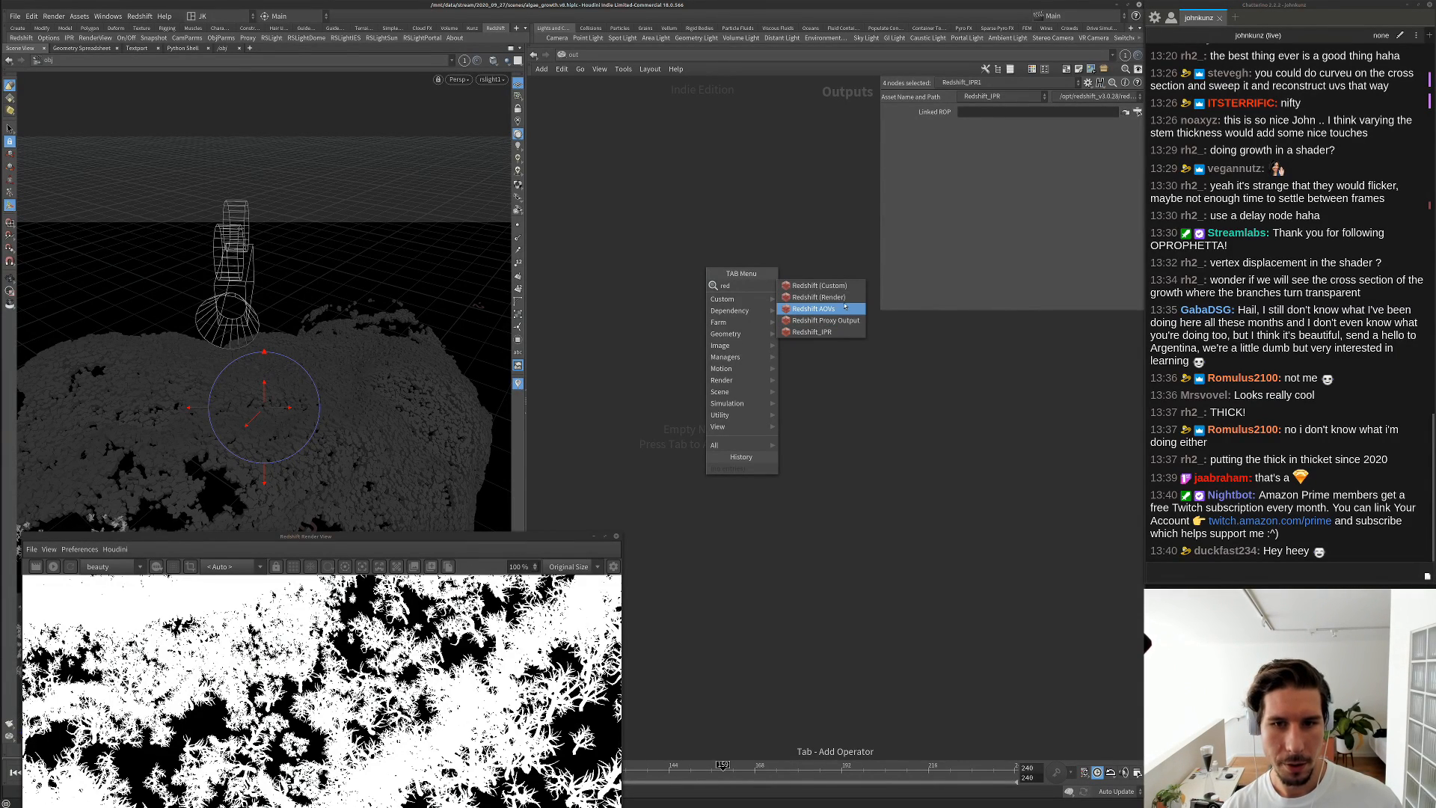
left_click(799, 334)
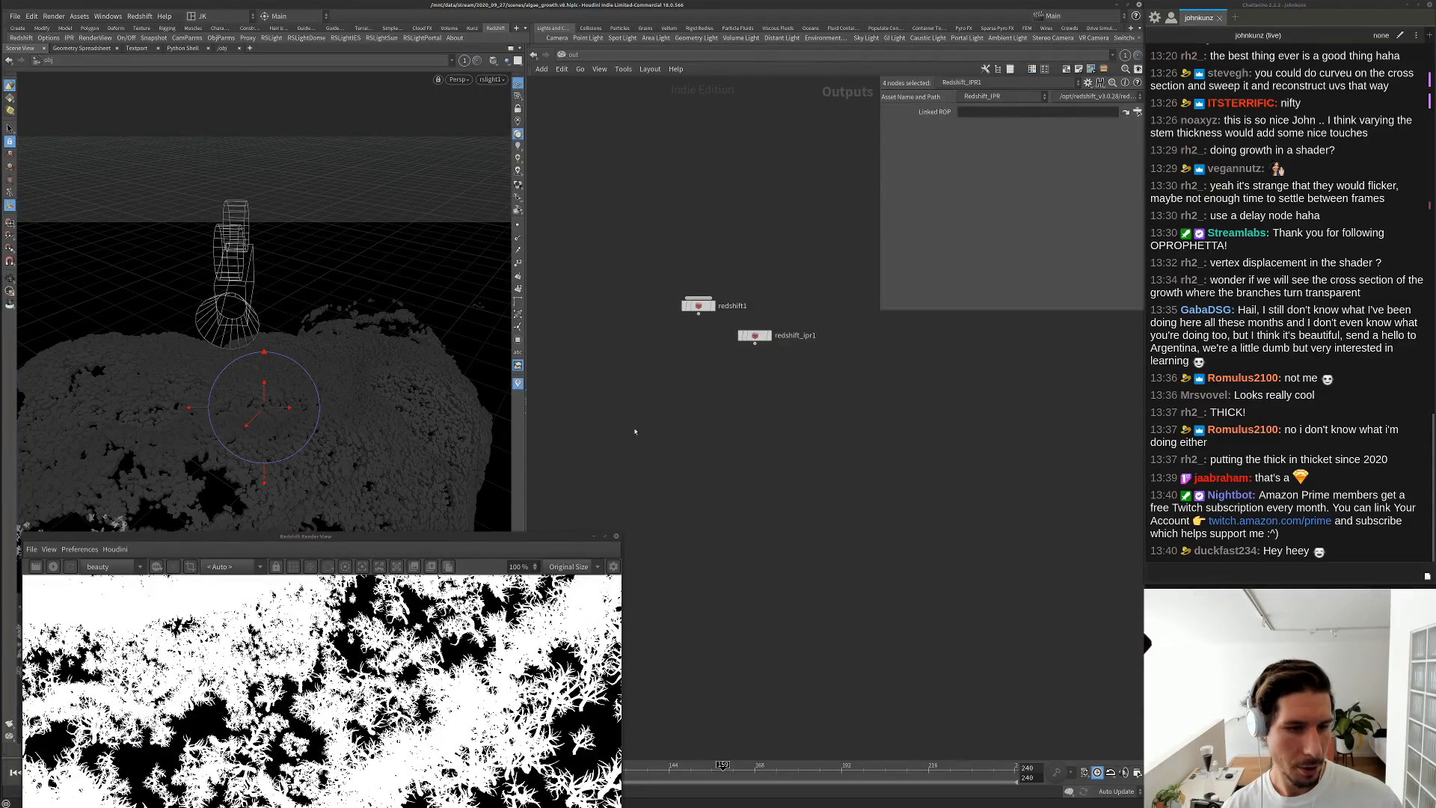
Bring the render view back up, set its camera to /obj/cam1 and start the live IPR render
left_click_drag(502, 535, 517, 248)
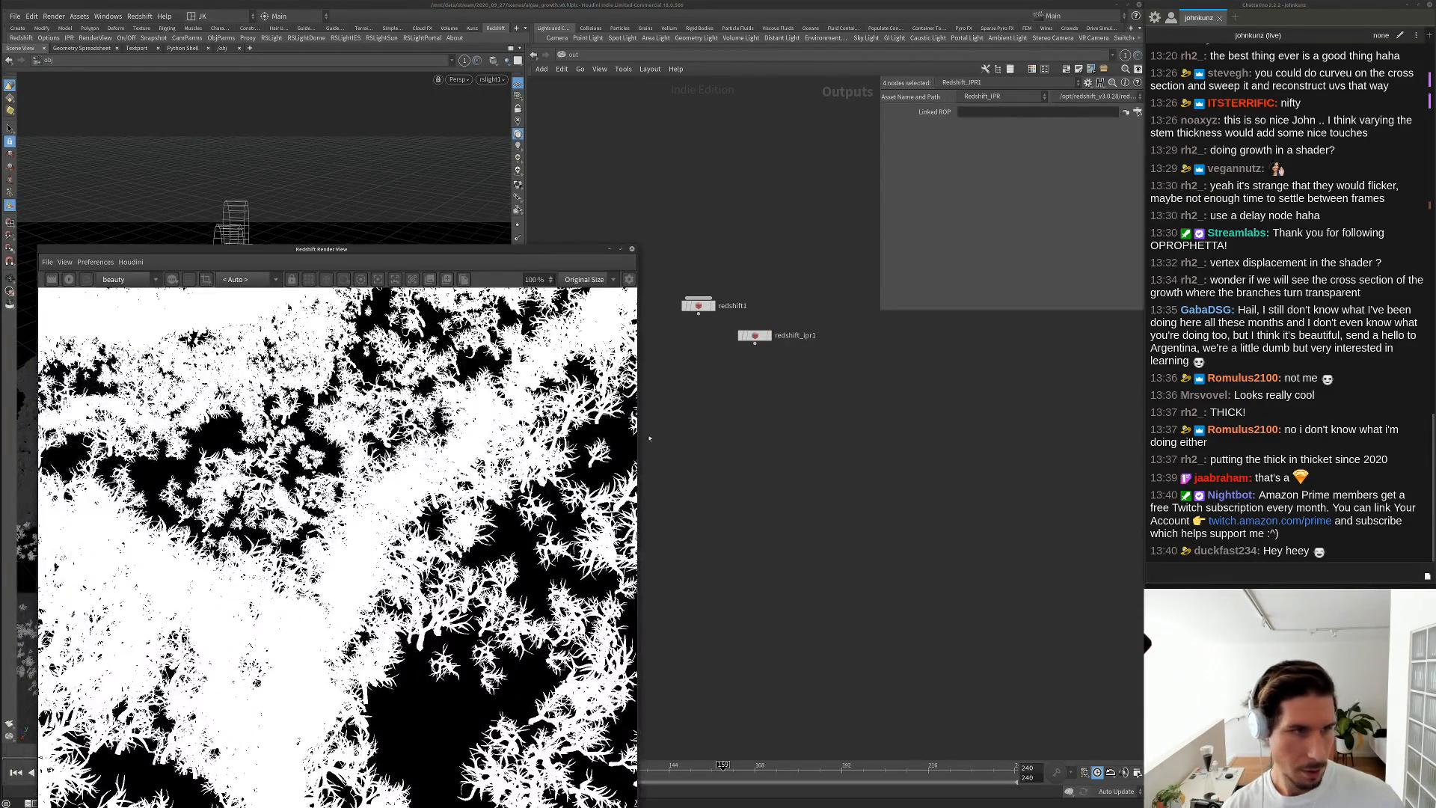
left_click(245, 279)
left_click(239, 298)
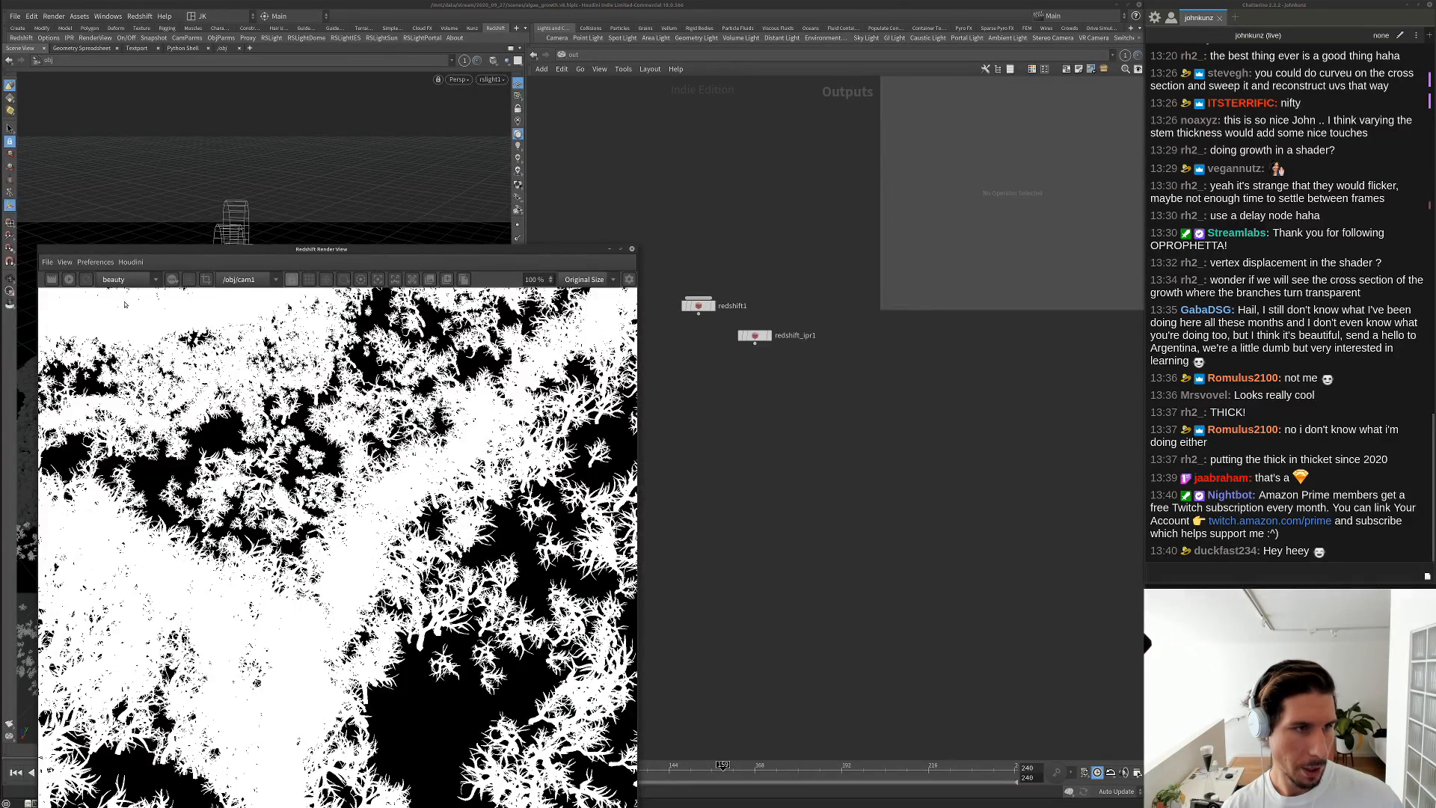
left_click(68, 279)
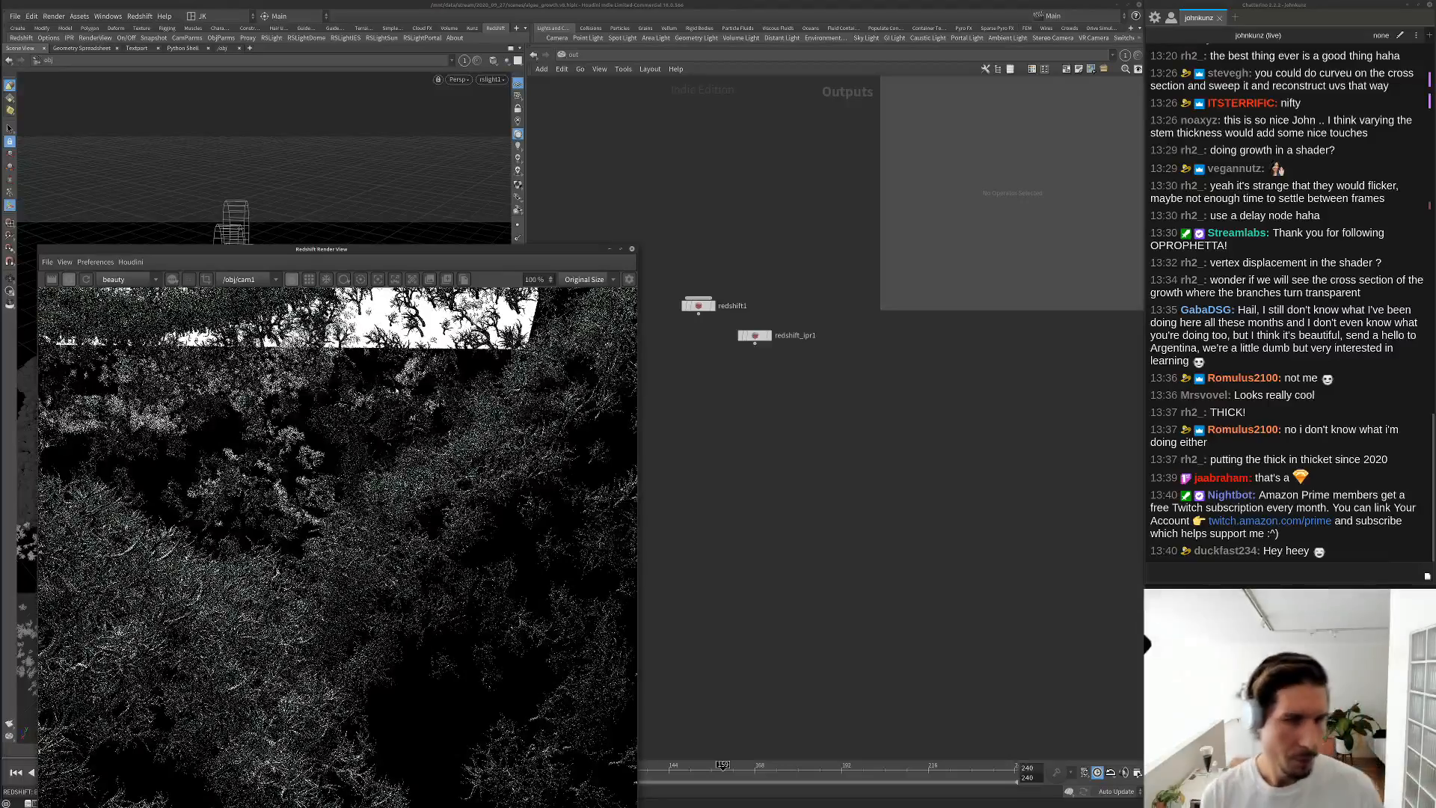
Examine the lit plant growth in the live render, both close up and as a whole frame
scroll(396, 389, "down", 5)
scroll(392, 469, "up", 7)
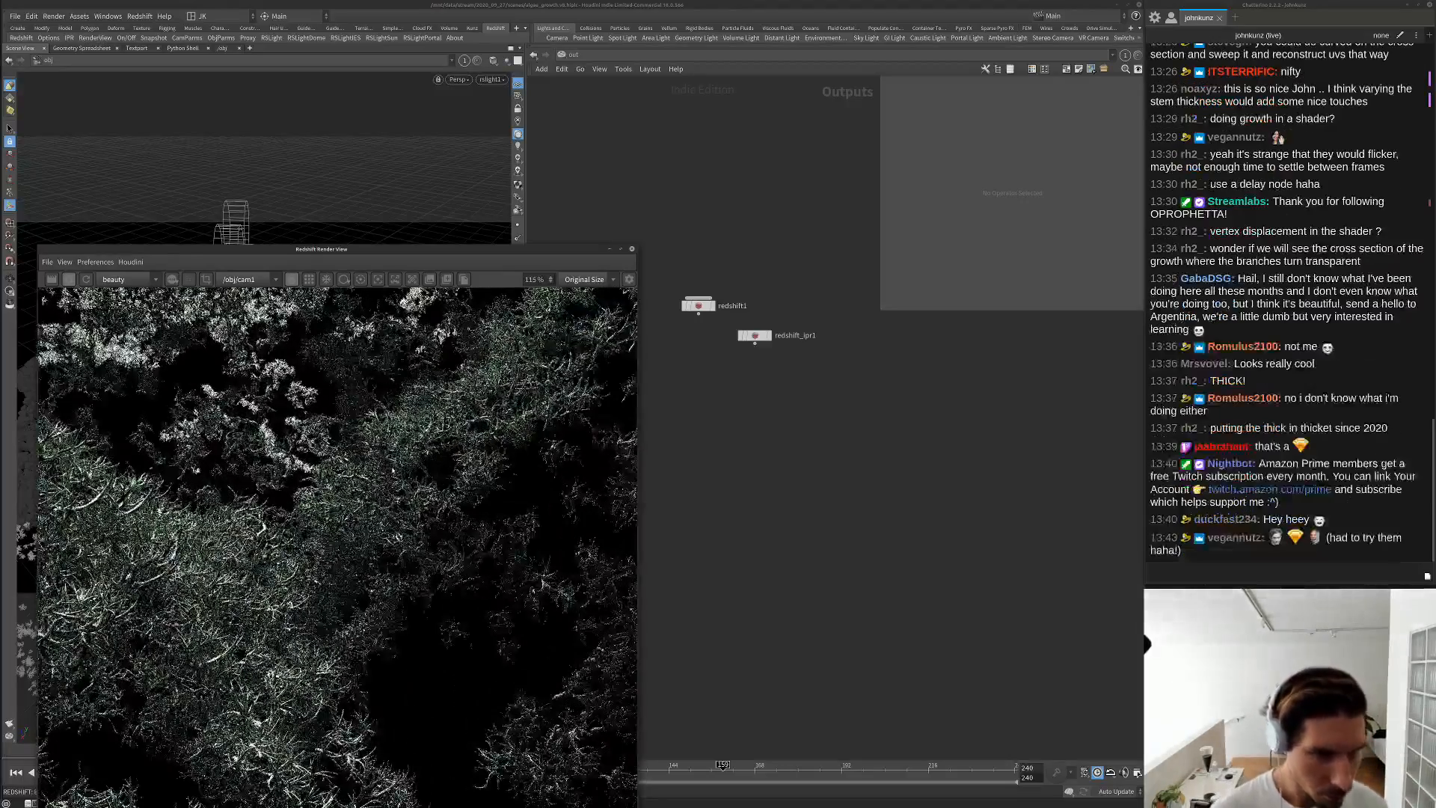
scroll(393, 469, "up", 5)
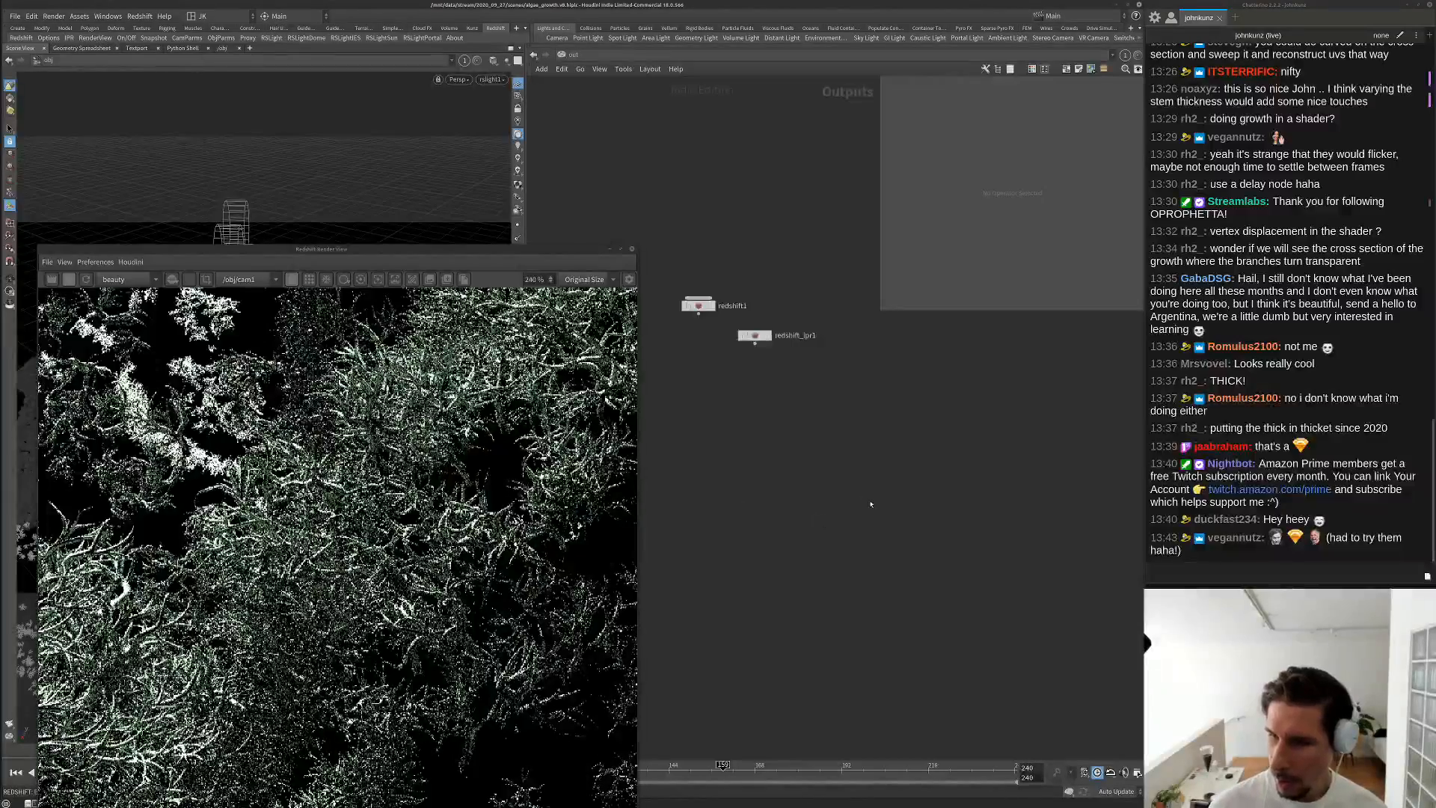
middle_click_drag(825, 524, 870, 504)
scroll(870, 503, "down", 1)
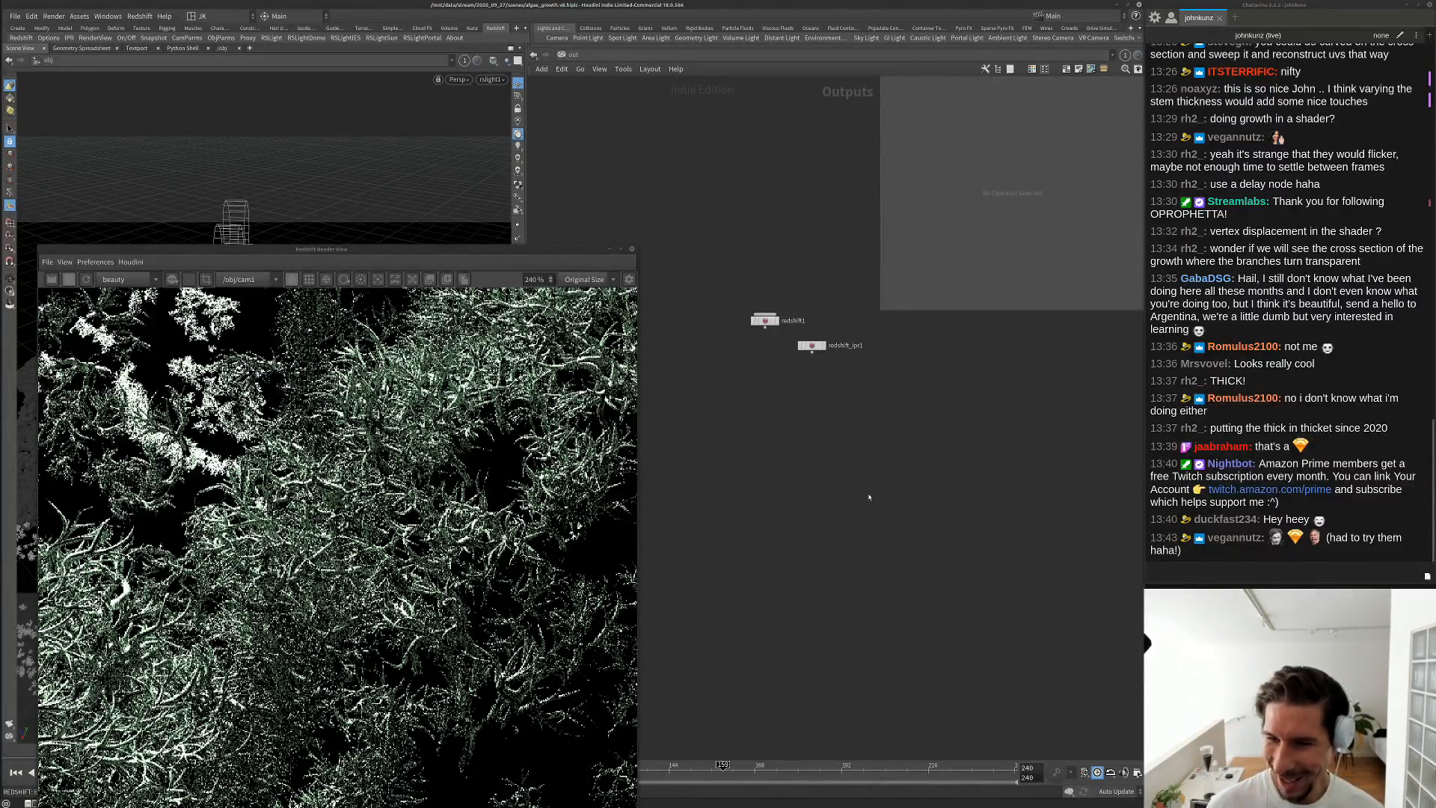
scroll(344, 443, "down", 7)
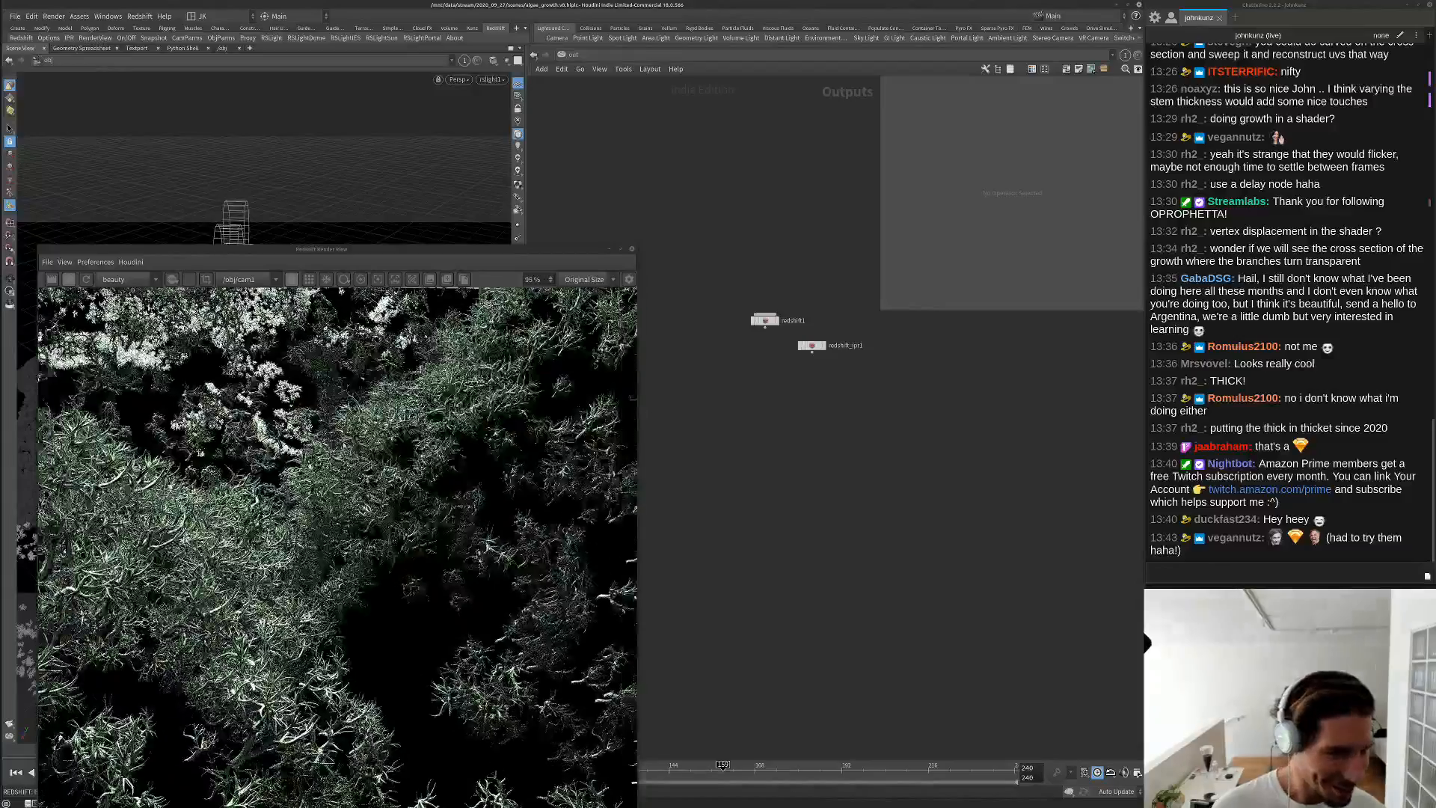
scroll(344, 443, "down", 2)
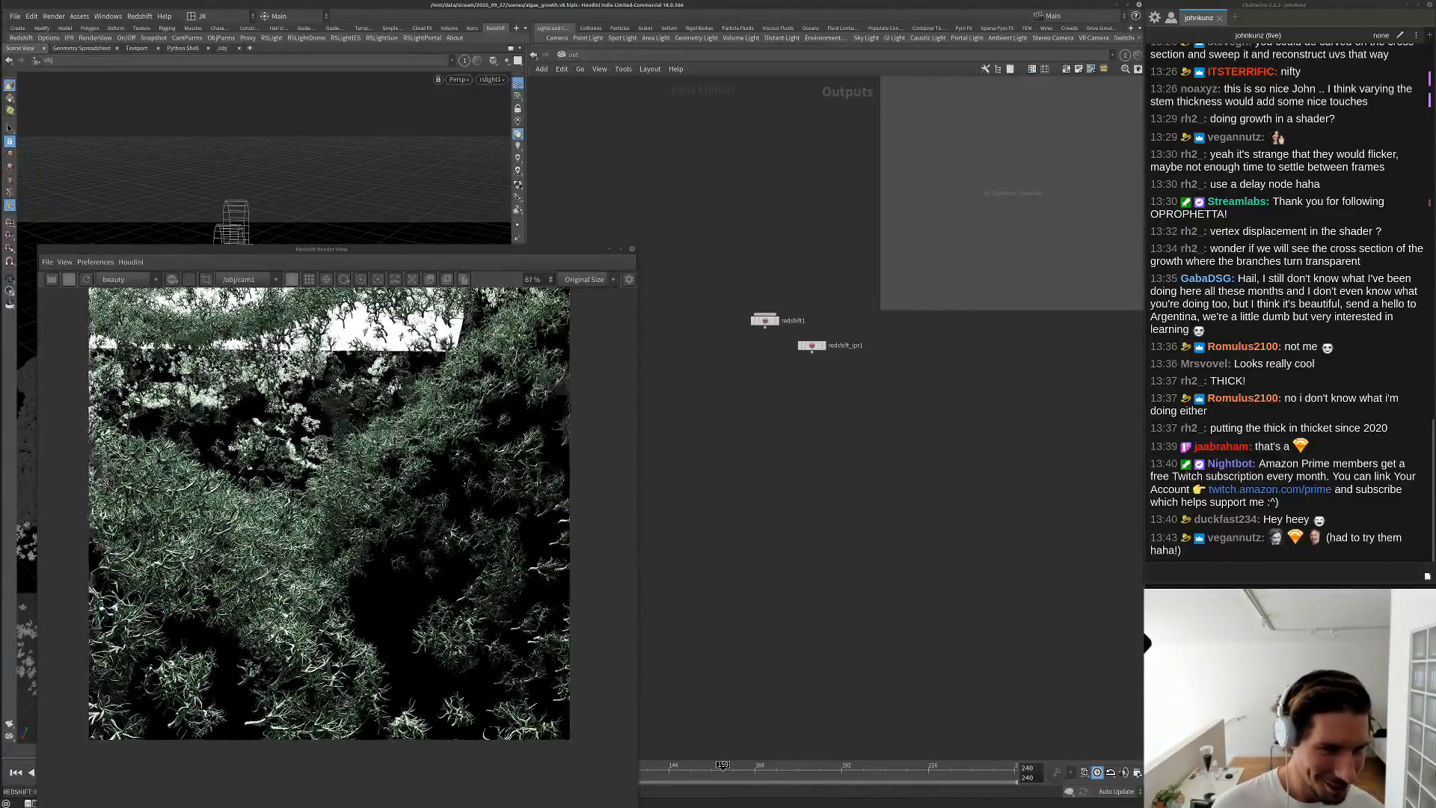
scroll(344, 442, "up", 3)
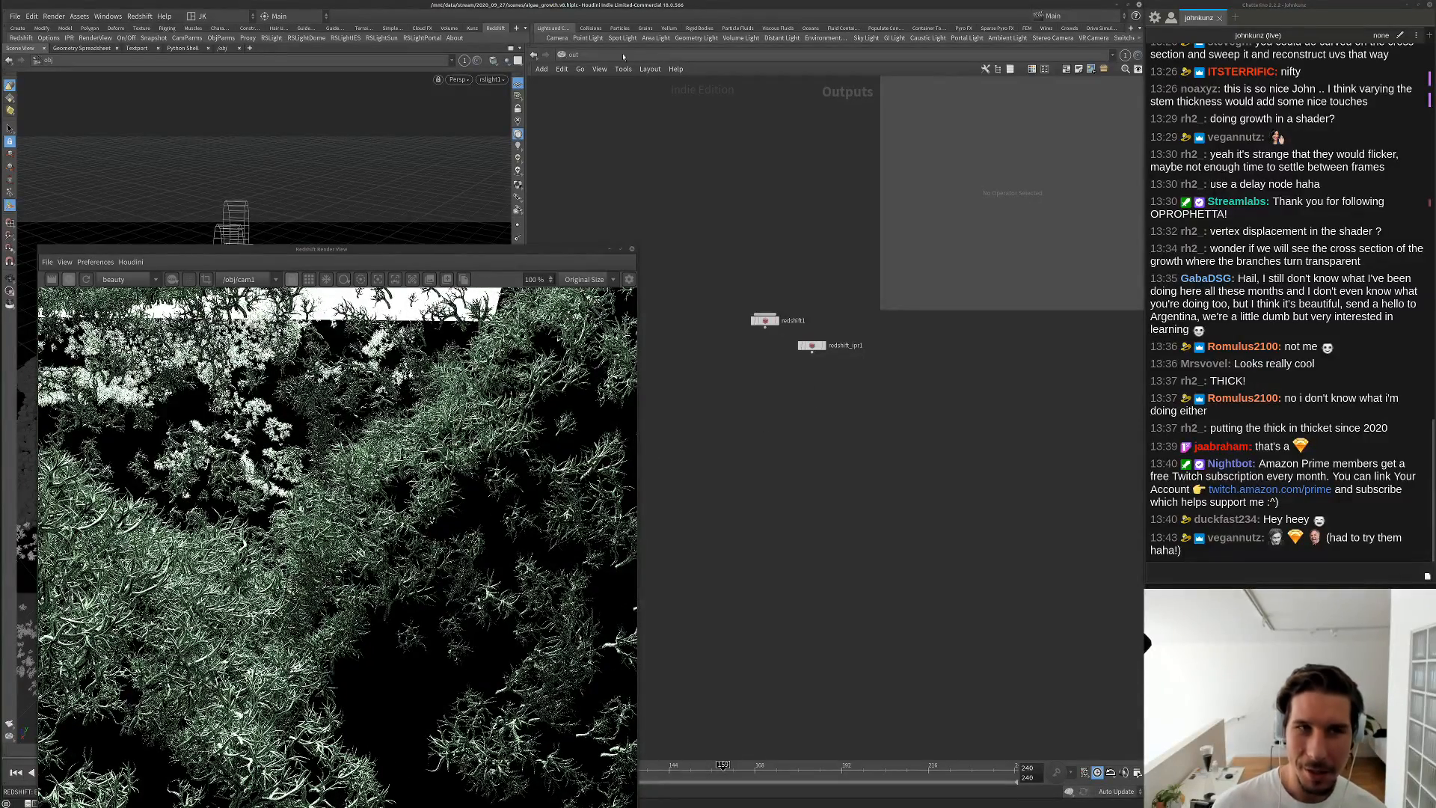
Return to the obj network, render the rock without the plants, and select rock to show its Redshift tessellation settings
left_click(562, 54)
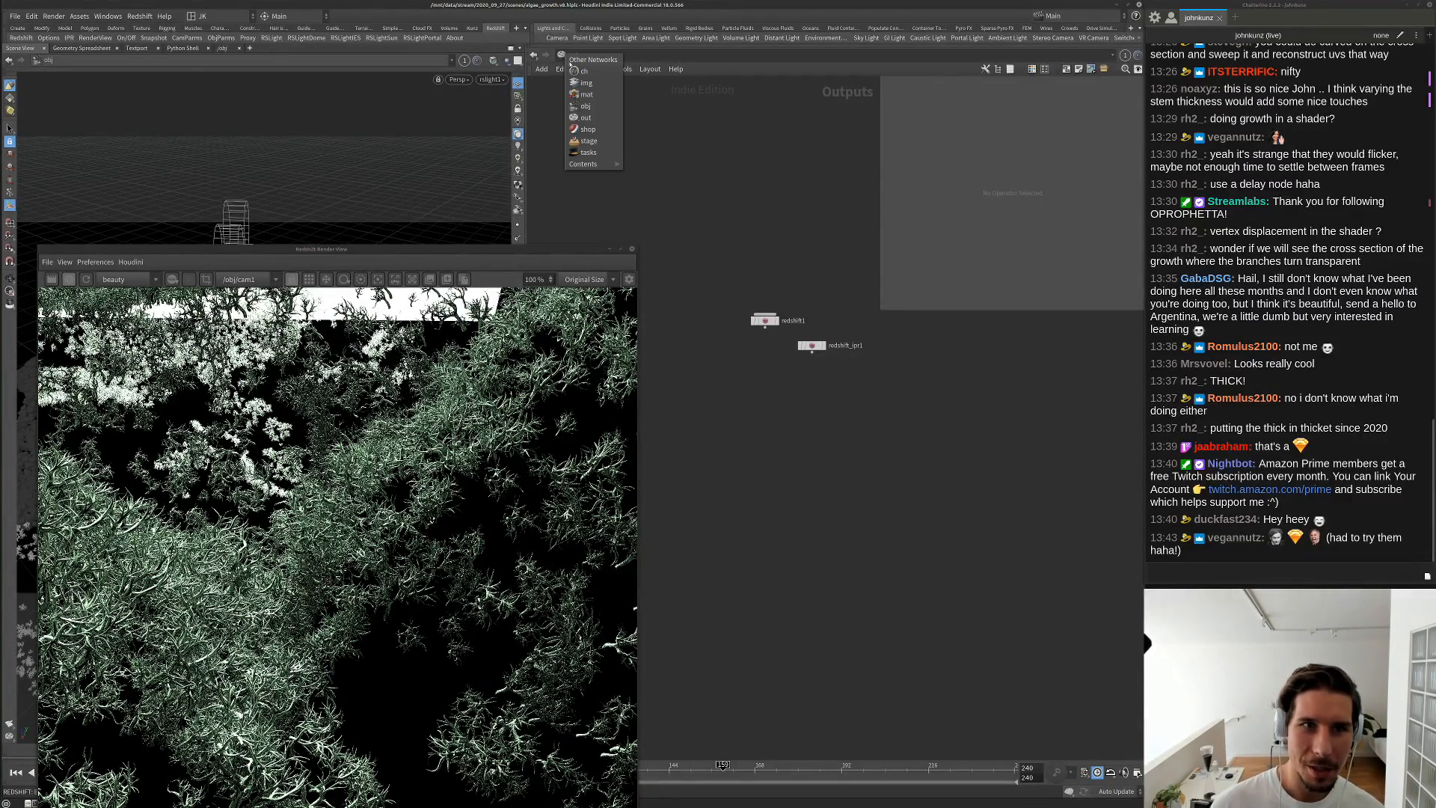
left_click(596, 109)
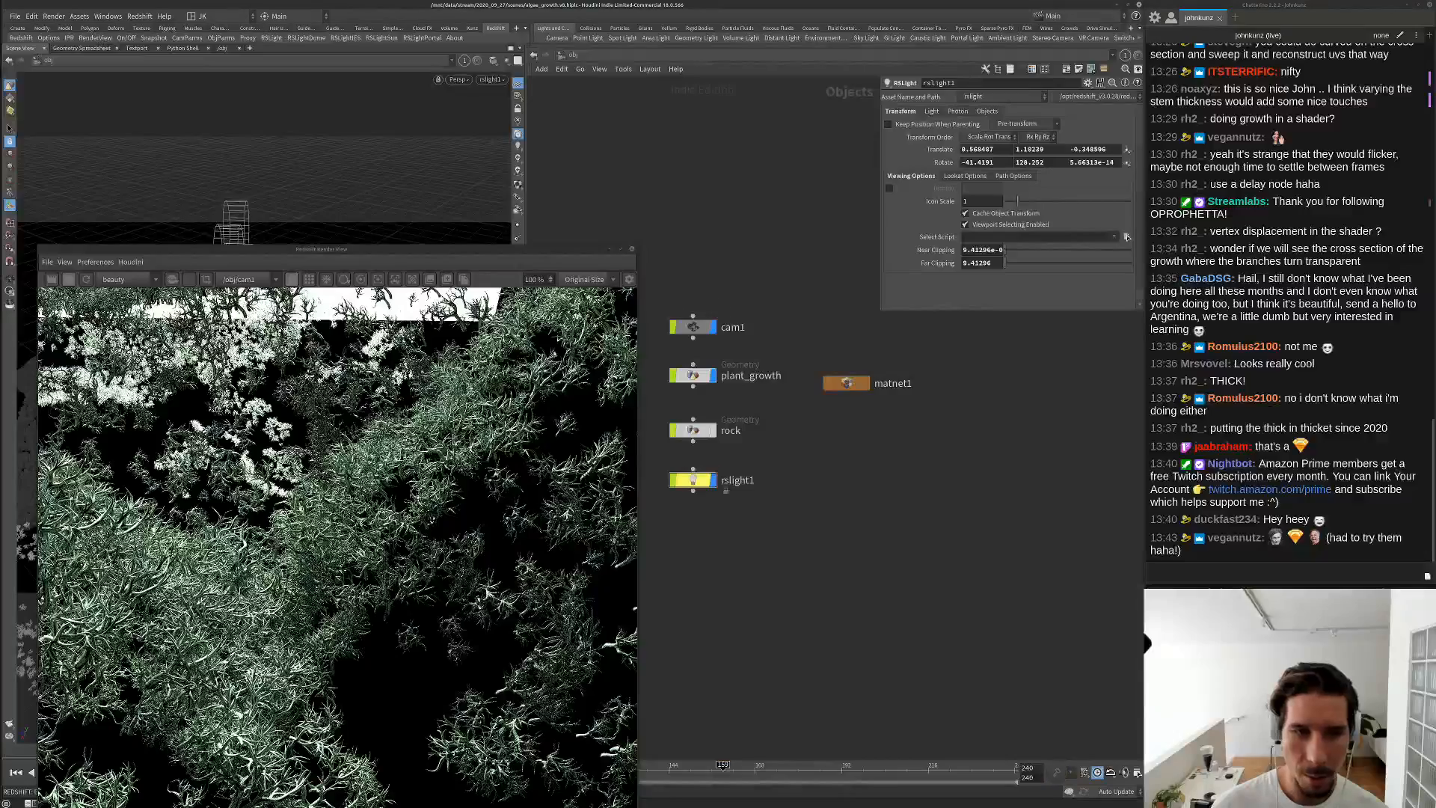
scroll(400, 598, "down", 5)
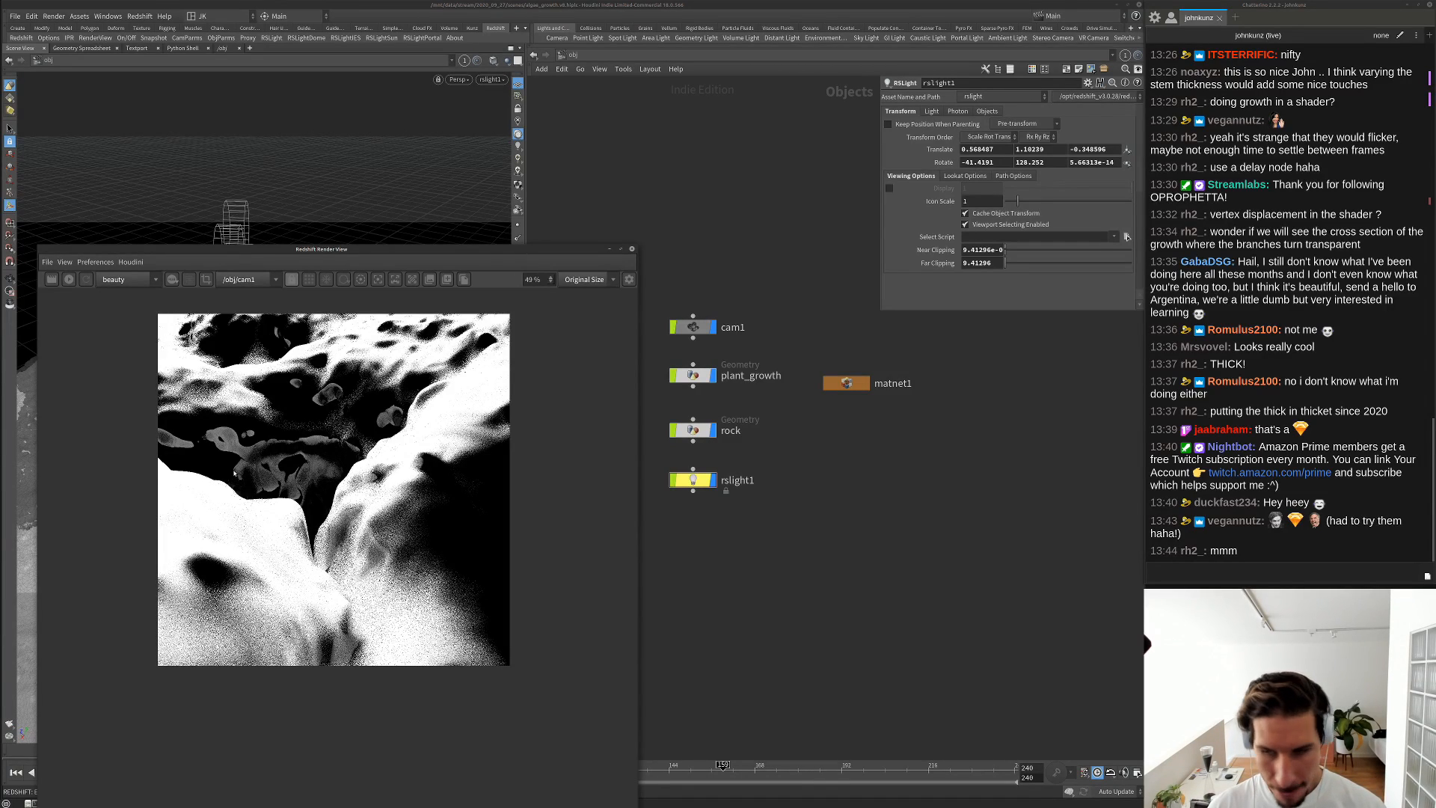
middle_click_drag(649, 480, 709, 455)
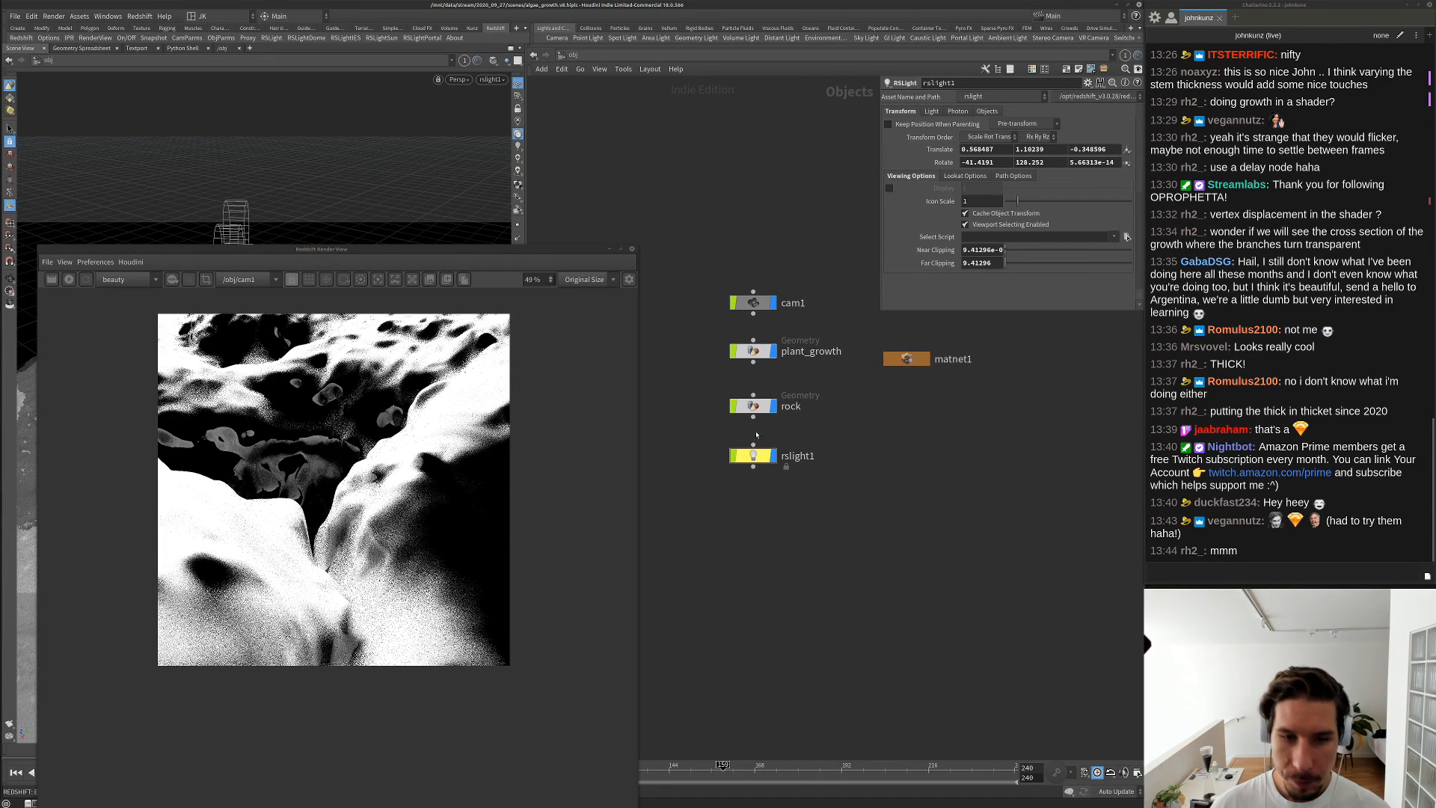
left_click(753, 405)
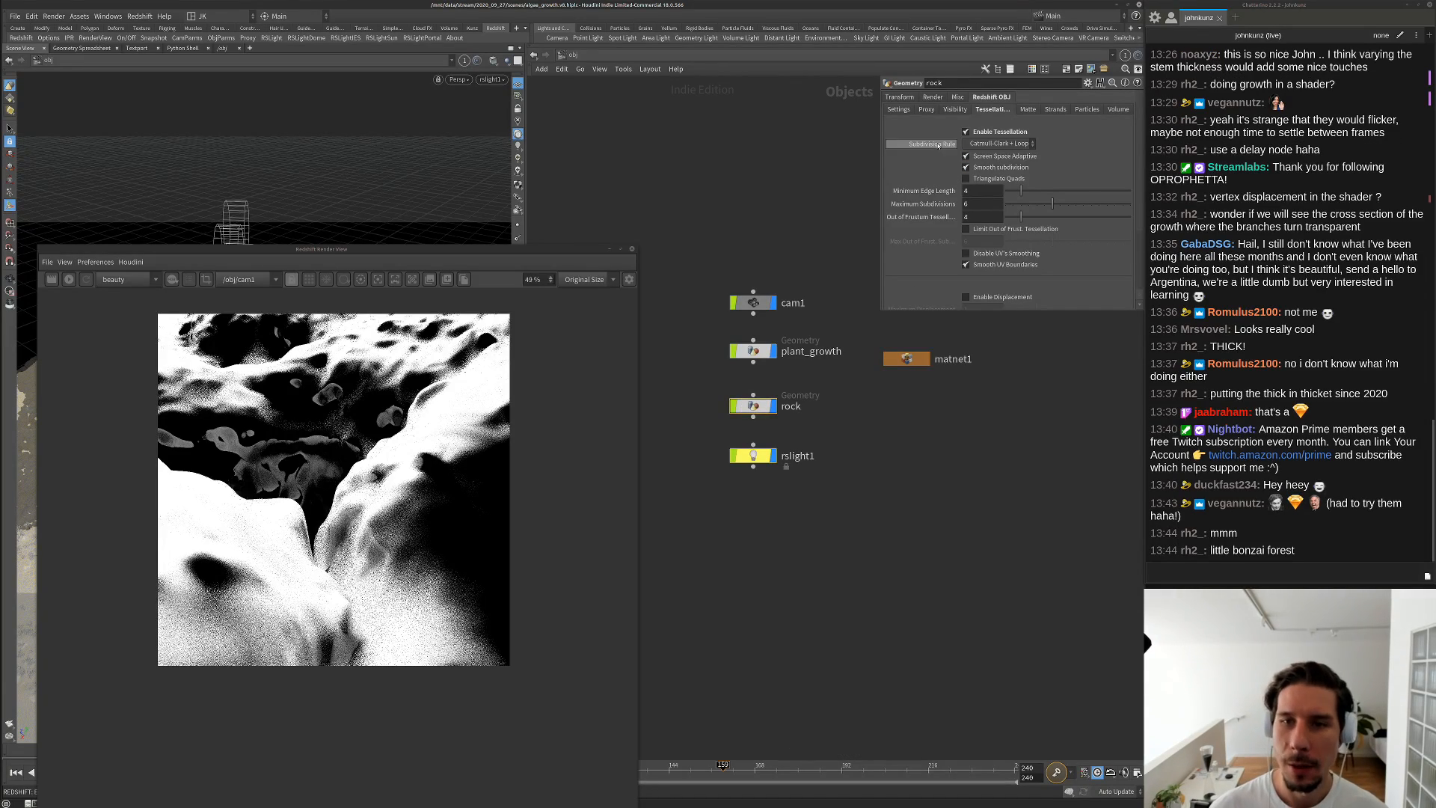
Inspect the rock's rendered surface up close, disable its tessellation and re-render for comparison
scroll(278, 493, "up", 4)
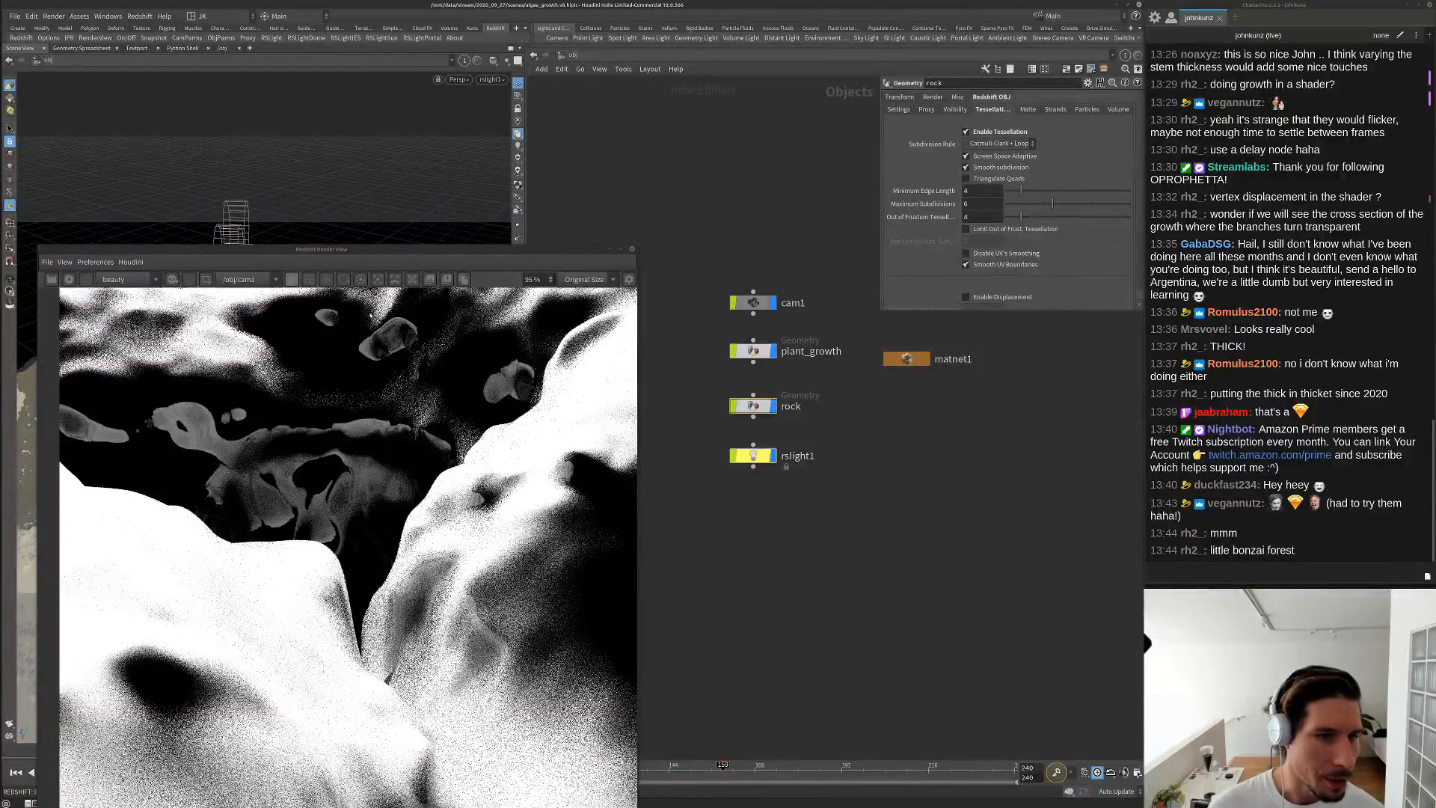
scroll(381, 329, "up", 2)
scroll(353, 483, "down", 2)
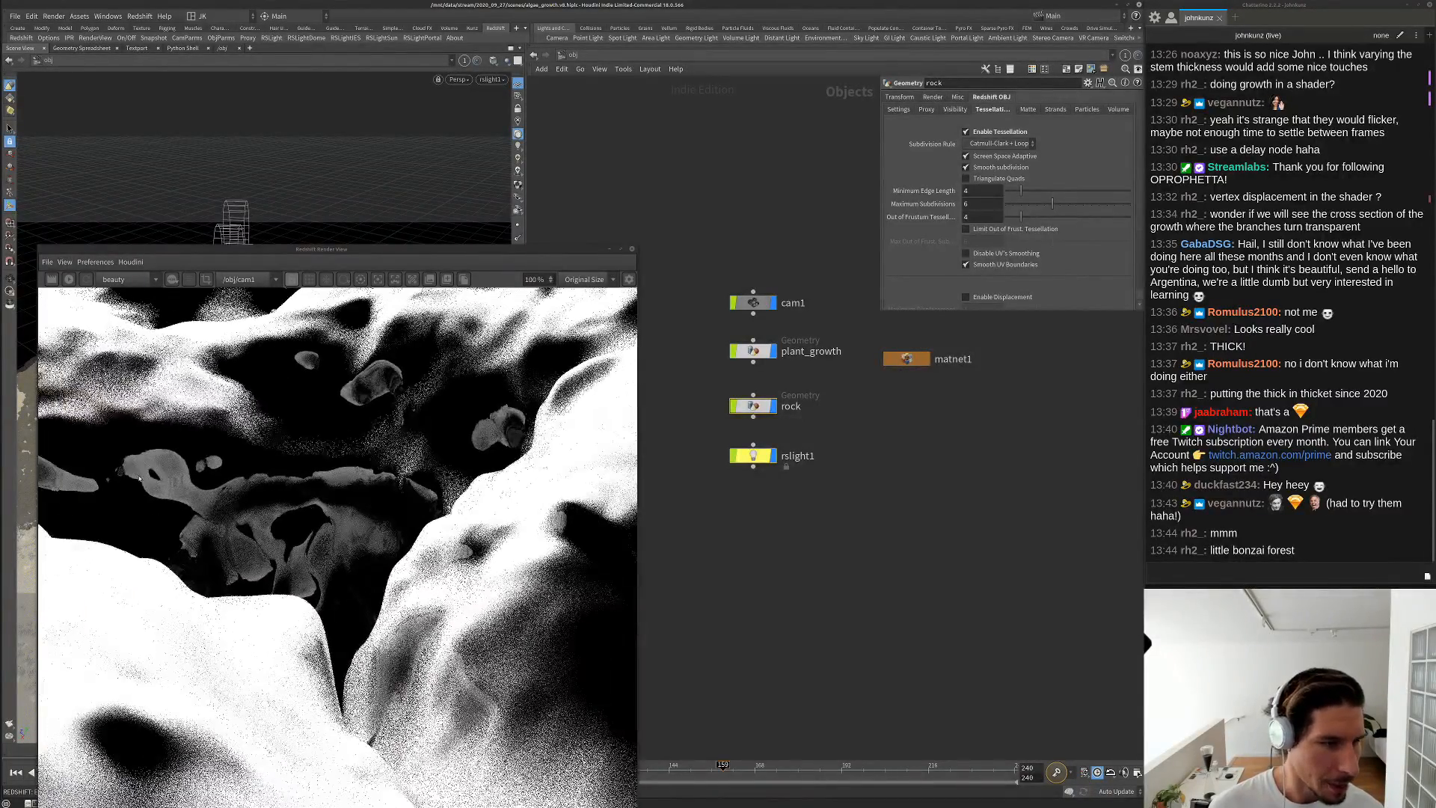
scroll(299, 546, "down", 4)
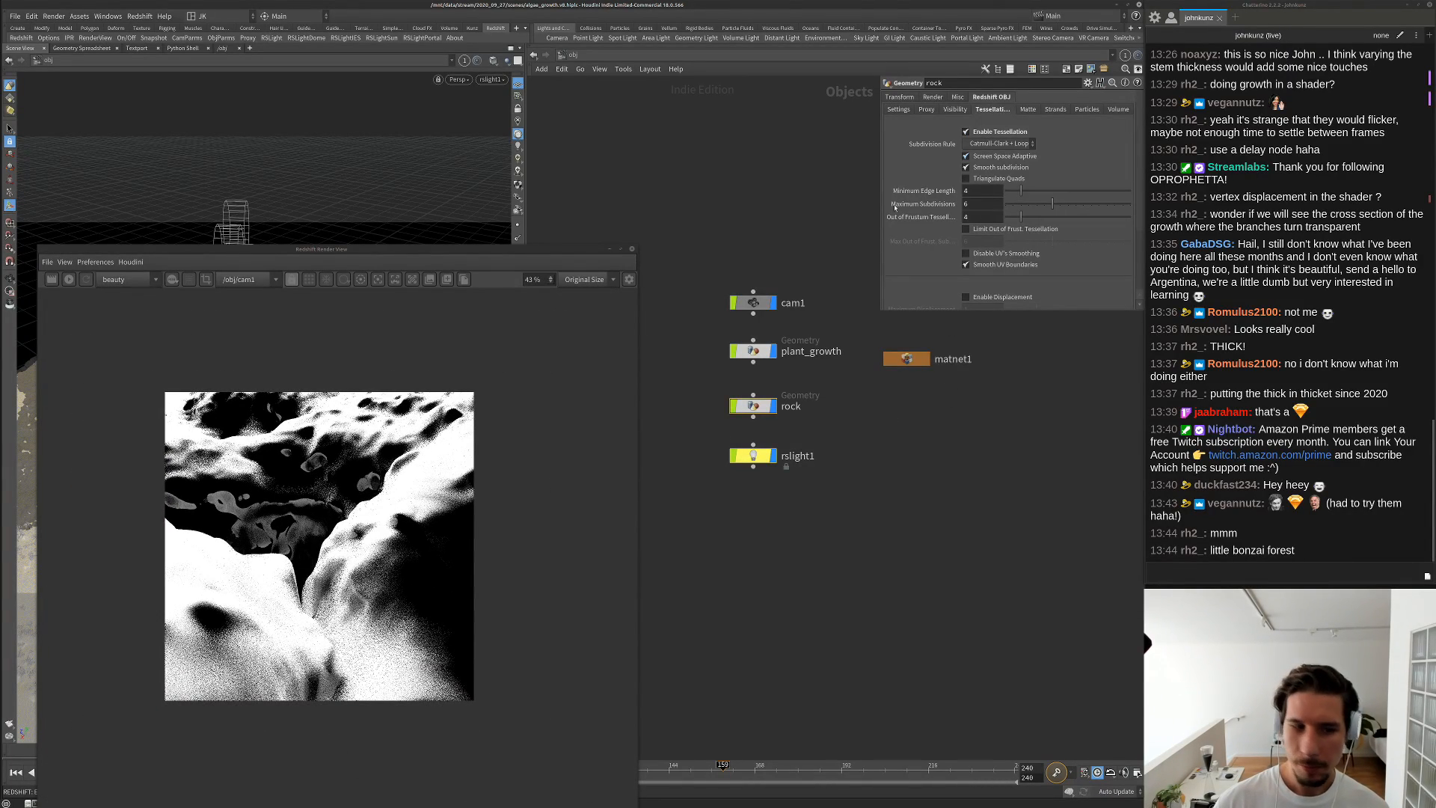
scroll(234, 608, "up", 2)
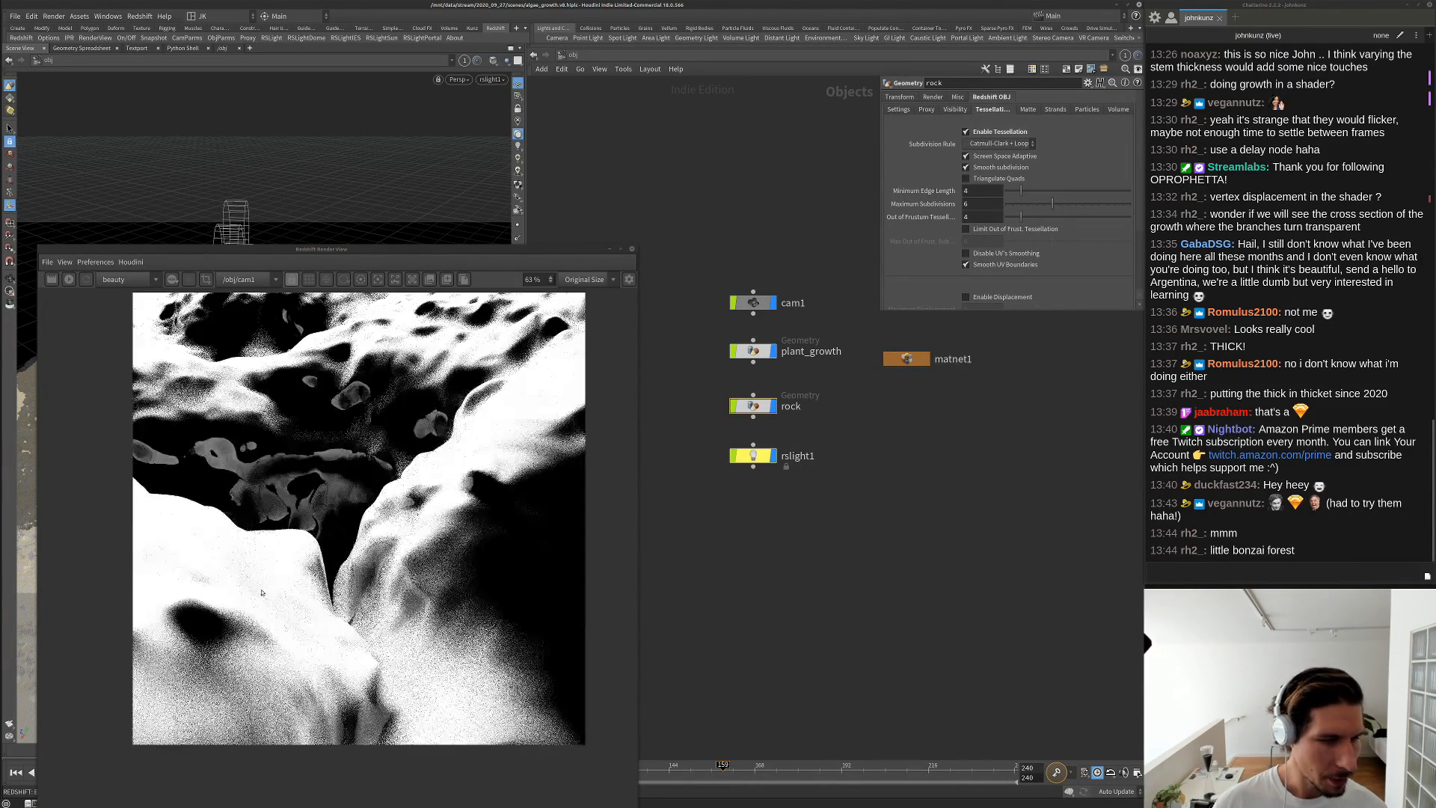
left_click(994, 133)
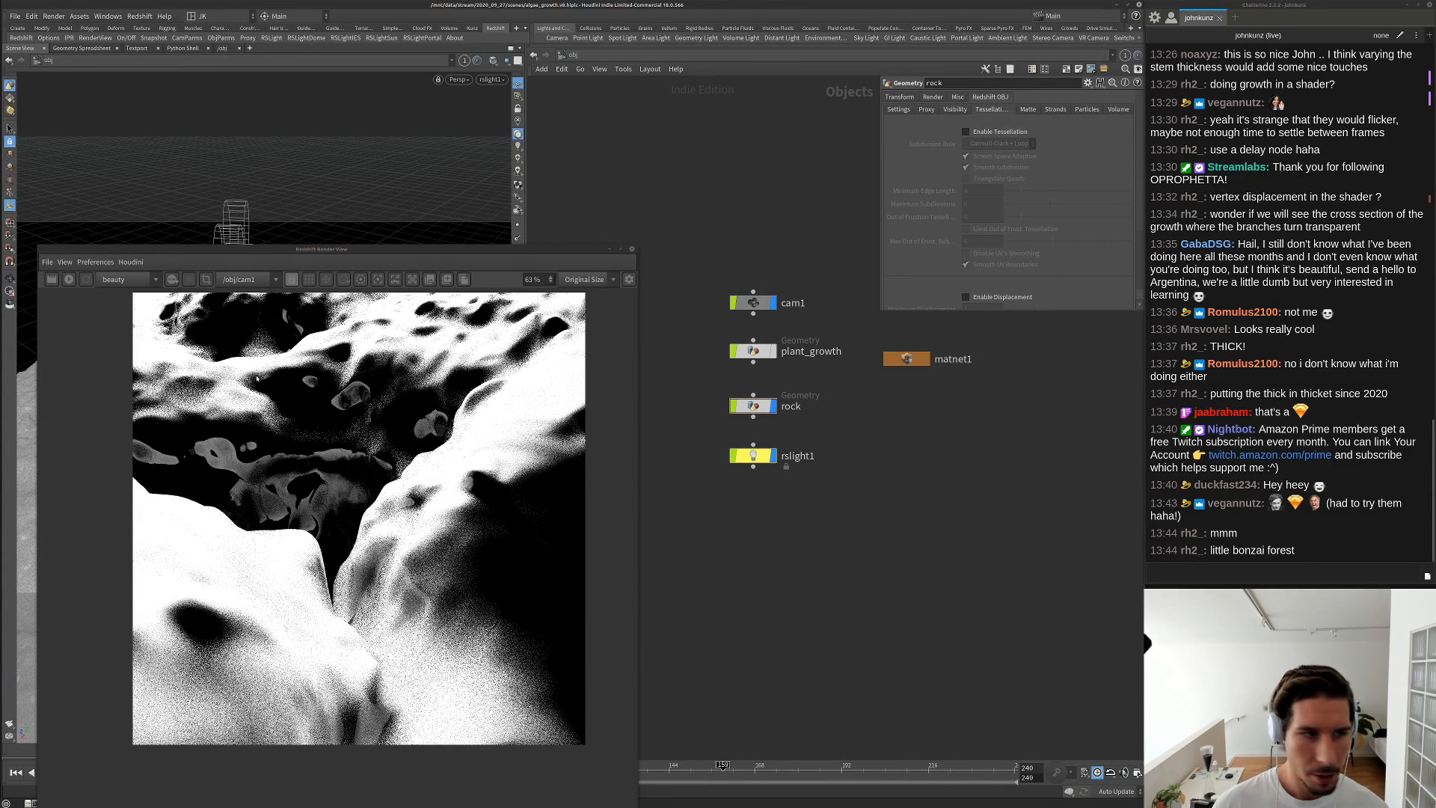
left_click(68, 279)
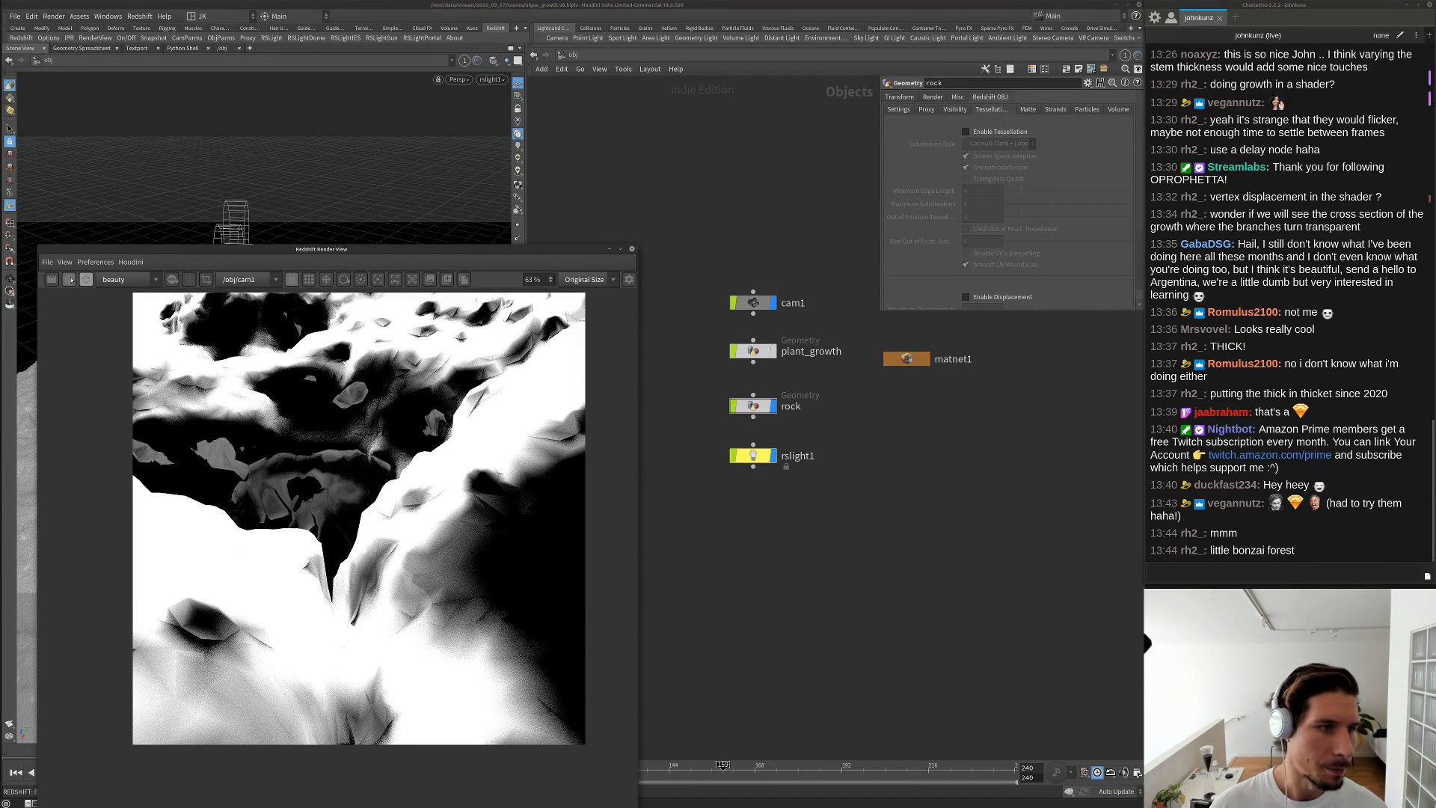
Enable tessellation on rock with minimum edge length 5 and maximum subdivisions 5, and run the live render again
left_click(966, 132)
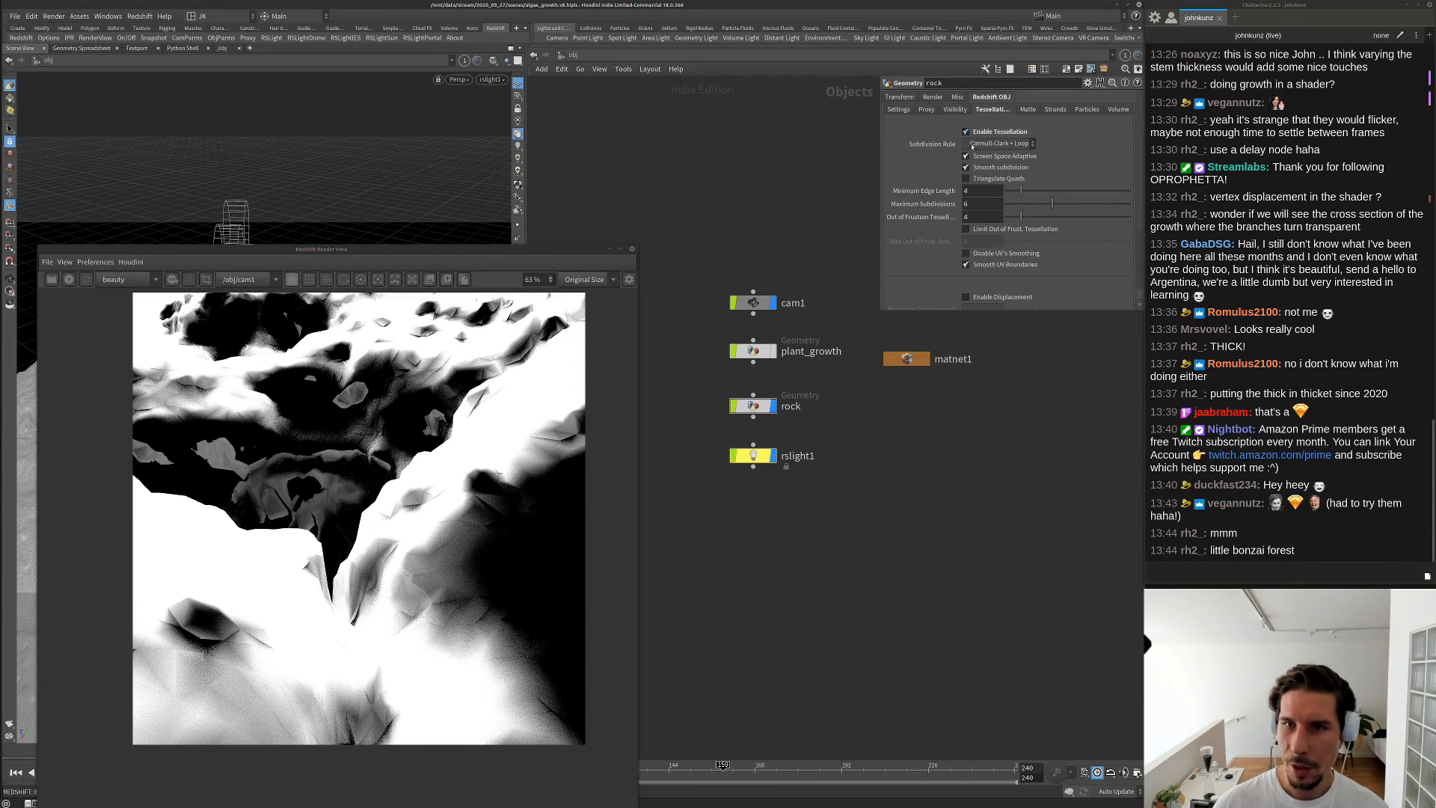
left_click(979, 192)
key("Return")
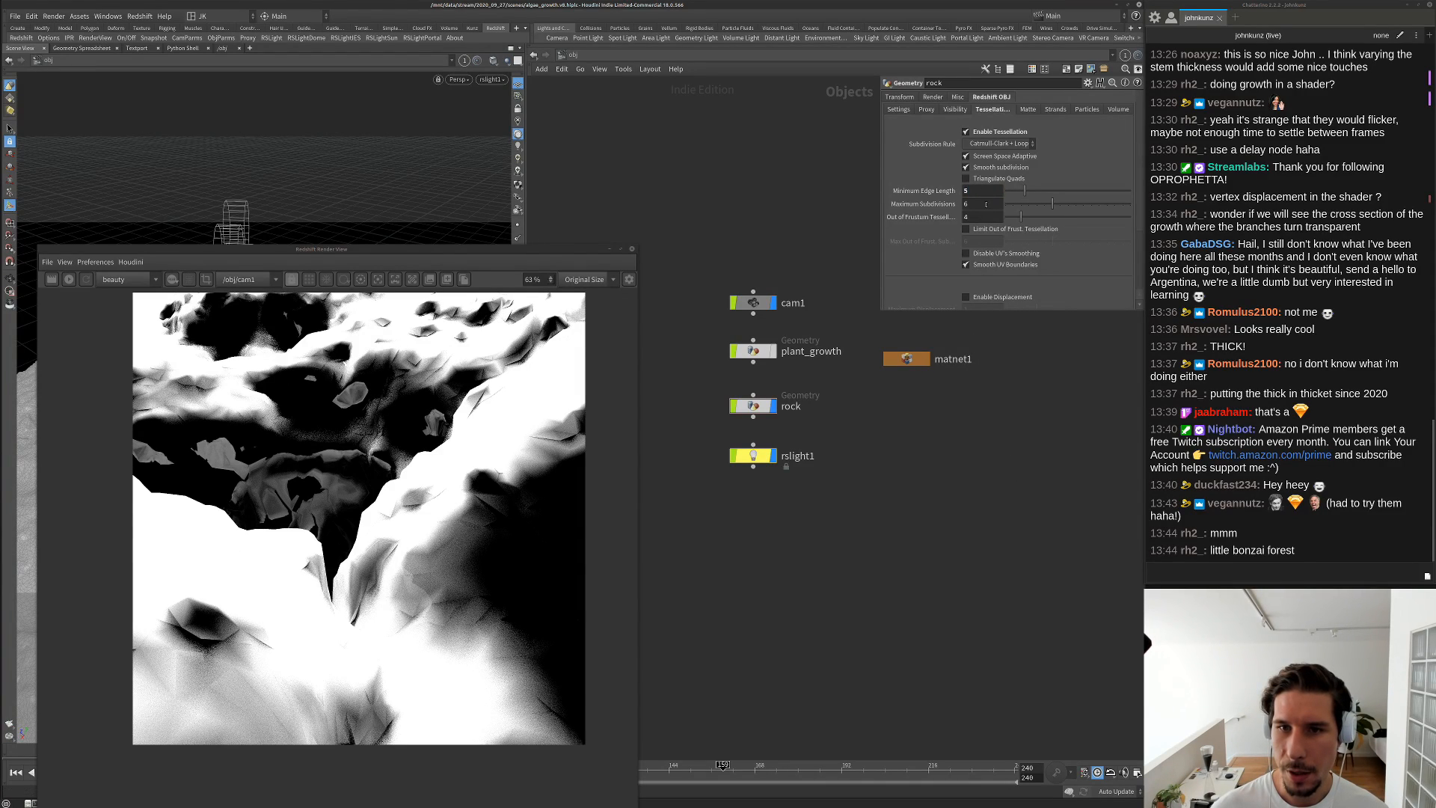
left_click(975, 203)
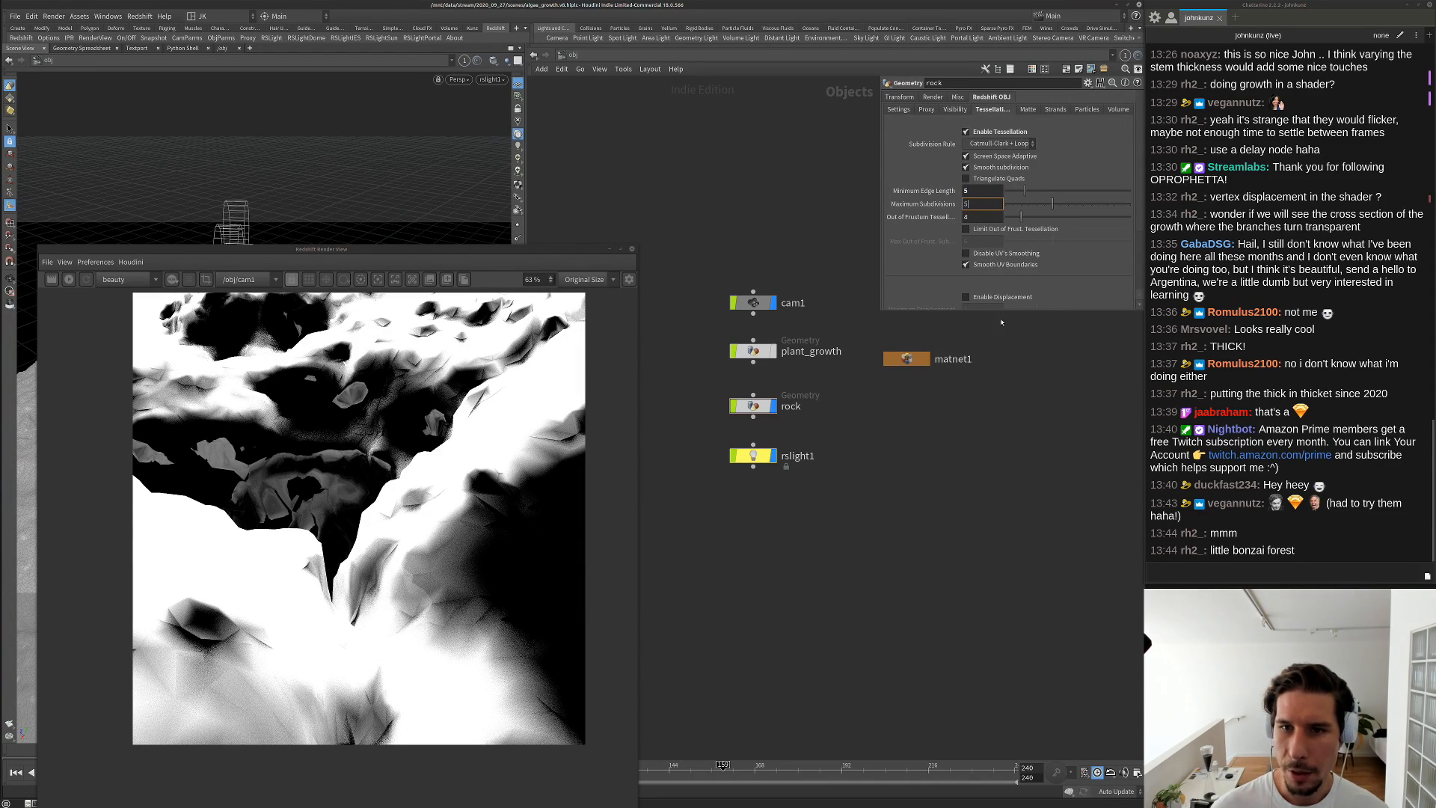
key("Return")
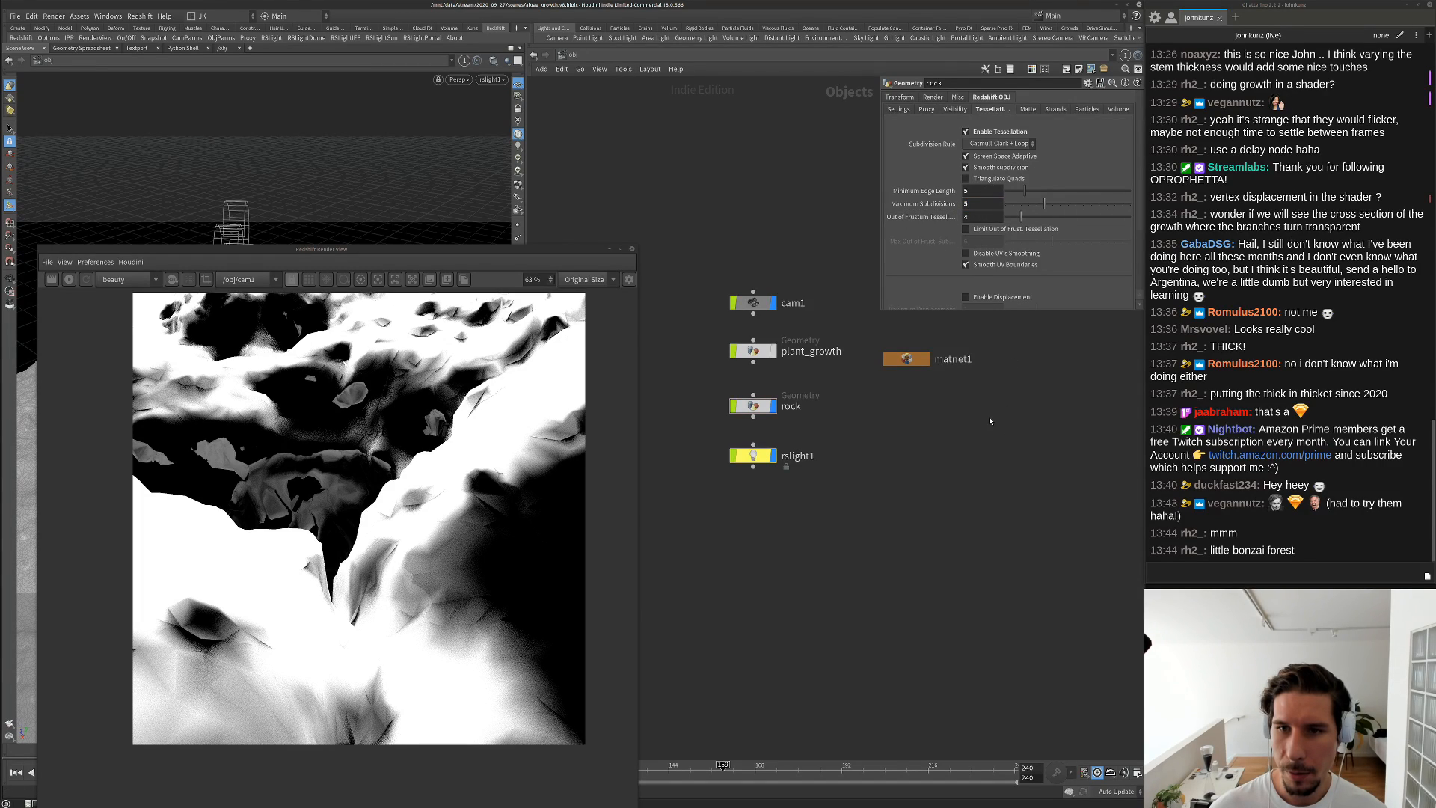
left_click(68, 279)
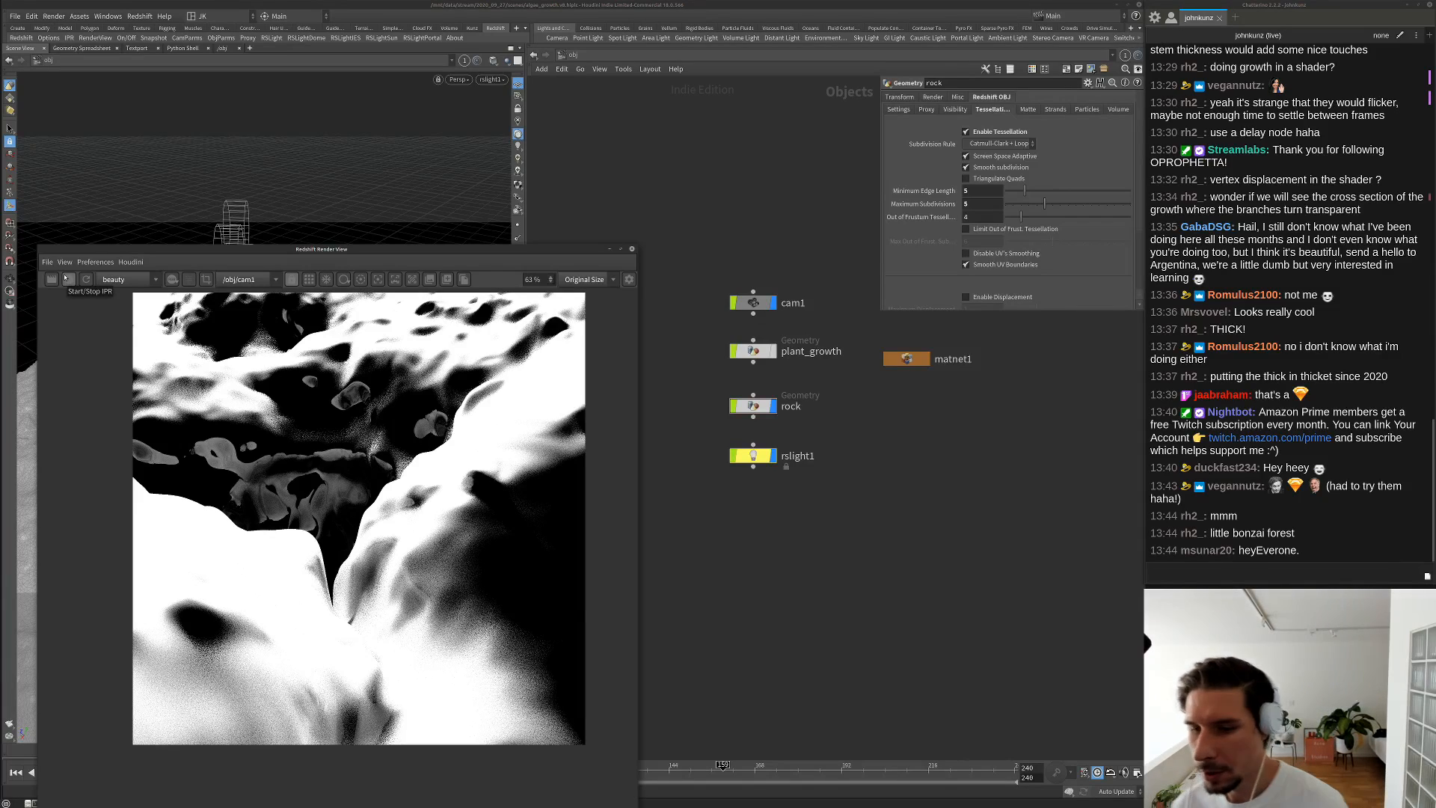
Stop the live render, assign matnet1's rock material to the rock geometry in the viewport, and enter the rock material's network
left_click(68, 280)
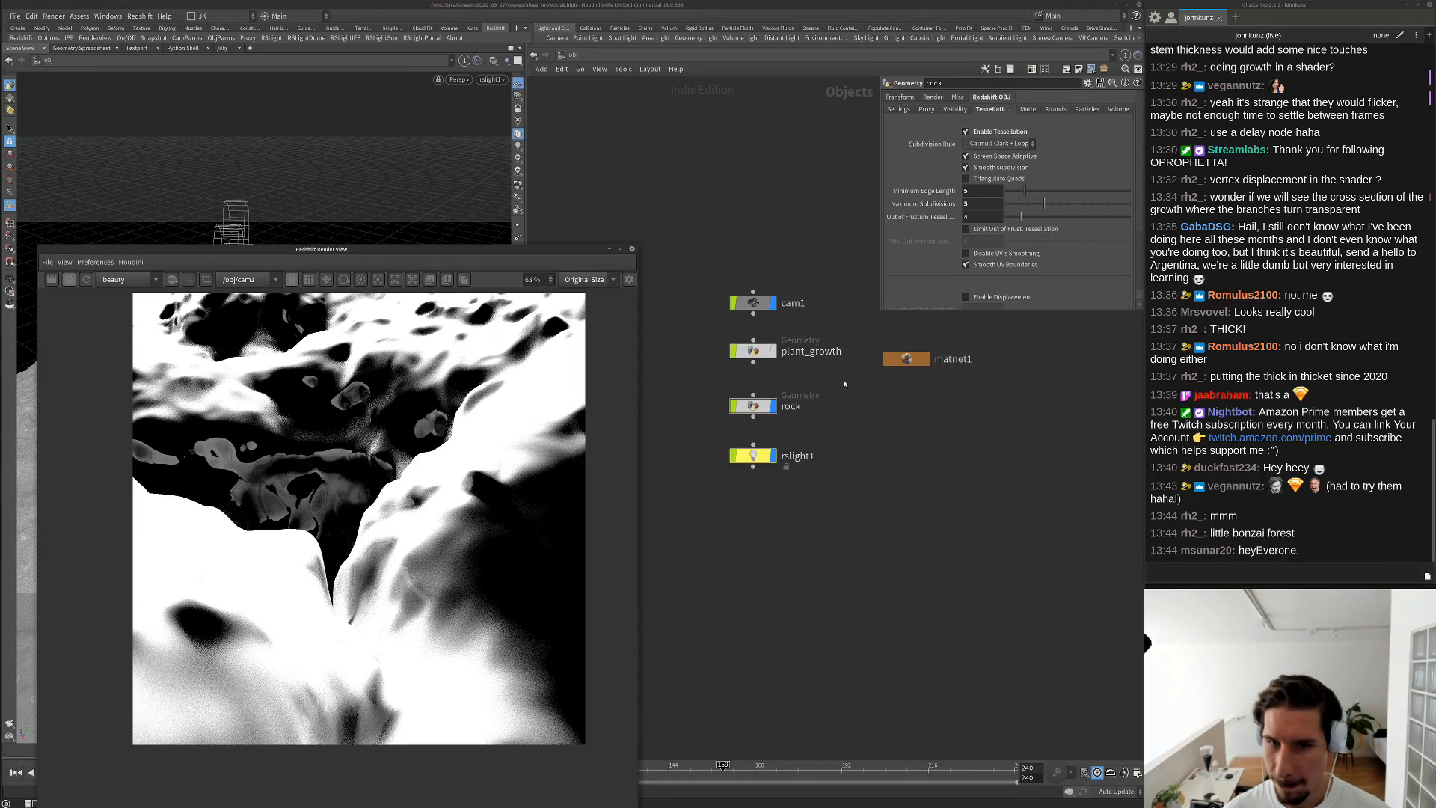
left_click_drag(106, 254, 124, 521)
double_click(907, 359)
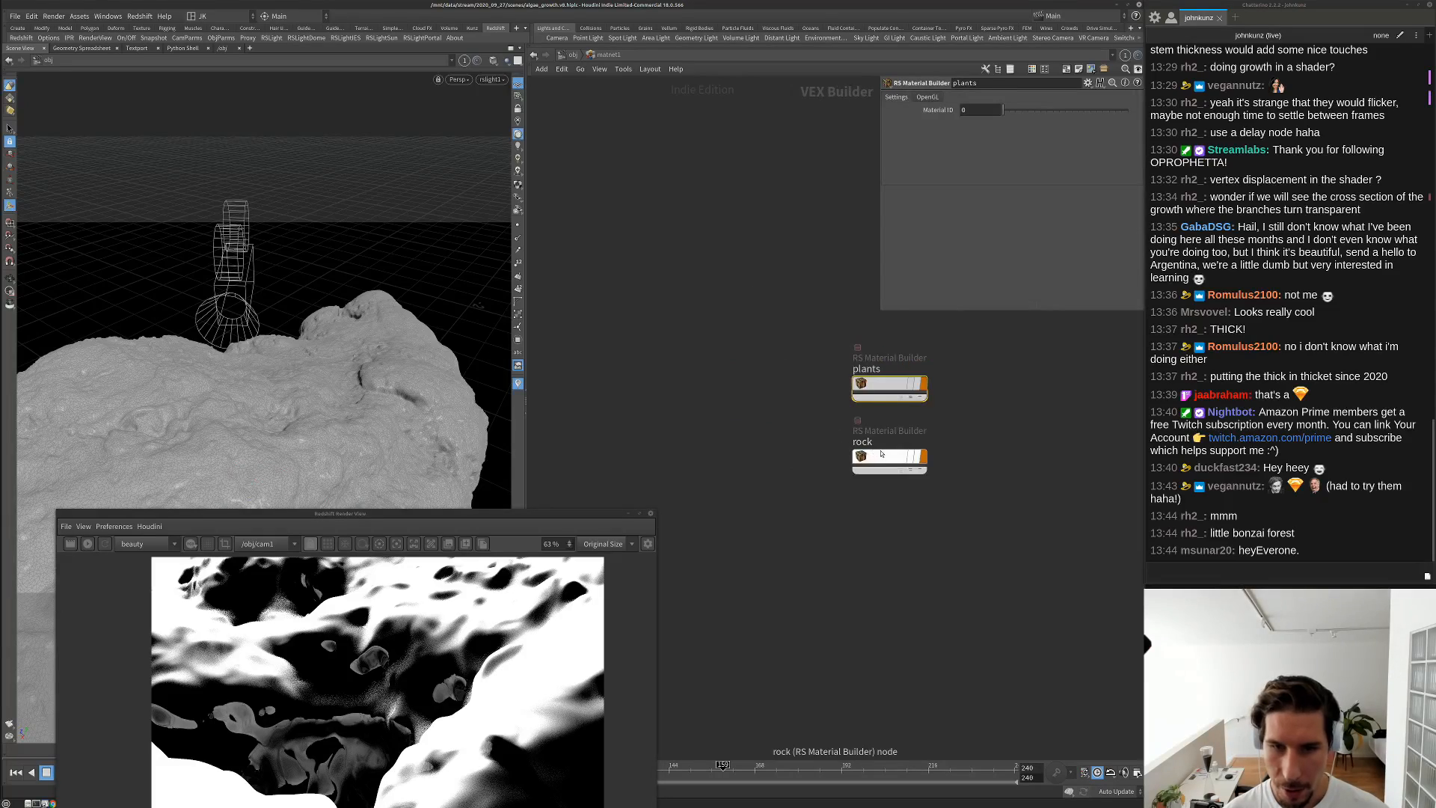
left_click_drag(889, 458, 308, 389)
double_click(916, 452)
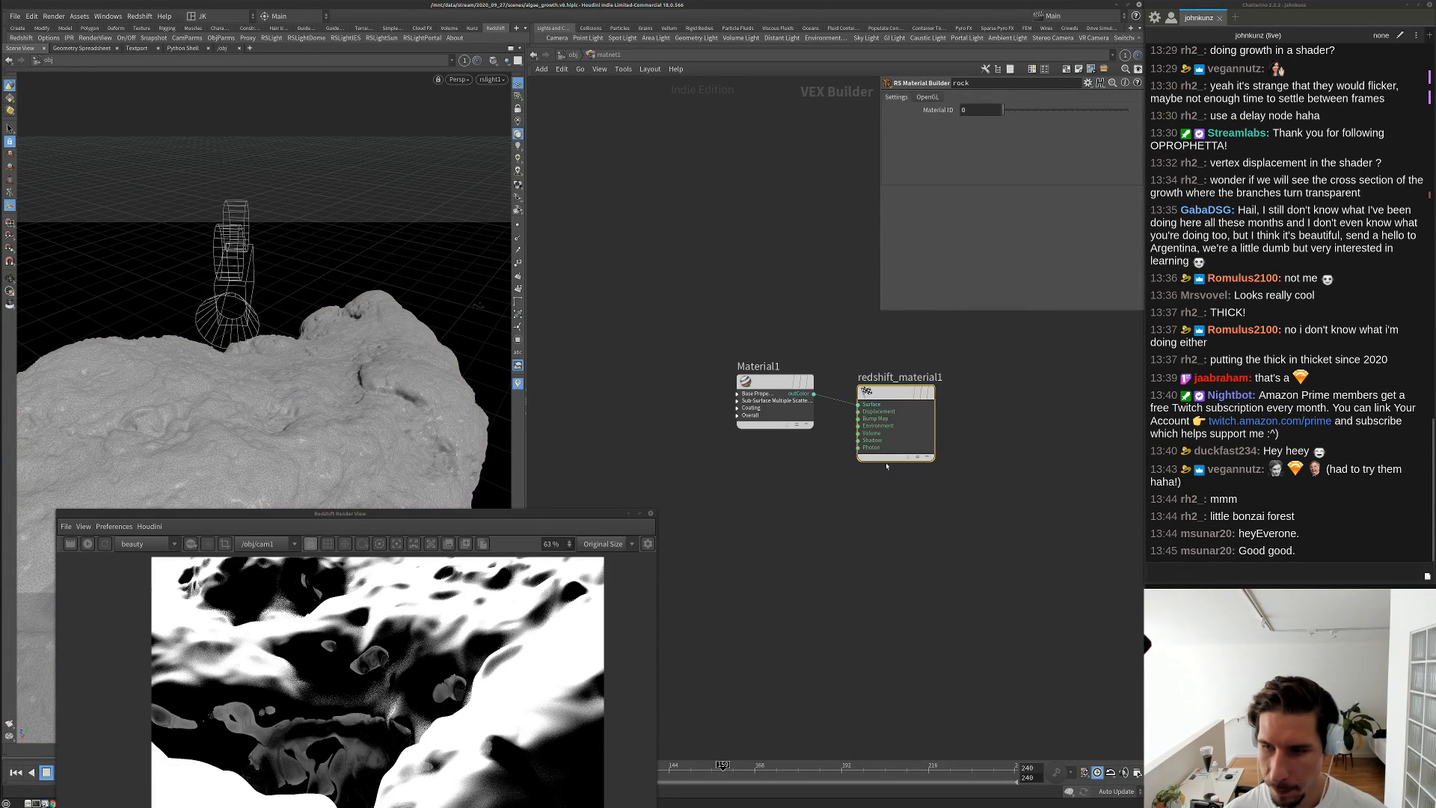
Add an RS Texture node in the rock material's network, ahead of Material1
key("Tab")
type("tex")
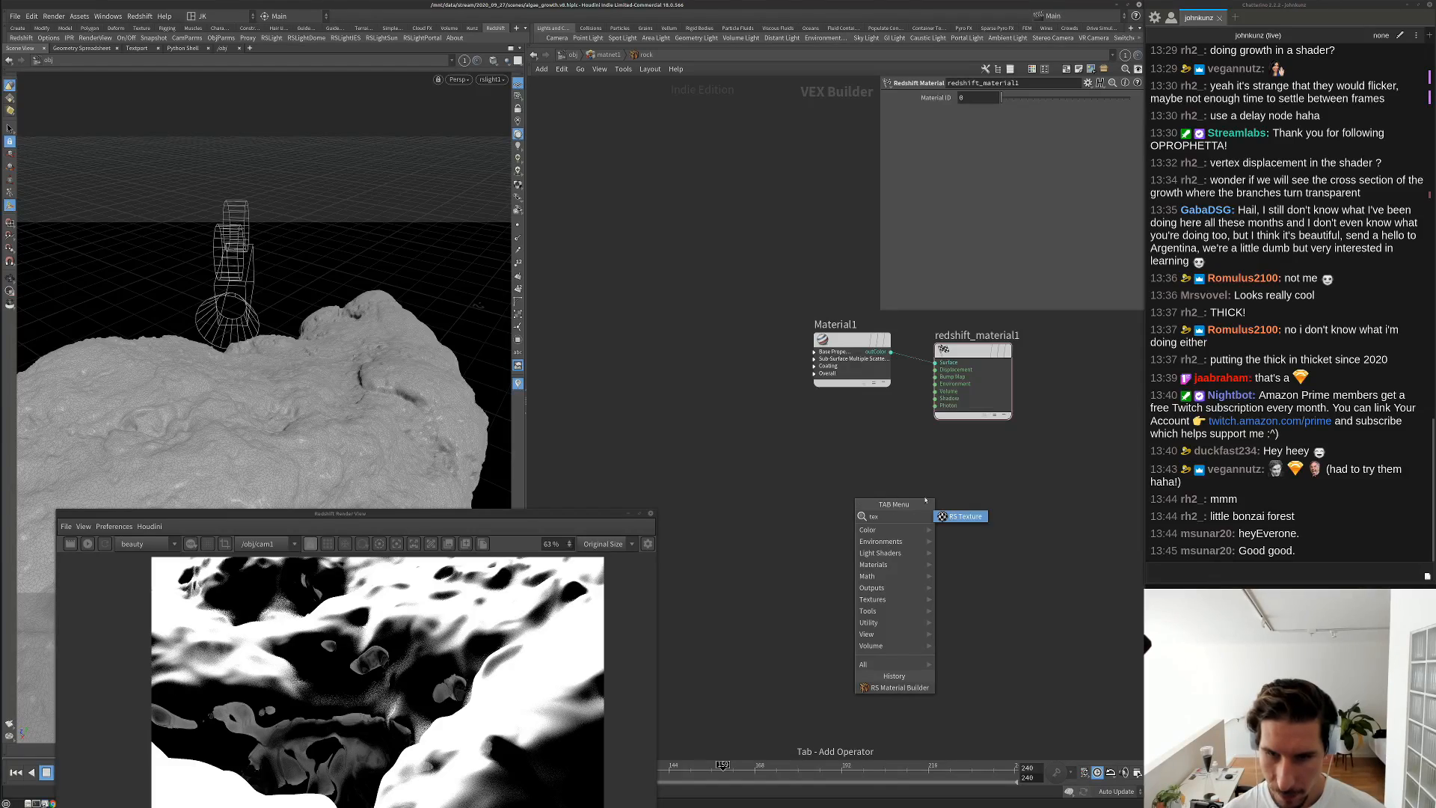
key("Return")
left_click(698, 316)
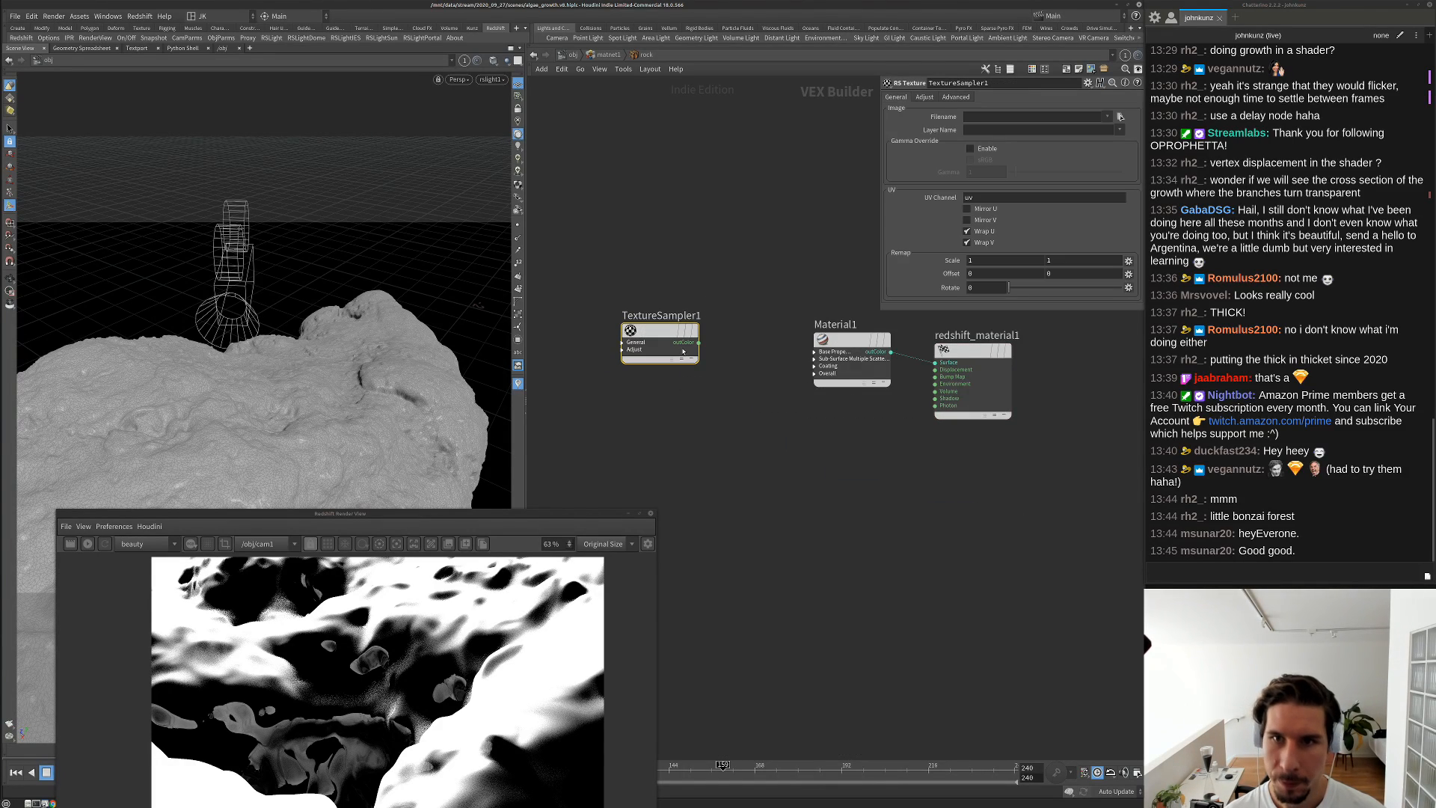
Browse for the texture node's image in /mnt/data/useful/geo/RockBoulderLarge049/Textures/SPECULAR/4K
left_click(1120, 117)
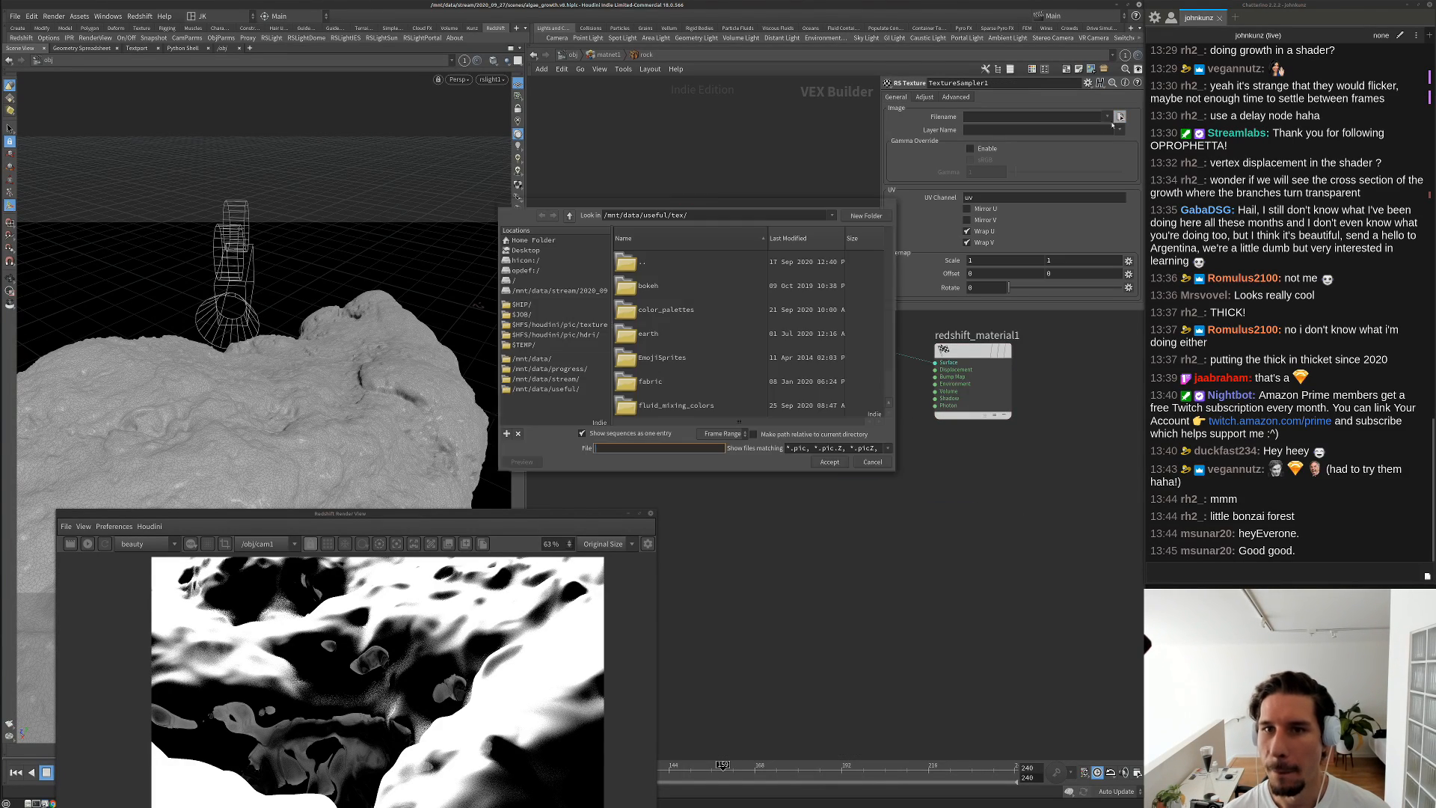
left_click(544, 390)
double_click(644, 312)
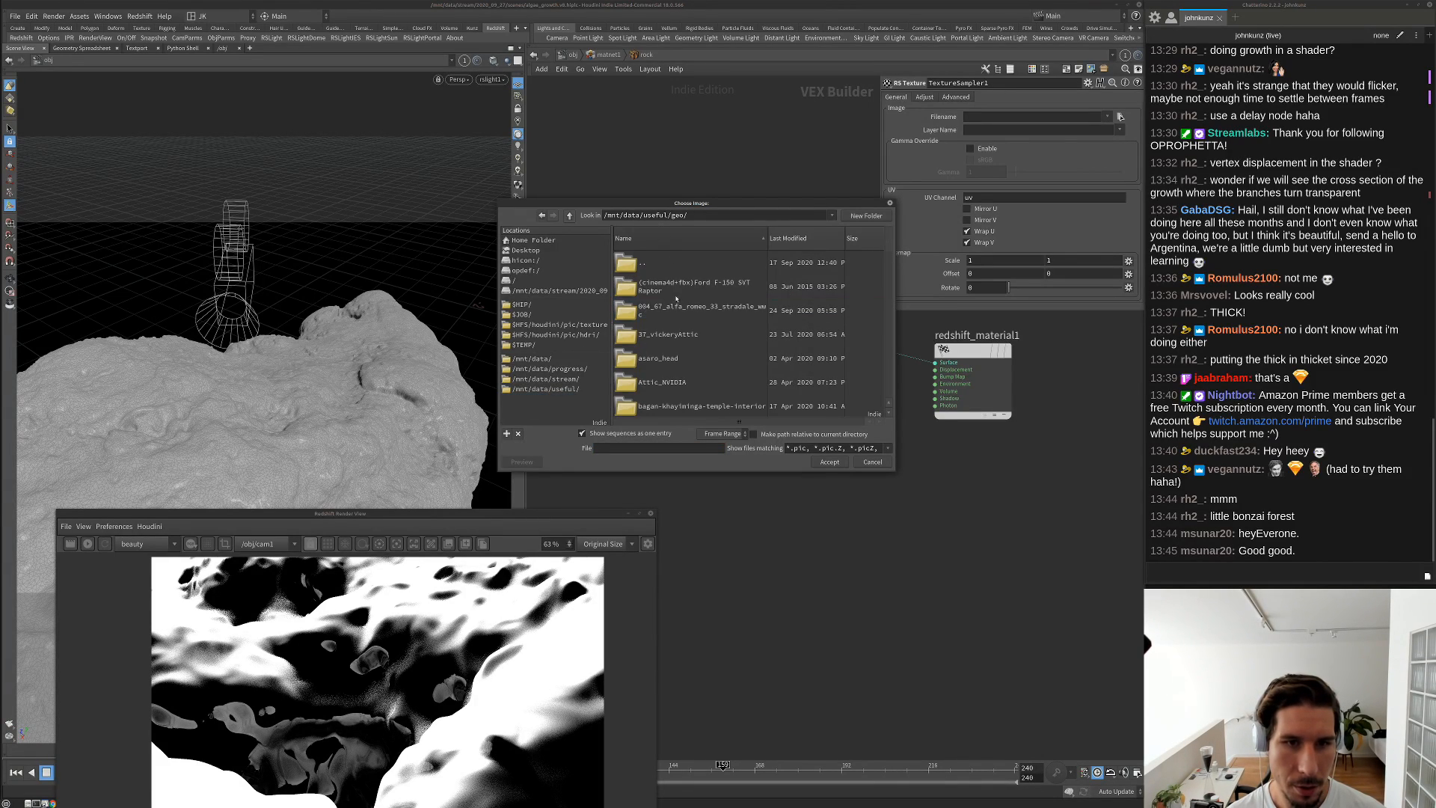
left_click(731, 239)
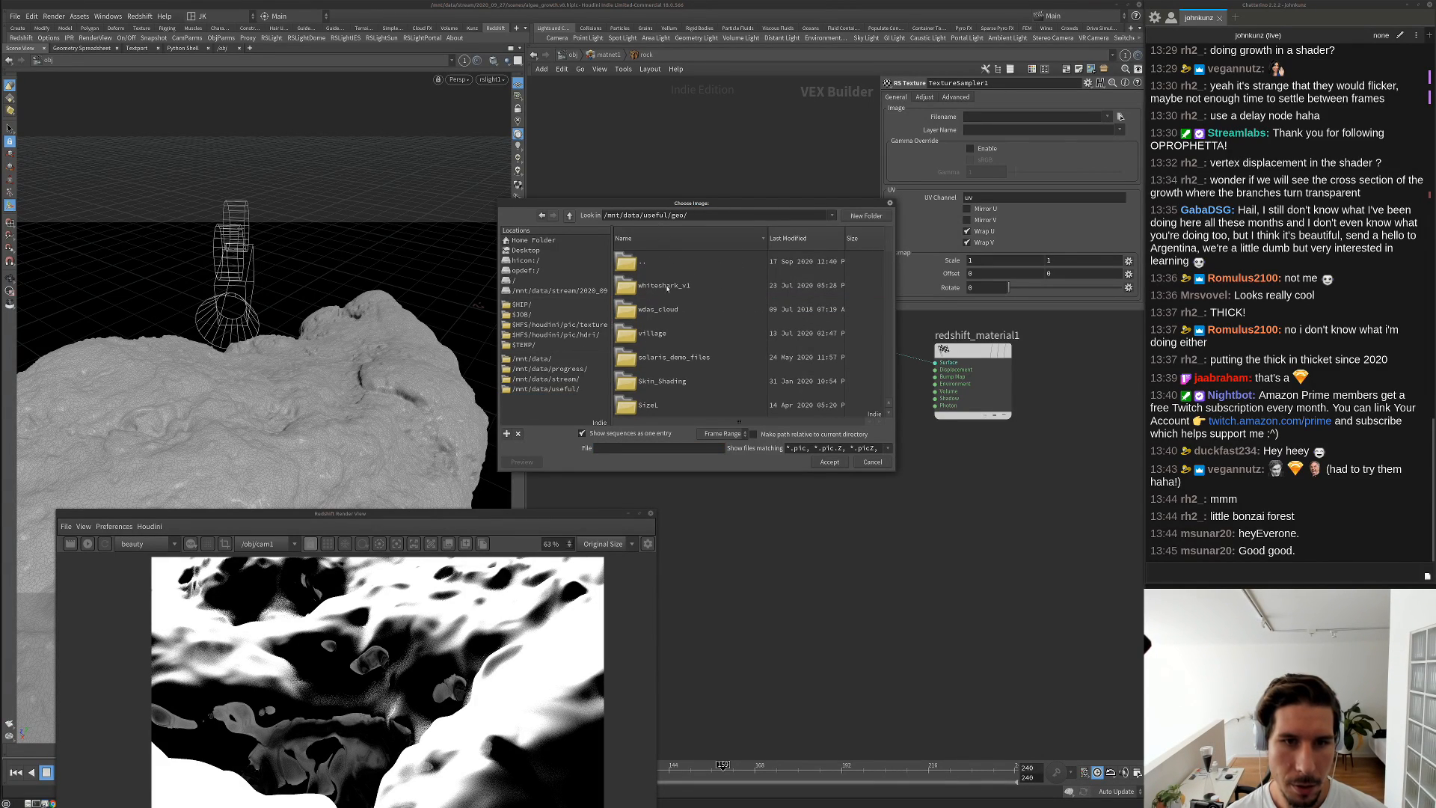
left_click(669, 239)
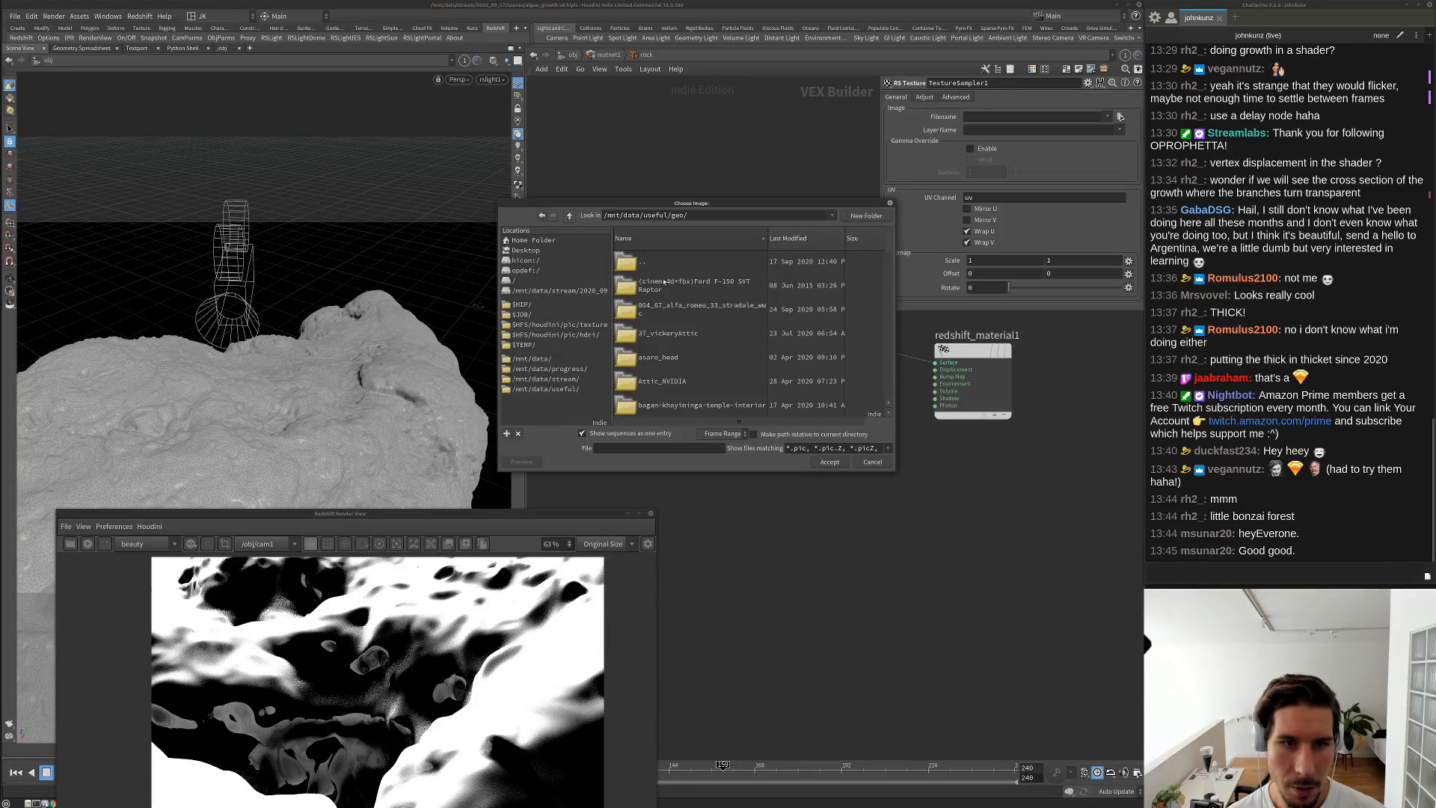
left_click(797, 239)
double_click(650, 309)
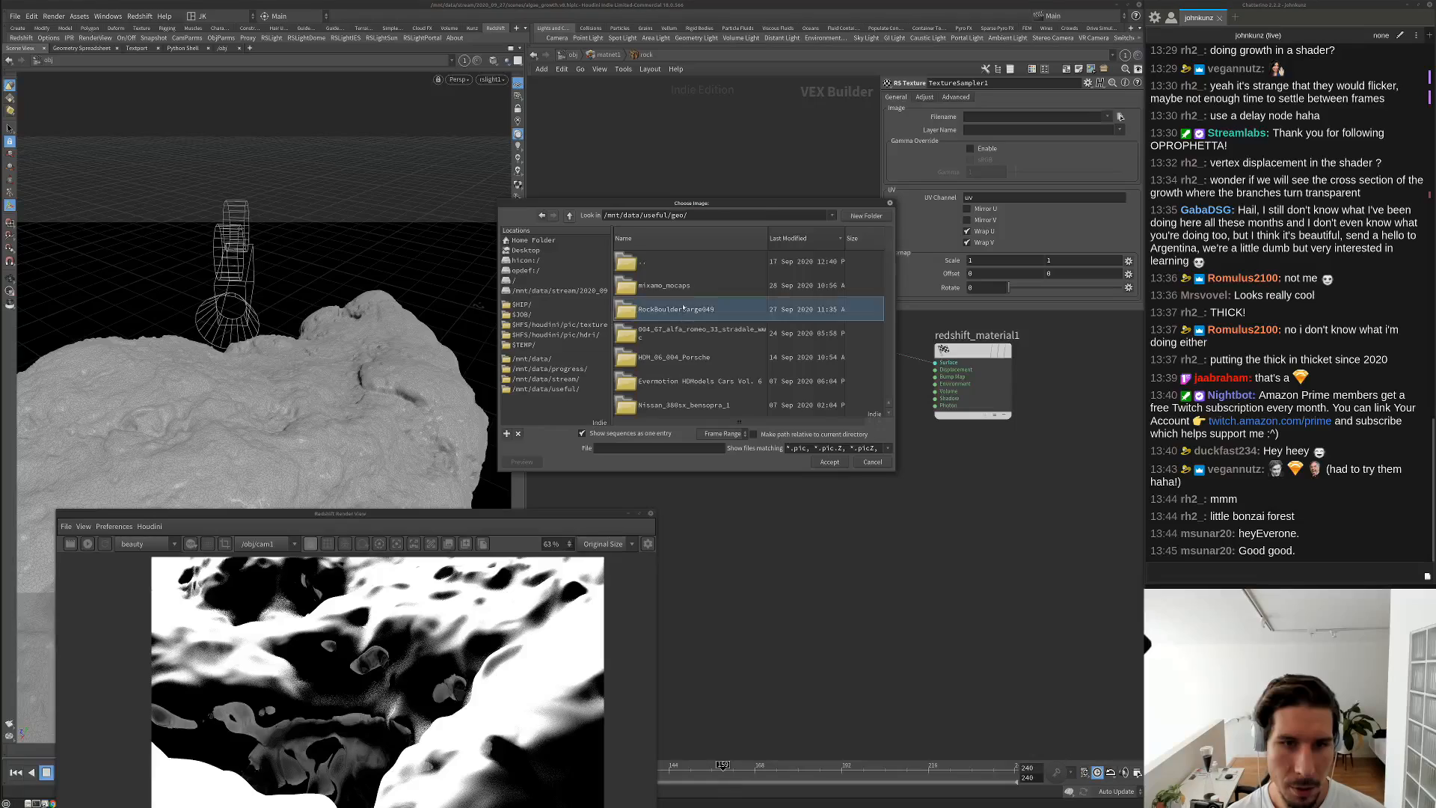
double_click(650, 313)
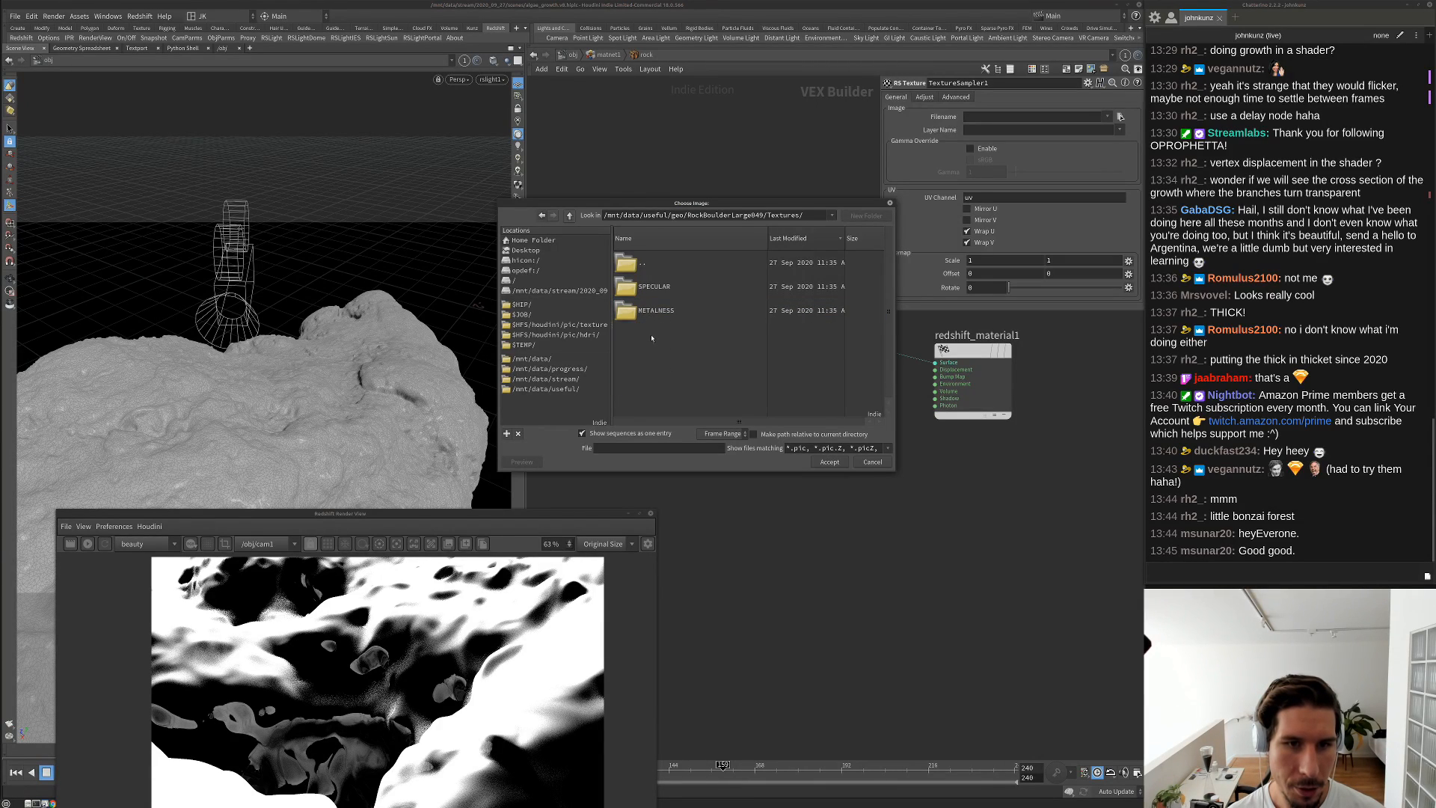
double_click(652, 293)
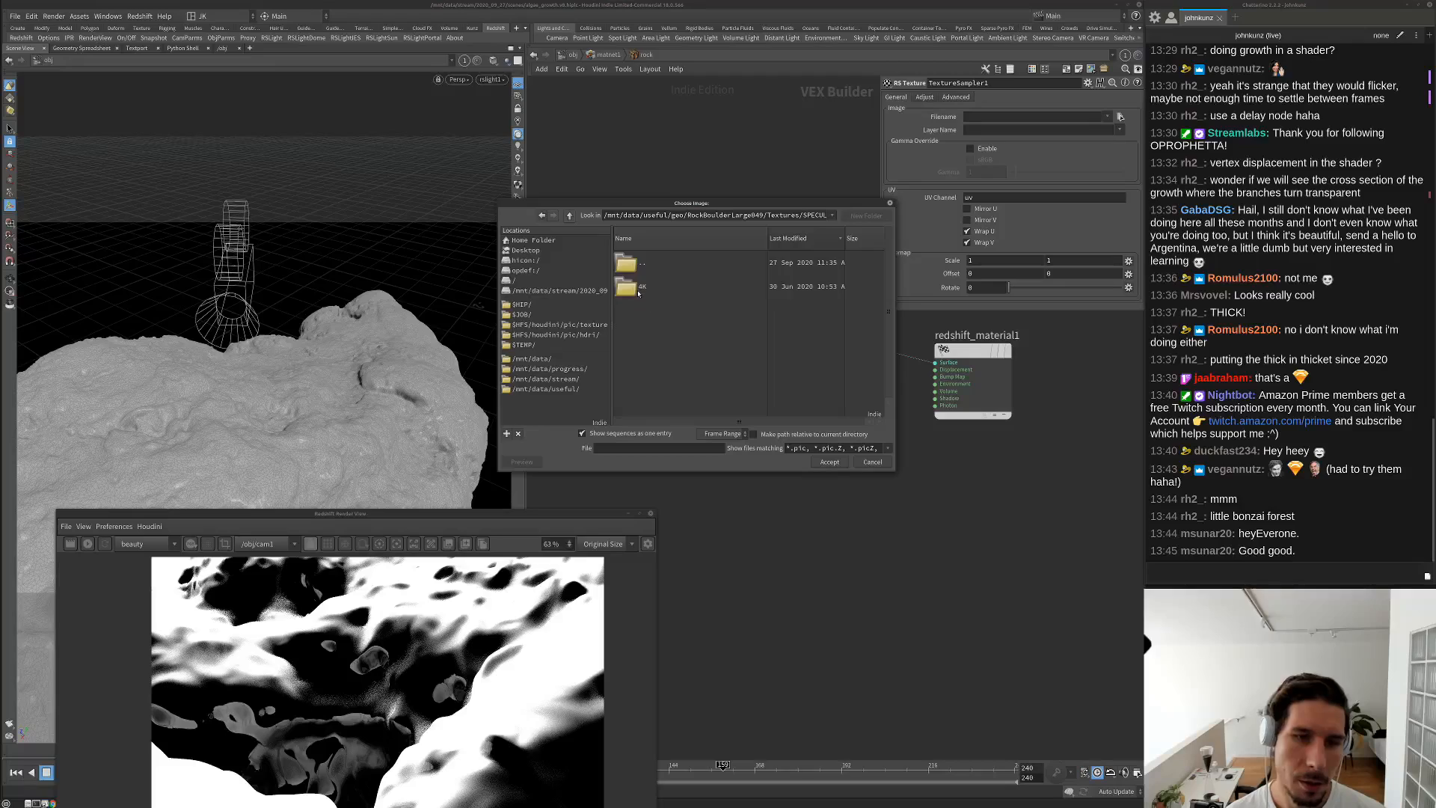
left_click(638, 292)
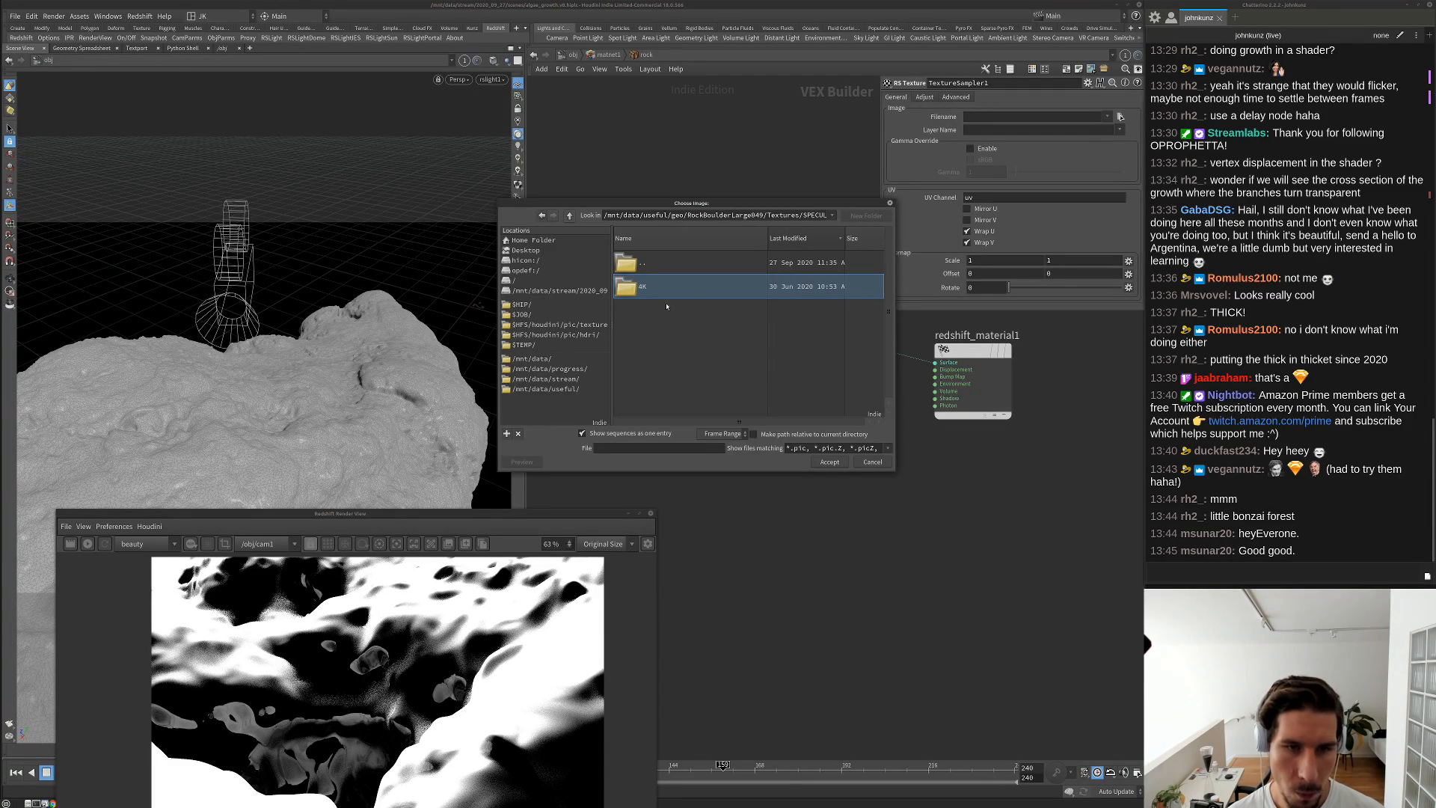
key("Return")
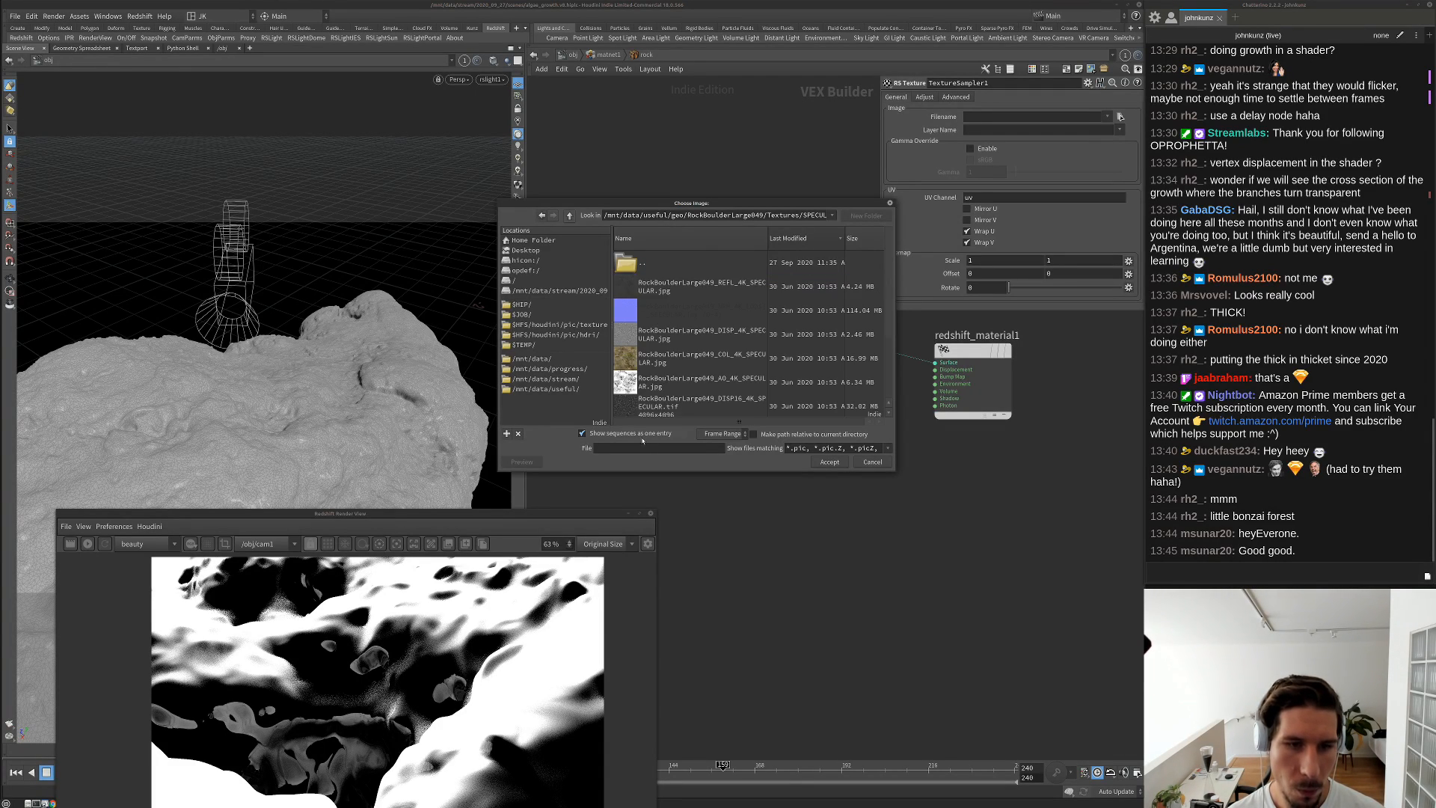
List the image files individually without thumbnails and load RockBoulderLarge049_NRM_4K_LOD0_SPECULAR.jpg into the texture node
left_click(630, 434)
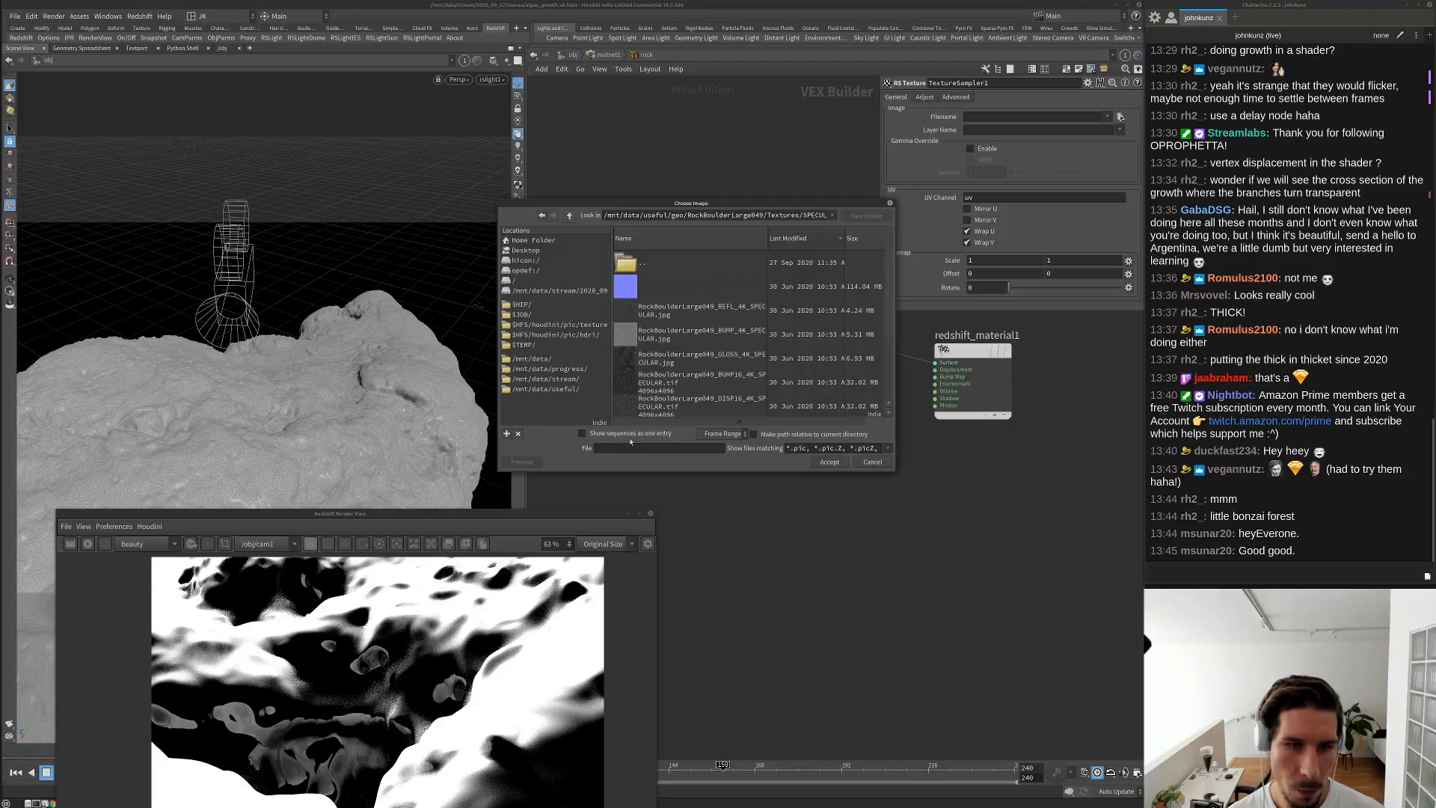
right_click(704, 313)
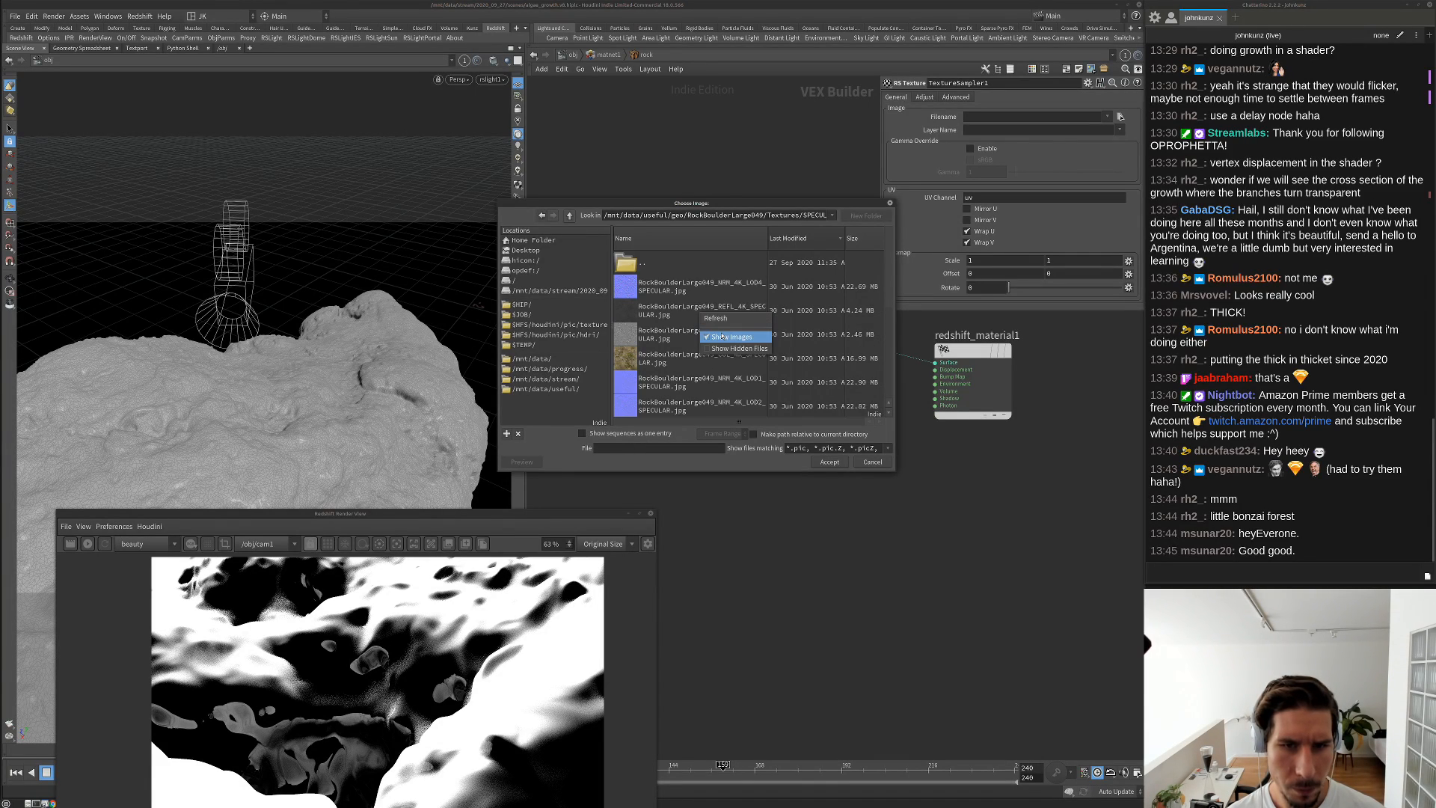
left_click(712, 335)
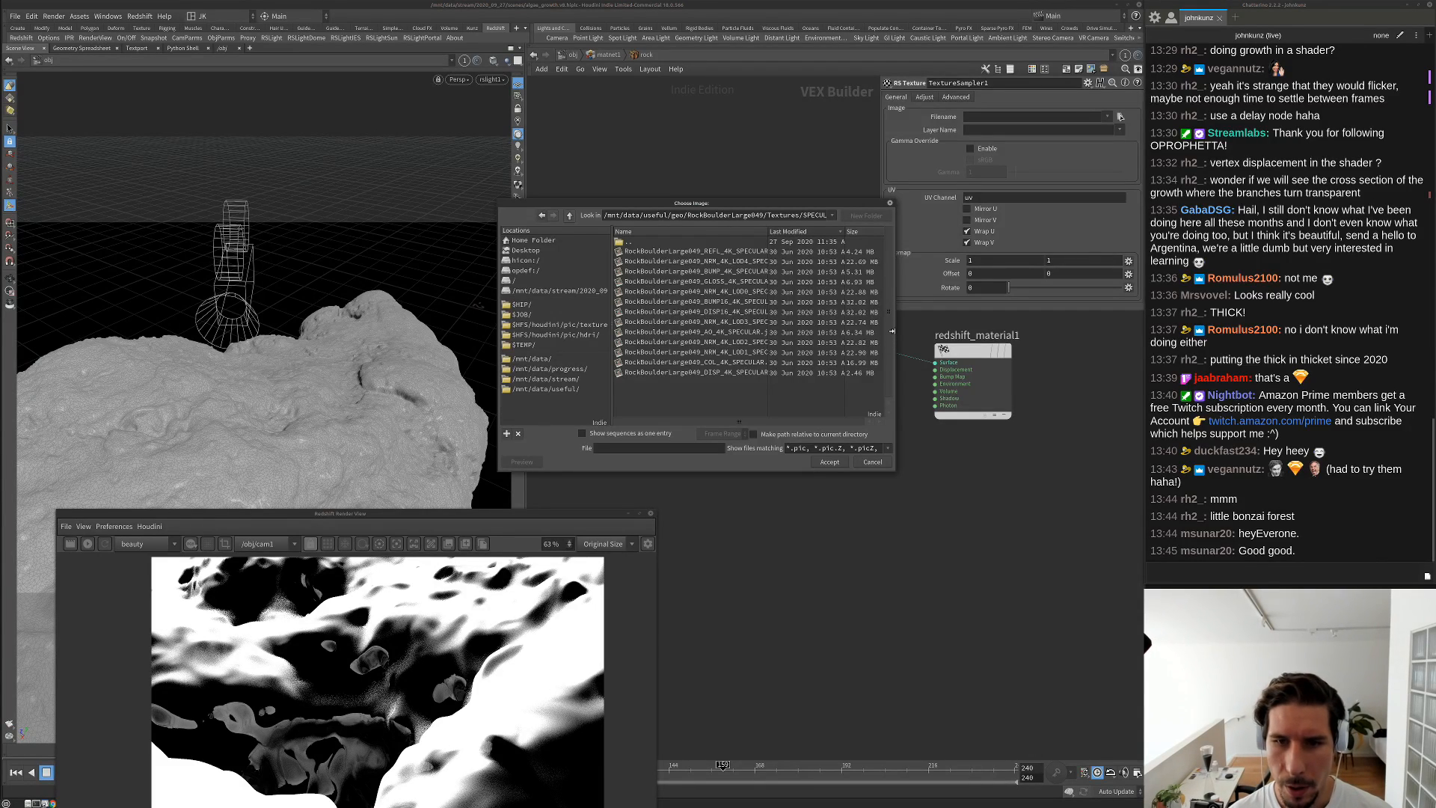
left_click_drag(893, 334, 1106, 334)
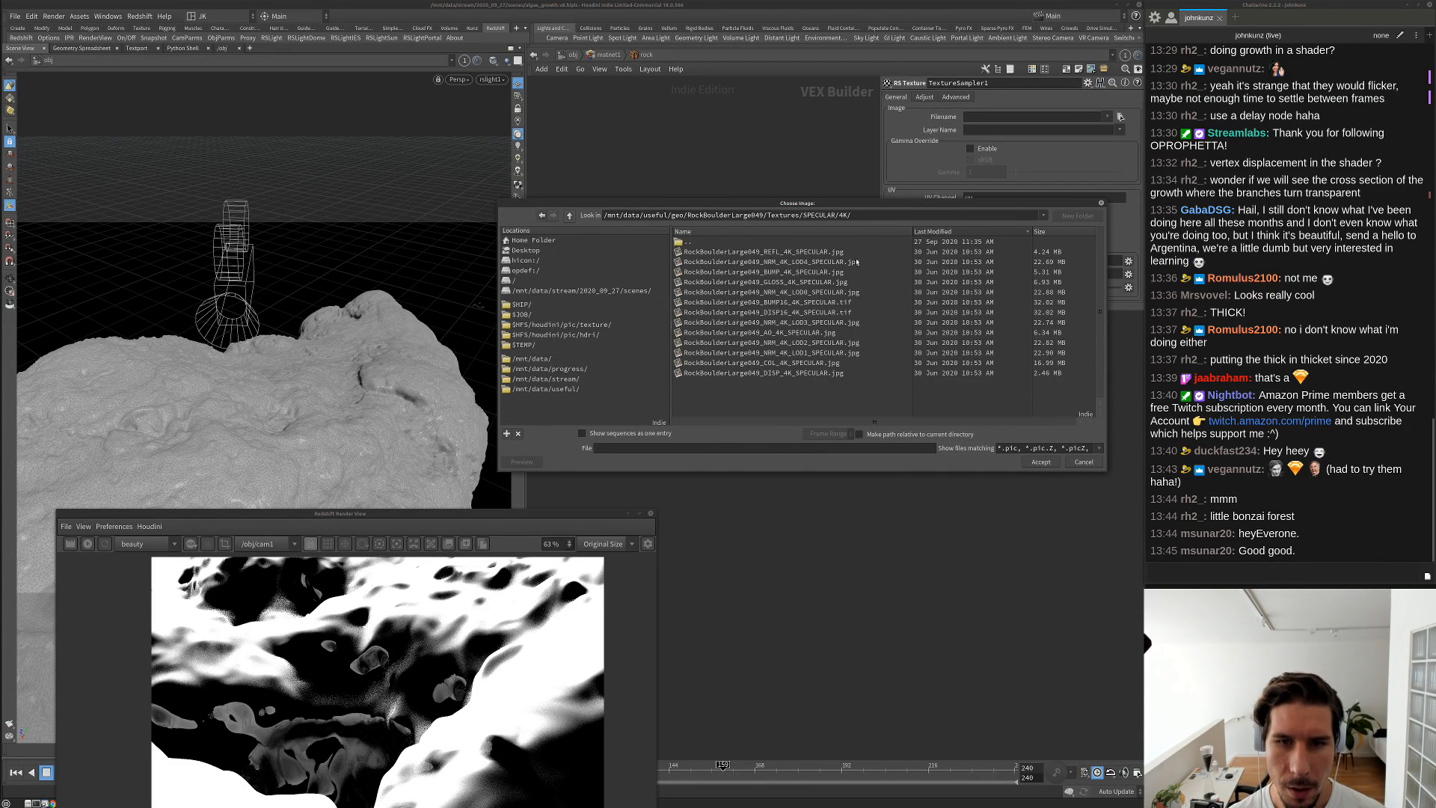
left_click(798, 353)
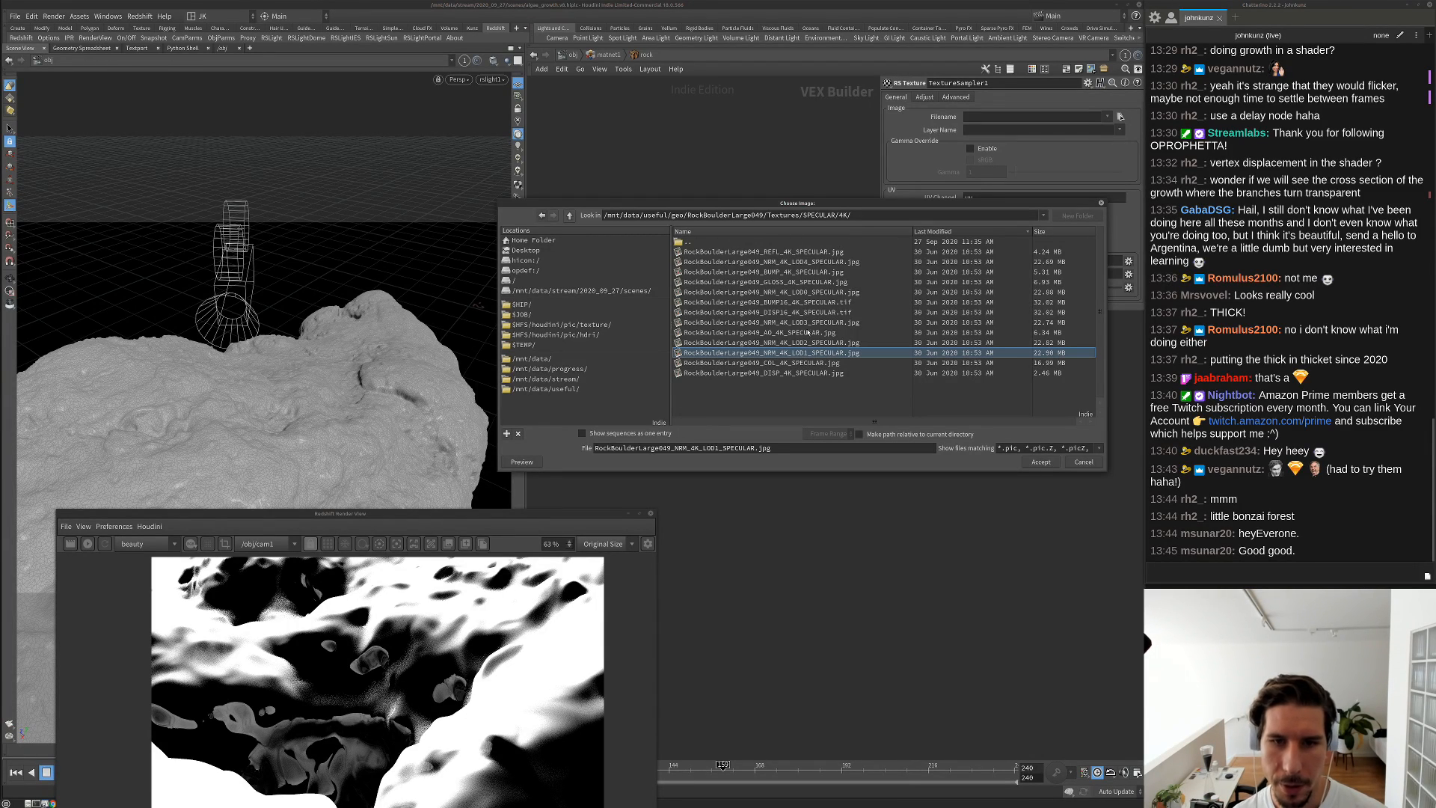
left_click(800, 295)
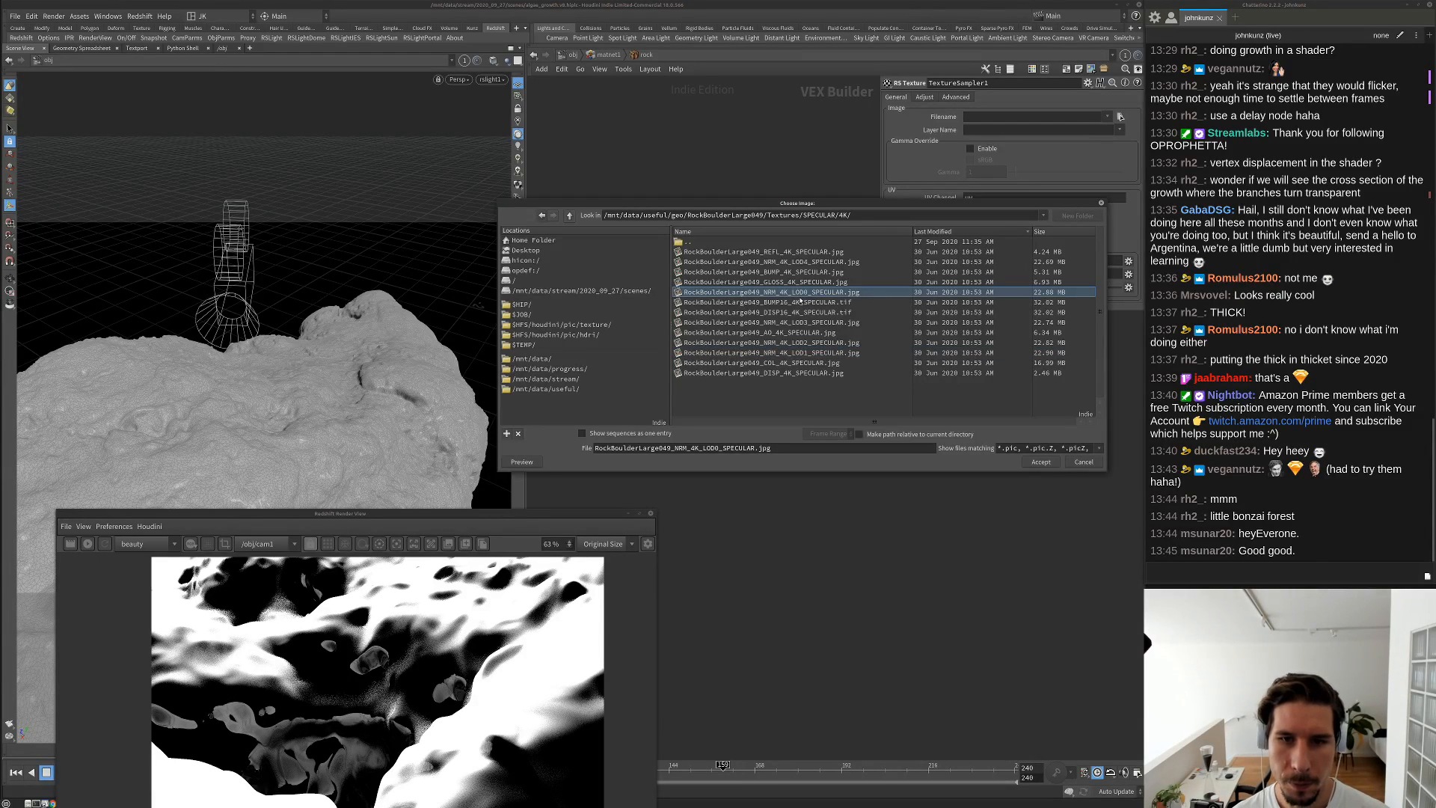
double_click(800, 296)
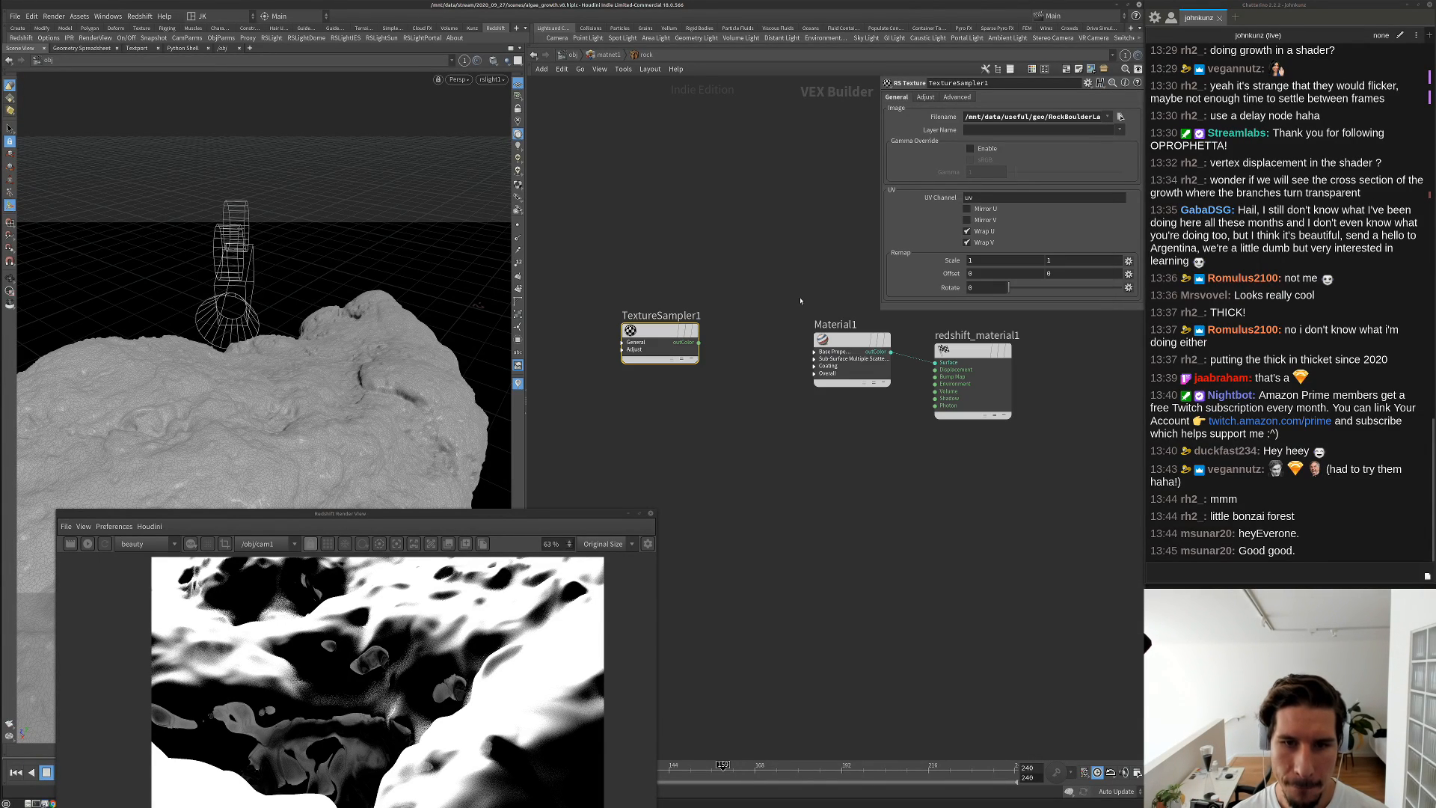
Copy TextureSampler1's file path and add an RS Normal Map node to the rock material's network
left_click_drag(661, 331, 712, 207)
triple_click(1030, 117)
key("ctrl+c")
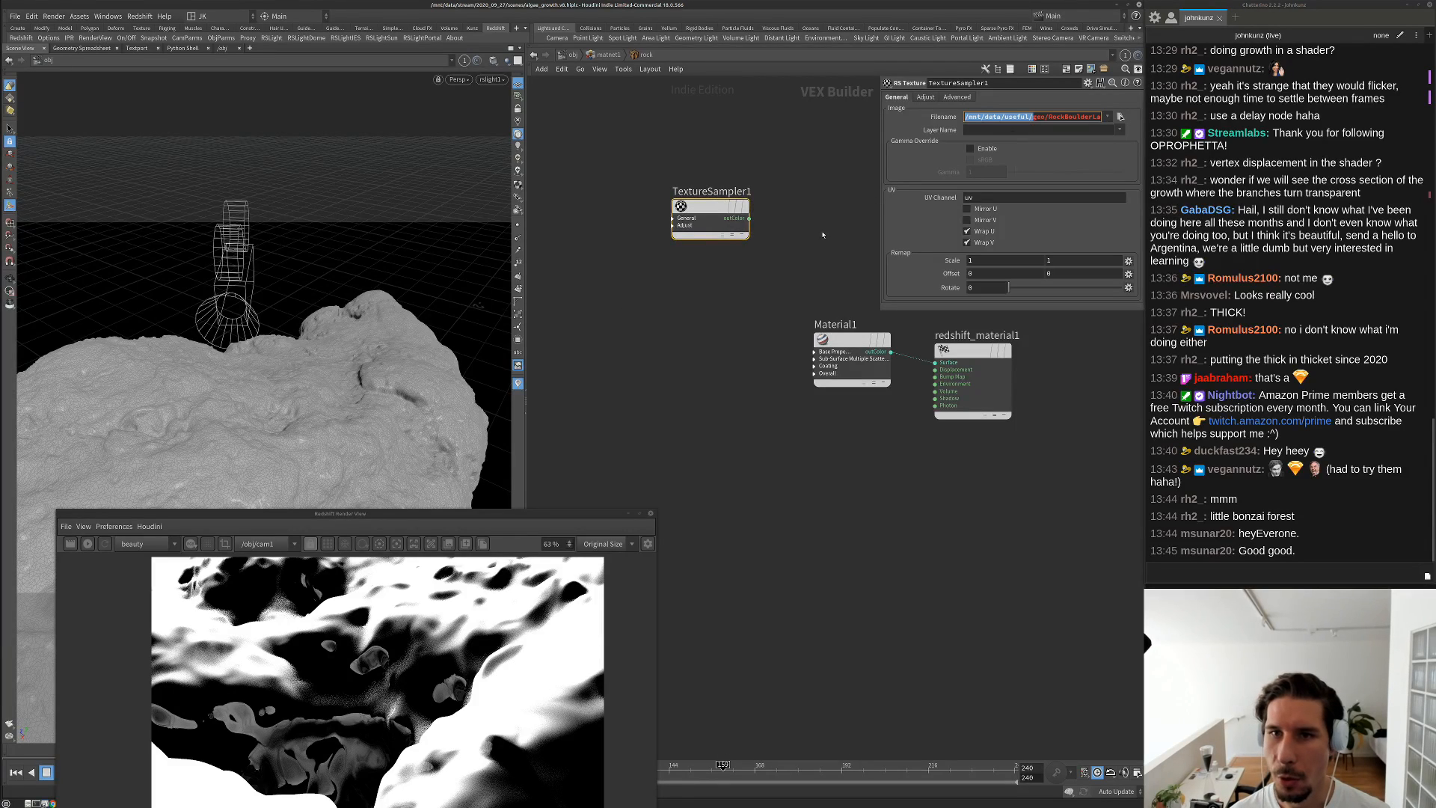
left_click(831, 226)
middle_click_drag(823, 242, 776, 369)
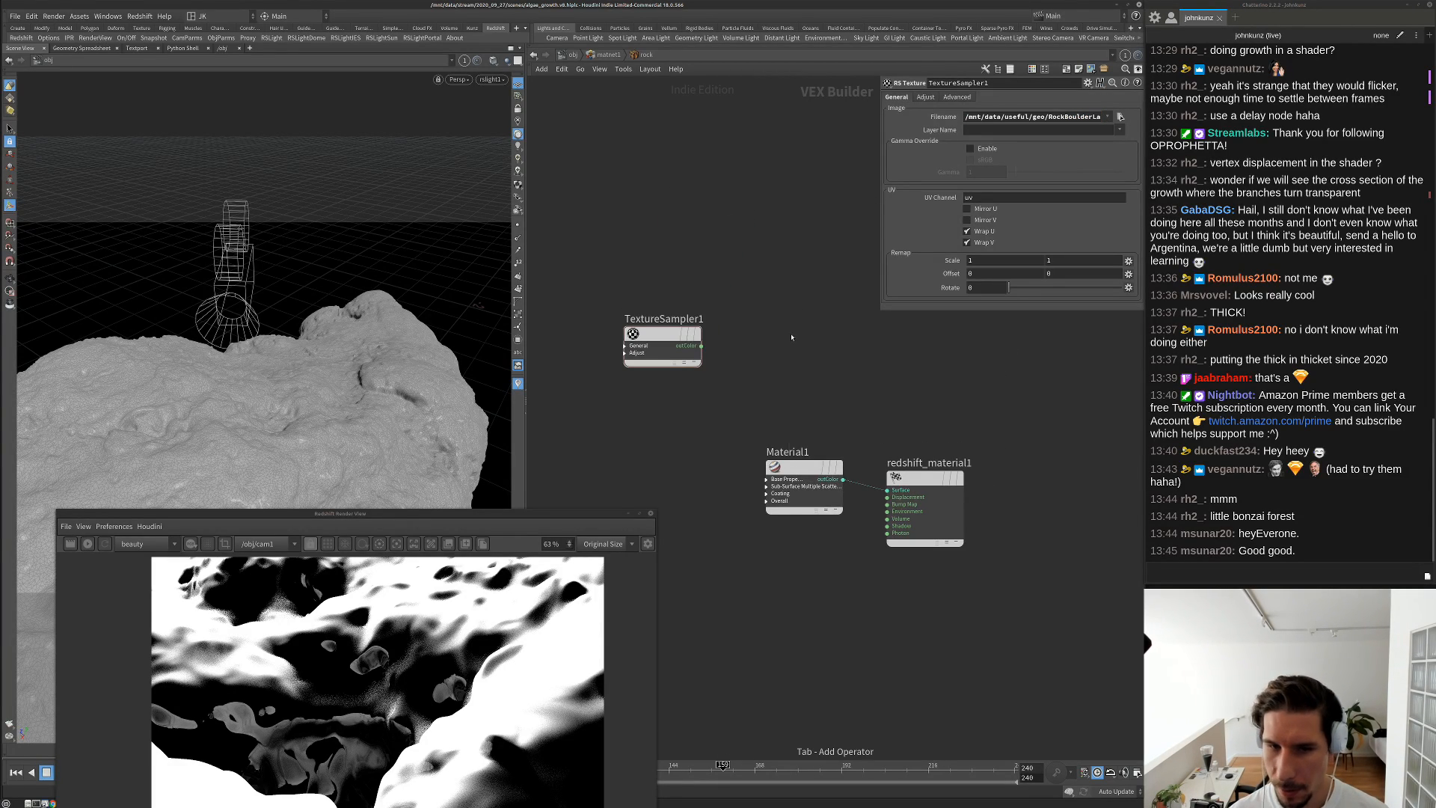
key("Tab")
type("norm")
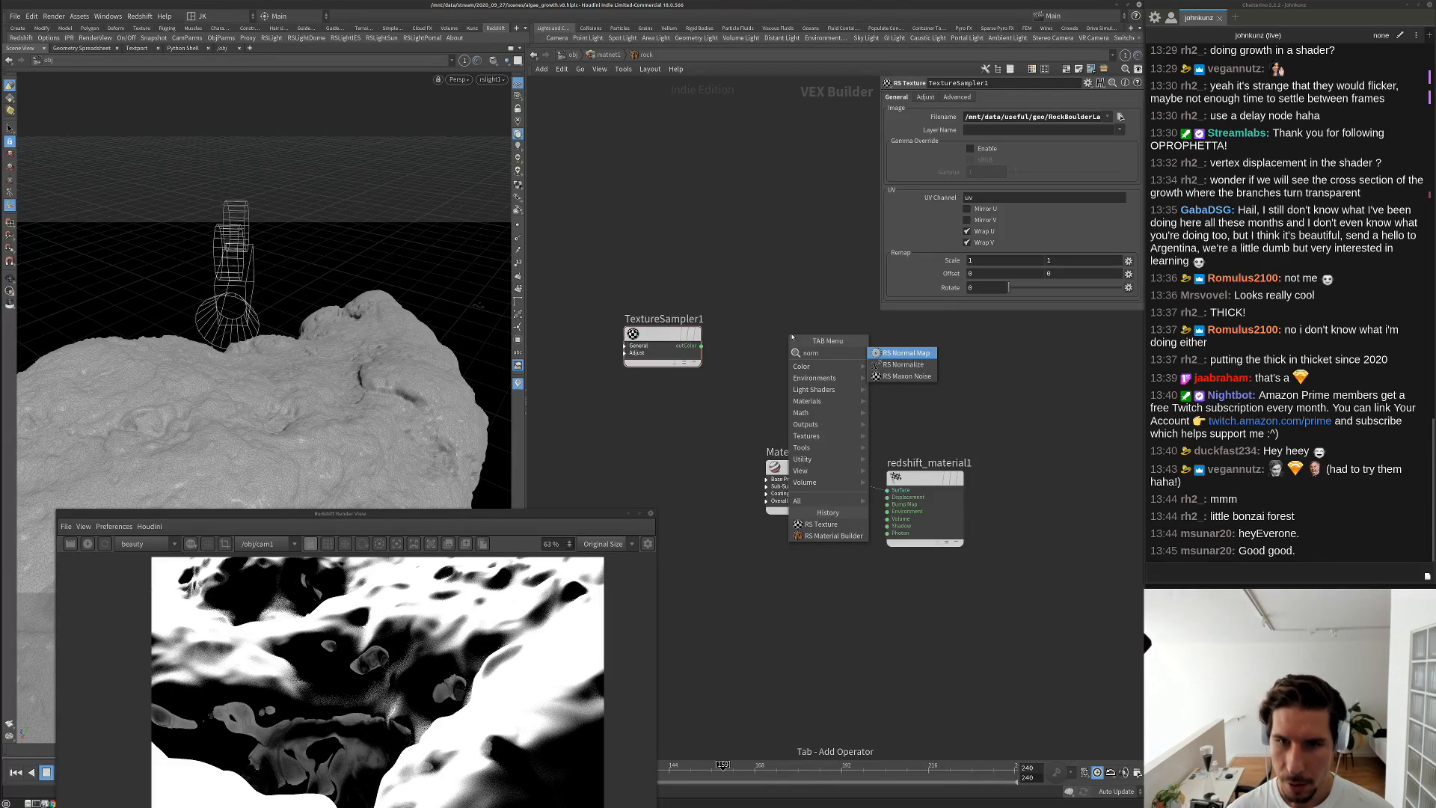
left_click(905, 353)
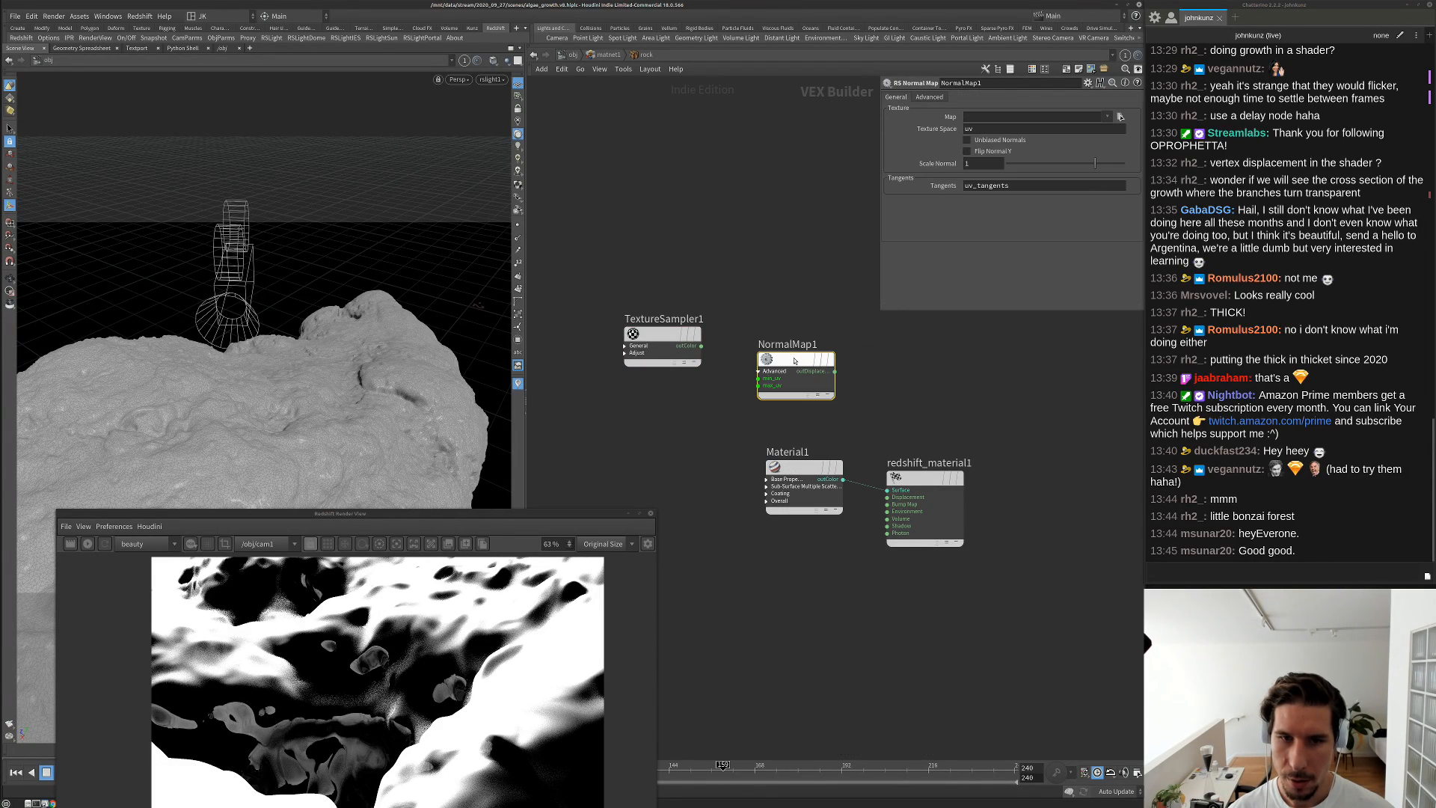
Use the copied path as NormalMap1's map and connect the node to the Bump Map input of redshift_material1
left_click(980, 117)
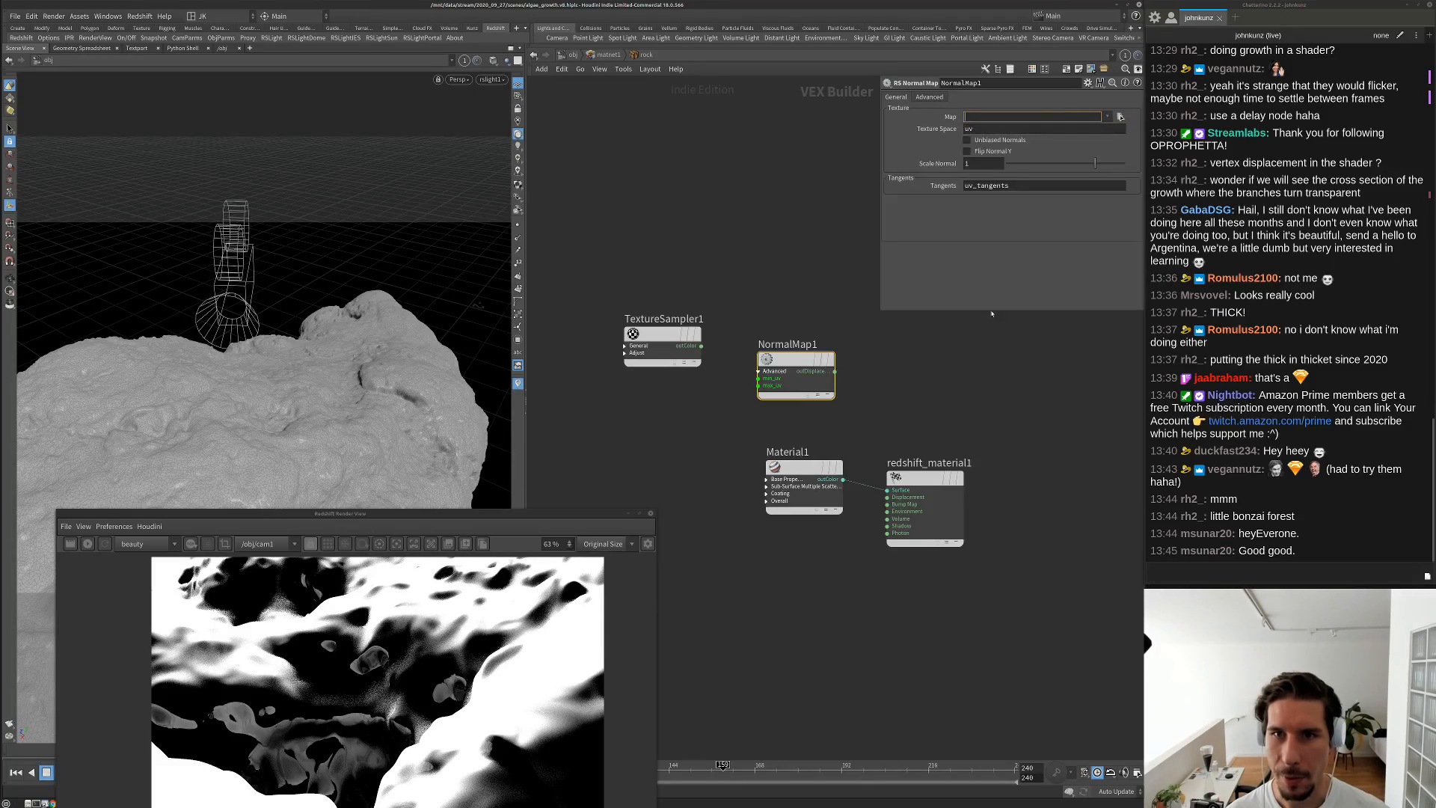
key("ctrl+v")
left_click(988, 409)
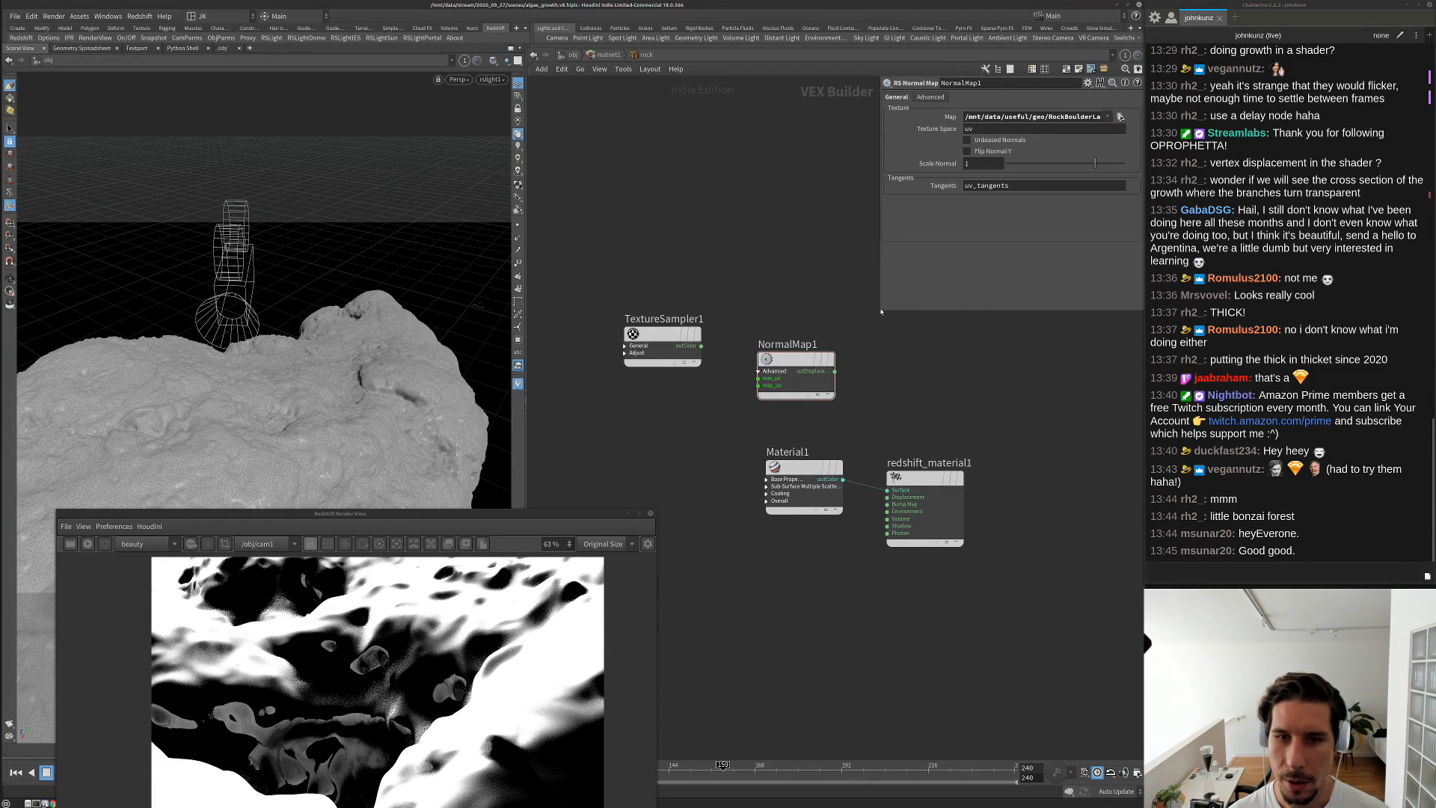
left_click_drag(879, 310, 730, 303)
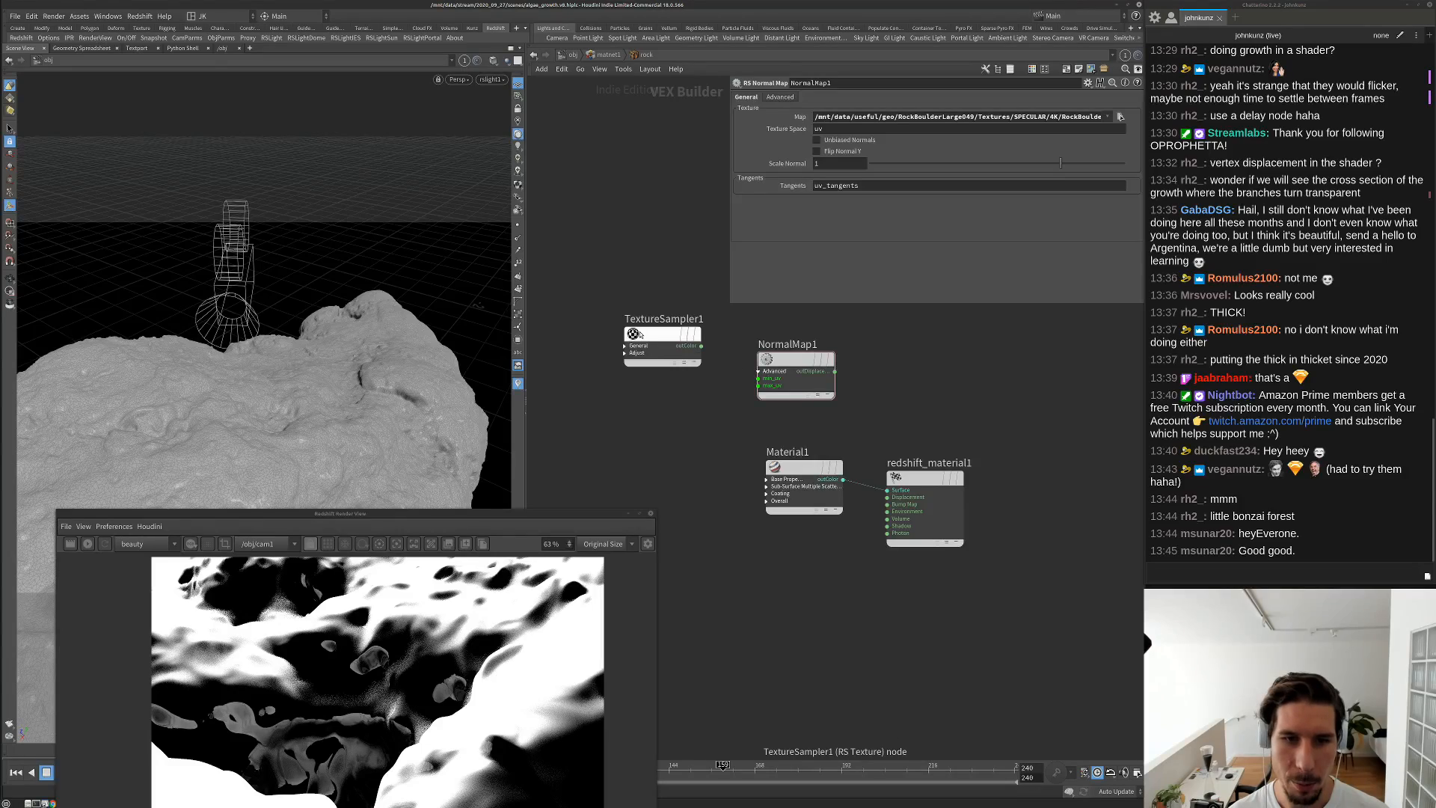
left_click(780, 360)
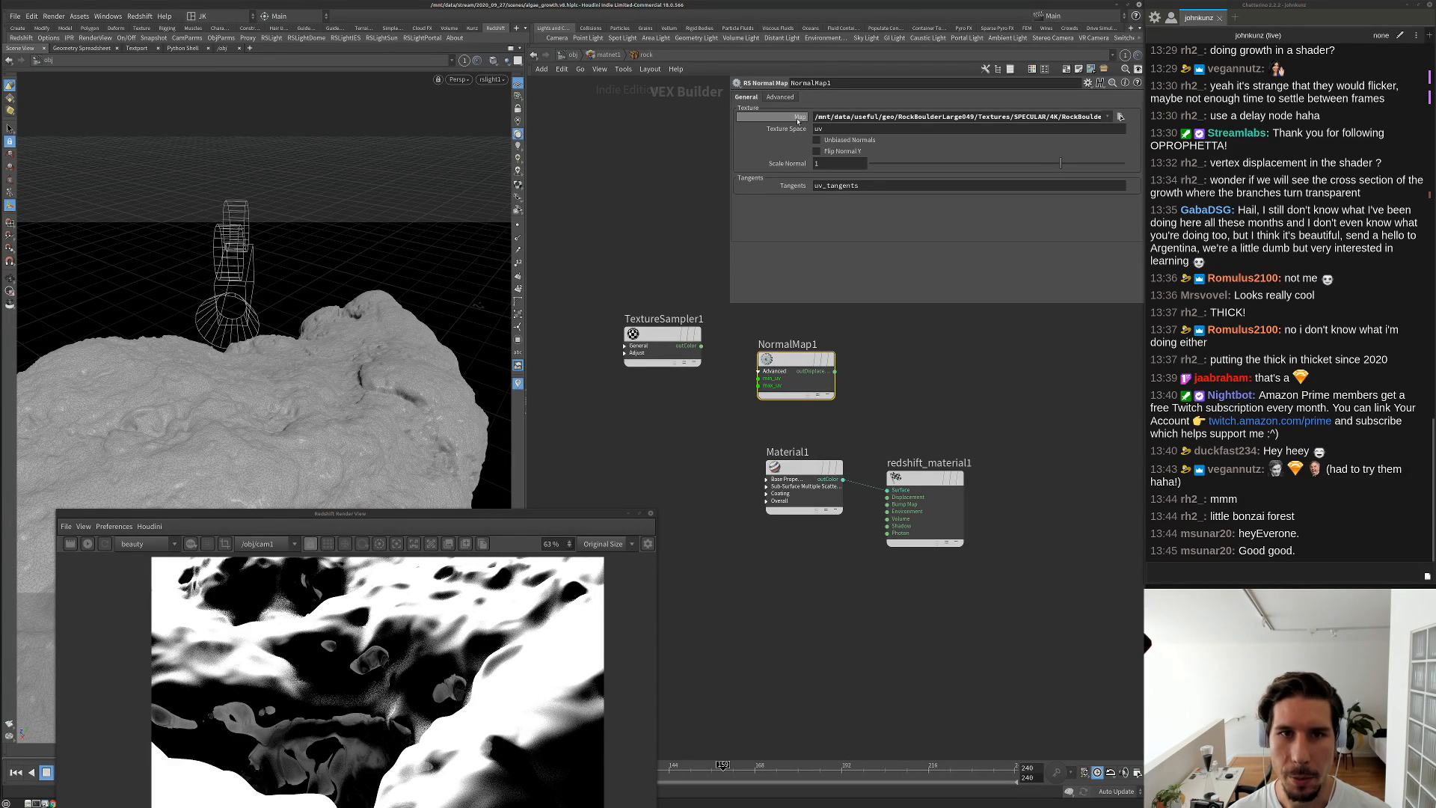
left_click_drag(835, 372, 888, 504)
left_click_drag(770, 372, 779, 625)
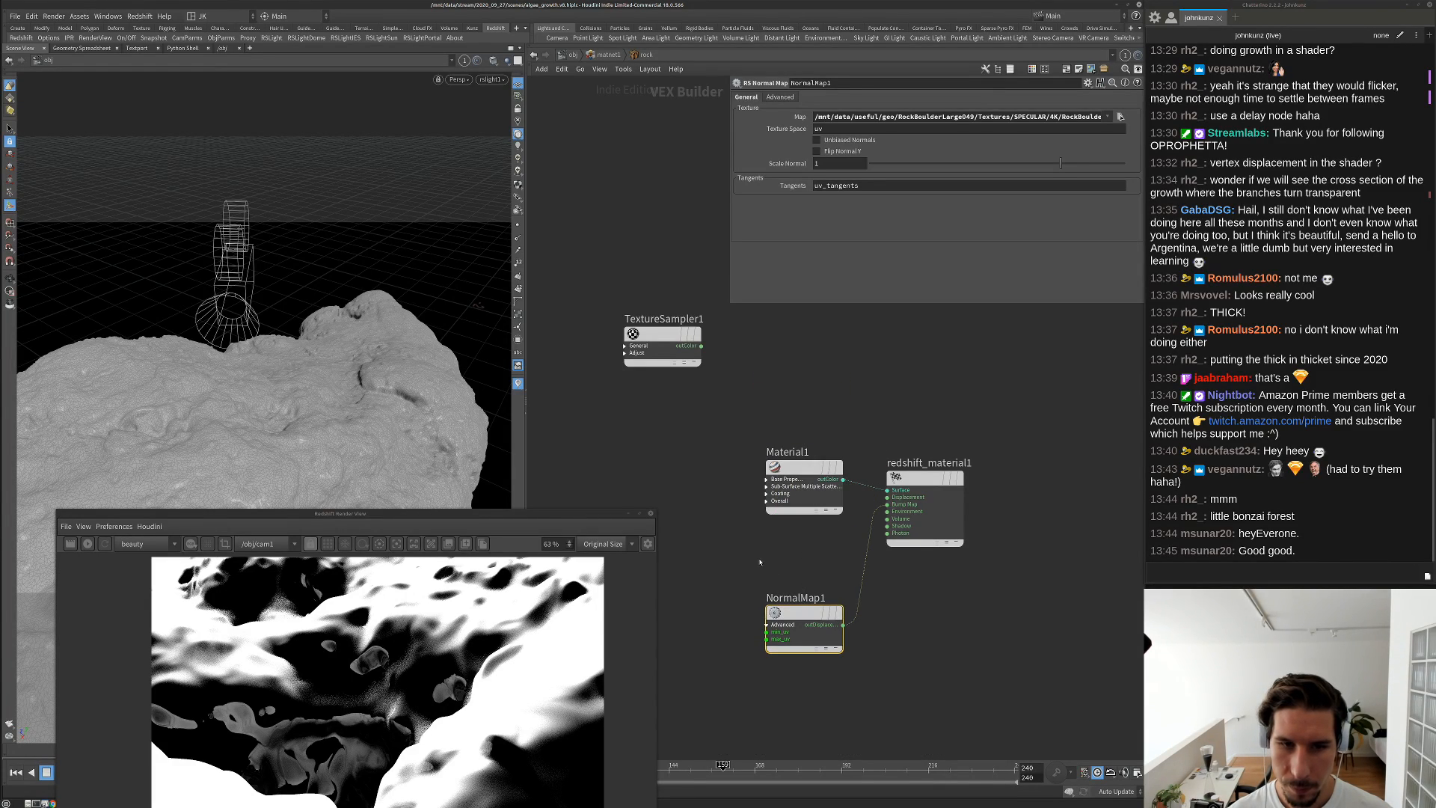
Load RockBoulderLarge049_COL_4K_SPECULAR.jpg into TextureSampler1 and connect it to Material1's diffuse_color input
left_click(662, 334)
left_click(1112, 117)
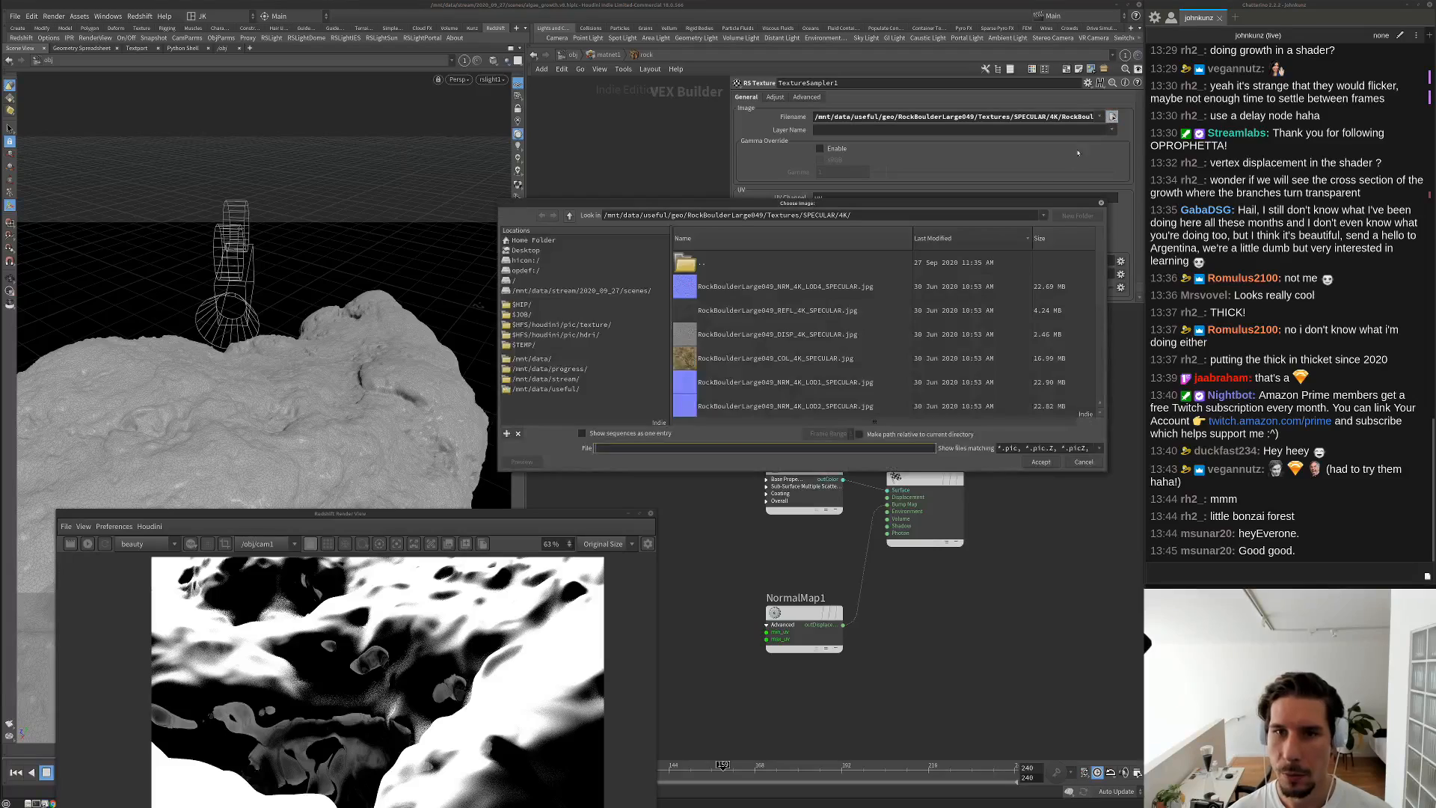
left_click(849, 359)
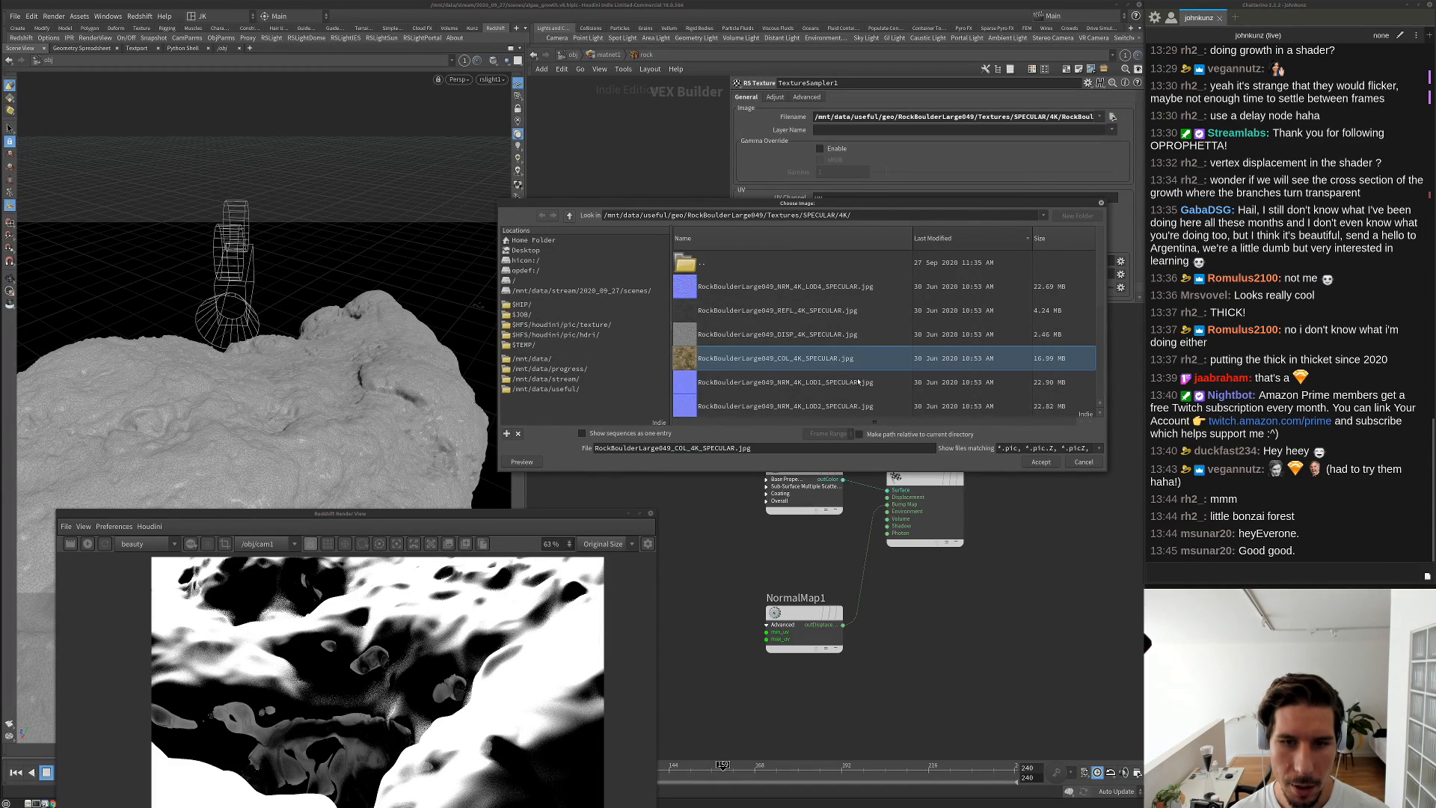
left_click(1040, 465)
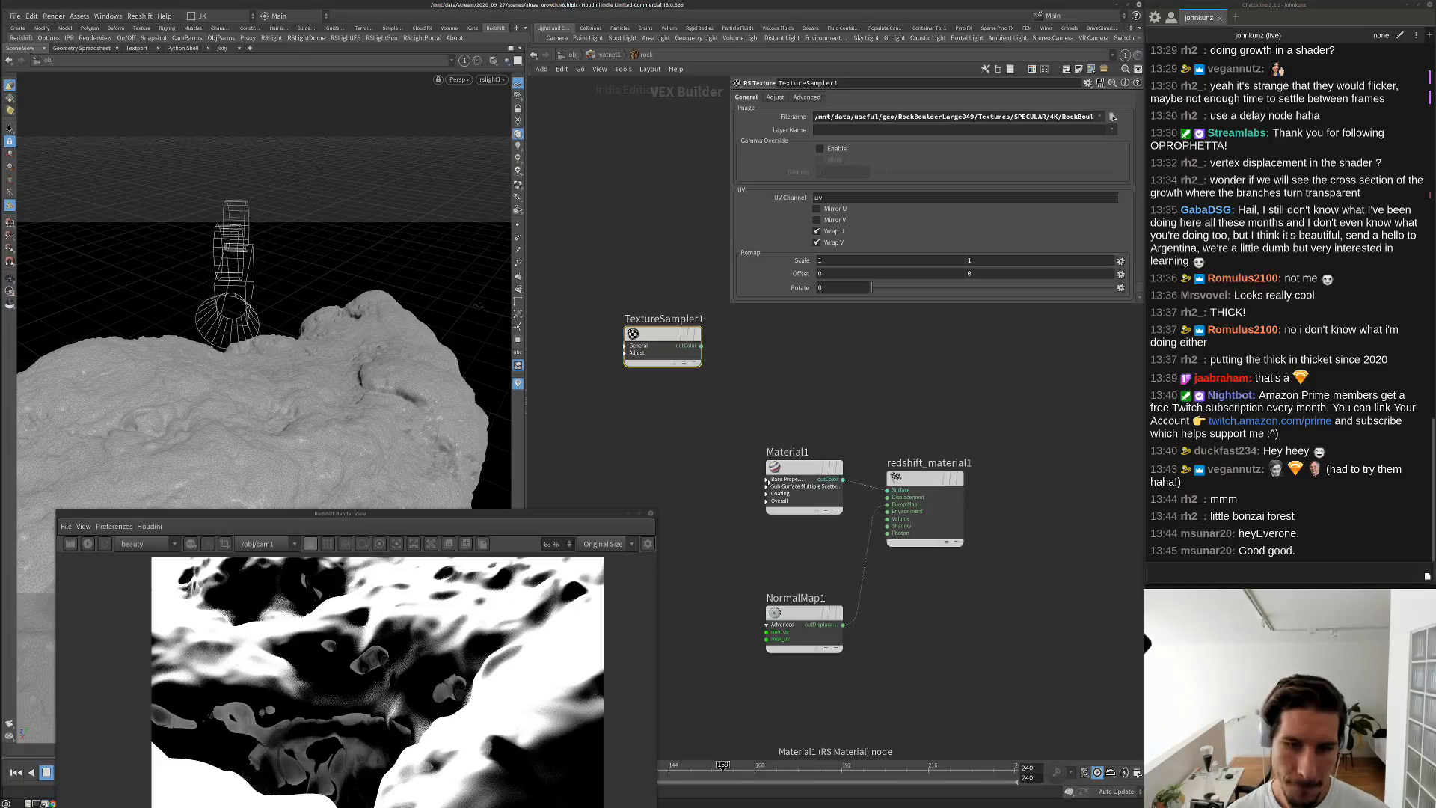
left_click(766, 479)
left_click_drag(783, 471, 659, 404)
Load RockBoulderLarge049_REFL_4K_SPECULAR.jpg into a copy of TextureSampler1 and connect it to Material1's refl_color input
left_click(708, 397)
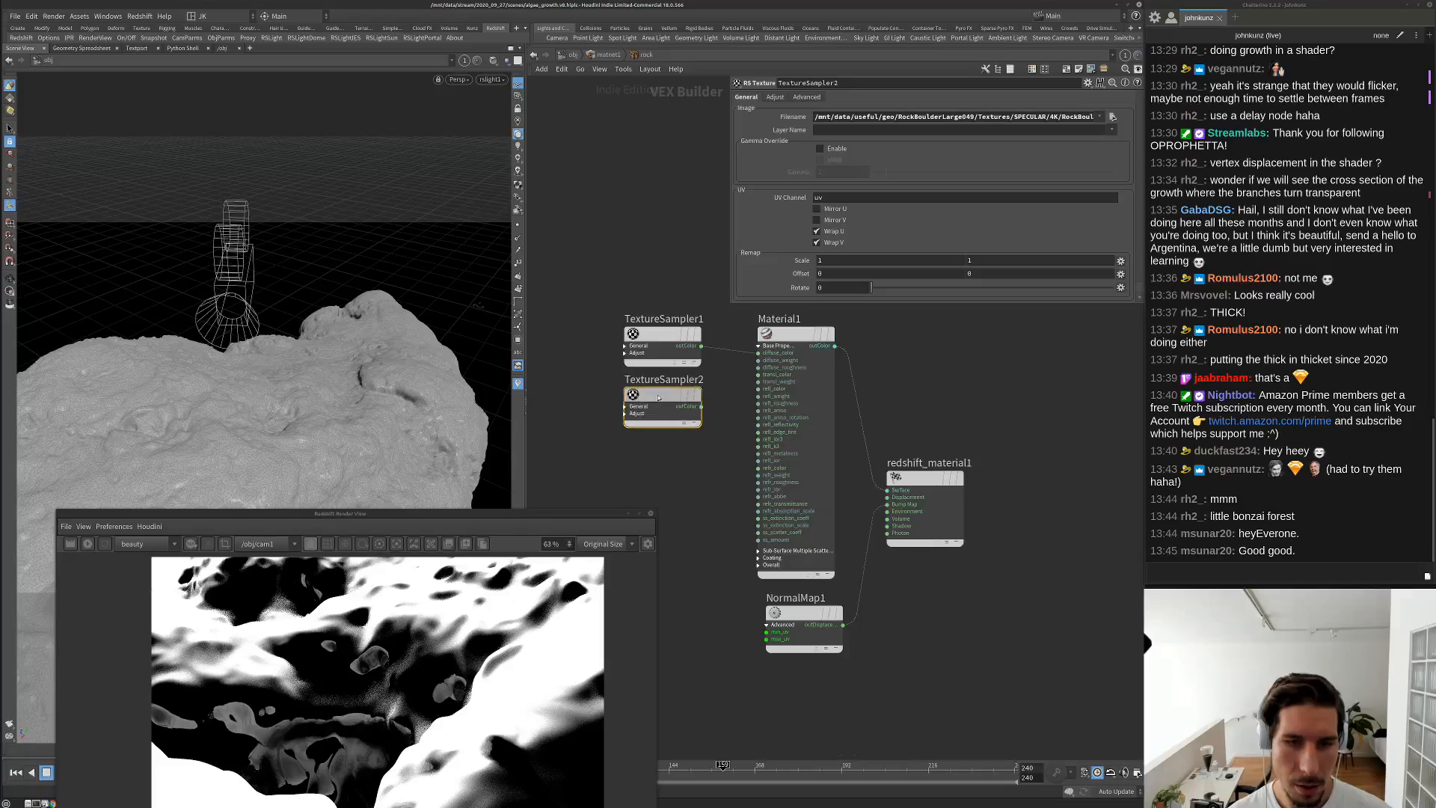
left_click(1111, 116)
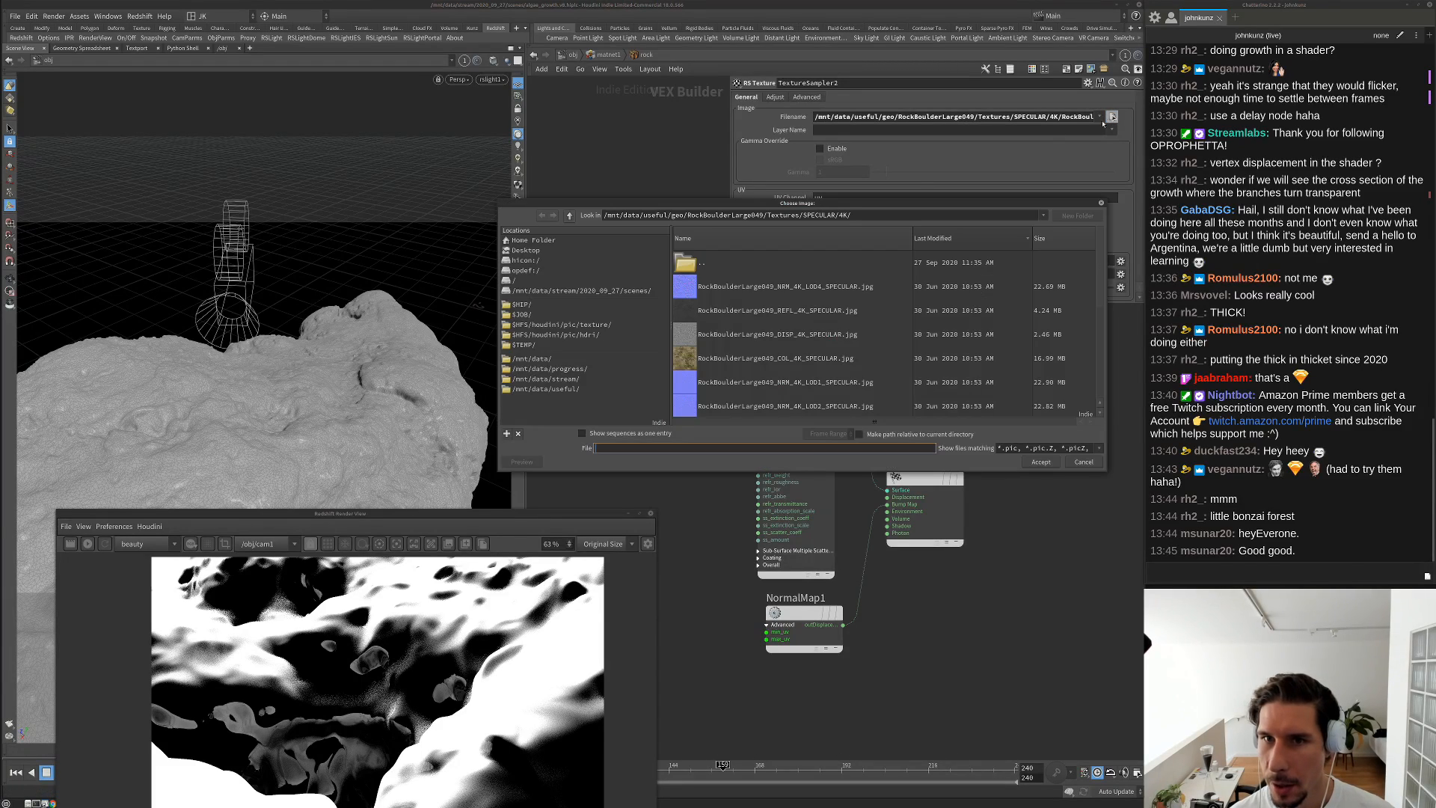
left_click(812, 312)
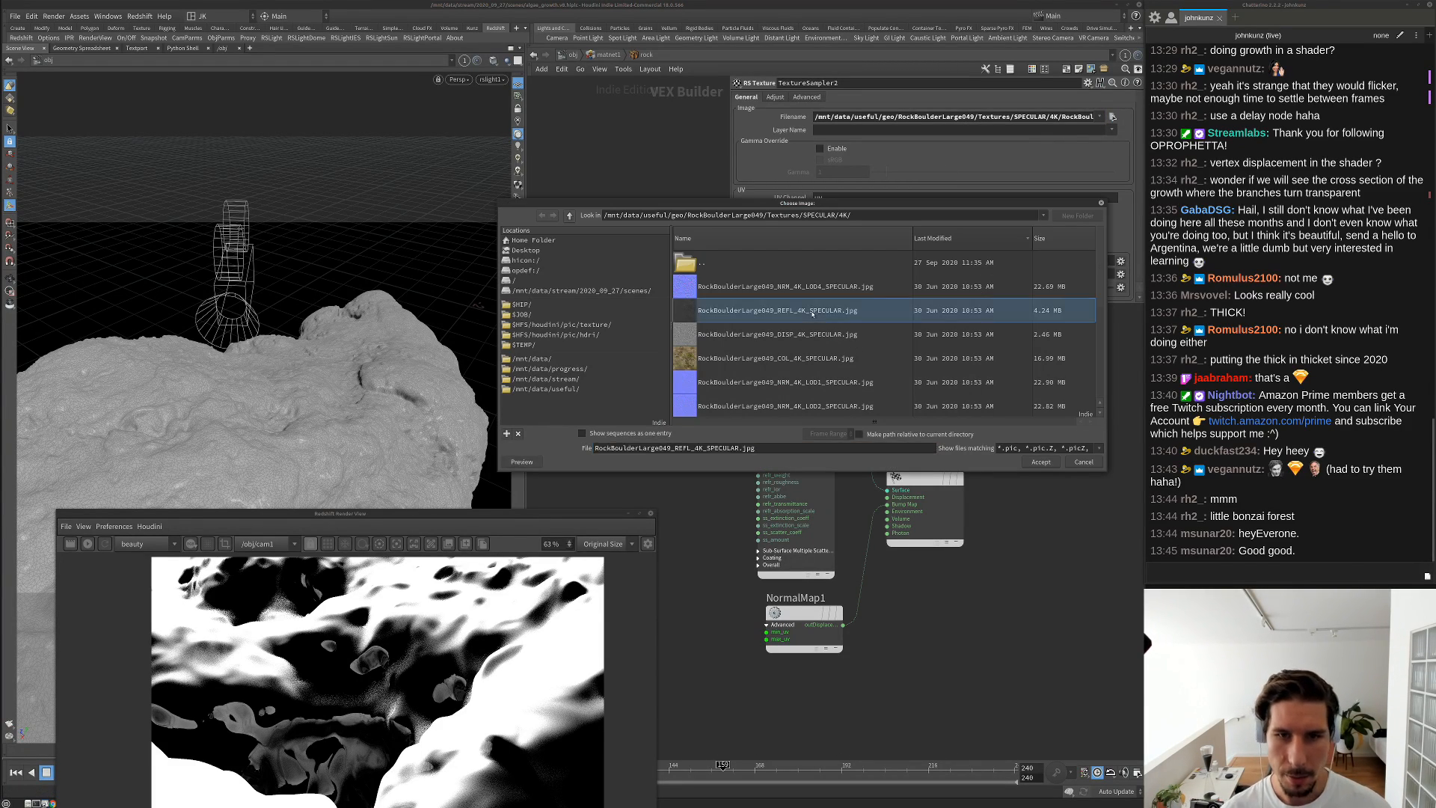
left_click(1040, 462)
left_click_drag(701, 412, 766, 392)
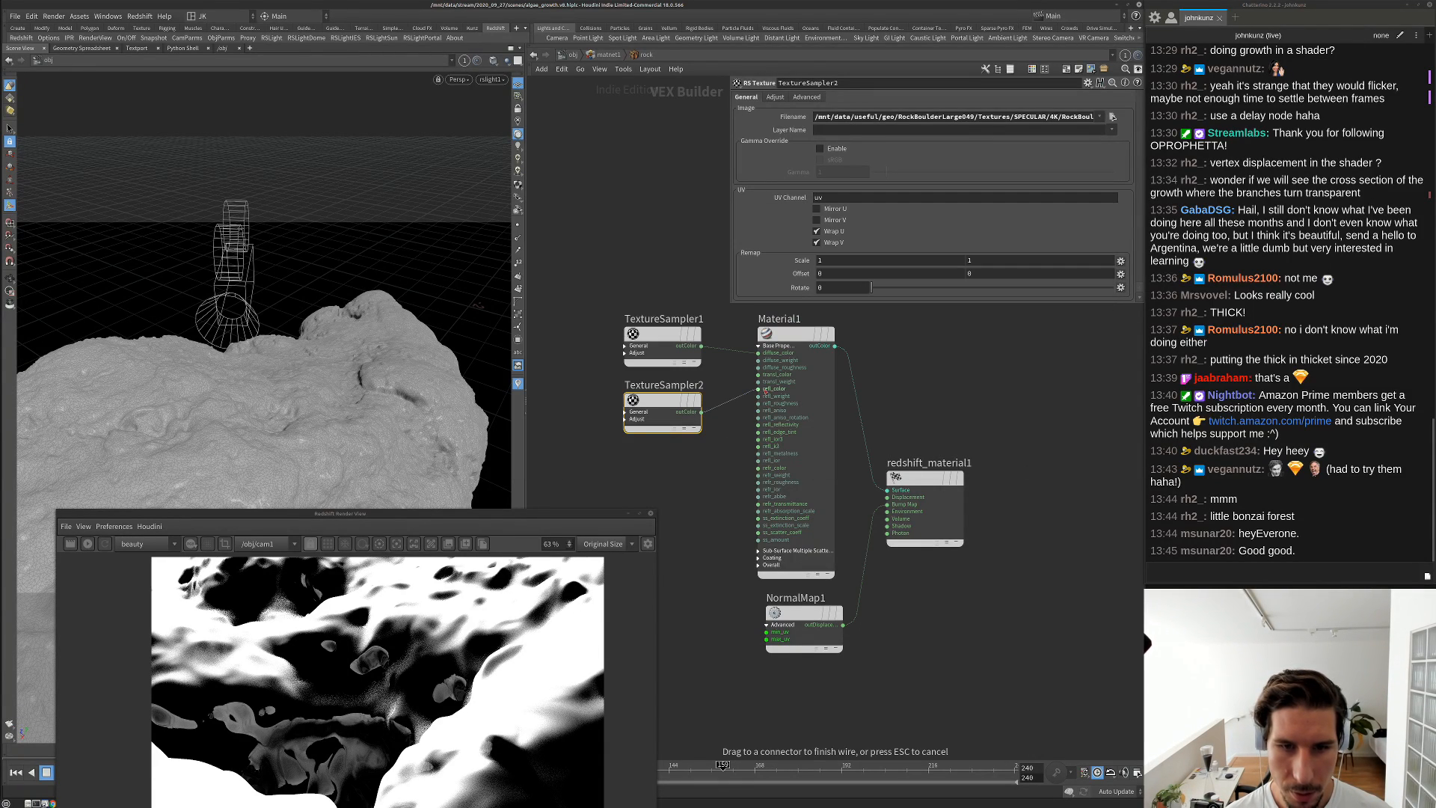
left_click(765, 391)
Duplicate TextureSampler2 and load RockBoulderLarge049_GLOSS_4K_SPECULAR.jpg into the copy
scroll(703, 423, "up", 3)
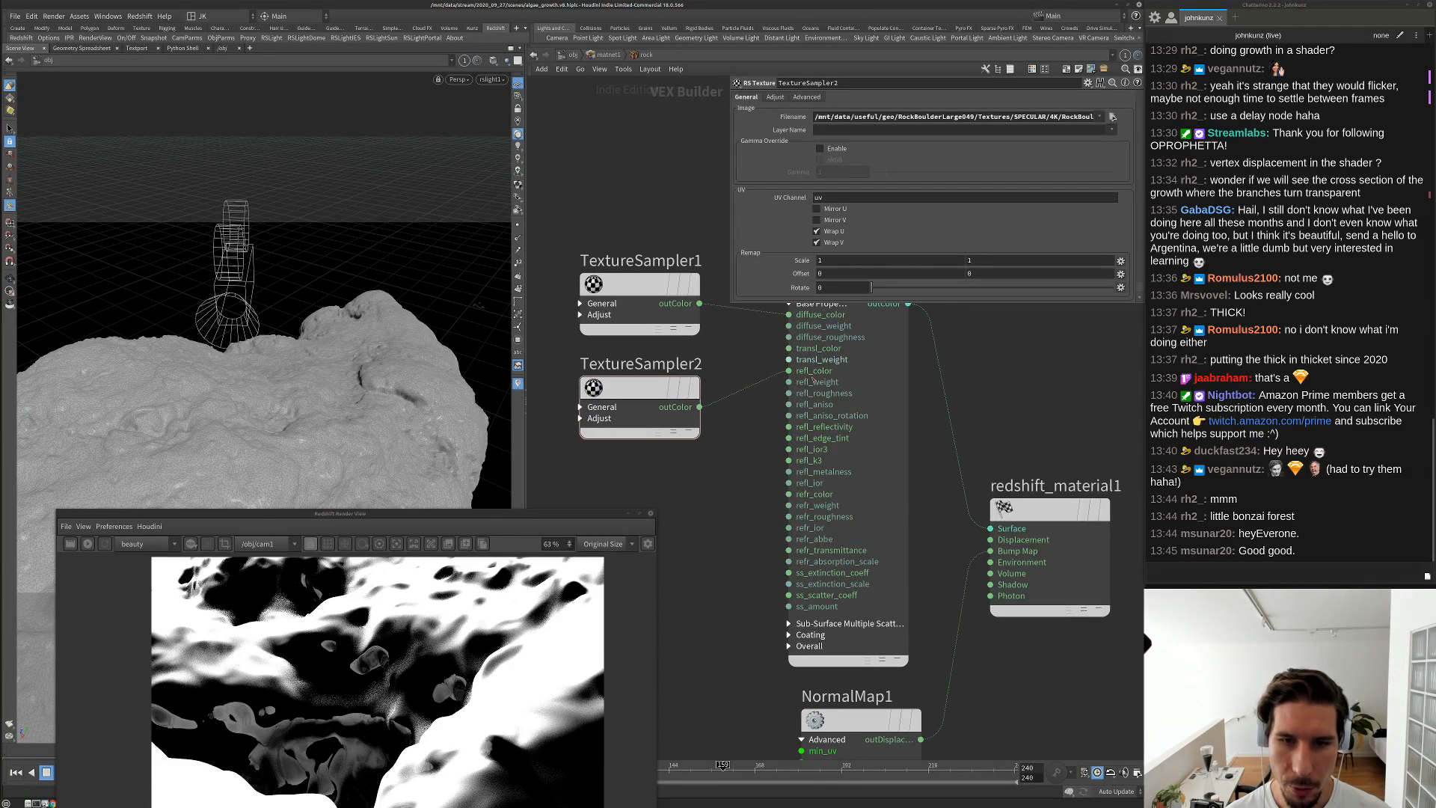
middle_click_drag(577, 299, 593, 248)
left_click_drag(651, 342, 652, 429, "alt")
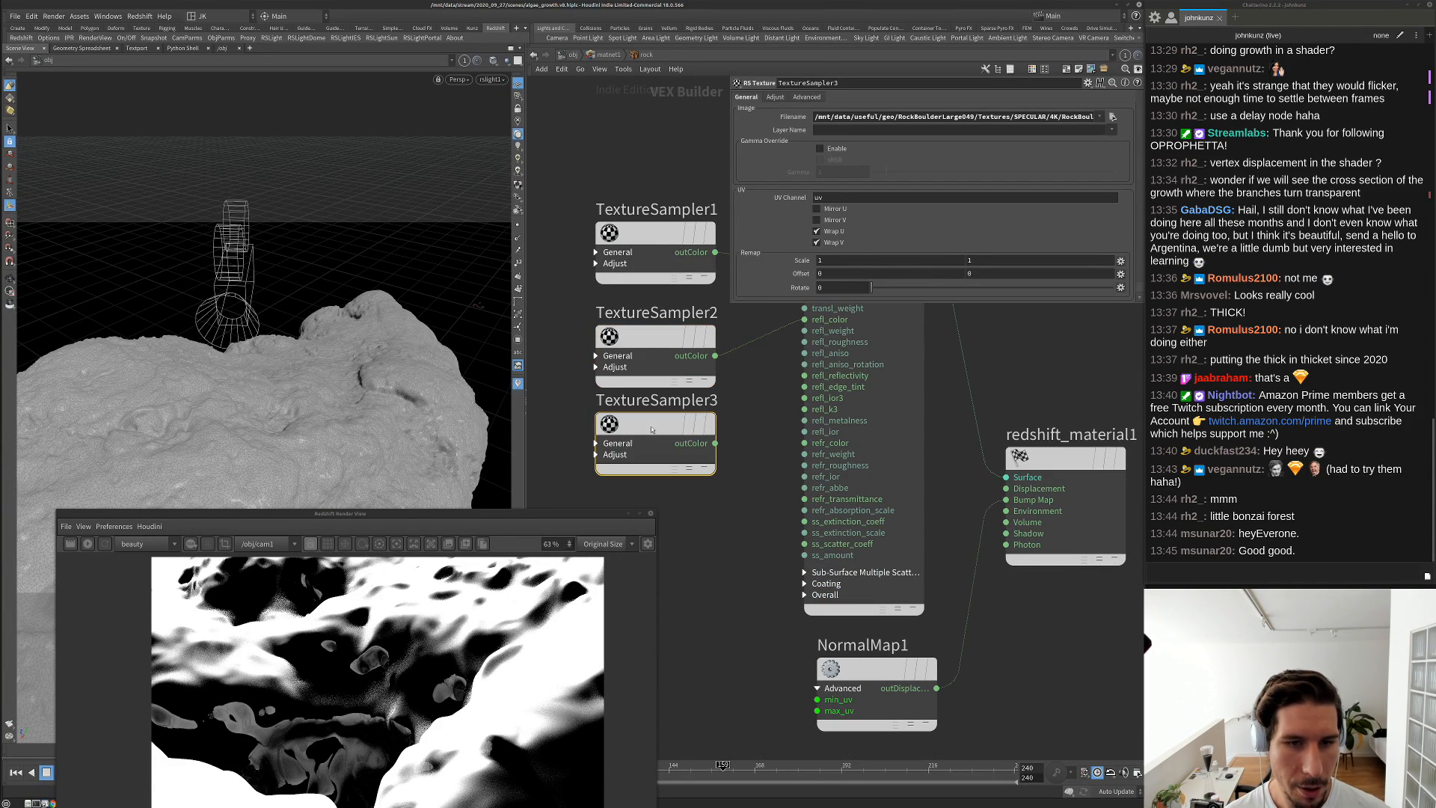
left_click(1112, 117)
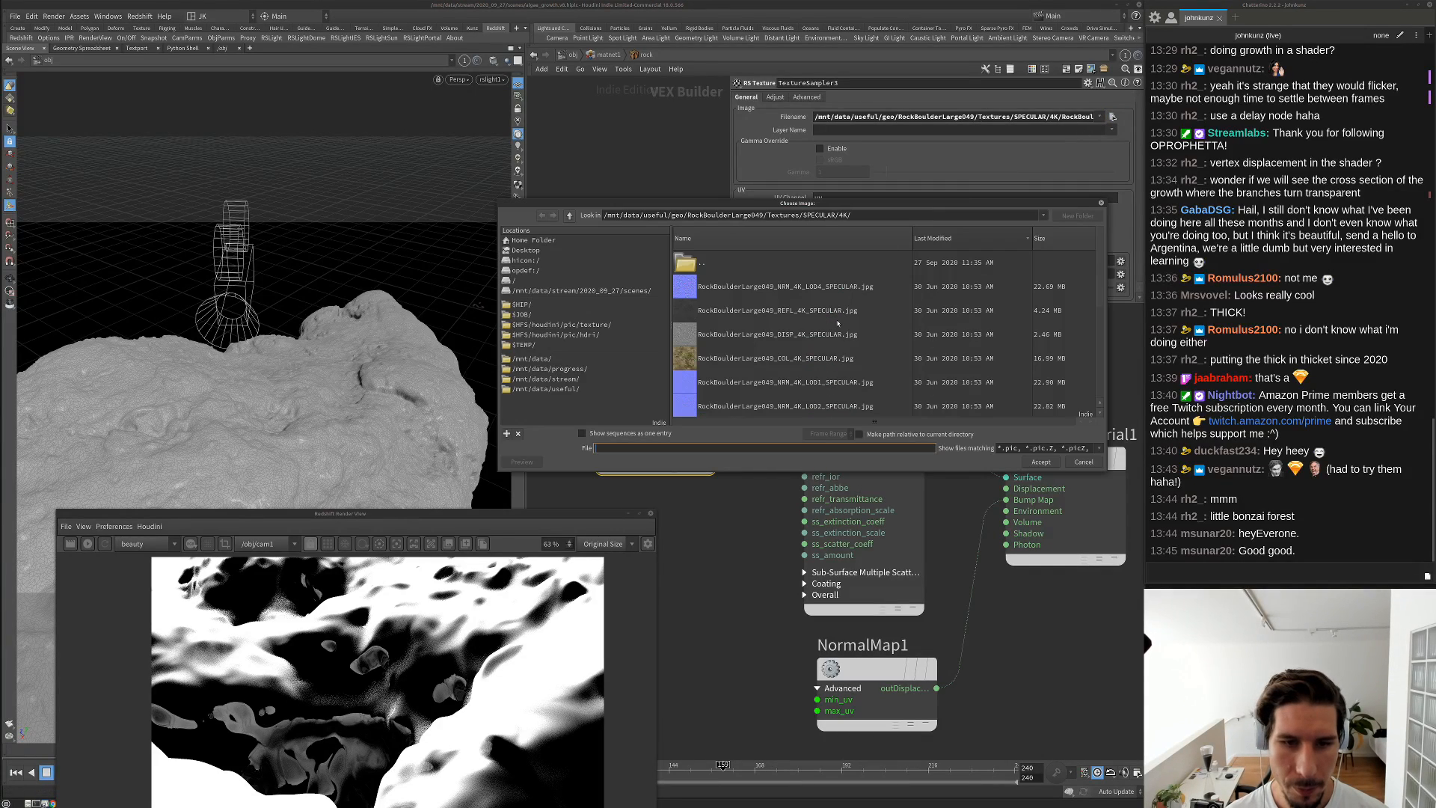
scroll(837, 323, "down", 1)
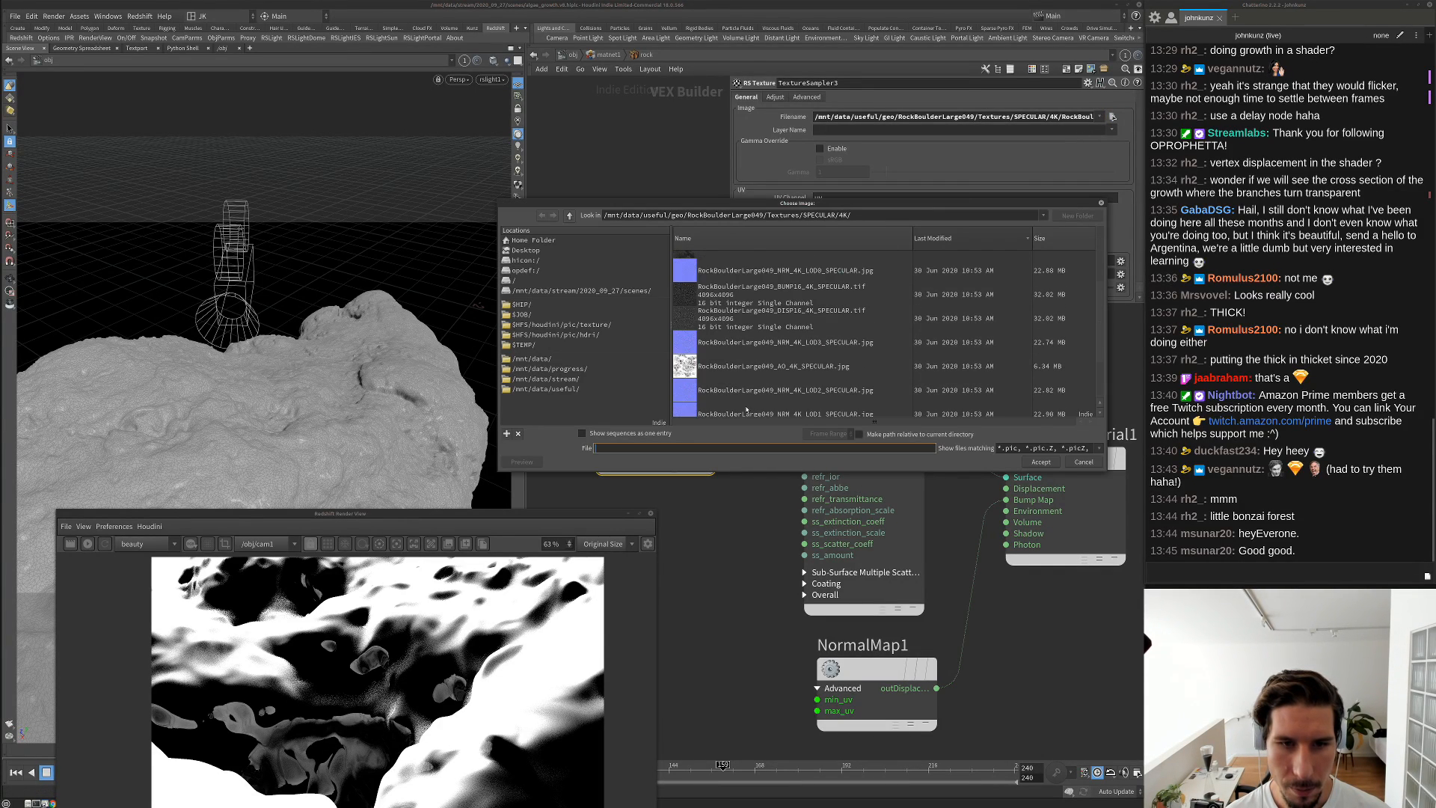
left_click(751, 342)
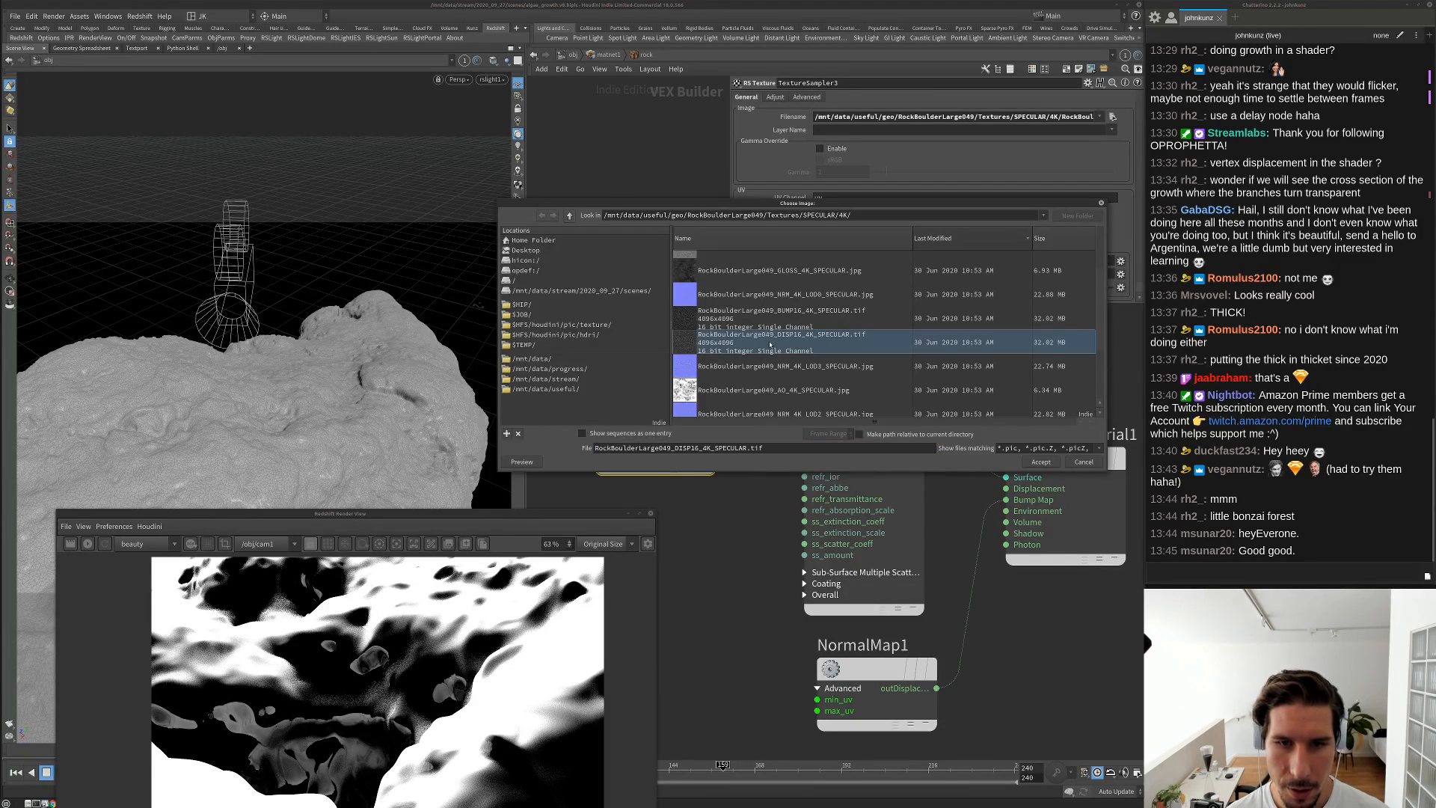
left_click(751, 295)
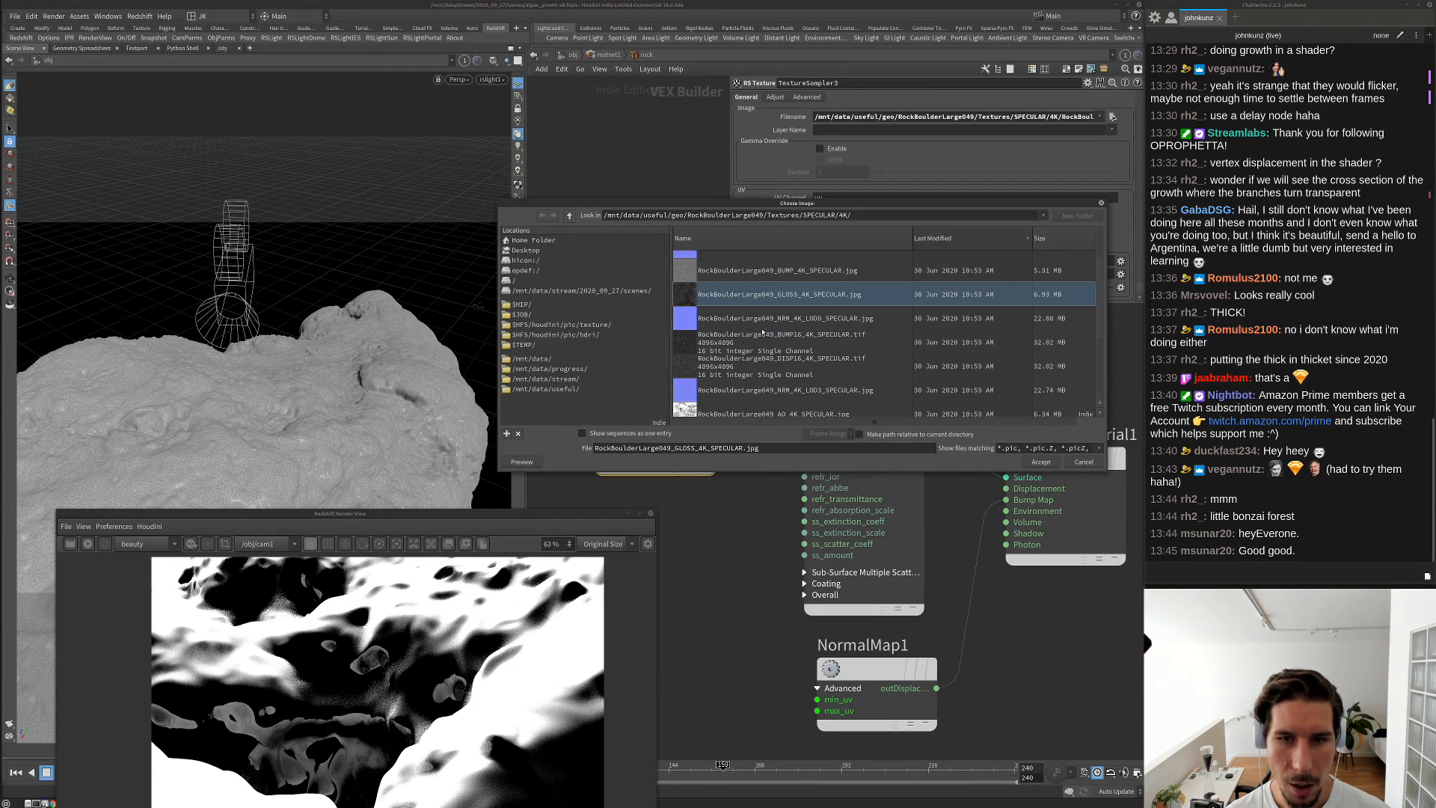
left_click(1044, 462)
Move TextureSampler3 away from Material1 and add an RS Color Invert node fed by its outColor
scroll(747, 523, "down", 3)
middle_click_drag(747, 523, 800, 471)
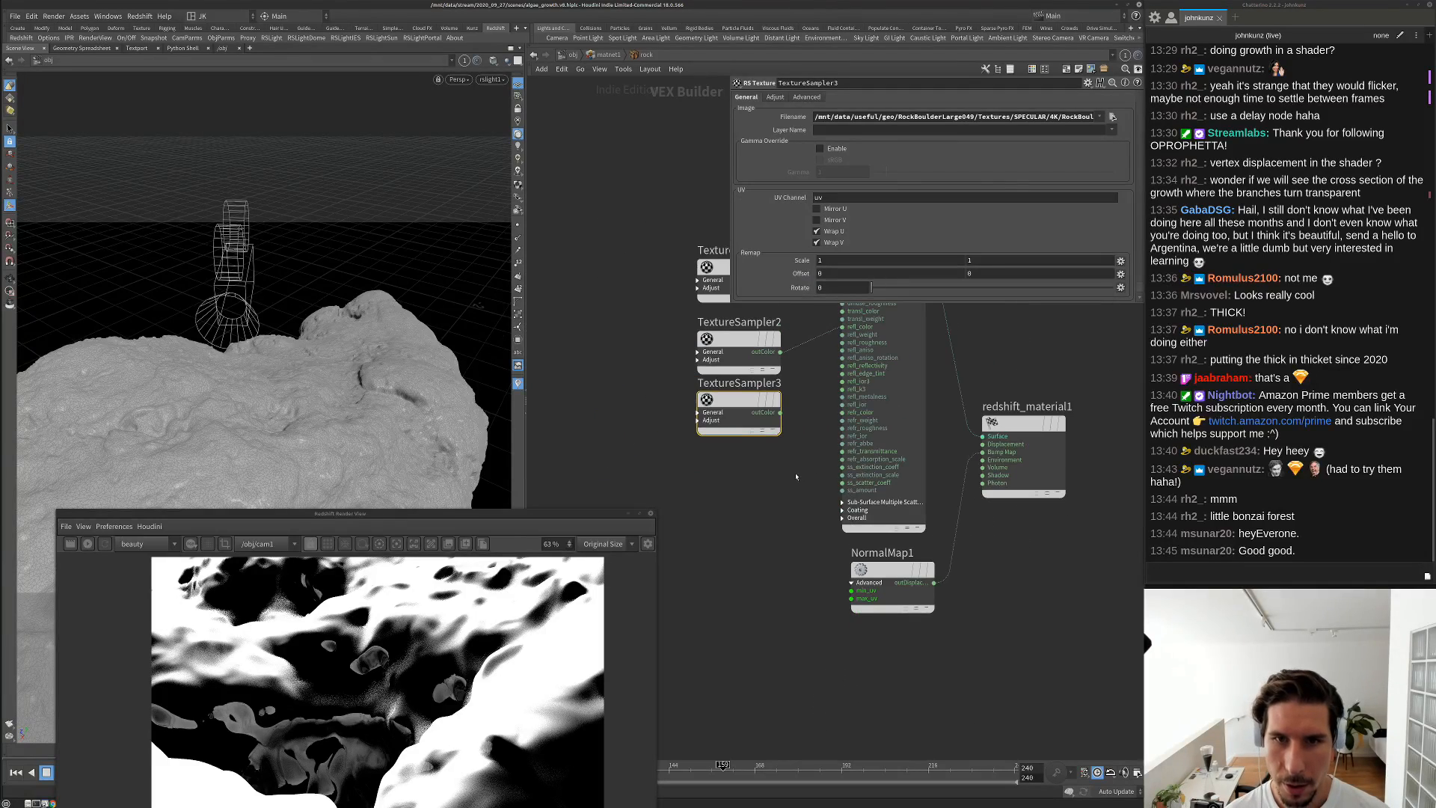
left_click_drag(752, 403, 672, 427)
left_click(765, 455)
key("Tab")
type("ra")
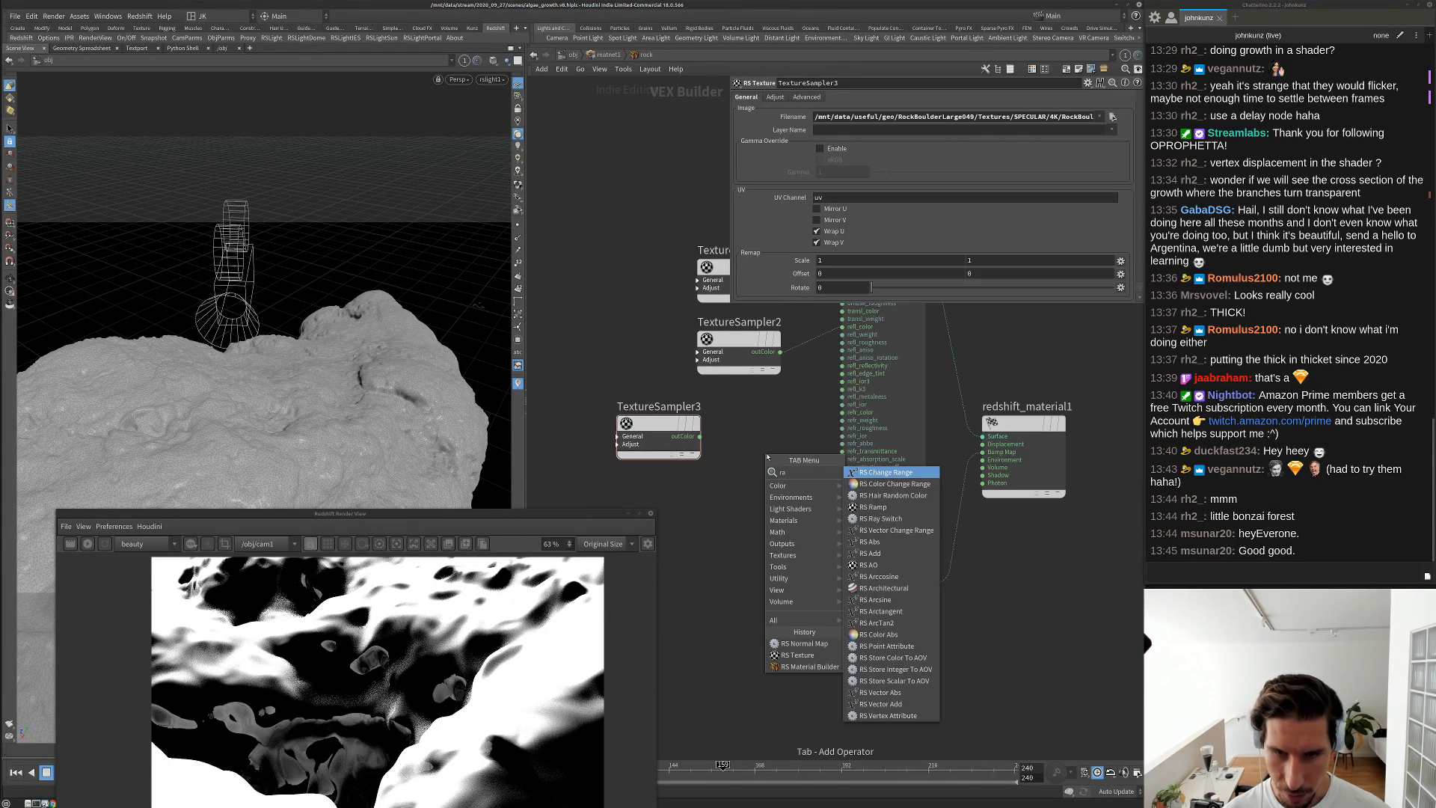
key("Return")
key("Tab")
type("col")
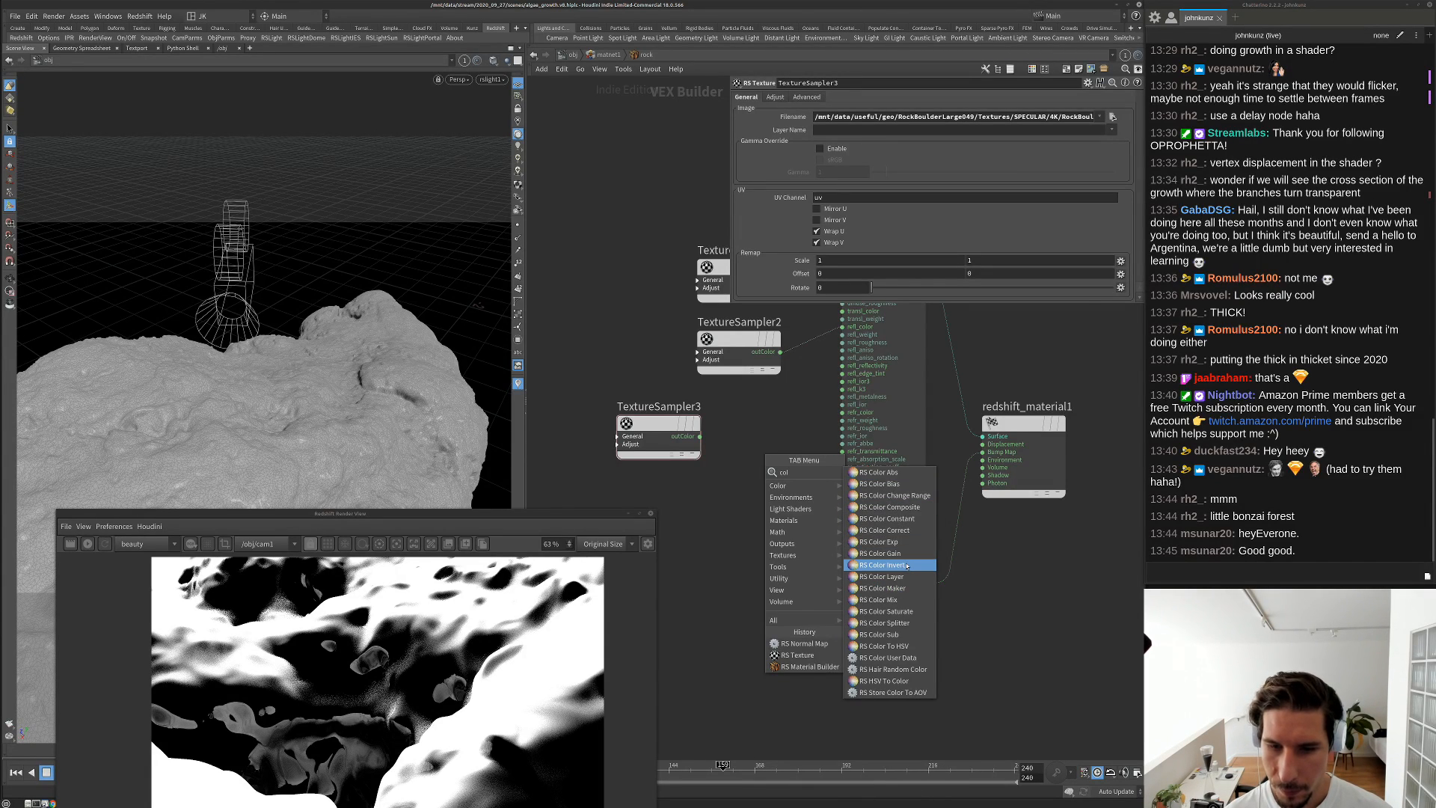
left_click(883, 565)
left_click(732, 450)
left_click_drag(718, 451, 755, 425)
Connect the colour invert node's outColor to Material1's refl_roughness input
middle_click_drag(755, 469, 701, 526)
scroll(721, 515, "down", 2)
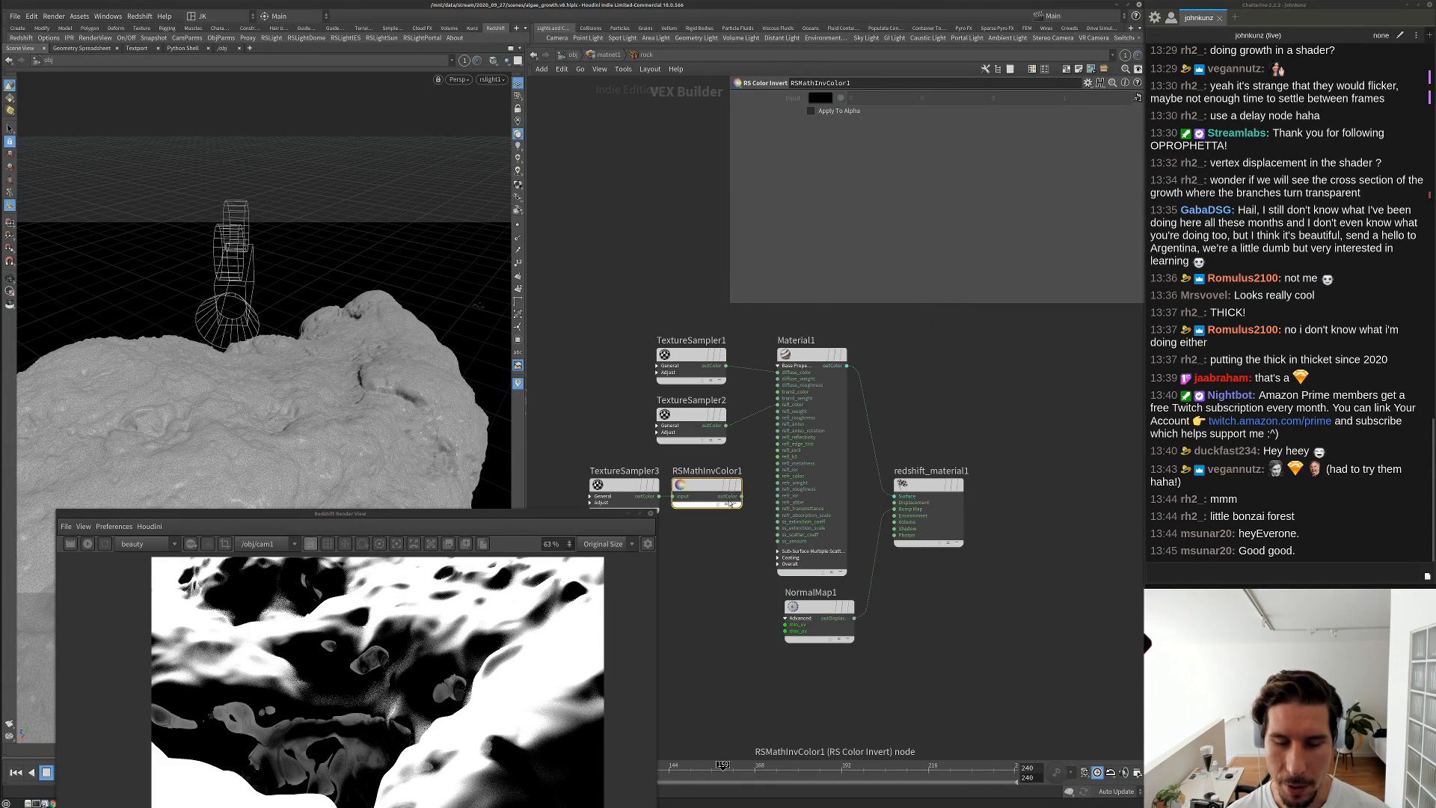
scroll(748, 510, "up", 4)
middle_click_drag(759, 486, 779, 485)
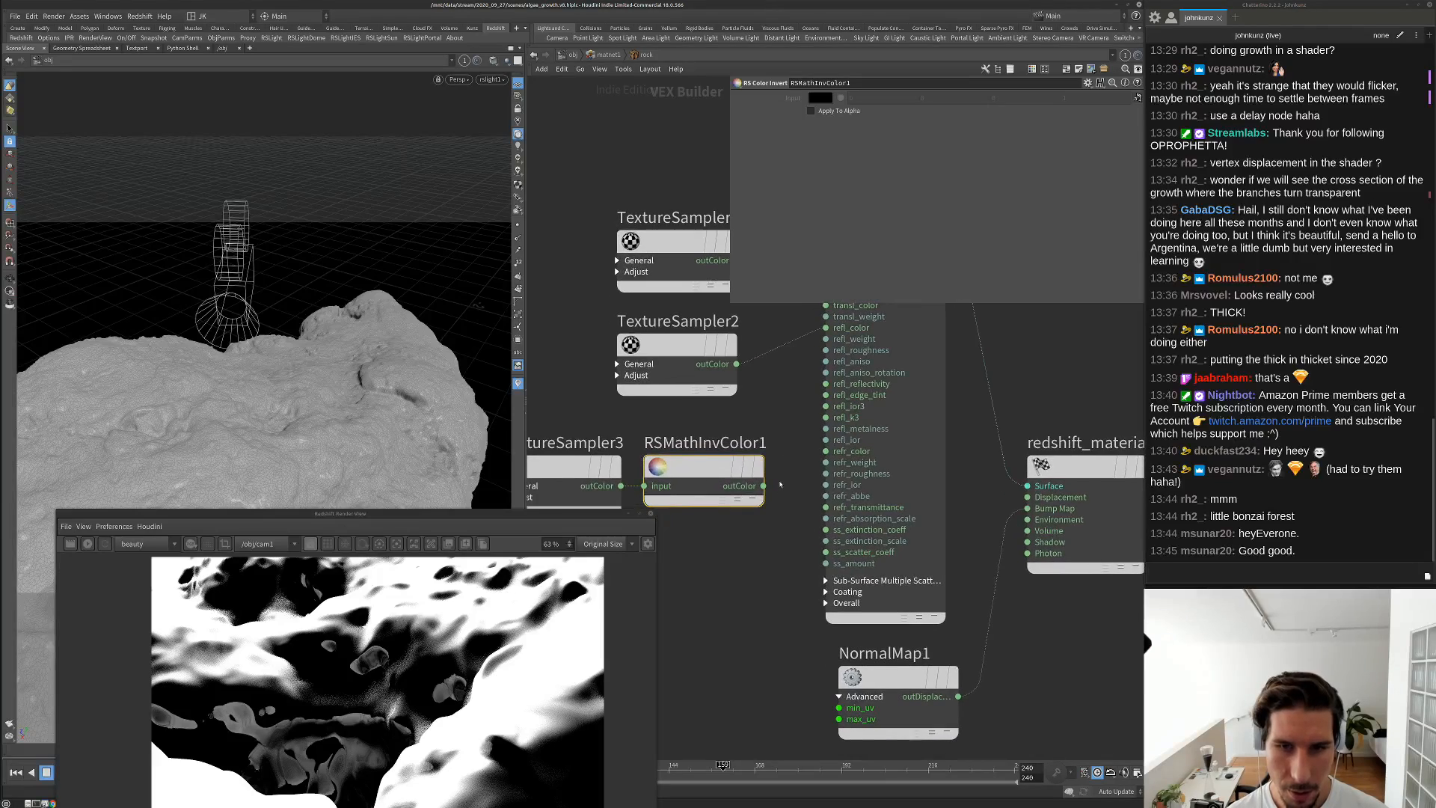
middle_click_drag(788, 411, 781, 427)
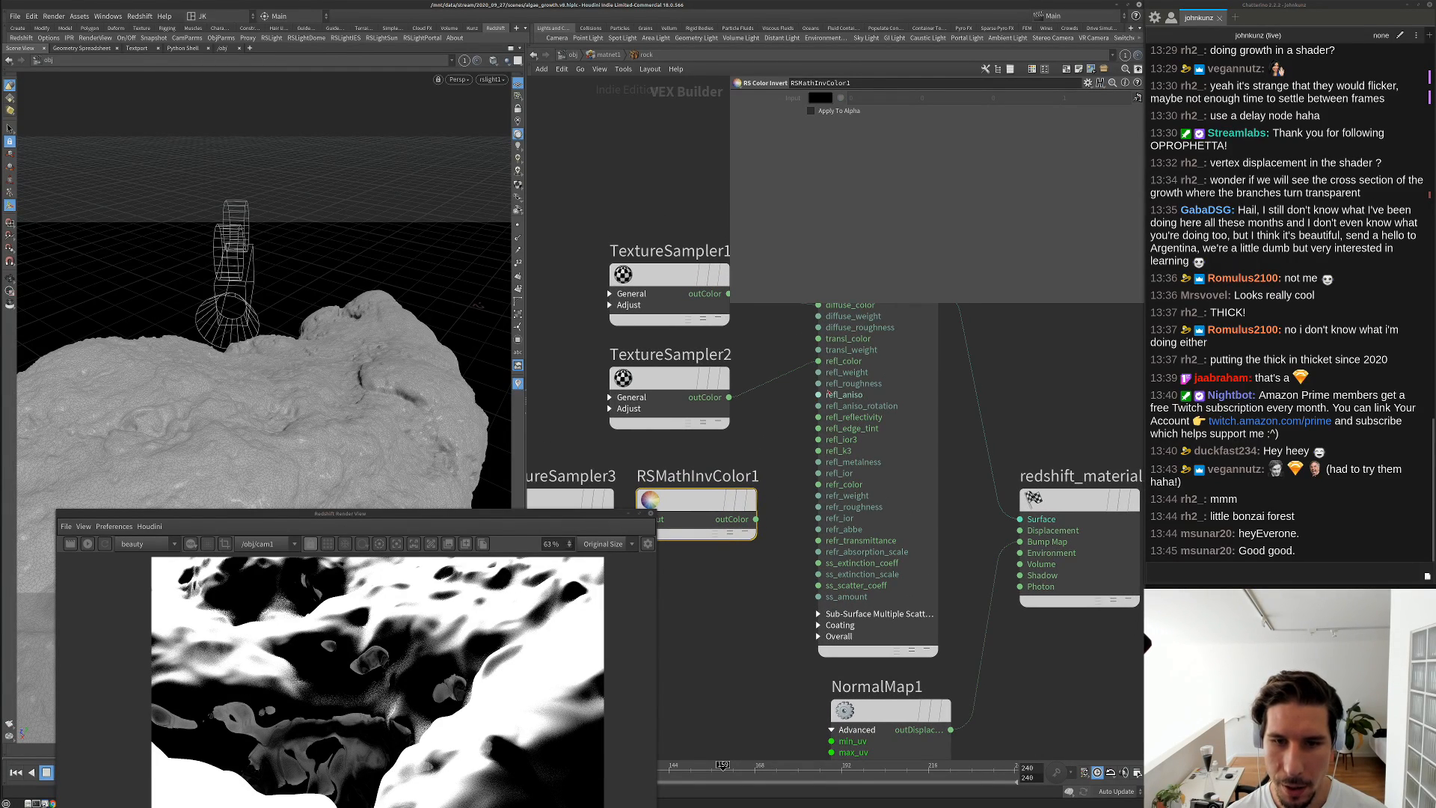
scroll(777, 575, "down", 2)
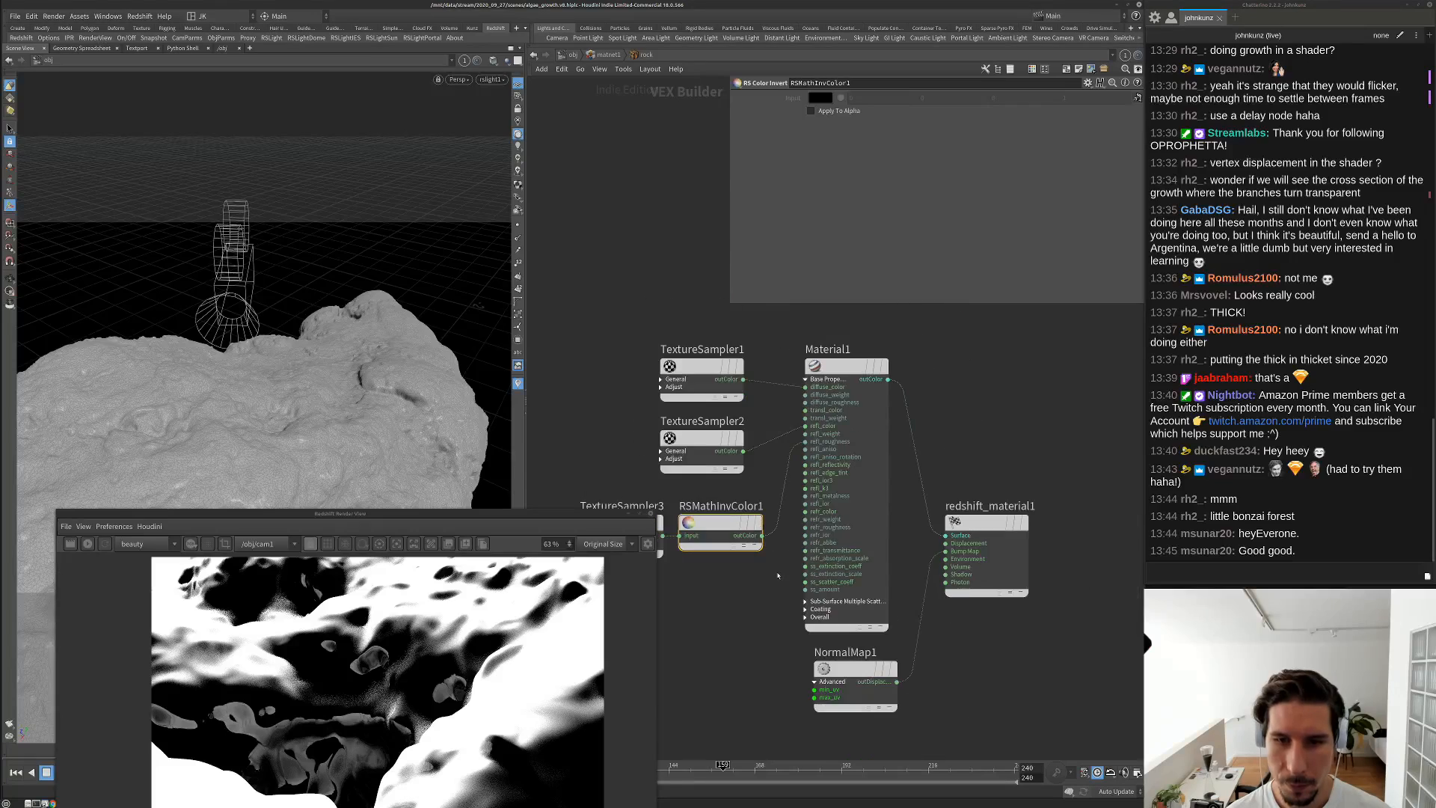
scroll(823, 446, "up", 2)
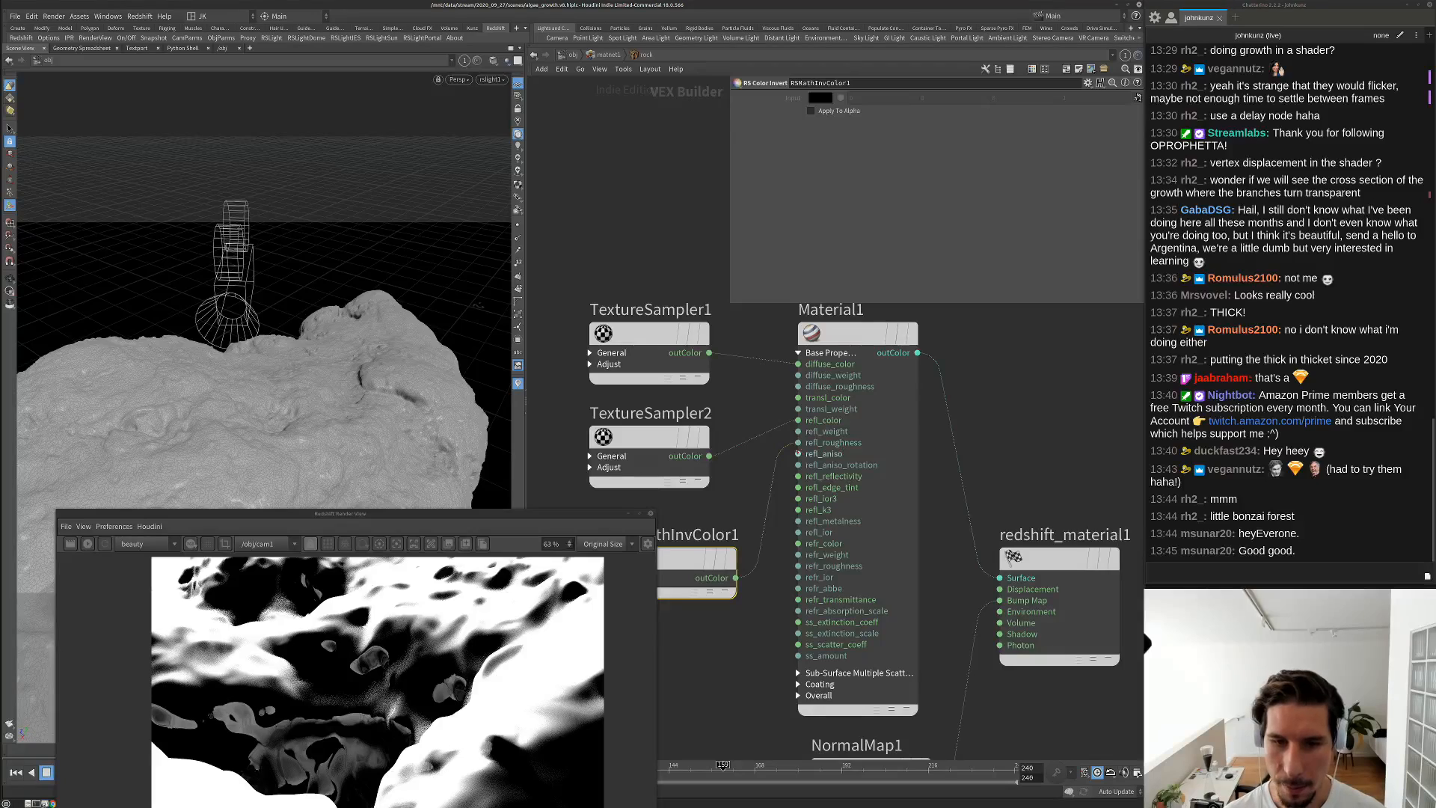
scroll(830, 459, "down", 2)
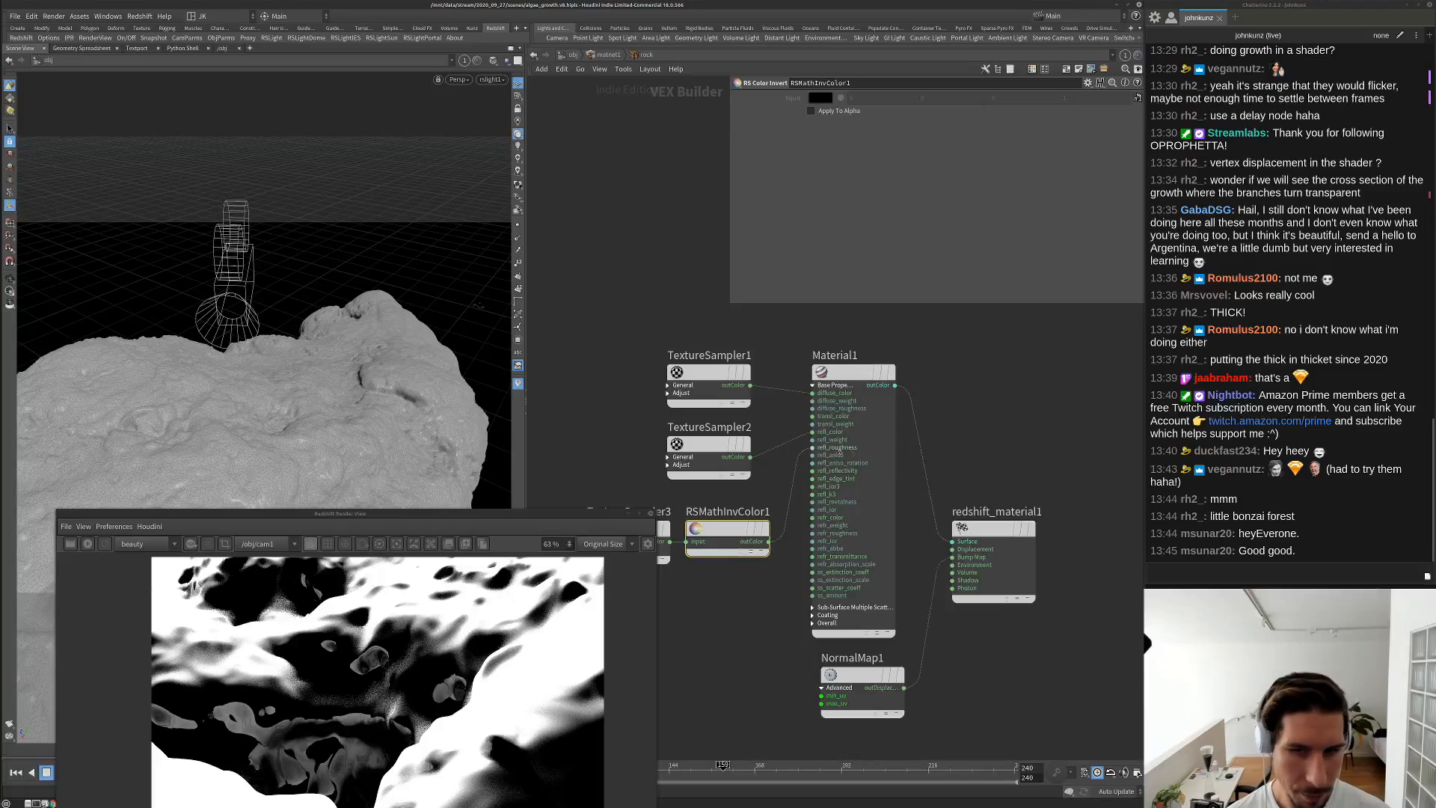
Reposition the Redshift Render View to show the whole image and start the IPR render of the rock
scroll(830, 464, "down", 2)
left_click_drag(515, 513, 515, 234)
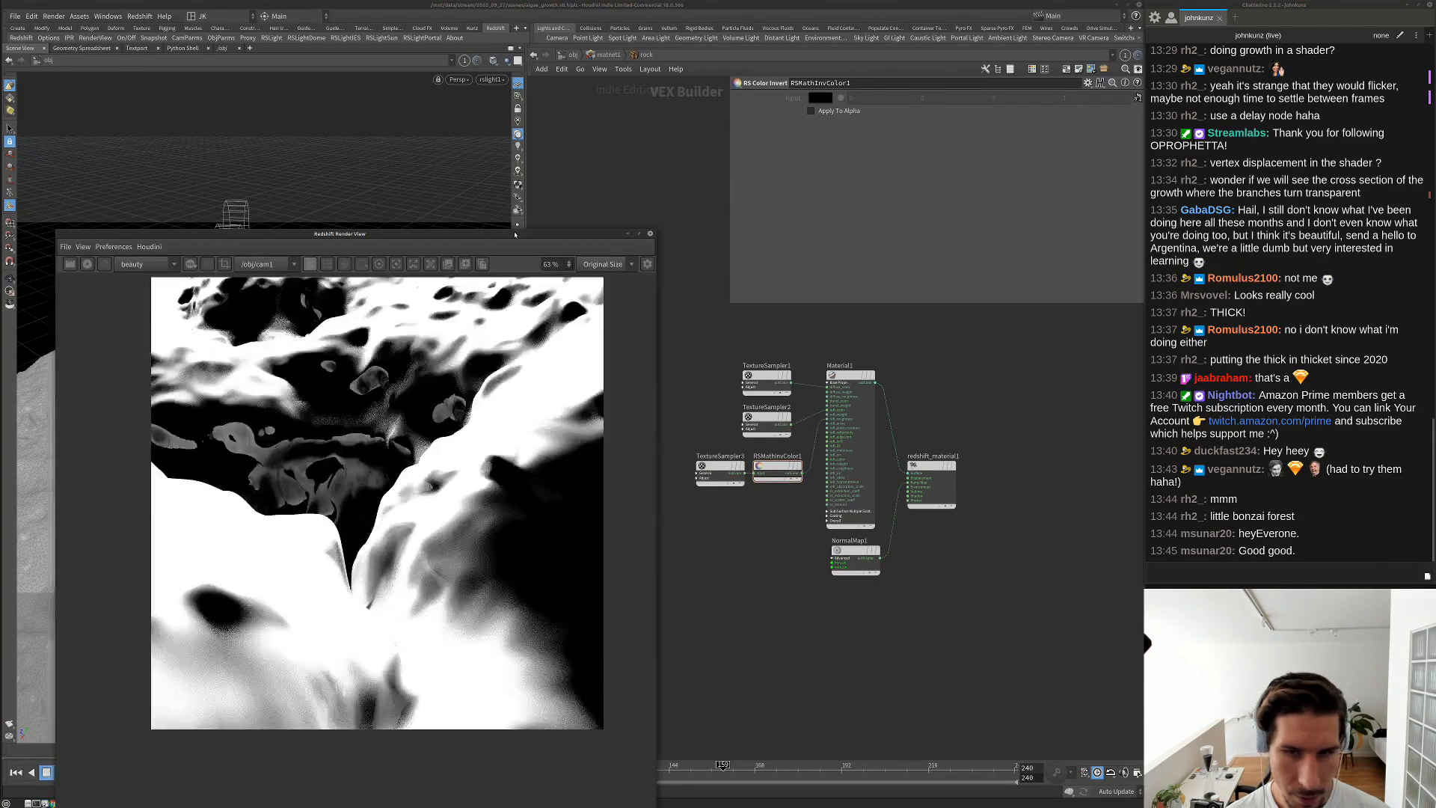
left_click(86, 264)
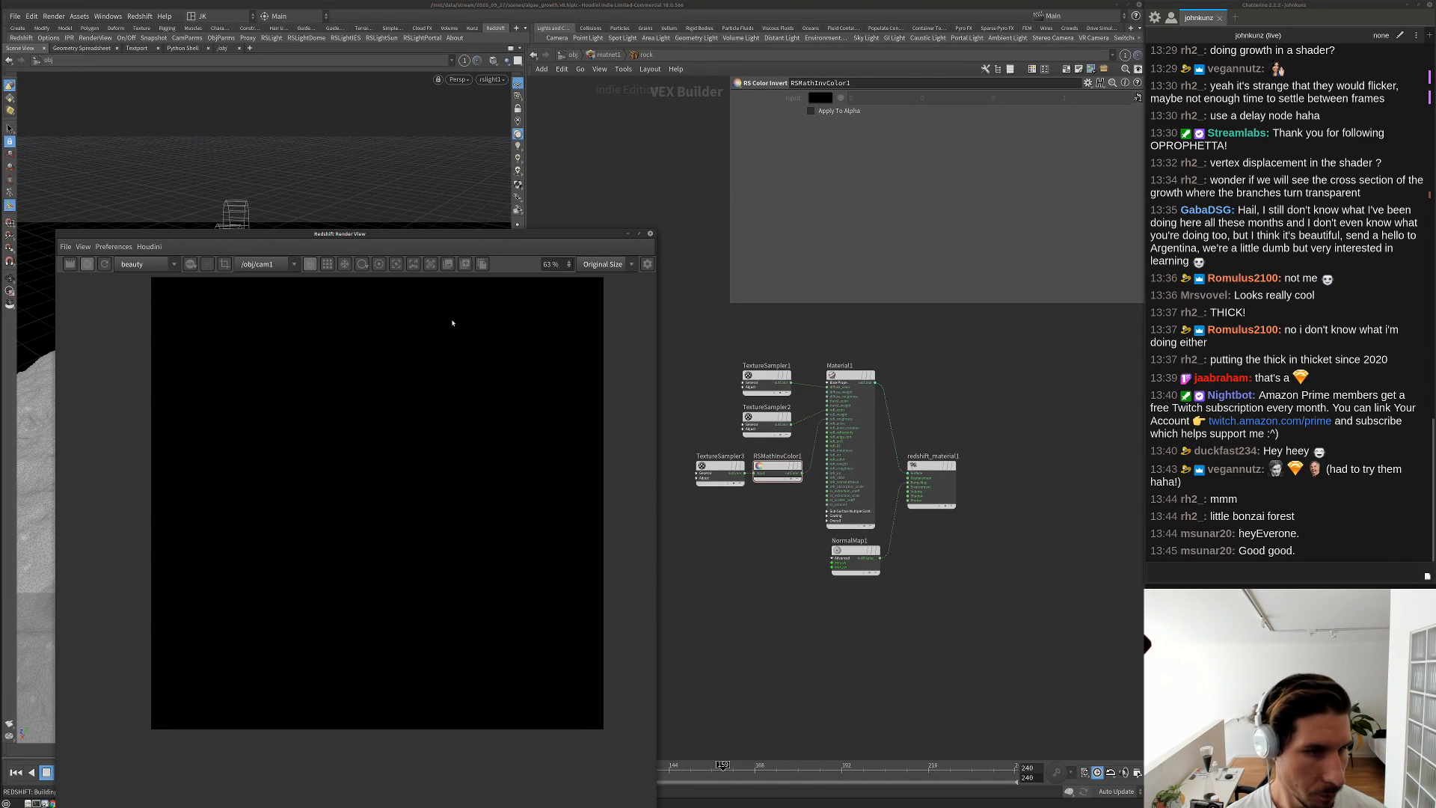
scroll(504, 437, "up", 1)
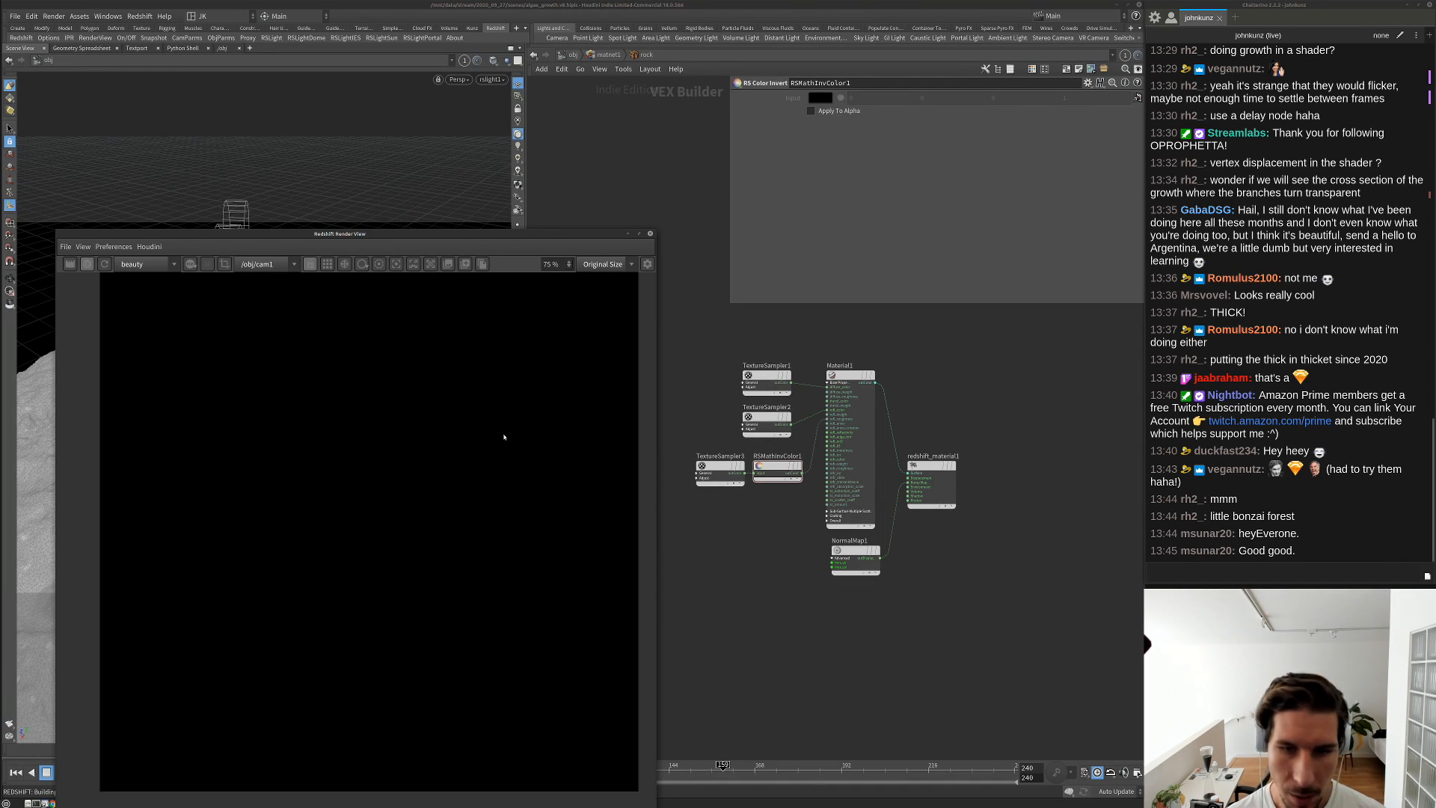
Align NormalMap1 beneath Material1 and shift TextureSampler3 together with the colour invert node to line up beneath TextureSampler2
left_click_drag(855, 536, 850, 546)
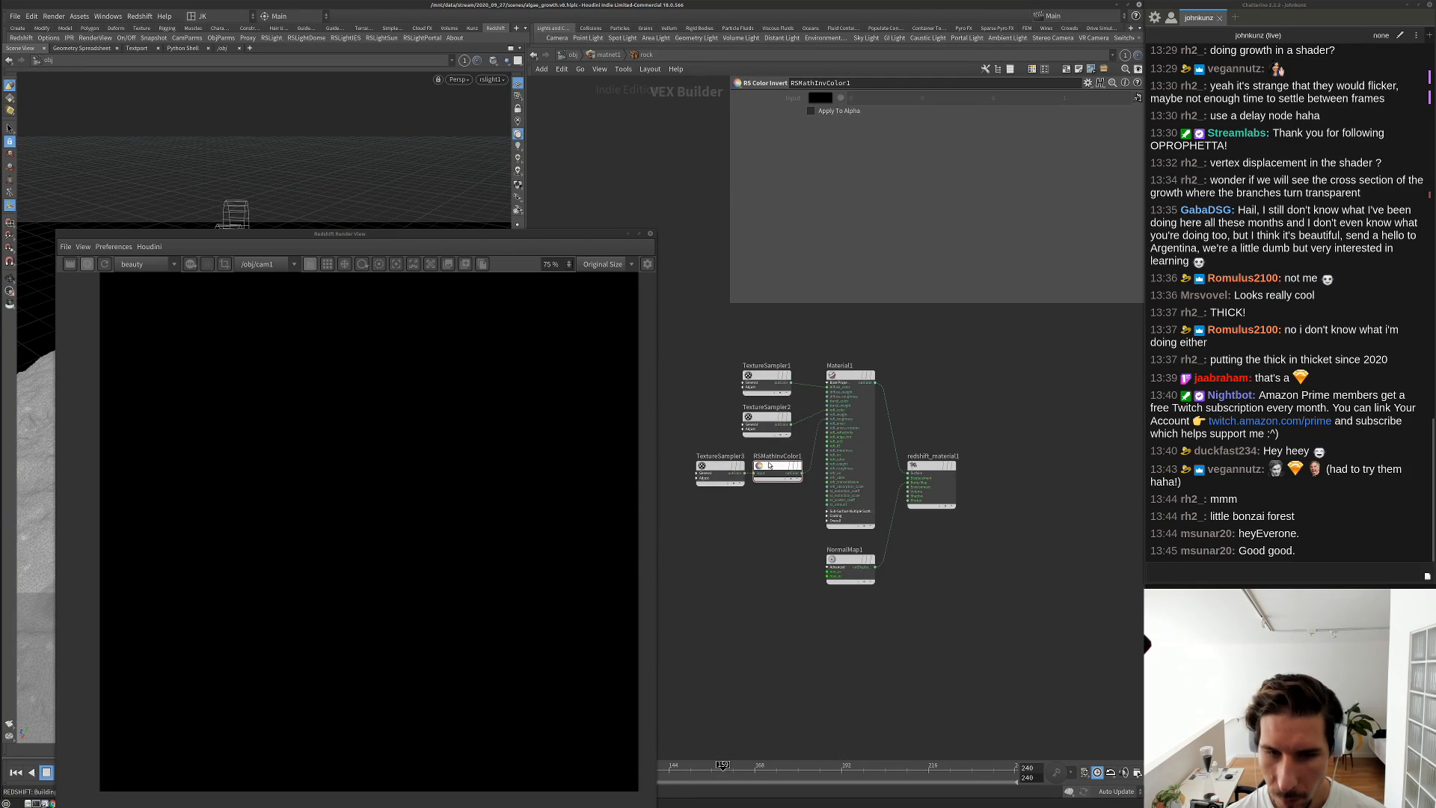
left_click_drag(784, 509, 762, 472)
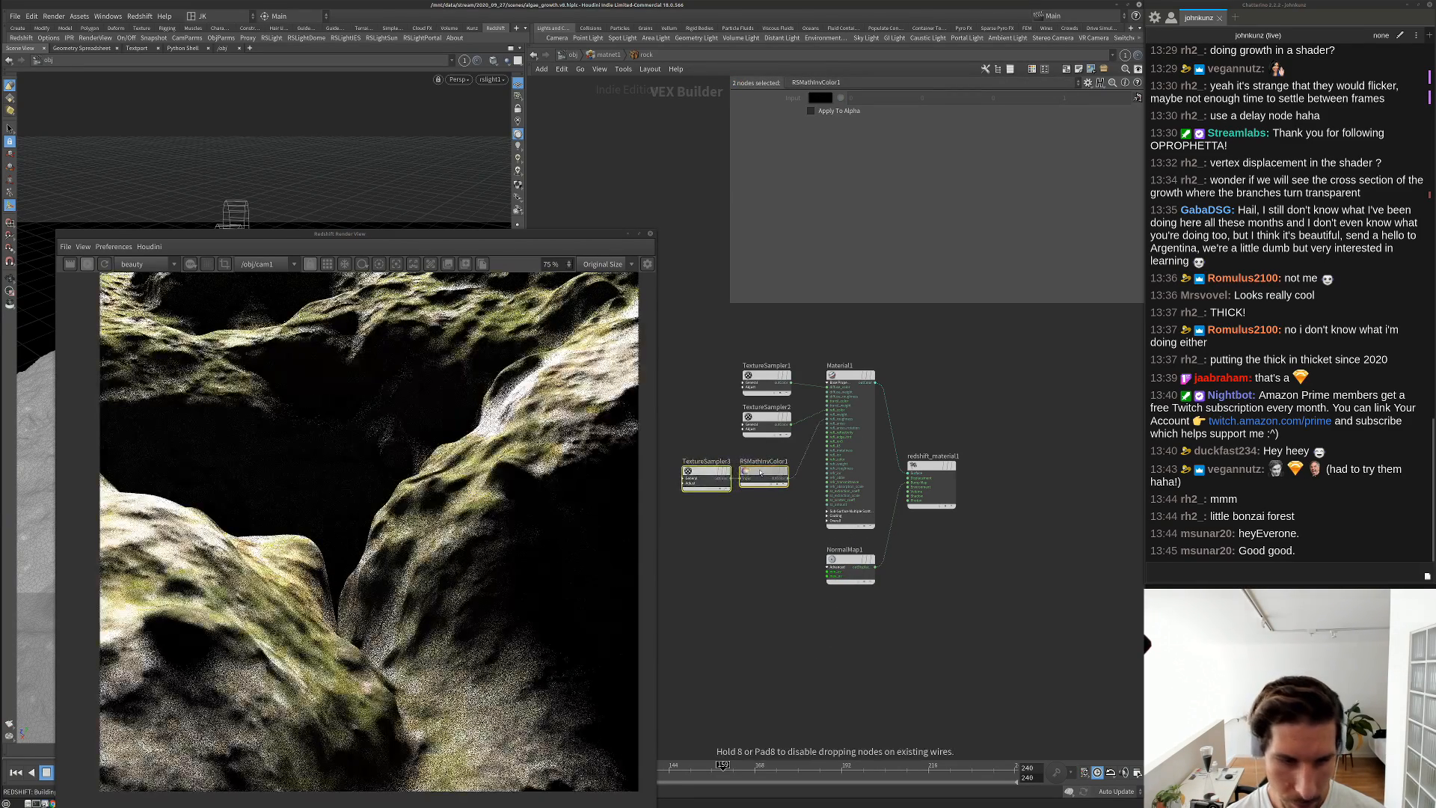
left_click(762, 472)
Examine the rendered rock texture up close and as a whole in the render view
scroll(362, 561, "down", 2)
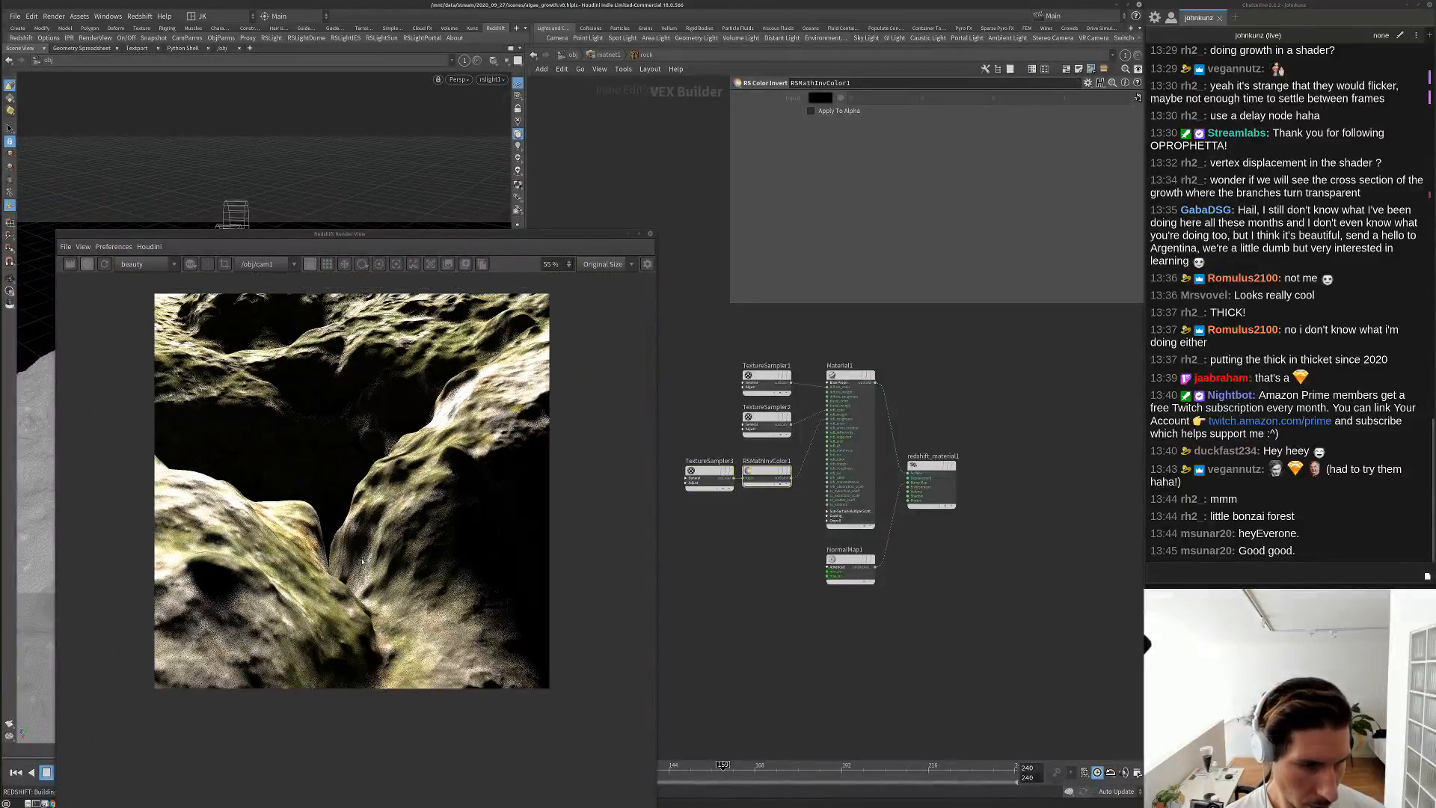
scroll(319, 484, "up", 2)
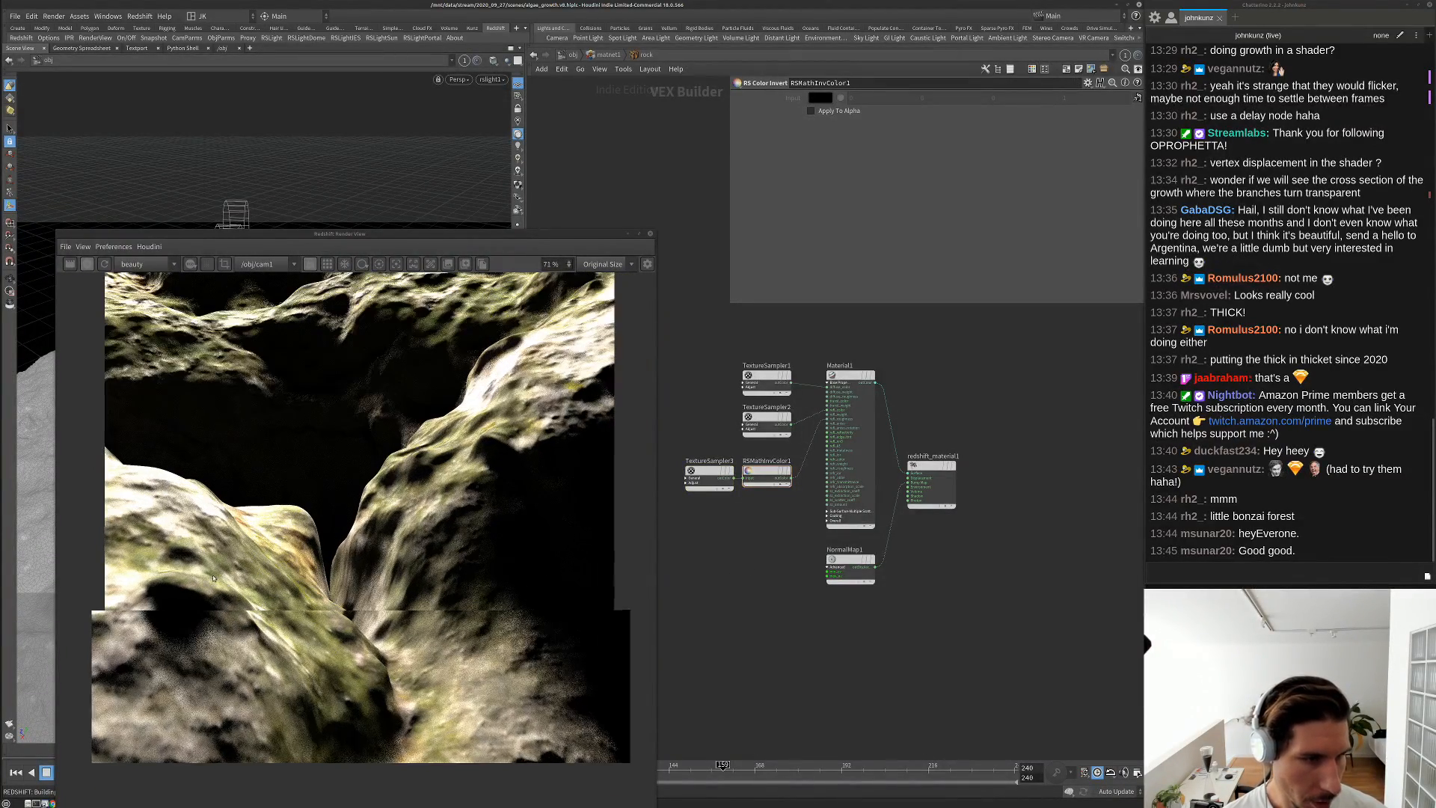
scroll(216, 699, "up", 1)
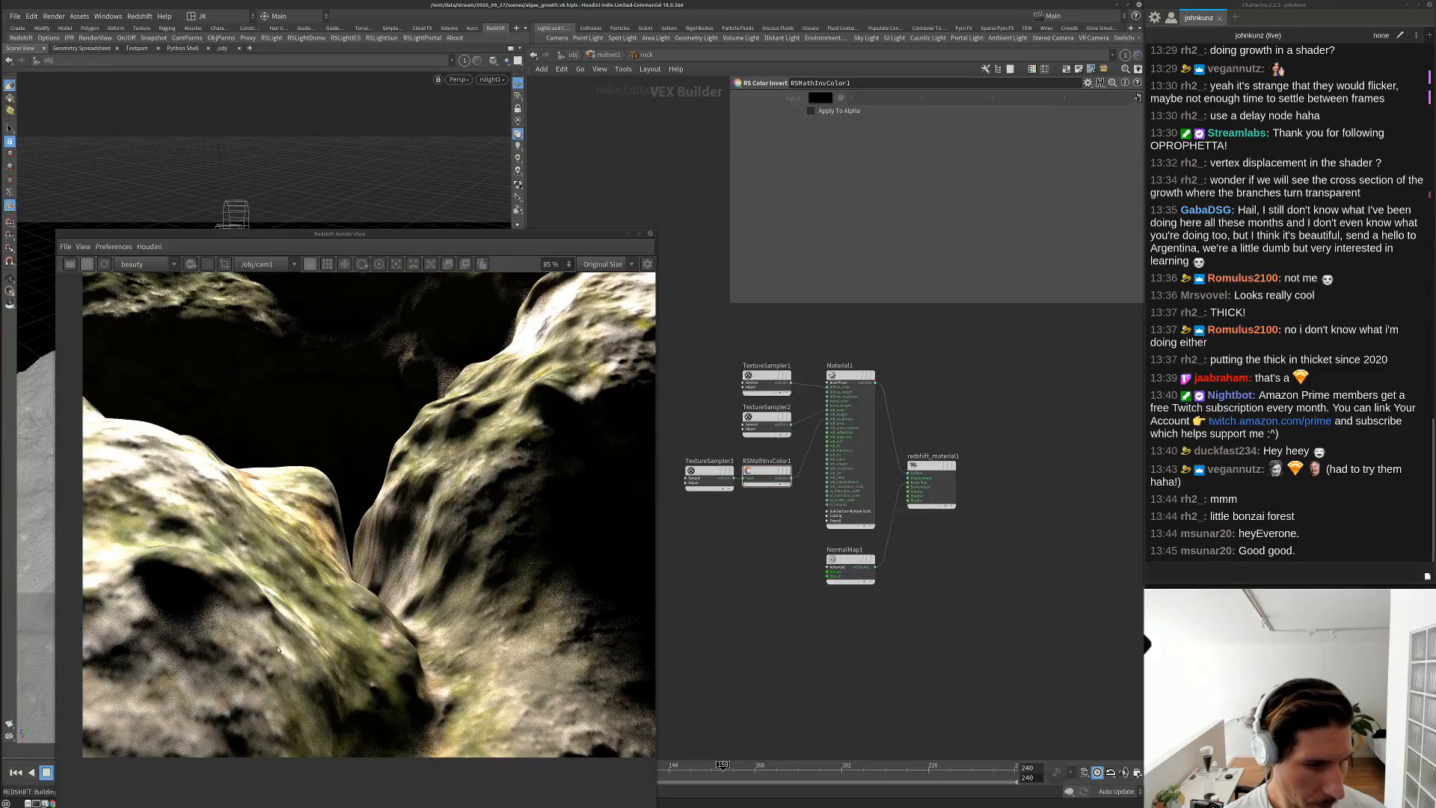
scroll(383, 525, "down", 1)
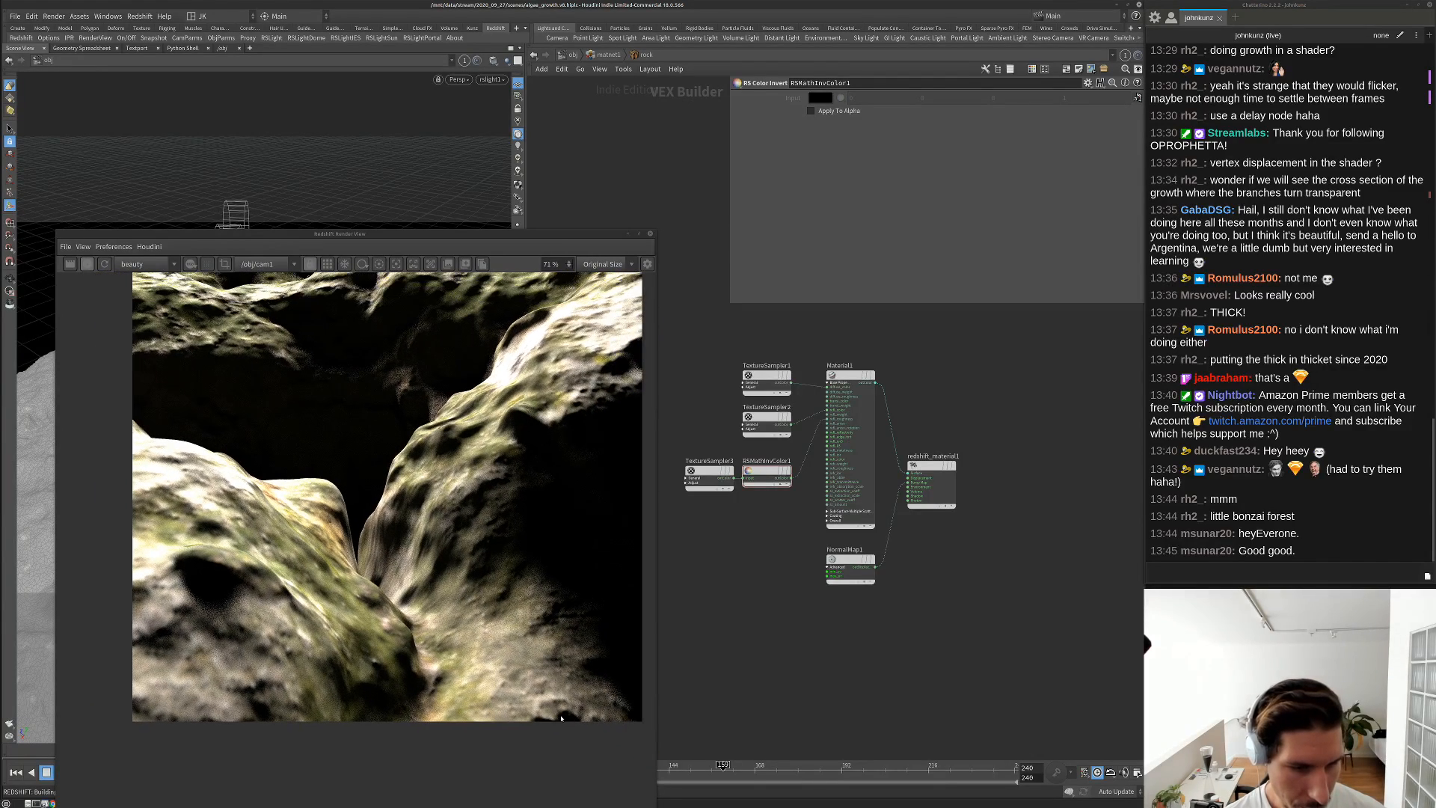
scroll(554, 702, "up", 4)
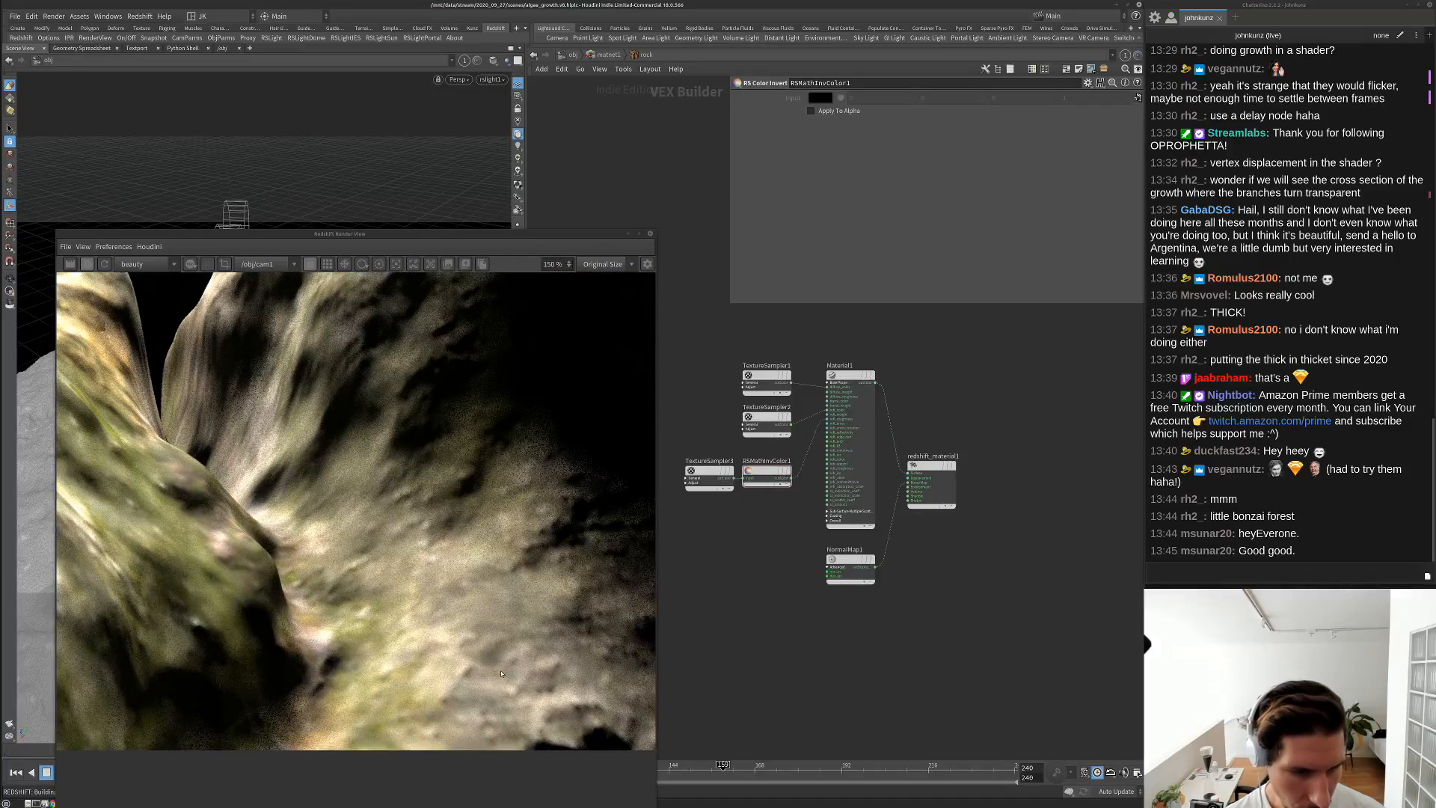
scroll(507, 679, "down", 2)
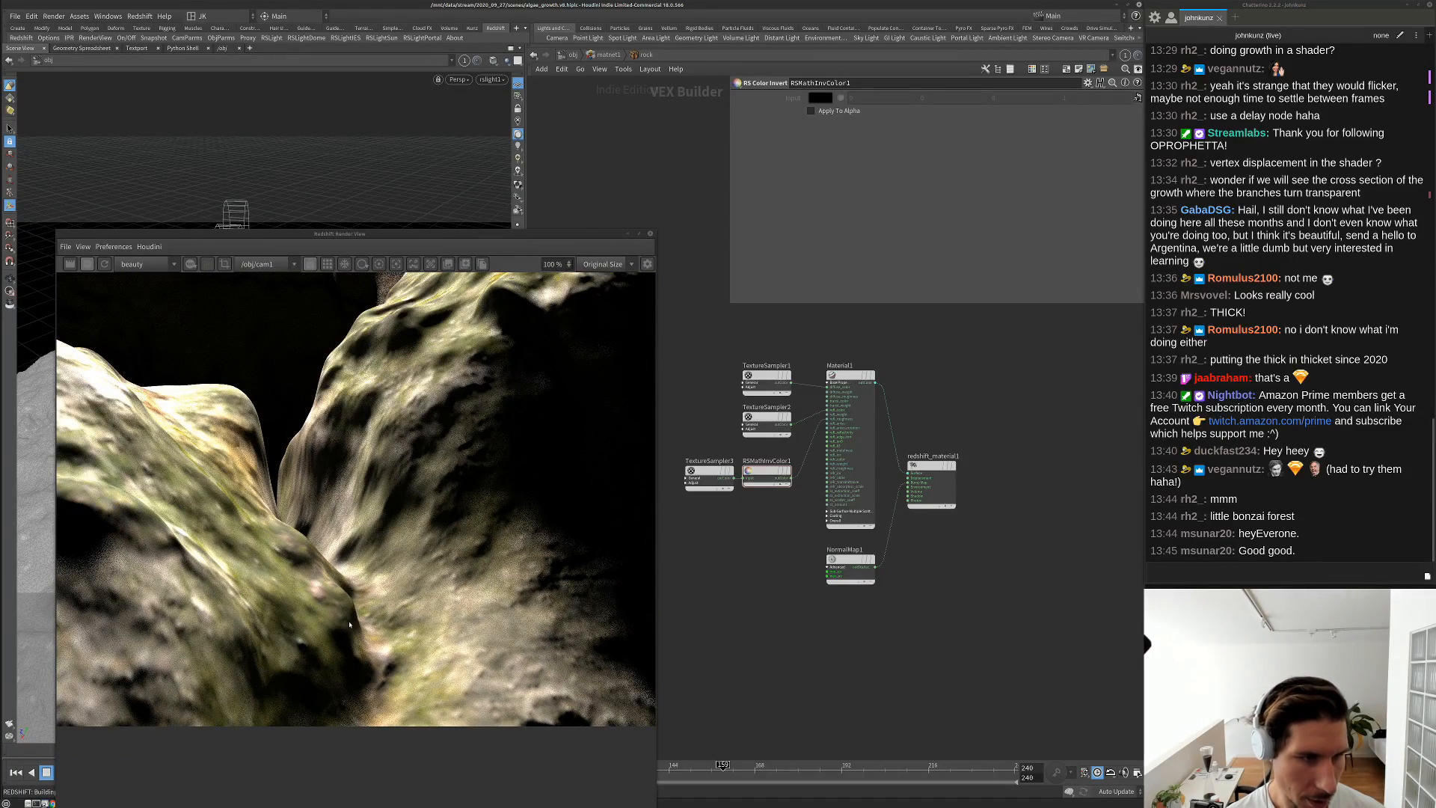
scroll(349, 624, "down", 3)
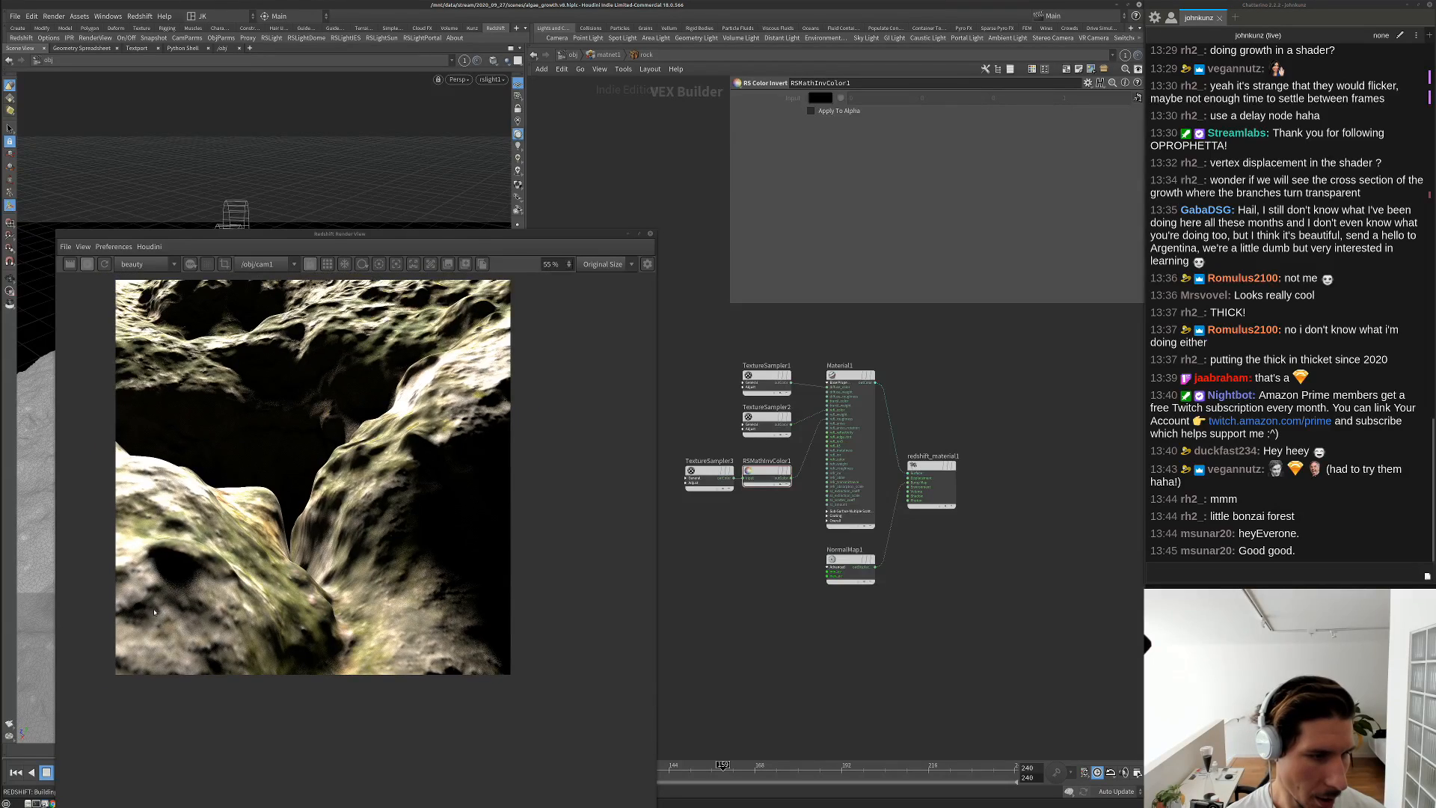
scroll(255, 552, "up", 1)
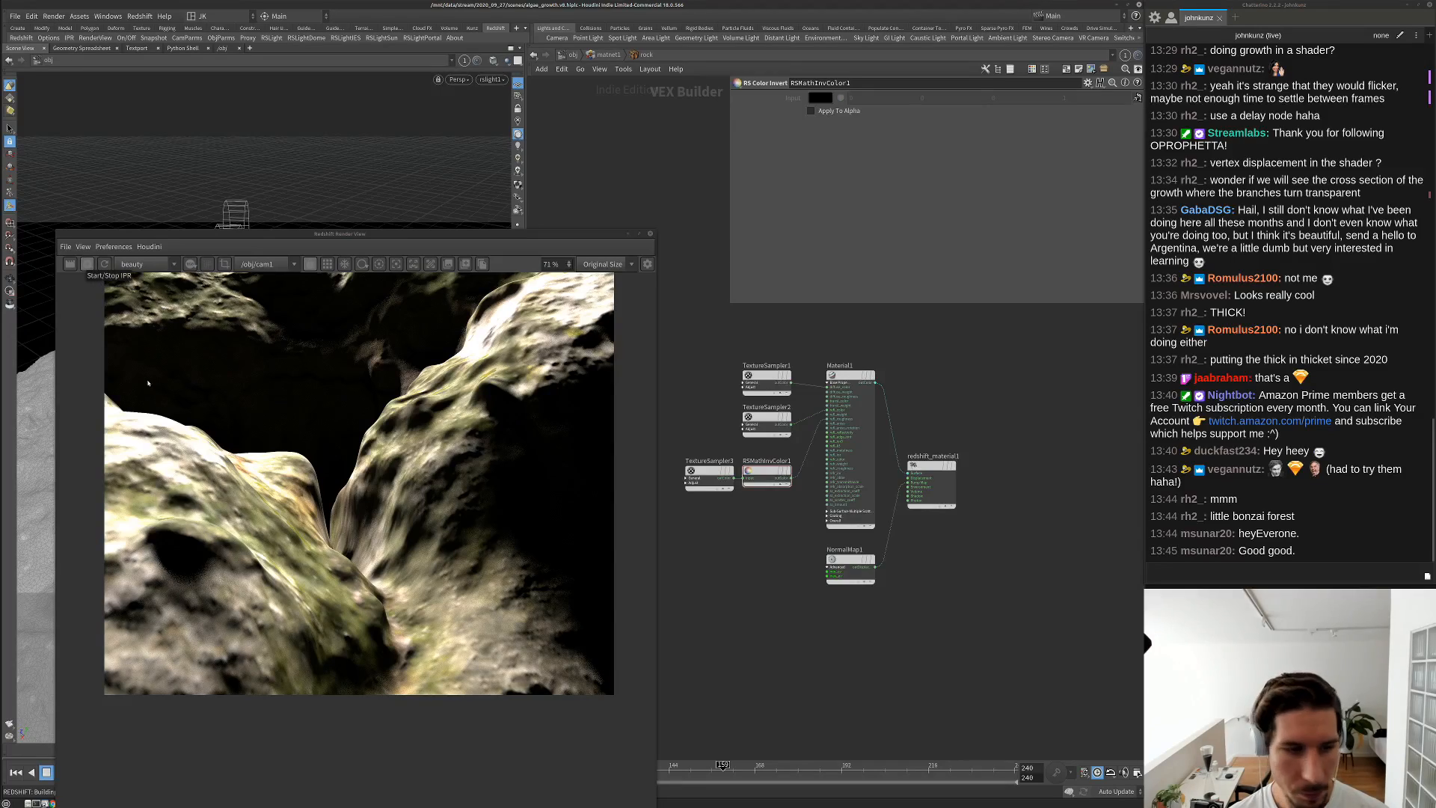
Set both the primary and secondary GI engines of the redshift1 output node to Brute Force and check the whole render
left_click(570, 56)
left_click(570, 56)
left_click(595, 121)
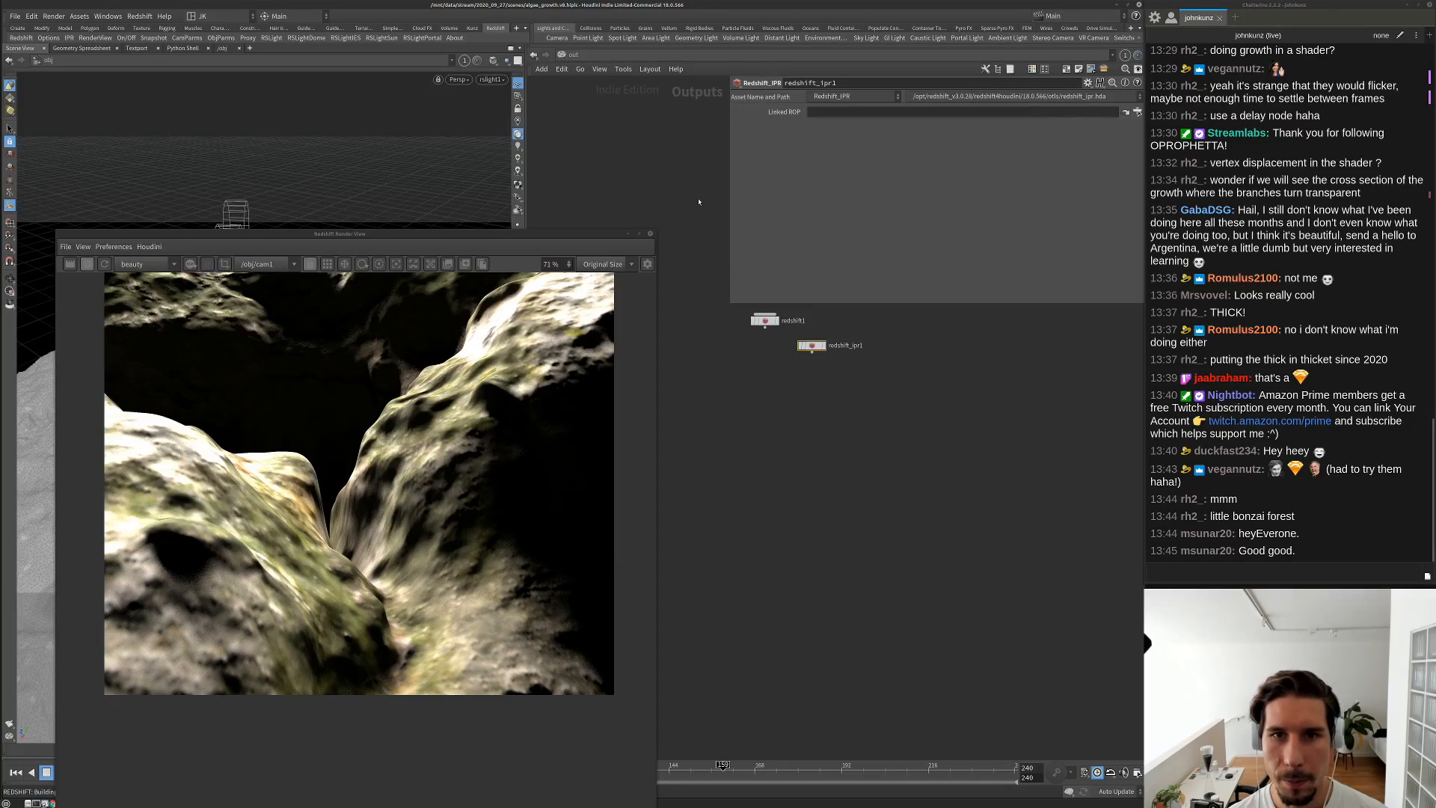
left_click(764, 320)
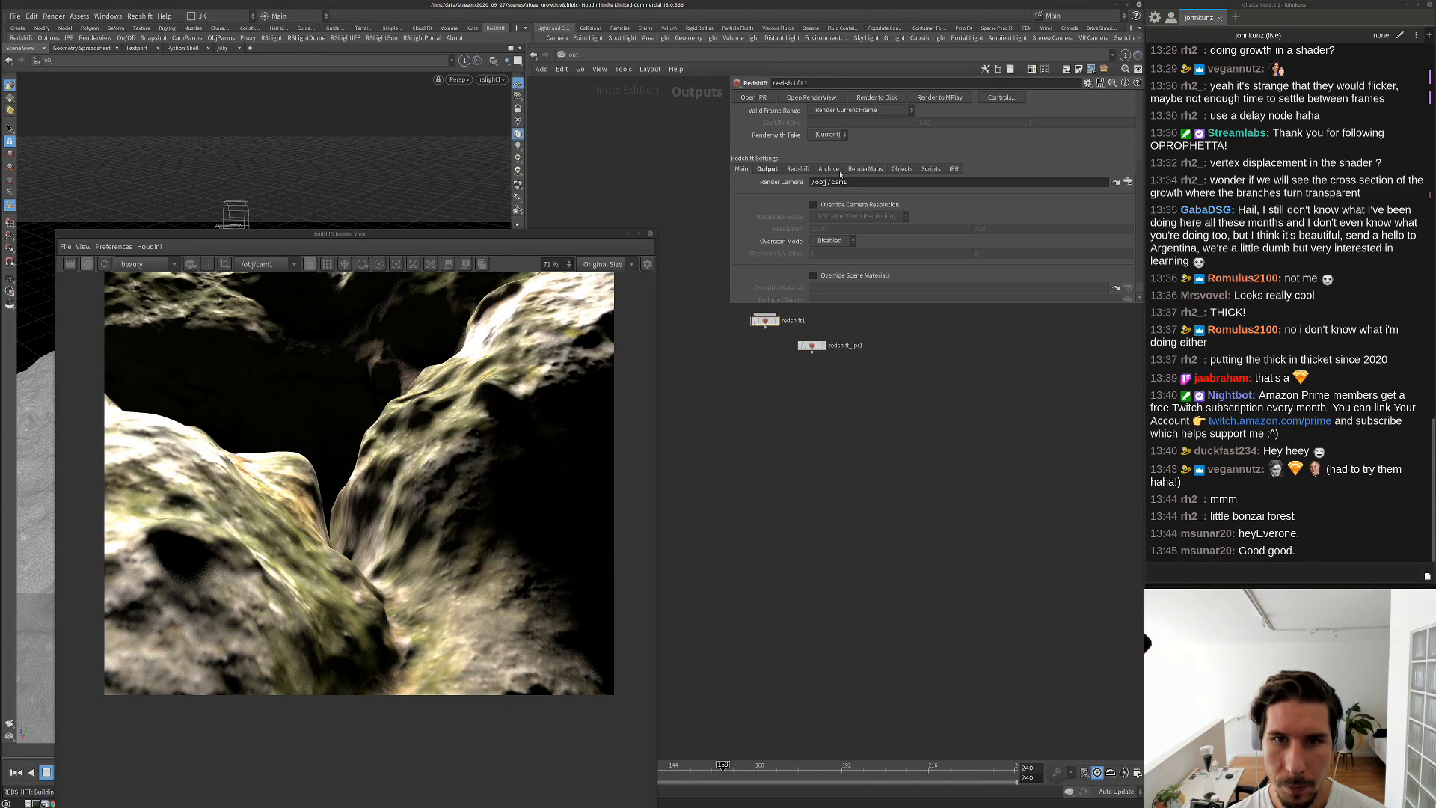
left_click(797, 169)
left_click(882, 183)
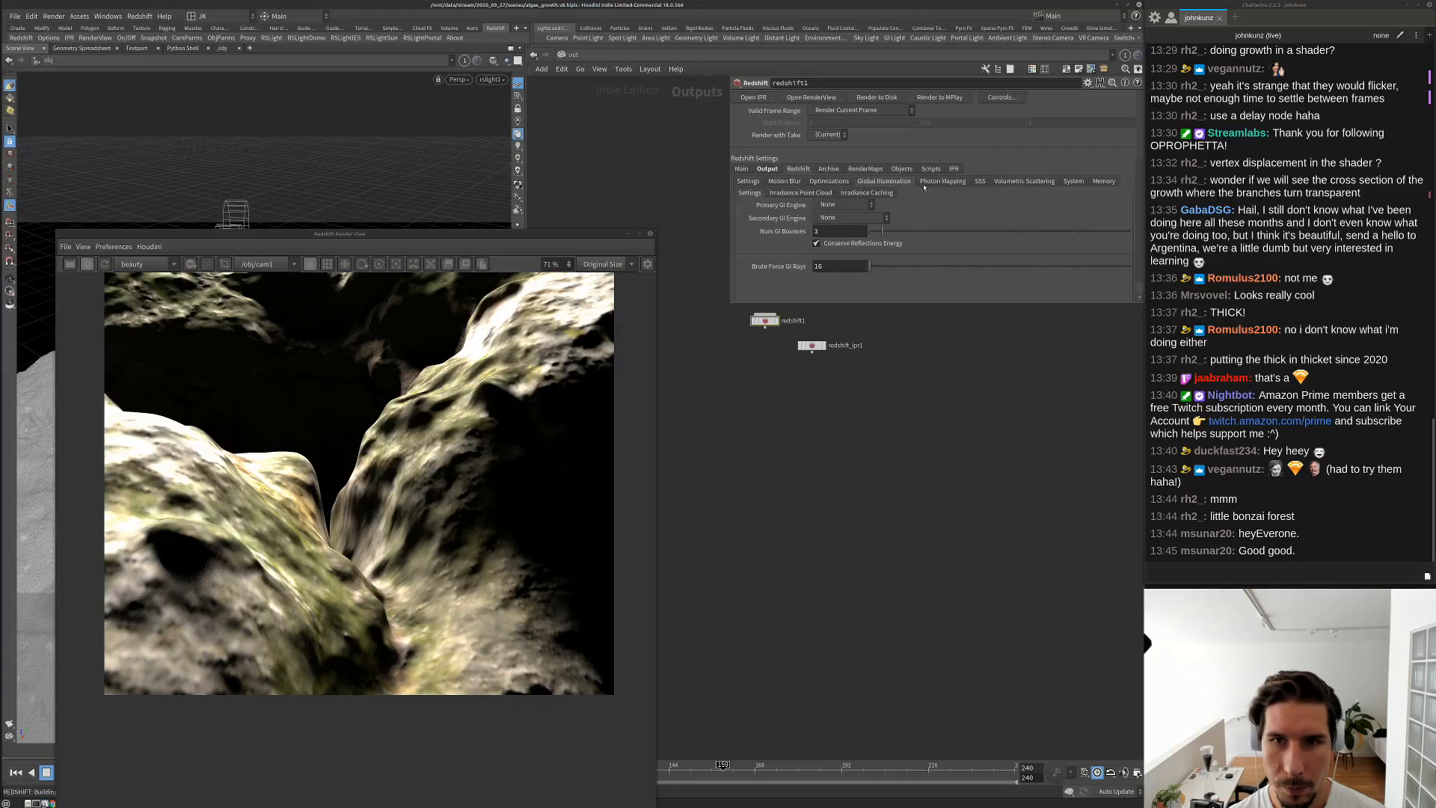
left_click(873, 205)
left_click(835, 252)
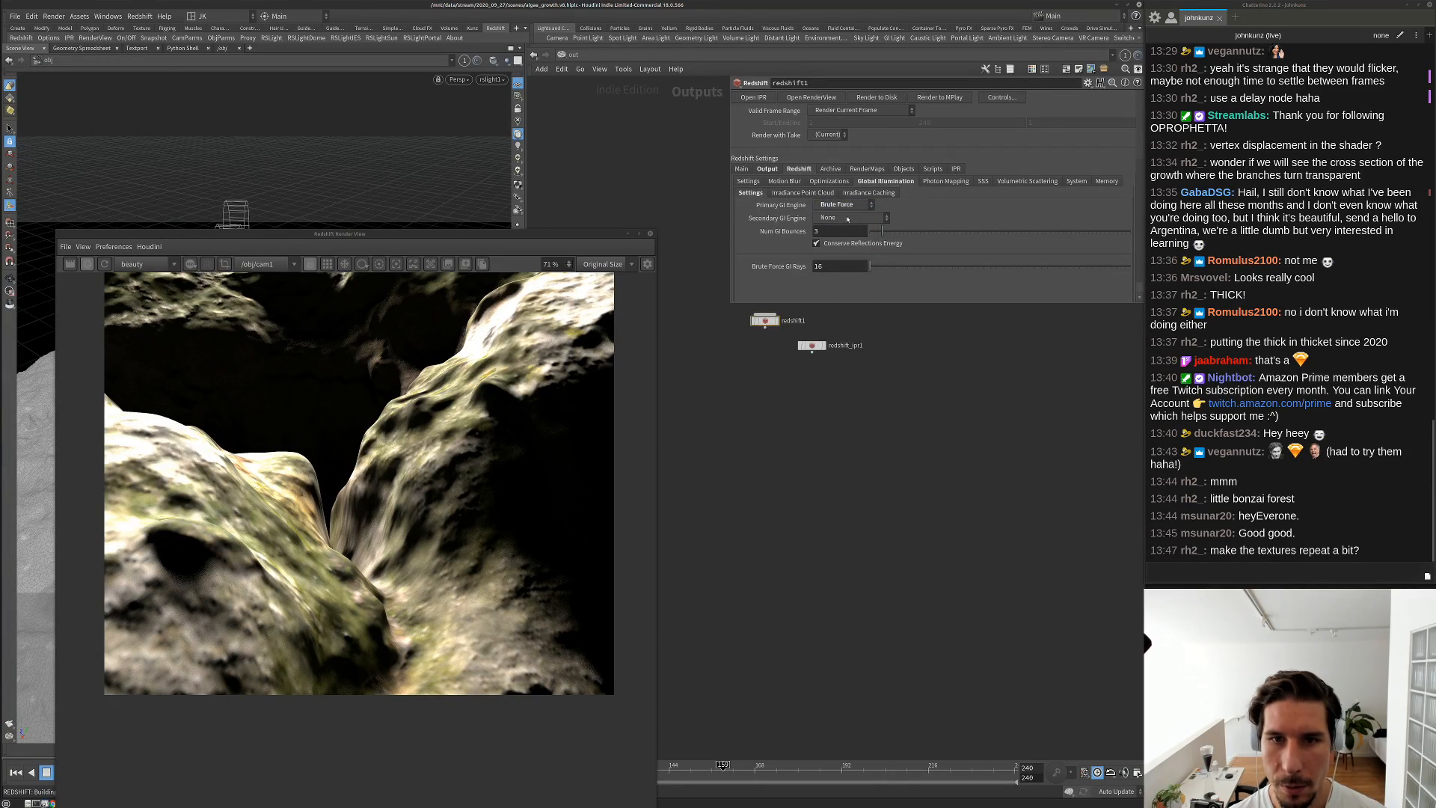
left_click(847, 217)
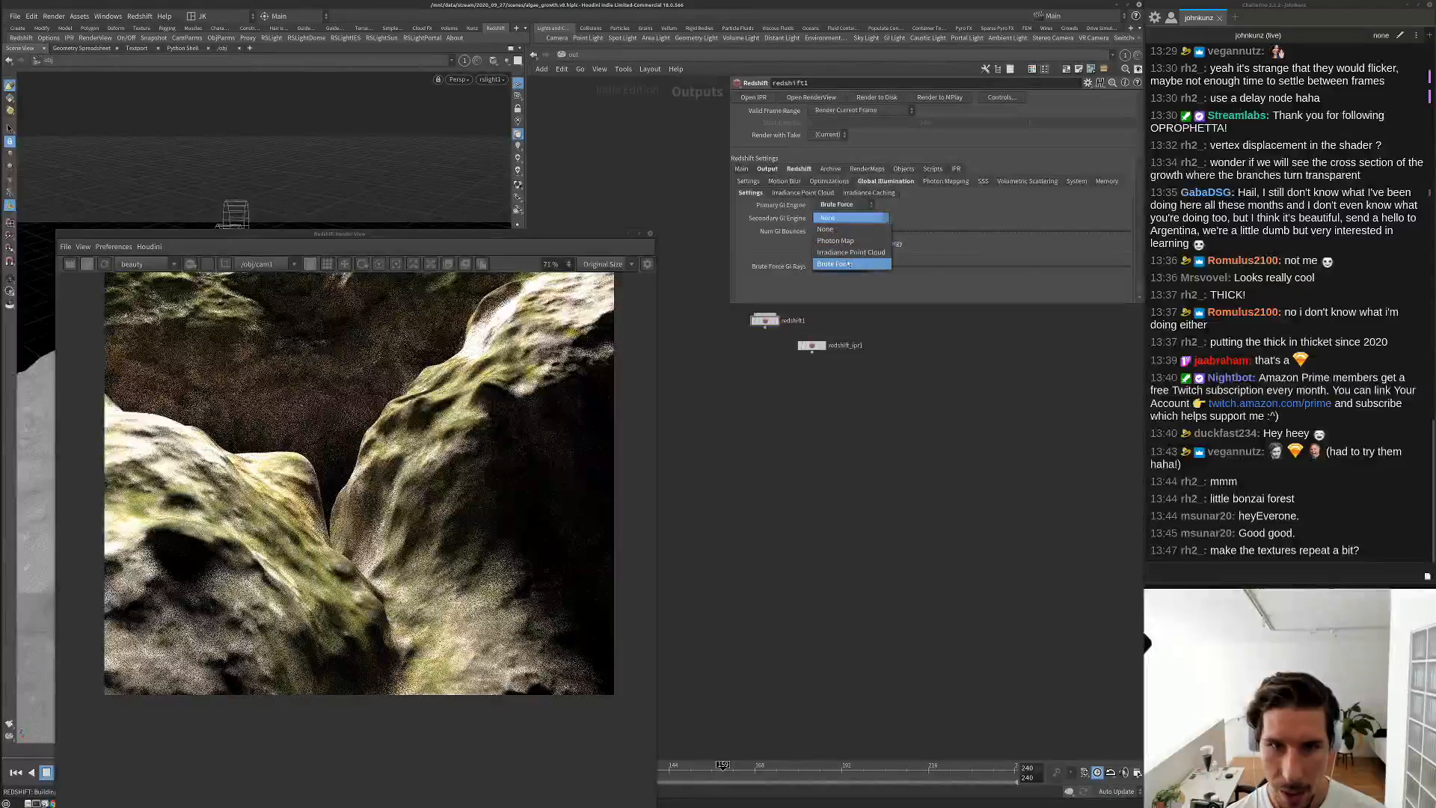
left_click(834, 264)
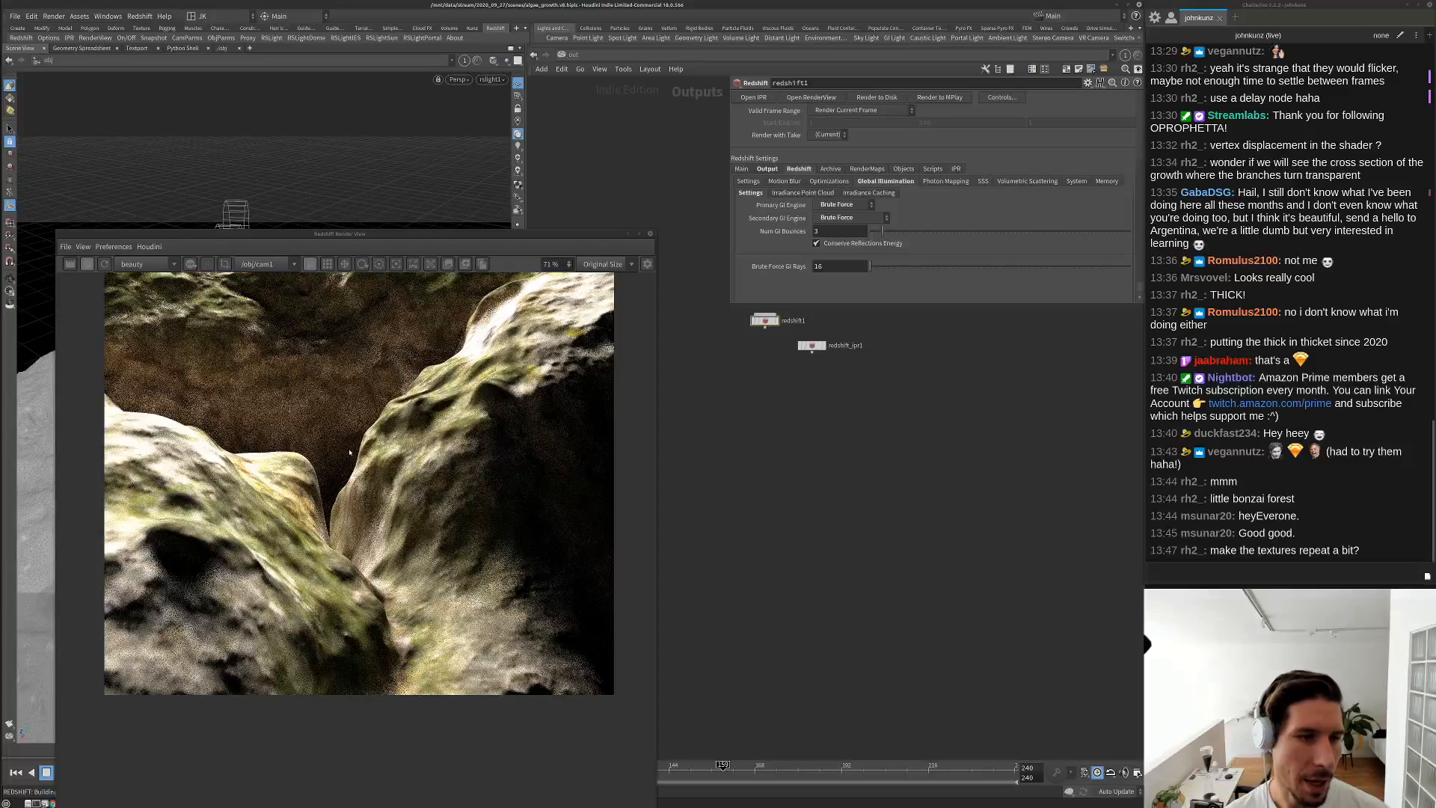
scroll(354, 436, "down", 2)
scroll(373, 390, "down", 1)
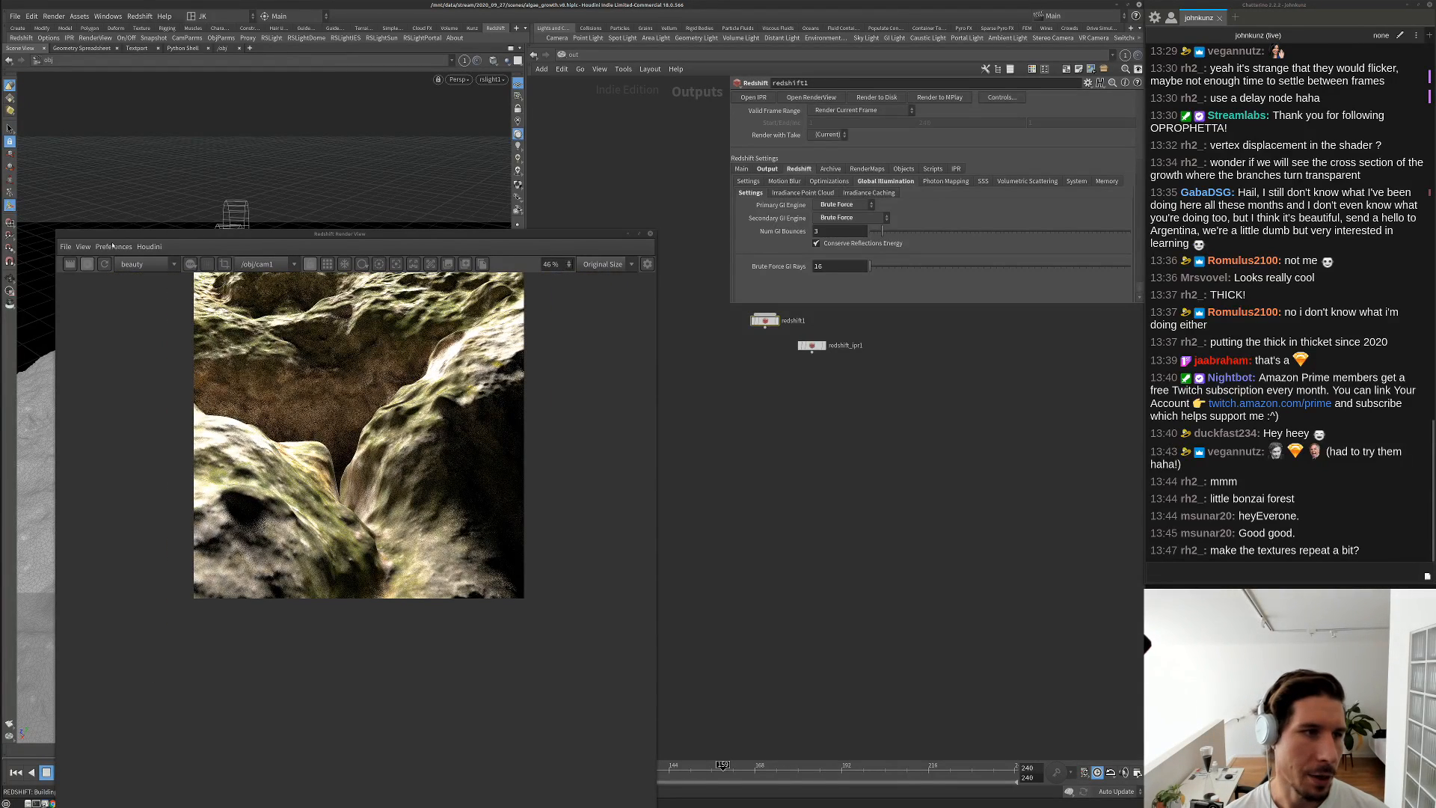
Open the rock object's geometry network, select object_merge1 and move the render view off the 3D viewport
left_click(565, 56)
left_click(583, 110)
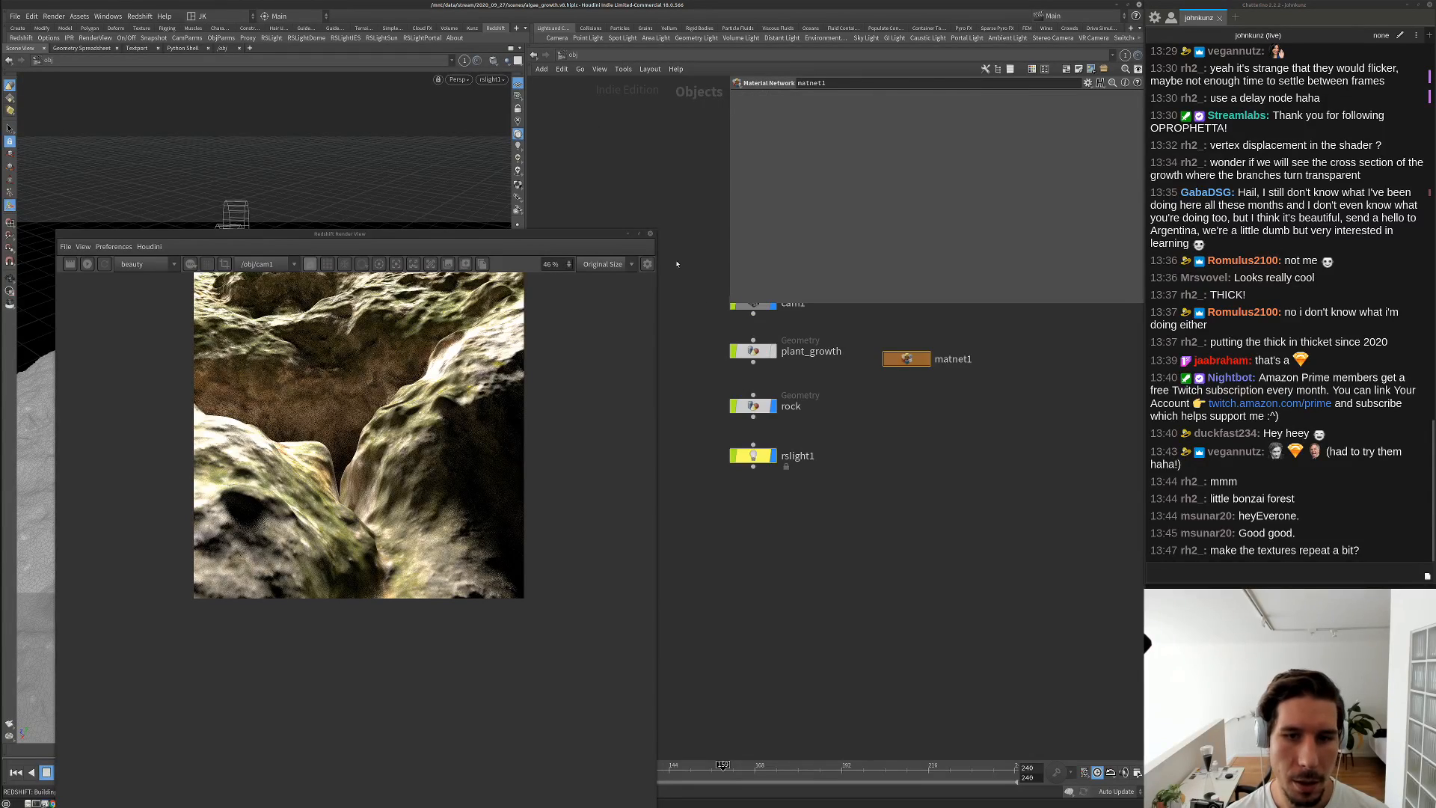
double_click(753, 405)
key("Tab")
key("Escape")
left_click(857, 380)
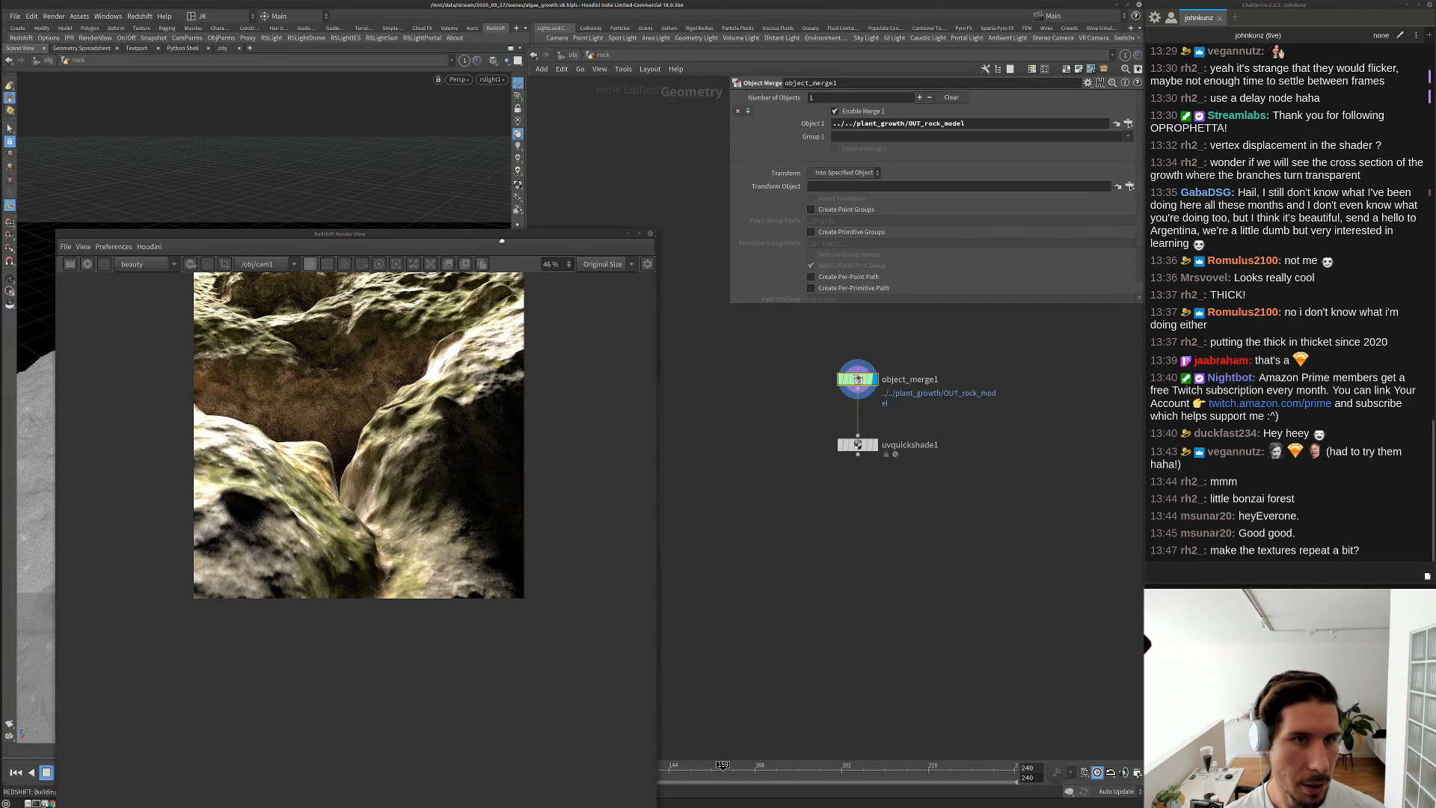
left_click_drag(340, 233, 318, 559)
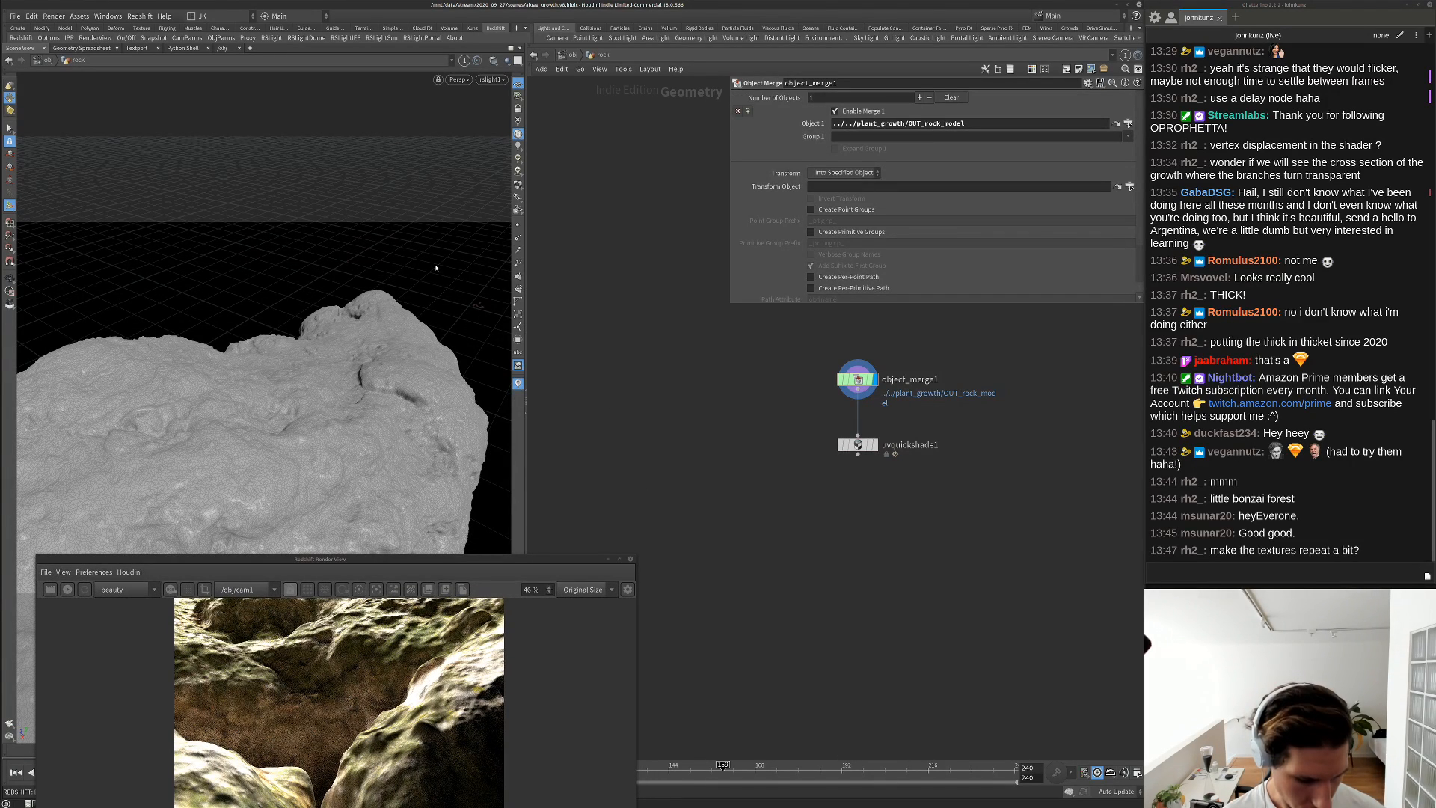
key("s")
left_click(201, 299)
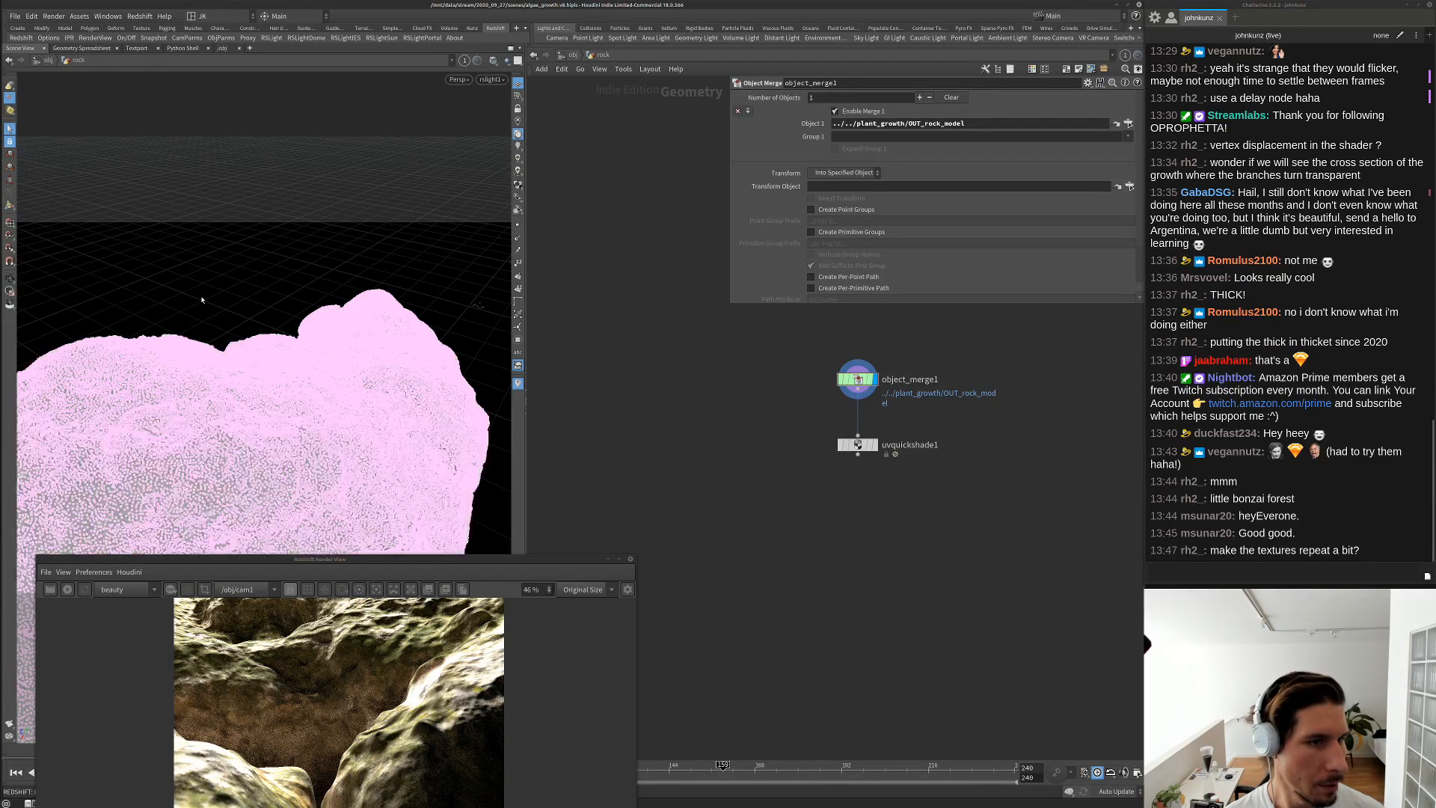
key("shift+w")
key("shift+w")
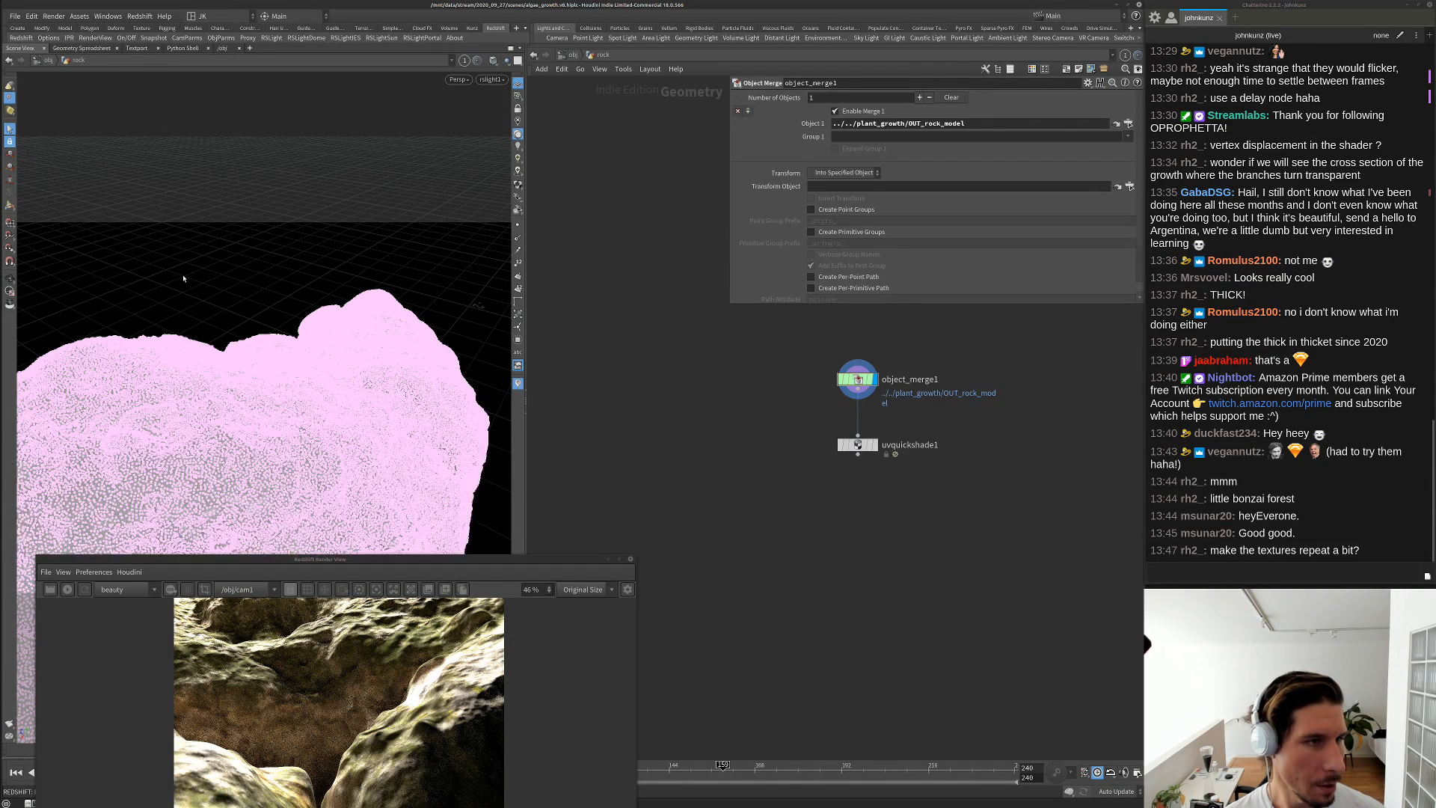
key("Escape")
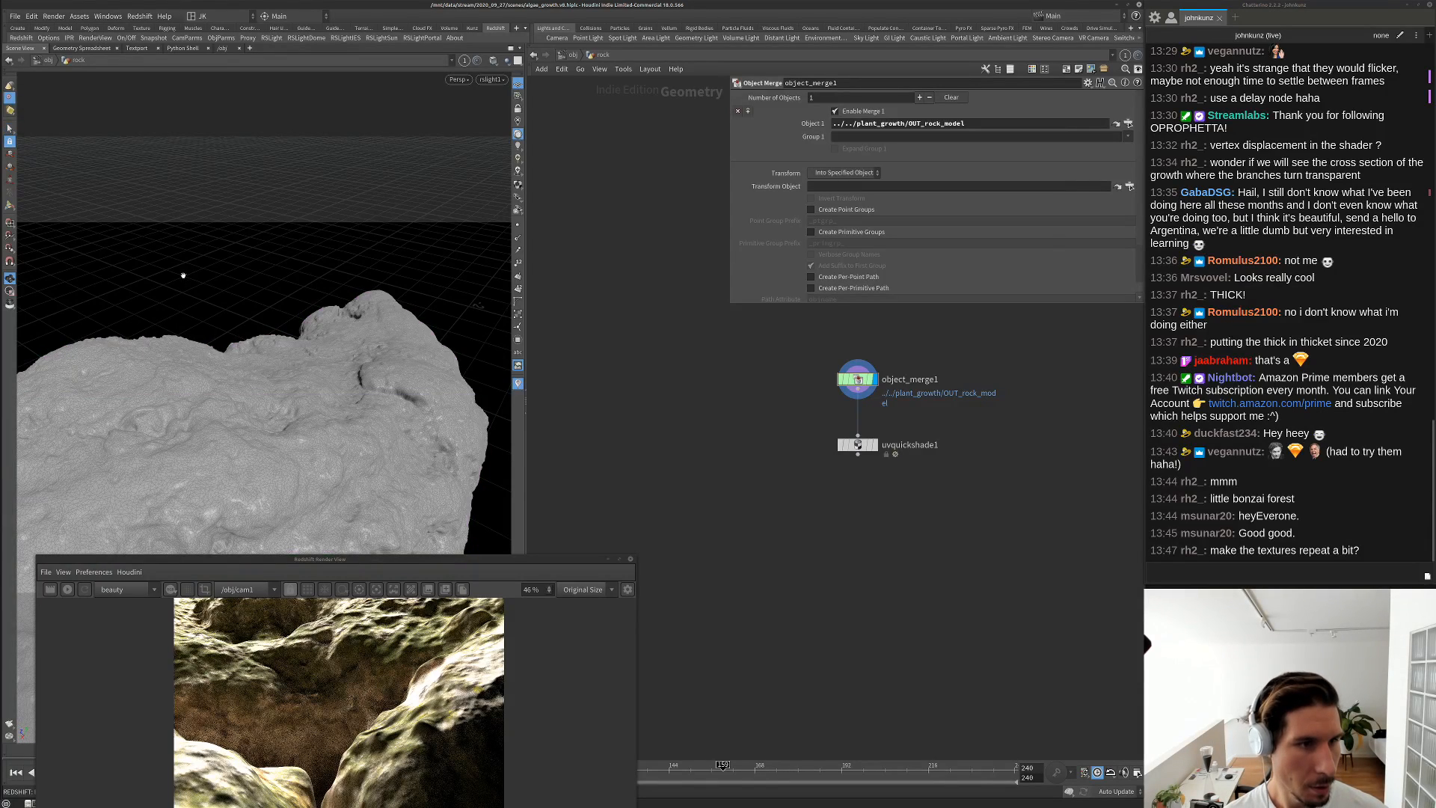
Examine the rock's UV islands in the UV view, as a whole and up close
key("space+5")
scroll(318, 434, "up", 2)
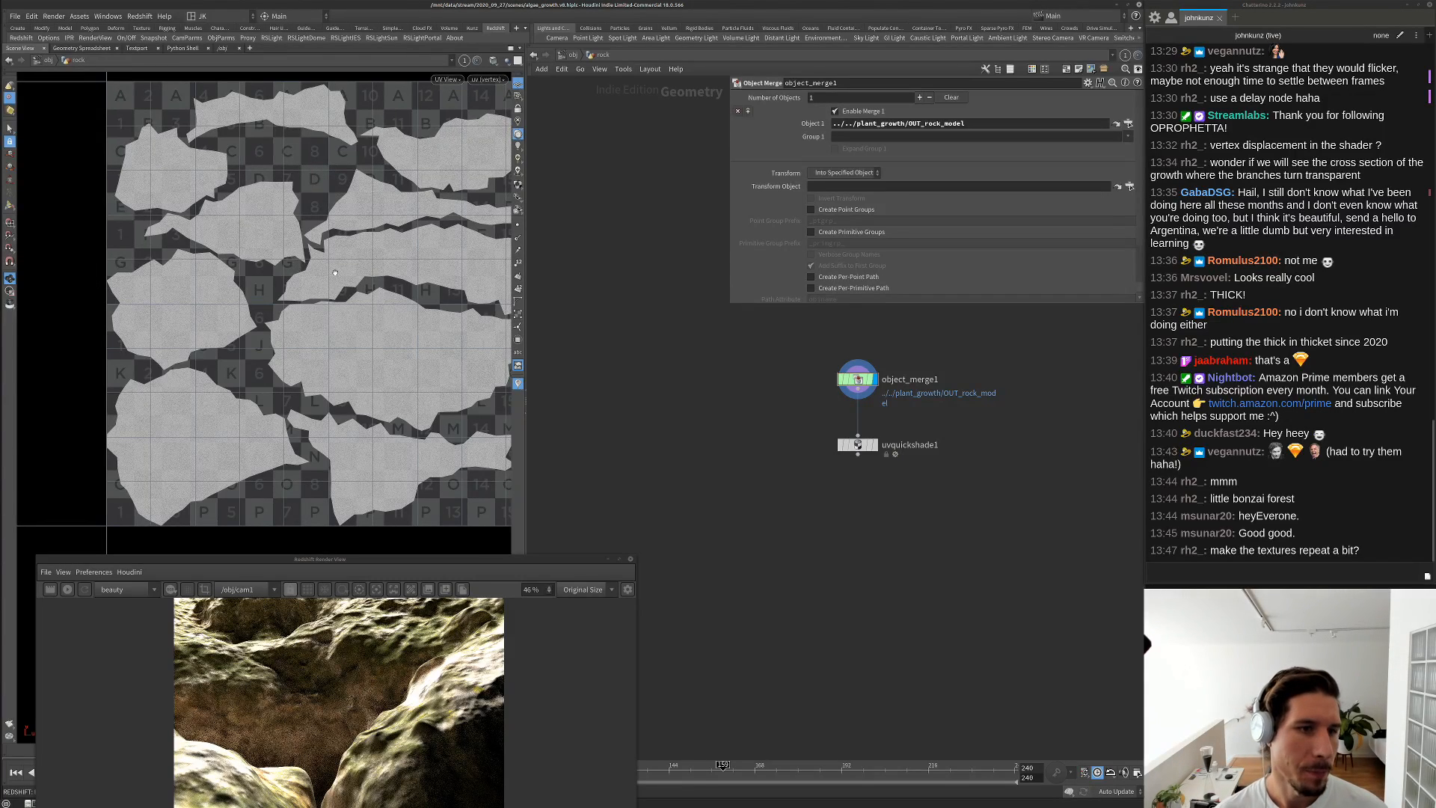
middle_click_drag(335, 273, 293, 283)
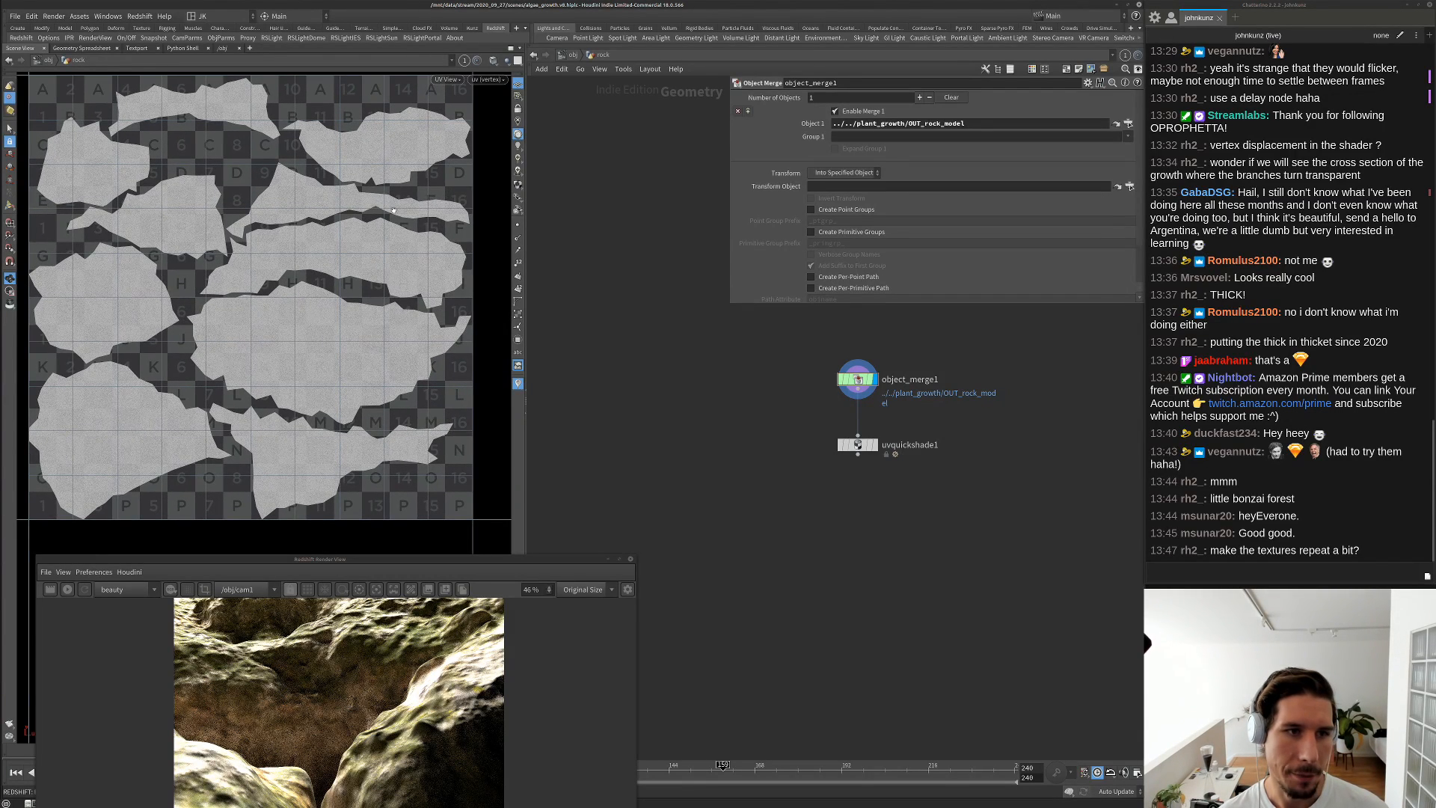
scroll(369, 211, "up", 3)
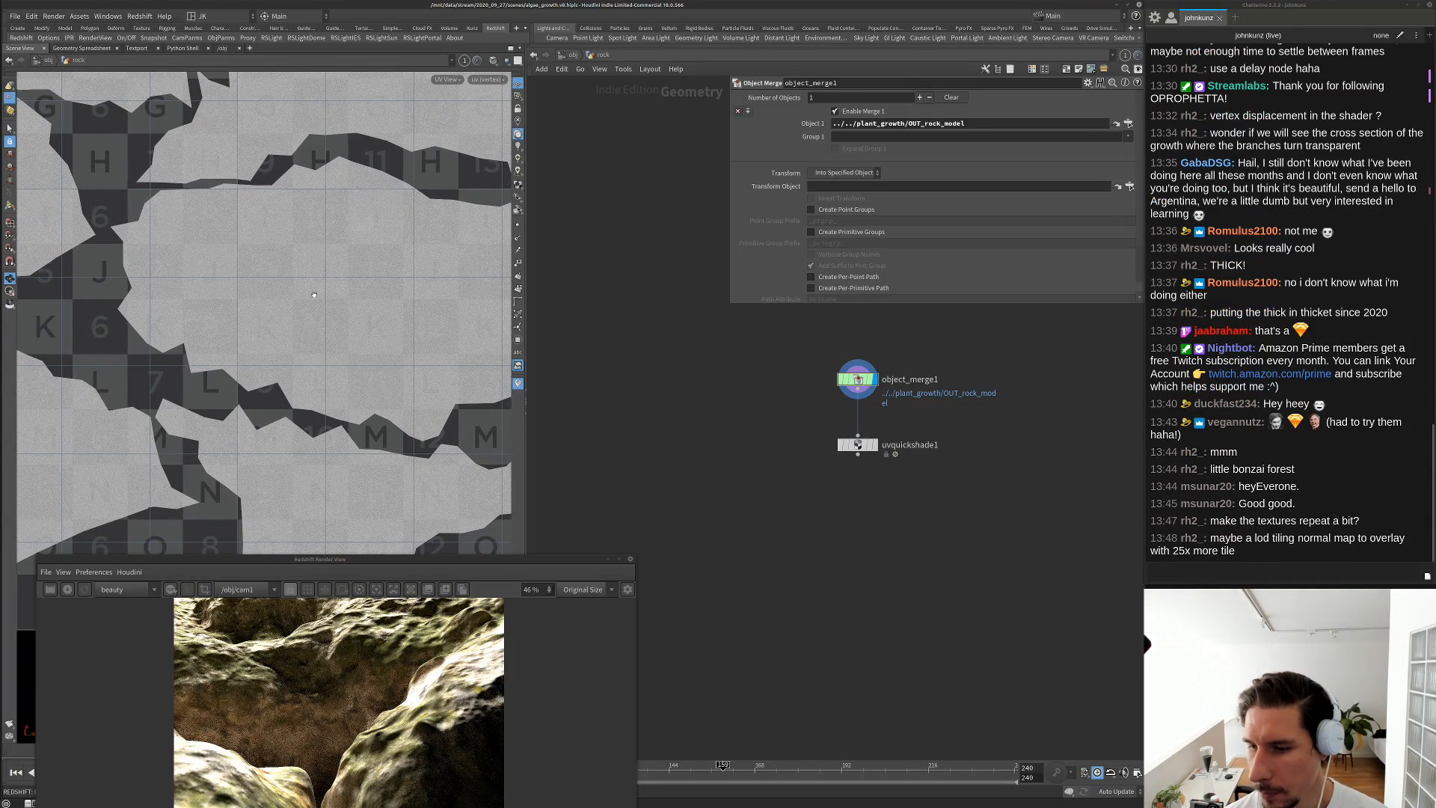
middle_click_drag(311, 379, 347, 476)
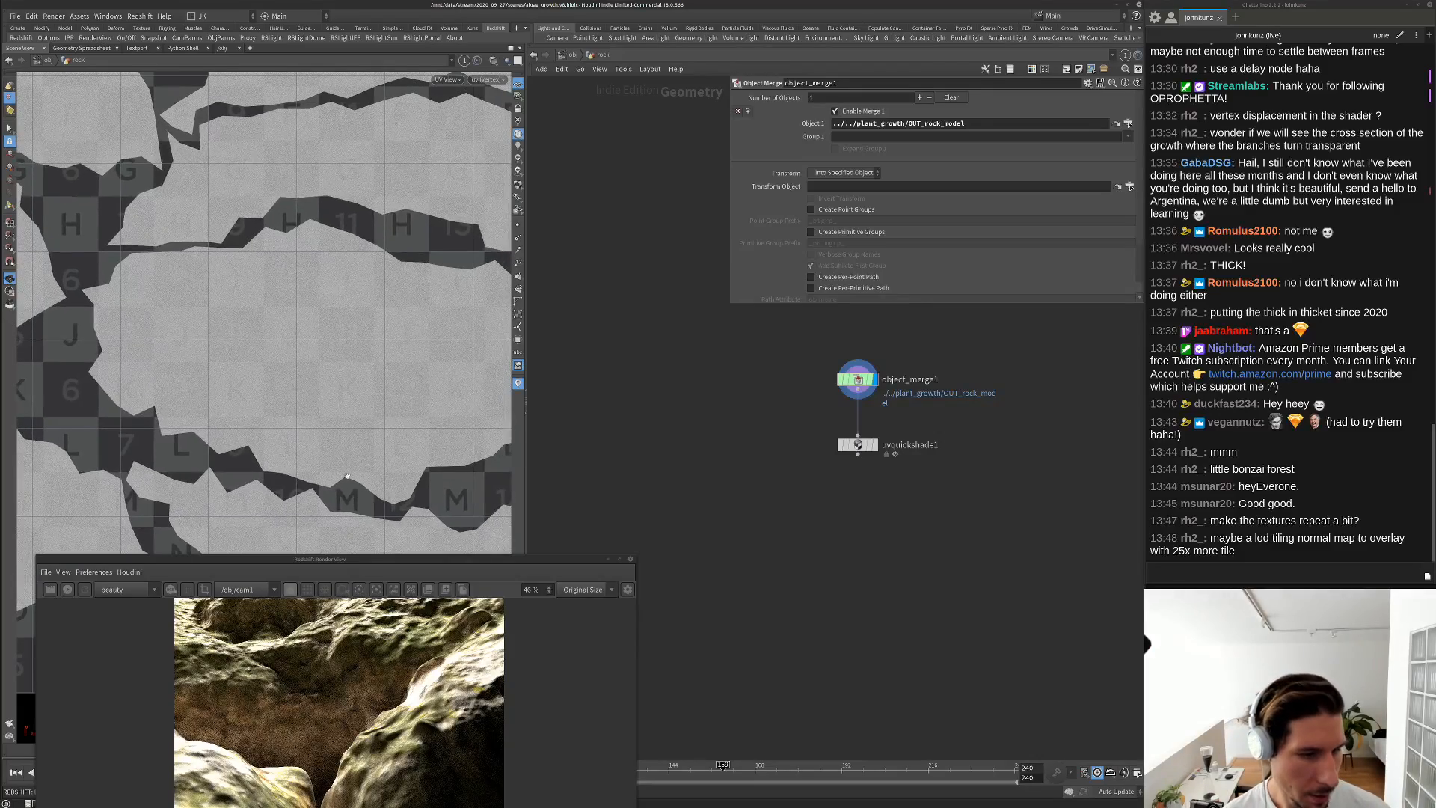
Bring the render view back up and inspect the foreground rock's texture detail up close and as a whole
left_click_drag(335, 563, 301, 246)
scroll(236, 395, "up", 5)
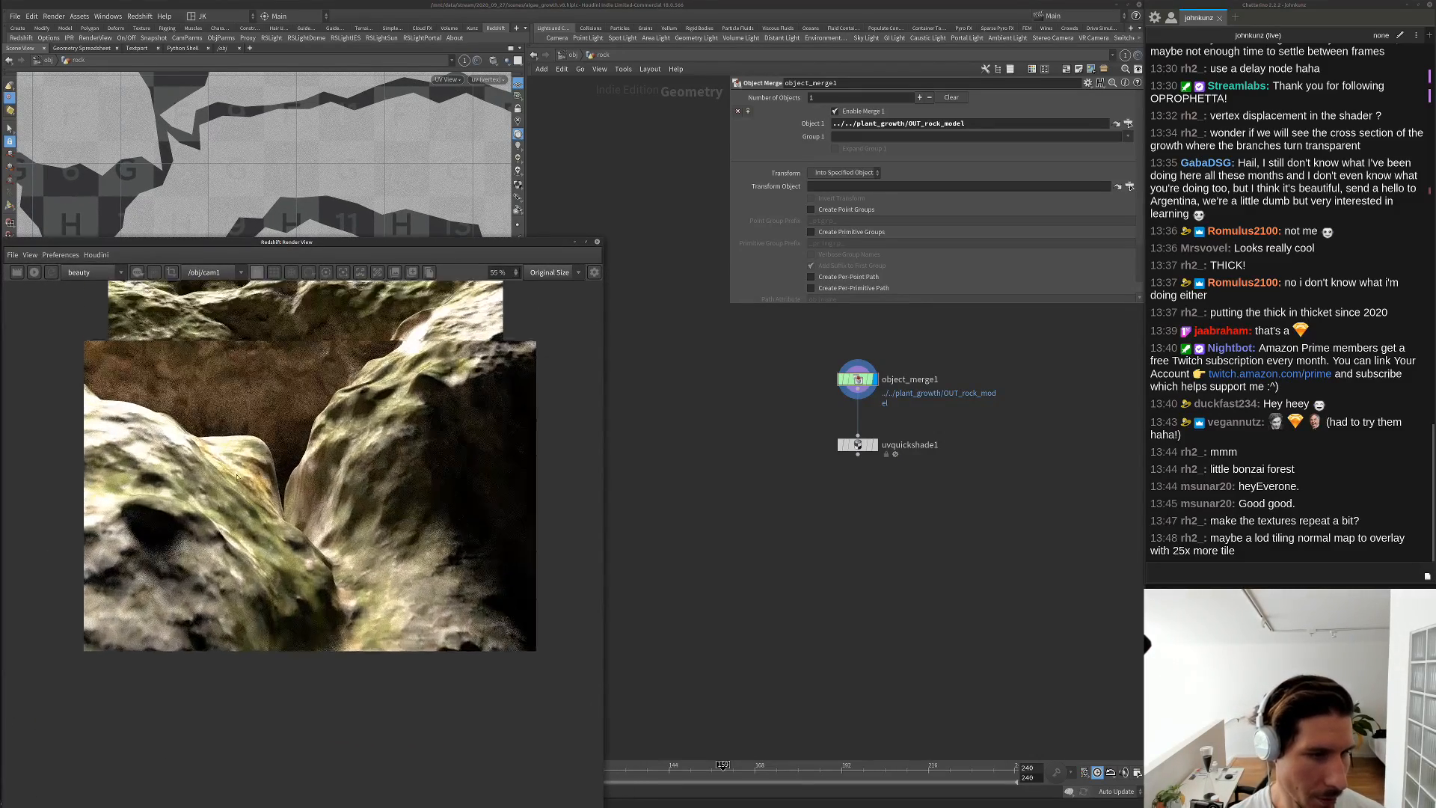
scroll(154, 616, "up", 2)
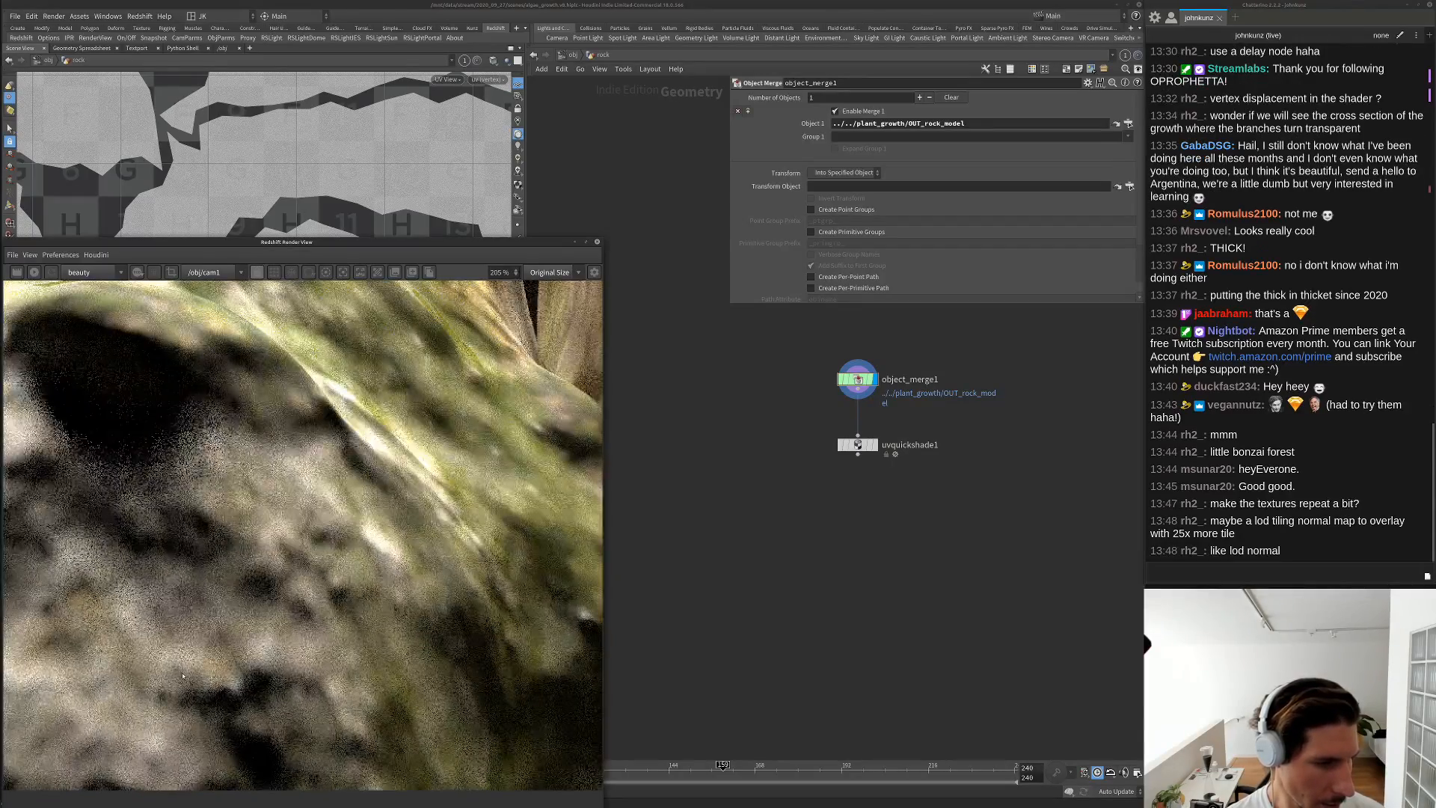
scroll(205, 591, "down", 2)
scroll(426, 594, "down", 1)
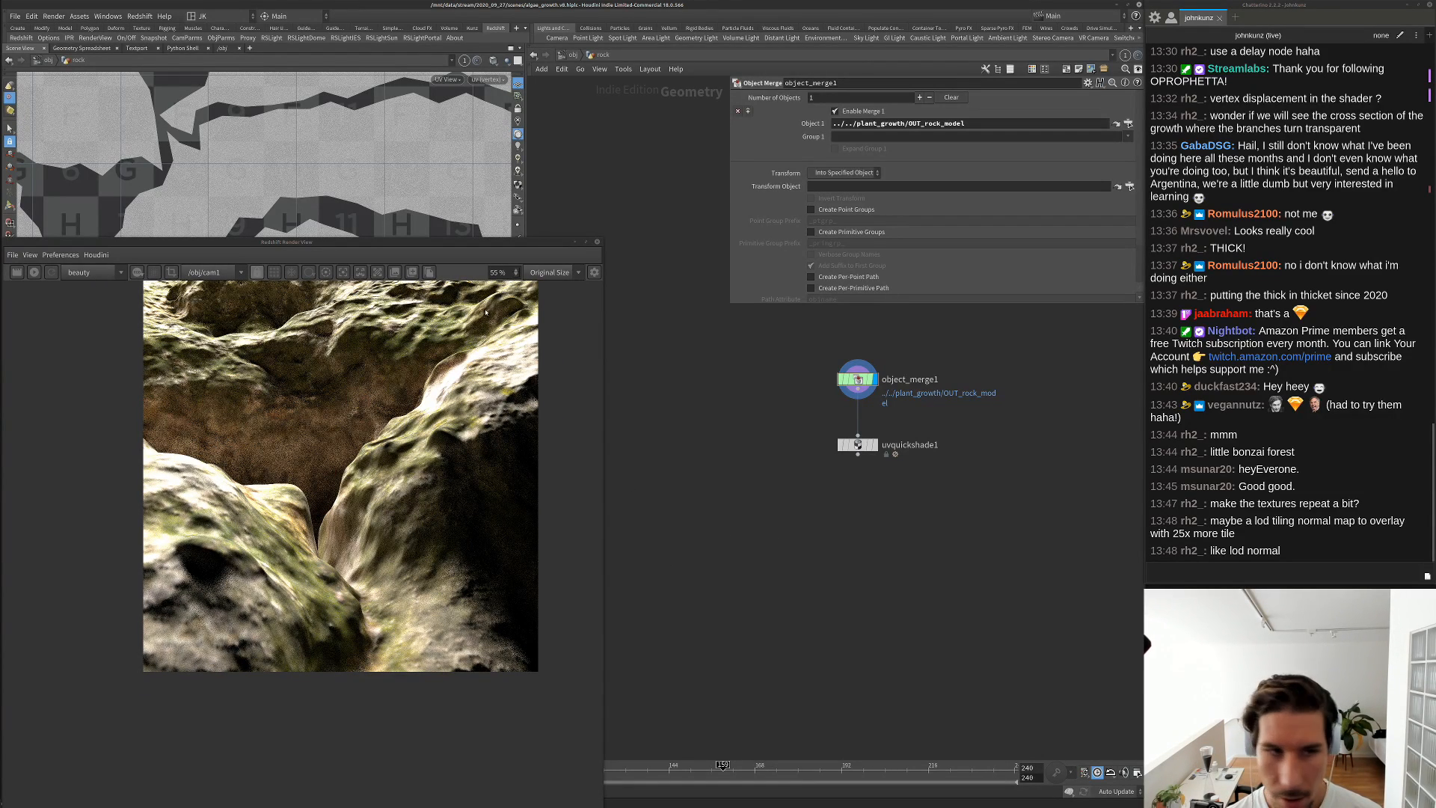
Enable displacement in the rock object's Redshift tessellation and displacement settings
left_click(570, 56)
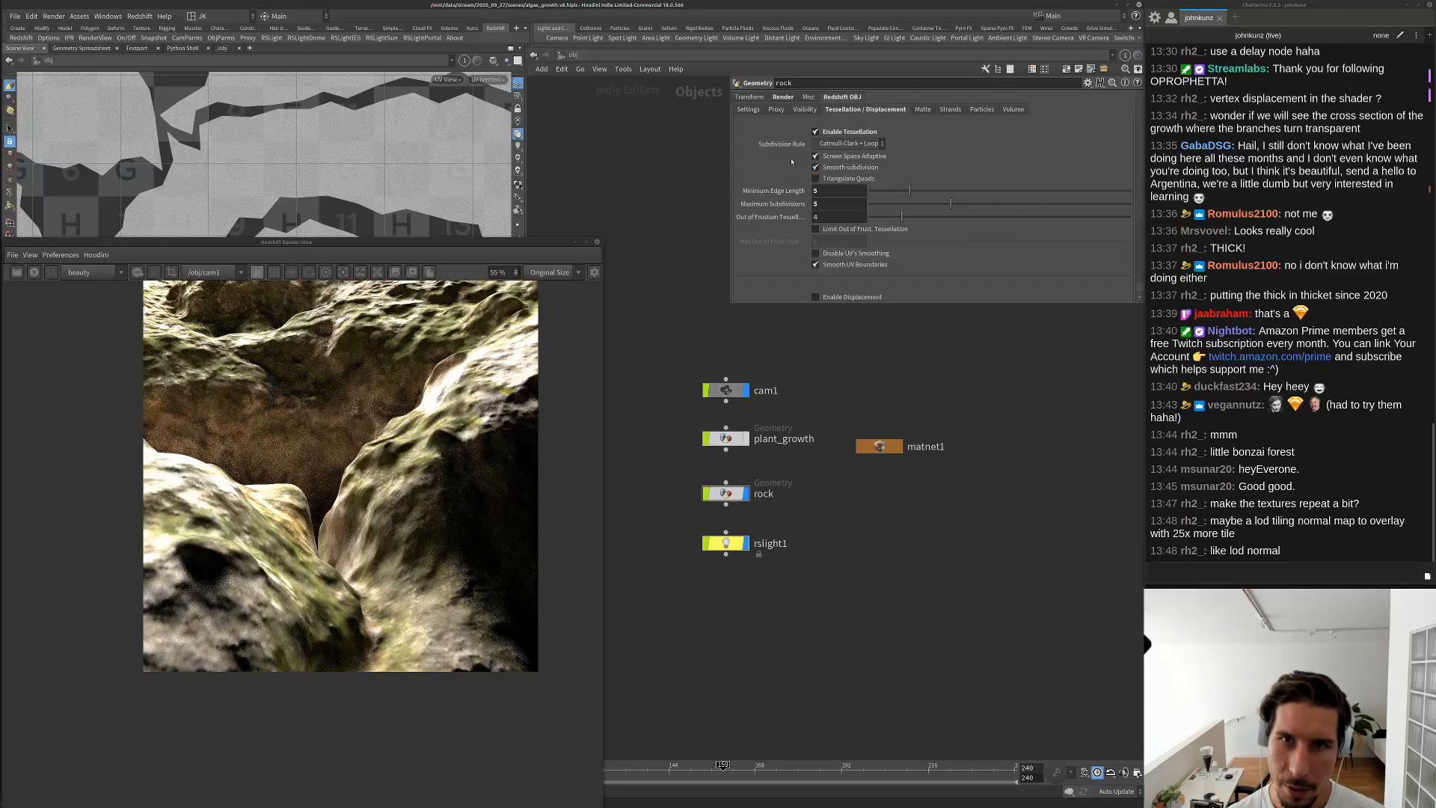
scroll(761, 202, "down", 3)
left_click(831, 214)
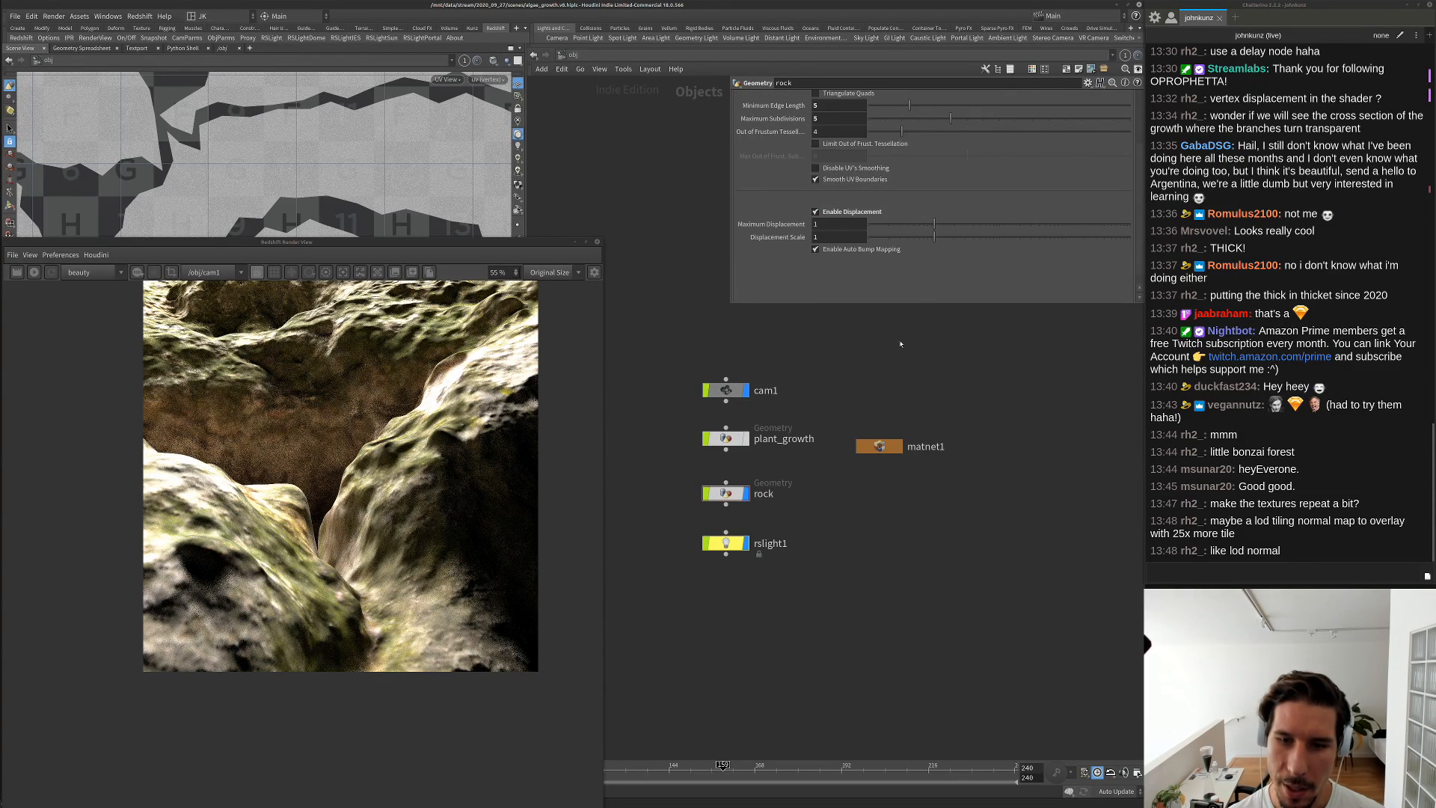
Open the rock material's network and add an RS Maxon Noise node beneath NormalMap1
double_click(879, 445)
double_click(868, 449)
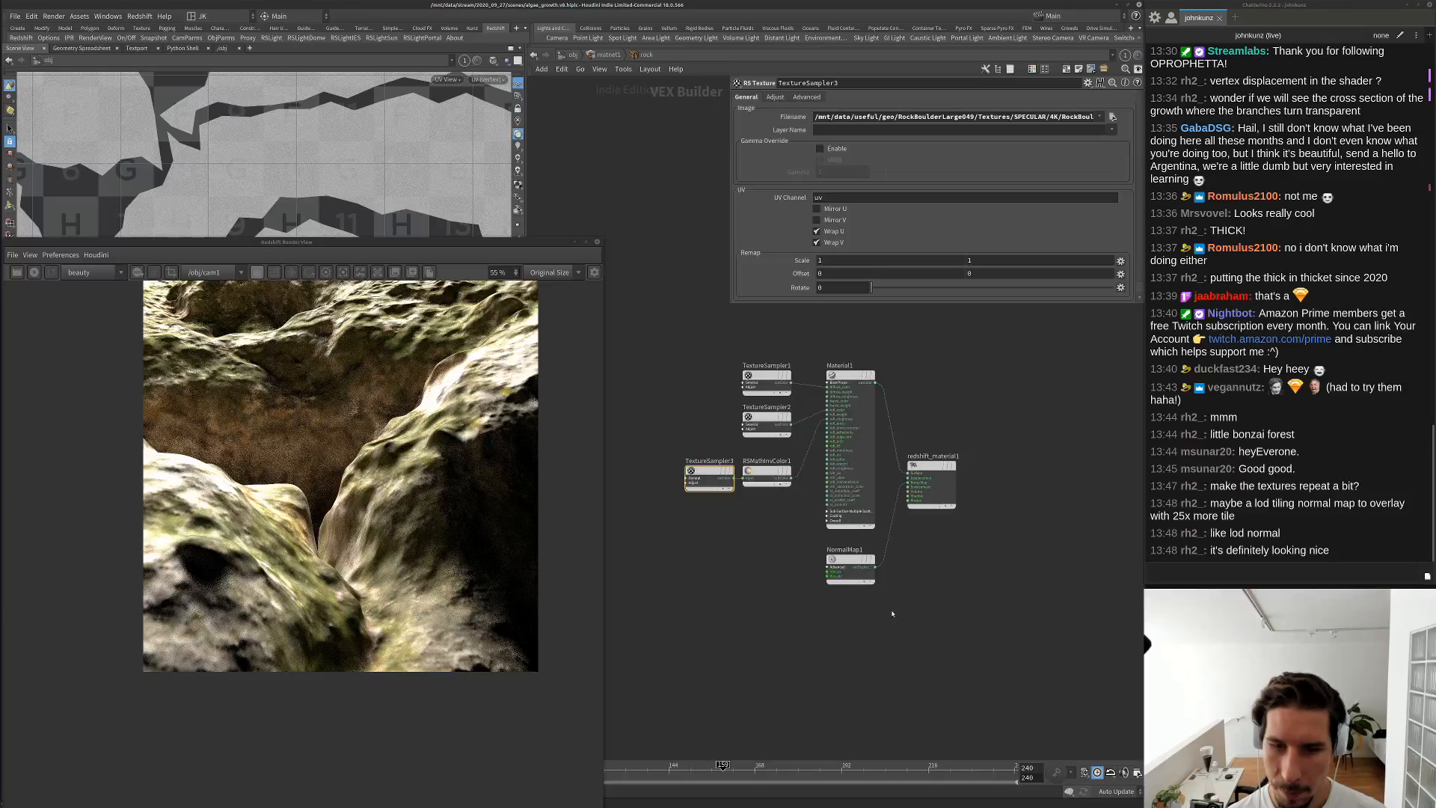
key("Tab")
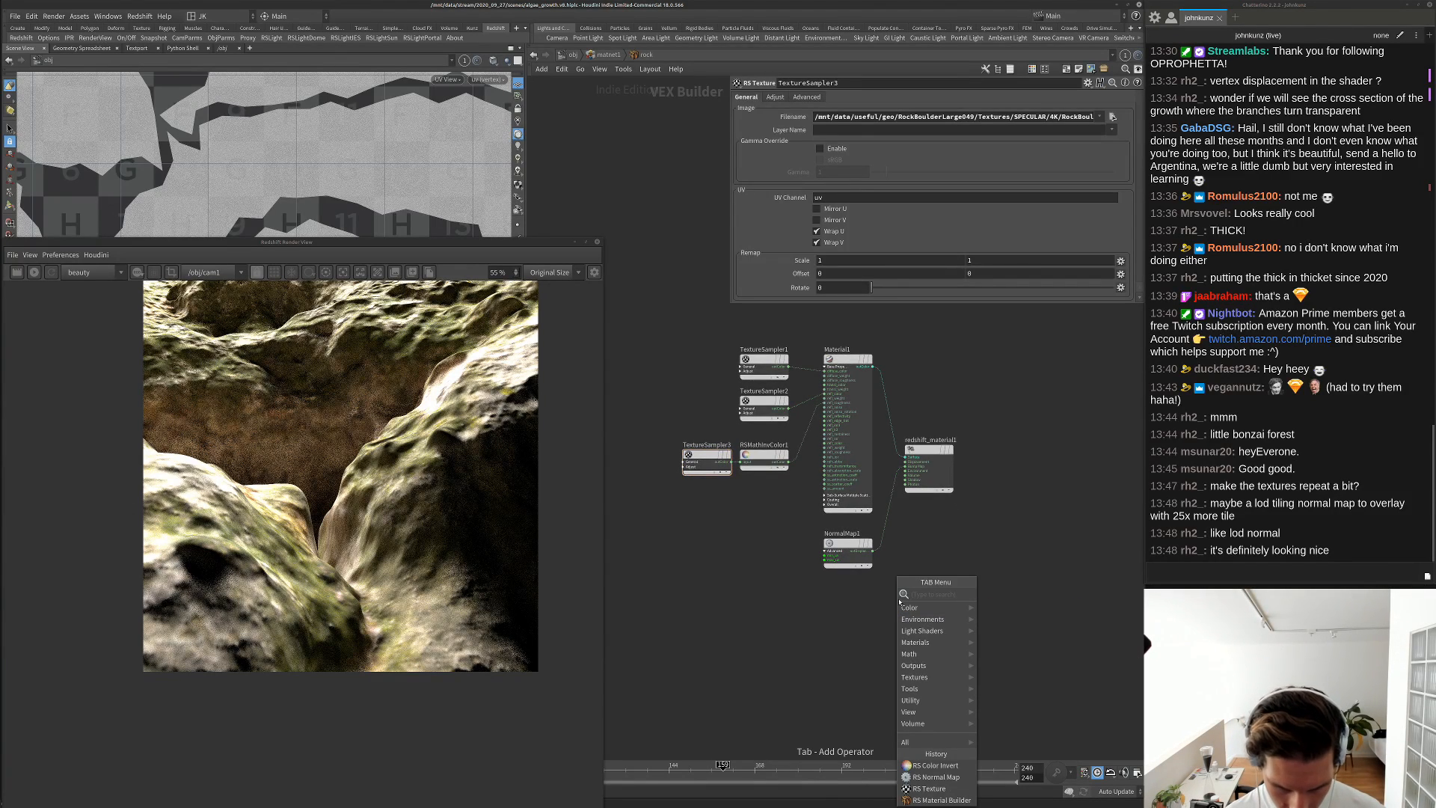
type("max")
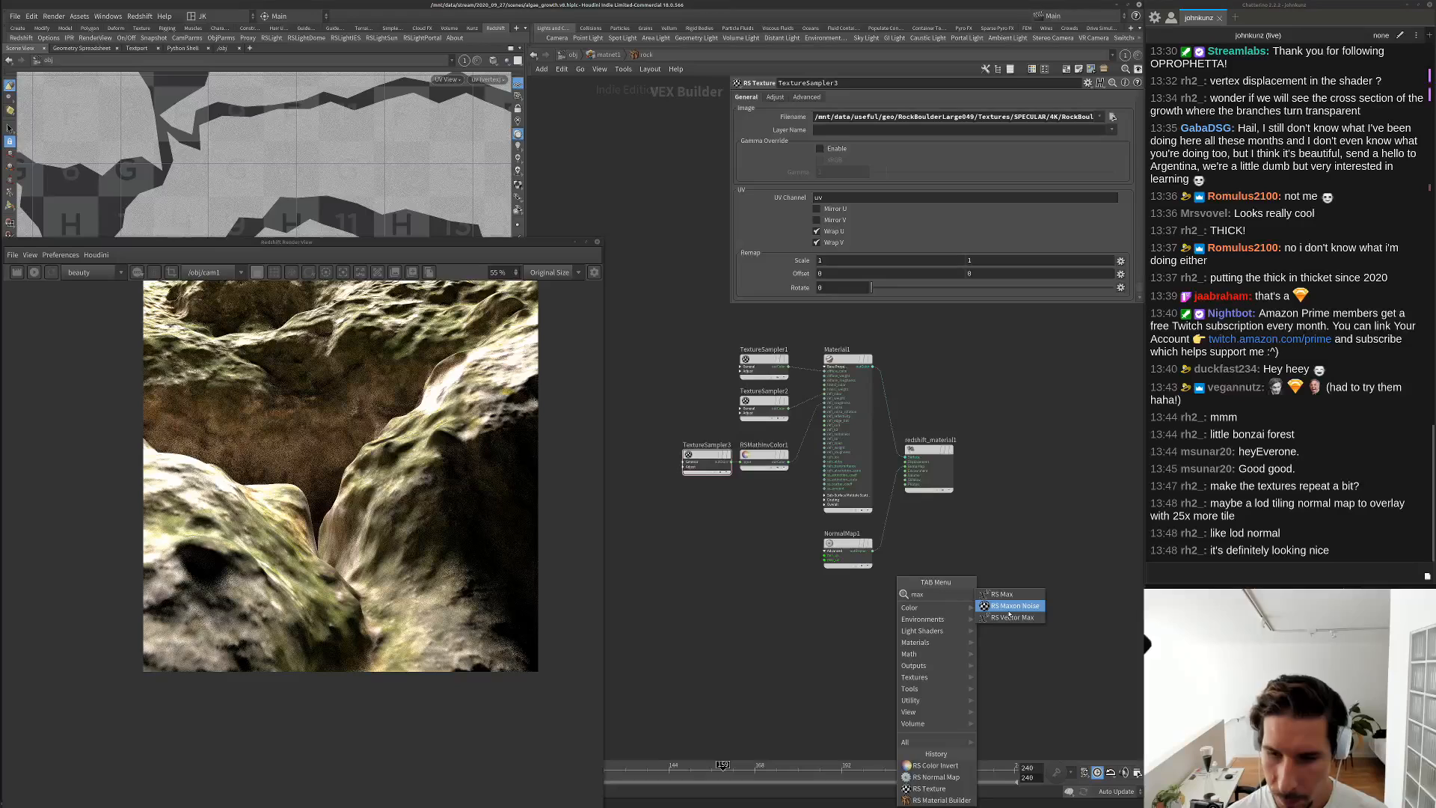
left_click(1009, 613)
left_click(885, 623)
middle_click_drag(962, 597, 915, 591)
scroll(919, 593, "up", 1)
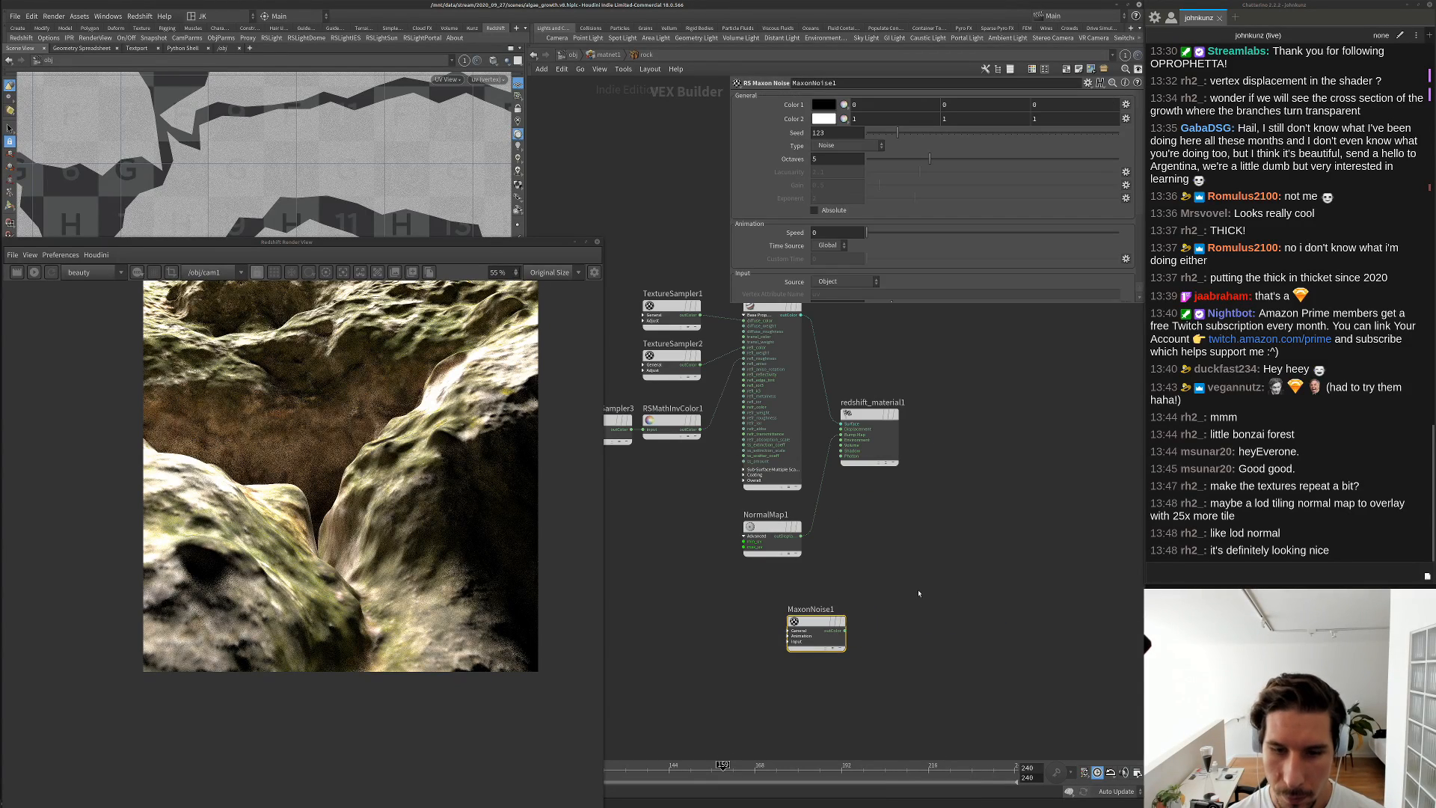
Add an RS Displacement node beside MaxonNoise1 and connect the noise's outColor to its texMap input
key("Tab")
type("d")
left_click(1026, 592)
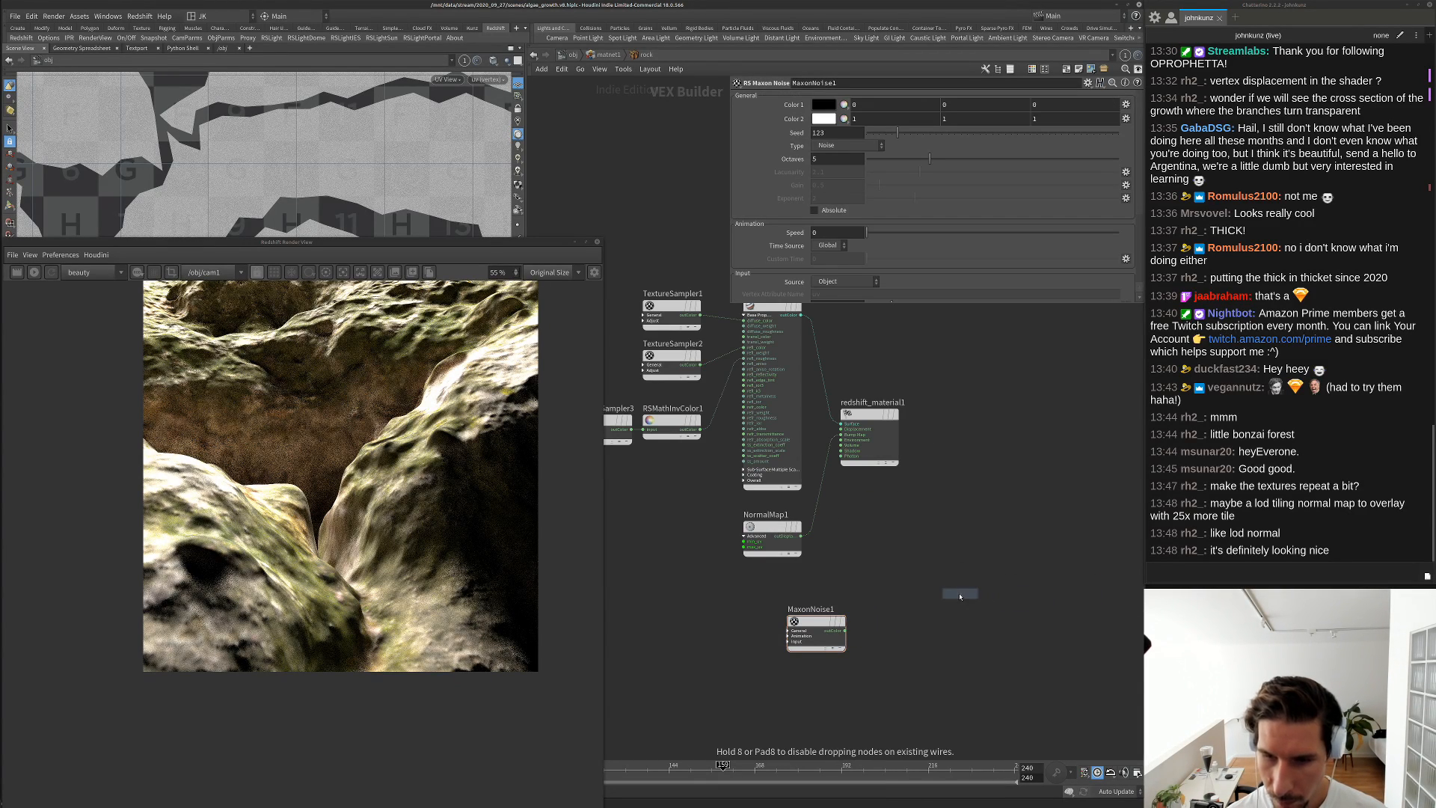
left_click(959, 600)
scroll(952, 615, "up", 4)
left_click(927, 591)
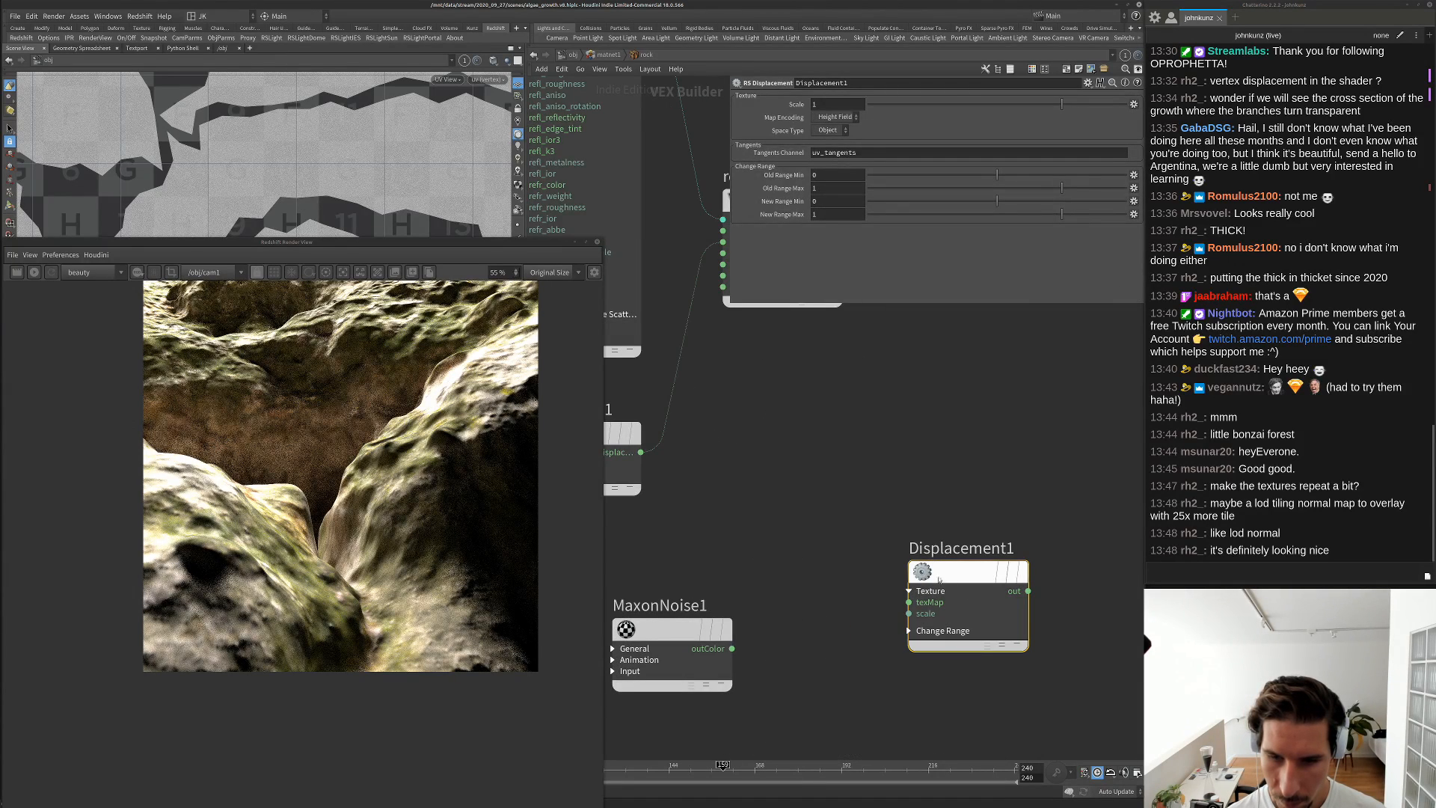
left_click_drag(932, 597, 880, 630)
left_click_drag(731, 649, 821, 623)
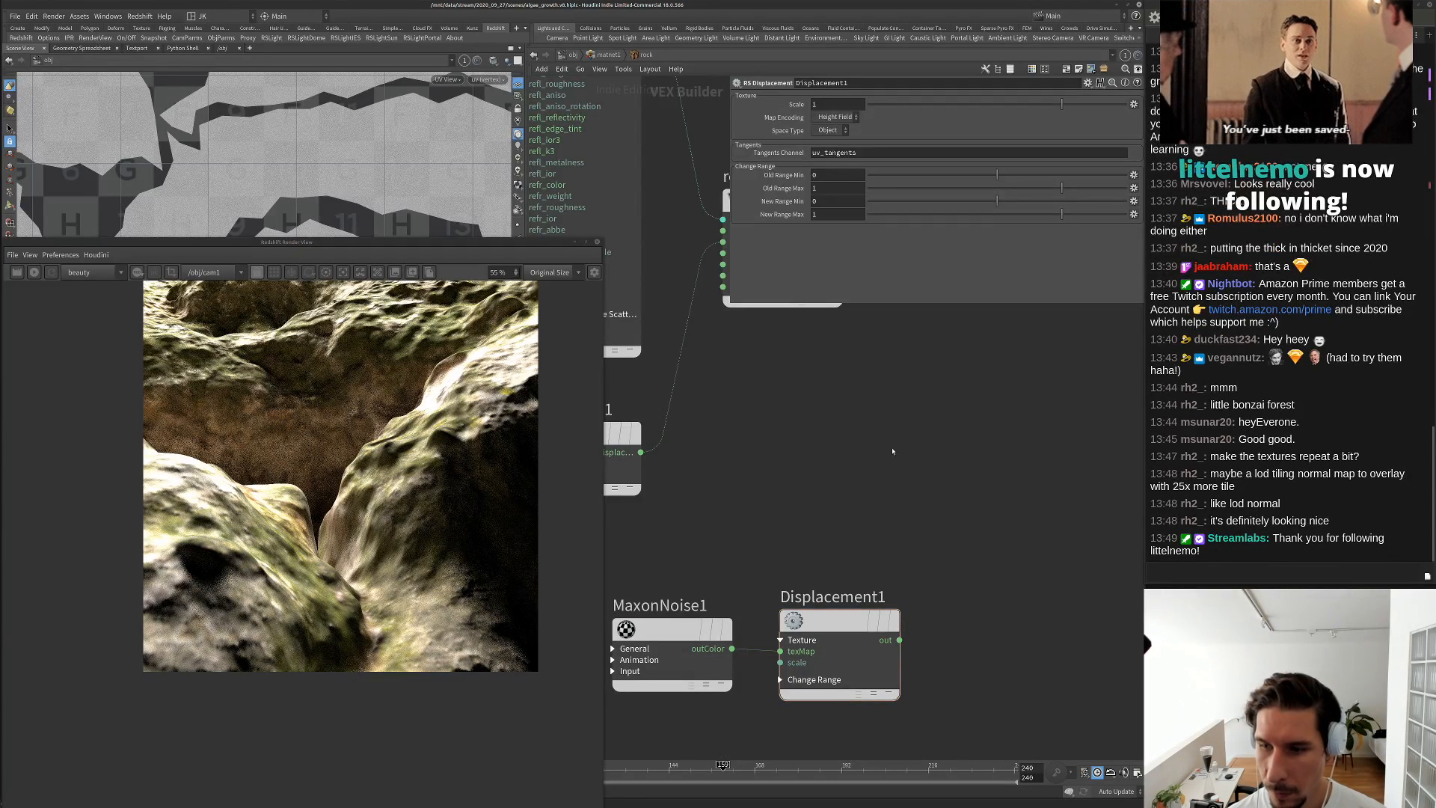
Set Displacement1's scale to .025
scroll(839, 602, "down", 3)
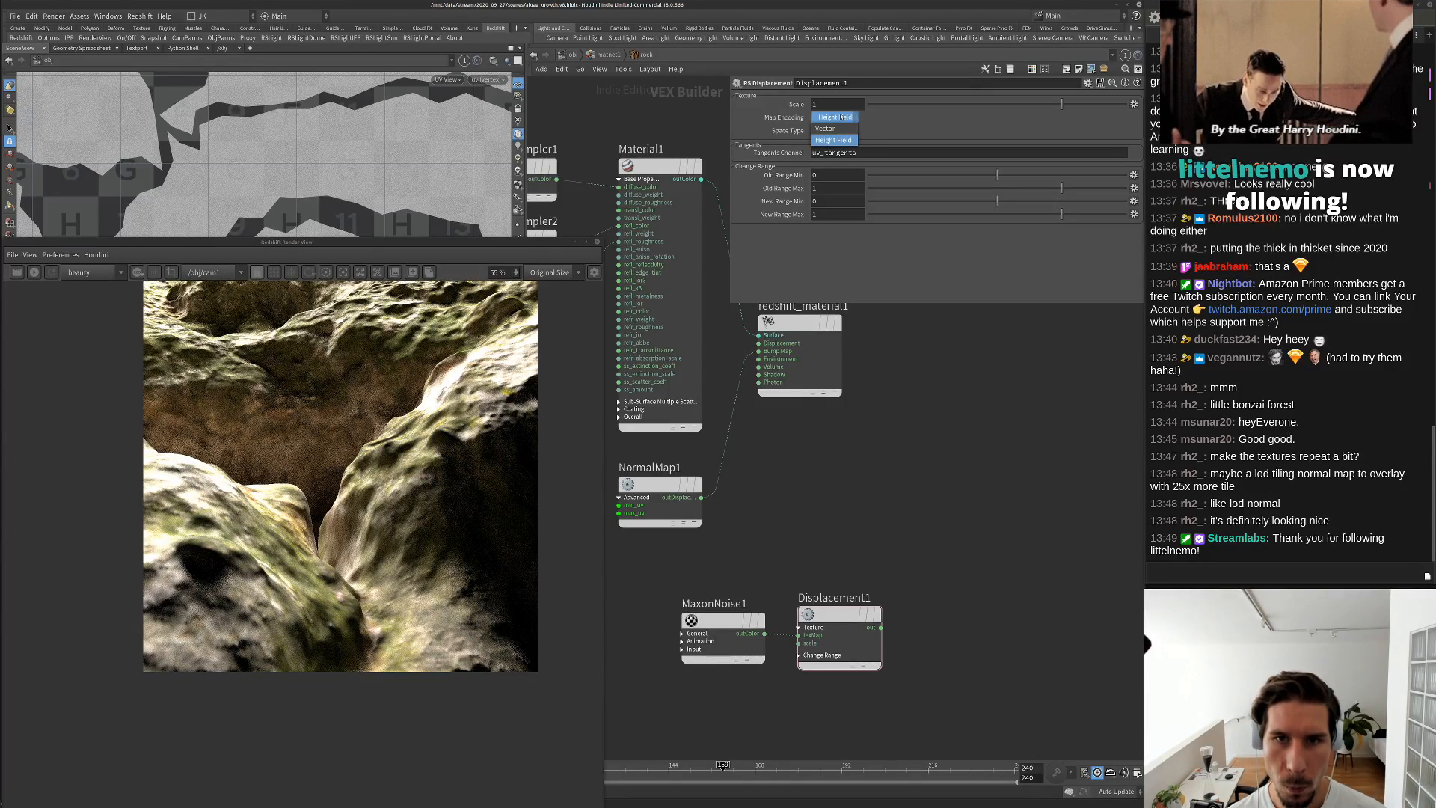
double_click(835, 107)
type(".1")
key("Return")
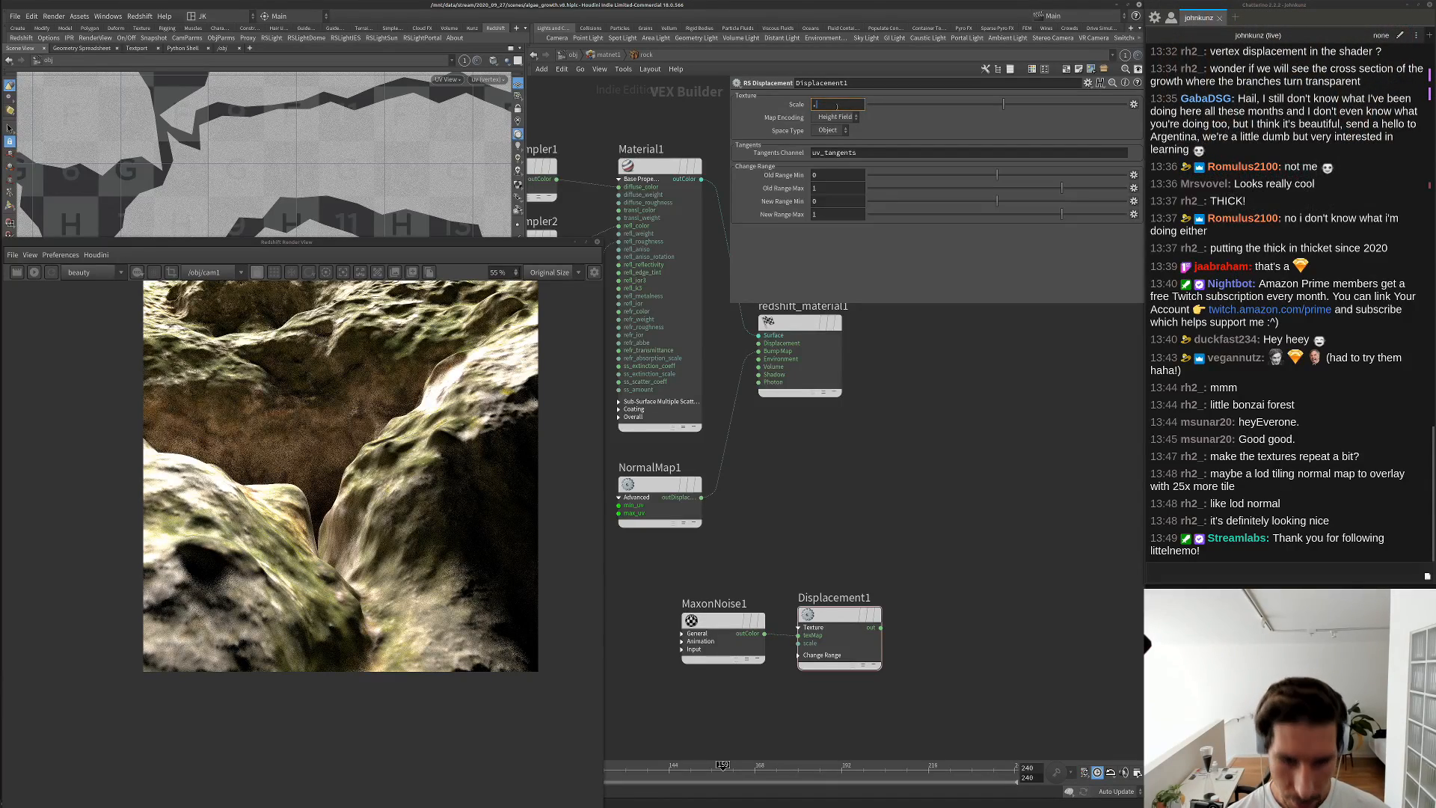
key("Return")
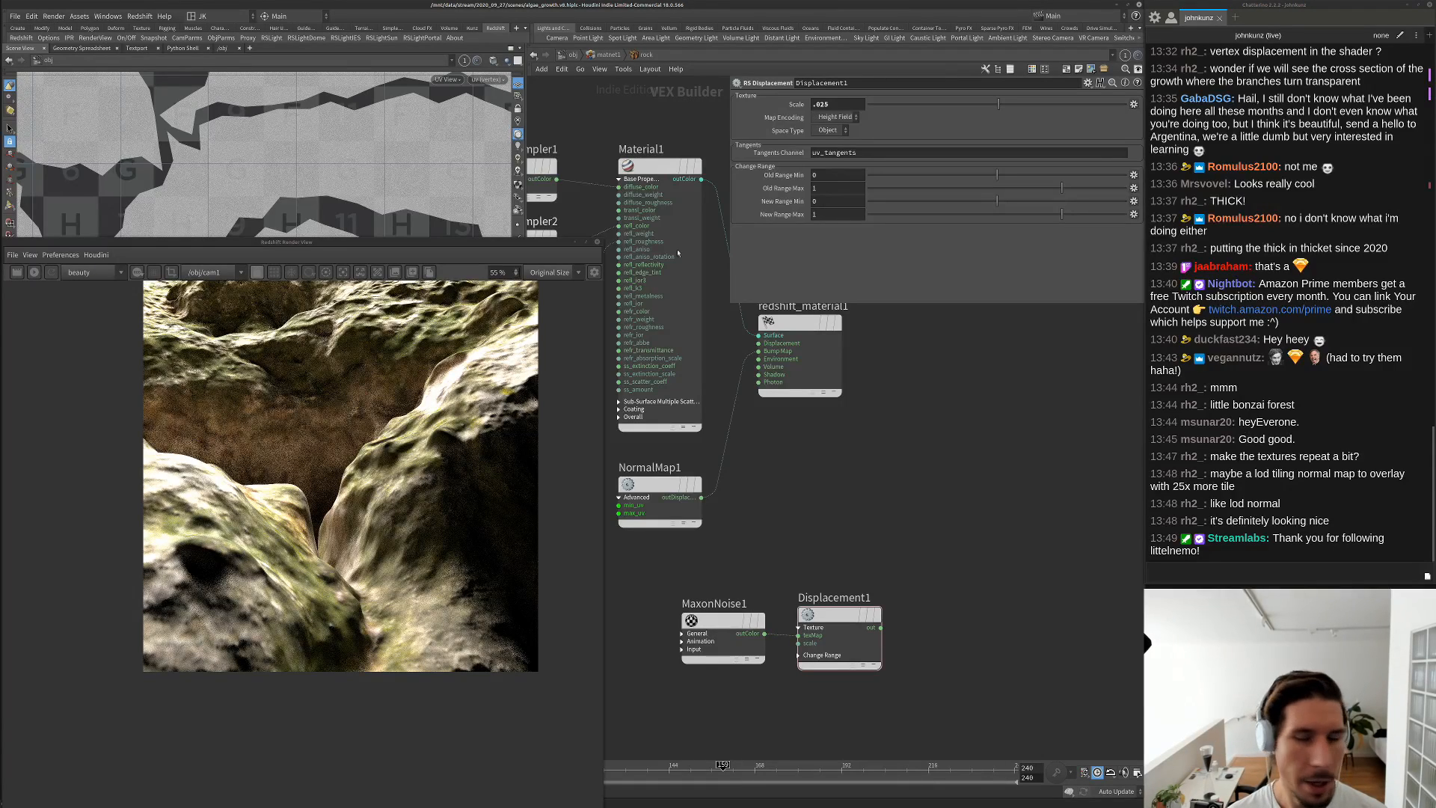
Connect Displacement1's out to redshift_material1's Displacement input and display MaxonNoise1's parameters
scroll(904, 443, "down", 2)
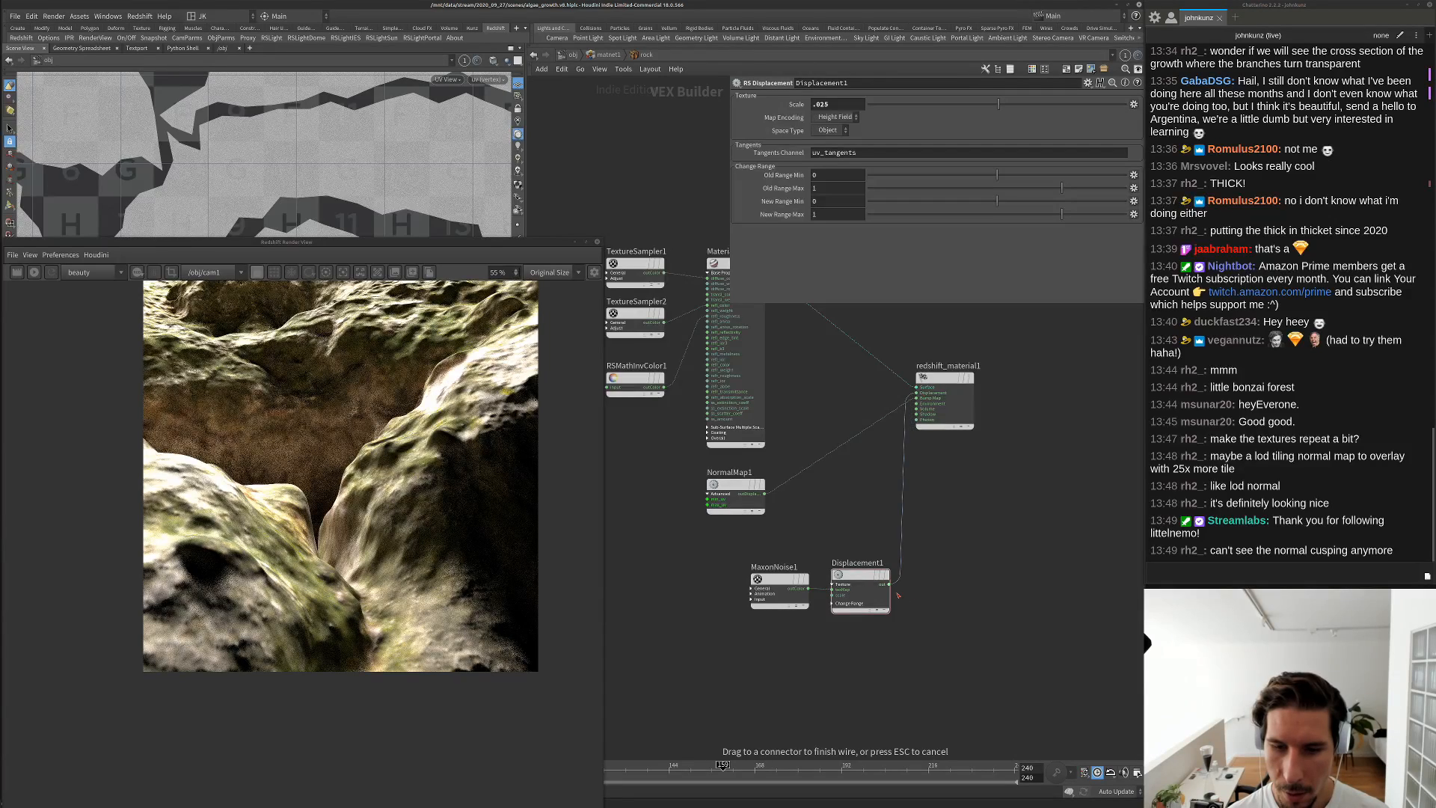
left_click(782, 576)
left_click(990, 508)
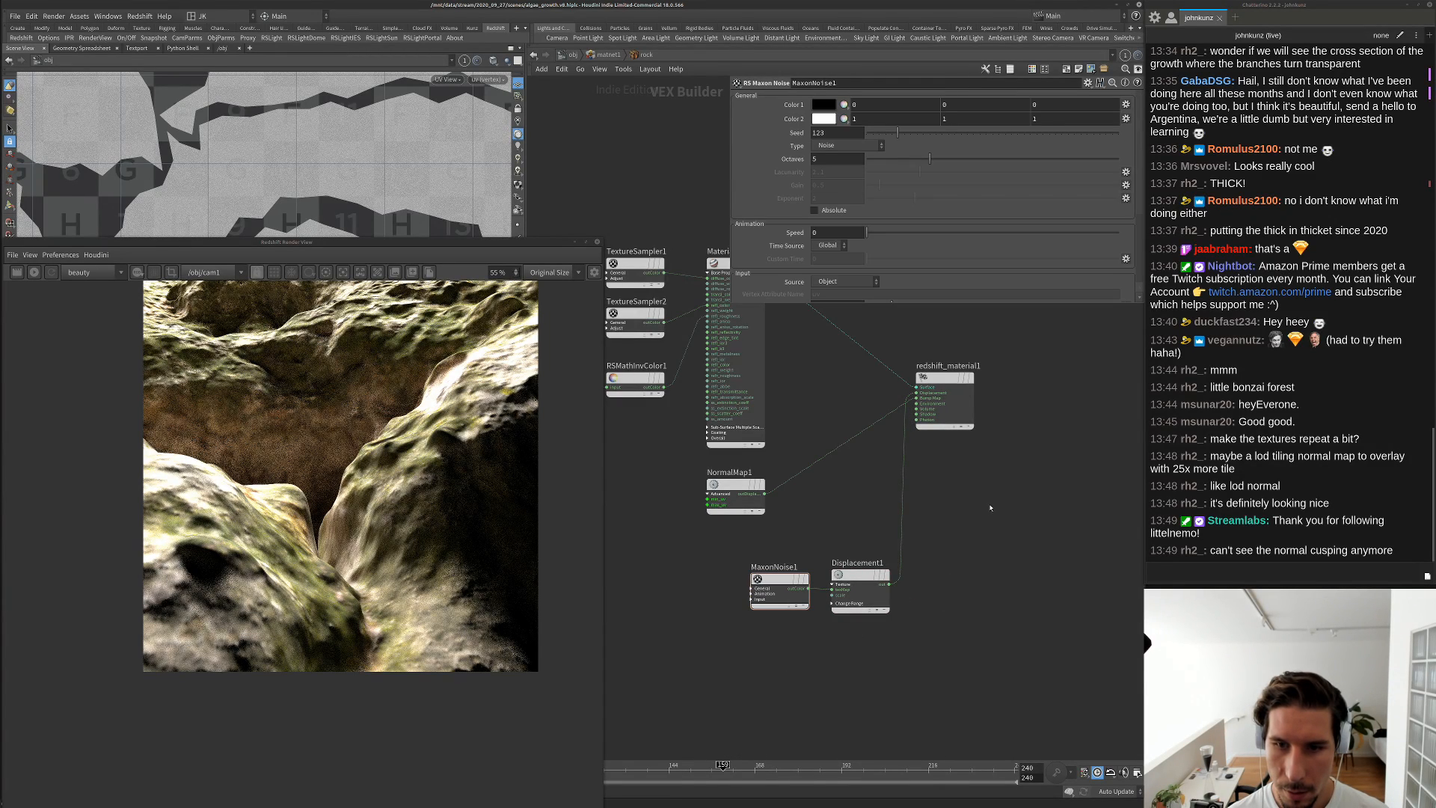
left_click(783, 581)
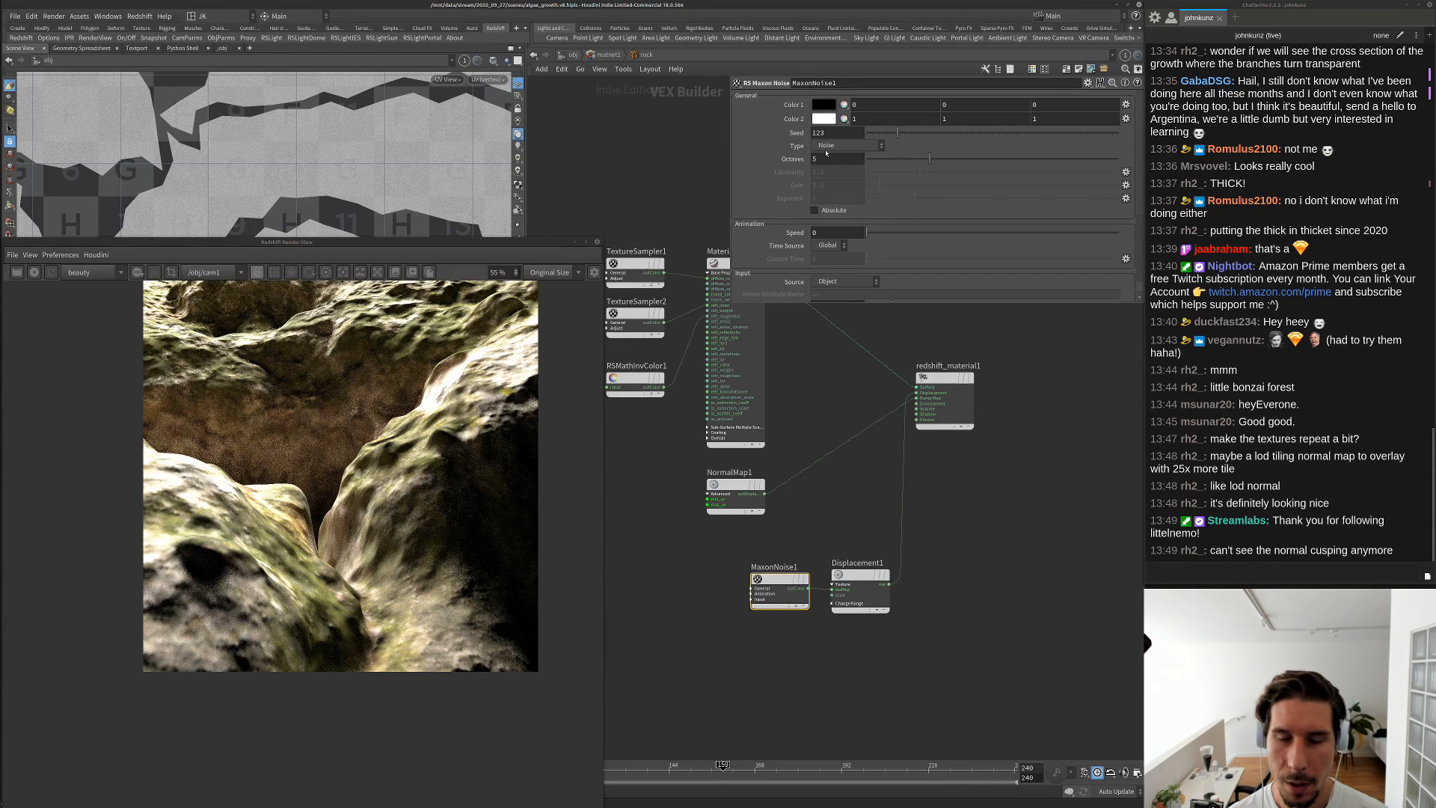
Disconnect NormalMap1 and Displacement1 from redshift_material1 and connect MaxonNoise1's outColor to its Surface input
left_click(935, 501)
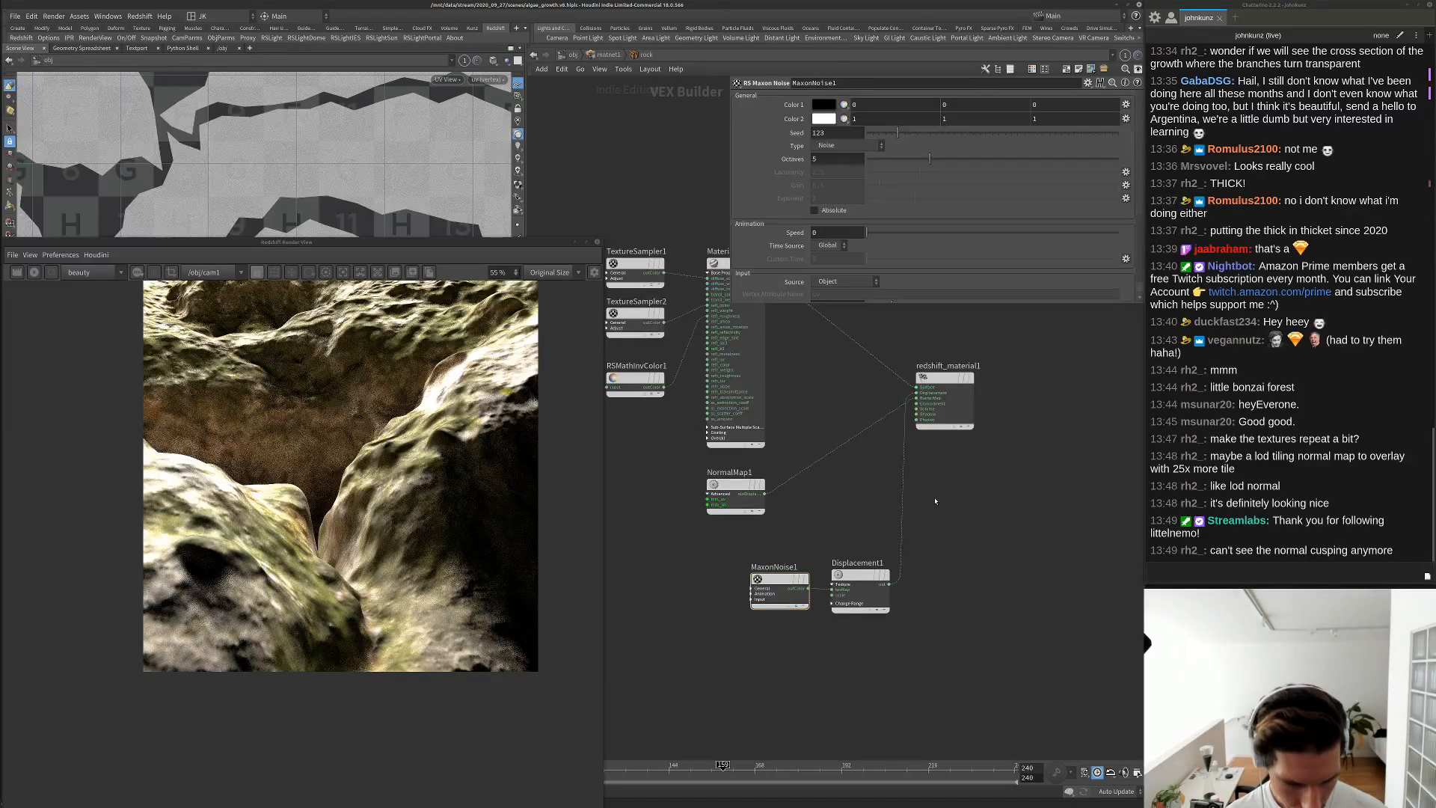
left_click_drag(949, 523, 866, 447)
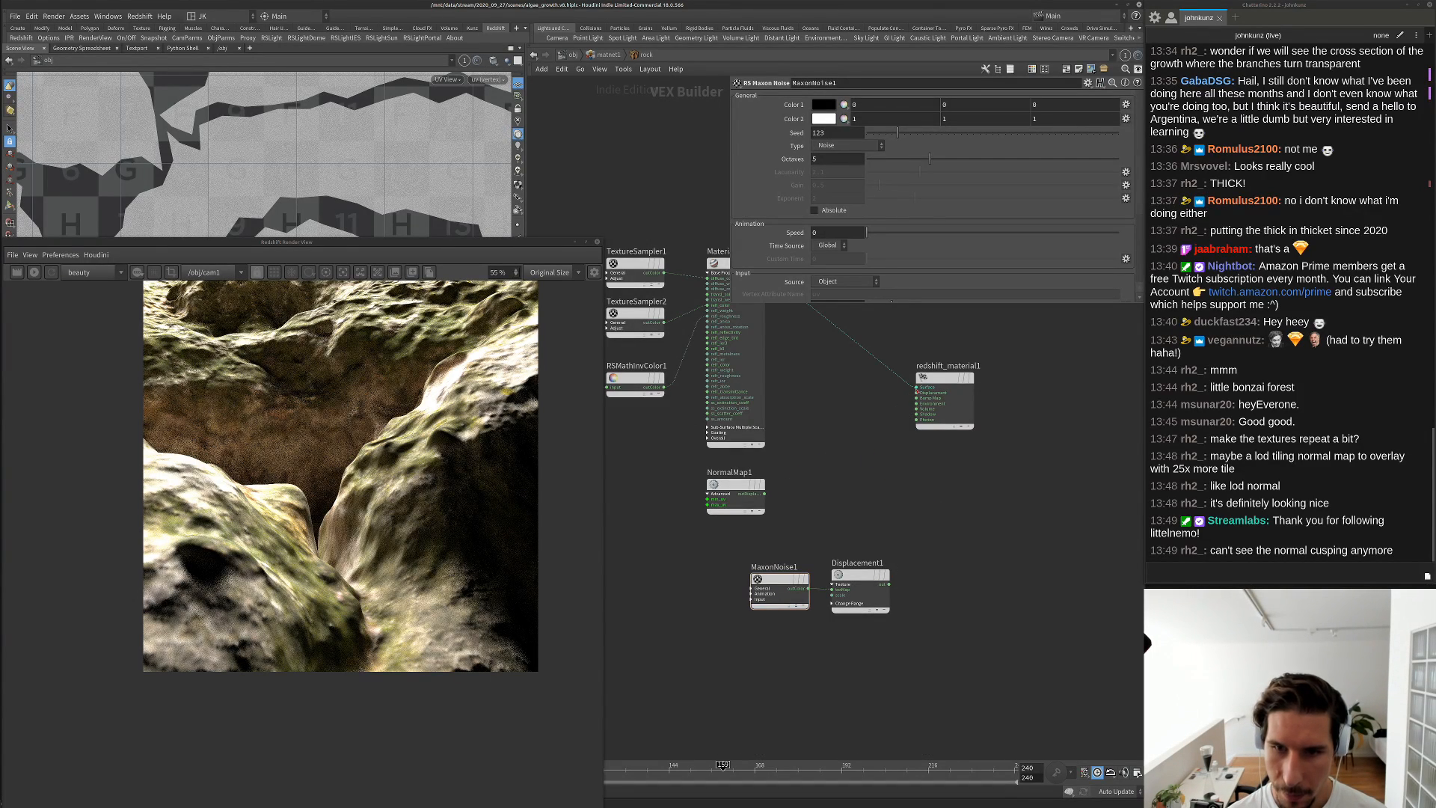
left_click_drag(916, 388, 808, 588)
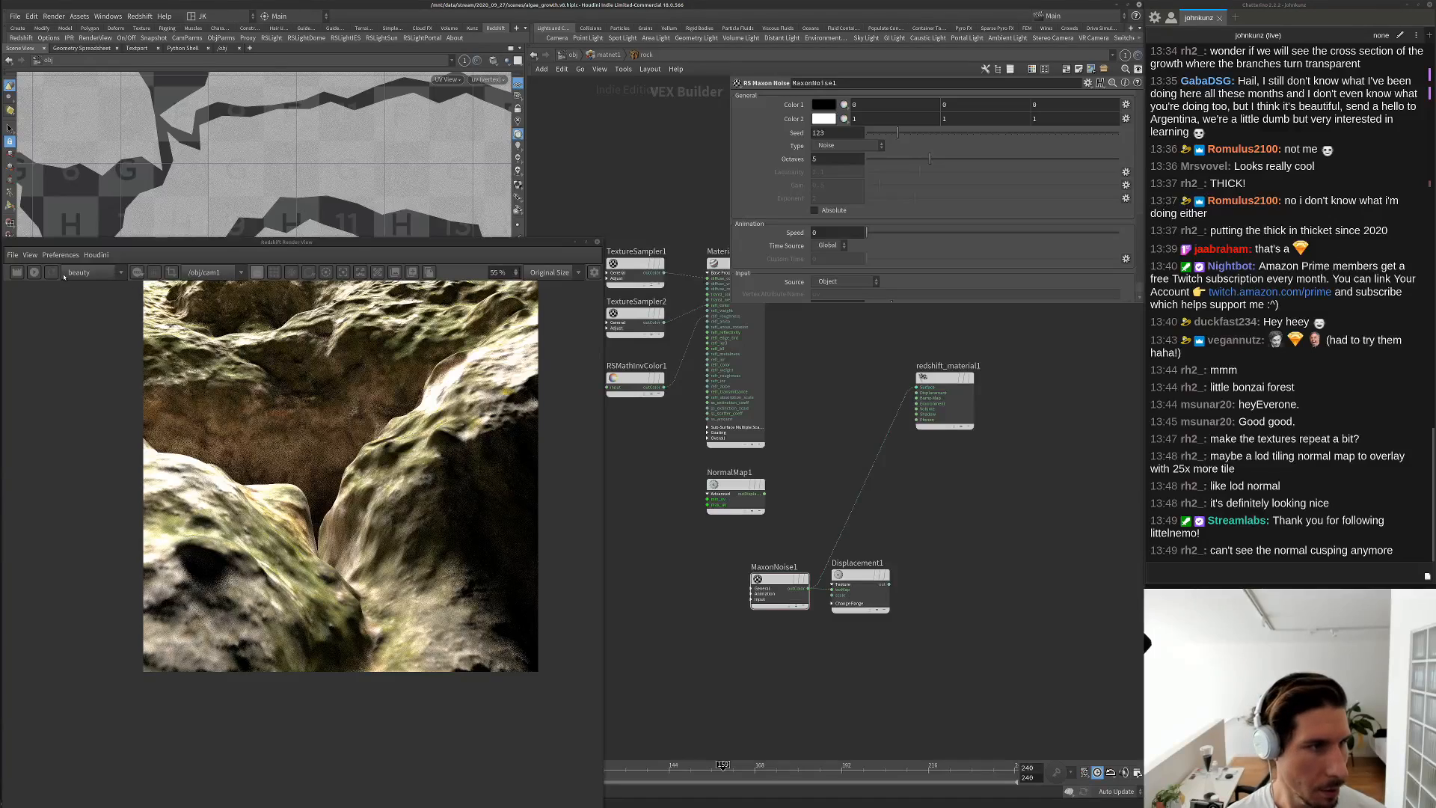
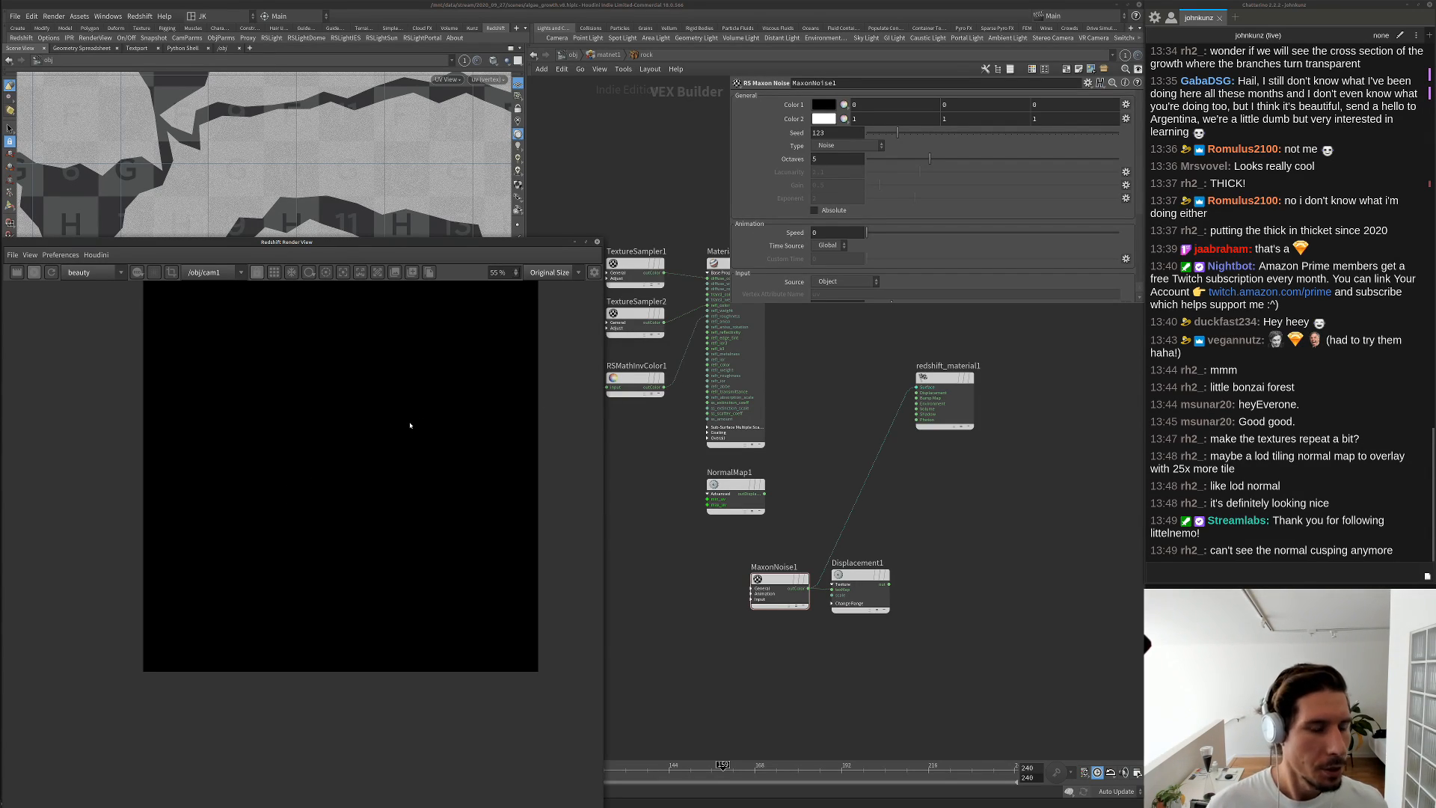
Set MaxonNoise1's noise type to FBM to preview it in the render
scroll(410, 425, "up", 1)
scroll(507, 360, "up", 3)
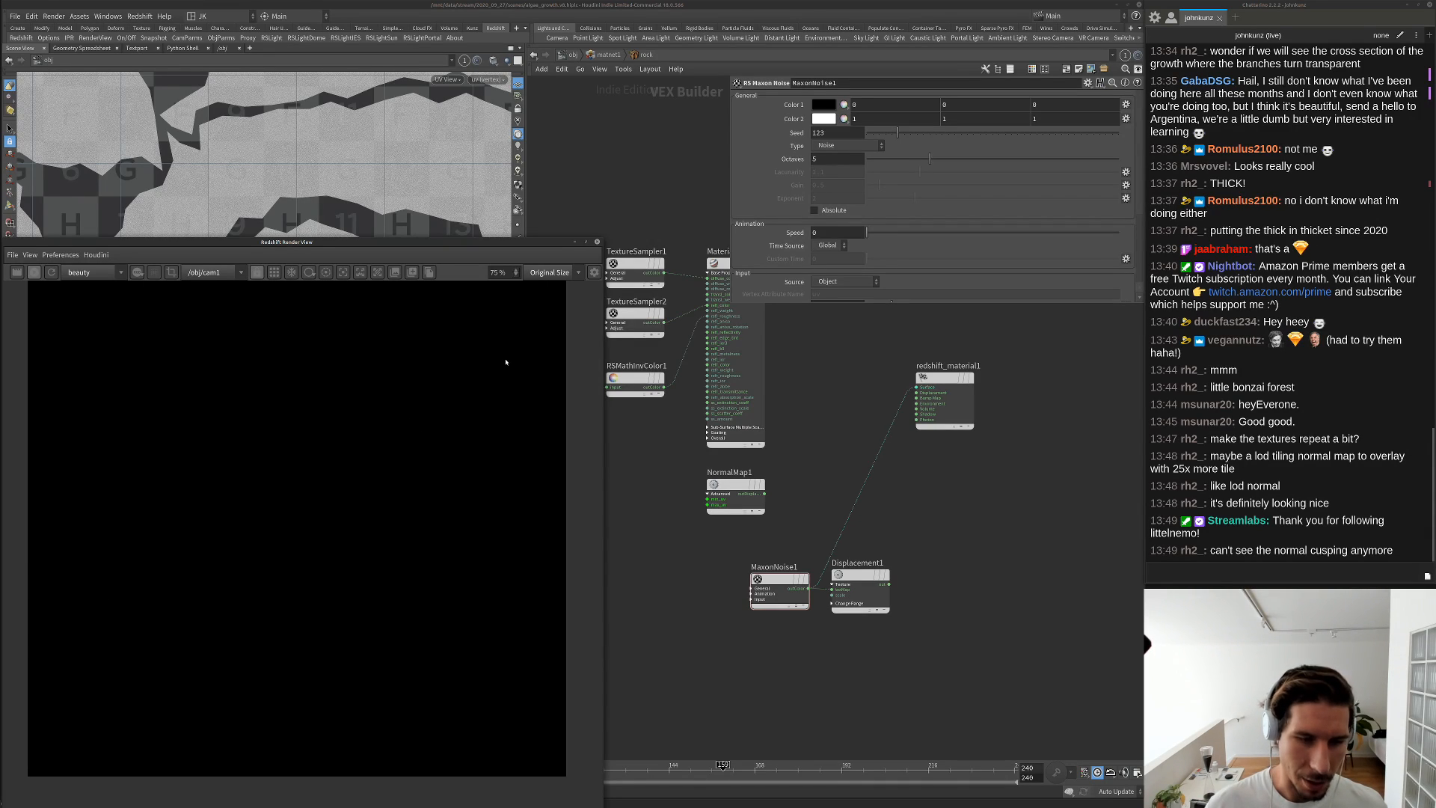
left_click_drag(493, 242, 500, 150)
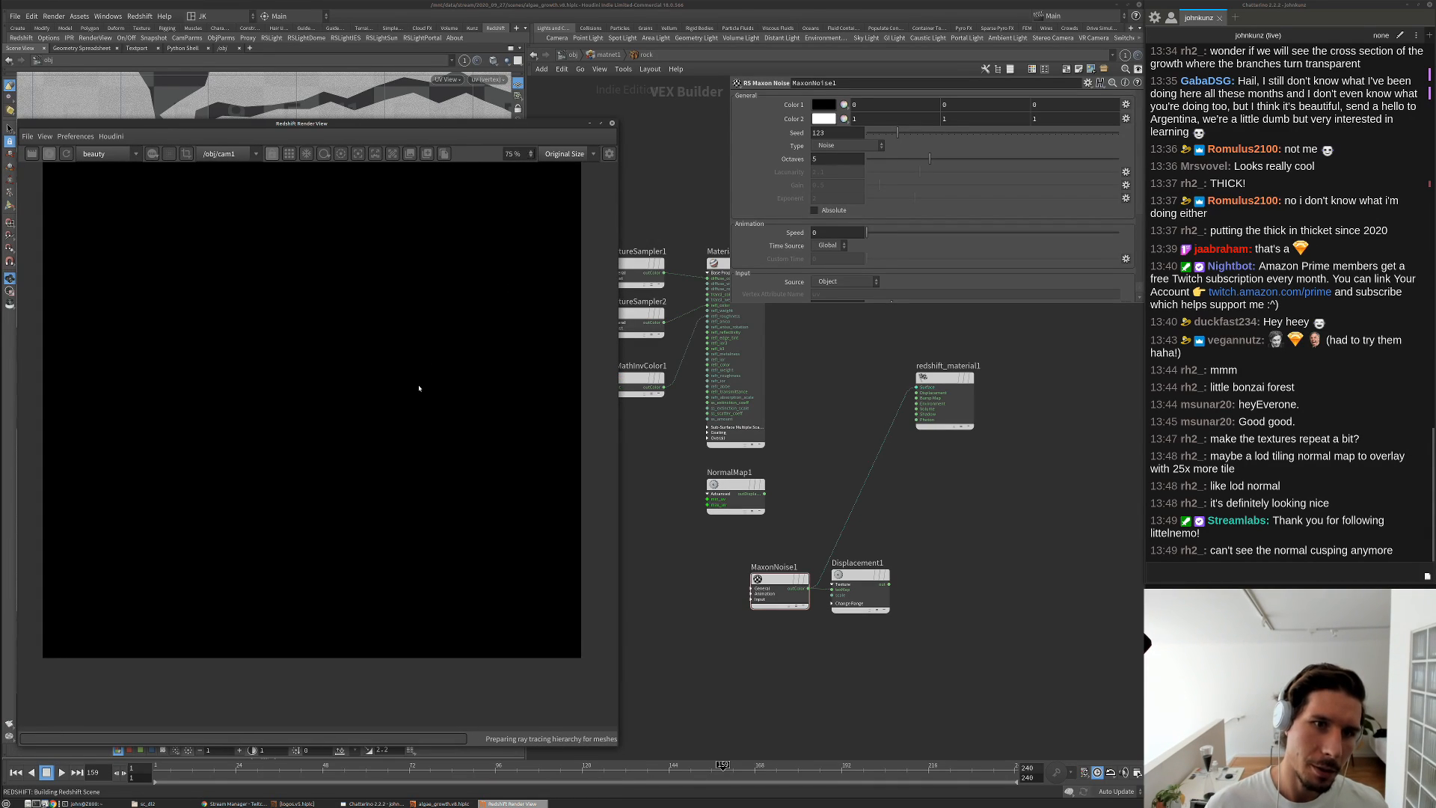
scroll(419, 388, "down", 1)
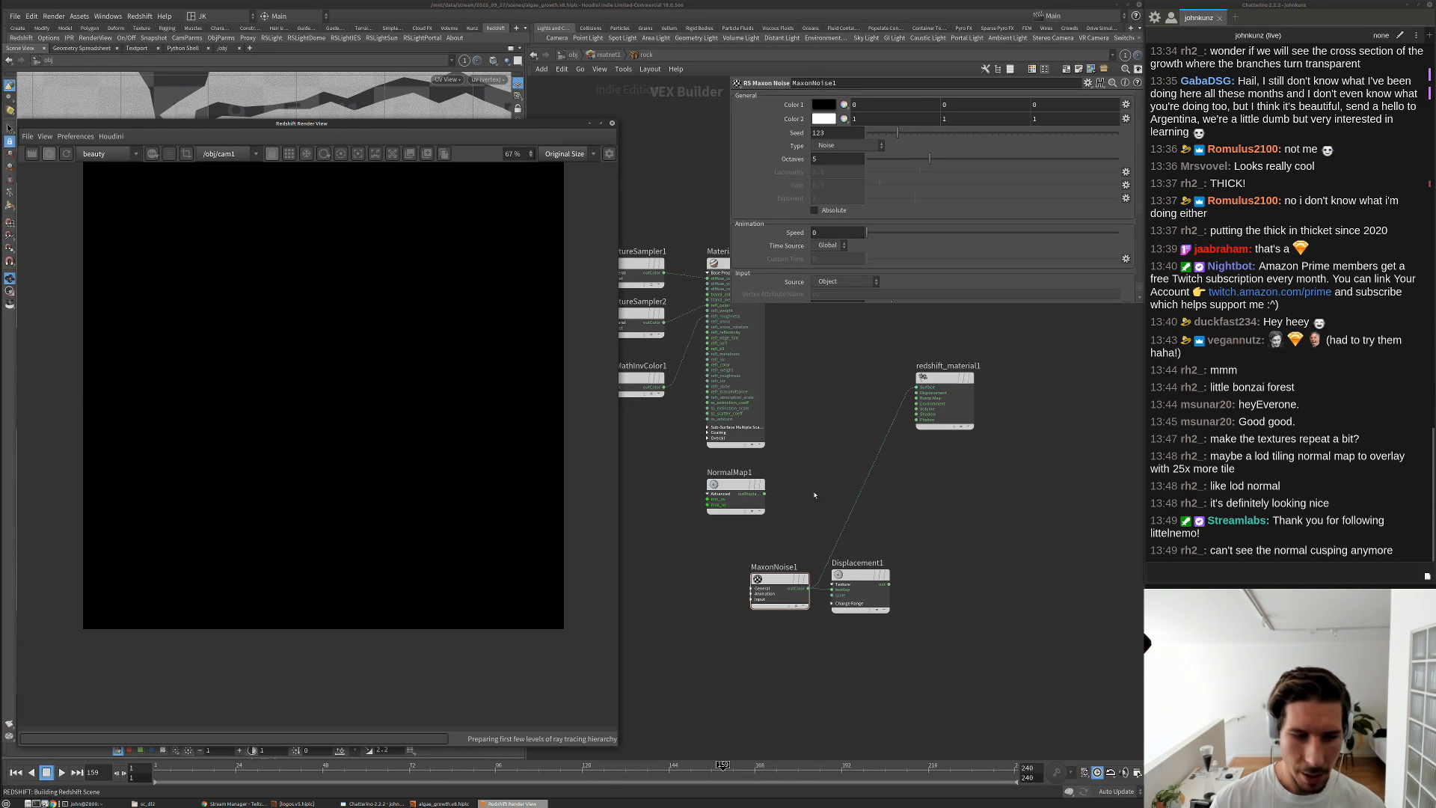
left_click(778, 580)
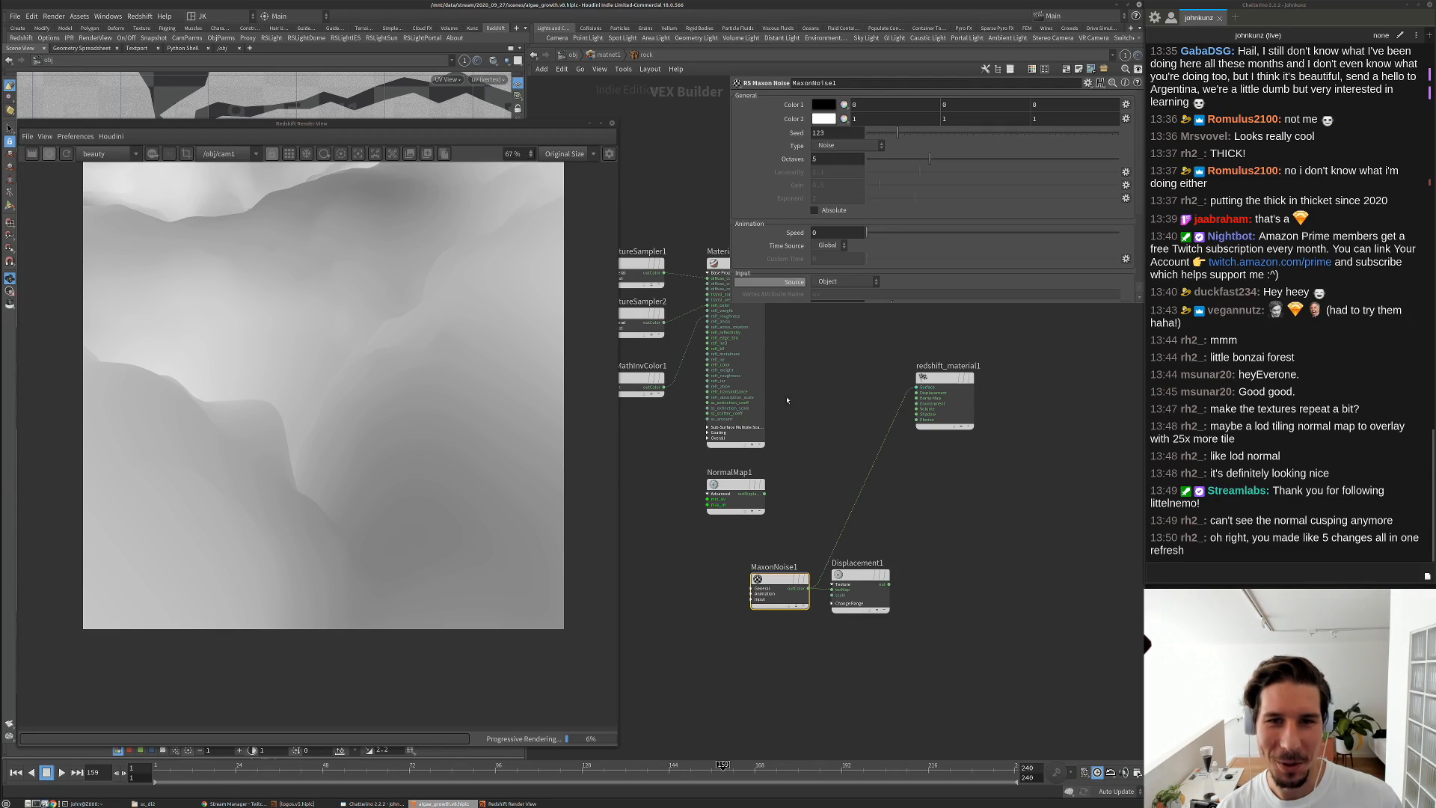
left_click(816, 158)
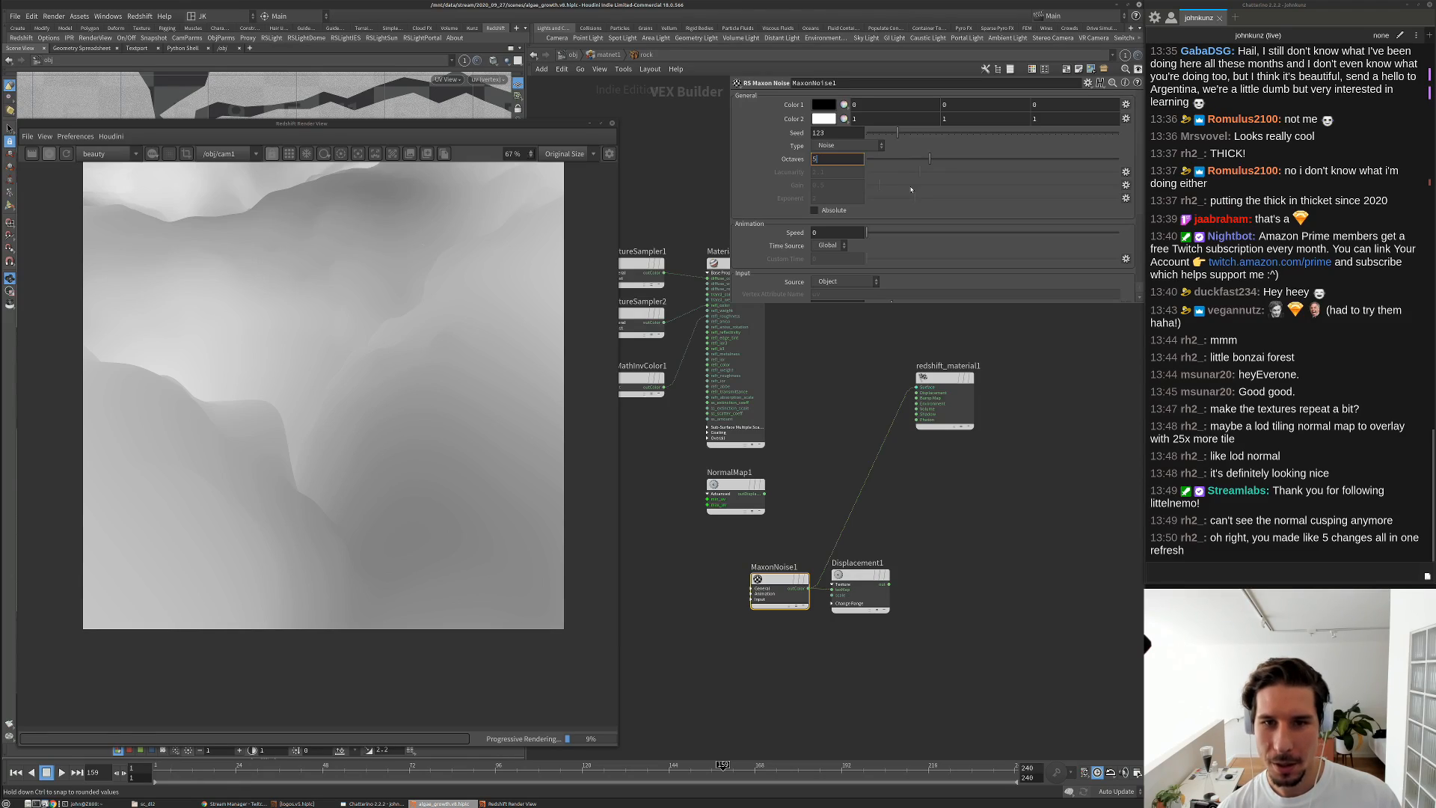
left_click(847, 145)
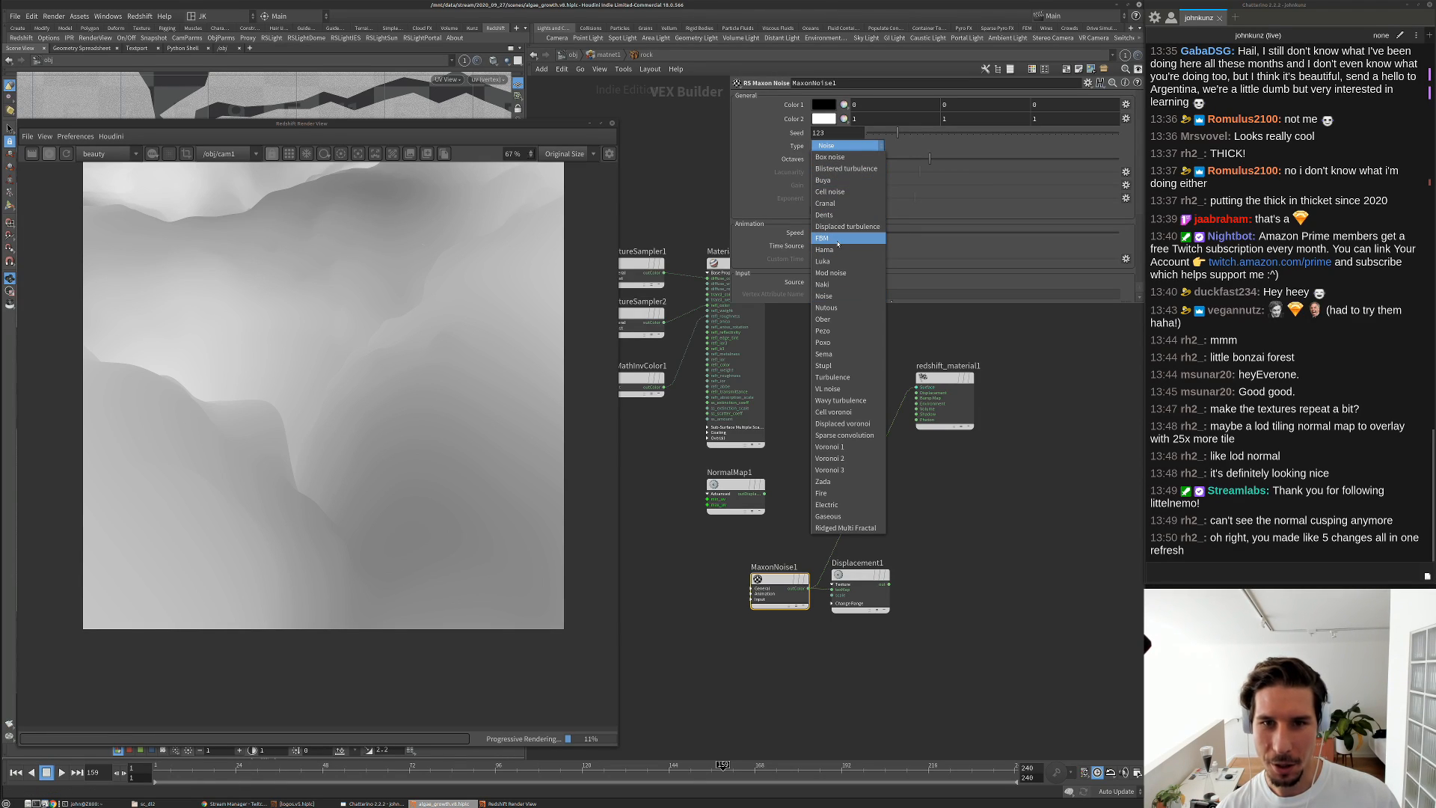
left_click(836, 239)
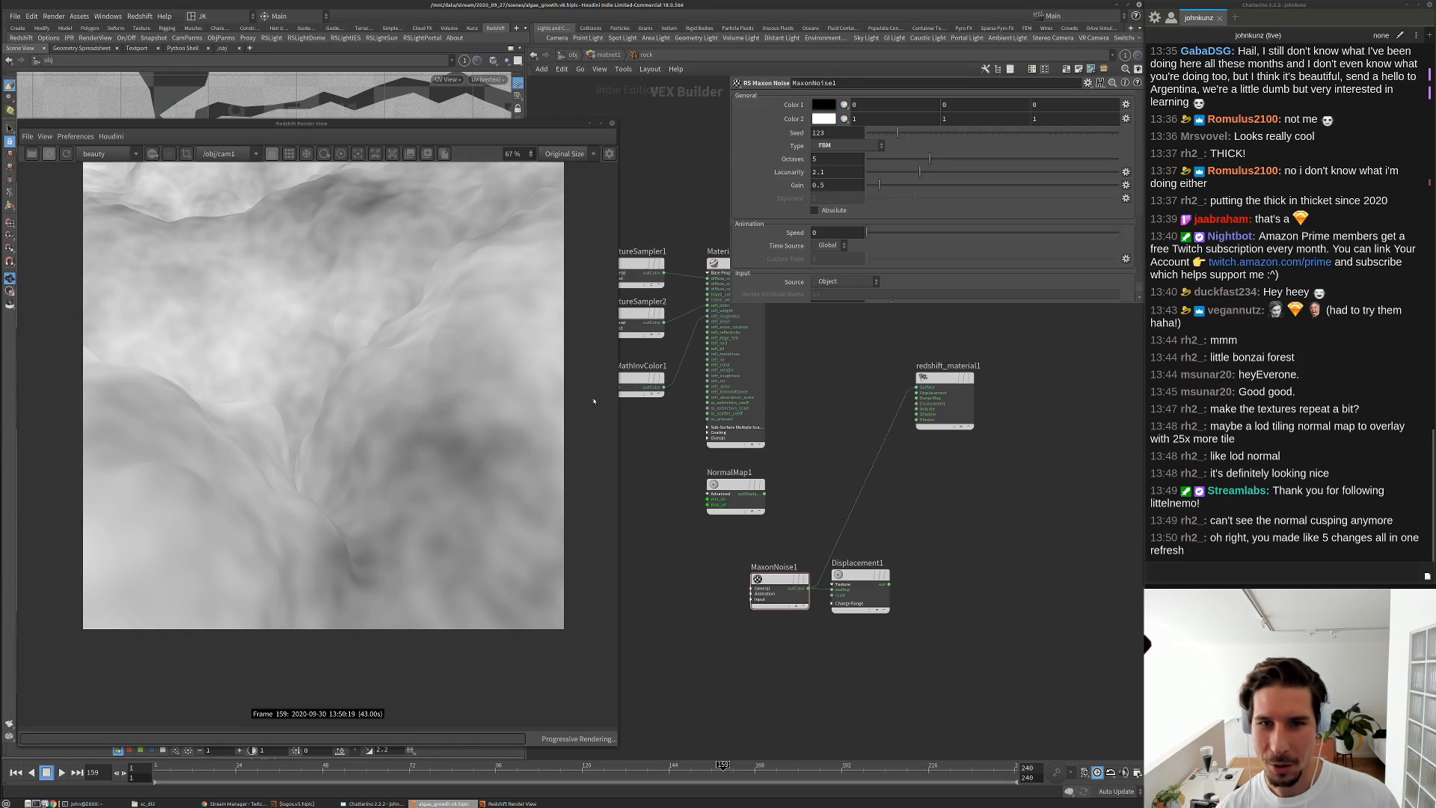
Try the Turbulence, Sema and VL noise types on MaxonNoise1
left_click(841, 147)
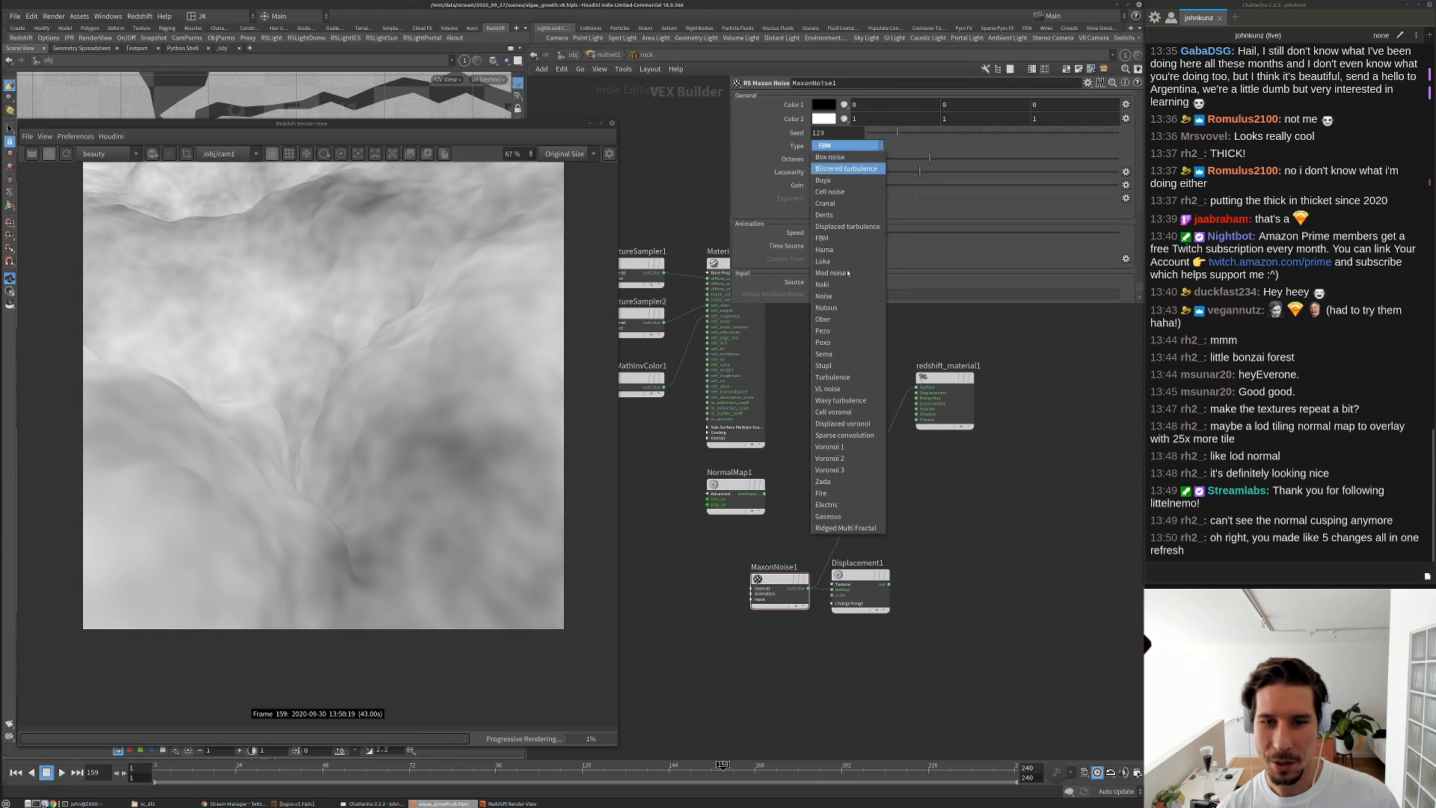
left_click(844, 374)
left_click(845, 145)
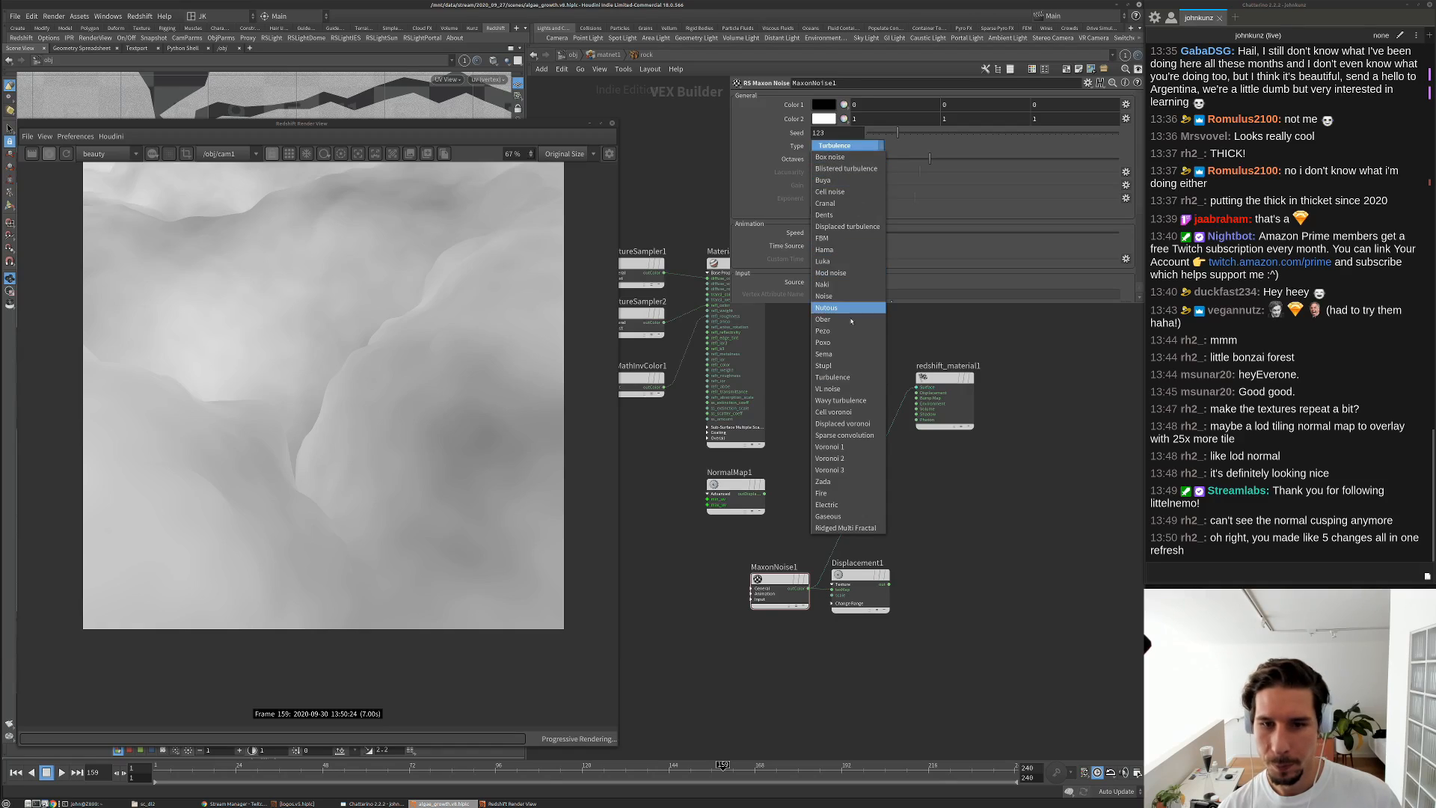
left_click(845, 348)
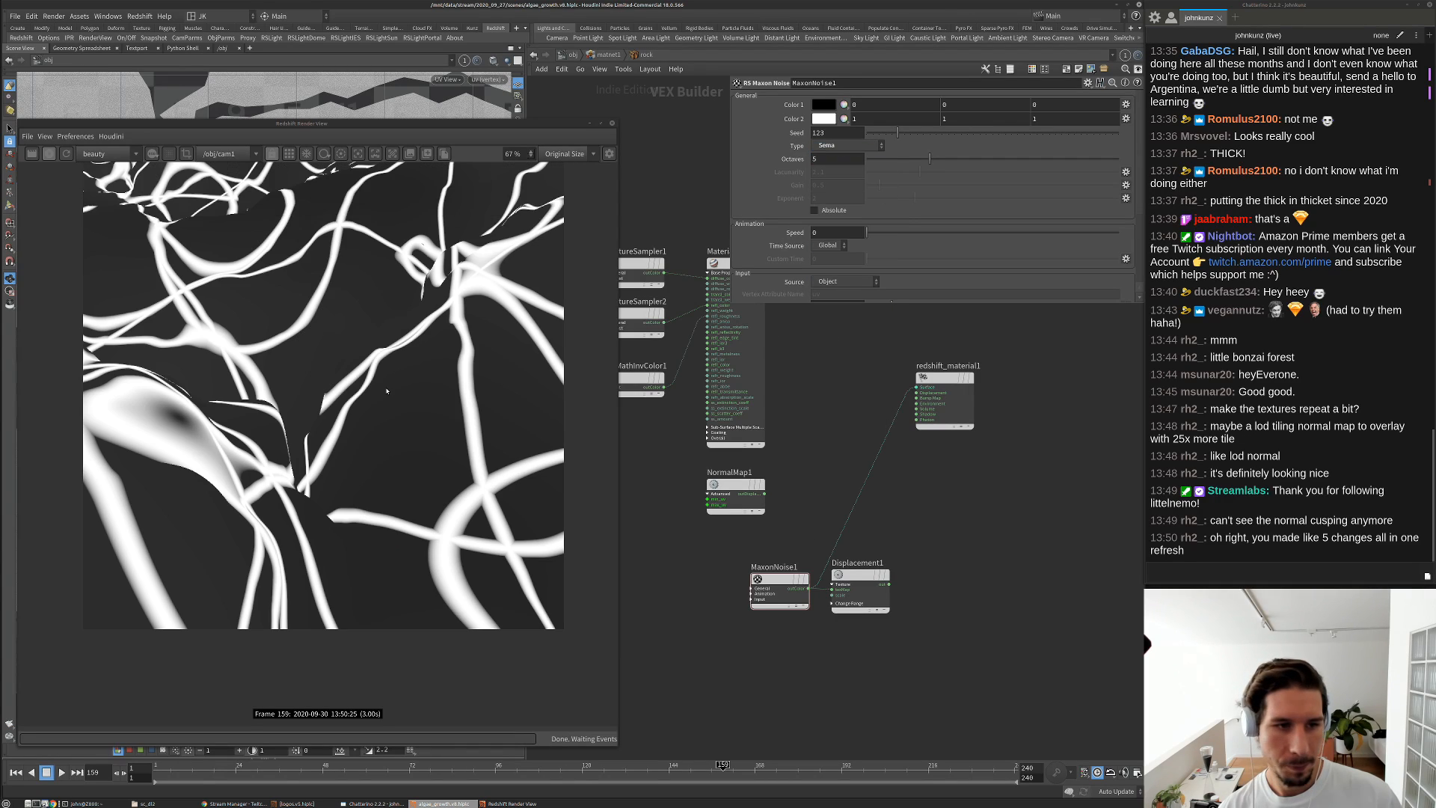
left_click(834, 146)
left_click(845, 384)
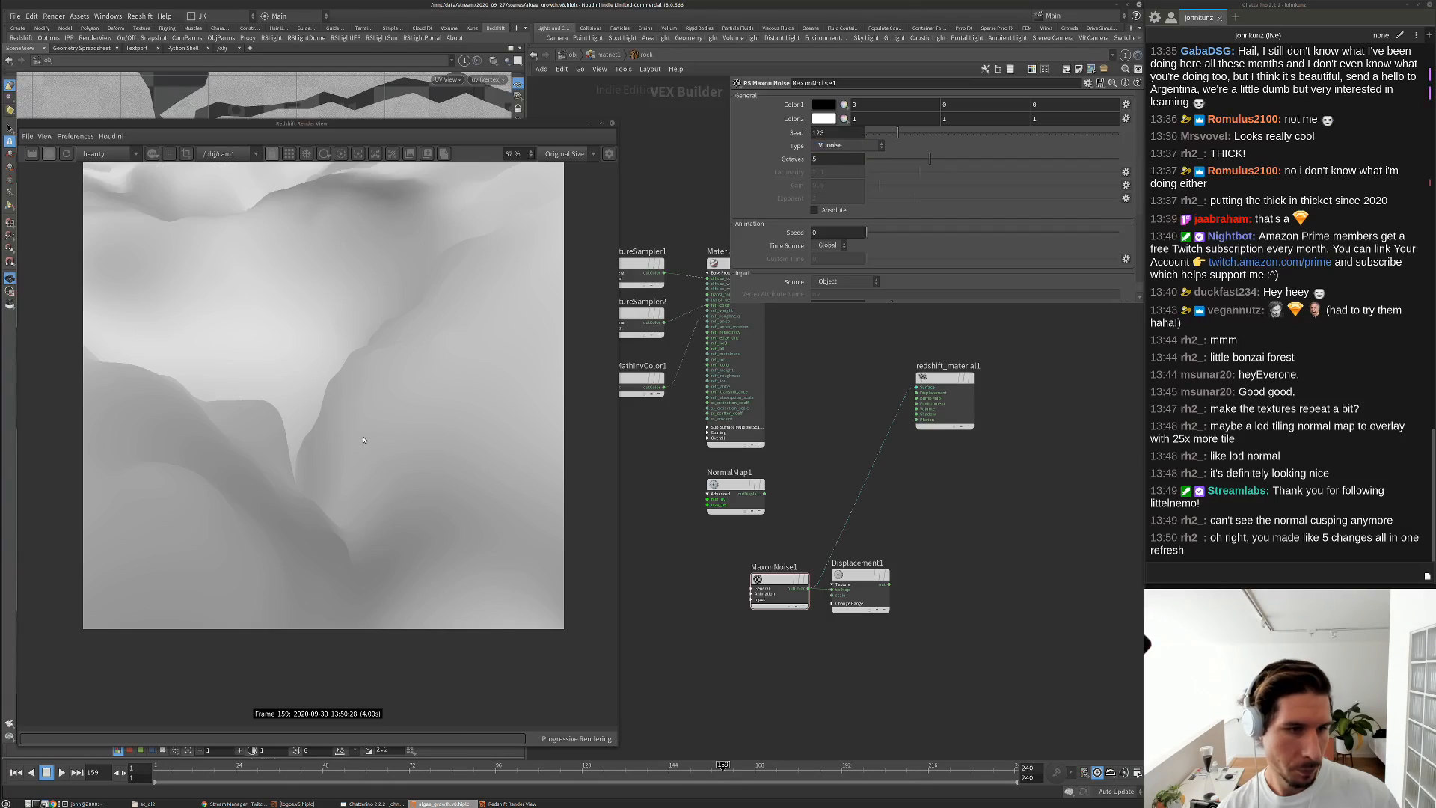
Set MaxonNoise1's noise type to Stupl and its Overall Scale to .25
left_click(845, 145)
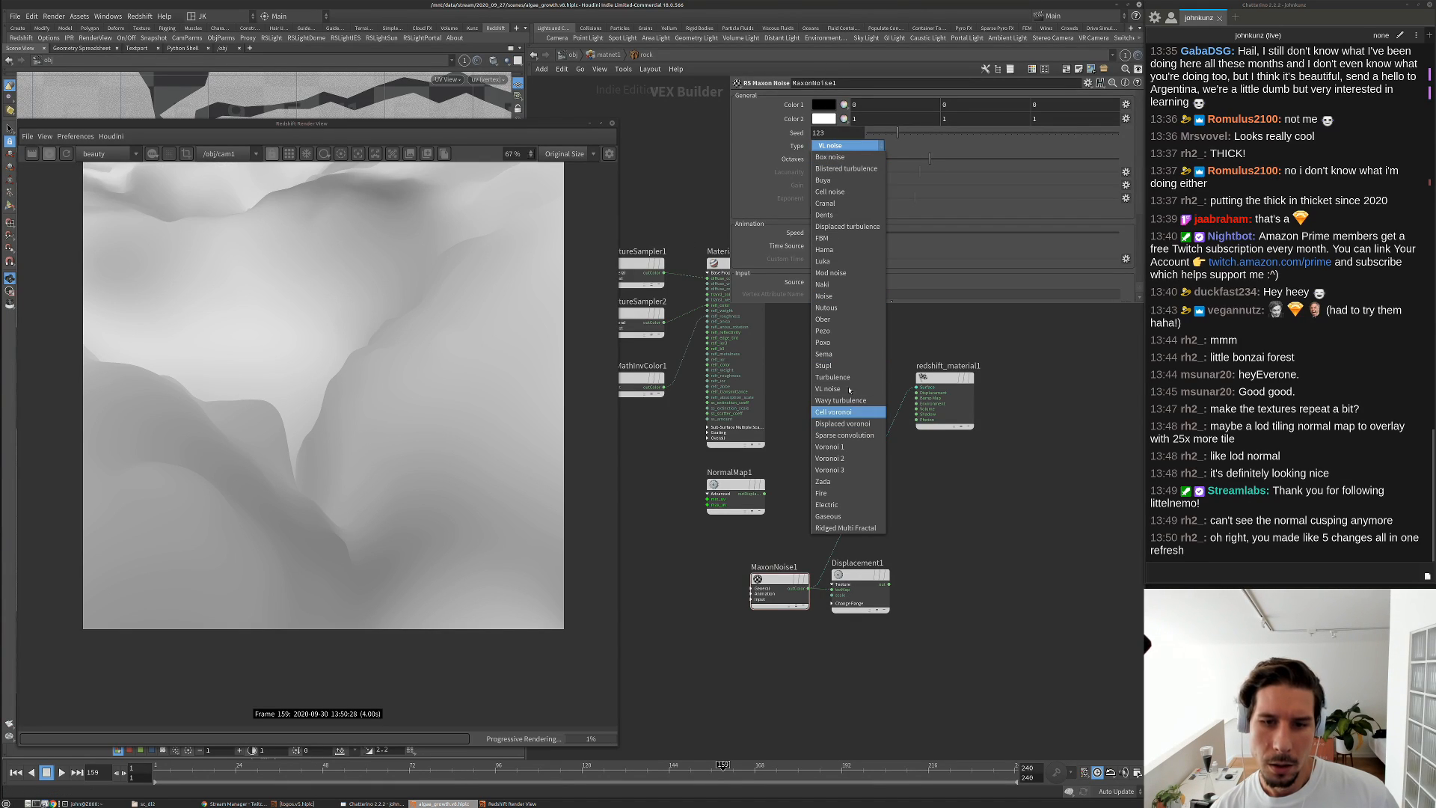
left_click(825, 366)
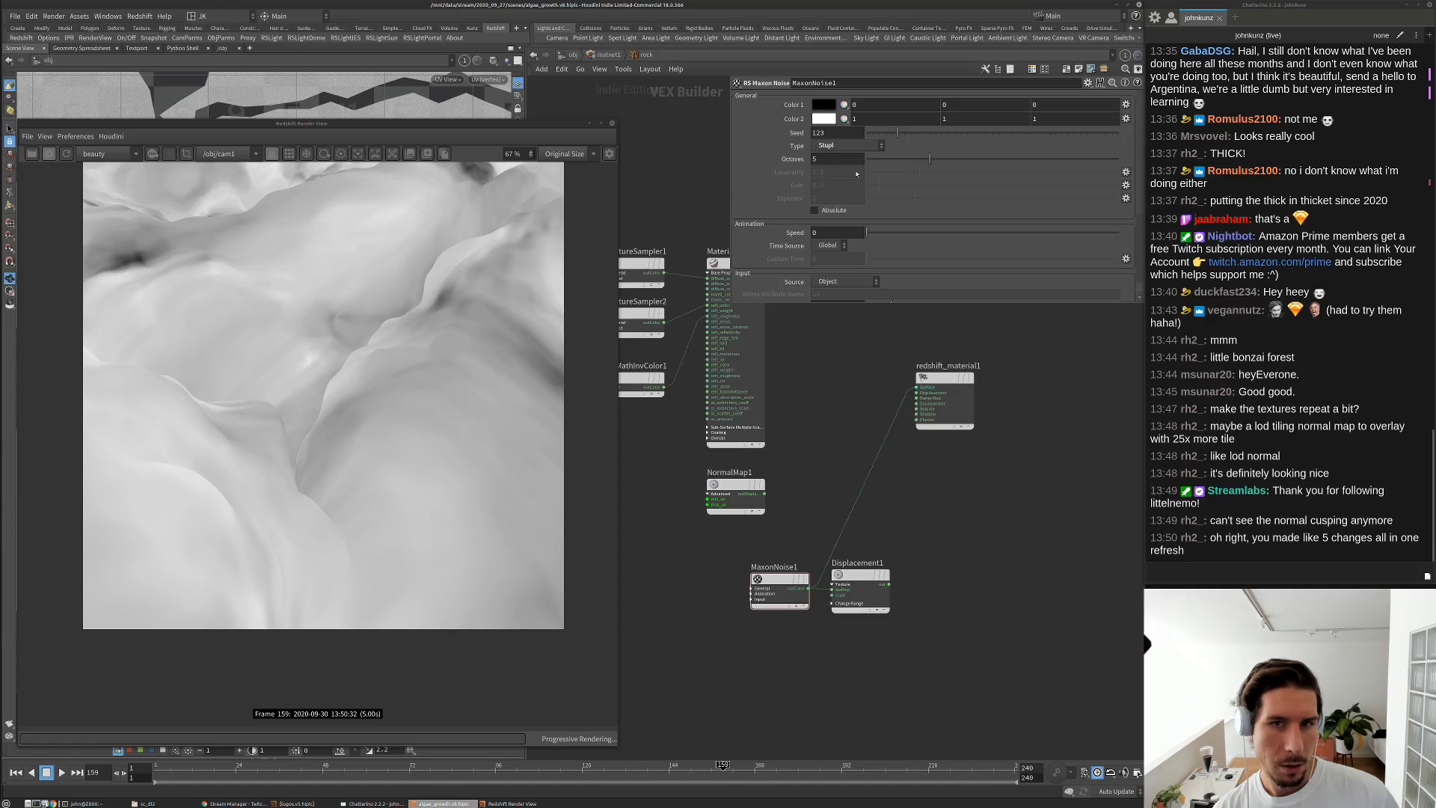
scroll(790, 265, "down", 5)
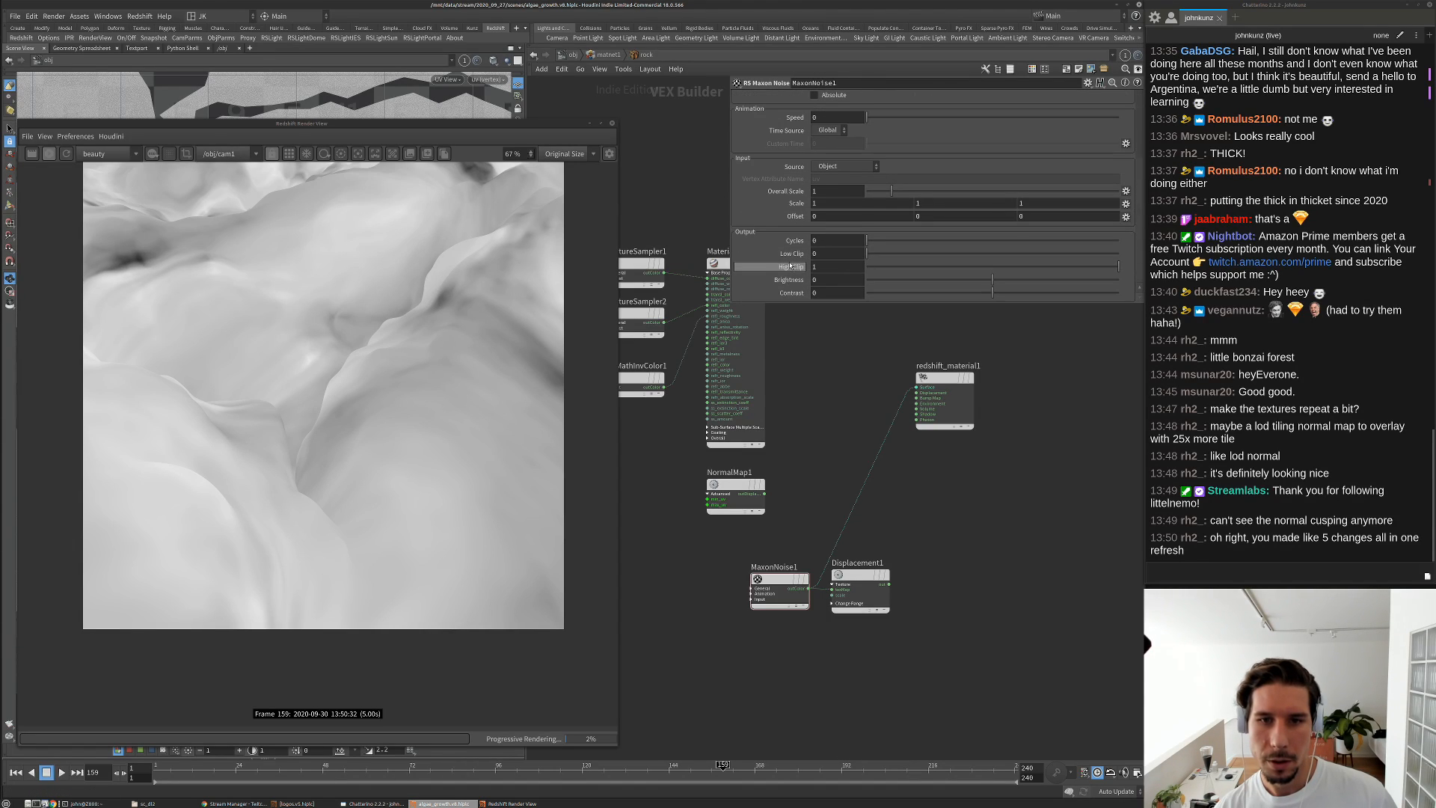
double_click(827, 193)
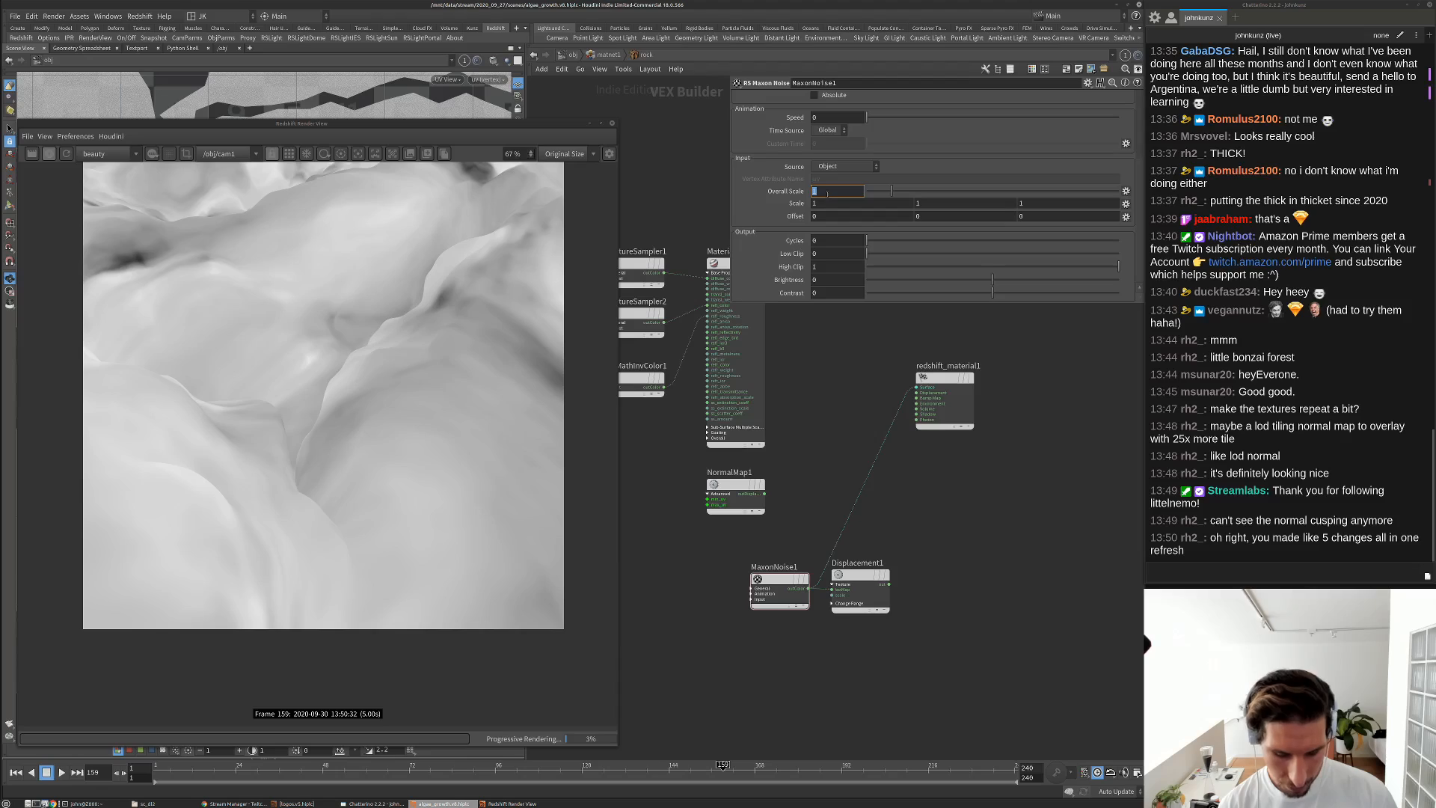
type(".25")
key("Return")
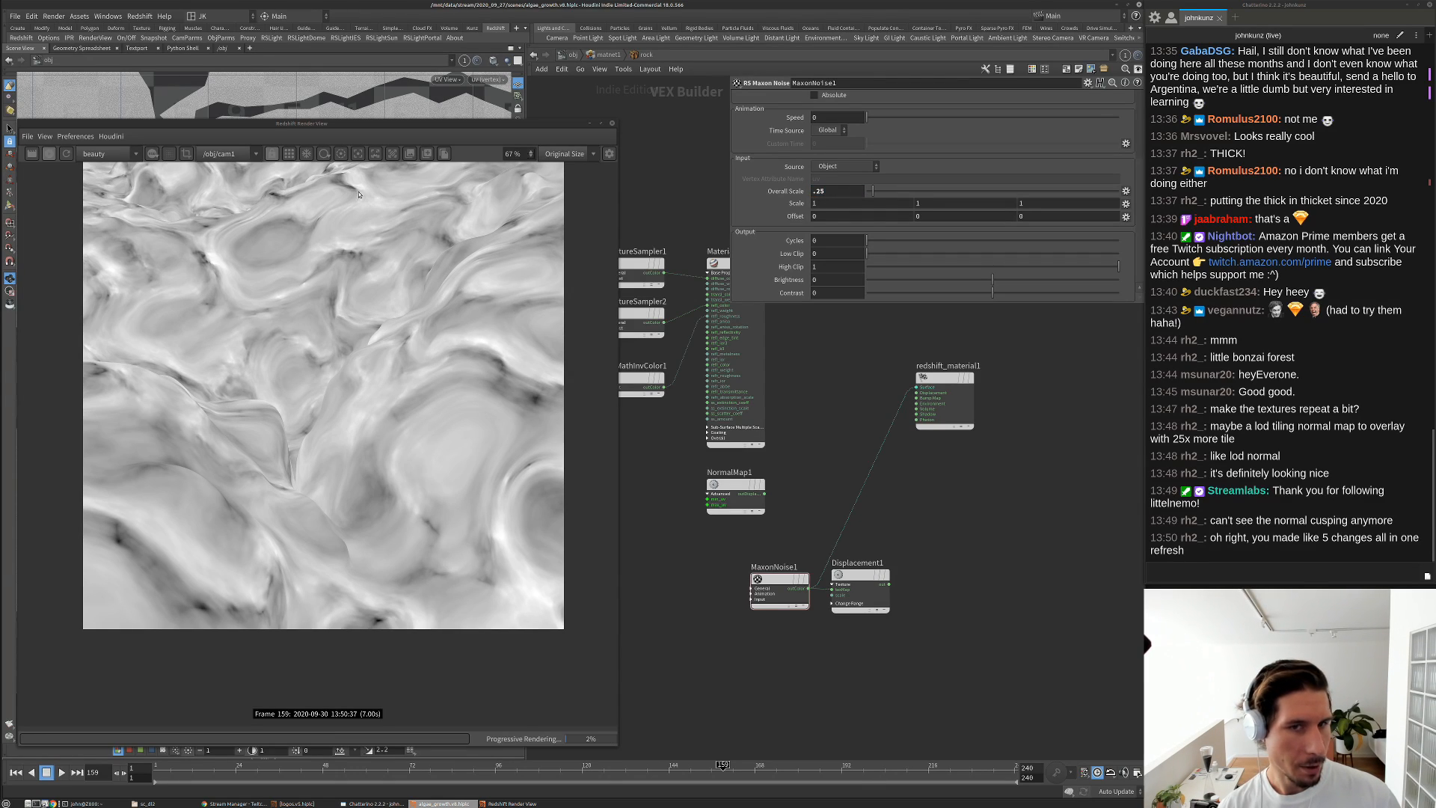
Try Mod noise and Naki as the noise type of MaxonNoise1
scroll(805, 143, "up", 3)
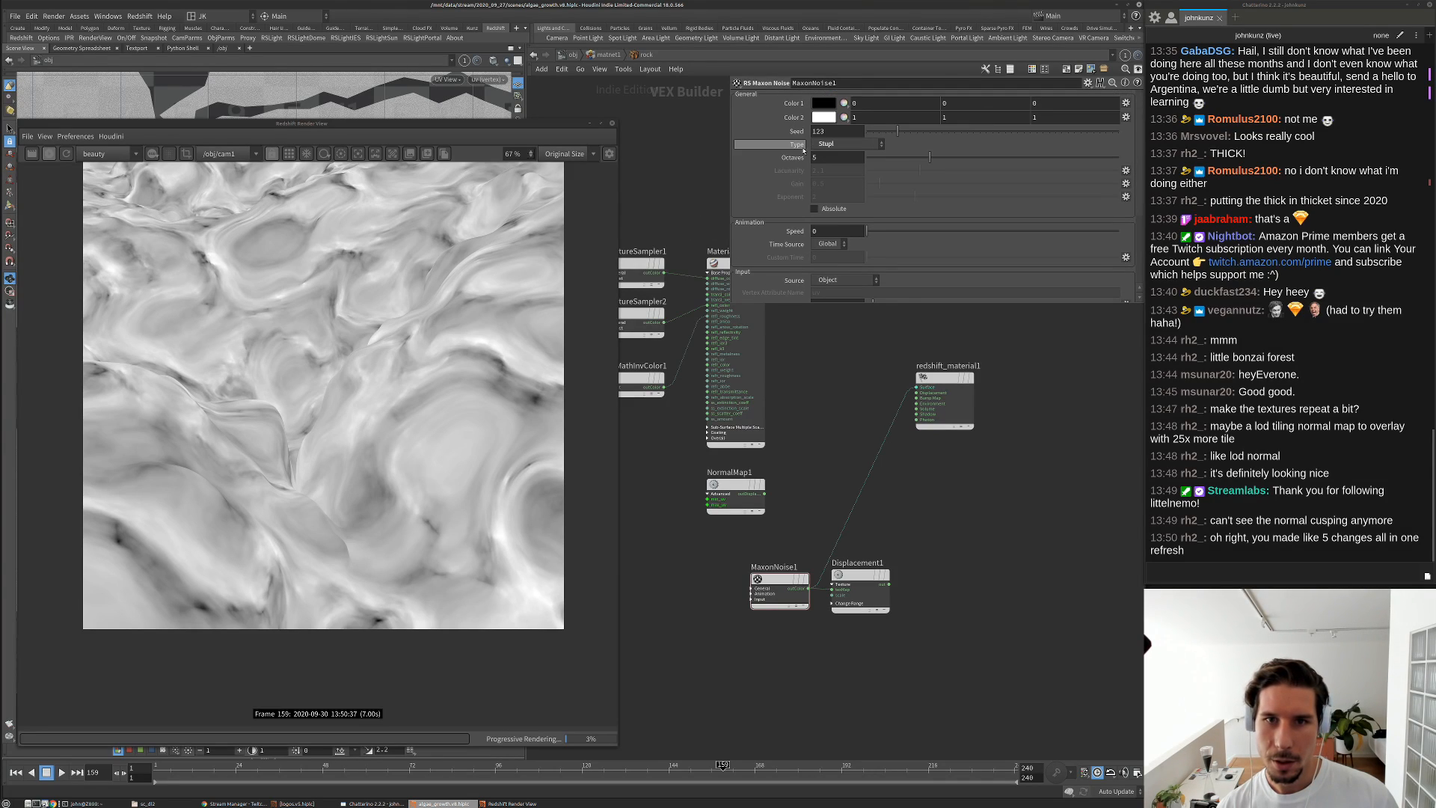
left_click(819, 155)
left_click(830, 144)
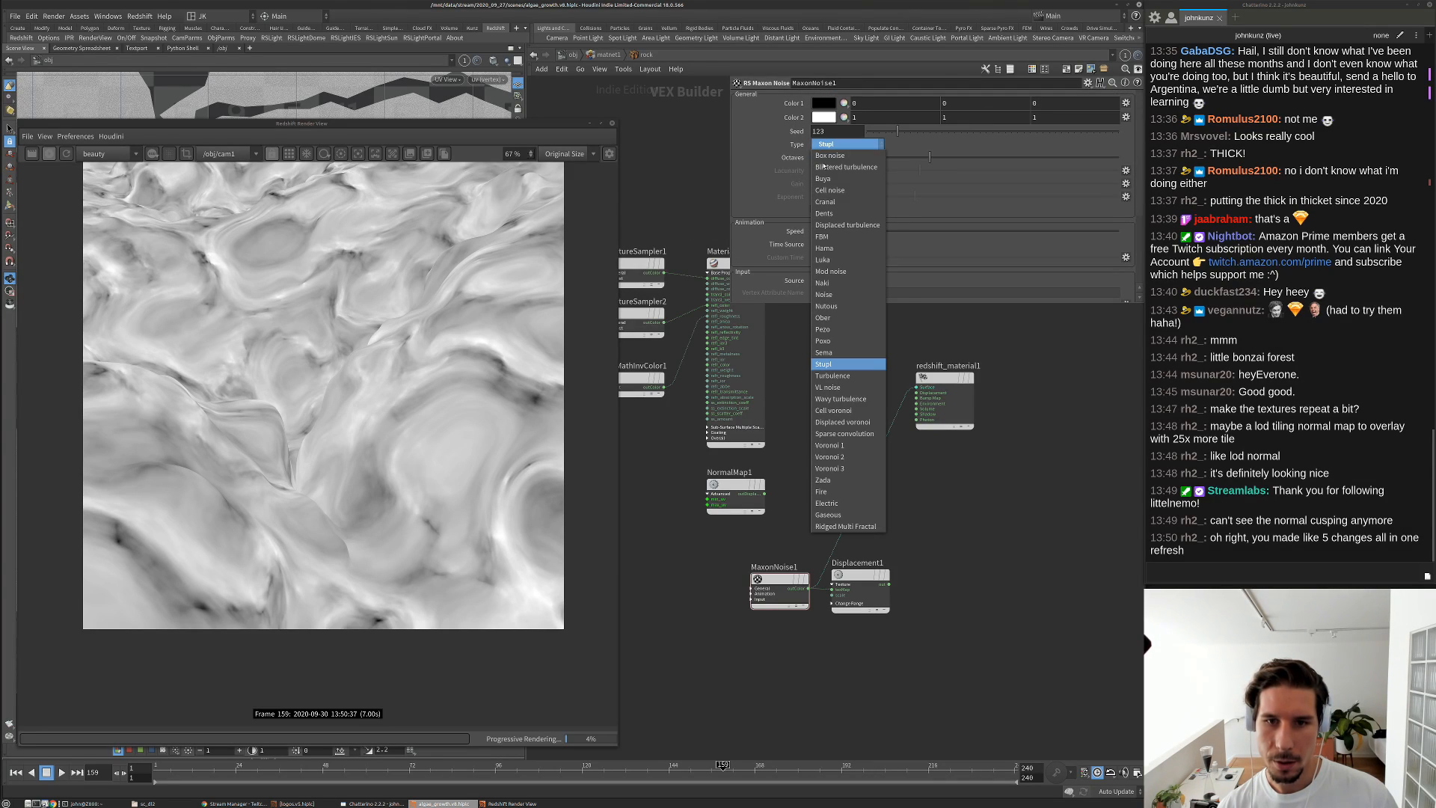
left_click(830, 271)
left_click(832, 145)
key("Down")
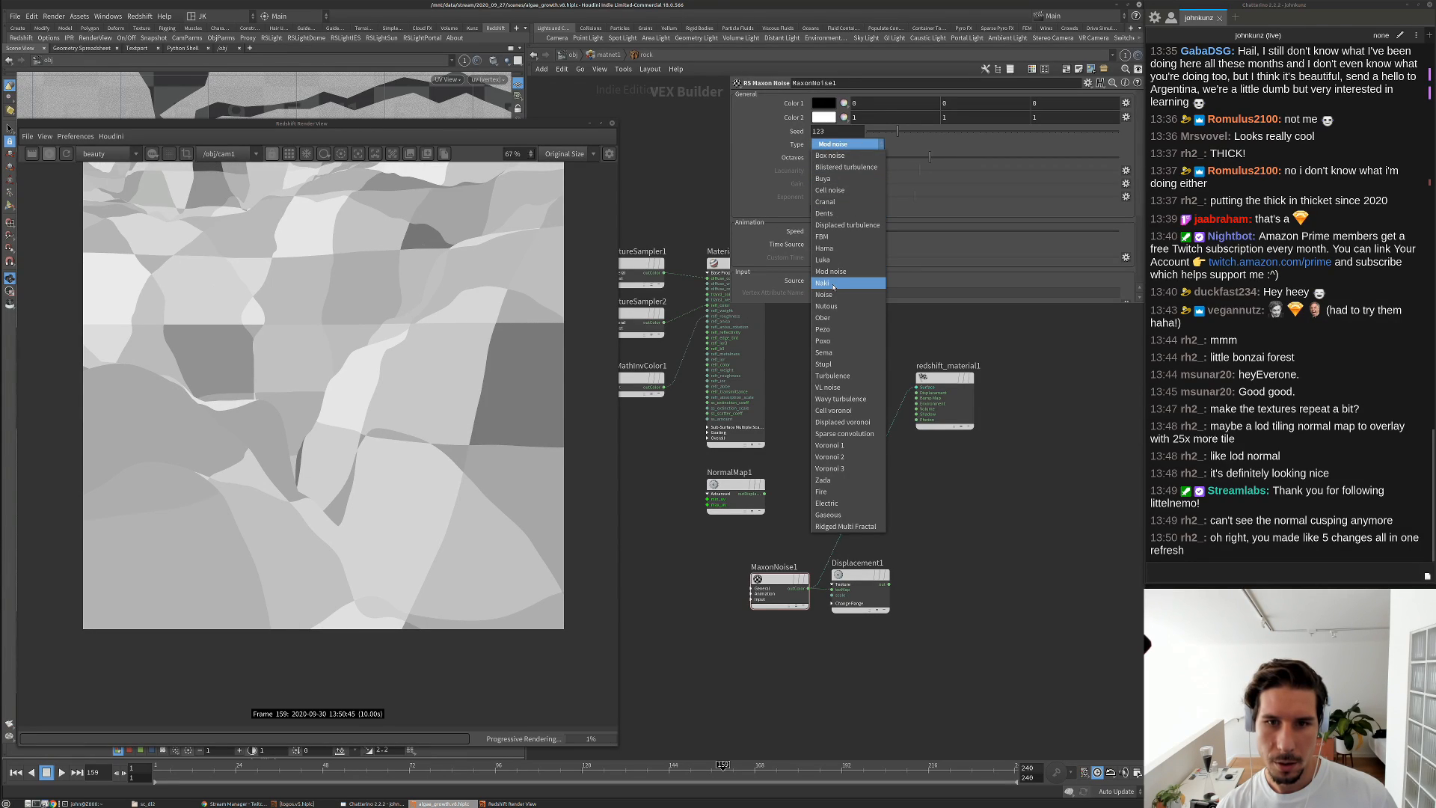
key("Return")
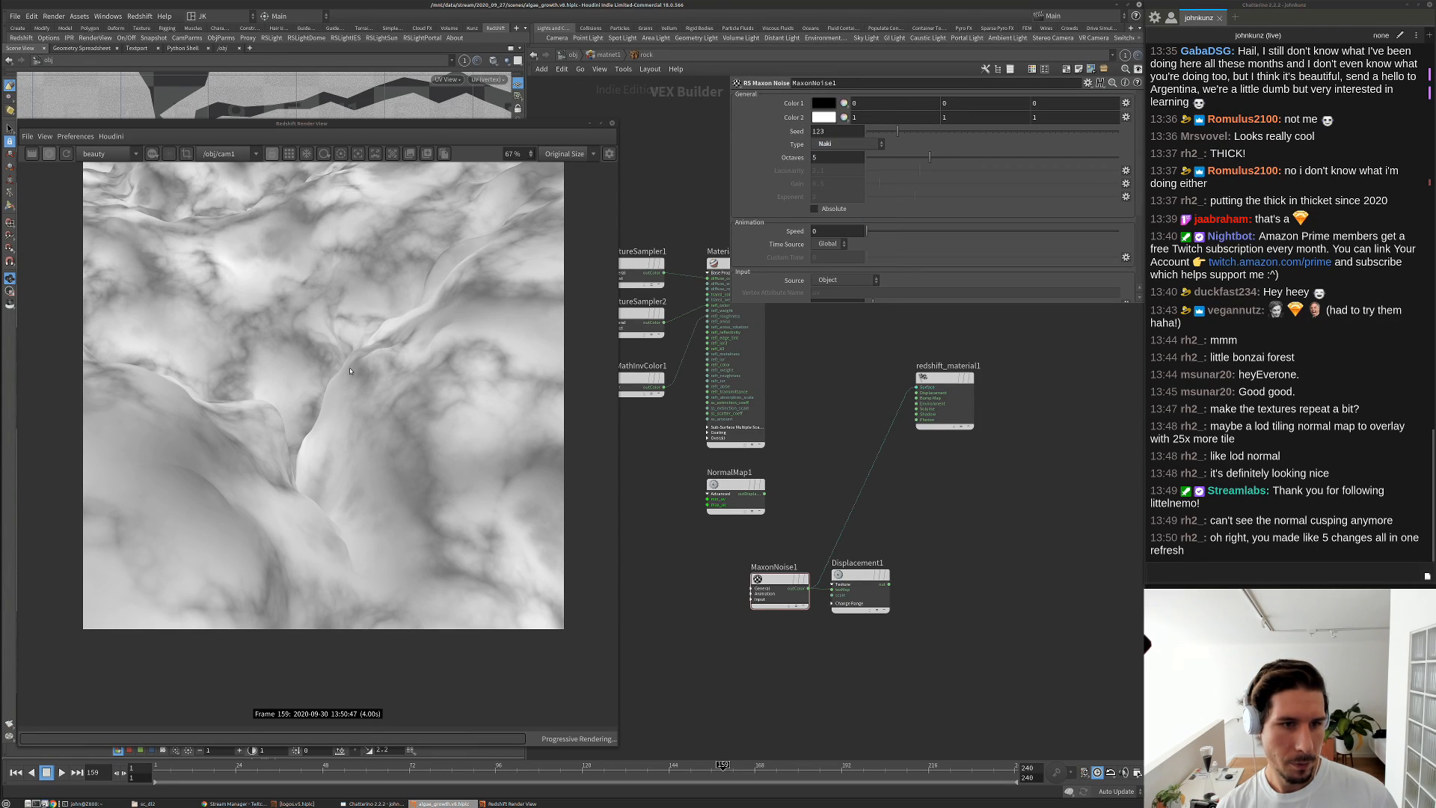
Set MaxonNoise1's Overall Scale to .1
scroll(815, 171, "down", 4)
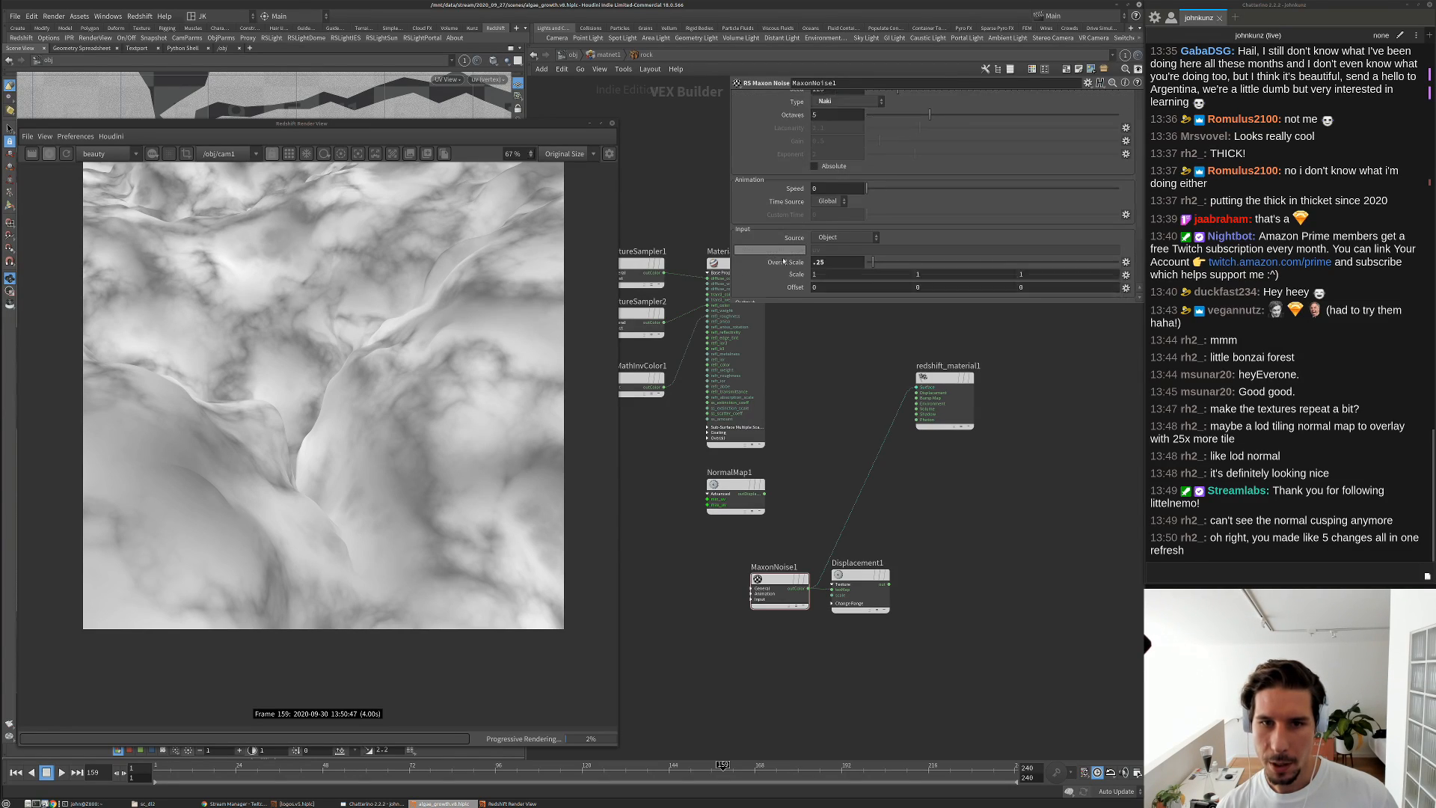
double_click(818, 191)
type("1")
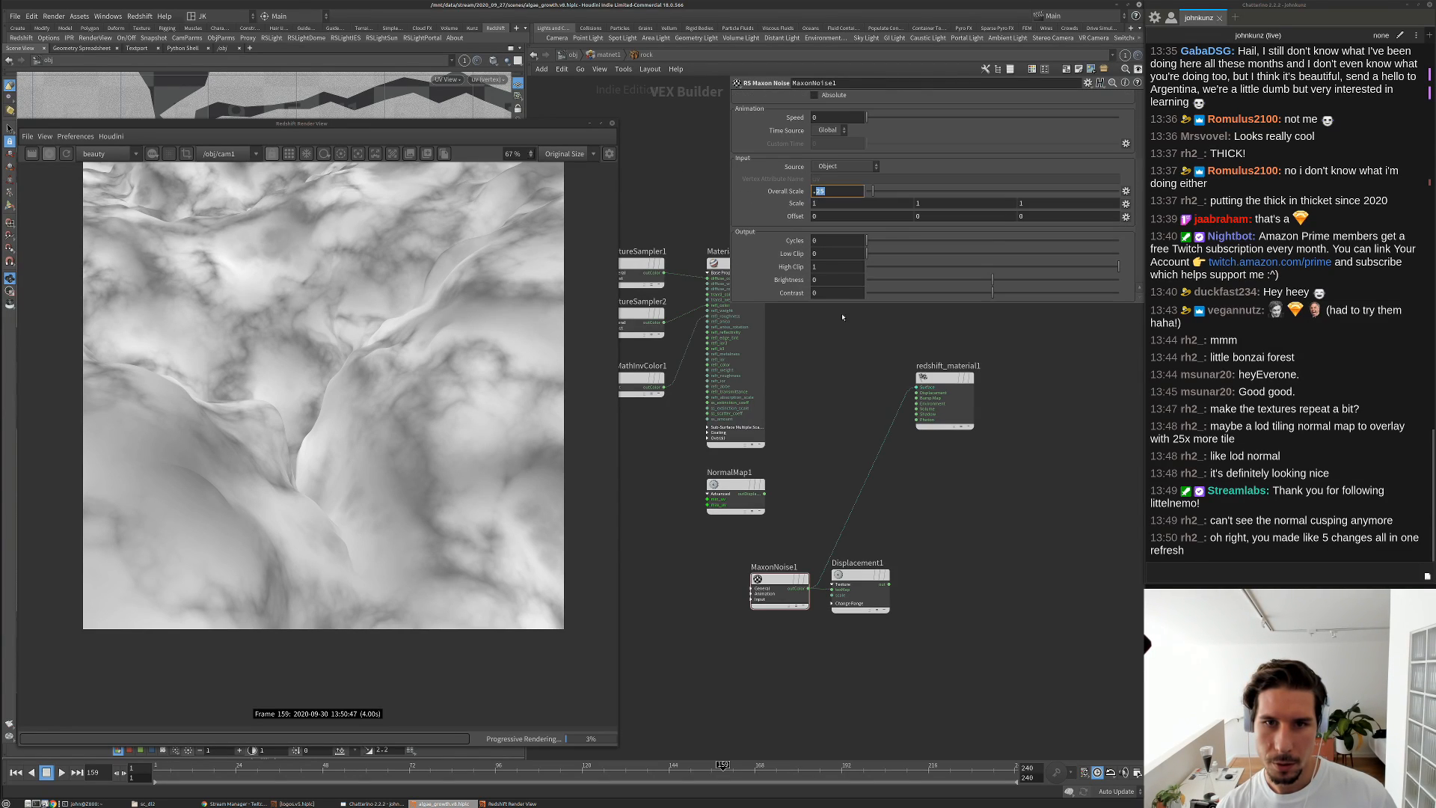
key("Return")
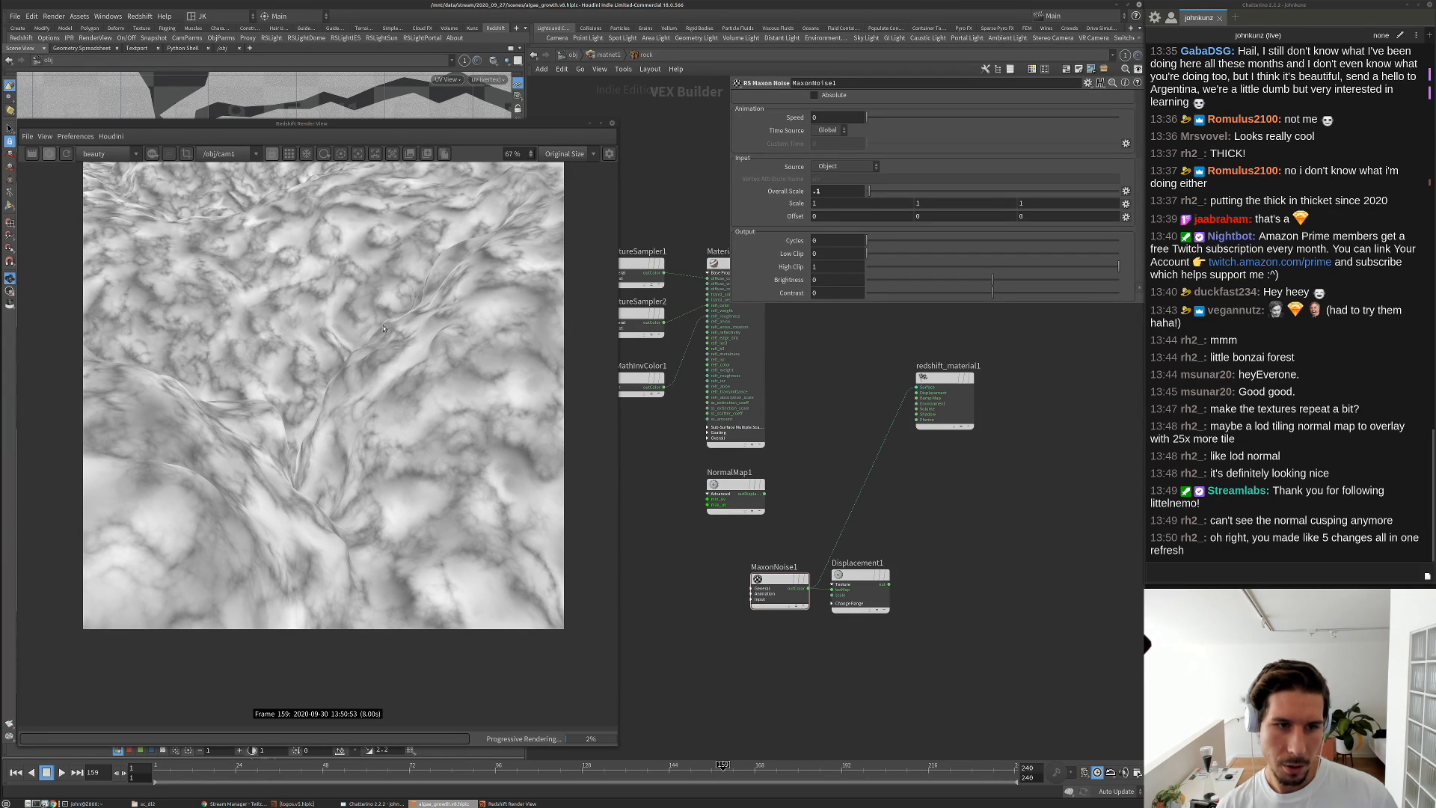
Set MaxonNoise1's Octaves to 7
scroll(494, 379, "up", 2)
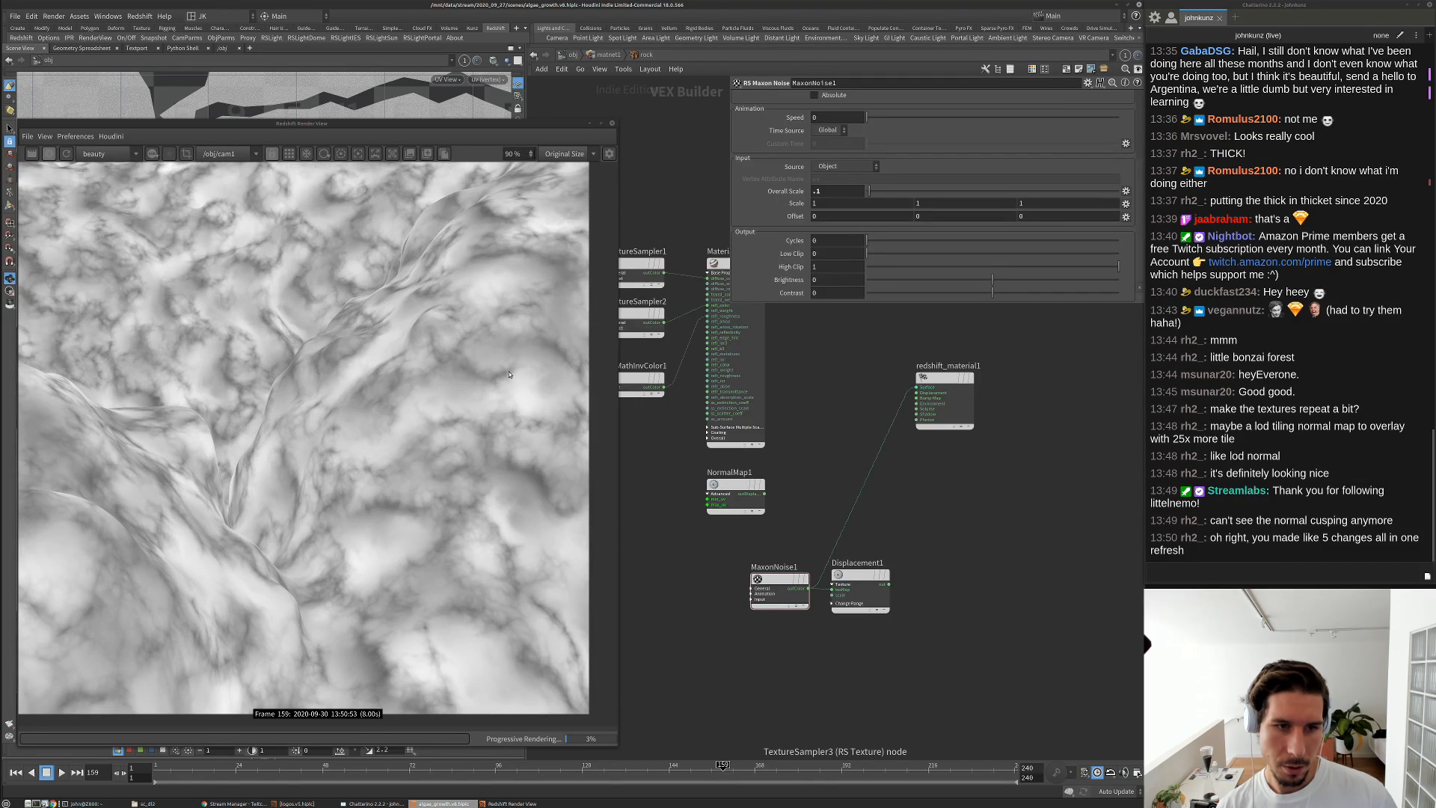
scroll(958, 161, "up", 3)
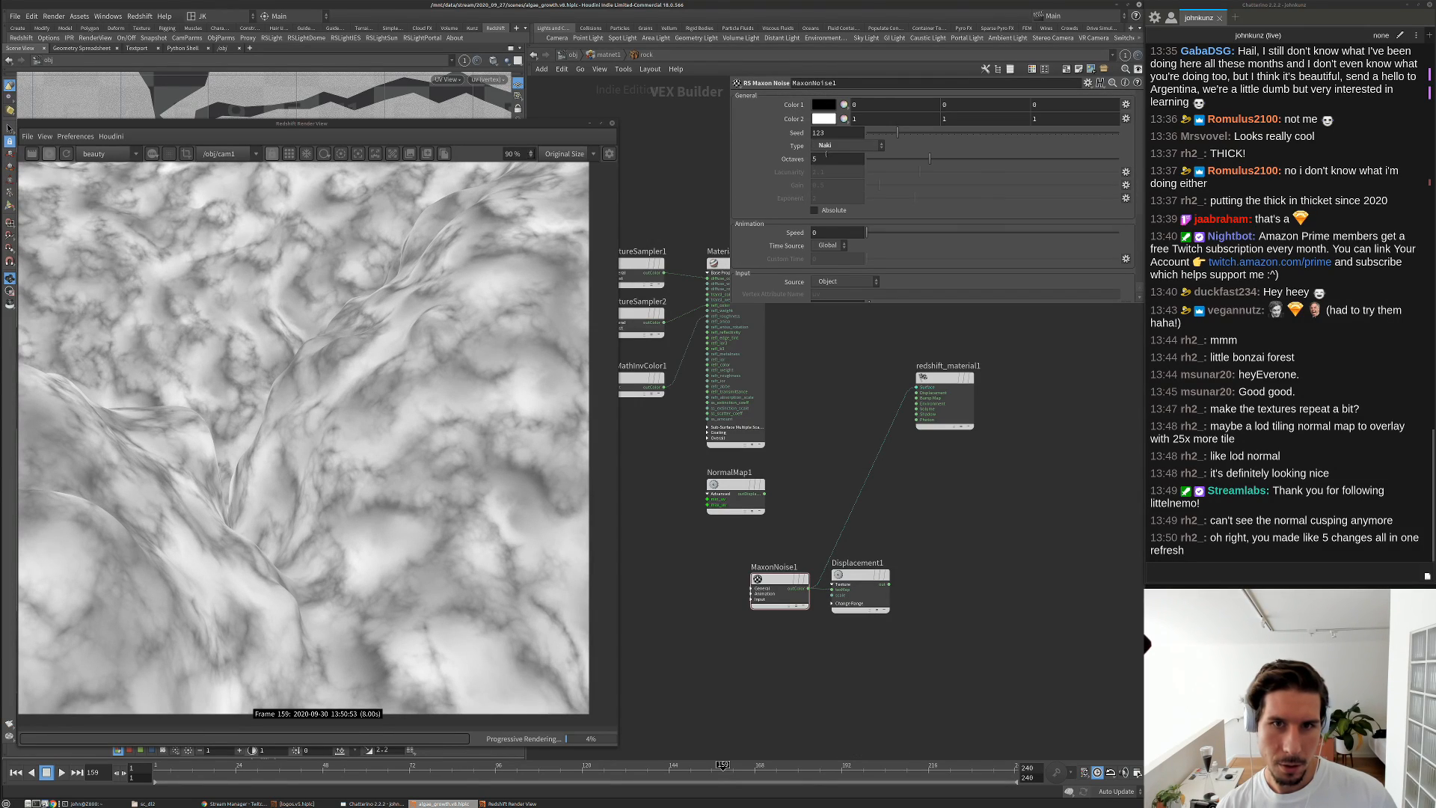
left_click(836, 158)
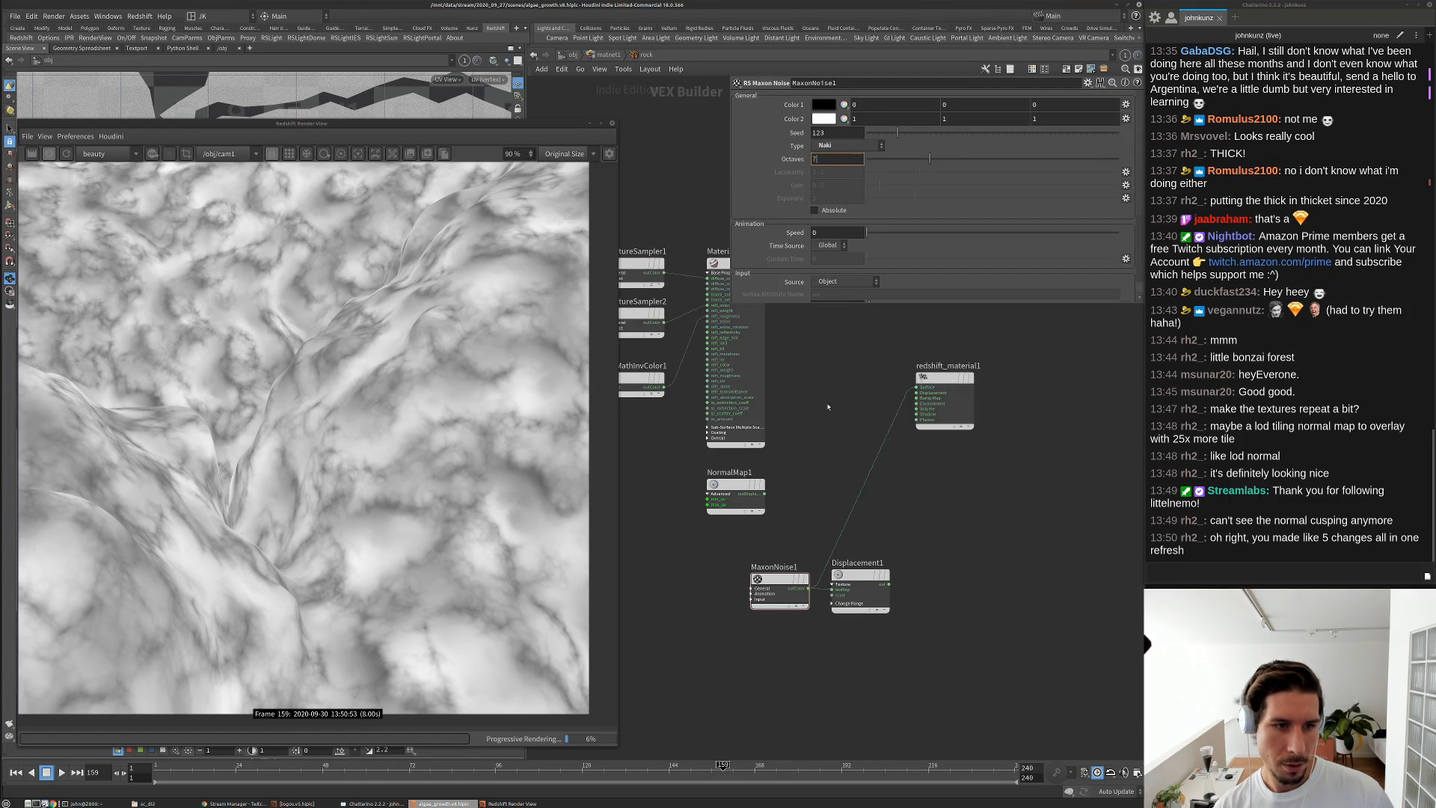
key("Return")
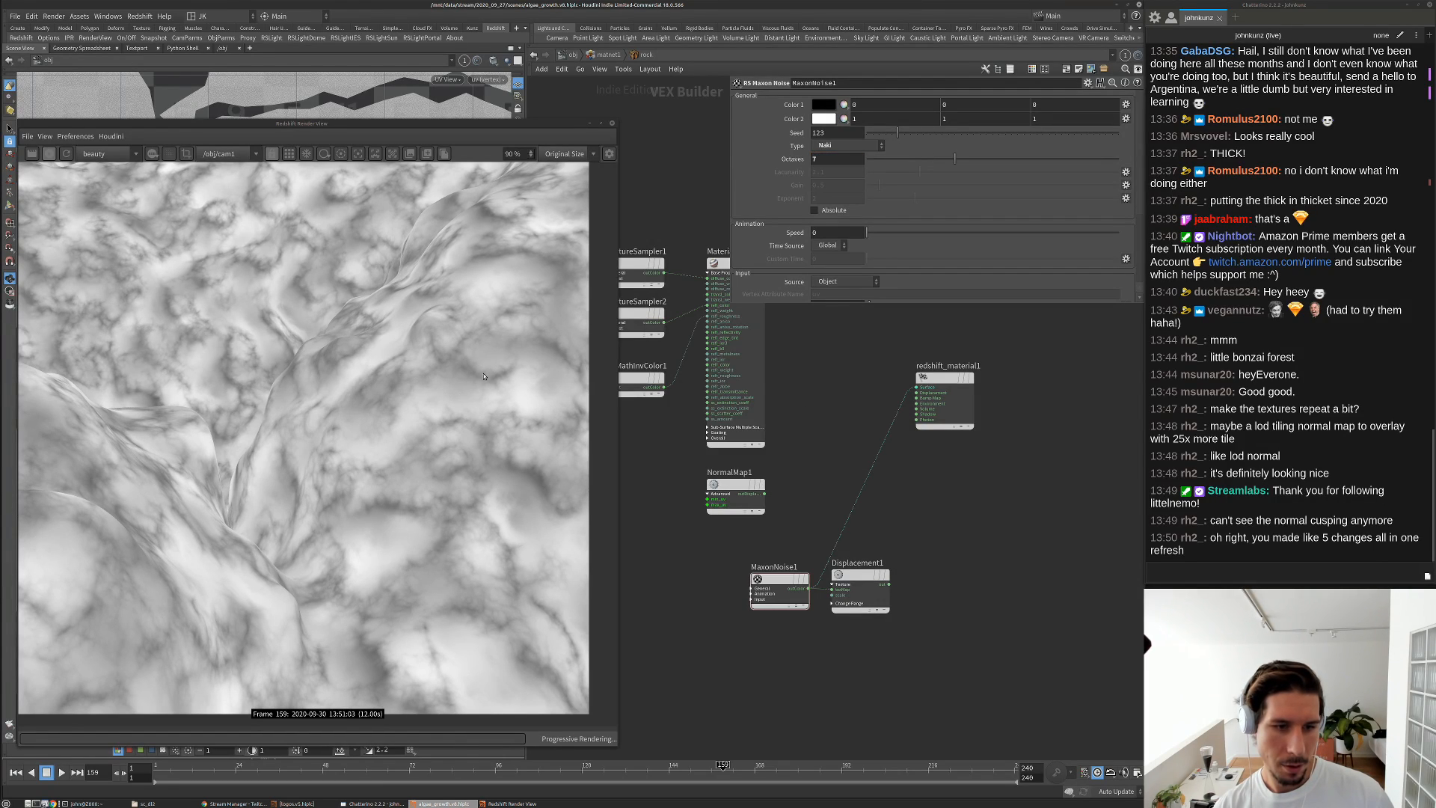
Try the Ober and Pezo noise types on MaxonNoise1 and switch it to Sema
left_click(830, 146)
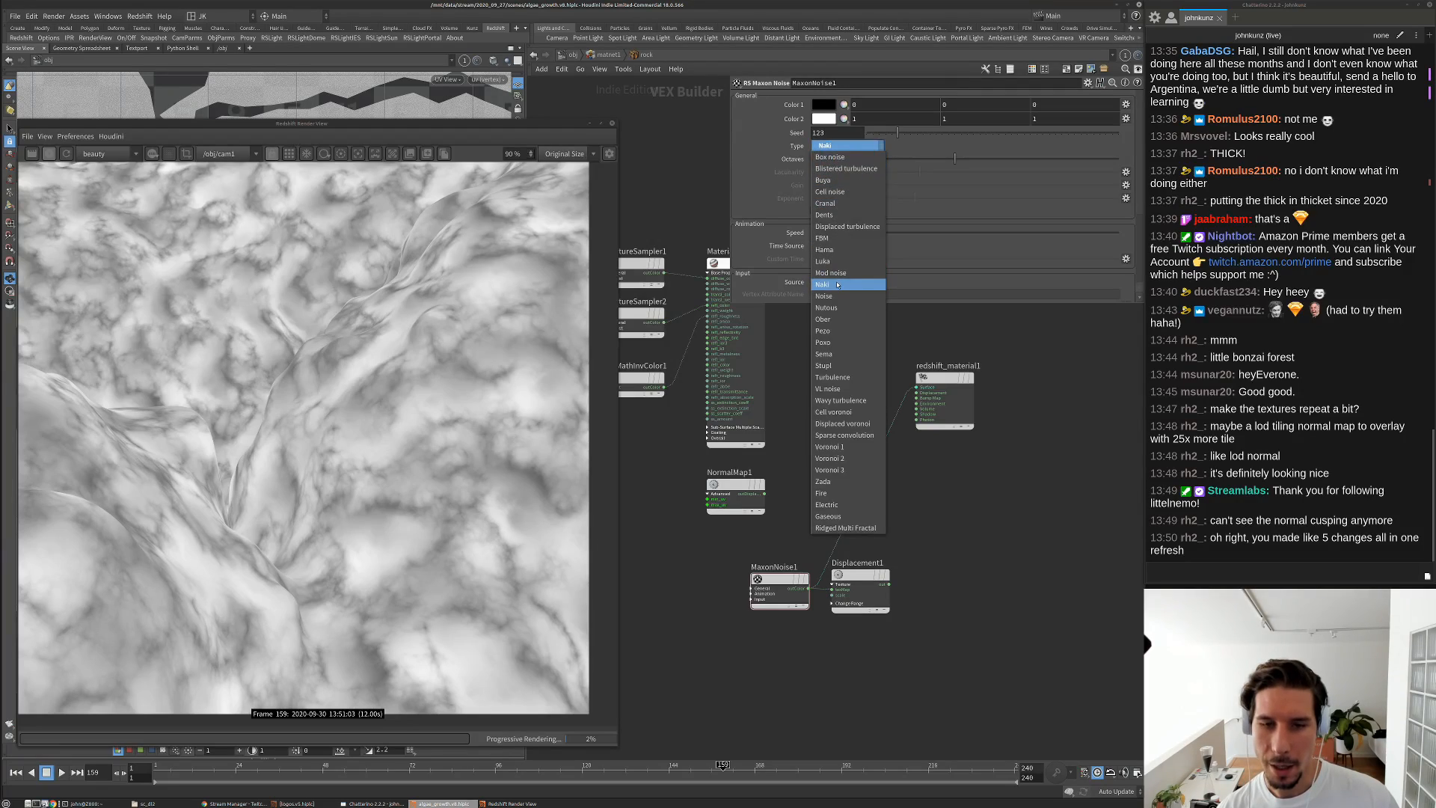
left_click(845, 318)
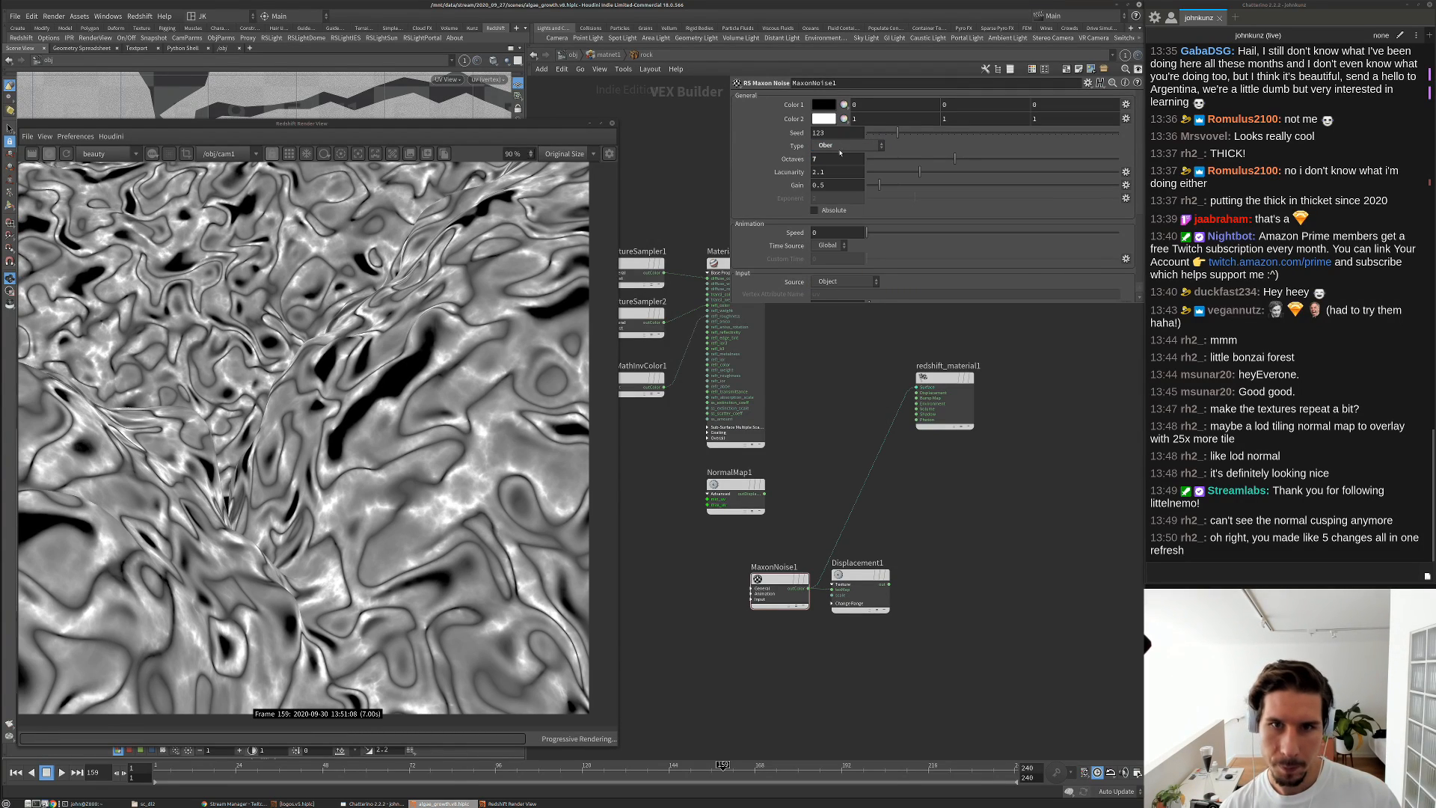
left_click(839, 145)
left_click(845, 329)
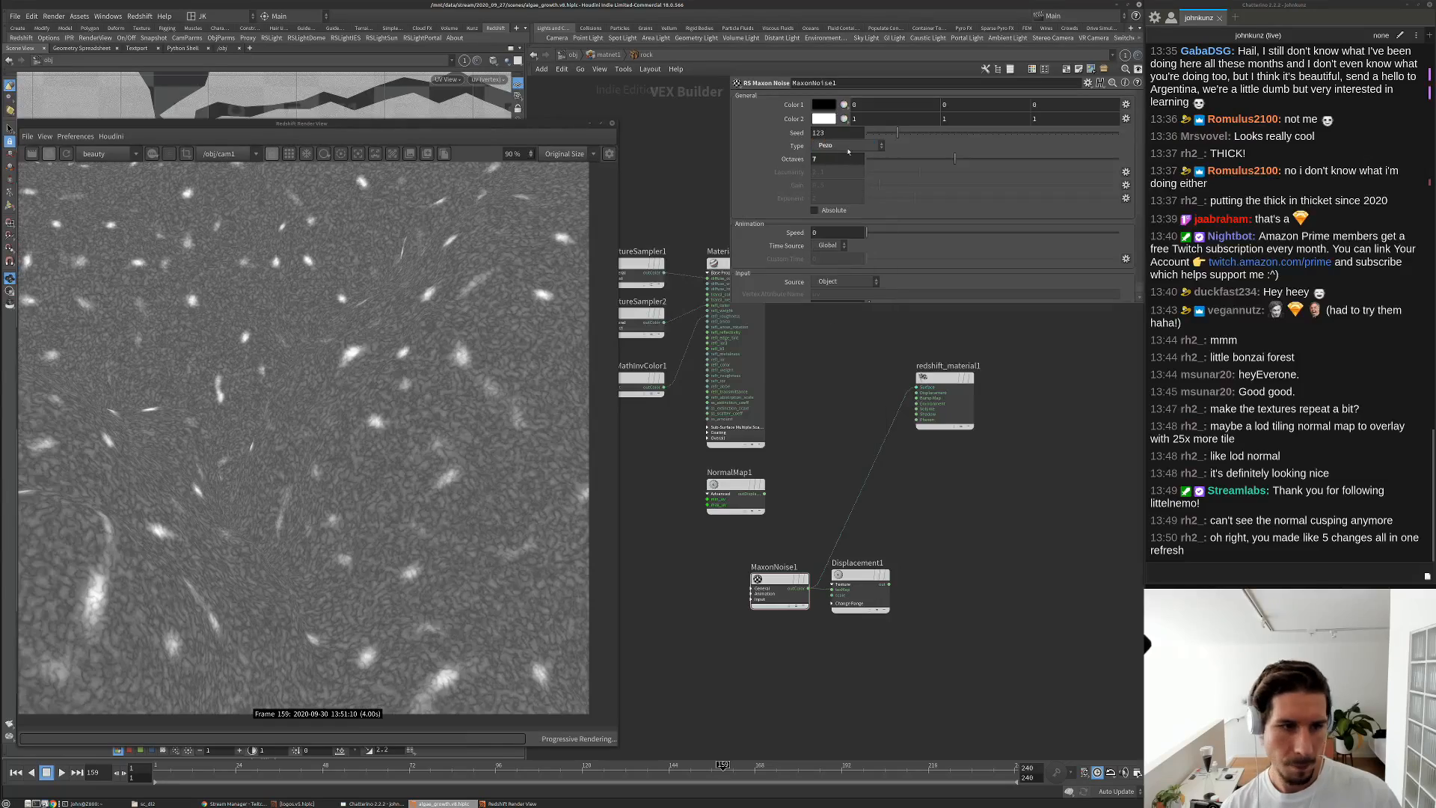
left_click(847, 147)
left_click(845, 350)
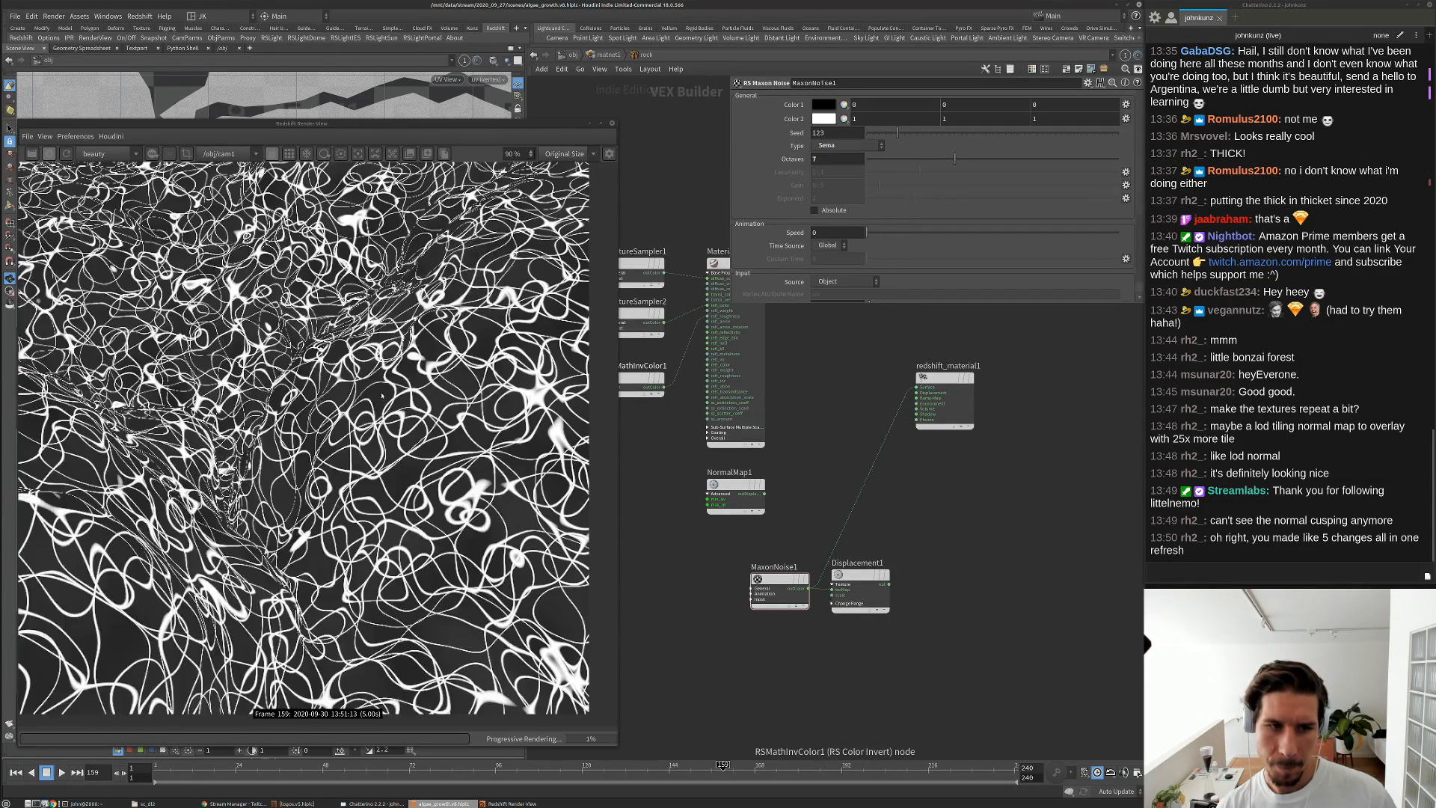
Try the Dents noise type on MaxonNoise1 and switch it to Buya
left_click(831, 145)
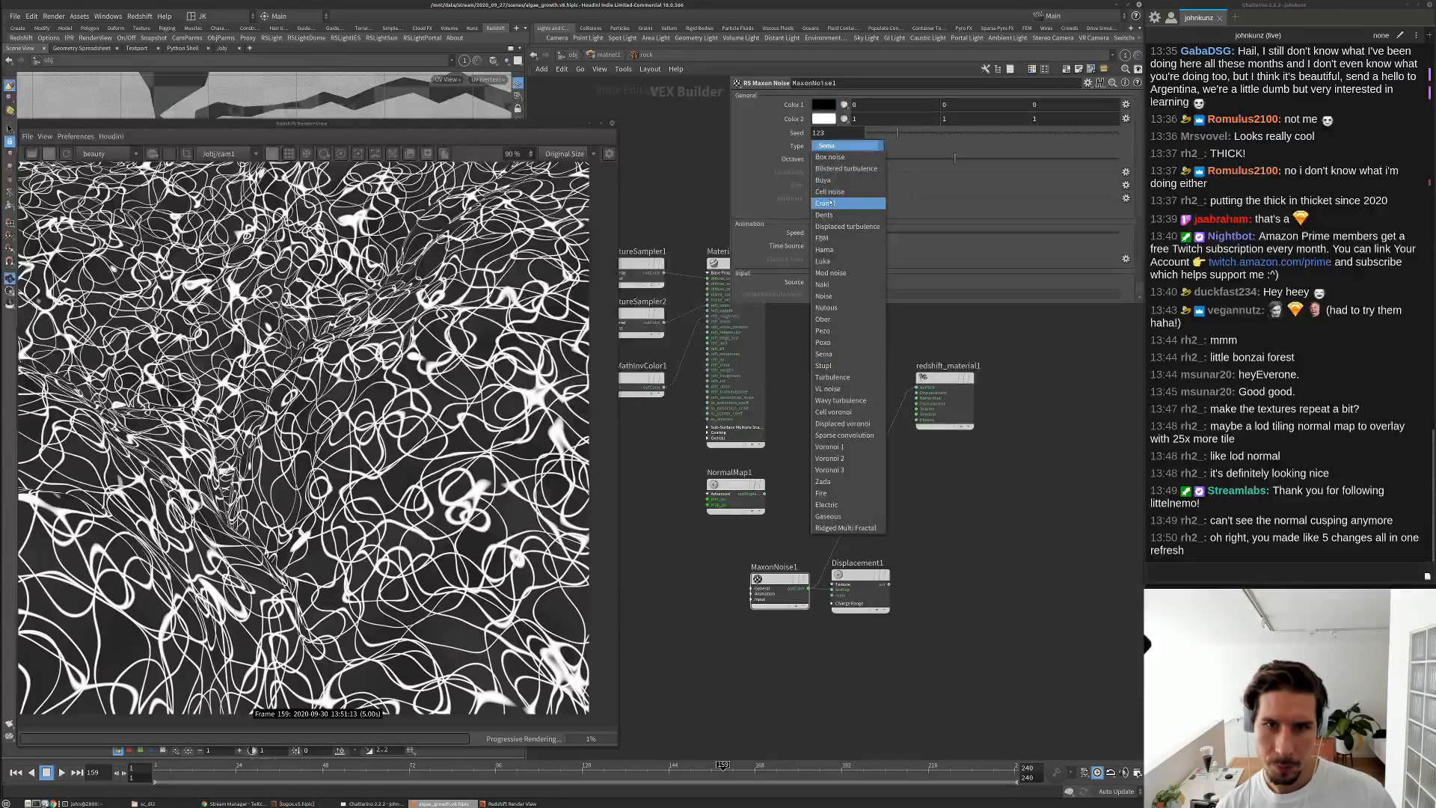
left_click(841, 210)
left_click(831, 145)
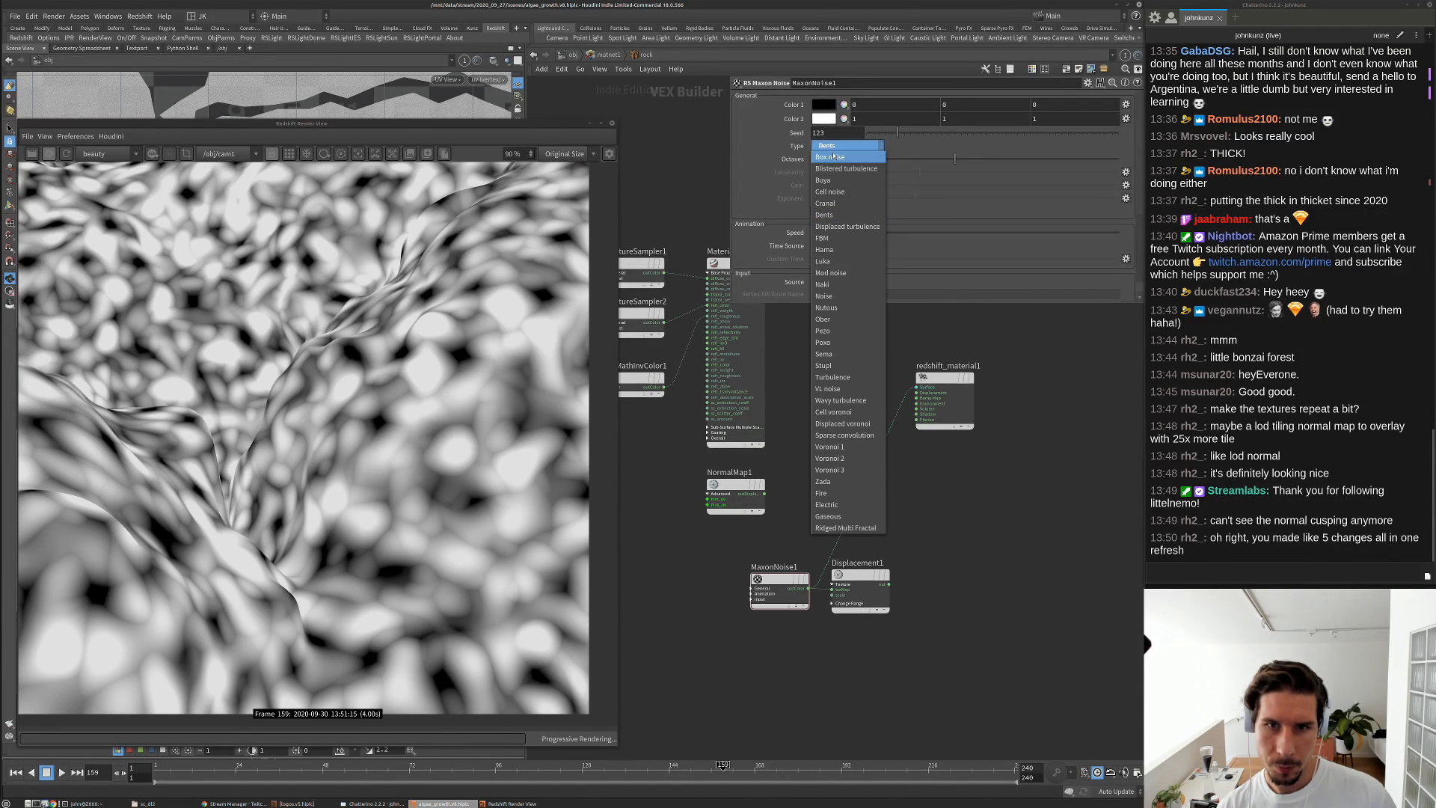
left_click(828, 183)
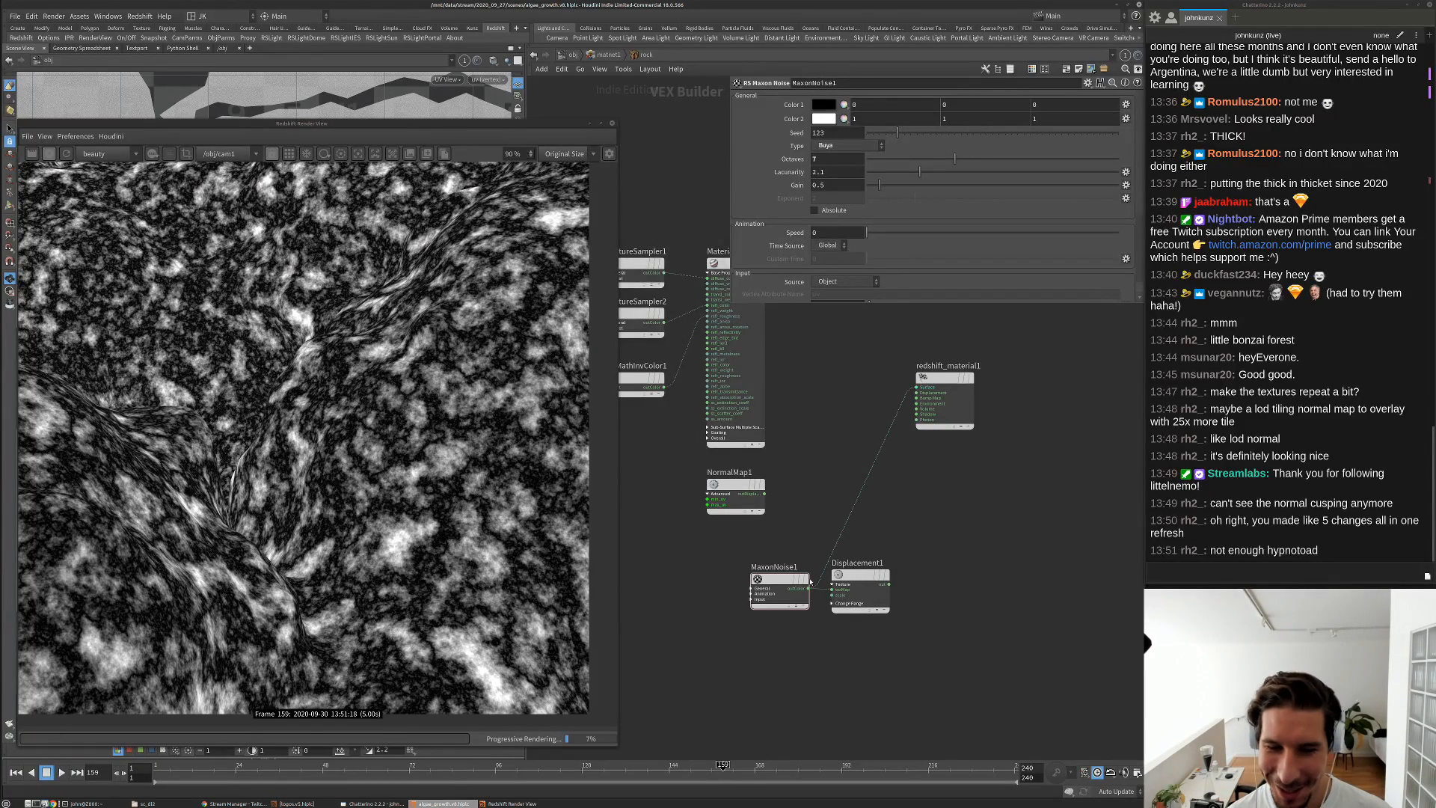
Move the Displacement1 node slightly away from the noise node and set MaxonNoise1's Overall Scale to .035
left_click_drag(859, 576, 881, 580)
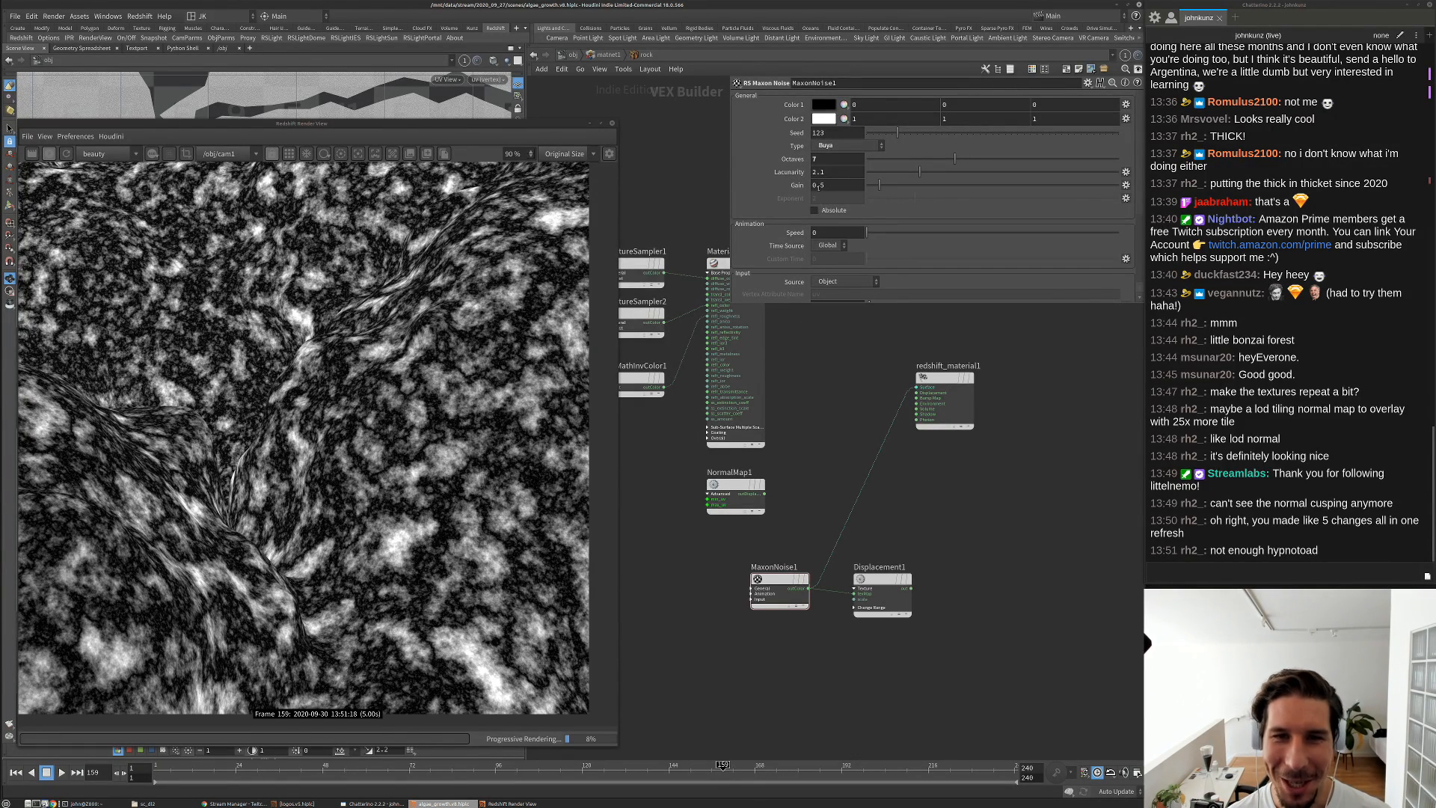
scroll(810, 178, "down", 3)
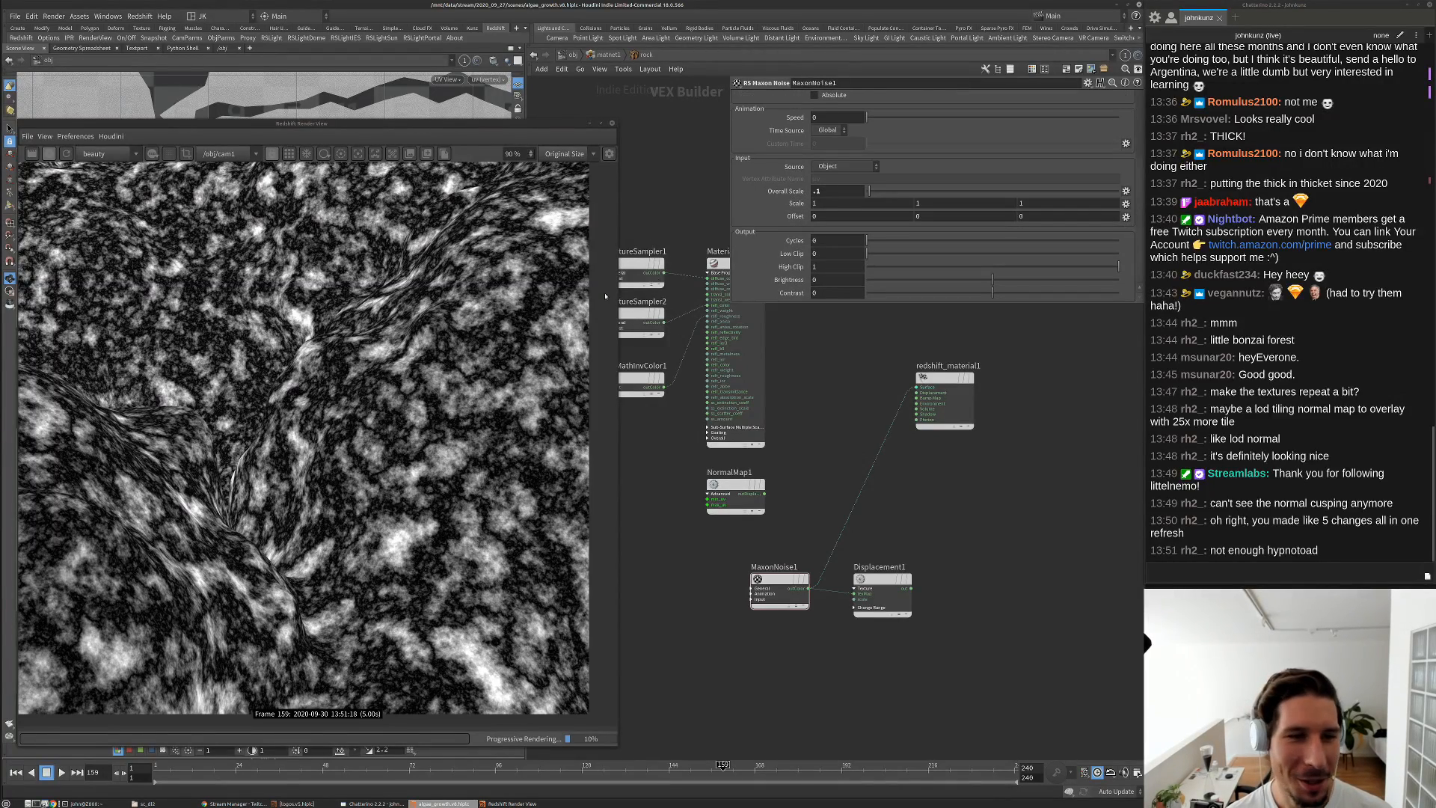
scroll(337, 456, "down", 2)
scroll(243, 549, "up", 1)
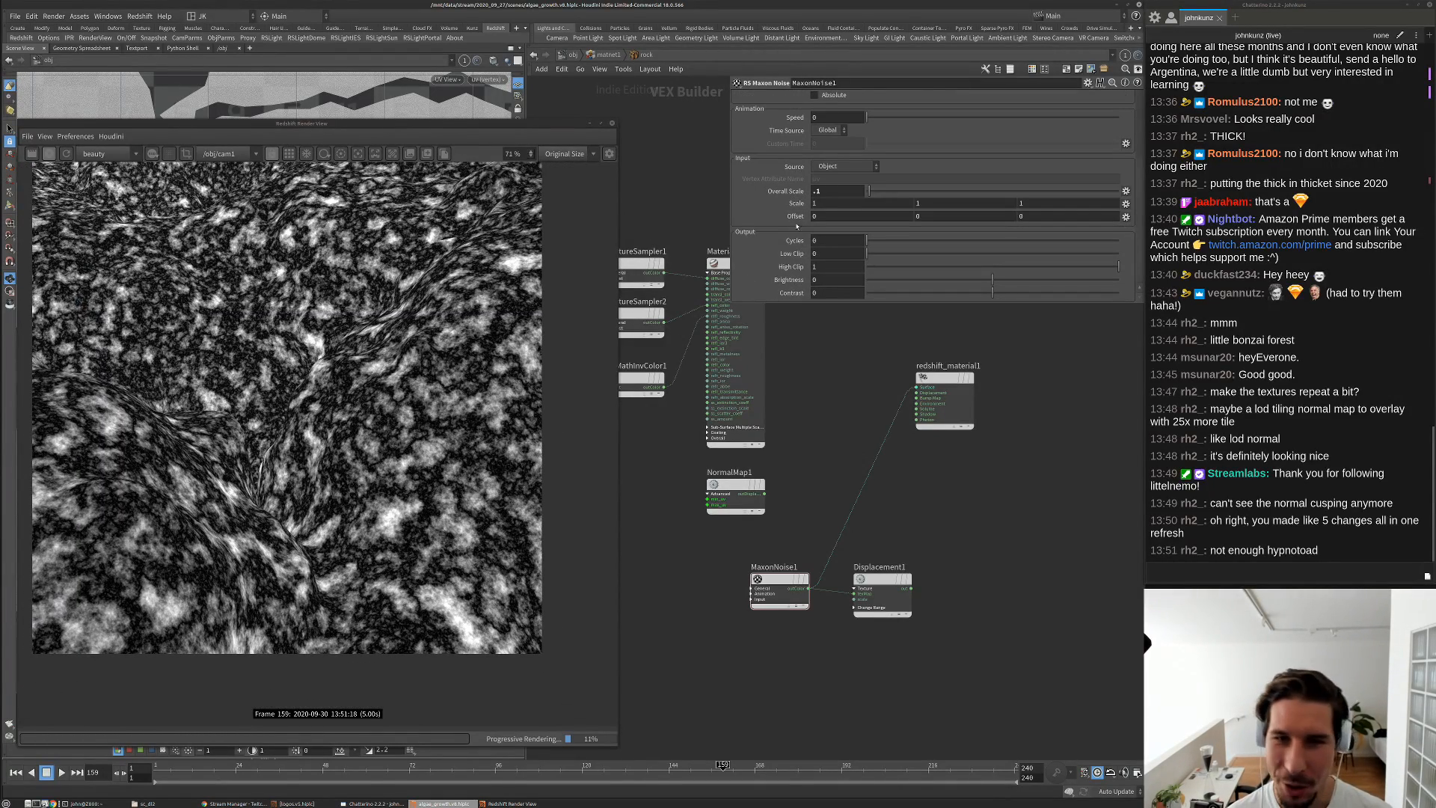
left_click(835, 191)
type(".0")
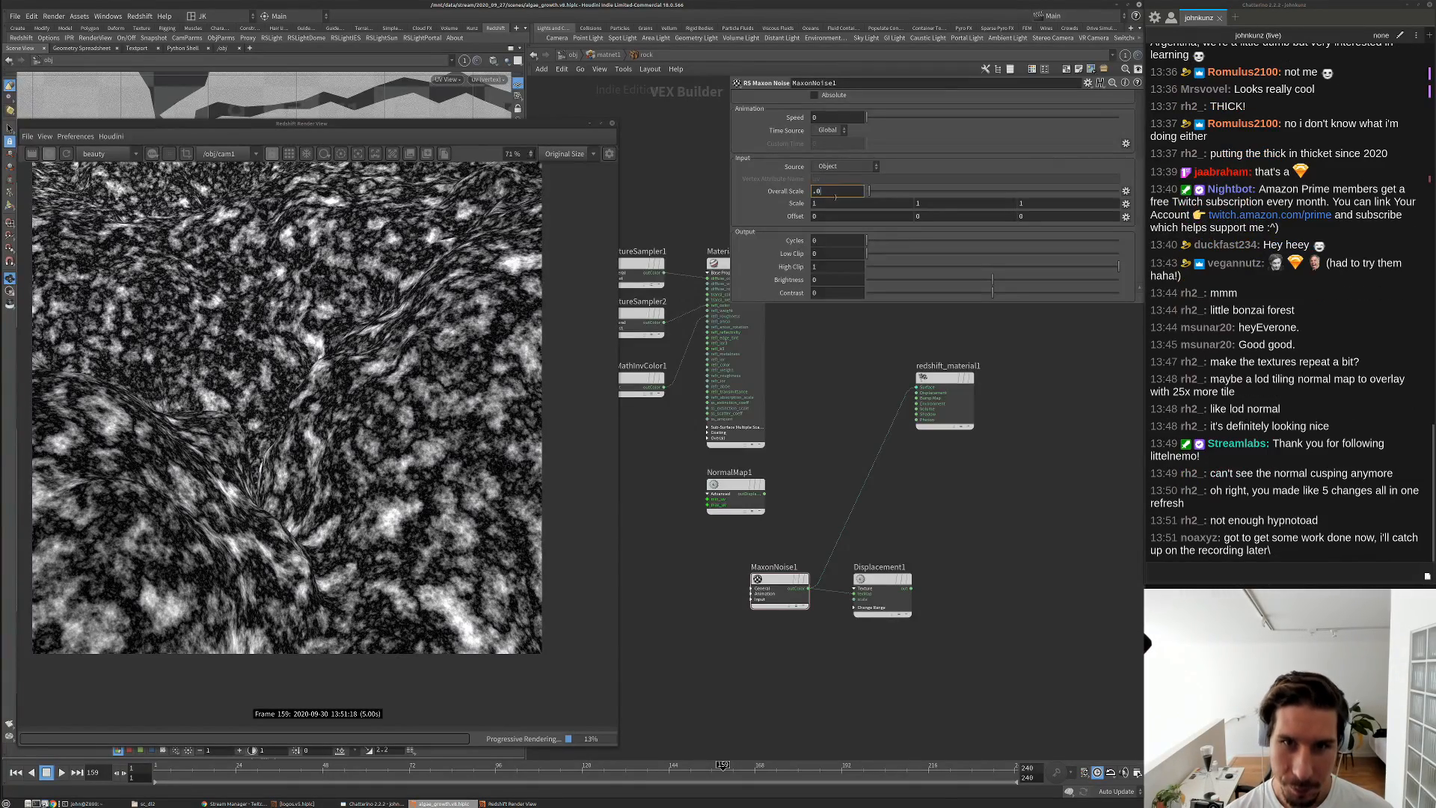
type("35")
key("Return")
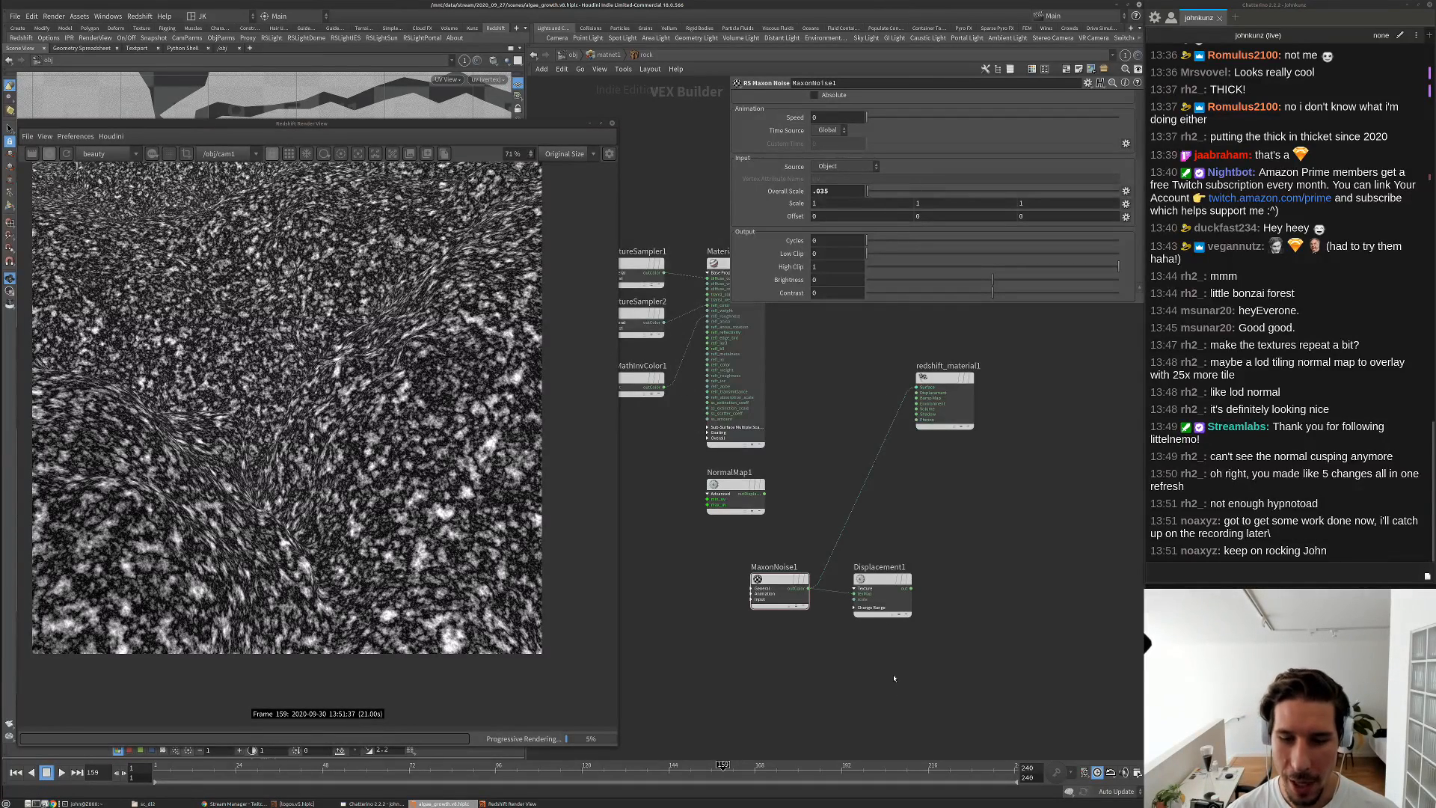
Try a Scale of .01 on the Displacement1 node and reduce it to .005
left_click(882, 596)
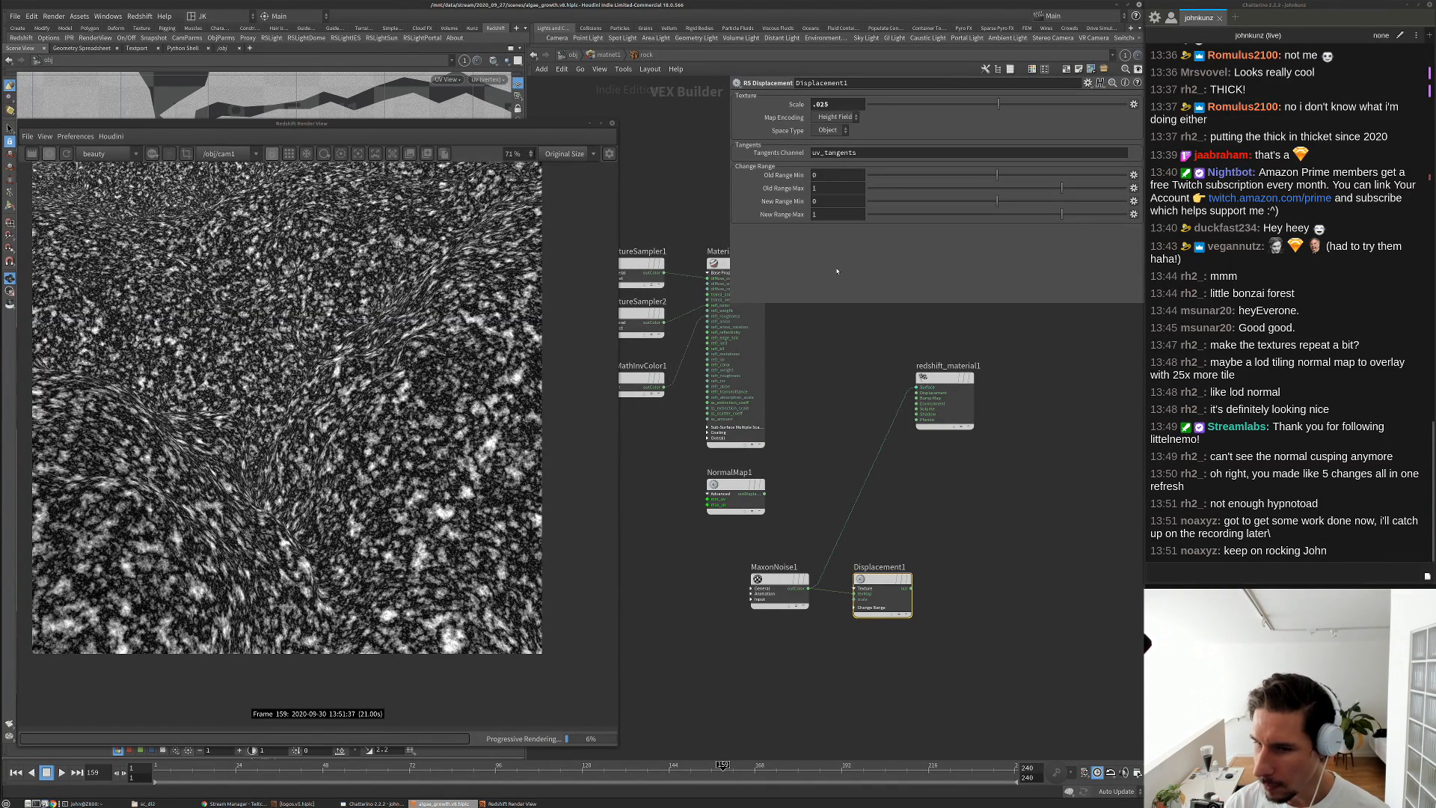
left_click(836, 106)
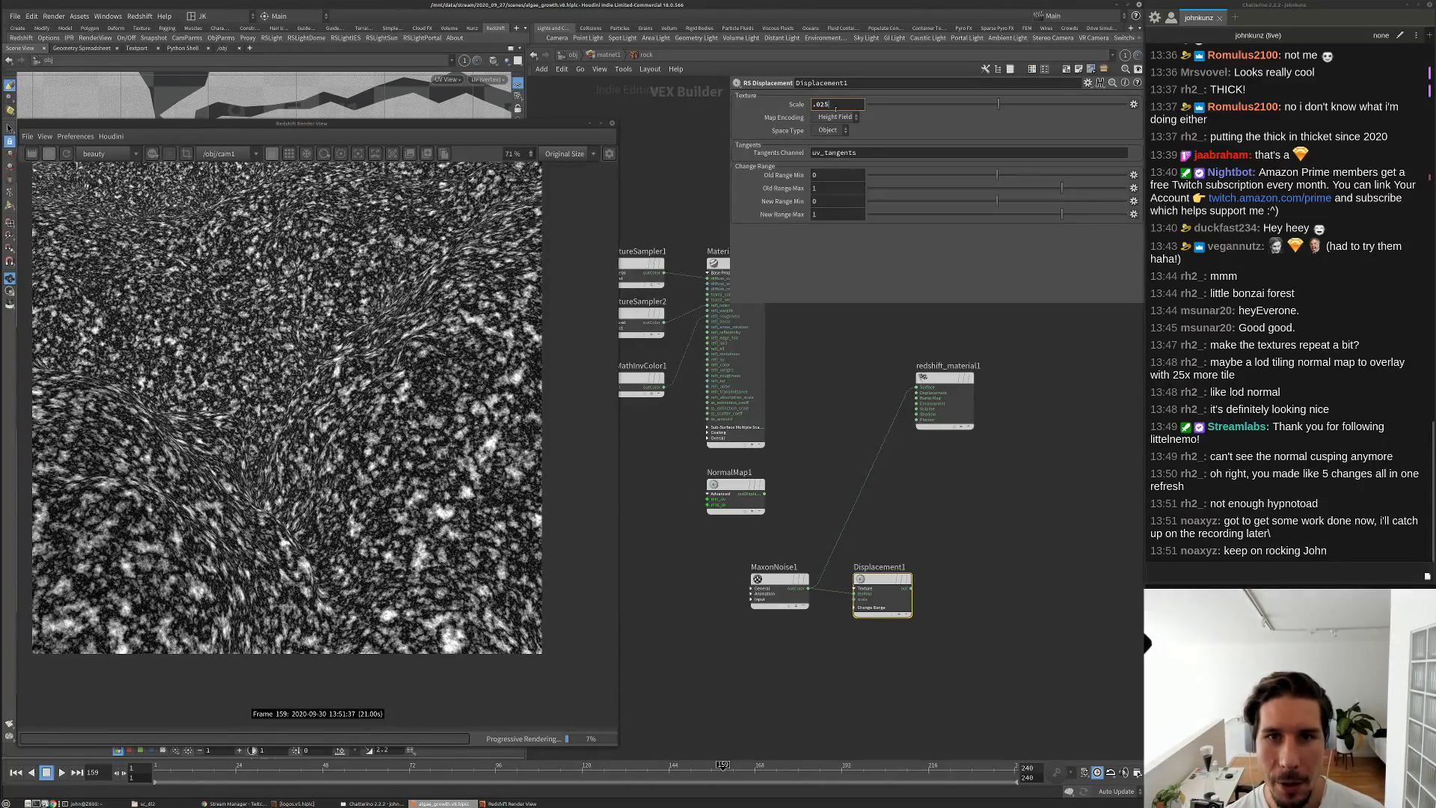
key("BackSpace")
key("BackSpace")
type("1")
key("Return")
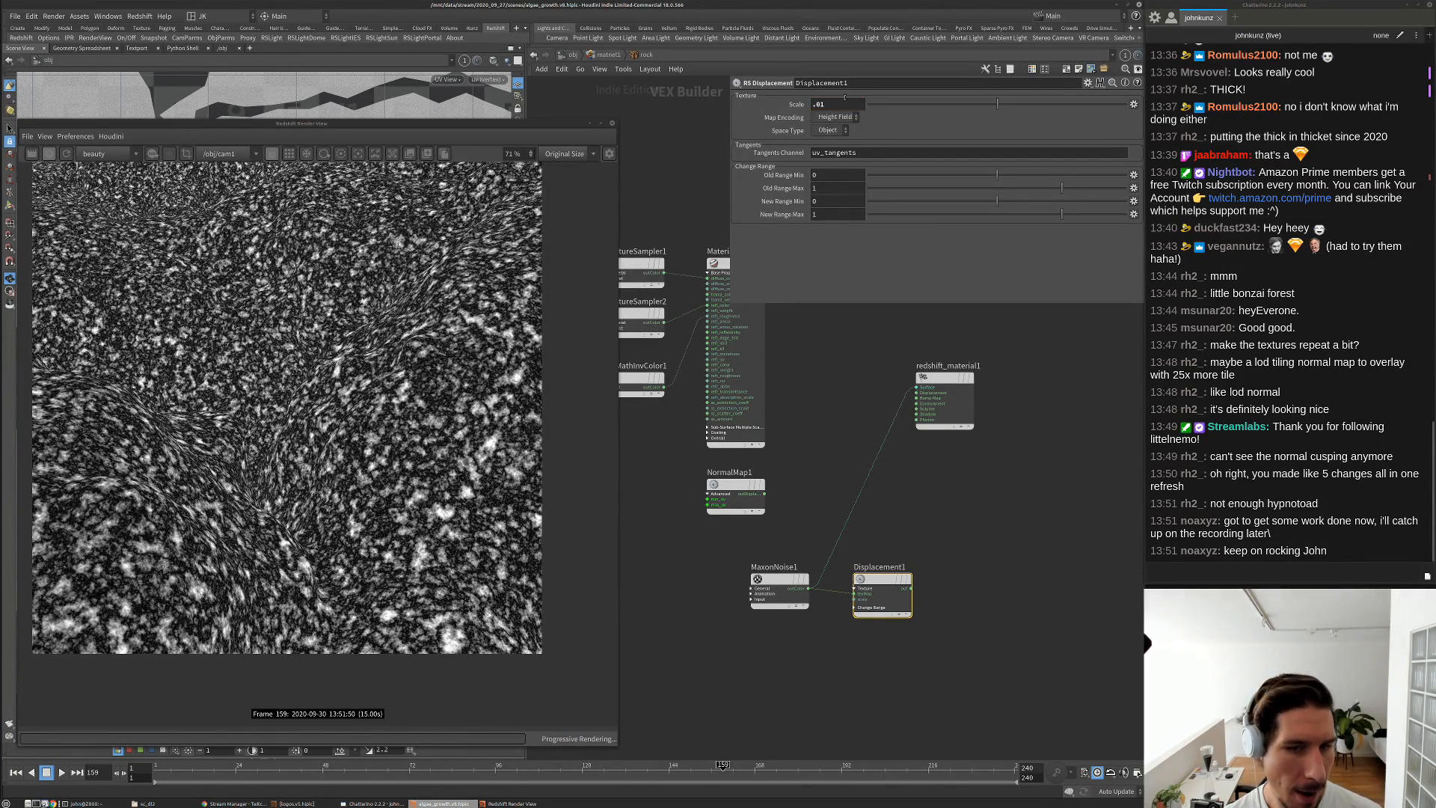
left_click(839, 104)
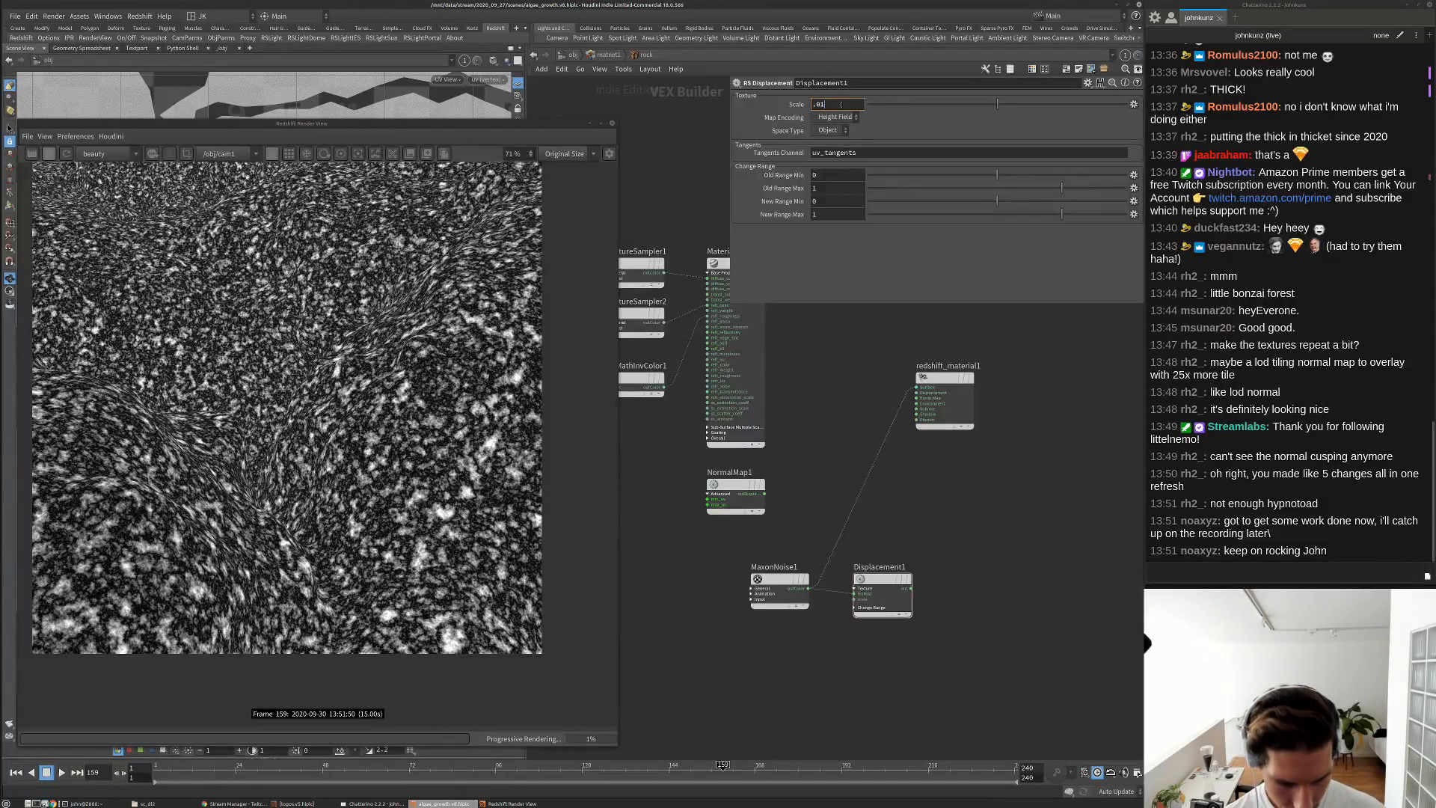
type("05")
key("Return")
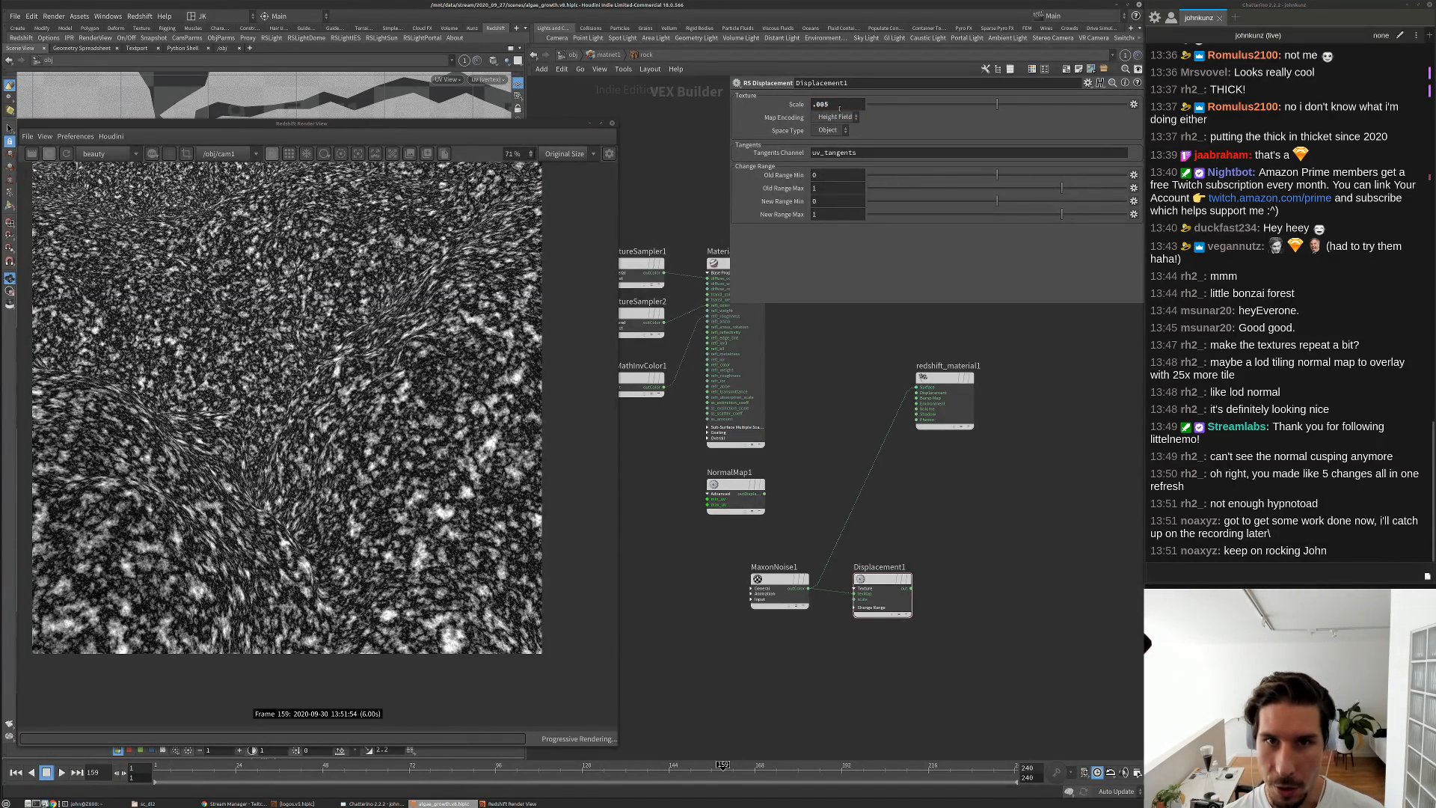
Wire Displacement1, NormalMap1 and Material1 into the displacement, bump map and surface inputs of redshift_material1
left_click(910, 588)
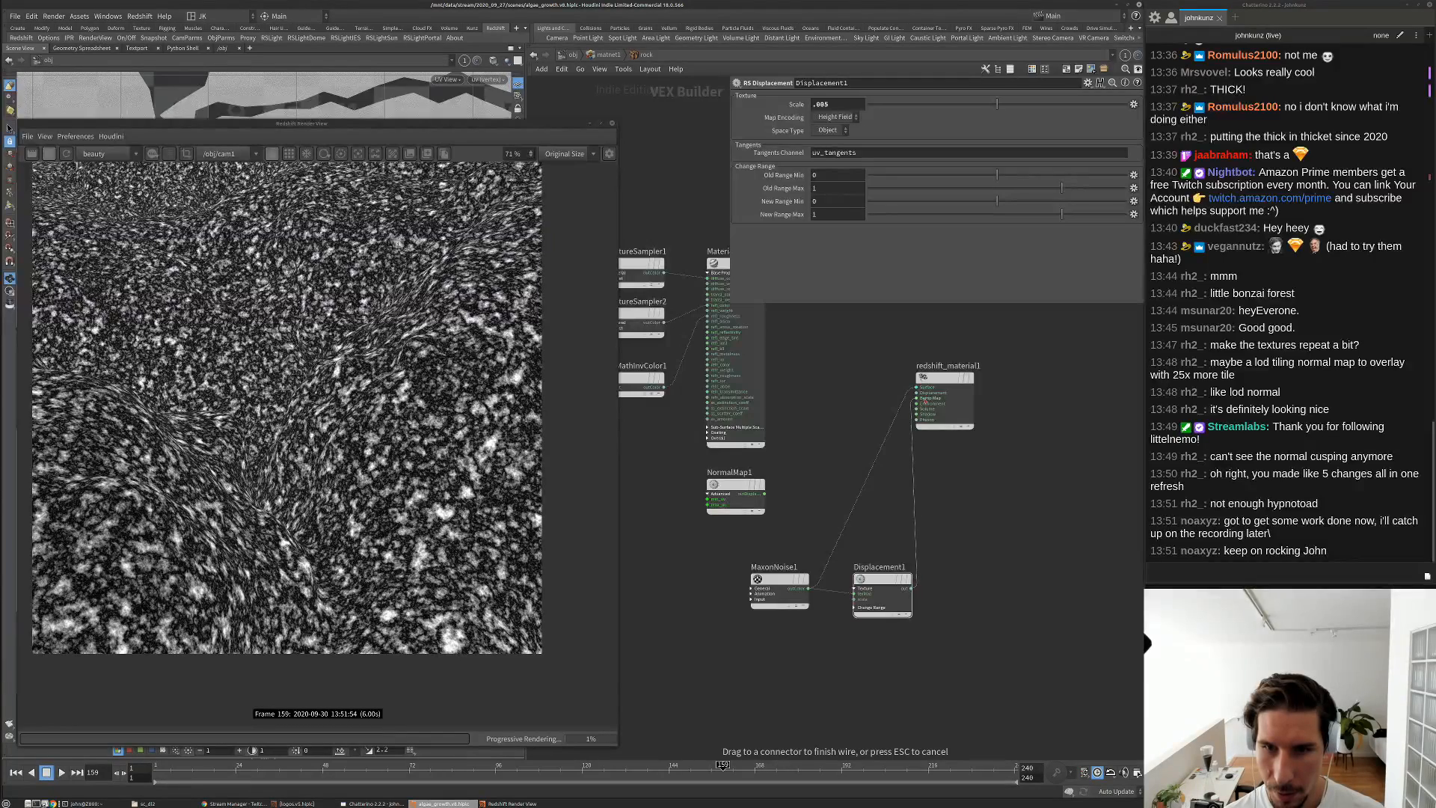
left_click_drag(923, 395, 764, 493)
middle_click_drag(823, 411, 822, 478)
left_click(914, 454)
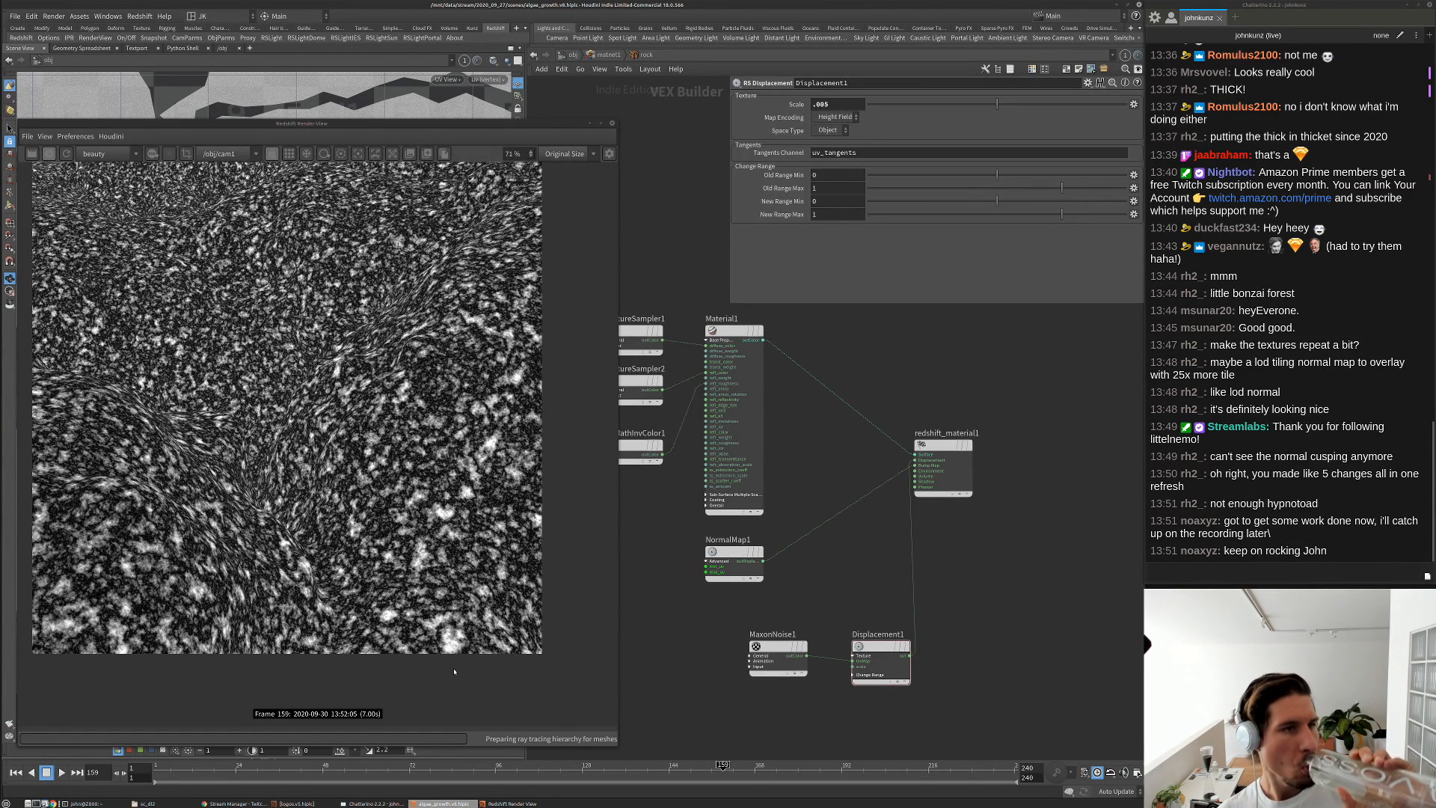
Stop the running Redshift render and go up from the rock material to the matnet1 network
left_click(47, 153)
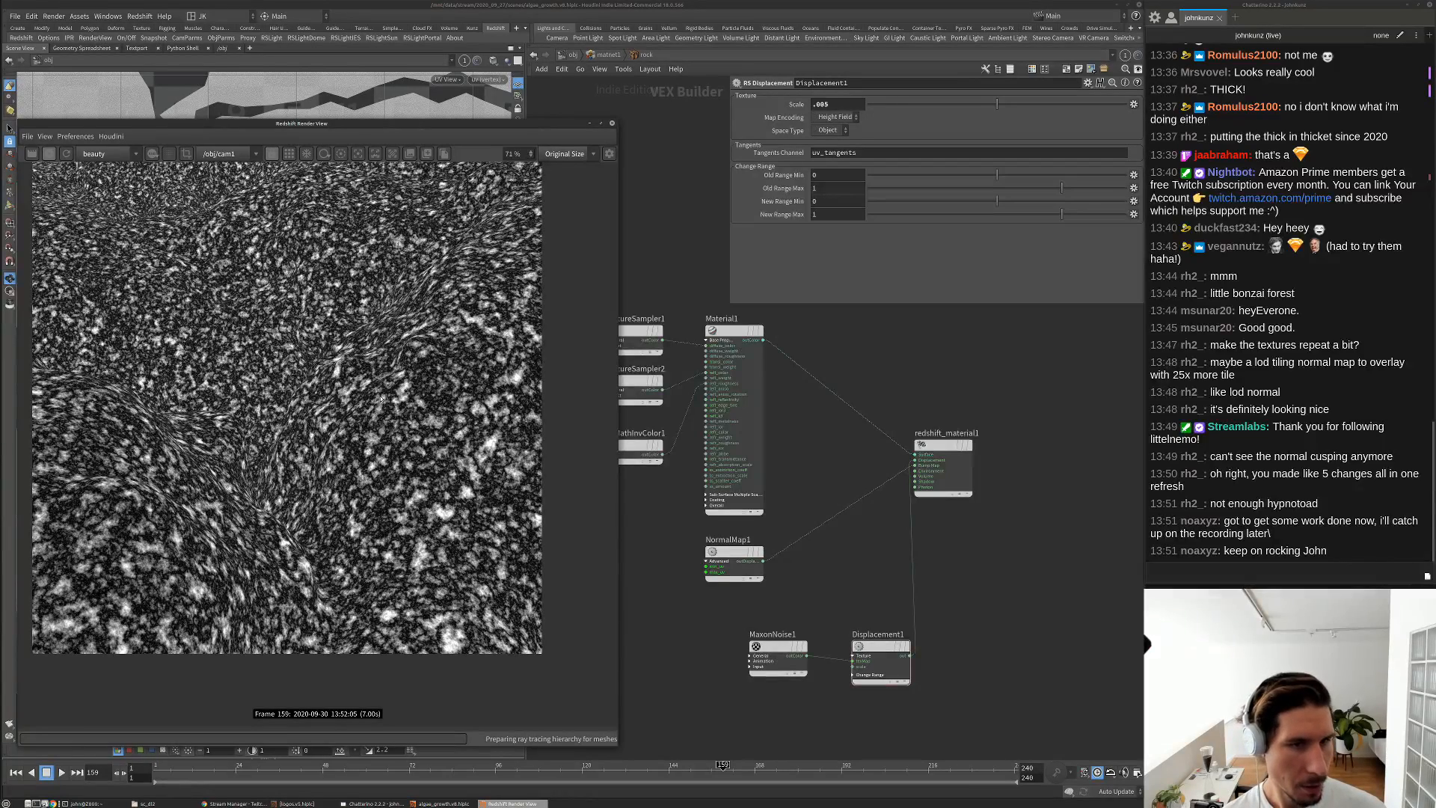
left_click(600, 56)
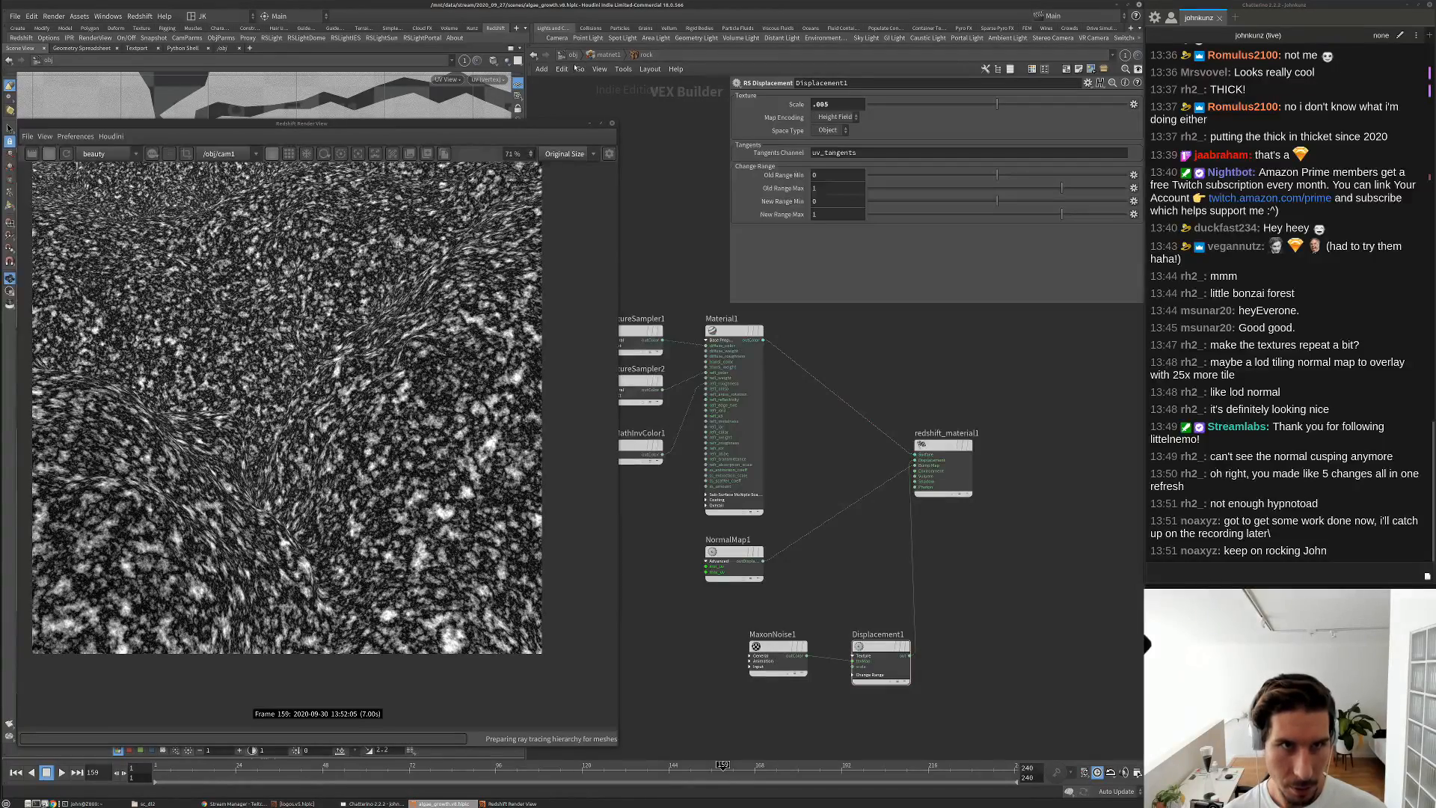
left_click_drag(161, 124, 196, 112)
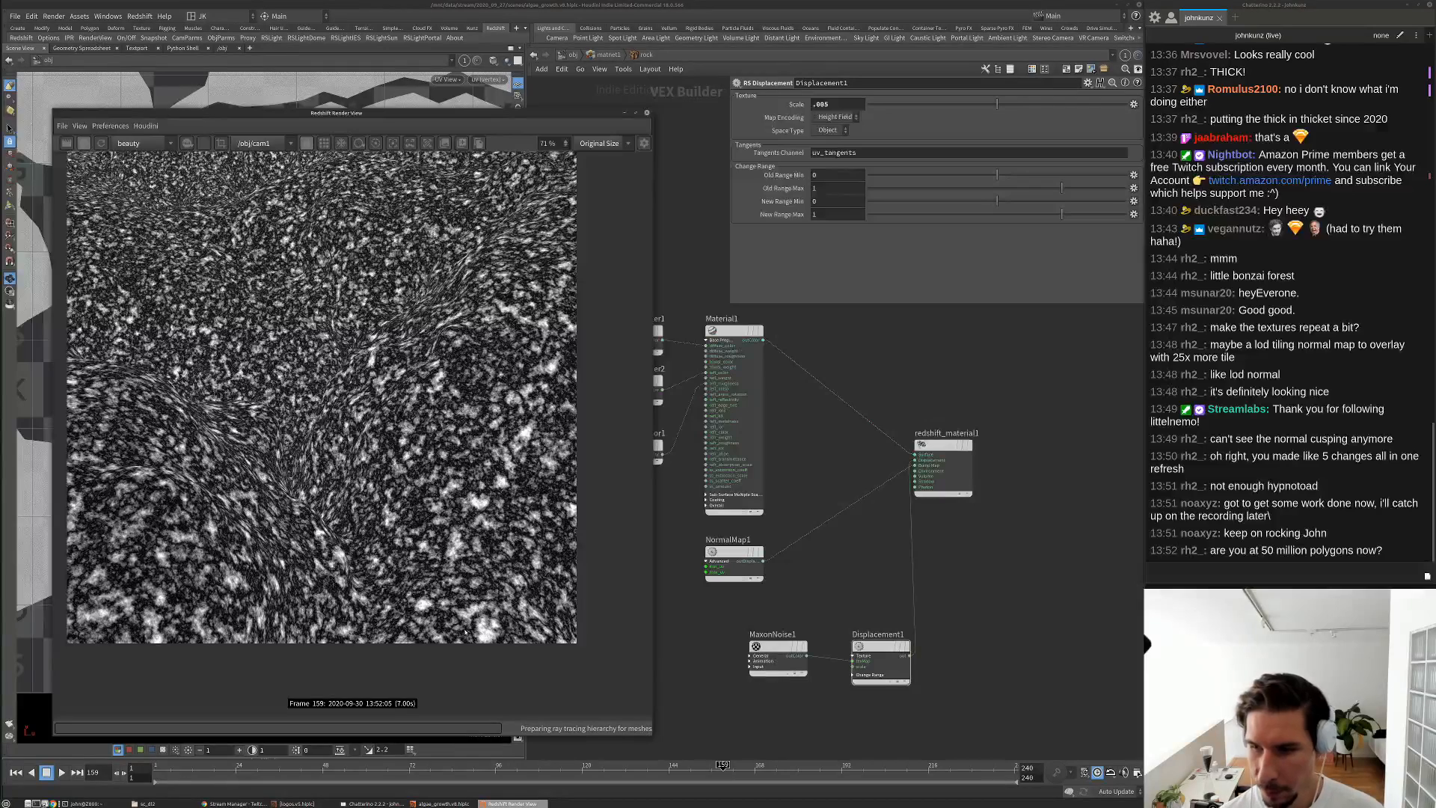
left_click(933, 625)
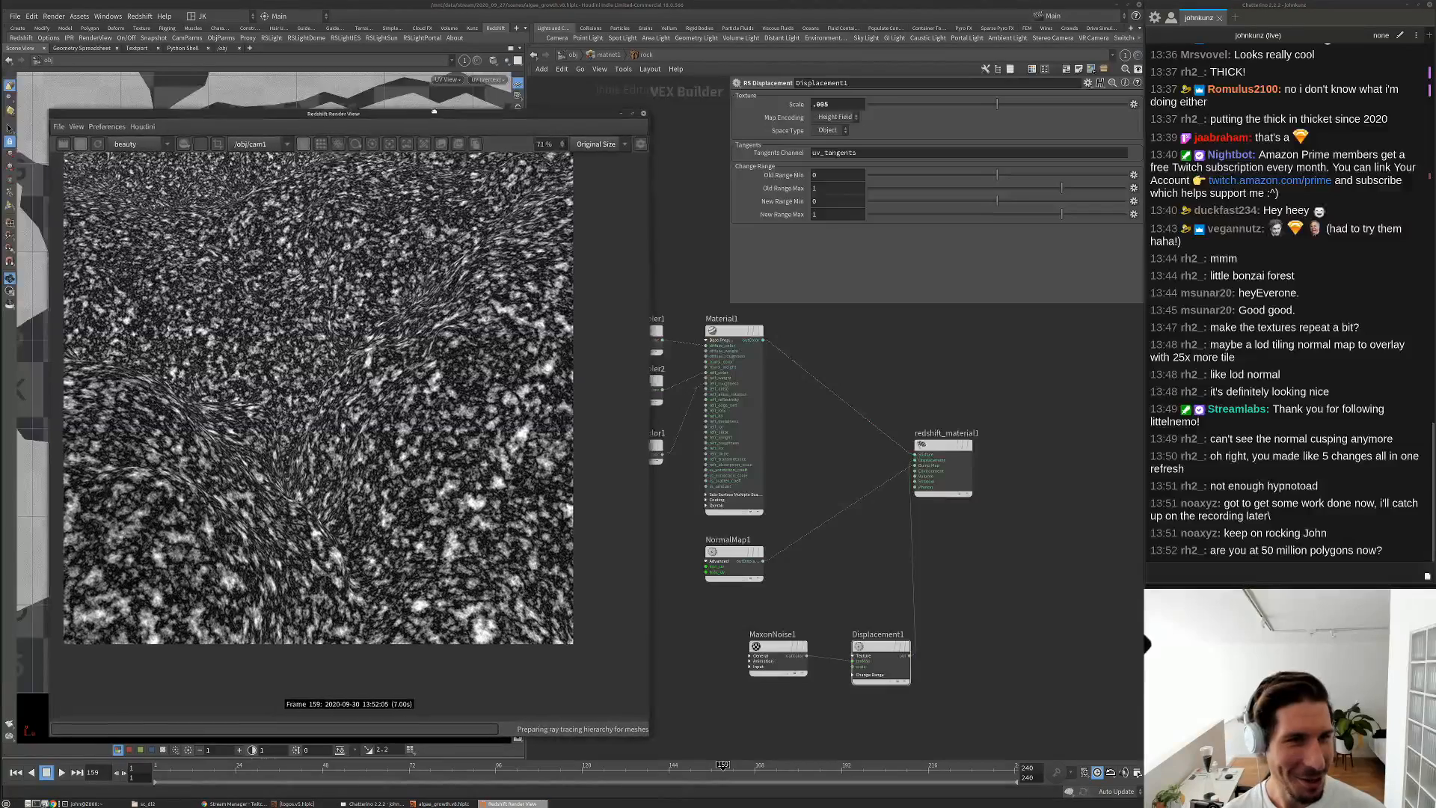
left_click_drag(441, 117, 400, 102)
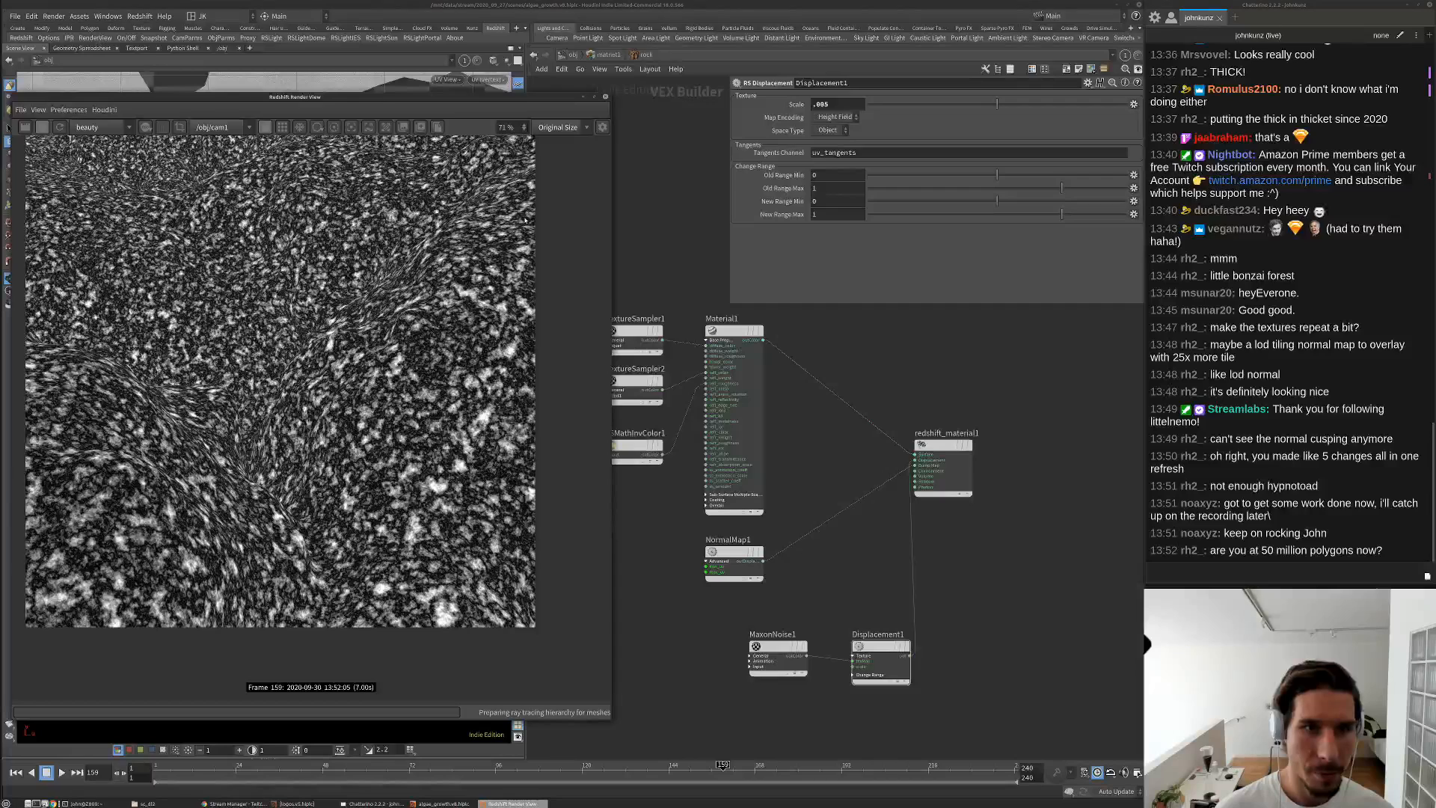
left_click(577, 56)
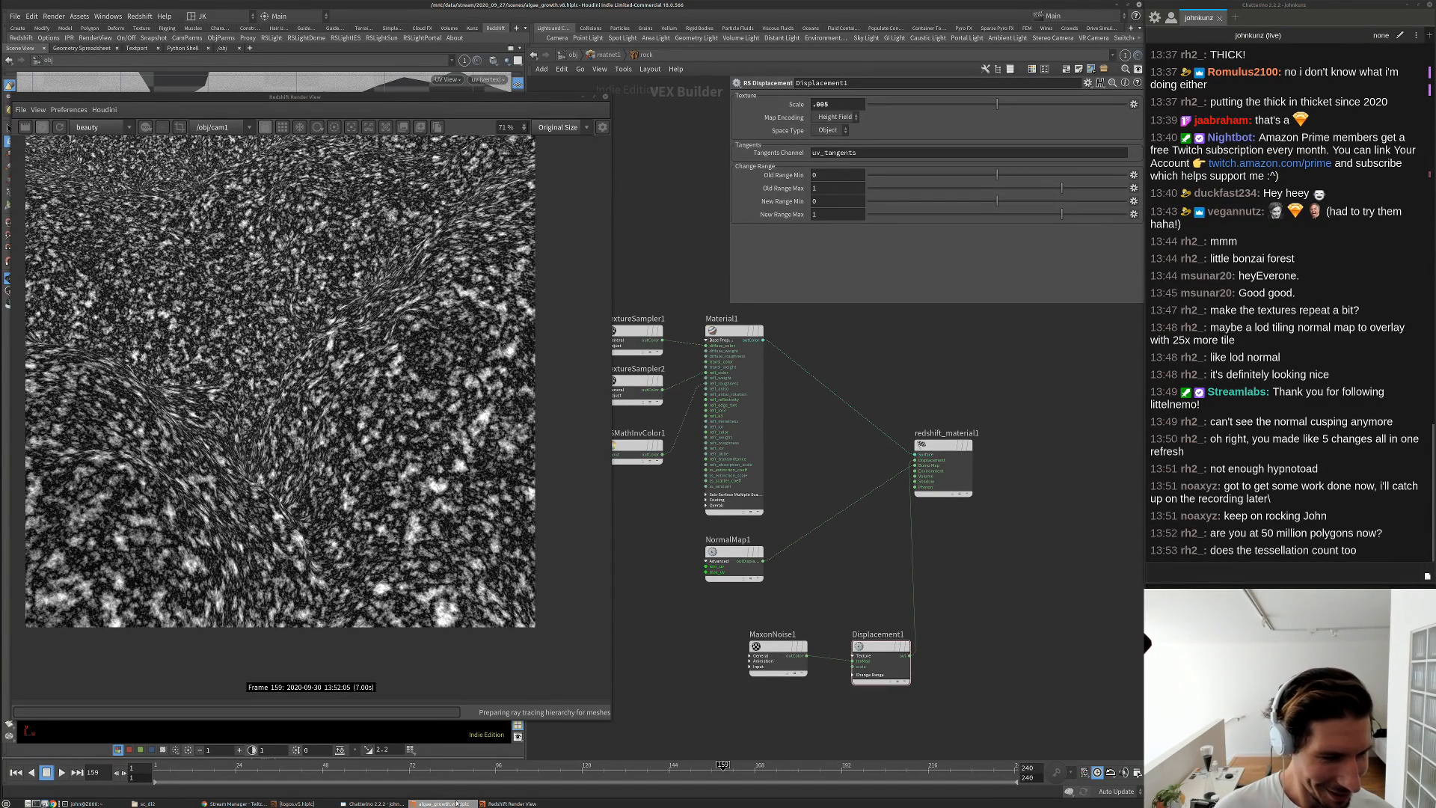
Switch to the terminal and list the running Houdini processes with ps -ef | grep houdini
key("alt+Tab")
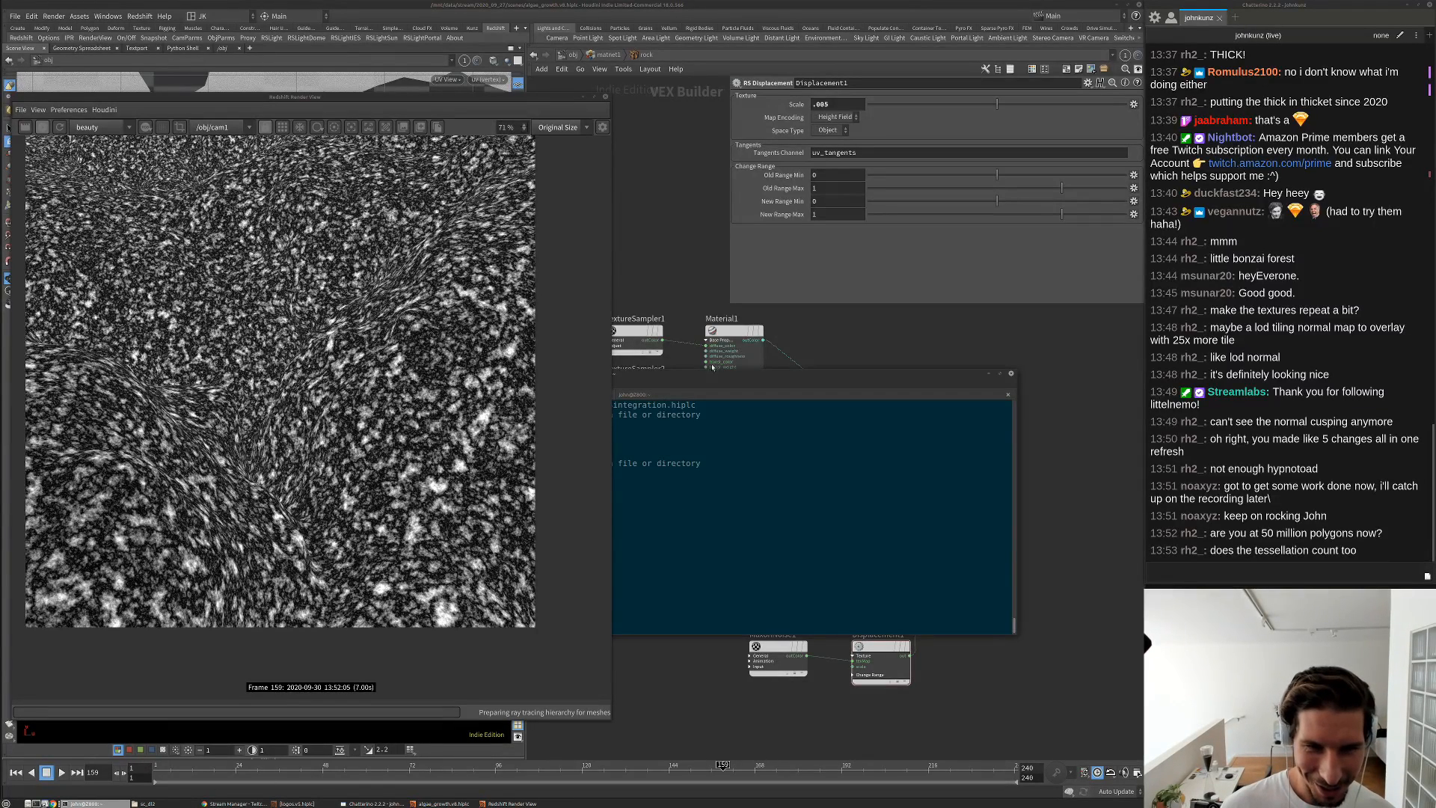
left_click_drag(731, 372, 1074, 328)
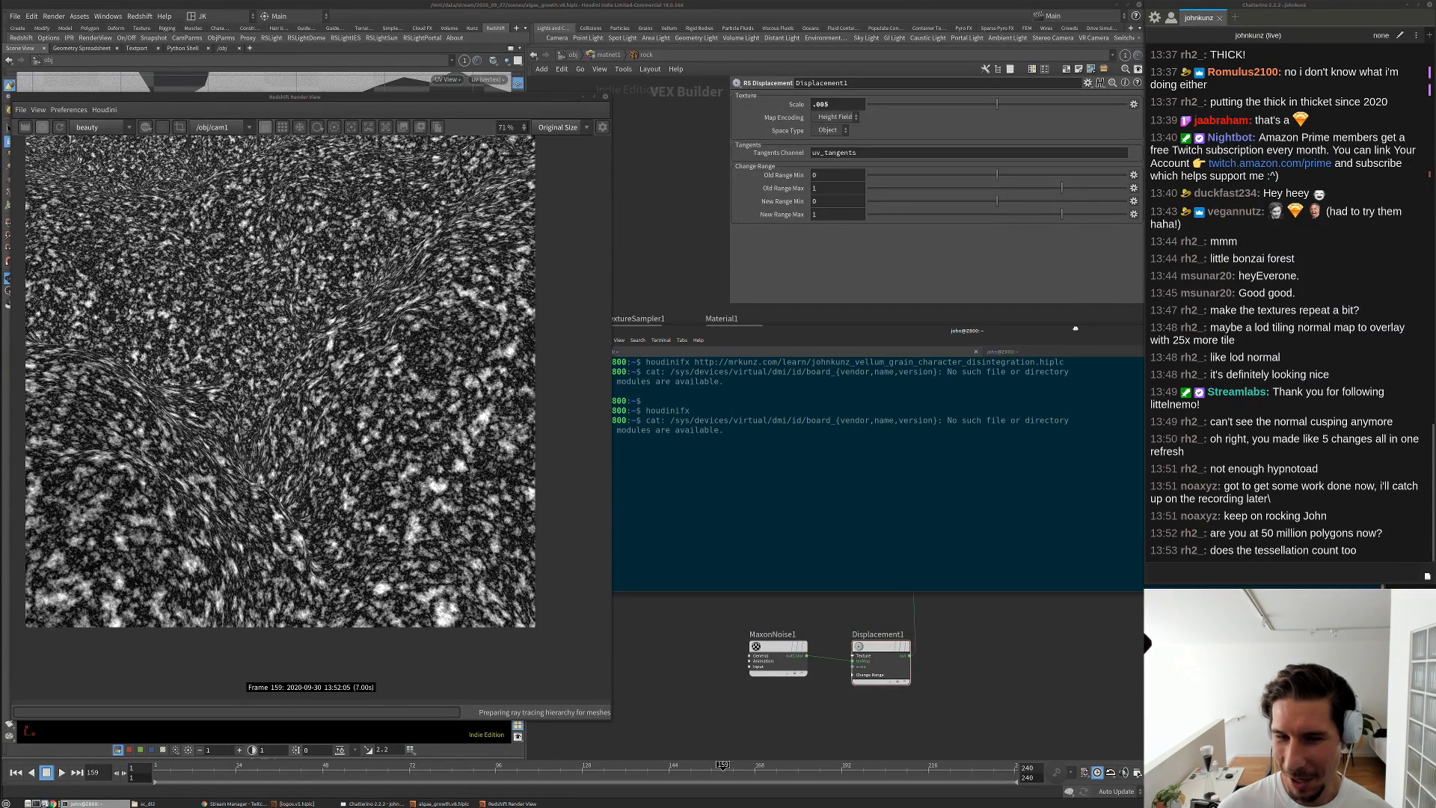
left_click(698, 340)
left_click(772, 340)
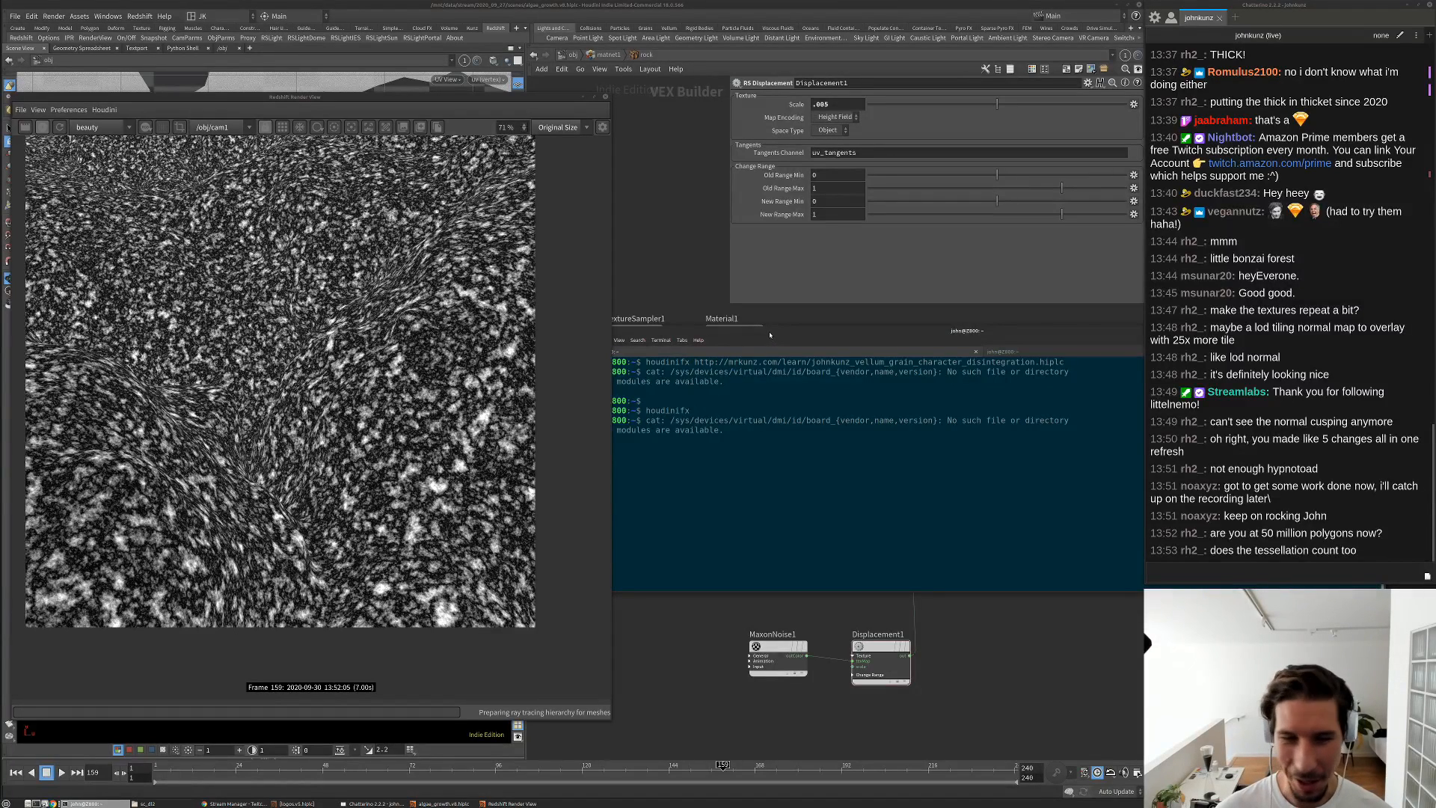
left_click_drag(769, 335, 791, 312)
key("Return")
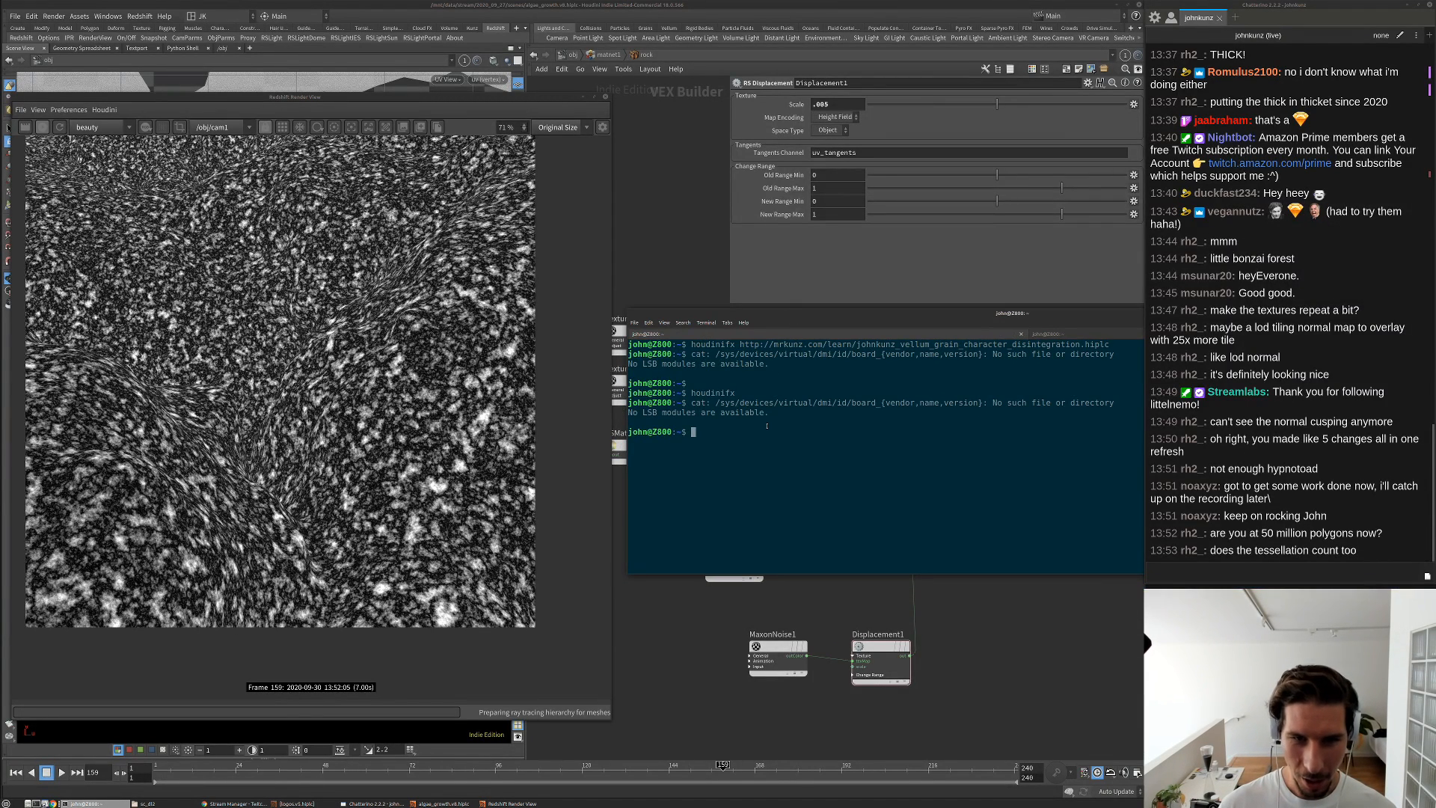
type("ps")
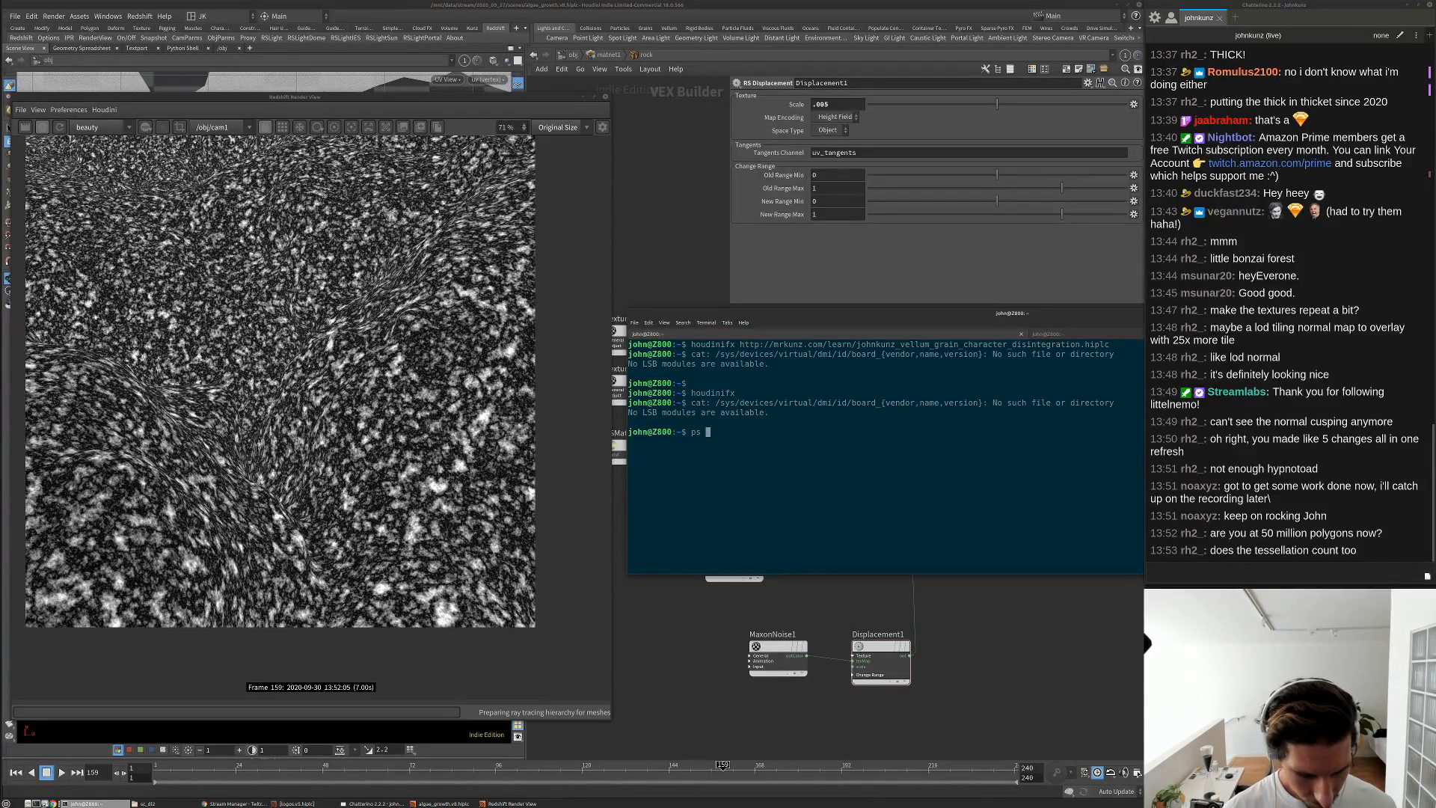
type(" -ef | grep ")
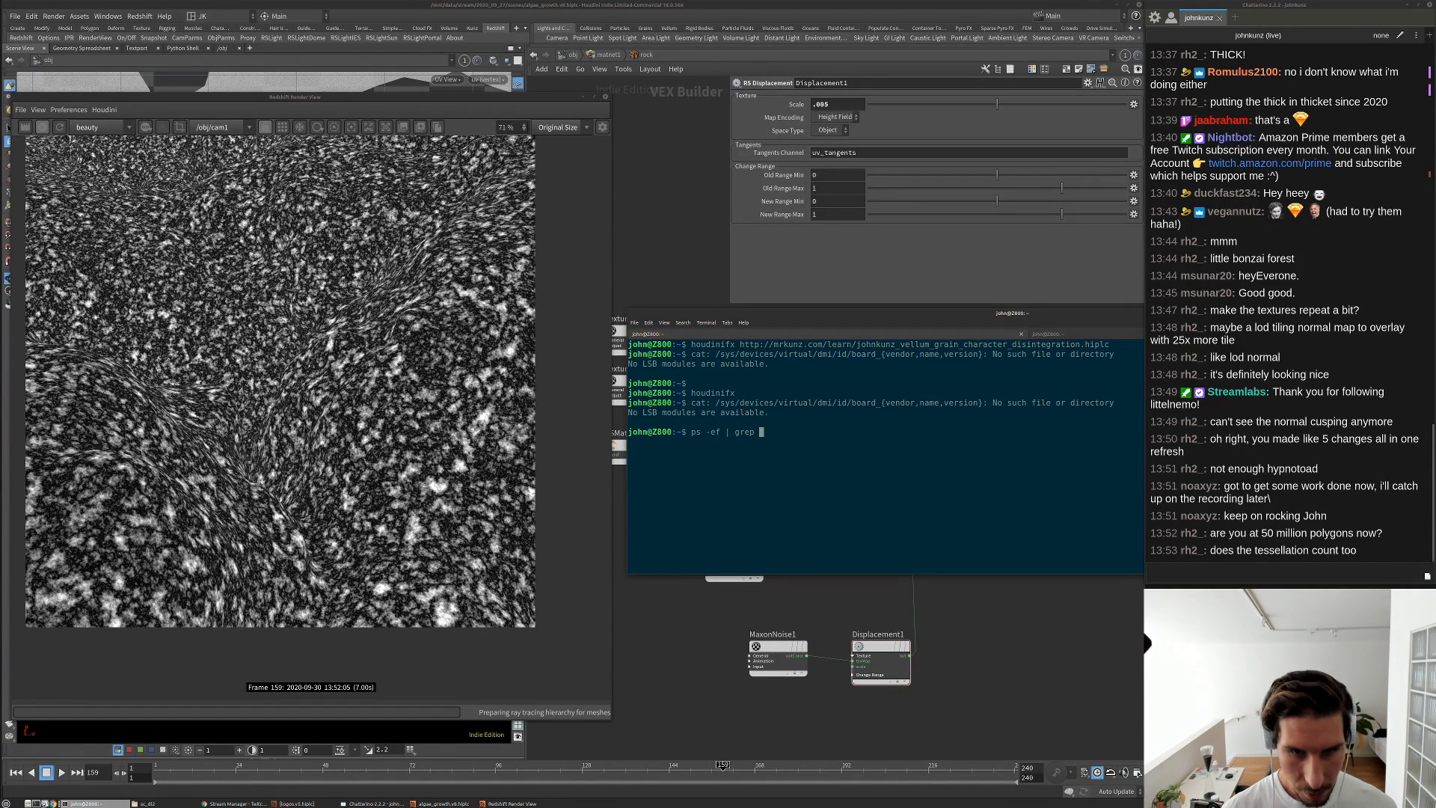
type("houdinif")
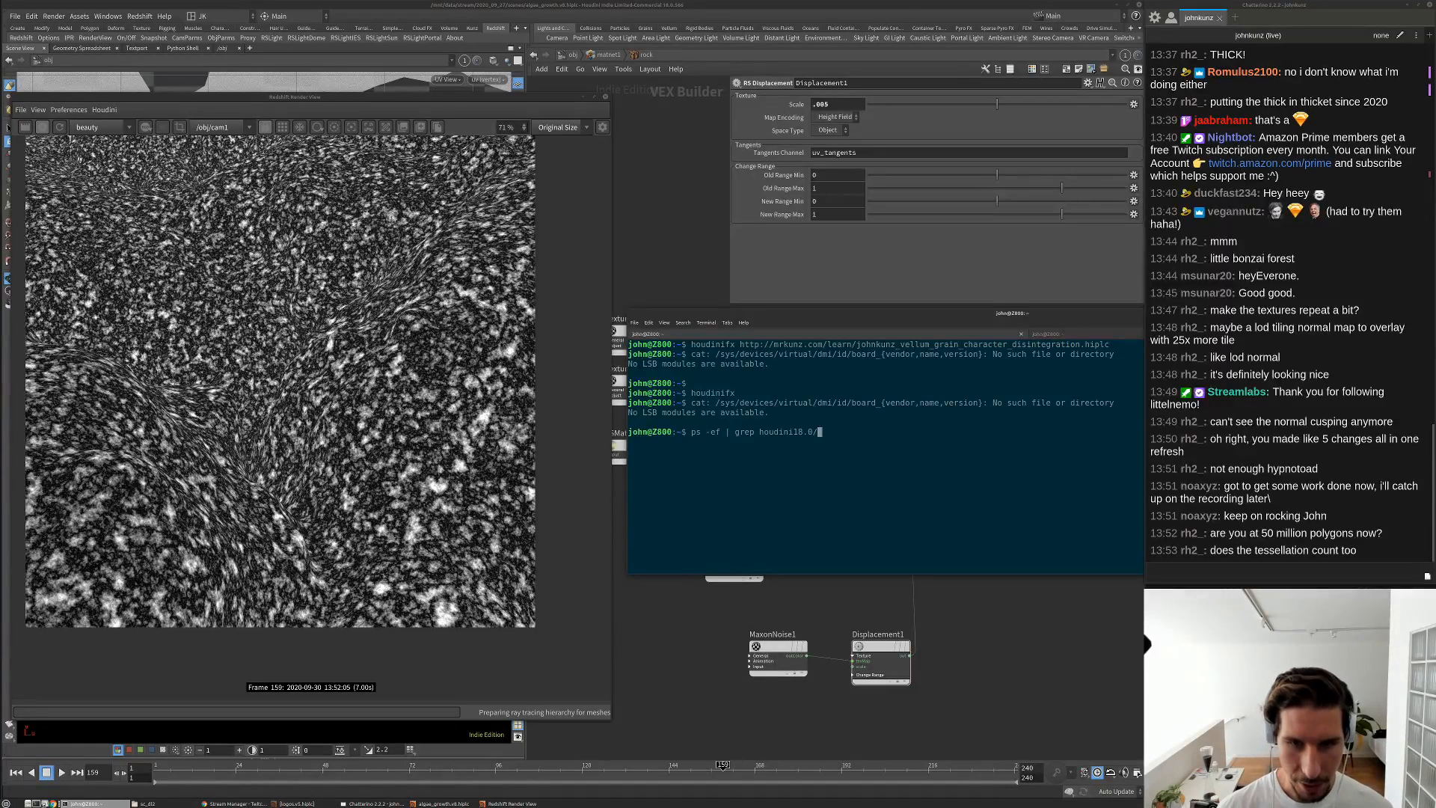
key("BackSpace")
key("Return")
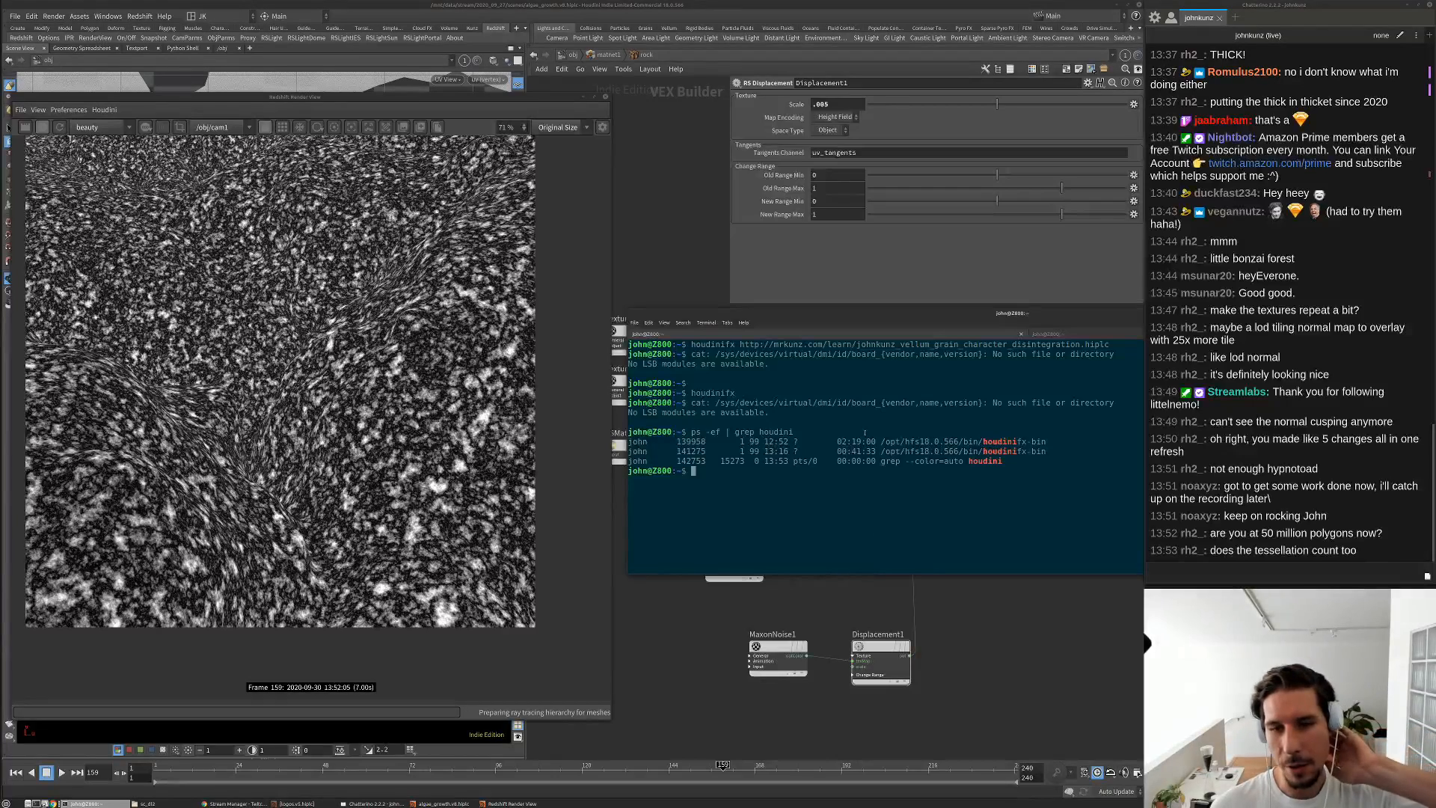
Switch back to Houdini, go up to the object level and select the rock geometry object
left_click(561, 183)
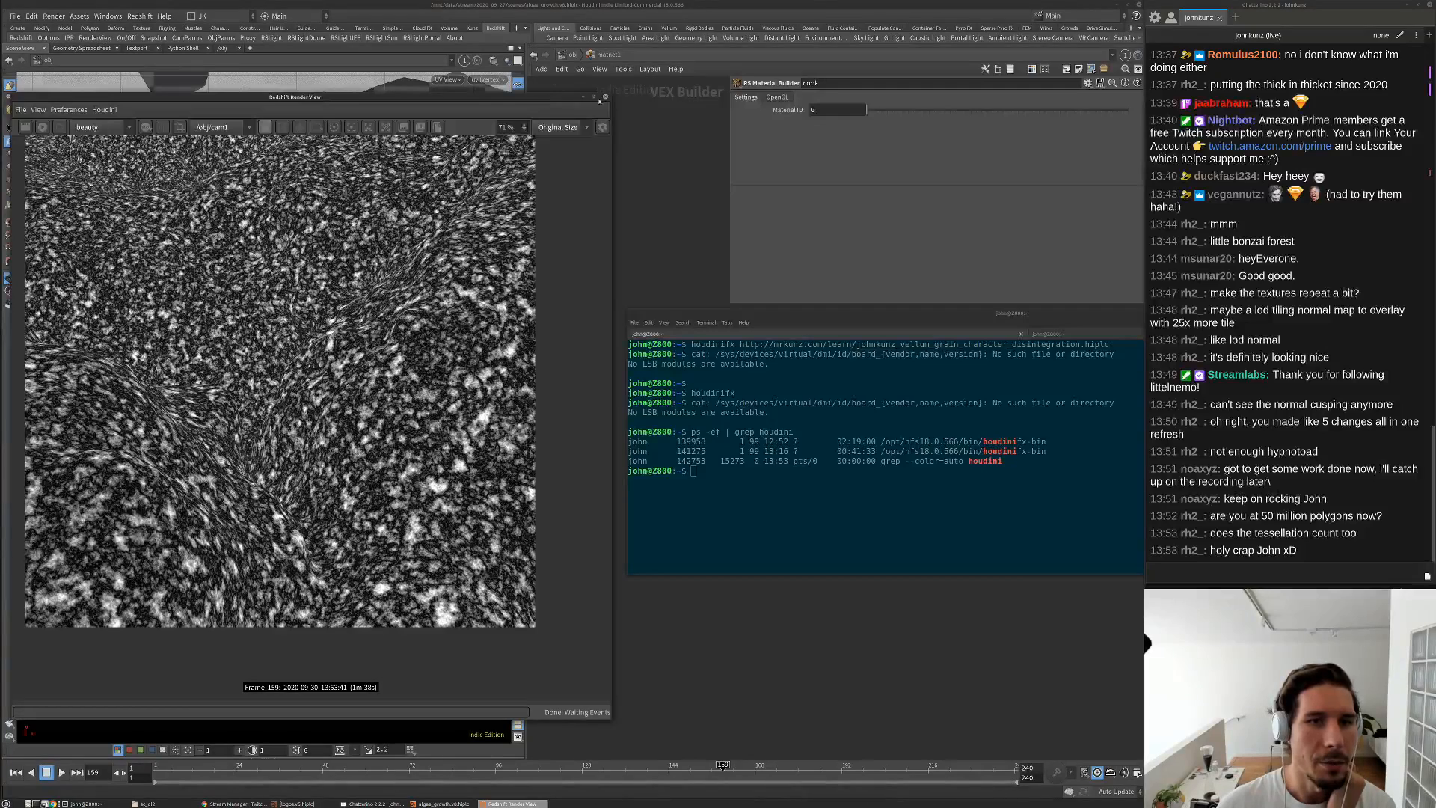
left_click(618, 117)
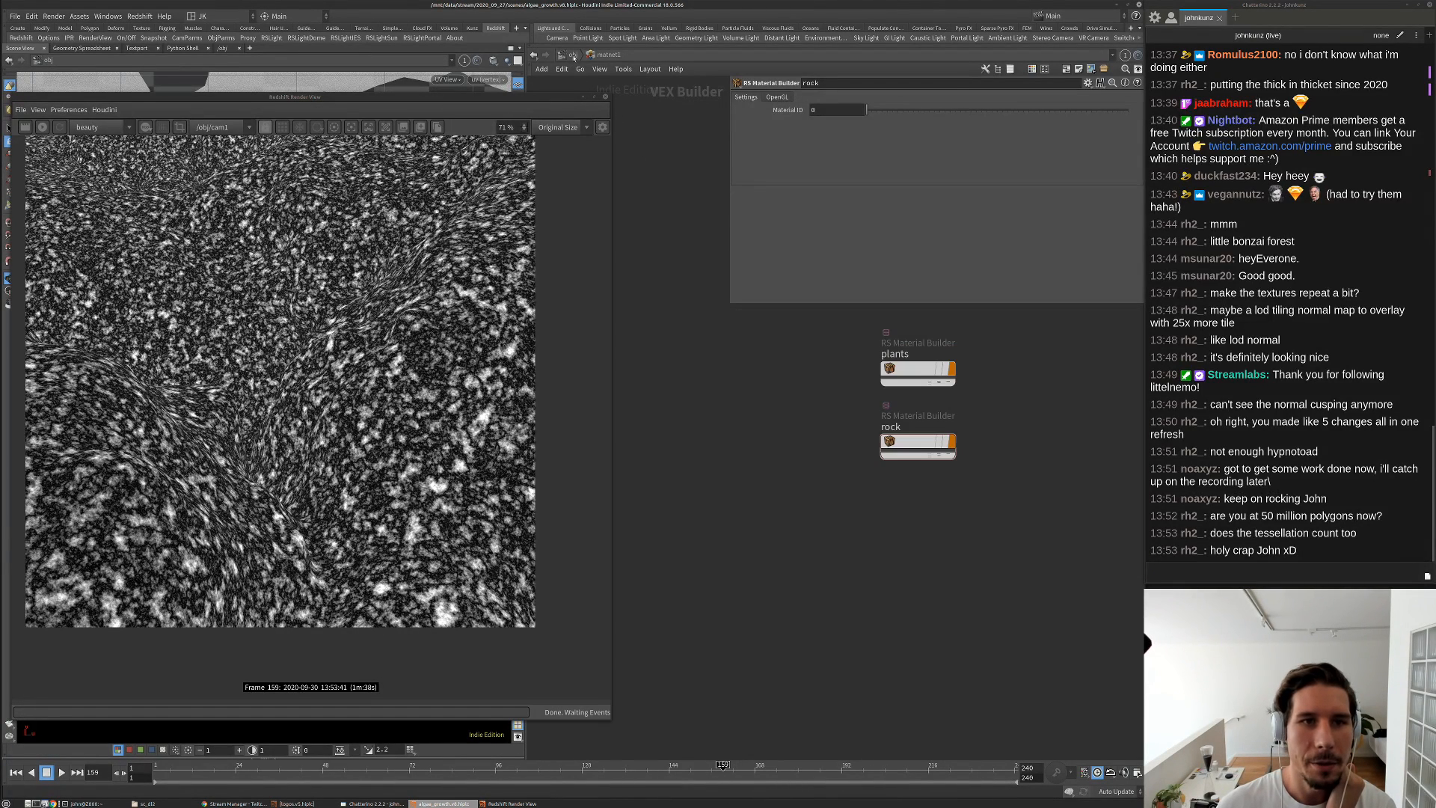
left_click(572, 57)
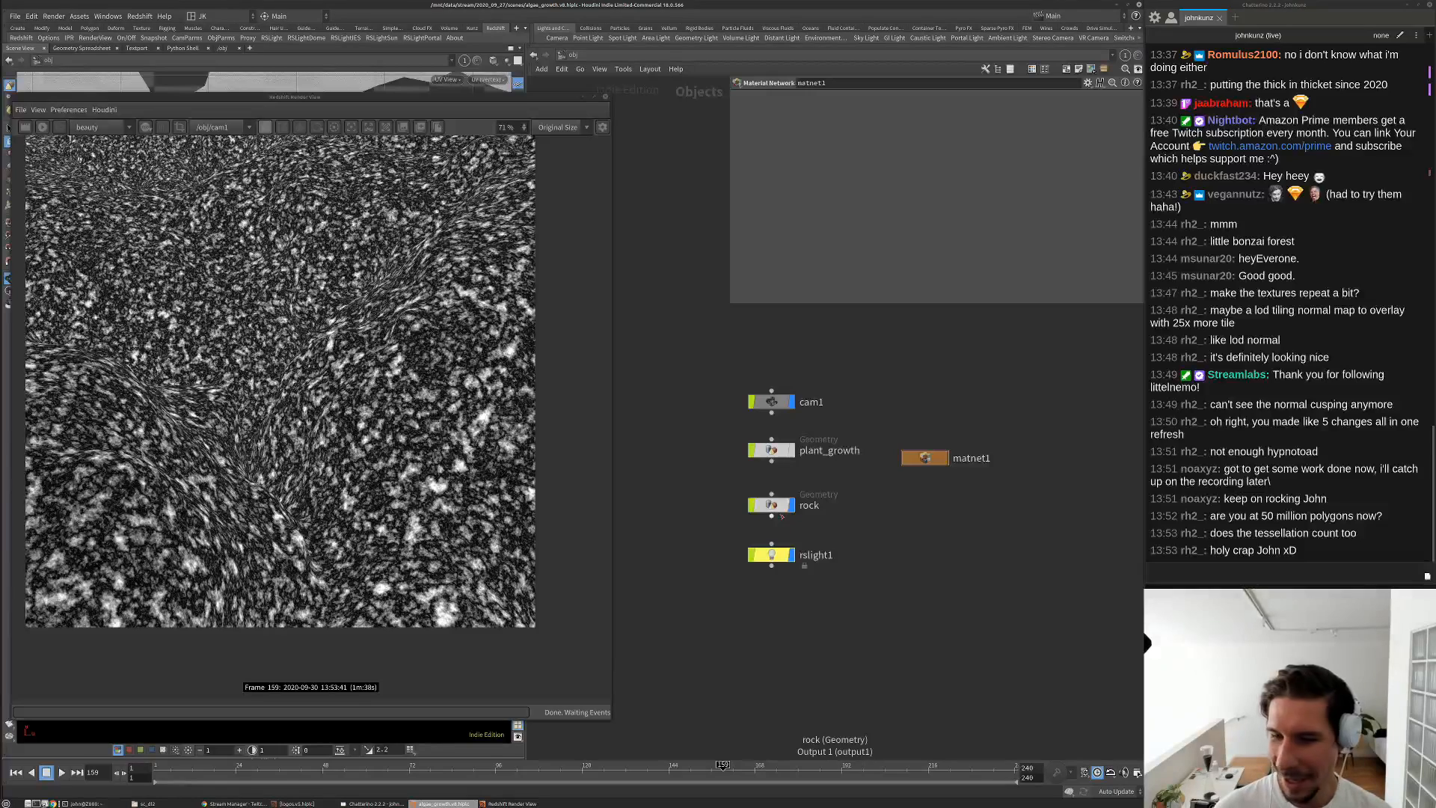
left_click(774, 507)
key("h")
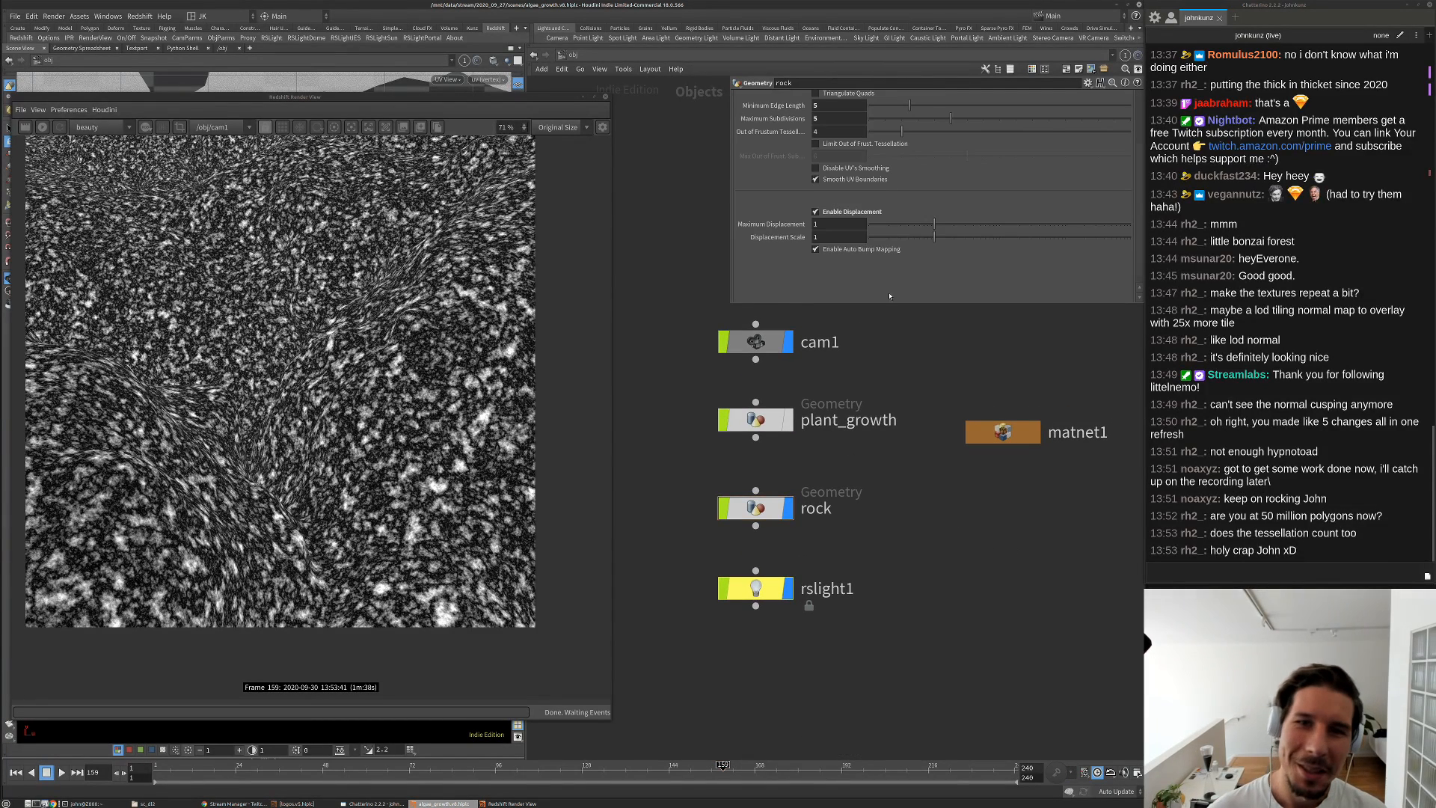
Set the rock's tessellation to a Minimum Edge Length of 8 and Maximum Subdivisions of 4, and restart the Redshift render
scroll(775, 261, "up", 5)
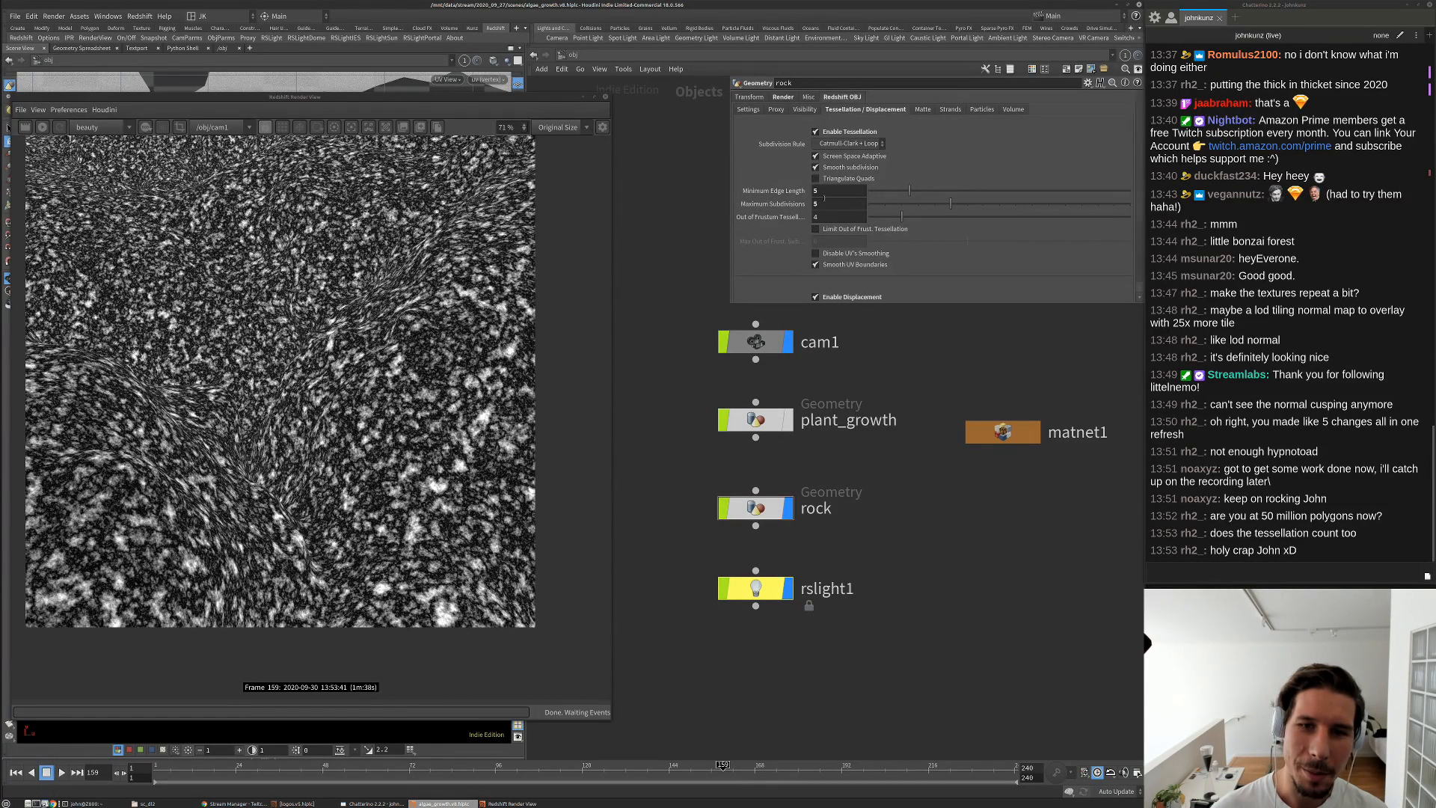
left_click(827, 193)
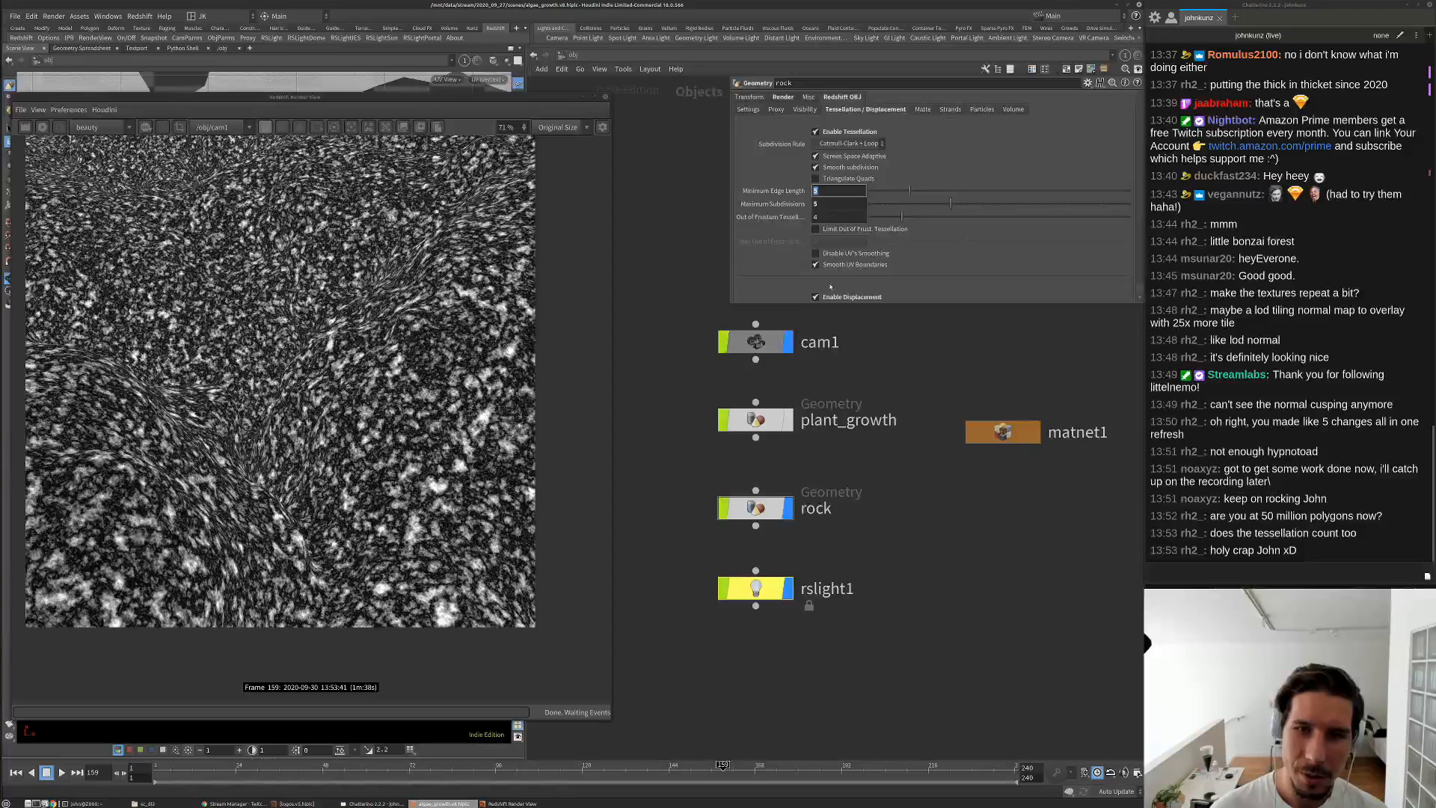
key("Return")
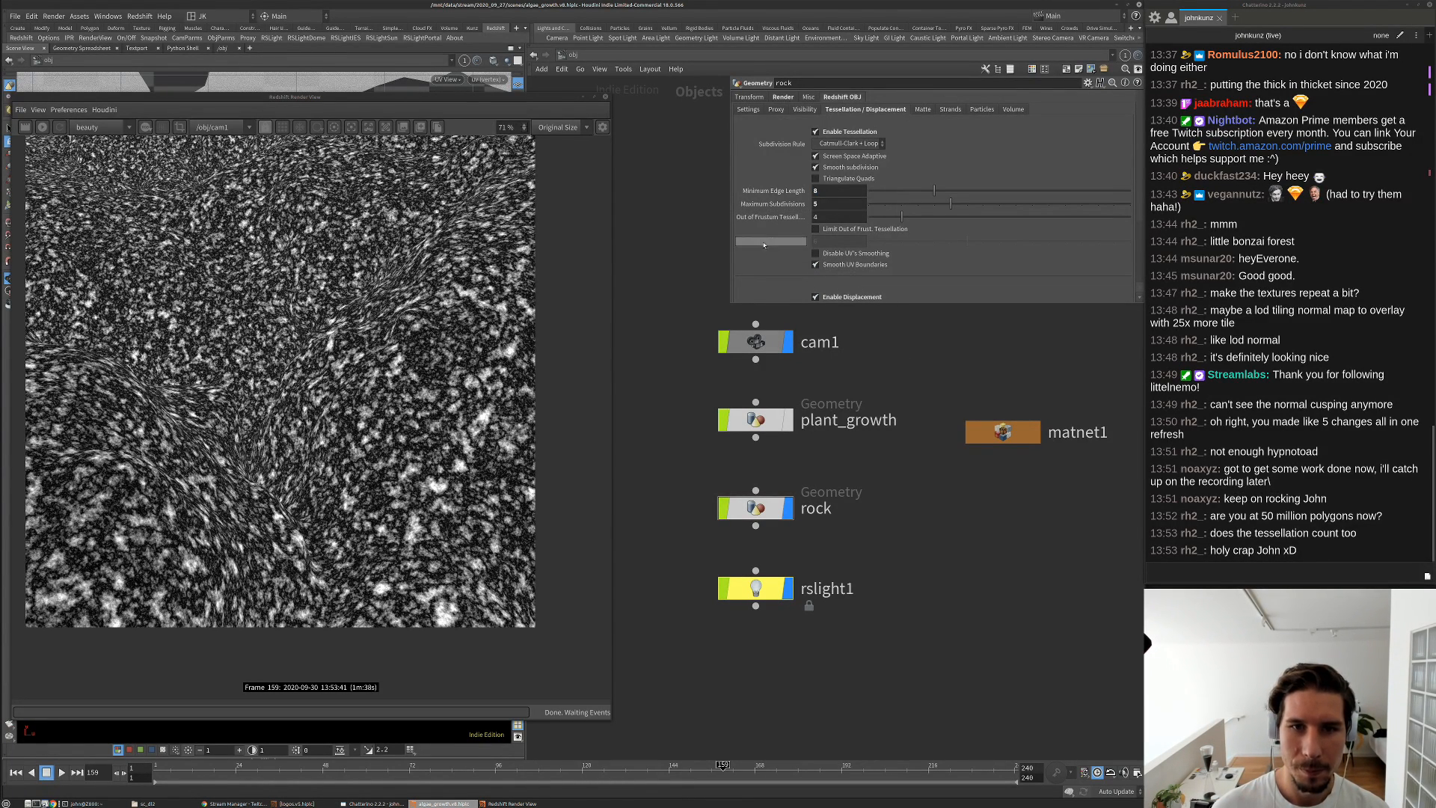
left_click(830, 203)
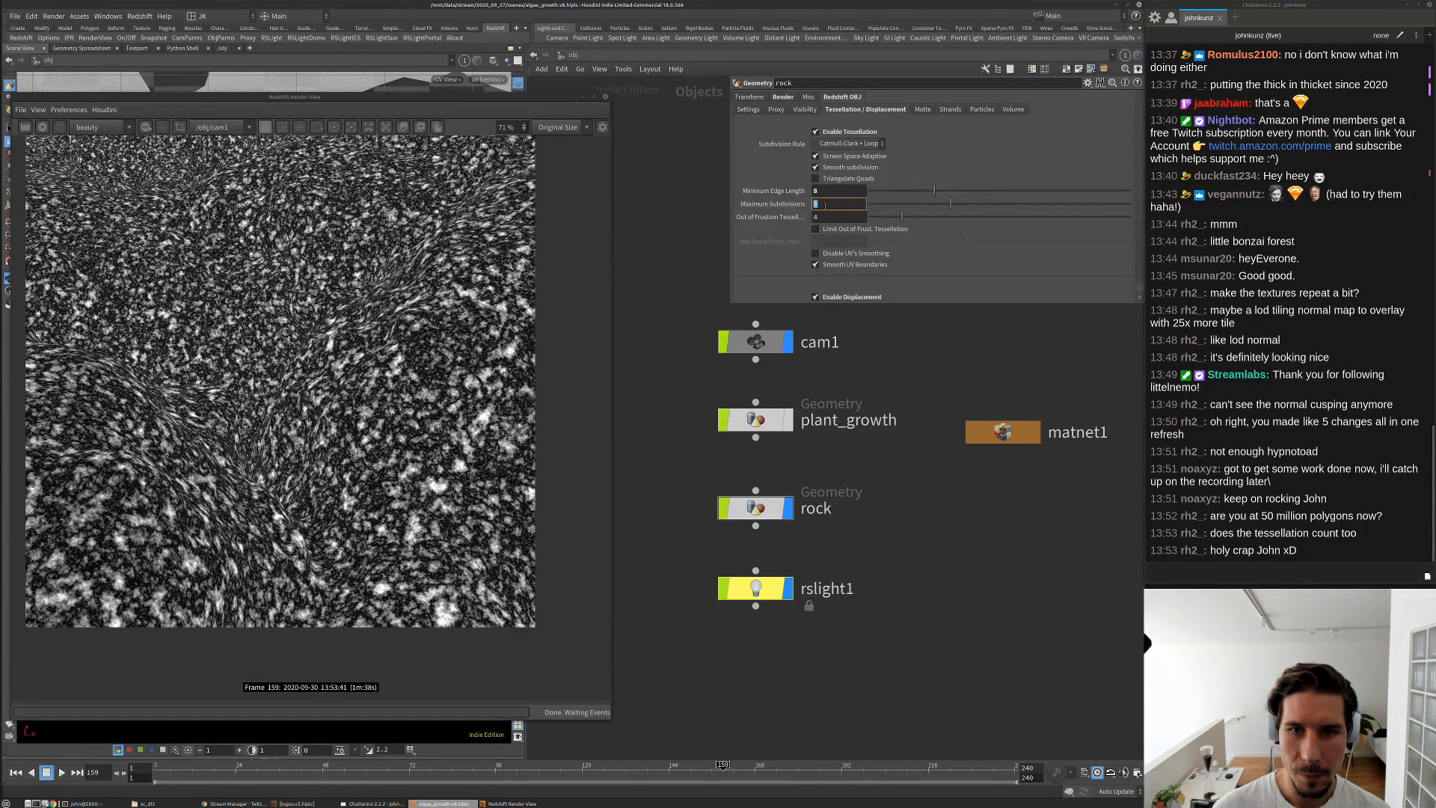
type("4")
key("Return")
left_click(42, 127)
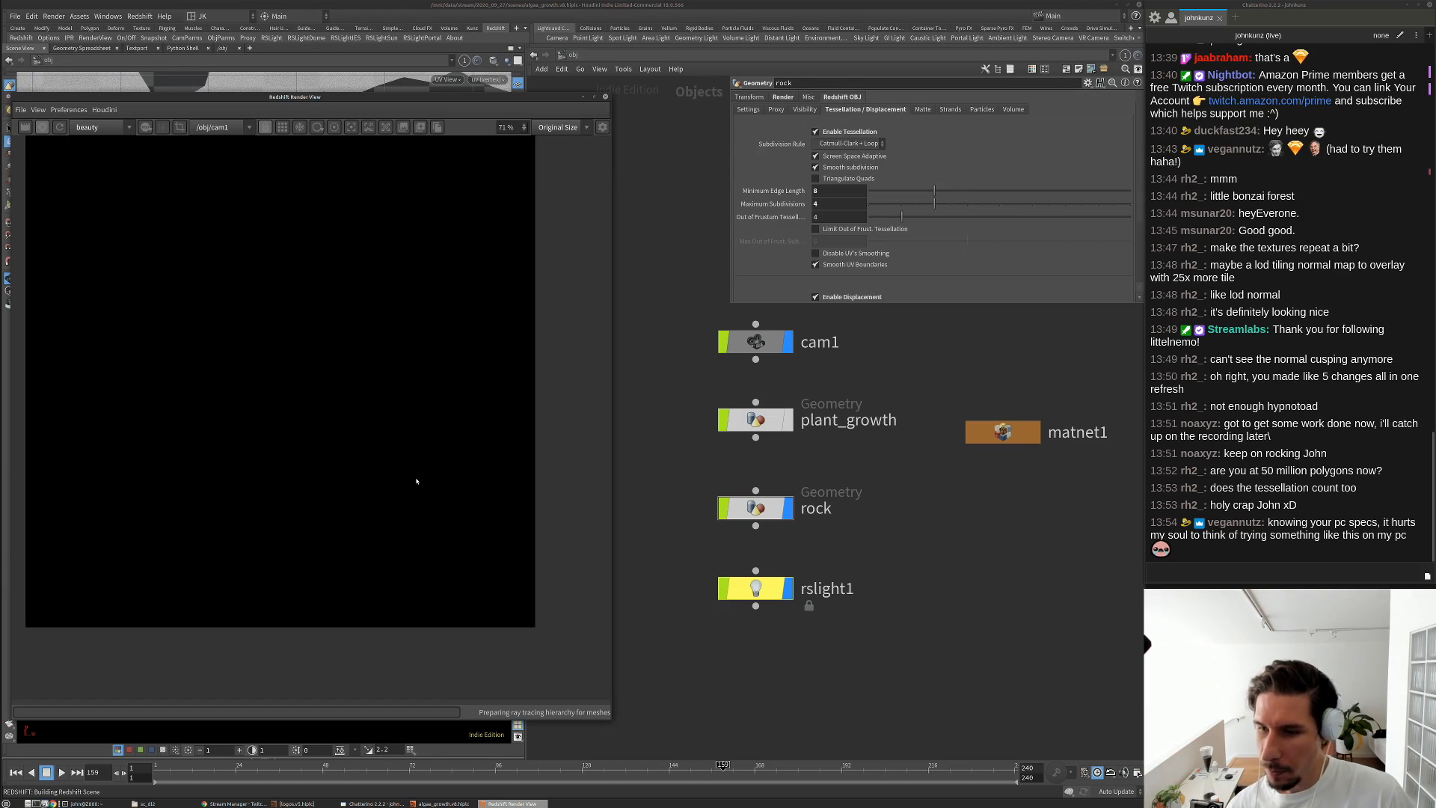
Enter the rock object, follow object_merge1 to its source node OUT_rock_model and inspect that node's geometry info
scroll(548, 603, "down", 3)
scroll(353, 513, "up", 2)
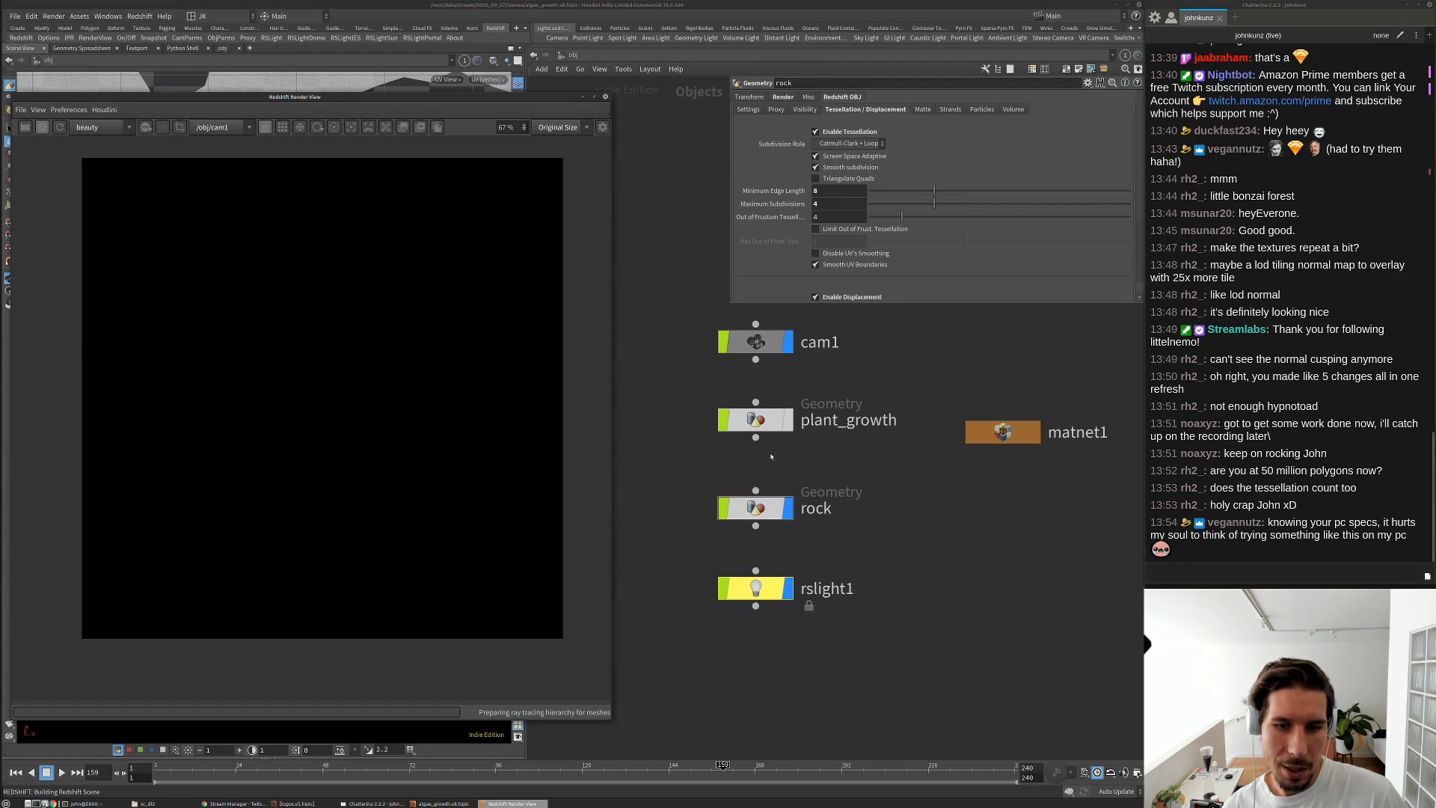
double_click(755, 508)
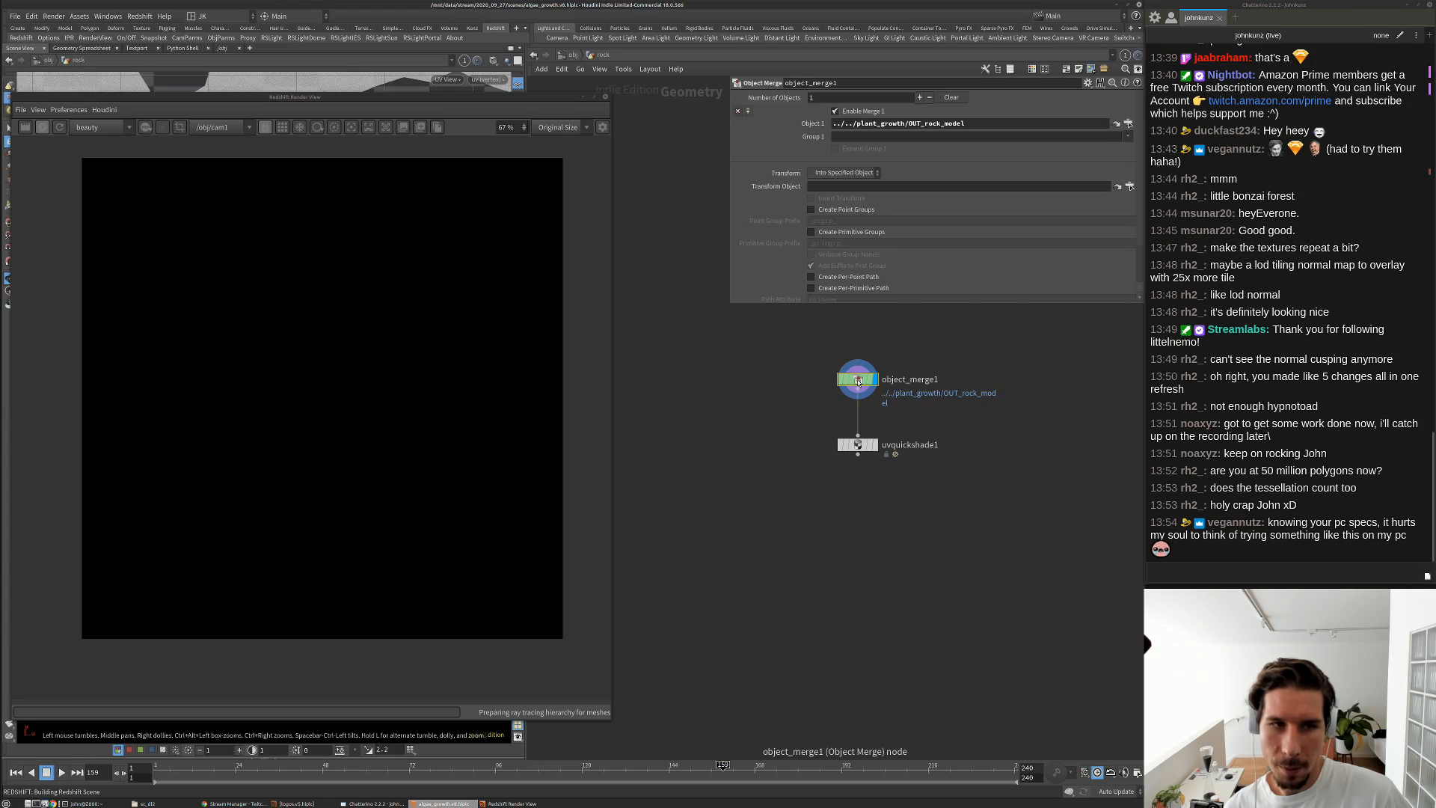
middle_click(858, 380)
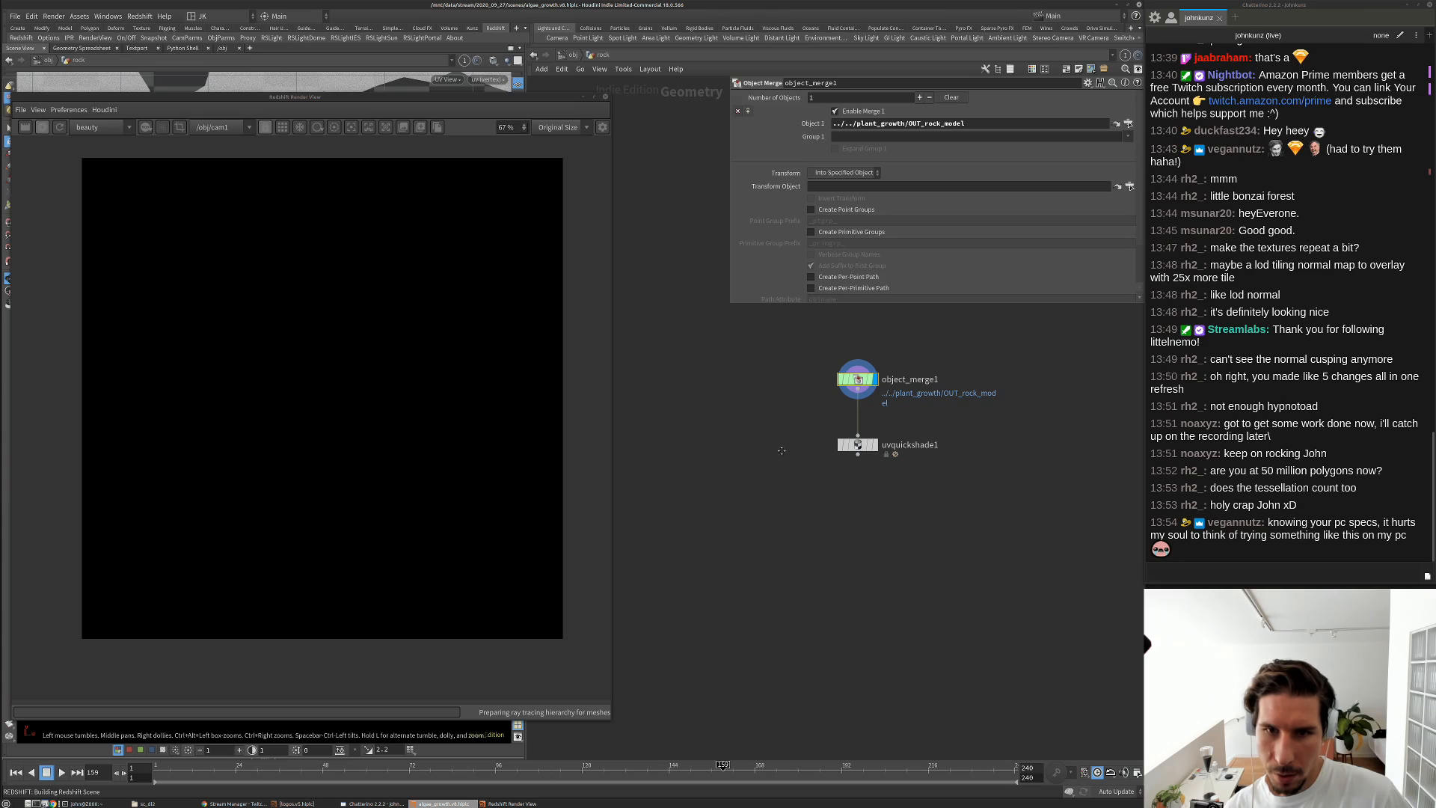
middle_click(853, 391)
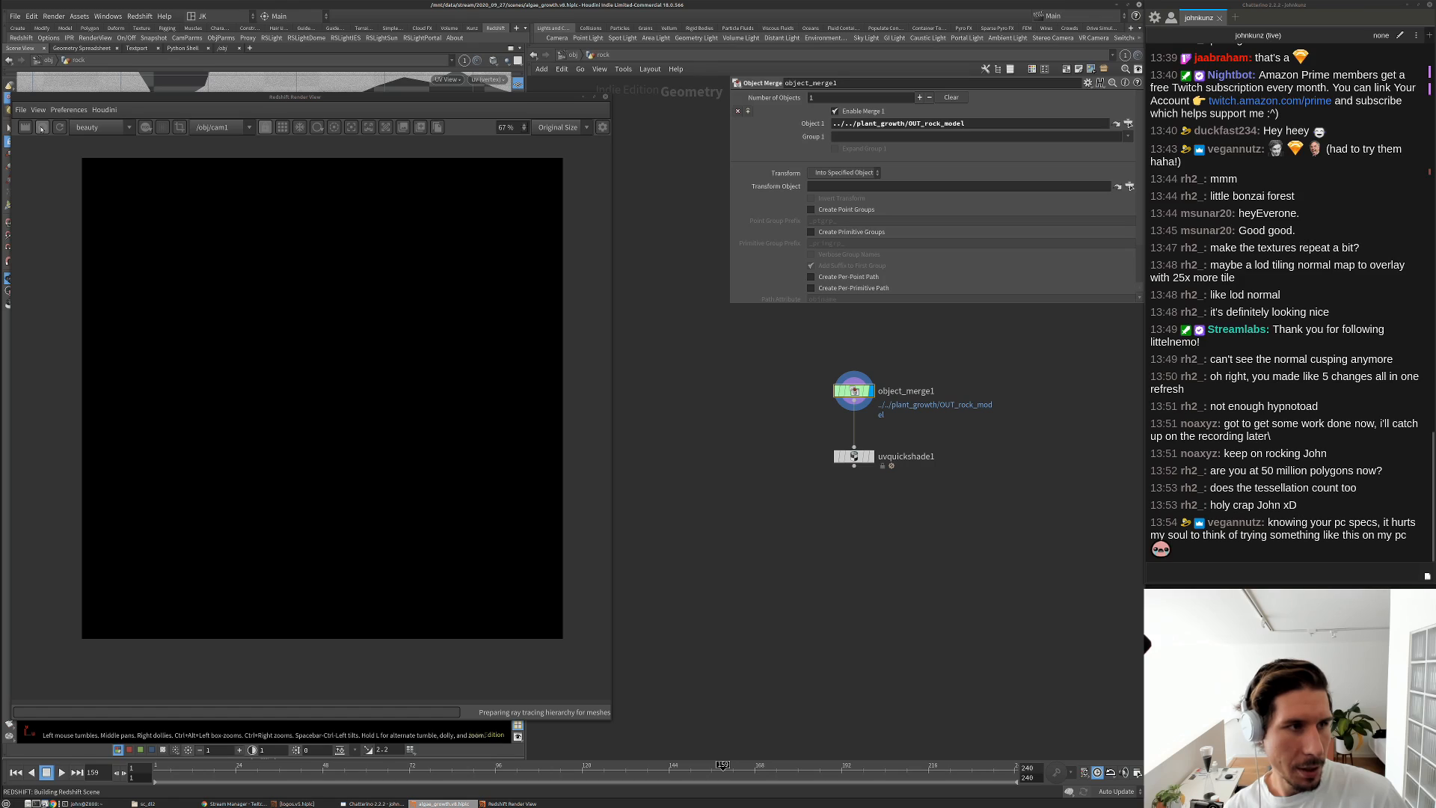
left_click(1115, 123)
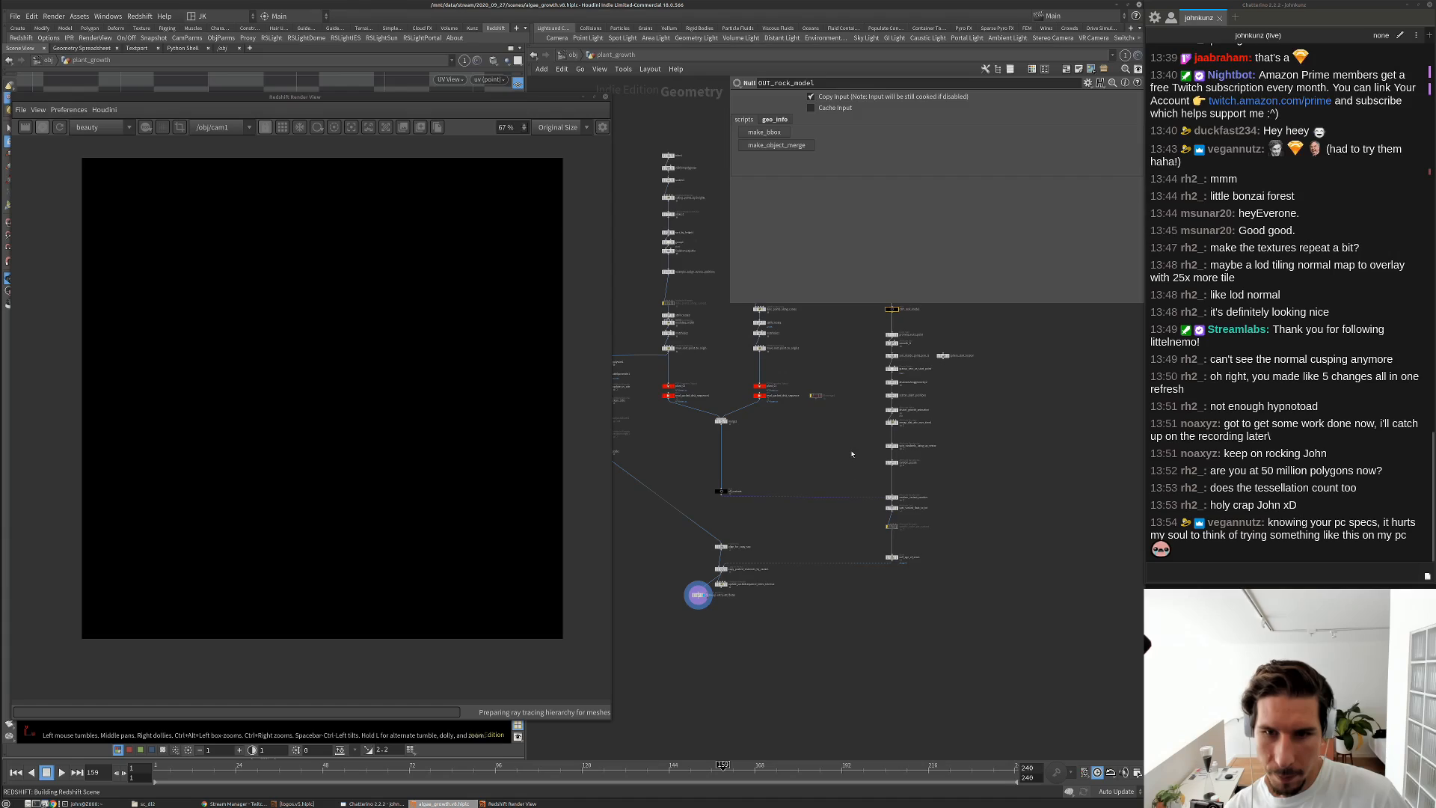
middle_click(798, 494)
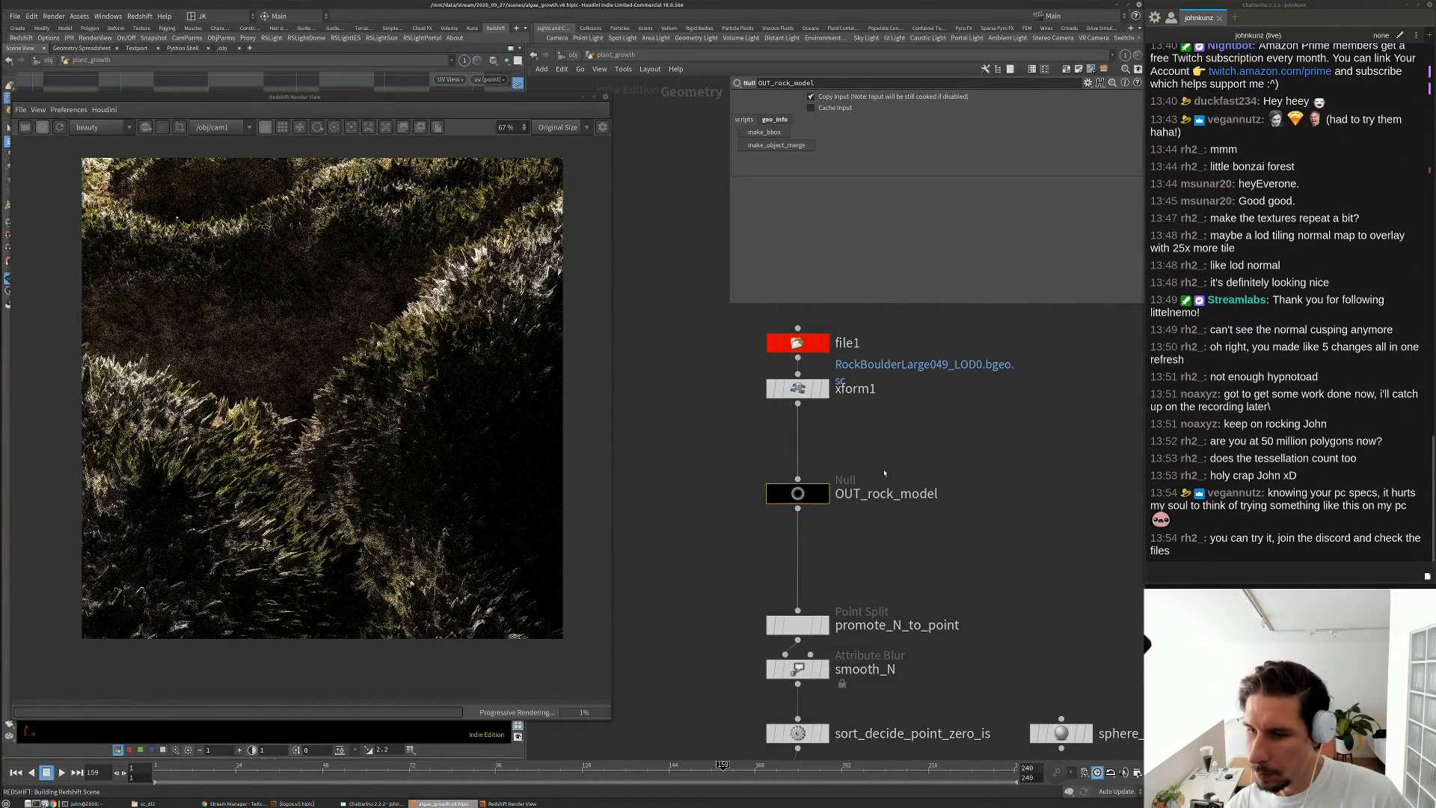
middle_click(796, 494)
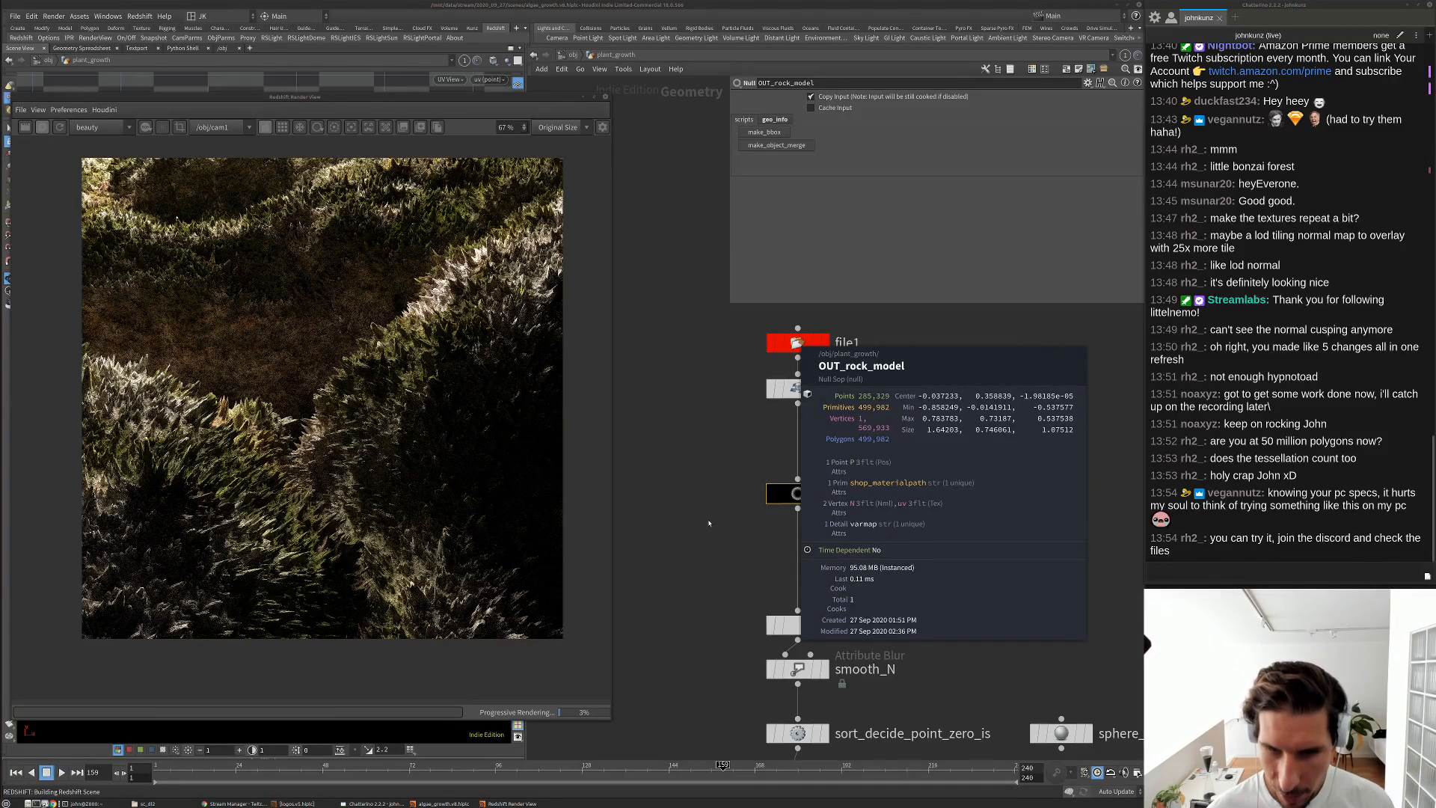
Stop the render and examine the attributes of OUT_rock_model in its node info and geometry spreadsheet
left_click(60, 127)
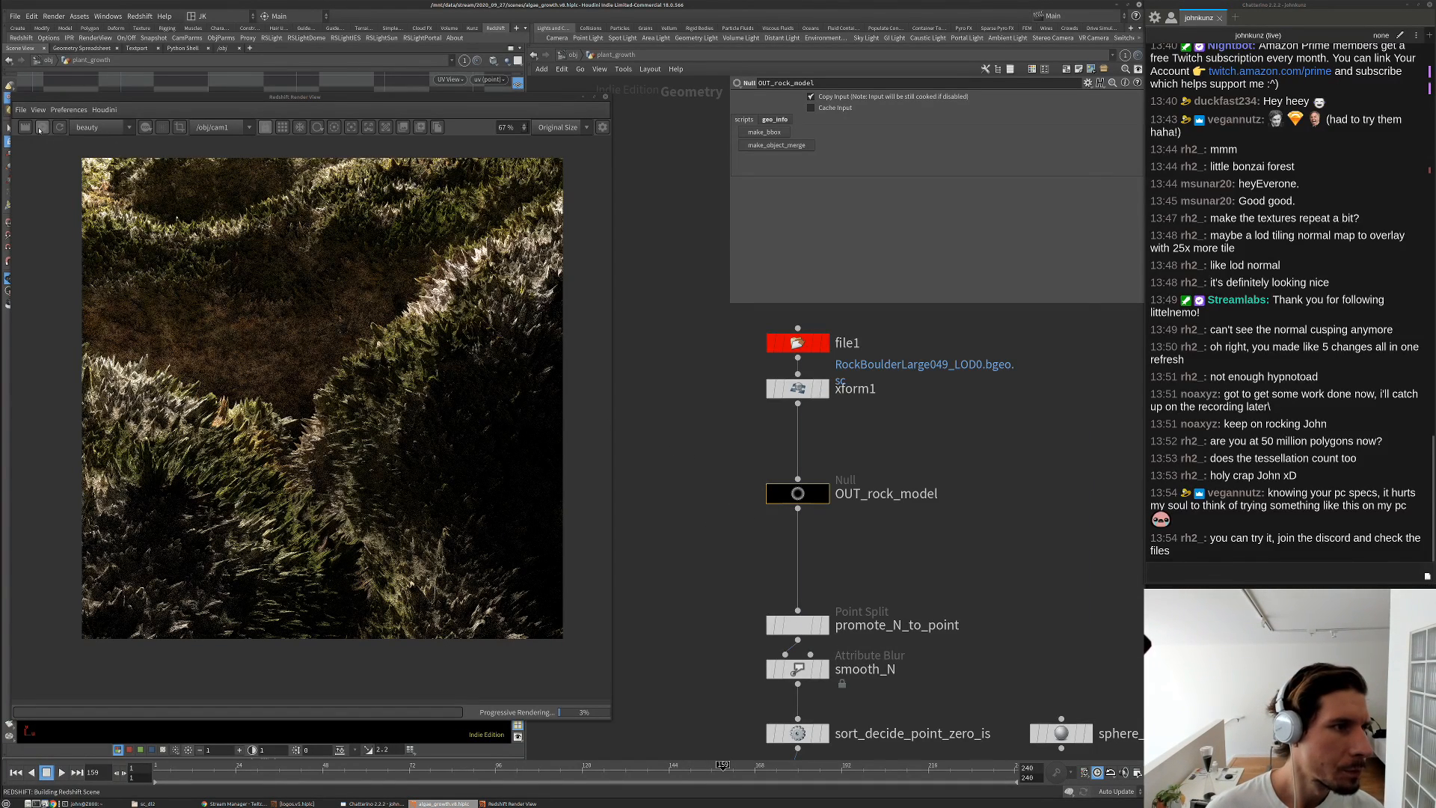
middle_click(797, 493)
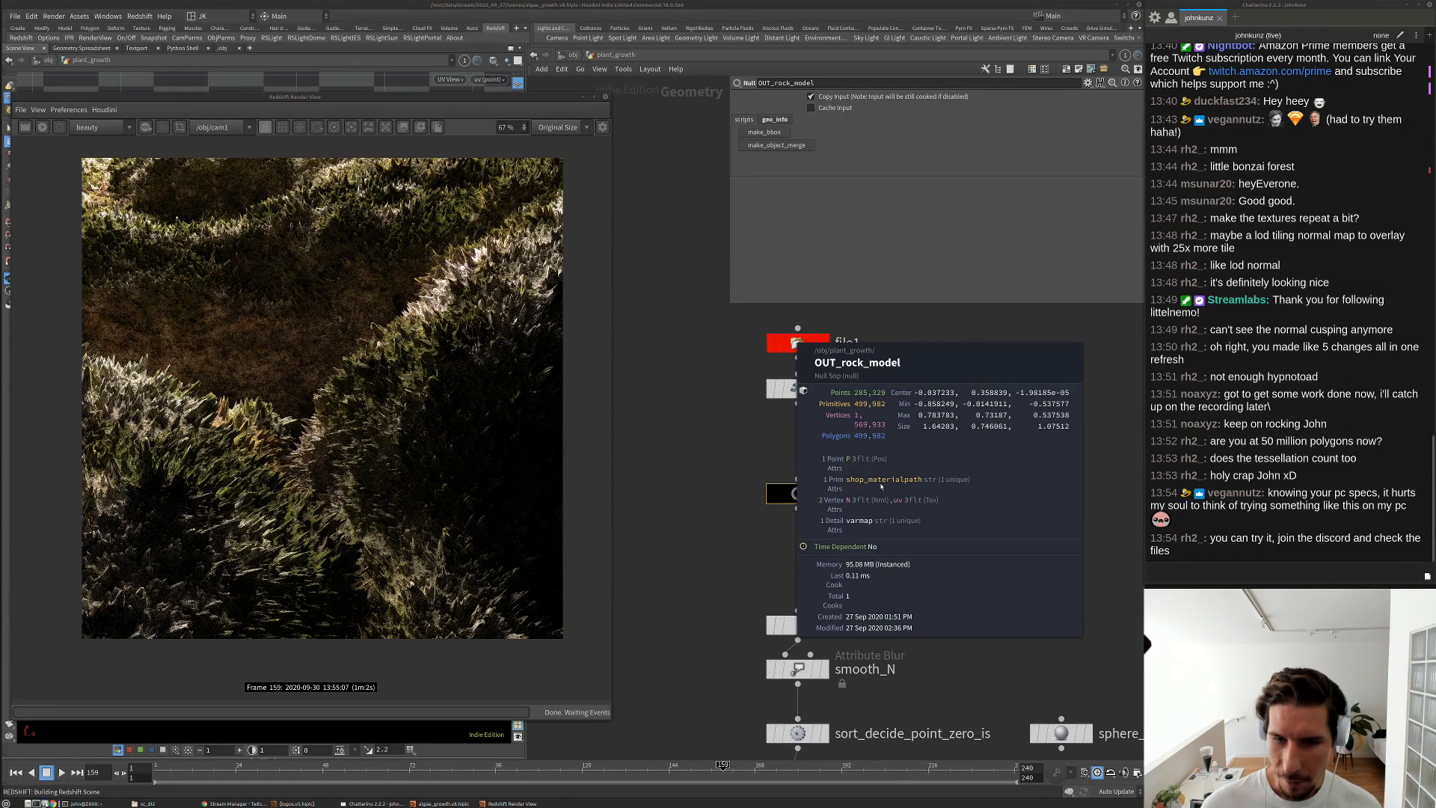
right_click(797, 495)
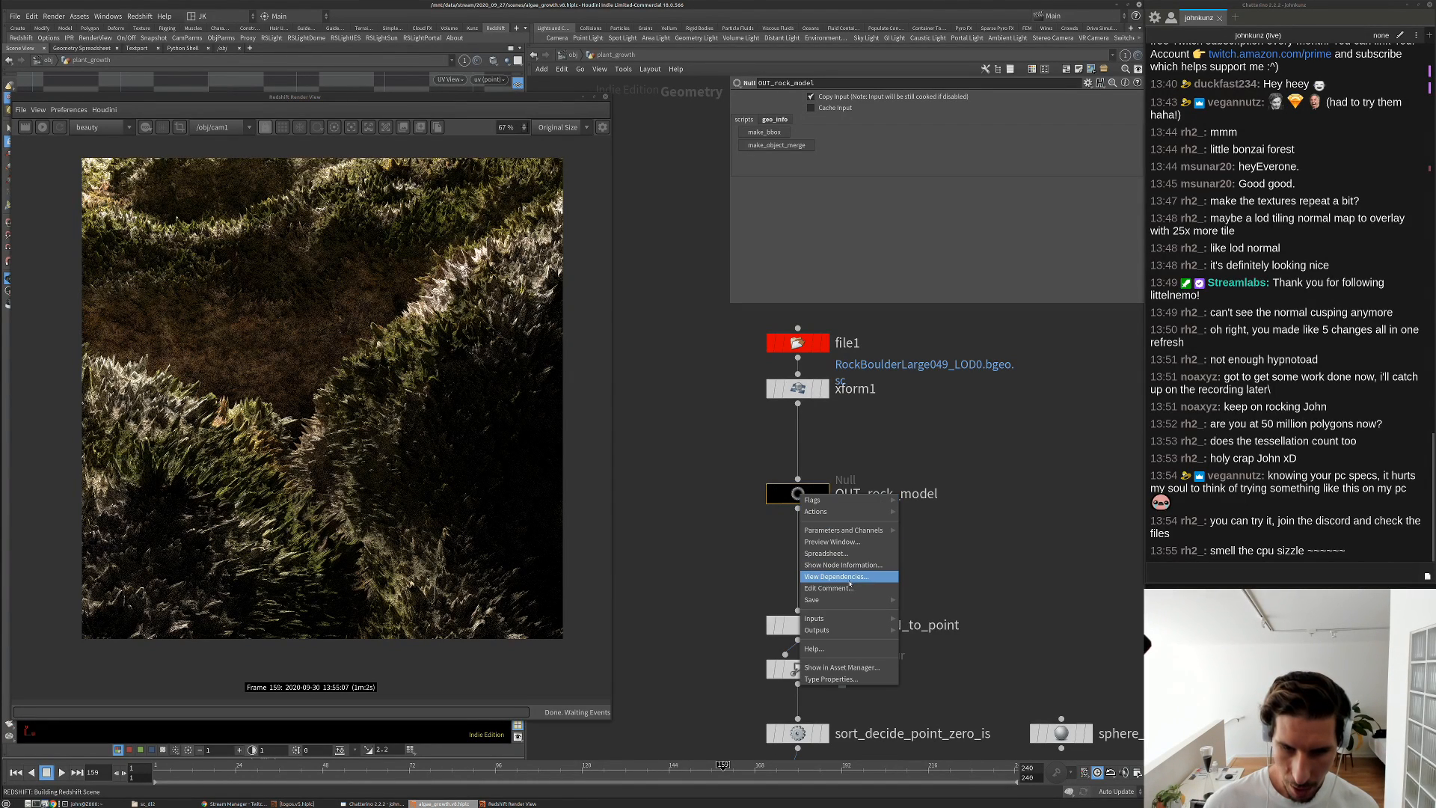
mouse_move(839, 620)
left_click(826, 552)
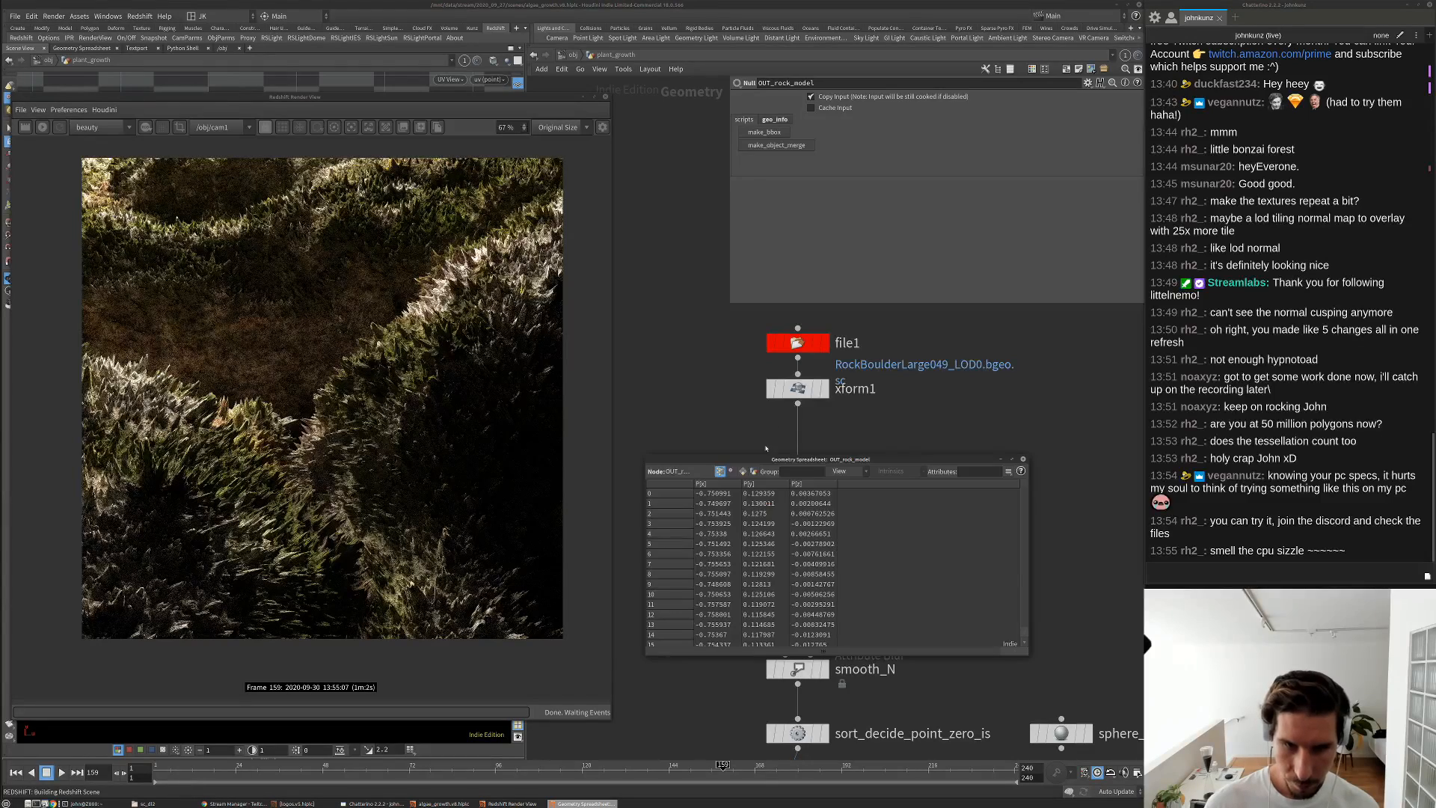
left_click_drag(741, 484, 880, 487)
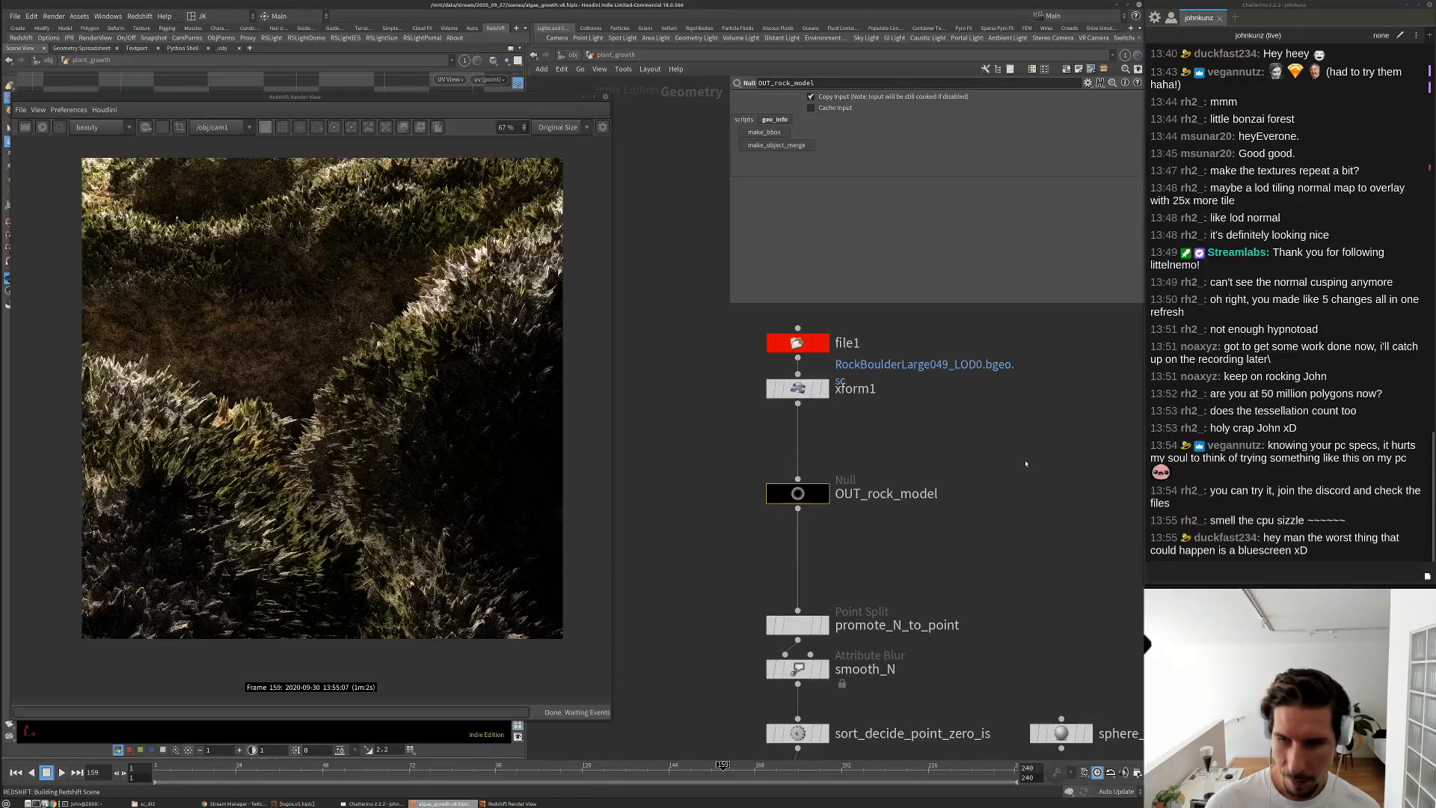
left_click(1023, 459)
Insert an Attribute Rename node between xform1 and OUT_rock_model and have it delete the primitive attribute shop_materialpath
key("Tab")
type("ren")
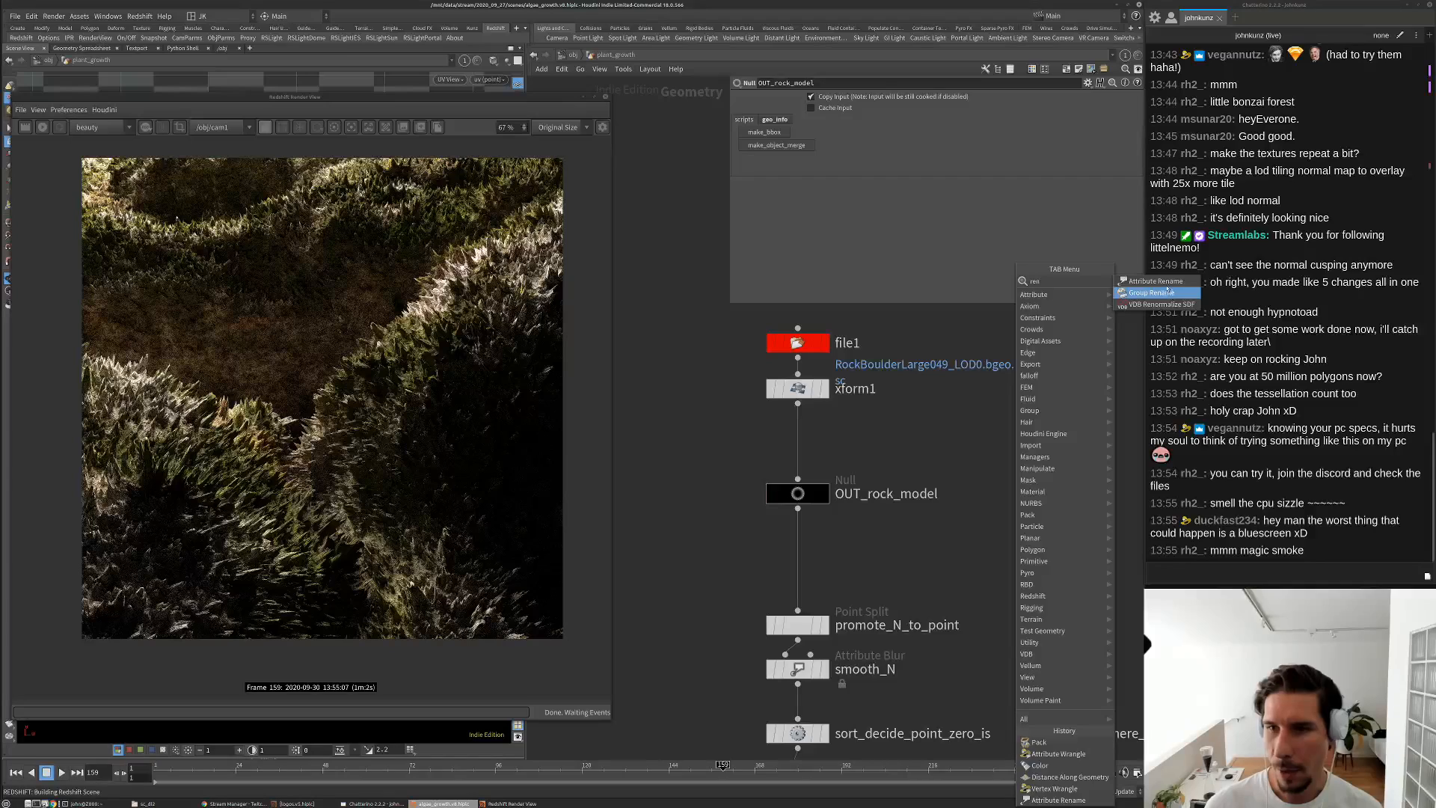
left_click(1161, 281)
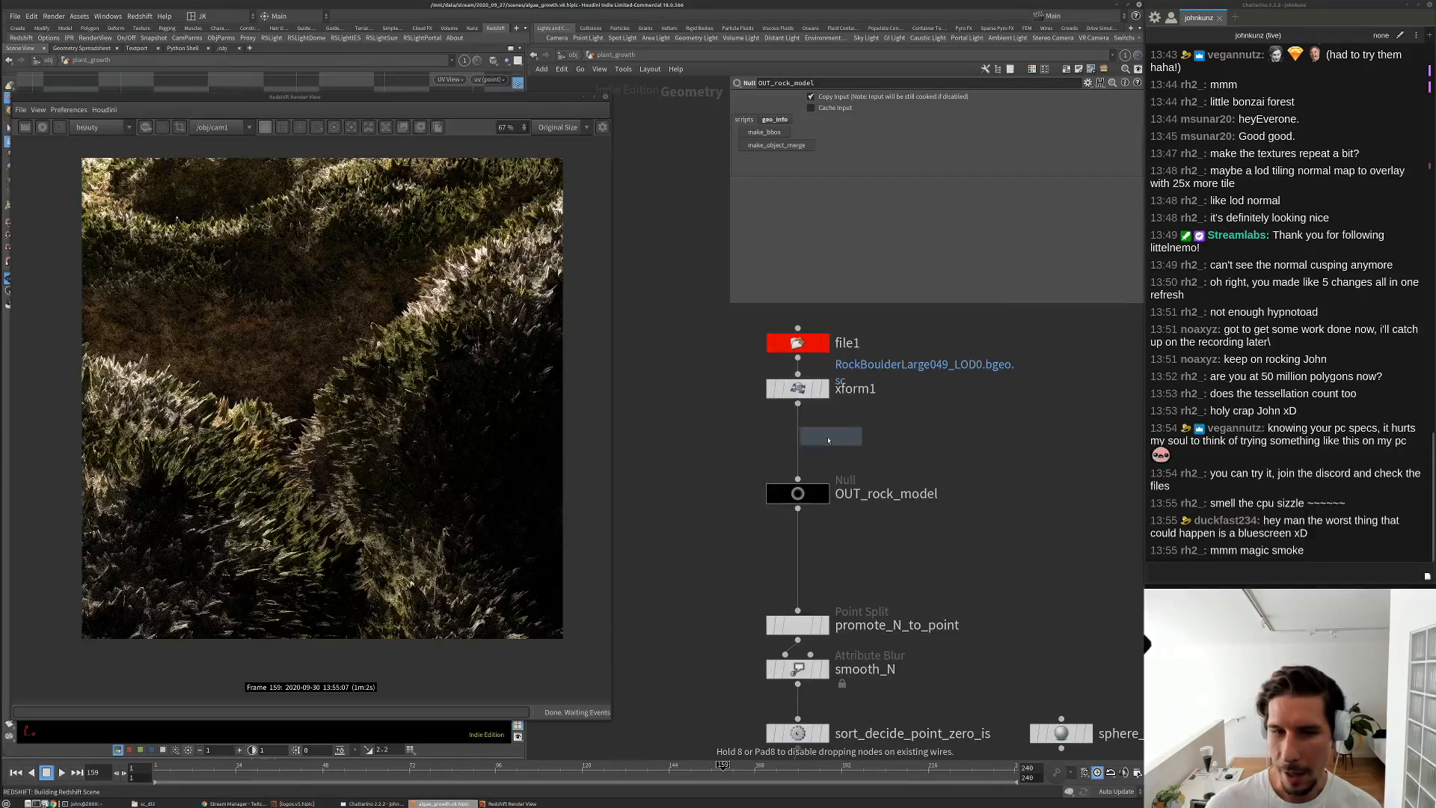
left_click(797, 440)
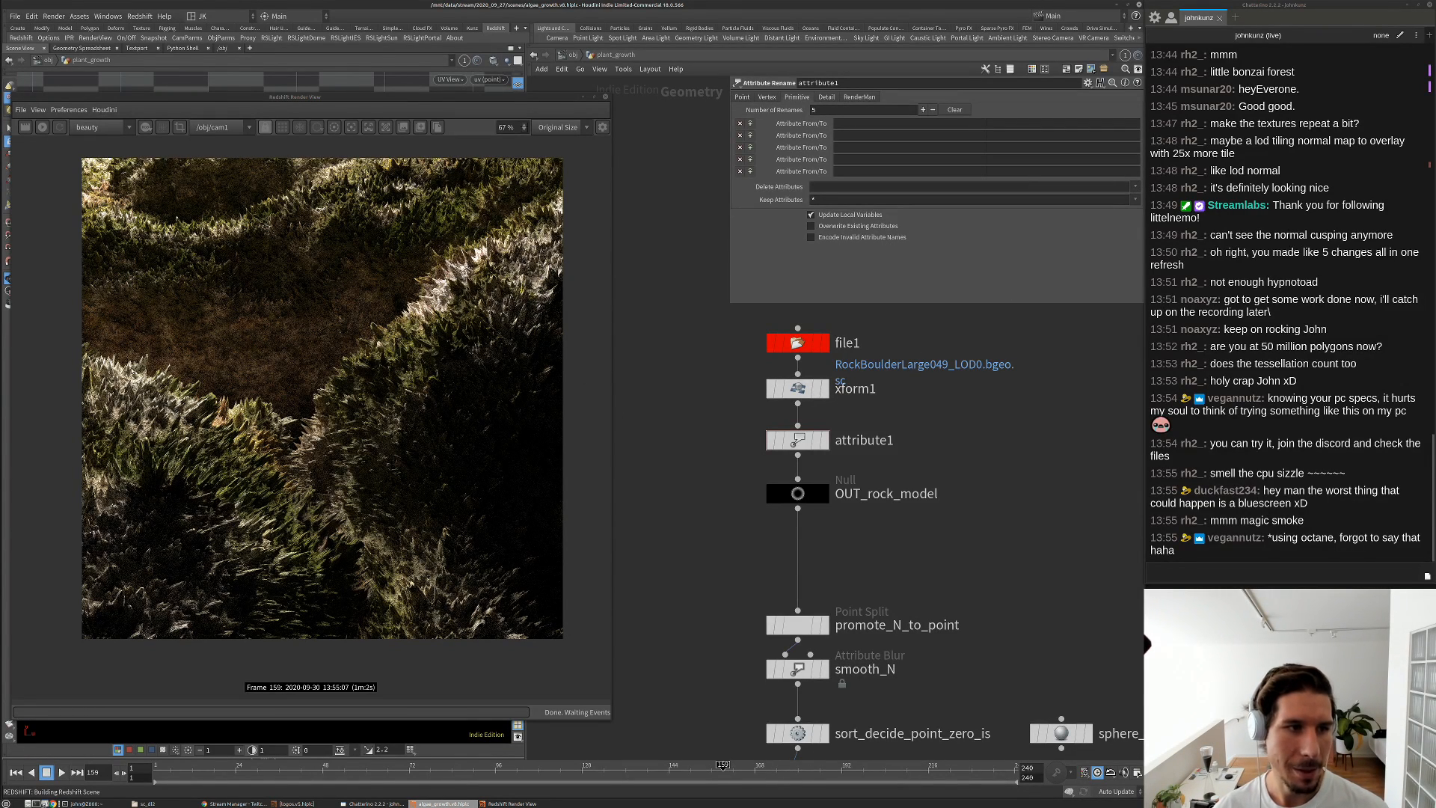
left_click(1133, 189)
left_click(1137, 199)
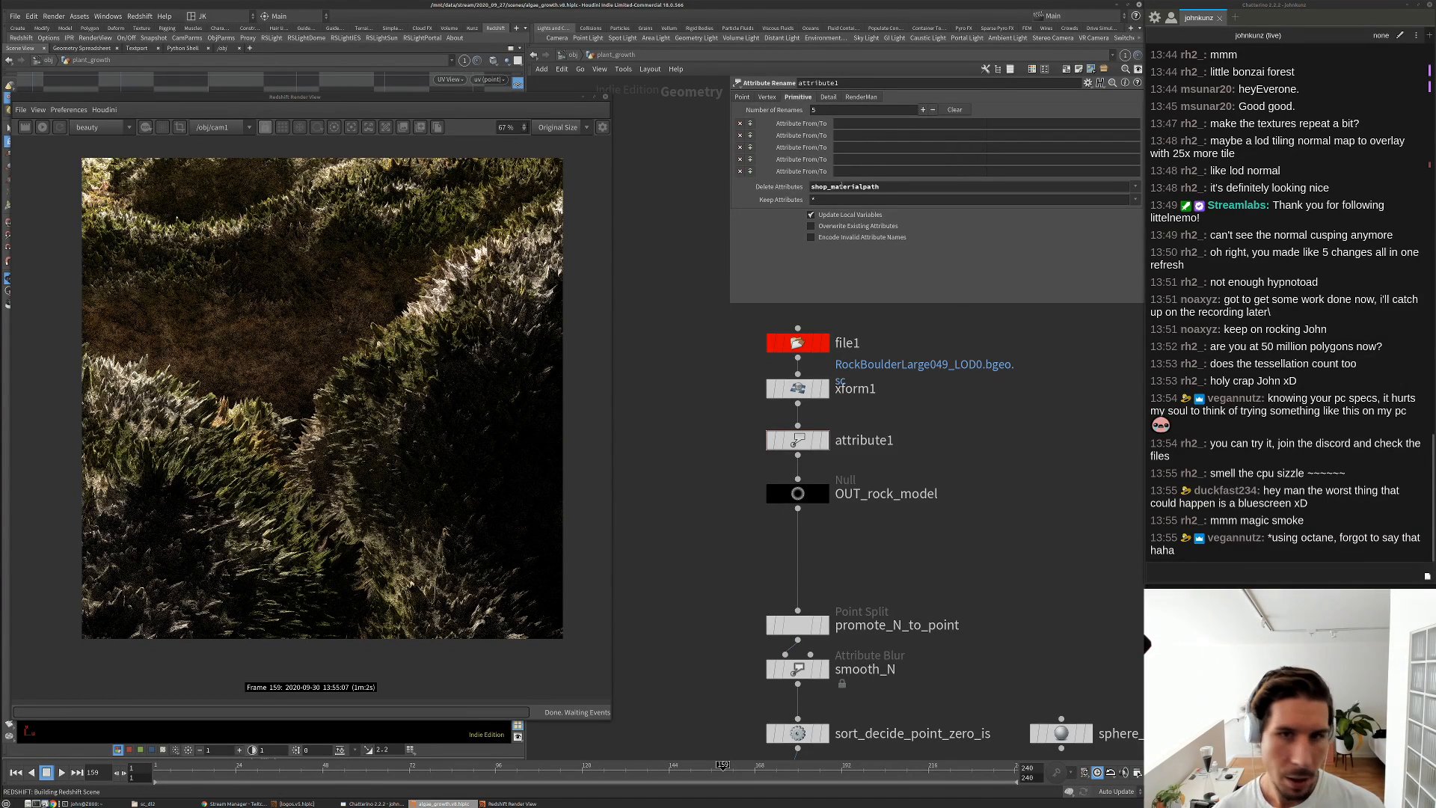
Return to the object level and set the rock object's Maximum Subdivisions to 2
left_click(572, 54)
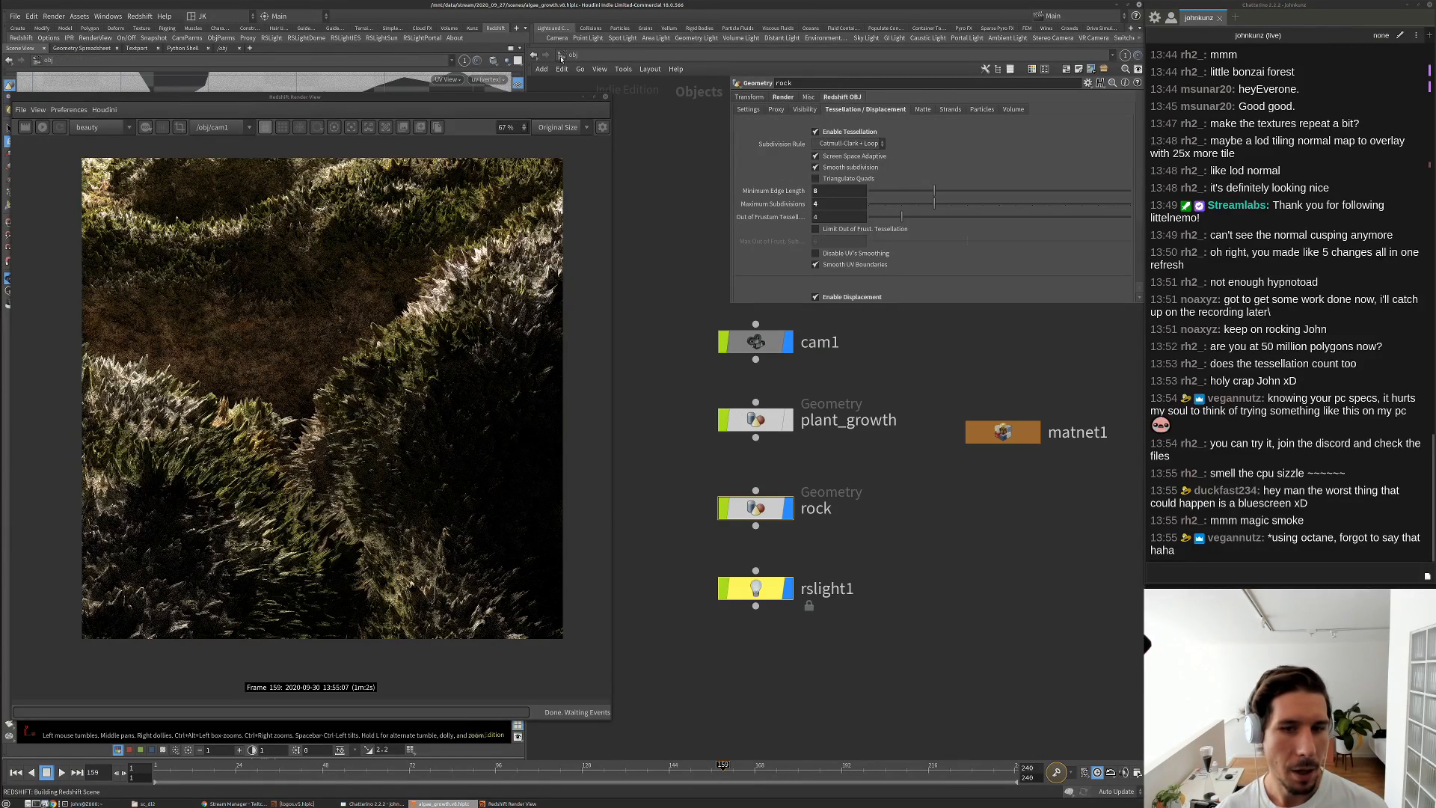
left_click(744, 512)
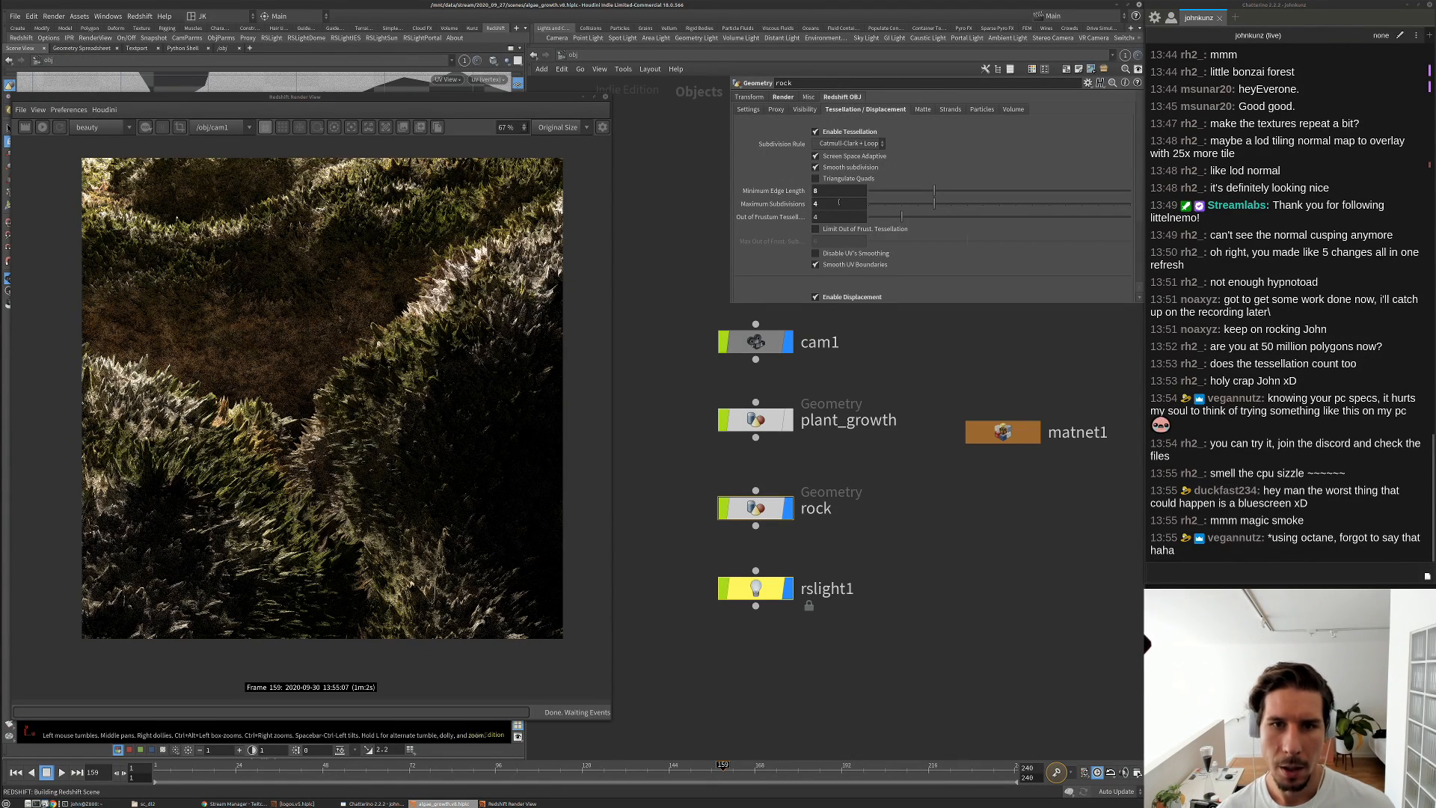
left_click(838, 202)
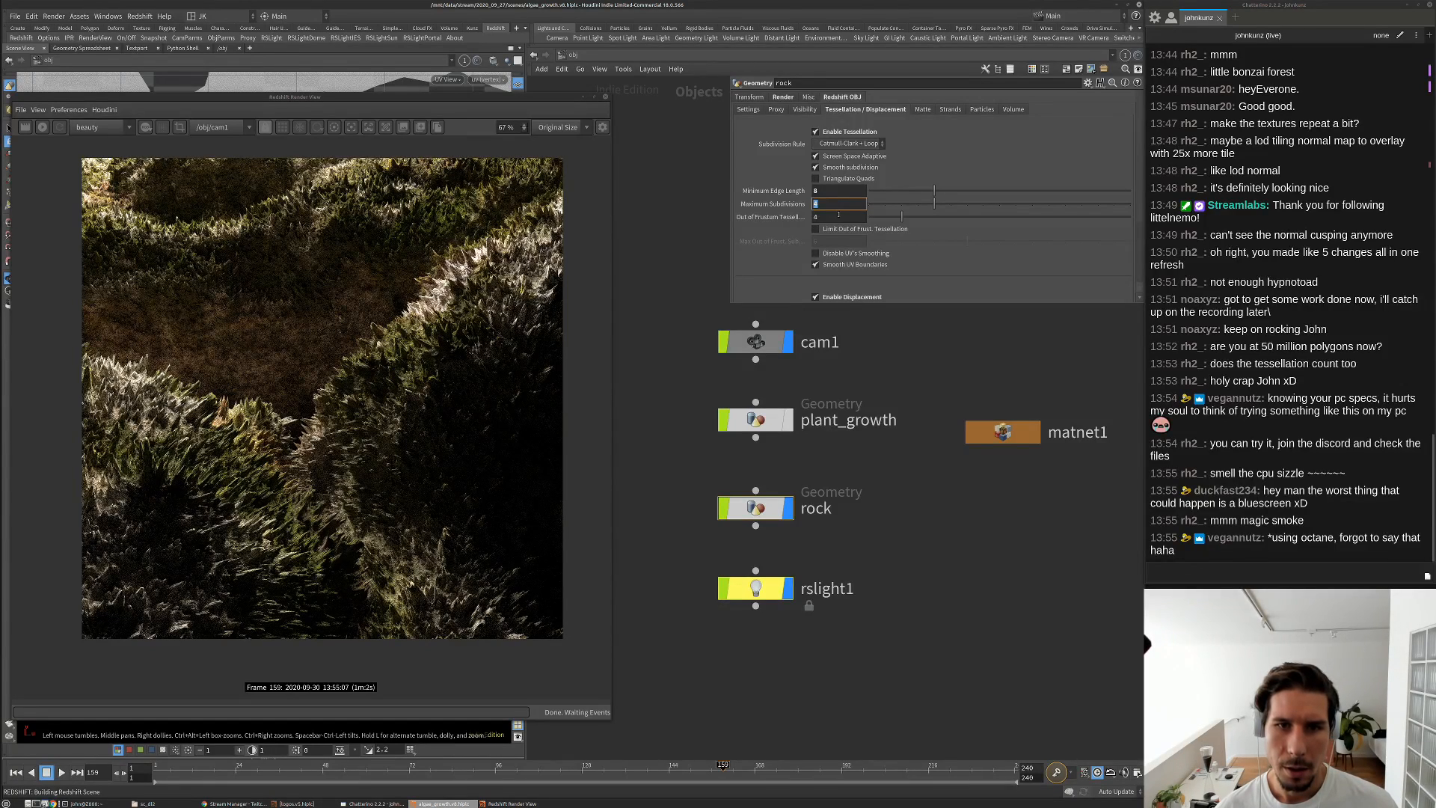
type("2")
key("Return")
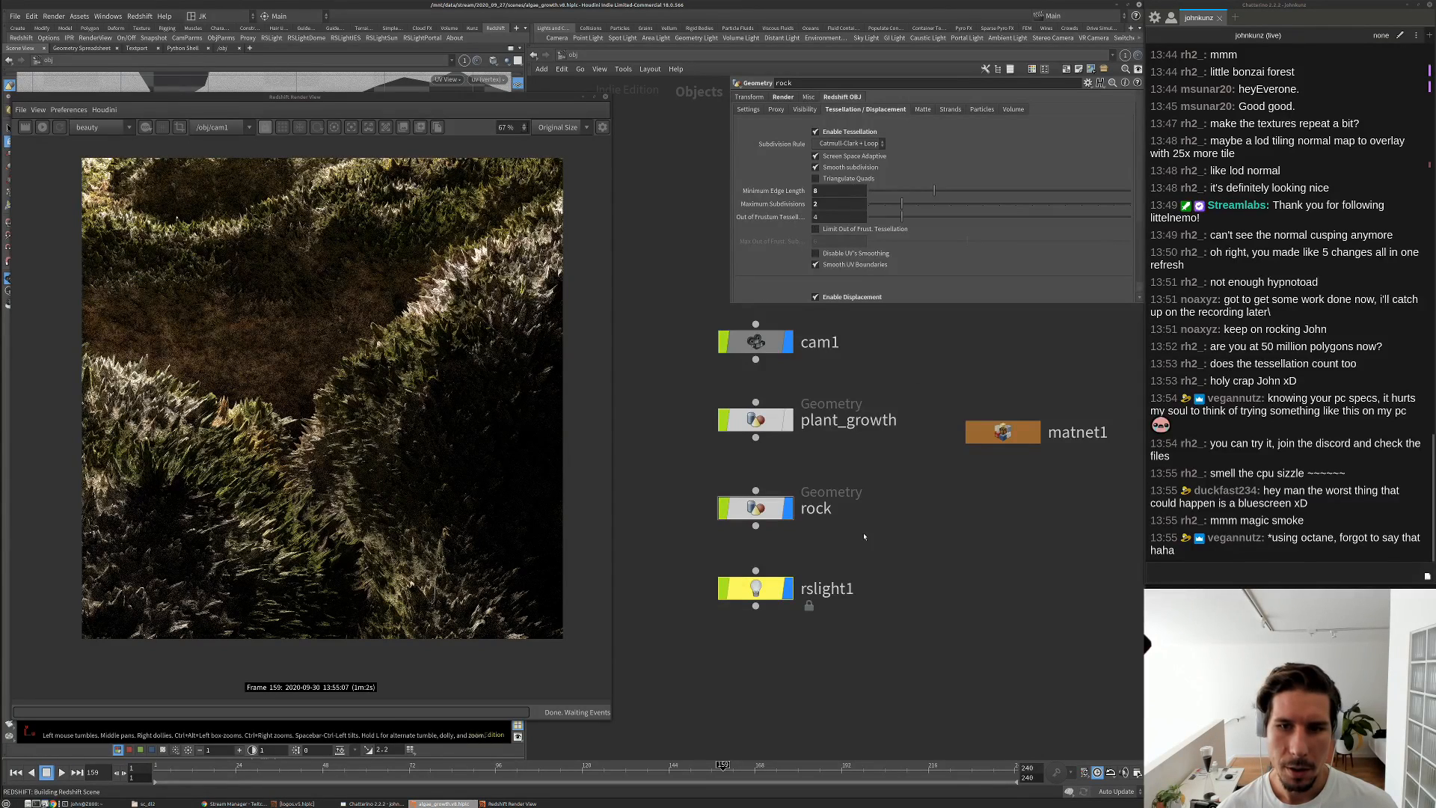
In the rock material, reduce Displacement1's Scale to .001 and further to .0005, and restart the Redshift render
middle_click_drag(863, 536, 860, 499)
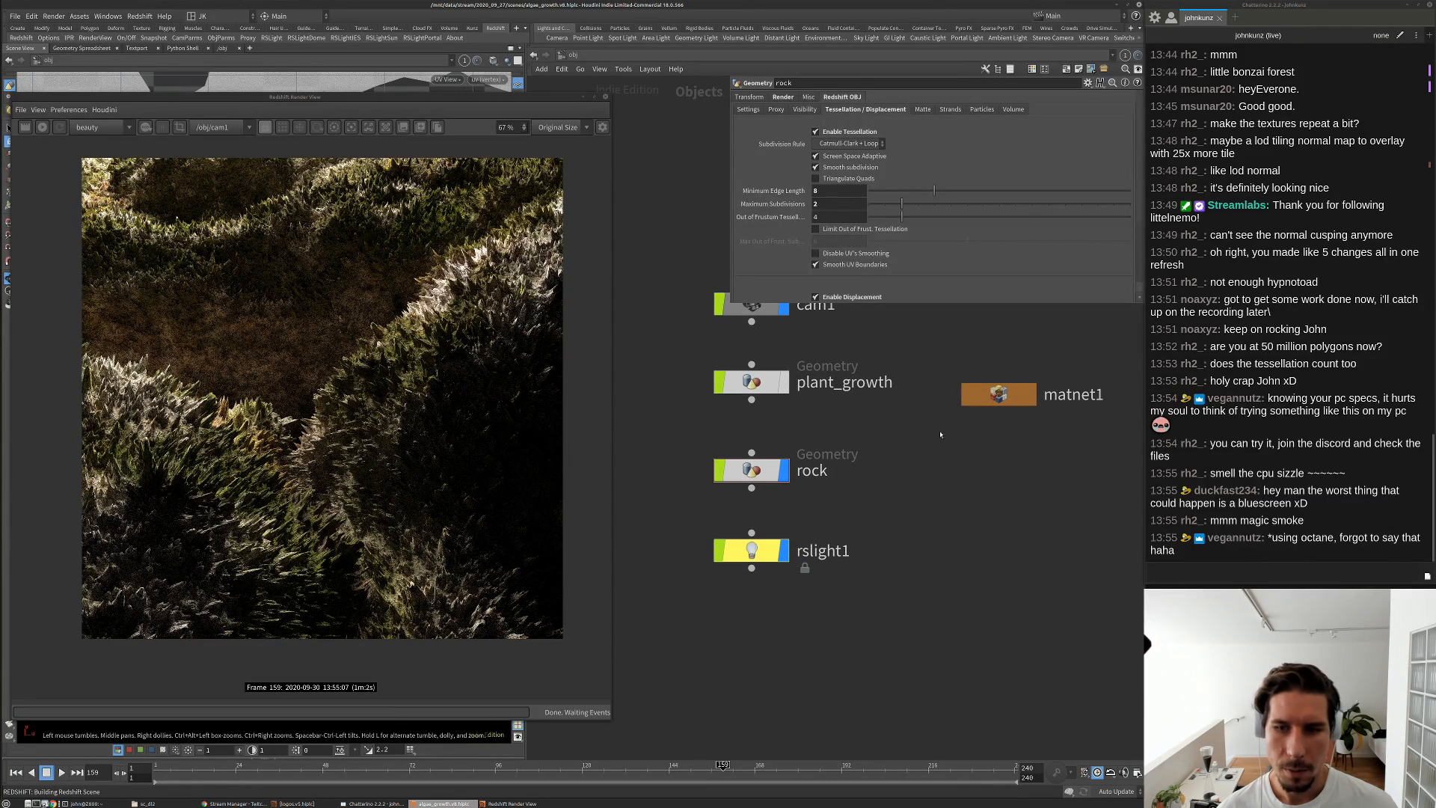
double_click(993, 396)
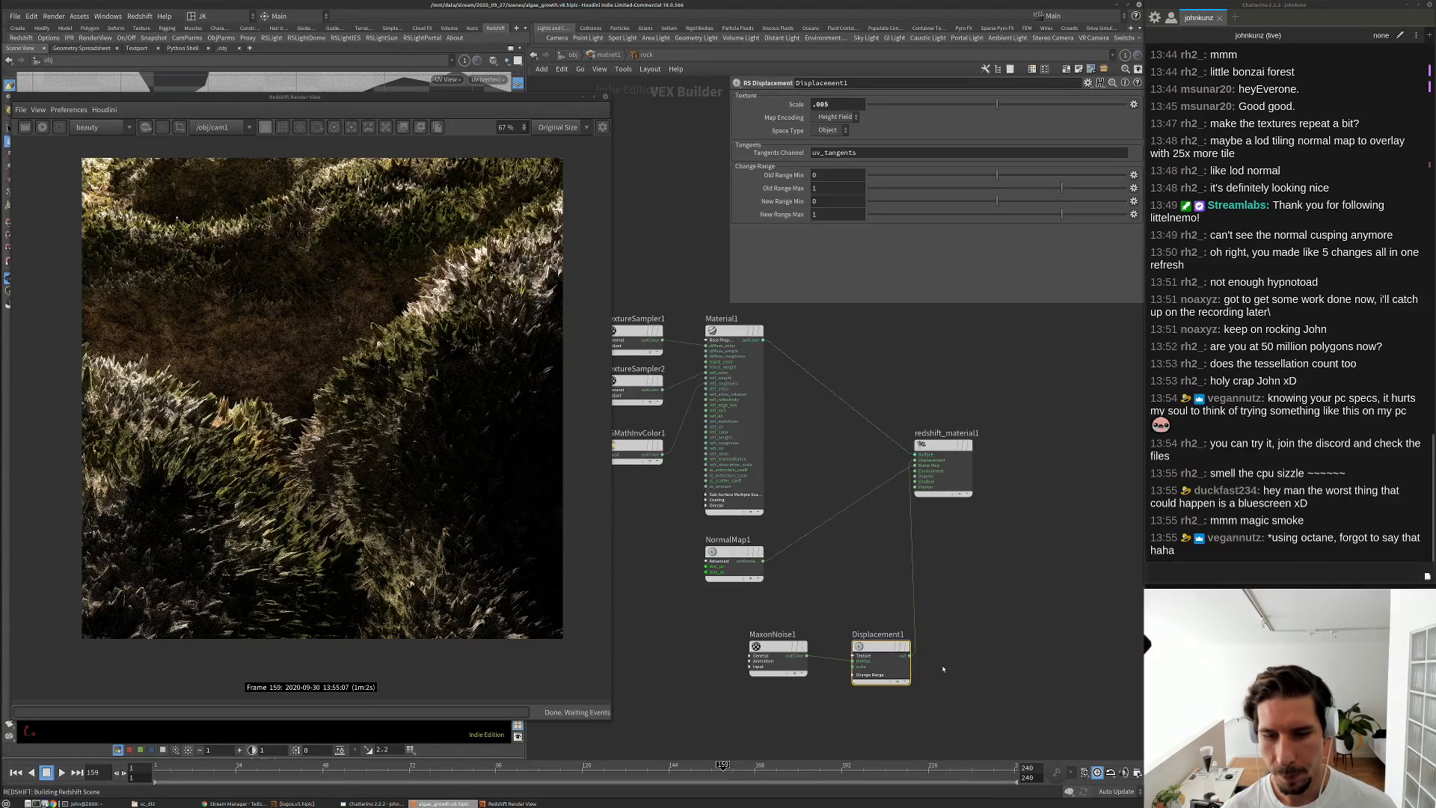
double_click(824, 104)
type("001")
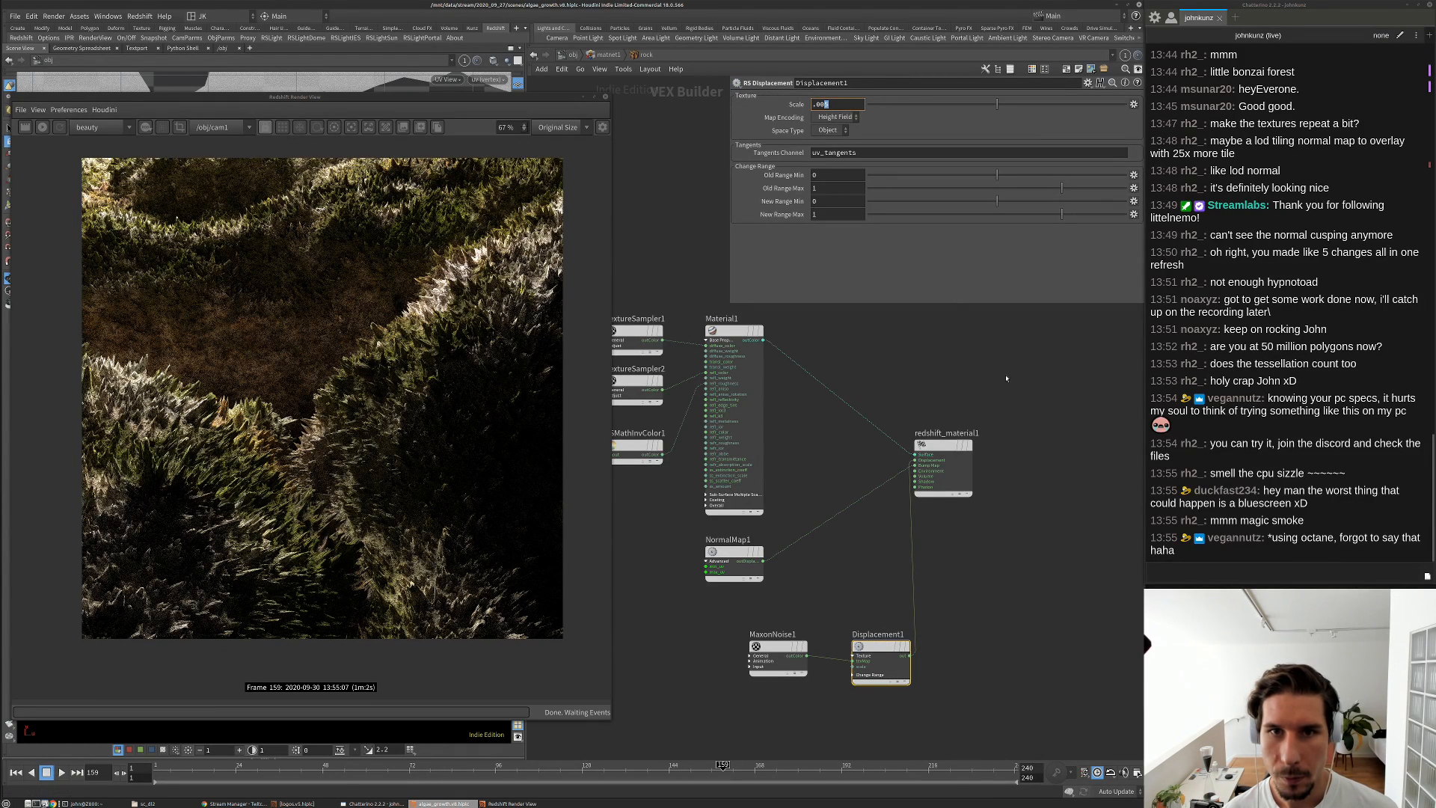
key("Return")
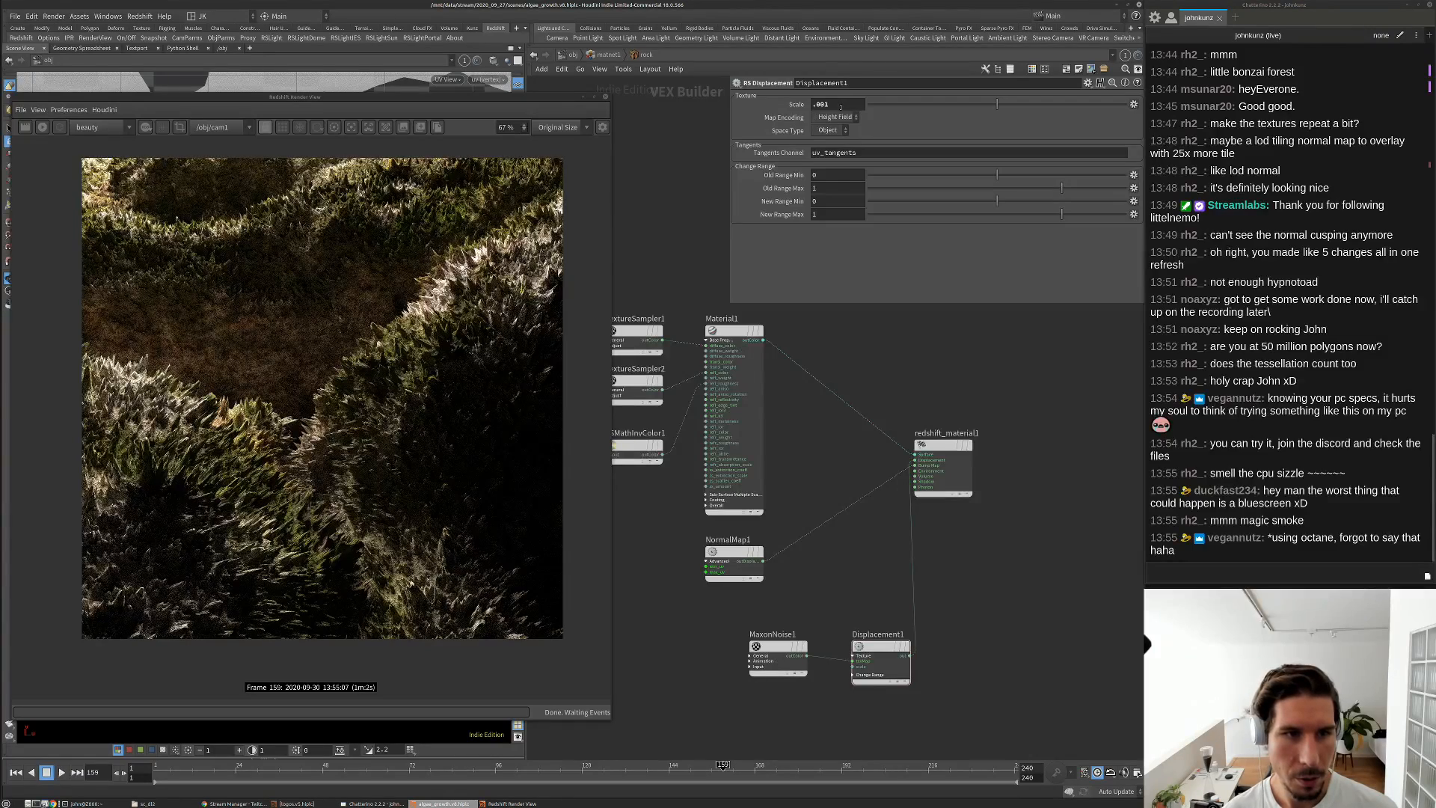
left_click(840, 105)
type("05")
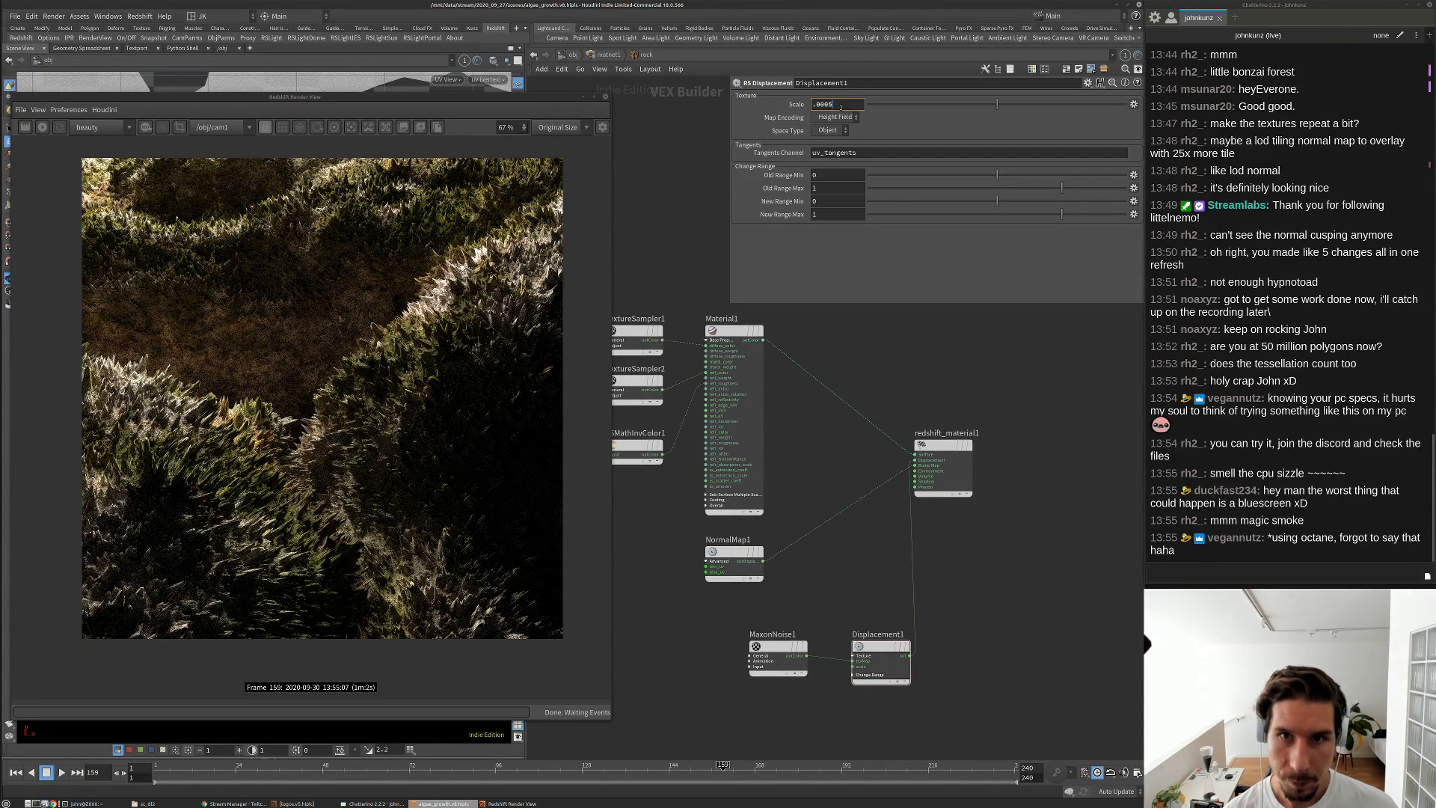
key("Return")
left_click(42, 127)
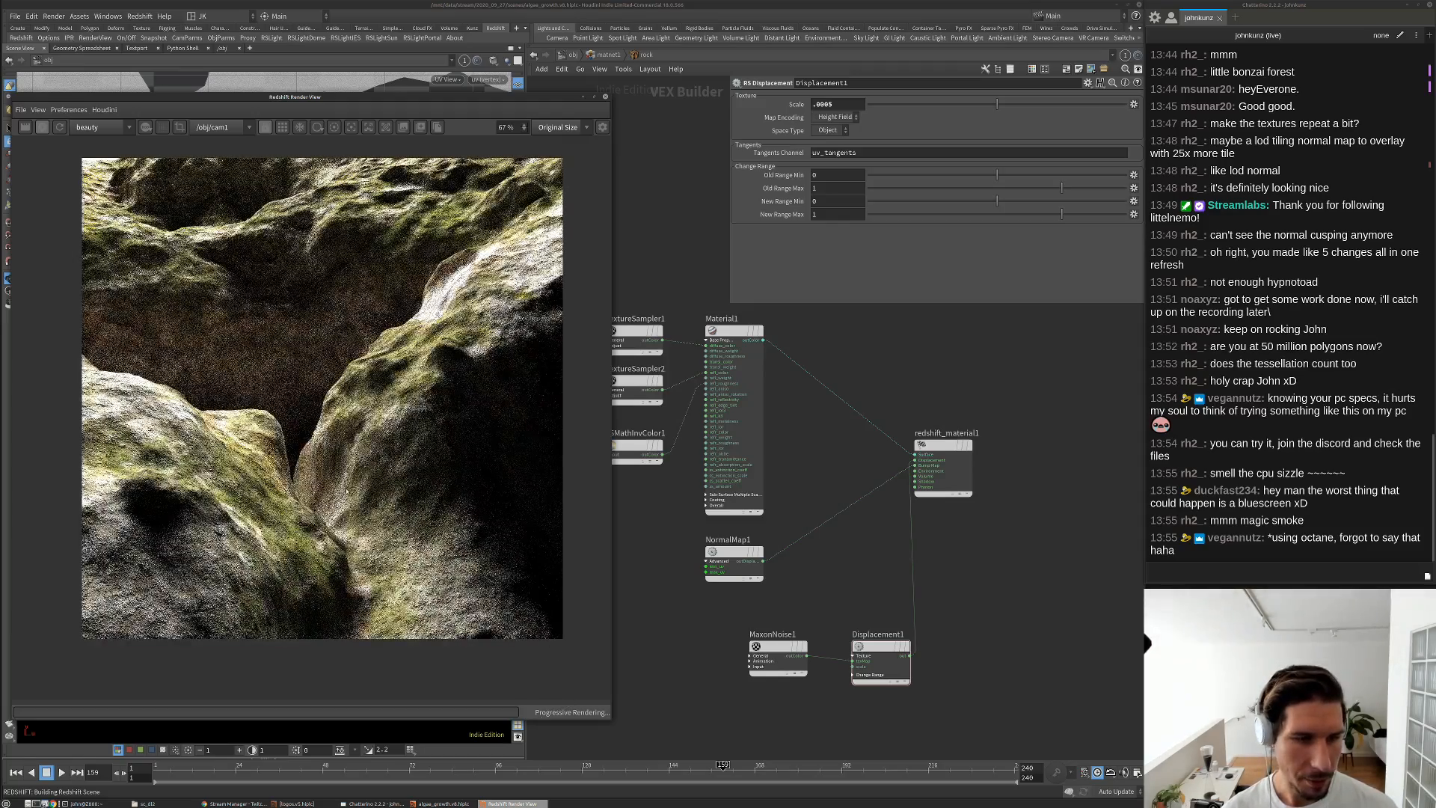
Examine the rock's displacement detail in the Redshift render at several magnifications
scroll(436, 610, "up", 4)
scroll(436, 609, "down", 2)
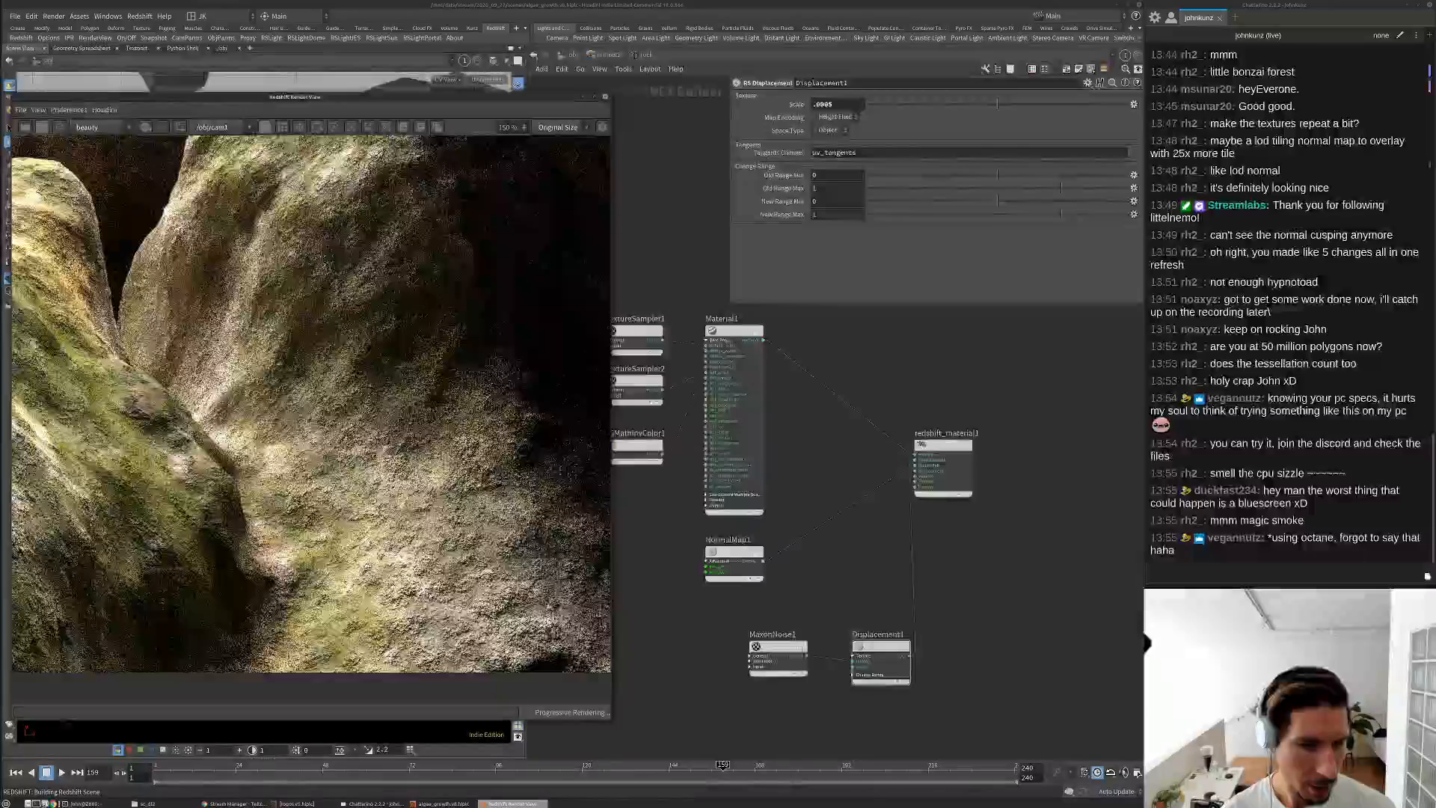
scroll(374, 583, "down", 1)
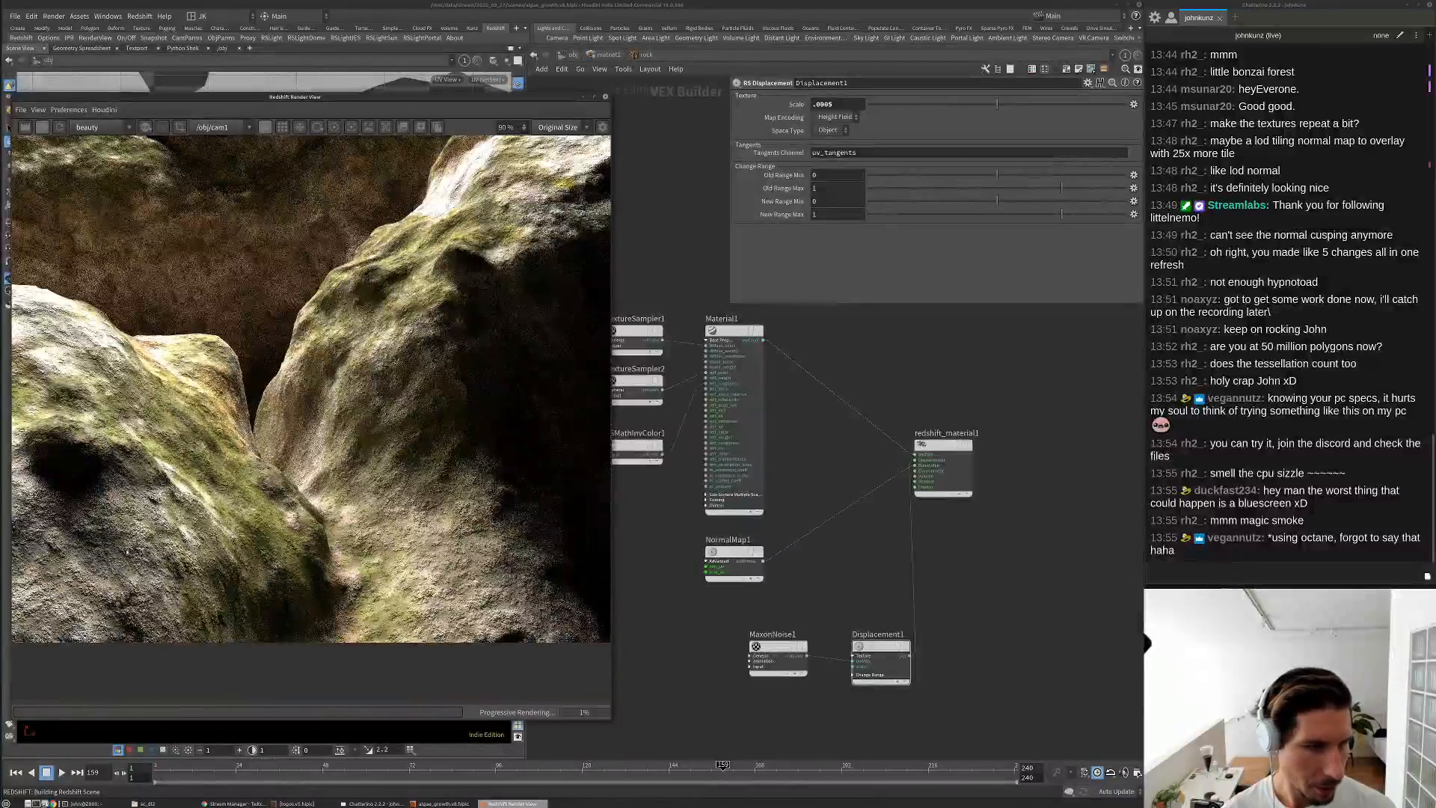
scroll(419, 553, "down", 1)
scroll(191, 426, "up", 2)
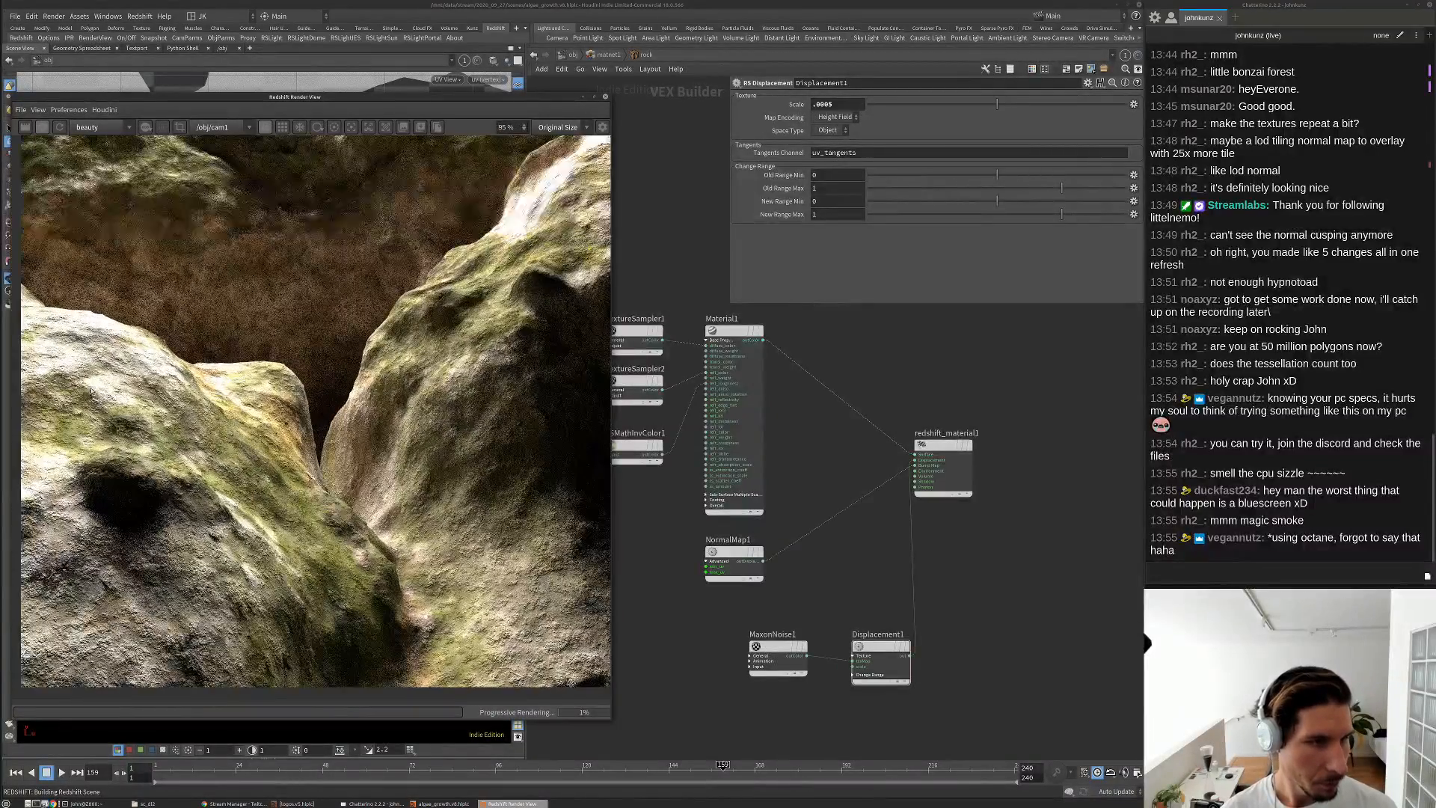
scroll(365, 549, "down", 2)
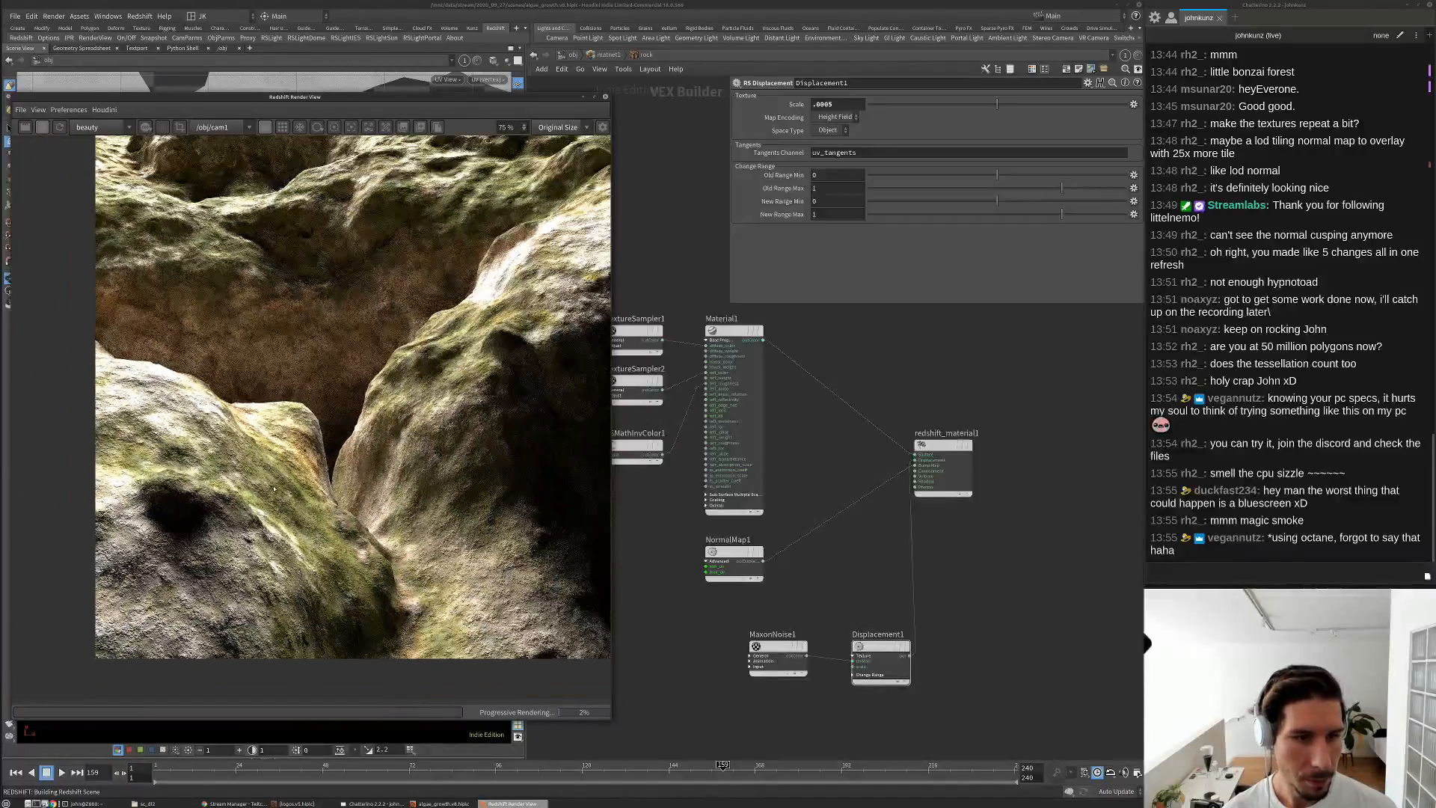
scroll(480, 555, "up", 2)
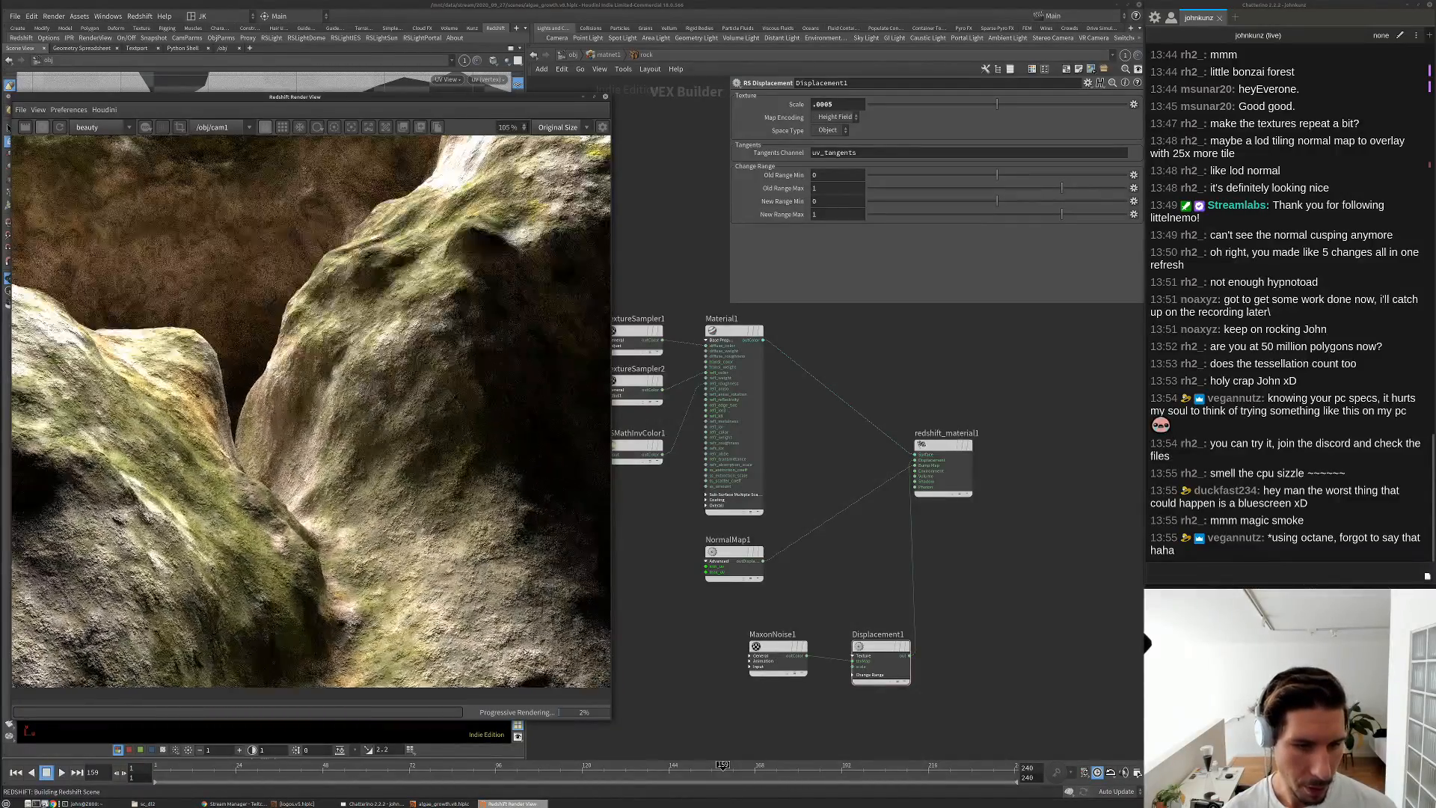
scroll(523, 652, "up", 1)
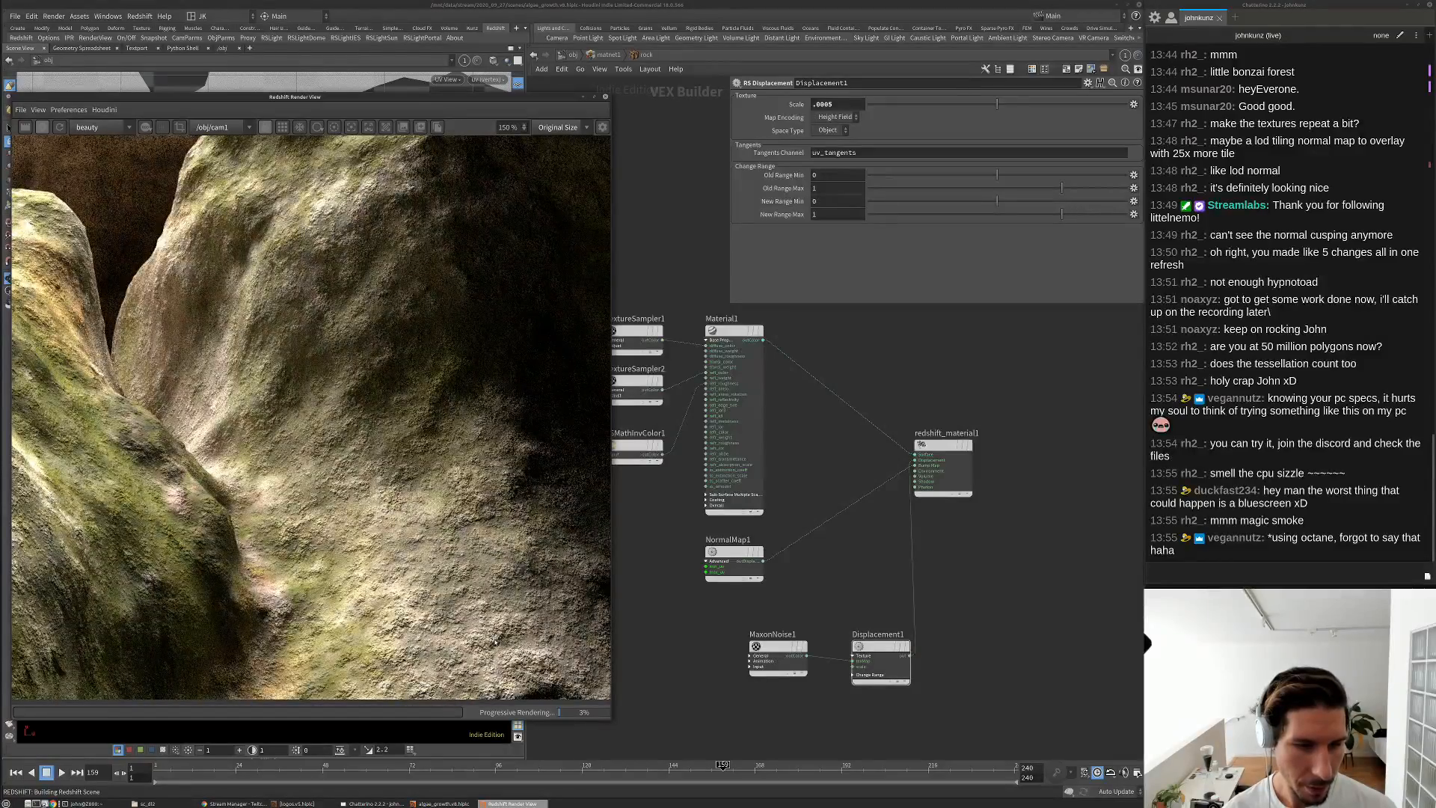
scroll(494, 641, "up", 3)
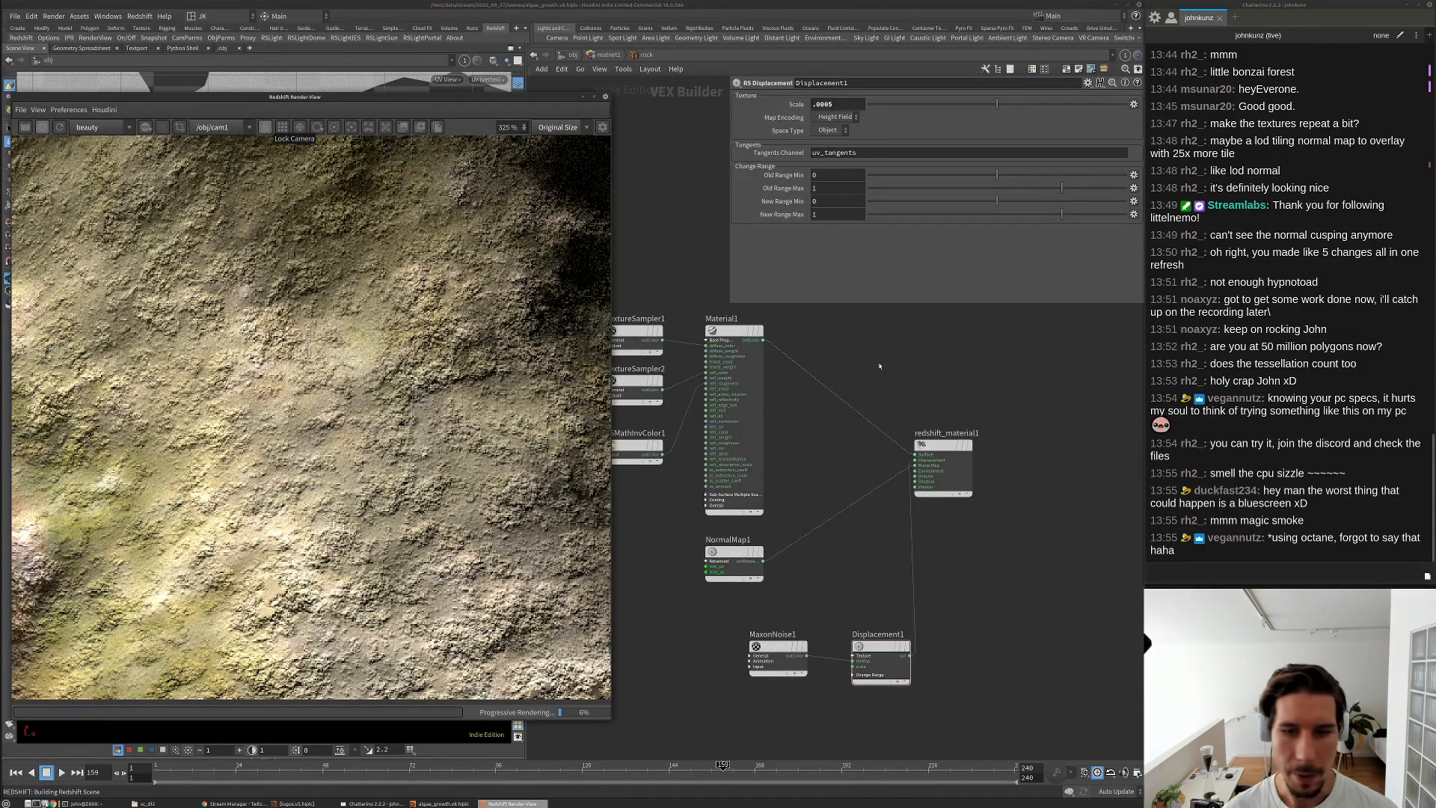
Add a WireFrame node to the rock material, connect it to redshift_material1's Surface input, and re-render to inspect the tessellation density
left_click(776, 339)
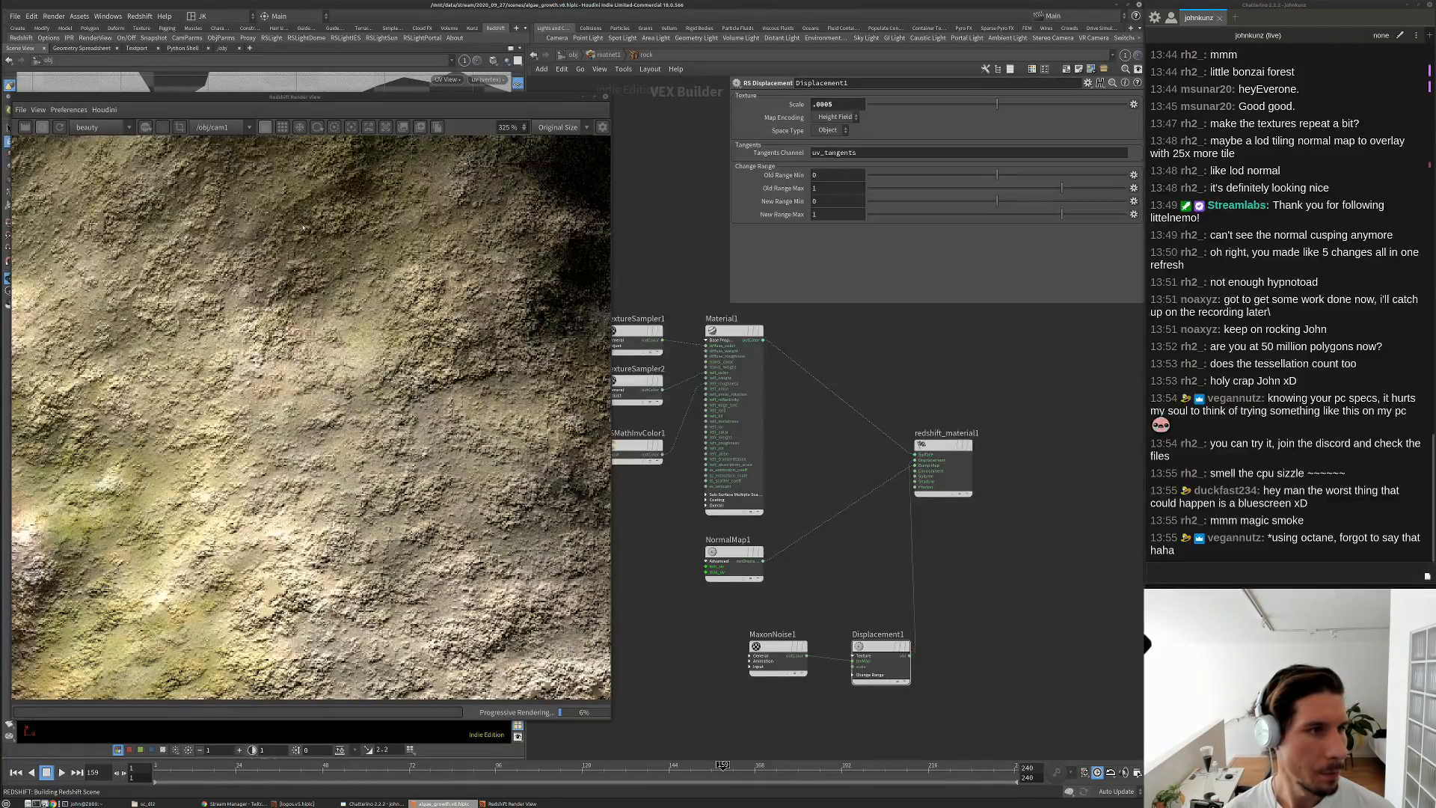
key("Tab")
type("bumpb")
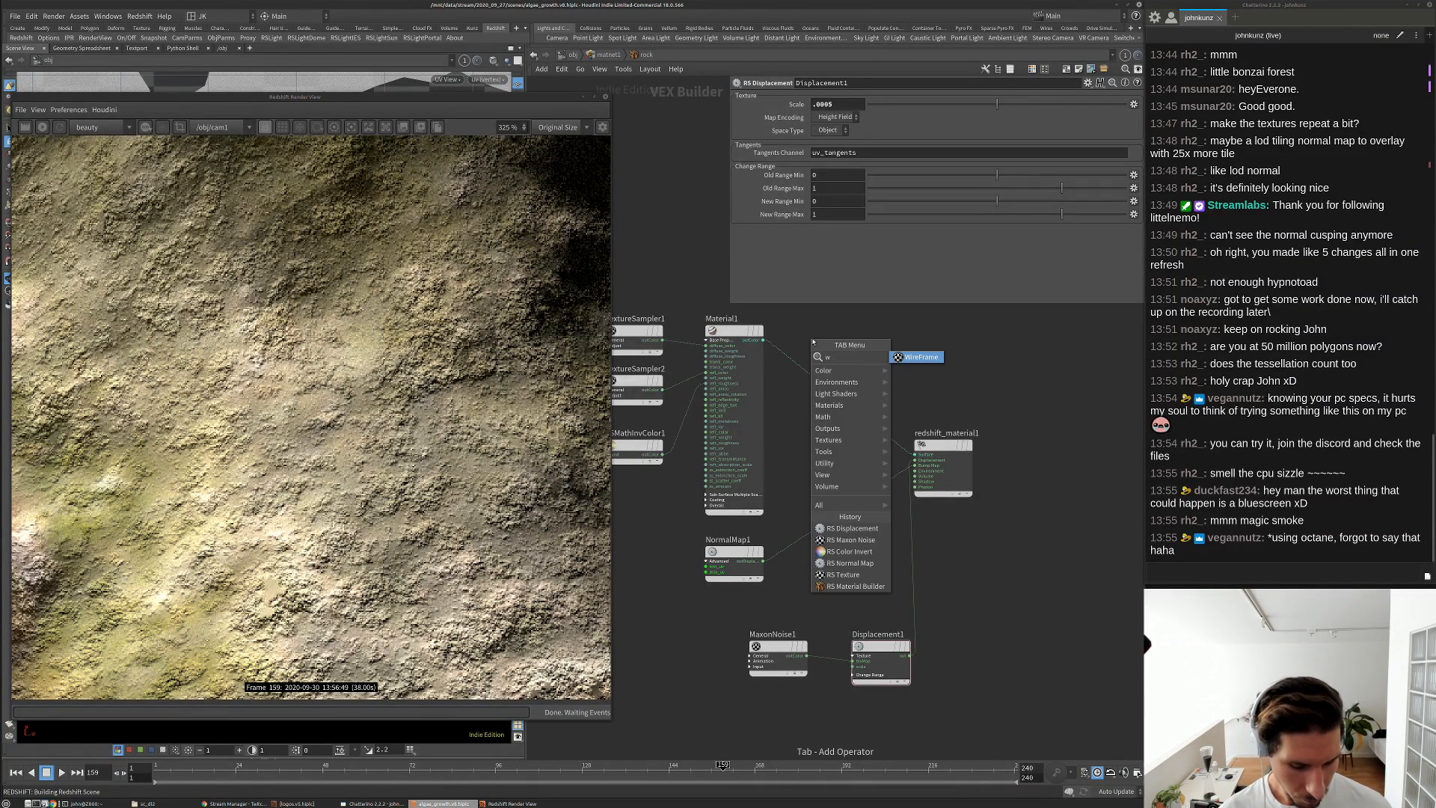
key("Return")
left_click(885, 357)
left_click_drag(909, 364, 915, 454)
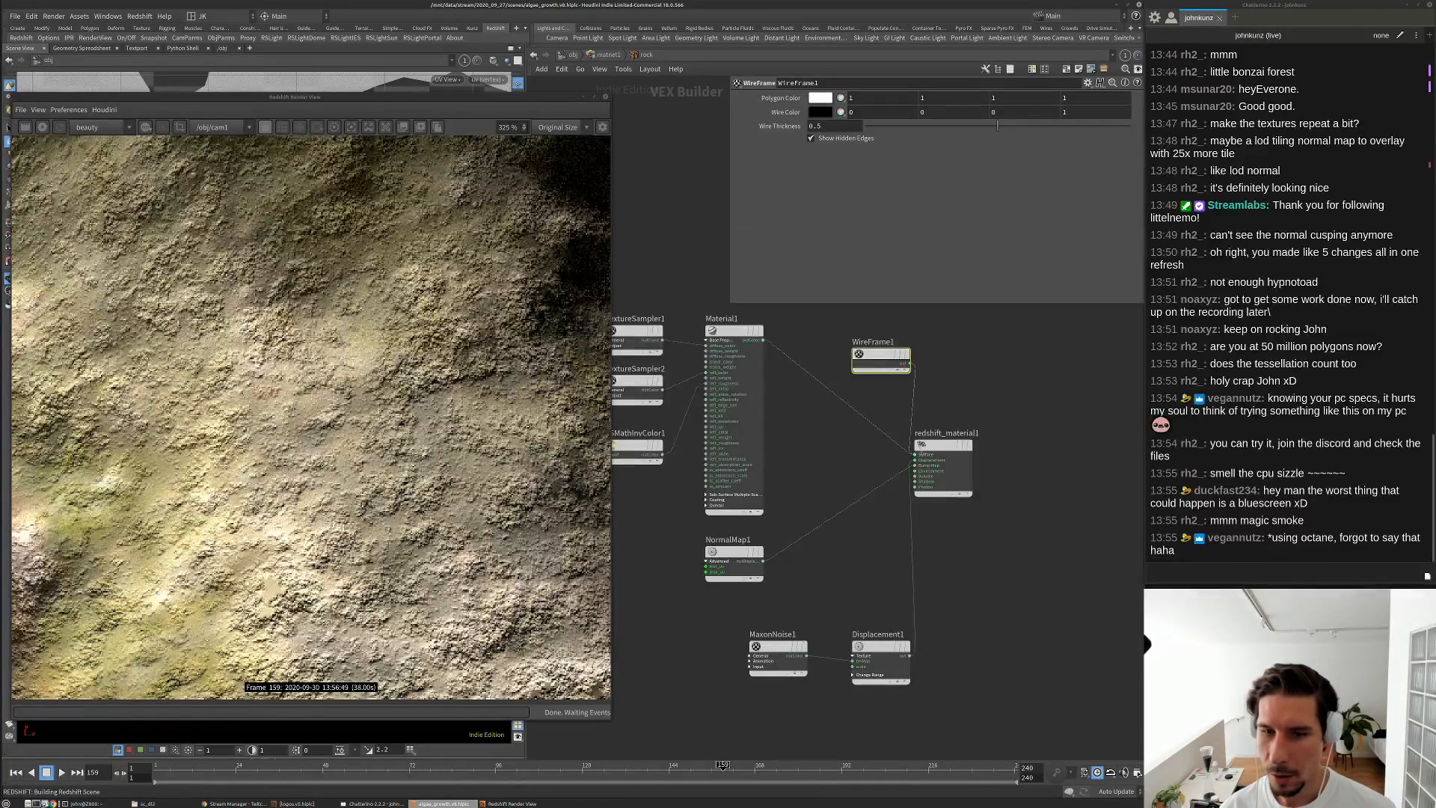
left_click(43, 127)
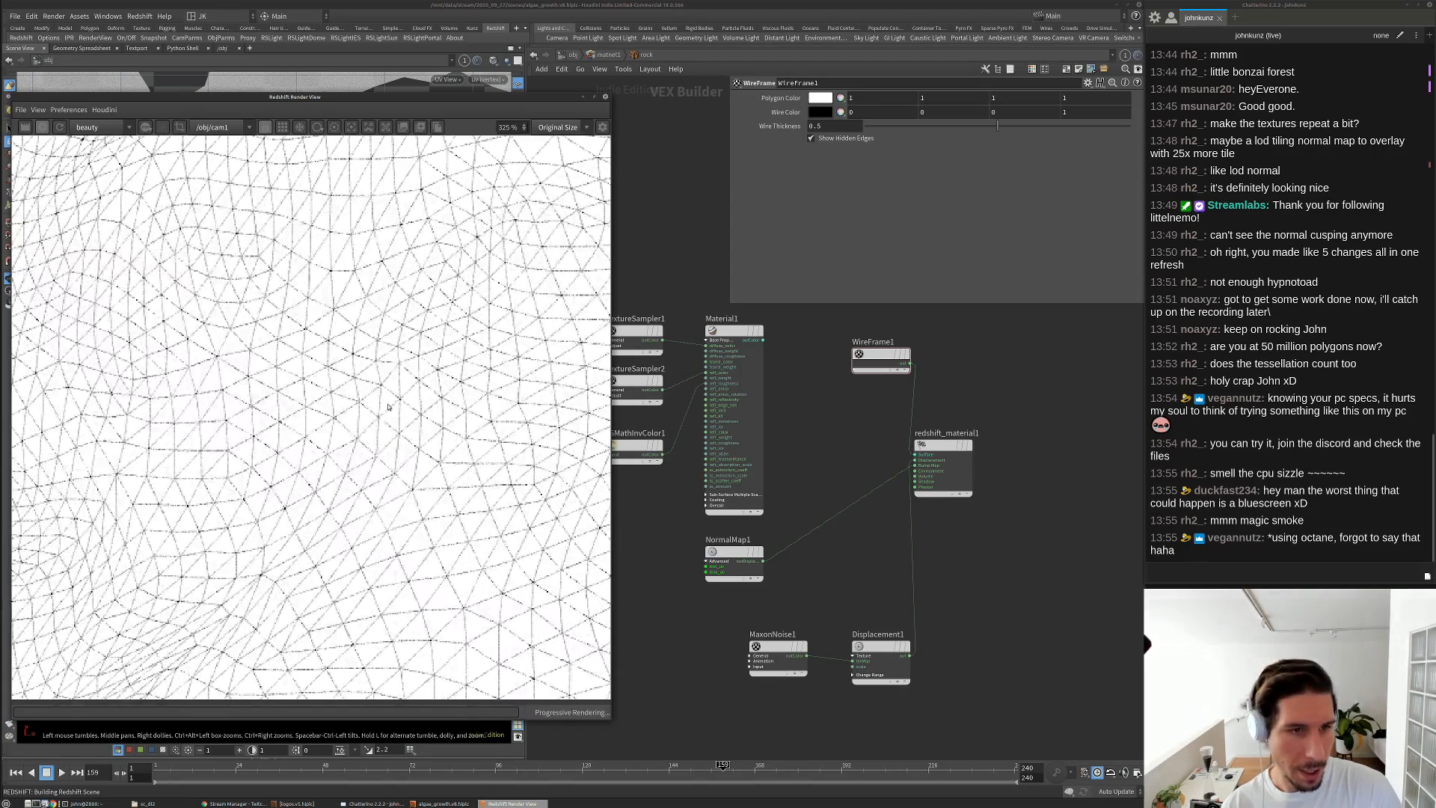
scroll(314, 496, "down", 4)
scroll(315, 496, "down", 6)
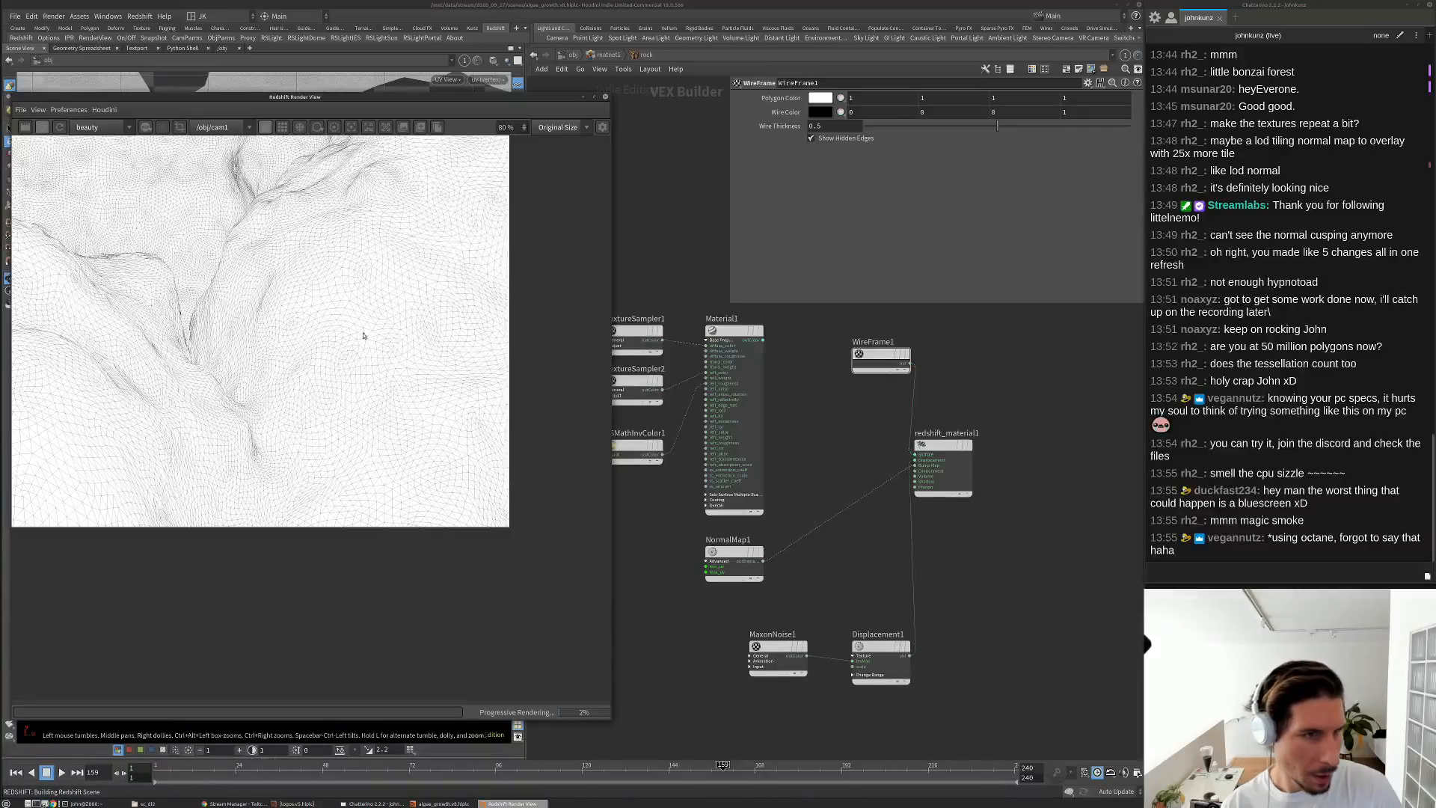
scroll(396, 453, "down", 2)
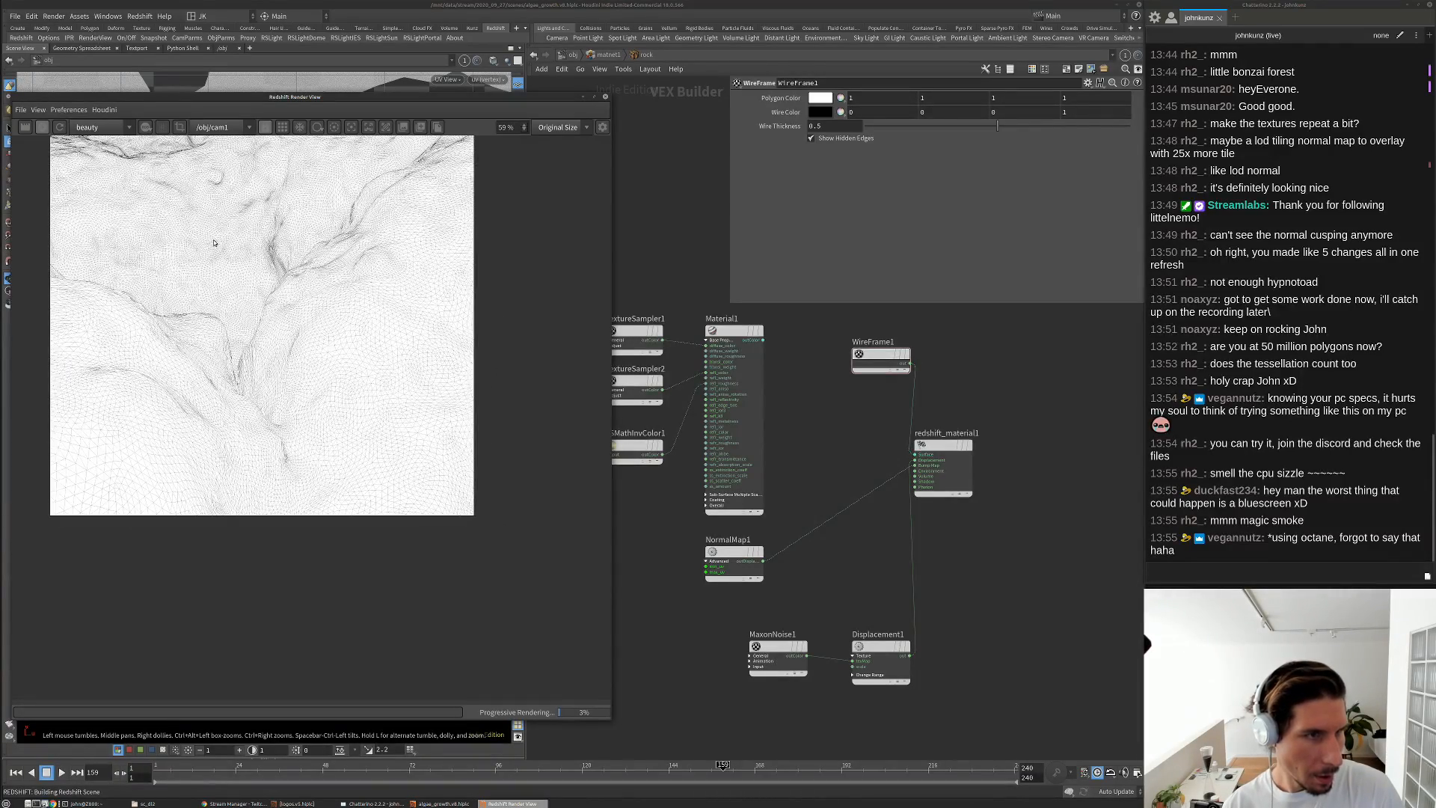
scroll(432, 438, "down", 1)
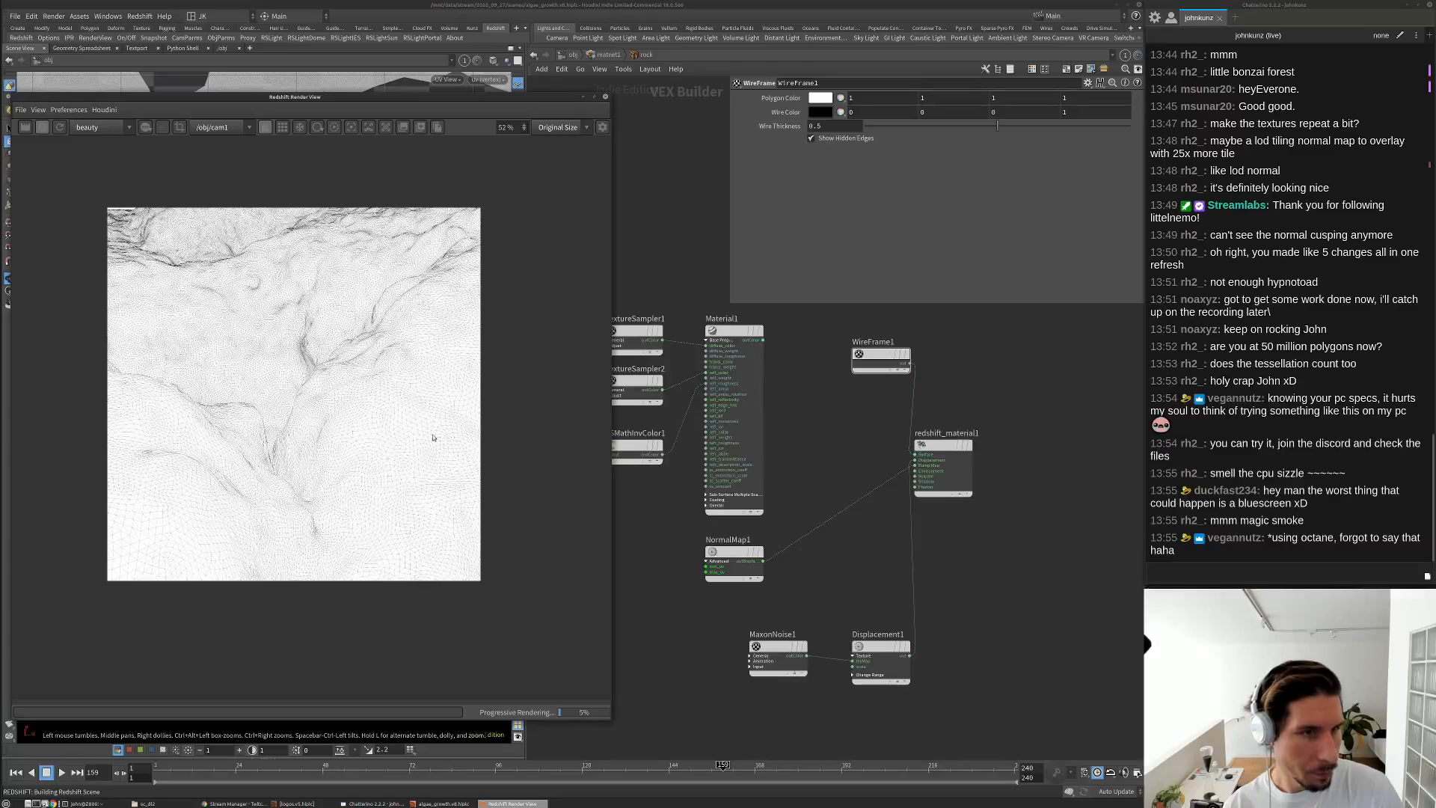
scroll(394, 496, "up", 4)
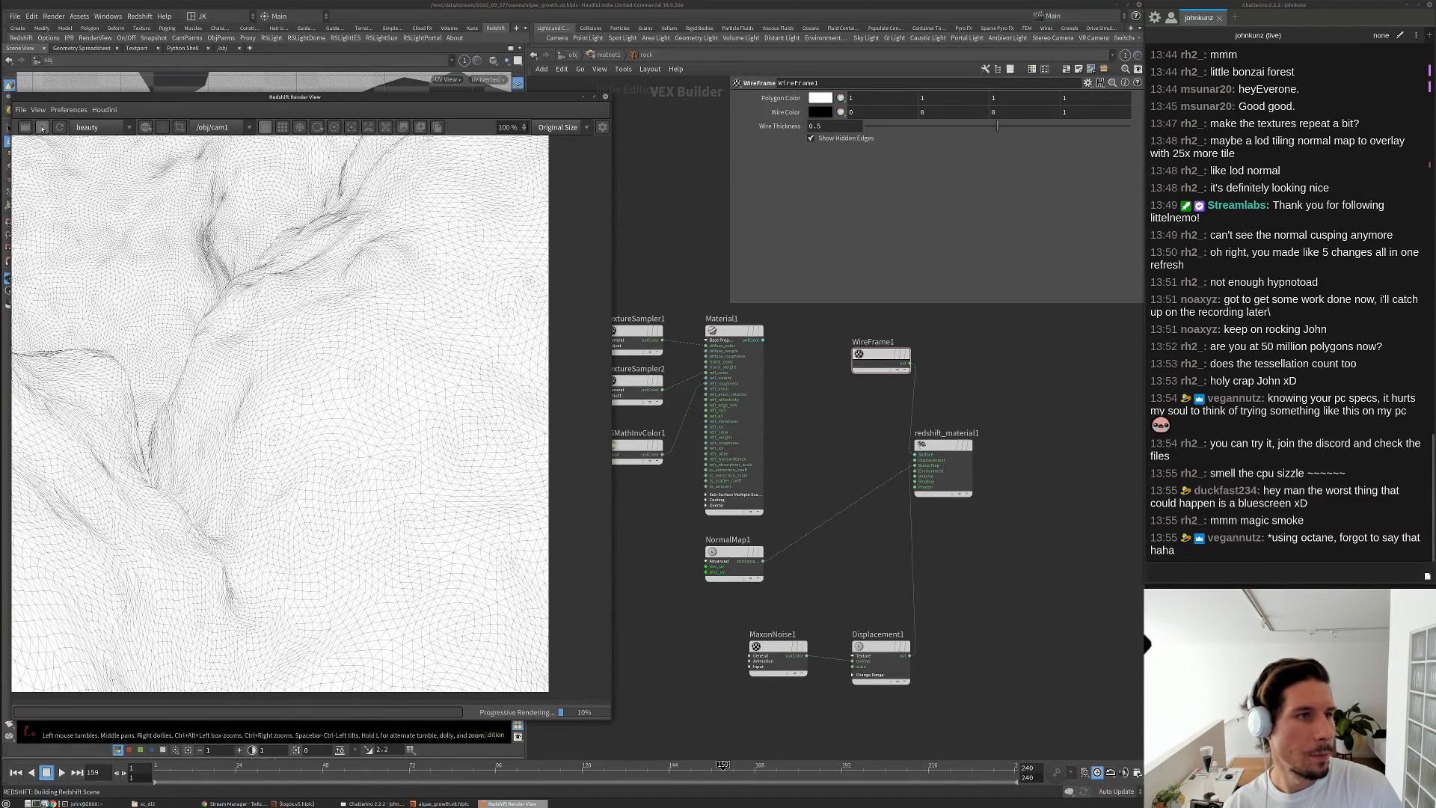
Move WireFrame1 aside, reconnect Material1 to redshift_material1's Surface input, and return to the object level
left_click_drag(881, 356, 836, 344)
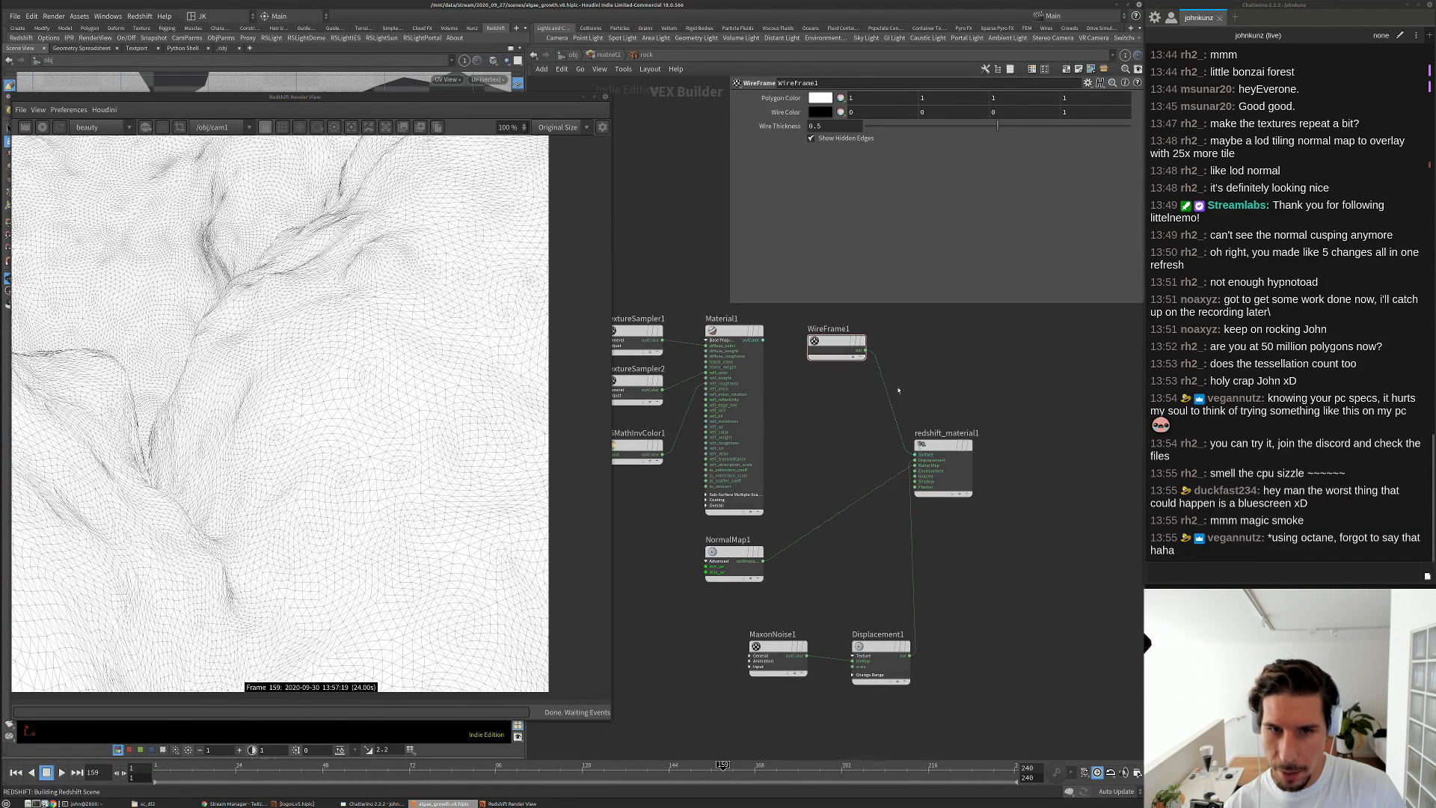
left_click_drag(915, 454, 763, 340)
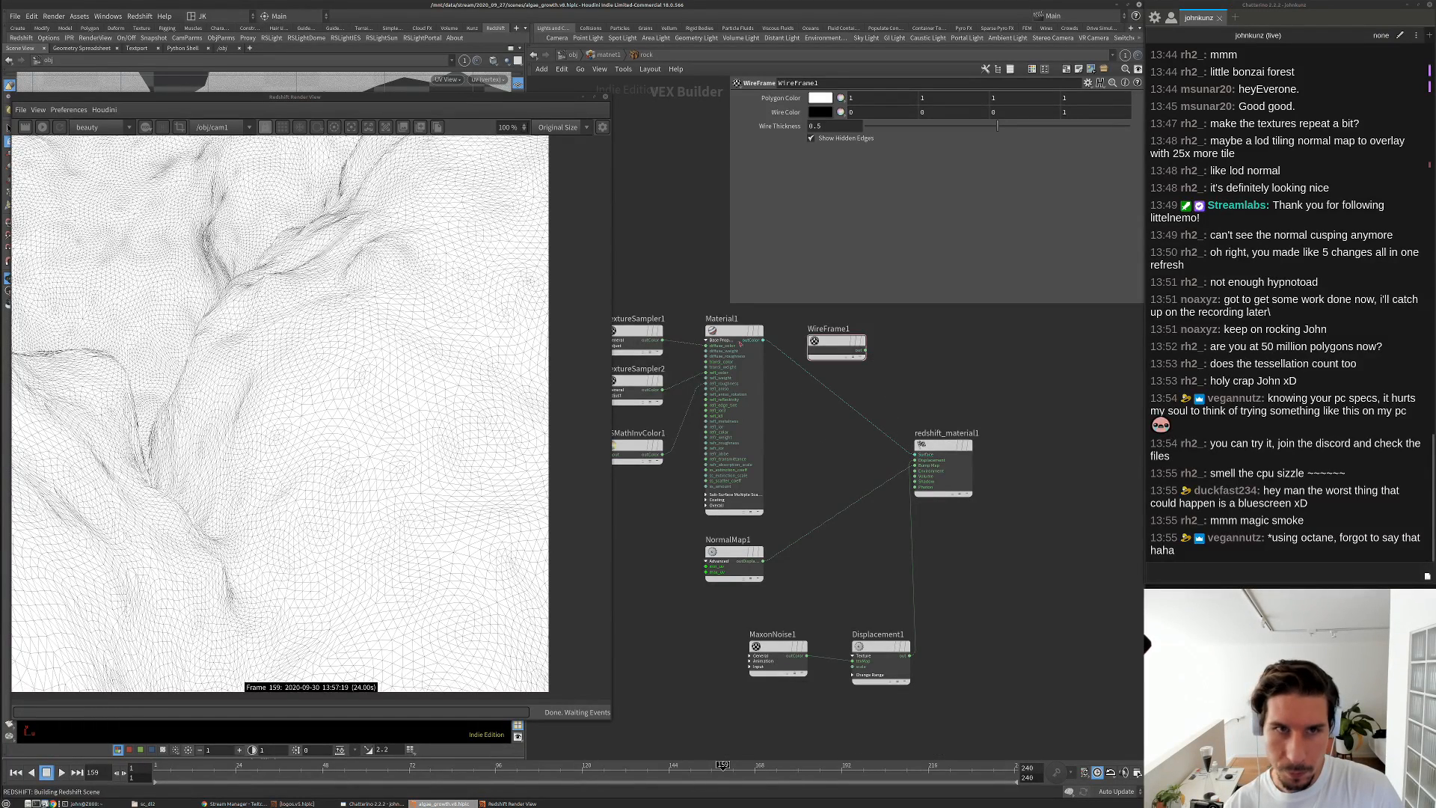
left_click(592, 58)
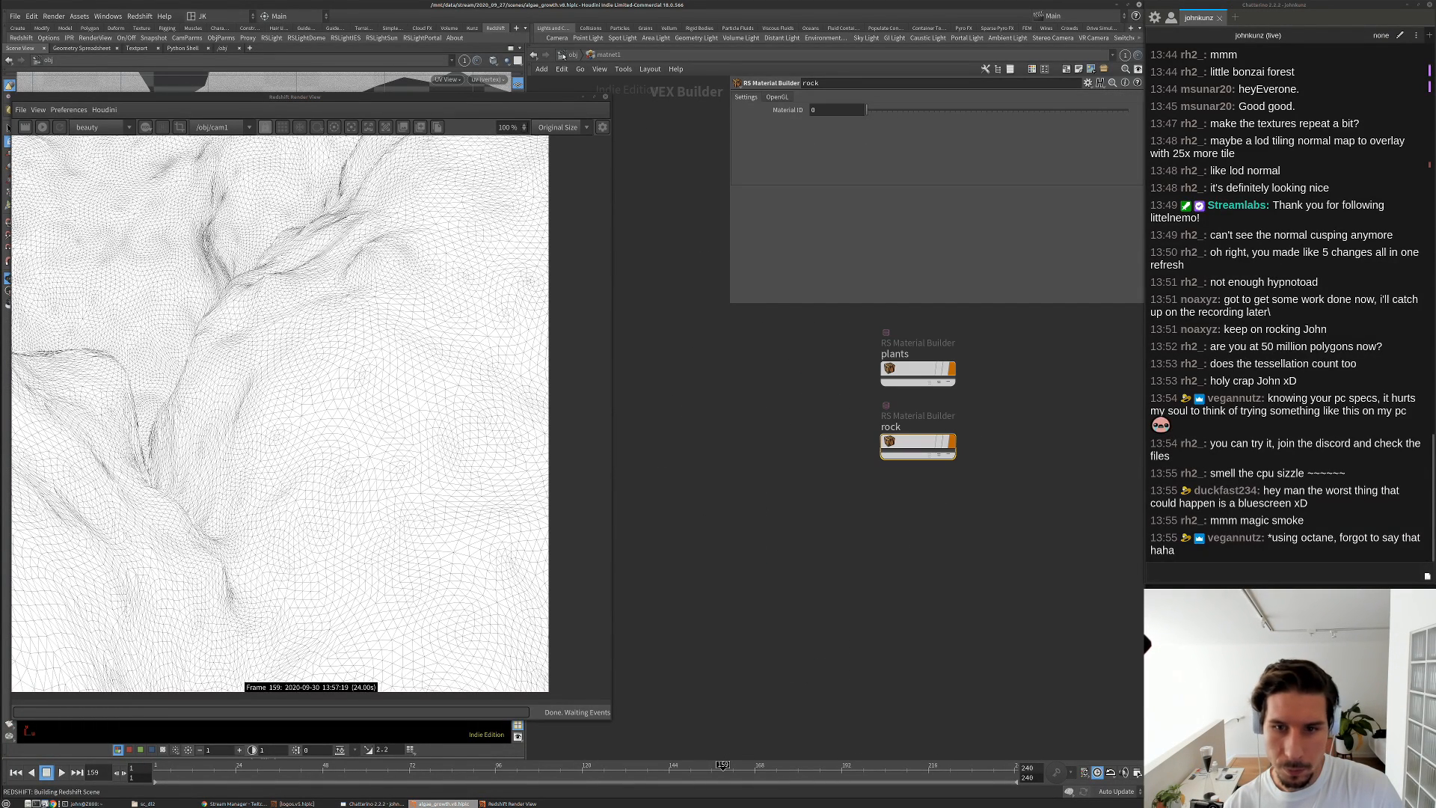
left_click(572, 56)
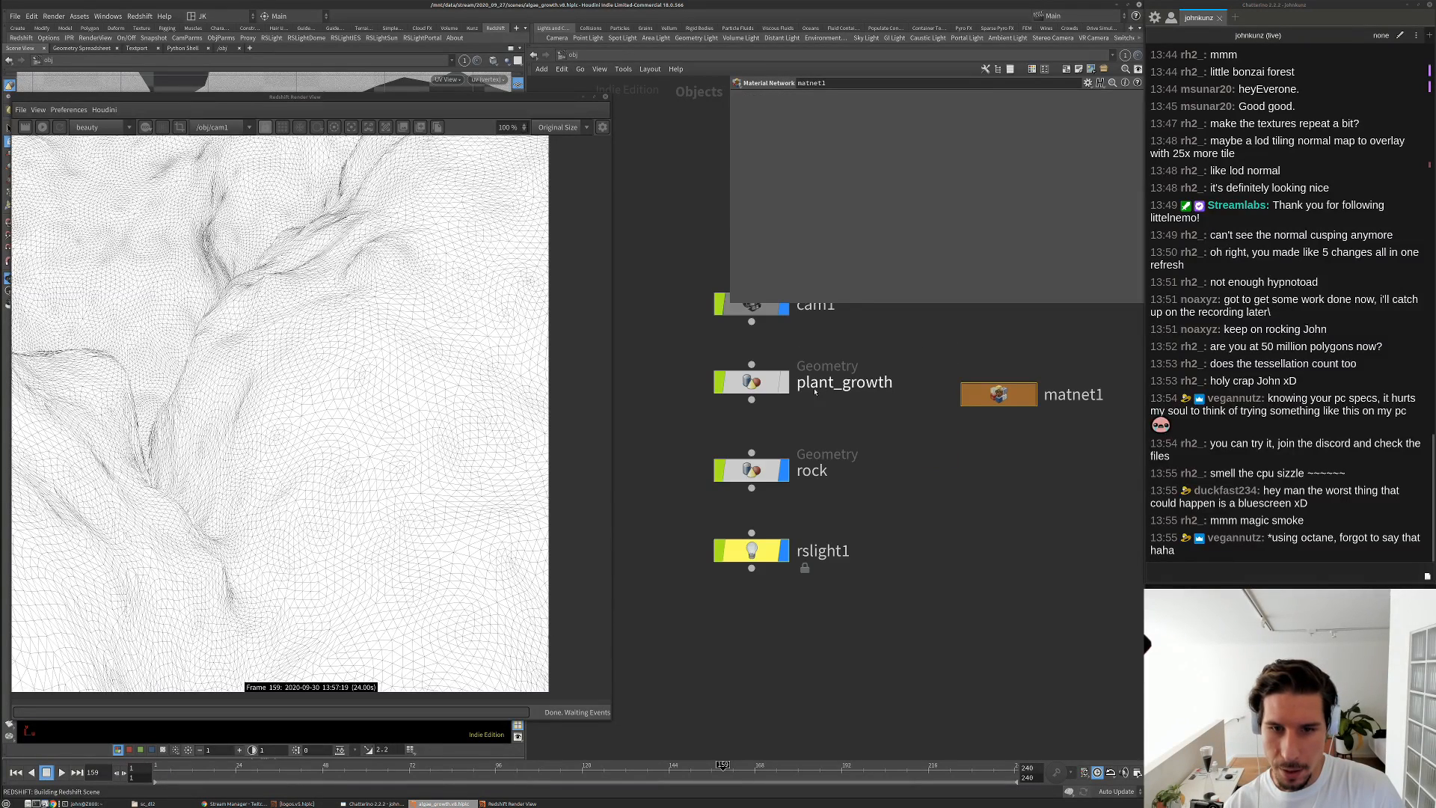
Show the plant_growth object and restart the Redshift render to view the plants on the rock
left_click(43, 127)
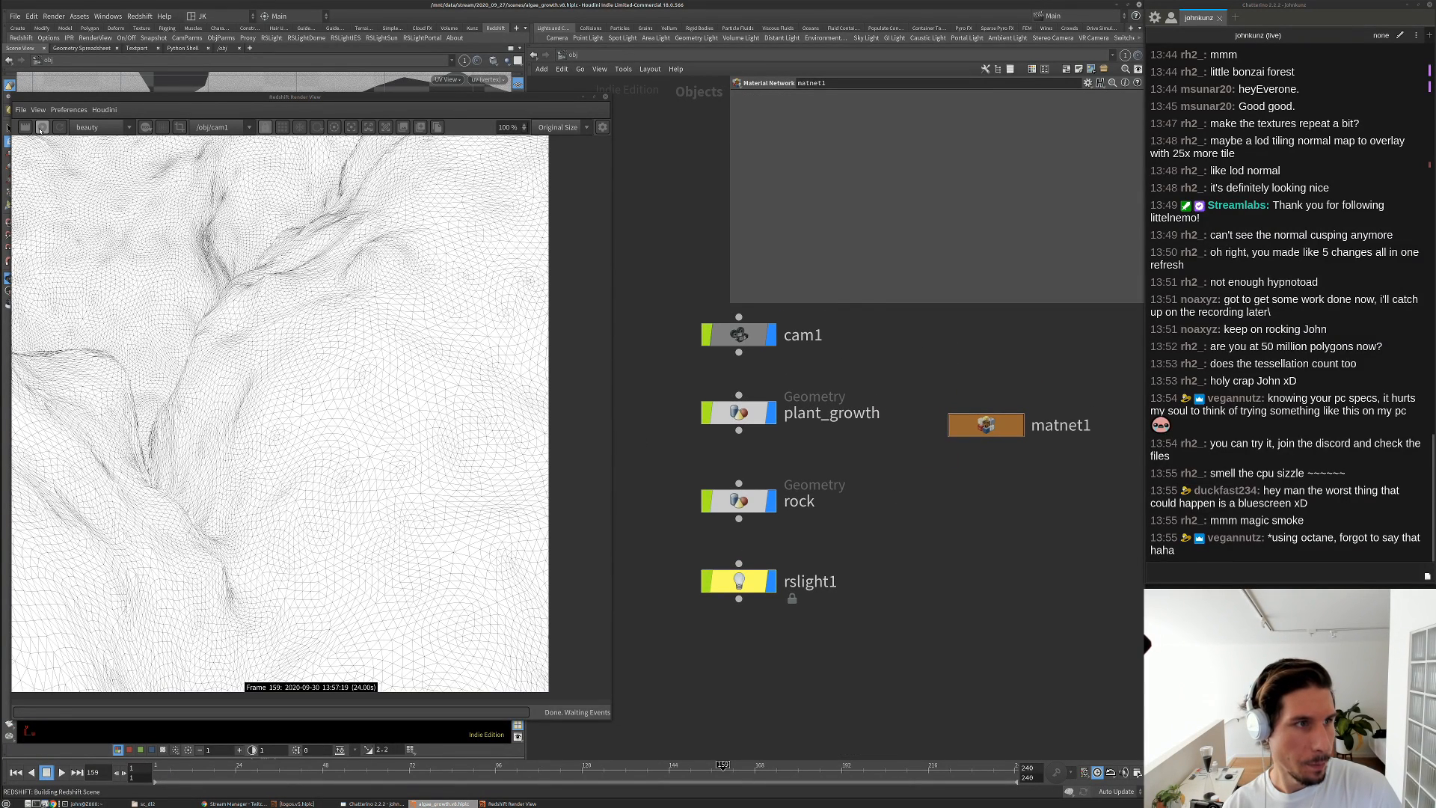
left_click(951, 551)
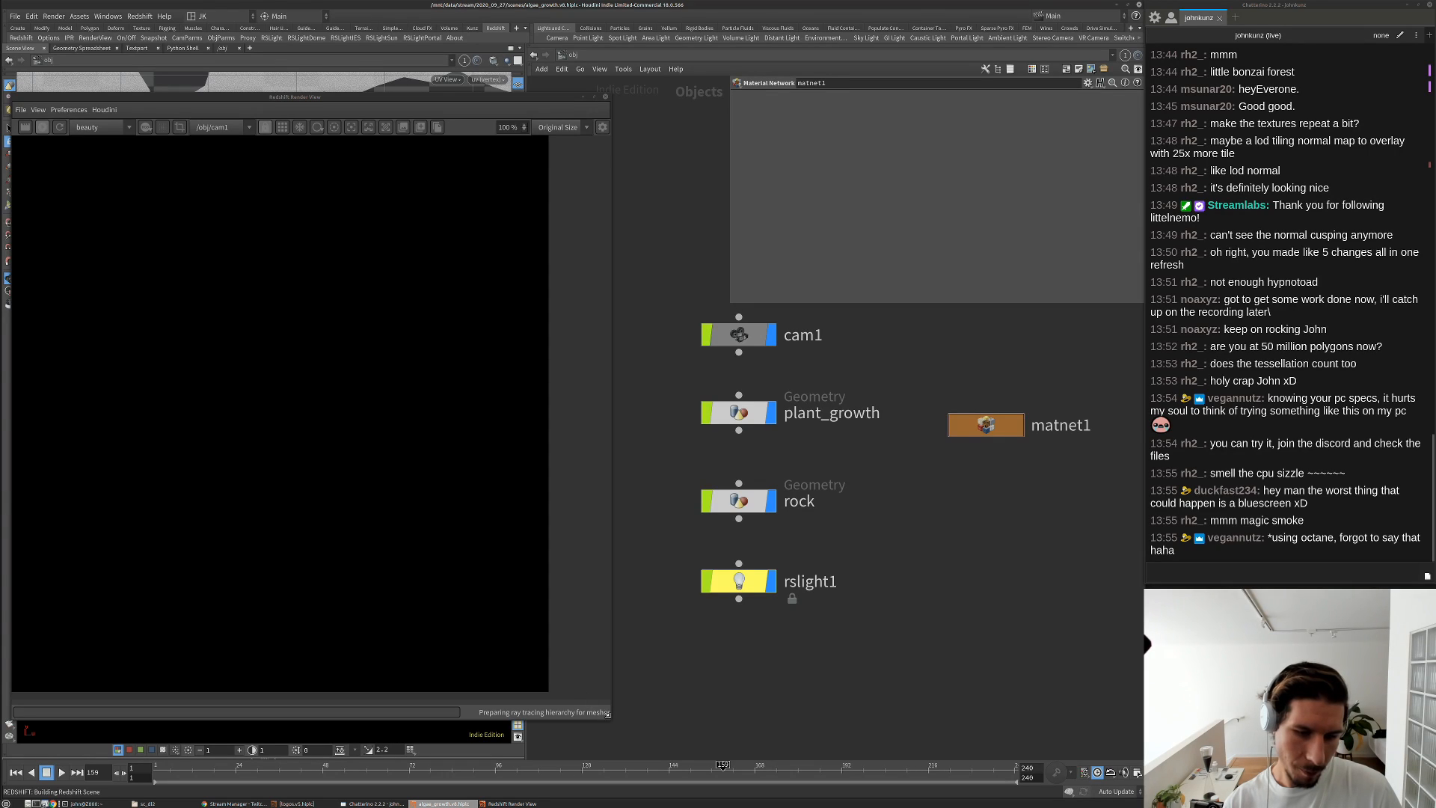
left_click_drag(607, 717, 613, 723)
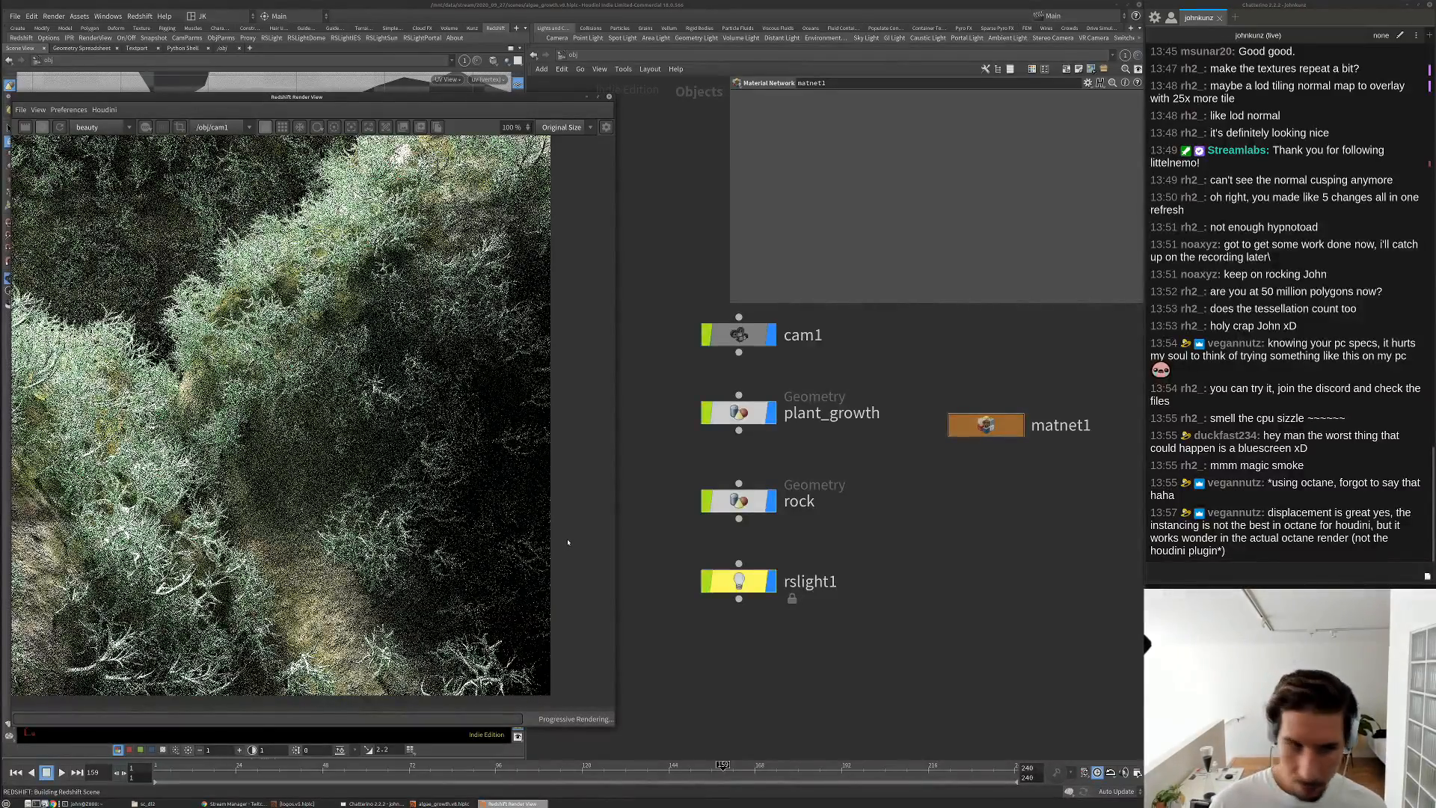
scroll(490, 516, "down", 3)
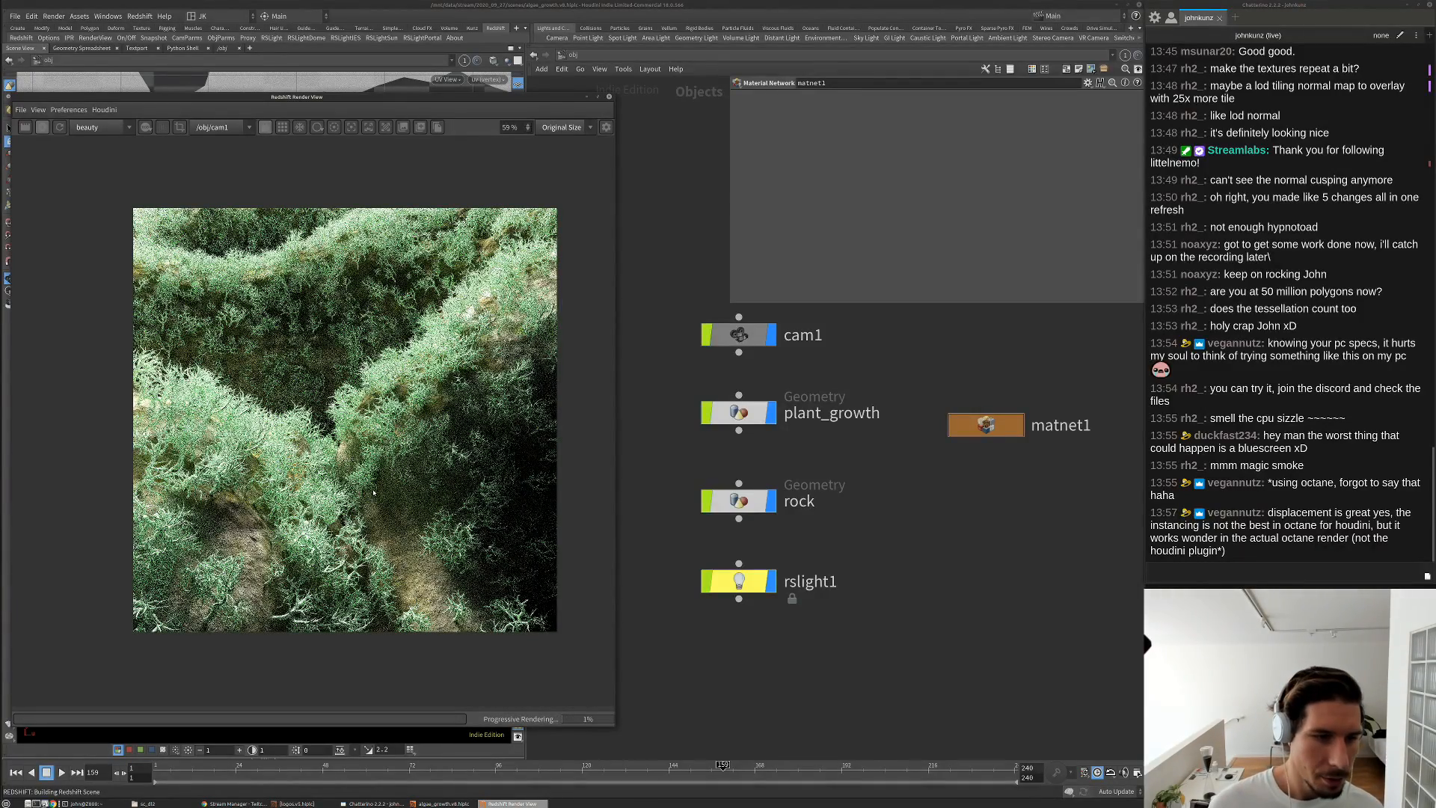
scroll(490, 516, "up", 1)
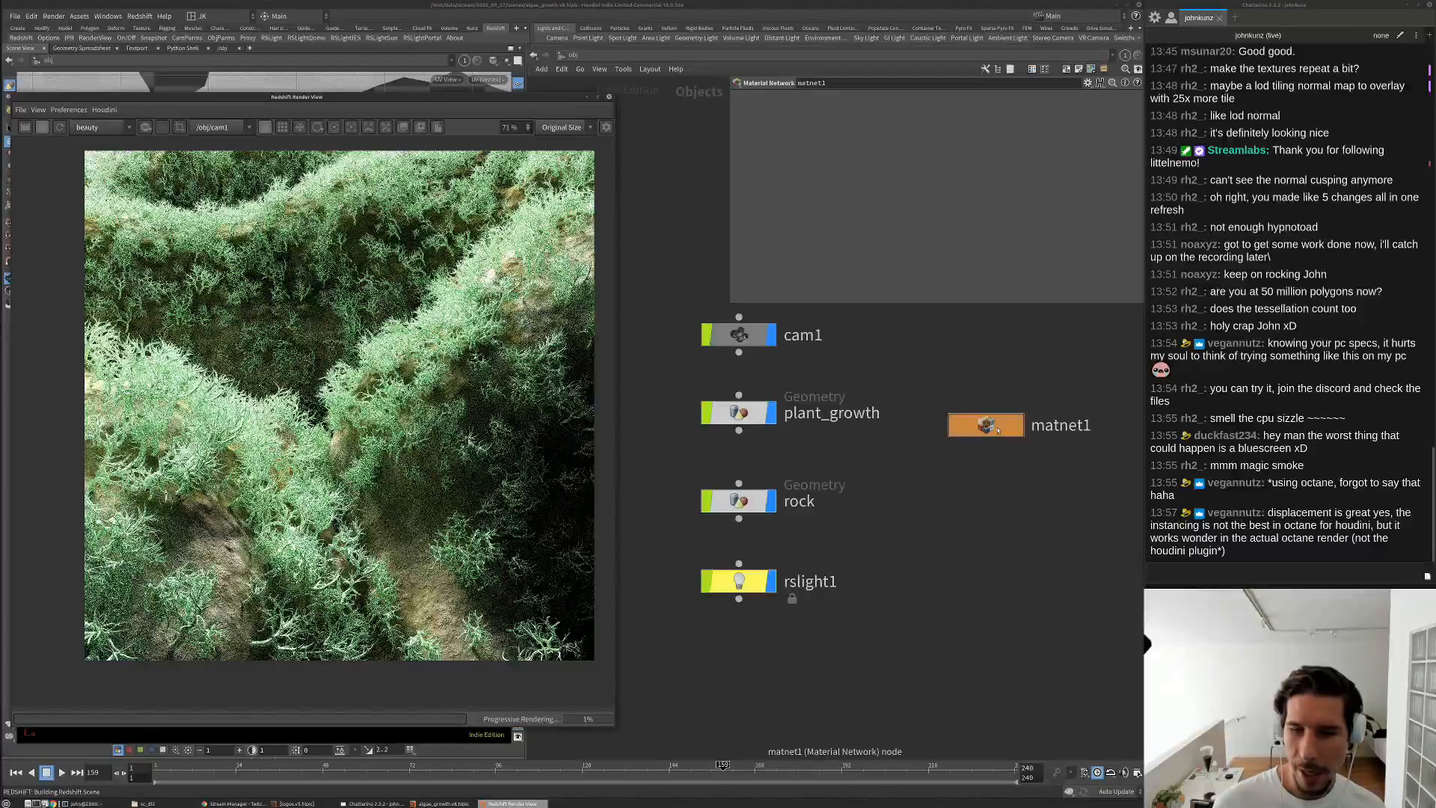
In the plants material, set Material1's diffuse color to dark green (0.1075, 0.215, 0.1075) and its reflection roughness to 0.328
left_click(966, 424)
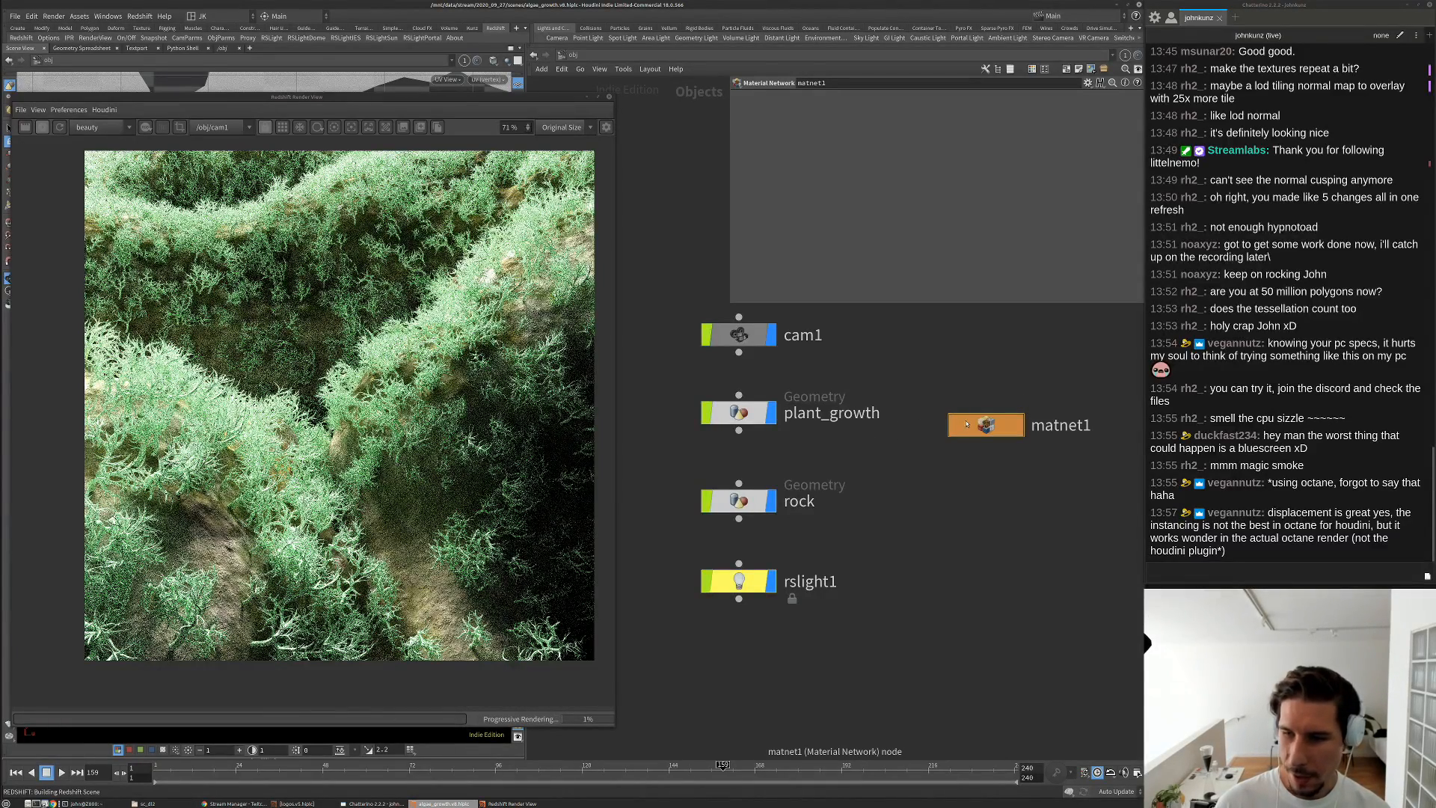
double_click(966, 424)
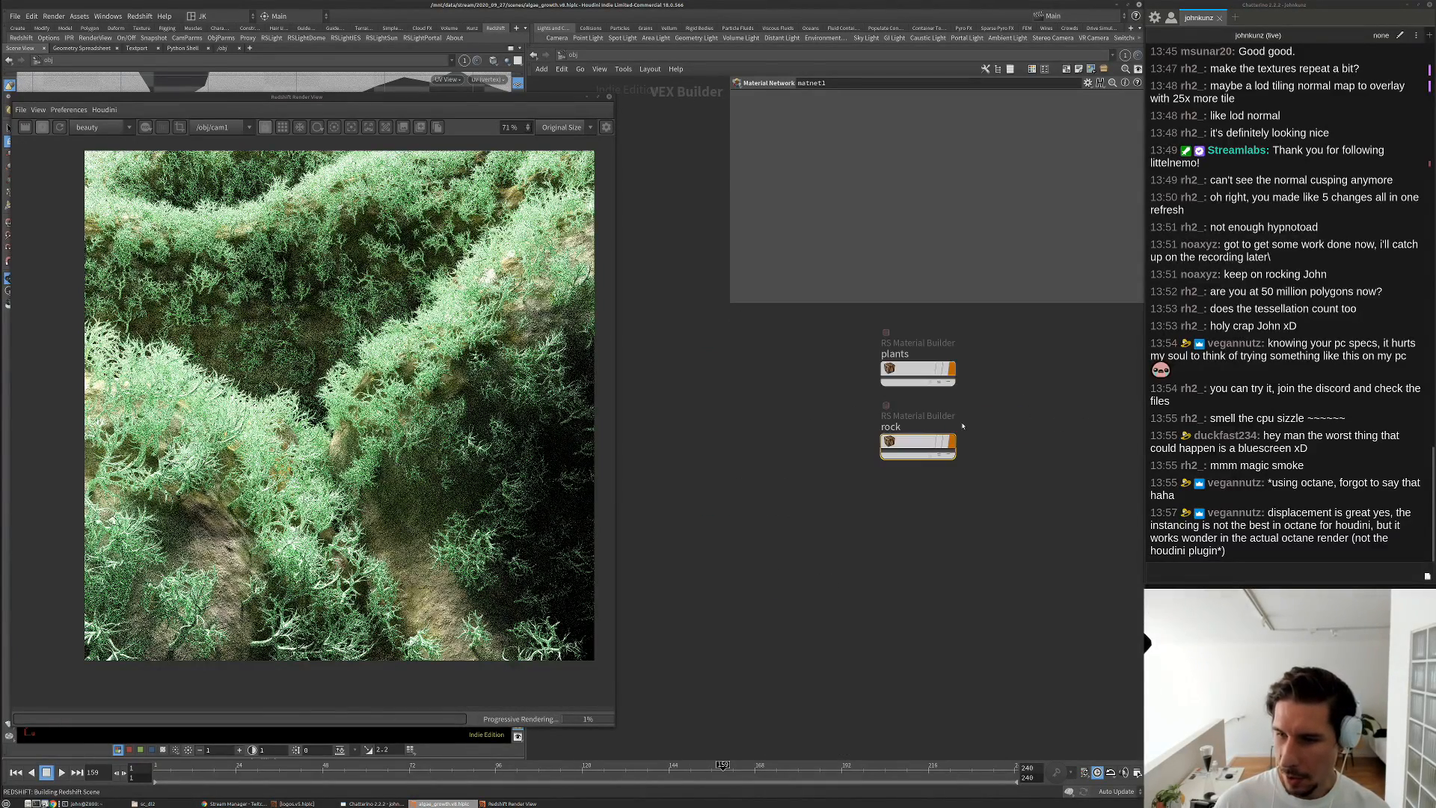
double_click(913, 372)
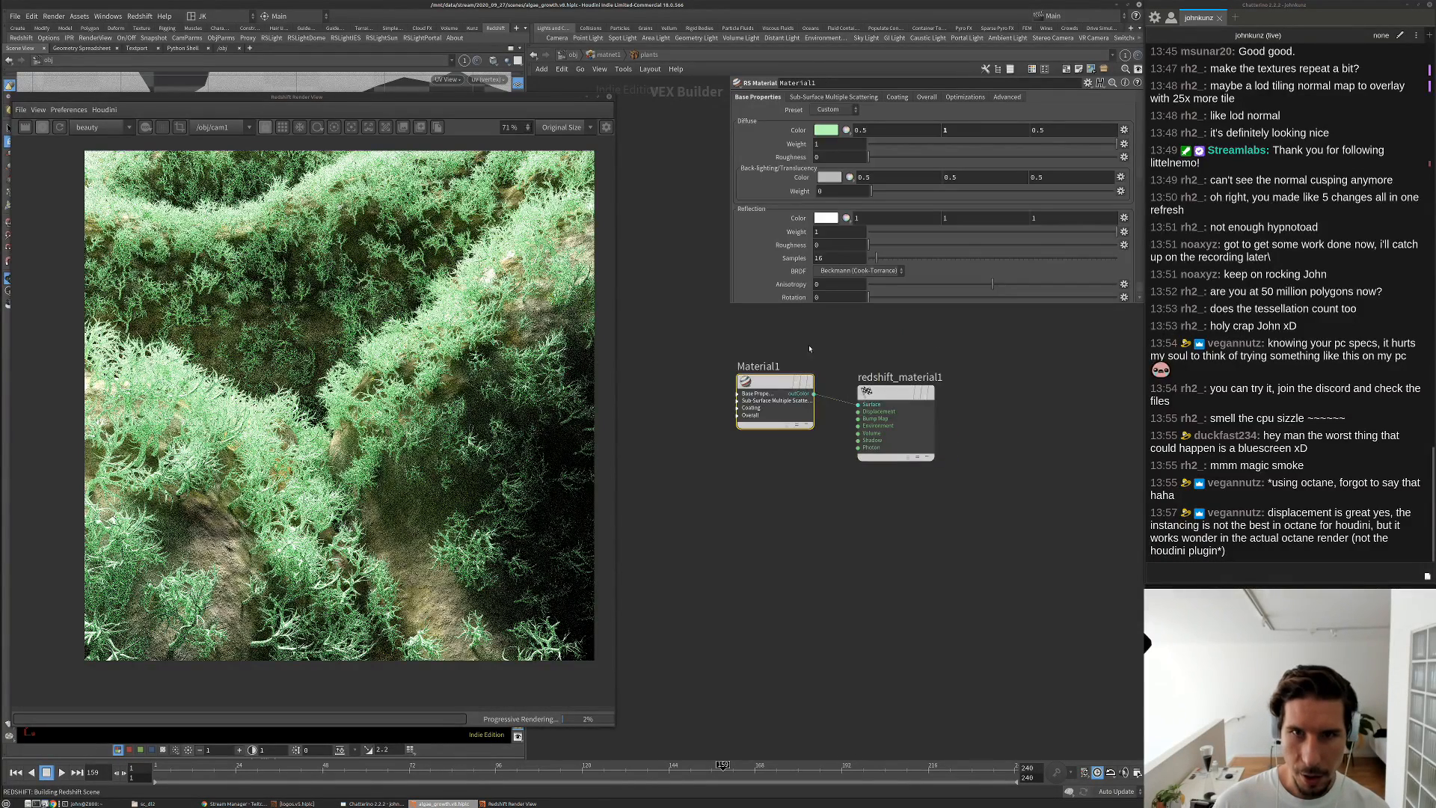
middle_click_drag(819, 344, 812, 378)
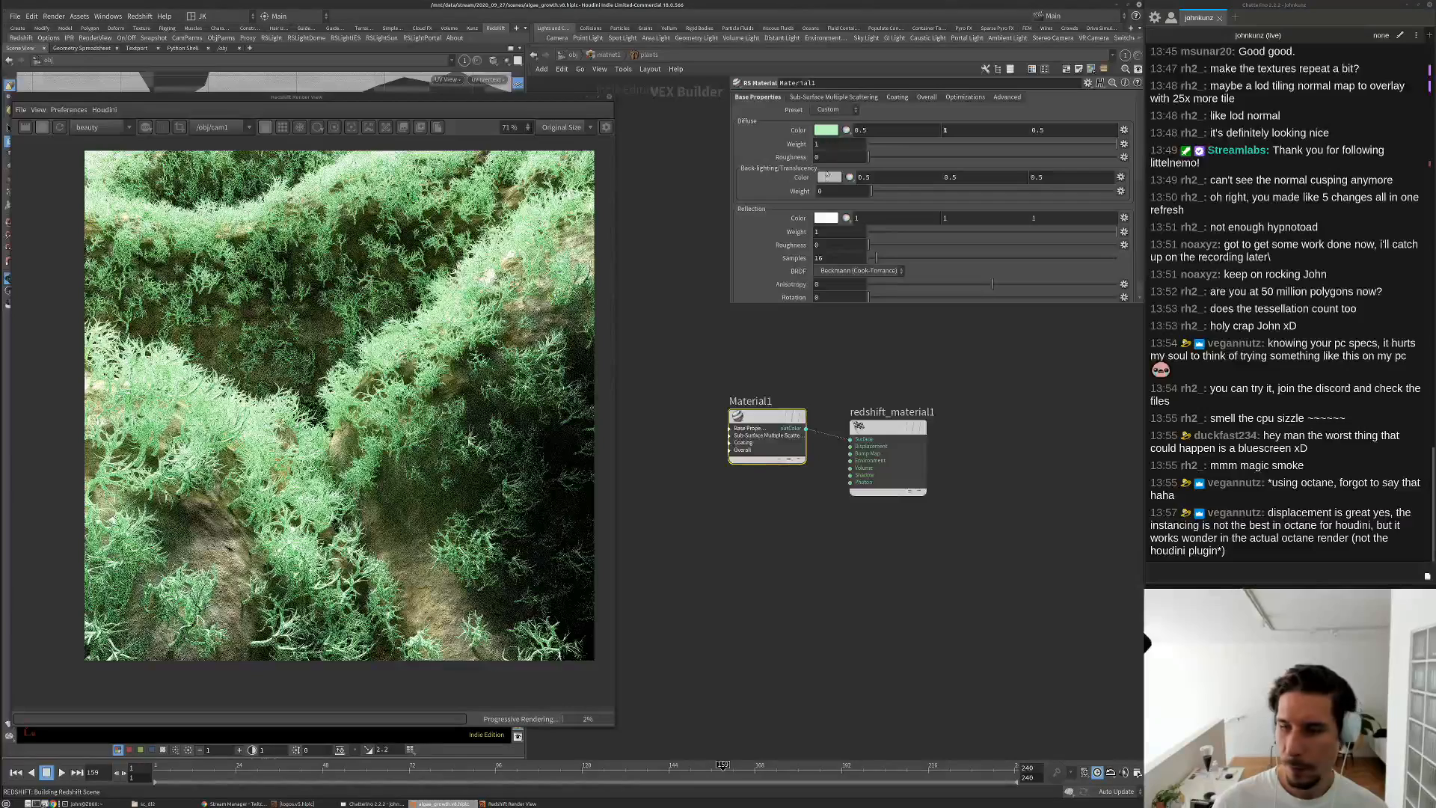
left_click(828, 131)
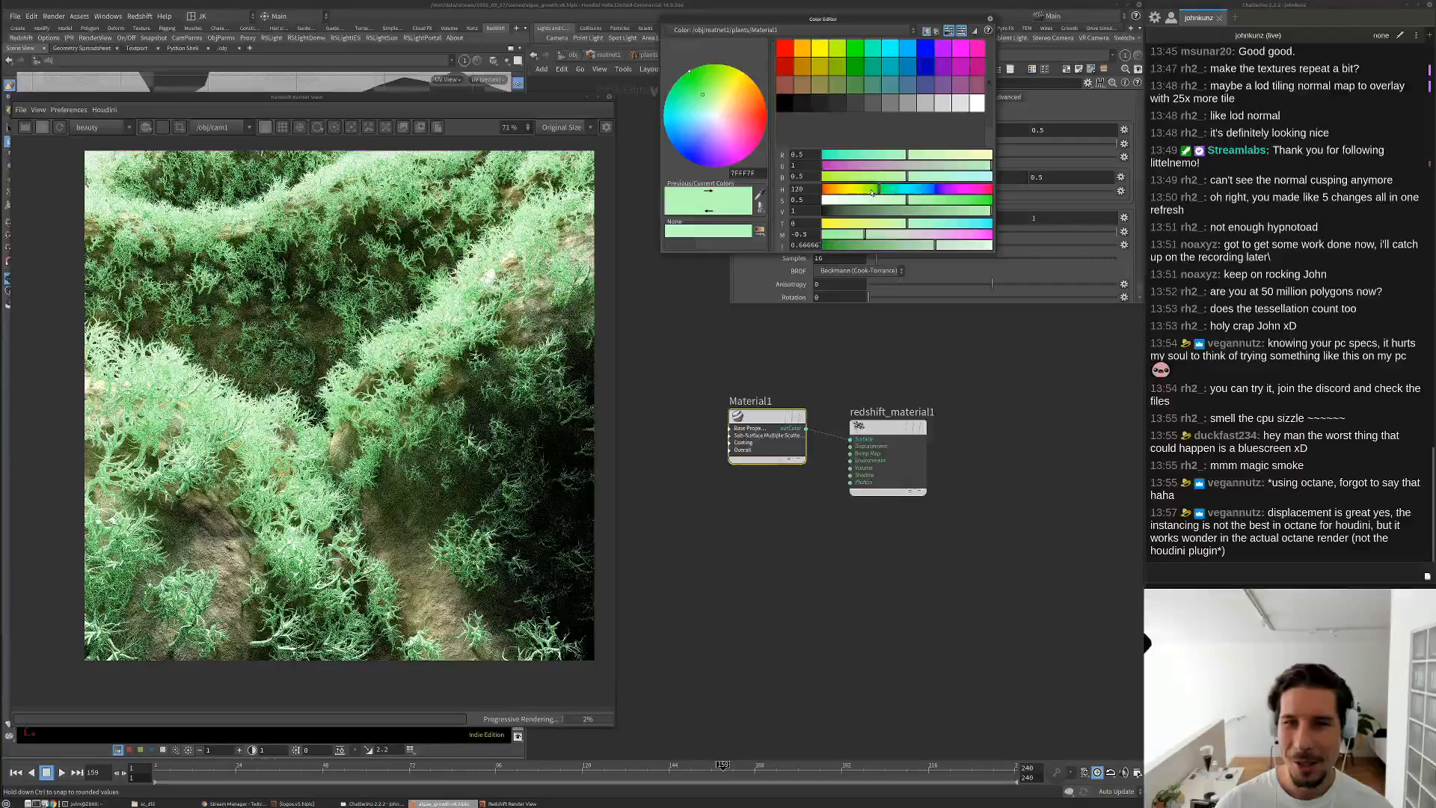
left_click(859, 212)
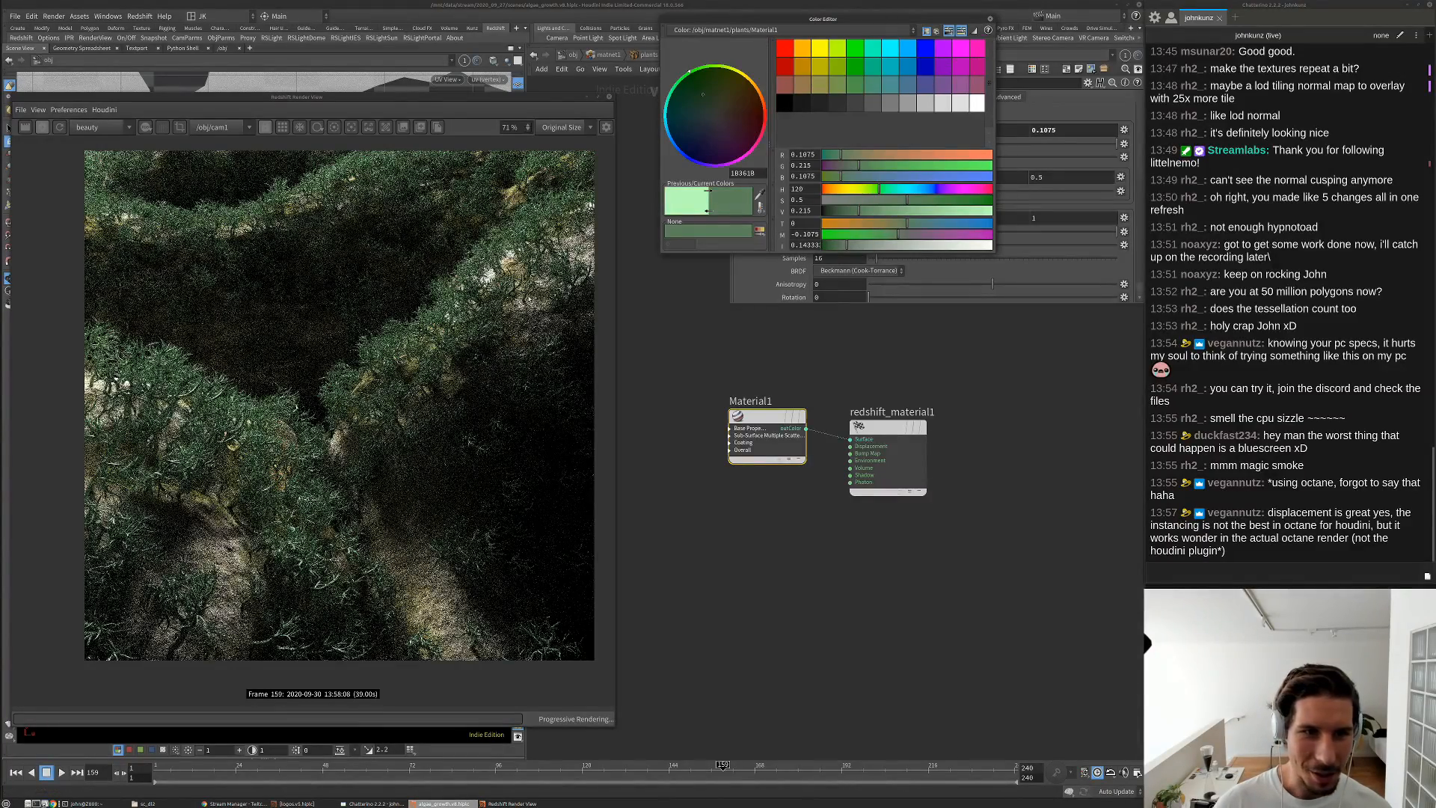
key("Escape")
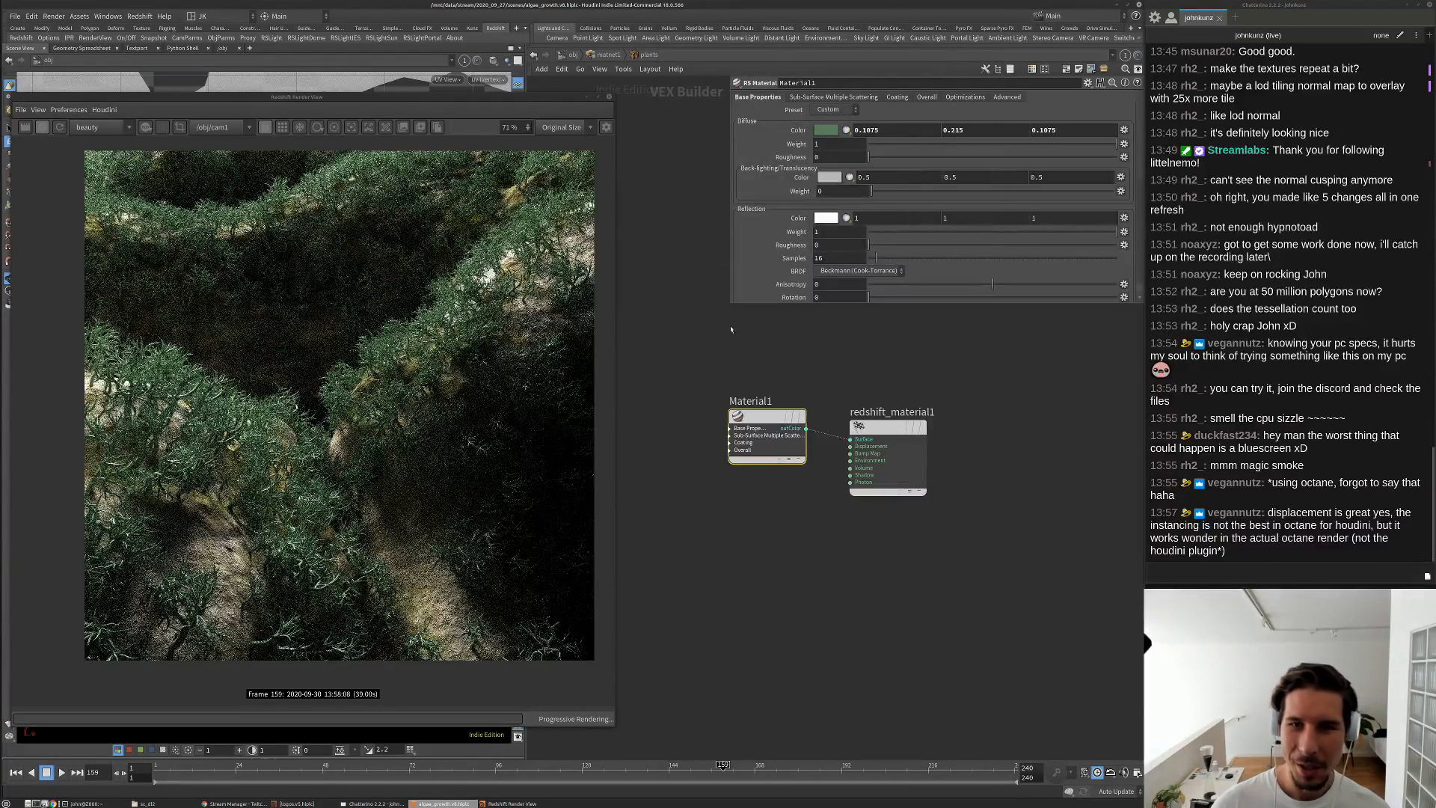
left_click(950, 243)
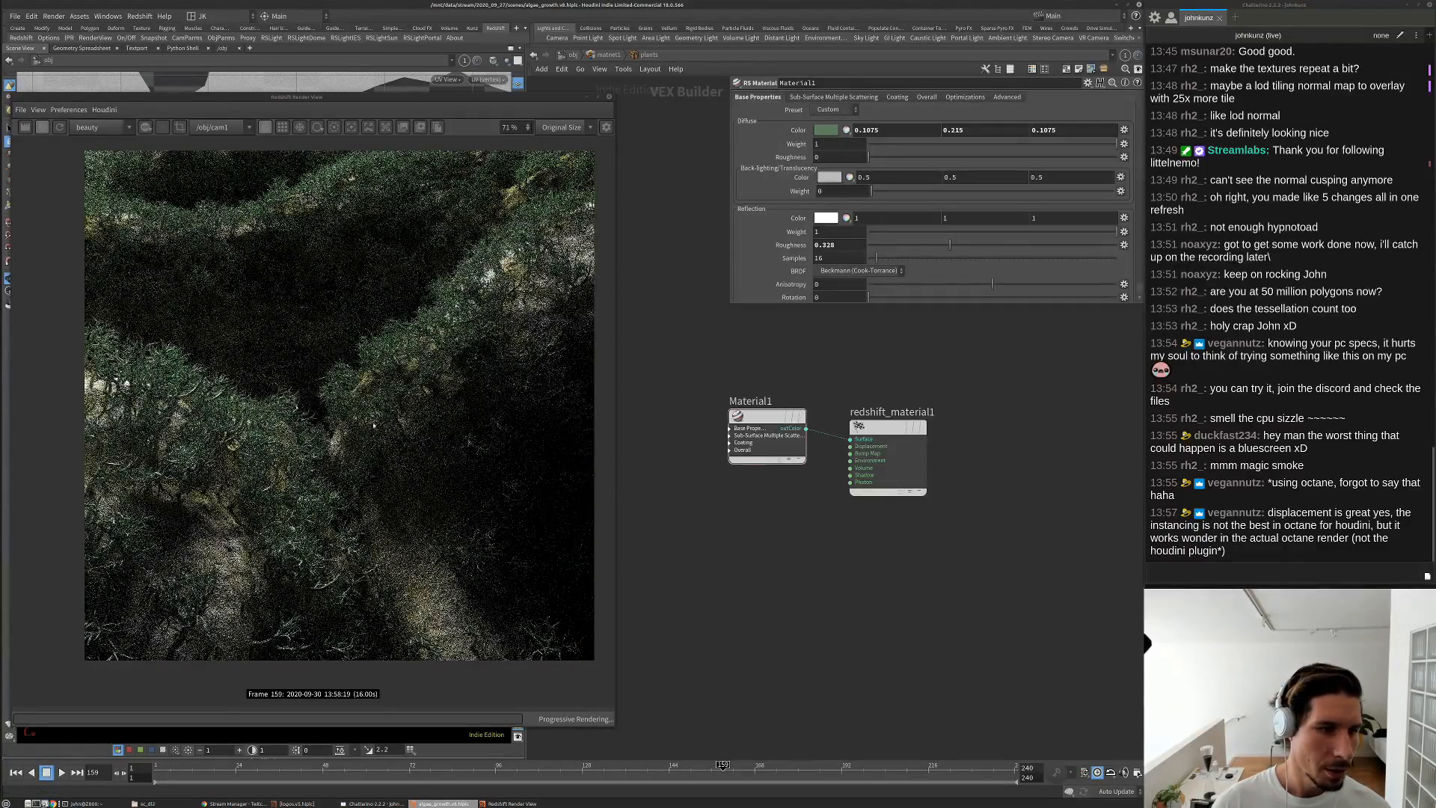
Set Material1's multiple scattering amount to 1 and its radius scale to .001, and check the effect on the rendered plants
left_click(811, 98)
left_click(823, 116)
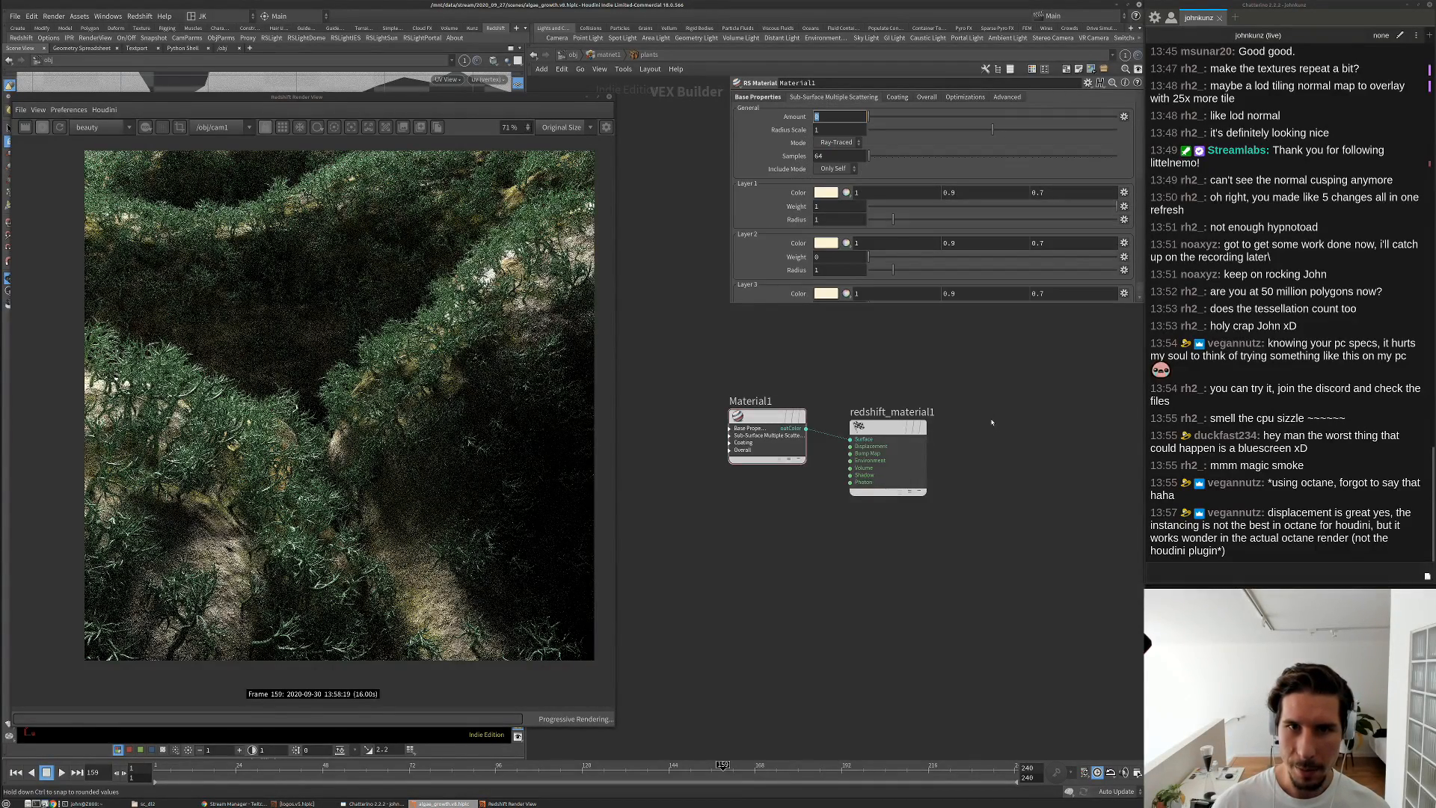
type("1")
key("Return")
left_click(832, 129)
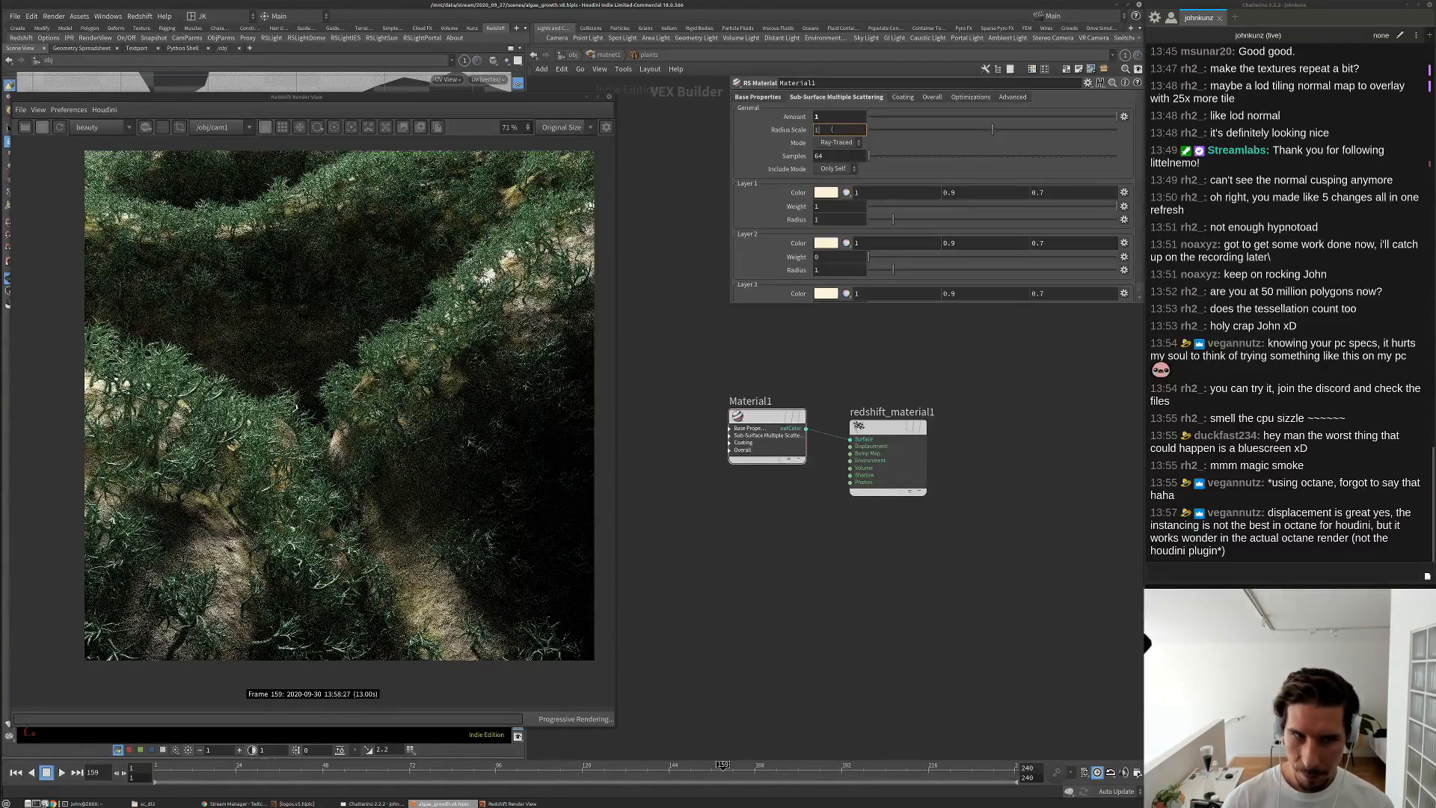
type(".01")
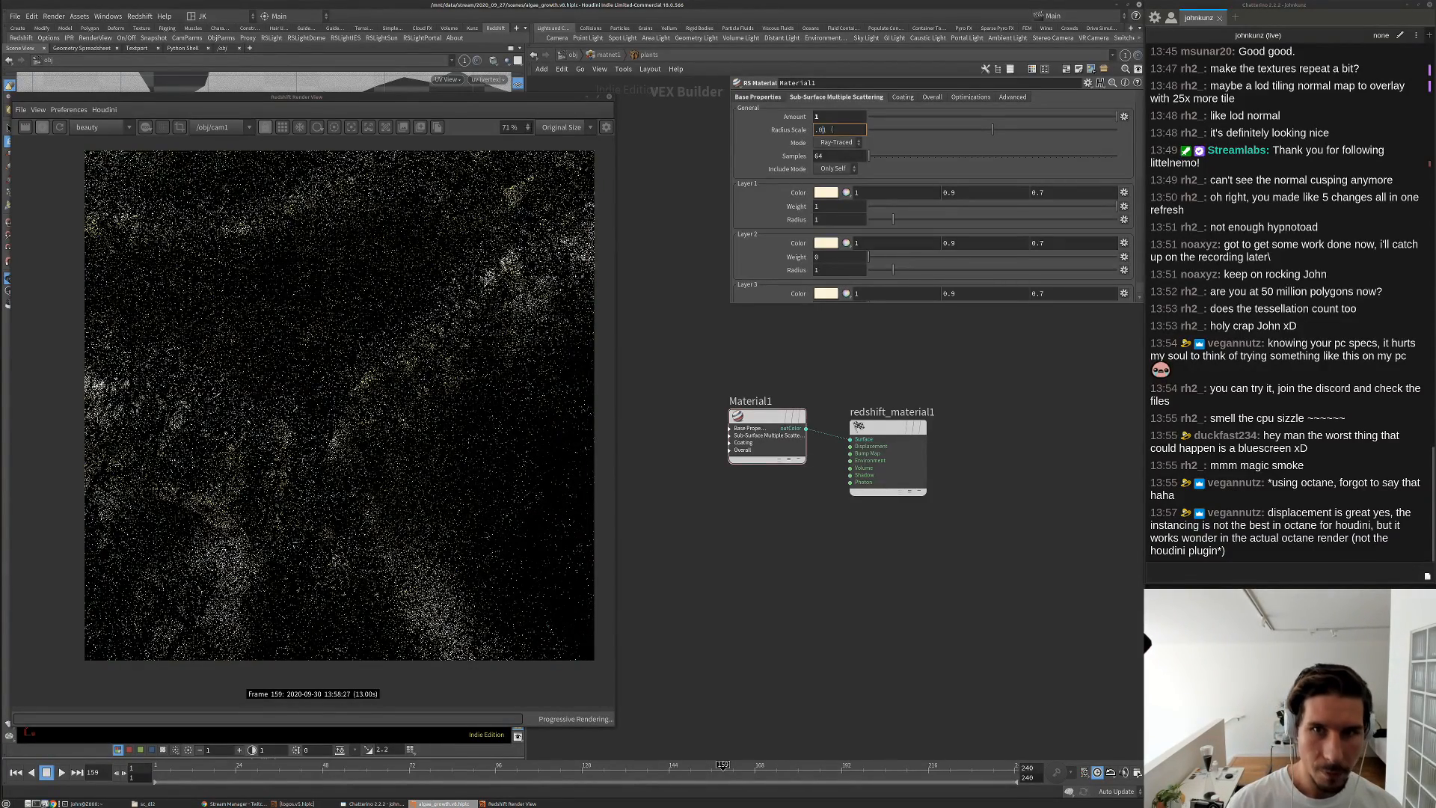
type("0")
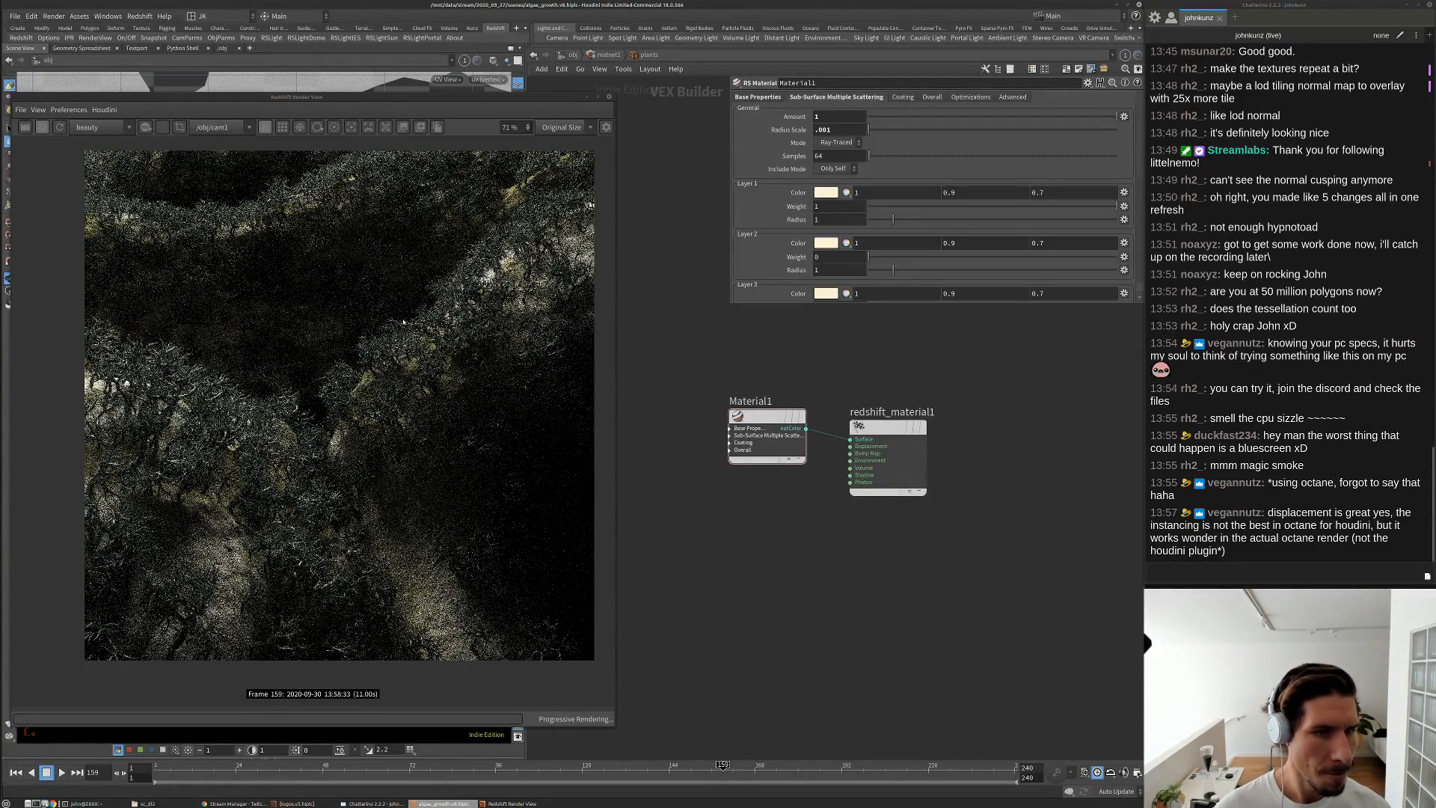
scroll(226, 490, "up", 5)
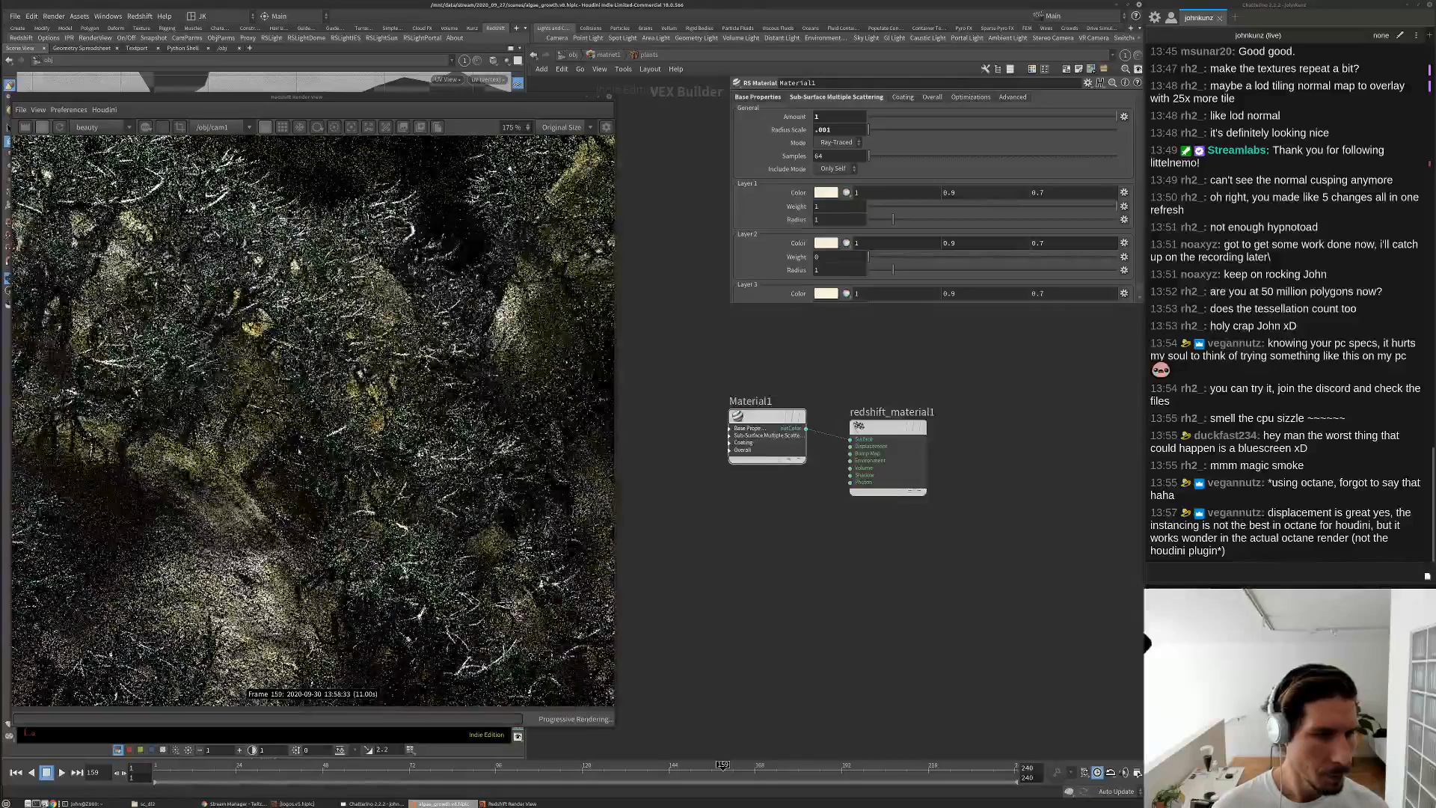
scroll(360, 442, "down", 5)
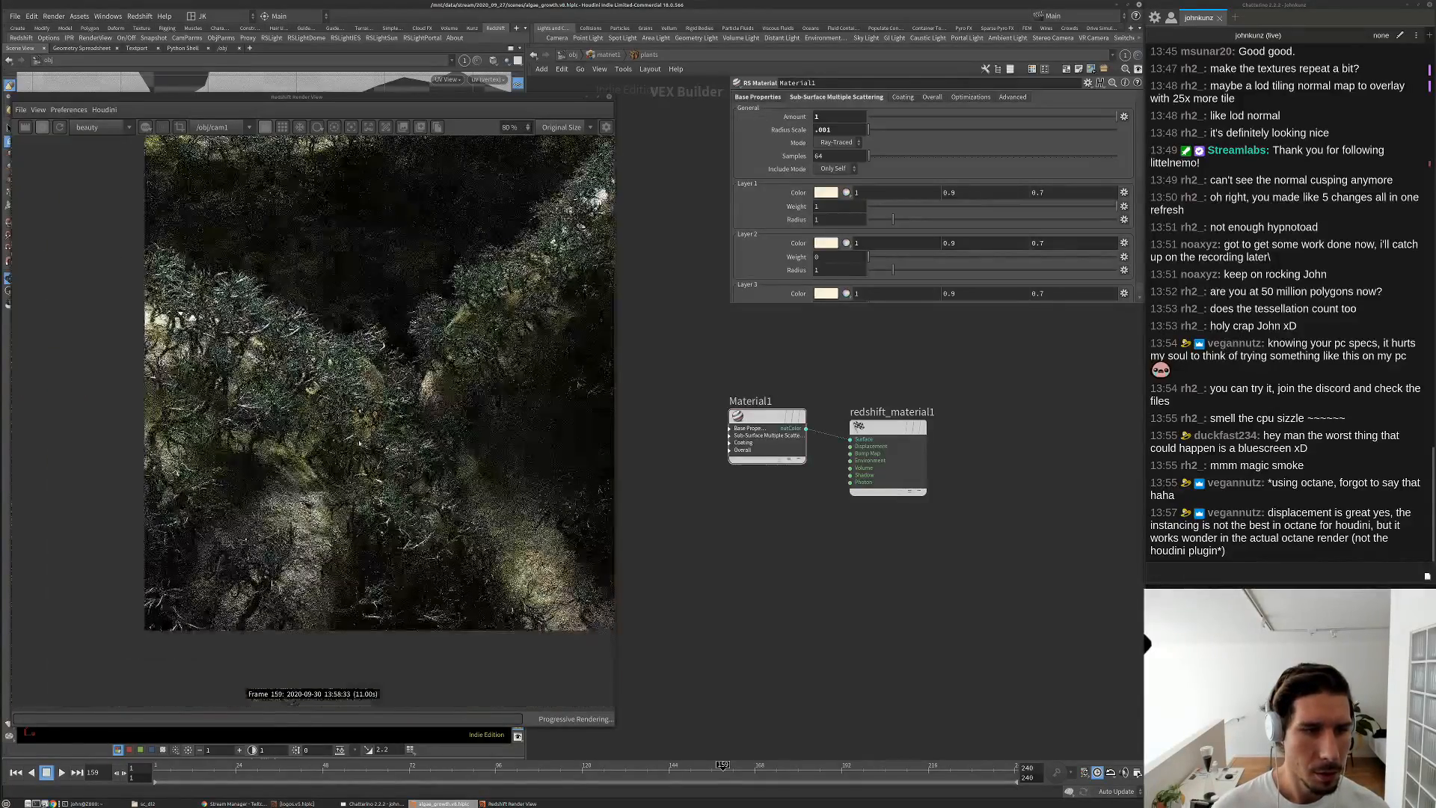
scroll(377, 419, "down", 2)
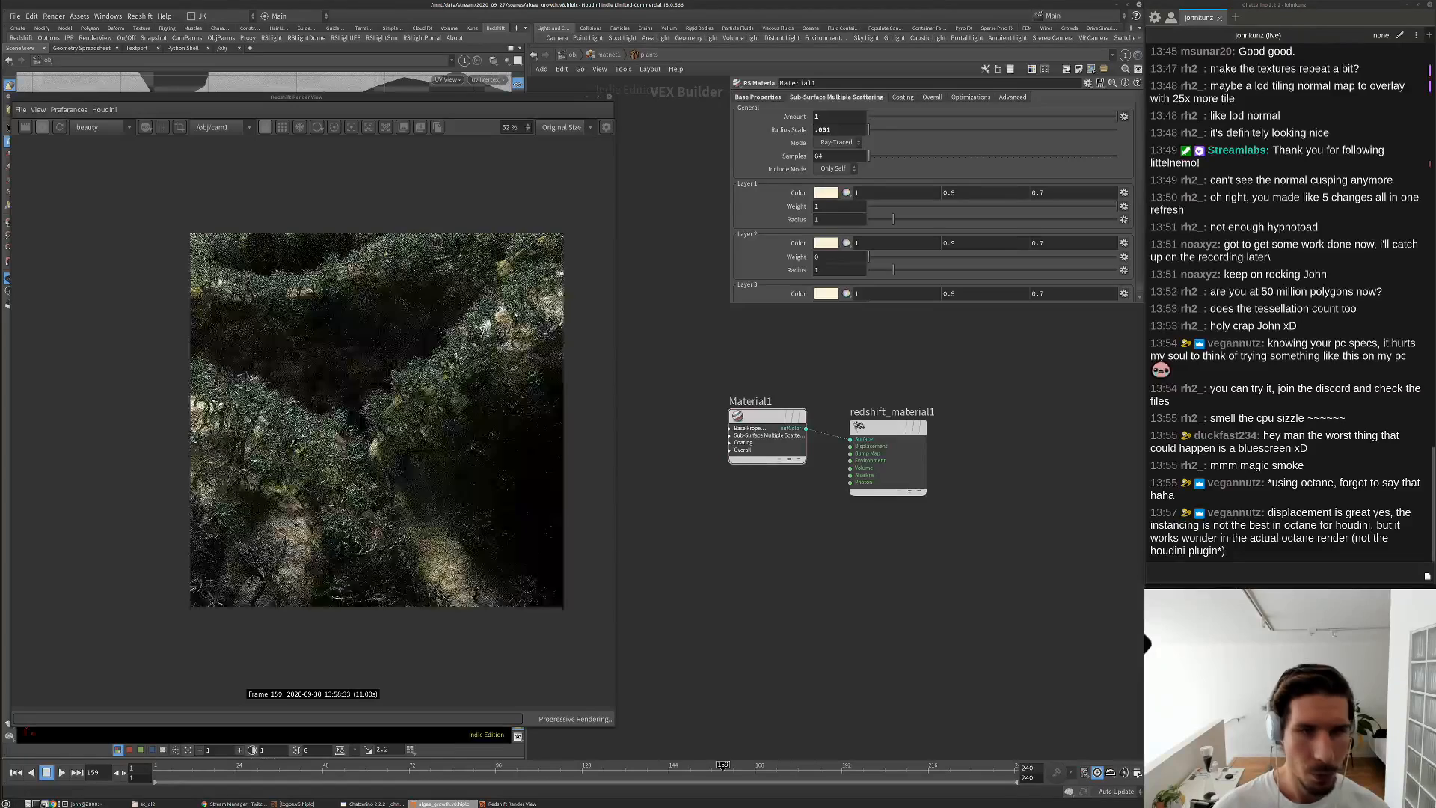
Set Material1's sub-surface multiple scattering amount to 0
left_click(830, 117)
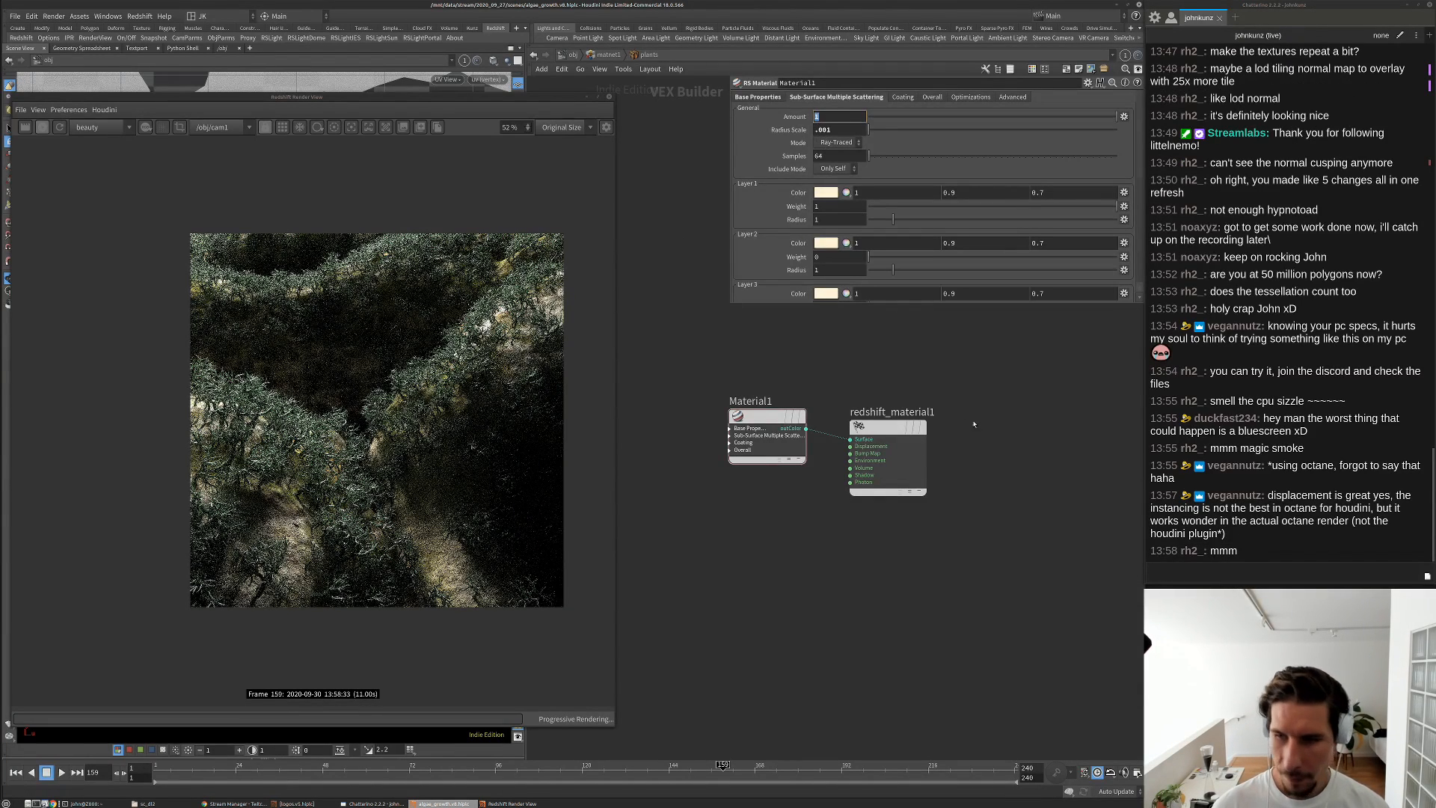
type("0")
key("Return")
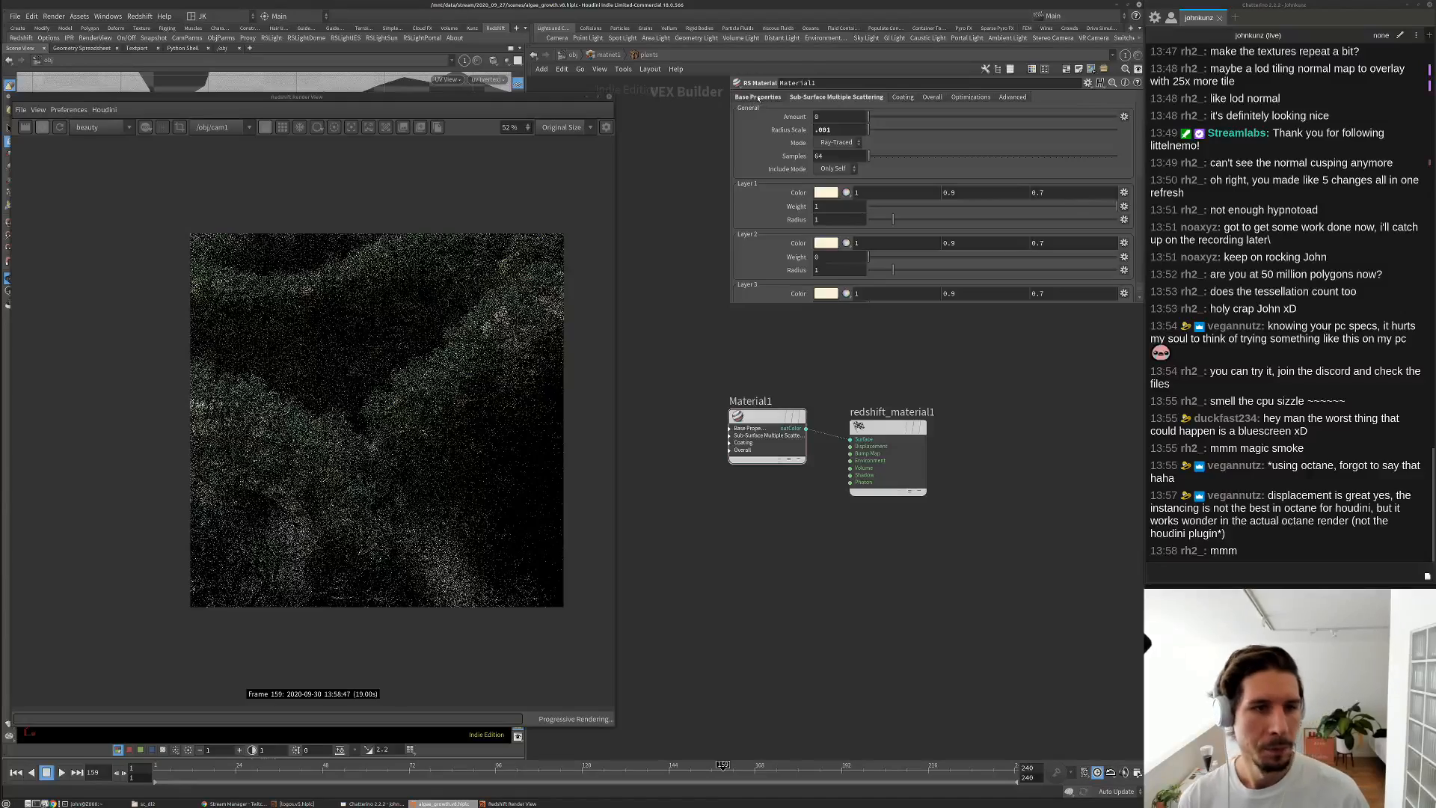
Examine Material1's reflection and refraction properties and the updated plant render without sub-surface scattering
scroll(779, 262, "down", 6)
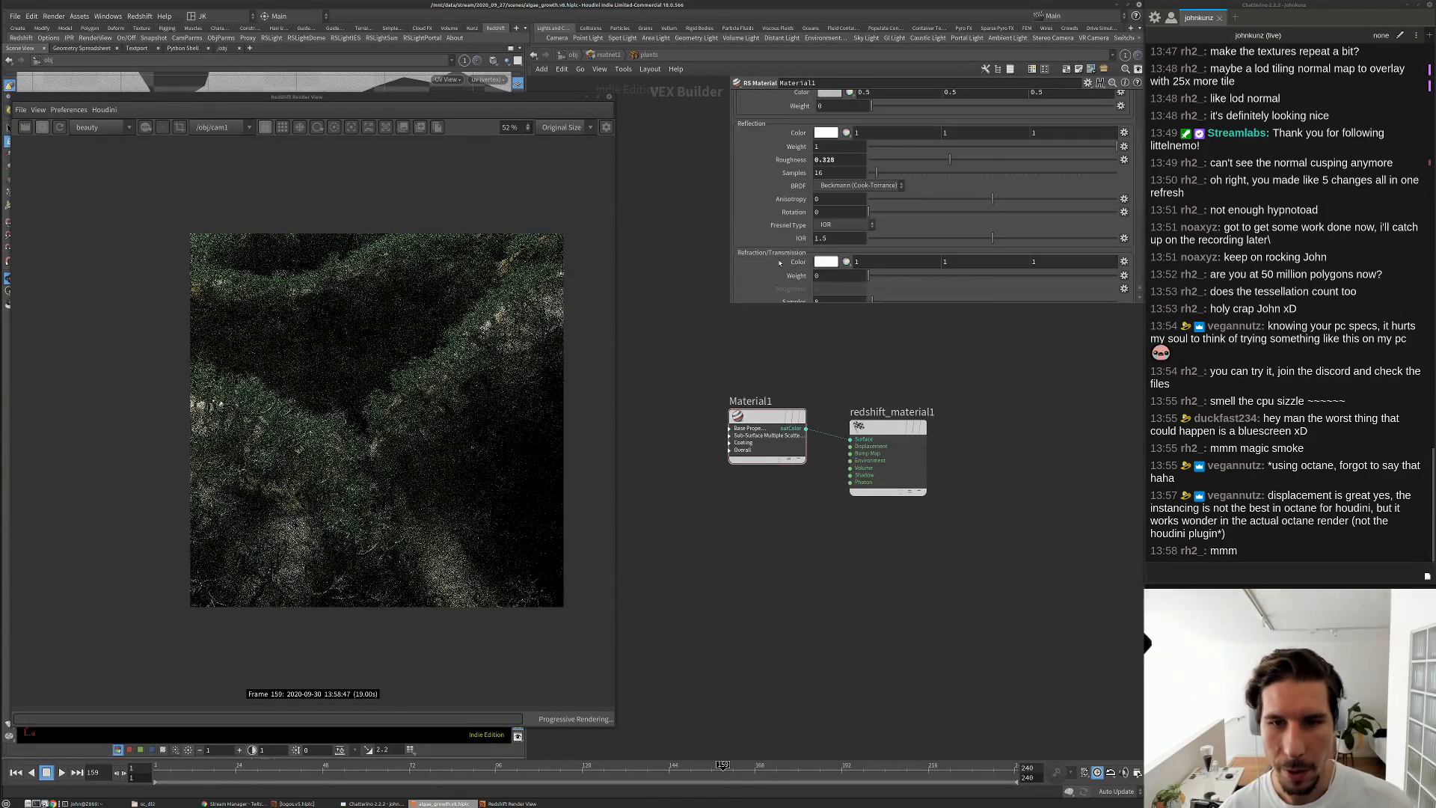
scroll(779, 263, "down", 5)
scroll(789, 258, "up", 5)
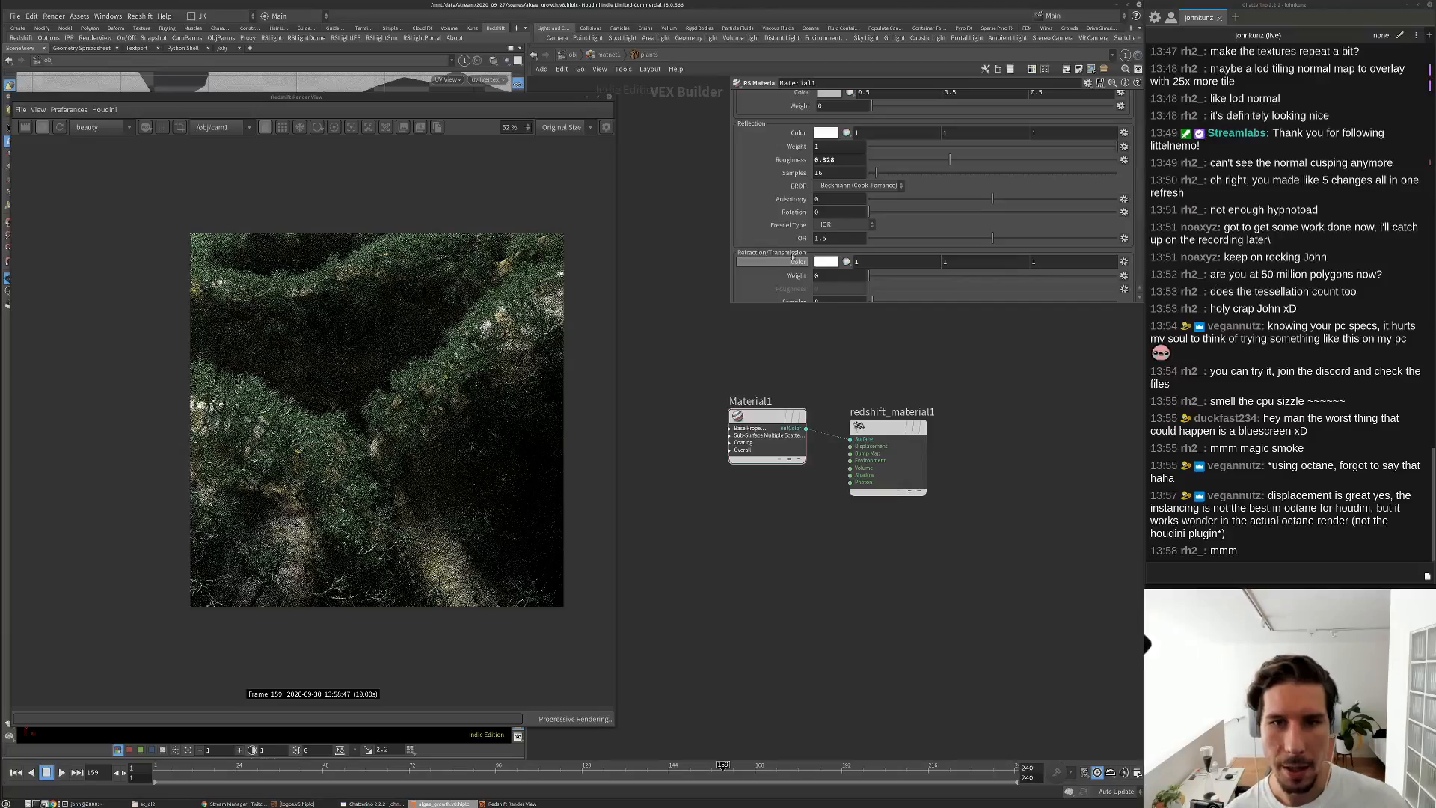
scroll(341, 394, "up", 3)
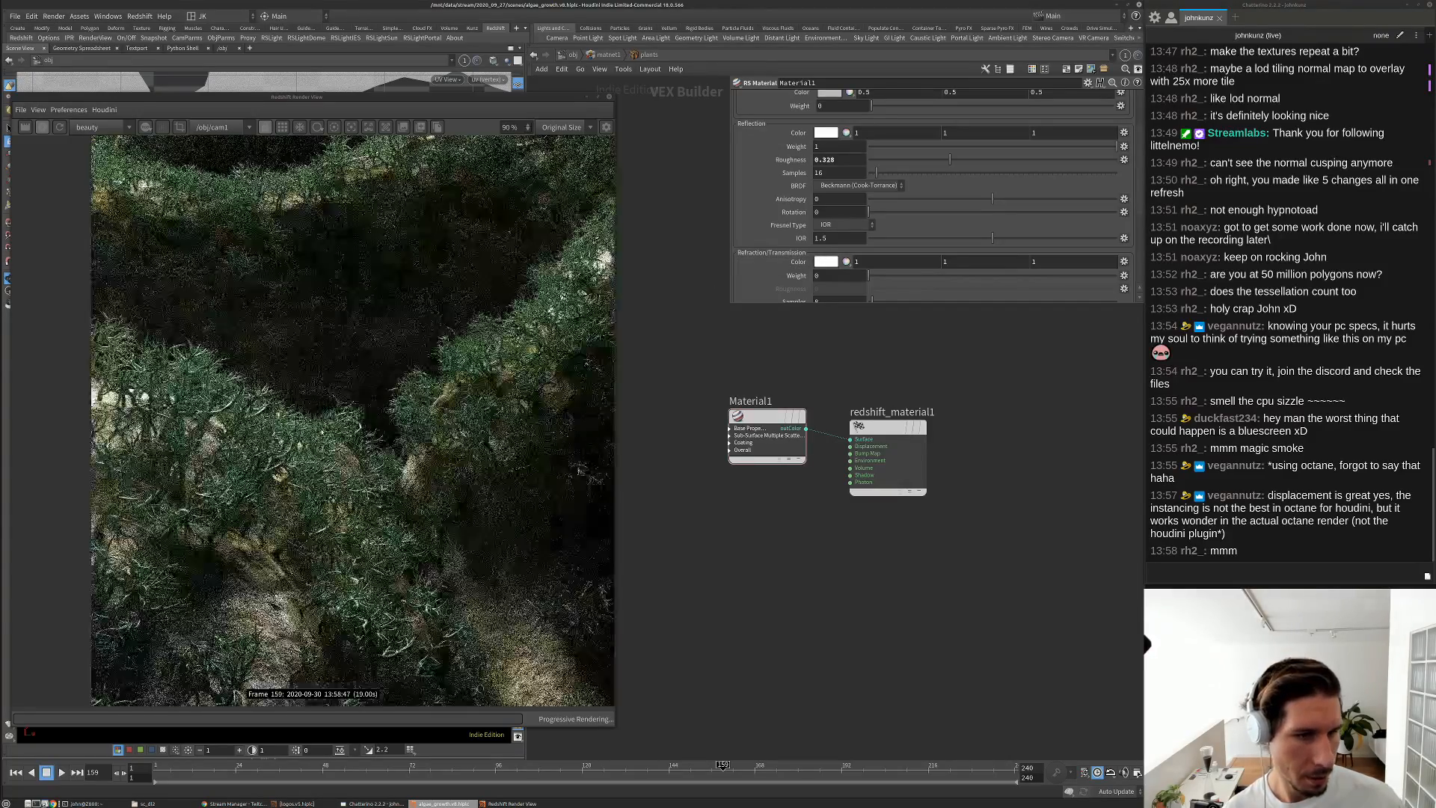
scroll(329, 434, "down", 5)
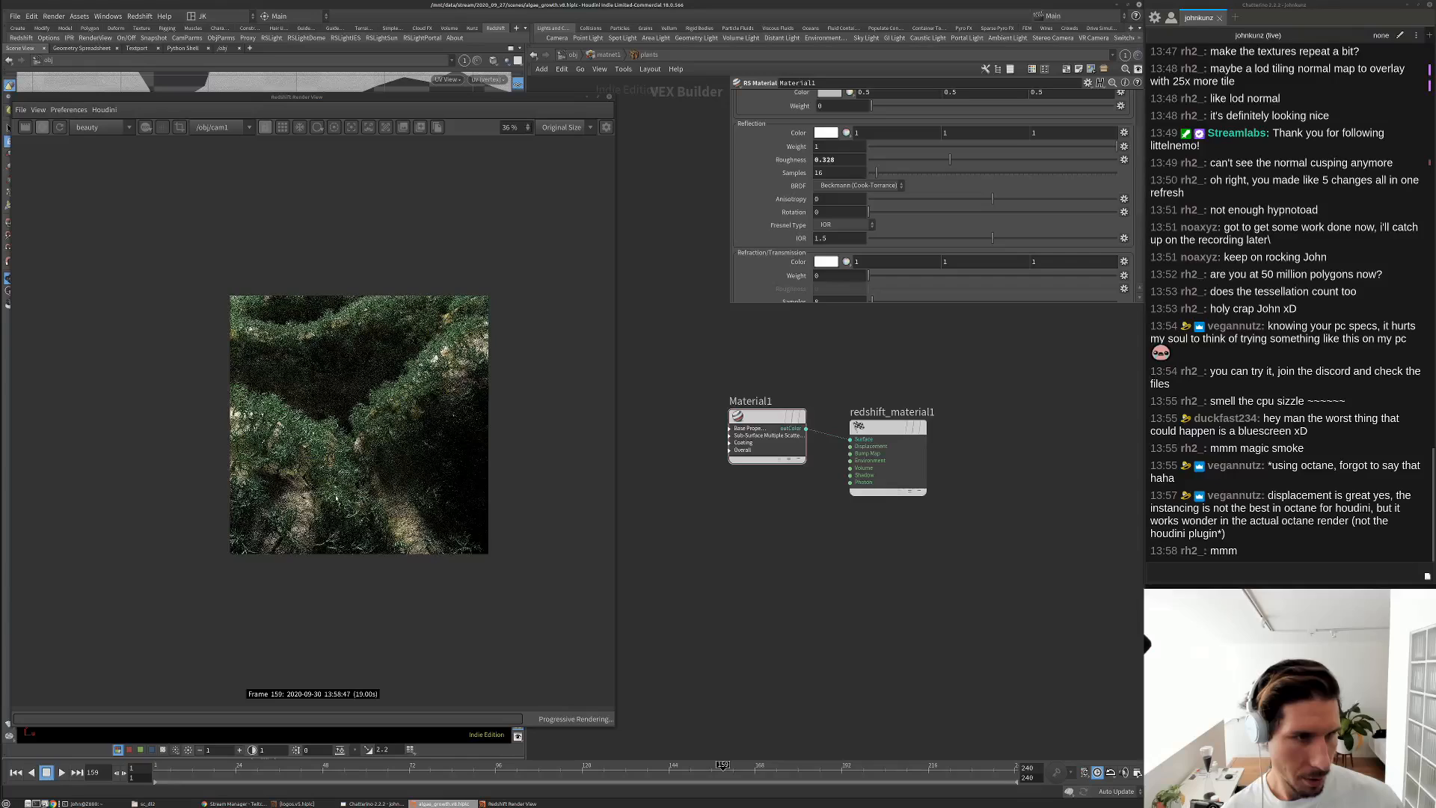
scroll(337, 499, "down", 2)
scroll(348, 432, "up", 2)
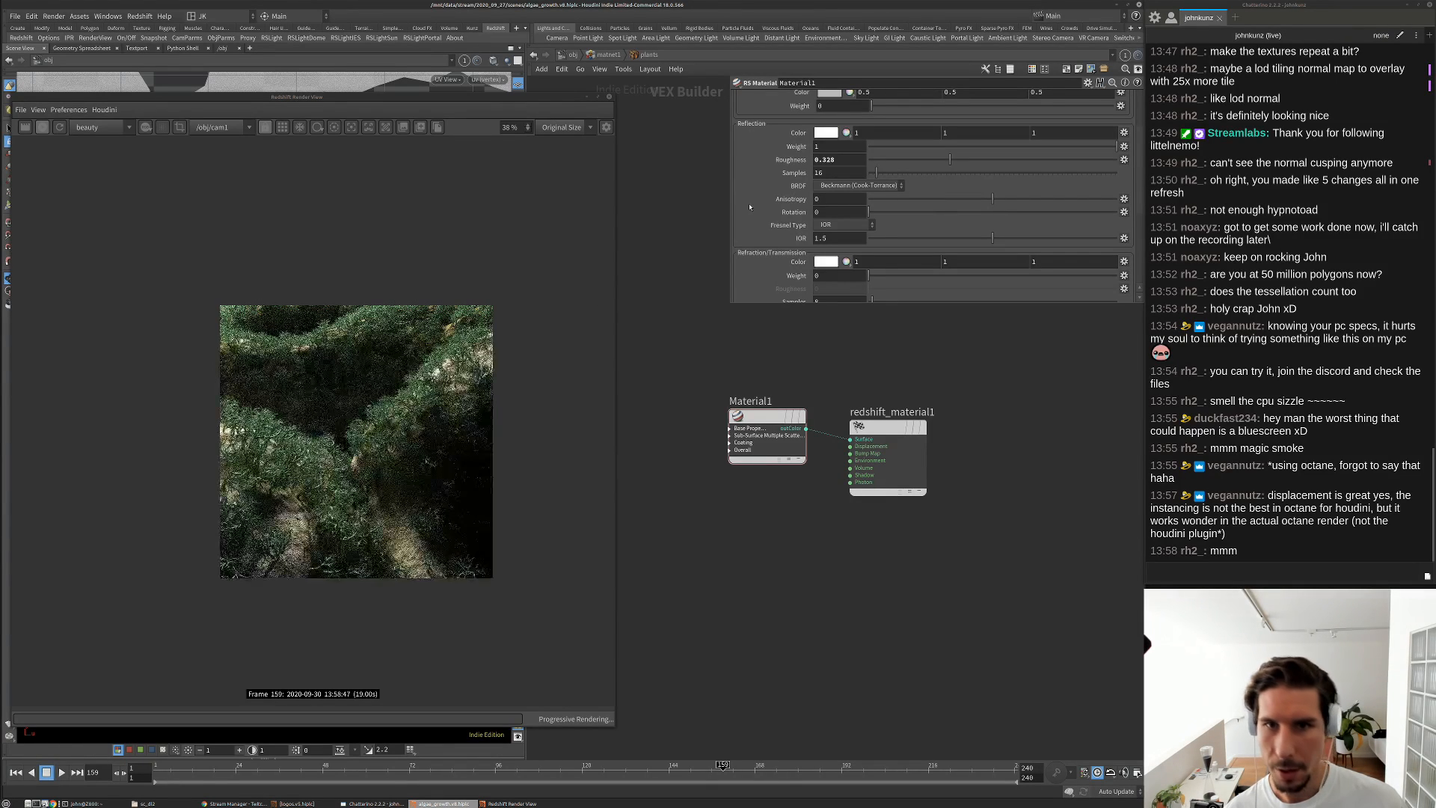
scroll(813, 150, "up", 3)
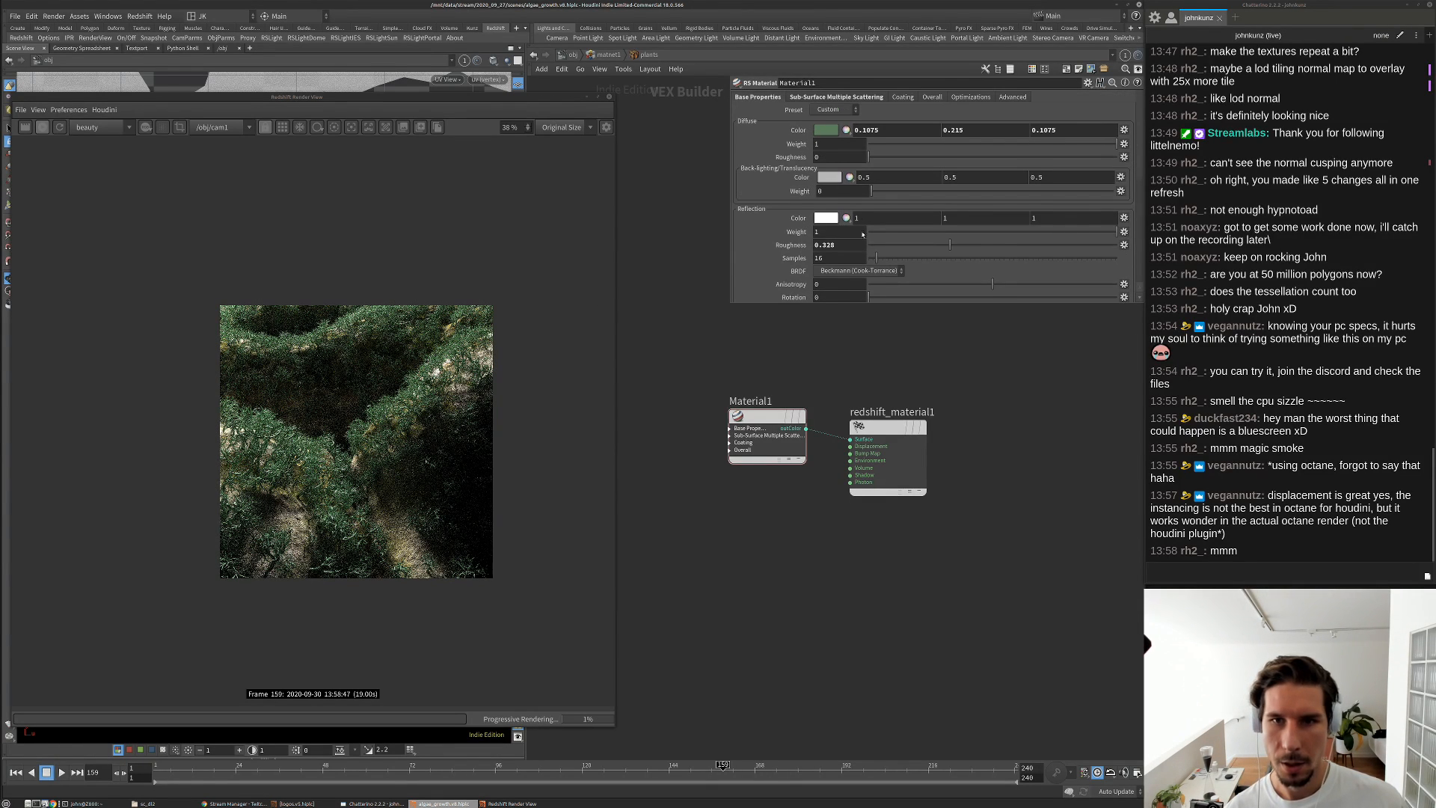
Desaturate Material1's diffuse color to a greyer green (0.15136, 0.215, 0.15136) and check the plants in the render
left_click(825, 130)
left_click_drag(907, 199, 873, 200)
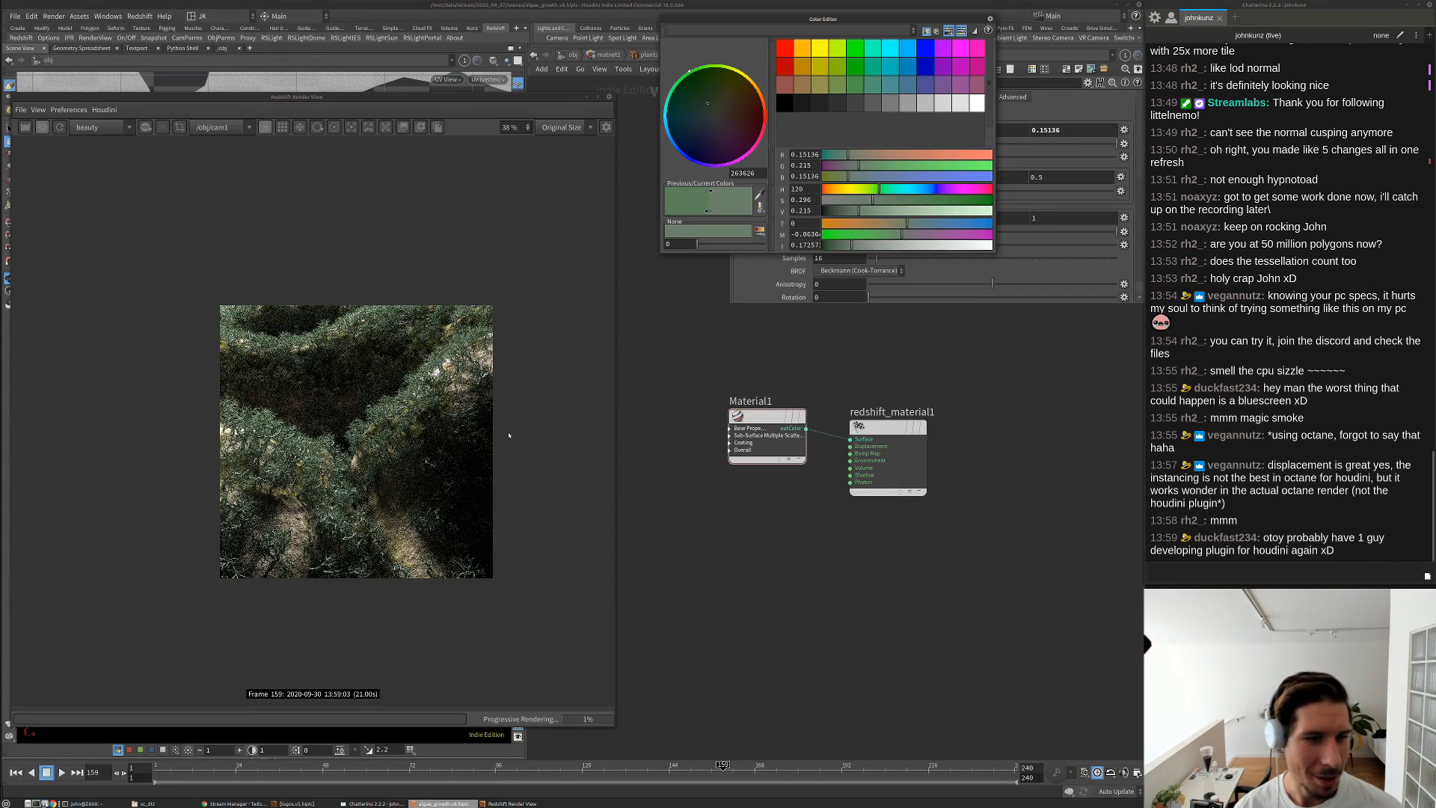
scroll(410, 415, "up", 1)
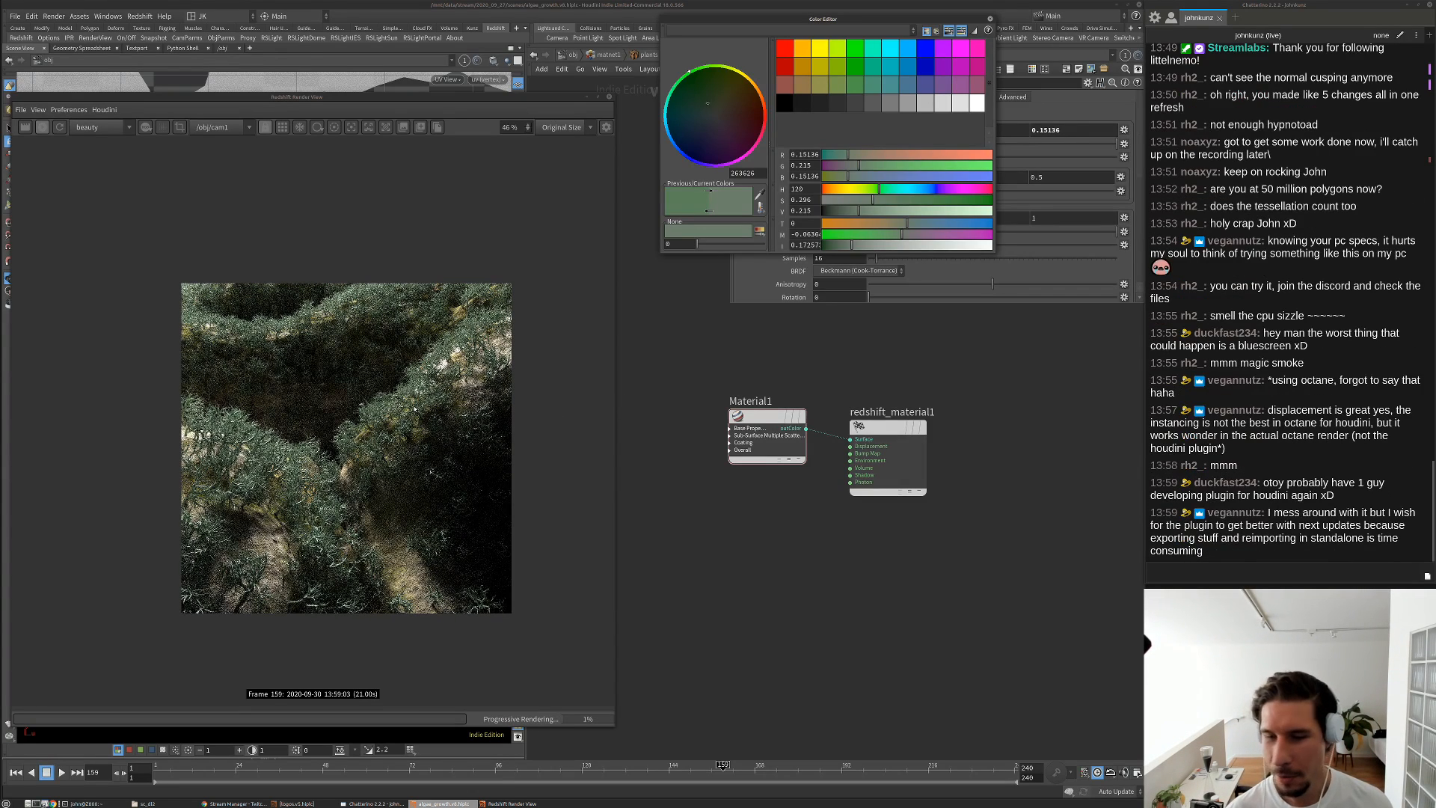
scroll(389, 436, "up", 1)
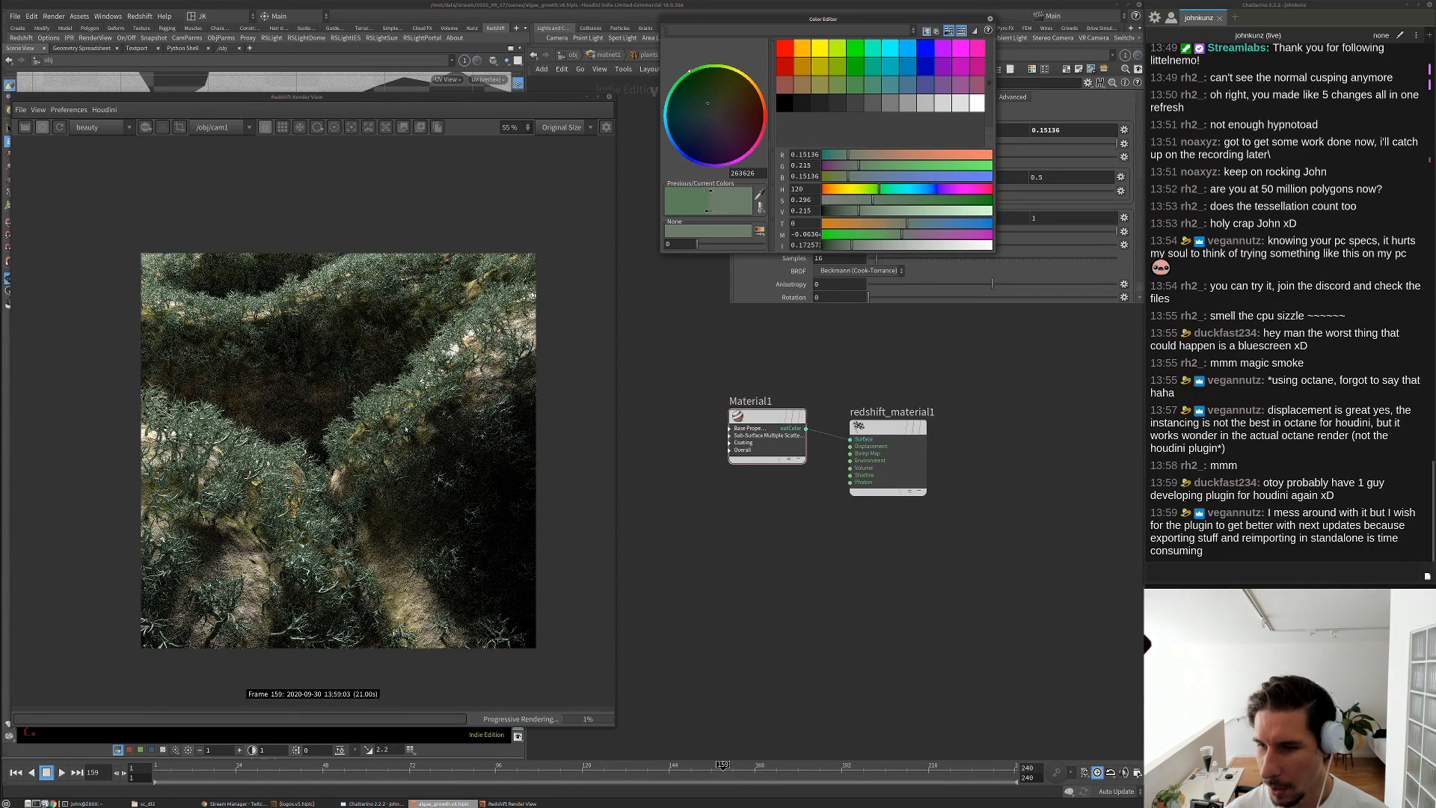
scroll(263, 460, "up", 5)
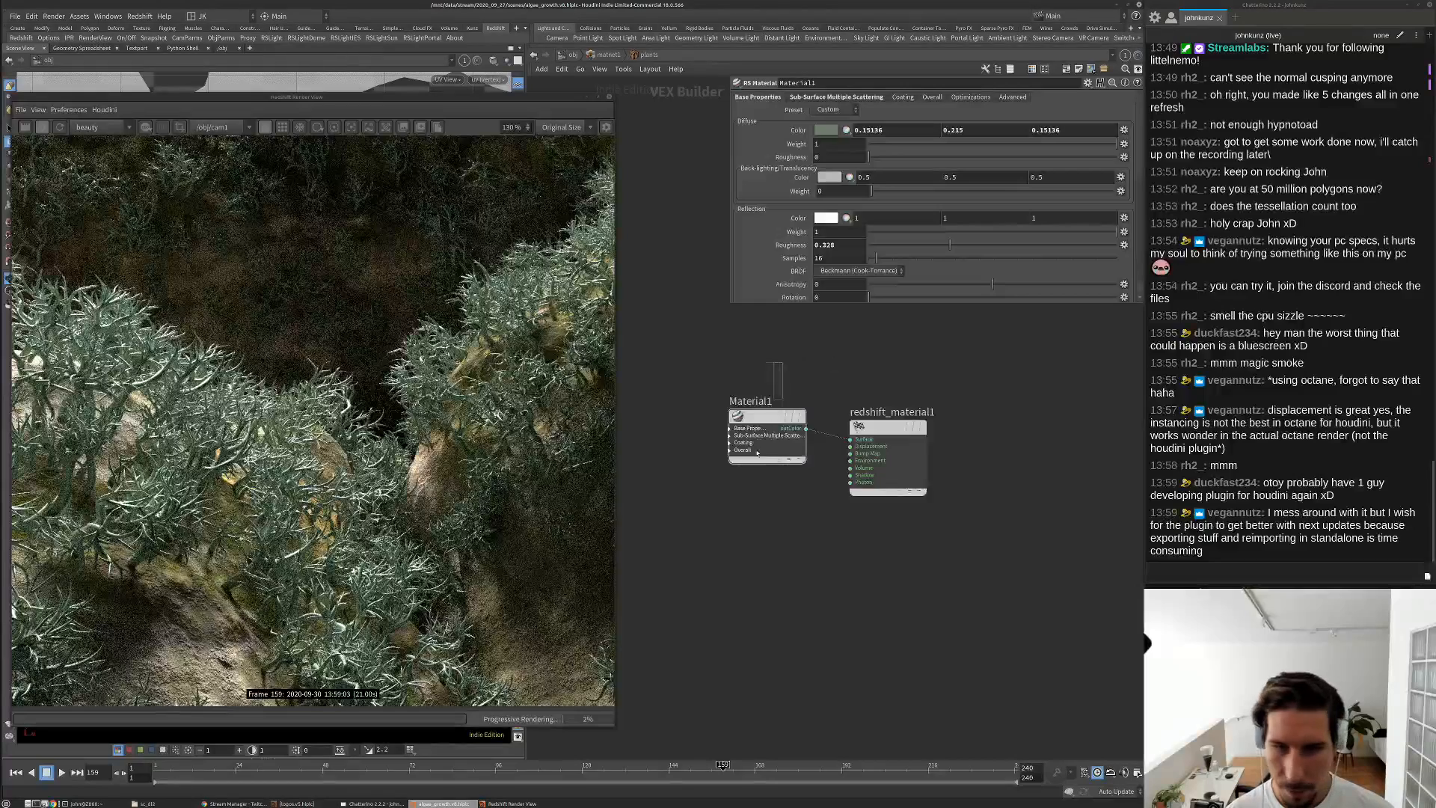
Set Material1's reflection roughness to 0.55
double_click(824, 247)
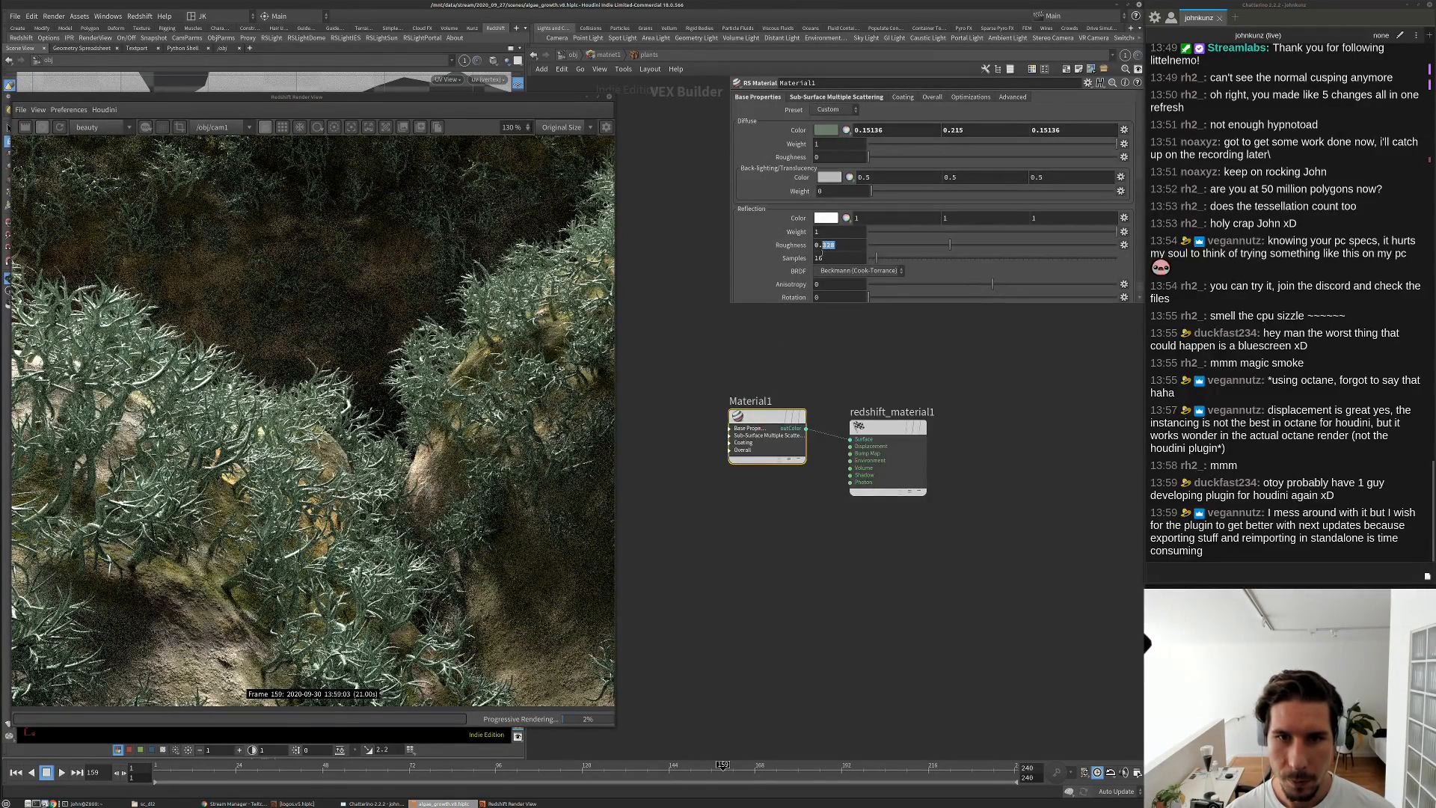
type("0.55")
key("Return")
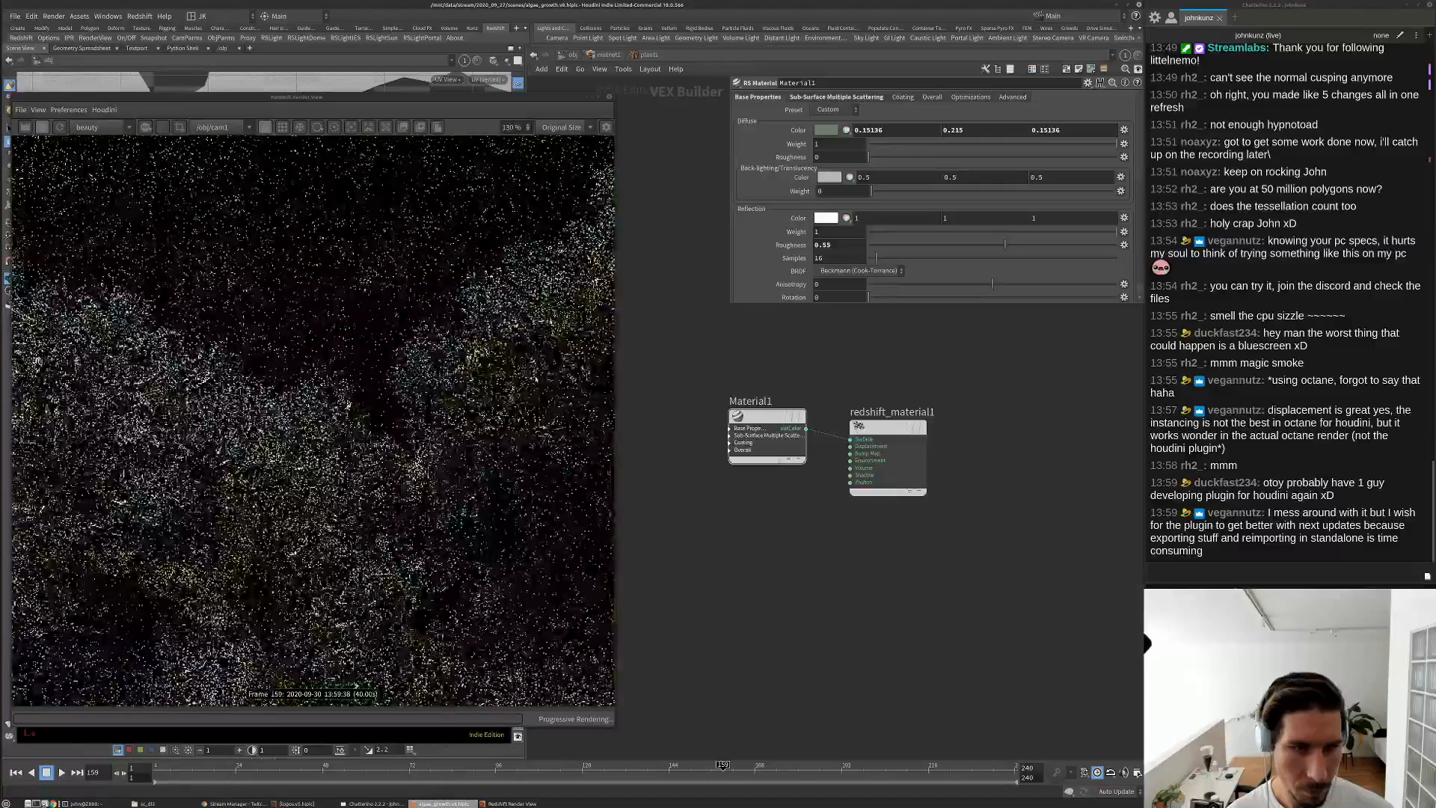
scroll(536, 379, "down", 1)
Set Material1's reflection IOR to 1.35
scroll(792, 284, "down", 3)
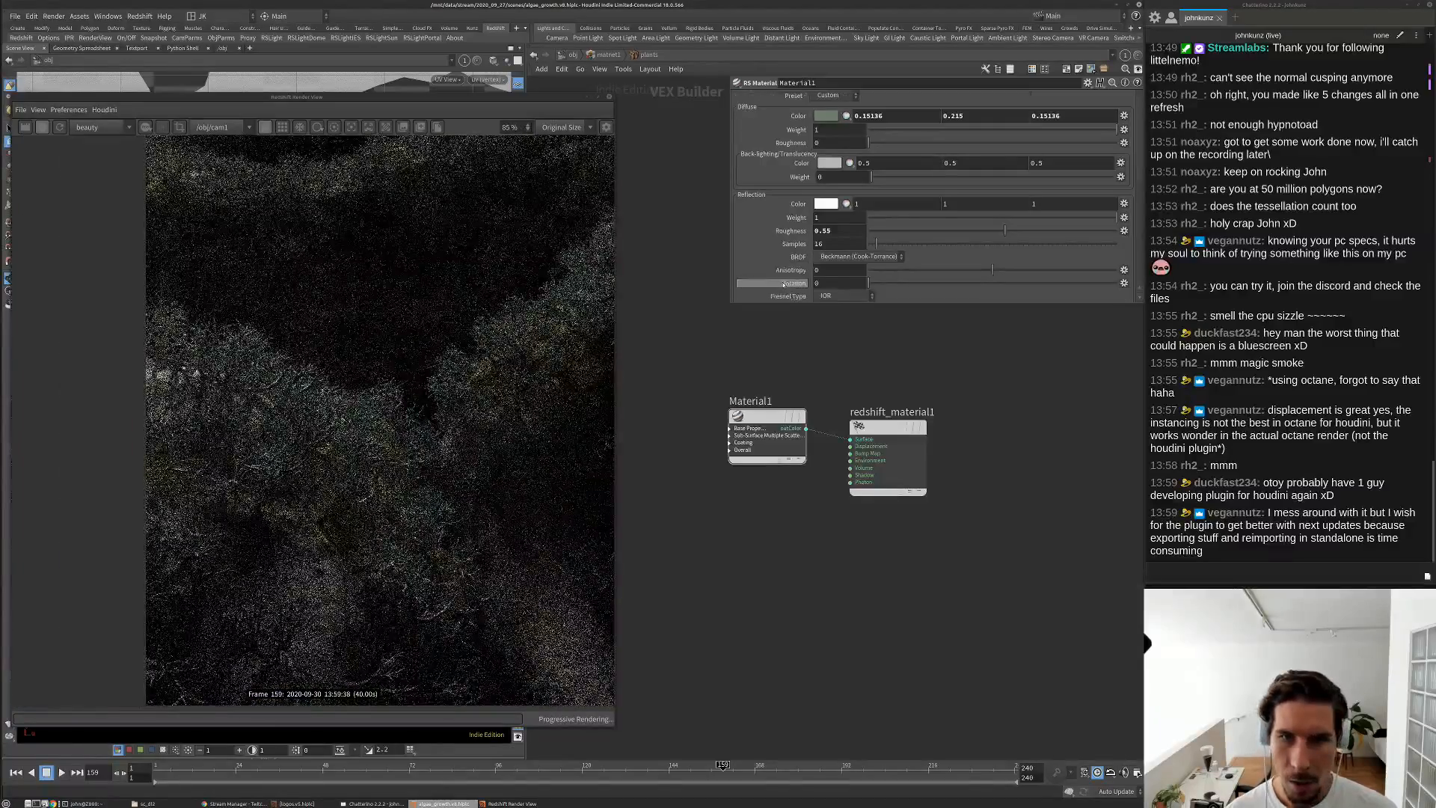
double_click(820, 252)
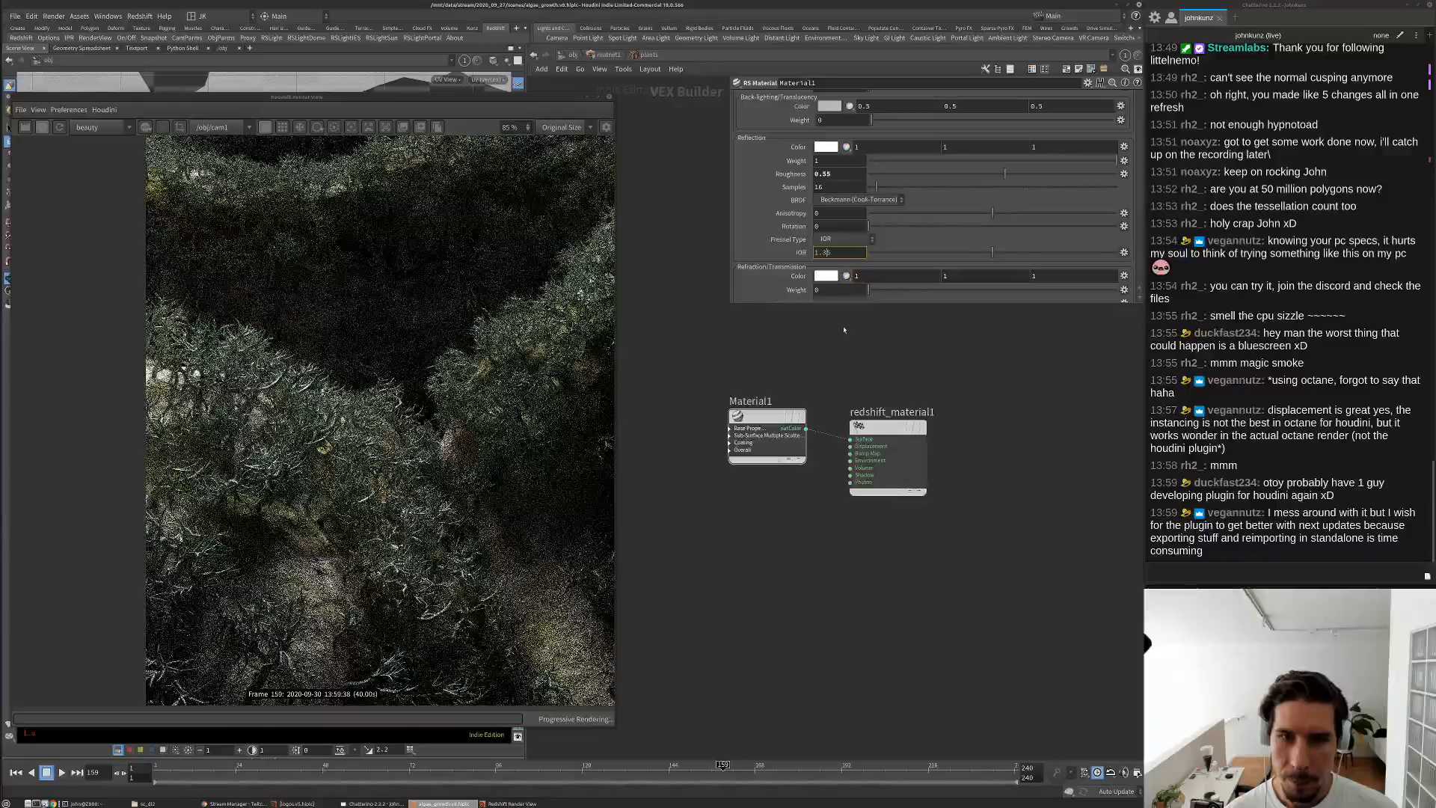
type("1.35")
key("Return")
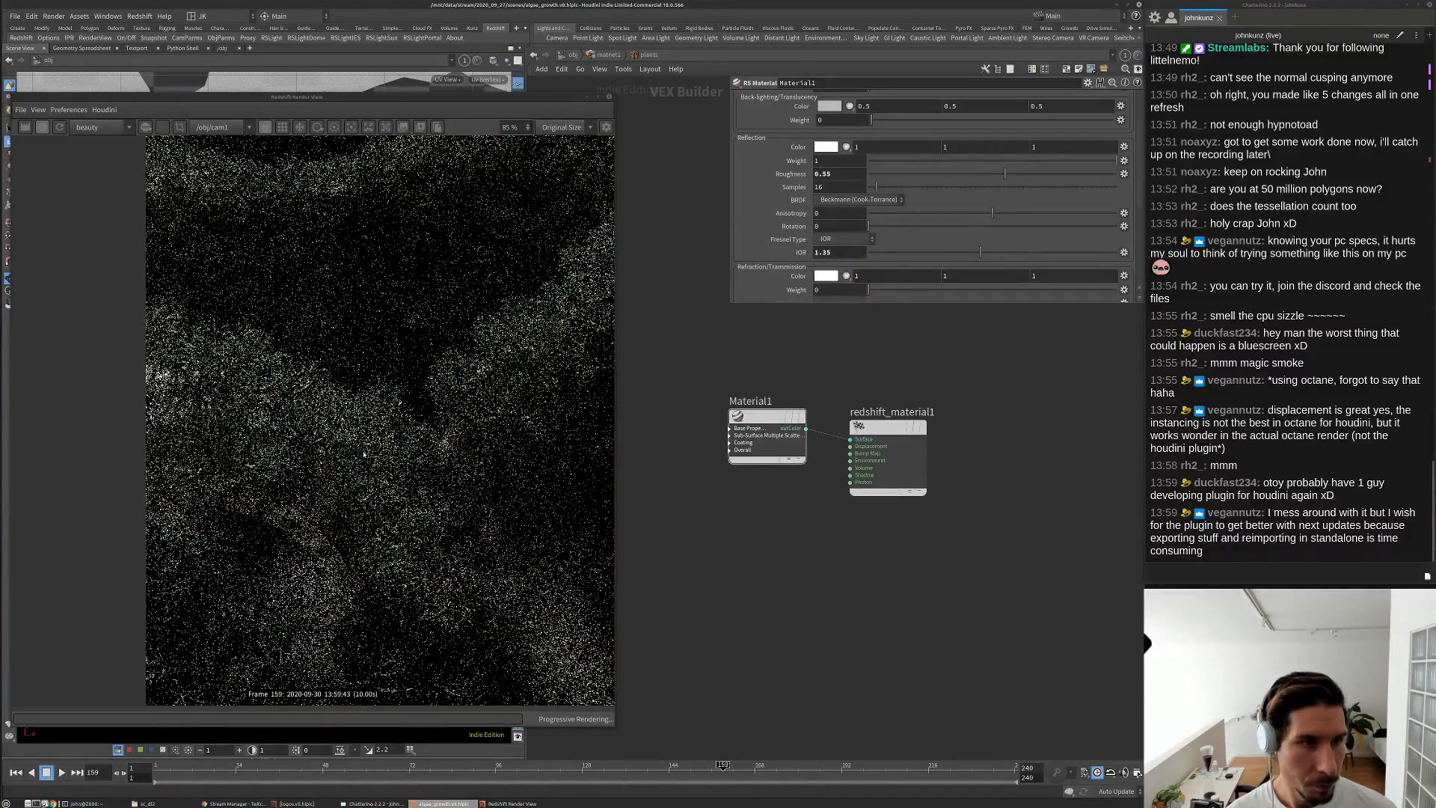
Inspect the progressive render of the plants on the rock, comparing close-up detail with the overall image
scroll(363, 454, "down", 2)
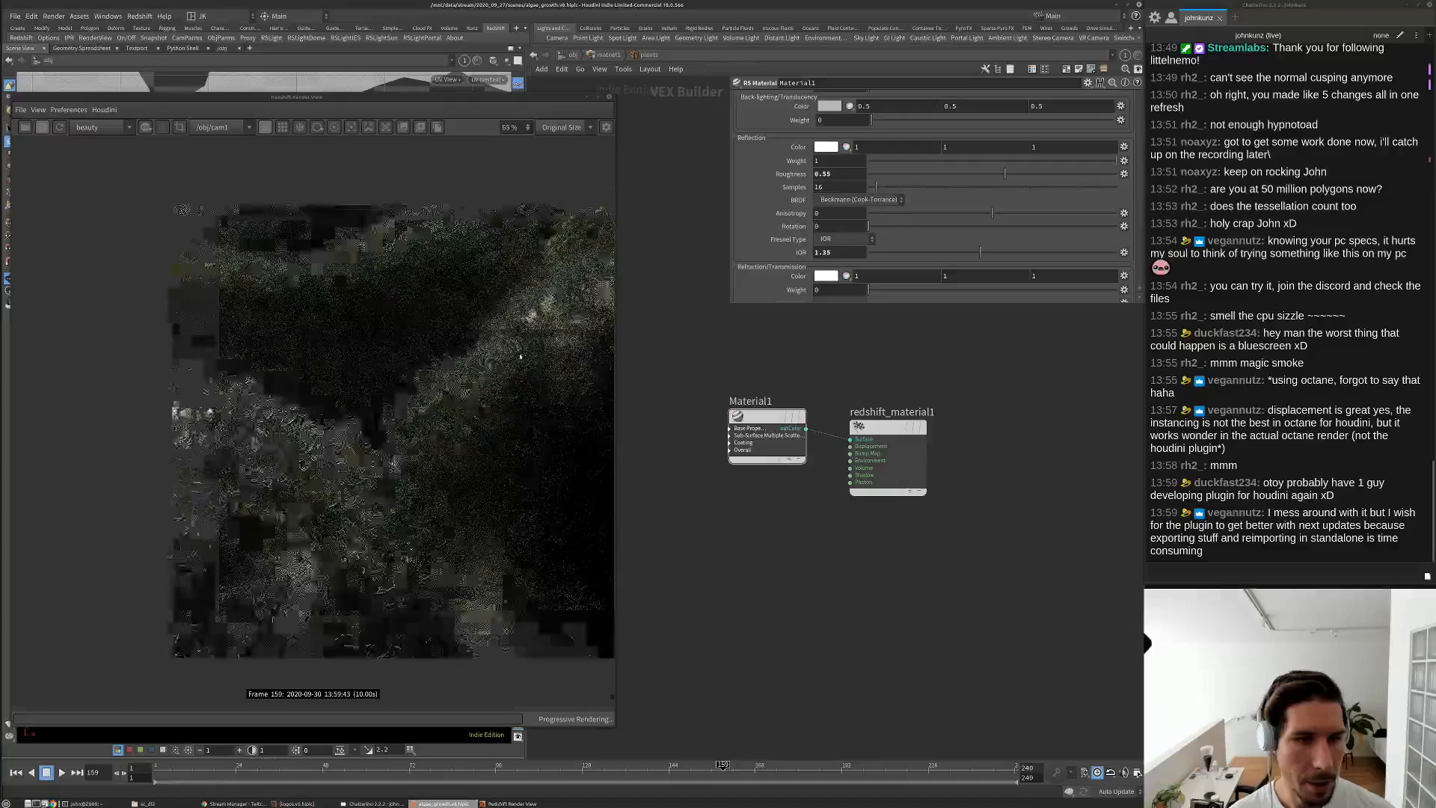
scroll(519, 356, "up", 5)
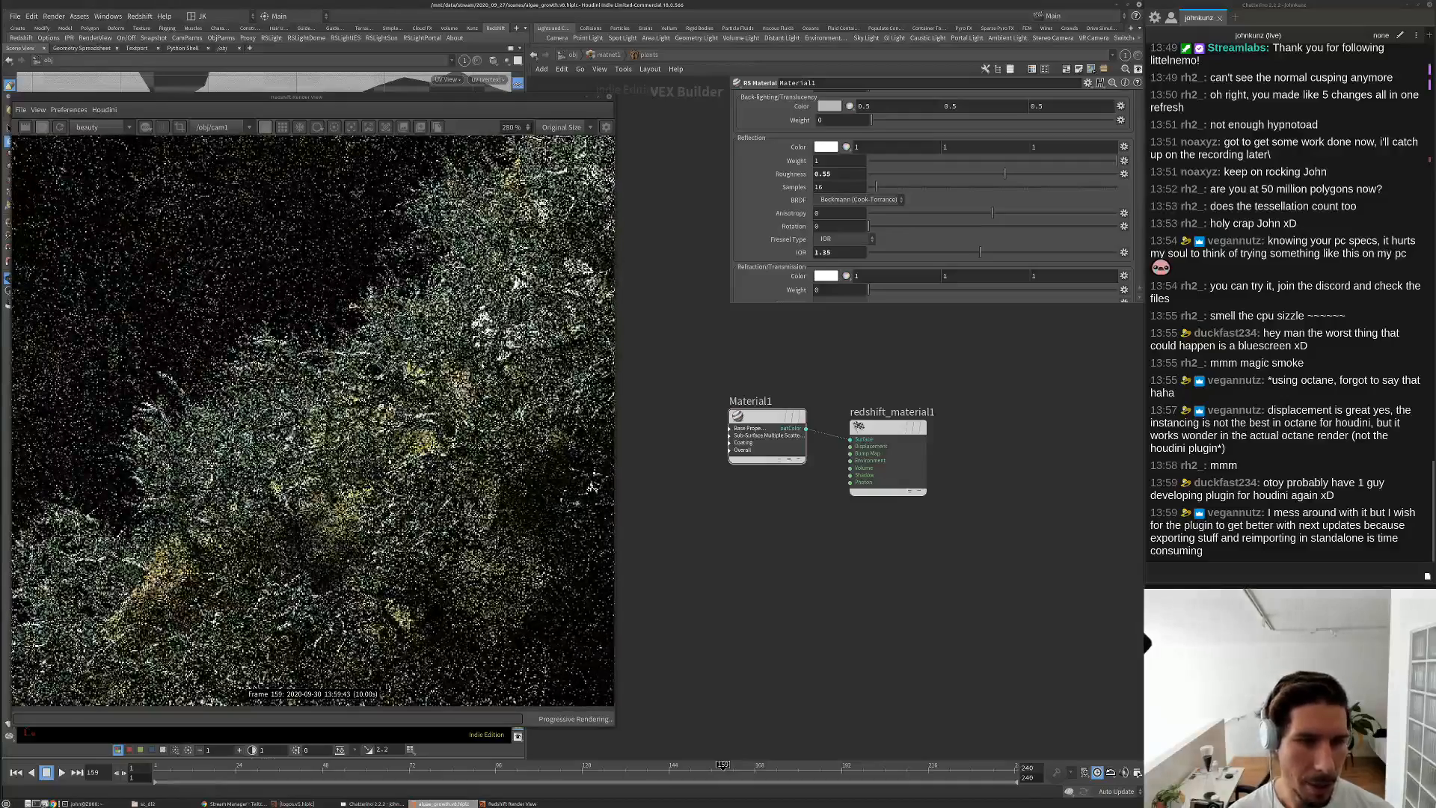
scroll(520, 355, "down", 3)
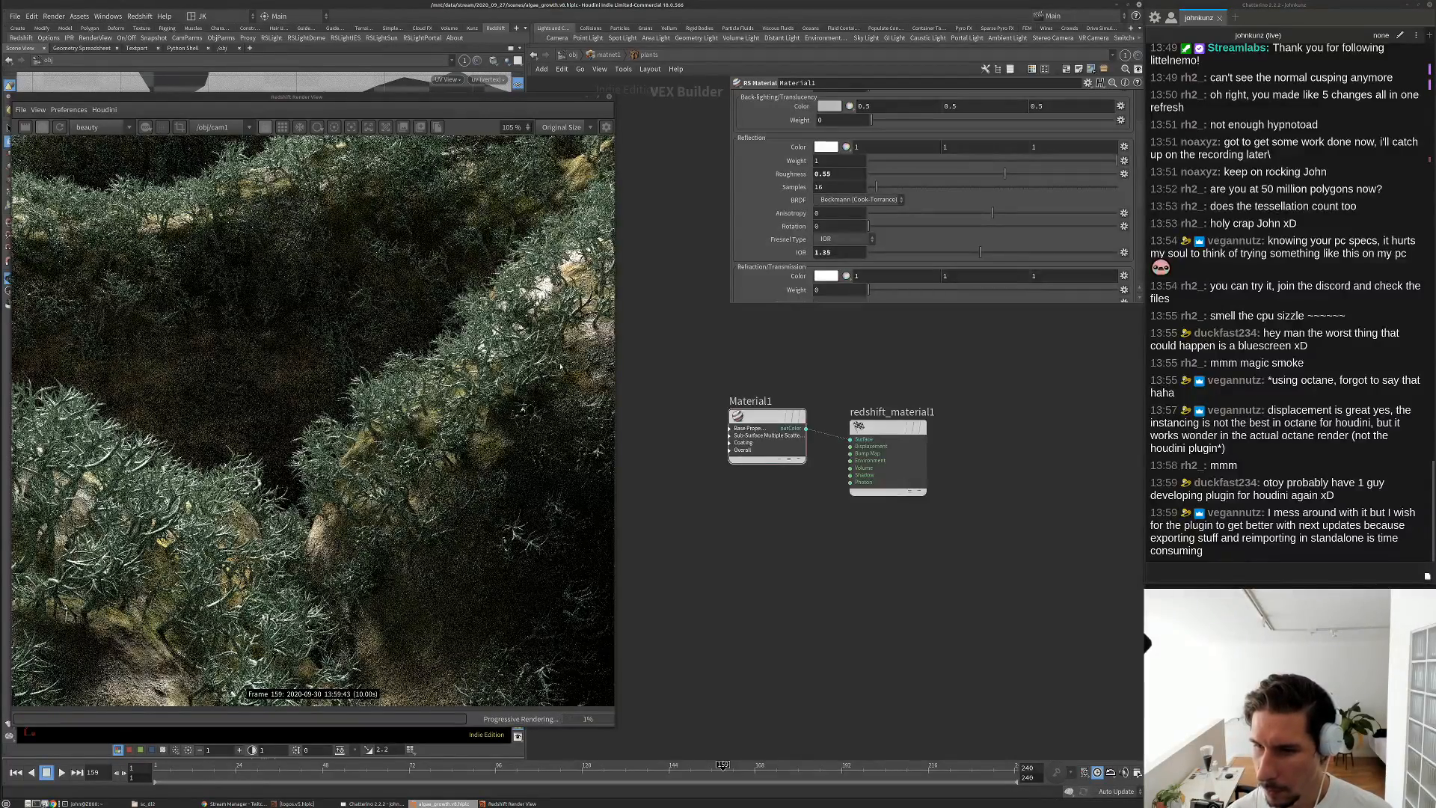
scroll(522, 409, "down", 5)
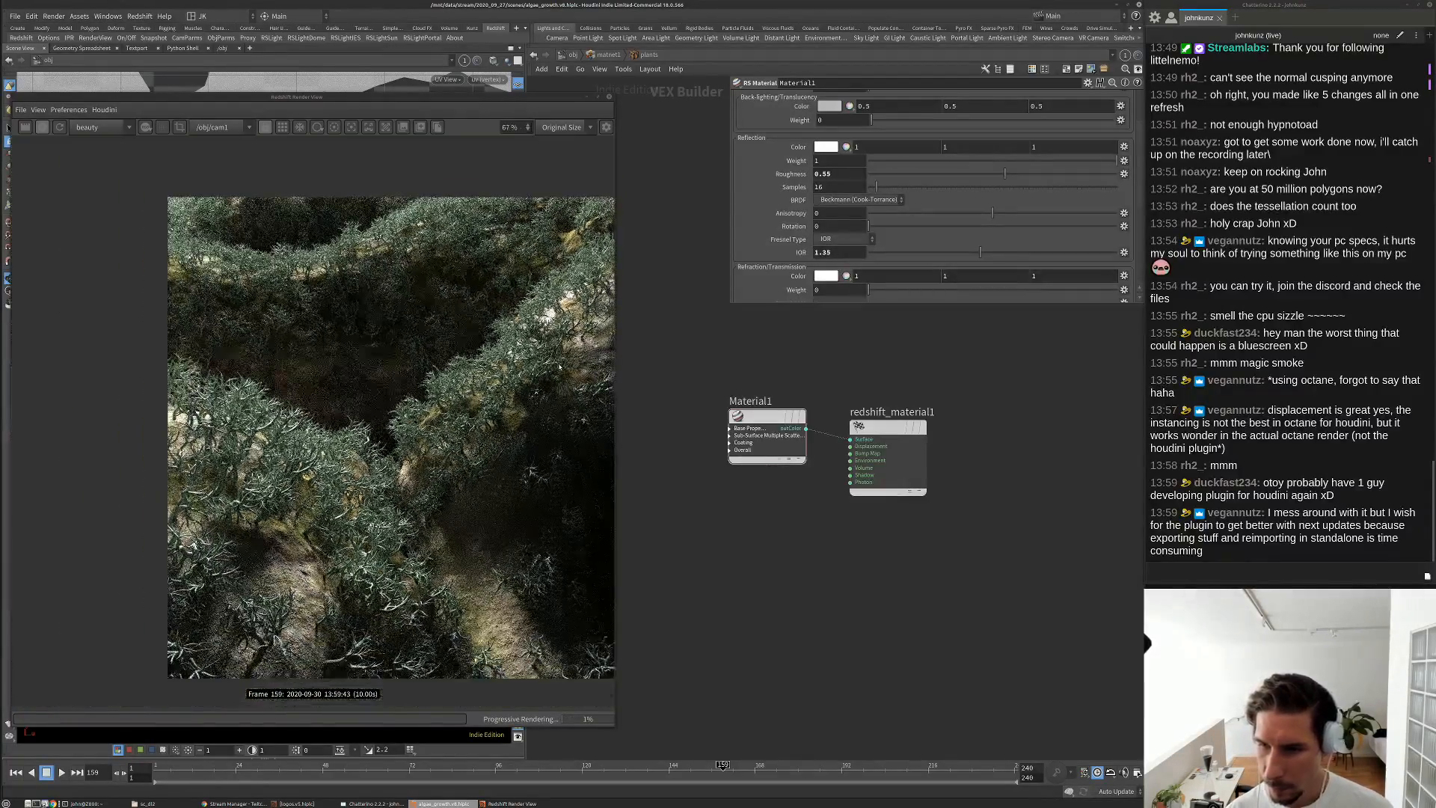
scroll(477, 359, "up", 2)
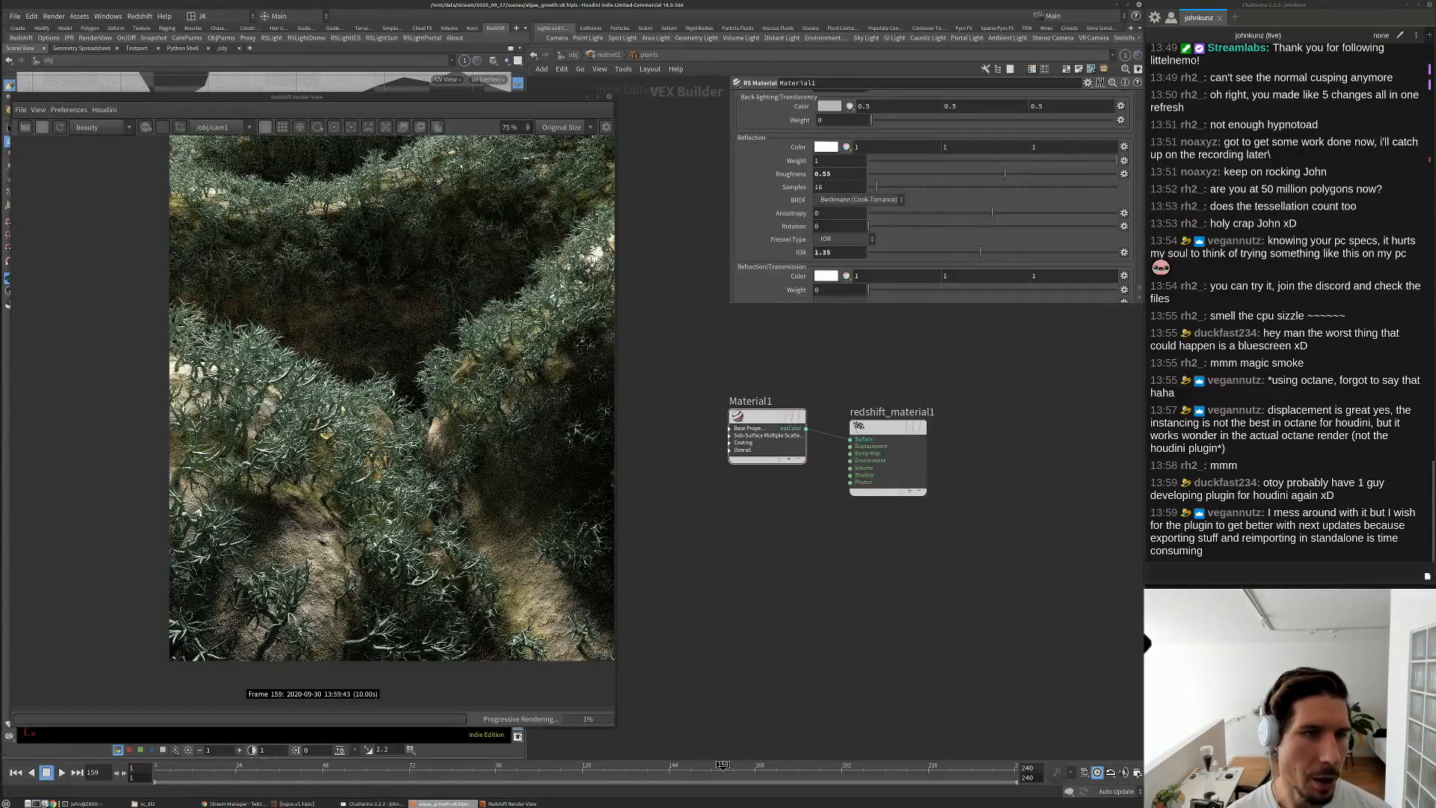
scroll(418, 254, "up", 4)
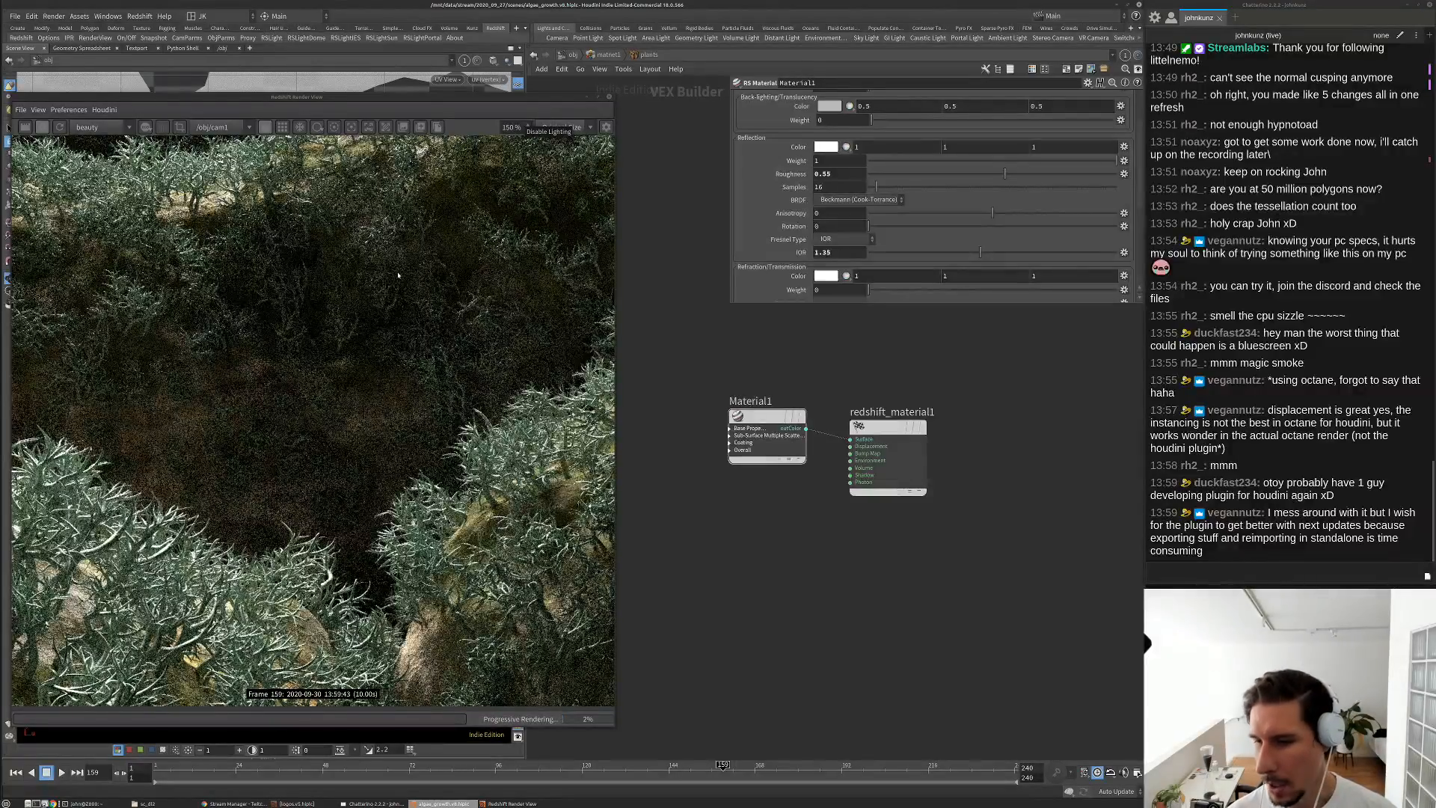
scroll(396, 278, "down", 2)
scroll(394, 284, "down", 2)
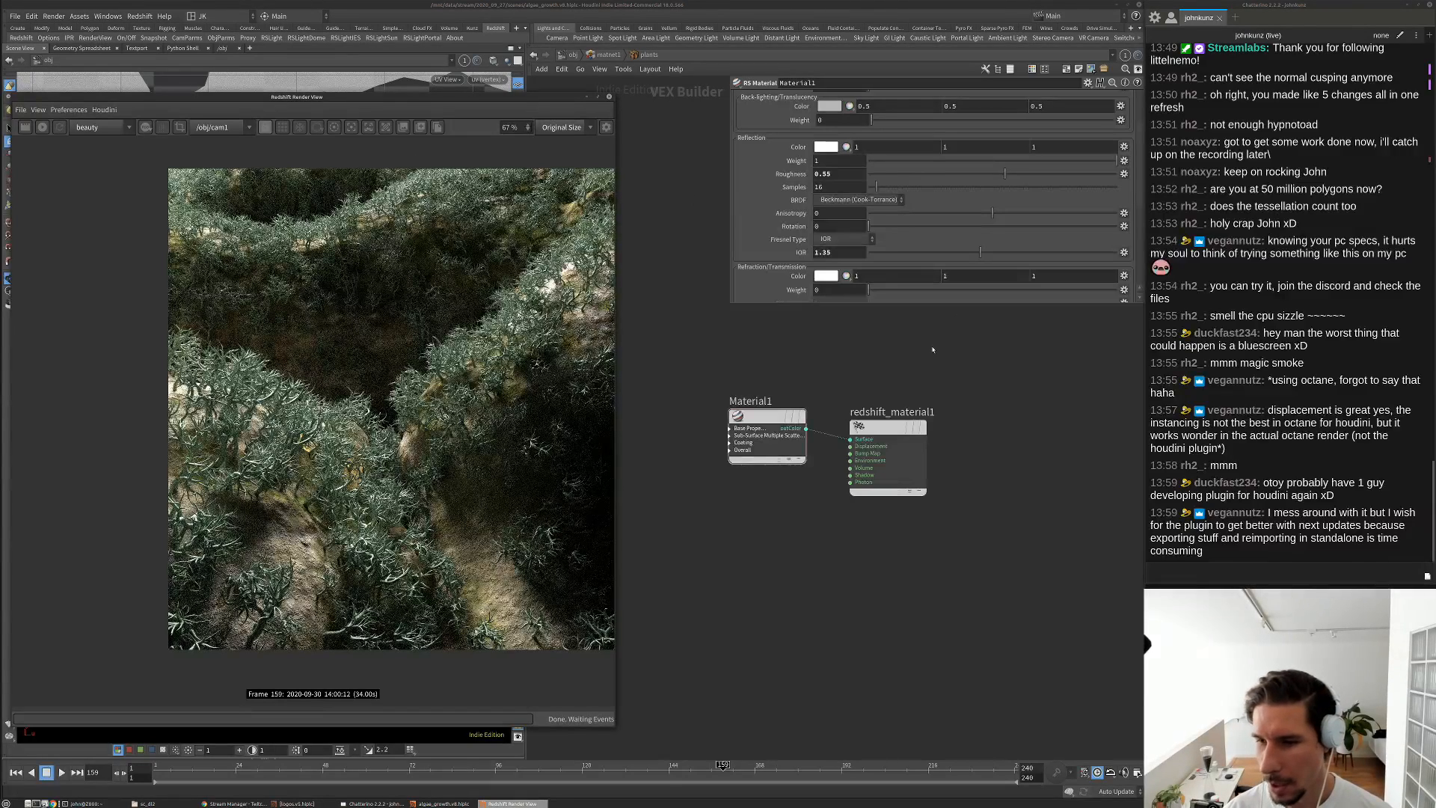
middle_click_drag(920, 352, 910, 381)
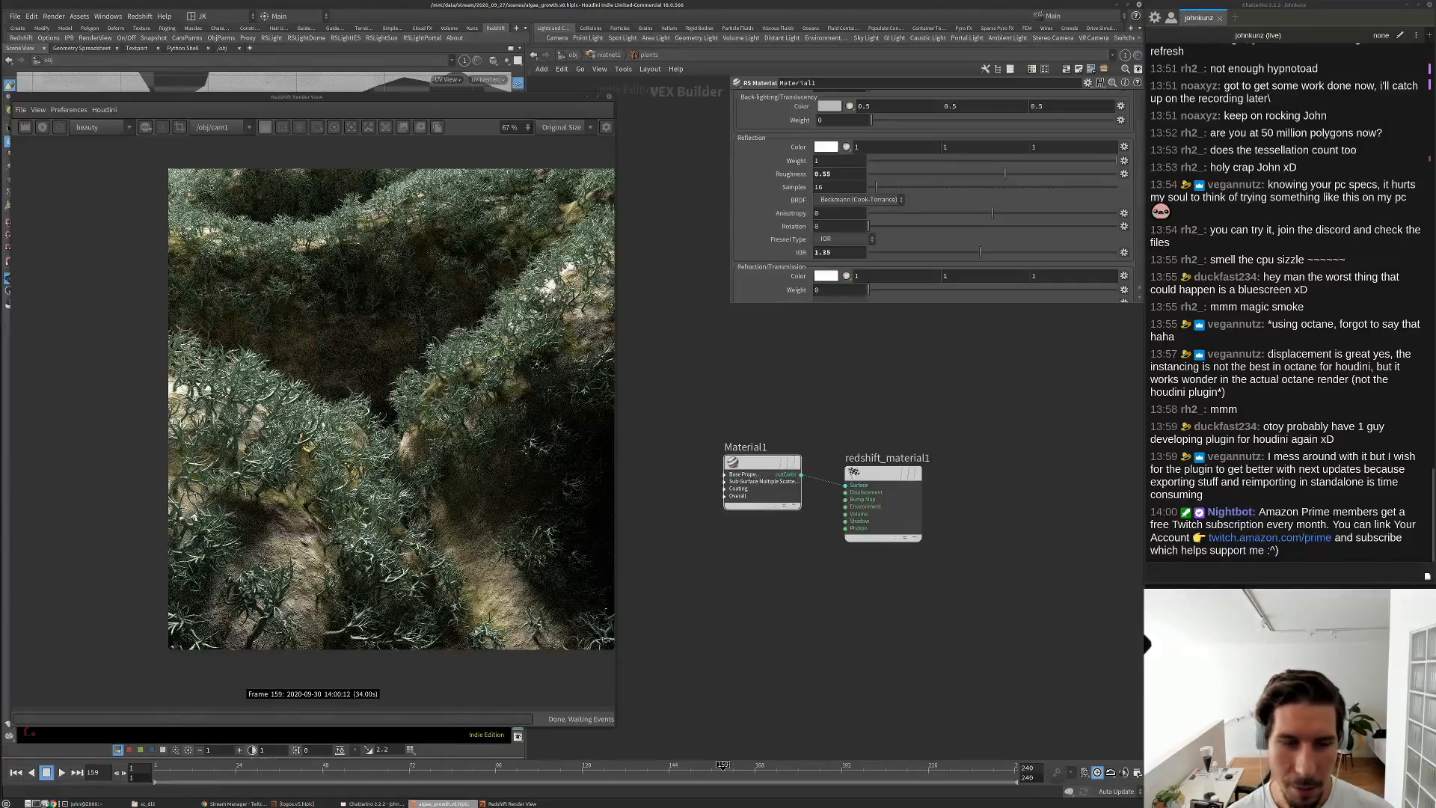
scroll(389, 411, "up", 4)
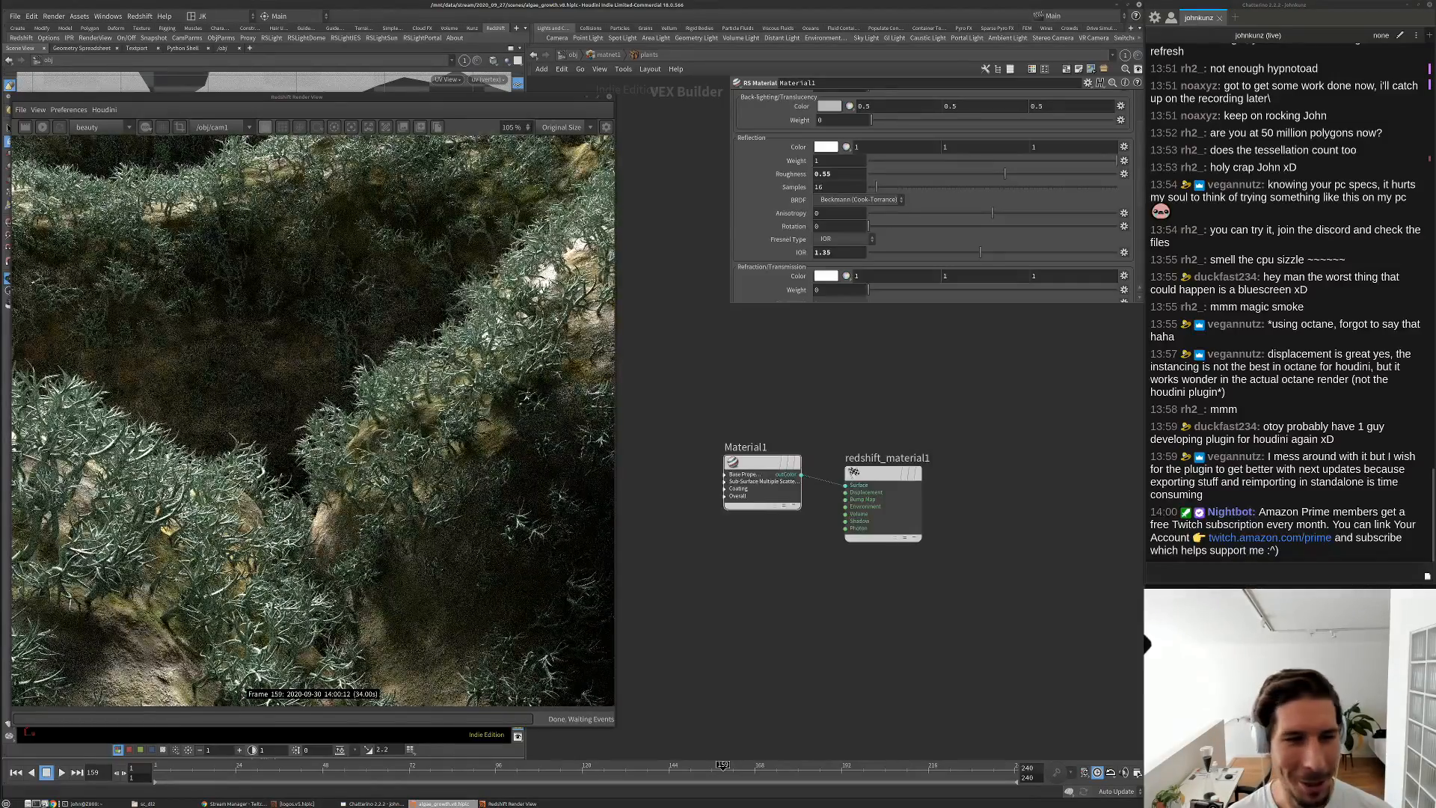
scroll(449, 385, "up", 3)
scroll(403, 378, "down", 4)
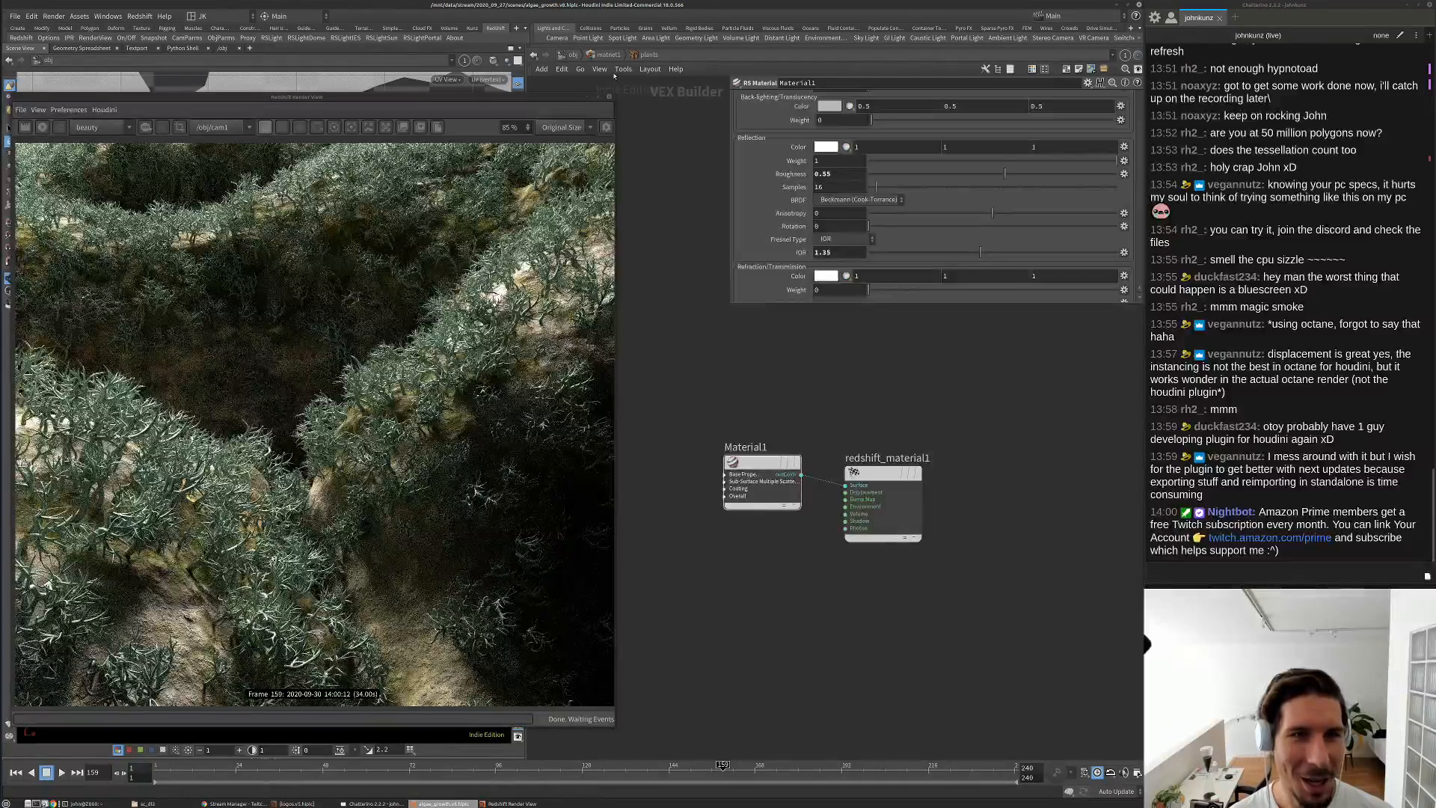
Leave the plants material and return to the object level
key("u")
key("u")
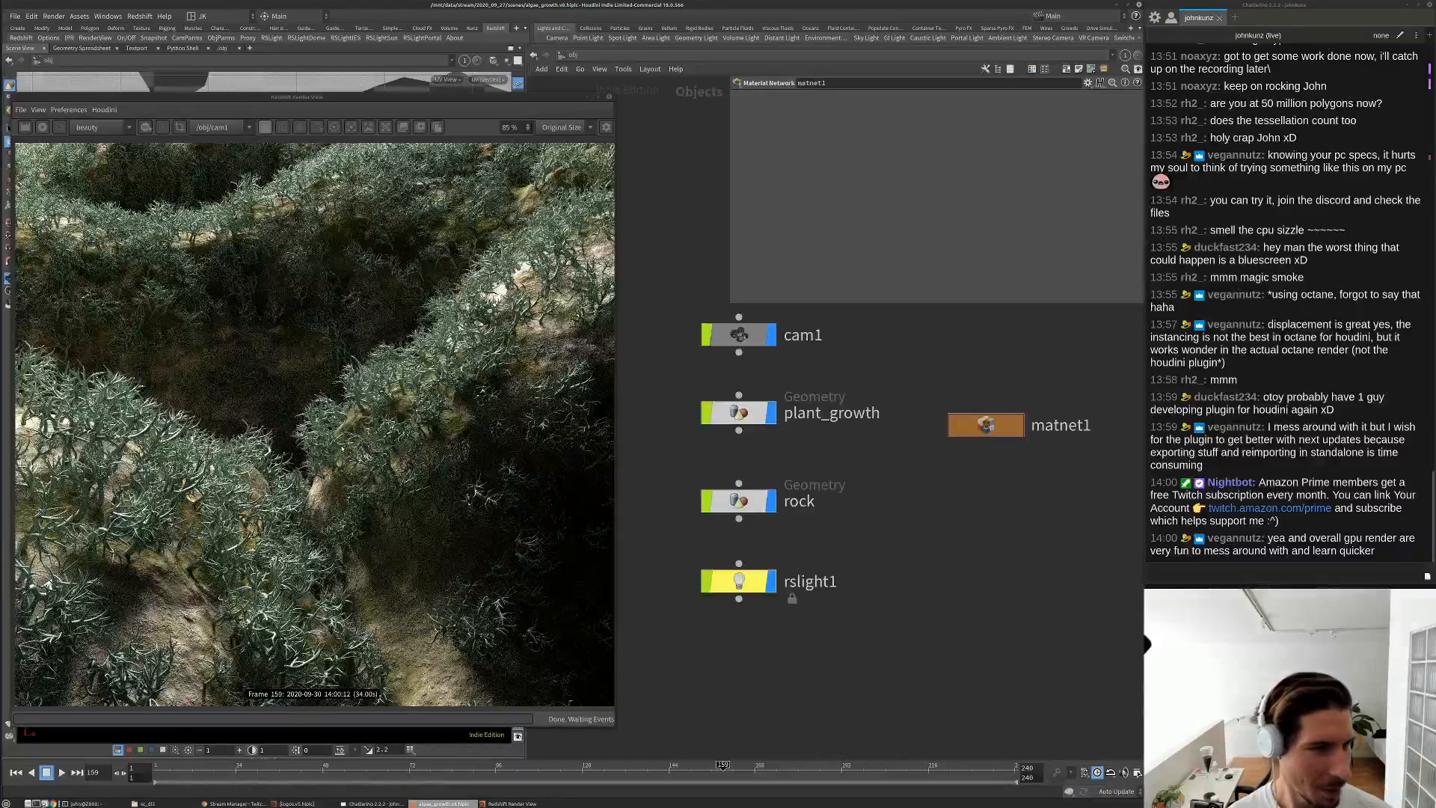
Inspect the rendered plants on the rock overall and up close, and put the render view away
scroll(340, 441, "down", 2)
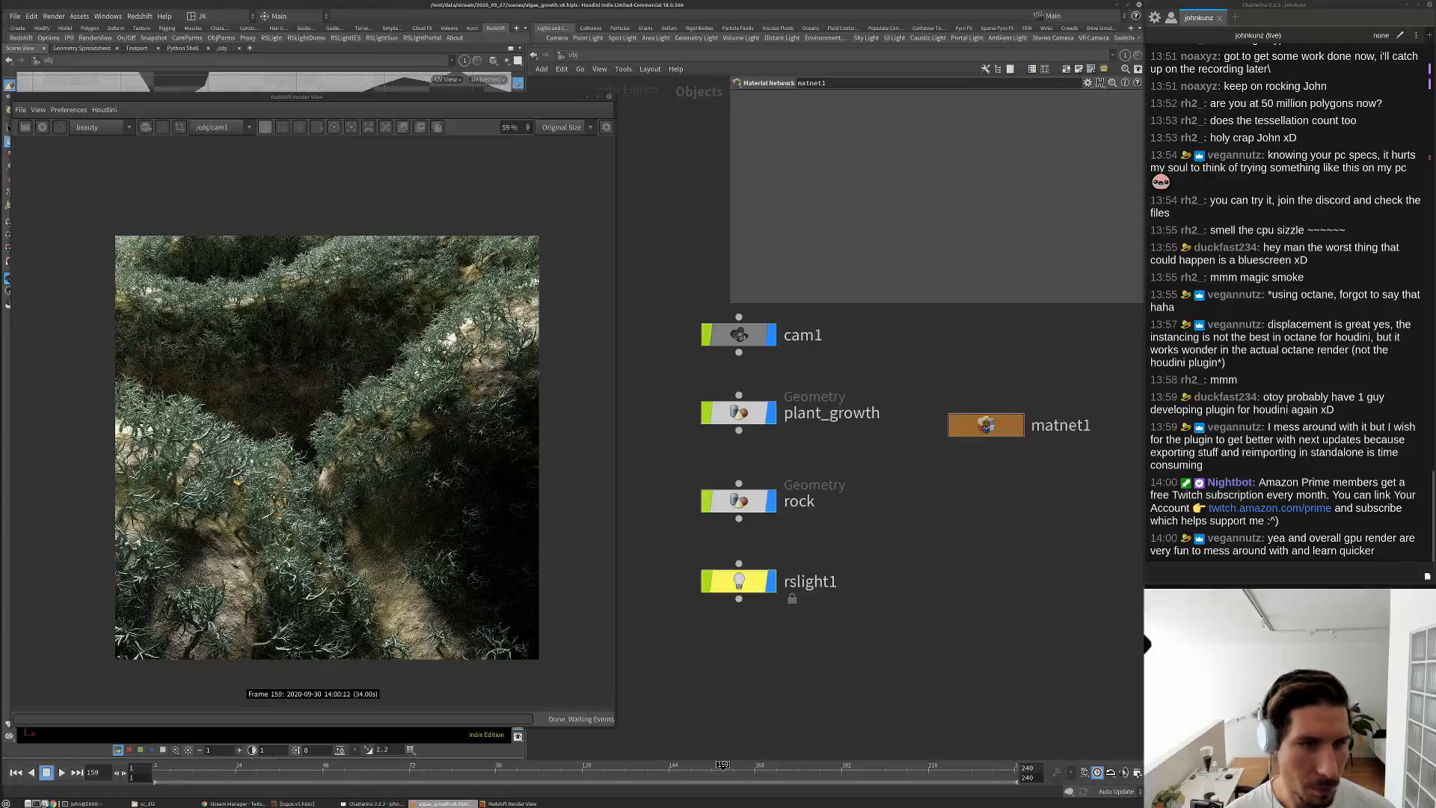
scroll(368, 510, "up", 4)
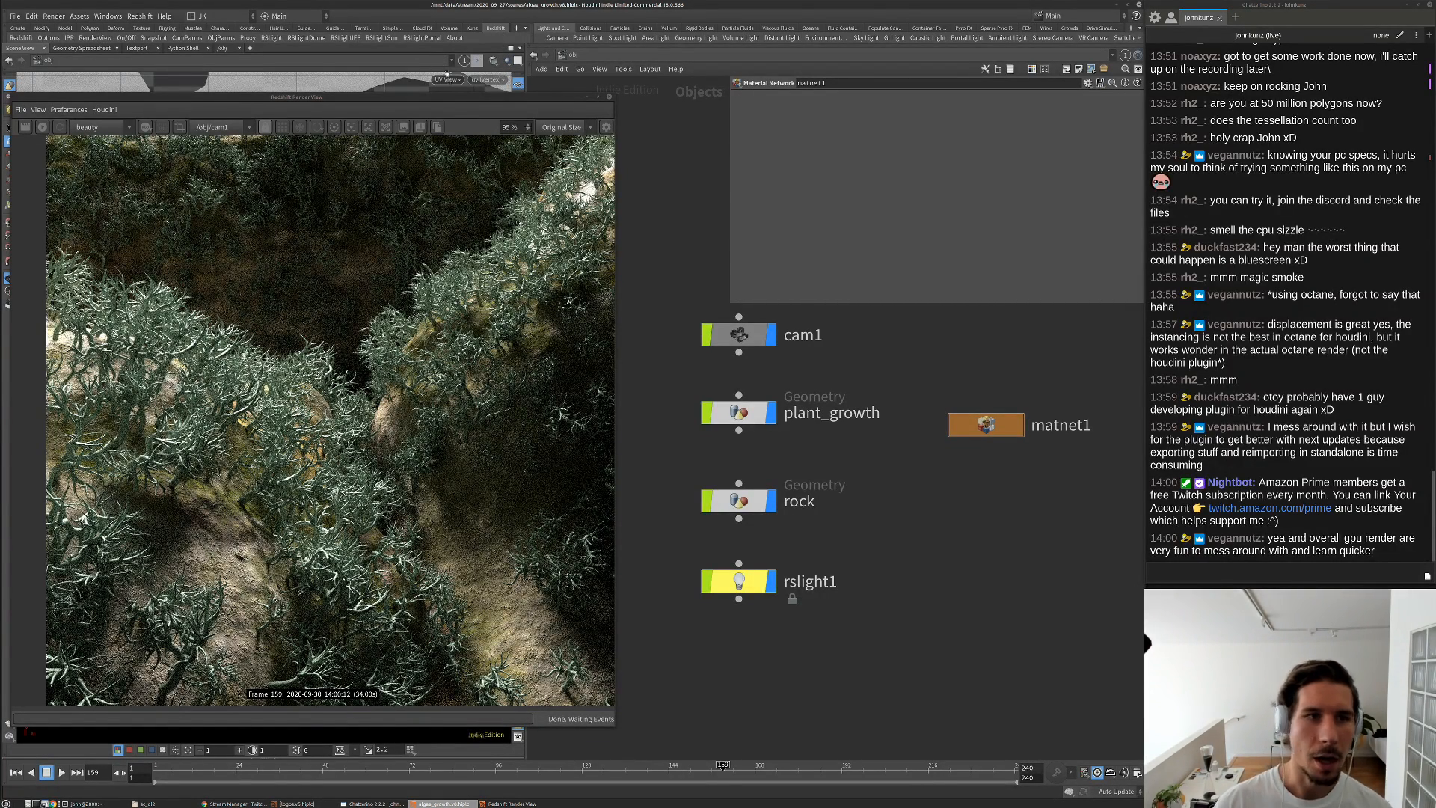
left_click_drag(492, 100, 429, 104)
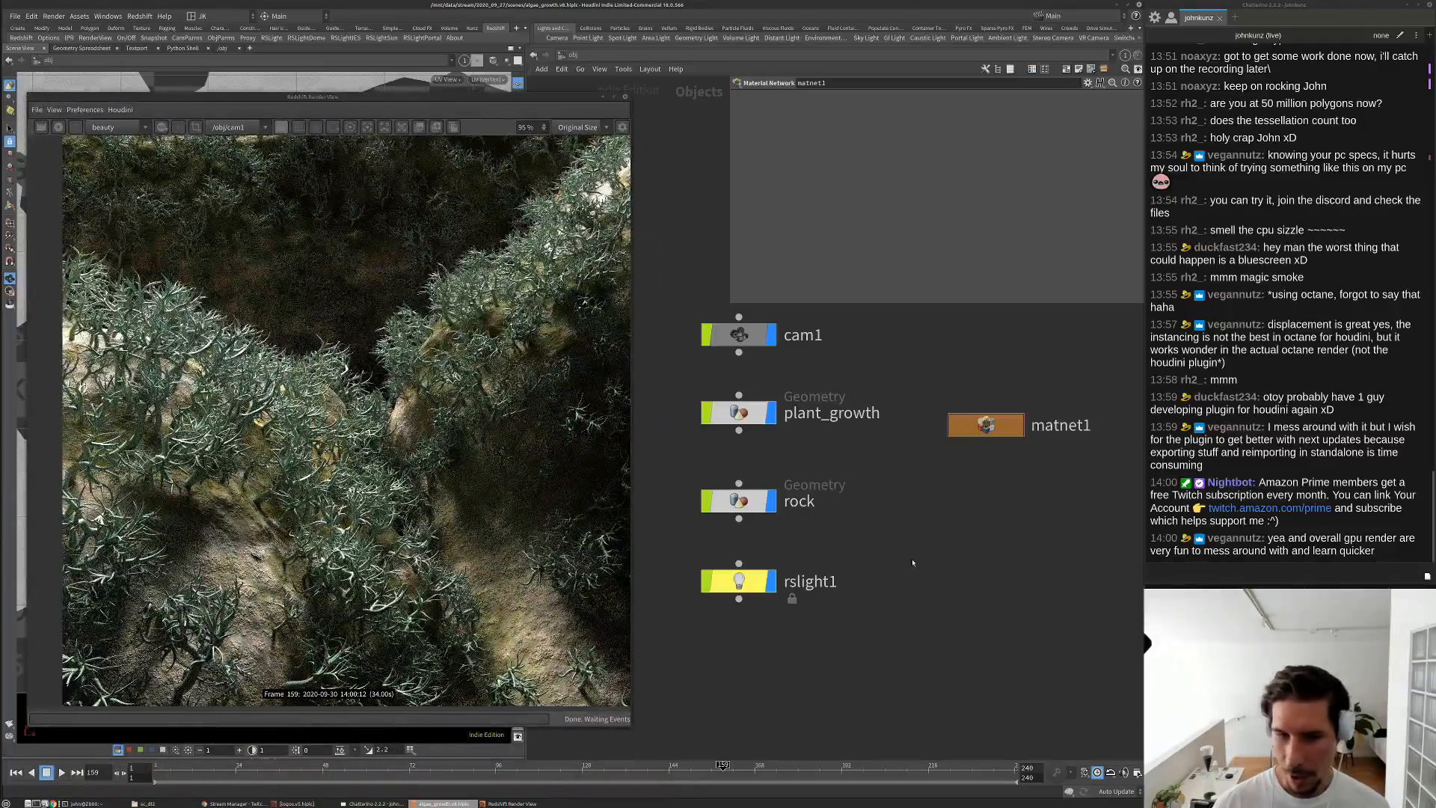
middle_click_drag(912, 562, 950, 558)
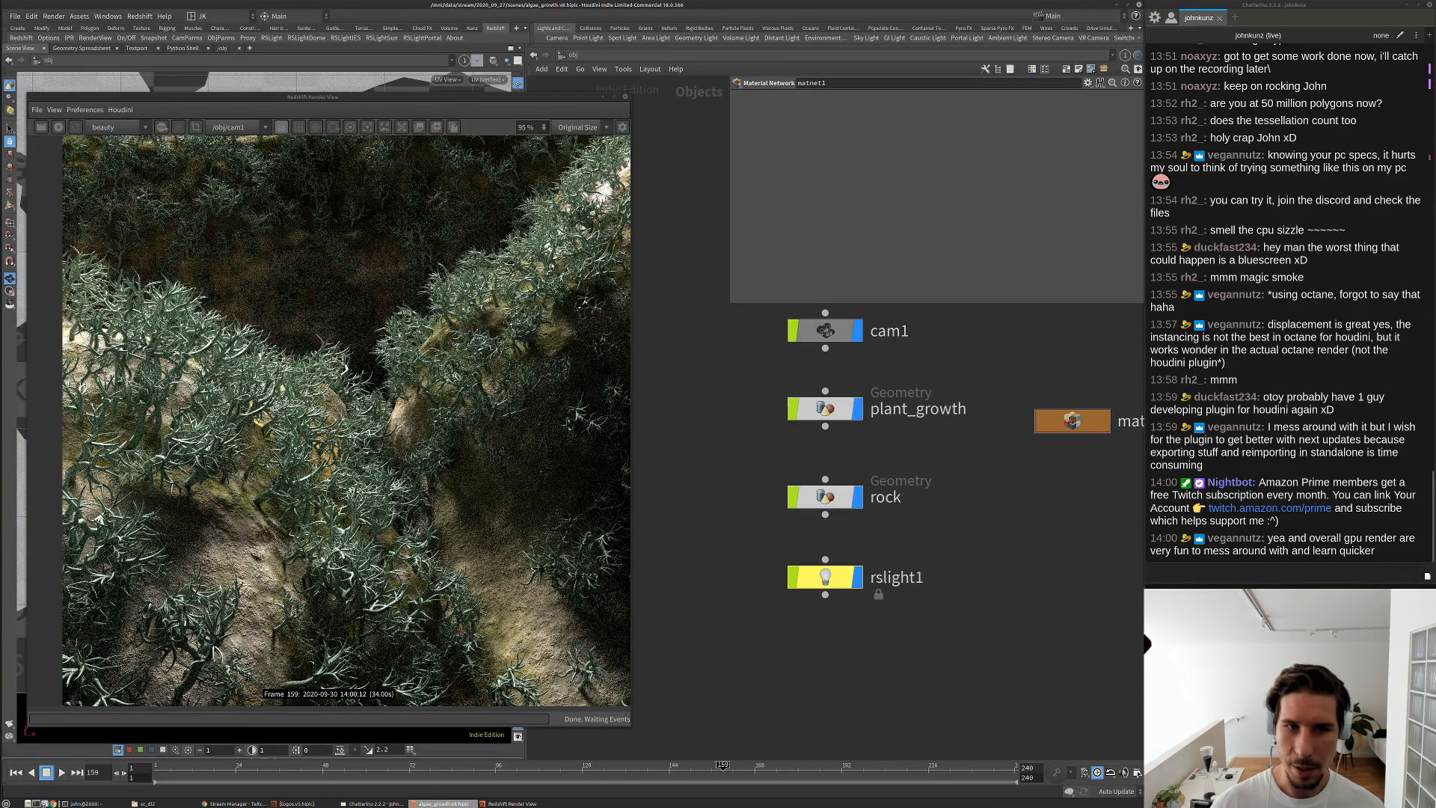
left_click_drag(626, 93, 454, 91)
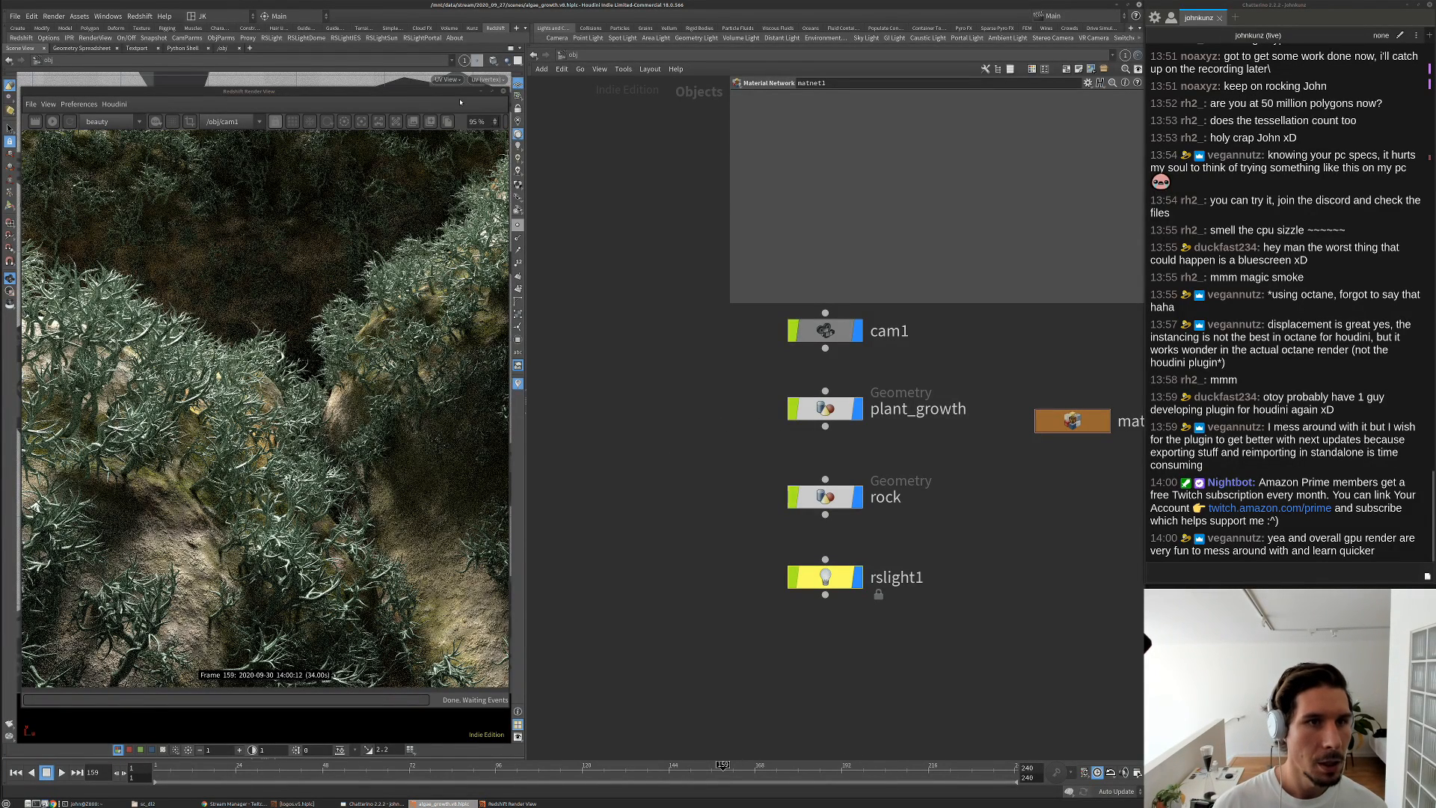
left_click(490, 91)
Enter the plant_growth geometry network and display the pack1 node framed in the perspective view
middle_click_drag(748, 382, 685, 452)
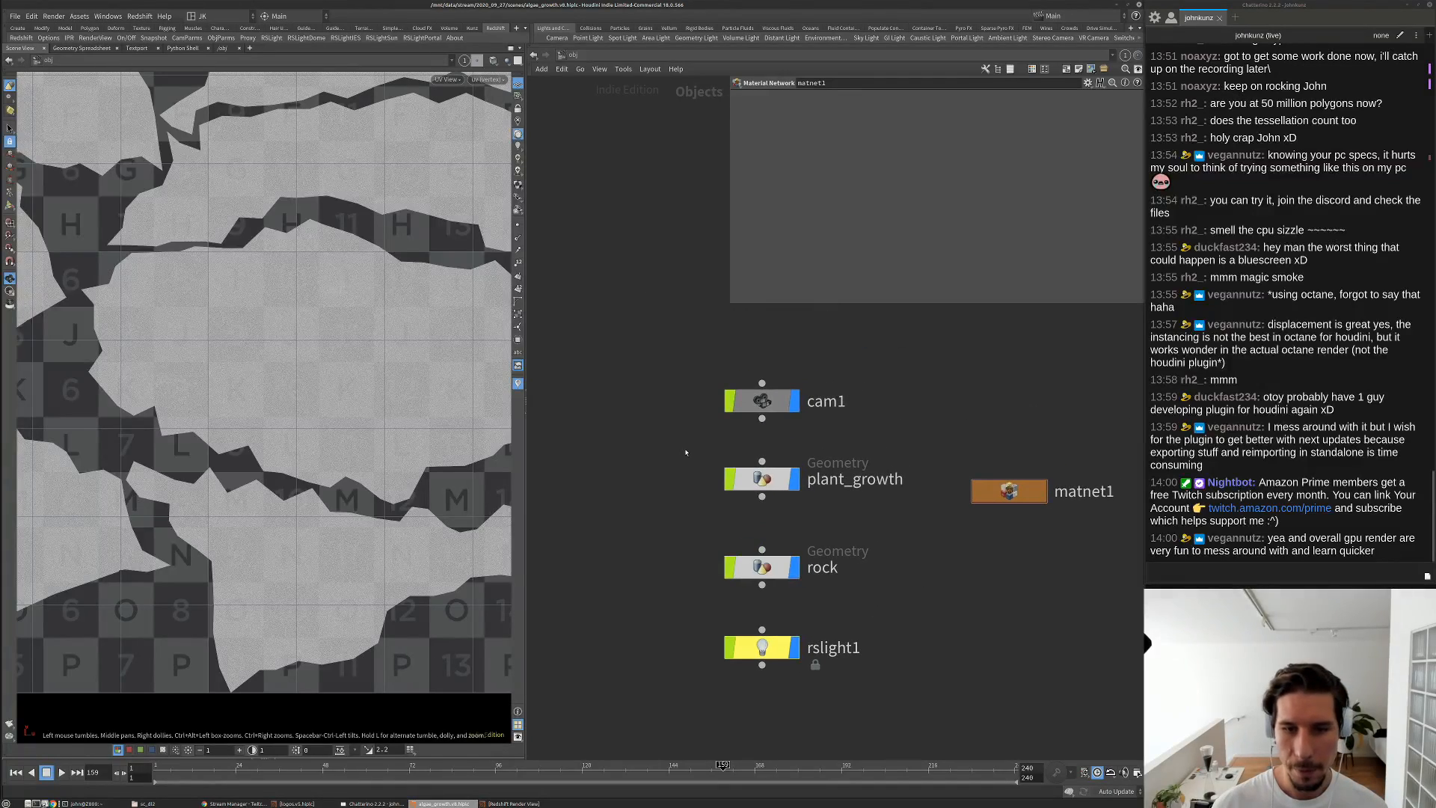
double_click(766, 483)
scroll(690, 501, "down", 10)
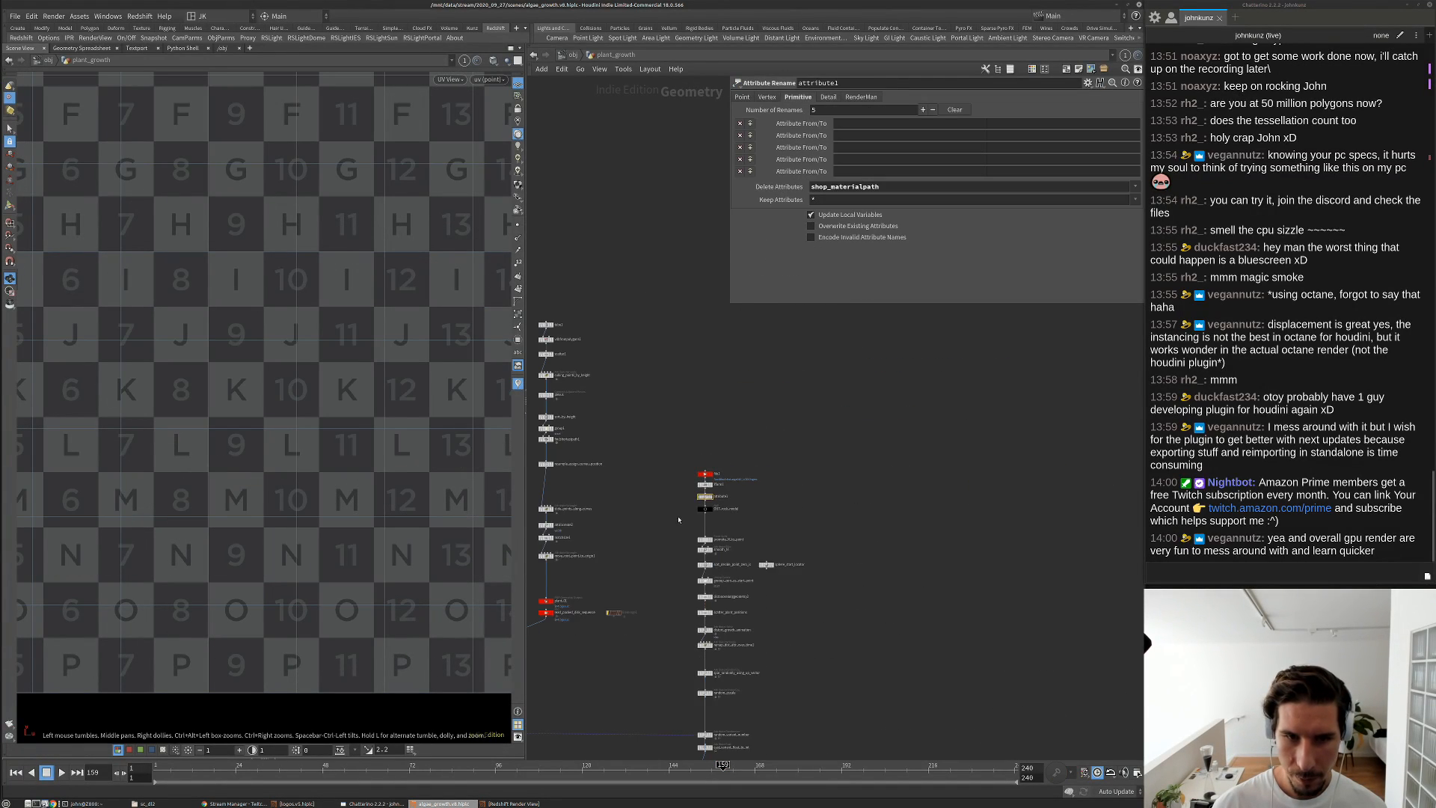
scroll(774, 494, "up", 5)
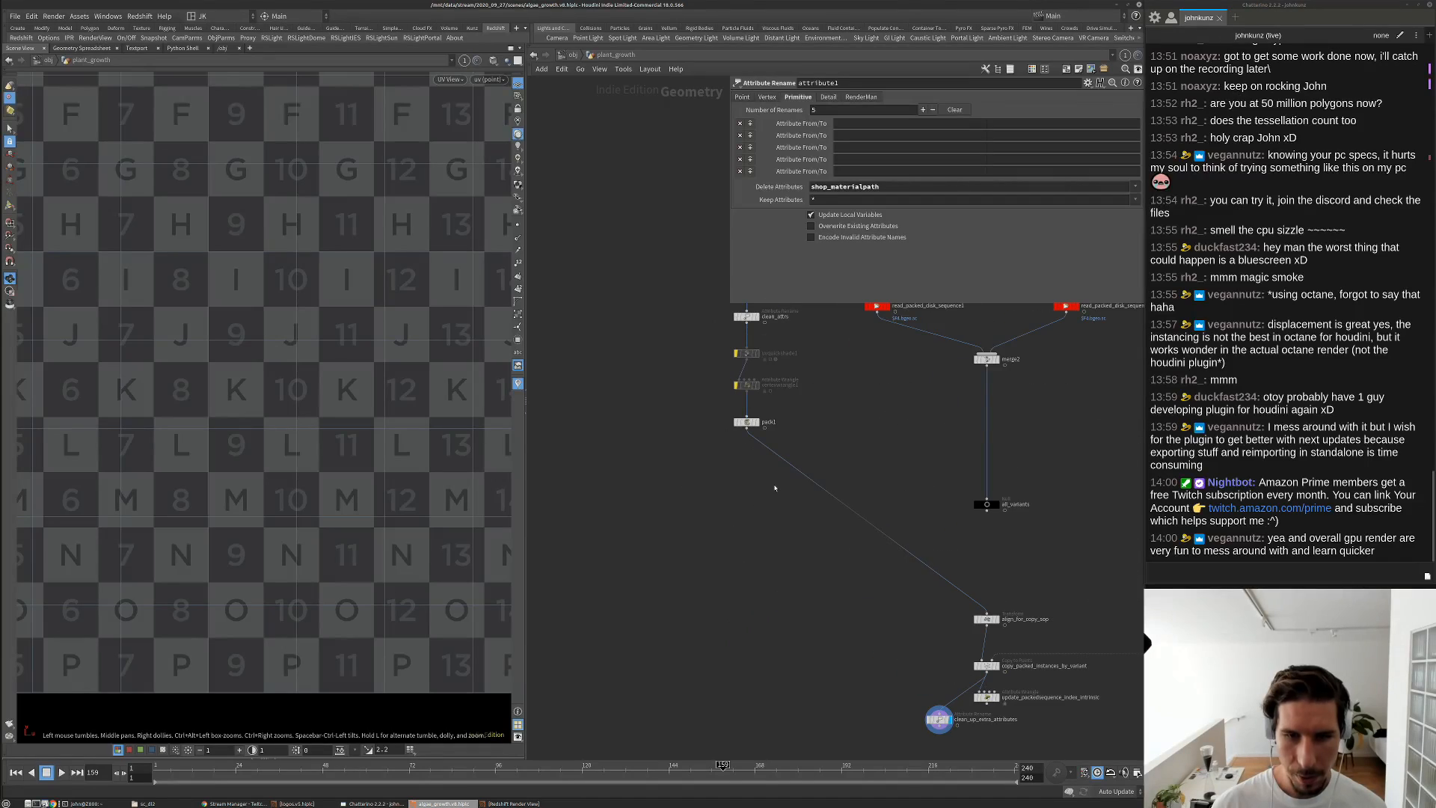
scroll(776, 462, "up", 3)
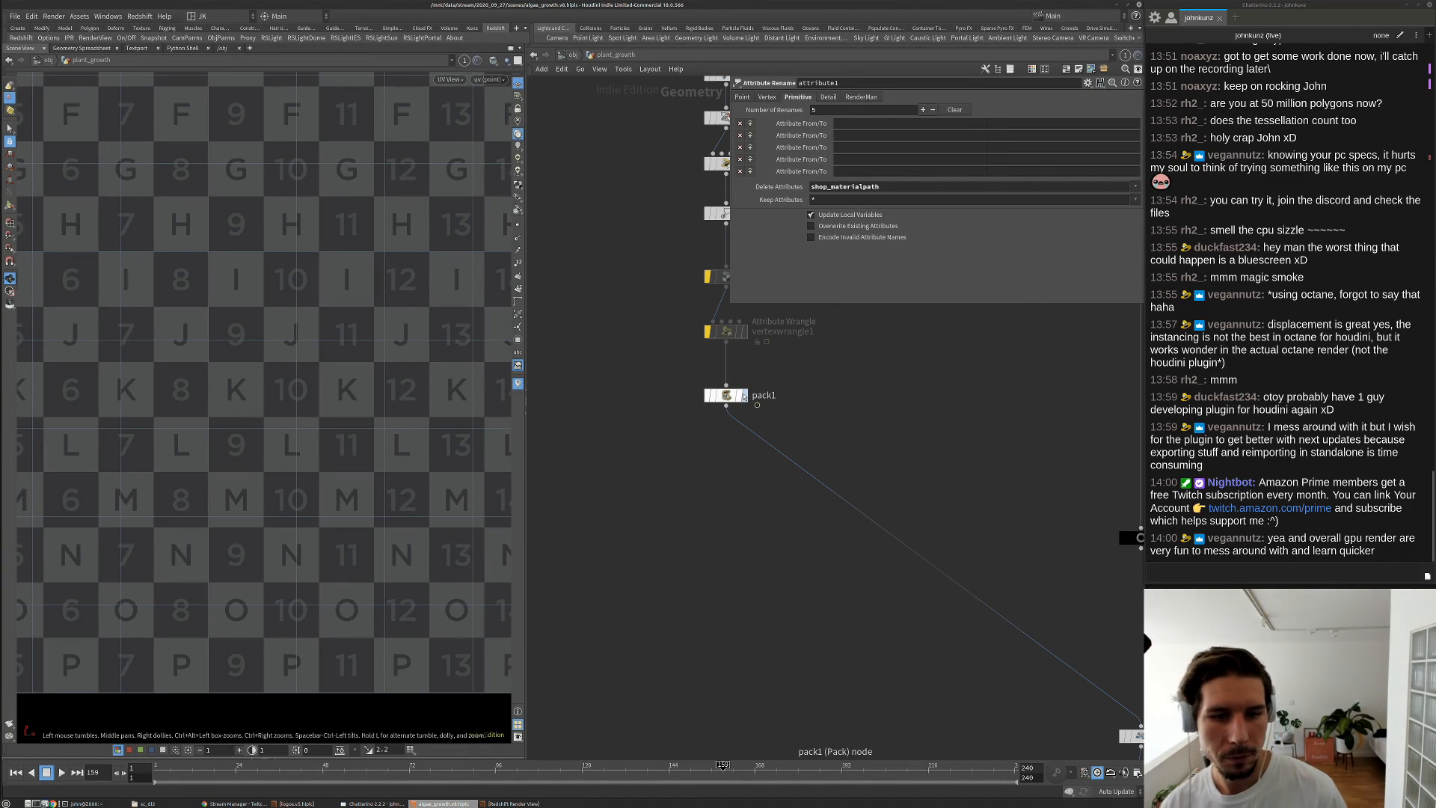
left_click(756, 423)
left_click(744, 396)
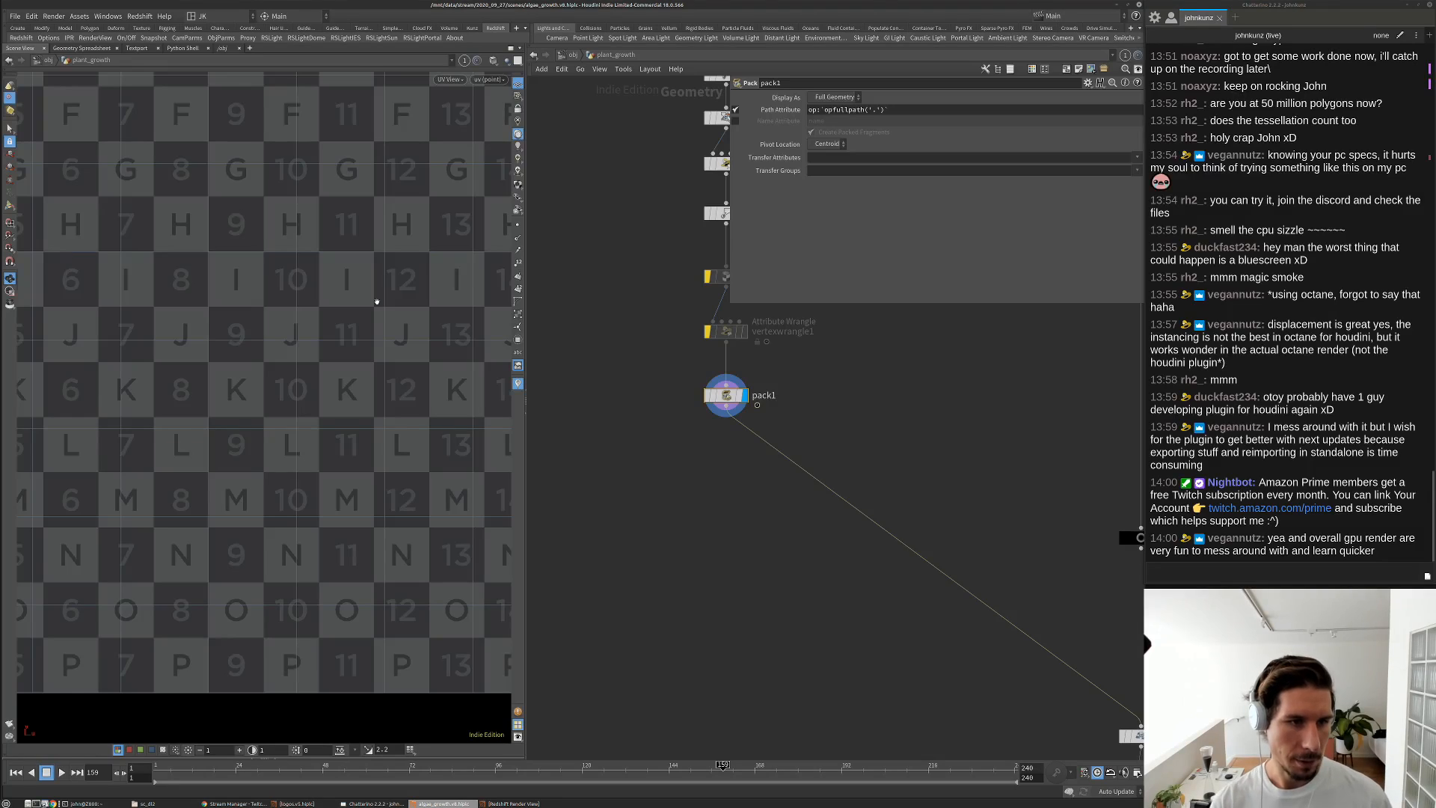
key("space+1")
key("h")
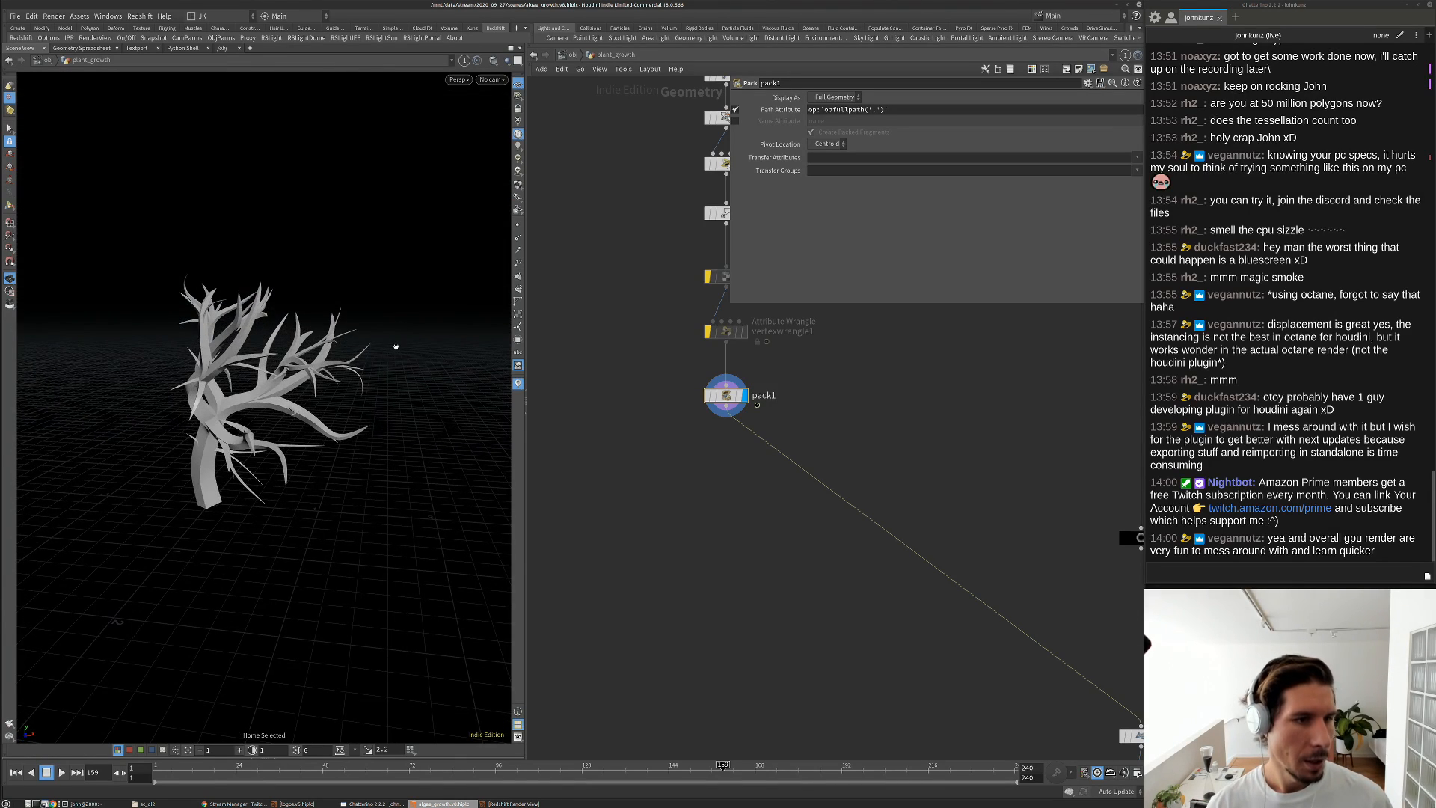
Start saving the scene under a new name and create the folder 2020_09_30 inside /mnt/data/stream/
left_click(15, 16)
left_click(38, 83)
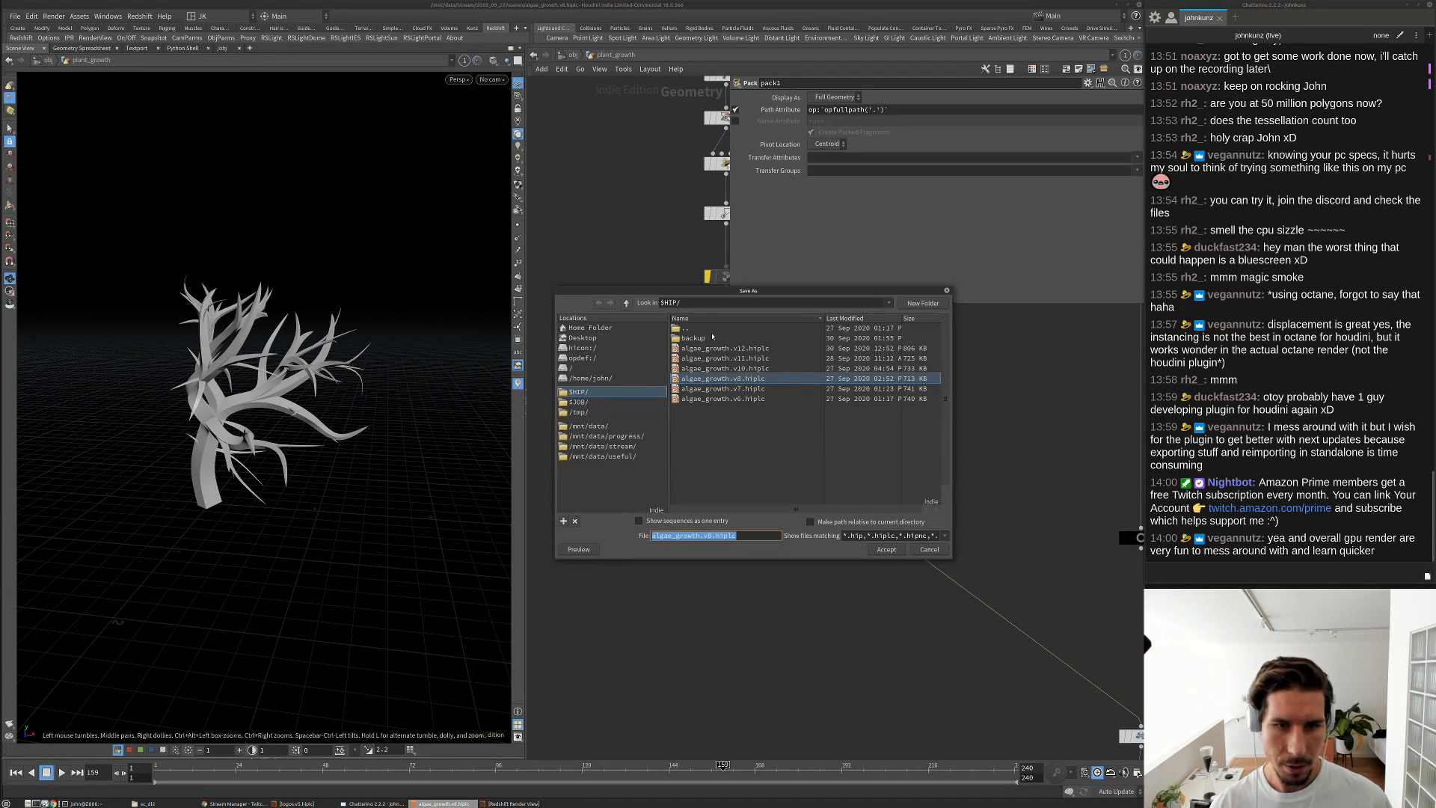
double_click(710, 328)
double_click(714, 329)
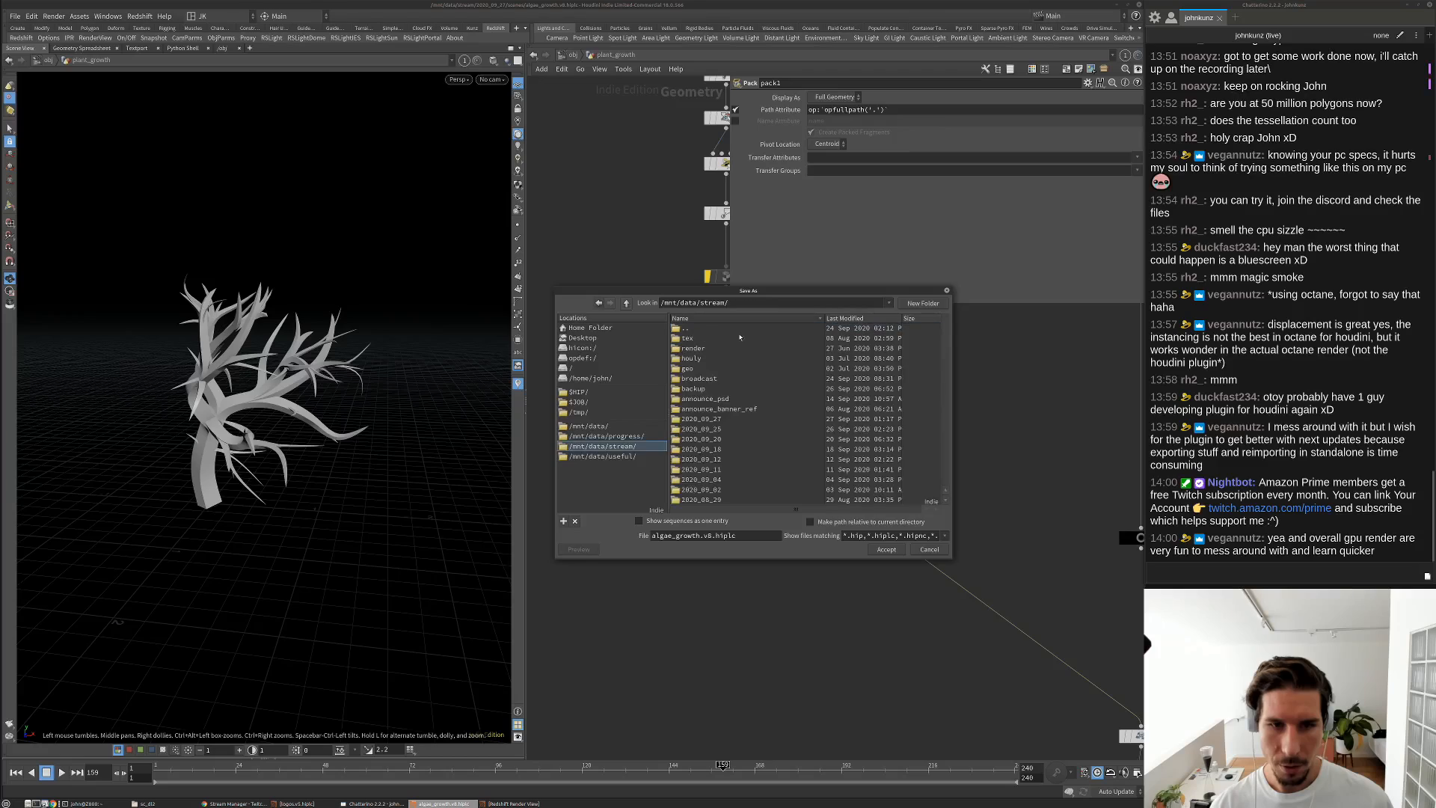
left_click(924, 303)
type("2")
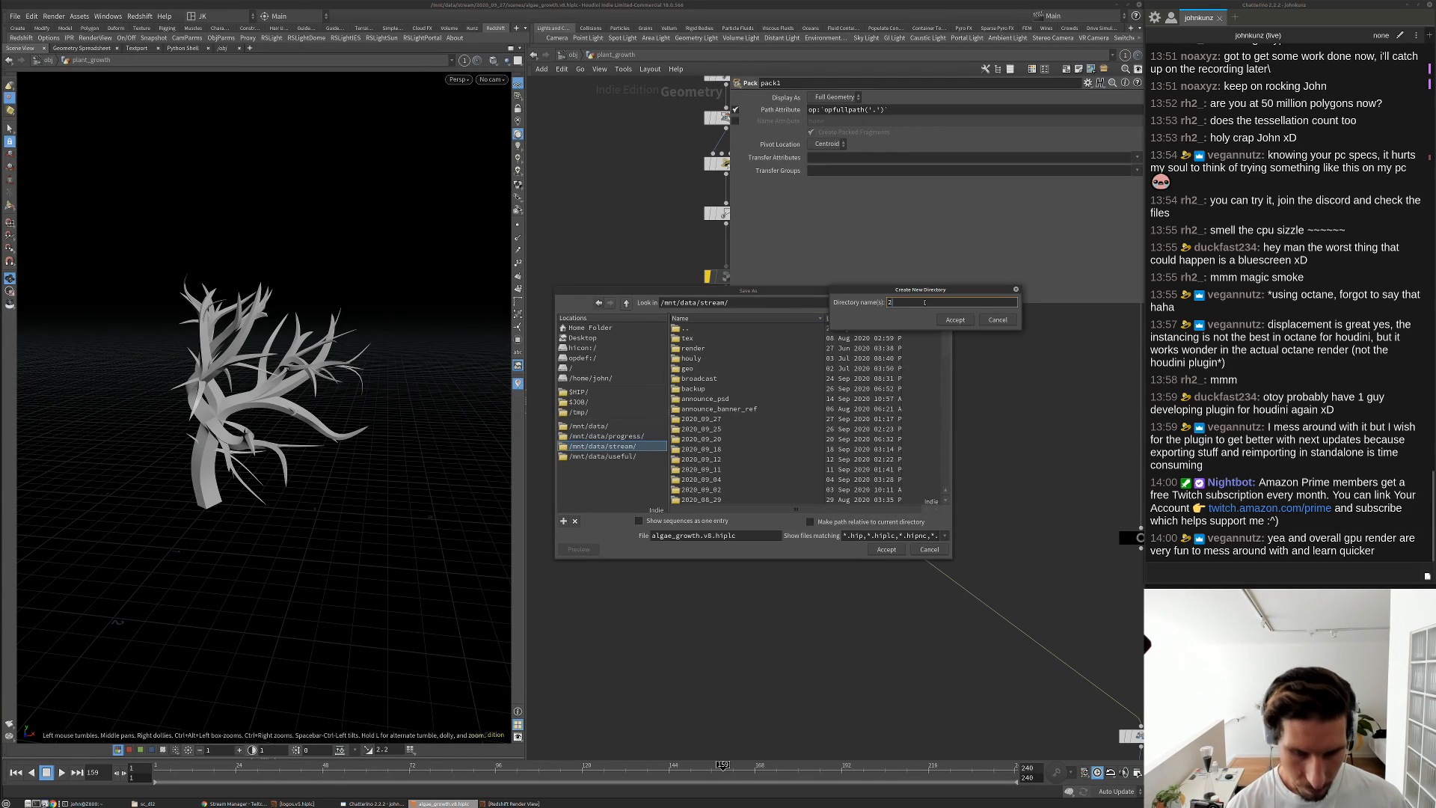
type("020_0")
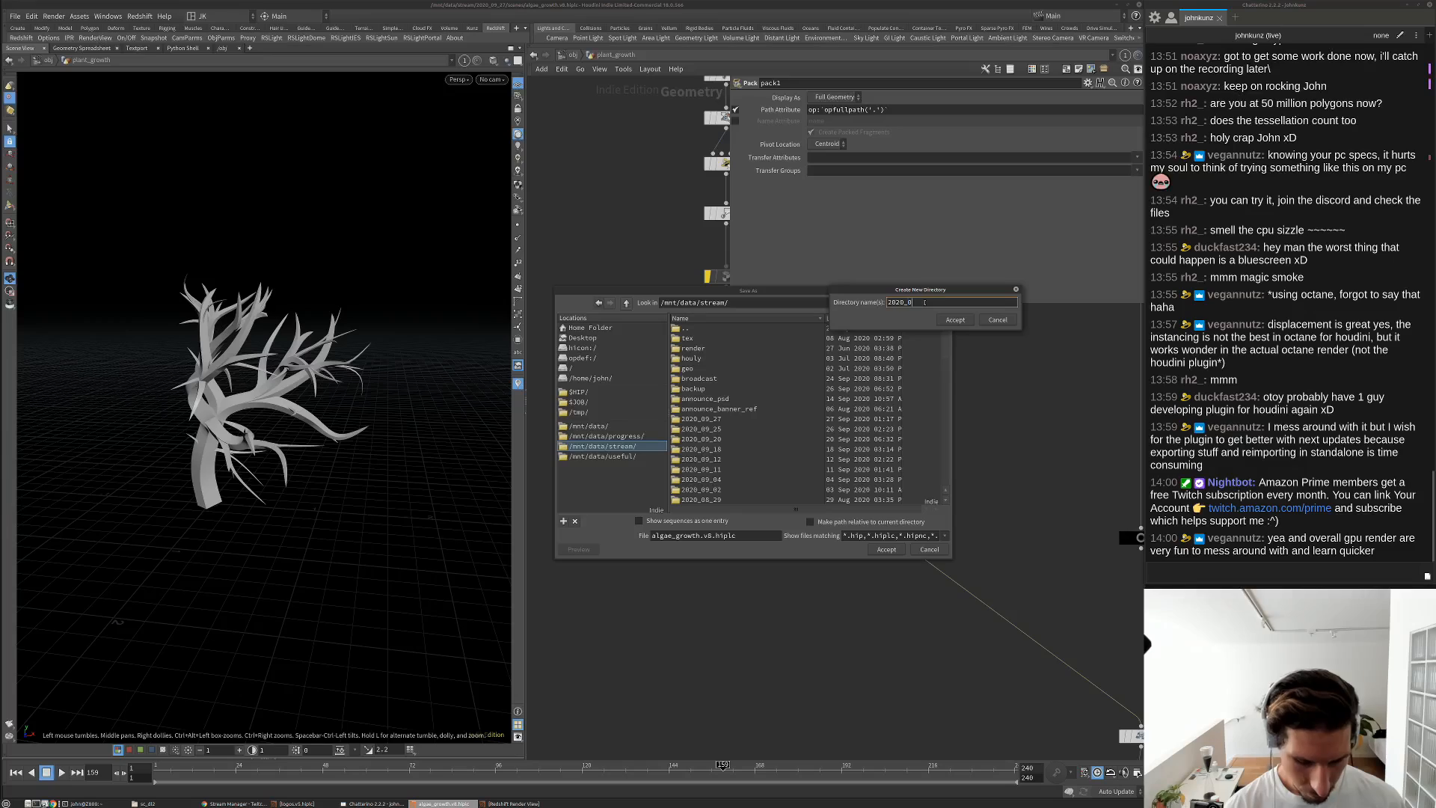
type("9")
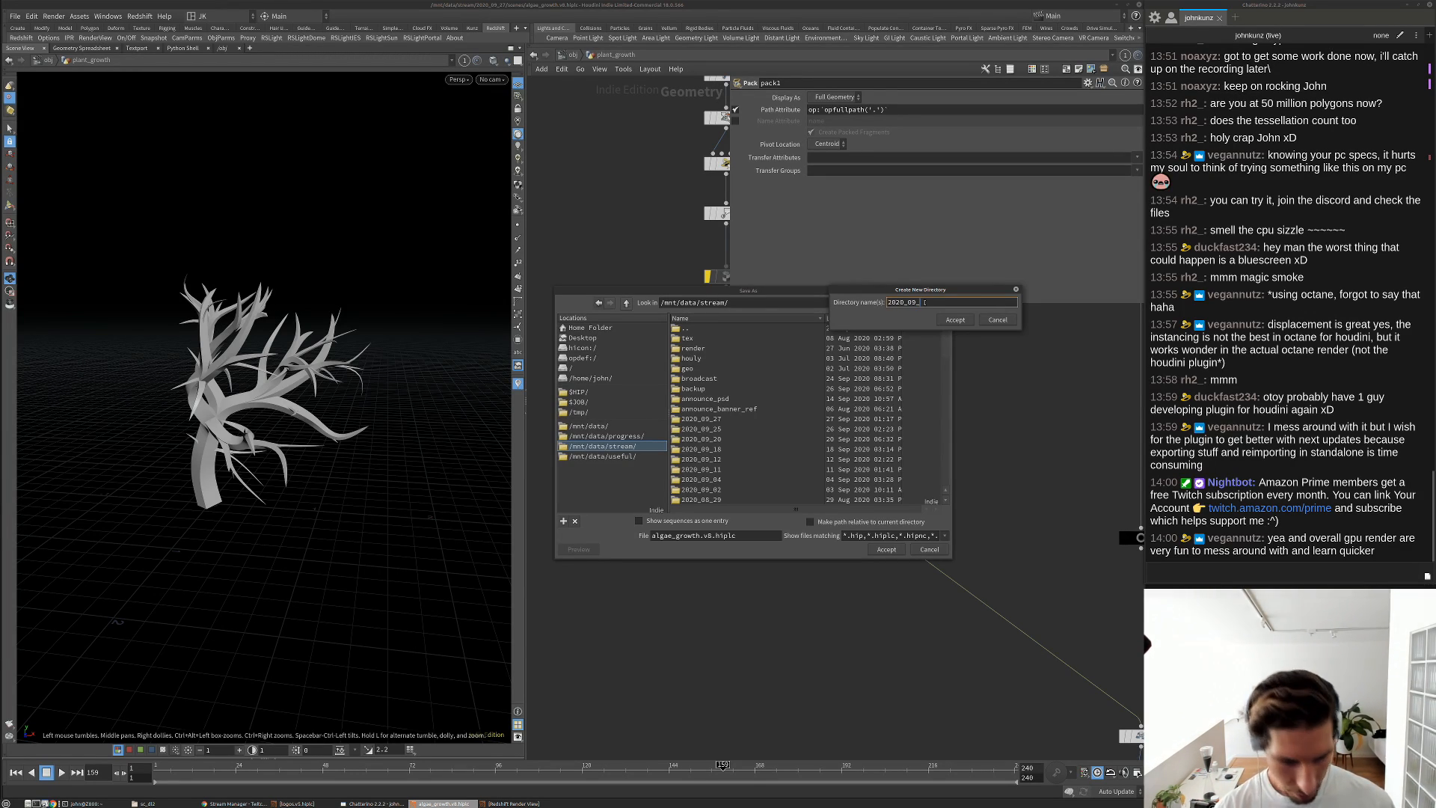
type("_30")
key("Return")
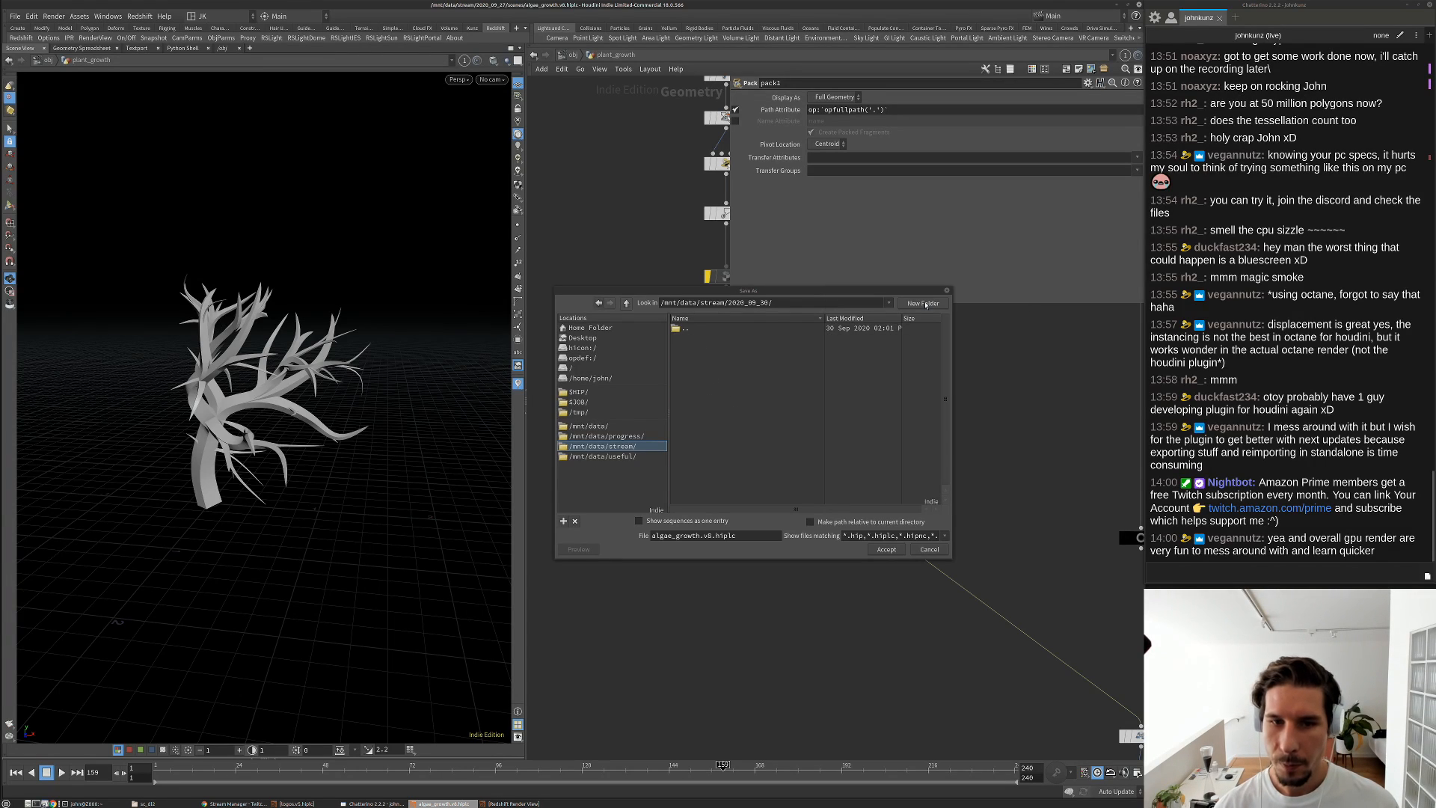
Add a scenes subfolder inside 2020_09_30 and save the scene there as algae_growth.v14.hiplc
type("scenes")
key("Return")
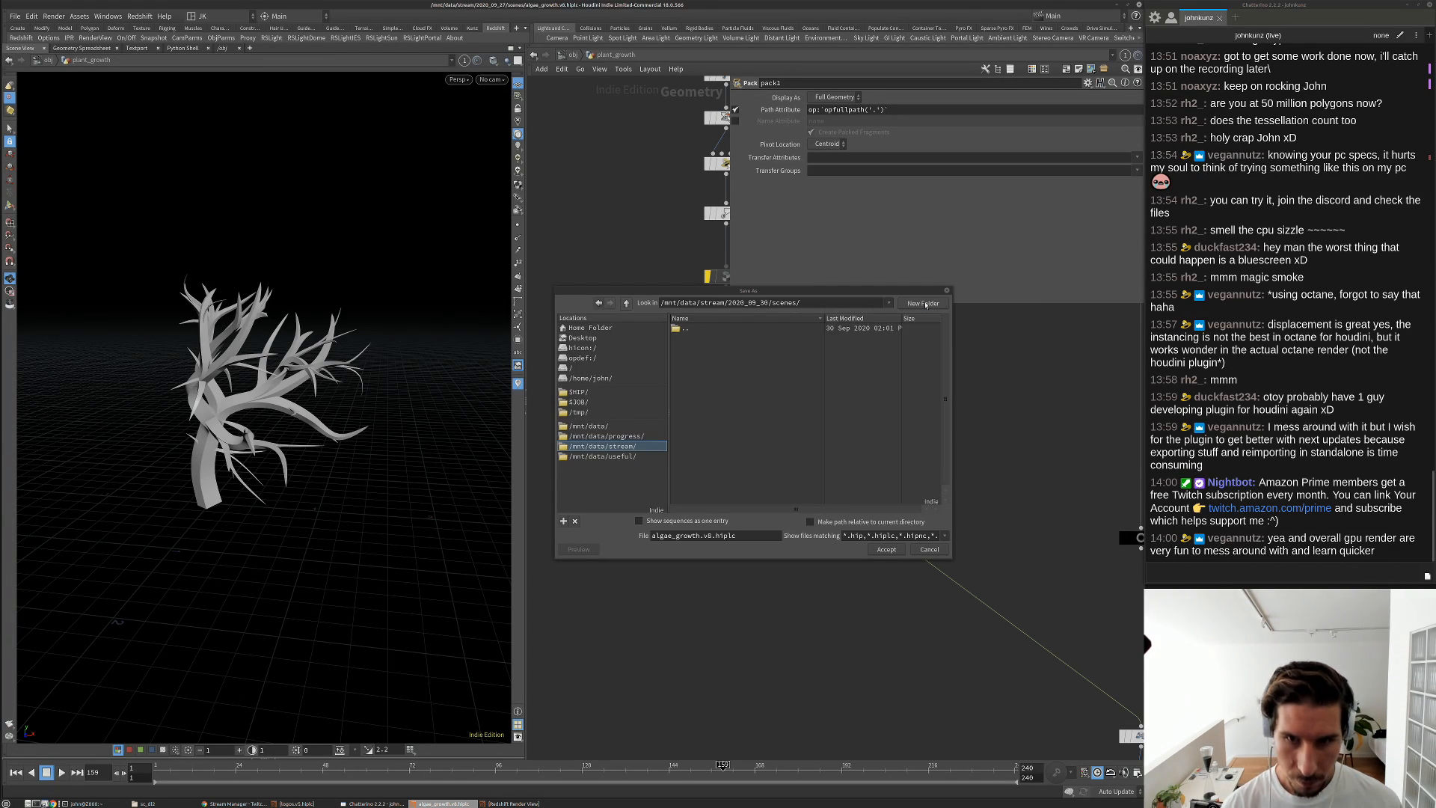
left_click(924, 303)
left_click(998, 320)
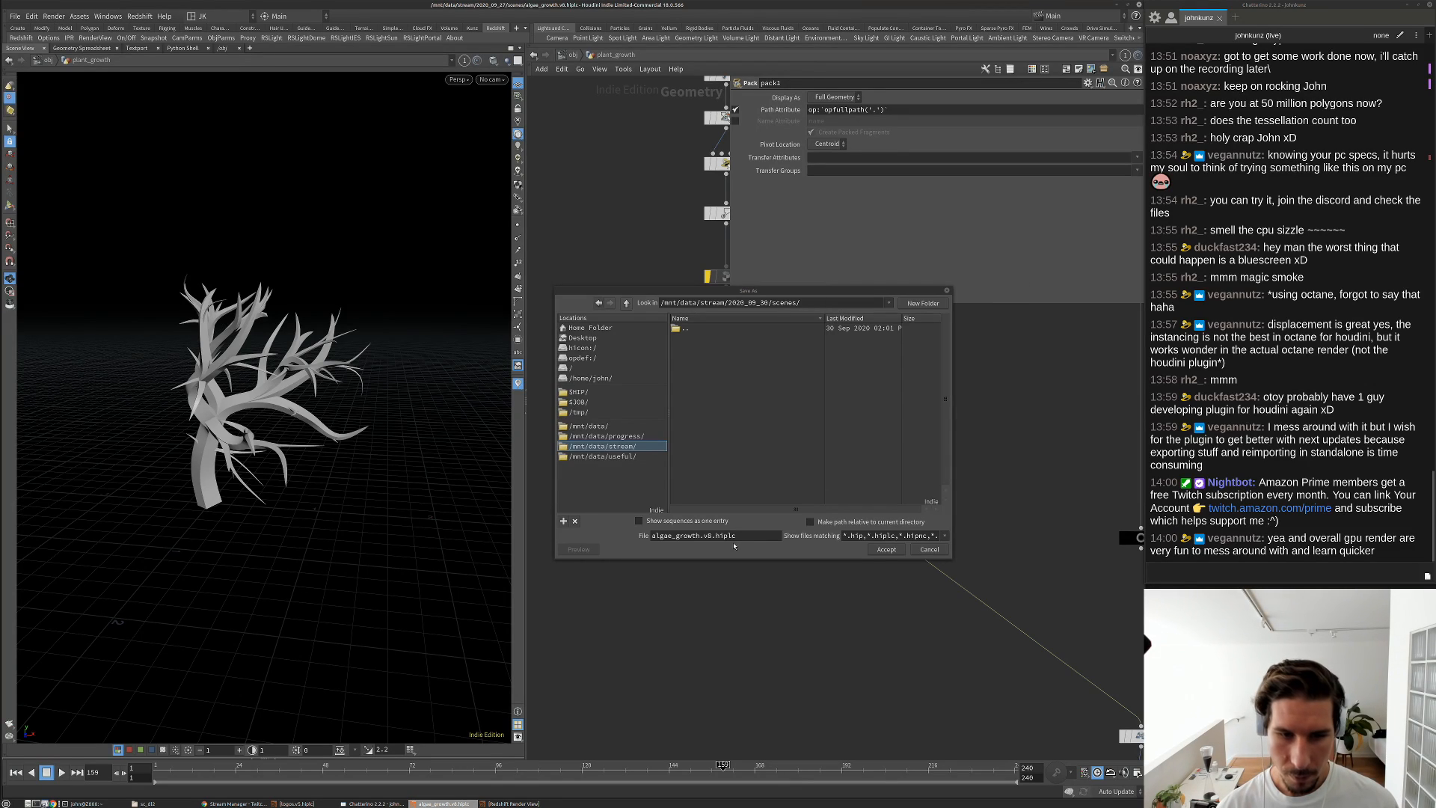
double_click(707, 537)
type("14")
key("Return")
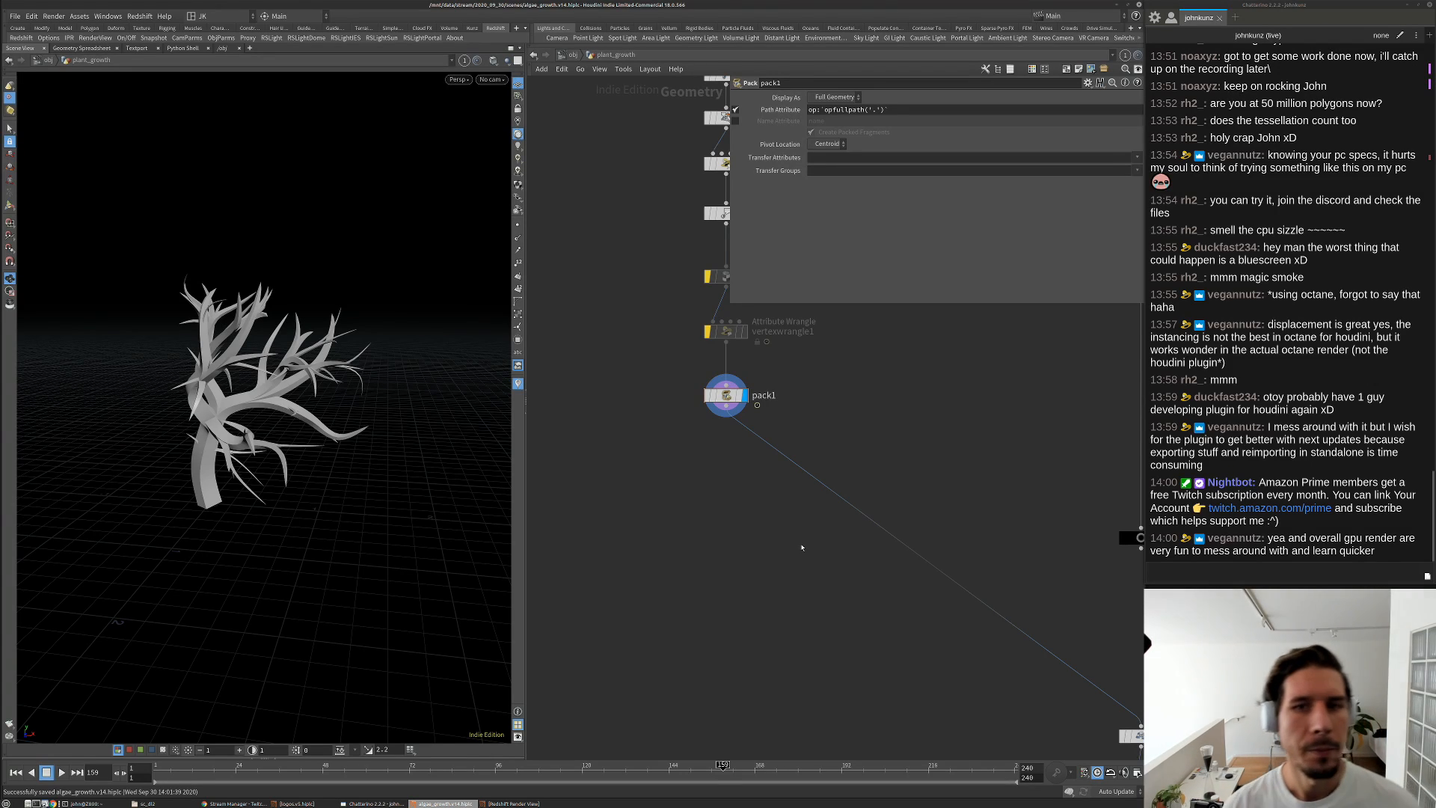
Examine the packed plant's branch shapes from several angles, along with the nodes surrounding pack1
scroll(703, 523, "down", 3)
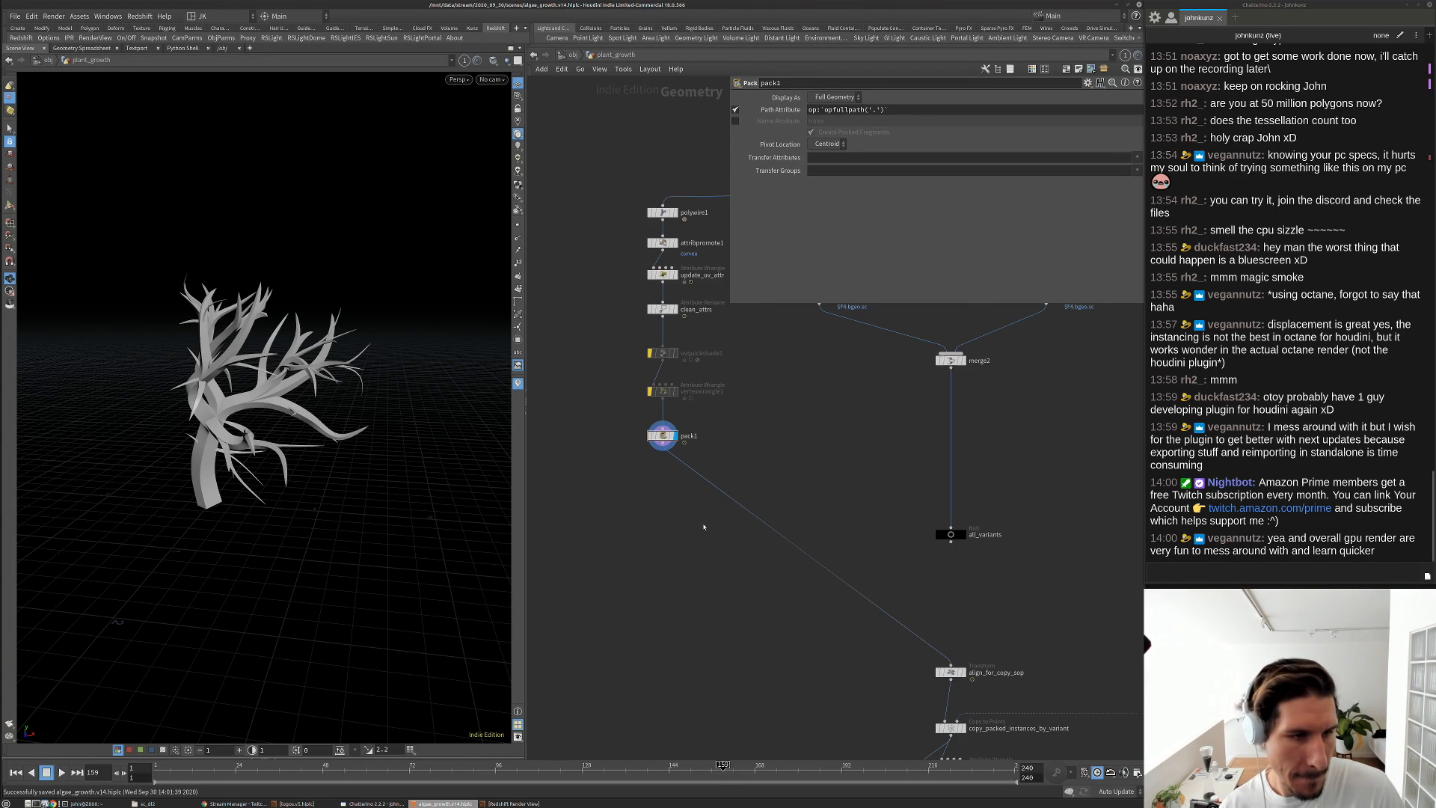
middle_click_drag(703, 523, 659, 488)
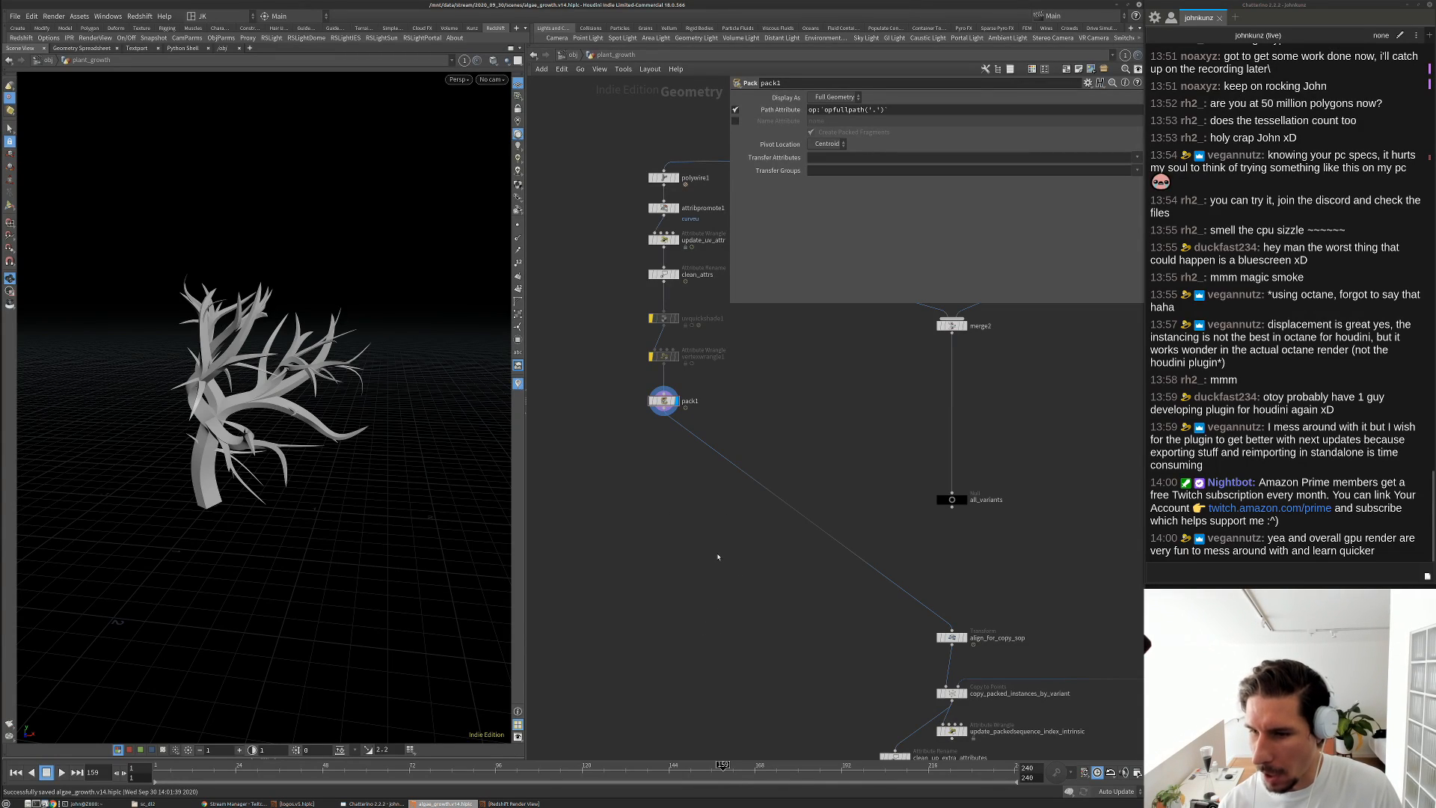
middle_click_drag(689, 541, 713, 585)
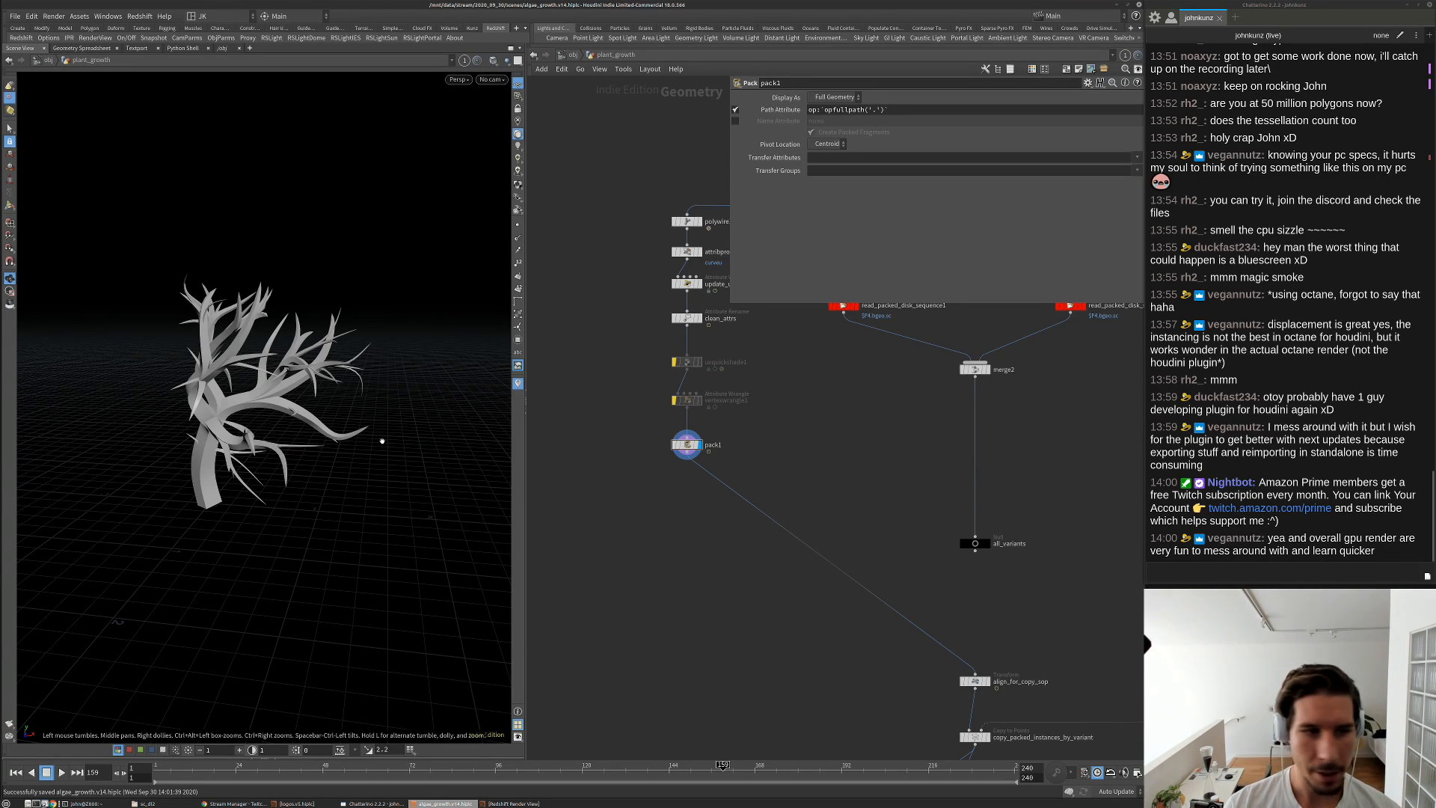
left_click_drag(382, 441, 299, 452)
scroll(341, 473, "up", 3)
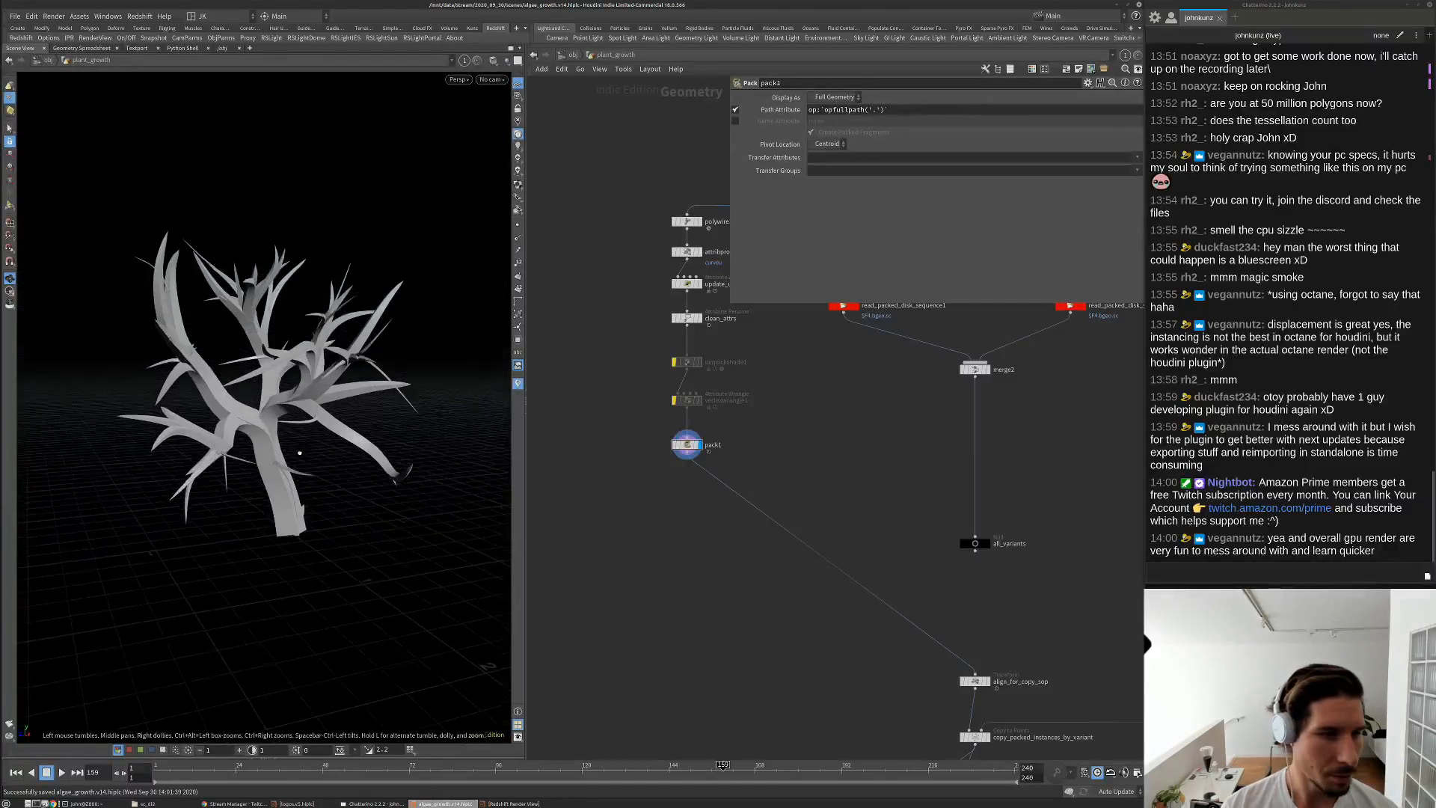
right_click_drag(299, 452, 360, 423)
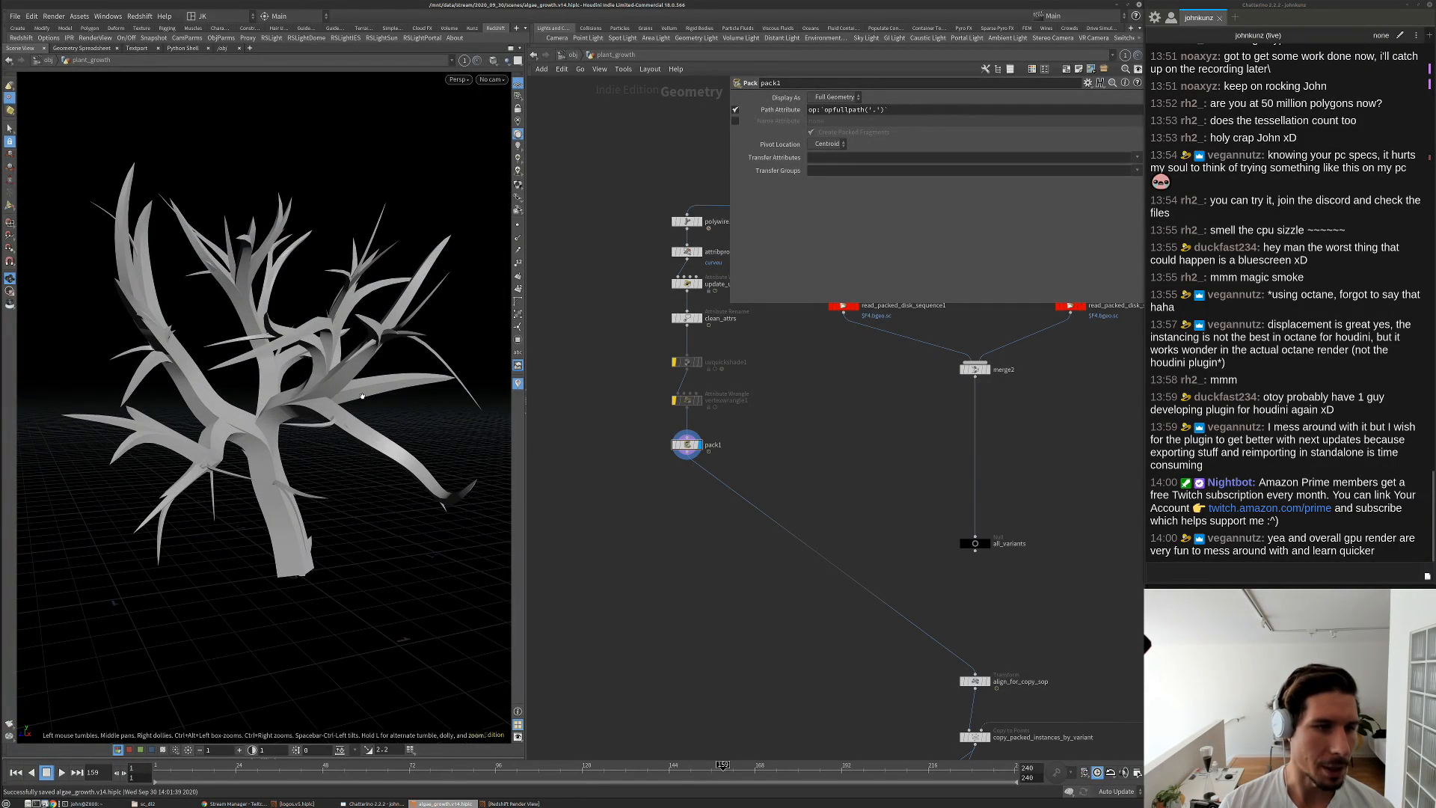
left_click_drag(362, 427, 245, 440)
right_click_drag(245, 440, 272, 414)
left_click_drag(272, 414, 280, 439)
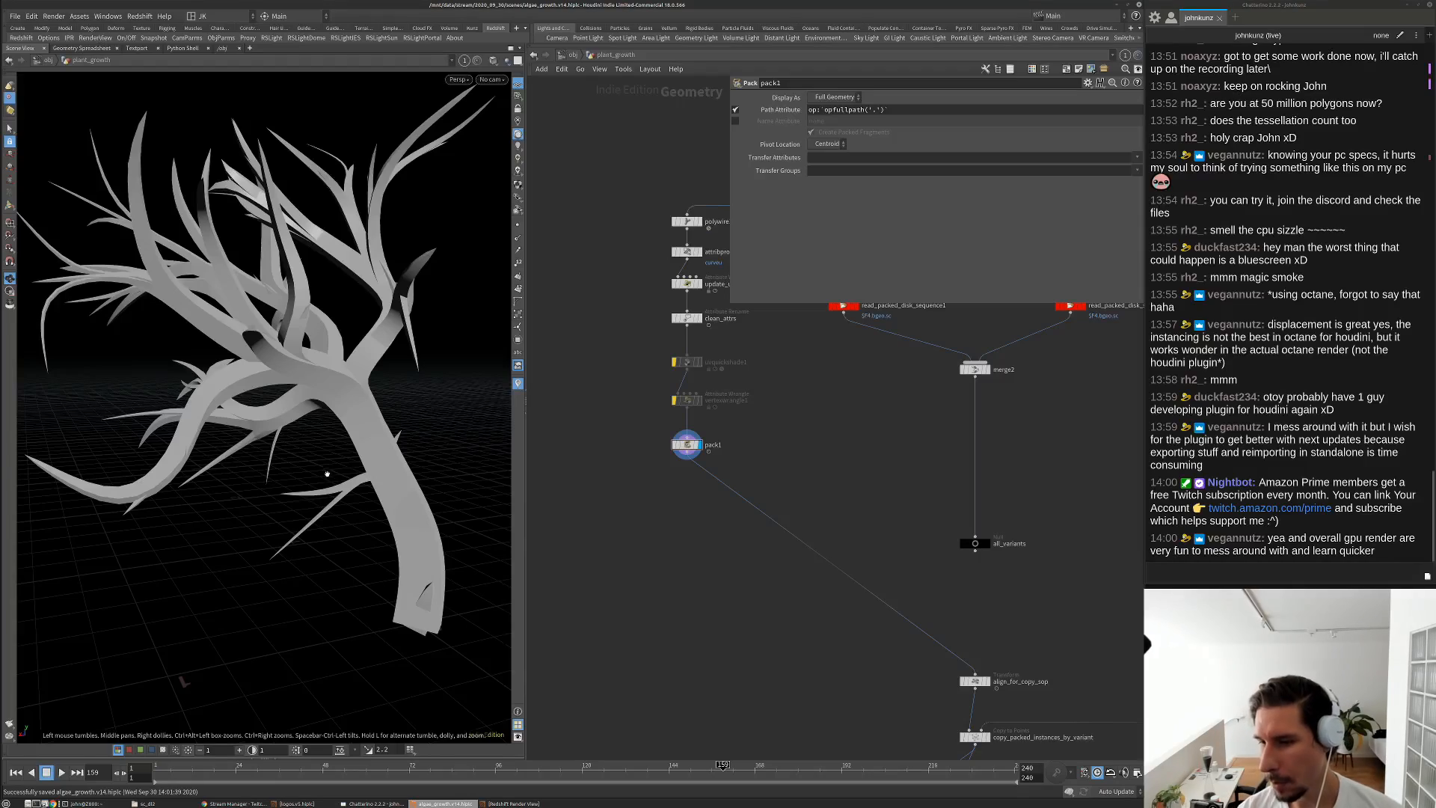
left_click_drag(254, 459, 441, 457)
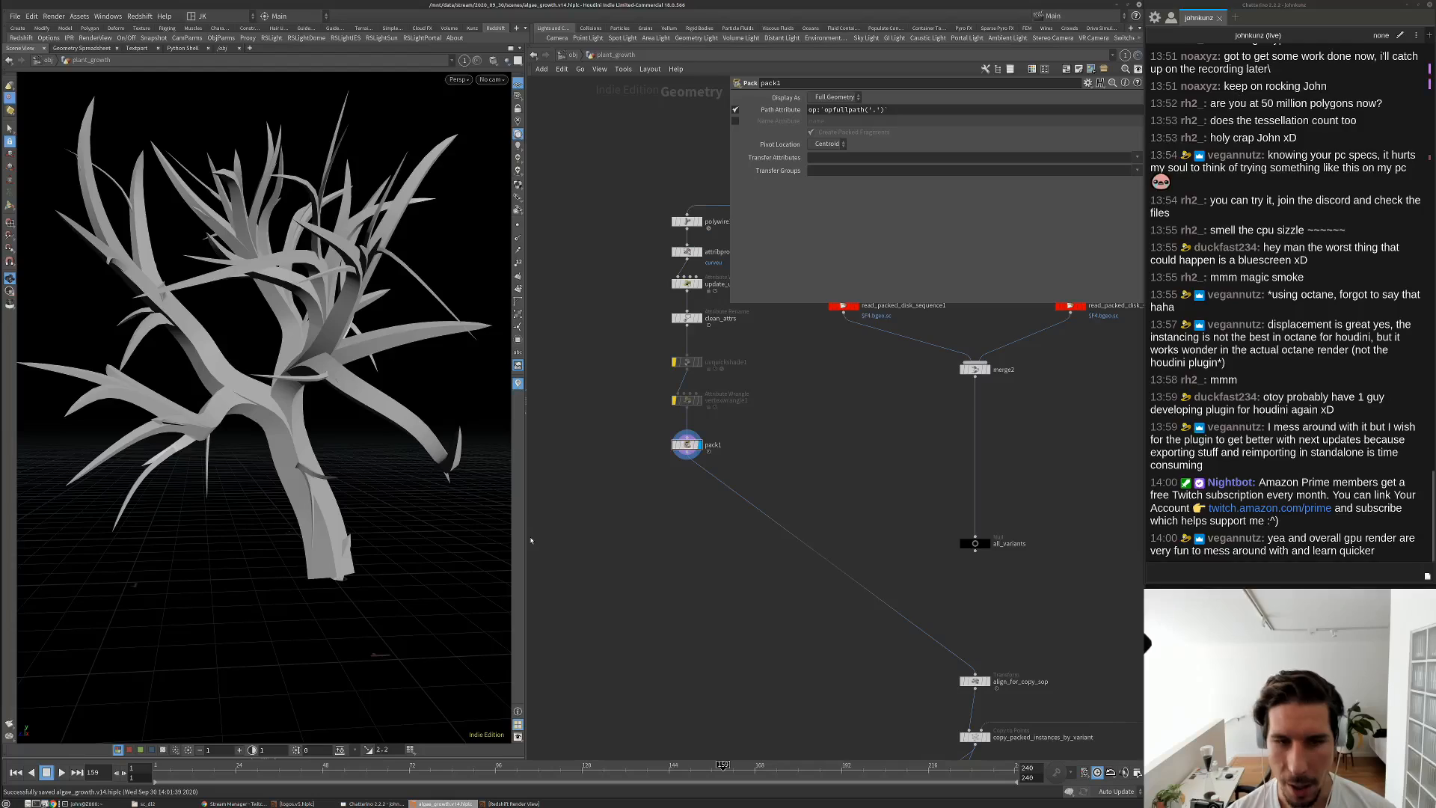
middle_click_drag(610, 510, 615, 569)
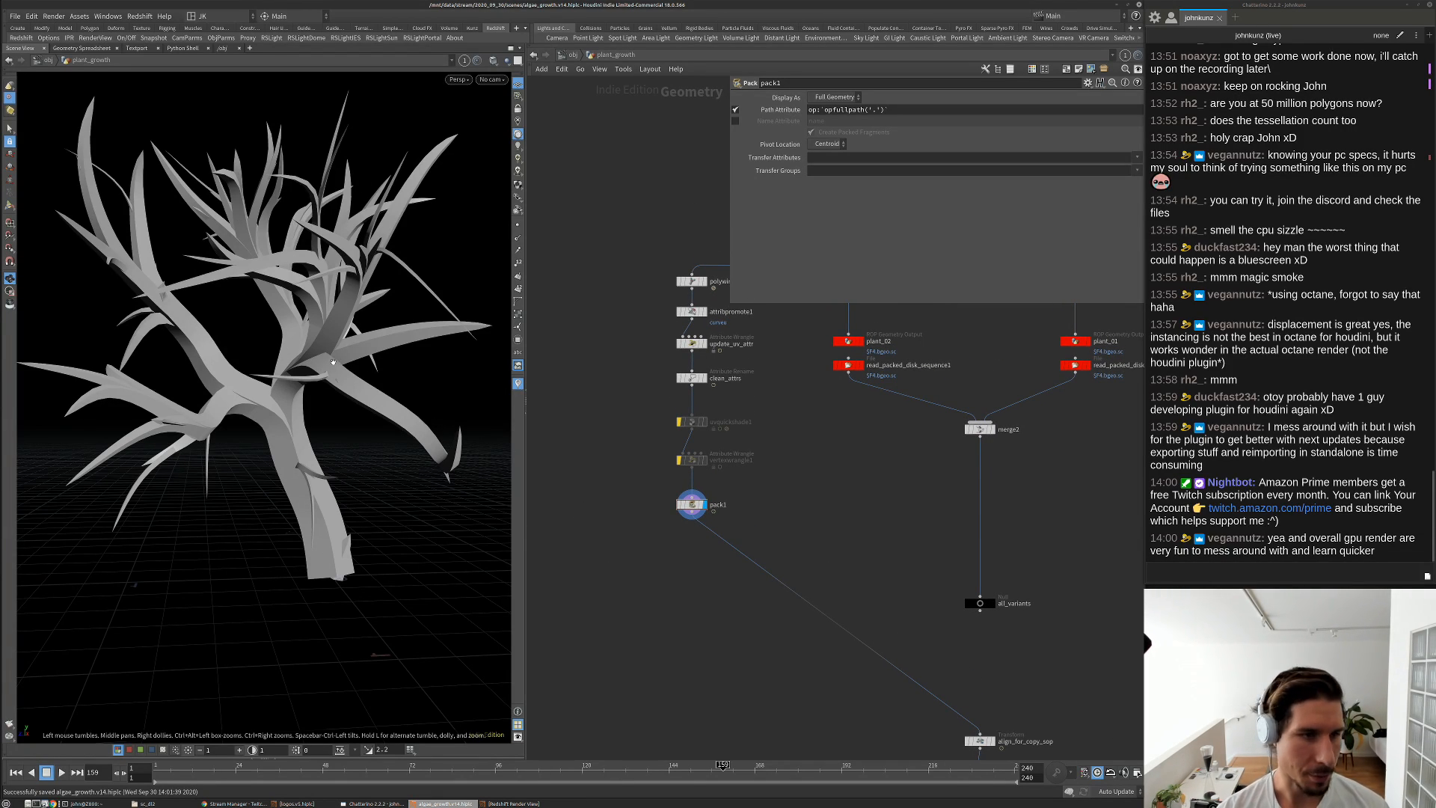
left_click_drag(334, 365, 321, 376)
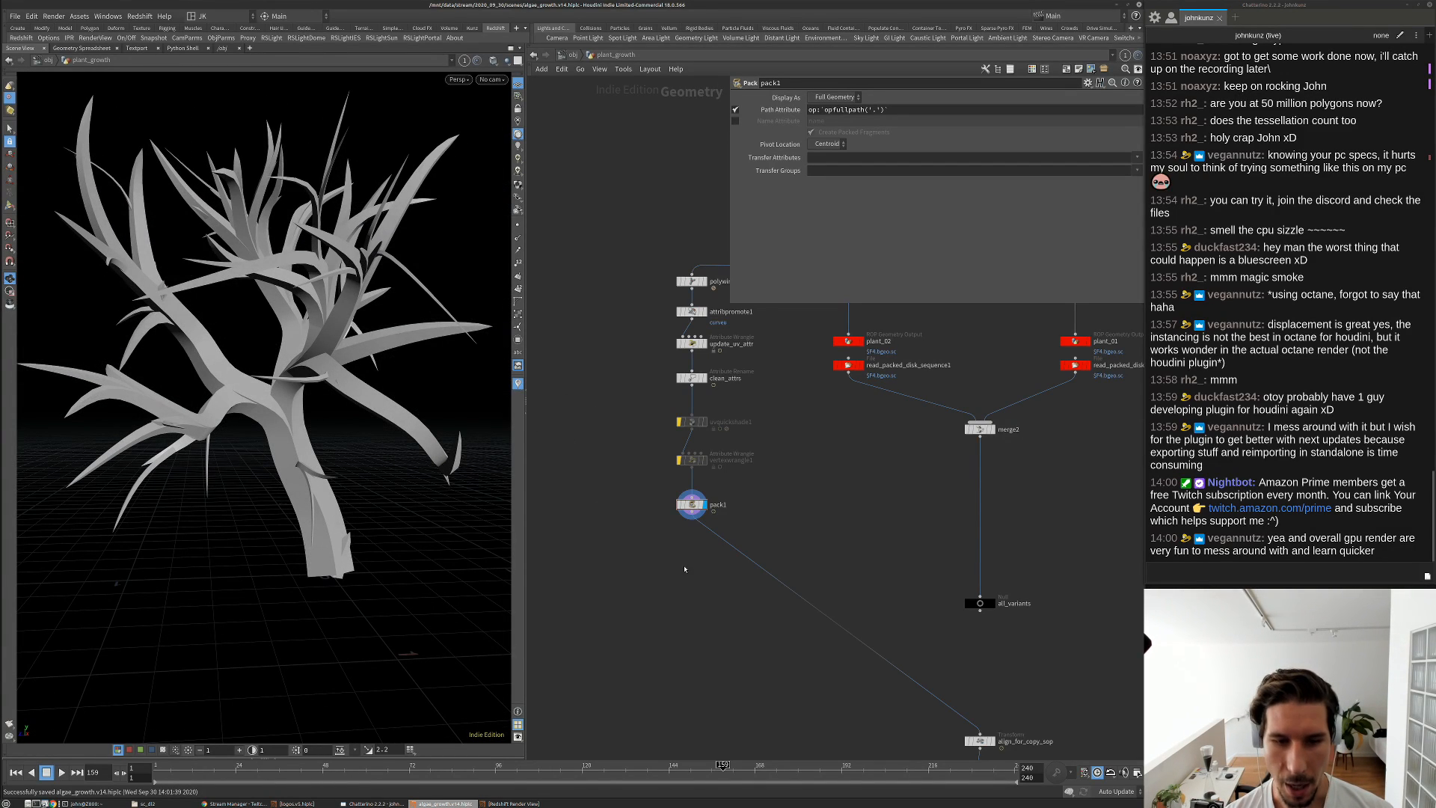
scroll(669, 534, "up", 1)
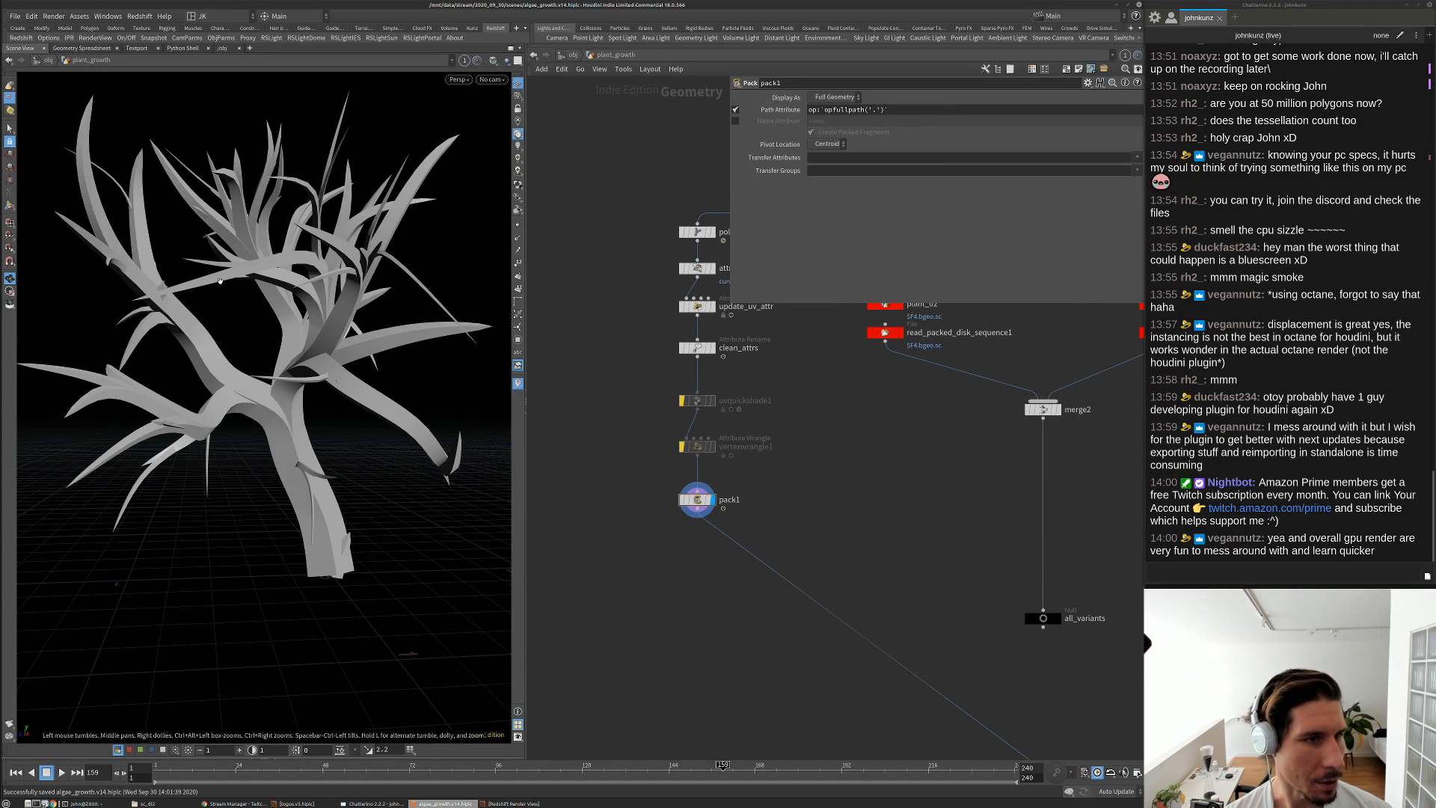
left_click_drag(438, 374, 277, 198)
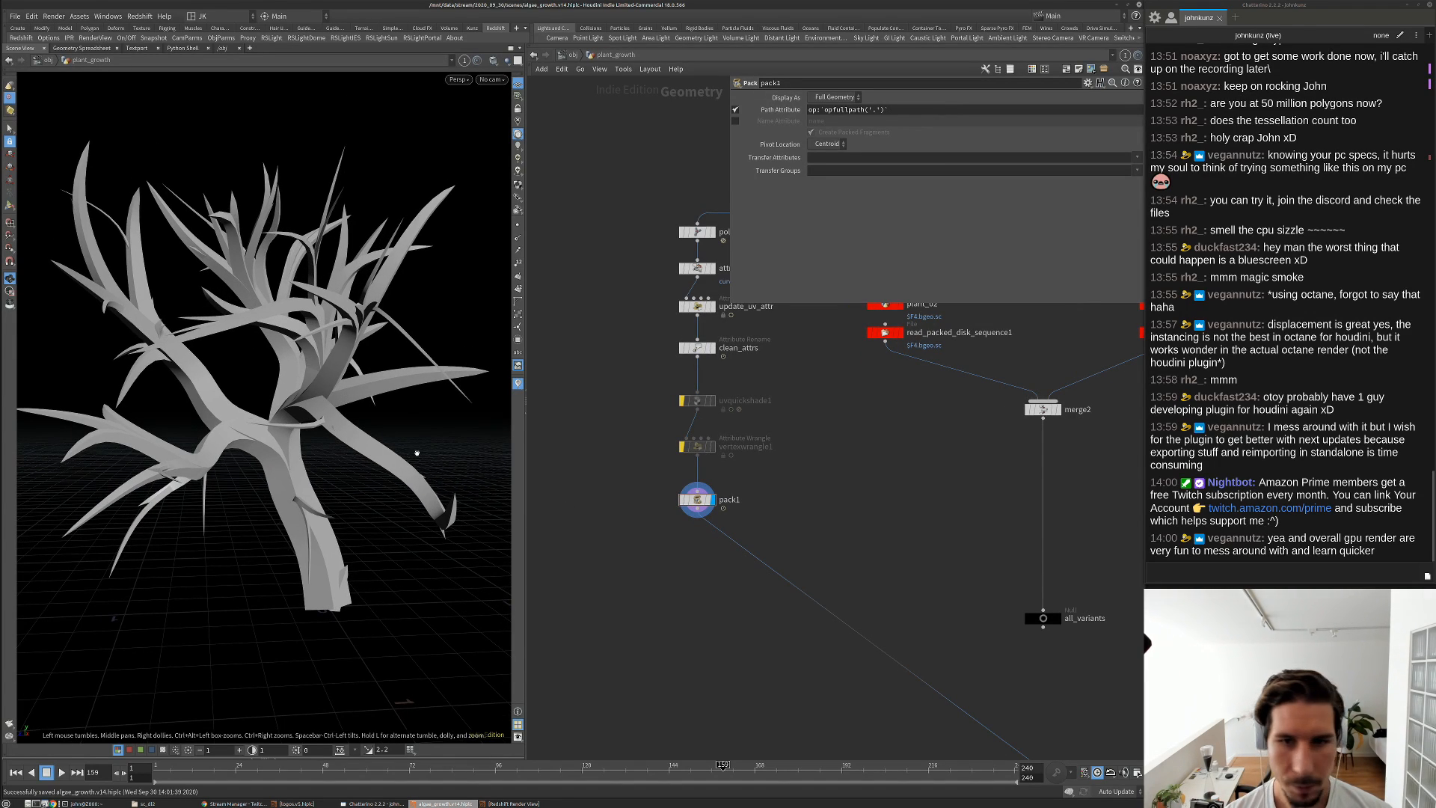
Add a Copy and Transform node below pack1 in the plant_growth network
scroll(631, 539, "up", 2)
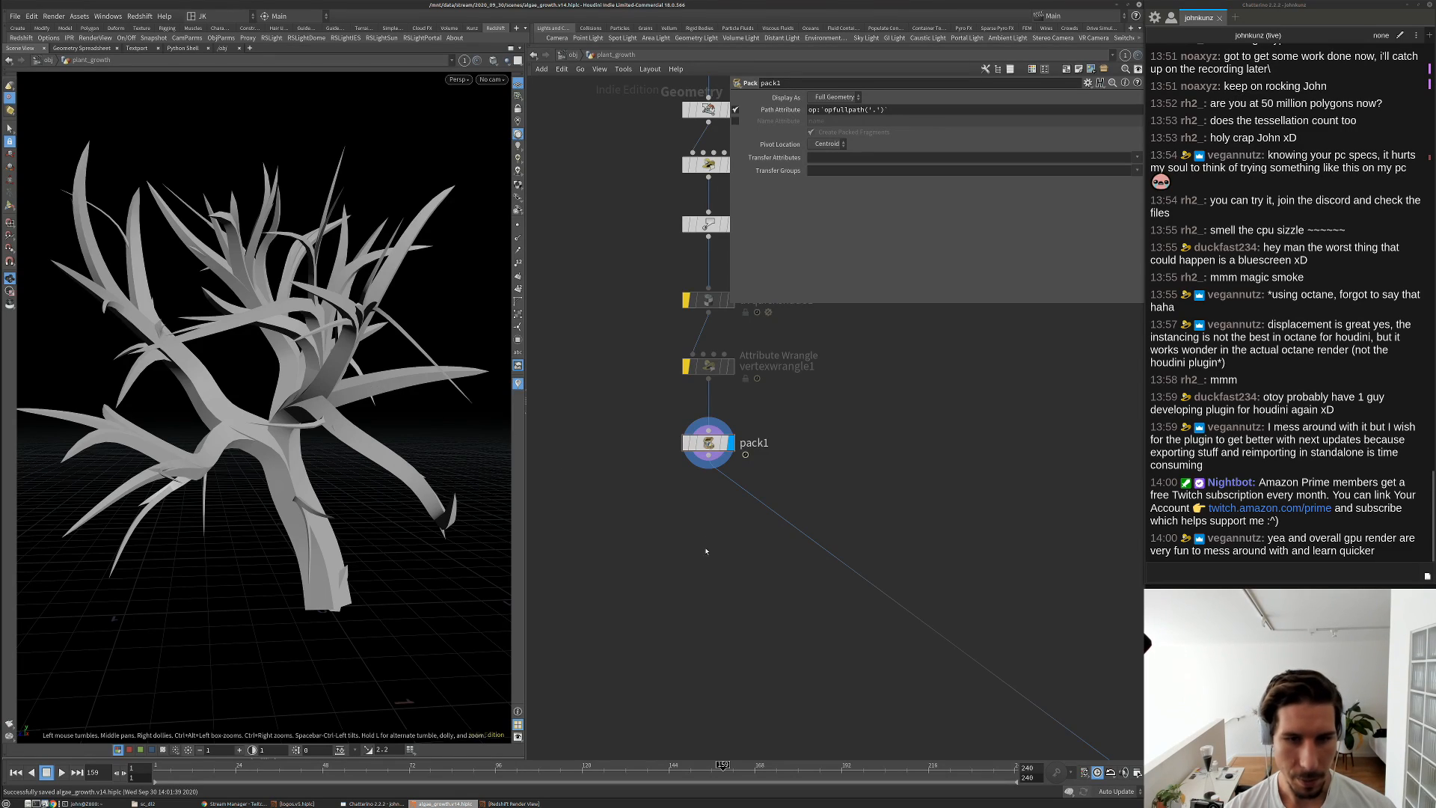
middle_click_drag(706, 552, 772, 482)
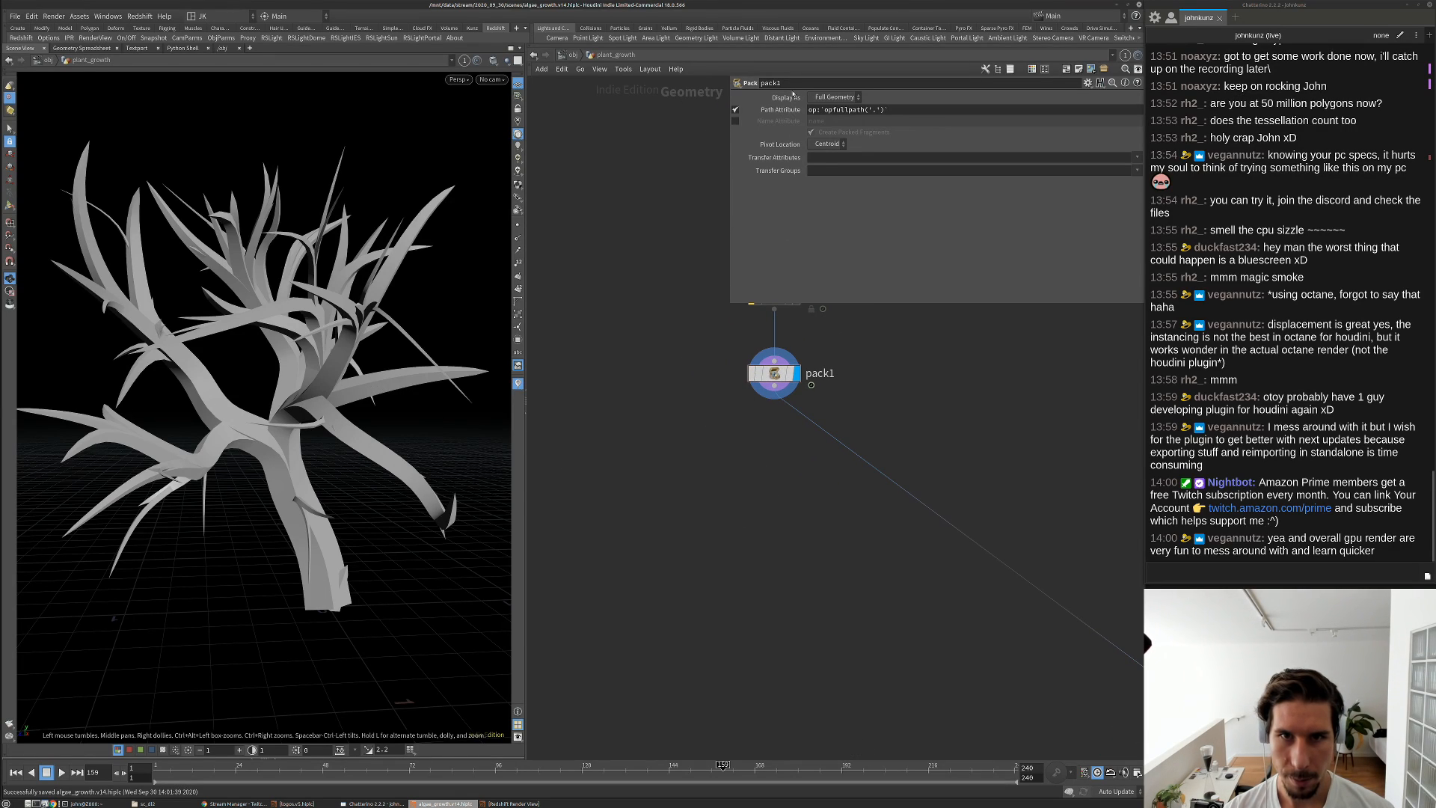
key("Tab")
type("copy")
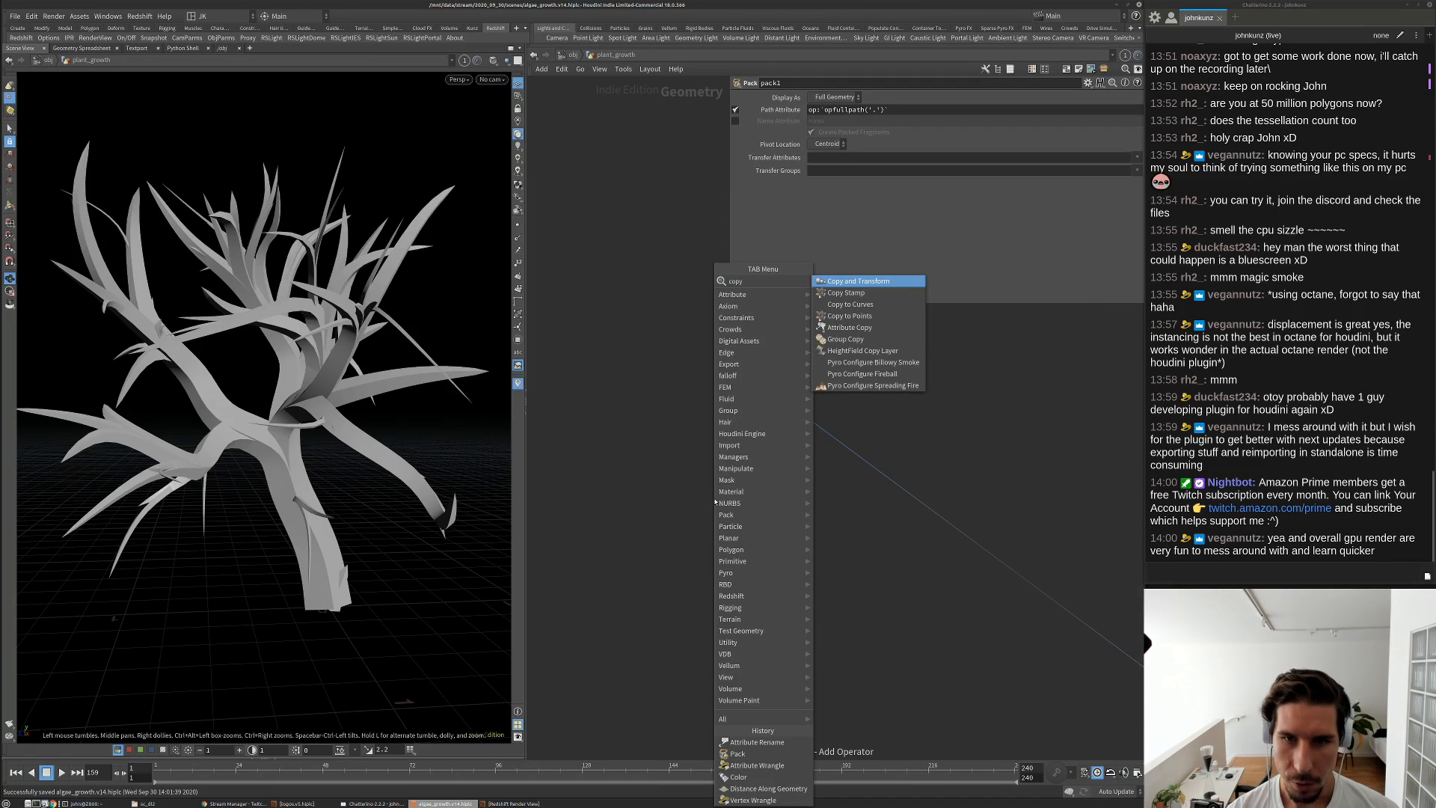
key("Down")
key("Down")
key("Down")
key("Up")
key("Up")
key("Up")
key("Return")
left_click(702, 515)
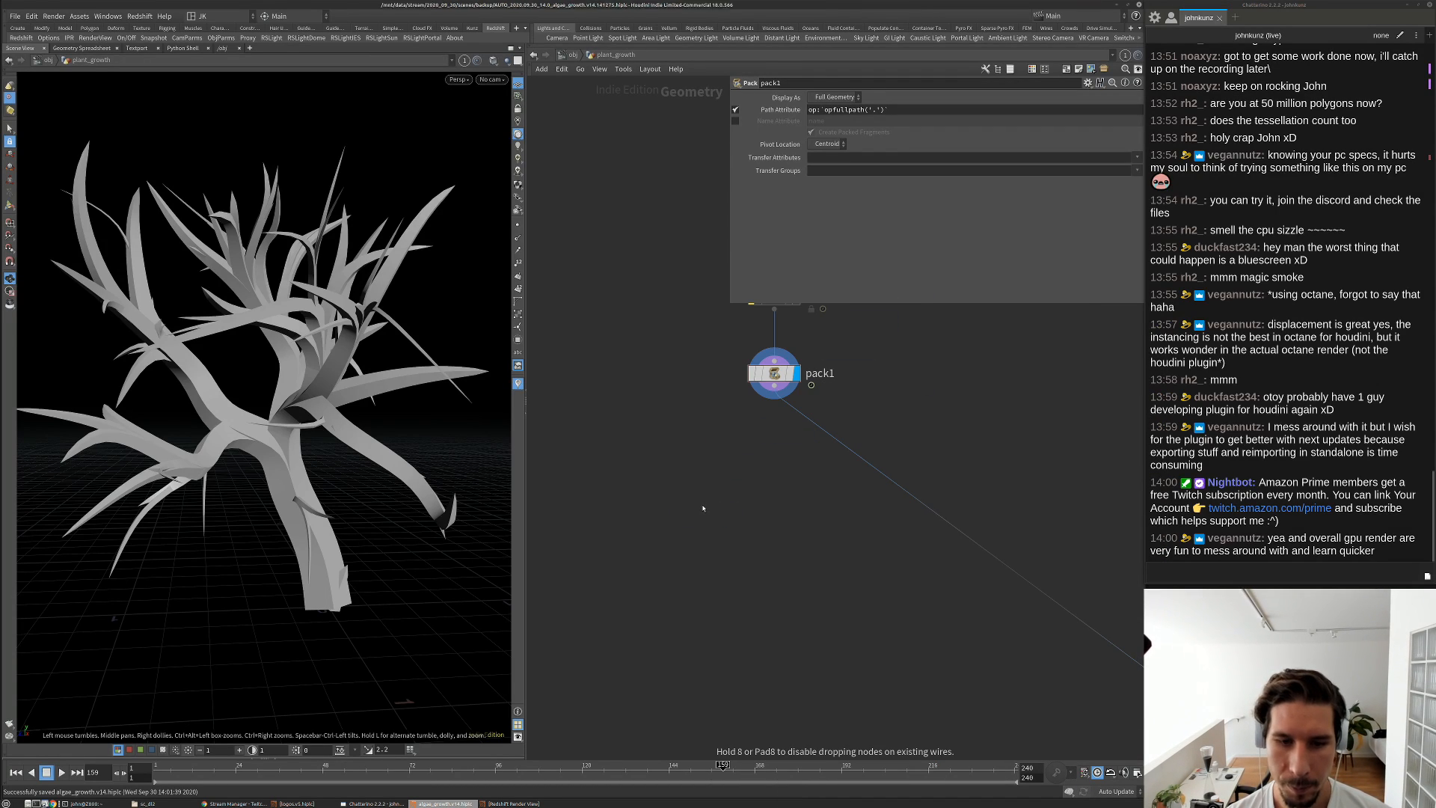
Place the Copy and Transform node below pack1, connect it to pack1's output and display its result
left_click_drag(701, 504, 768, 401)
left_click(774, 386)
left_click(722, 515)
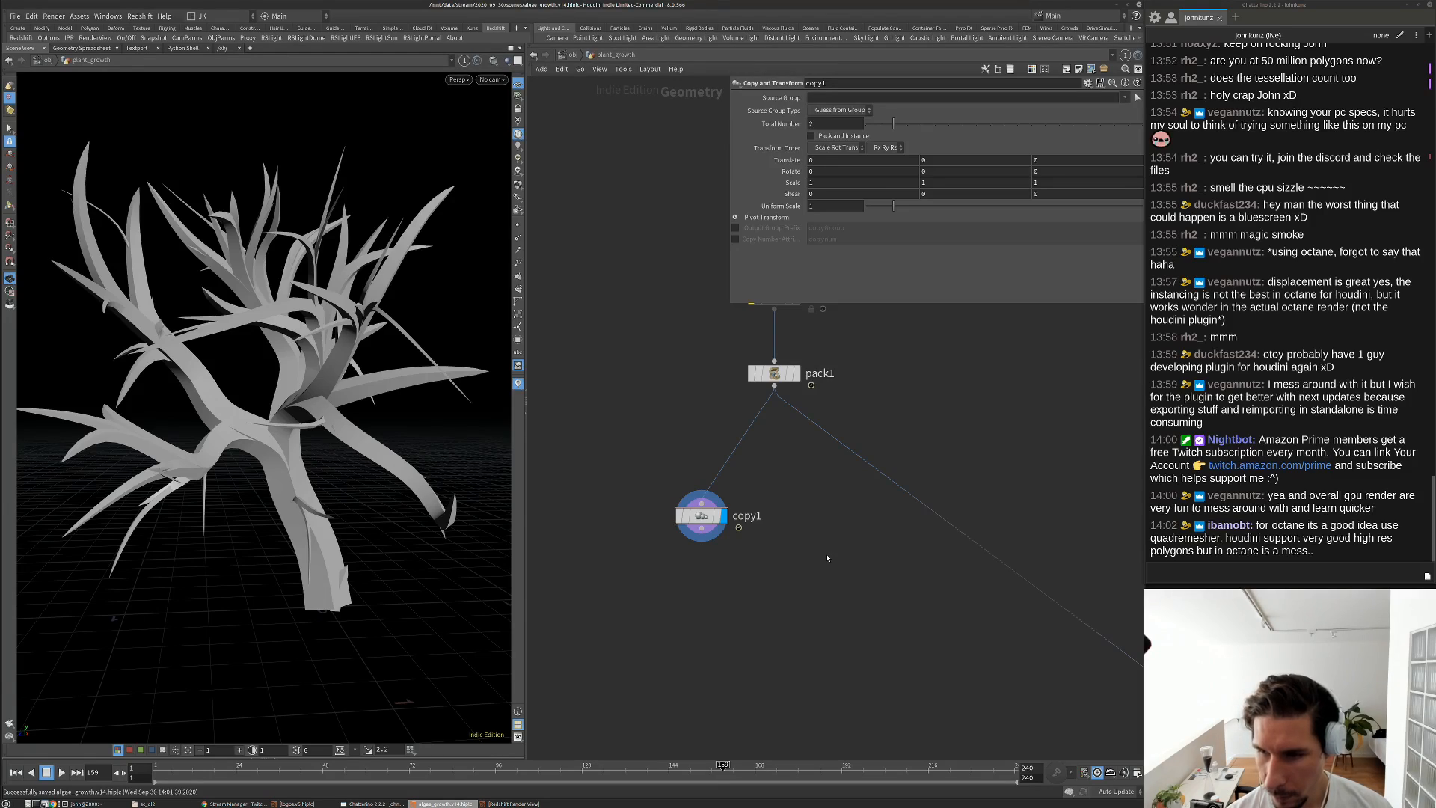
middle_click_drag(827, 558, 823, 585)
scroll(822, 585, "up", 3)
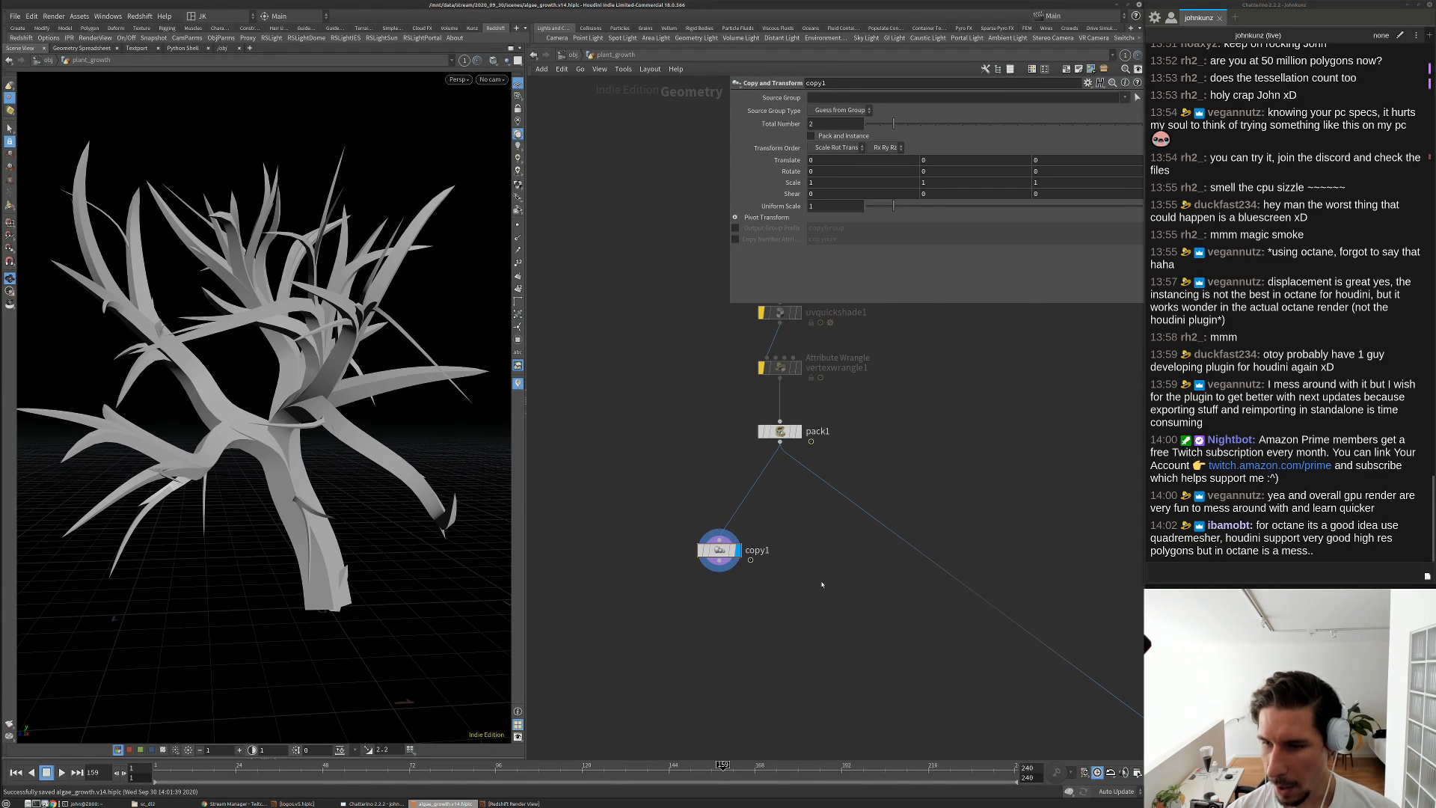
Examine the plant and rock together at object level from several angles, including the view through cam1
left_click(570, 55)
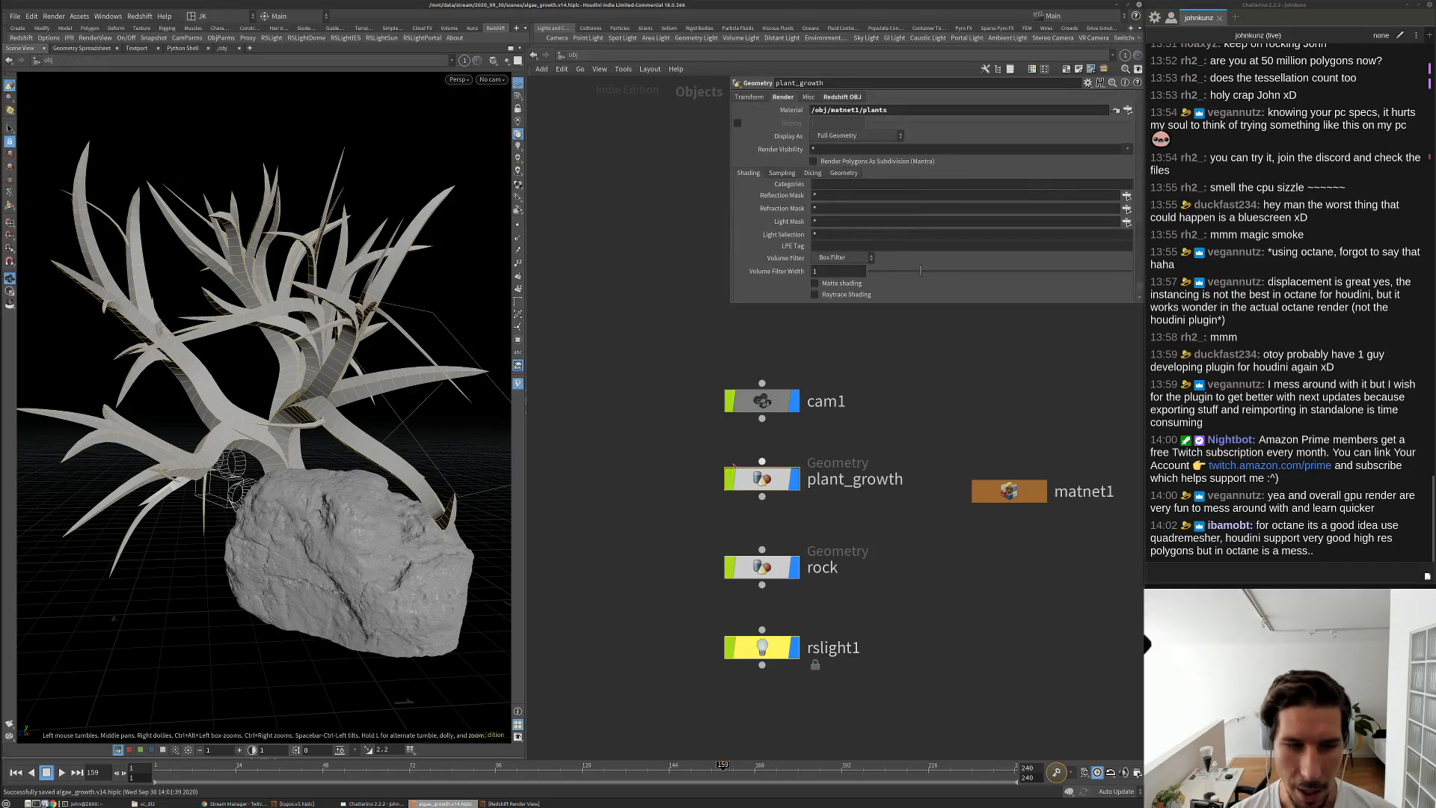
left_click_drag(340, 512, 426, 456)
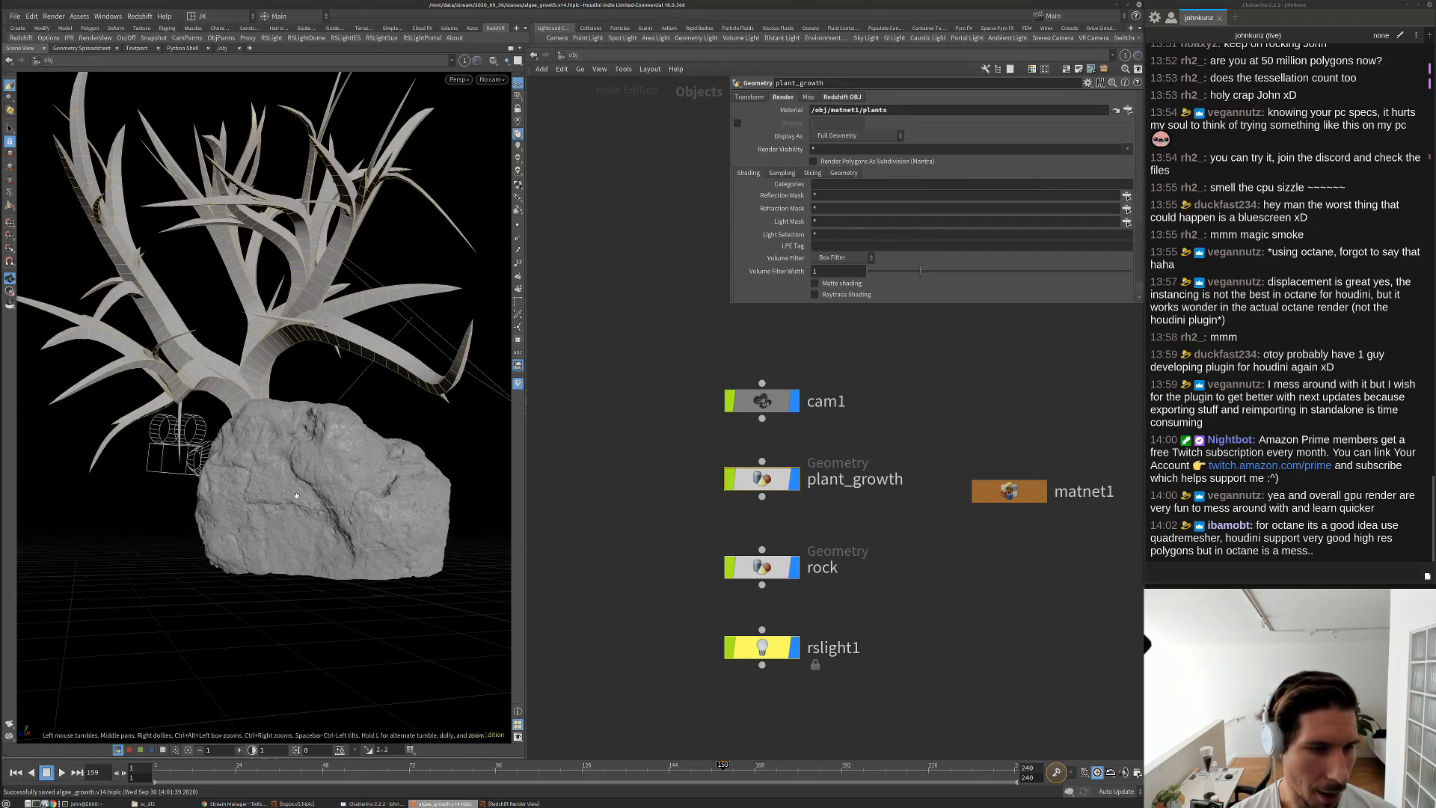
right_click_drag(426, 456, 549, 366)
left_click_drag(419, 449, 298, 445)
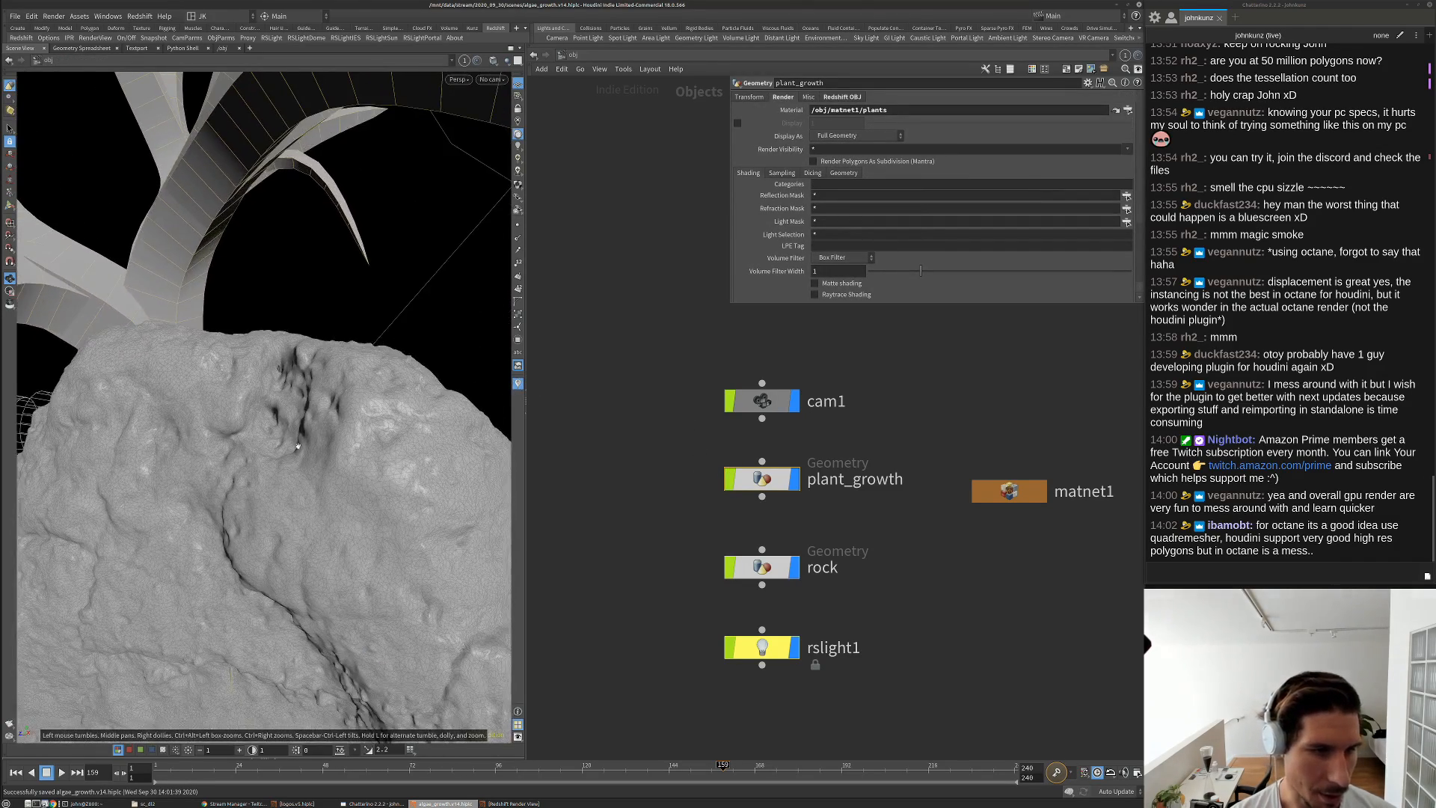
left_click(490, 79)
left_click(516, 128)
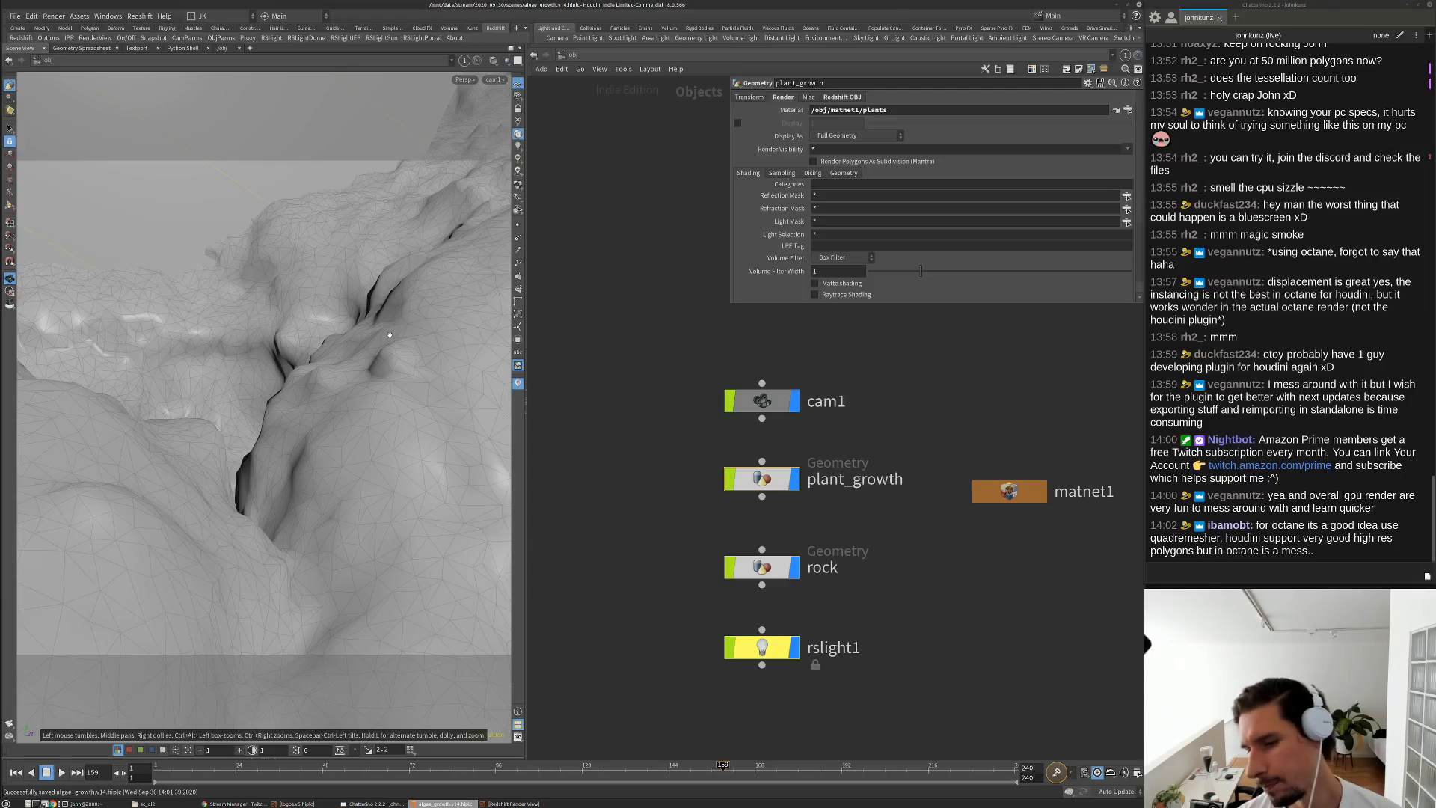
right_click_drag(359, 299, 277, 336)
left_click_drag(277, 336, 214, 445)
right_click_drag(215, 445, 168, 433)
left_click_drag(168, 434, 440, 423)
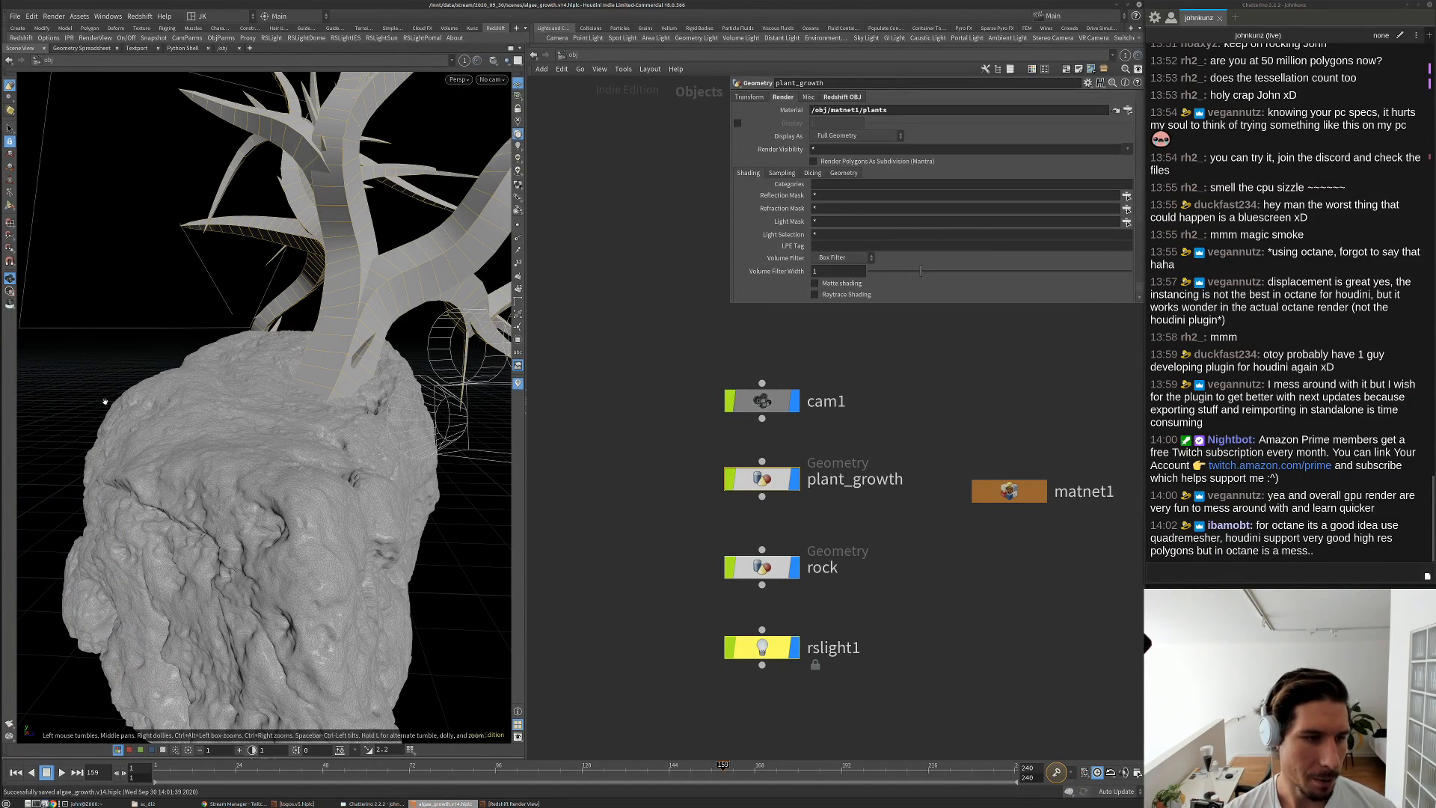
left_click_drag(158, 552, 169, 448)
right_click_drag(169, 449, 258, 449)
left_click_drag(258, 449, 303, 453)
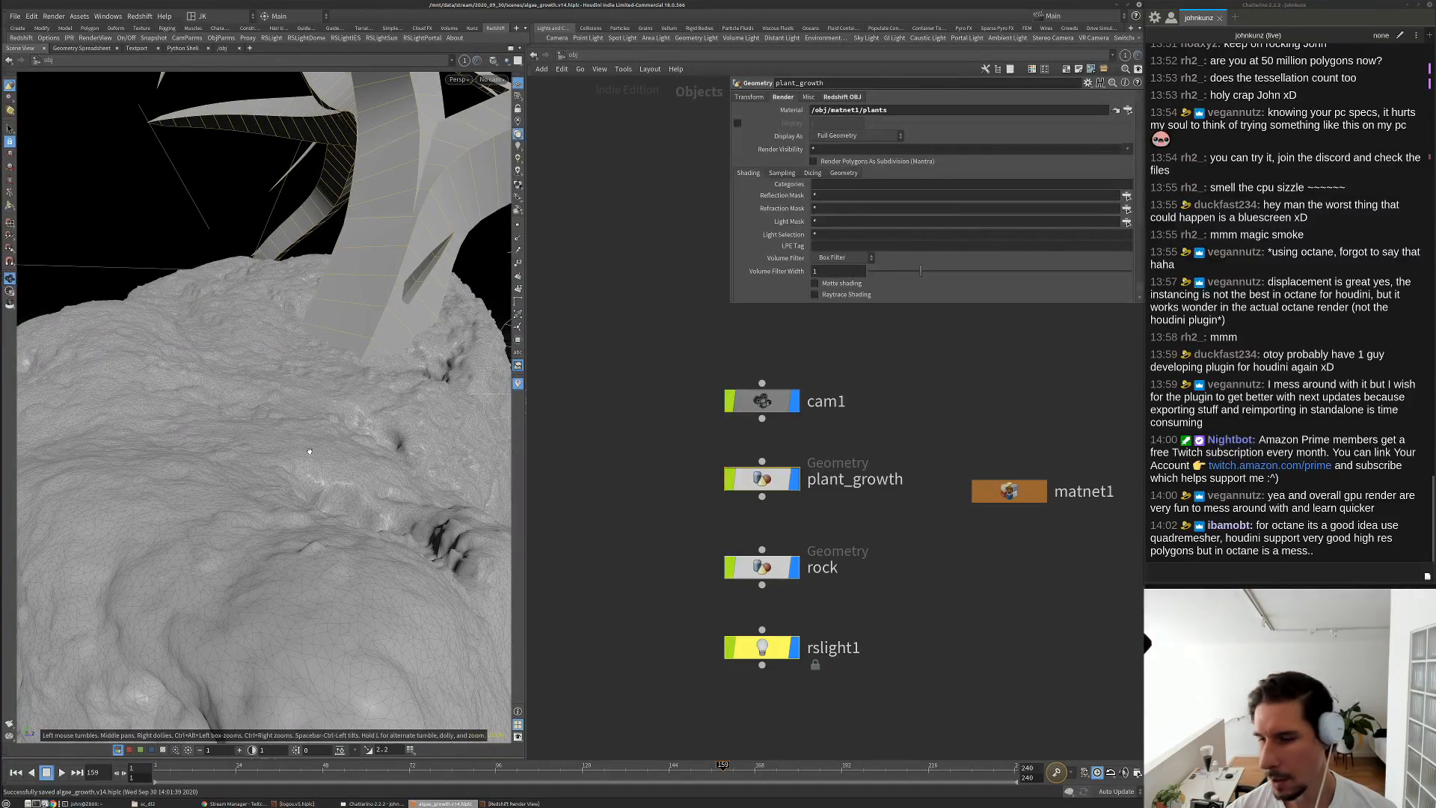
left_click_drag(438, 421, 330, 402)
right_click_drag(305, 361, 213, 414)
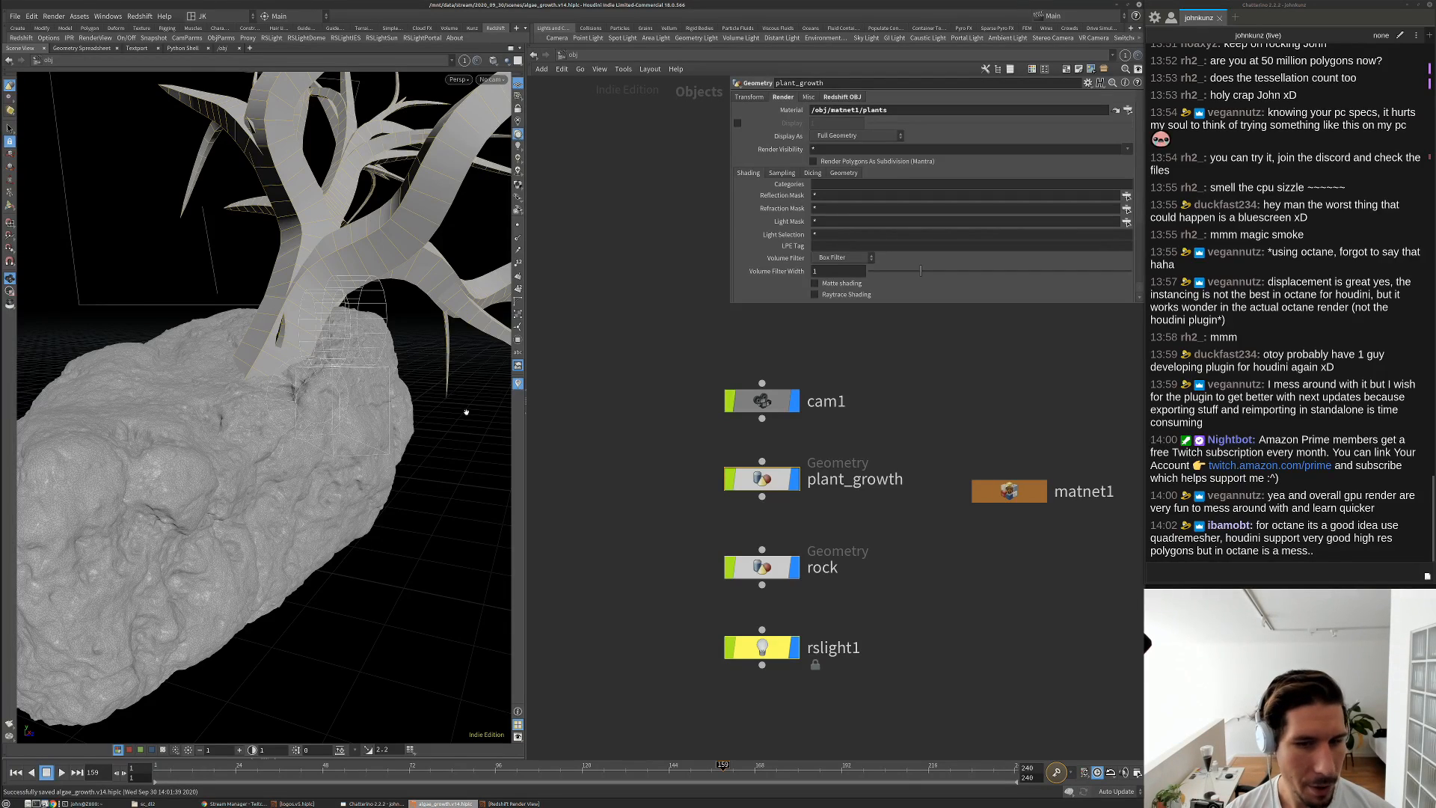
Return to the plant_growth network and move the copy1 node farther away from pack1
double_click(761, 480)
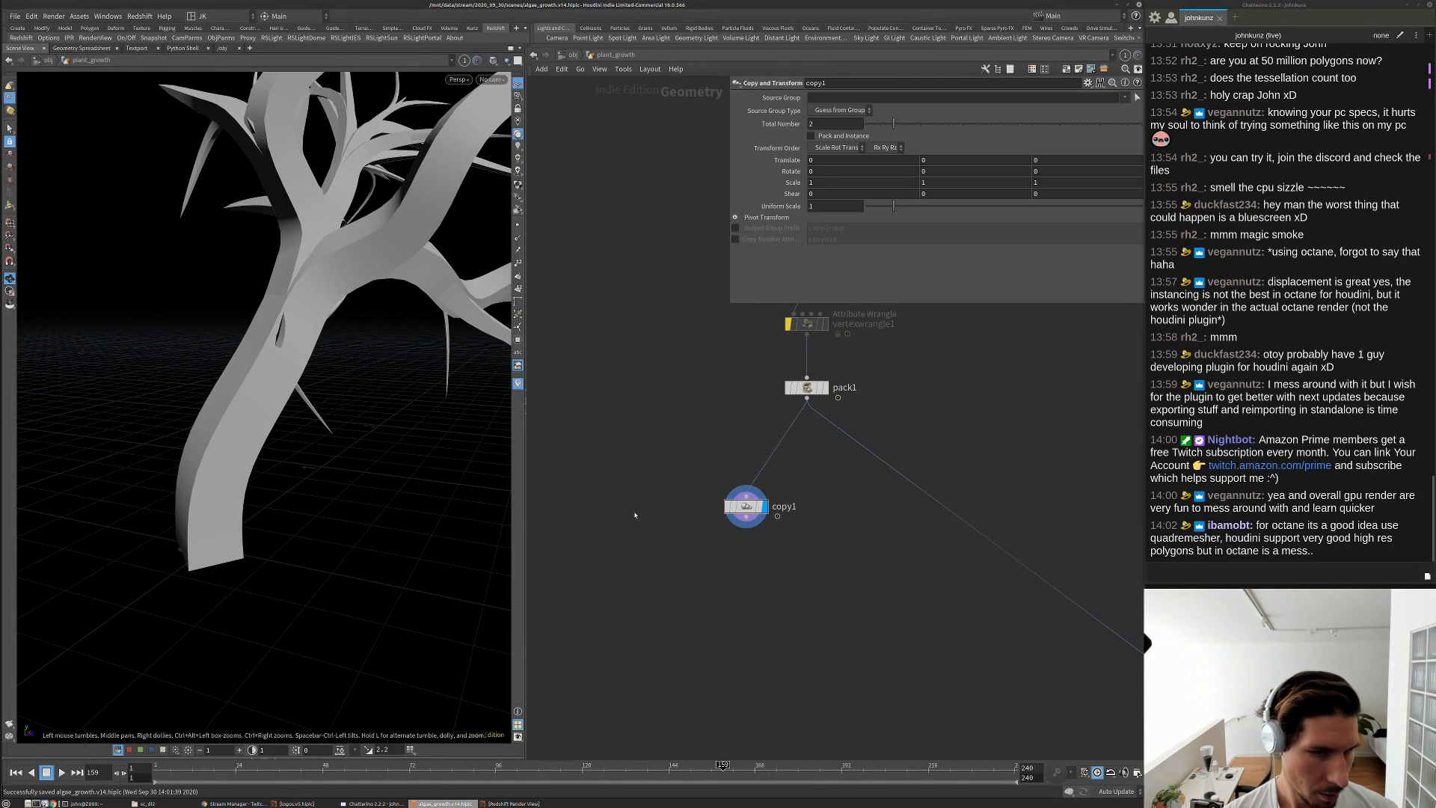
middle_click_drag(744, 588, 766, 545)
left_click_drag(765, 465, 697, 497)
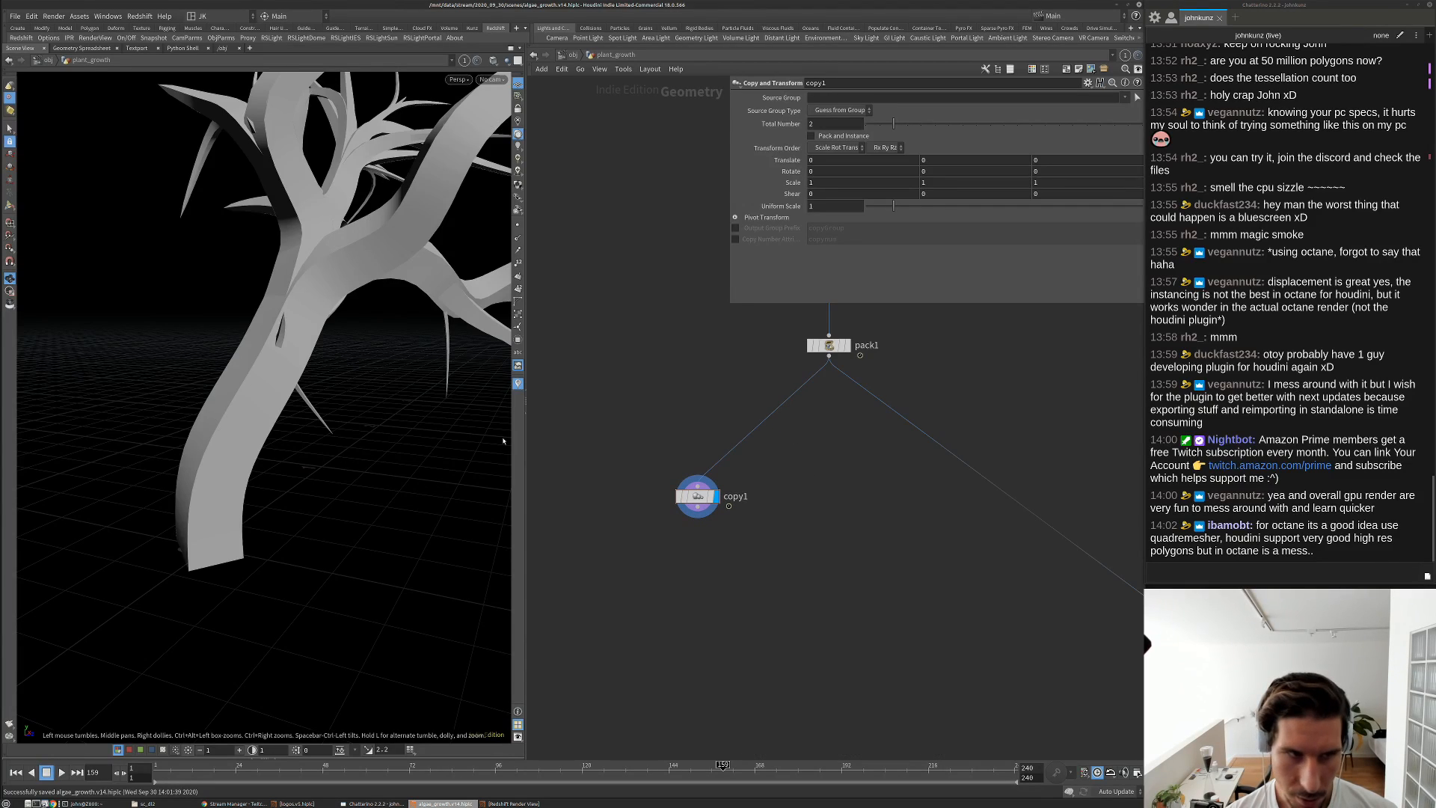
Set copy1's X translation to 1.5 and its total number of copies to 10
key("space+g")
left_click_drag(306, 336, 388, 352)
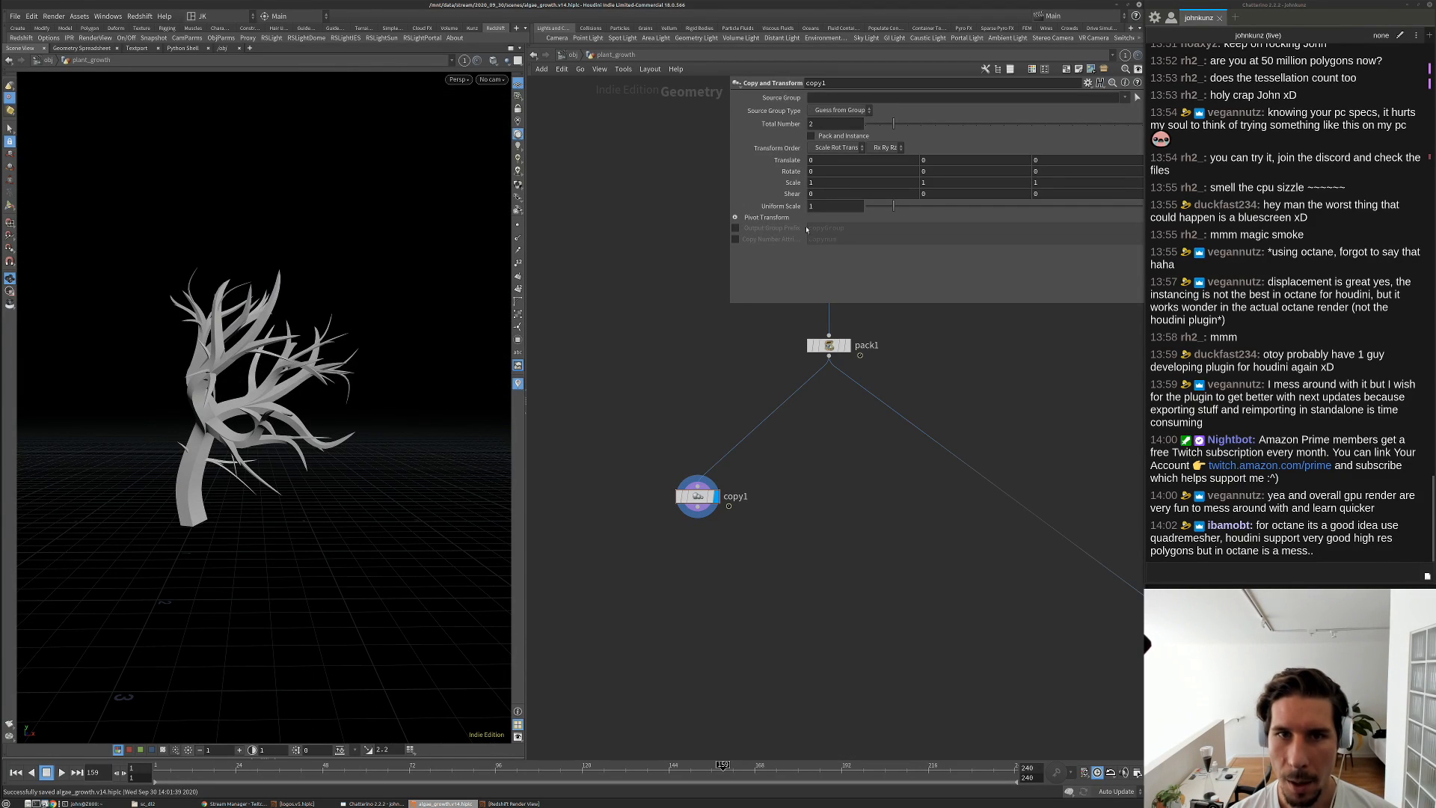
middle_click_drag(830, 161, 911, 164)
scroll(404, 321, "down", 5)
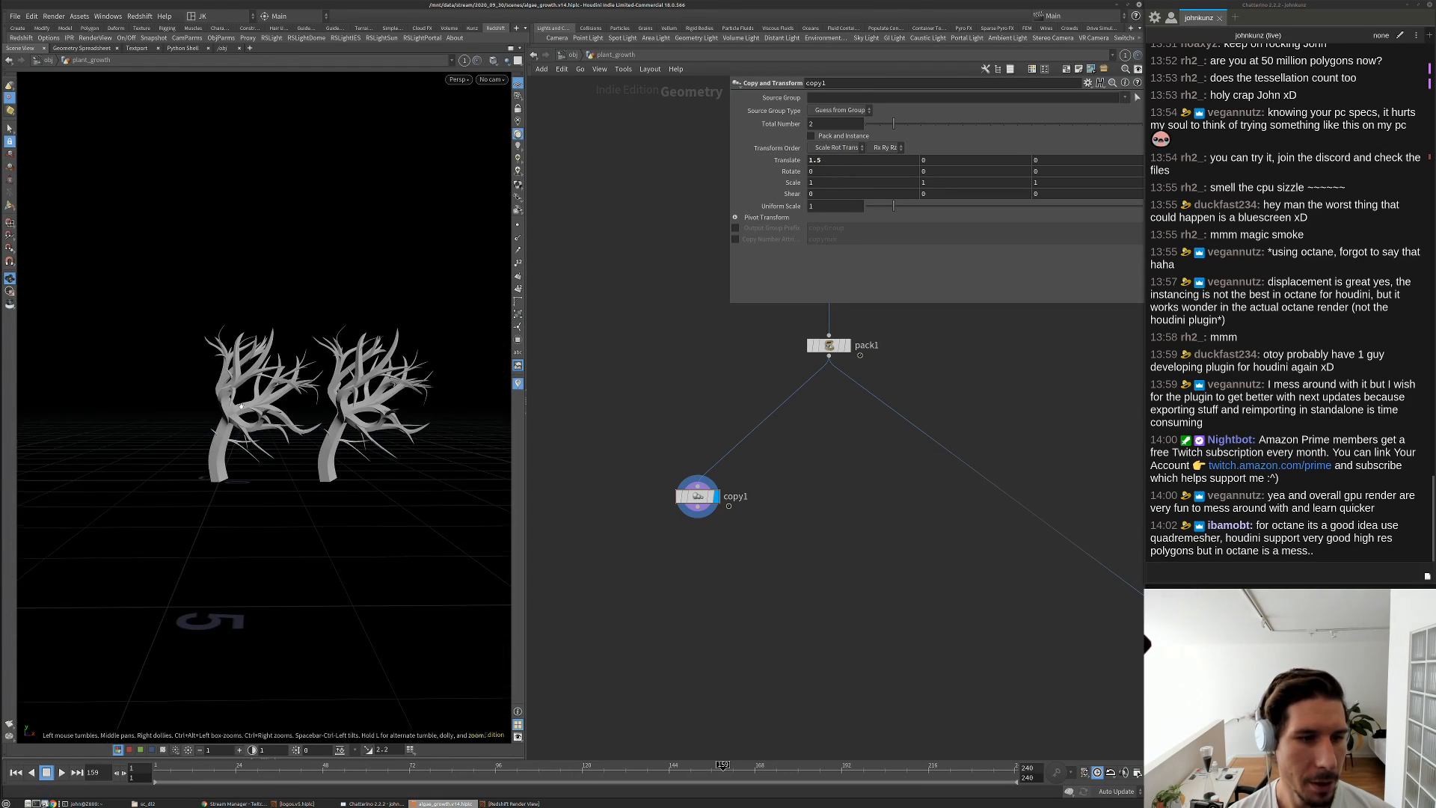
left_click_drag(893, 123, 1003, 123)
mouse_move(366, 329)
left_mouse_down()
mouse_move(384, 336)
mouse_move(344, 350)
mouse_move(356, 334)
left_mouse_up()
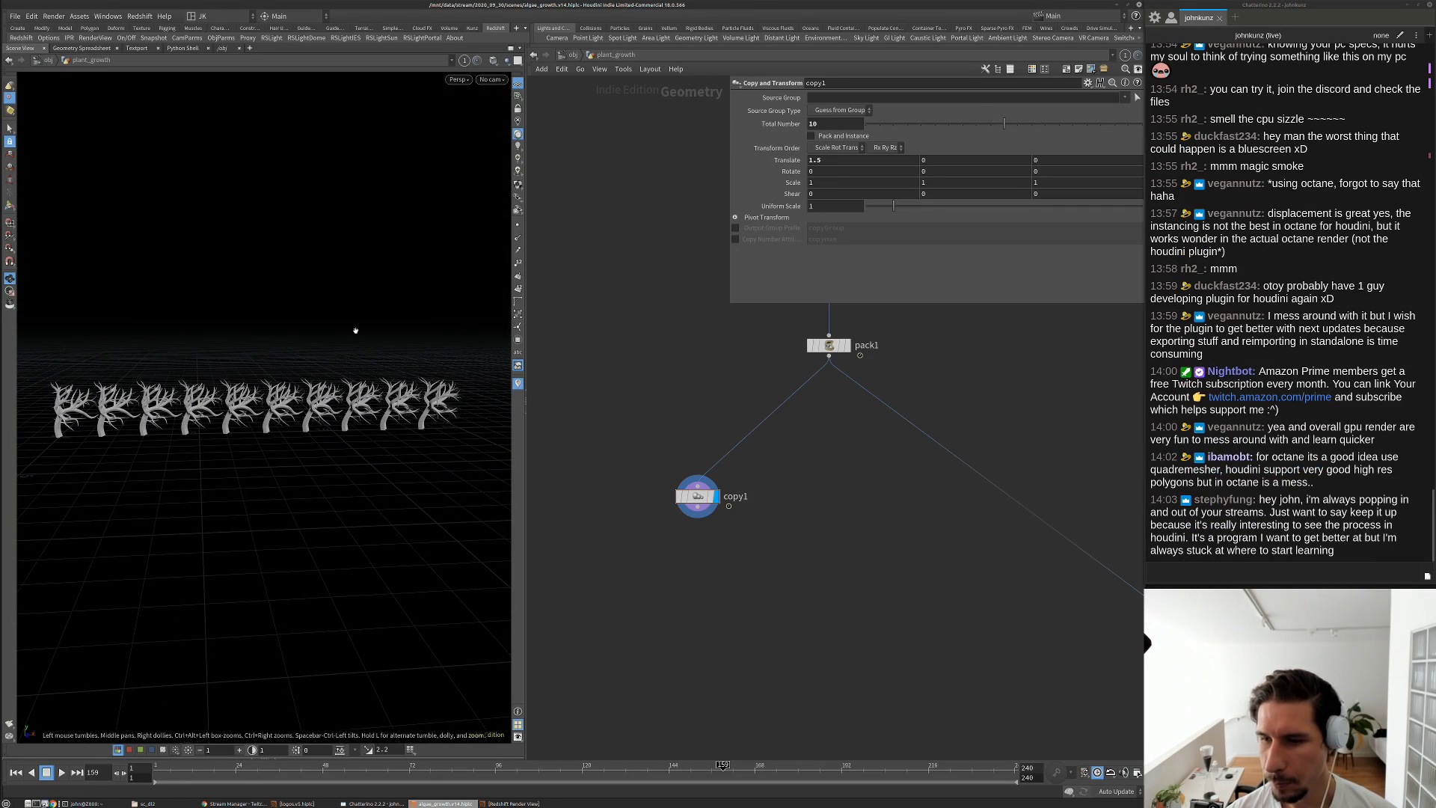
Examine the row of copied plants up close and from an elevated angle
middle_click_drag(778, 588, 856, 573)
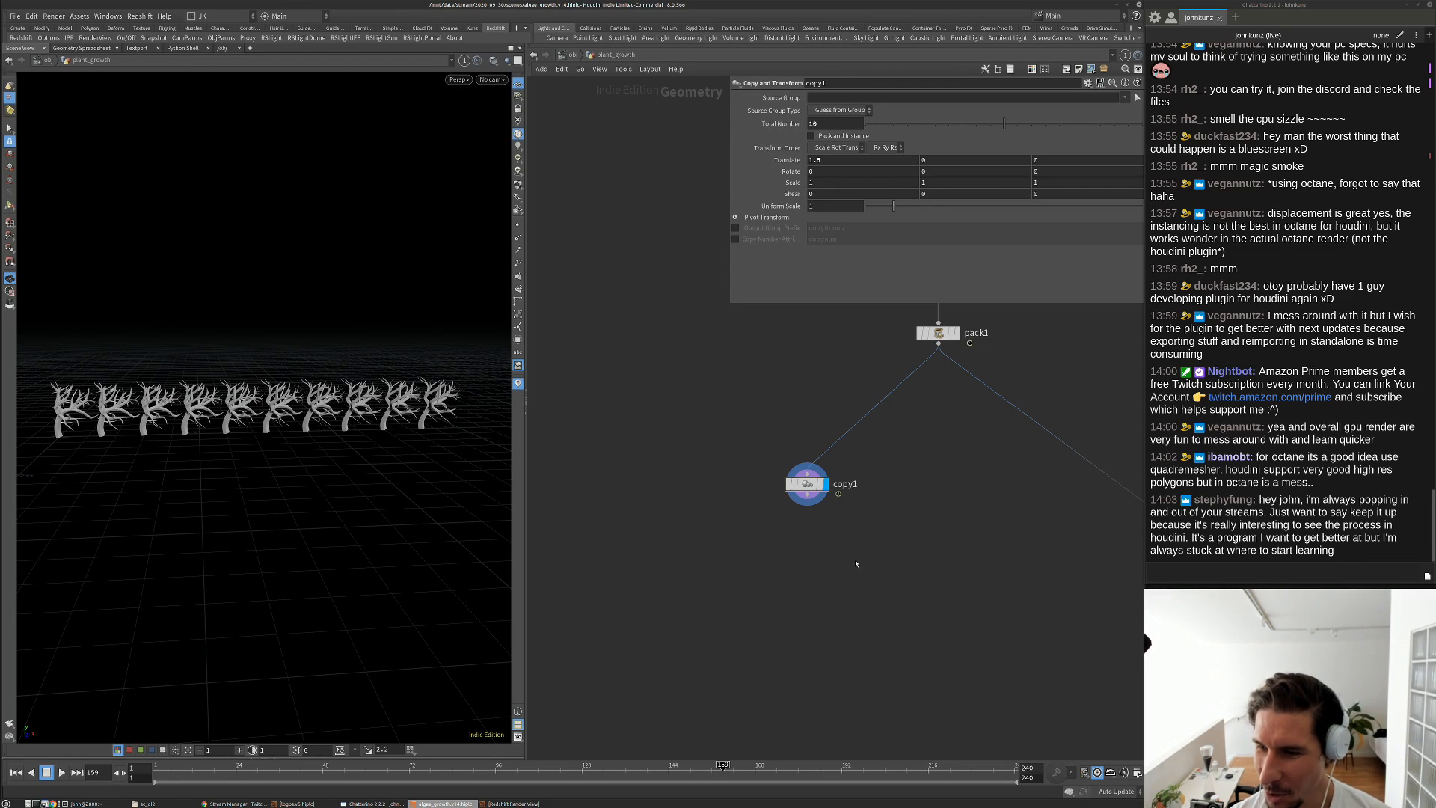
middle_click_drag(849, 559, 827, 527)
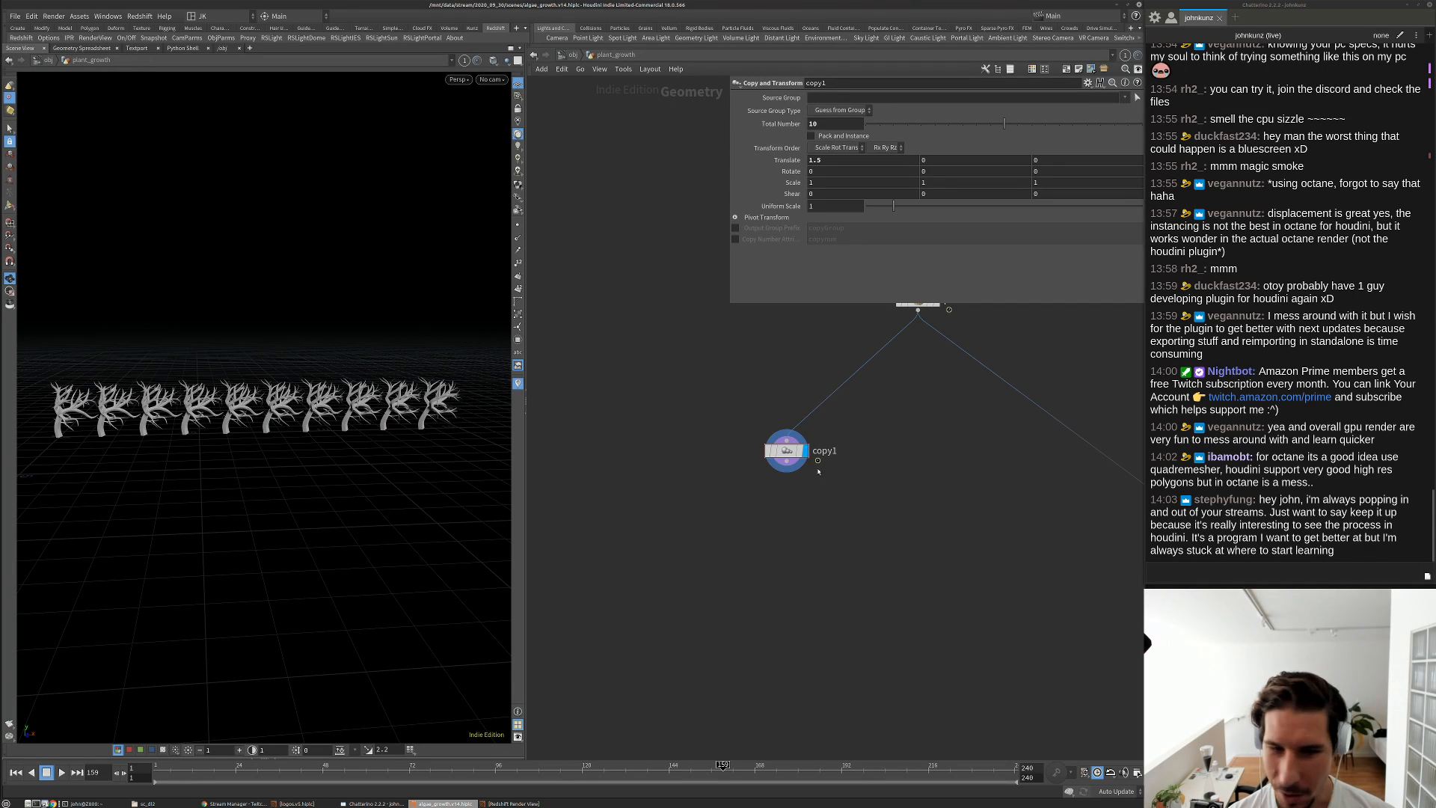
left_click_drag(787, 451, 783, 448)
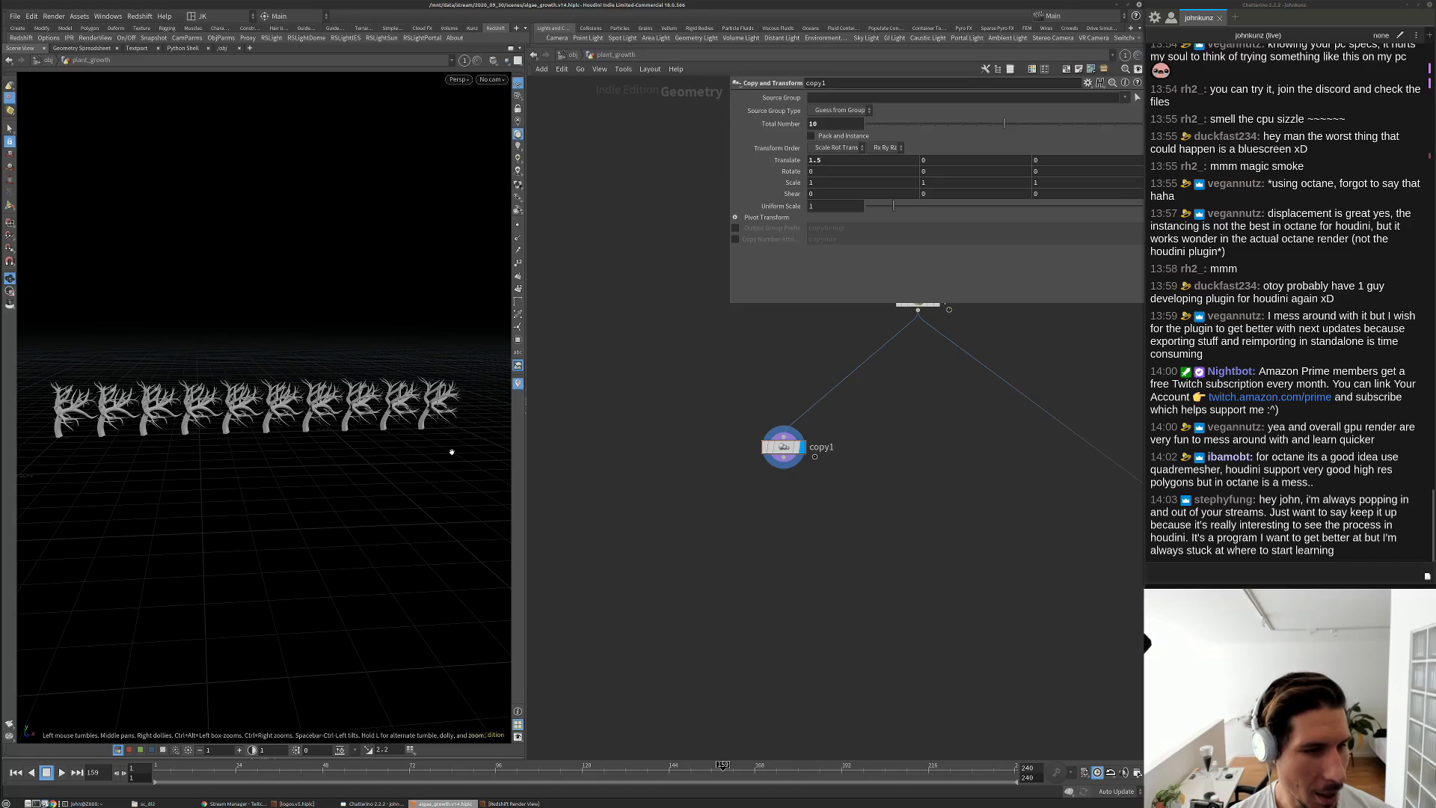
right_click_drag(439, 464, 299, 439)
right_click_drag(373, 412, 297, 456)
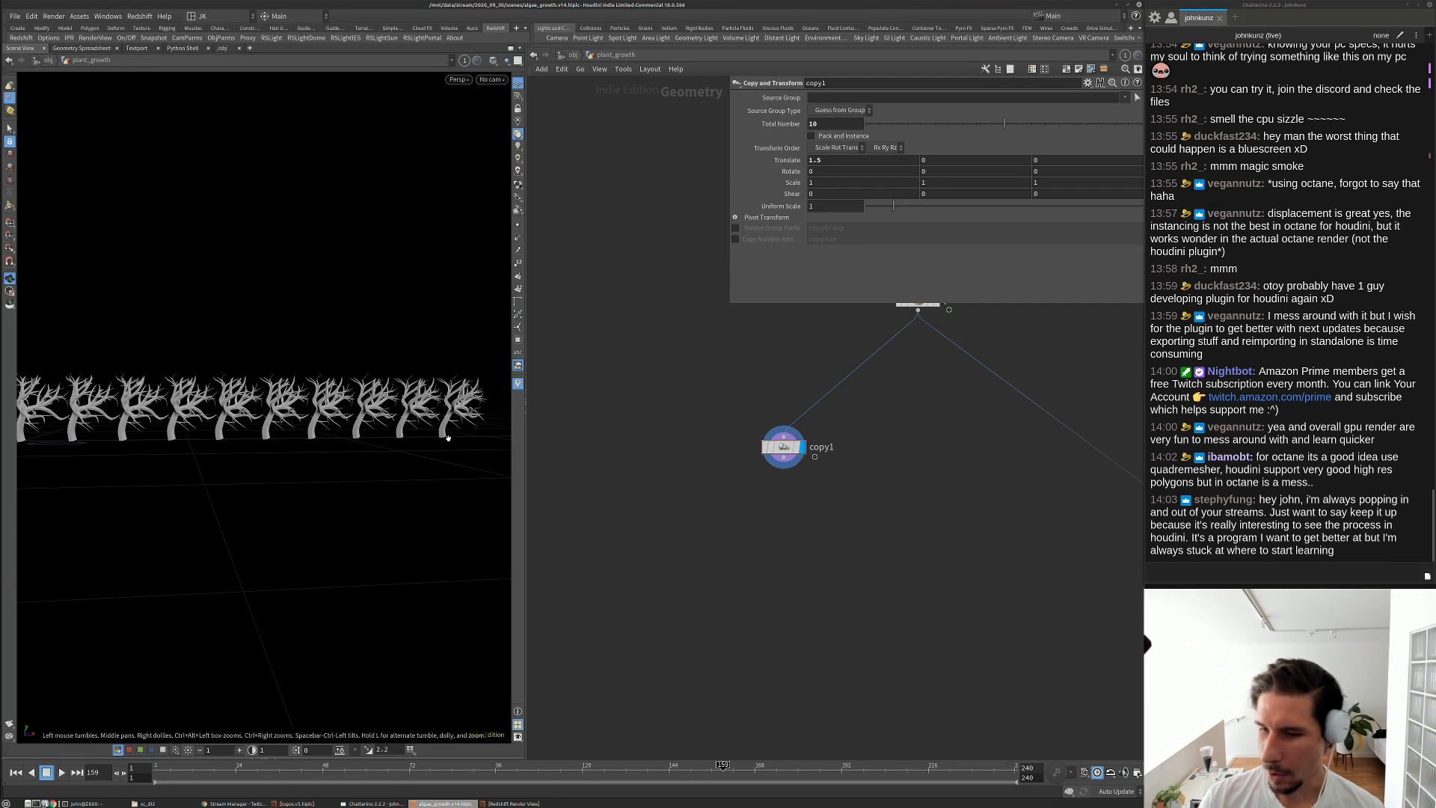
left_click_drag(398, 439, 229, 355)
middle_click_drag(279, 410, 261, 434)
Try the copyGroup output group prefix on copy1 and check the node's geometry info
middle_click_drag(780, 525, 718, 445)
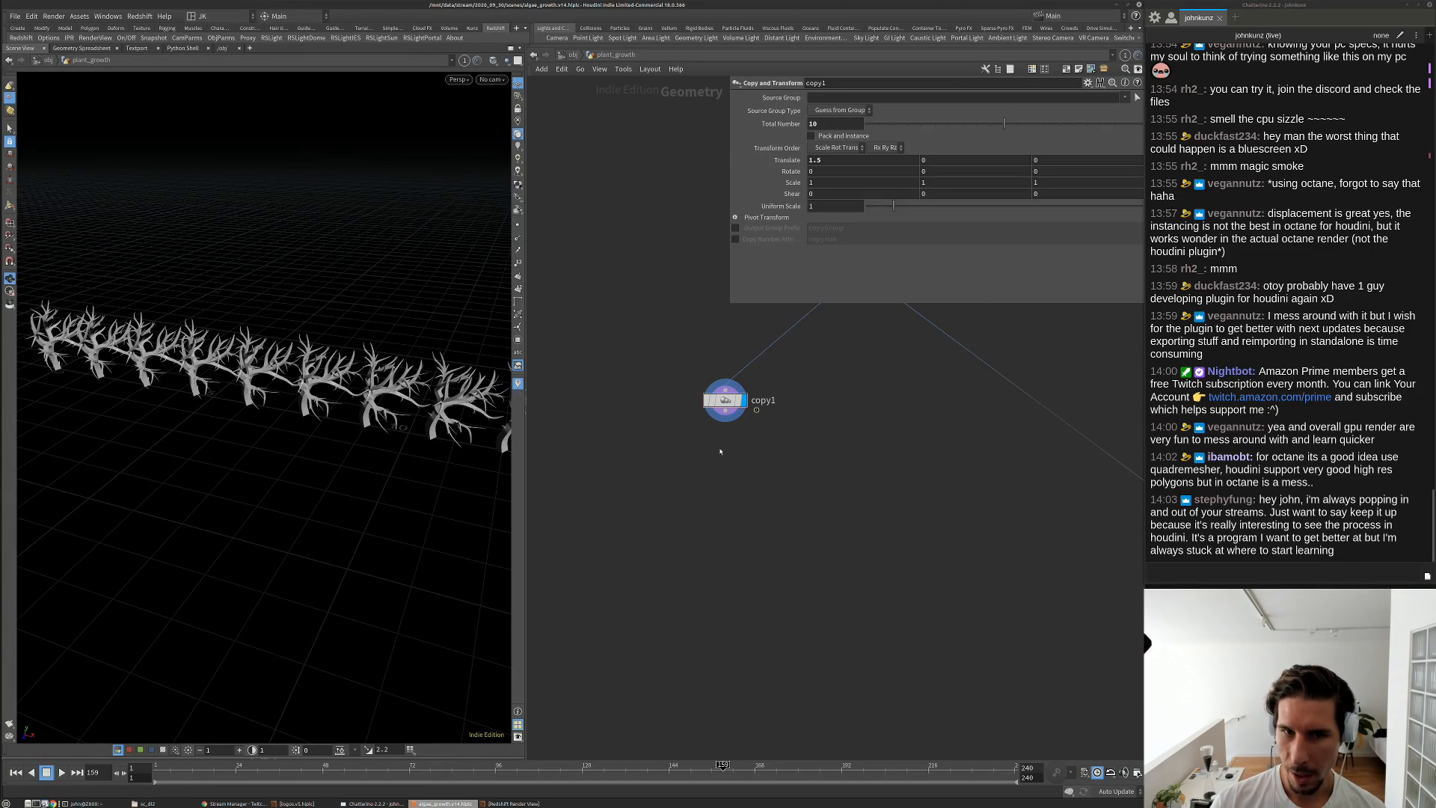
scroll(720, 450, "up", 2)
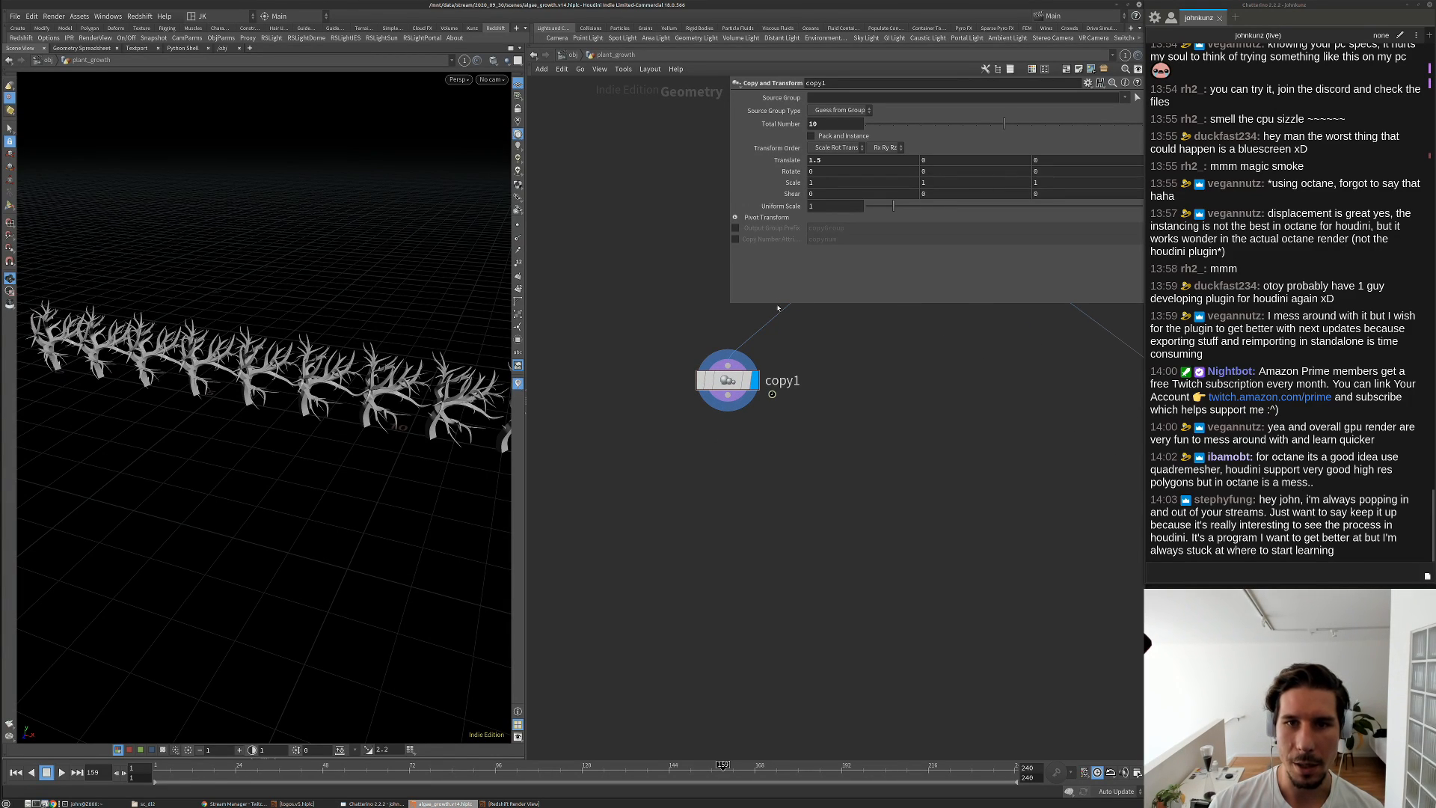
middle_click_drag(793, 496, 772, 452)
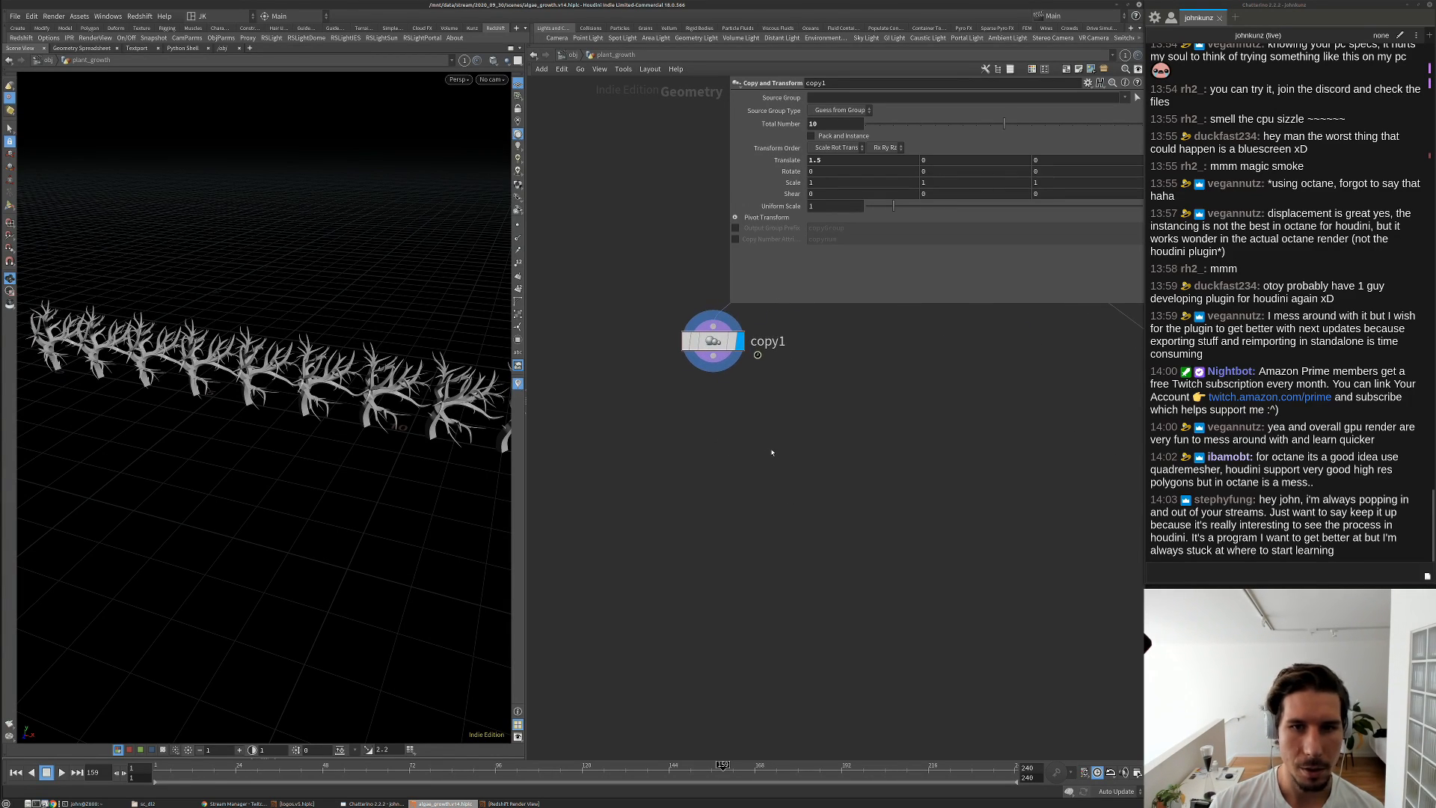
left_click(735, 227)
middle_click_drag(824, 375, 815, 464)
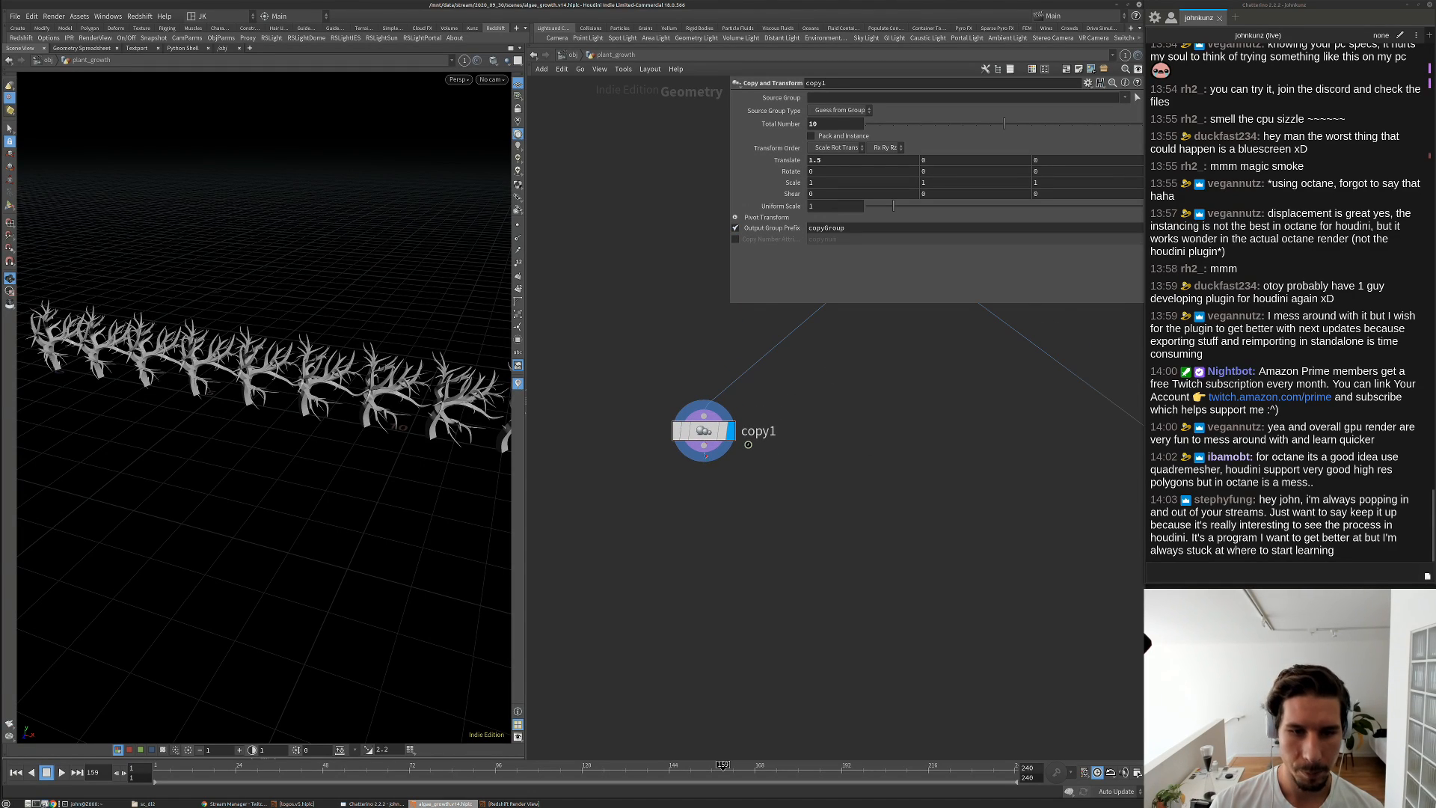
middle_click(705, 430)
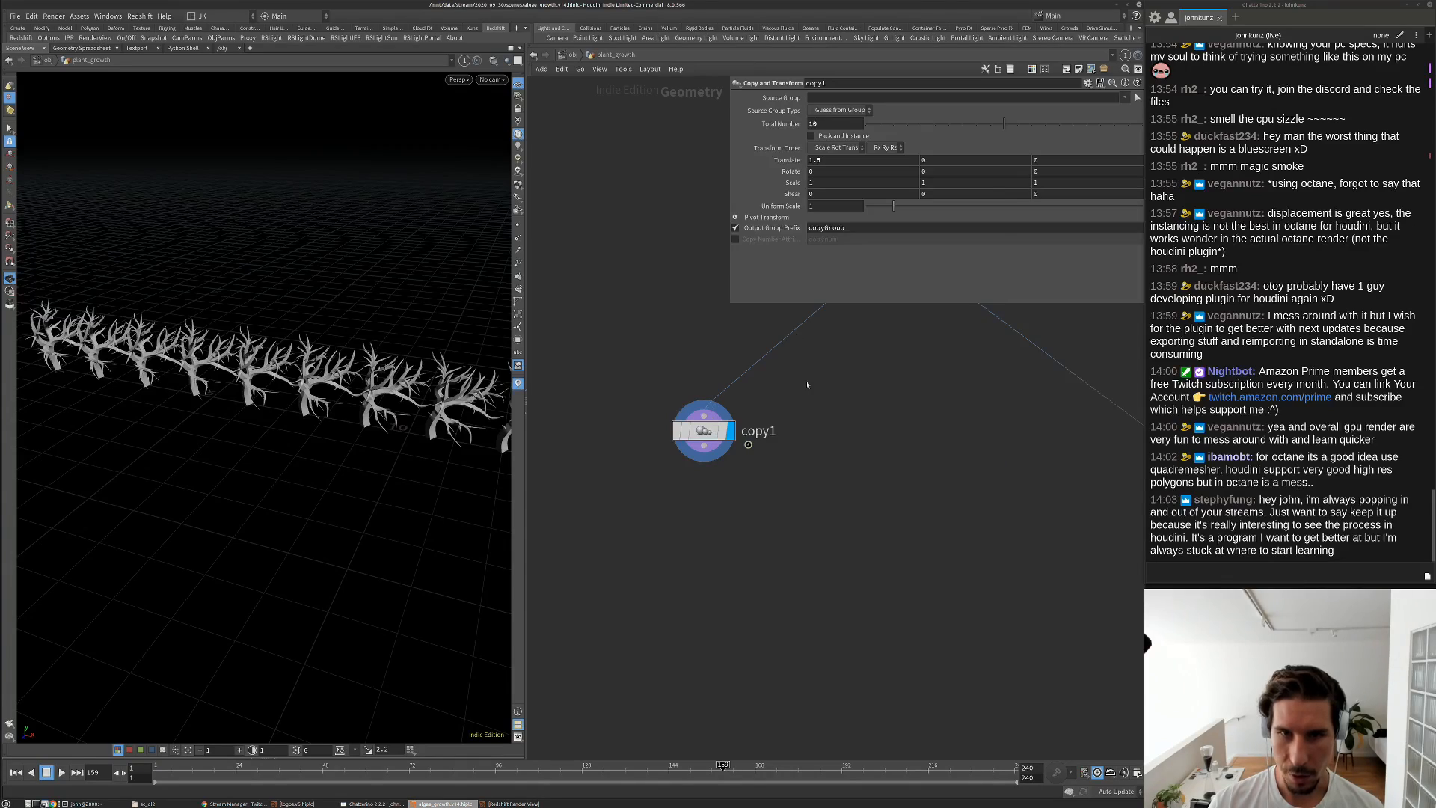
left_click(735, 228)
Enable the copy number attribute copynum on copy1 and inspect the node's geometry info
left_click(735, 238)
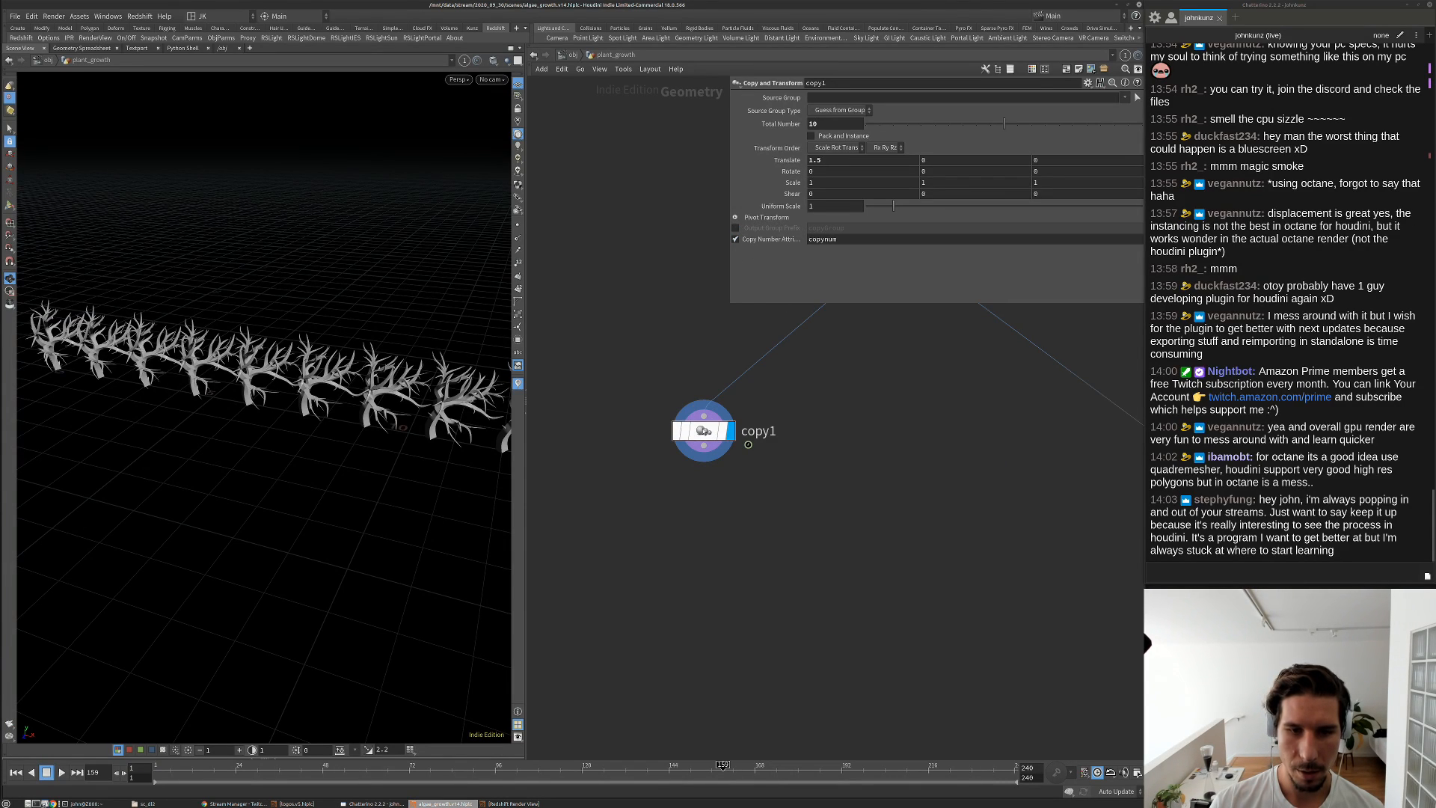
middle_click(703, 431)
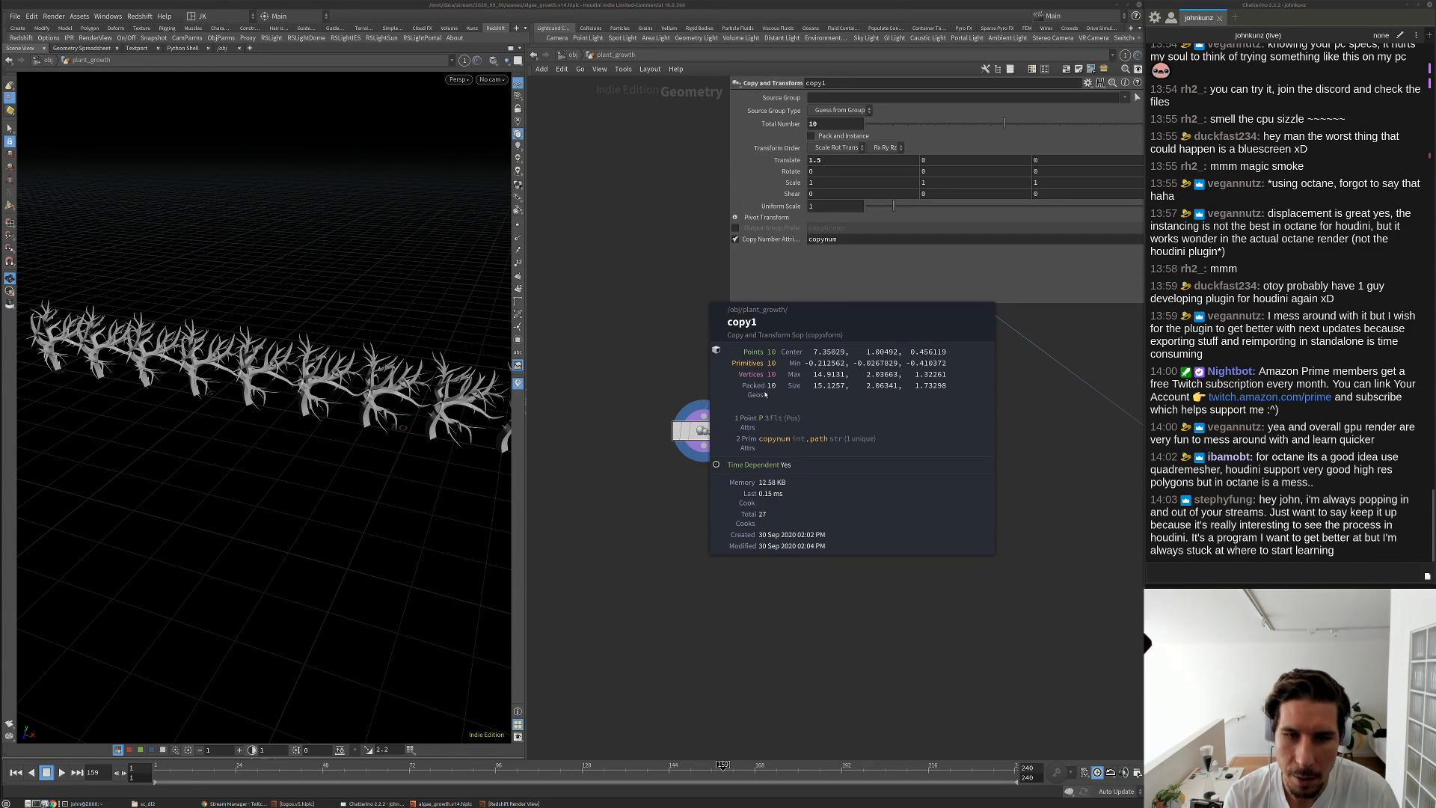
Inspect the geometry info of the read_packed_disk_sequence1 file node
middle_click_drag(772, 397, 813, 483)
scroll(898, 449, "up", 1)
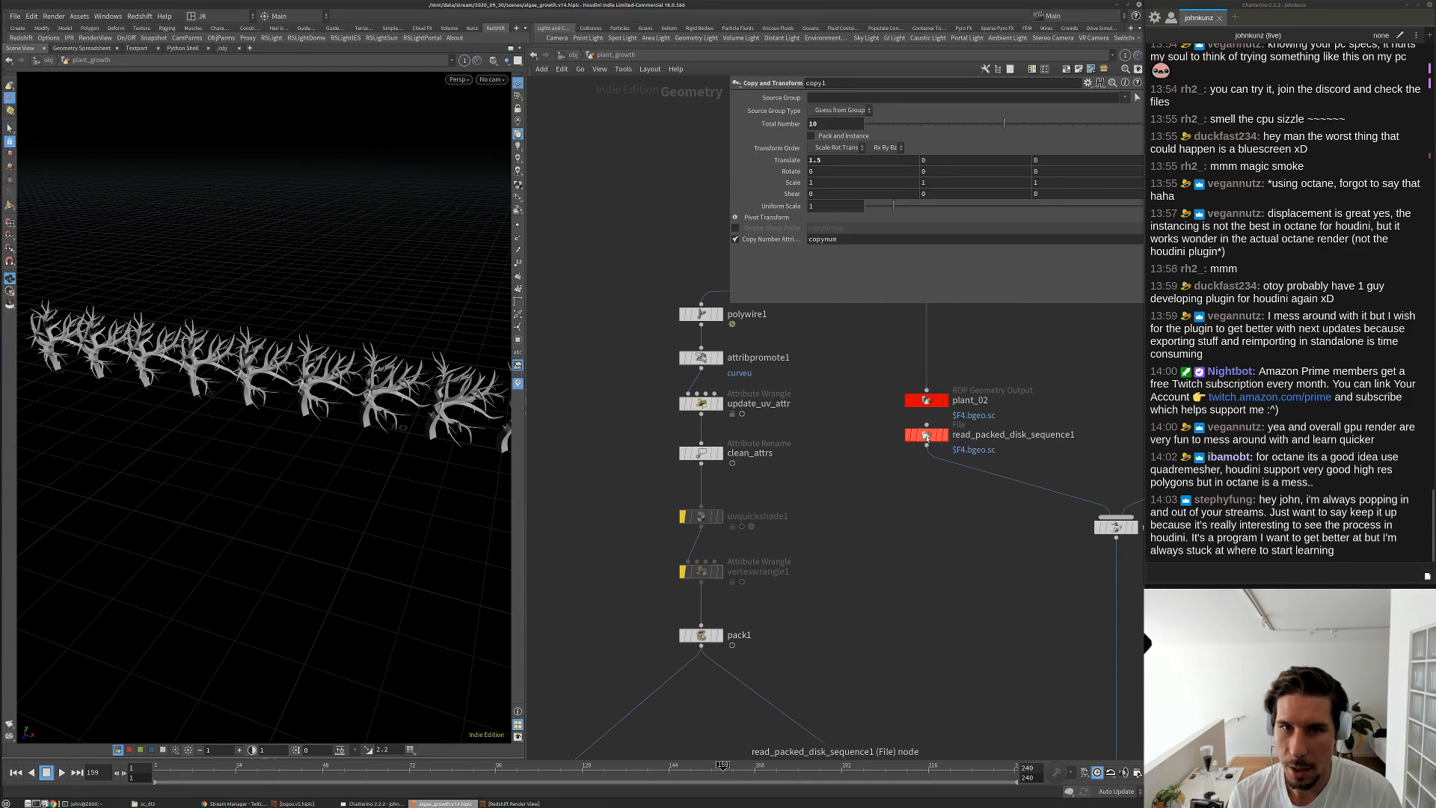
middle_click(926, 436)
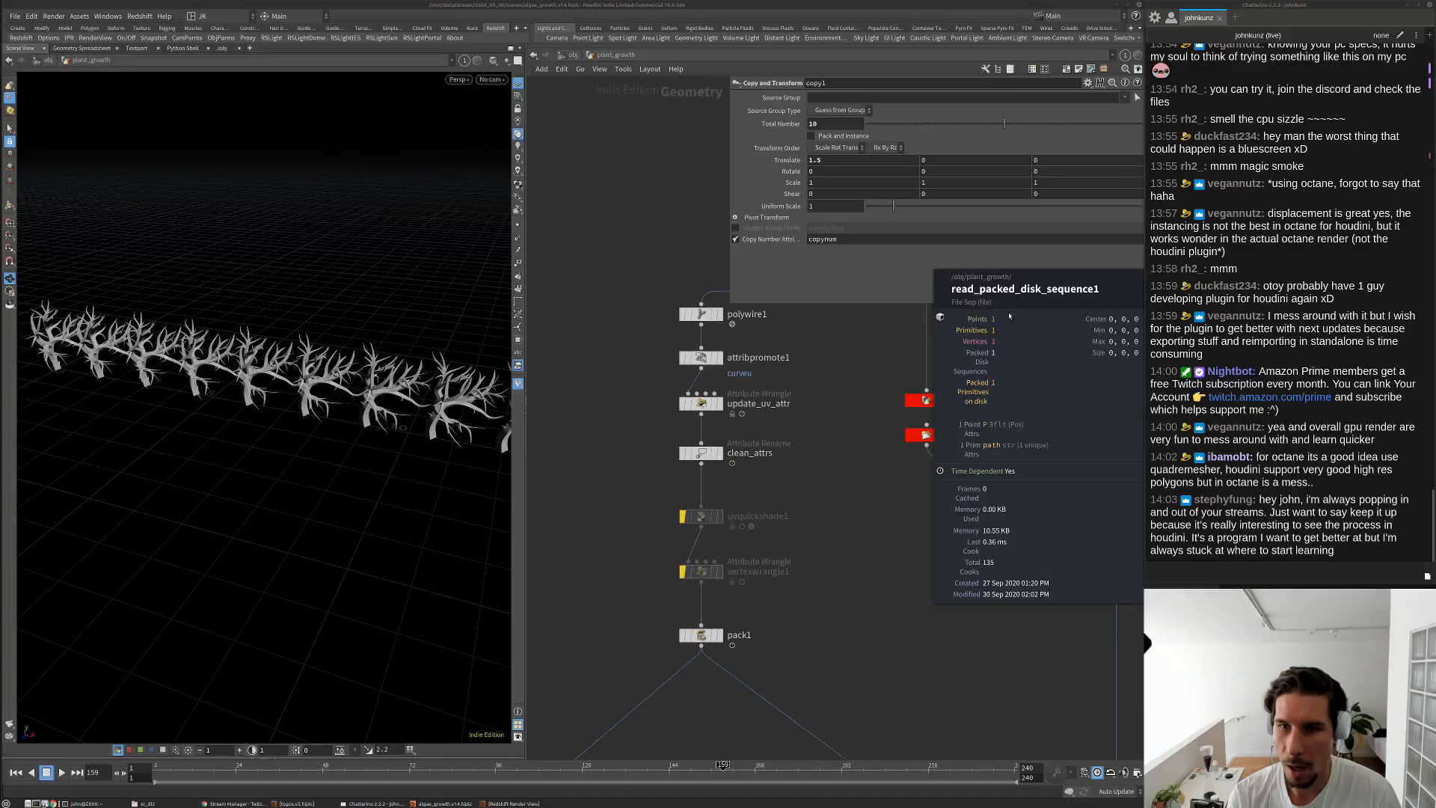
Examine the row of copied plants and the copy1 node's geometry information, including its primitive attributes
middle_click_drag(583, 747, 689, 617)
middle_click(676, 659)
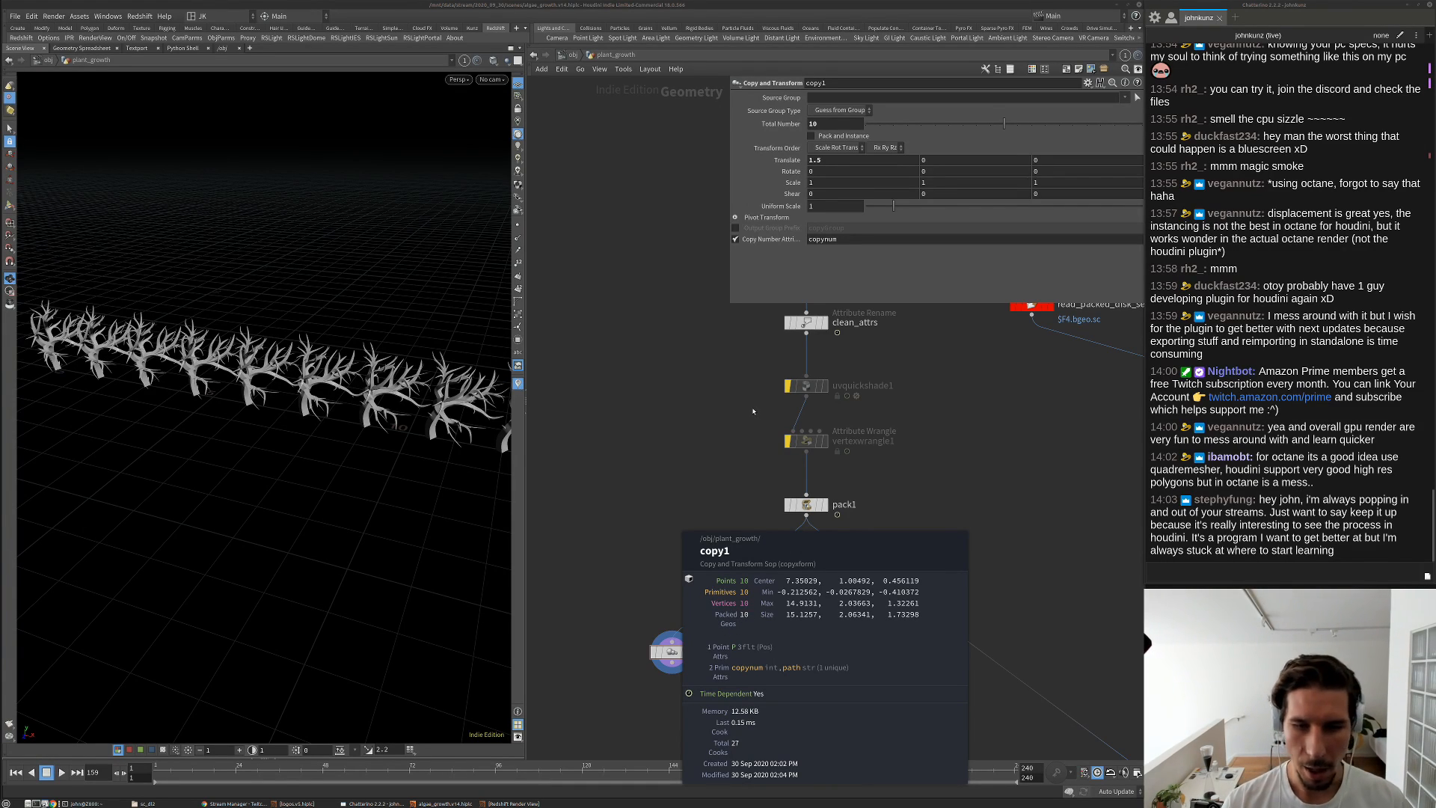
scroll(753, 412, "down", 2)
middle_click_drag(744, 427, 717, 445)
left_click_drag(442, 475, 460, 396)
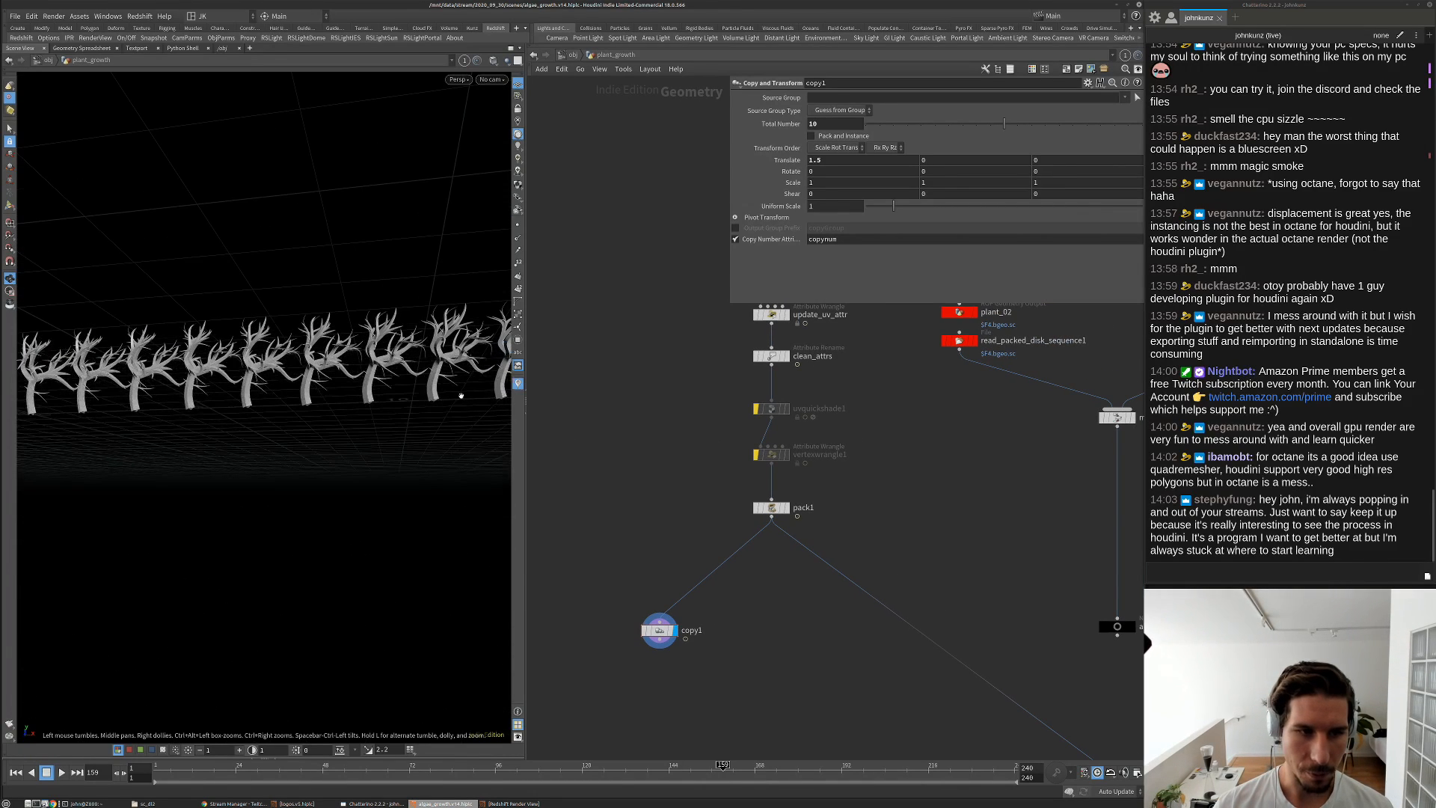
right_click_drag(460, 395, 353, 339)
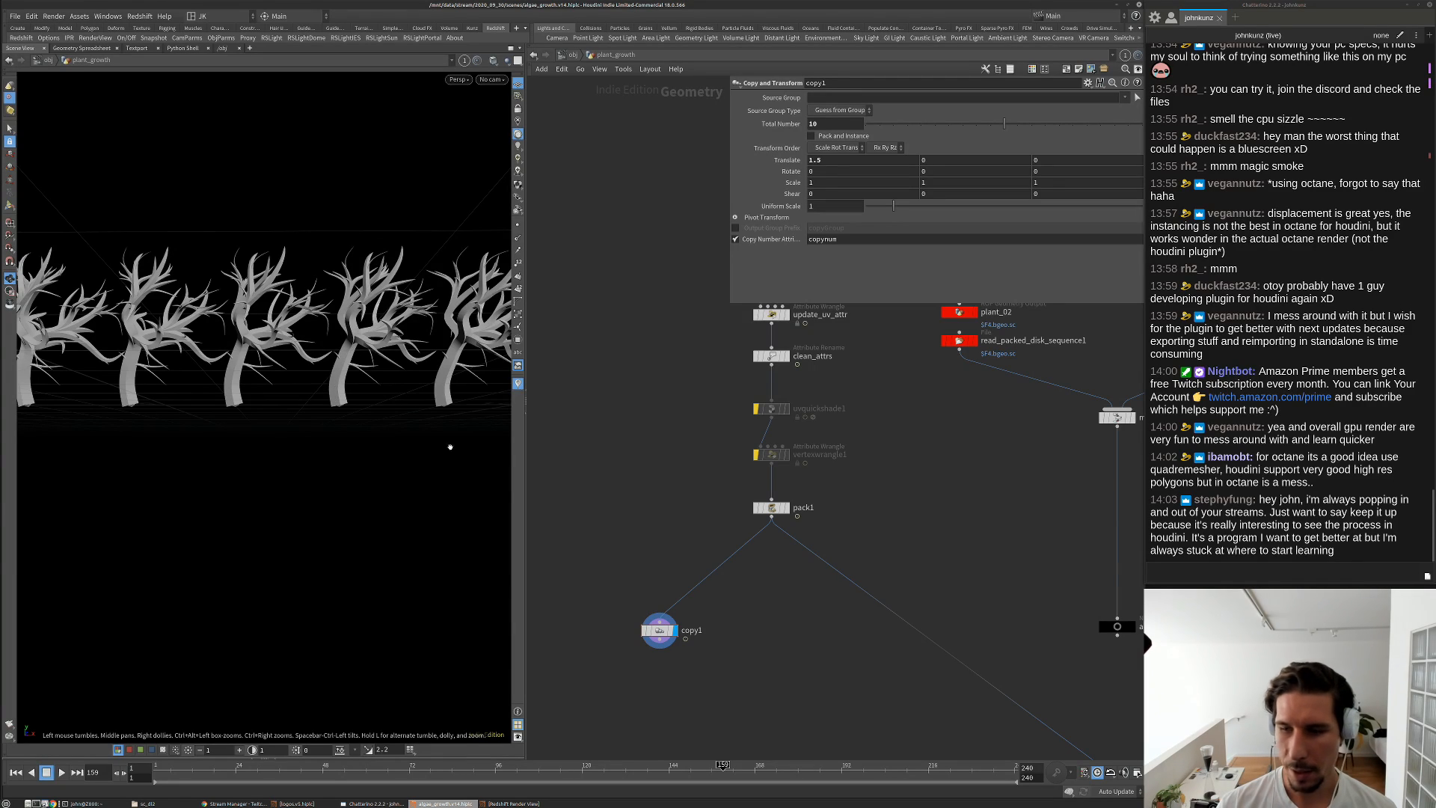
middle_click(667, 638)
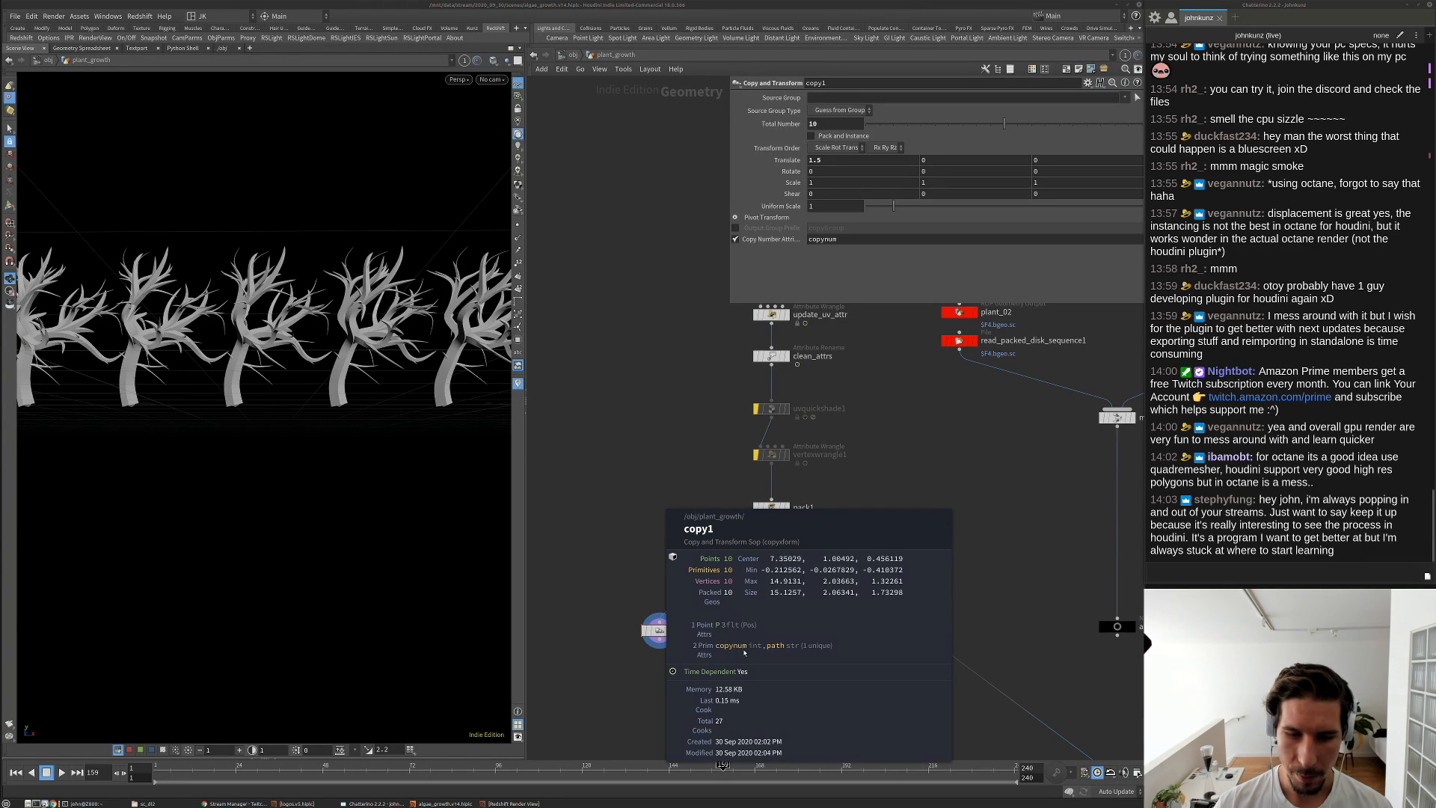
left_click(748, 603)
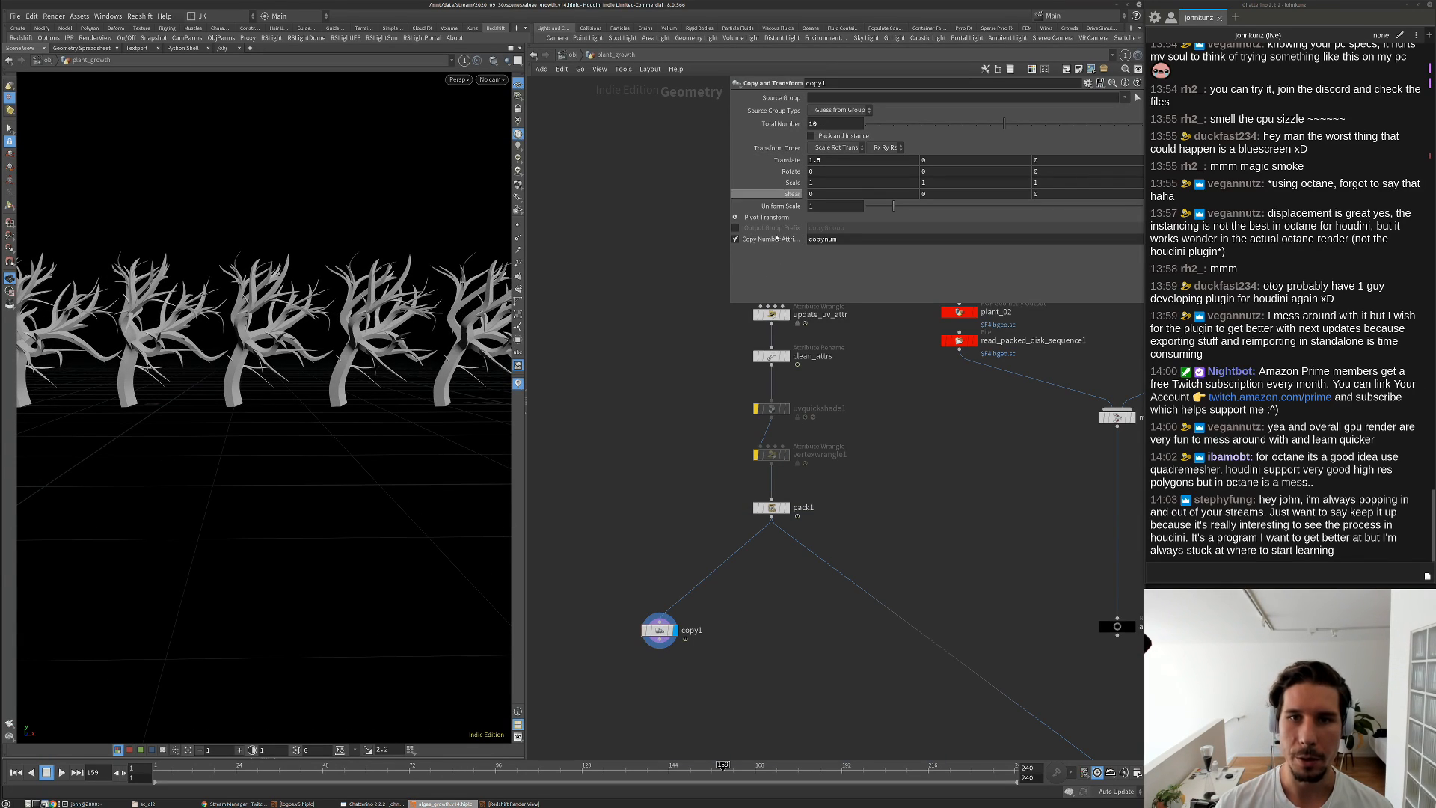
Inspect the copynum values of the copy1 node in its geometry spreadsheet, and close the spreadsheet
right_click(665, 630)
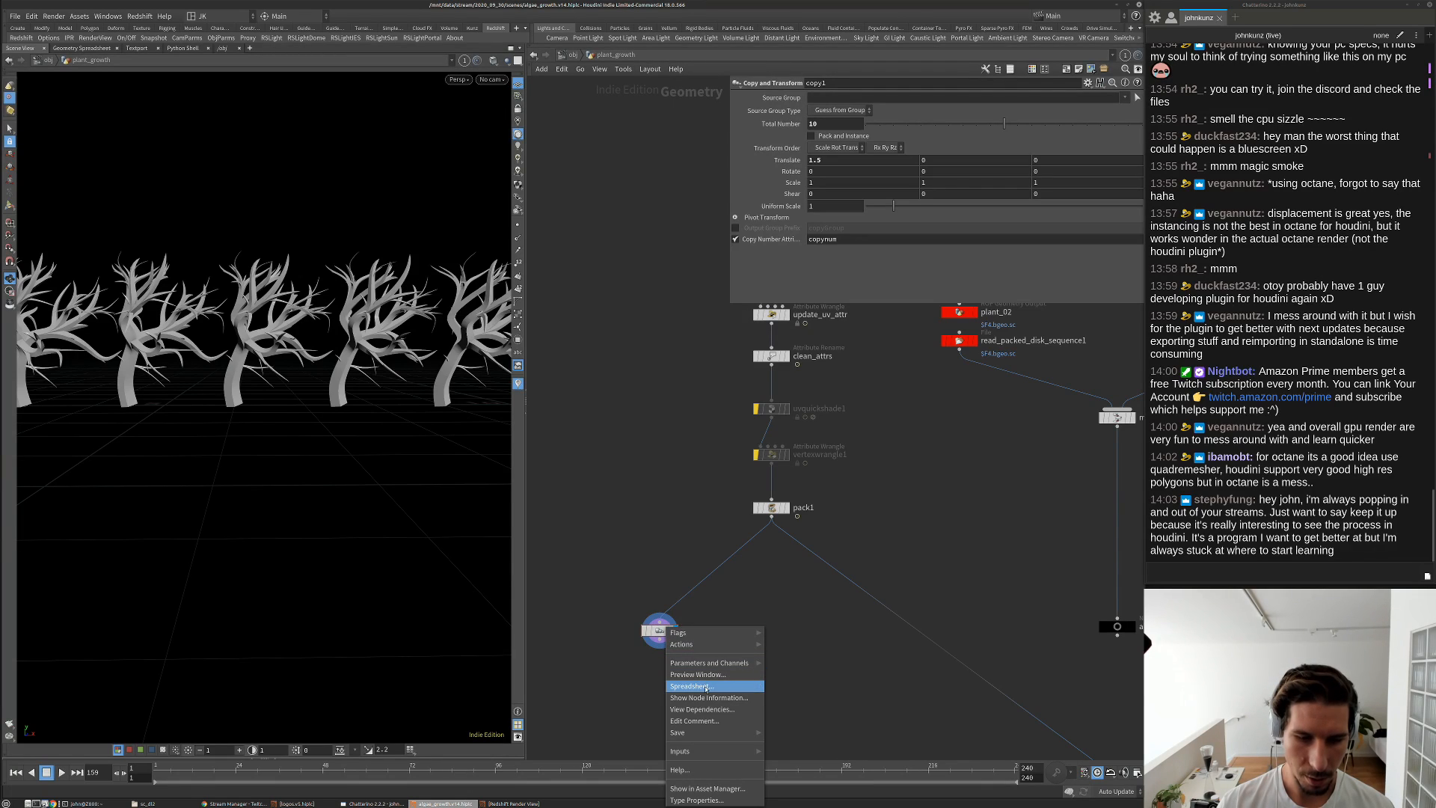
left_click(704, 685)
left_click_drag(701, 457, 605, 218)
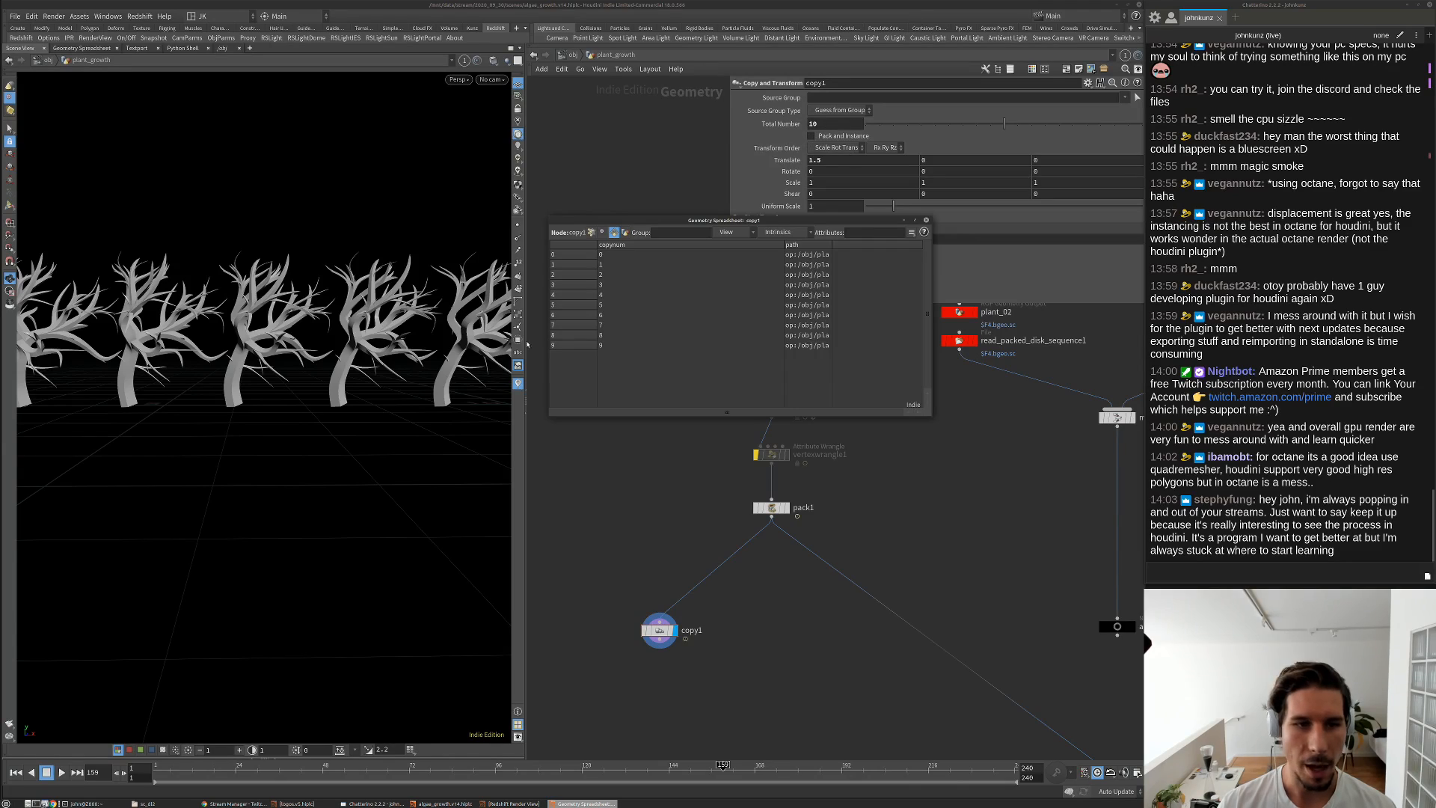
left_click(925, 221)
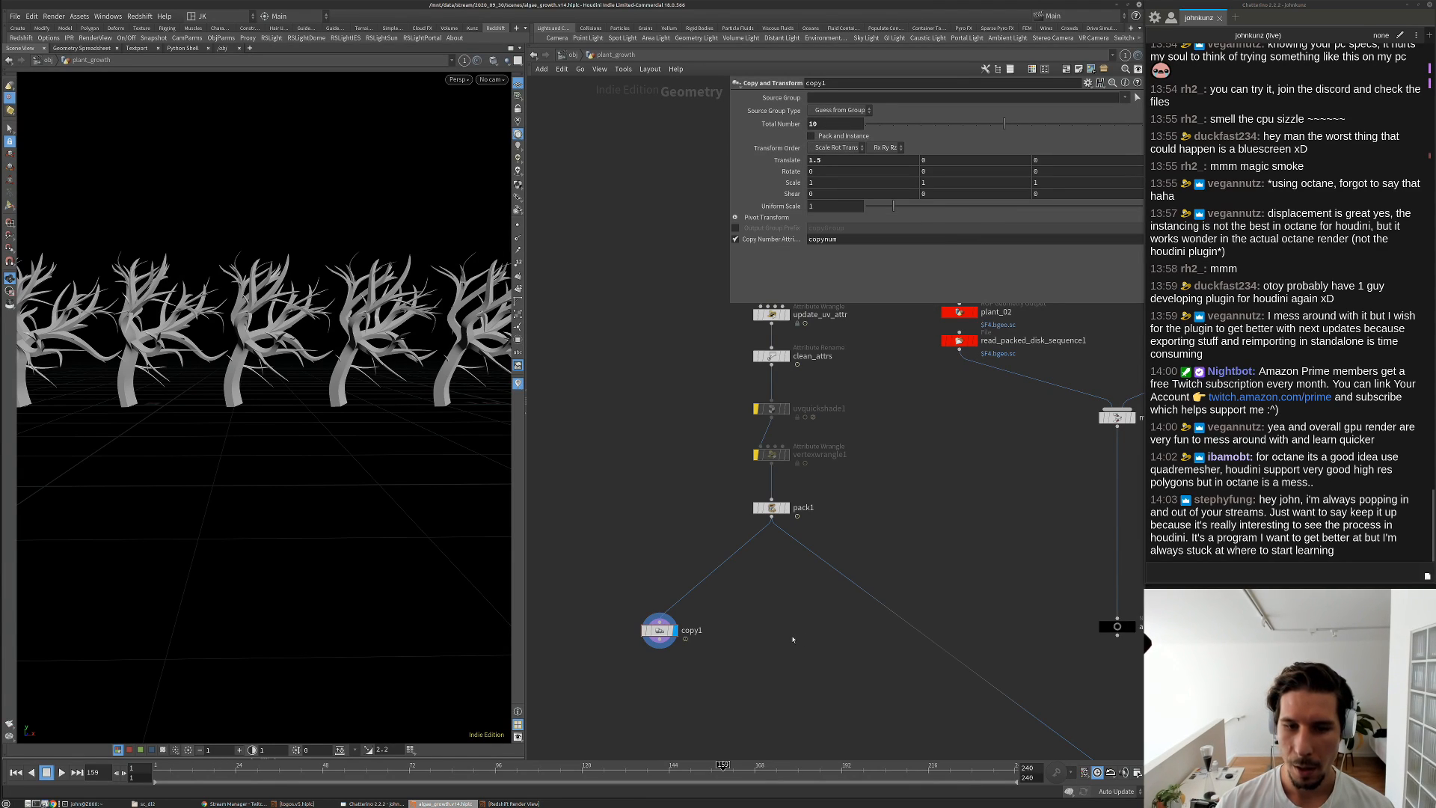
Add an Attribute Cast node directly below copy1, connected to its output, and display its result
scroll(719, 632, "up", 3)
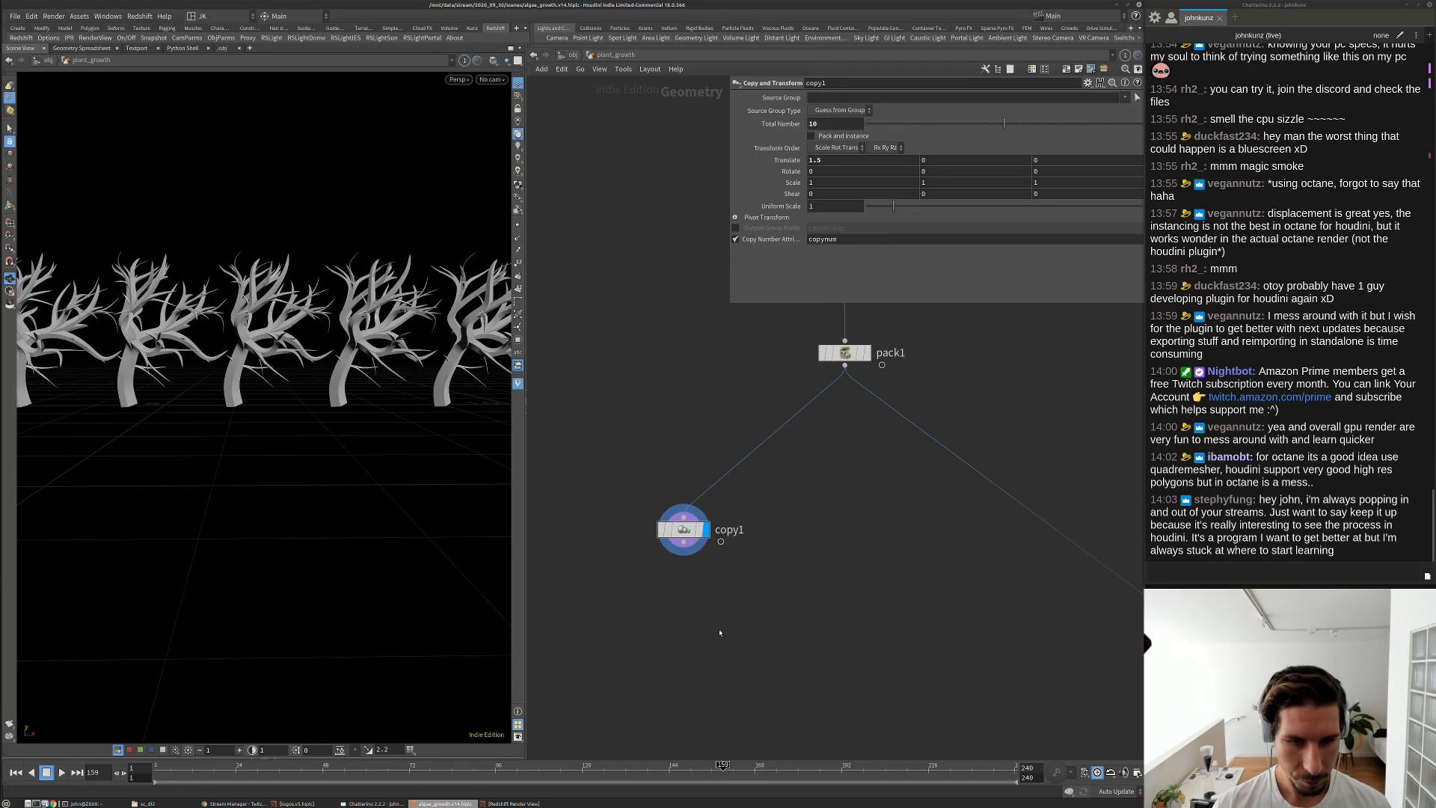
key("Tab")
type("cas")
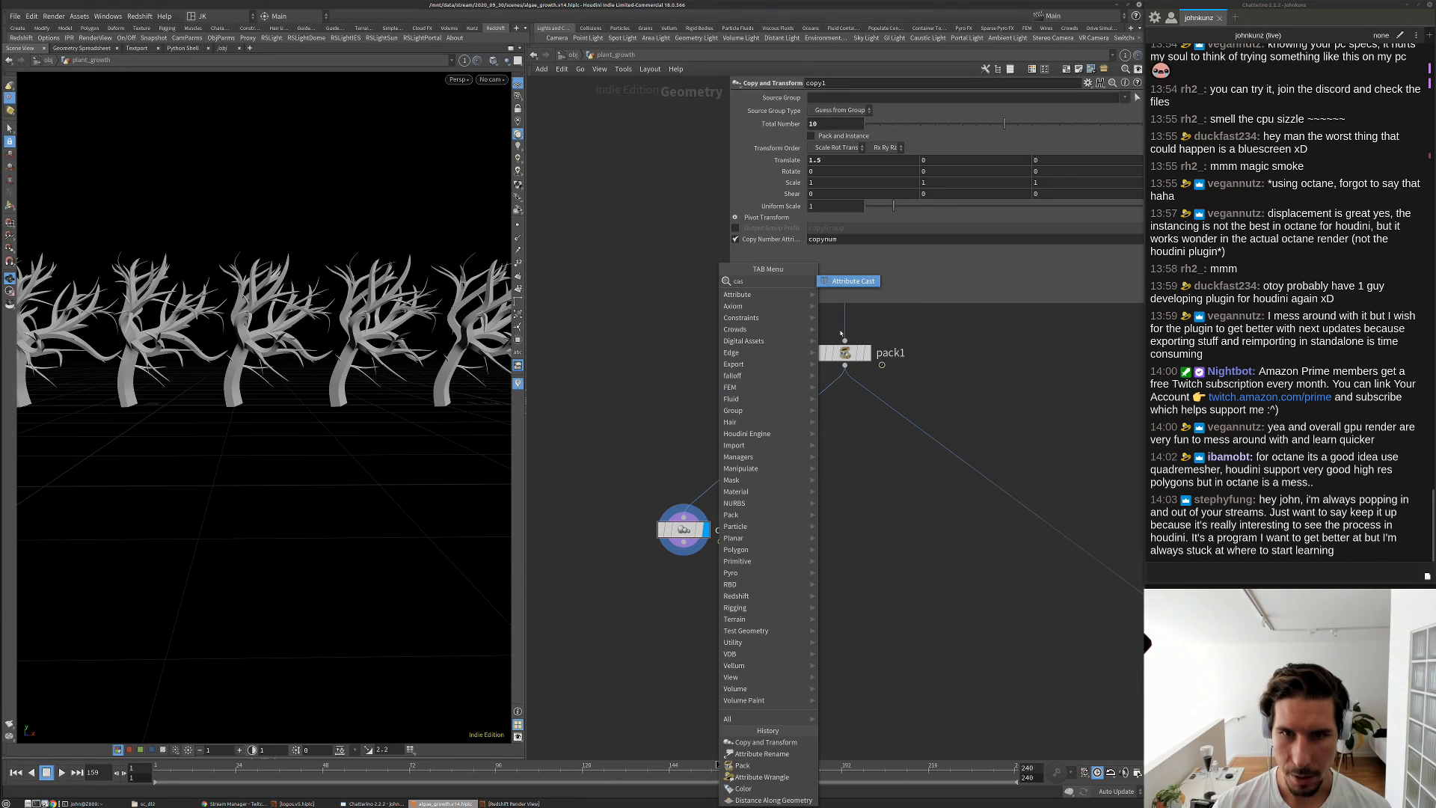
left_click(847, 282)
left_click(732, 595)
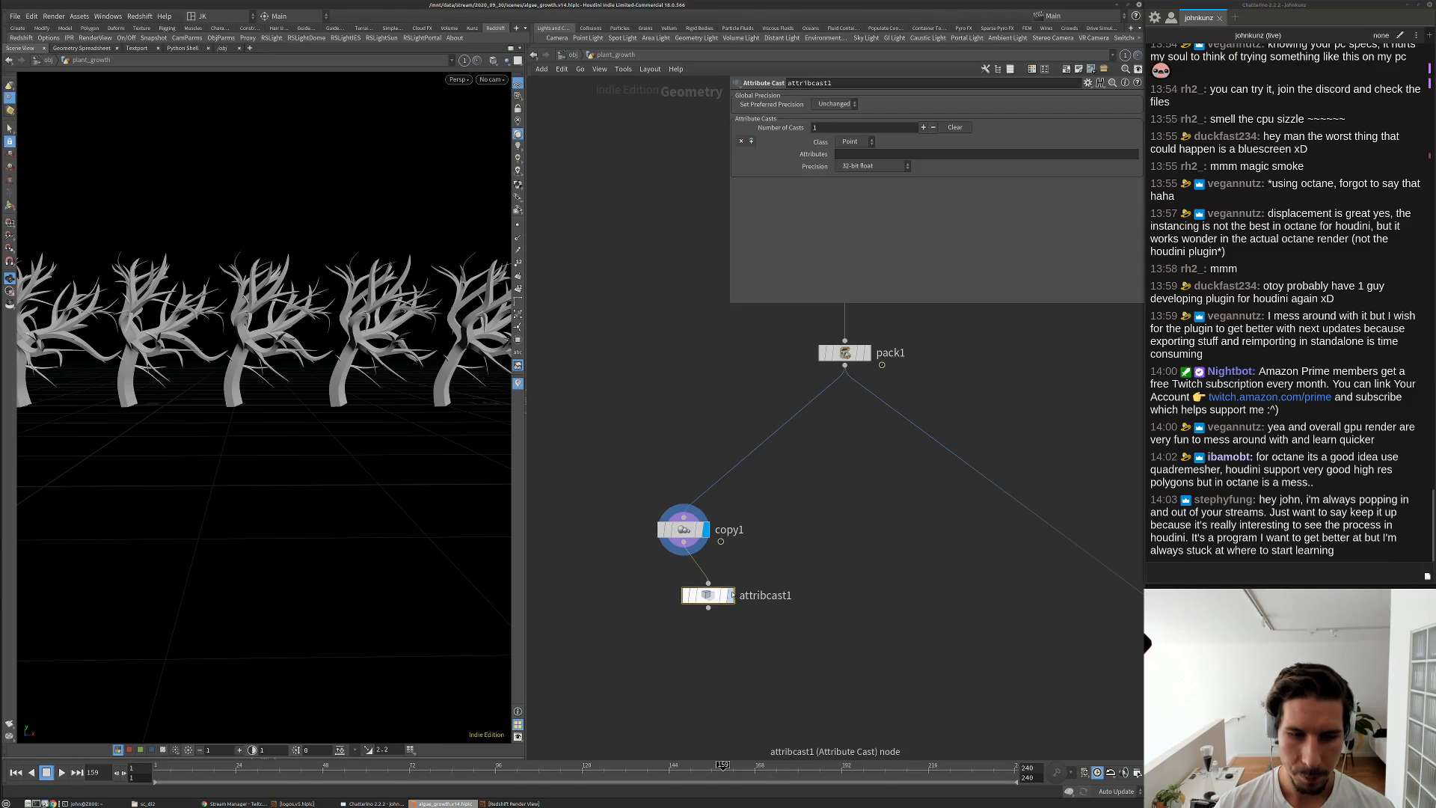
left_click(733, 596)
left_click_drag(713, 595, 687, 582)
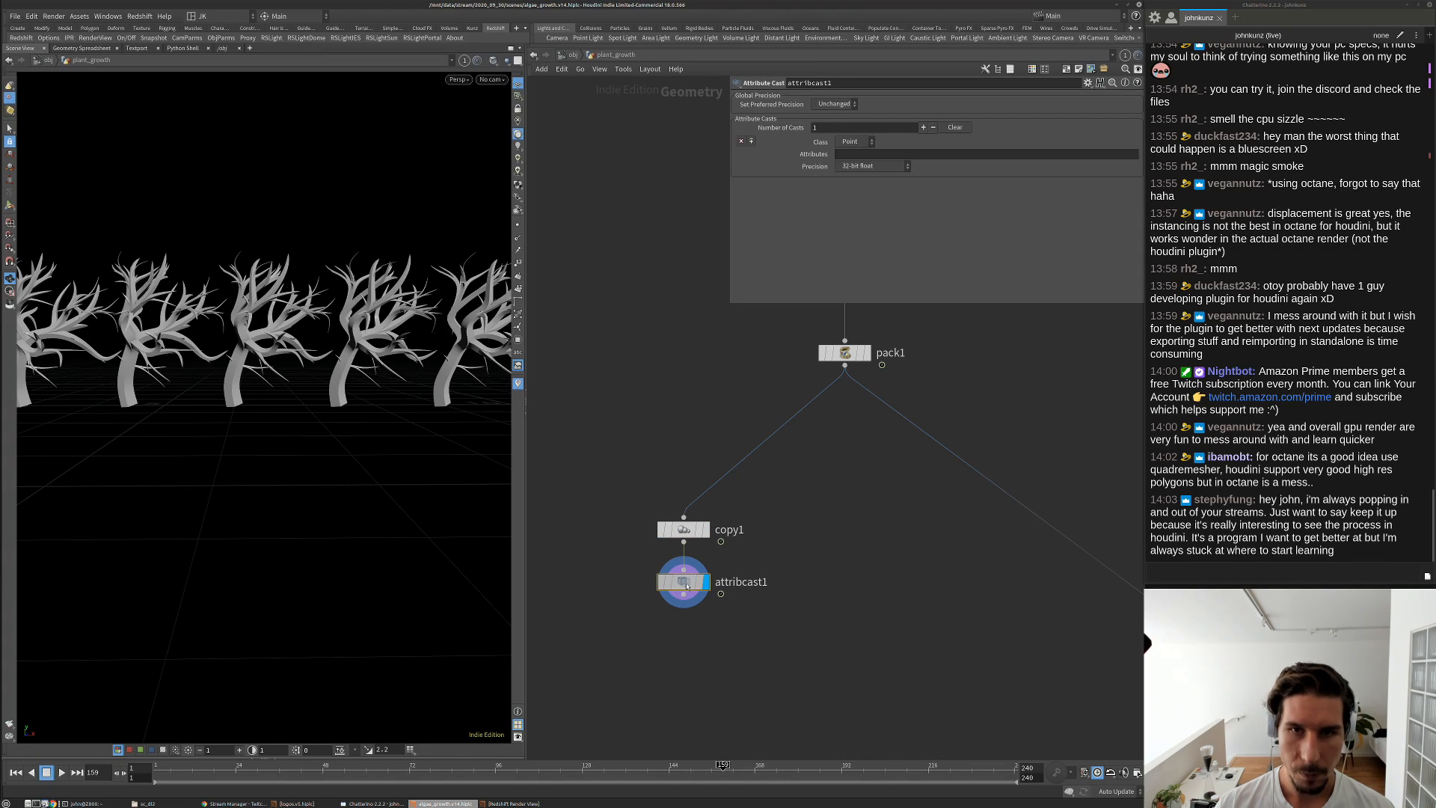
Set the Attribute Cast to convert the copynum attribute with its class set to Primitive
left_click(865, 155)
type("copyn")
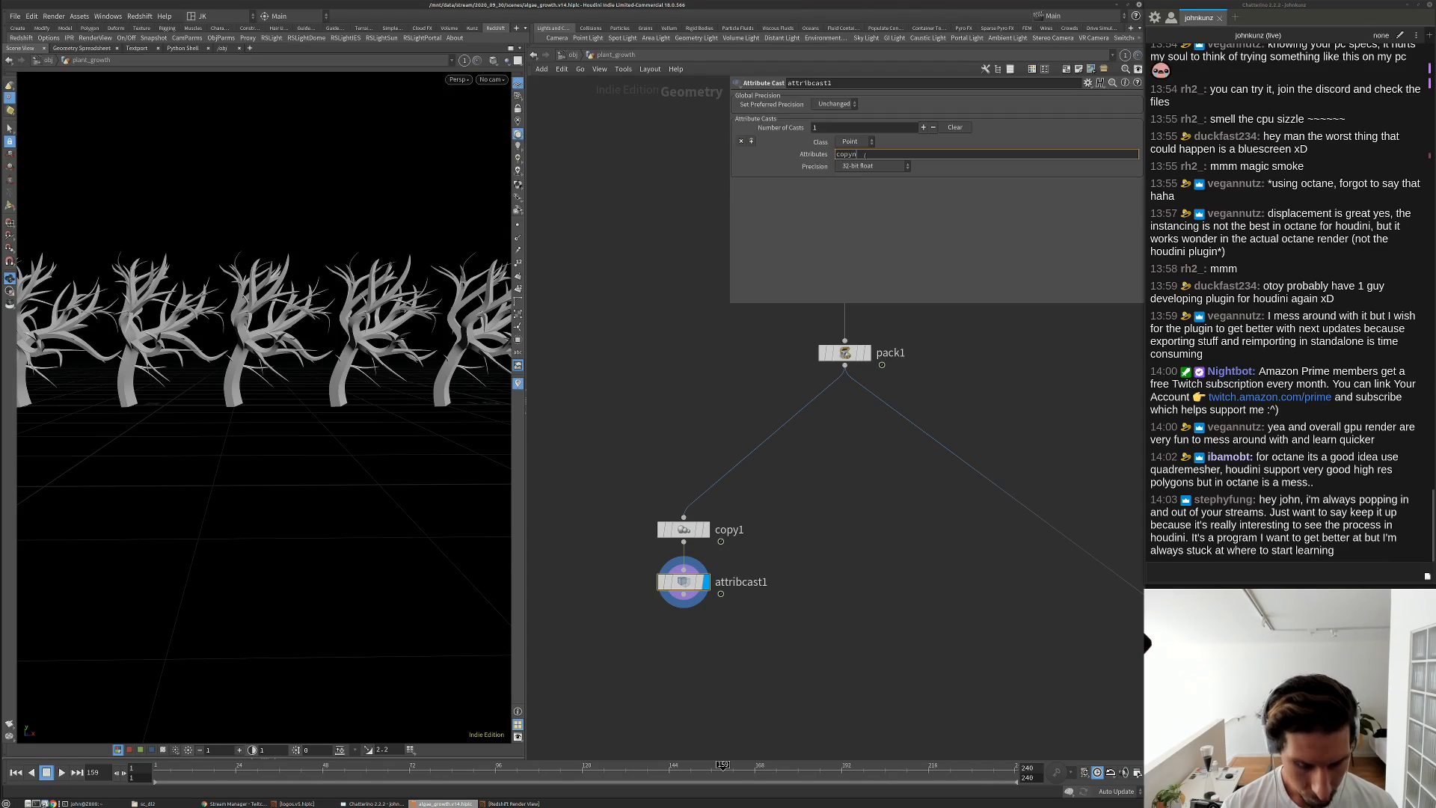
type("um")
key("Return")
left_click(853, 141)
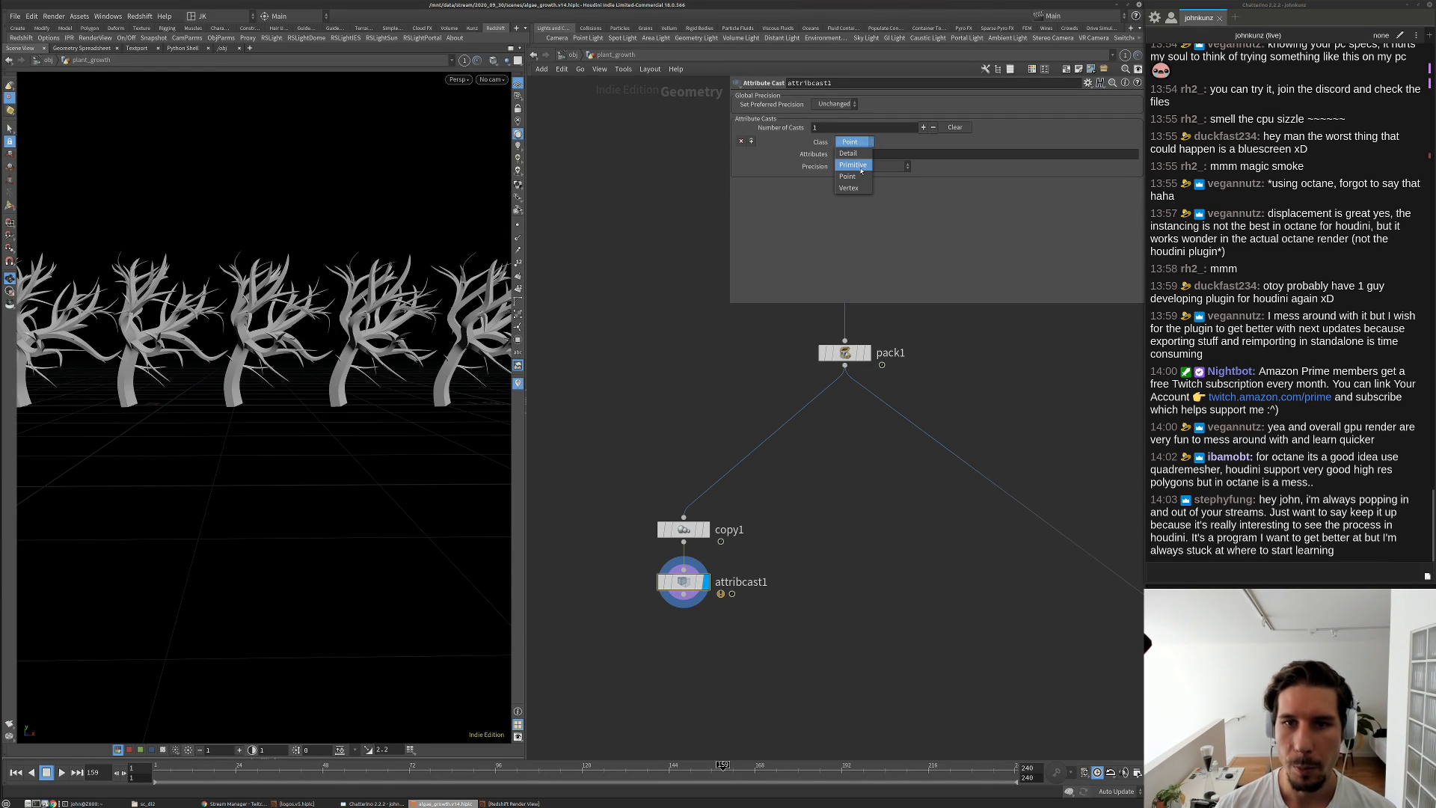
left_click(855, 151)
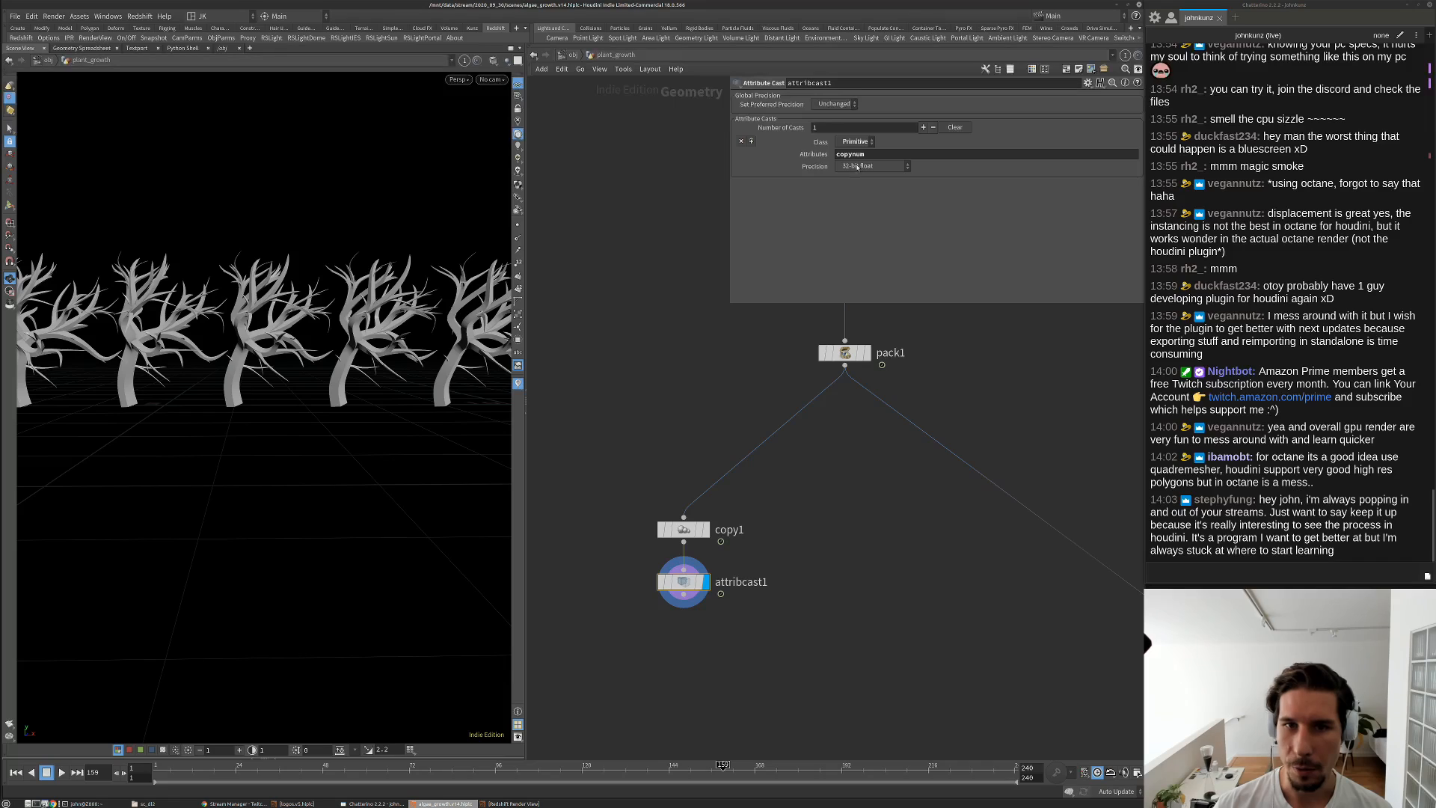
Check the cast copynum values in the attribcast1 node's geometry spreadsheet, and close the spreadsheet
right_click(684, 581)
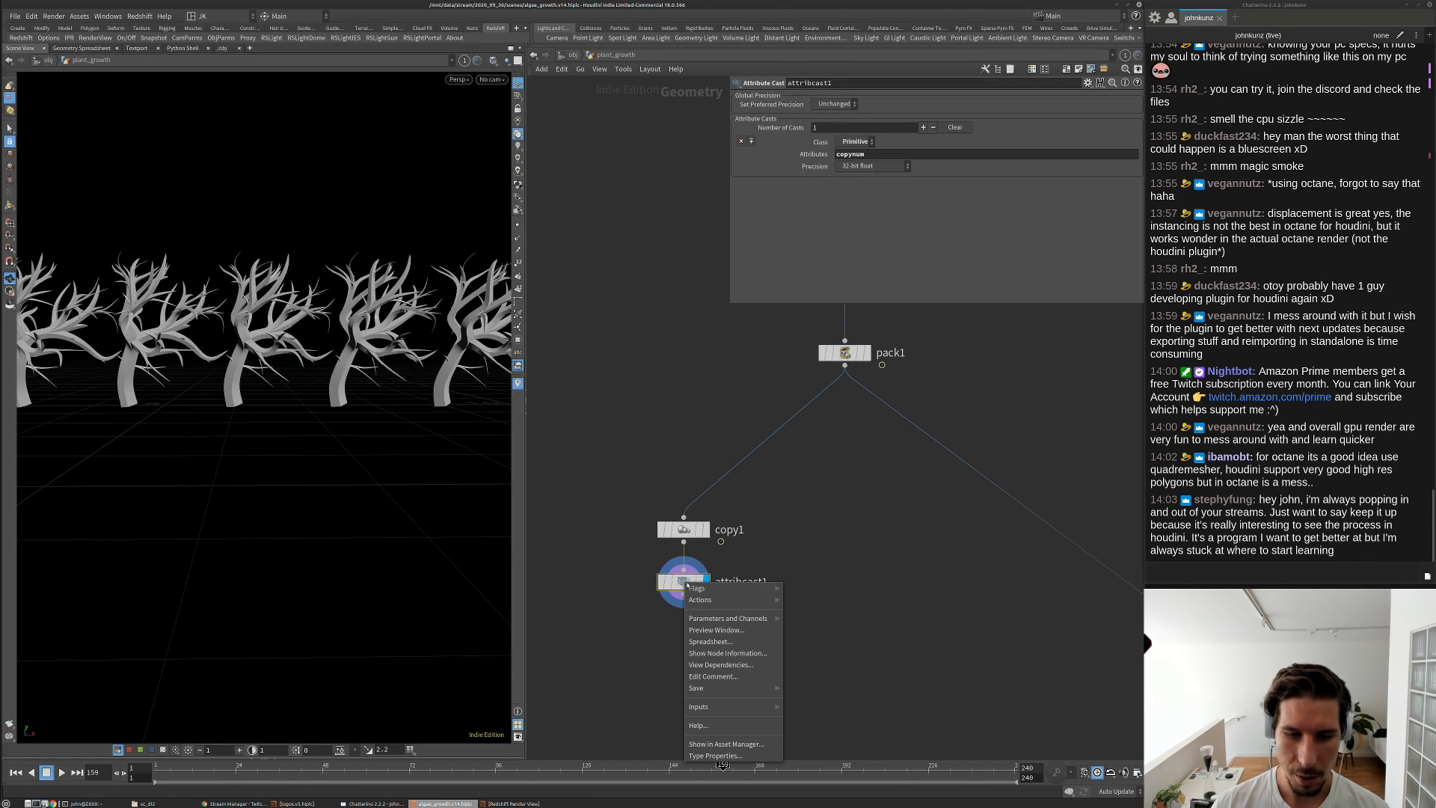
left_click(729, 630)
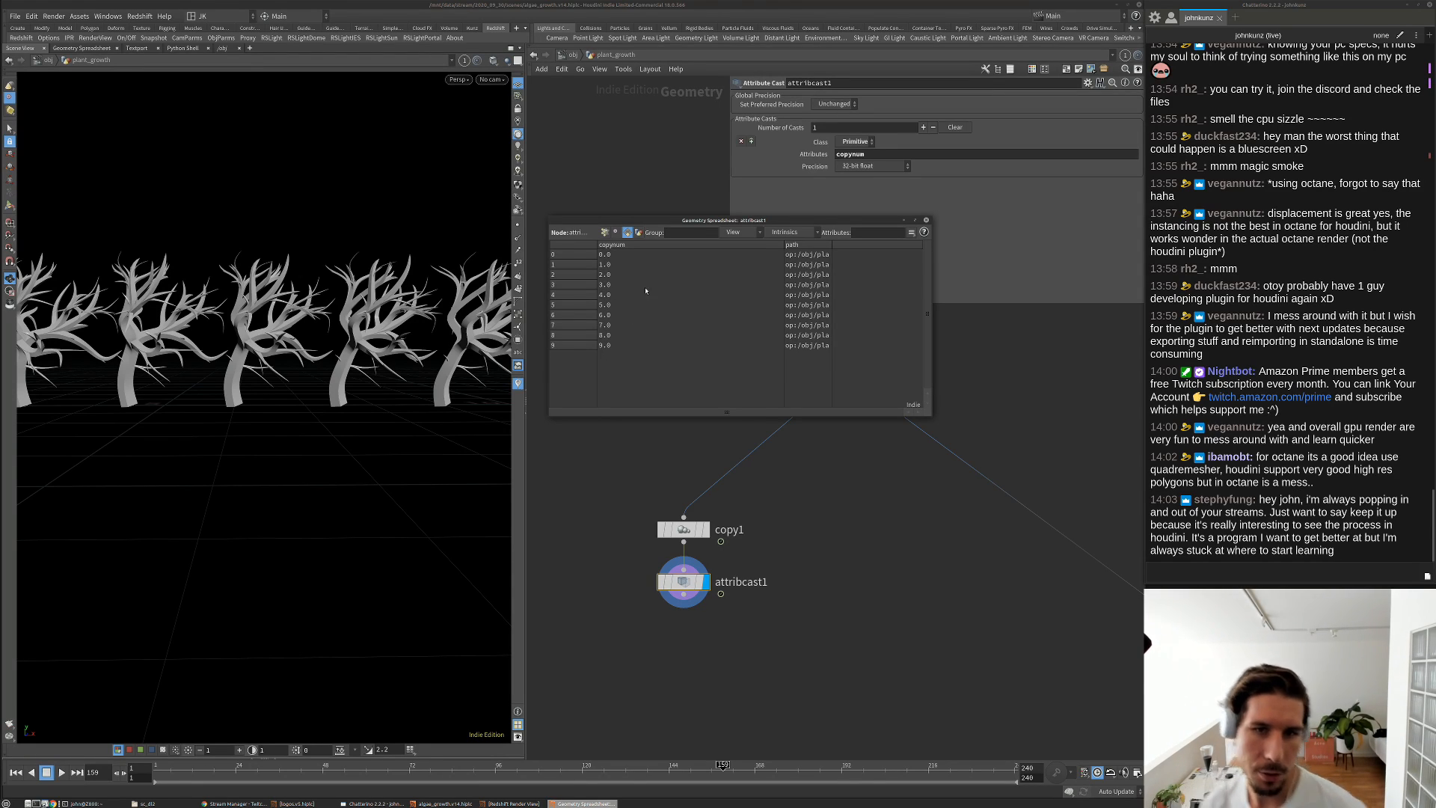
left_click(925, 219)
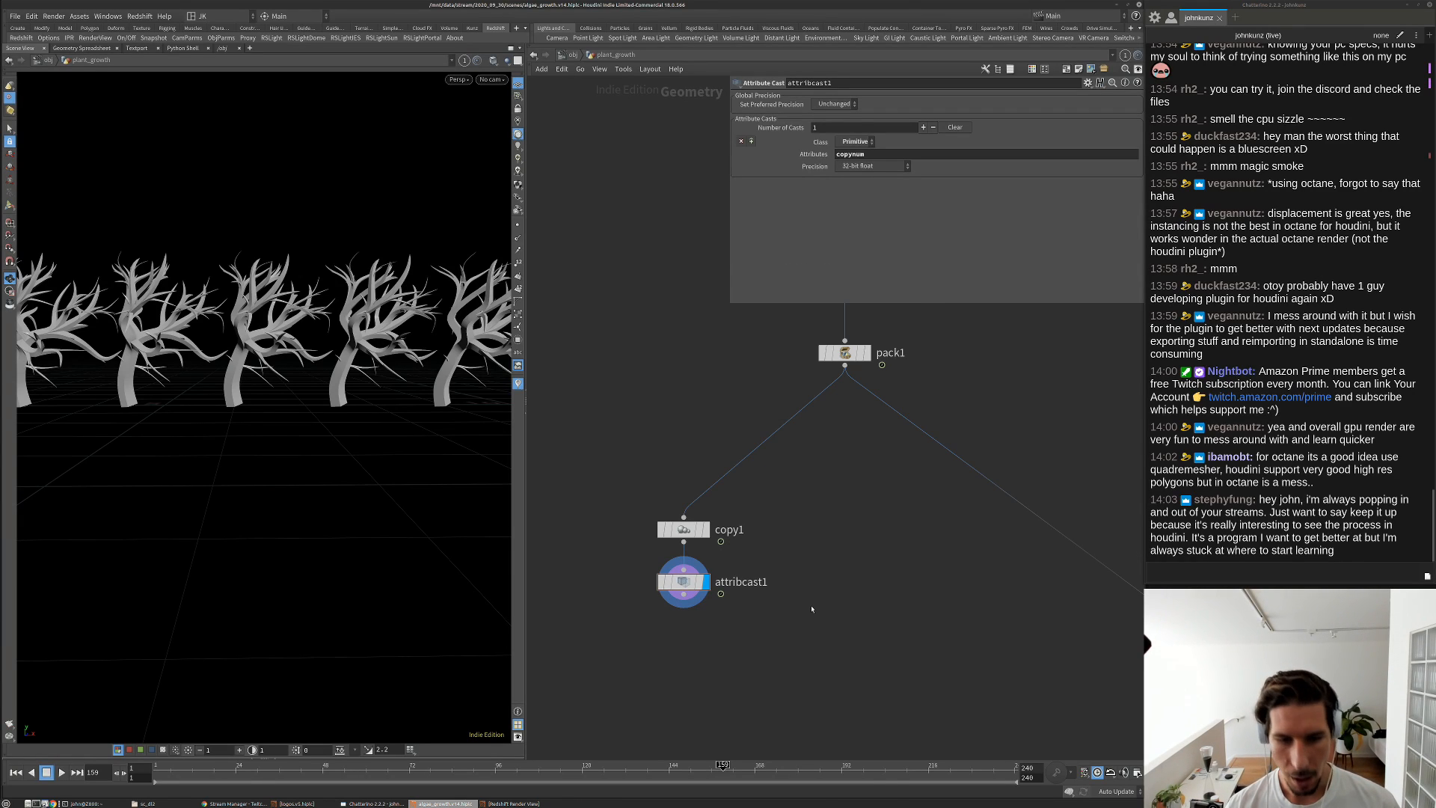
Add a Primitive Wrangle node below attribcast1, connected to its output, and display its result
key("Tab")
type("wr")
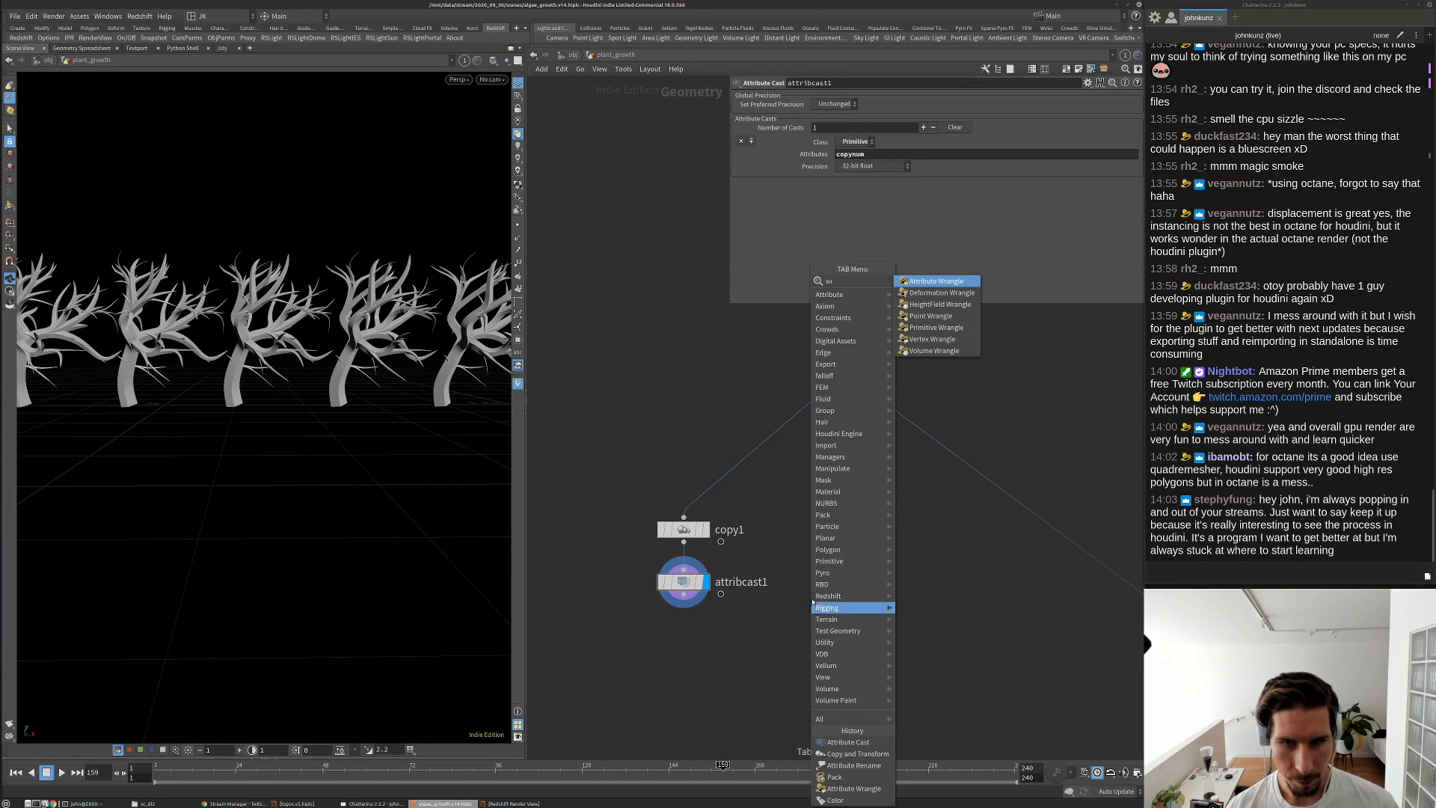
left_click(928, 329)
left_click(701, 637)
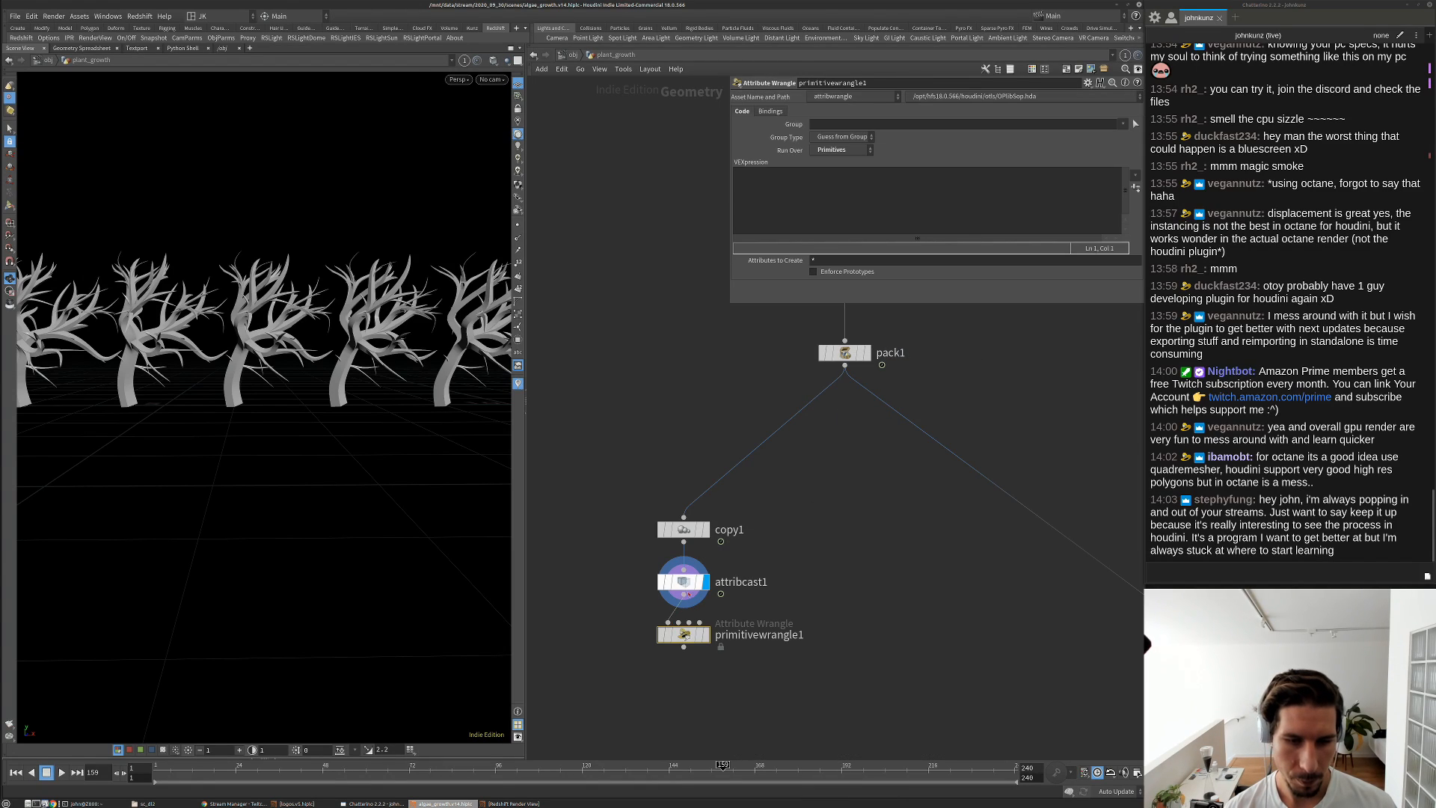
left_click(705, 636)
Enter the VEX expression "f@copynum /= 10.;" in the primitive wrangle to scale down the copy numbers
left_click(821, 193)
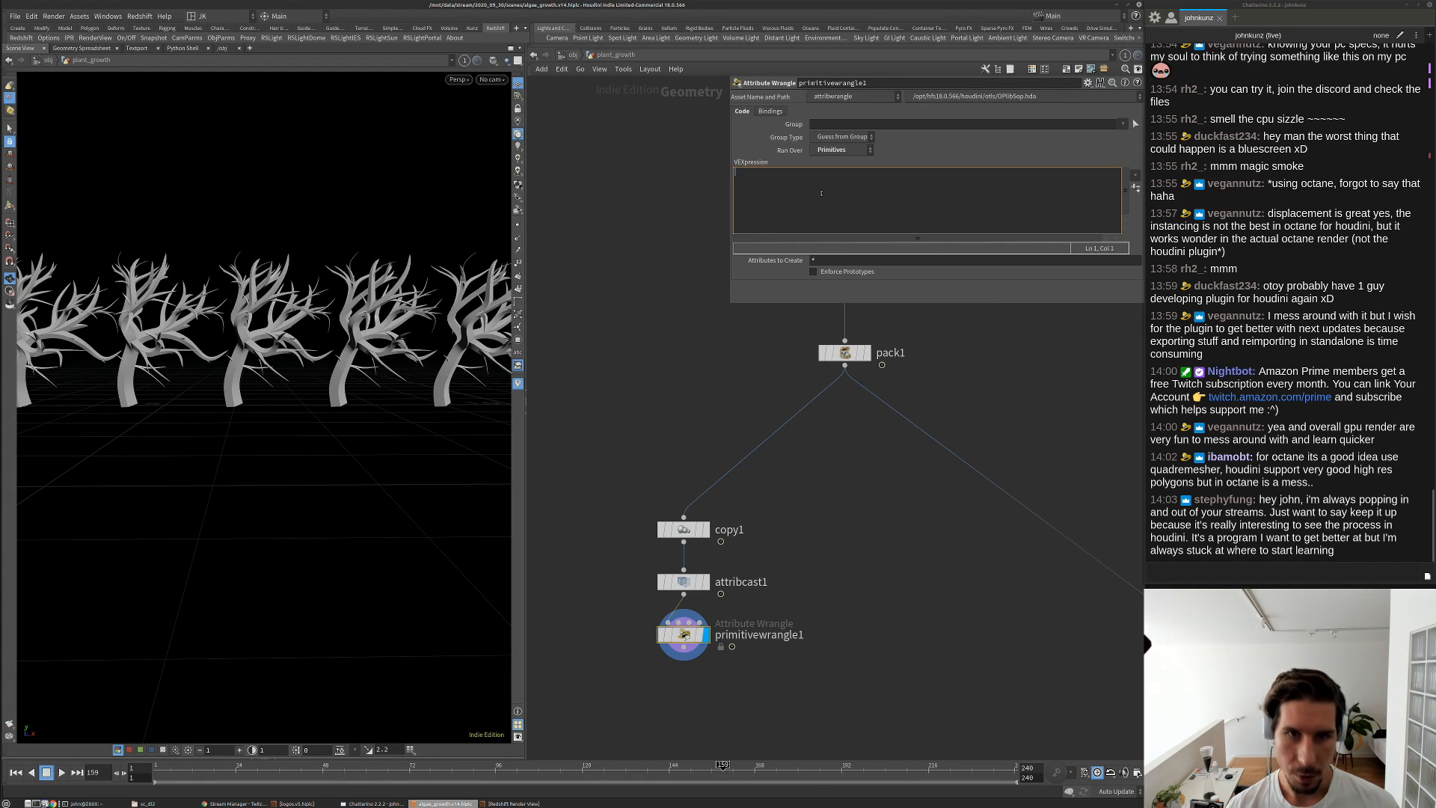
type("f@c")
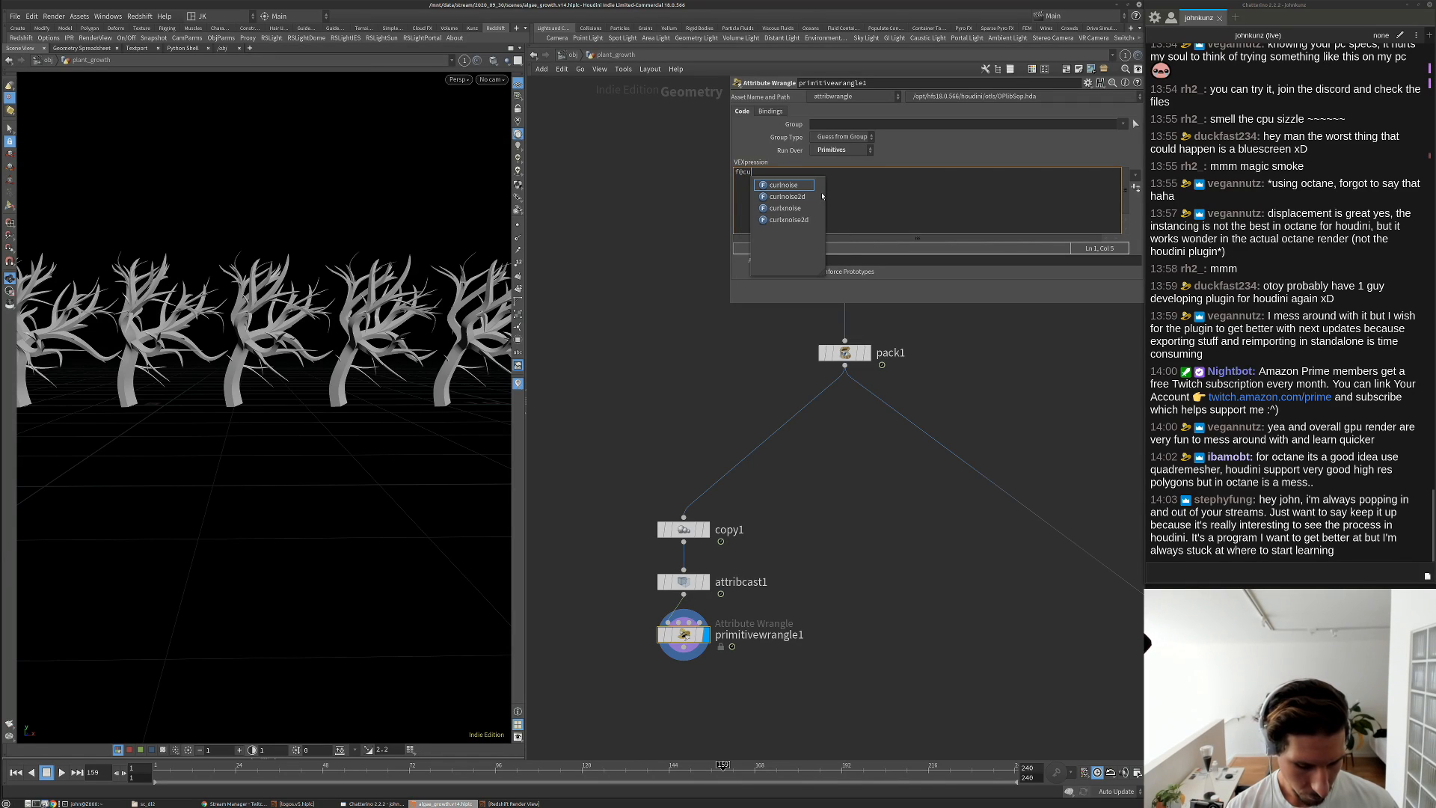
type("op")
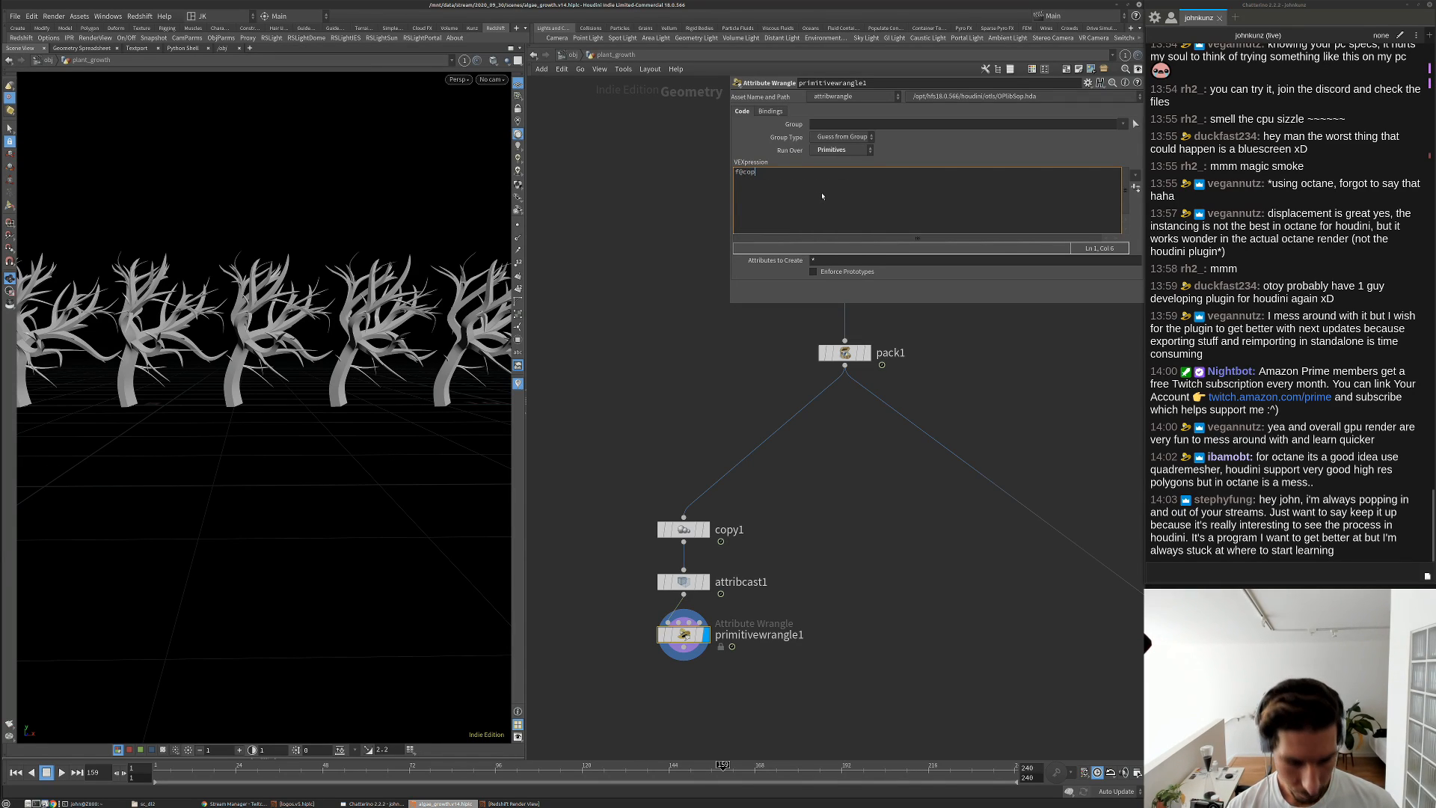
type("ynum /=")
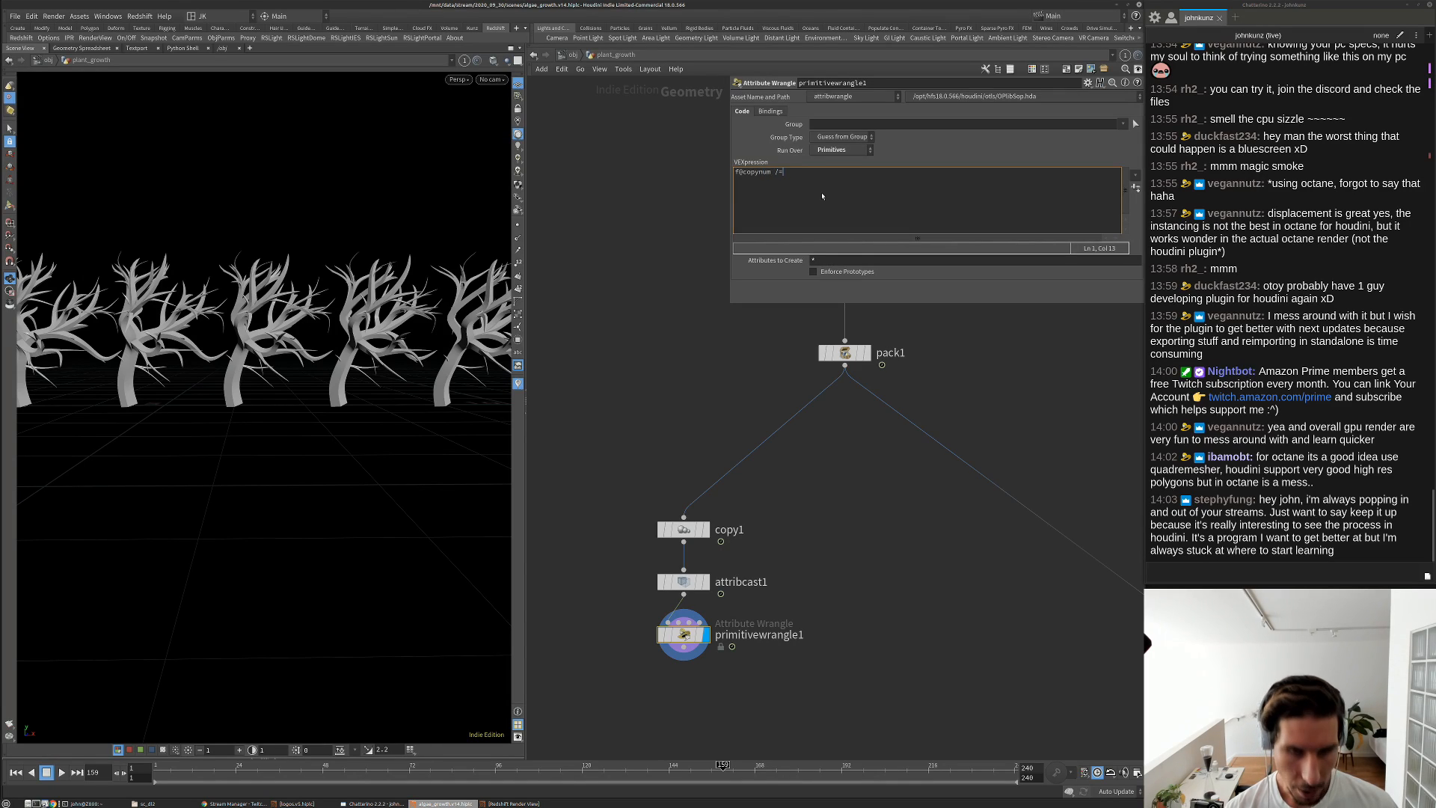
type(" 10.;")
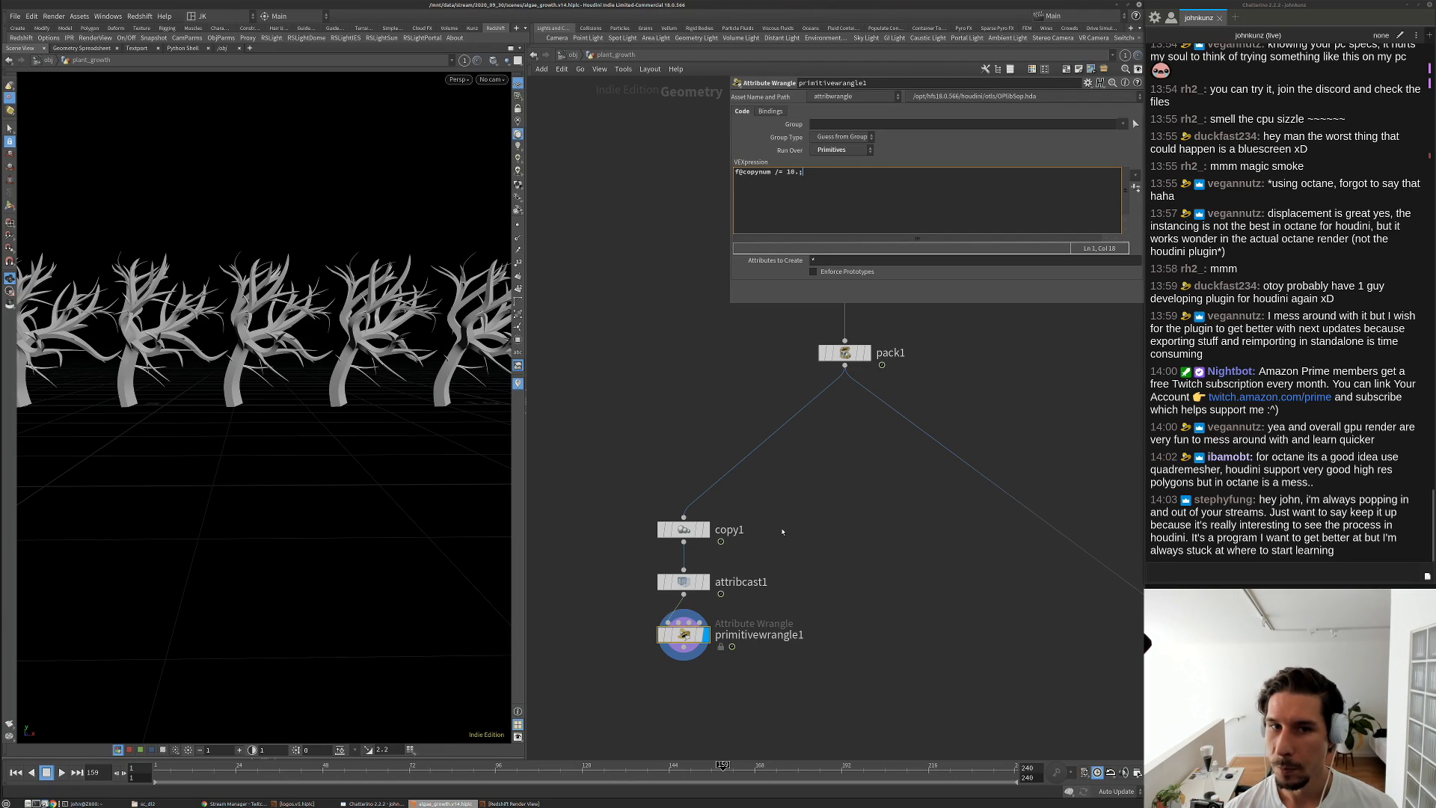
left_click(800, 547)
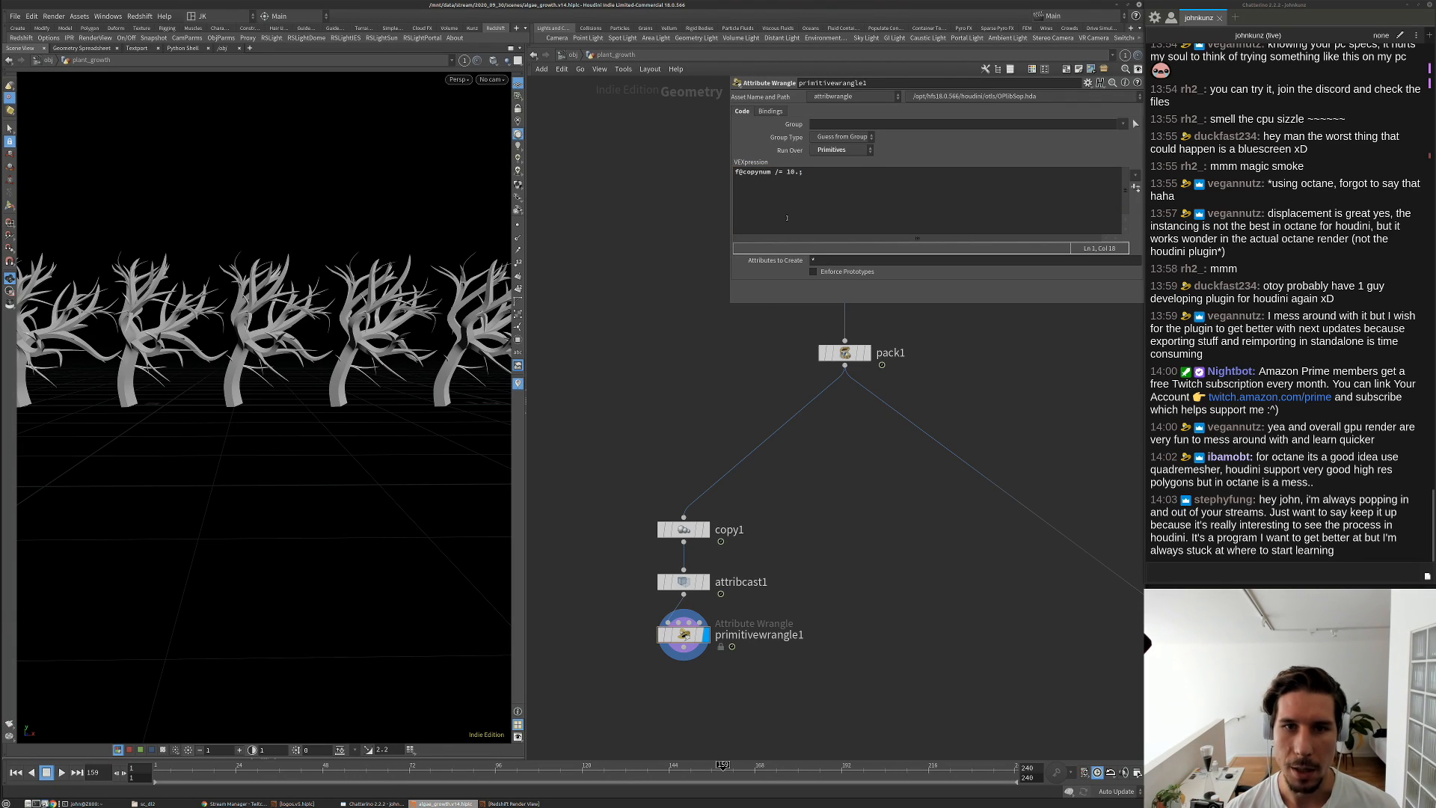
Check the divided copynum values in the primitive wrangle's geometry spreadsheet, and close the spreadsheet
right_click(683, 634)
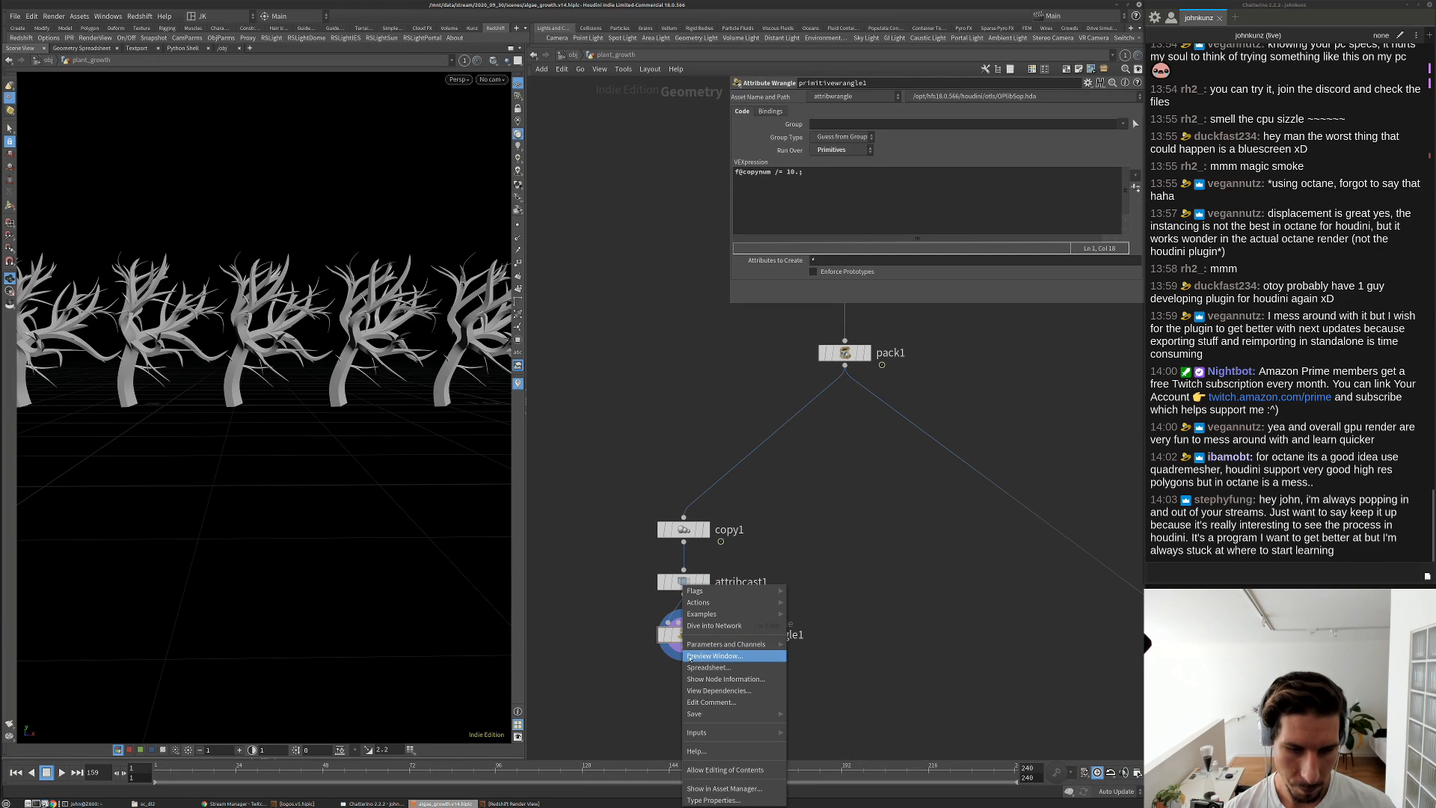
left_click(694, 667)
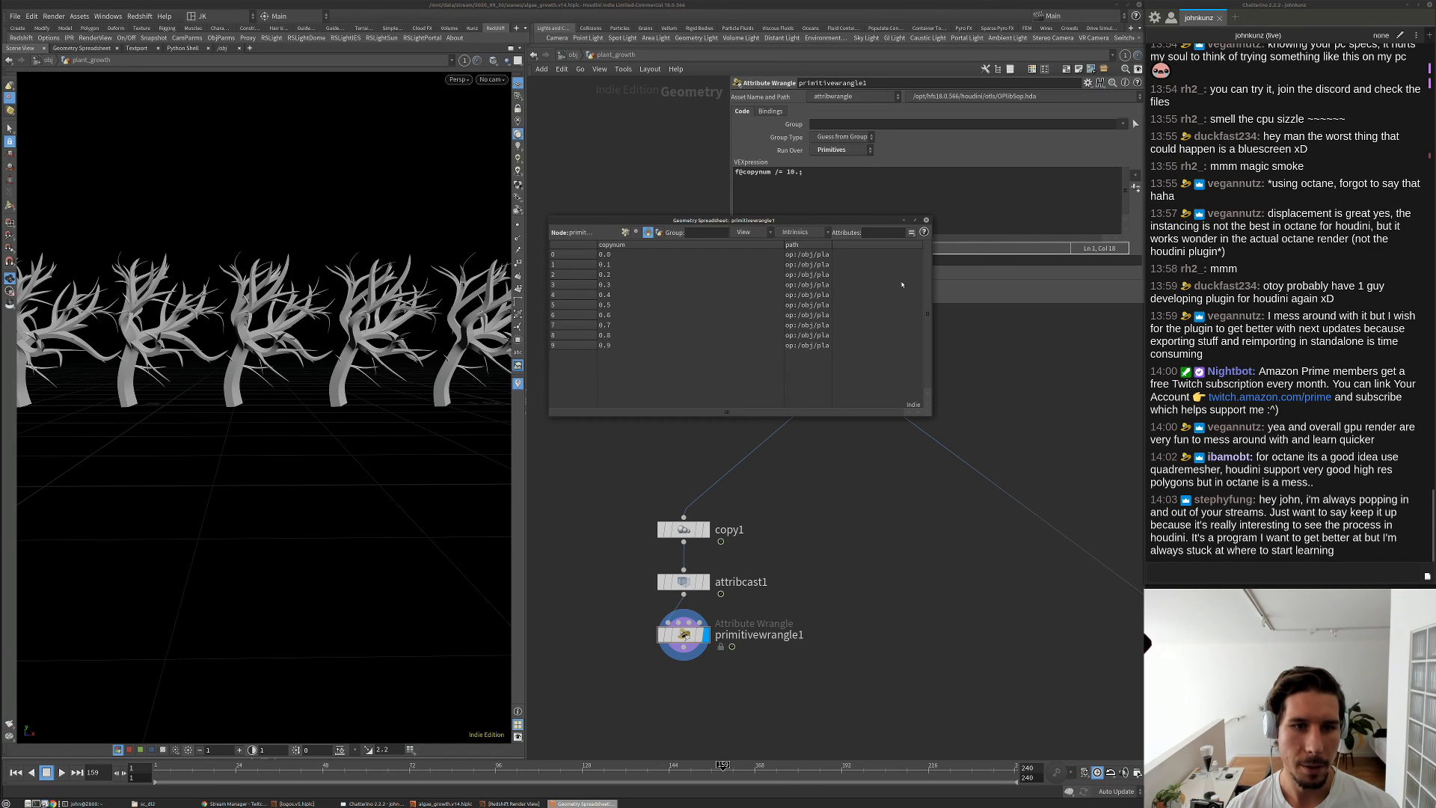
left_click(928, 220)
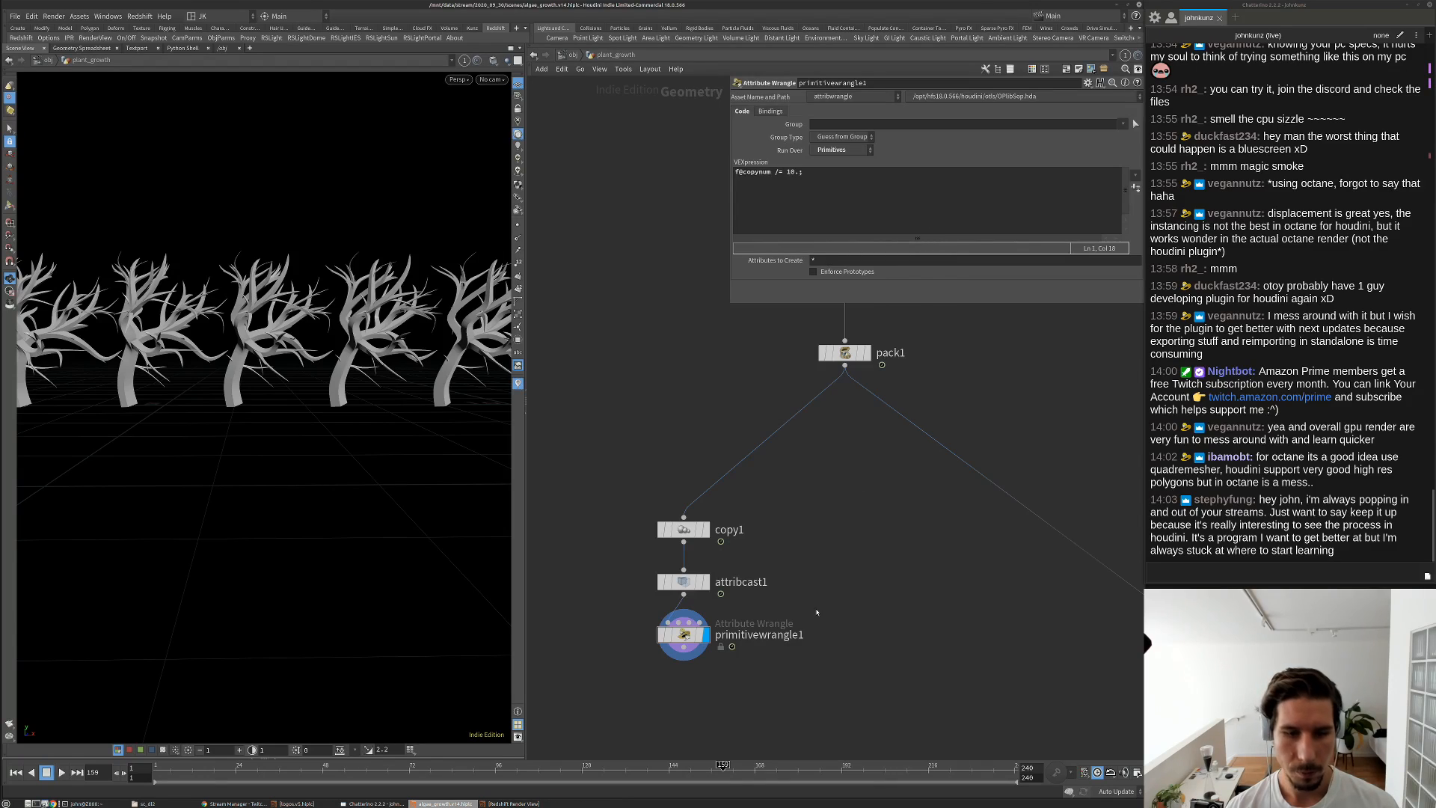
Add an Attribute Promote node below primitivewrangle1, connected to its output, and display its result
middle_click_drag(766, 716, 775, 612)
type("pri")
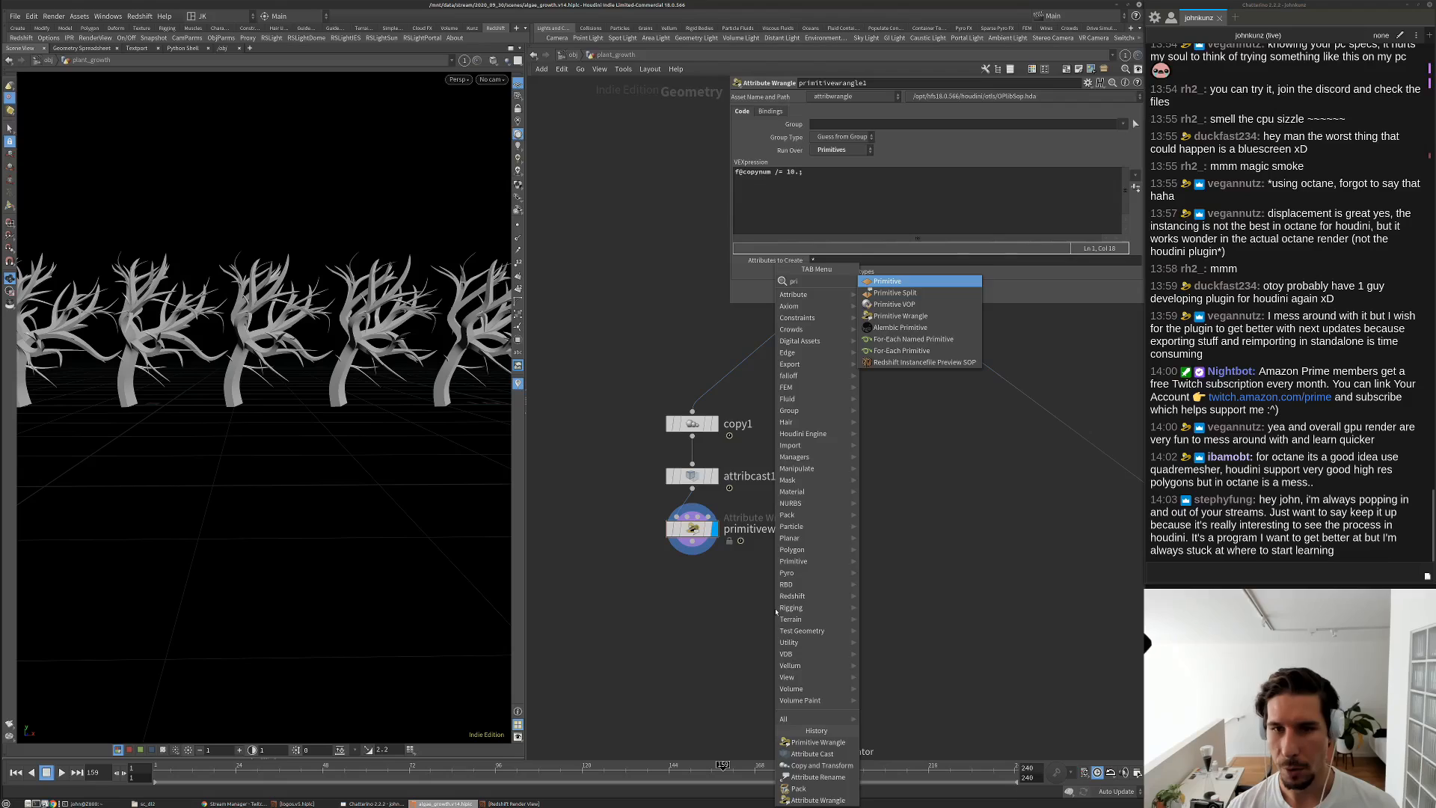
key("Escape")
key("Tab")
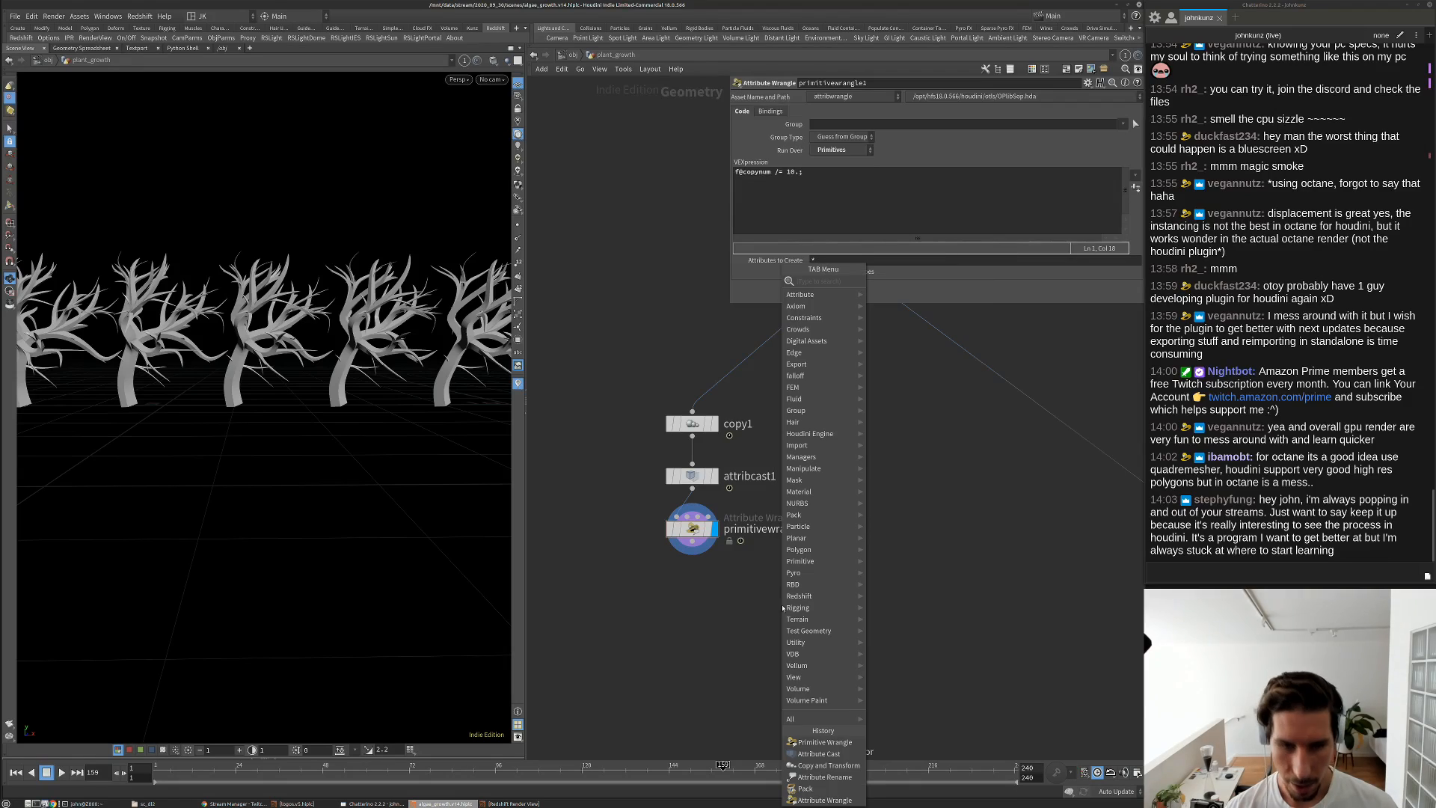
type("promo")
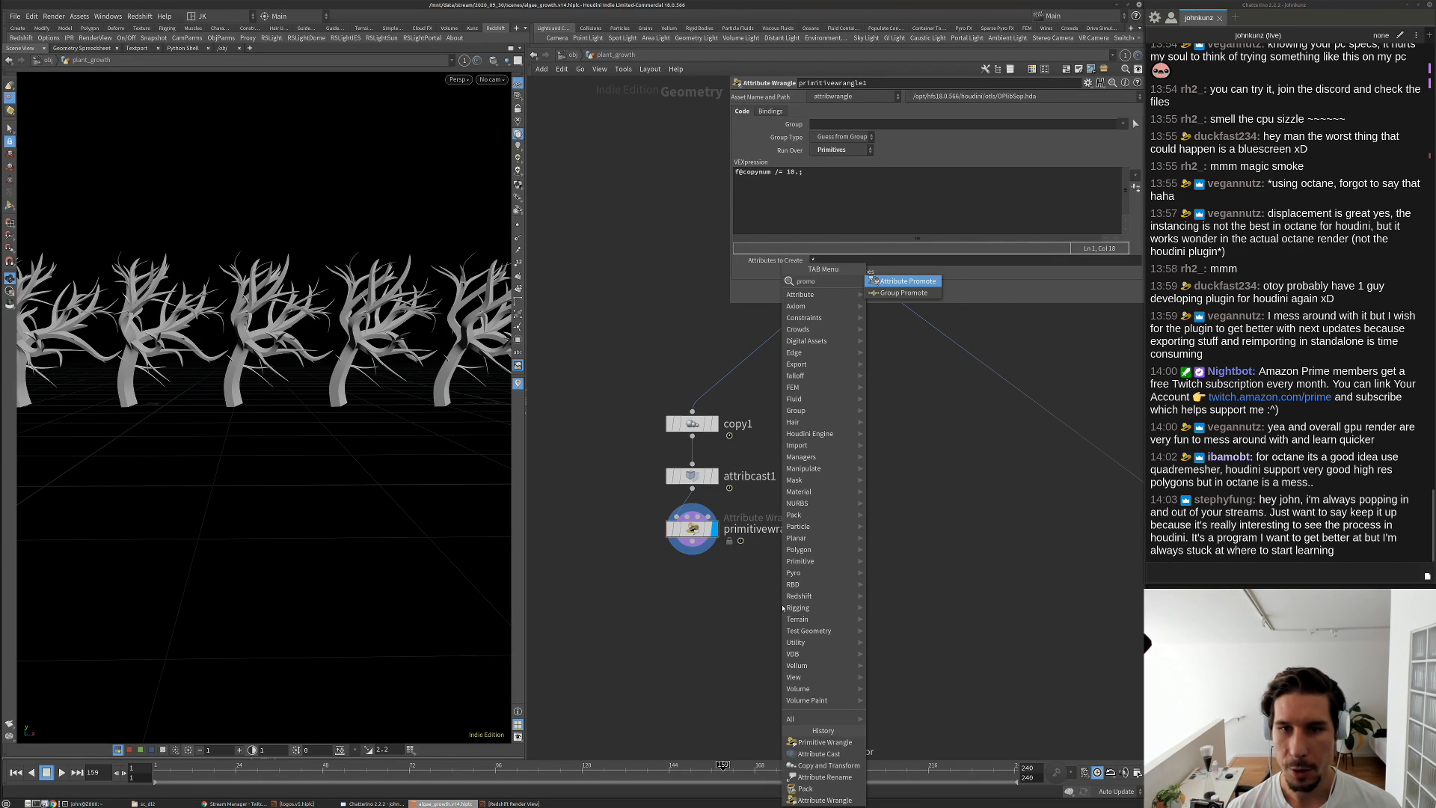
key("Return")
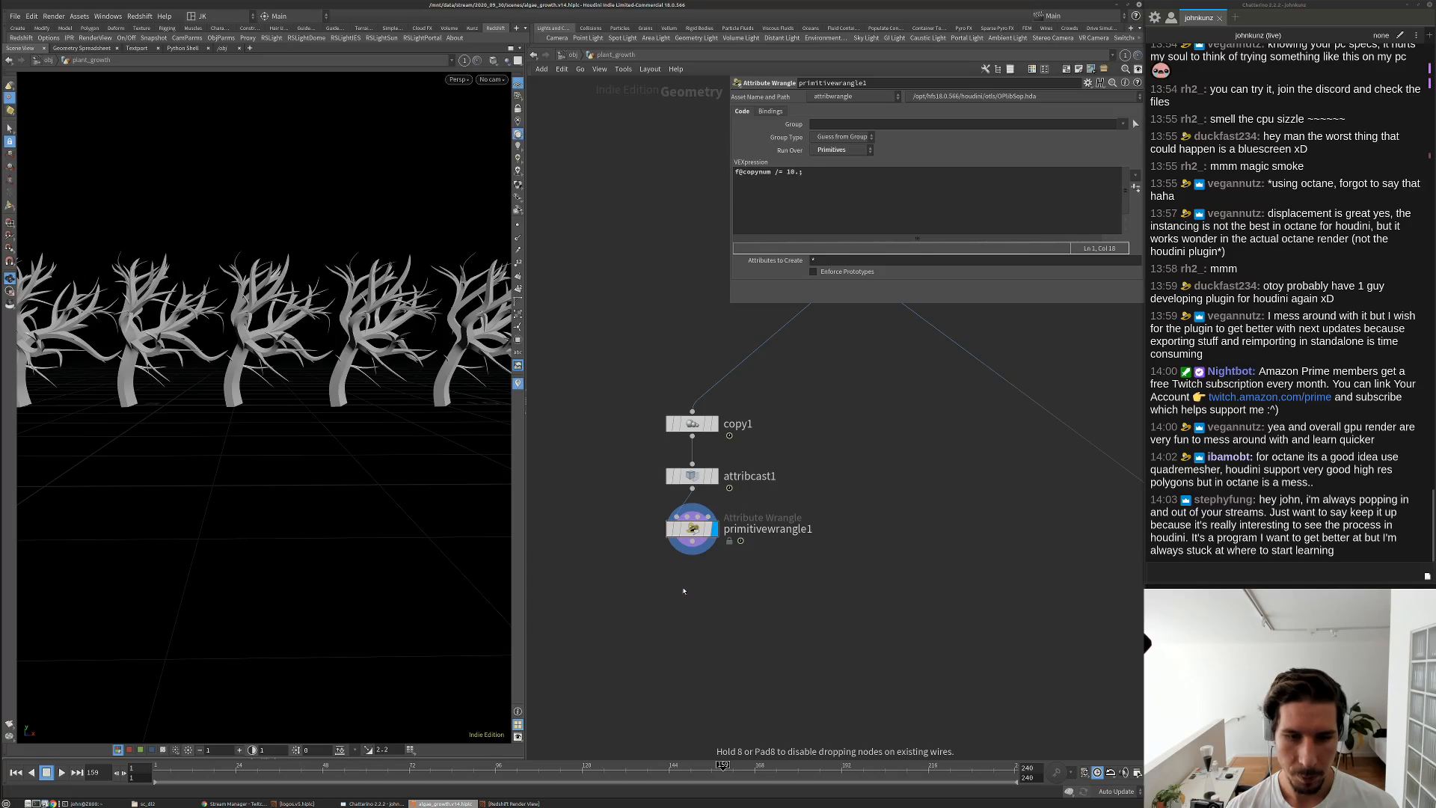
left_click(686, 578)
left_click(686, 576)
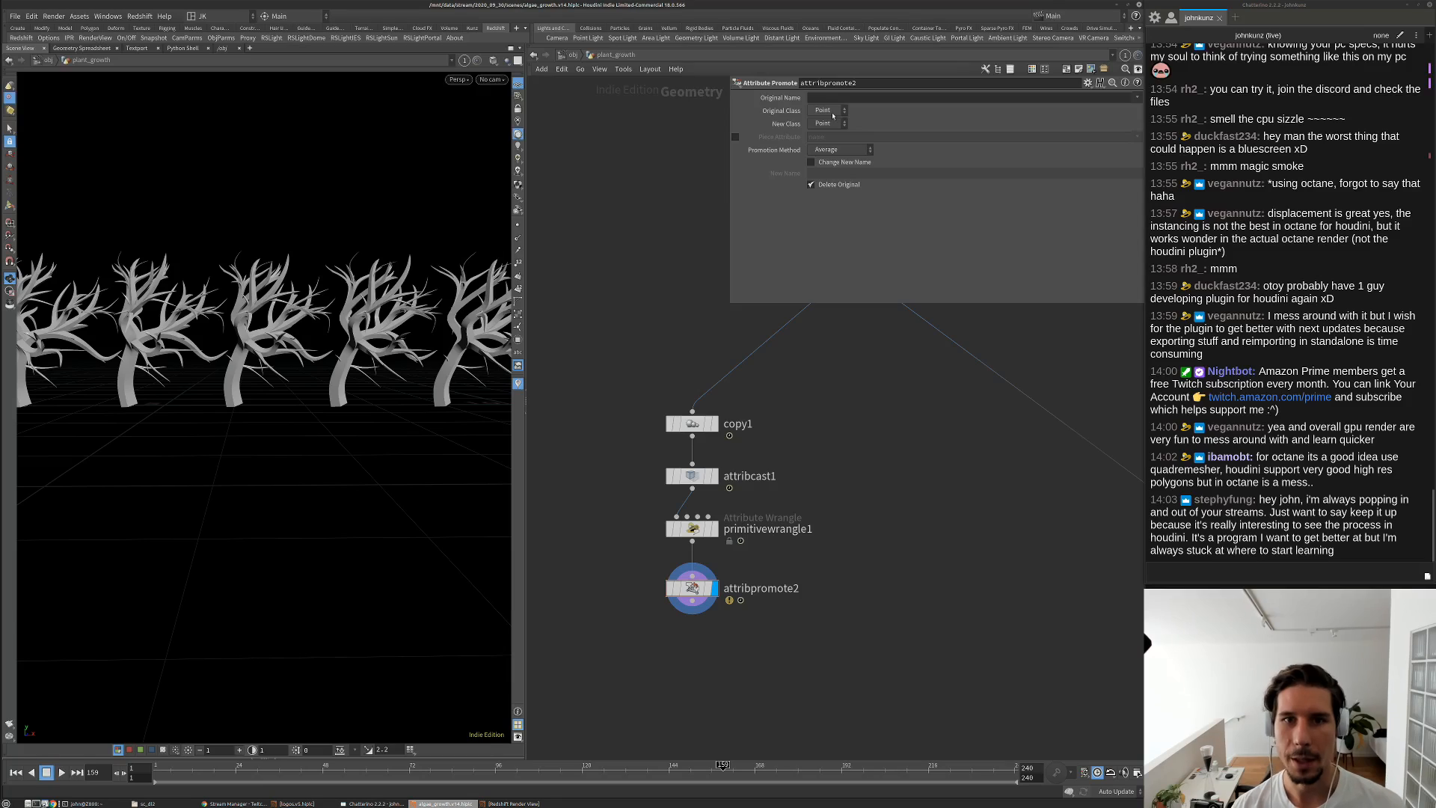
Set attribpromote2 to promote the copynum attribute from Primitive to Point class, leaving the piece attribute disabled
left_click(737, 138)
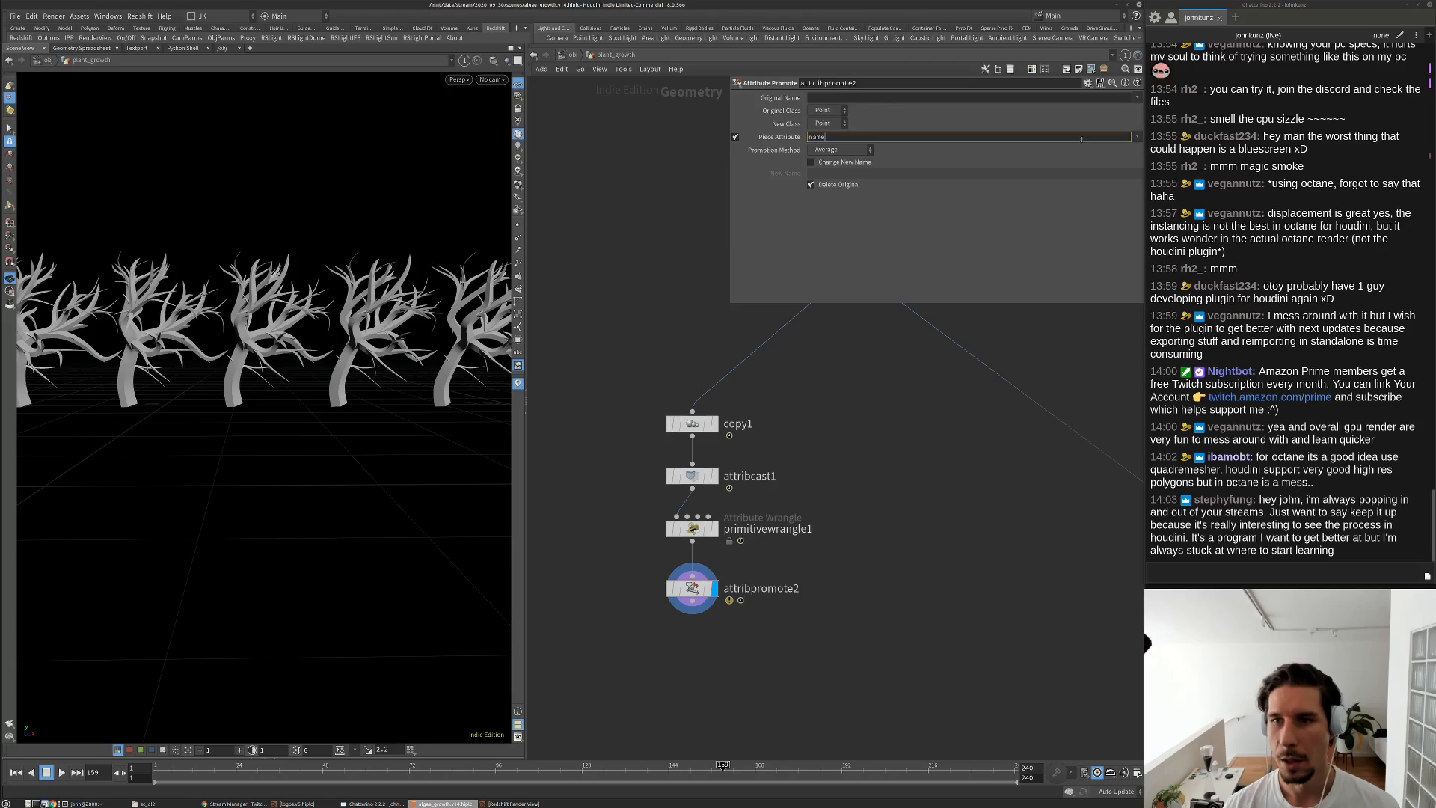
left_click(826, 110)
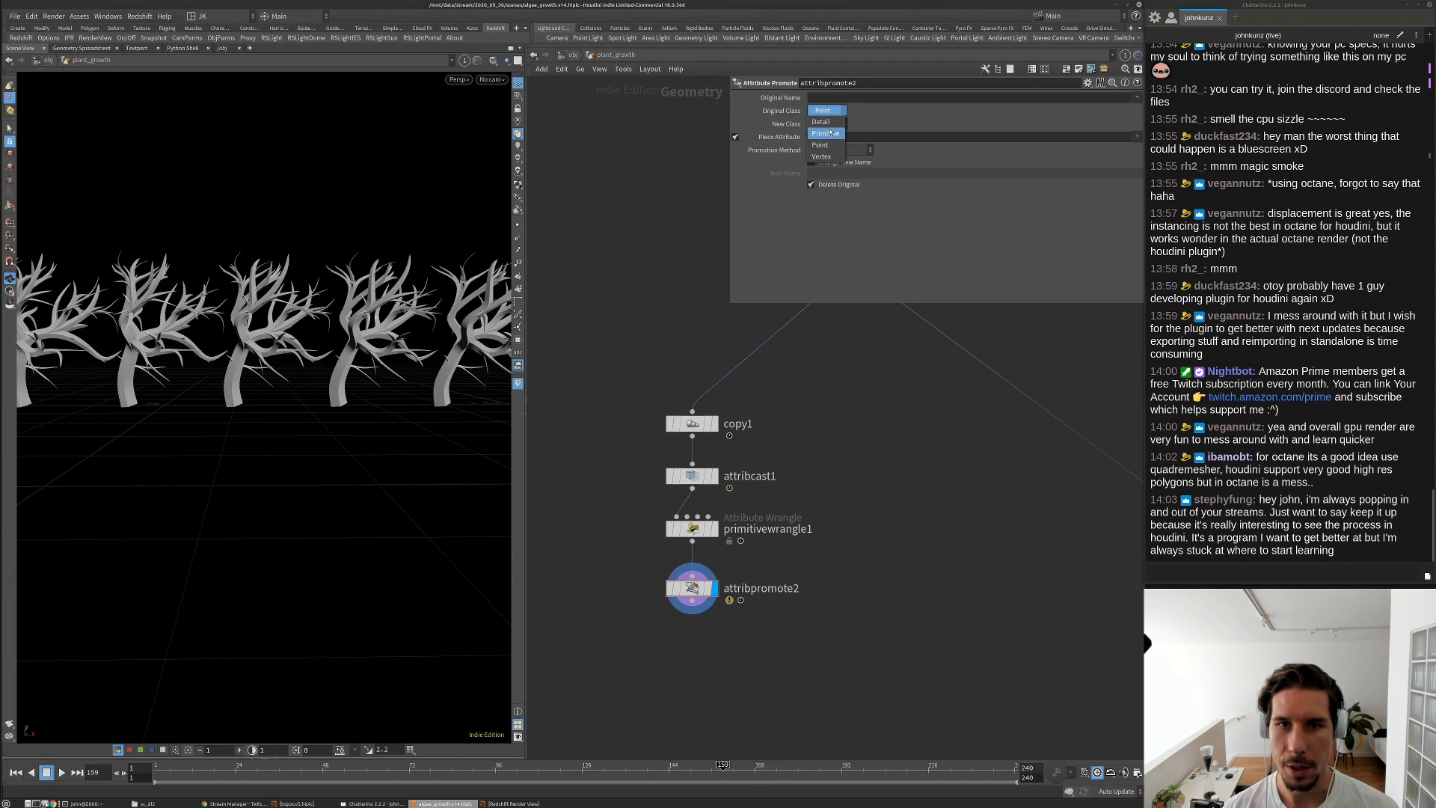
left_click(839, 128)
left_click(735, 137)
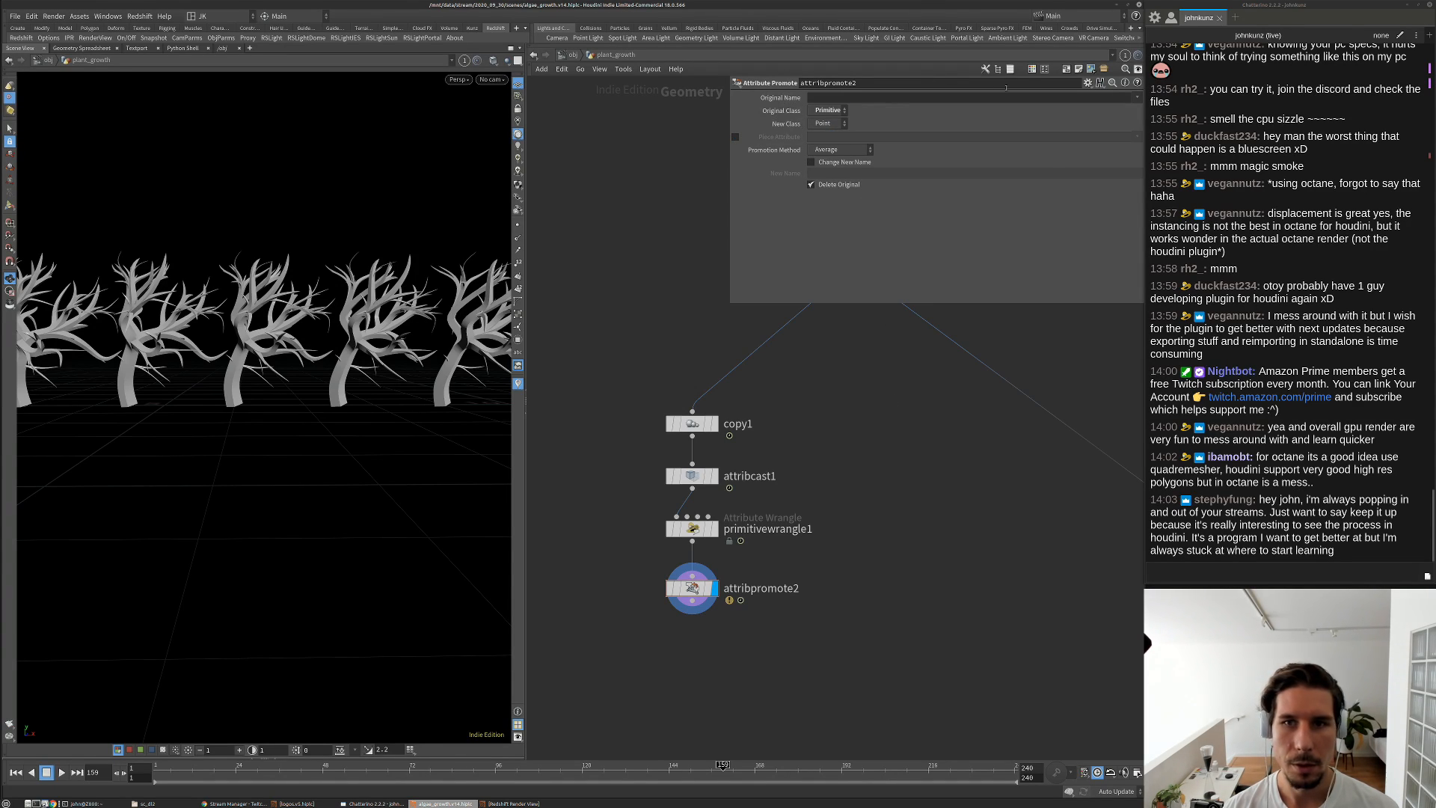
left_click(1136, 97)
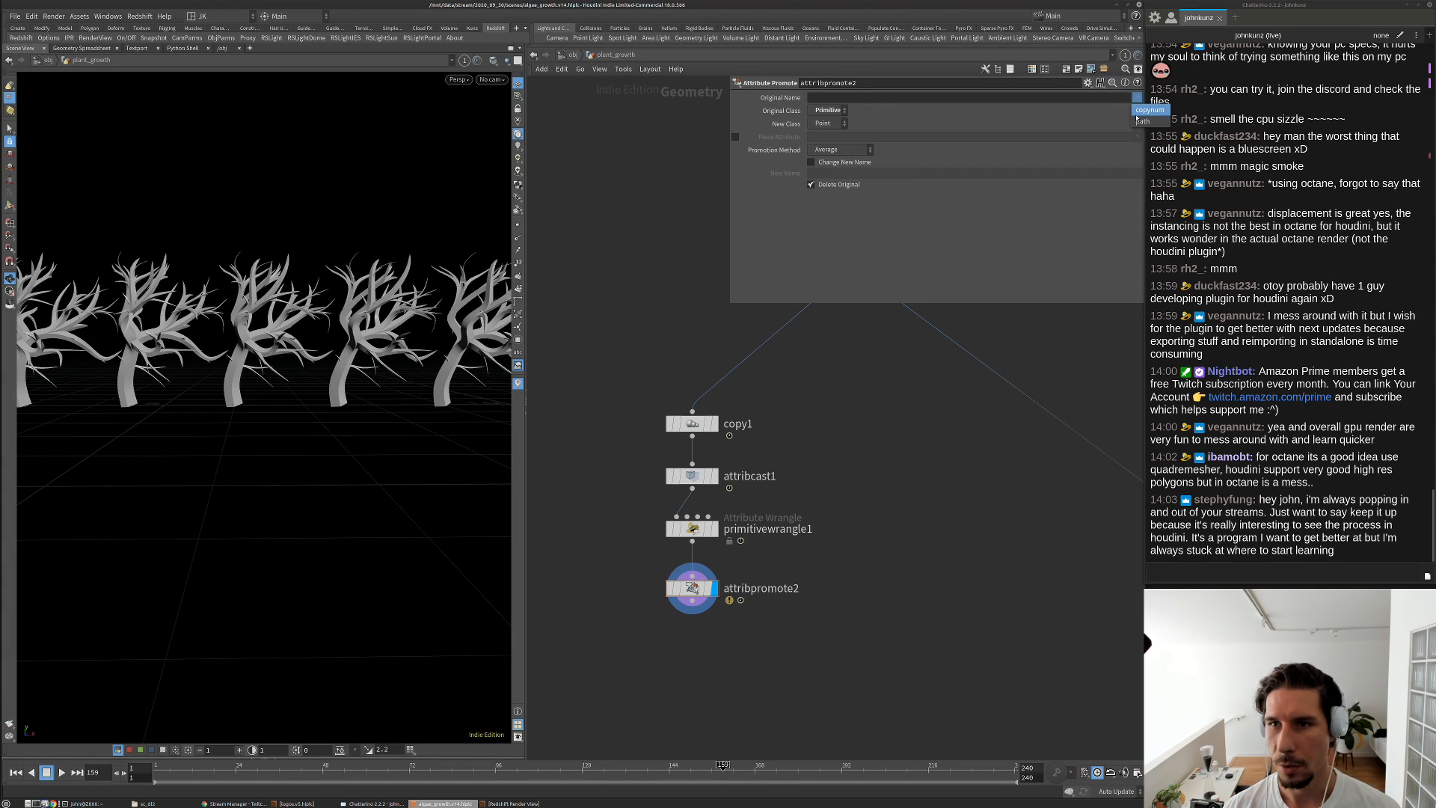
left_click(1138, 112)
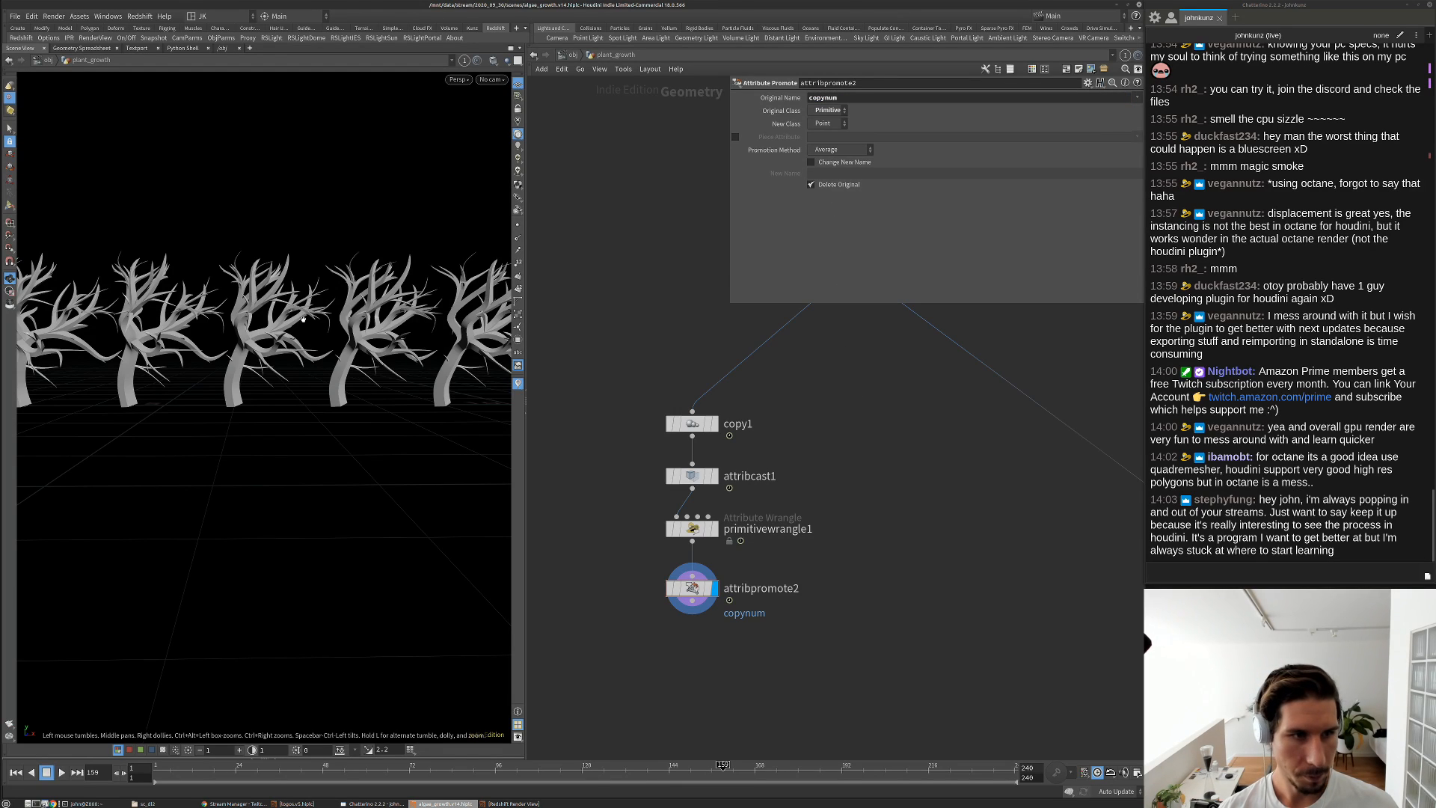
Create a second camera at object level from a view framing the whole row of plants, and hide the rock object
scroll(244, 381, "down", 3)
left_click(491, 79)
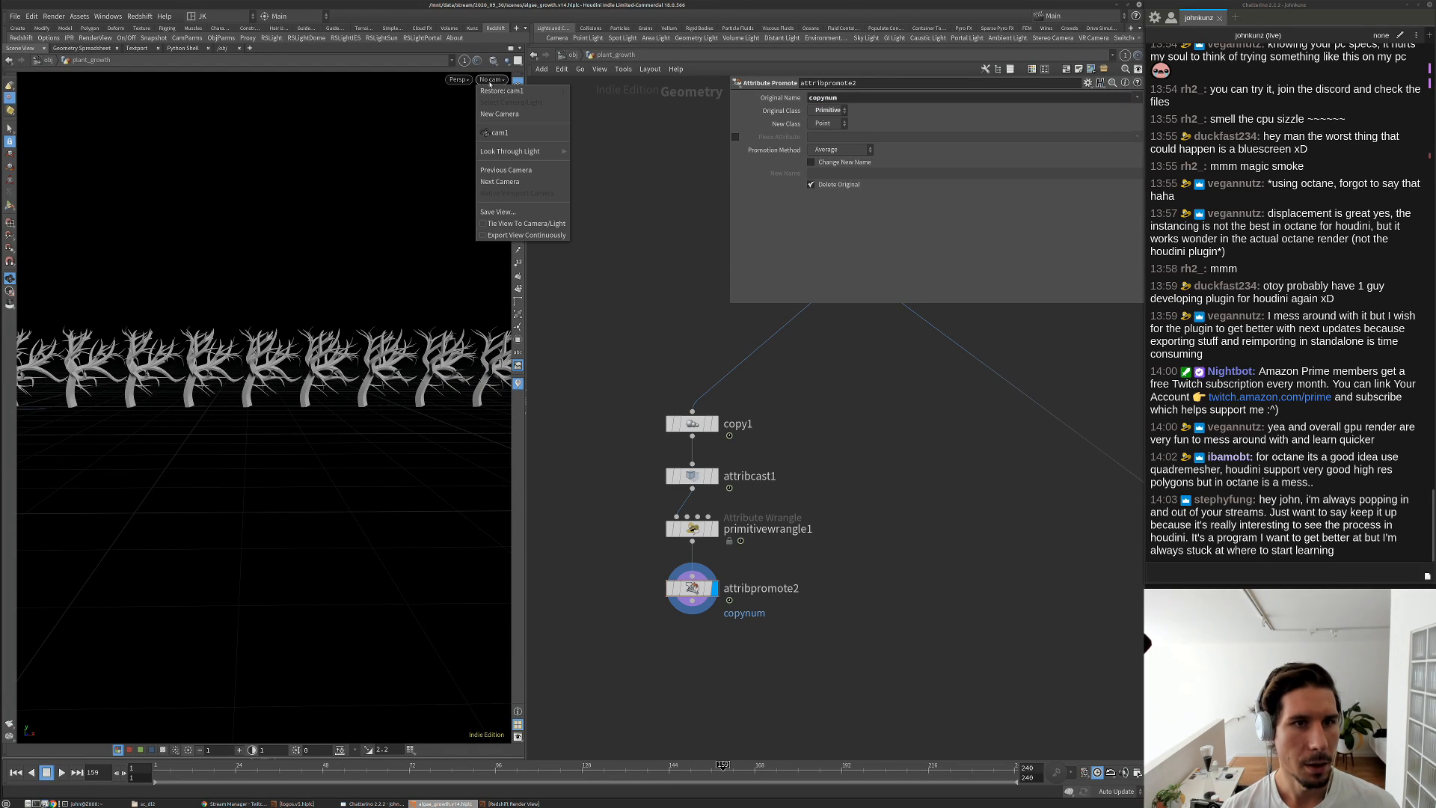
left_click(578, 137)
key("u")
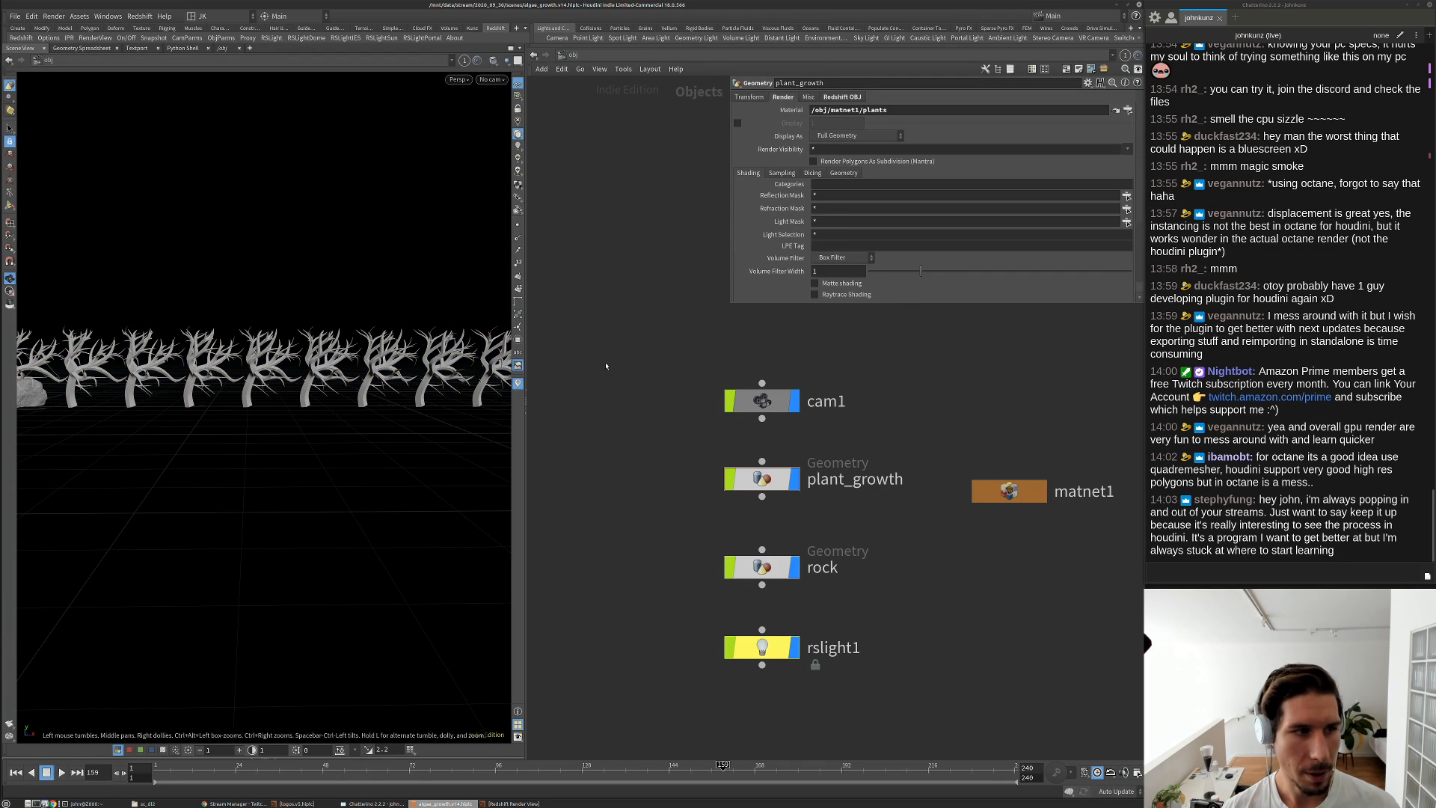
scroll(323, 383, "down", 4)
left_click_drag(322, 389, 349, 374)
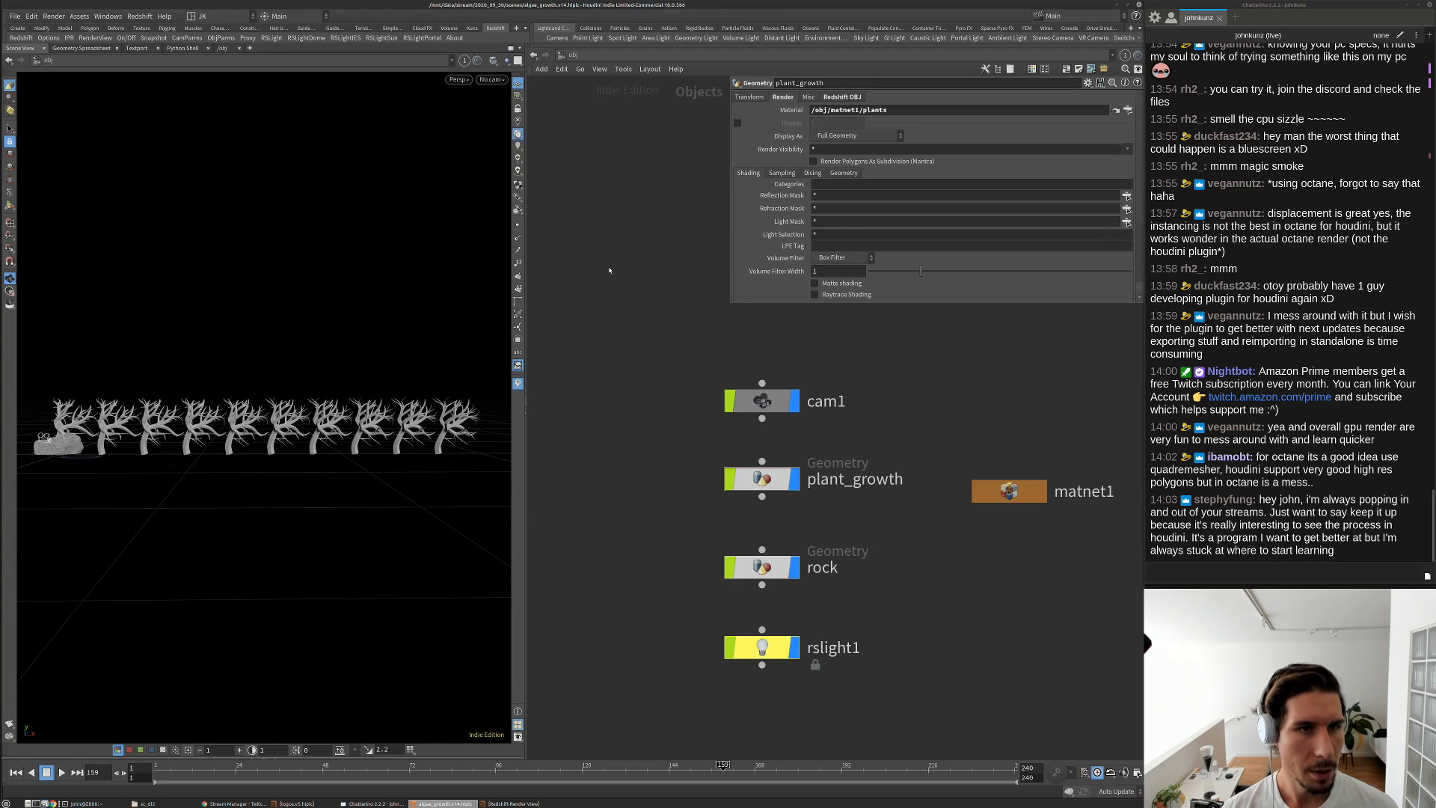
left_click(556, 38, "ctrl")
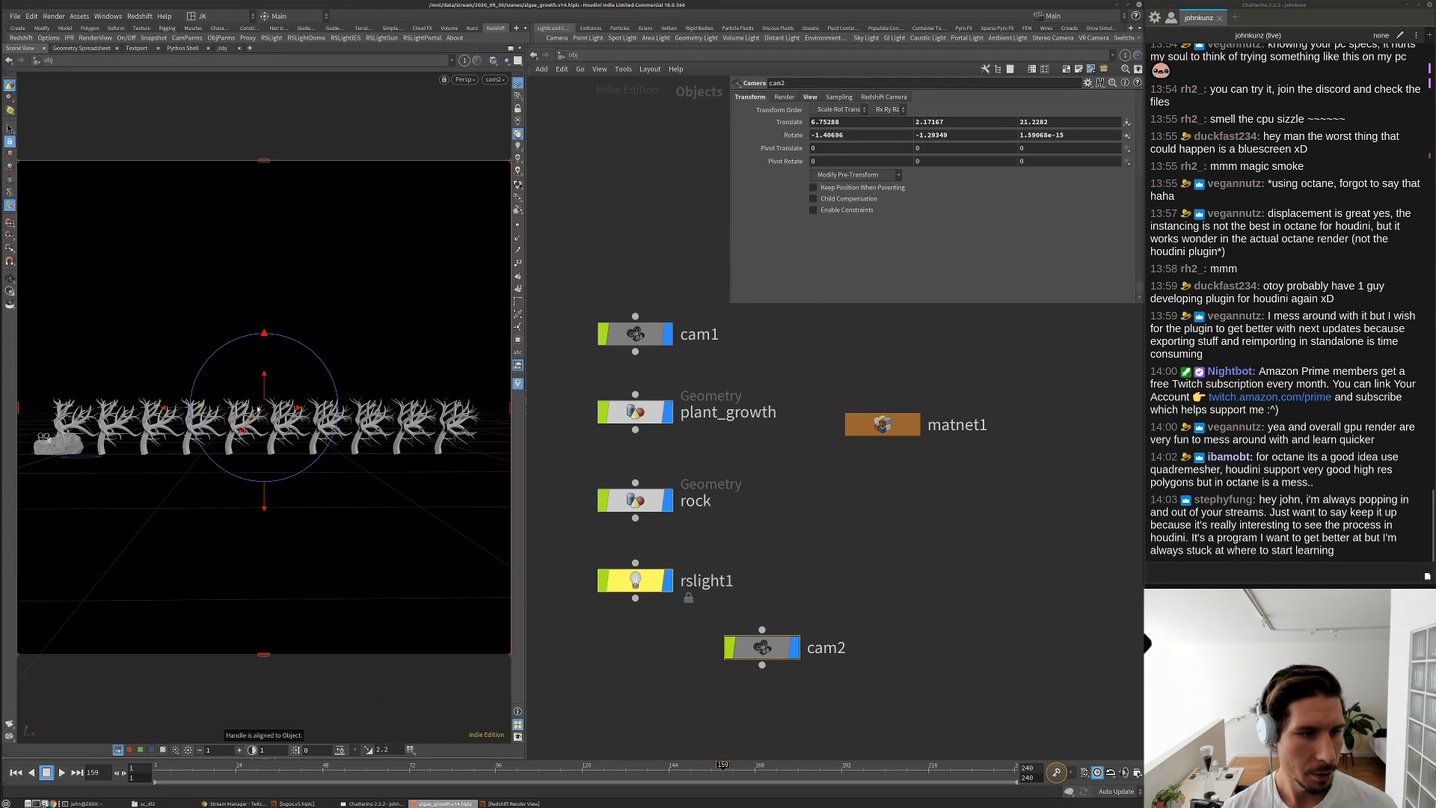
left_click(668, 500)
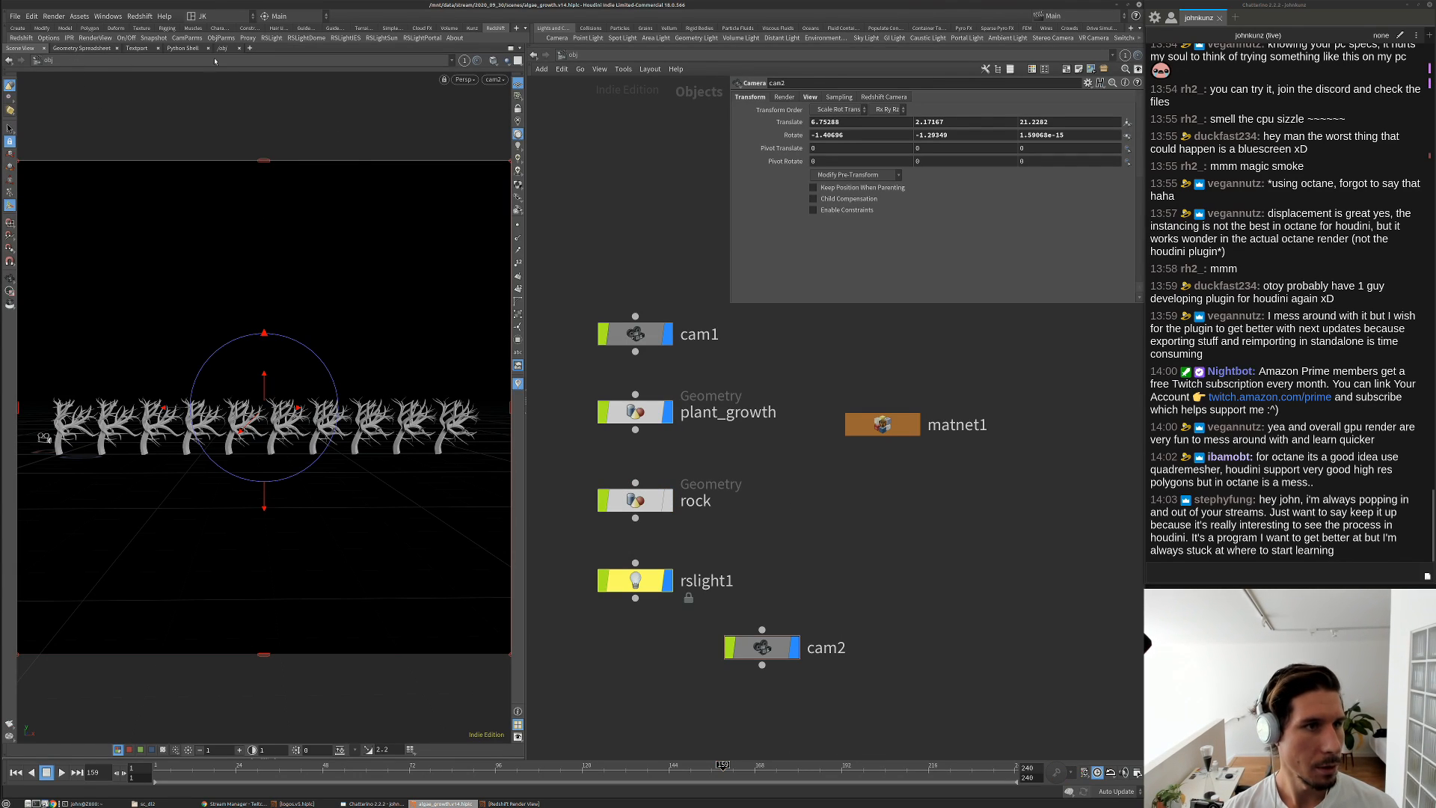
Start a live render in the Redshift Render View and set its render camera to /obj/cam2
left_click(512, 803)
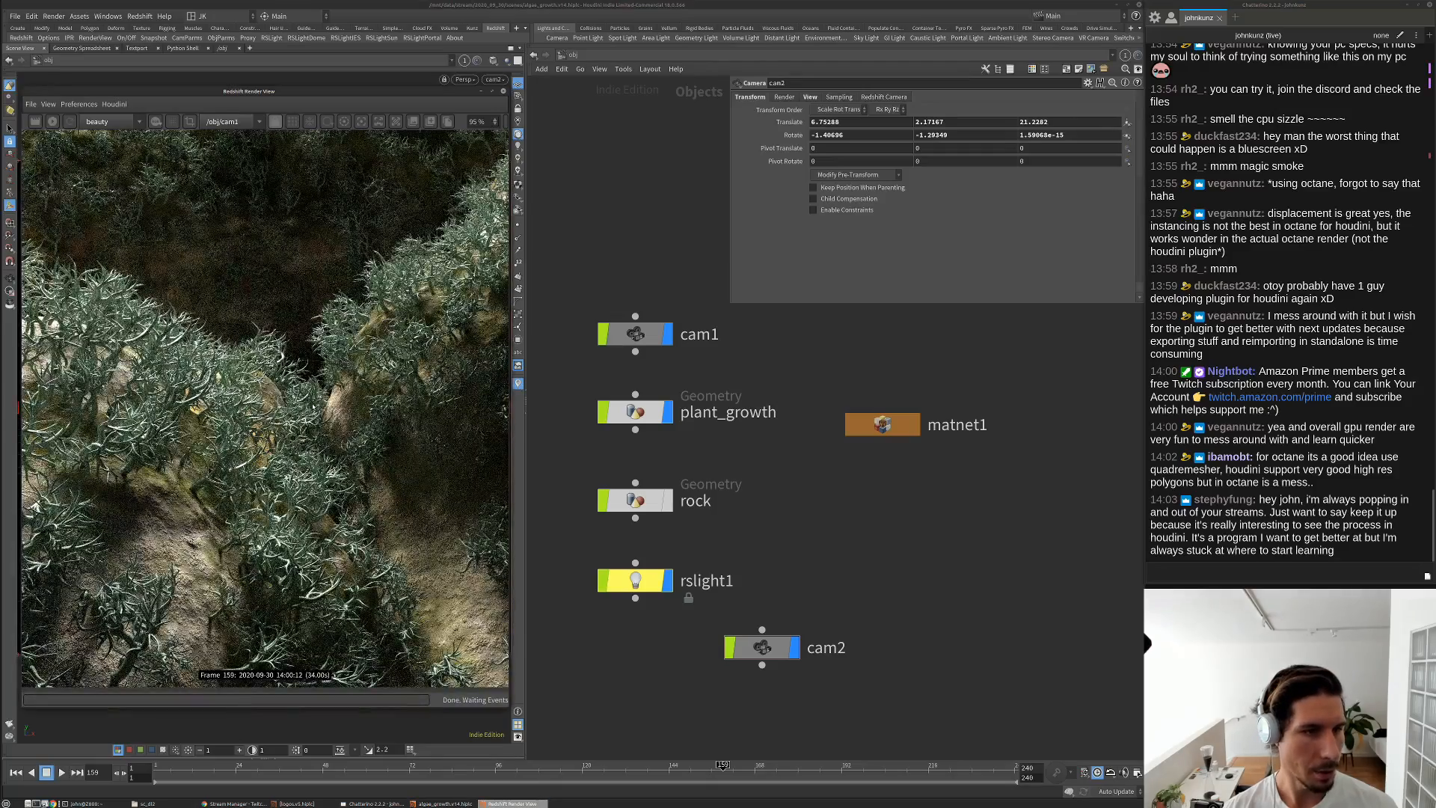
scroll(312, 406, "down", 4)
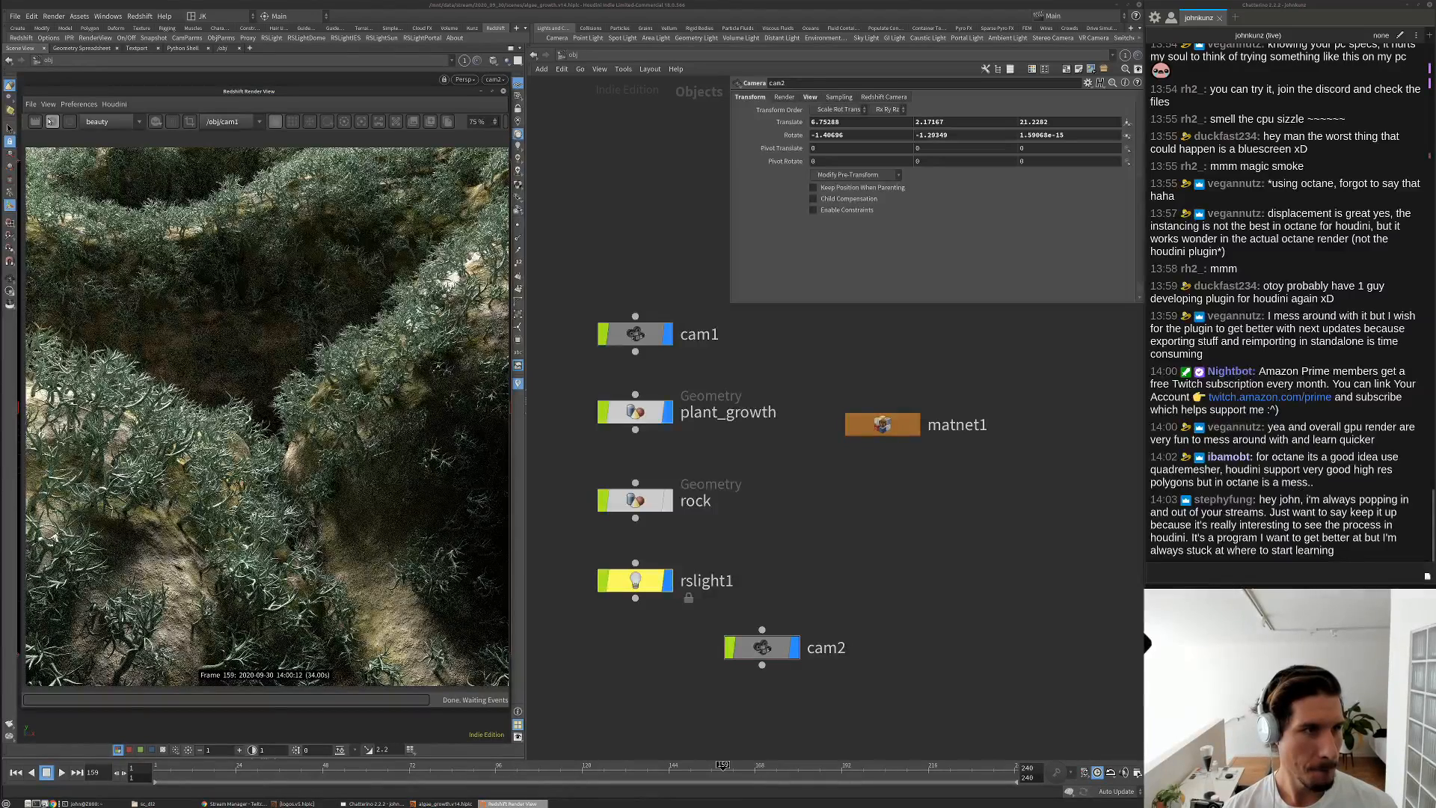
left_click(51, 122)
left_click(219, 122)
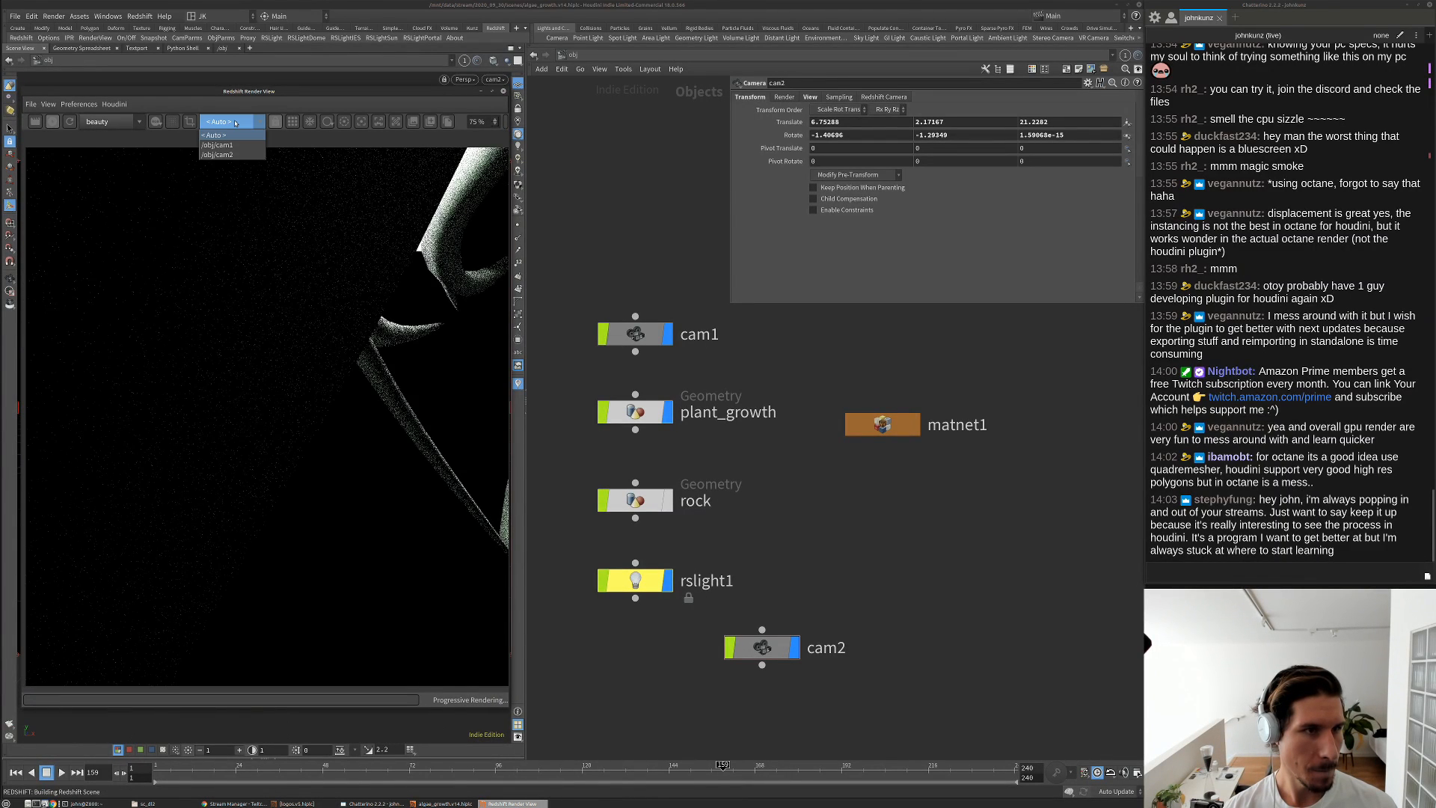
left_click(230, 154)
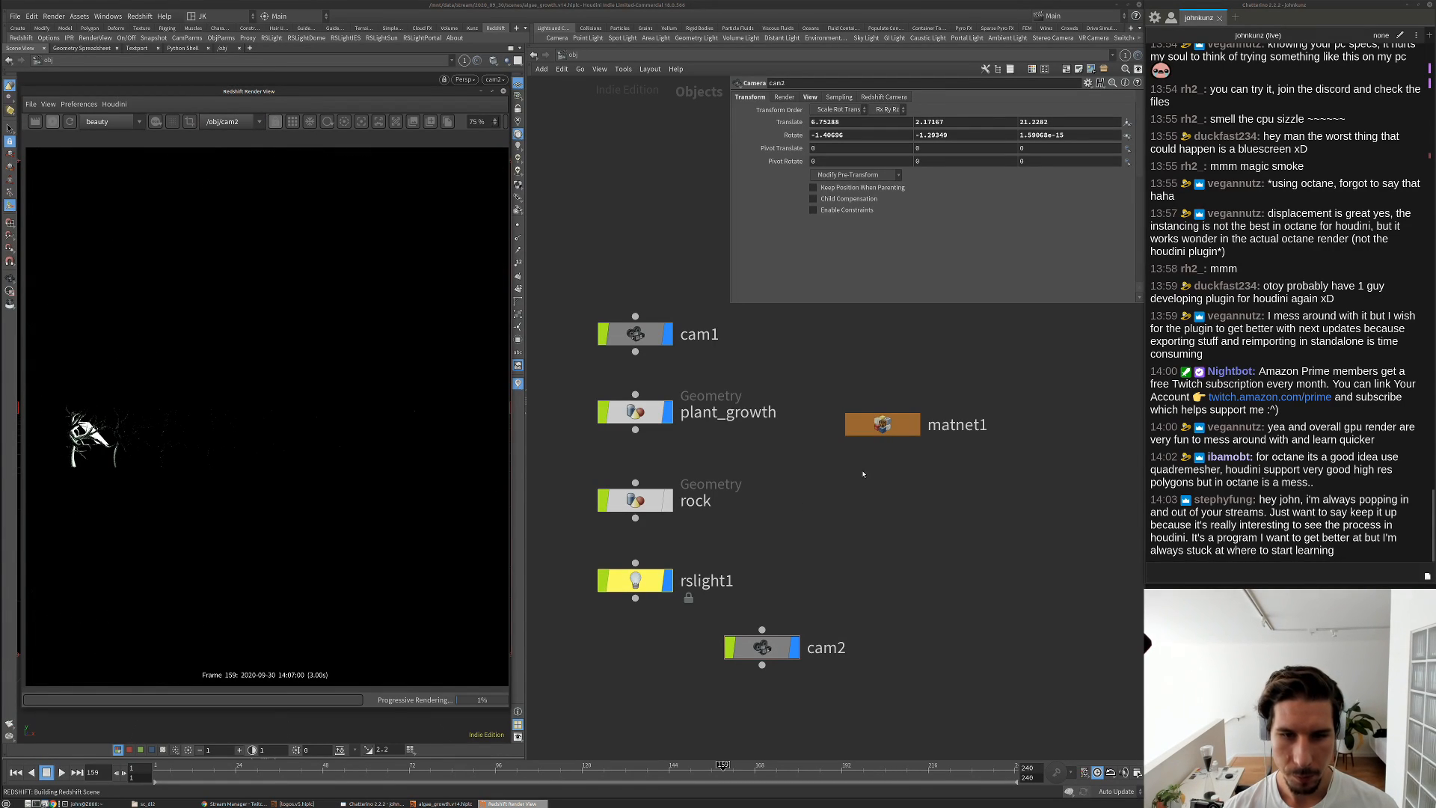
Switch off the rslight1 light in its light settings
left_click(807, 508)
left_click(635, 580)
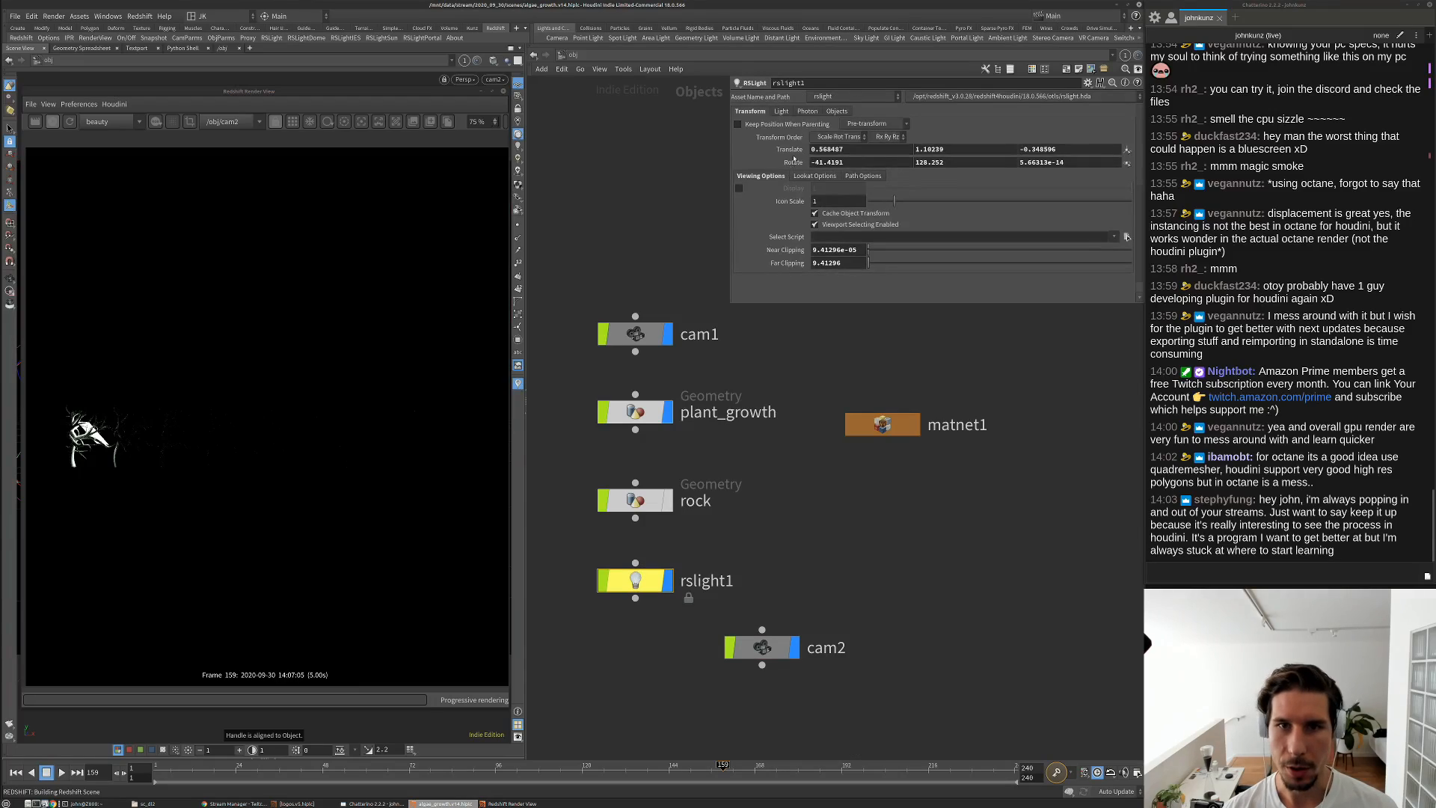
left_click(817, 130)
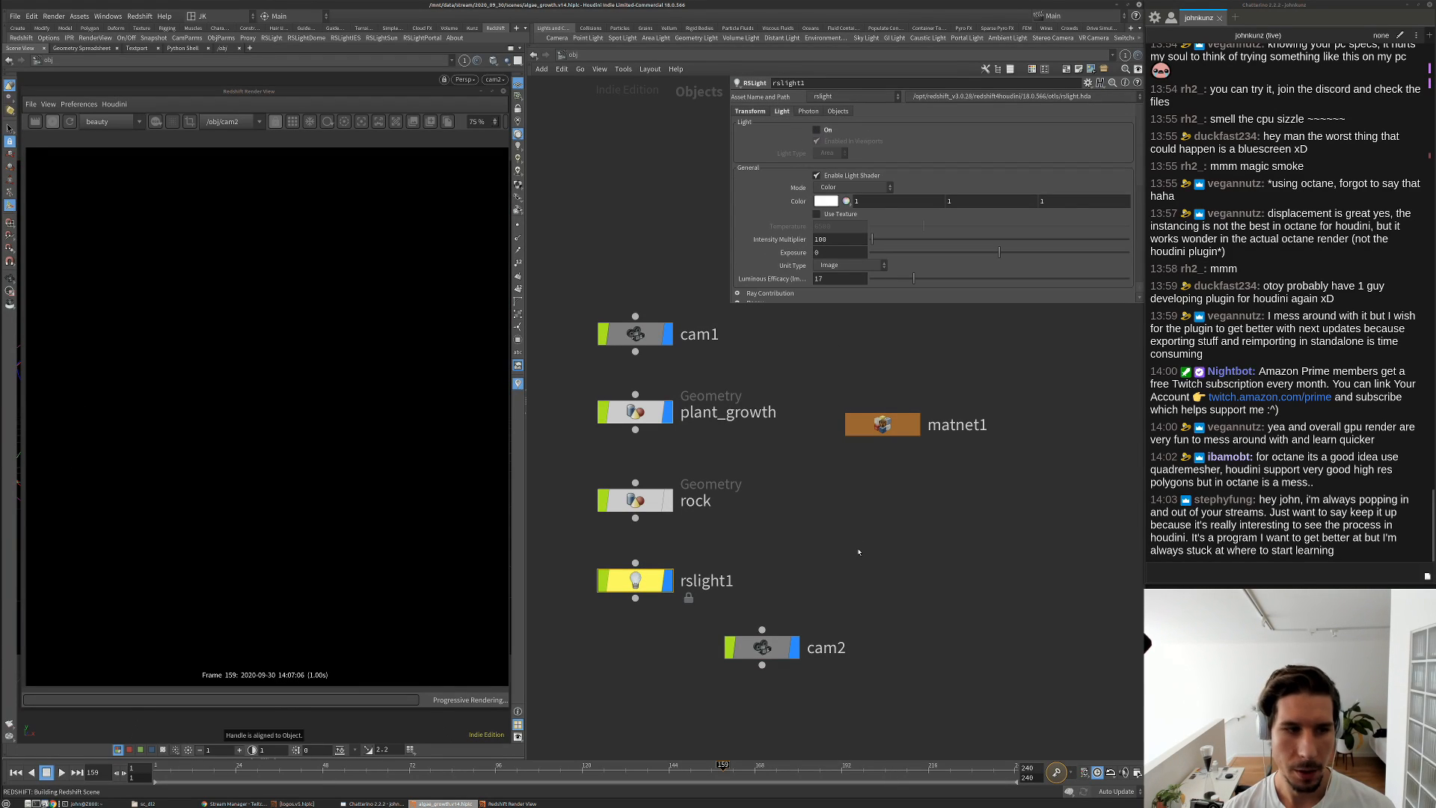
Add an RSLightDome light at object level, placed beside the rock node, and fit the full frame in the render view
key("Tab")
type("do")
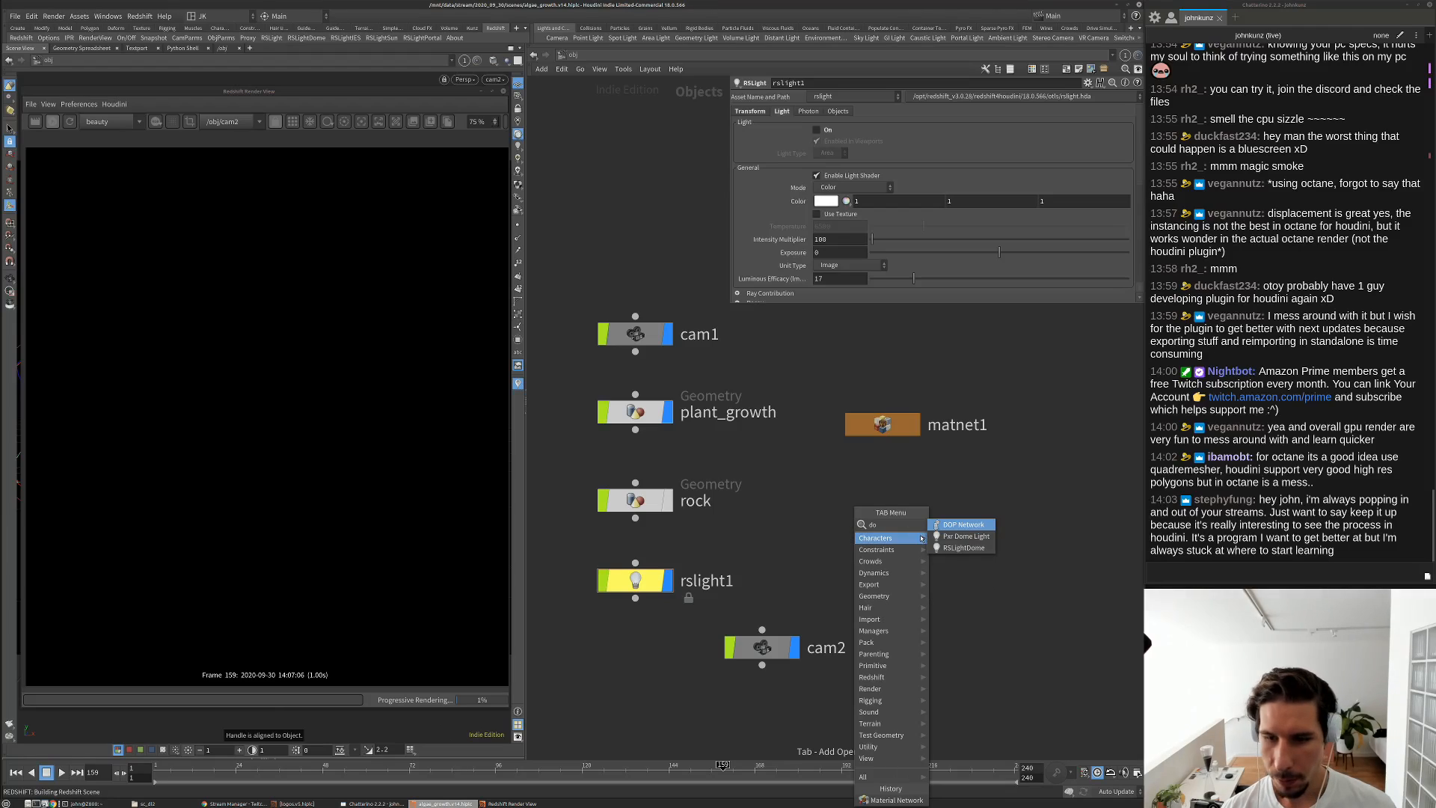
left_click(947, 548)
left_click(927, 551)
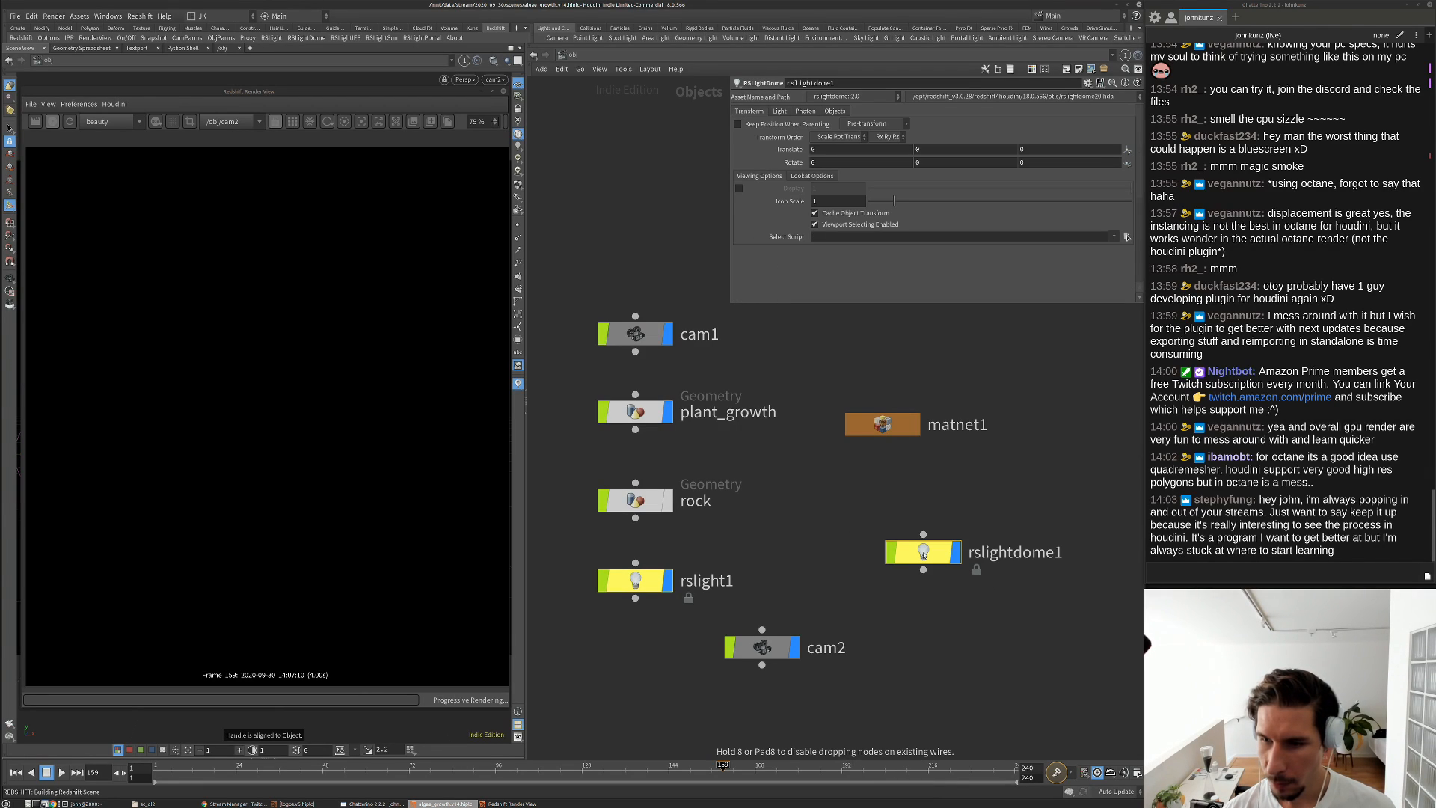
left_click_drag(928, 552, 853, 500)
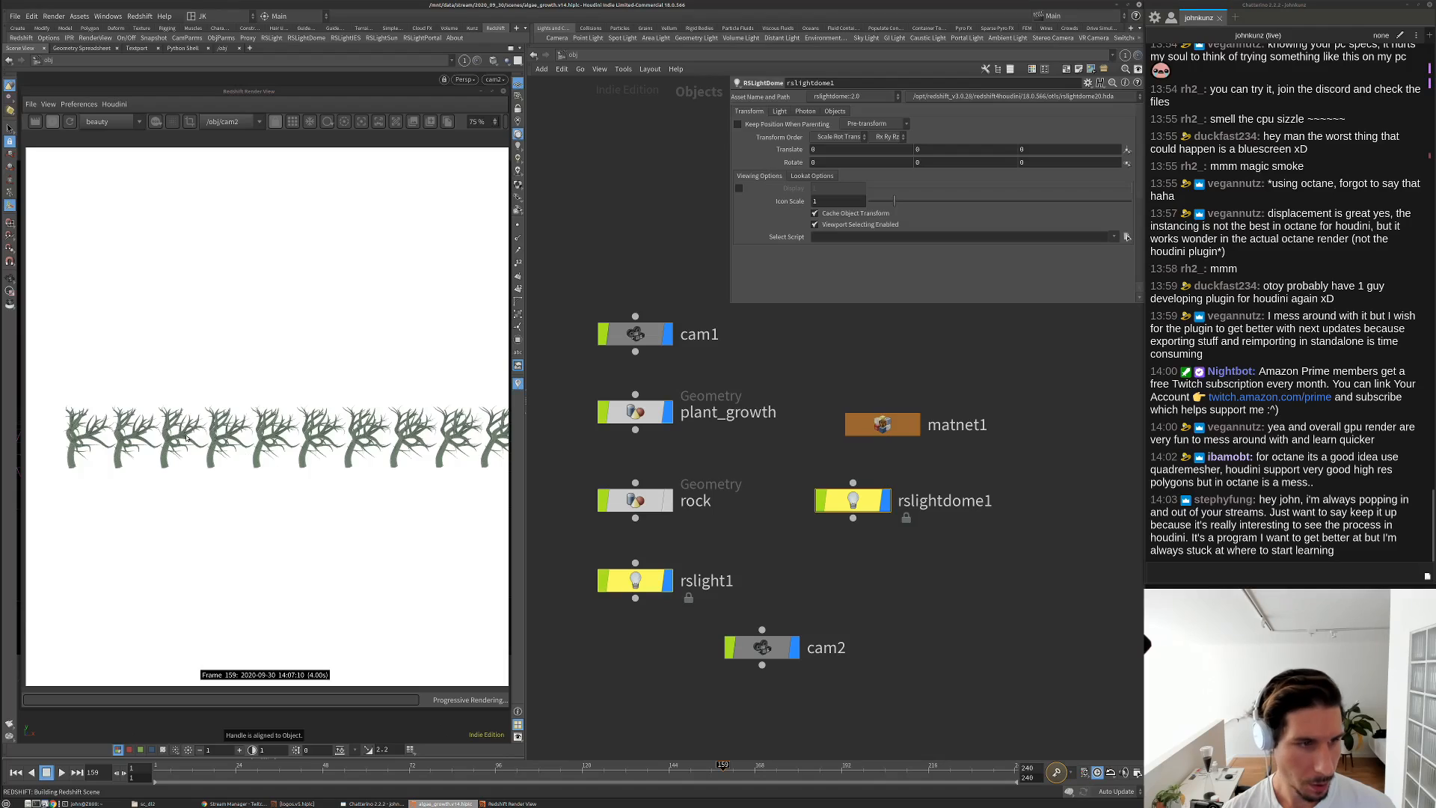
scroll(247, 445, "down", 2)
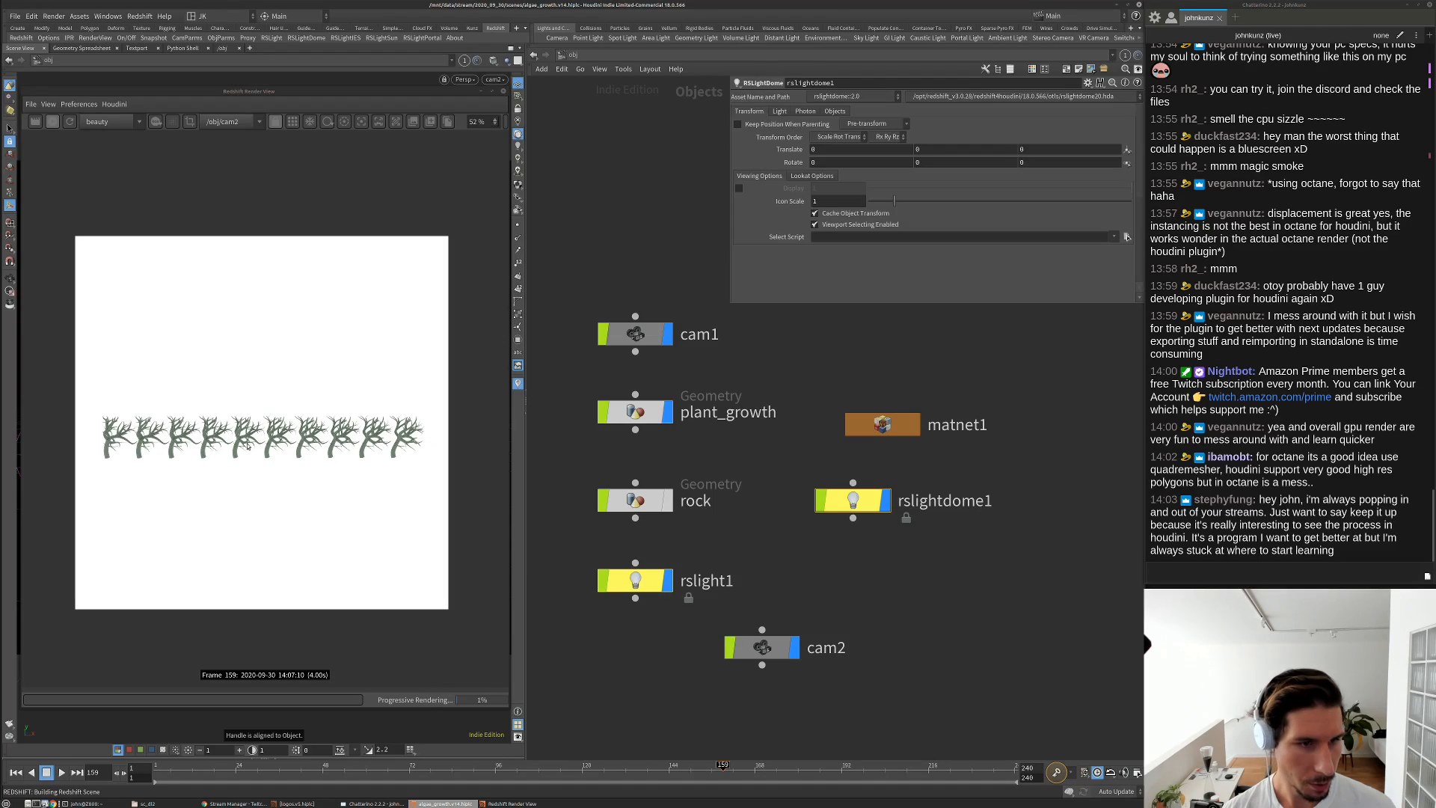
Inside the plants material in matnet1, add an RS Point Attribute node above Material1
double_click(880, 424)
double_click(892, 371)
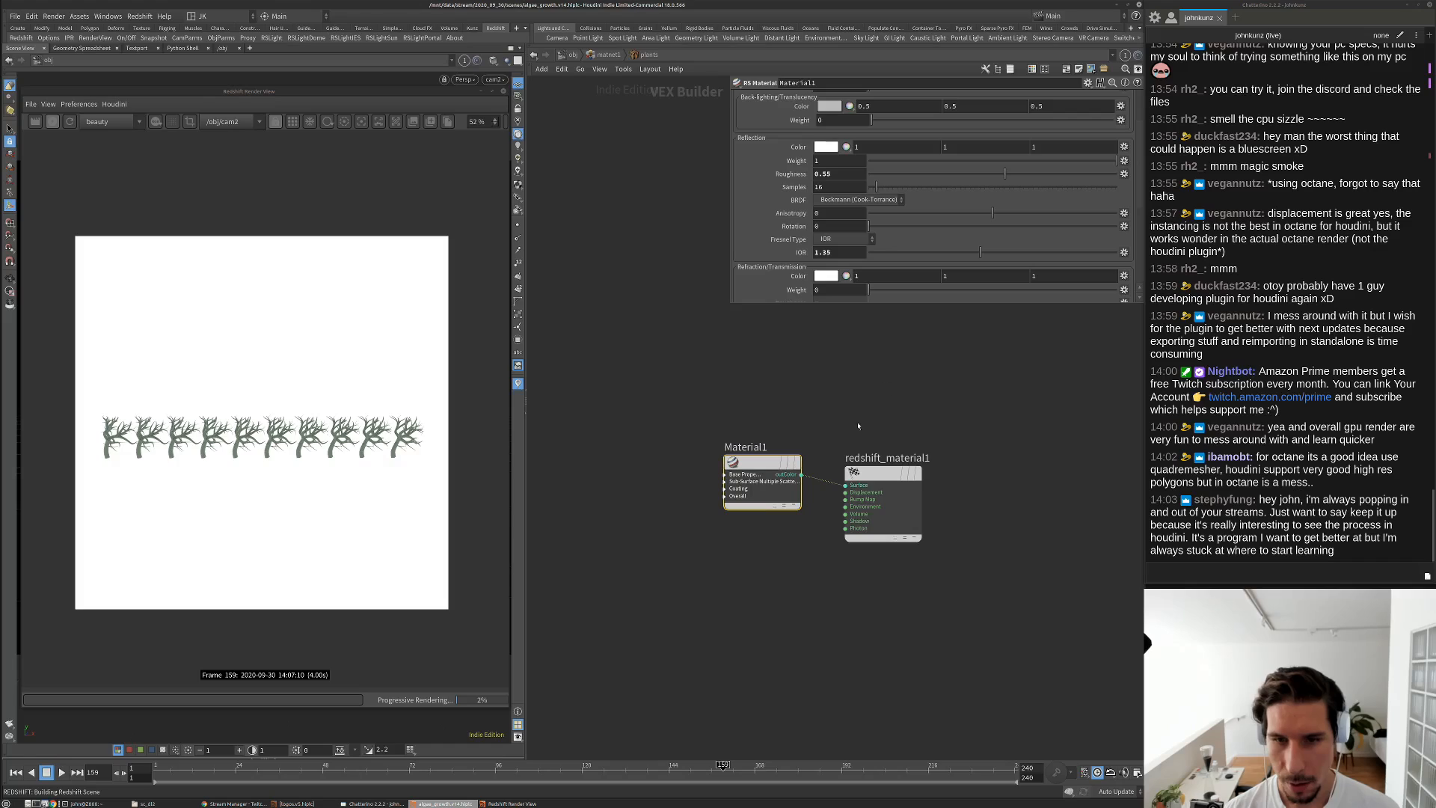
key("Tab")
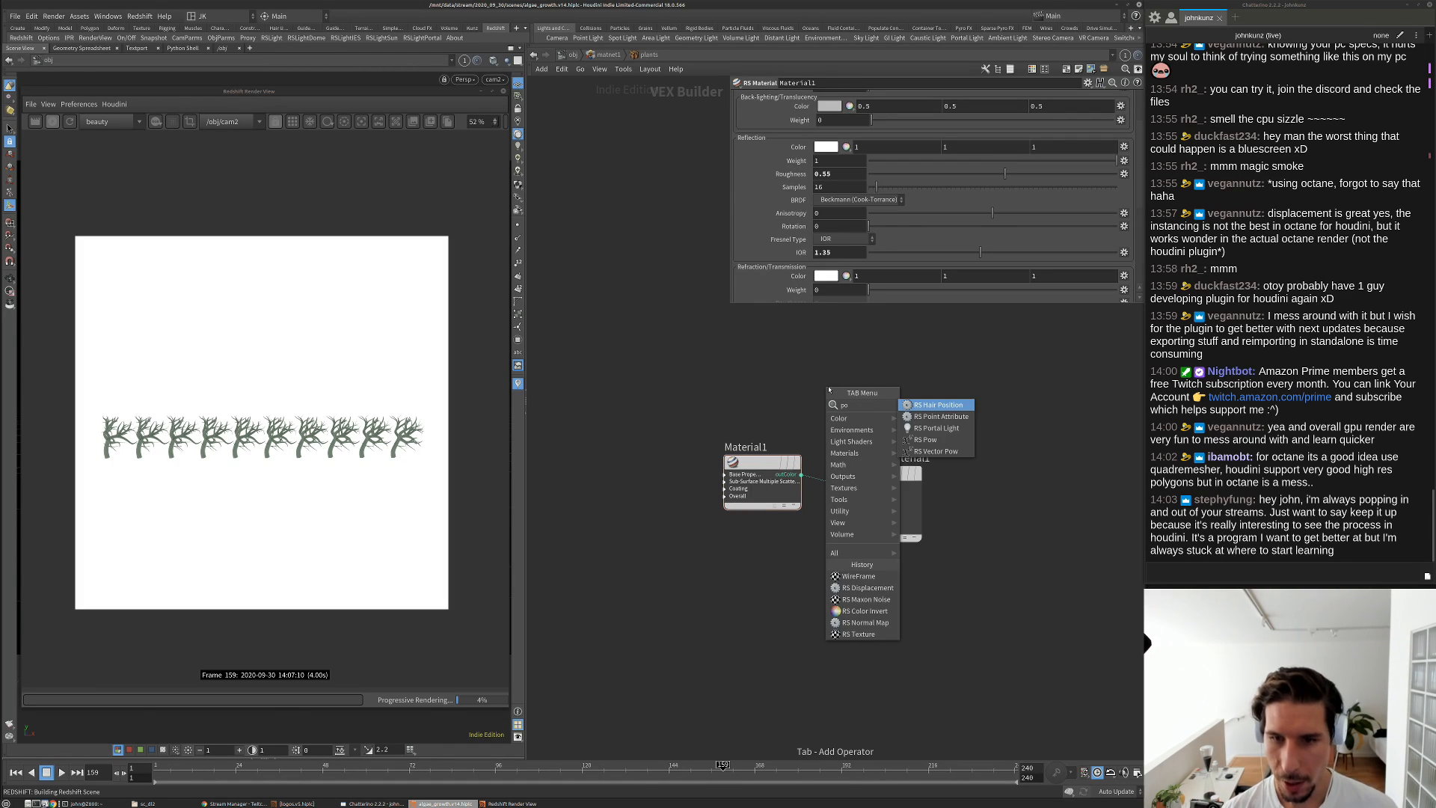
key("Down")
key("Return")
left_click(751, 386)
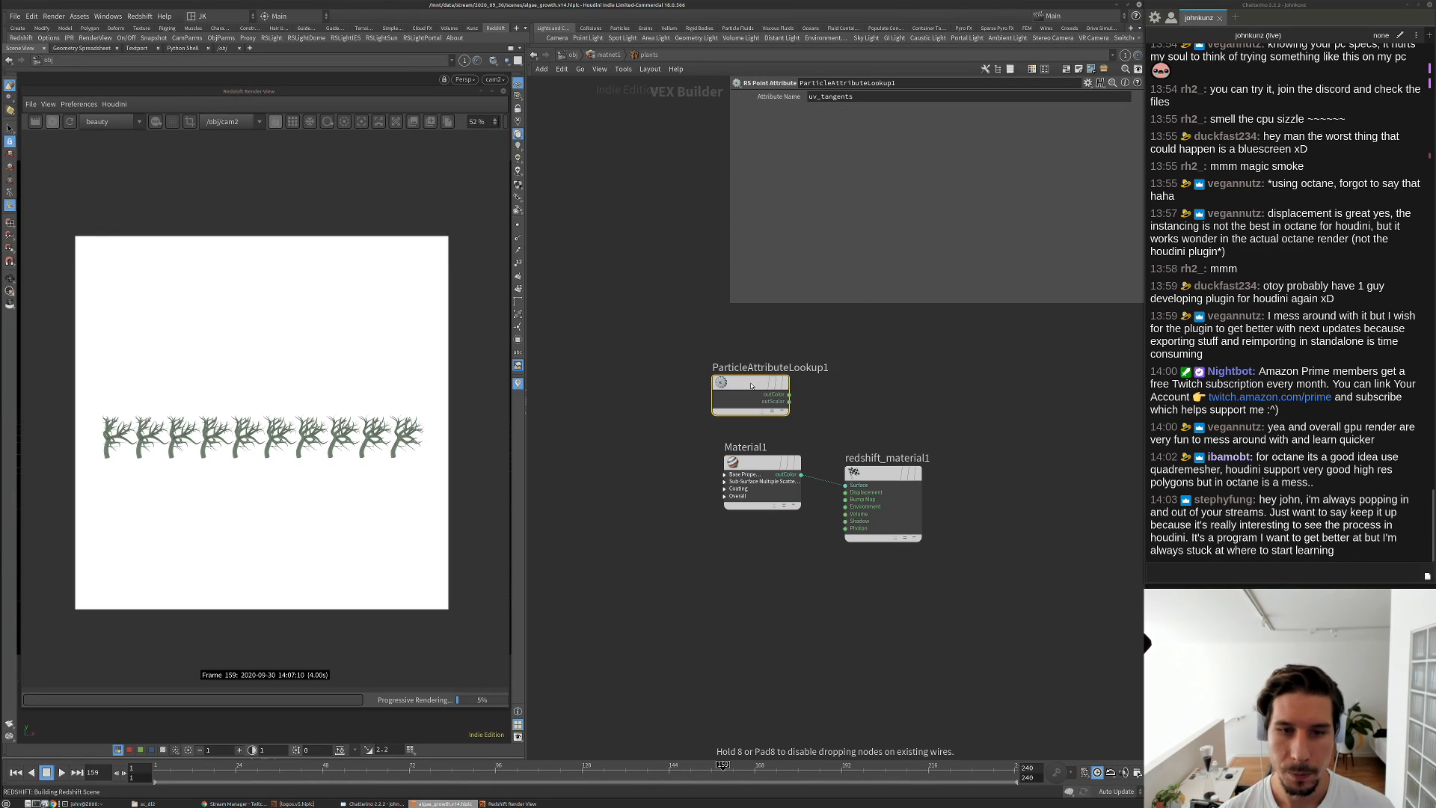
Set the RS Point Attribute node's attribute name to copynum
left_click(862, 96)
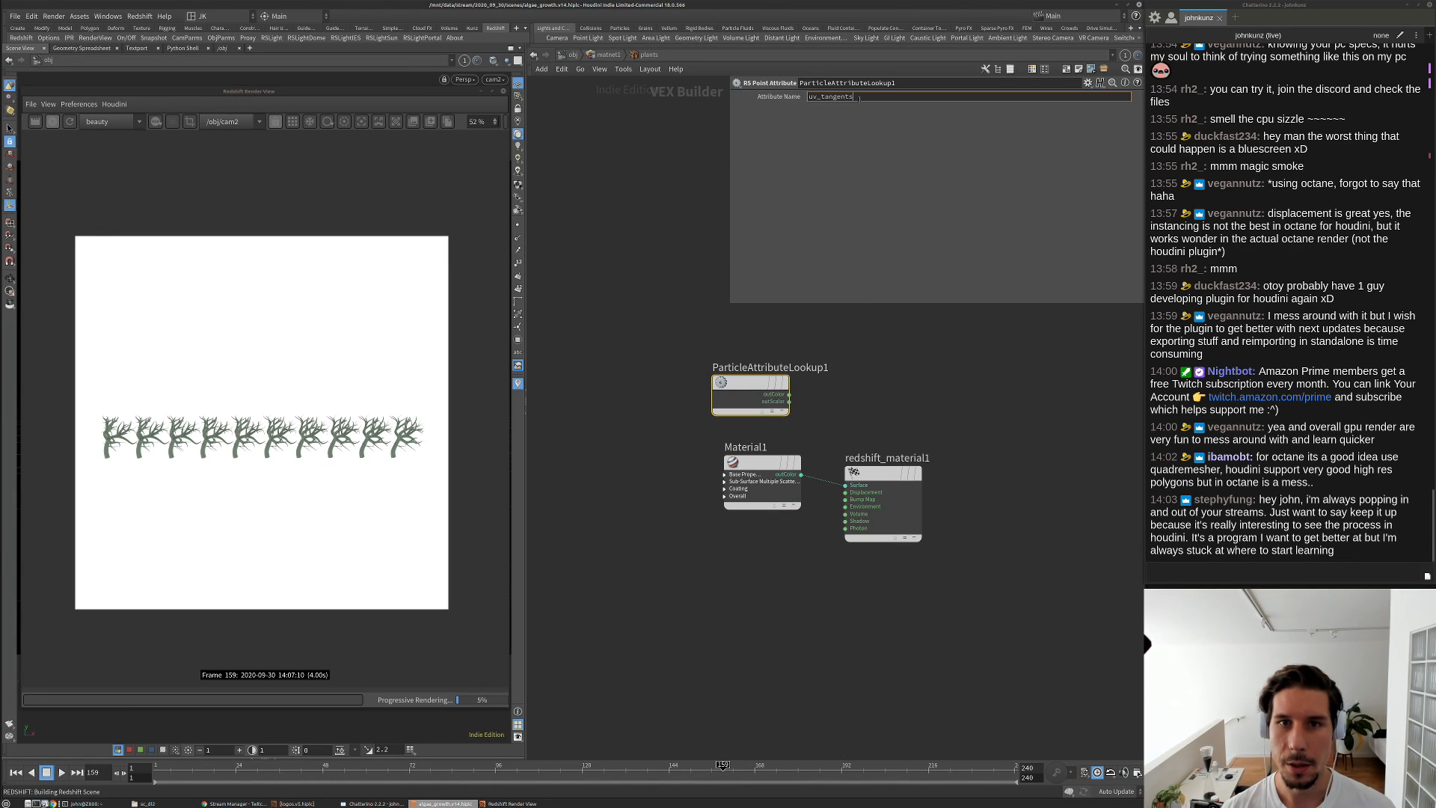
double_click(862, 95)
type("copynum")
key("Return")
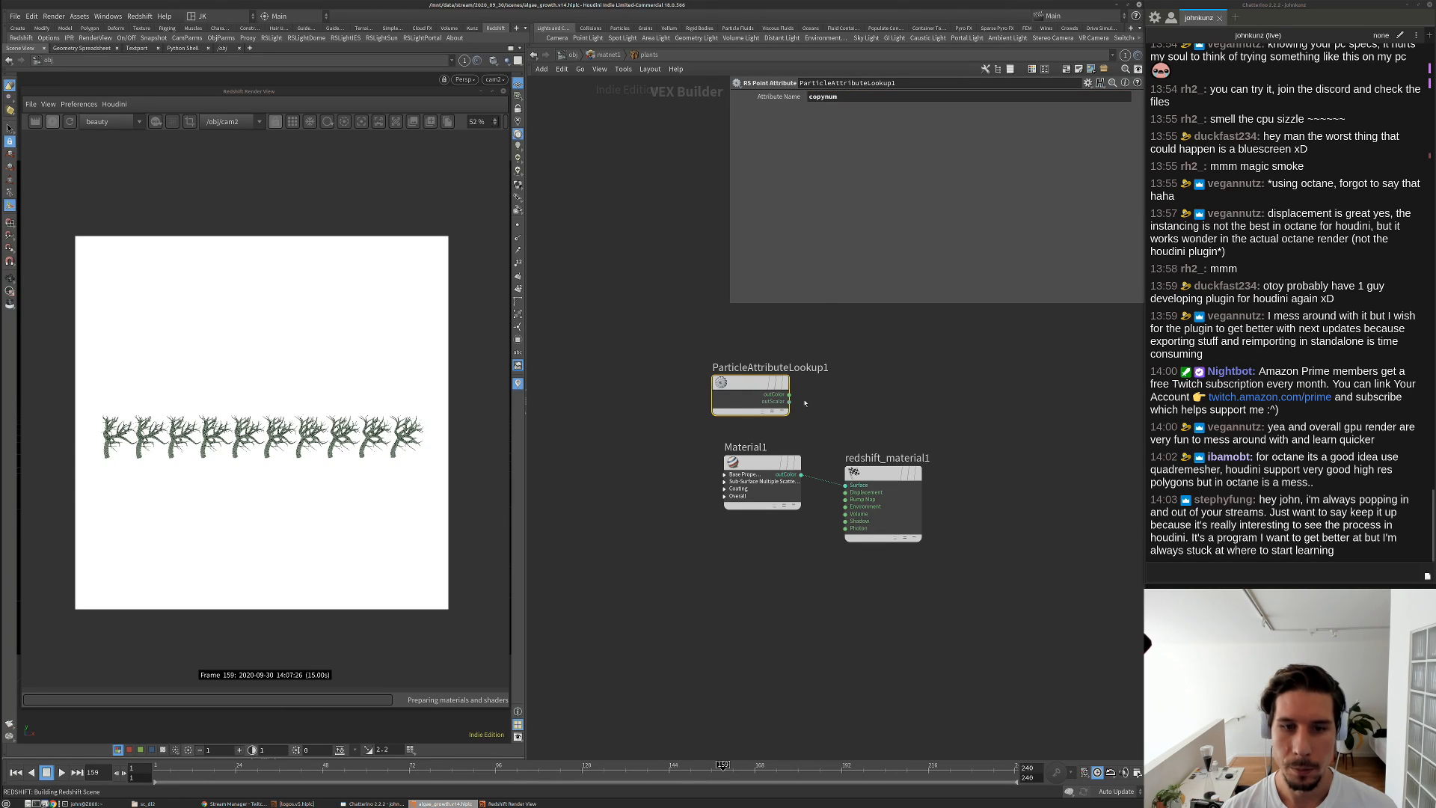
Connect the point attribute's outColor to the Surface input of redshift_material1 and restart the live render
scroll(790, 401, "up", 2)
left_click_drag(782, 387, 863, 518)
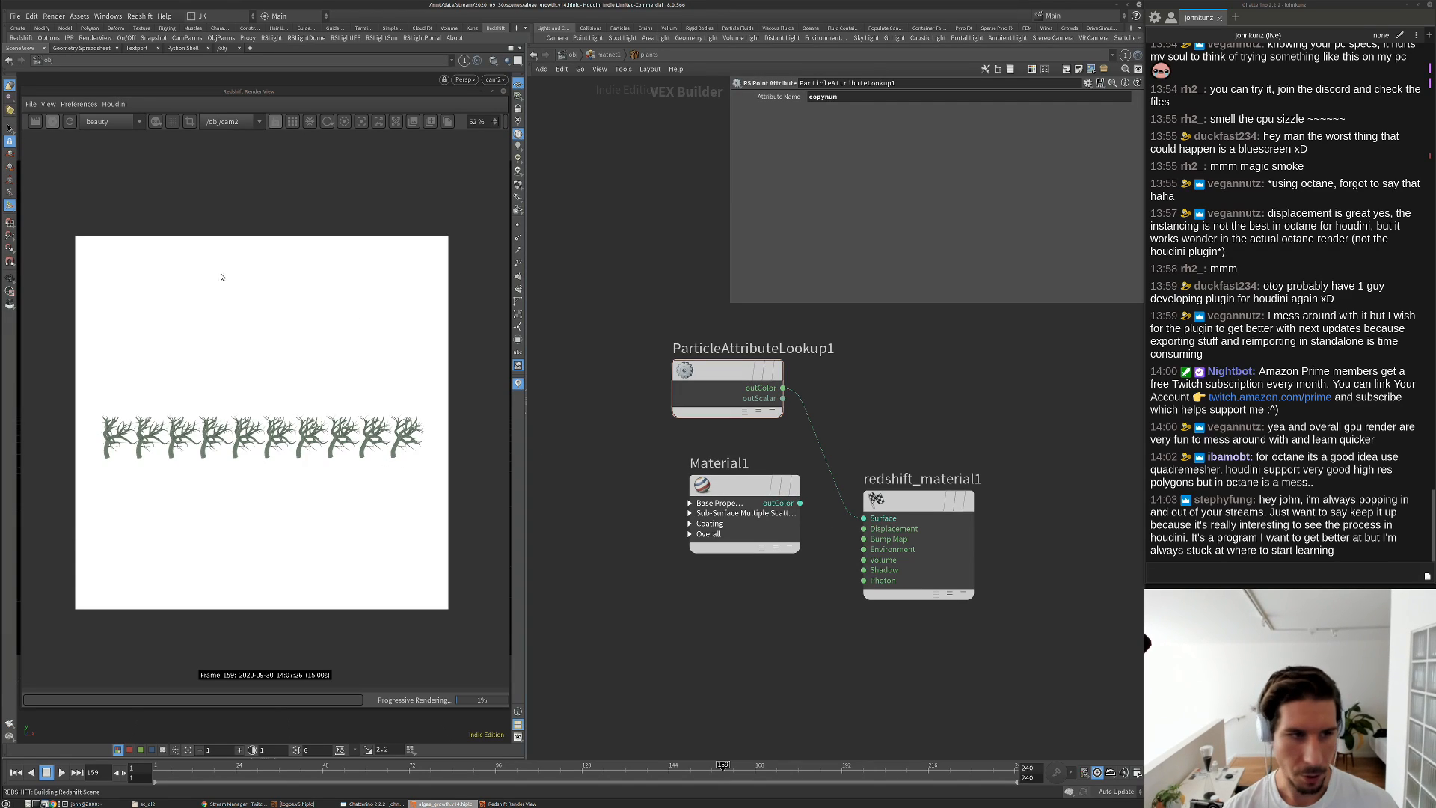
left_click(52, 122)
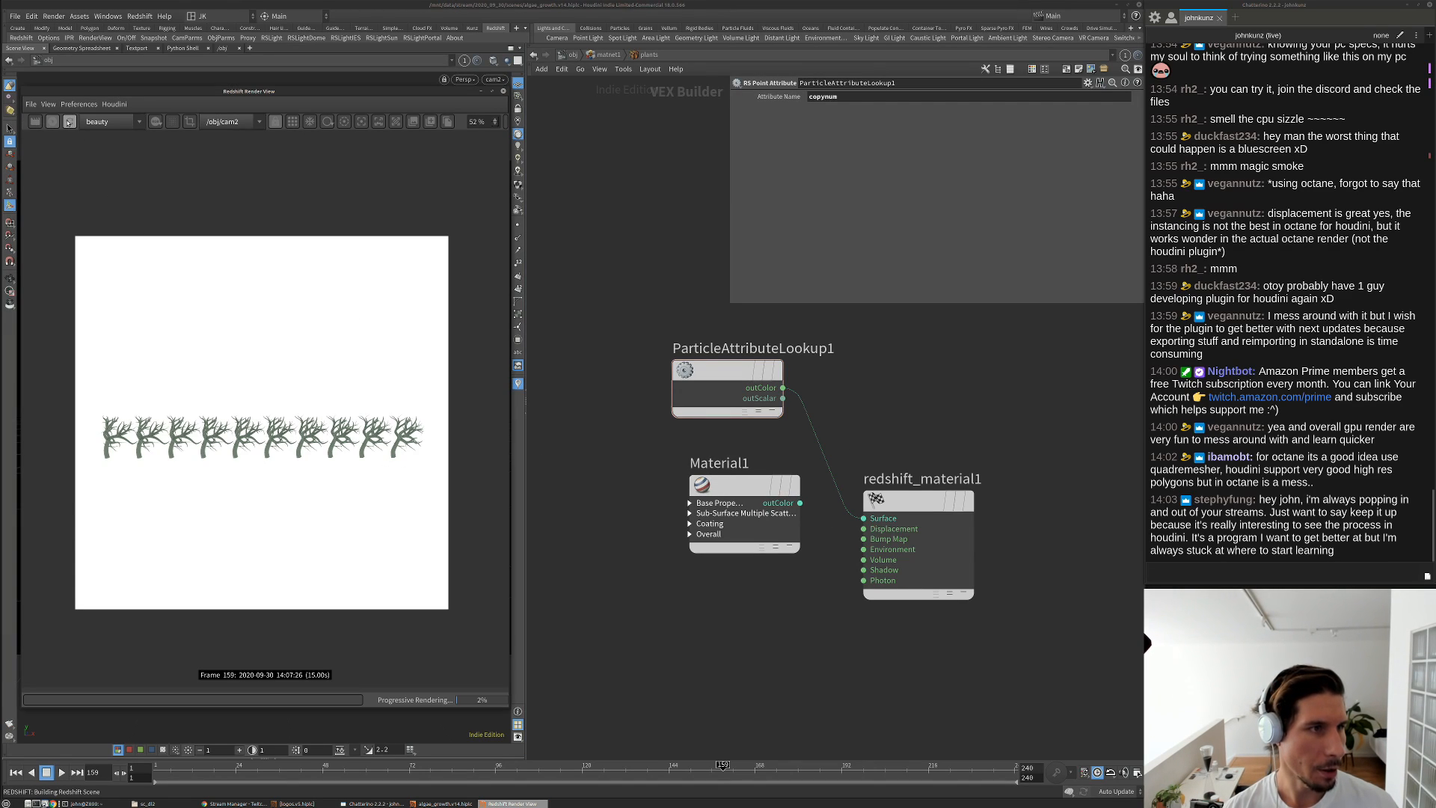
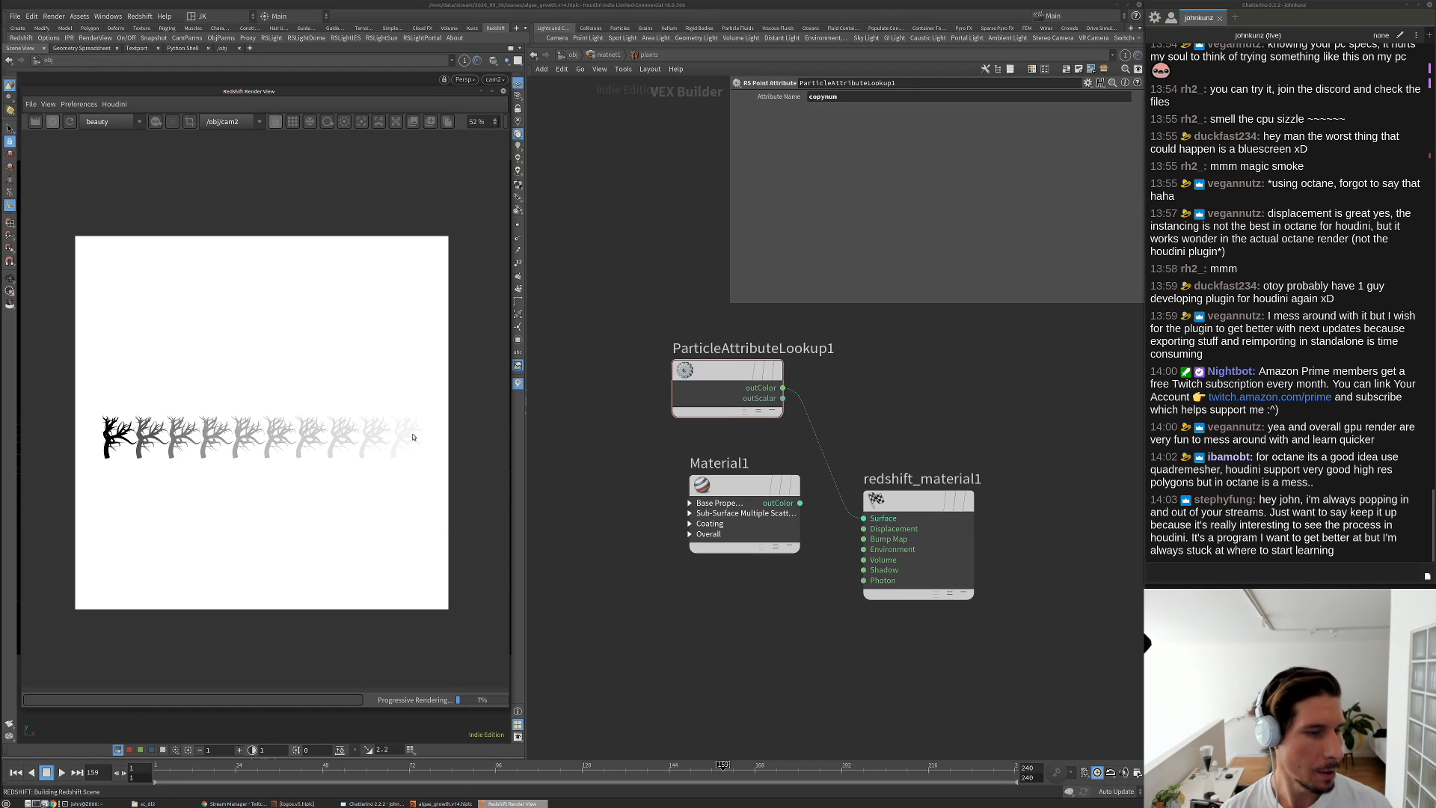
Space out redshift_material1 and Material1 in the network, and rename the RS Point Attribute node copynum
left_click_drag(898, 500, 965, 501)
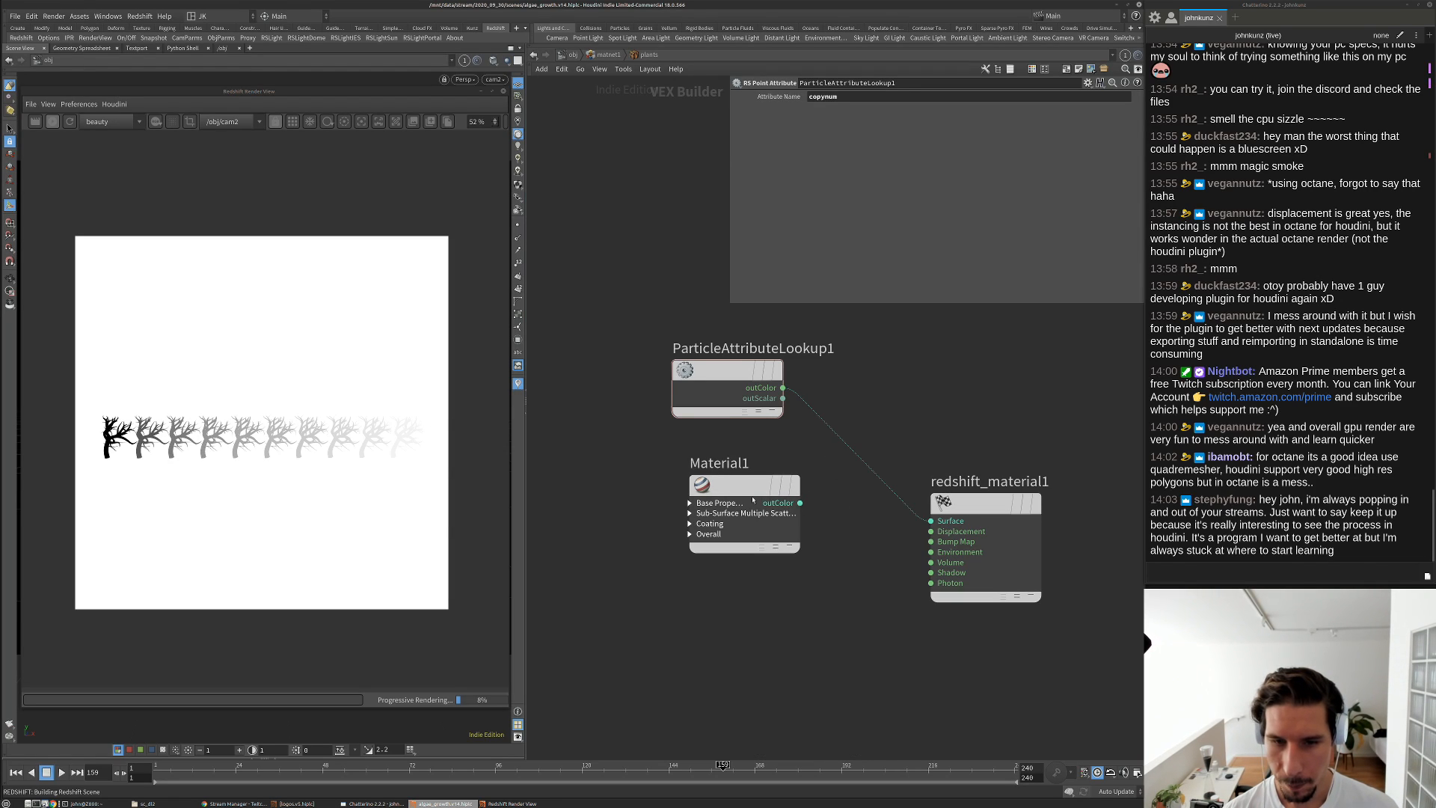
left_click_drag(744, 485, 684, 627)
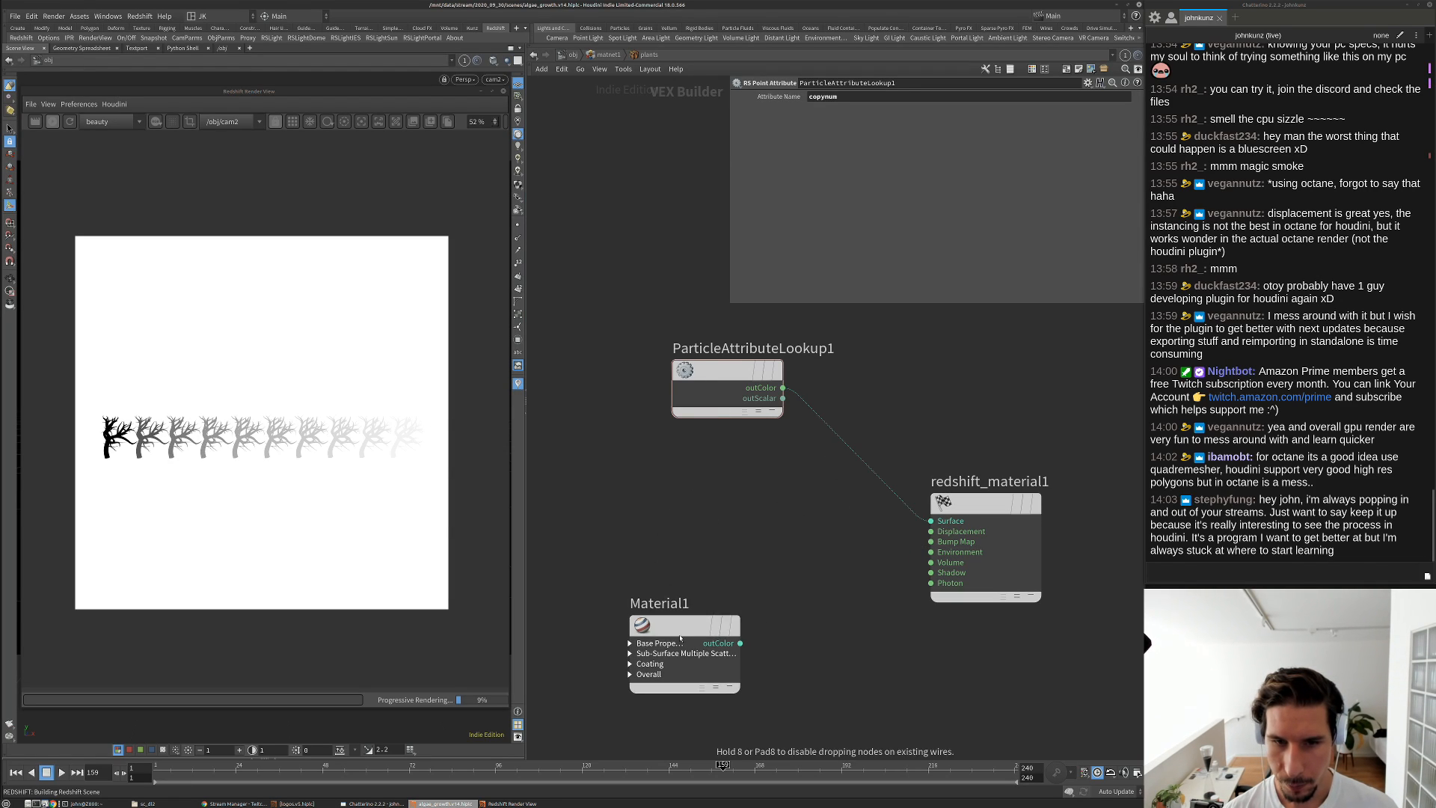
double_click(731, 348)
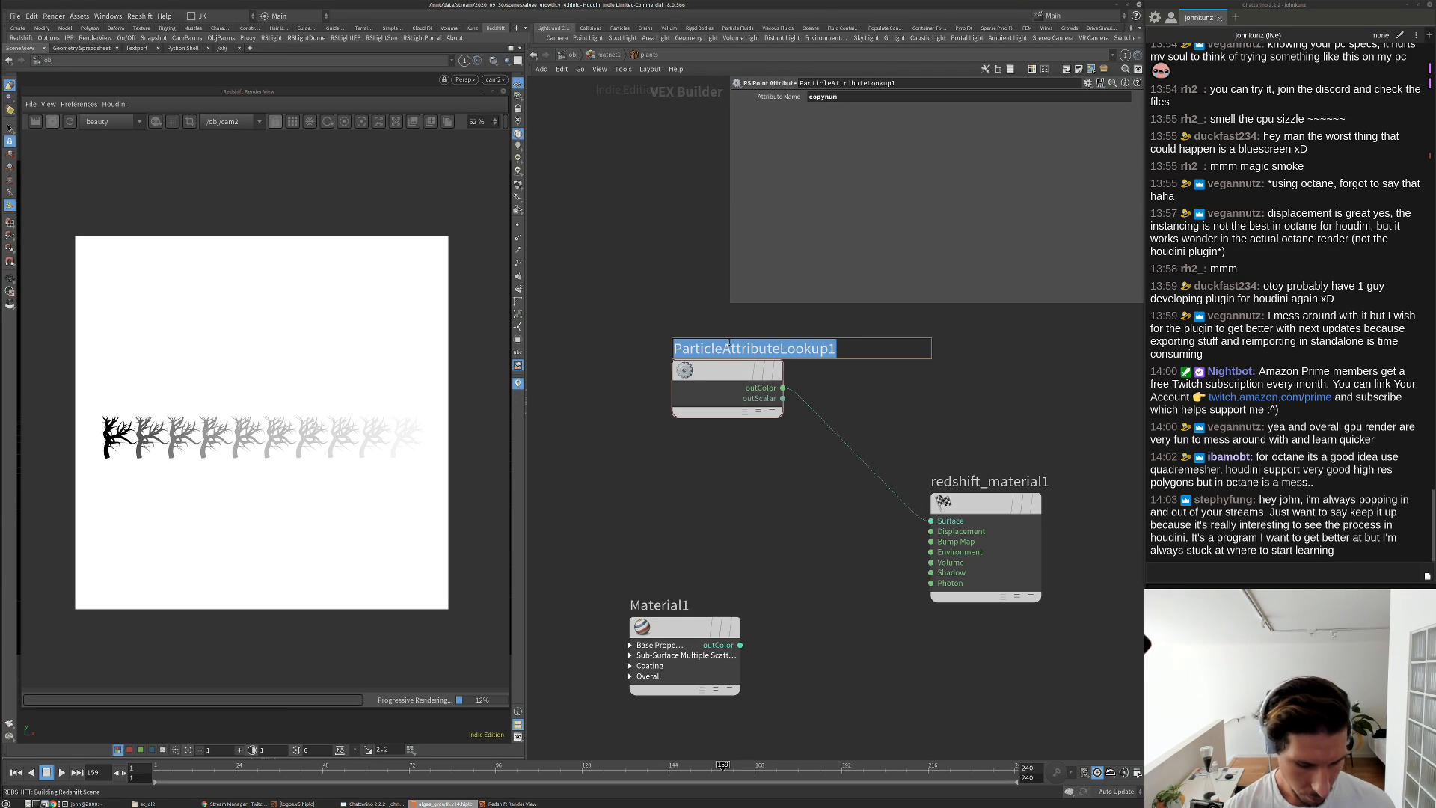
type("copynum")
key("Return")
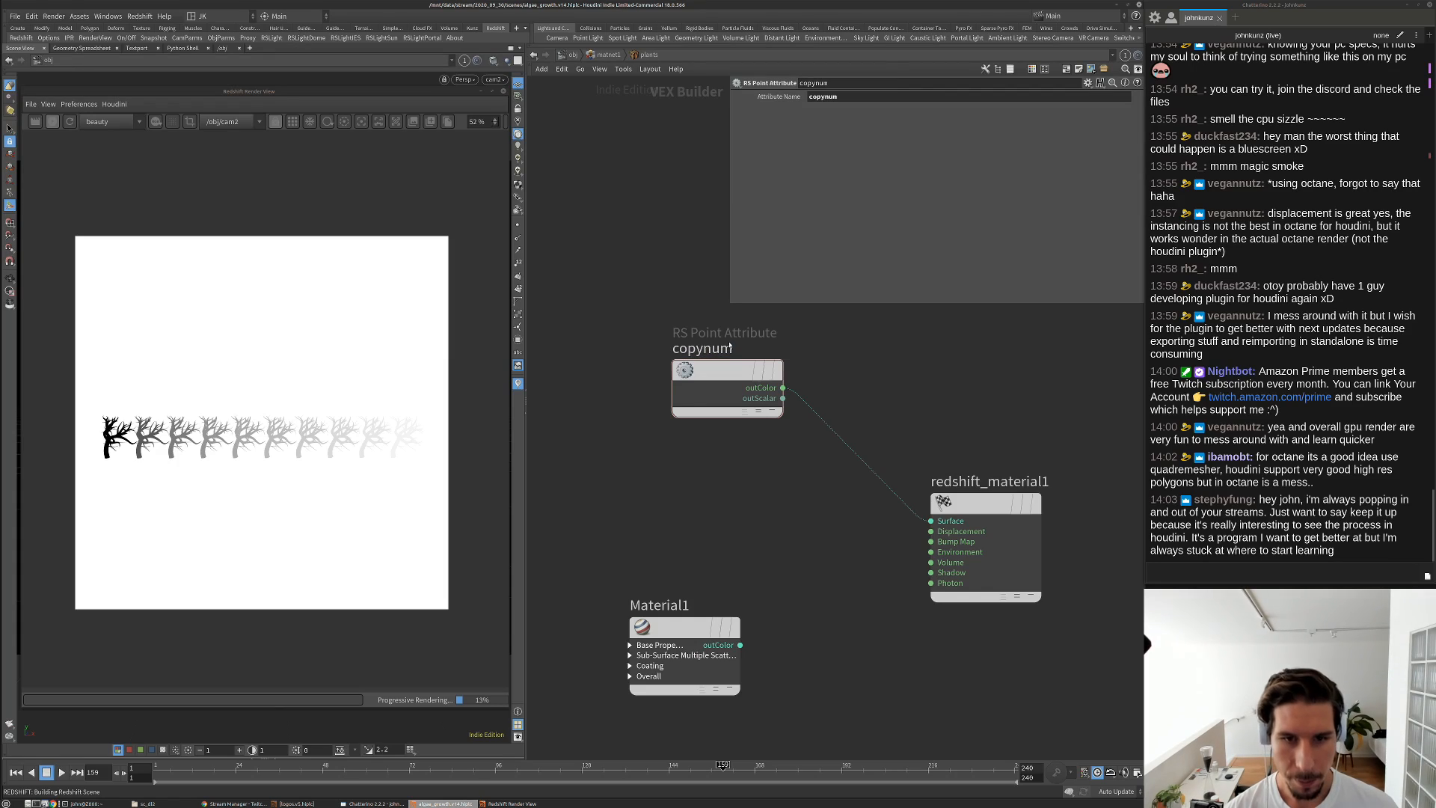
Add an RS Vector User Data node between the copynum and Material1 nodes
middle_click_drag(741, 485, 684, 436)
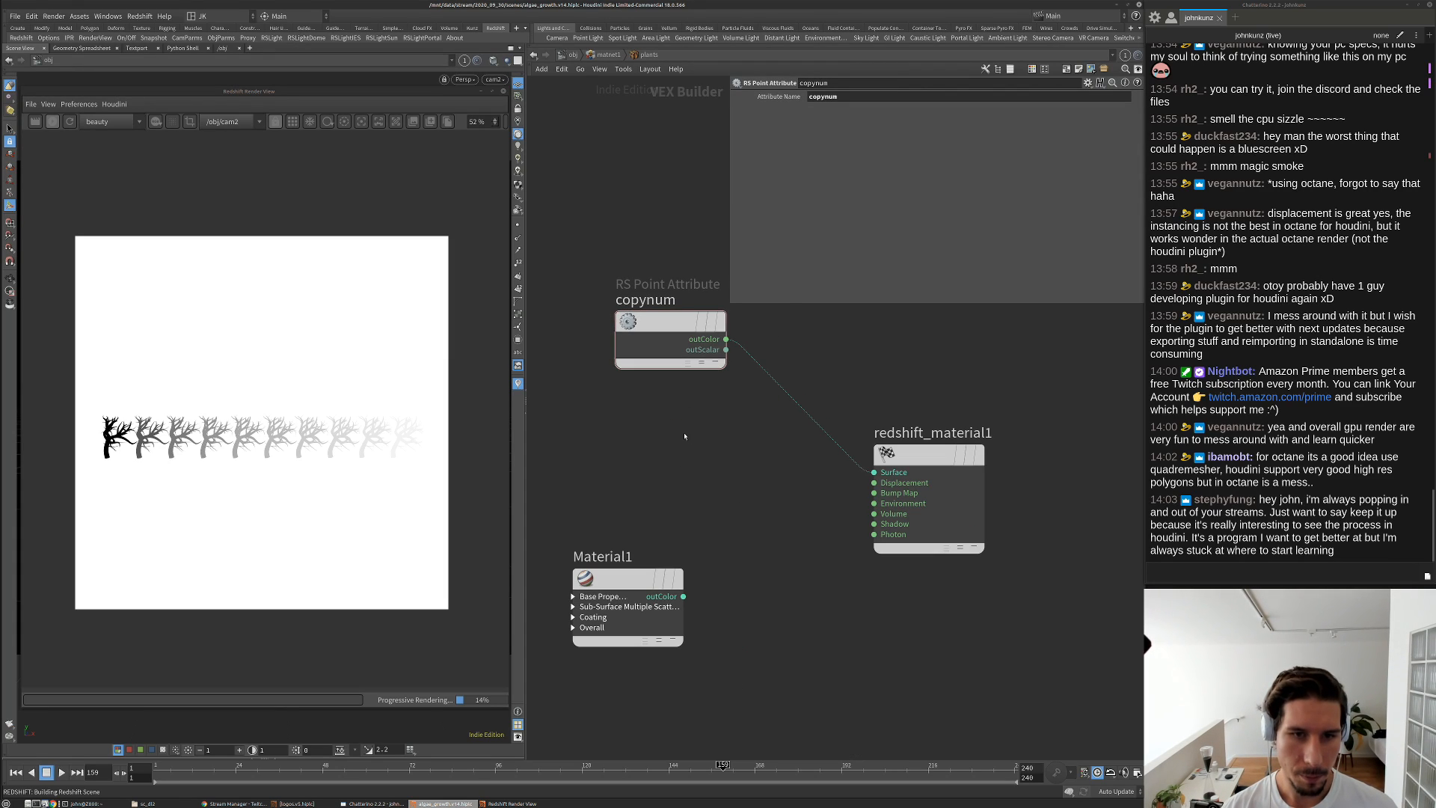
key("Tab")
type("uv")
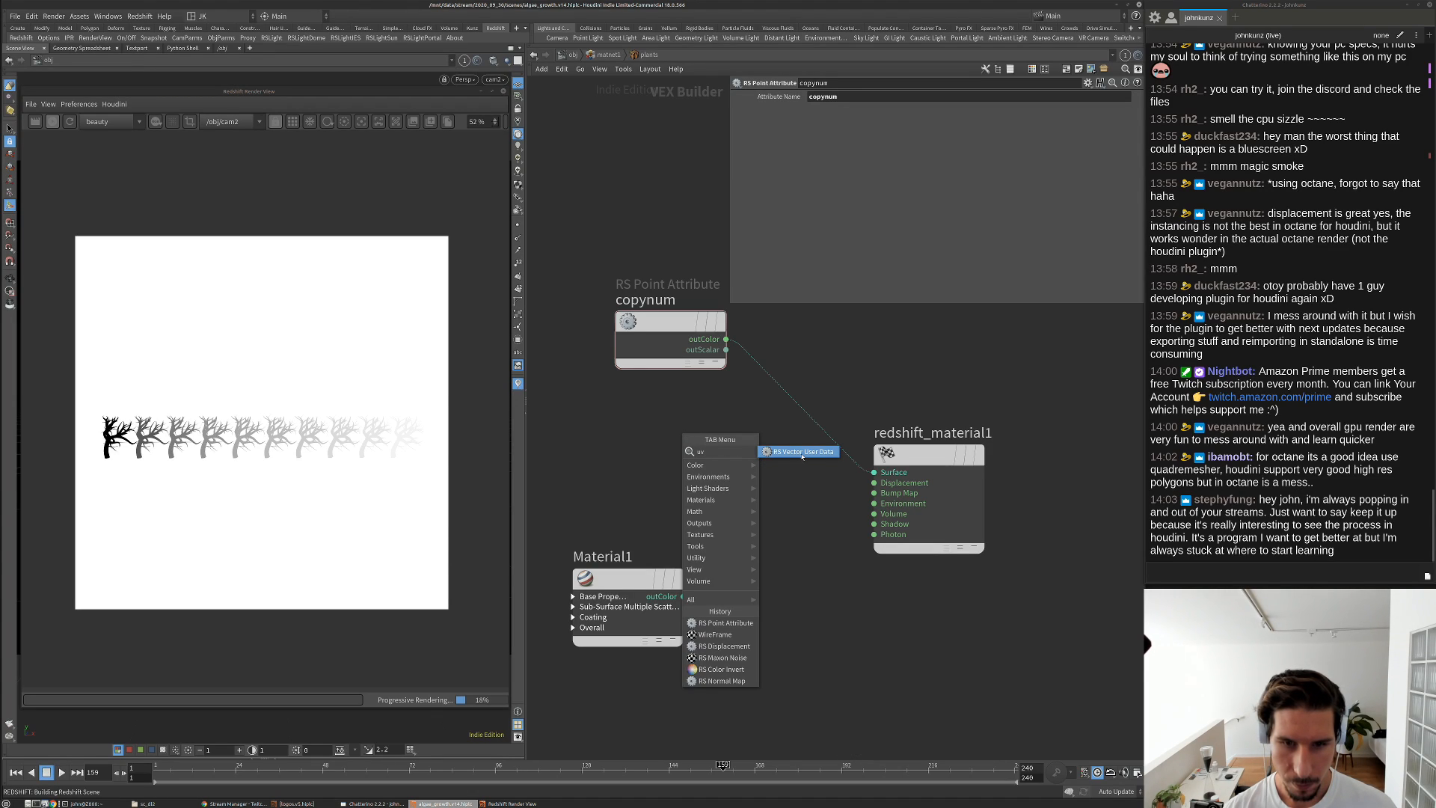
left_click(802, 451)
left_click(673, 441)
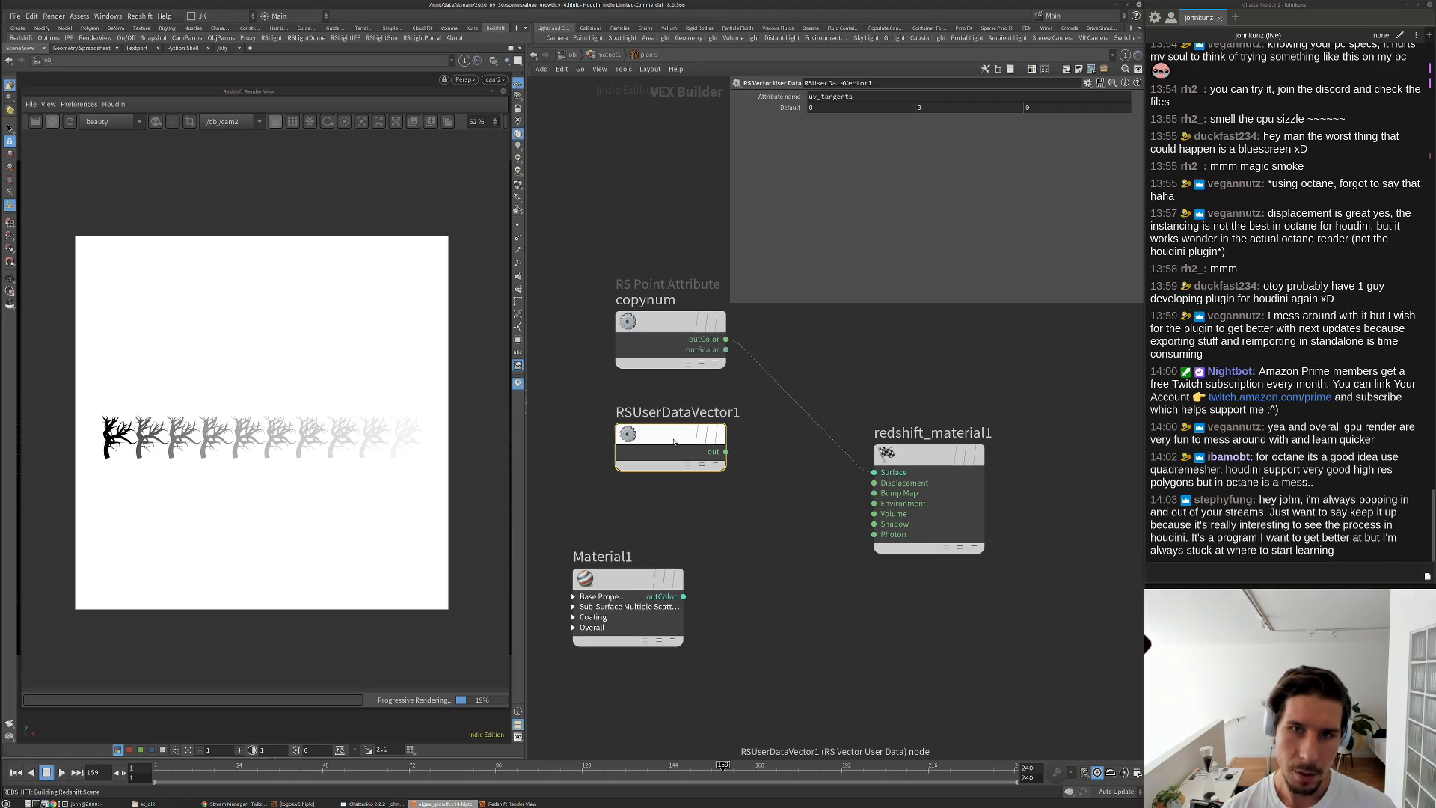
Delete the existing vector user data node and place a fresh RS Vector User Data node below copynum
key("Delete")
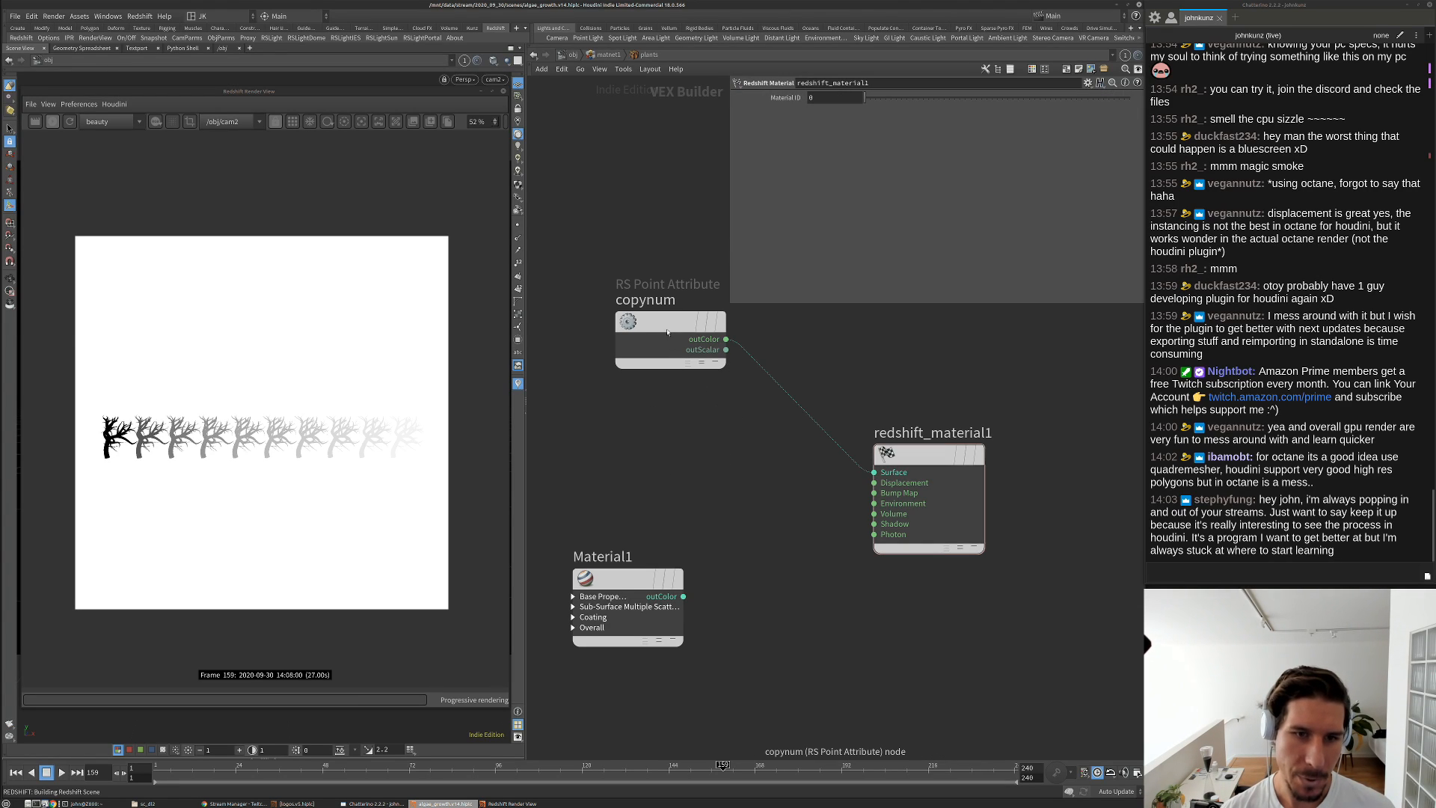
left_click(661, 343)
key("Tab")
type("vec")
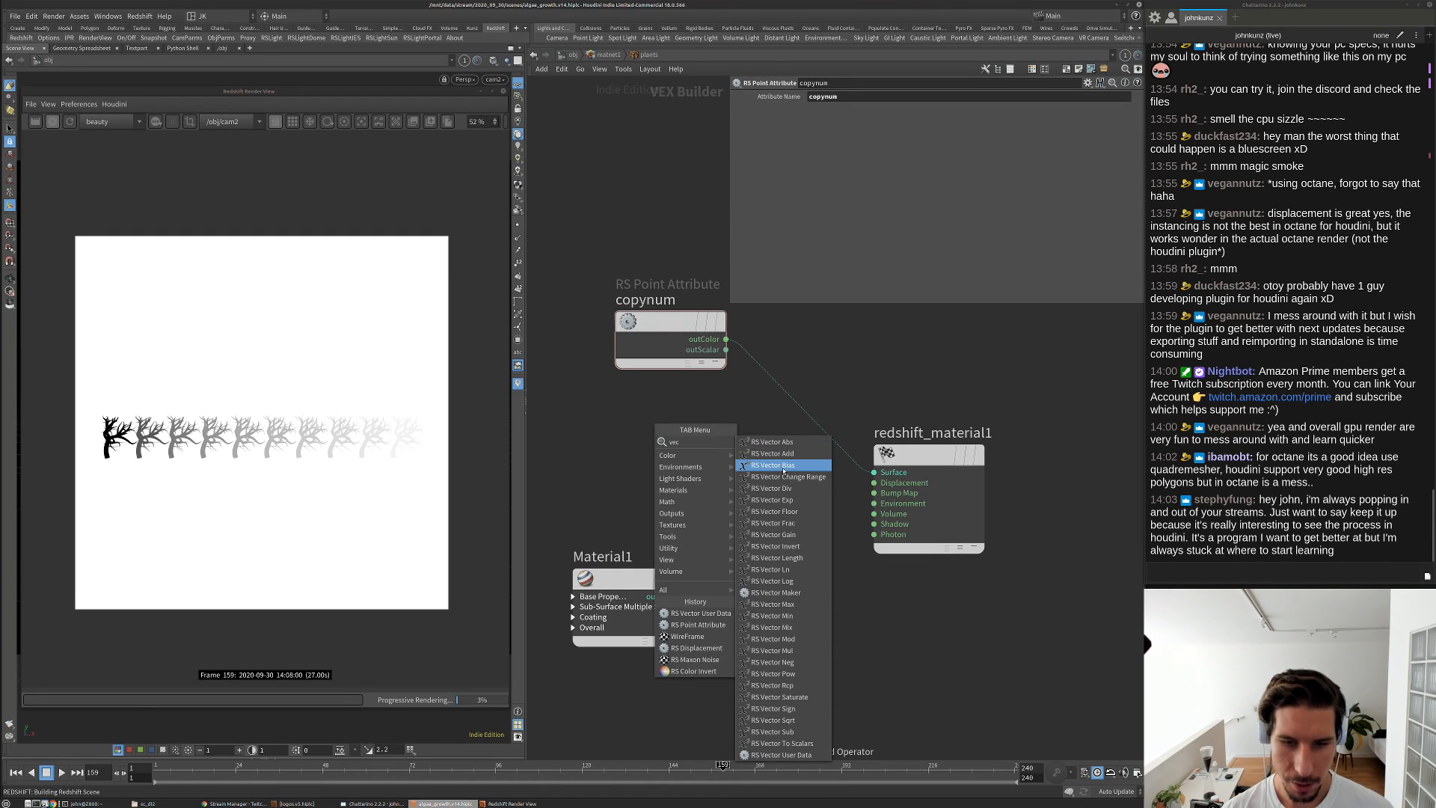
key("Escape")
key("Tab")
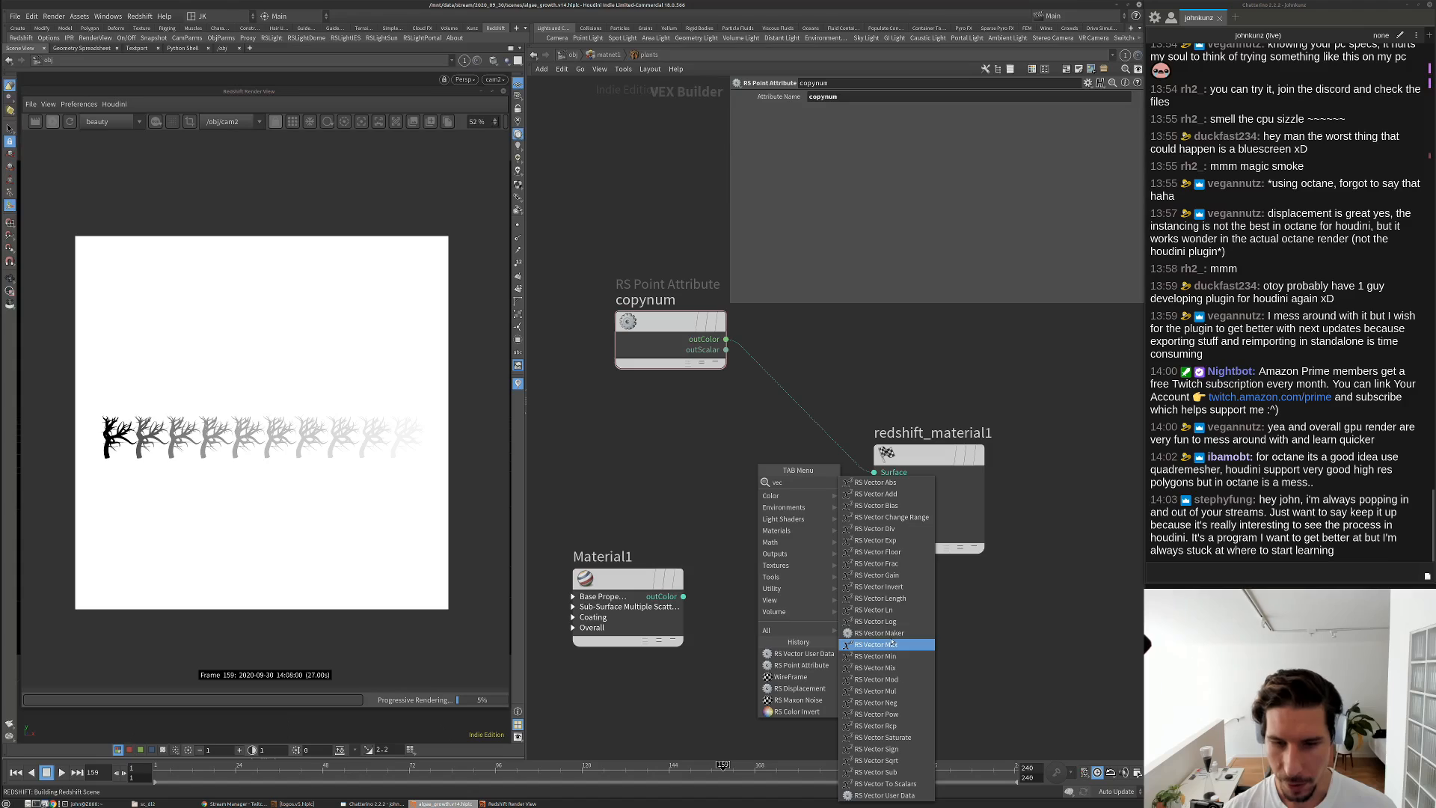
left_click(884, 795)
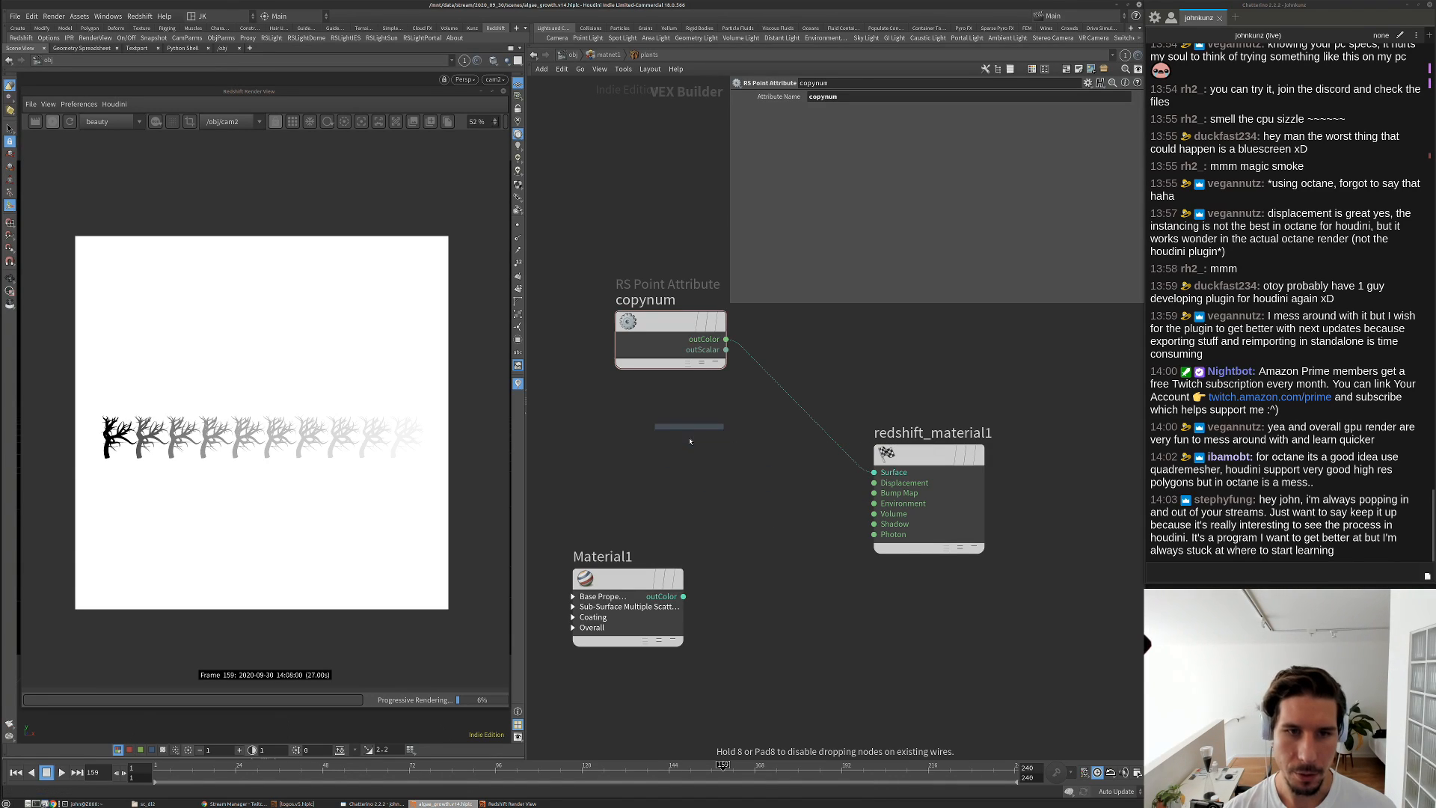
left_click(689, 441)
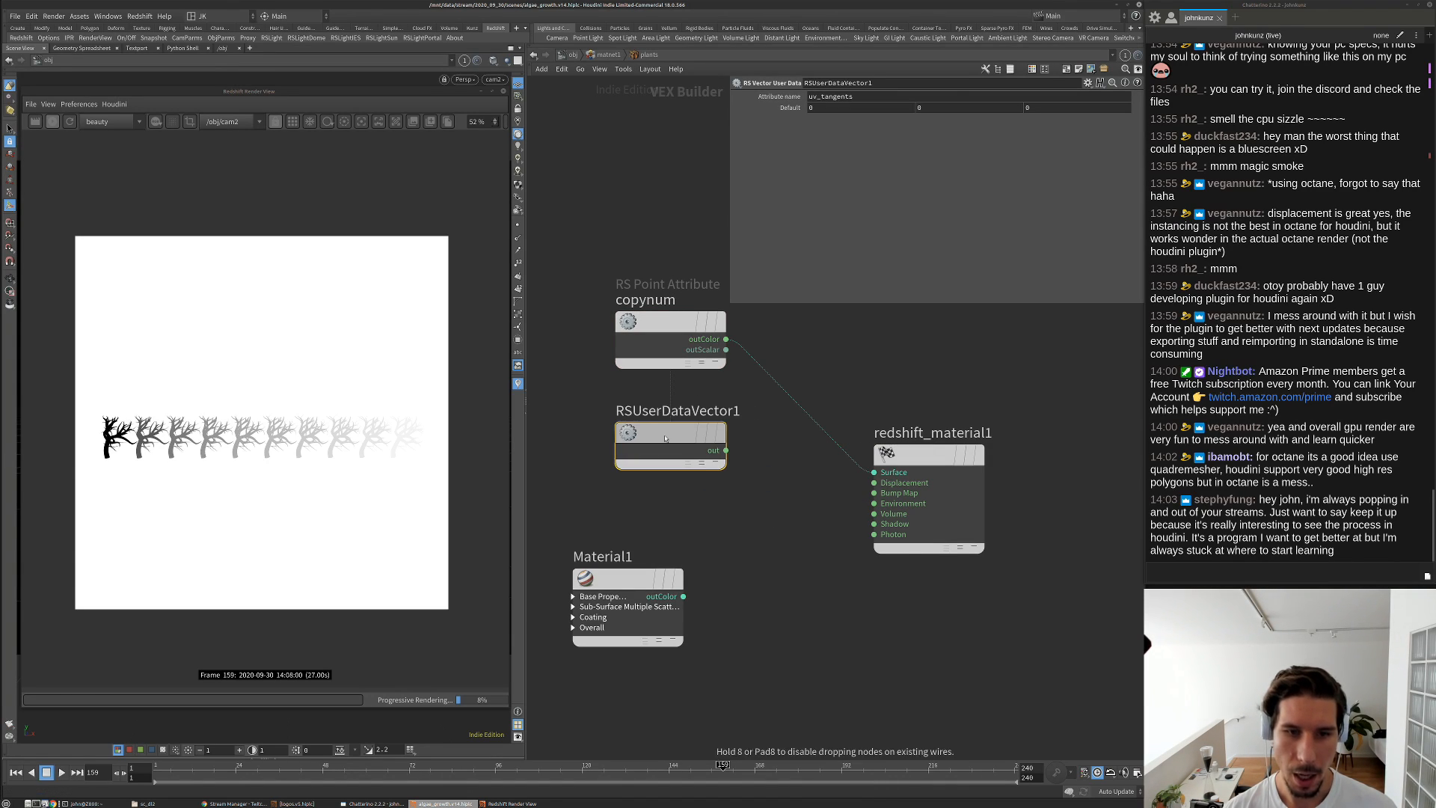
Set the vector user data node's attribute name to uv, connect its out to redshift_material1's Surface, and inspect the rendered plants
double_click(840, 97)
type("u")
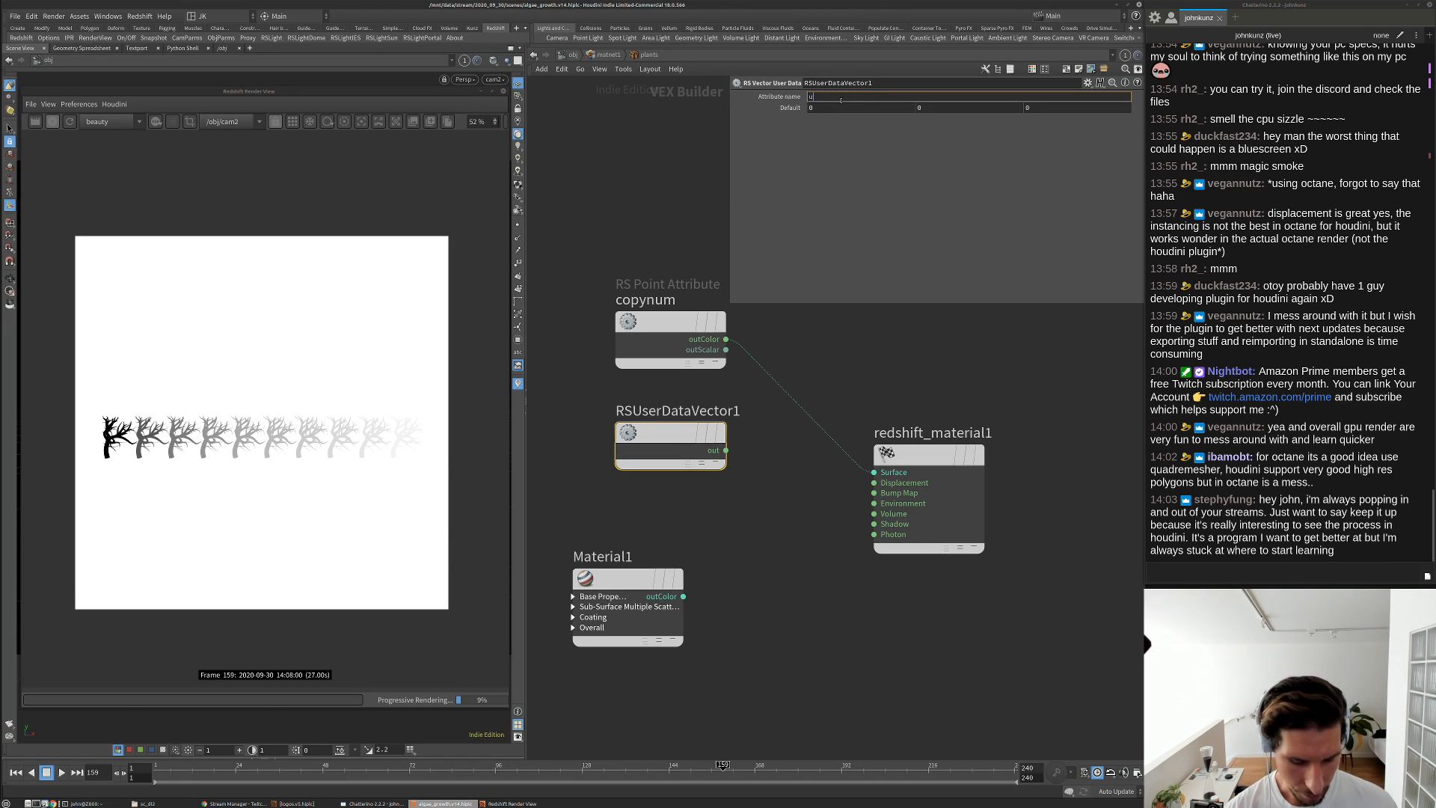
type("v")
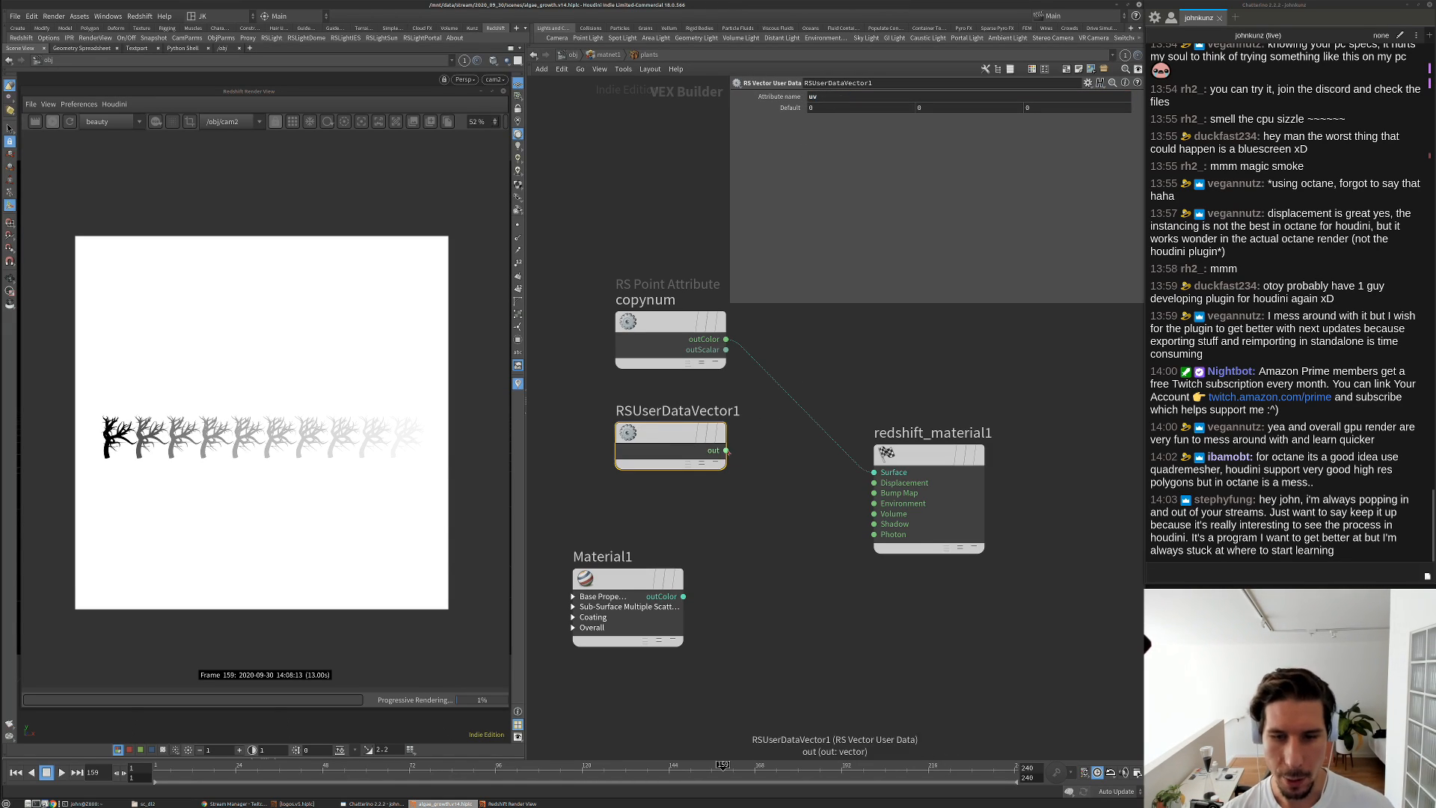
left_click_drag(726, 450, 873, 472)
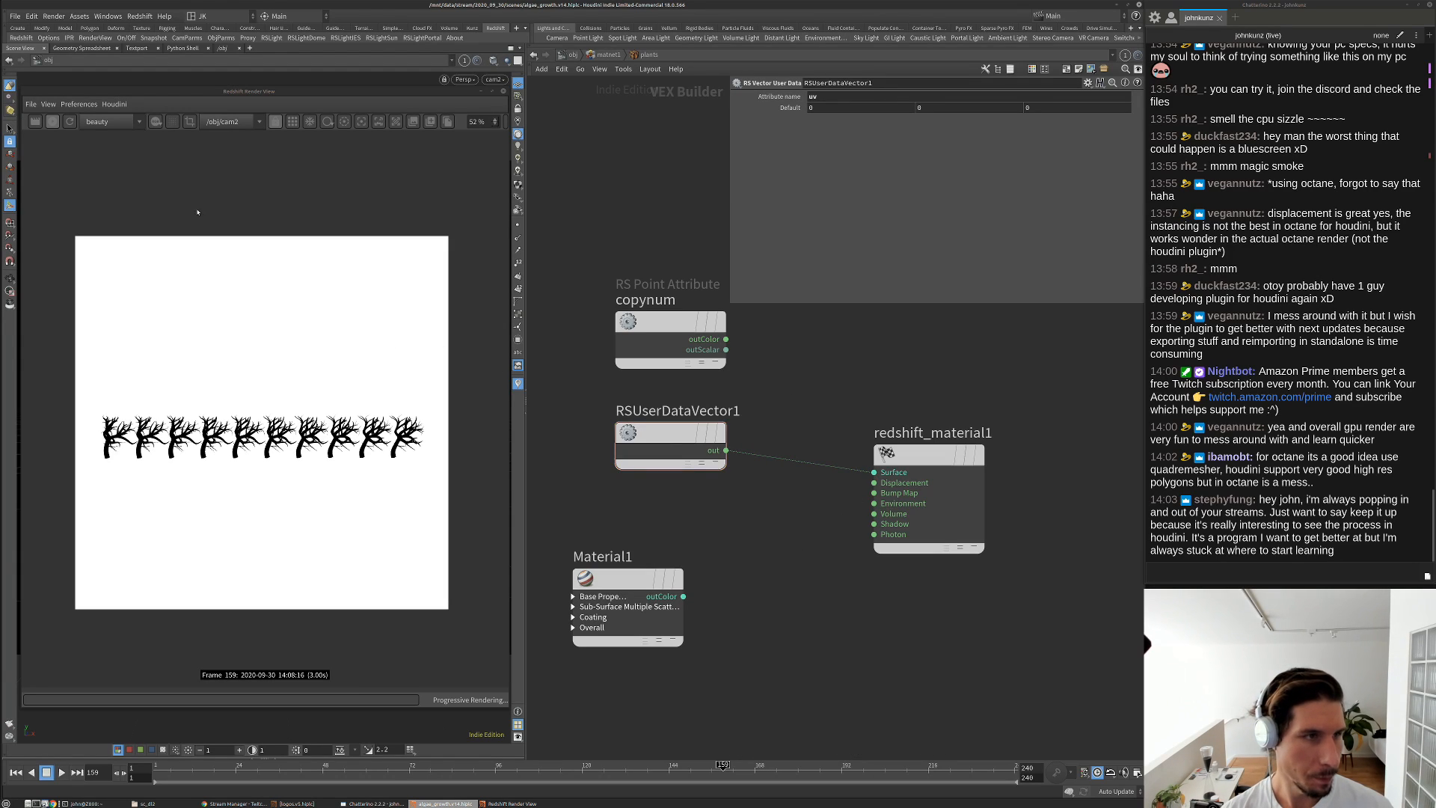
left_click(245, 288)
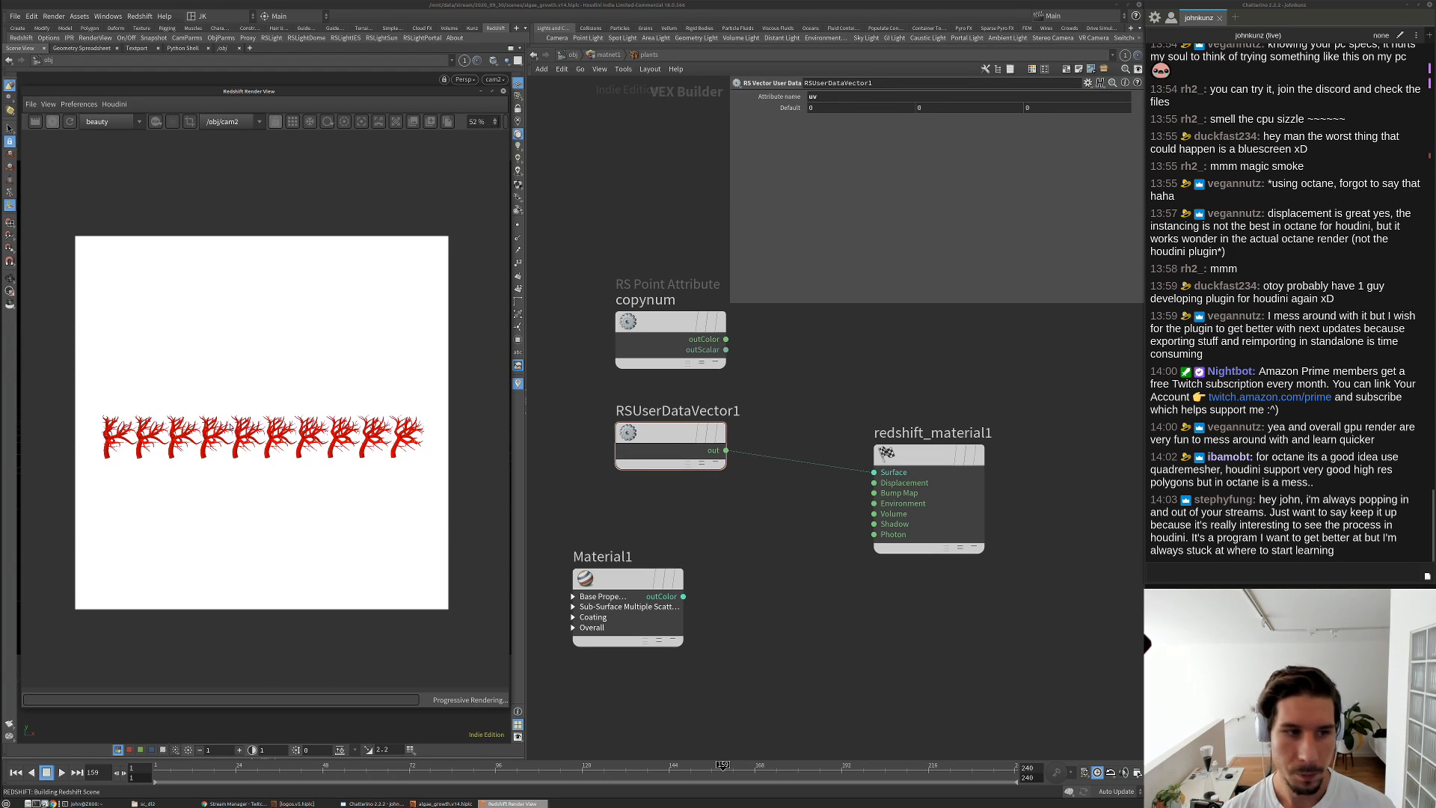
scroll(249, 421, "up", 3)
scroll(249, 421, "up", 4)
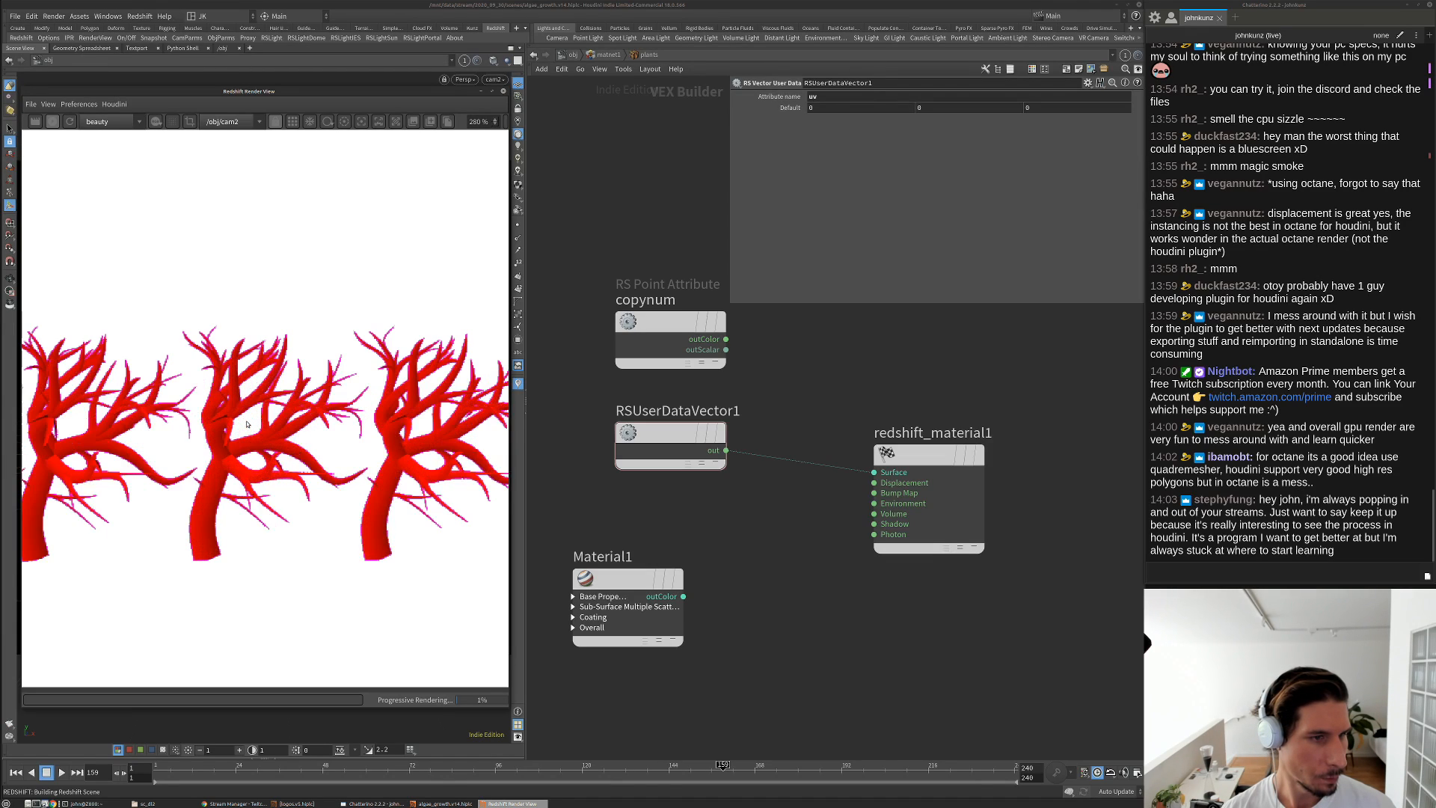
scroll(247, 424, "down", 4)
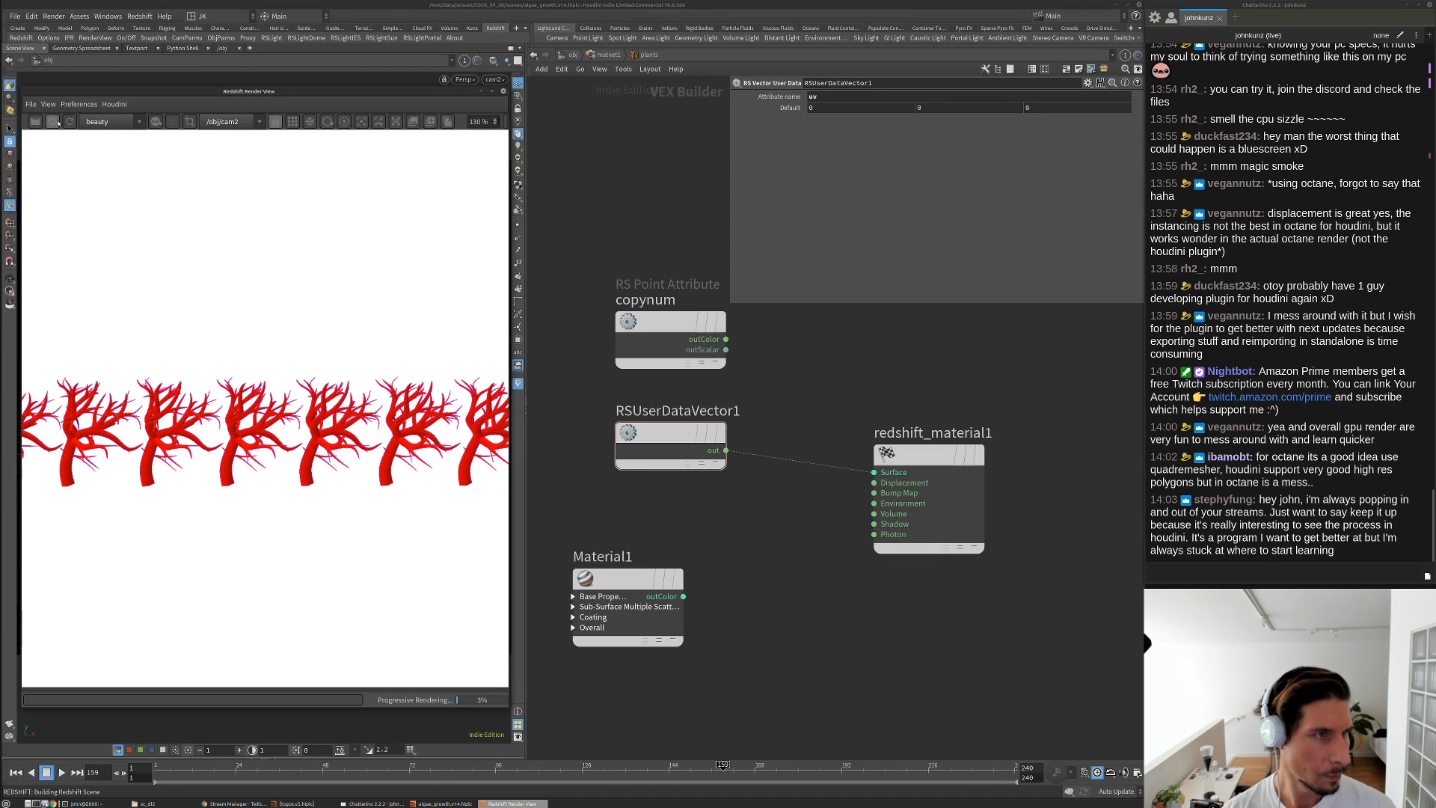
scroll(219, 473, "down", 4)
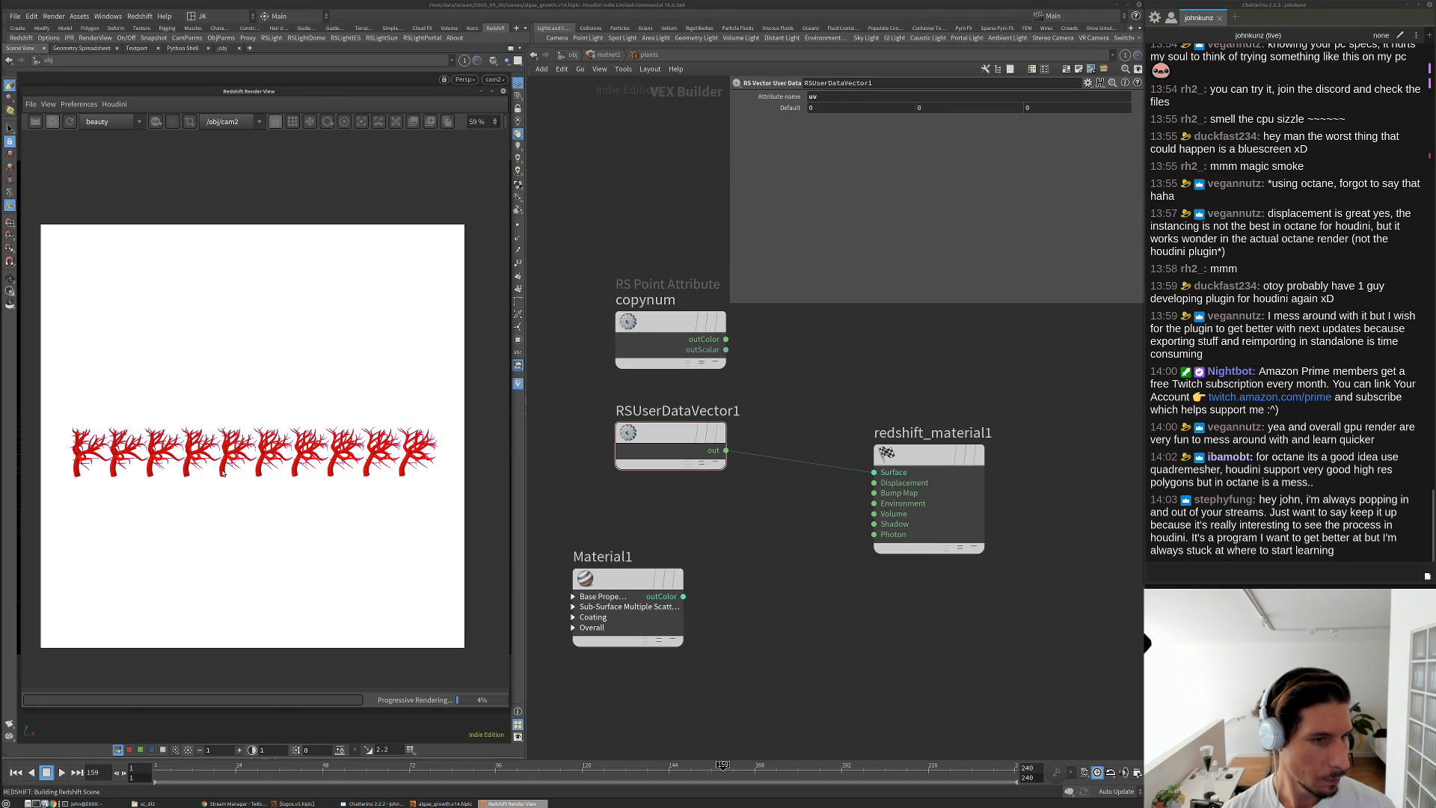
scroll(189, 473, "up", 2)
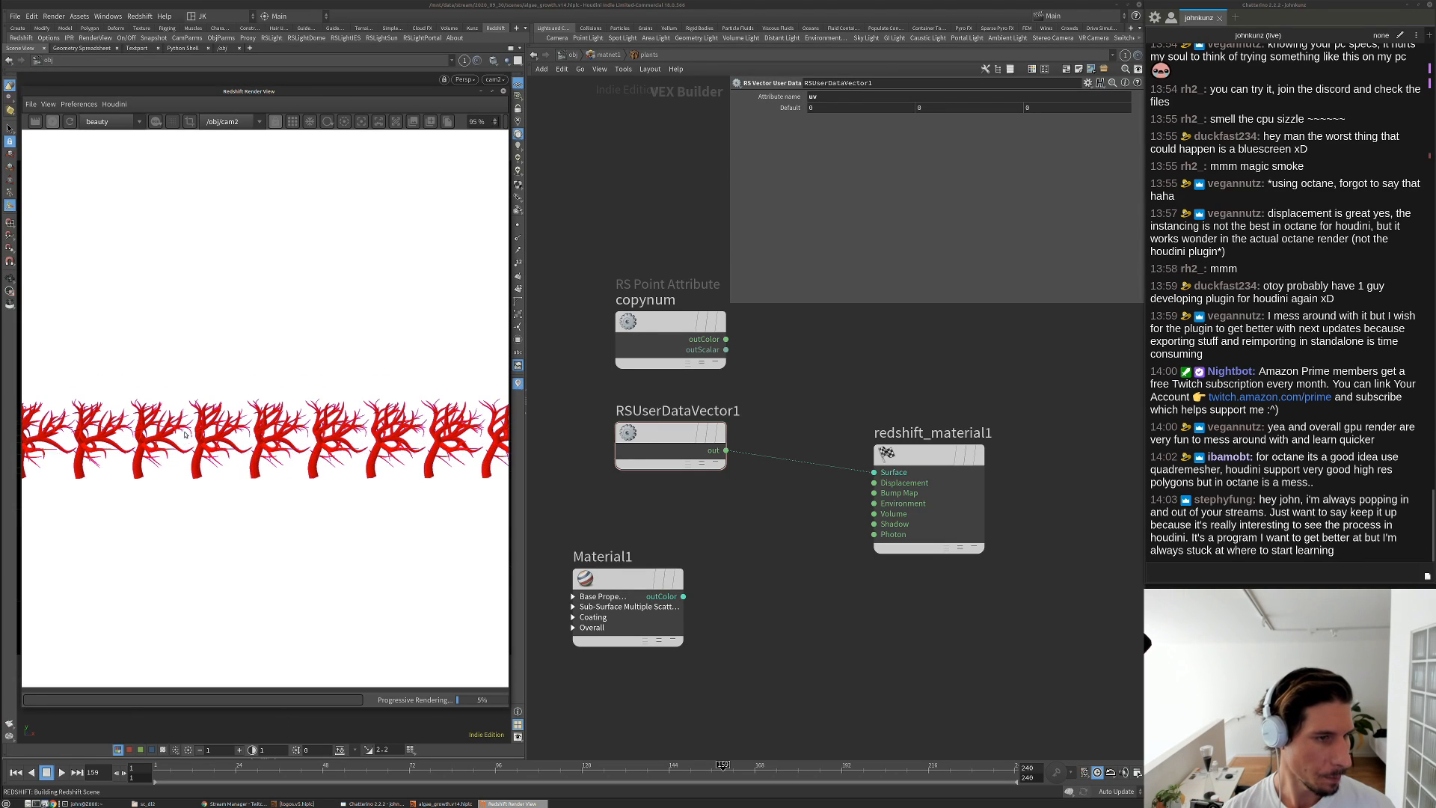
Try a duplicate of the copynum point attribute node with attribute name uv on redshift_material1's Surface input, and check the live render
left_click_drag(694, 334, 874, 472, "alt")
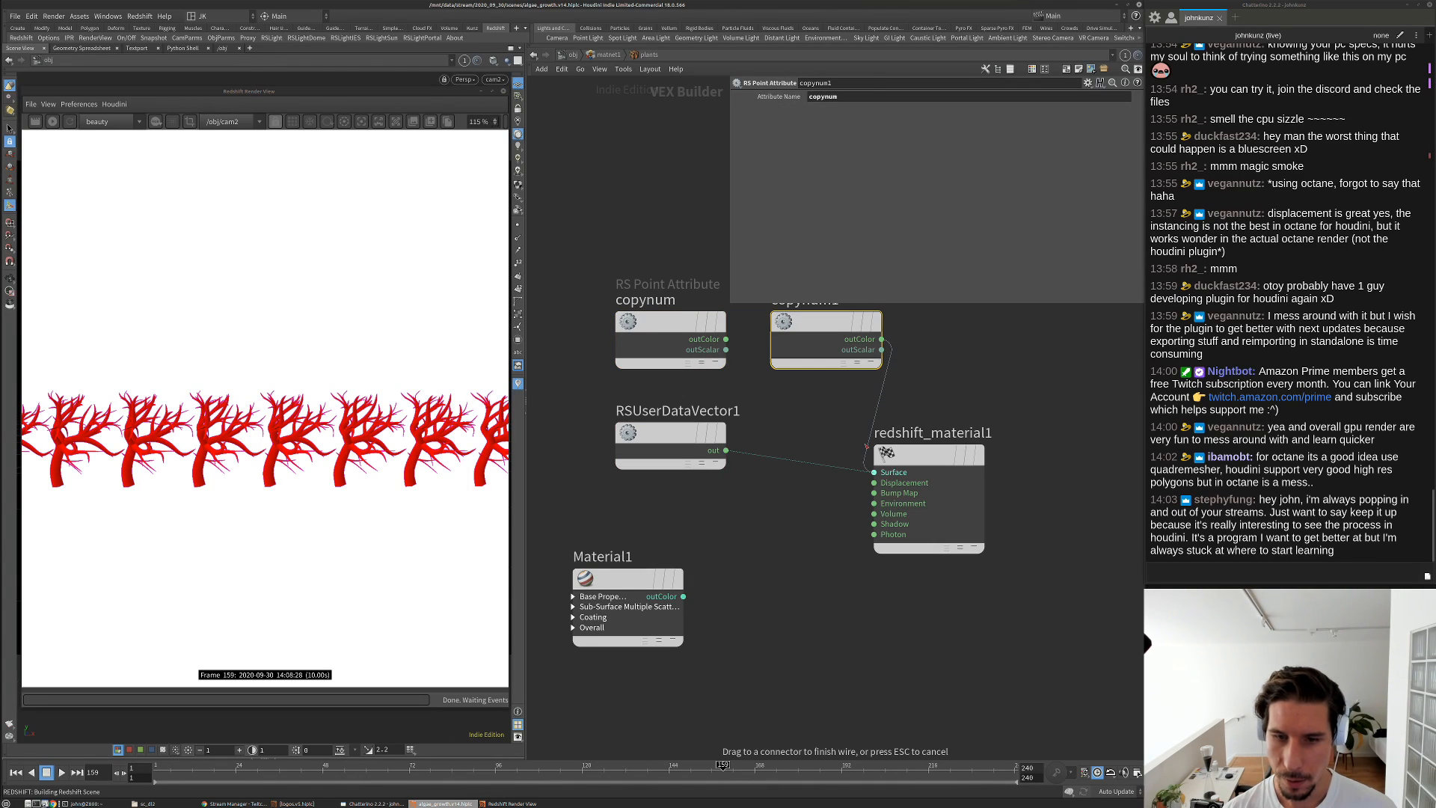
double_click(822, 97)
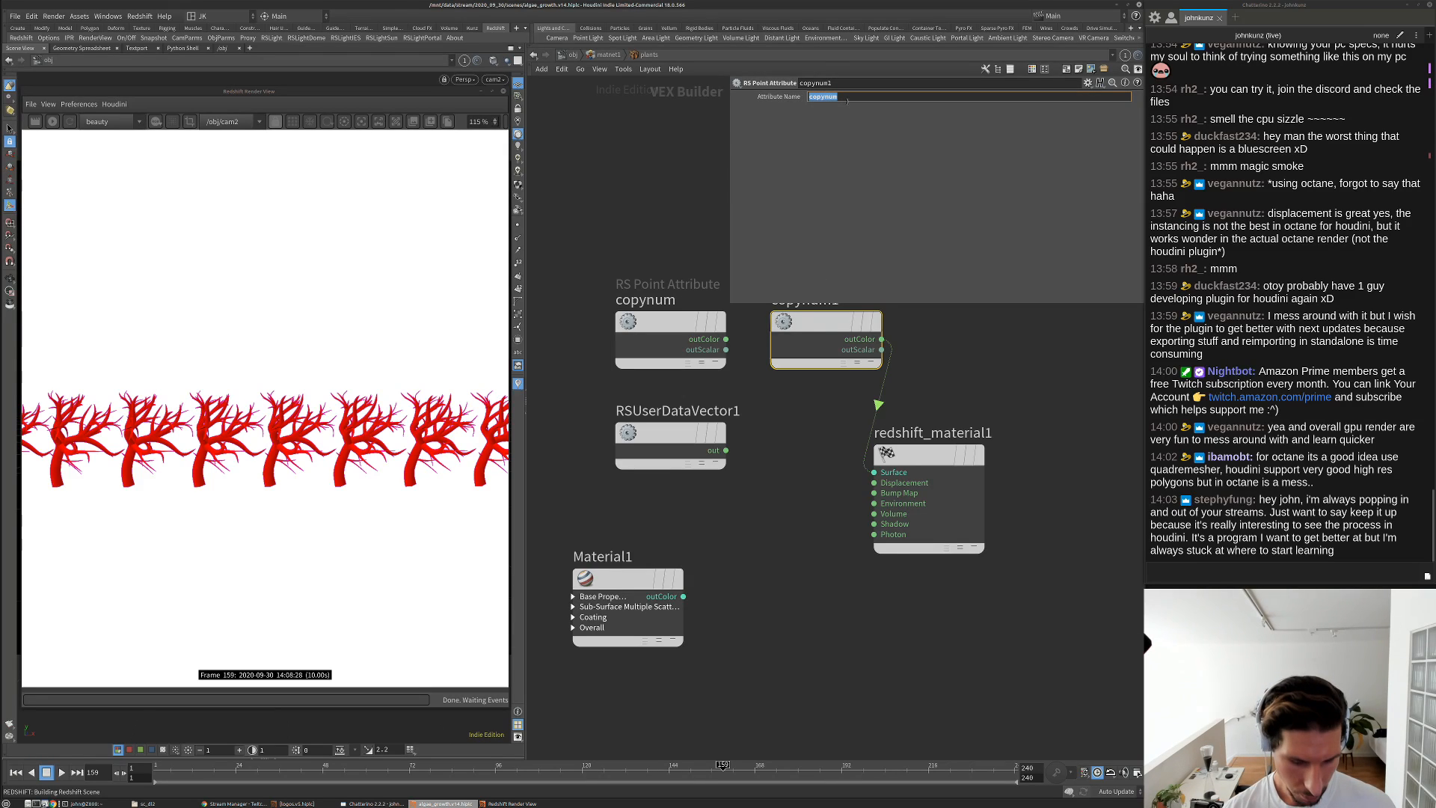
type("uv")
key("Return")
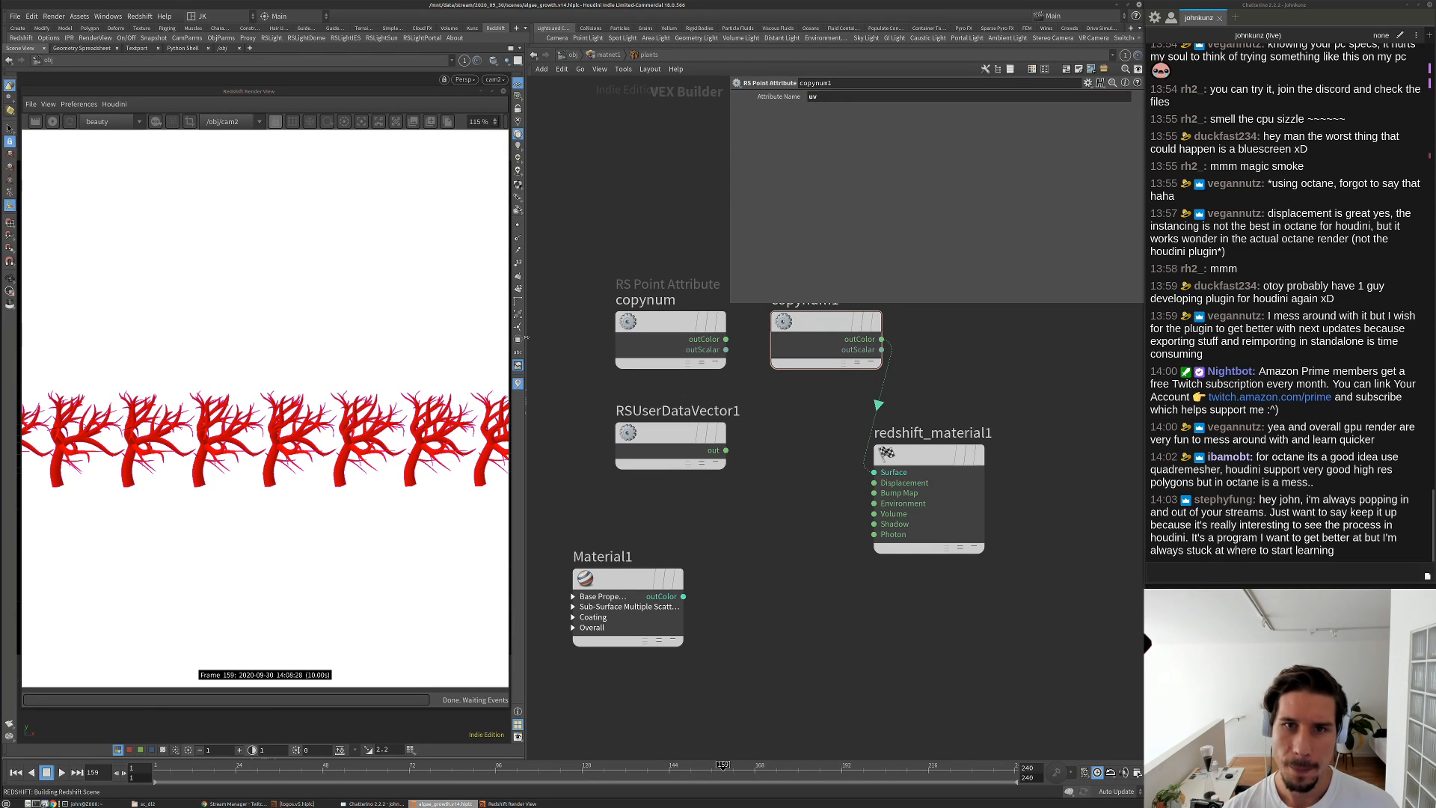
left_click(53, 121)
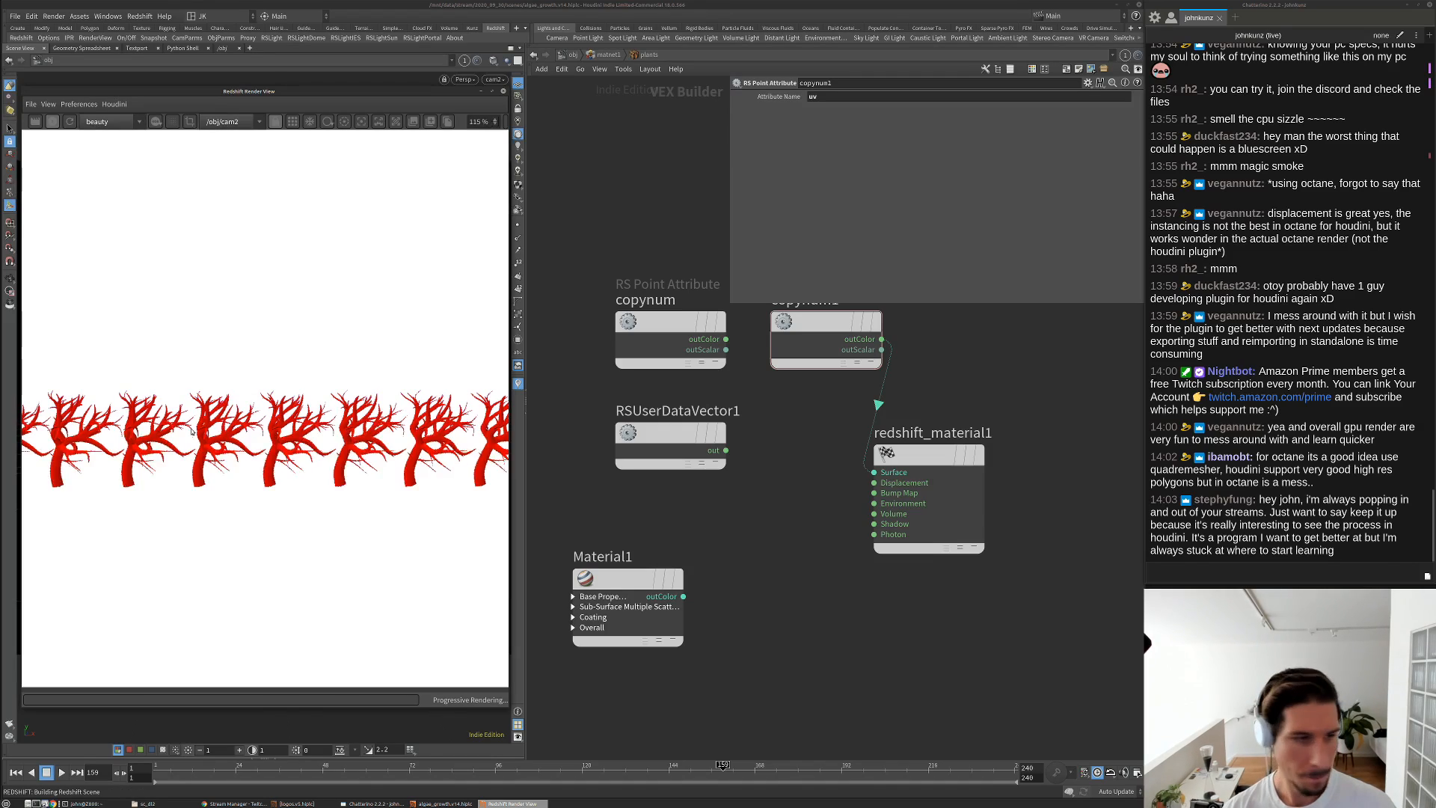
scroll(382, 472, "down", 2)
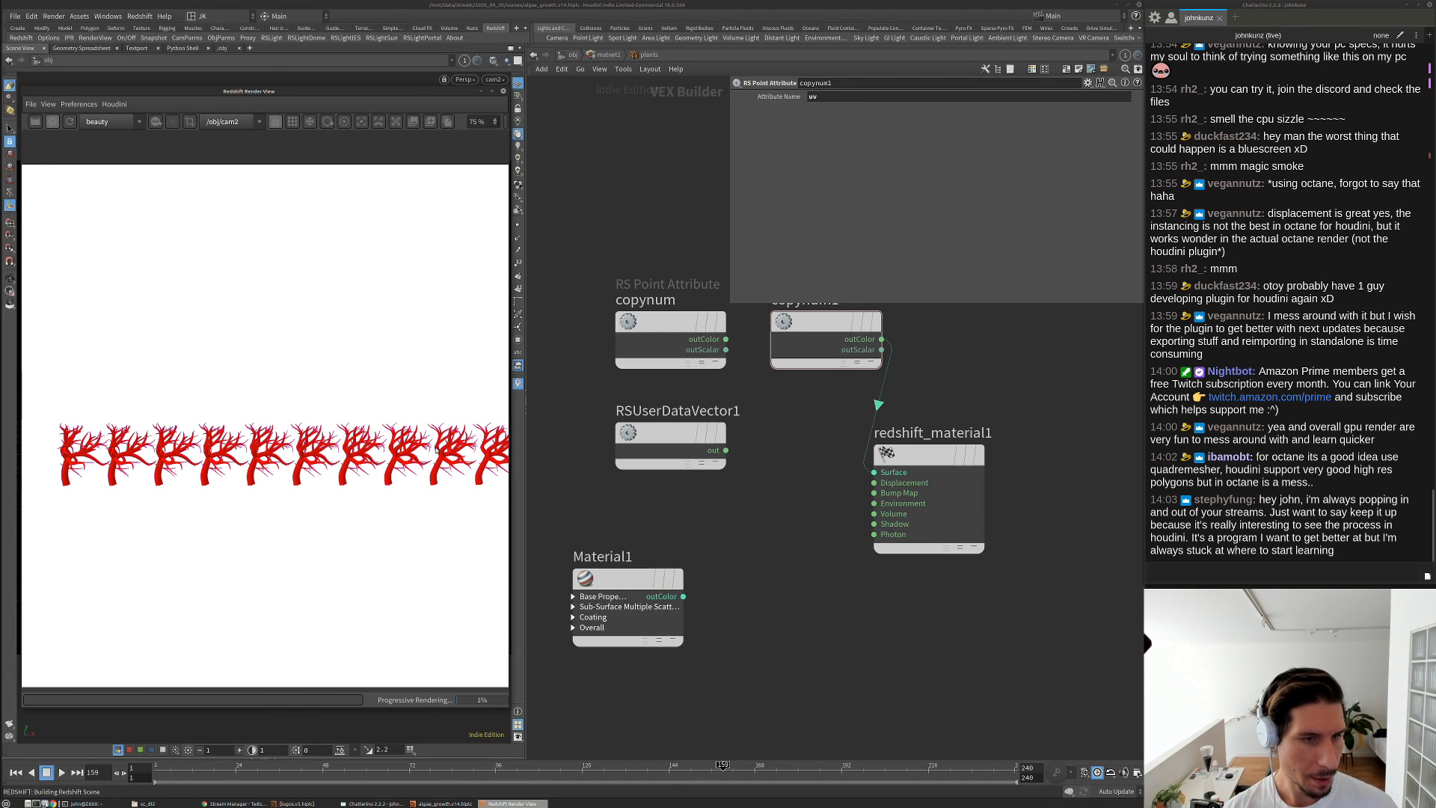
scroll(286, 534, "up", 5)
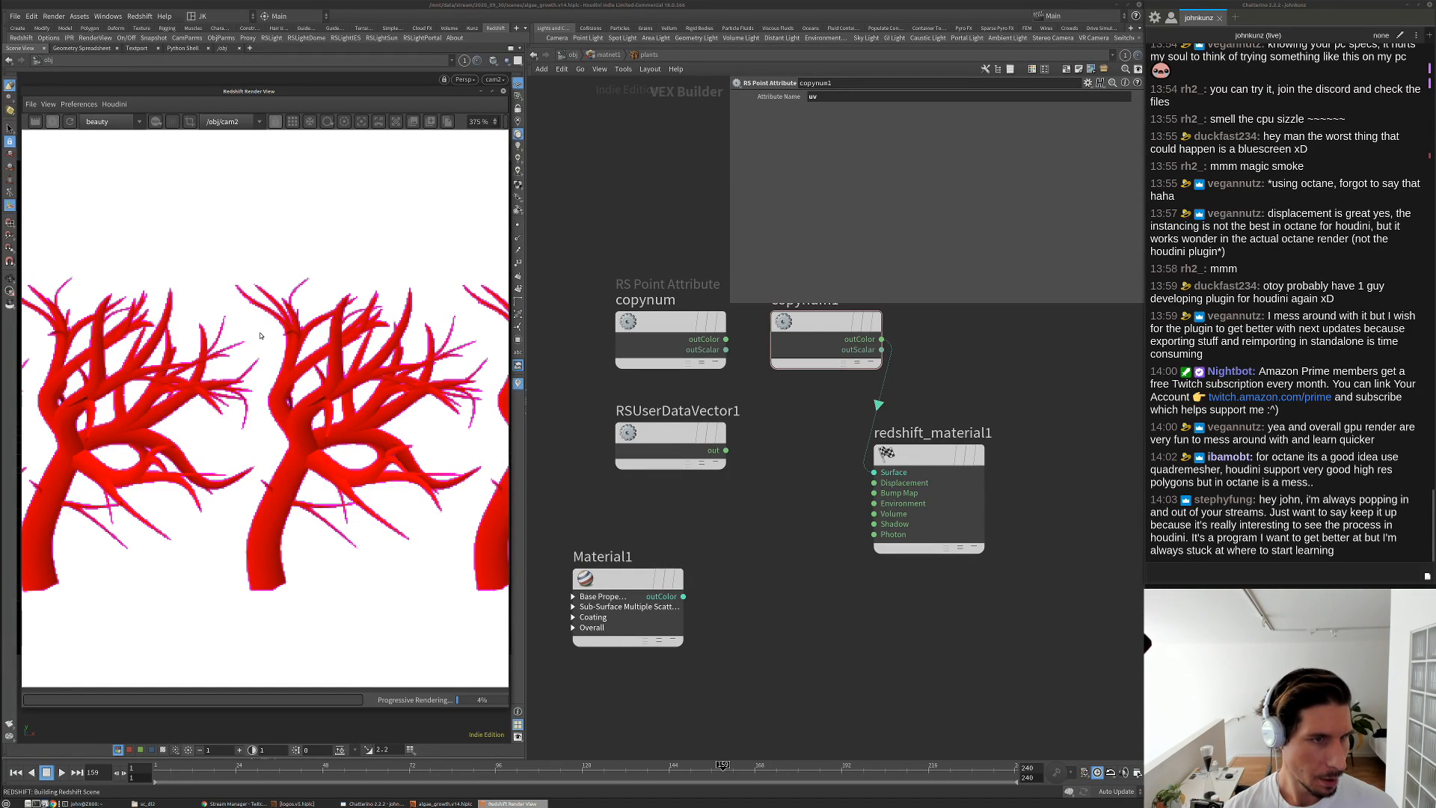
left_click(53, 126)
key("u")
key("u")
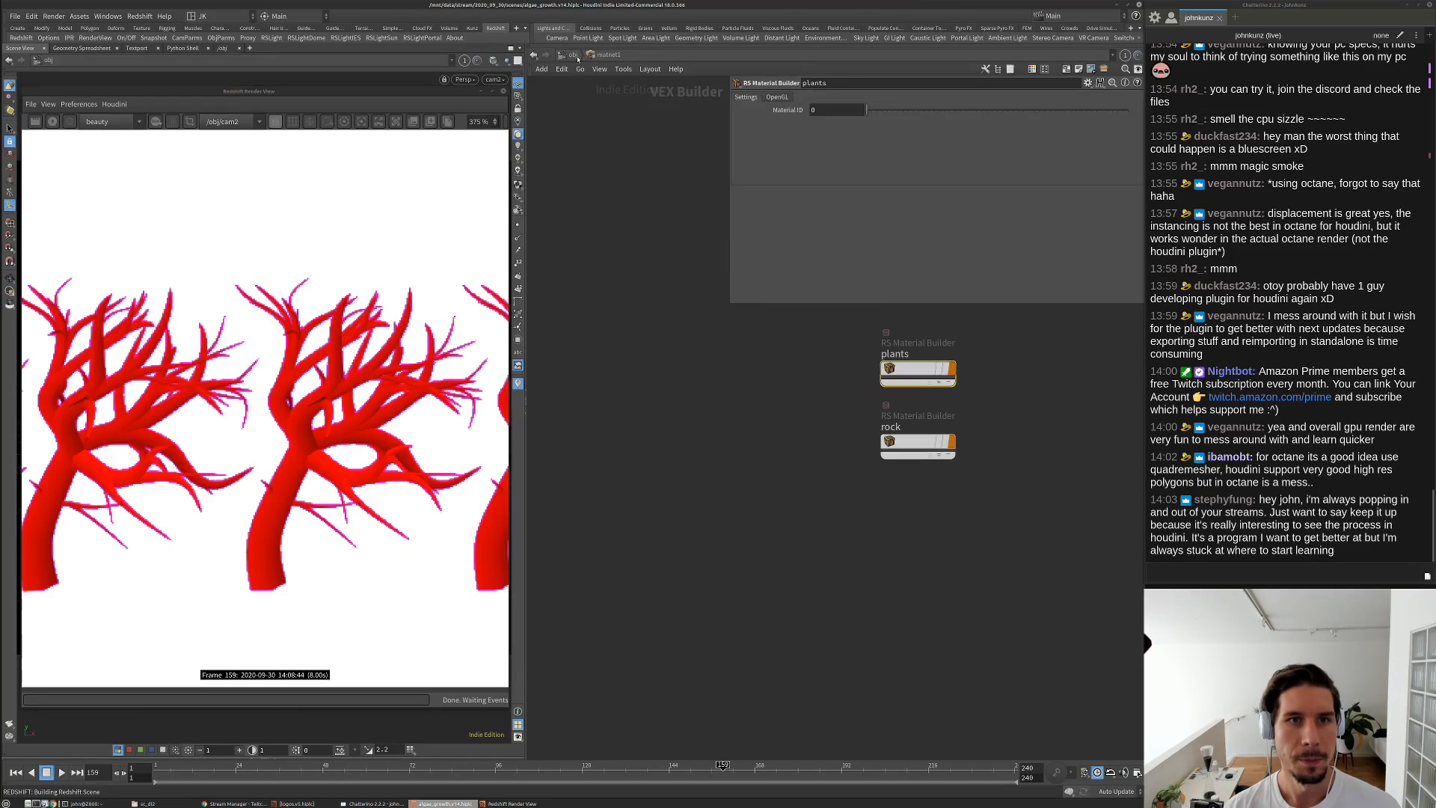
double_click(626, 413)
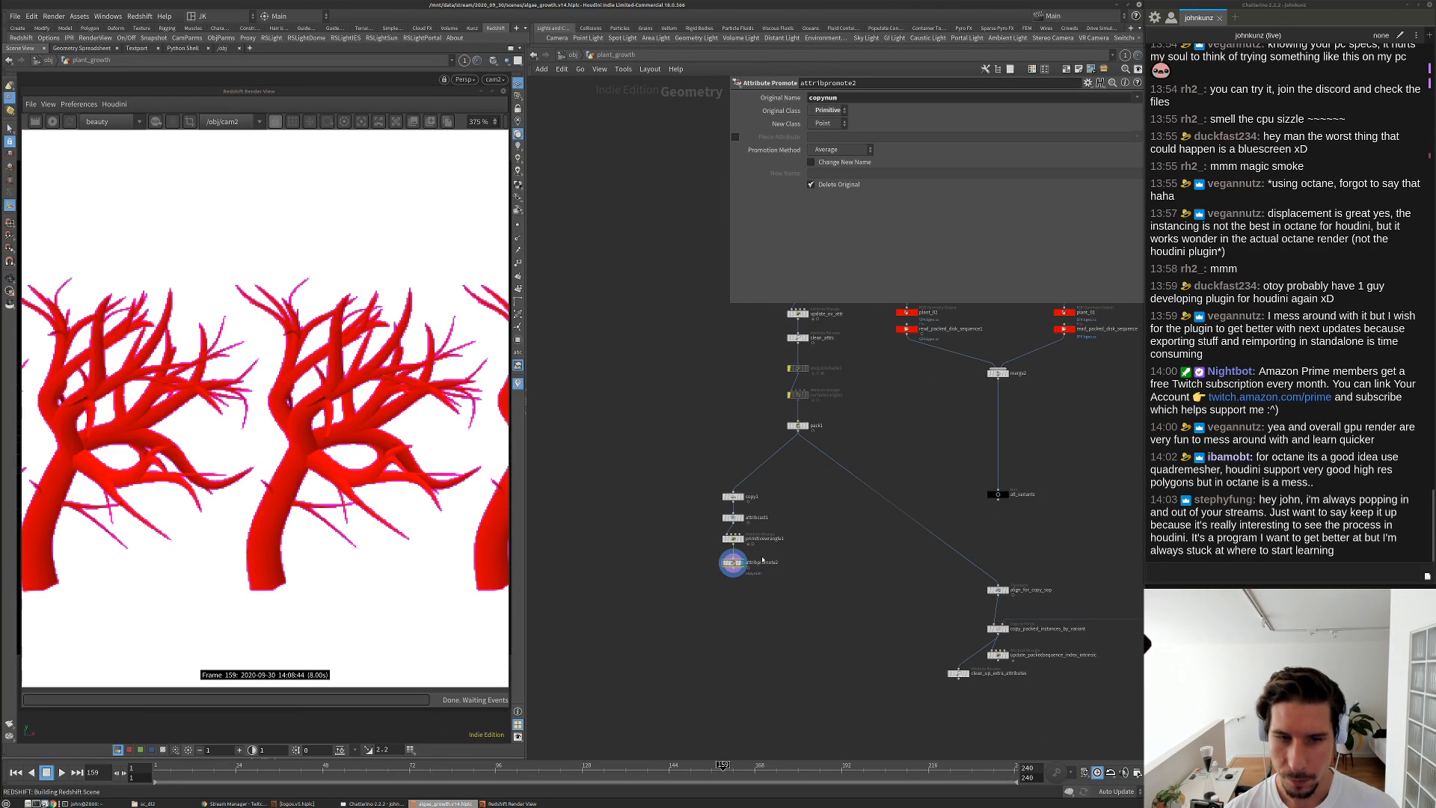
left_click(763, 451)
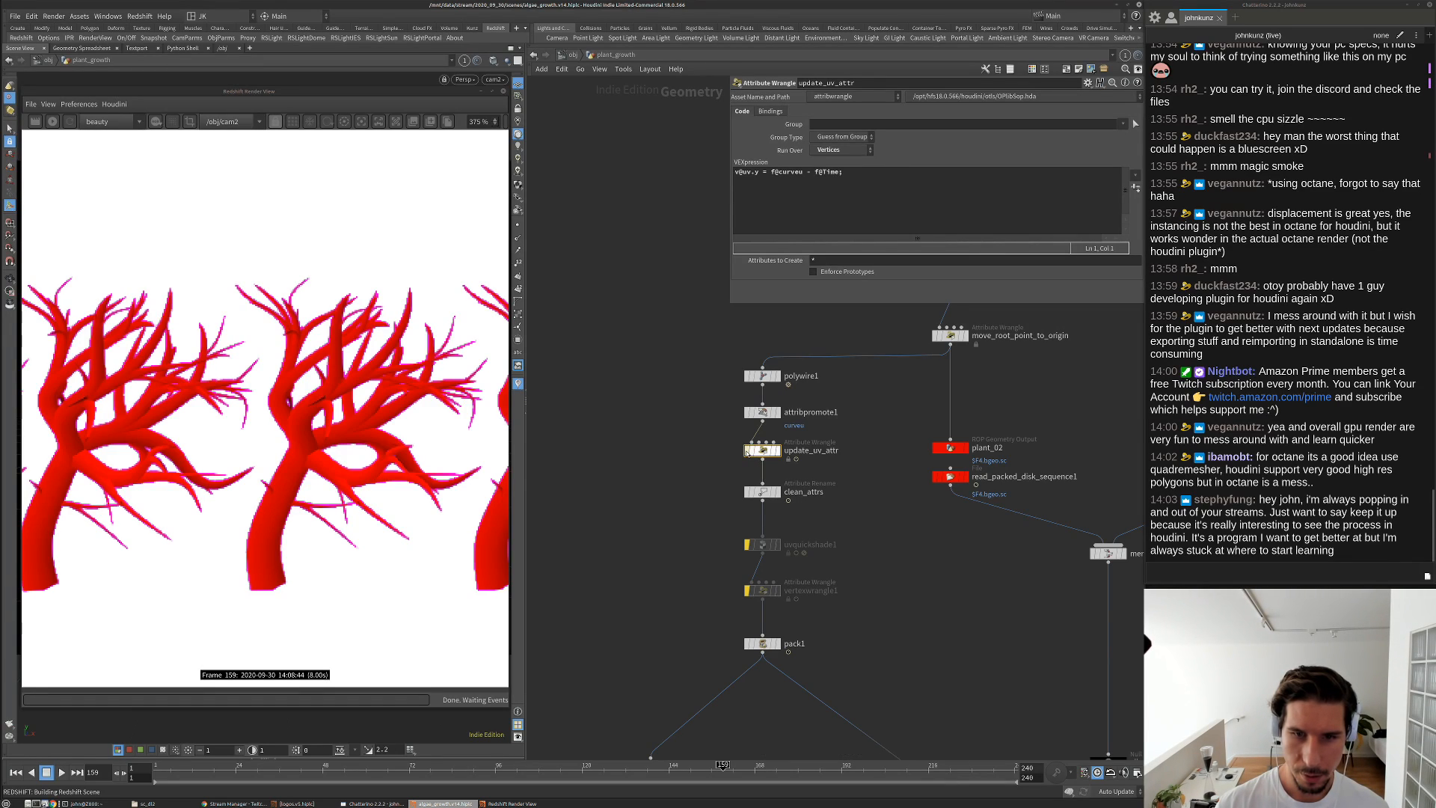
left_click(747, 450)
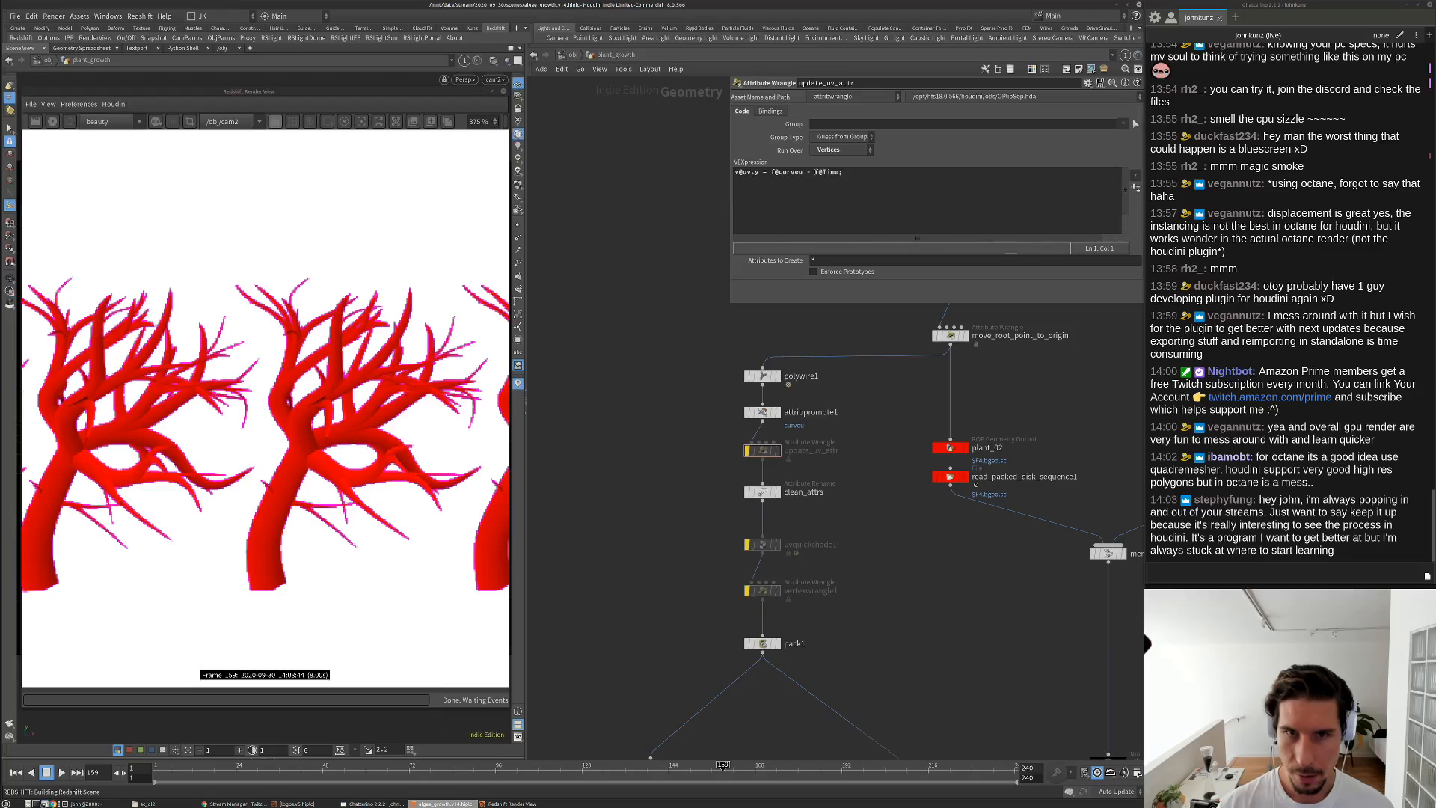
left_click(747, 450)
left_click(802, 172)
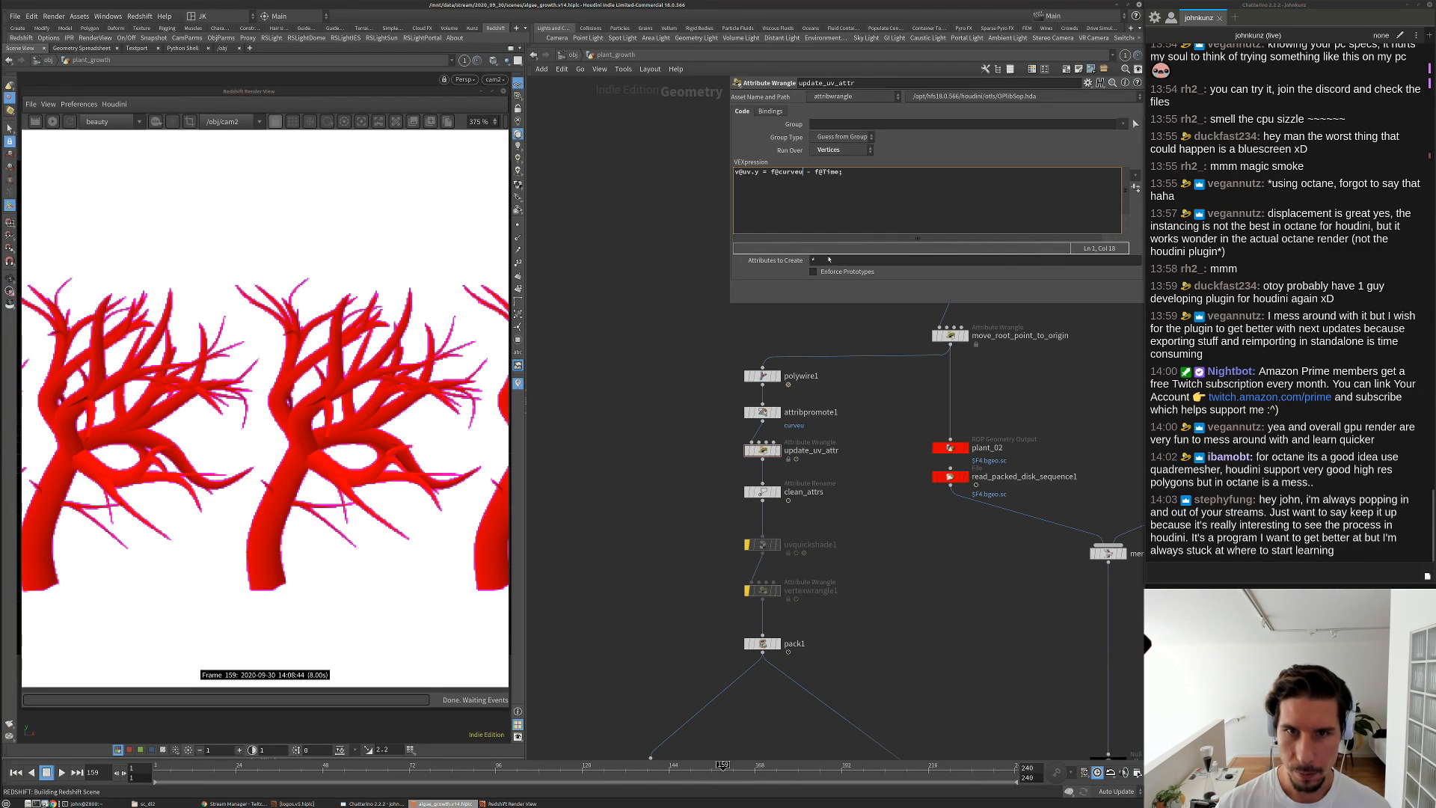
type(";//")
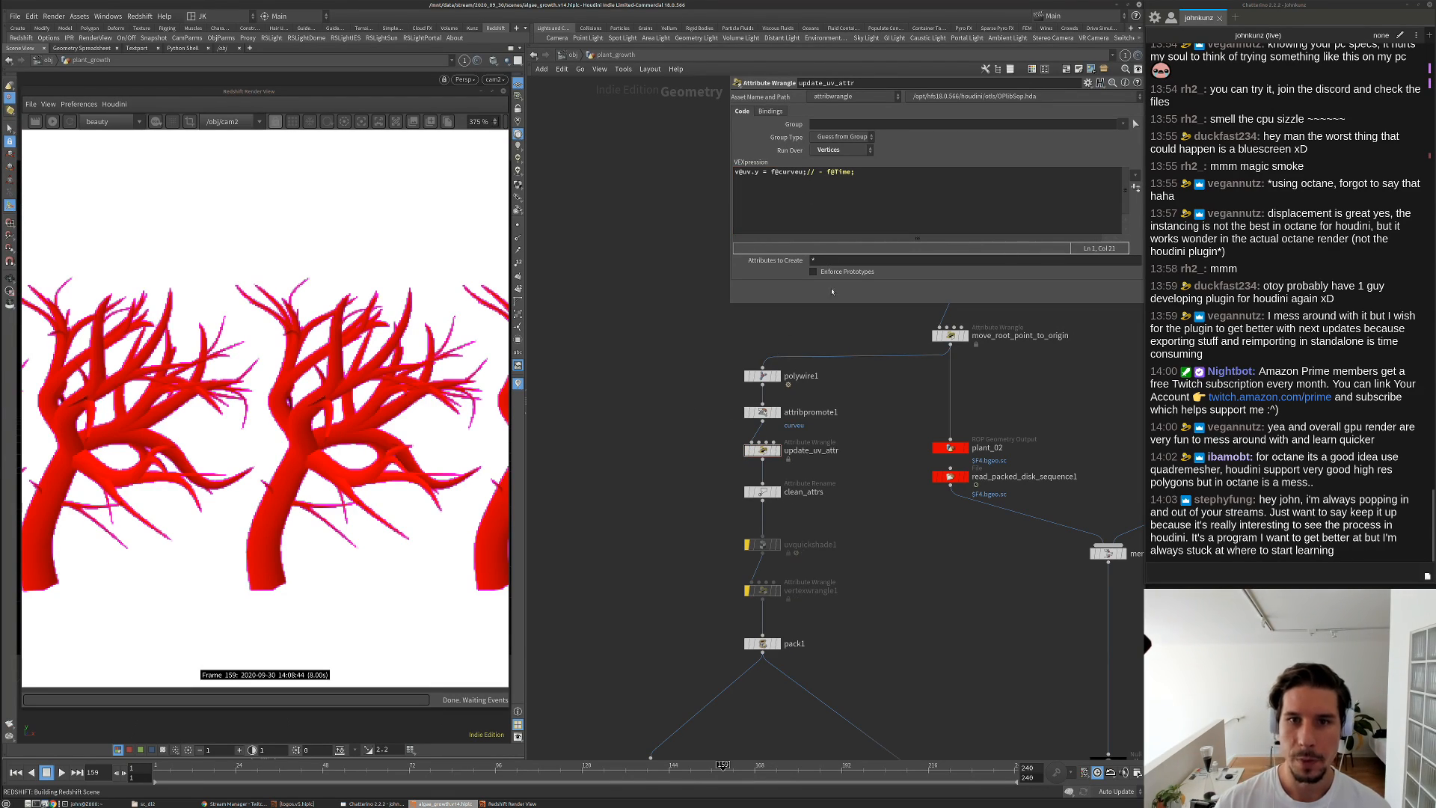
Restart the live render and examine the uv gradient across the row of plants and on single plants up close
left_click(35, 121)
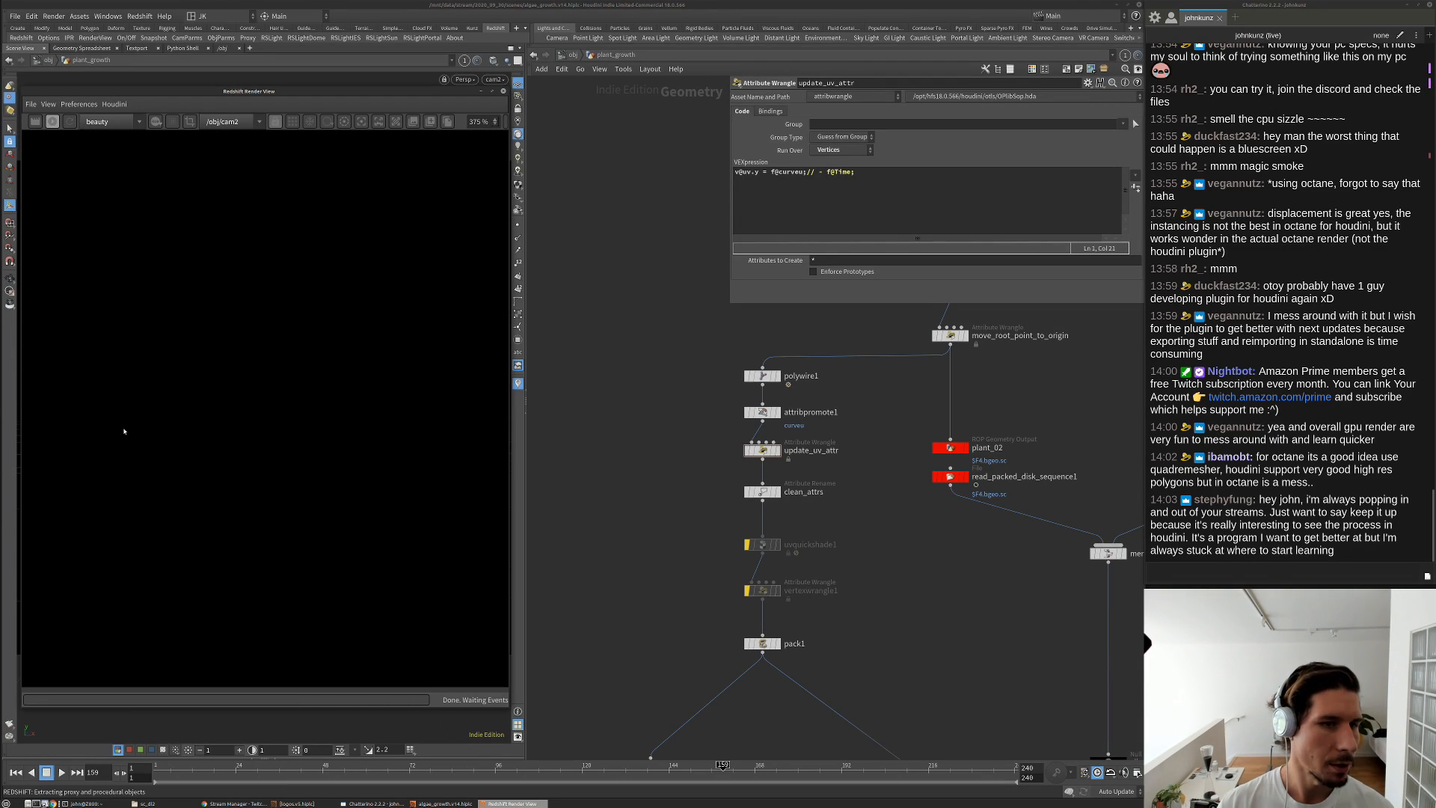
scroll(437, 343, "down", 6)
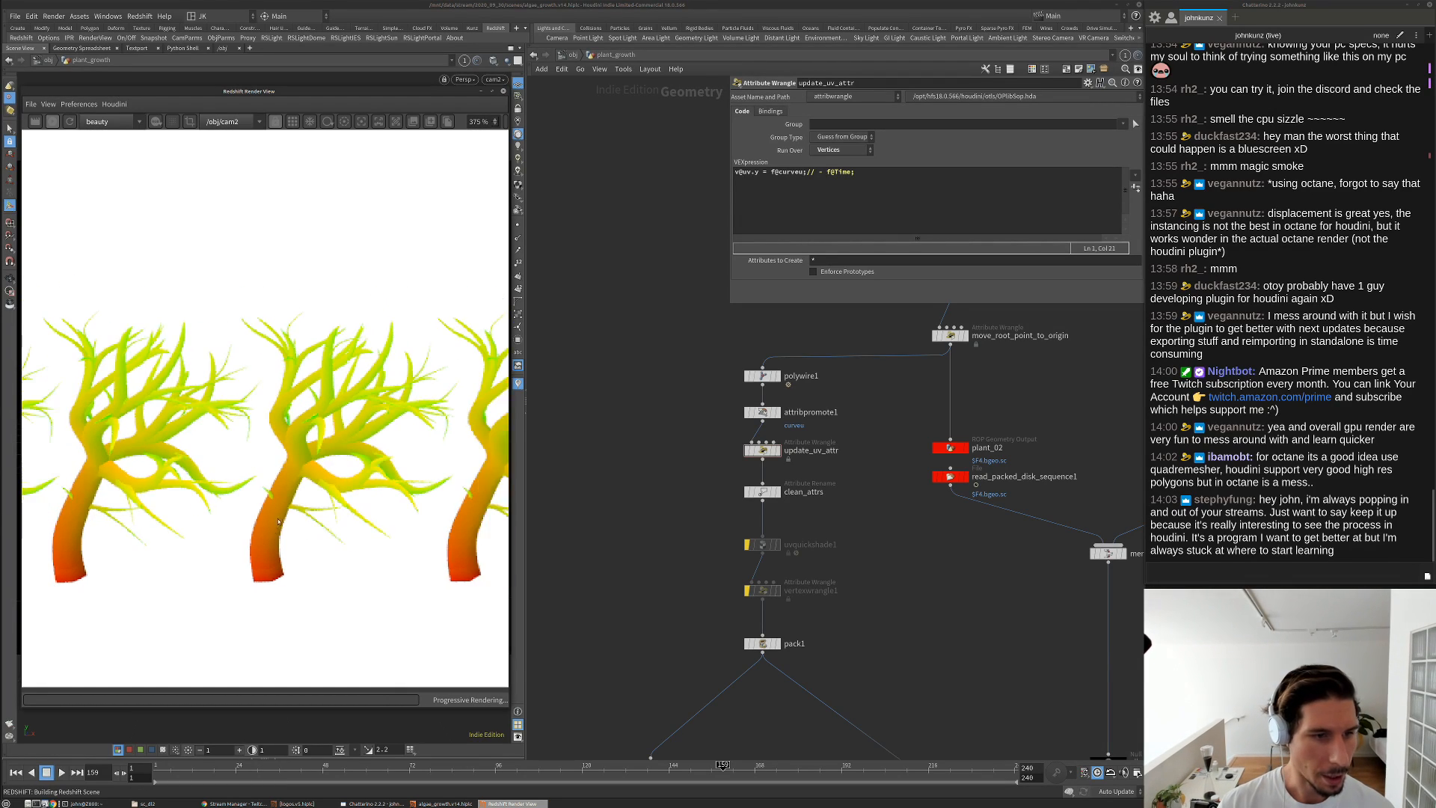
scroll(384, 491, "down", 2)
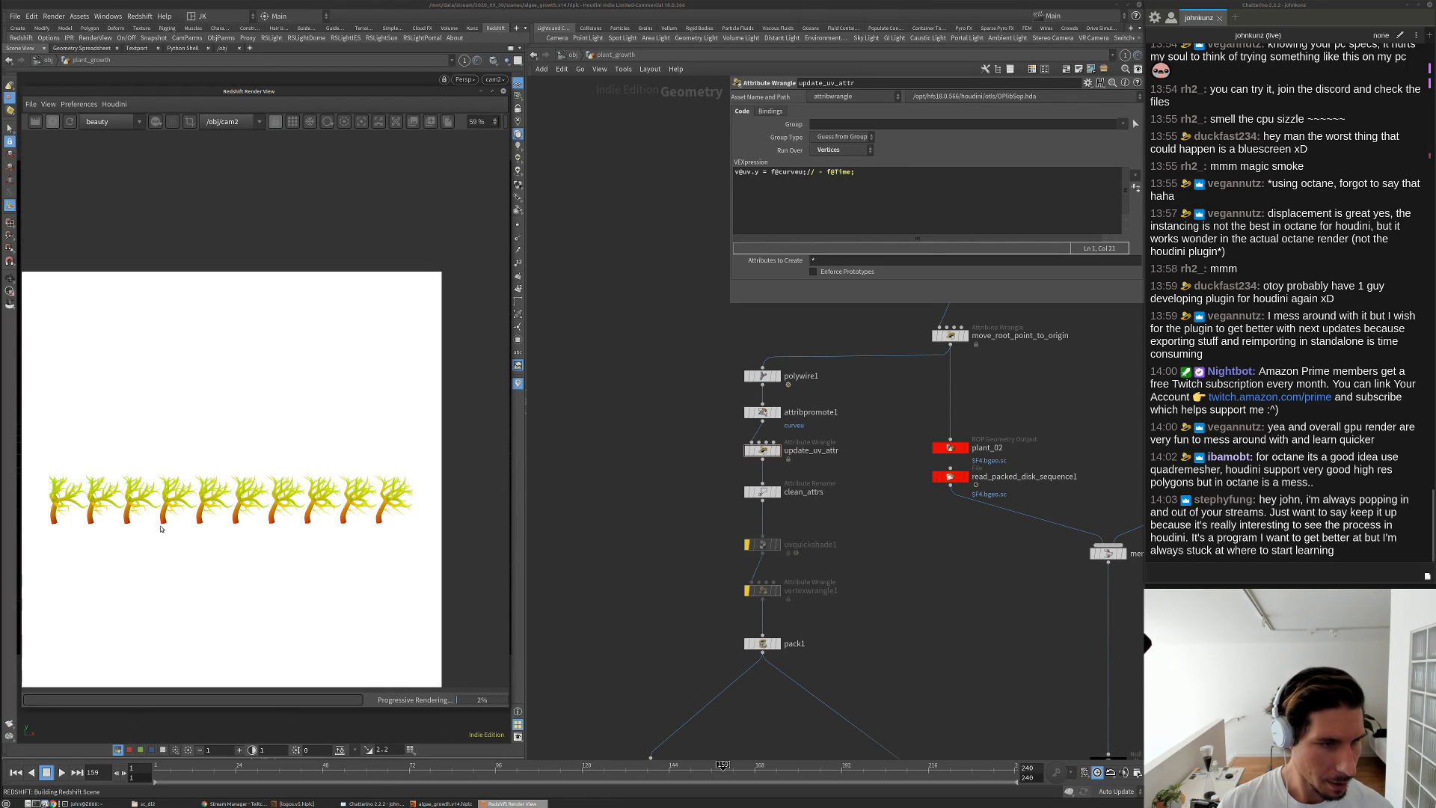
scroll(160, 529, "up", 10)
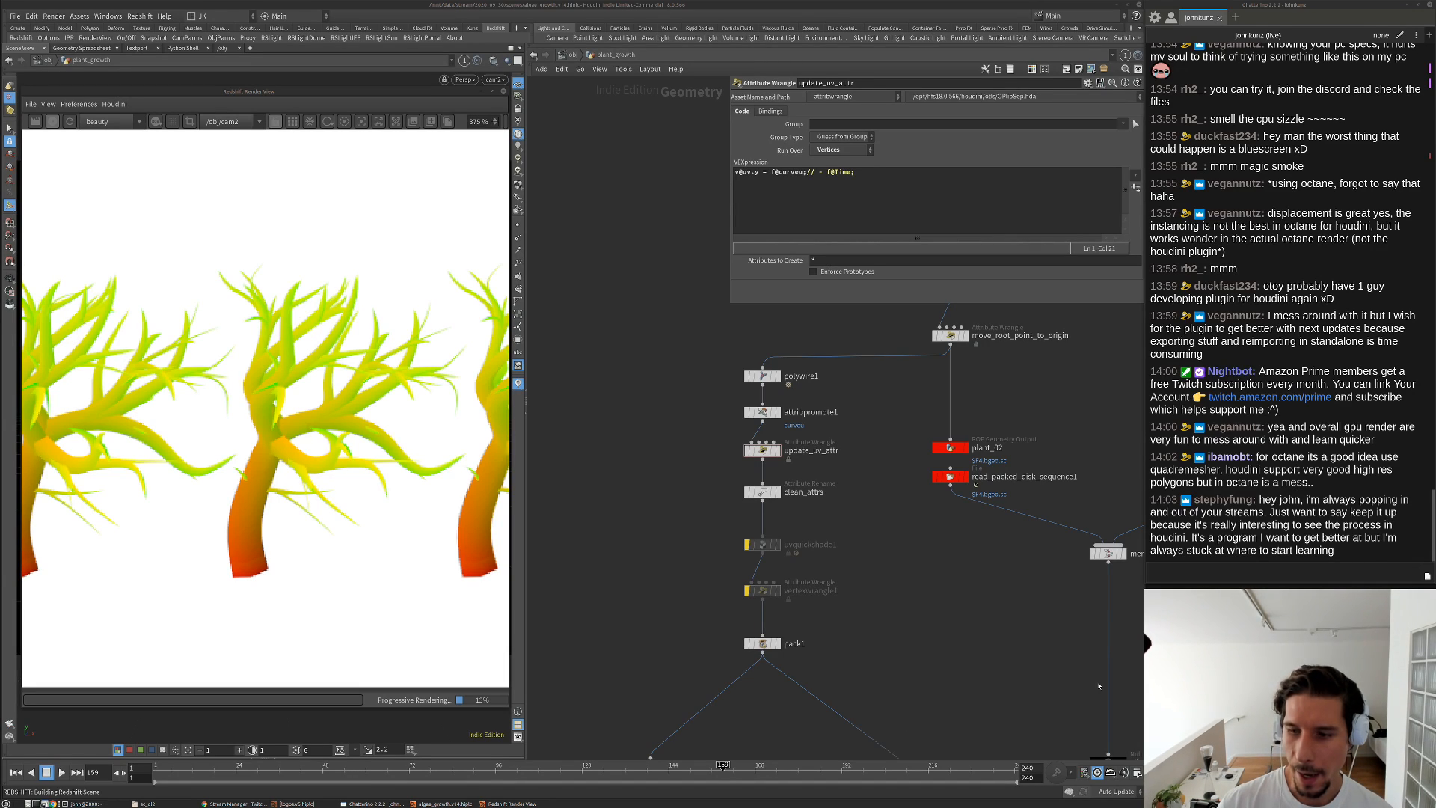
In the plants material, delete the copynum1 point attribute node and connect RSUserDataVector1's out to redshift_material1's Surface input
left_click(889, 650)
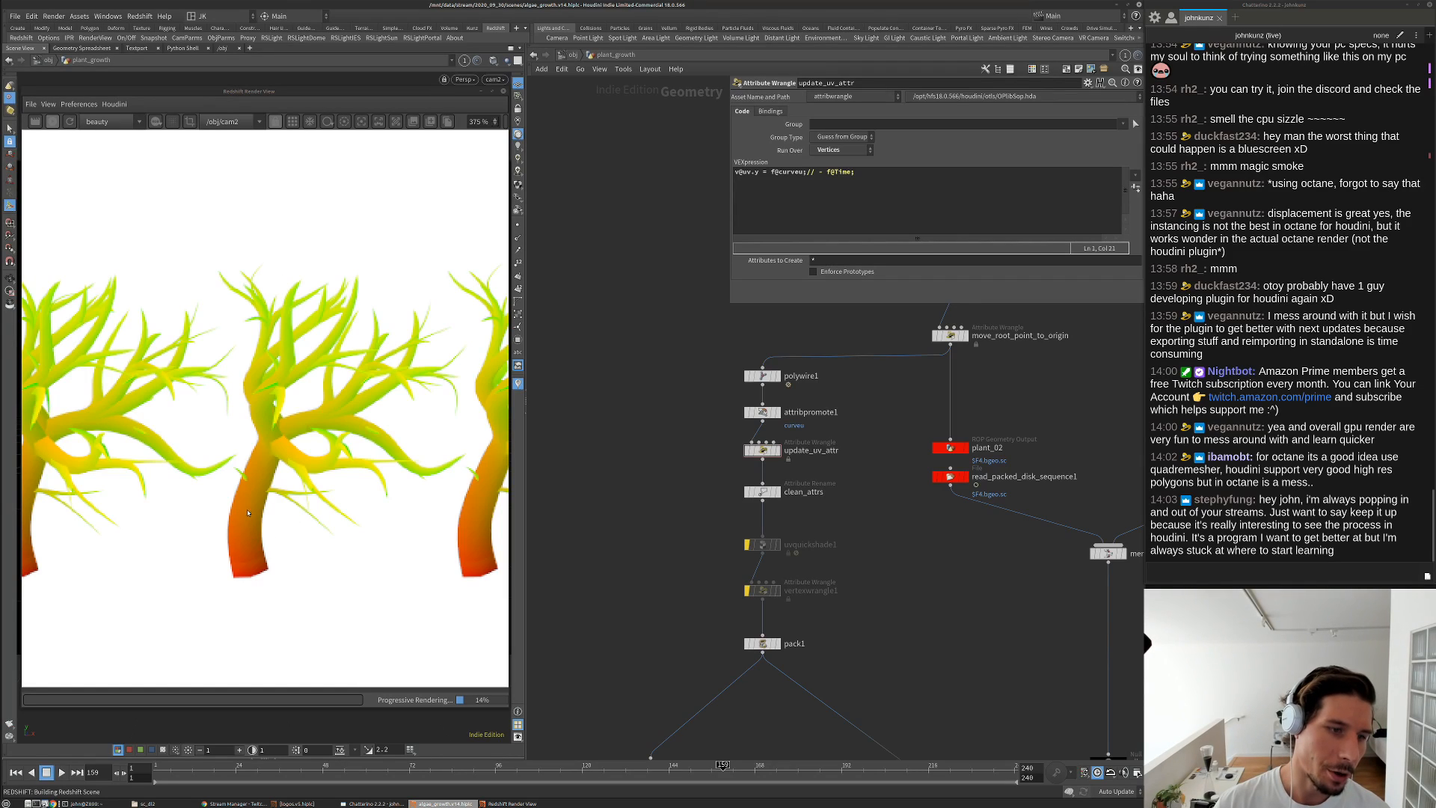
key("h")
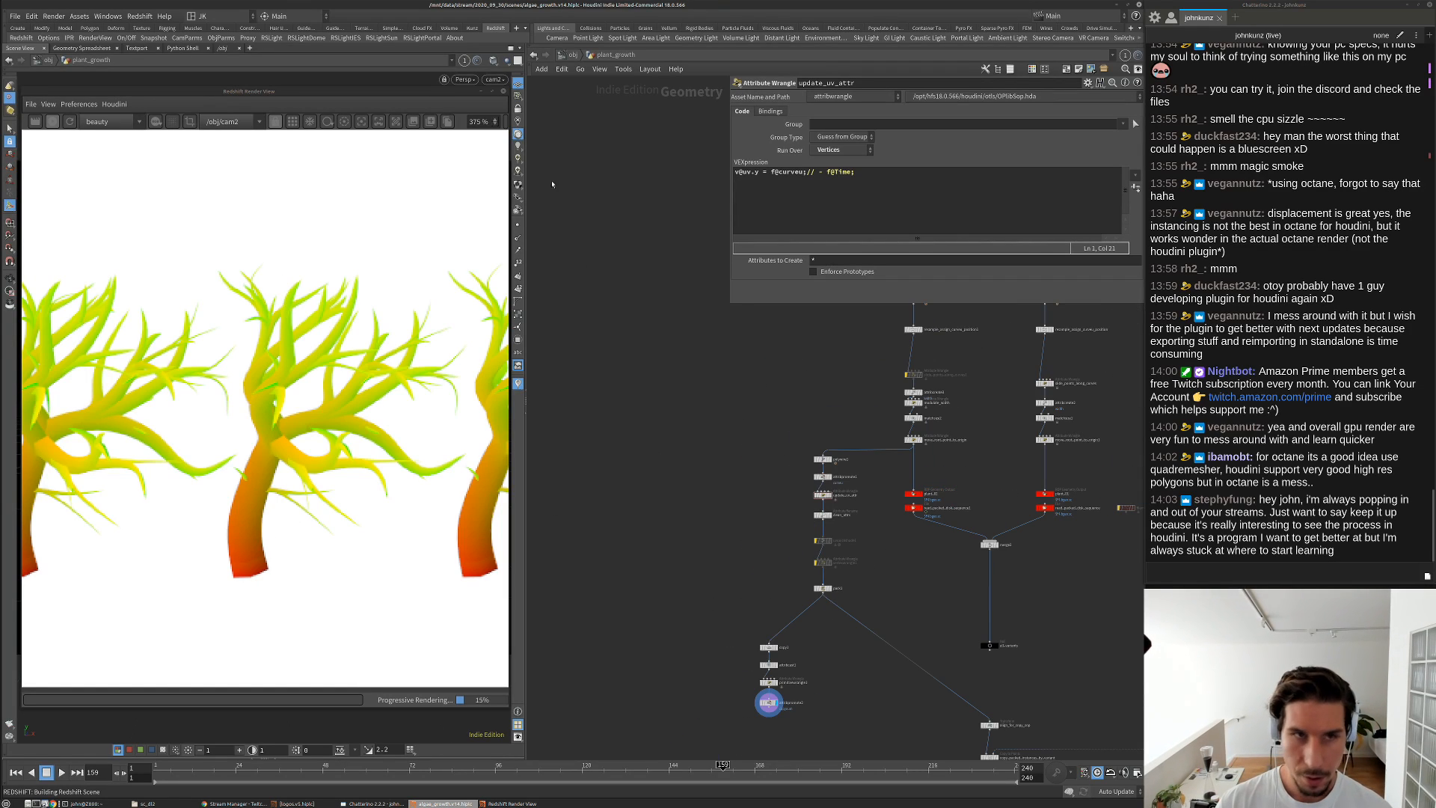
left_click(573, 55)
double_click(893, 429)
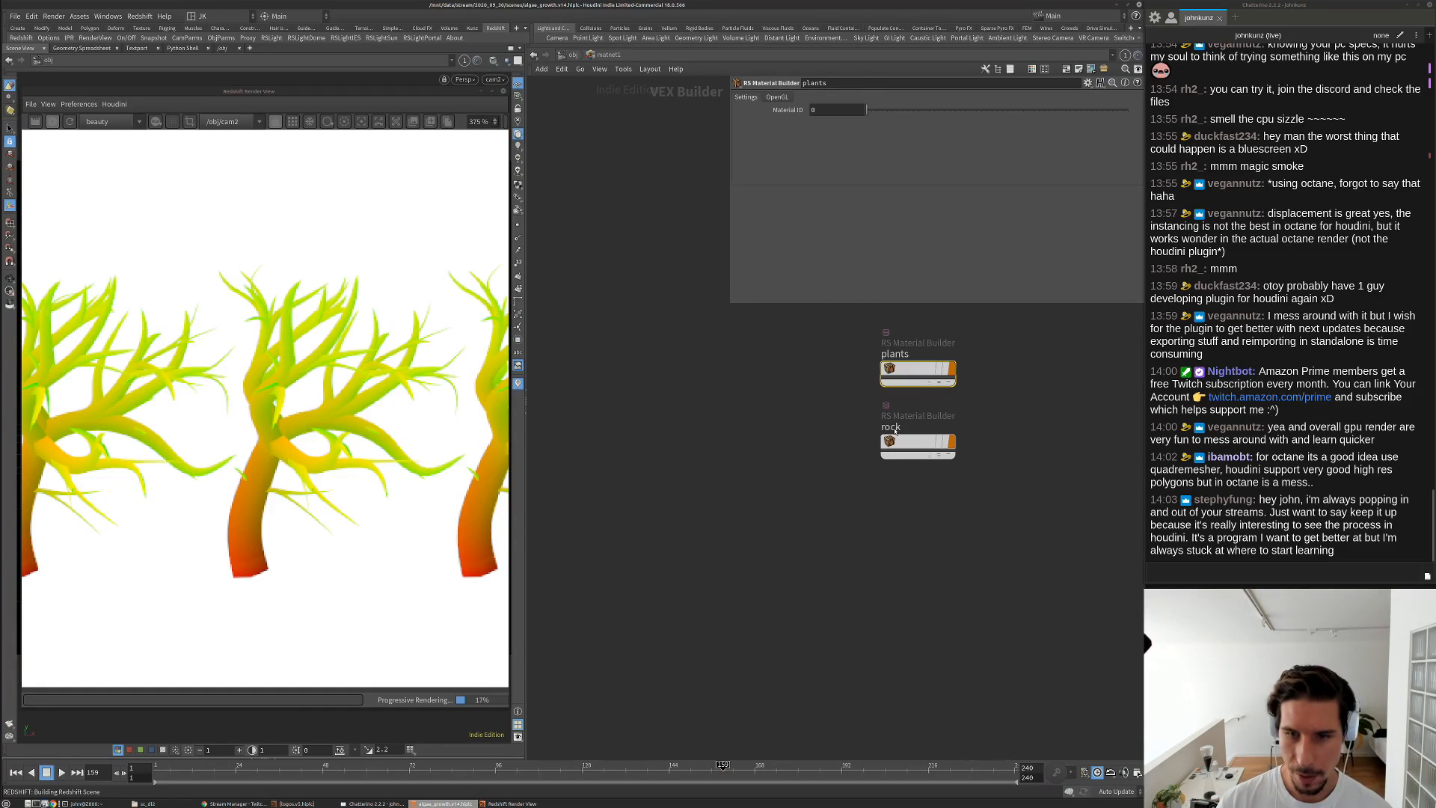
double_click(908, 381)
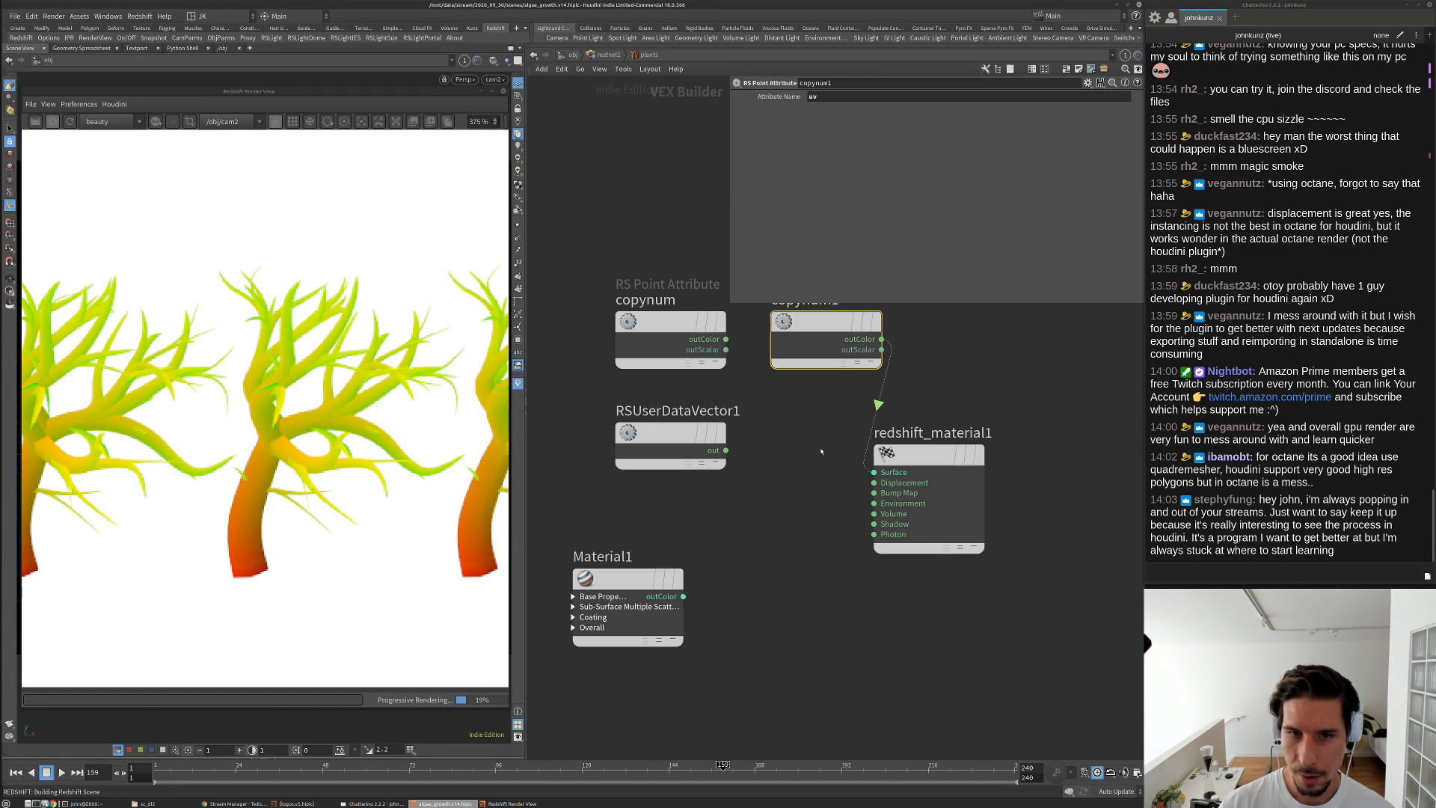
middle_click_drag(816, 451, 803, 577)
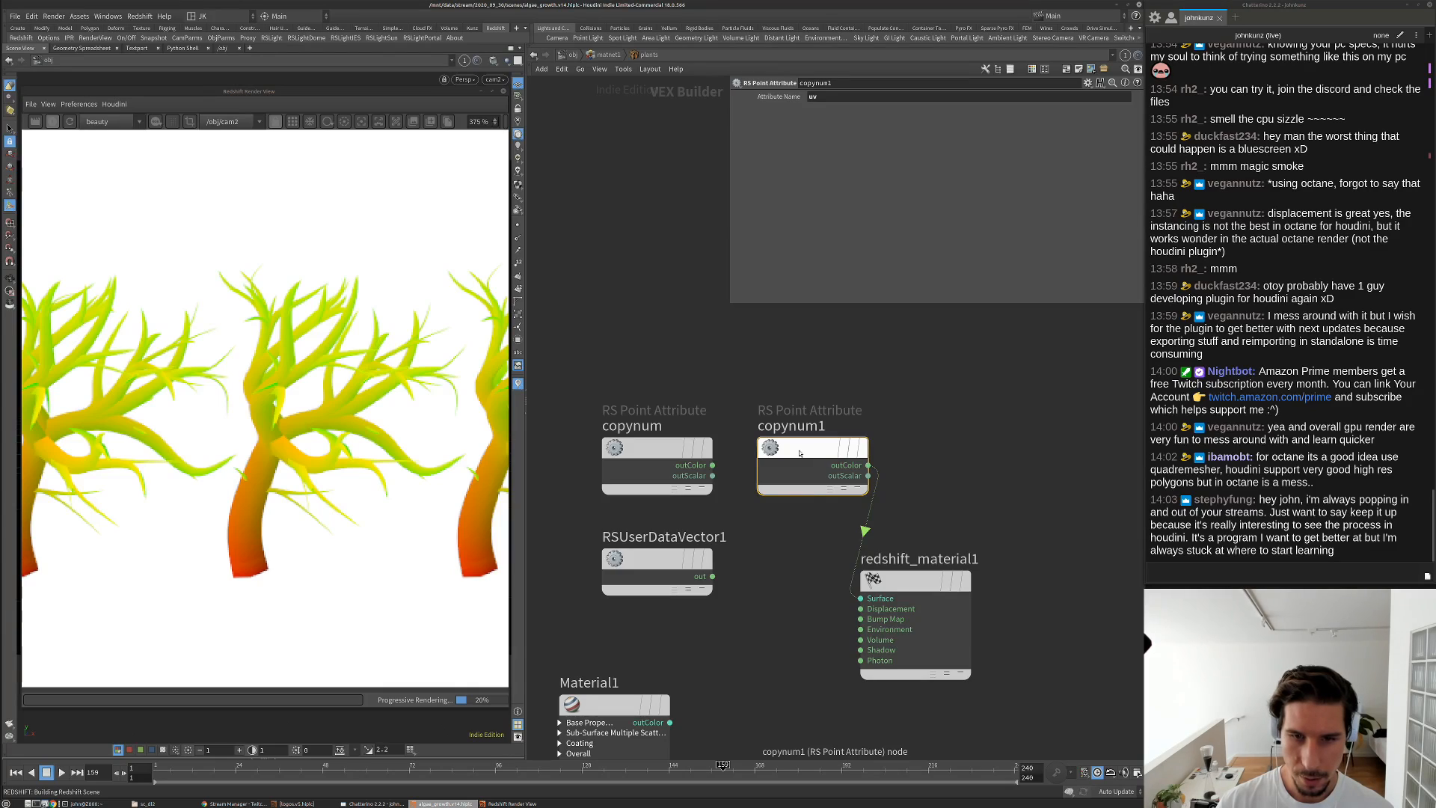
key("Delete")
left_click_drag(793, 589, 861, 598)
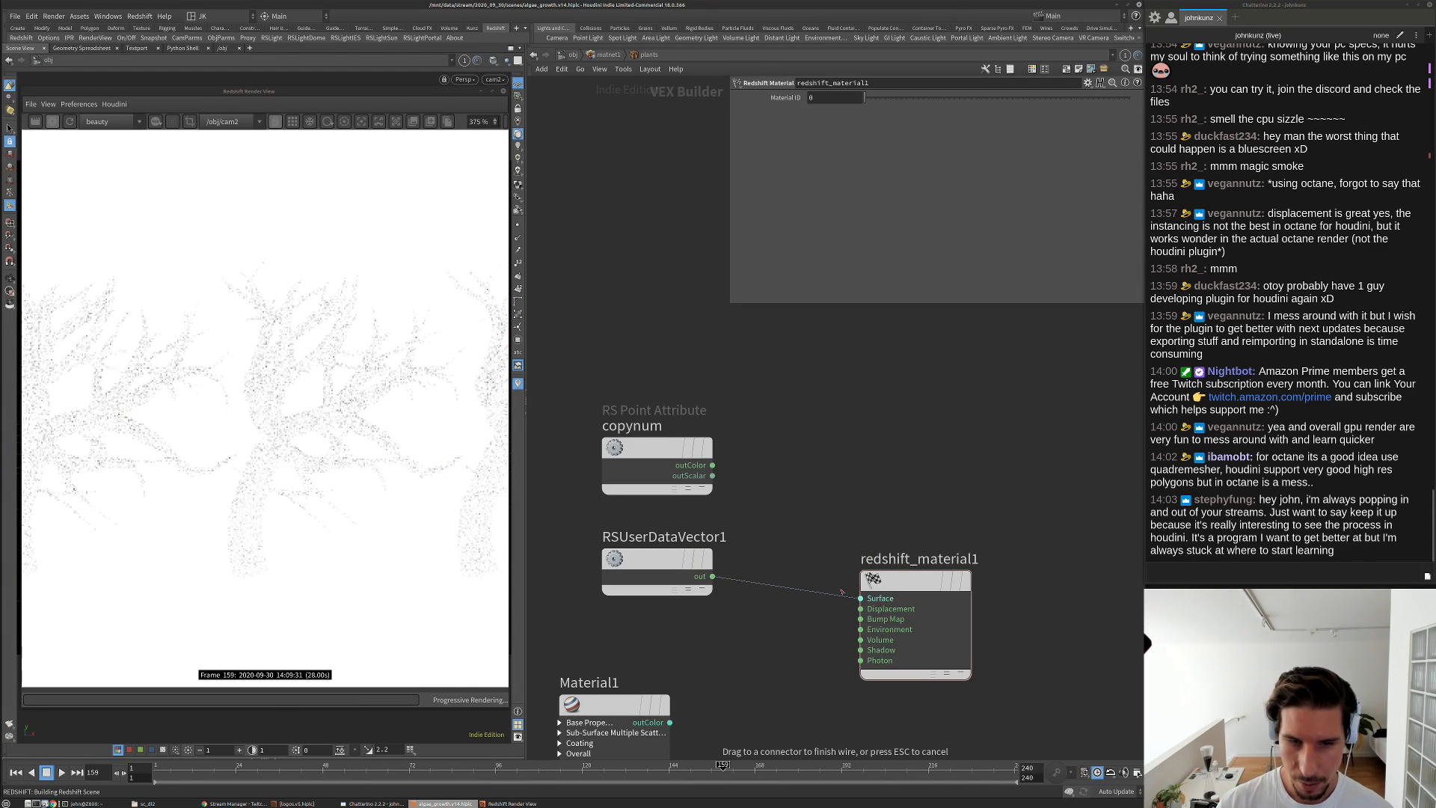
Rename the RSUserDataVector1 node to uv and move redshift_material1 farther away to make room between them
double_click(648, 536)
type("uv")
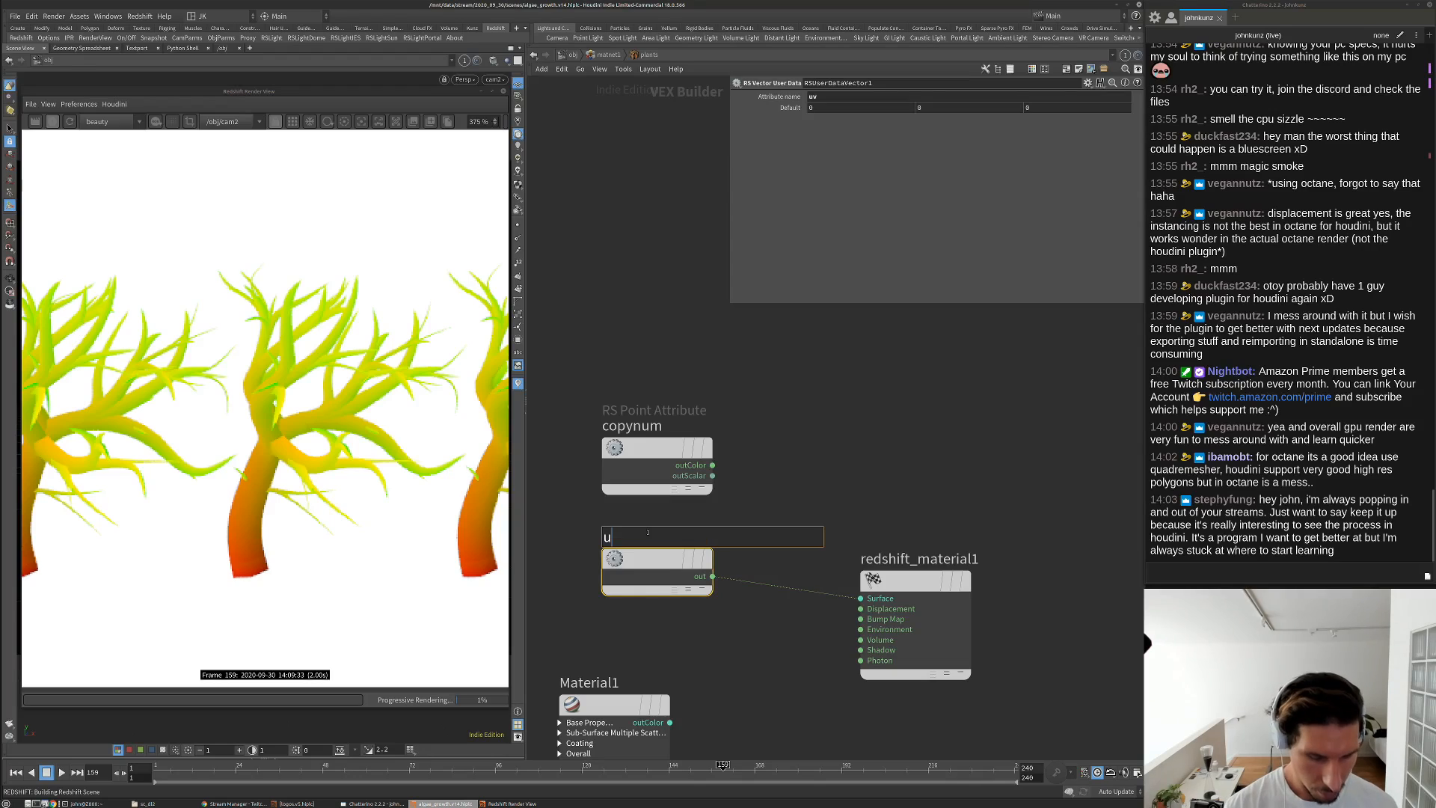
key("Return")
left_click_drag(886, 582, 1061, 573)
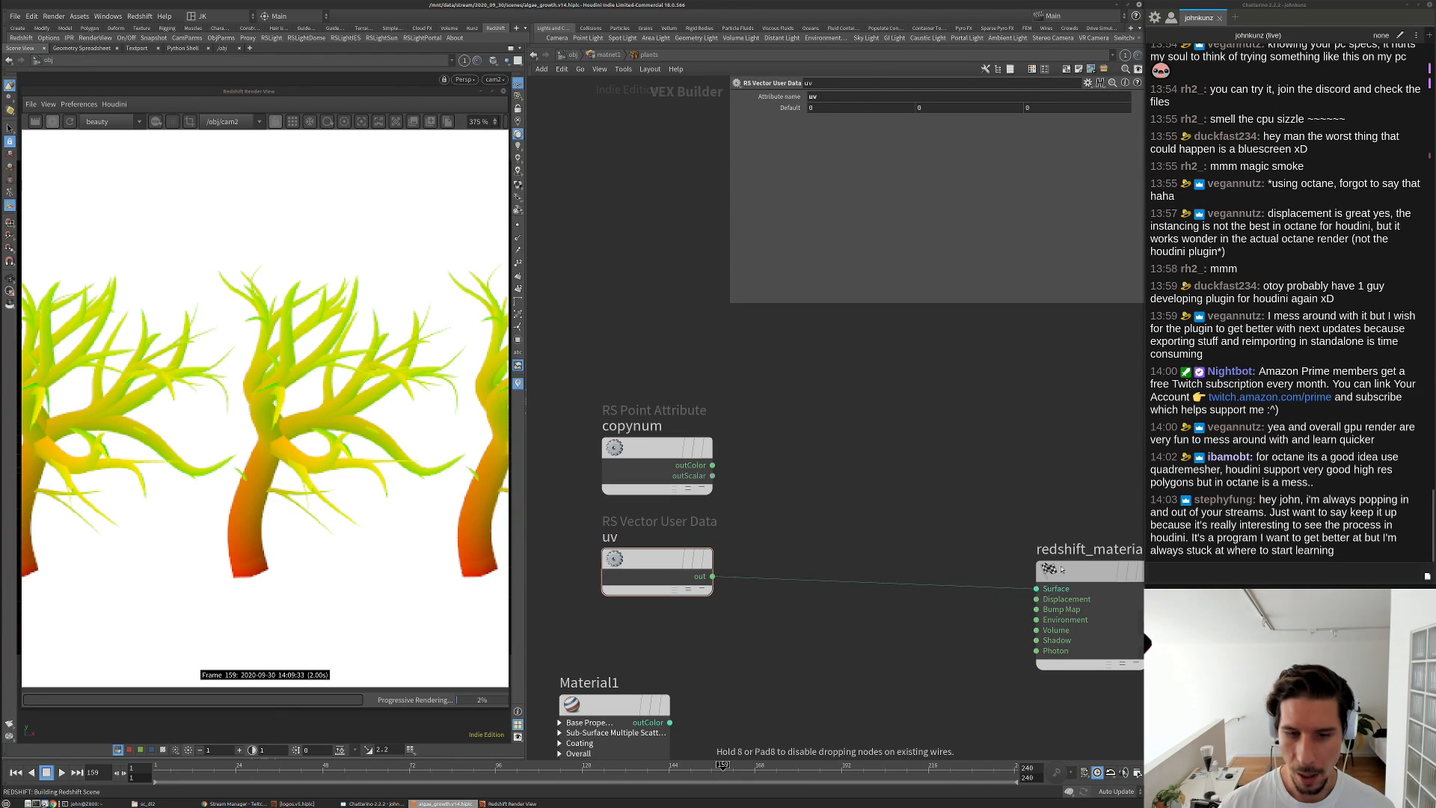
Insert an RS Vector To Scalars node after uv, feed its outY into redshift_material1's Surface, and check the row of plants in the render
middle_click_drag(890, 525, 856, 471)
key("Tab")
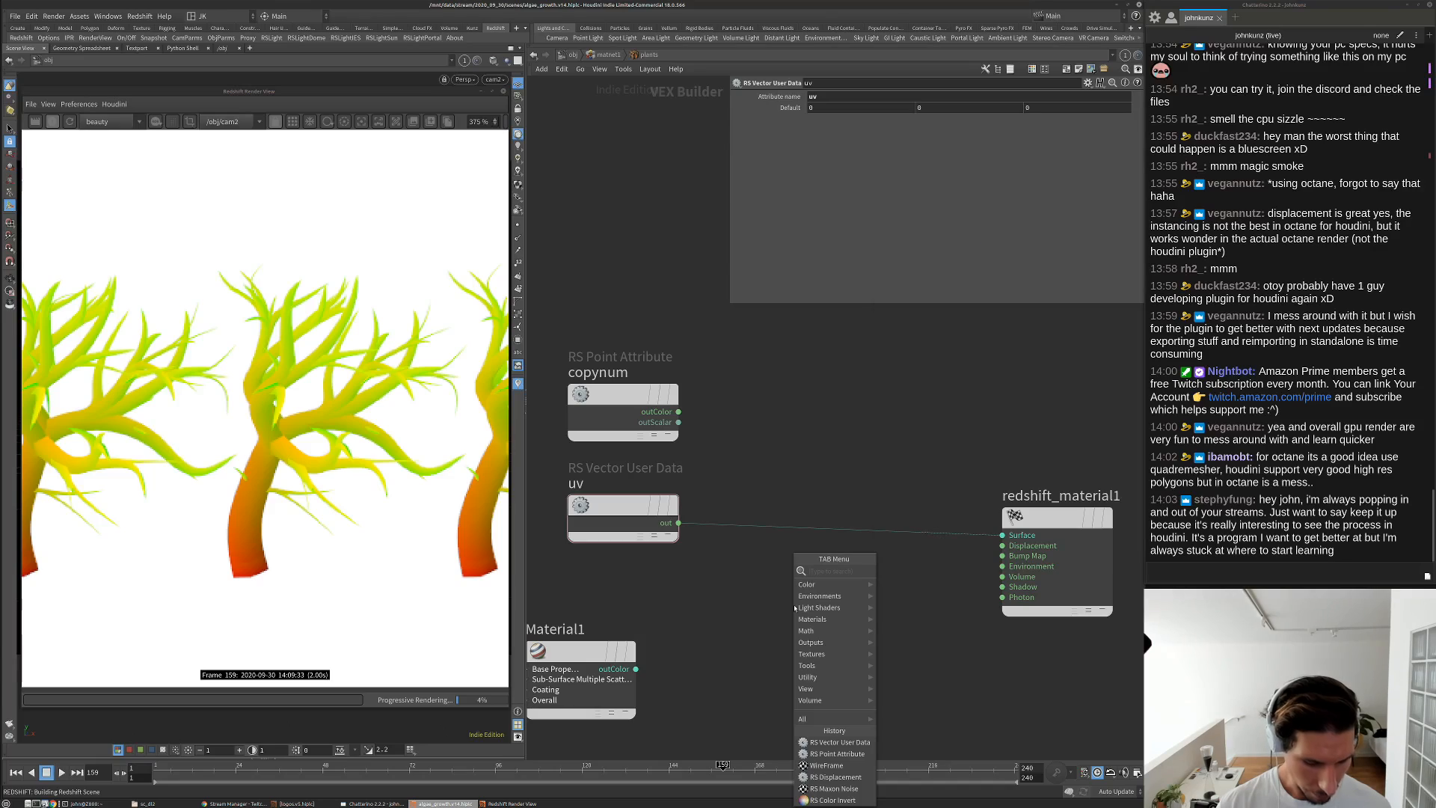
type("vec")
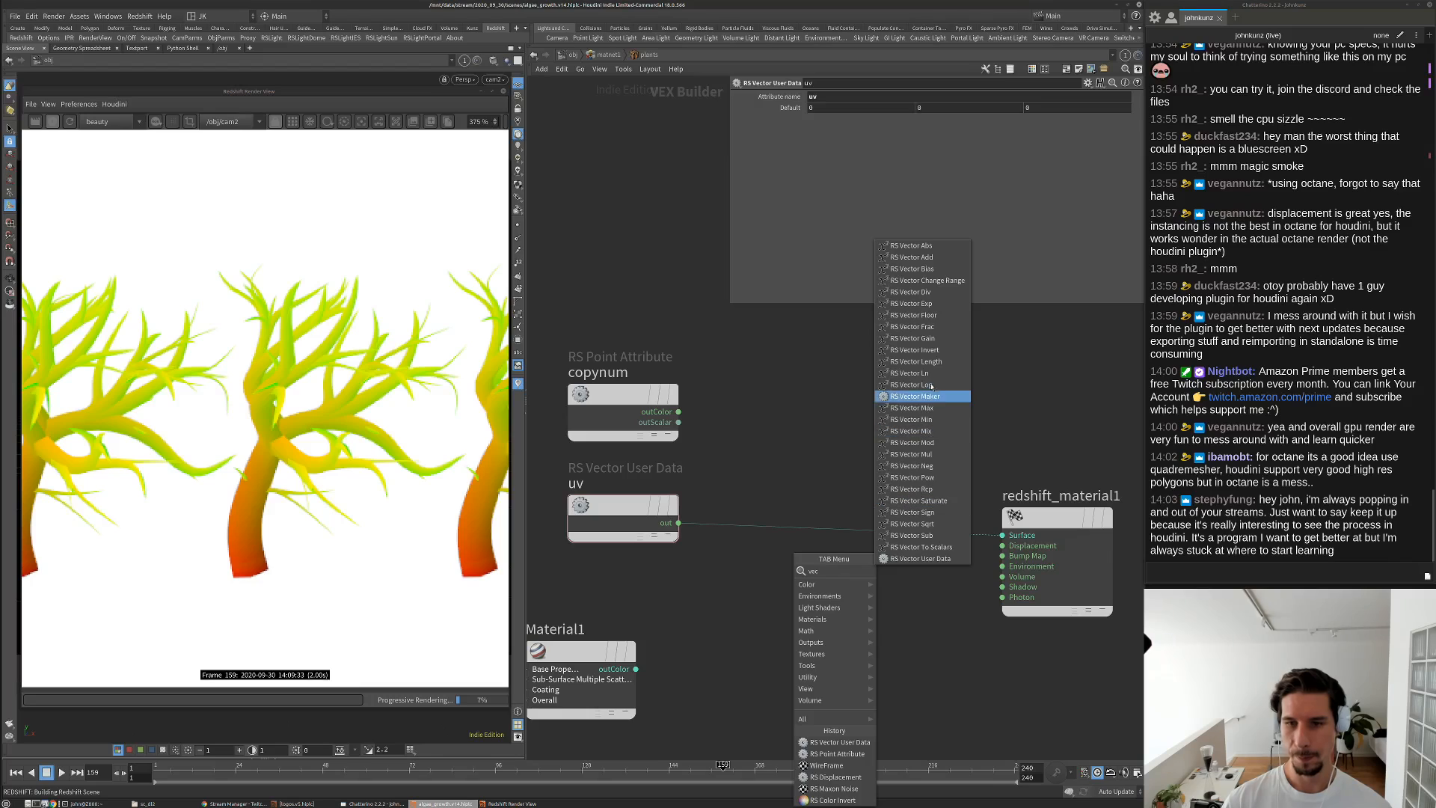
left_click(916, 546)
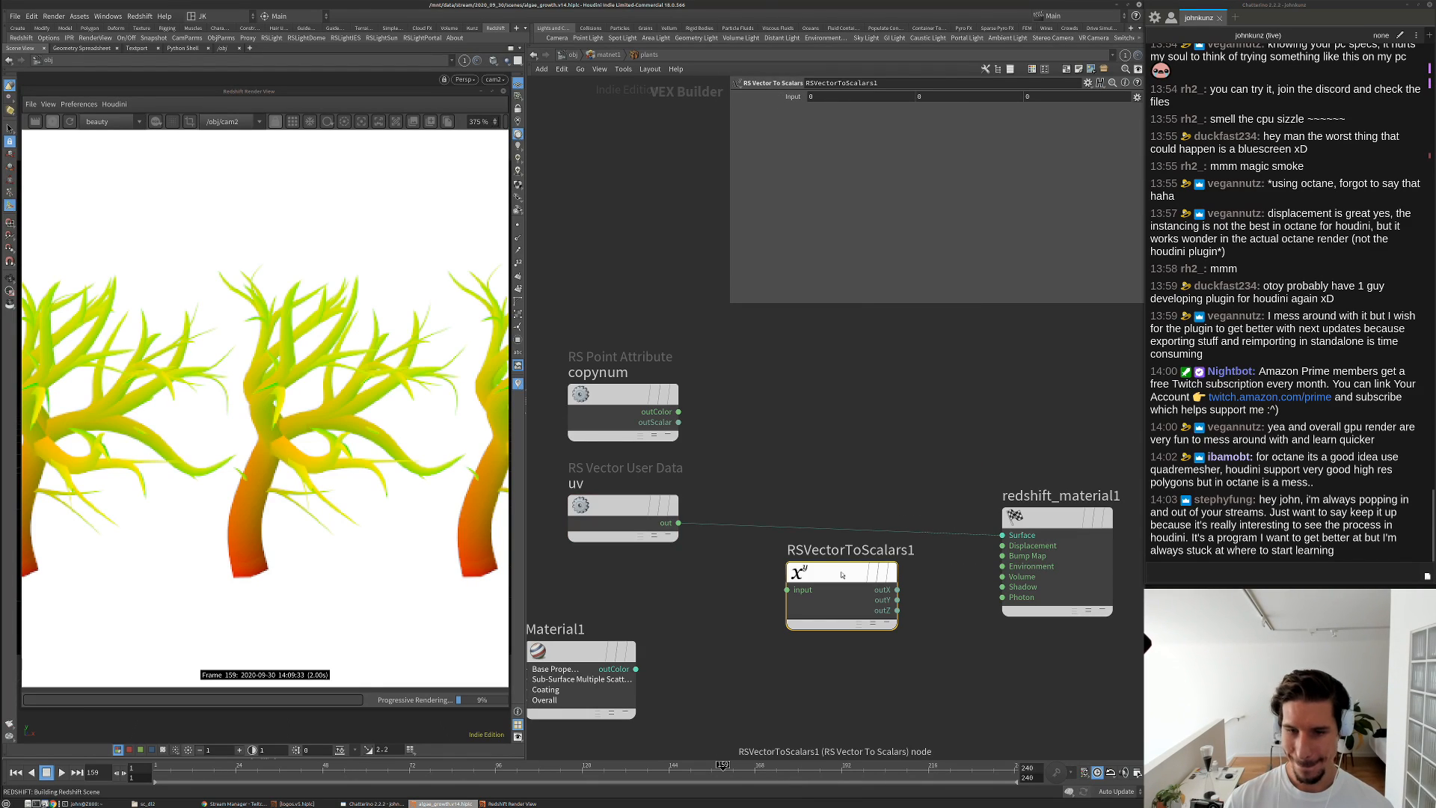
left_click(818, 536)
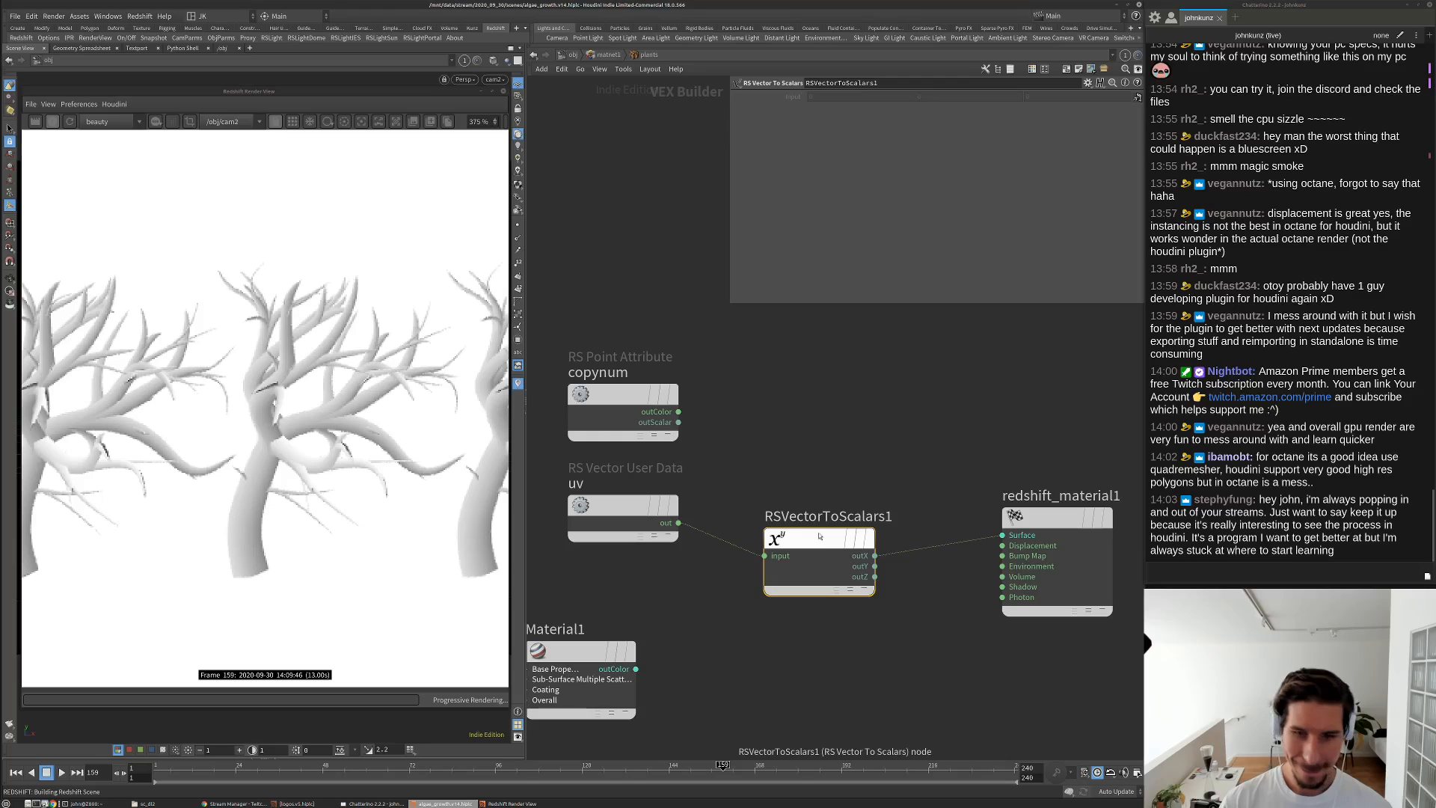
left_click_drag(874, 566, 1002, 535)
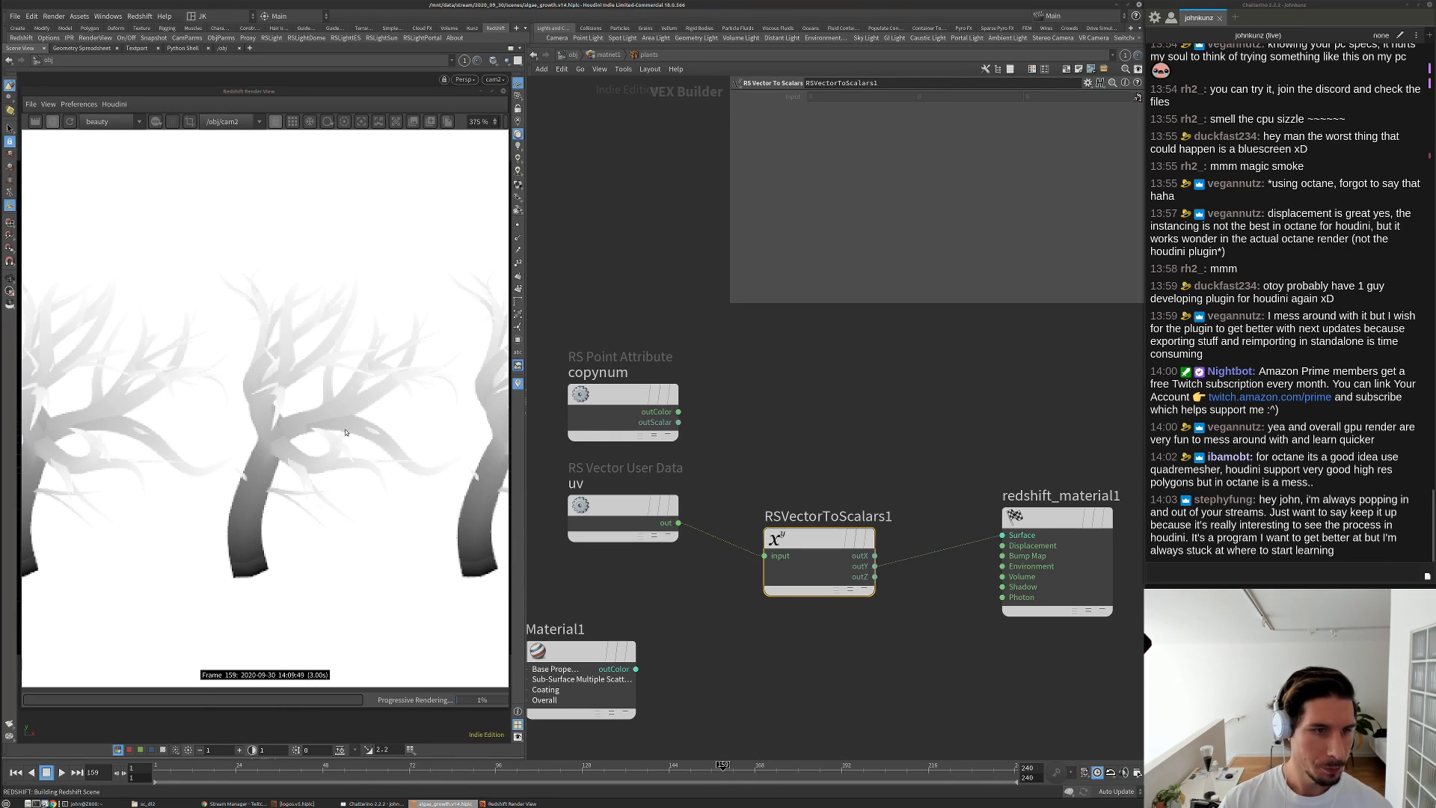
scroll(394, 463, "down", 10)
scroll(394, 463, "up", 2)
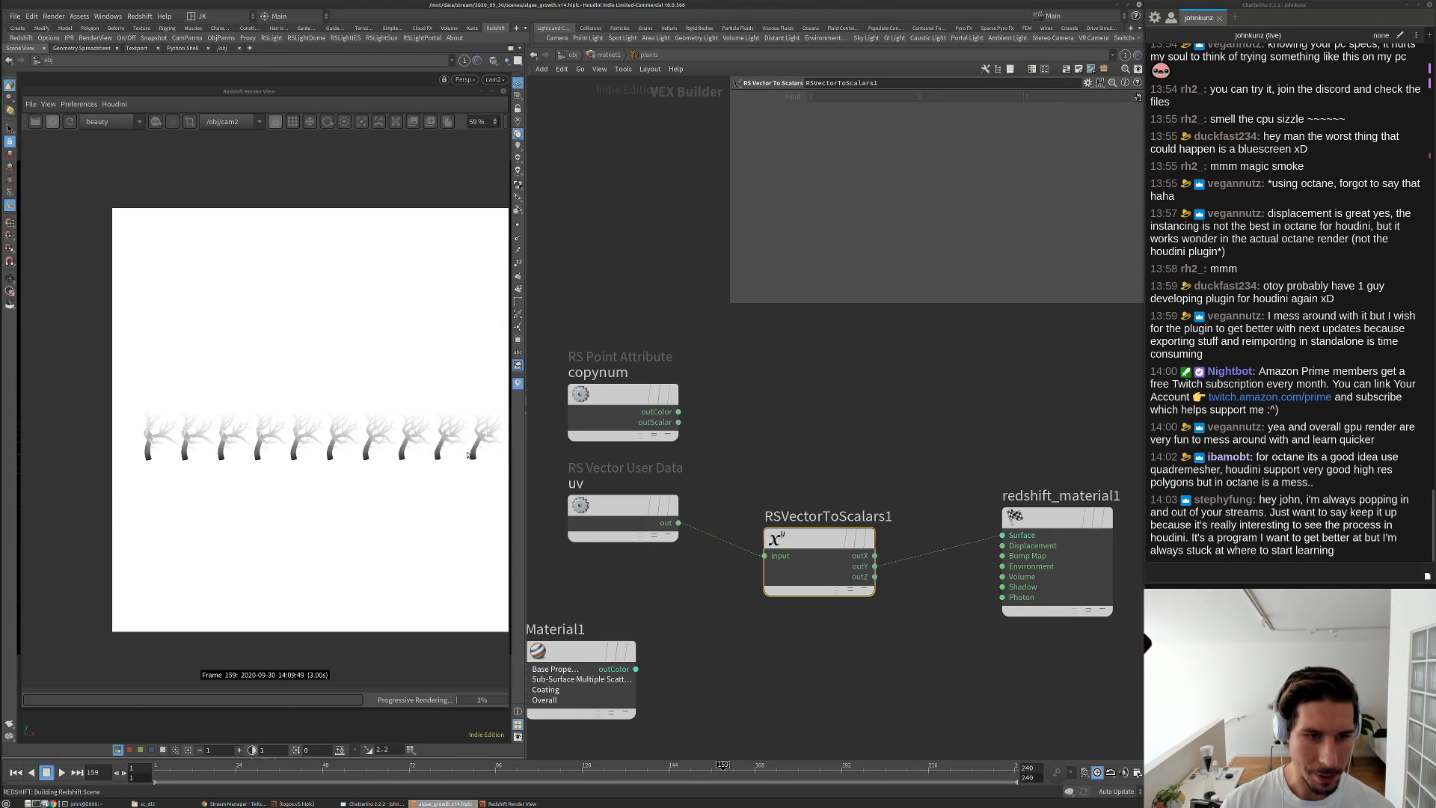
Move redshift_material1 away from RSVectorToScalars1 to free space for another node
middle_click_drag(905, 450, 868, 443)
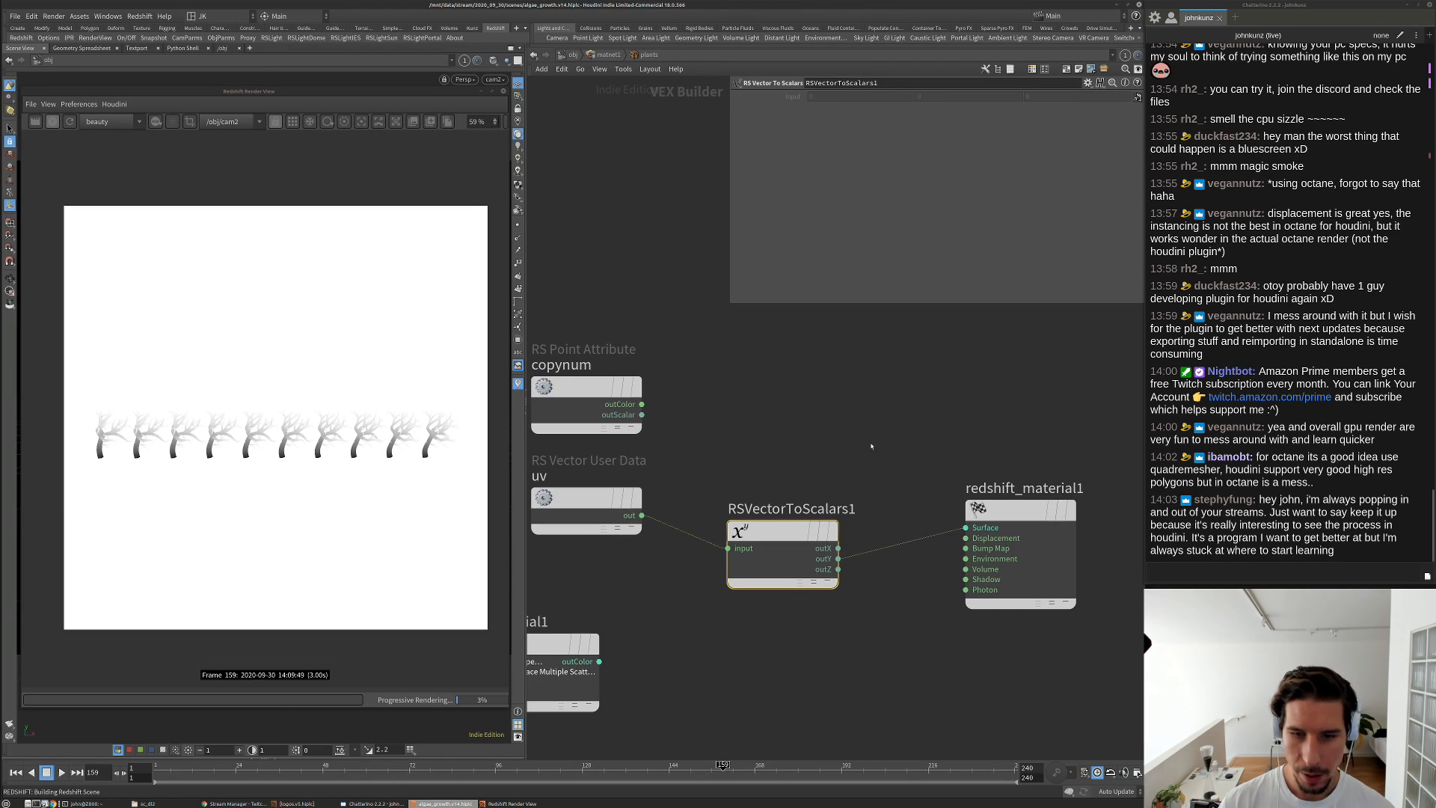
left_click_drag(997, 510, 1043, 510)
left_click(985, 437)
key("Tab")
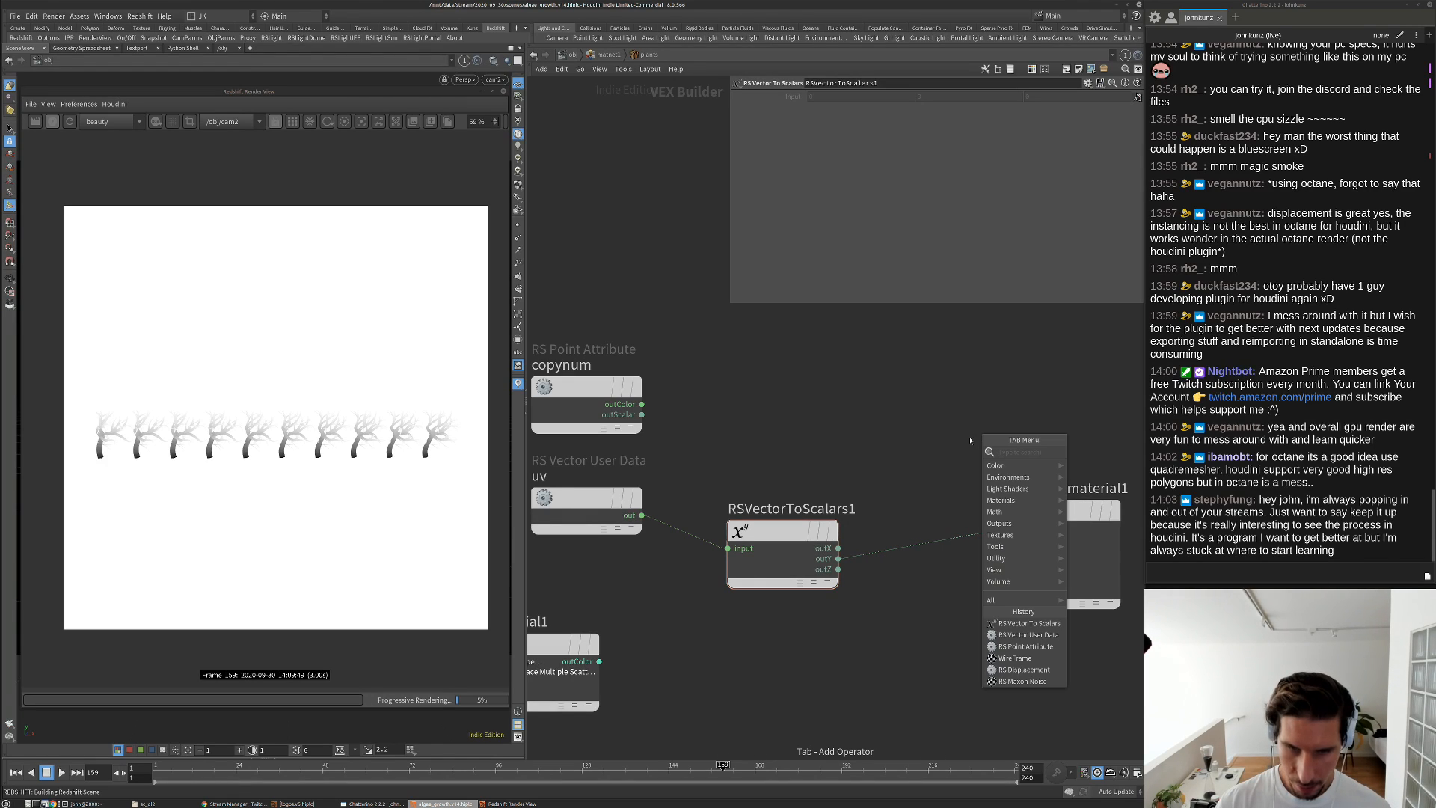
type("s")
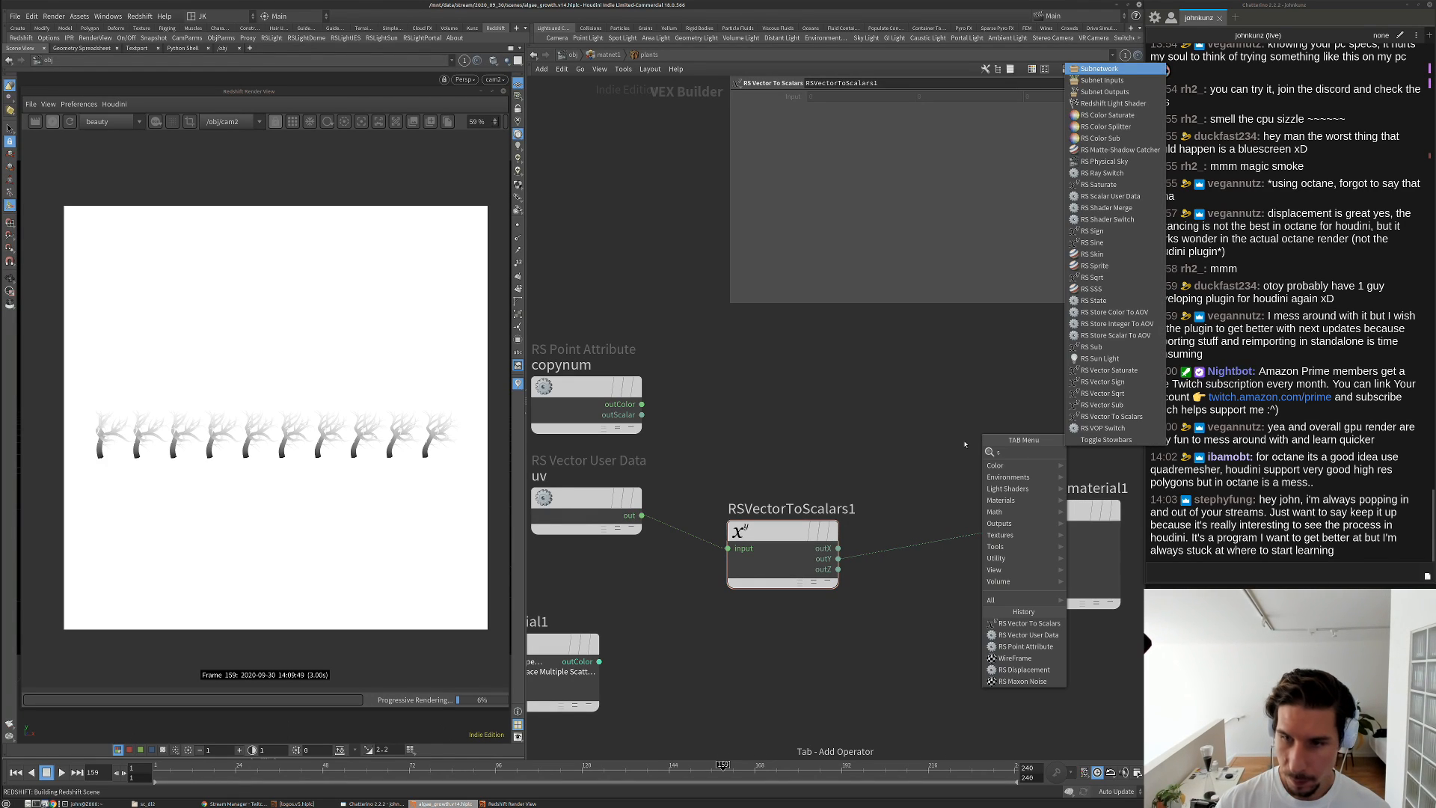
type("u")
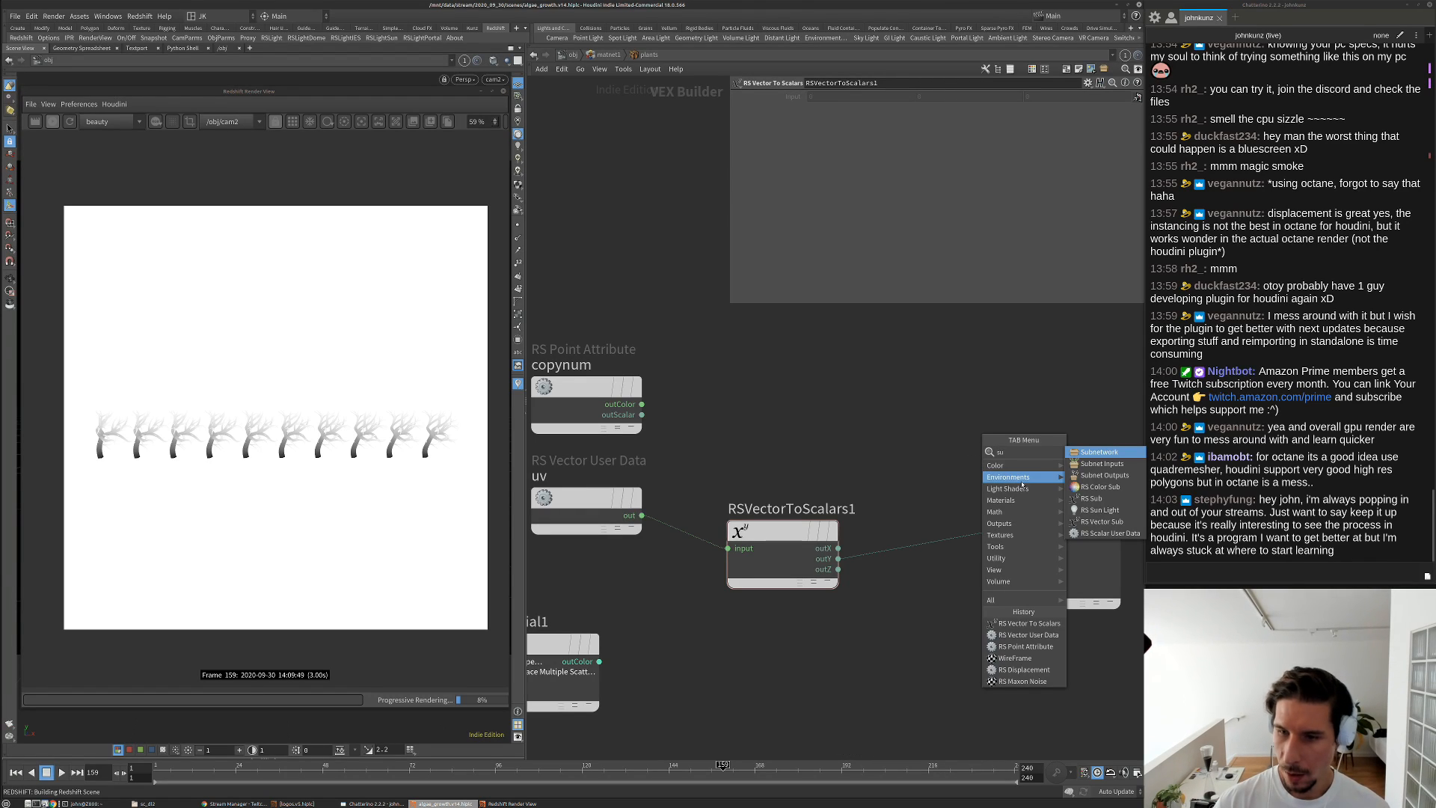
key("Escape")
Insert an RS Change Range node between RSVectorToScalars1's outY and redshift_material1's Surface, place it above the wire, and restart the render
key("Tab")
type("ch")
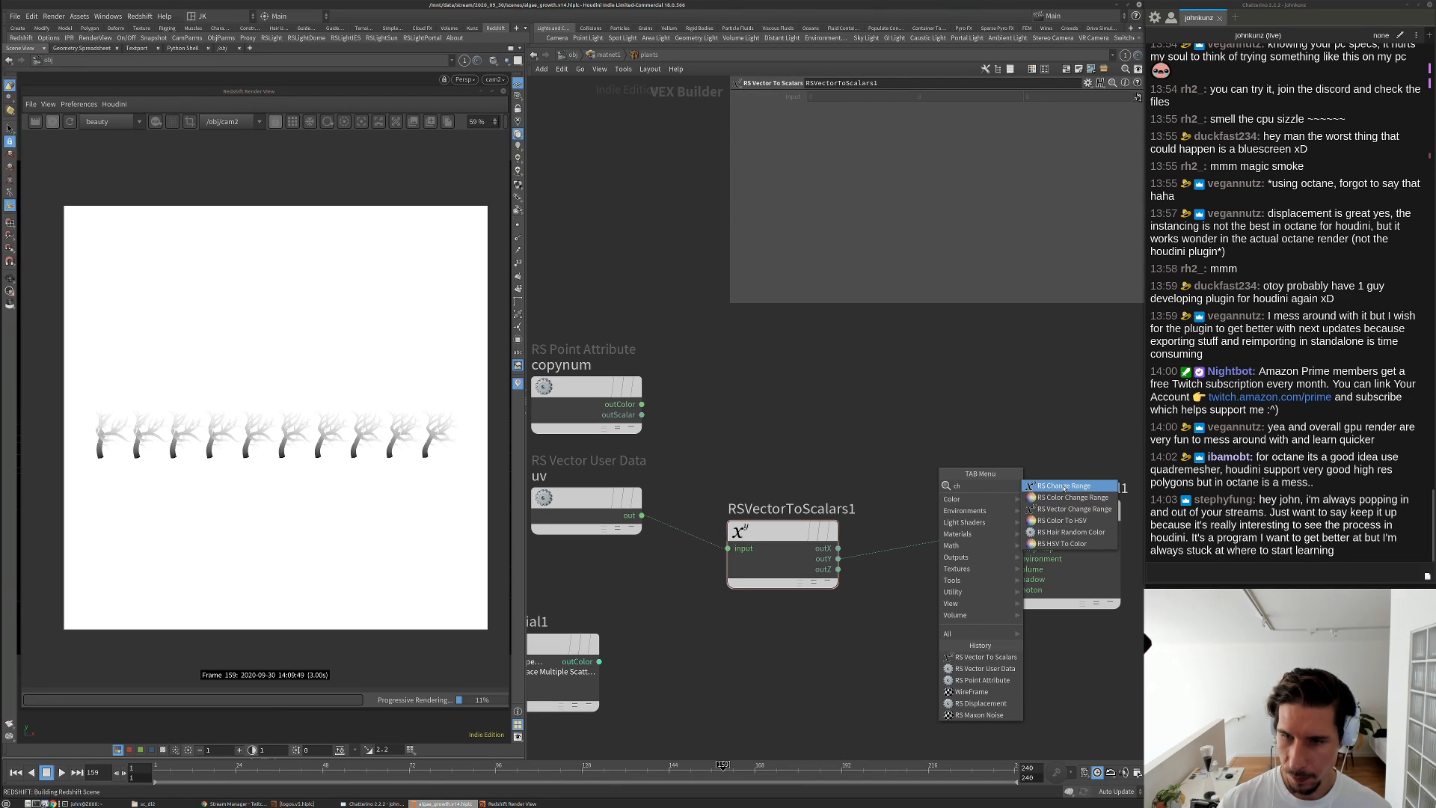
left_click(1064, 486)
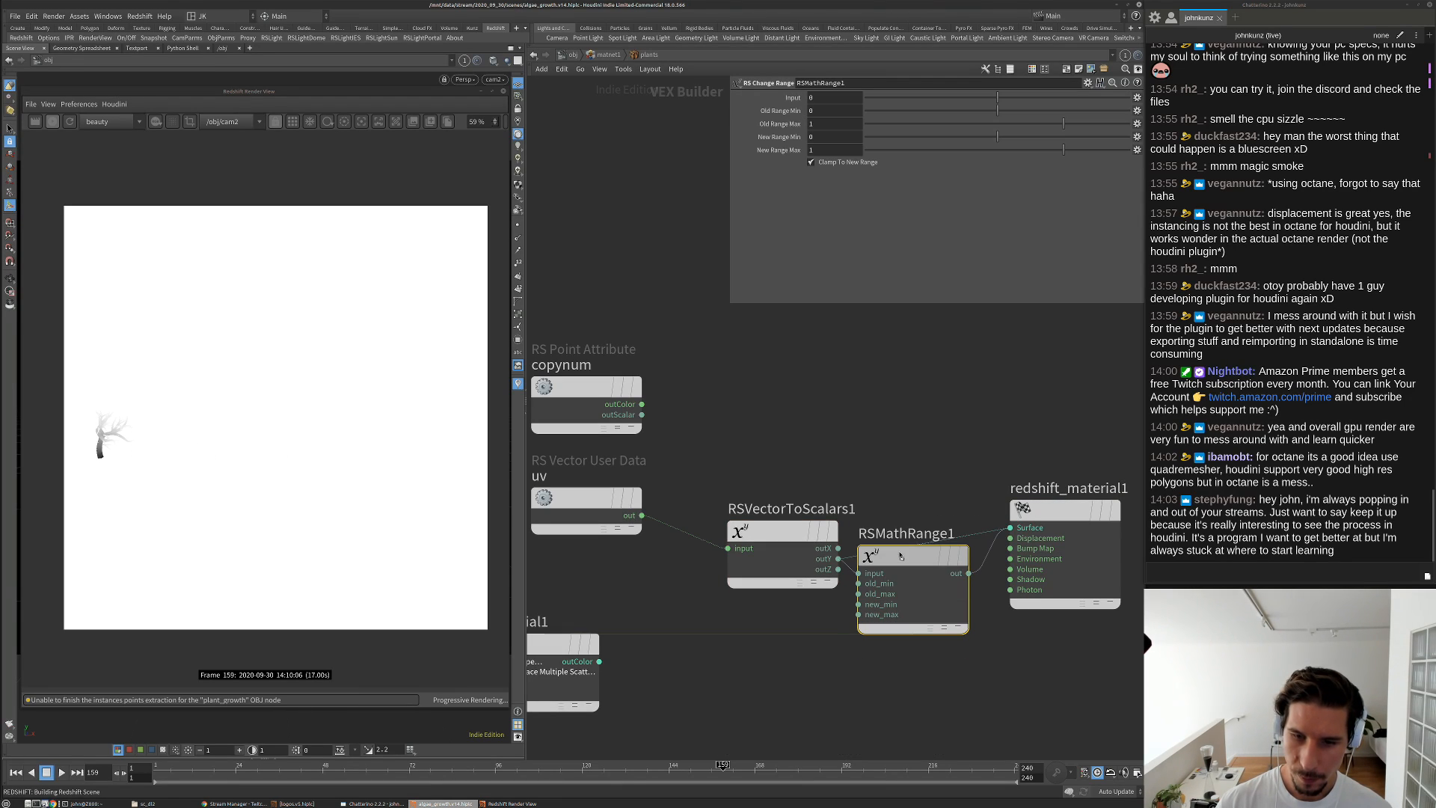
left_click(918, 540)
left_click_drag(902, 510, 910, 421)
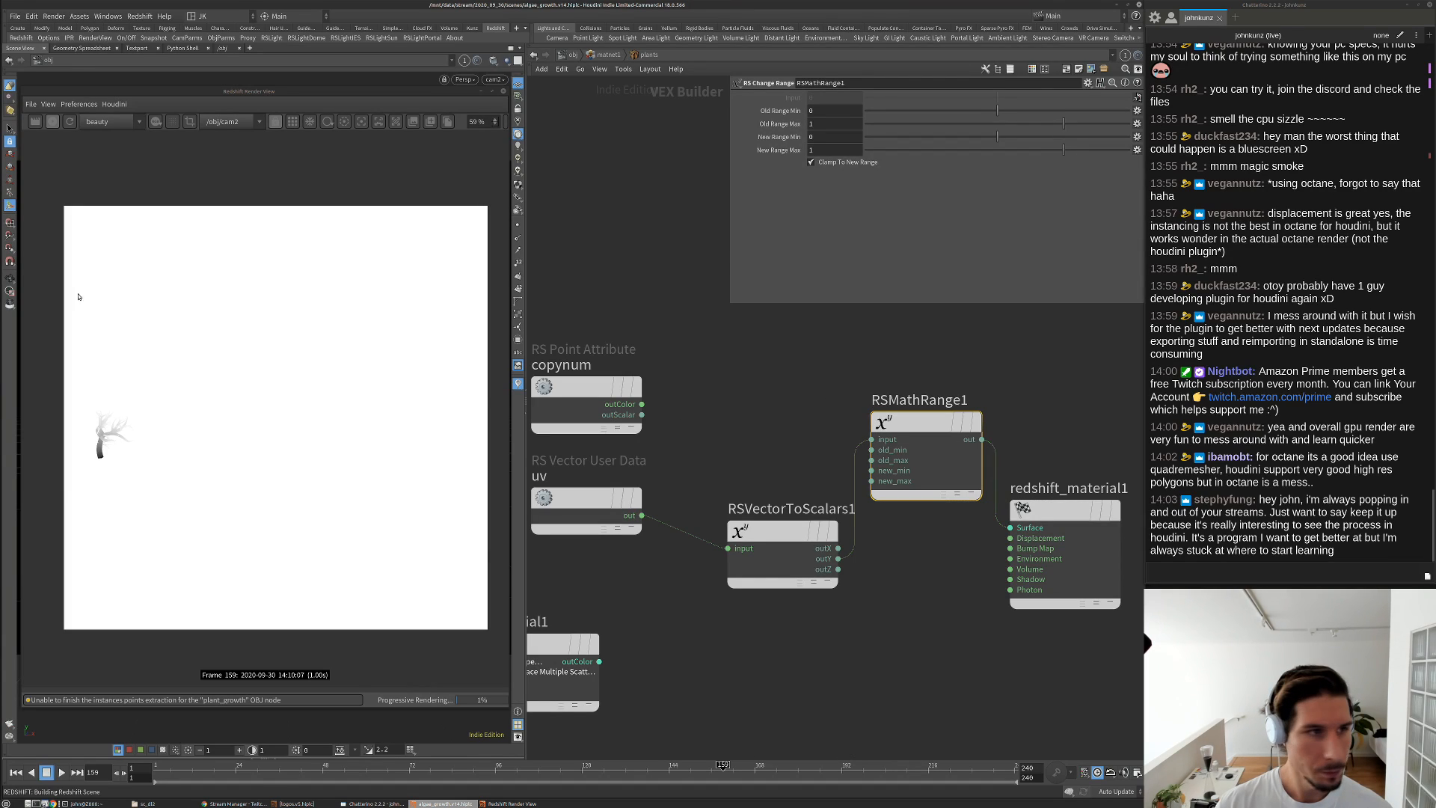
left_click(70, 122)
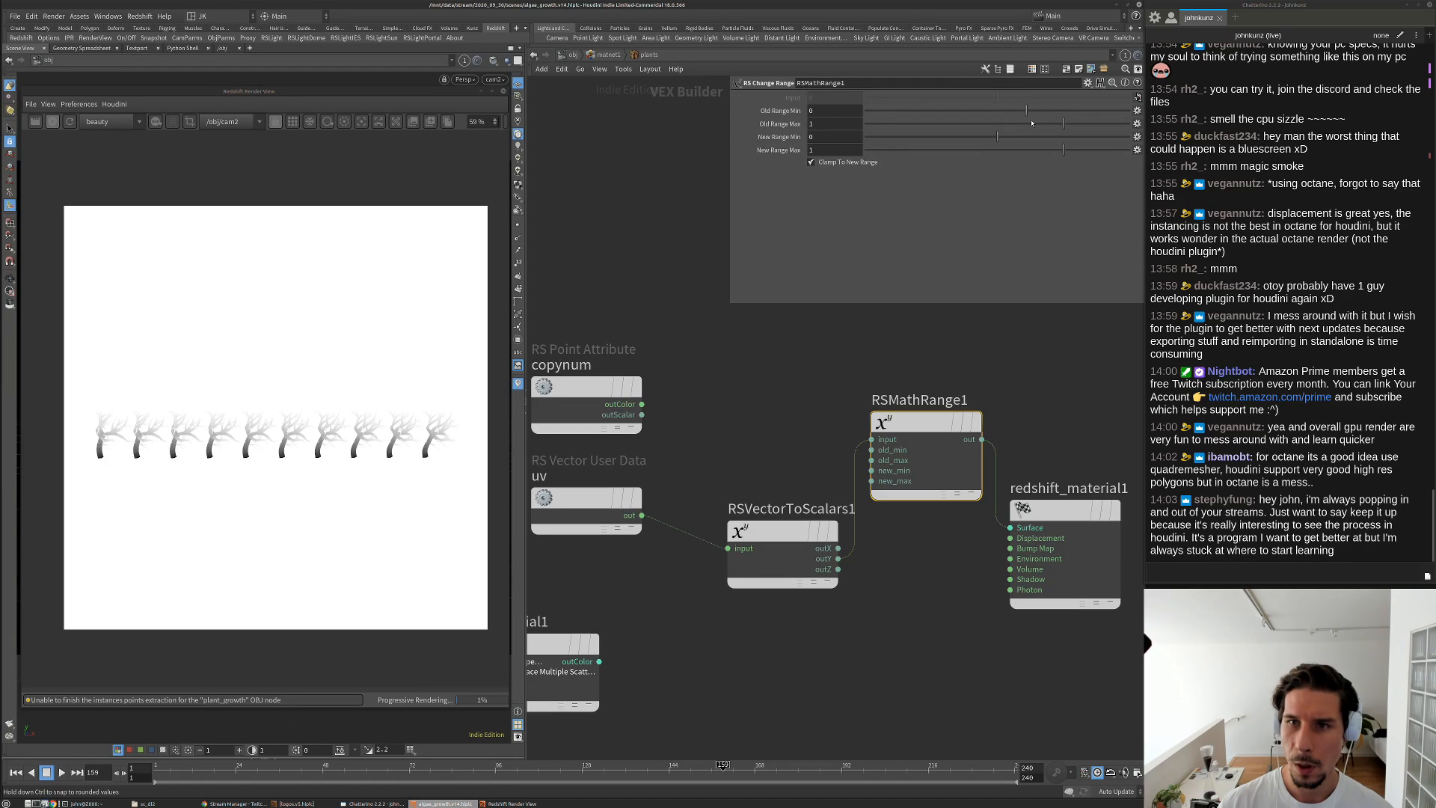
Try several old ranges on RSMathRange1 against the live render, ending with Old Range Min 0.33 and Old Range Max 0.296
left_click_drag(996, 110, 1030, 123)
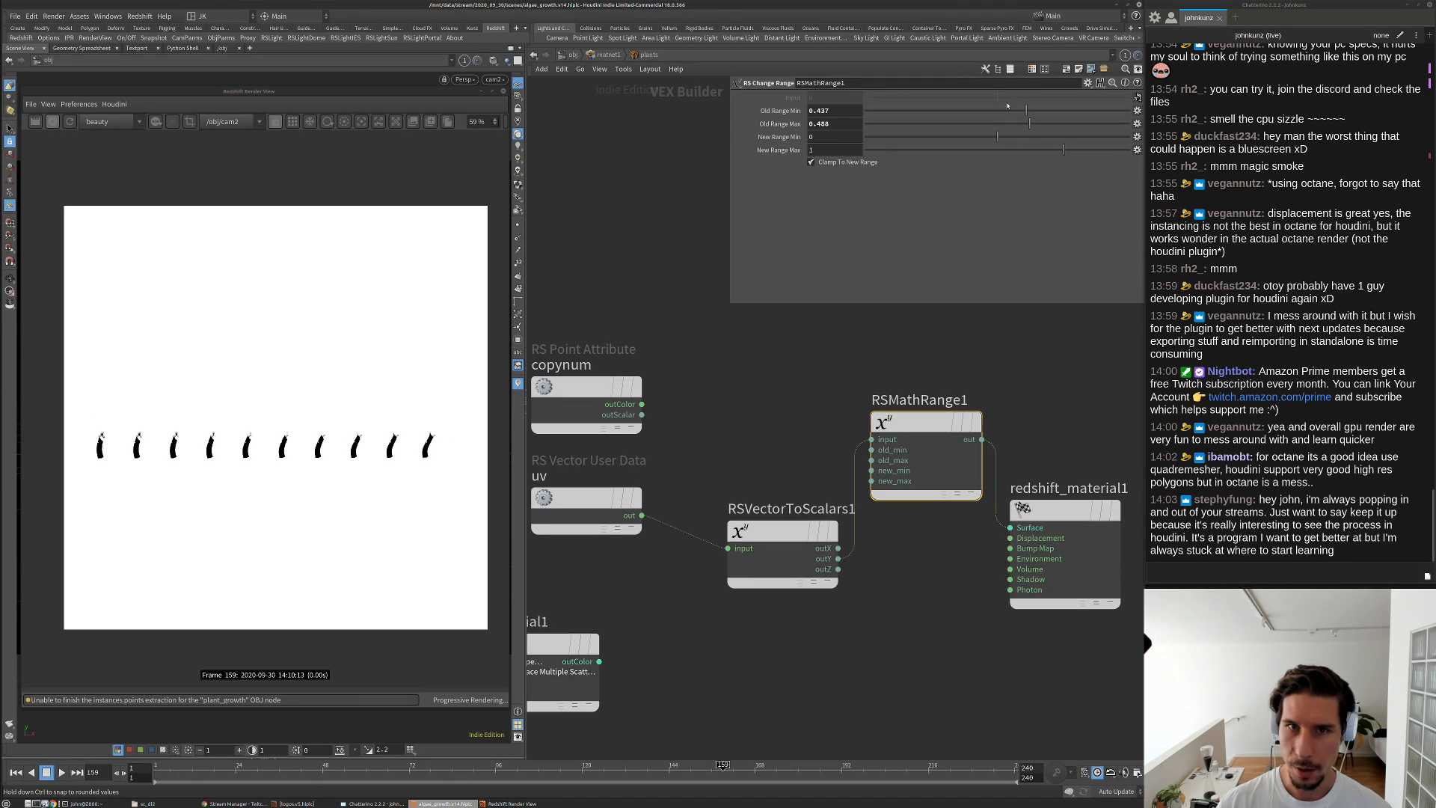
left_click(1040, 124)
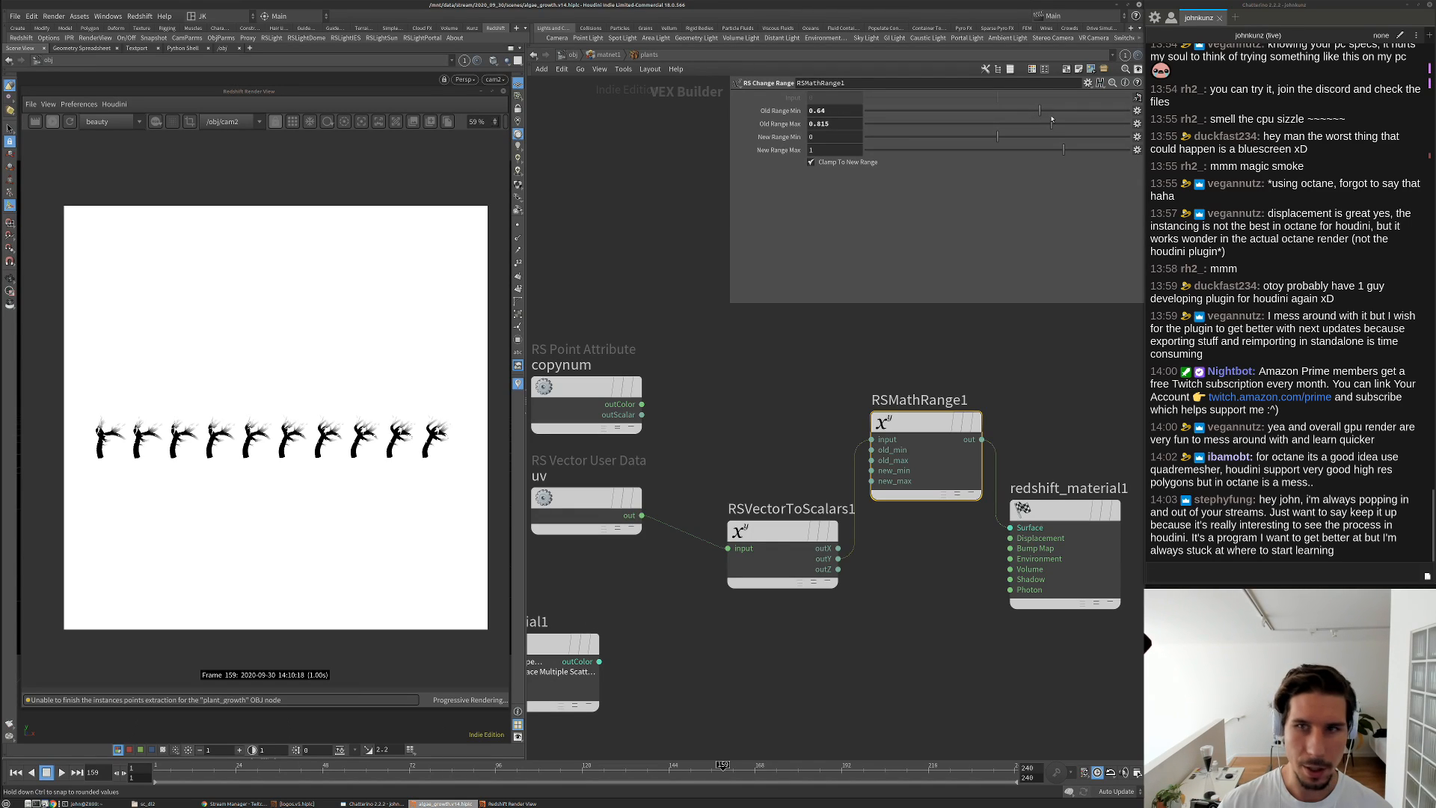
left_click(1050, 111)
left_click(1058, 124)
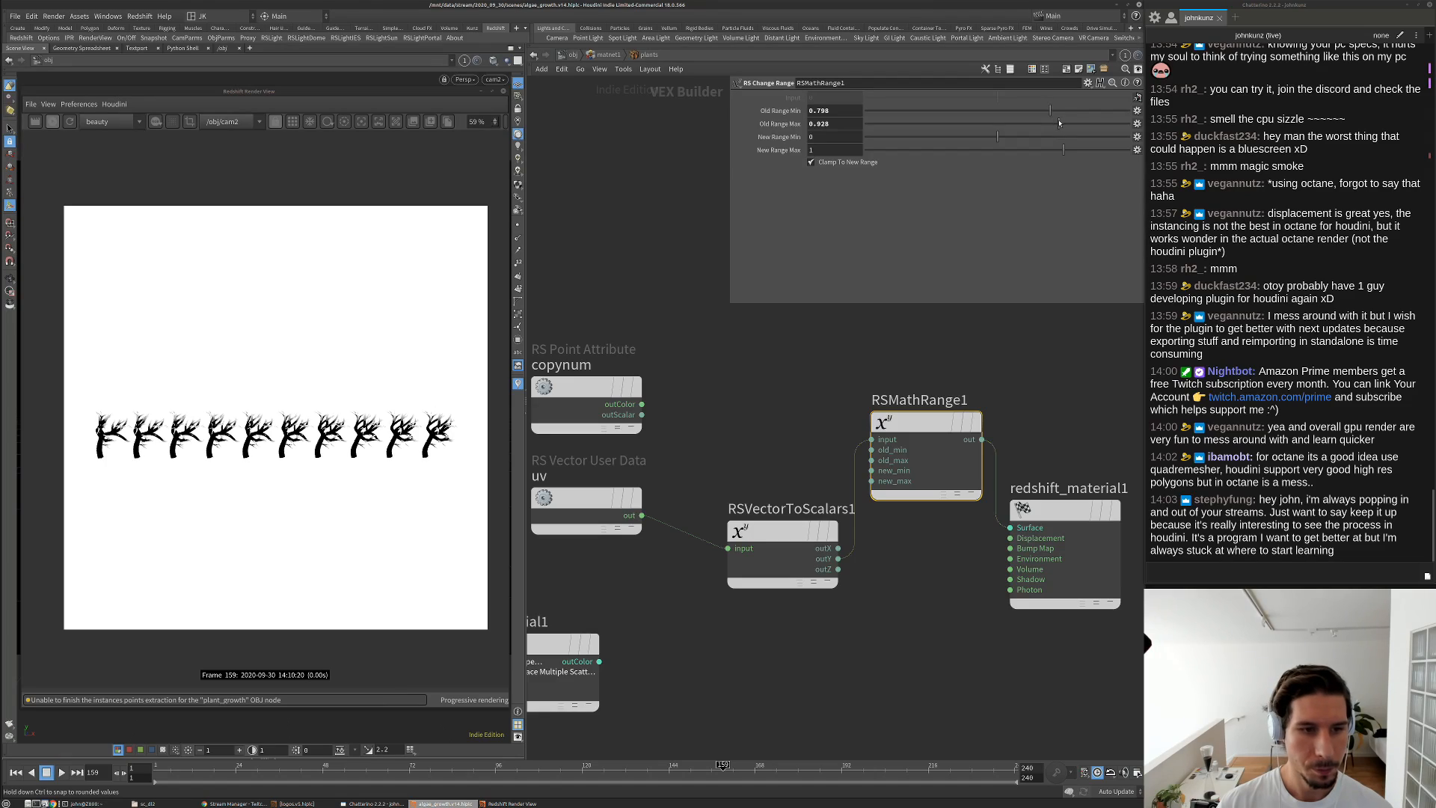
left_click(1014, 124)
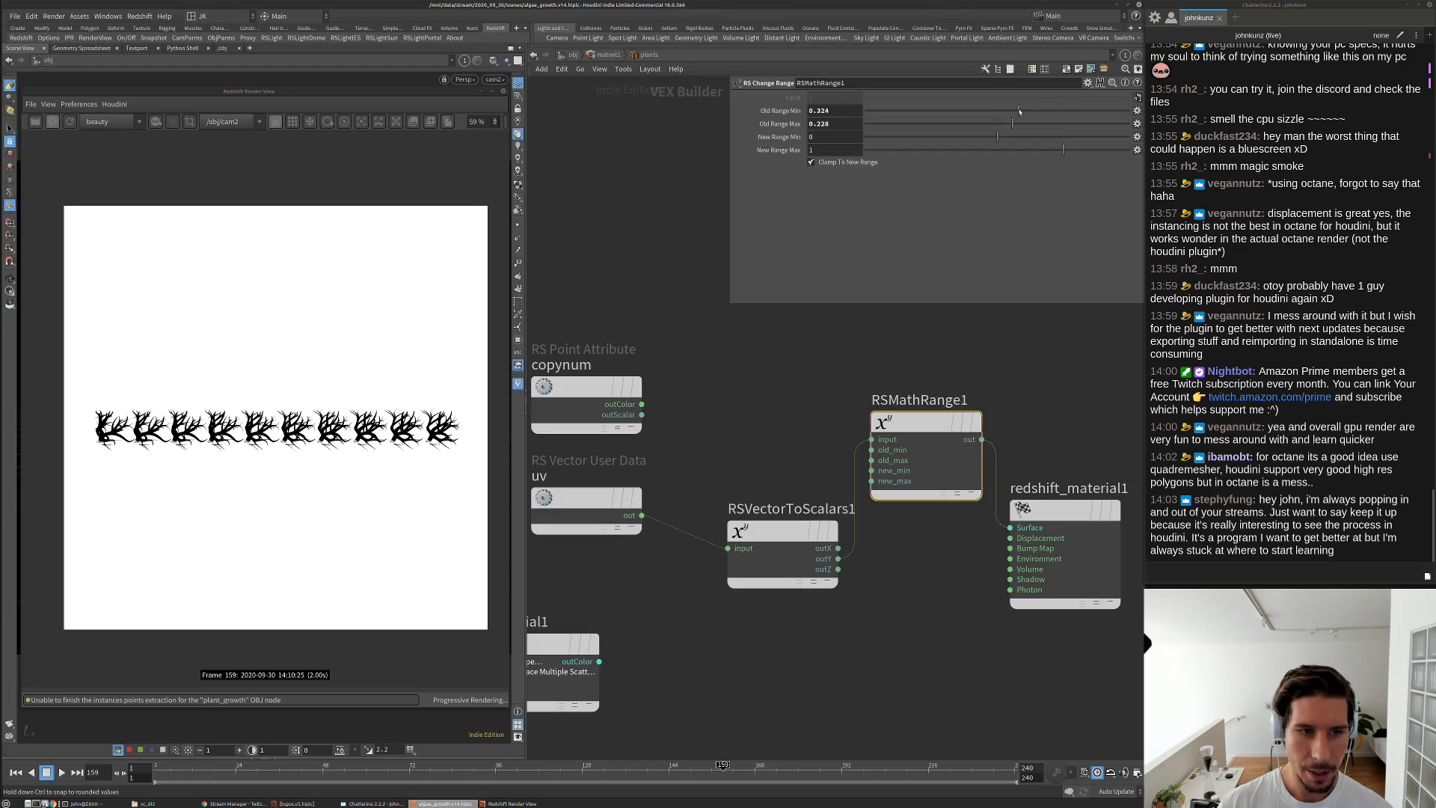
left_click(1018, 111)
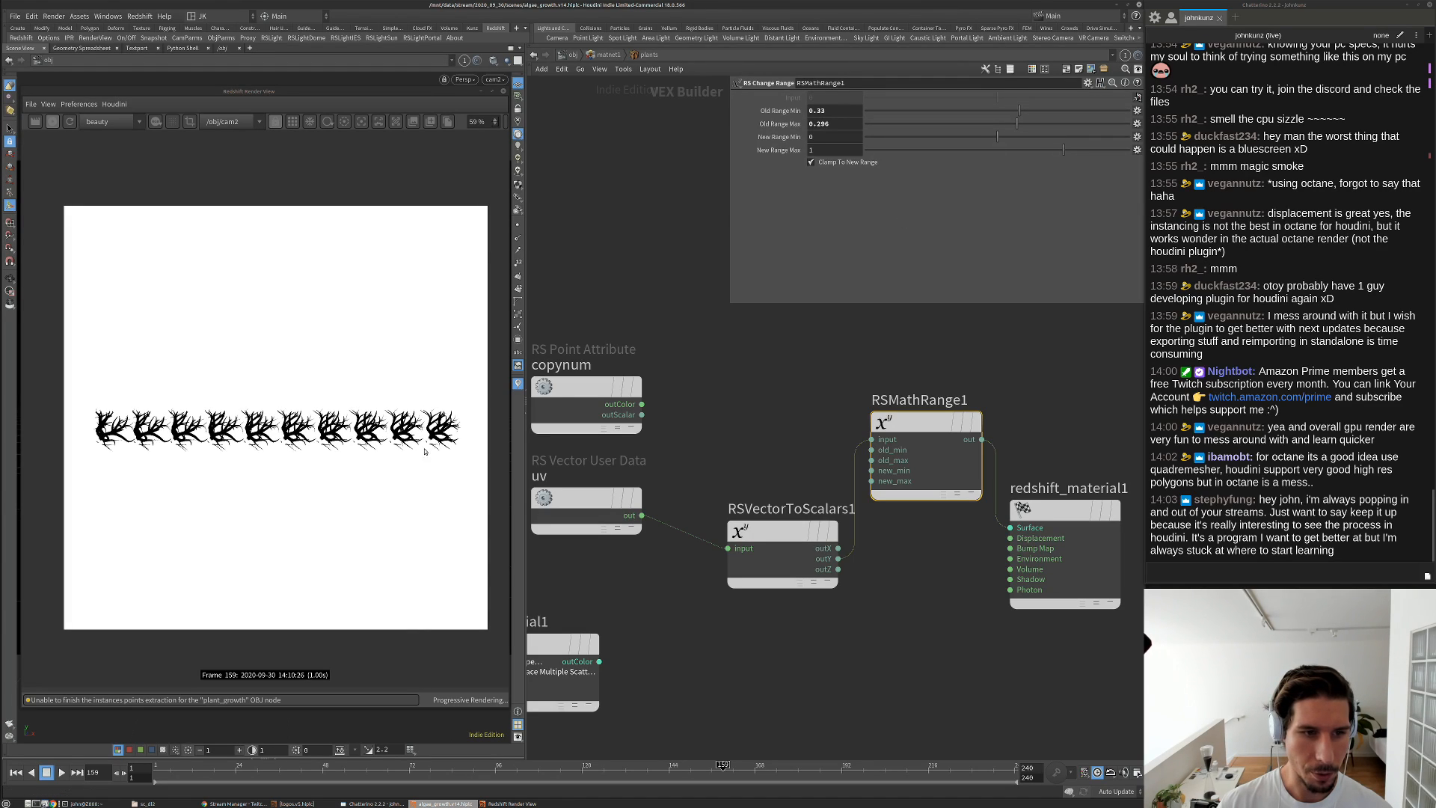
scroll(329, 437, "up", 3)
Tint rslightdome1's light dark green (0.0249256, 0.058, 0.0249256), keep the light on, and check the plants against the background
left_click(571, 55)
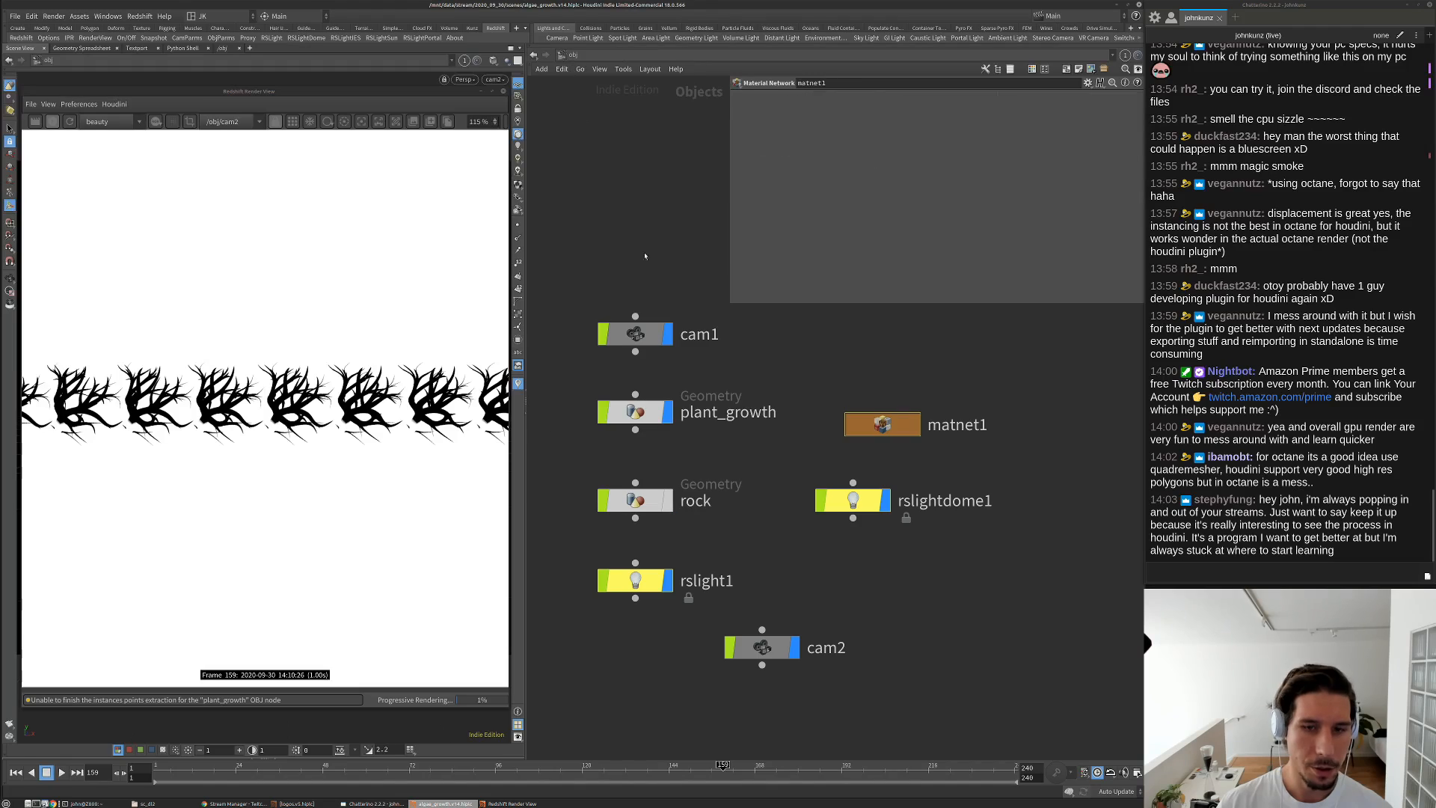
left_click(843, 499)
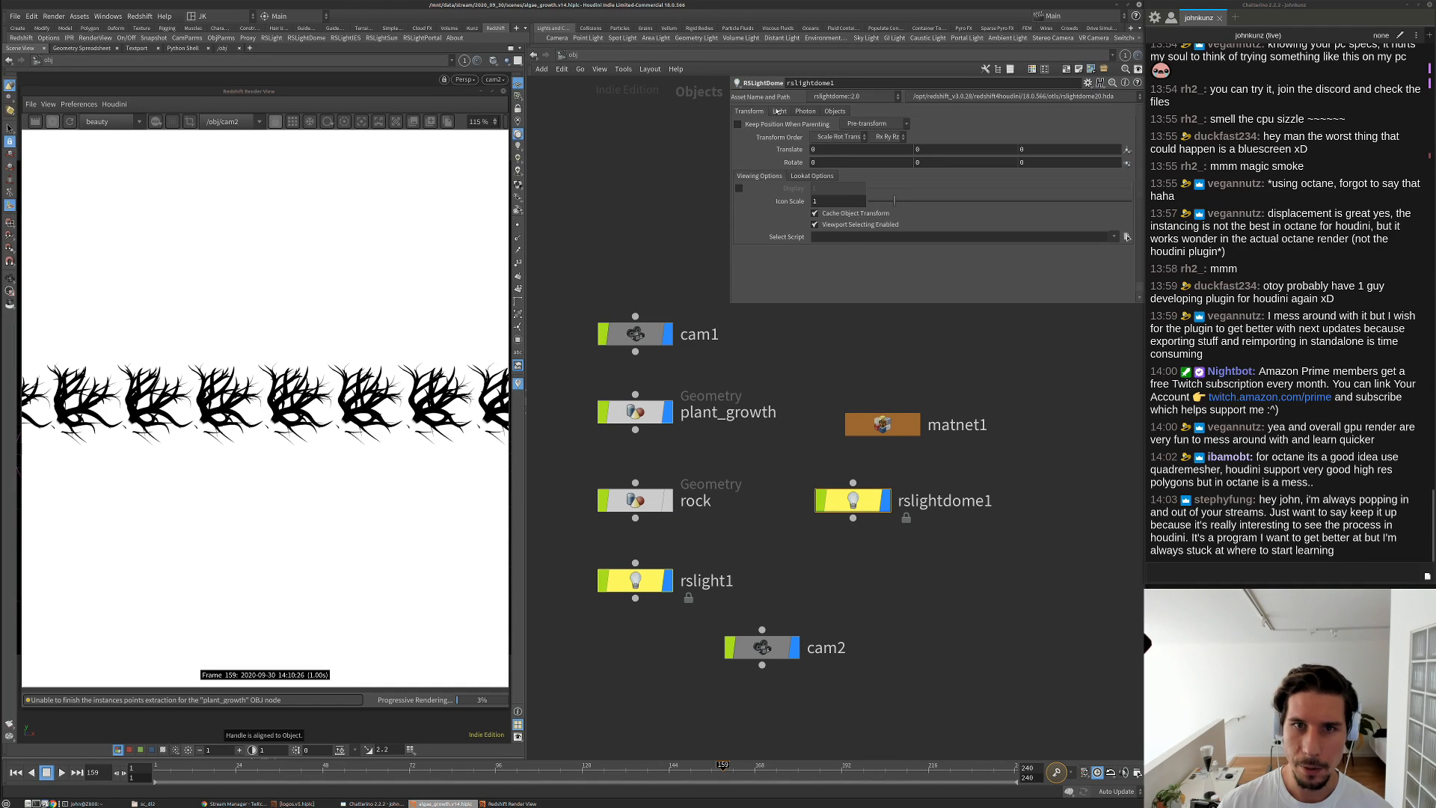
left_click(779, 111)
left_click(818, 129)
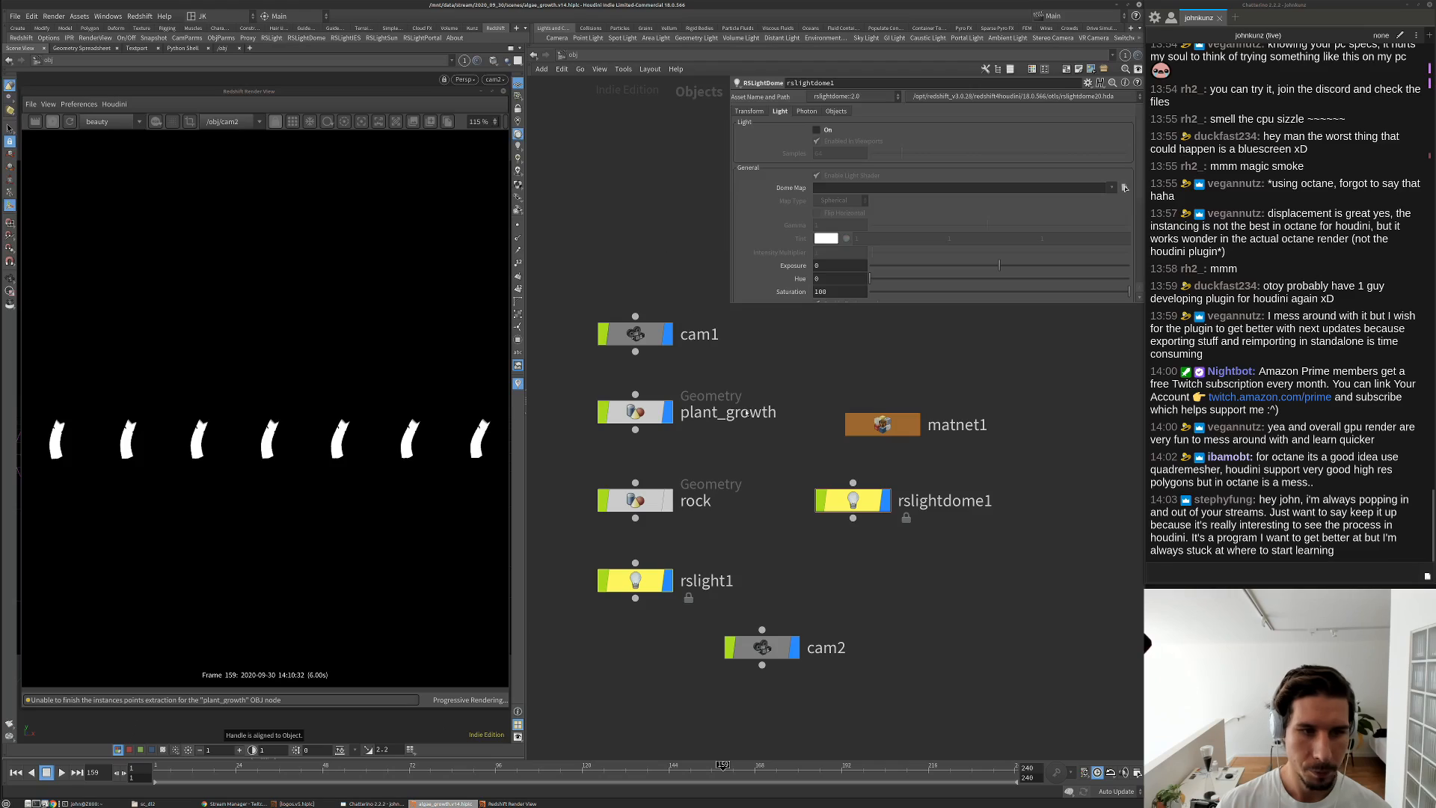
left_click(817, 130)
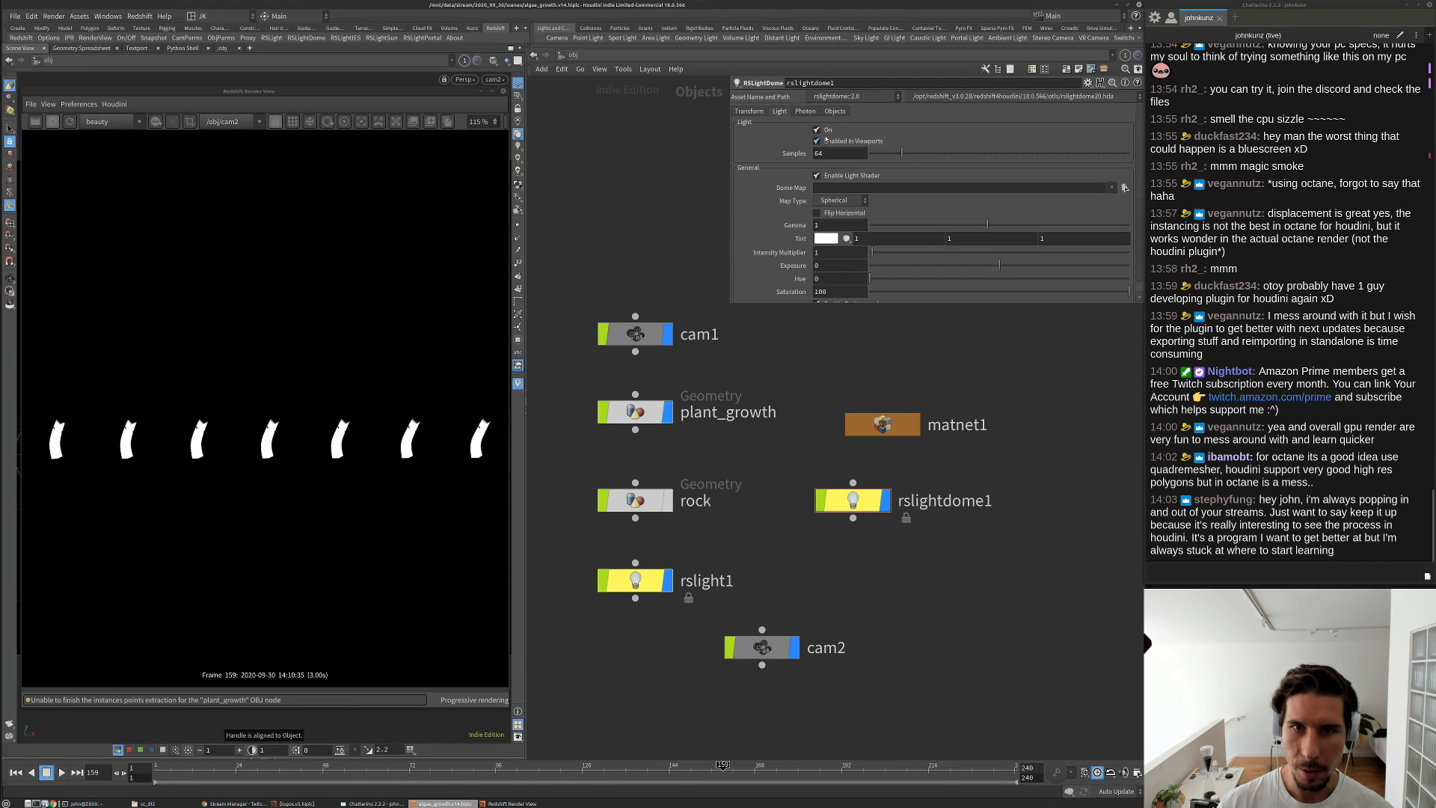
double_click(975, 239)
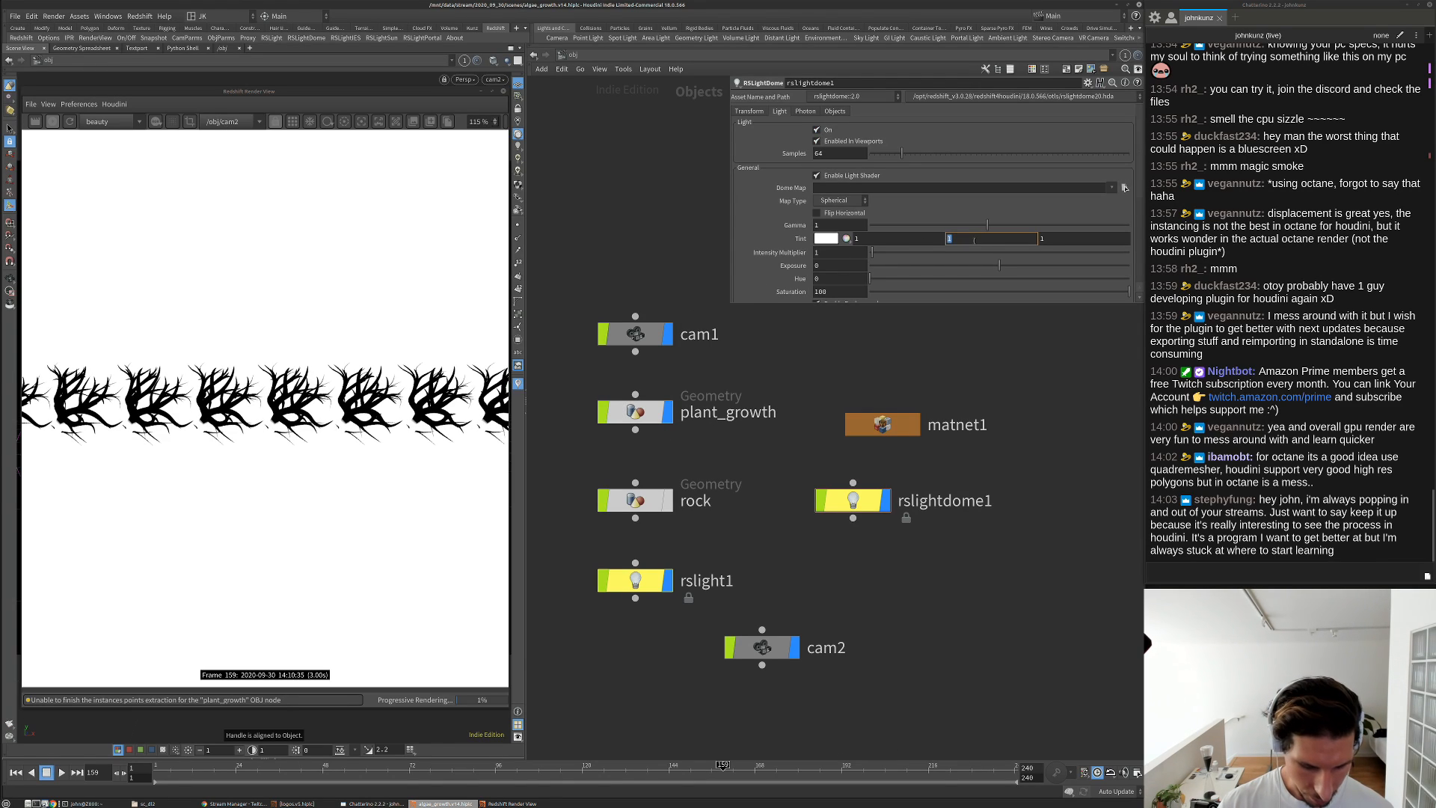
left_click(843, 237)
left_click_drag(830, 236, 818, 235)
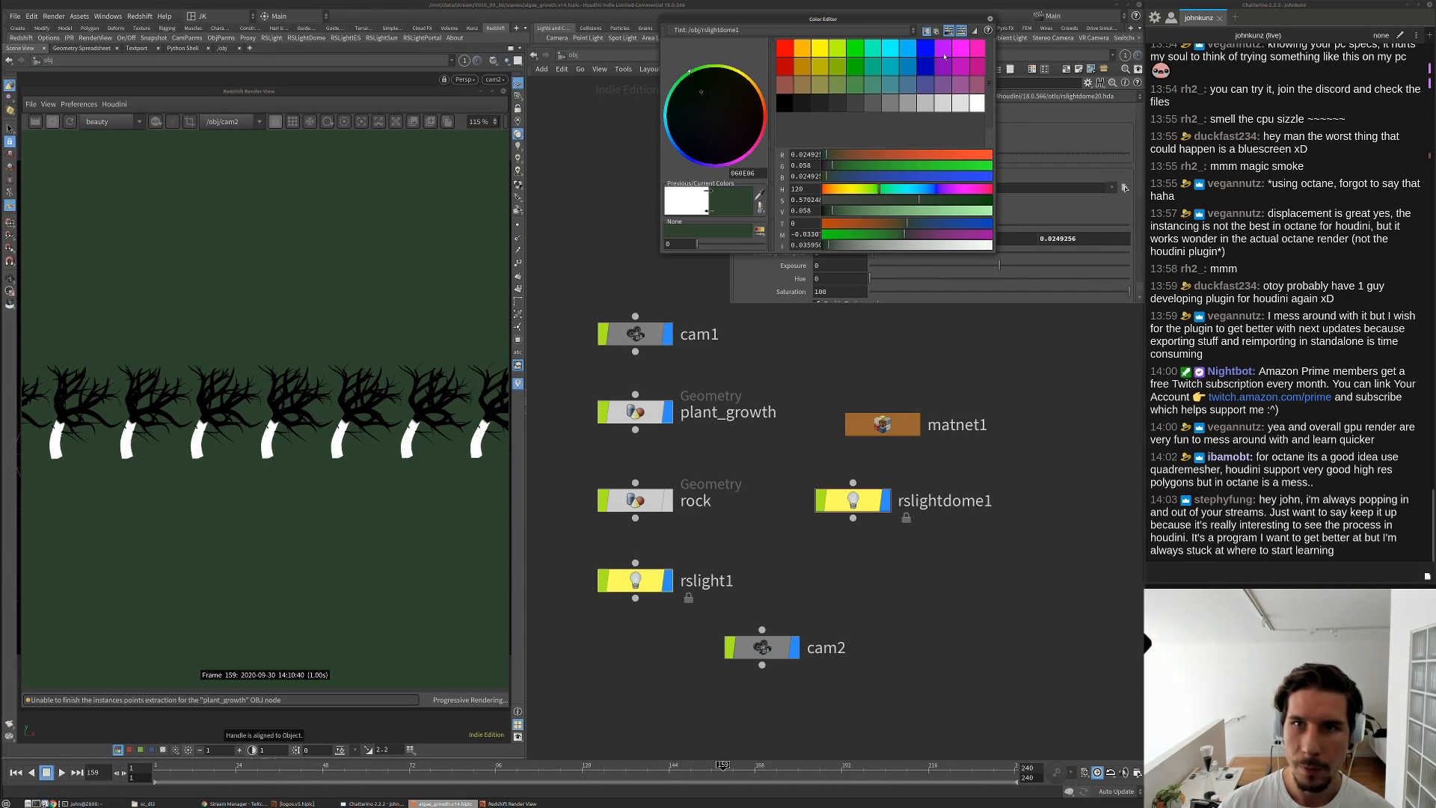
left_click(989, 19)
scroll(346, 439, "down", 3)
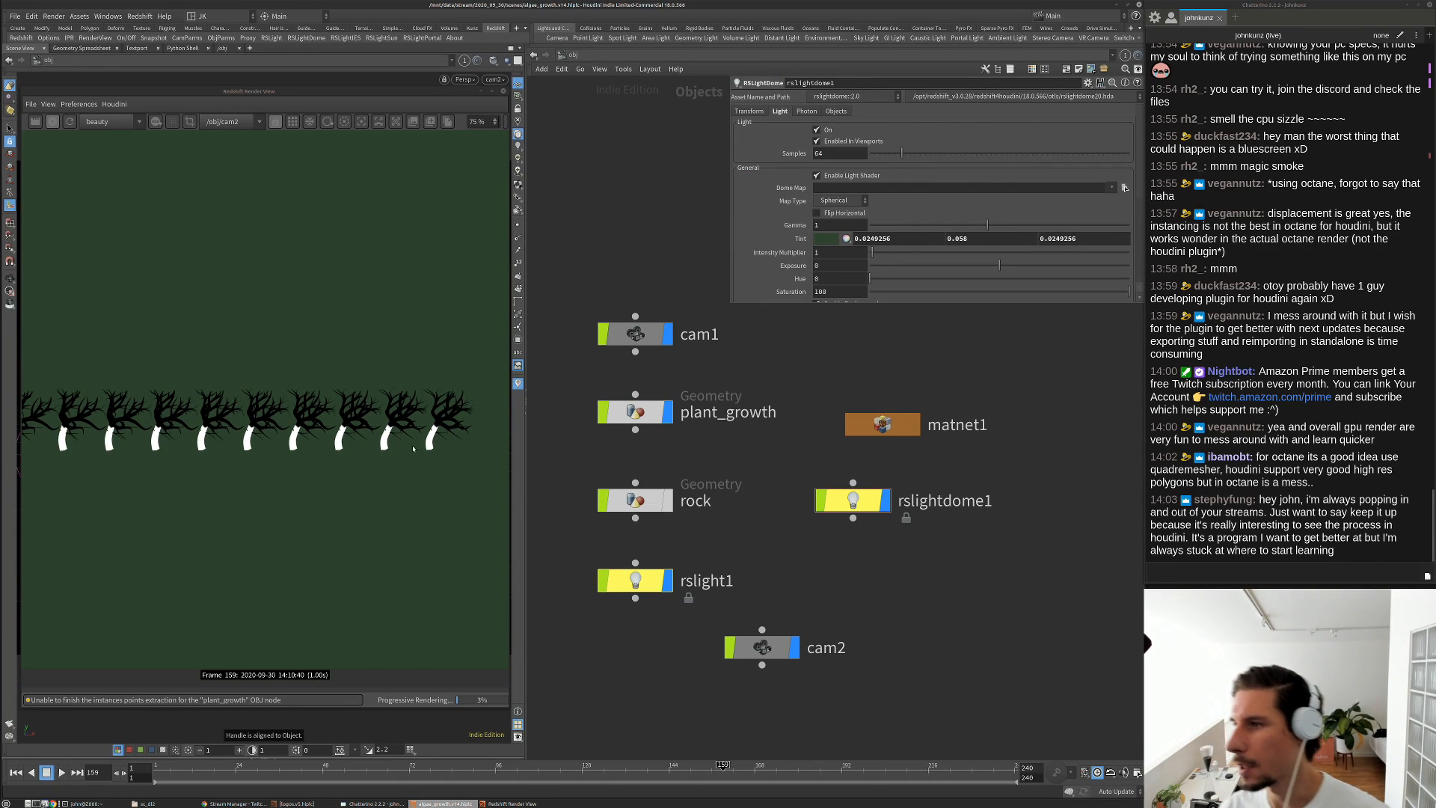
scroll(376, 442, "down", 1)
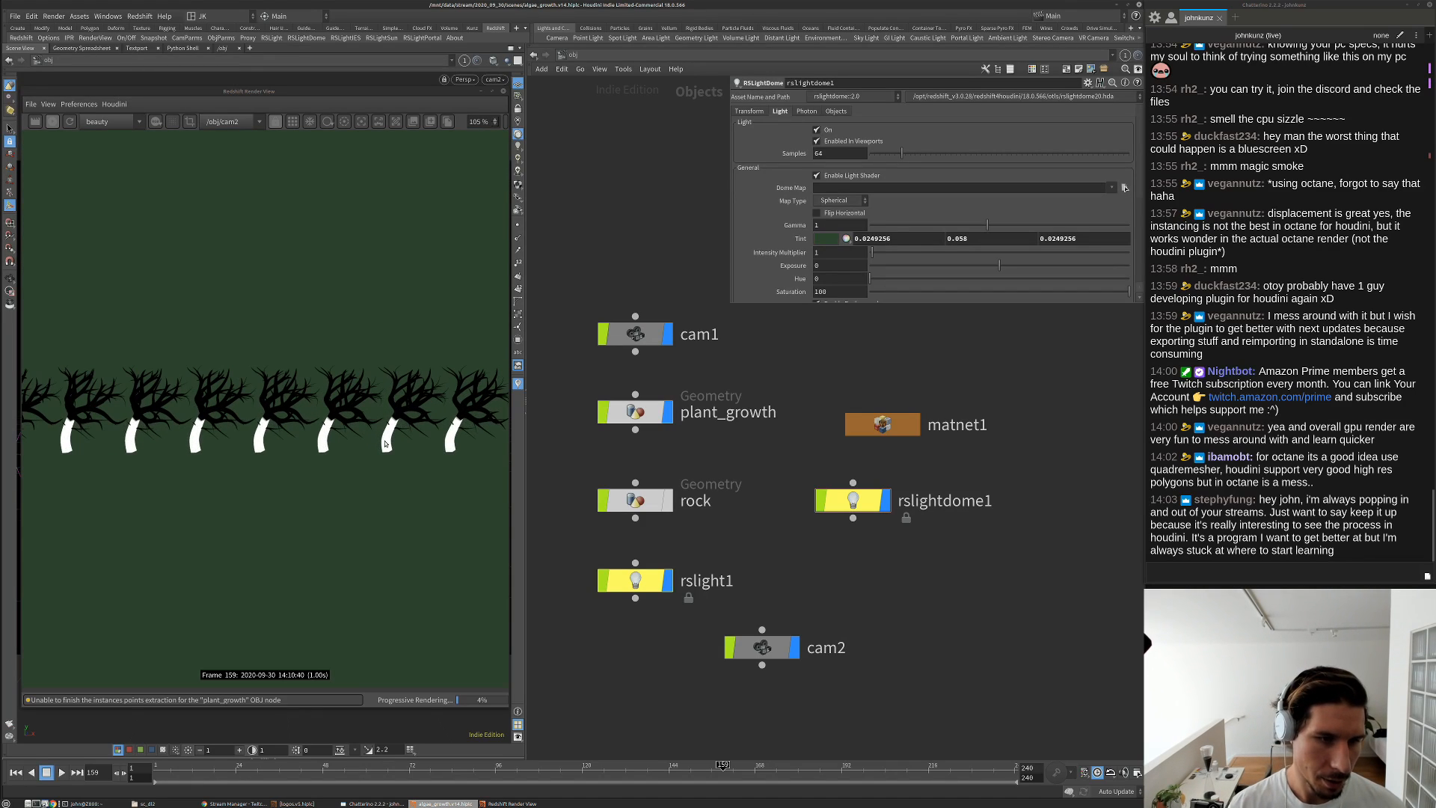
scroll(392, 408, "up", 6)
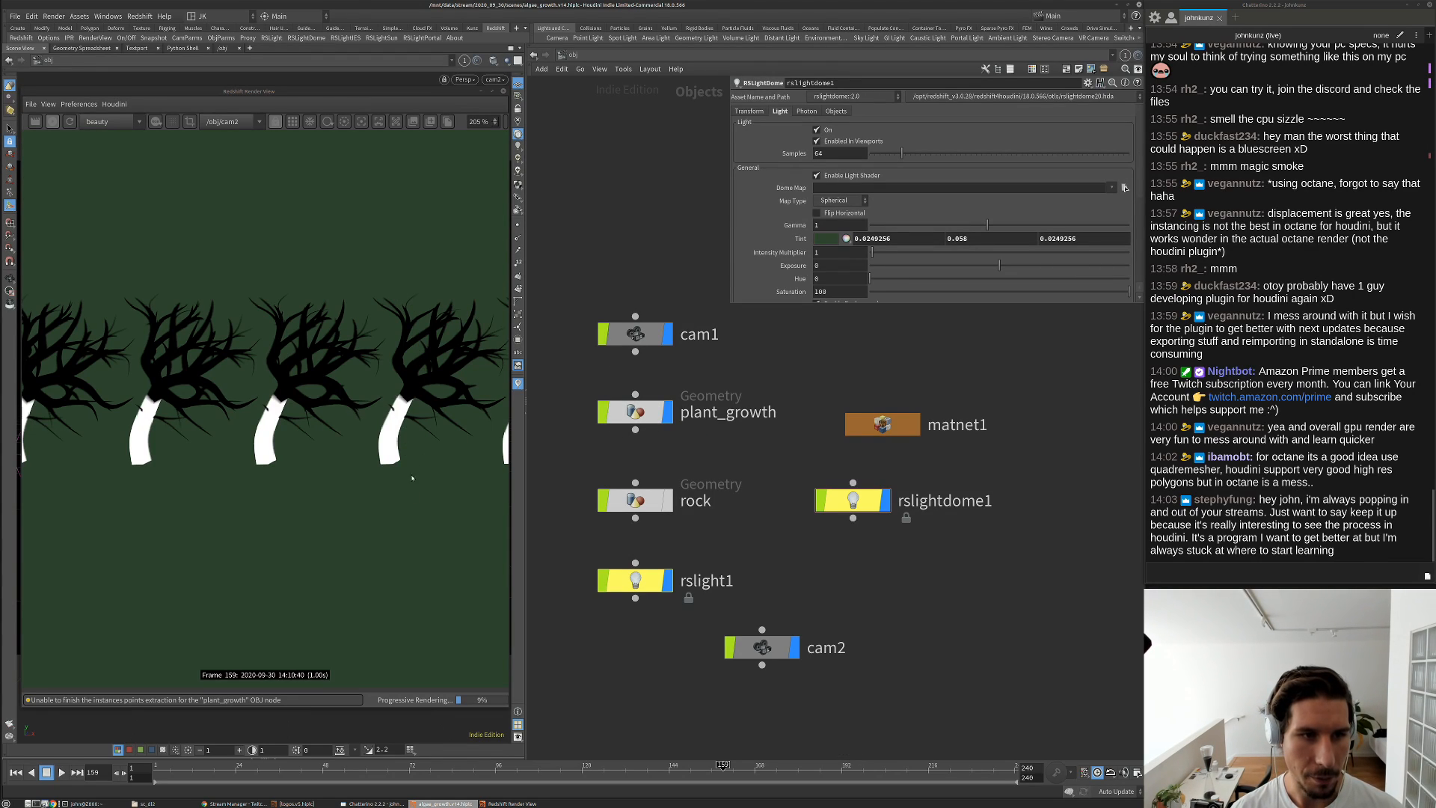
In matnet1's plants material, connect copynum's outScalar to the old_min and old_max inputs of RSMathRange1
double_click(882, 424)
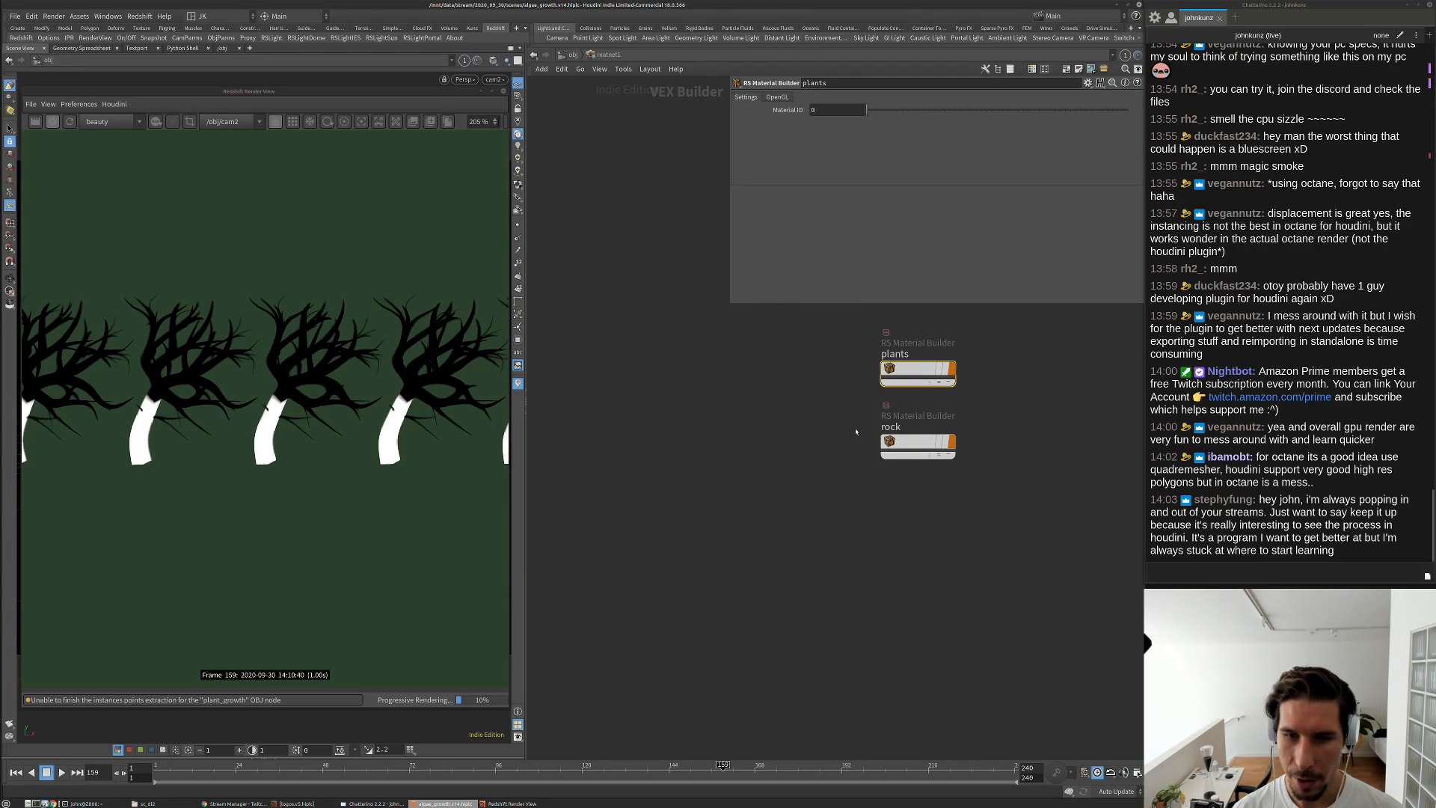
double_click(913, 368)
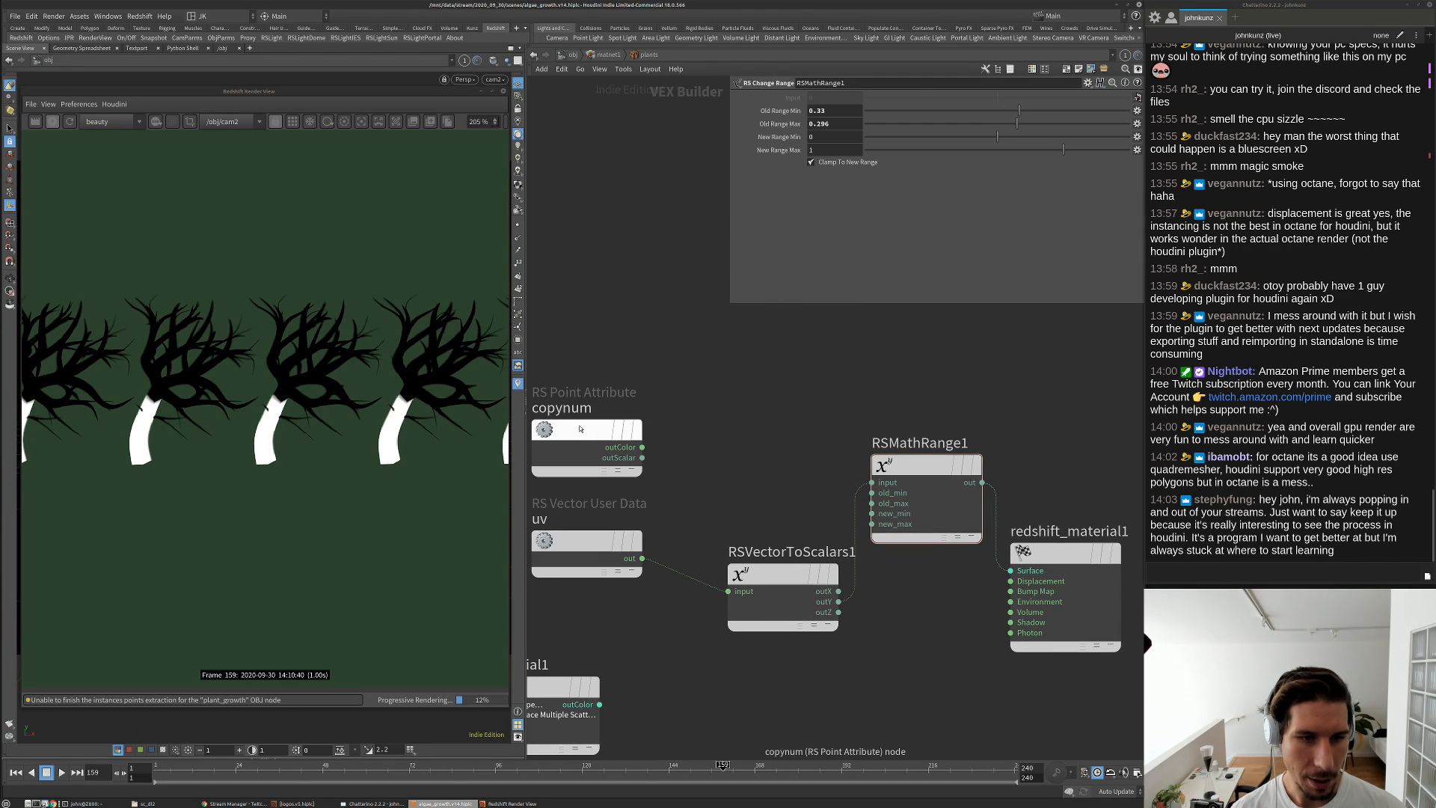
scroll(136, 446, "down", 4)
scroll(136, 446, "down", 3)
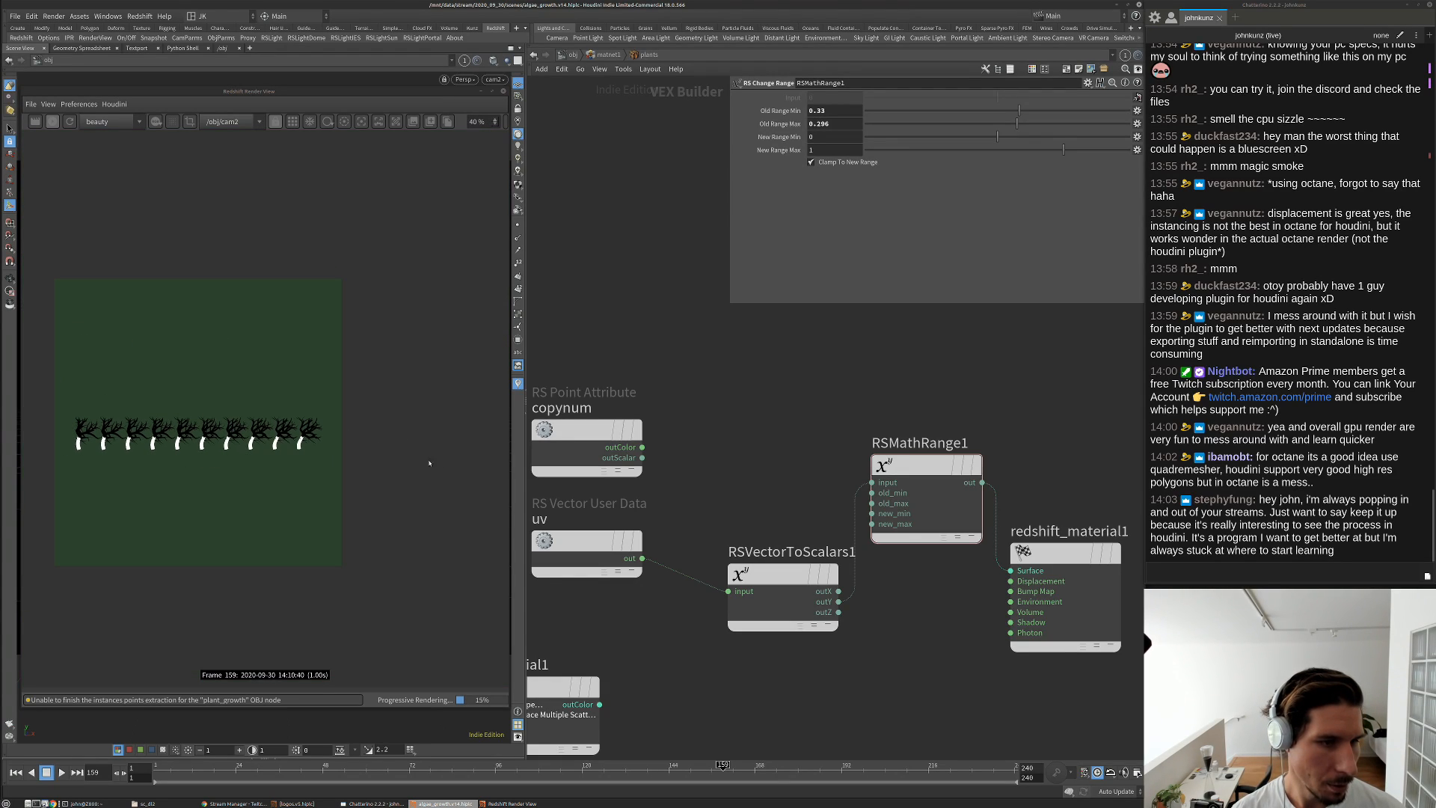
scroll(270, 447, "up", 1)
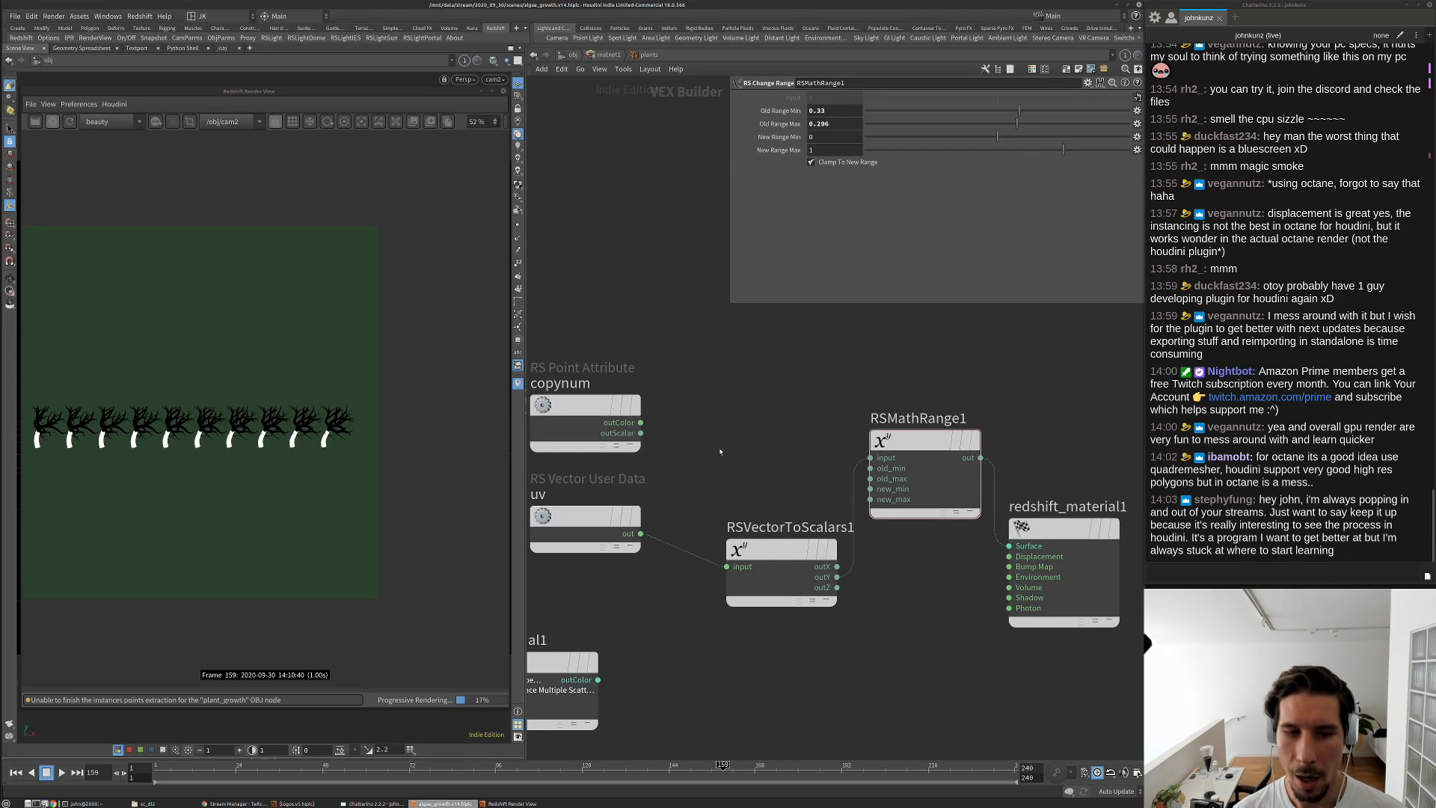
mouse_move(634, 433)
left_mouse_down()
mouse_move(871, 468)
mouse_move(641, 434)
left_mouse_up()
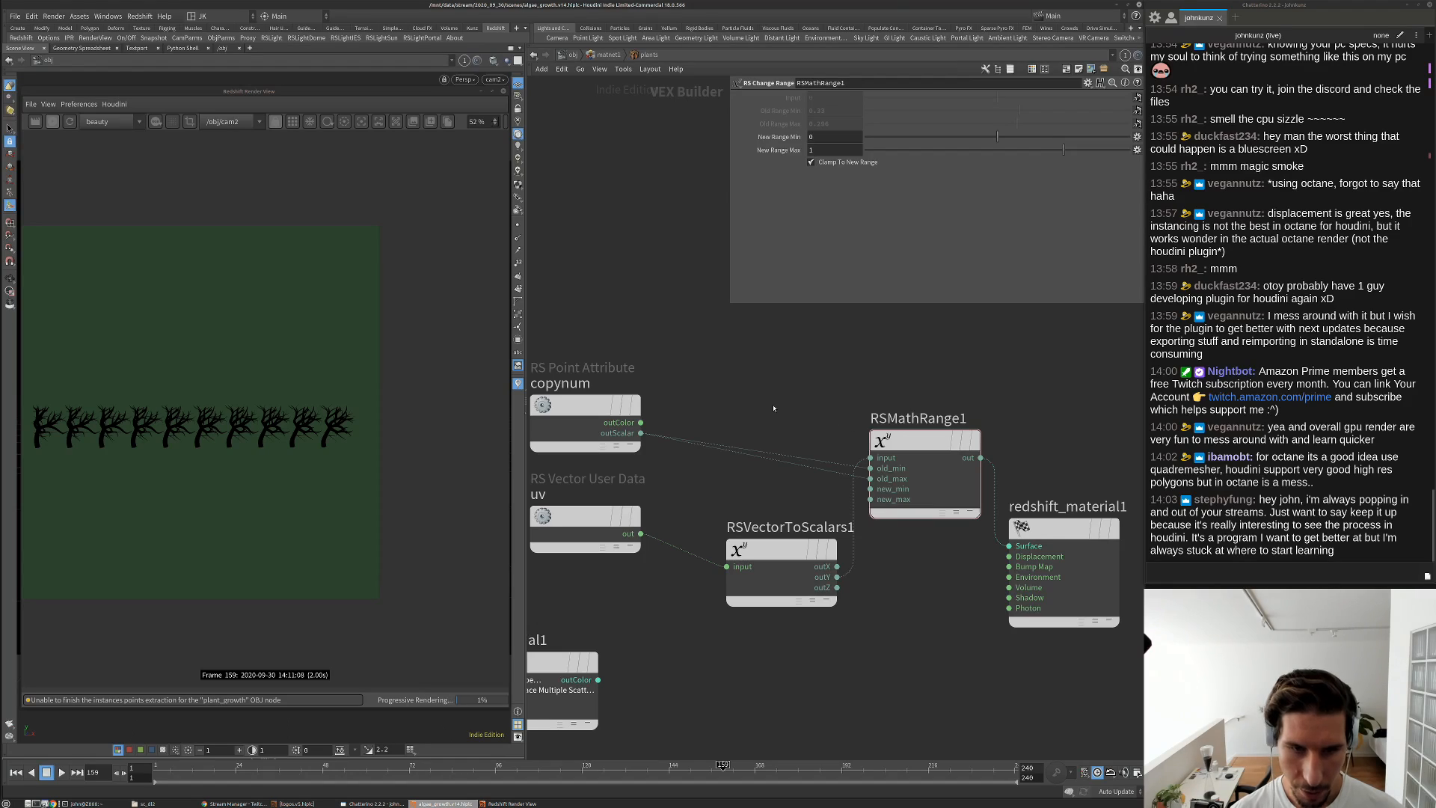
Insert an RS Mul node on the wire from copynum's outScalar to RSMathRange1's old_max and set its Input2 to 1.01
key("Tab")
type("mul")
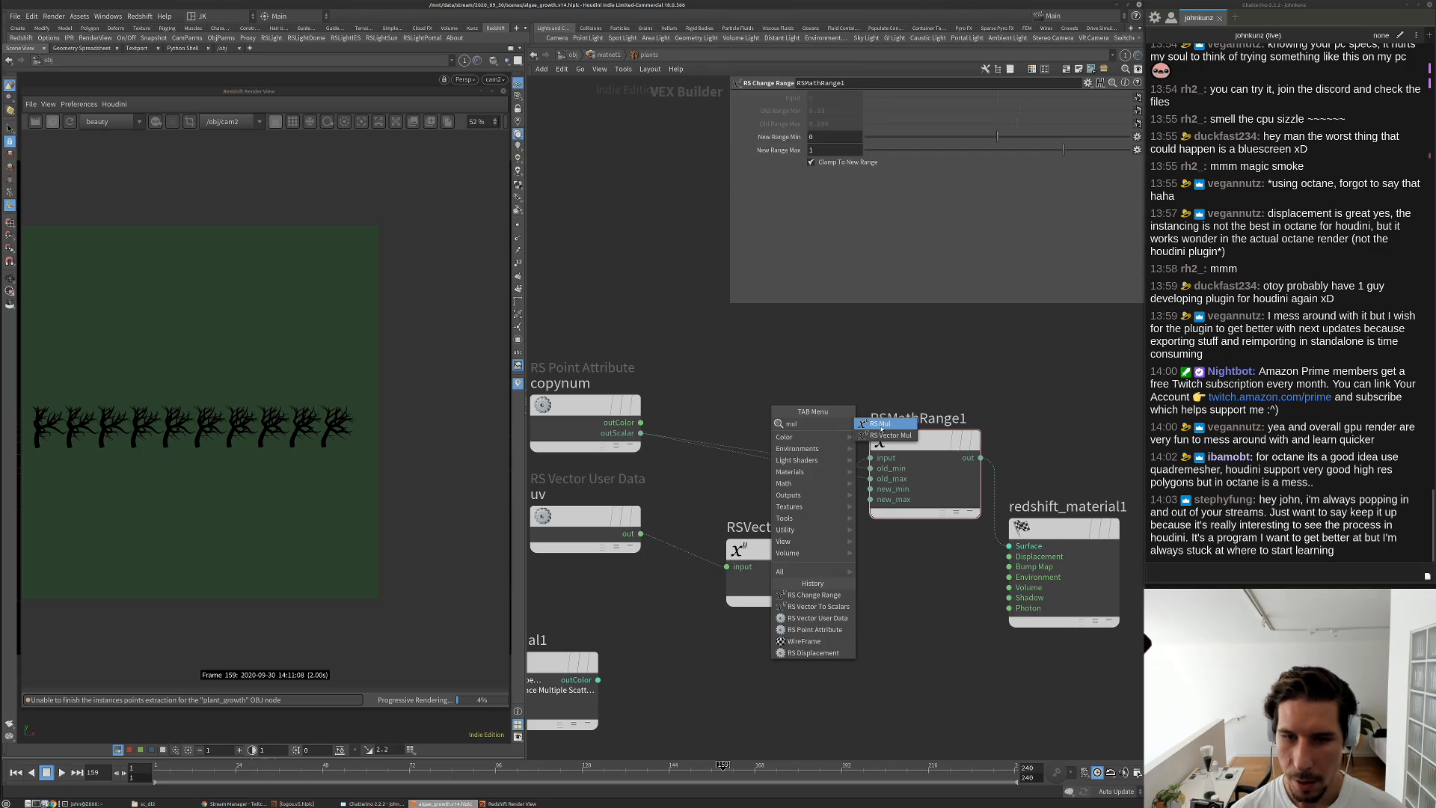
left_click(880, 424)
left_click(763, 414)
left_click_drag(763, 413, 766, 473)
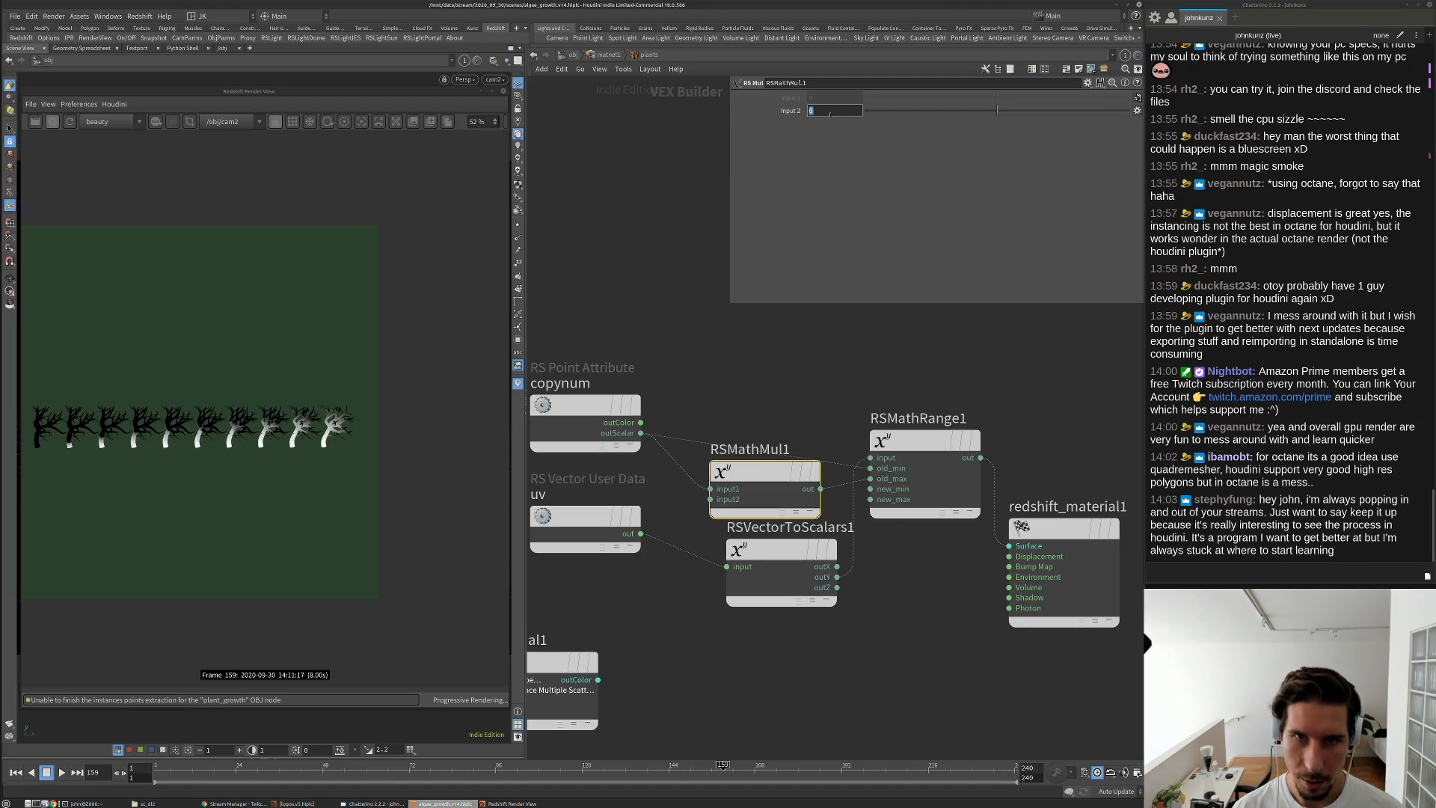
type("1.01")
key("Return")
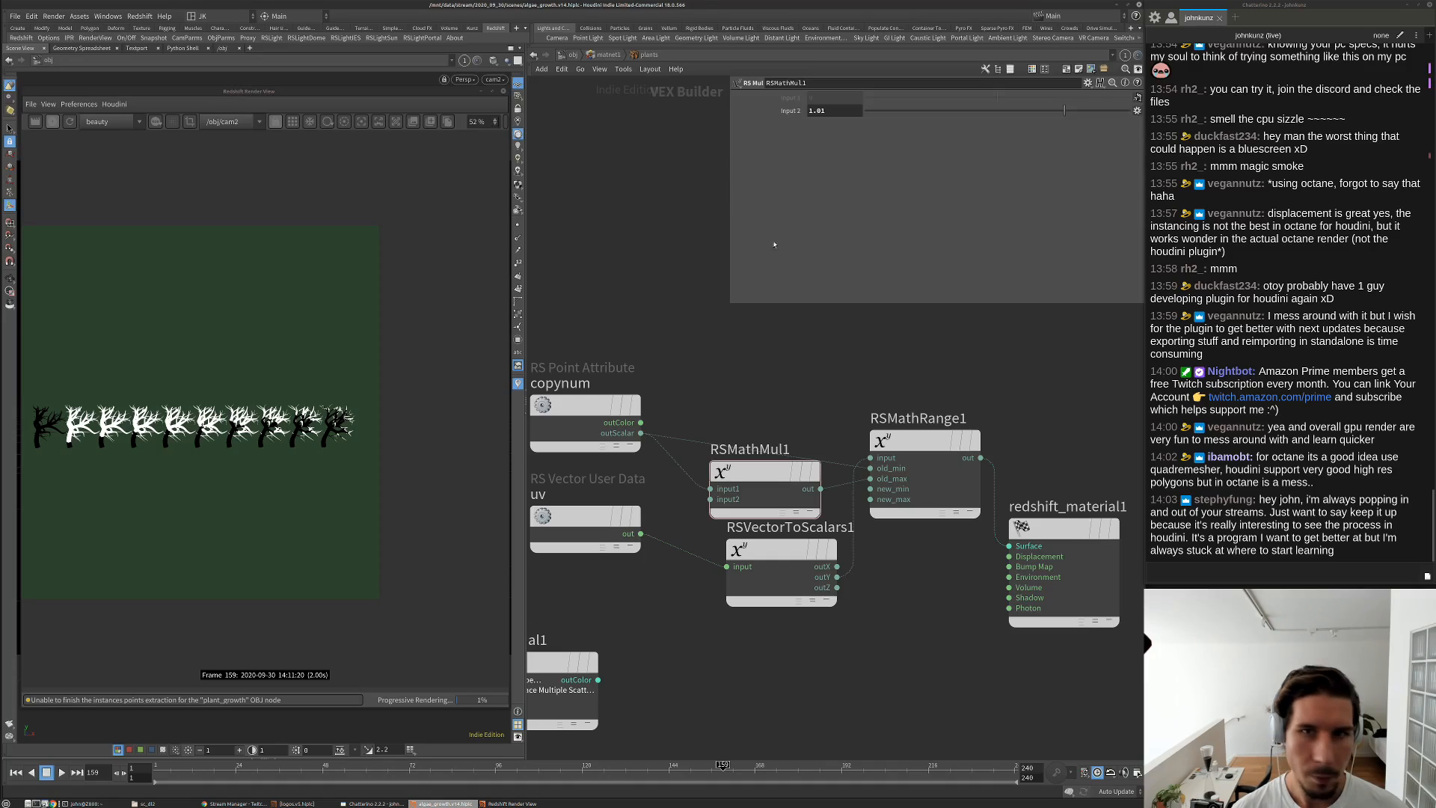
Move RSMathMul1 up, route it into old_min with copynum feeding old_max, set Input2 to 1.25, and check the plants in the render
left_click_drag(770, 471, 753, 386)
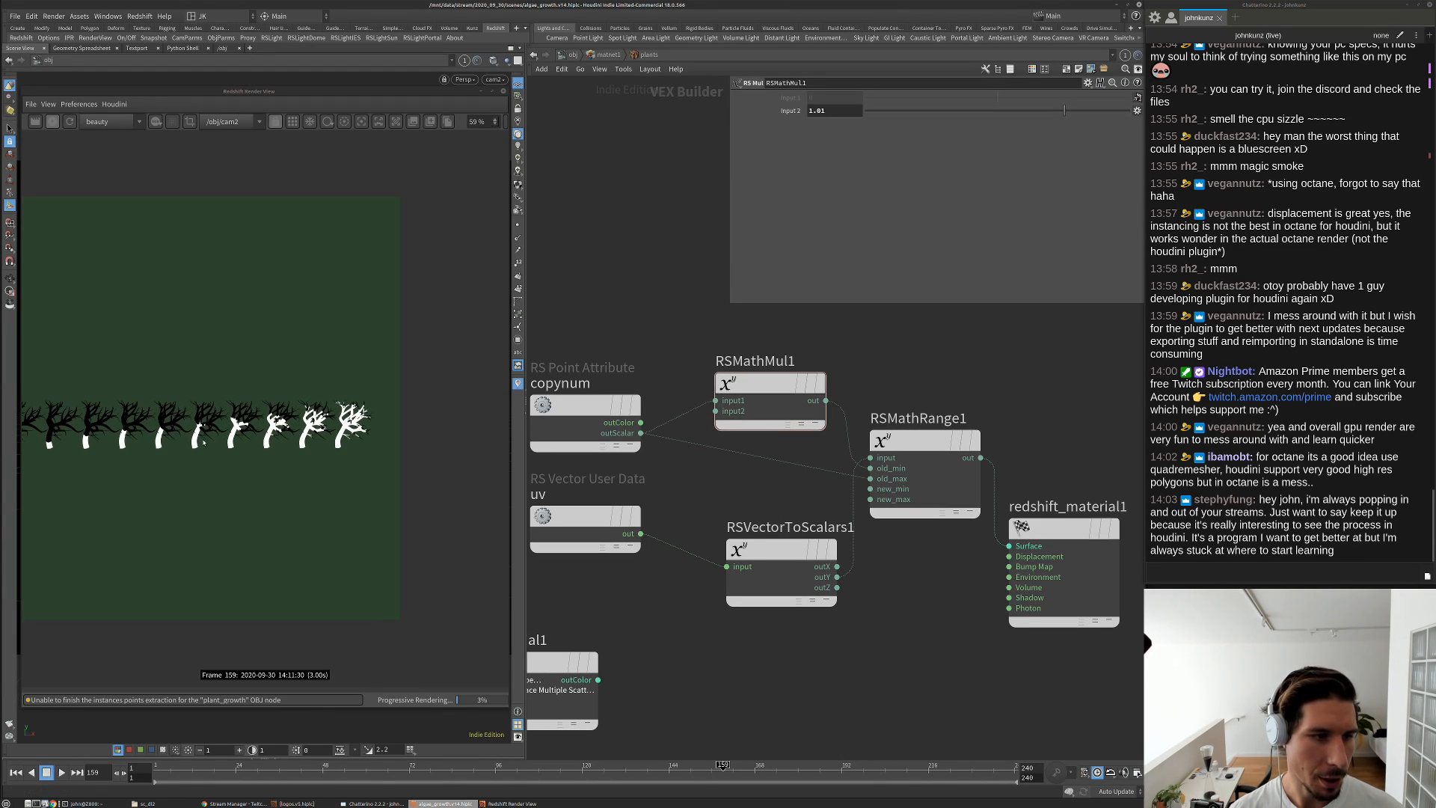
scroll(258, 435, "up", 5)
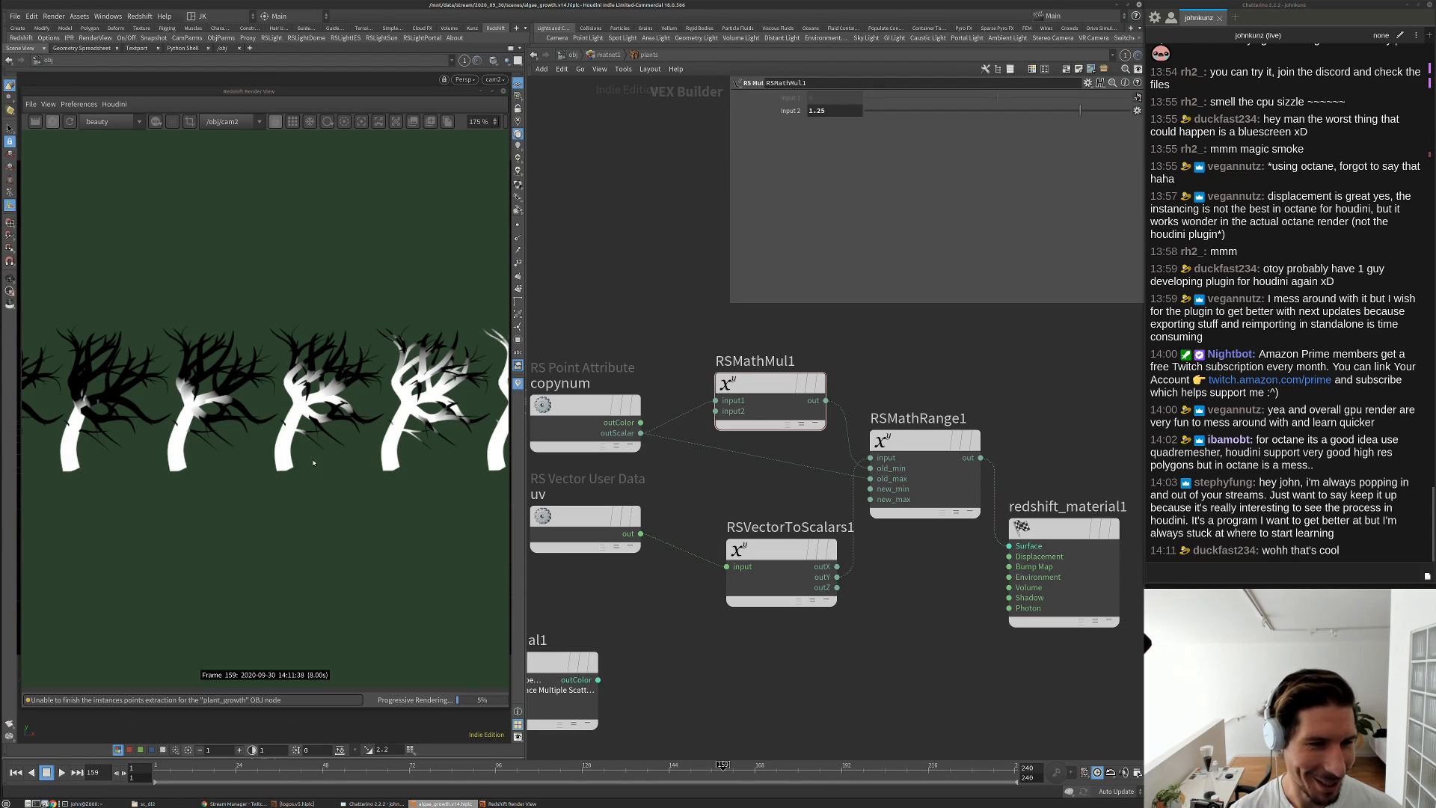
scroll(242, 469, "down", 6)
scroll(242, 469, "up", 4)
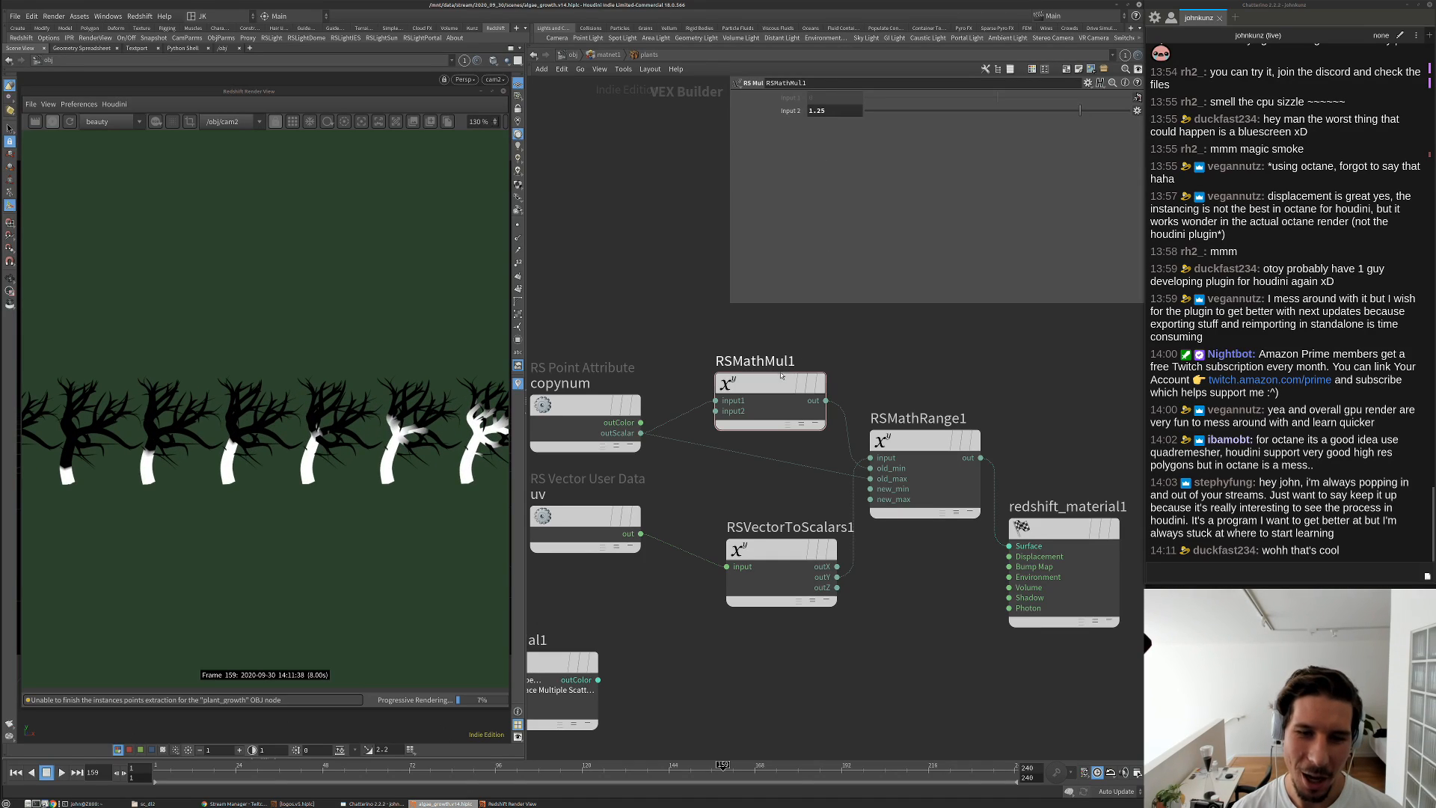
Tidy the node layout by shifting uv and RSVectorToScalars1 into a row below copynum and RSMathMul1
scroll(822, 448, "down", 3)
left_click_drag(687, 429, 661, 429)
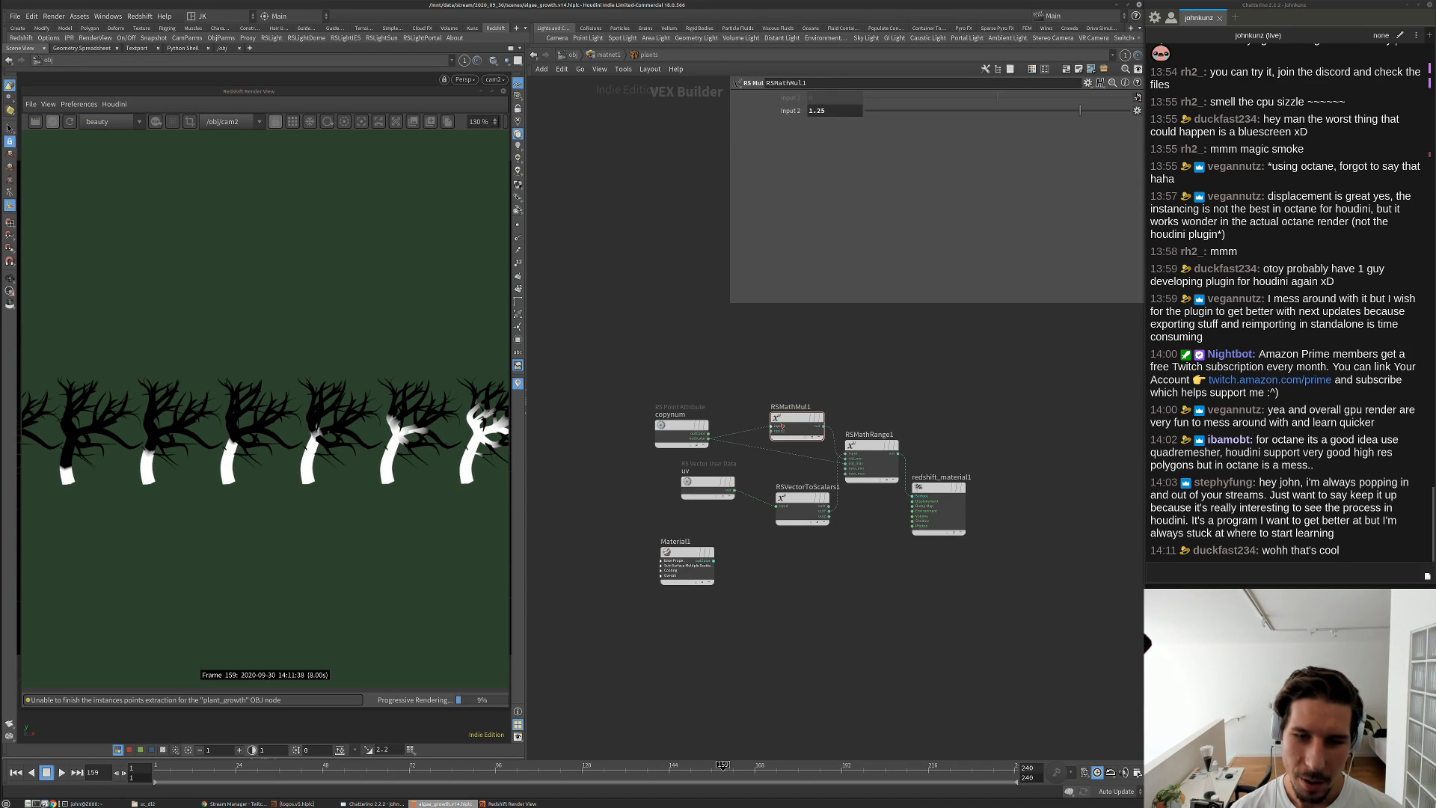
scroll(809, 494, "up", 3)
left_click_drag(791, 500, 755, 477)
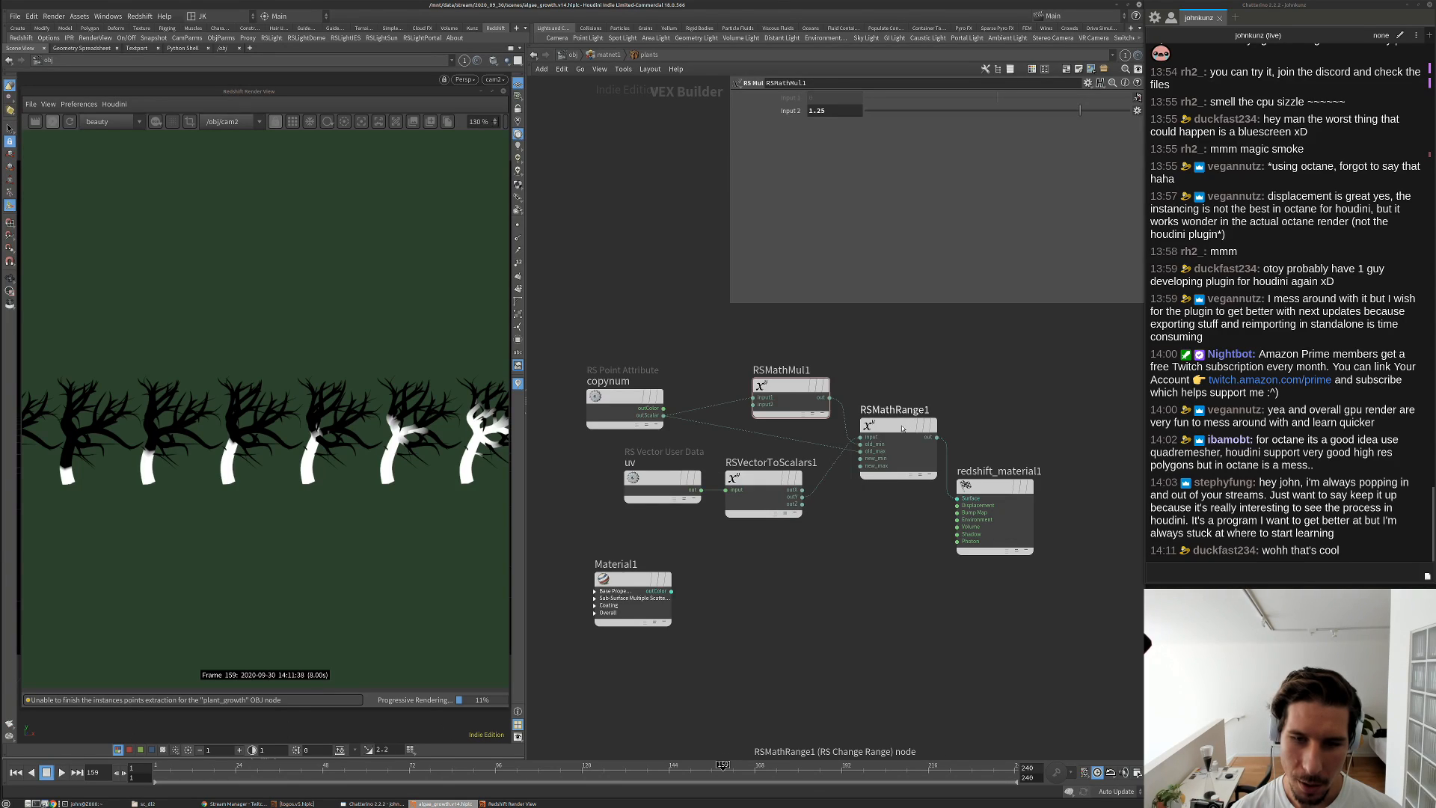
Review the RSMathRange1 and copynum settings, and lower RSMathMul1's Input2 to 1.063 against the live render
left_click(897, 449)
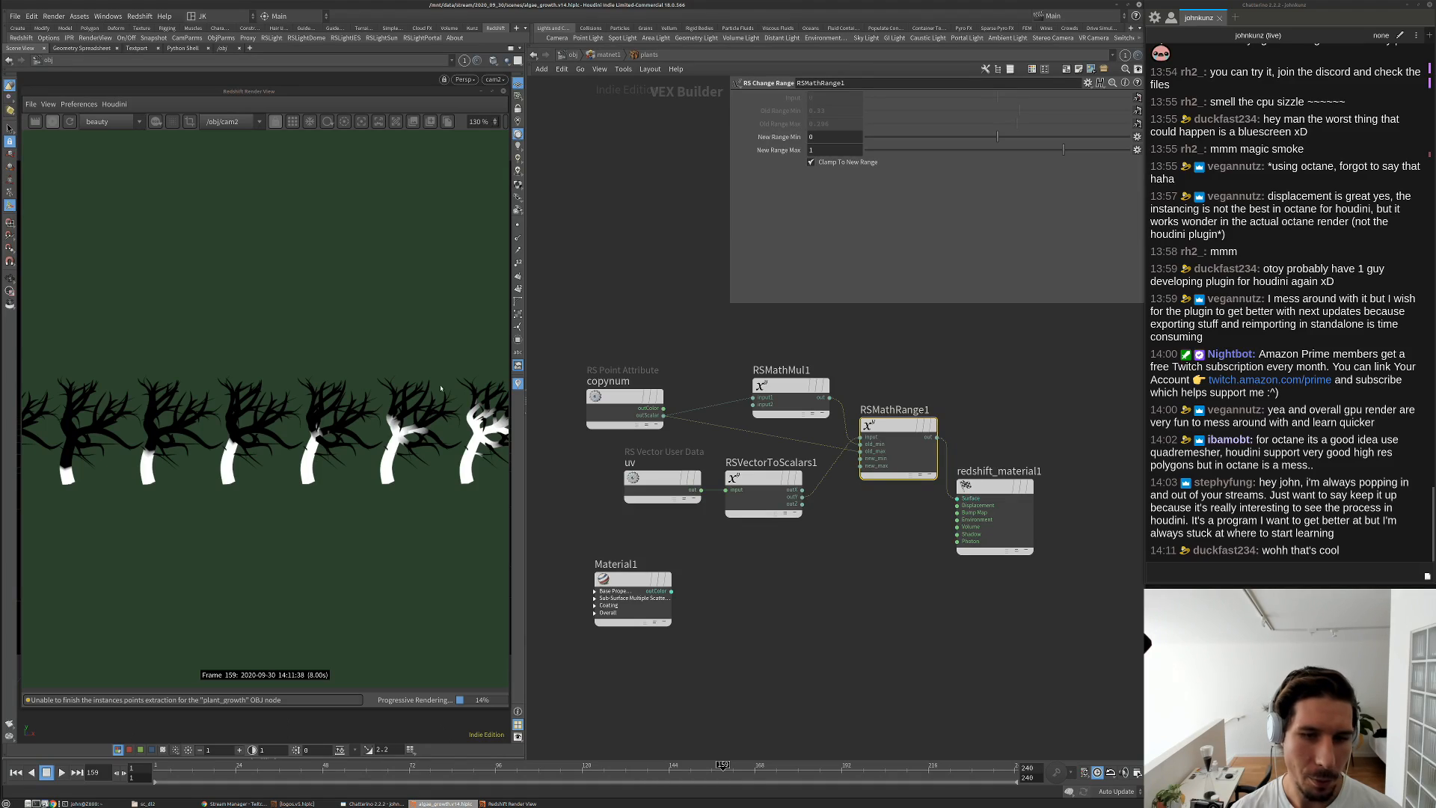
left_click(616, 402)
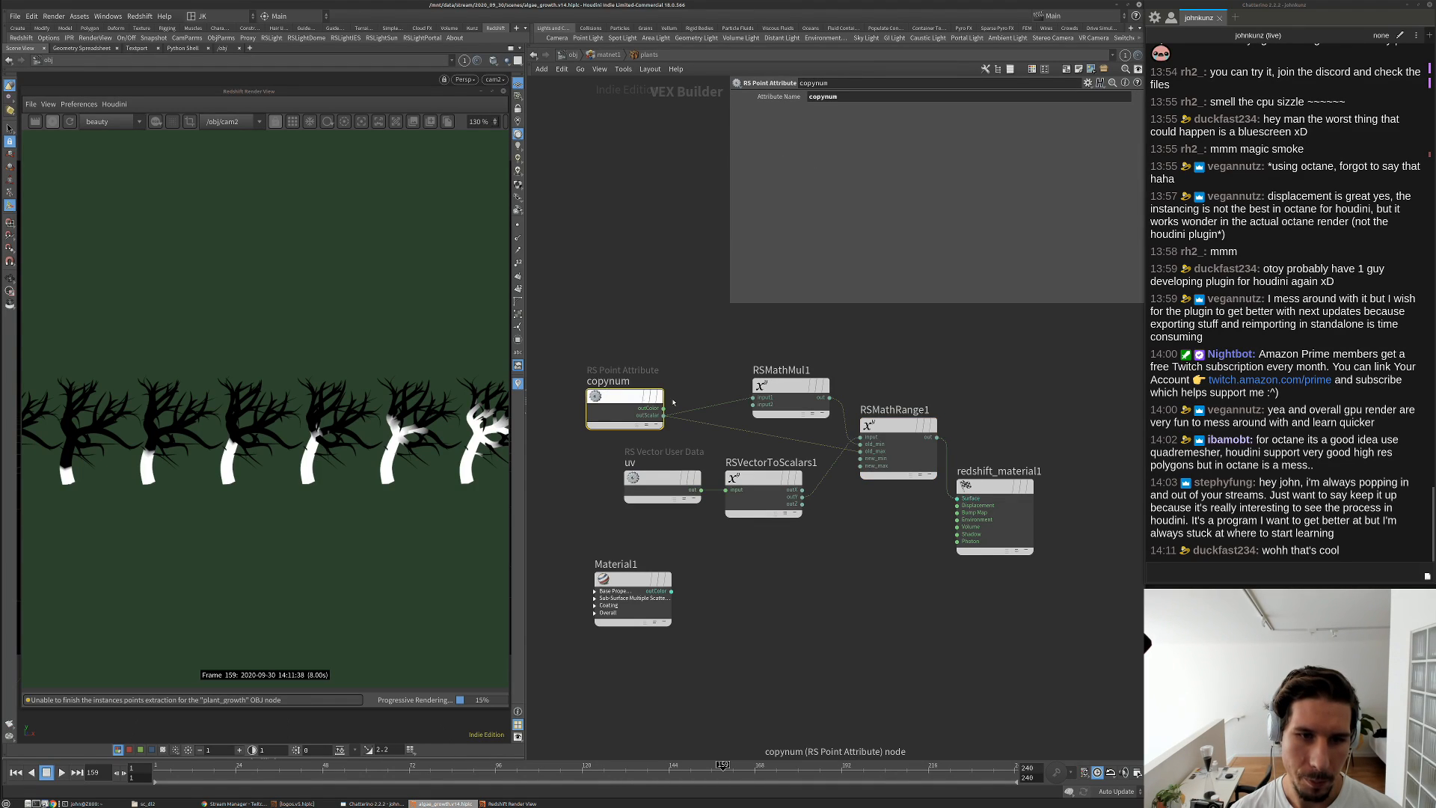
scroll(270, 497, "down", 3)
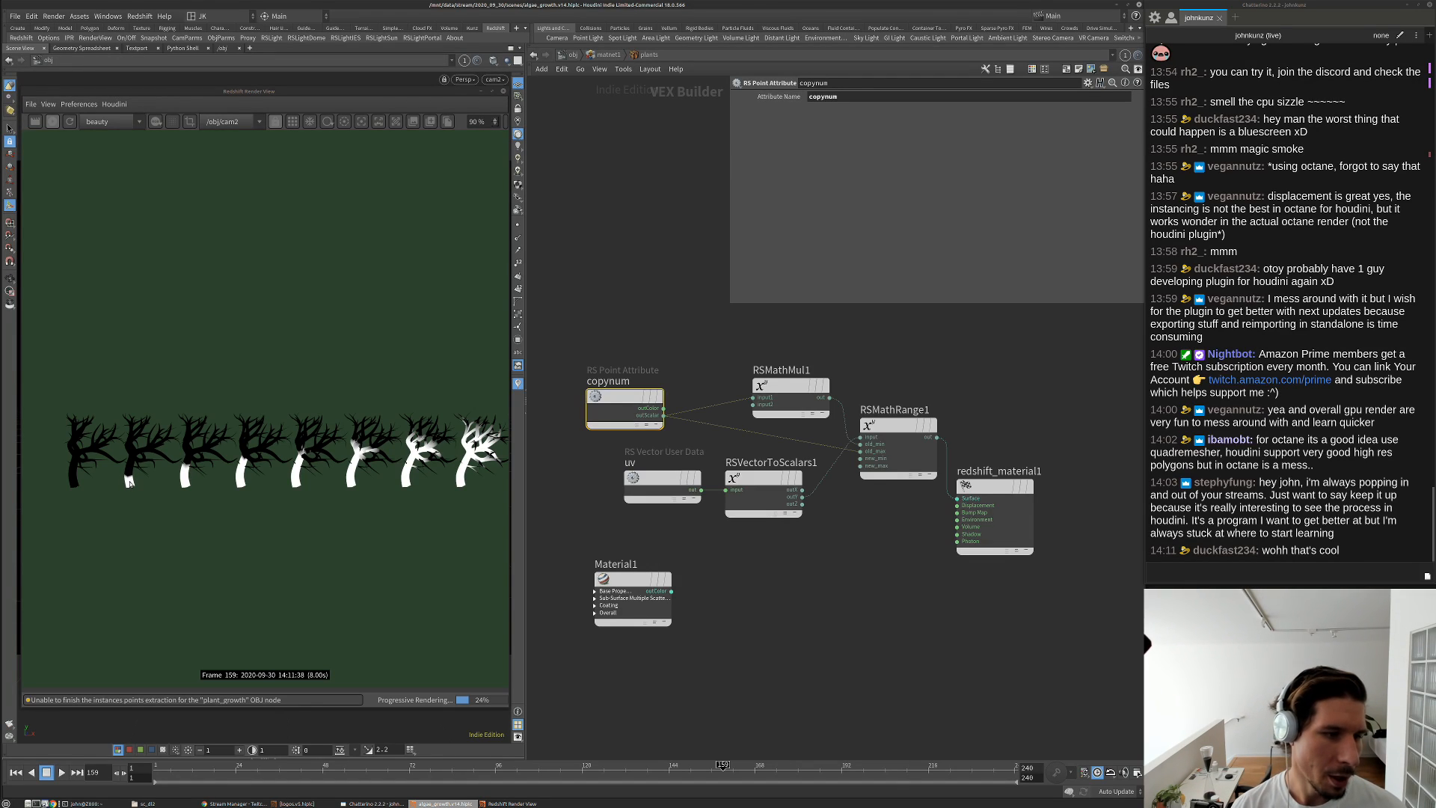
left_click(781, 387)
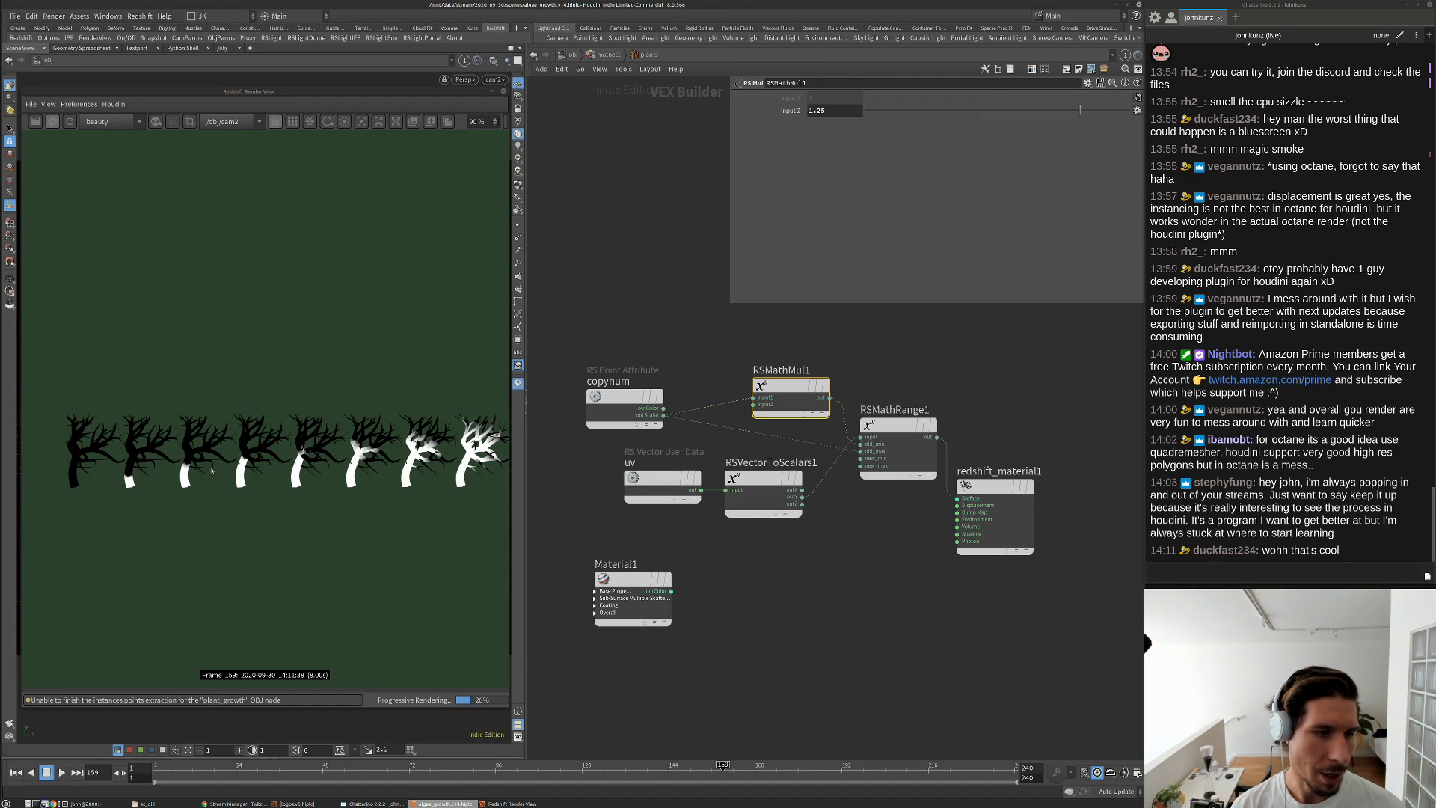
left_click_drag(984, 114, 1054, 113)
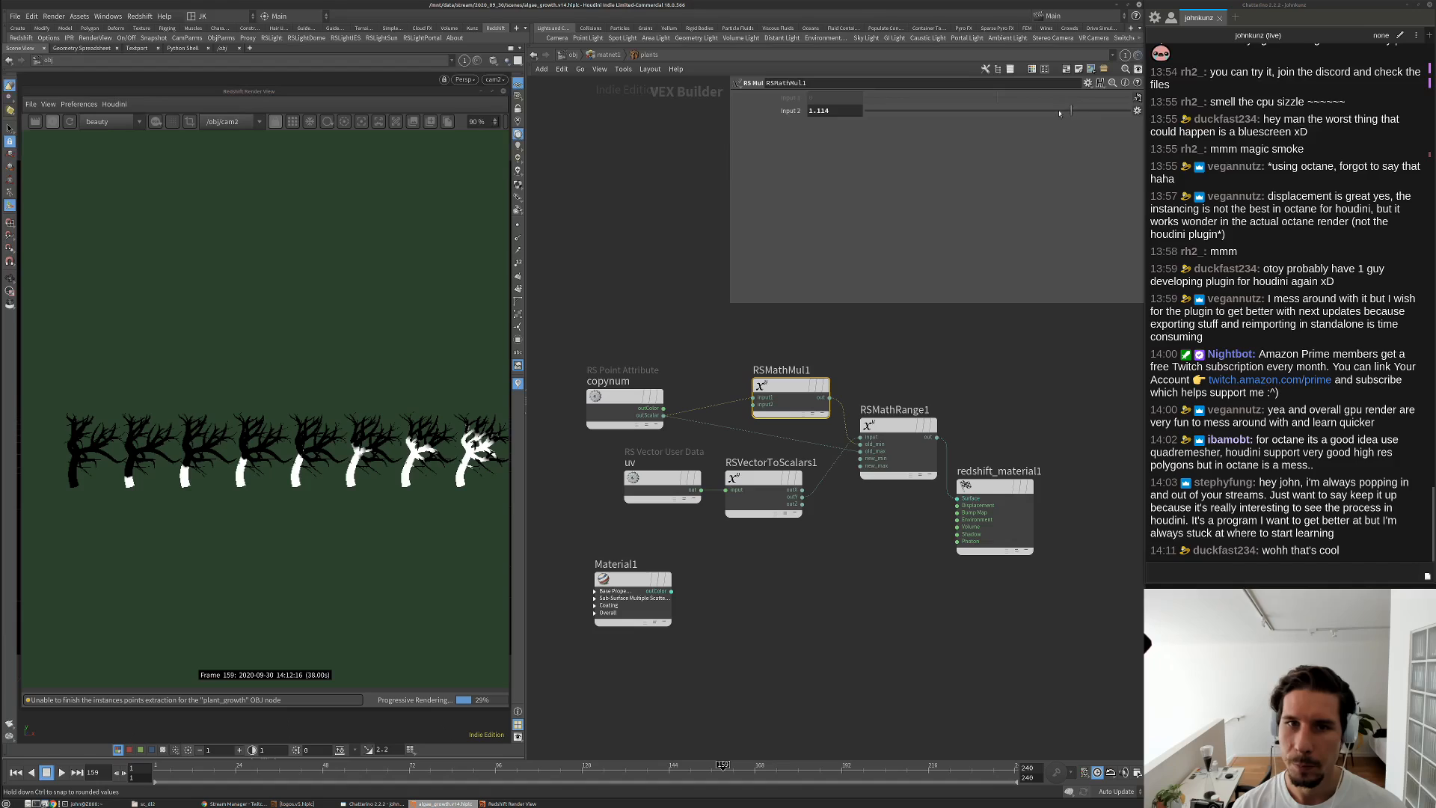
left_click(1060, 112)
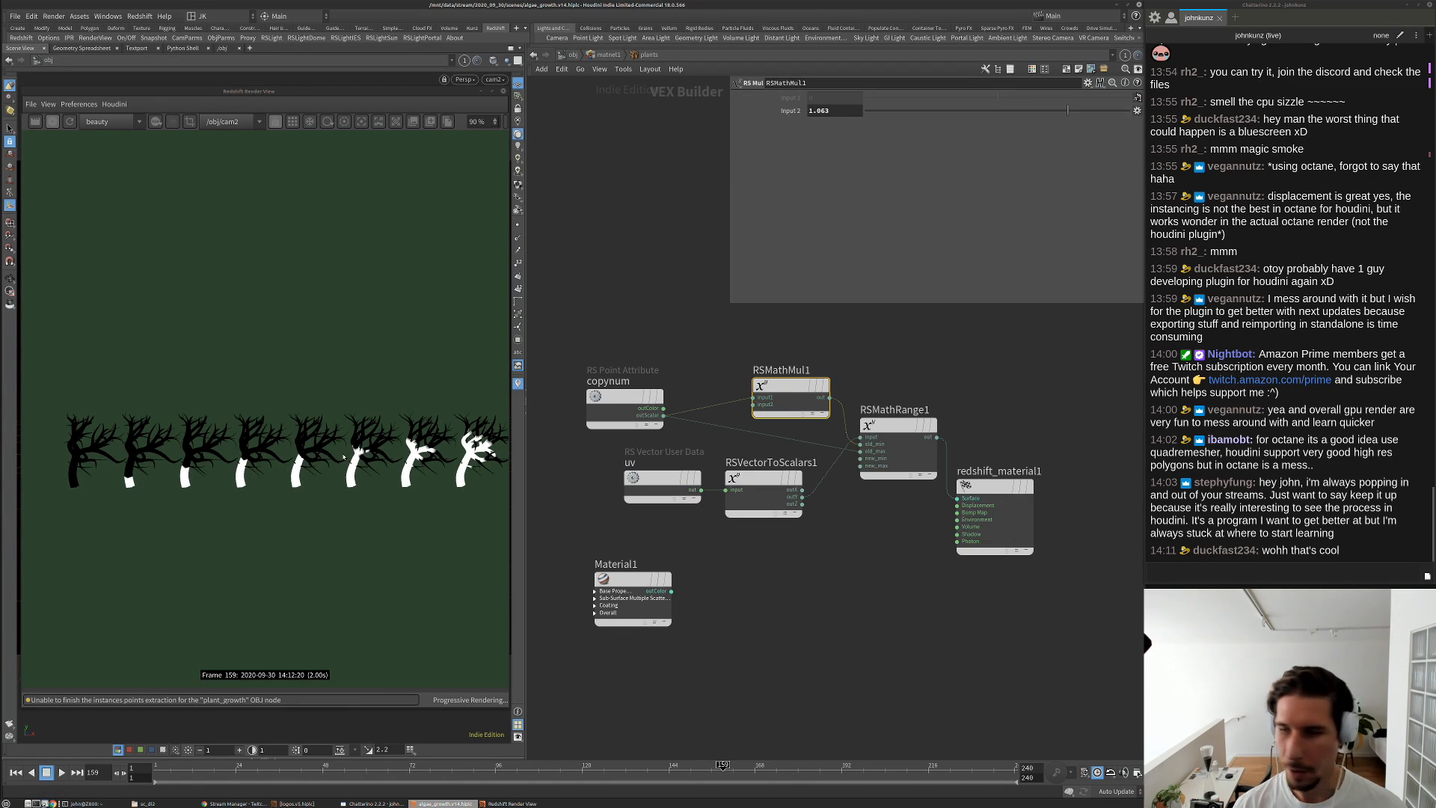
Align uv and RSVectorToScalars1 under RSMathMul1, shift redshift_material1 away from RSMathRange1, and place Material1 below the gap between them
scroll(779, 551, "down", 2)
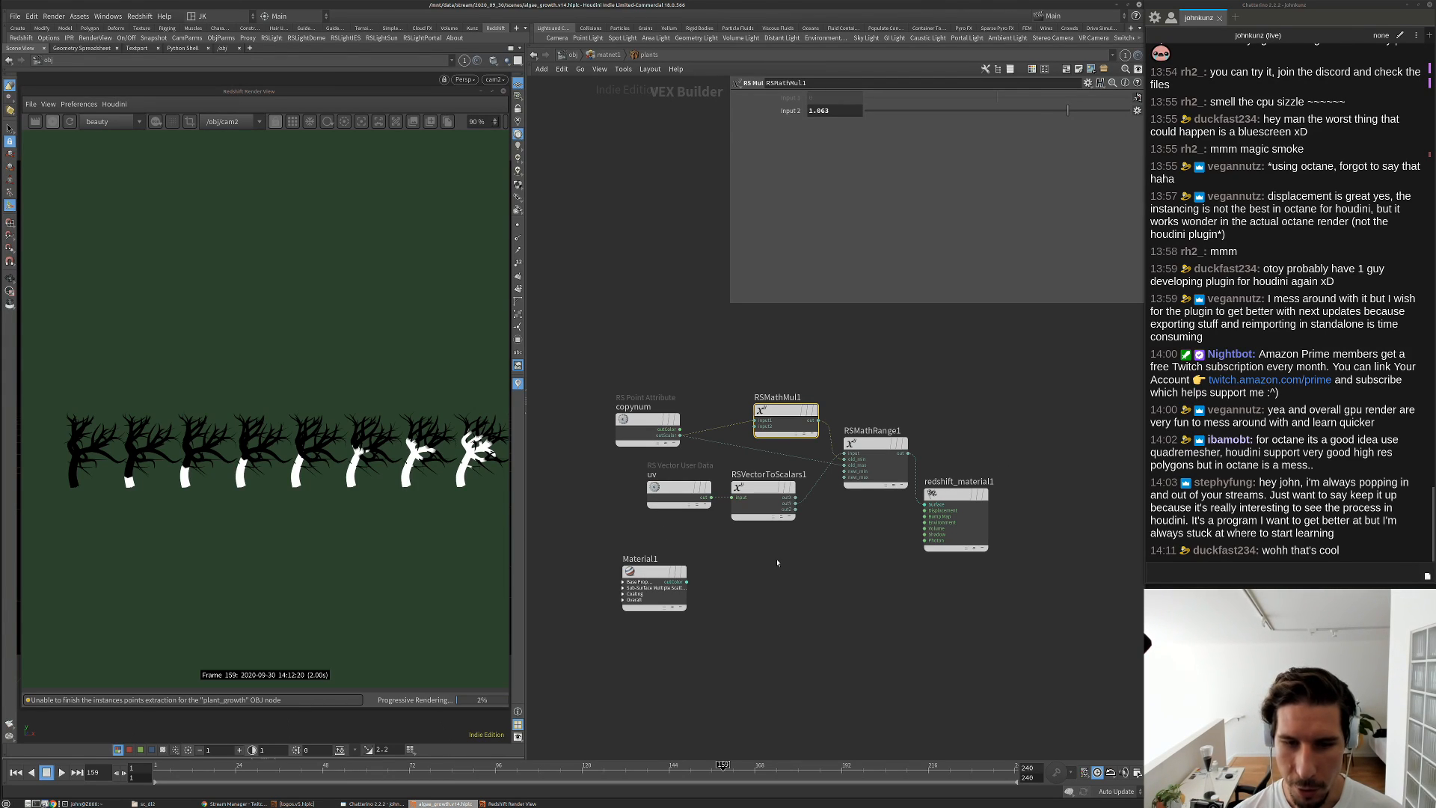
left_click_drag(729, 521, 645, 479)
left_click_drag(745, 492, 768, 493)
left_click(840, 573)
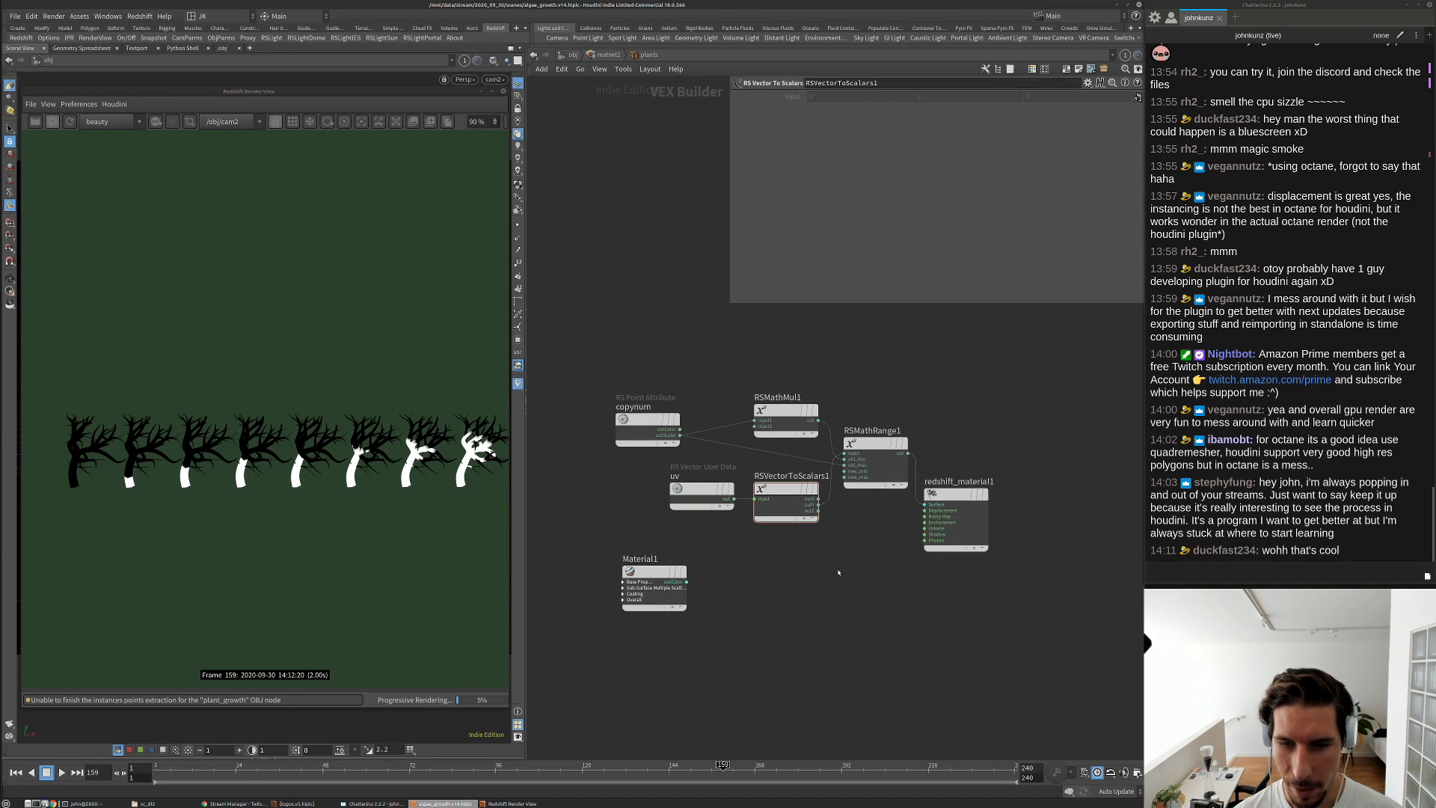
left_click_drag(951, 495, 1023, 485)
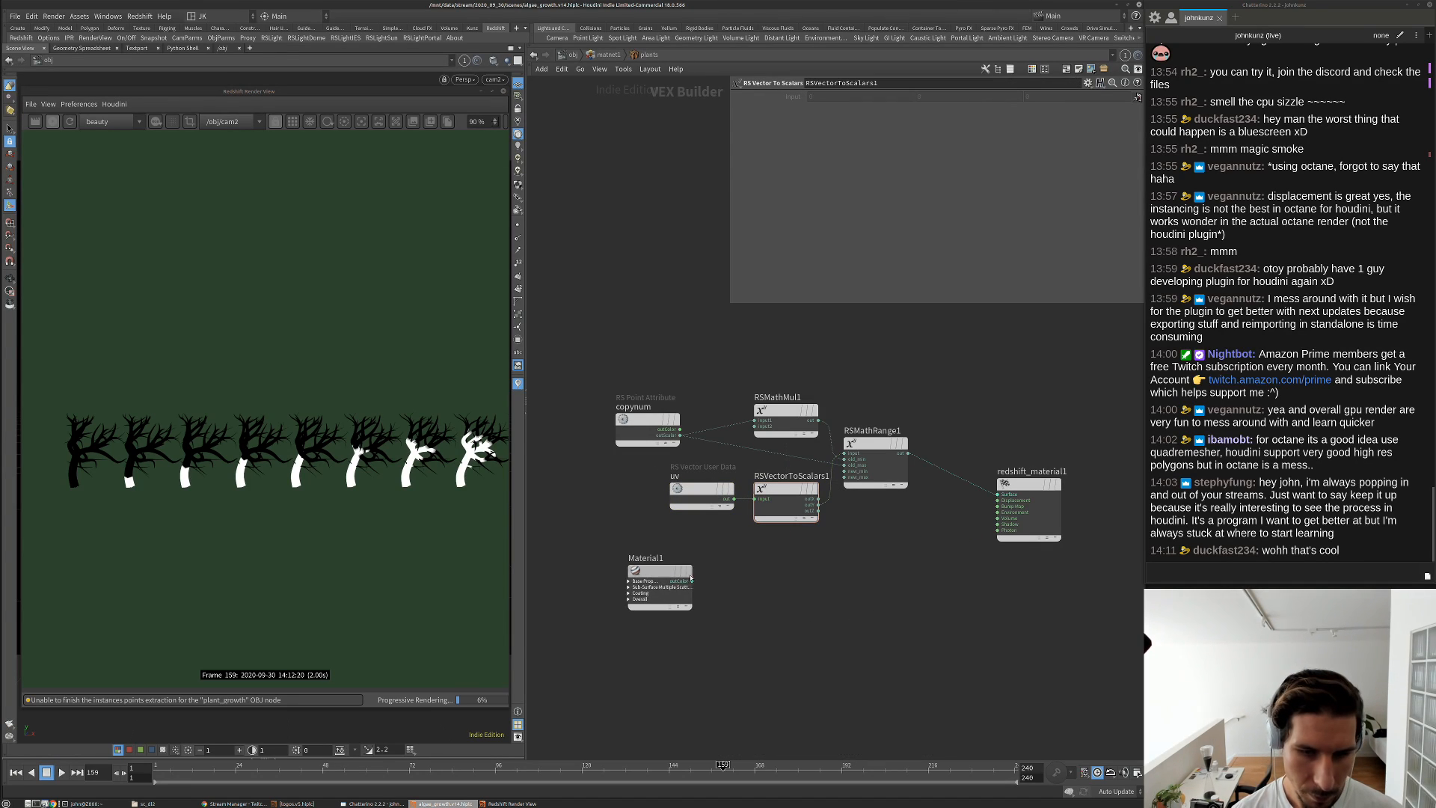
left_click_drag(658, 572, 875, 561)
scroll(245, 484, "down", 2)
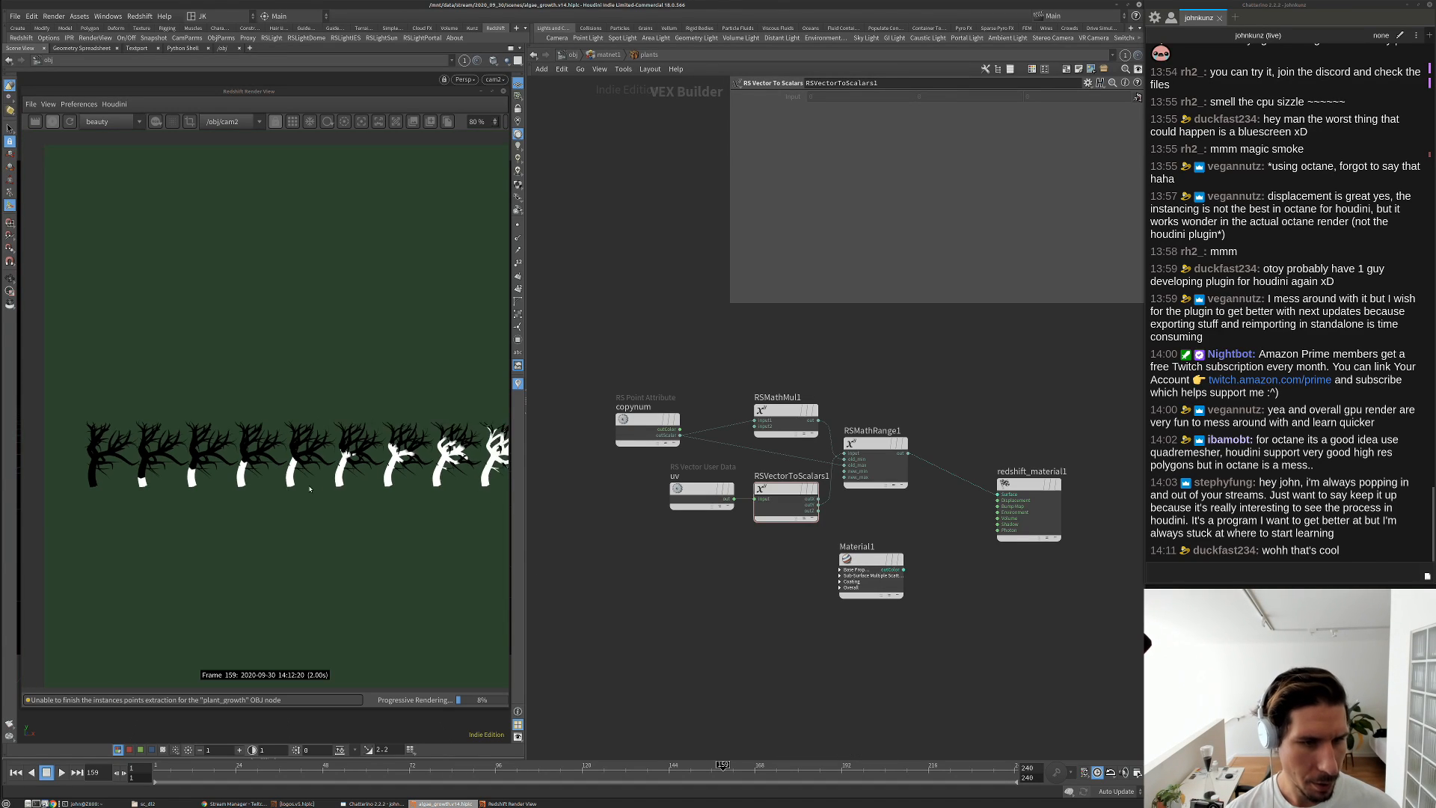
left_click_drag(843, 582, 892, 592)
Connect RSMathRange1's out to Material1's opacity_color and Material1's outColor to redshift_material1's Surface, keeping both material nodes side by side
scroll(890, 593, "up", 3)
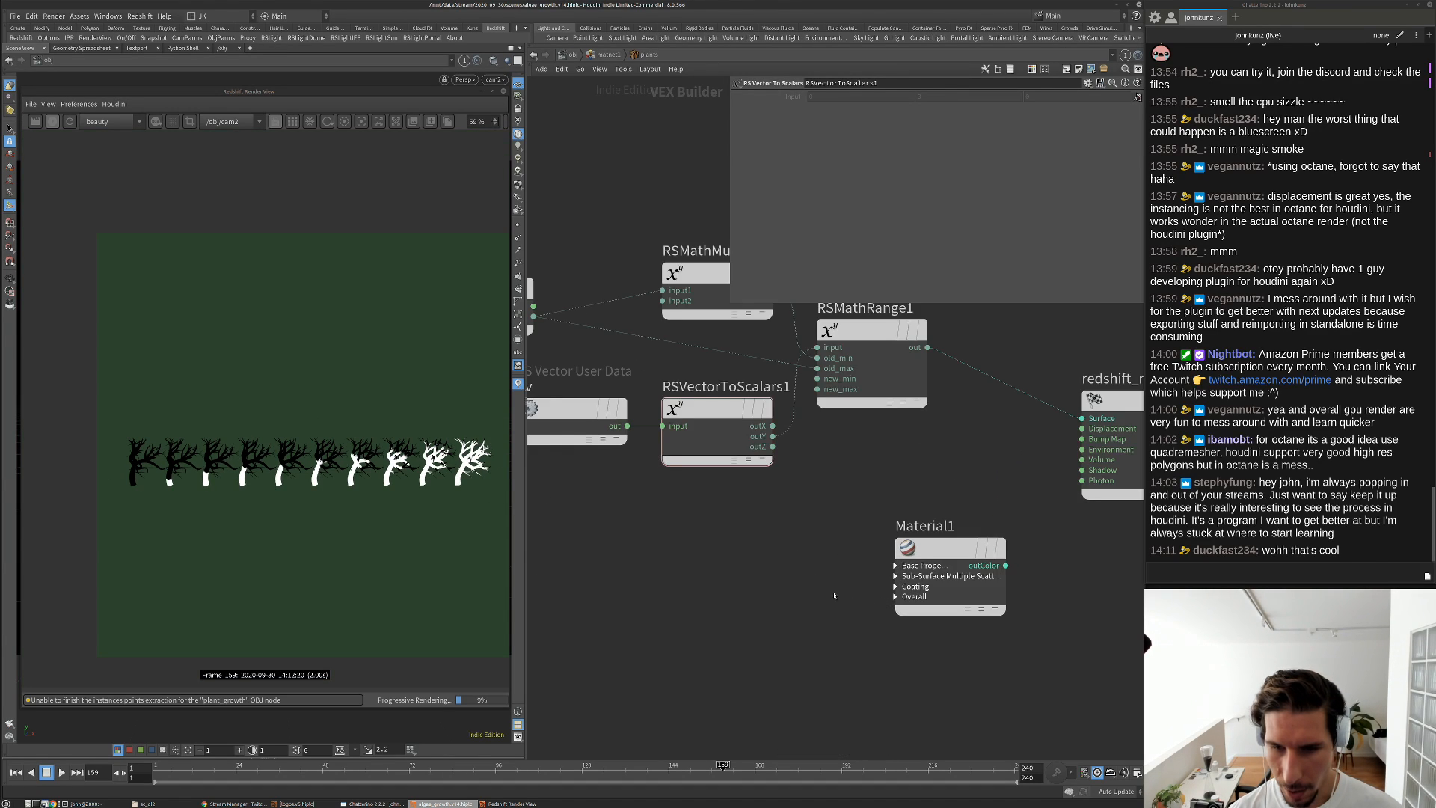
middle_click_drag(837, 593, 759, 586)
scroll(760, 586, "down", 4)
scroll(783, 575, "up", 2)
left_click(778, 567)
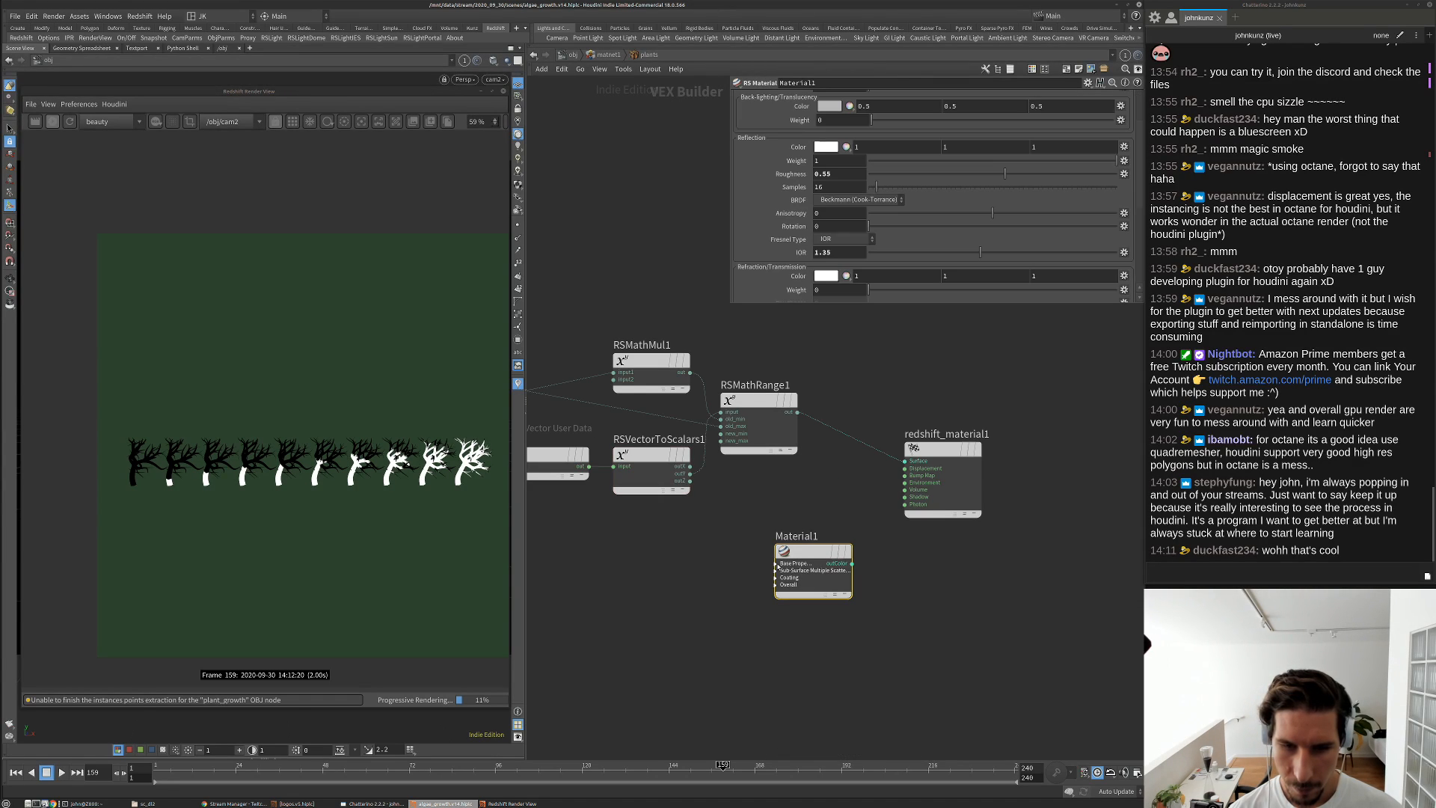
left_click(775, 584)
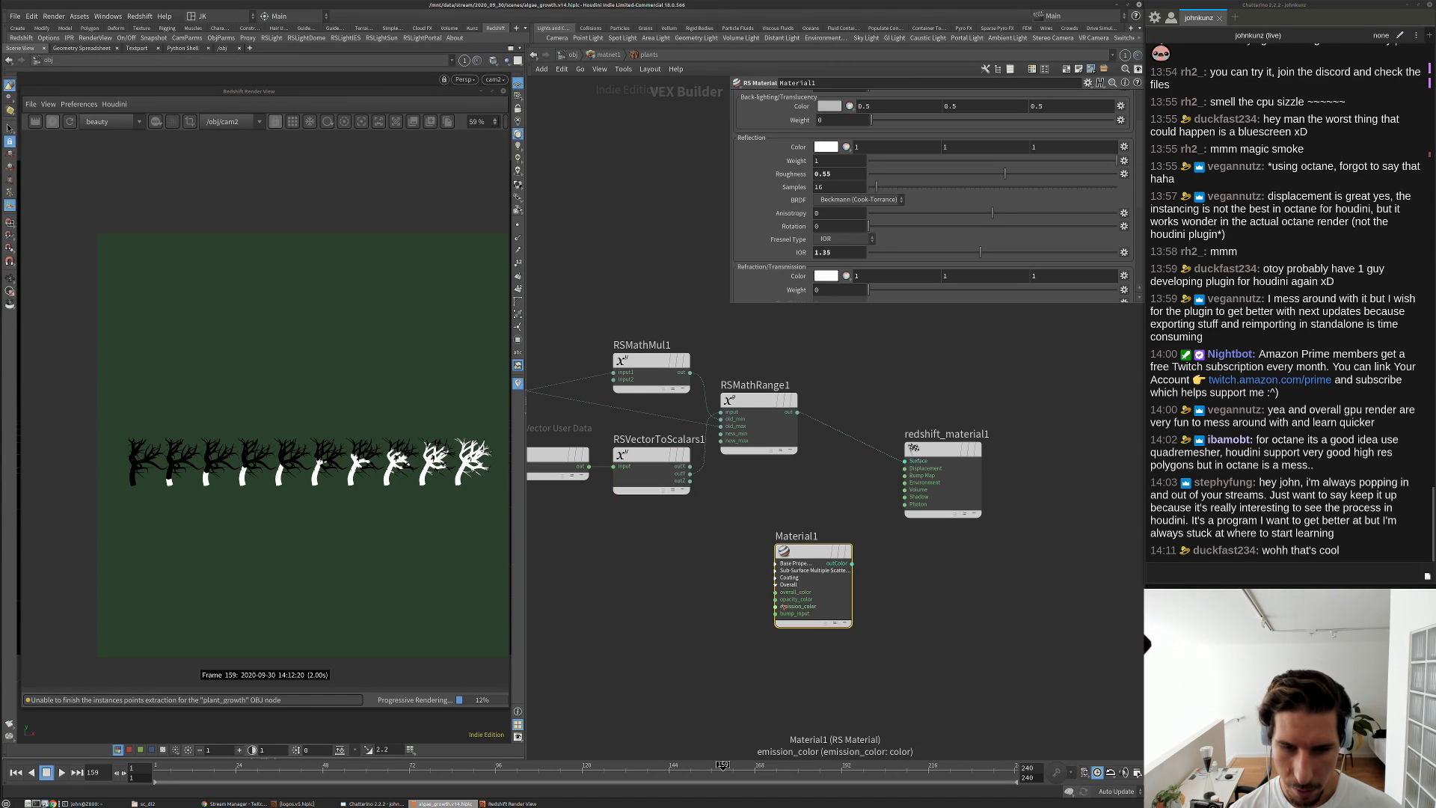
left_click_drag(776, 599, 798, 412)
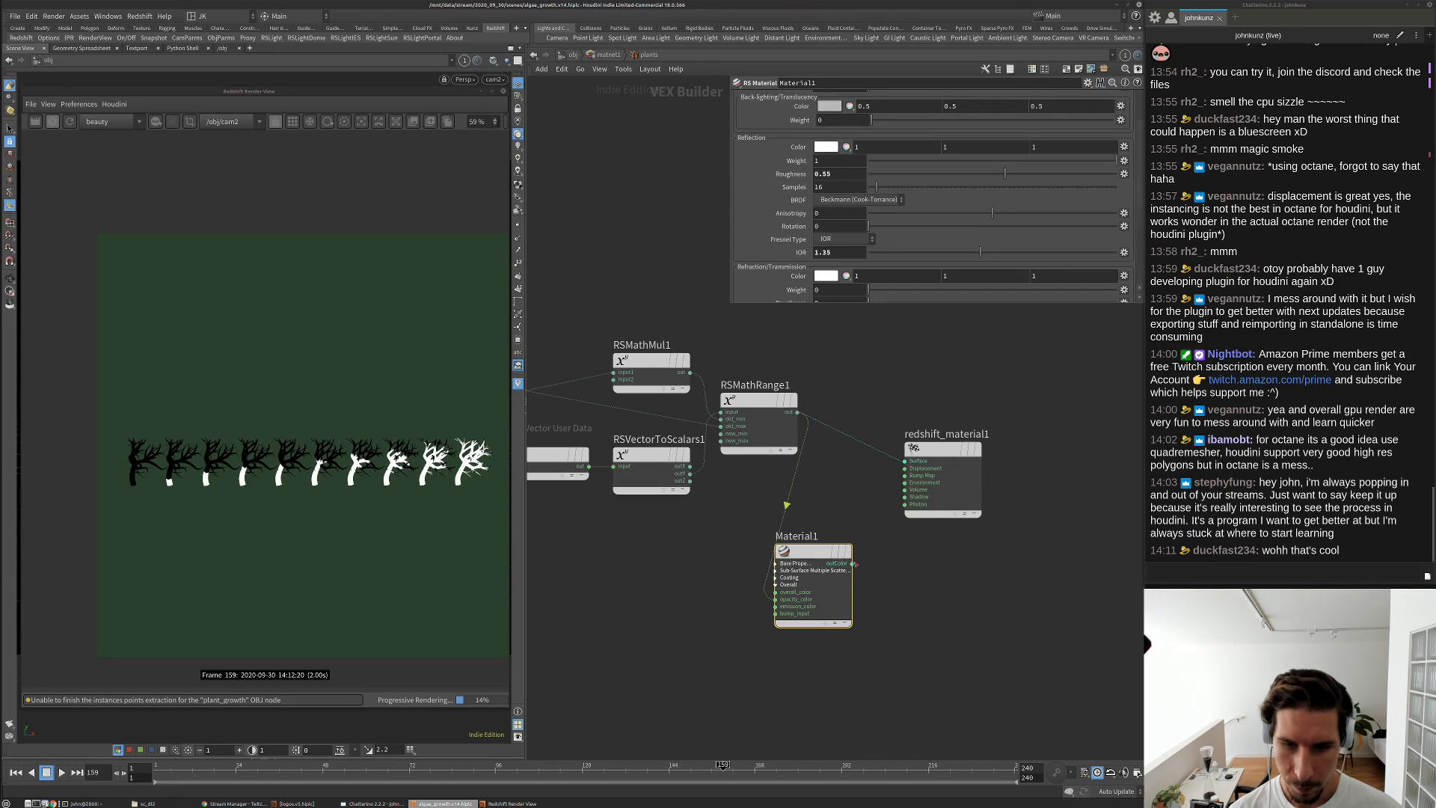
left_click_drag(853, 564, 900, 578)
left_click_drag(972, 656, 903, 524)
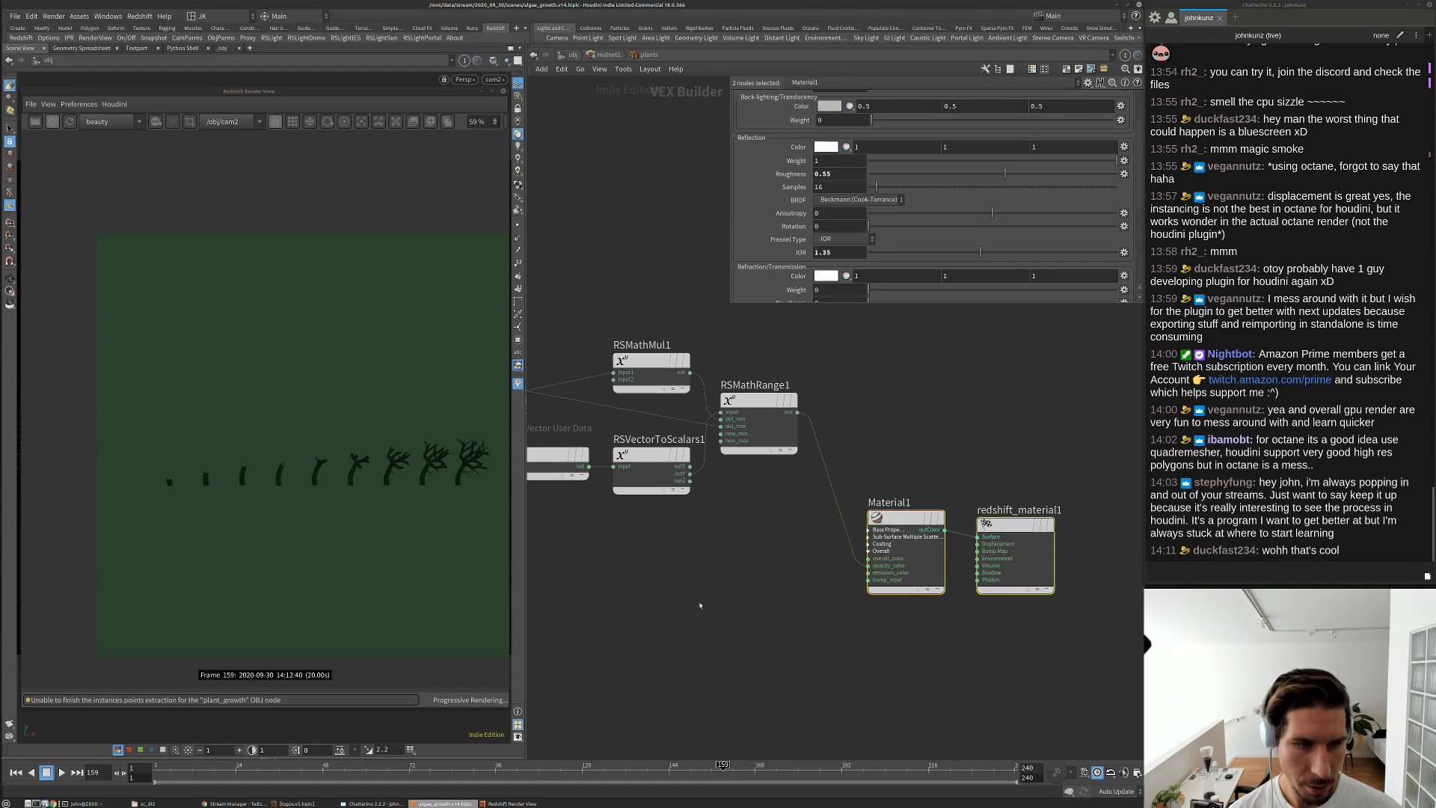
Examine the opacity cut-off at the plant tips up close in the render, and compare the whole row of plants
left_click(701, 605)
scroll(190, 484, "down", 2)
scroll(188, 477, "up", 4)
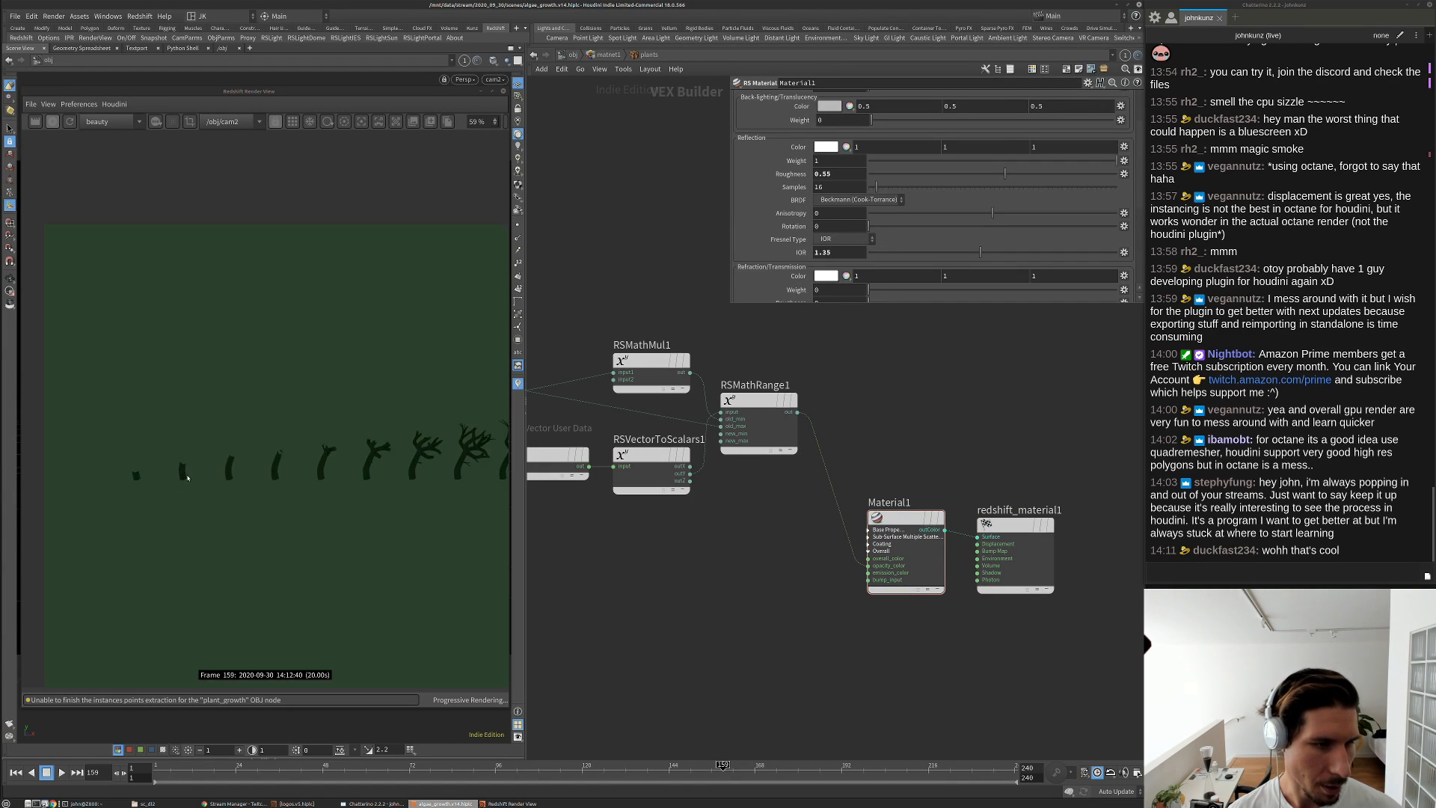
scroll(188, 477, "up", 5)
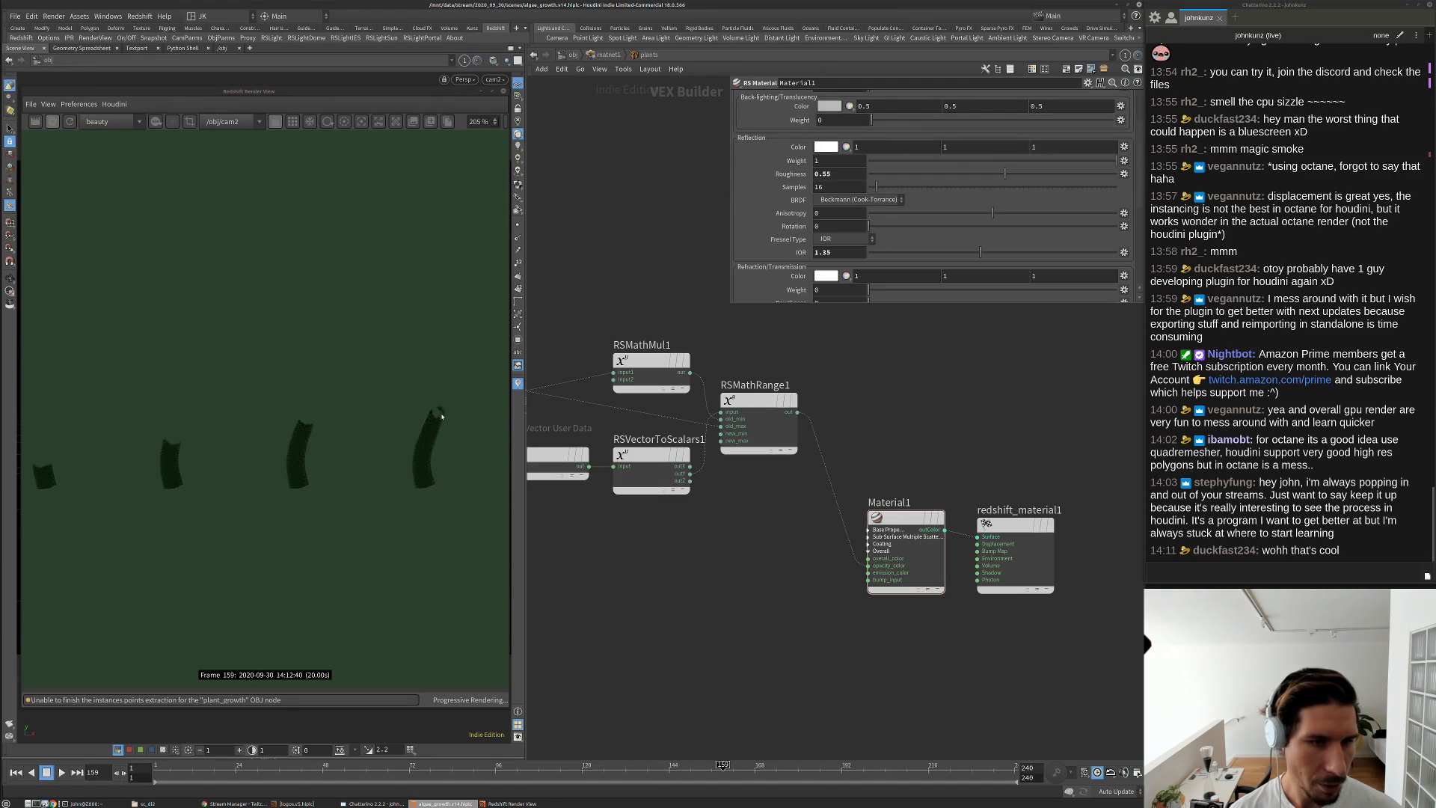
scroll(441, 415, "up", 4)
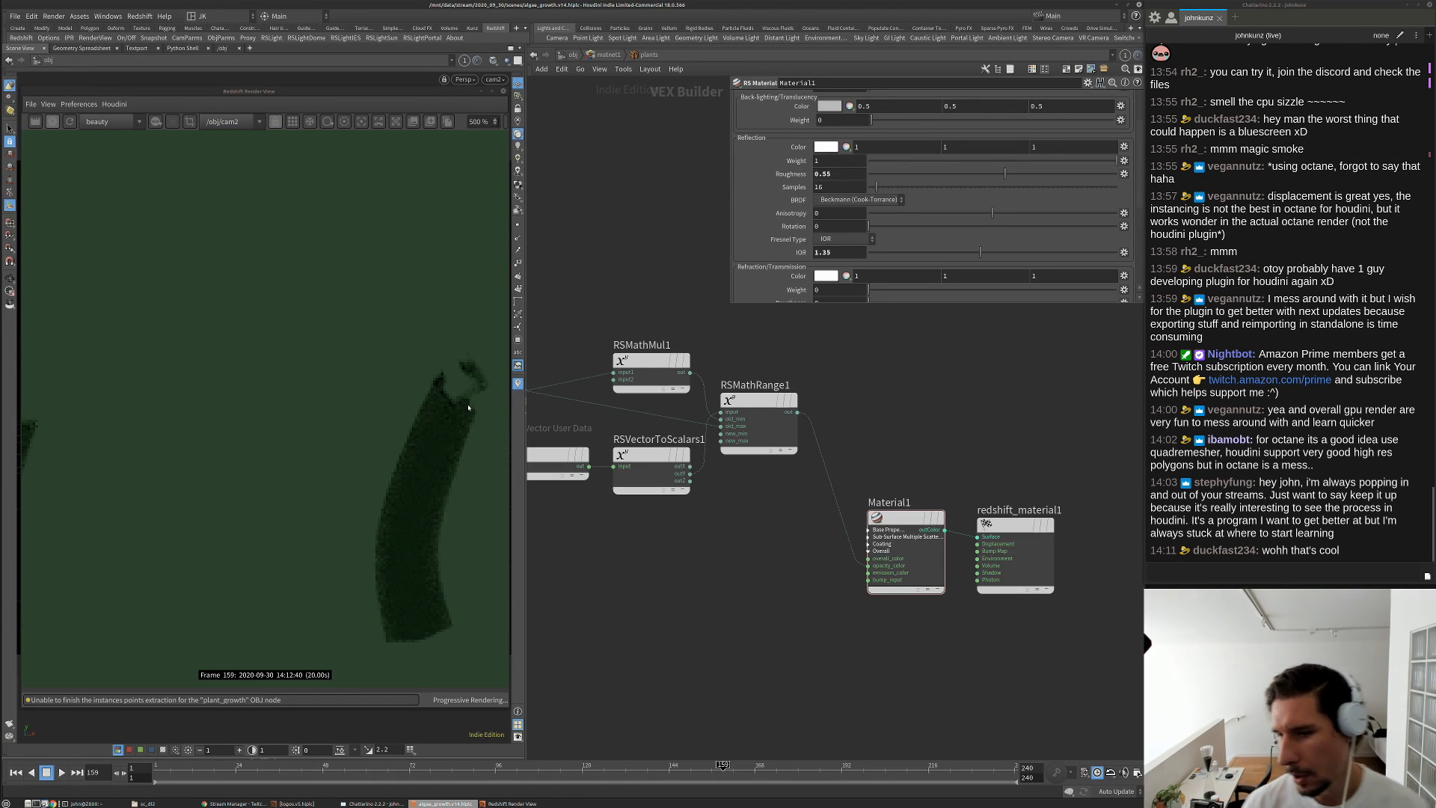
scroll(468, 407, "down", 1)
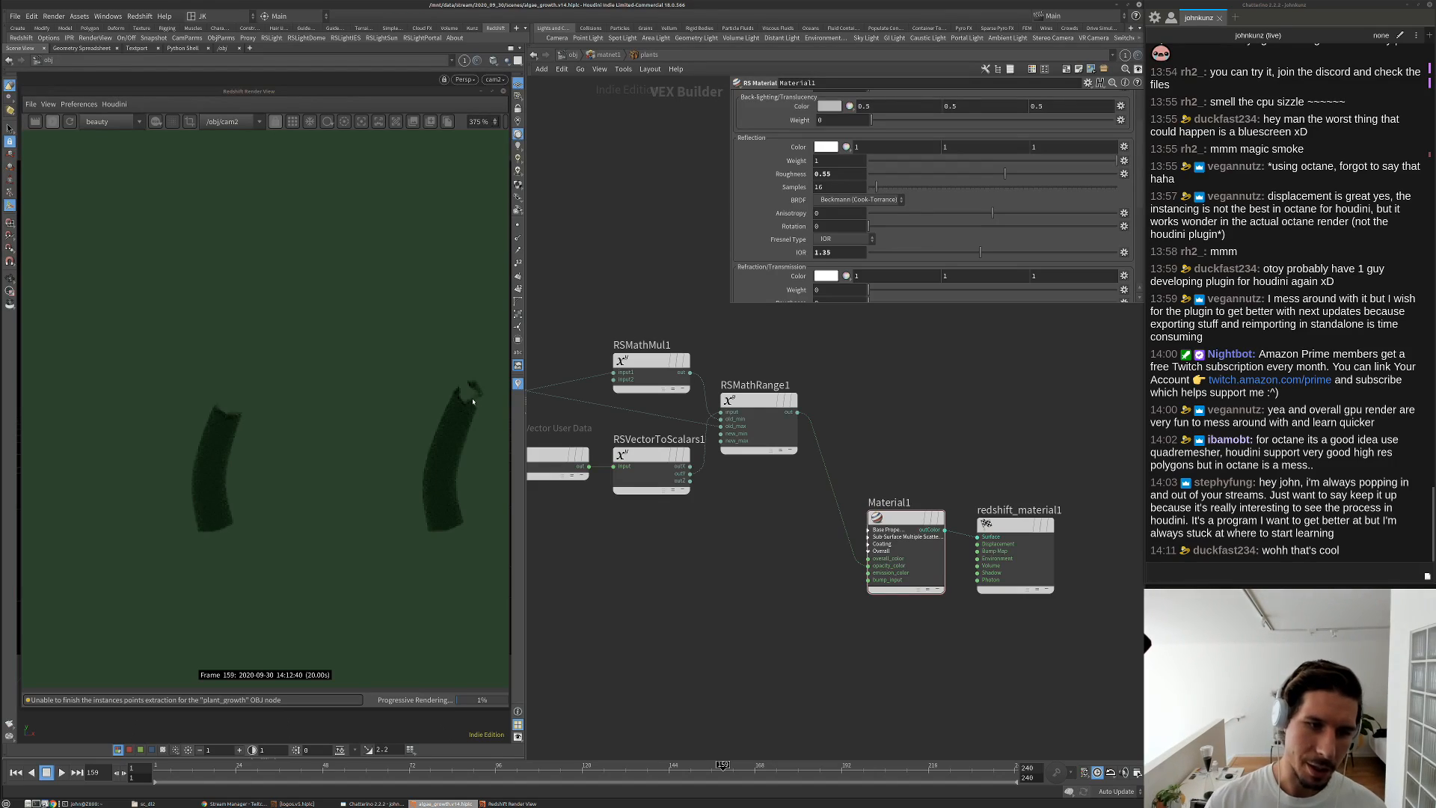
scroll(472, 393, "up", 1)
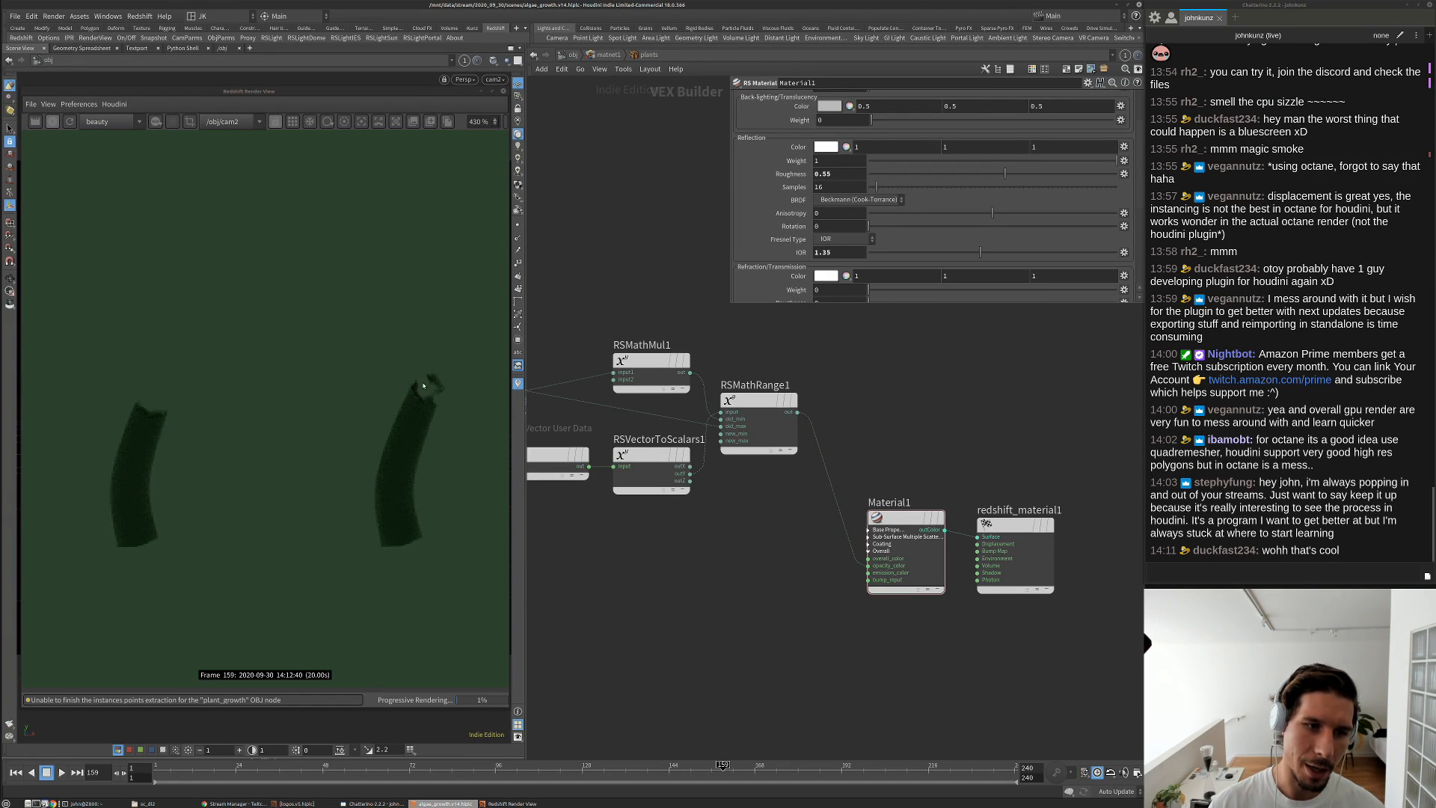
scroll(359, 441, "down", 10)
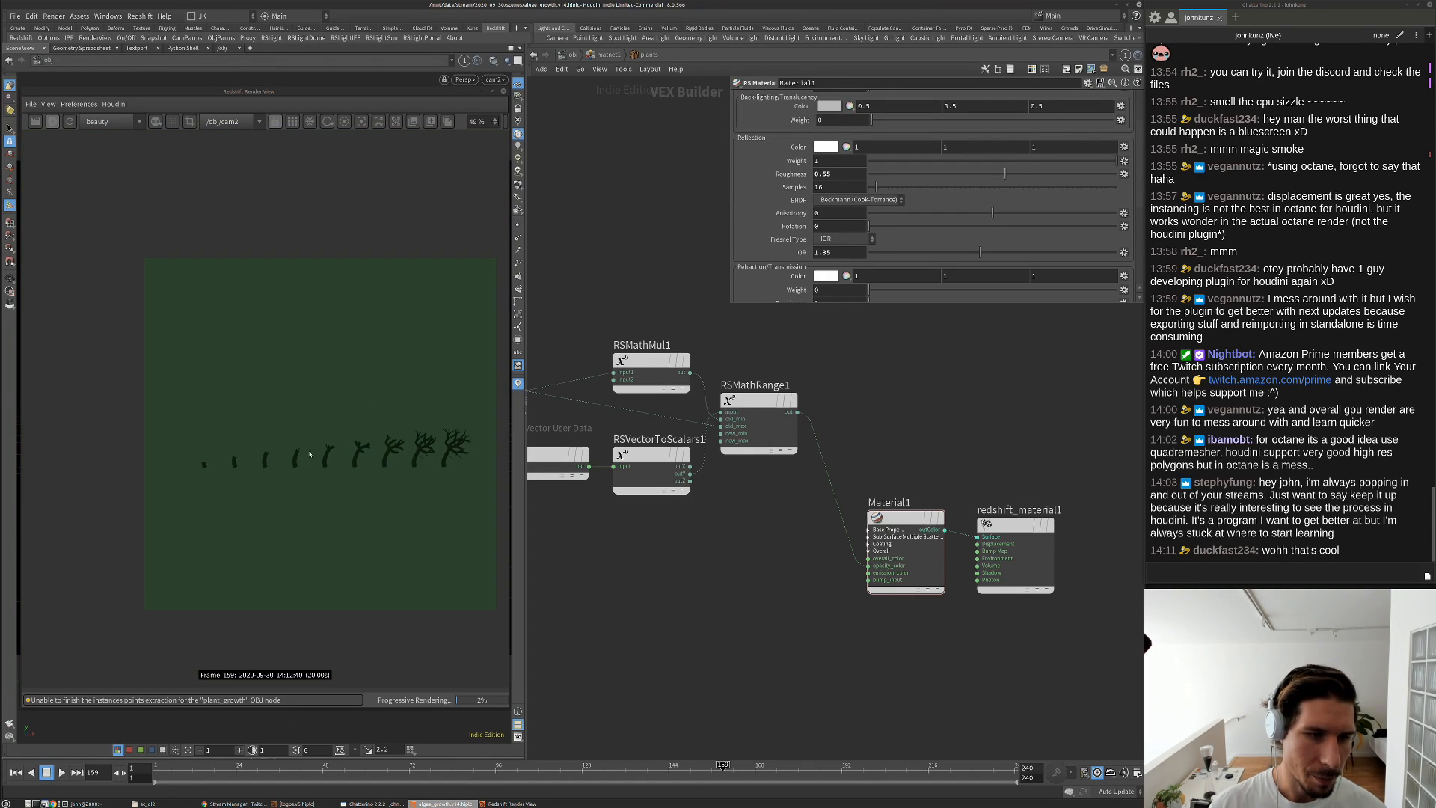
Stop the live render and move Material1 and redshift_material1 up in line with RSMathRange1
left_click(53, 121)
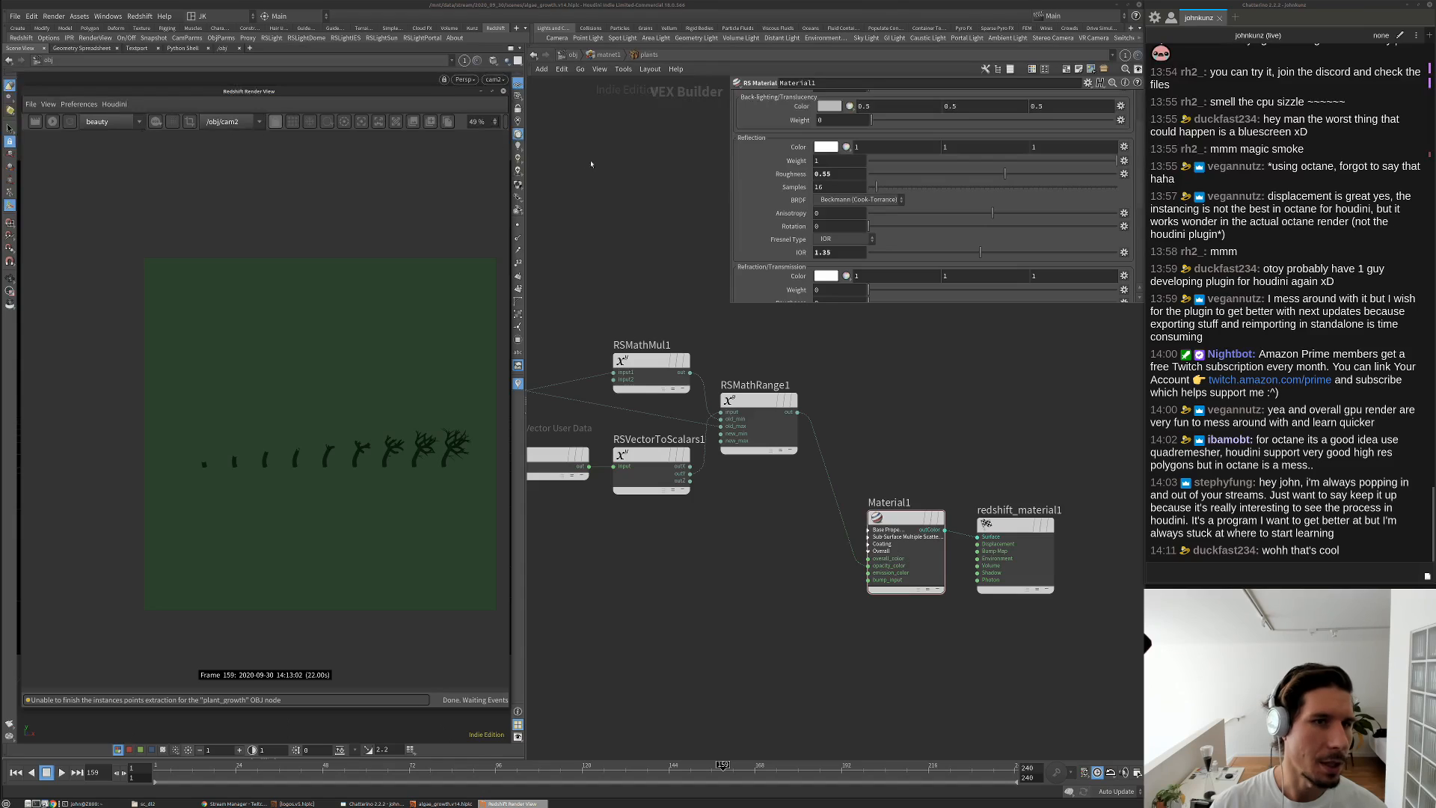
scroll(883, 562, "down", 3)
left_click_drag(959, 609, 898, 496)
scroll(947, 556, "up", 3)
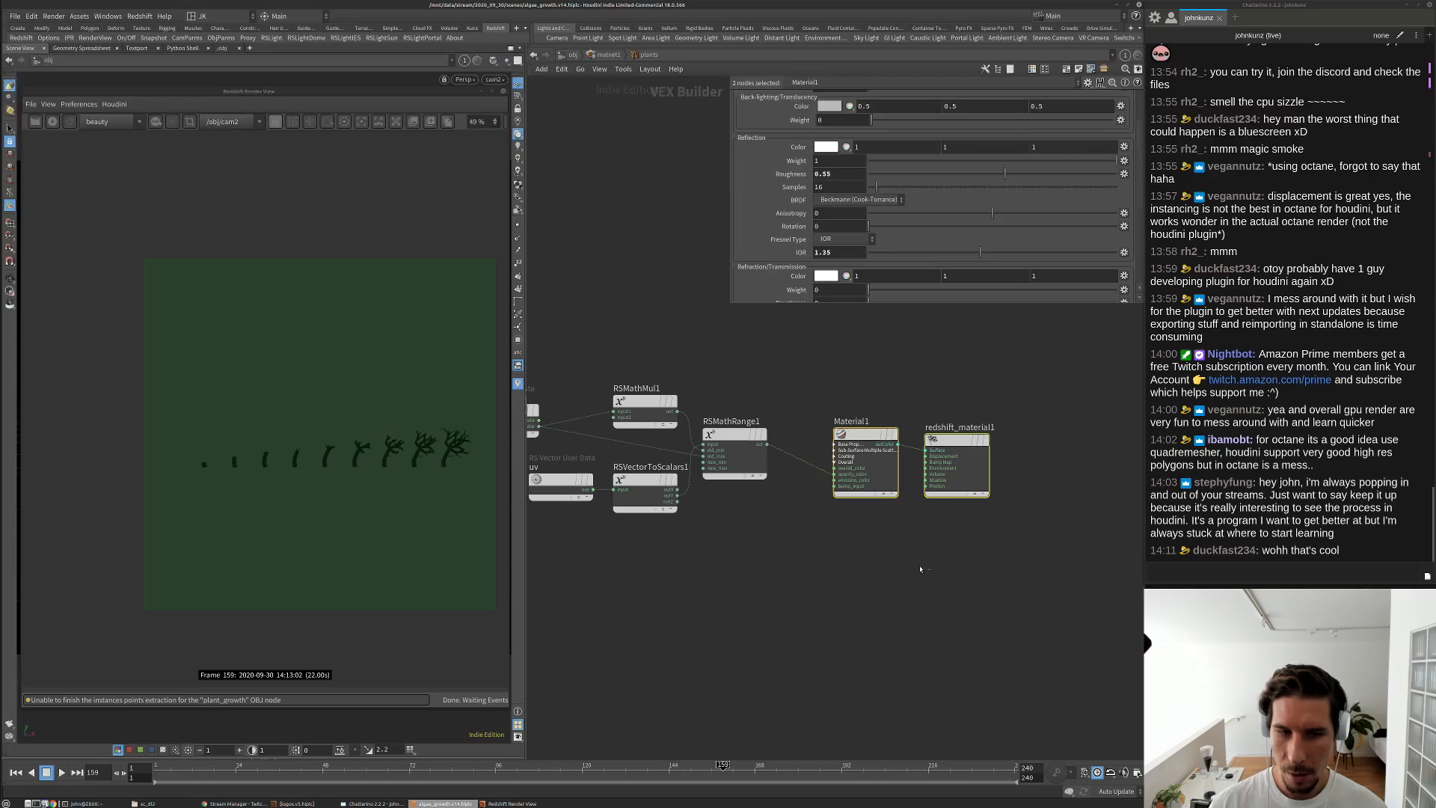
left_click(921, 569)
scroll(282, 483, "down", 3)
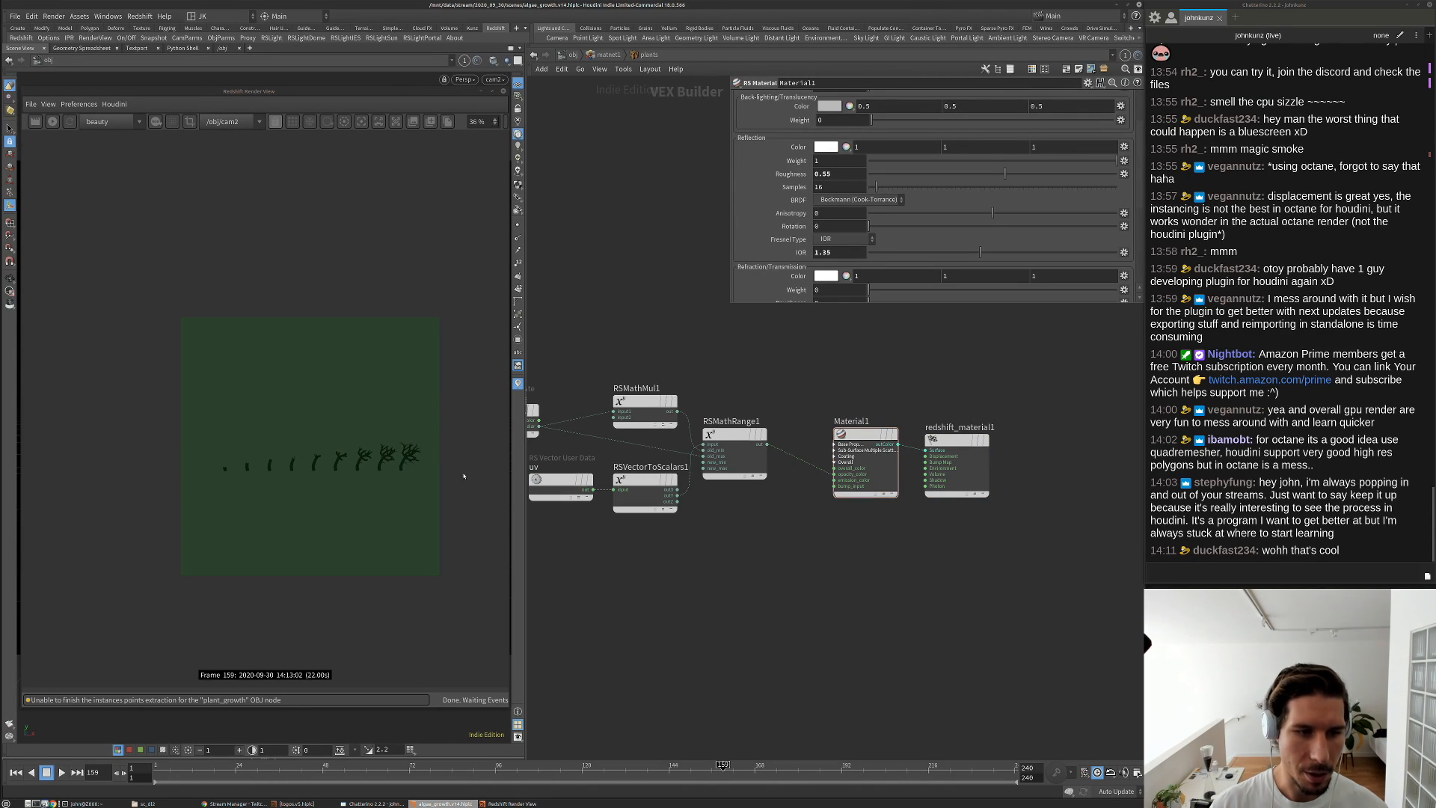
scroll(298, 474, "up", 5)
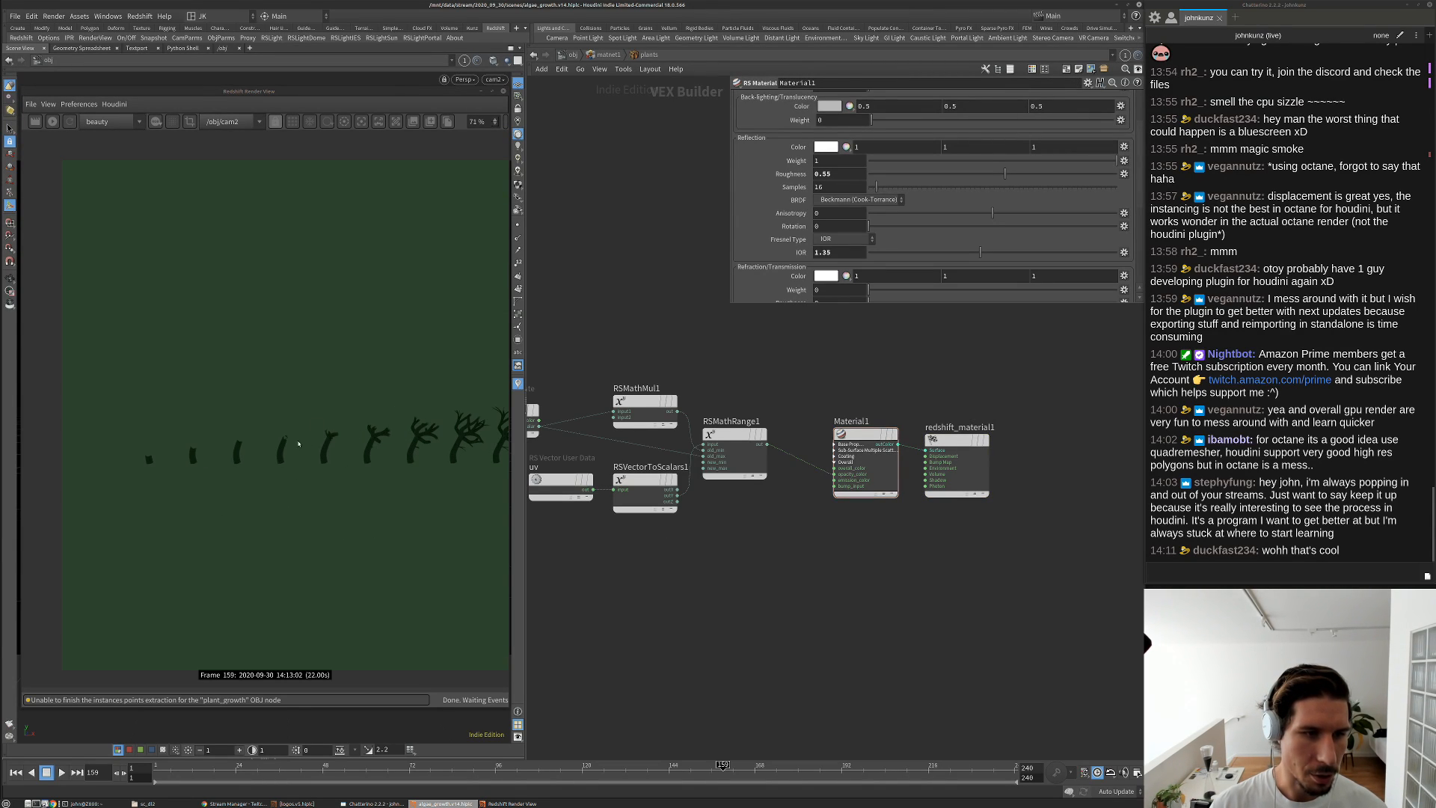
scroll(851, 567, "down", 3)
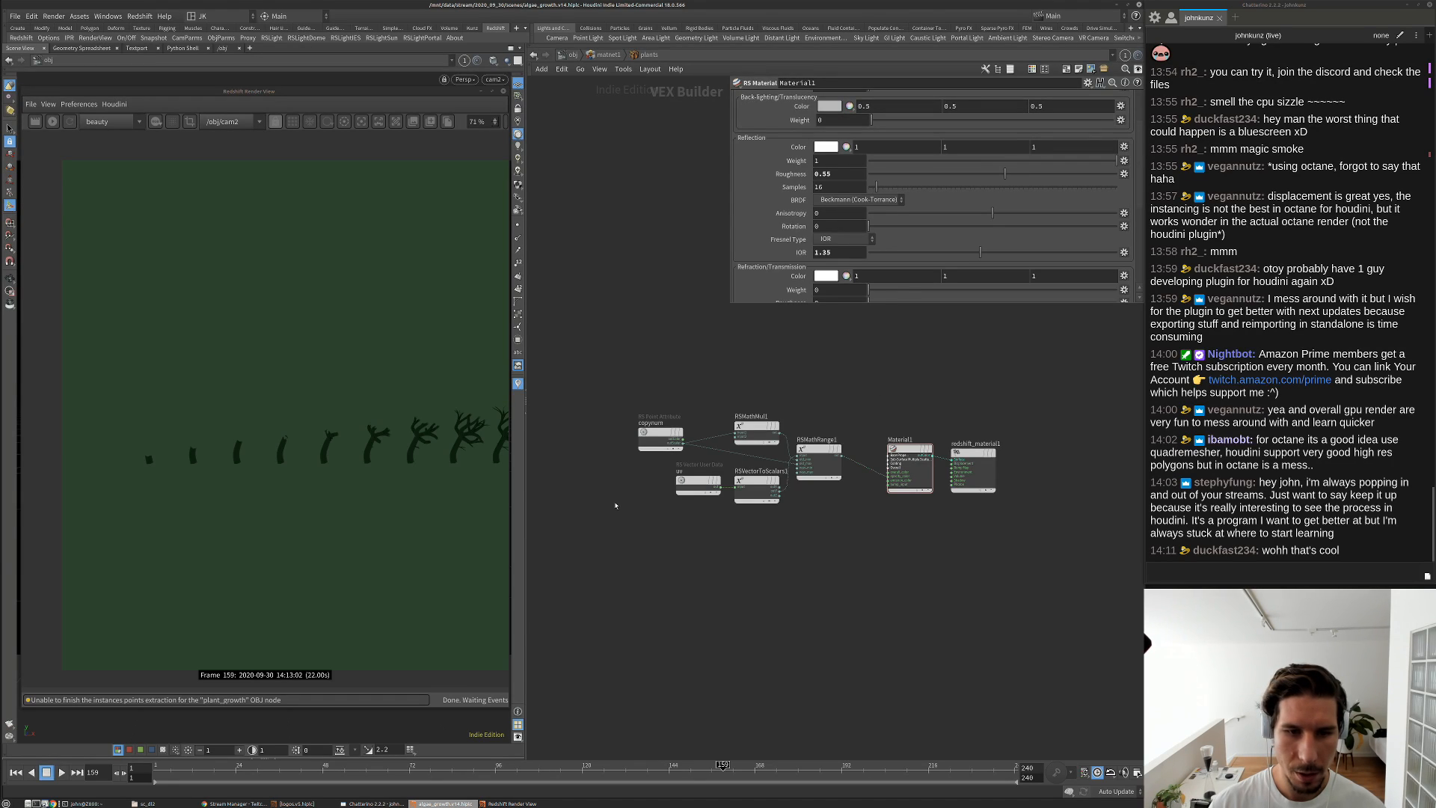
scroll(615, 505, "up", 2)
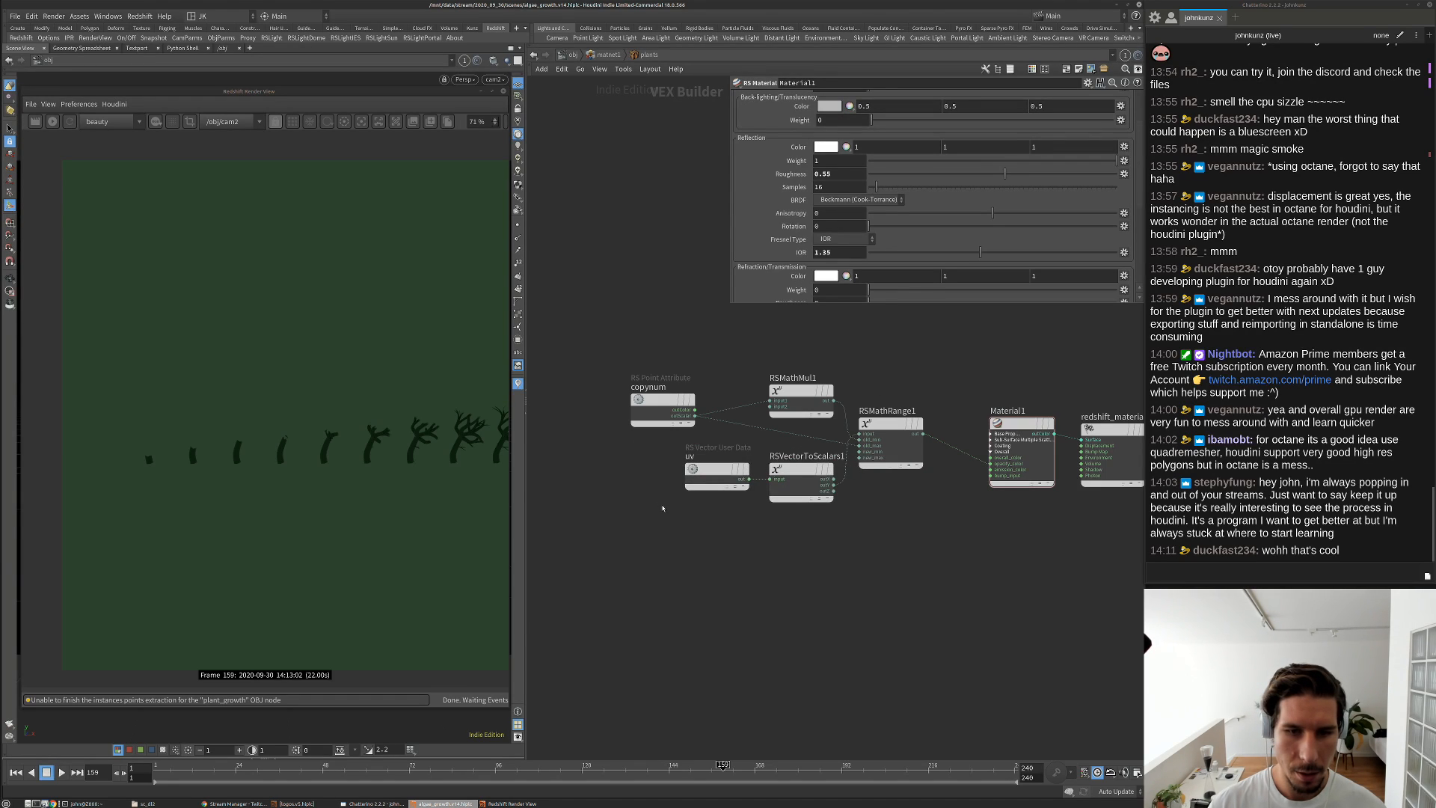
Set the copynum point attribute node's Attribute Name to grow
left_click(644, 400)
double_click(822, 97)
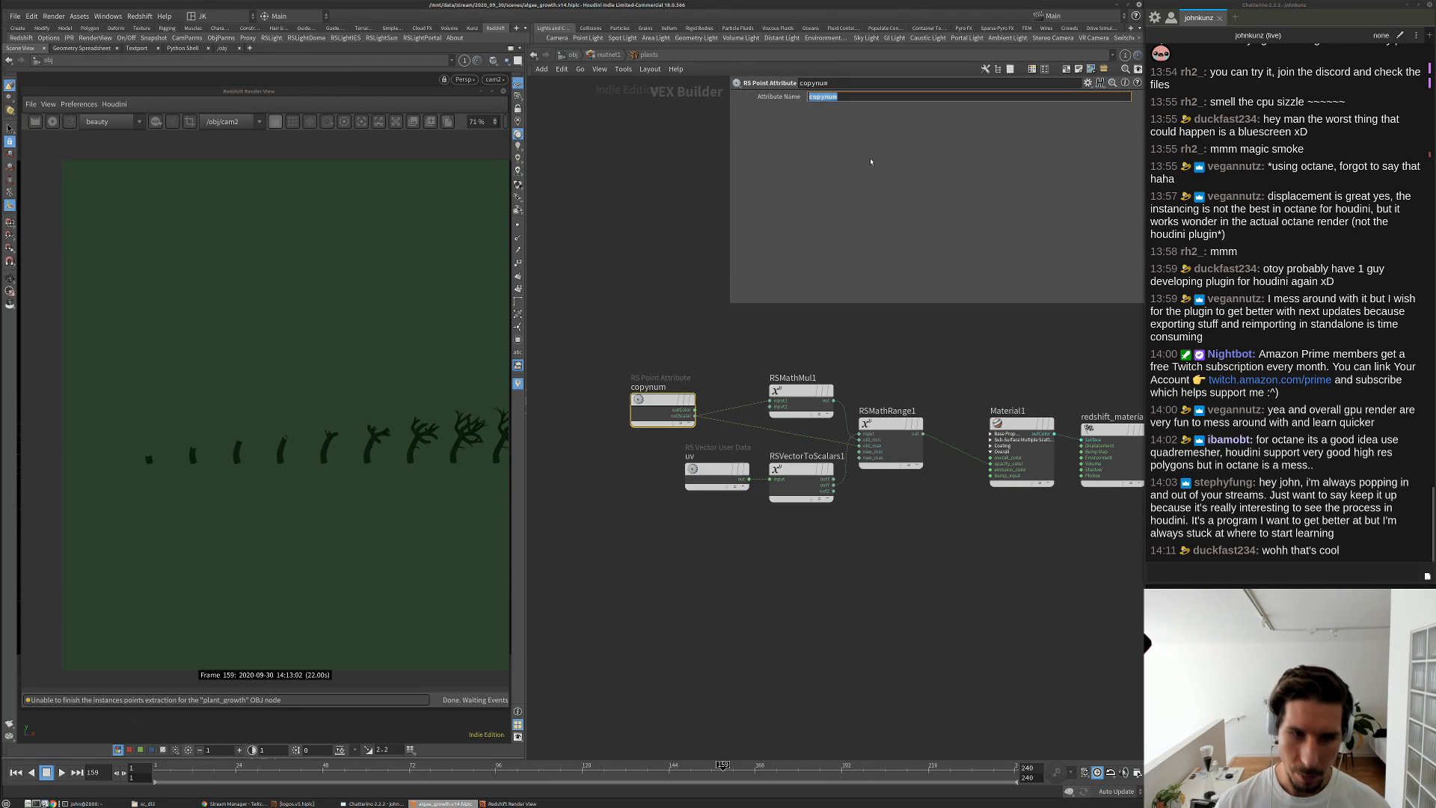
type("gr")
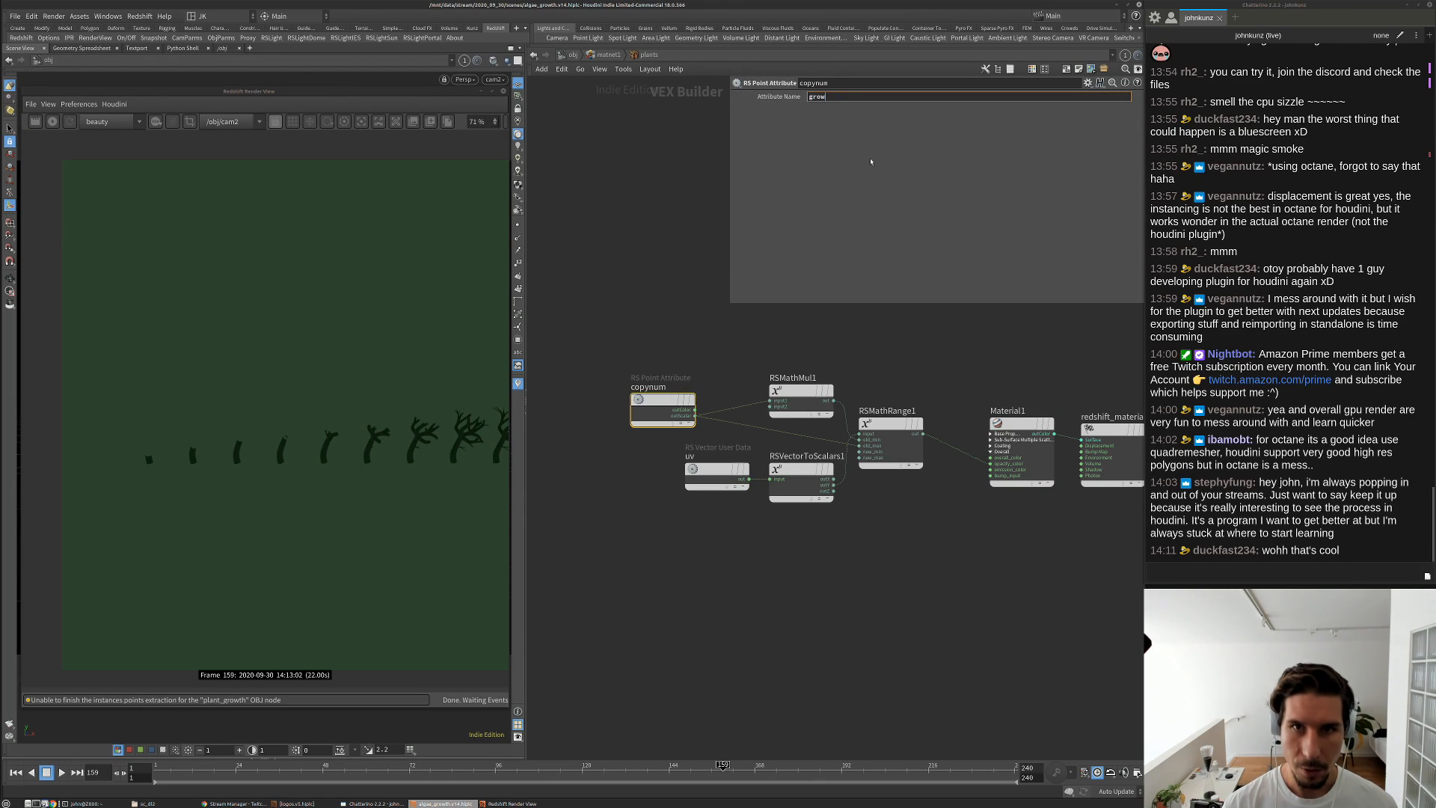
type("ow")
key("Return")
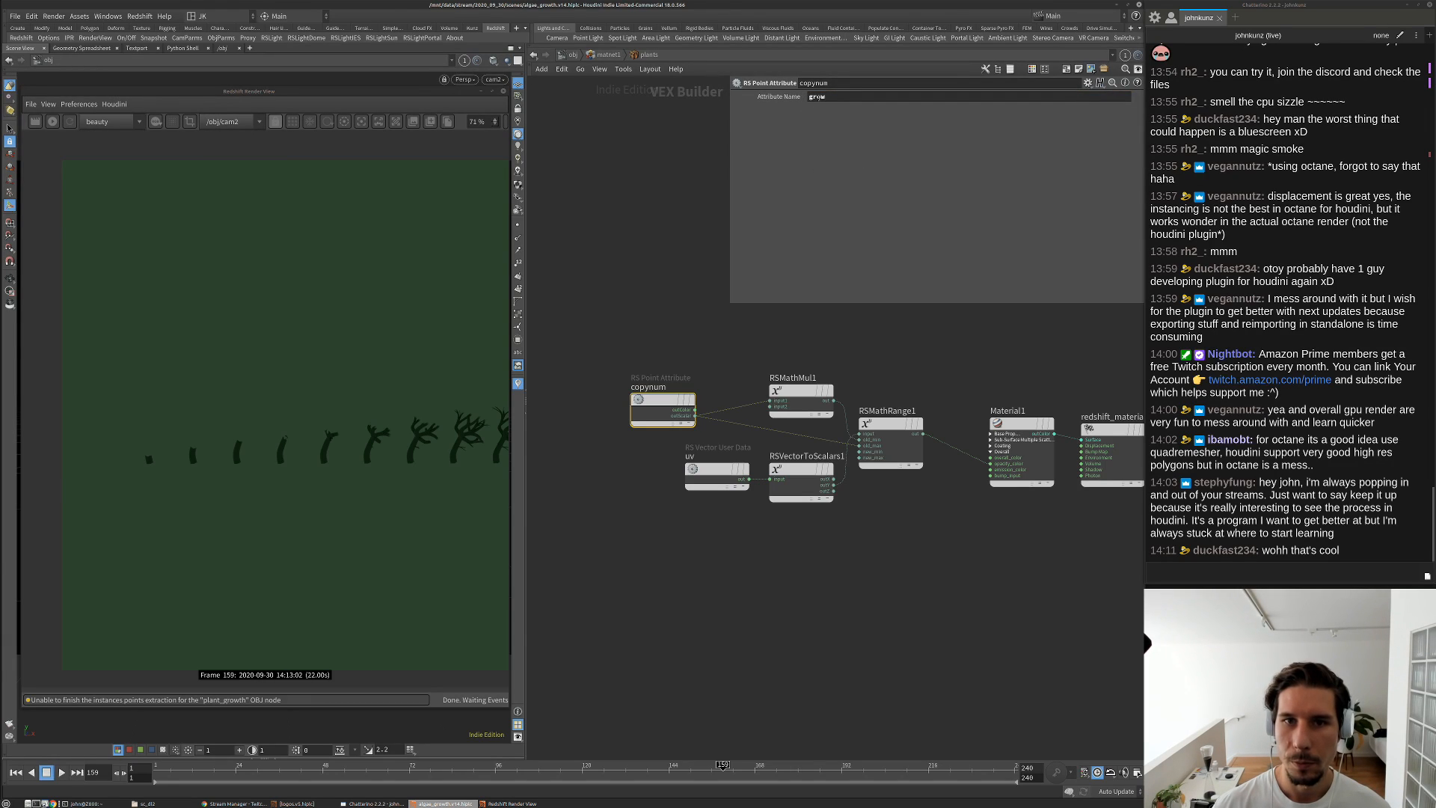
Leave the plants material, close the render view and open the plant_growth geometry network
left_click(602, 56)
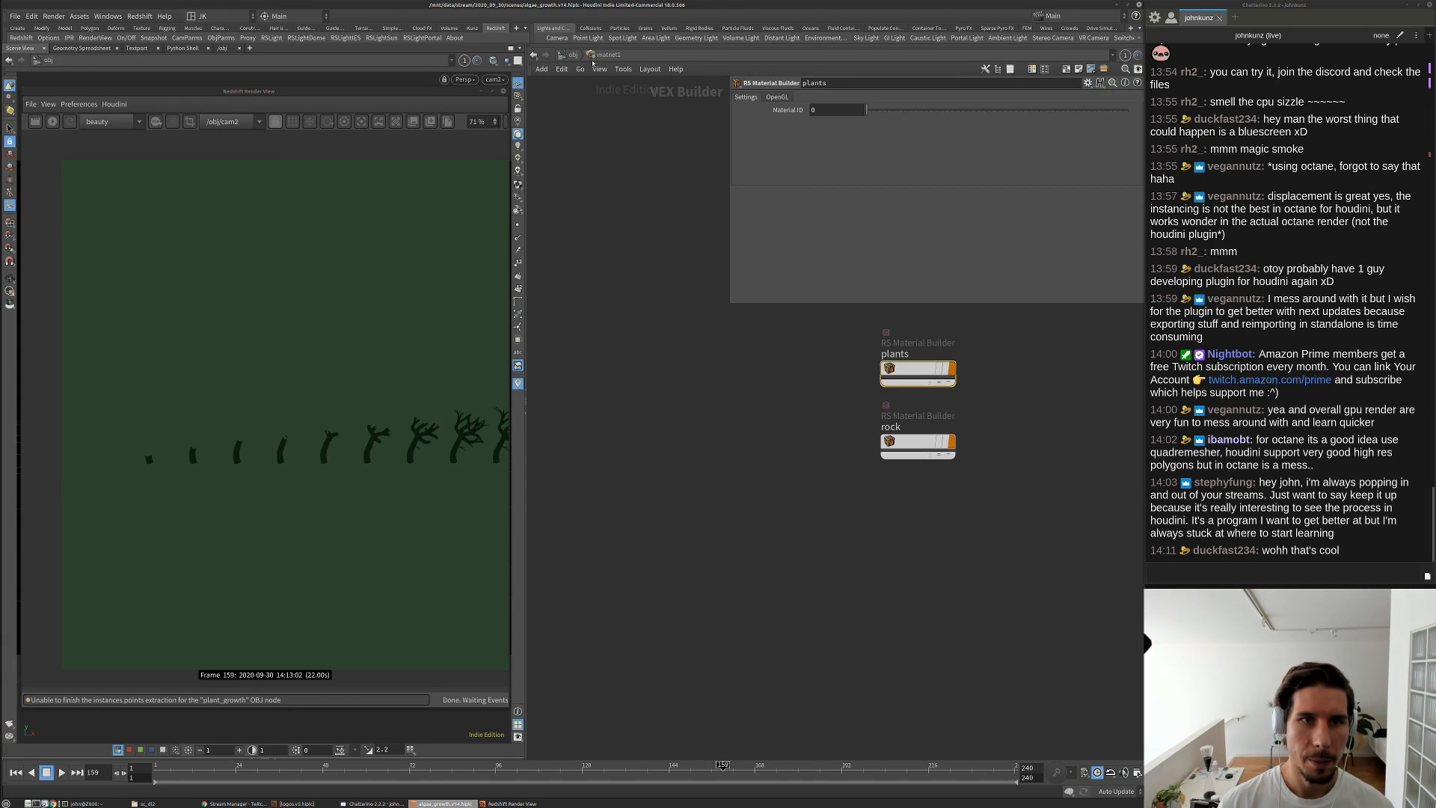
left_click(480, 91)
left_click(723, 482)
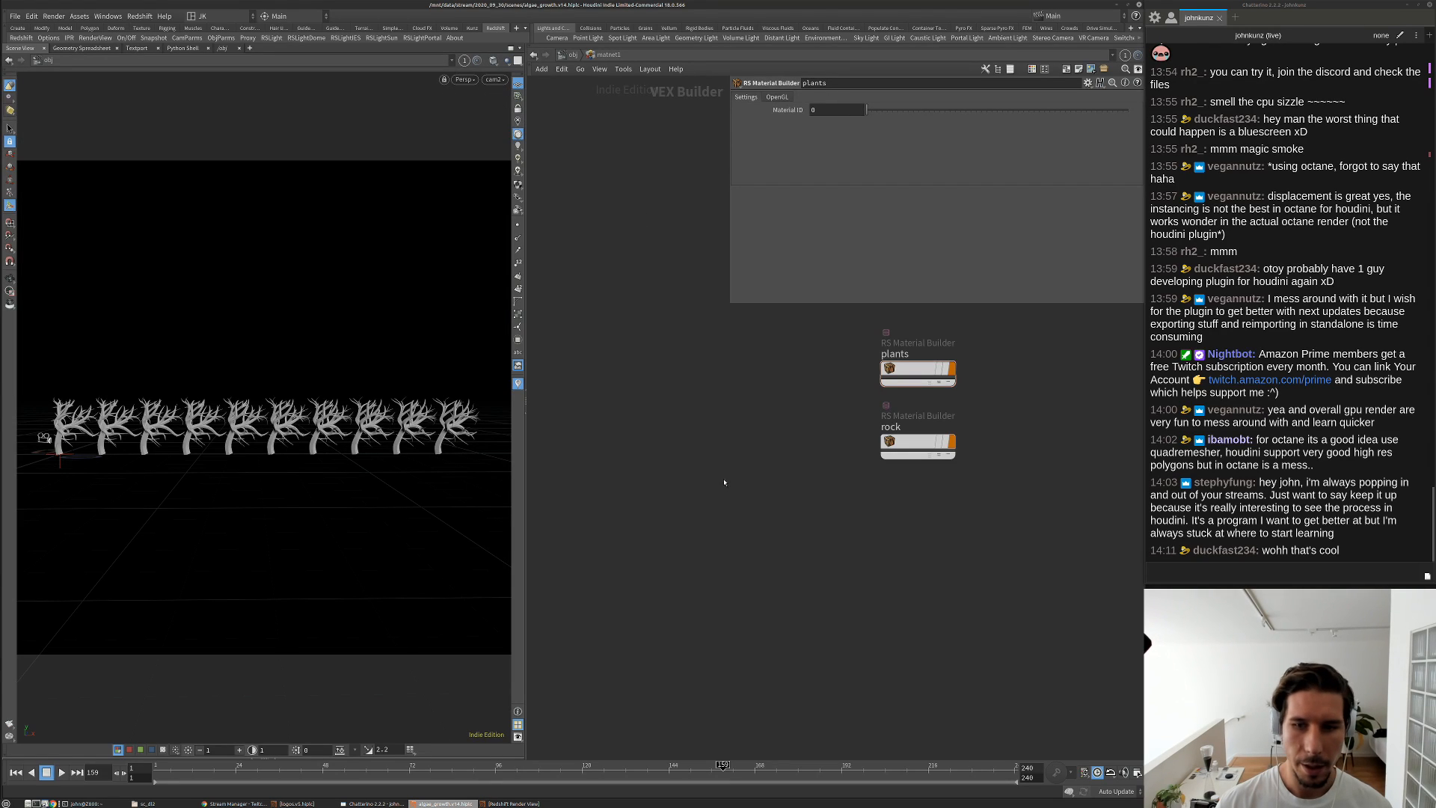
left_click(572, 55)
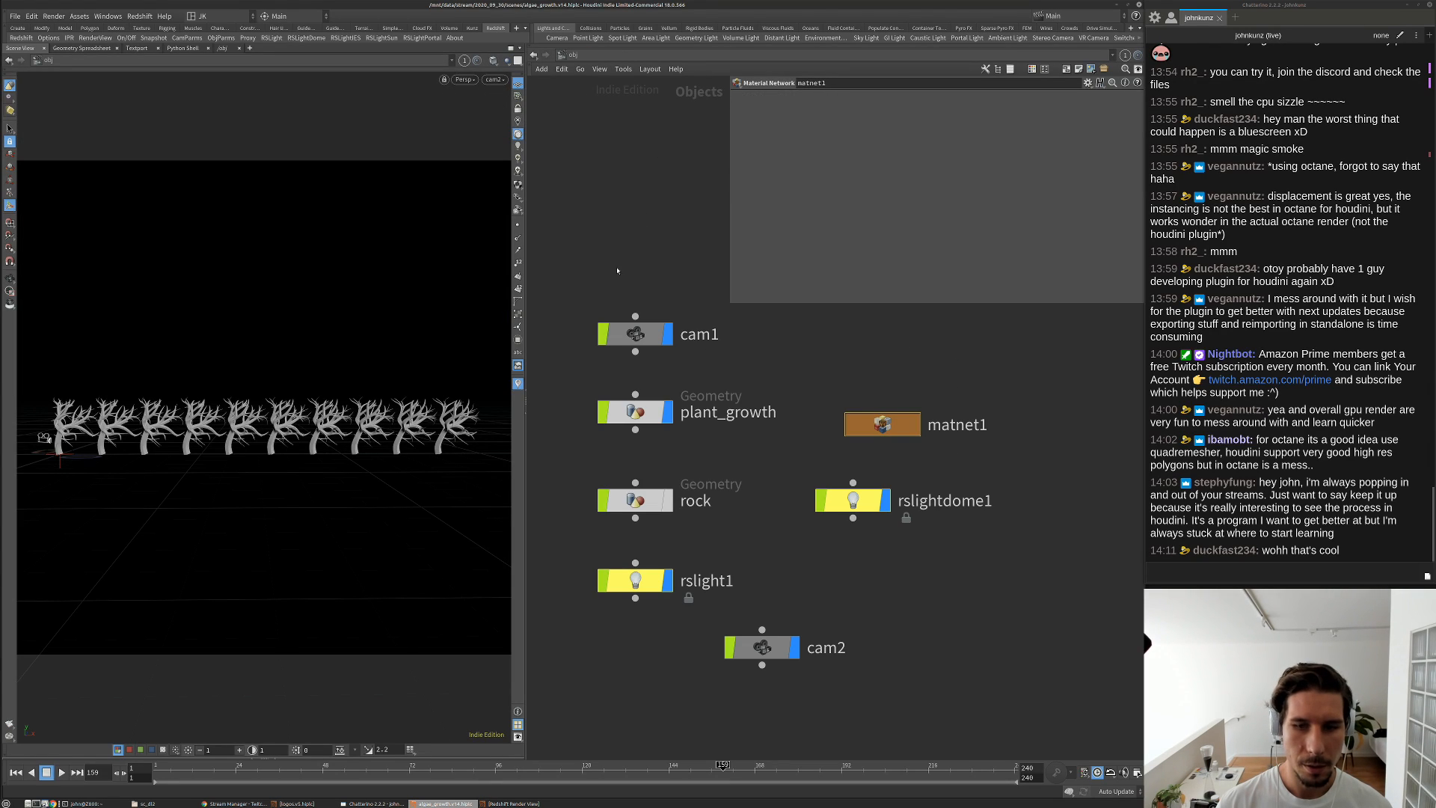
double_click(637, 411)
Review the copy_packed_instances_by_variant settings and the f@age multiplier in the update_packedsequence_index_intrinsic wrangle code
middle_click_drag(733, 643, 640, 538)
middle_click_drag(1133, 669, 1006, 584)
scroll(1006, 583, "up", 3)
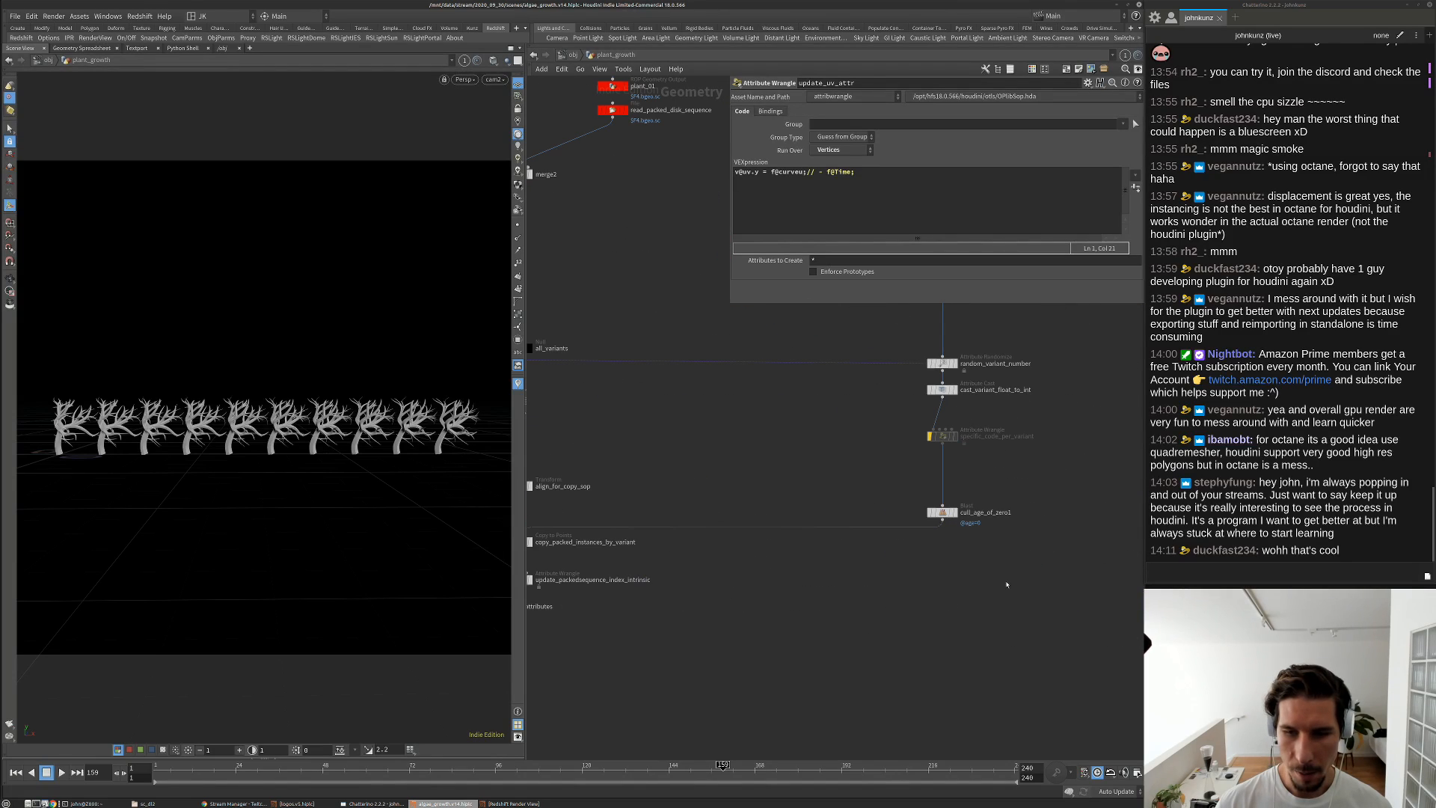
middle_click_drag(797, 616, 911, 590)
scroll(678, 525, "up", 2)
left_click(624, 511)
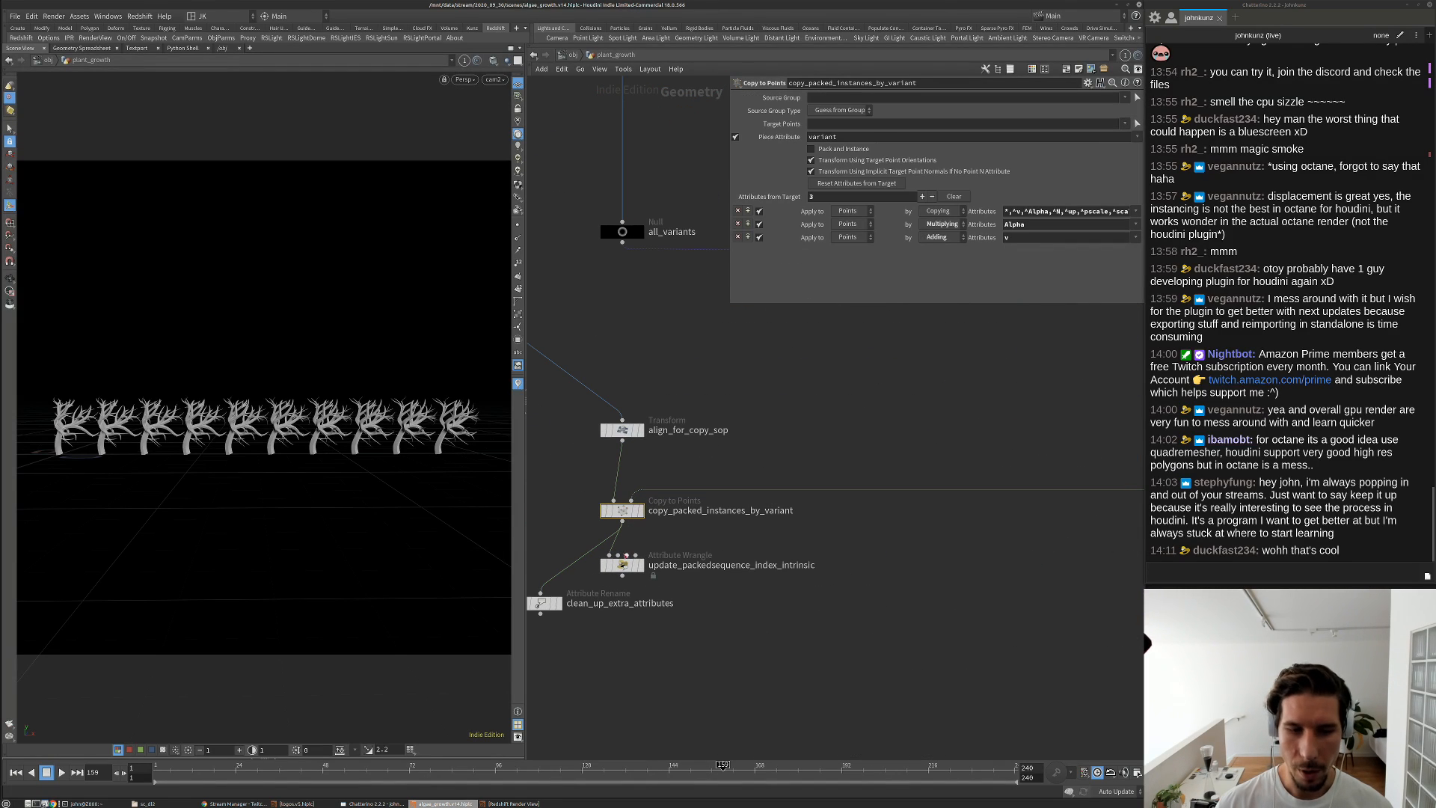
left_click(623, 566)
mouse_move(903, 174)
left_mouse_down()
mouse_move(881, 177)
mouse_move(919, 175)
left_mouse_up()
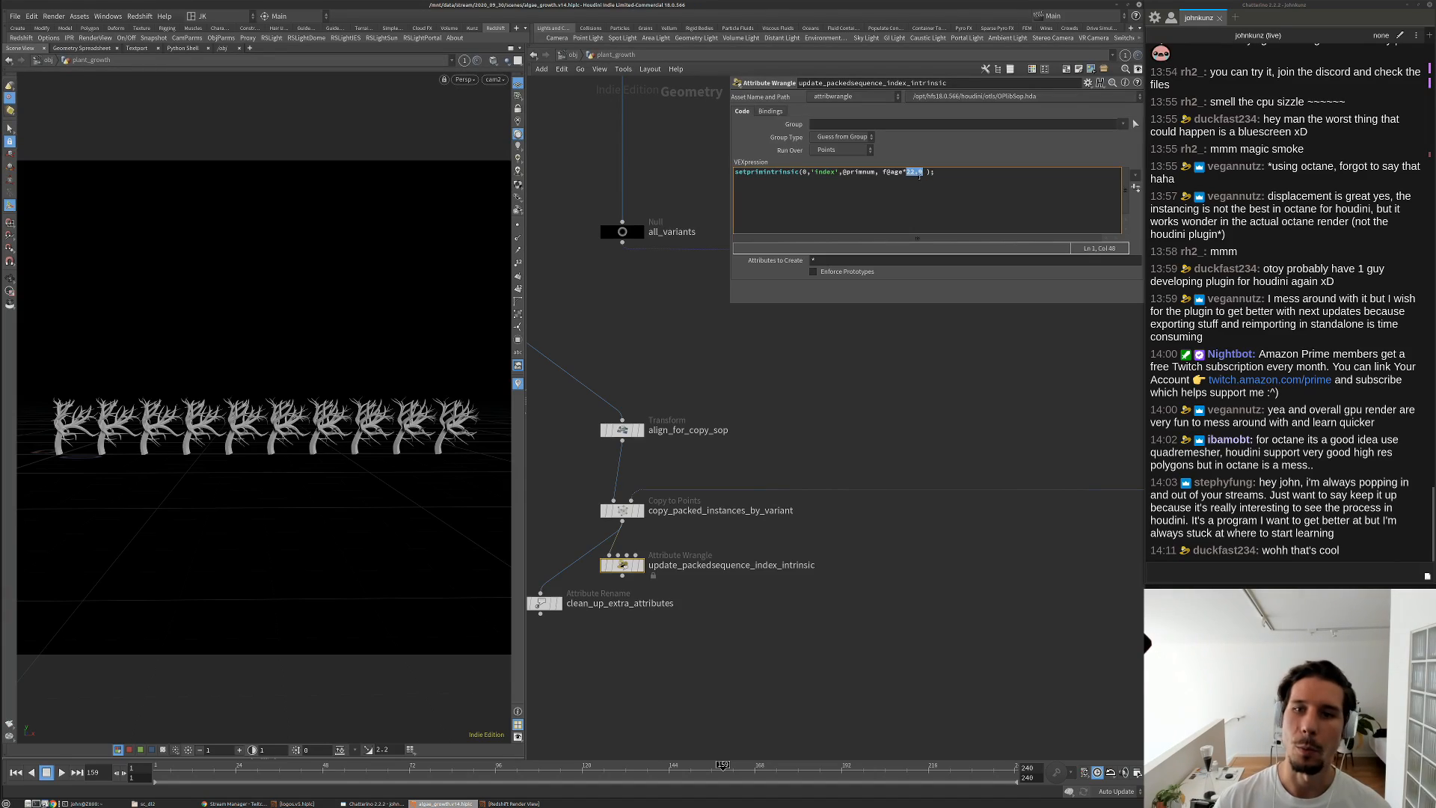
left_click(907, 181)
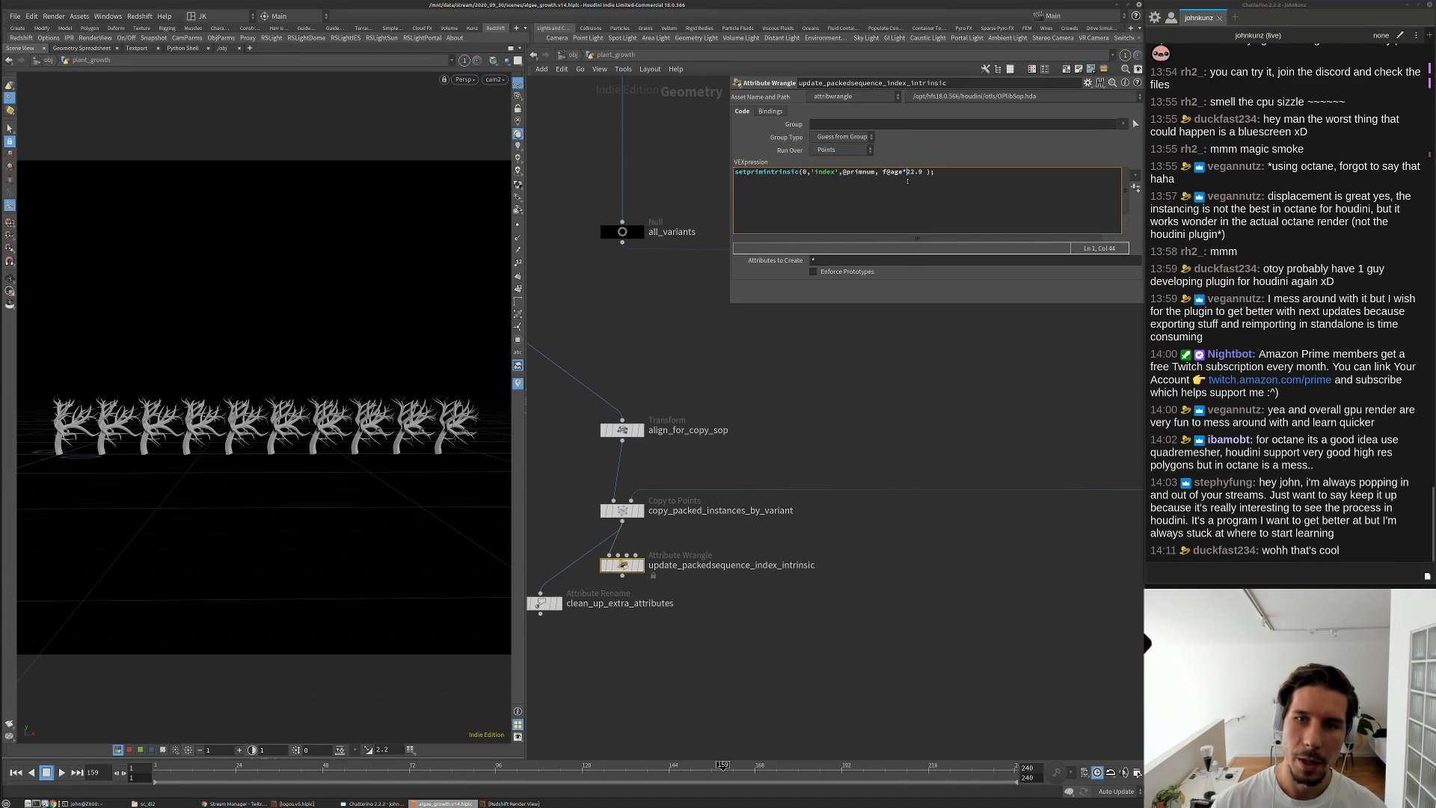
left_click_drag(907, 172, 927, 173)
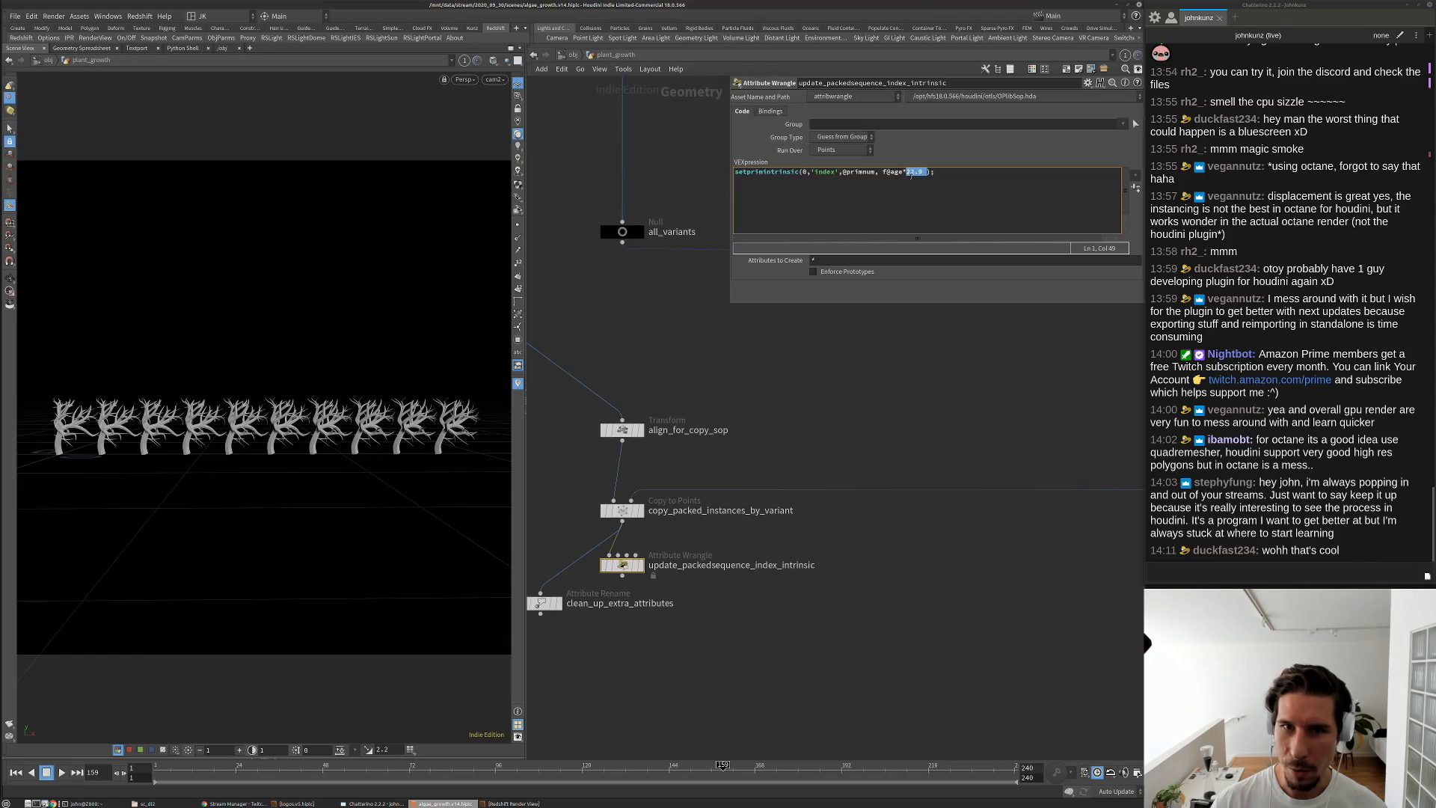
Display the cull_age_of_zero1 points in the viewport and inspect the node's point attributes
scroll(810, 438, "down", 4)
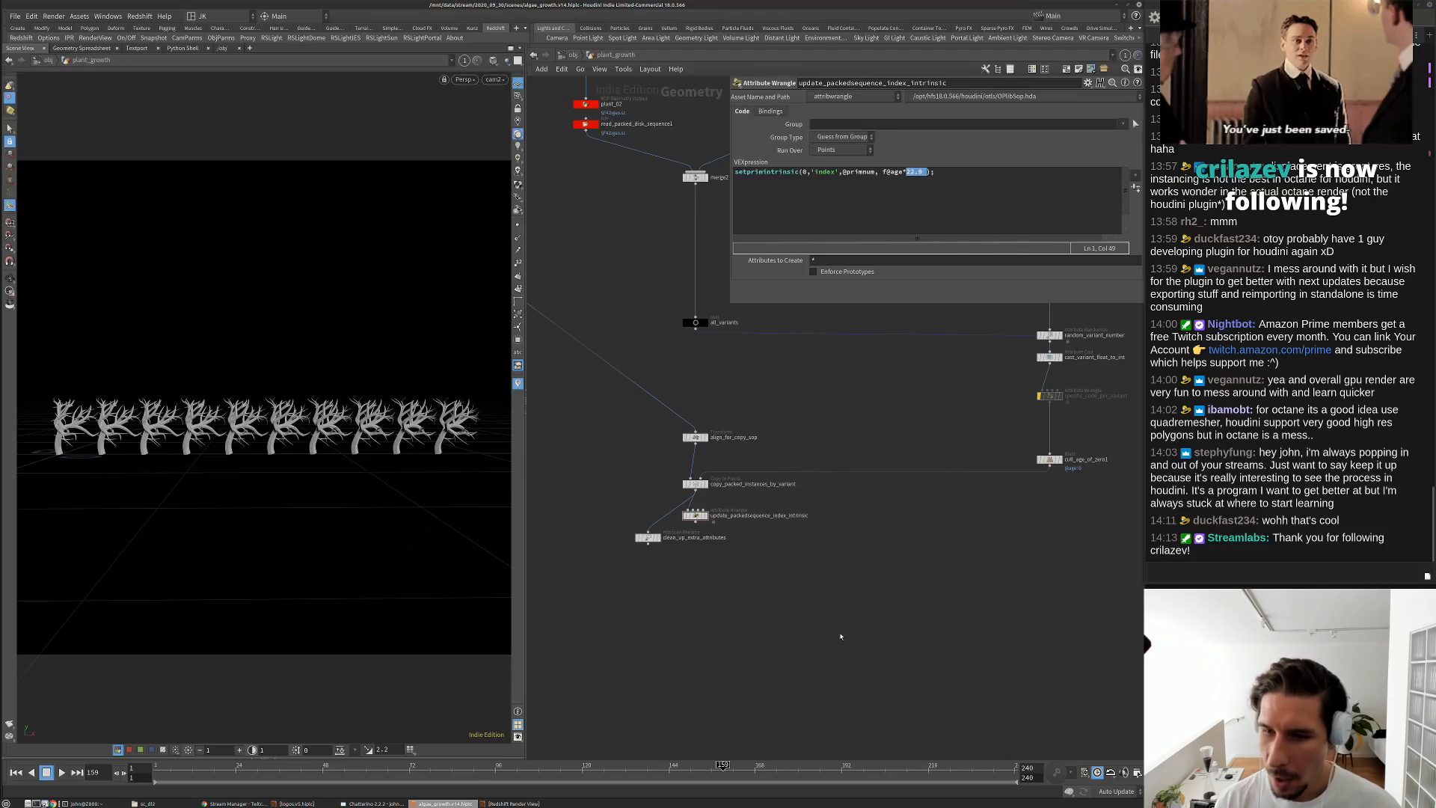
scroll(1091, 479, "up", 2)
scroll(1091, 479, "up", 1)
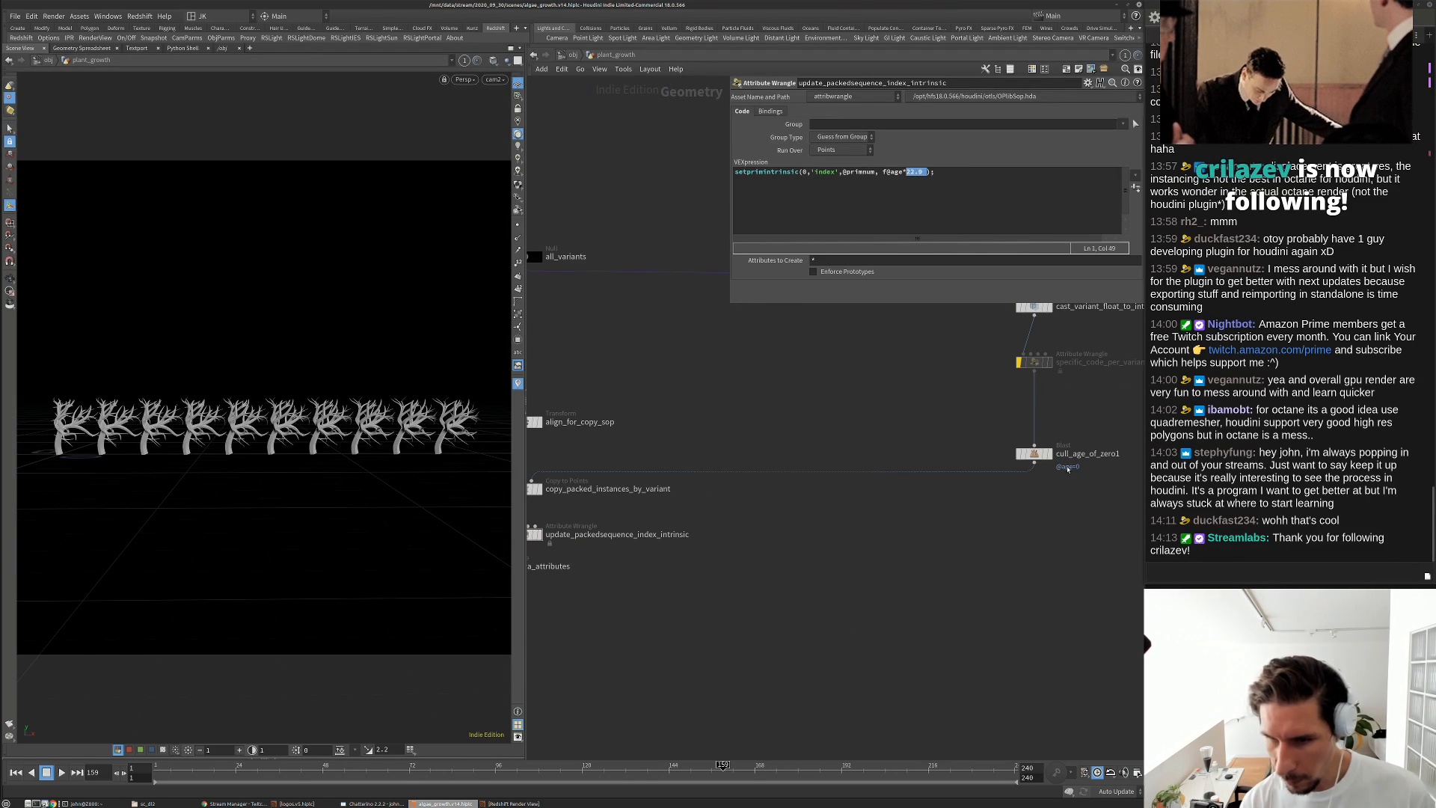
left_click(1048, 453)
left_click(1035, 453)
key("space+g")
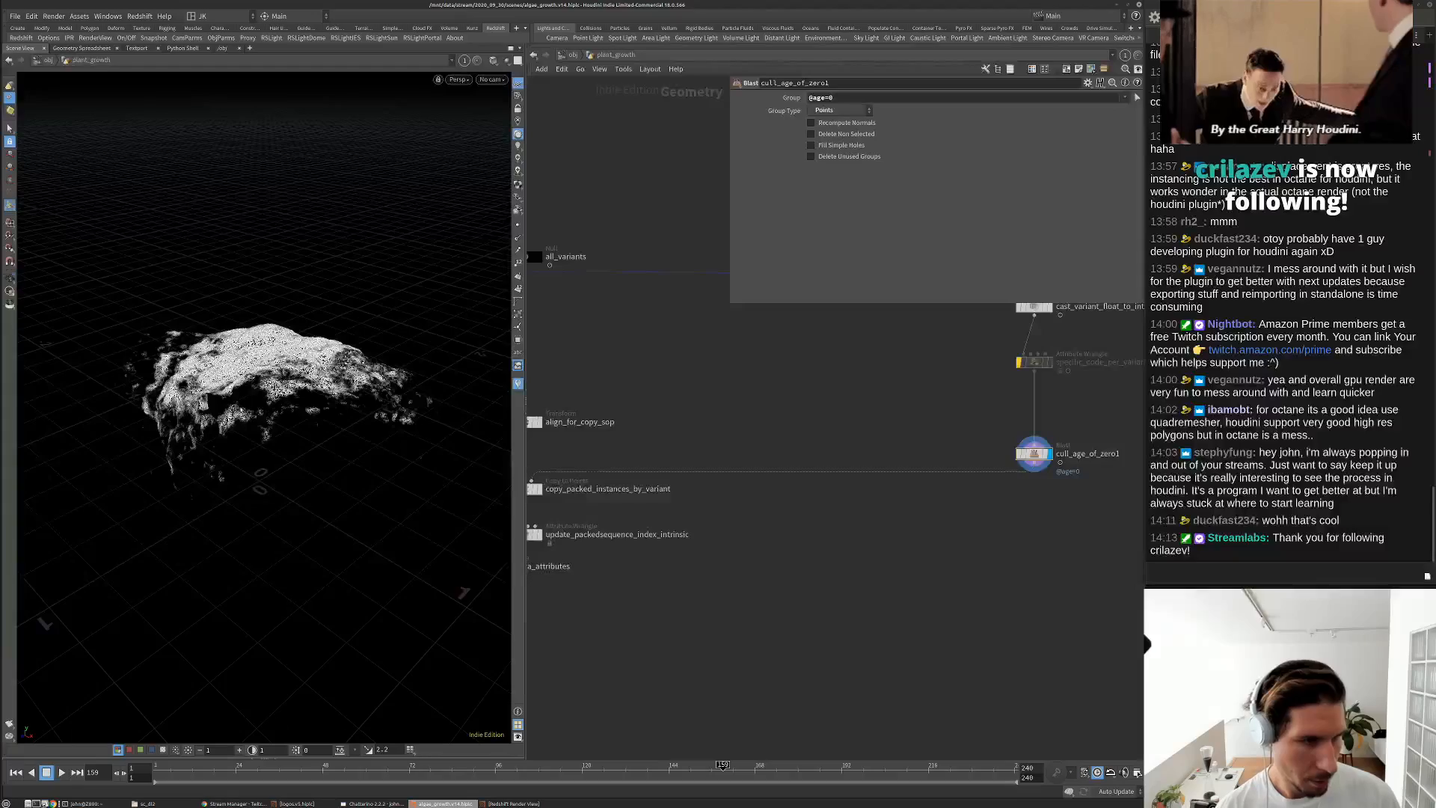
left_click_drag(248, 394, 381, 463, "alt")
scroll(712, 524, "down", 3)
middle_click_drag(713, 524, 815, 522)
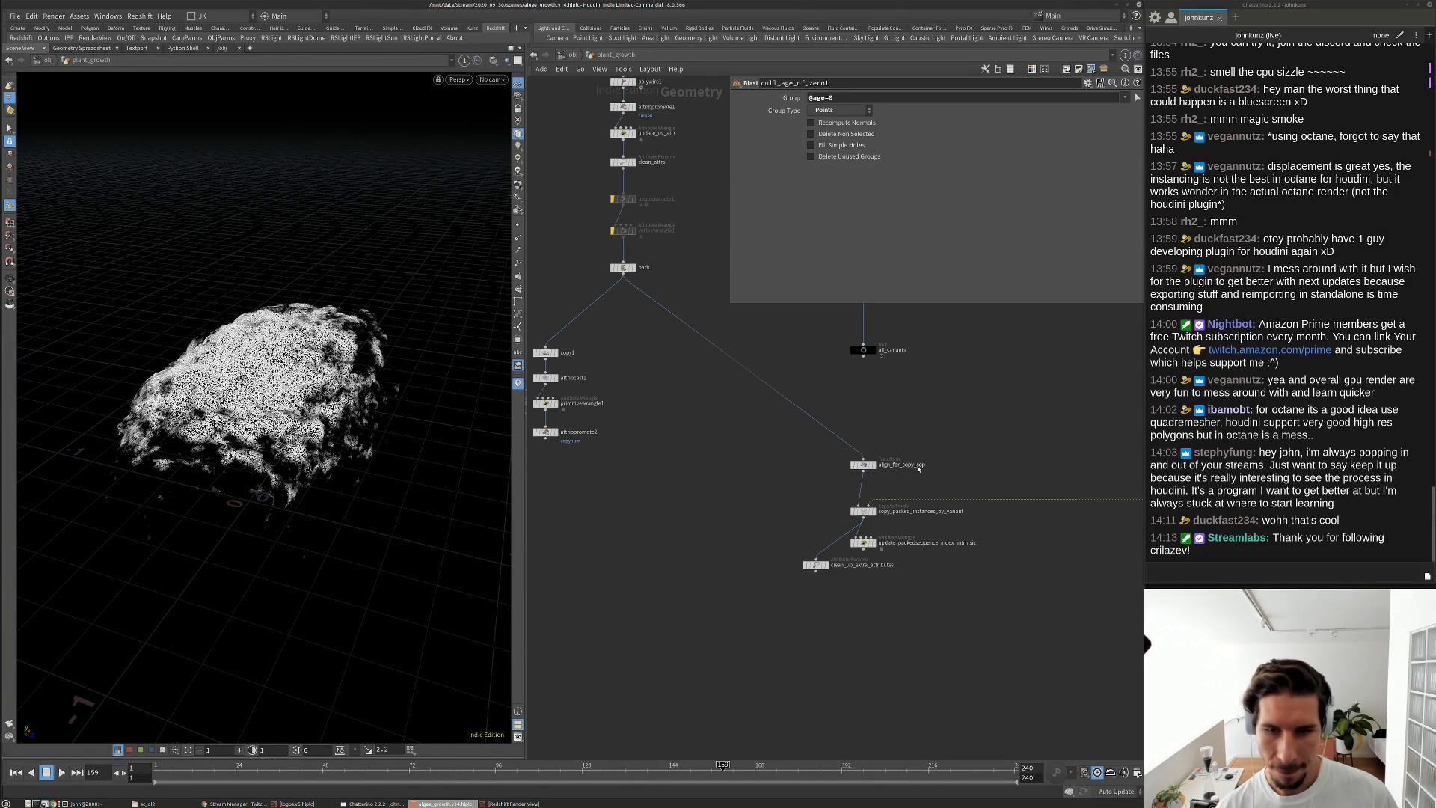
middle_click_drag(925, 486, 797, 480)
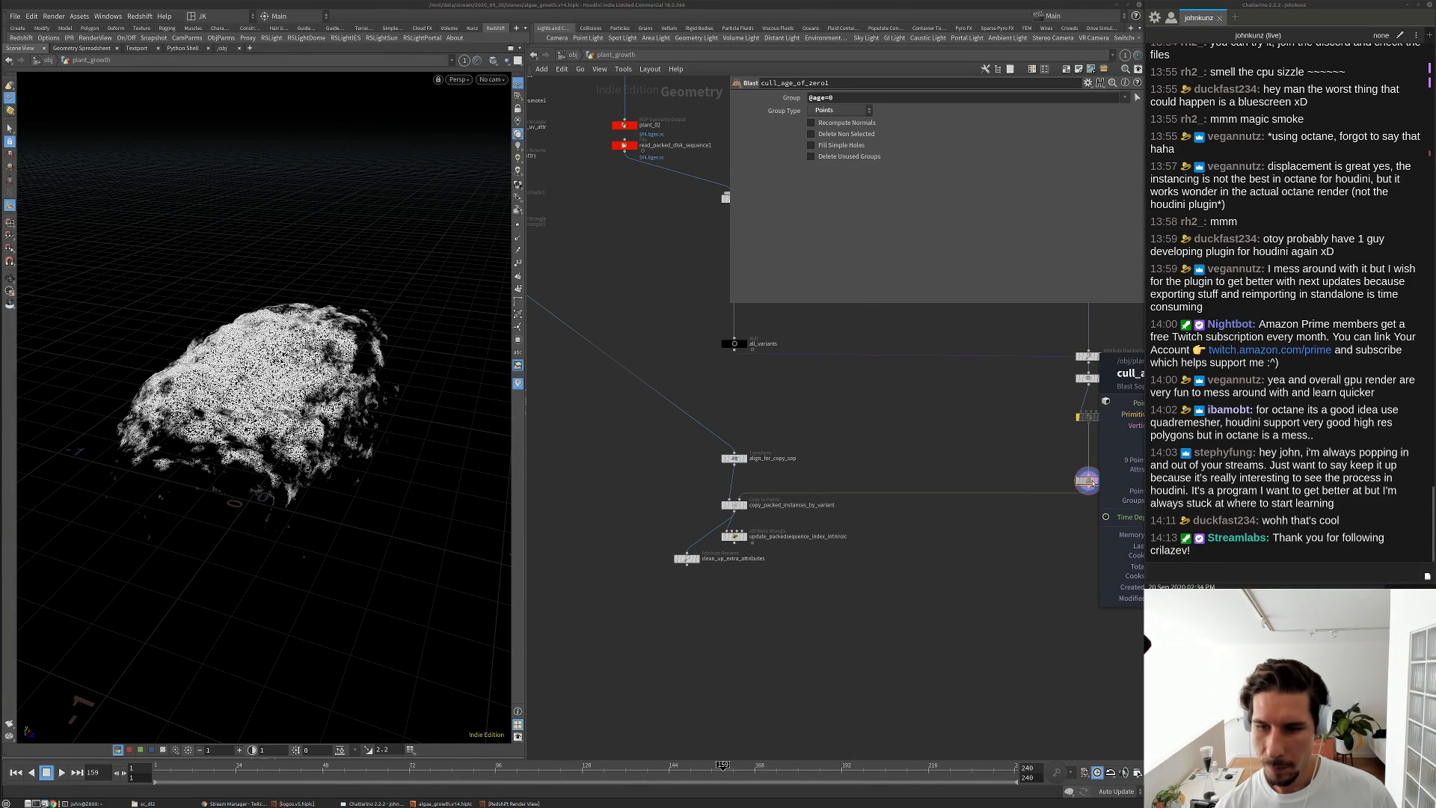
middle_click_drag(1069, 535, 701, 531)
middle_click(721, 478)
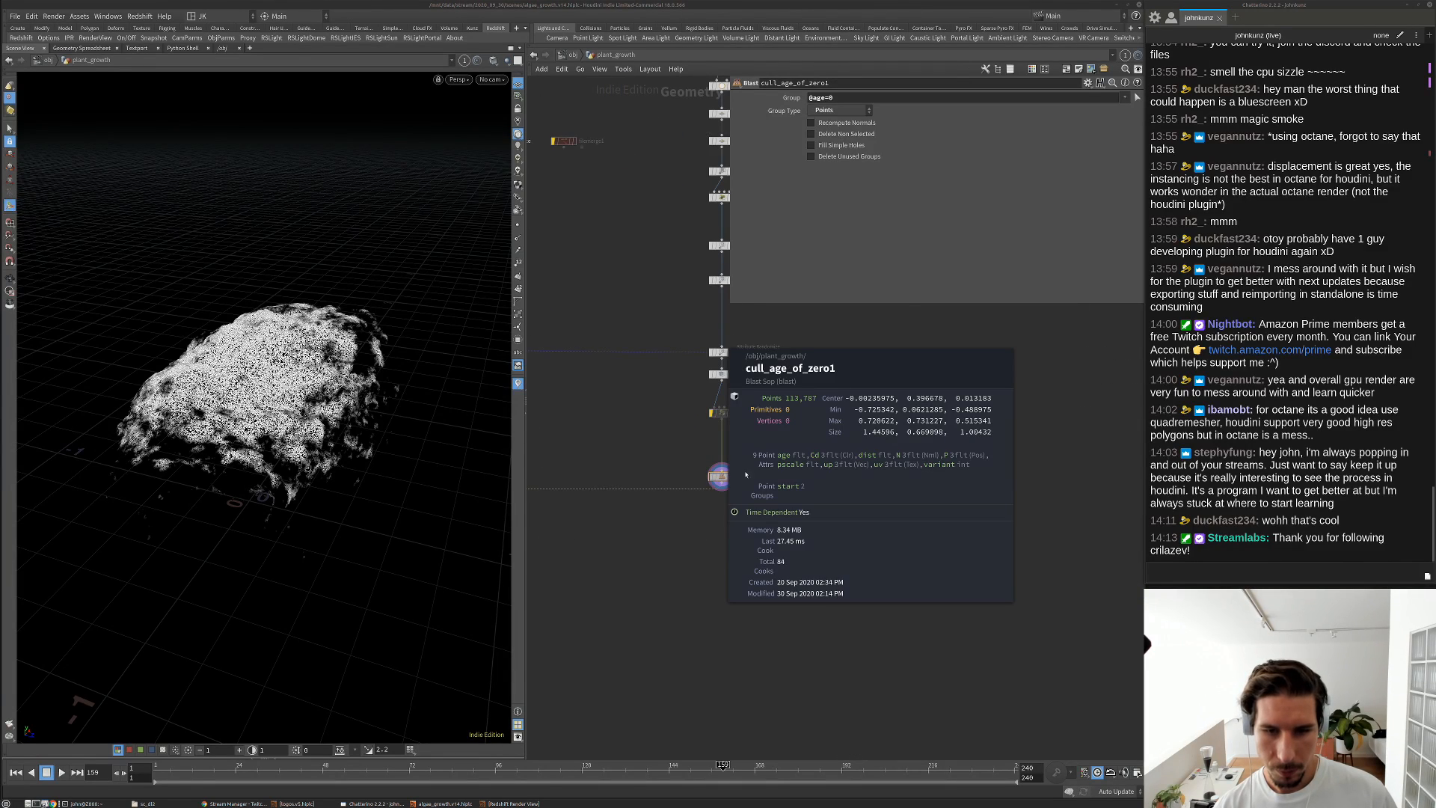
Insert an Attribute Rename node on the wire below cull_age_of_zero1 and display its output
scroll(722, 478, "up", 3)
middle_click_drag(685, 524, 849, 503)
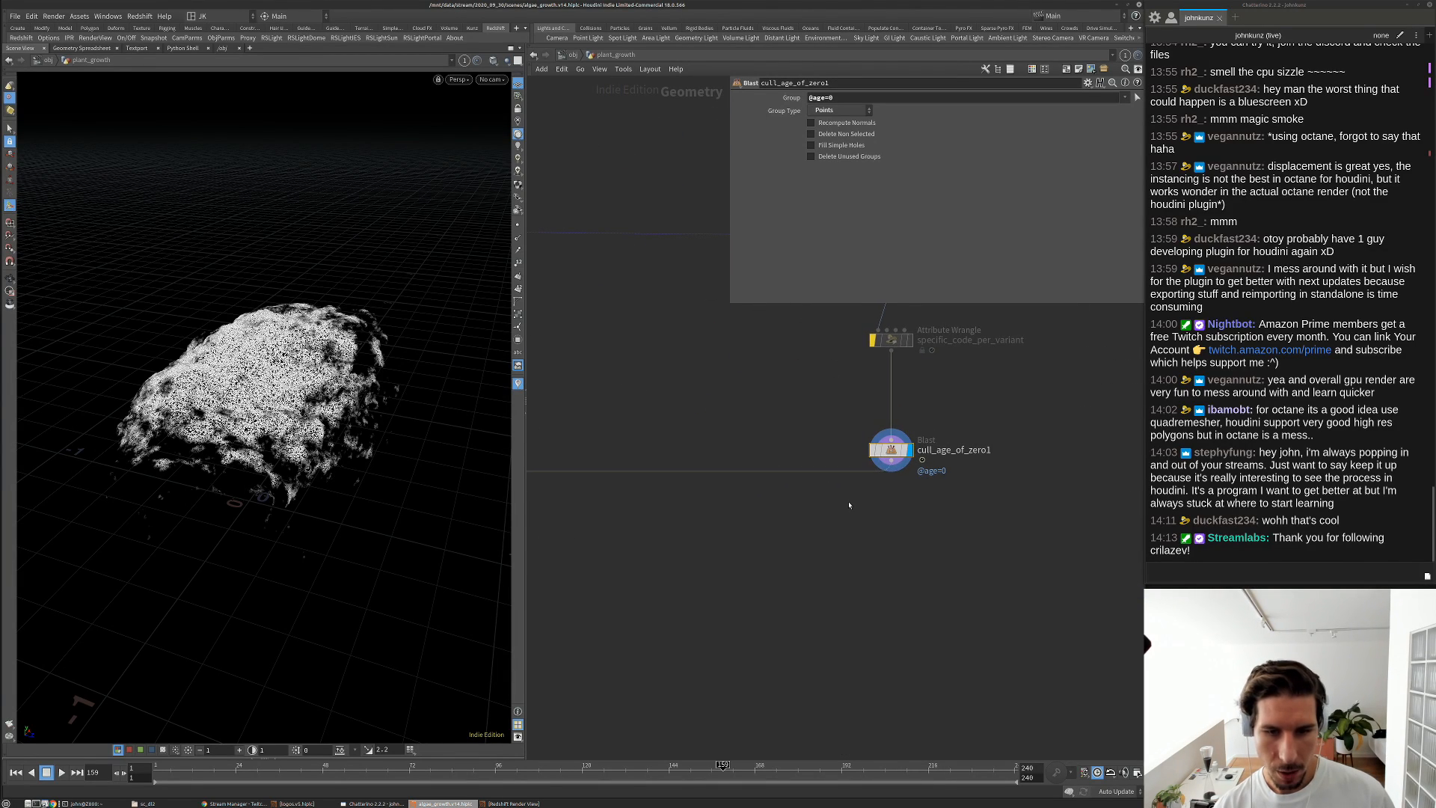
key("Tab")
type("ren")
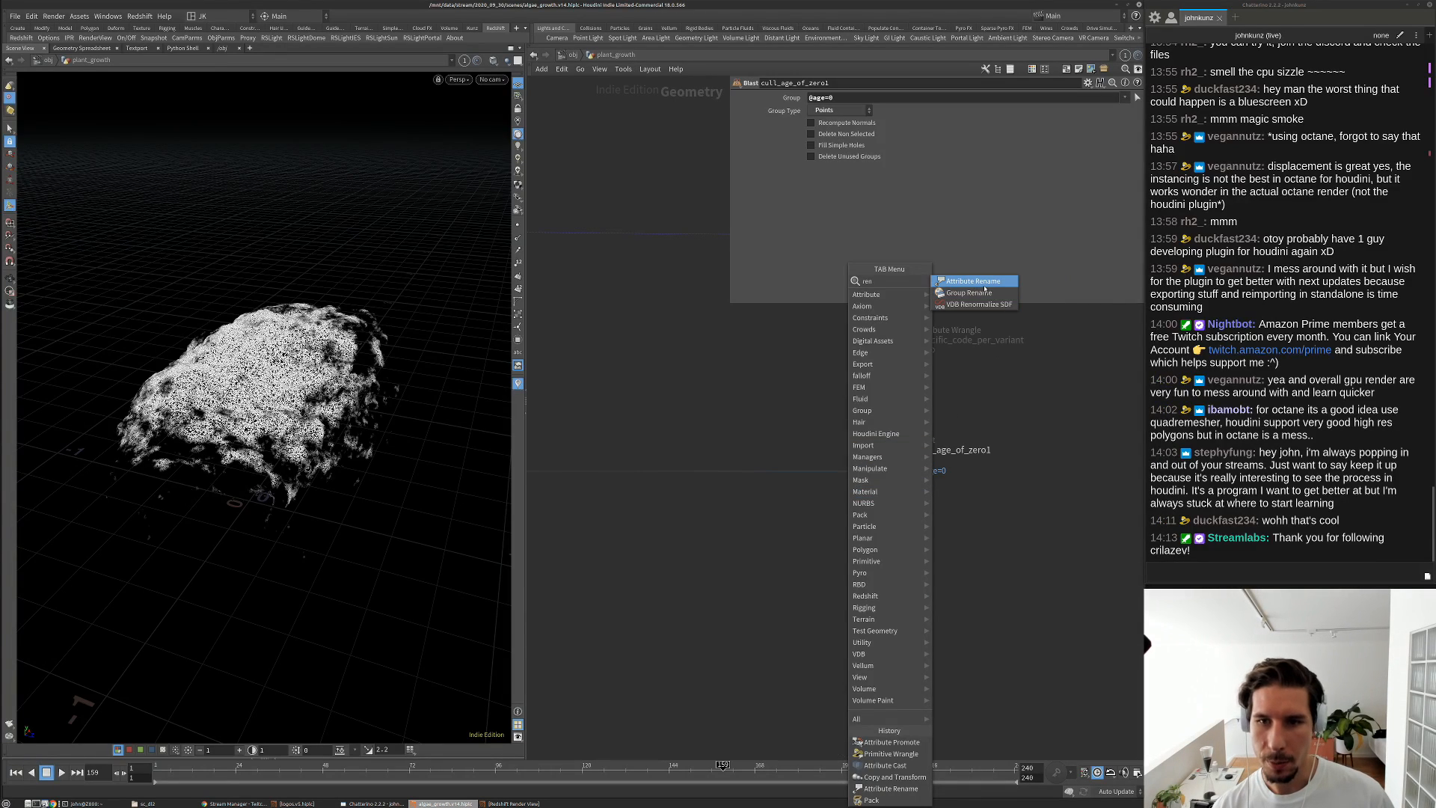
left_click(981, 282)
left_click(795, 506)
left_click_drag(778, 478, 894, 523)
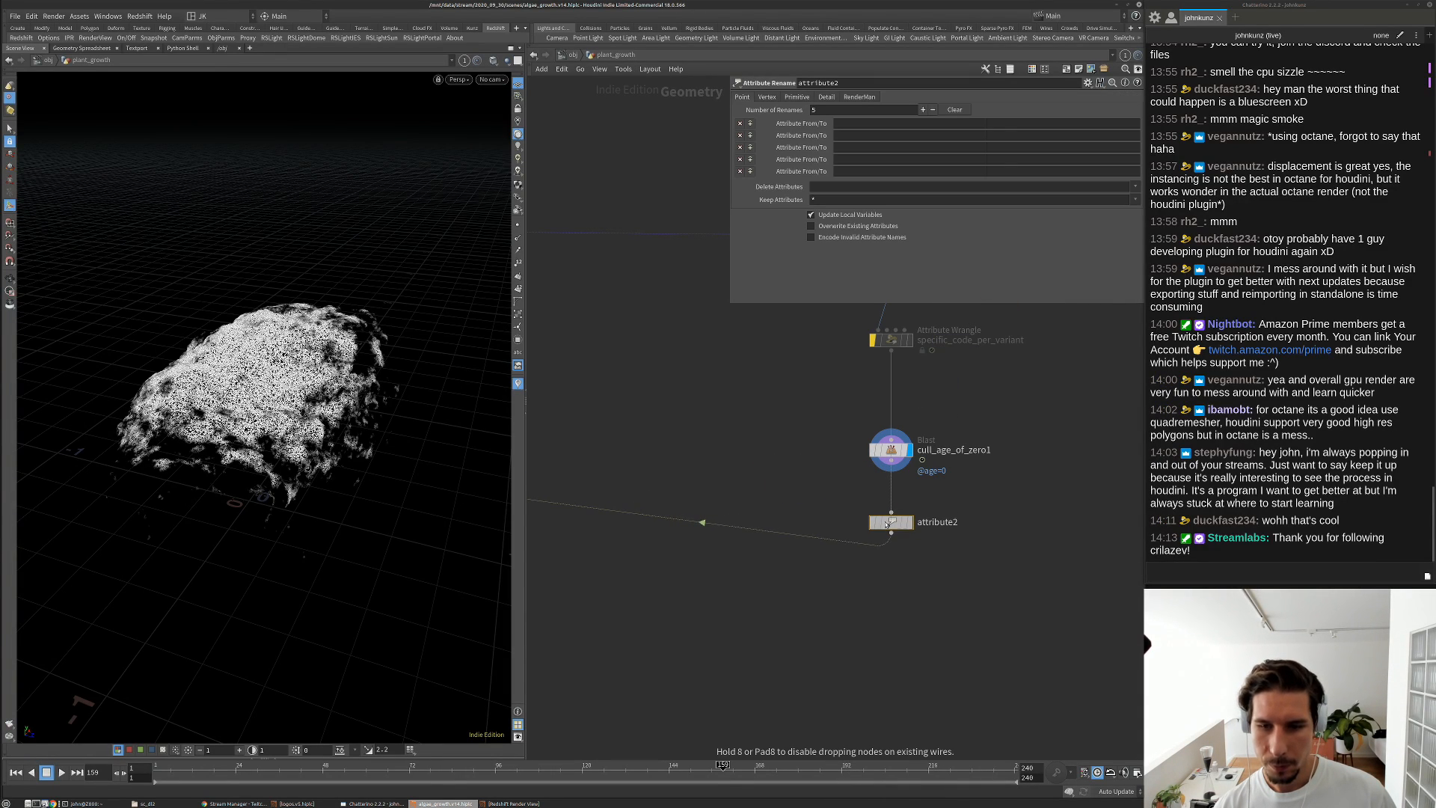
left_click(908, 523)
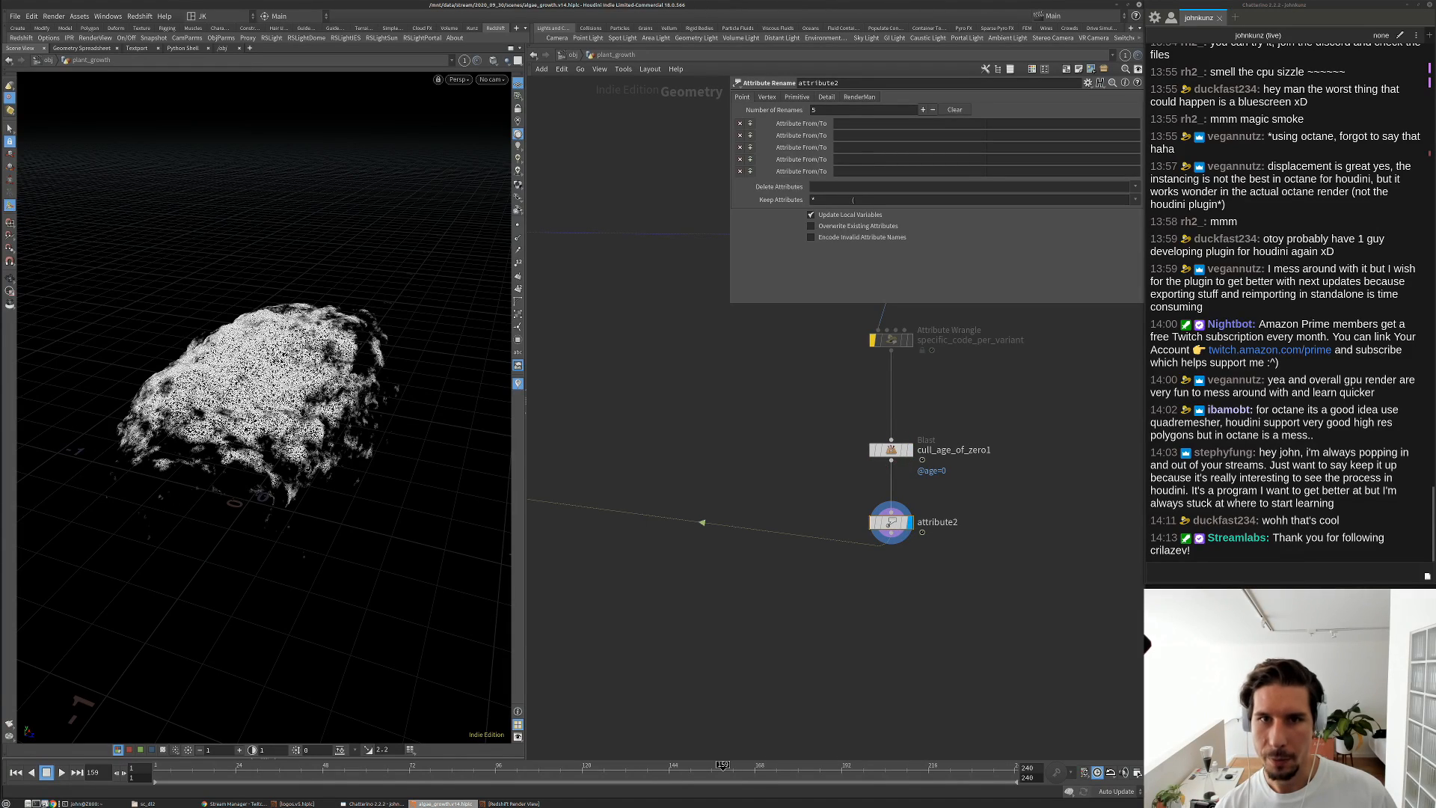
Rename the point attribute age to grow in the new Attribute Rename node
left_click(859, 126)
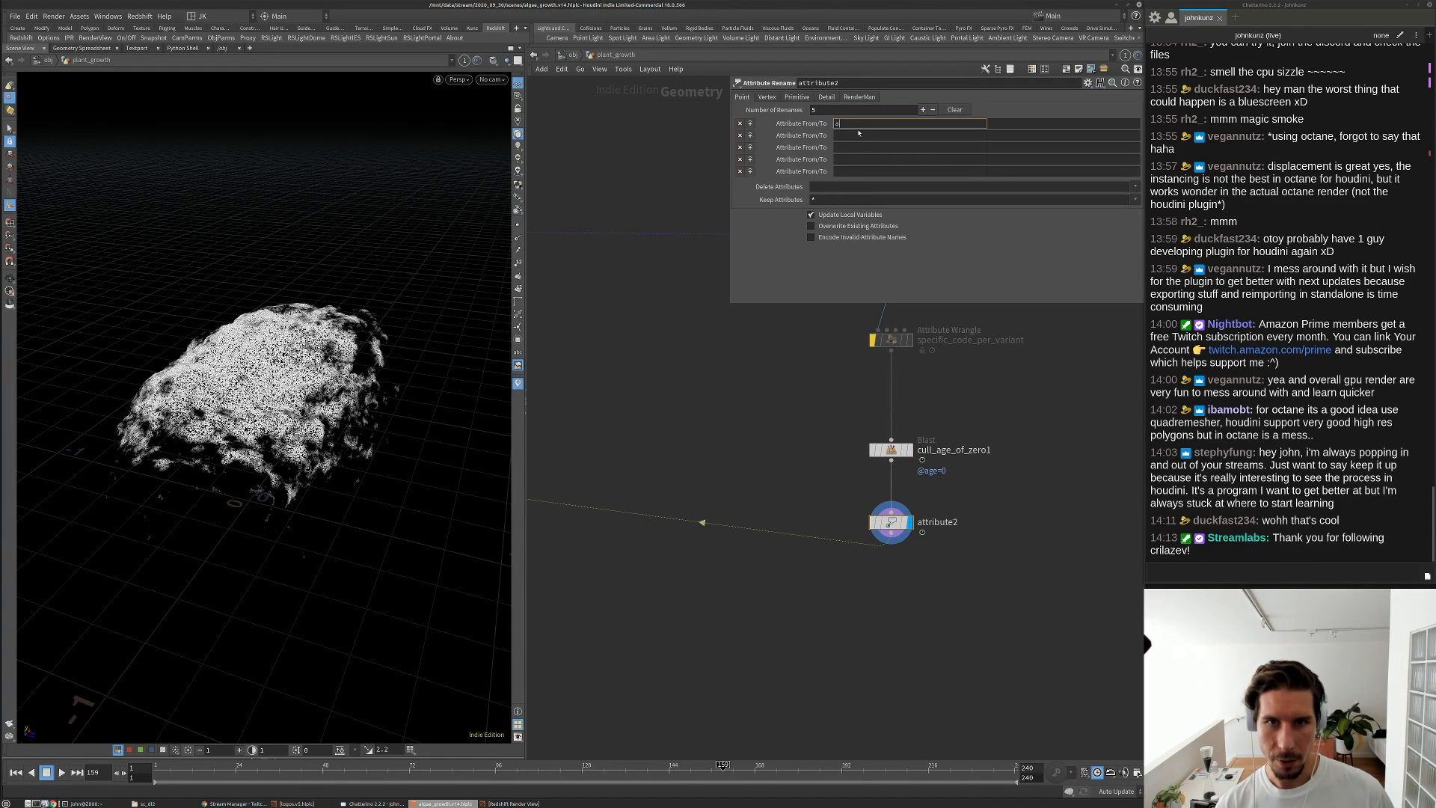
key("Tab")
type("g")
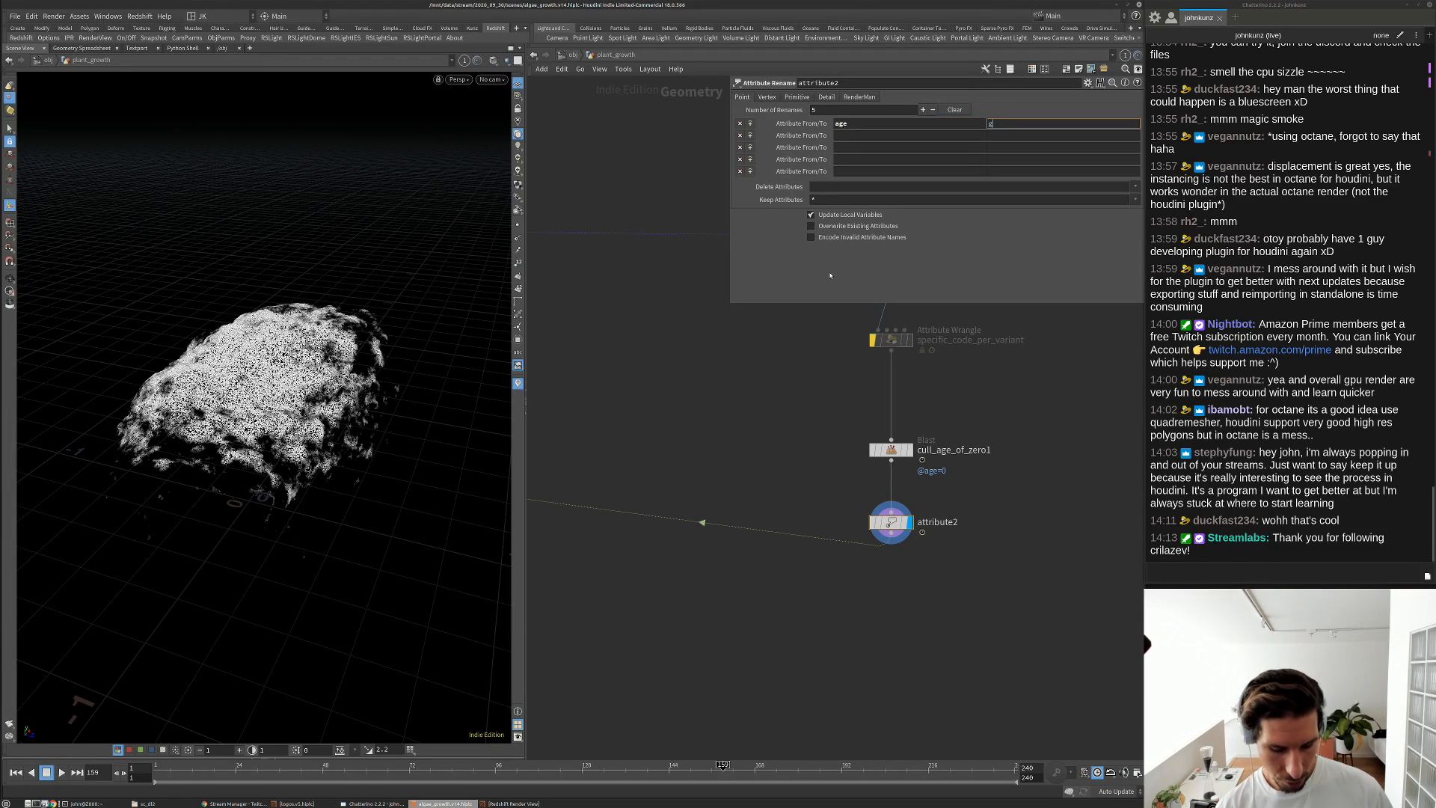
key("Return")
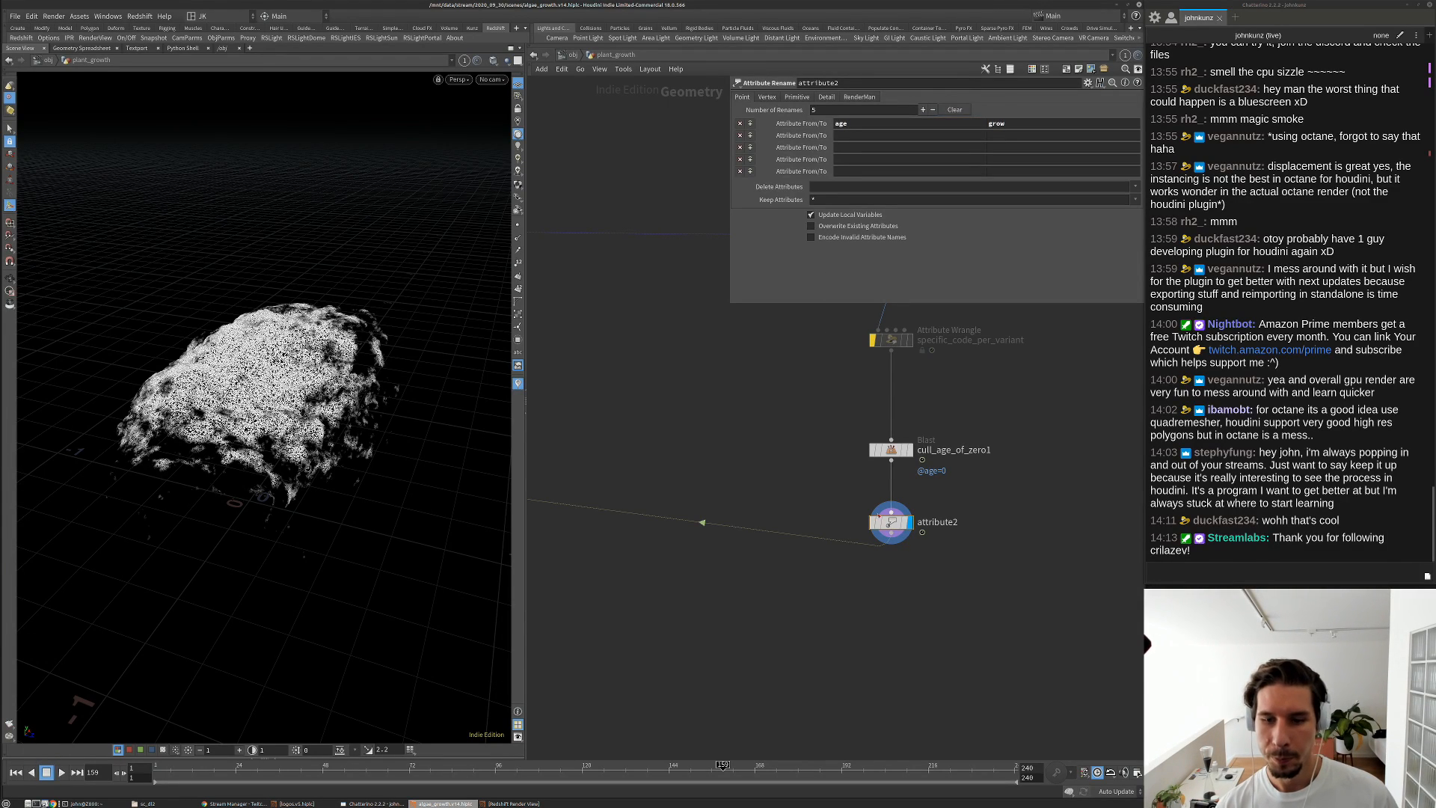
middle_click(890, 525)
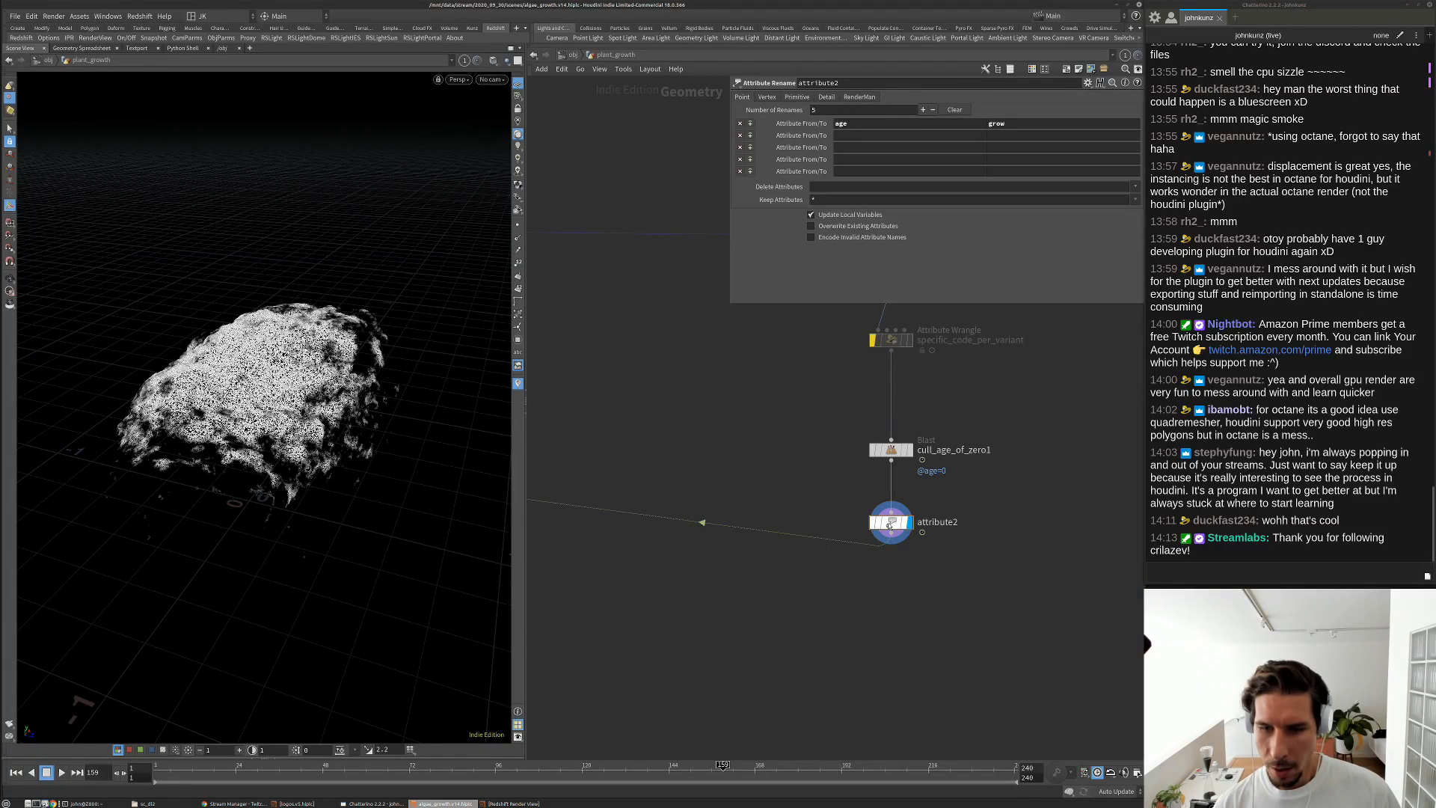
Display the output of copy_packed_instances_by_variant, followed by that of clean_up_extra_attributes
scroll(888, 525, "down", 5)
middle_click_drag(783, 578, 982, 581)
scroll(762, 554, "up", 7)
left_click(726, 438)
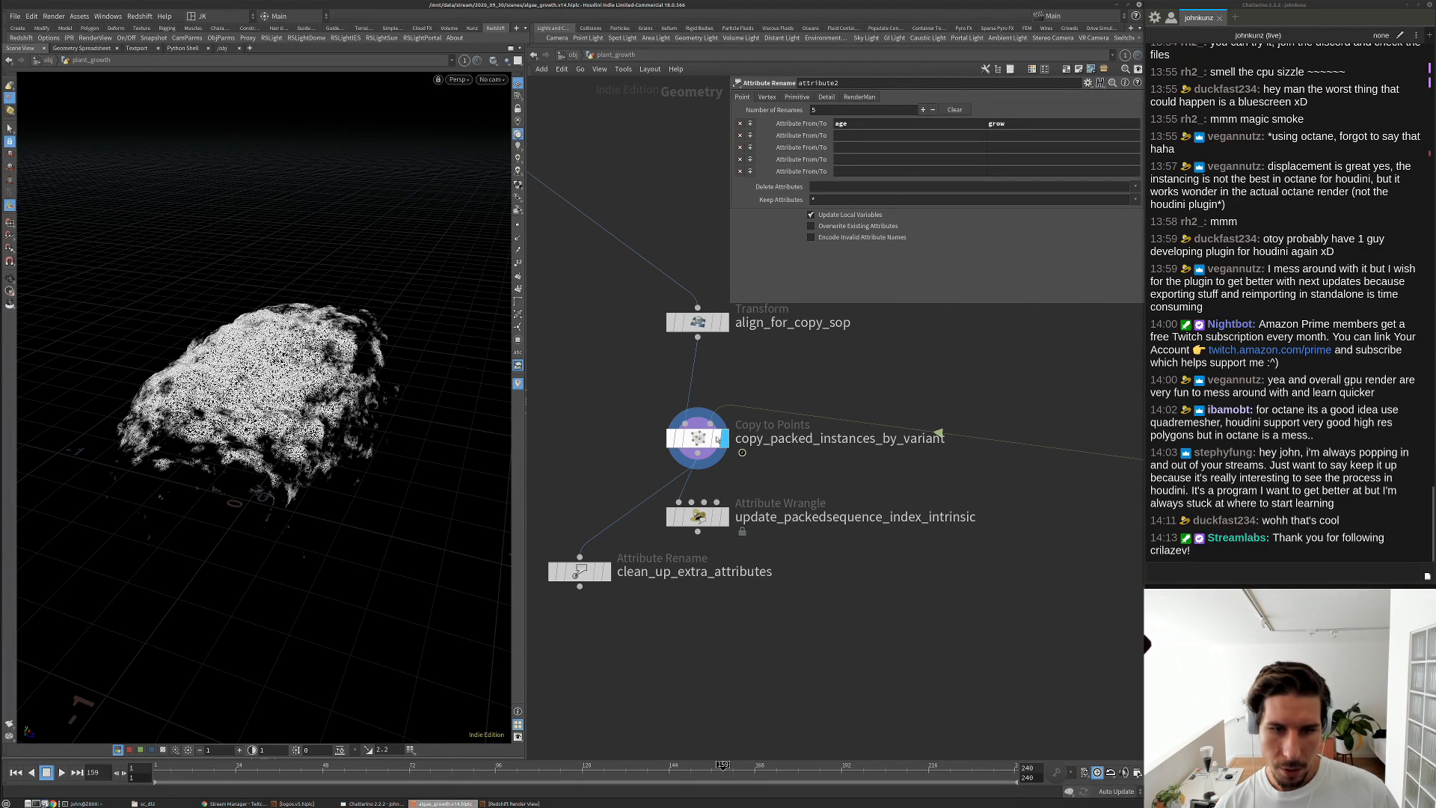
middle_click_drag(643, 460, 675, 396)
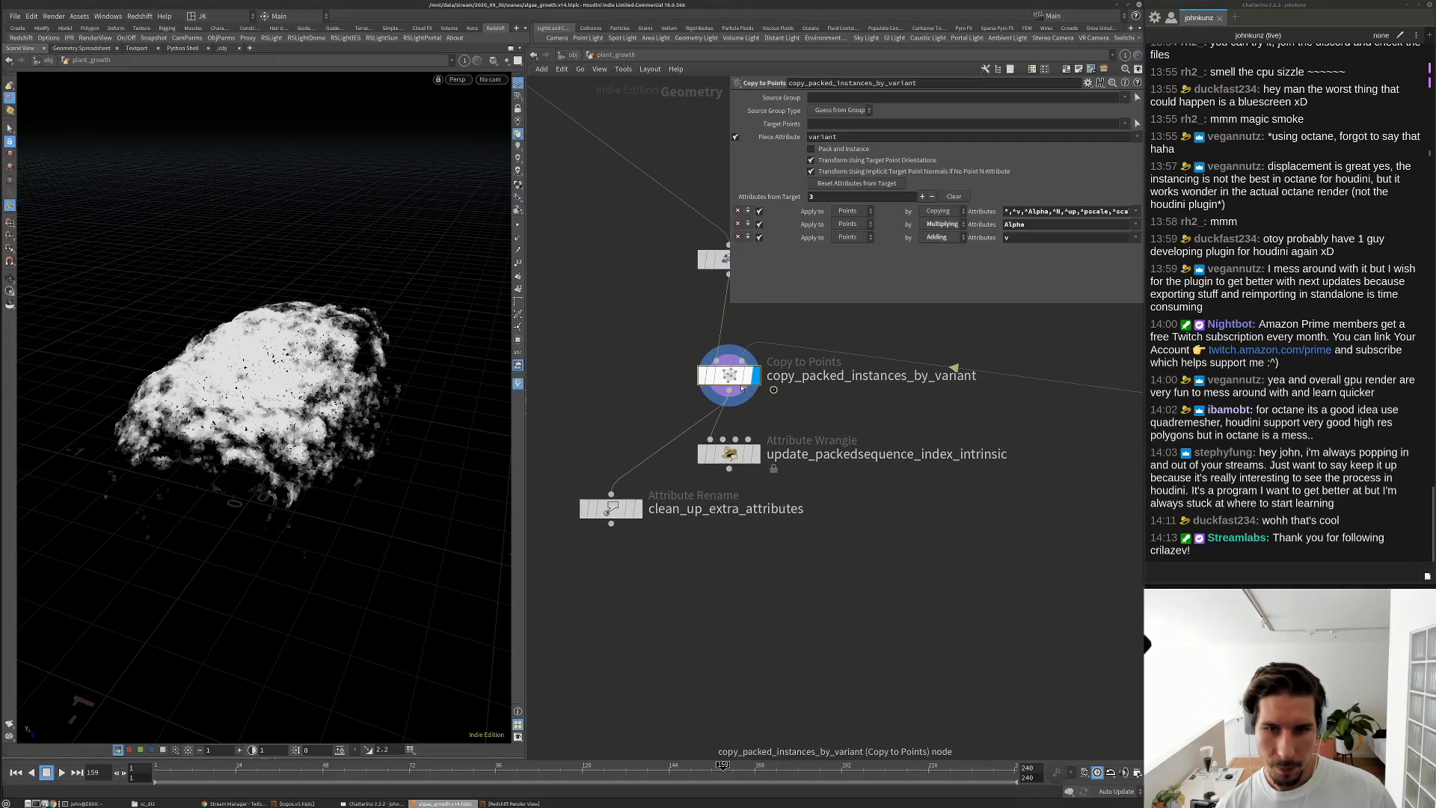
scroll(733, 396, "down", 2)
left_click(651, 475)
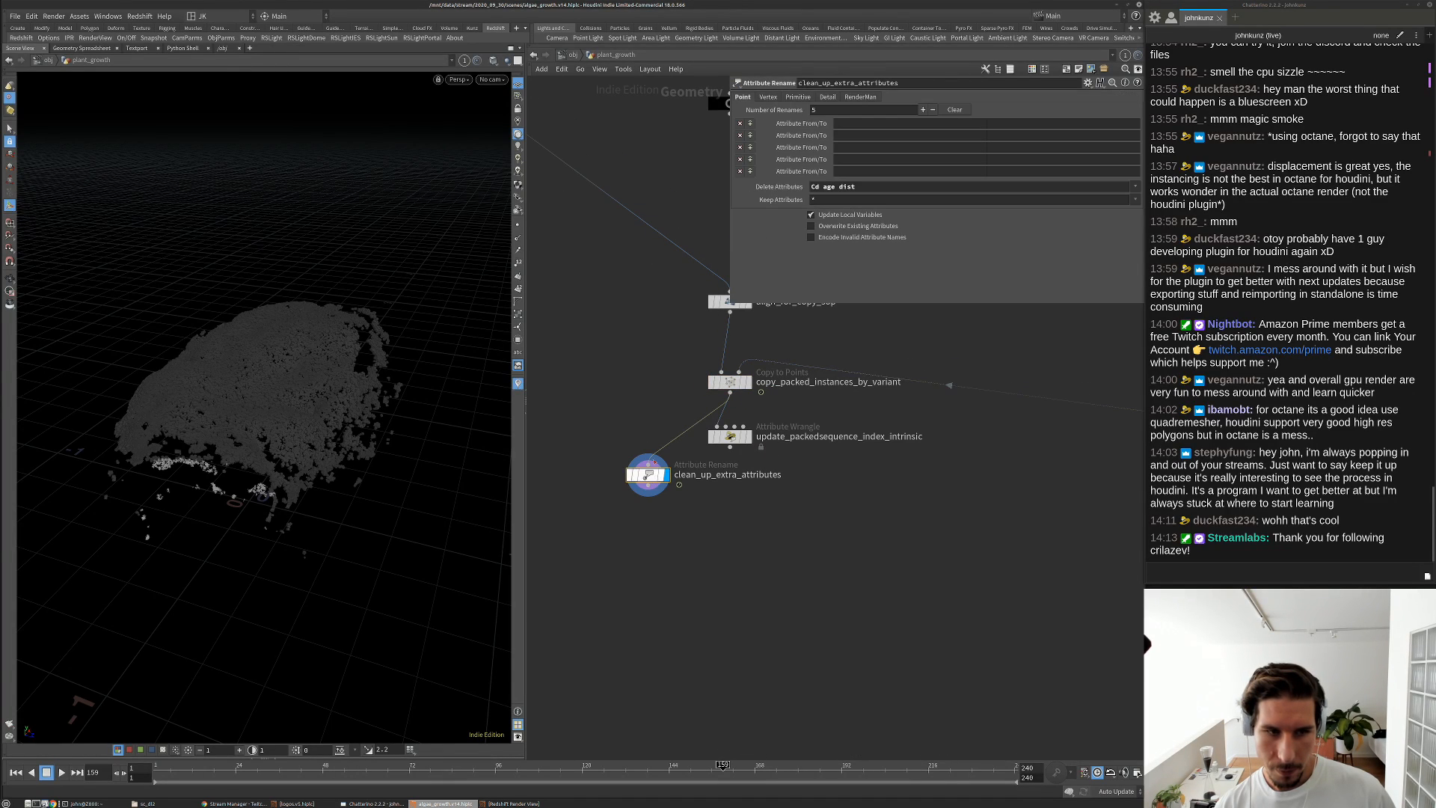
Turn off the Piece Attribute option on copy_packed_instances_by_variant
middle_click_drag(682, 449, 678, 493)
left_click(725, 427)
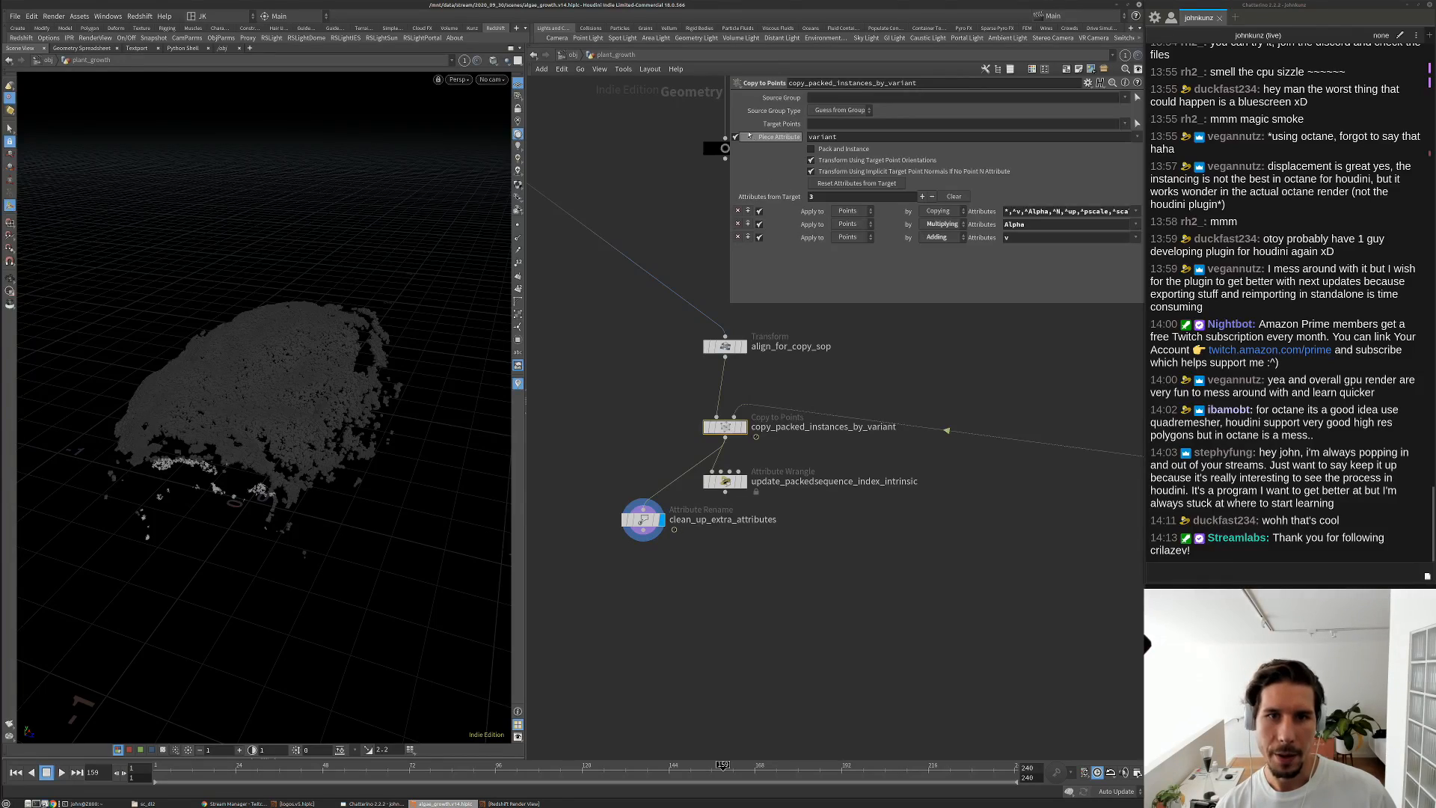
left_click(735, 137)
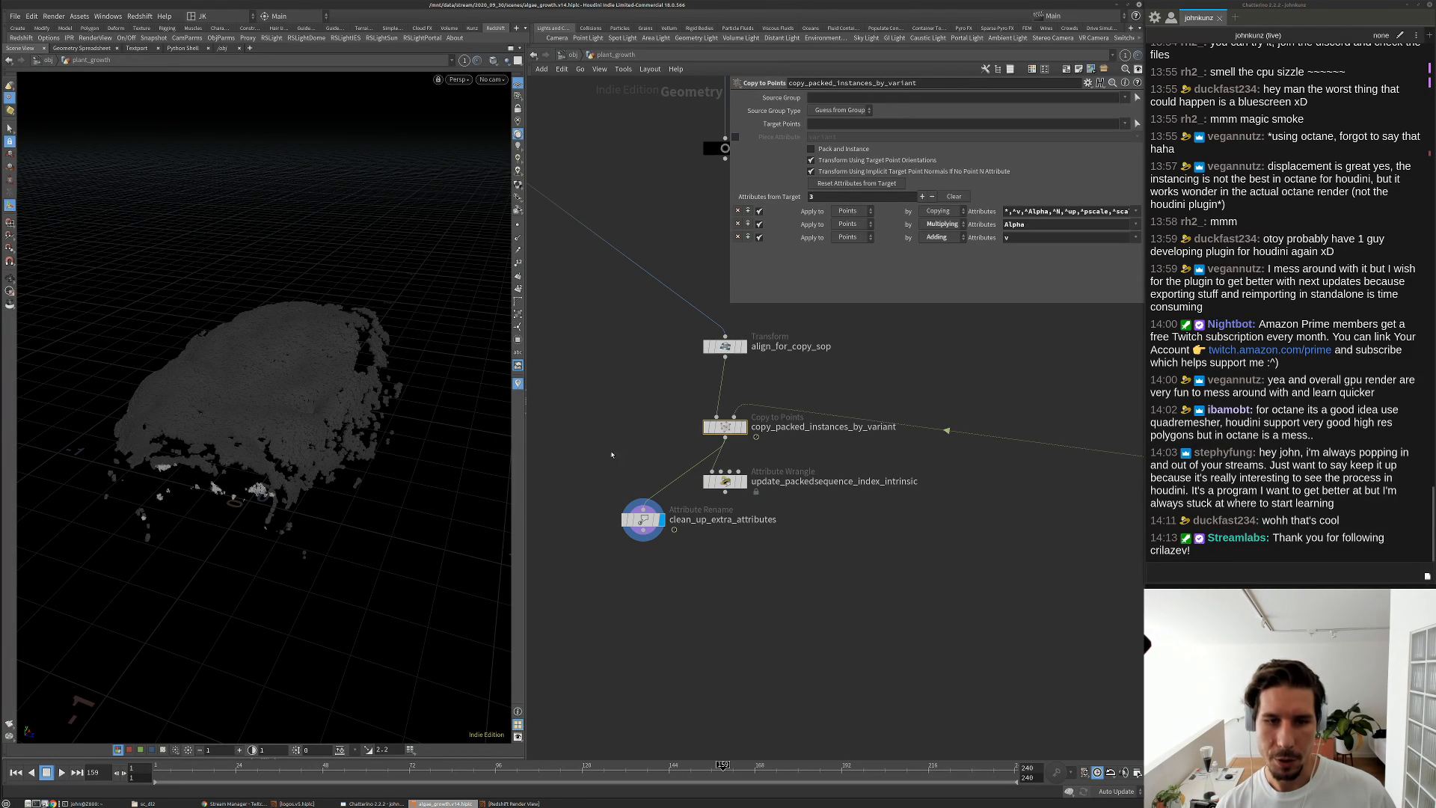
scroll(621, 456, "up", 1)
Widen the parameter area for clean_up_extra_attributes and inspect which point attributes the node outputs
left_click(672, 495)
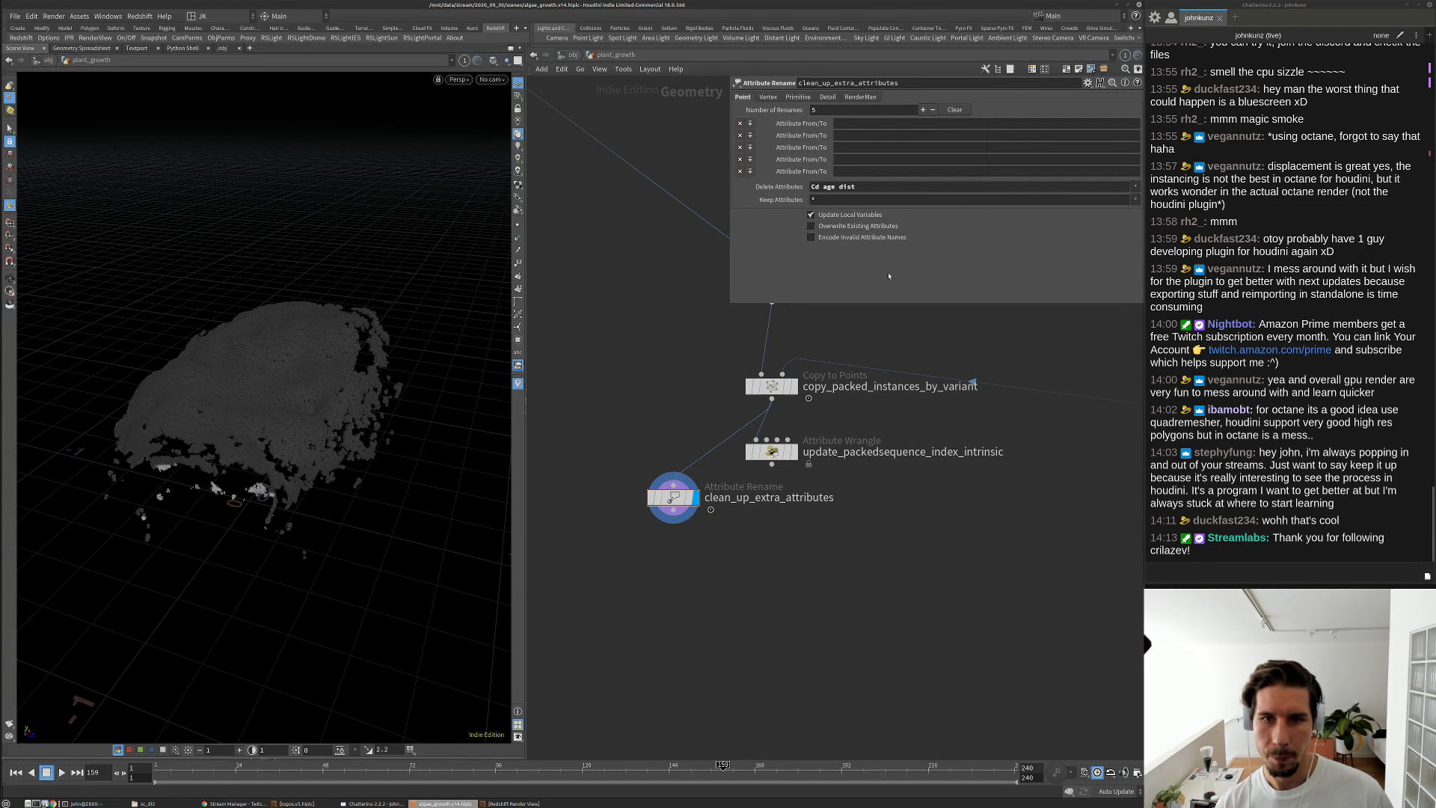
middle_click_drag(888, 276, 844, 307)
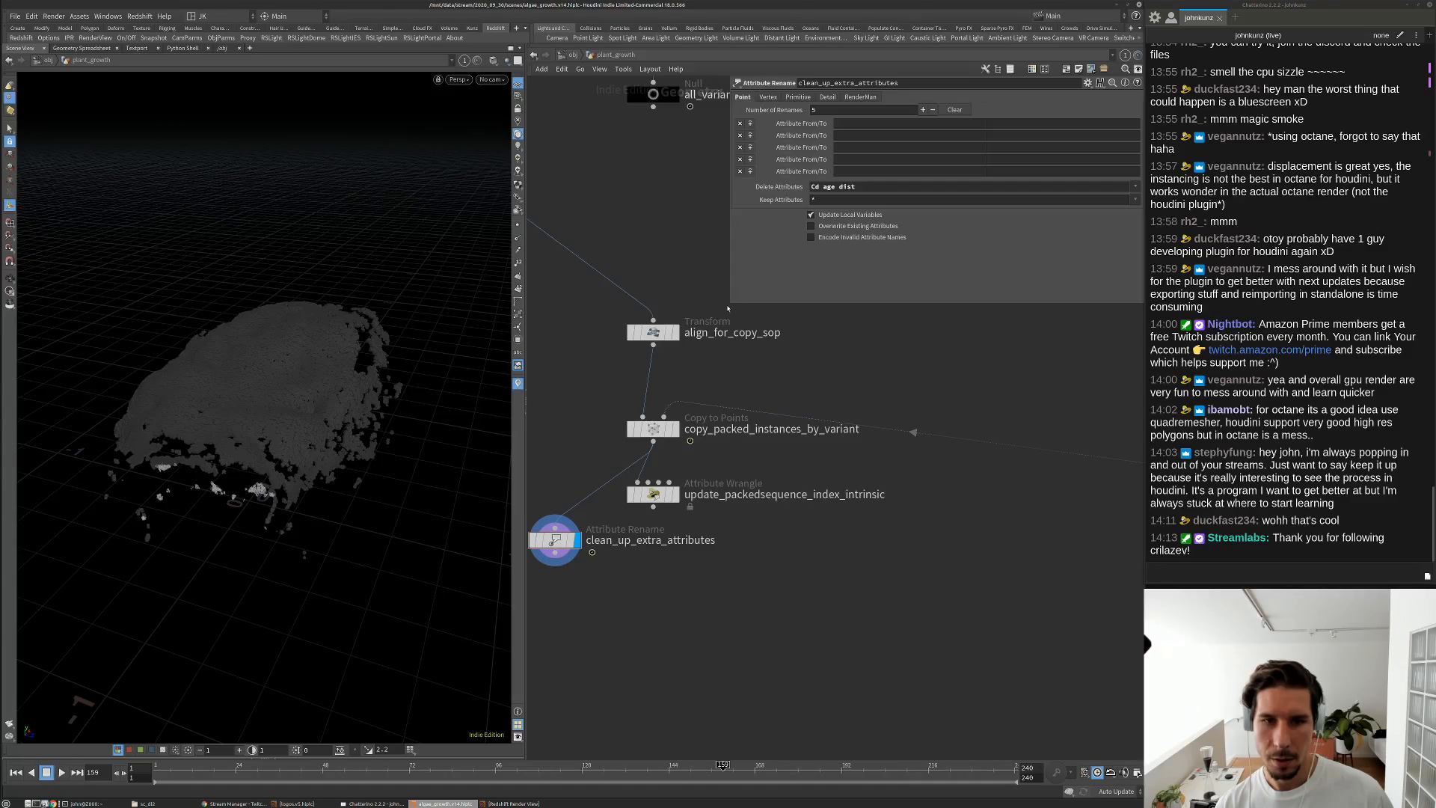
left_click_drag(729, 304, 609, 292)
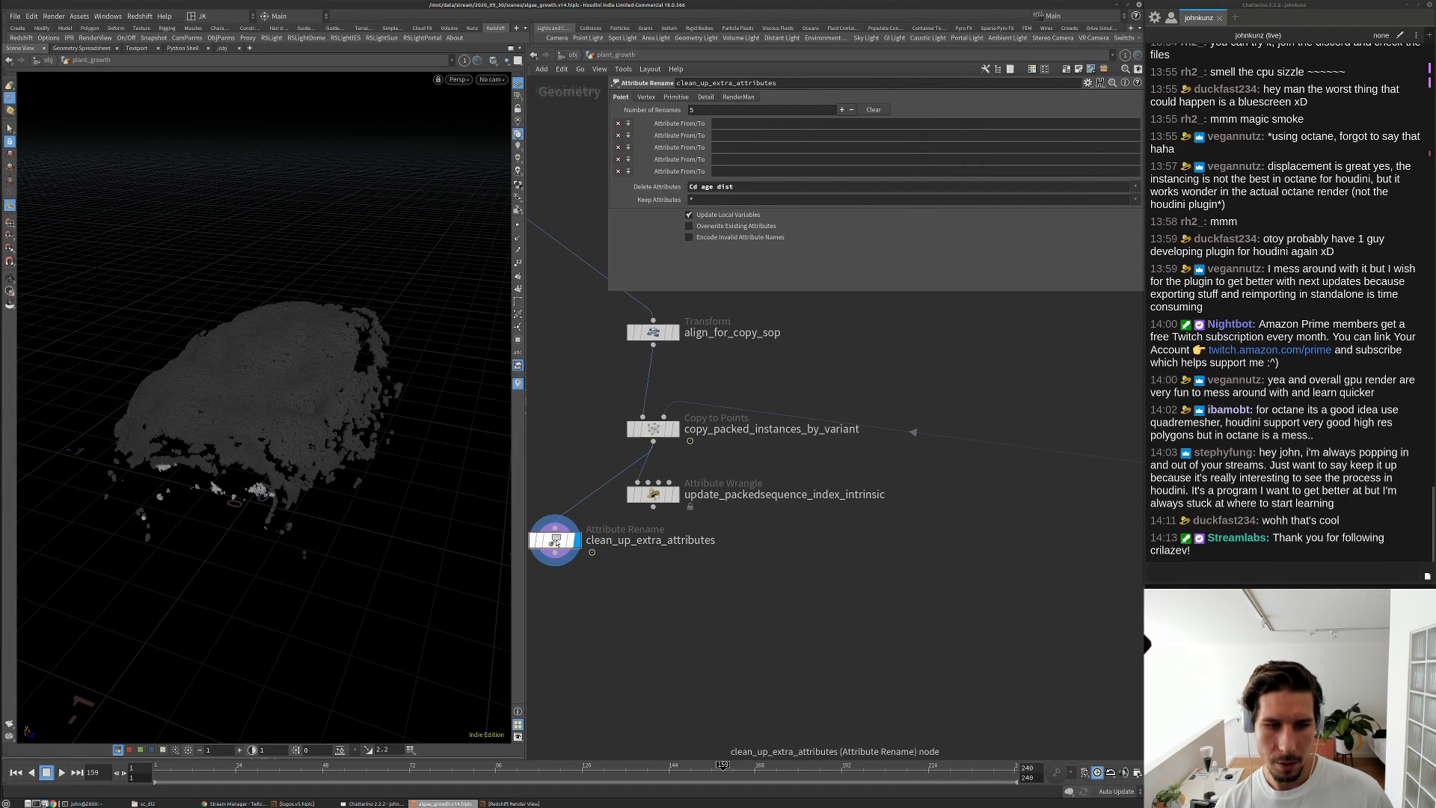
middle_click(584, 534)
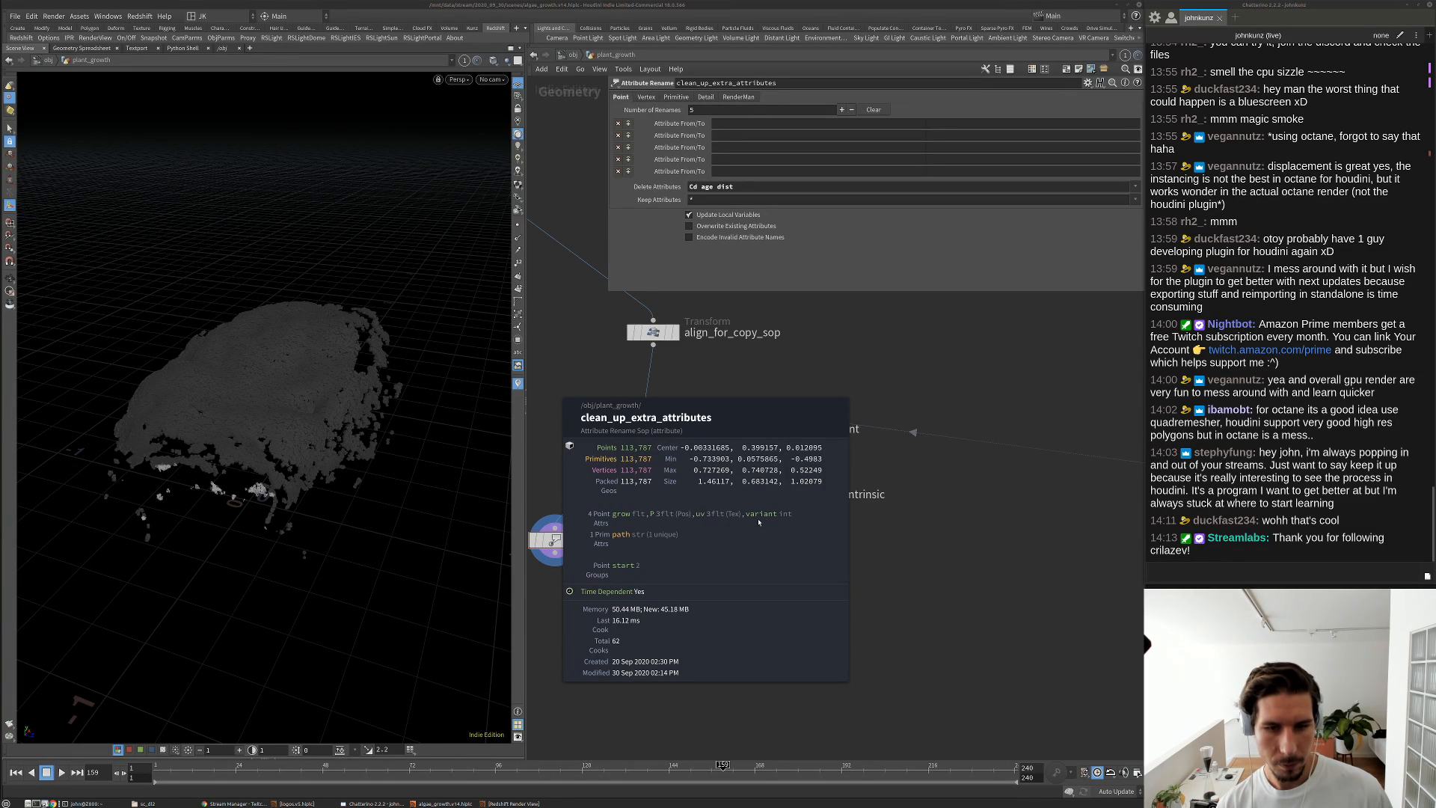
left_click(742, 553)
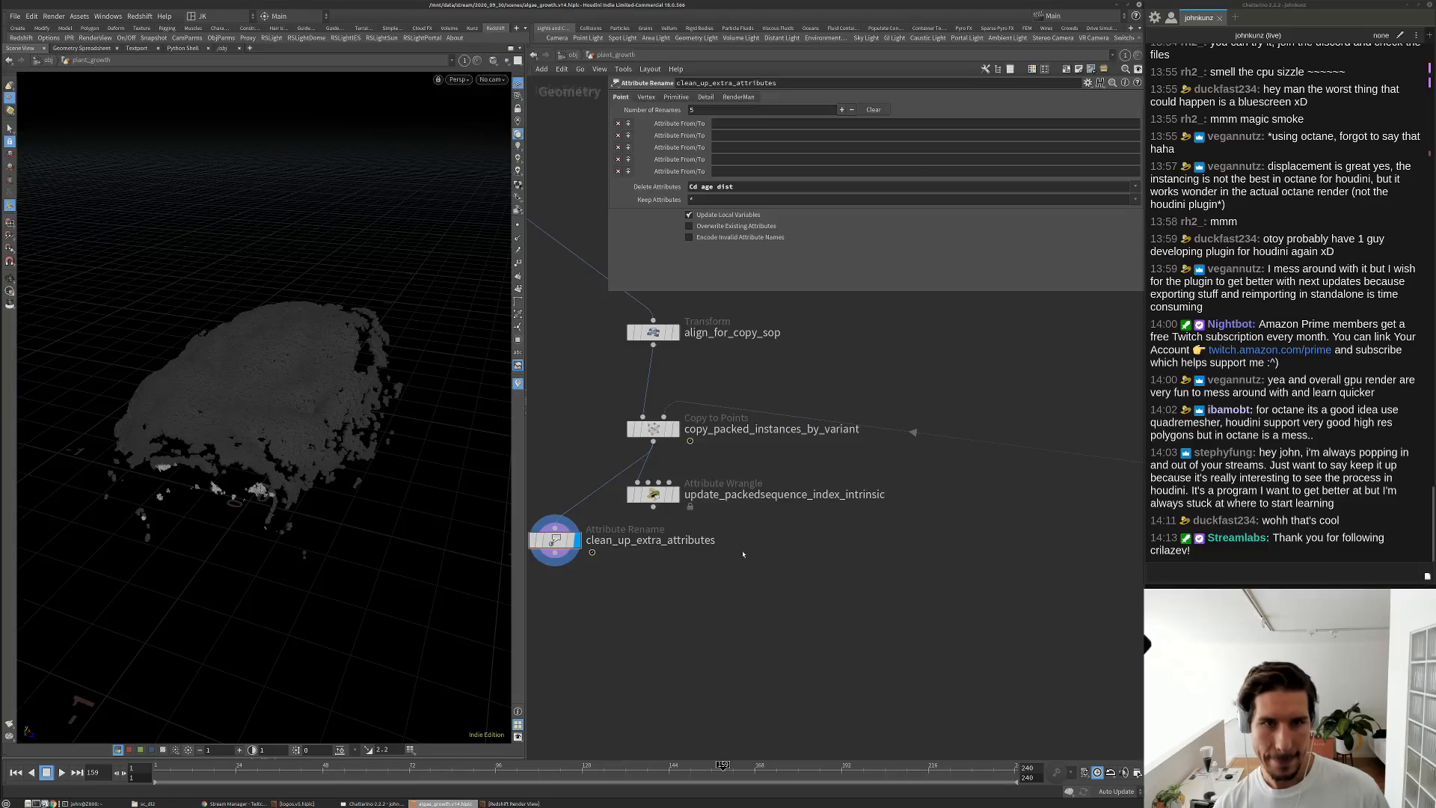
Add the uv attribute to the point attributes deleted by clean_up_extra_attributes
left_click(1136, 186)
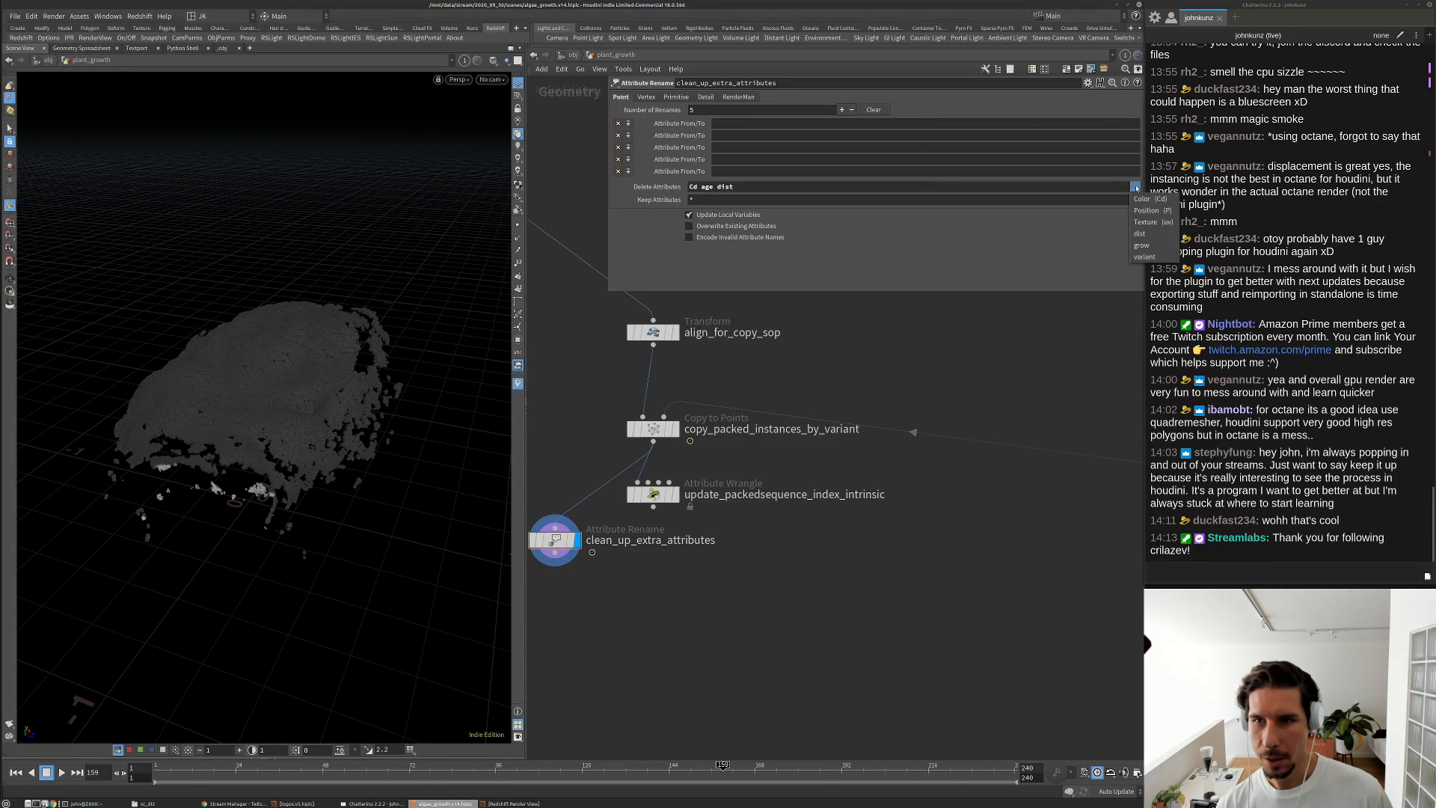
left_click(1145, 222)
key("h")
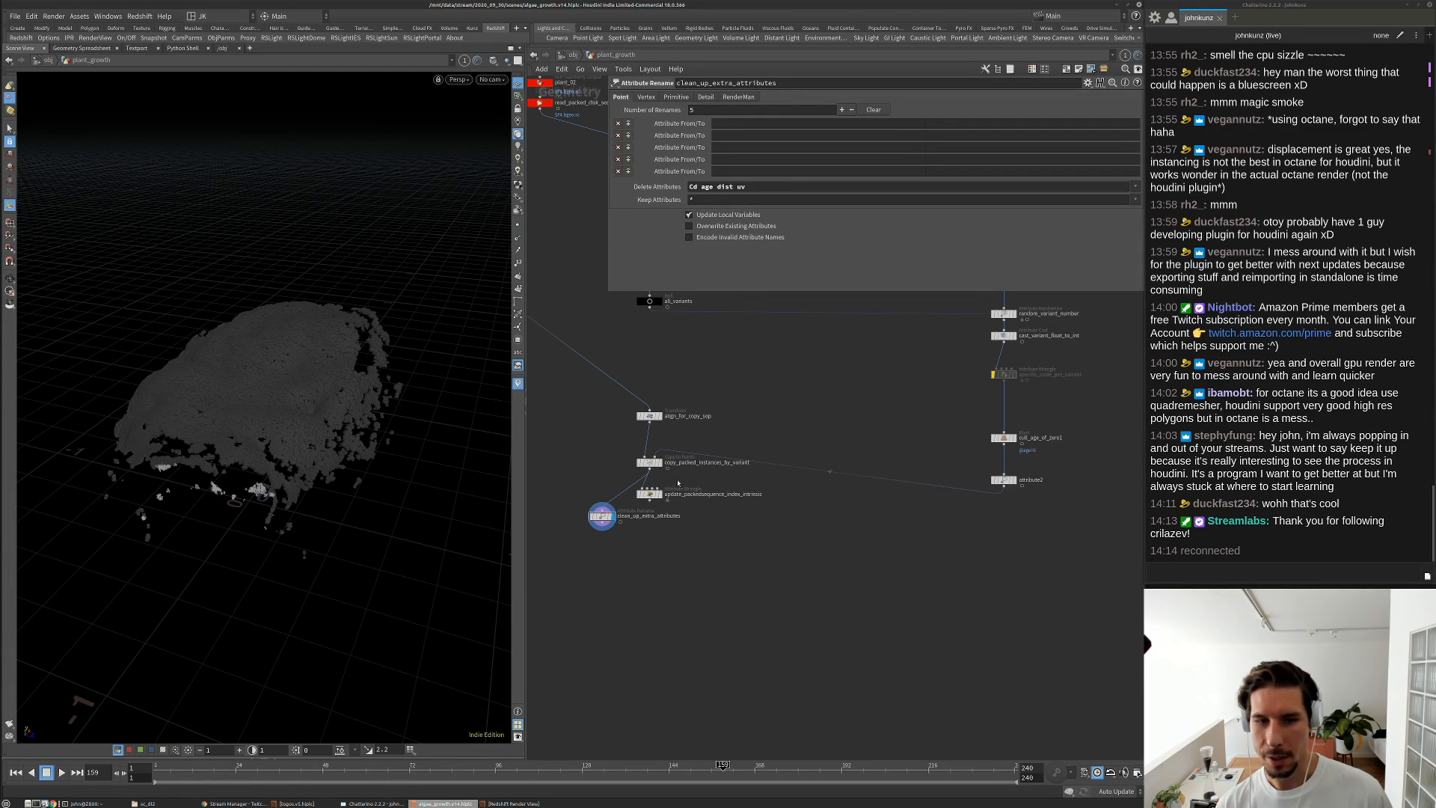
scroll(755, 469, "up", 3)
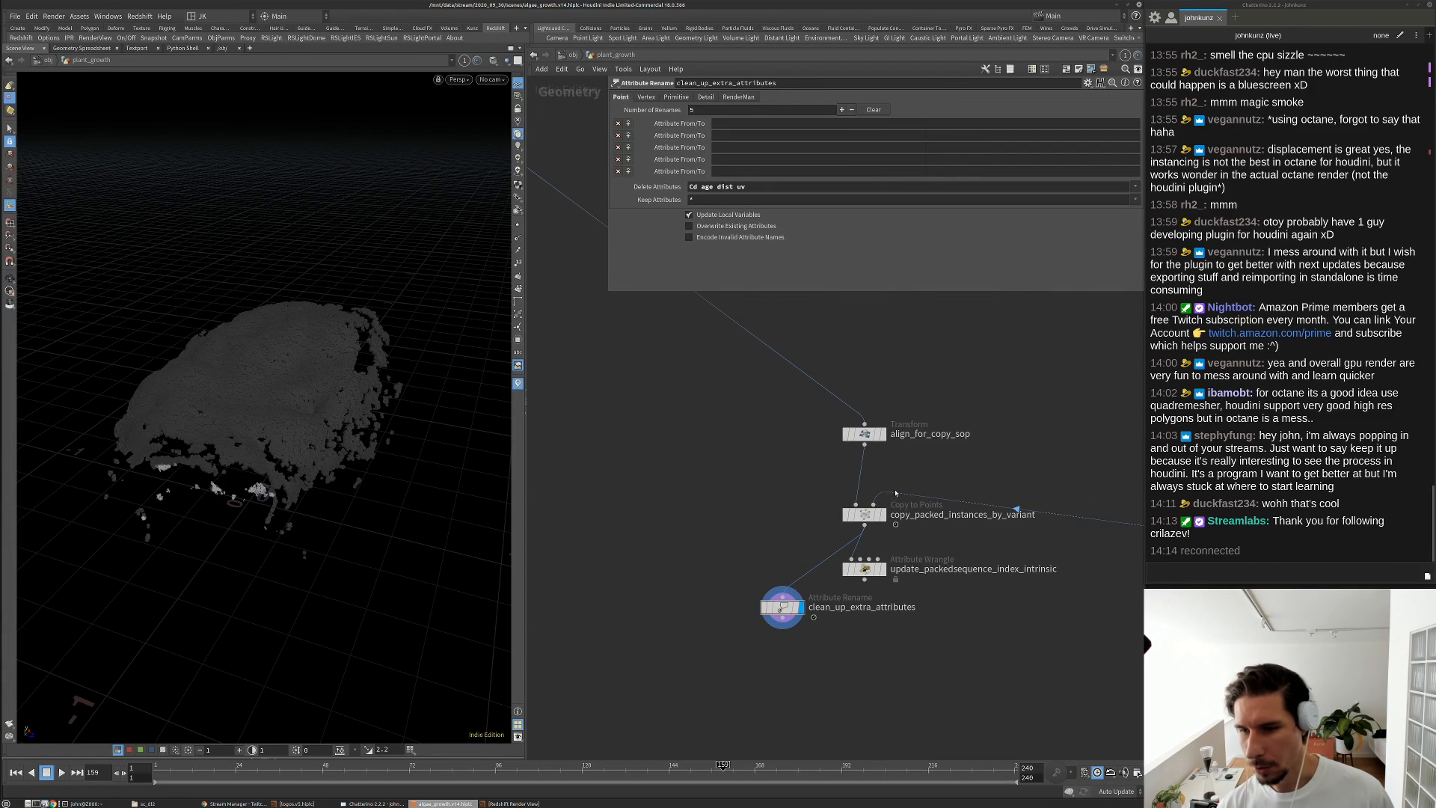
scroll(895, 493, "up", 3)
left_click(834, 388)
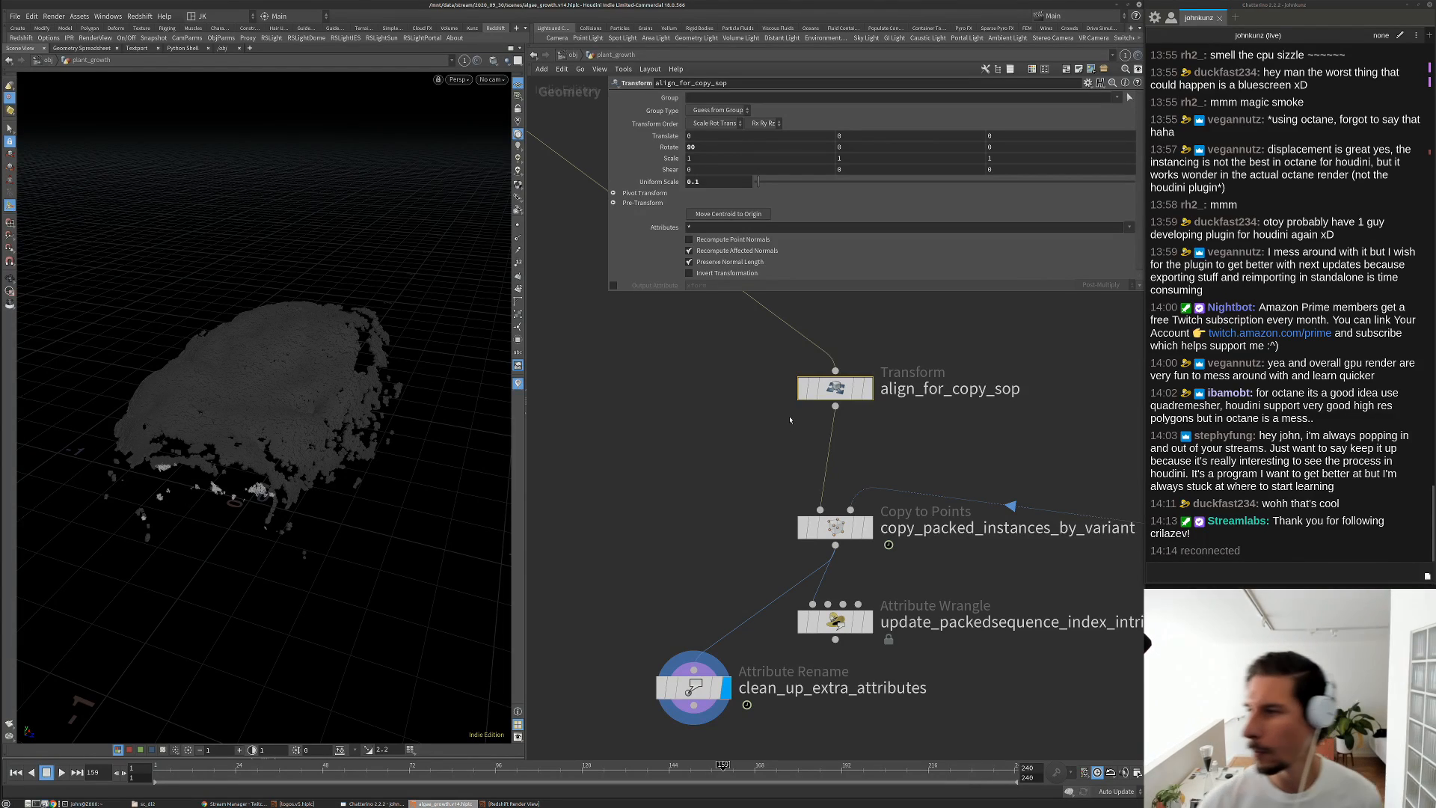
scroll(790, 419, "down", 3)
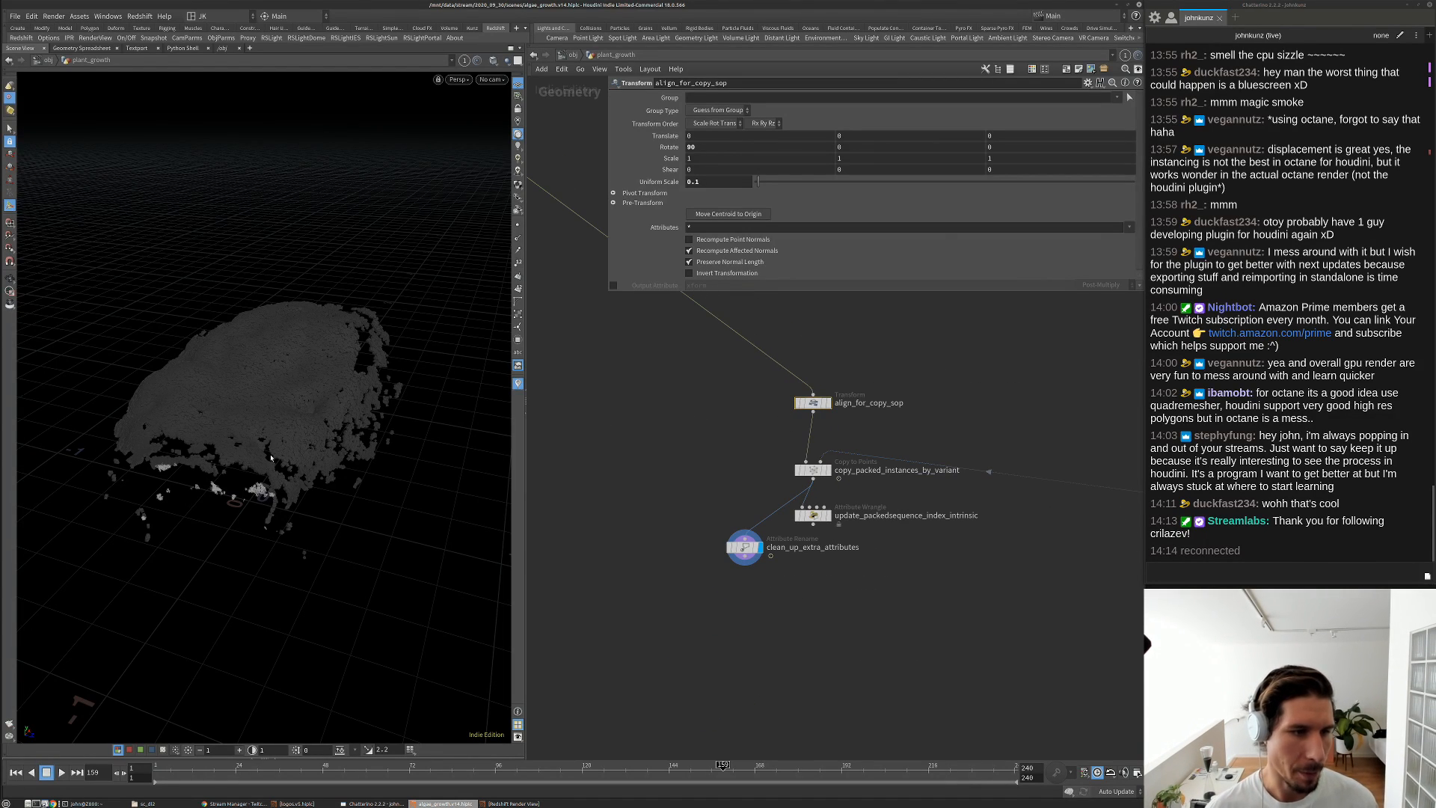
key("h")
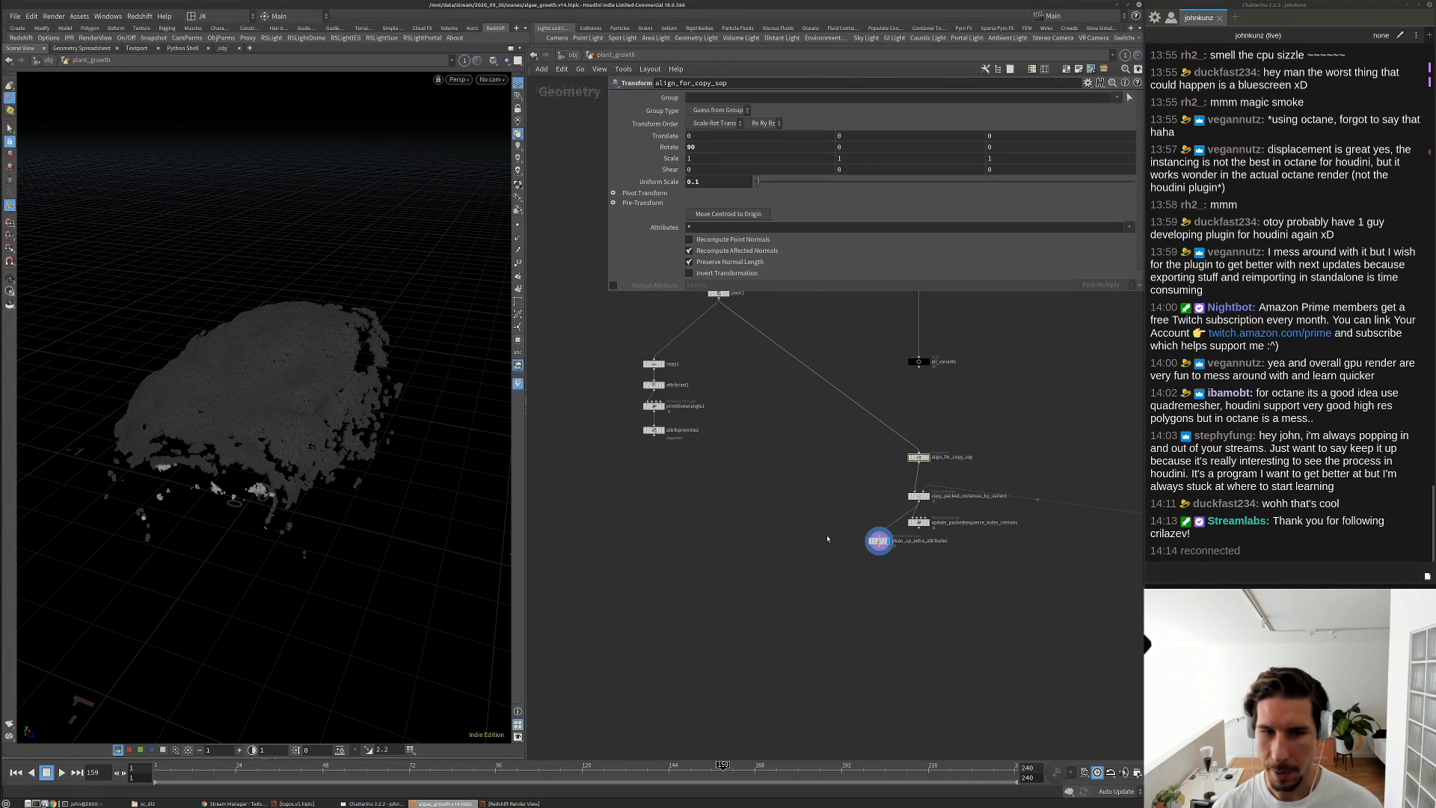
scroll(782, 514, "up", 4)
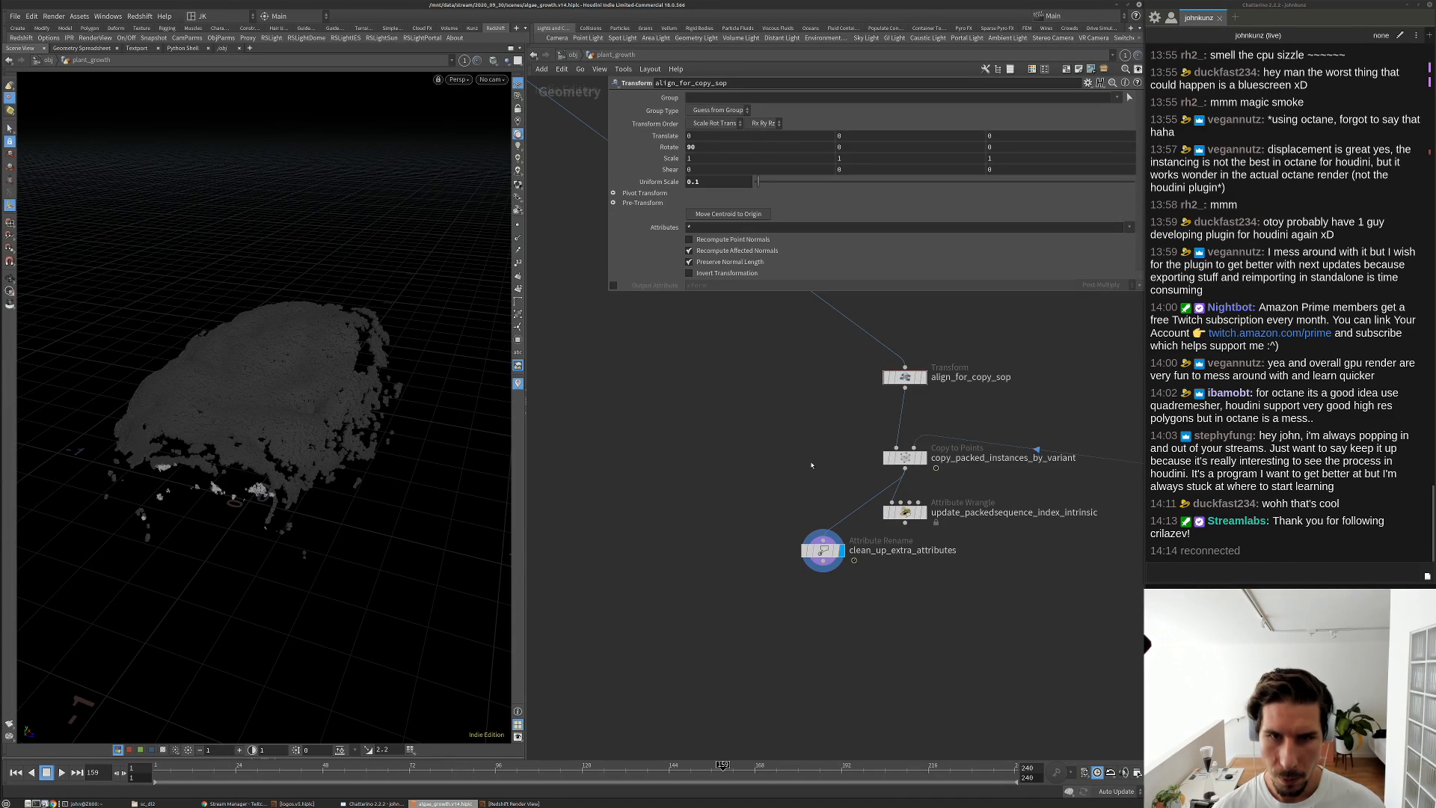
scroll(699, 485, "down", 3)
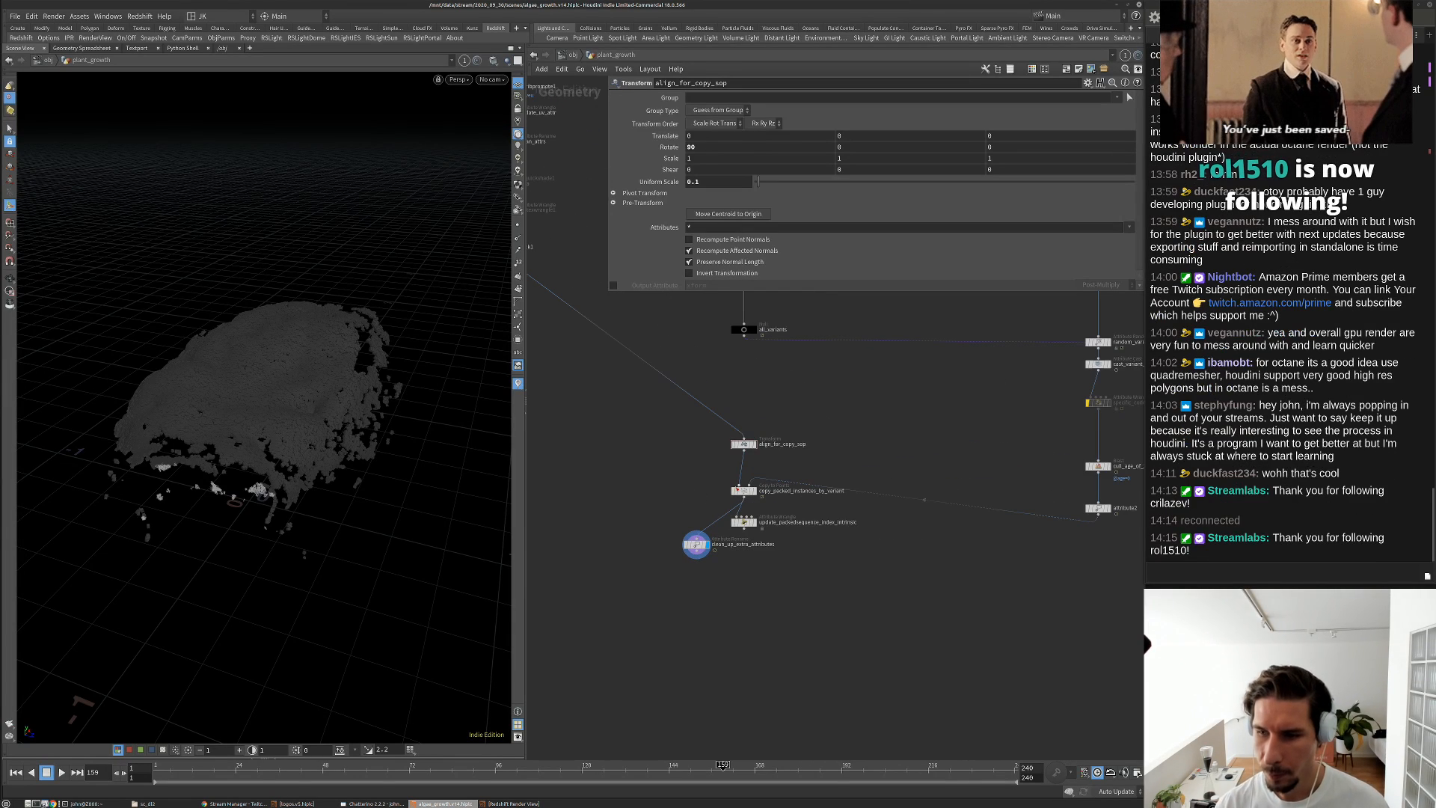
Look through cam1 in the viewport and move the timeline to frame 75
left_click(490, 79)
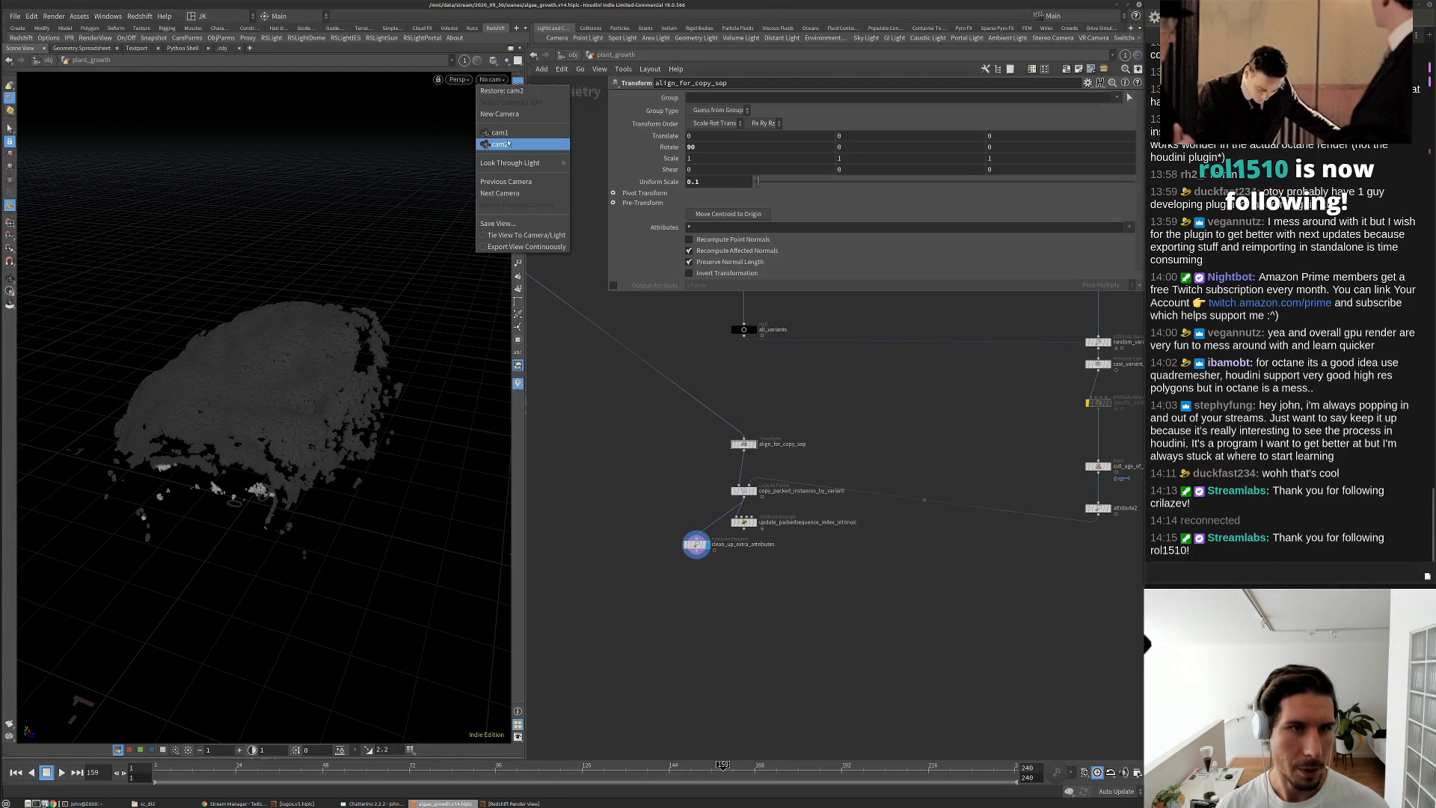
left_click(499, 132)
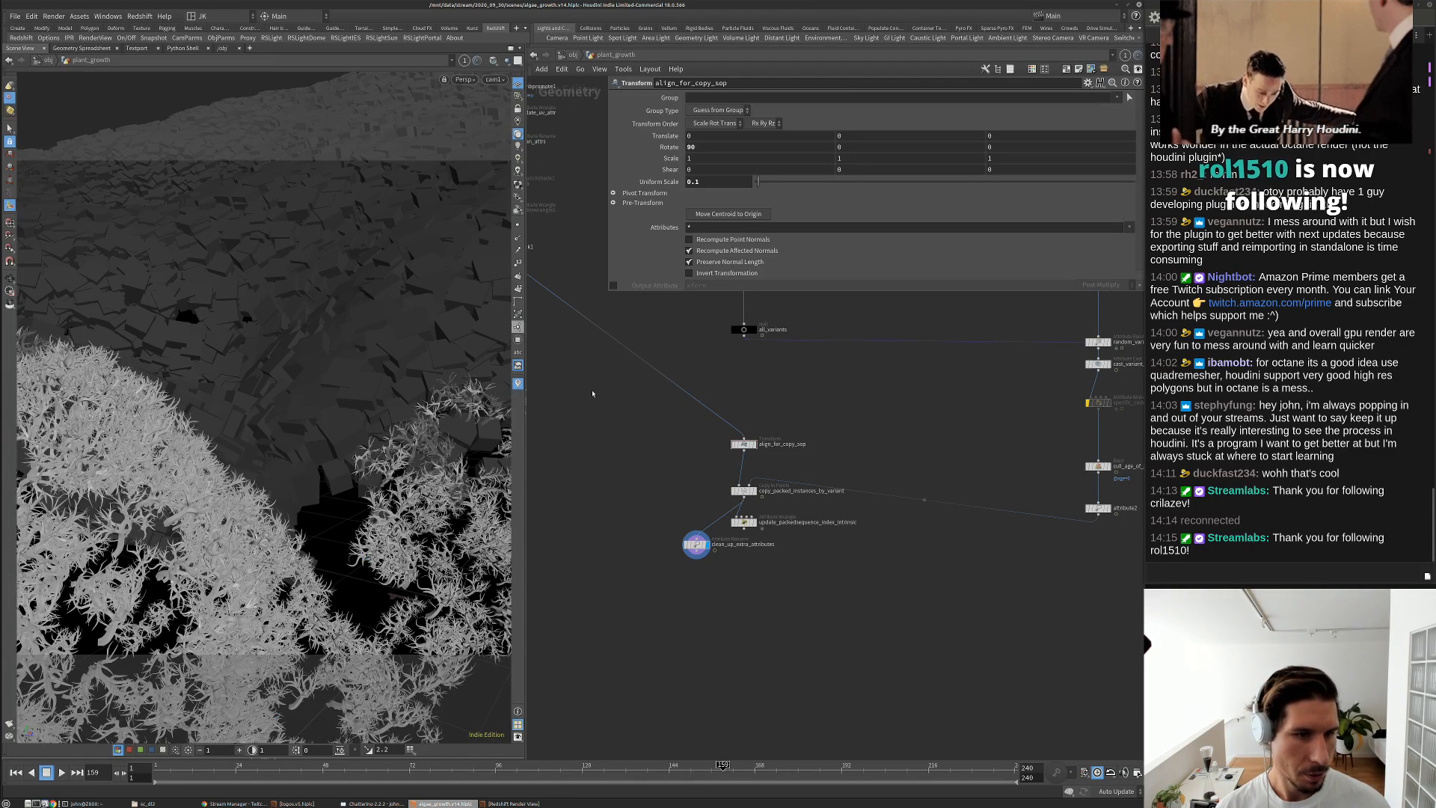
scroll(602, 427, "down", 2)
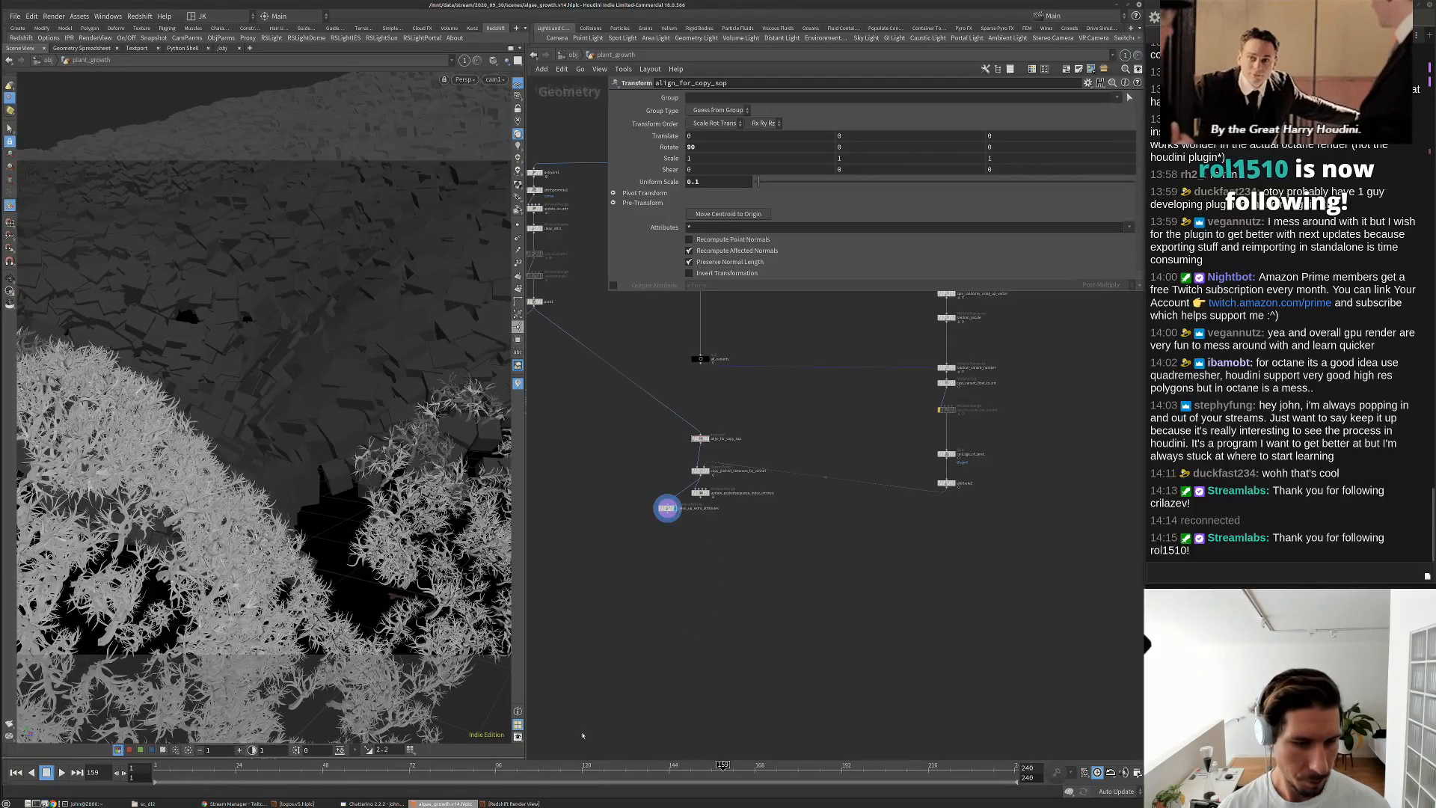
left_click_drag(466, 764, 419, 786)
Inspect the node information of clean_up_extra_attributes to check its remaining point attributes
scroll(681, 493, "up", 7)
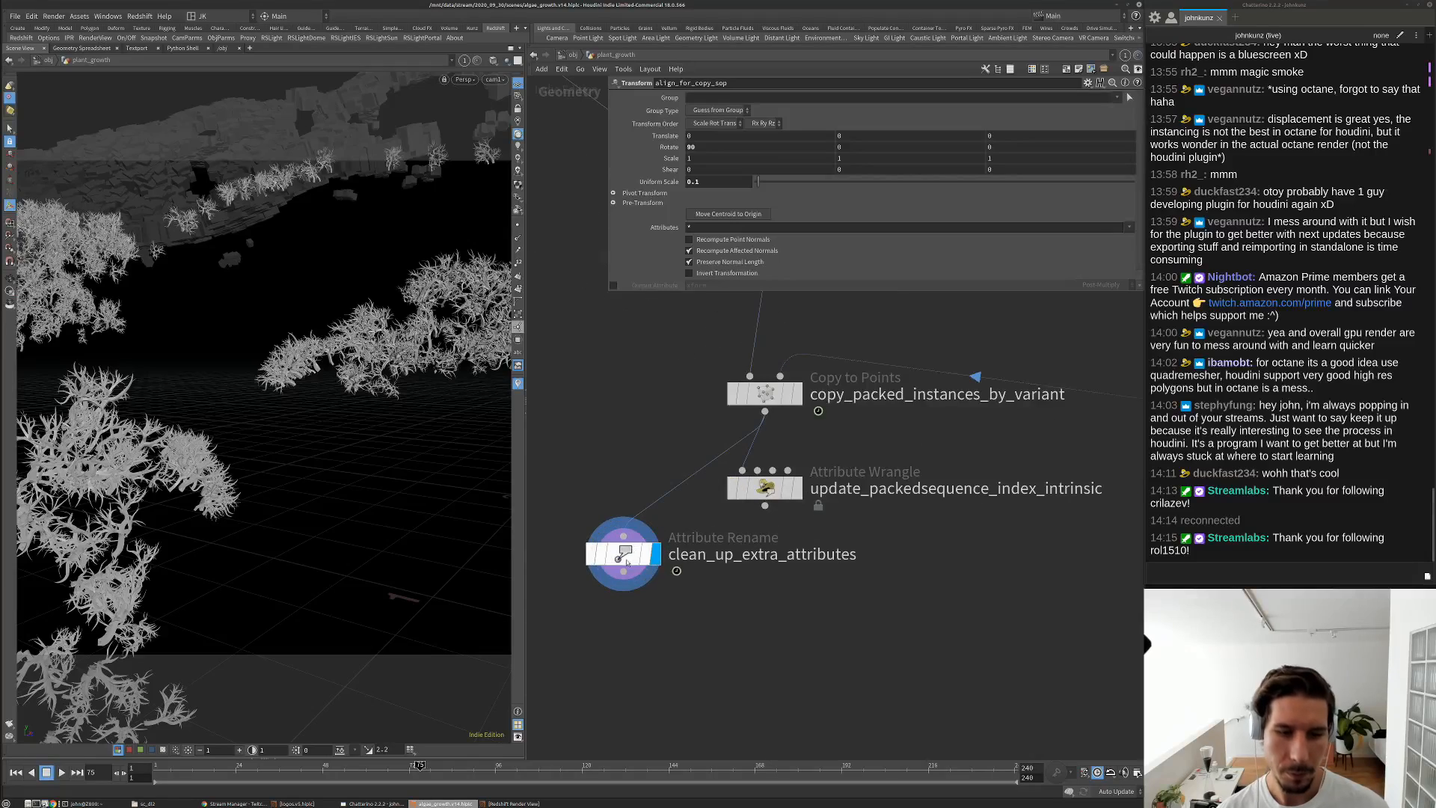
middle_click(648, 554)
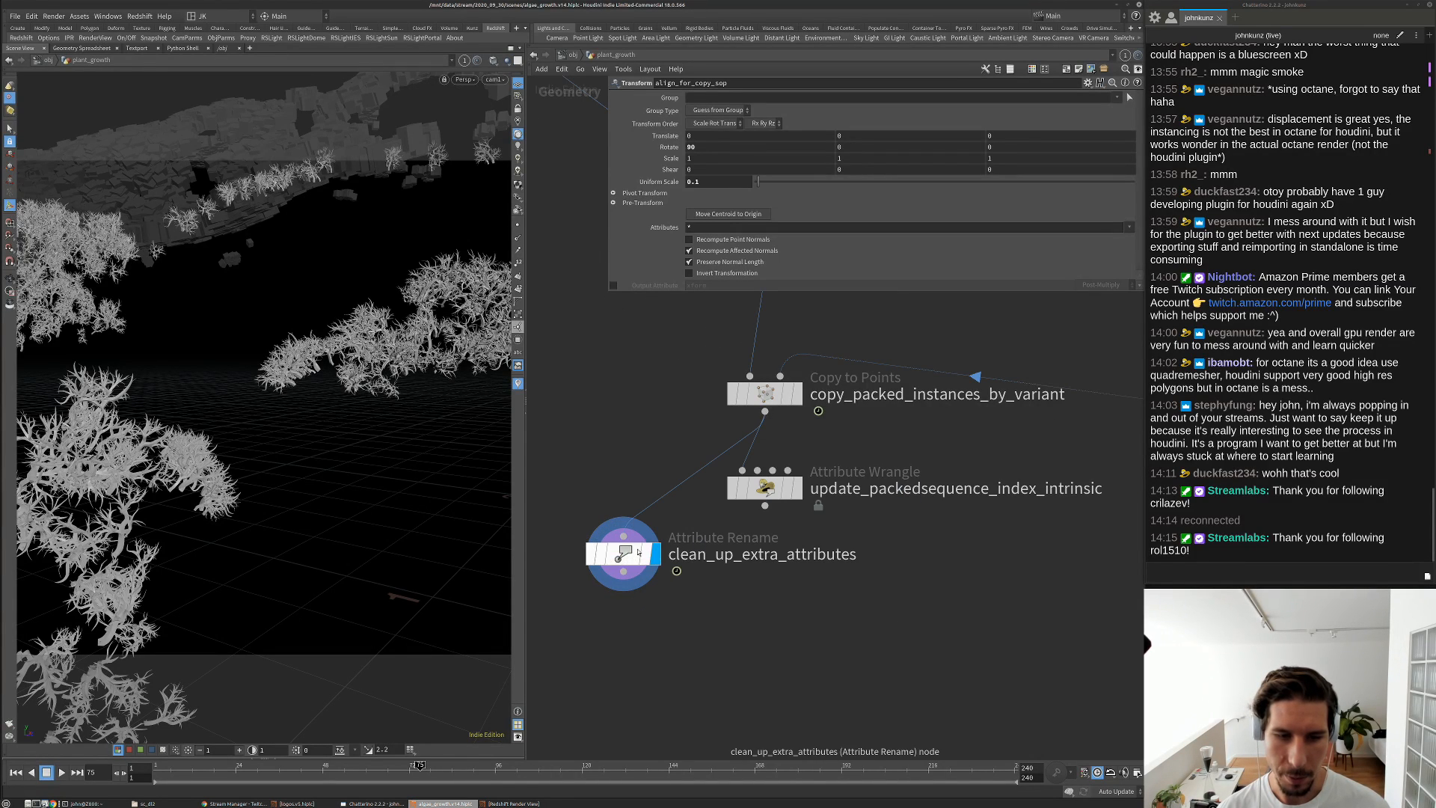
right_click(636, 551)
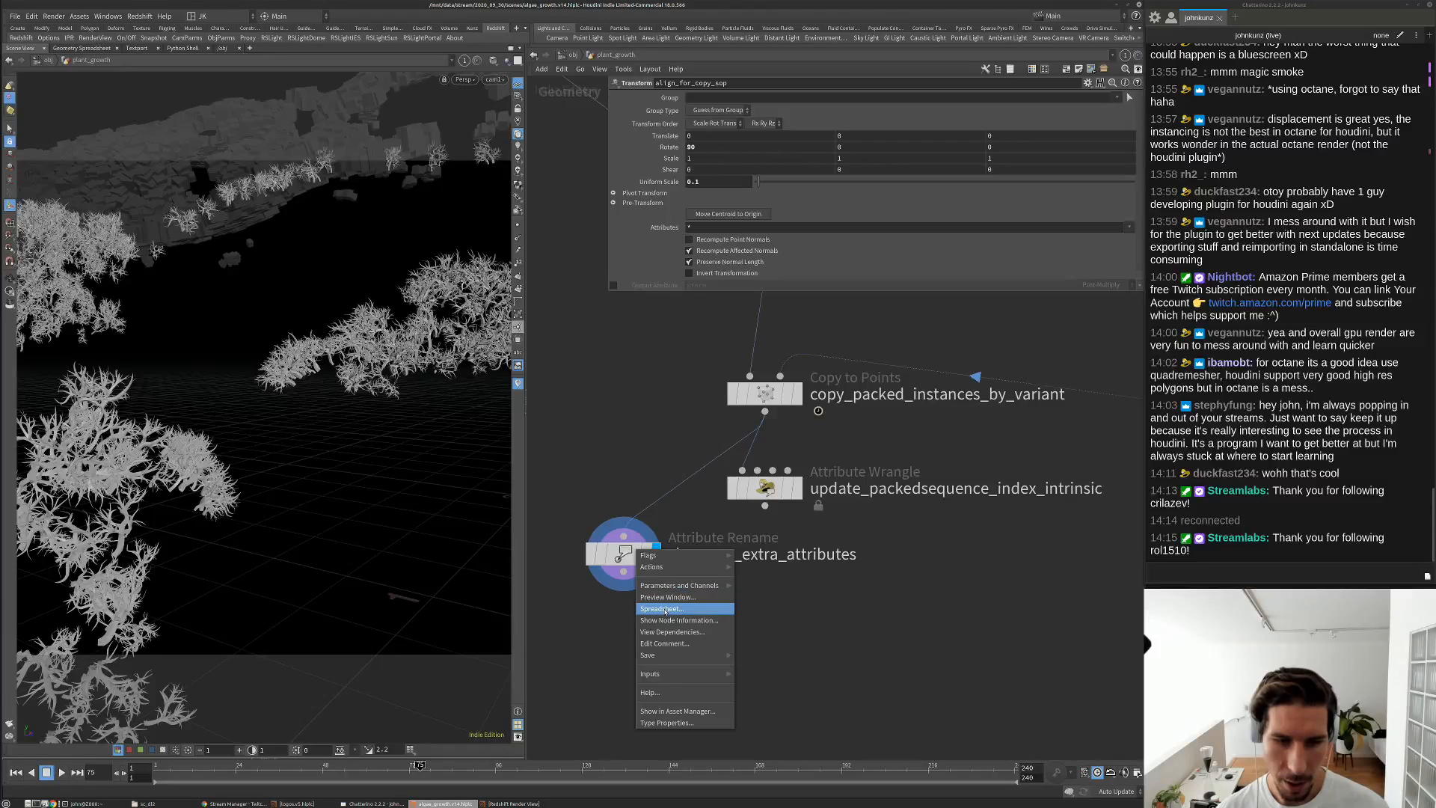
left_click(613, 570)
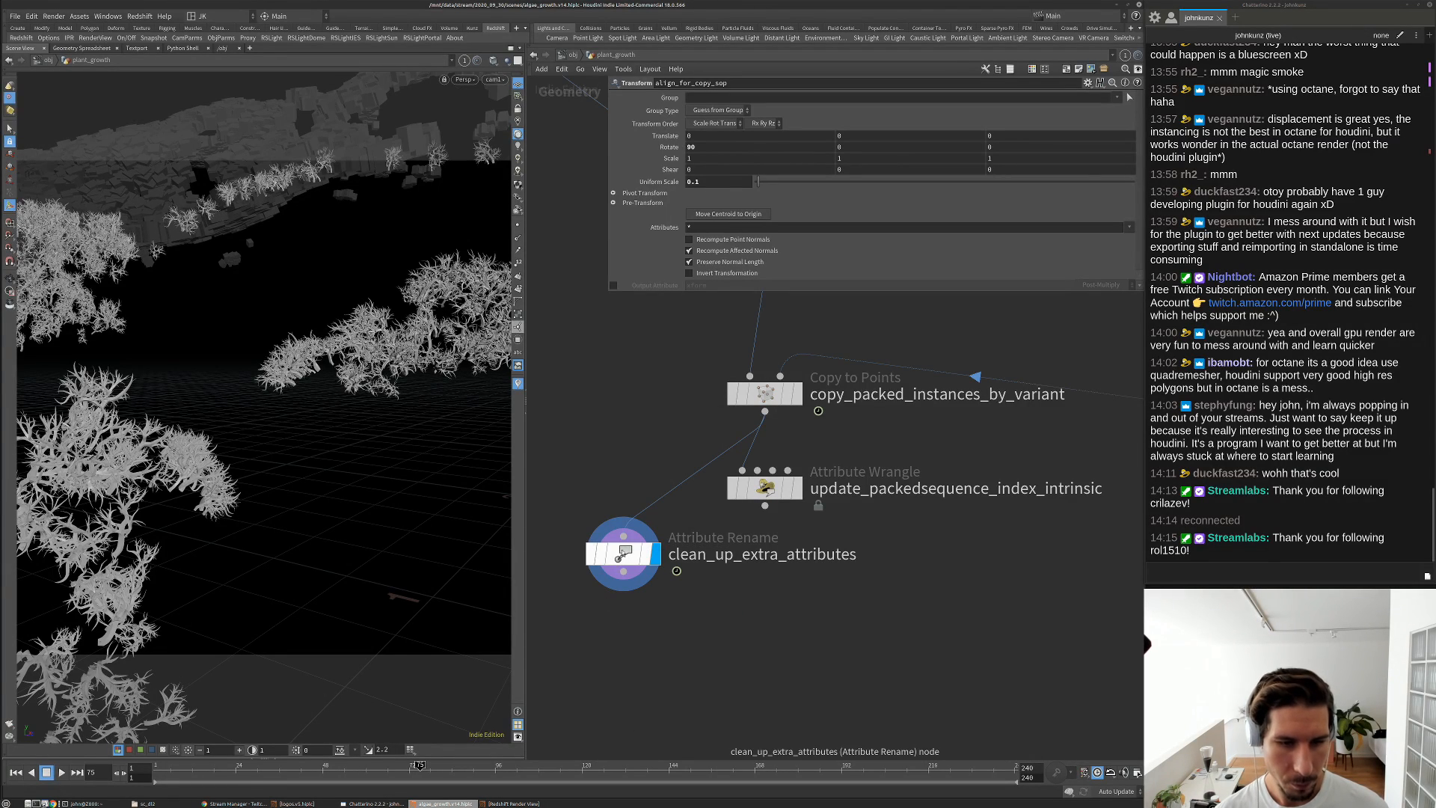
middle_click(625, 553)
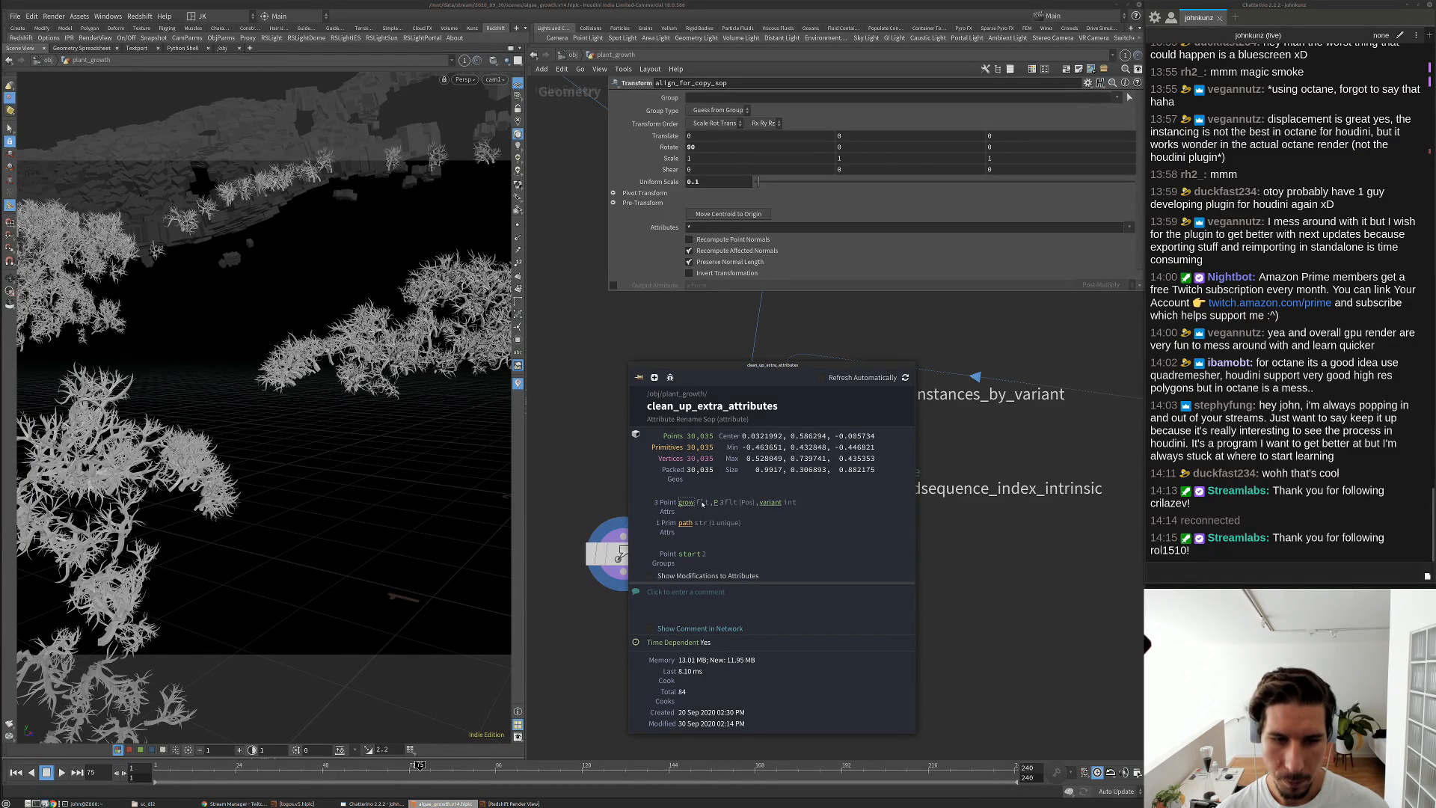
right_click(907, 368)
left_click(927, 463)
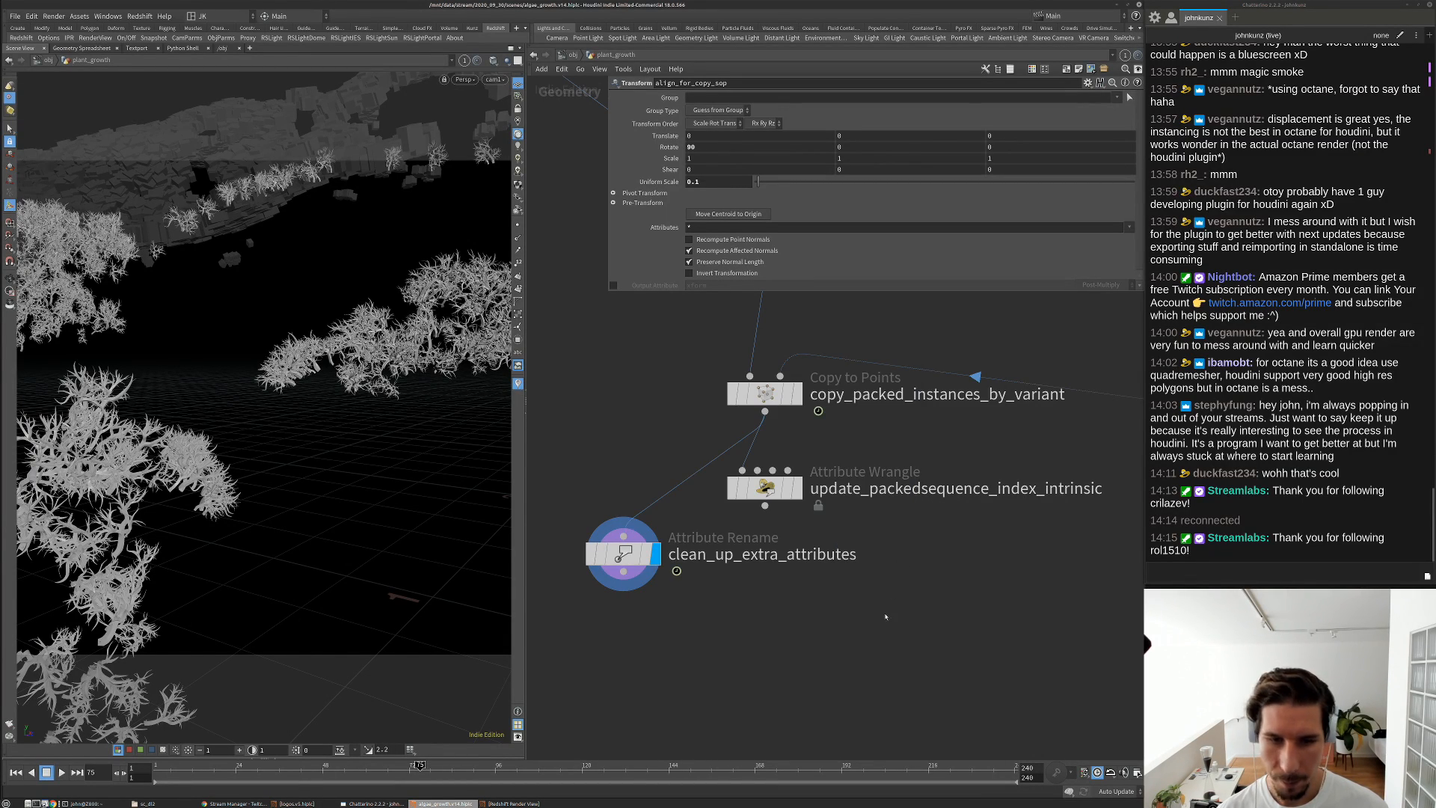
middle_click_drag(680, 636, 746, 576)
Check the point grow values of clean_up_extra_attributes in the geometry spreadsheet while scrubbing the timeline to frame 115
right_click(688, 488)
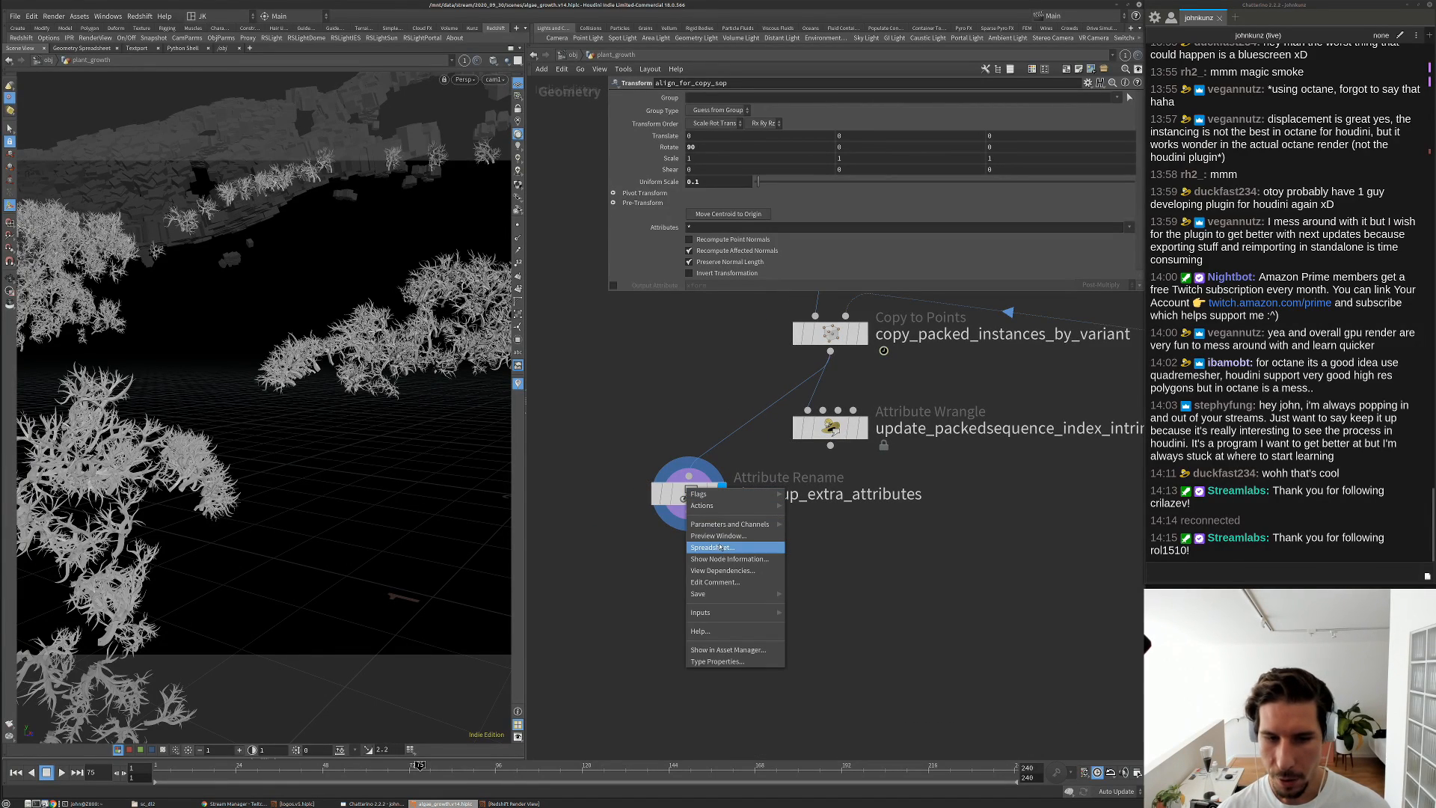
left_click(721, 542)
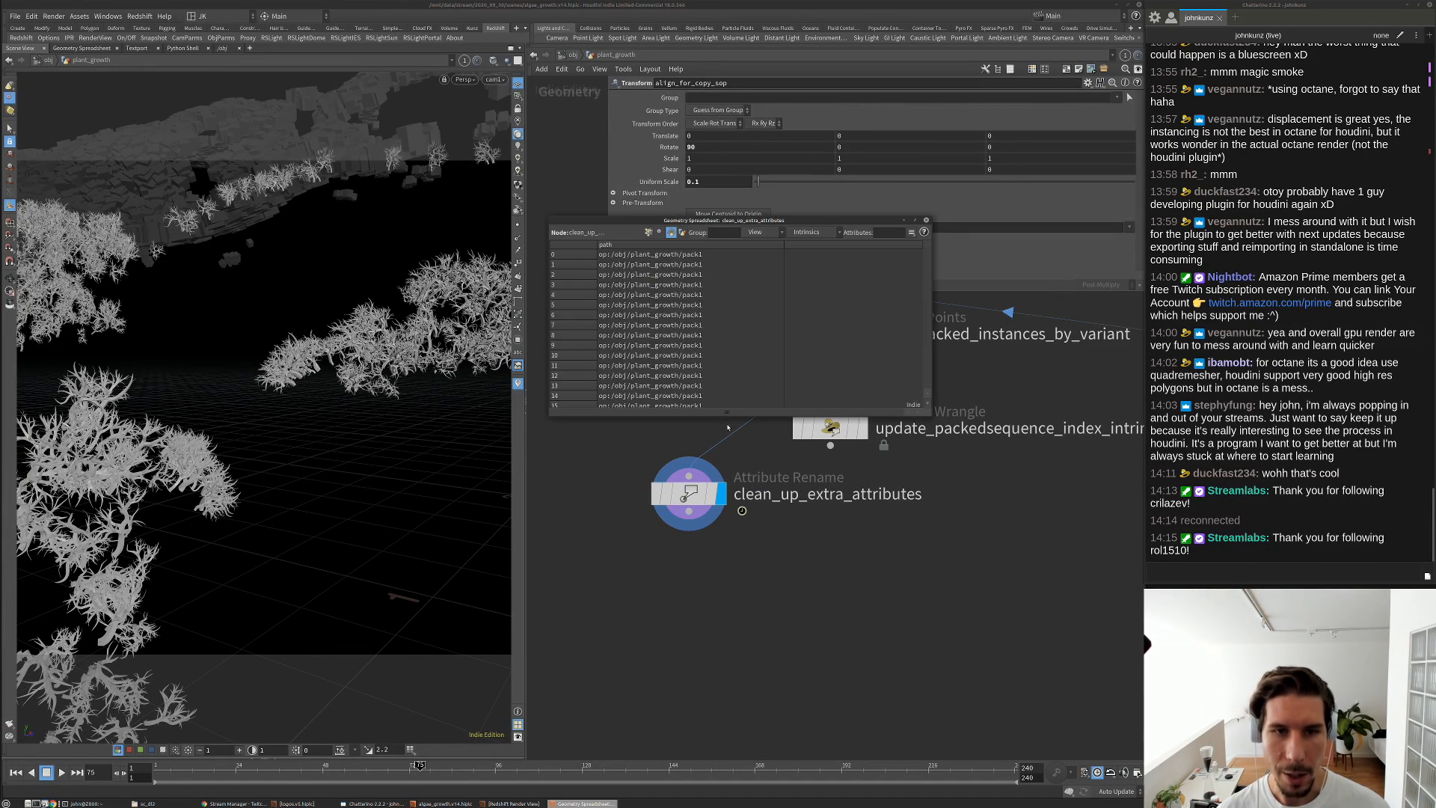
left_click(647, 232)
right_click(654, 222)
left_click(677, 266)
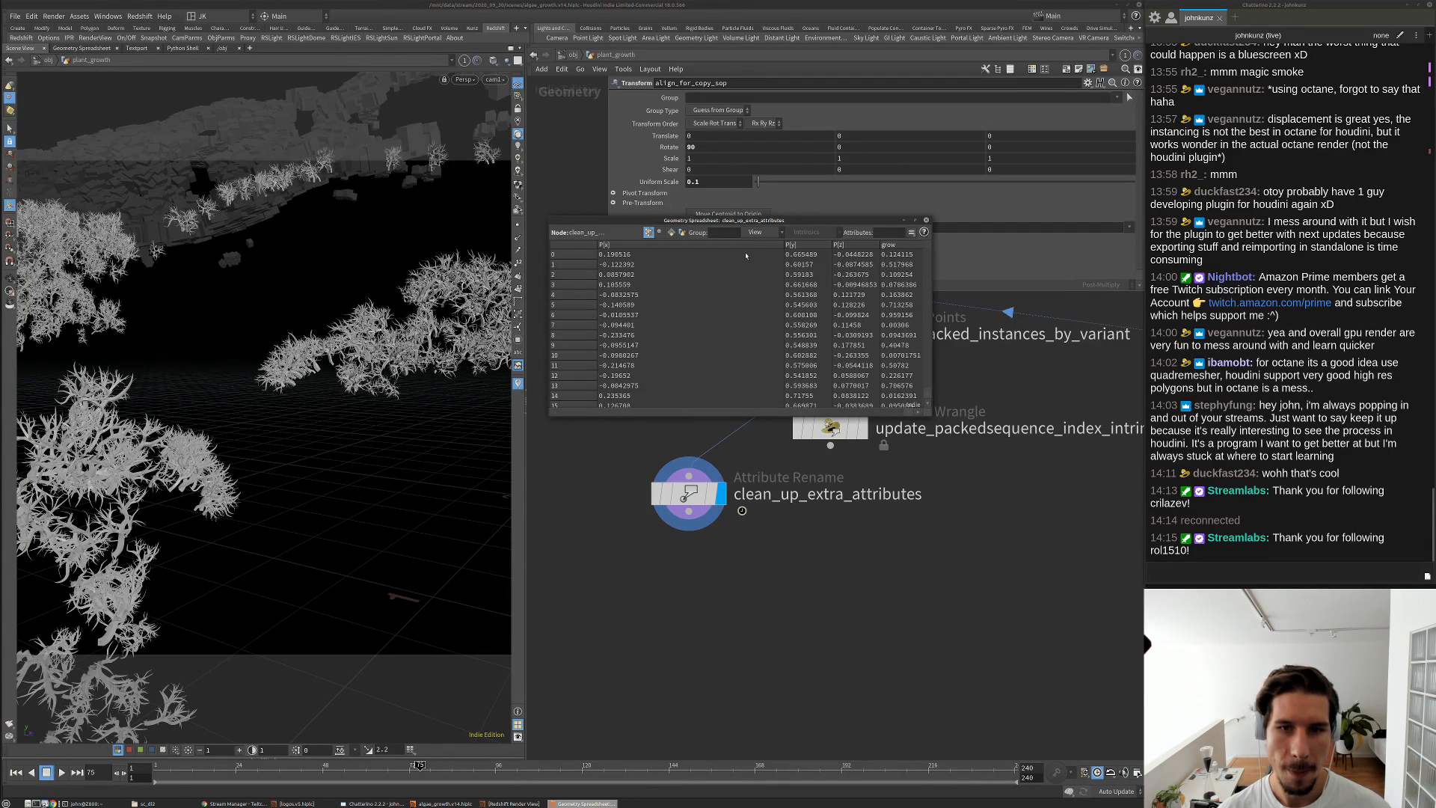
left_click_drag(785, 247, 645, 247)
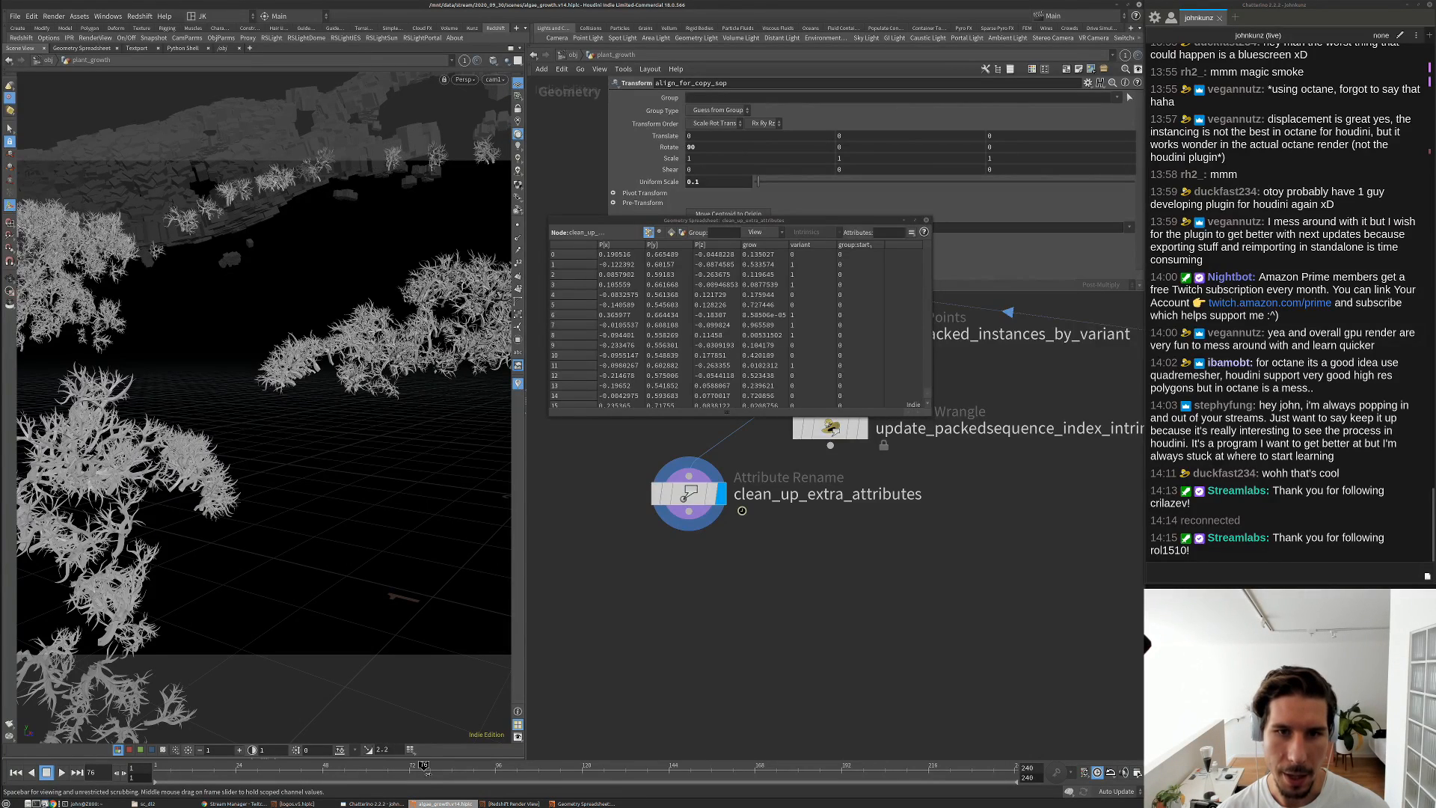
left_click_drag(447, 775, 564, 764)
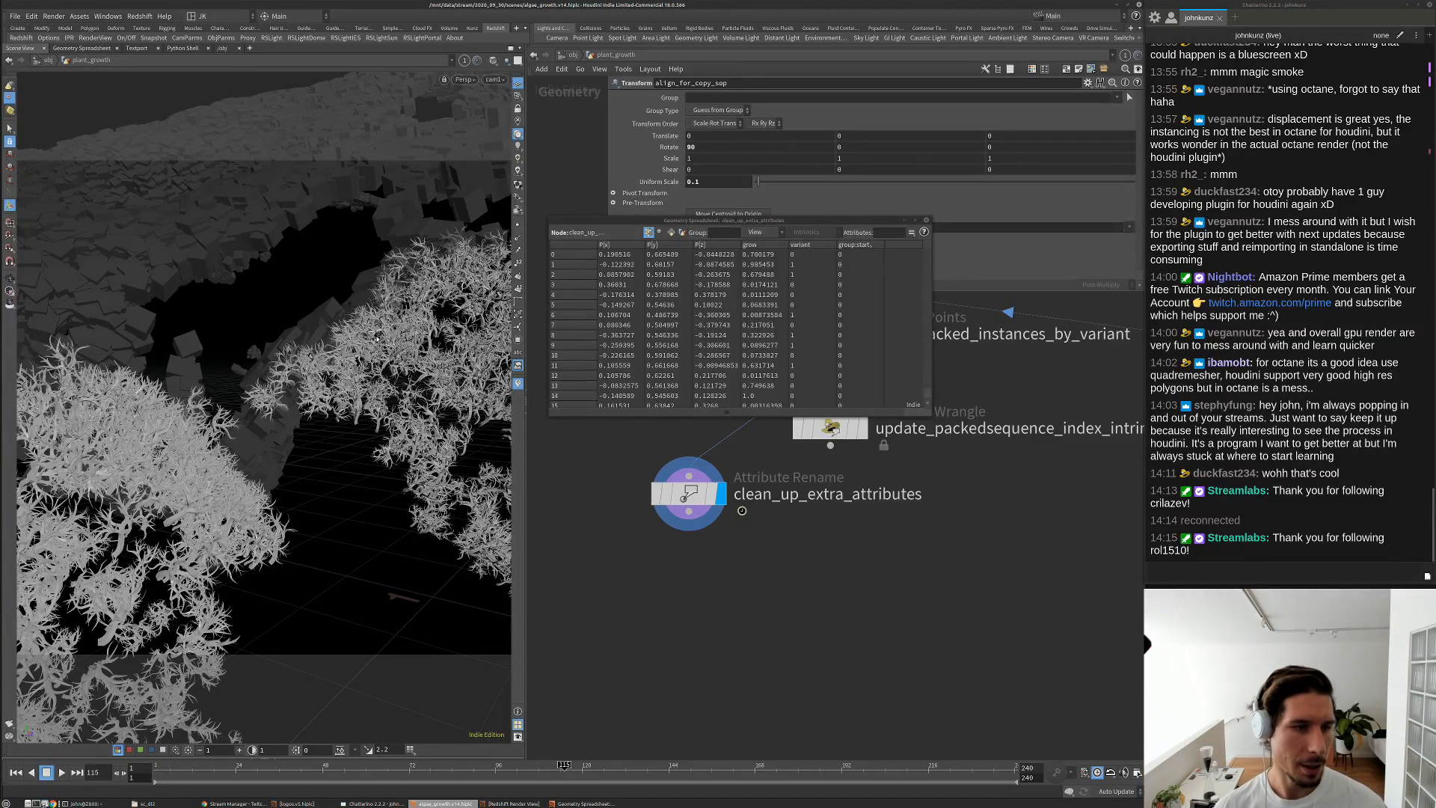
left_click(928, 220)
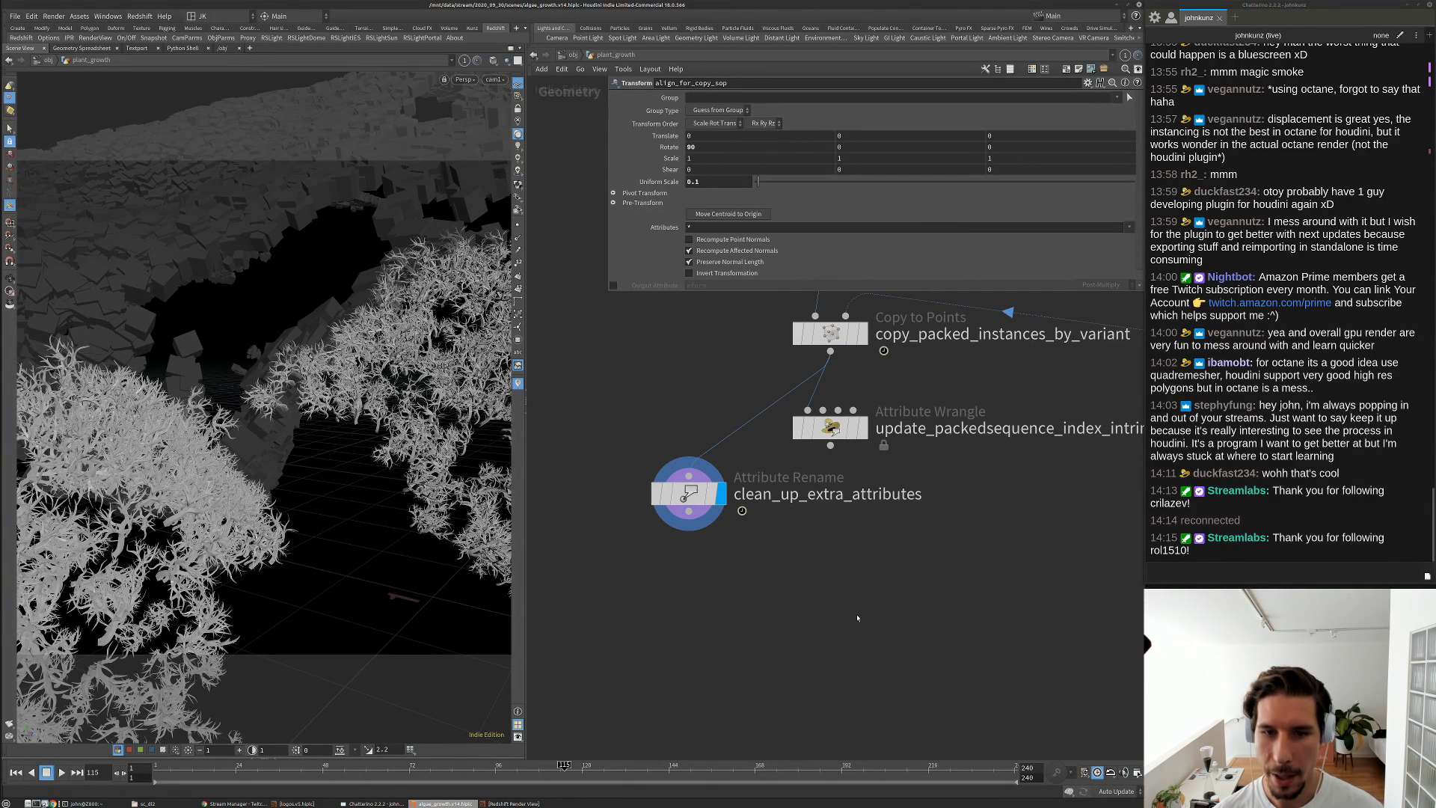
Turn on the rslight1 light at object level and move the rslightdome1 node into line beside it
scroll(821, 623, "down", 4)
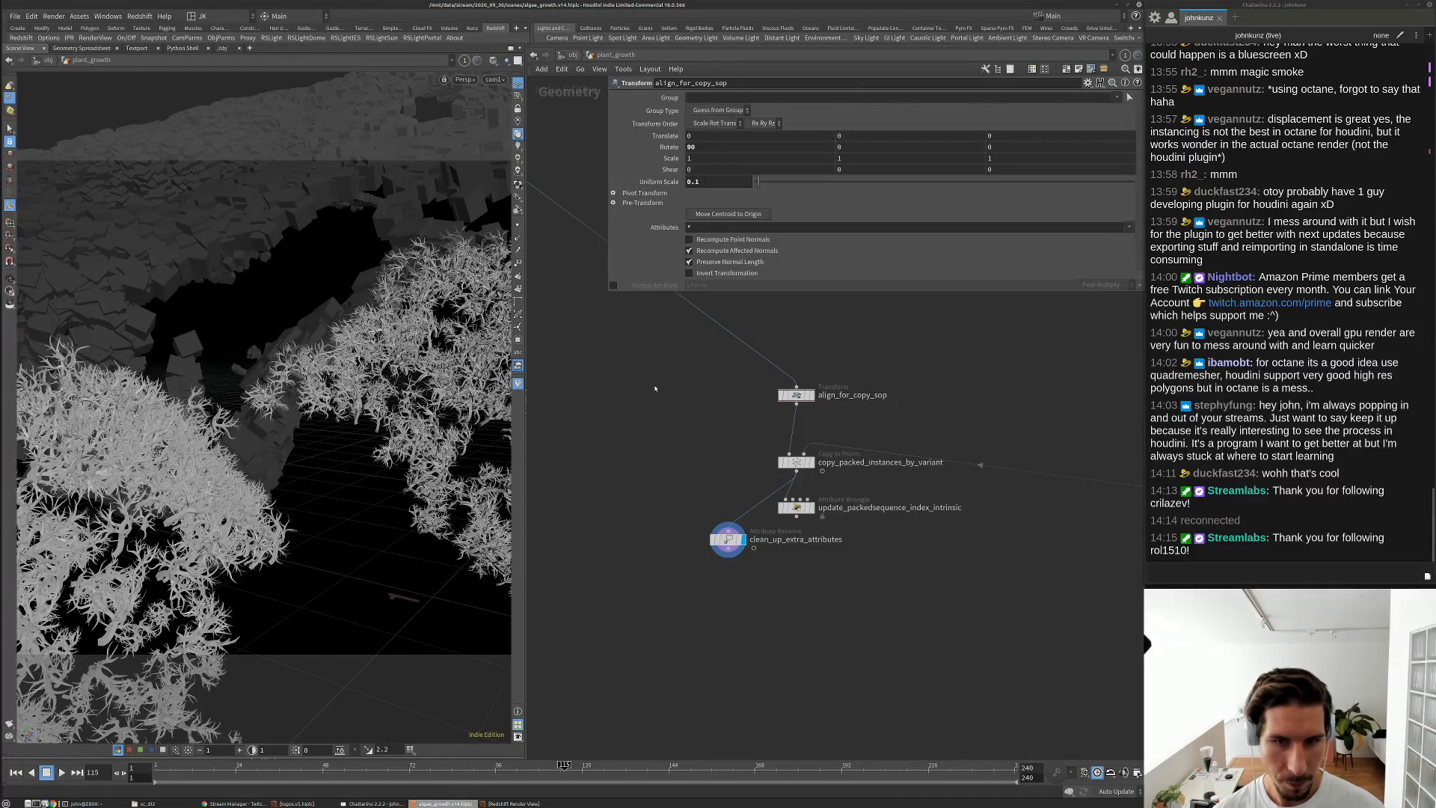
left_click(573, 55)
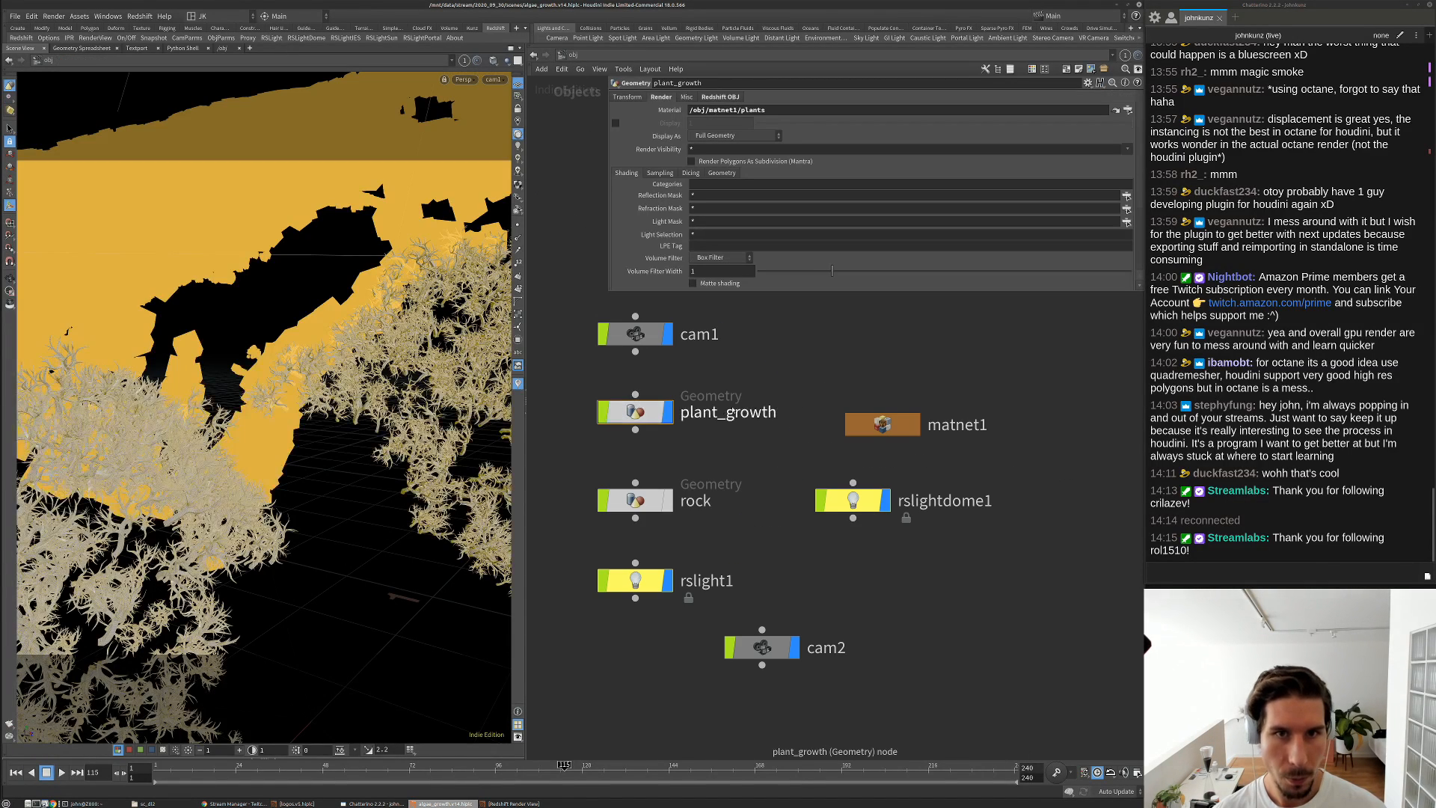
left_click(774, 444)
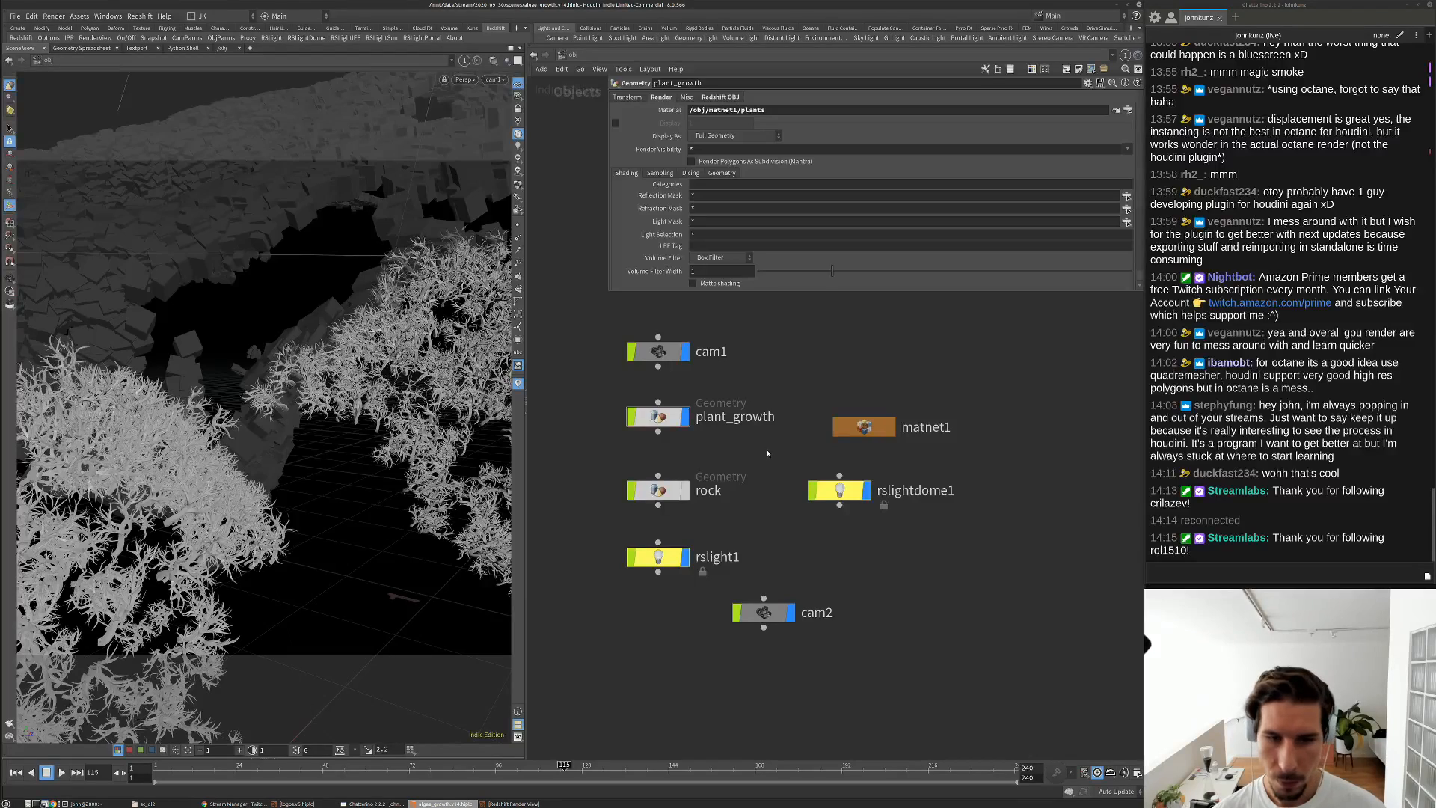
left_click(840, 491)
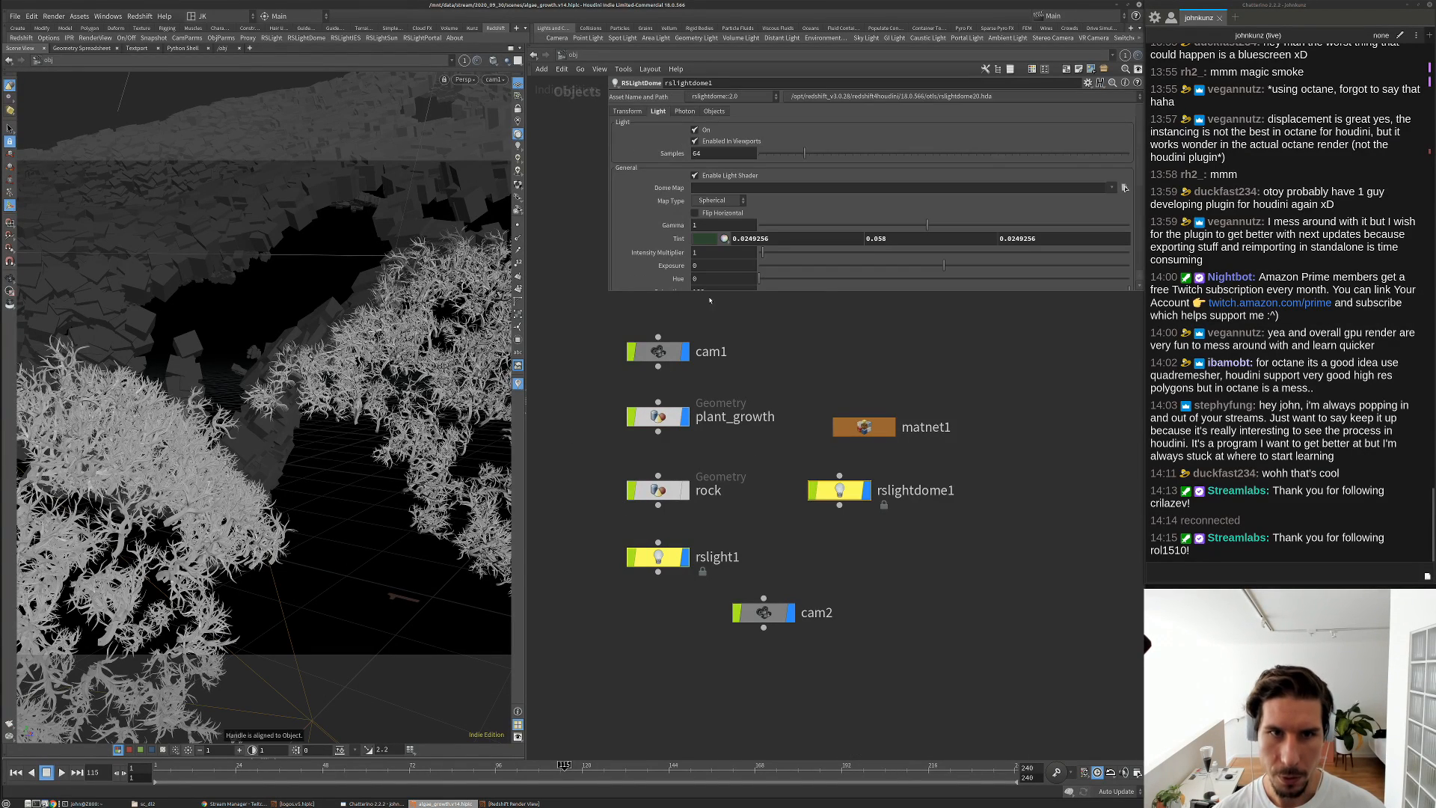
left_click(658, 557)
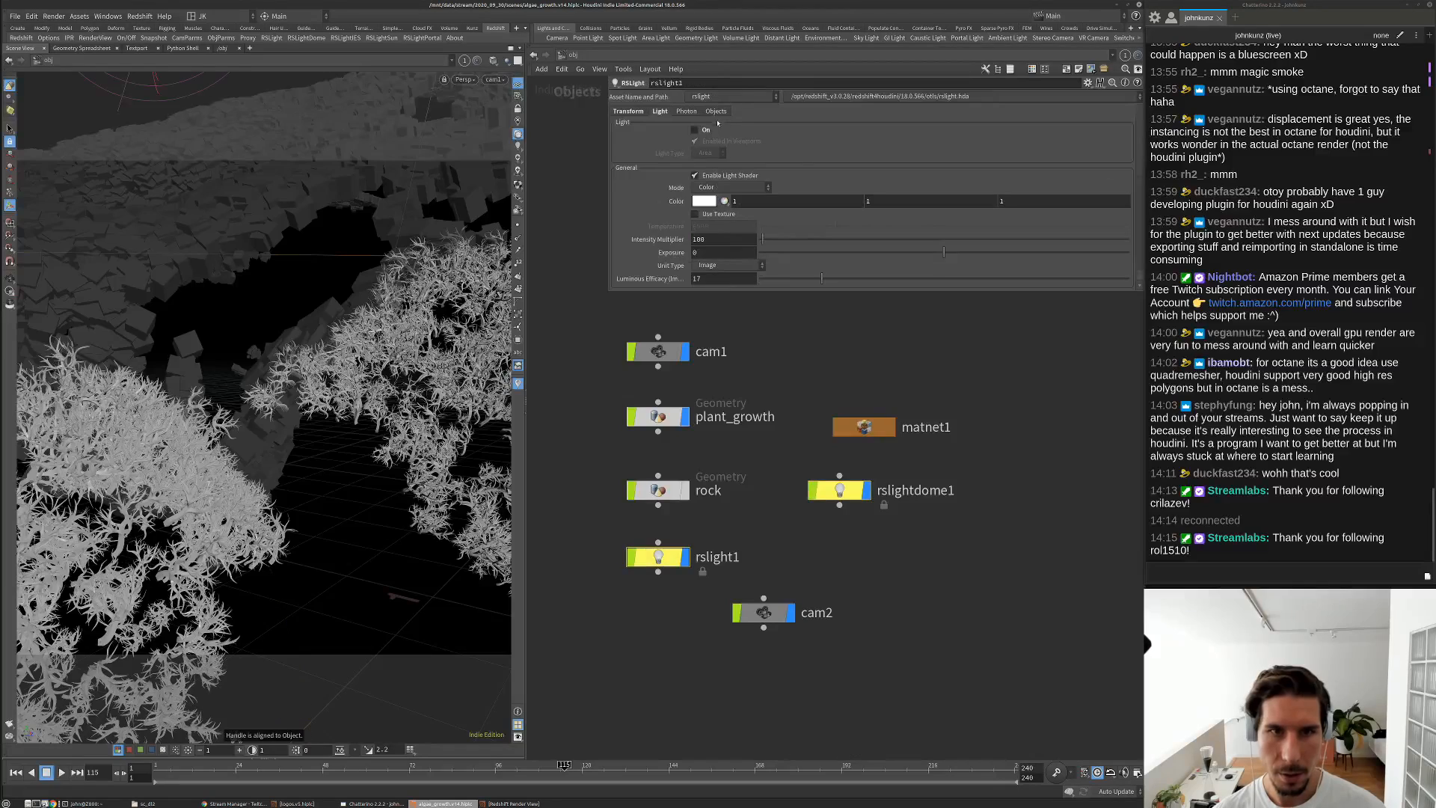
left_click_drag(839, 490, 915, 556)
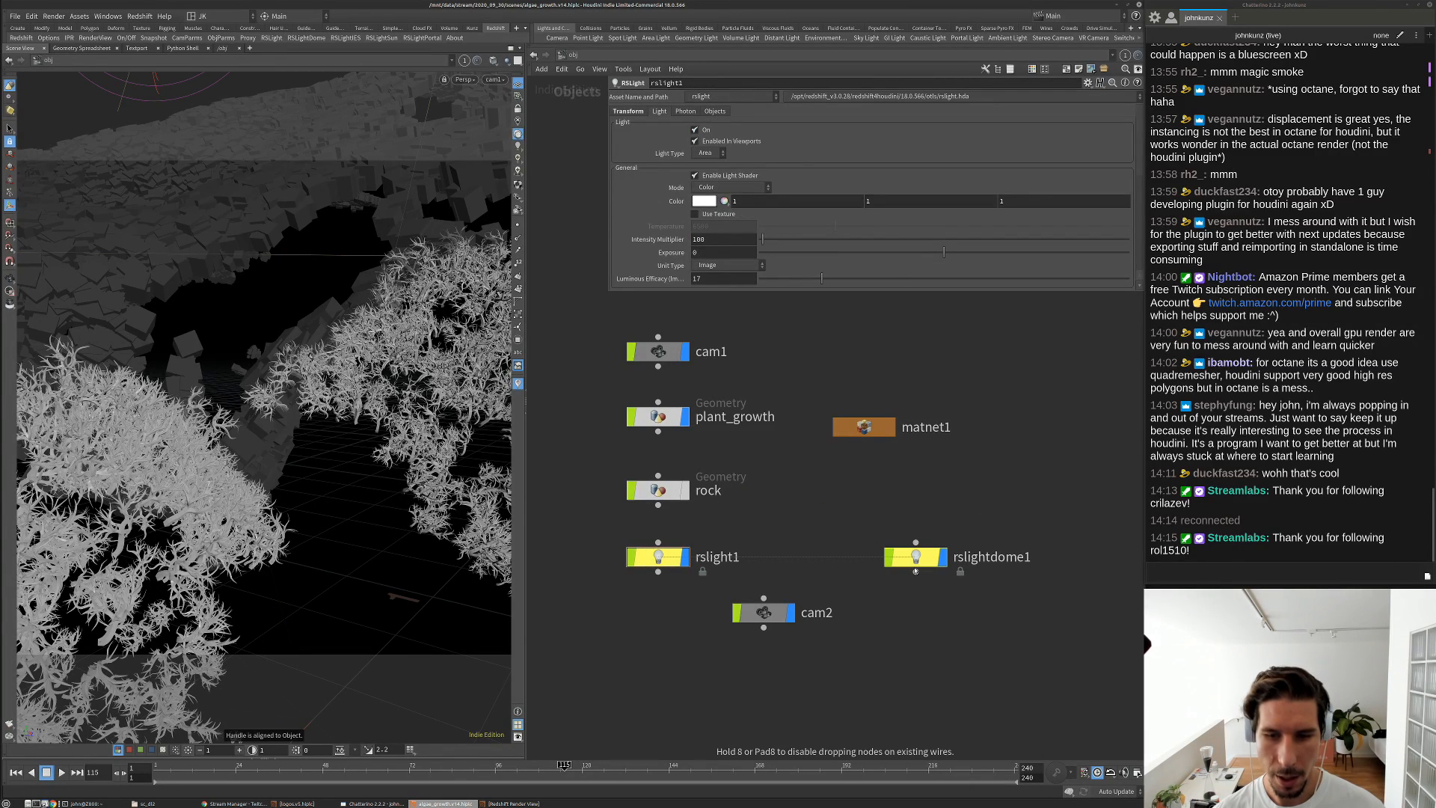
Start a render from cam1 in the Redshift Render View and examine the plants in the image
left_click(514, 804)
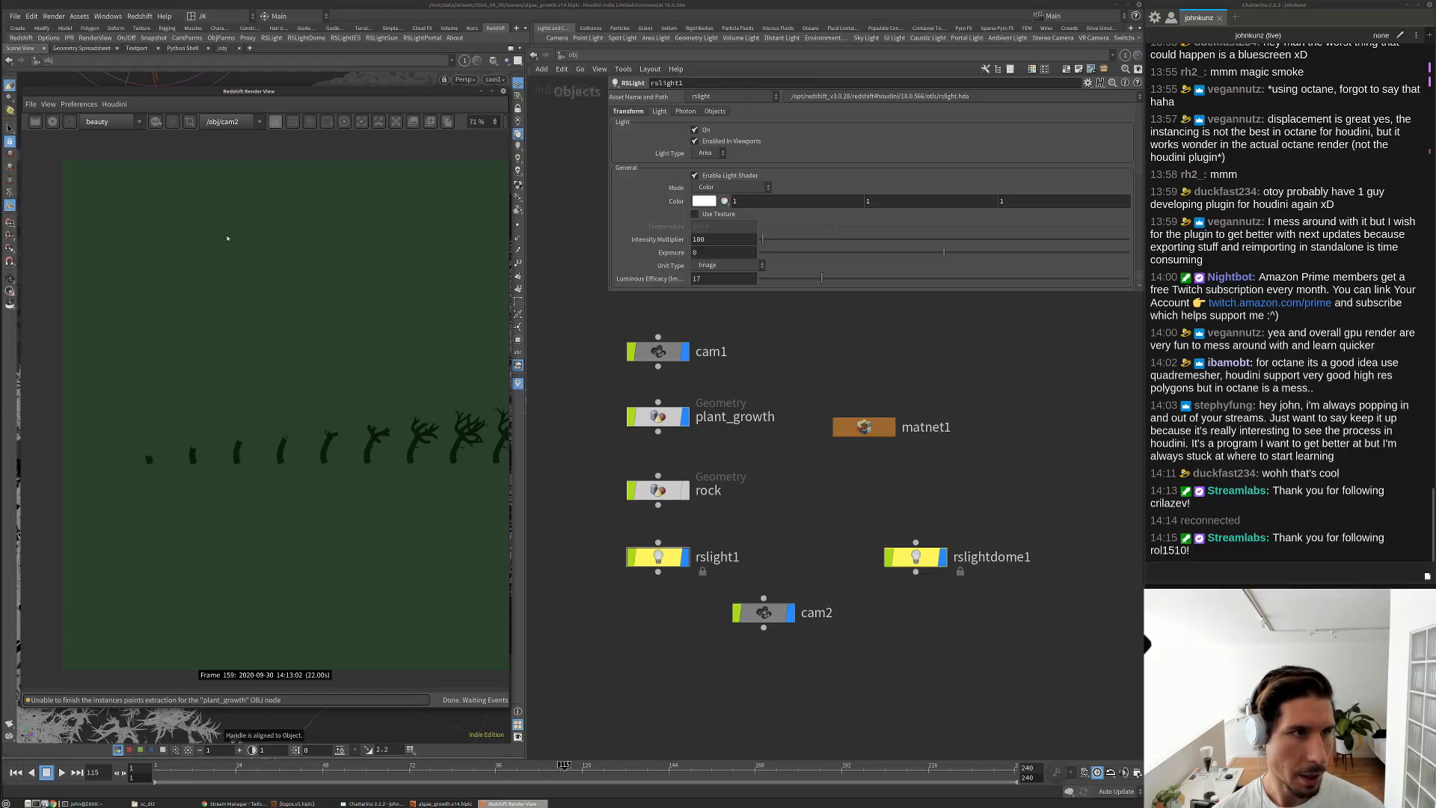
left_click(237, 121)
left_click(235, 134)
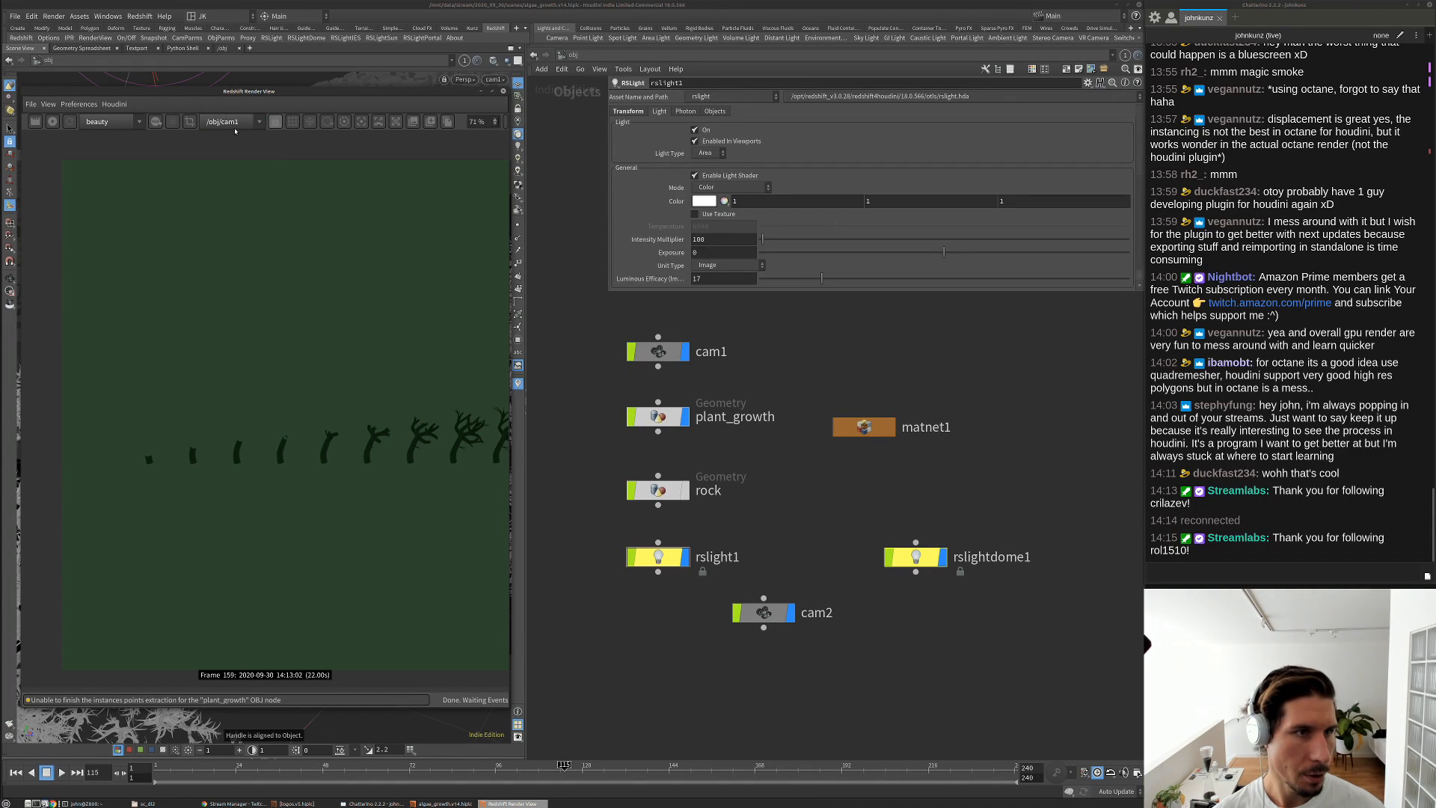
left_click(52, 121)
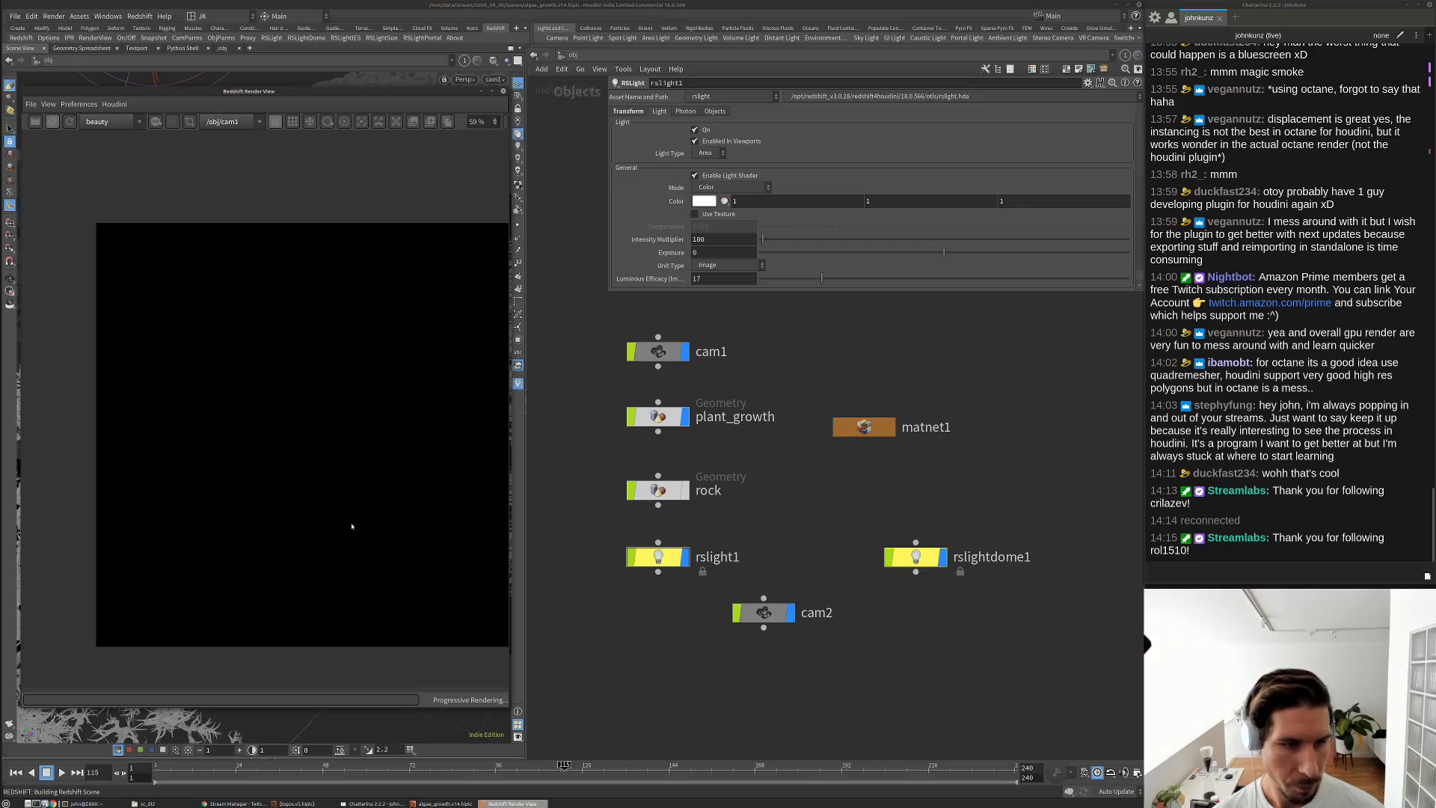
scroll(351, 526, "up", 2)
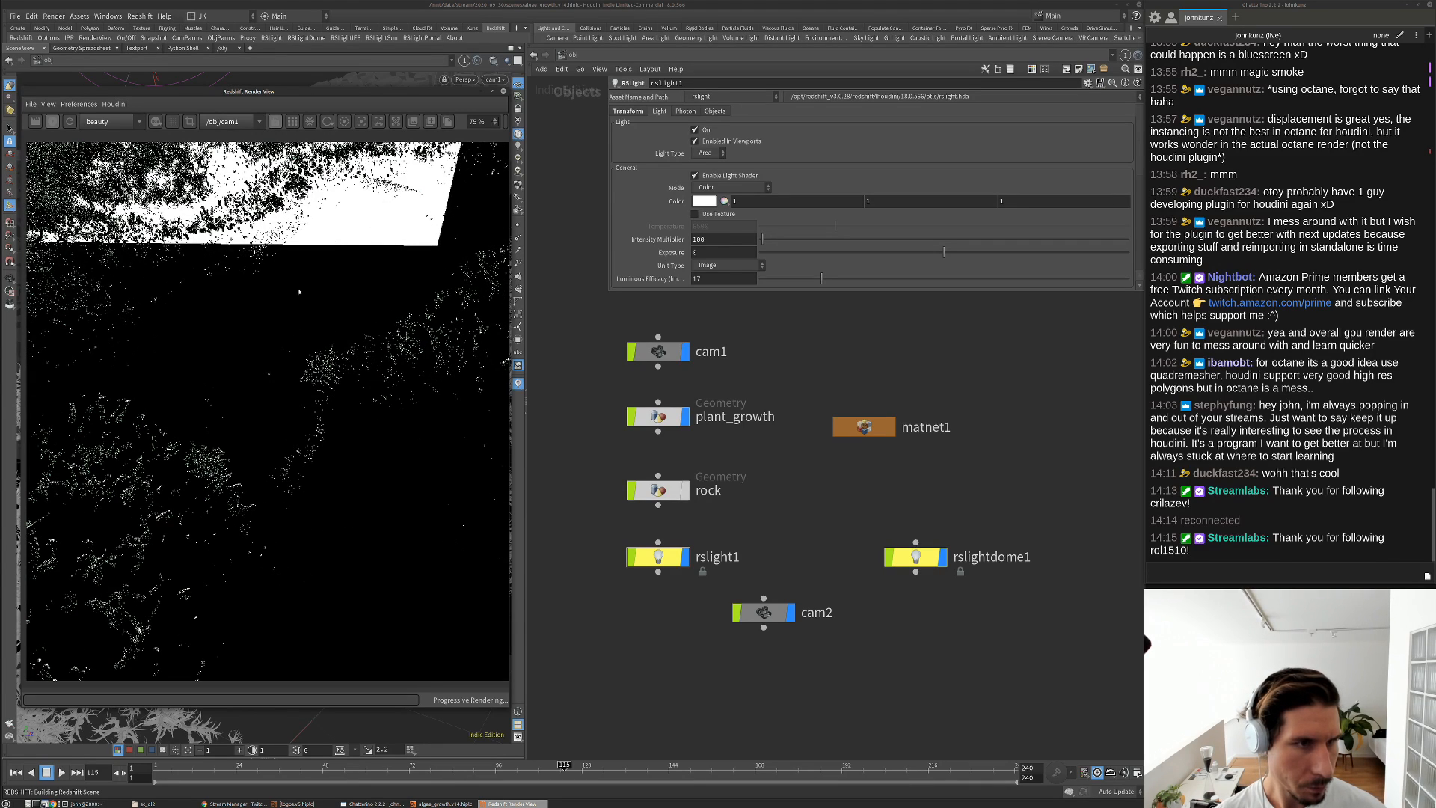
scroll(288, 232, "up", 5)
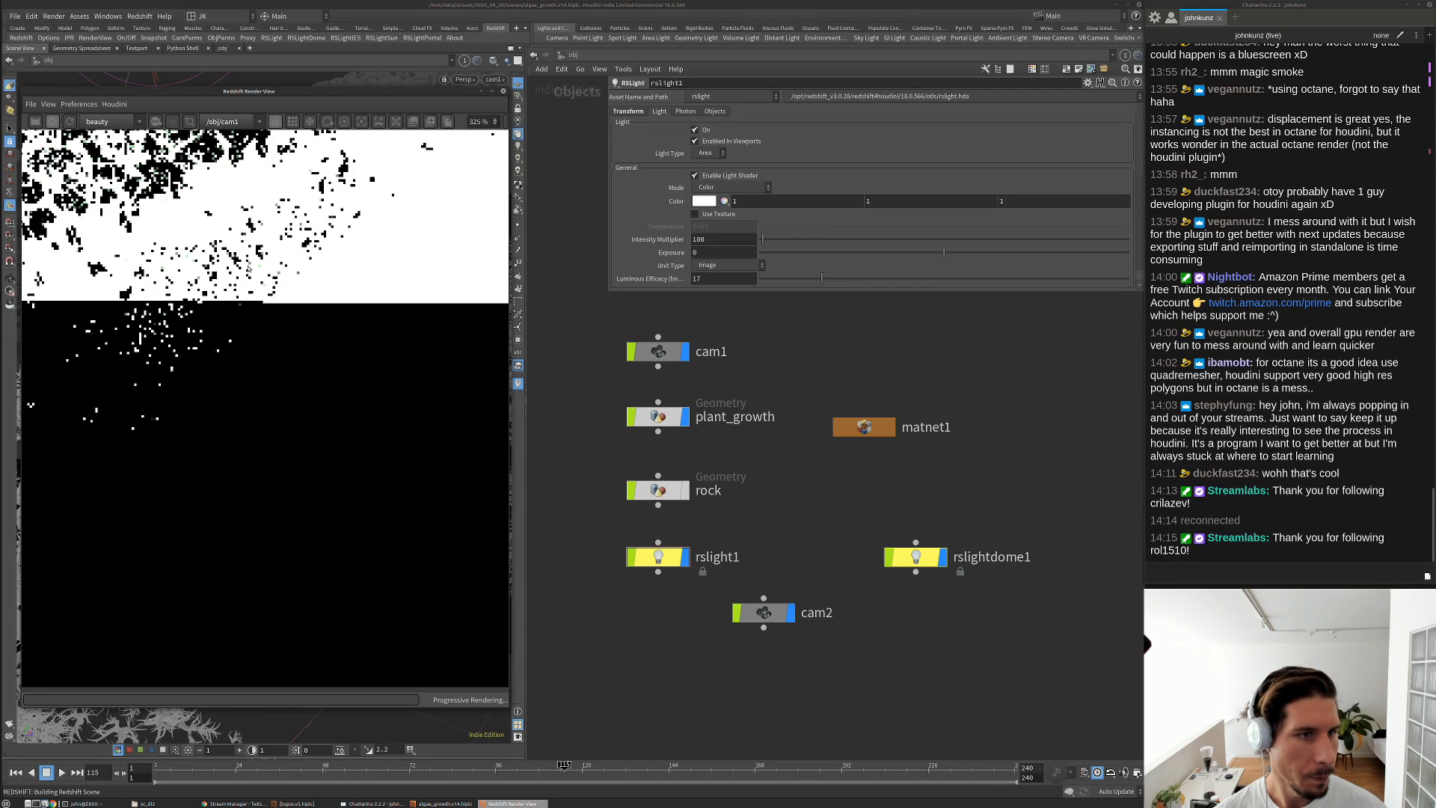
scroll(249, 267, "down", 5)
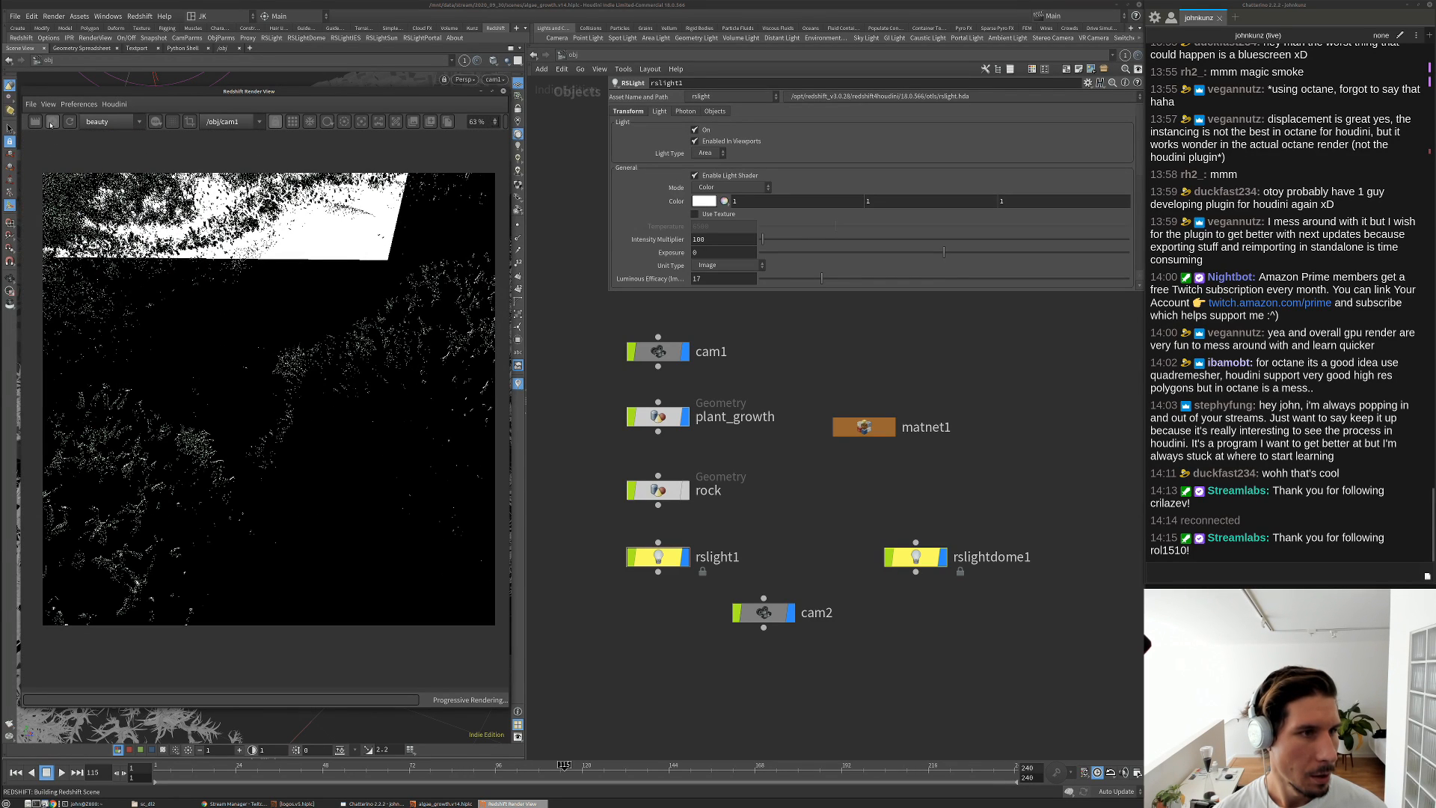
Restart the render from cam1 in the Redshift Render View and examine the plants on the rock slopes up close
left_click(51, 124)
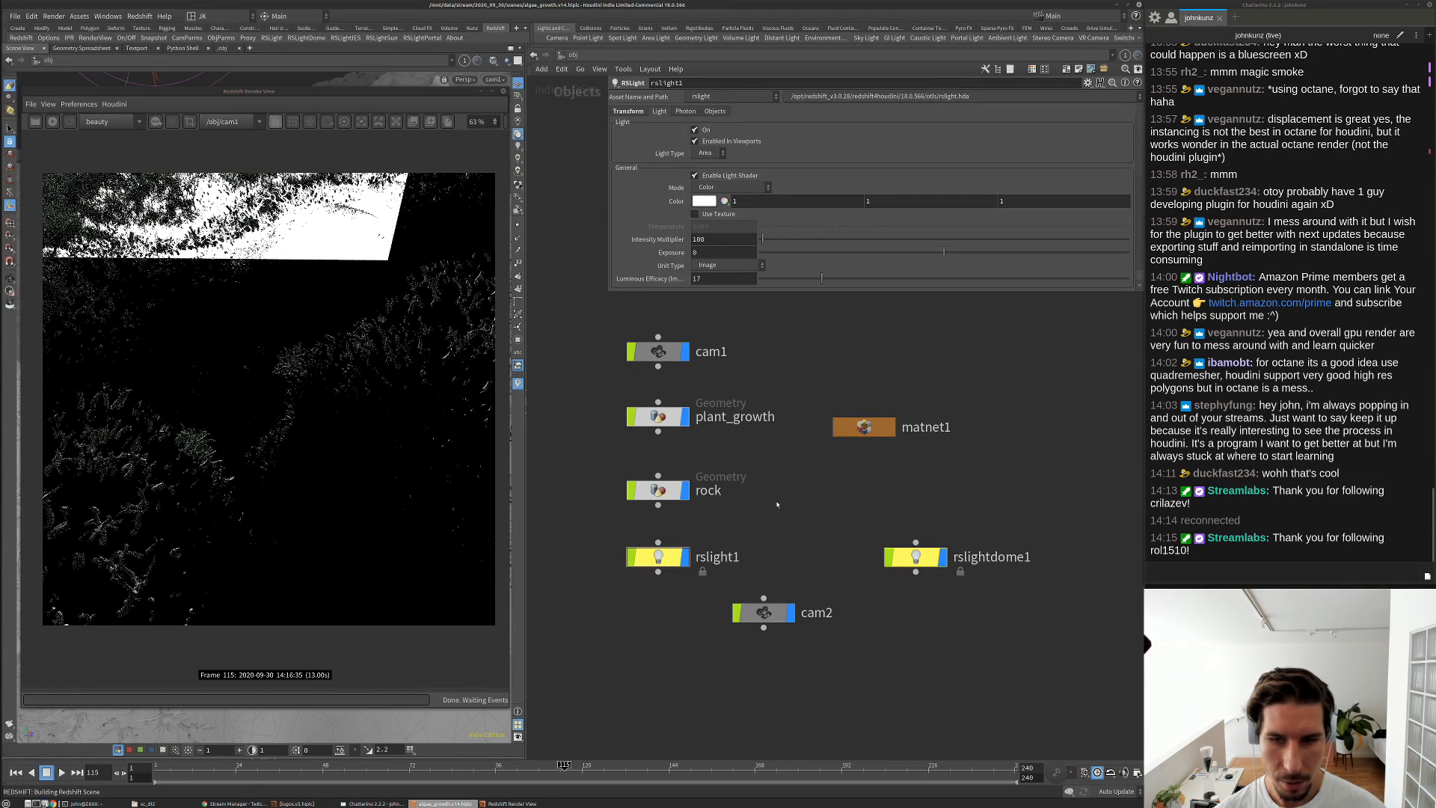
left_click(67, 122)
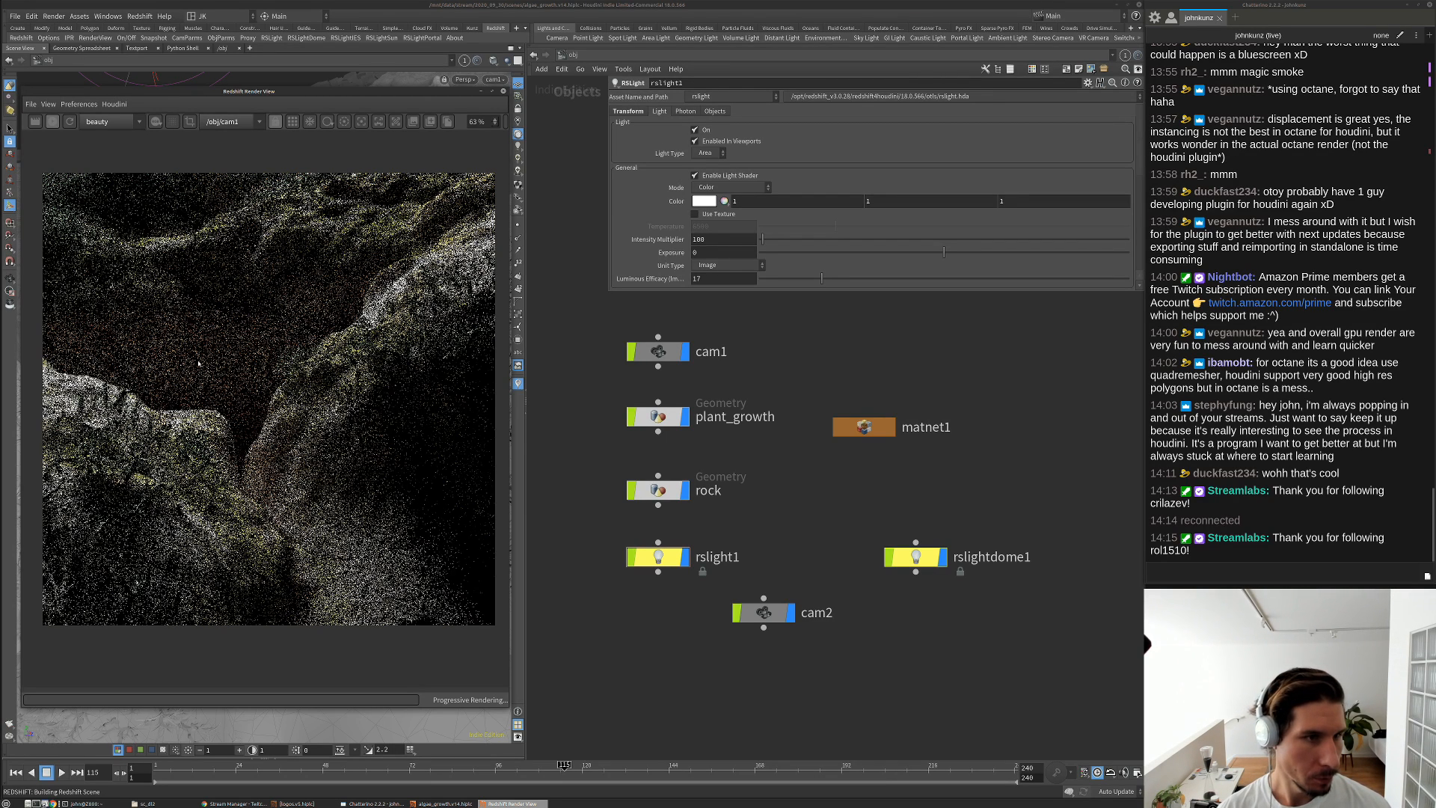
scroll(315, 378, "up", 2)
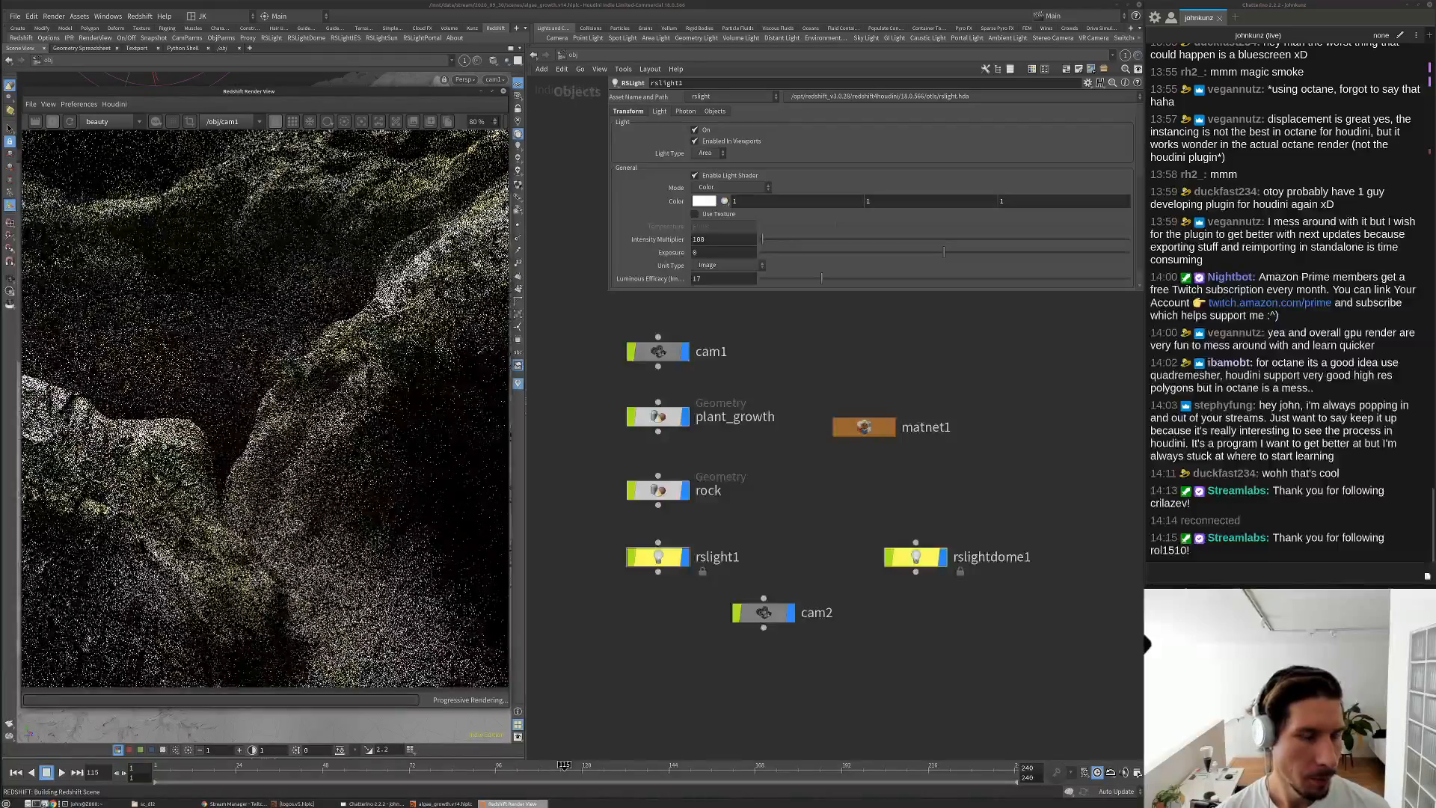
scroll(351, 380, "up", 2)
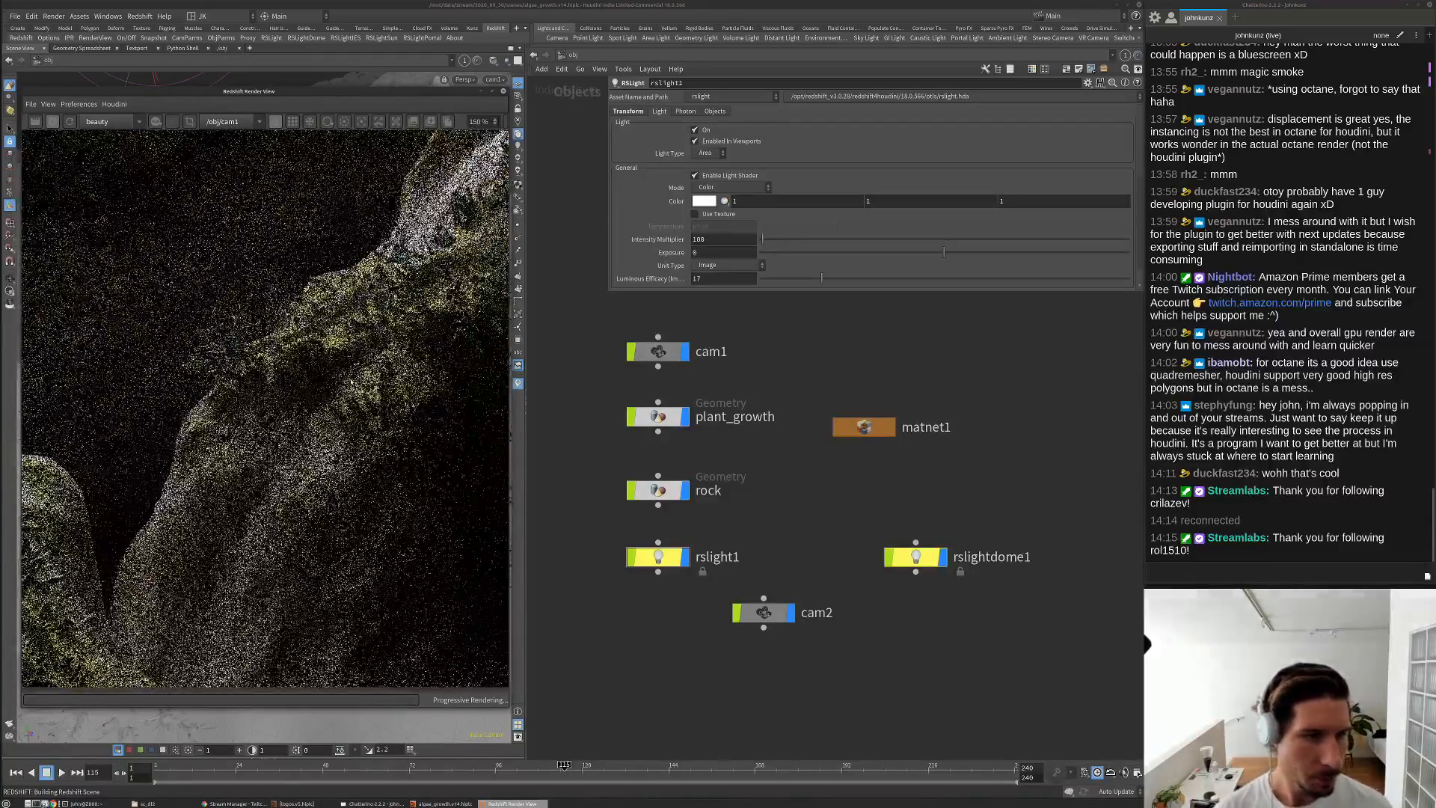
scroll(380, 321, "up", 3)
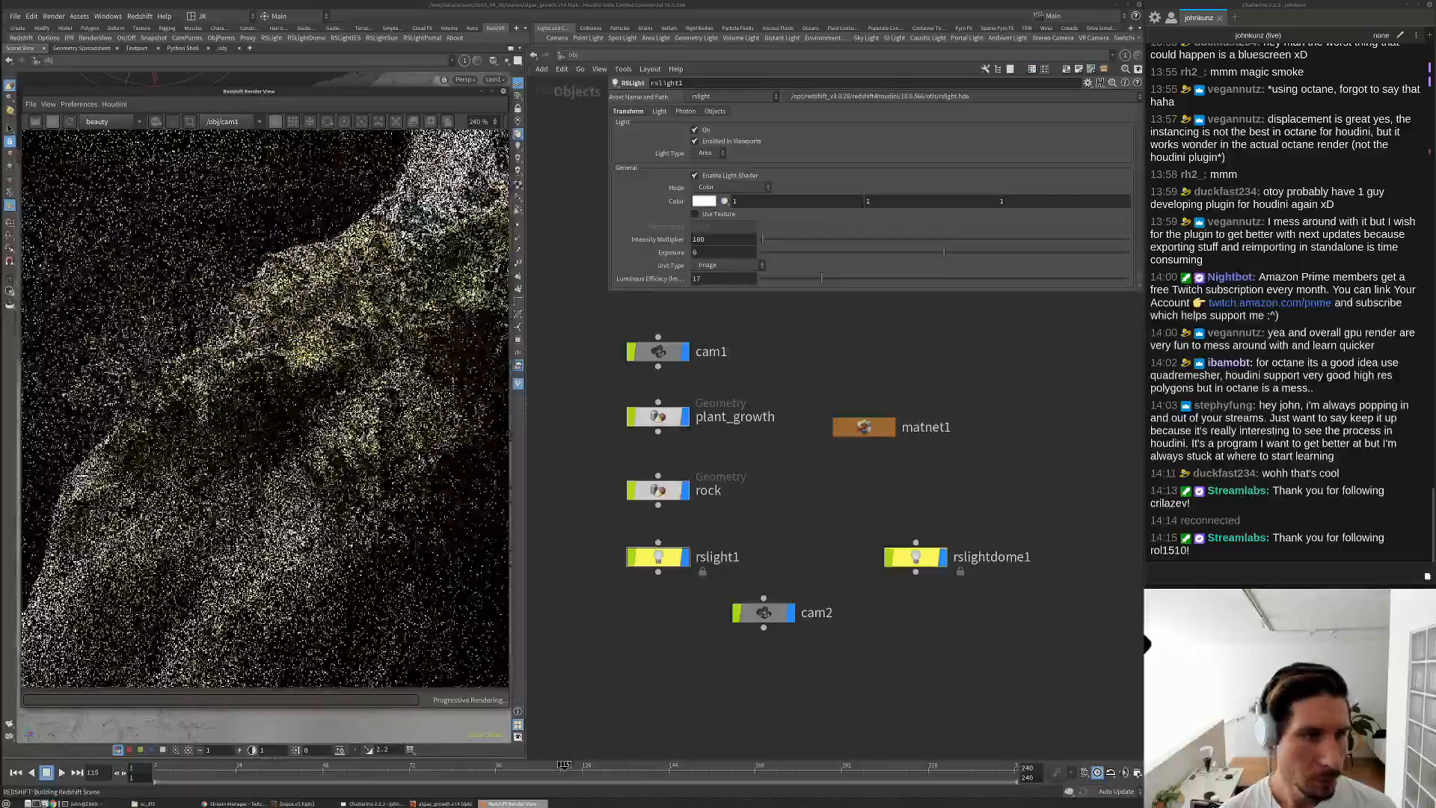
scroll(347, 343, "down", 5)
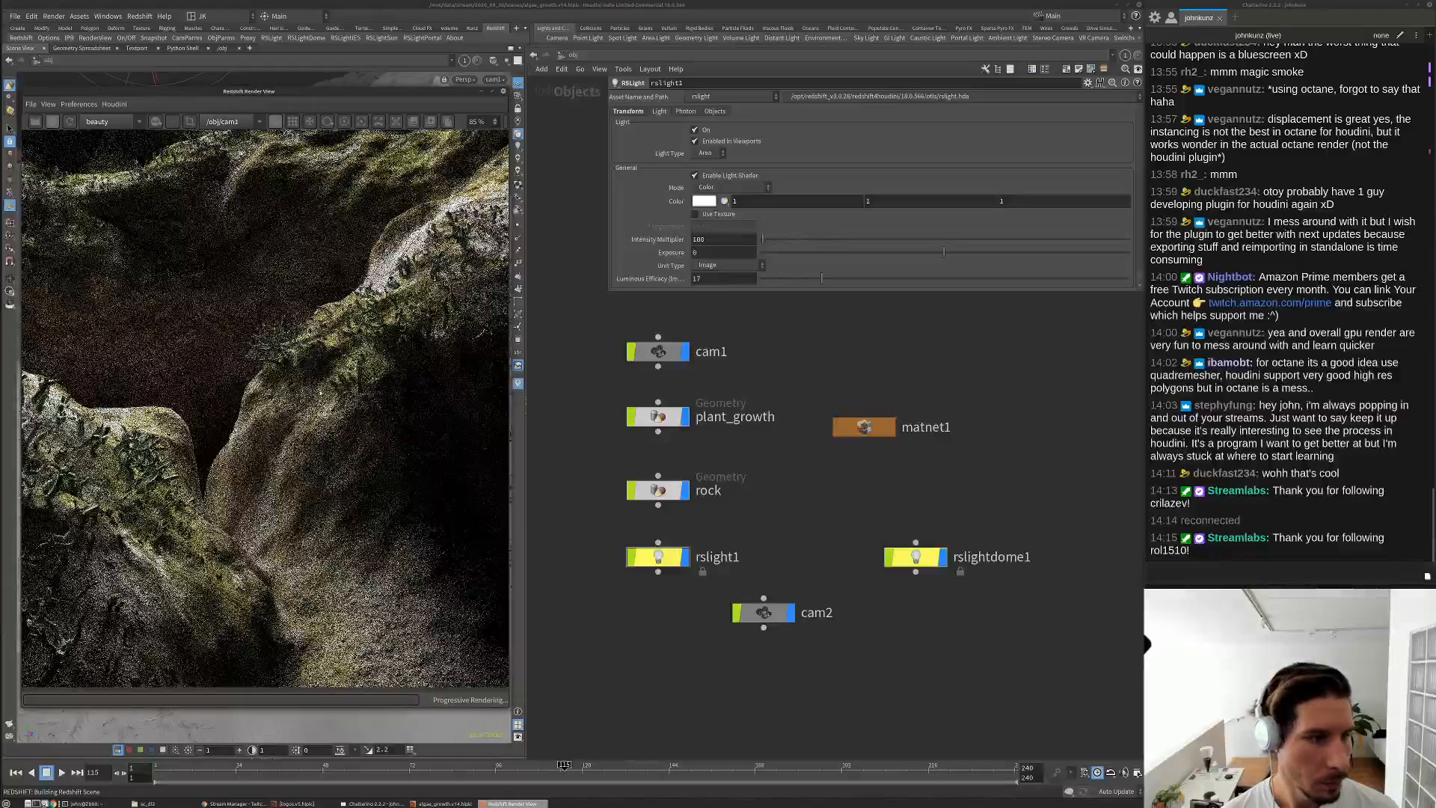
scroll(212, 447, "down", 1)
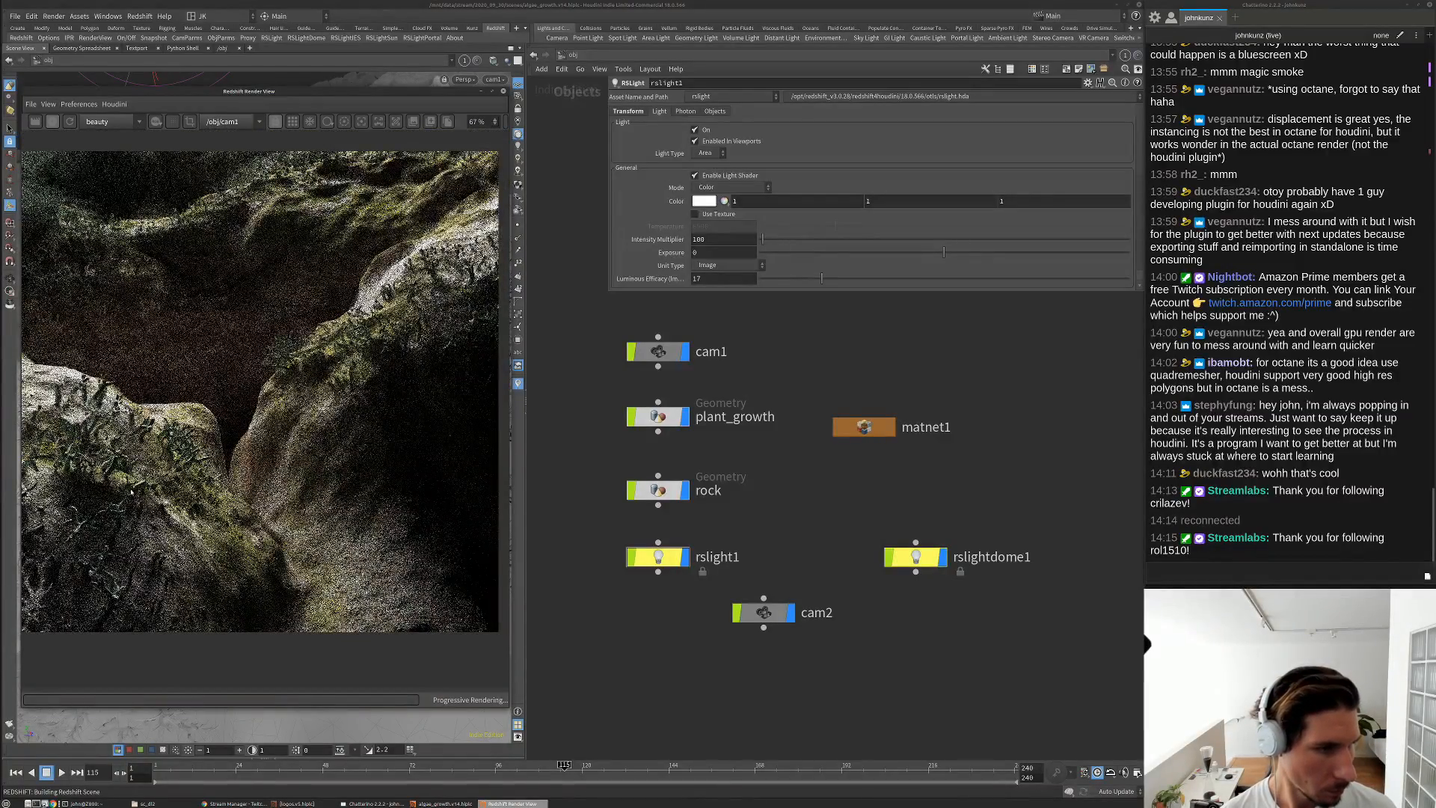
scroll(131, 491, "up", 6)
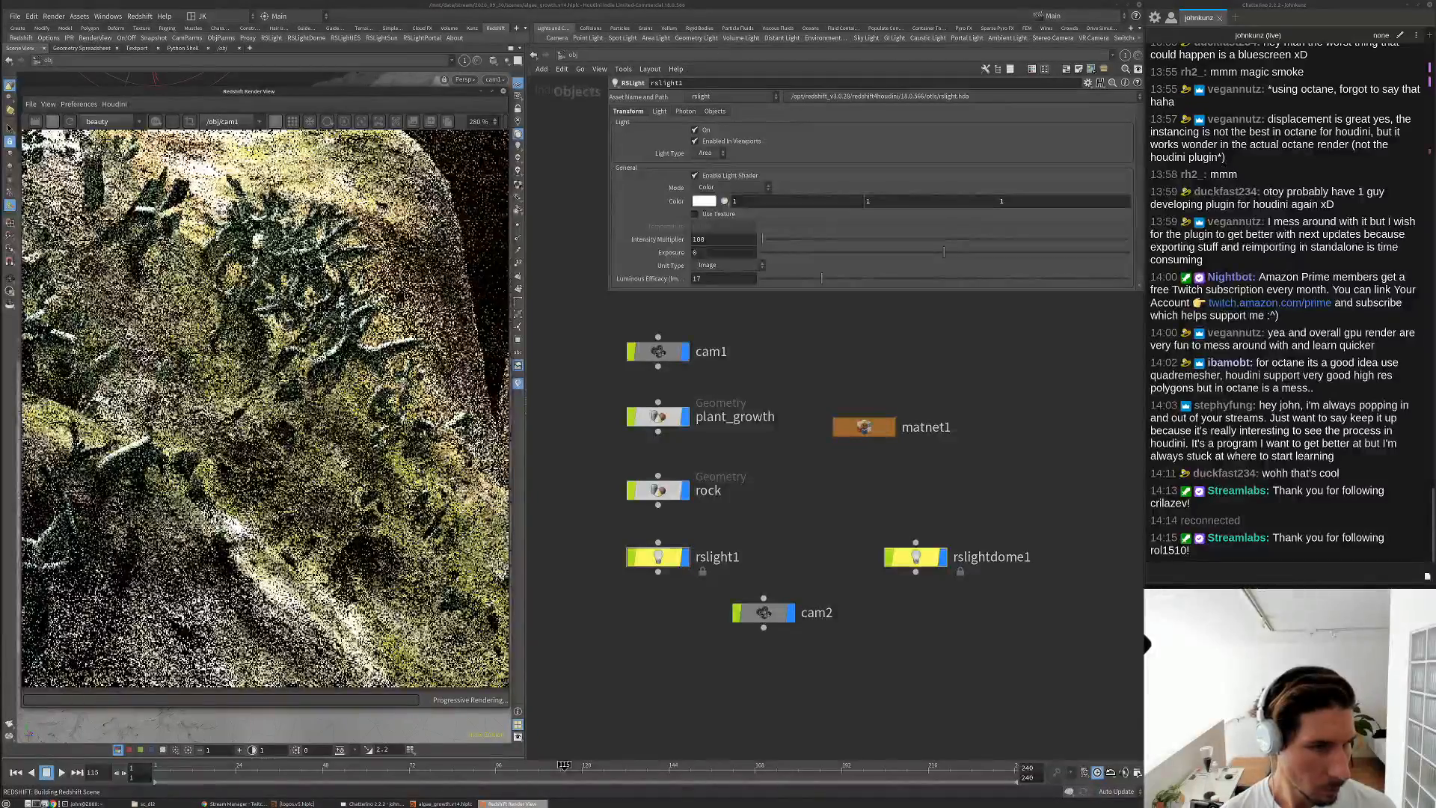
scroll(265, 407, "down", 4)
scroll(224, 410, "down", 1)
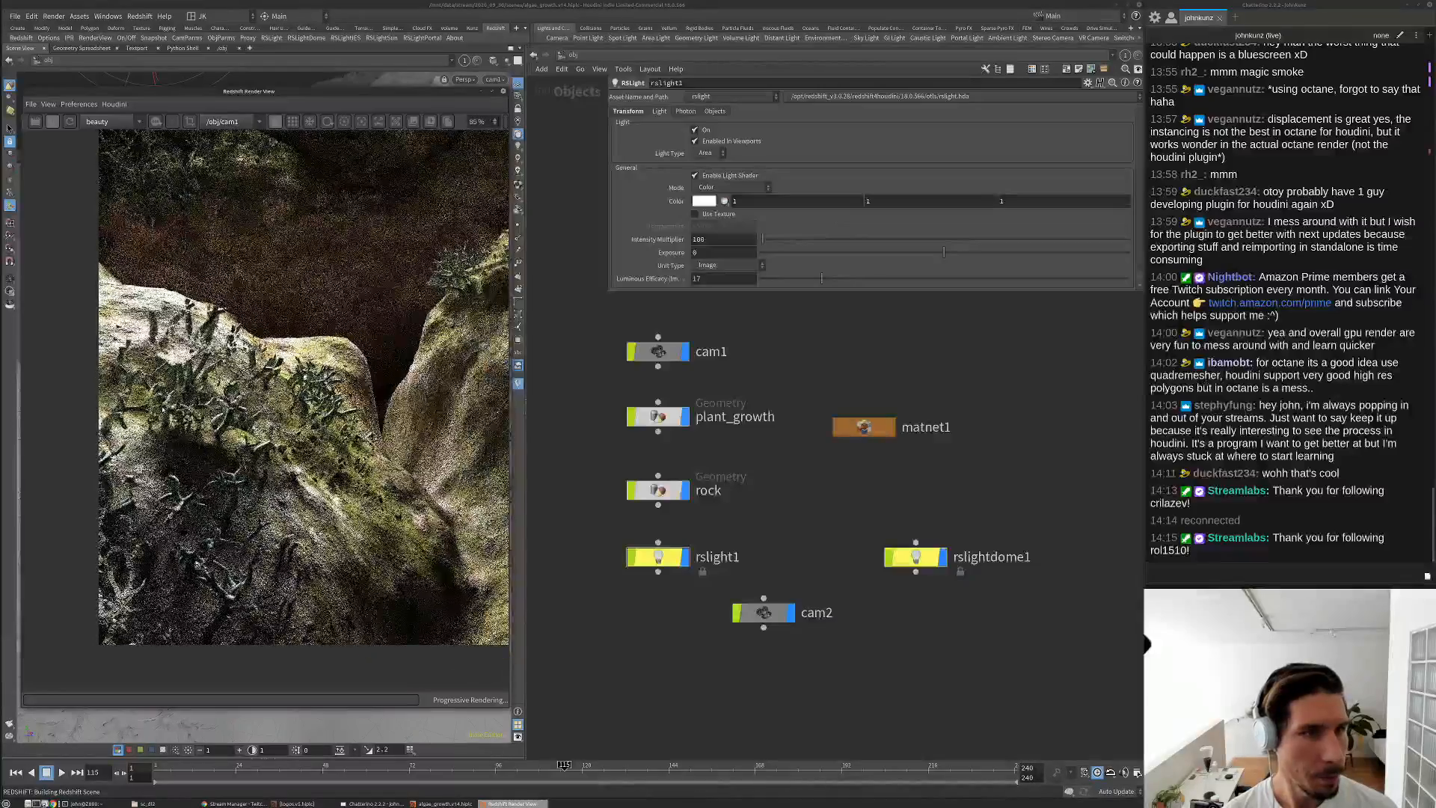
scroll(224, 410, "down", 2)
scroll(312, 356, "down", 1)
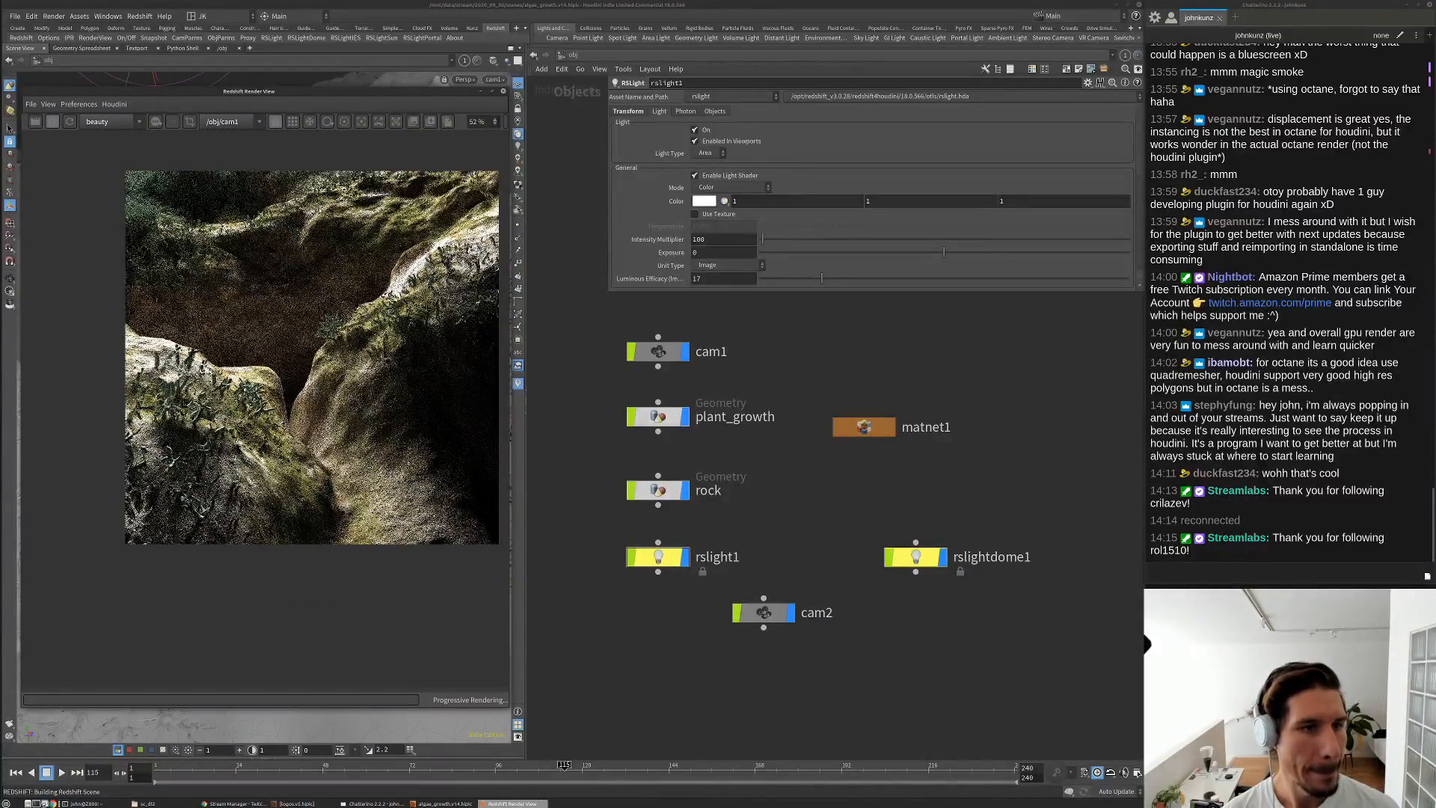
scroll(312, 357, "up", 4)
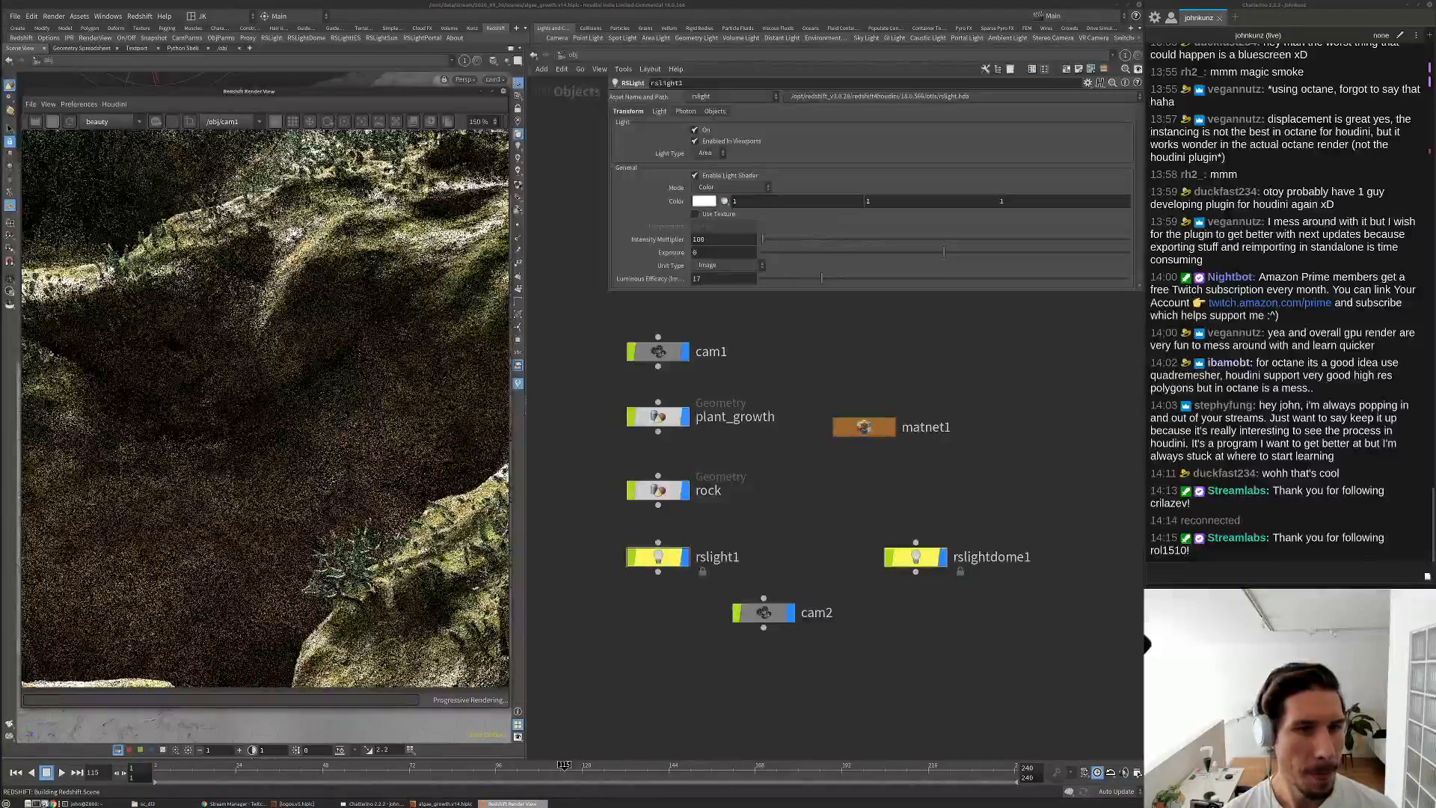
scroll(312, 357, "up", 2)
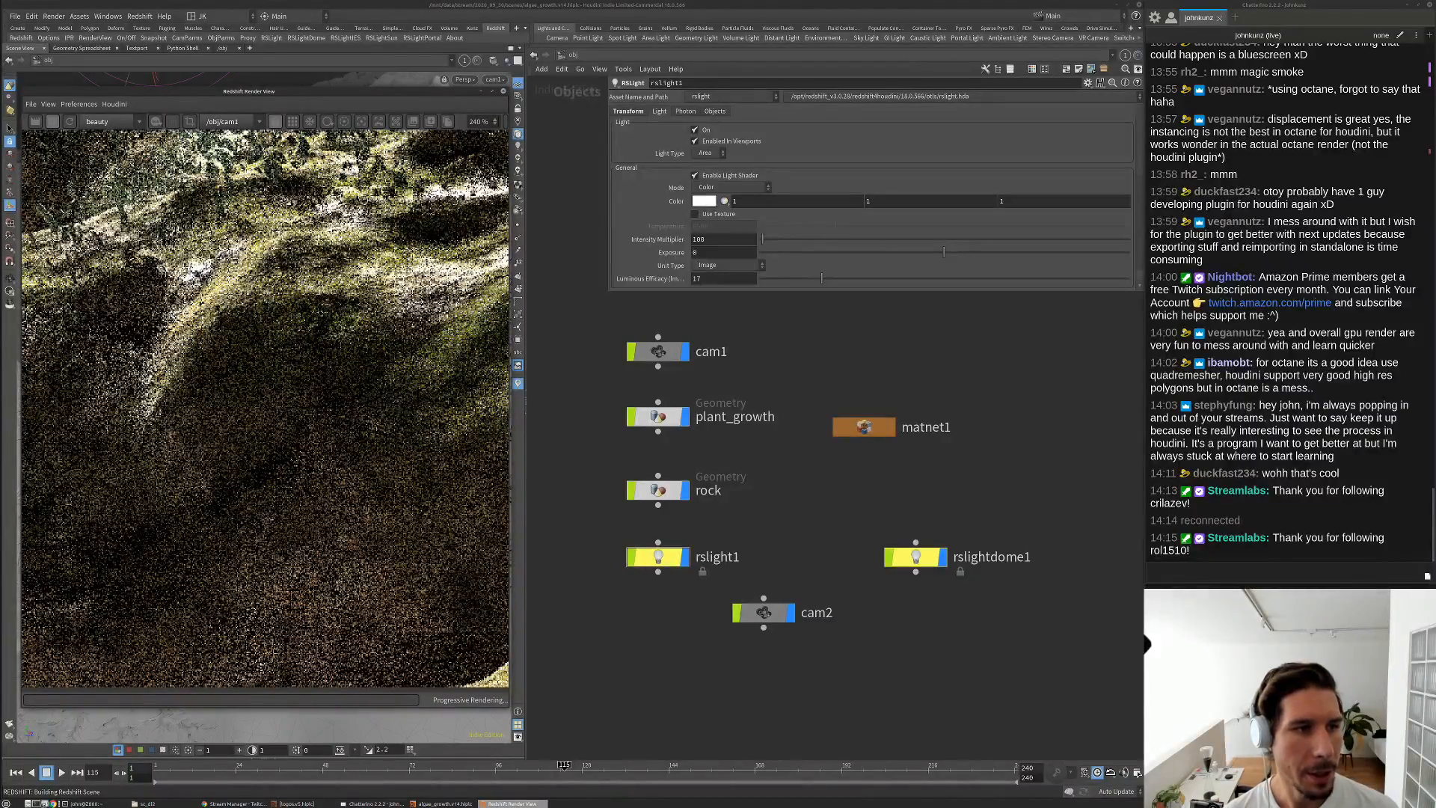
scroll(224, 367, "down", 2)
scroll(224, 367, "down", 1)
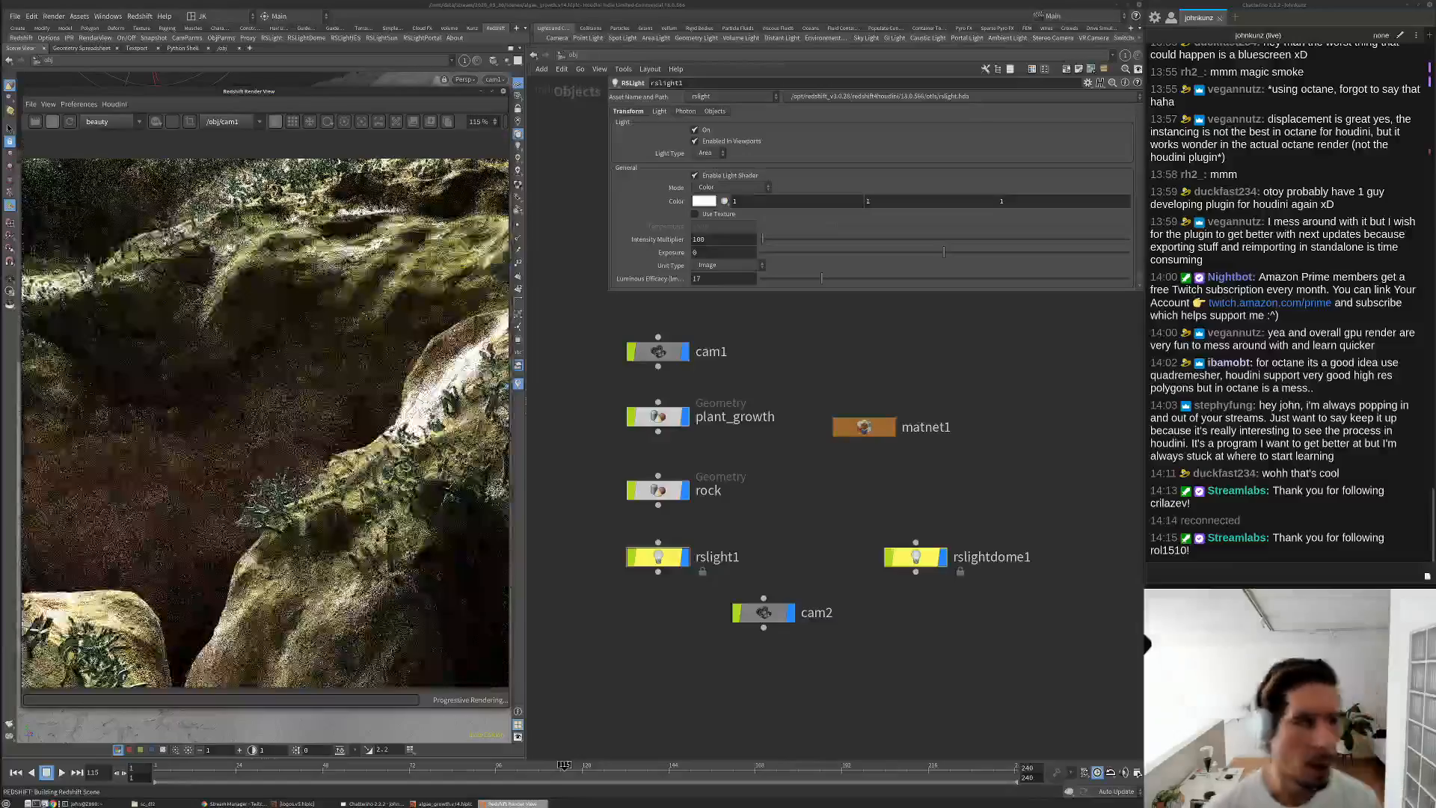
scroll(334, 385, "down", 1)
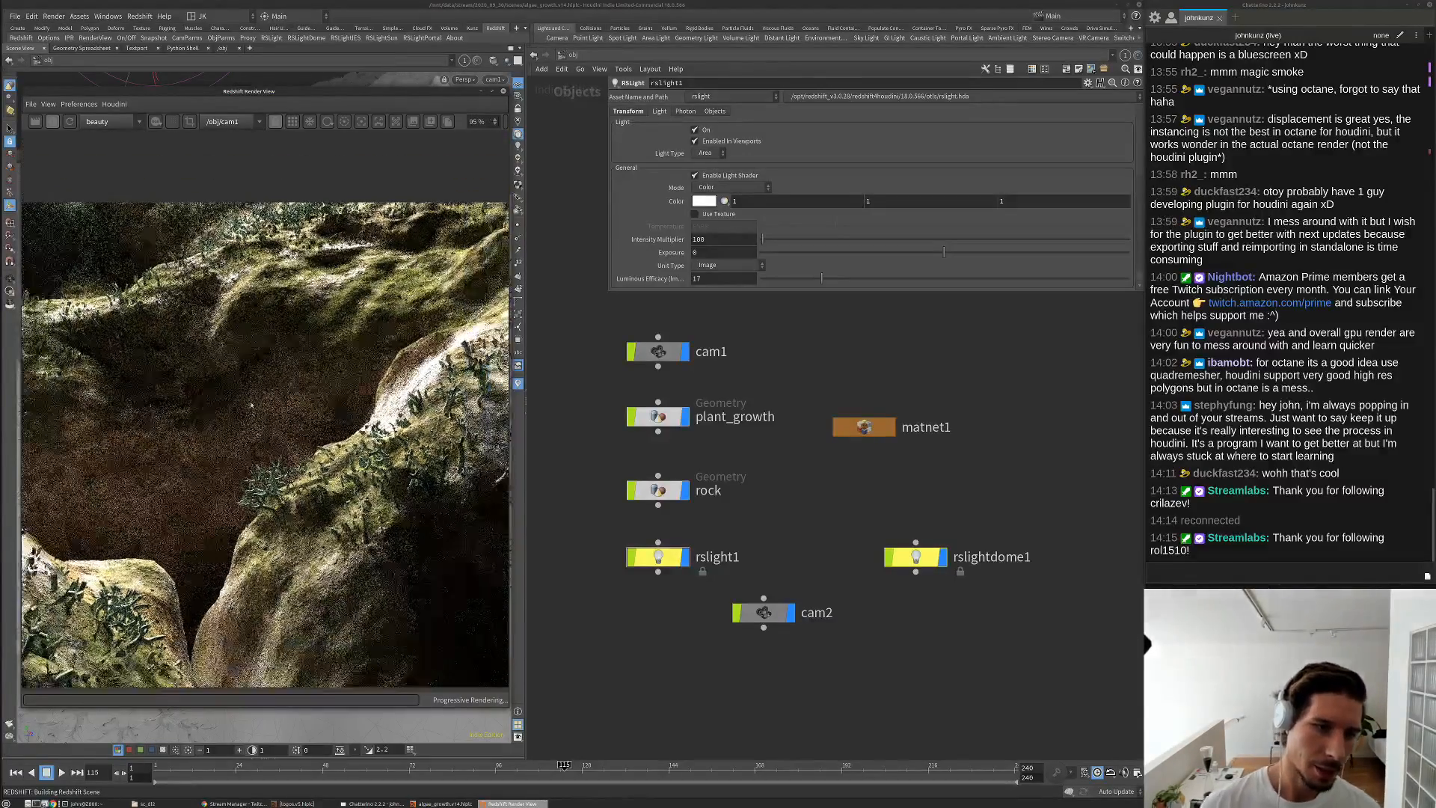
scroll(329, 383, "down", 1)
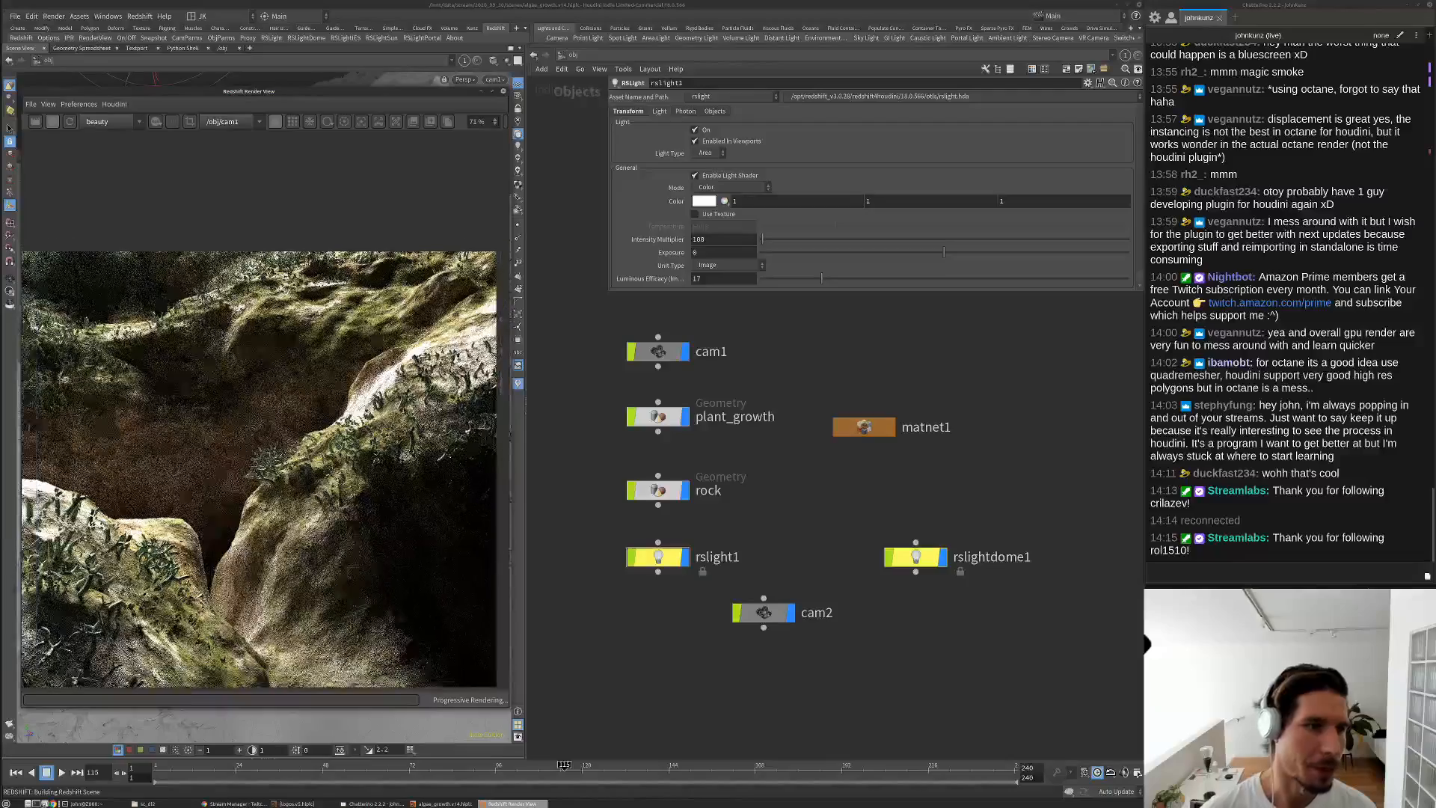
scroll(203, 285, "up", 5)
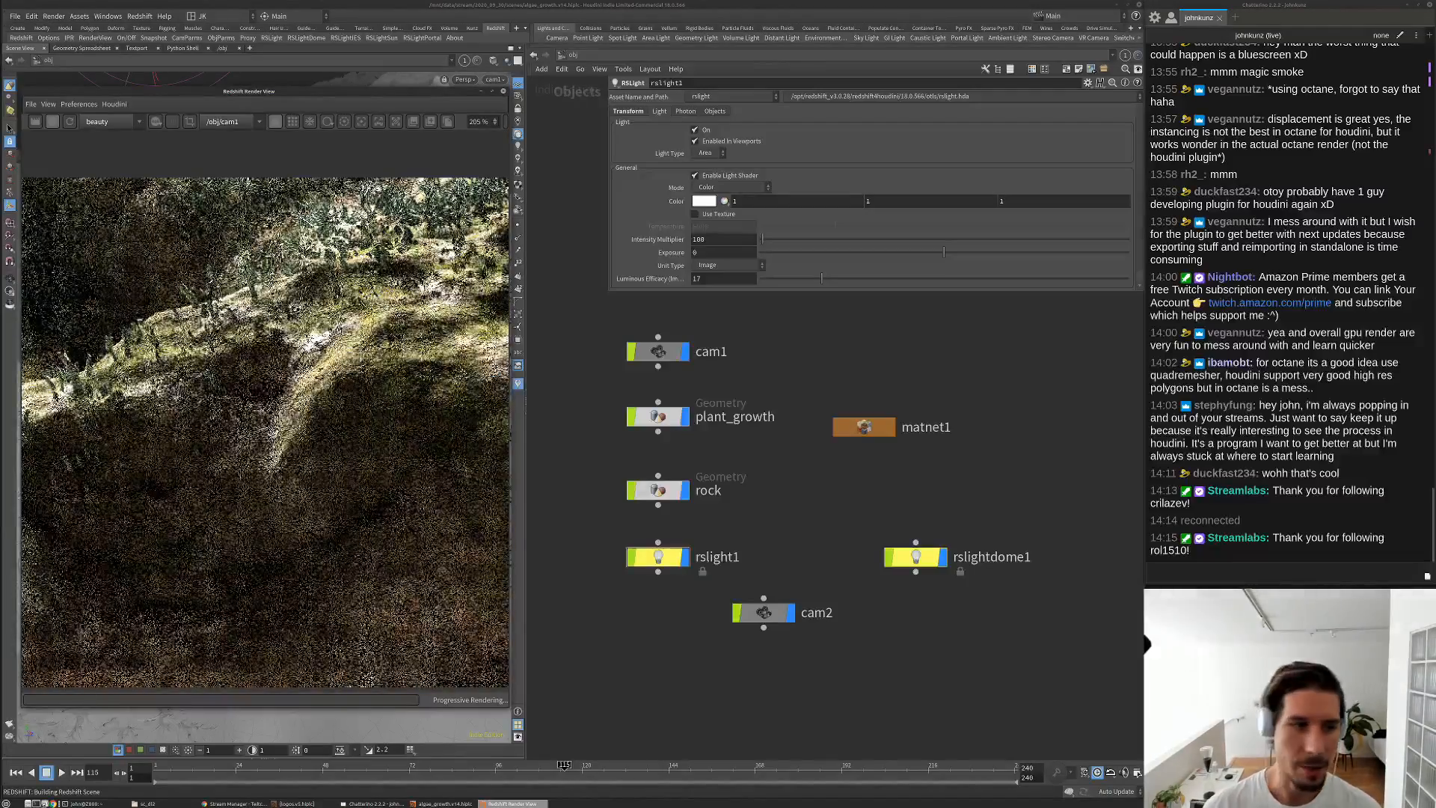
scroll(204, 285, "down", 3)
scroll(265, 456, "down", 3)
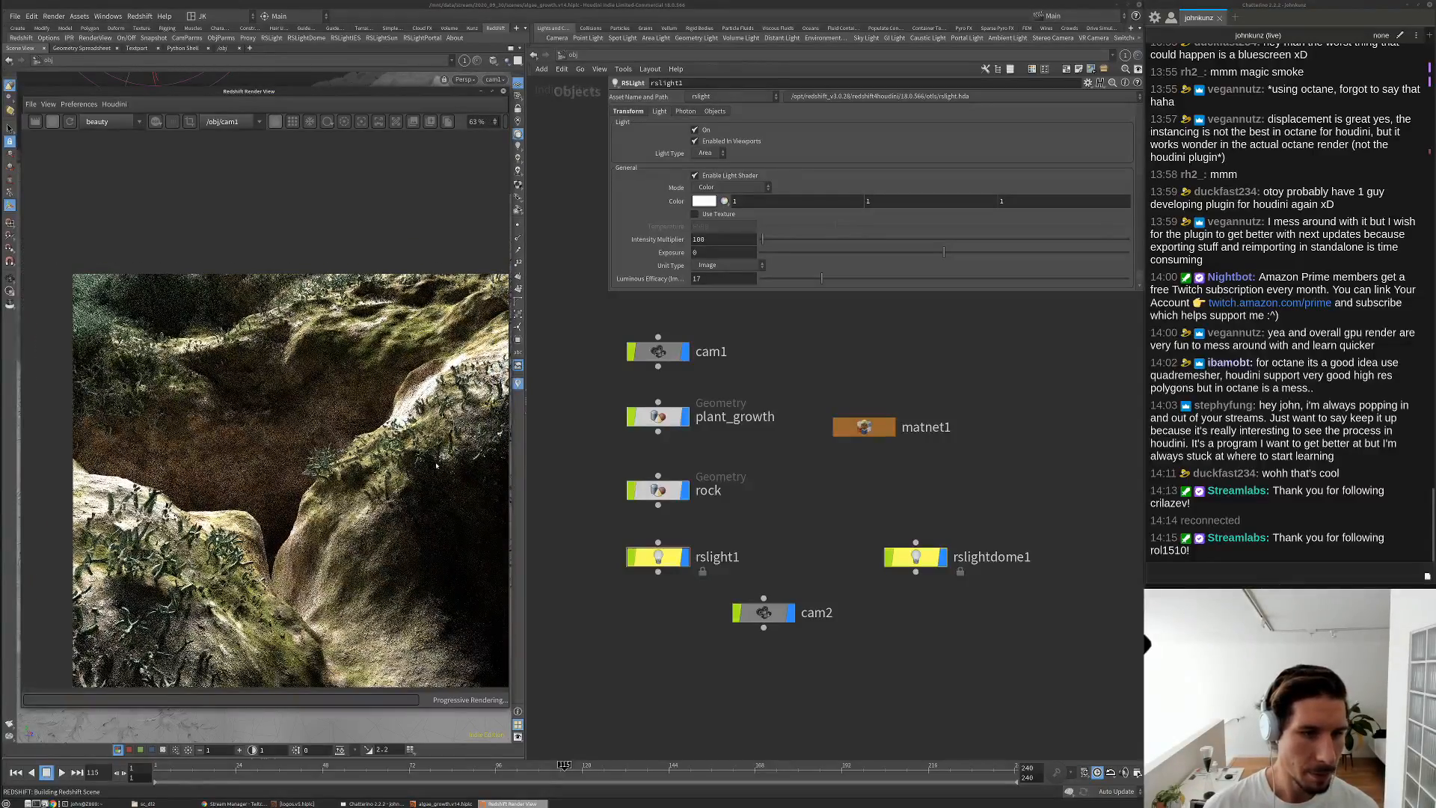
scroll(436, 465, "down", 1)
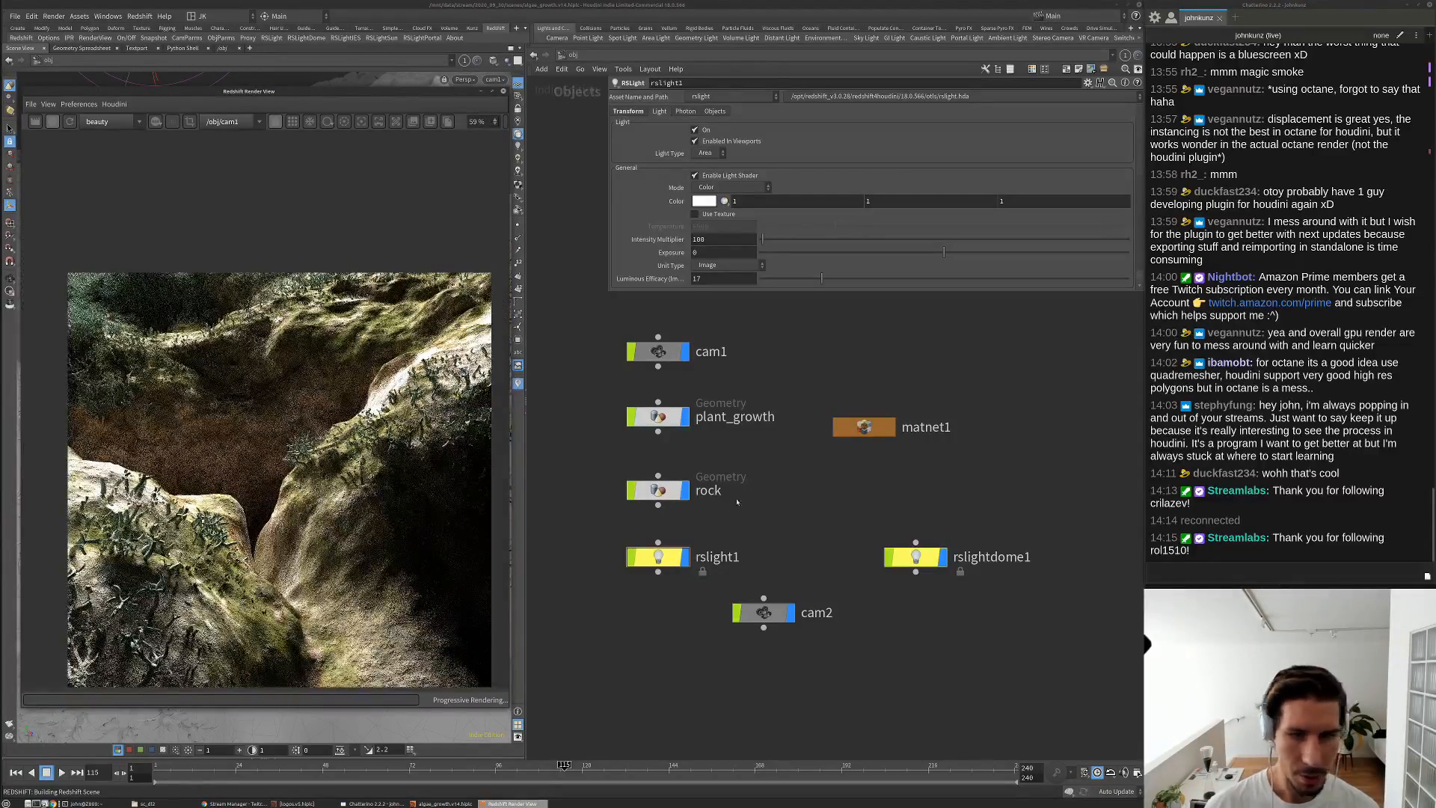
Desaturate the diffuse color of Material1 in the plants material to 0.20081, 0.215, 0.20081
left_click(855, 432)
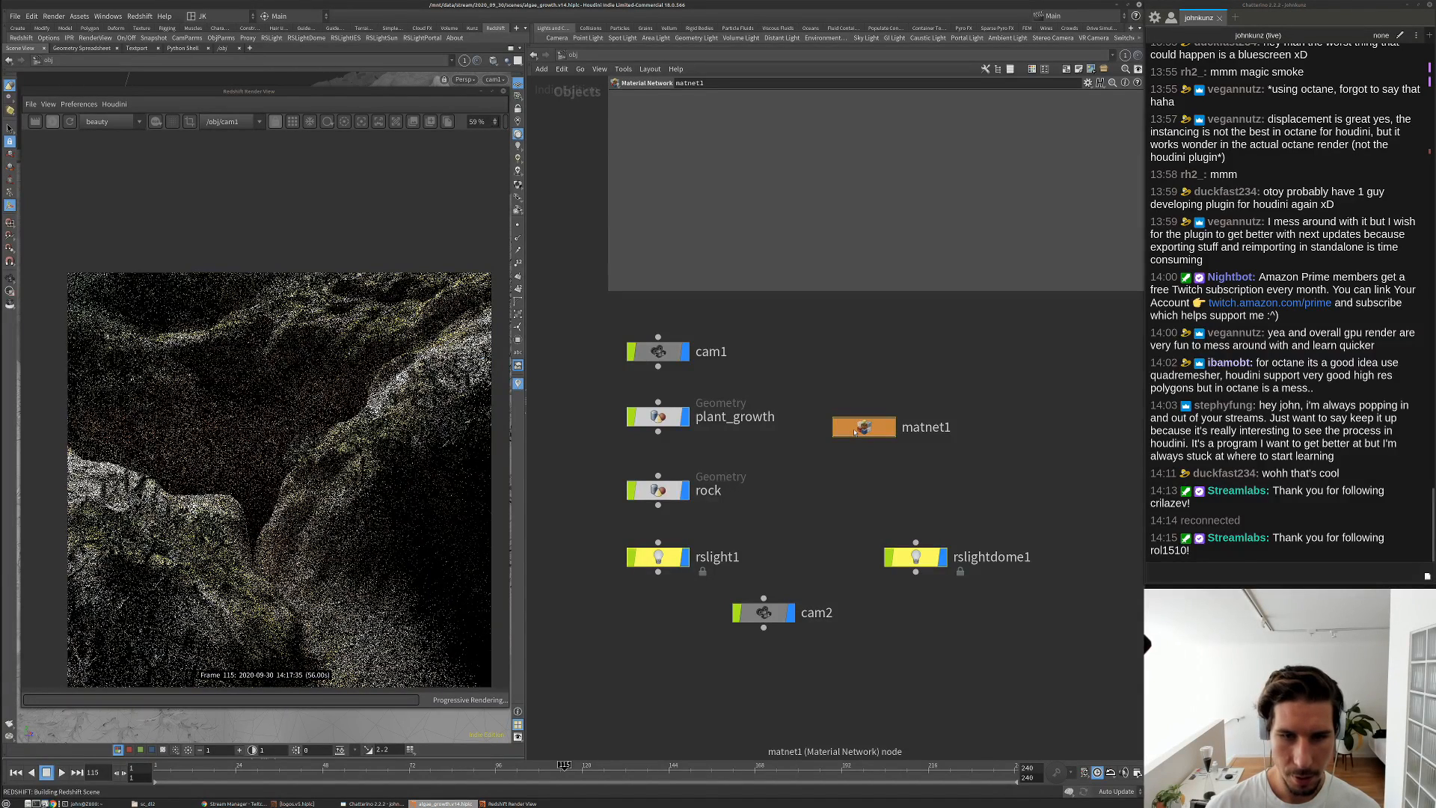
double_click(854, 432)
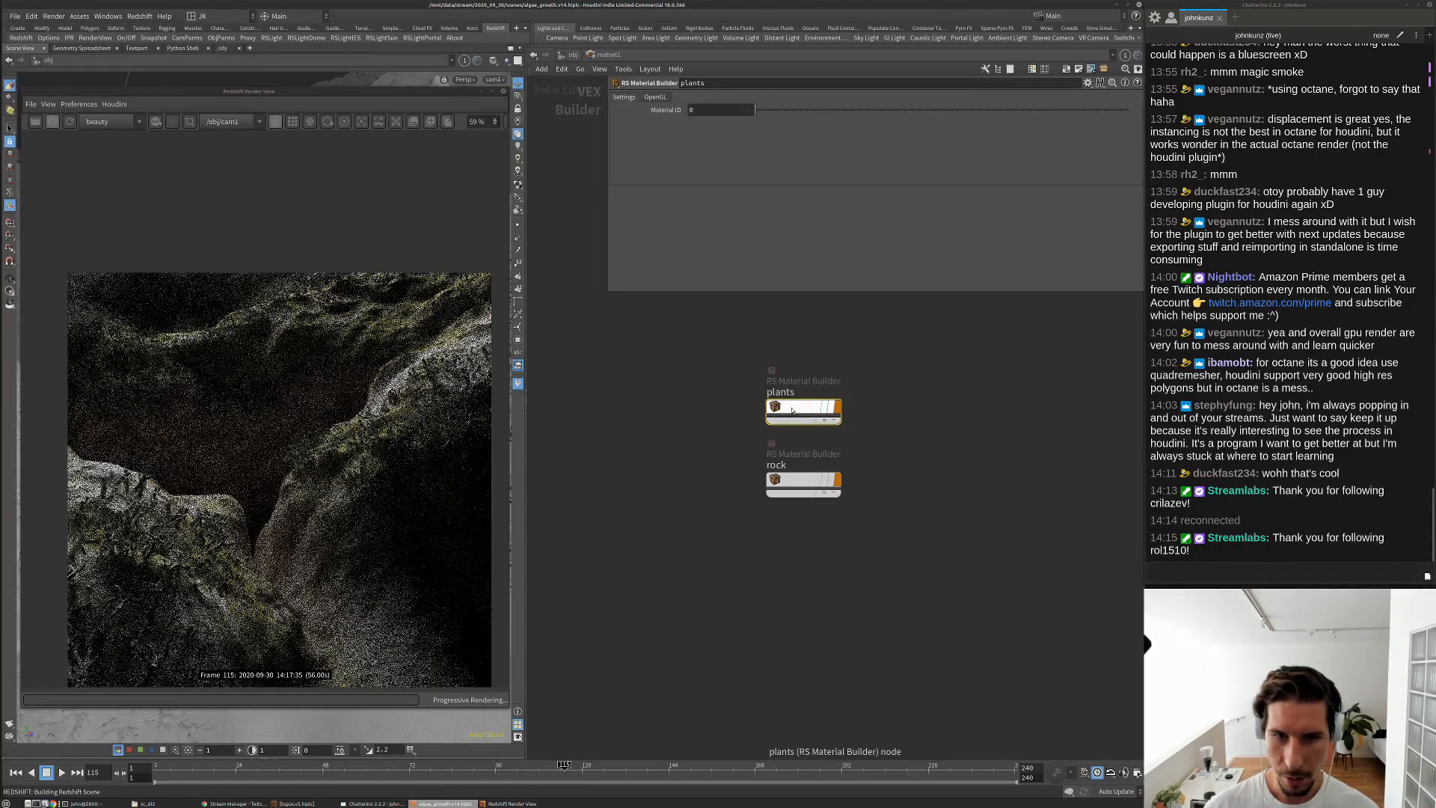
double_click(792, 410)
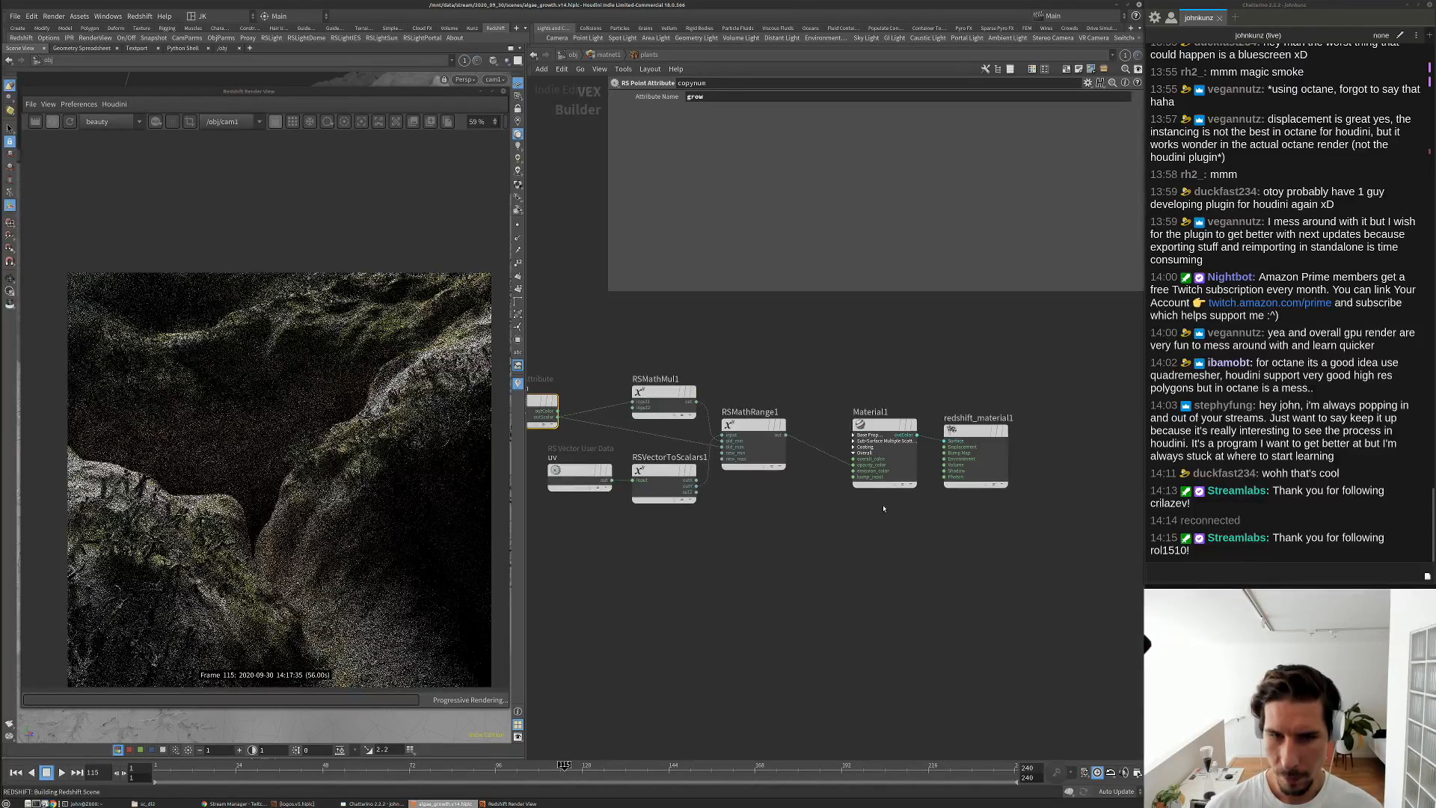
left_click(884, 441)
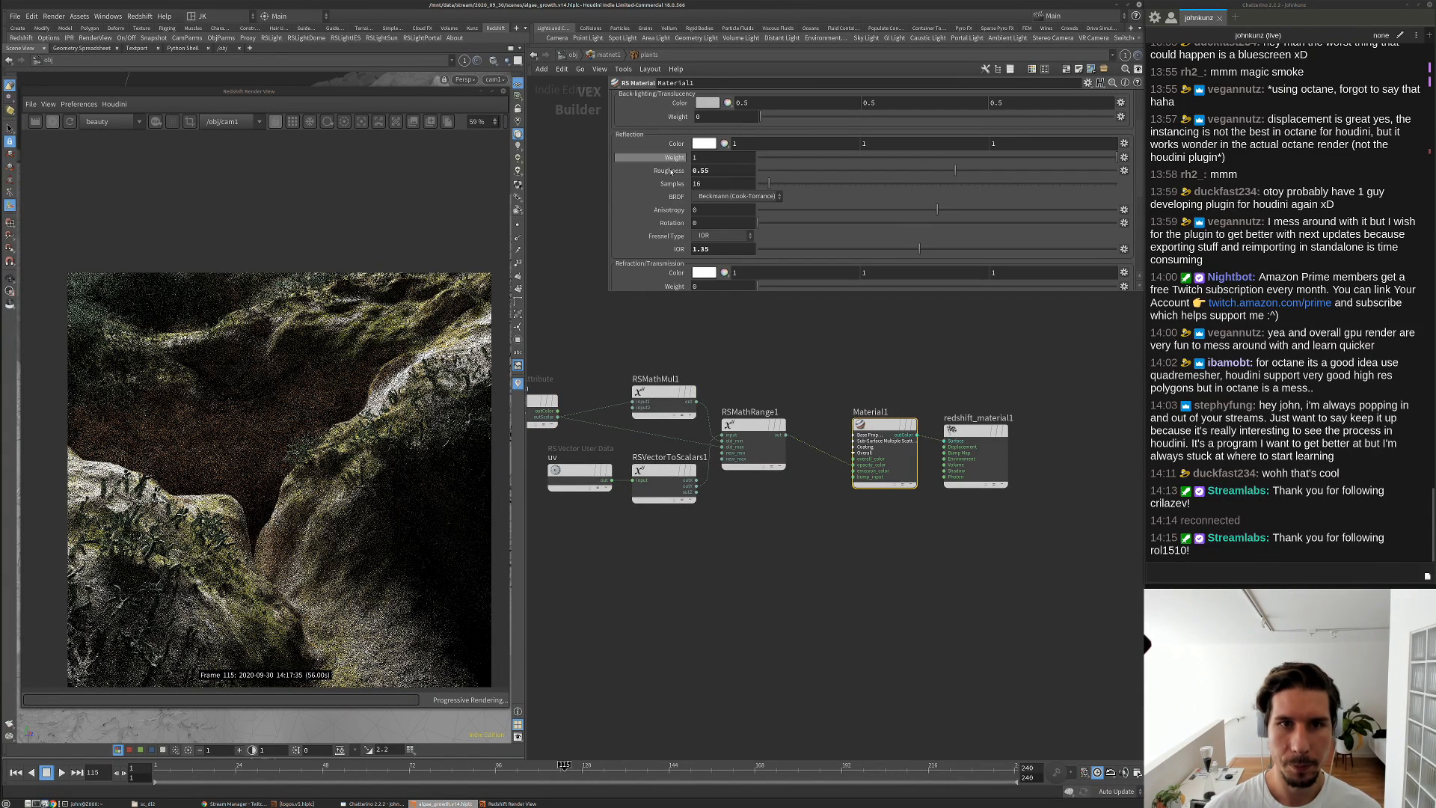
scroll(713, 187, "up", 2)
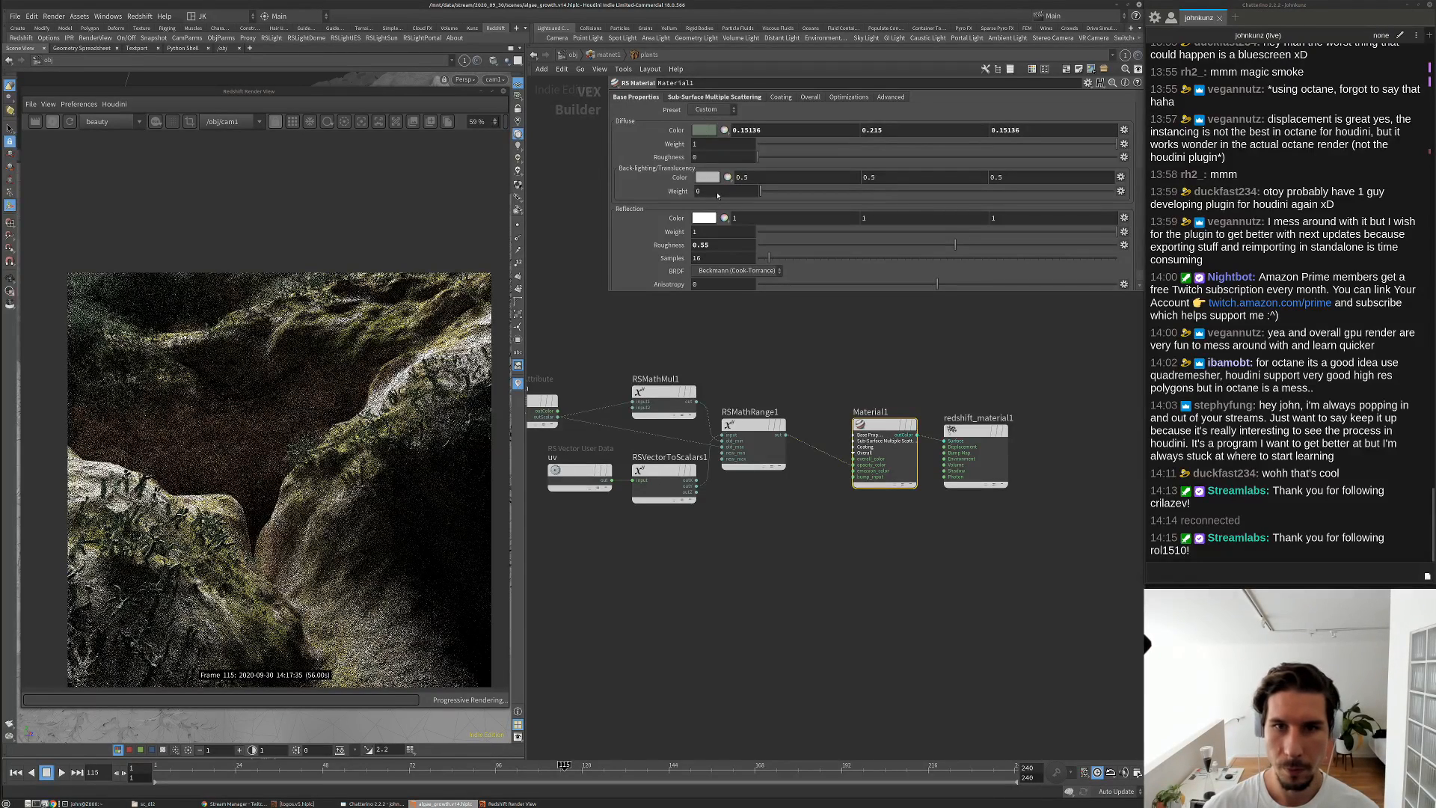
left_click(703, 129)
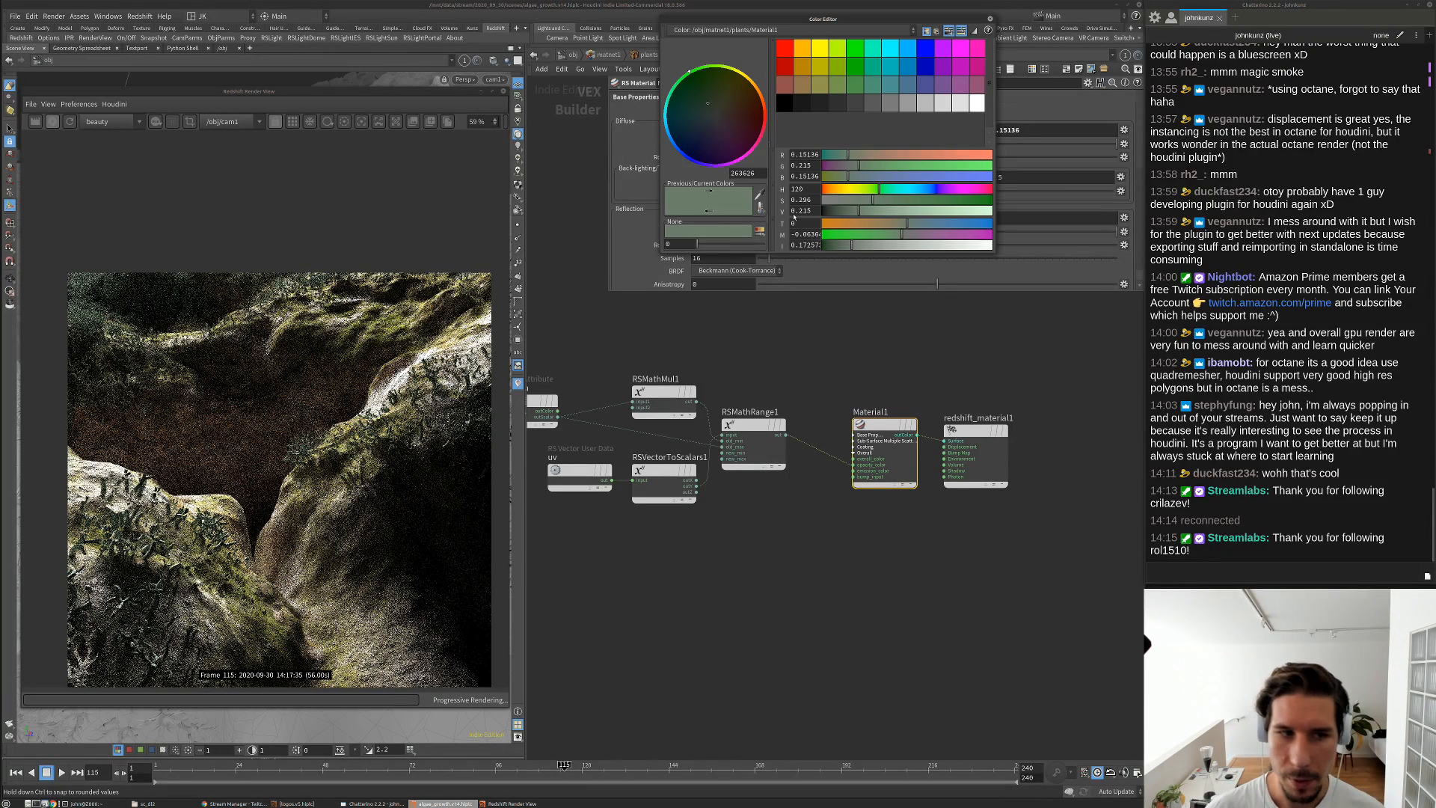
left_click_drag(871, 200, 833, 200)
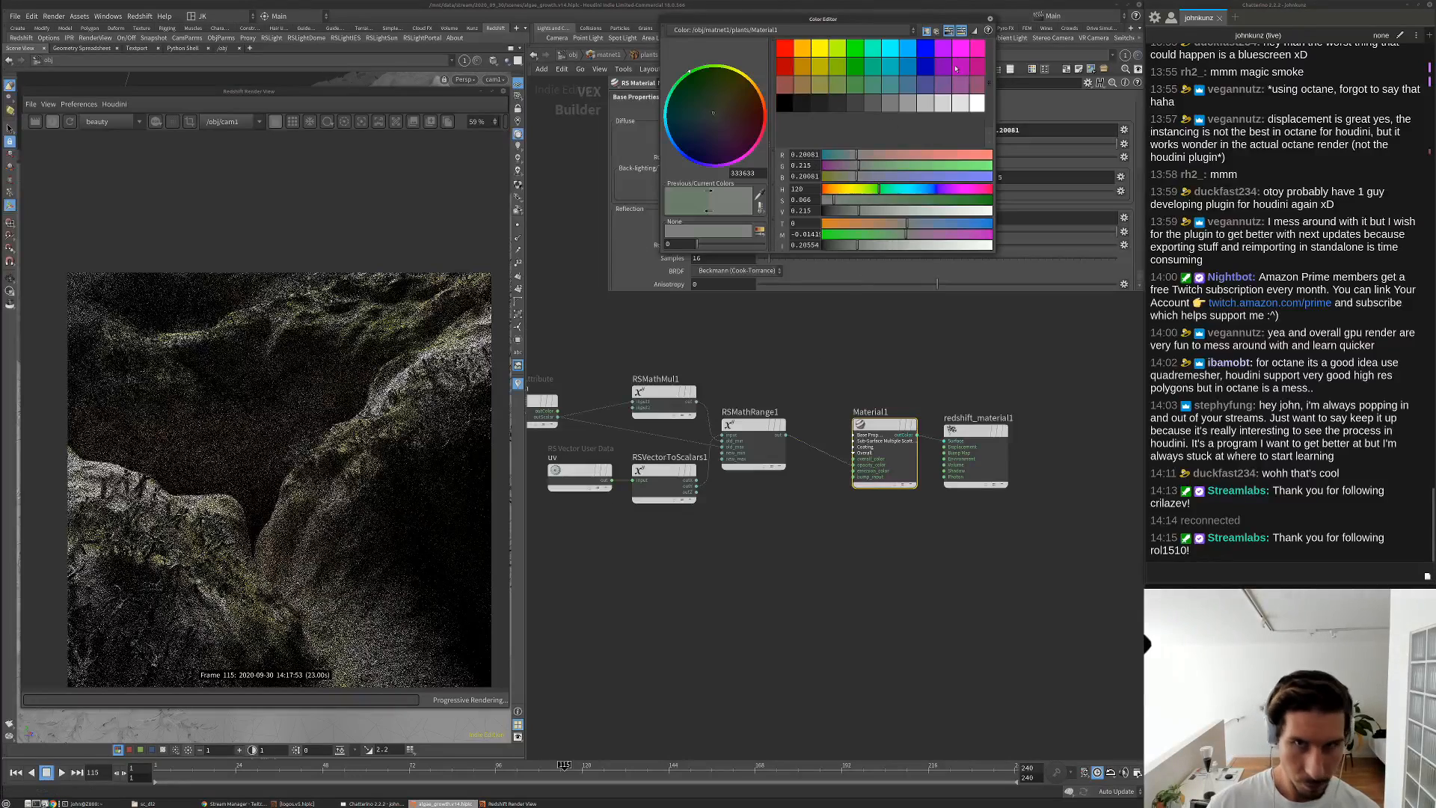
left_click(990, 20)
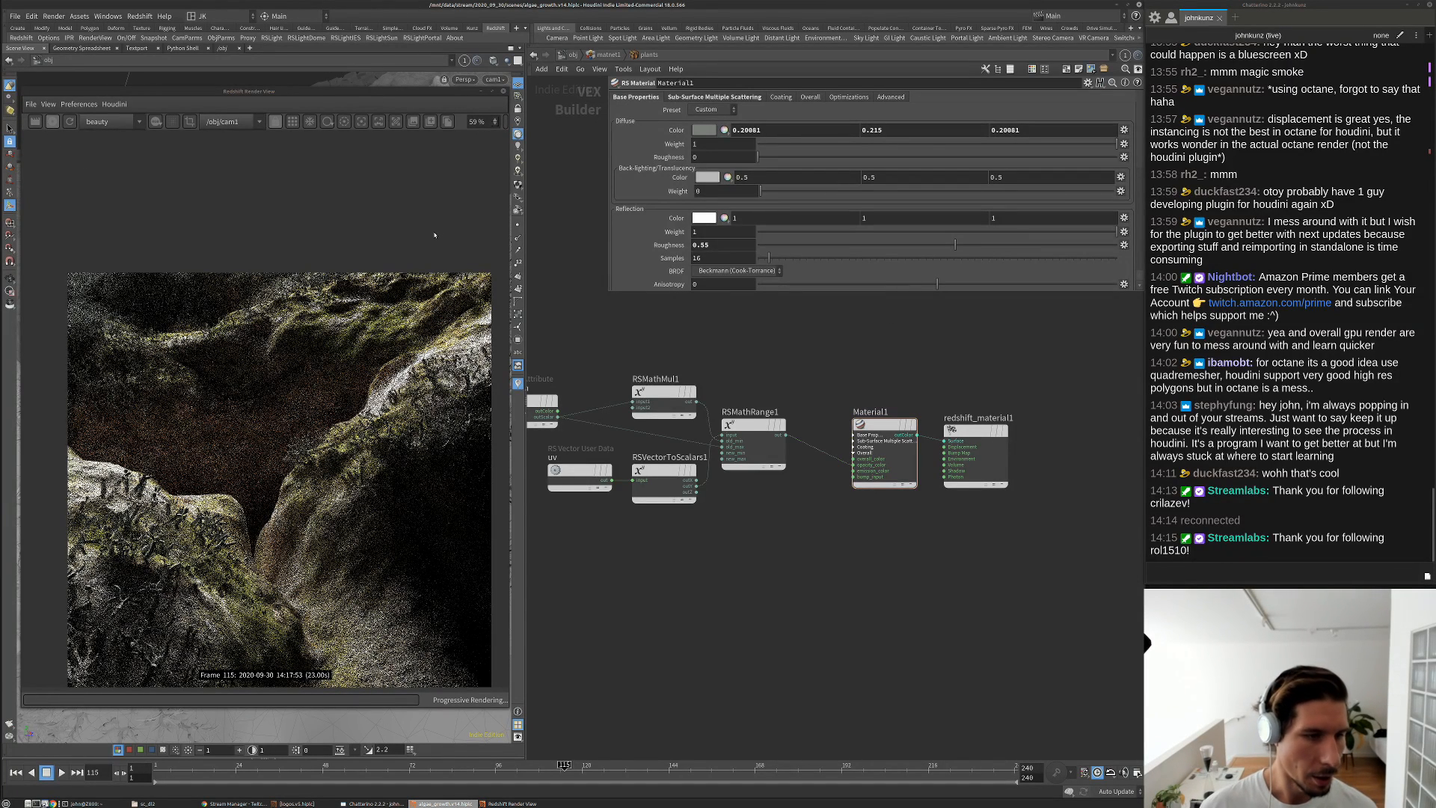
Hide the Redshift Render View and go from the plants material into the rock object's geometry network
left_click(476, 93)
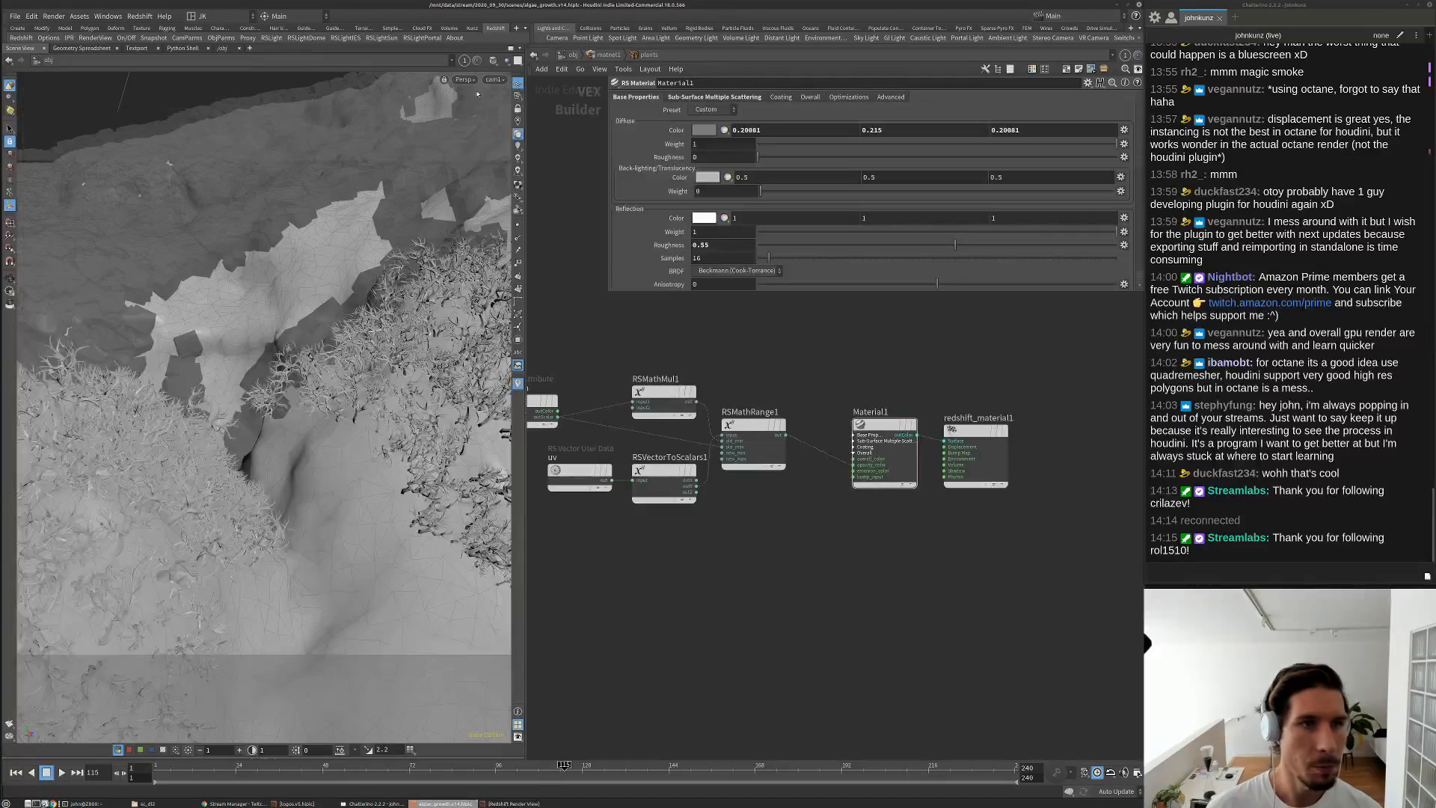
left_click(573, 54)
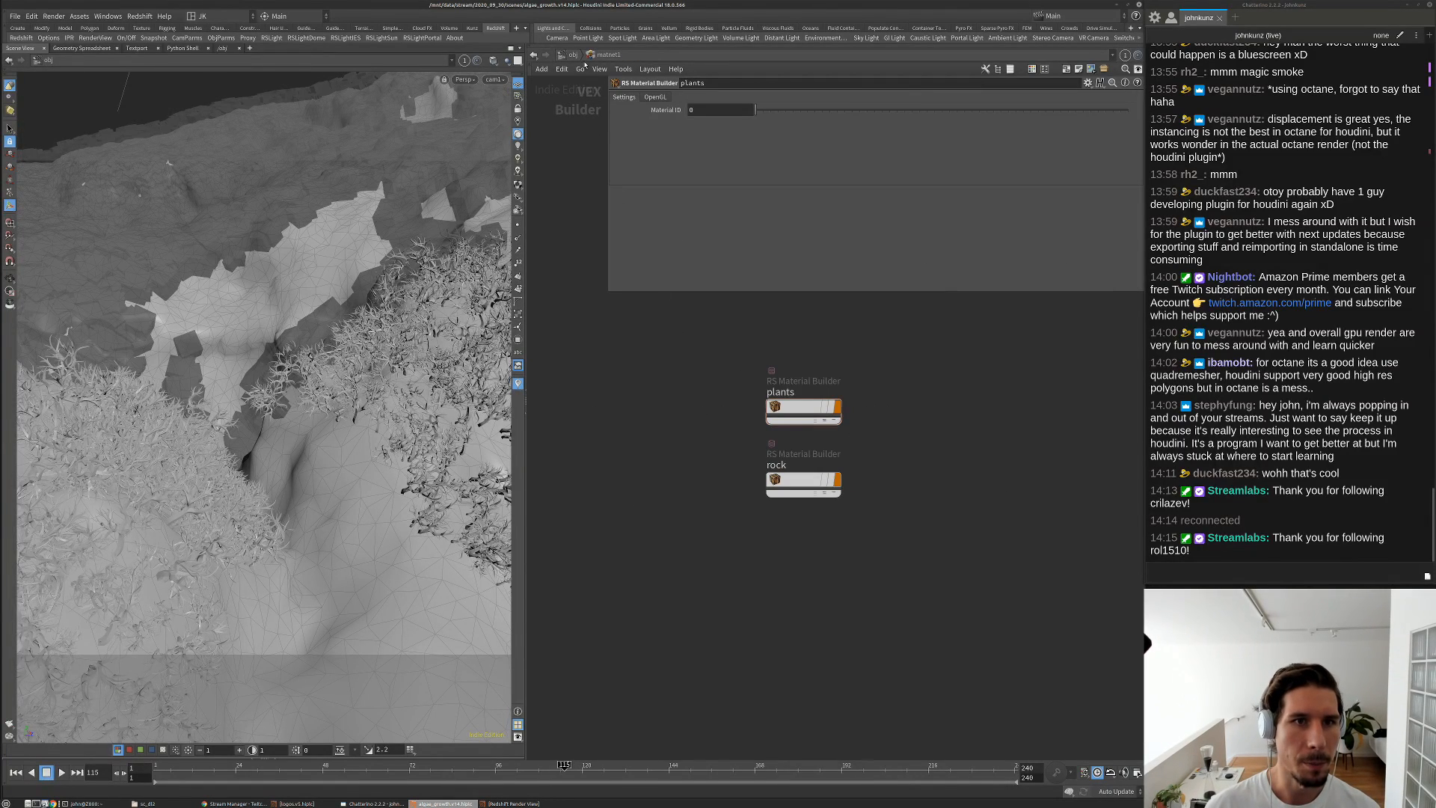
scroll(819, 349, "down", 2)
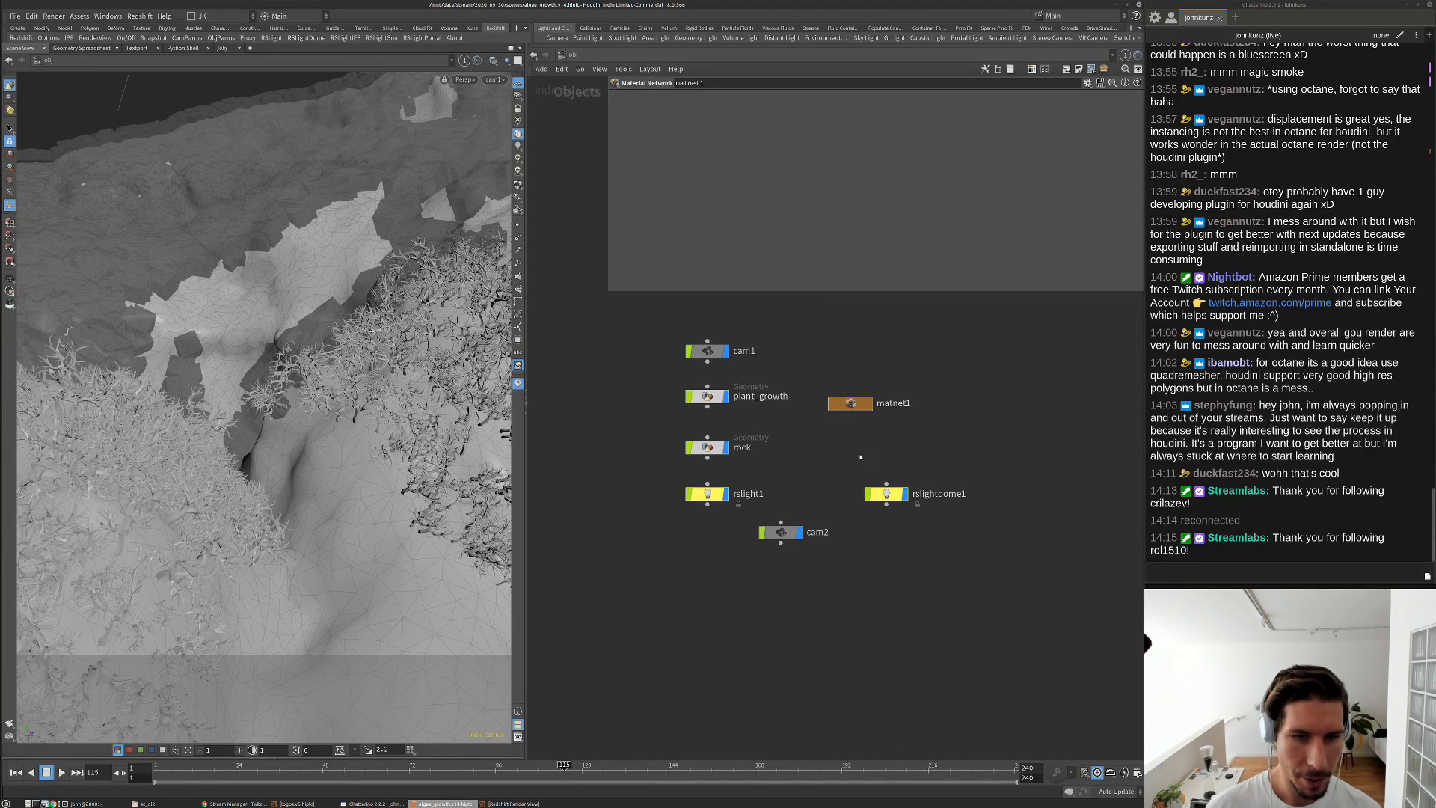
double_click(707, 447)
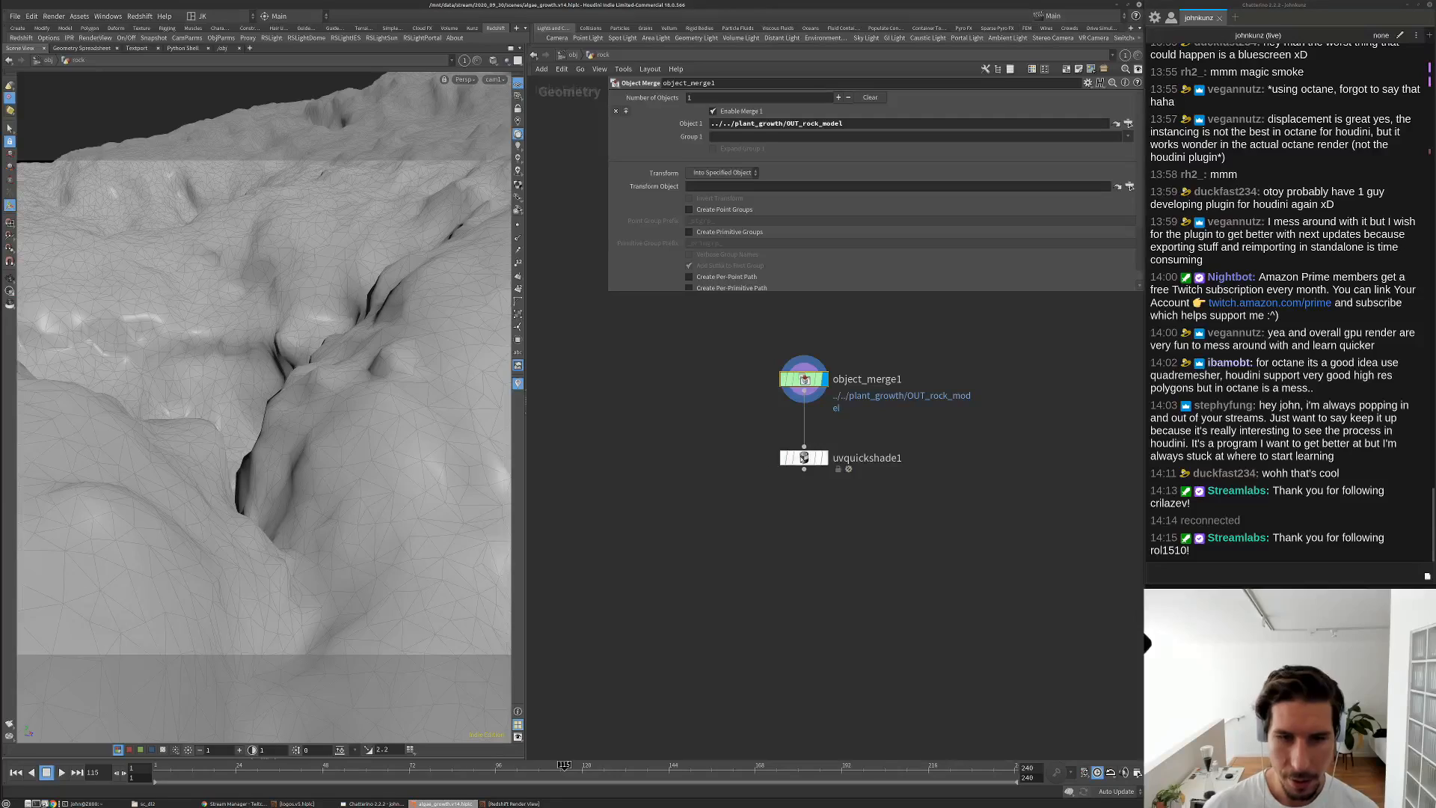
Make room above uvquickshade1 in the rock network and insert a Group Create node between object_merge1 and uvquickshade1
left_click_drag(802, 459, 804, 581)
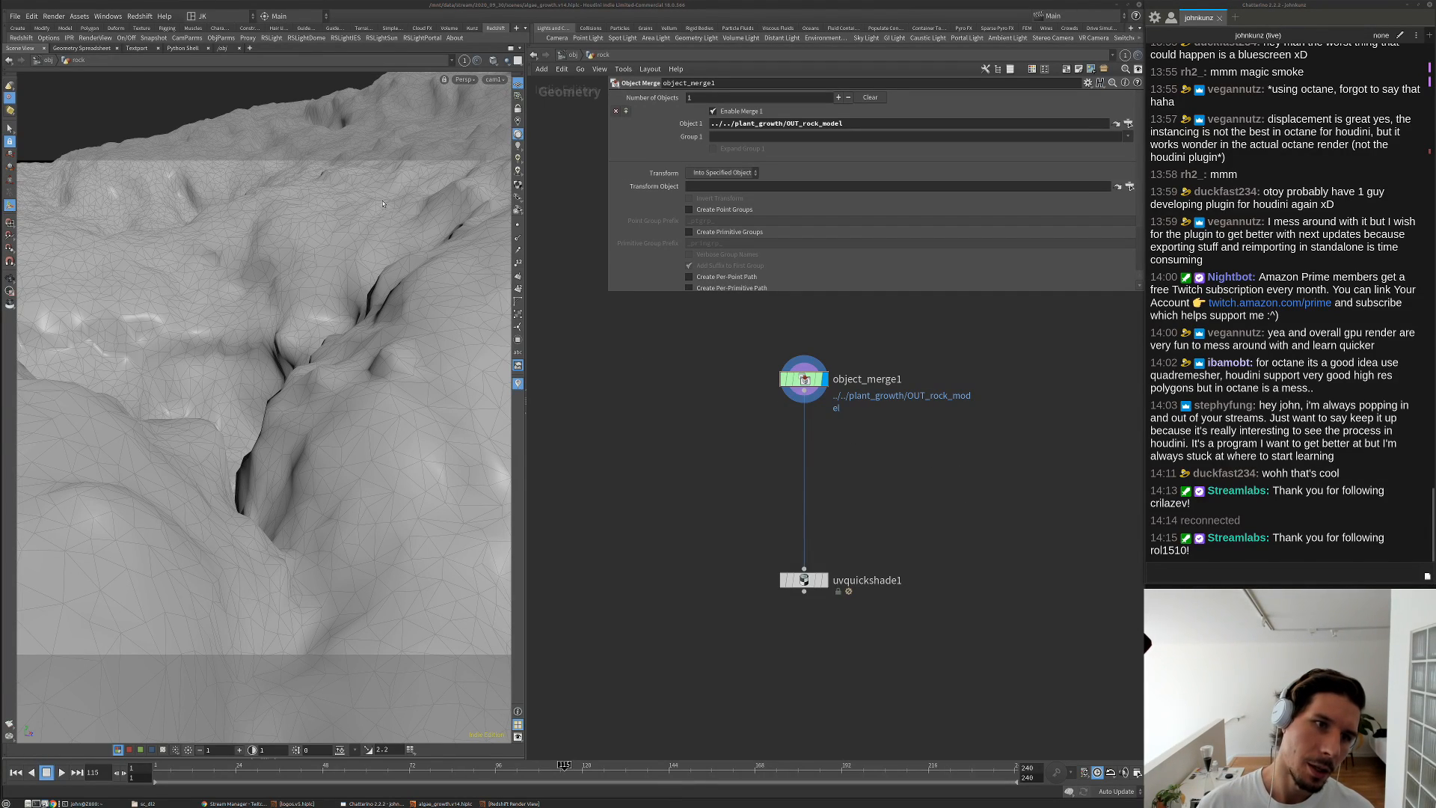
left_click(937, 478)
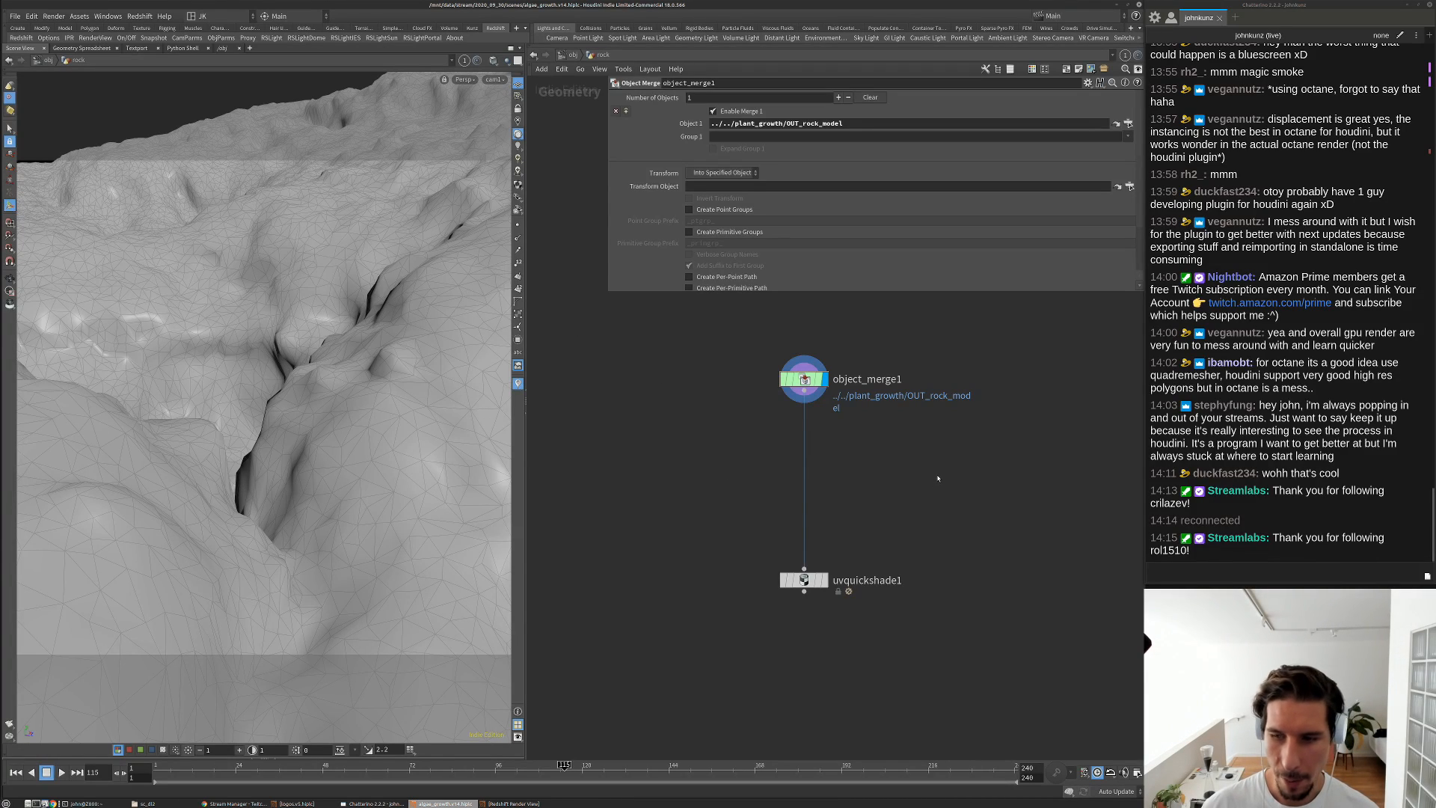
key("Tab")
mouse_move(928, 479)
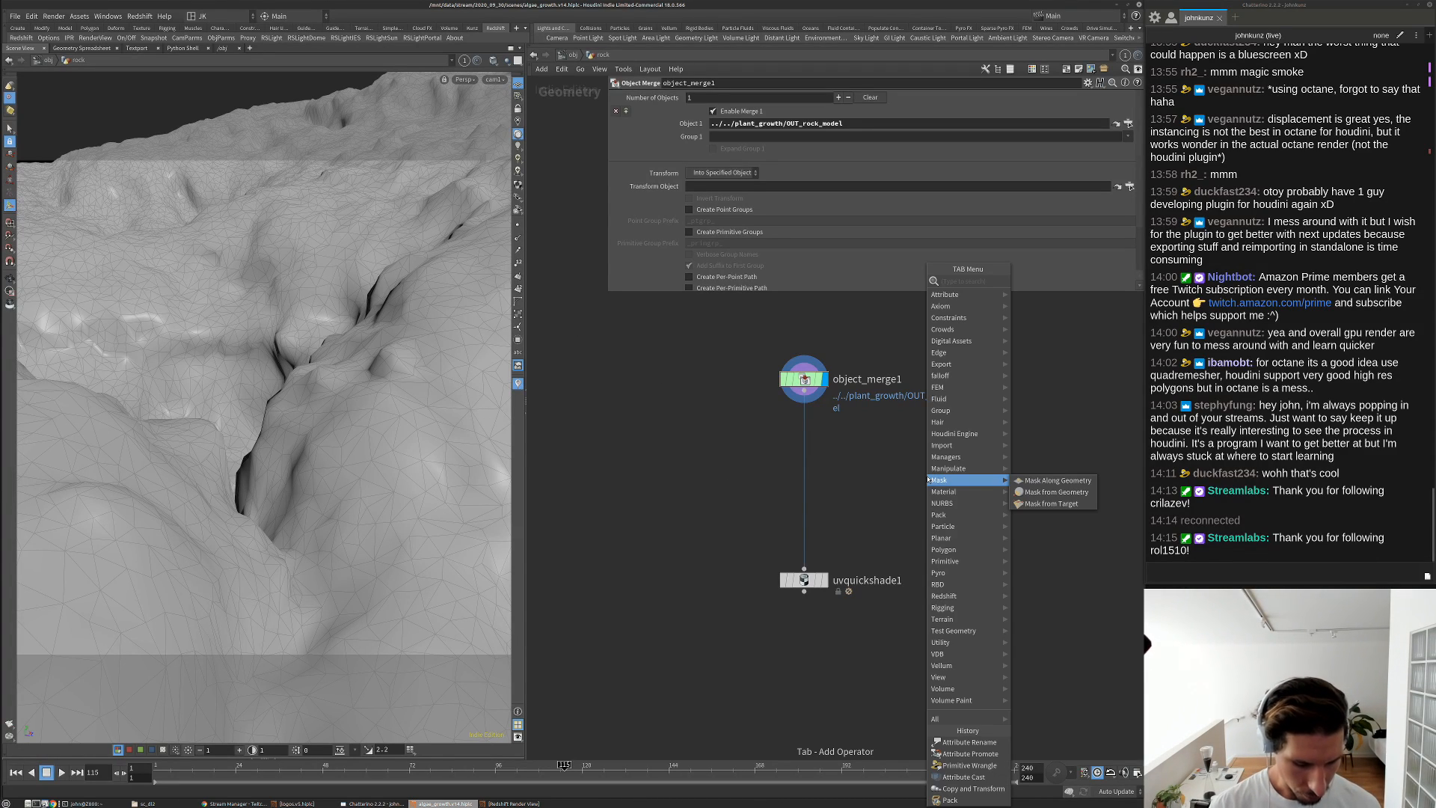
type("group")
key("Return")
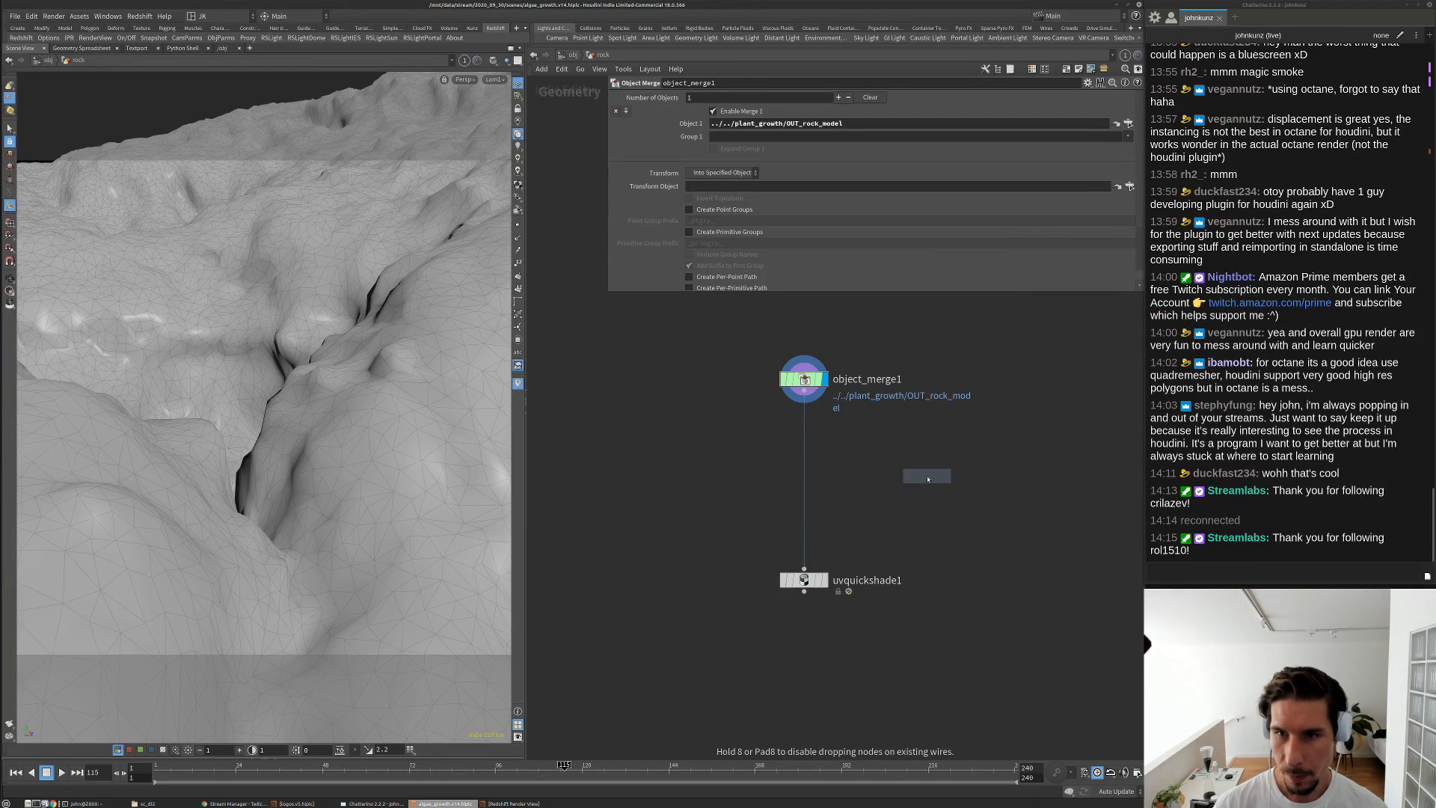
left_click(927, 476)
left_click_drag(927, 477, 804, 475)
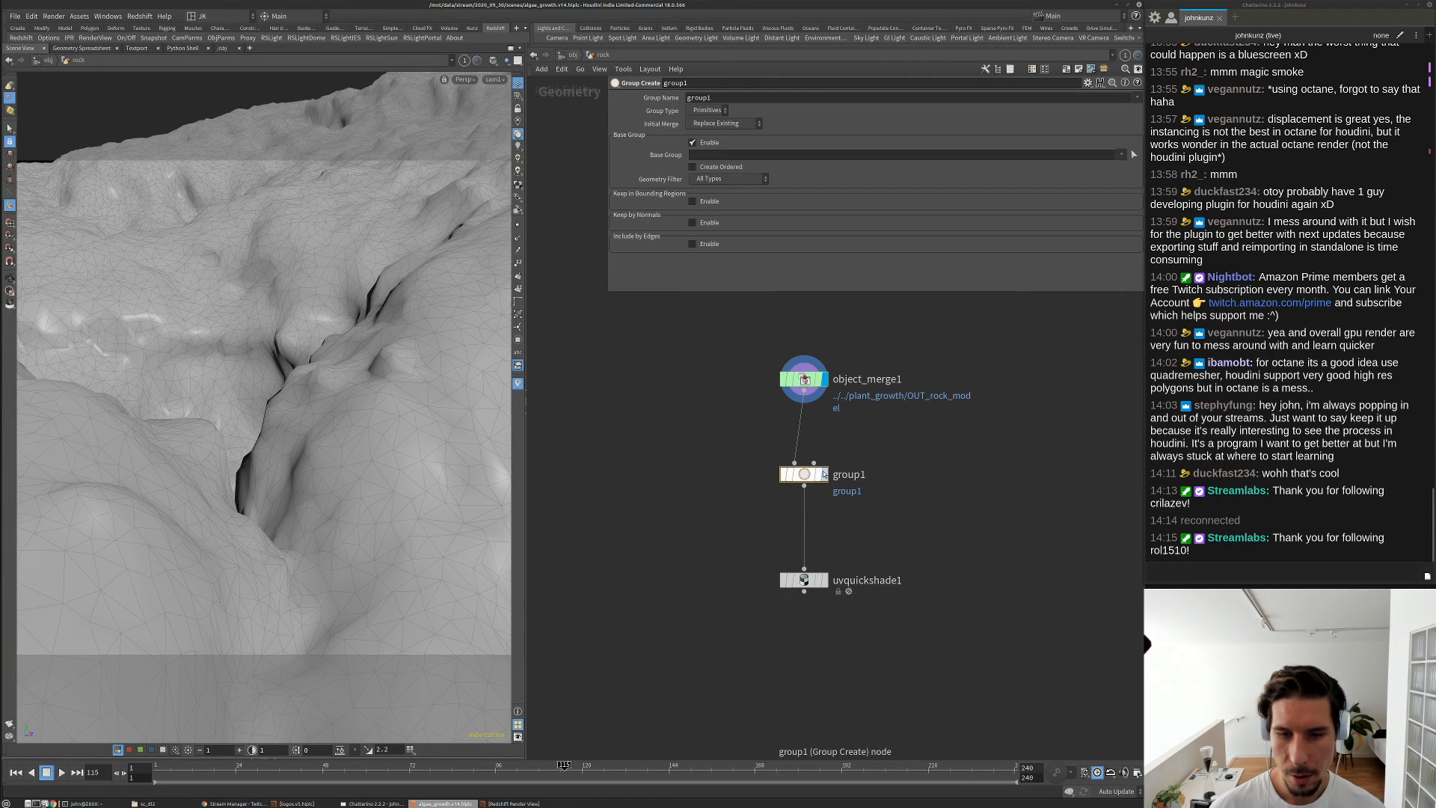
Display group1 and add a Volume node beside it in the rock network
left_click(823, 473)
key("Tab")
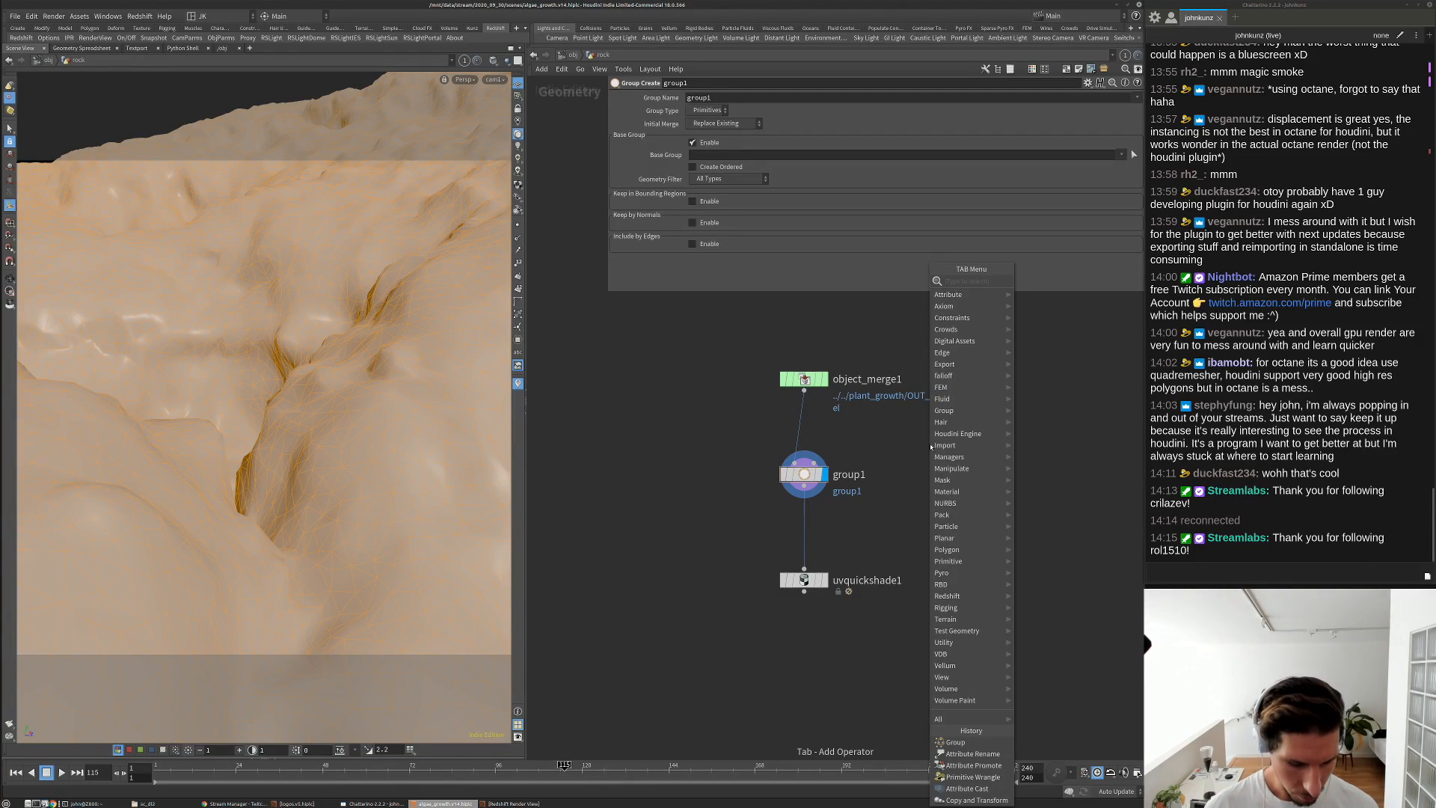
mouse_move(931, 446)
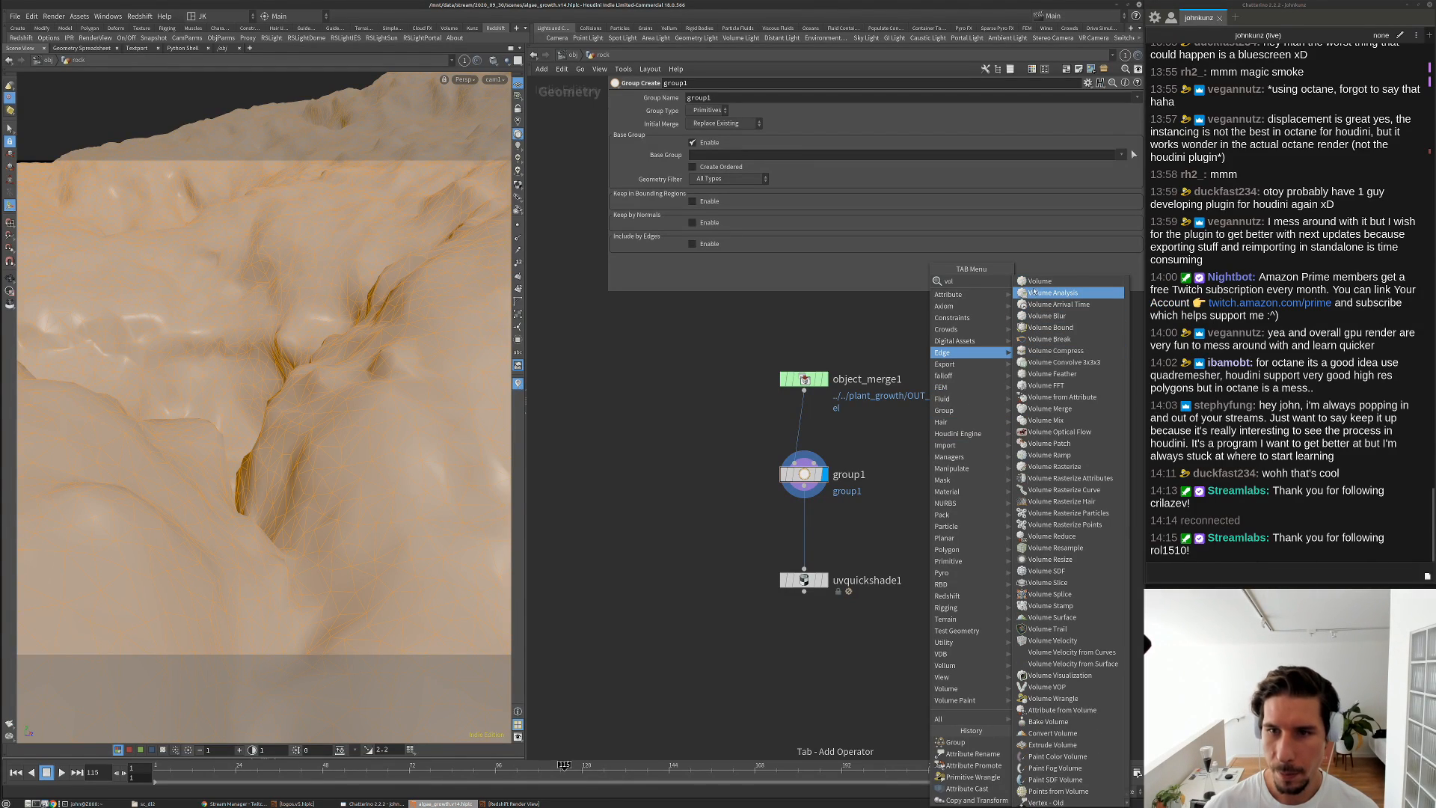
left_click(1021, 321)
left_click(915, 450)
left_click(935, 450)
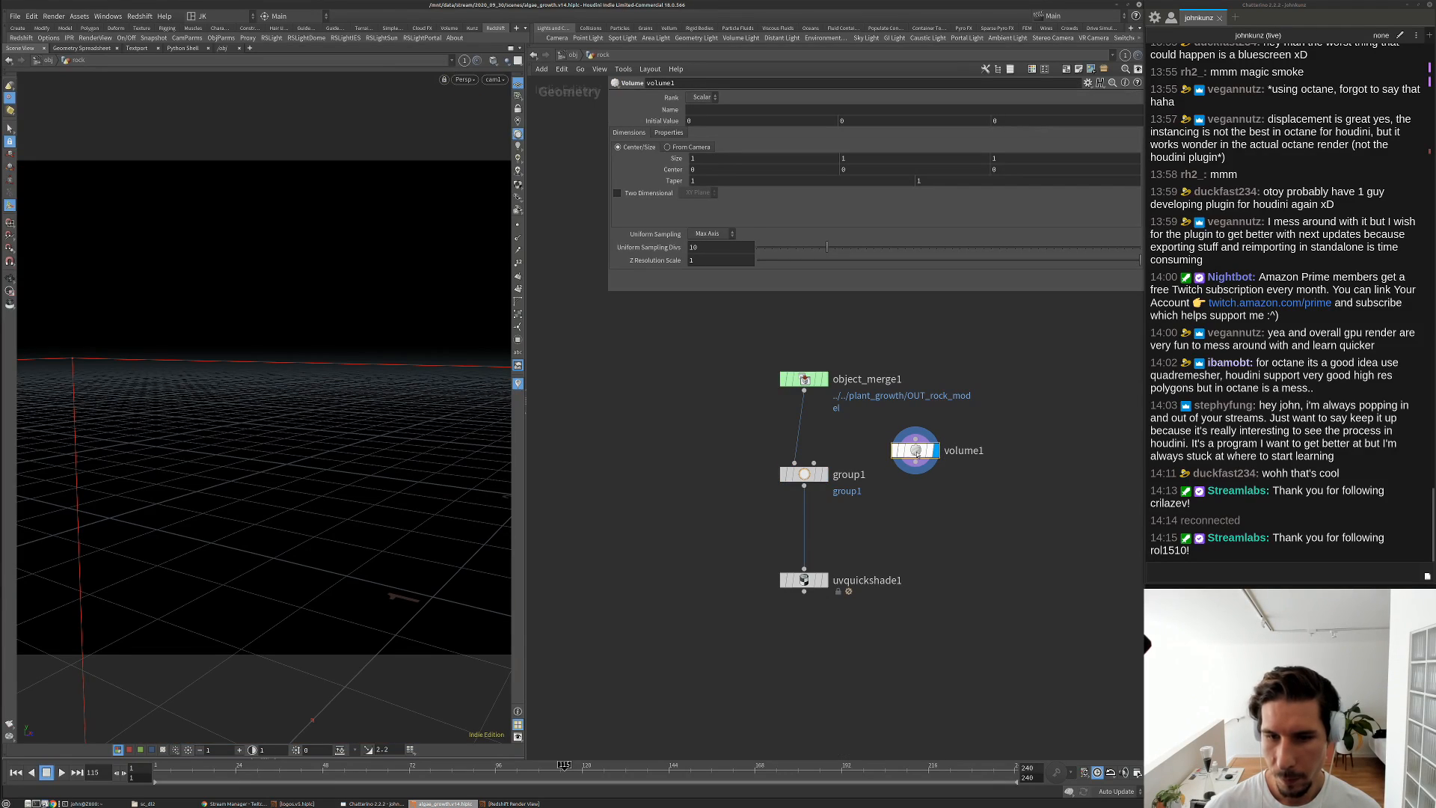
Define the volume's dimensions from a camera, using cam1 with a relative path
left_click(691, 148)
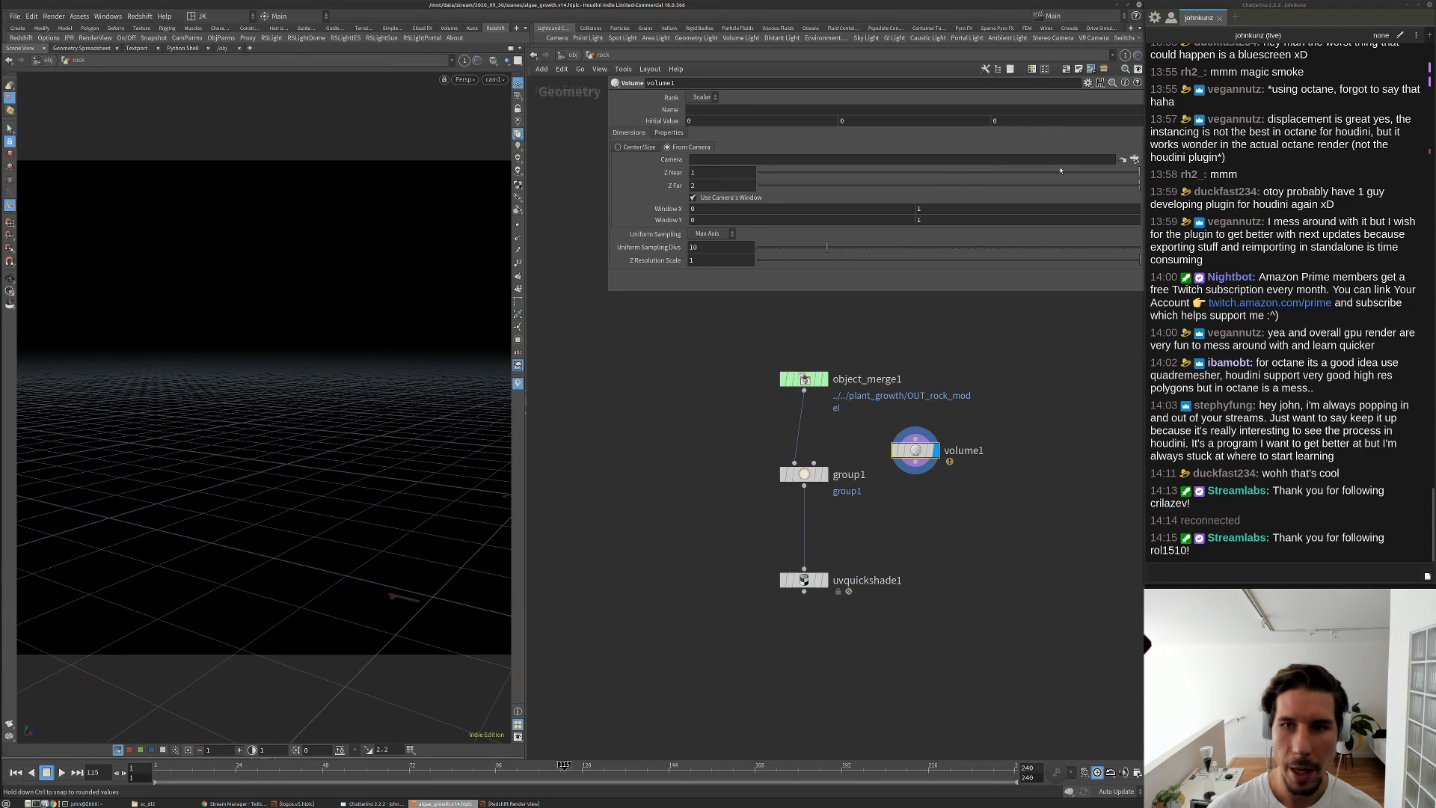
left_click(1135, 159)
left_click(1103, 92)
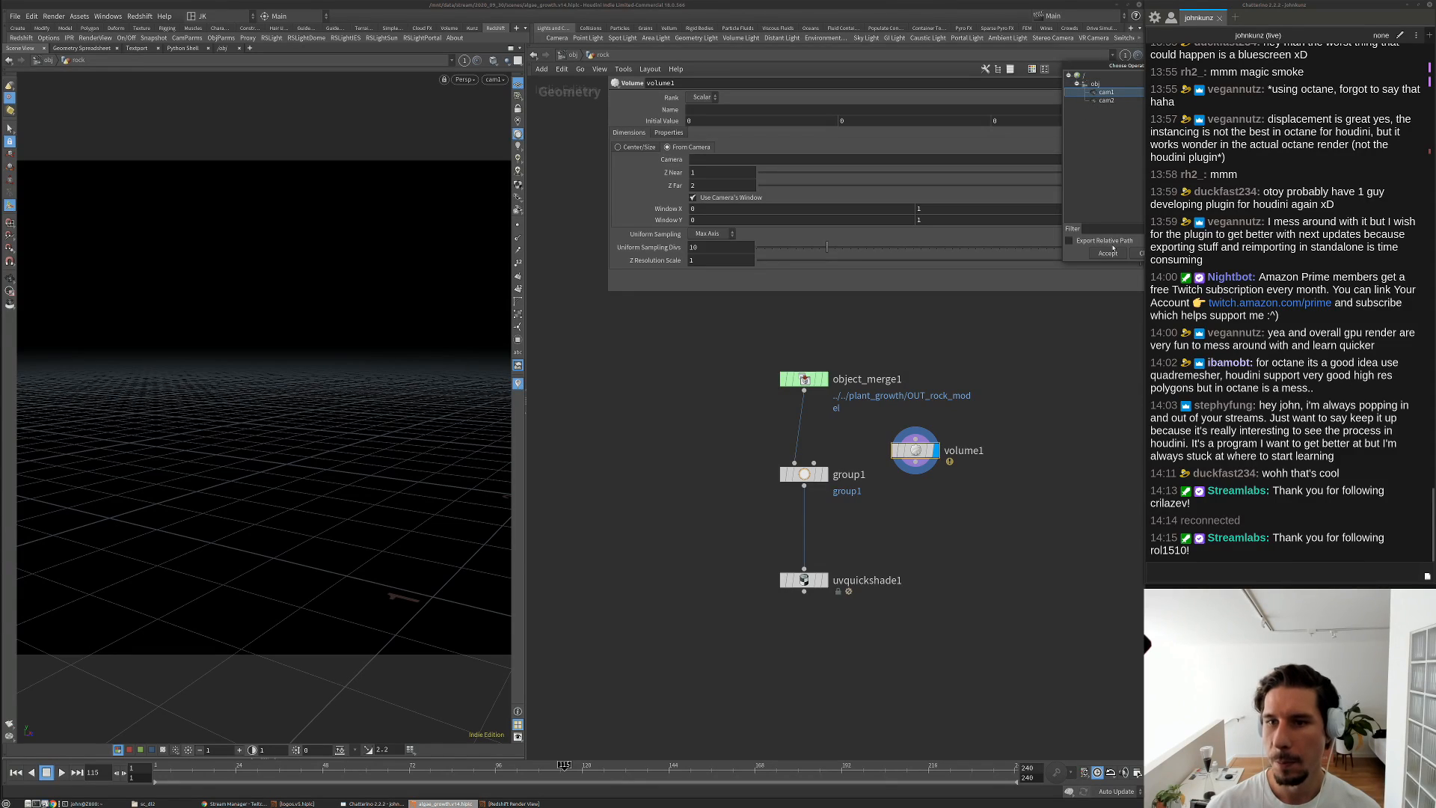
left_click(1108, 254)
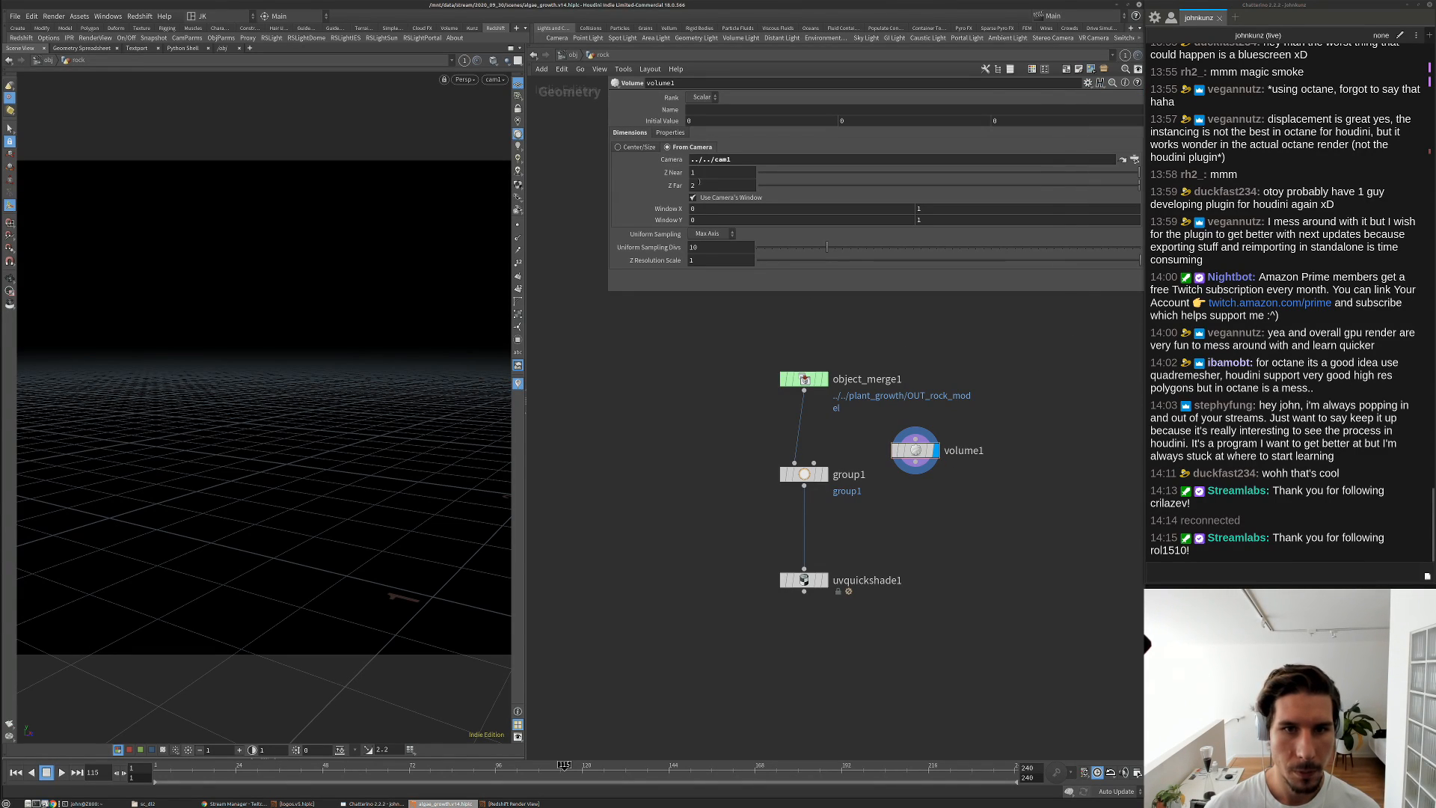
Set the volume's Z Far to 25 and its first initial value to 1
left_click(699, 183)
type("5")
double_click(713, 122)
type("1")
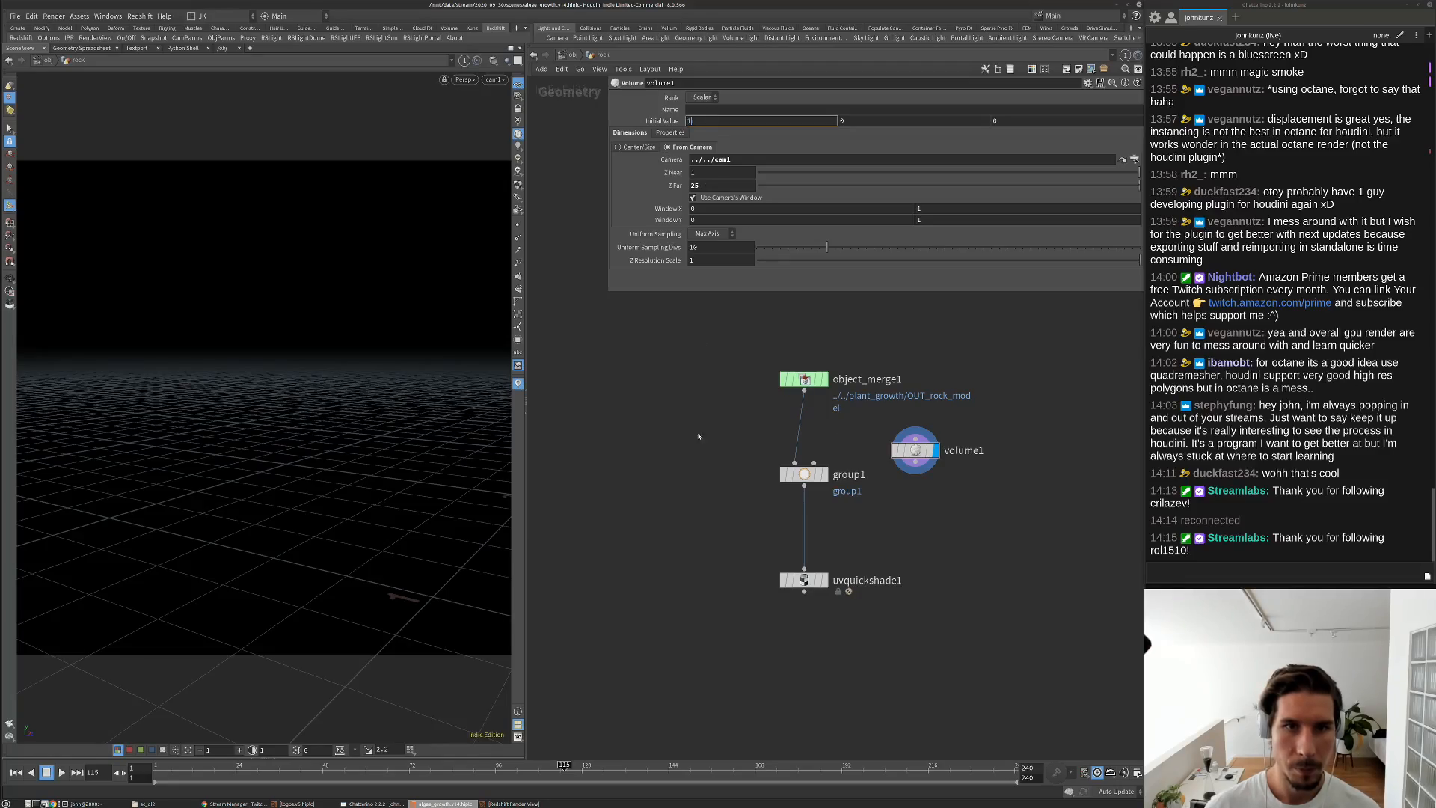
key("space+g")
left_click_drag(343, 362, 374, 389)
scroll(839, 451, "up", 2)
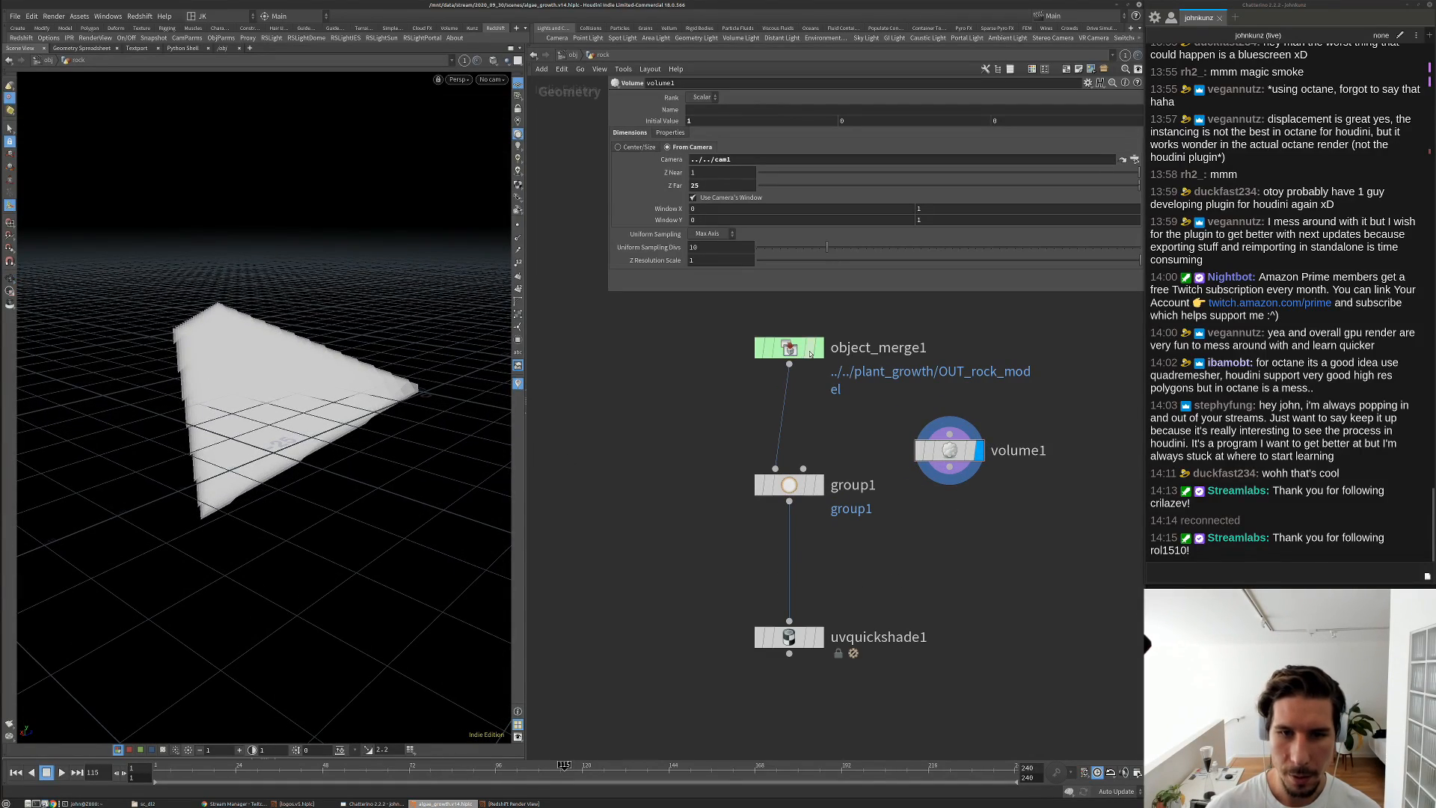
Show object_merge1 as a template for reference and set the volume's Z Far to 2
left_click(810, 348)
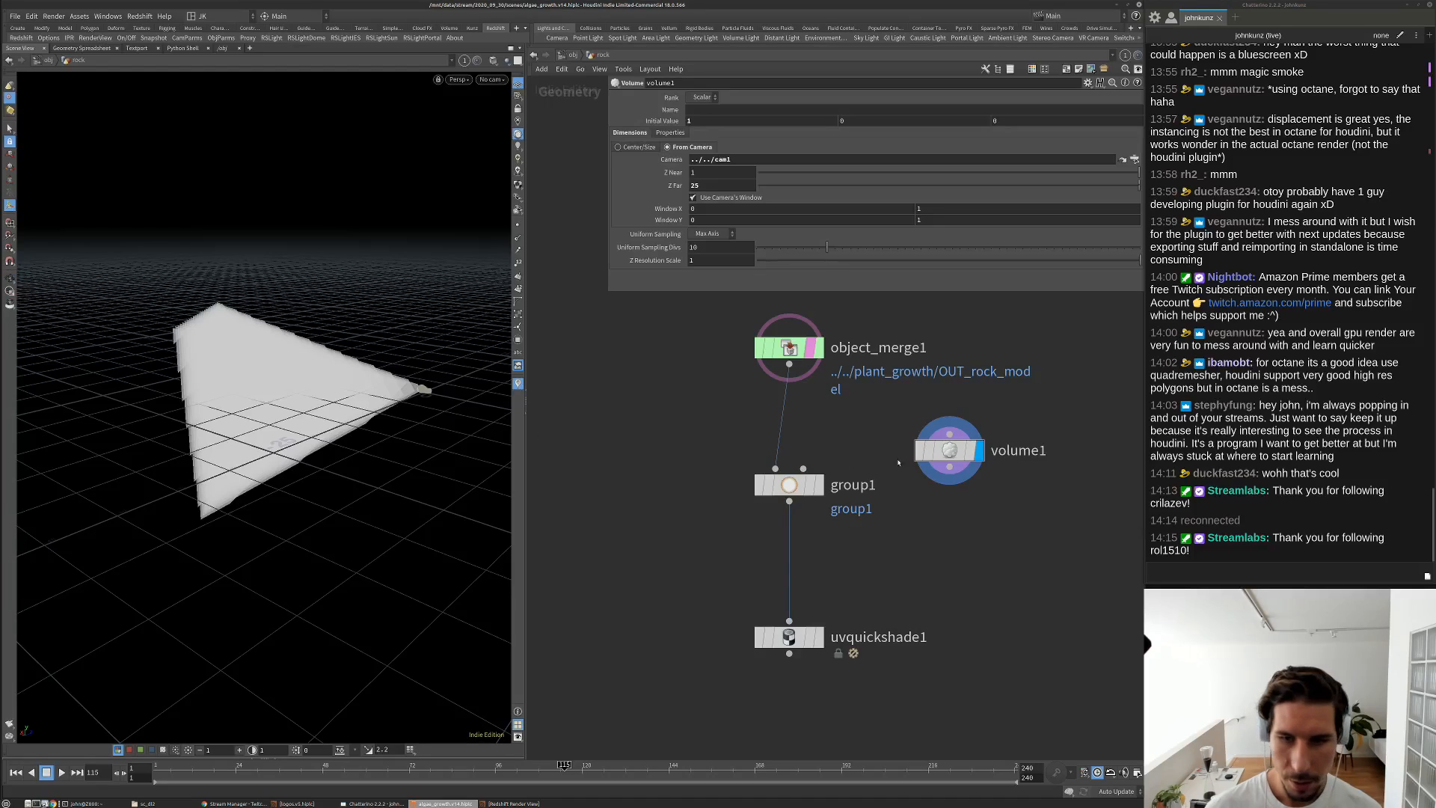
key("BackSpace")
key("Return")
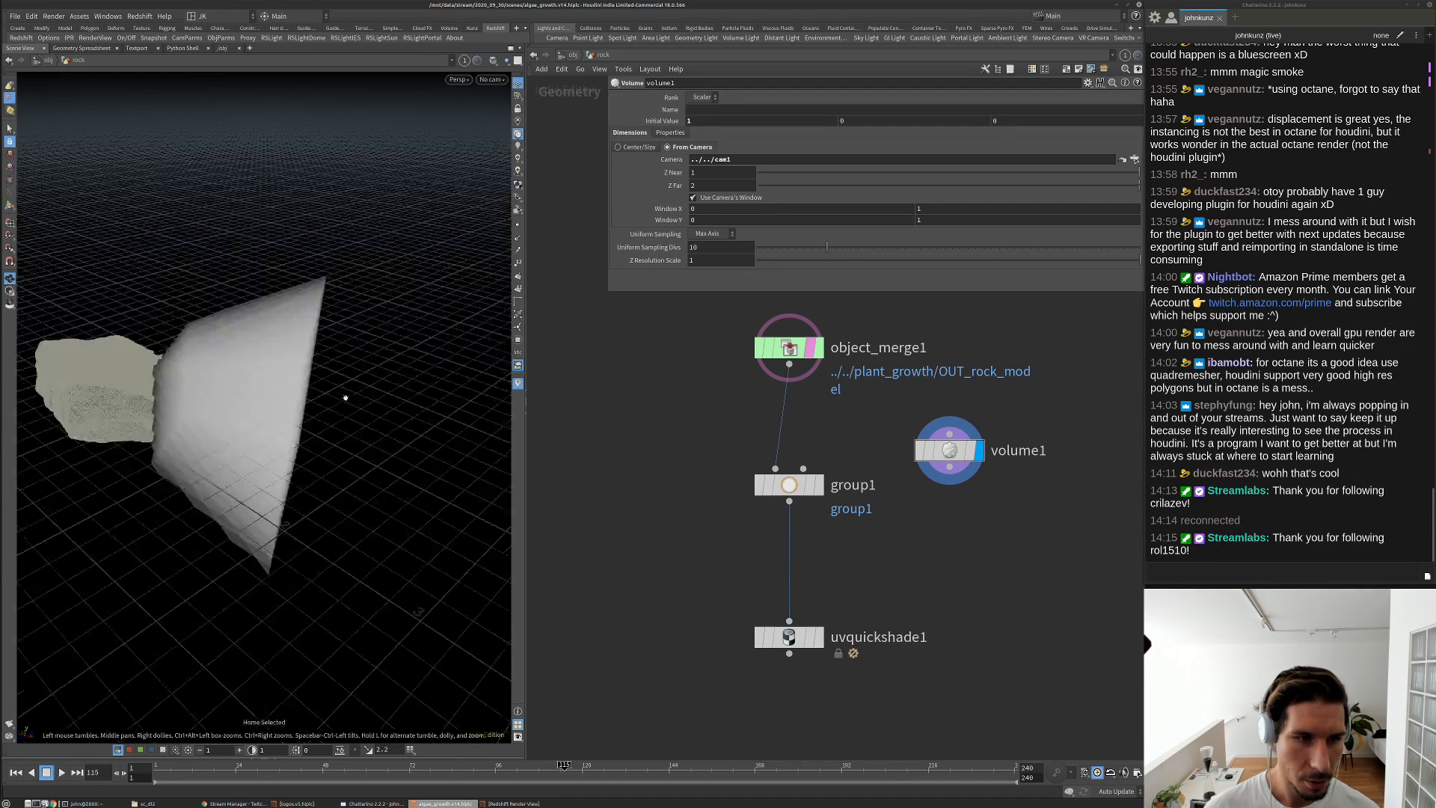
key("g")
left_click_drag(243, 437, 421, 382)
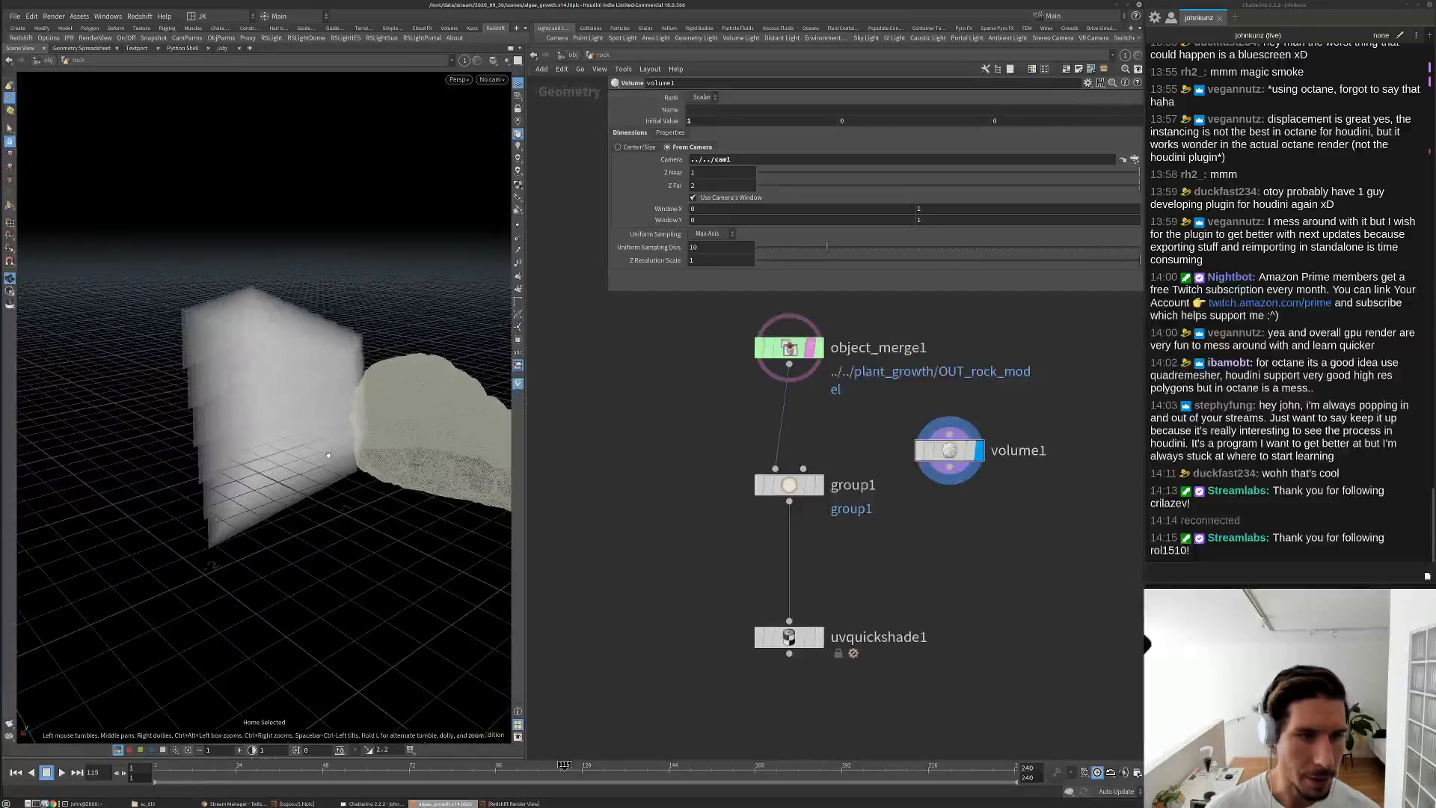
Set the camera volume's Z Near to .01
left_click(704, 173)
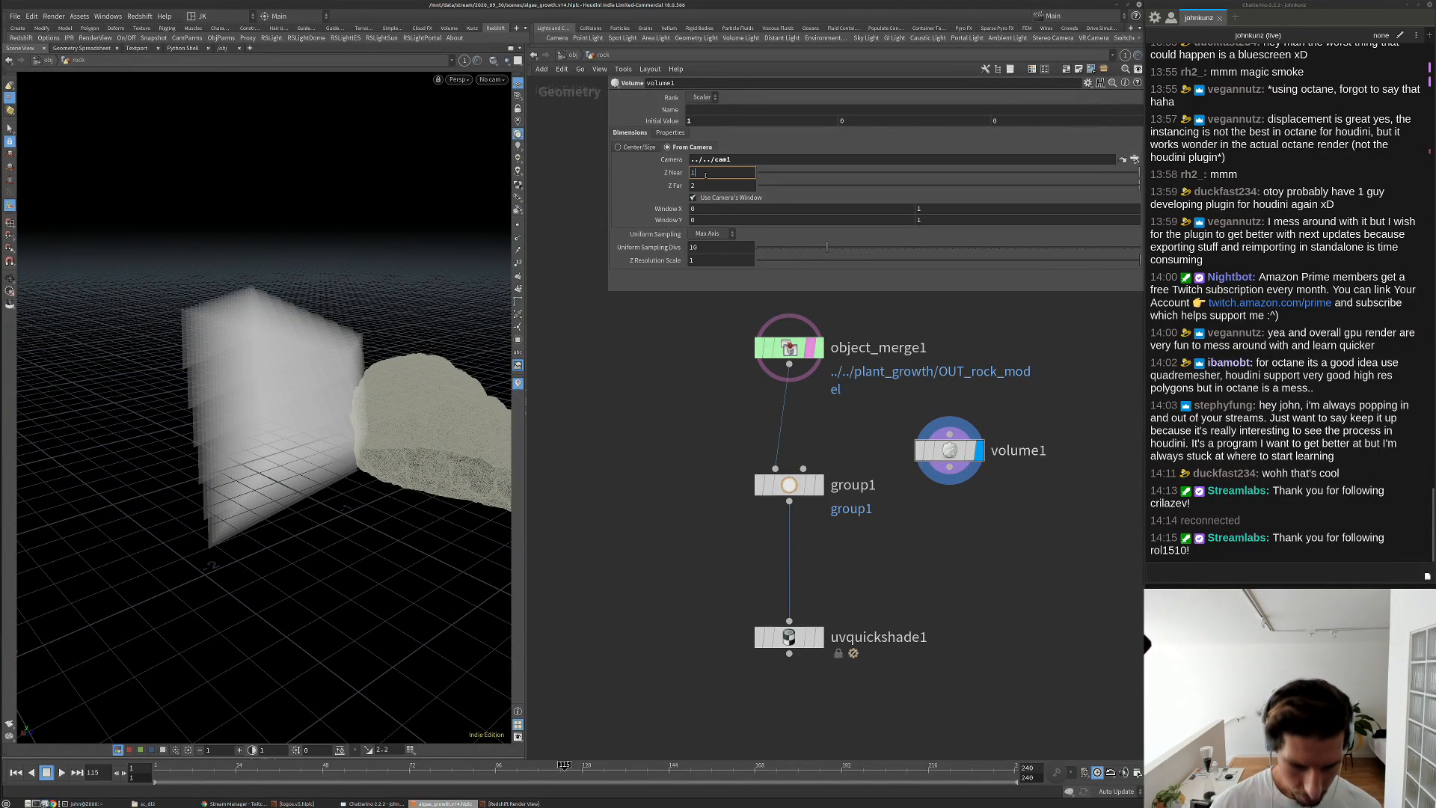
type(".01")
key("Return")
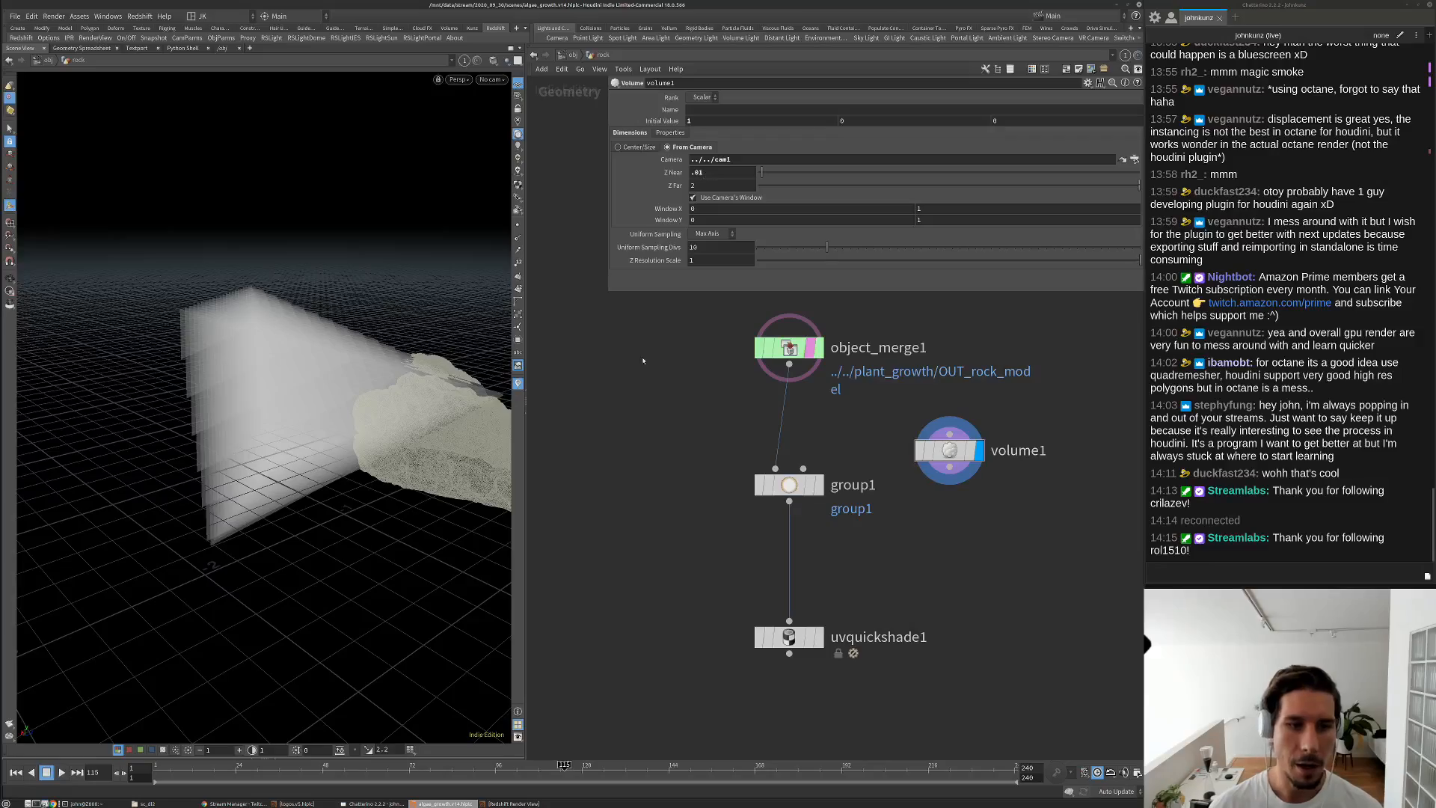
left_click_drag(453, 364, 299, 295)
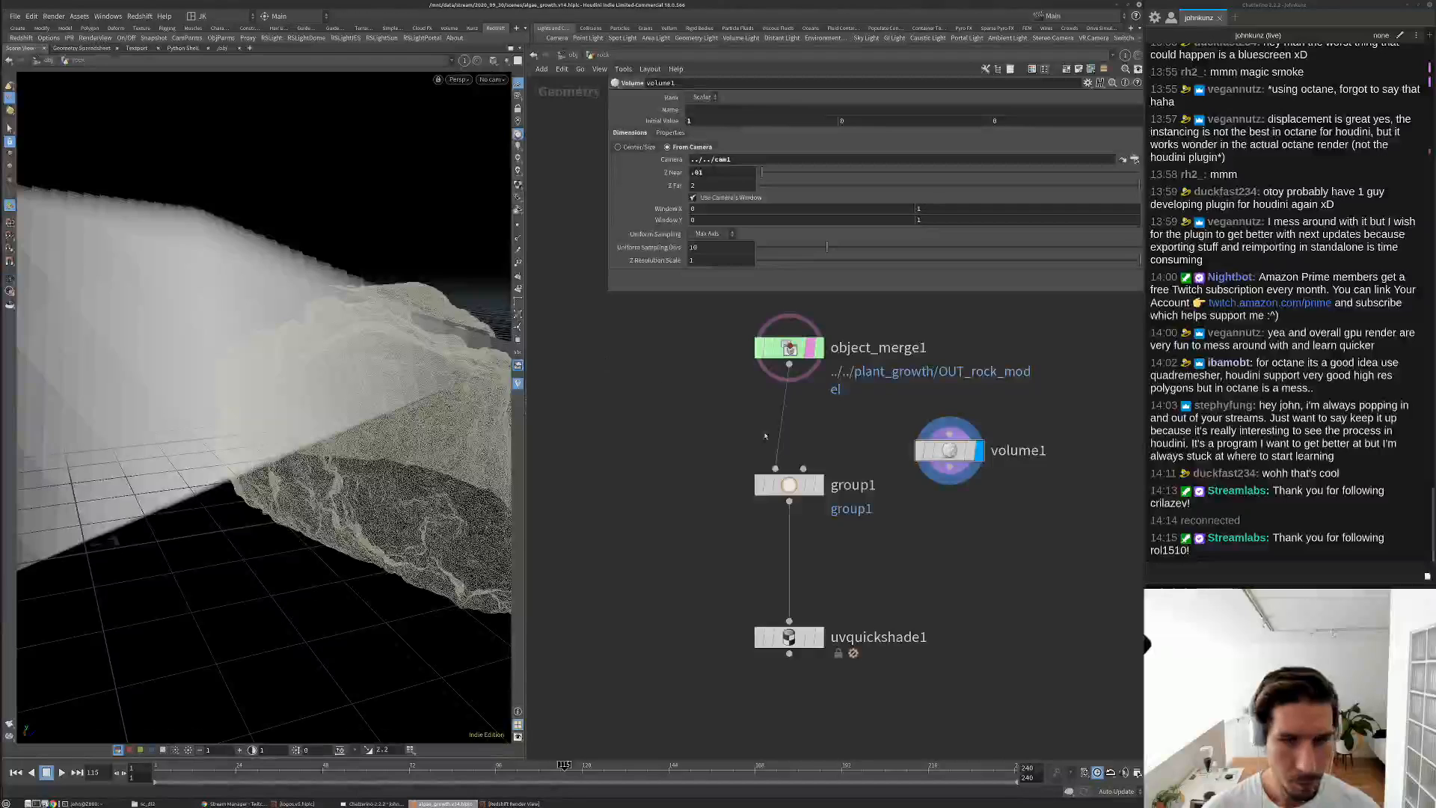
Add a Volume Bound node below volume1 to turn the camera volume into bounding geometry
key("Tab")
type("conv")
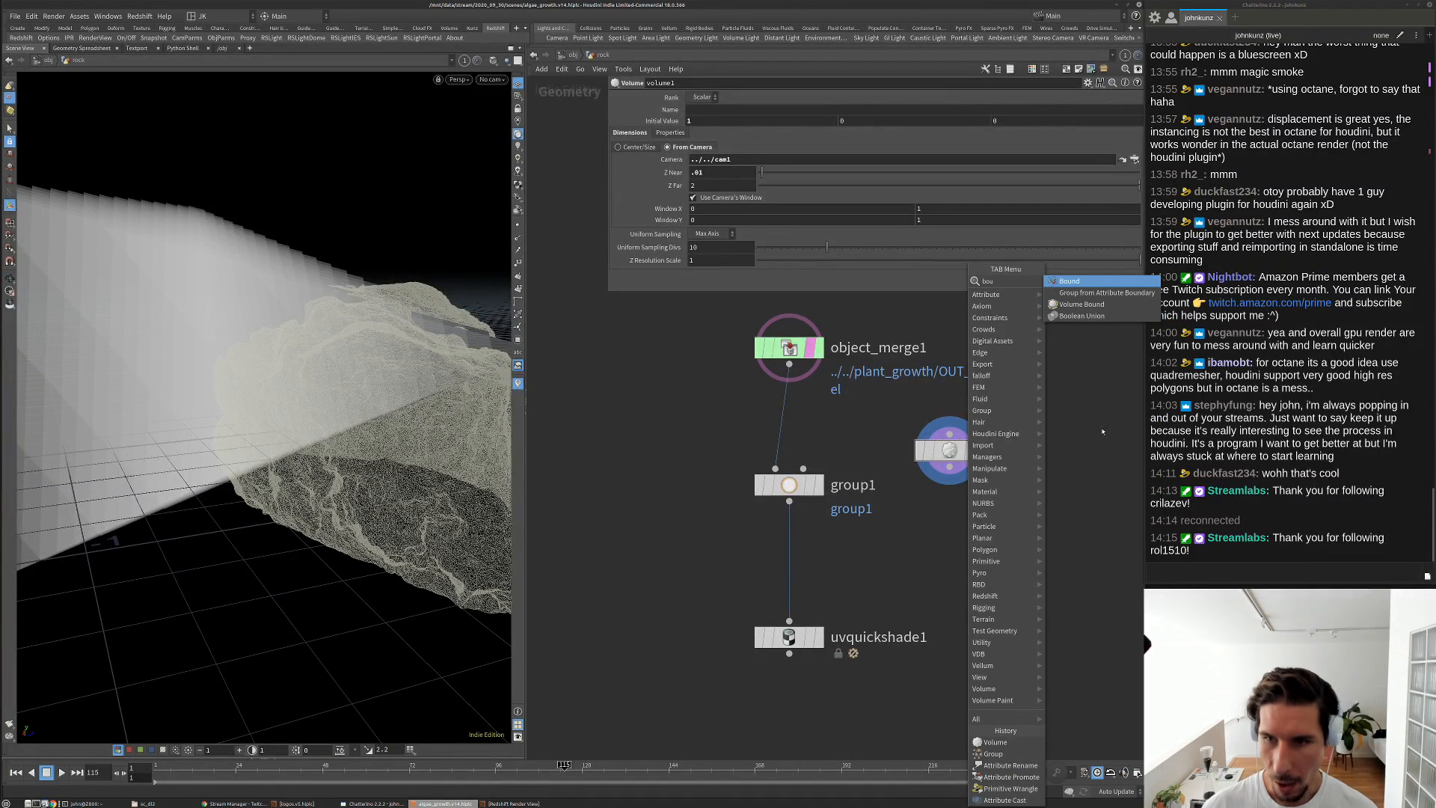
left_click(1084, 305)
left_click(943, 548)
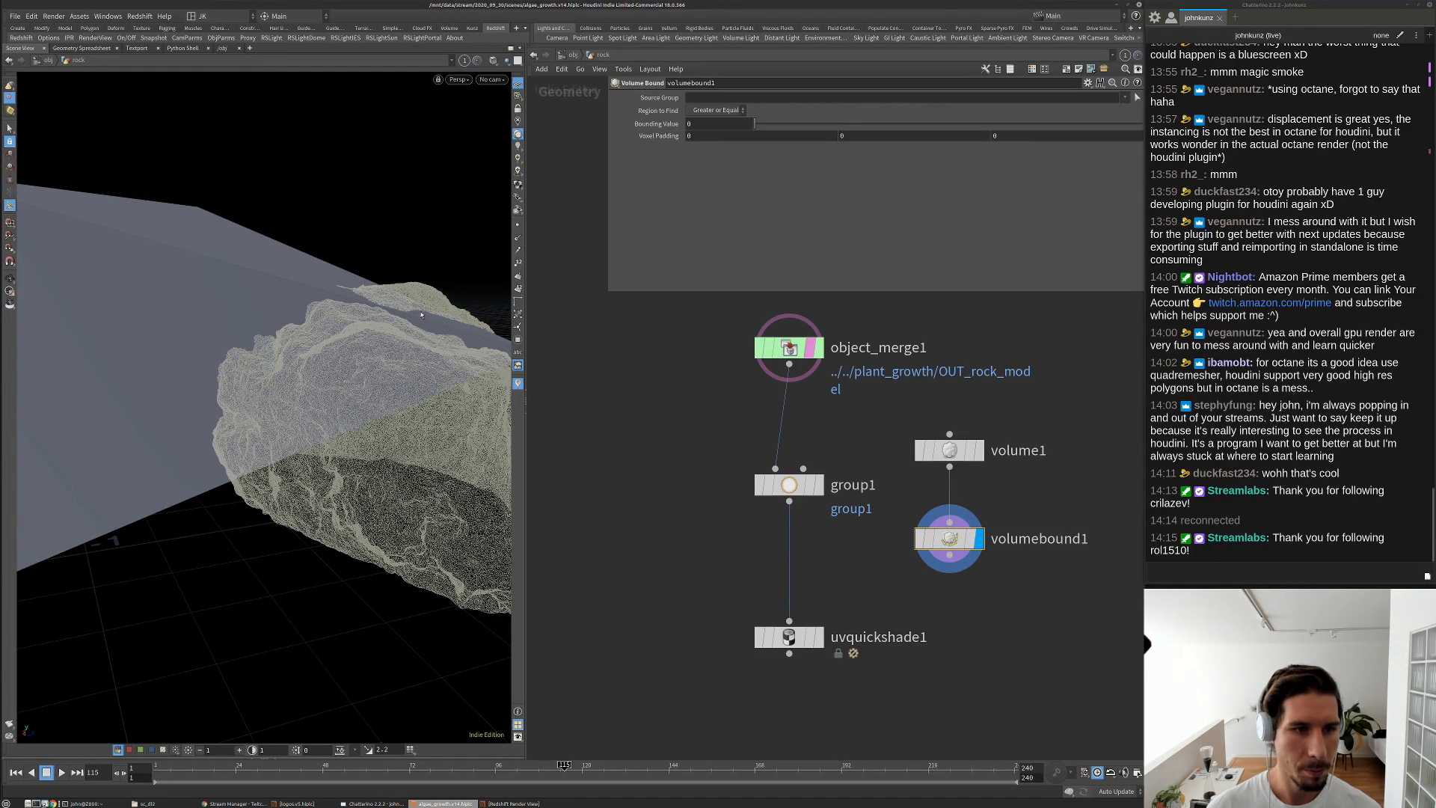
Connect volumebound1 to group1's second input, then display and select group1
left_click_drag(365, 348, 505, 358, "alt")
left_click_drag(803, 469, 949, 555)
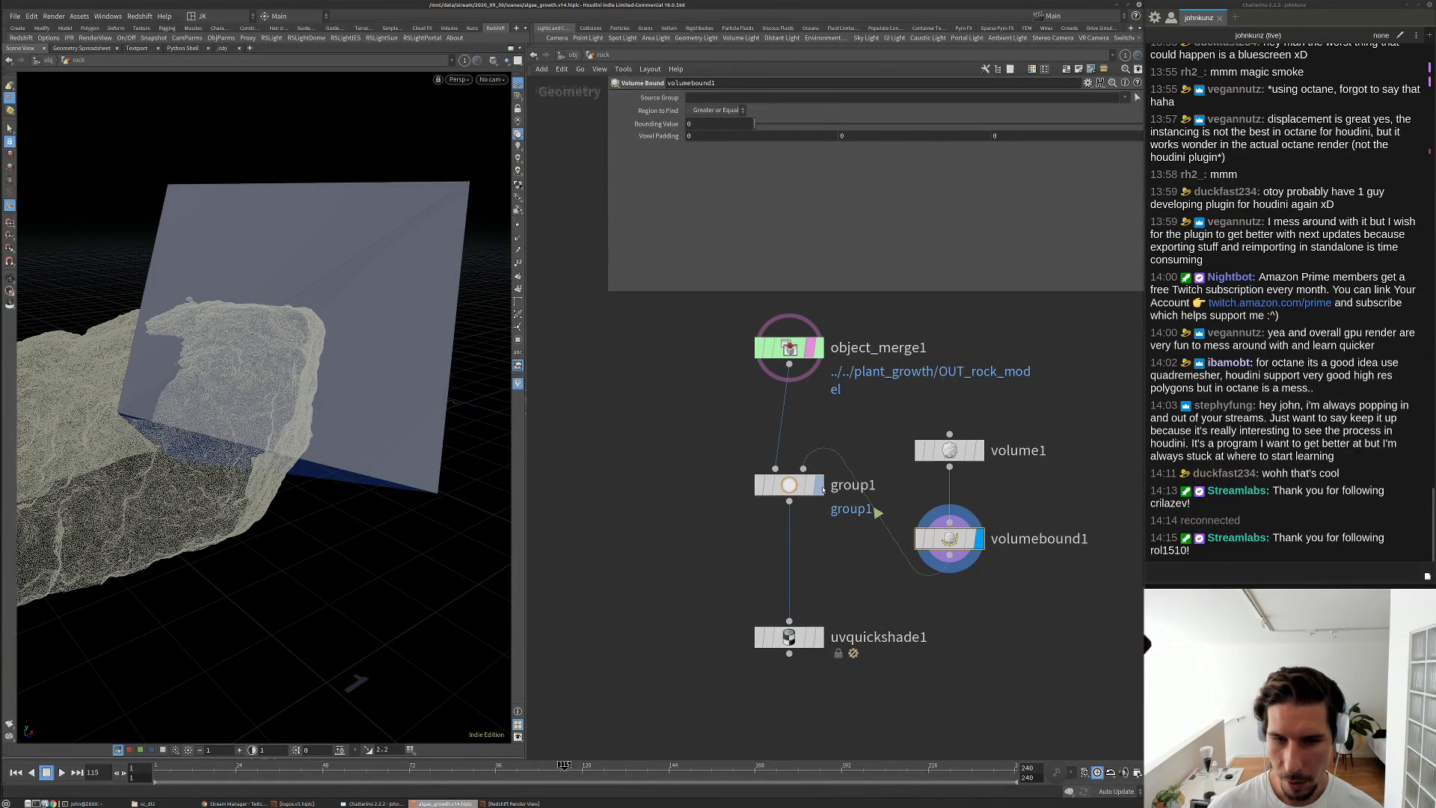
left_click(820, 485)
left_click(786, 486)
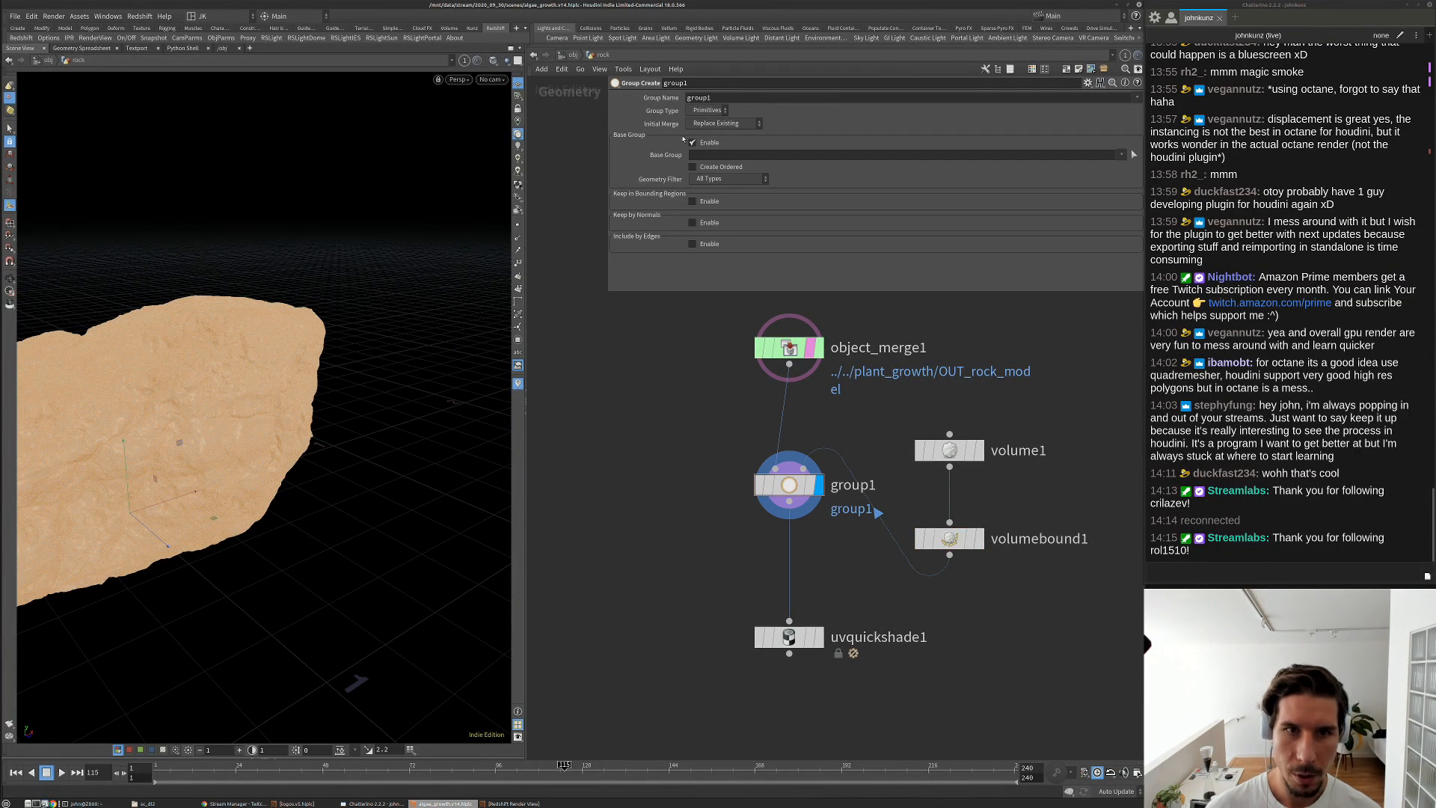
Disable group1's base group, enable keeping in bounding regions with a Bounding Object, and set the group type to Points
left_click(692, 142)
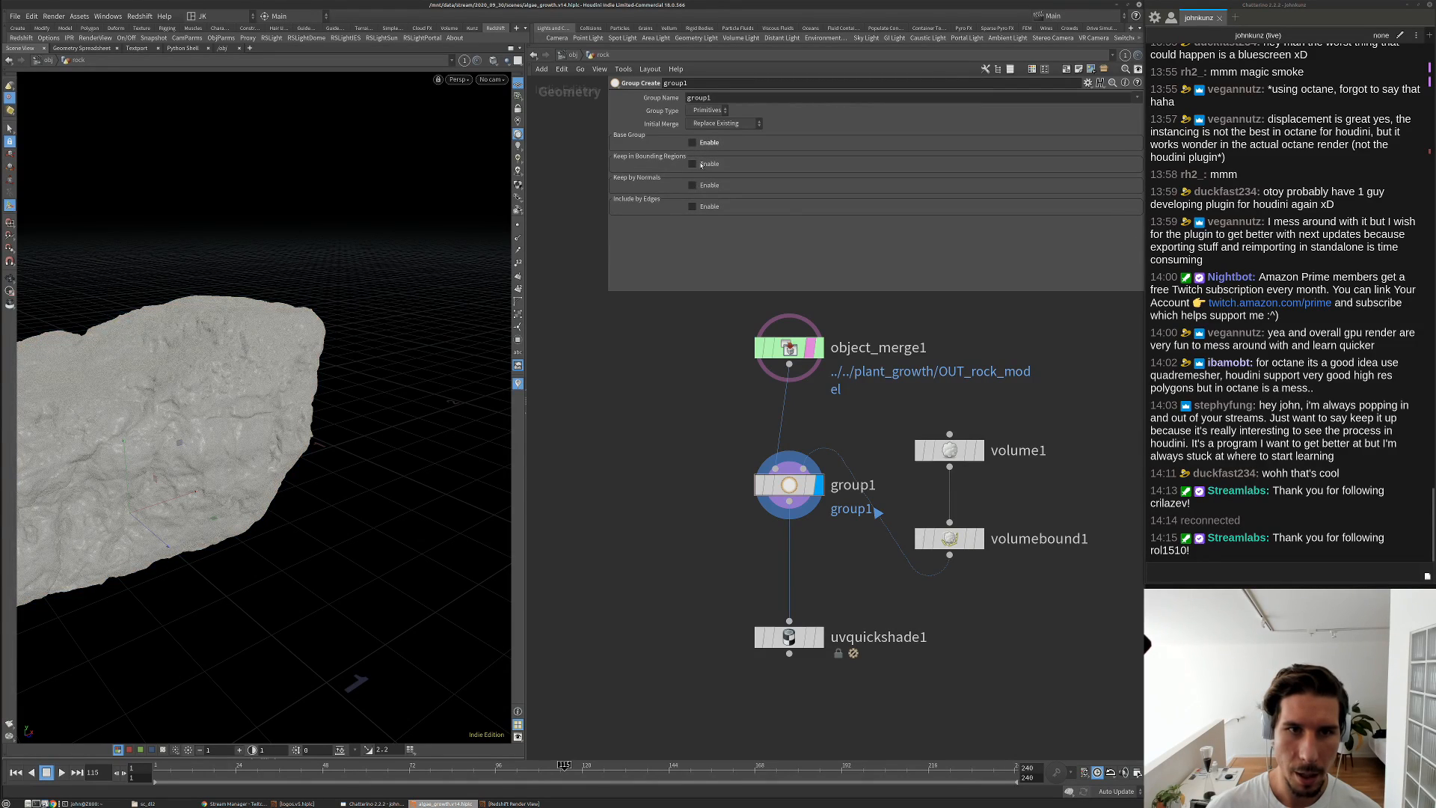
left_click(692, 164)
left_click(707, 176)
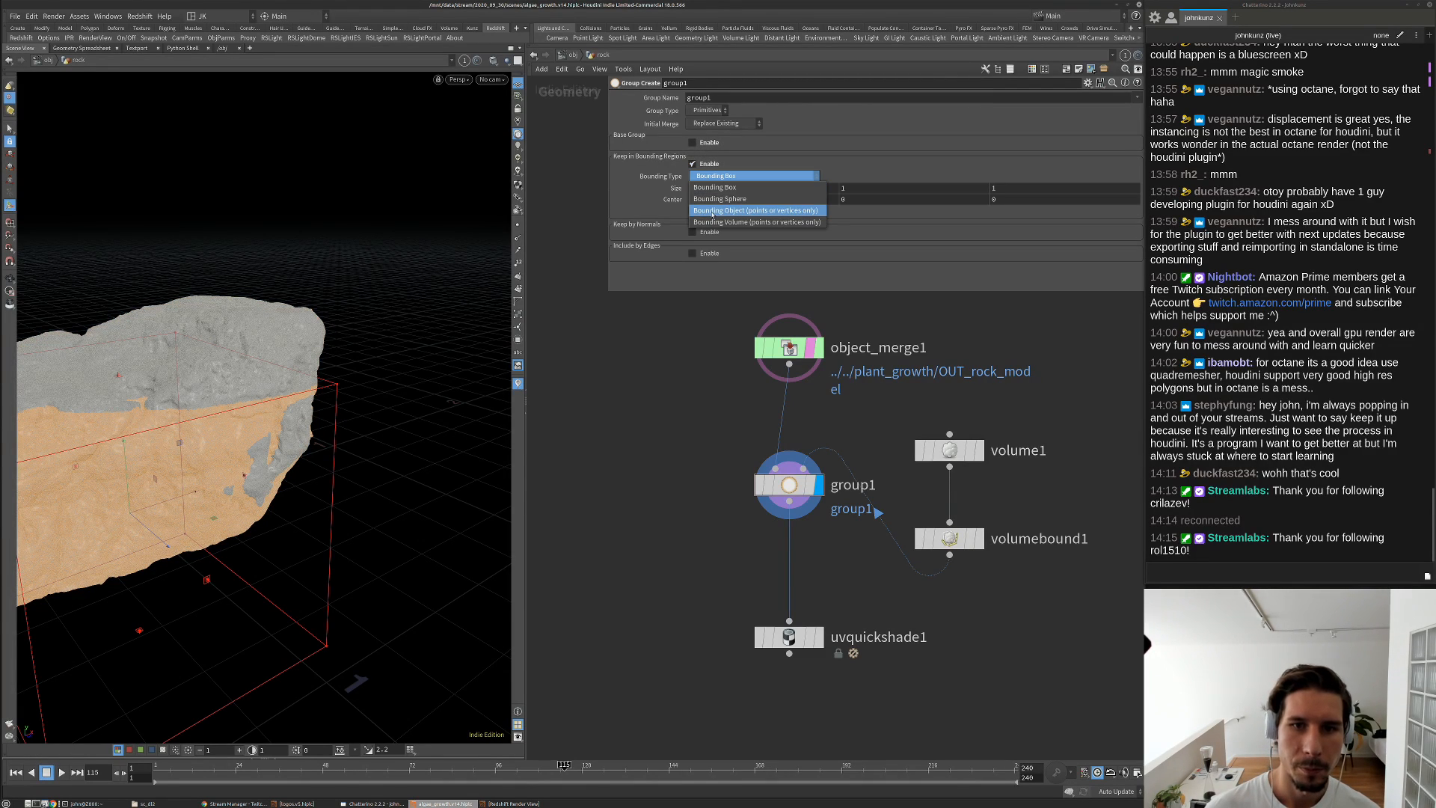
left_click(740, 197)
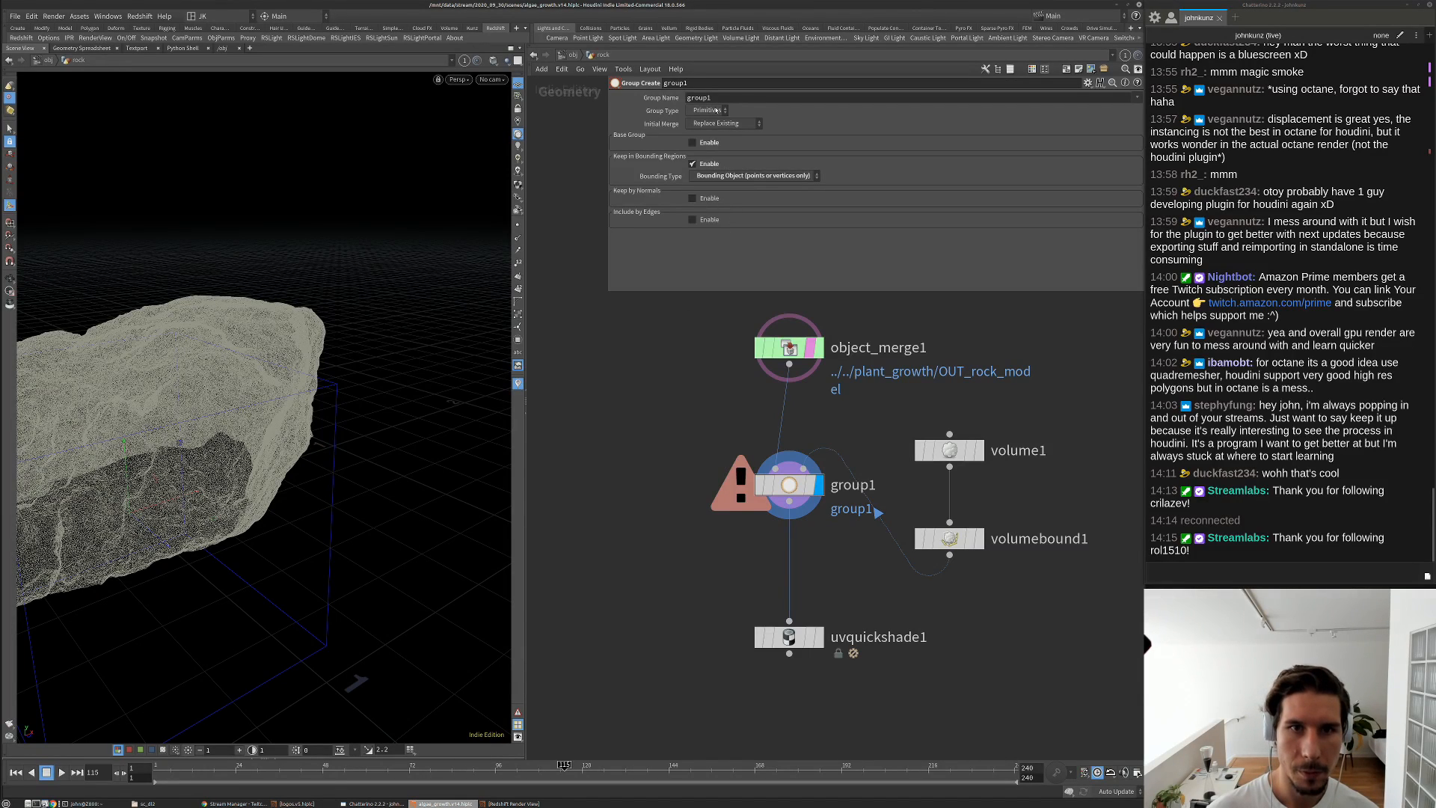
left_click(715, 110)
left_click(710, 122)
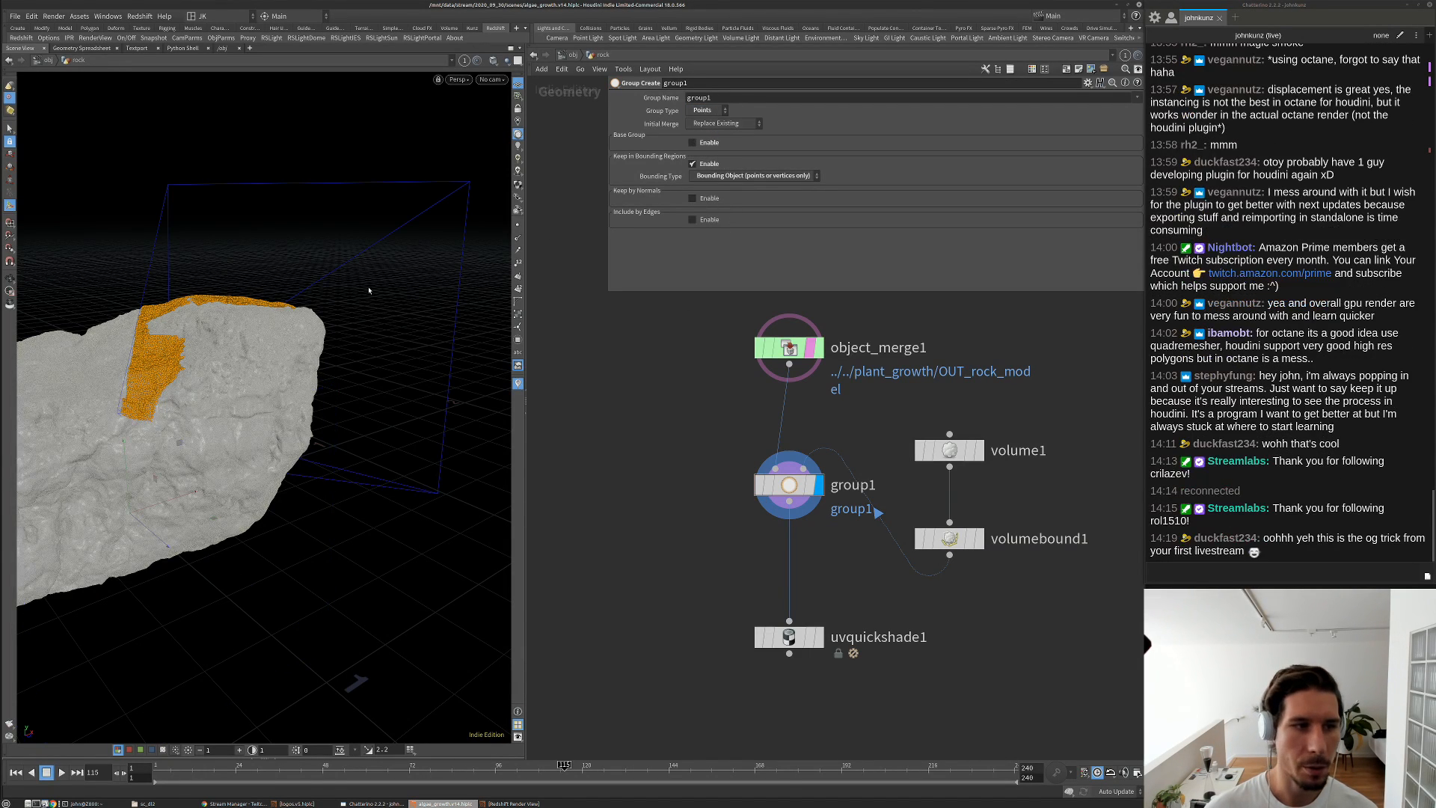
left_click_drag(368, 290, 232, 348)
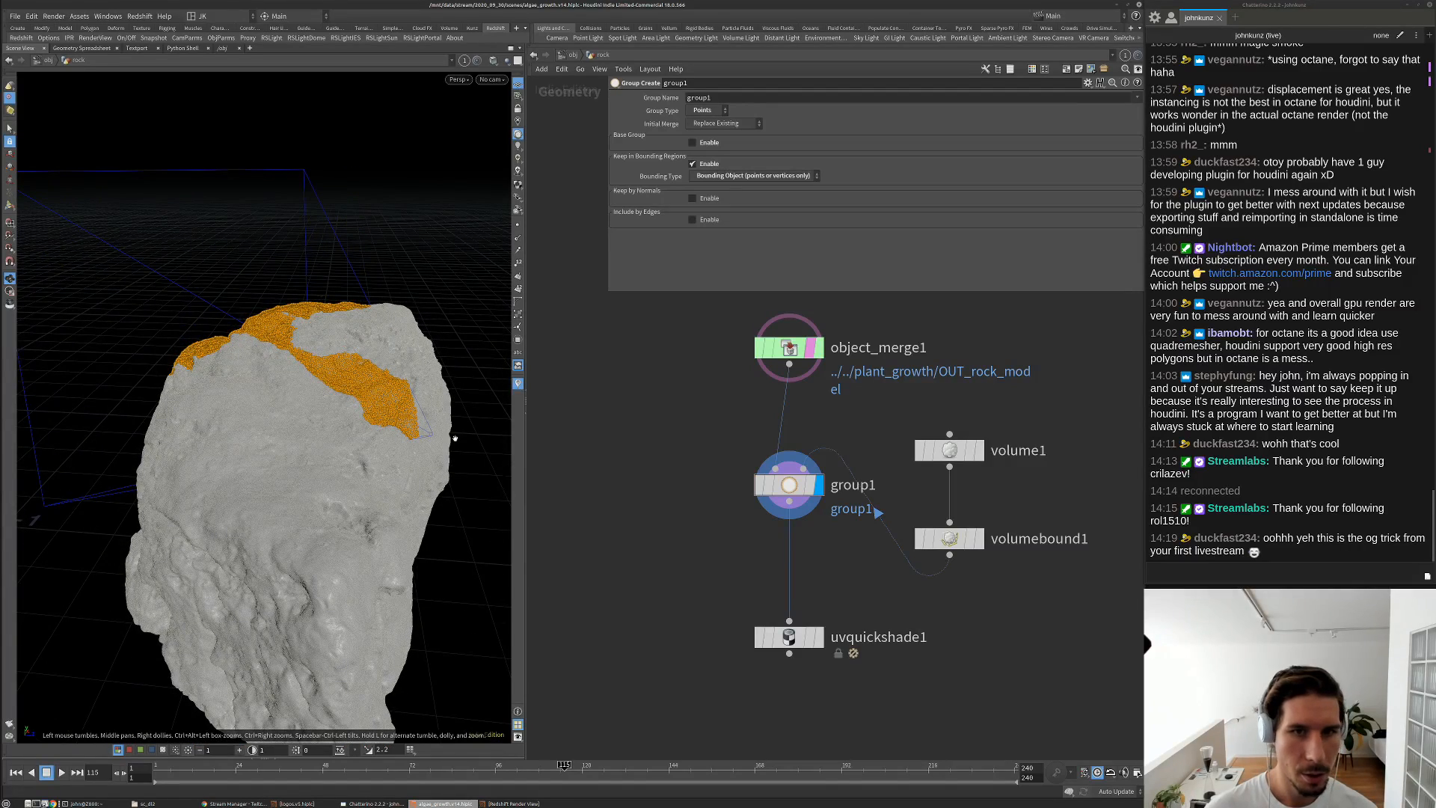
middle_click_drag(826, 381, 759, 365)
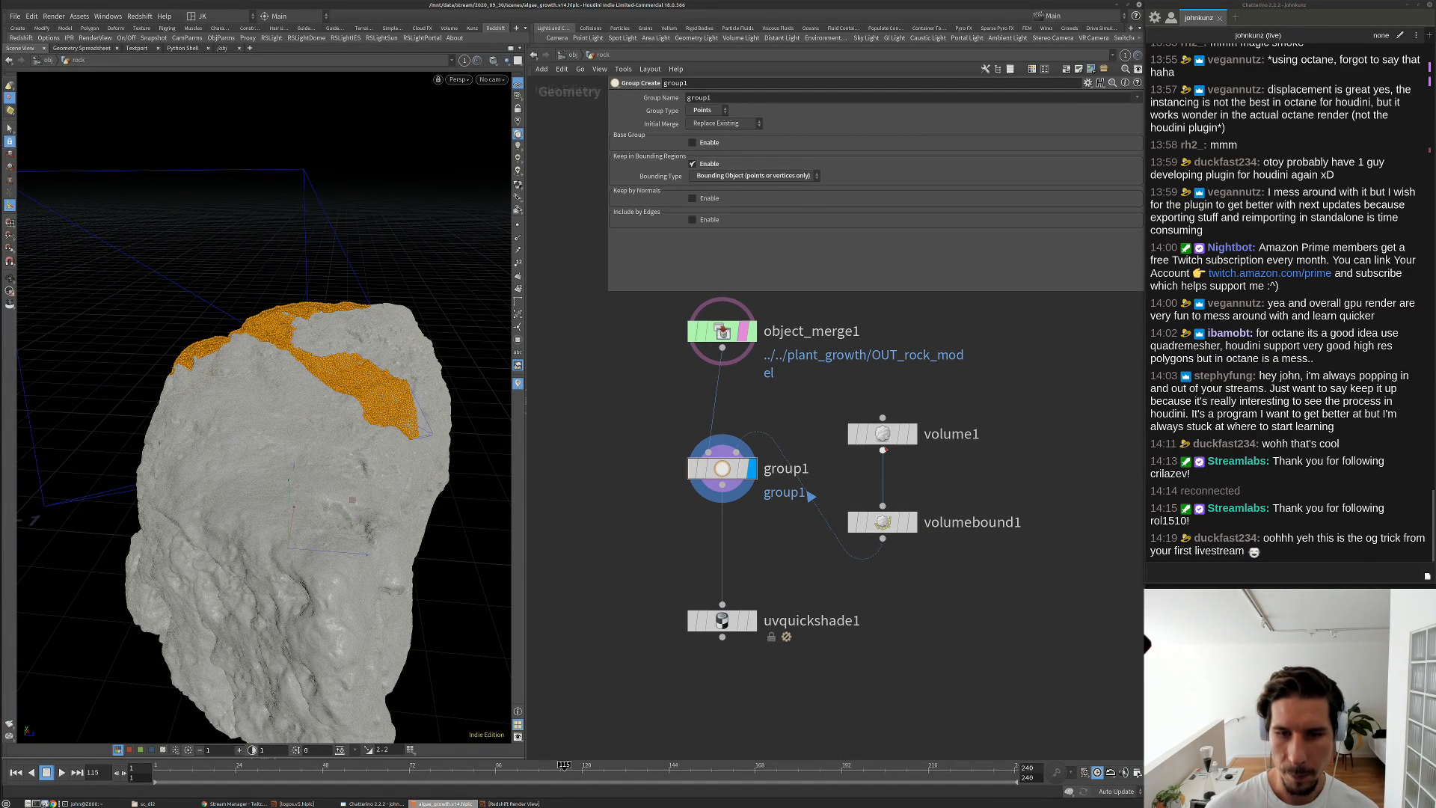
Select volume1, look through cam1, and set the volume's Window X minimum to -.25
left_click(883, 434)
left_click(491, 80)
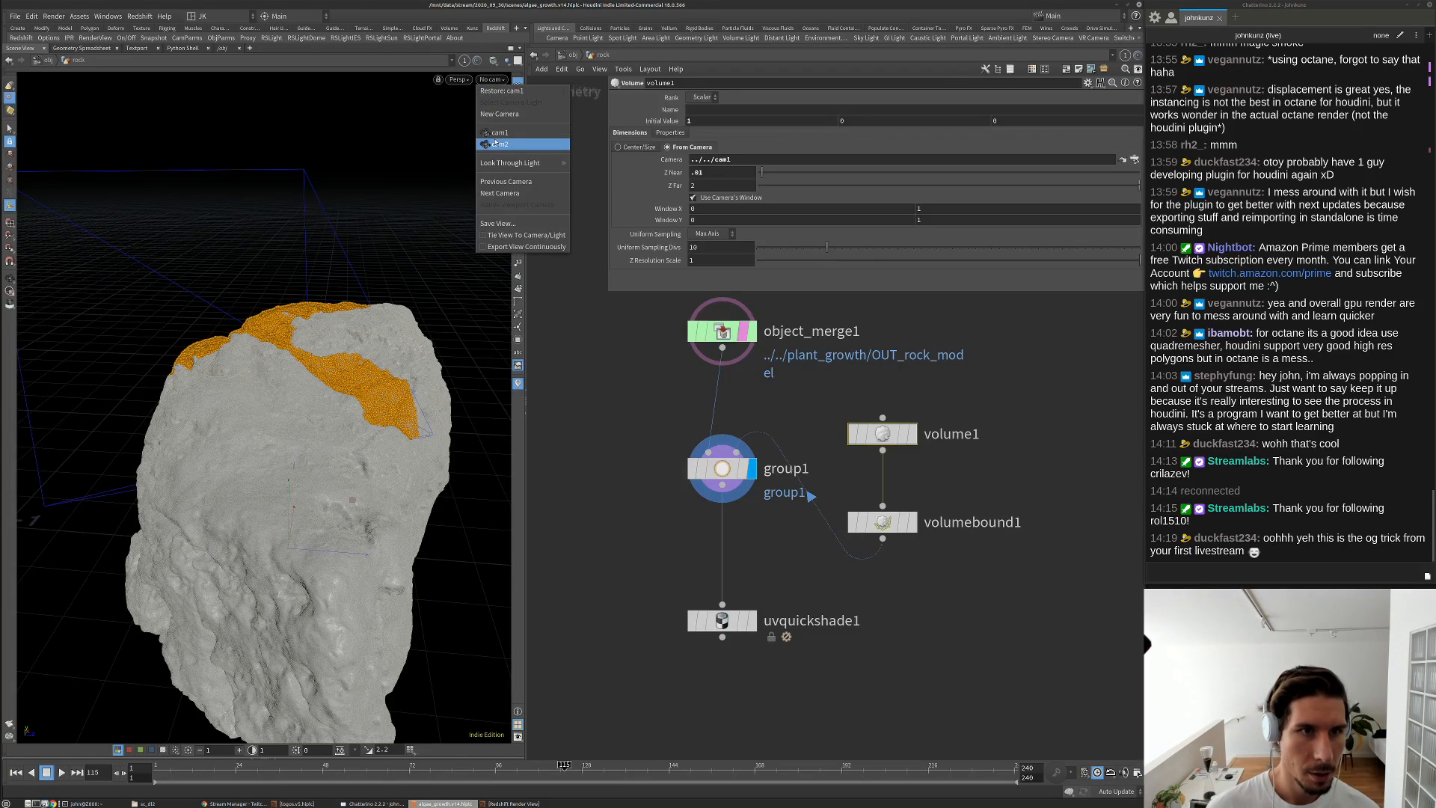
left_click(498, 133)
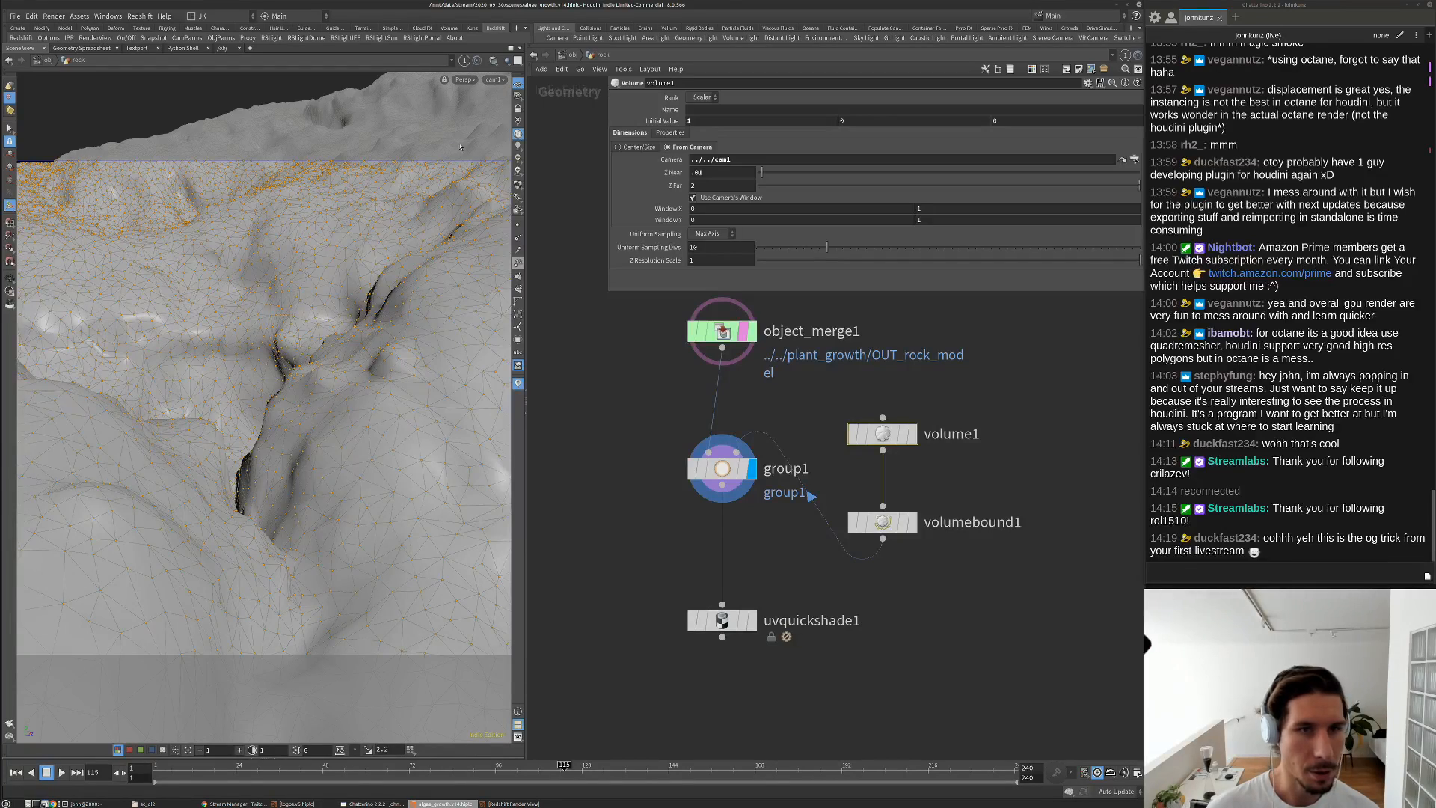
left_click(720, 208)
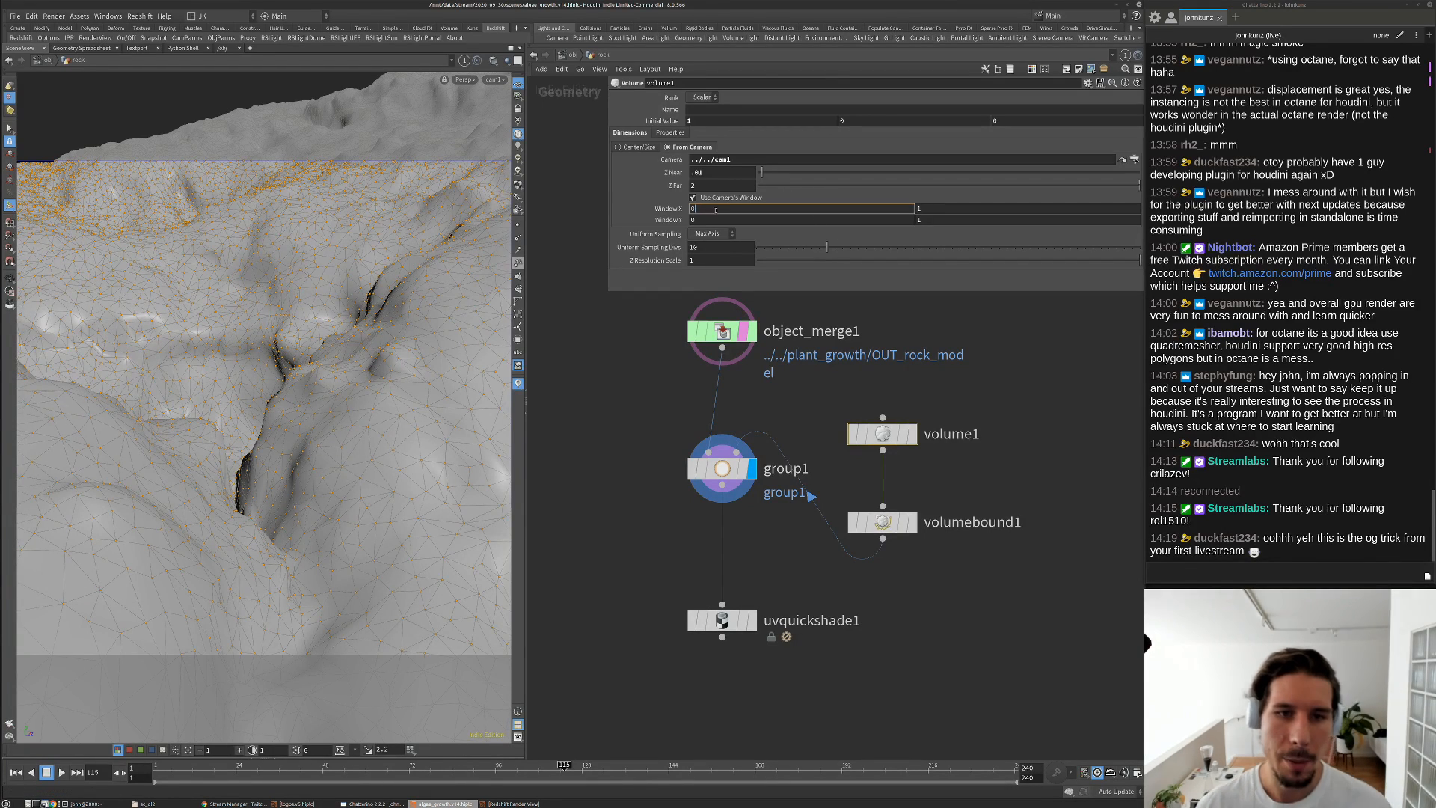
type("-")
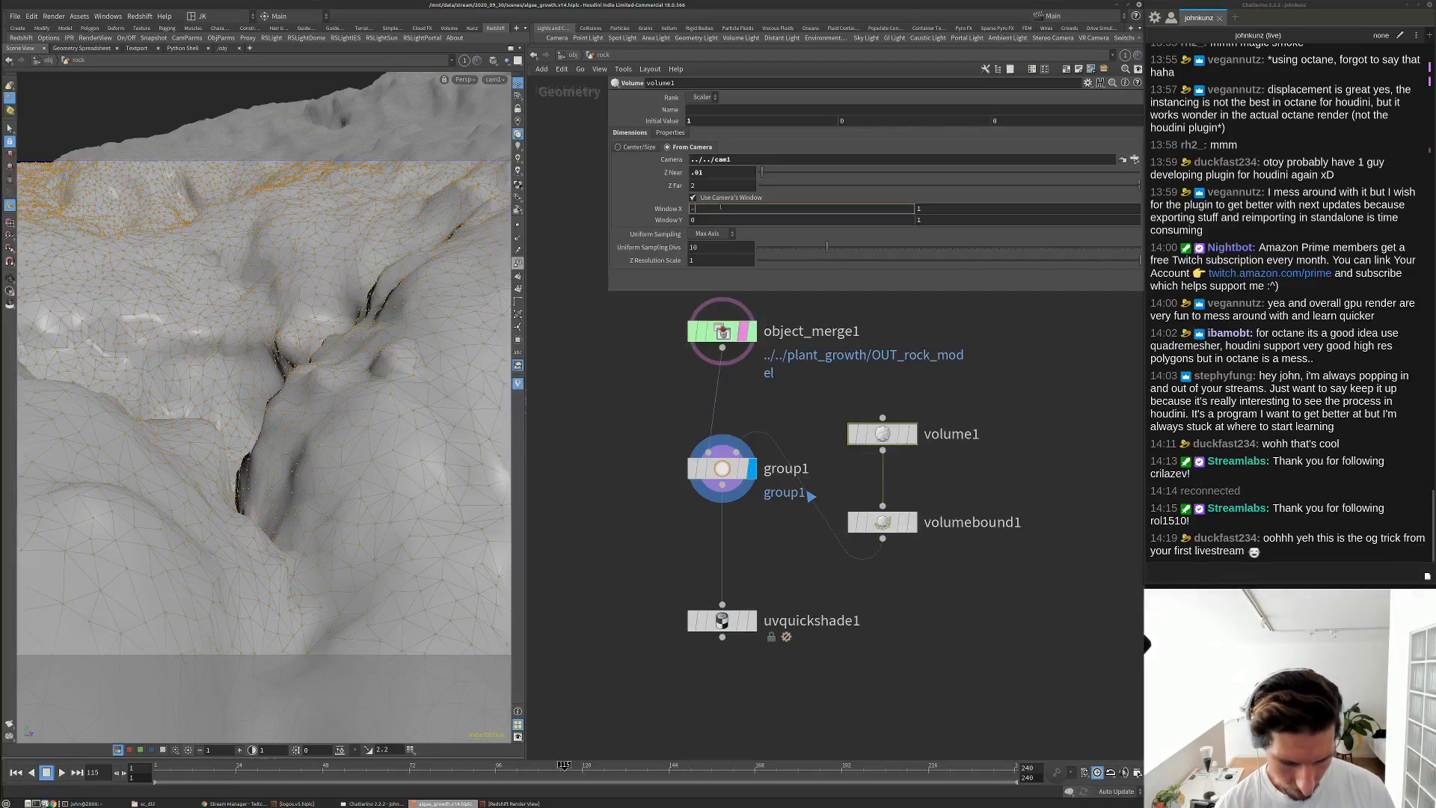
type(".25")
key("Return")
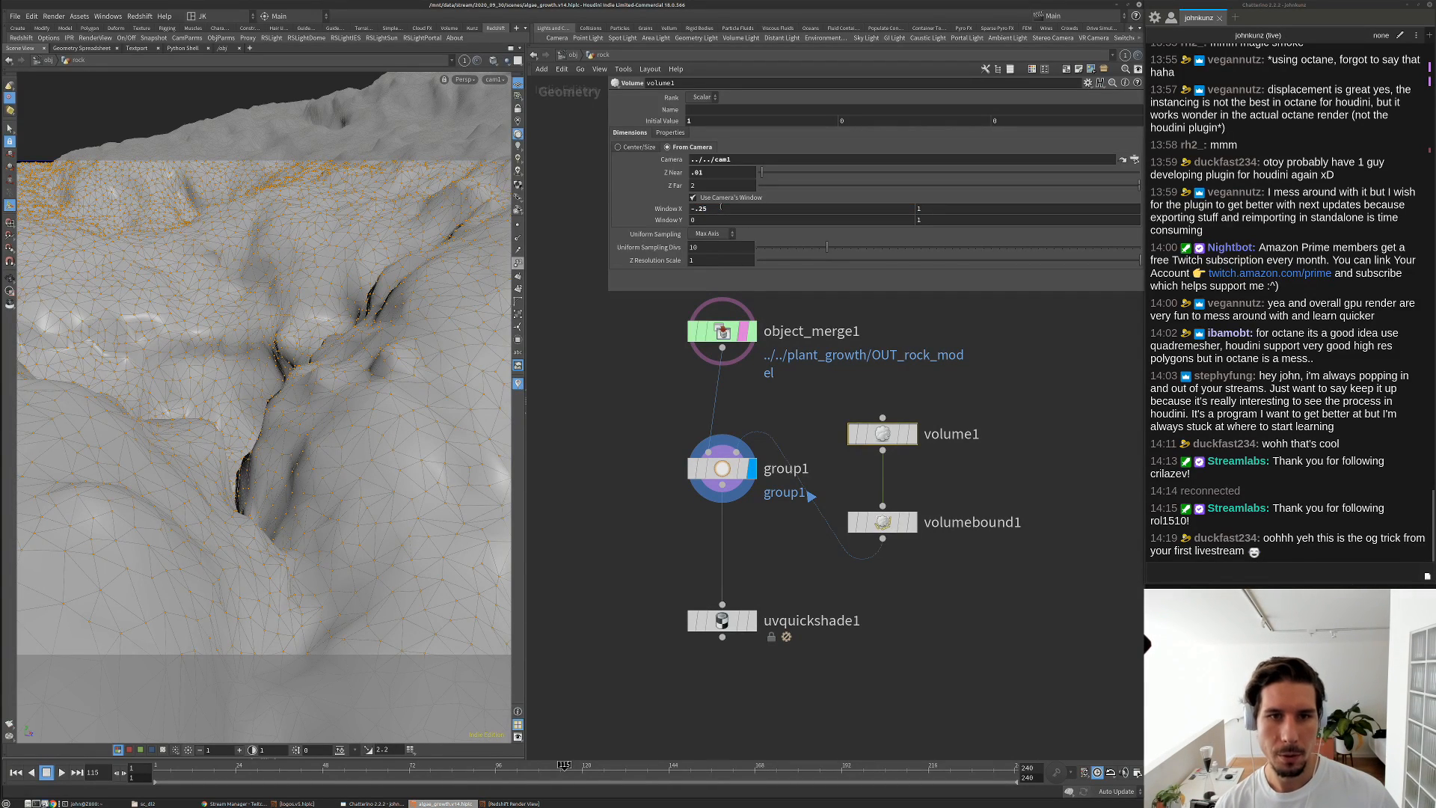
left_click(719, 207)
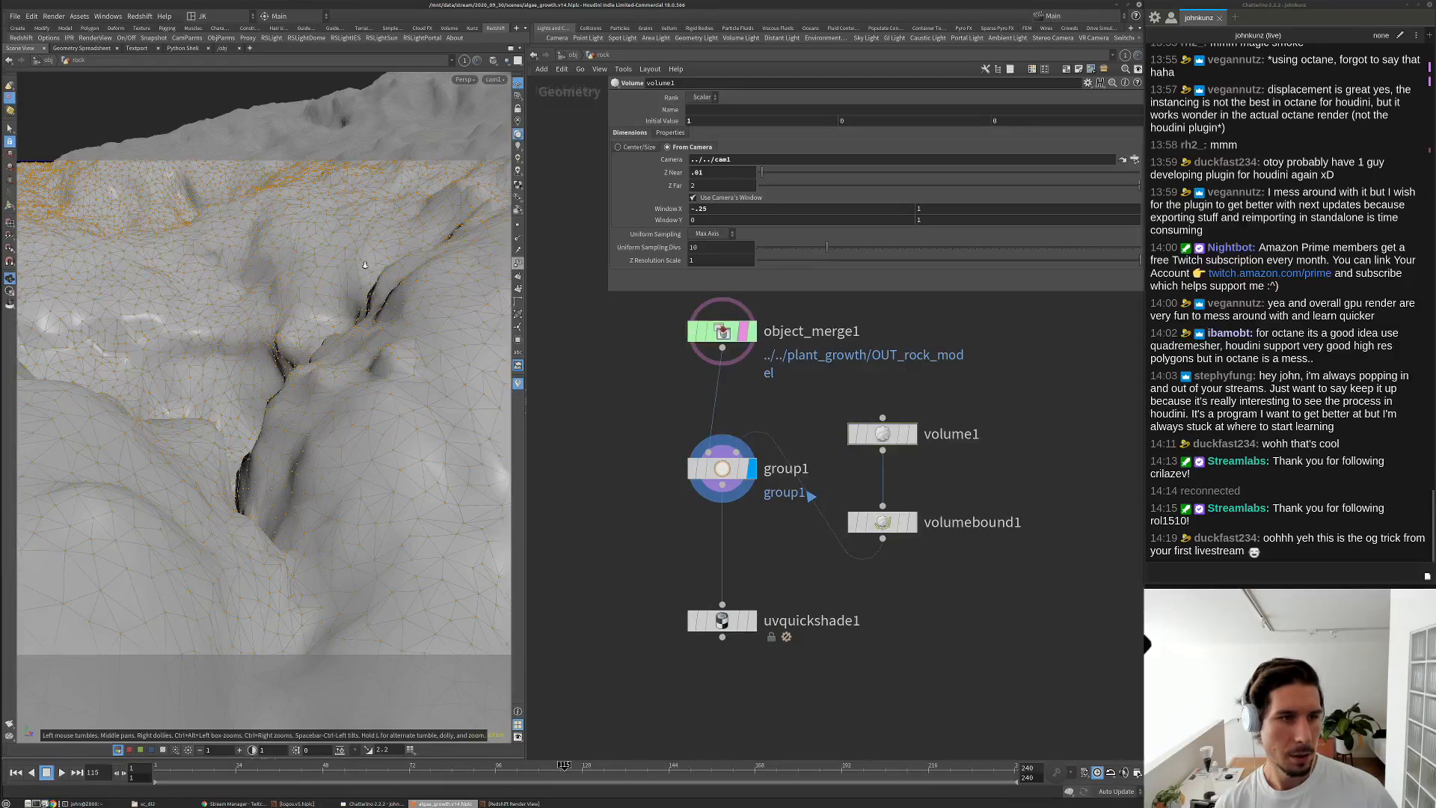
Change the camera volume's Window X minimum to -0.2
right_click_drag(449, 404, 352, 419, "alt")
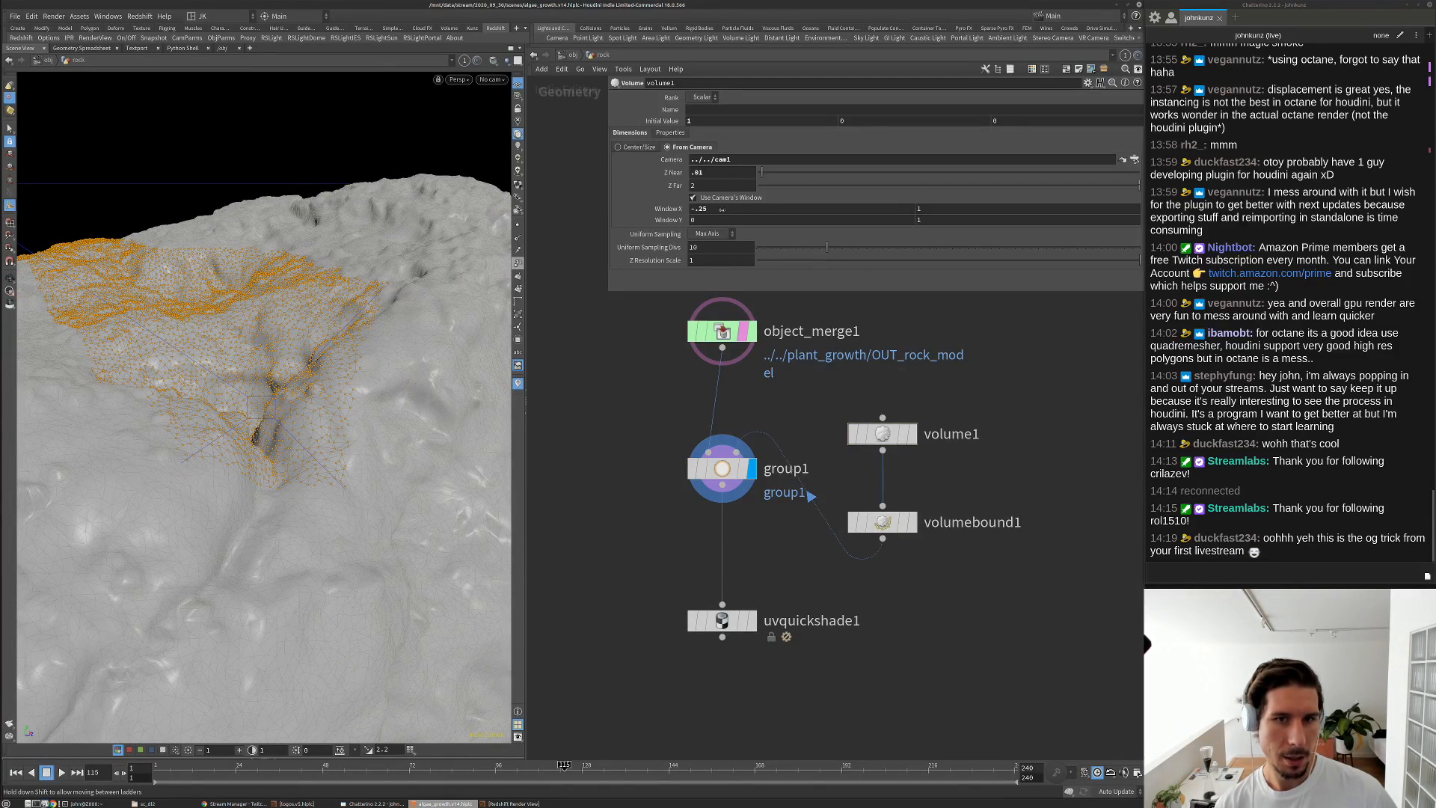
middle_click_drag(717, 221, 709, 228)
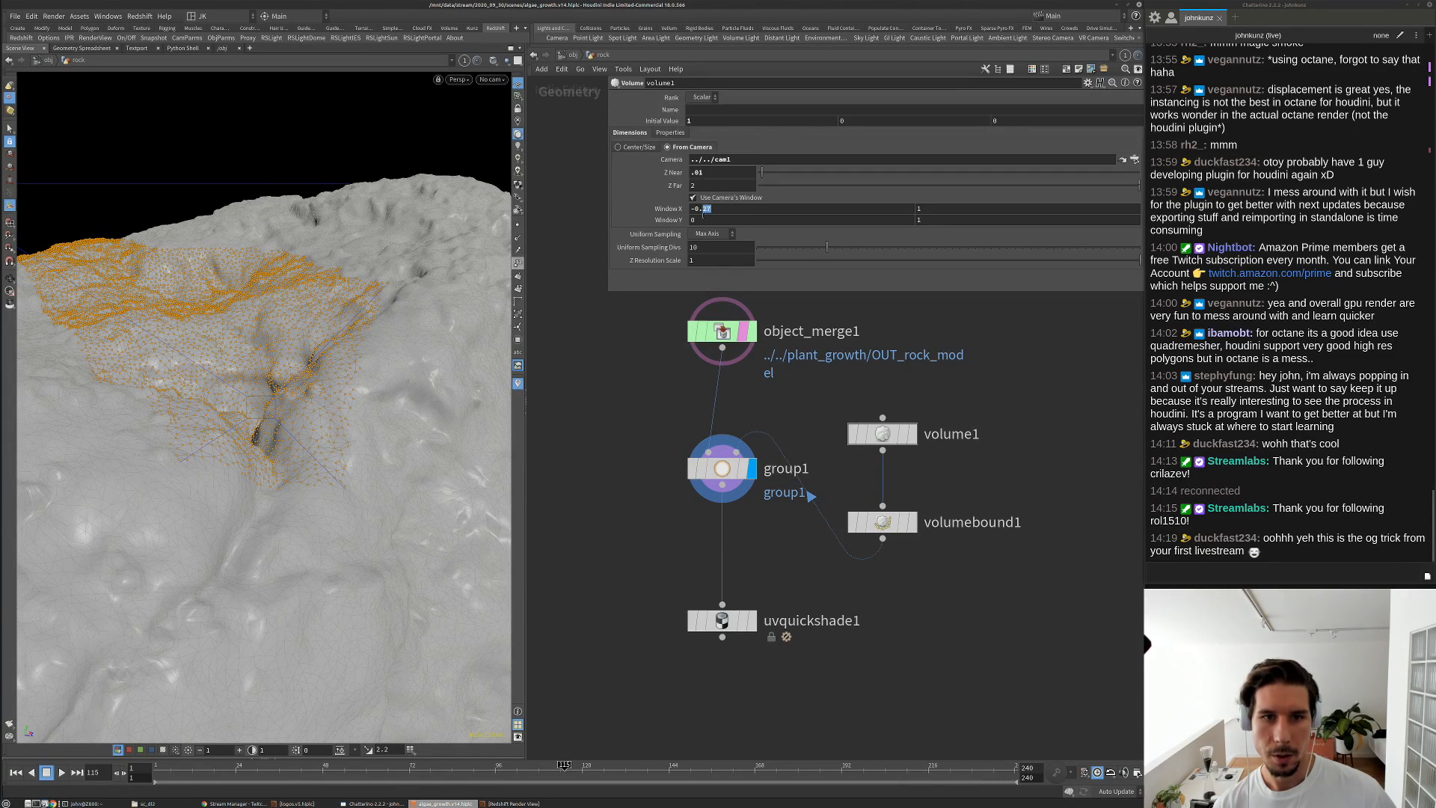
key("BackSpace")
key("Return")
Drive the volume's Window X maximum with the expression 1-ch("winxmin")
right_click(732, 210)
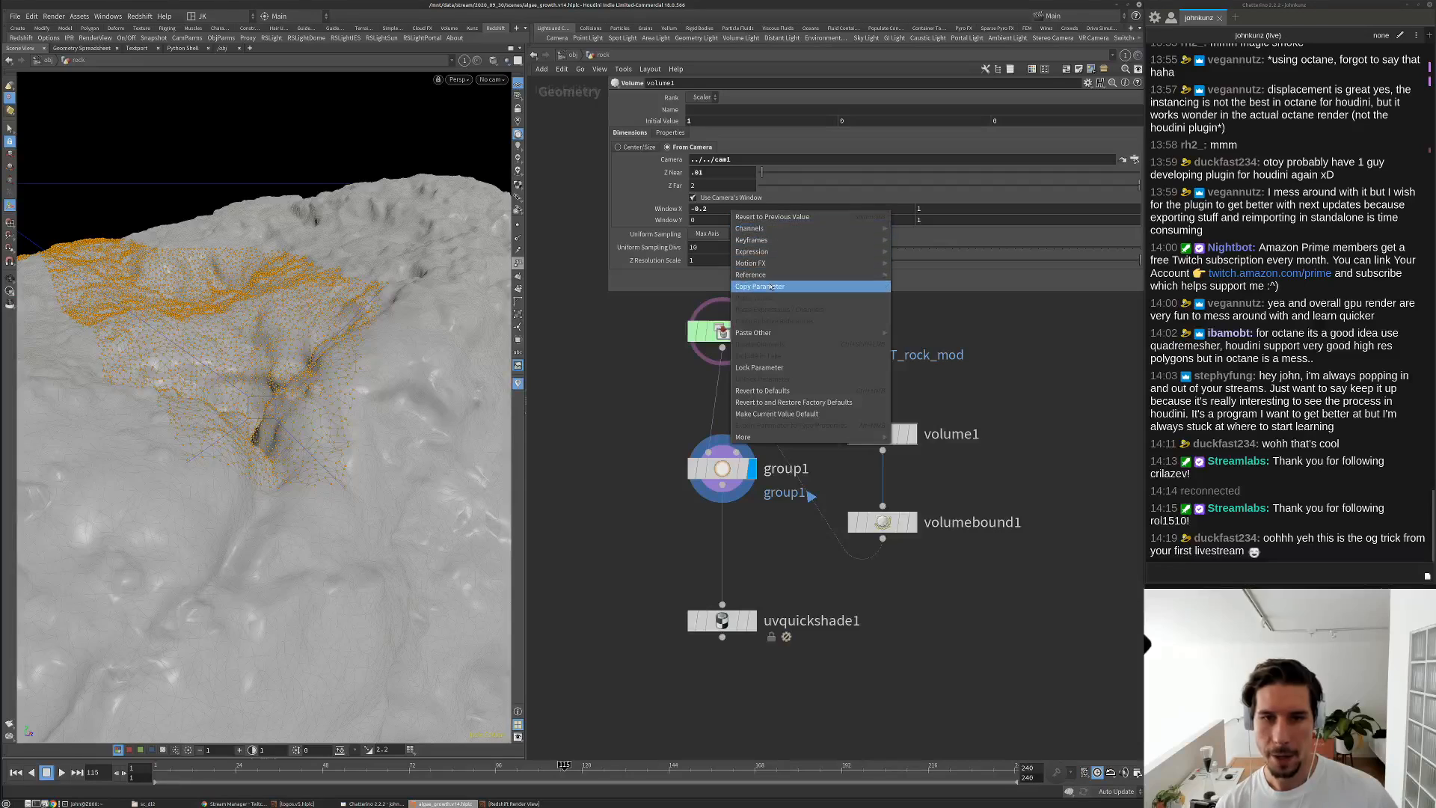
key("Escape")
left_click(942, 210)
type("-")
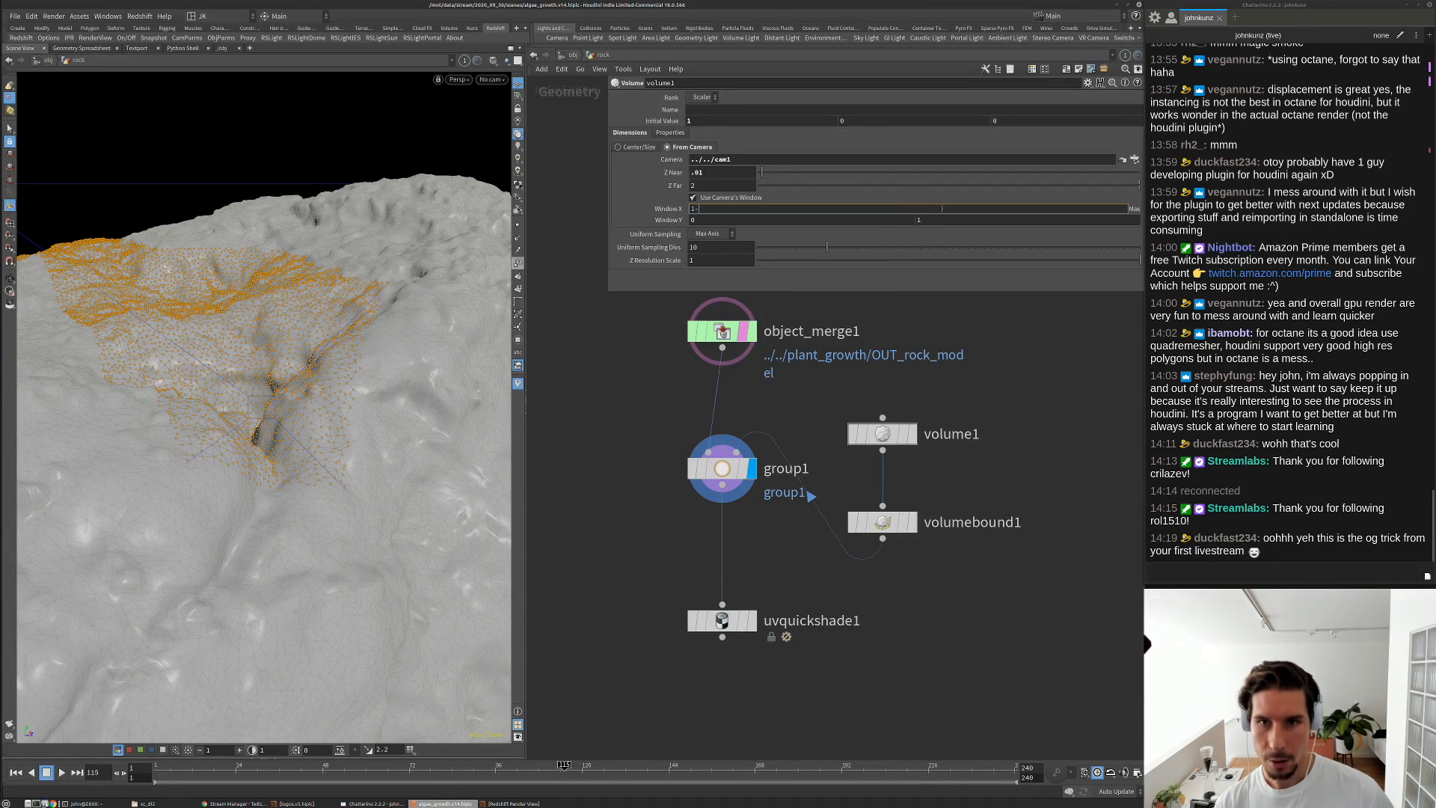
type("ch(\"winxmin\")")
key("Return")
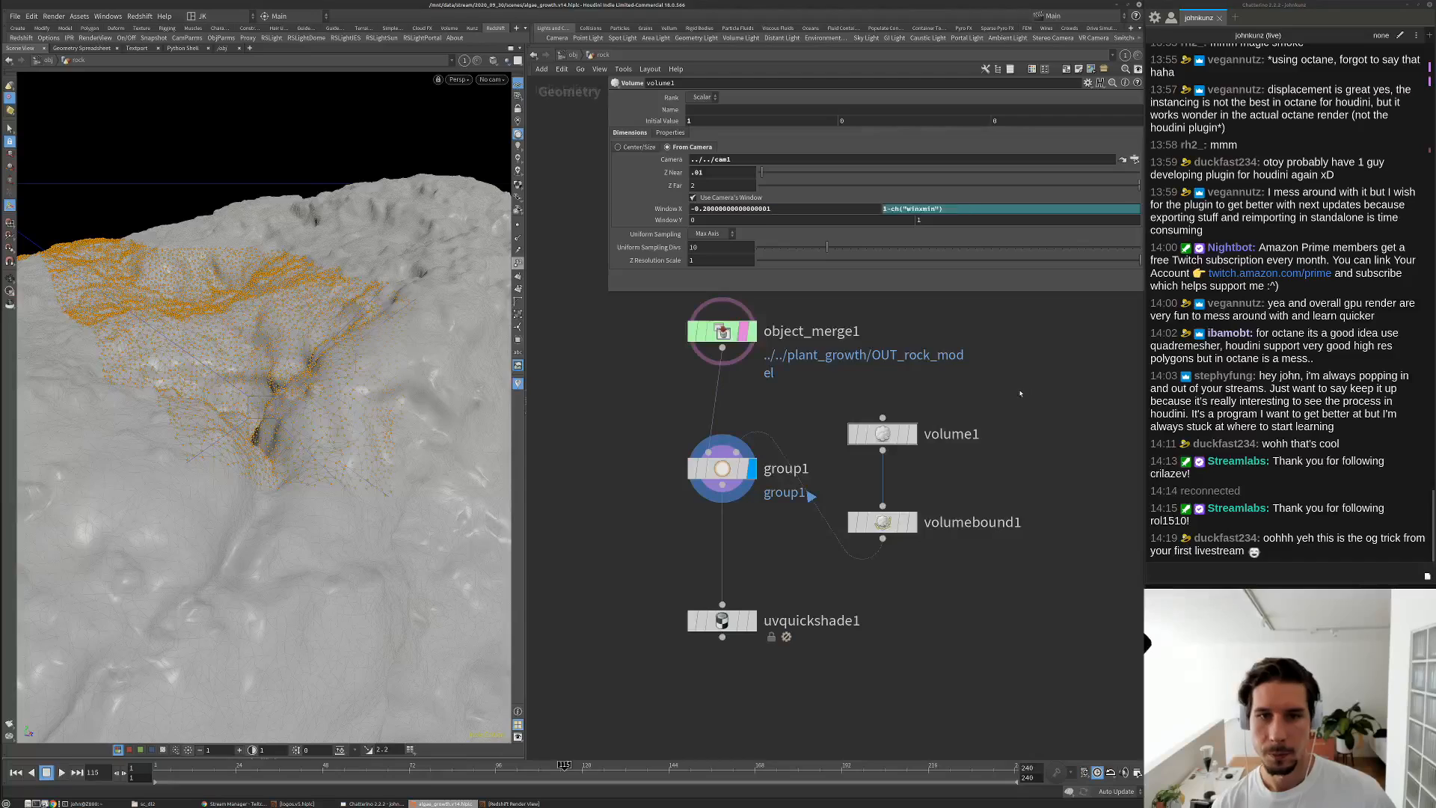
Set the camera volume's Window Y minimum to -0.2, matching the Window X minimum
left_click(667, 209)
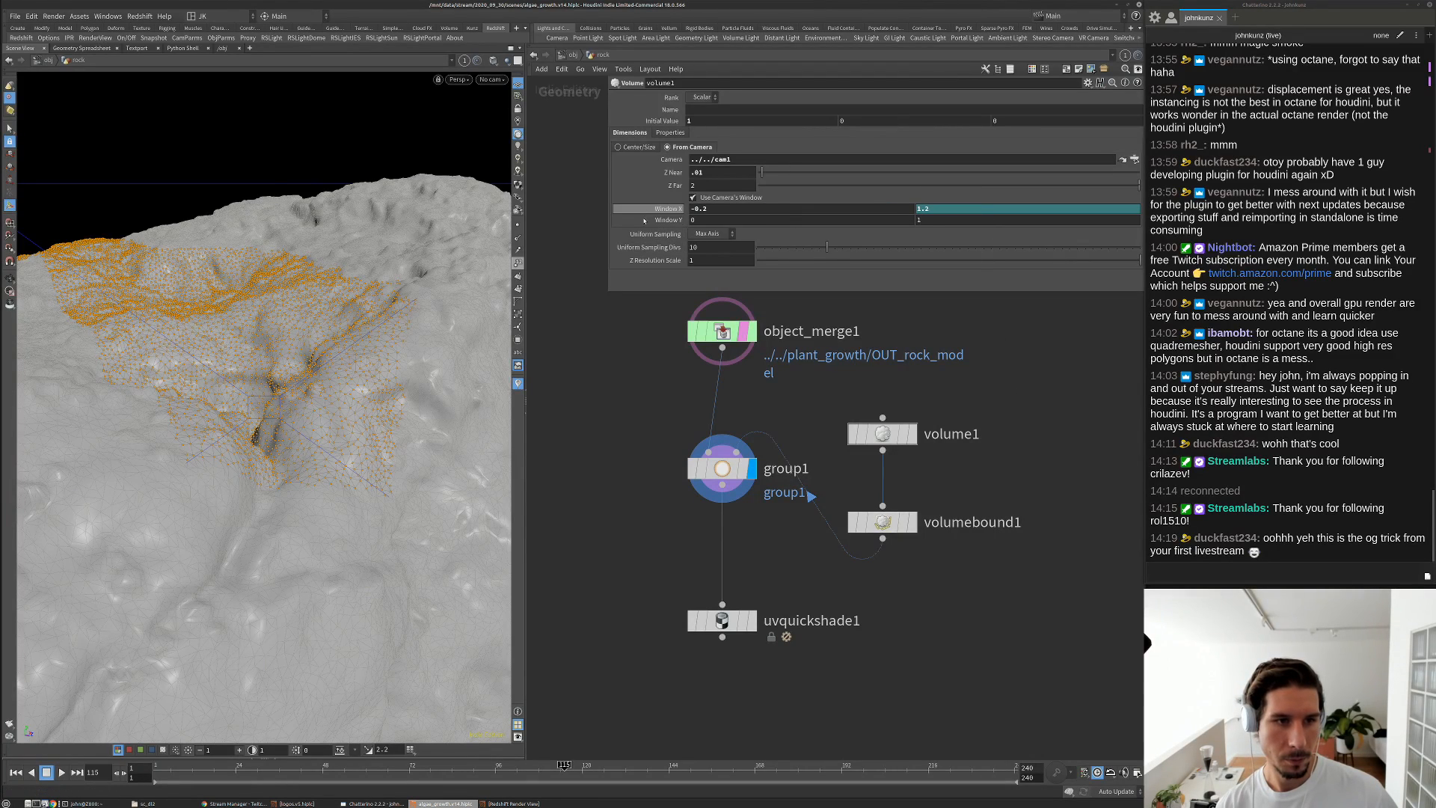
double_click(700, 208)
key("ctrl+c")
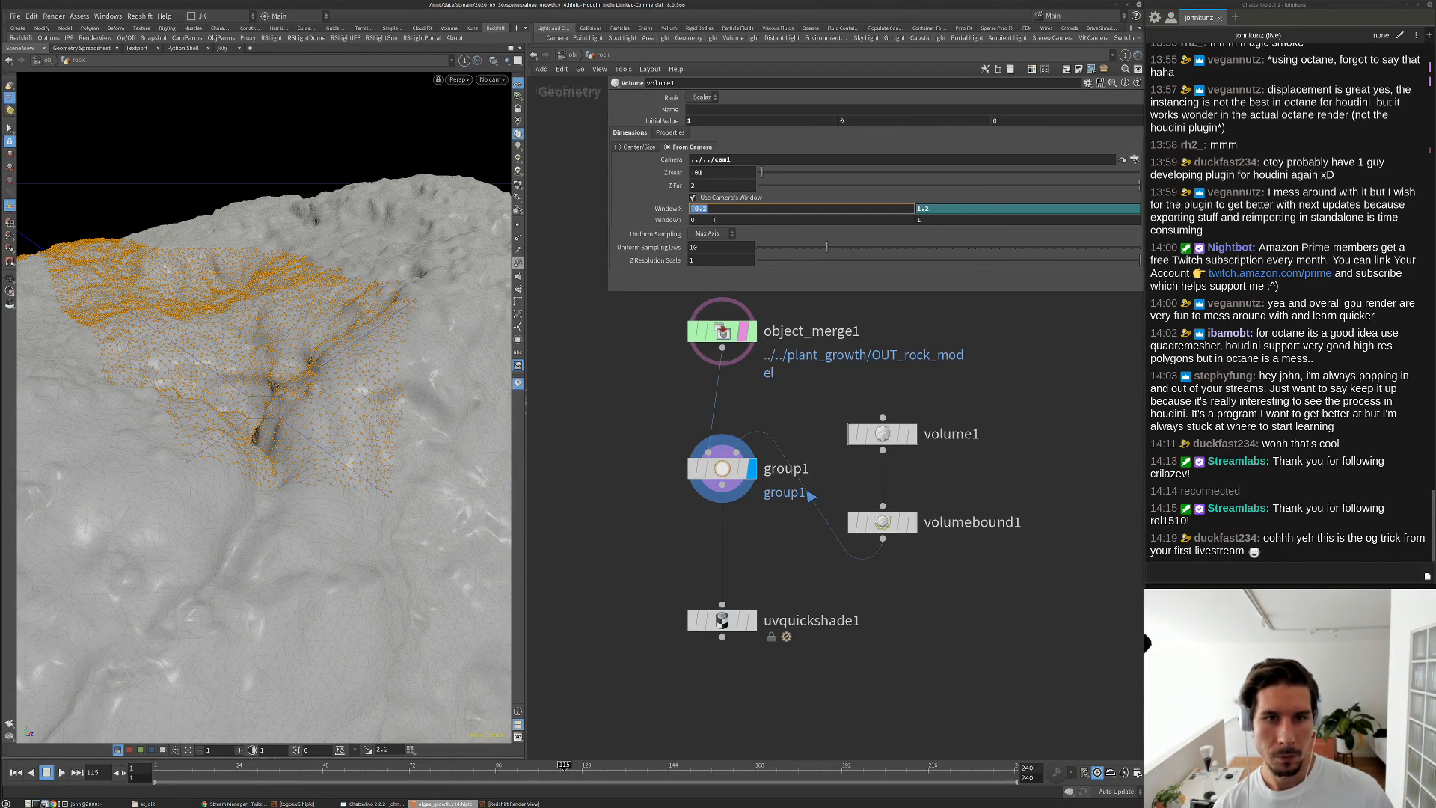
left_click(733, 220)
key("ctrl+v")
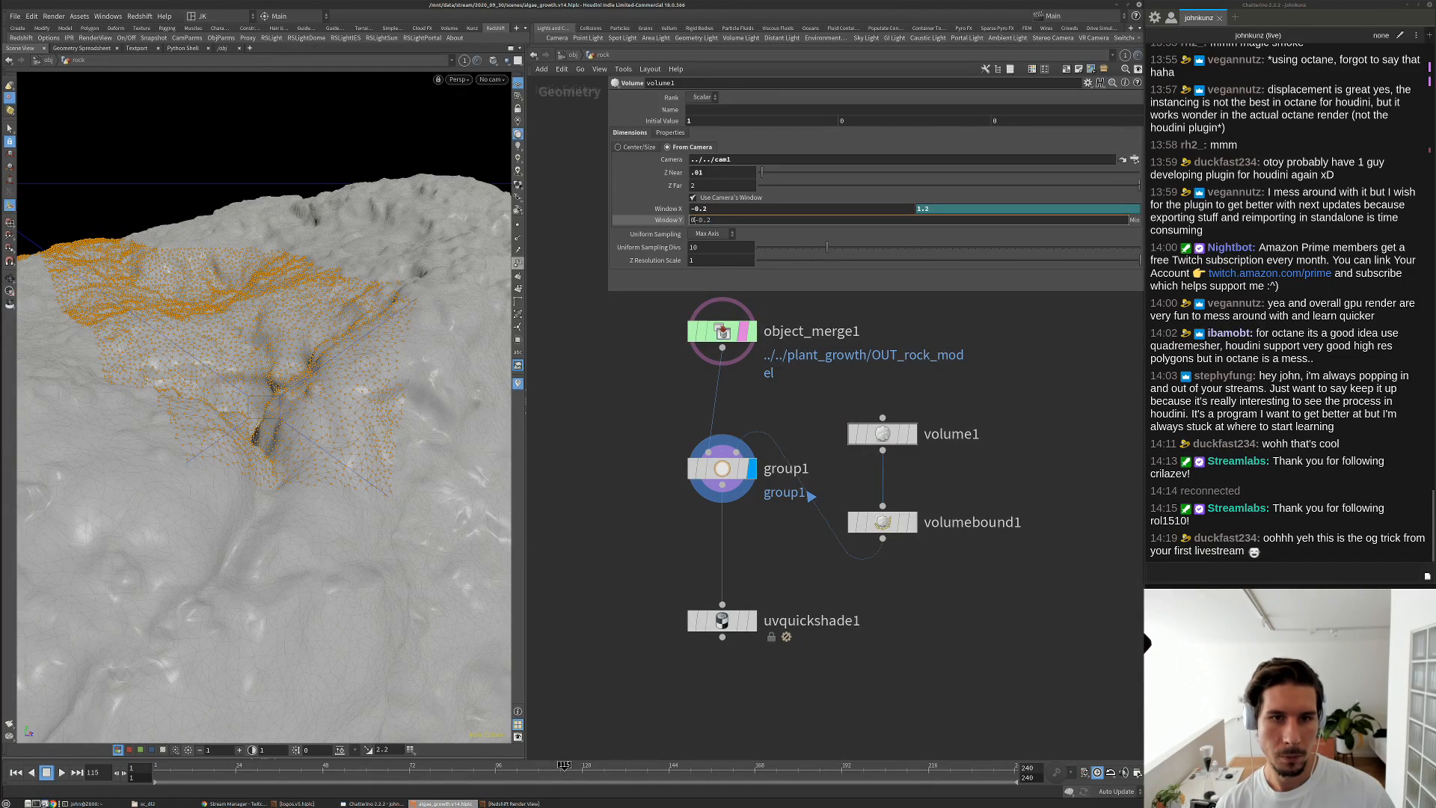
key("BackSpace")
key("Return")
left_click(645, 210)
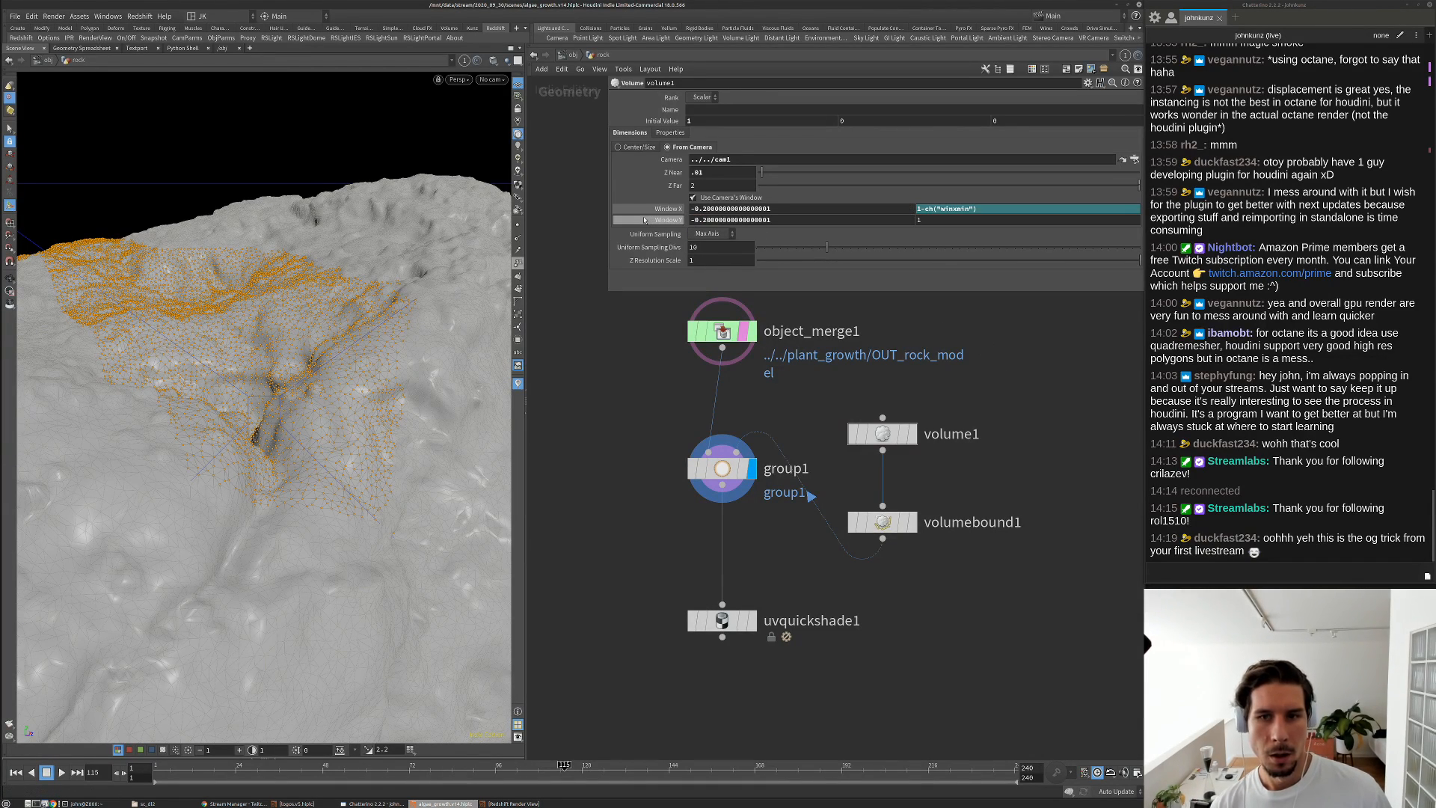
Drive the volume's Window Y maximum with the expression 1-ch("winymin") and show the window parameters as evaluated values
left_click(931, 220)
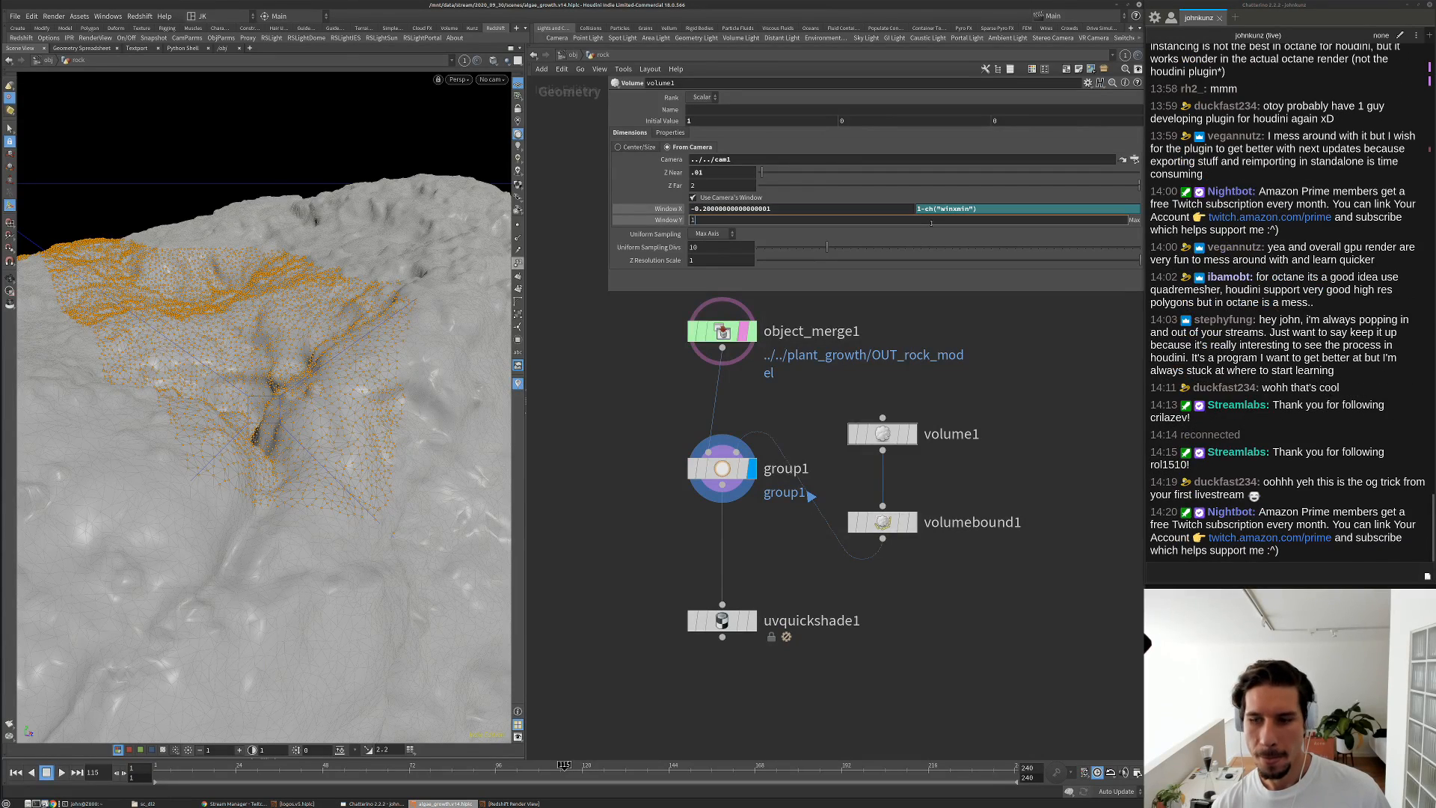
key("ctrl+a")
type("1-ch(\"winxmin\")")
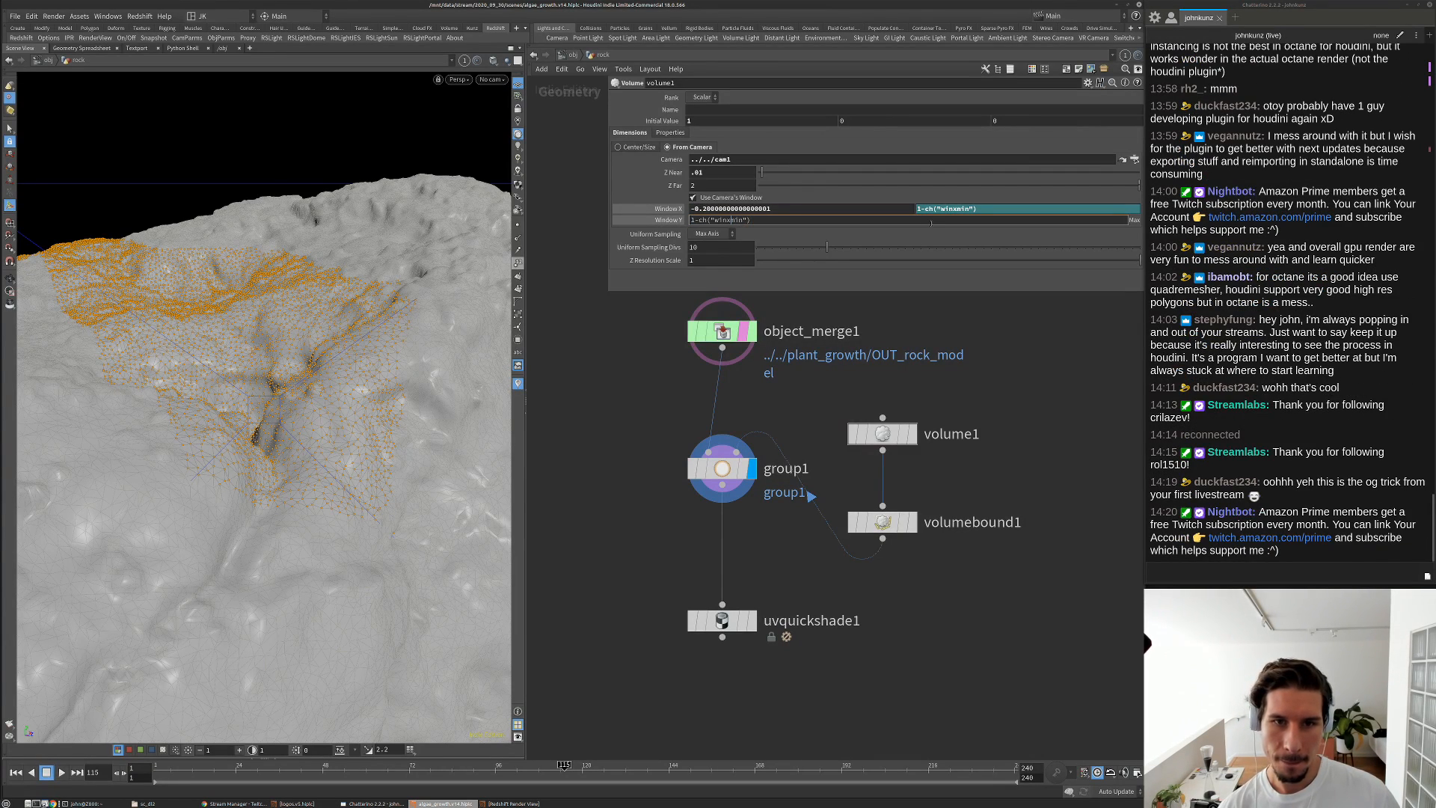
key("BackSpace")
type("y")
key("Return")
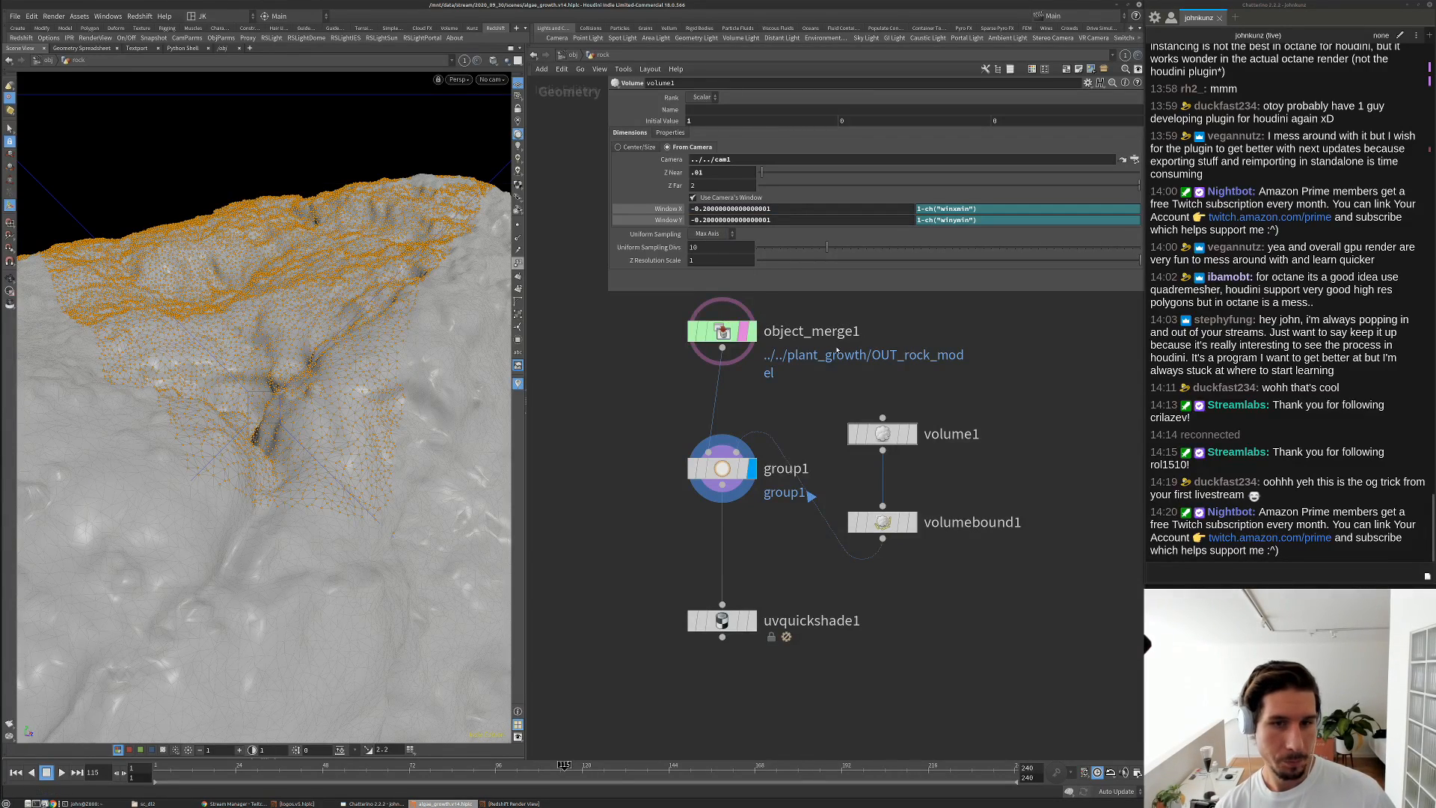
left_click(675, 209)
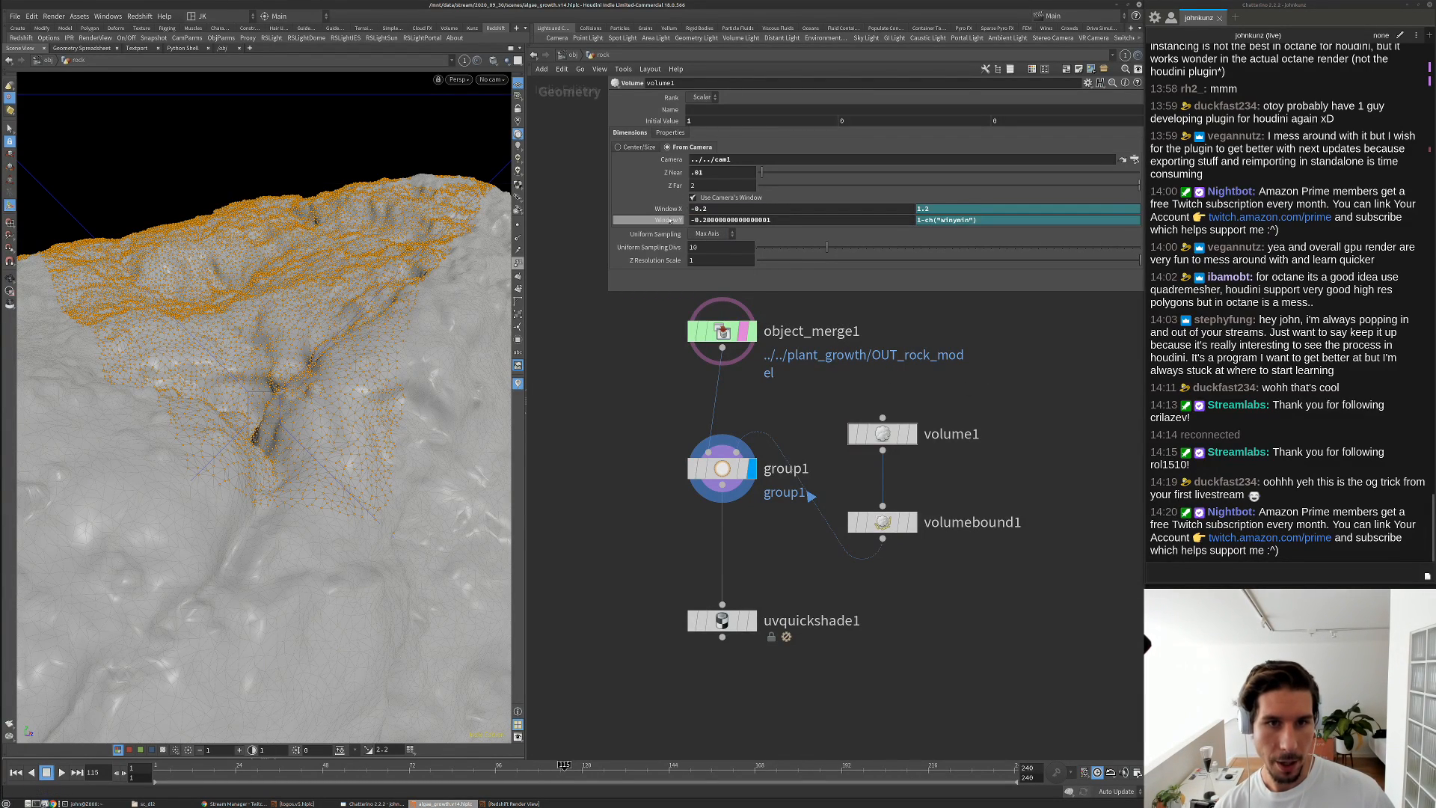
left_click(674, 220)
middle_click_drag(642, 470, 634, 377)
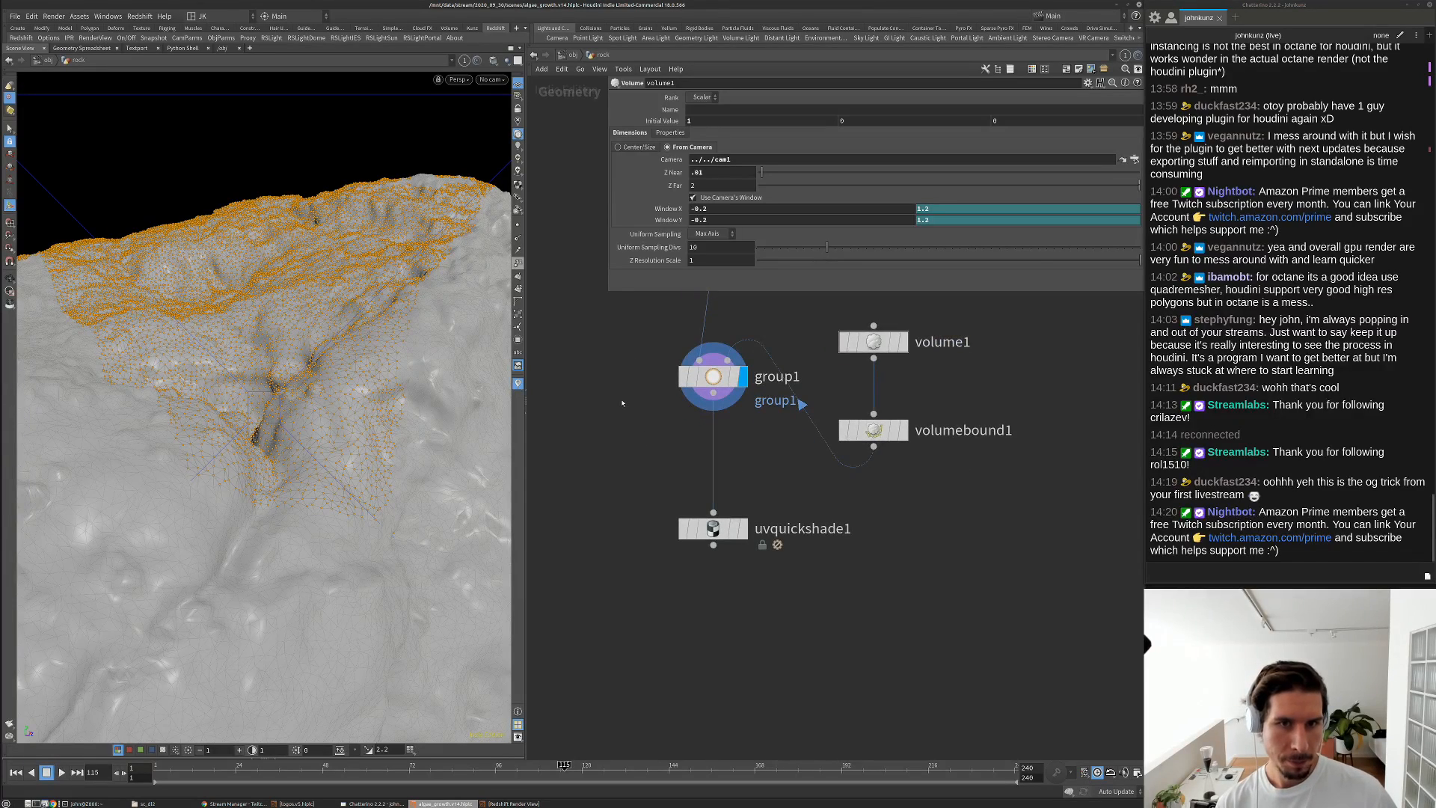
Insert a Group Promote node below group1 that converts group1 to Primitives
key("Tab")
type("prom")
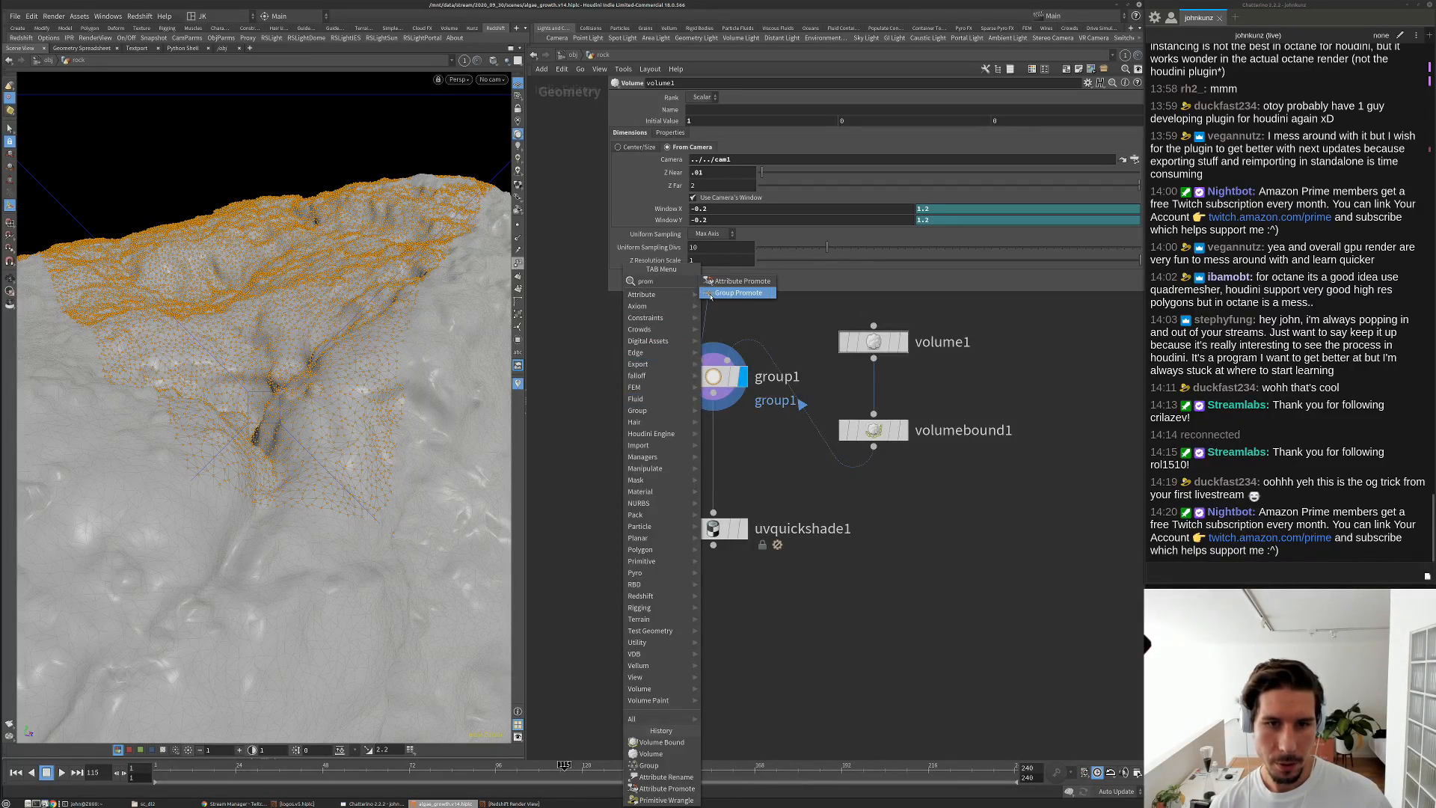
left_click(738, 292)
left_click(714, 434)
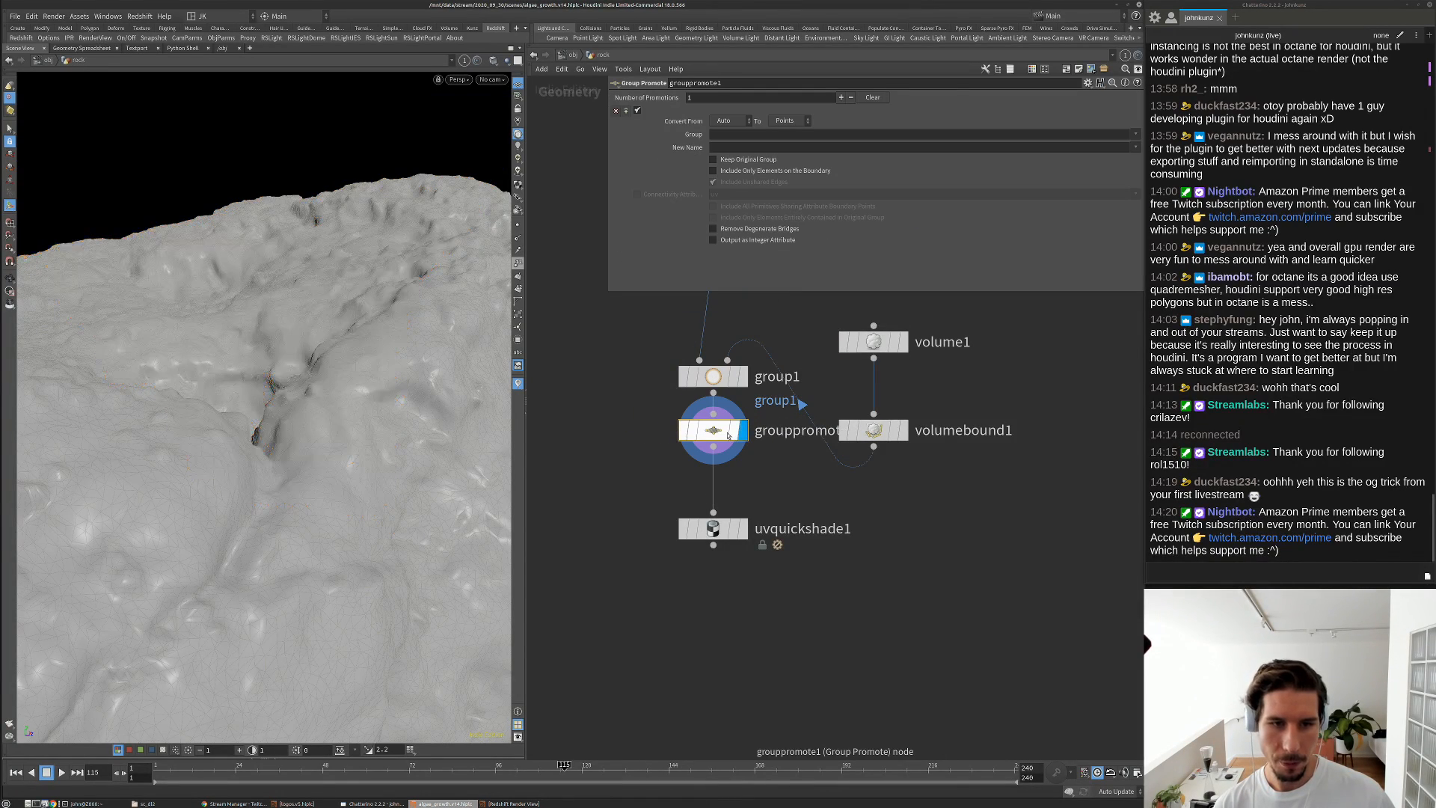
left_click(808, 121)
left_click(789, 132)
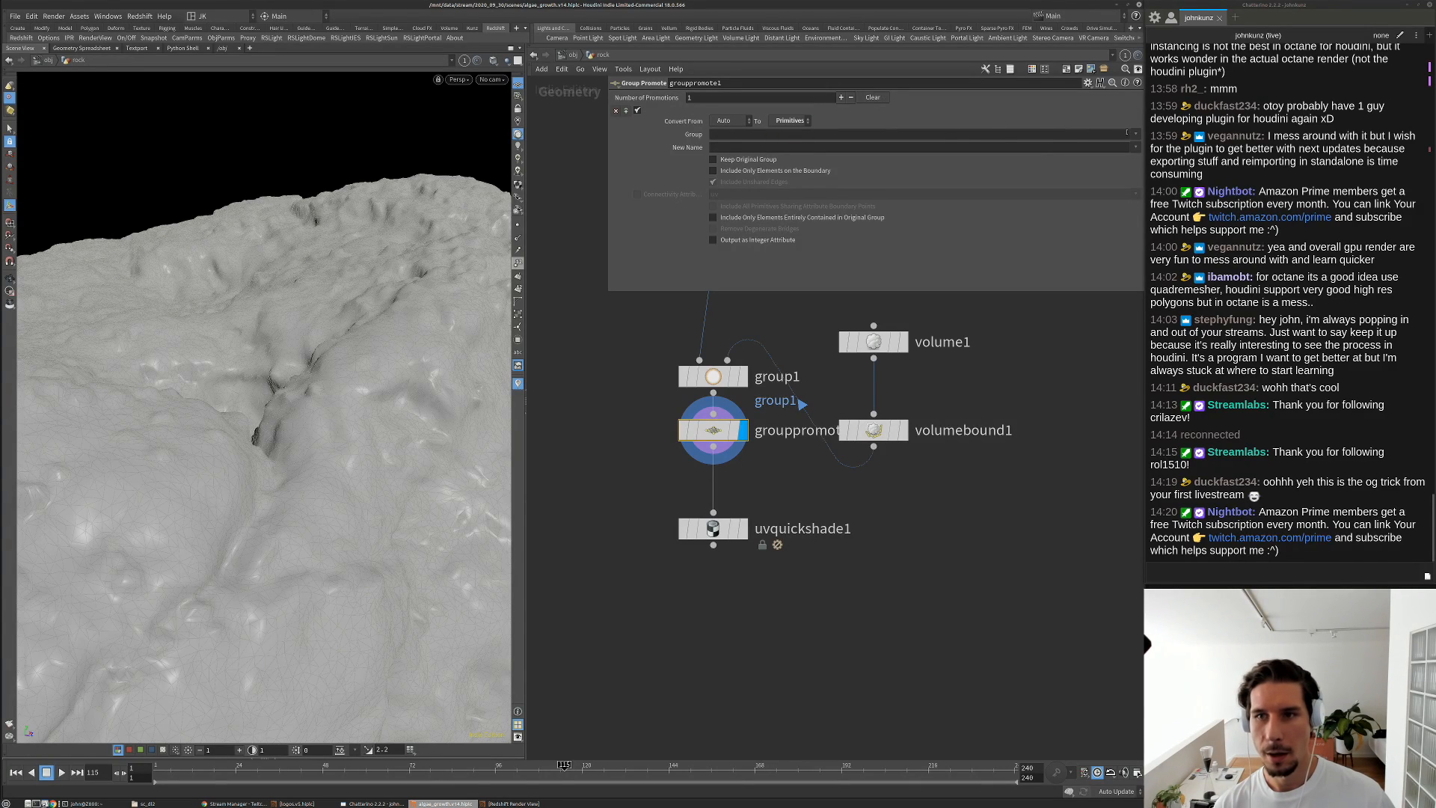
left_click(1135, 133)
left_click(1144, 145)
Insert a Blast node after the Group Promote that deletes everything outside group1, and compare its geometry info with the group1 node's
key("Tab")
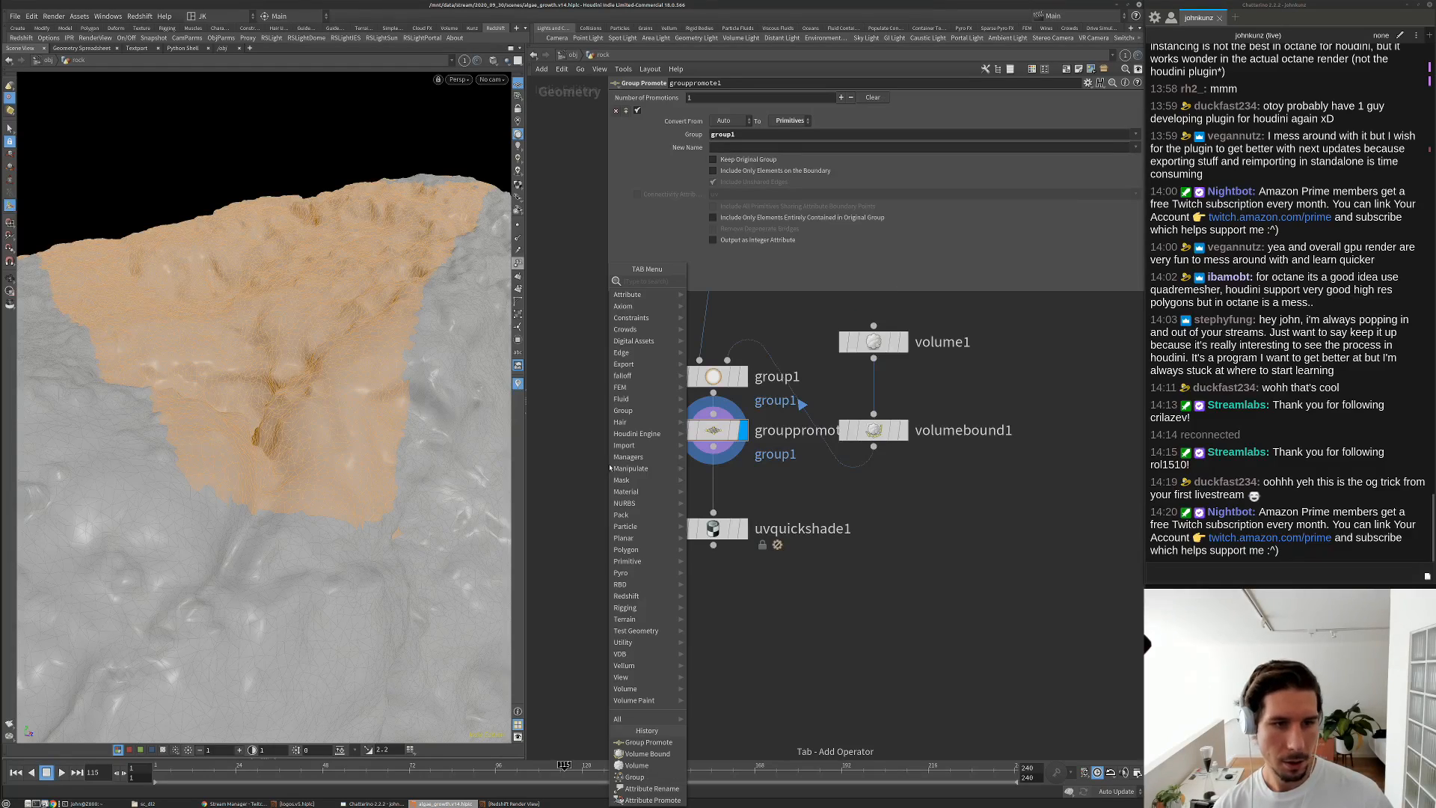
type("bl")
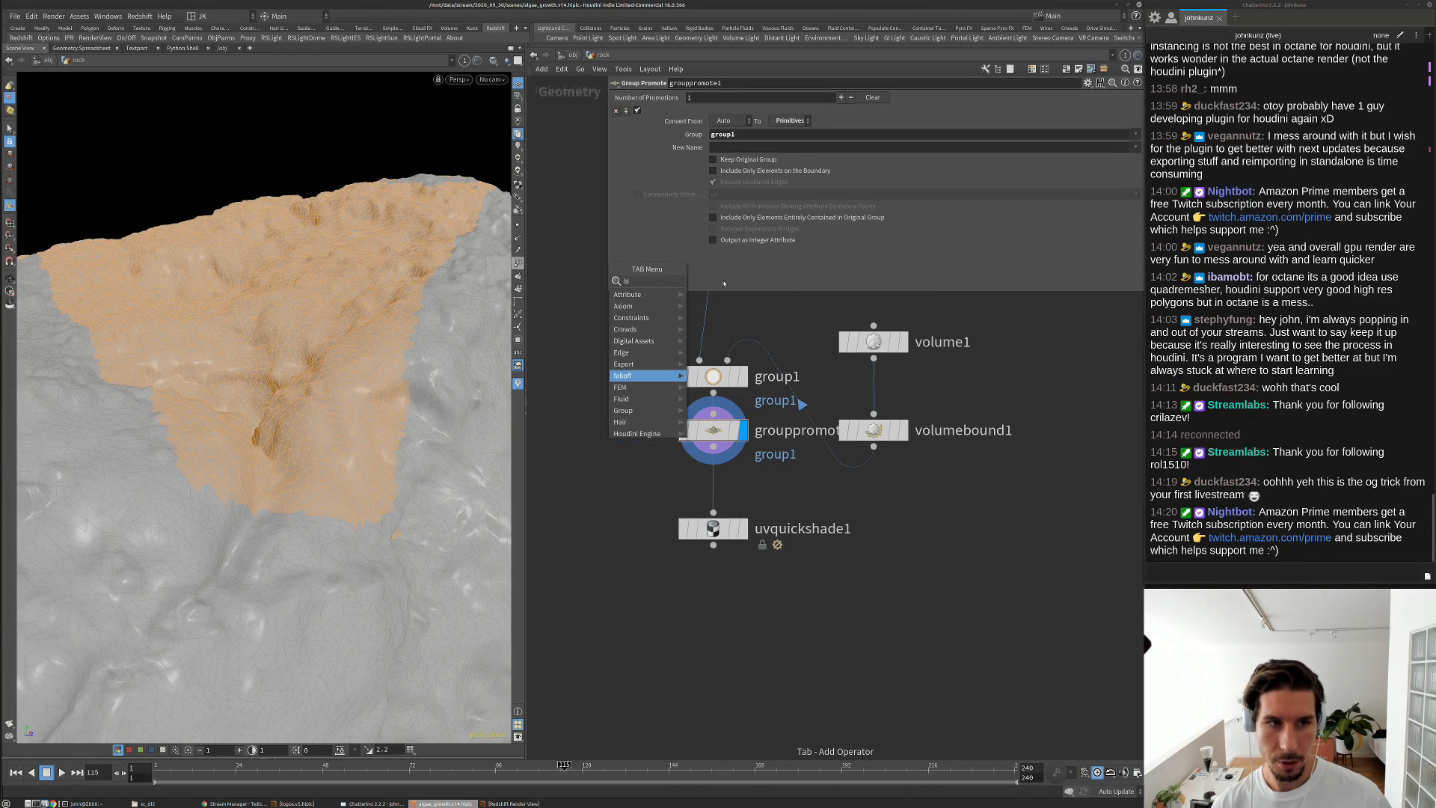
key("Return")
left_click(711, 484)
left_click(741, 484)
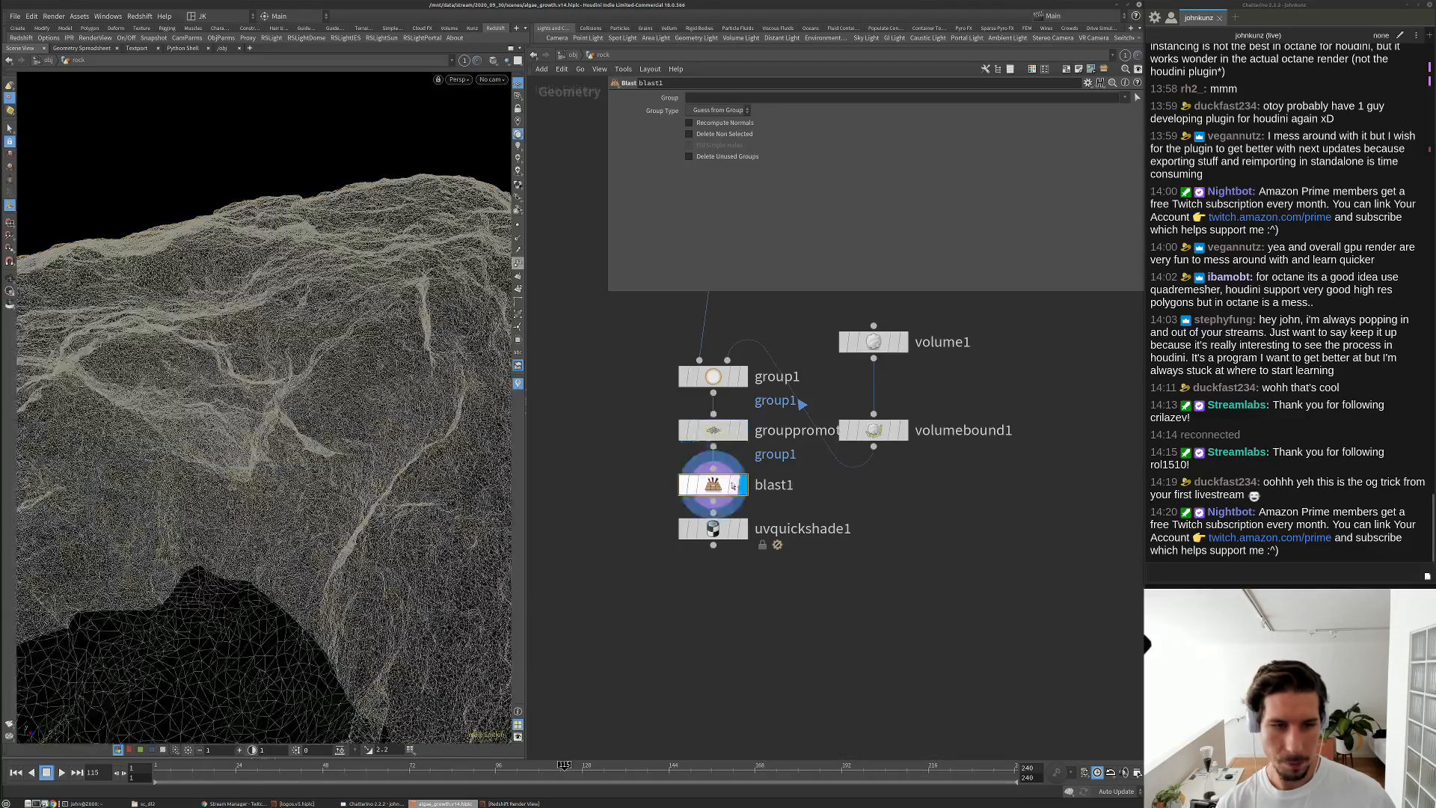
left_click(1136, 97)
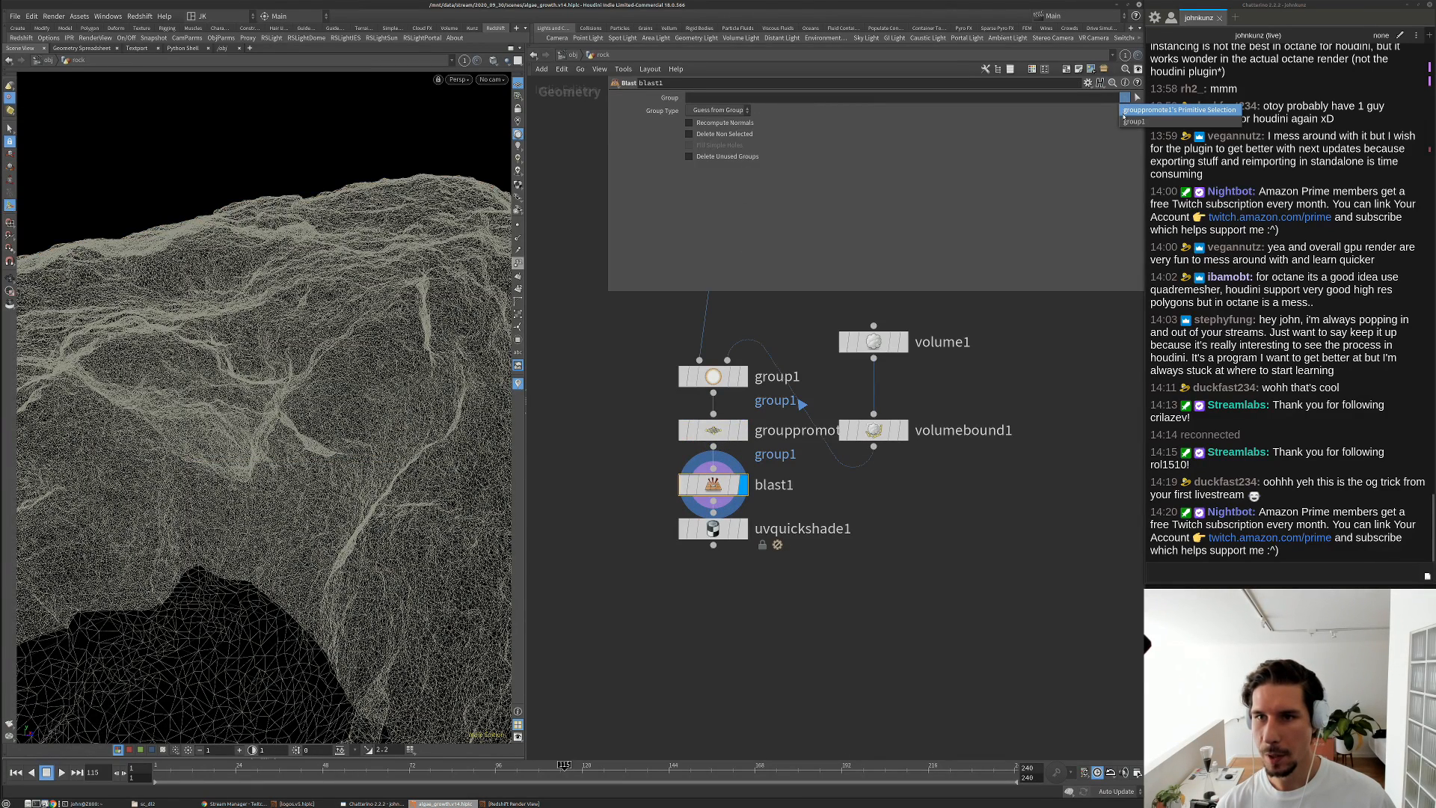
left_click(1159, 109)
left_click(689, 134)
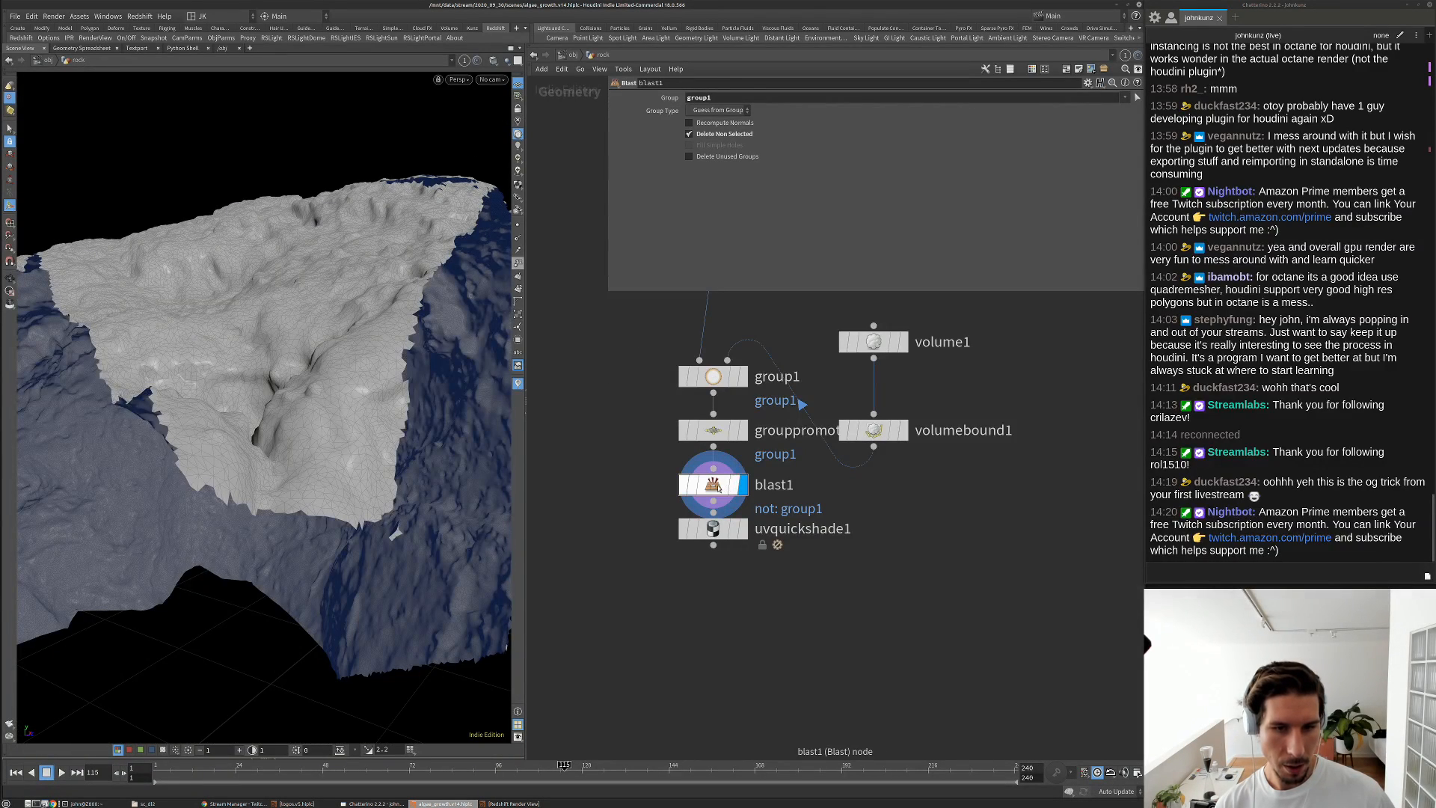
middle_click(718, 482)
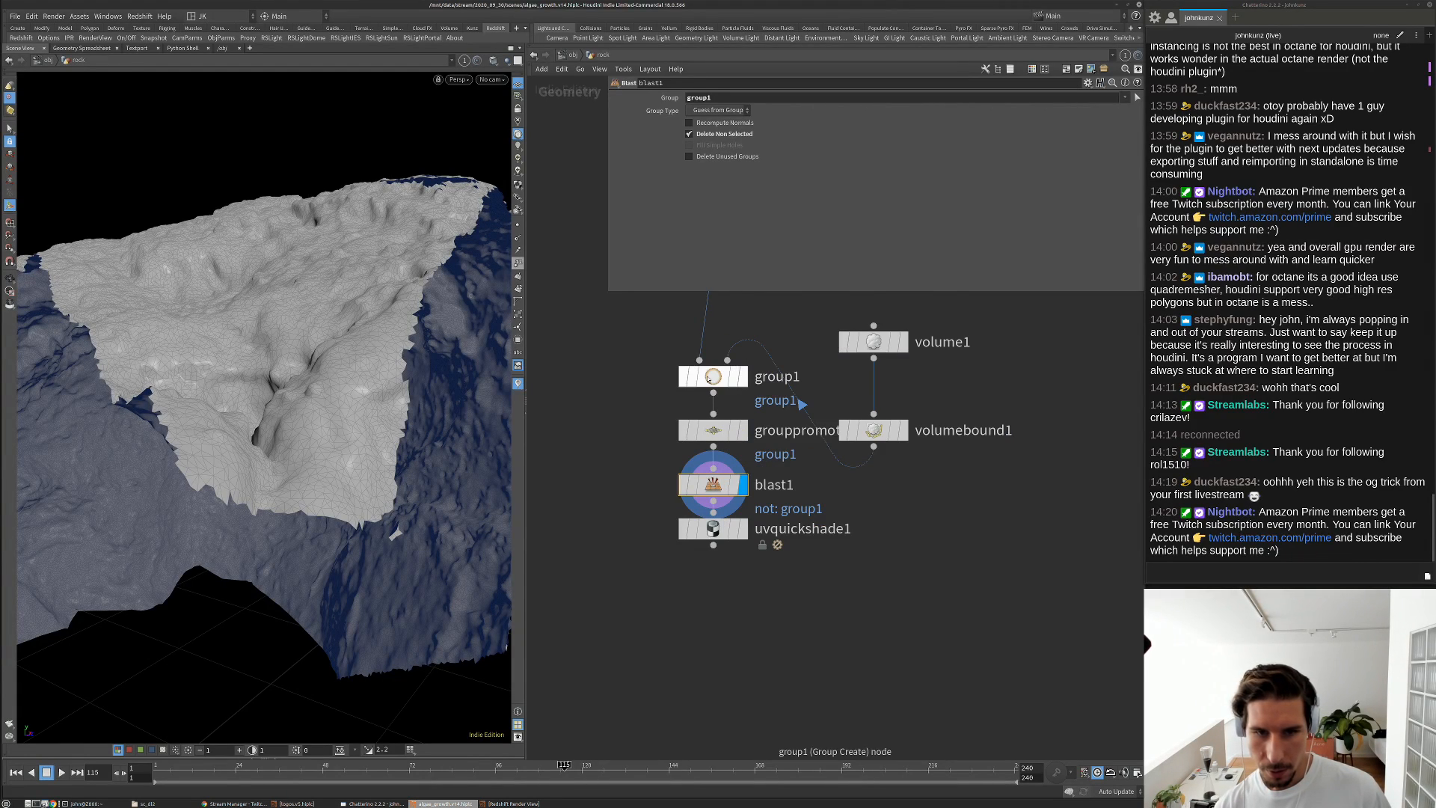
middle_click(701, 376)
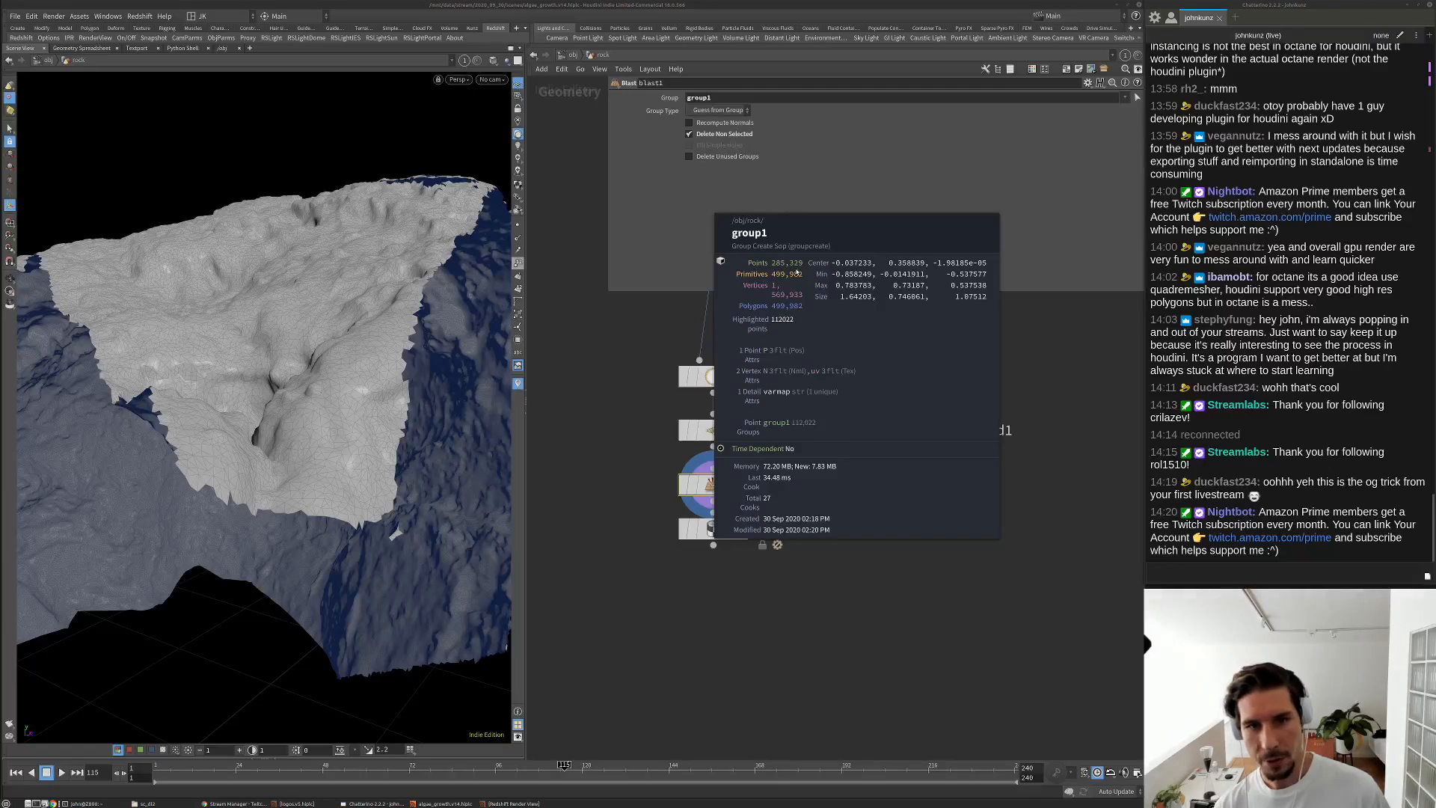
middle_click(712, 484)
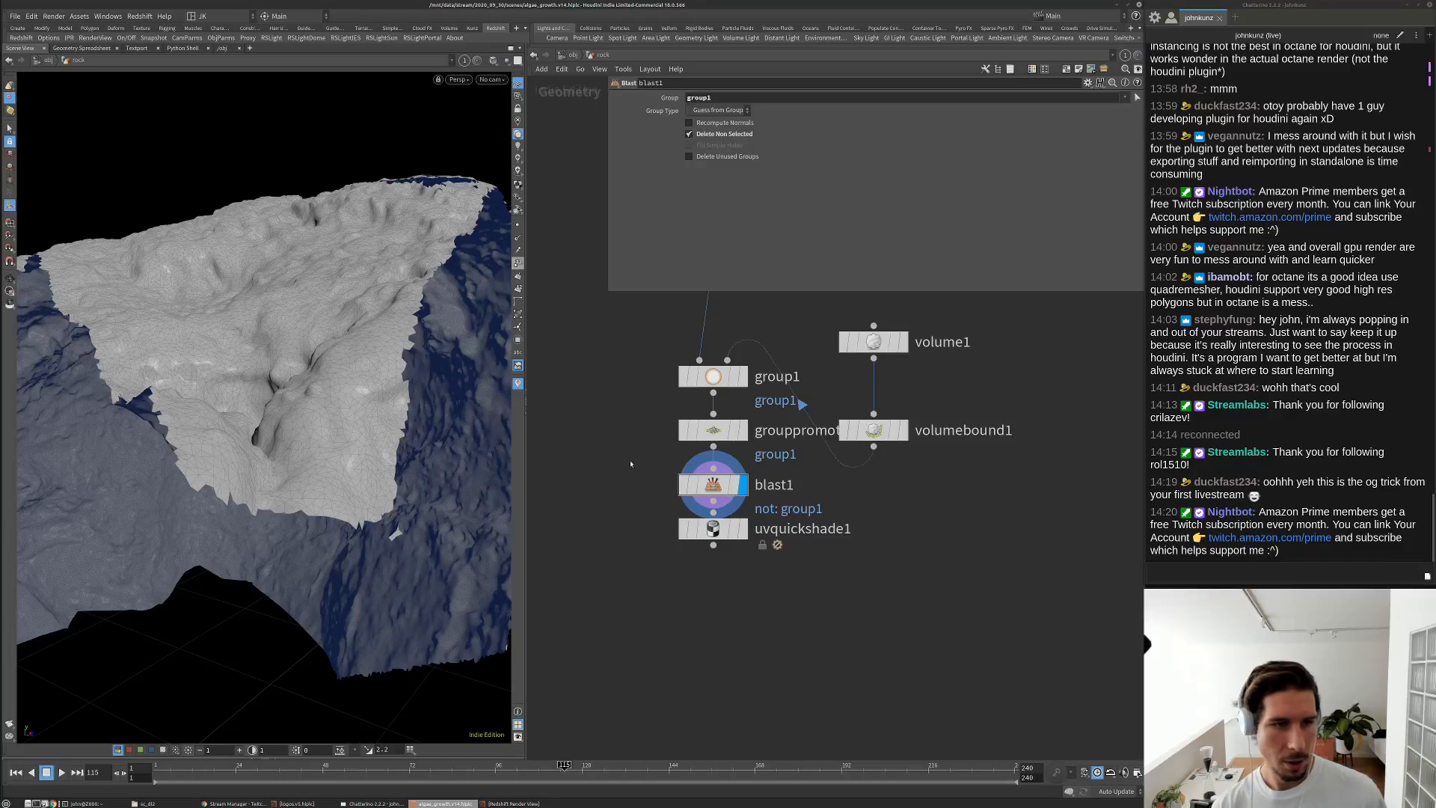
Shorten volume1's depth by reducing Z Far to 0.7, checking the trimmed rock through cam1 and from the side
left_click_drag(429, 348, 356, 398)
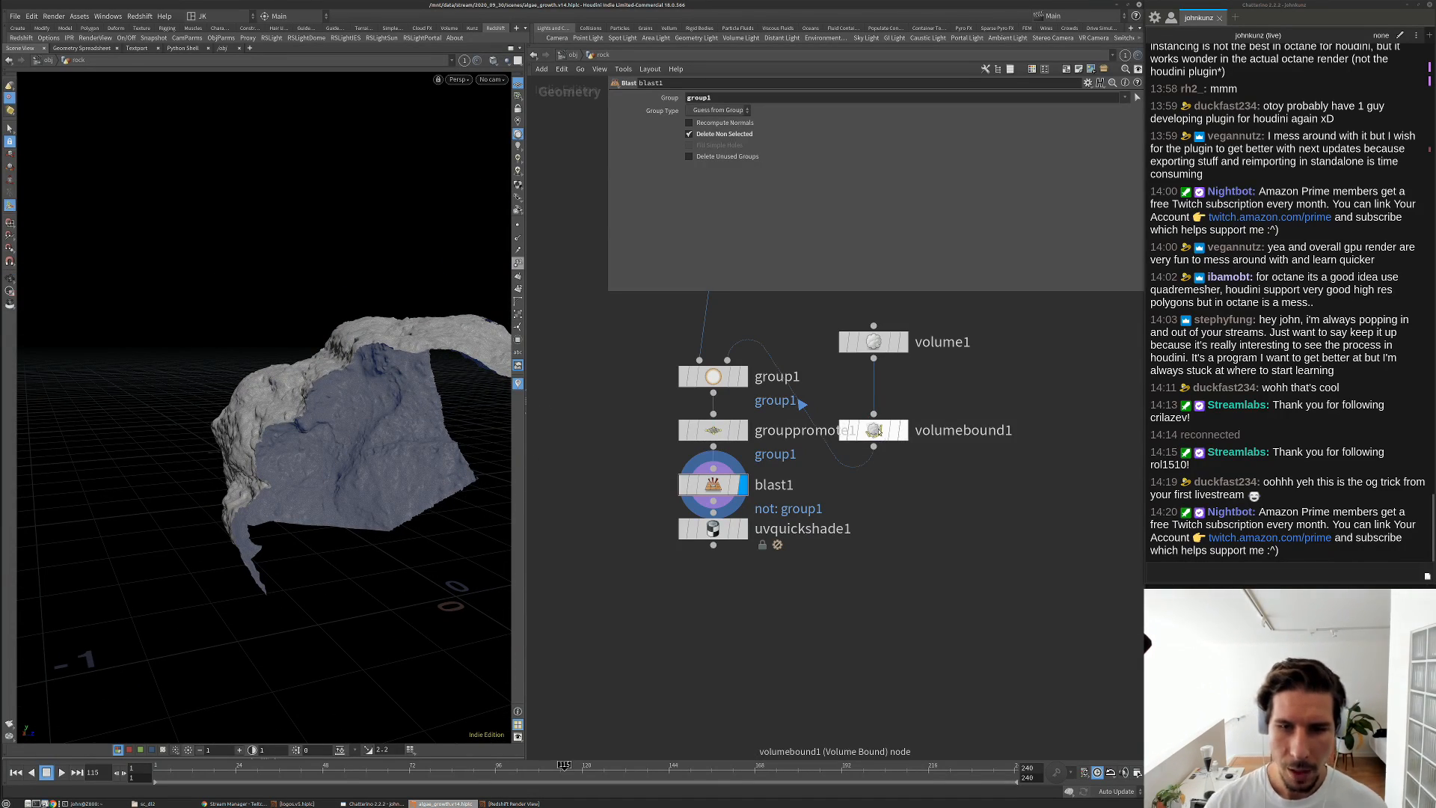
left_click(872, 345)
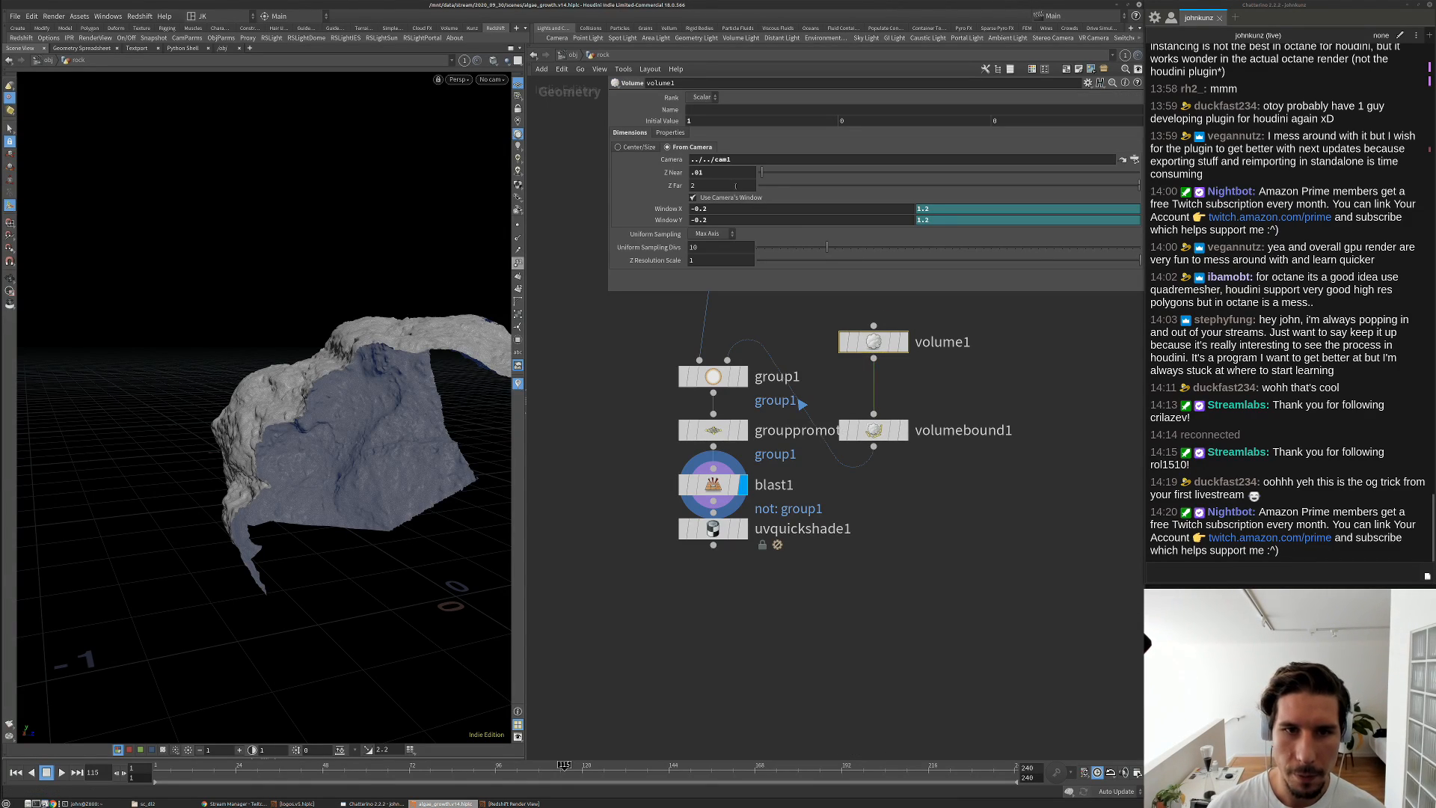
middle_click(735, 185)
middle_click_drag(729, 186, 668, 186)
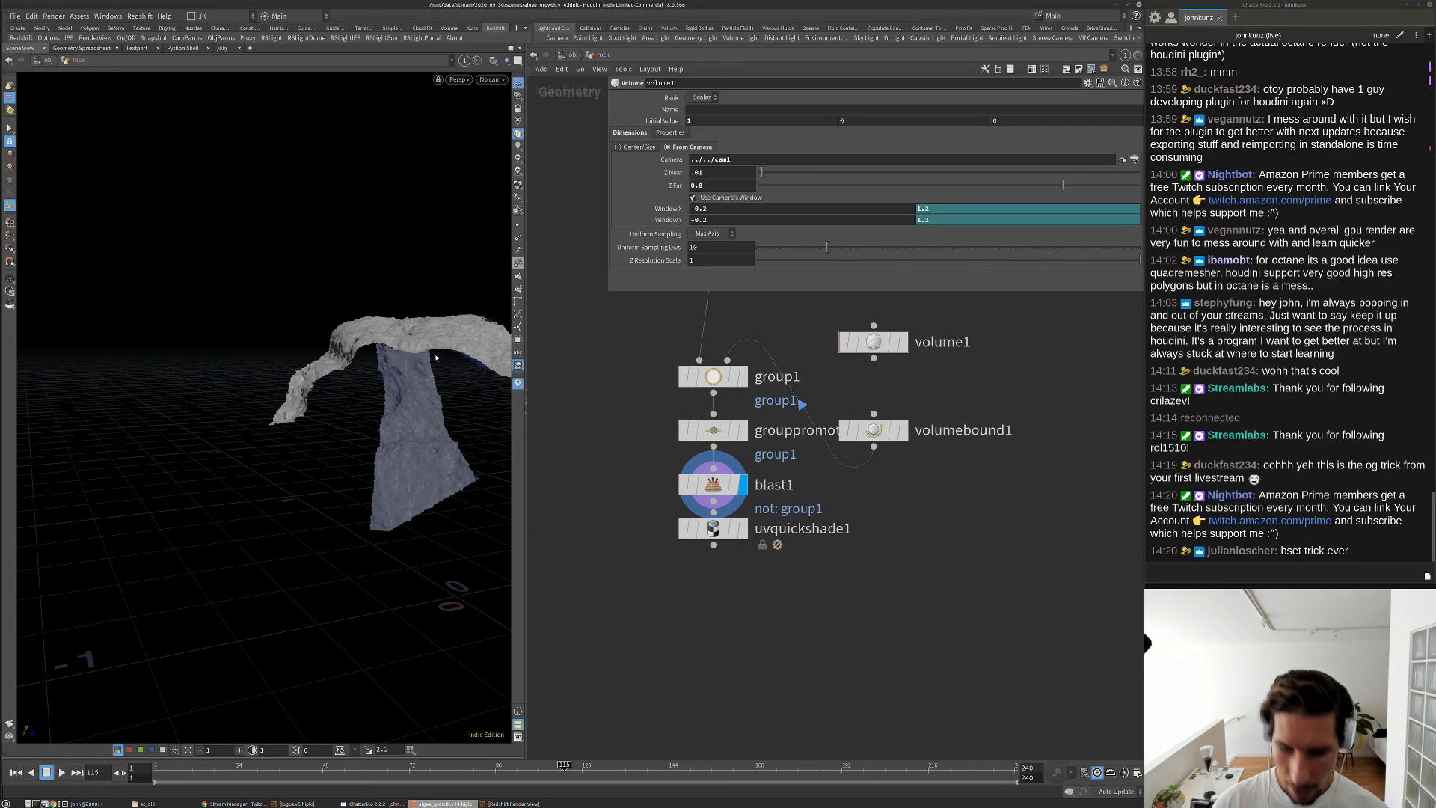
key("backslash")
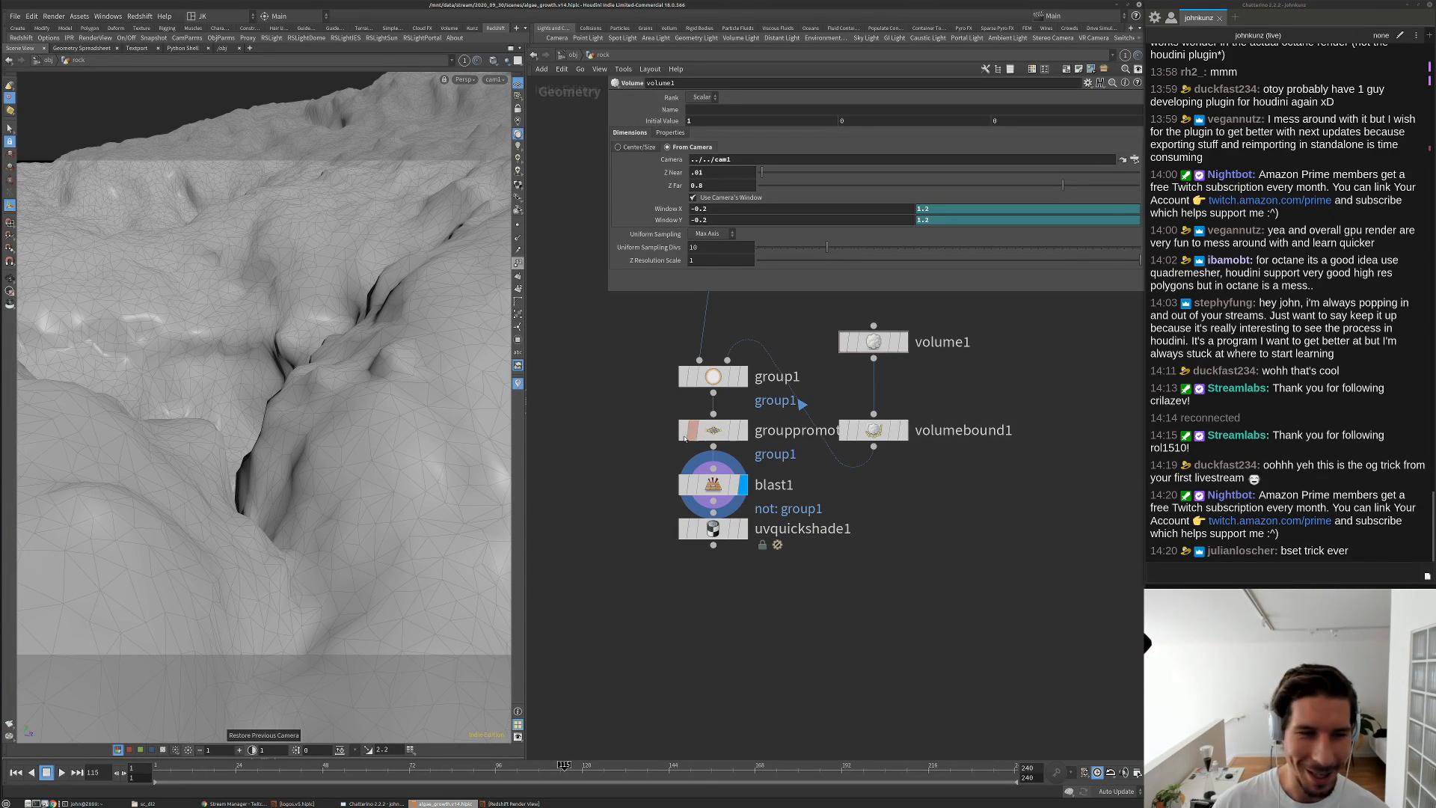
key("g")
left_click_drag(268, 413, 418, 377)
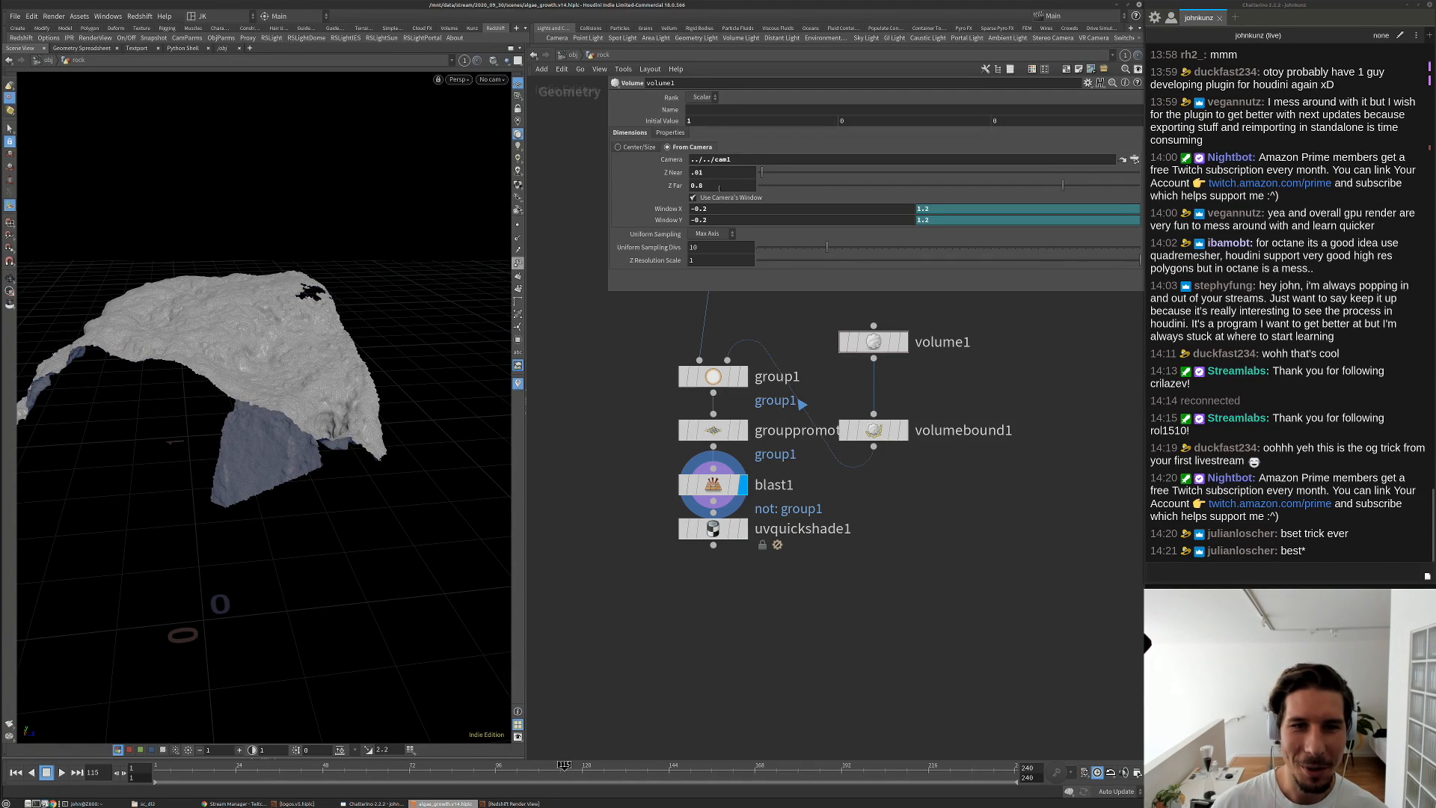
middle_click_drag(721, 186, 703, 185)
left_click_drag(337, 329, 202, 329)
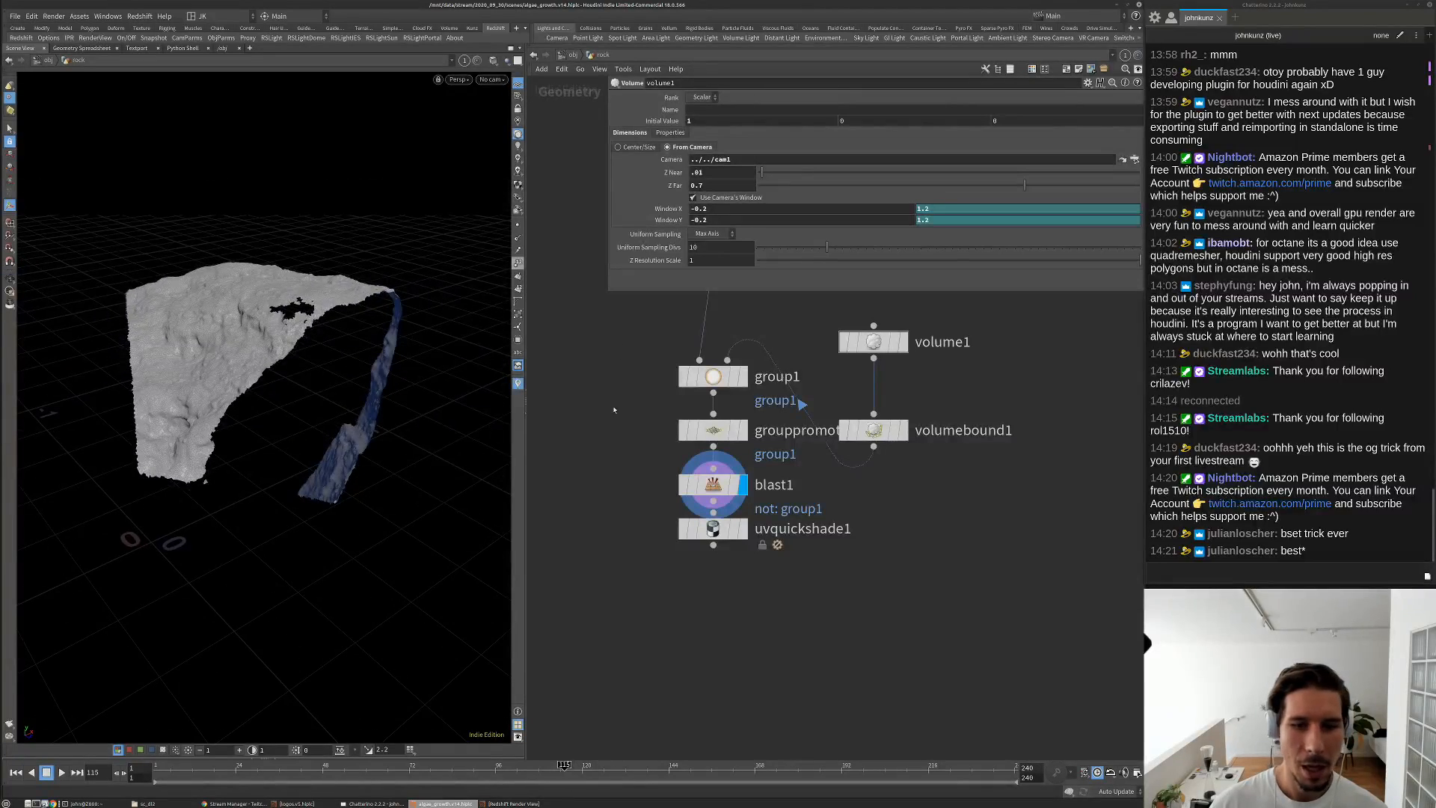
Return to the object level and look through cam1
key("u")
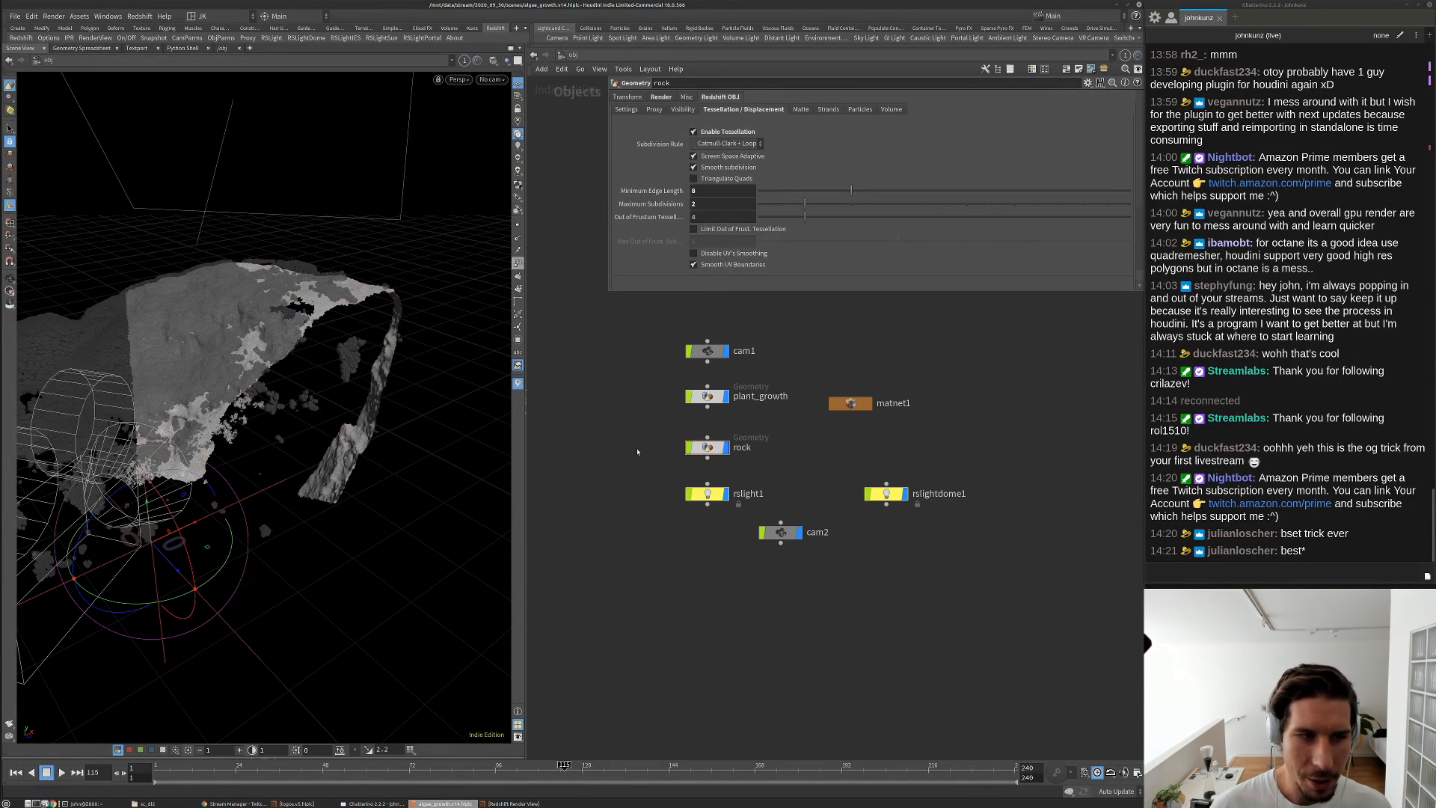
left_click(490, 79)
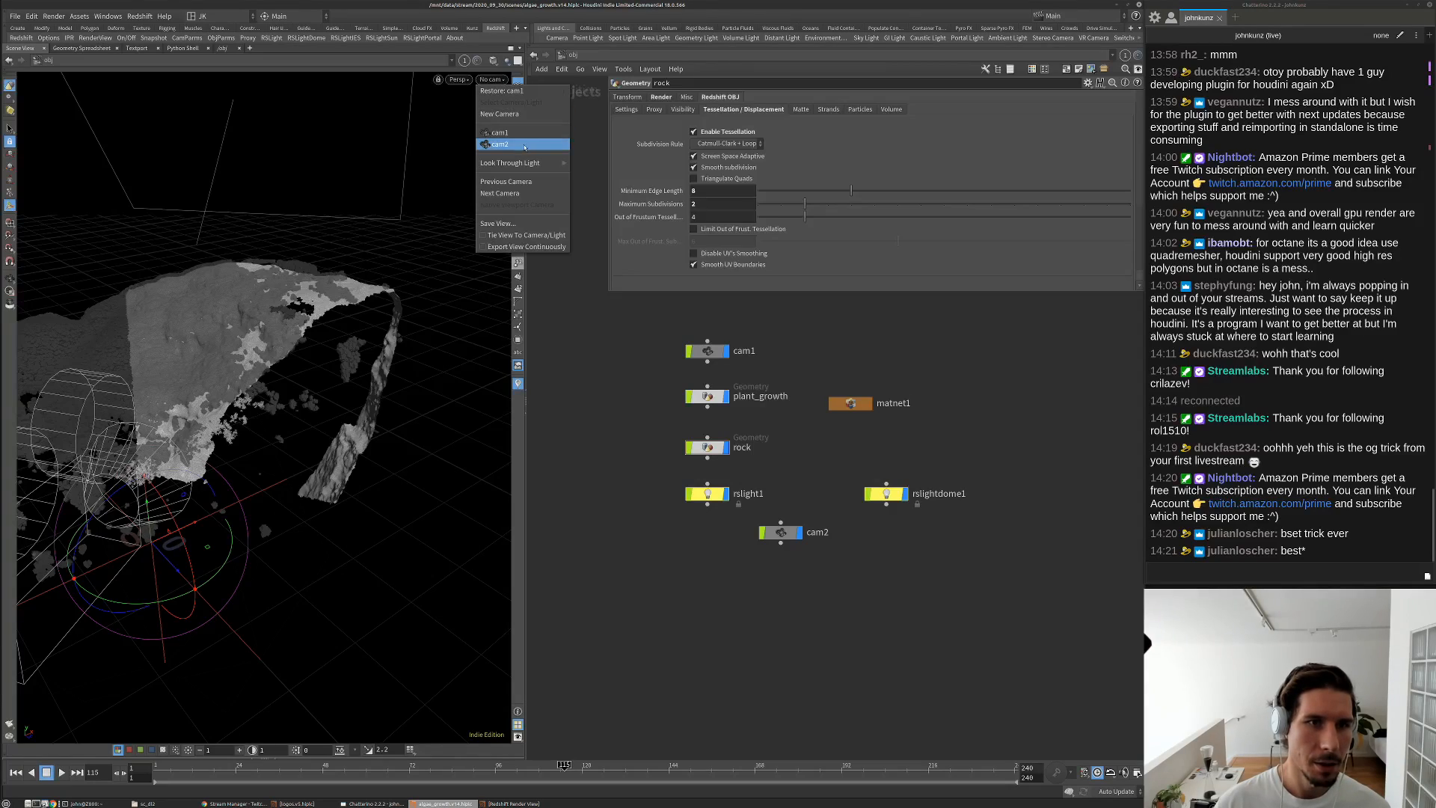
left_click(499, 133)
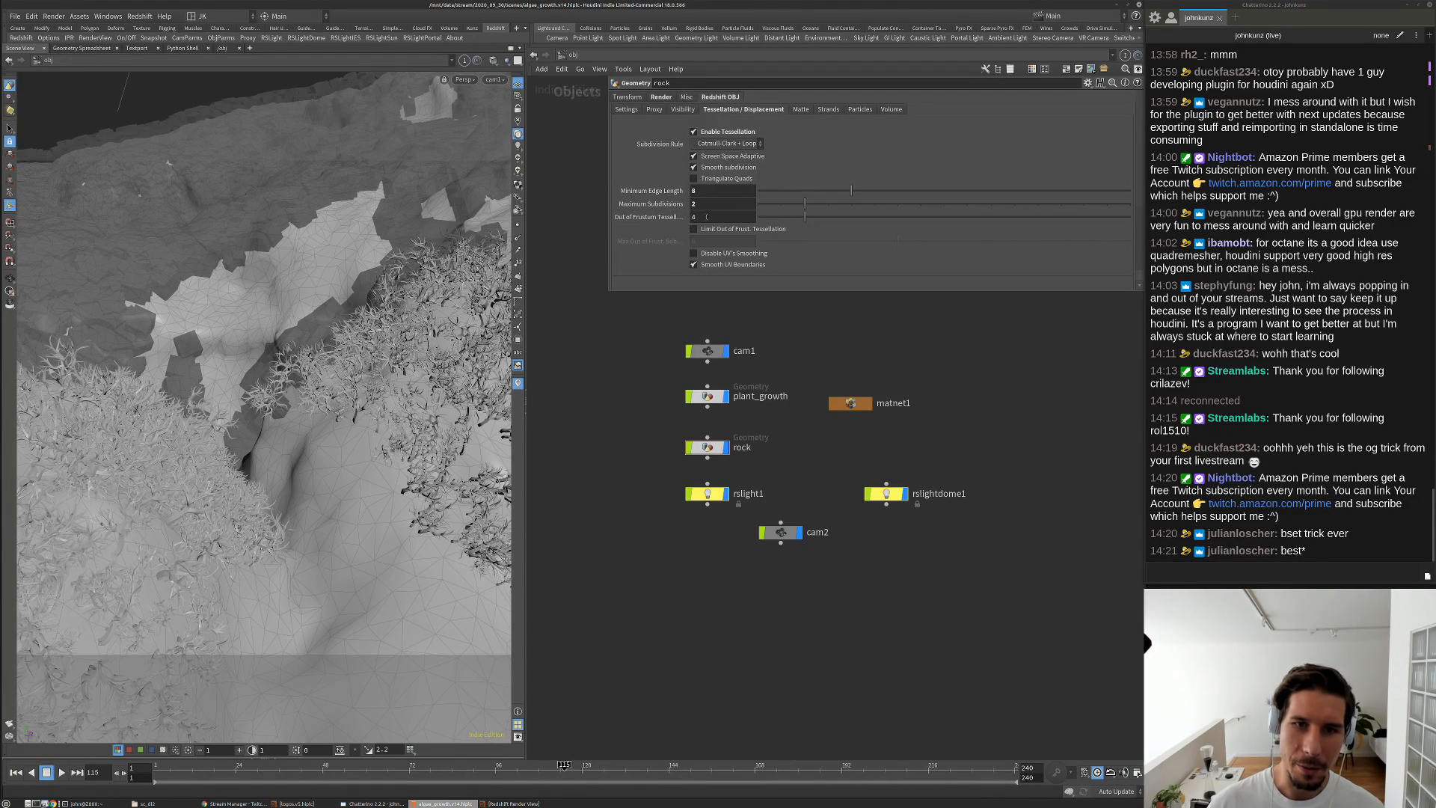
Try limiting the out-of-frustum tessellation on the rock object
left_click(754, 229)
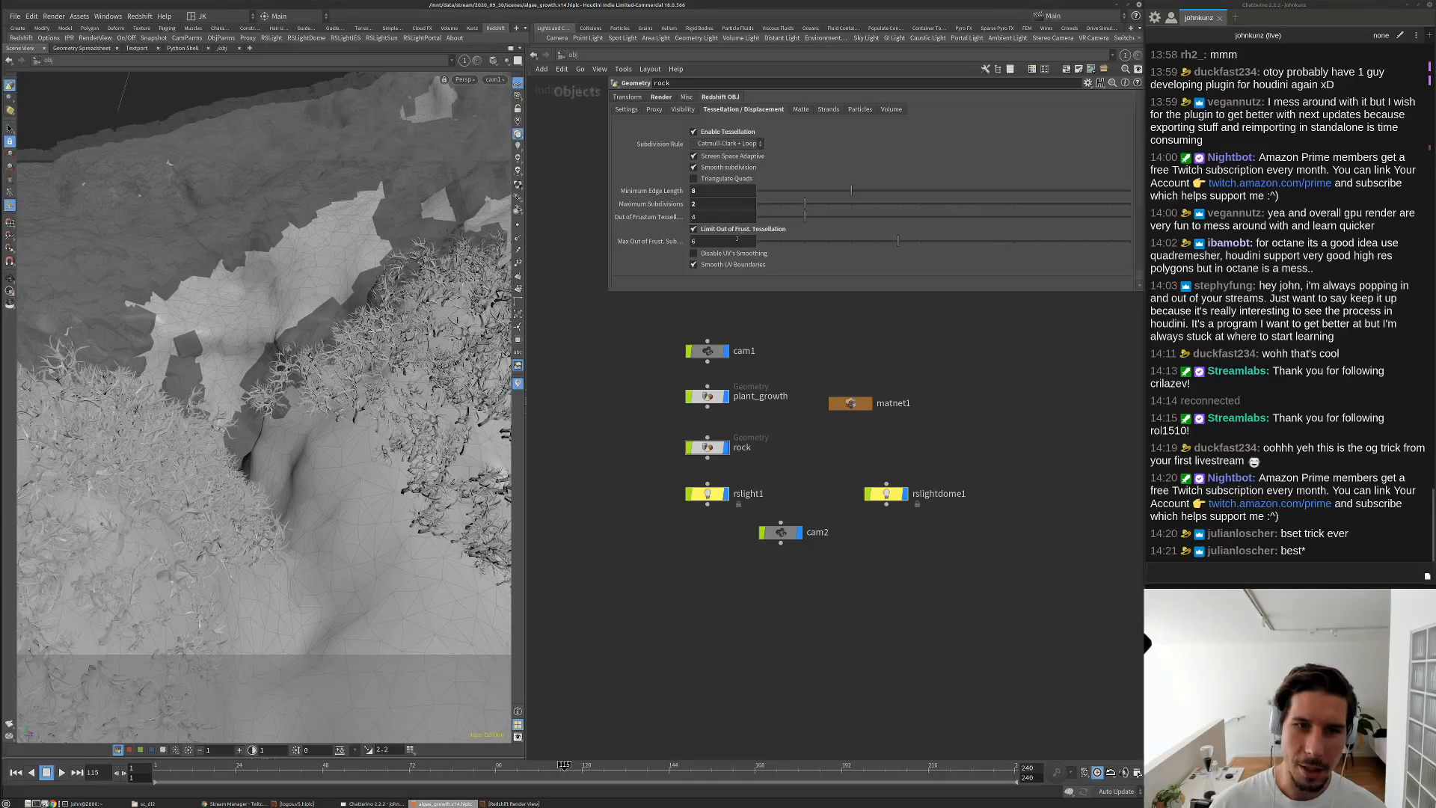
left_click(726, 230)
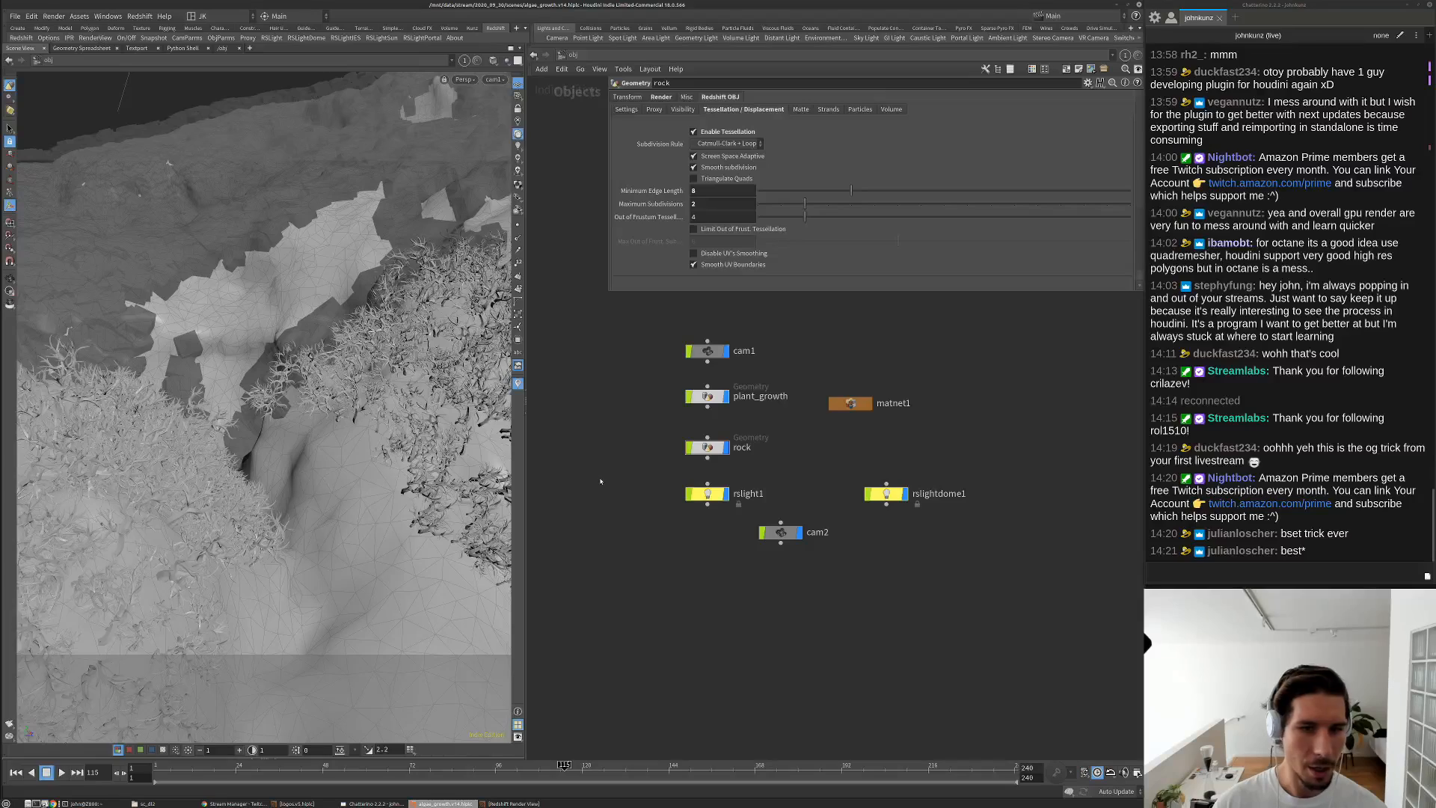
middle_click_drag(601, 481, 583, 528)
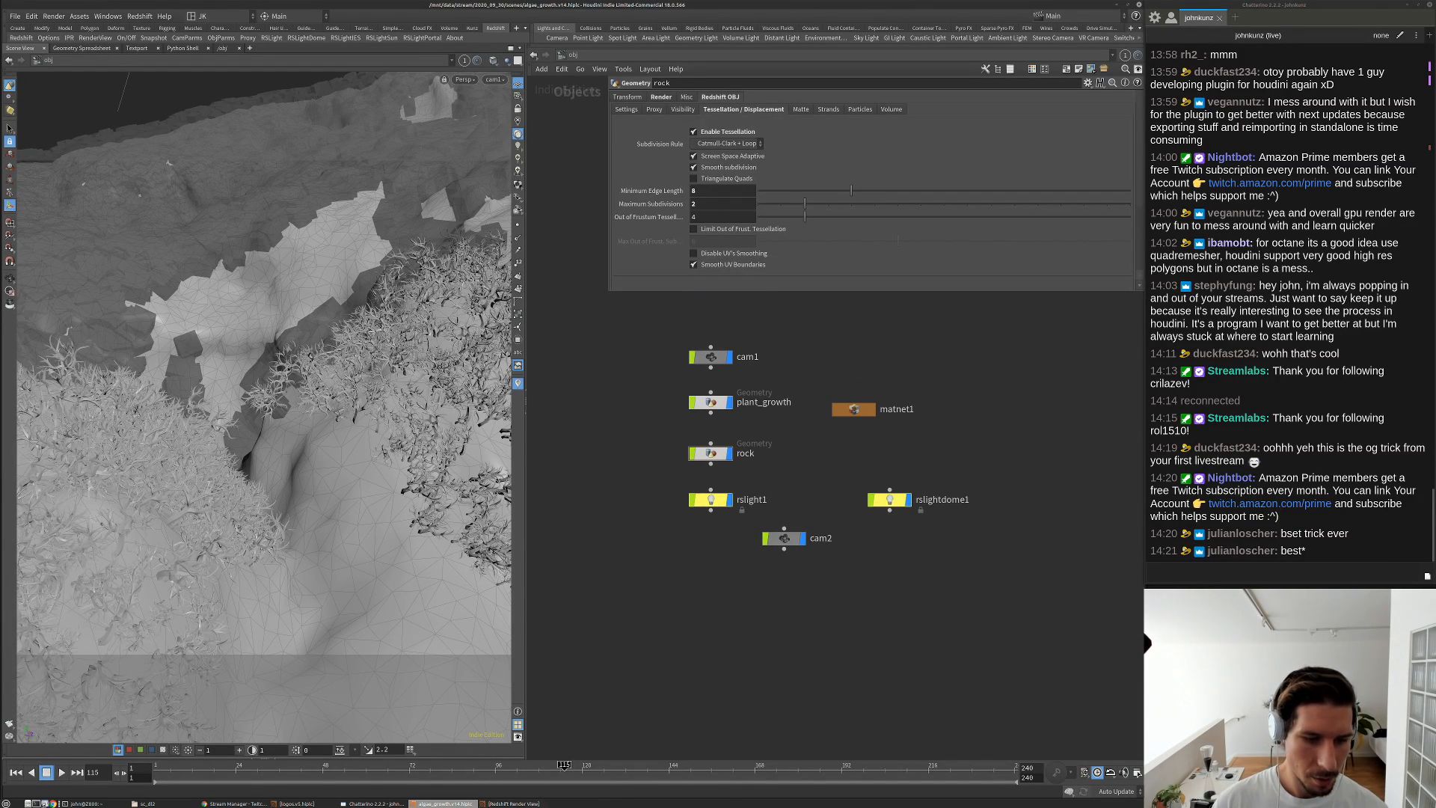
Switch to the Redshift Render View, start a new progressive render from cam1, and inspect the rock up close
key("alt+Tab")
left_click(53, 121)
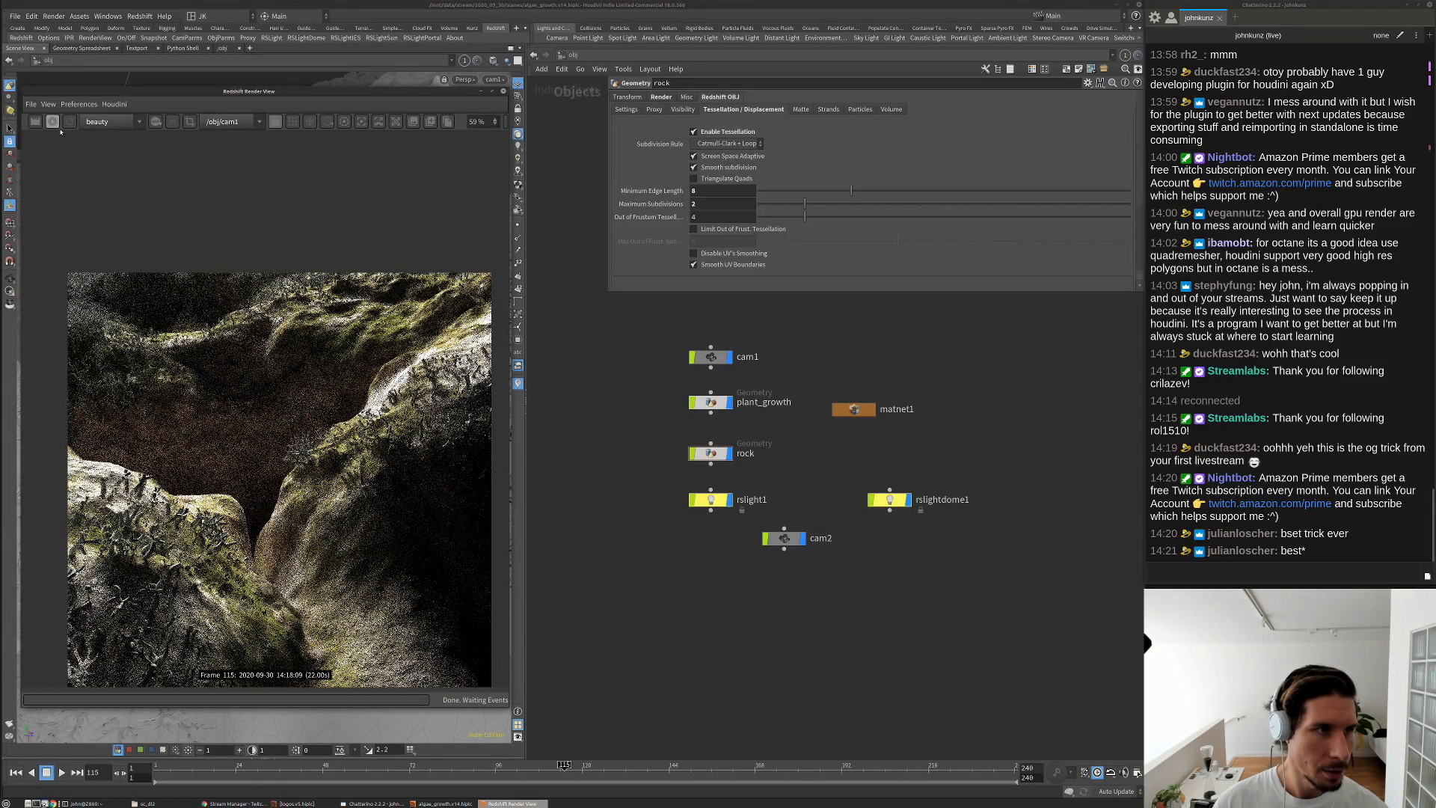
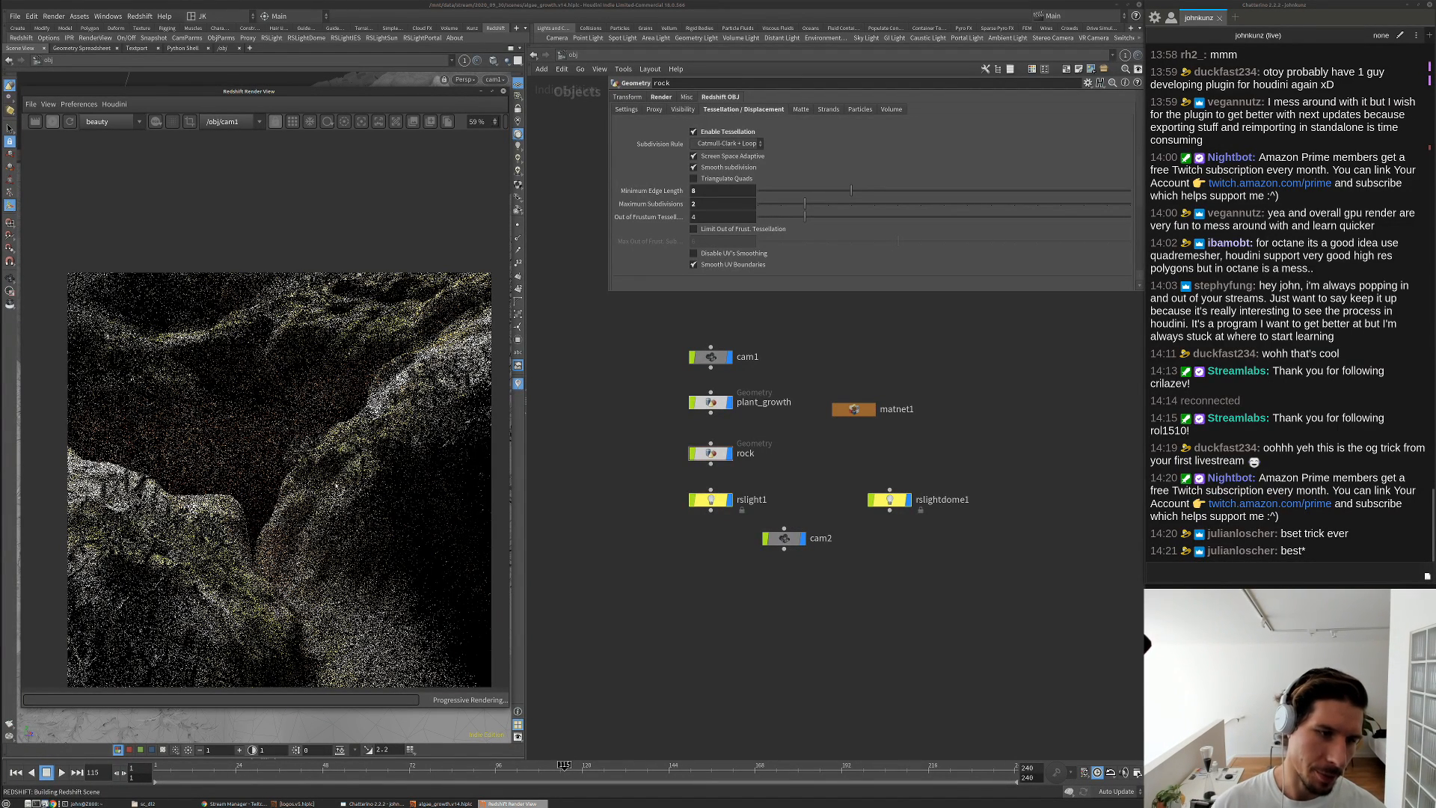
scroll(290, 407, "up", 2)
scroll(279, 328, "up", 1)
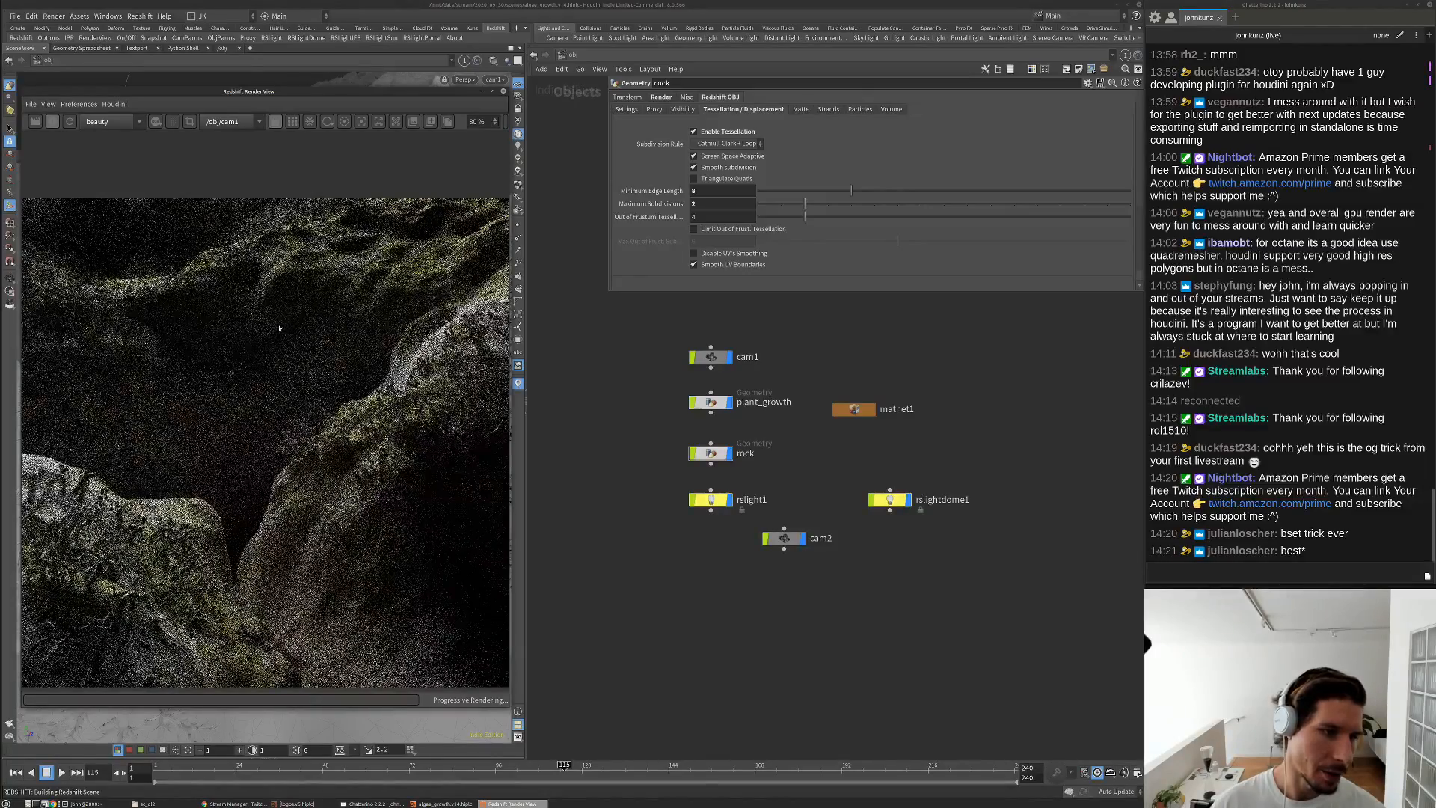
Stop the progressive render of the rock and put the Redshift Render View away
scroll(292, 287, "down", 2)
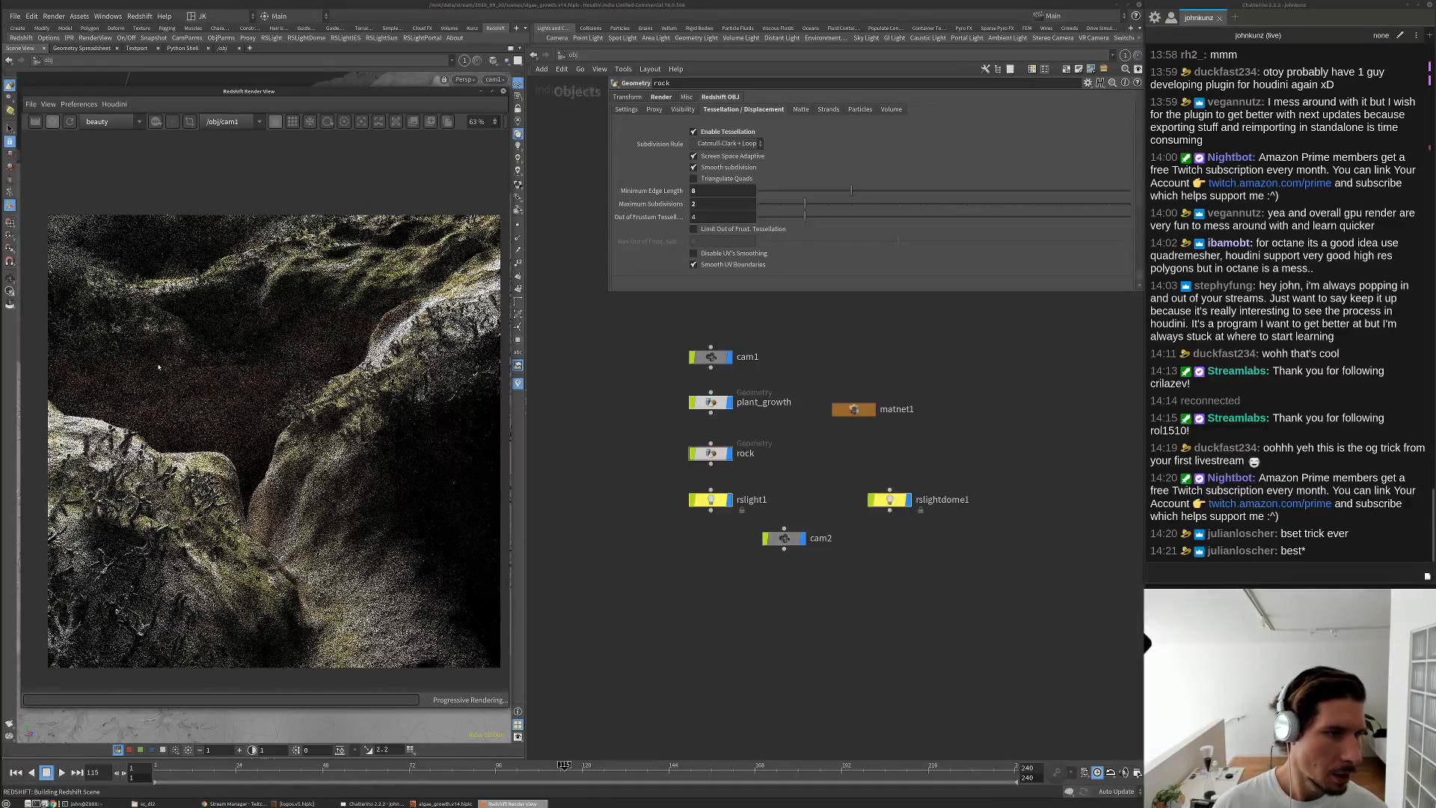
left_click(51, 124)
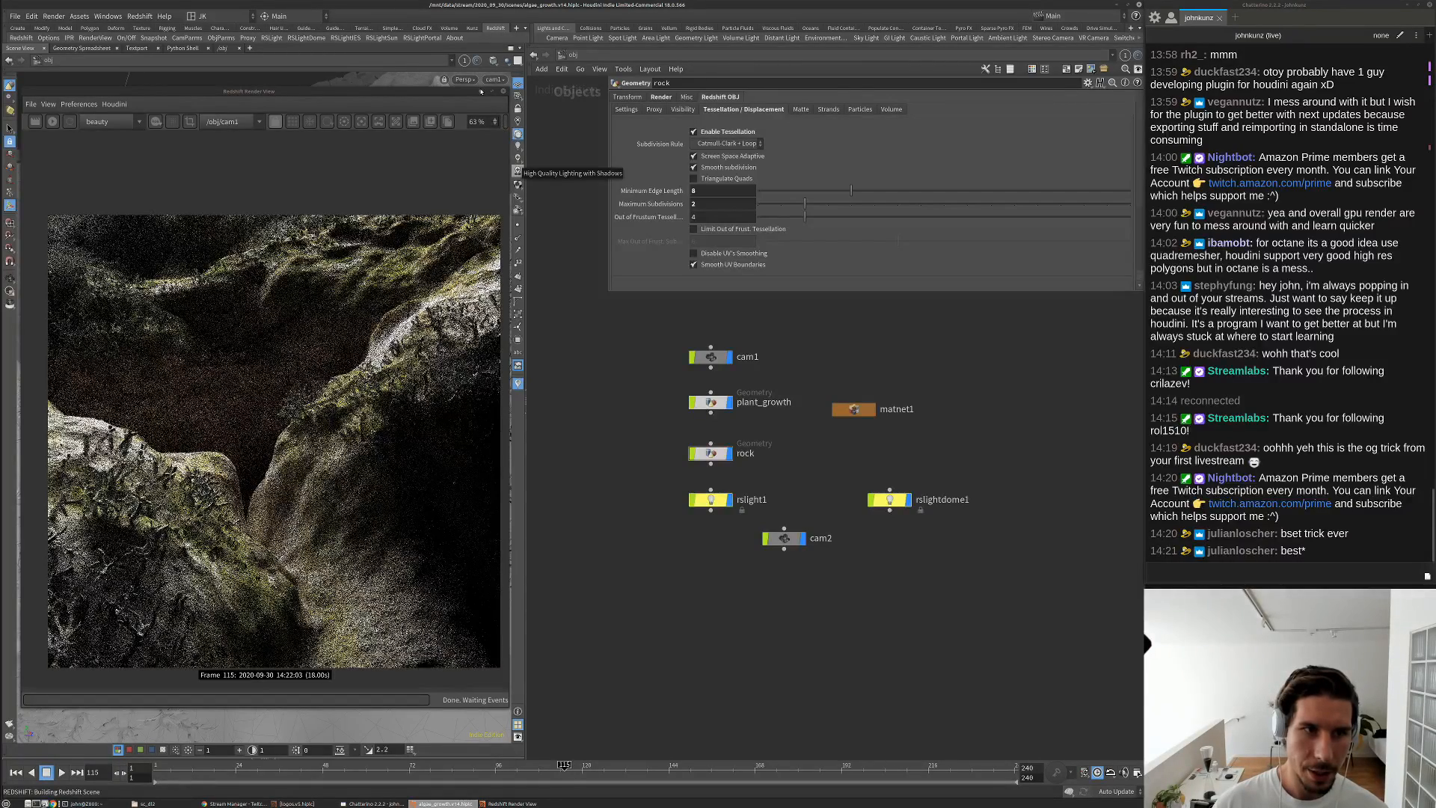
left_click(480, 91)
Enter the plant_growth network, display the move_root_point_to_origin node and frame its branch curves in a free perspective view
double_click(709, 403)
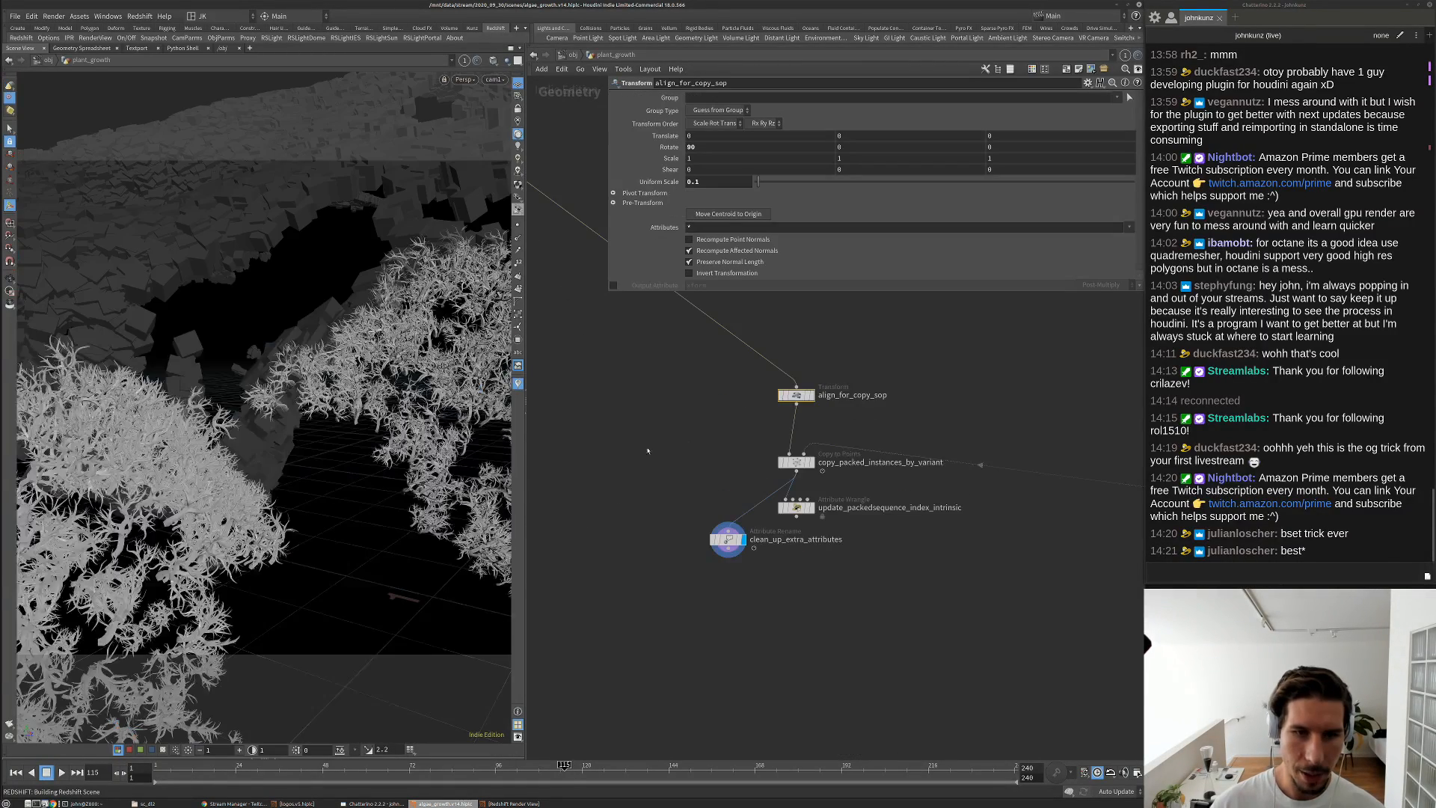
scroll(648, 451, "down", 2)
middle_click_drag(648, 451, 763, 689)
scroll(676, 557, "down", 2)
middle_click_drag(677, 557, 737, 689)
scroll(753, 356, "up", 3)
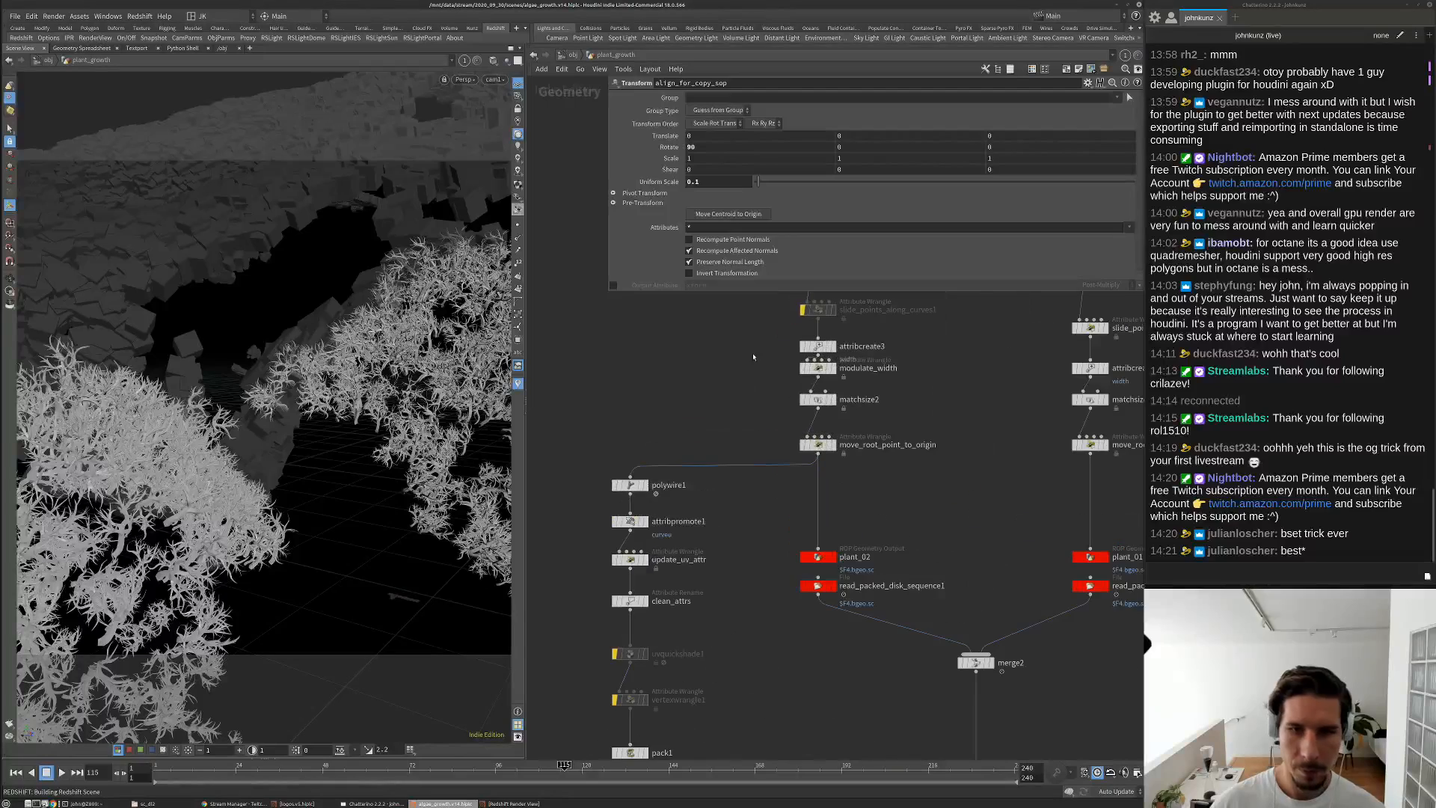
scroll(824, 464, "up", 3)
left_click(845, 439)
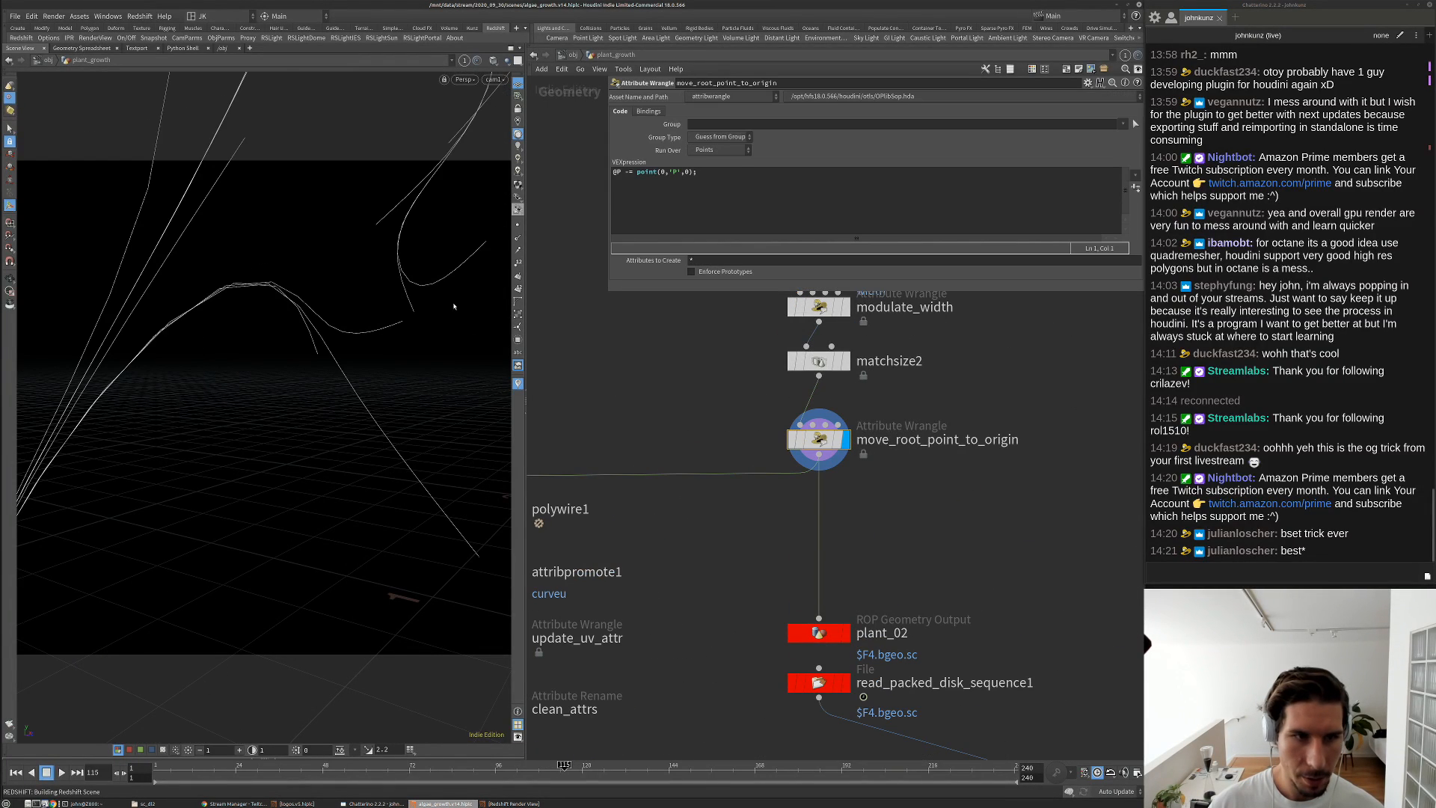
key("space+g")
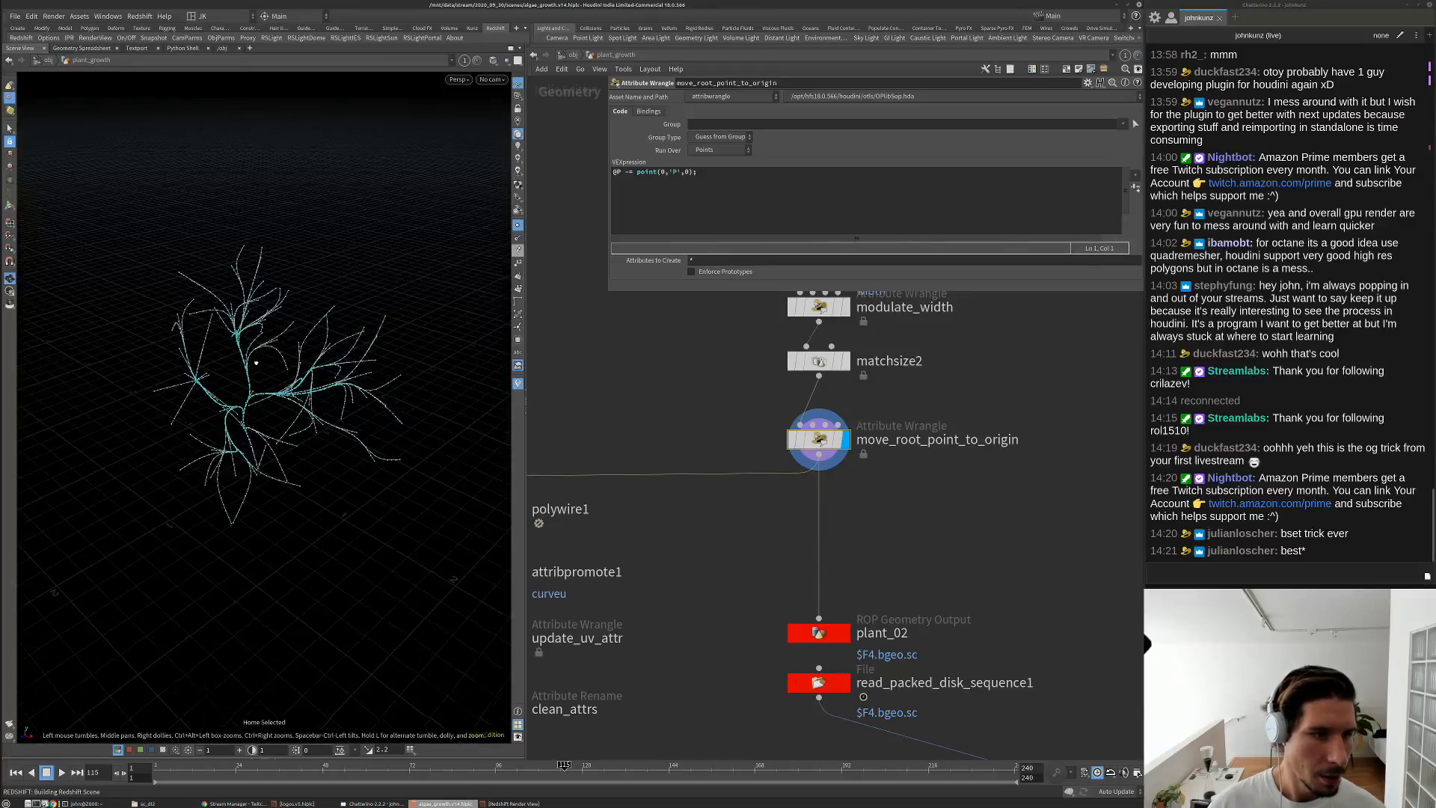
left_click_drag(256, 363, 261, 283)
right_click_drag(261, 283, 281, 419)
left_click_drag(282, 419, 262, 473)
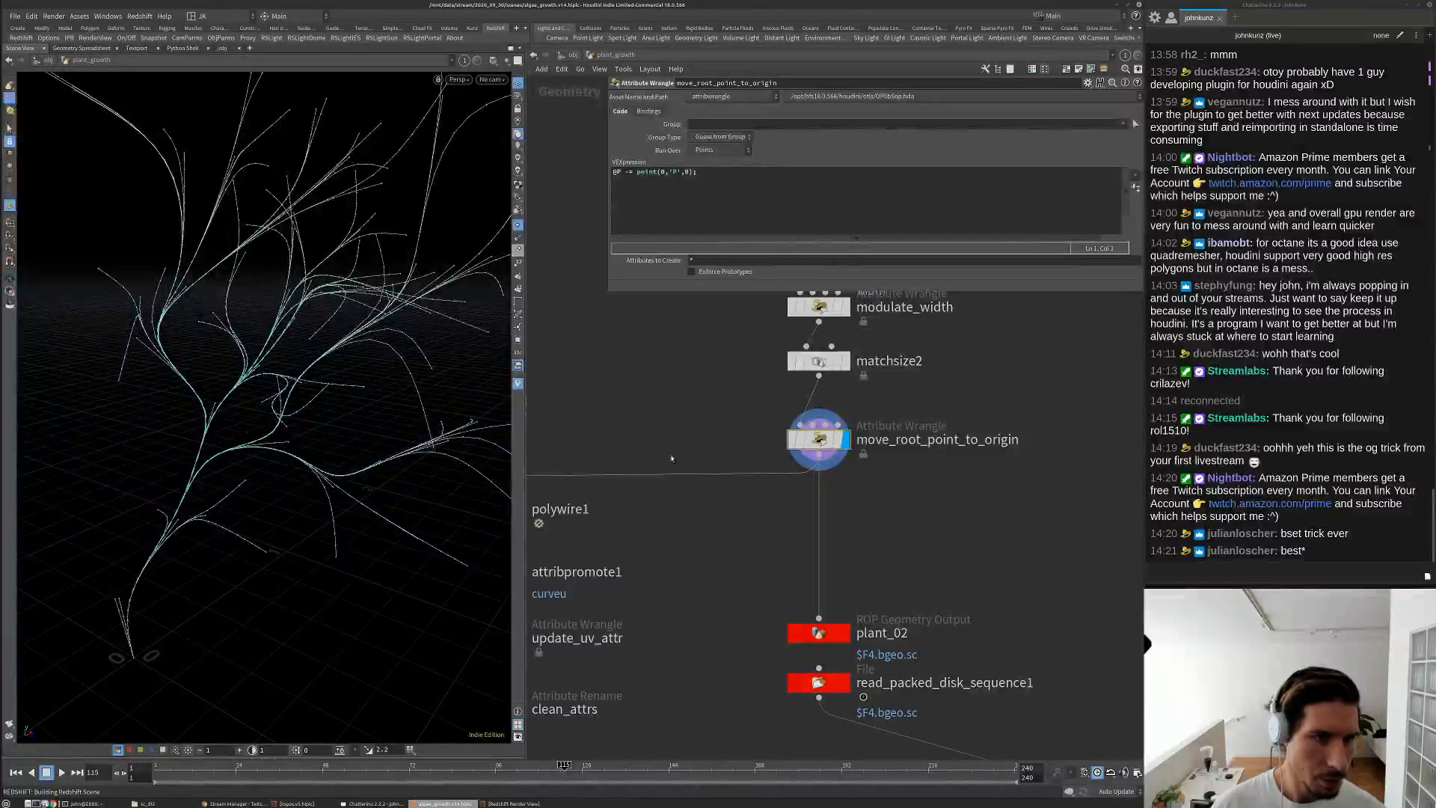
Check the geometry info of the polywire1 node and bring up its parameters
scroll(671, 459, "down", 3)
middle_click(570, 490)
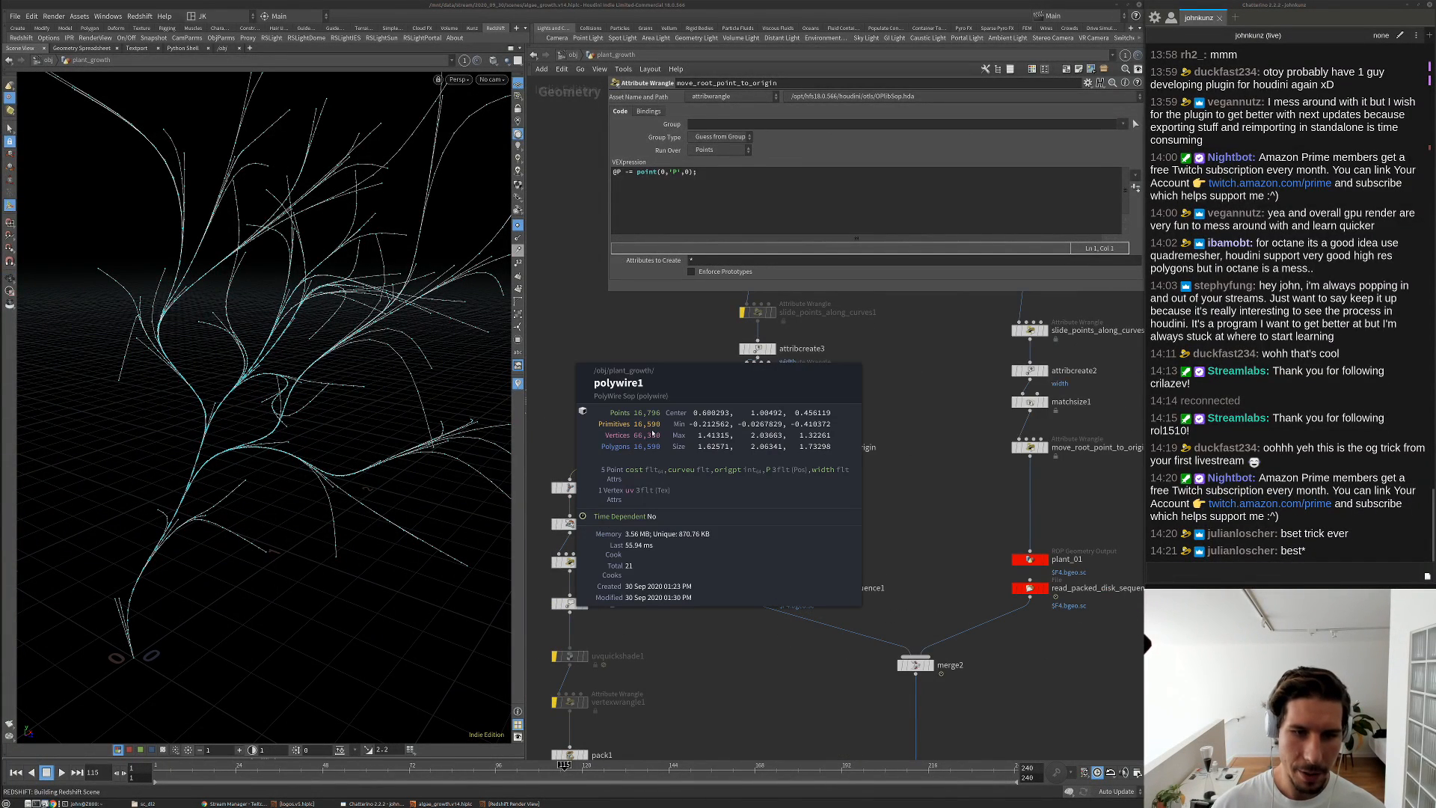
left_click(570, 487)
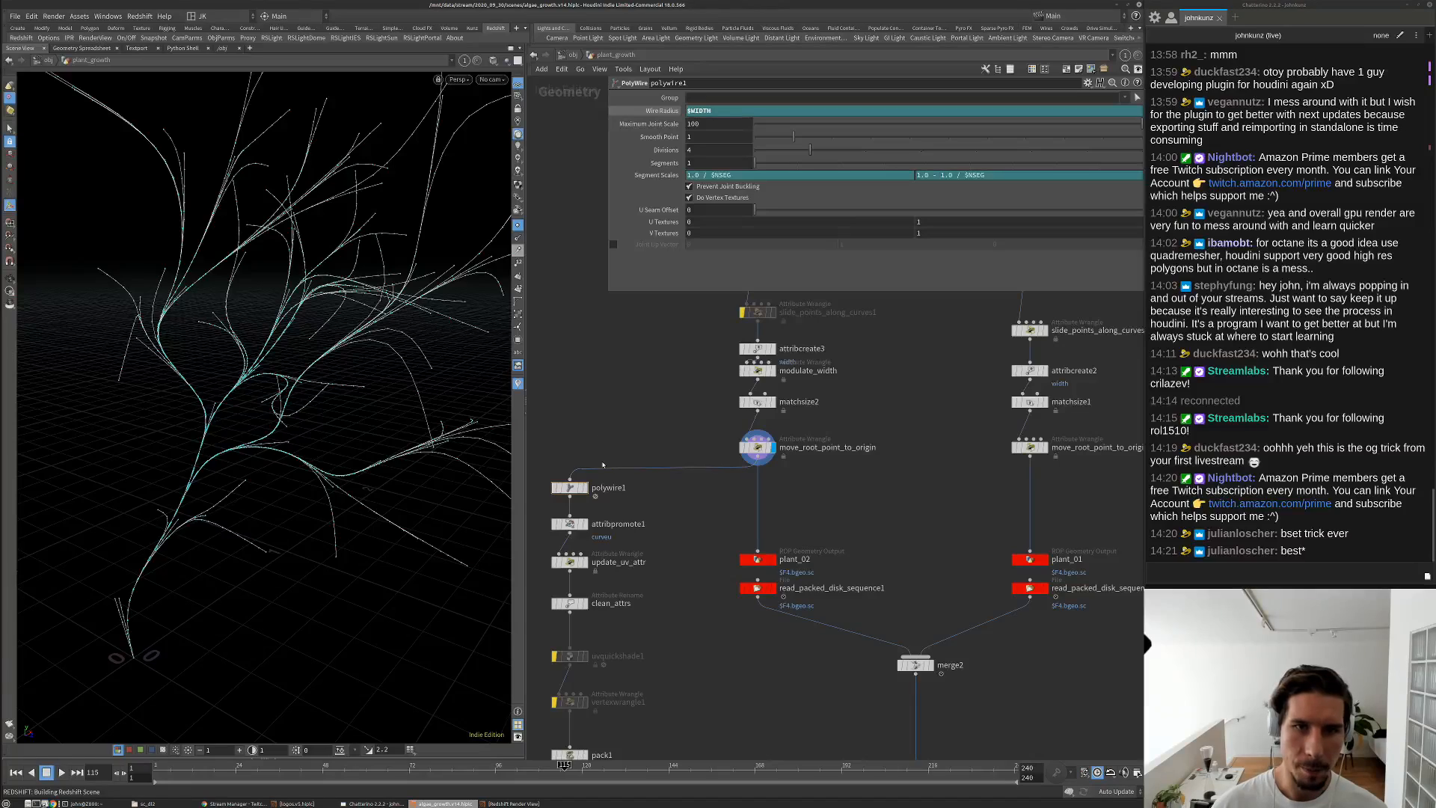
Insert a Facet node between move_root_point_to_origin and polywire1 and display it
middle_click_drag(653, 395, 683, 474)
key("Tab")
type("facet")
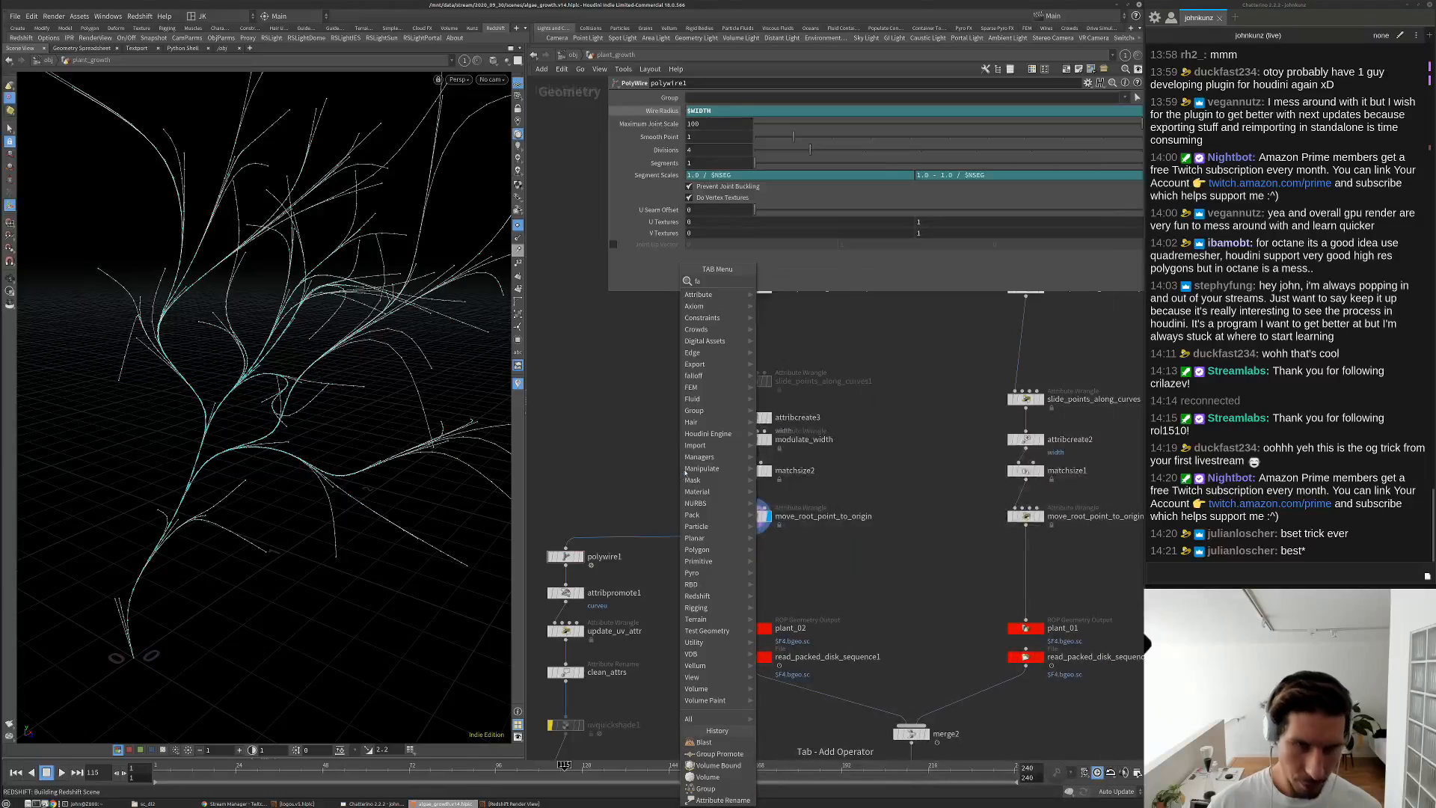
key("Return")
left_click(655, 505)
left_click_drag(655, 505, 574, 516)
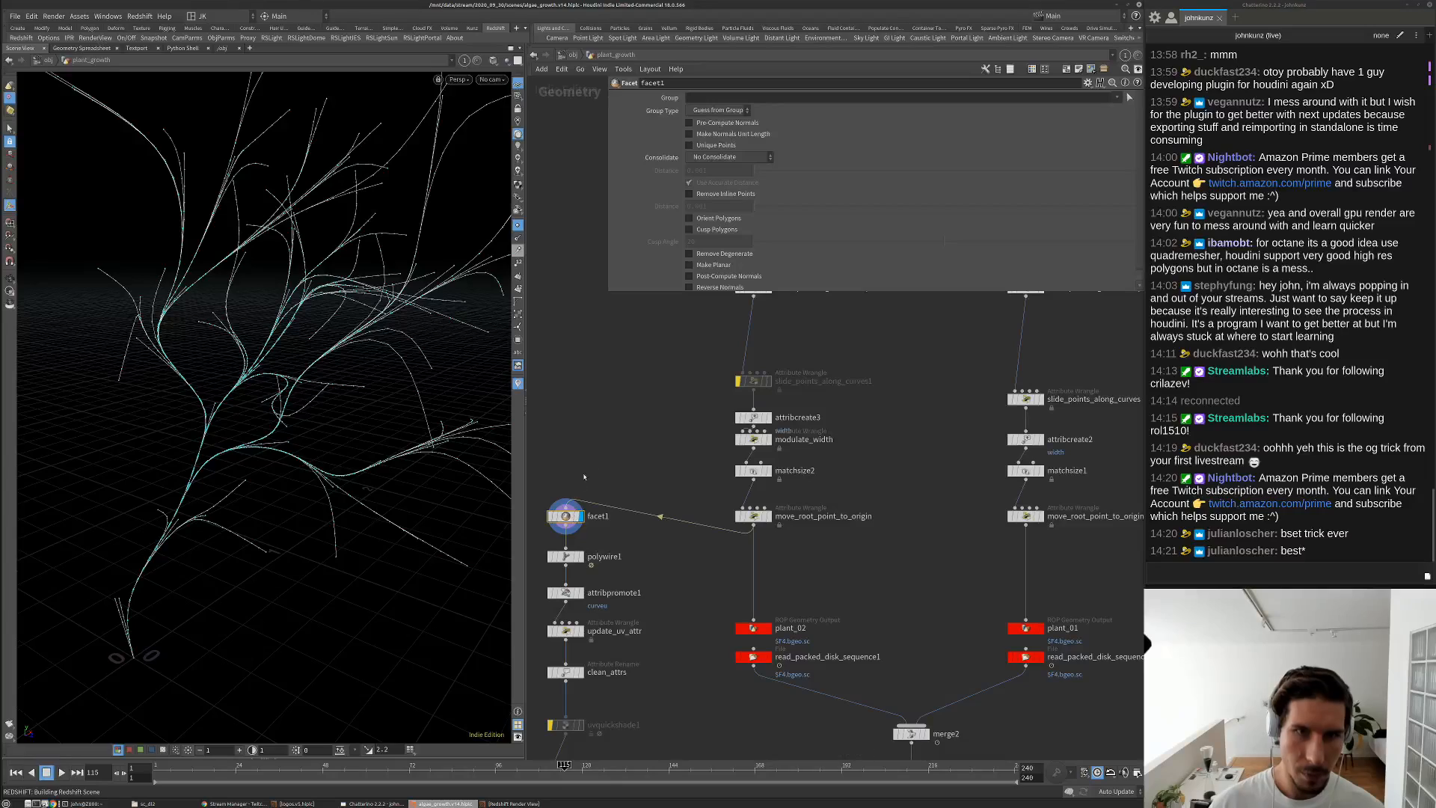
Enable Remove Inline Points on facet1 and set its distance to 0.0025
left_click(689, 193)
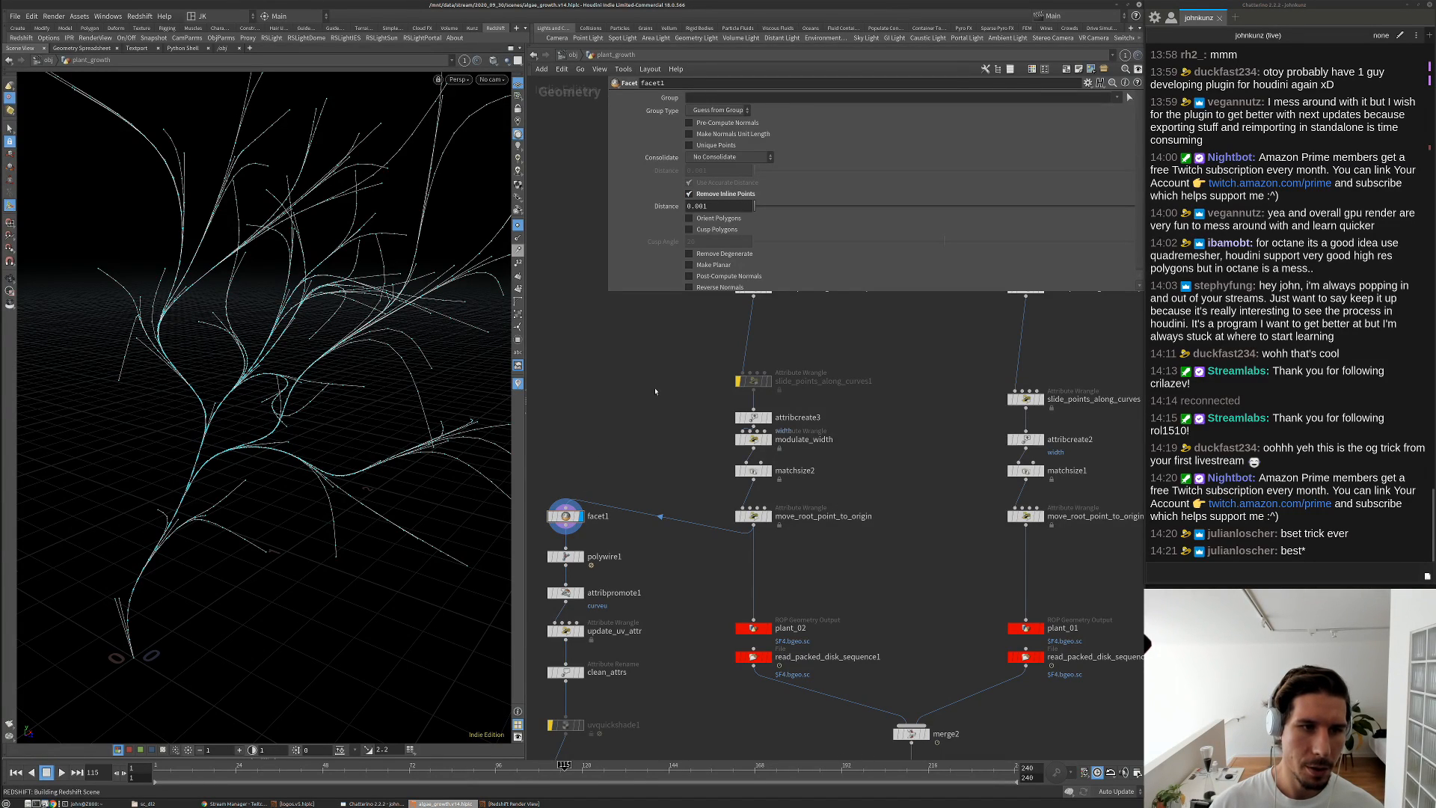
left_click(709, 207)
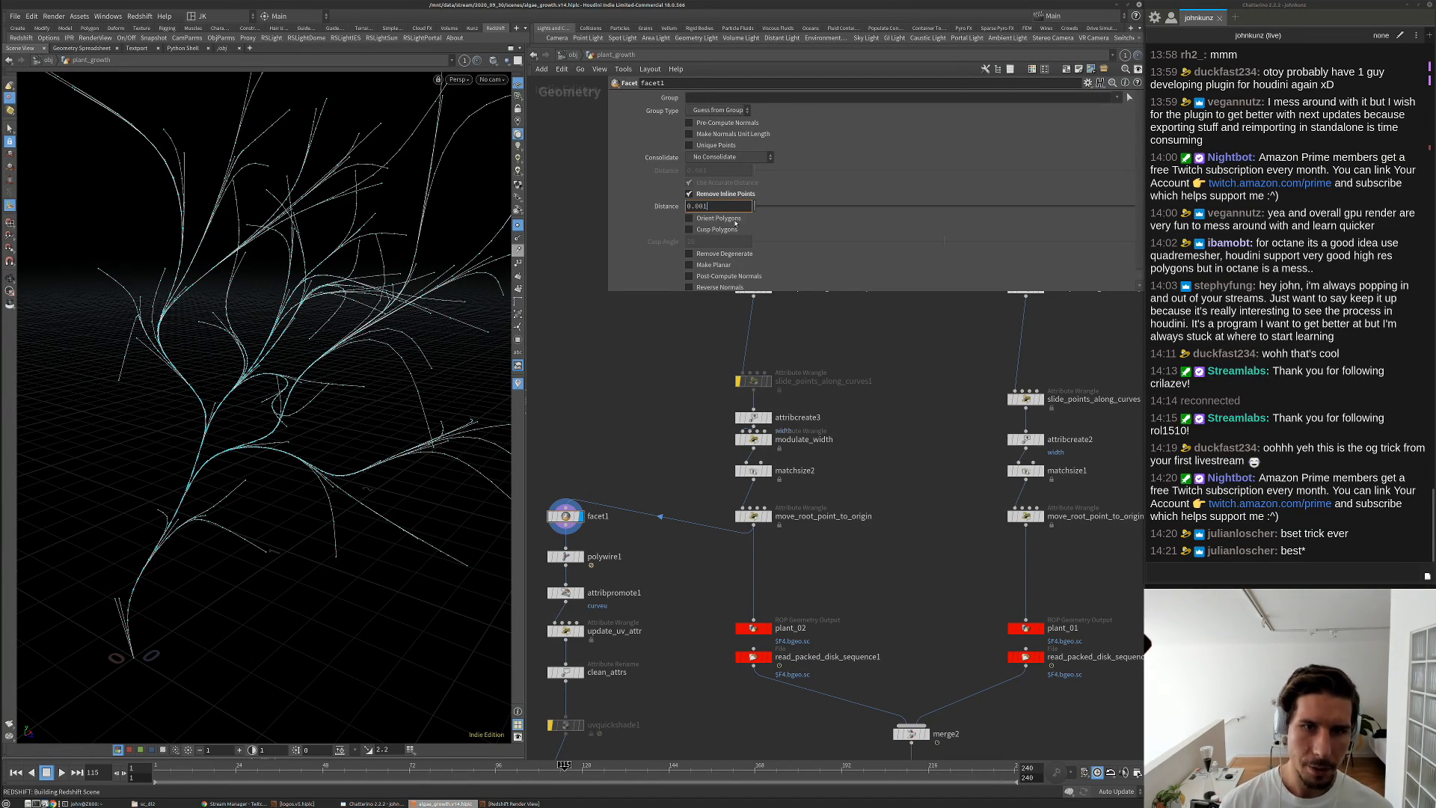
type("0.00")
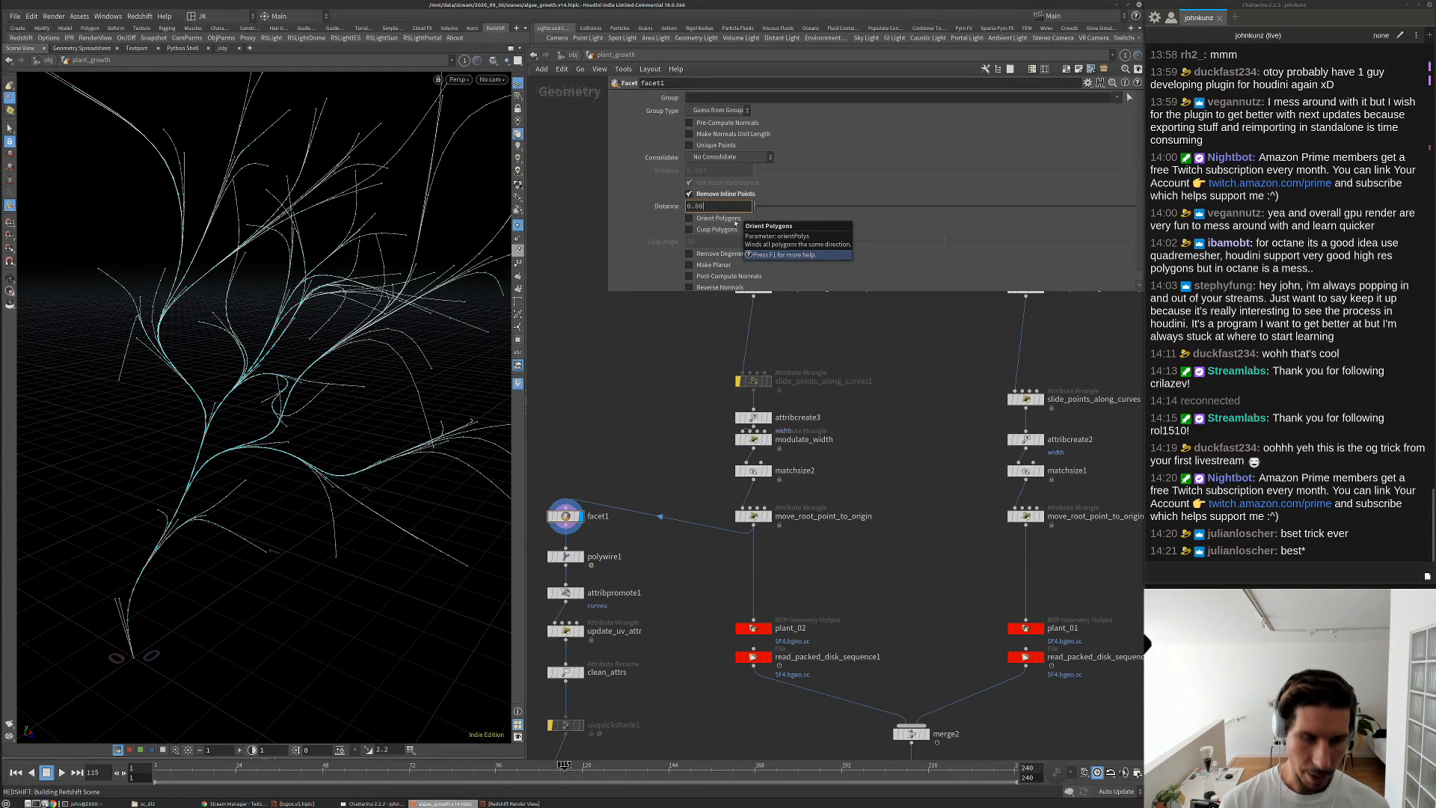
type("025")
key("Return")
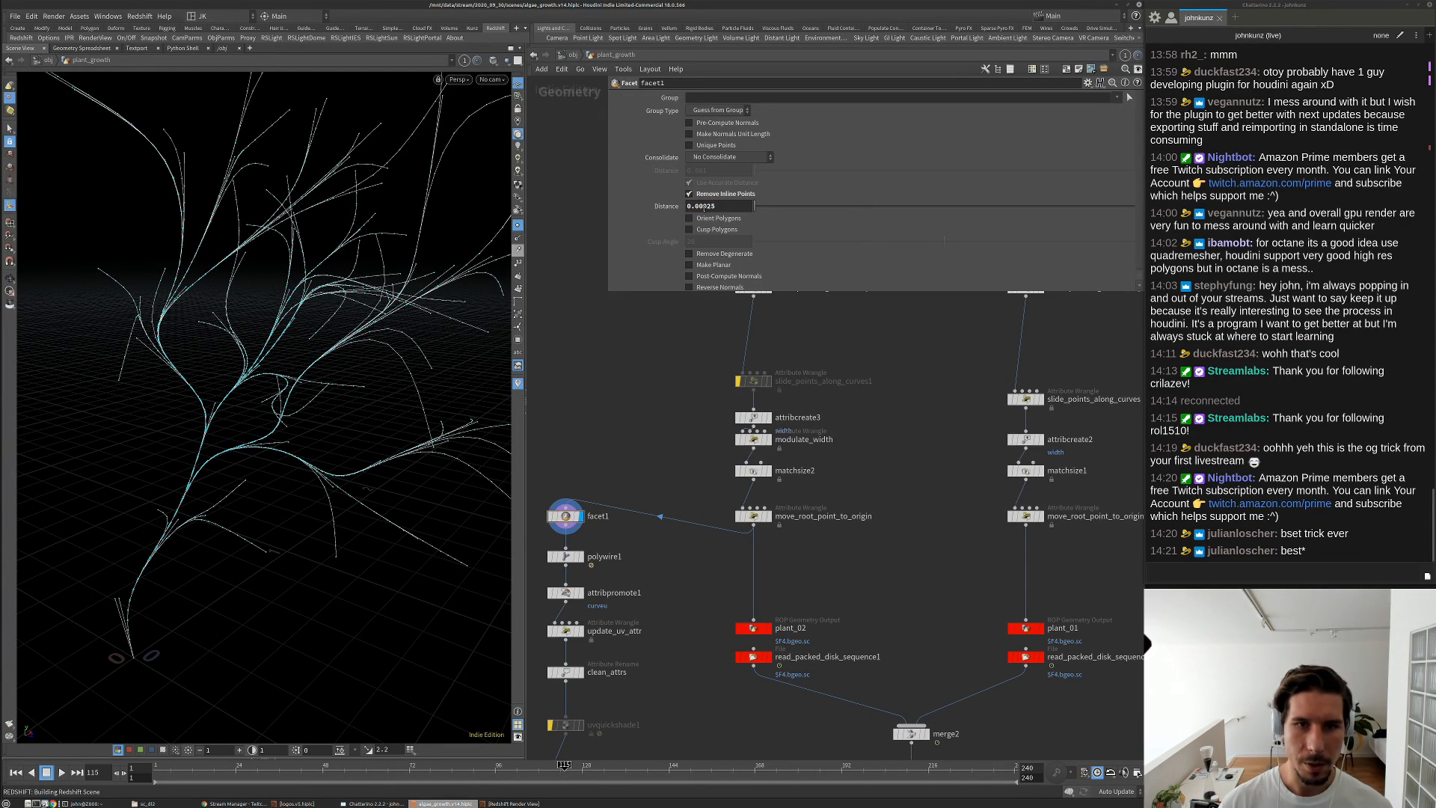
left_click(707, 207)
key("BackSpace")
key("Return")
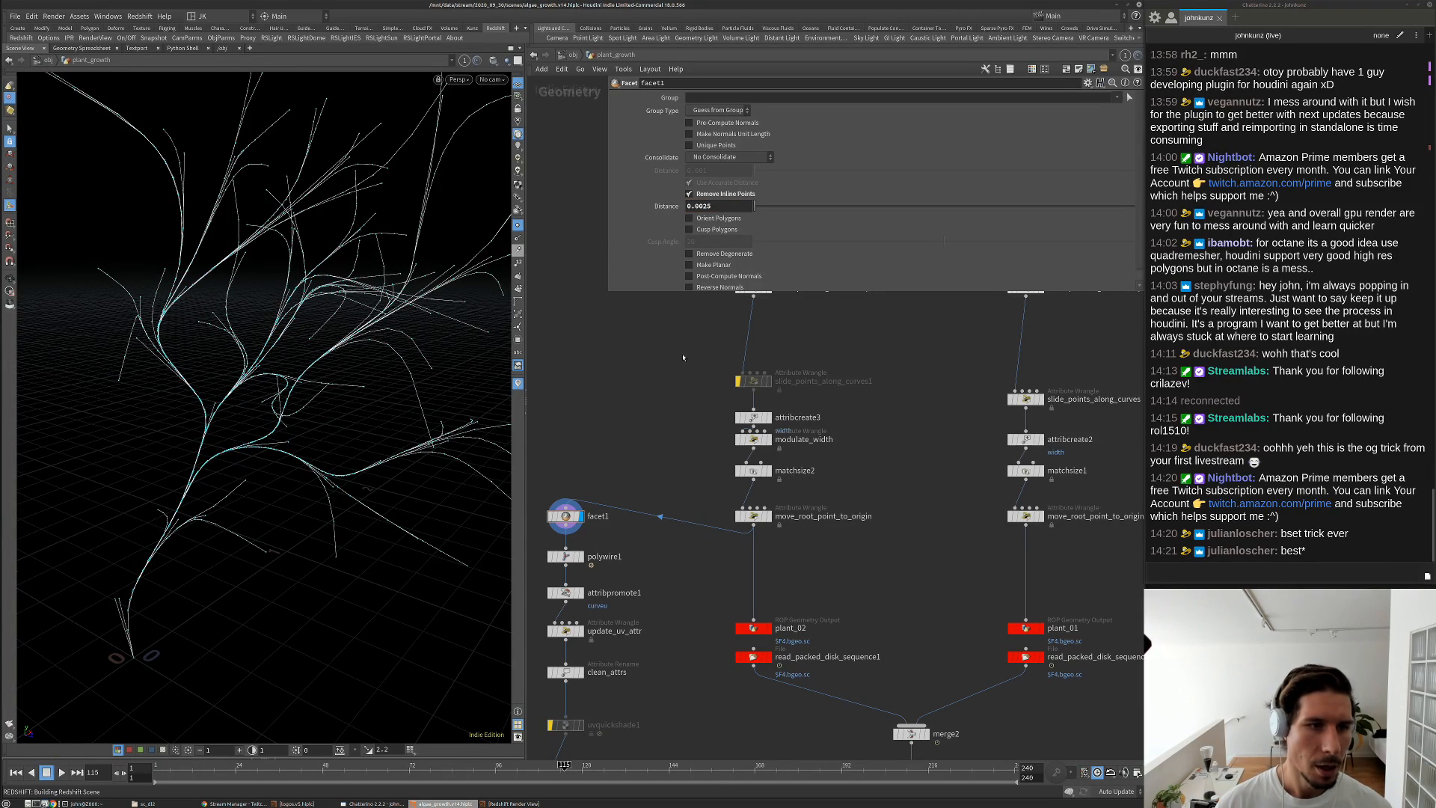
Raise facet1's inline point distance to 0.0086 and inspect the simplified branch curves
left_click_drag(727, 205, 704, 216)
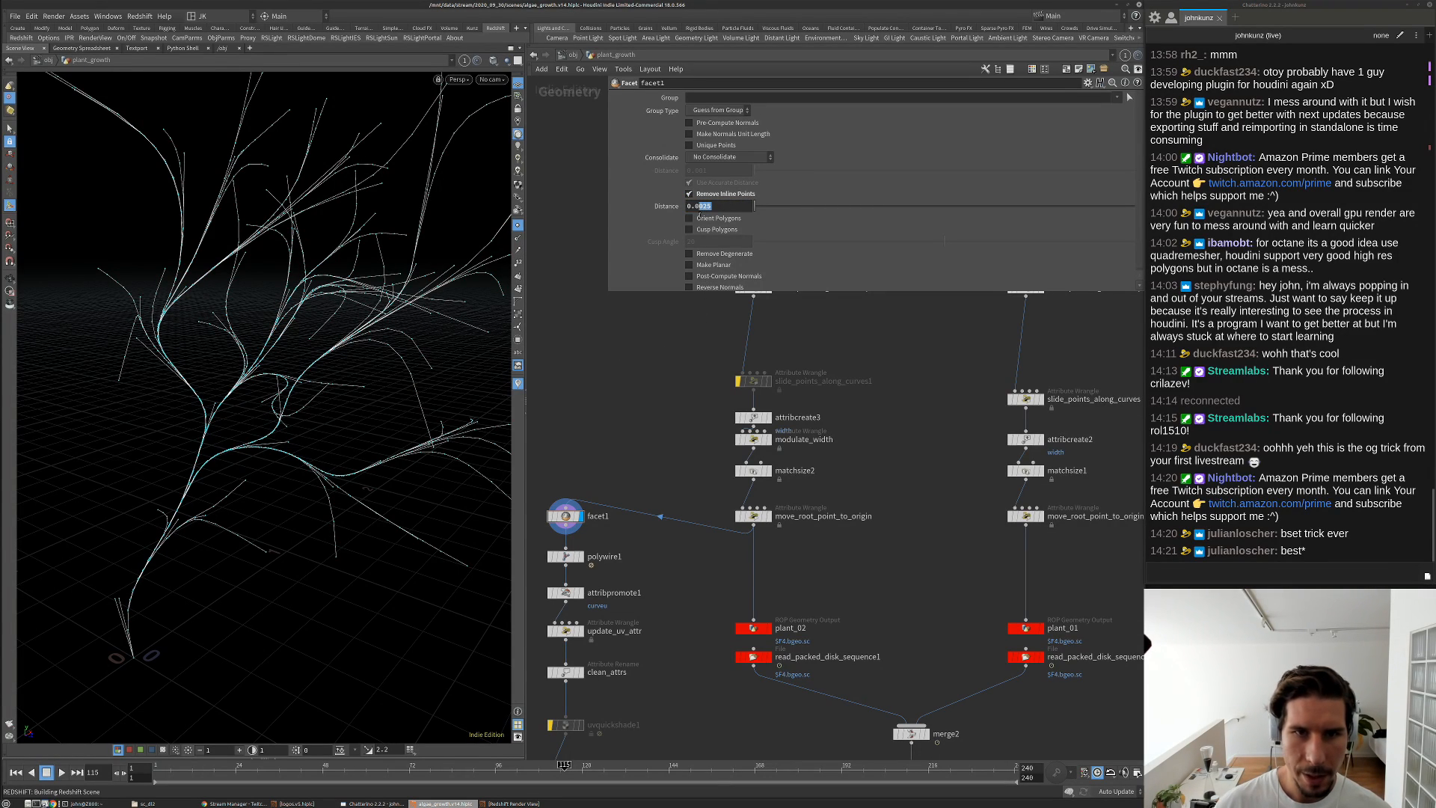
type("086")
key("Return")
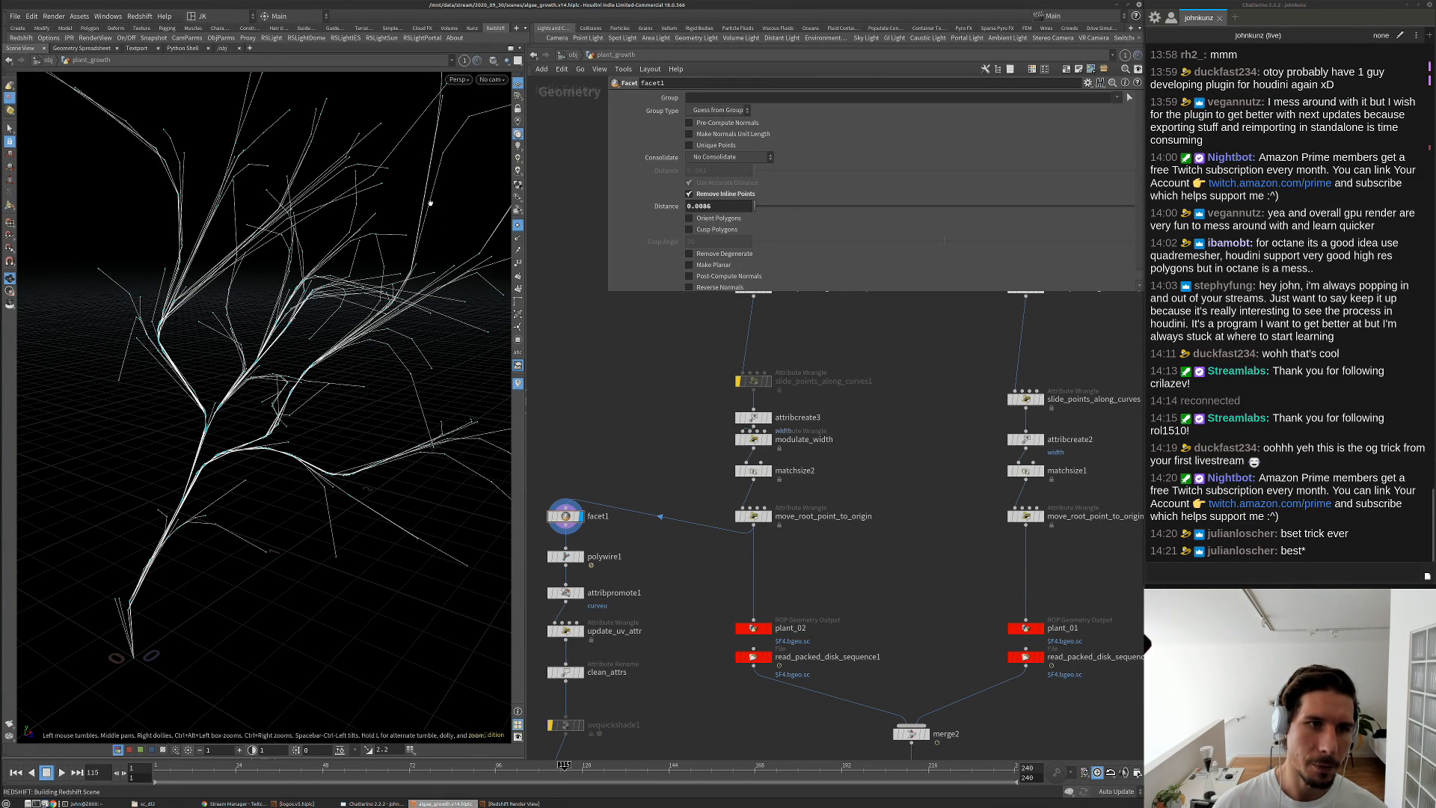
left_click_drag(430, 199, 310, 224)
scroll(322, 239, "down", 5)
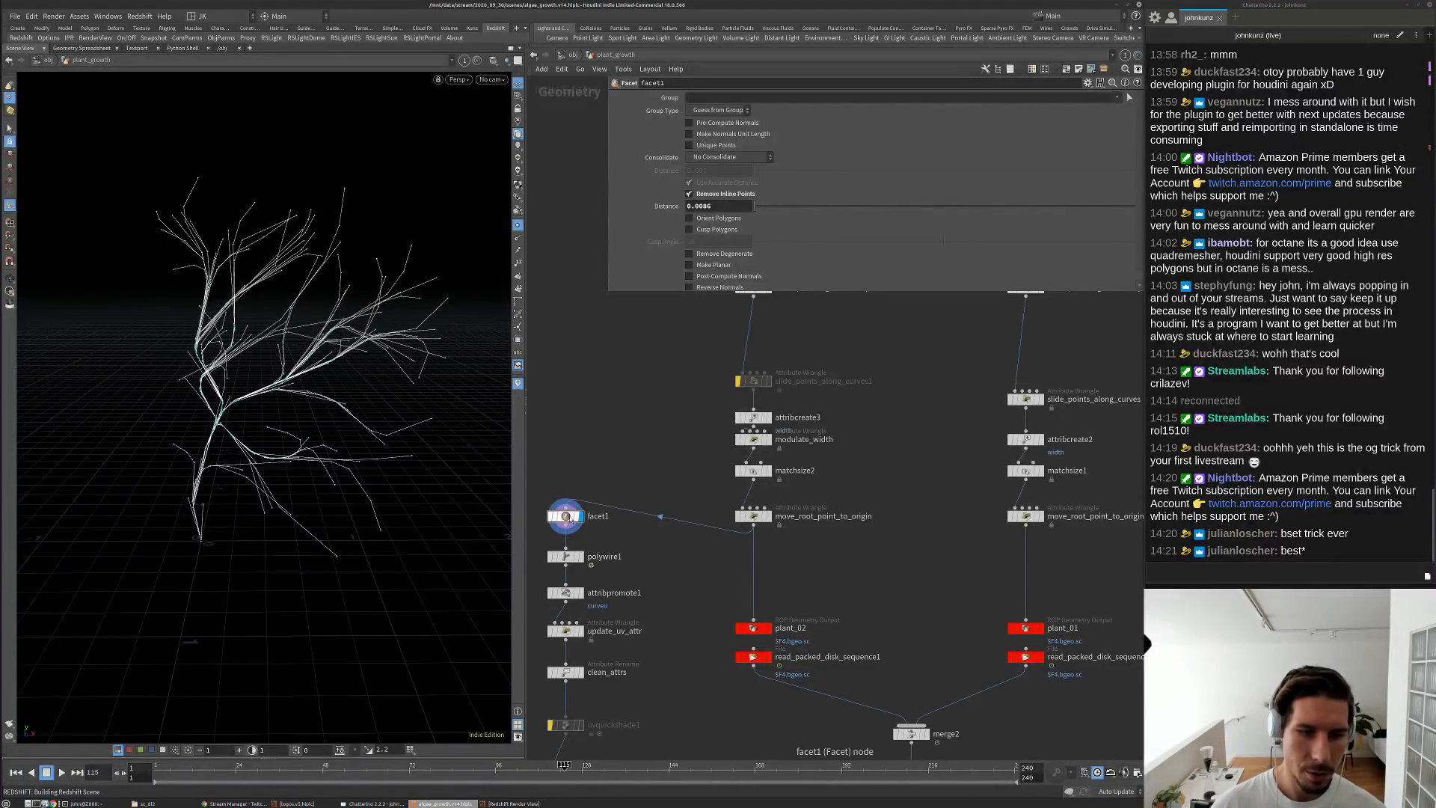
Compare the geometry info of facet1 with that of move_root_point_to_origin
middle_click(578, 515)
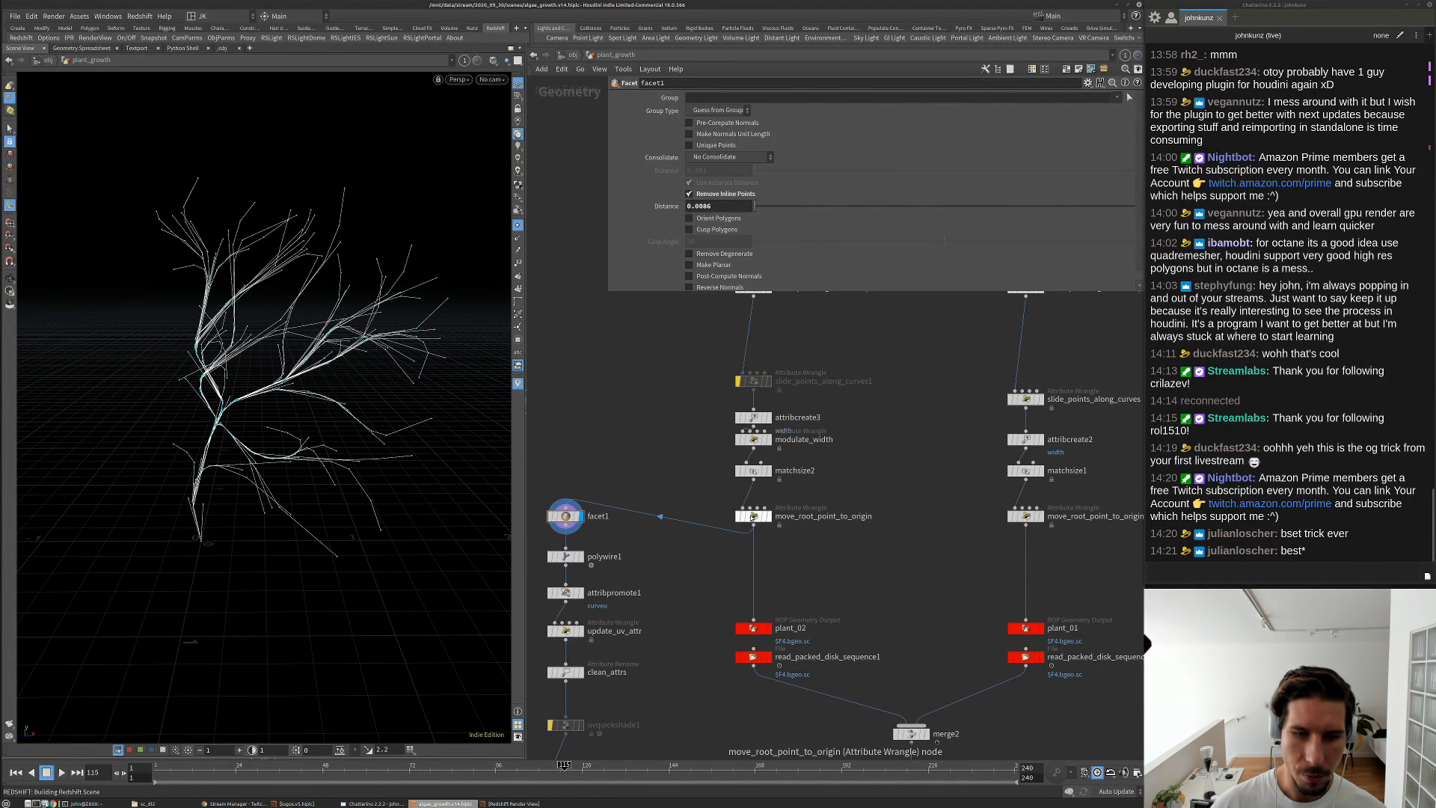
middle_click(750, 515)
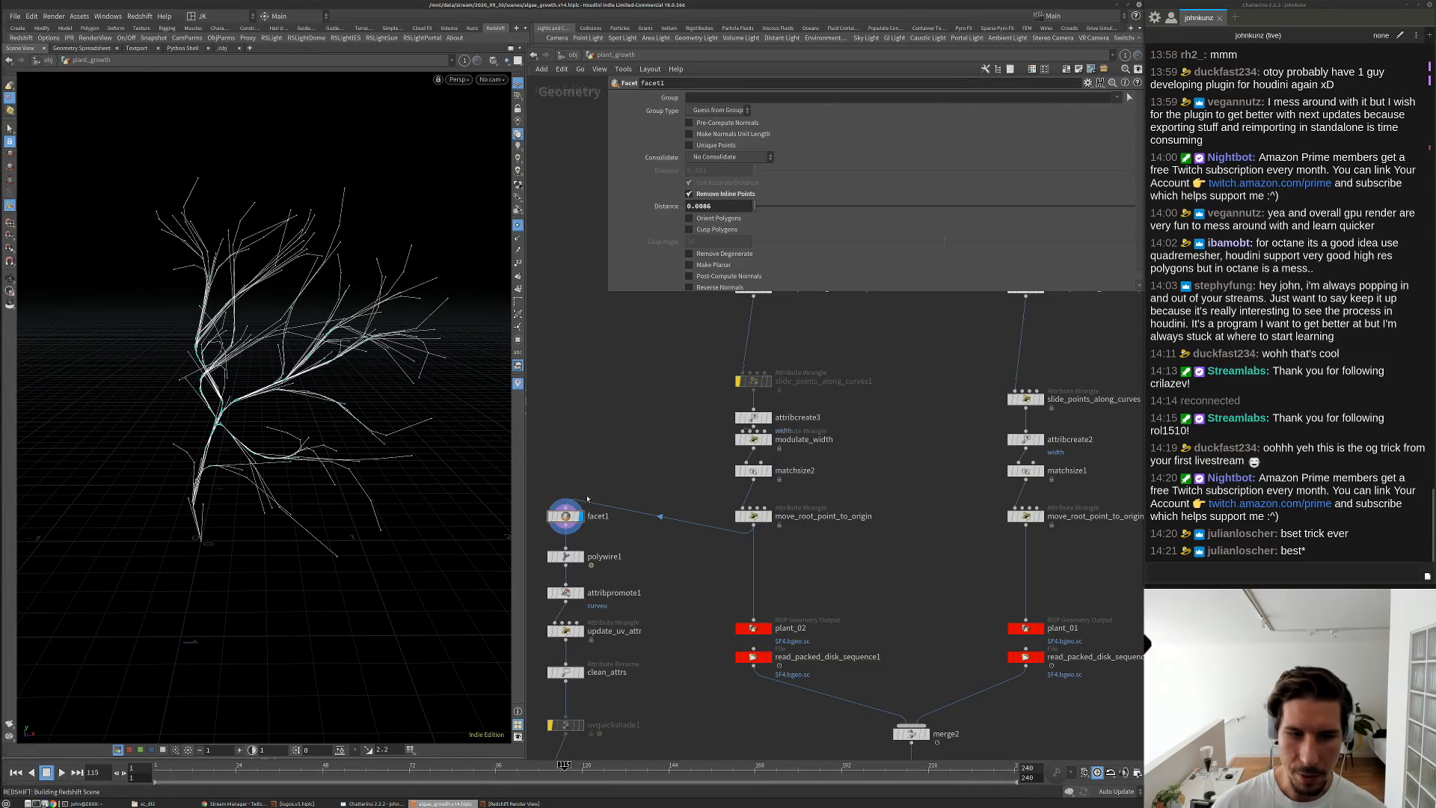
middle_click(566, 515)
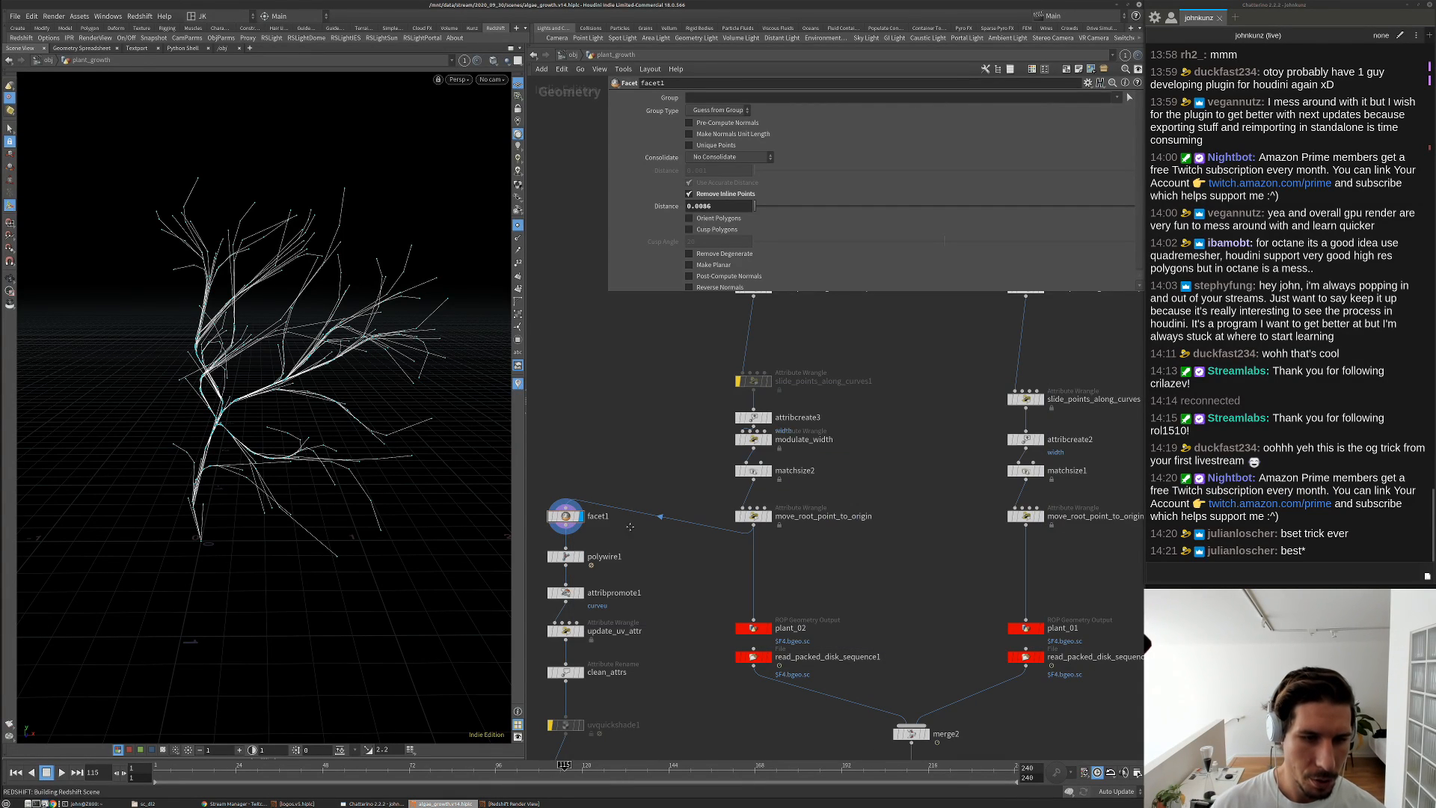
Display polywire1 and toggle facet1's bypass repeatedly to compare the plant mesh with and without point reduction
middle_click_drag(638, 462, 678, 353)
left_click(605, 445)
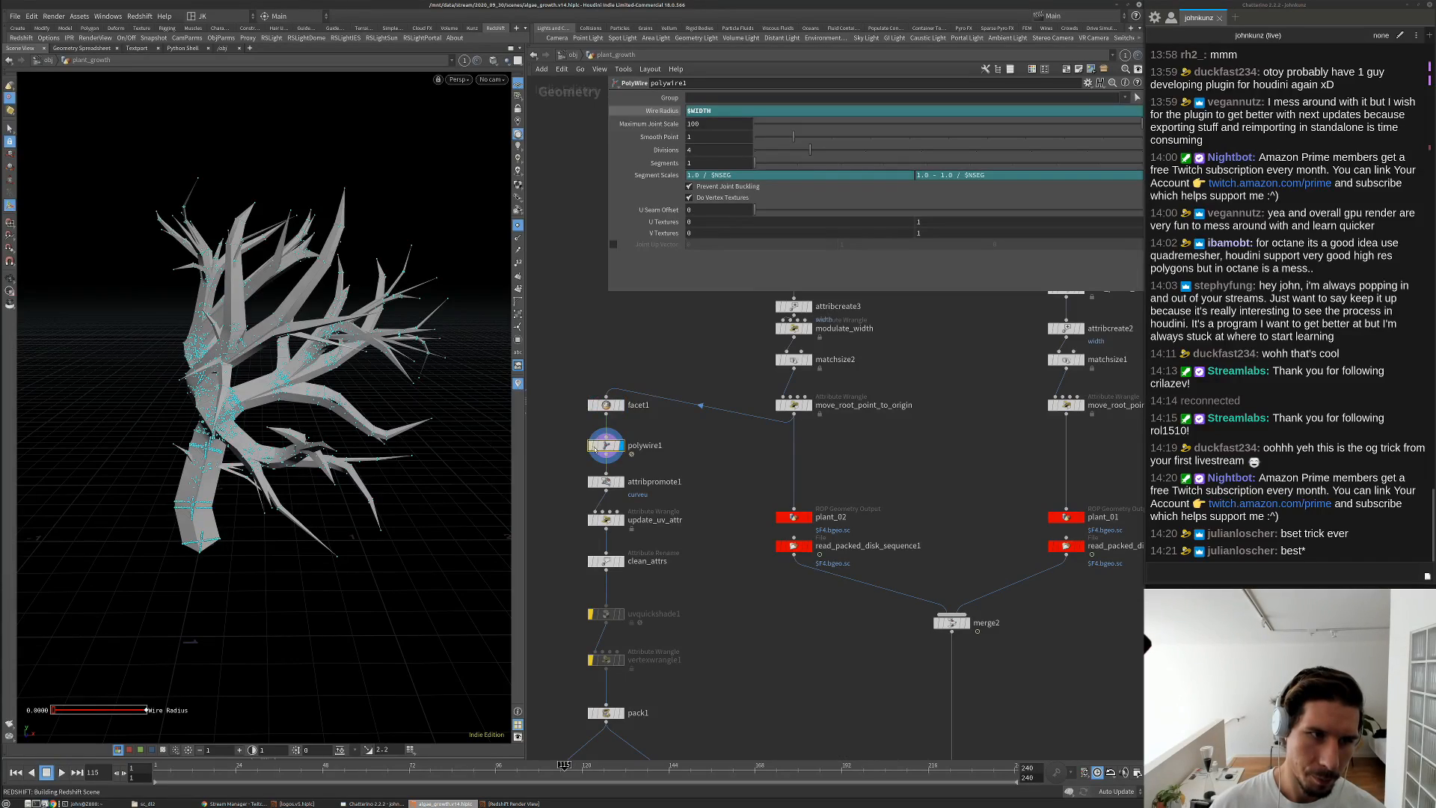
left_click(590, 405)
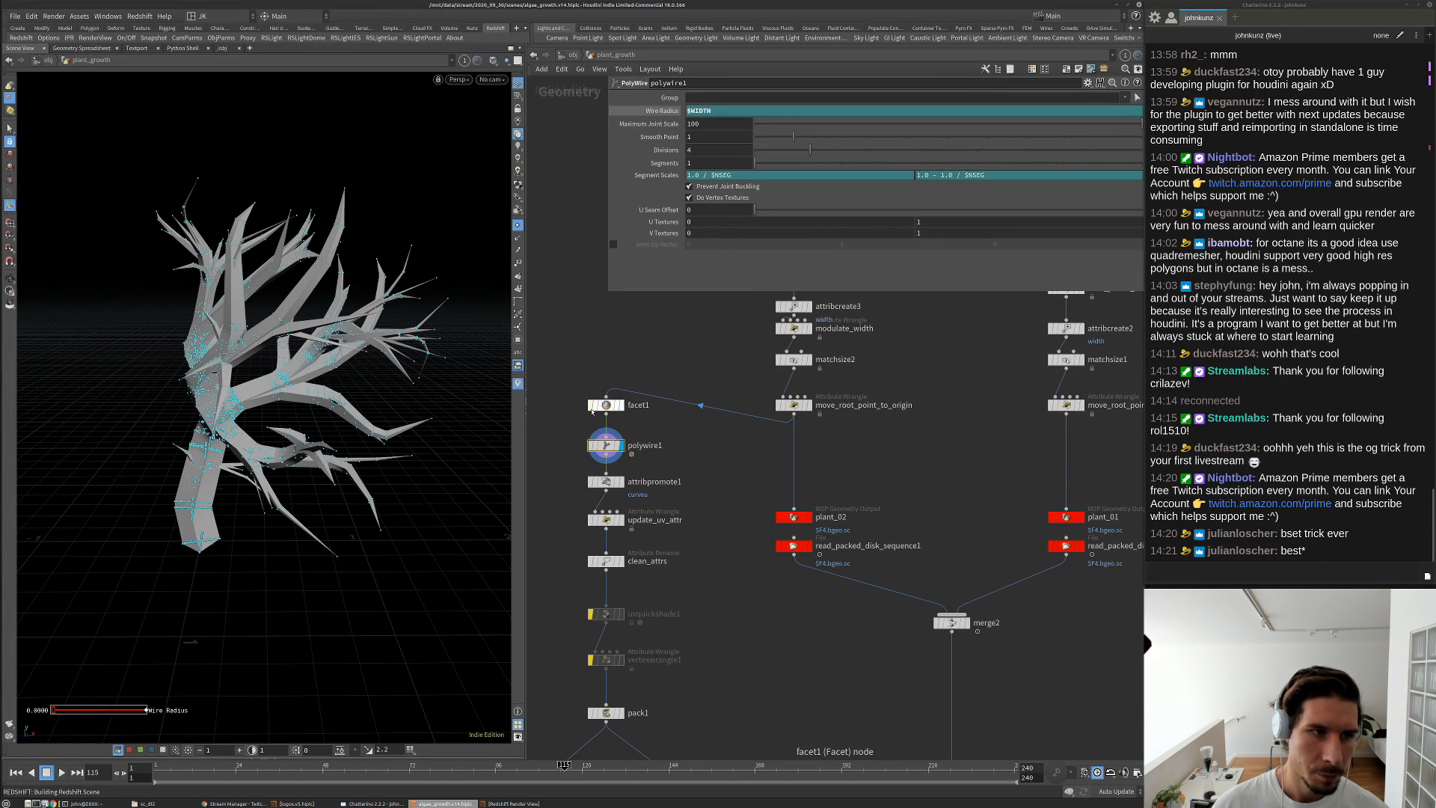
left_click(591, 405)
left_click(591, 405)
left_click(591, 405)
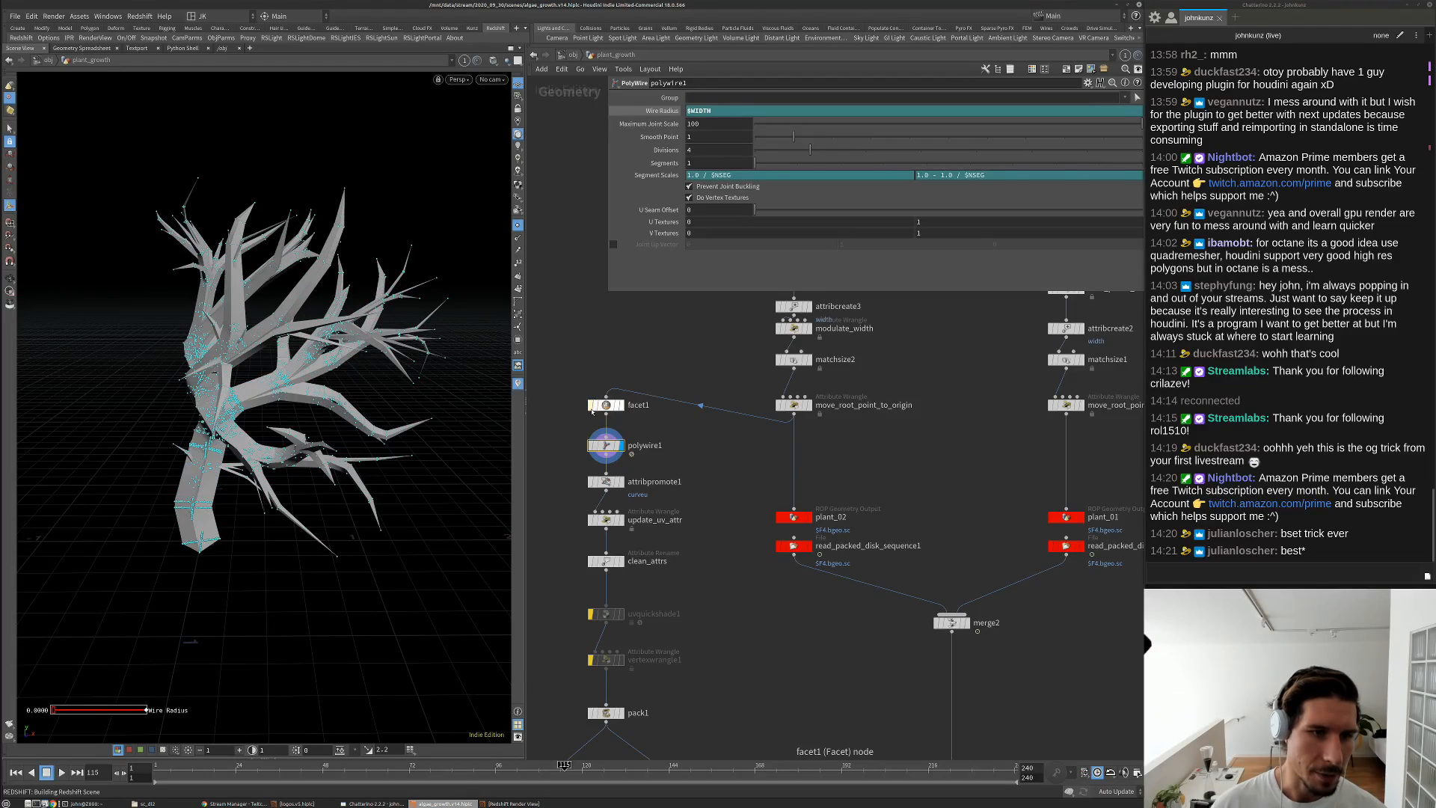
left_click(591, 405)
left_click(591, 406)
left_click(591, 405)
left_click(590, 408)
left_click(591, 408)
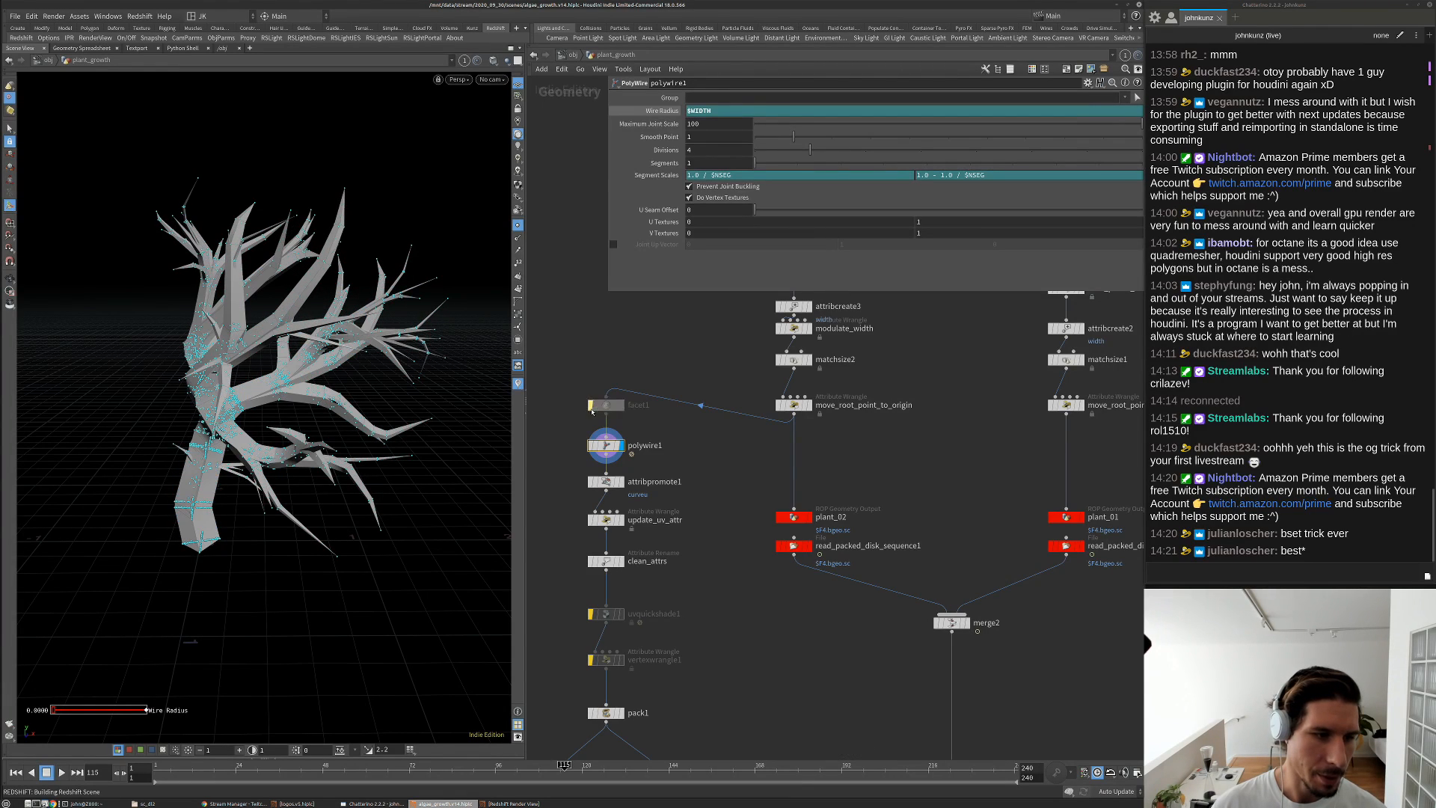
left_click(590, 409)
Inspect the polywire mesh up close around the trunk, its base and the branch junctions
left_click_drag(288, 524, 229, 534, "alt")
right_click_drag(229, 534, 354, 488)
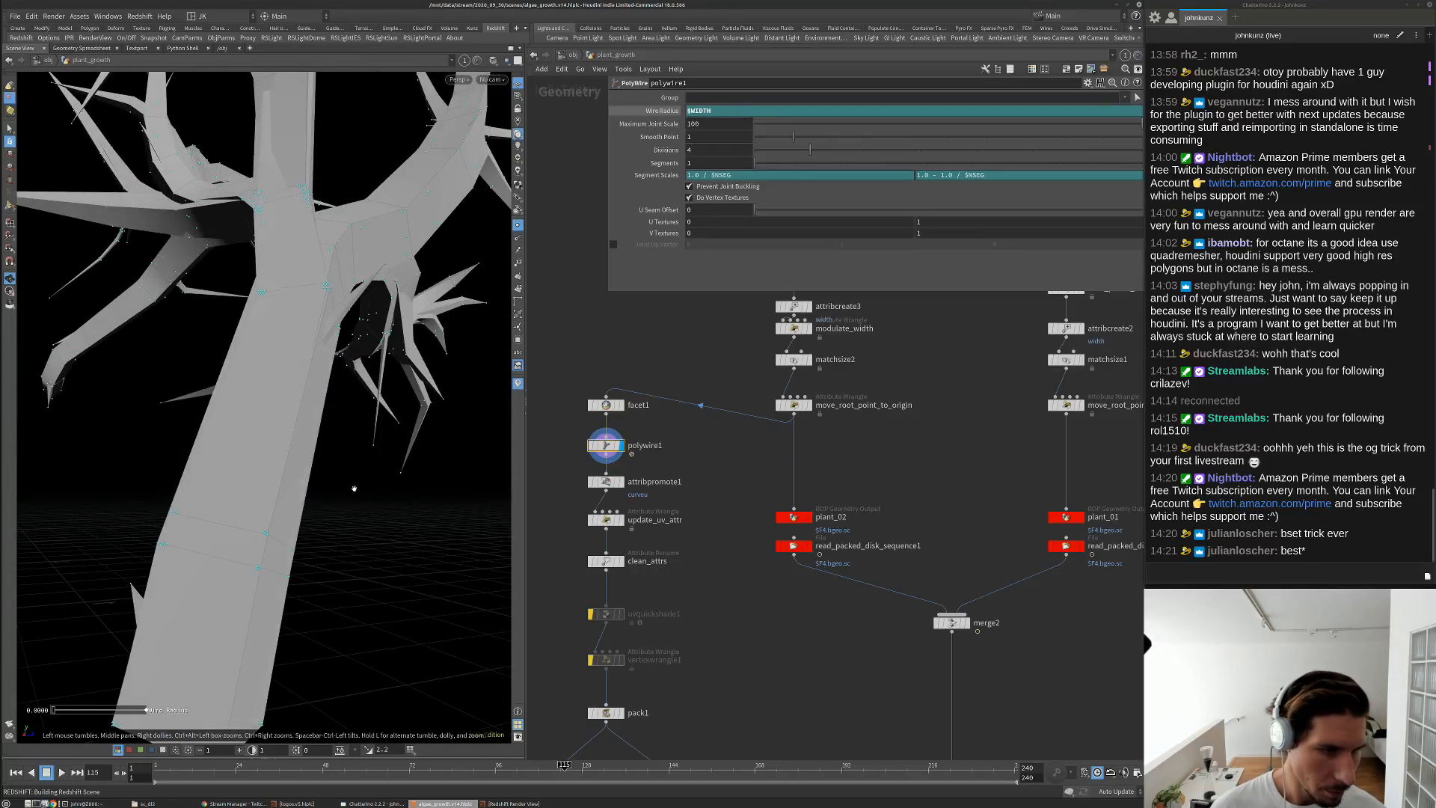
mouse_move(354, 488)
left_mouse_down()
mouse_move(441, 495)
mouse_move(381, 490)
left_mouse_up()
right_click_drag(381, 489, 299, 486)
left_click_drag(299, 486, 254, 462)
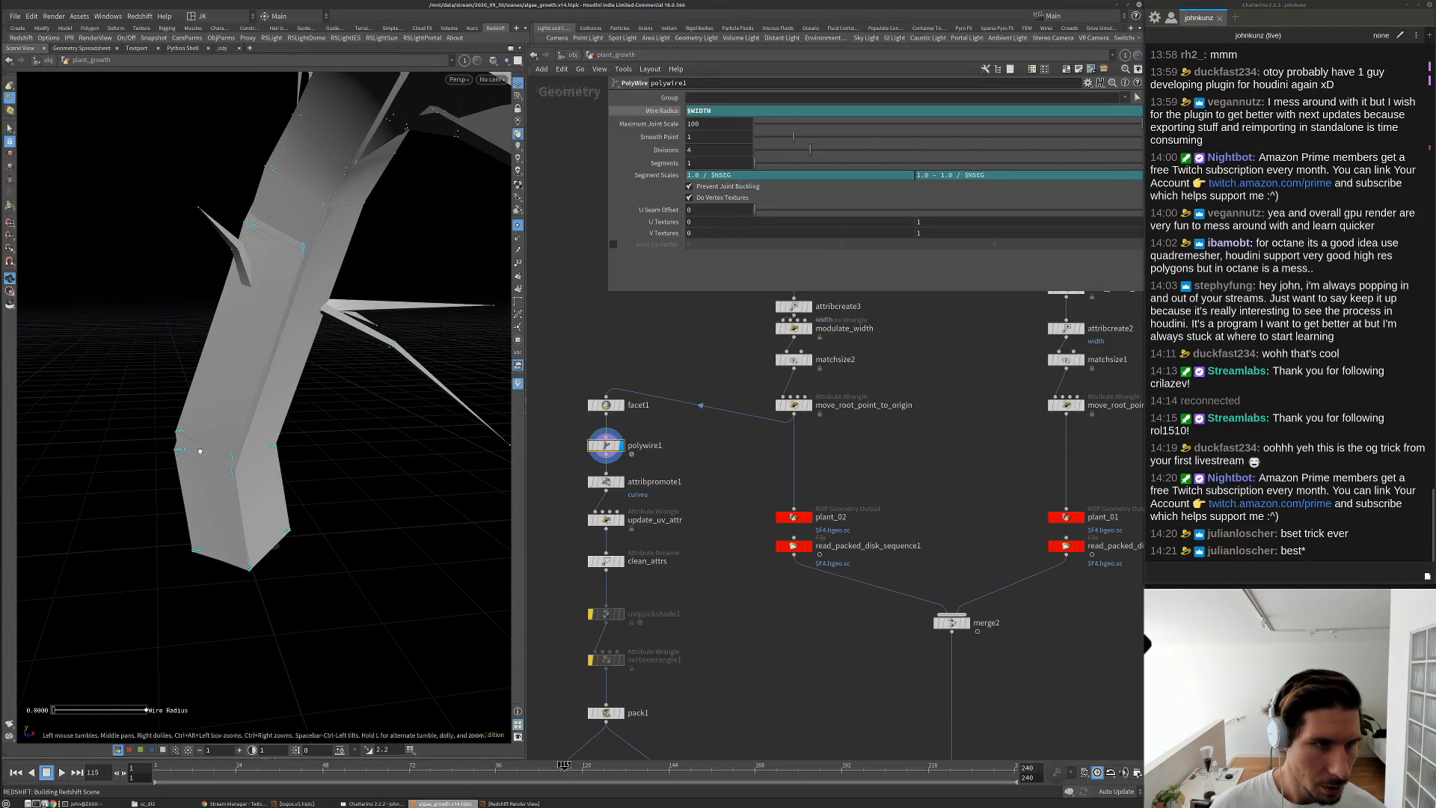
Insert a Fuse node between facet1 and polywire1 and check its effect on the whole plant mesh
scroll(664, 432, "up", 3)
key("Tab")
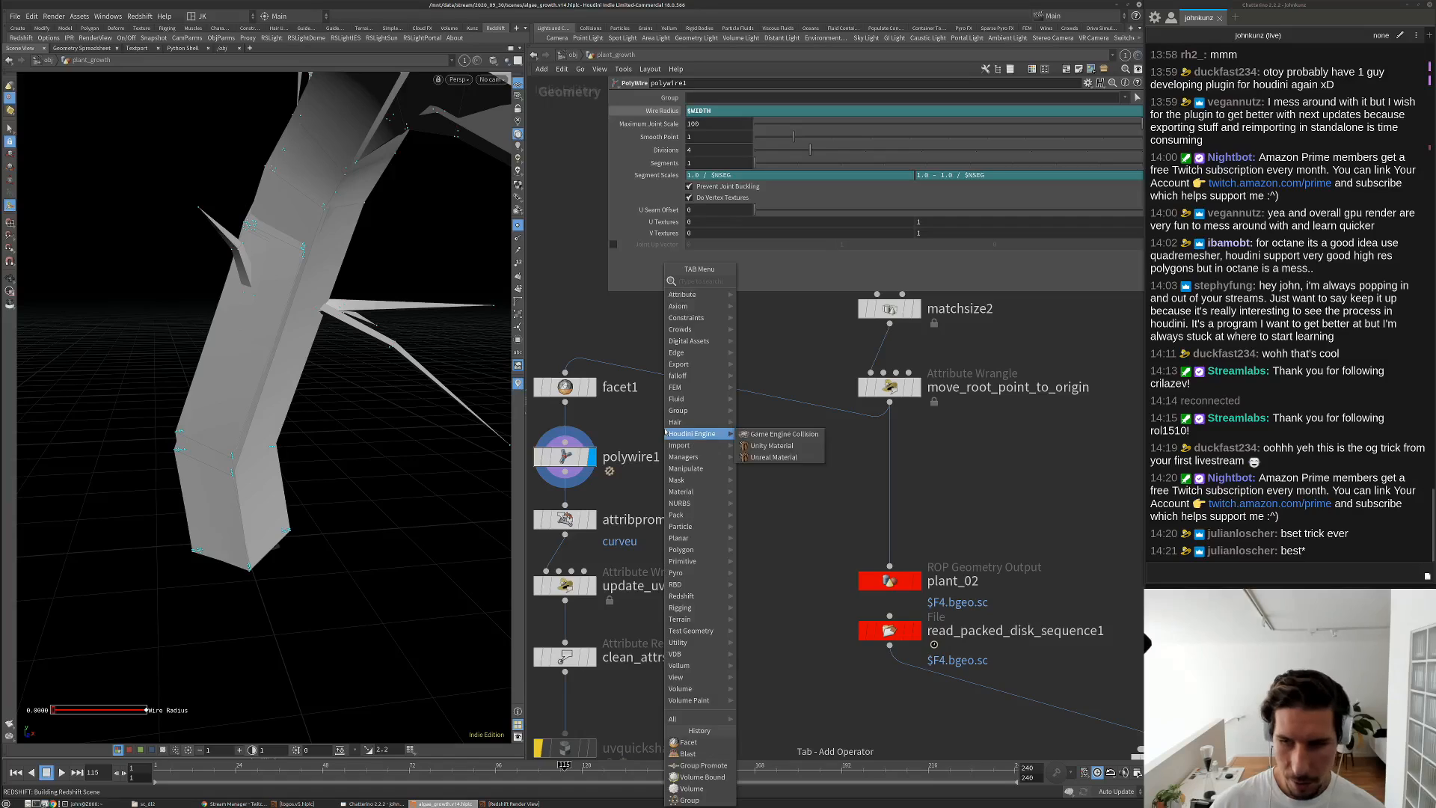
type("fuse")
left_click(754, 282)
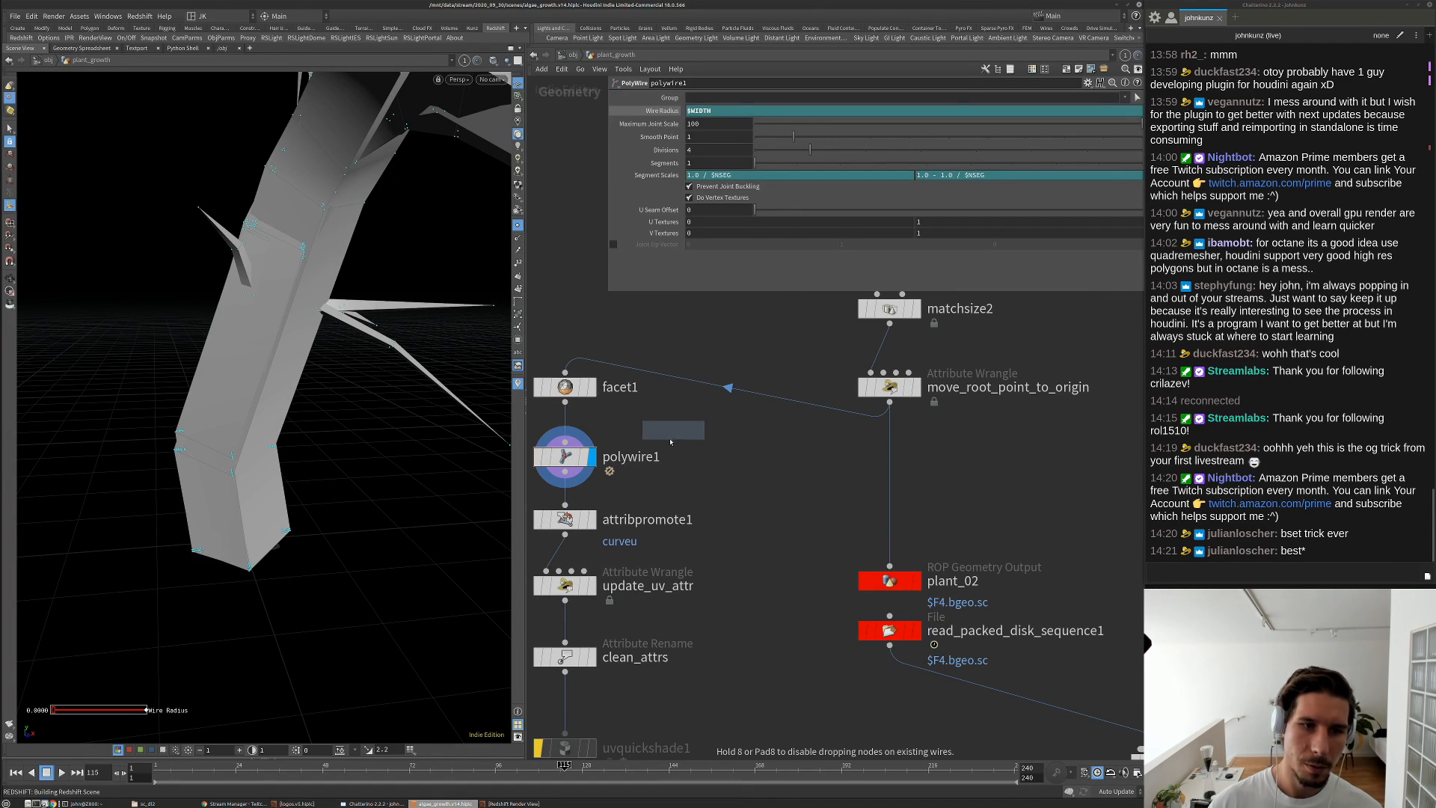
left_click(568, 426)
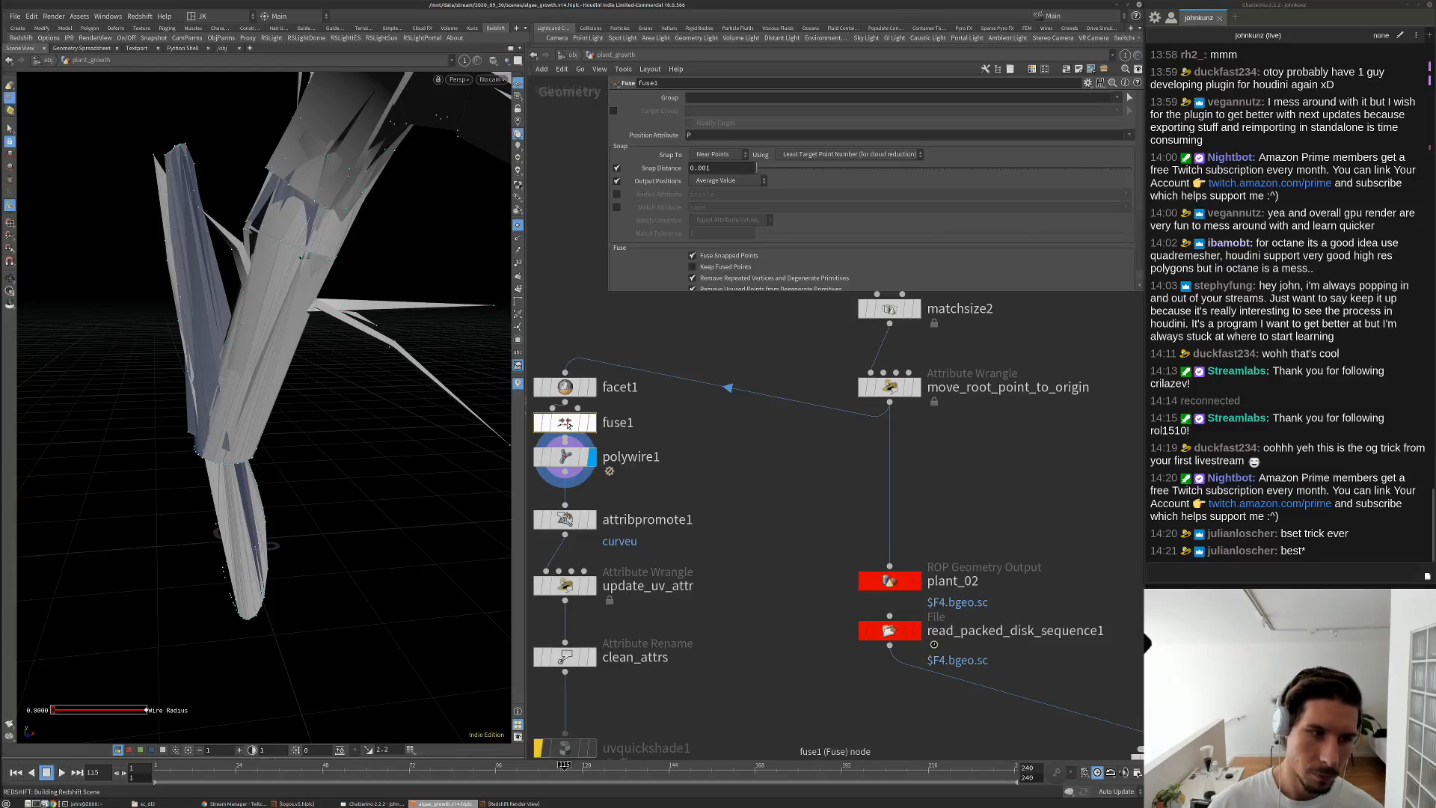
right_click_drag(294, 326, 83, 474)
left_click_drag(82, 474, 346, 462)
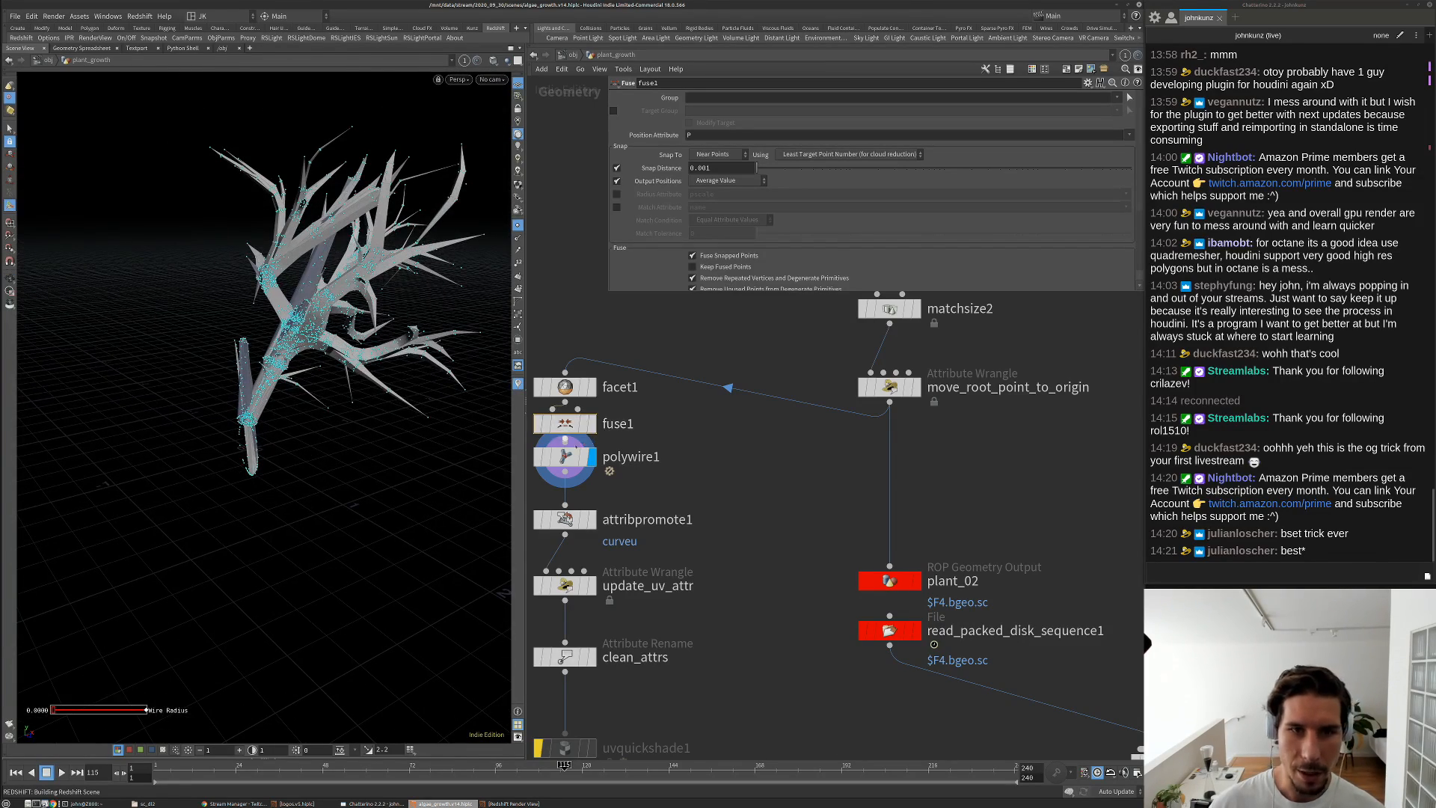
Move fuse1 beside the node chain and set its snap distance to 0.005
left_click_drag(565, 423, 682, 428)
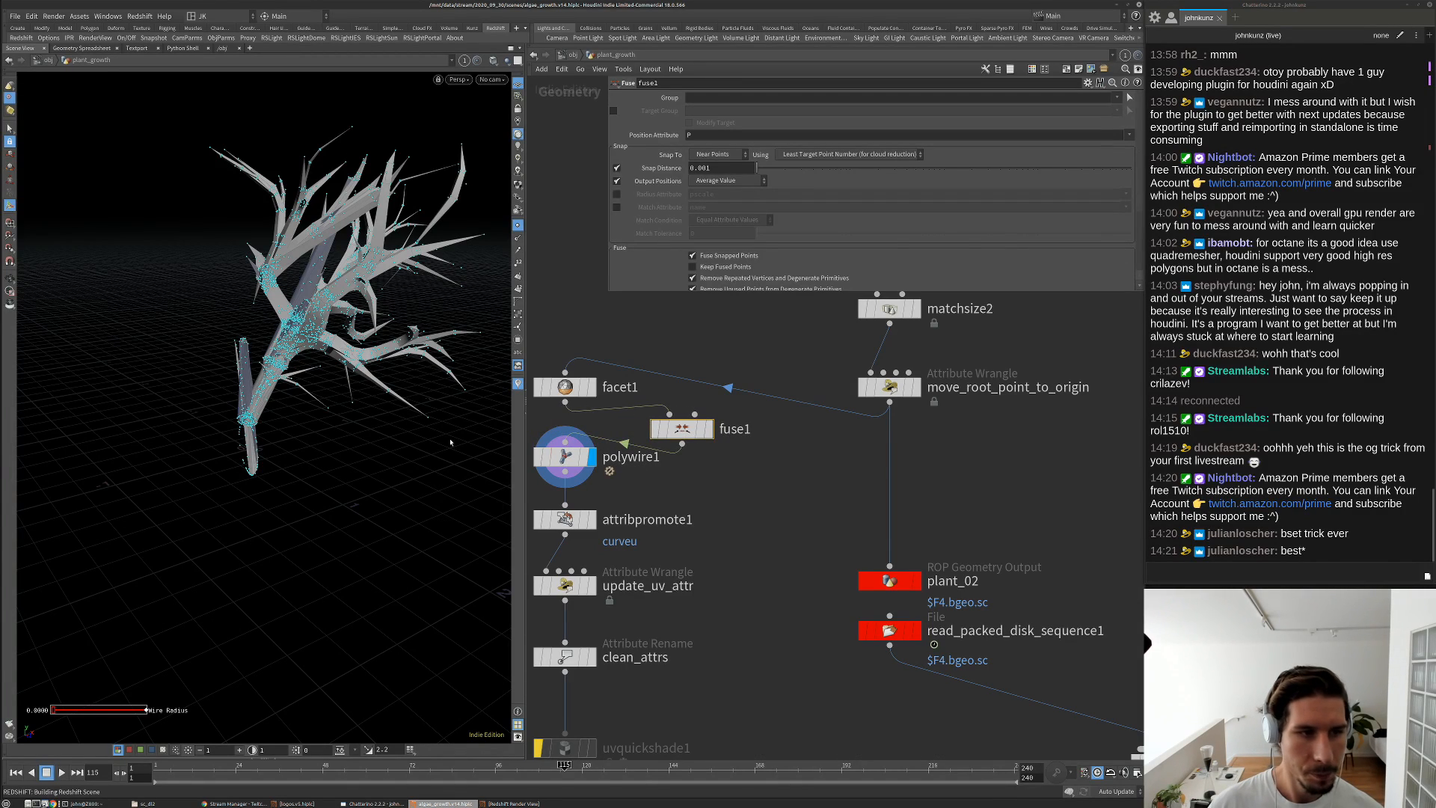
left_click(709, 169)
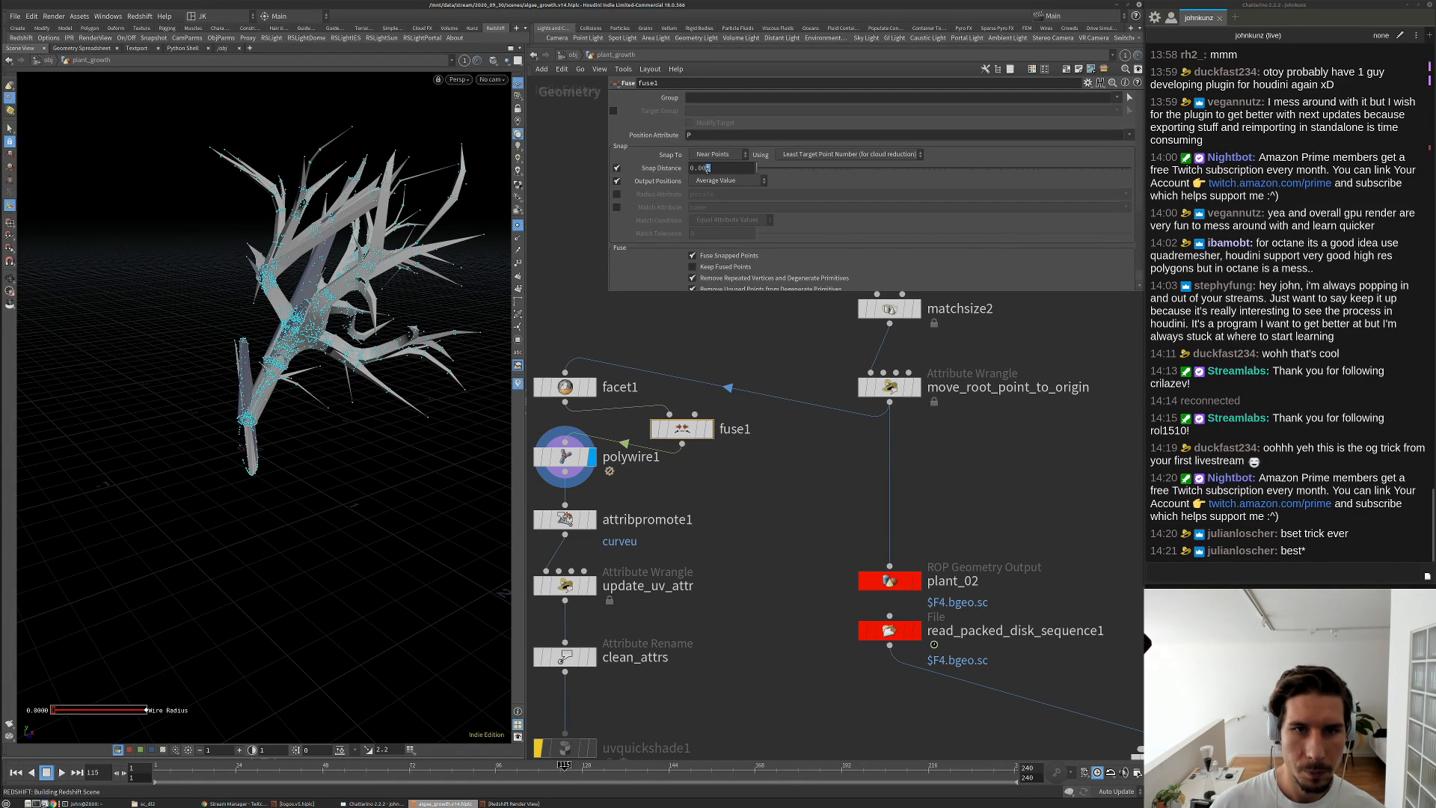
type("5")
key("Return")
left_click_drag(329, 415, 480, 400, "alt")
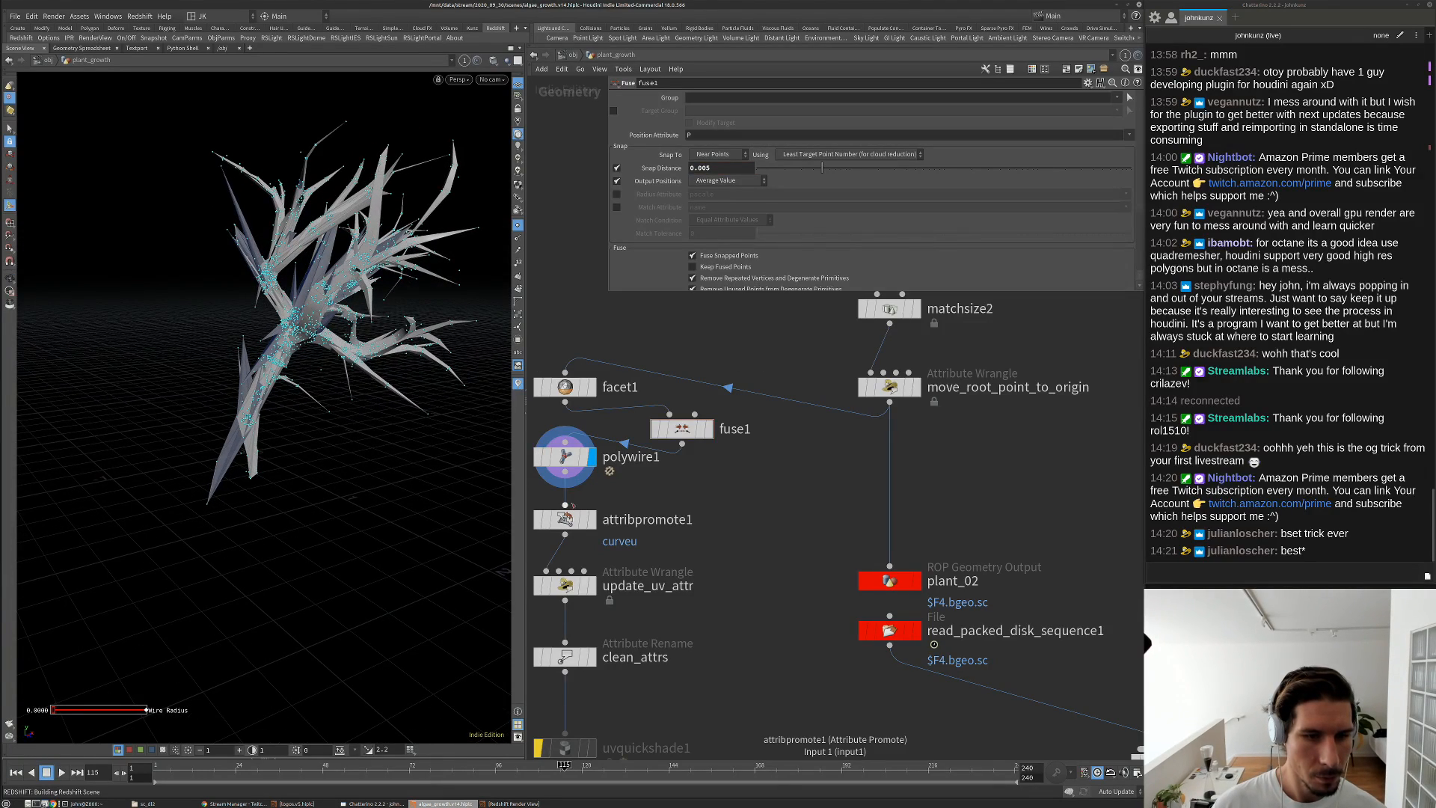
Set polywire1's maximum joint scale to 1 and check the plant mesh from several angles down to the trunk base
left_click(566, 457)
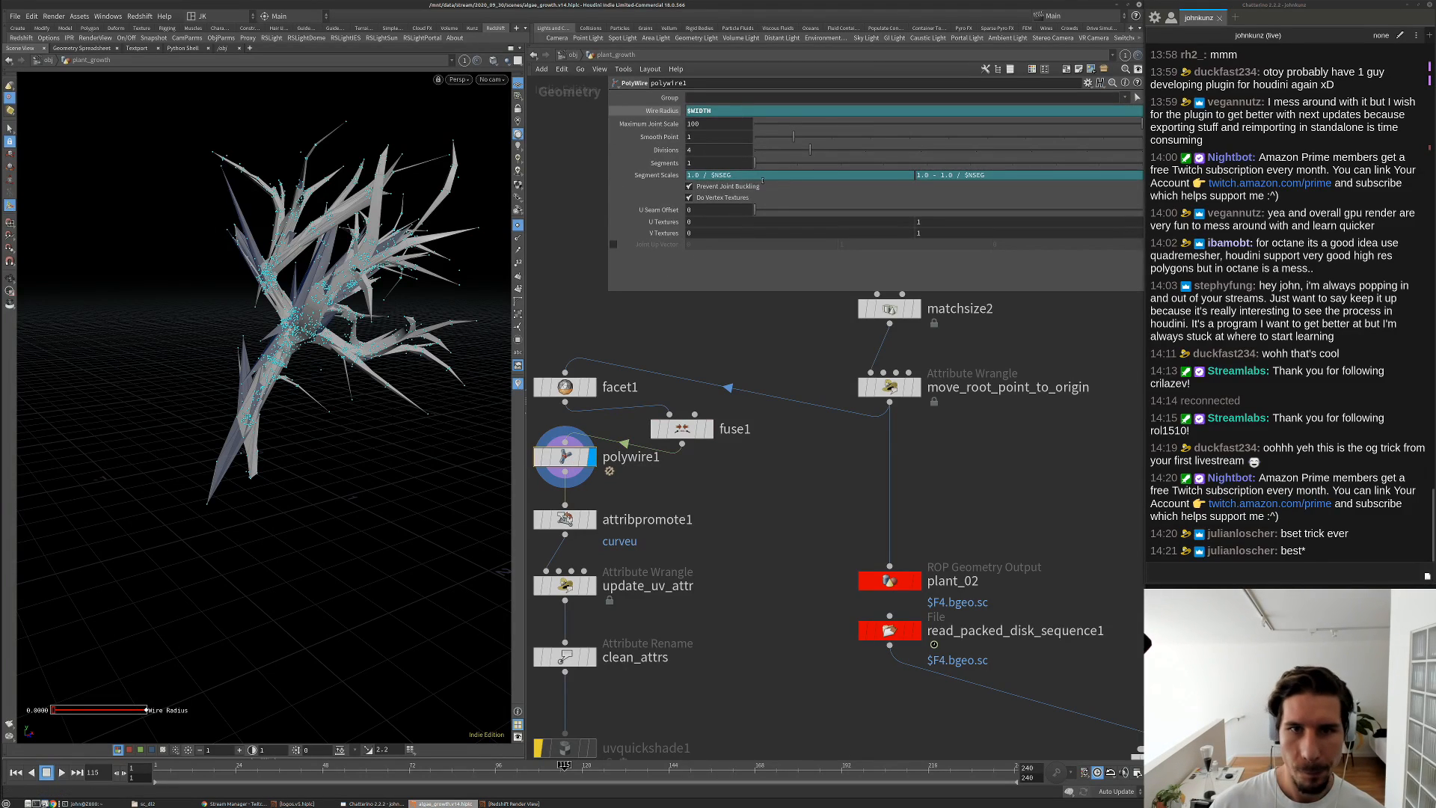
left_click_drag(773, 122, 751, 123)
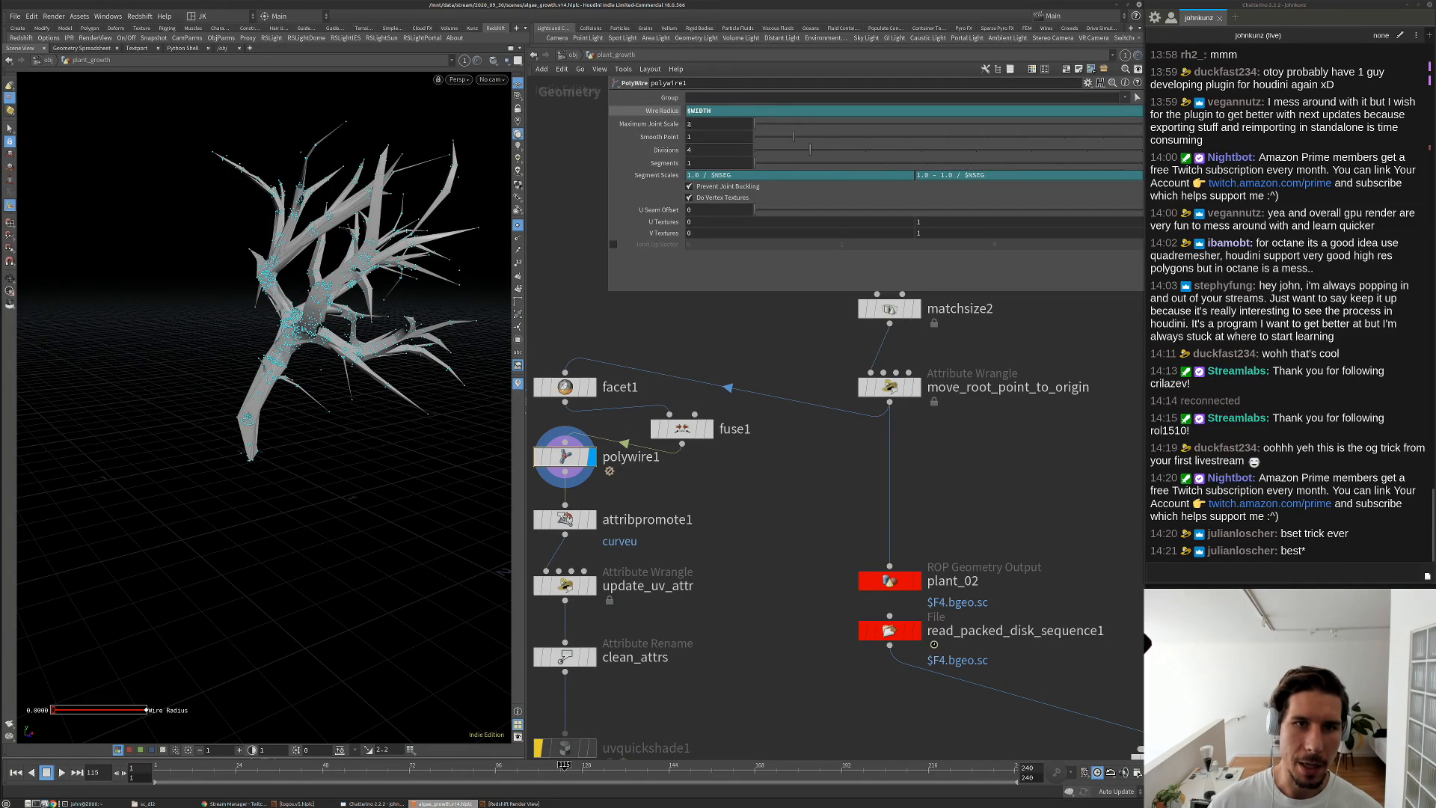
left_click_drag(412, 294, 314, 297)
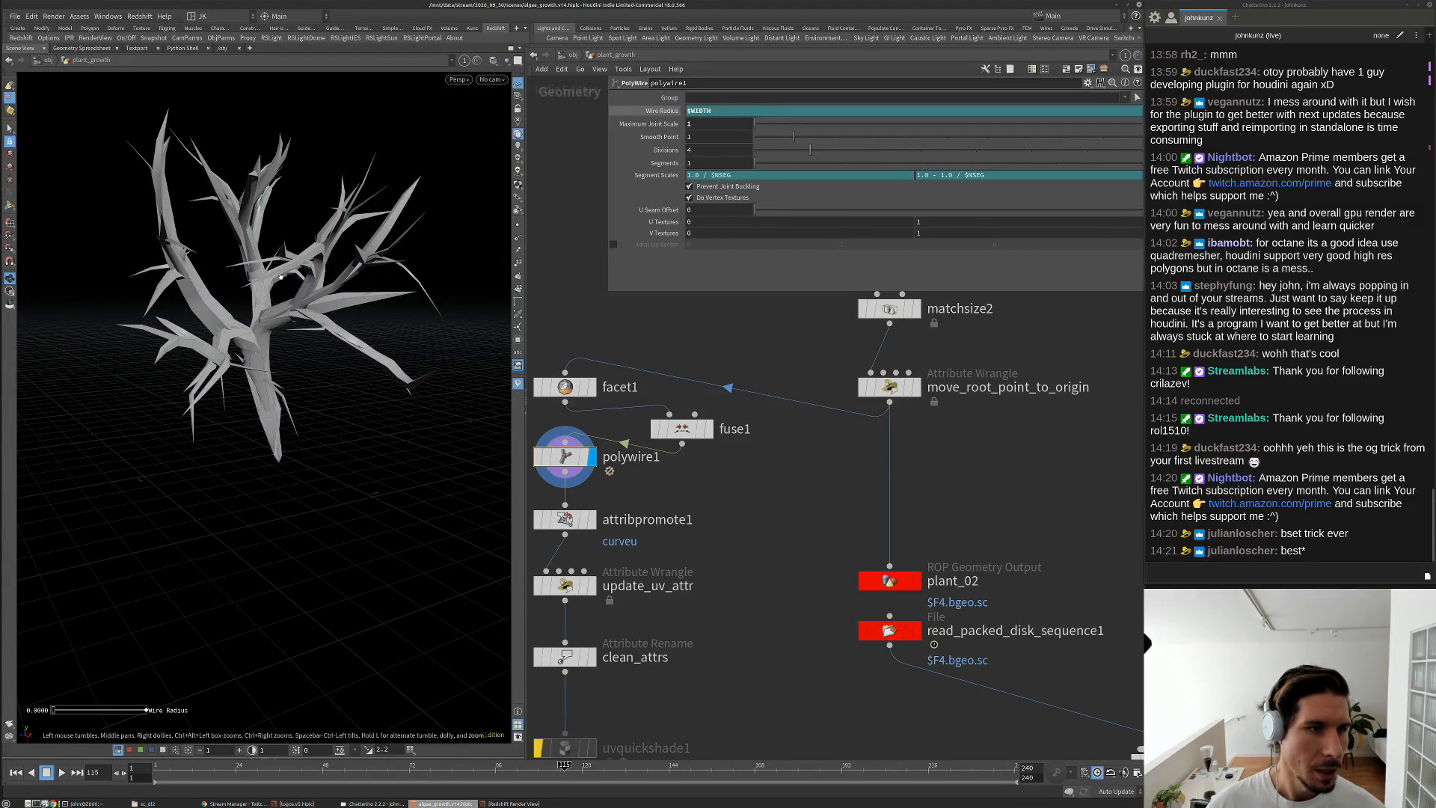
left_click_drag(410, 385, 272, 397)
left_click_drag(288, 340, 263, 351)
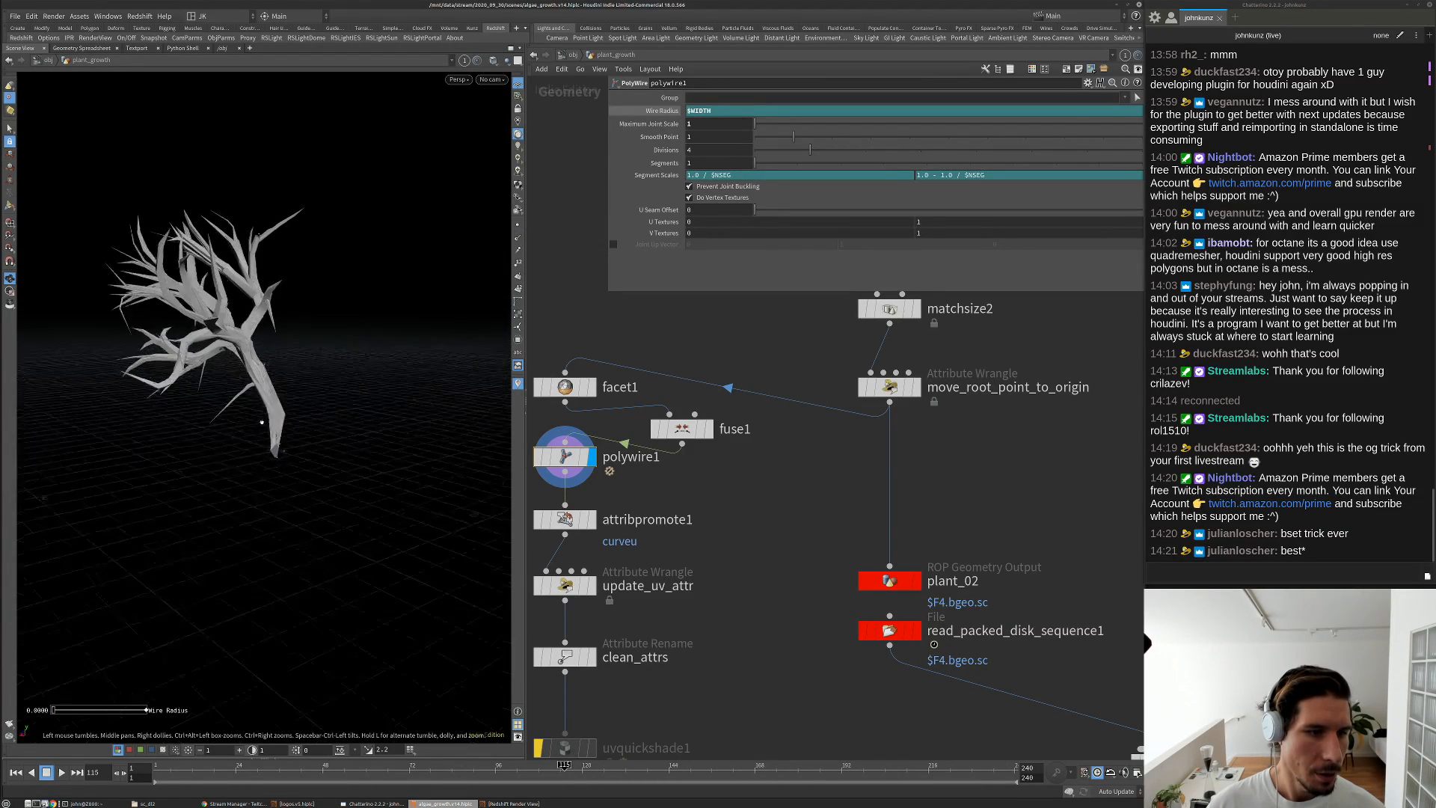
right_click_drag(263, 358, 299, 448)
middle_click_drag(299, 456, 290, 380)
right_click_drag(290, 379, 326, 406)
left_click_drag(326, 406, 301, 343)
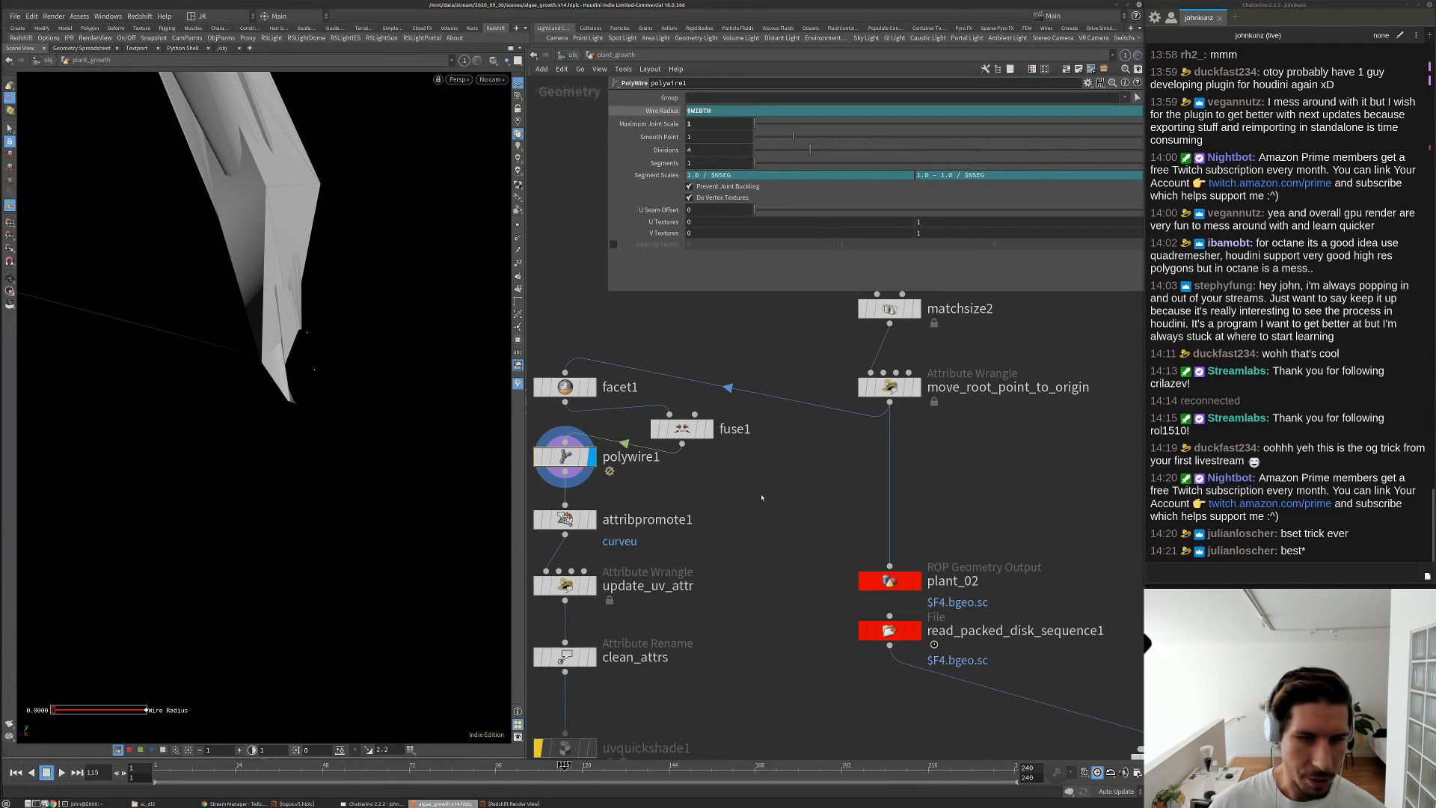
Add a Clean node and insert it between polywire1 and attribpromote1
key("Tab")
type("cl")
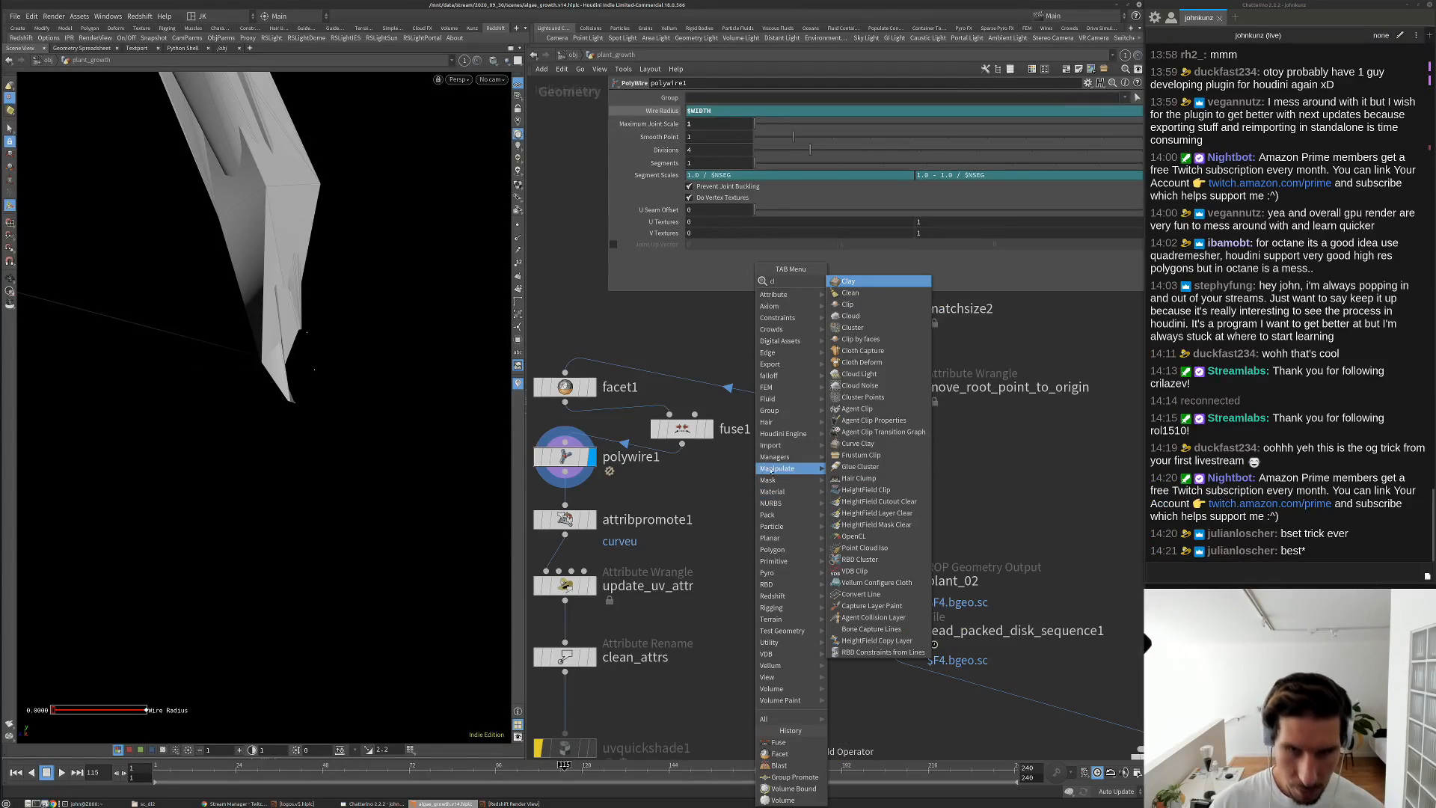
key("Down")
key("Down")
key("Up")
key("Up")
key("Down")
key("Return")
left_click(703, 496)
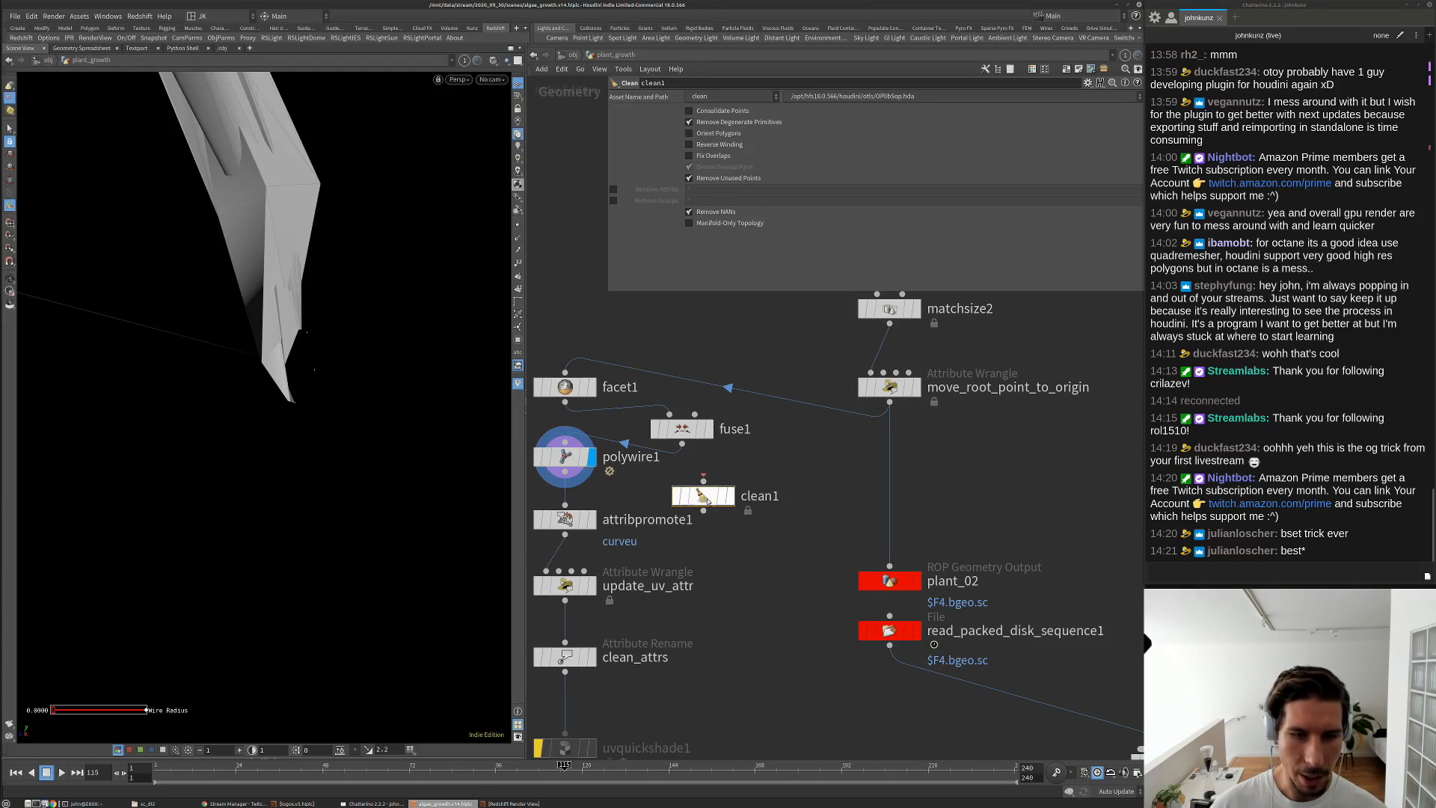
left_click_drag(735, 501, 702, 493)
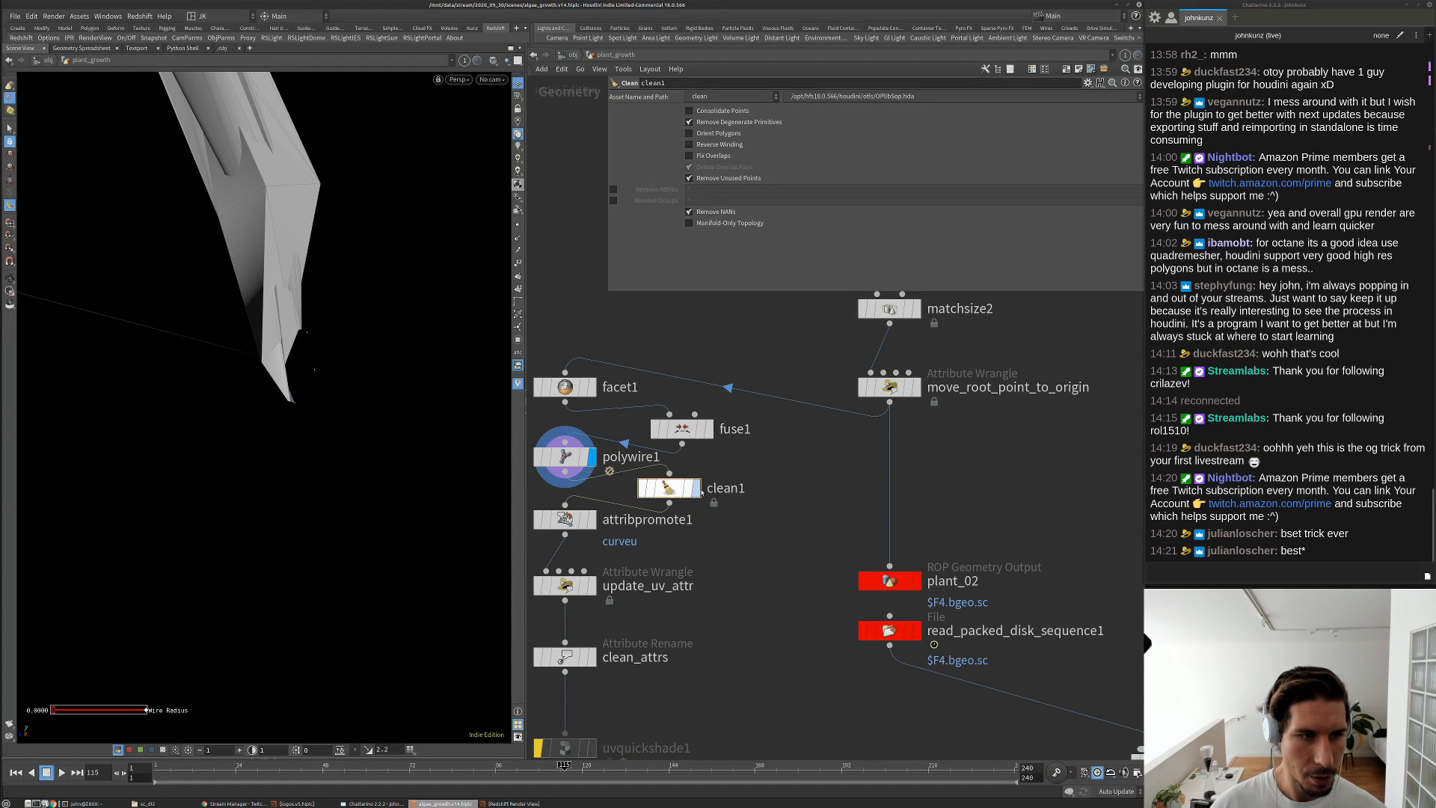
Display clean1, check the whole plant mesh from several angles and look up the node's geometry info
left_click(696, 487)
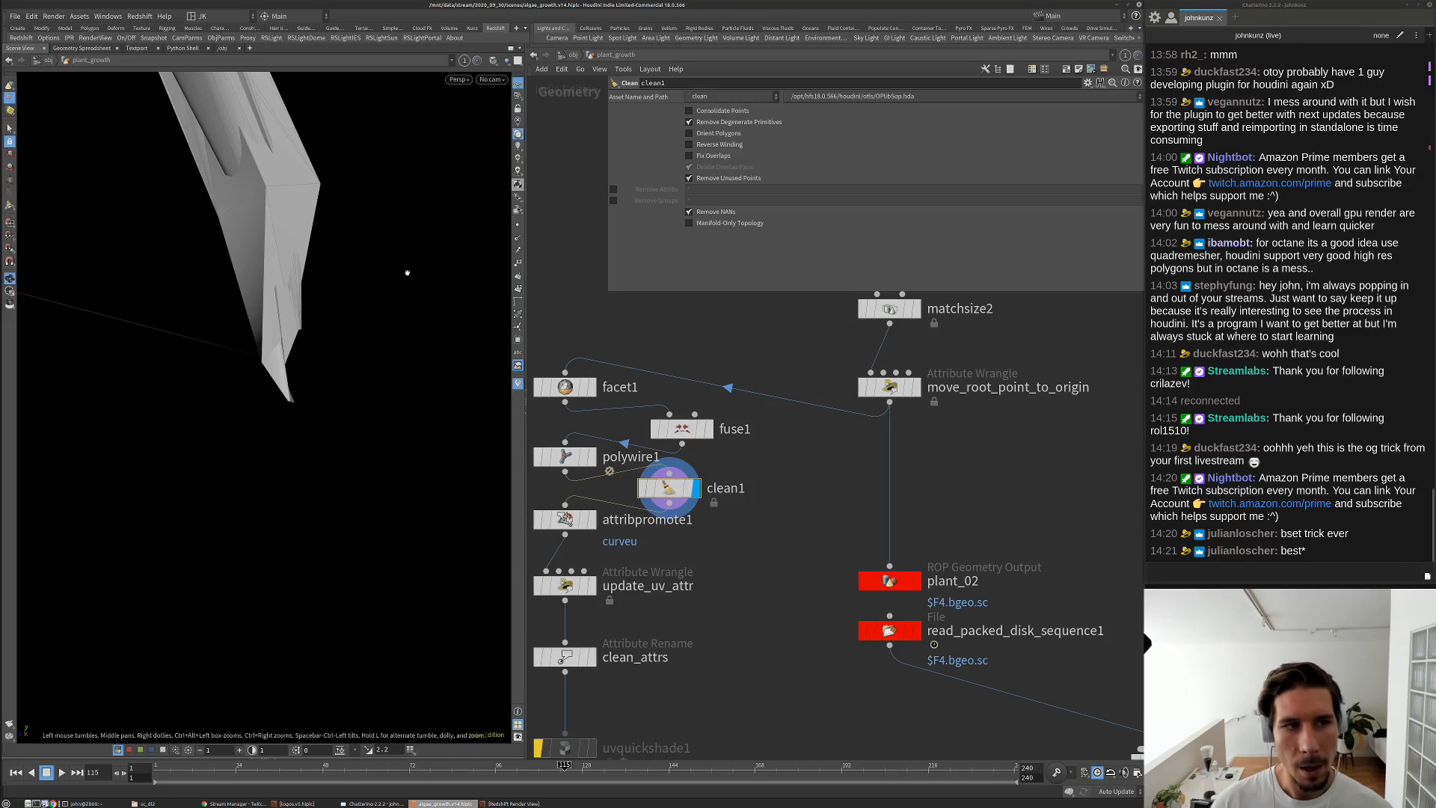
key("space+g")
left_click_drag(406, 274, 357, 343, "alt")
left_click_drag(309, 433, 320, 407, "alt")
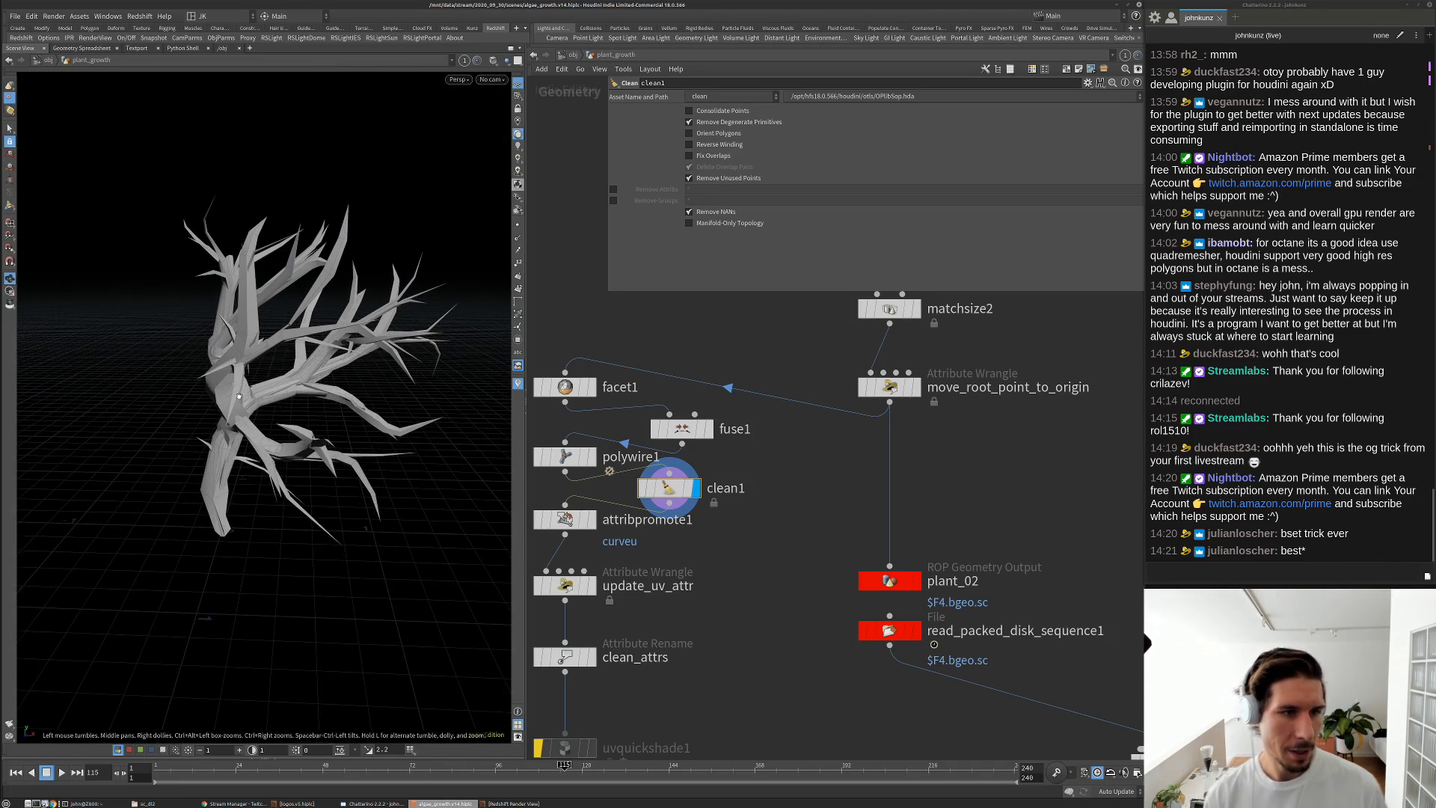
scroll(320, 407, "up", 4)
middle_click(676, 485)
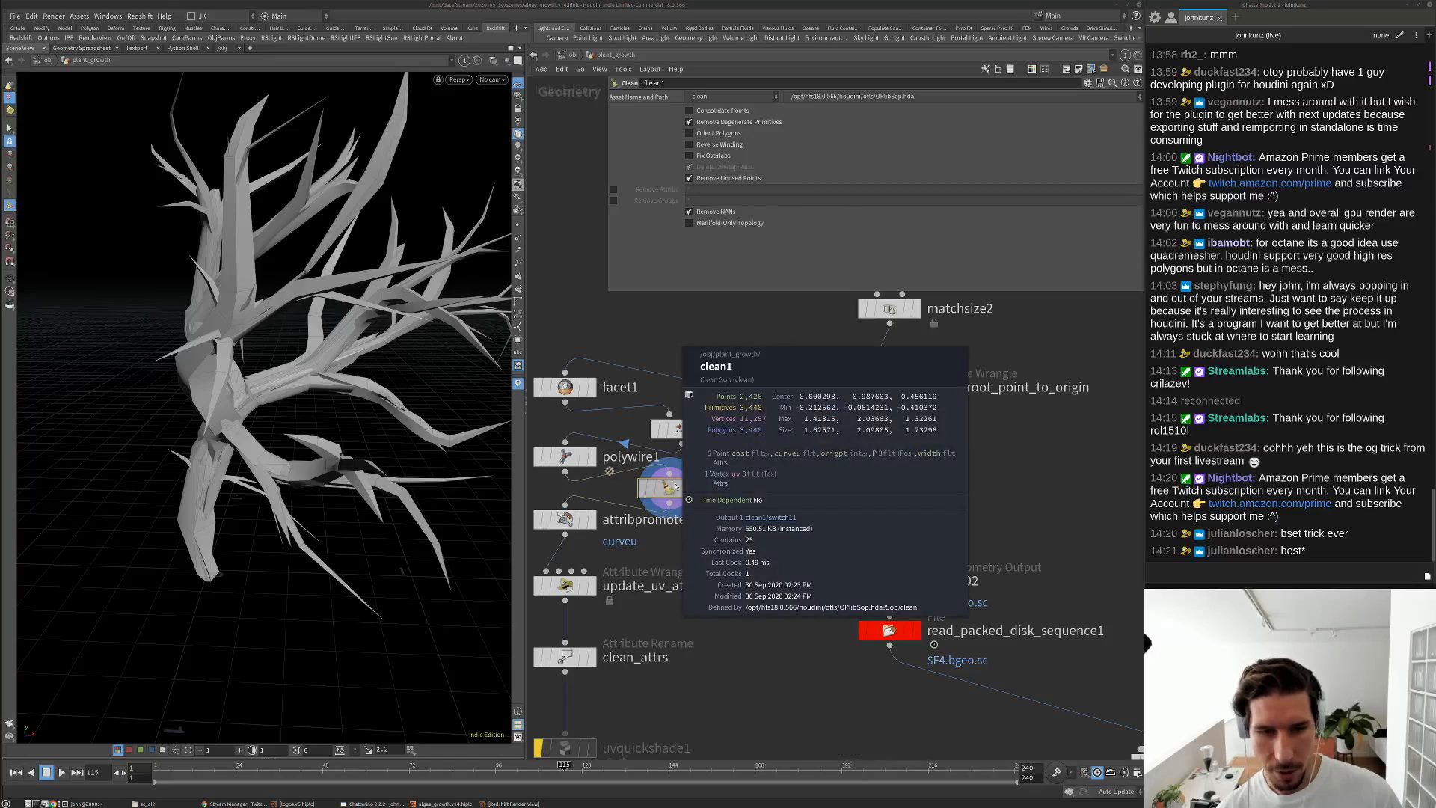
Display the output of the clean_up_extra_attributes node at the end of the plant_growth network
scroll(673, 497, "down", 3)
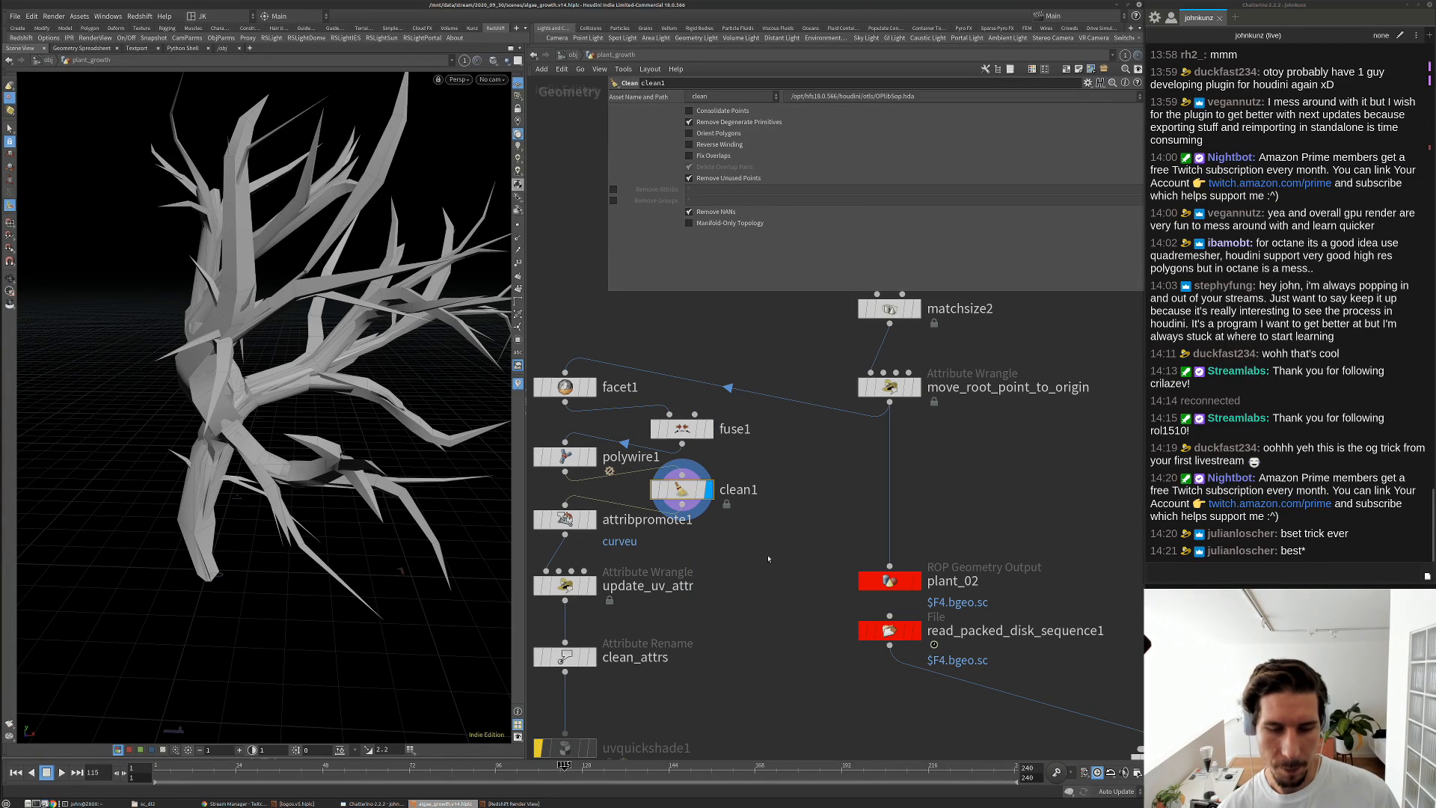
scroll(644, 529, "down", 2)
scroll(645, 530, "down", 1)
middle_click_drag(662, 694, 663, 407)
scroll(679, 456, "down", 2)
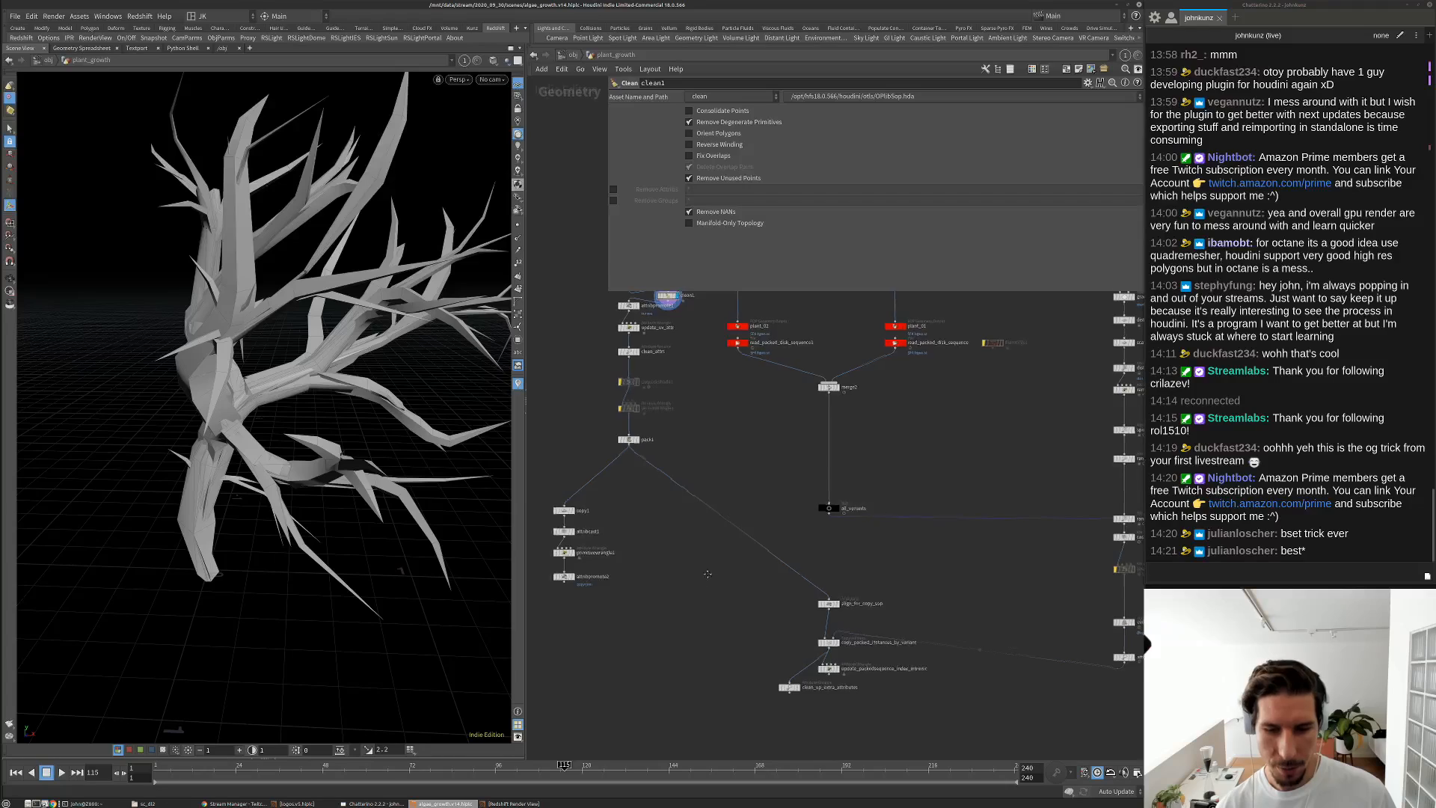
middle_click_drag(802, 710, 767, 652)
scroll(767, 652, "up", 4)
scroll(767, 652, "up", 1)
left_click(752, 591)
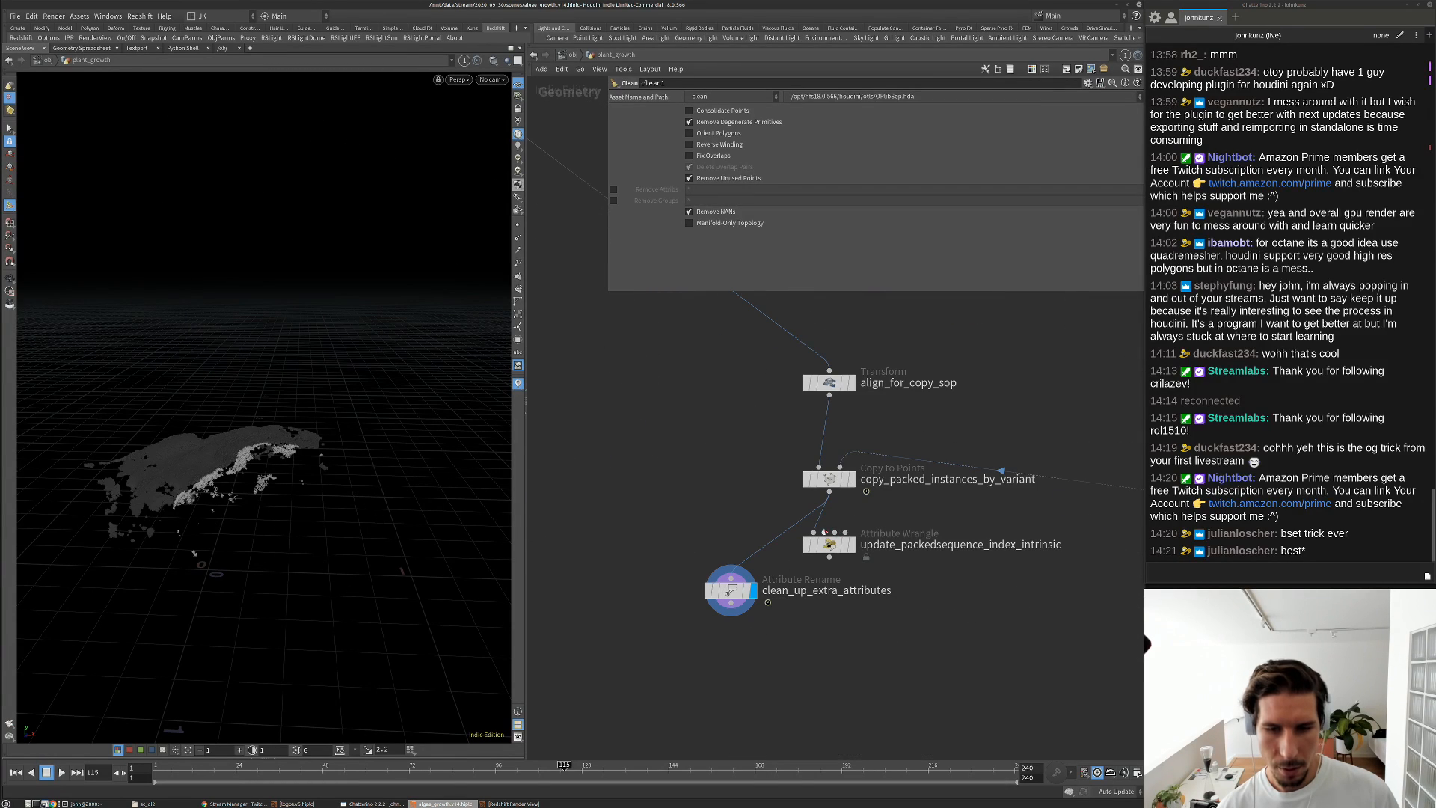
Move update_packedsequence_index_intrinsic aside, align clean_up_extra_attributes beneath copy_packed_instances_by_variant, and restore the previous camera view
left_click_drag(834, 548, 900, 545)
left_click_drag(731, 590, 829, 600)
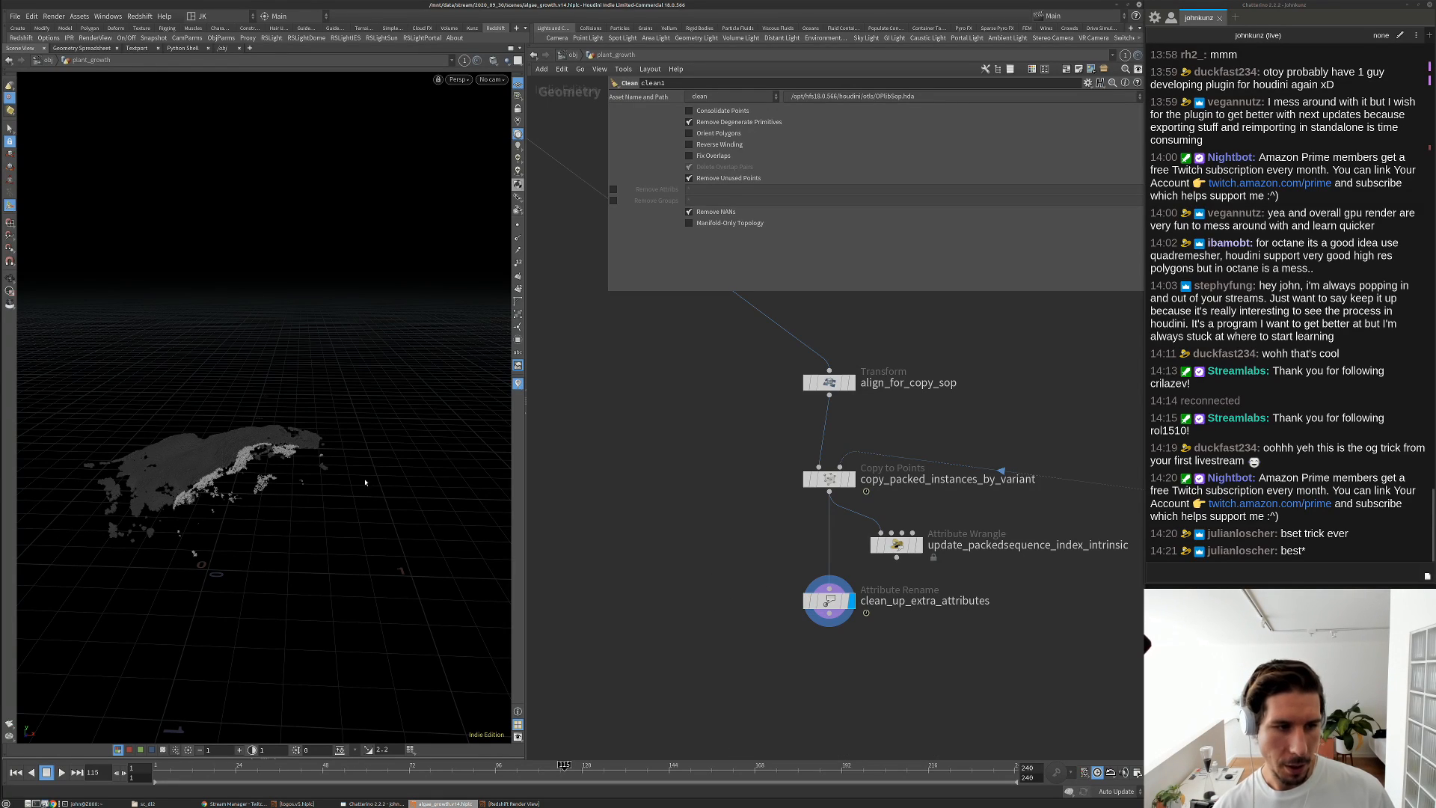
key("bracketleft")
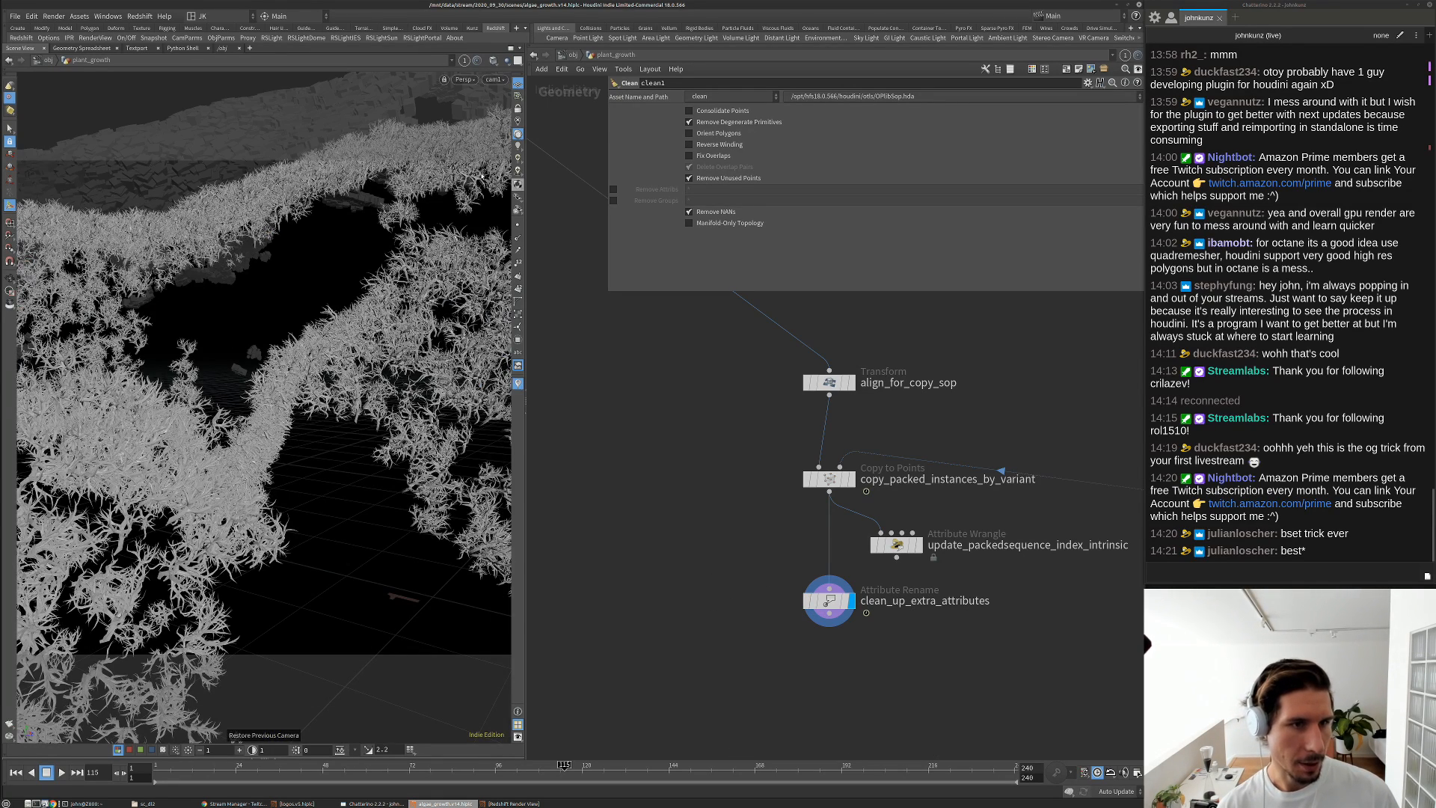
Align the facet1 node directly above fuse1 in the plant_growth network
scroll(692, 411, "down", 5)
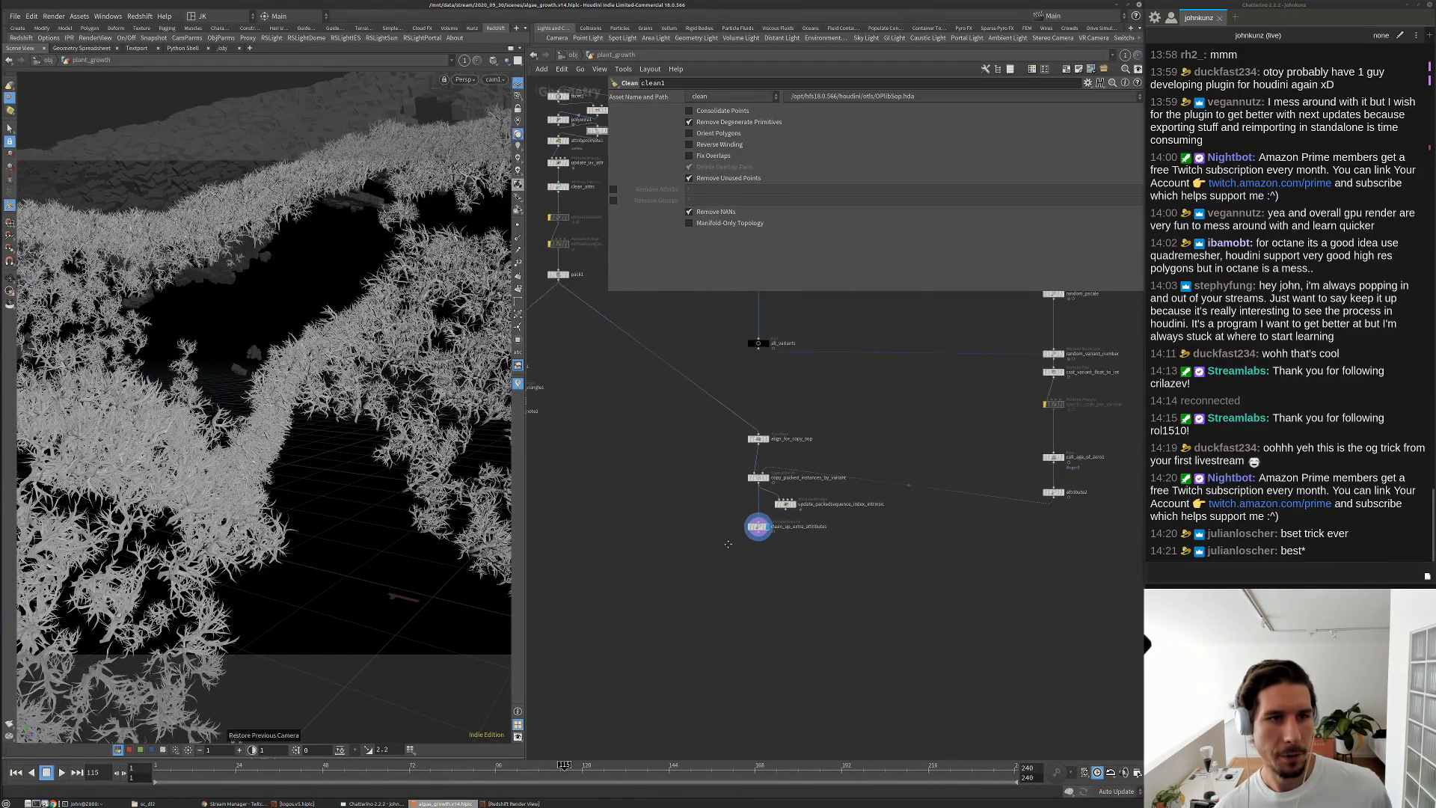
middle_click_drag(695, 419, 788, 569)
middle_click_drag(631, 299, 641, 393)
scroll(641, 392, "up", 5)
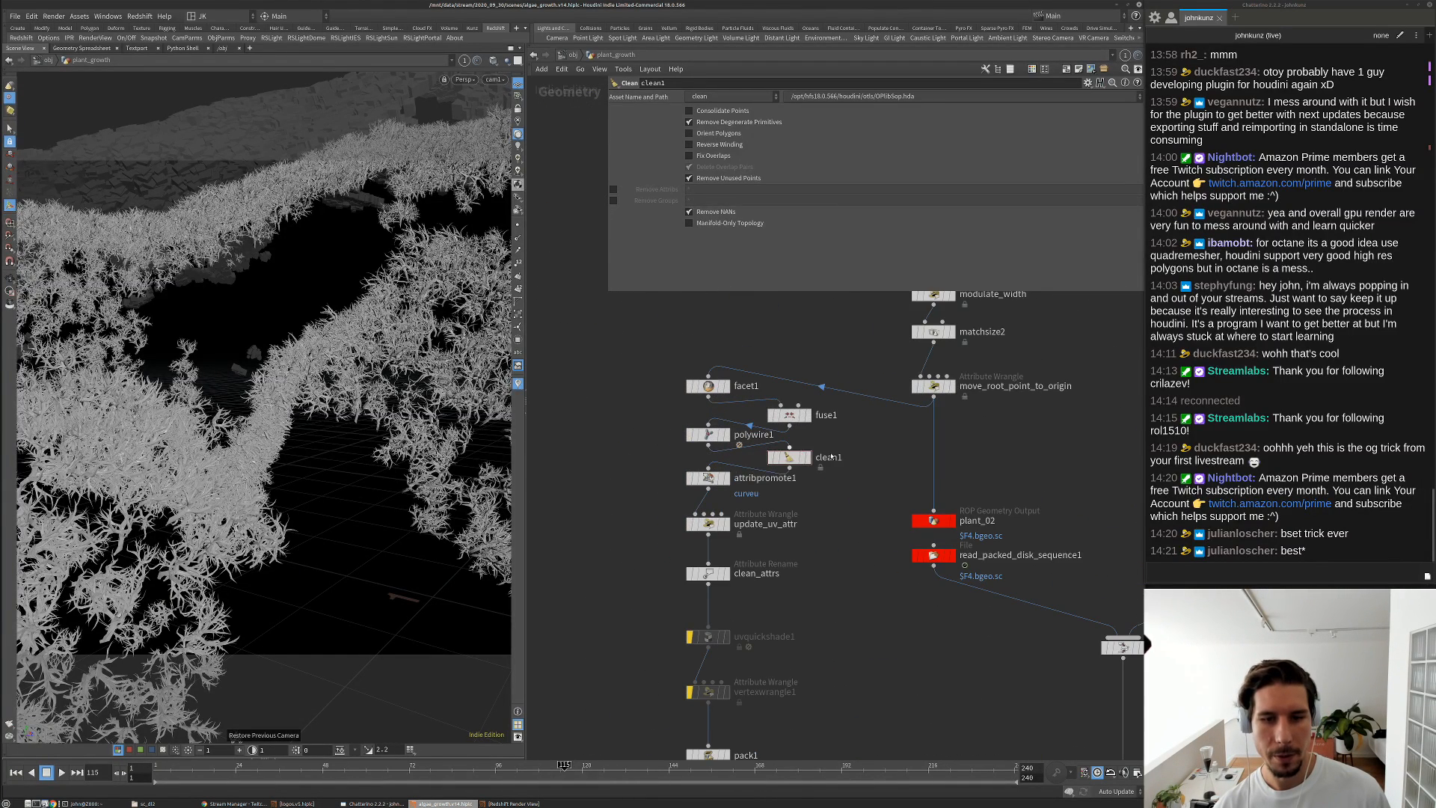
scroll(831, 456, "up", 2)
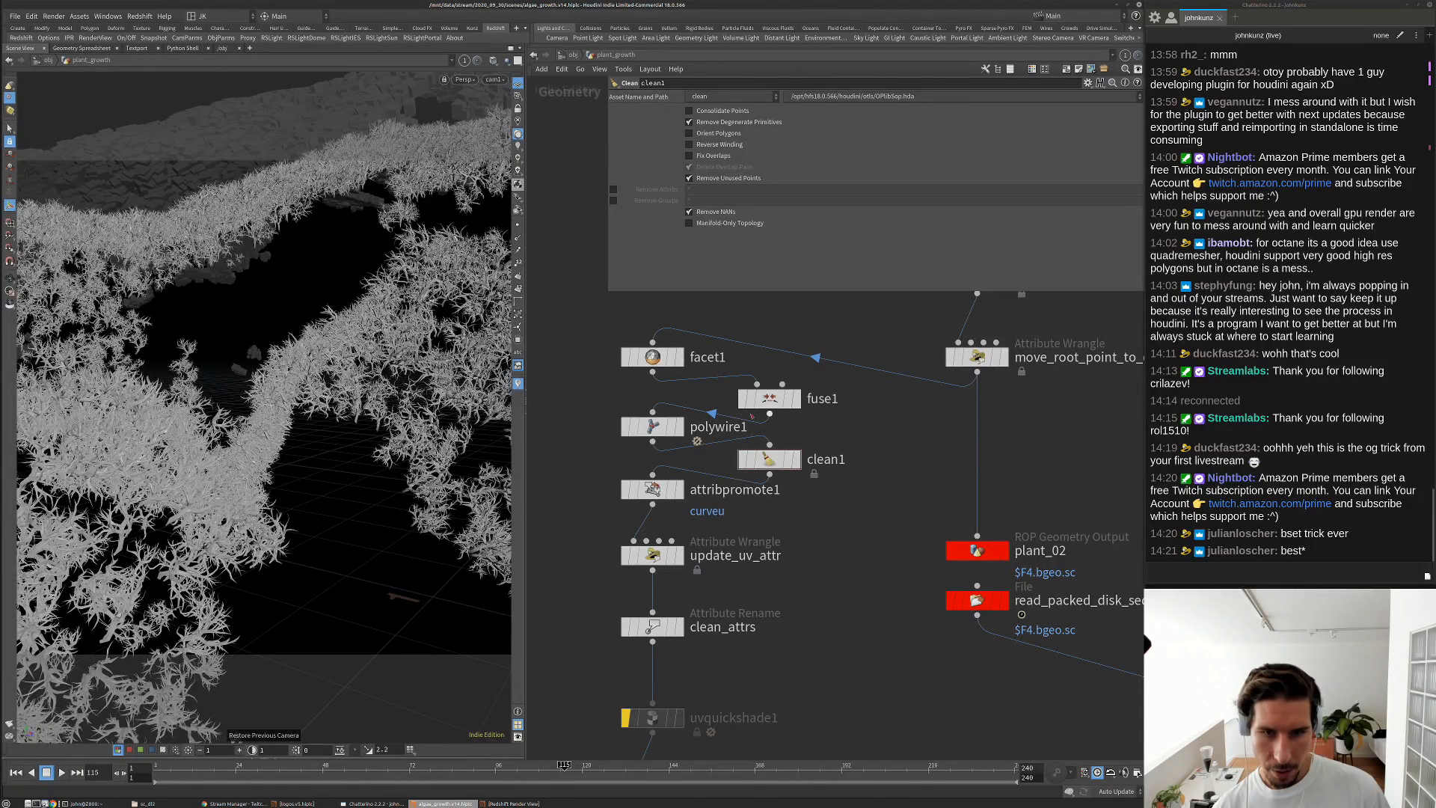
left_click_drag(652, 356, 770, 357)
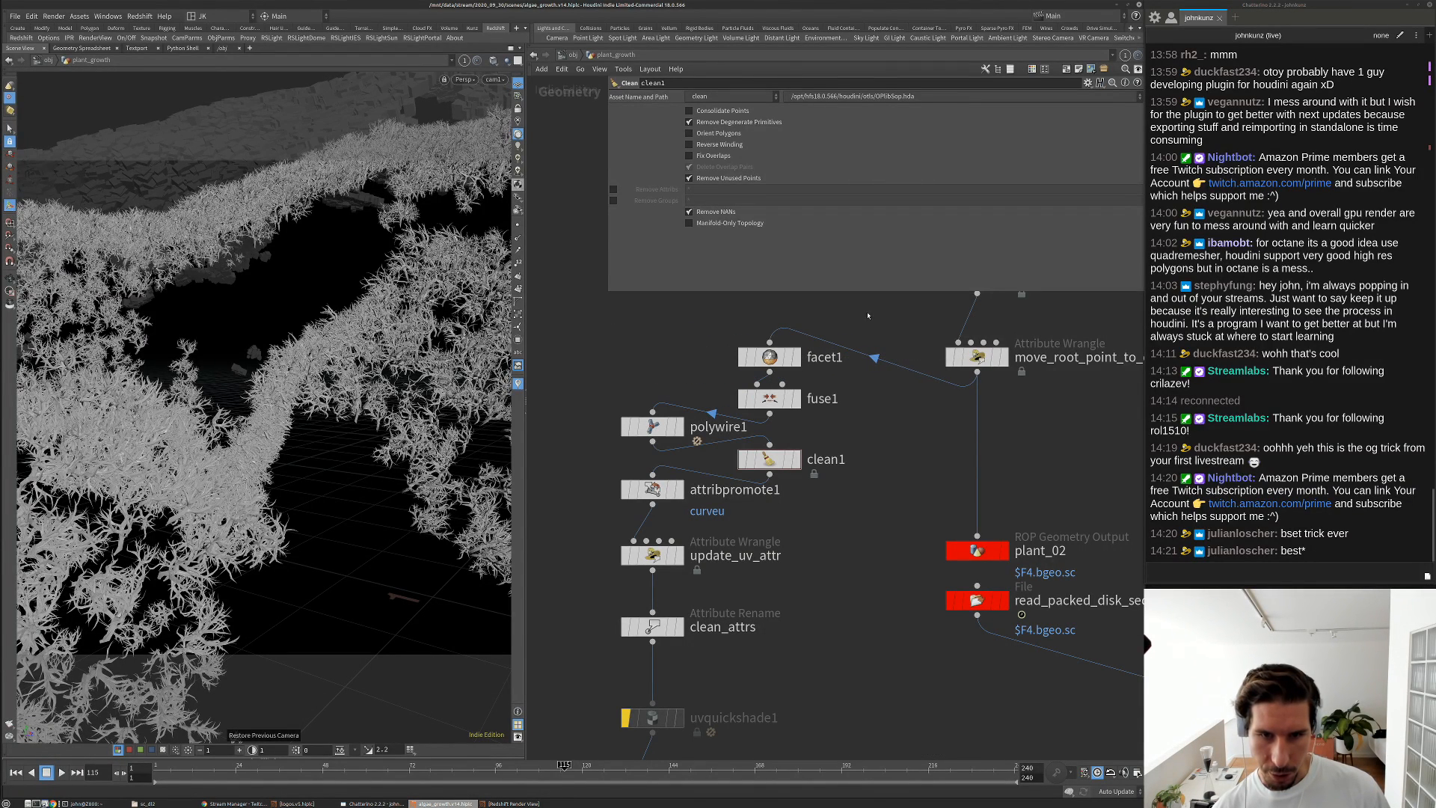
Temporarily bypass the facet1, fuse1 and clean1 nodes to compare the plants, and re-enable them
left_click_drag(868, 314, 778, 490)
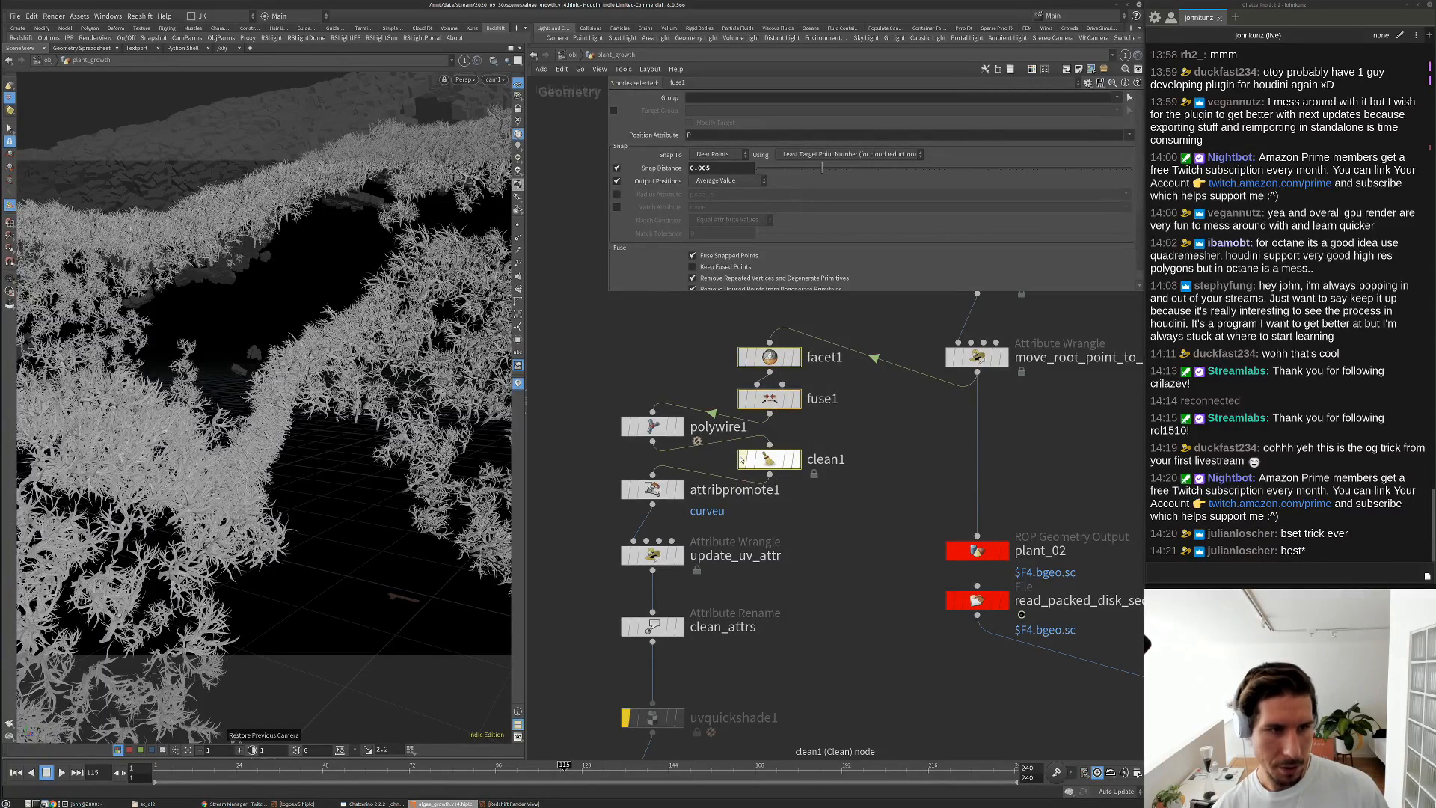
left_click(741, 459)
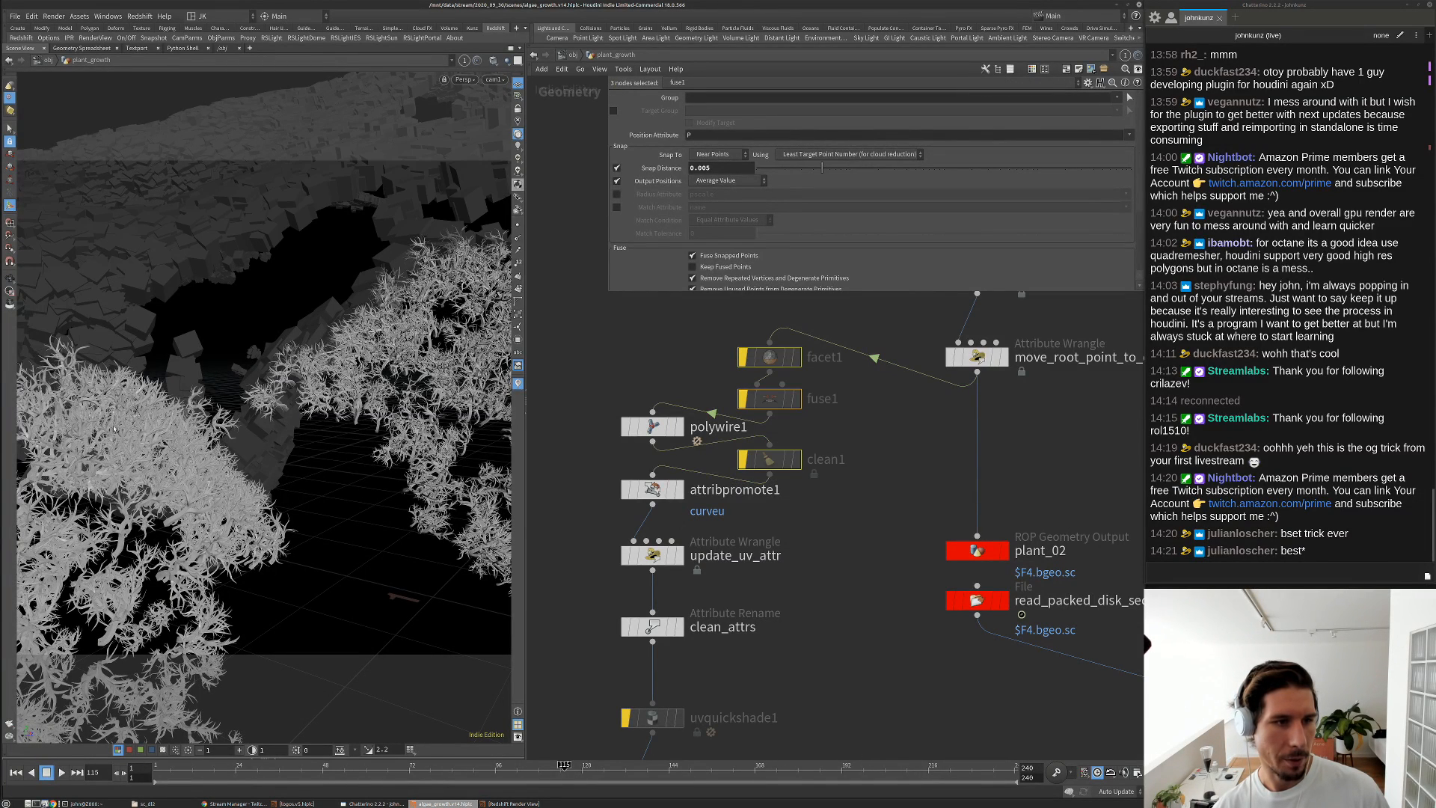
left_click(741, 459)
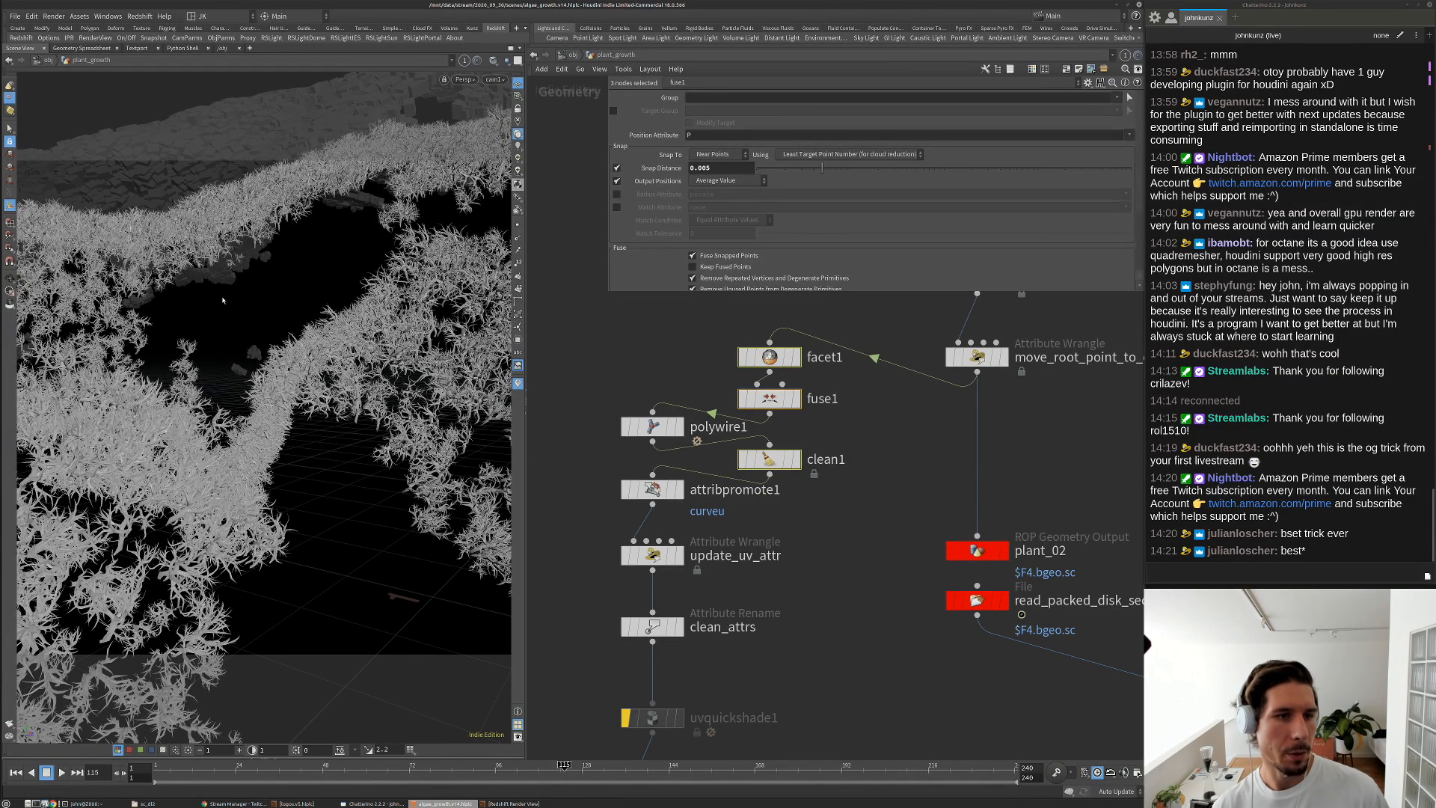
Bring up the Redshift Render View, go up to the object level, and stop the progressive render
scroll(708, 474, "down", 10)
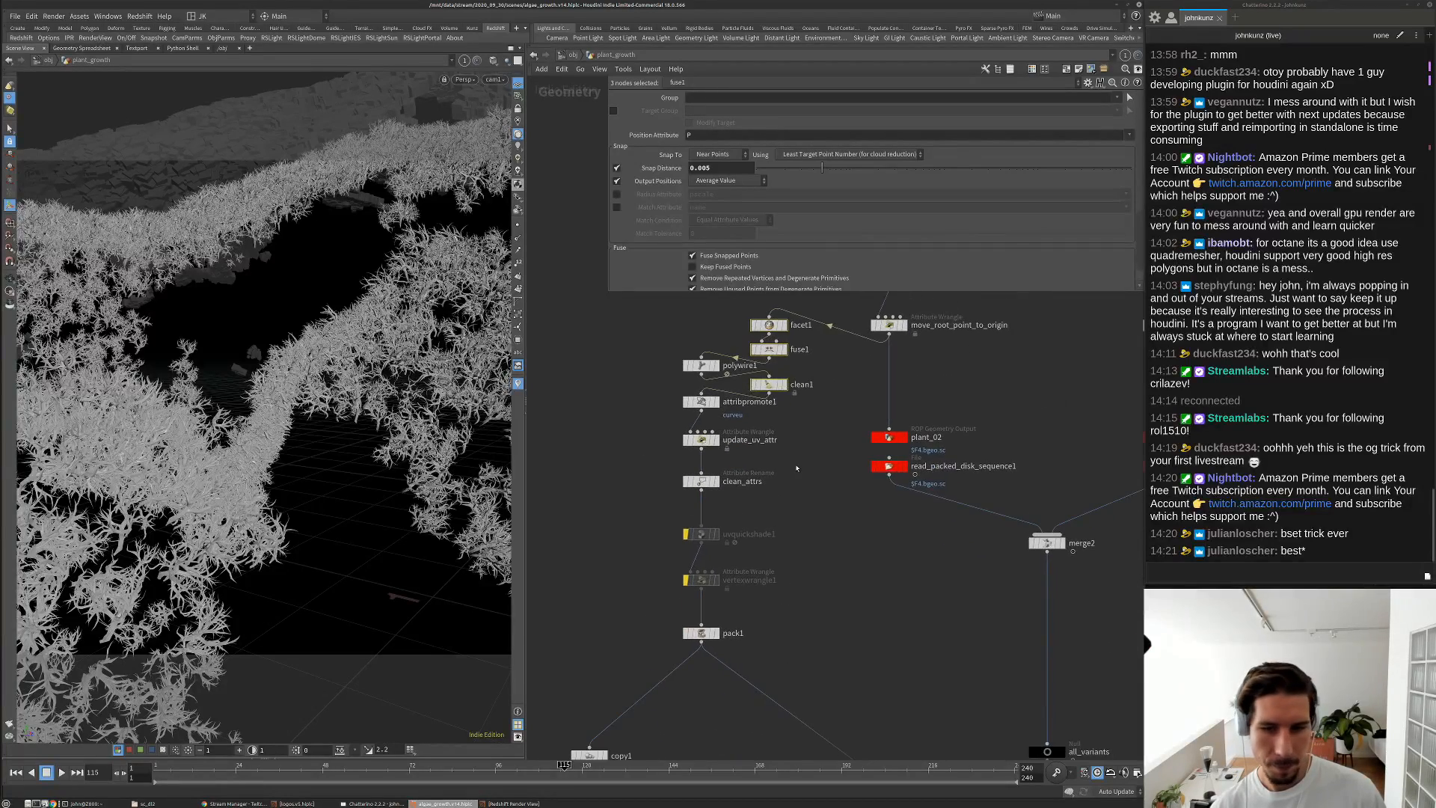
scroll(711, 538, "down", 2)
middle_click_drag(673, 616, 640, 497)
scroll(631, 547, "up", 5)
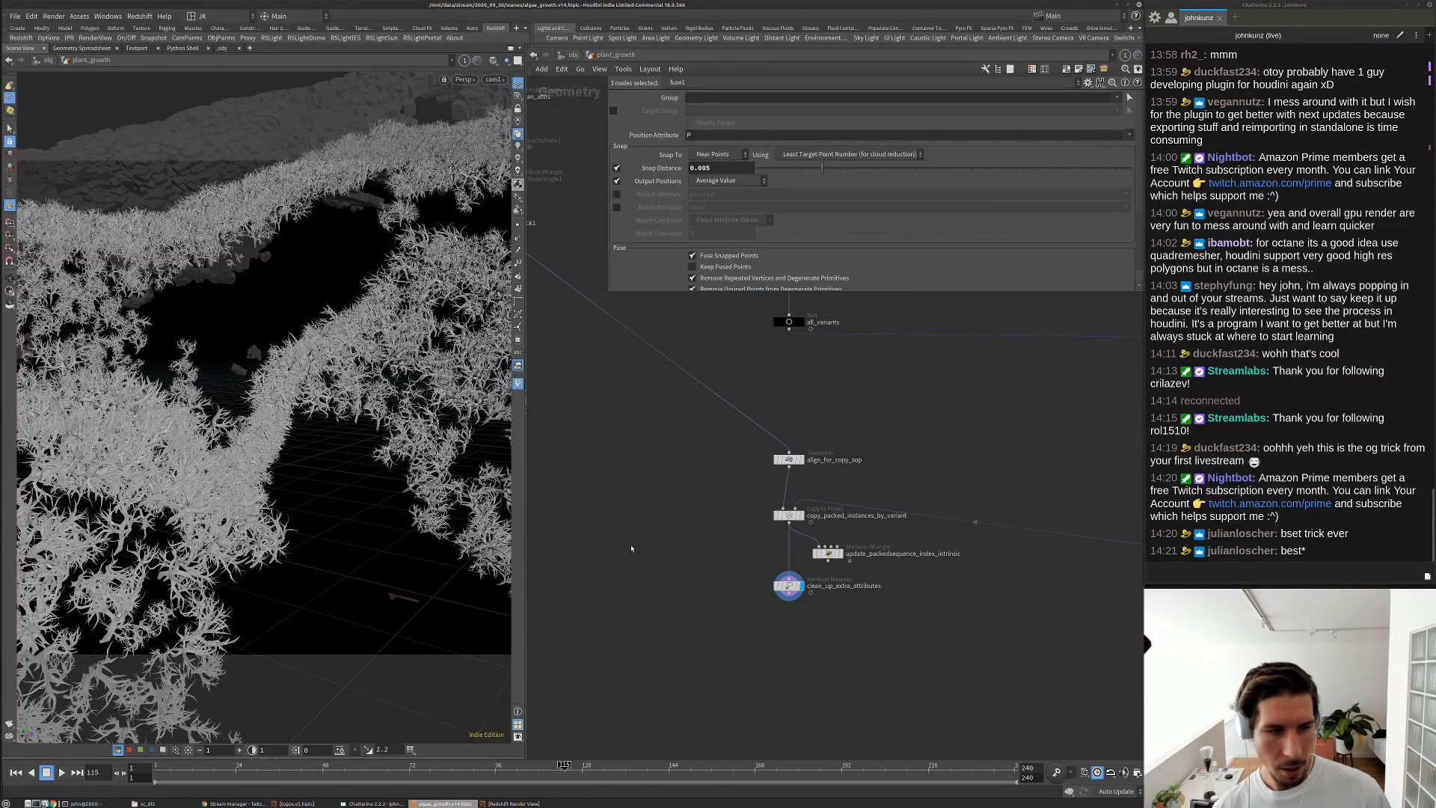
left_click(632, 545)
left_click(512, 804)
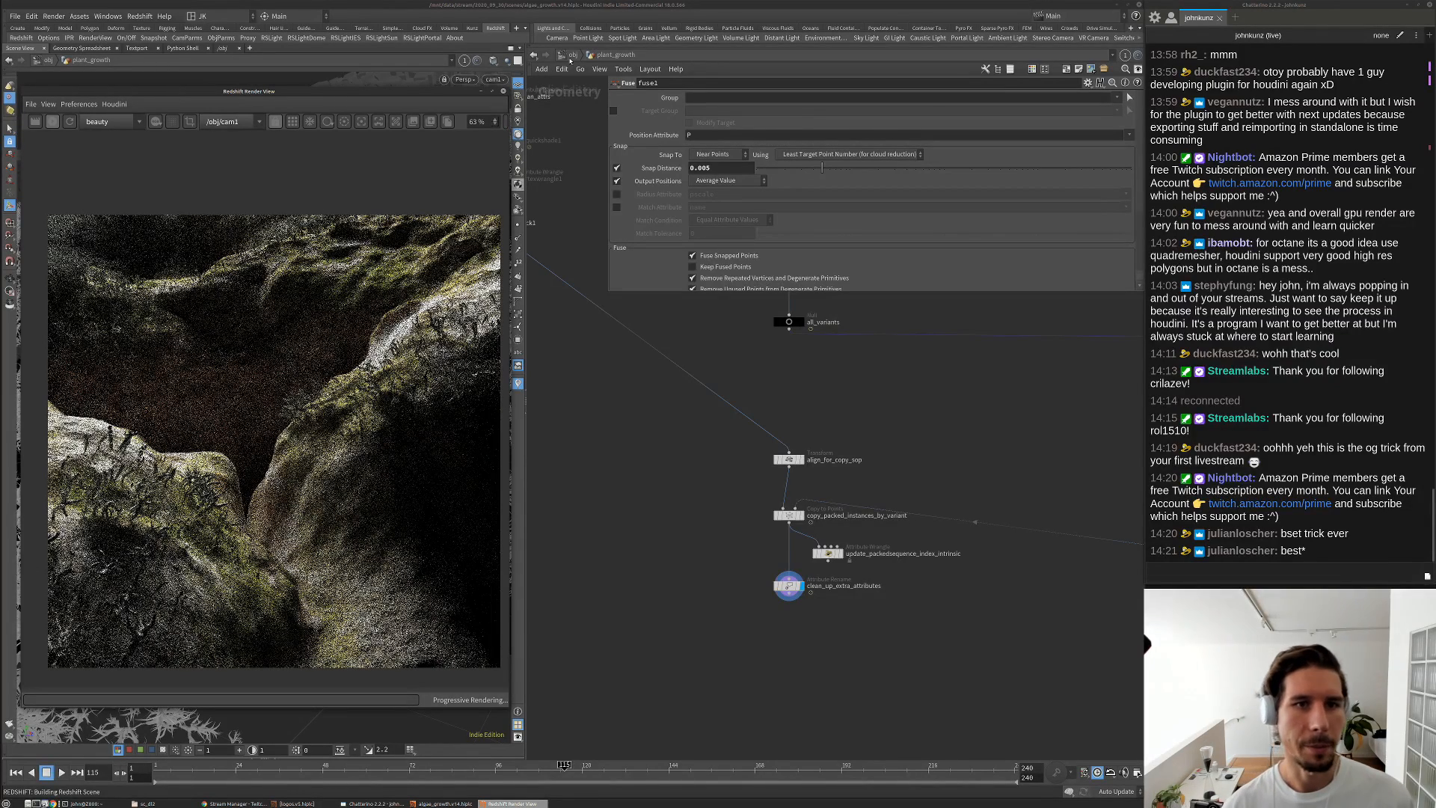
left_click(571, 55)
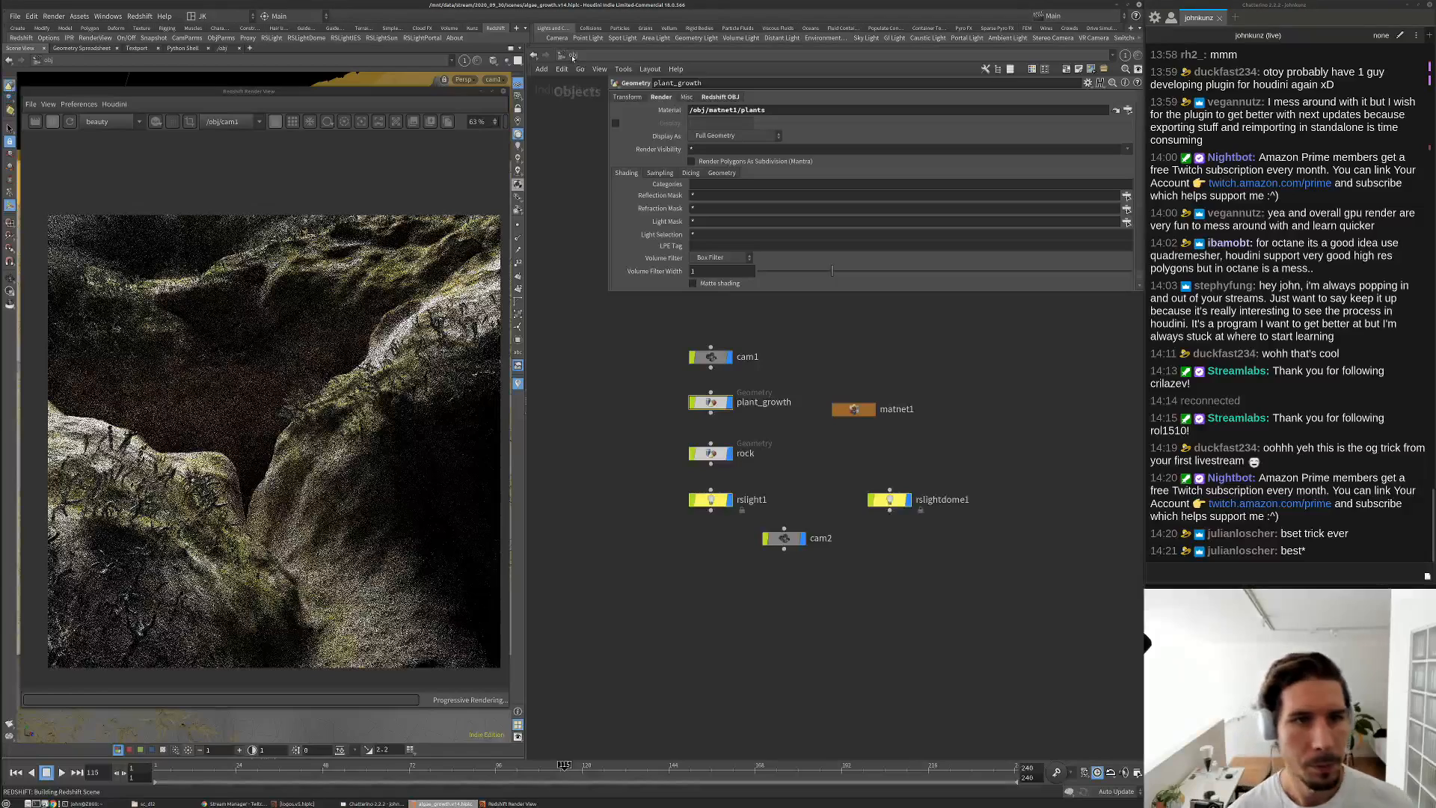
left_click(43, 121)
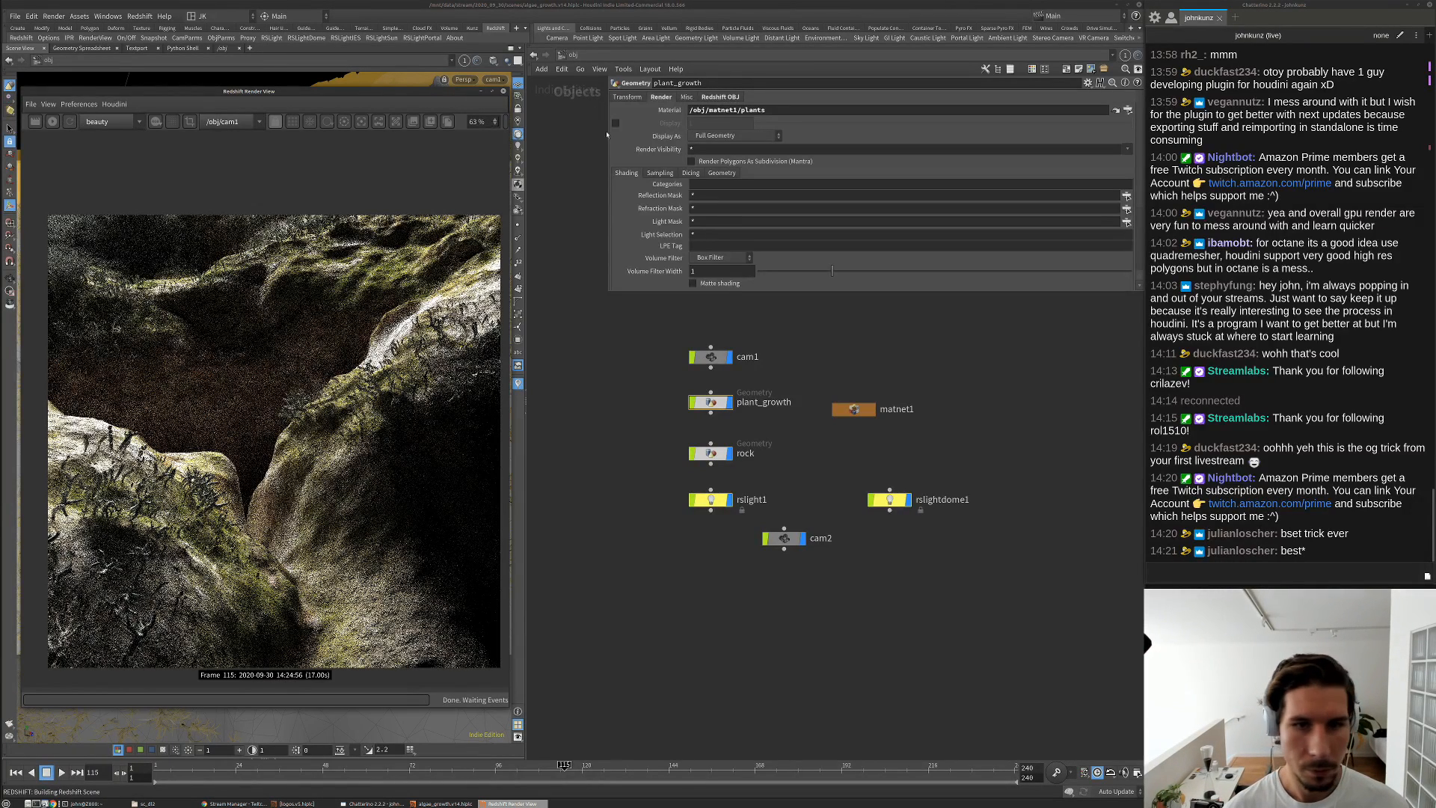
Go to the out network and set the redshift1 node's number of GI bounces to 1
left_click(571, 55)
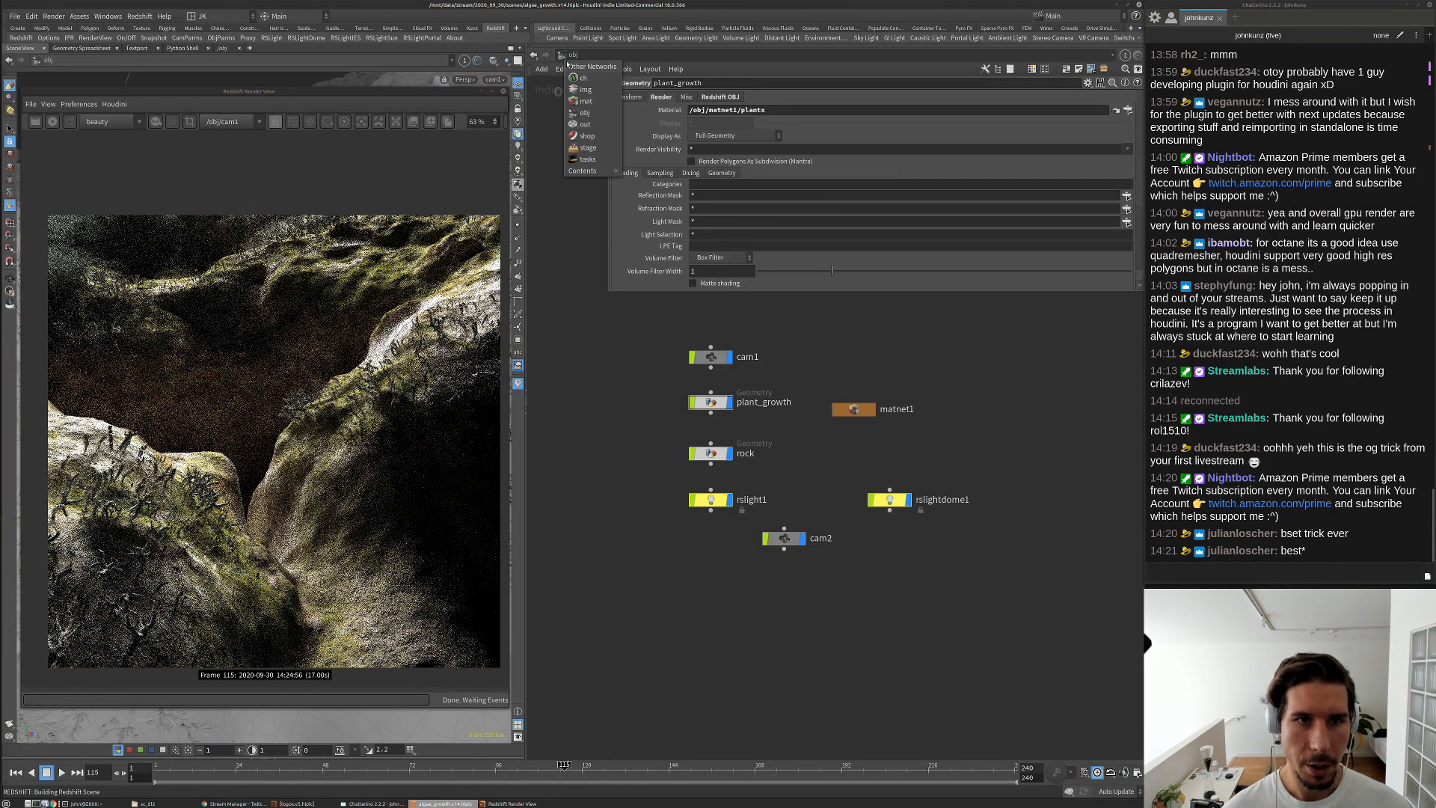
left_click(591, 124)
key("h")
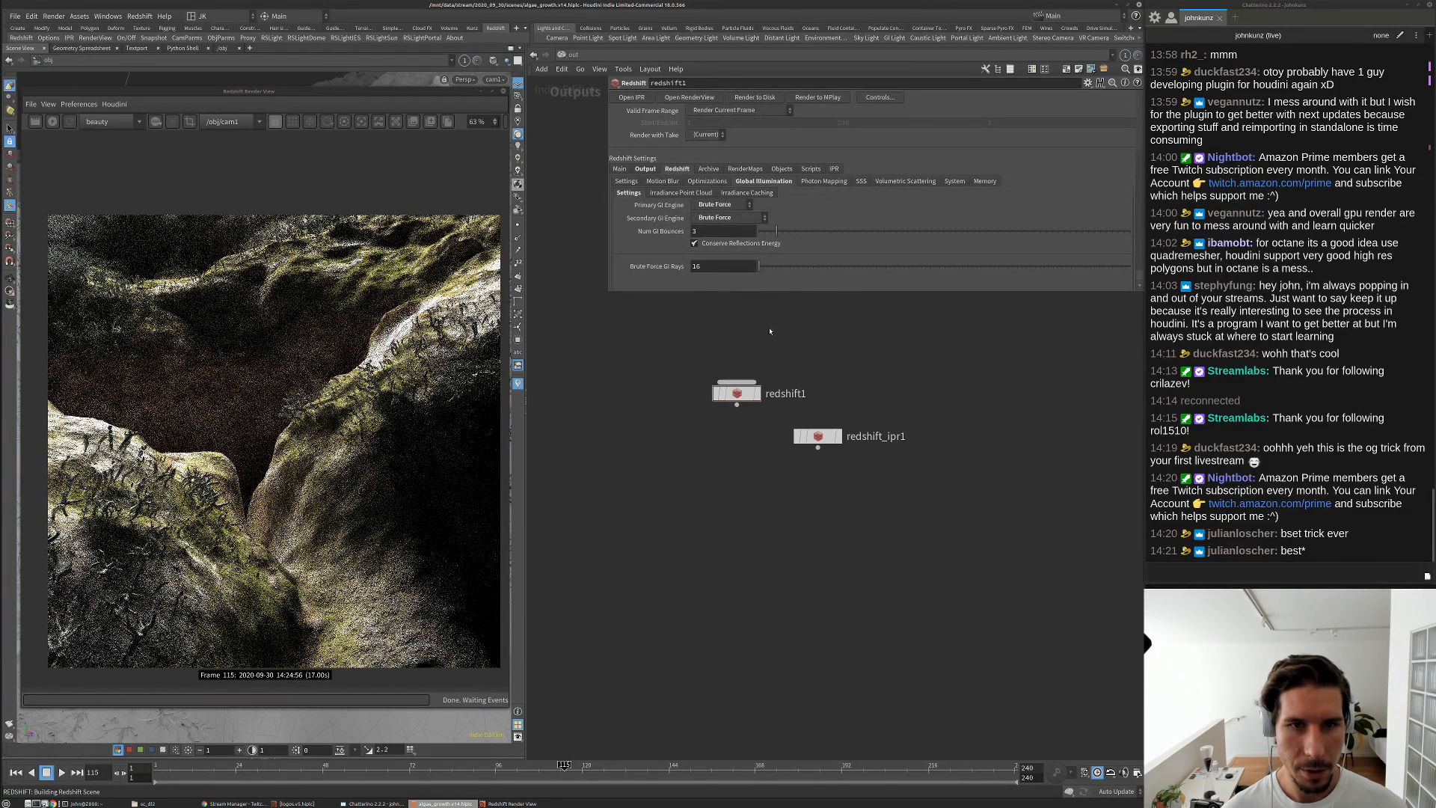
double_click(721, 231)
type("1")
key("Return")
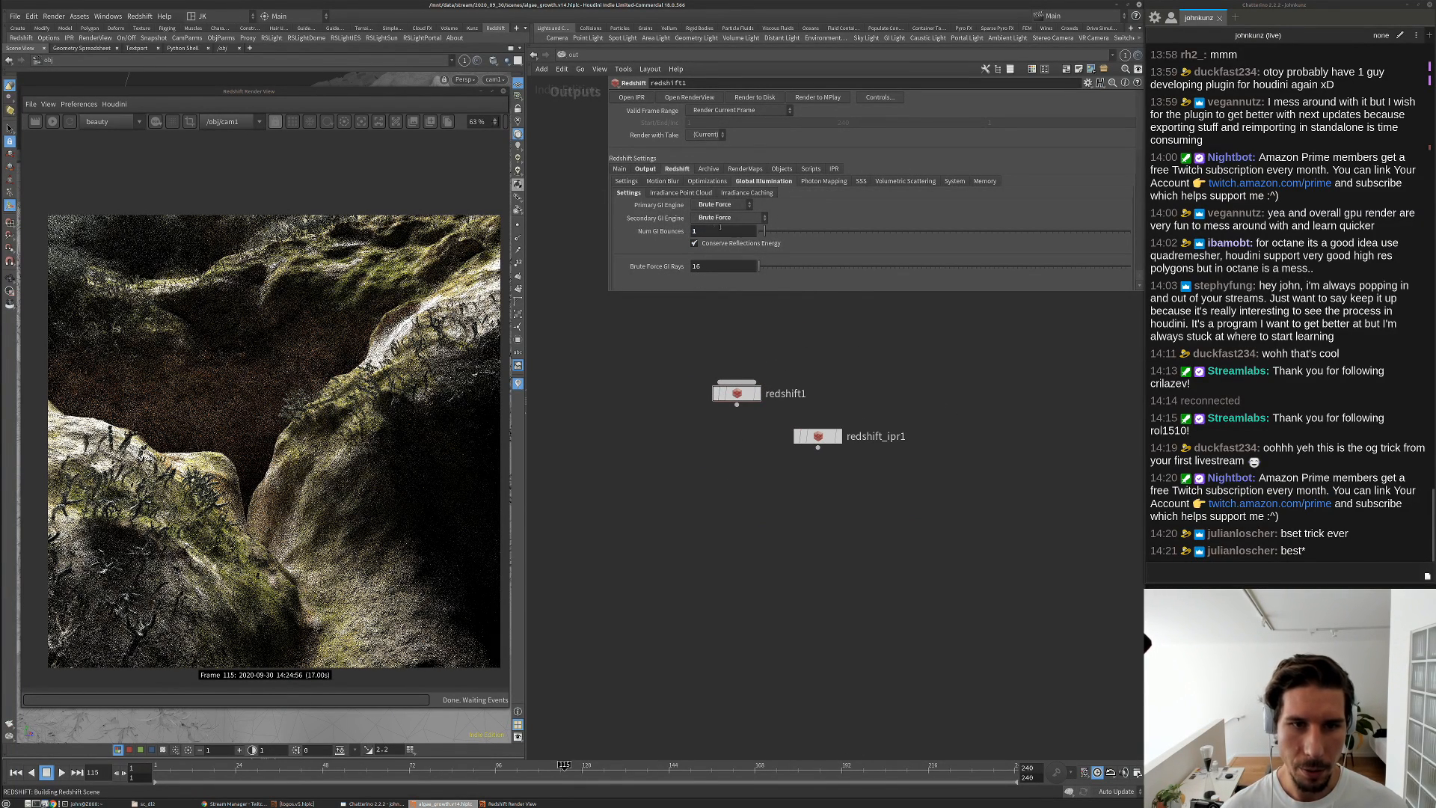
Enlarge the redshift1 parameter area and set the transparency max trace depth to 6 in the optimization settings
left_click(700, 181)
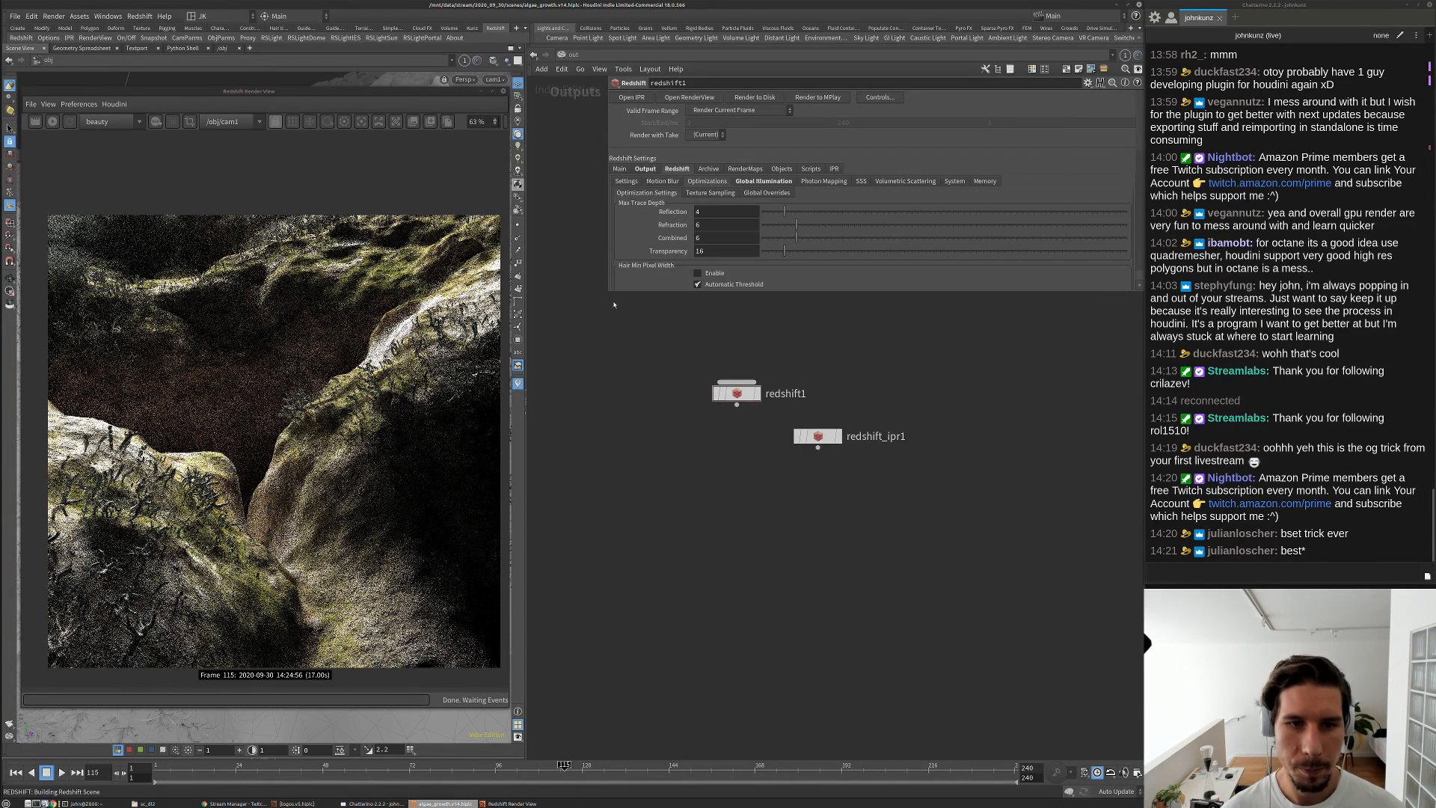
left_click_drag(608, 293, 781, 510)
key("h")
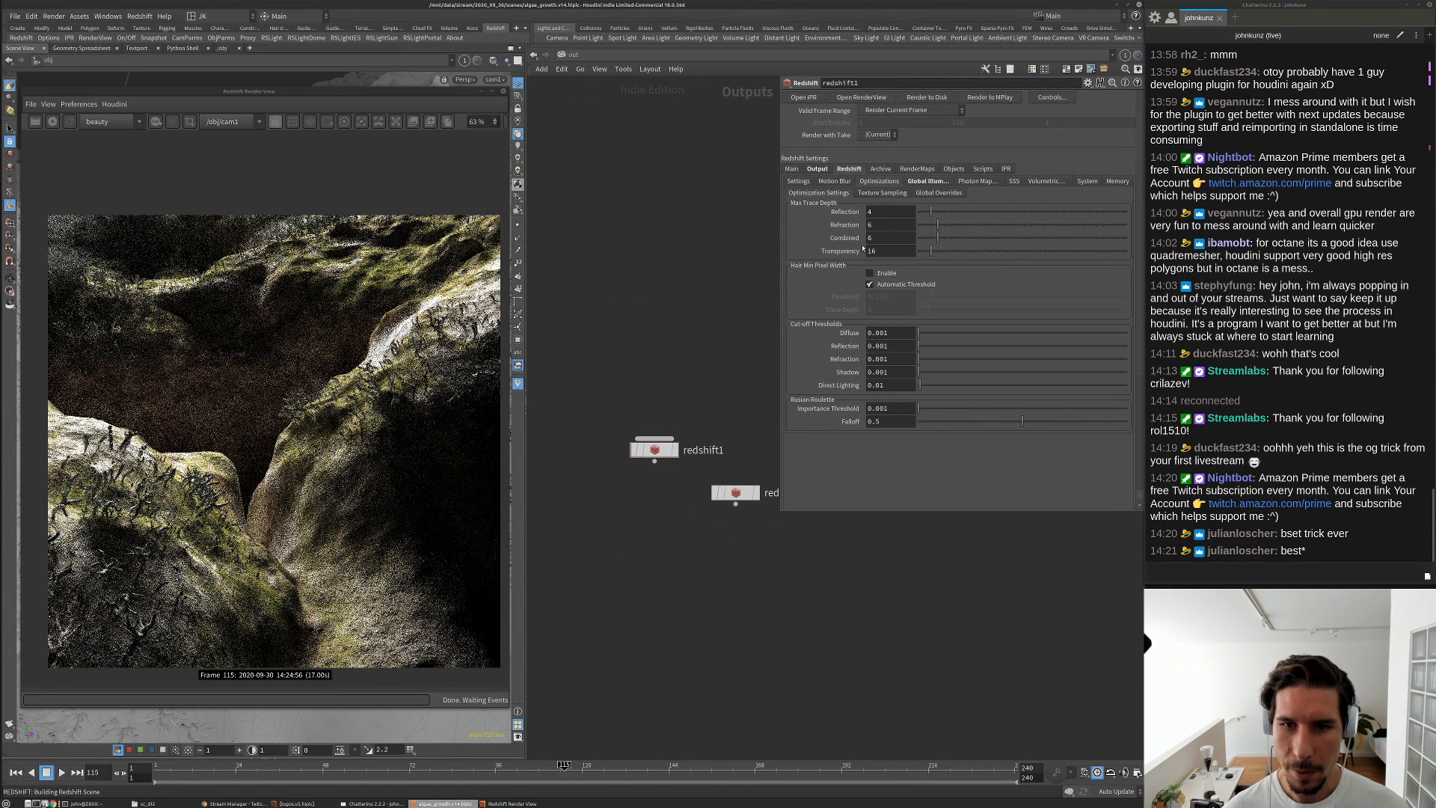
double_click(883, 250)
type("4")
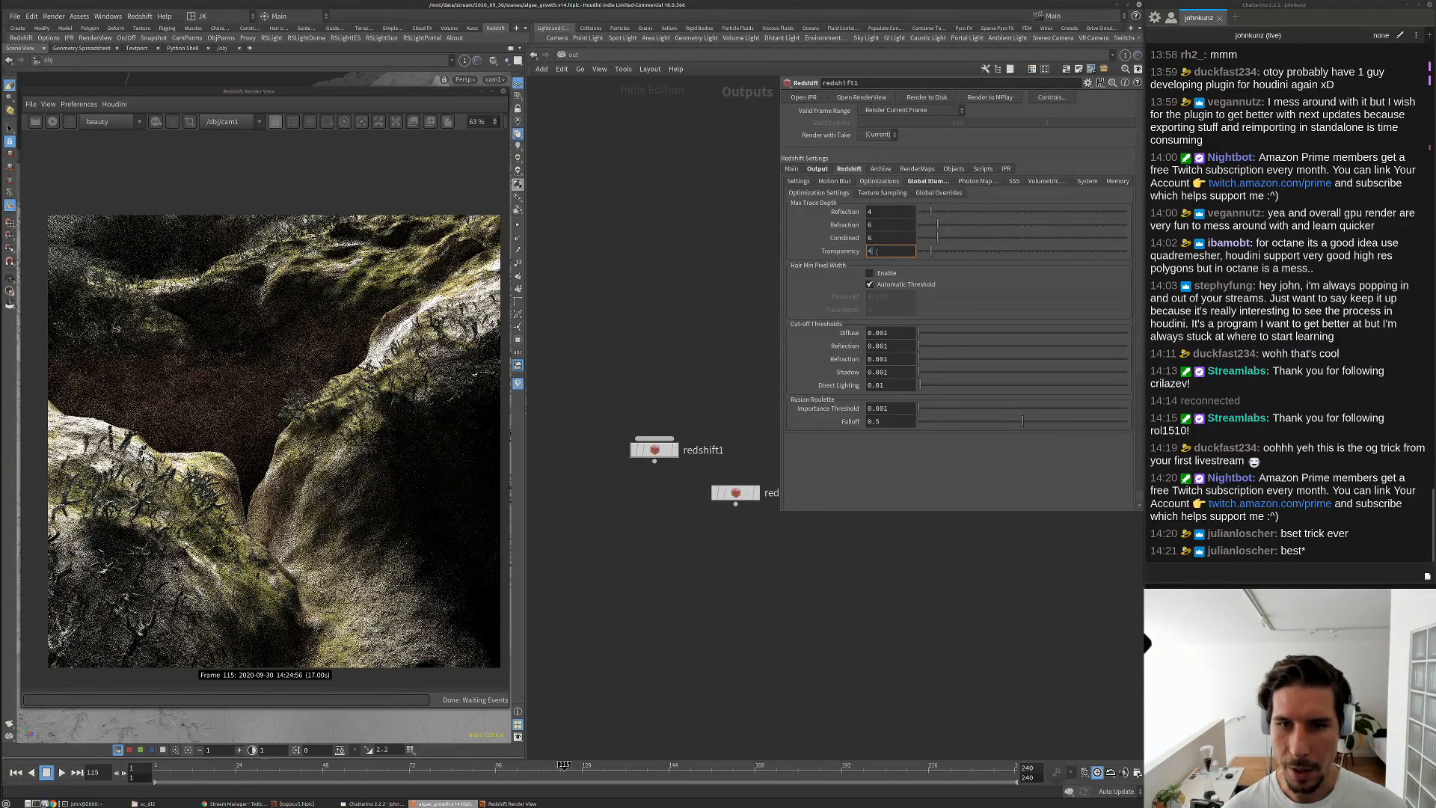
key("Return")
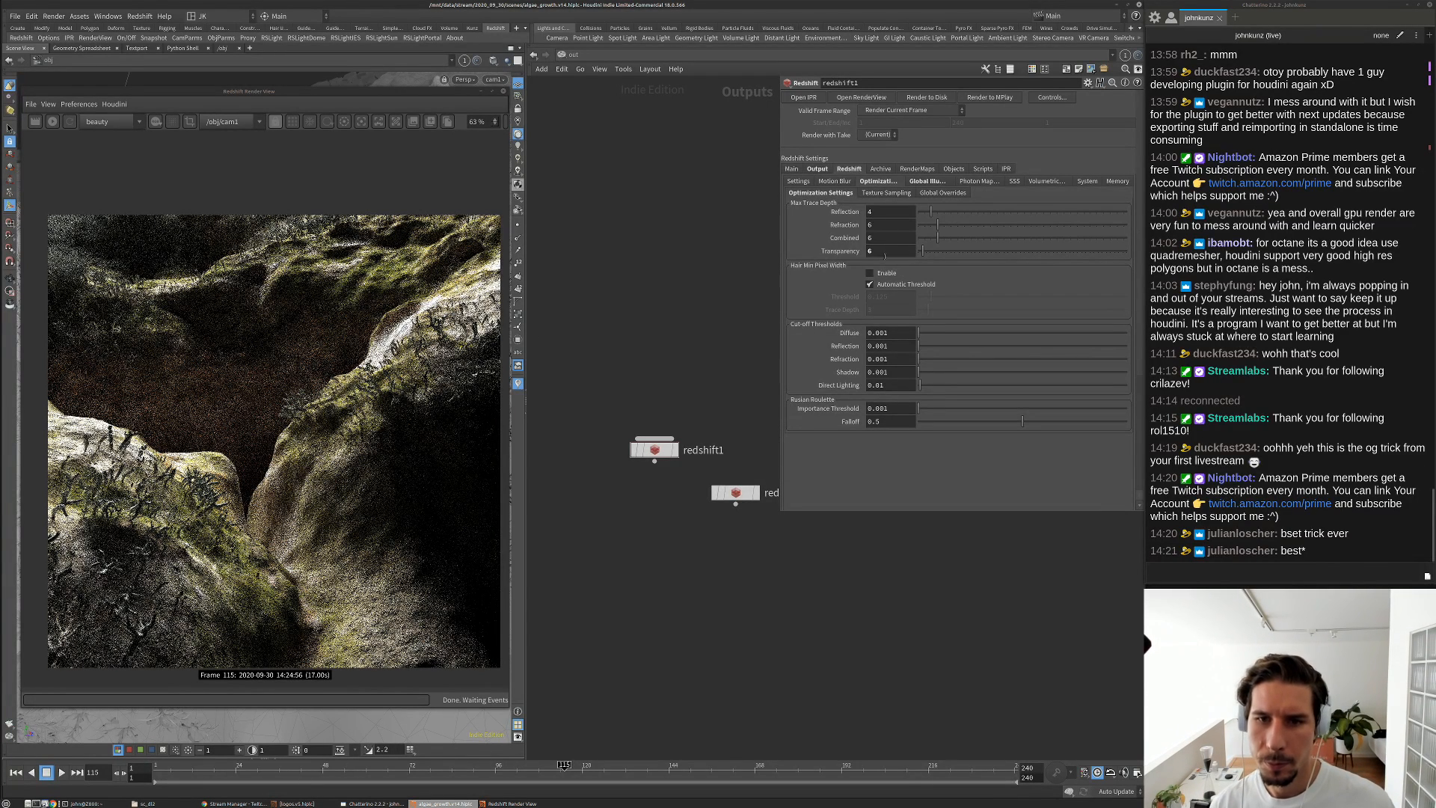
Set redshift1's unified sampling to an adaptive error threshold of 0.025 and 128 max samples
left_click(795, 183)
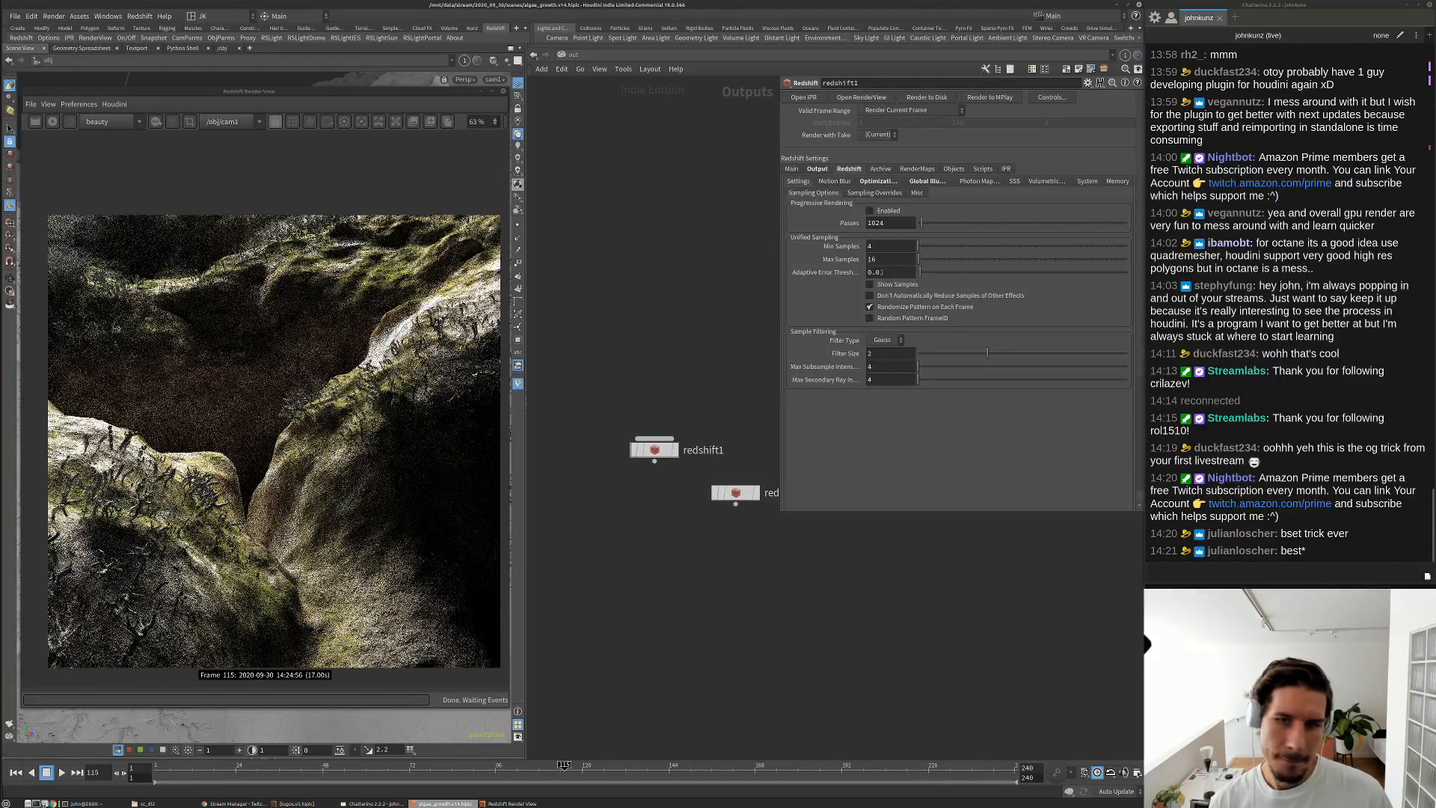
left_click(882, 272)
key("BackSpace")
type("25")
key("Return")
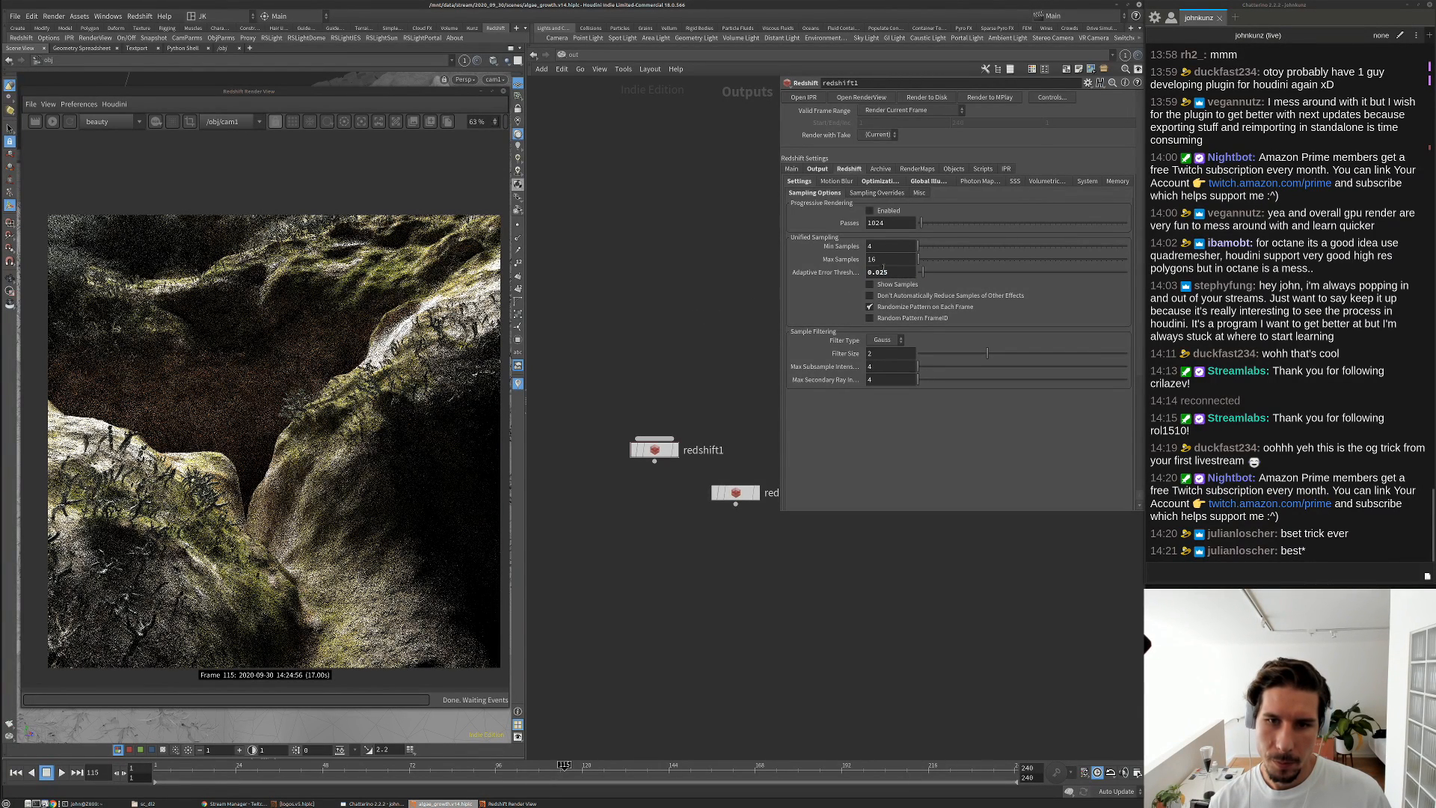
double_click(882, 259)
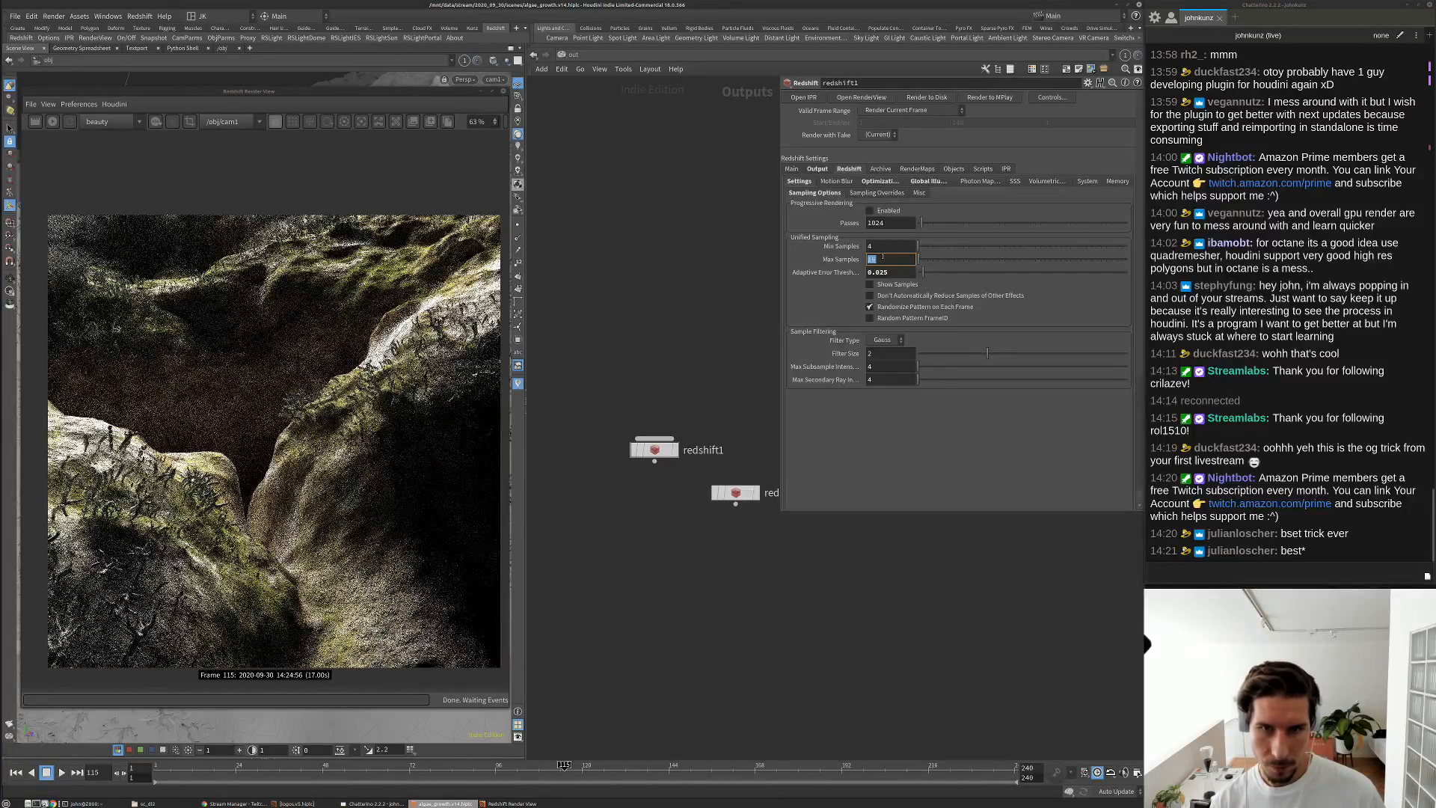
type("128")
key("Return")
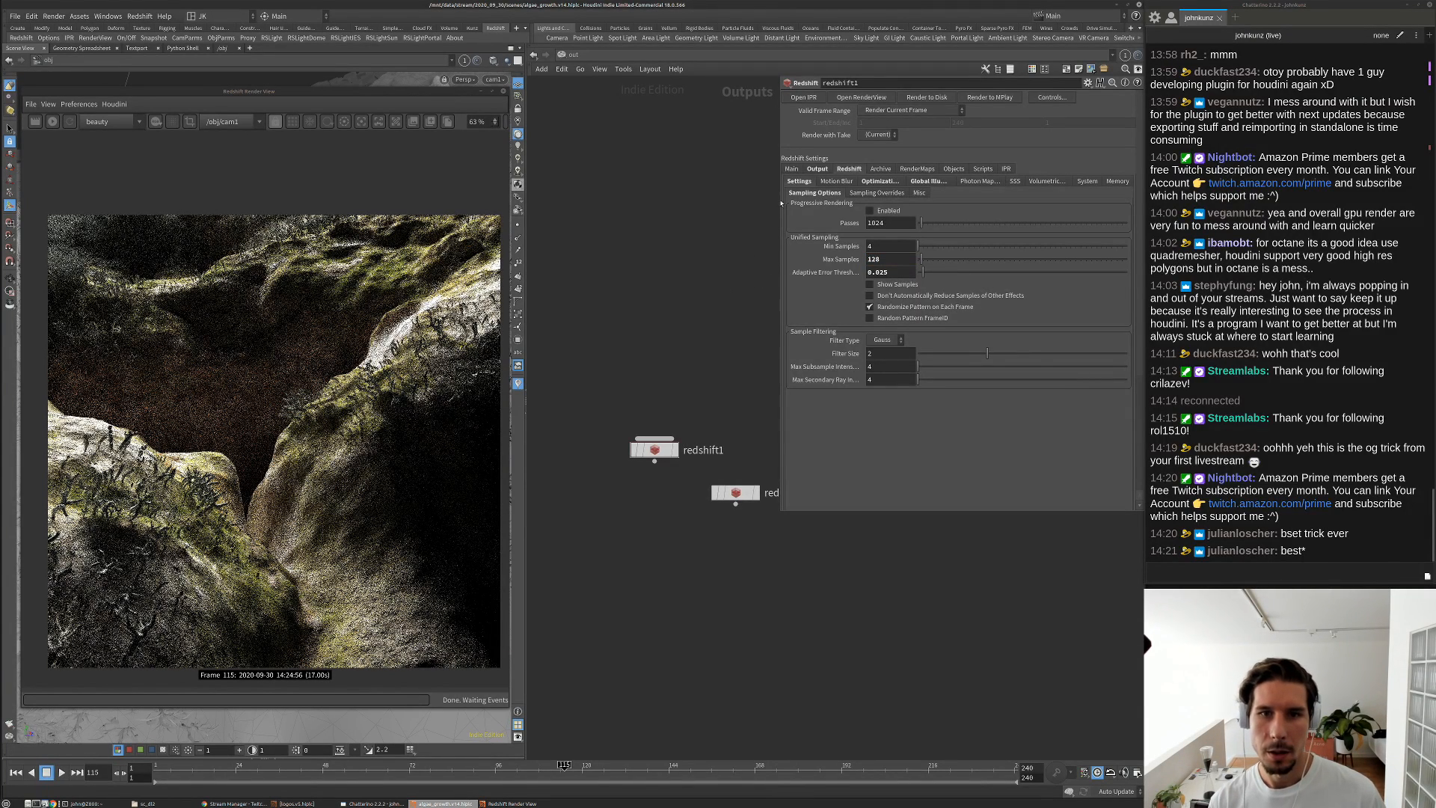
Override the camera resolution of redshift1 with a resolution scale of 1/3 (One Third Resolution)
left_click(791, 169)
left_click(880, 206)
left_click(911, 216)
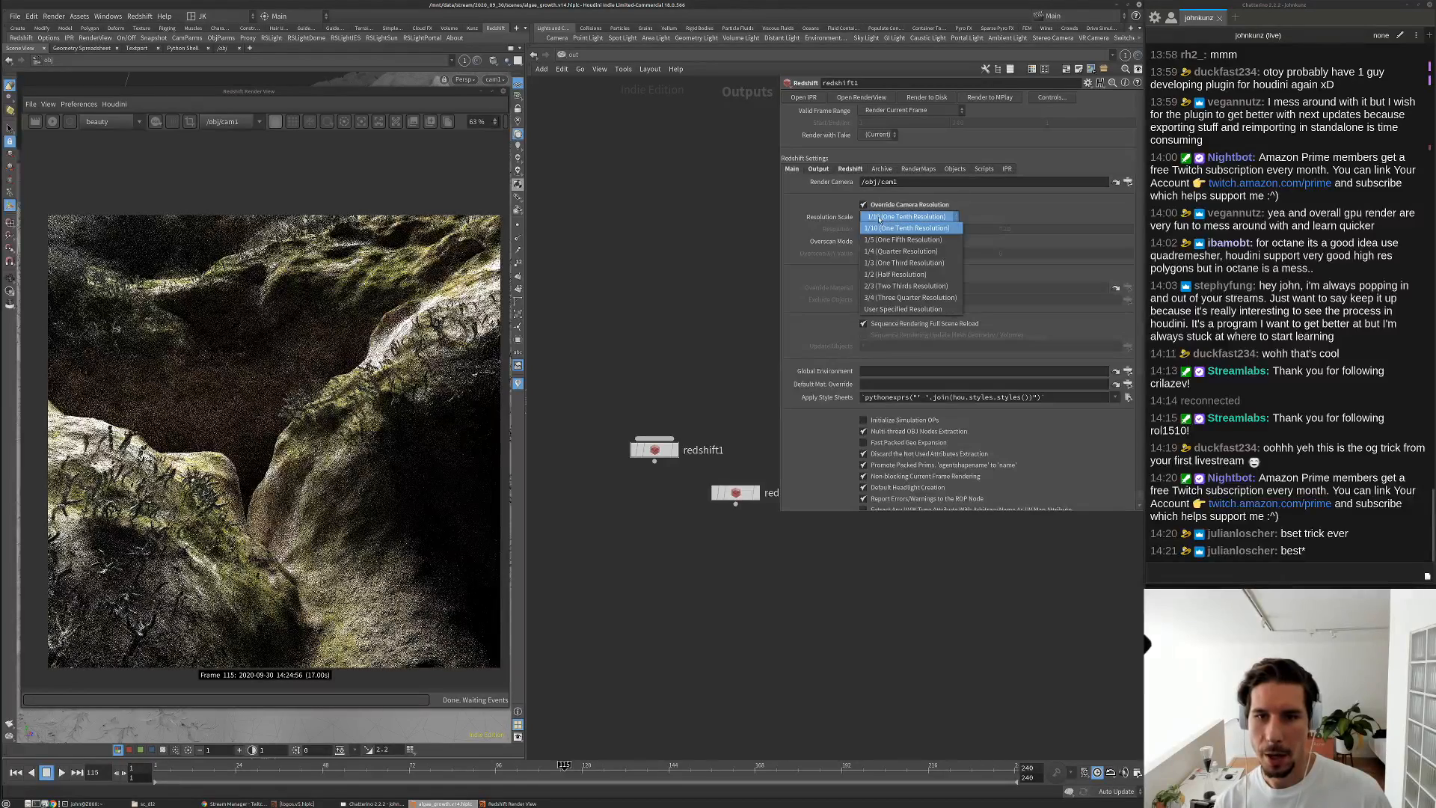
left_click(895, 274)
left_click(931, 216)
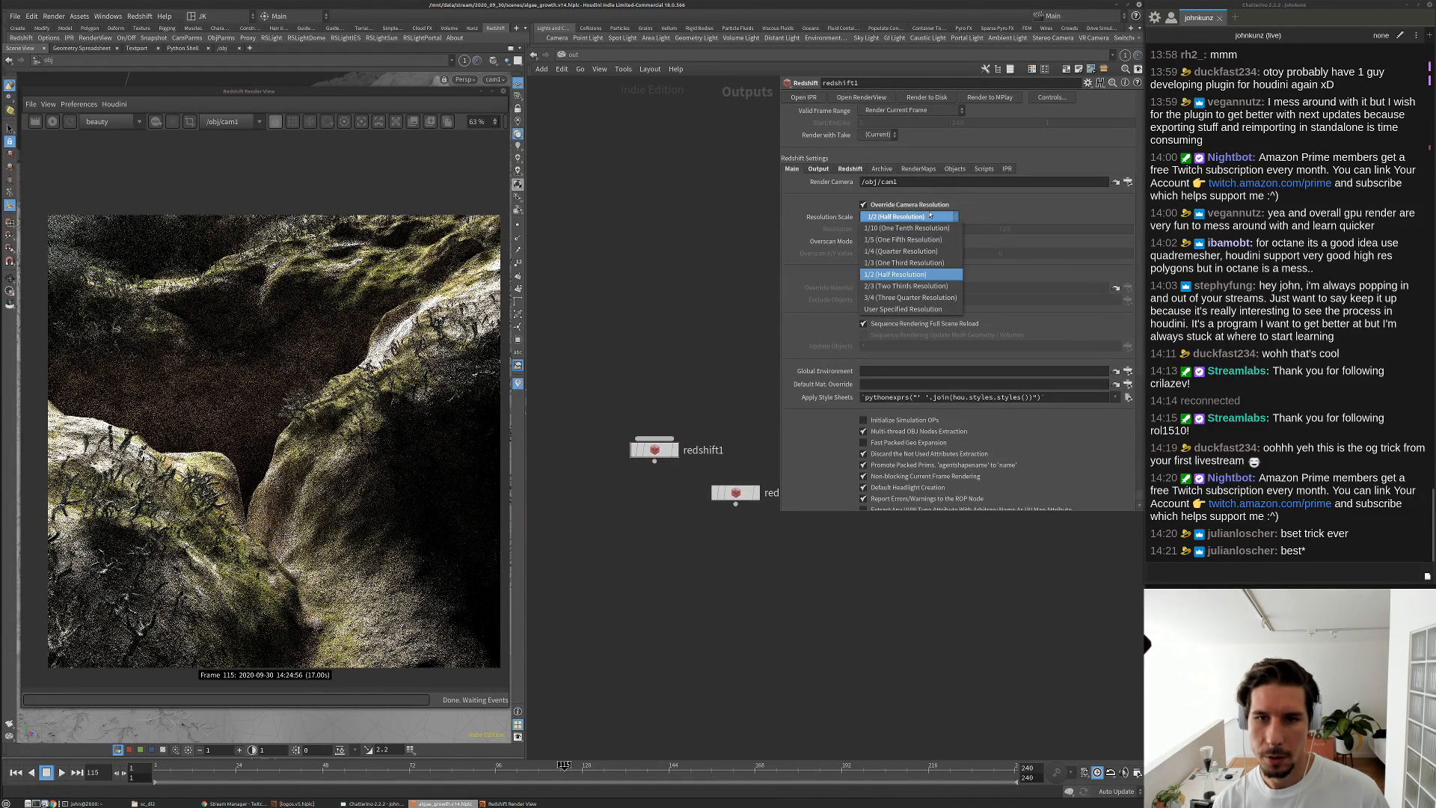
left_click(903, 262)
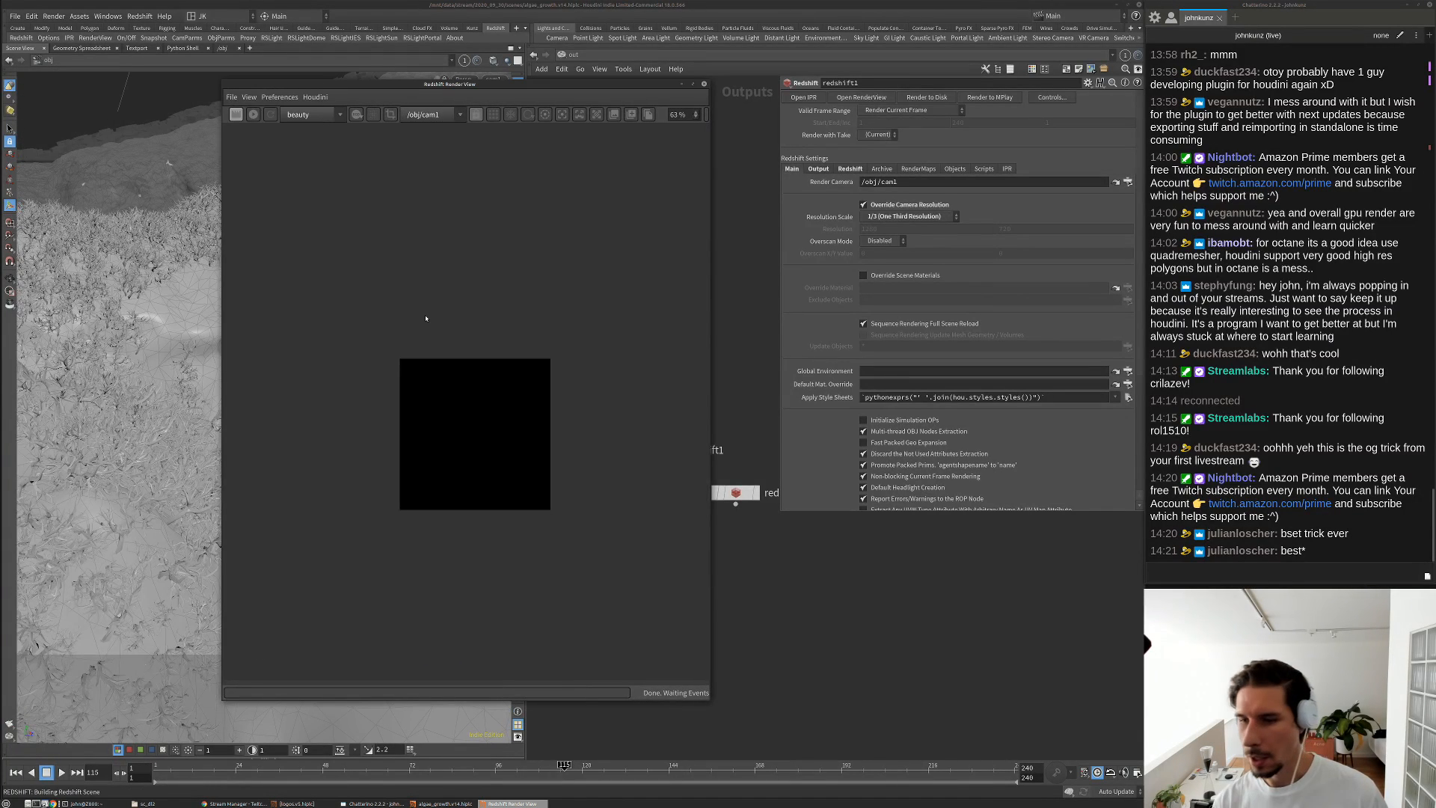
Examine the plants and rock surface up close in the cam1 bucket render
scroll(474, 416, "up", 3)
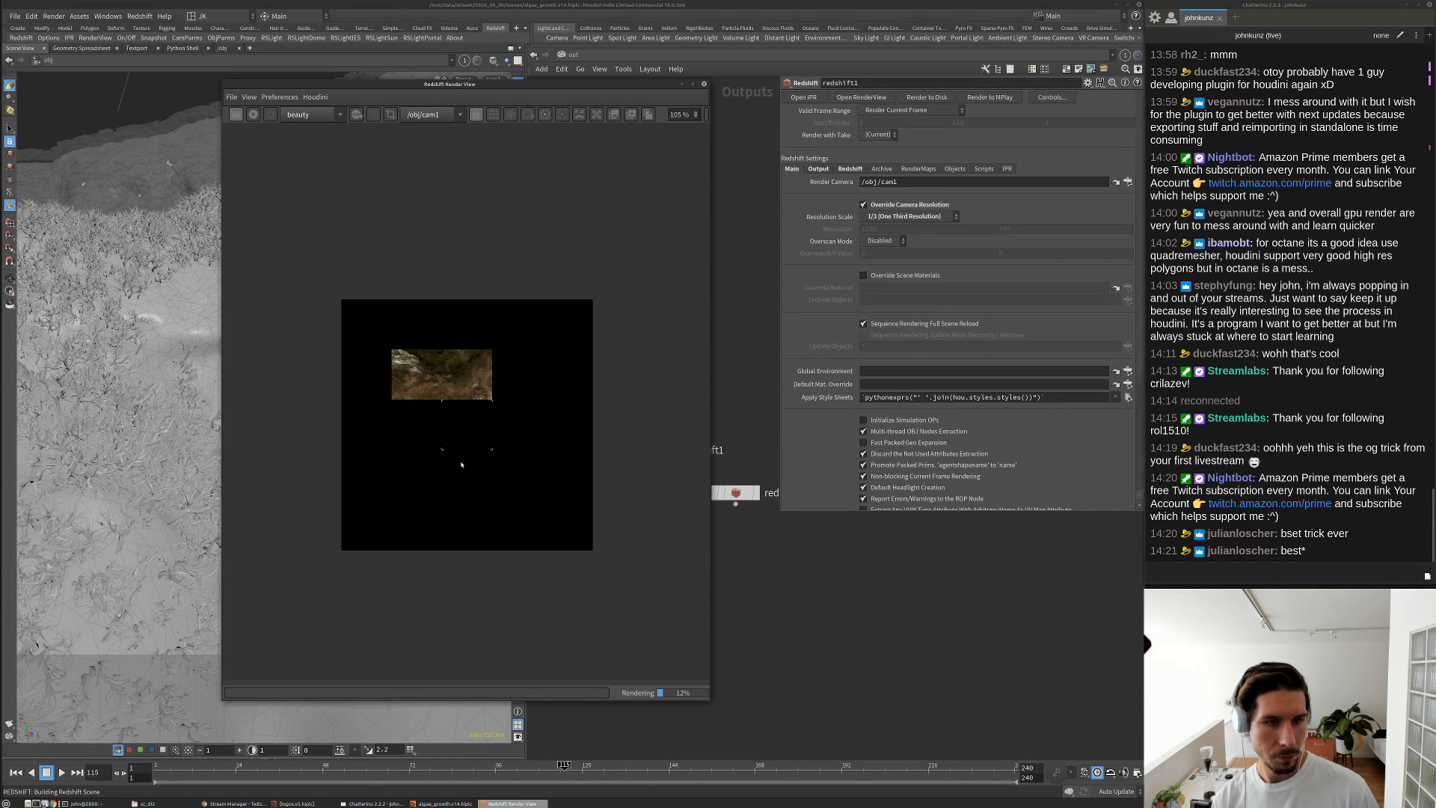
scroll(478, 419, "up", 6)
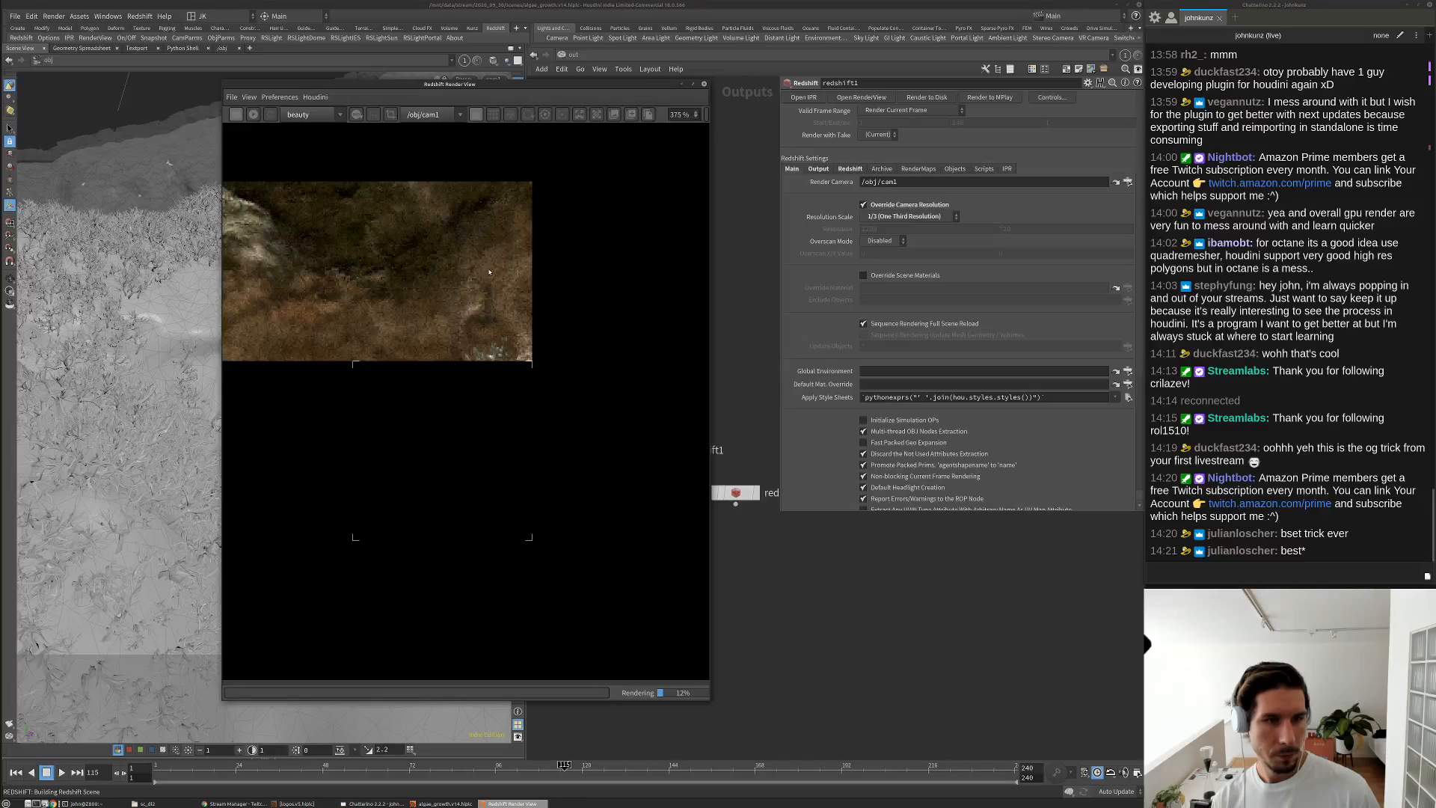
scroll(479, 338, "down", 3)
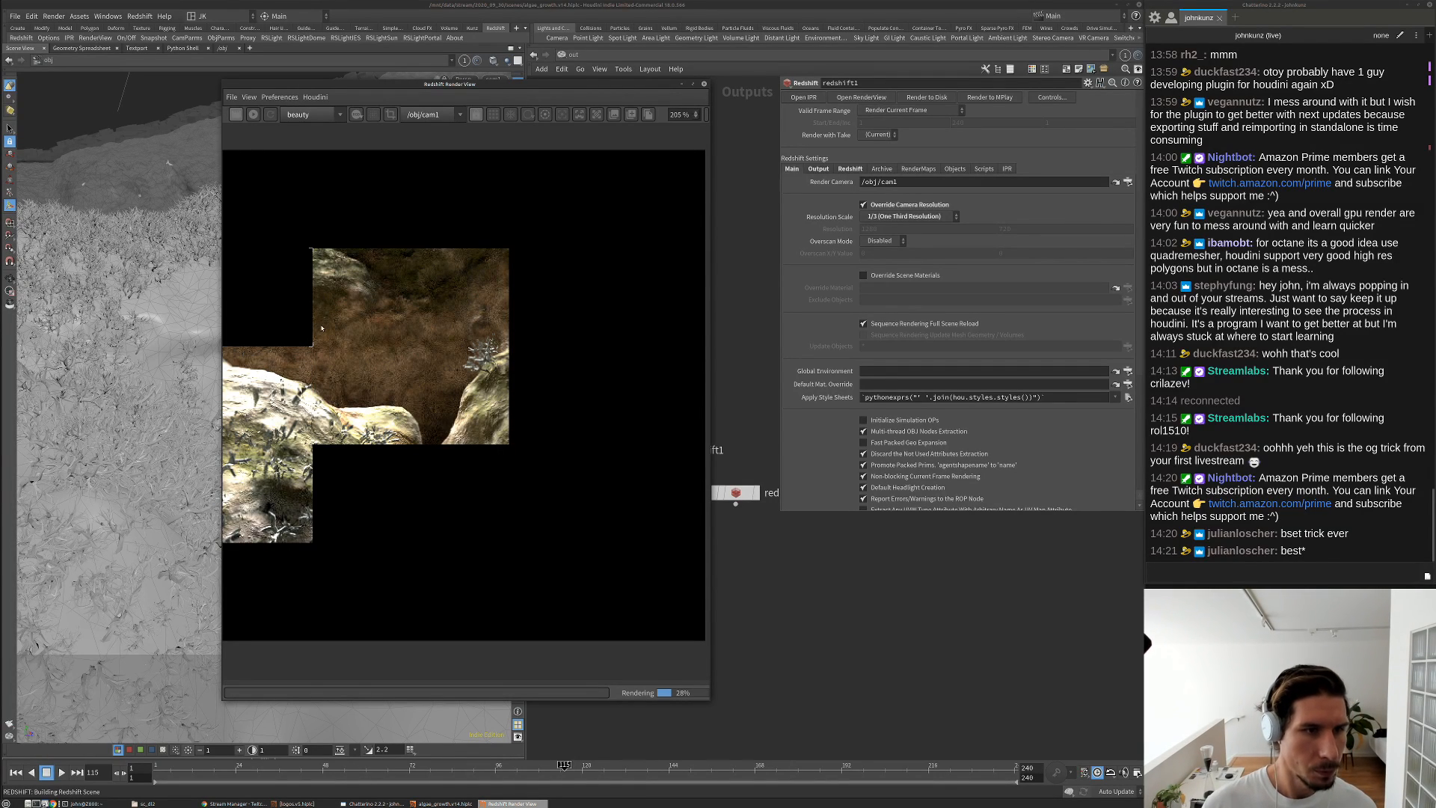
scroll(315, 290, "up", 3)
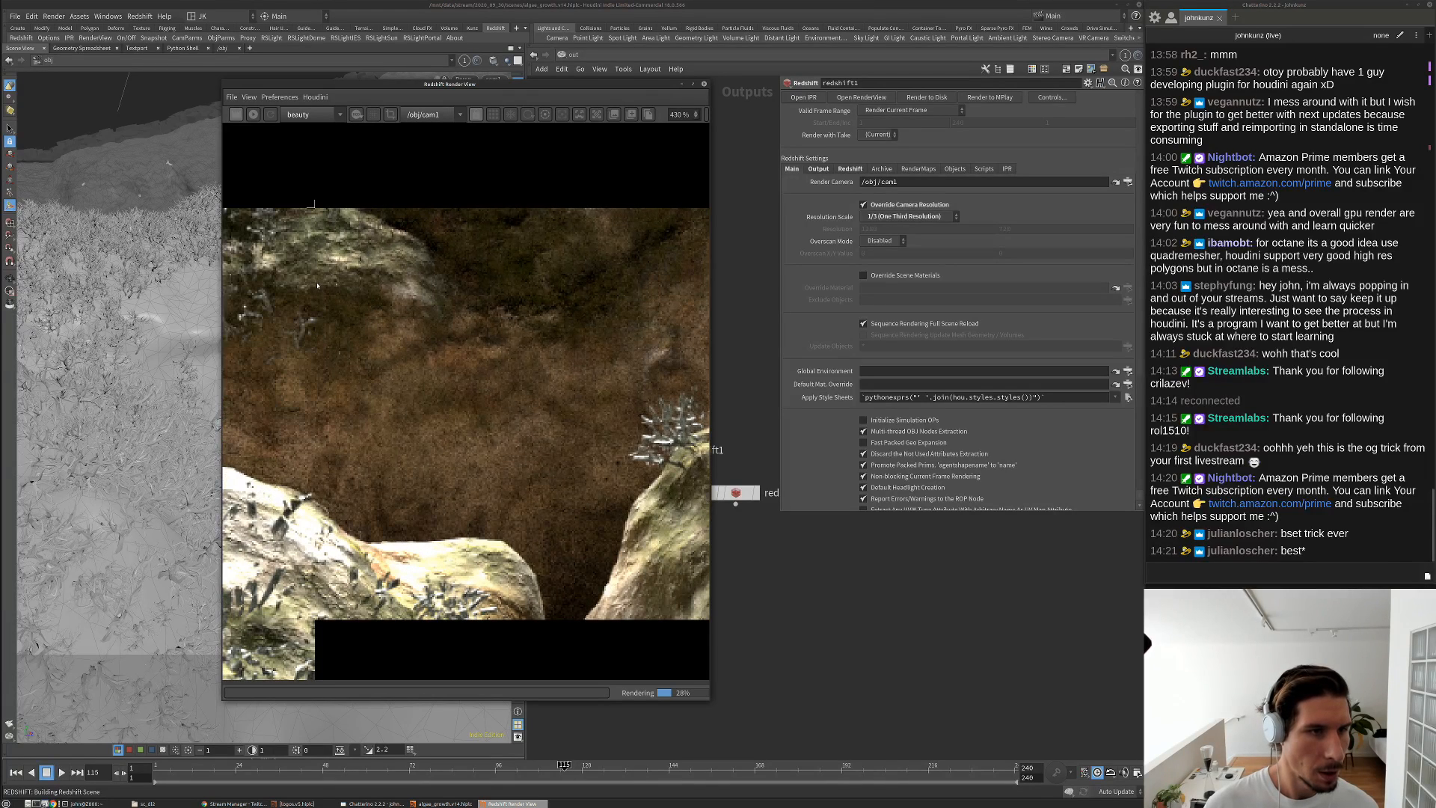
Set redshift1's adaptive error threshold to 0.25 in the unified sampling settings and re-render the cam1 view
scroll(490, 301, "down", 3)
scroll(361, 267, "up", 2)
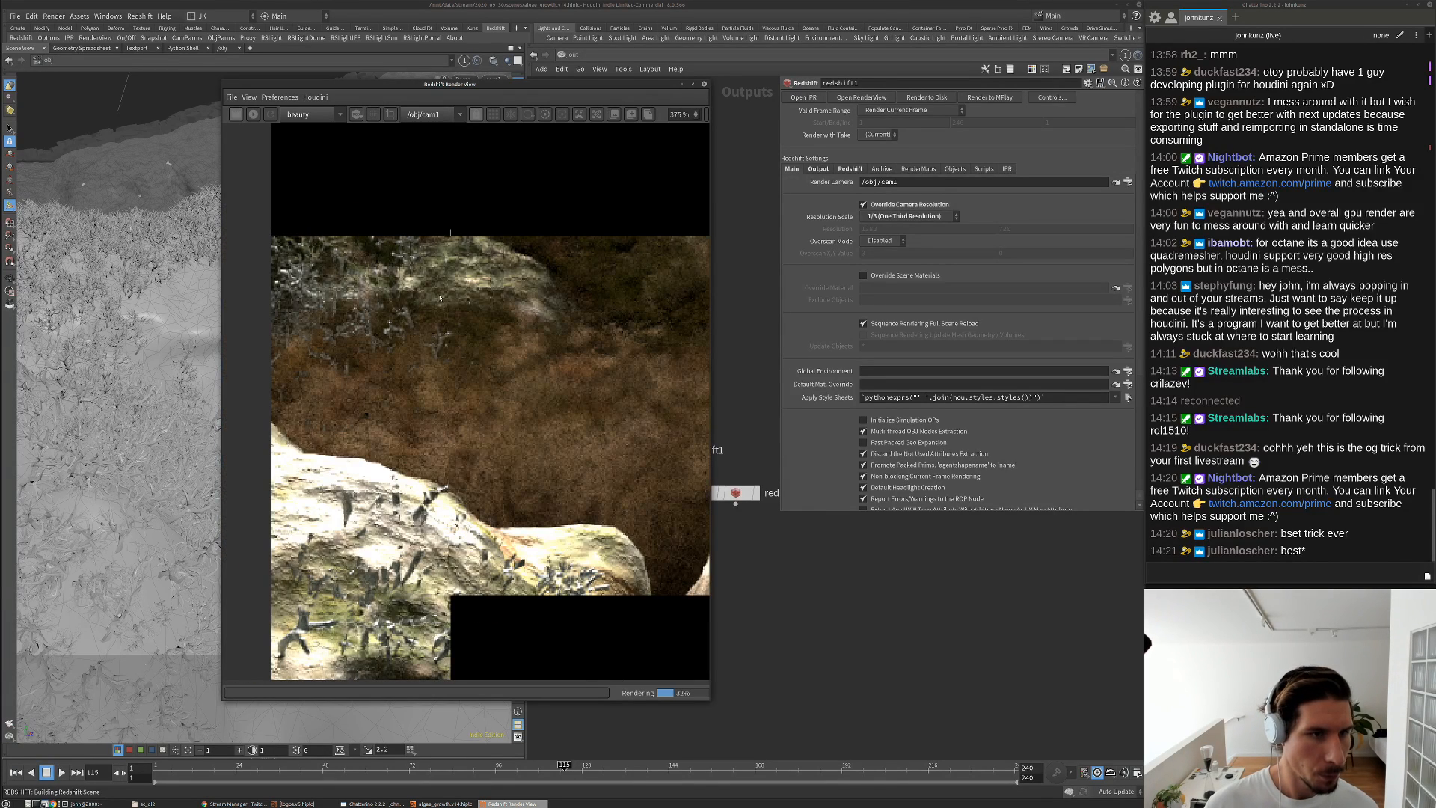
scroll(411, 315, "down", 4)
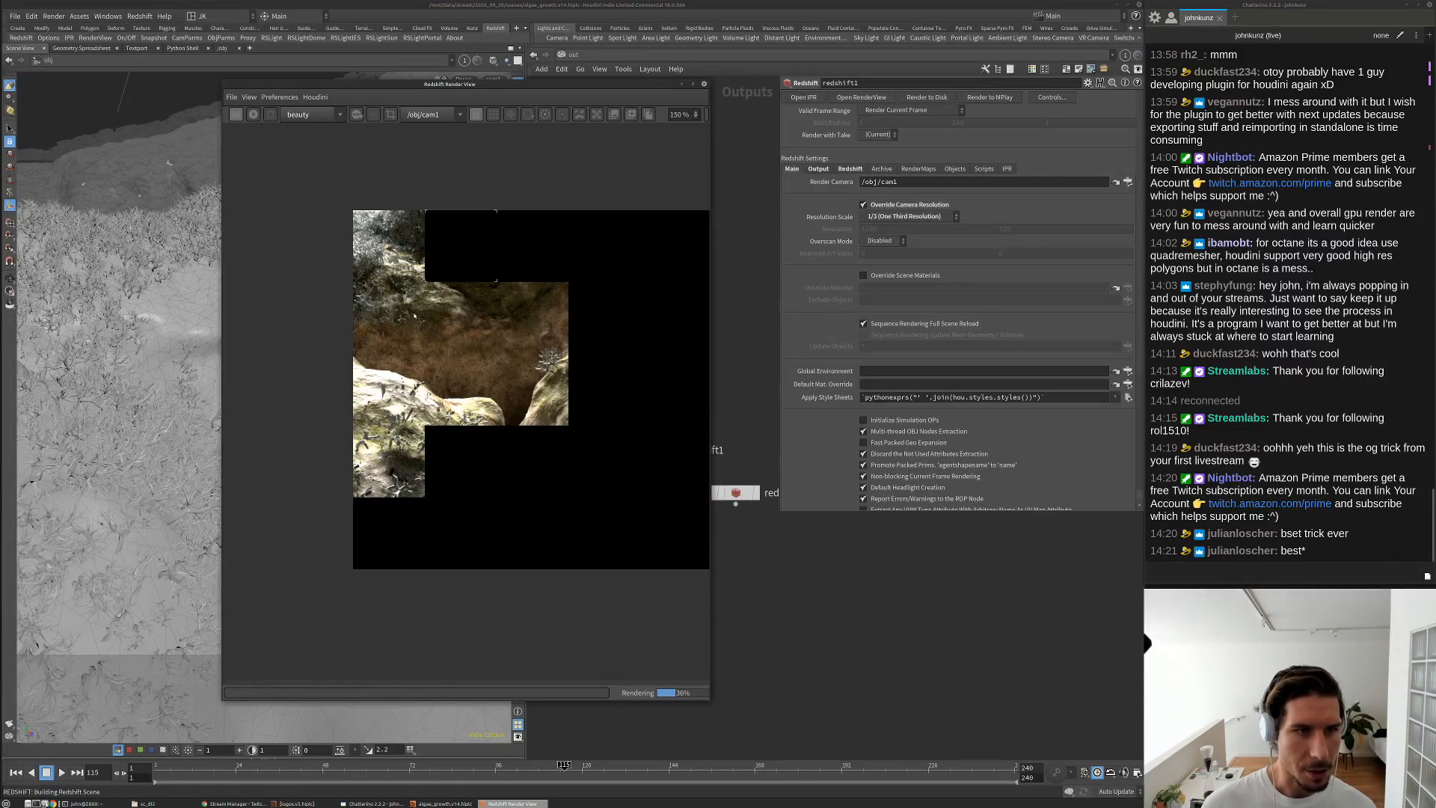
scroll(400, 253, "up", 2)
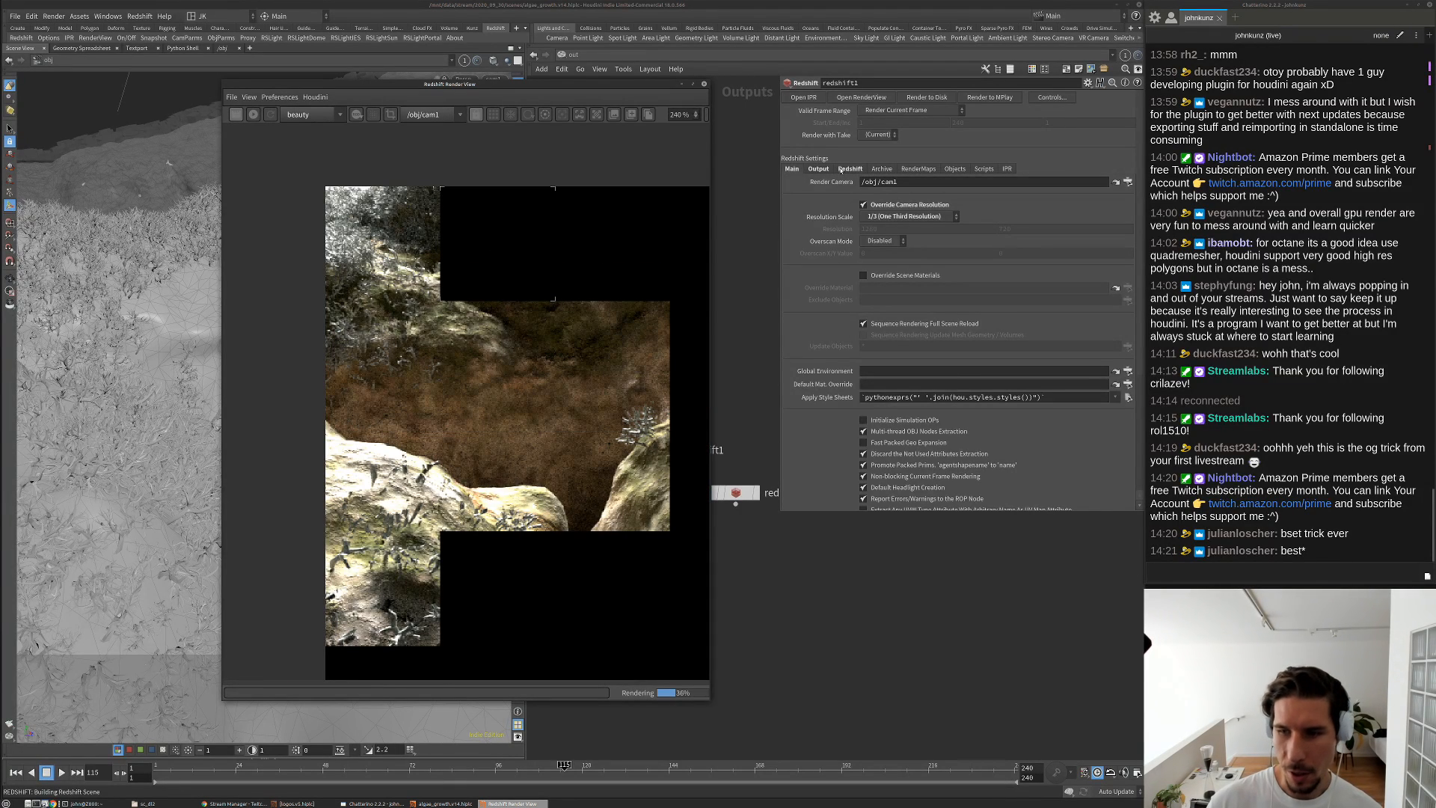
left_click(848, 169)
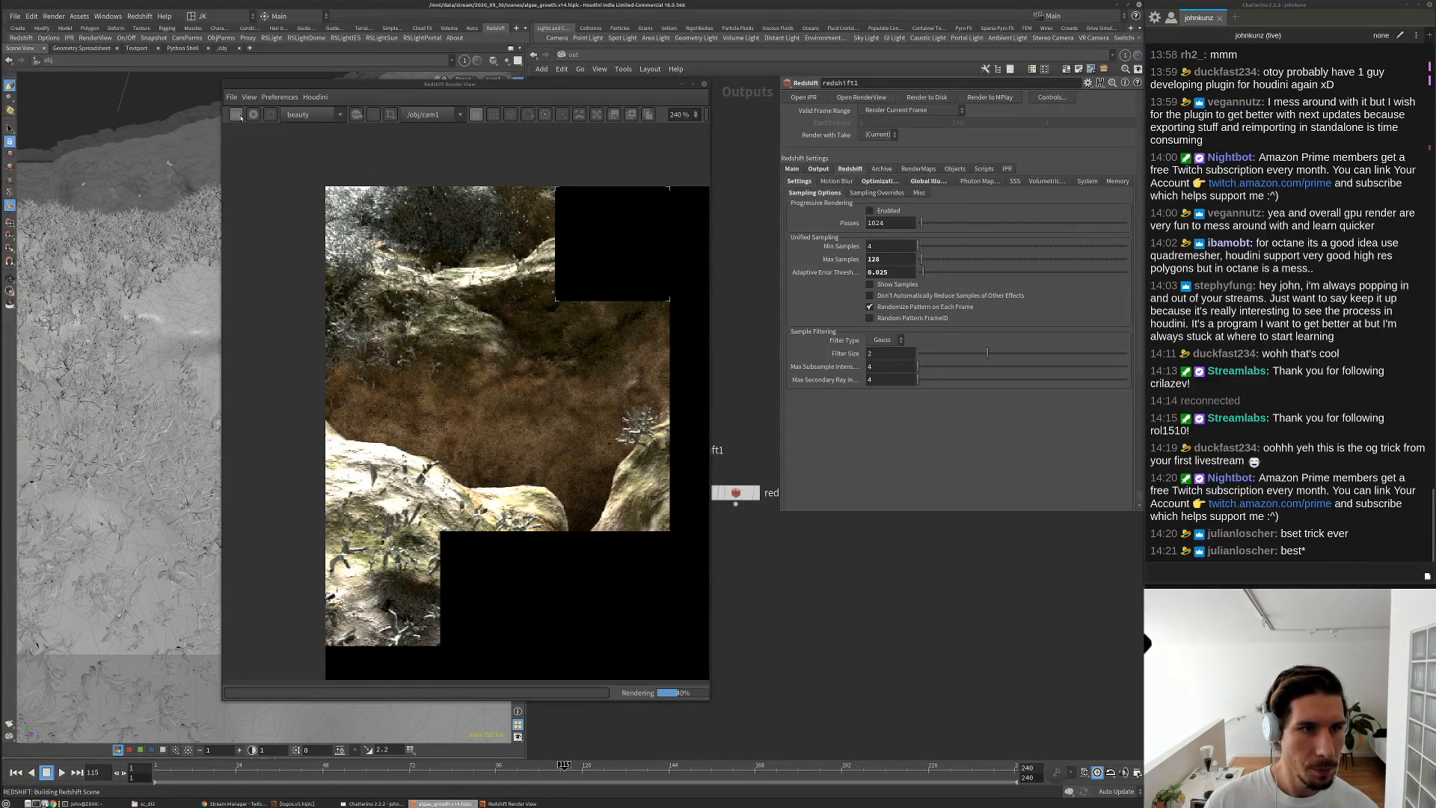
left_click(879, 272)
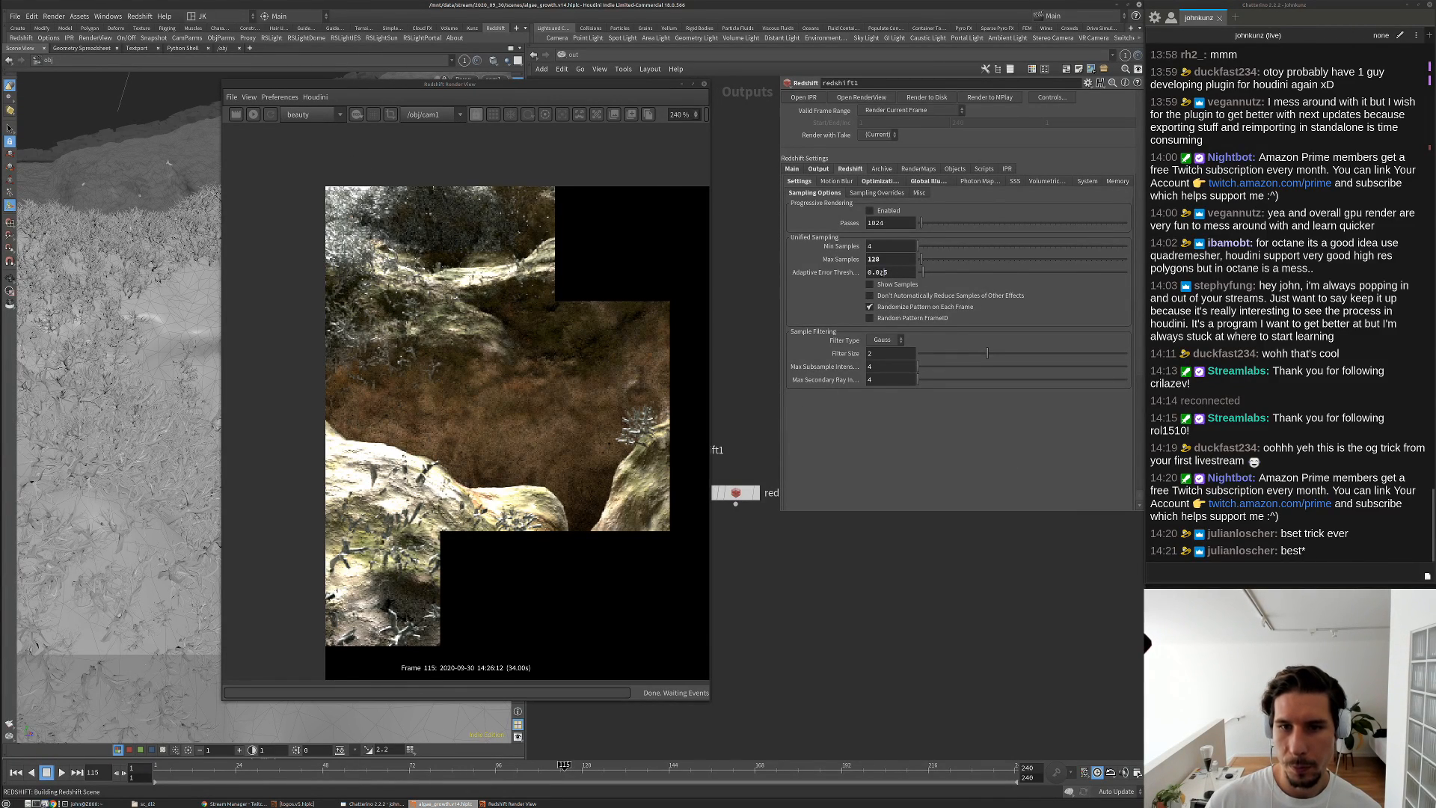
key("BackSpace")
key("Return")
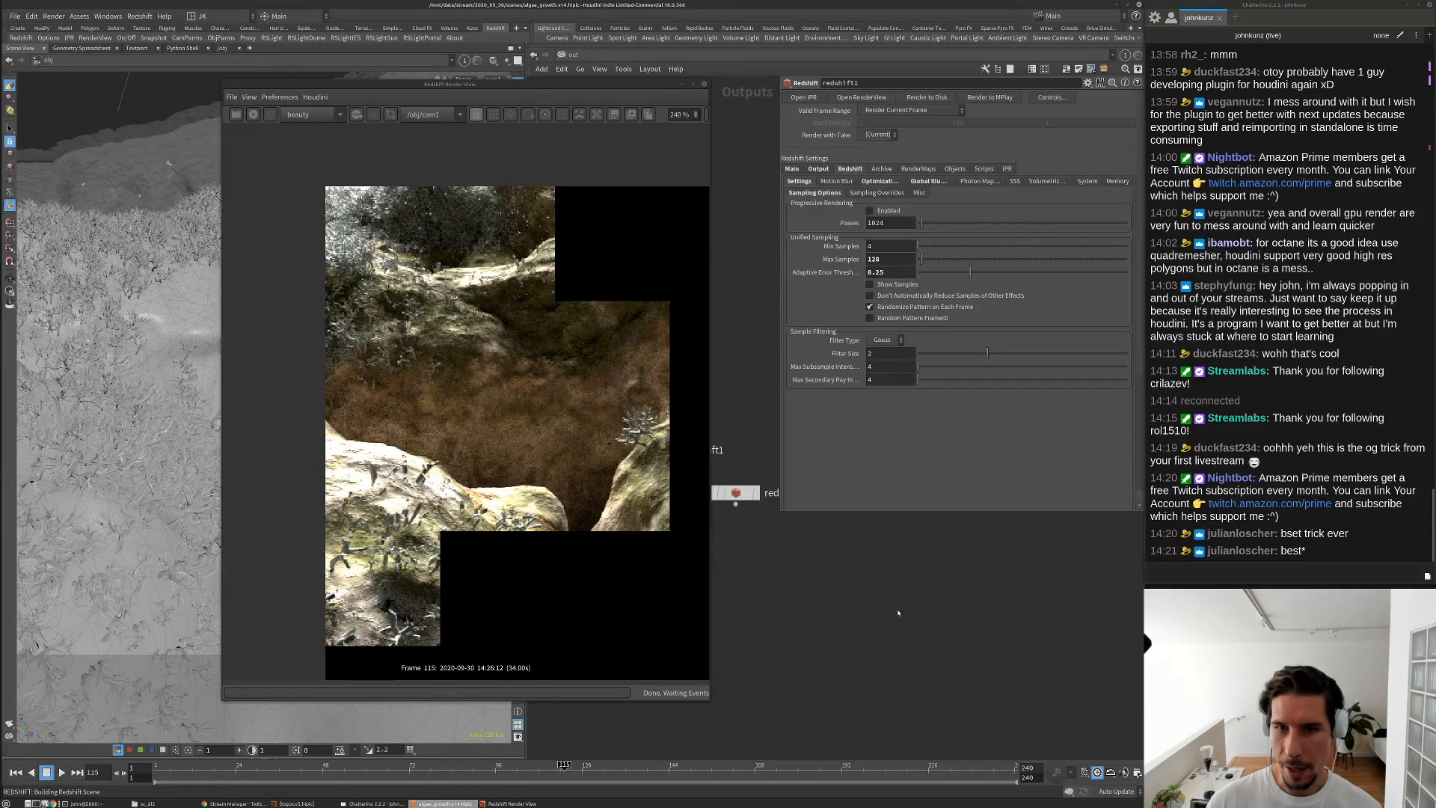
left_click(235, 114)
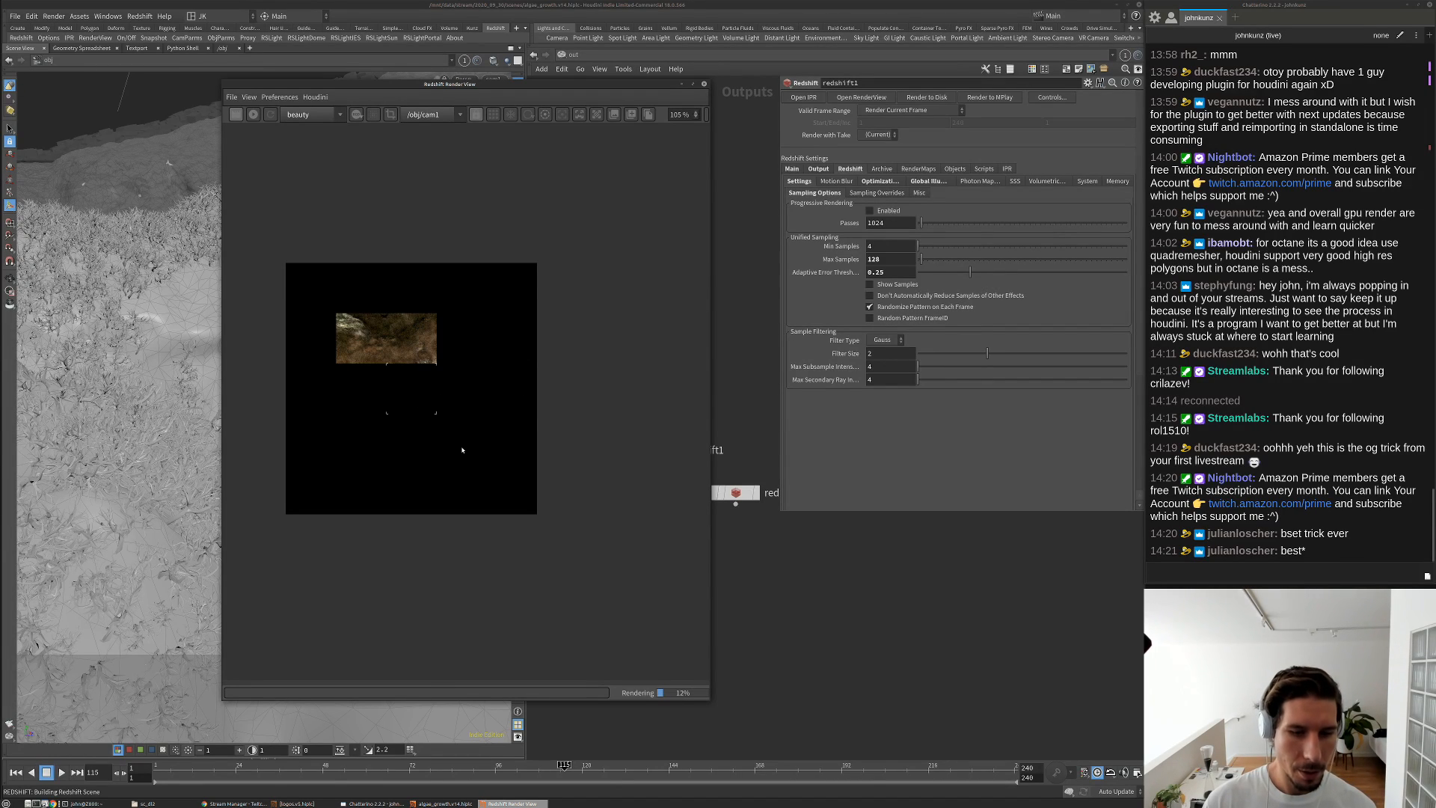
scroll(339, 381, "up", 3)
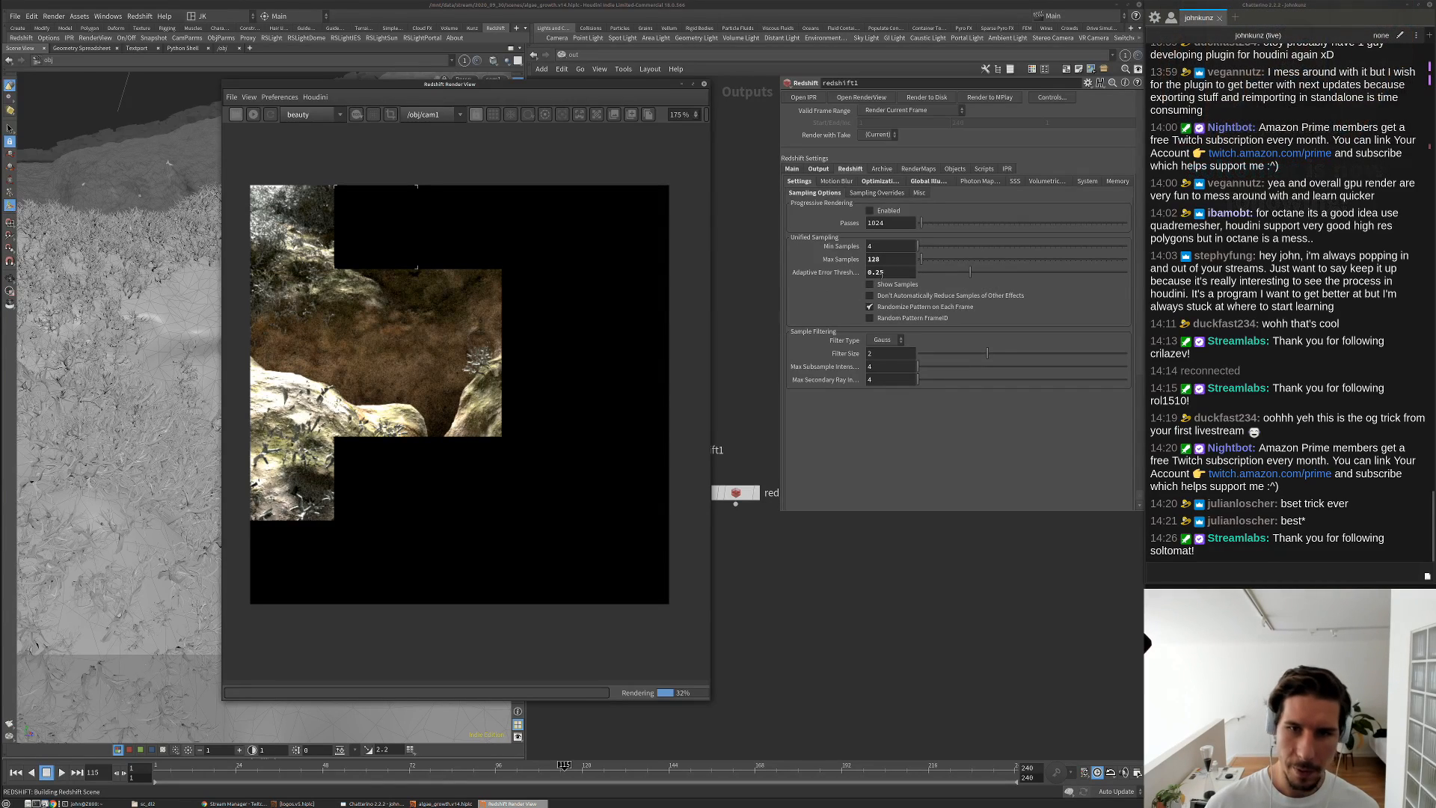
Stop the render, set redshift1's adaptive error threshold to 0.75 and render the cam1 view again
left_click(237, 115)
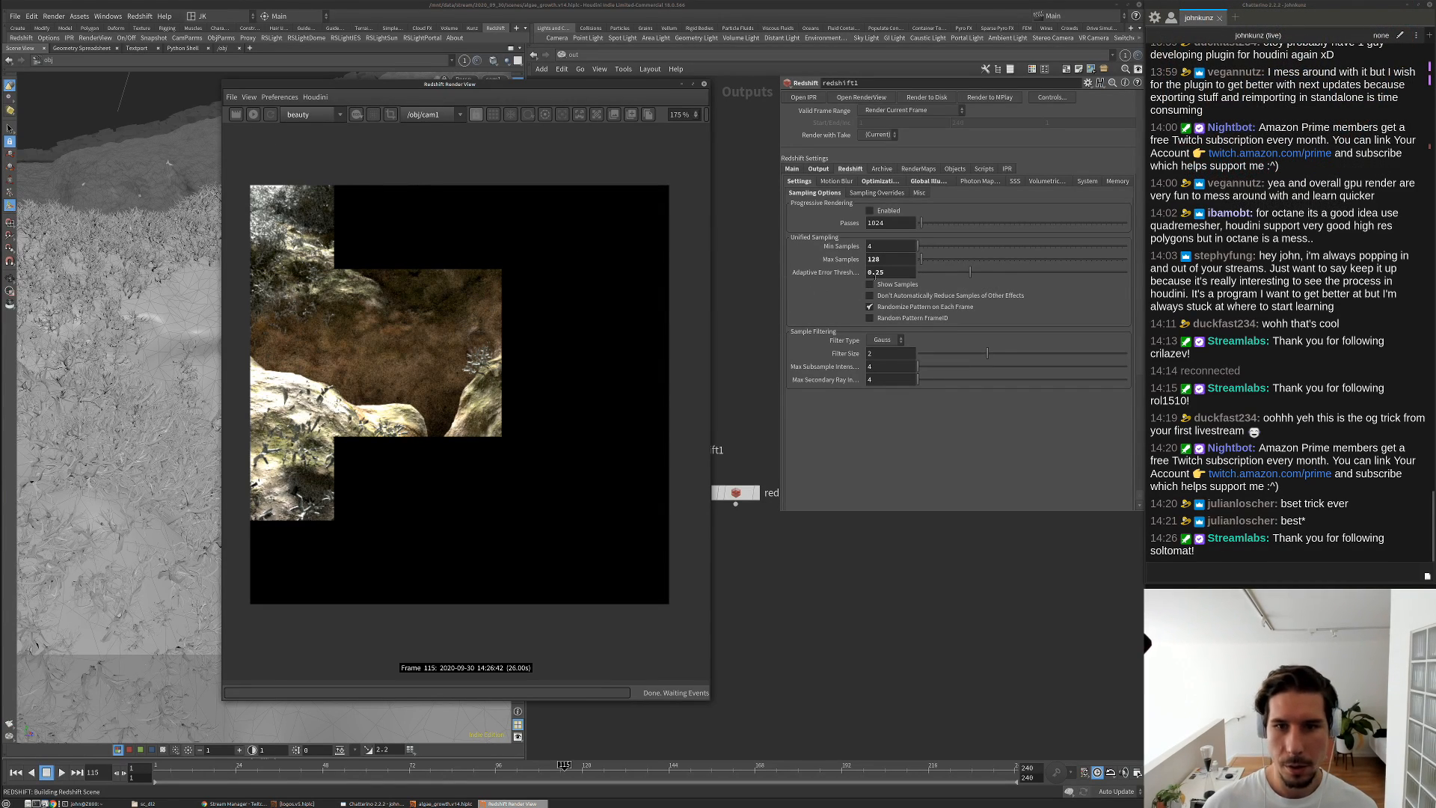
left_click(881, 274)
left_click_drag(881, 277, 875, 276)
type("7")
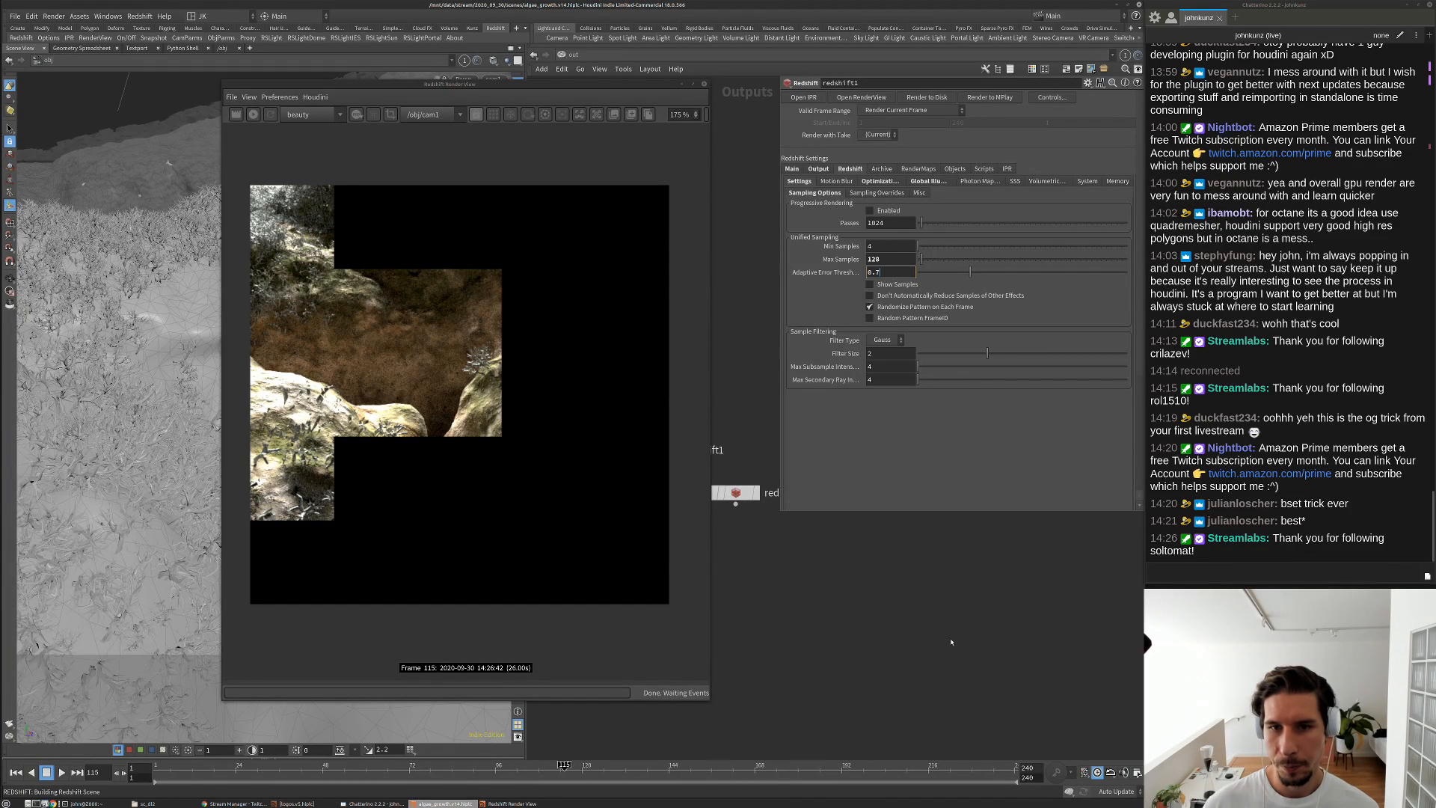
type("5")
key("Return")
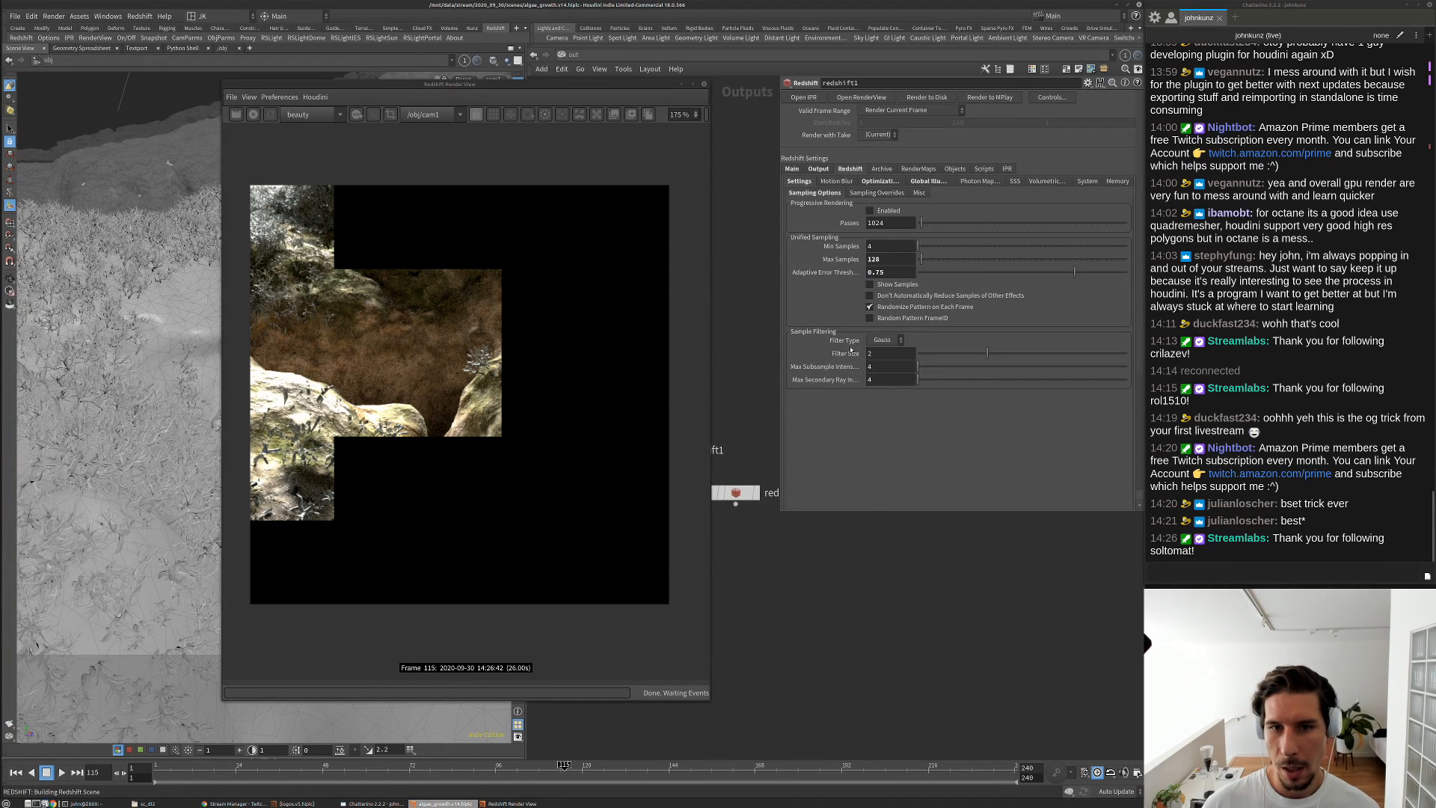
left_click(253, 114)
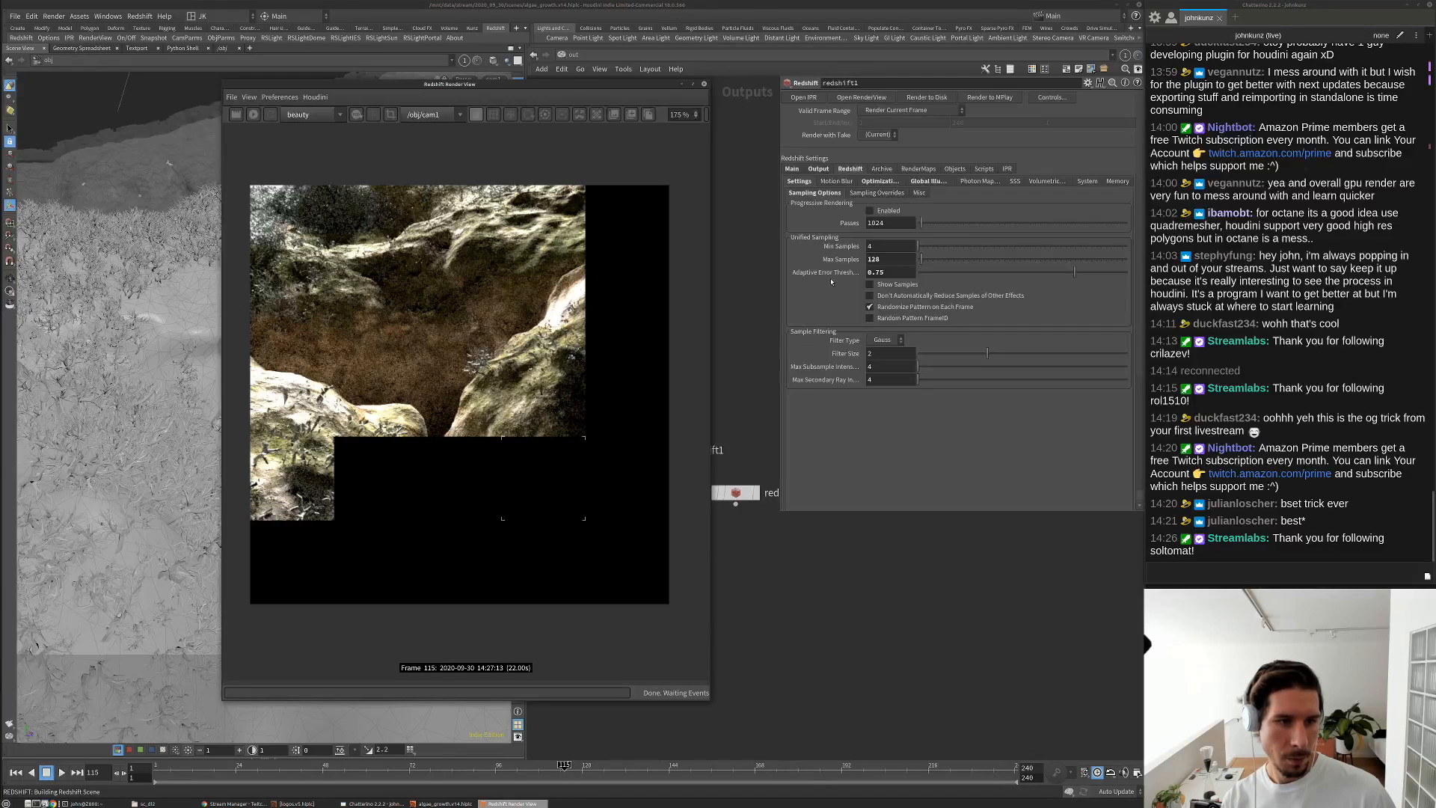
Set redshift1's primary and secondary GI engines to None and re-render the cam1 view
left_click(849, 173)
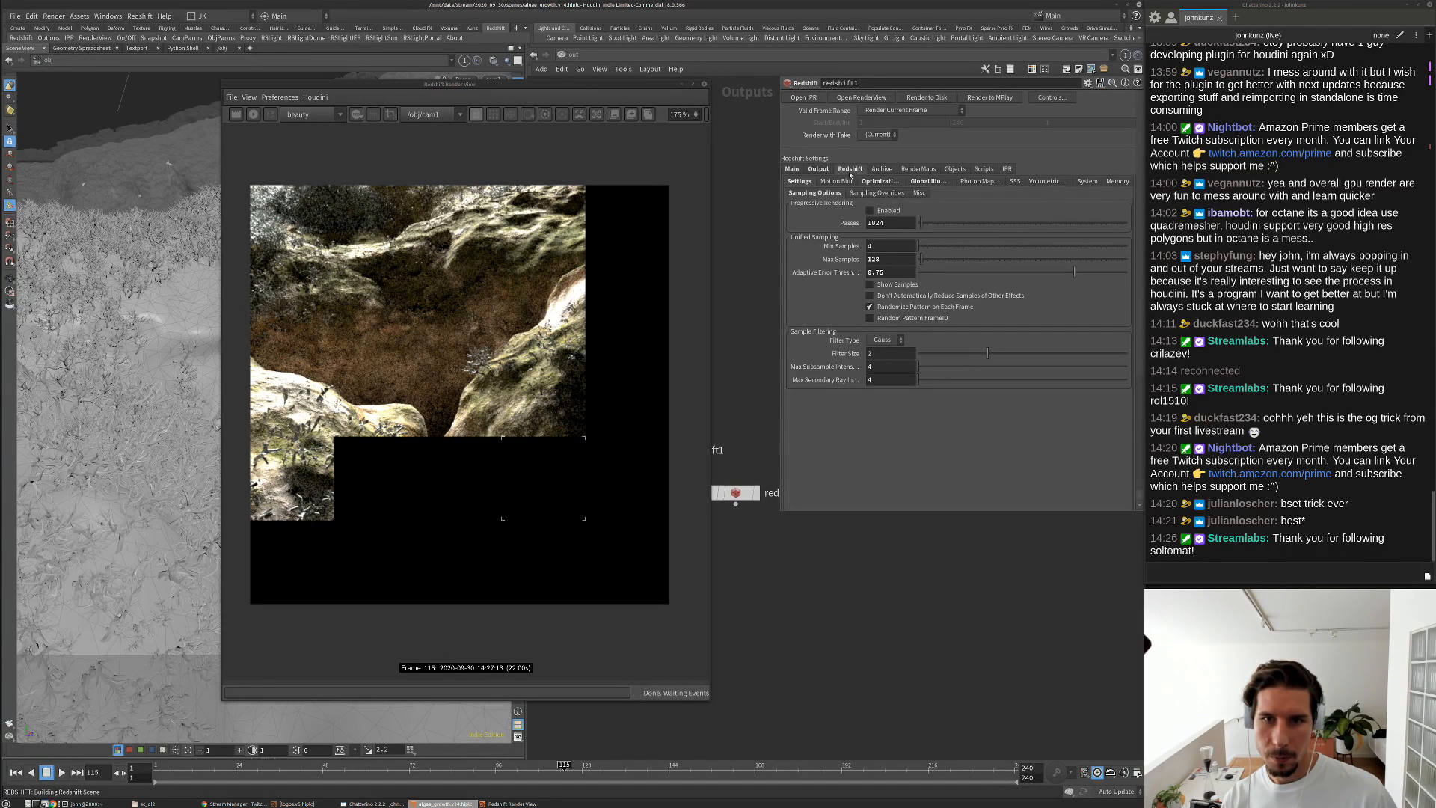
left_click(928, 181)
left_click(900, 217)
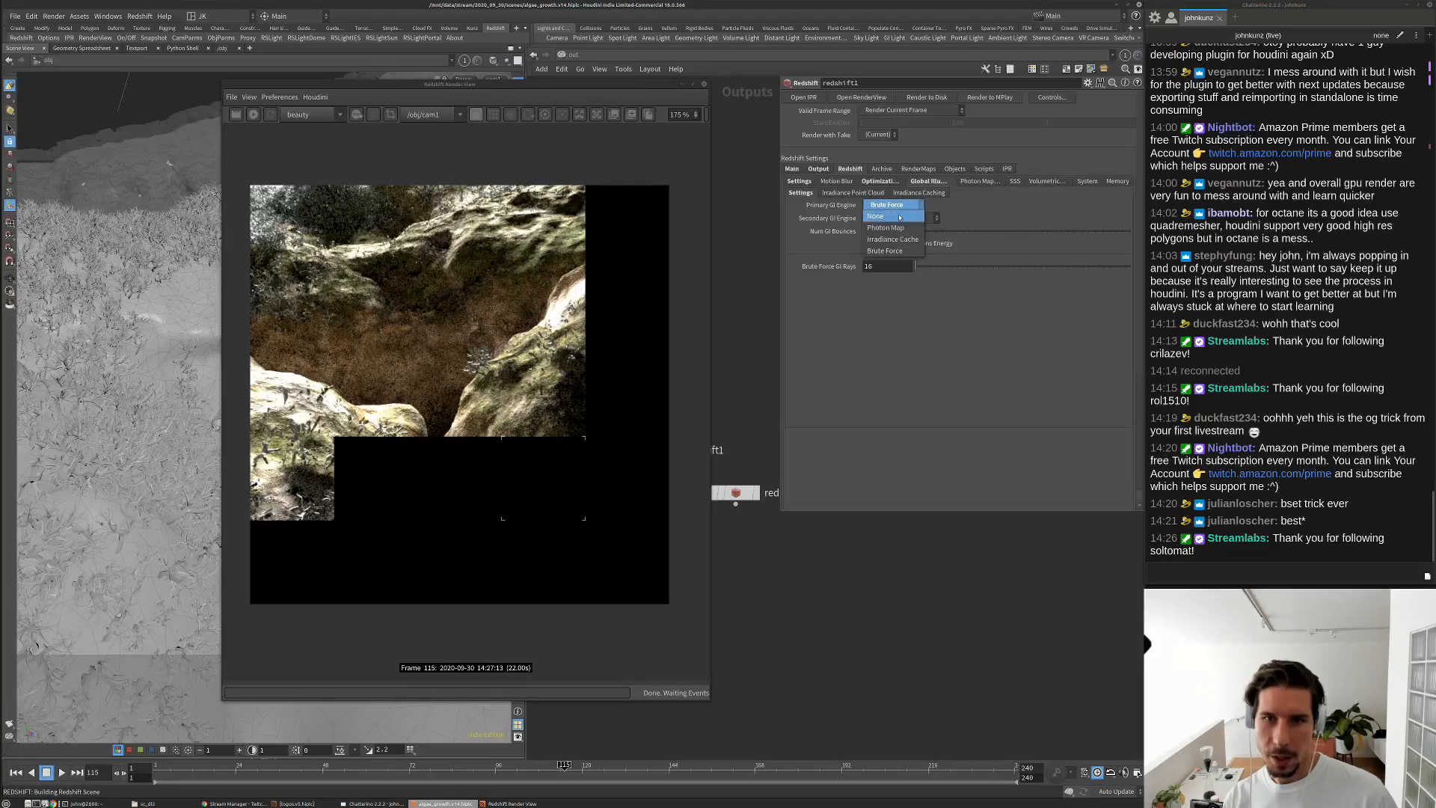
left_click(898, 218)
left_click(897, 218)
left_click(886, 218)
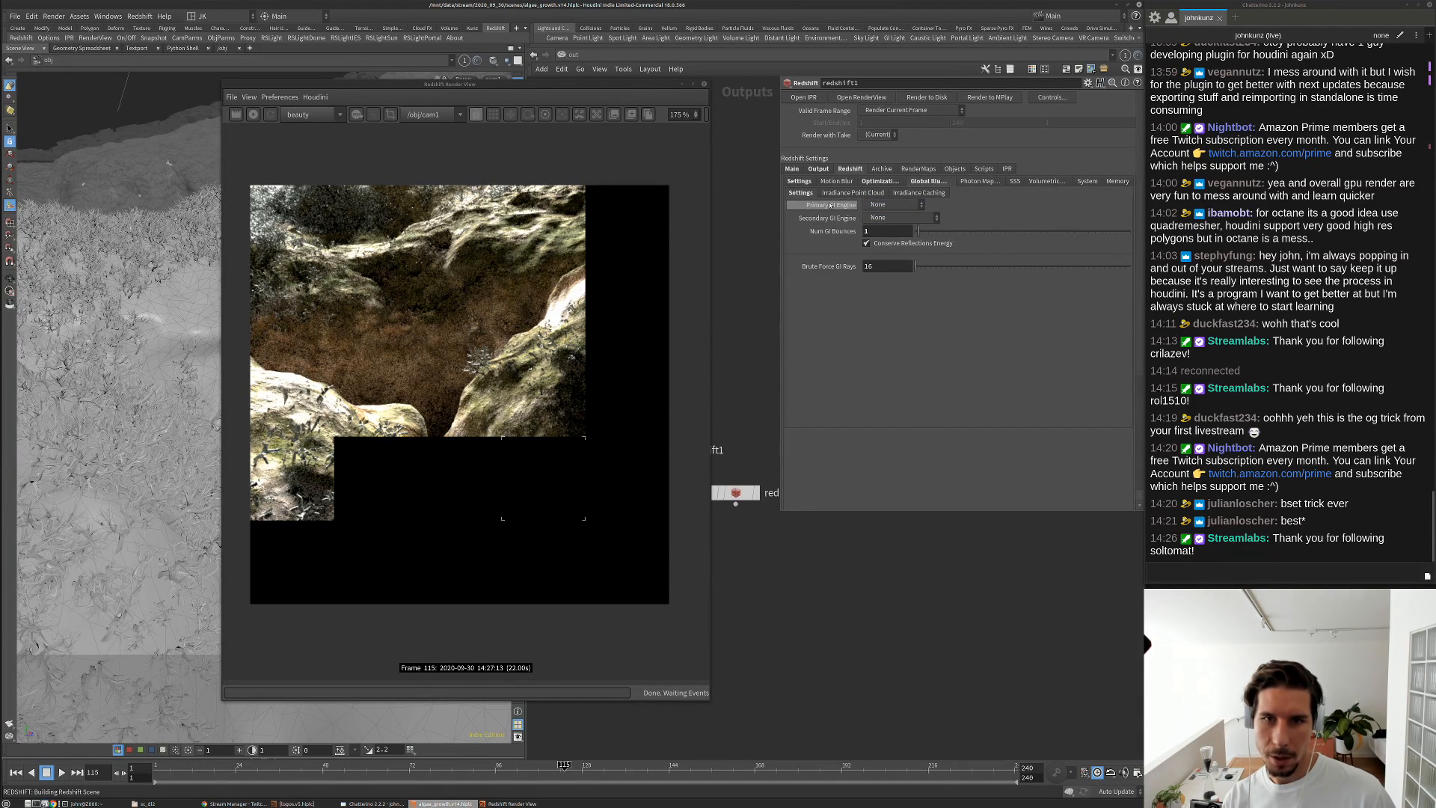
left_click(236, 115)
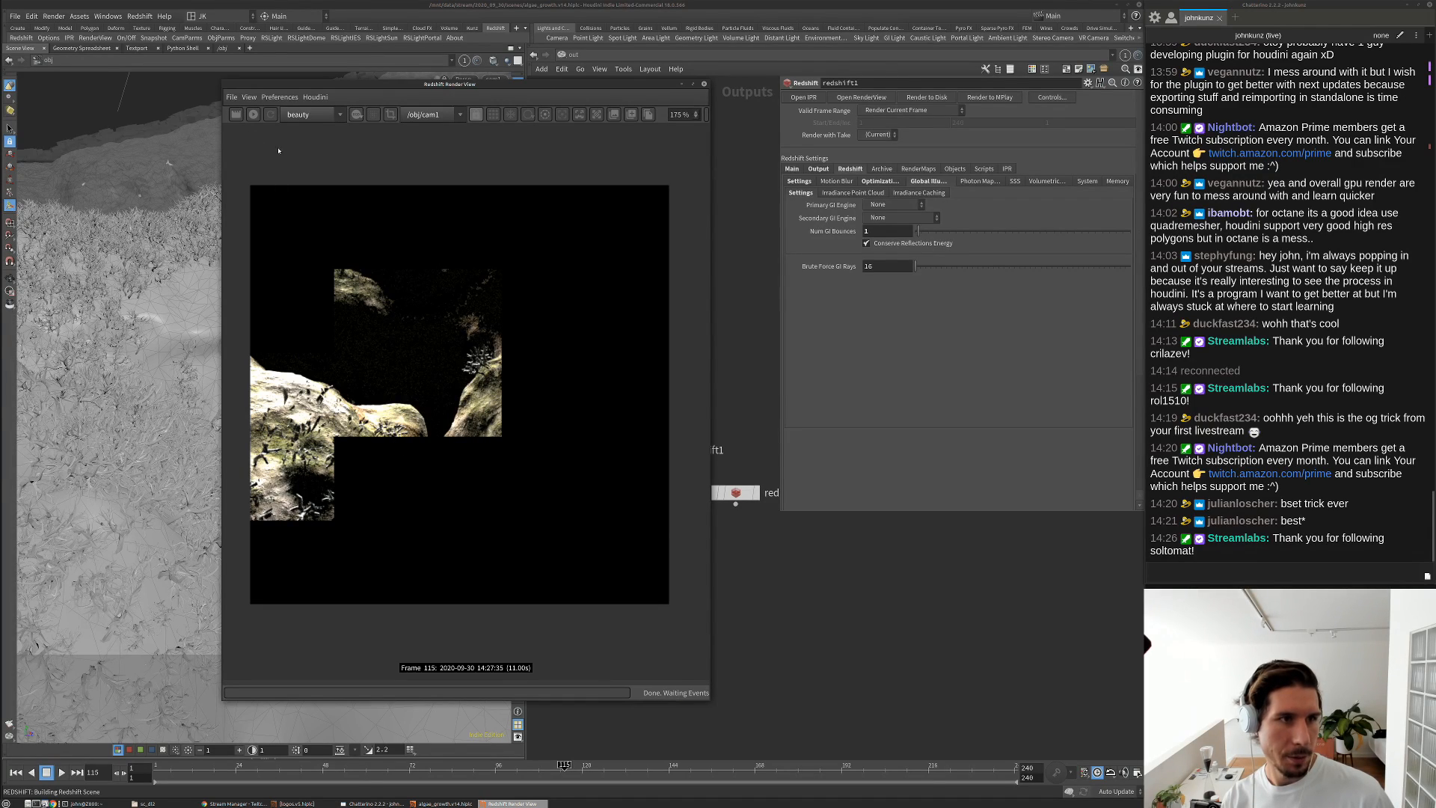
Set redshift1's primary and secondary GI engines to Brute Force
left_click(897, 204)
left_click(886, 251)
left_click(898, 217)
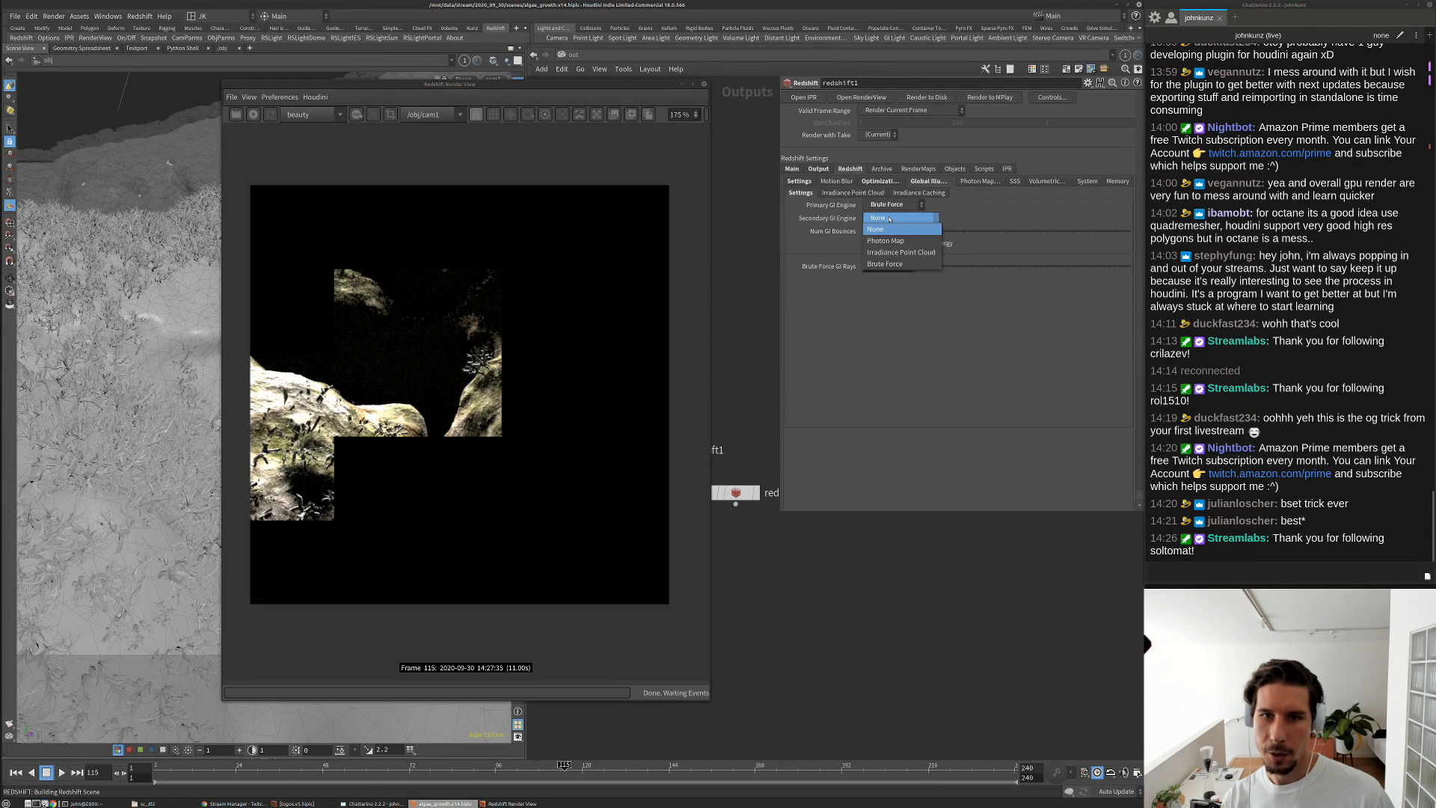
left_click(887, 264)
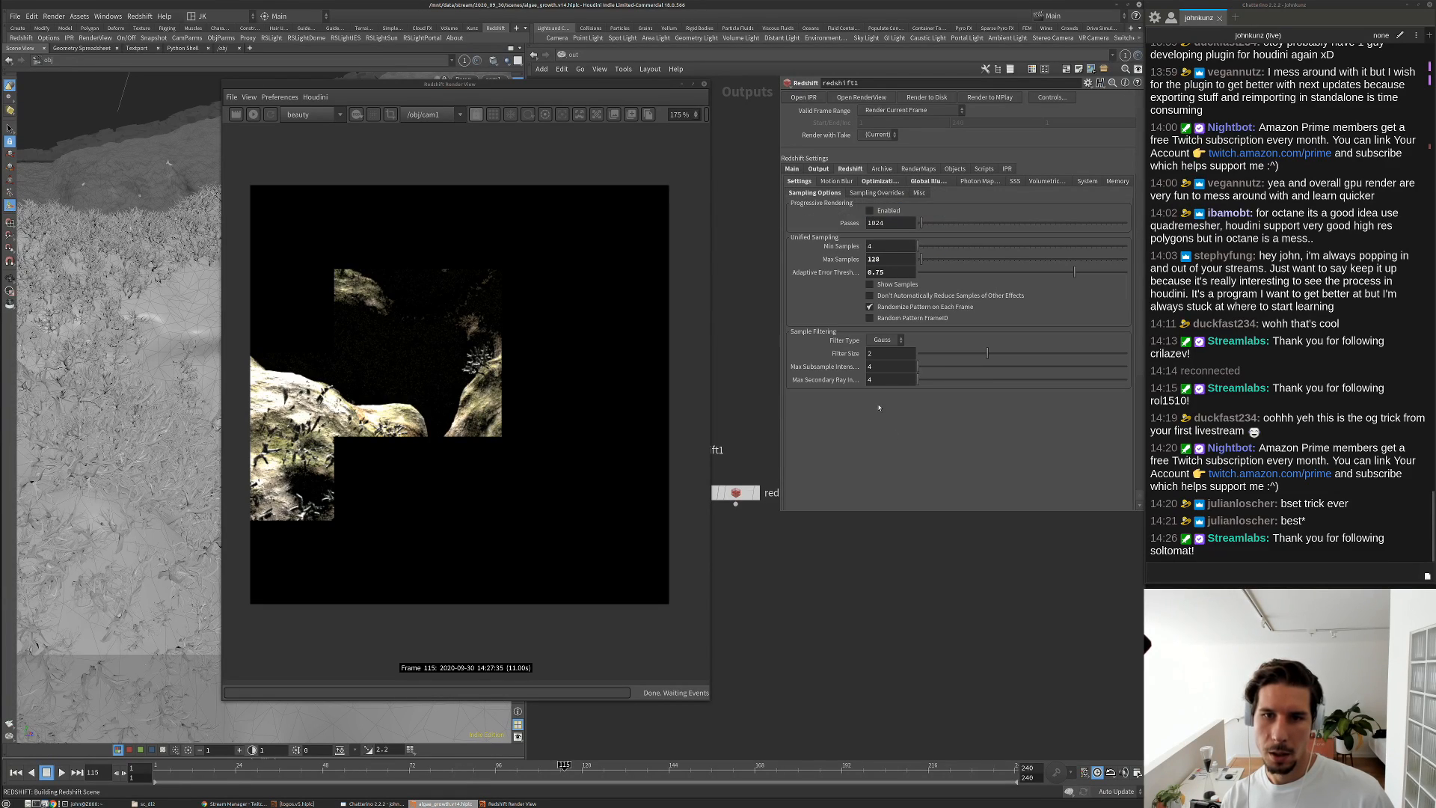
Set redshift1's unified sampling to 2 min samples and 12 max samples and re-render the cam1 view
double_click(890, 247)
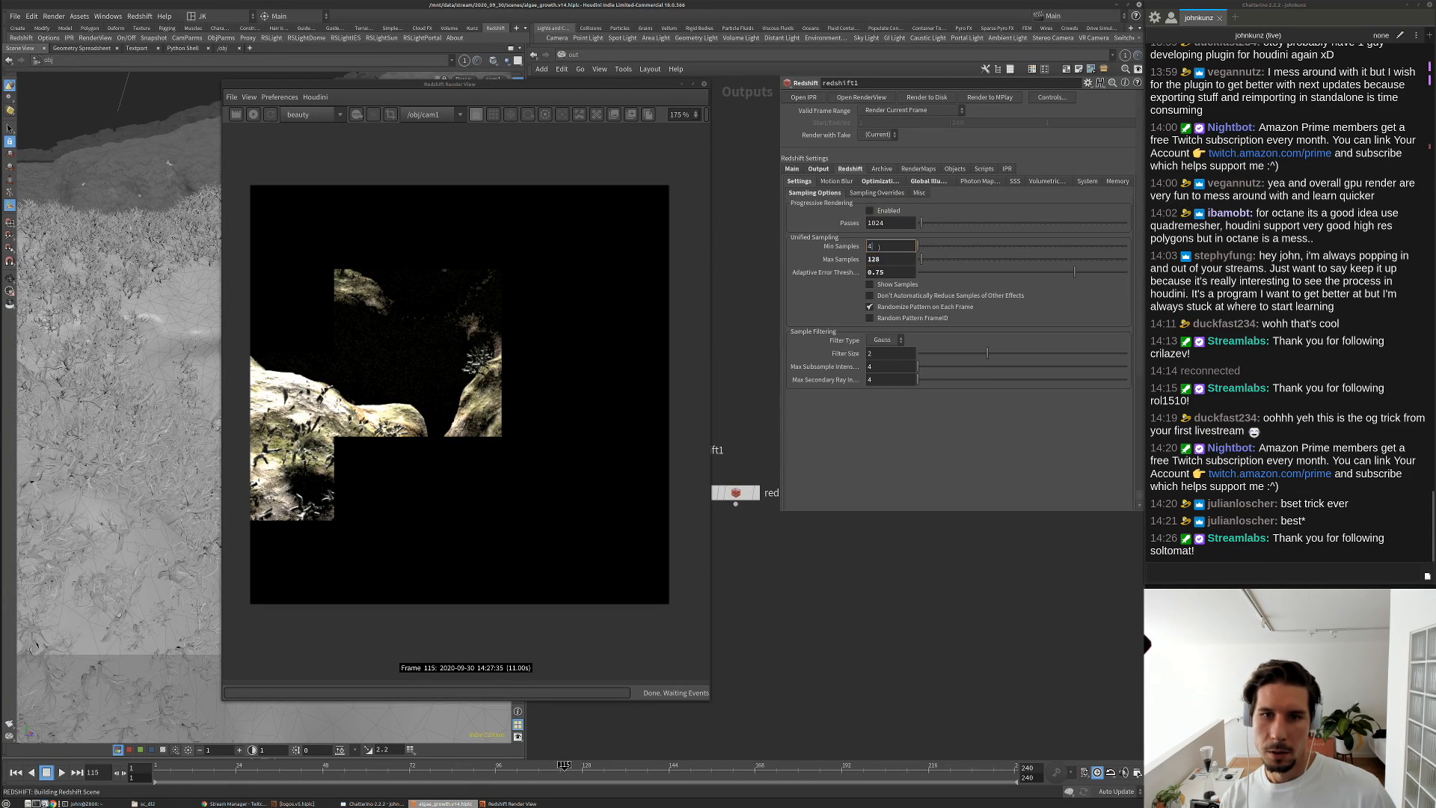
type("2")
key("Return")
double_click(892, 258)
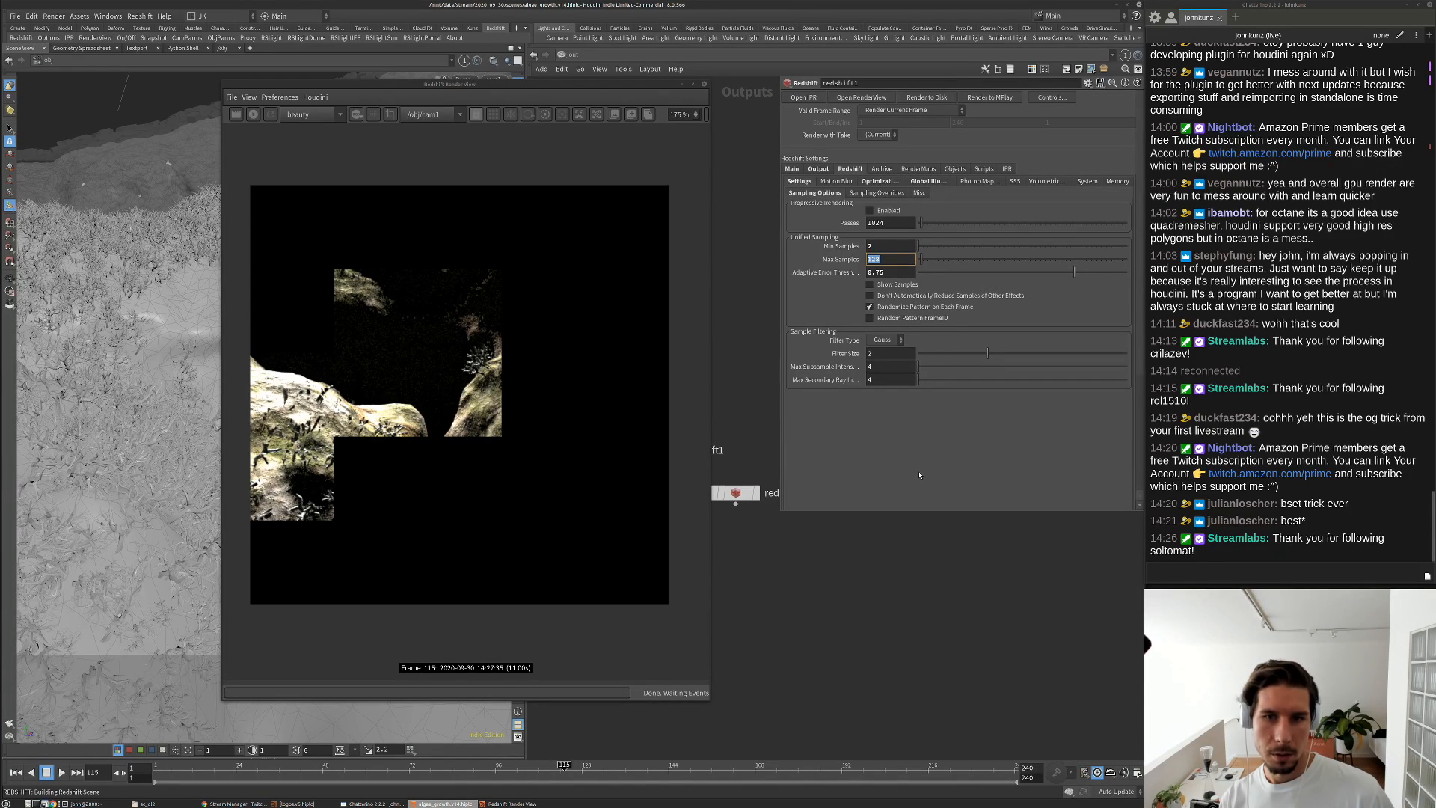
type("12")
left_click(236, 113)
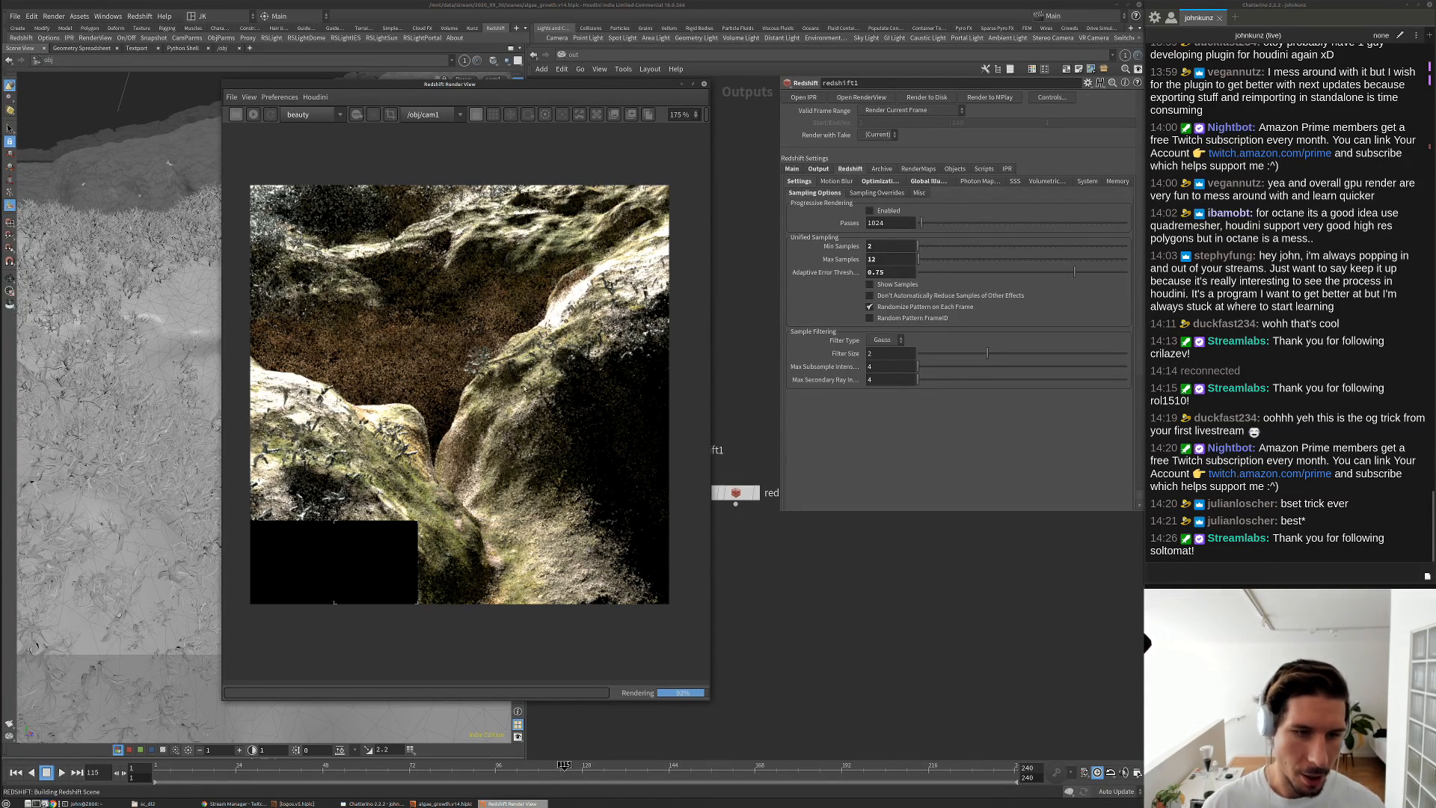
Inspect the cam1 render up close, close the render view and set redshift1's max samples to 24
scroll(518, 392, "down", 3)
scroll(518, 393, "up", 3)
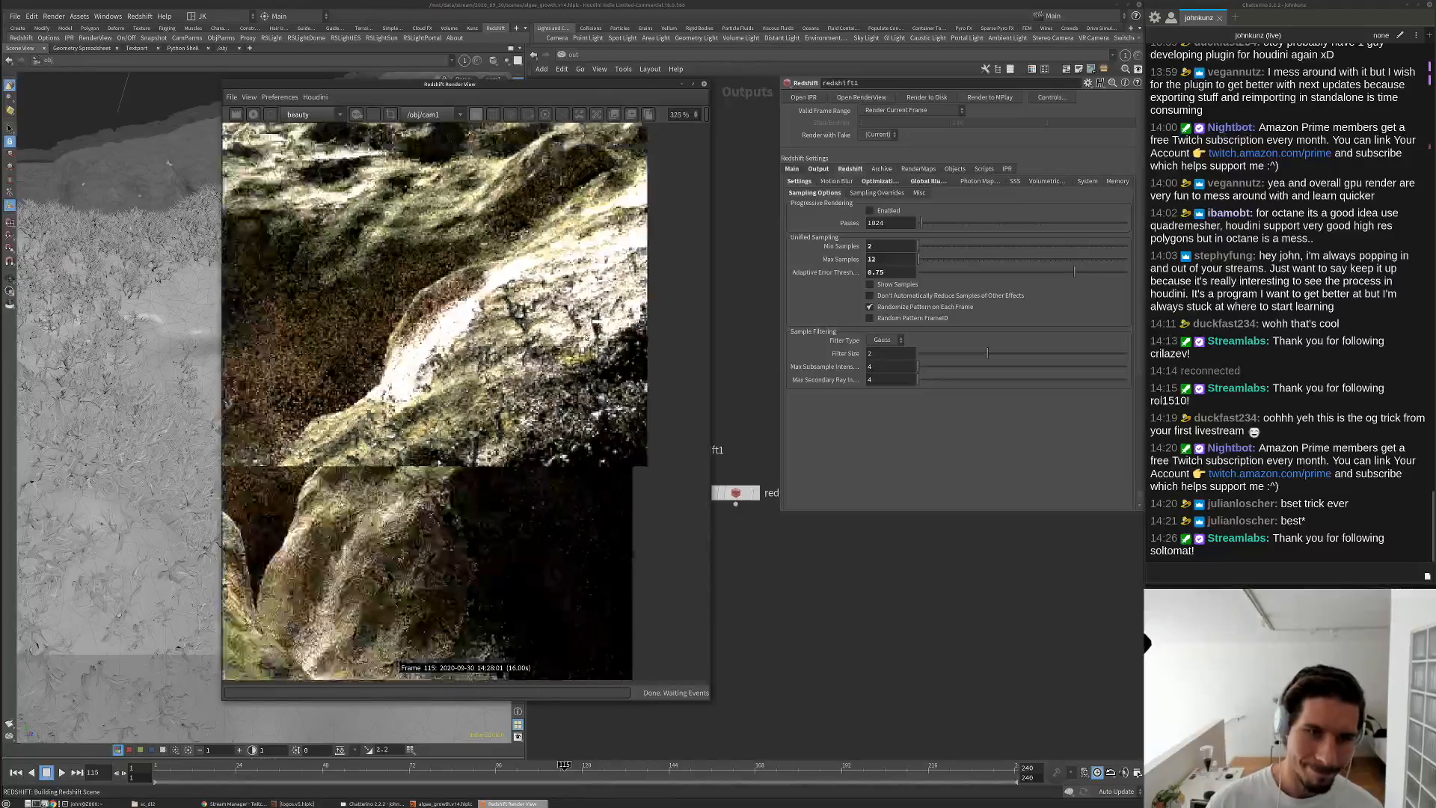
scroll(578, 344, "down", 4)
scroll(578, 344, "up", 1)
scroll(486, 397, "down", 2)
scroll(418, 443, "up", 3)
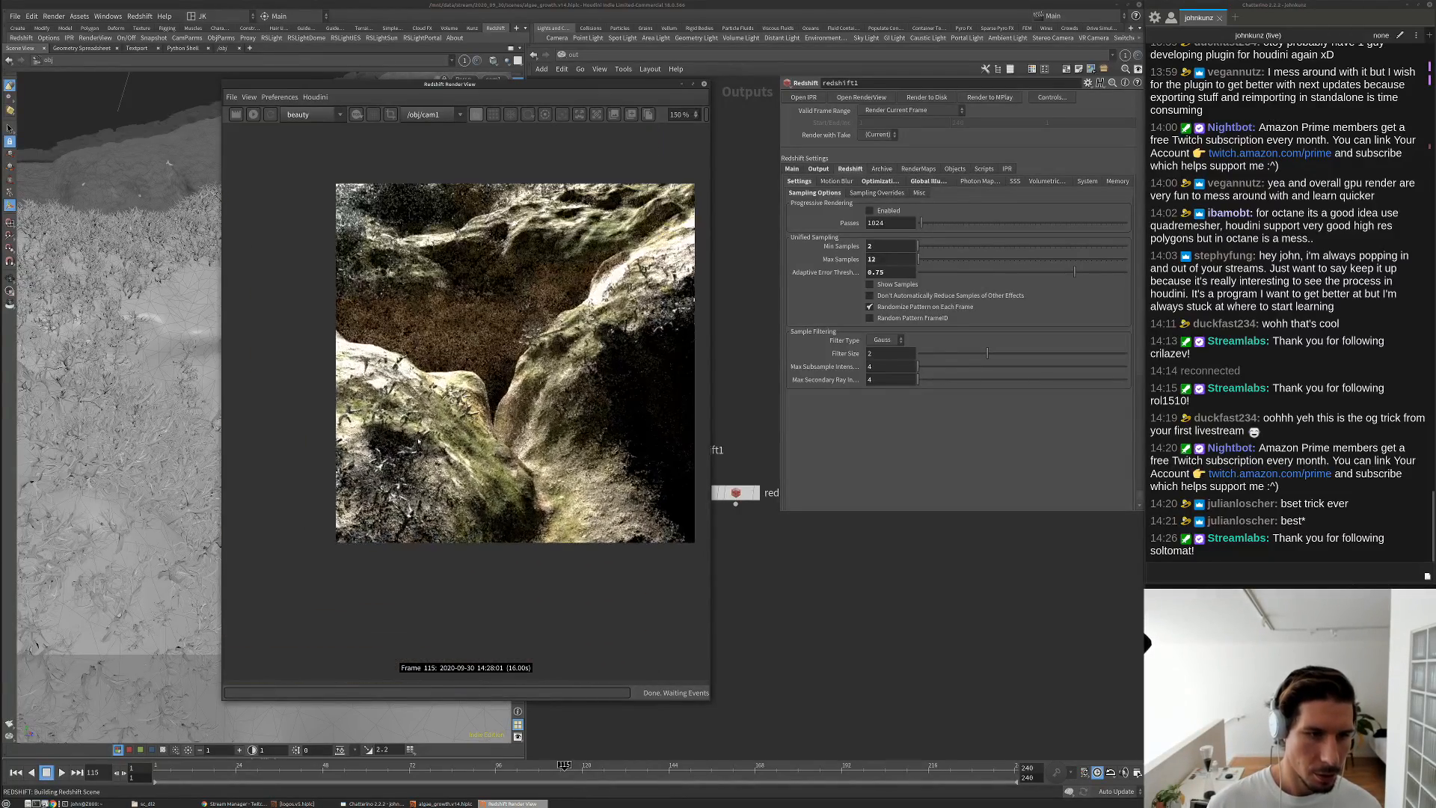
left_click(703, 84)
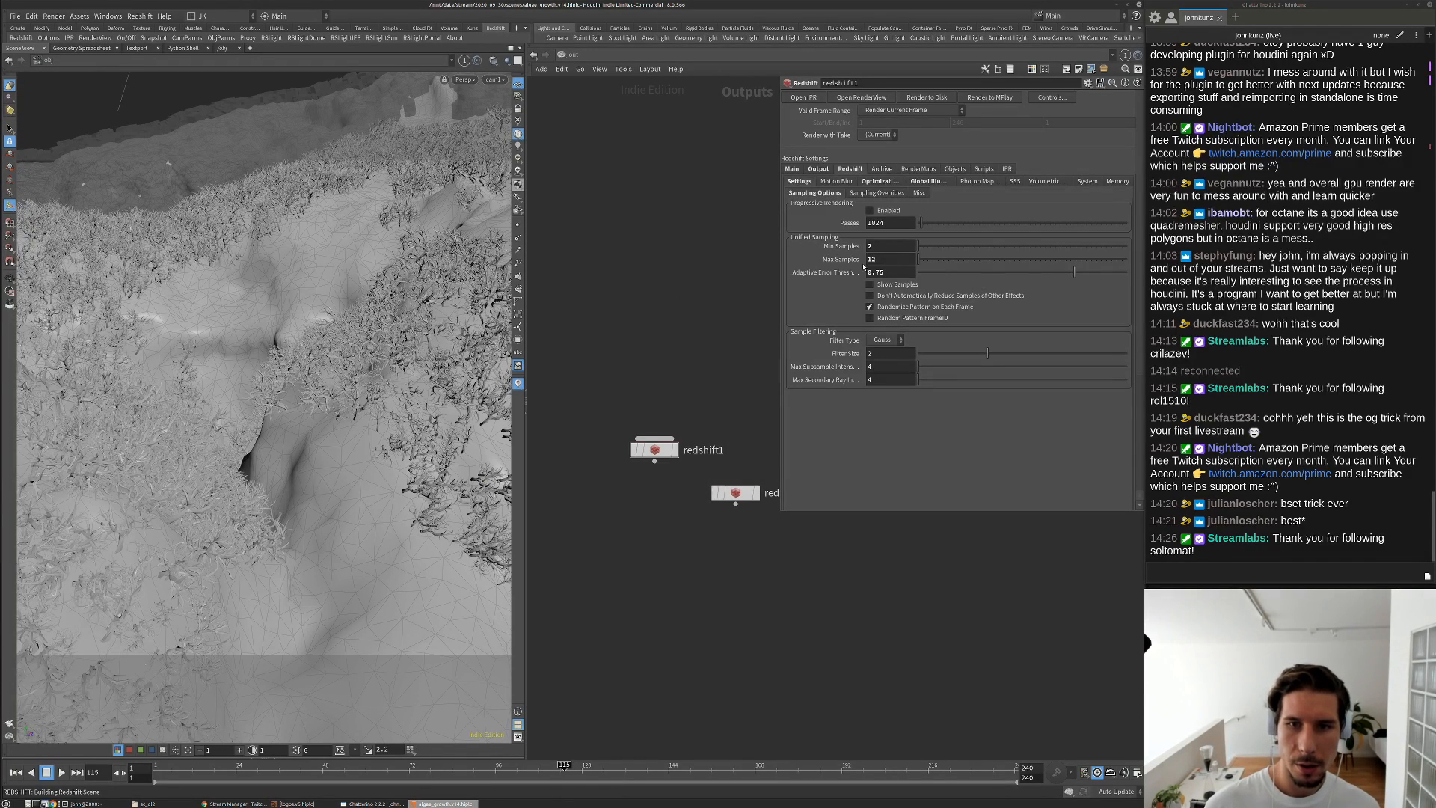
left_click(873, 260)
type("24")
key("Return")
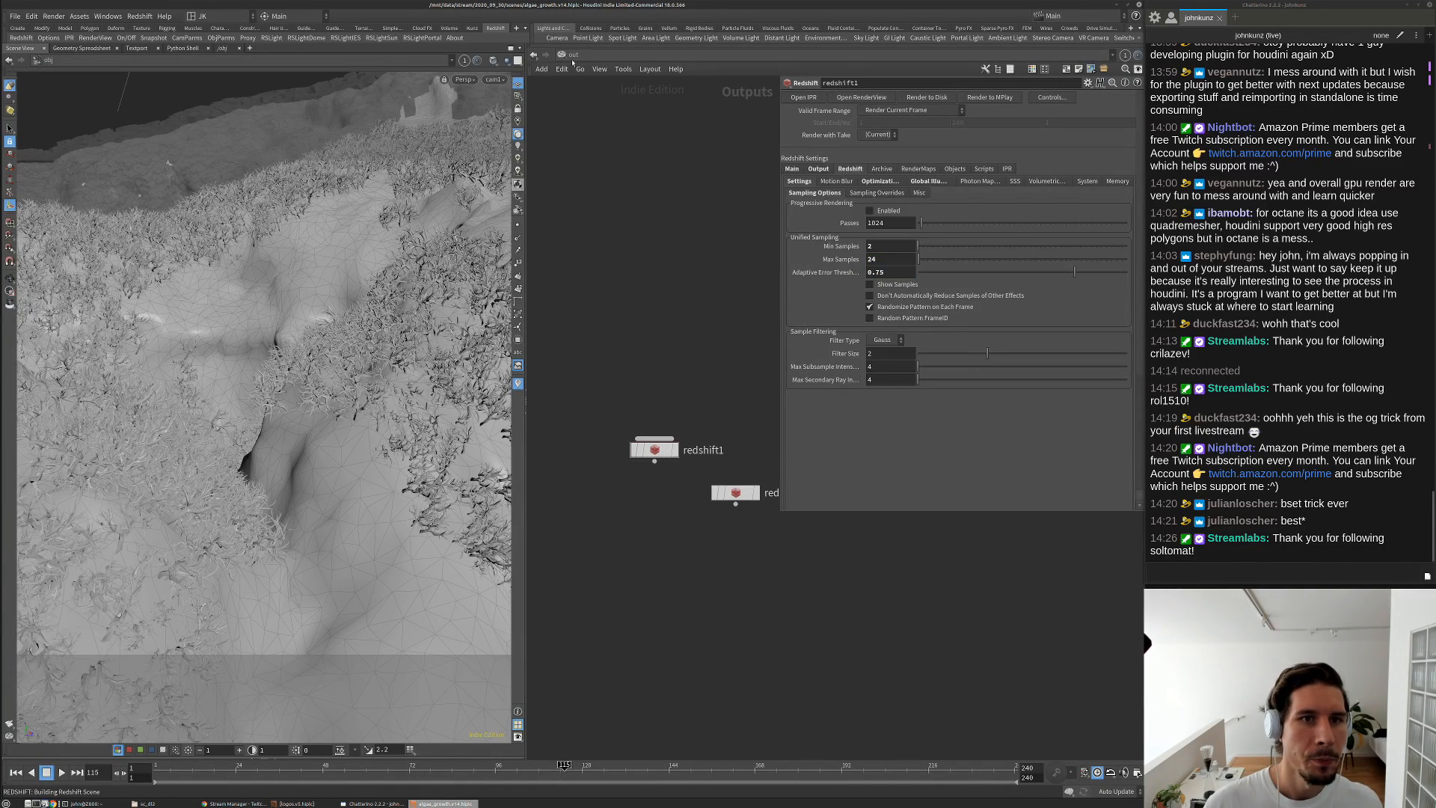
Go to the object level and enter the plant_growth geometry network down to its clean_up_extra_attributes node
left_click(573, 60)
left_click(594, 115)
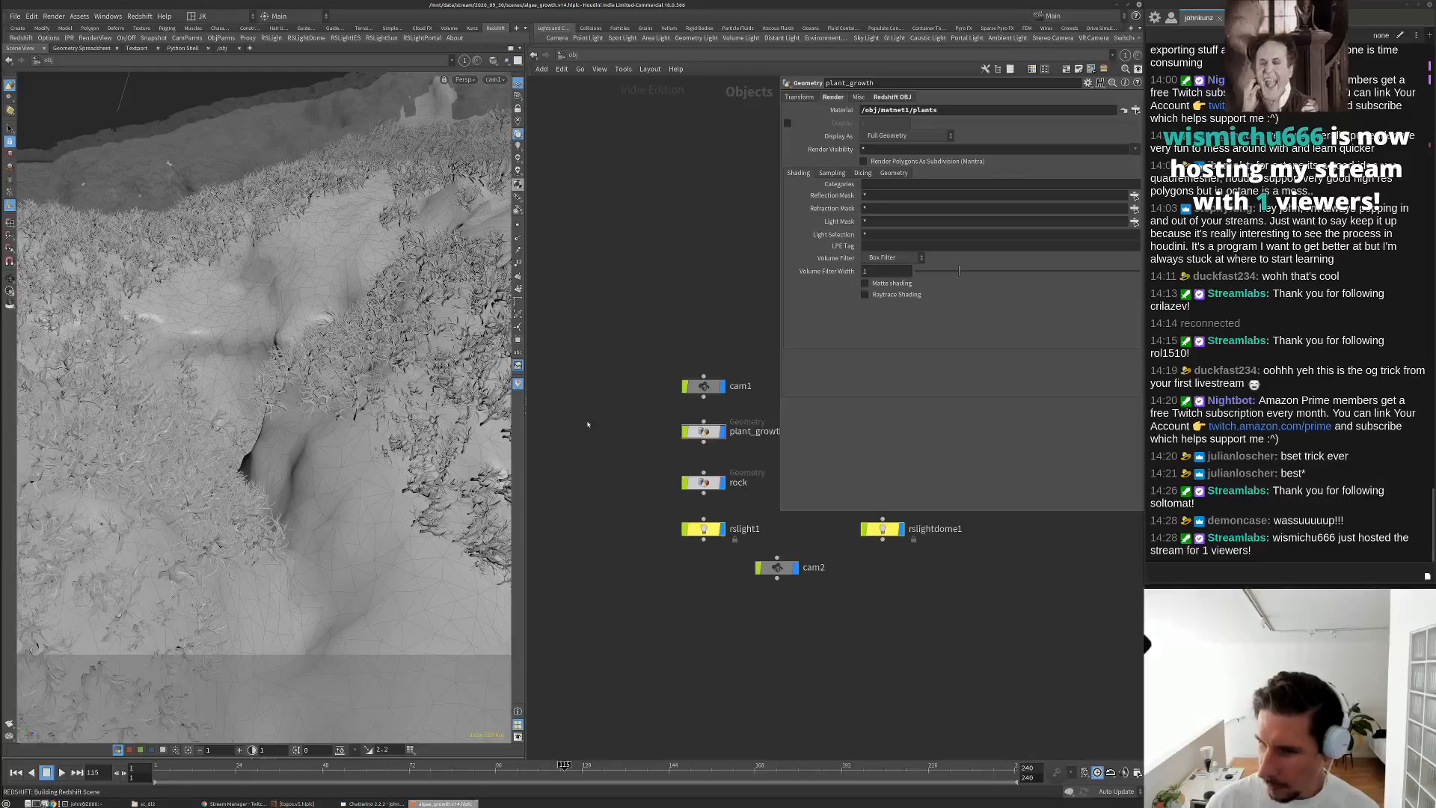
scroll(593, 393, "up", 1)
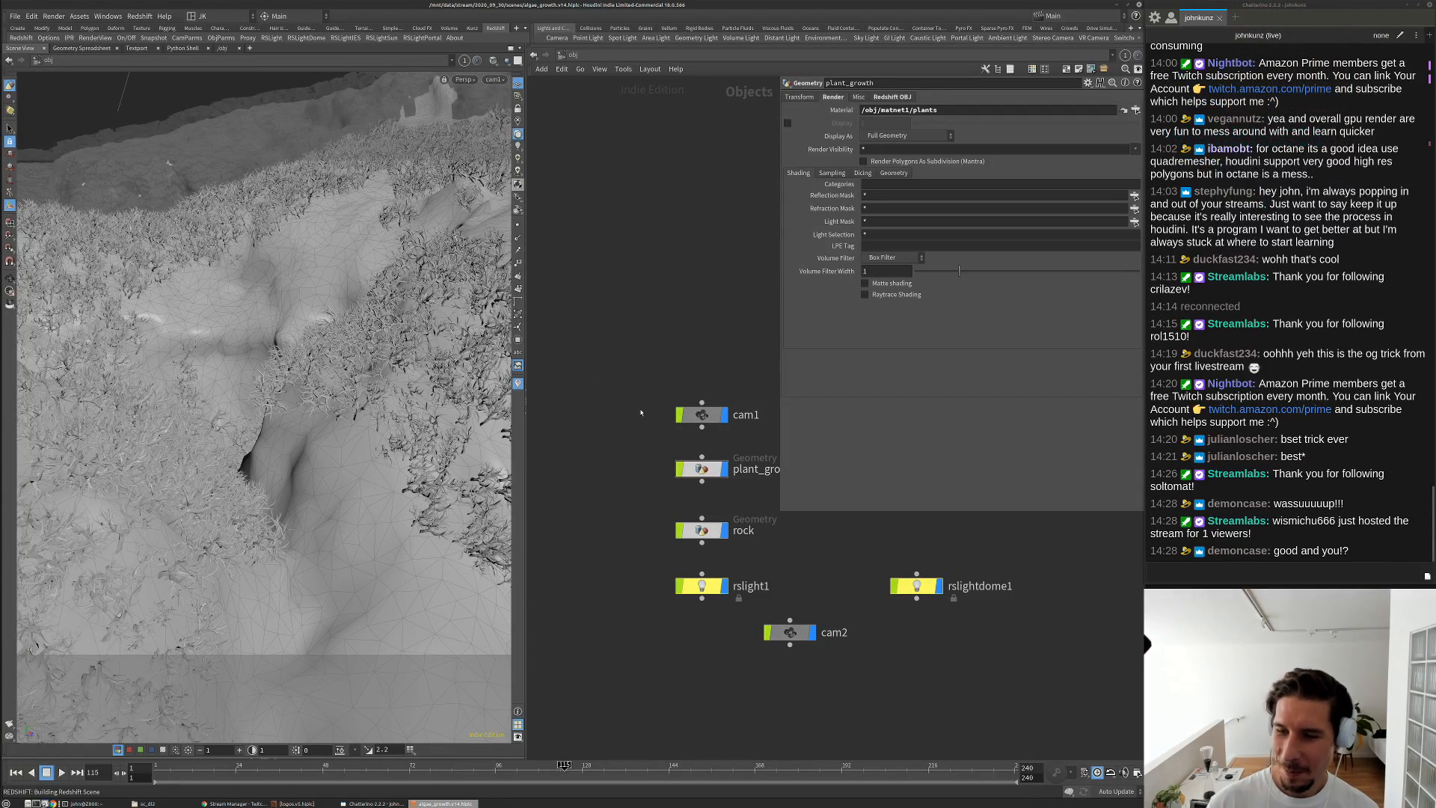
scroll(661, 469, "up", 2)
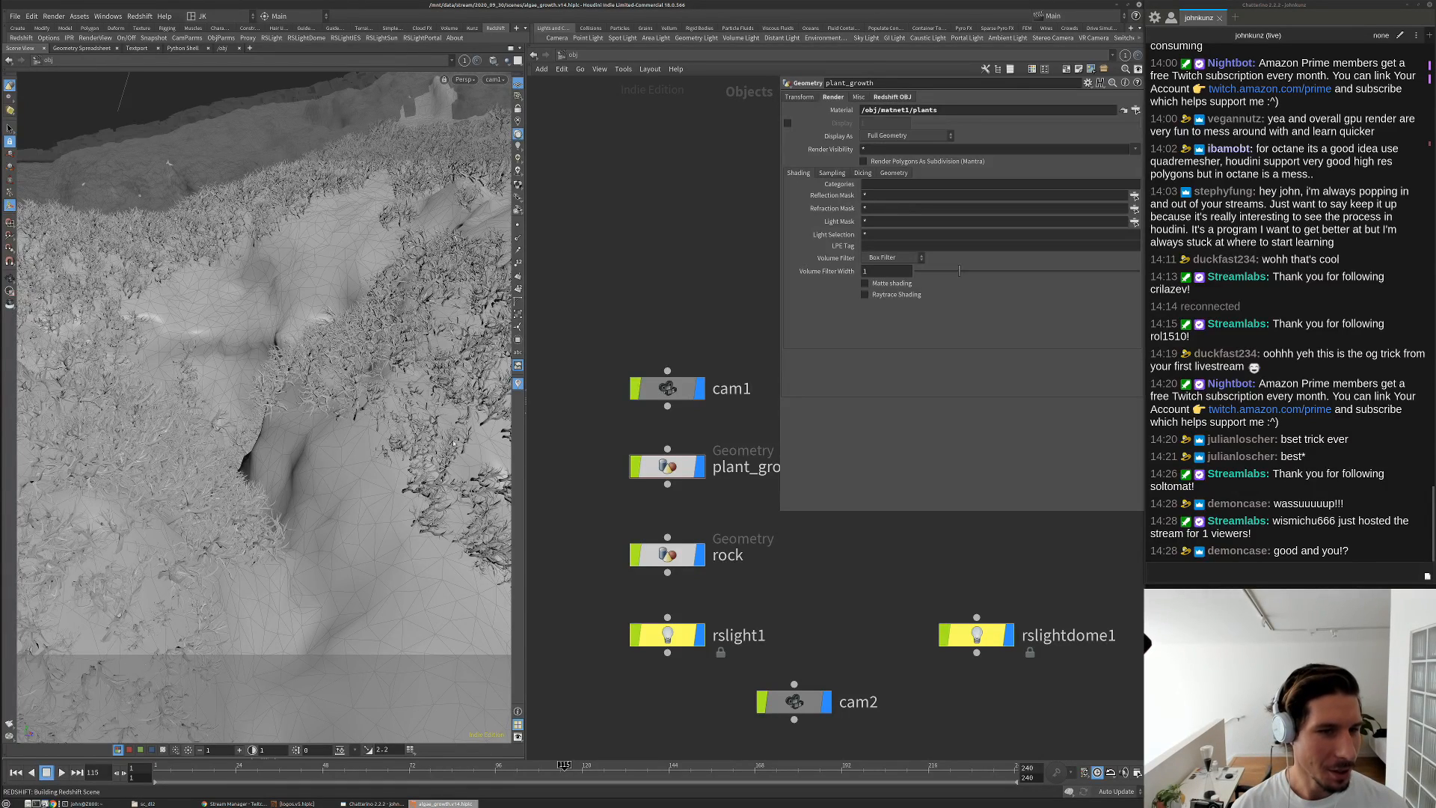
left_click(671, 469)
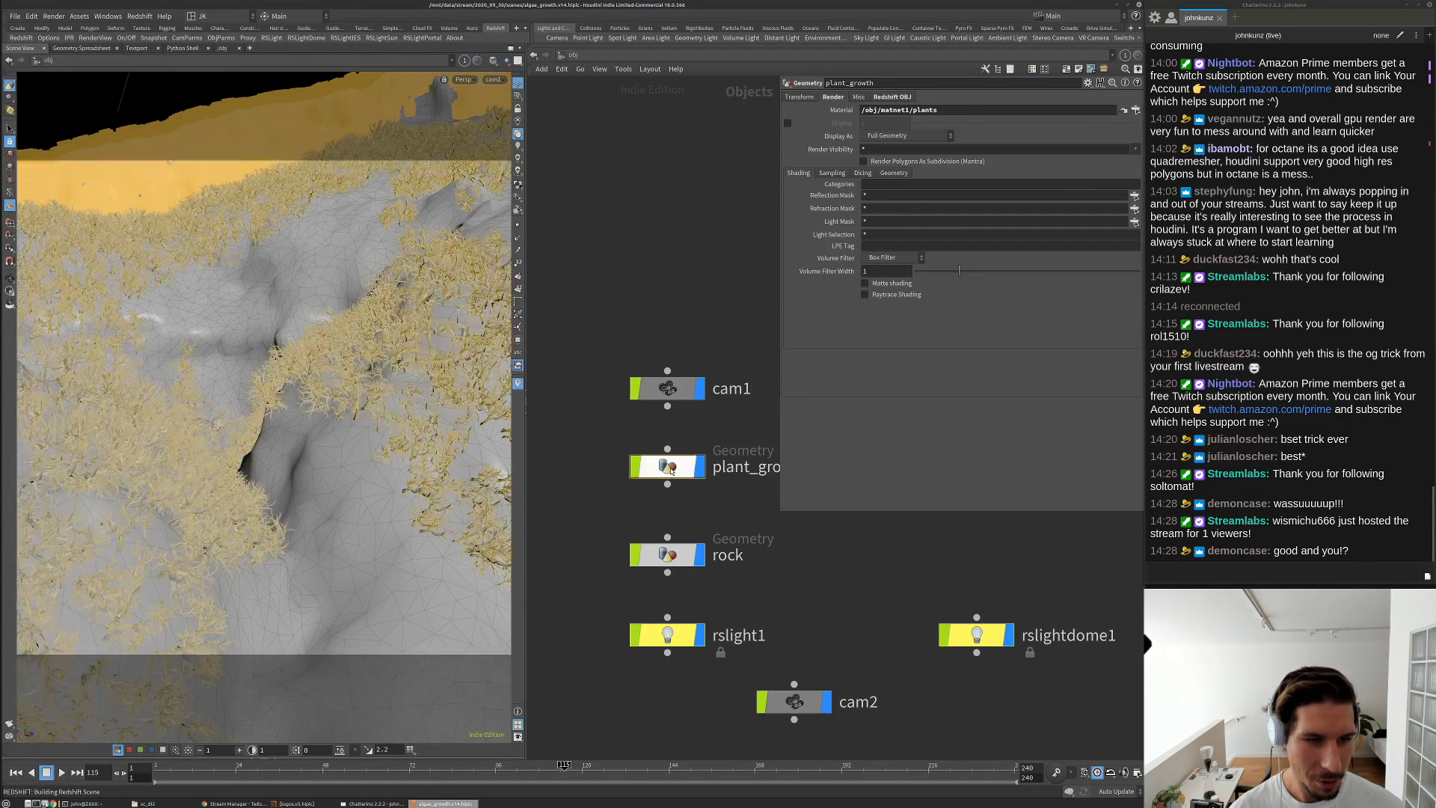
double_click(671, 469)
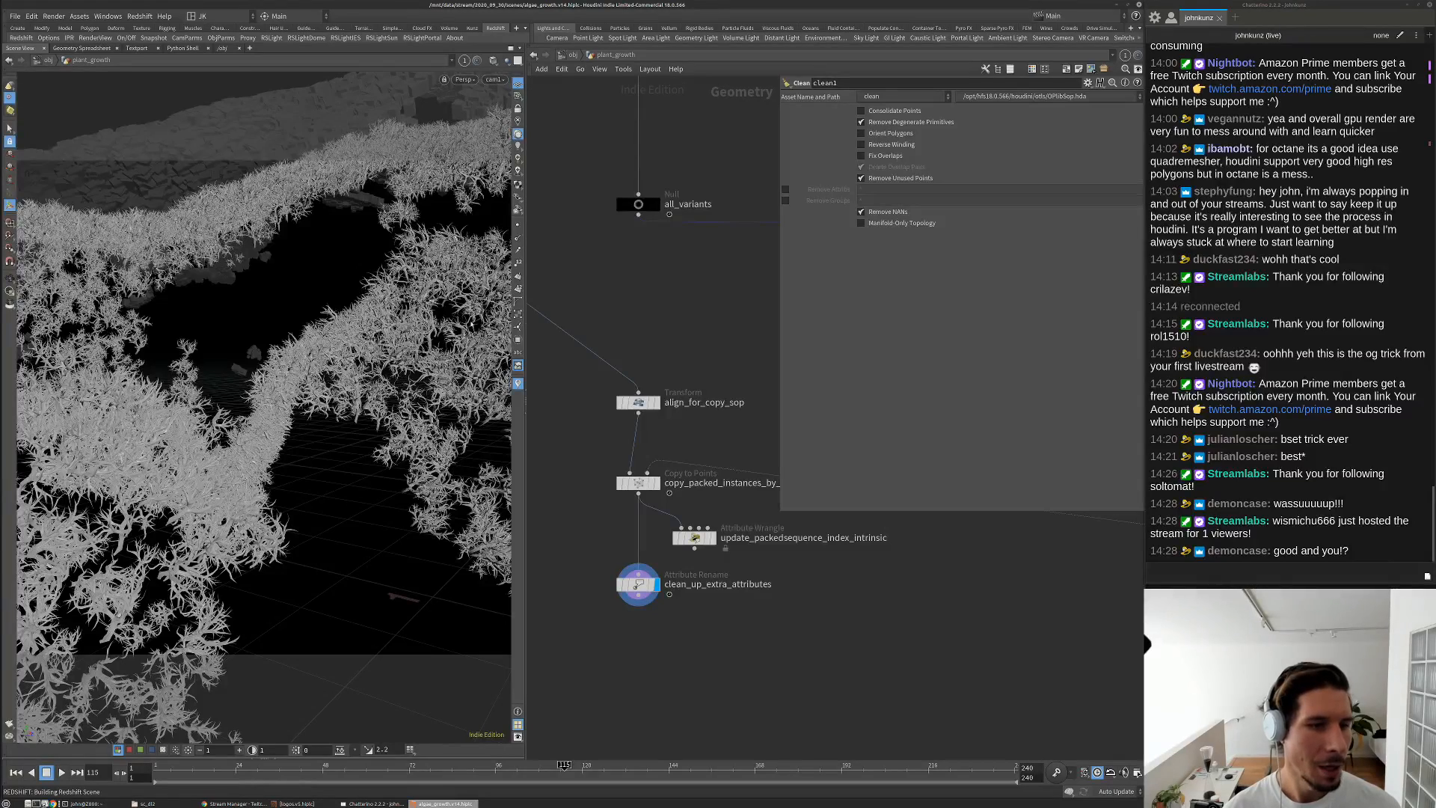
scroll(532, 353, "down", 5)
scroll(592, 440, "up", 5)
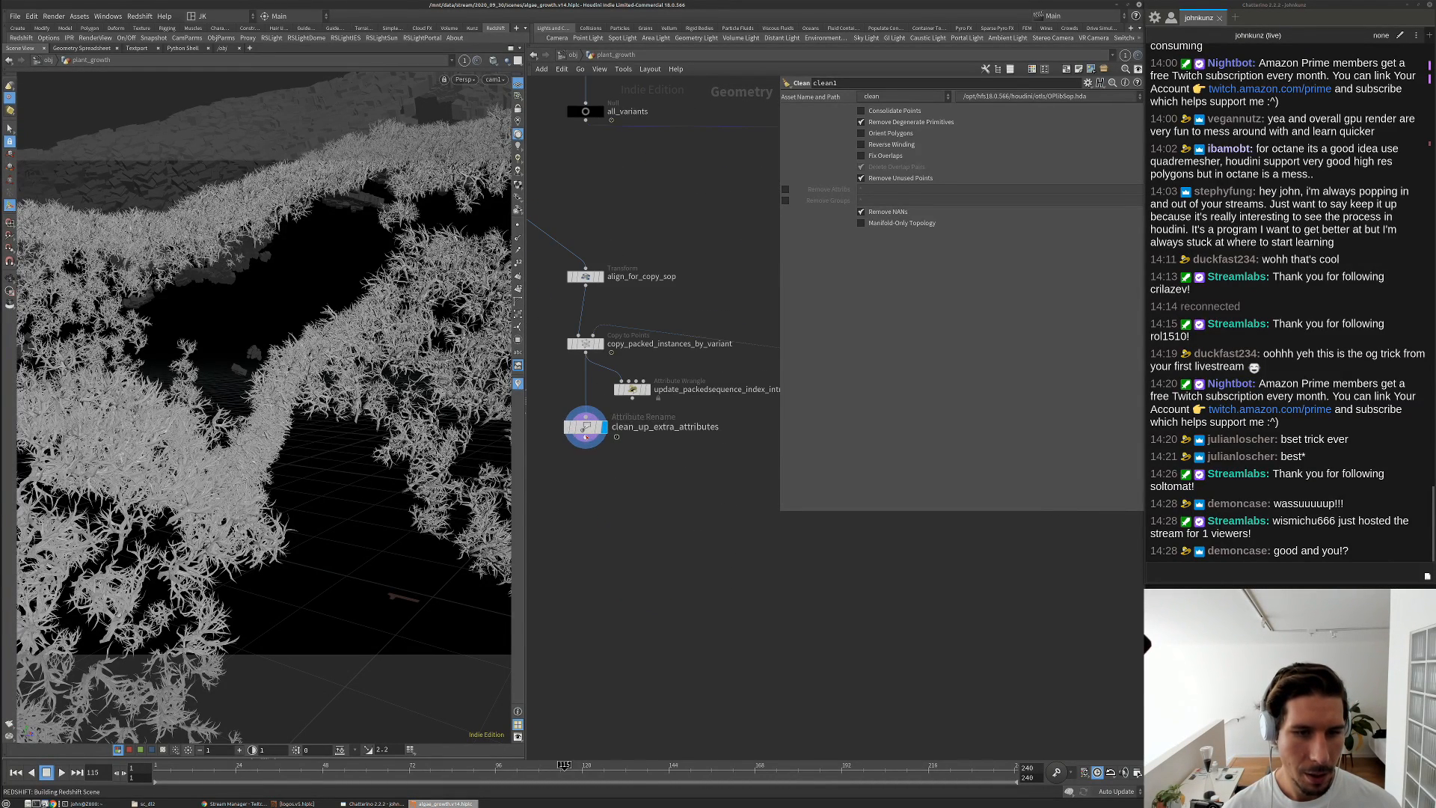
middle_click(653, 423)
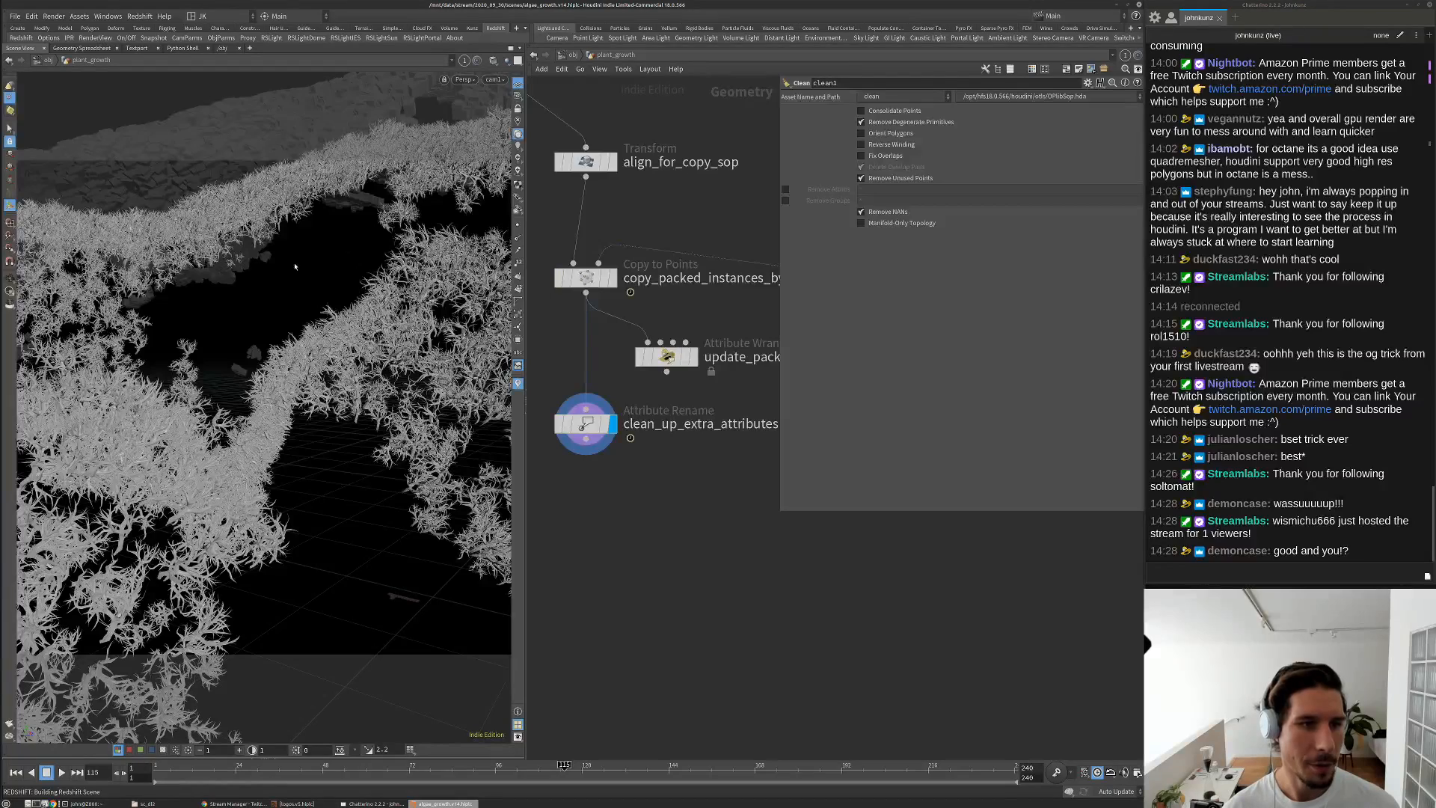
Scrub the timeline through earlier and later frames to check how the plants grow over time
left_click(524, 765)
left_click_drag(436, 766, 468, 766)
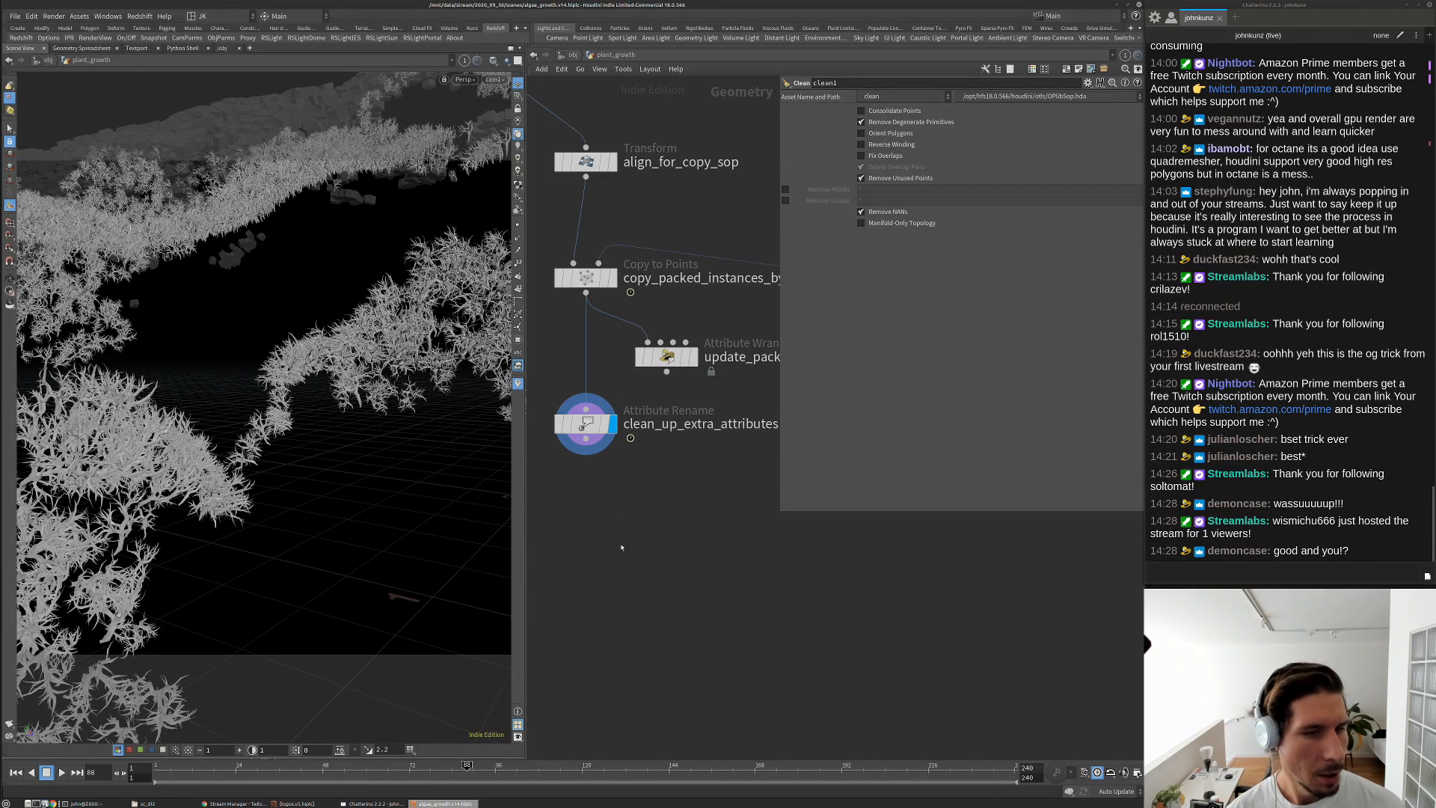
left_click(388, 765)
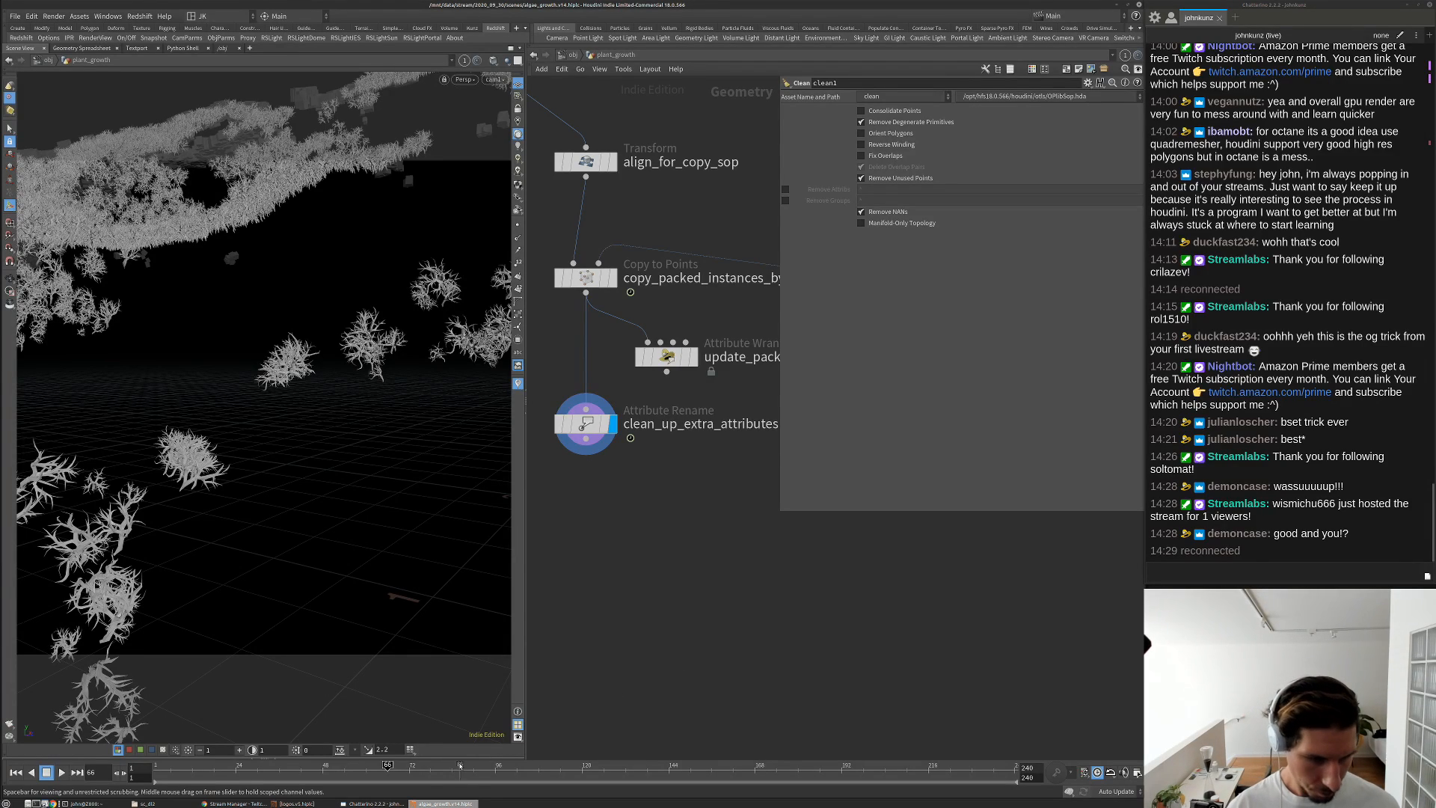
left_click(500, 776)
left_click(536, 775)
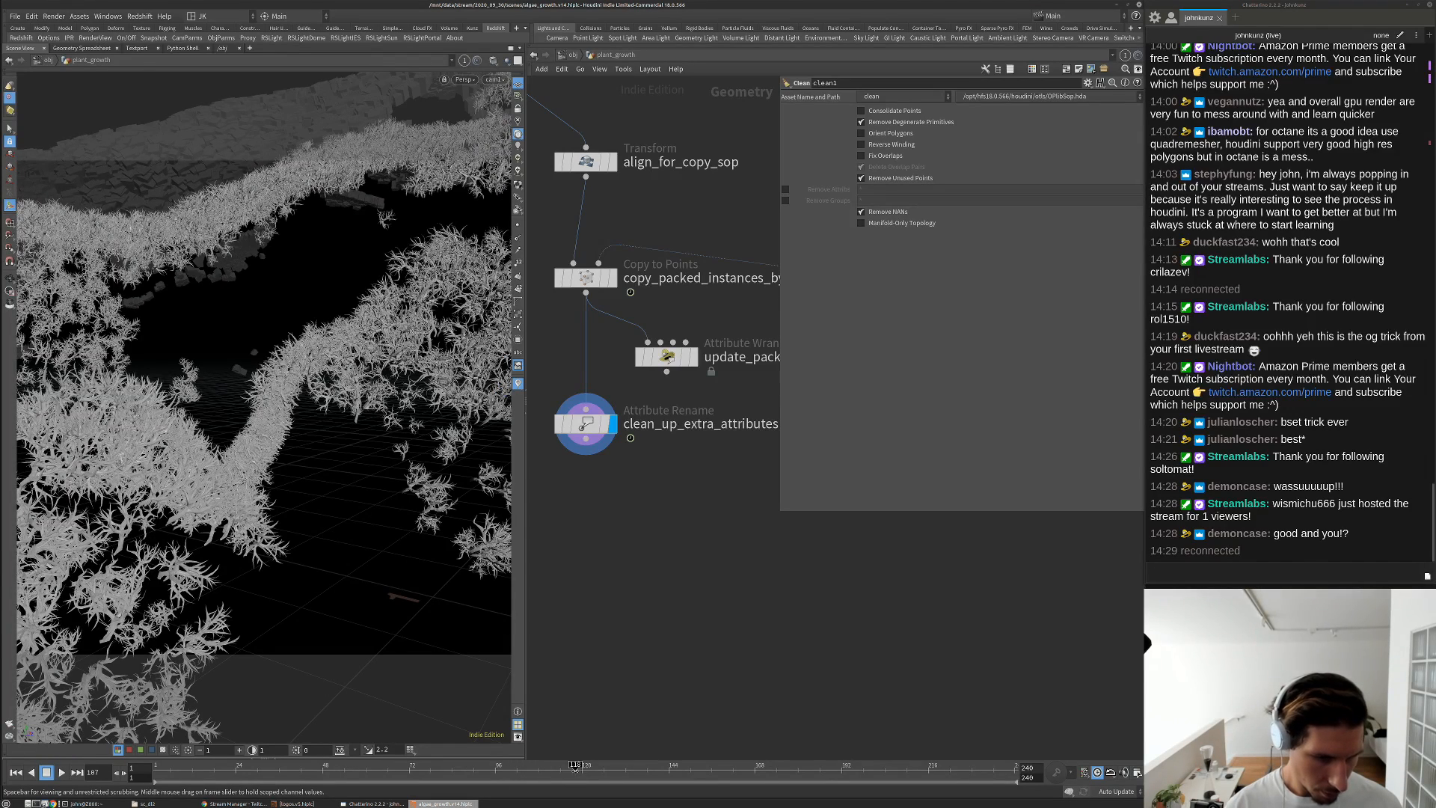
Finish checking the growth on the timeline, leave the plant_growth network and go to the output network's redshift1 settings
left_click(582, 775)
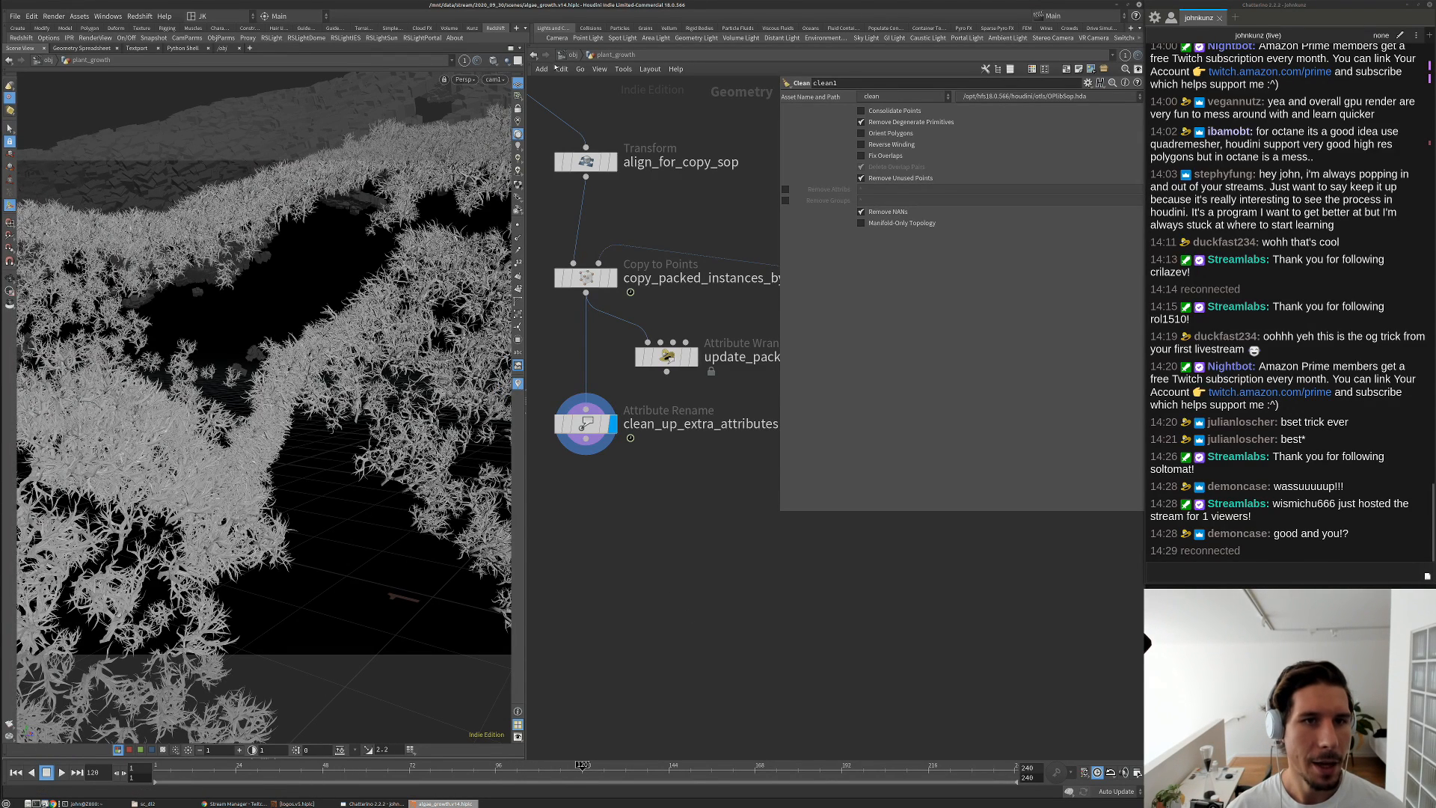
left_click(569, 55)
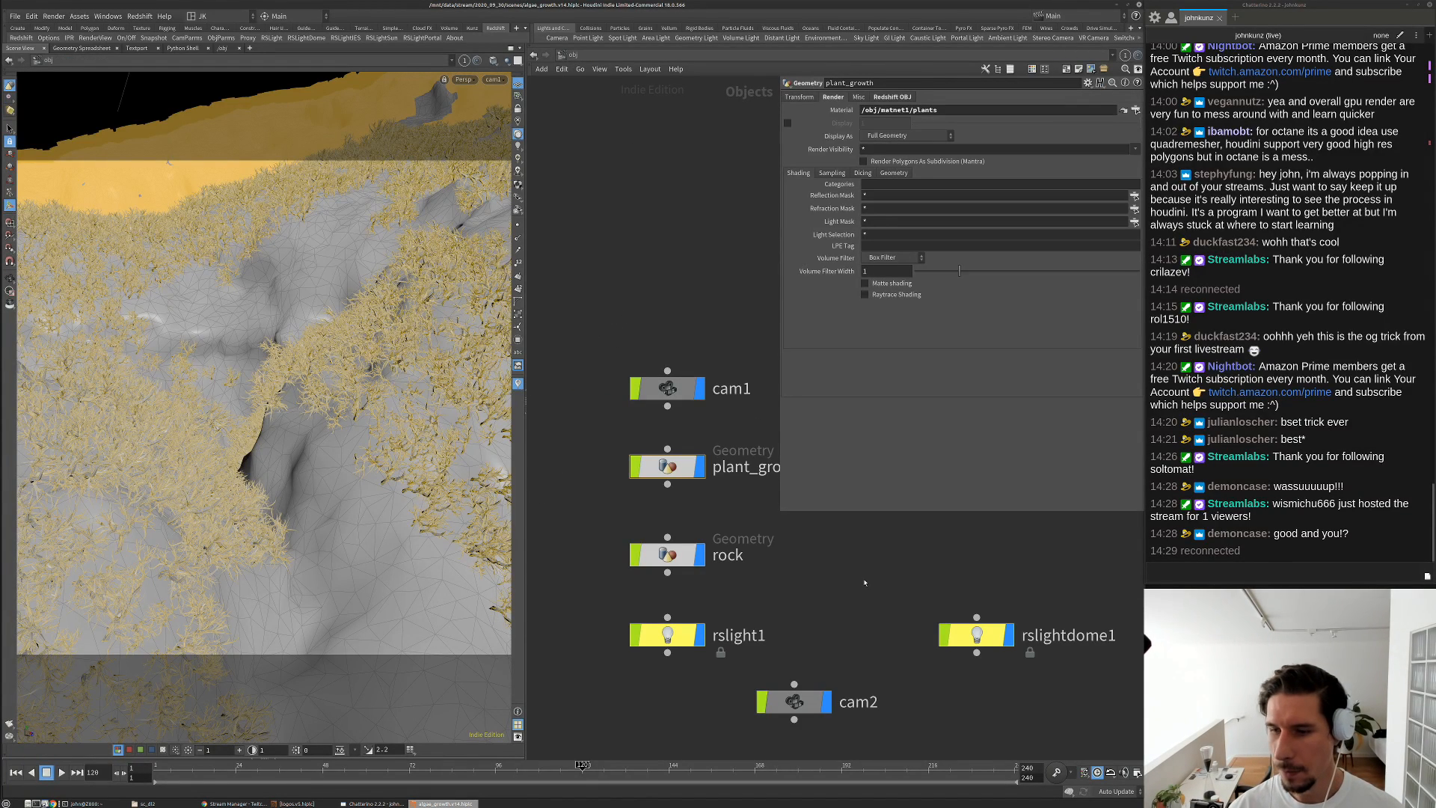
left_click(713, 291)
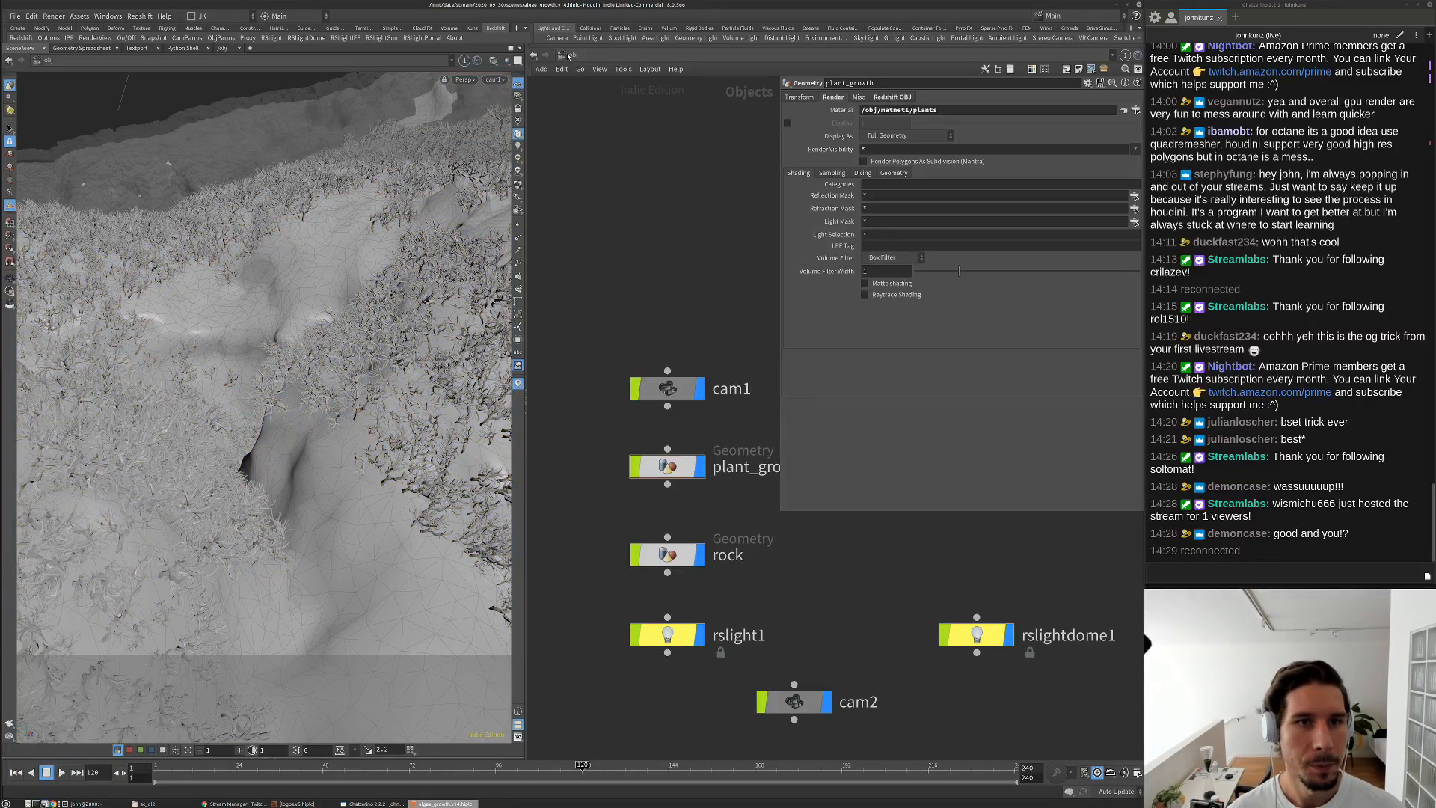
left_click(570, 56)
left_click(591, 115)
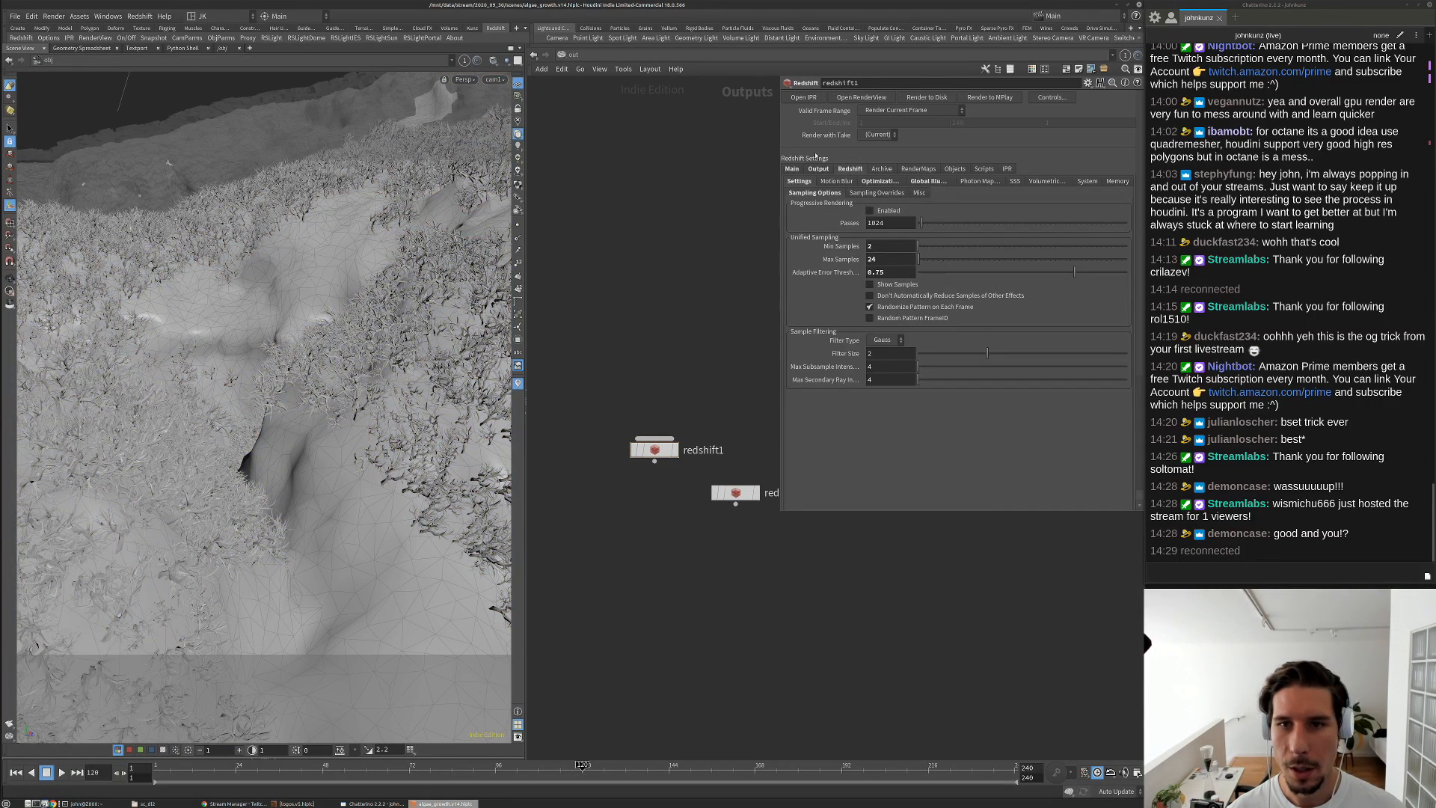
Set redshift1 to Render Frame Range, delete the channel on the start frame and set it to 65
left_click(937, 109)
left_click(905, 121)
right_click(927, 123)
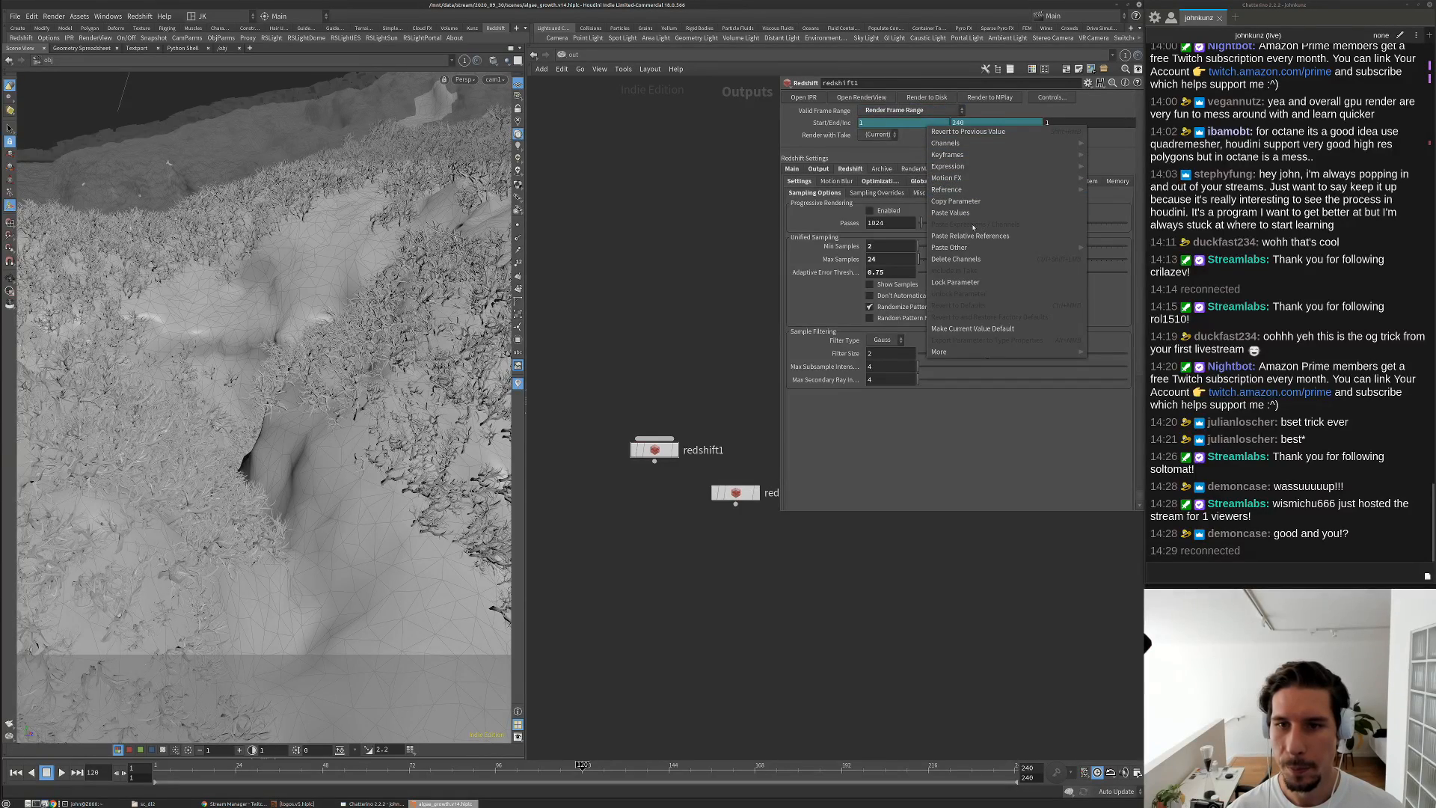
left_click(957, 259)
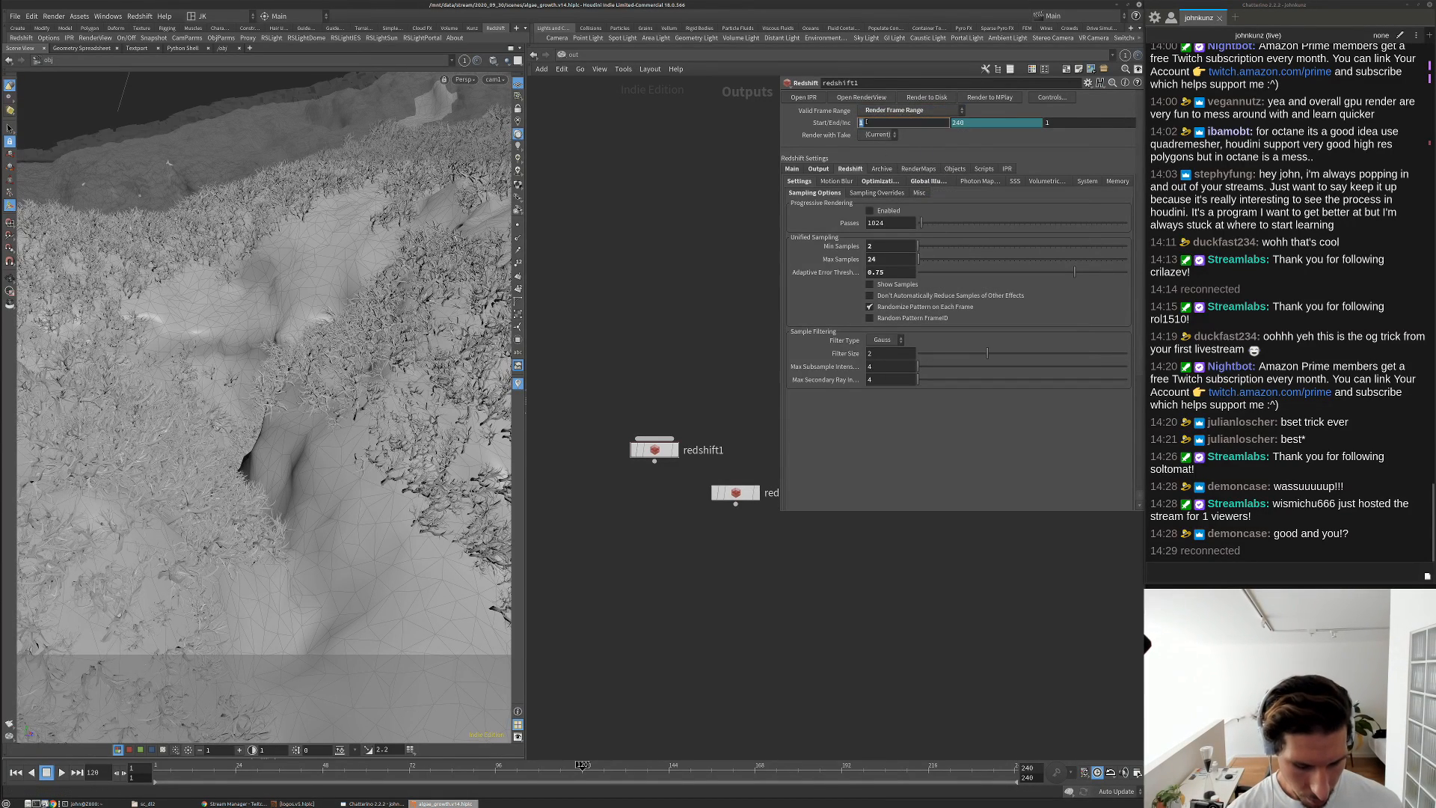
type("5")
key("Return")
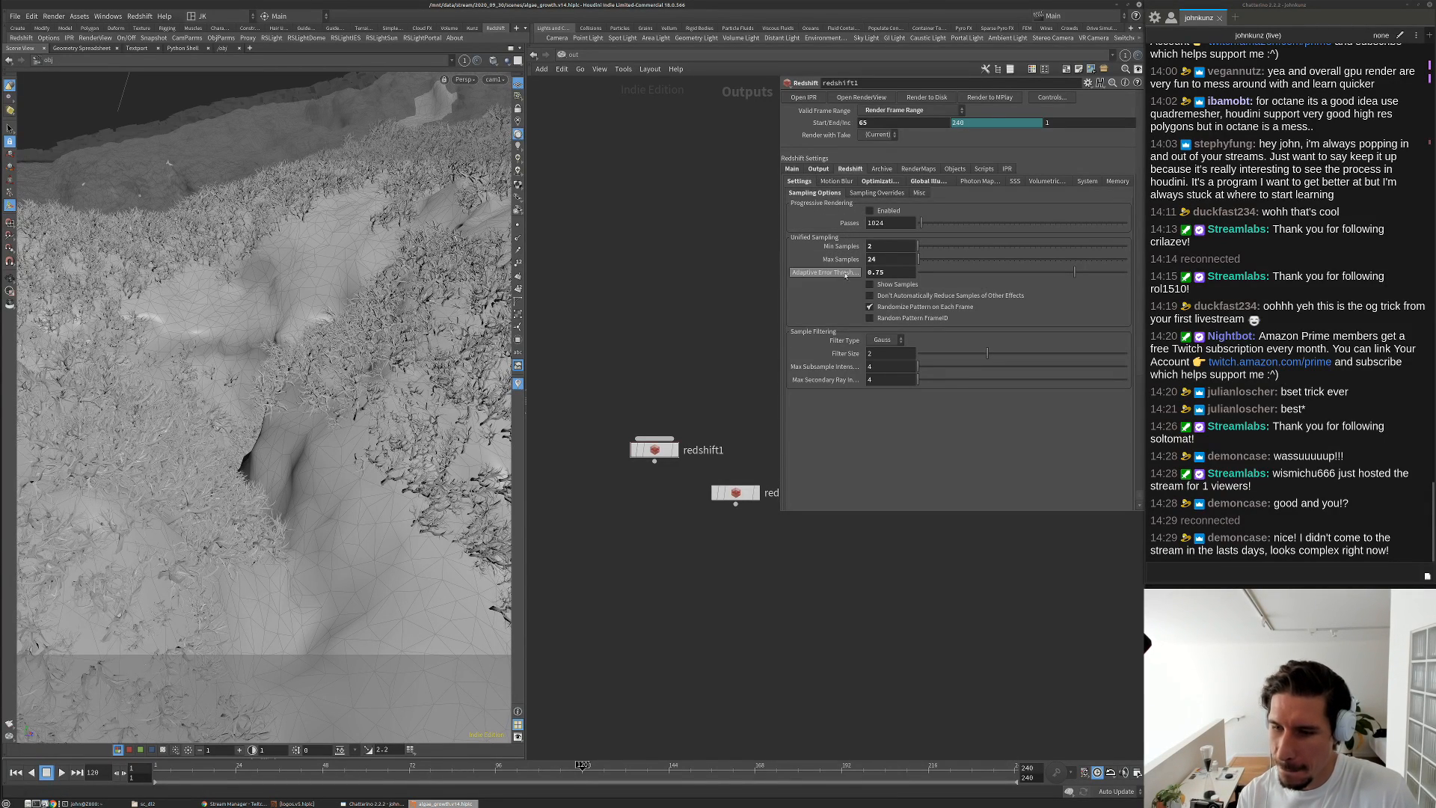
middle_click_drag(887, 590, 862, 610)
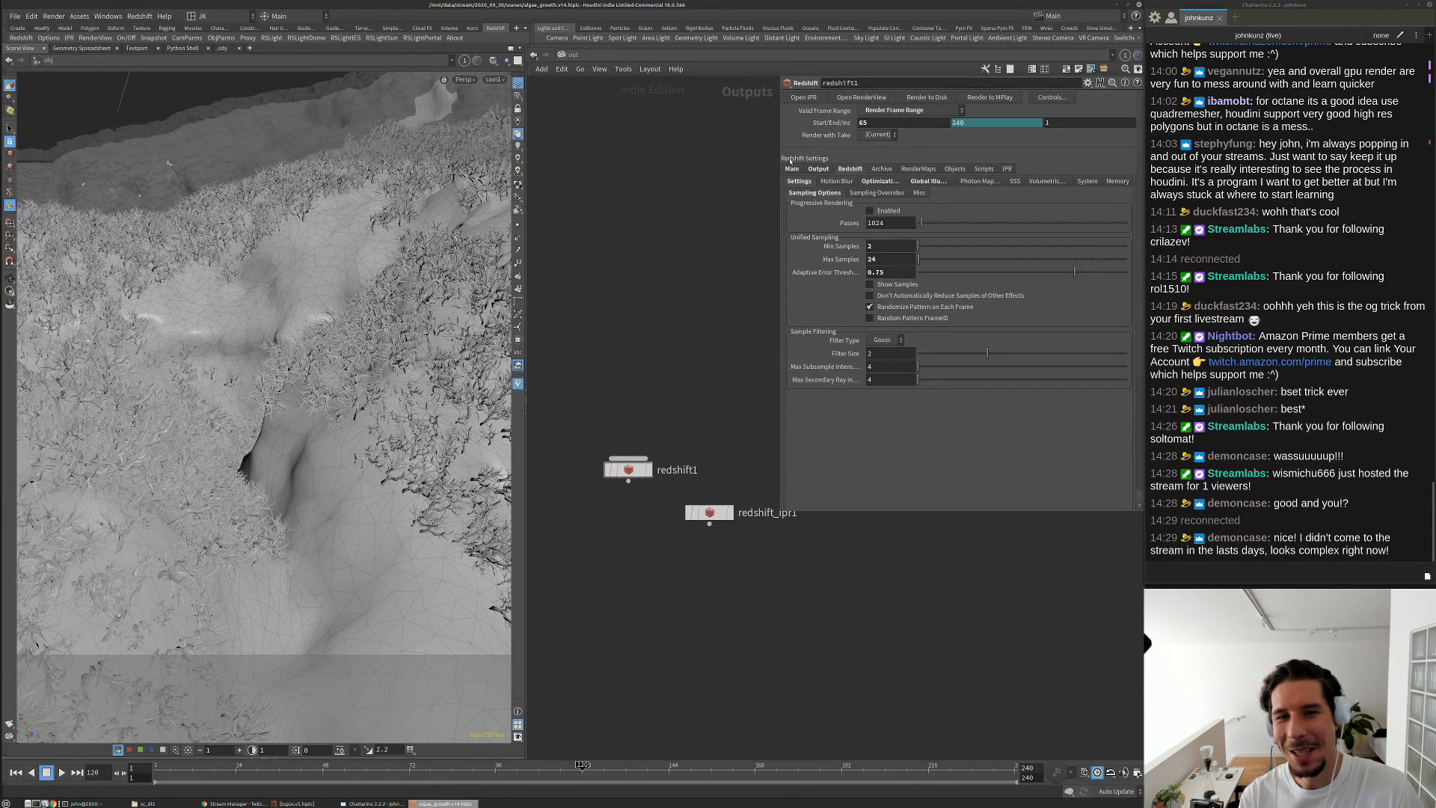
Go back to the object level, enter plant_growth and display the random_pscale node's points
left_click(561, 57)
left_click(578, 109)
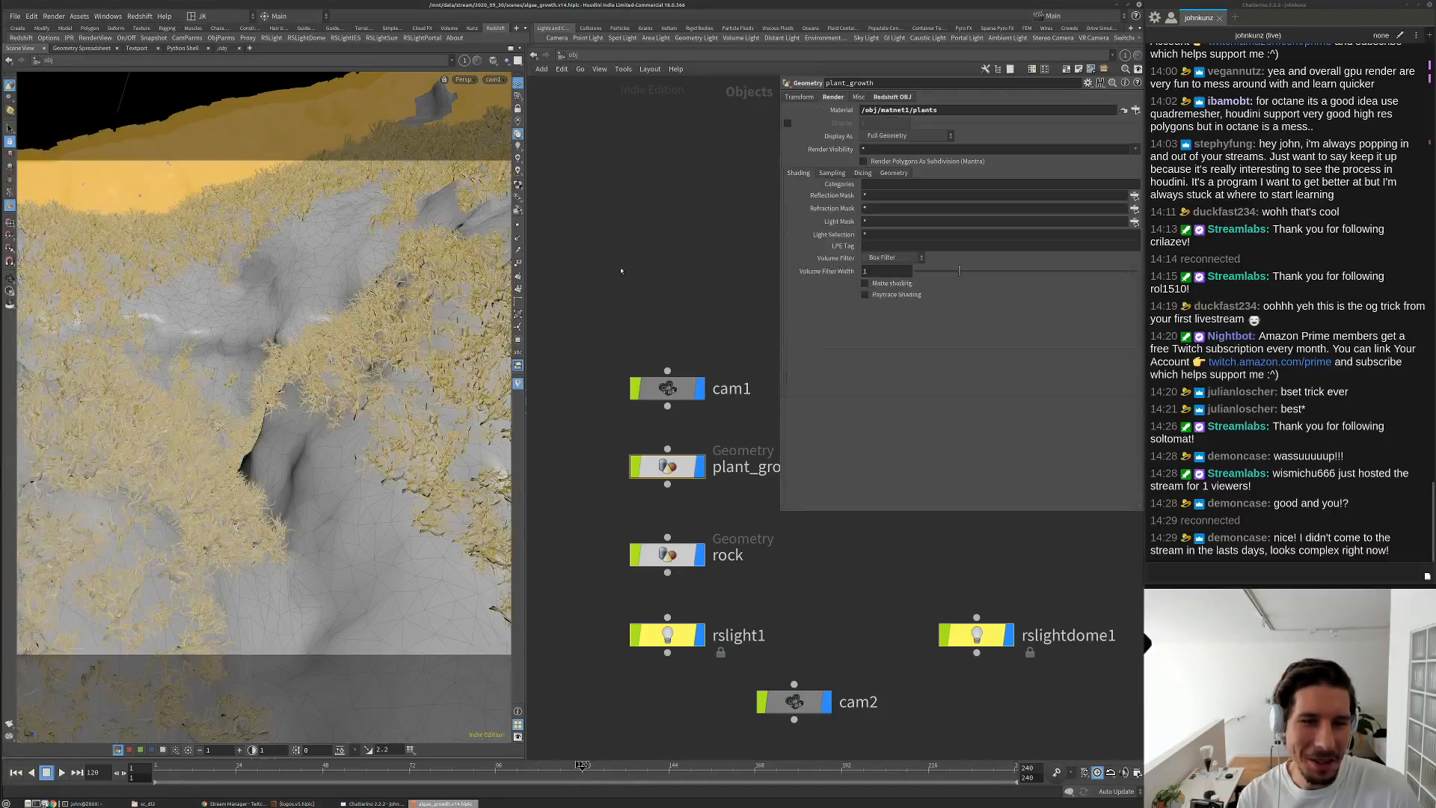
double_click(663, 467)
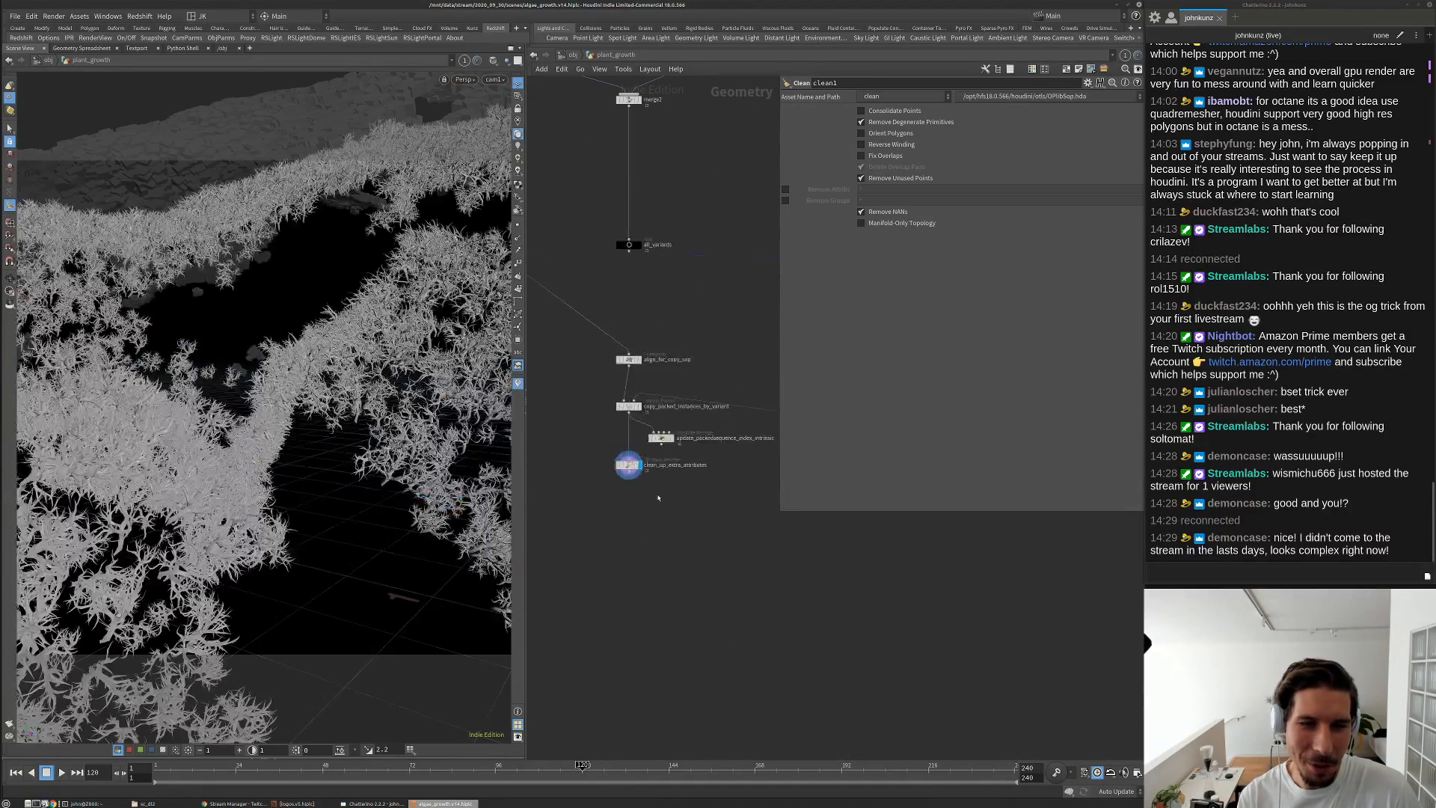
scroll(650, 596, "up", 6)
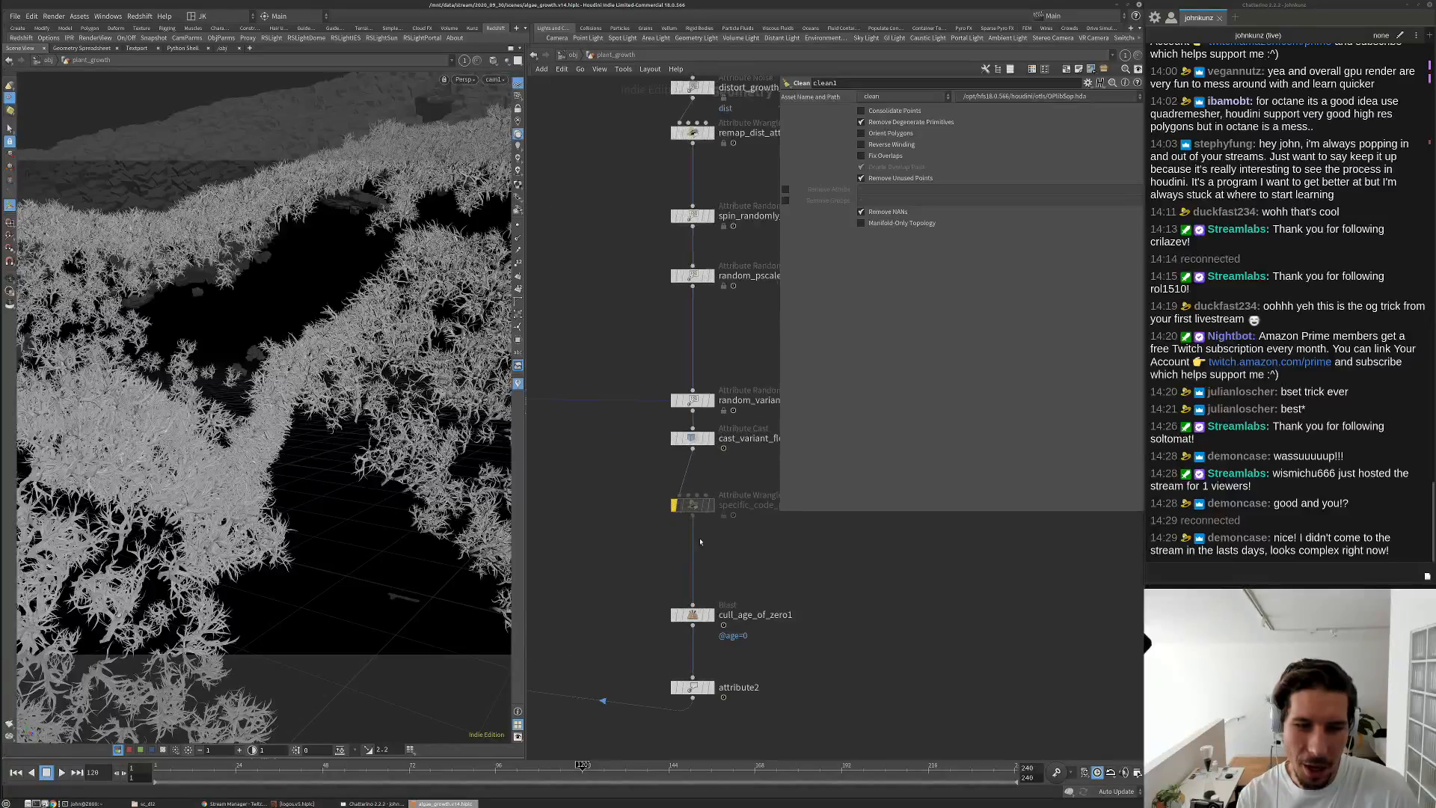
left_click(652, 323)
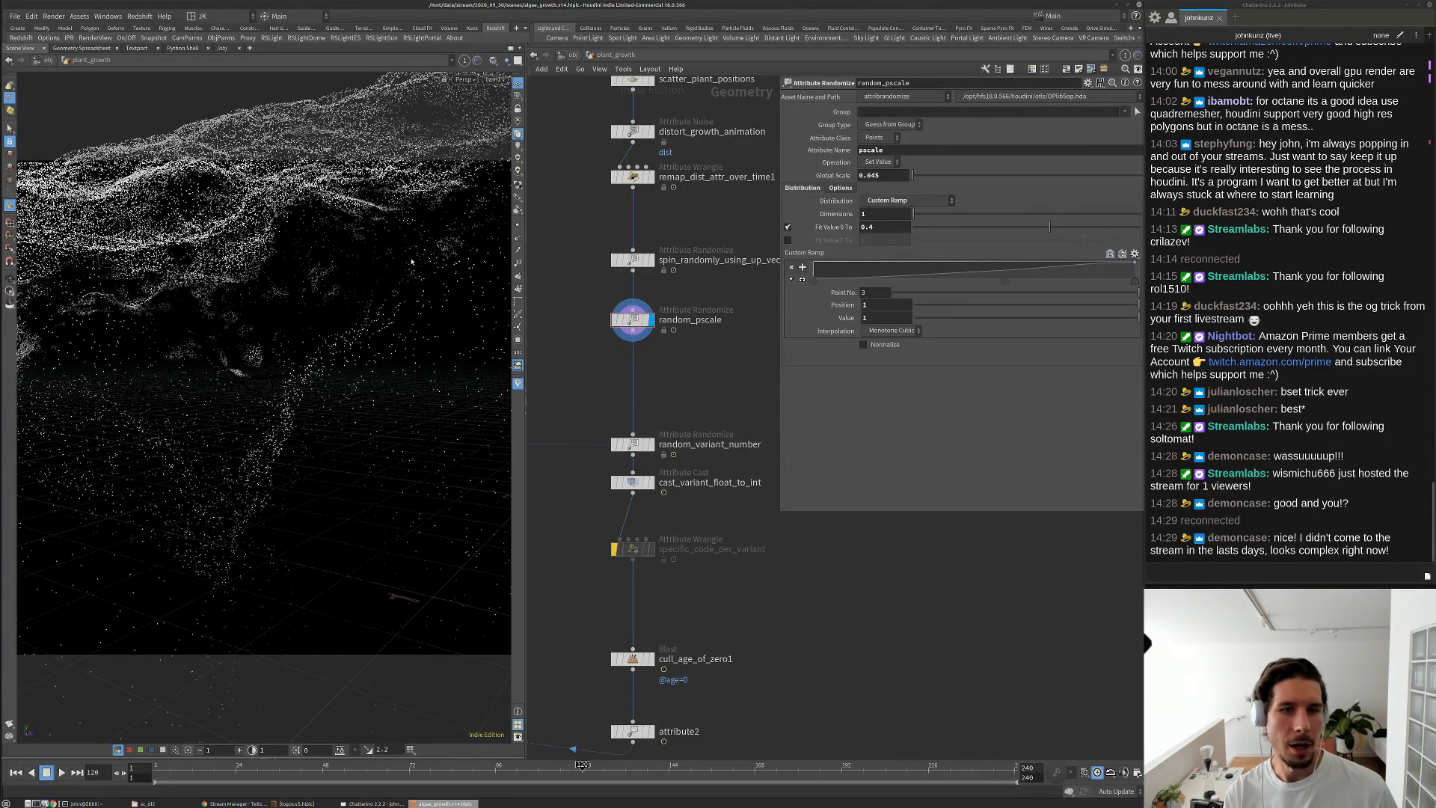
View the whole rock, play the point growth from the first frame, and scrub the timeline to frame 90
left_click_drag(419, 261, 315, 344, "alt")
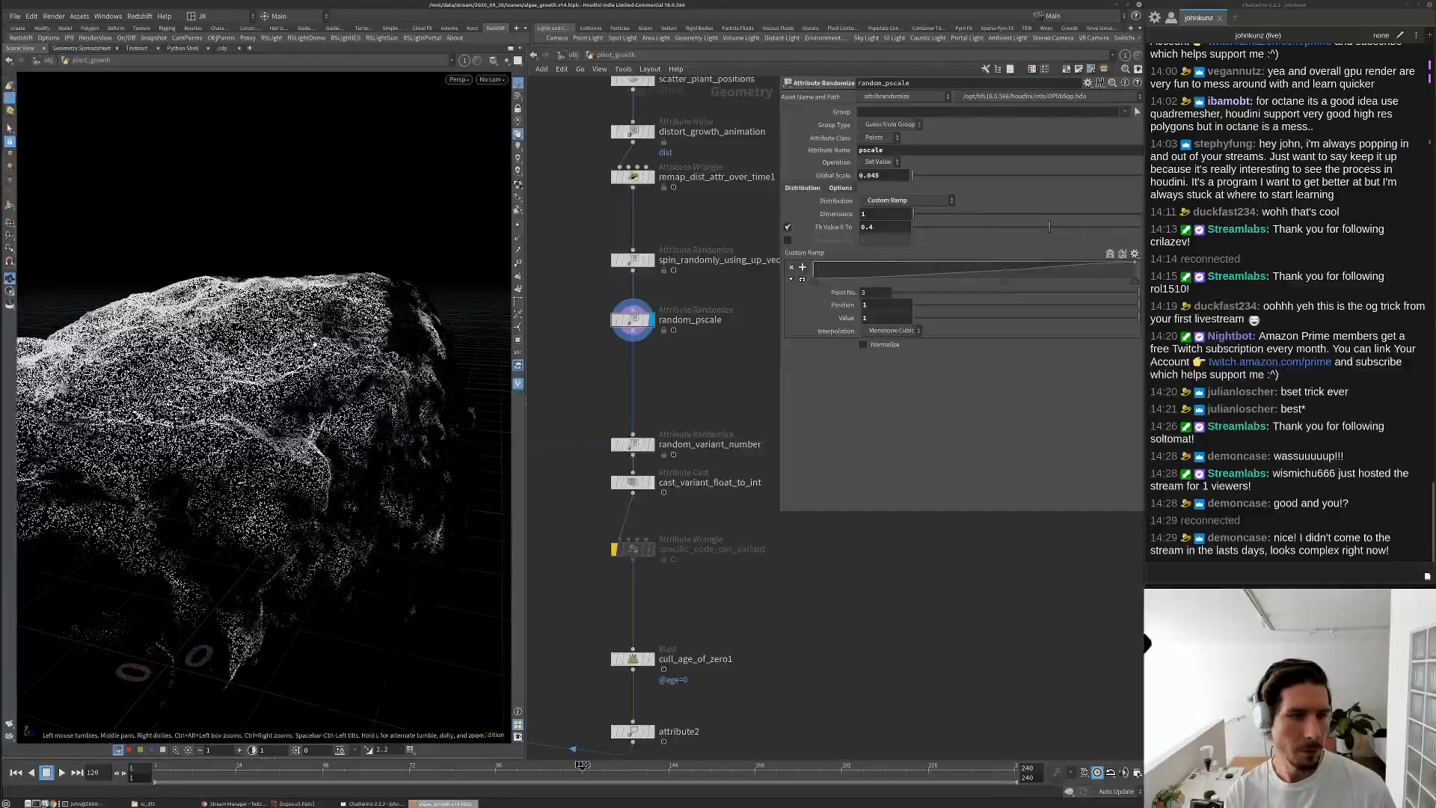
key("ctrl+Up")
key("Up")
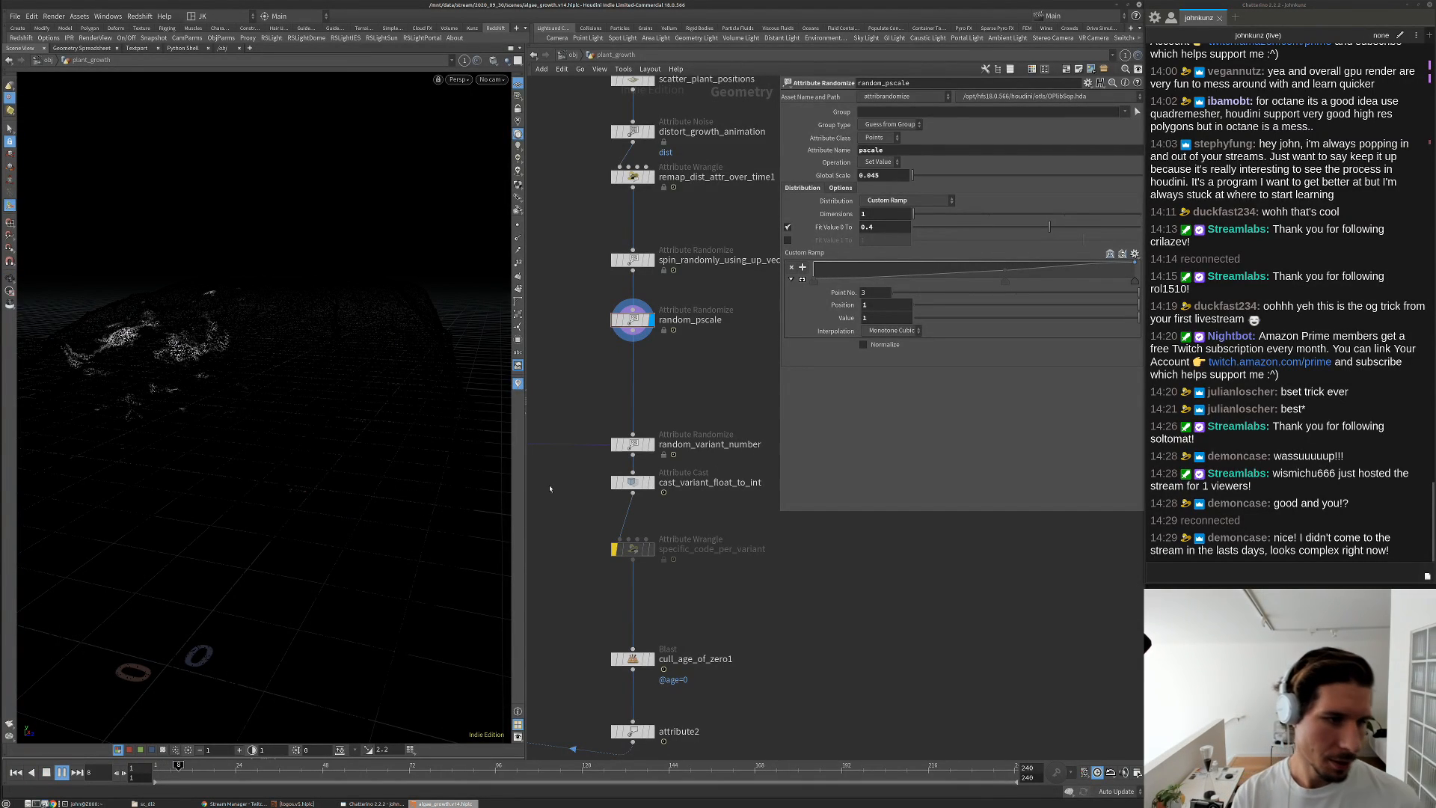
middle_click_drag(815, 592, 787, 621)
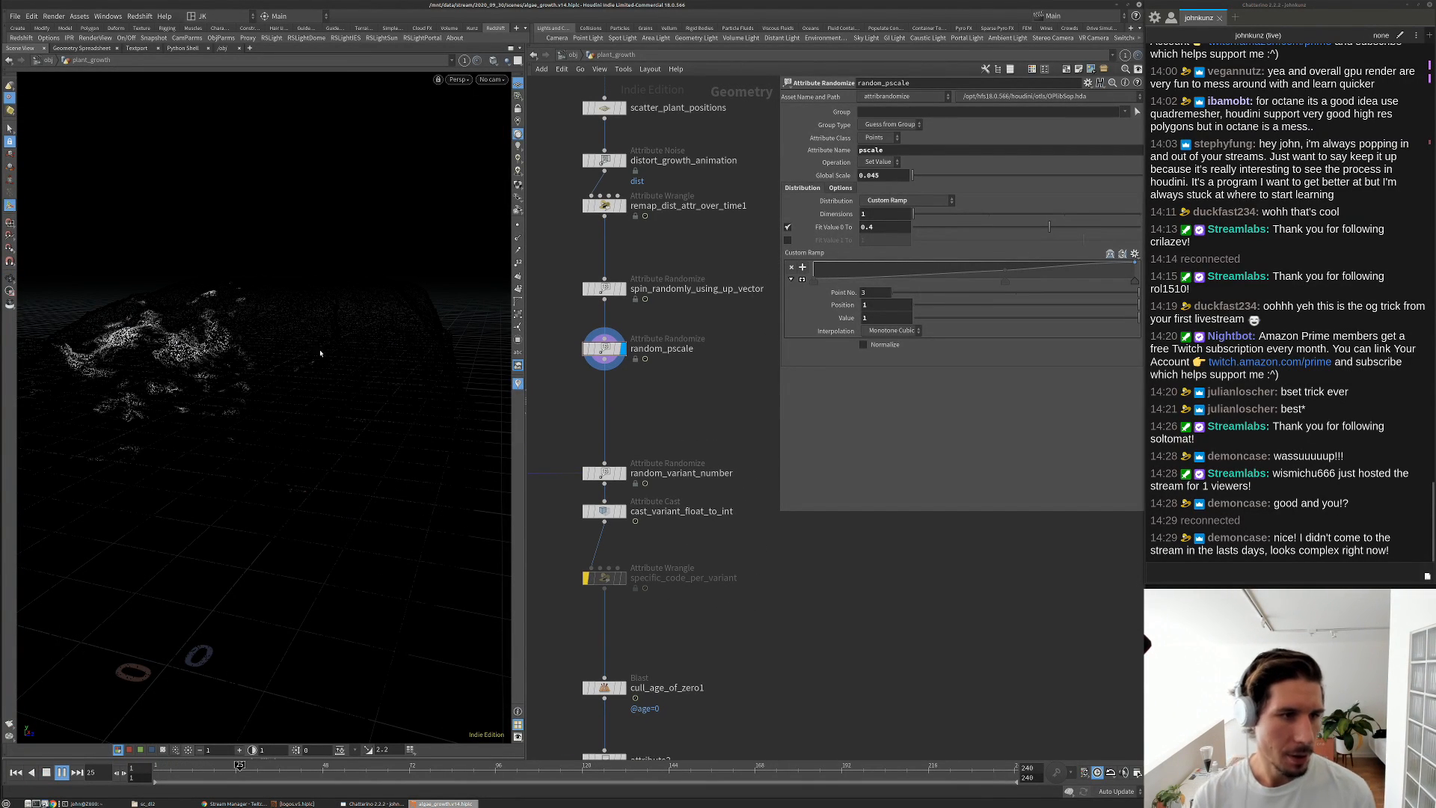
left_click(332, 757)
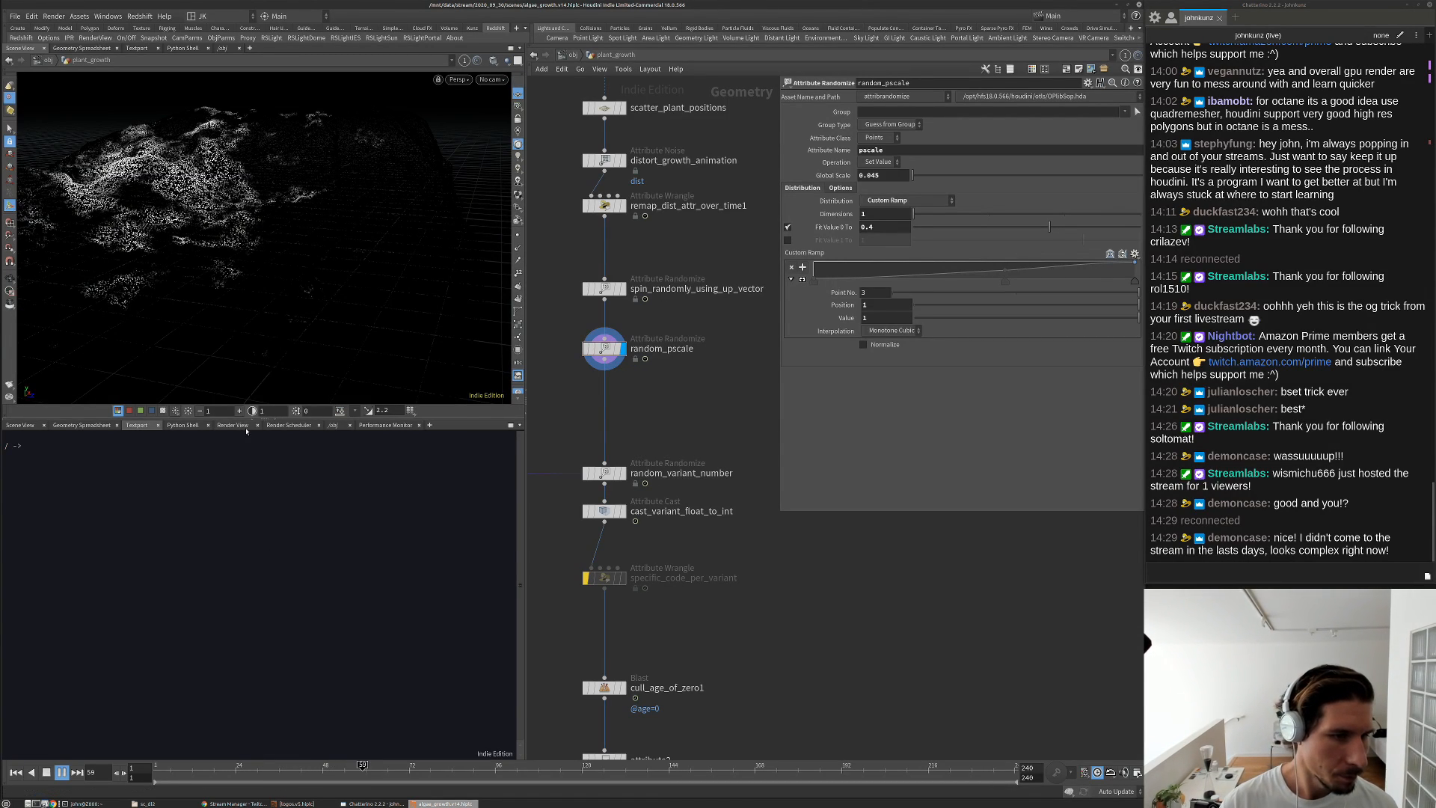
key("Up")
left_click(275, 420)
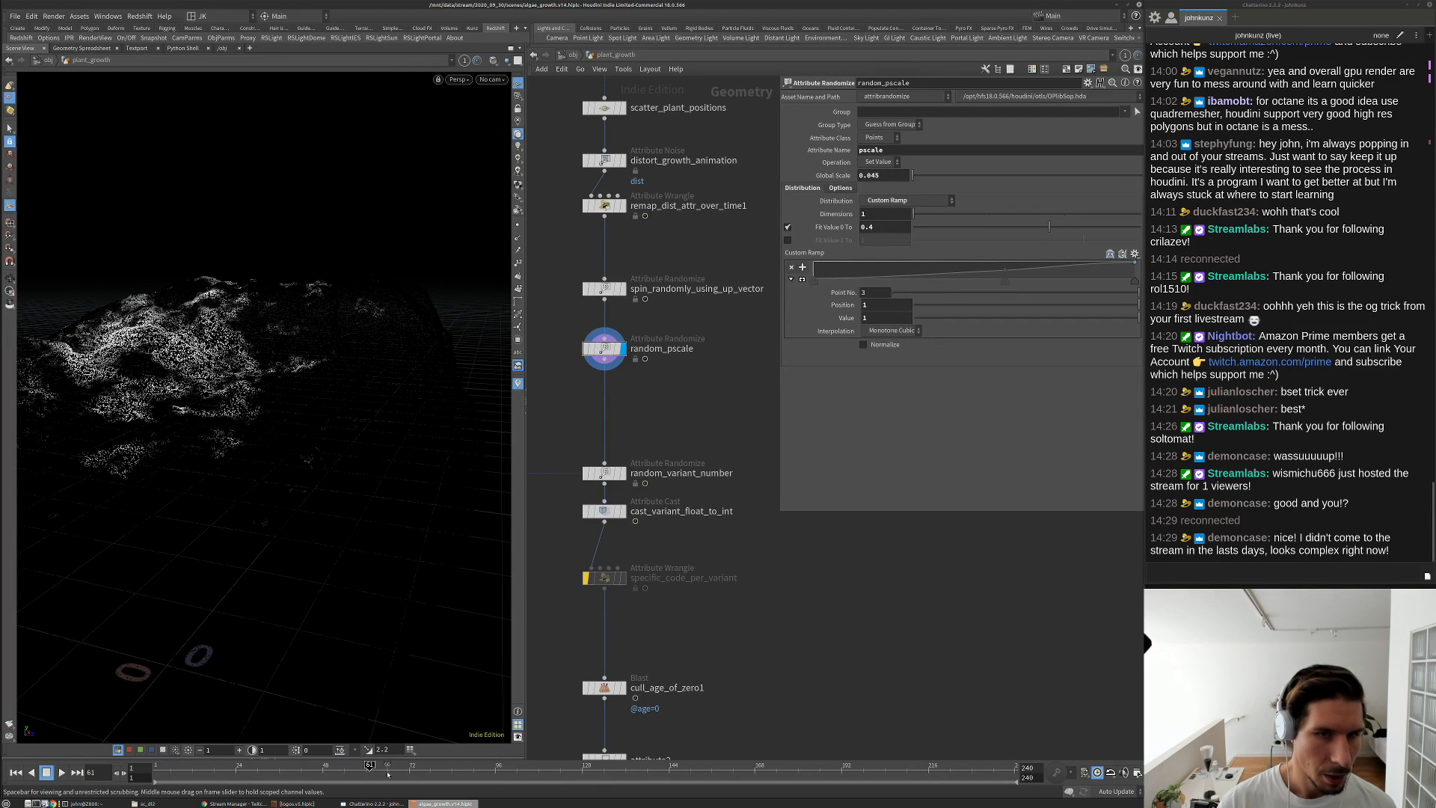
left_click_drag(370, 767, 474, 767)
Select distancealonggeometry2, then bypass and re-enable distort_growth_animation to compare the growth pattern with and without the noise
middle_click_drag(698, 309, 688, 389)
left_click(595, 140)
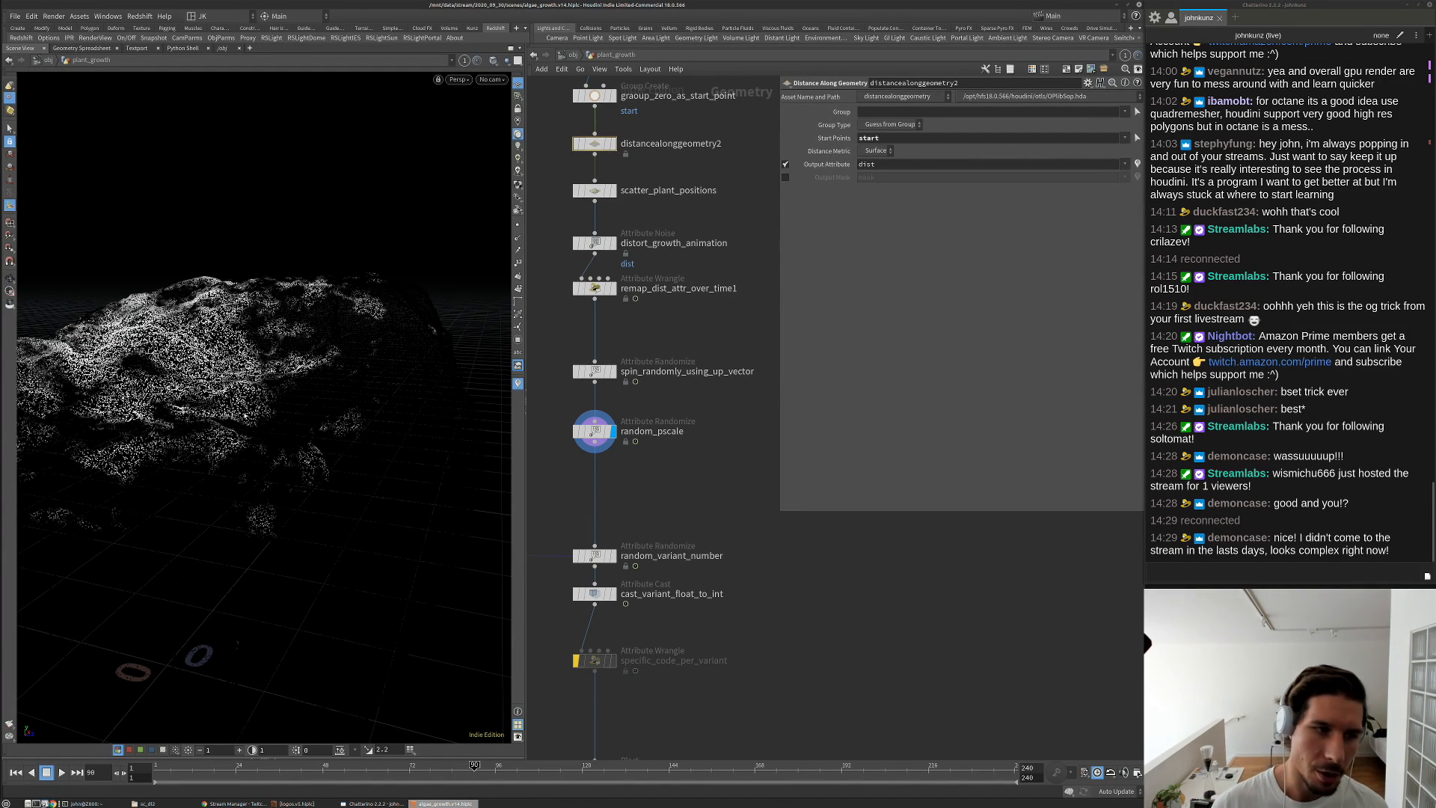
left_click(576, 243)
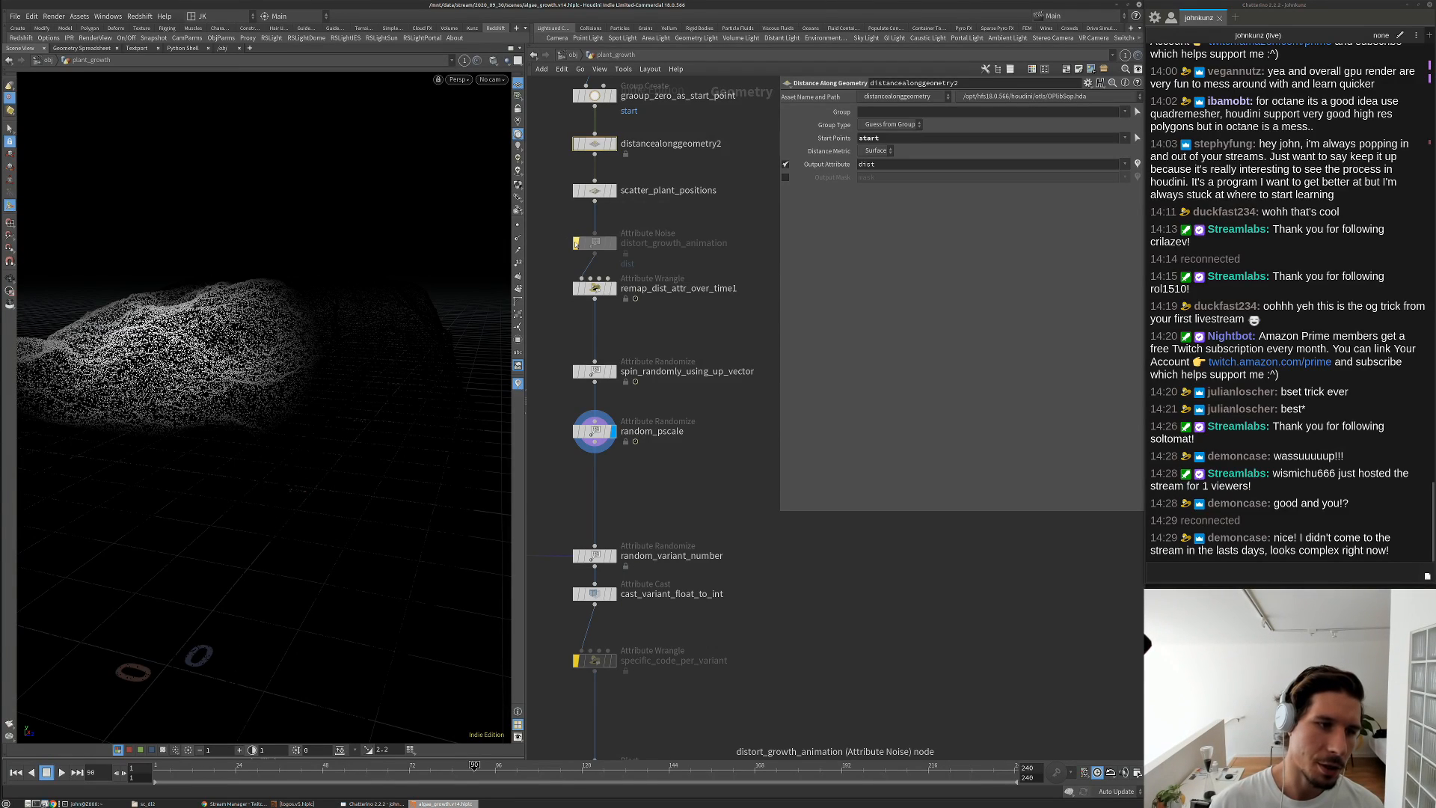
left_click(576, 245)
Play the point growth on to frame 167 and examine the scattered points on the rock up close
key("Up")
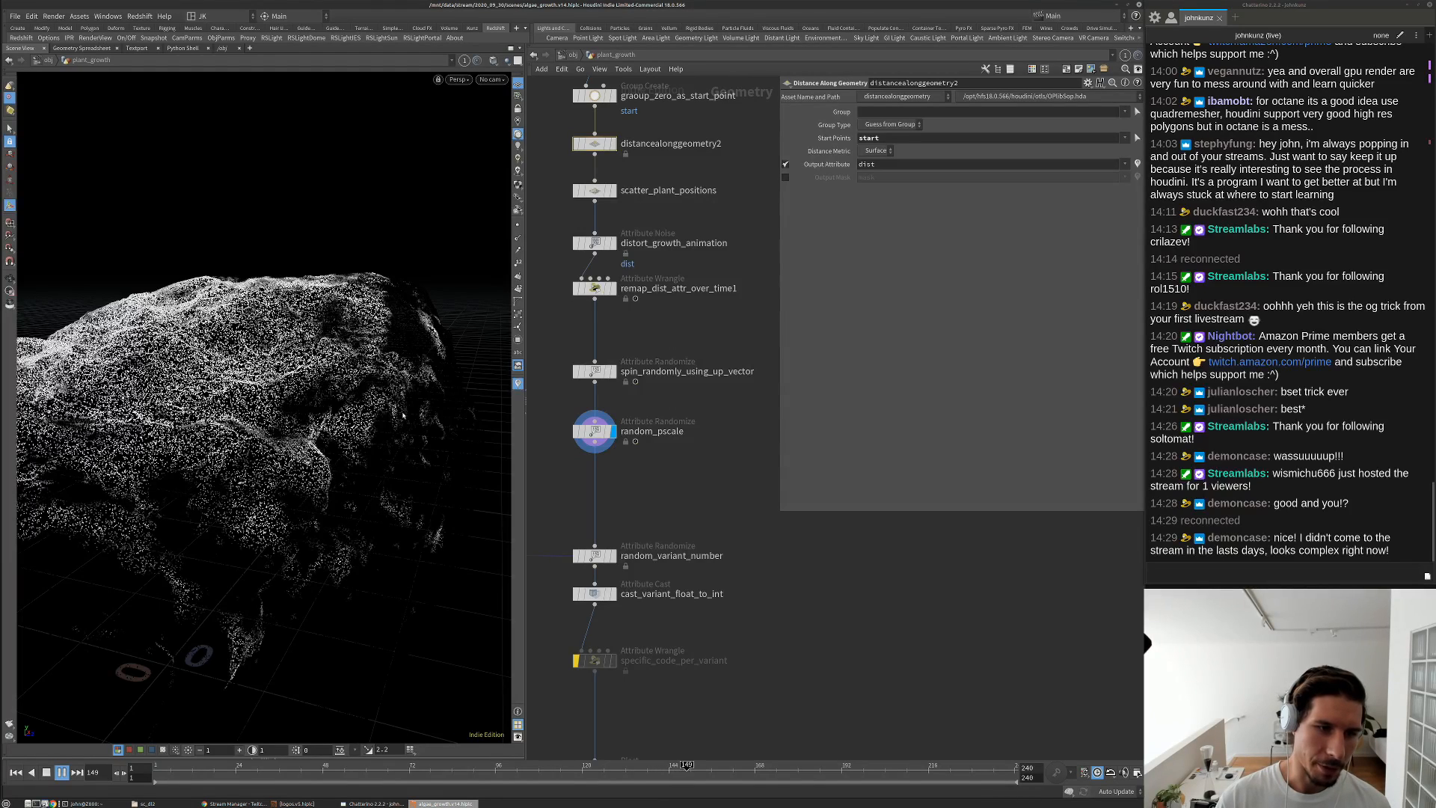
key("Up")
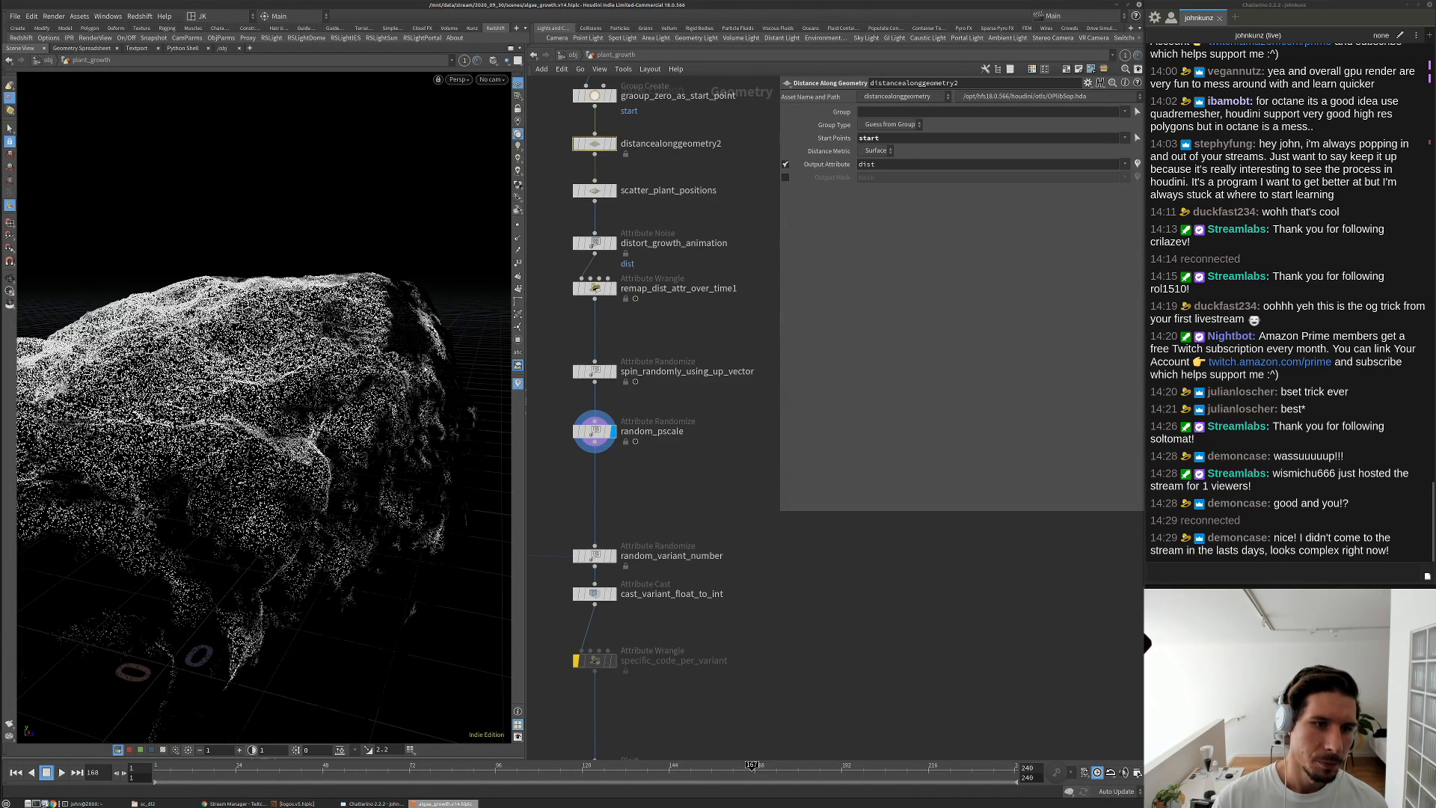
left_click_drag(411, 362, 318, 287, "alt")
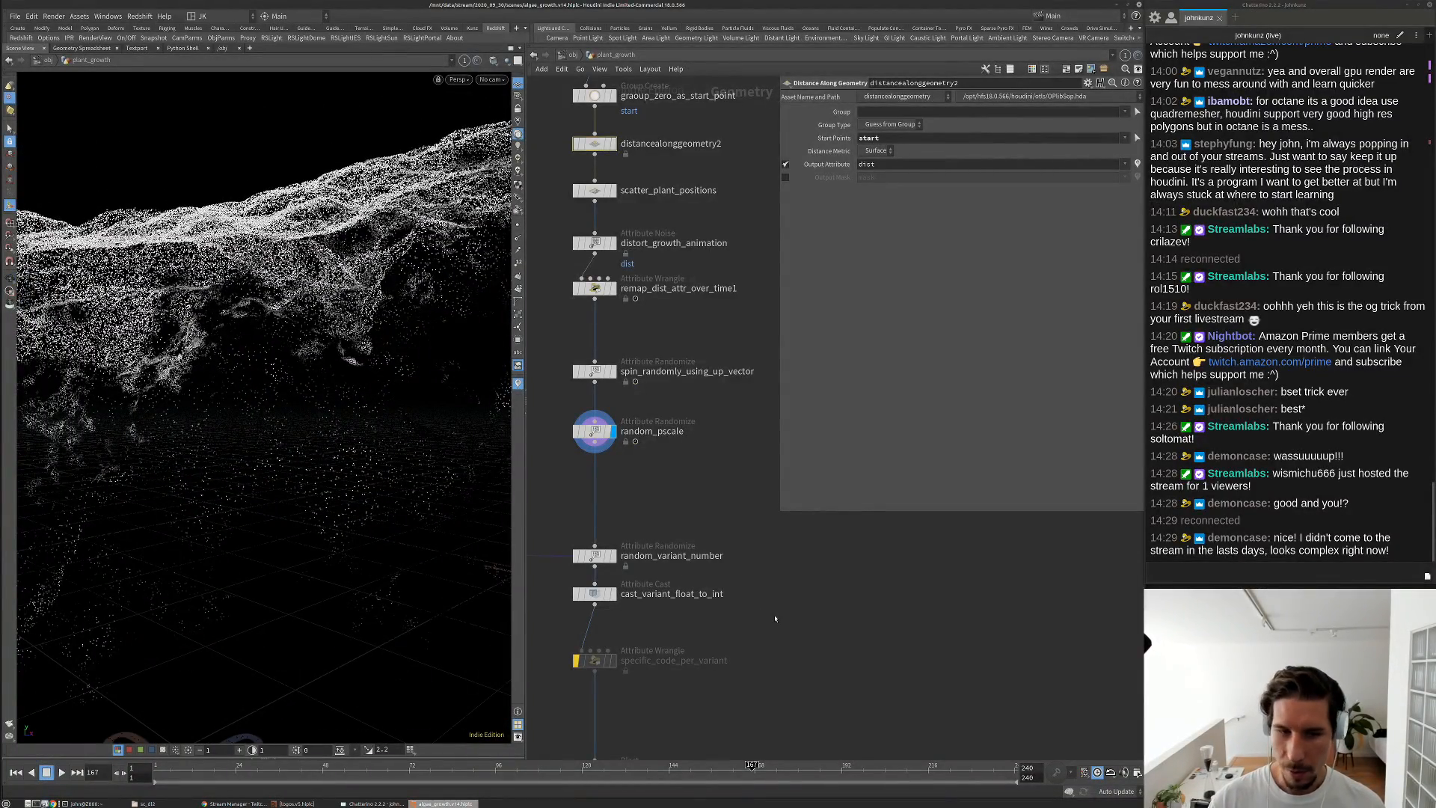
Display the clean_up_extra_attributes node at the end of the plant_growth network and look through cam1
scroll(774, 618, "down", 3)
mouse_move(768, 665)
middle_mouse_down()
mouse_move(801, 602)
mouse_move(949, 562)
middle_mouse_up()
middle_click_drag(699, 658, 822, 634)
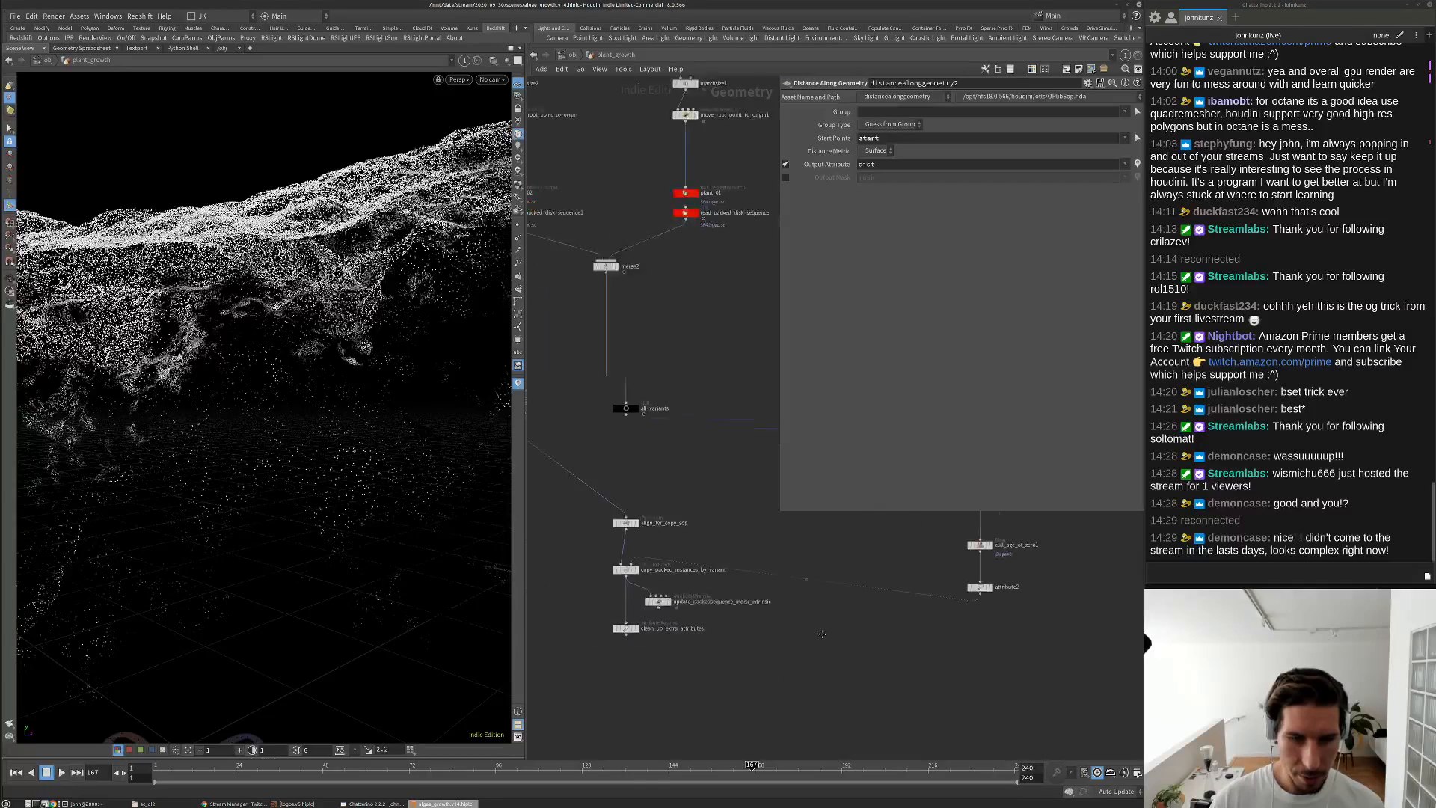
scroll(673, 632, "up", 3)
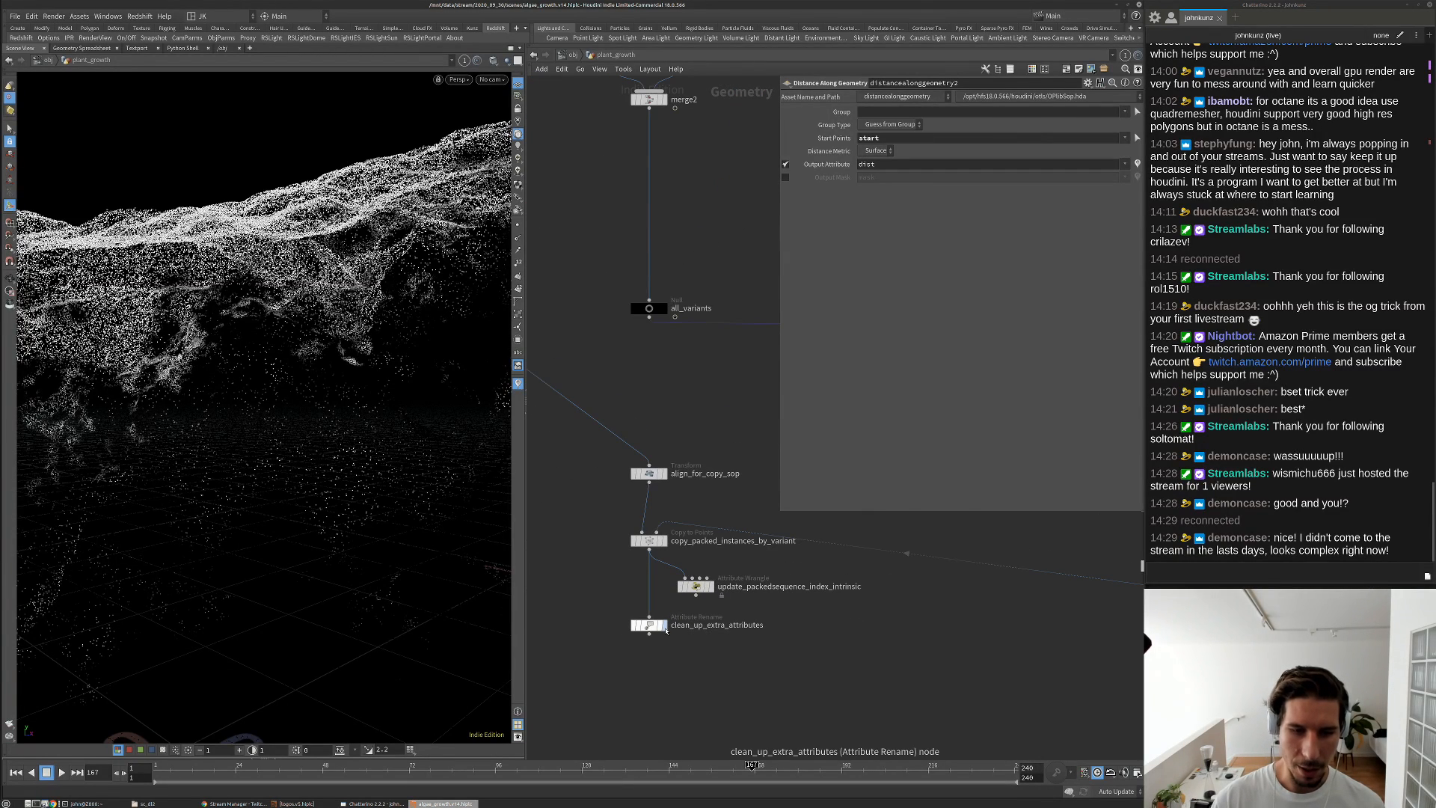
scroll(595, 472, "down", 3)
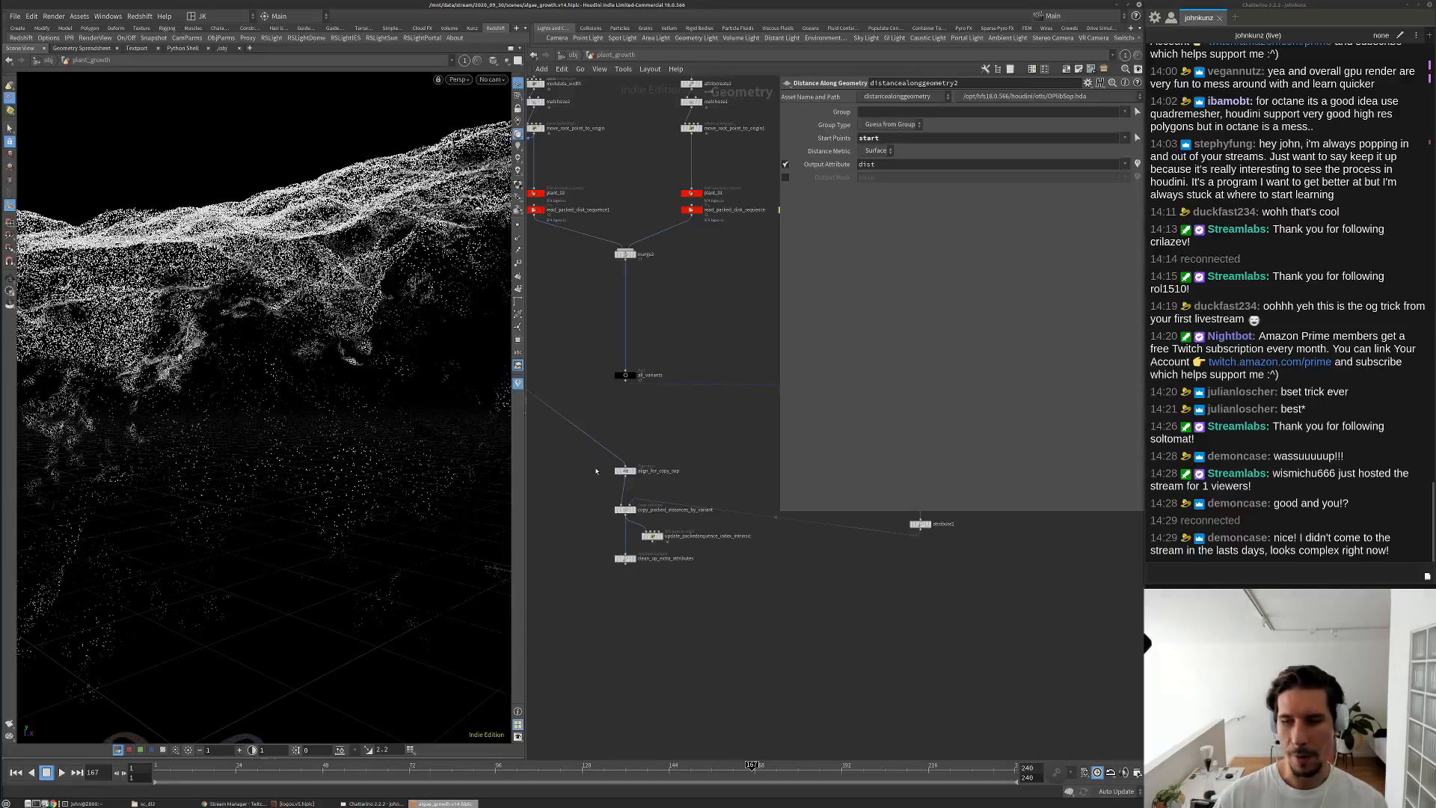
scroll(639, 542, "up", 2)
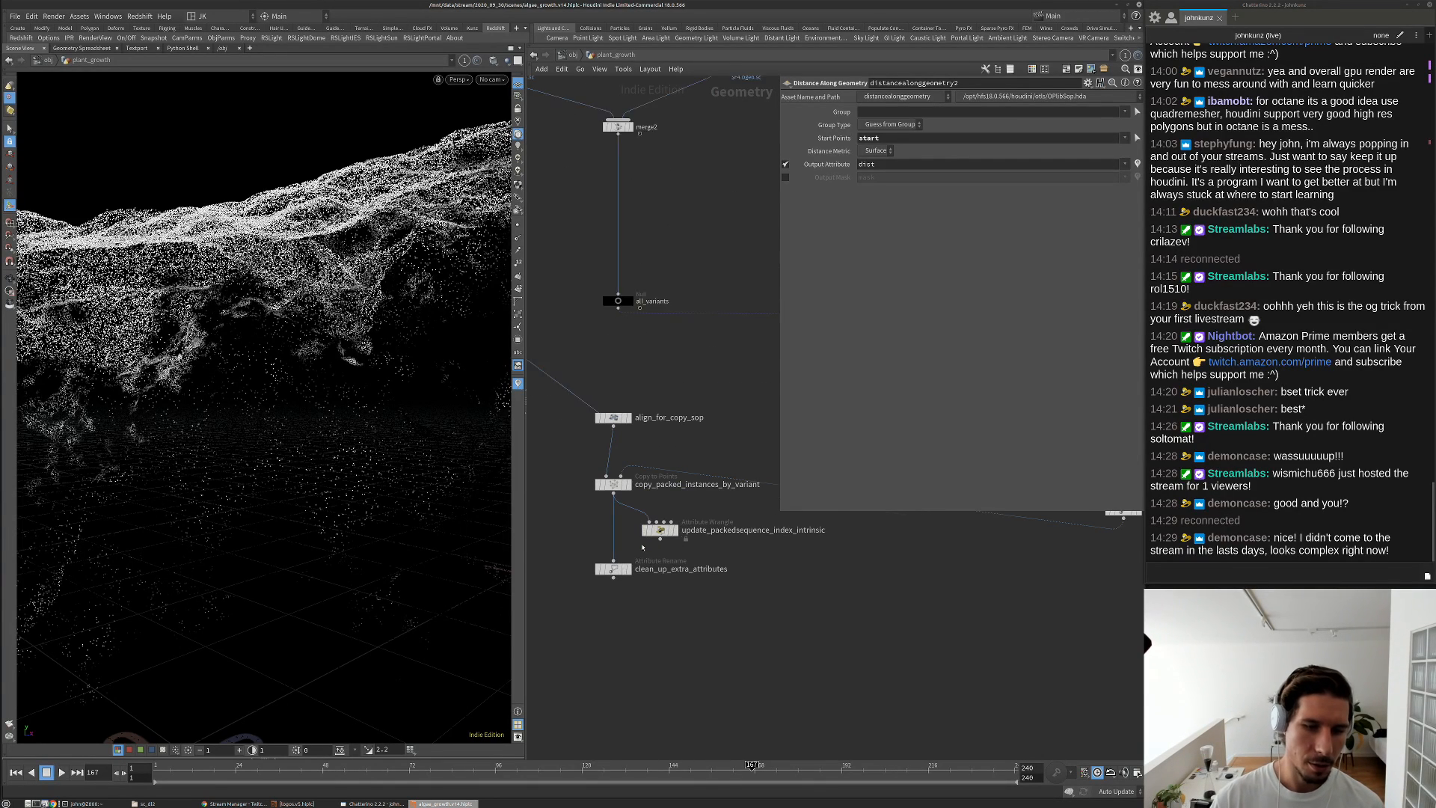
left_click(620, 572)
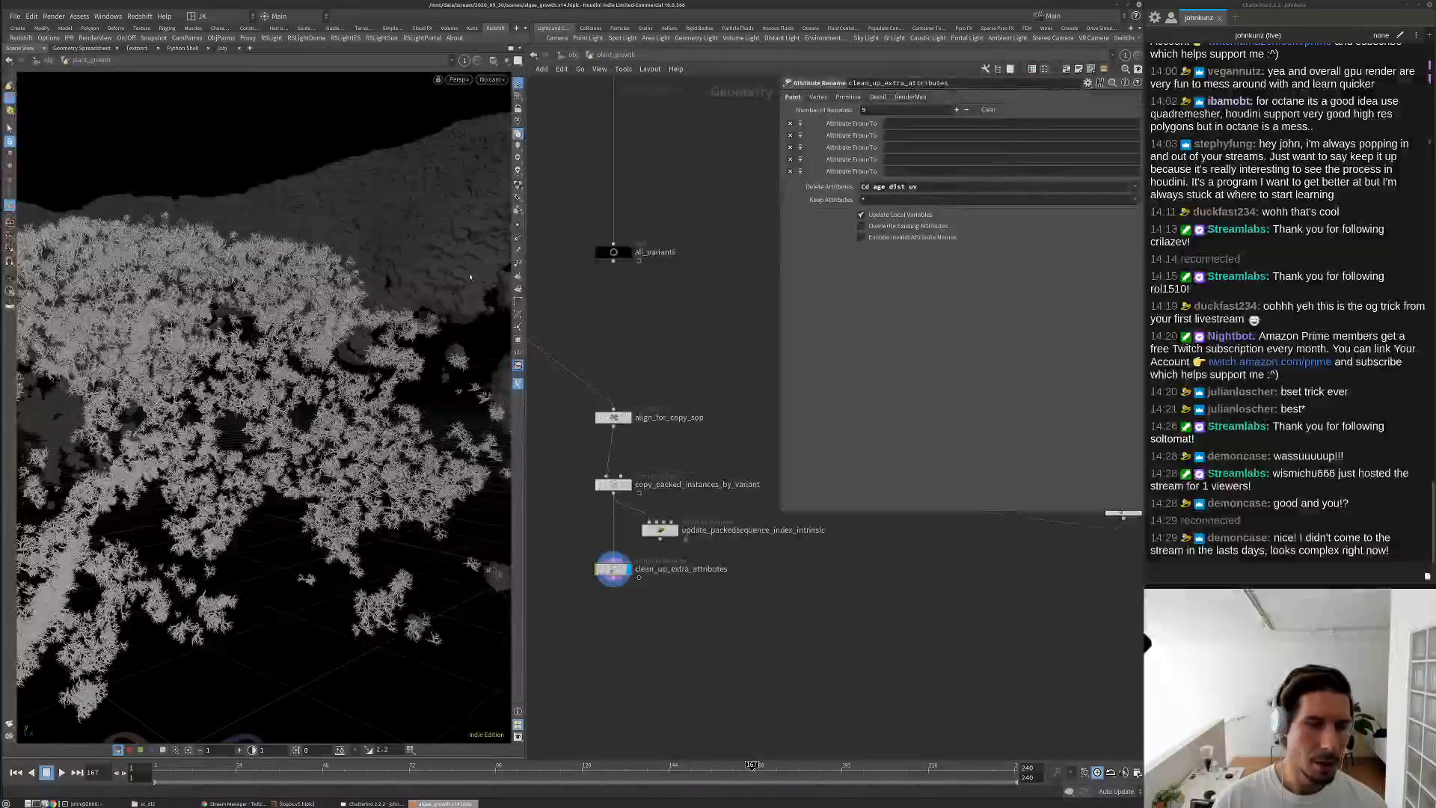
left_click(492, 80)
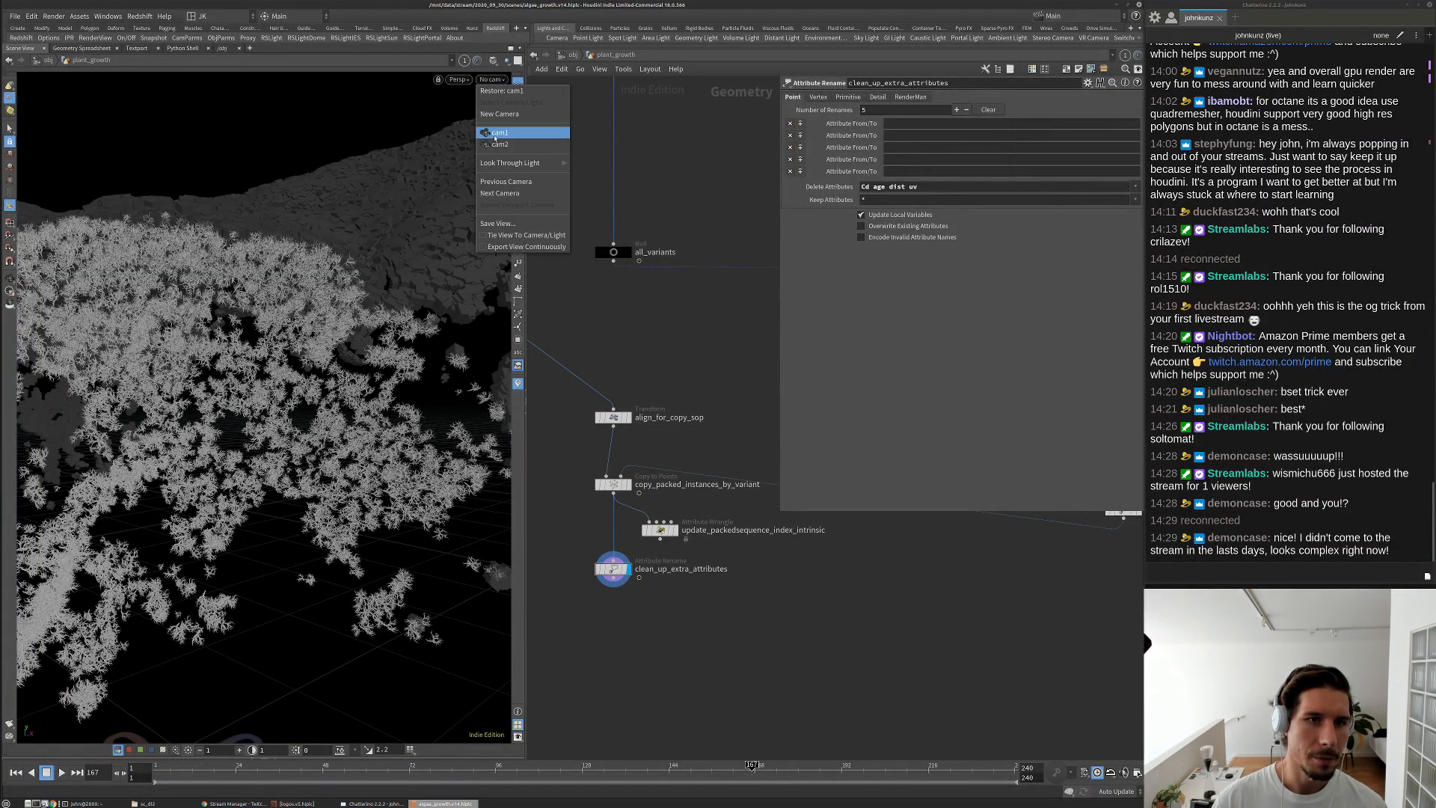
left_click(497, 133)
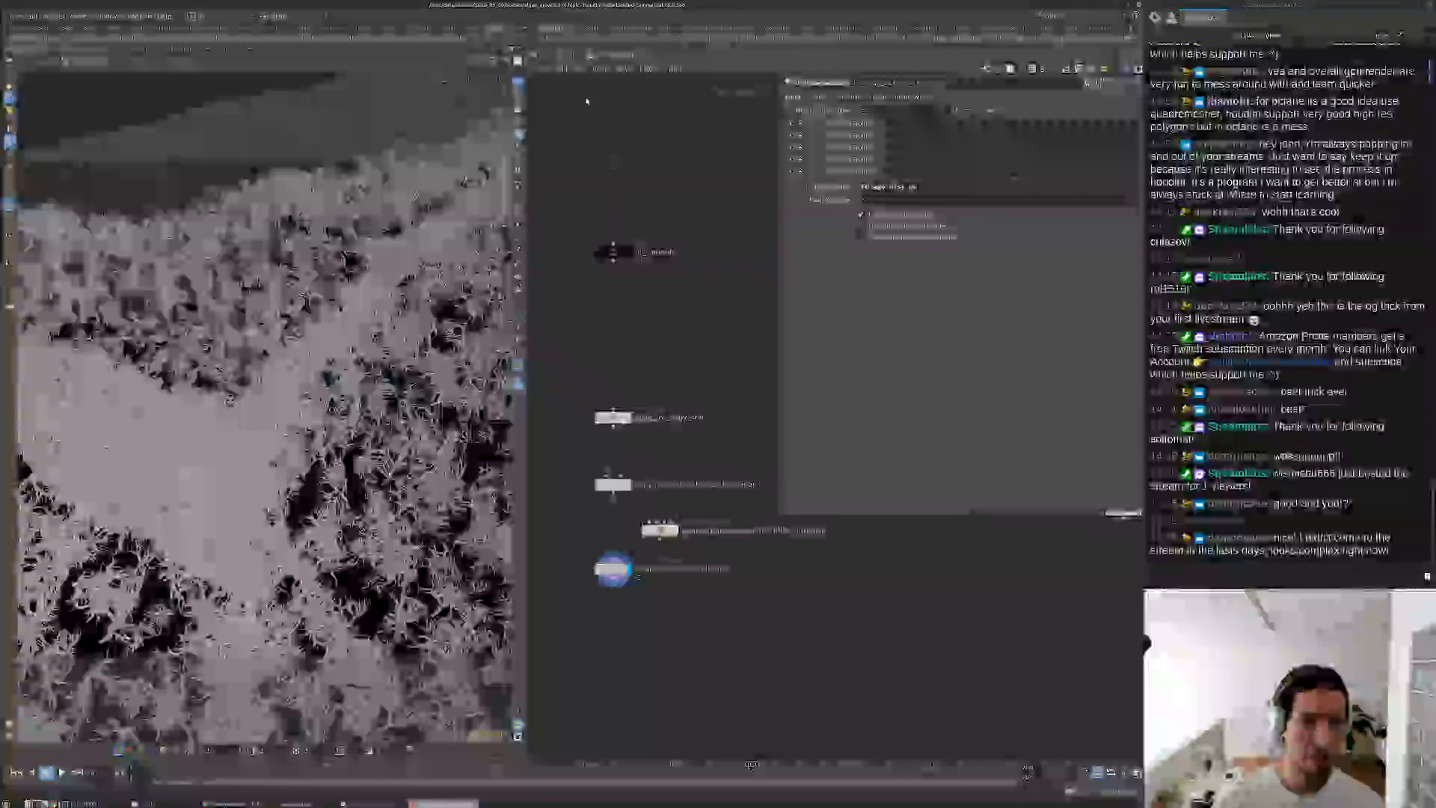
Return to the output network, render redshift1's frame range to MPlay and move the MPlay window beside the viewport
left_click(572, 55)
left_click(572, 65)
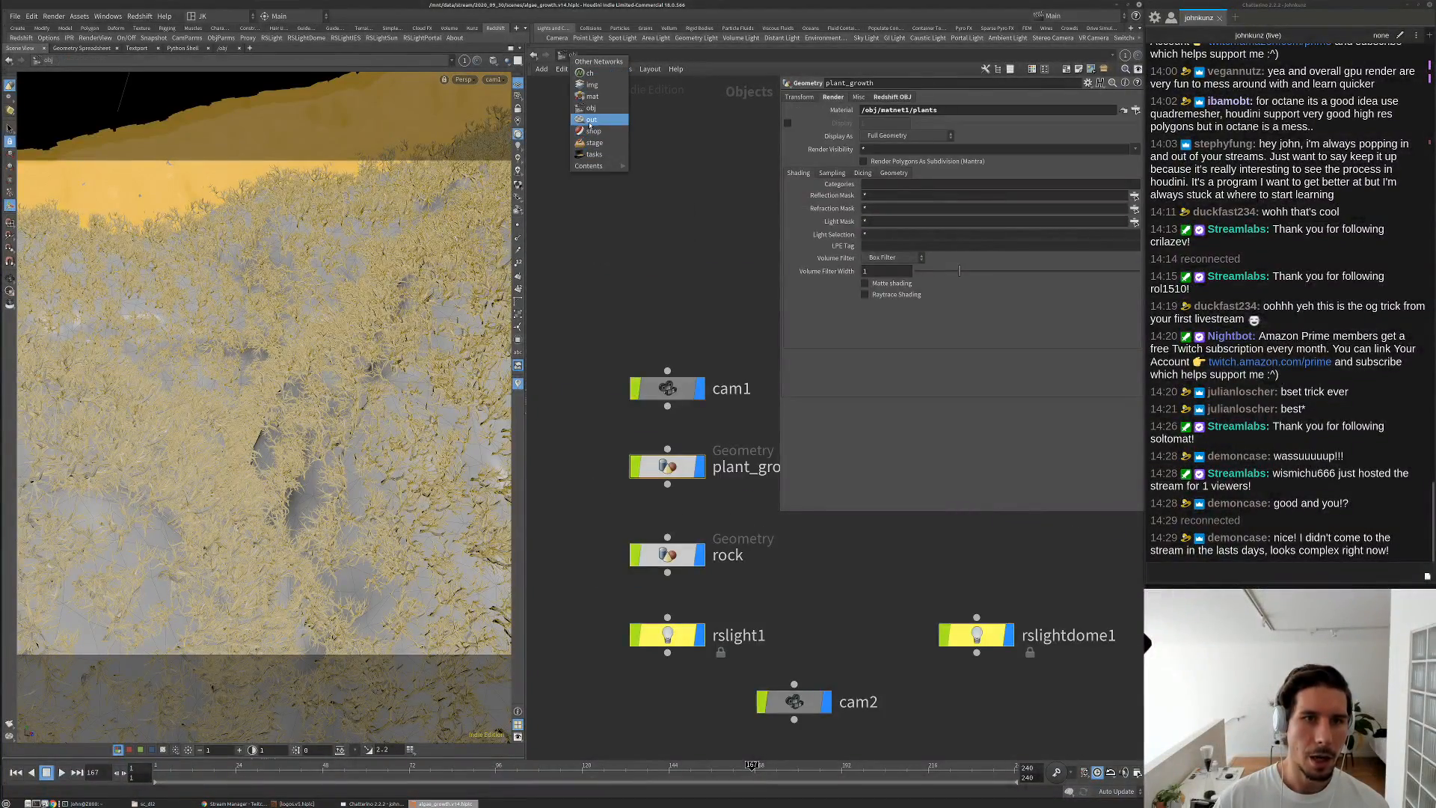
left_click(592, 122)
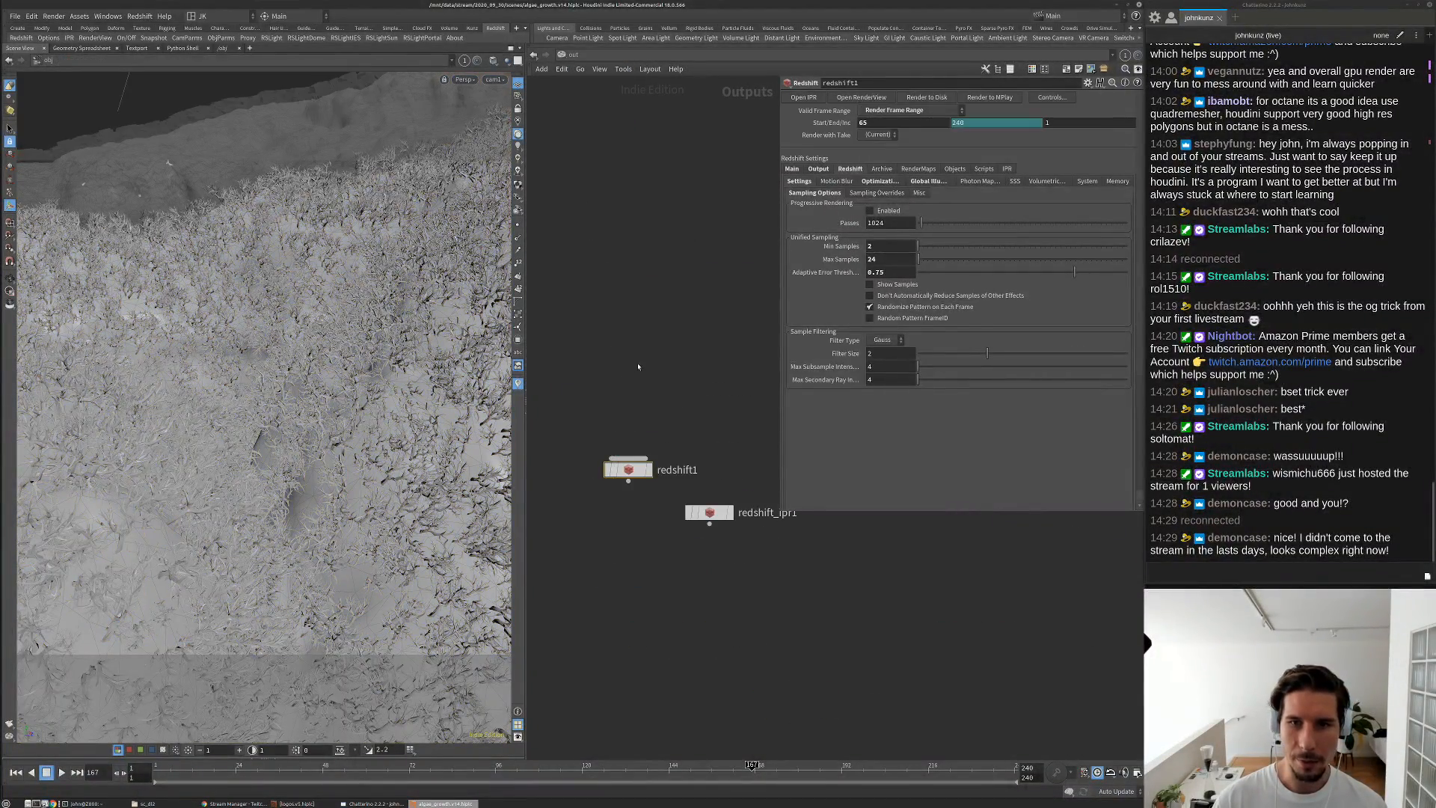
left_click(1017, 98)
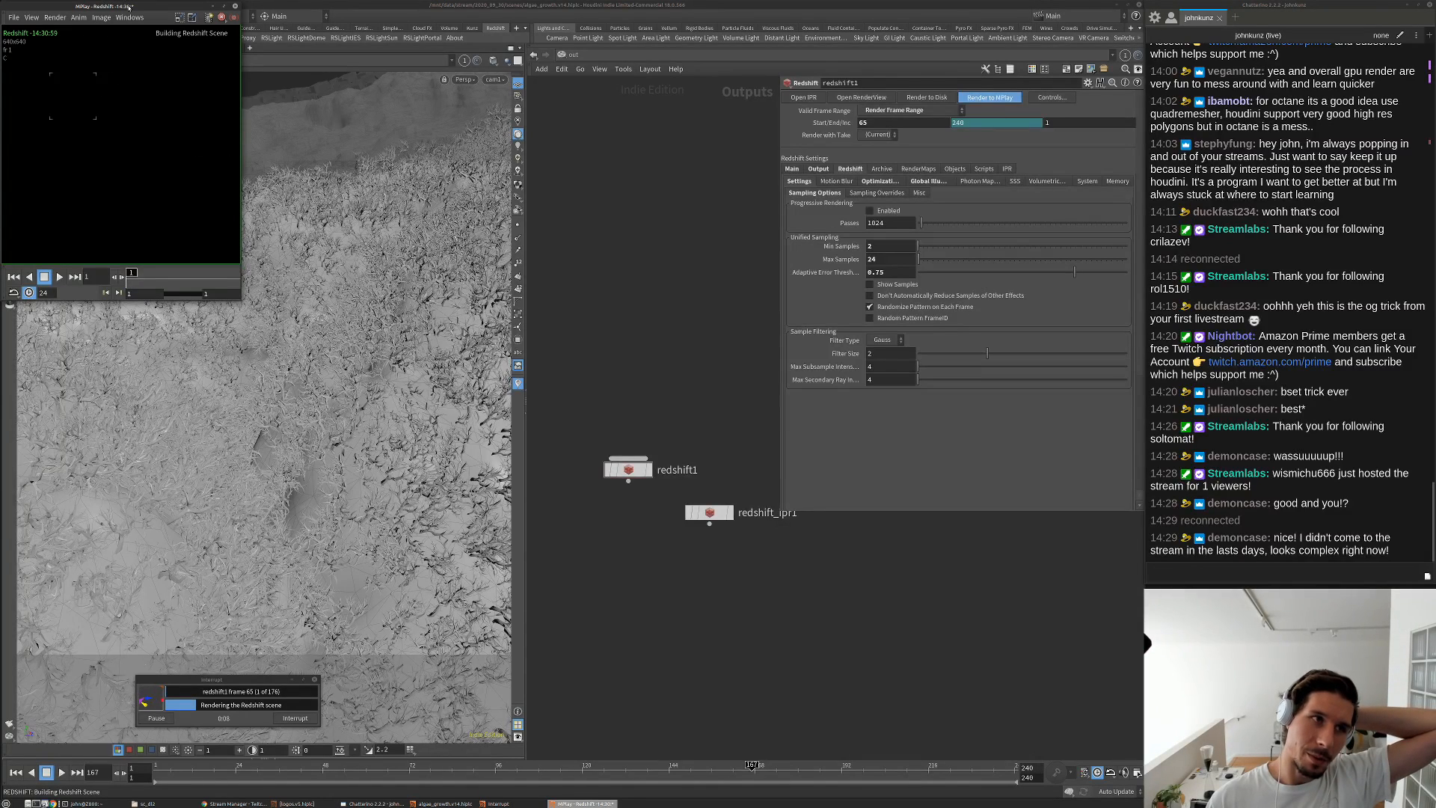
left_click_drag(128, 6, 614, 118)
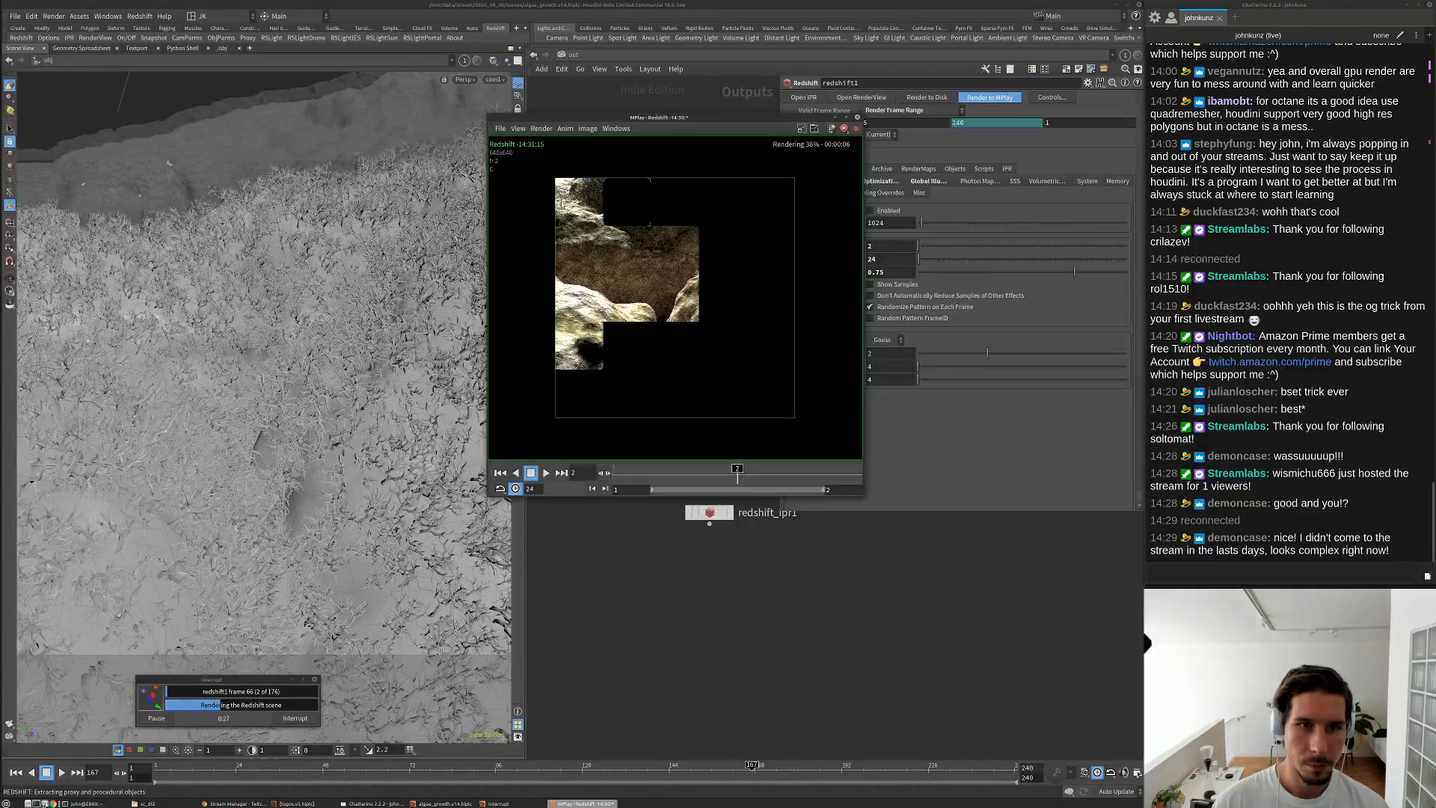
Inspect the rendering frames in MPlay up close and at full view
scroll(583, 204, "up", 3)
scroll(737, 354, "down", 4)
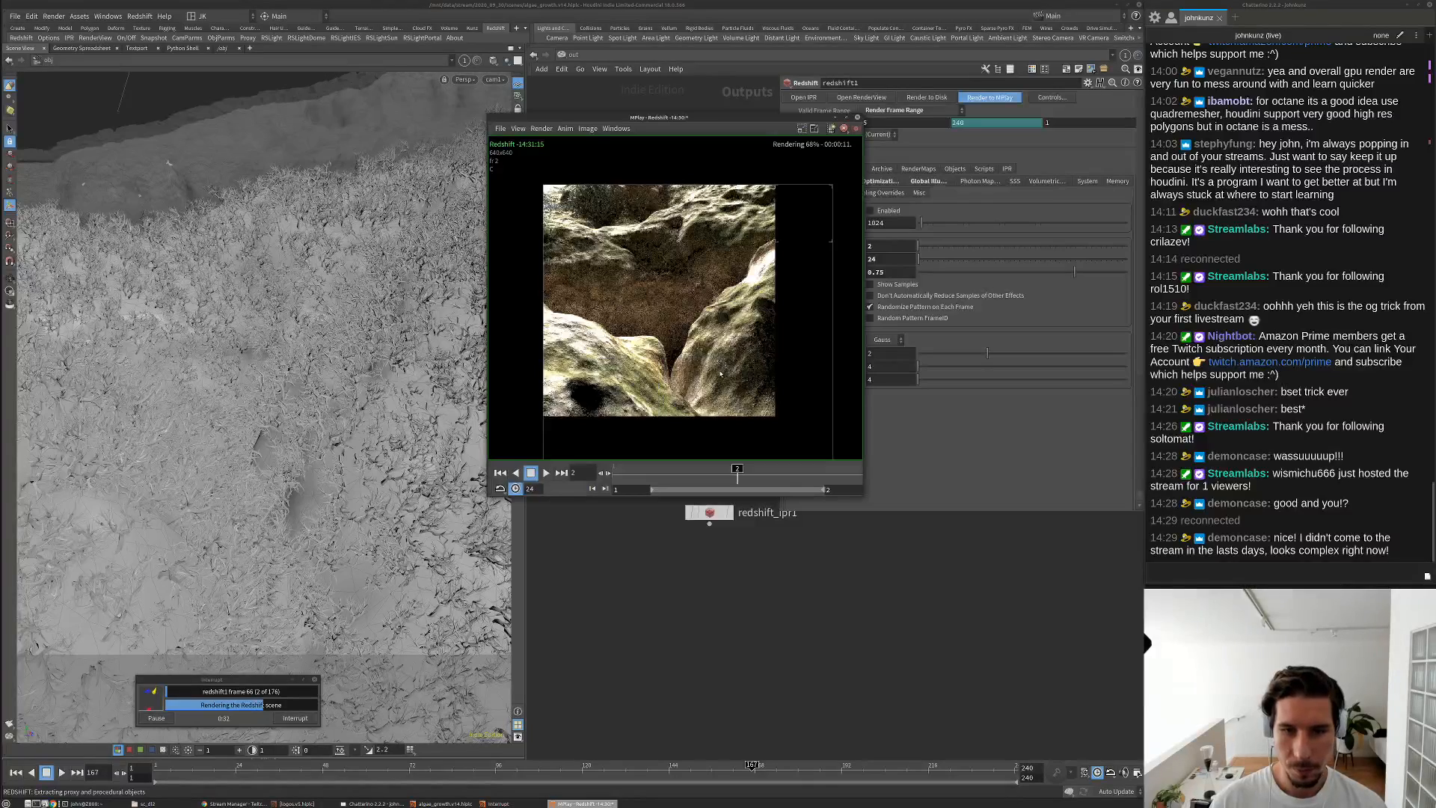
scroll(739, 276, "down", 2)
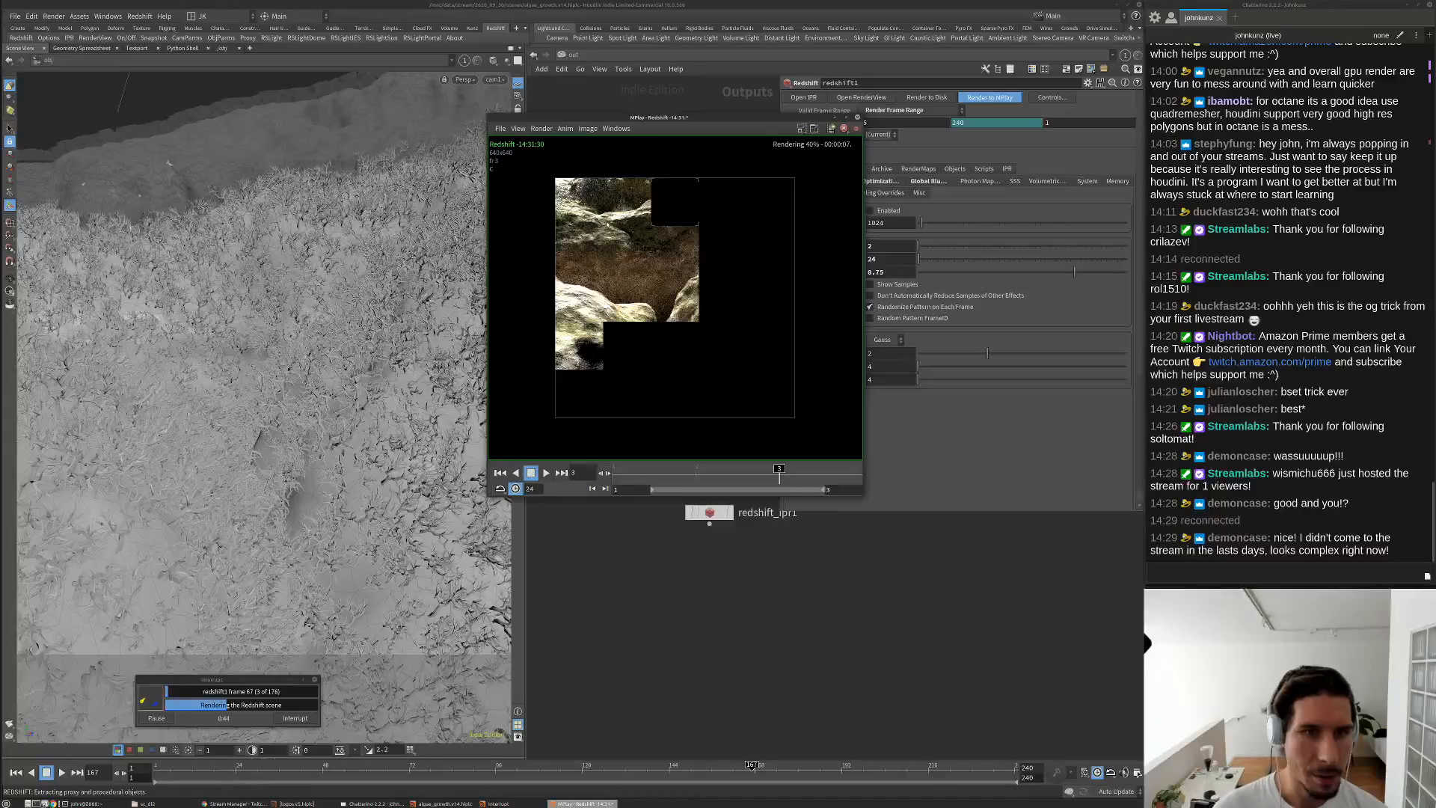
Check the next rendered frames in MPlay, then interrupt the frame range render and close MPlay
scroll(607, 222, "up", 1)
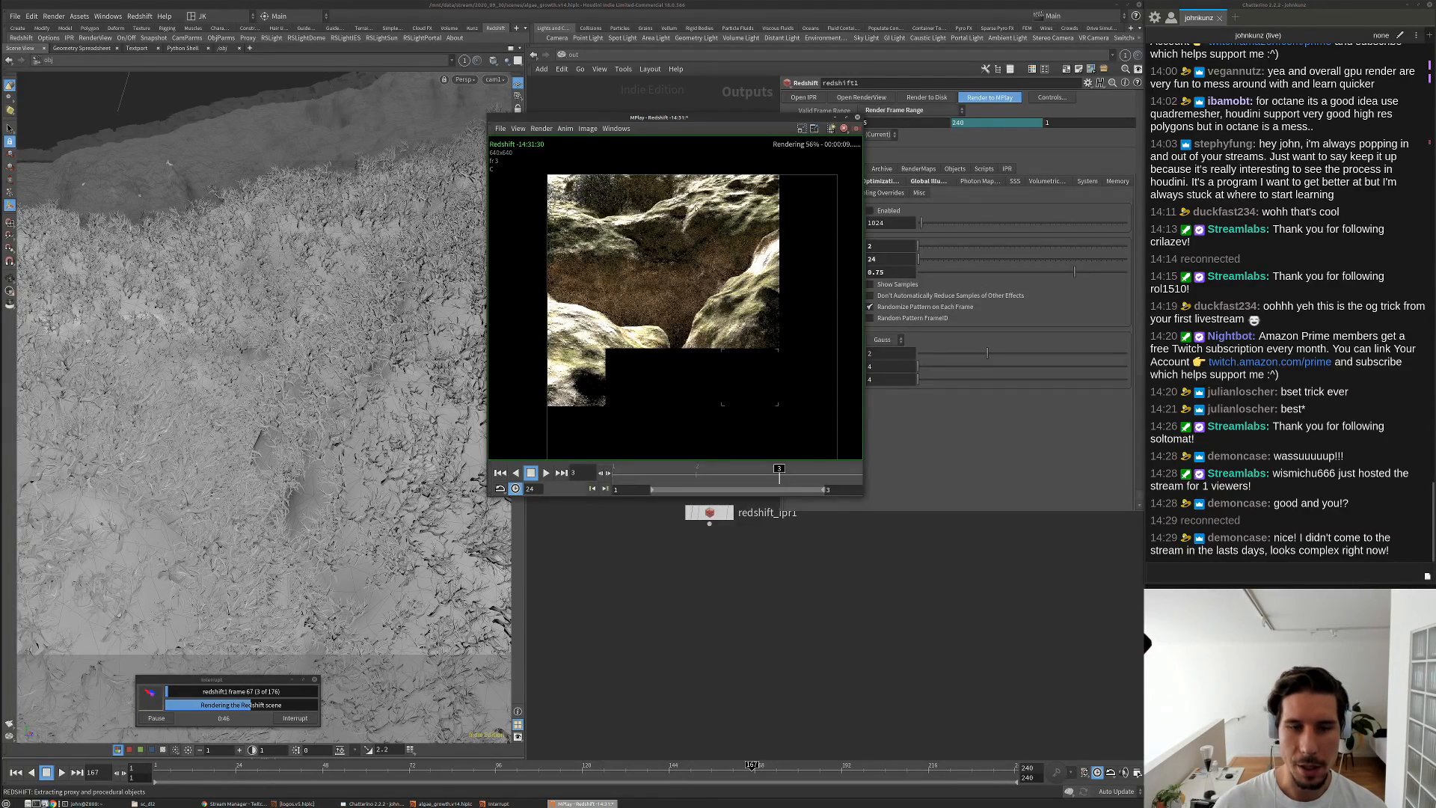
scroll(695, 207, "up", 4)
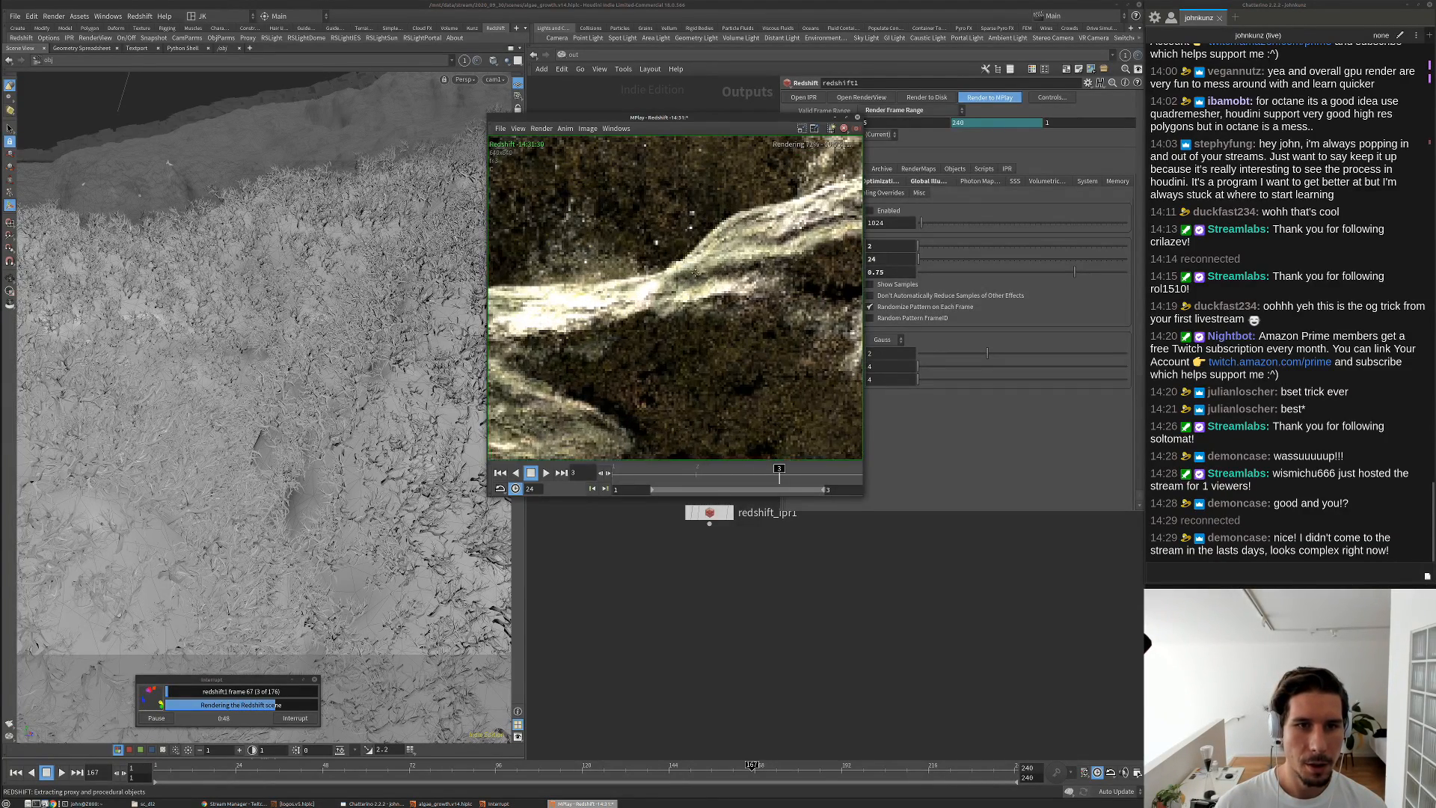
key("Up")
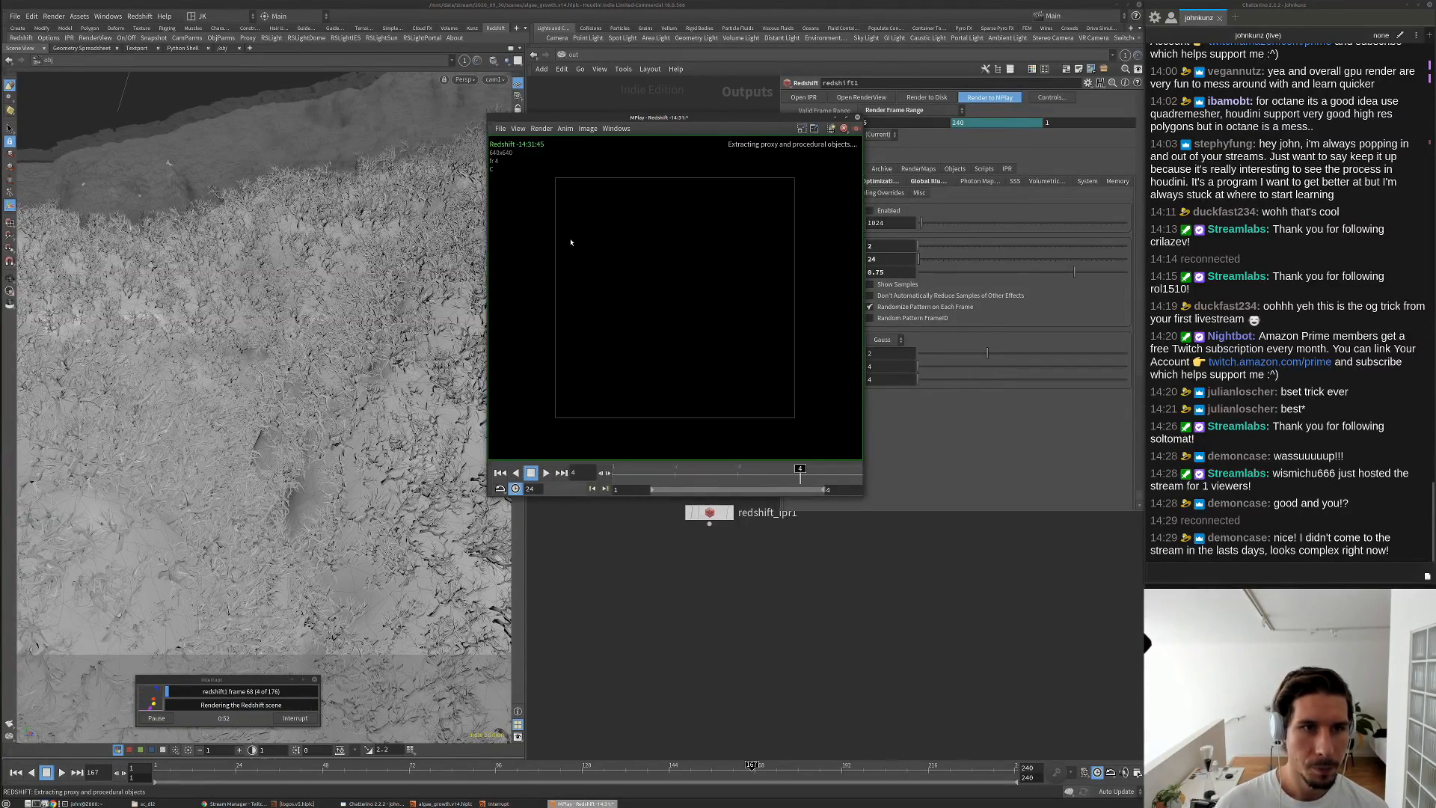
key("Up")
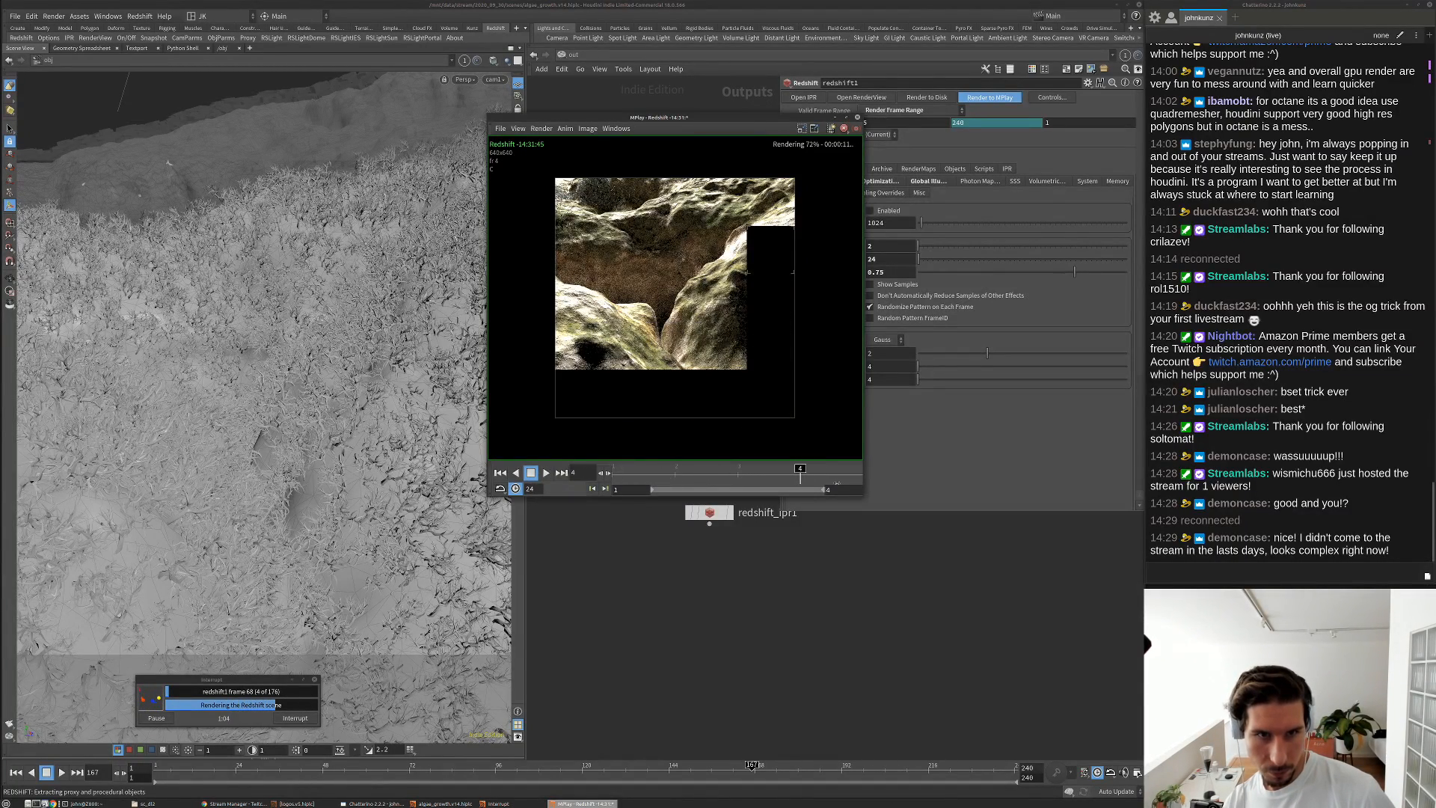
left_click_drag(639, 491, 722, 496)
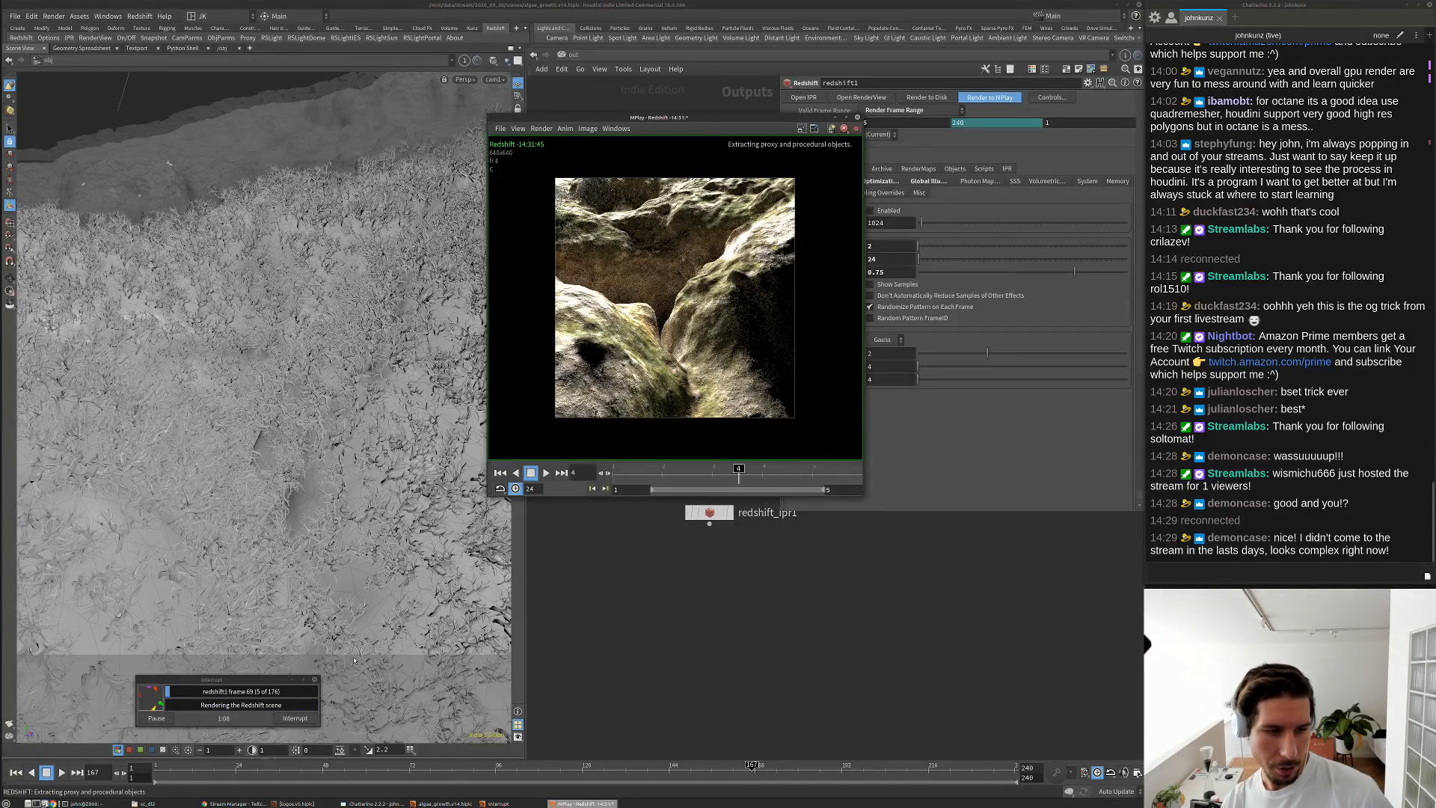
left_click(294, 718)
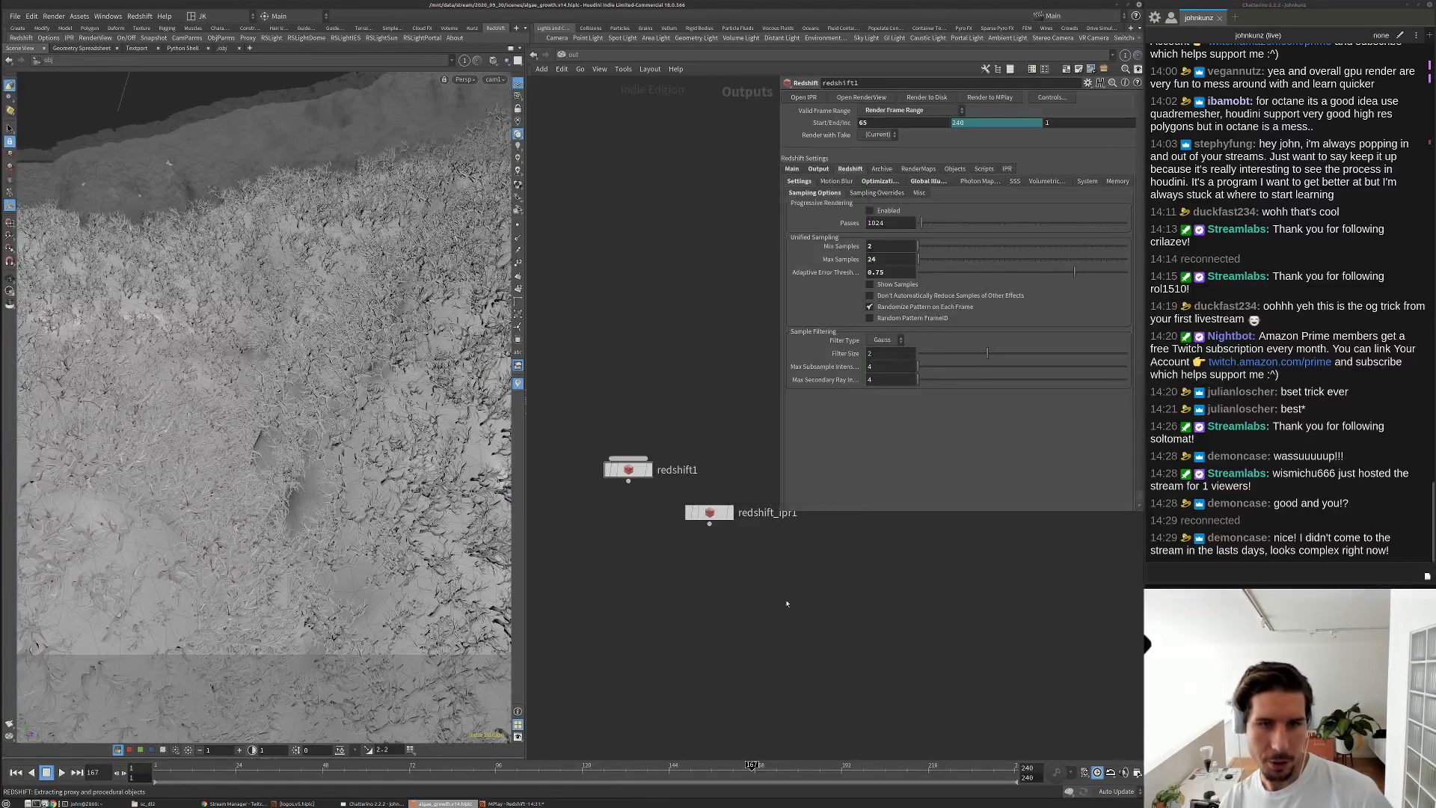
left_click(523, 803)
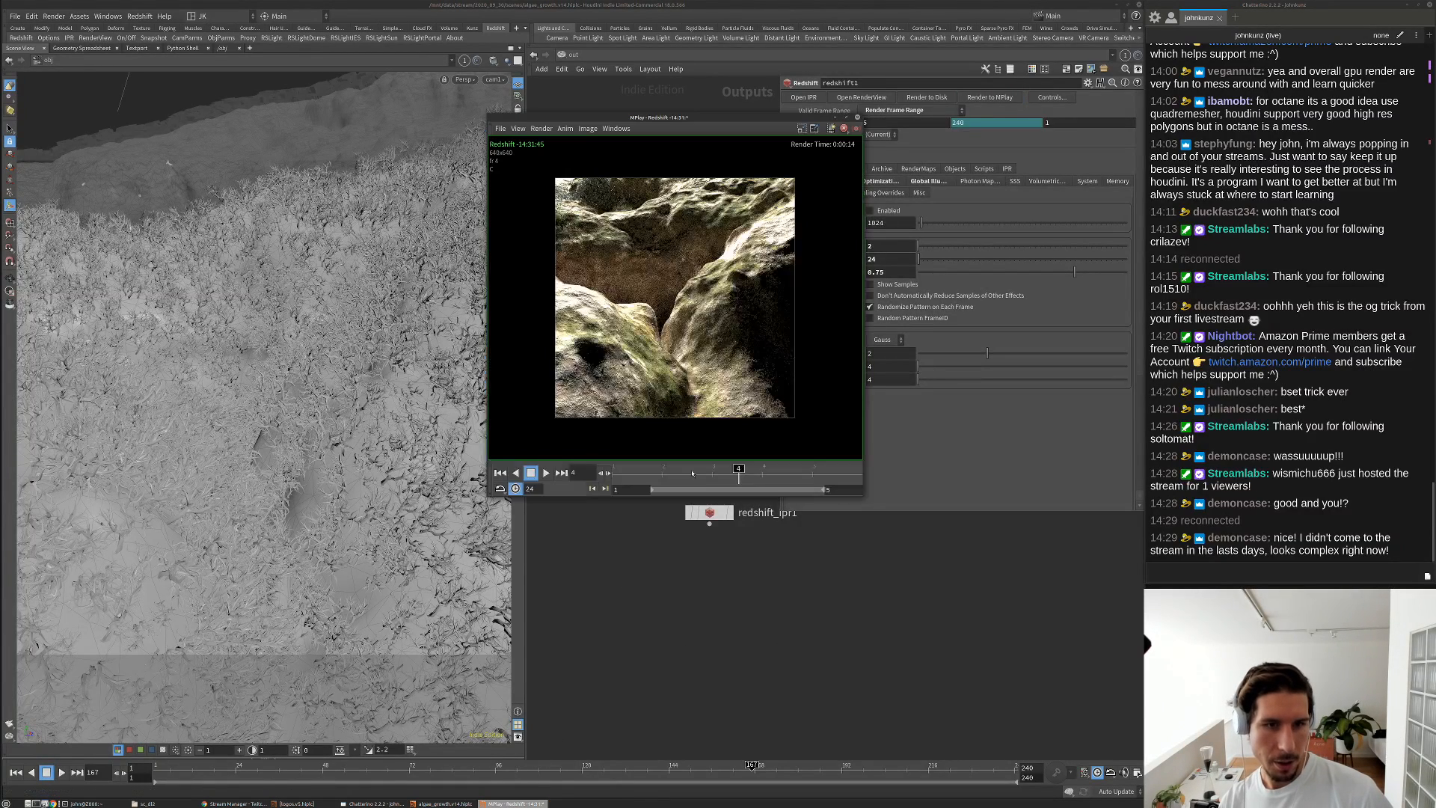
left_click(856, 118)
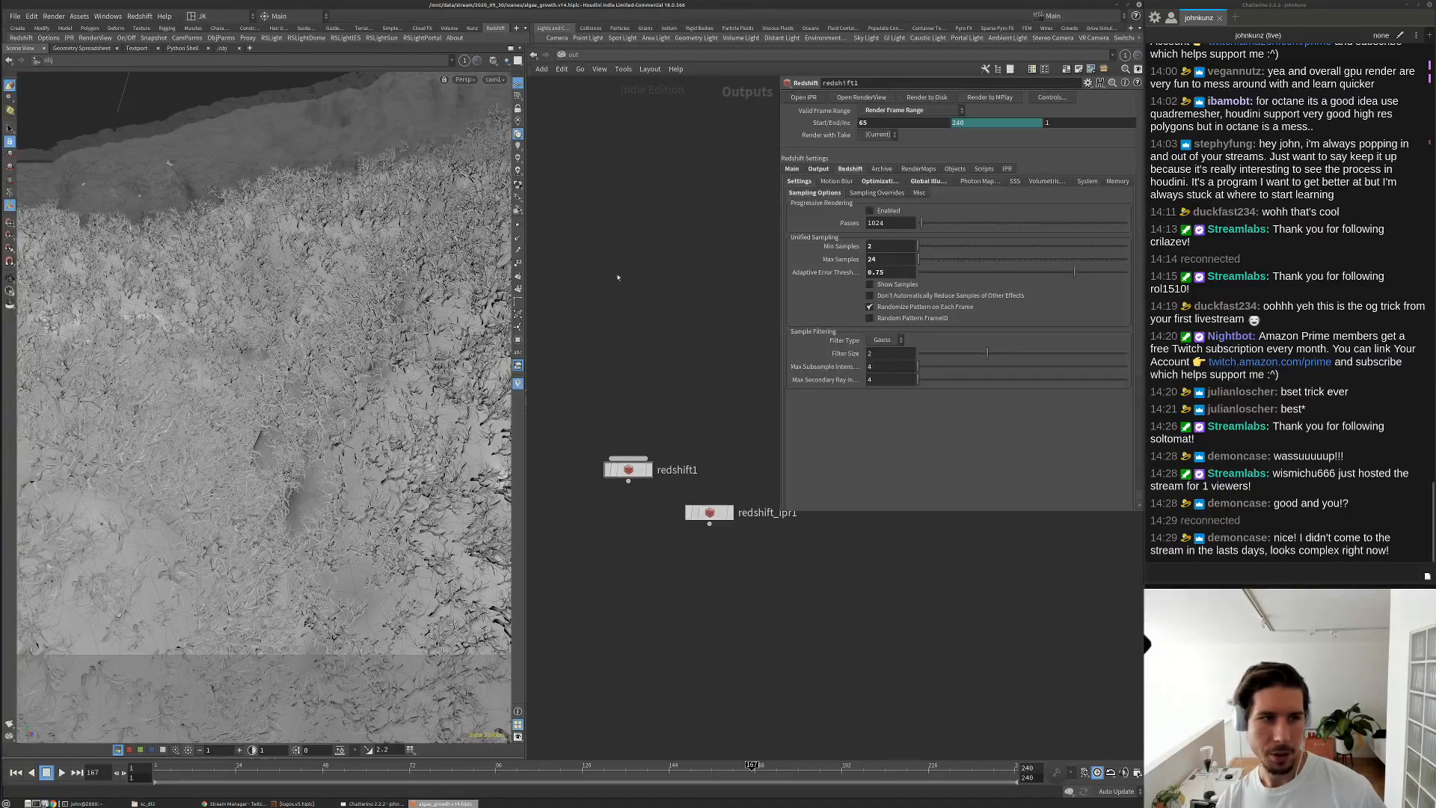
Go to the object network and hide the rock geometry so only the plants are displayed
left_click(574, 56)
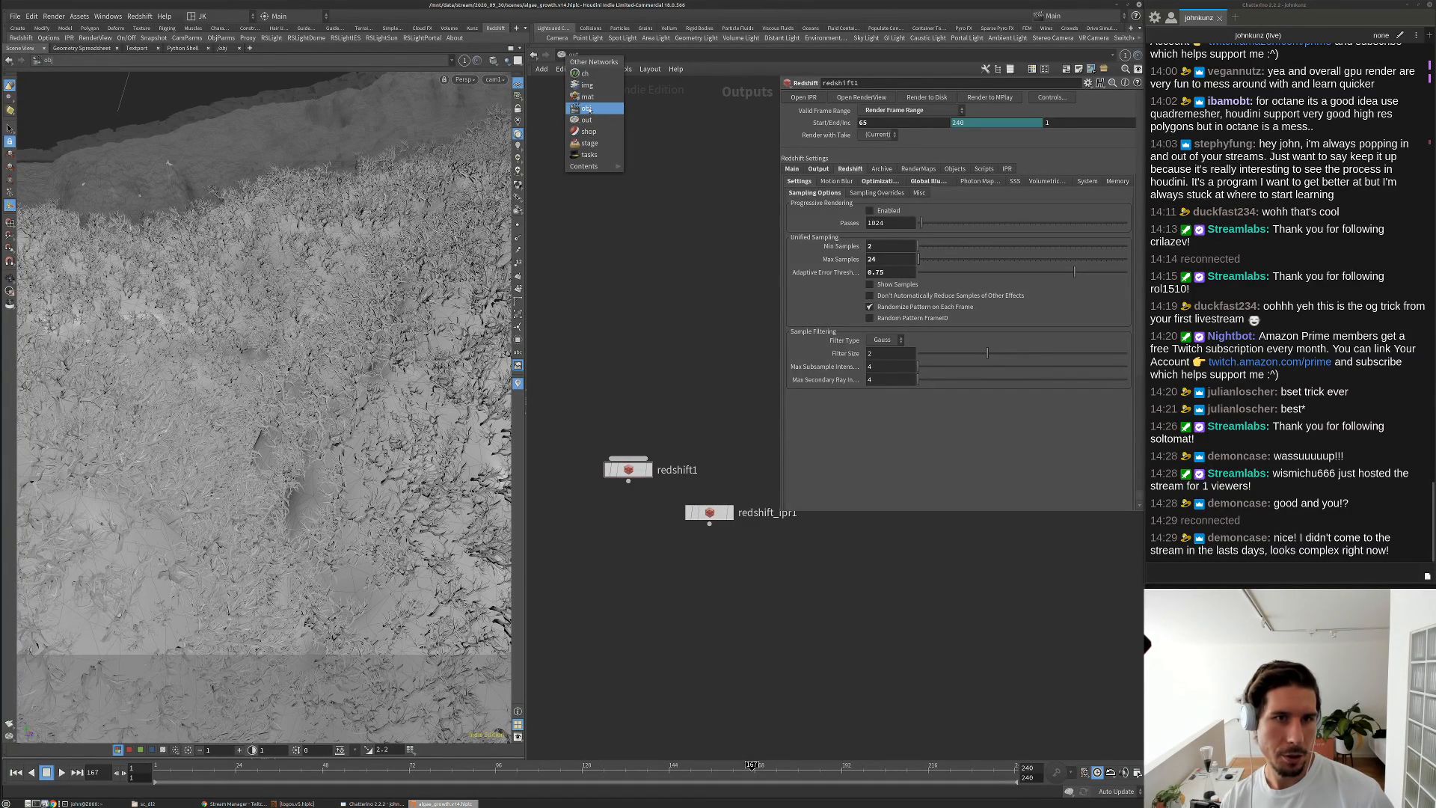
left_click(585, 109)
left_click(596, 165)
middle_click_drag(733, 555, 670, 471)
left_click(635, 470)
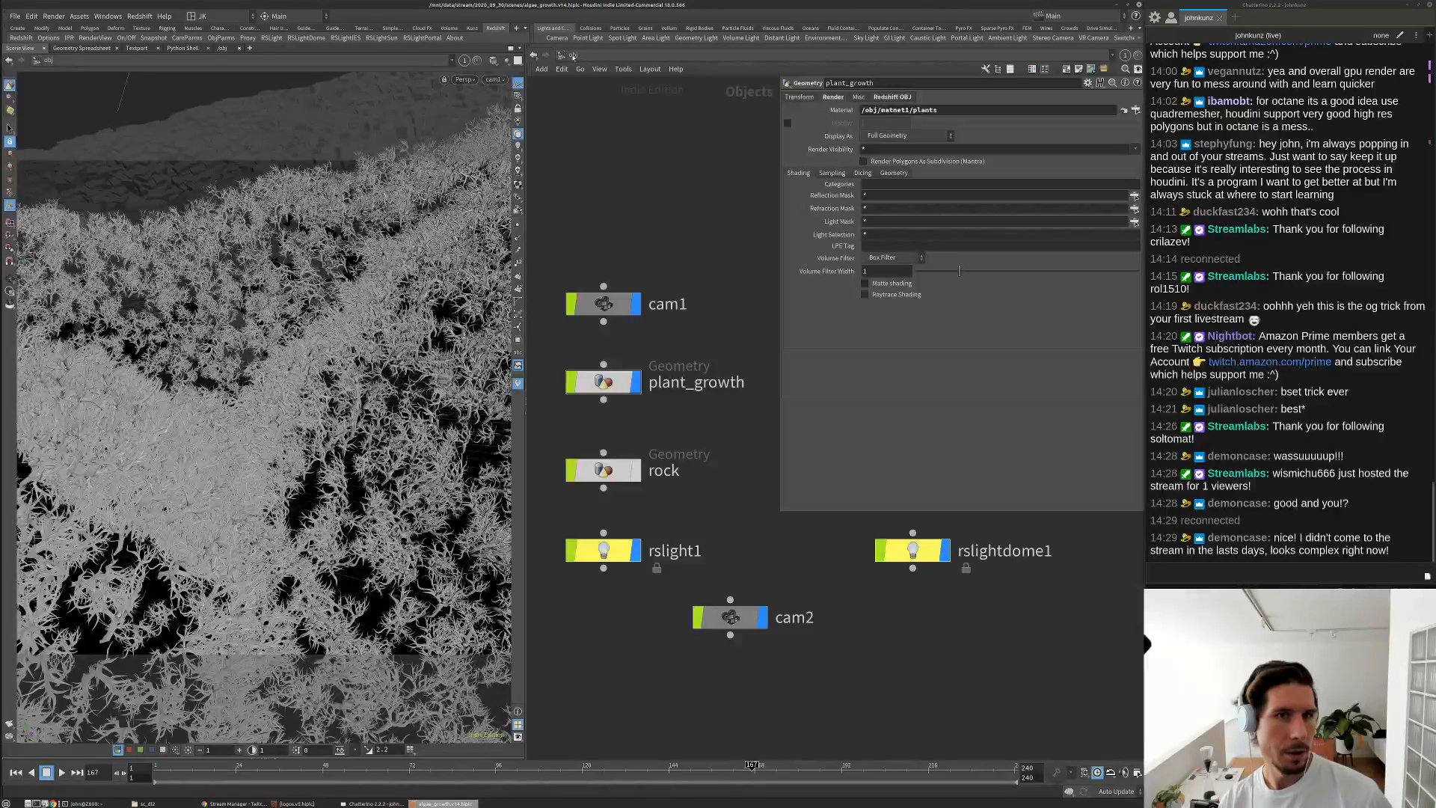
Return to the output network and open the Redshift RenderView
left_click(574, 55)
left_click(587, 121)
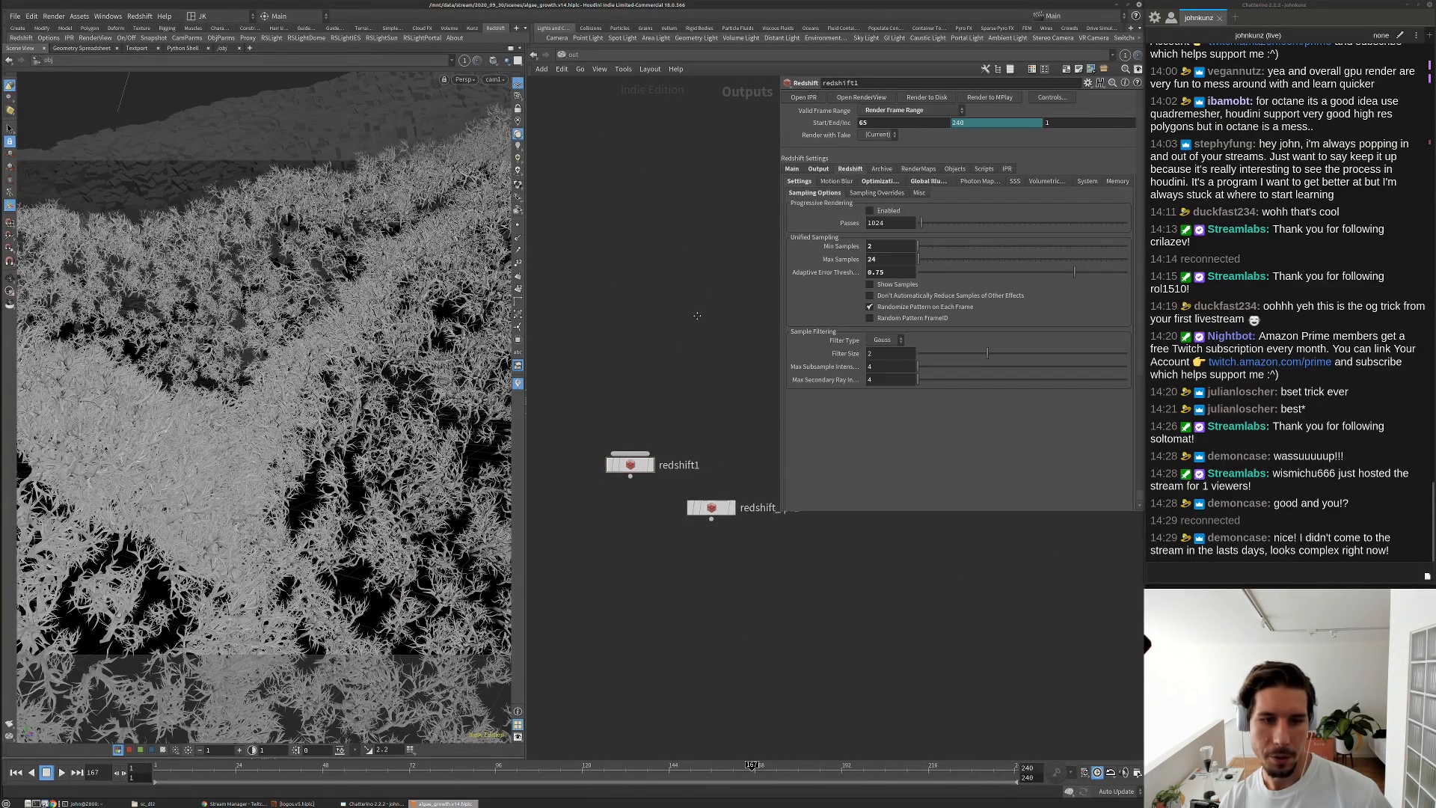
middle_click_drag(697, 315, 715, 265)
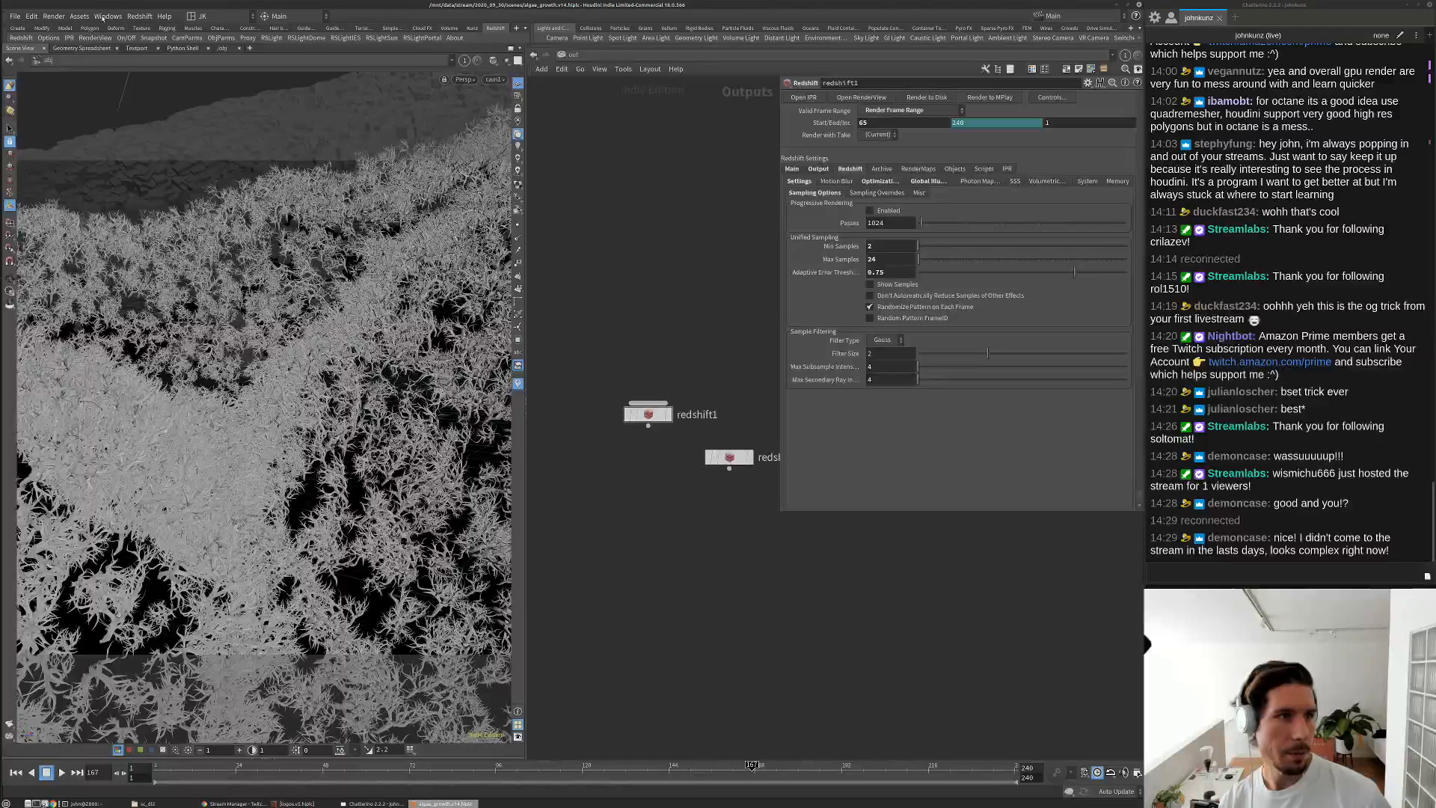
left_click(111, 20)
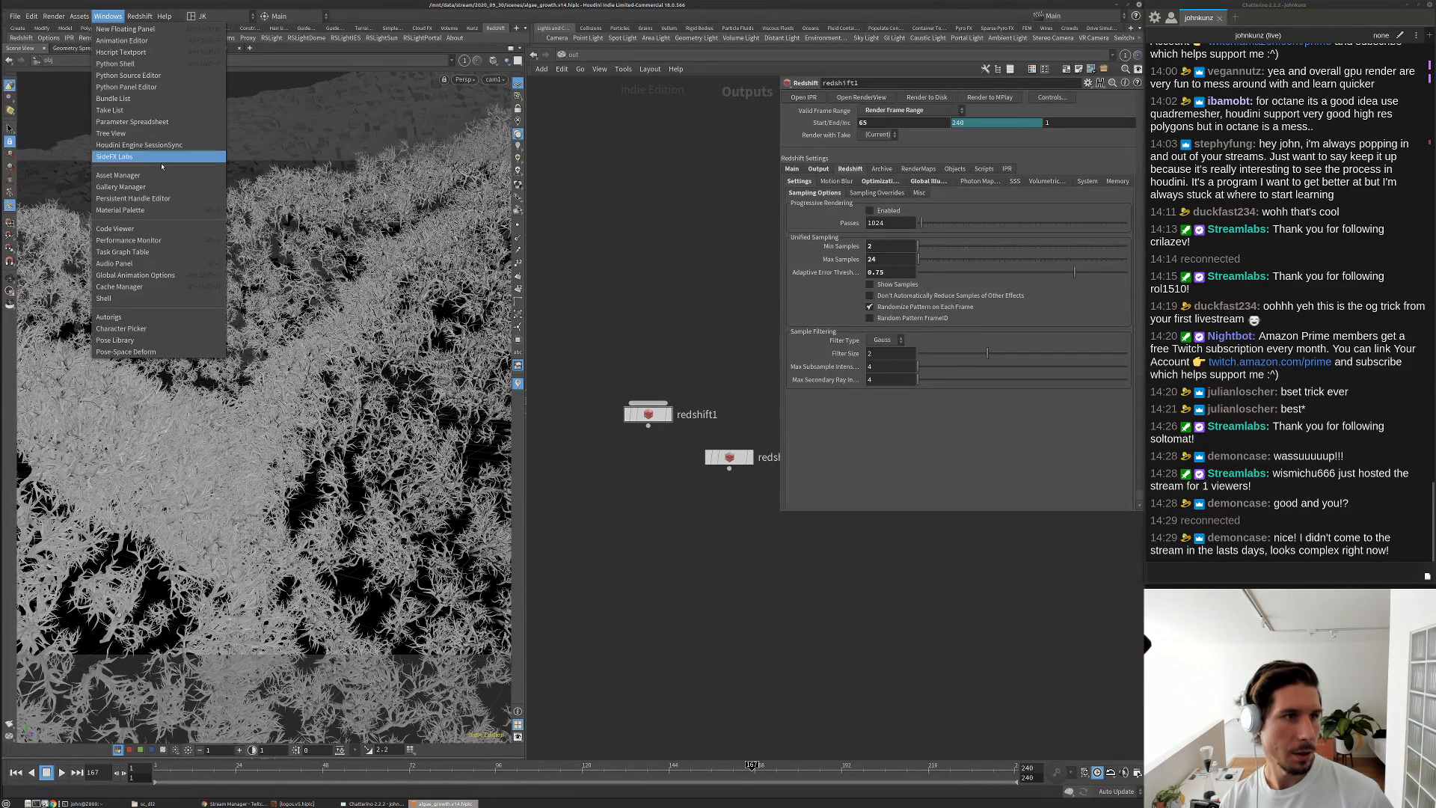
mouse_move(146, 20)
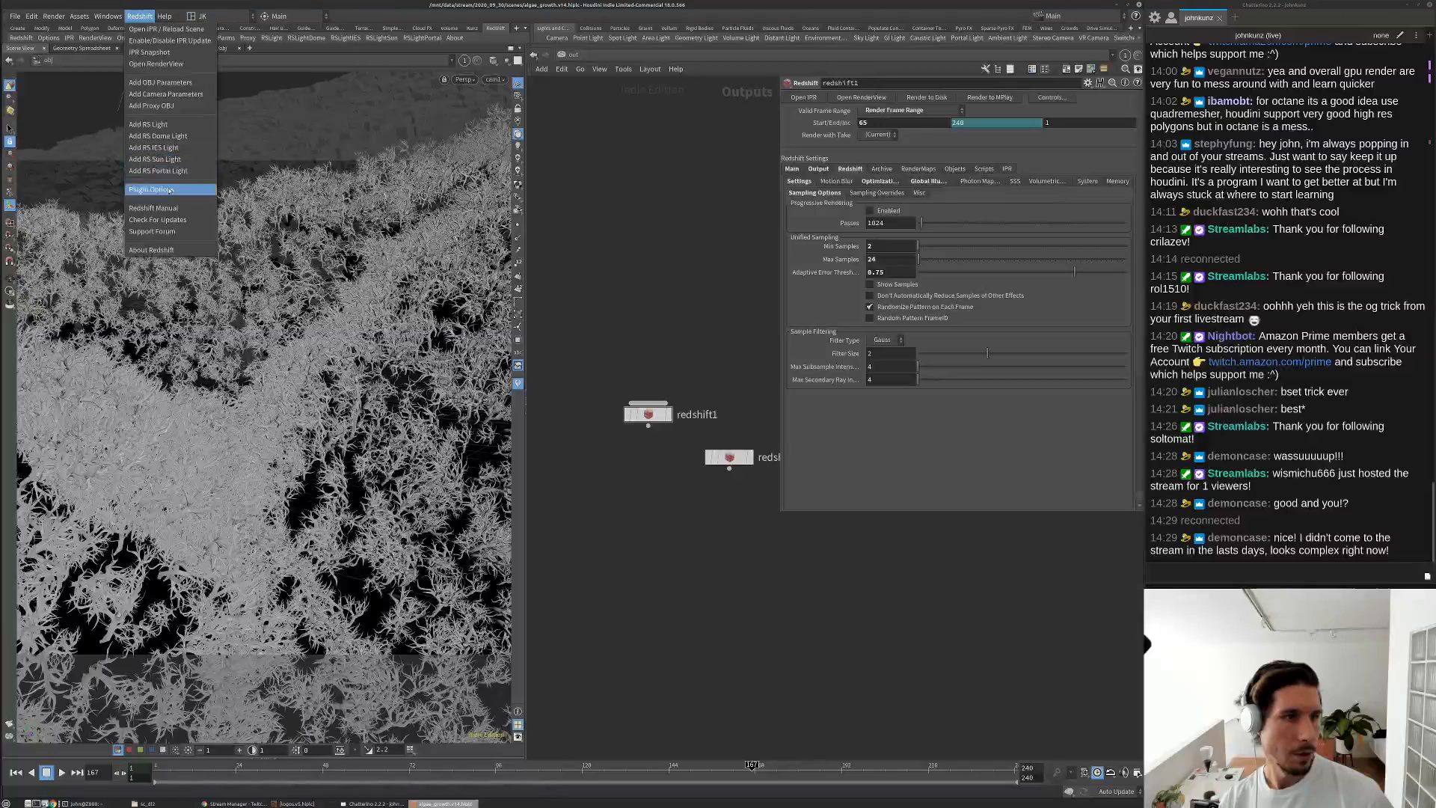
left_click(156, 63)
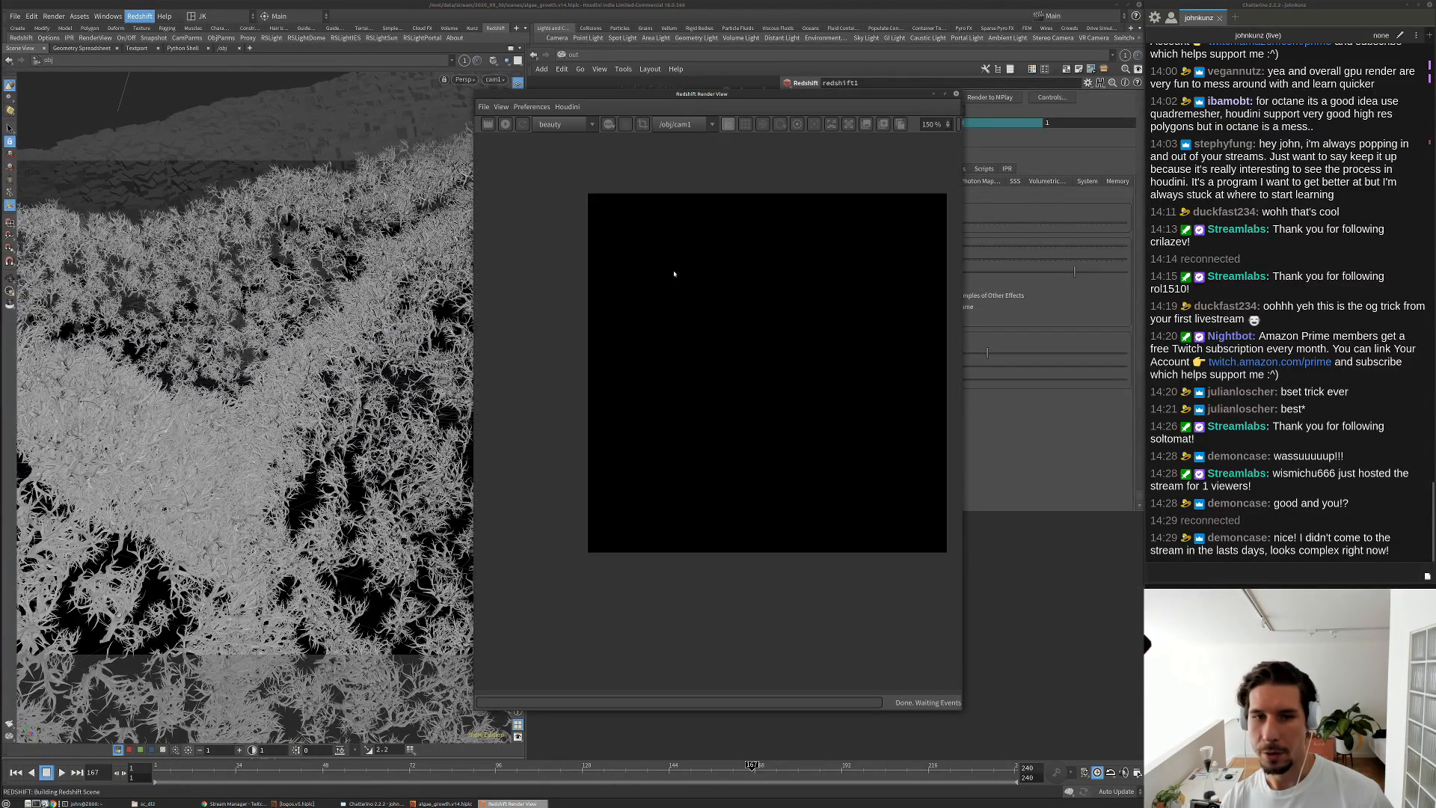
Preview the plants-only render from cam1 up close, stop it and move the render view over the viewport
scroll(794, 333, "up", 1)
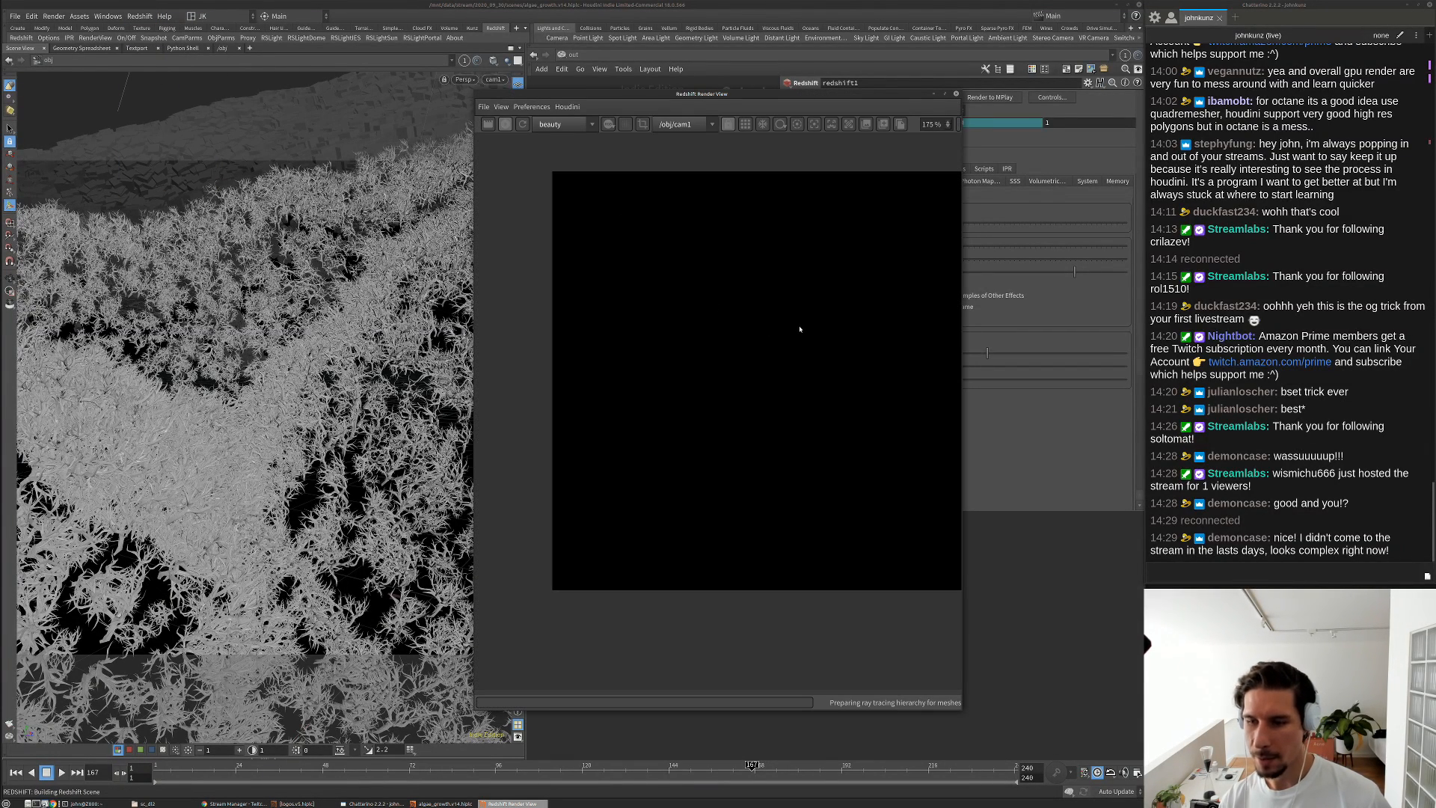
scroll(729, 387, "down", 3)
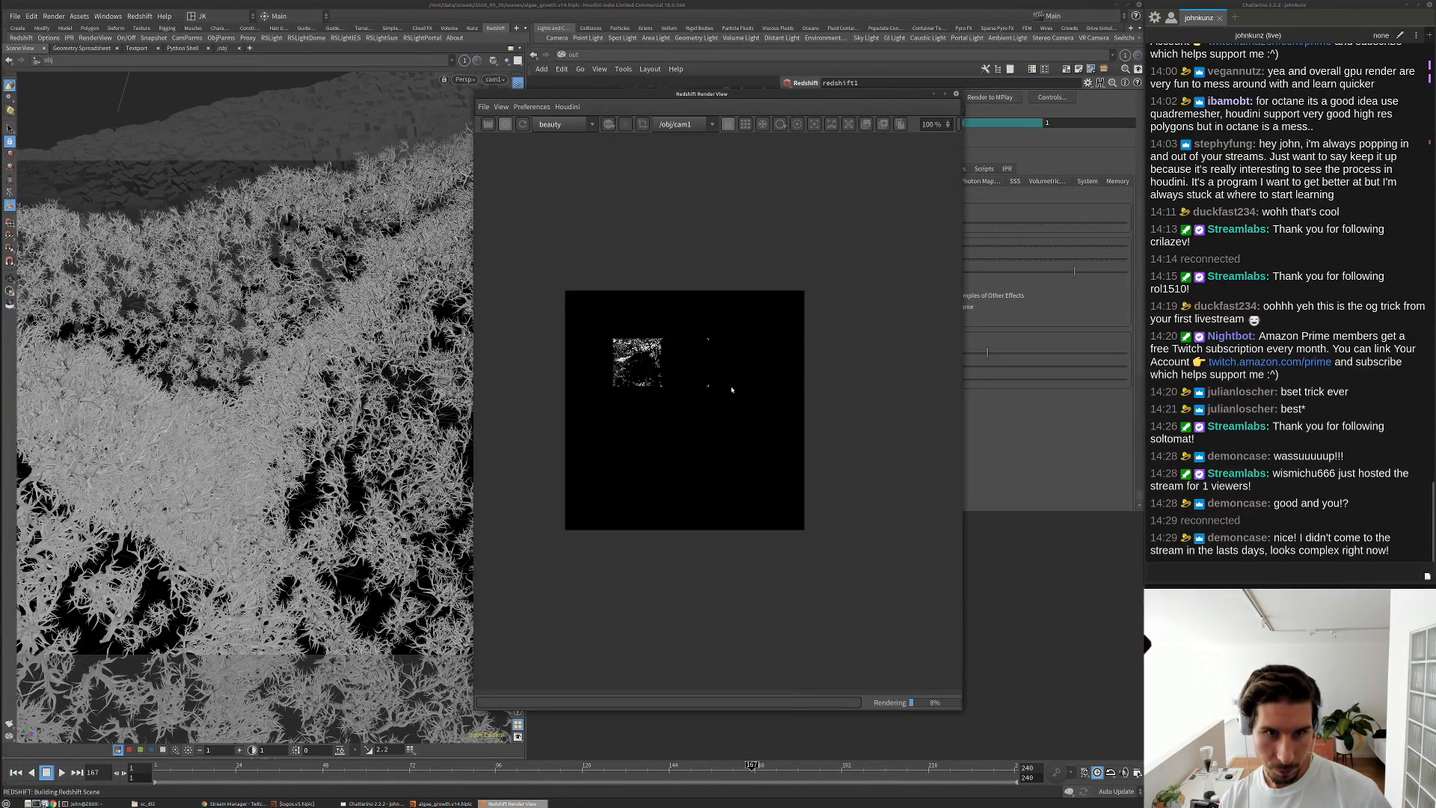
scroll(714, 392, "up", 4)
scroll(676, 402, "down", 2)
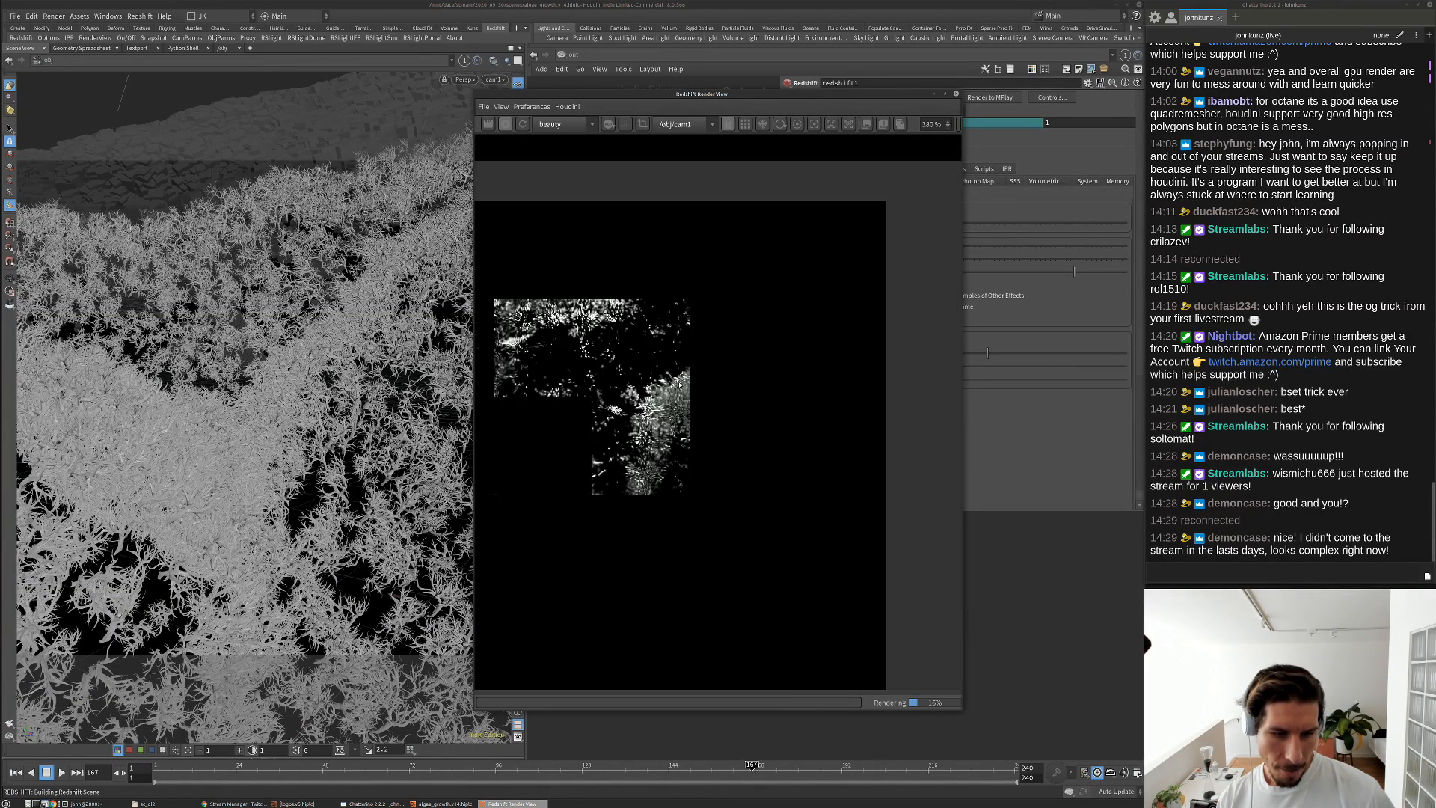
scroll(677, 402, "up", 3)
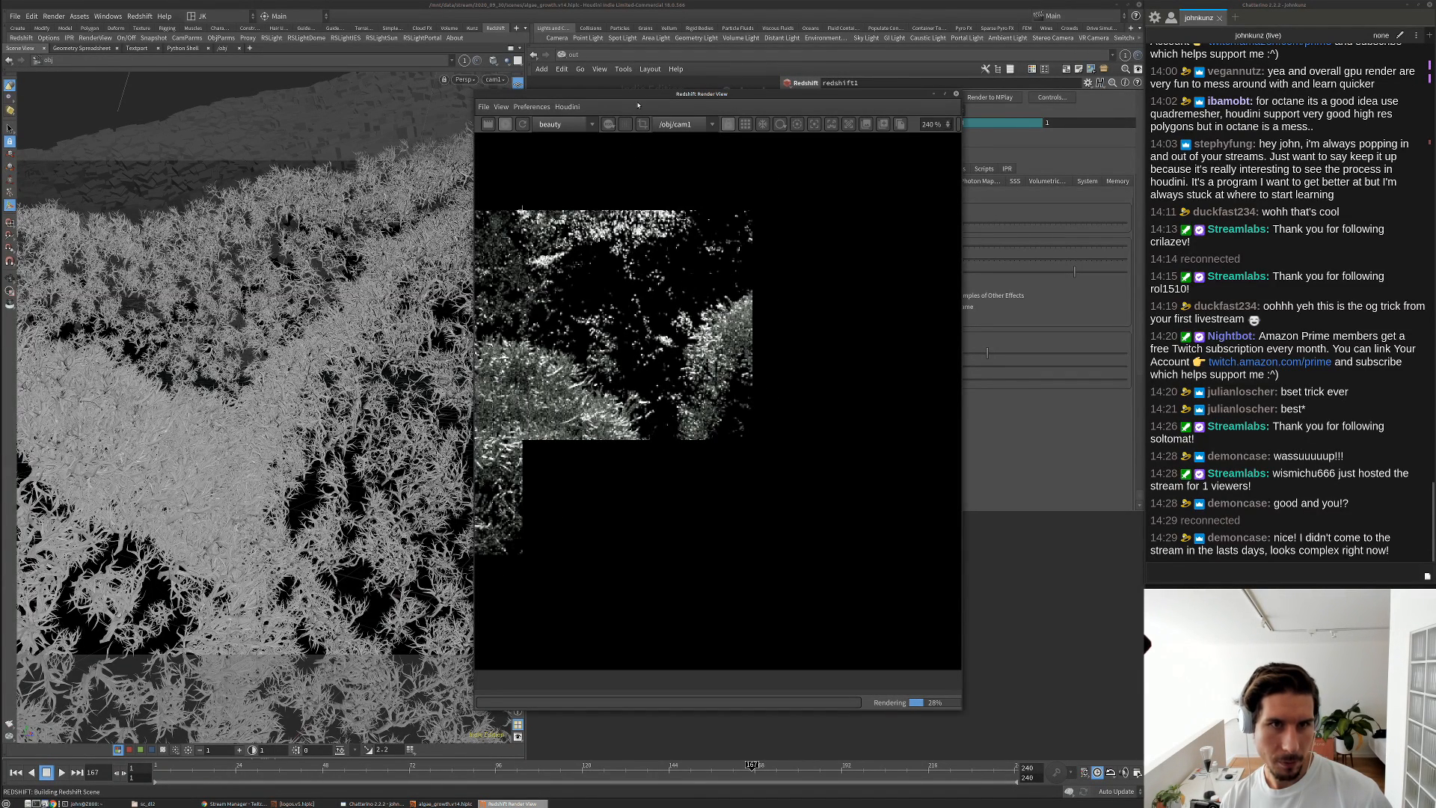
scroll(664, 308, "down", 4)
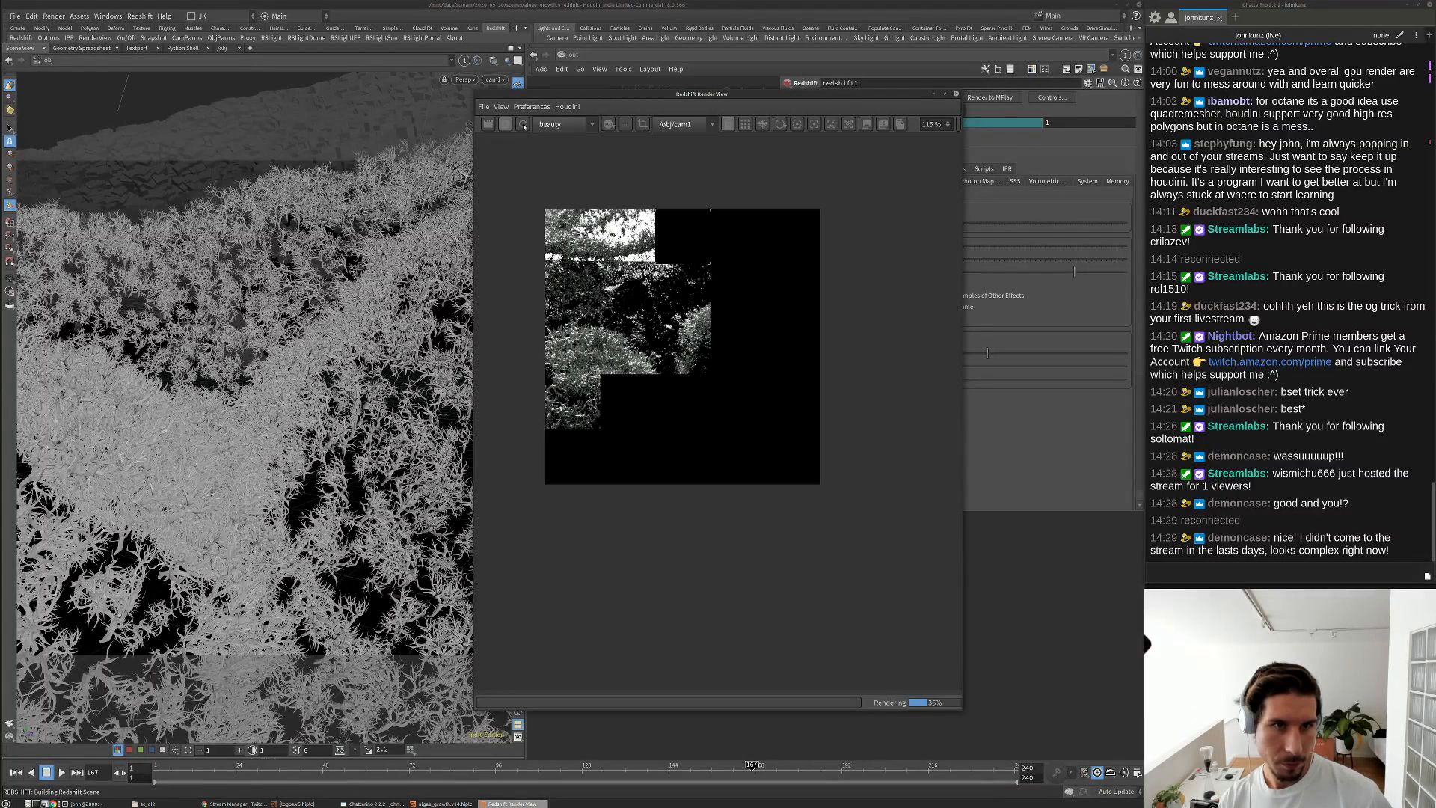
left_click(504, 124)
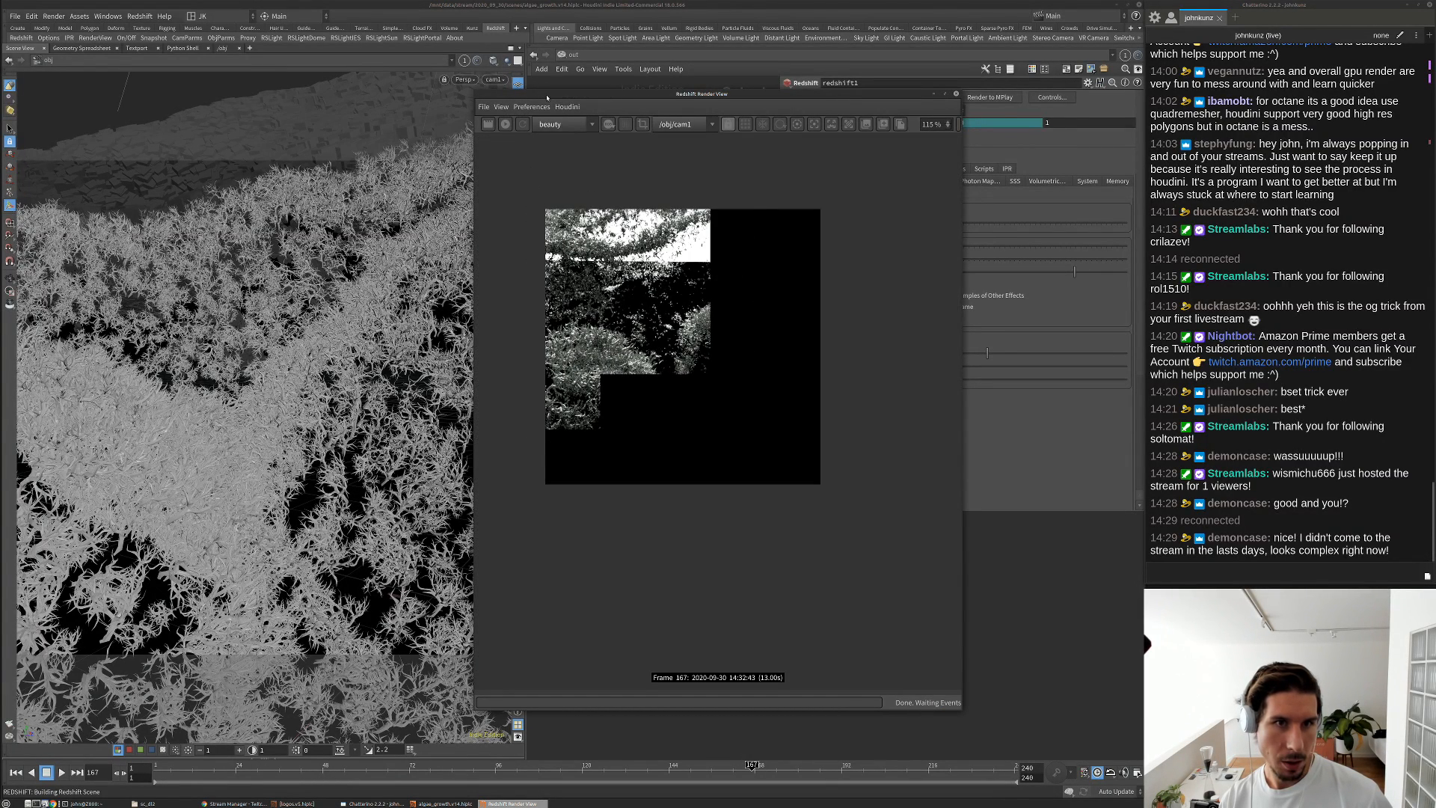
left_click_drag(547, 95, 175, 137)
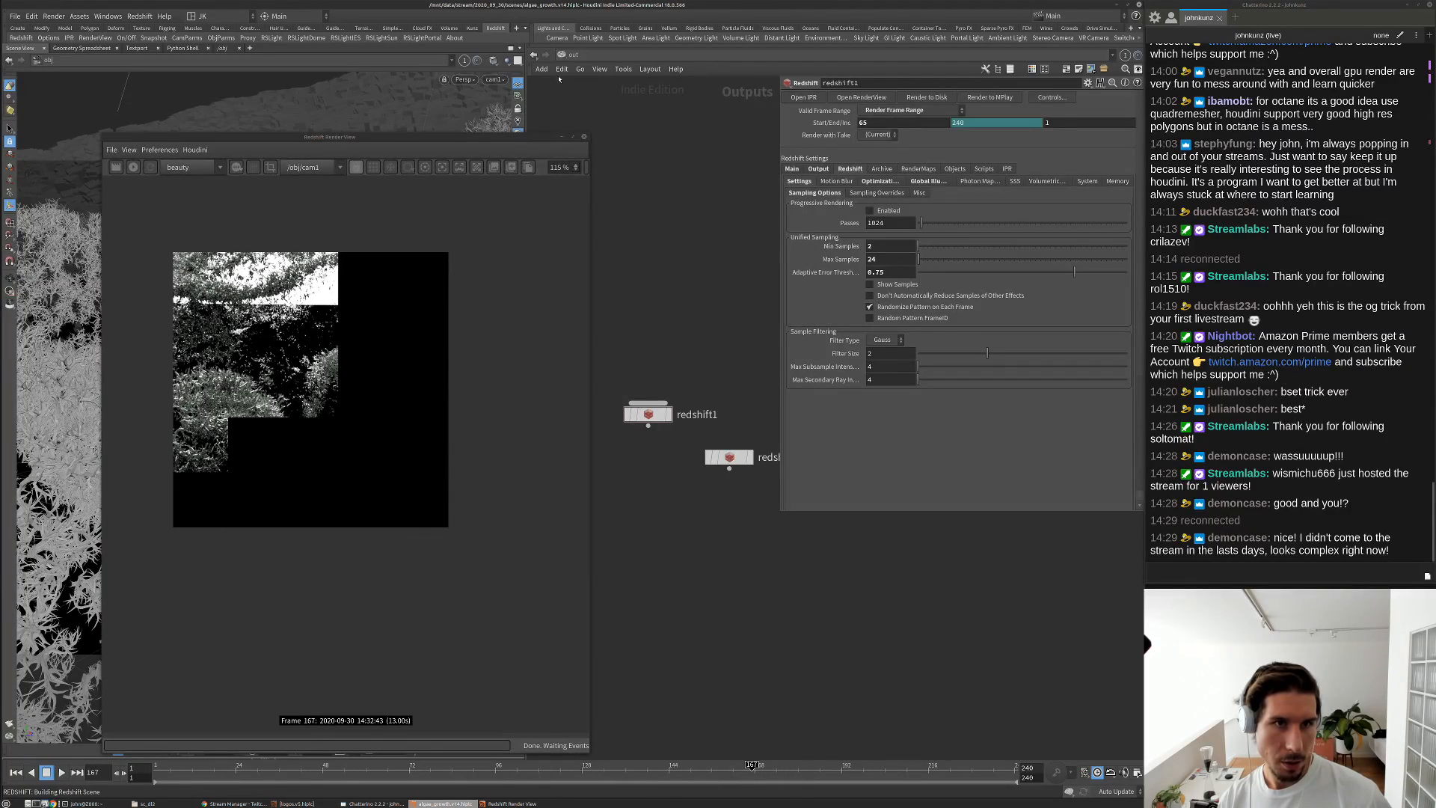
Return to the object network and turn off the Visible option of the rslight1 area light
left_click(562, 55)
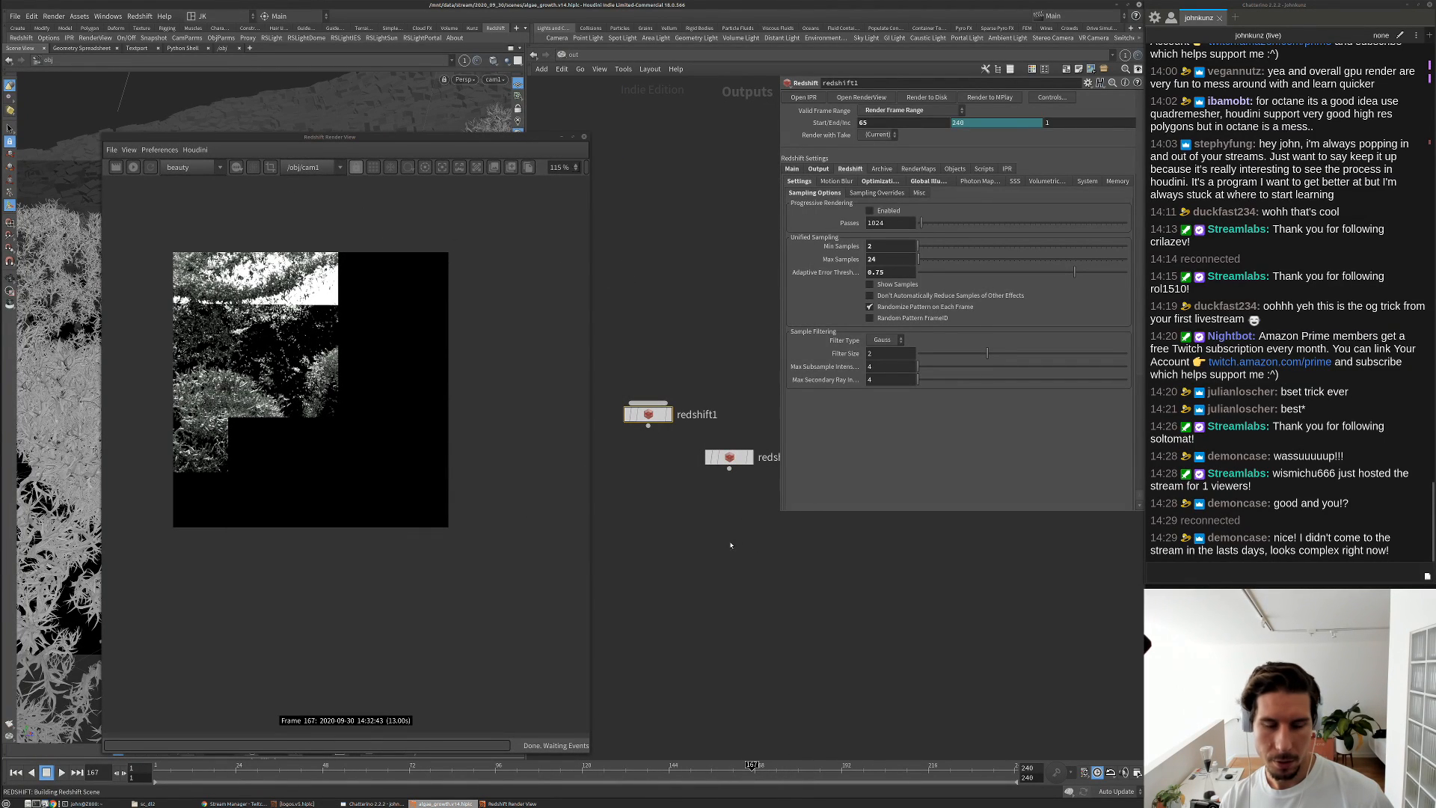
left_click(571, 57)
left_click(582, 111)
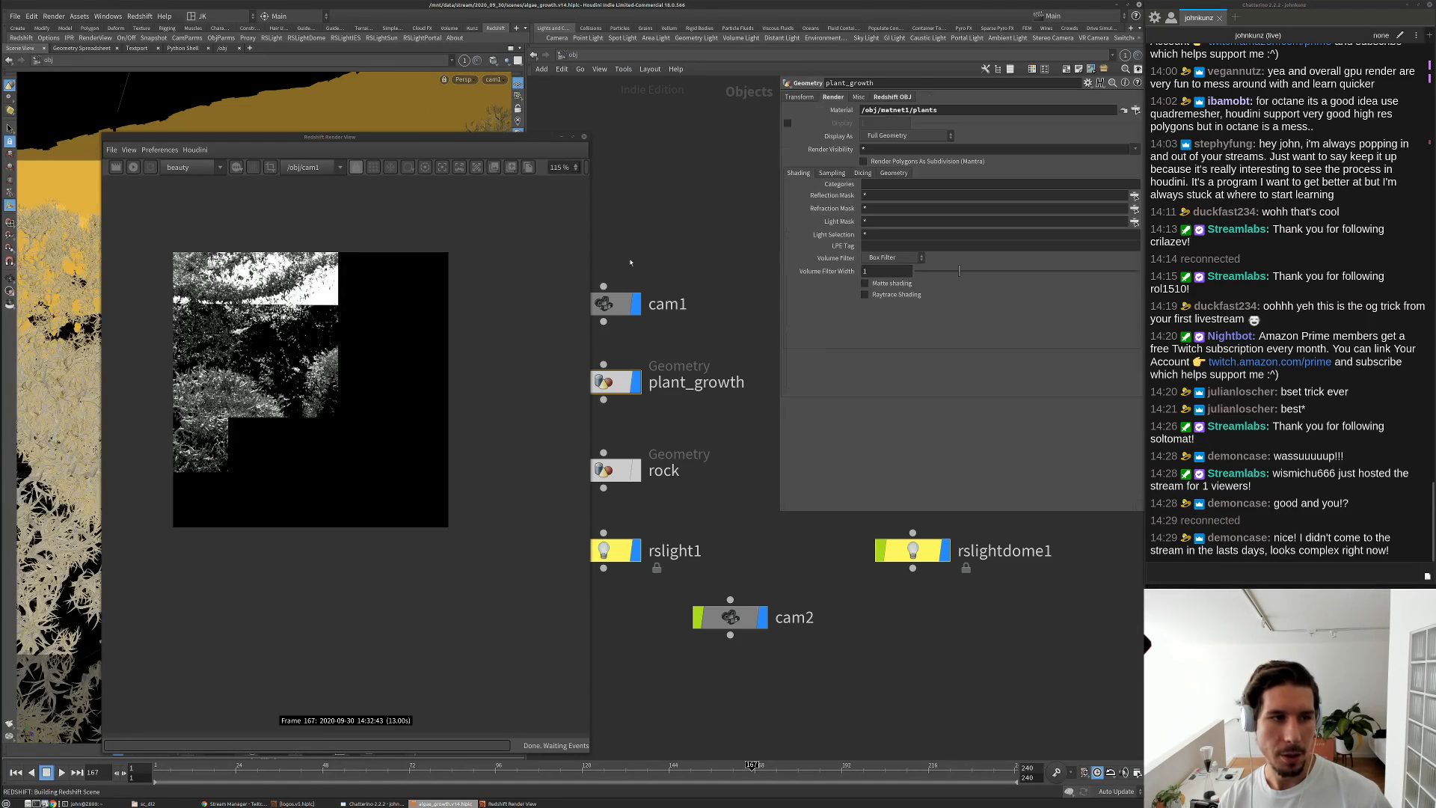
left_click(906, 540)
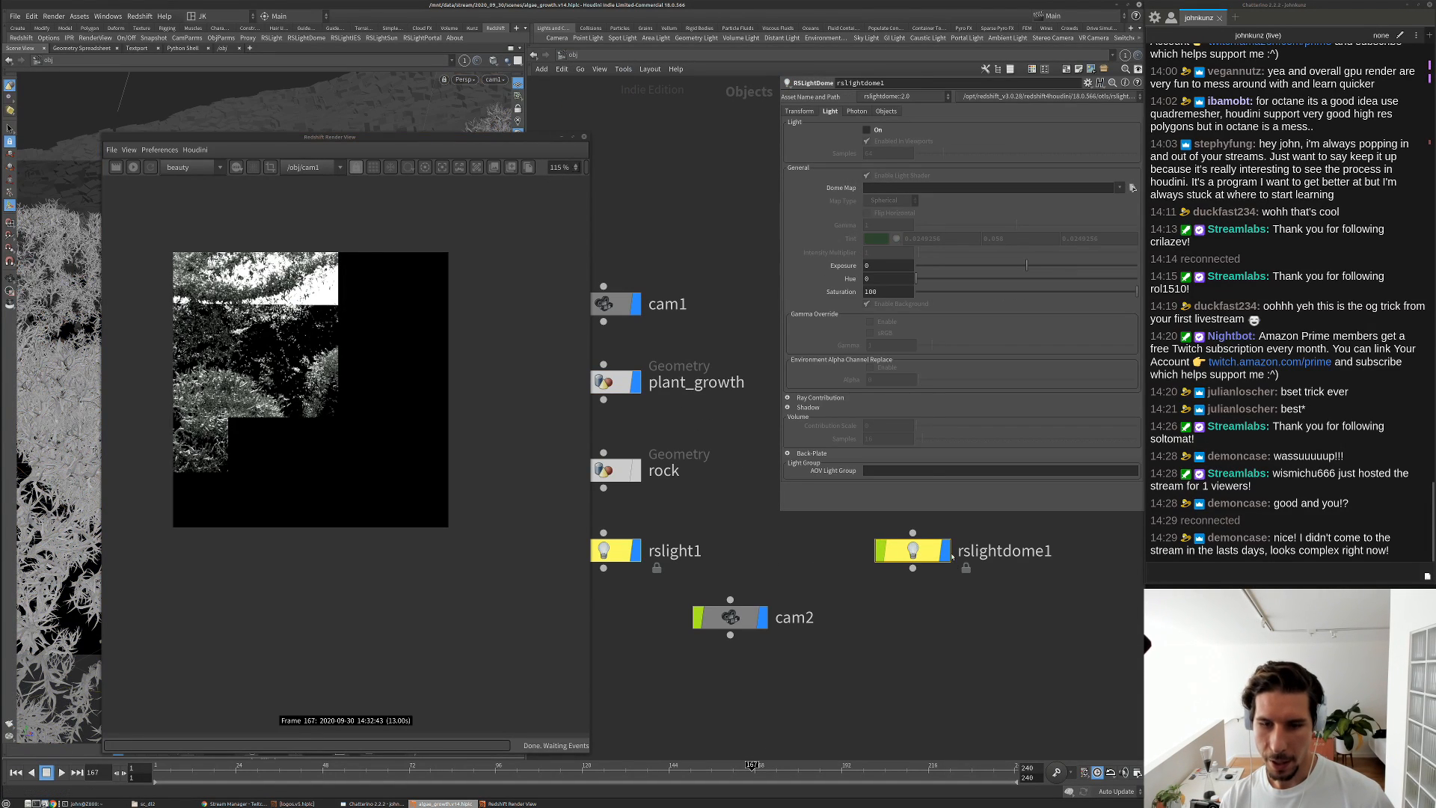
left_click(617, 552)
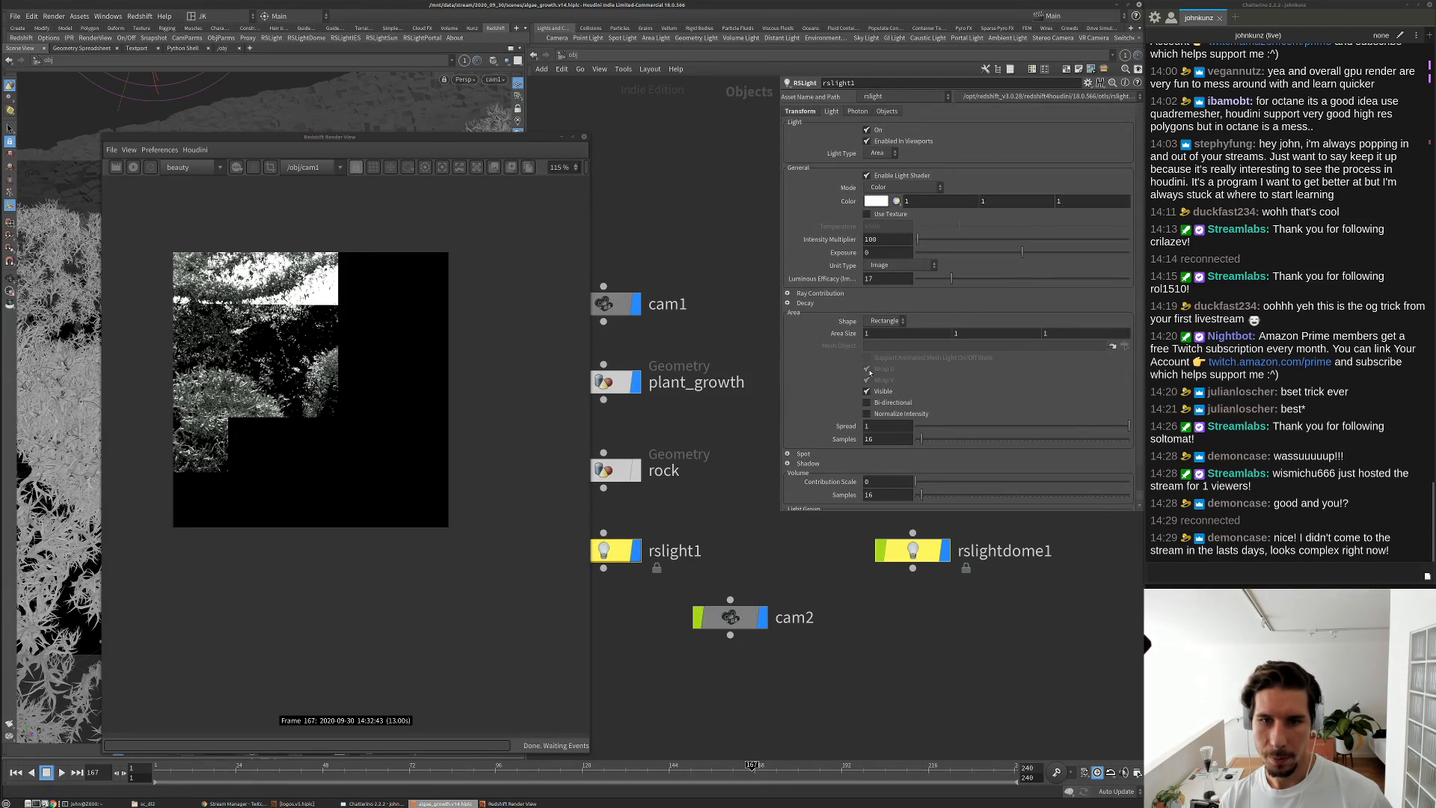
left_click(876, 393)
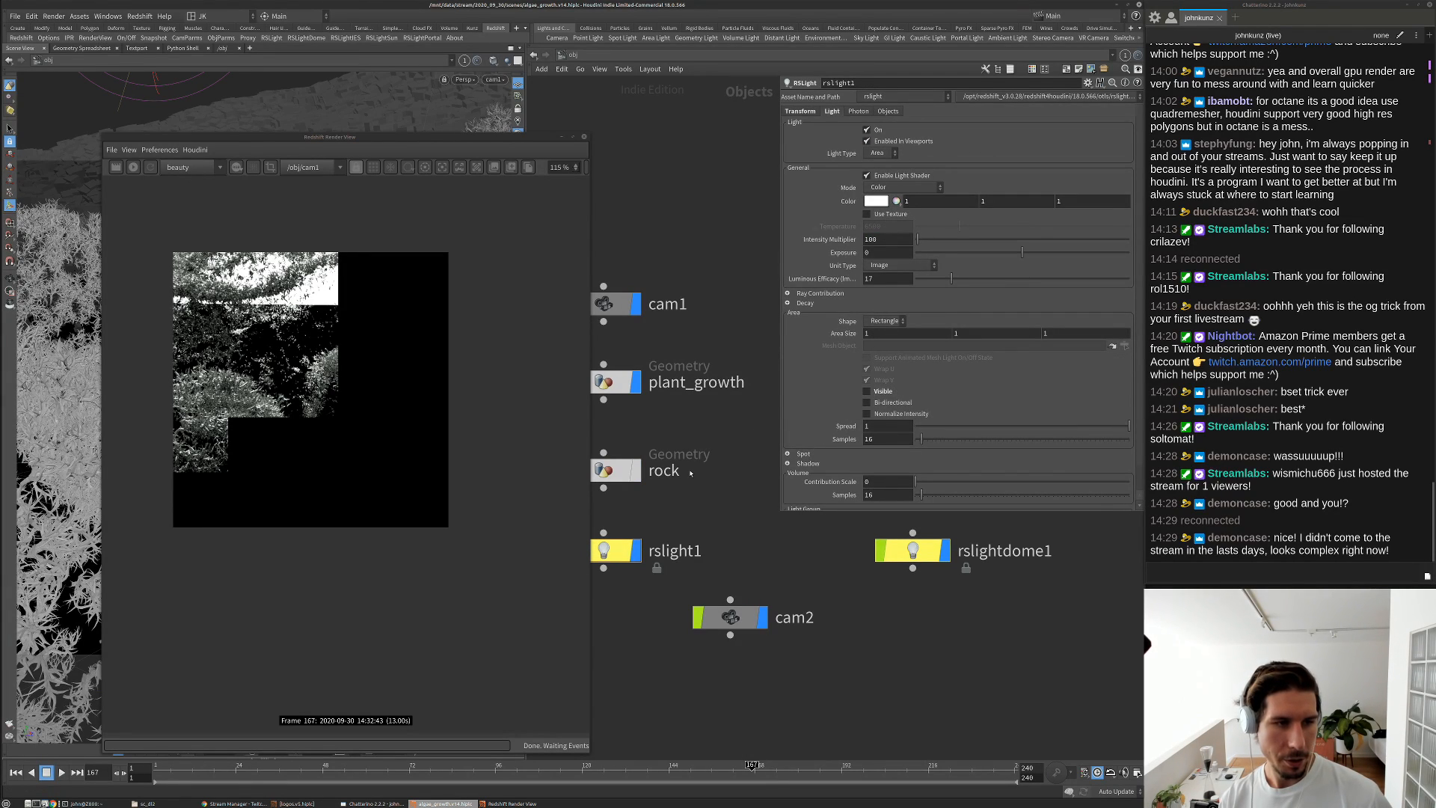
mouse_move(690, 473)
middle_mouse_down()
mouse_move(777, 461)
mouse_move(708, 484)
middle_mouse_up()
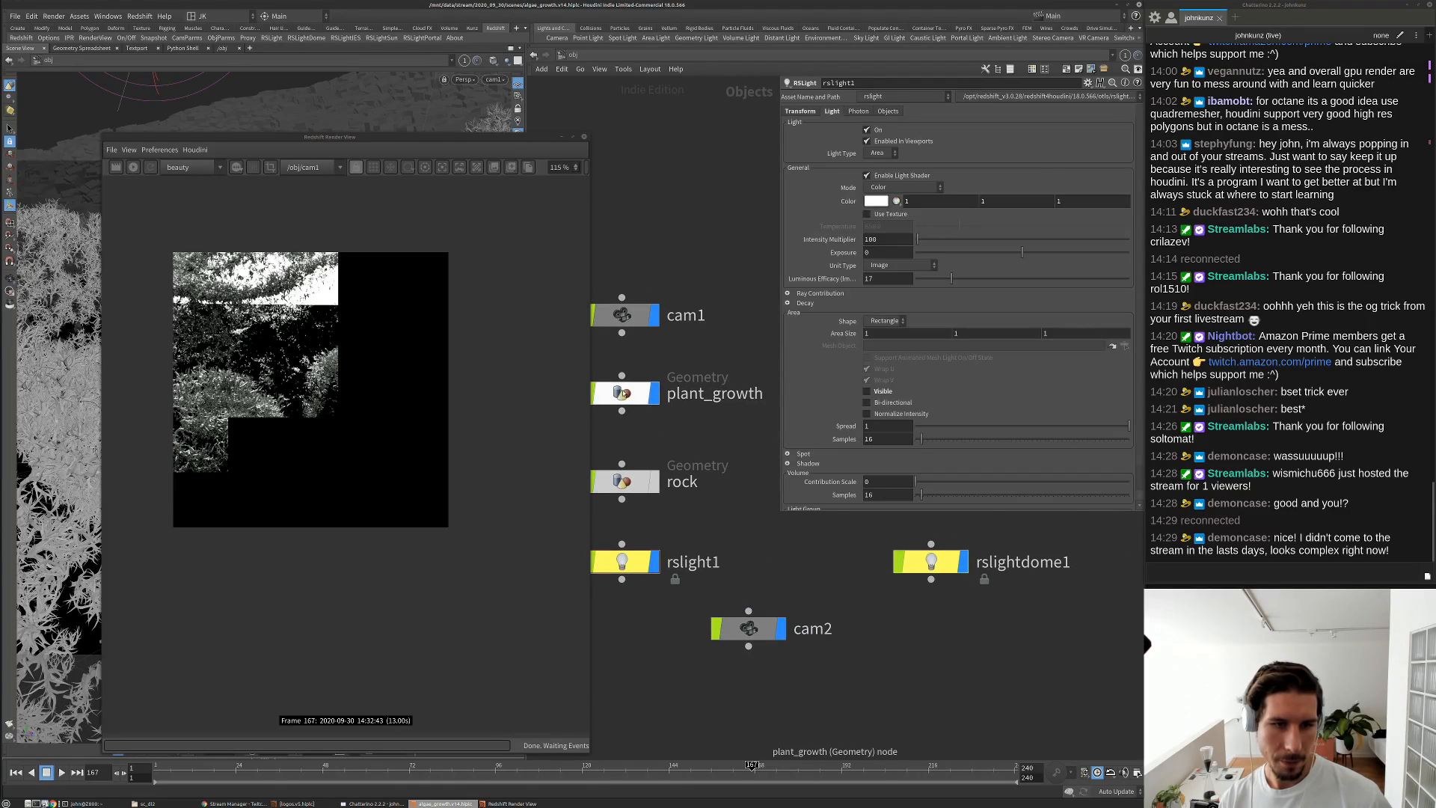
double_click(623, 394)
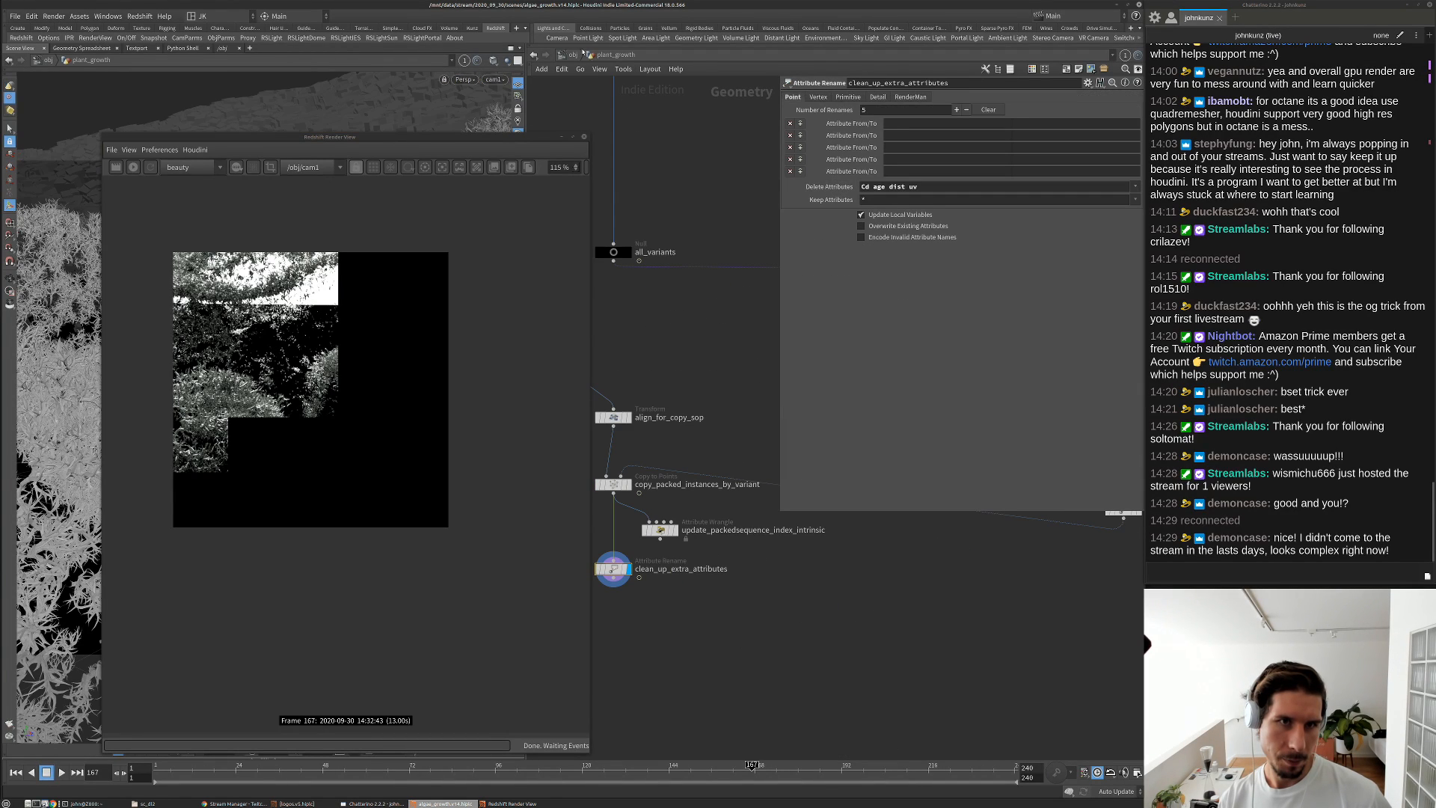
left_click(574, 55)
Open the plants material inside matnet1 and set its reflection roughness to 0.855
scroll(665, 253, "down", 4)
middle_click_drag(755, 326, 704, 387)
scroll(726, 389, "up", 1)
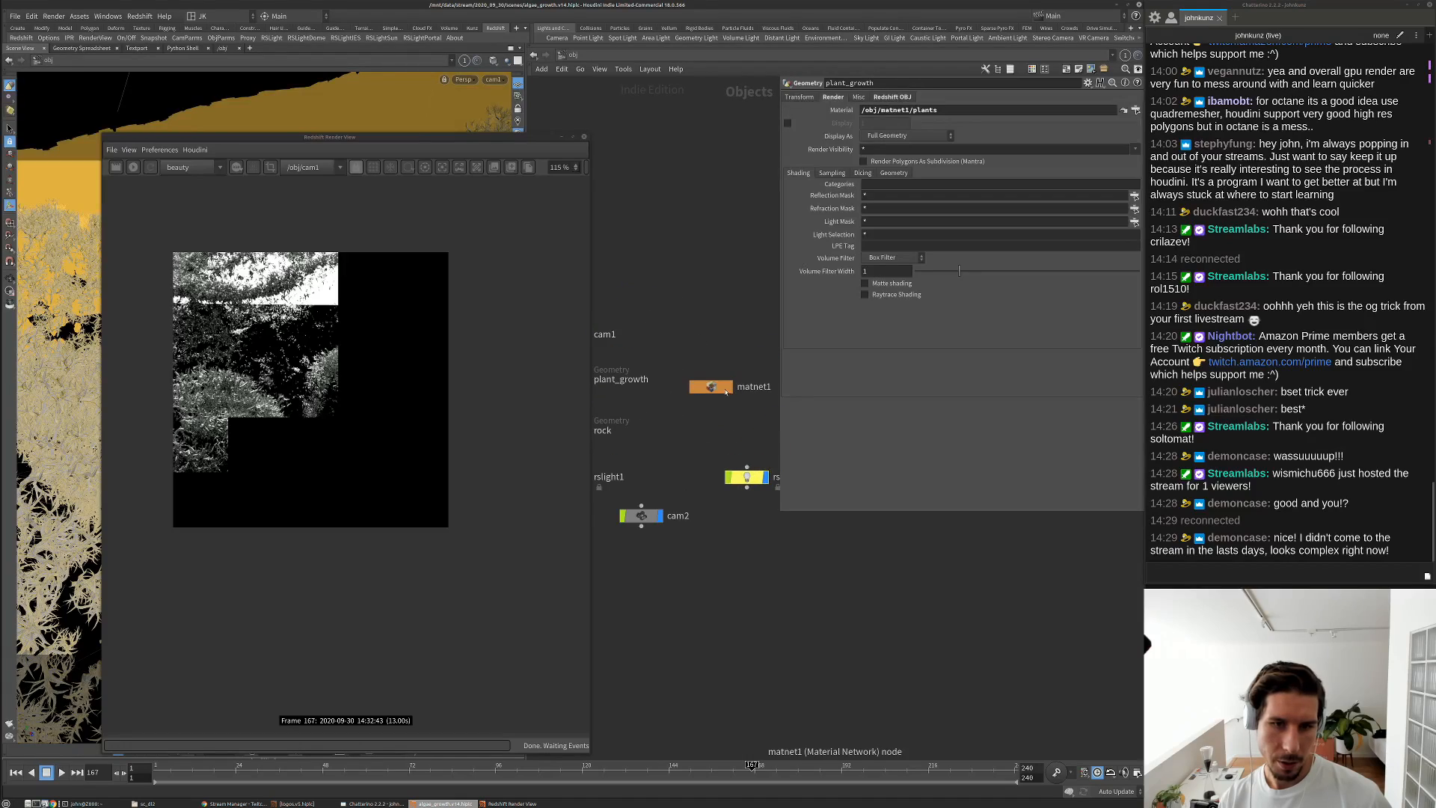
double_click(711, 387)
double_click(769, 400)
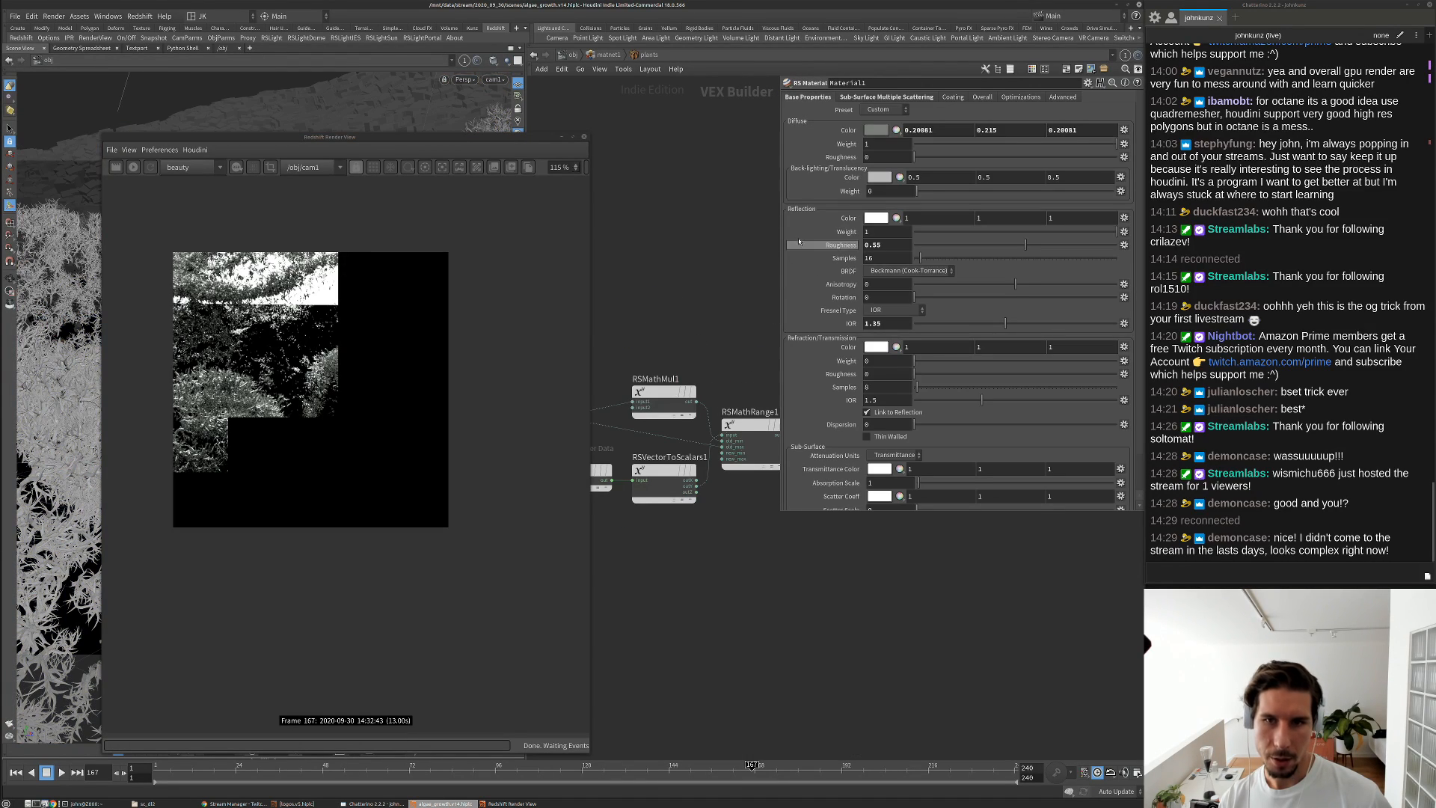
left_click(879, 244)
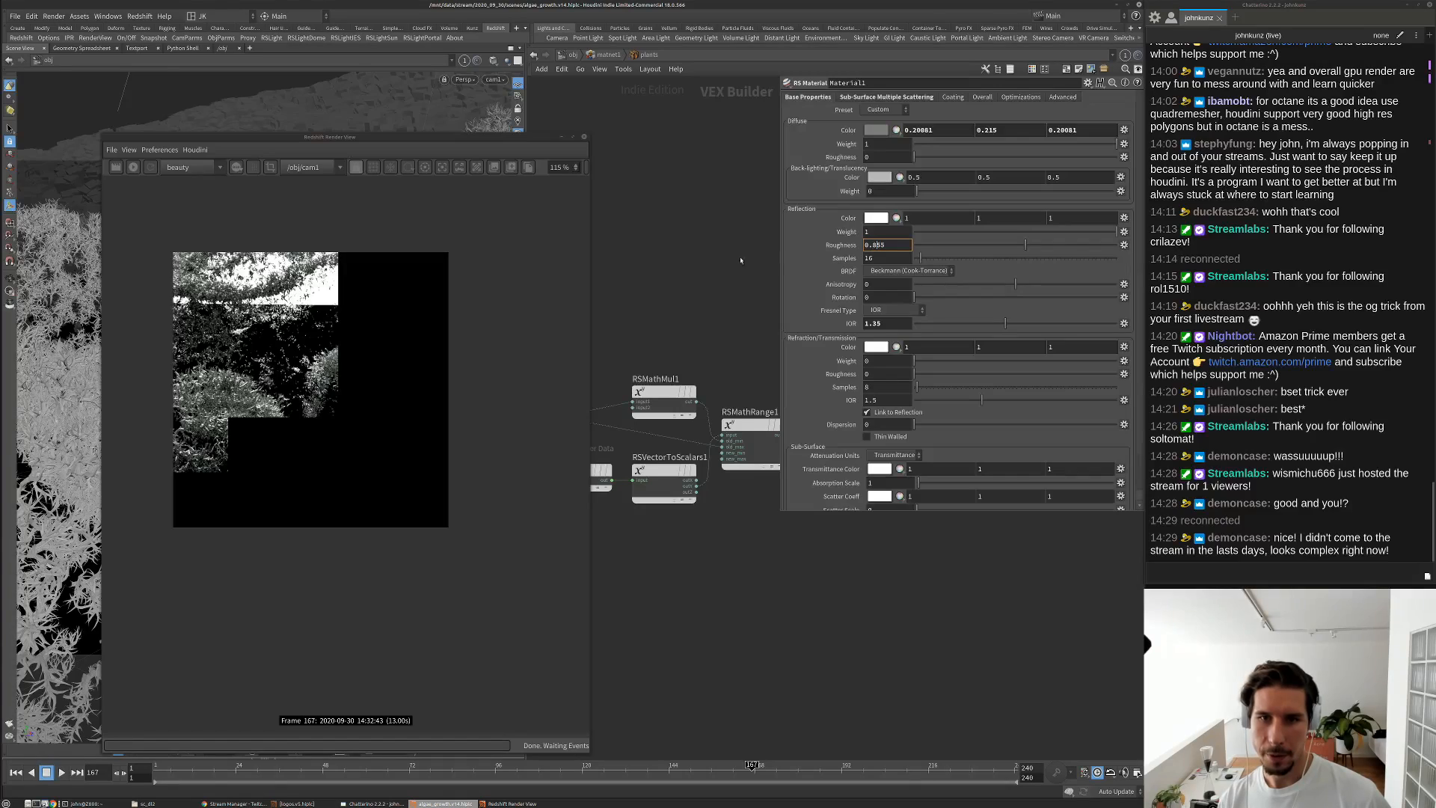
type("8")
key("Return")
Restart the interactive render of cam1 and examine the shading of the plants up close
left_click(133, 167)
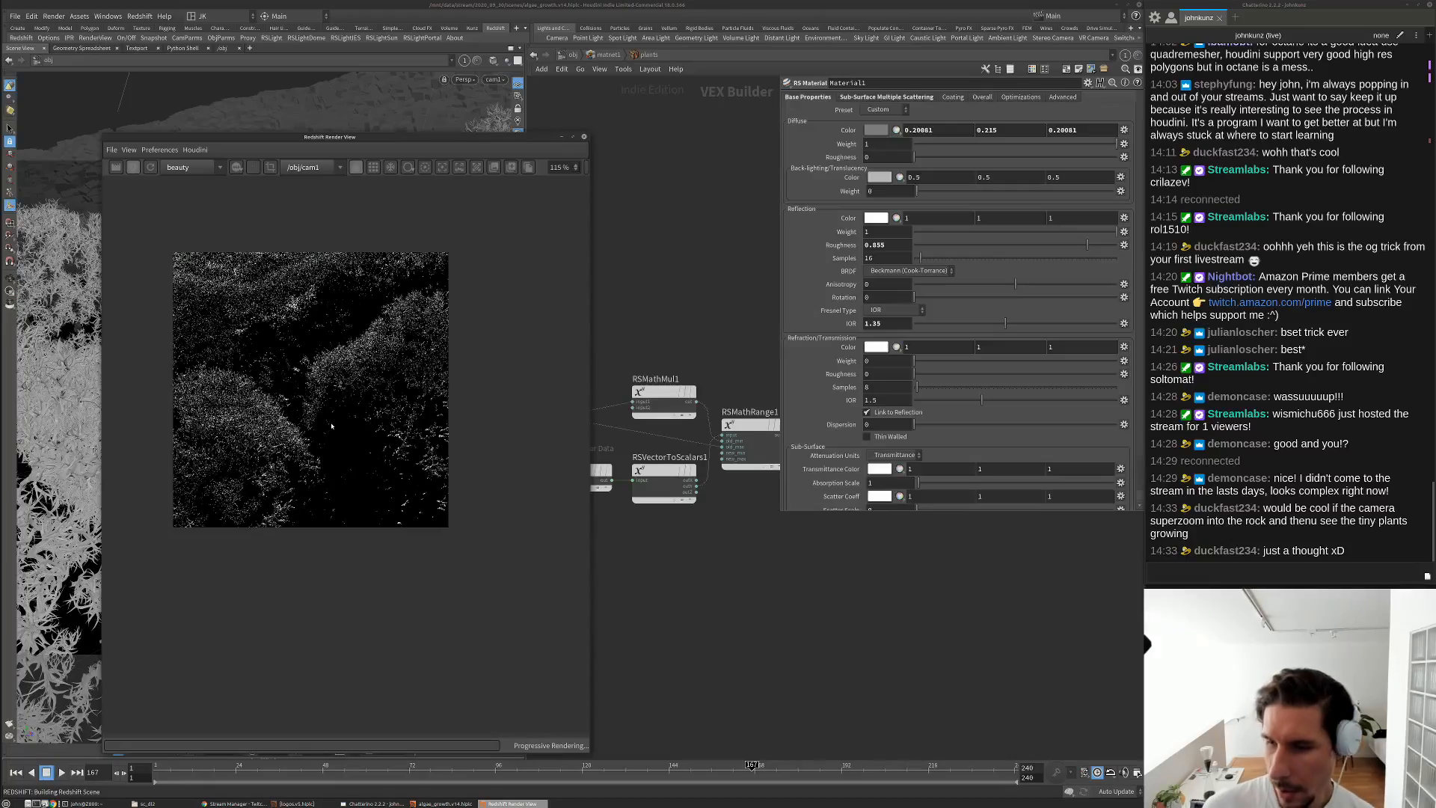
scroll(331, 426, "up", 3)
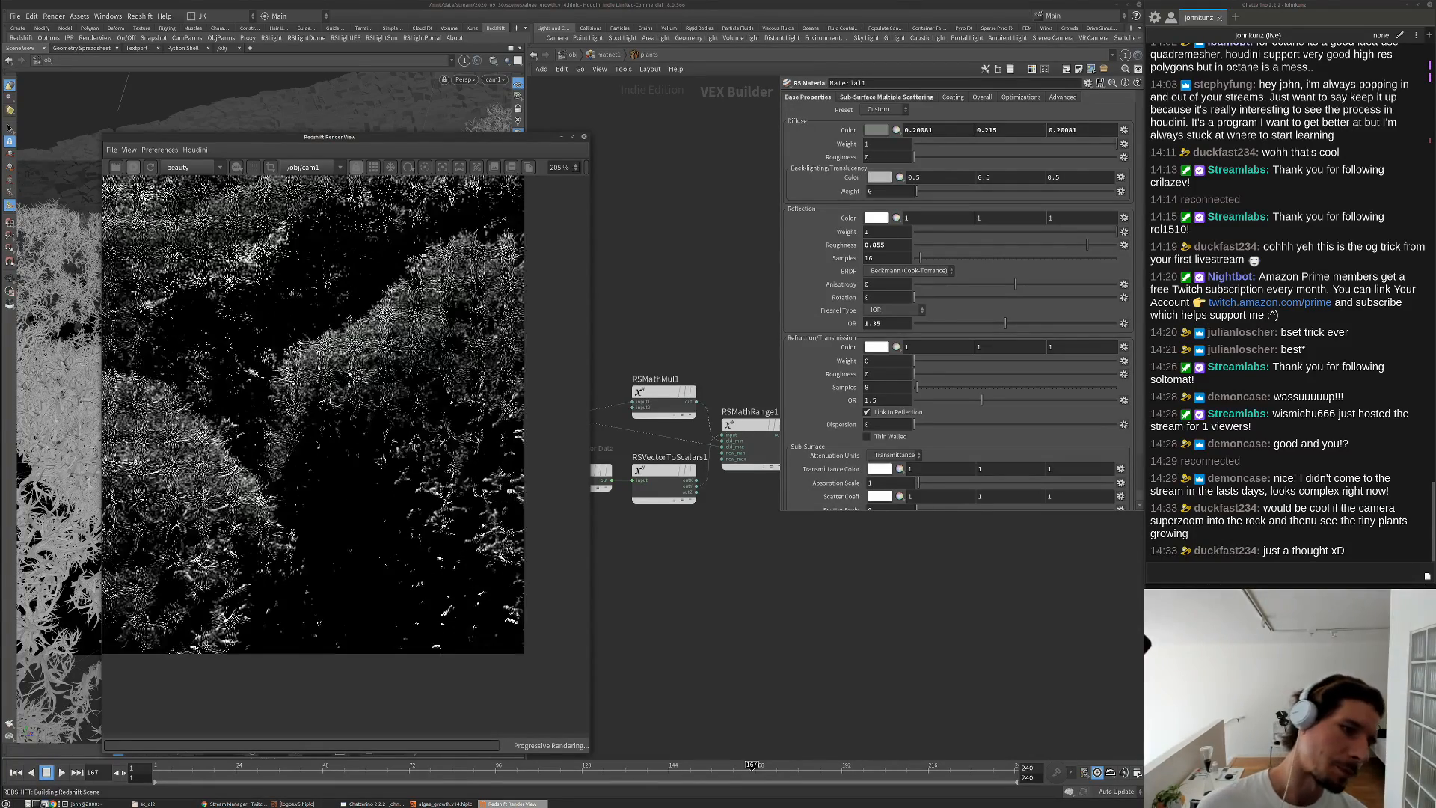
scroll(331, 426, "up", 1)
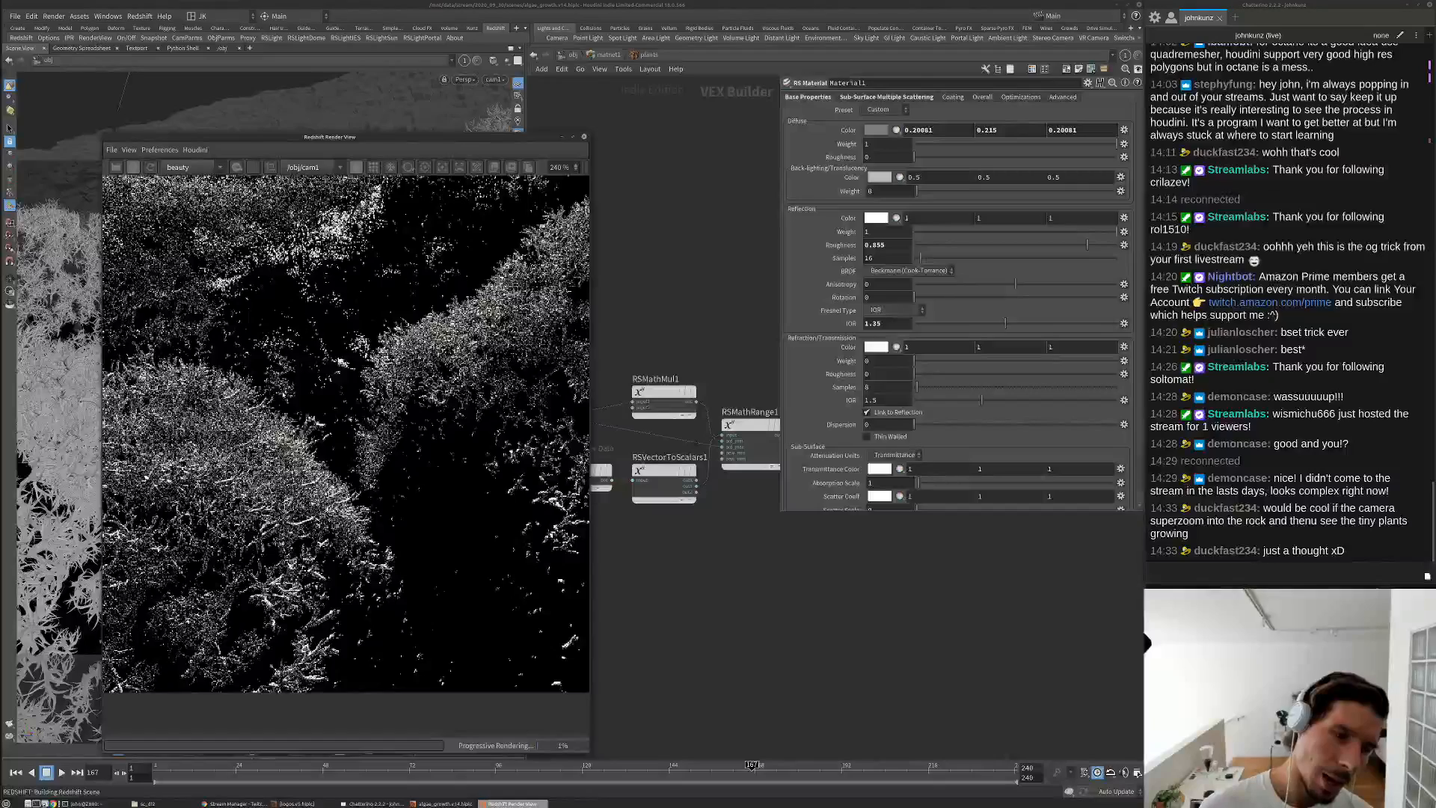
Examine the plant shading in the refining cam1 render from overview down to close detail, and stop the interactive render
scroll(283, 395, "down", 3)
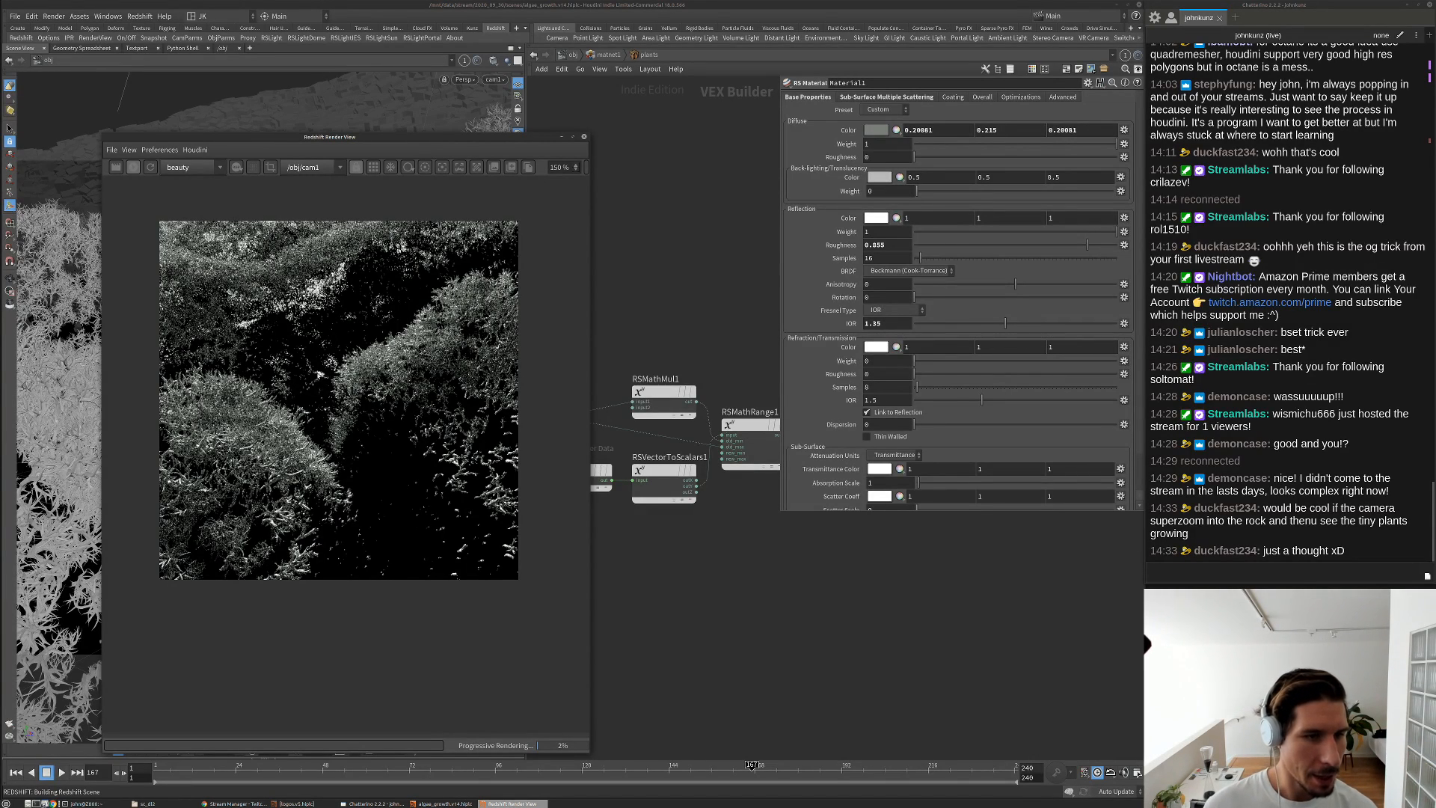
scroll(264, 423, "up", 3)
scroll(295, 394, "down", 3)
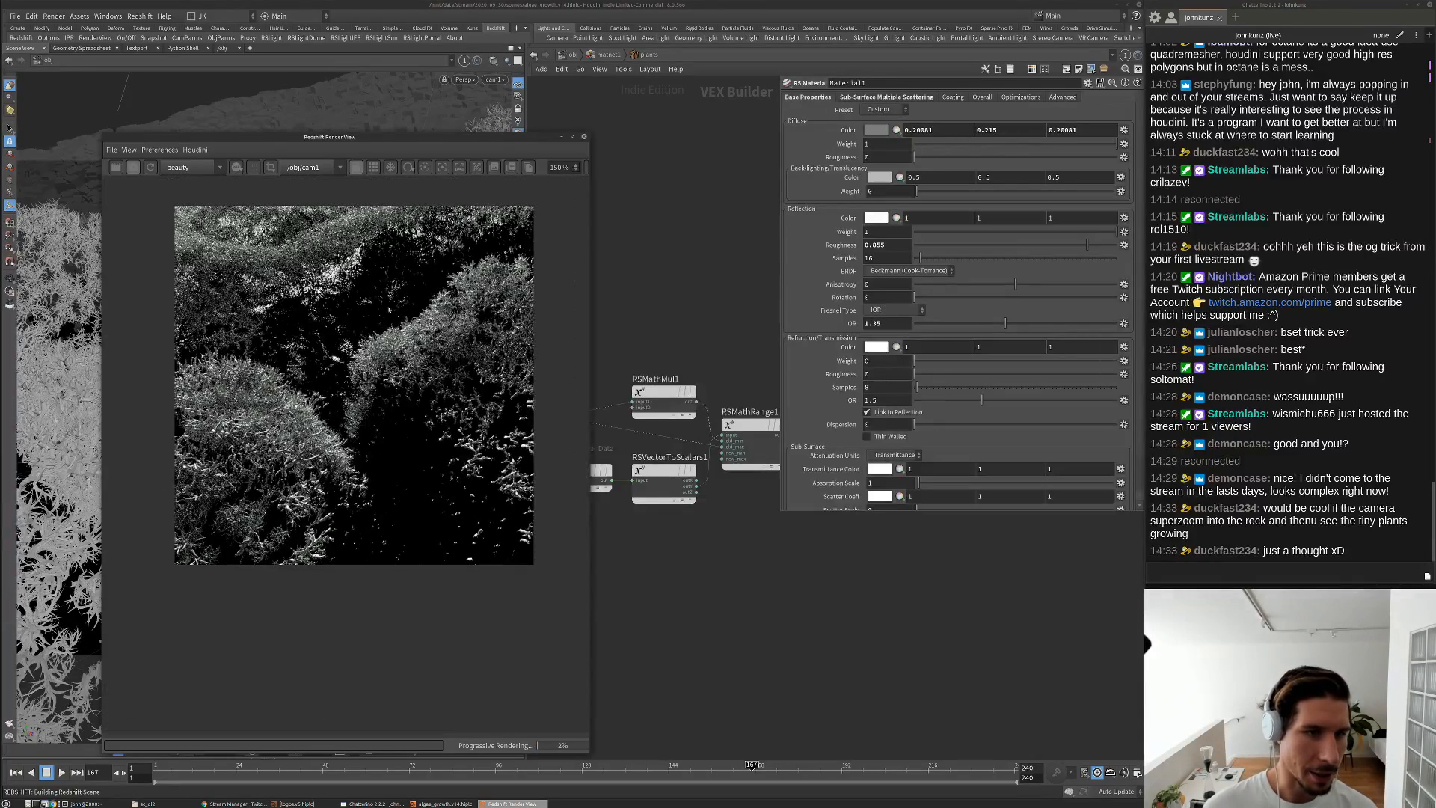
scroll(435, 388, "up", 3)
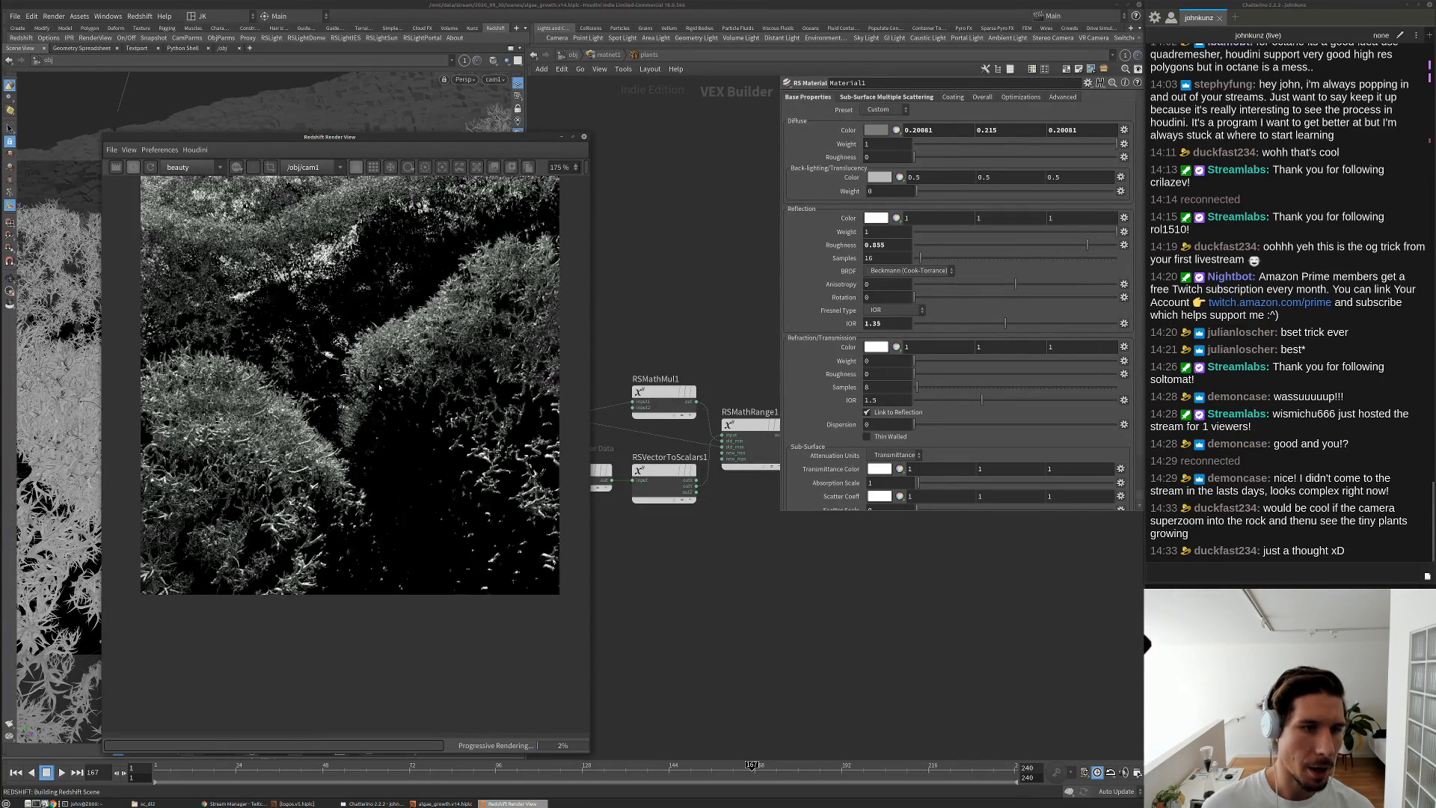
scroll(376, 332, "down", 2)
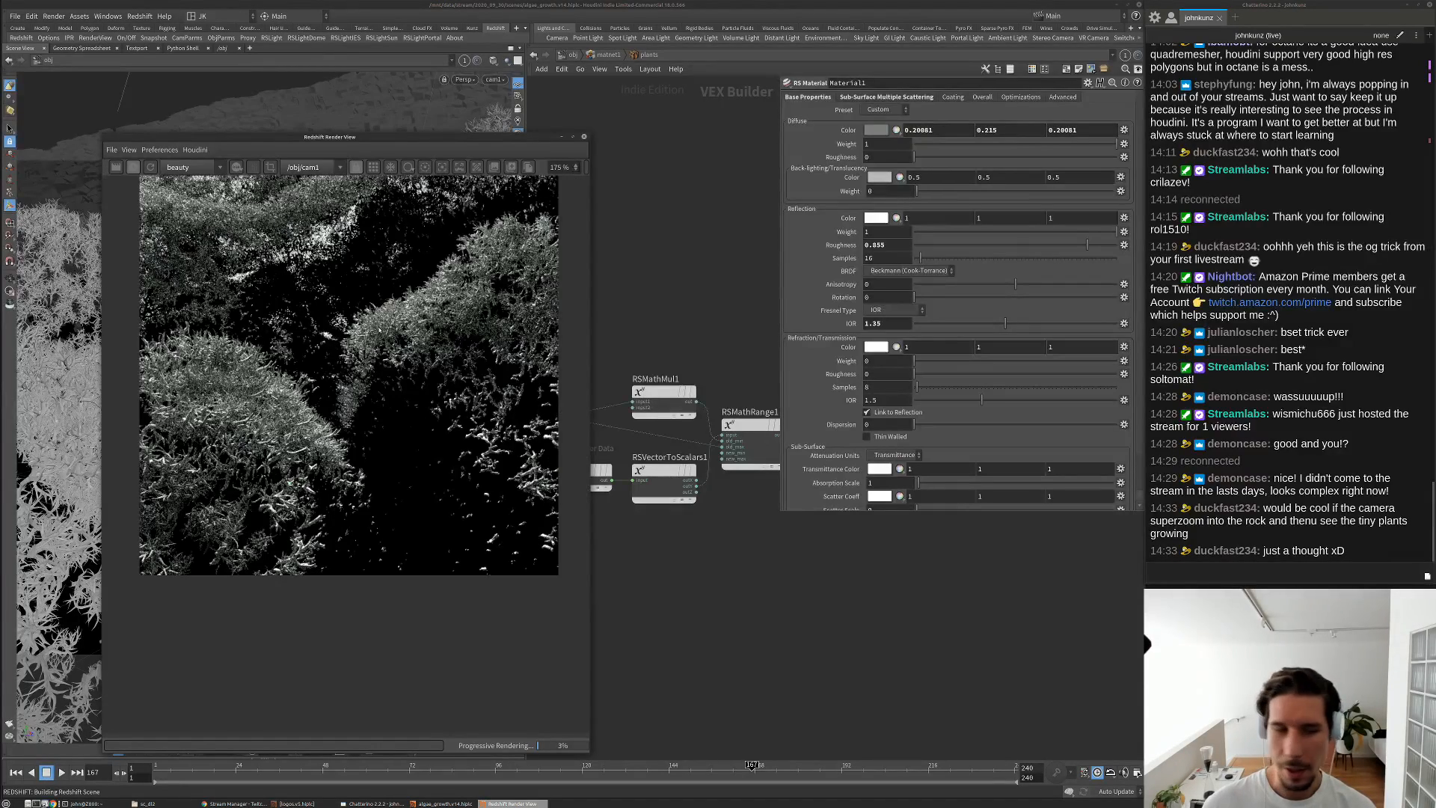
scroll(379, 330, "up", 2)
scroll(366, 349, "down", 2)
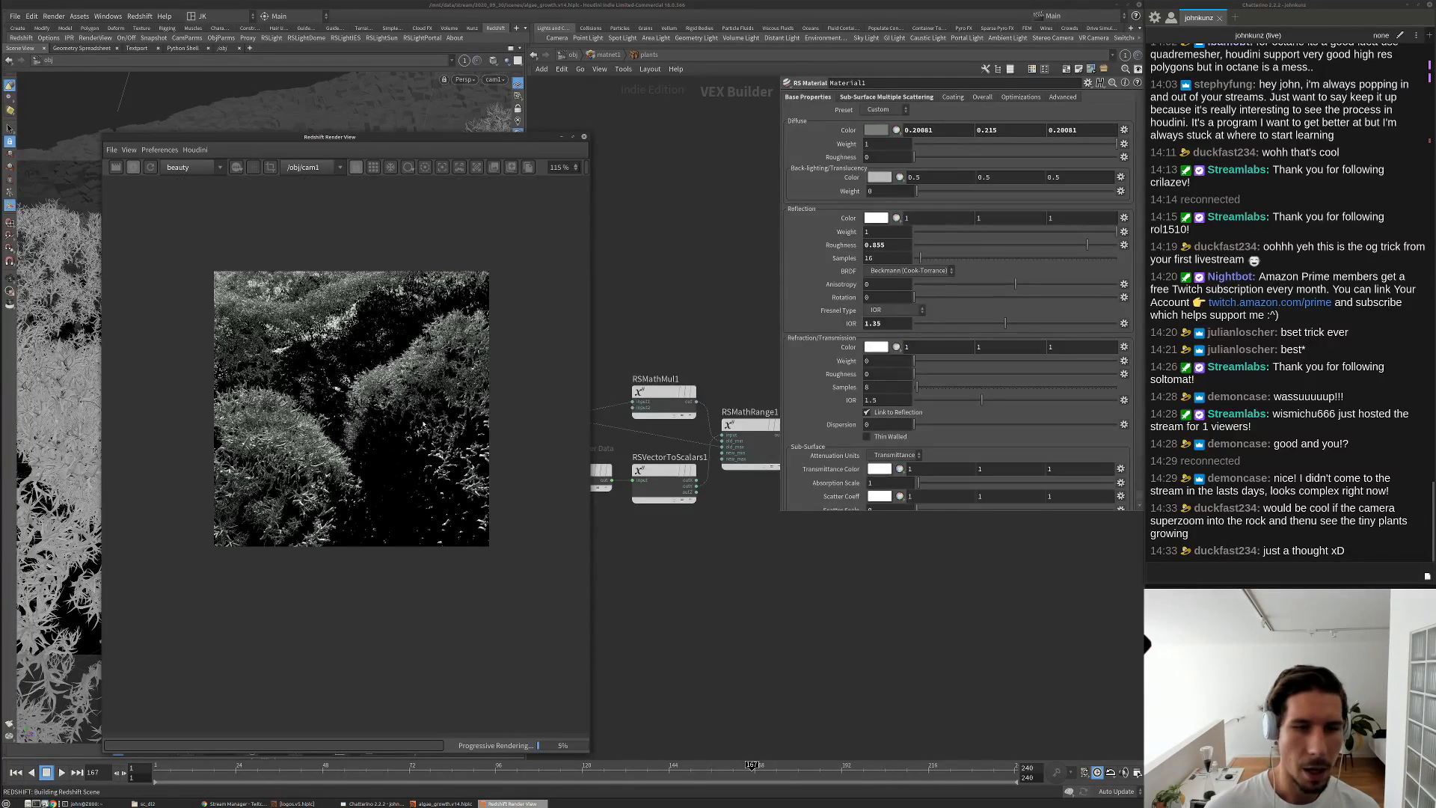
scroll(418, 426, "up", 2)
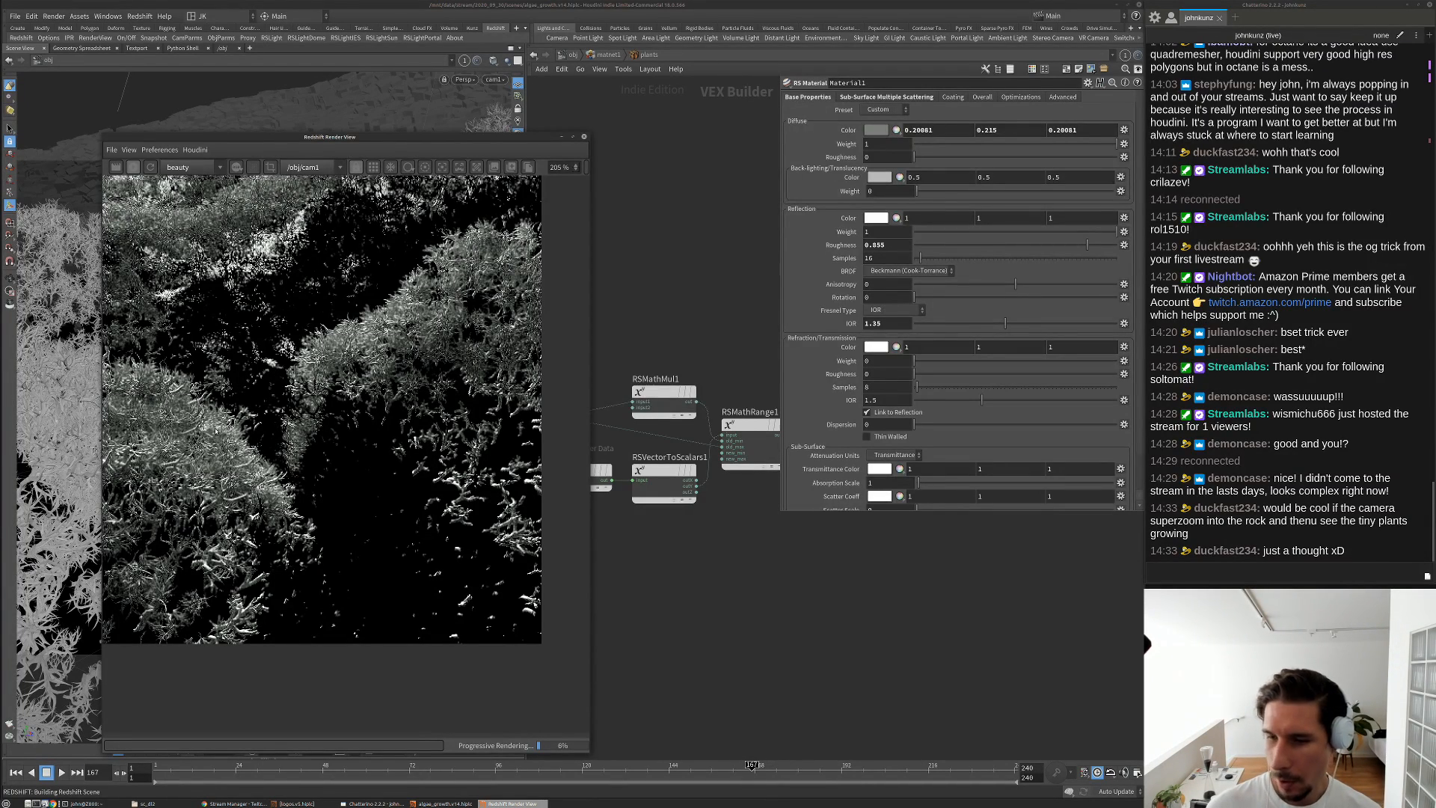
scroll(216, 436, "down", 1)
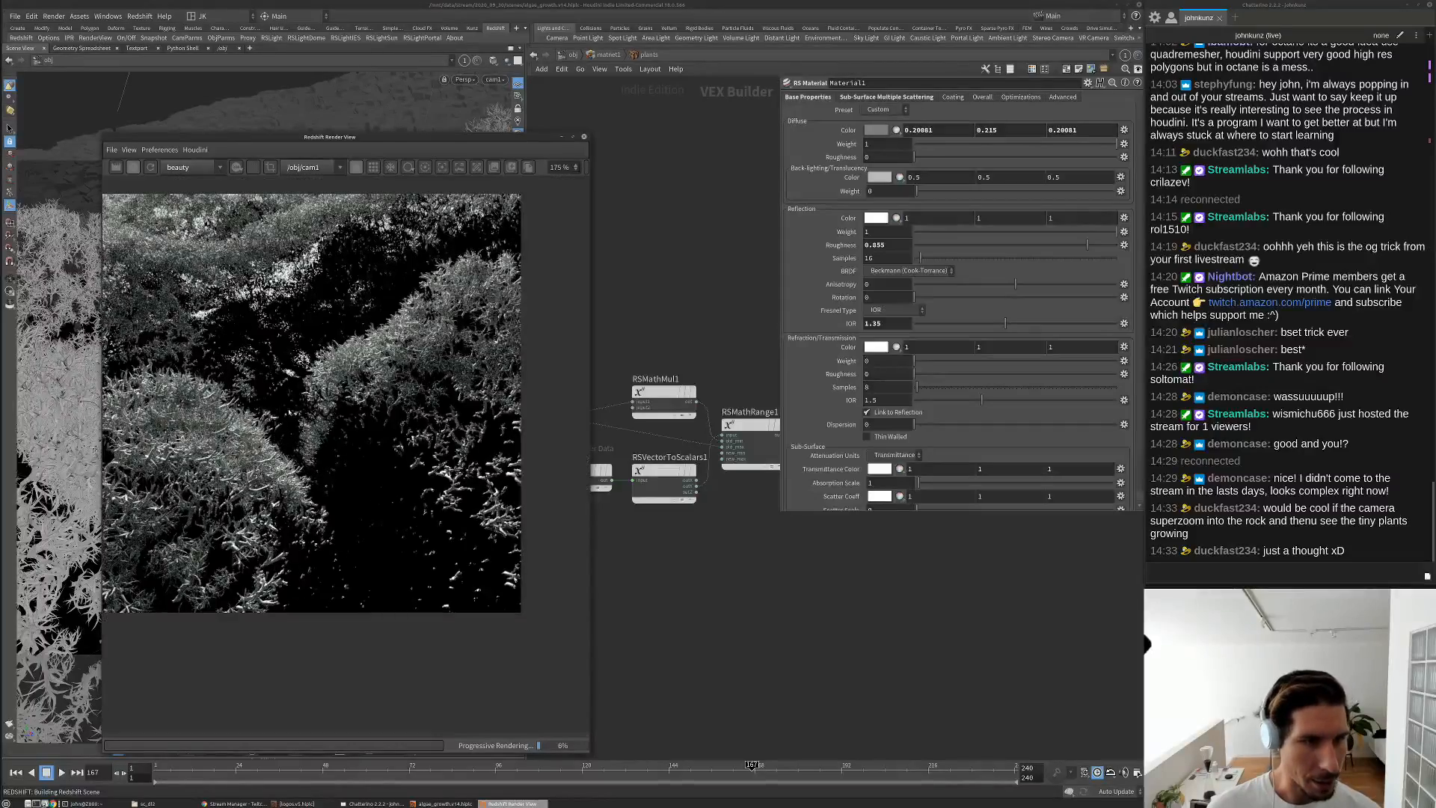
scroll(297, 393, "down", 3)
scroll(283, 371, "up", 8)
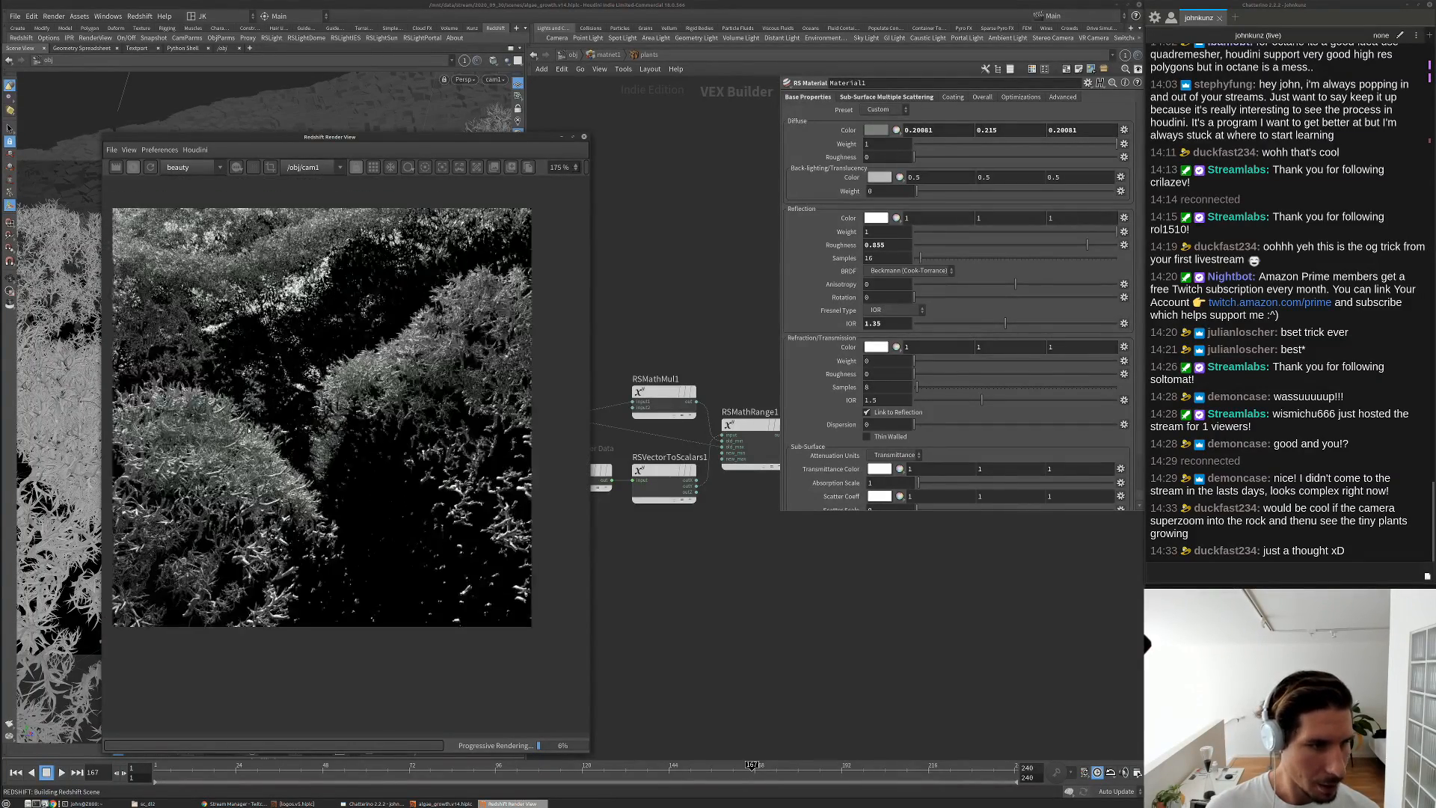
scroll(246, 497, "down", 9)
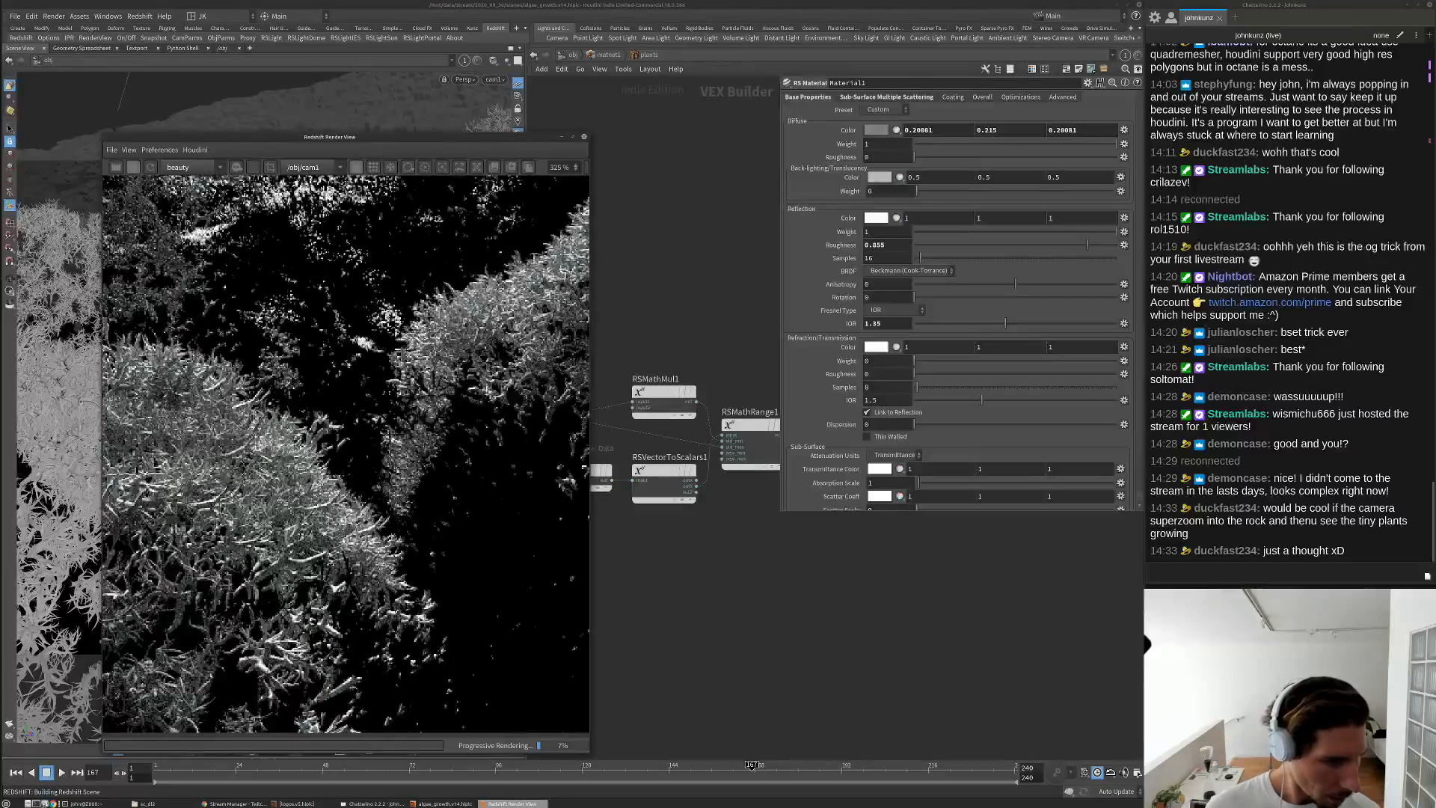
scroll(212, 485, "up", 2)
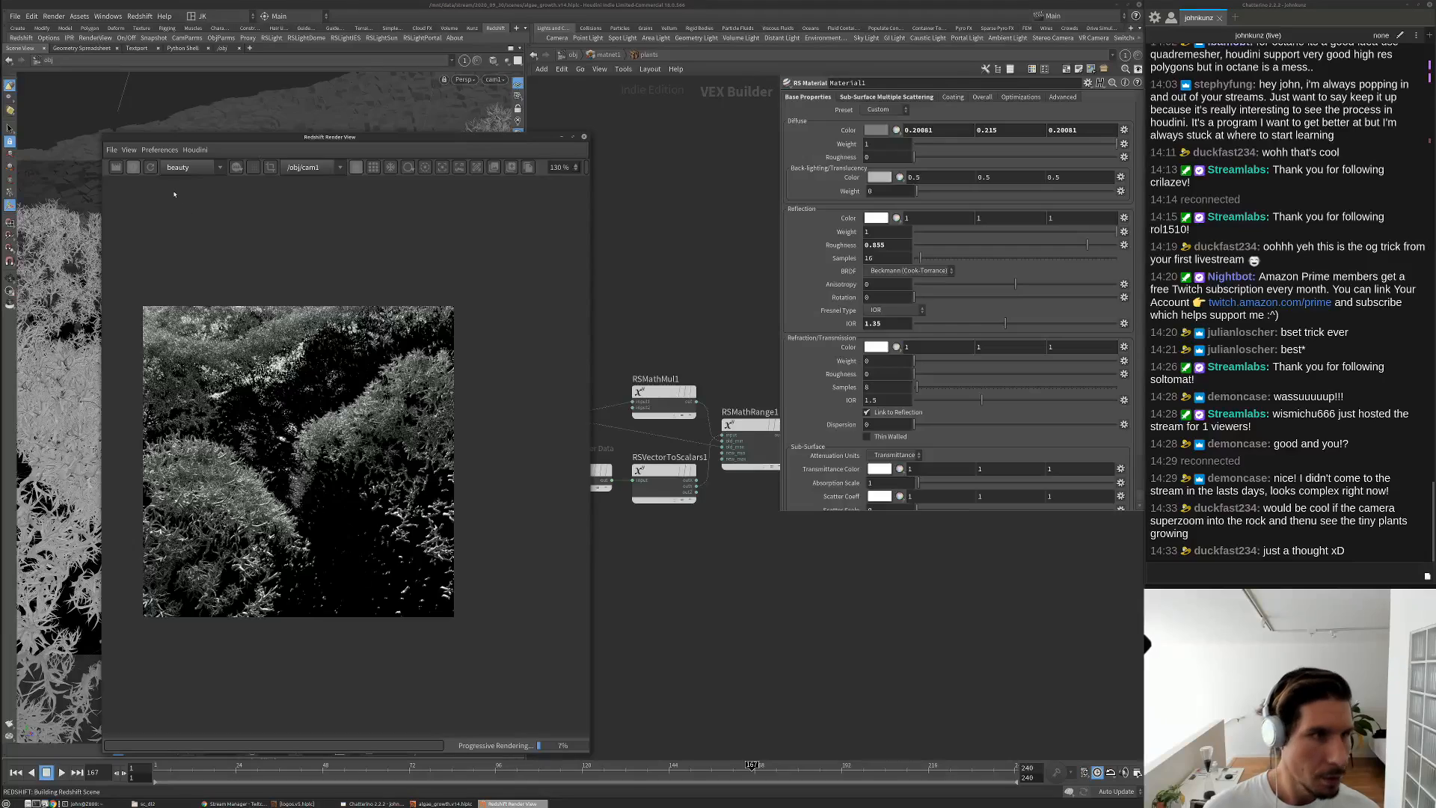
left_click(135, 167)
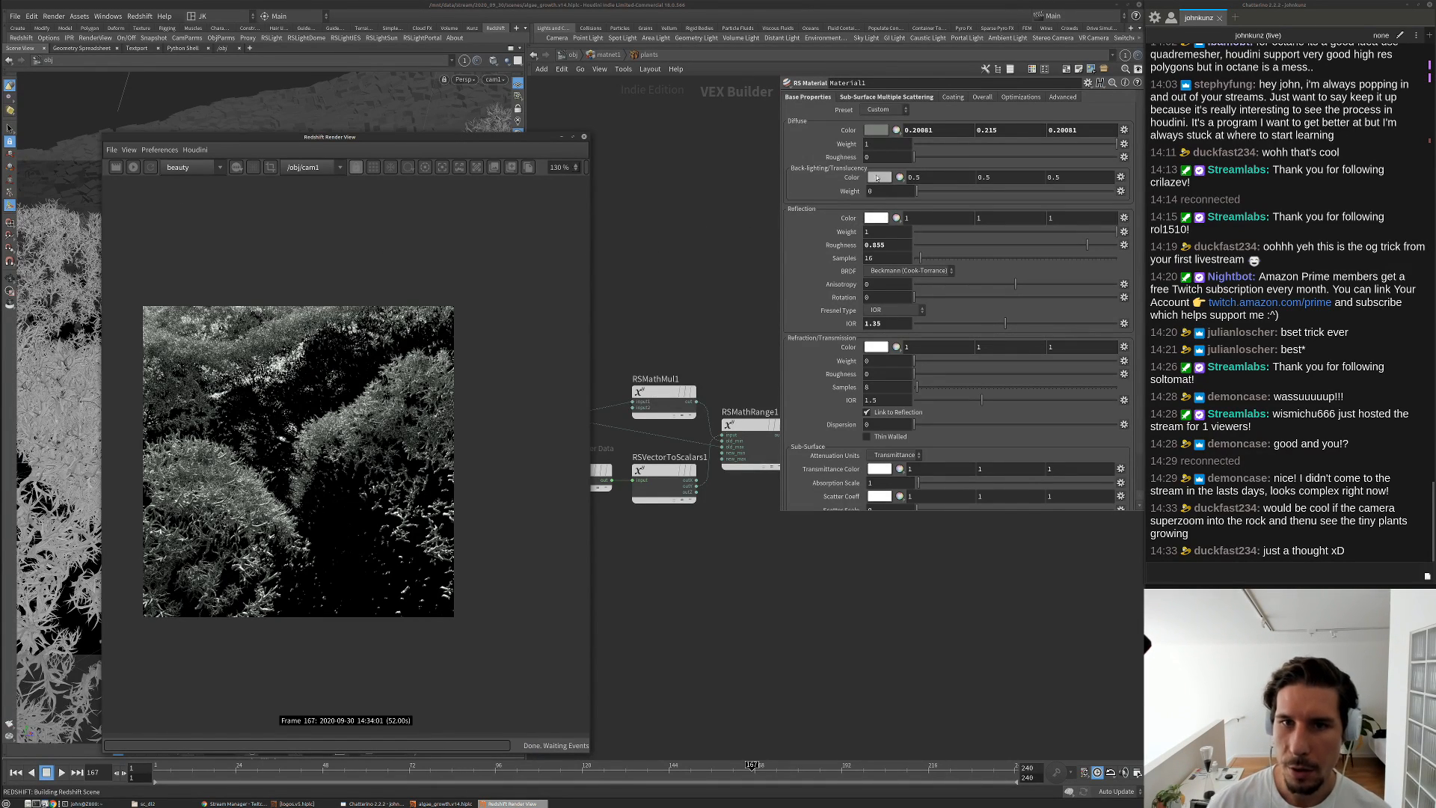
Set the plants material's diffuse color to 0.412828, 0.442, 0.412828 and render cam1 again to check it up close
left_click(887, 133)
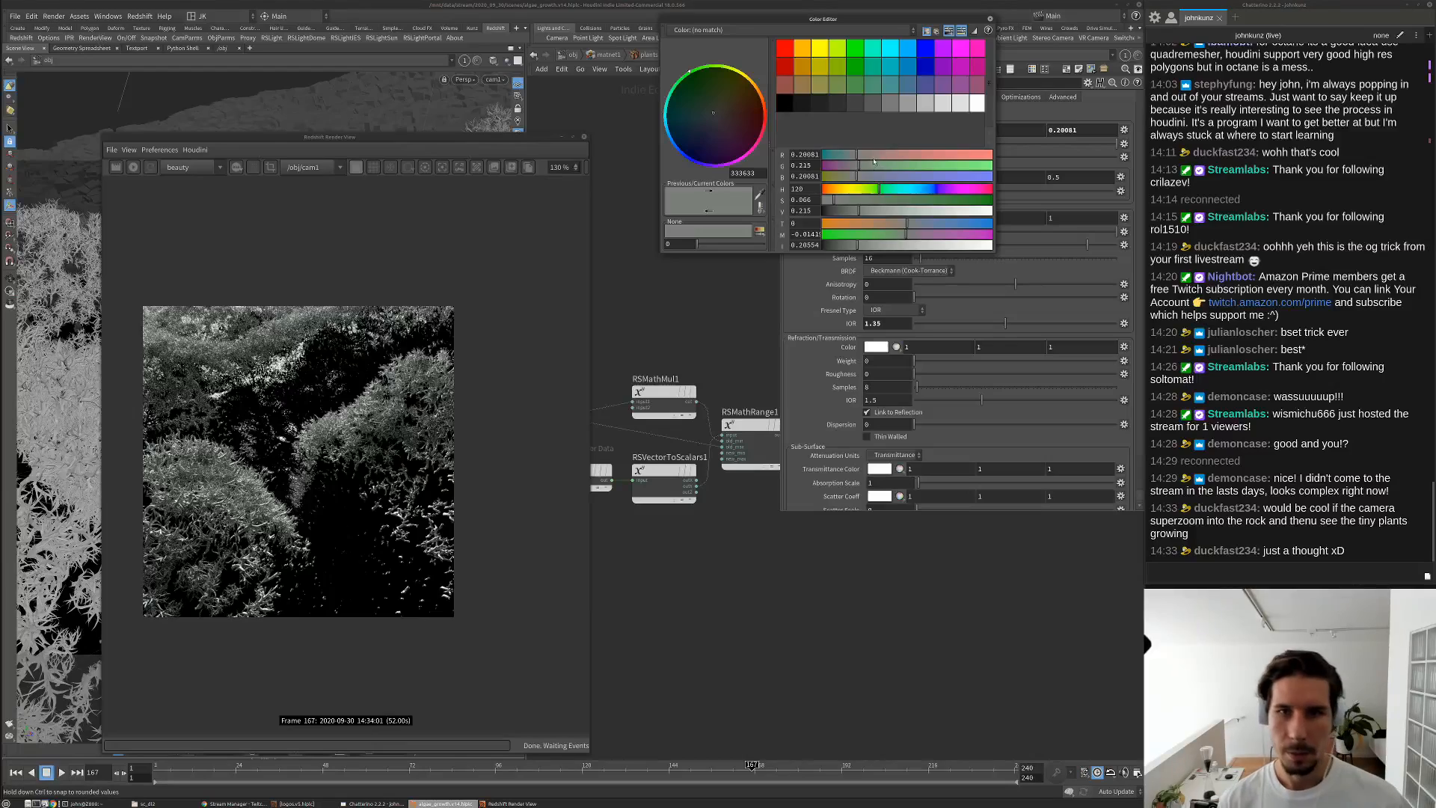
left_click(898, 212)
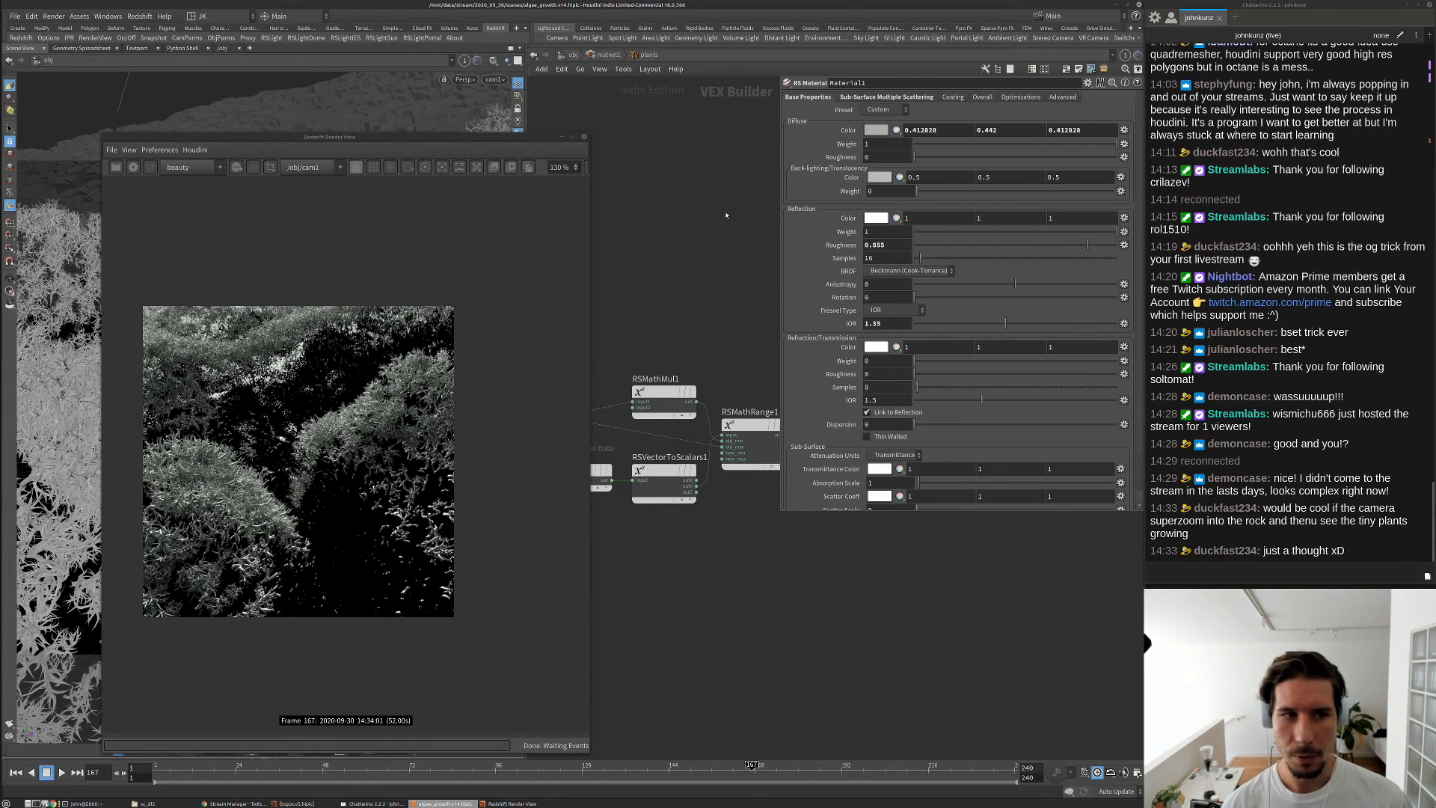
left_click(116, 168)
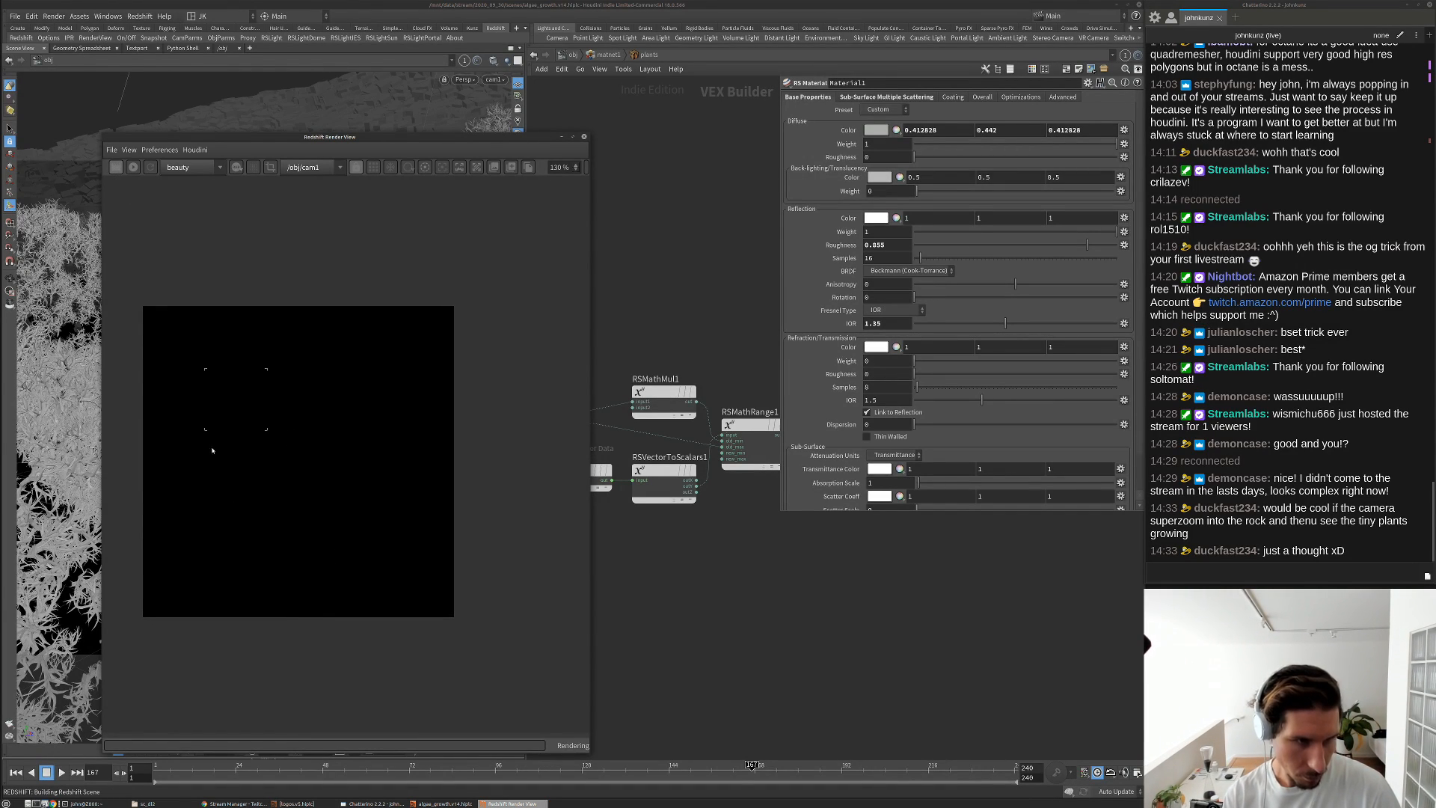
scroll(181, 444, "up", 3)
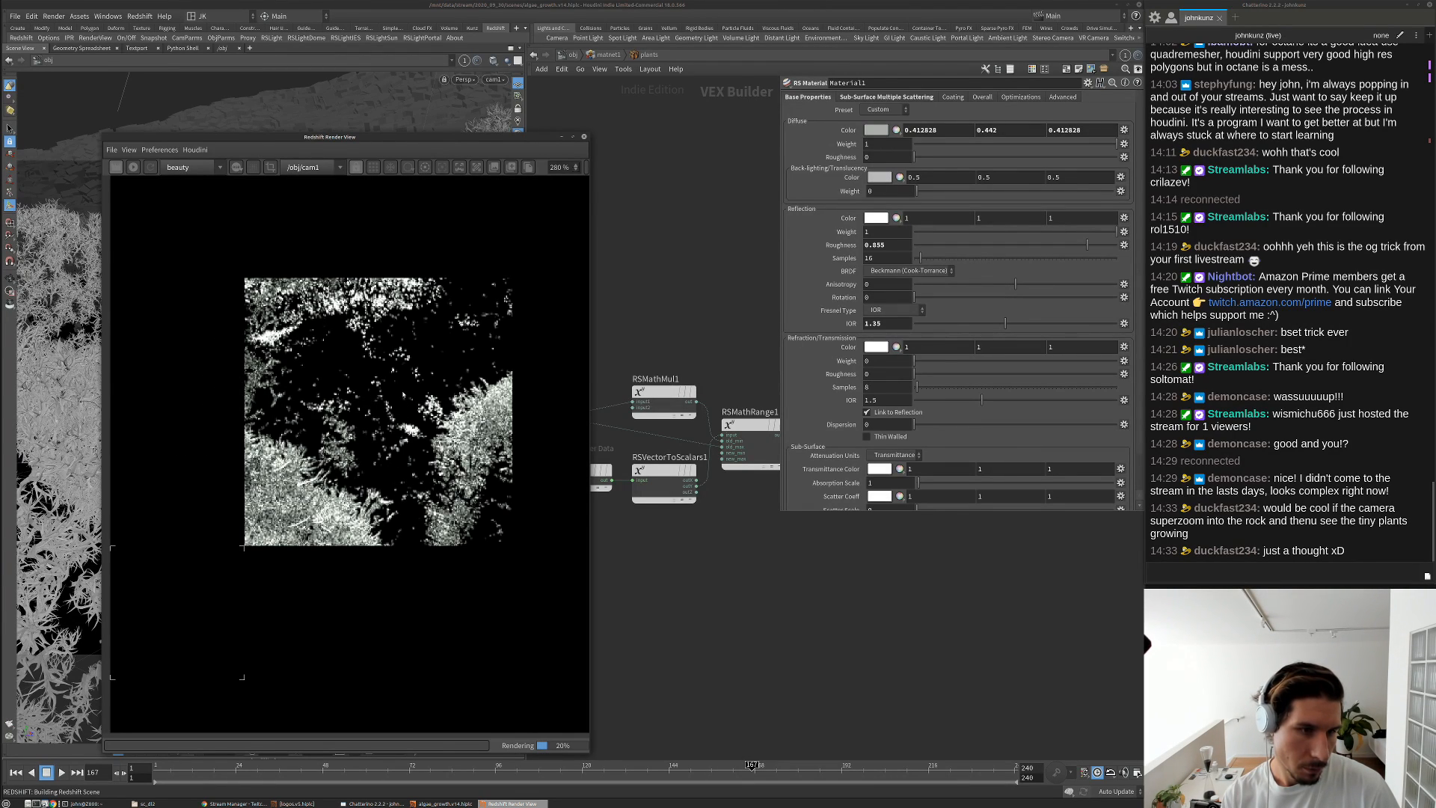
Stop the render, move the render view off the viewport and collapse it to its title bar
left_click(116, 167)
left_click_drag(338, 139, 656, 266)
double_click(655, 266)
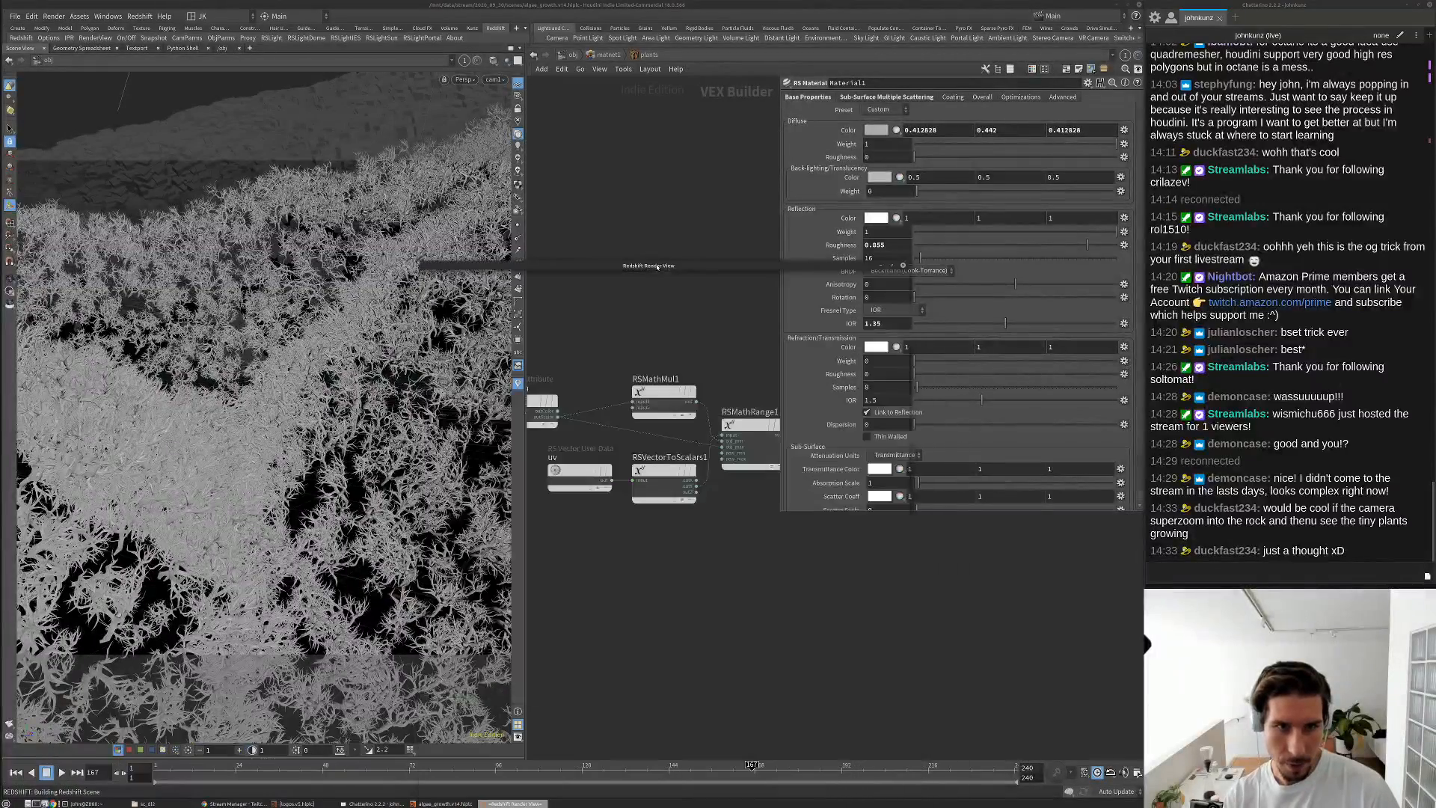
Go to frame 77 and look through cam2 in the viewport
left_click(429, 775)
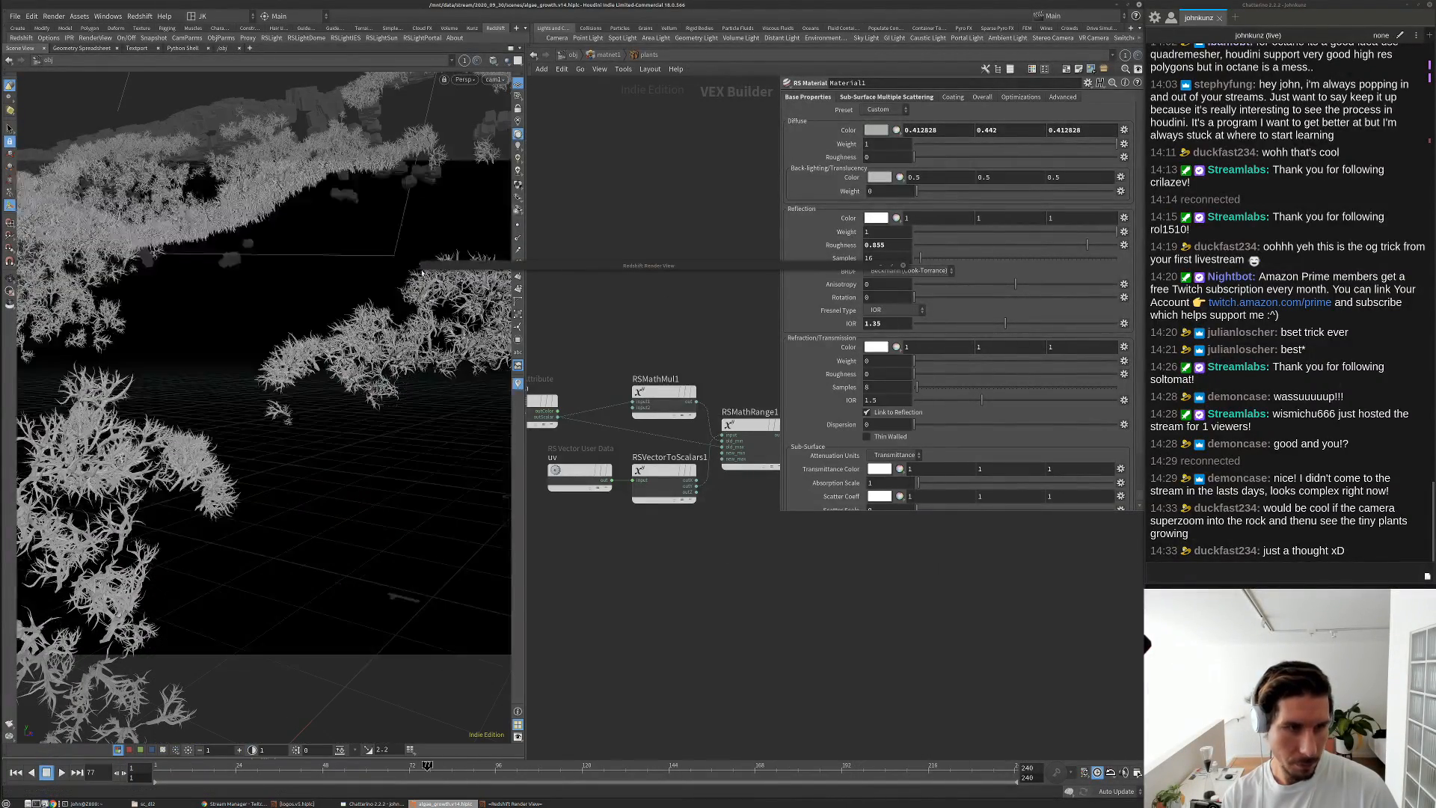
left_click(494, 79)
left_click(524, 144)
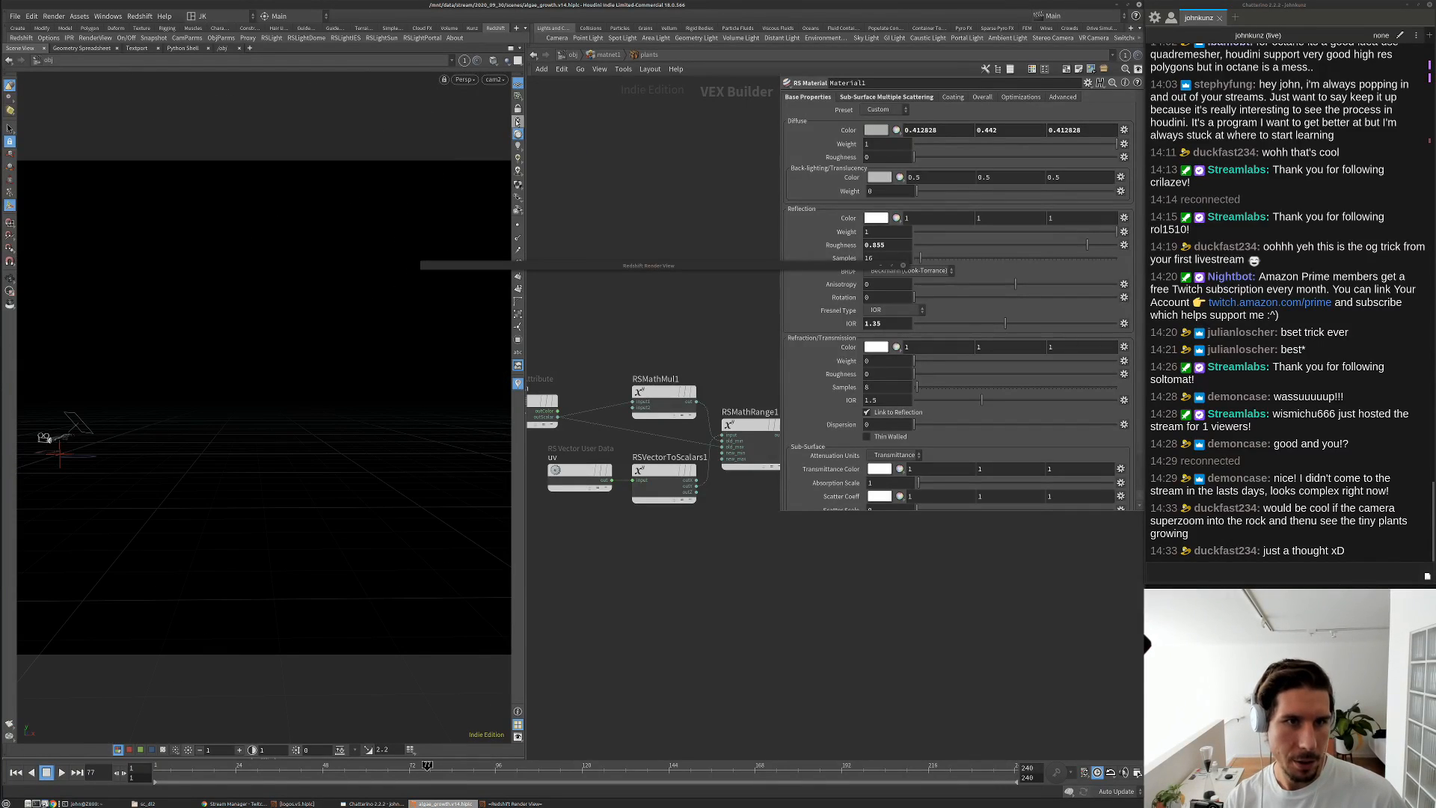
Return to the object network, compose a close-up of plant_growth through cam2, go to frame 67 and clear the selection
key("Escape")
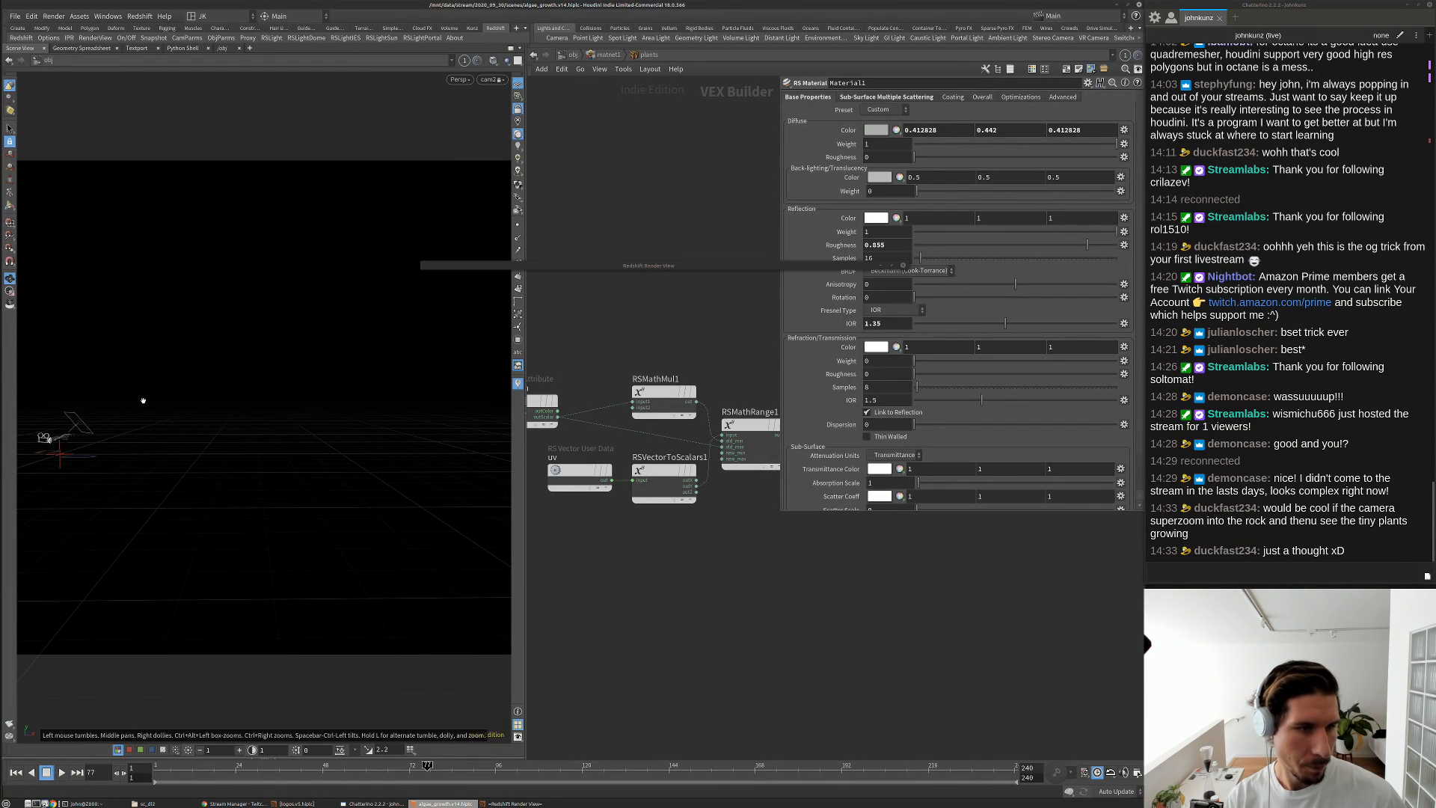
key("space+h")
left_click(573, 55)
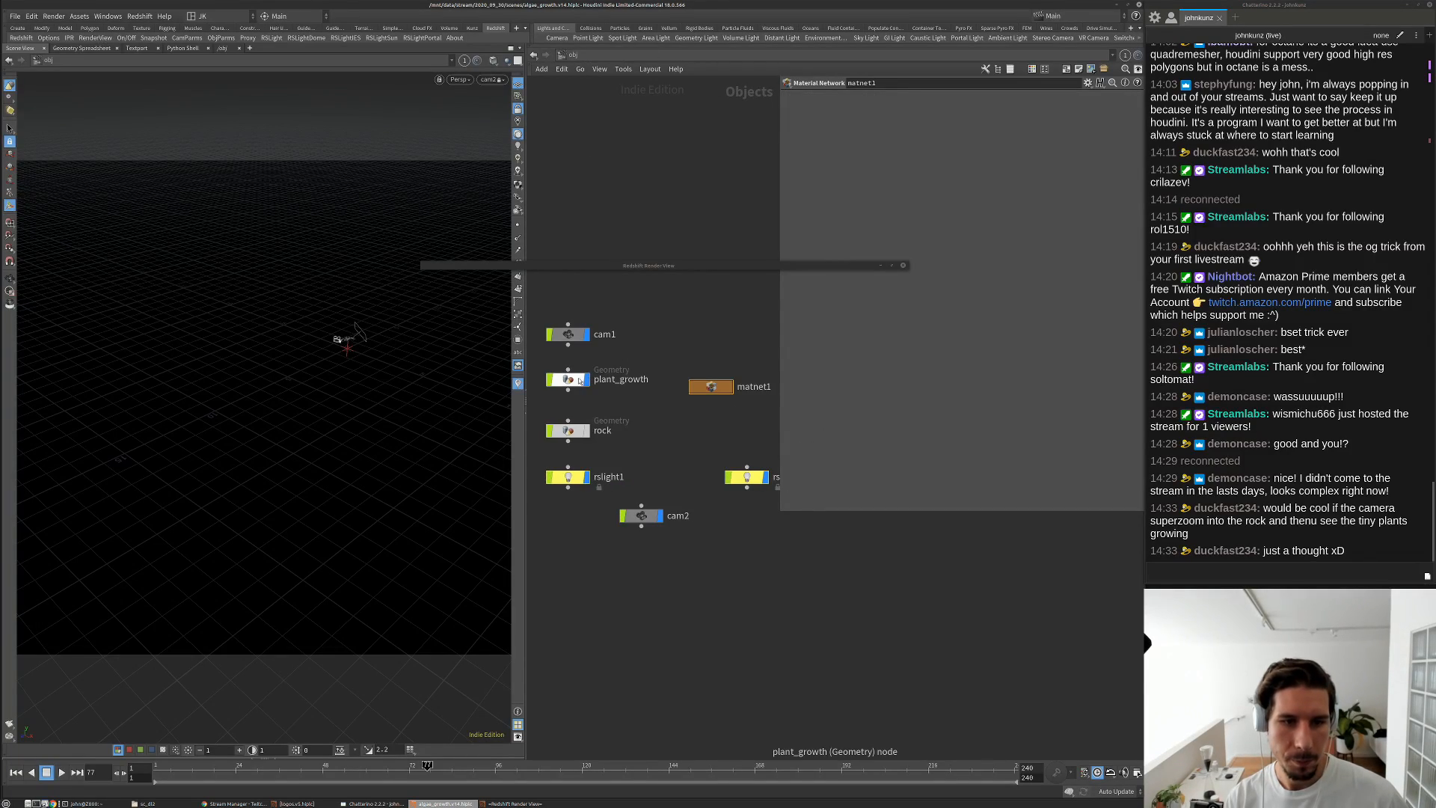
left_click(580, 381)
key("space+g")
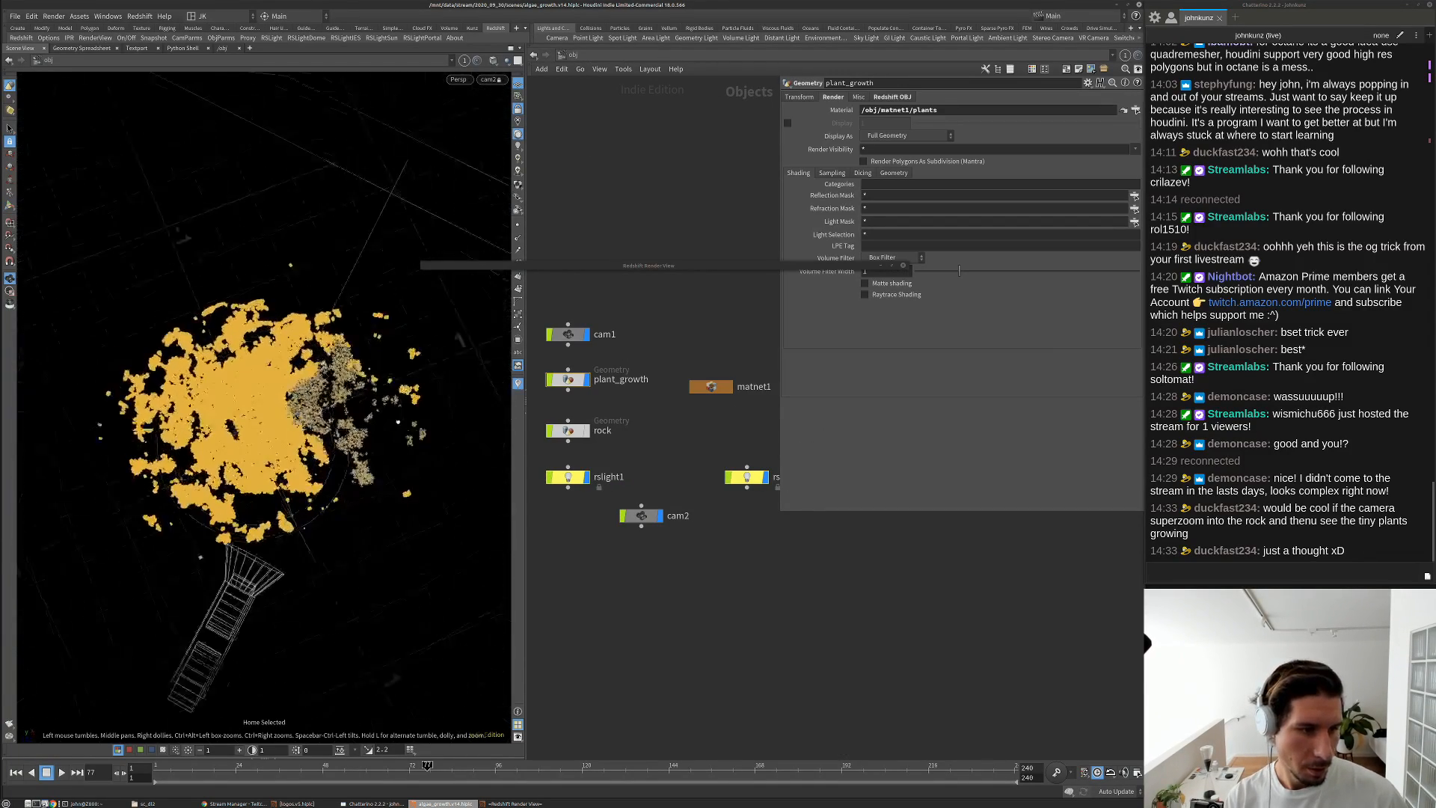
left_click_drag(397, 421, 317, 523)
right_click_drag(317, 523, 382, 516)
middle_click_drag(381, 516, 279, 374)
right_click_drag(279, 374, 358, 304)
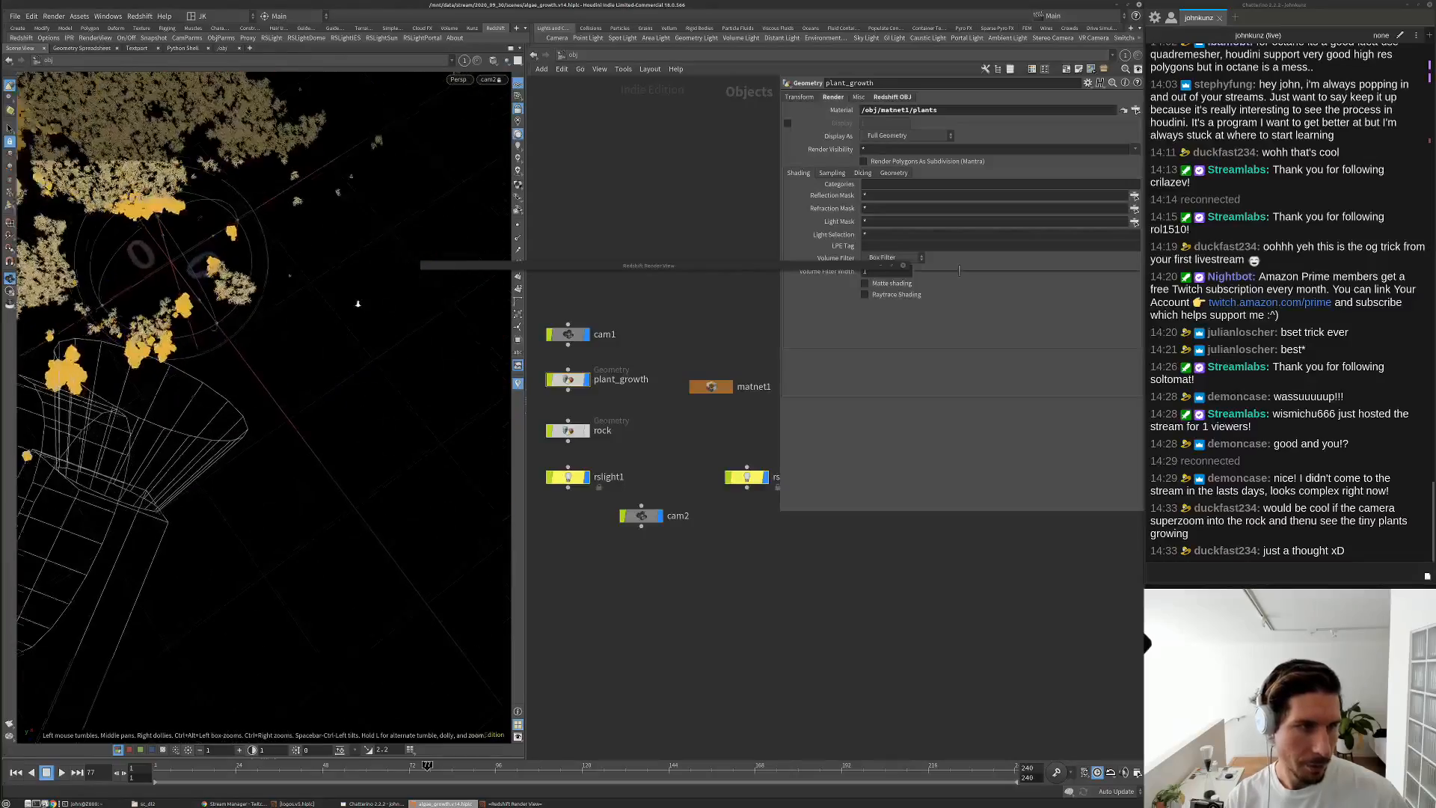
middle_click_drag(357, 304, 438, 419)
right_click_drag(438, 419, 441, 314)
middle_click_drag(441, 314, 394, 405)
right_click_drag(394, 405, 420, 680)
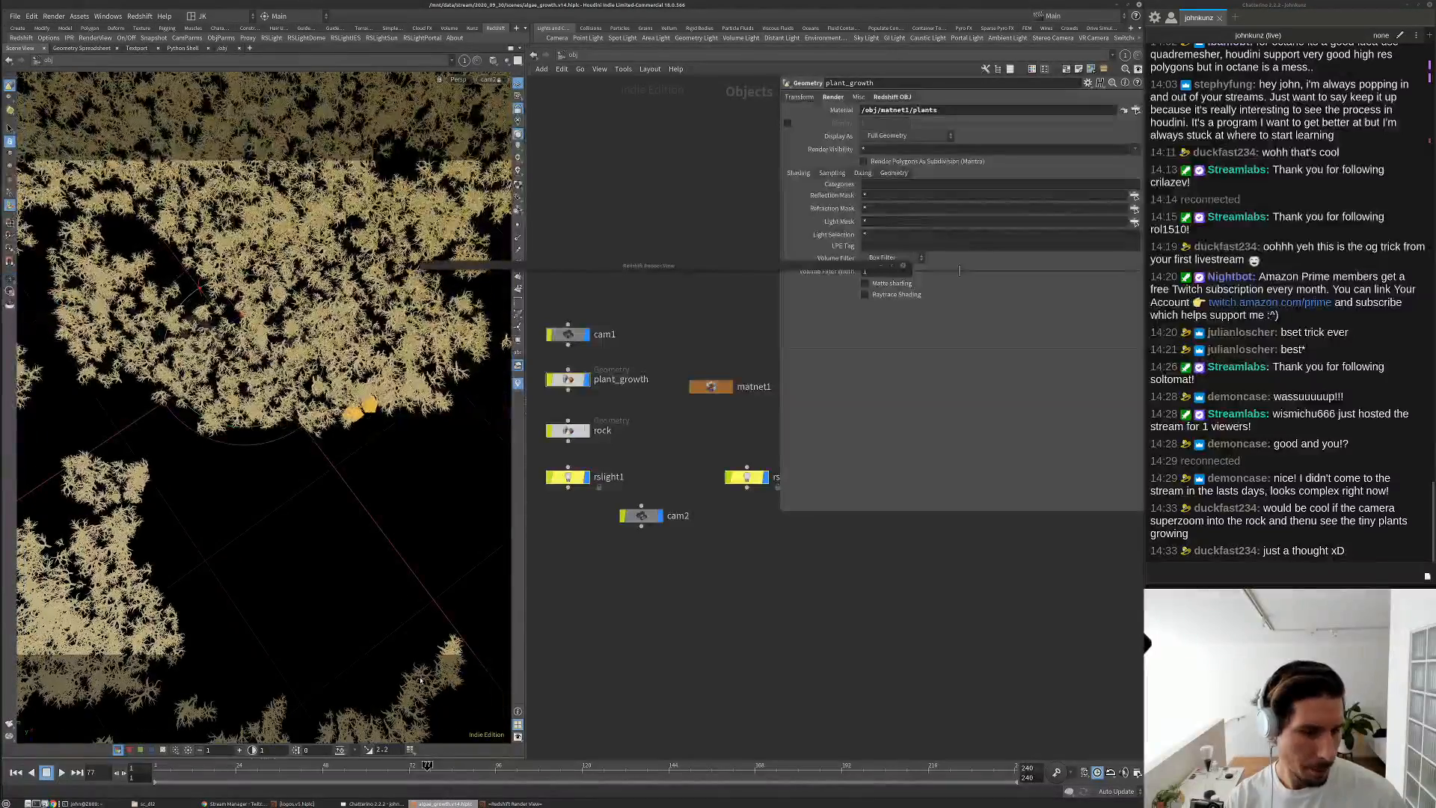
mouse_move(408, 770)
left_mouse_down()
mouse_move(574, 778)
mouse_move(391, 771)
left_mouse_up()
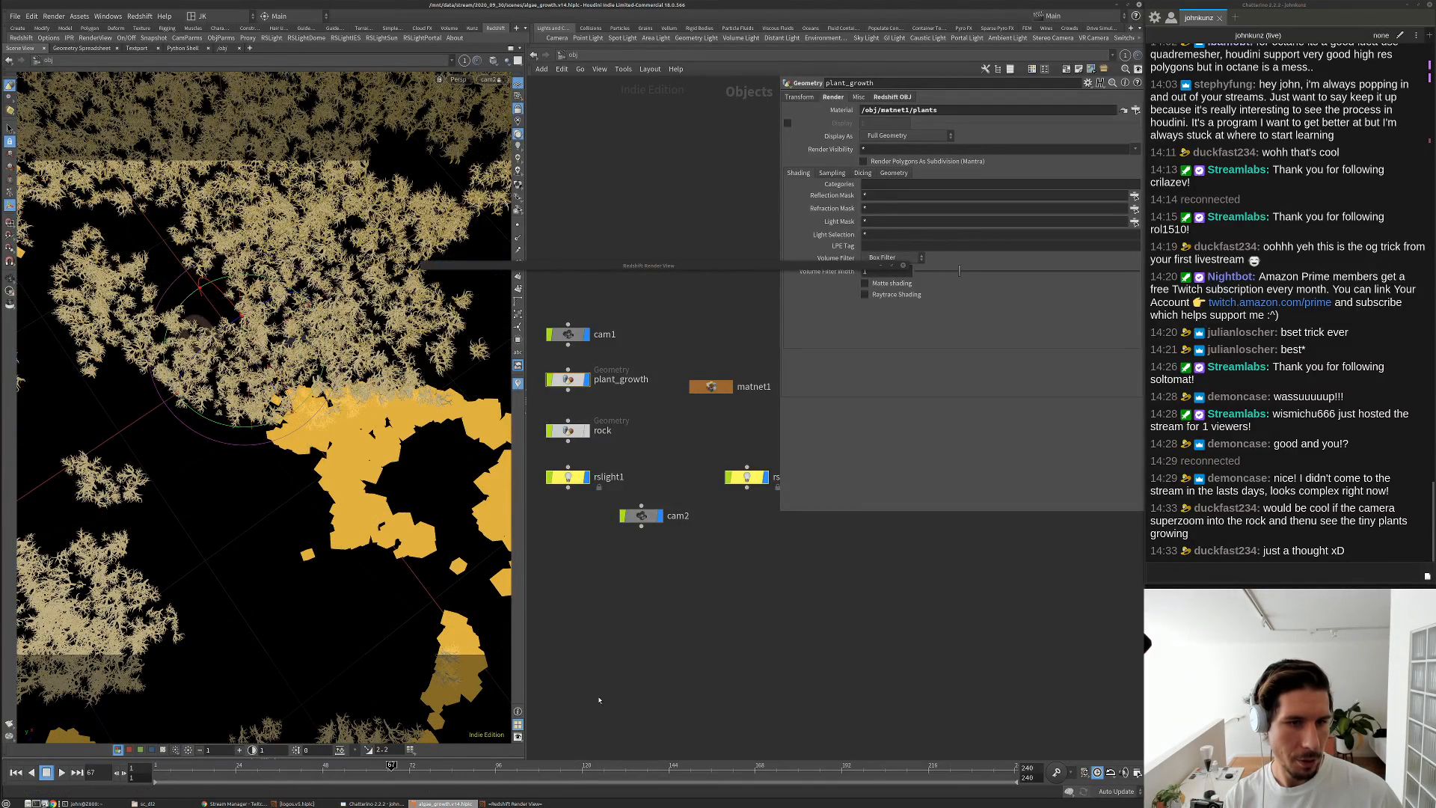
left_click(599, 700)
Expand the render view again, switch its camera to cam2 and render frame 67 over the viewport
double_click(807, 266)
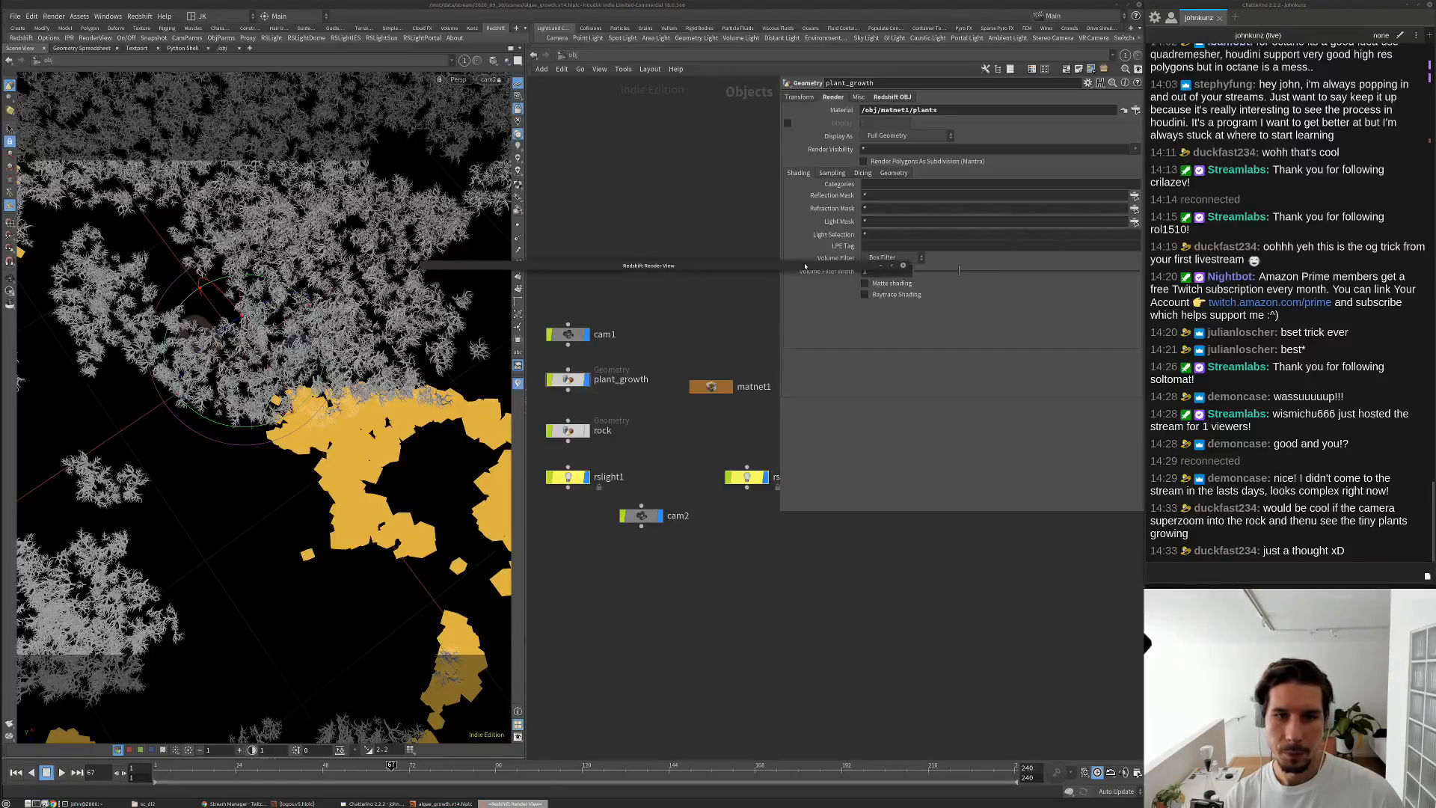
left_click(624, 296)
left_click(618, 320)
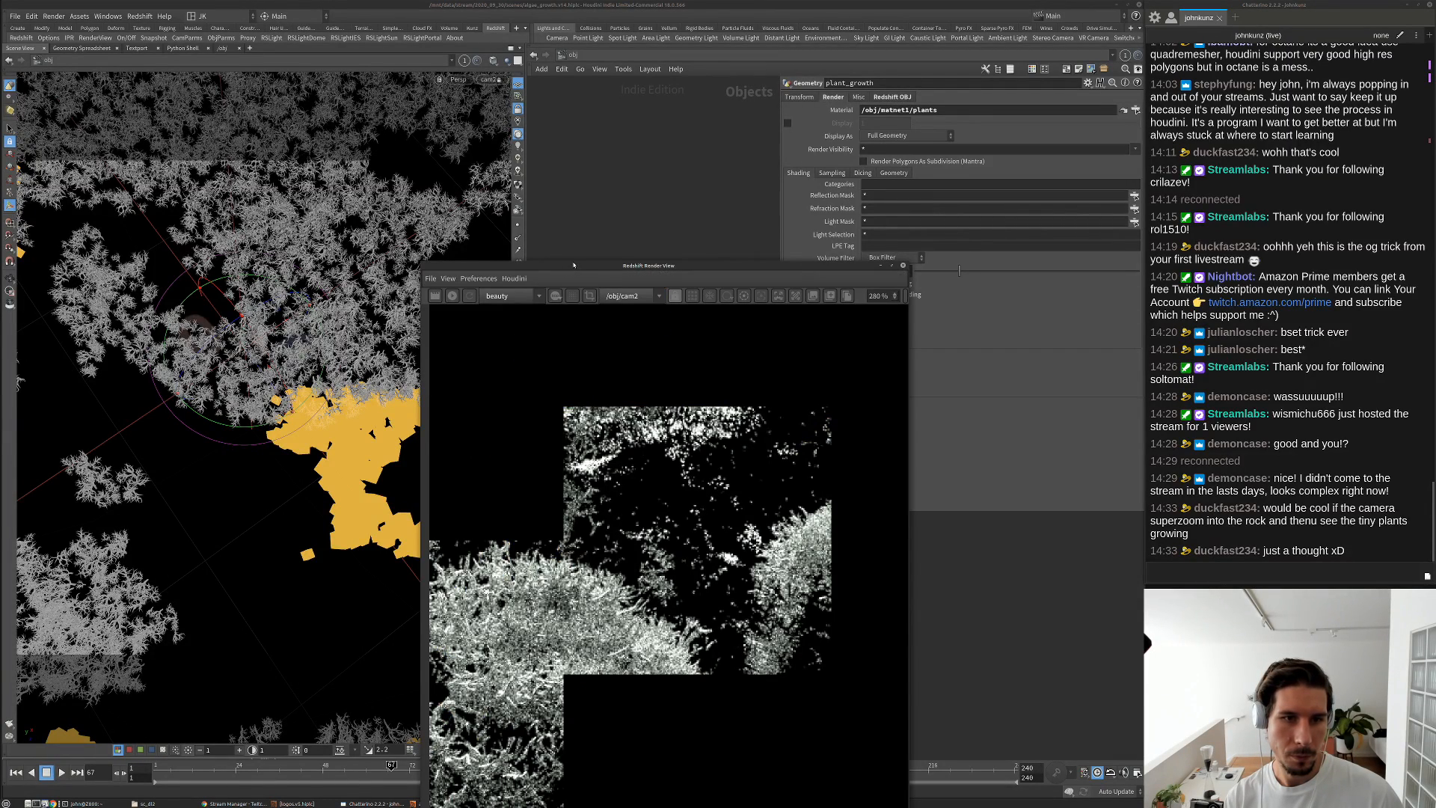
left_click_drag(574, 265, 329, 92)
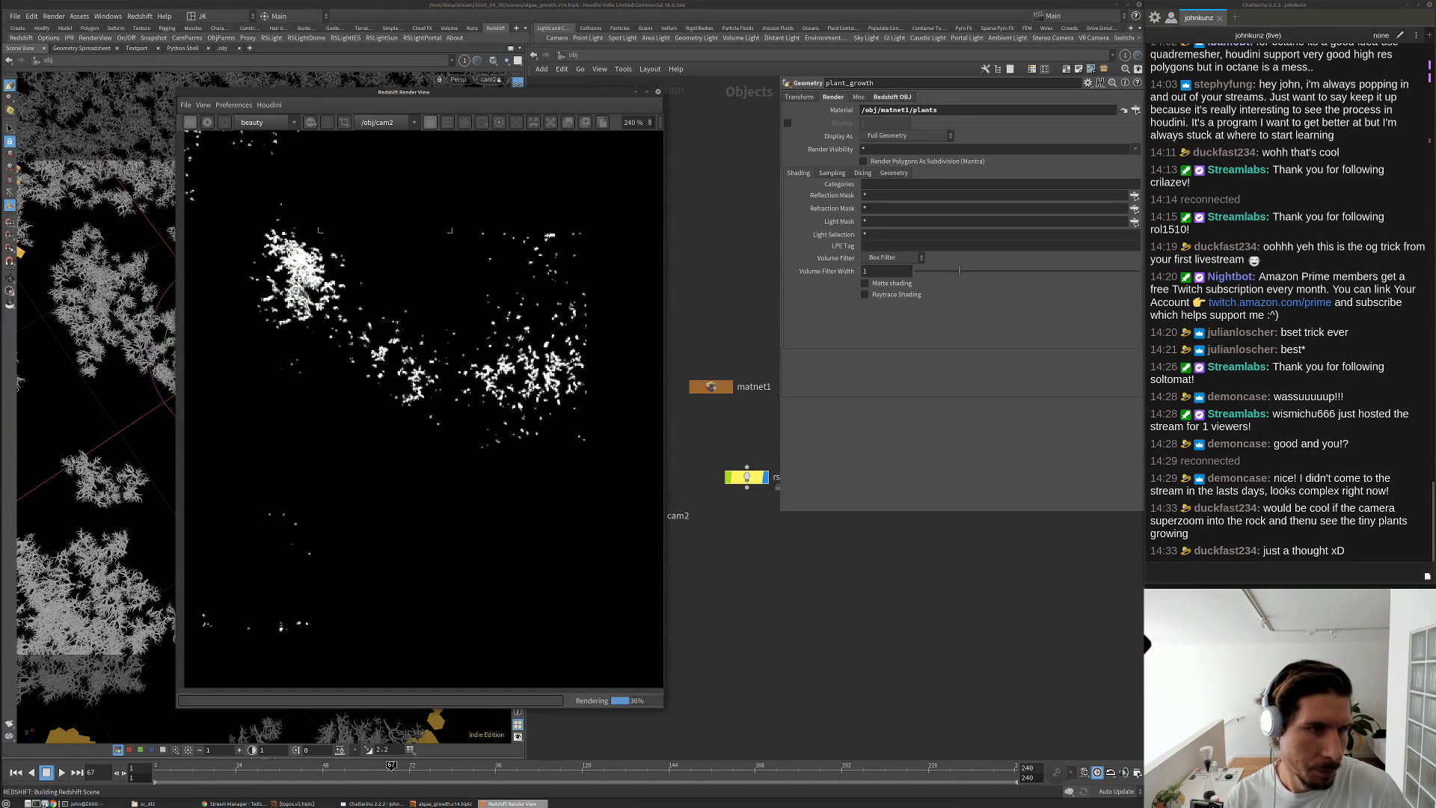
scroll(522, 334, "down", 3)
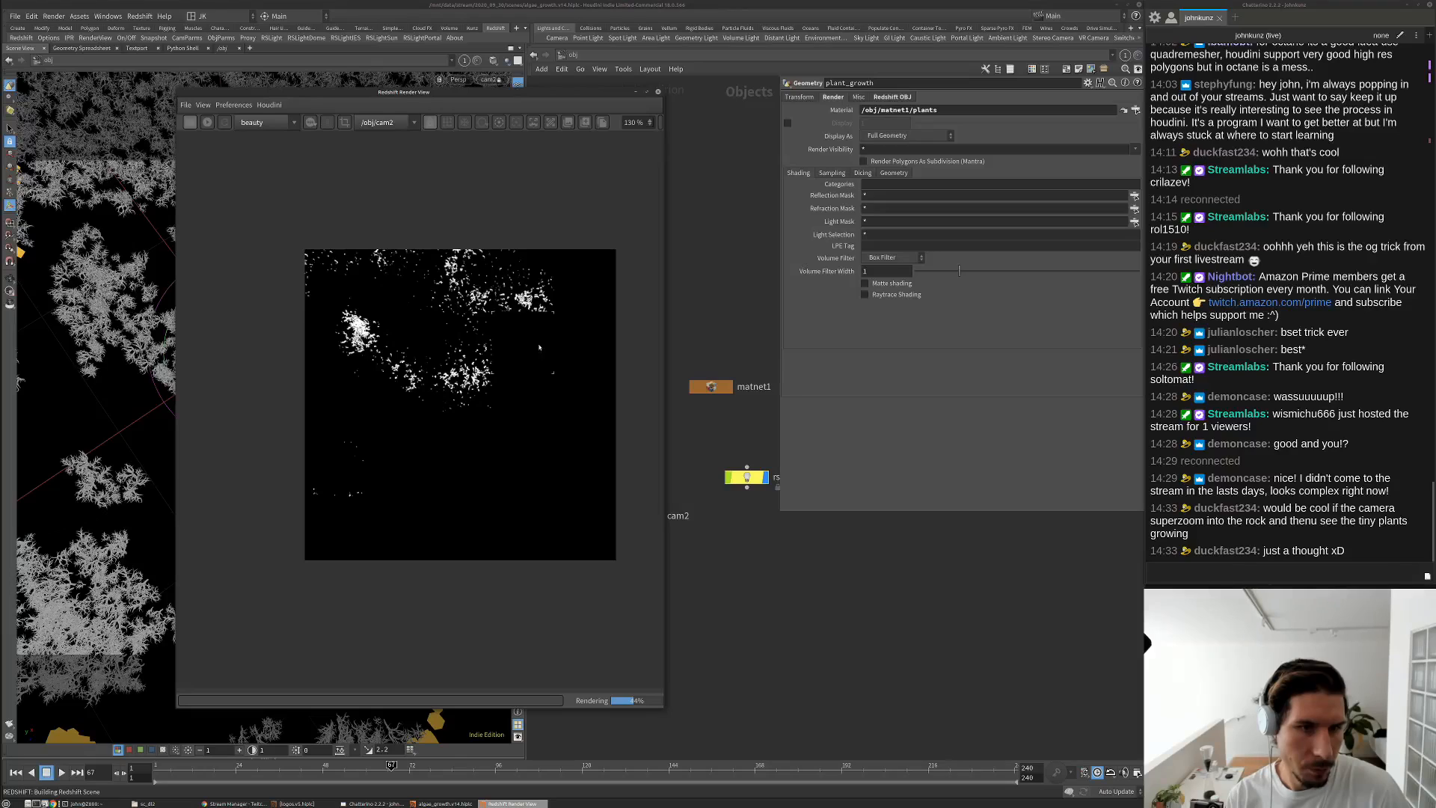
scroll(563, 345, "up", 2)
Set the intensity multiplier of the rslight1 area light to 35
left_click(754, 480)
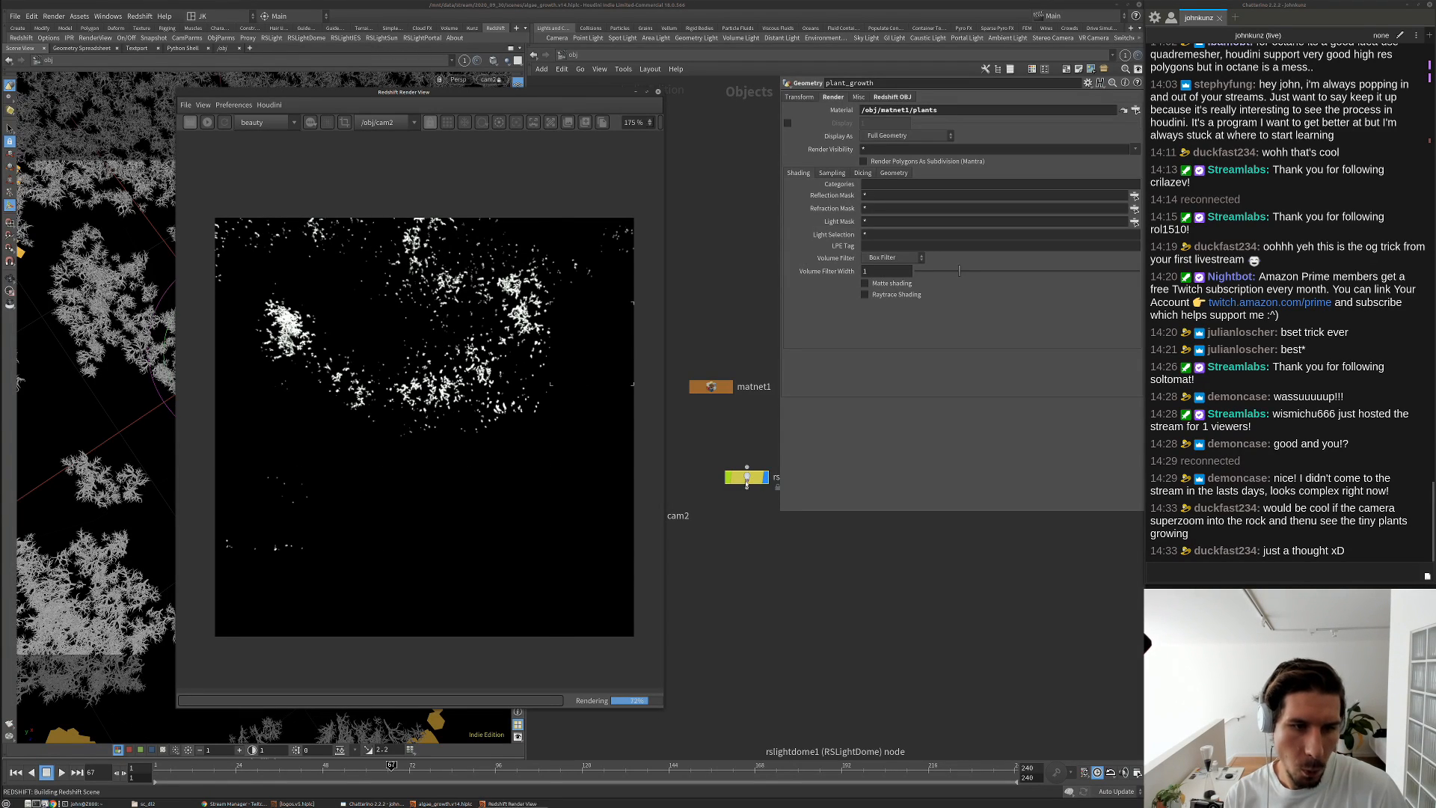
middle_click_drag(760, 579, 866, 620)
left_click(681, 518)
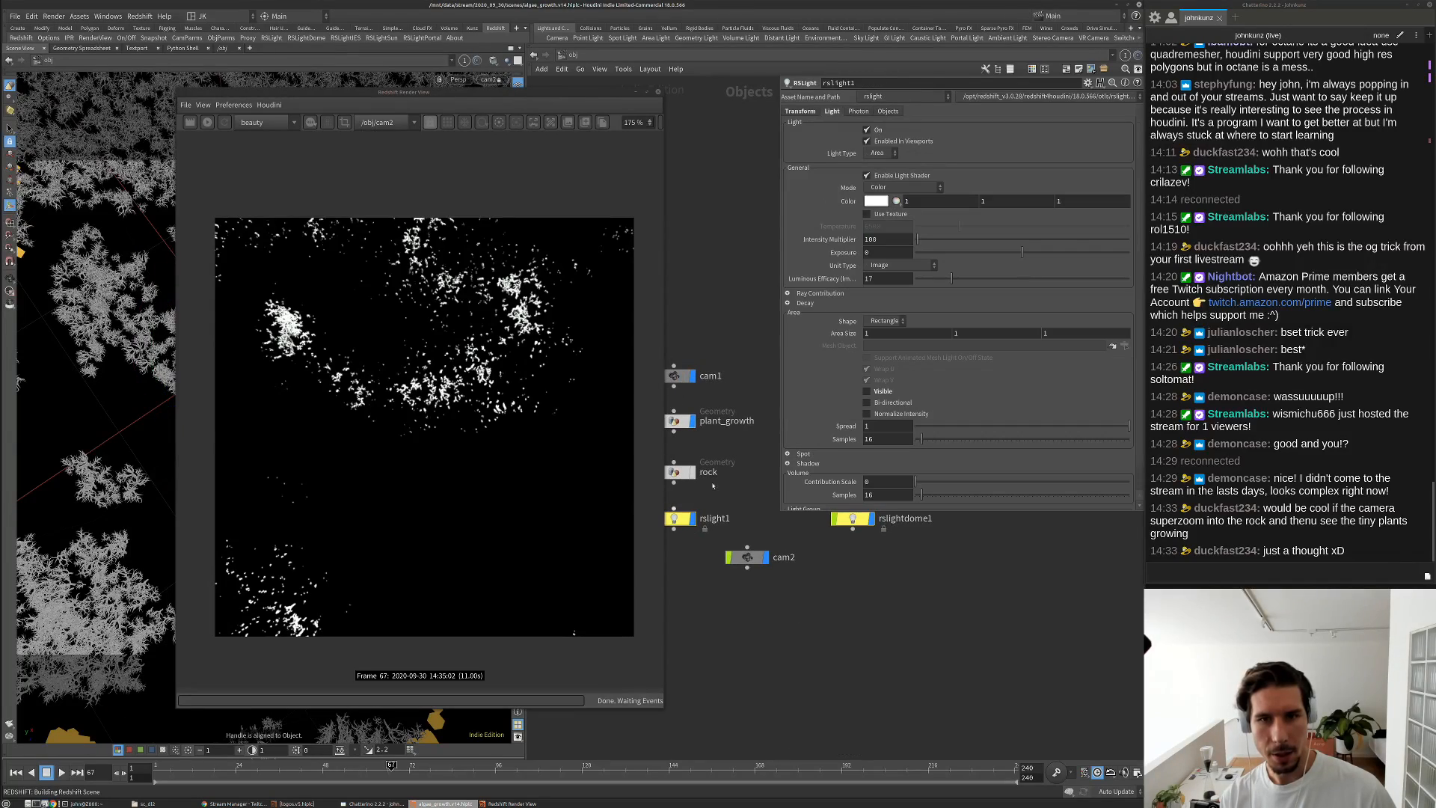
double_click(878, 240)
type("35")
key("Return")
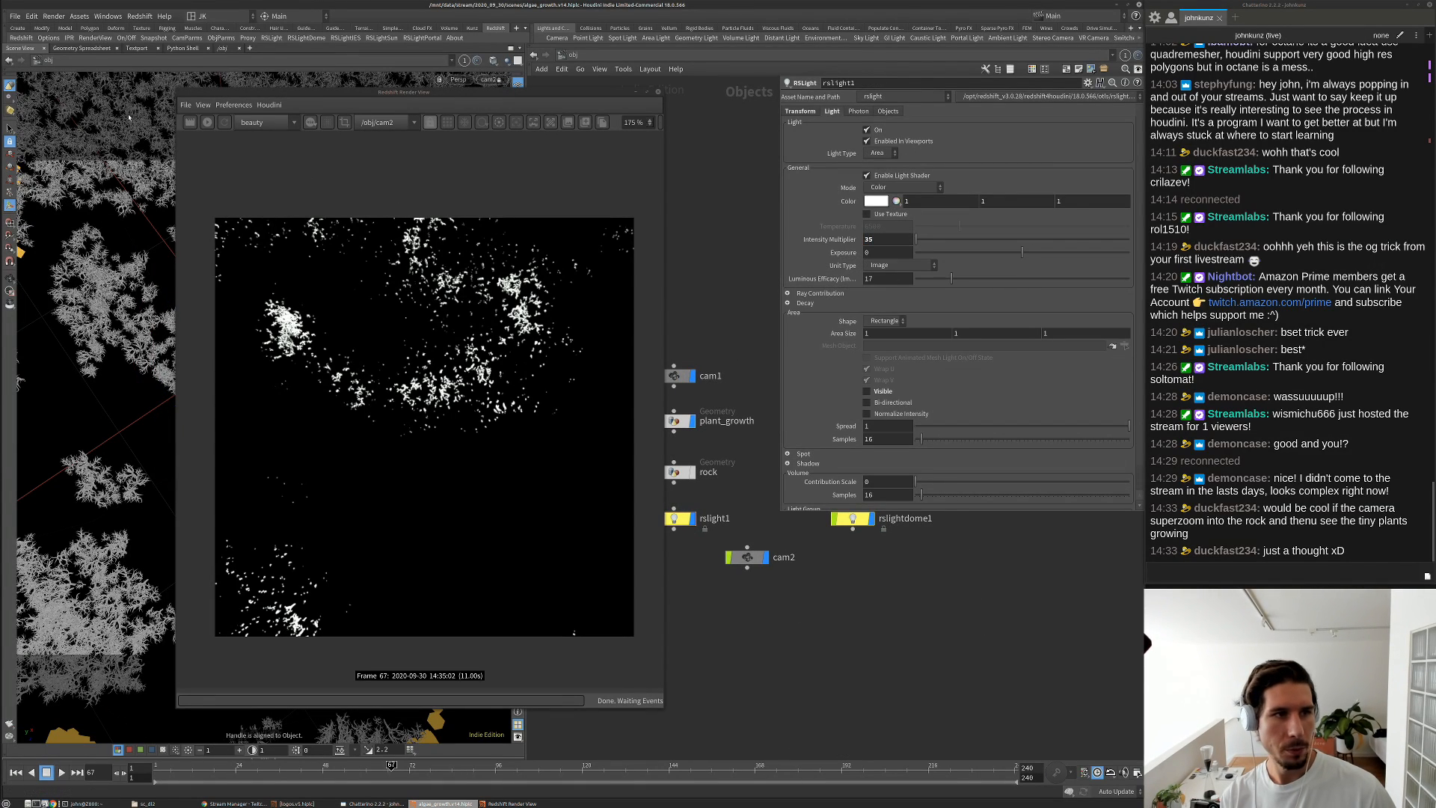
Run an interactive render of cam2, inspect the plants' brightness up close and as a whole, and stop it
left_click(207, 122)
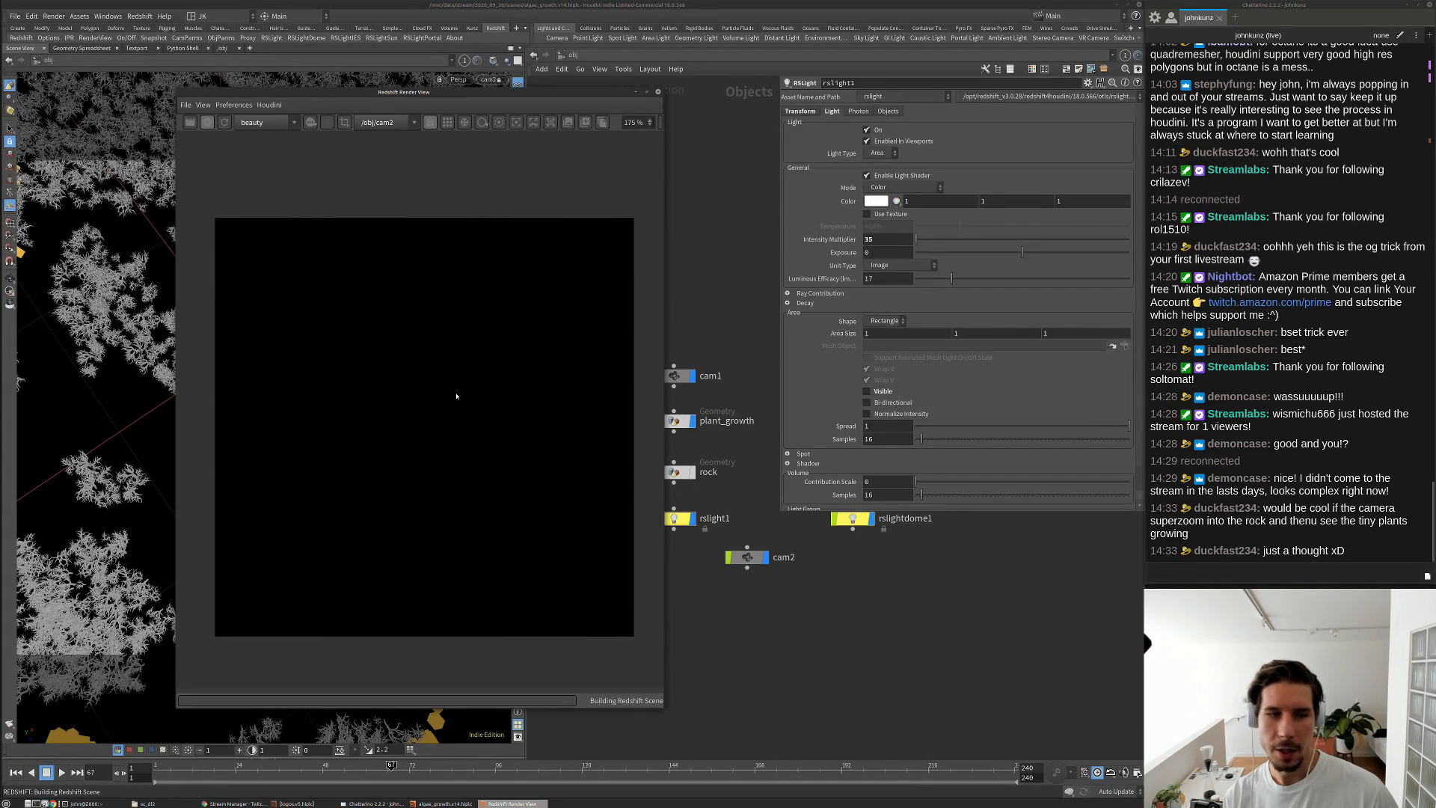
scroll(456, 396, "up", 5)
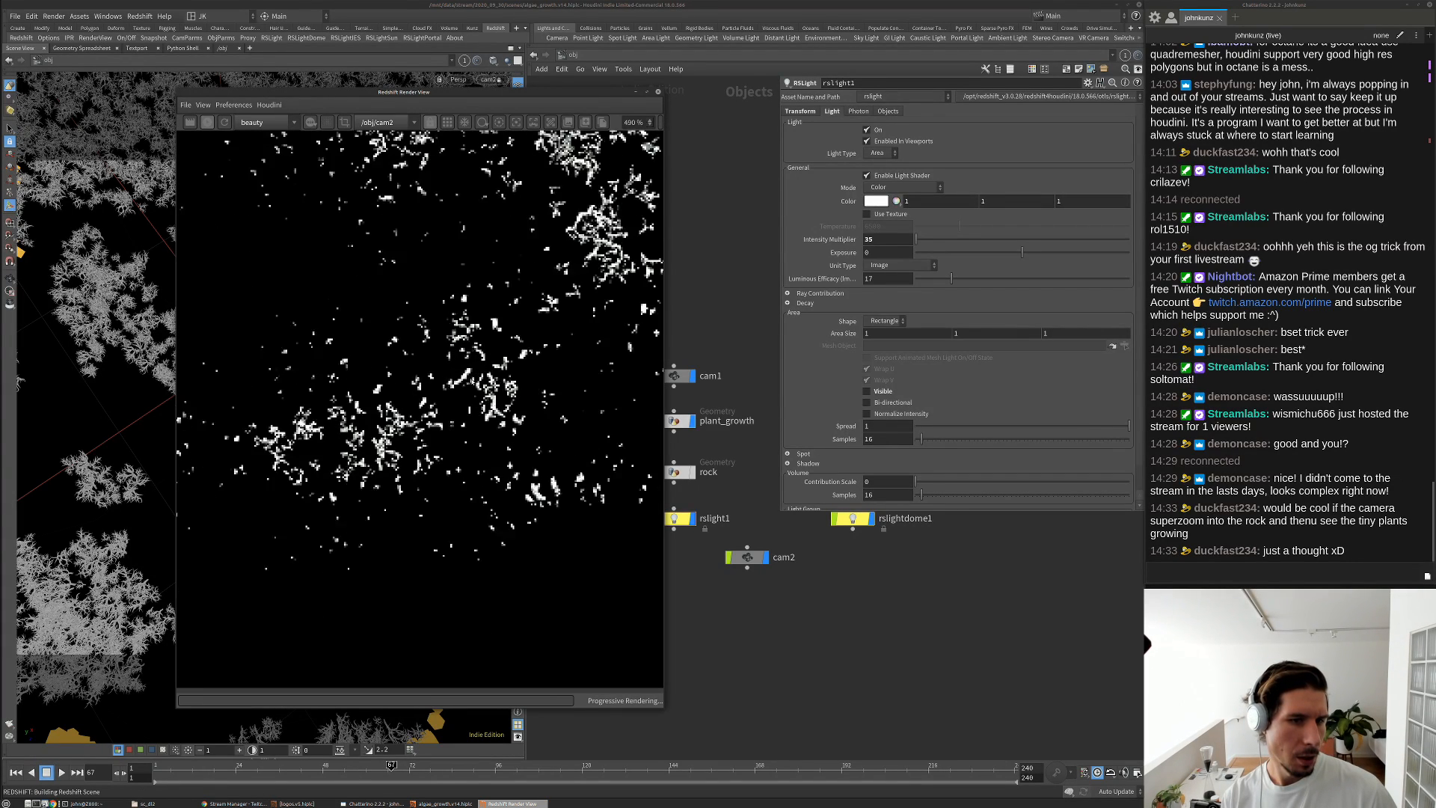
scroll(456, 397, "down", 6)
left_click(207, 121)
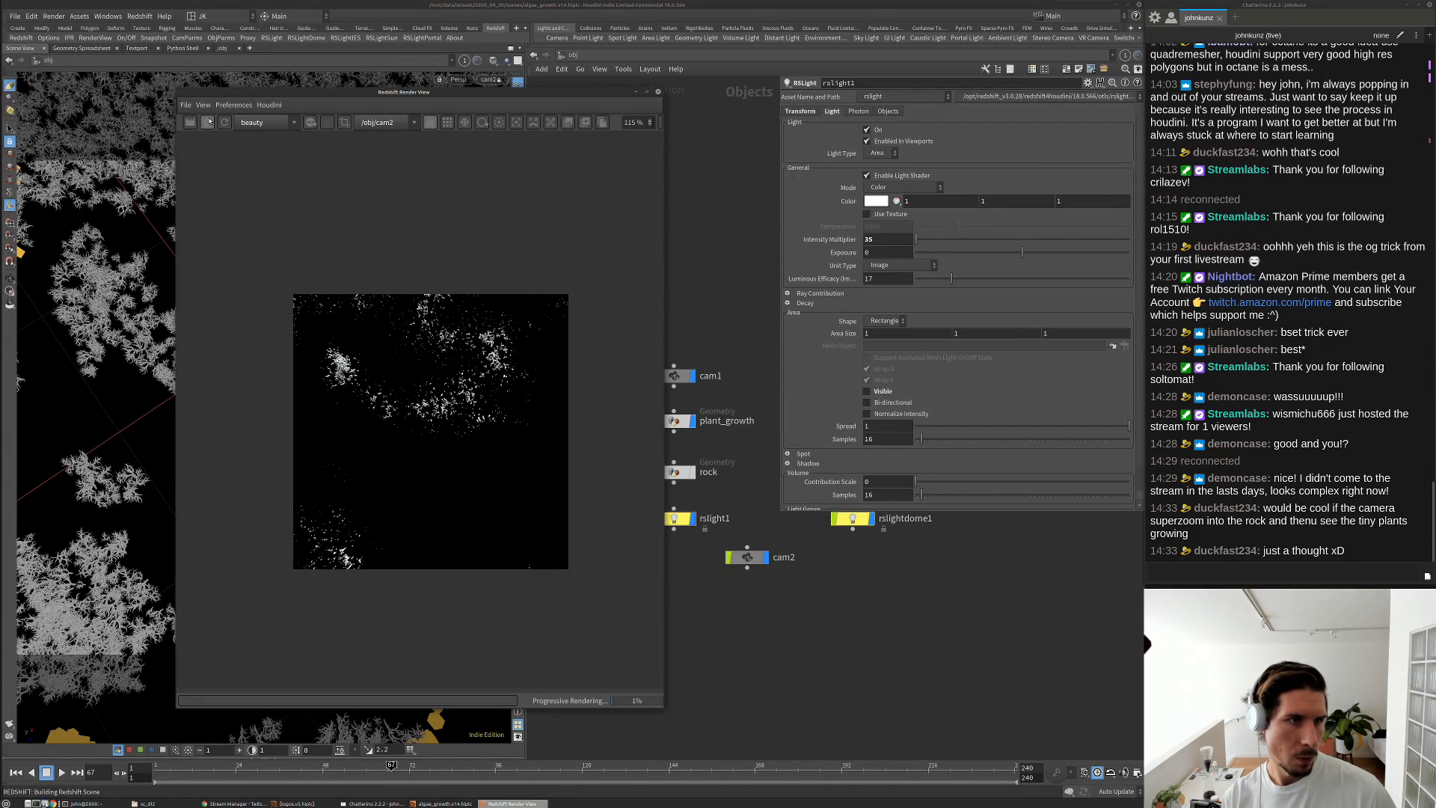
Select the rock object and turn its display back on
middle_click_drag(673, 599, 708, 622)
left_click_drag(680, 377, 743, 621)
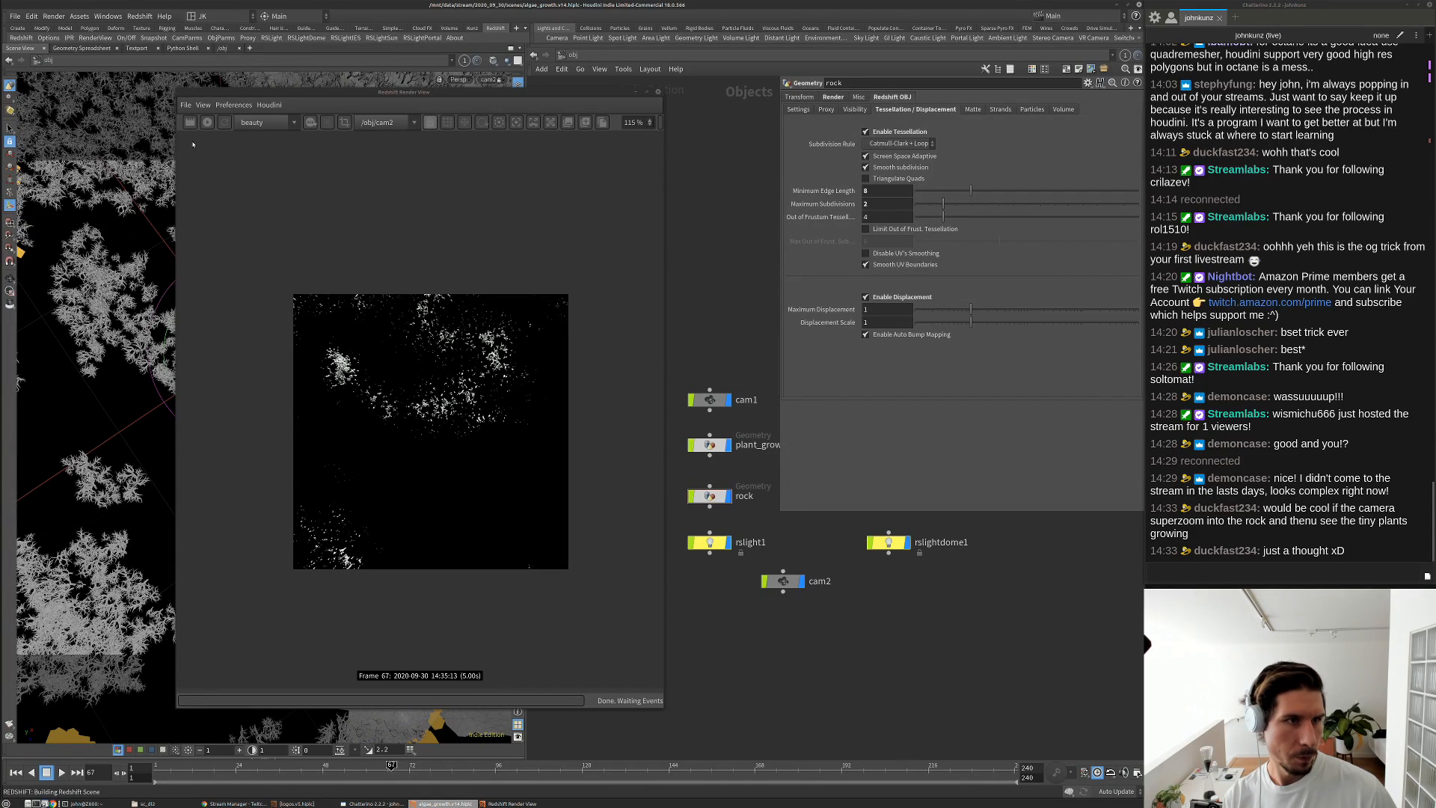
Inside the rock object, set the From Camera path of the volume1 node to ../../cam2
middle_click_drag(708, 504, 746, 527)
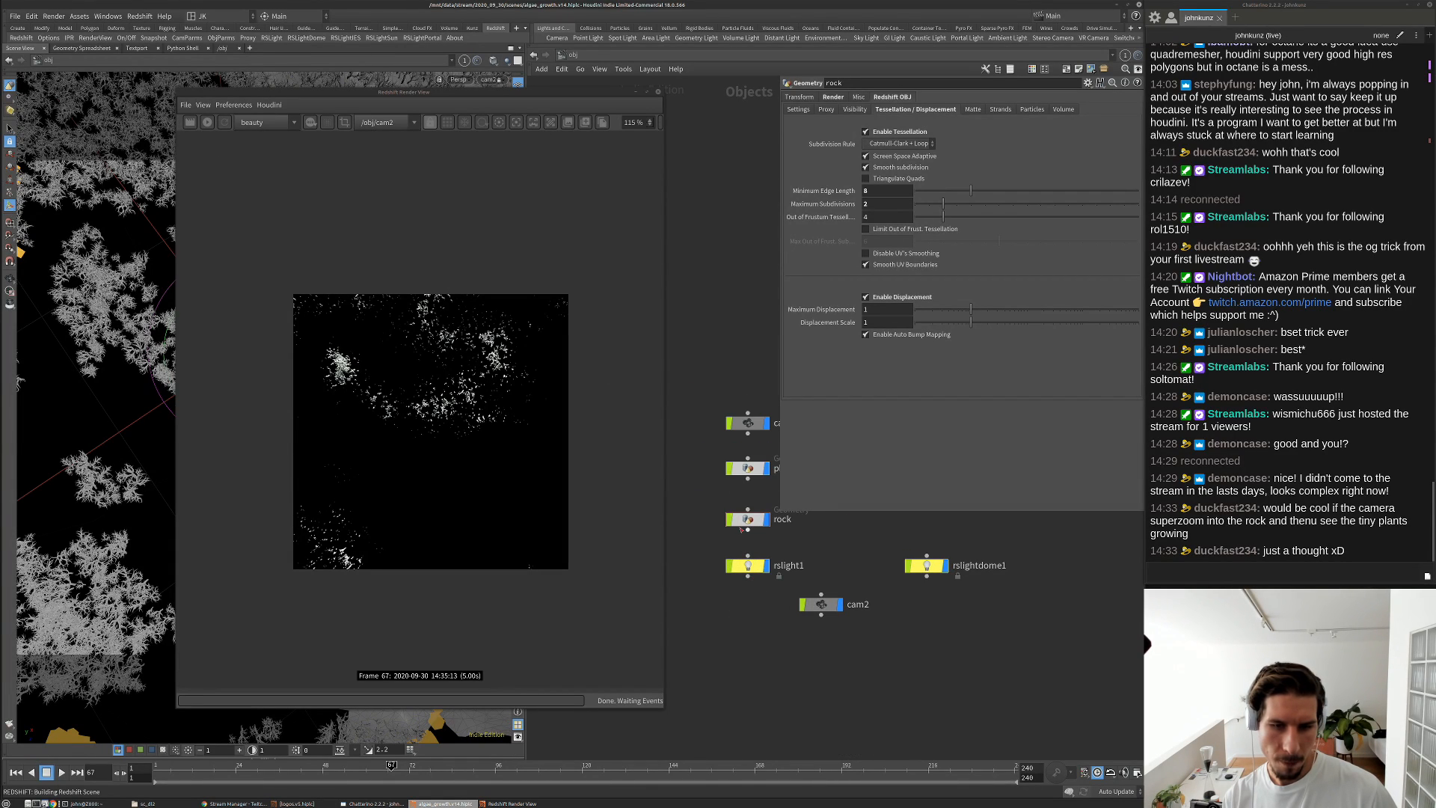
double_click(746, 519)
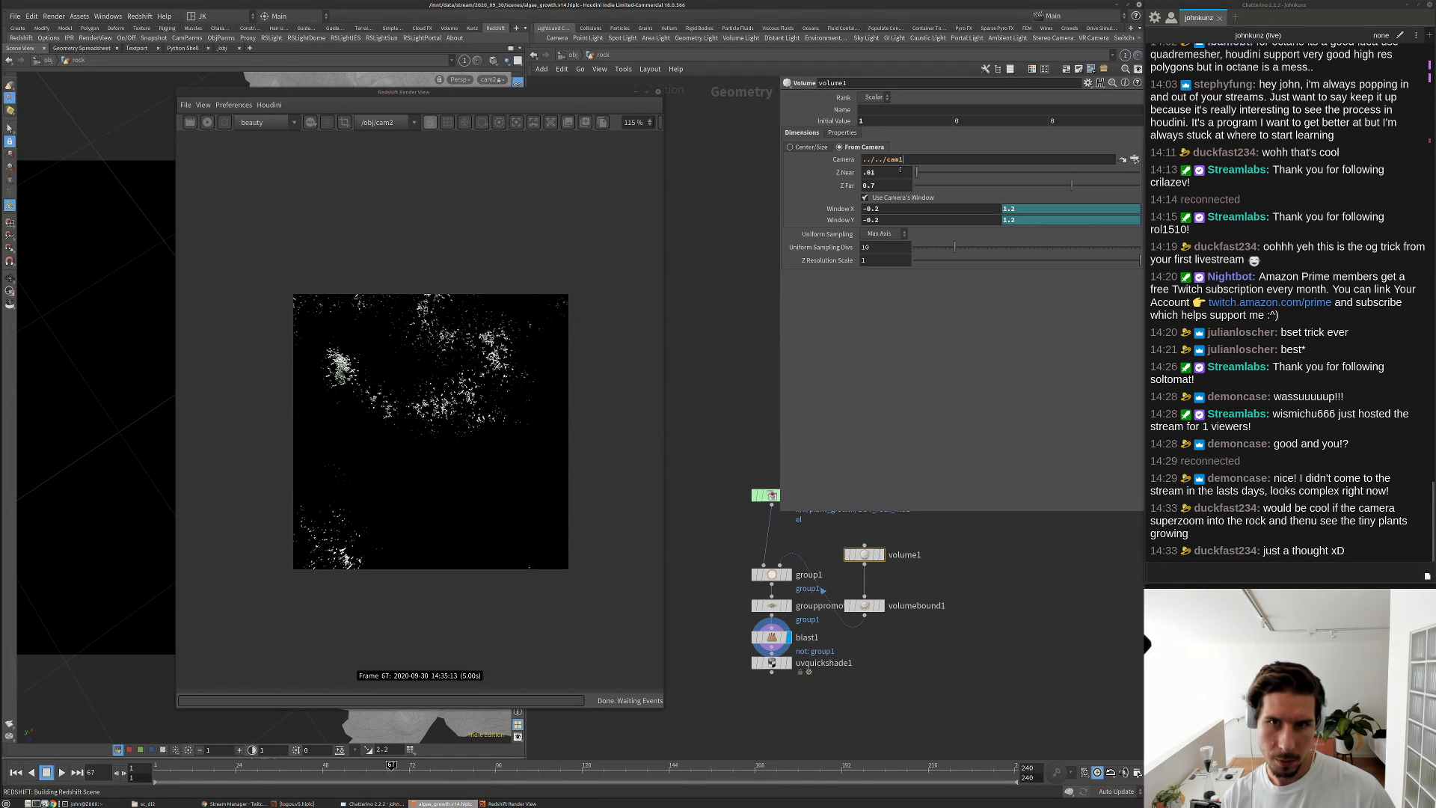
key("BackSpace")
type("2")
key("Return")
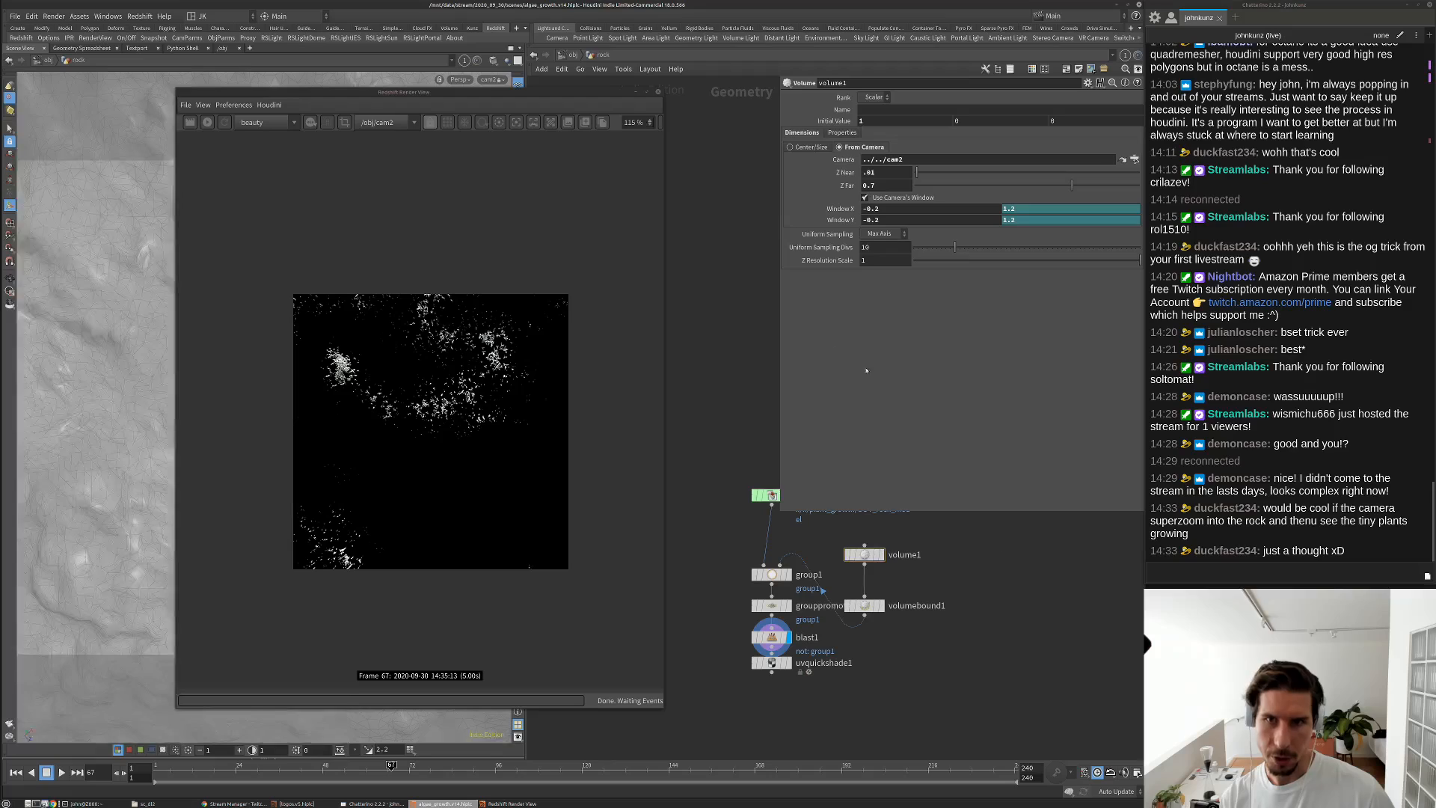
Render frame 67 through cam2 and examine the rock texture and tiny plants up close and as a whole
left_click(207, 122)
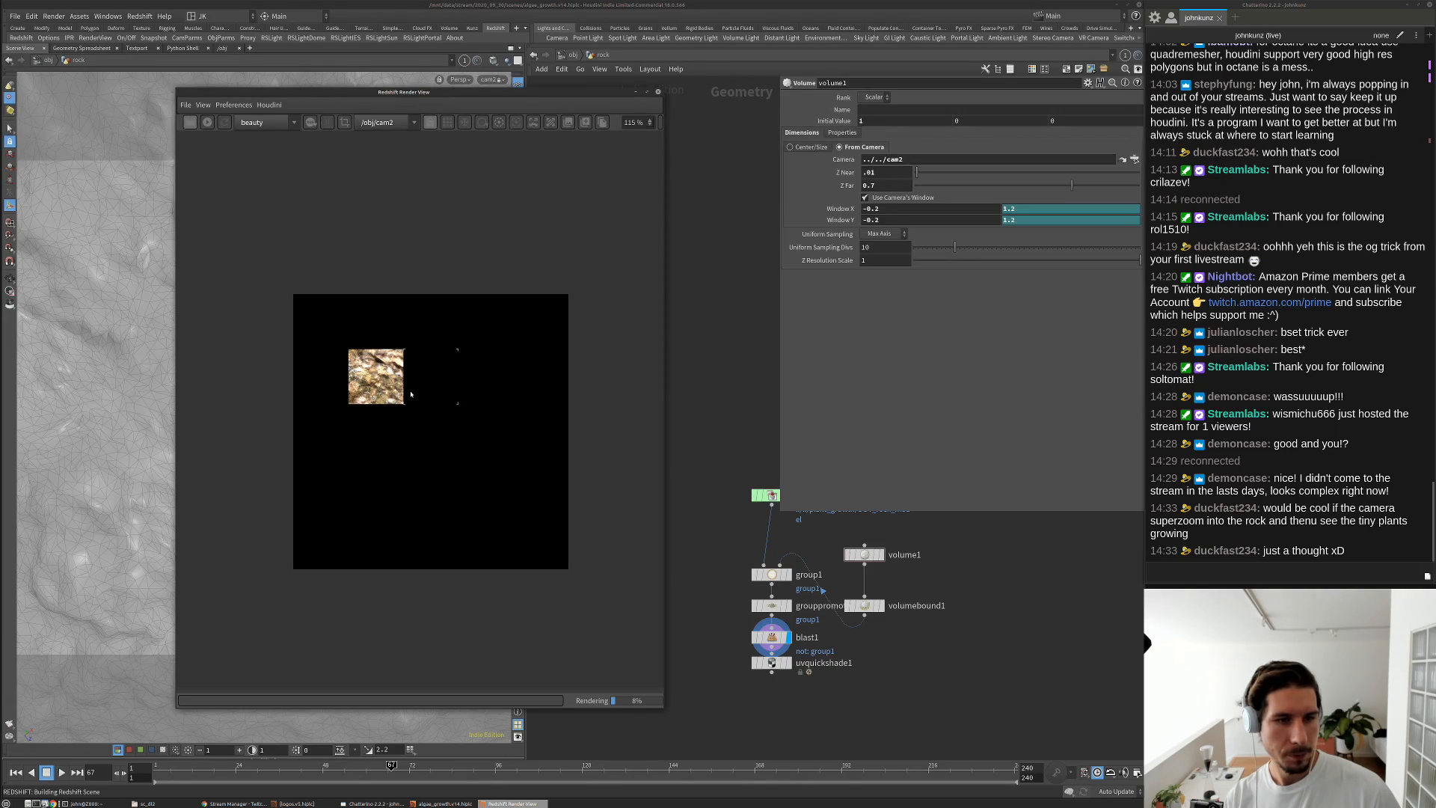
scroll(440, 433, "up", 8)
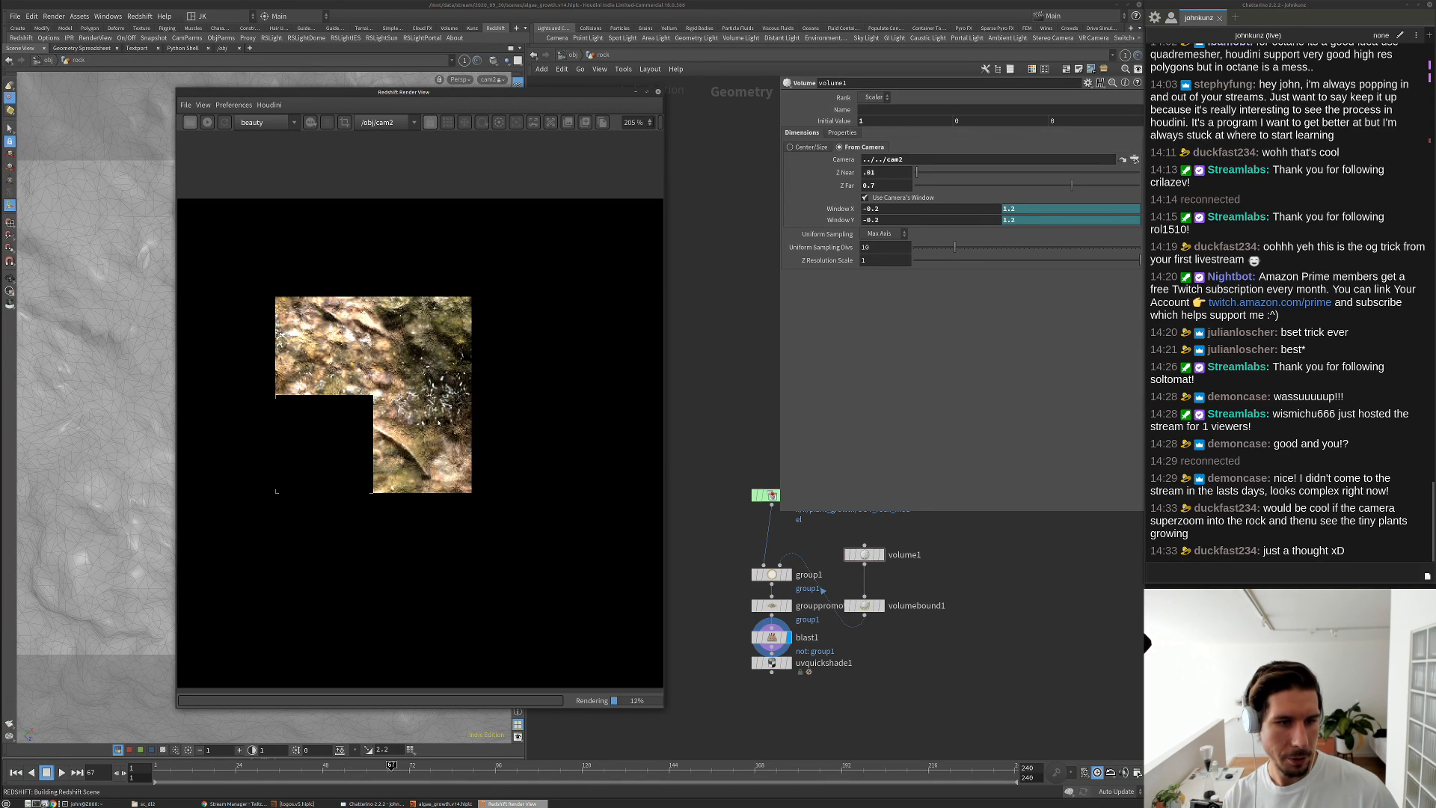
scroll(443, 434, "down", 8)
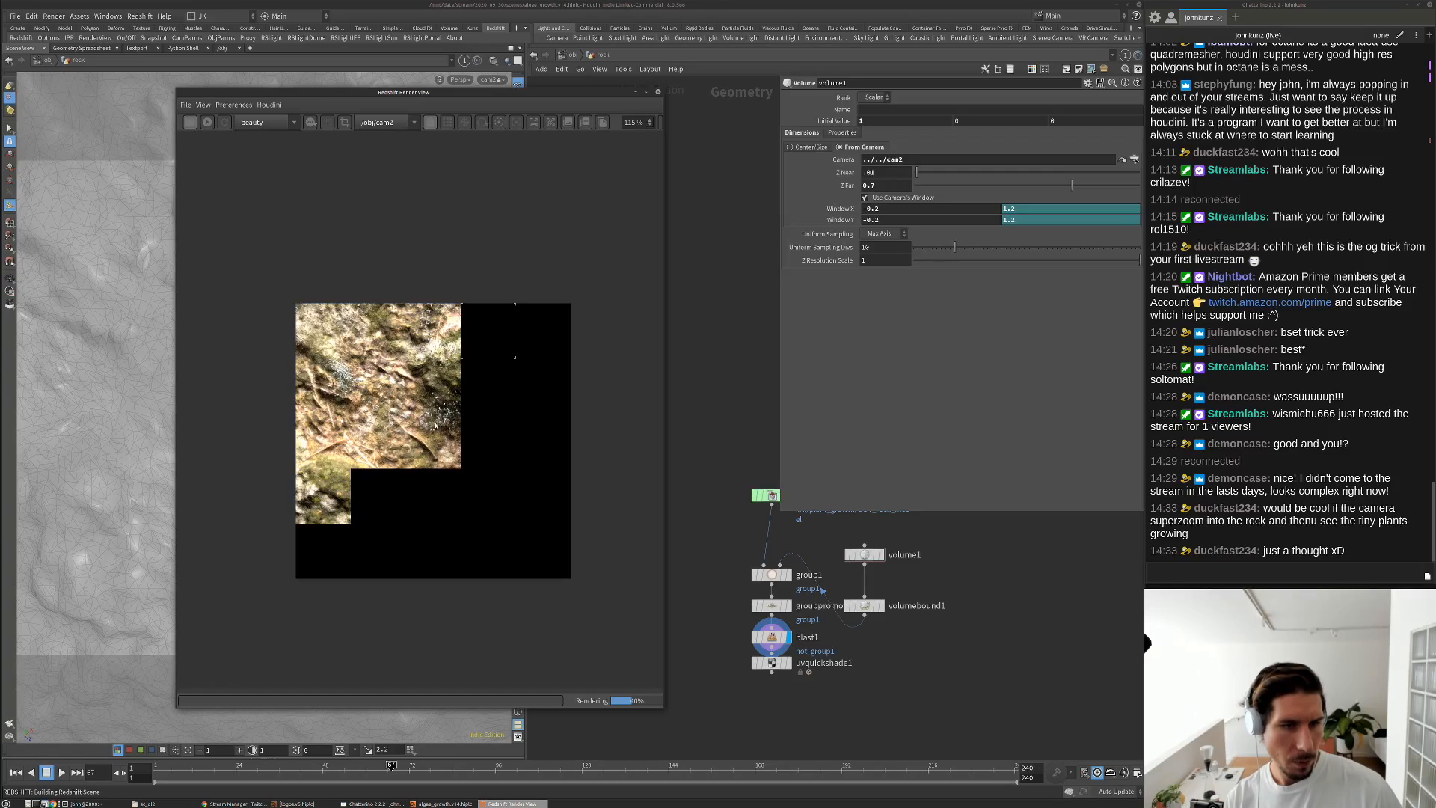
scroll(436, 426, "up", 5)
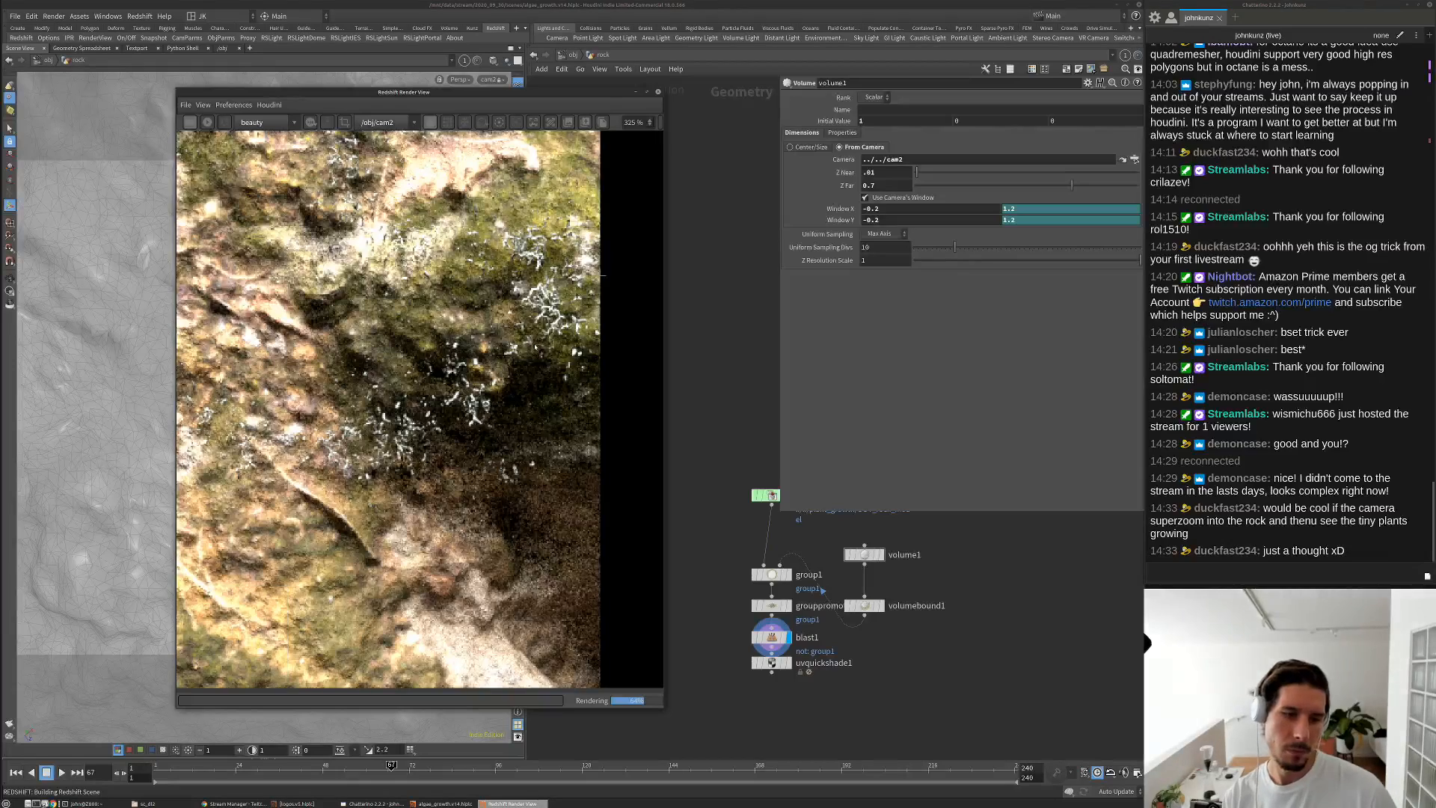
scroll(532, 356, "down", 2)
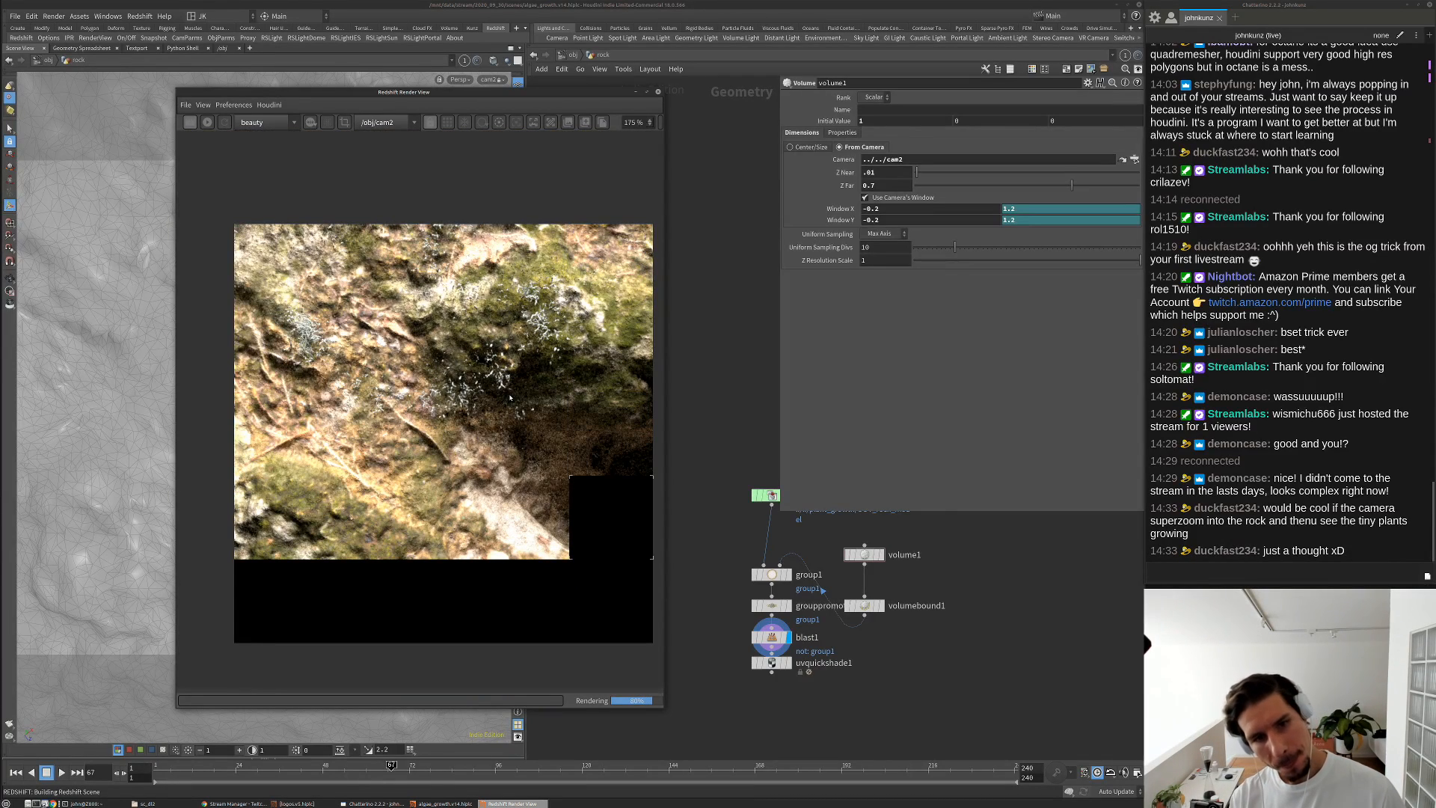
scroll(509, 404, "down", 1)
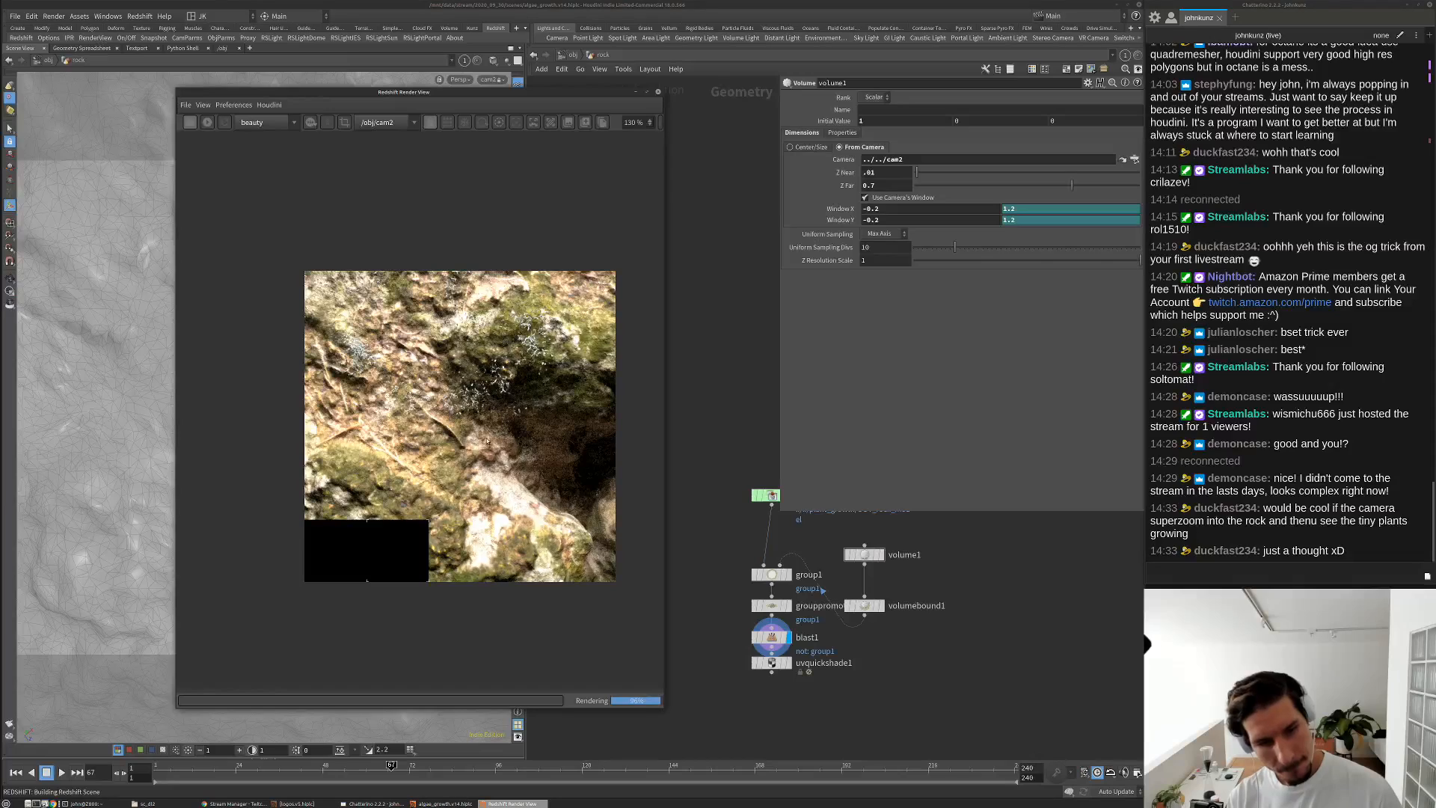
scroll(440, 447, "up", 2)
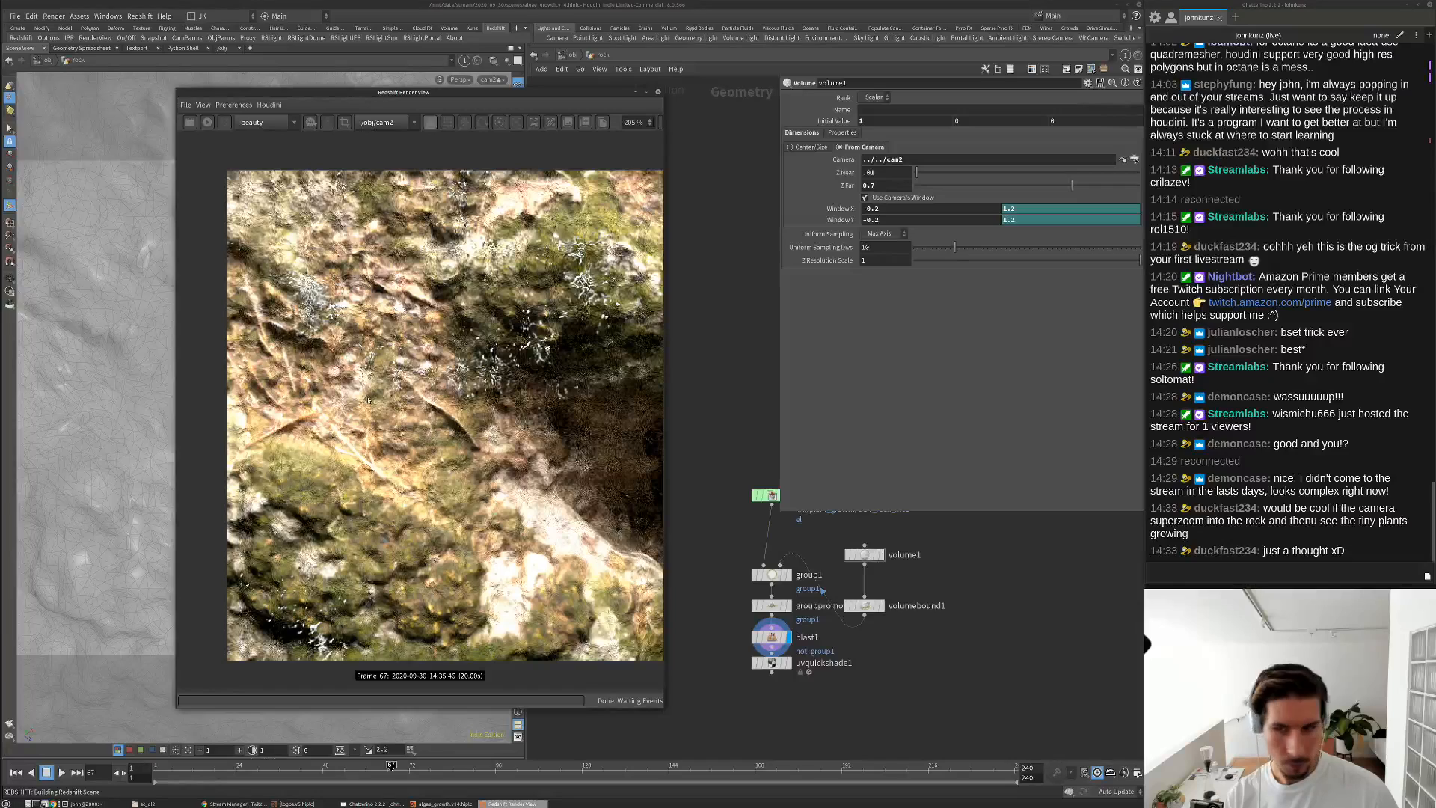
scroll(646, 517, "down", 1)
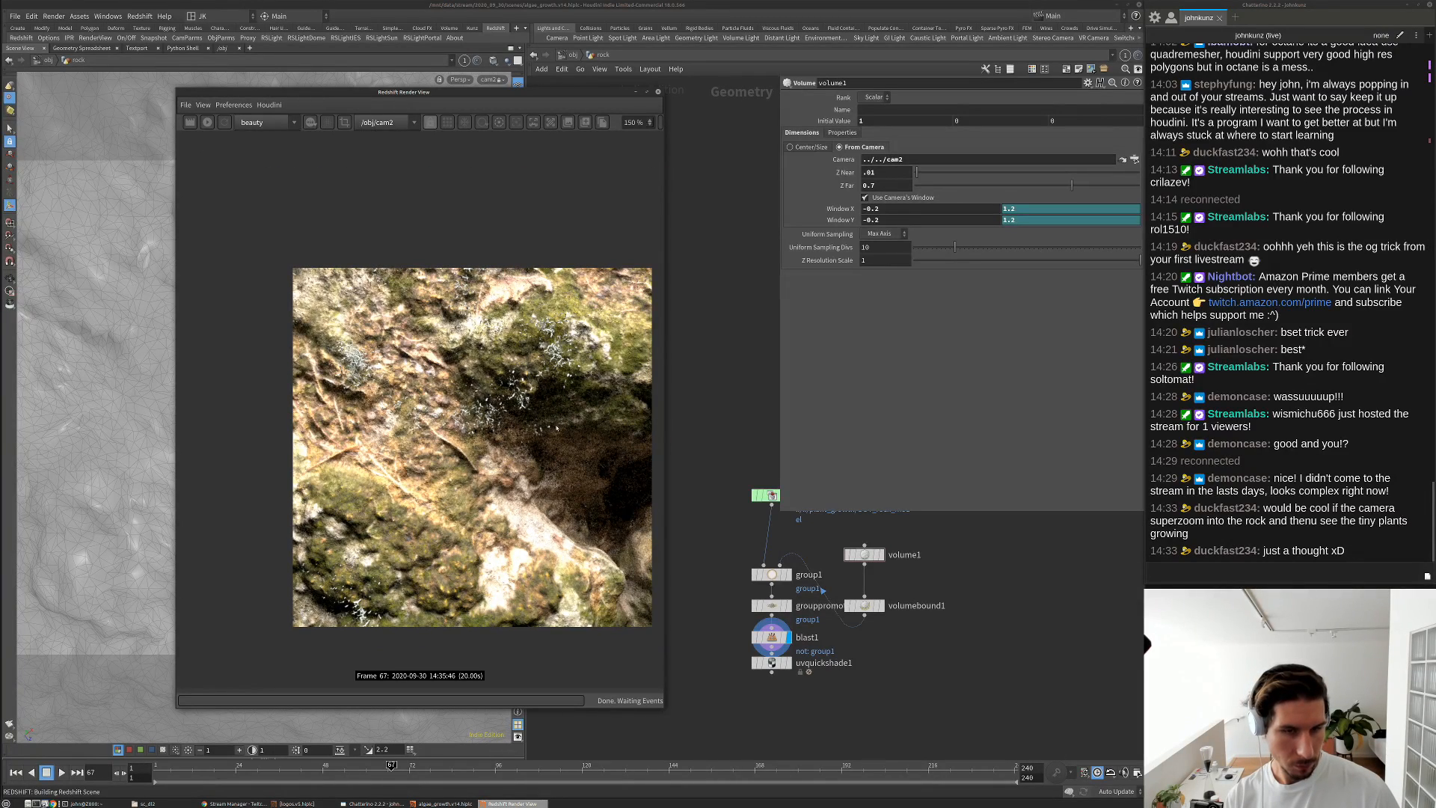
Return to the object level with the rock hidden and move the render view off the viewport
left_click(568, 55)
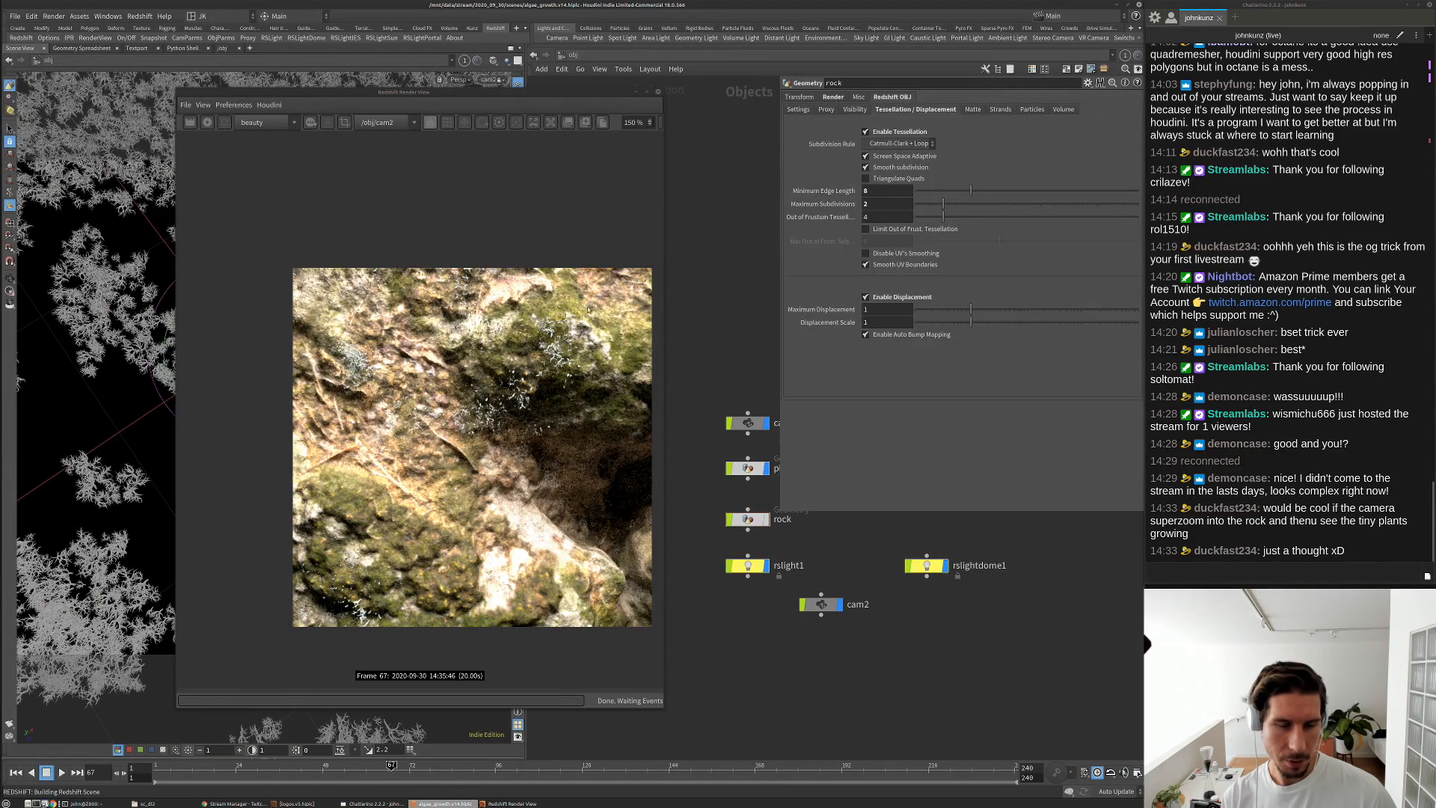
left_click_drag(475, 98, 890, 110)
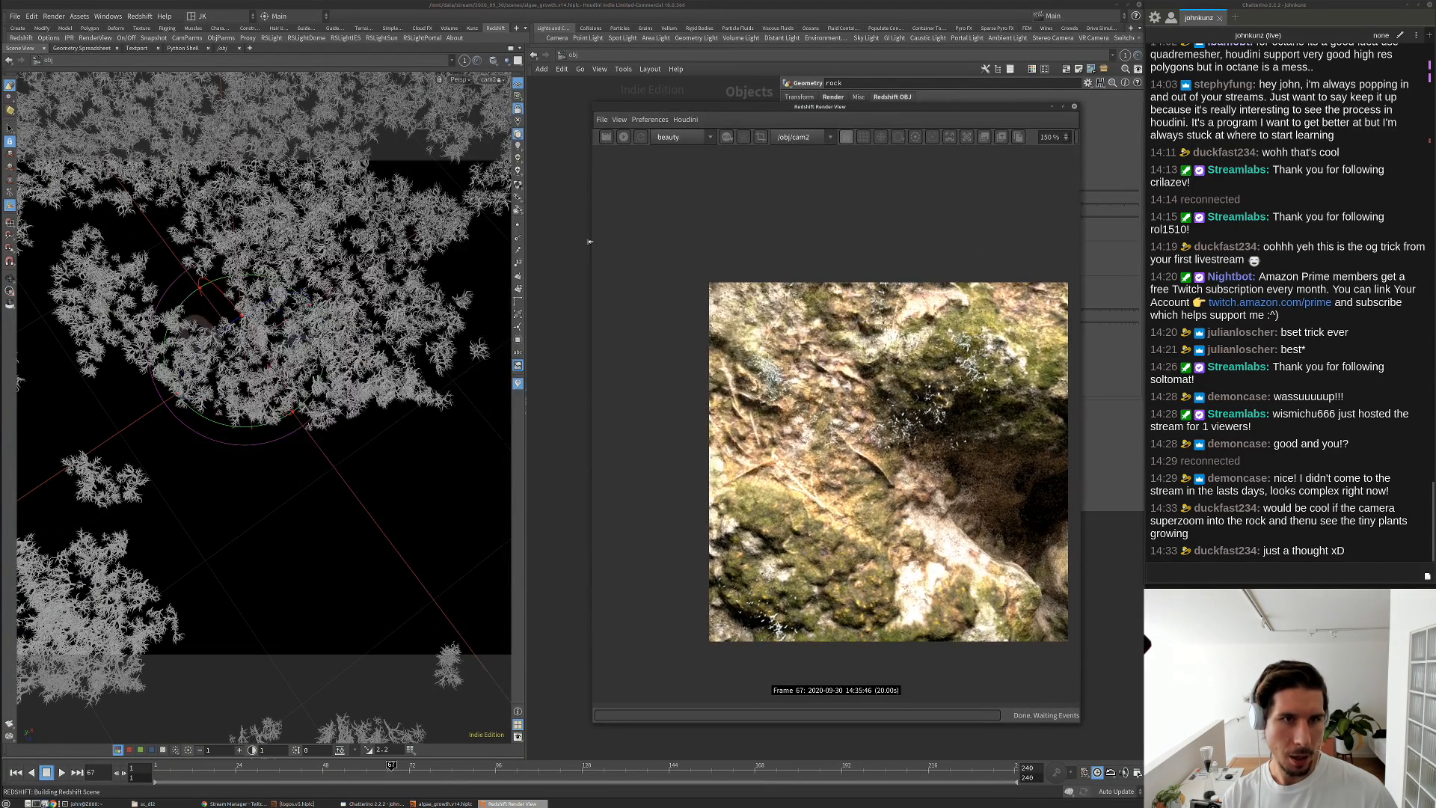
left_click(312, 252)
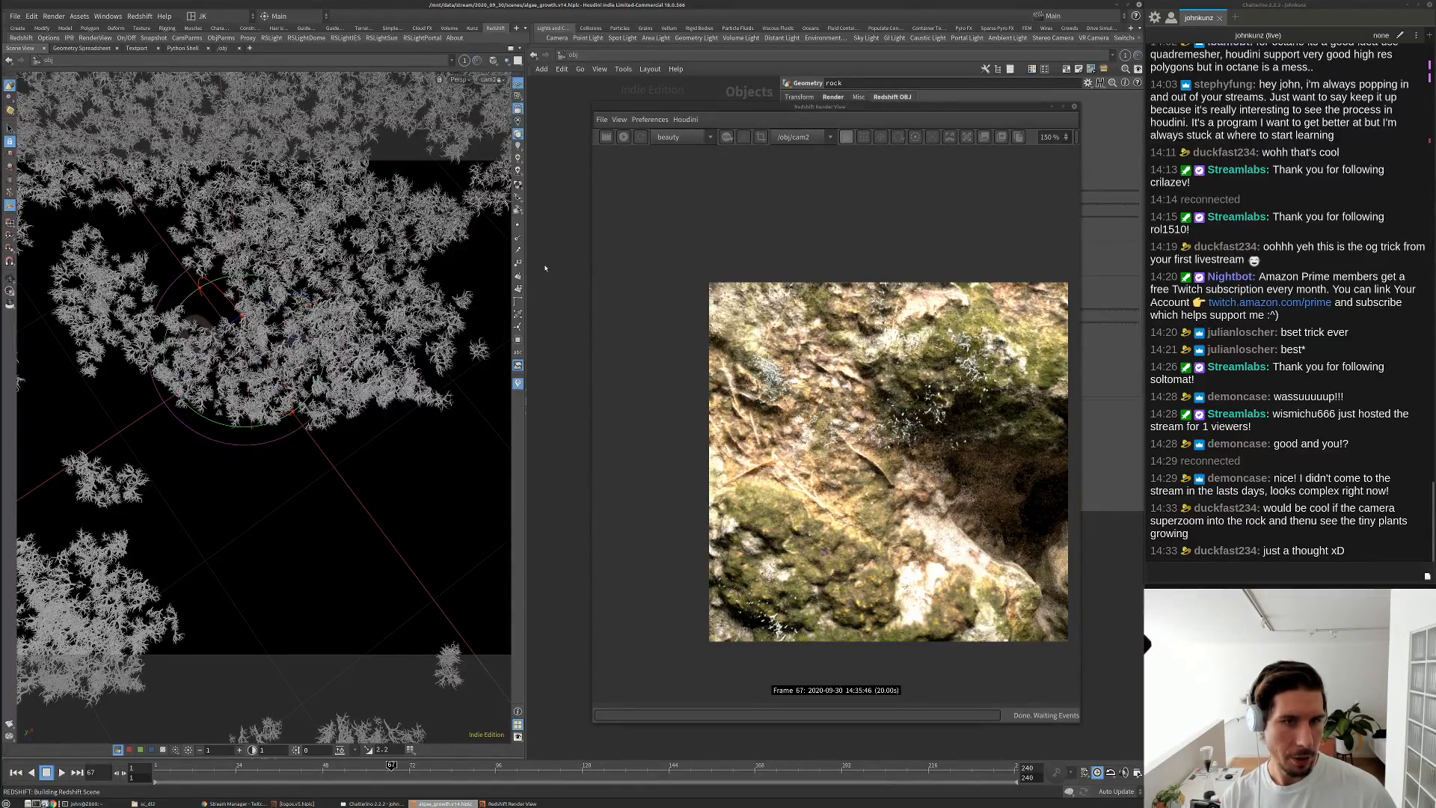
Get a closer view of the plants in the viewport and scrub the timeline to frame 95
scroll(424, 228, "up", 10)
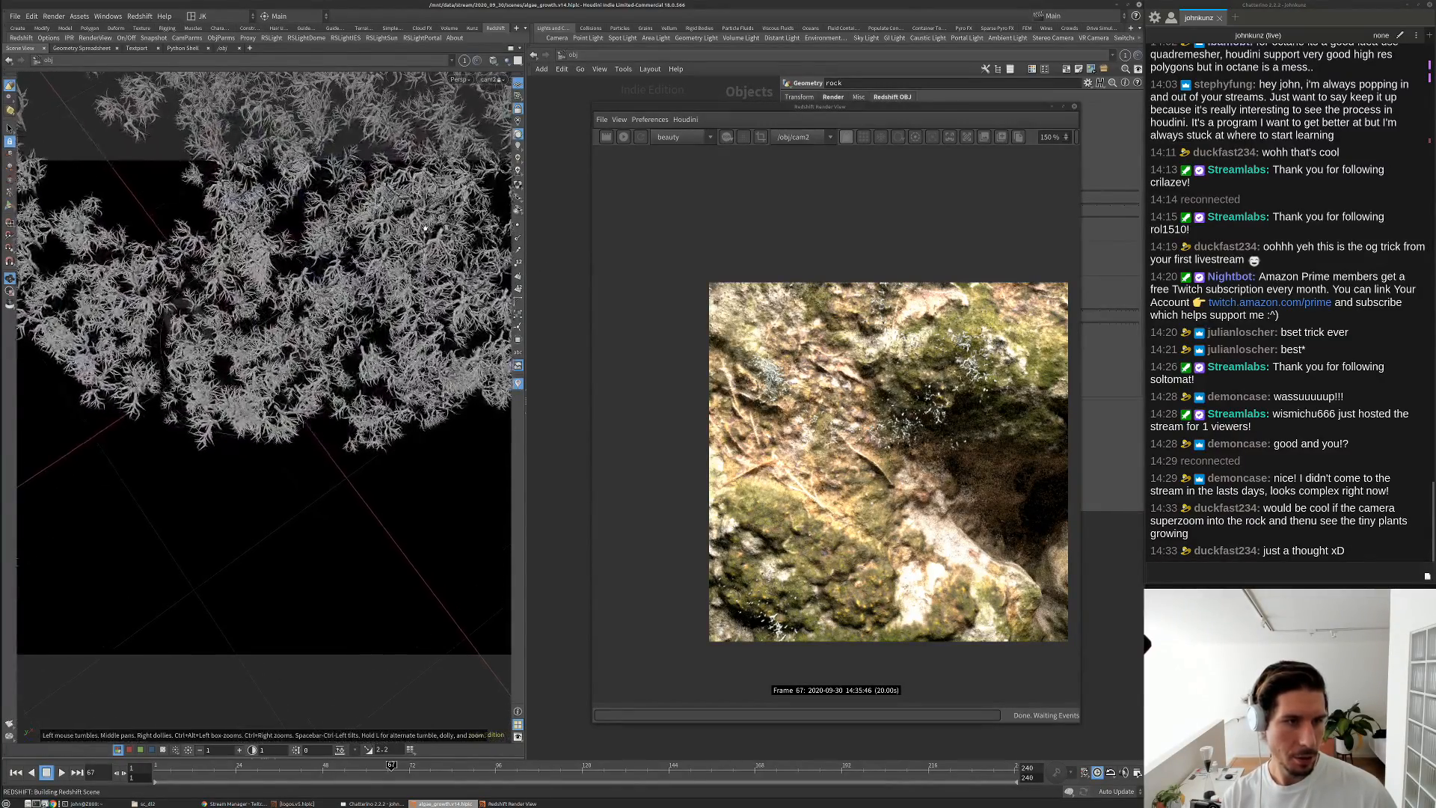
scroll(424, 228, "up", 6)
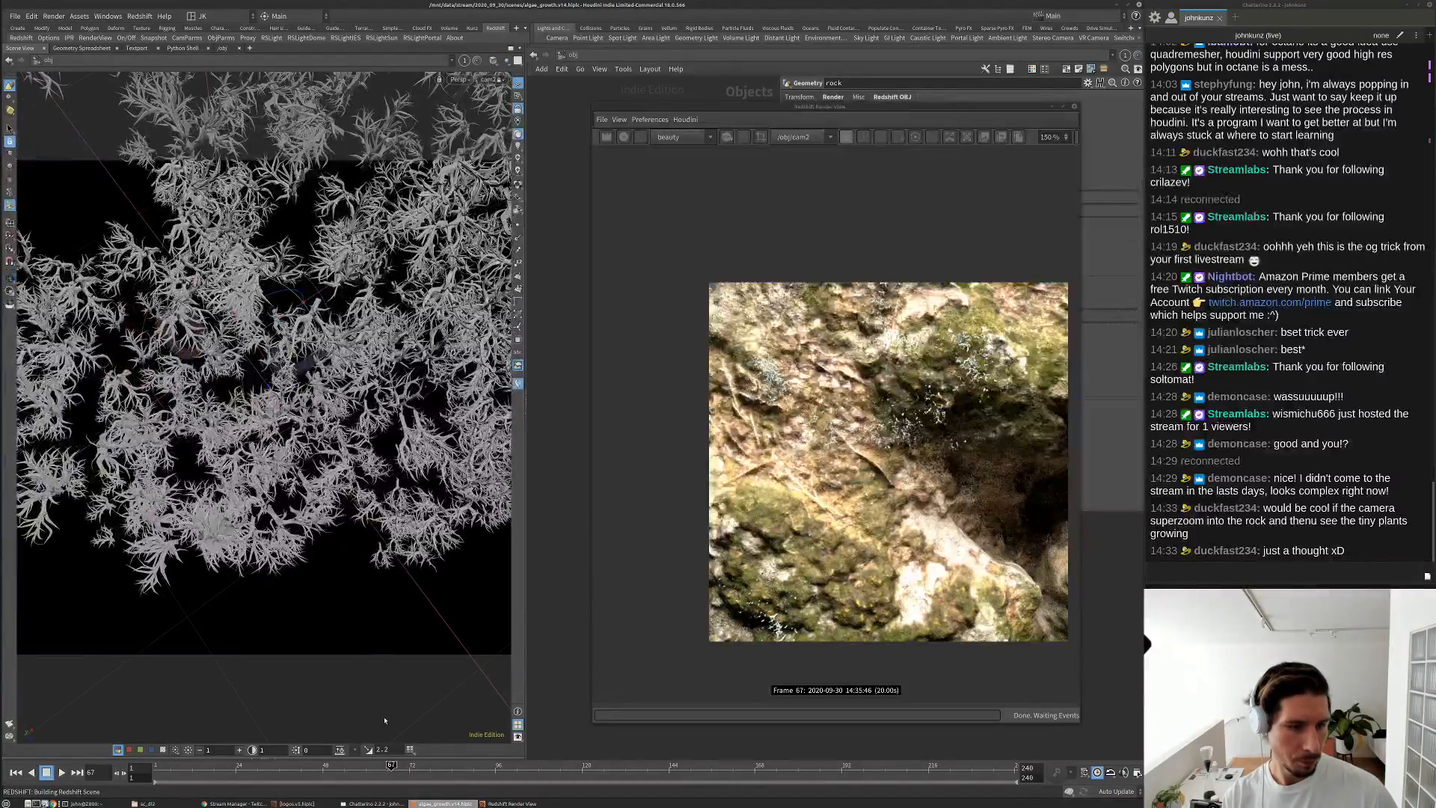
left_click_drag(385, 770, 493, 765)
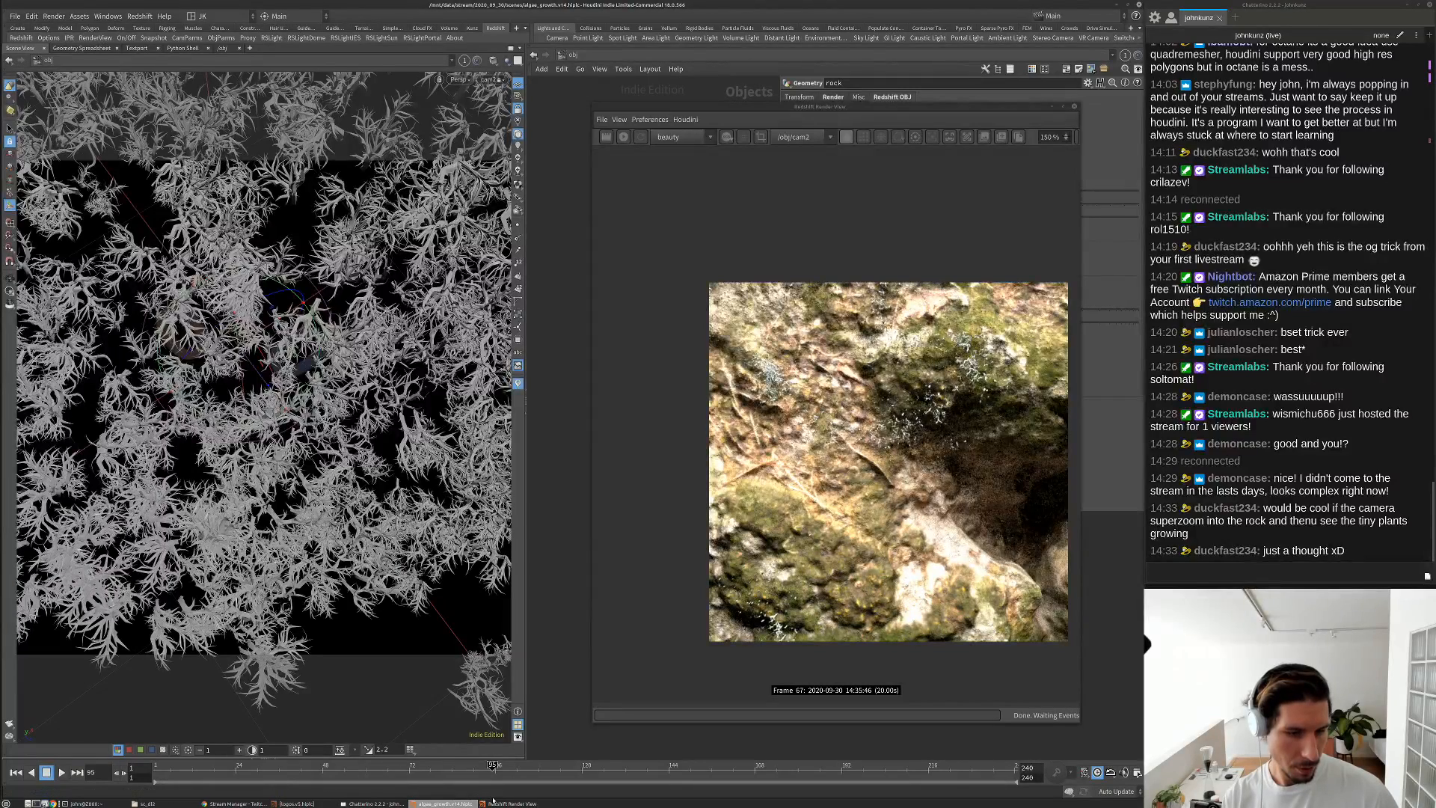
Render frame 95 through cam2 with the render view over the viewport and examine the plants at several magnifications
left_click(605, 138)
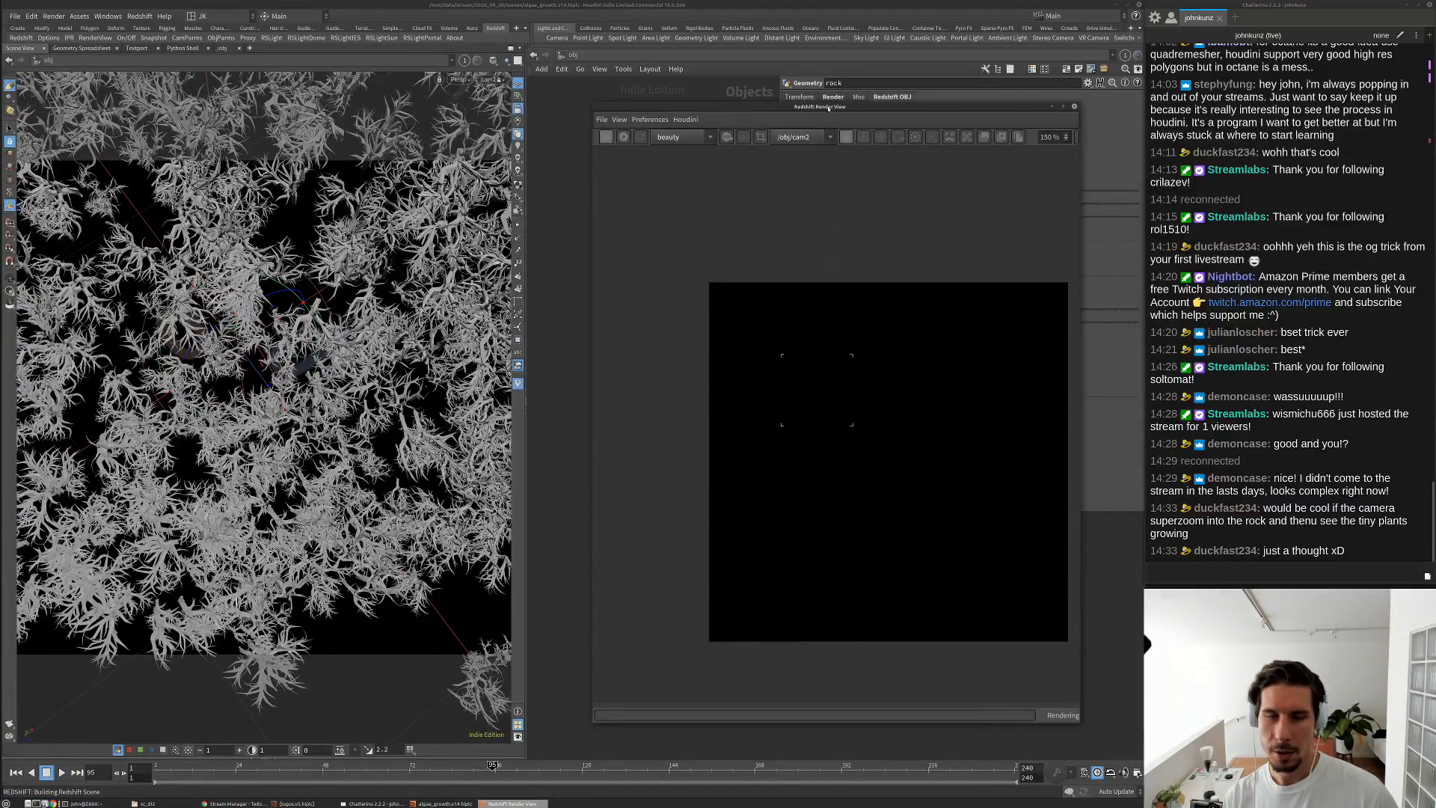
left_click_drag(828, 108, 422, 110)
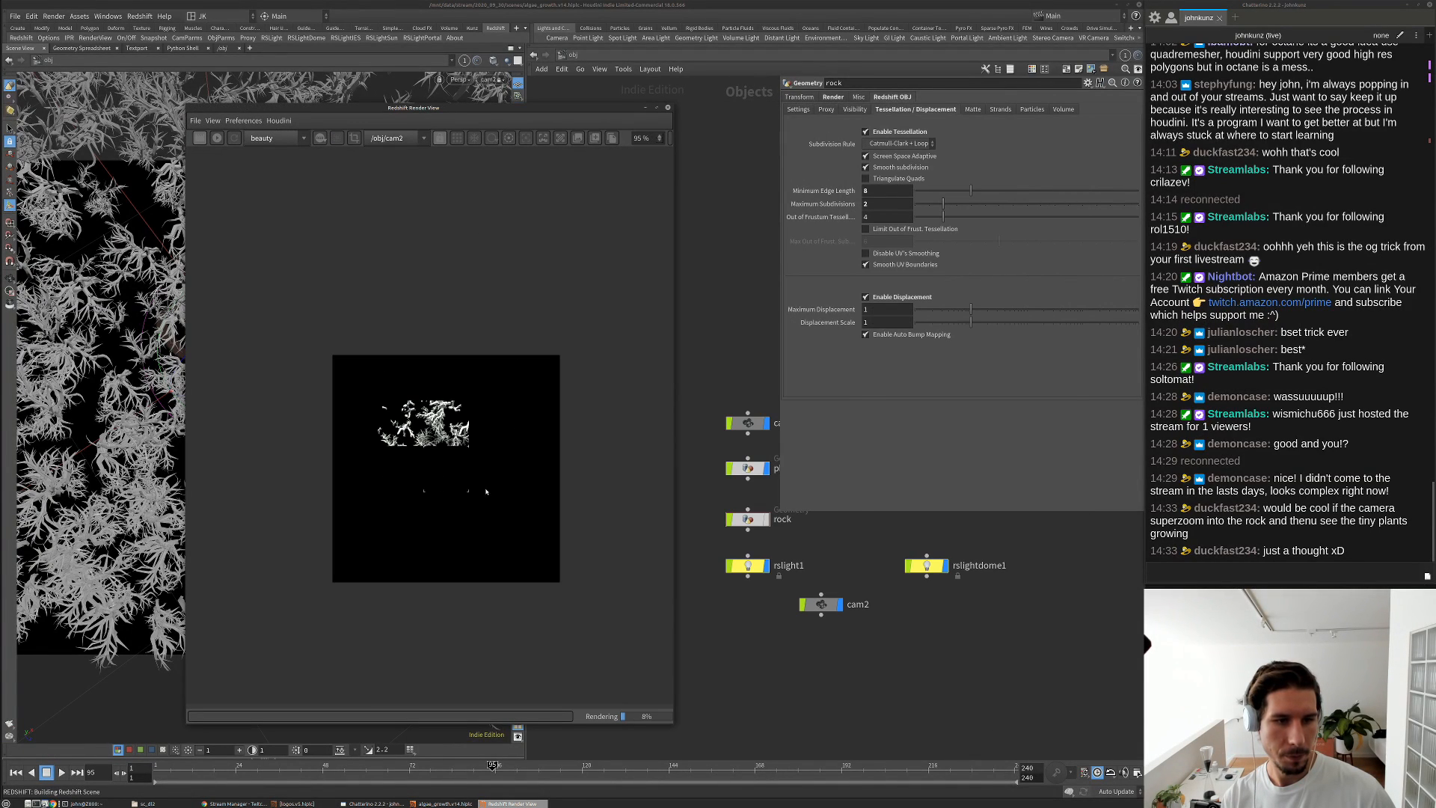
scroll(557, 485, "up", 2)
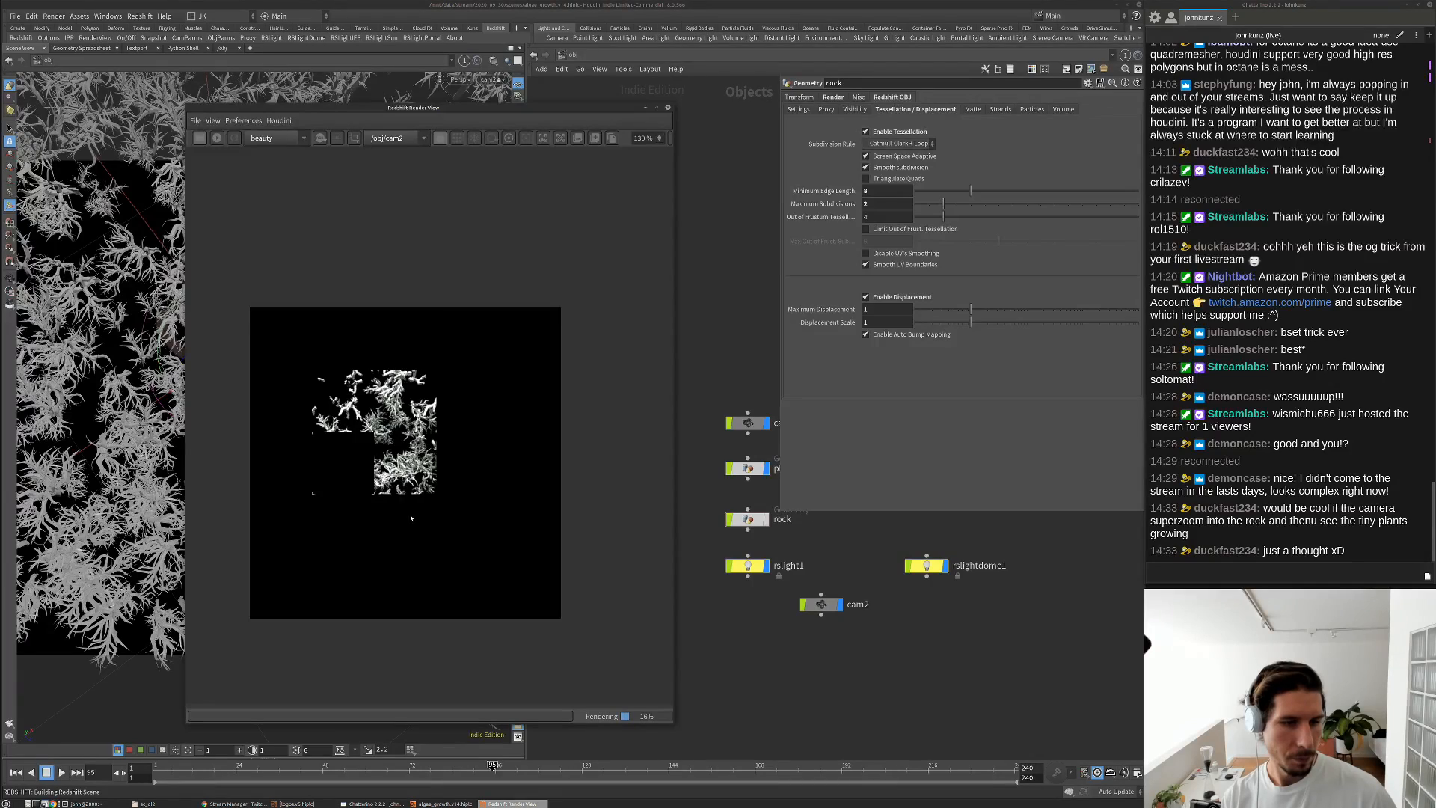
scroll(410, 517, "up", 5)
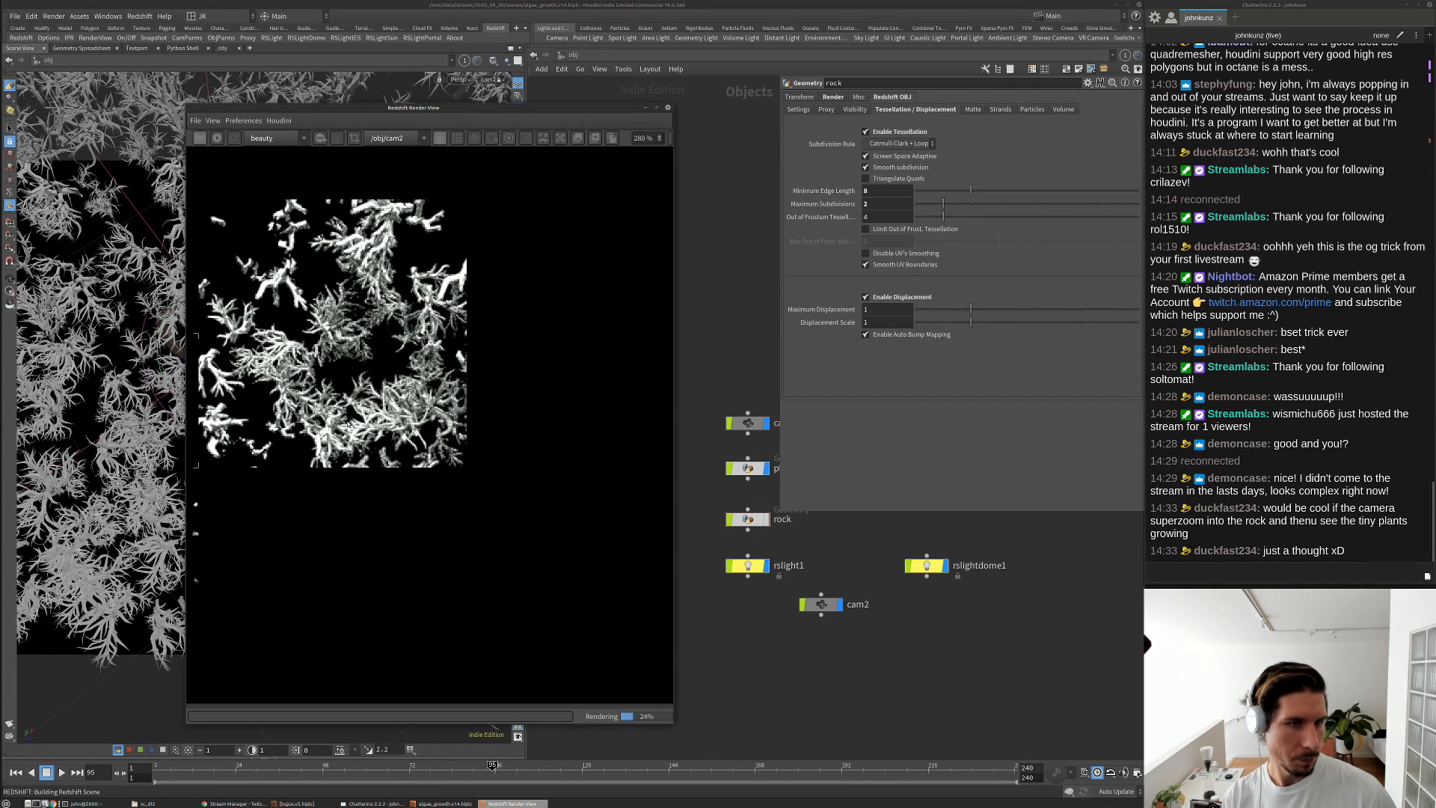
scroll(348, 424, "down", 6)
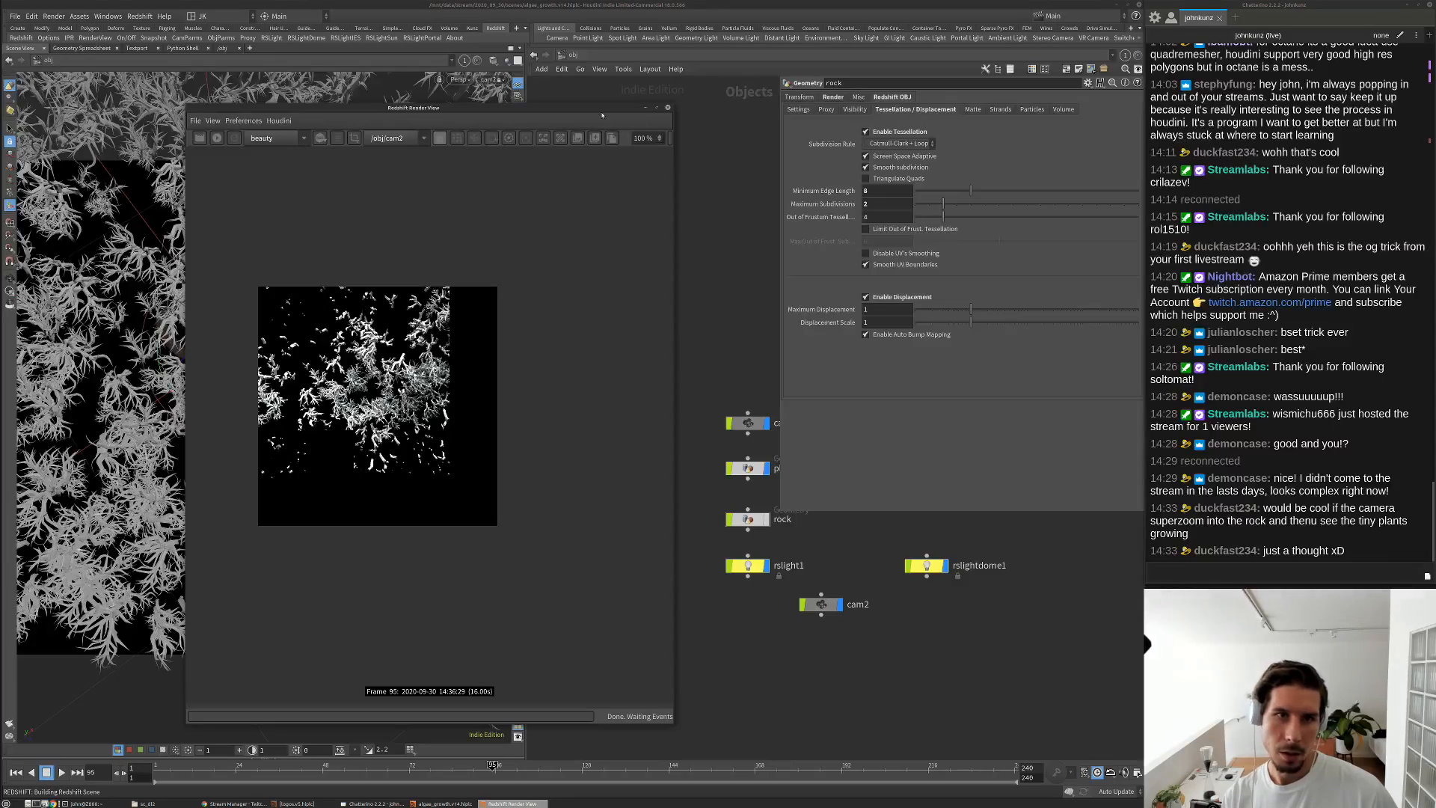
Go to the output network and set the primary and secondary GI engines of redshift1 to None
left_click_drag(602, 115, 524, 109)
left_click(566, 57)
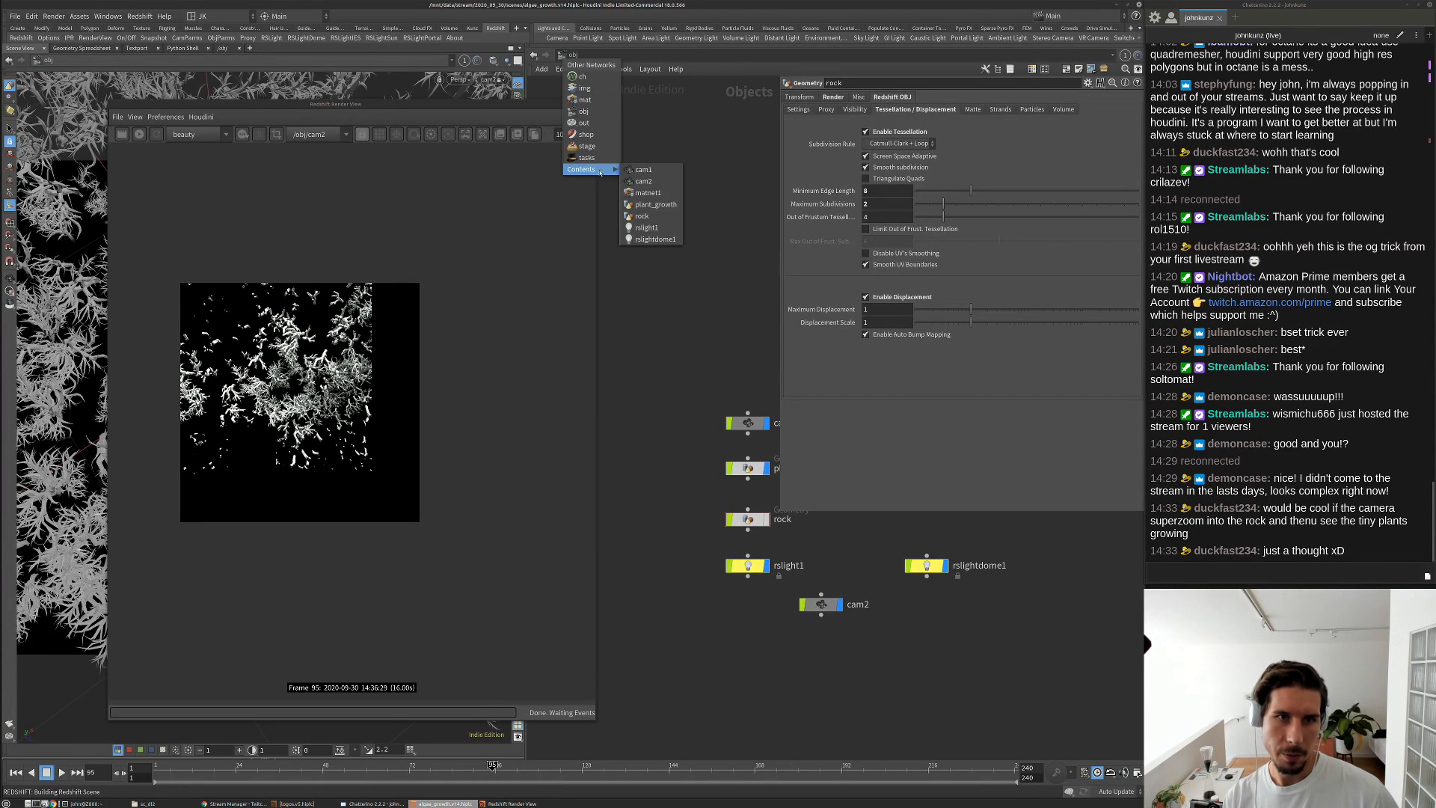
left_click(590, 115)
left_click(928, 181)
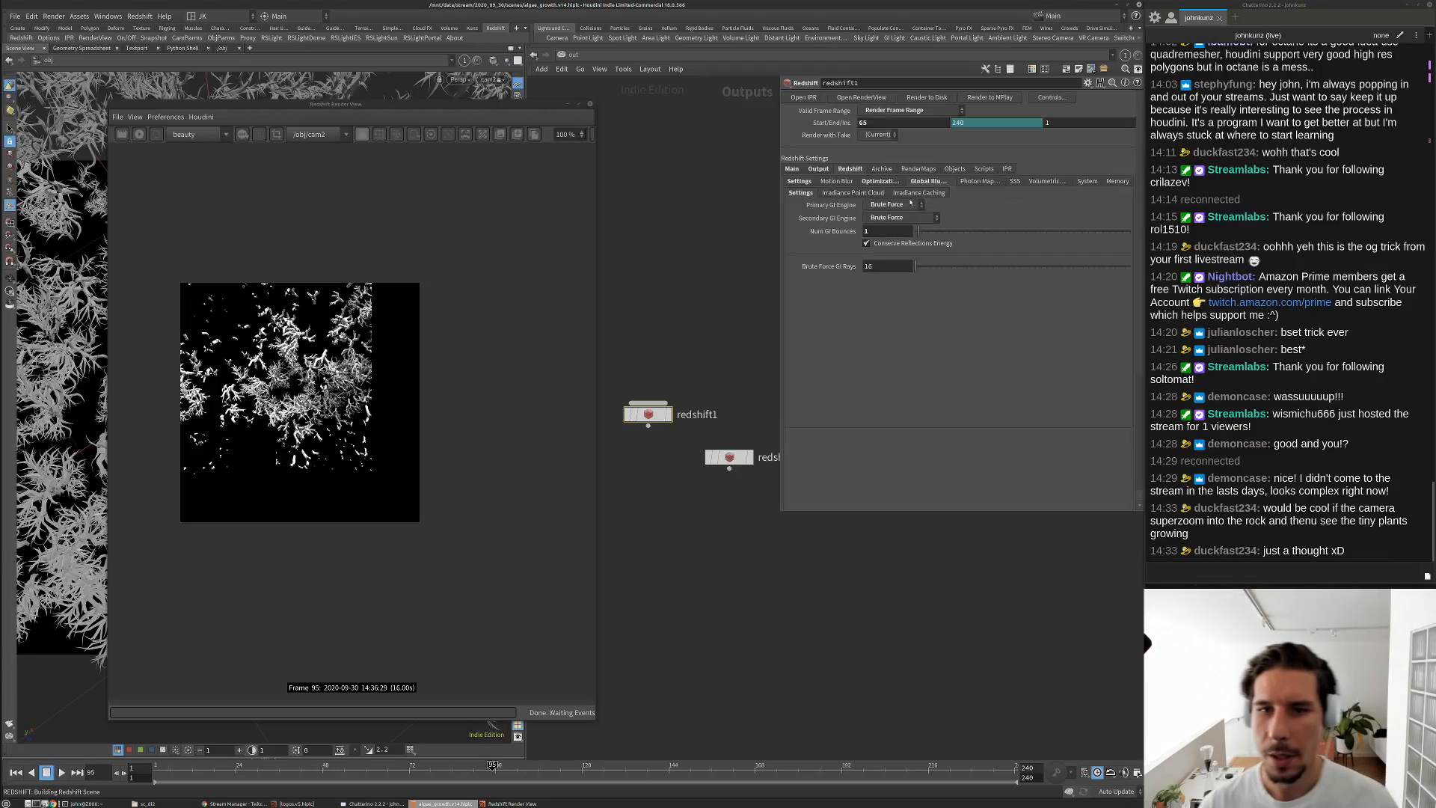
left_click(901, 218)
left_click(907, 218)
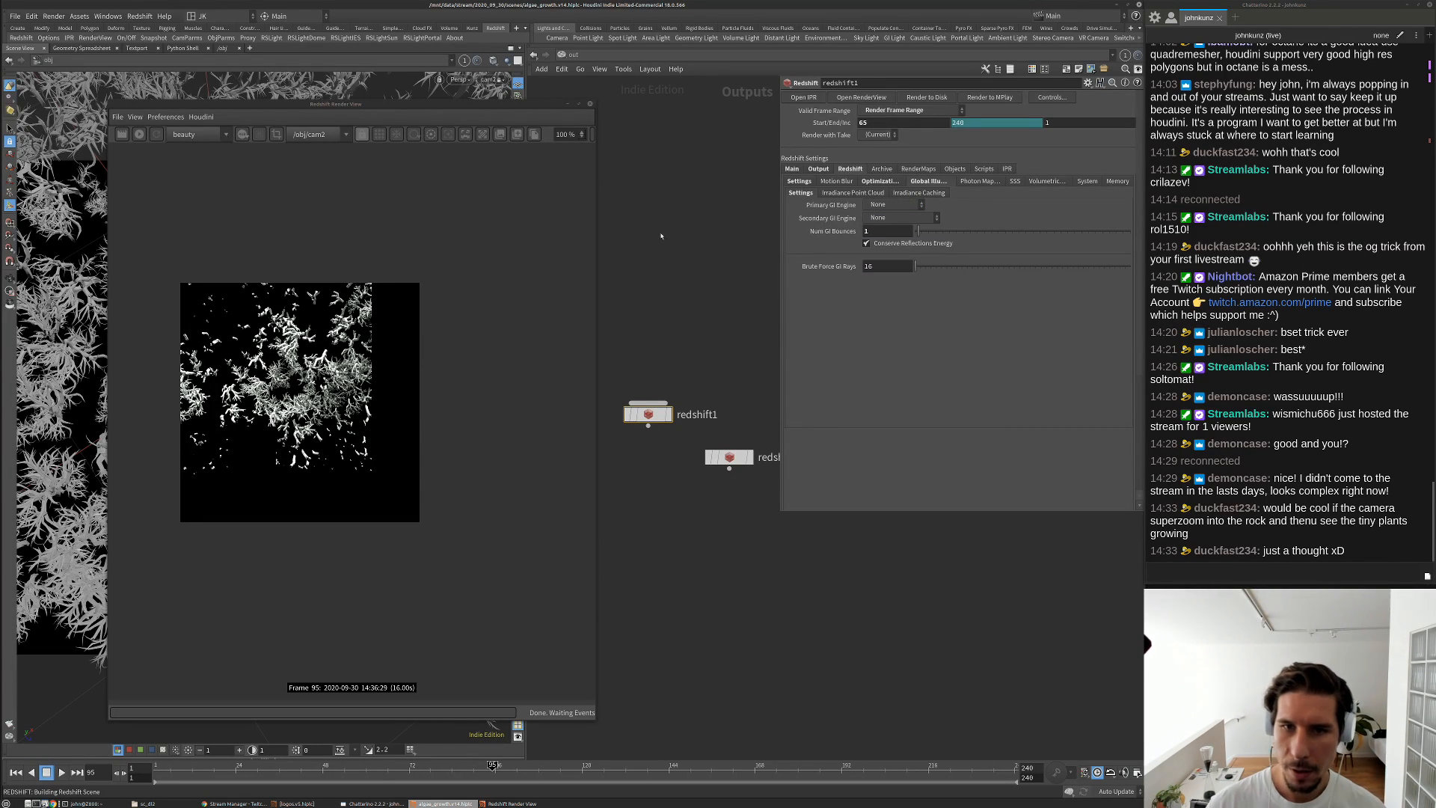
Set the transparency max trace depth of redshift1 to 4
left_click(880, 181)
double_click(875, 252)
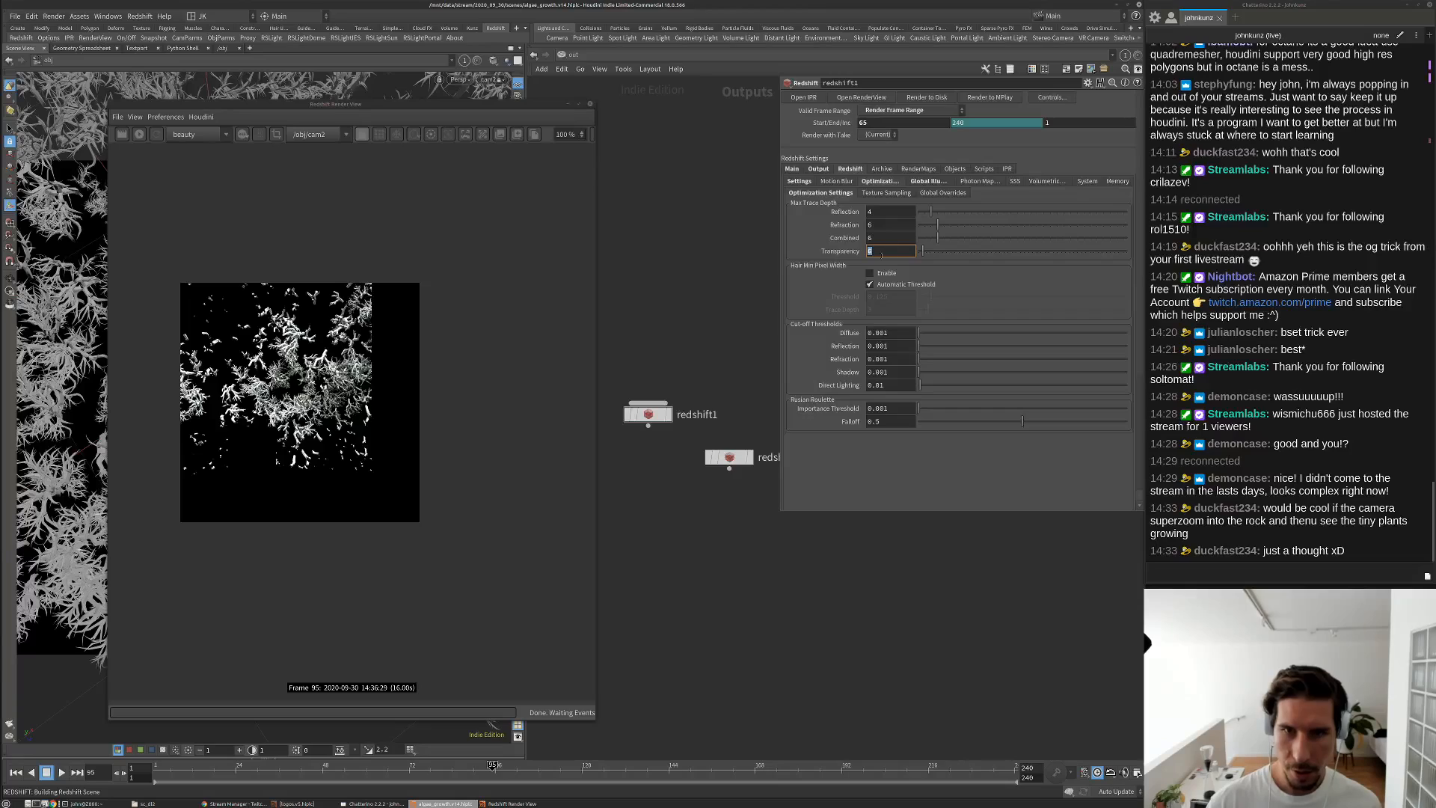
type("4")
key("Return")
Render frame 95 again with the changed redshift1 settings and compare the plants up close and as a whole
left_click(122, 134)
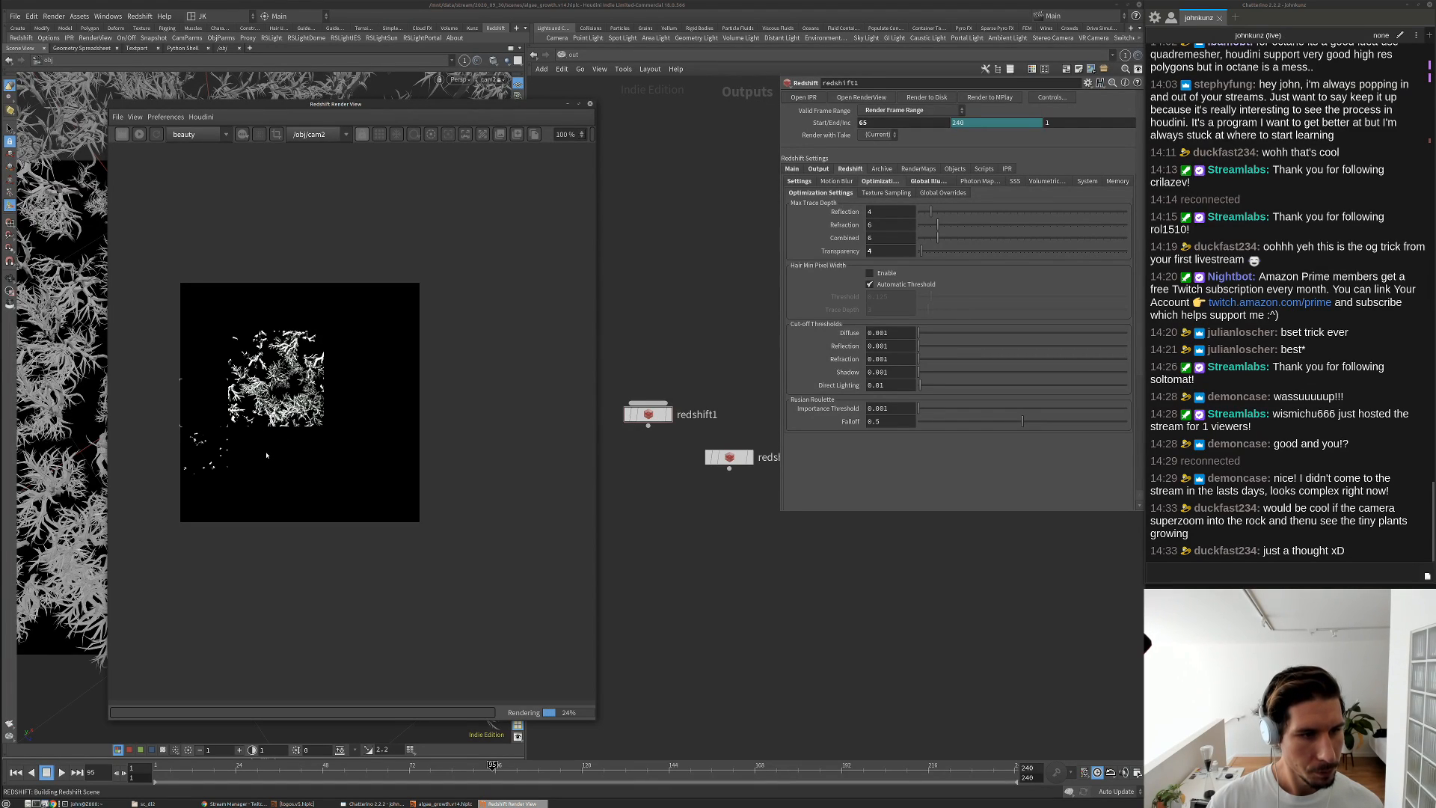
scroll(311, 310, "up", 5)
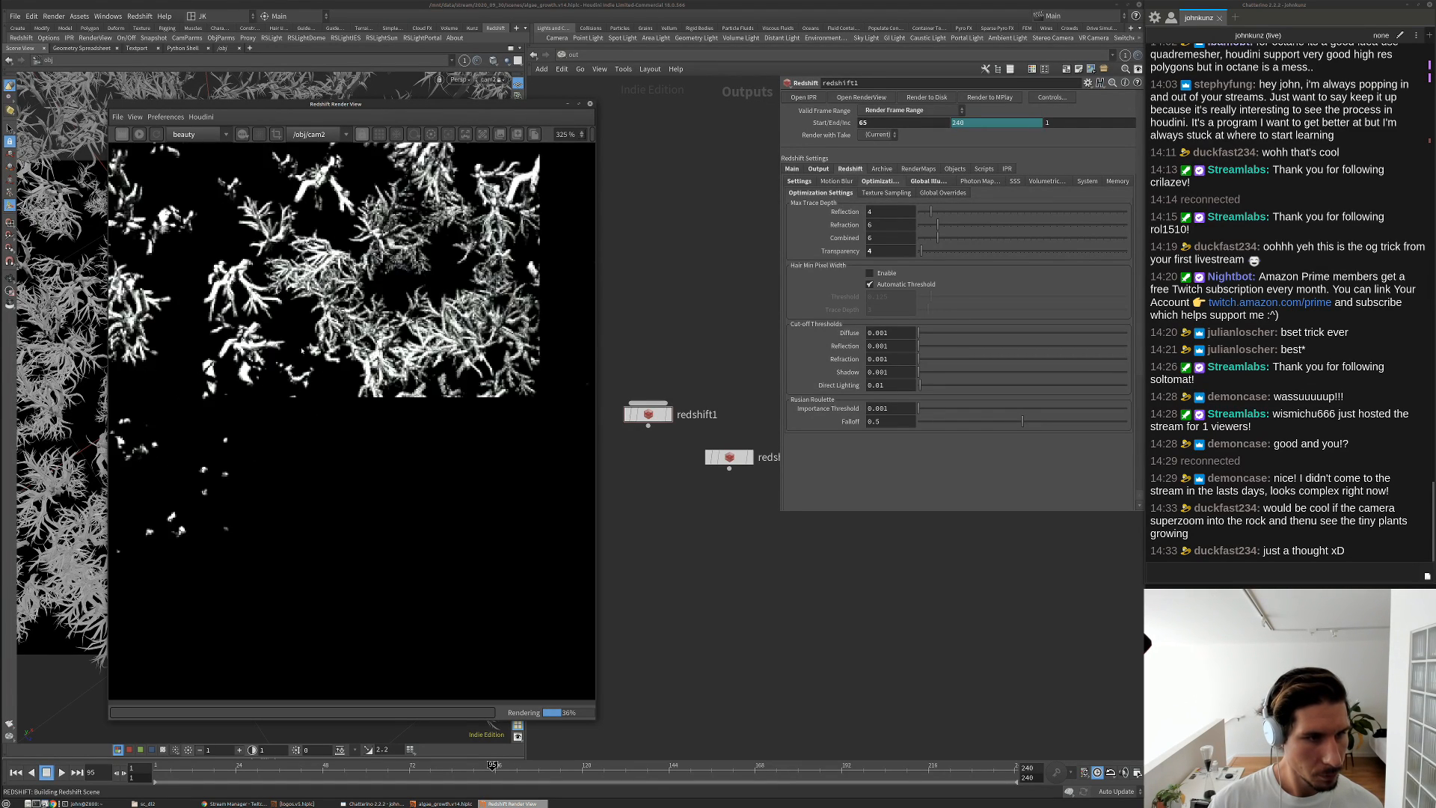
scroll(282, 460, "down", 3)
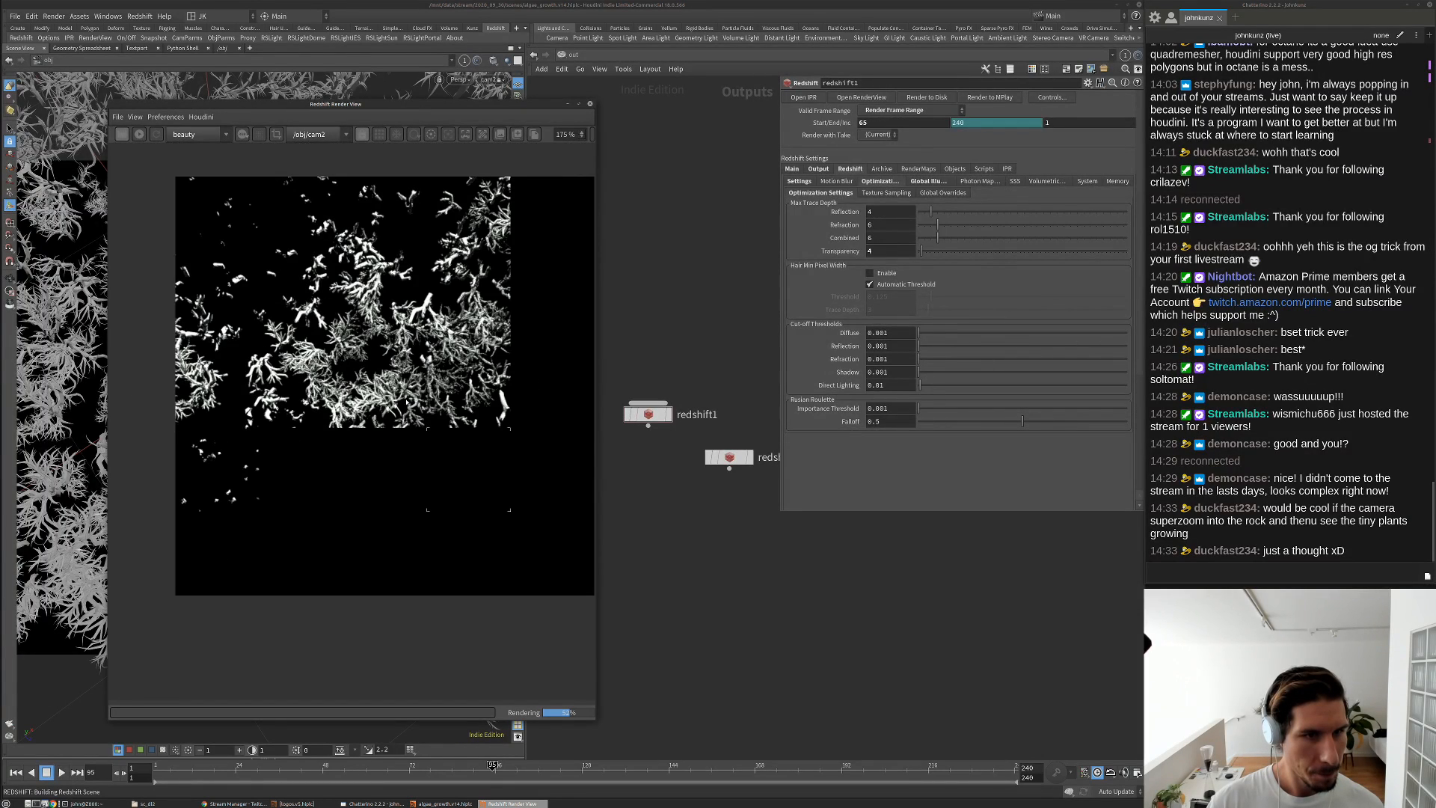
scroll(282, 460, "down", 2)
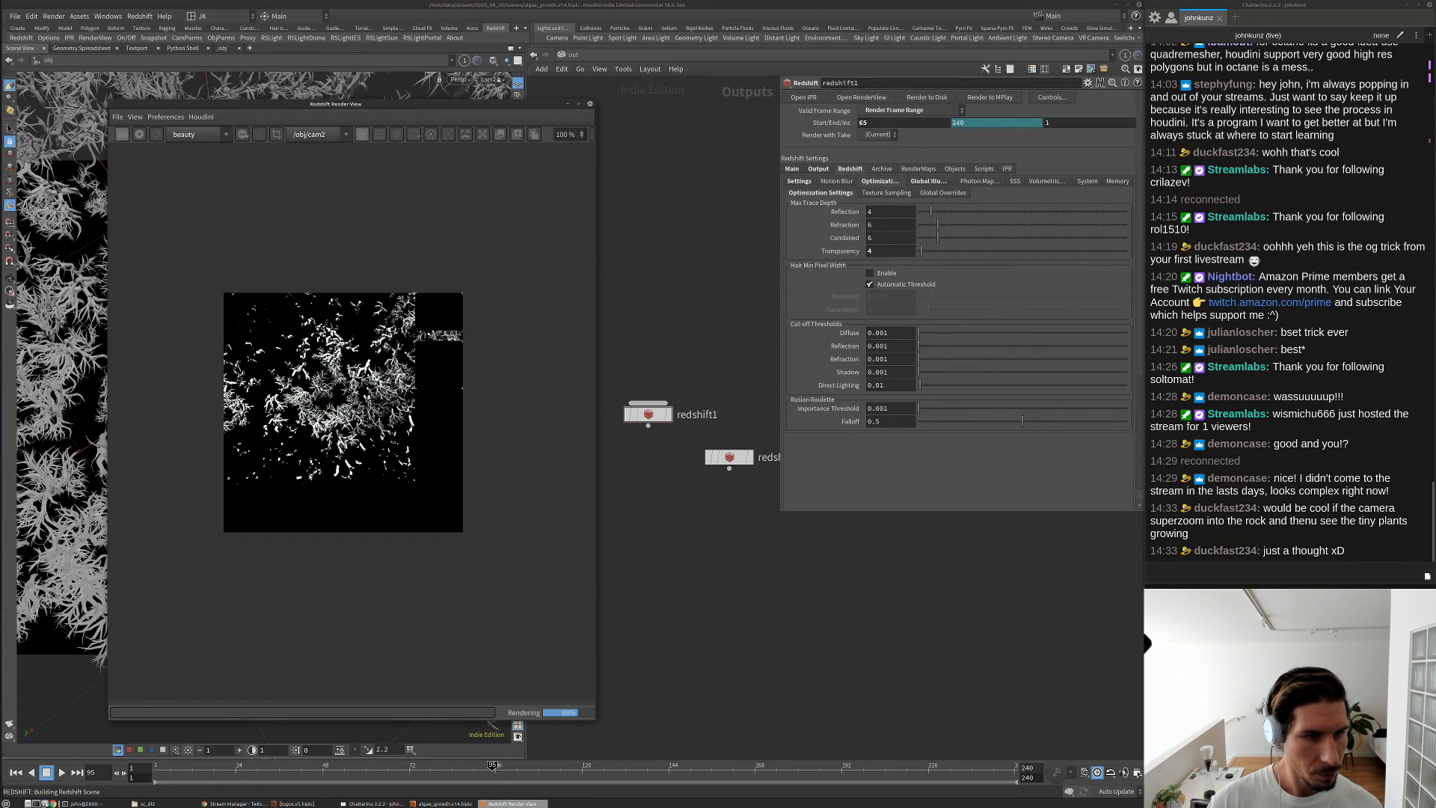
scroll(319, 462, "up", 2)
scroll(490, 408, "up", 3)
scroll(341, 420, "down", 3)
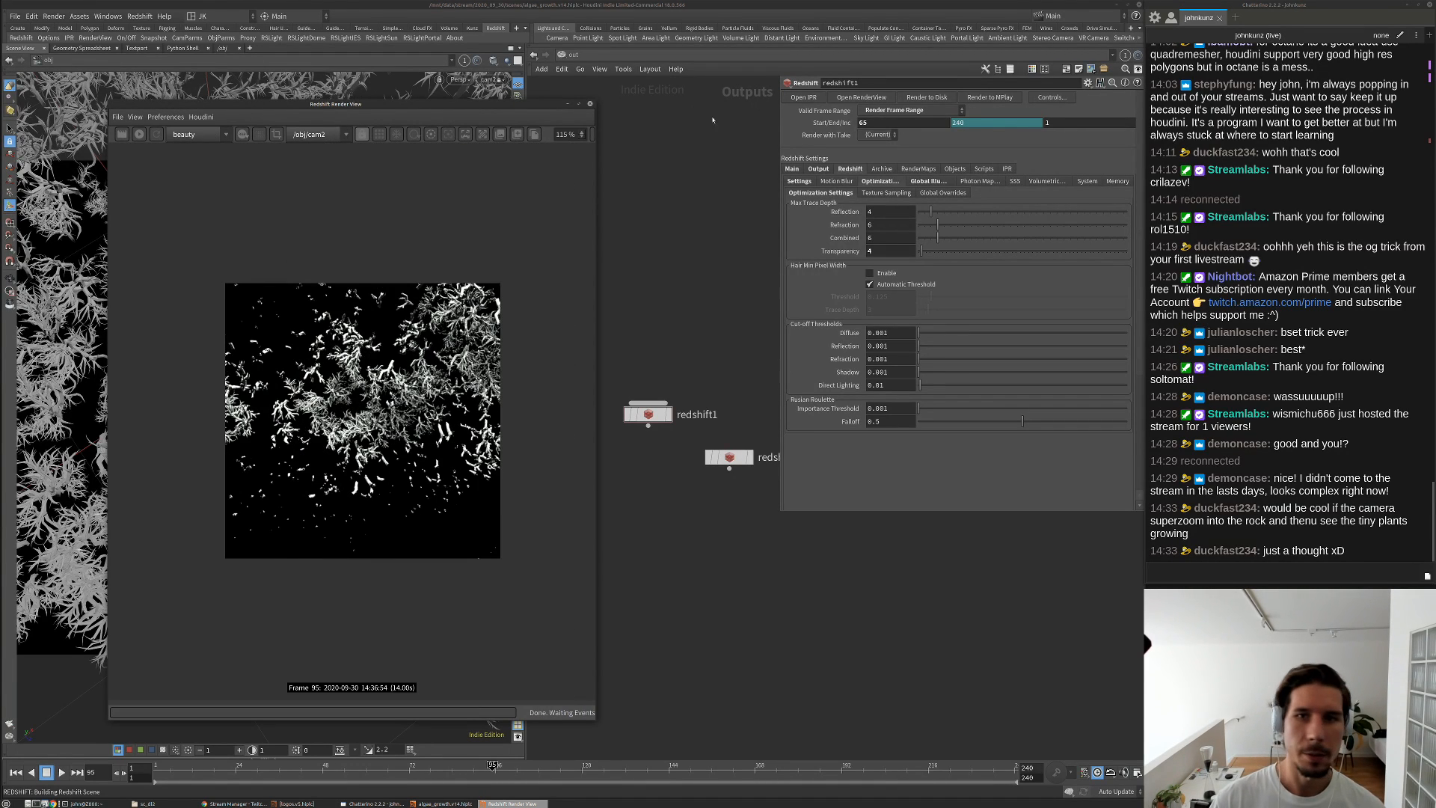
Set the start frame of the redshift1 render range to 25
left_click_drag(881, 122, 763, 204)
type("2")
key("Return")
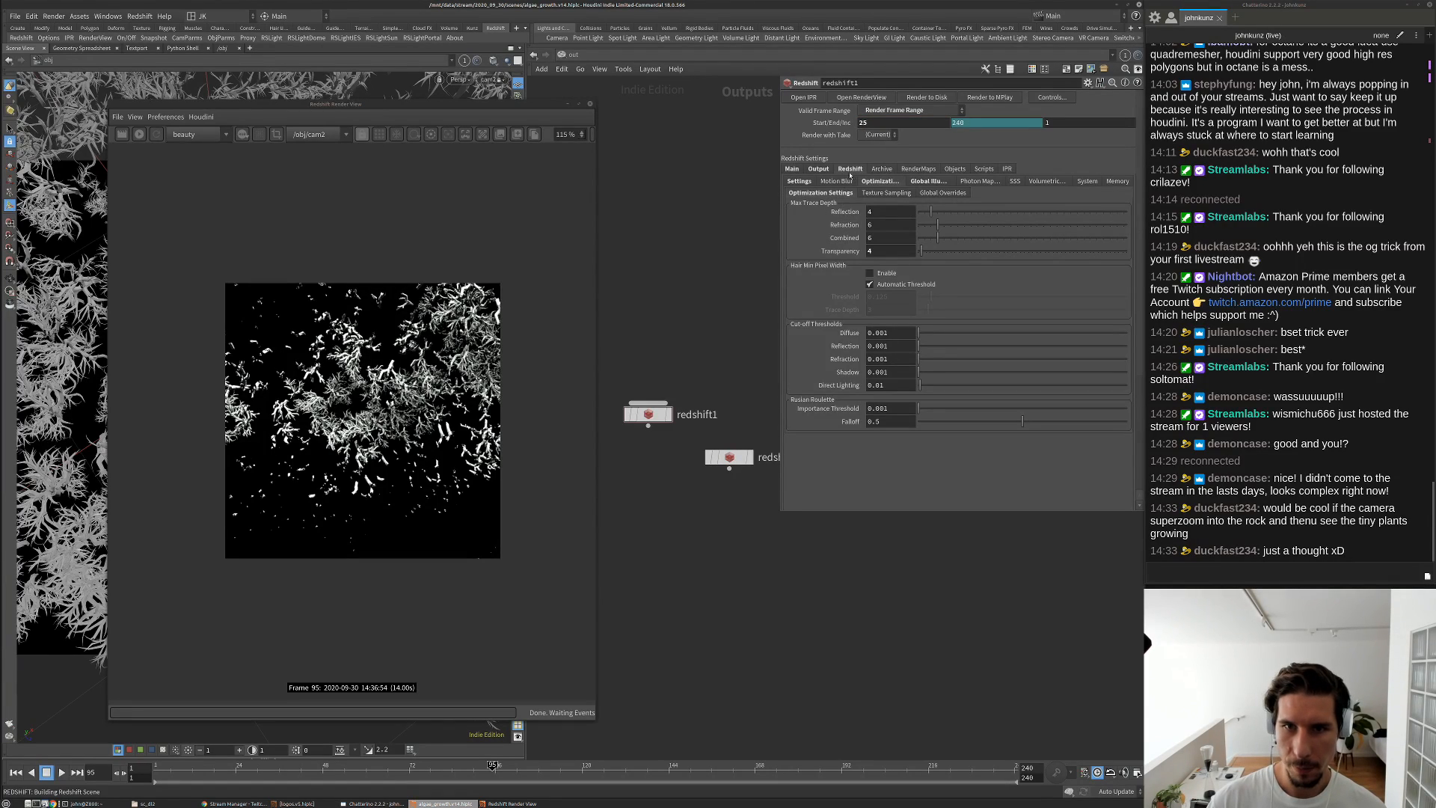
Set the render camera of redshift1 to /obj/cam2 and start rendering the sequence to MPlay
left_click(792, 169)
type("2")
key("Return")
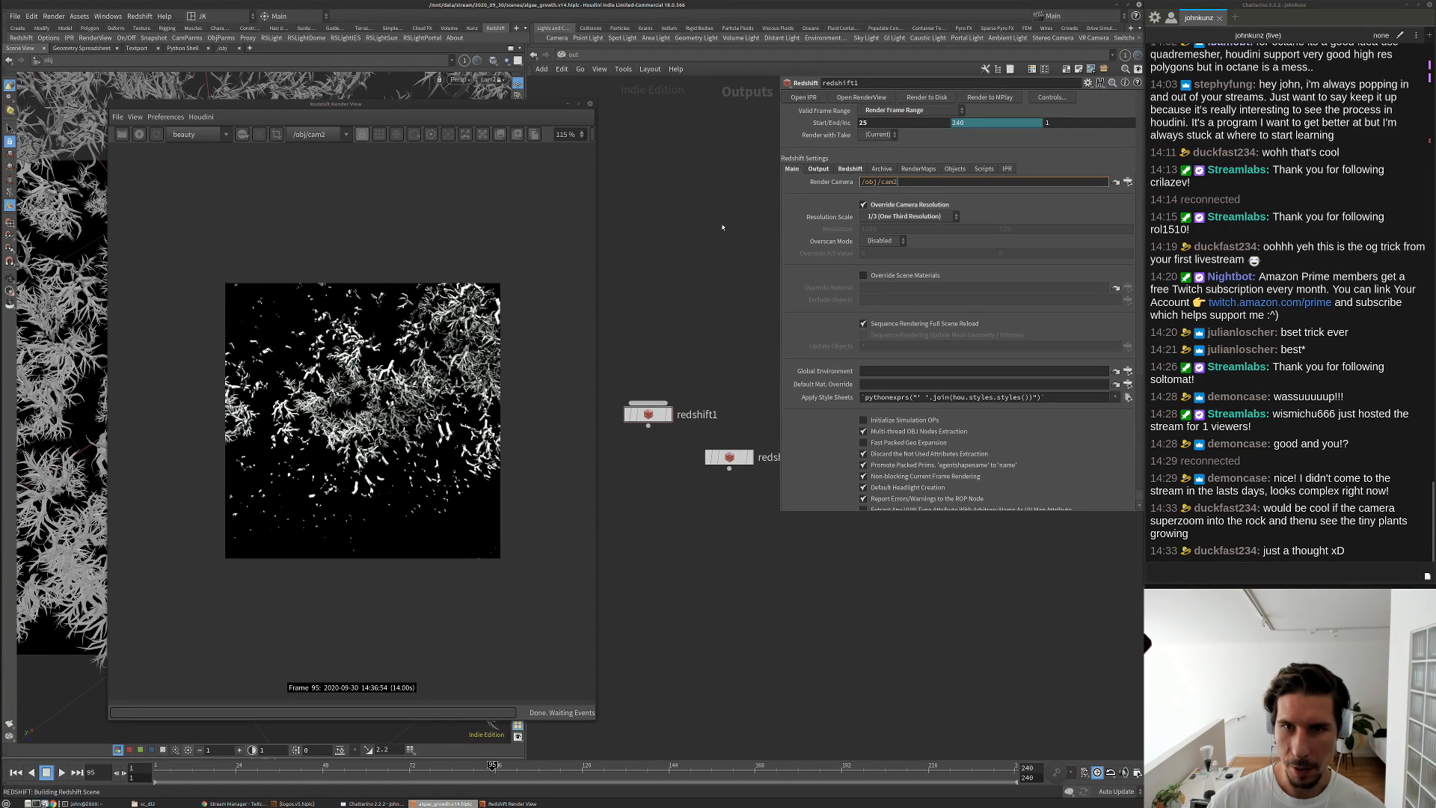
left_click(478, 621)
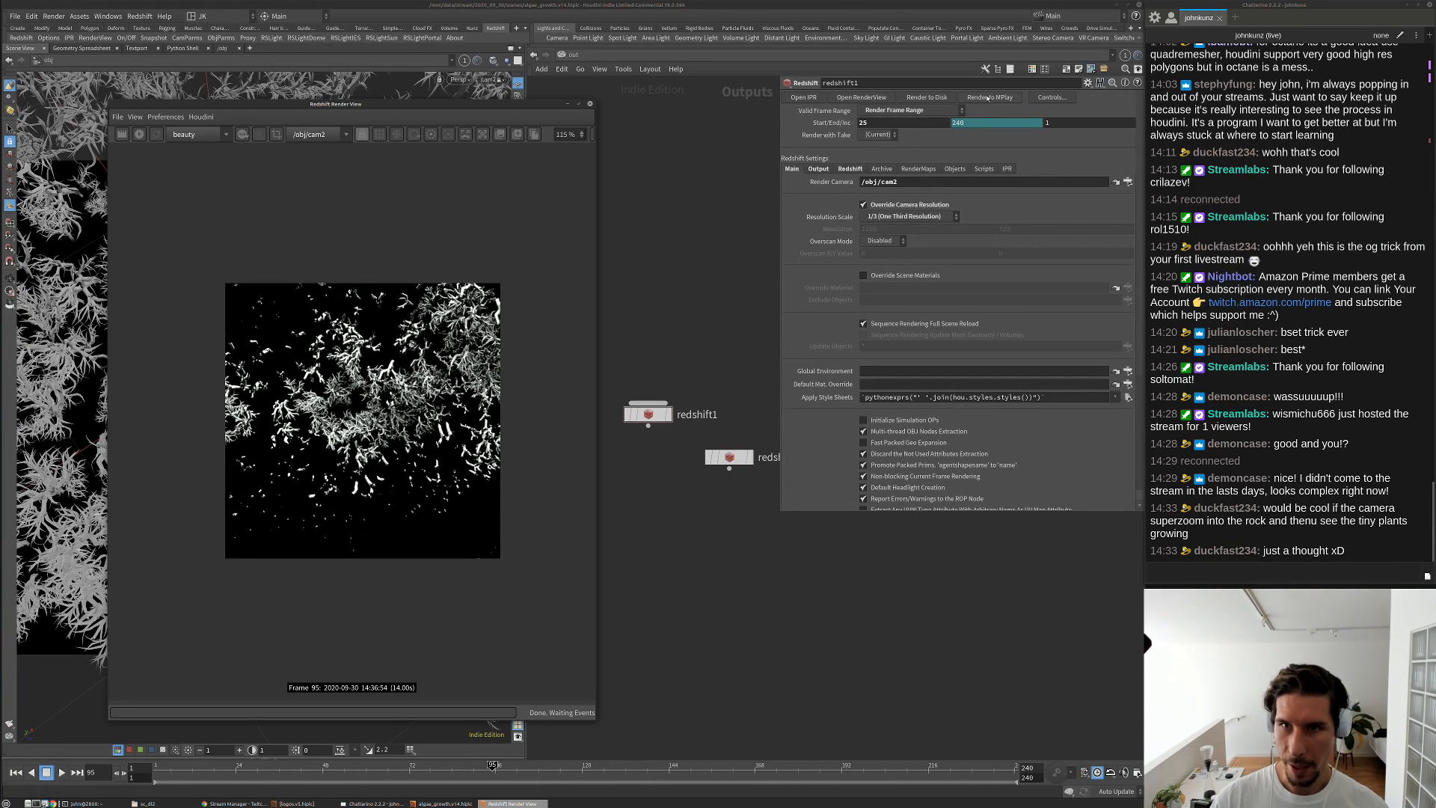
left_click(989, 97)
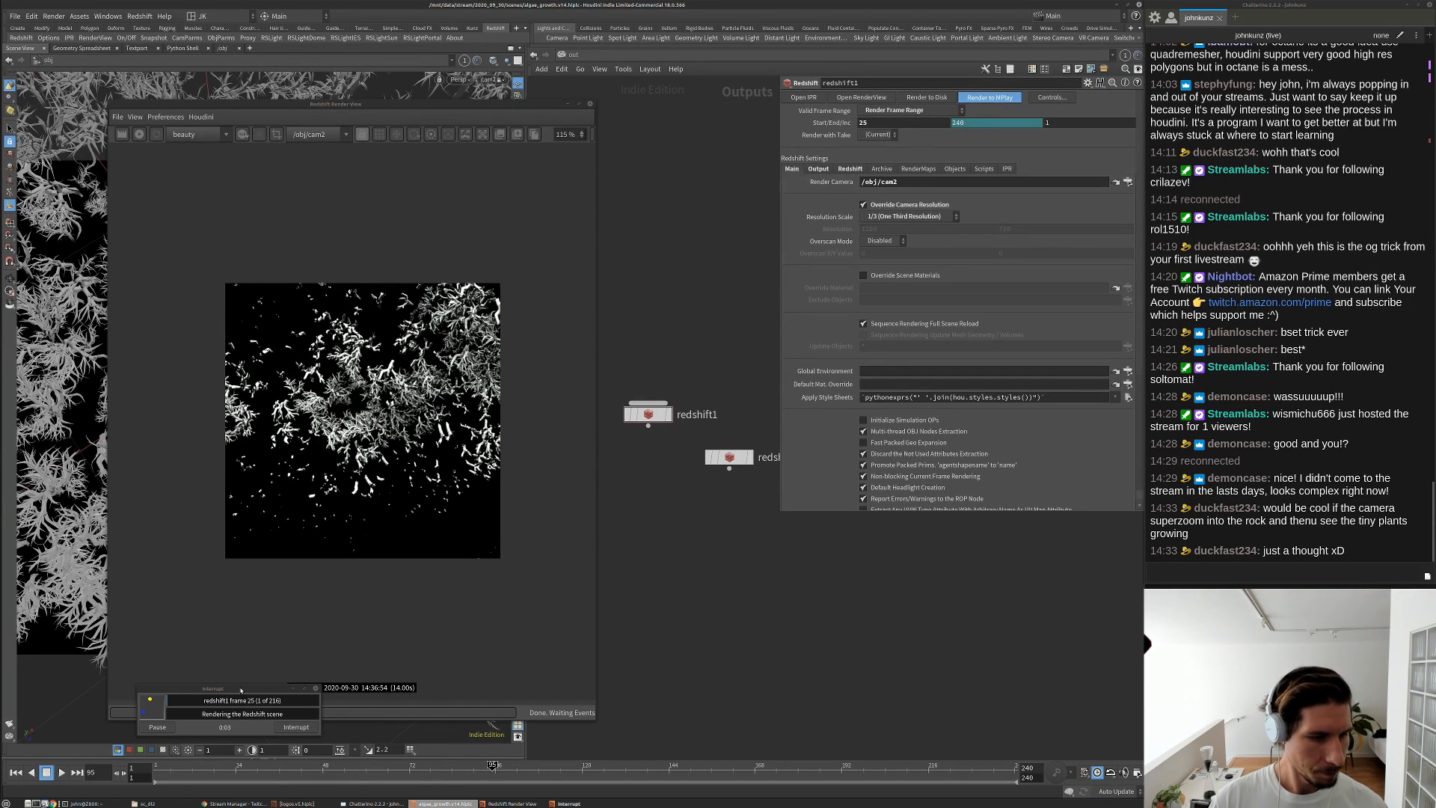
Reposition the render progress dialog and the MPlay window beside the Redshift Render View
left_click_drag(241, 689, 165, 617)
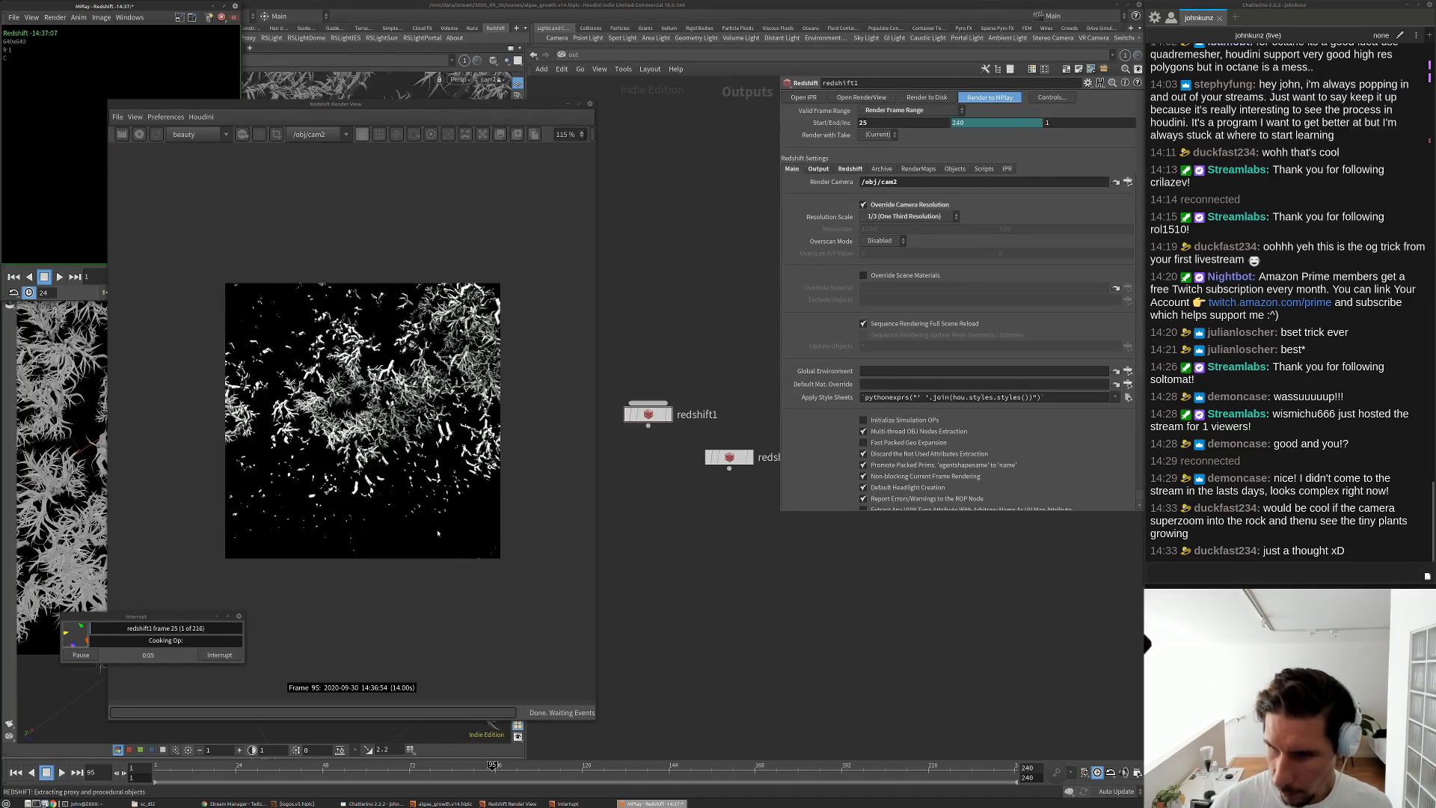
left_click_drag(196, 7, 803, 104)
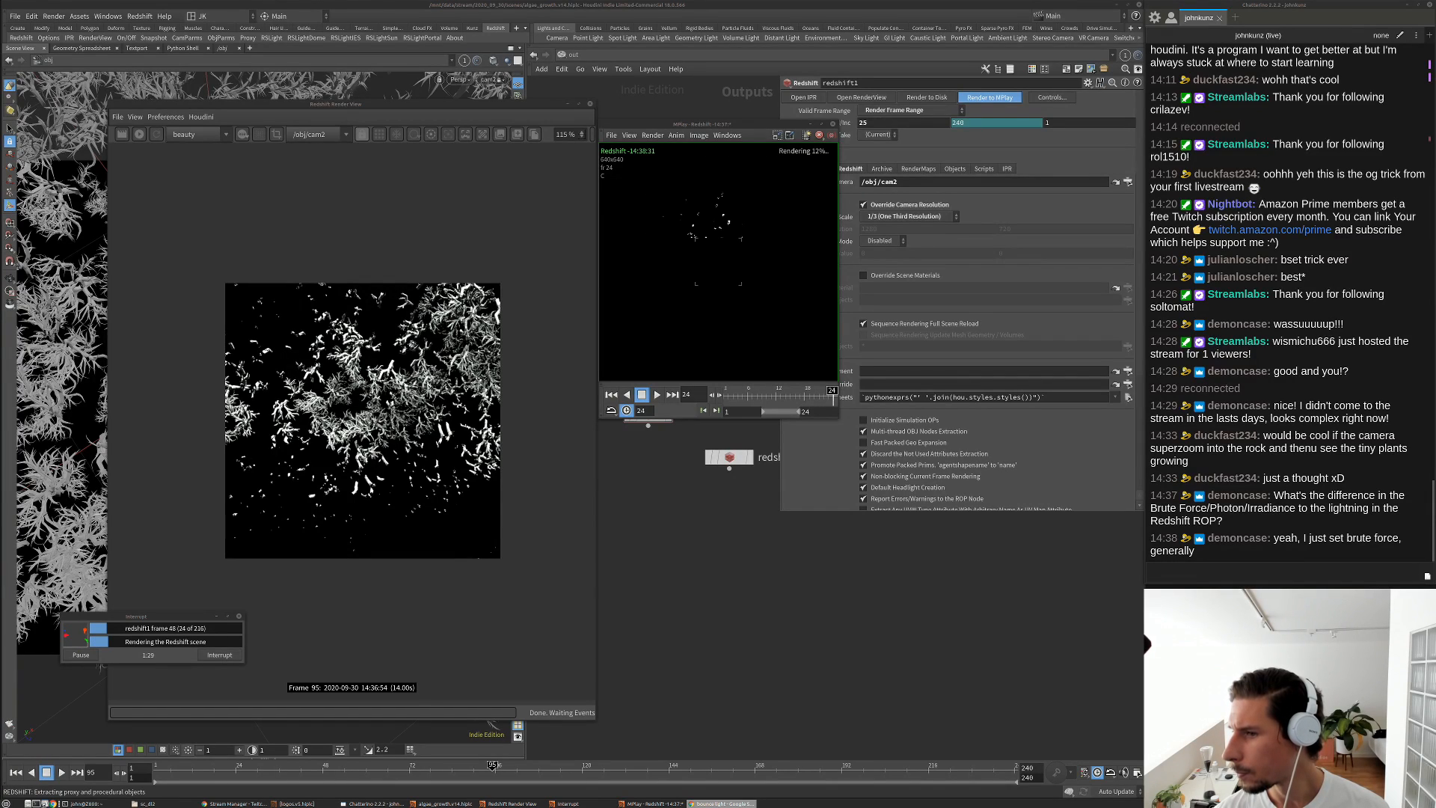
Switch to the browser and examine the bounce light image results, including the "Indirect and bounce light" render and the one-bounce cylinder diagram
left_click_drag(1143, 91, 785, 360)
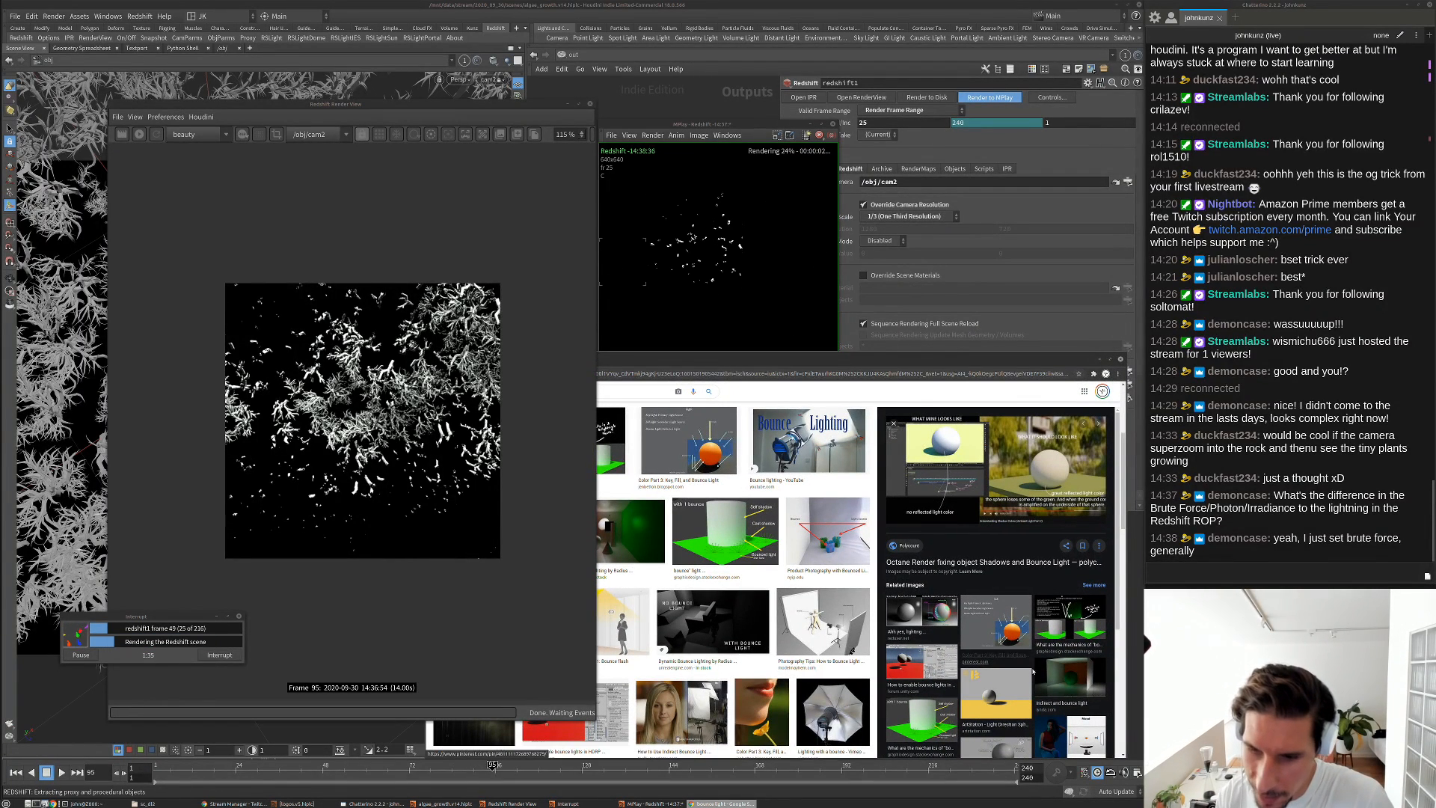
left_click(1069, 677)
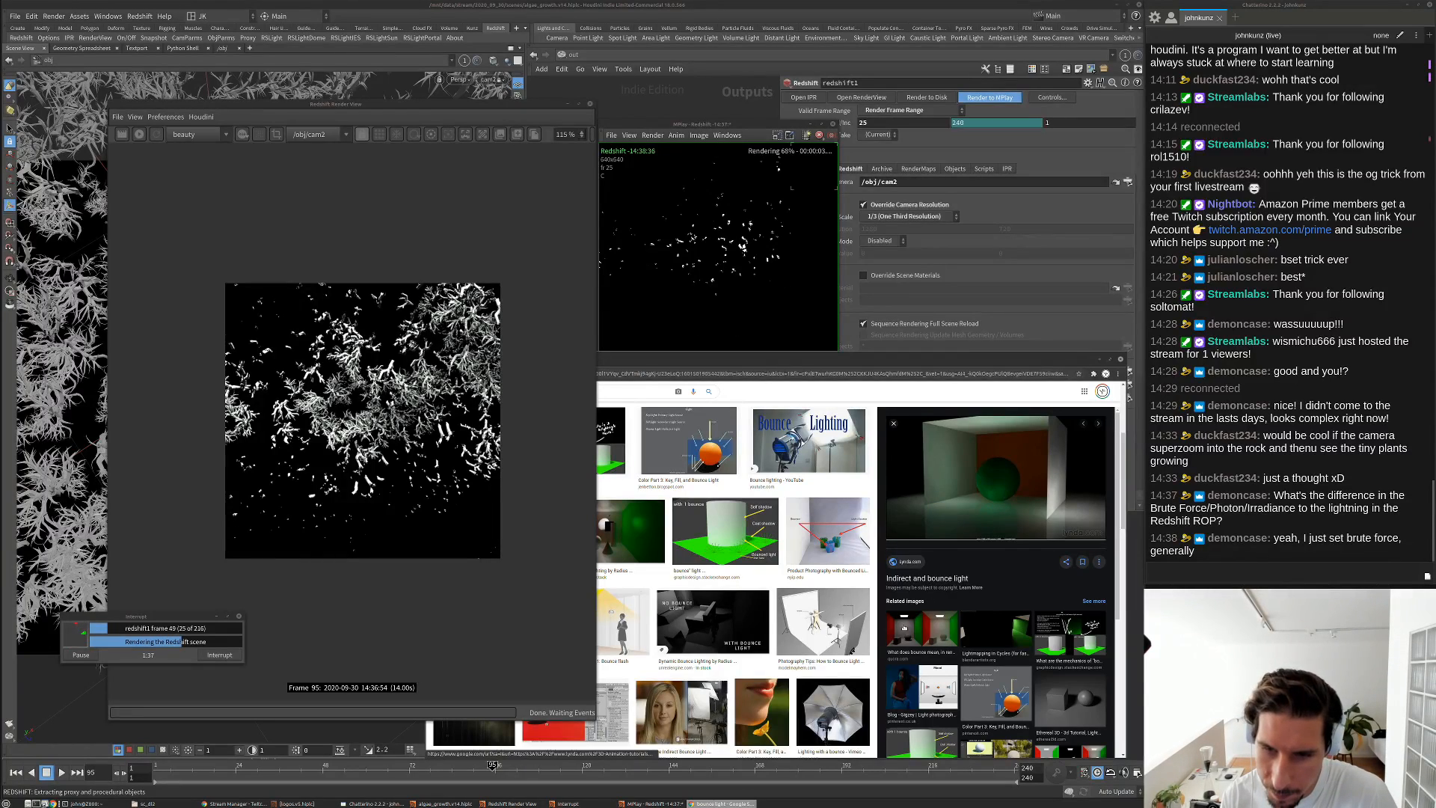
scroll(967, 553, "down", 5)
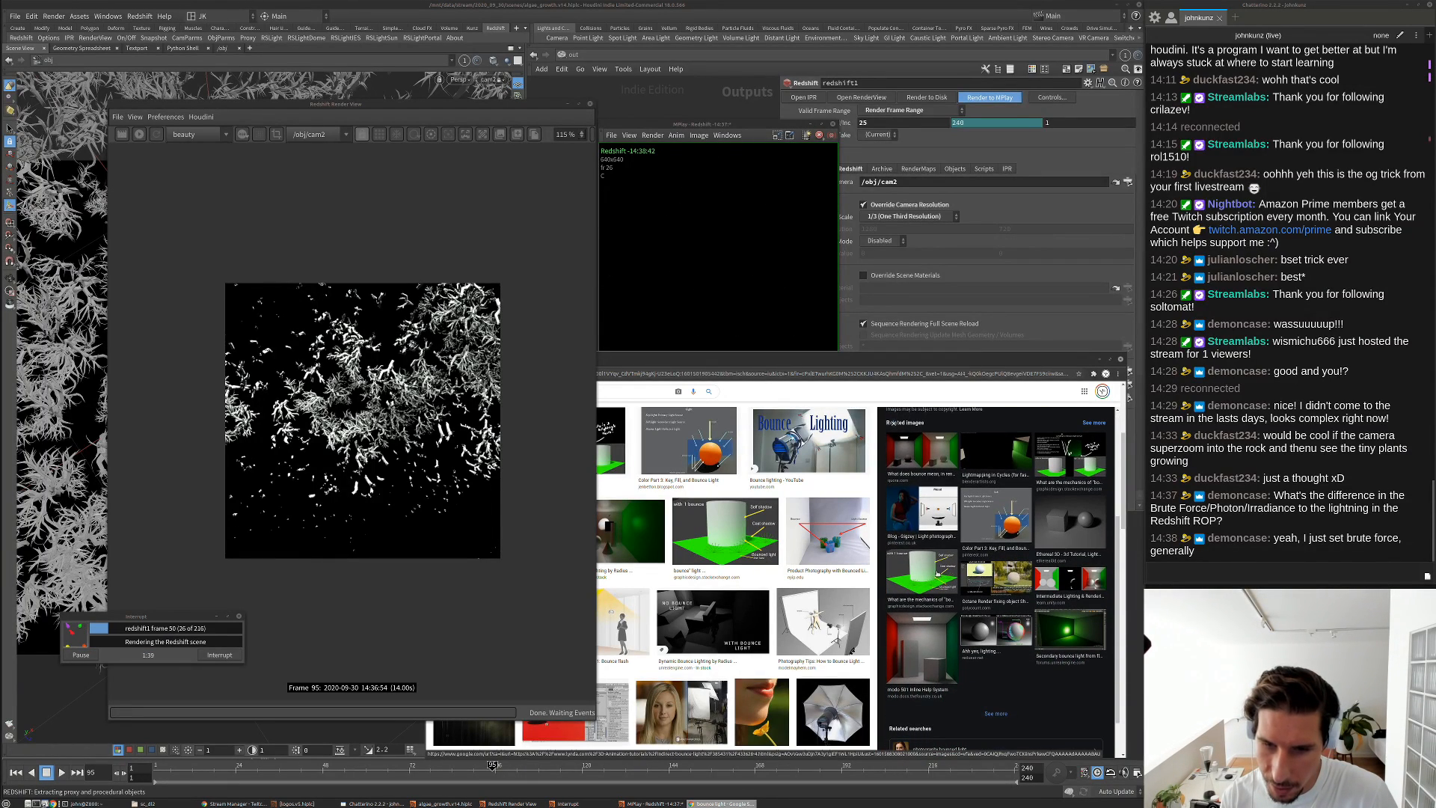
left_click(921, 572)
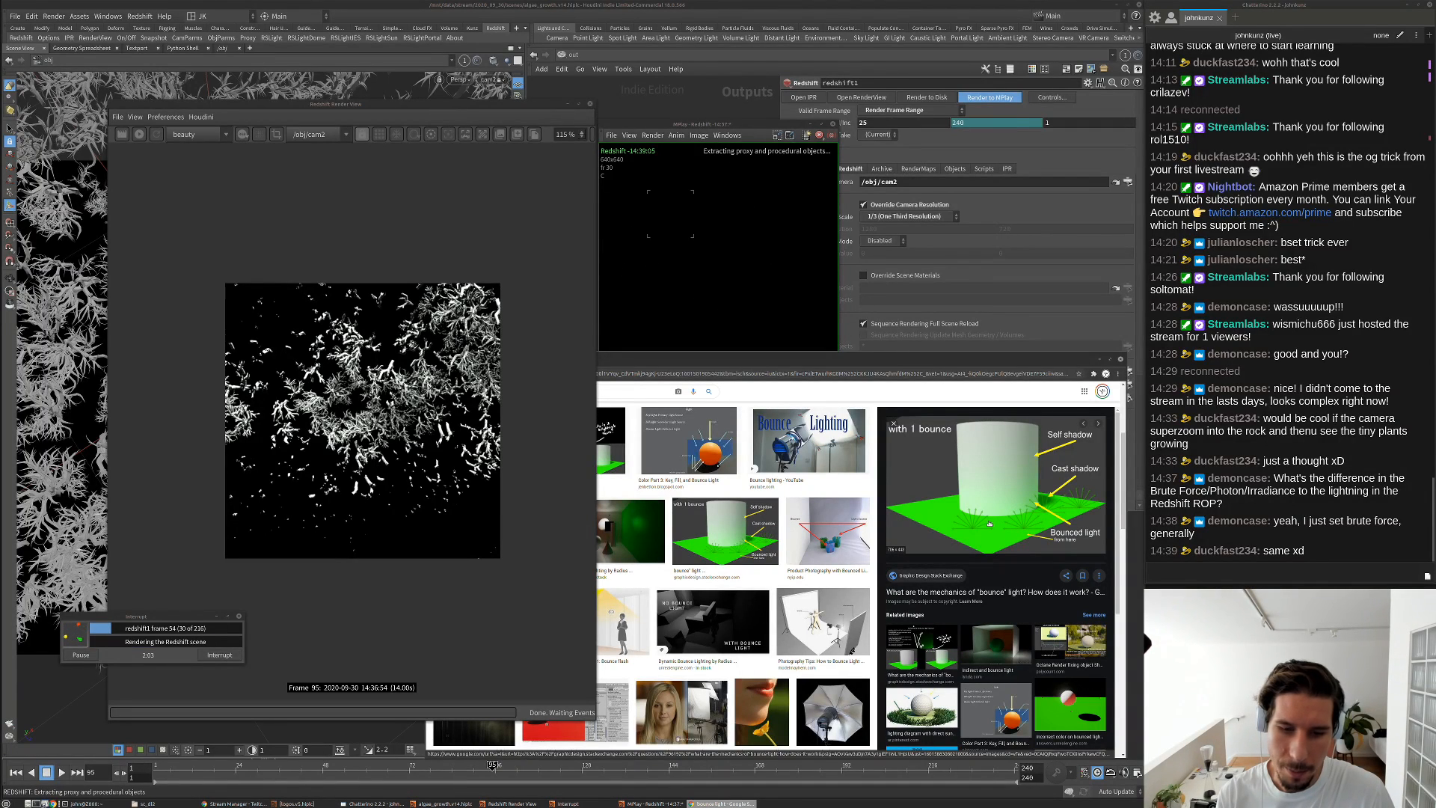
scroll(984, 547, "down", 3)
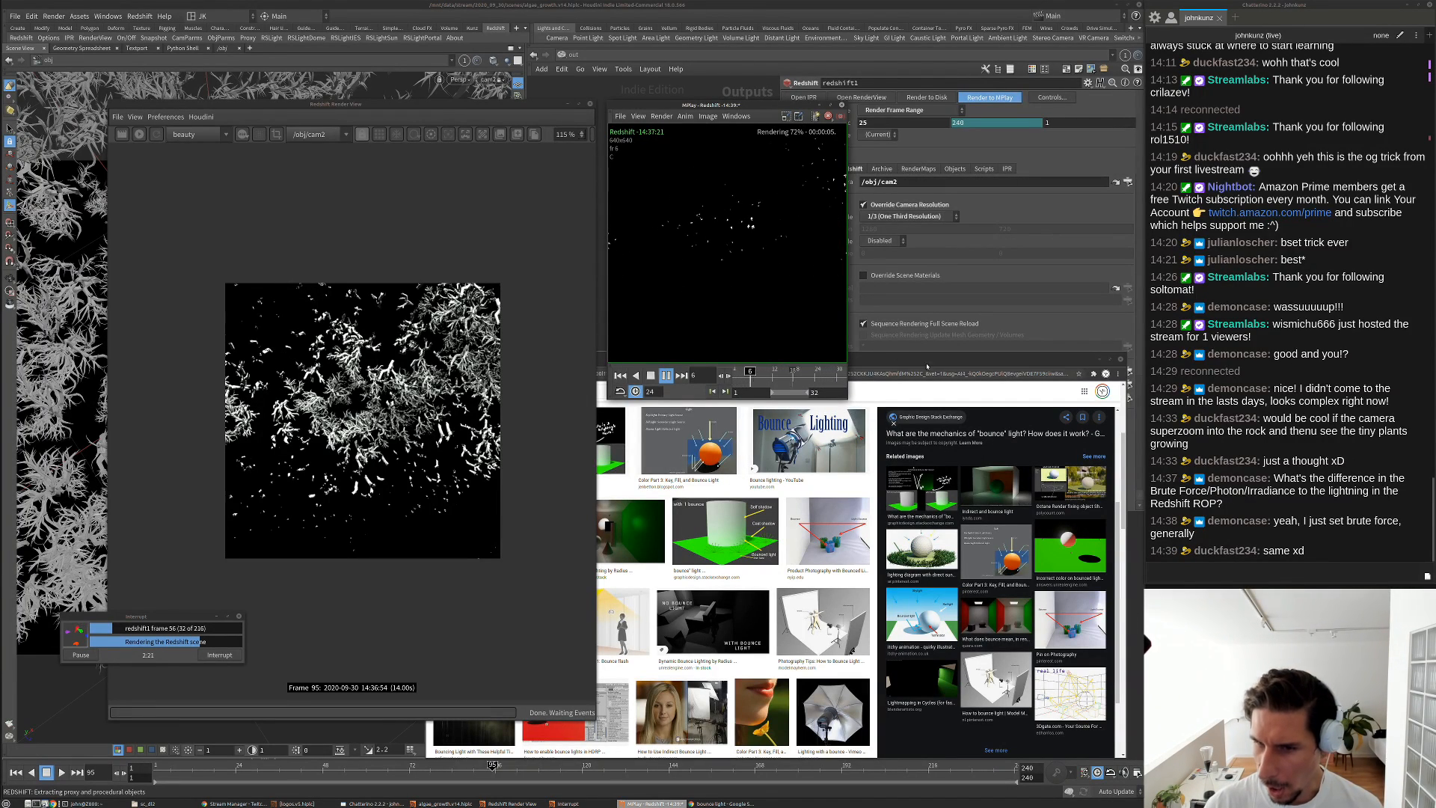
scroll(822, 666, "down", 3)
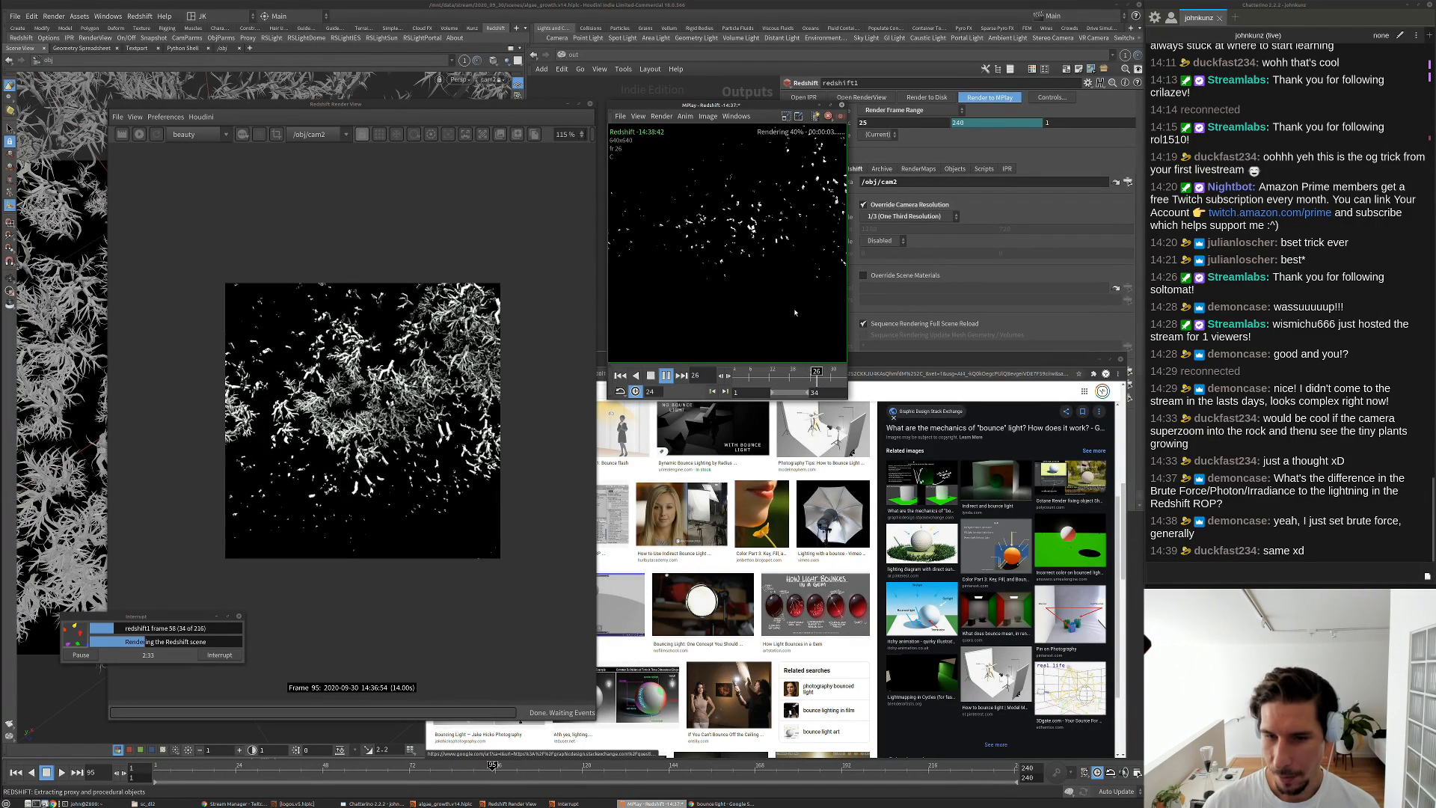
Stop the preview playback in MPlay and return to the browser to look through more bounce light images
key("Up")
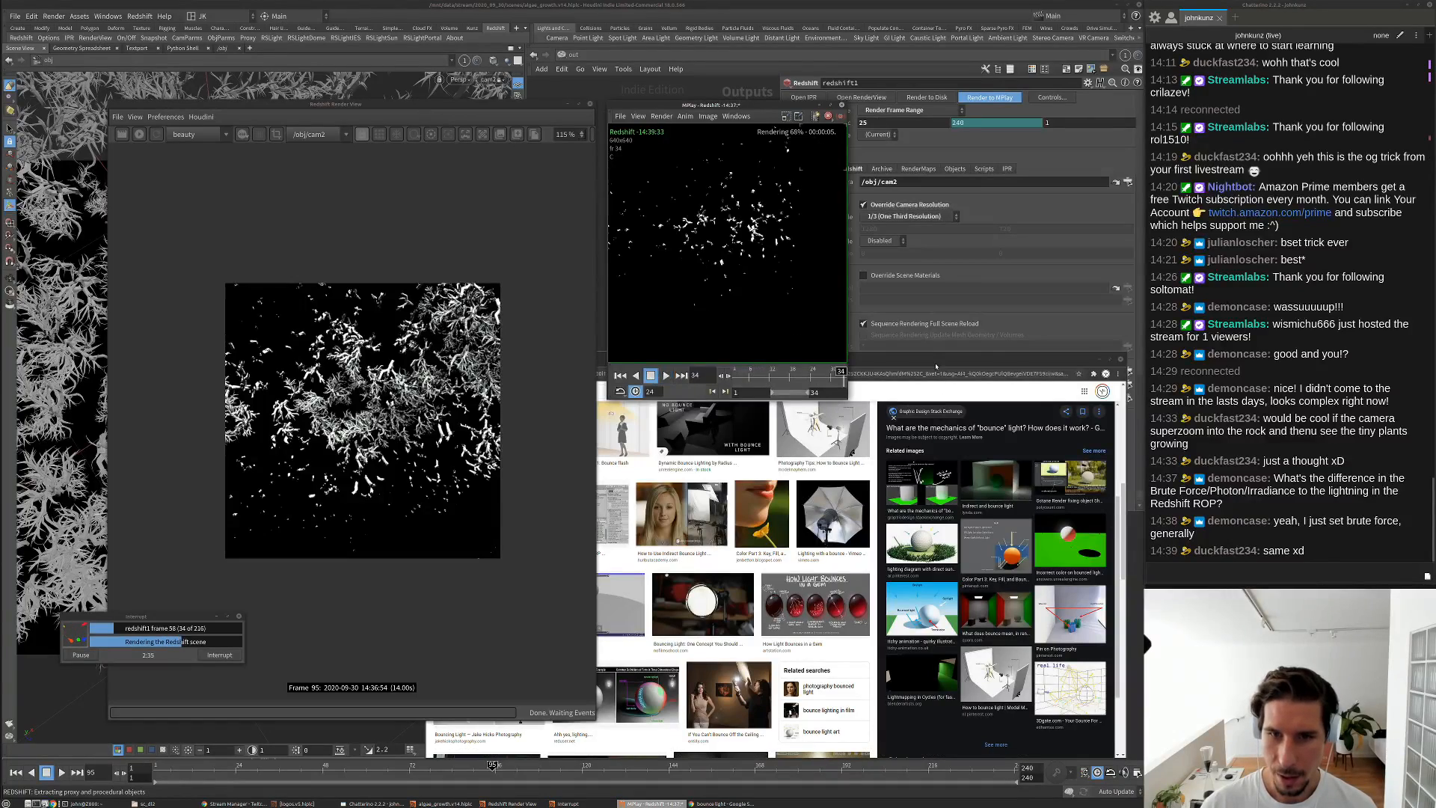
left_click(933, 360)
scroll(875, 524, "down", 3)
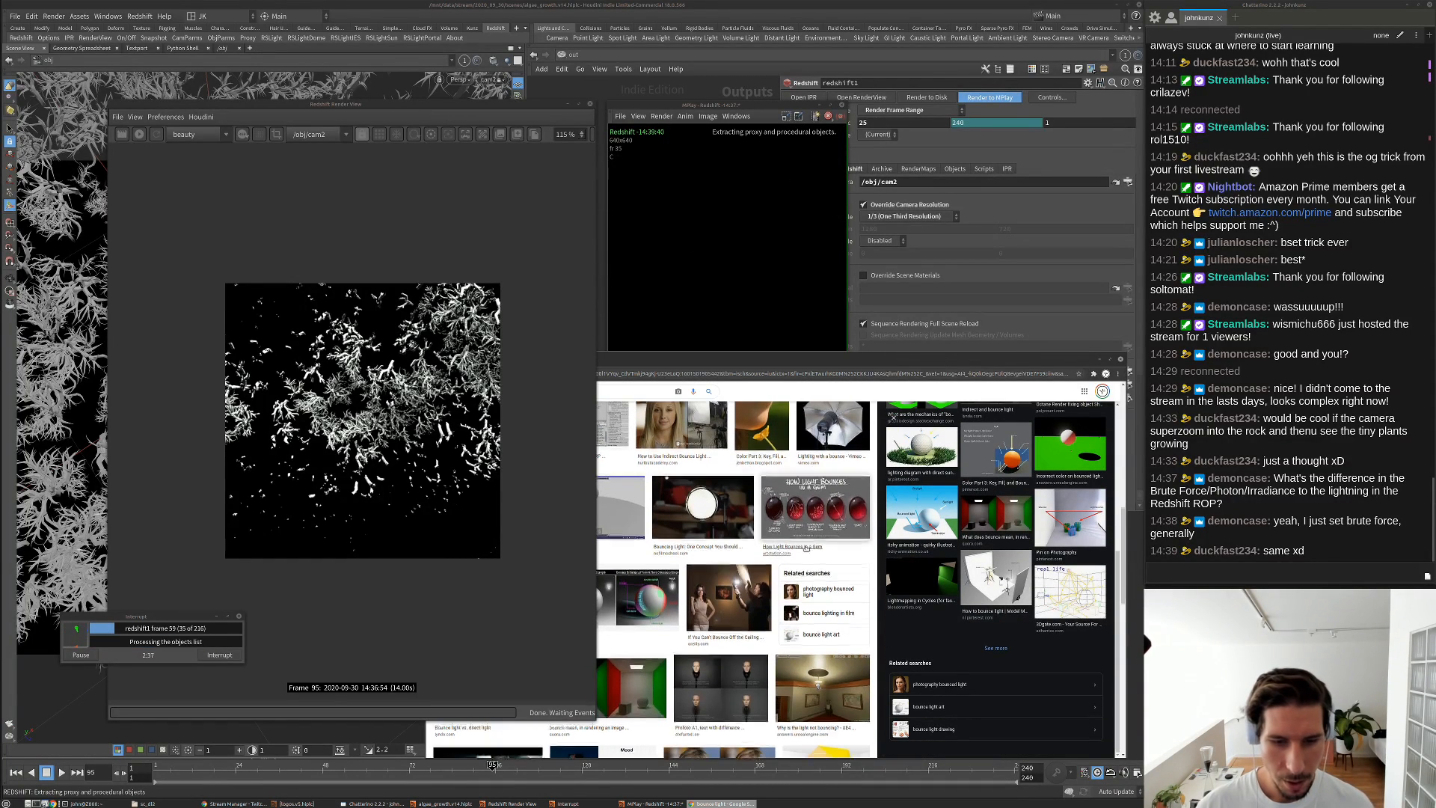
left_click_drag(821, 369, 836, 346)
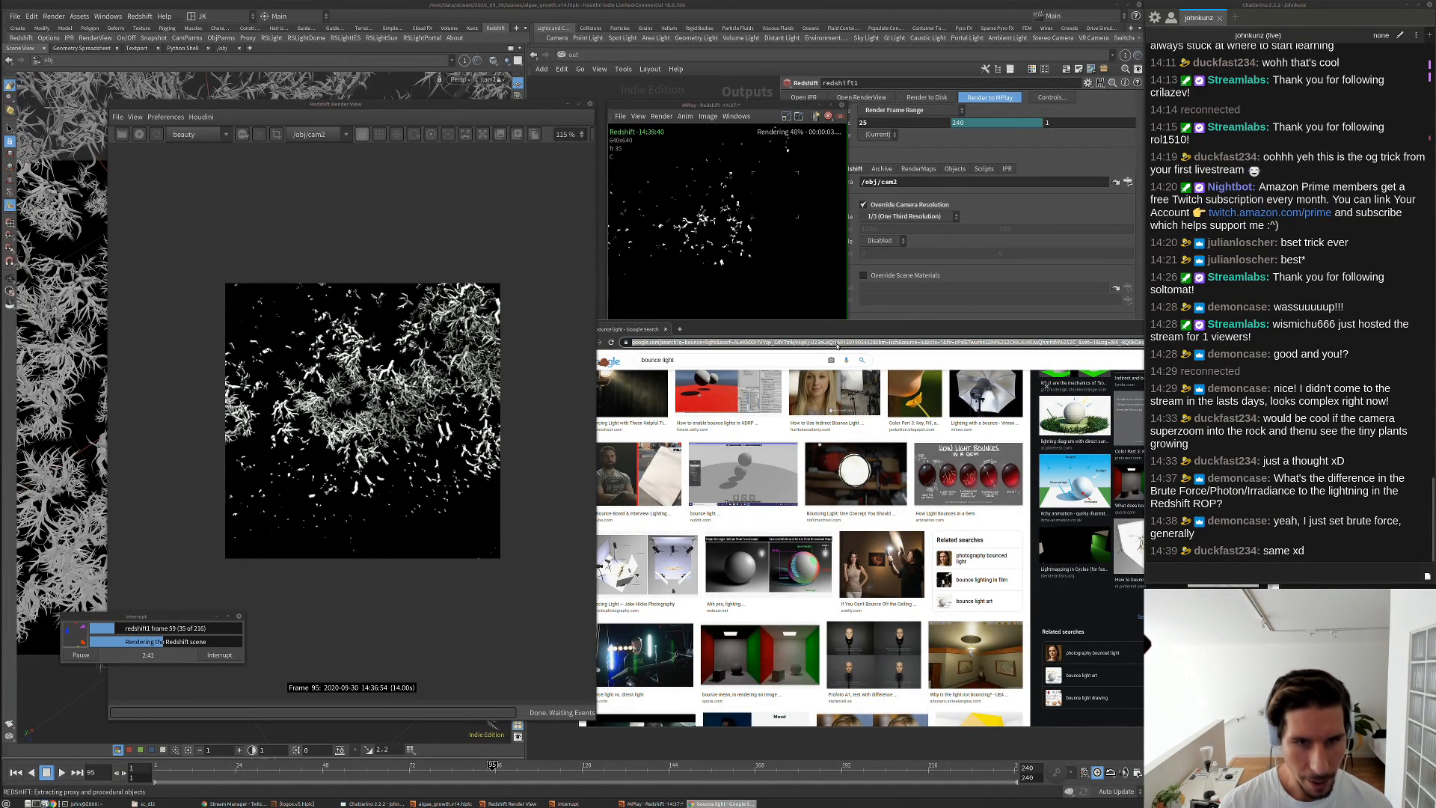
Search the web for "vray gi light cache" and switch to the image results
left_click(837, 346)
type("vray")
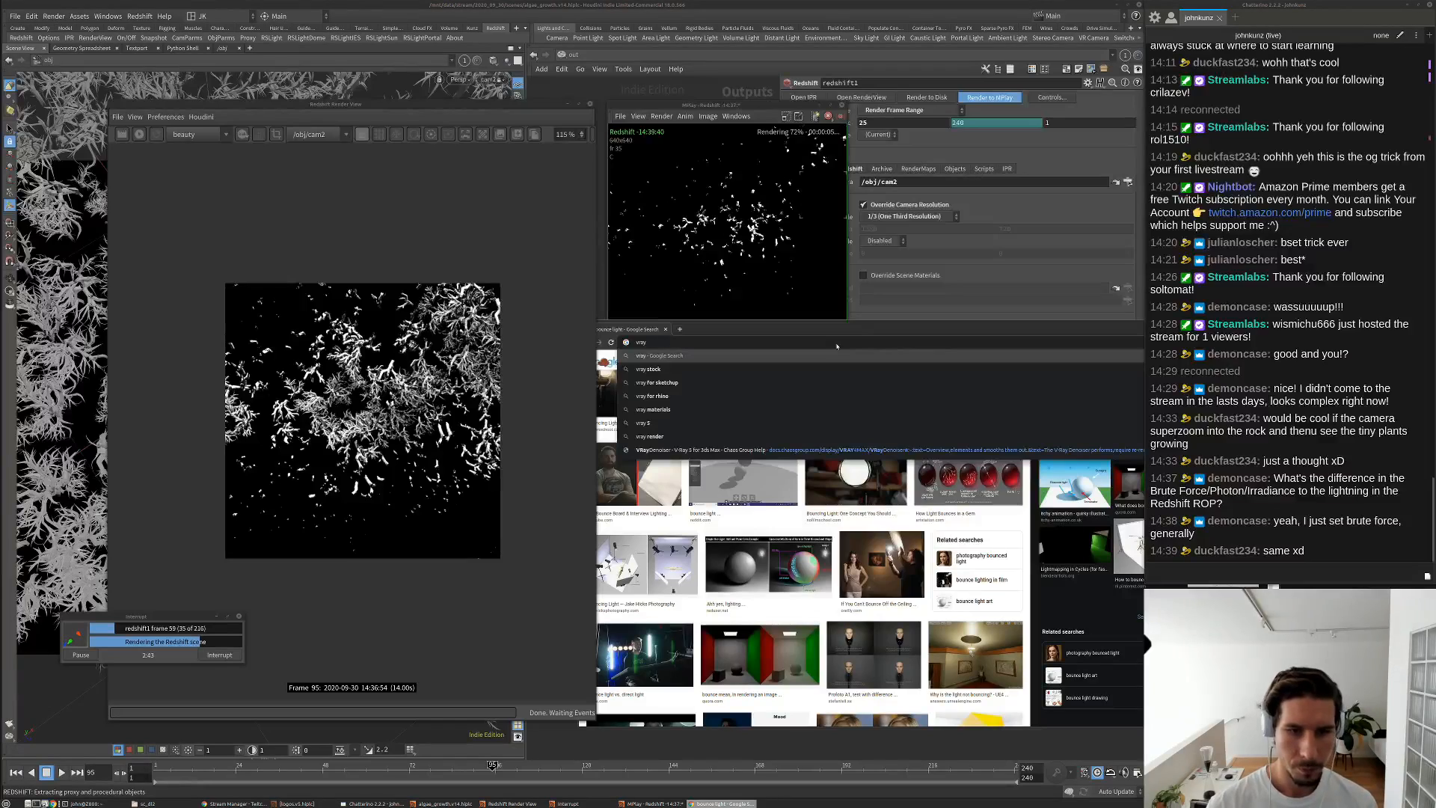
type(" gr")
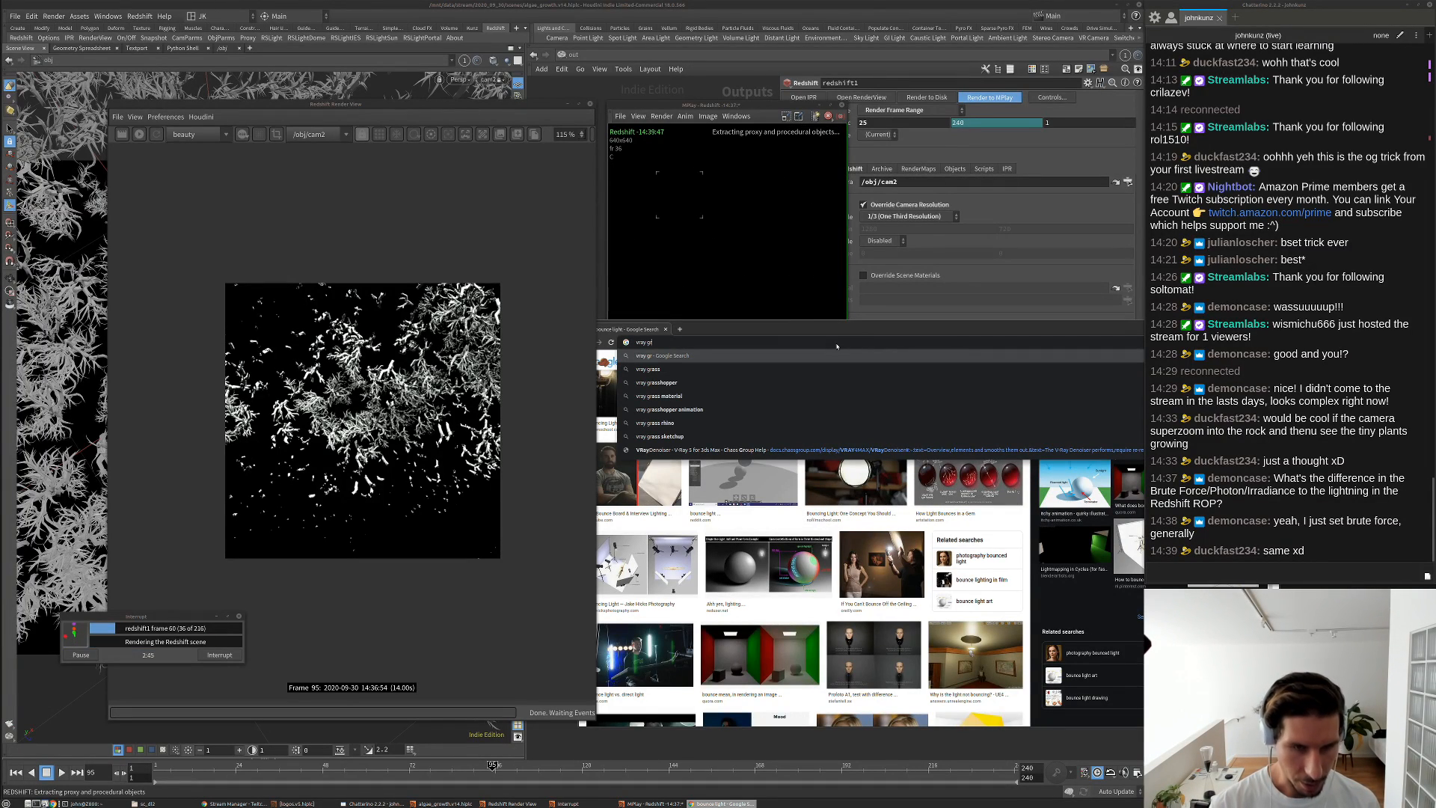
type("id")
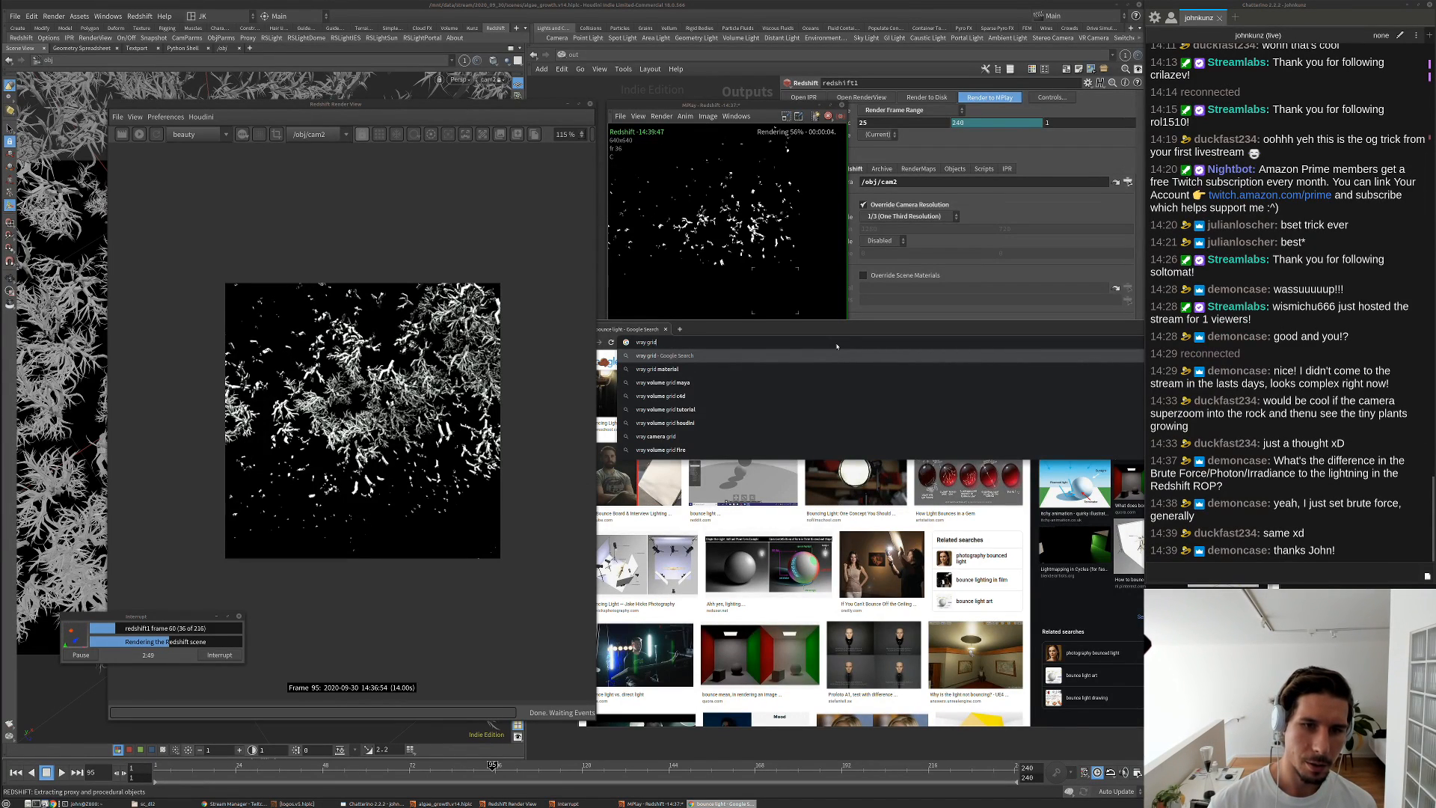
key("BackSpace")
key("BackSpace")
key("BackSpace")
key("BackSpace")
type("g")
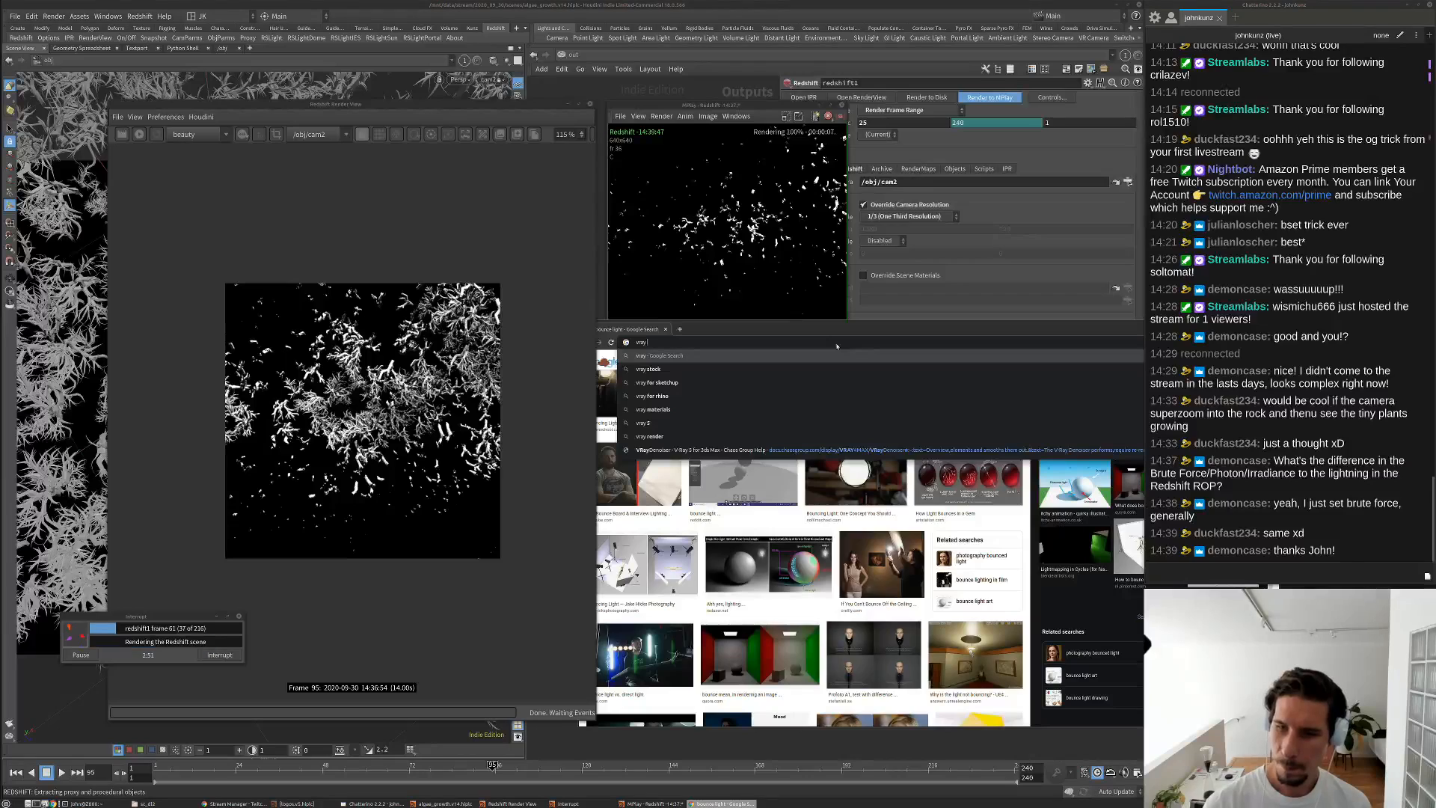
type("i")
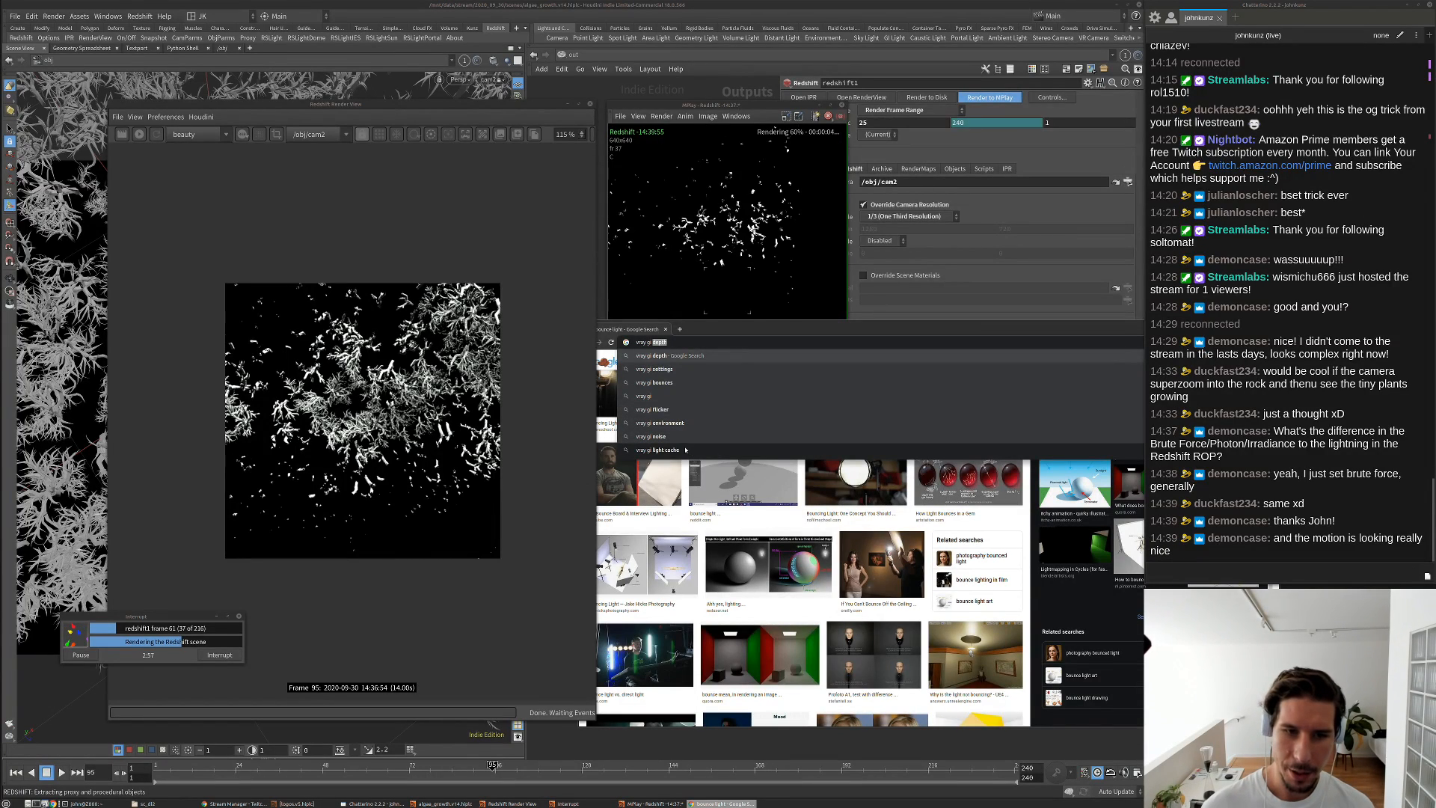
left_click(666, 450)
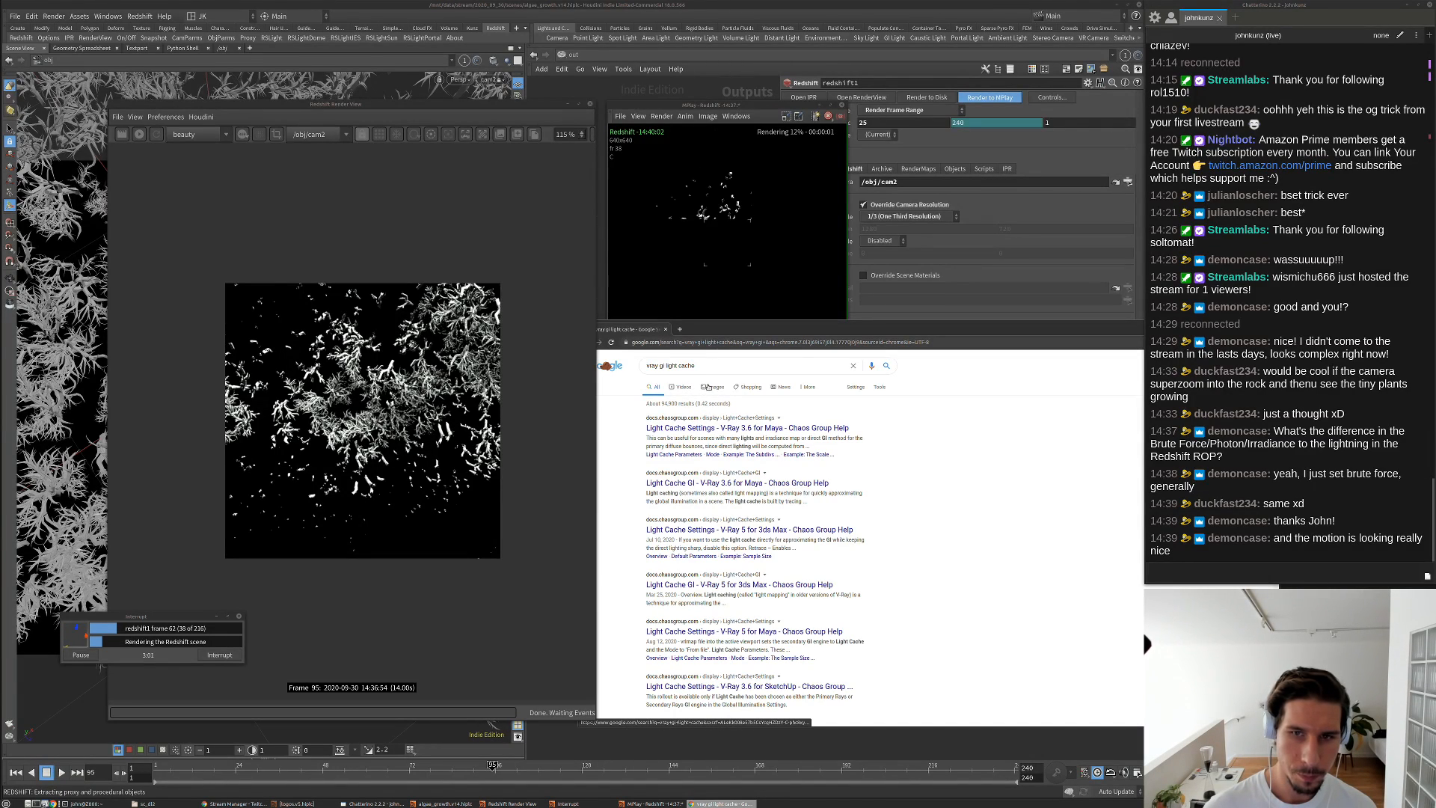
left_click(713, 386)
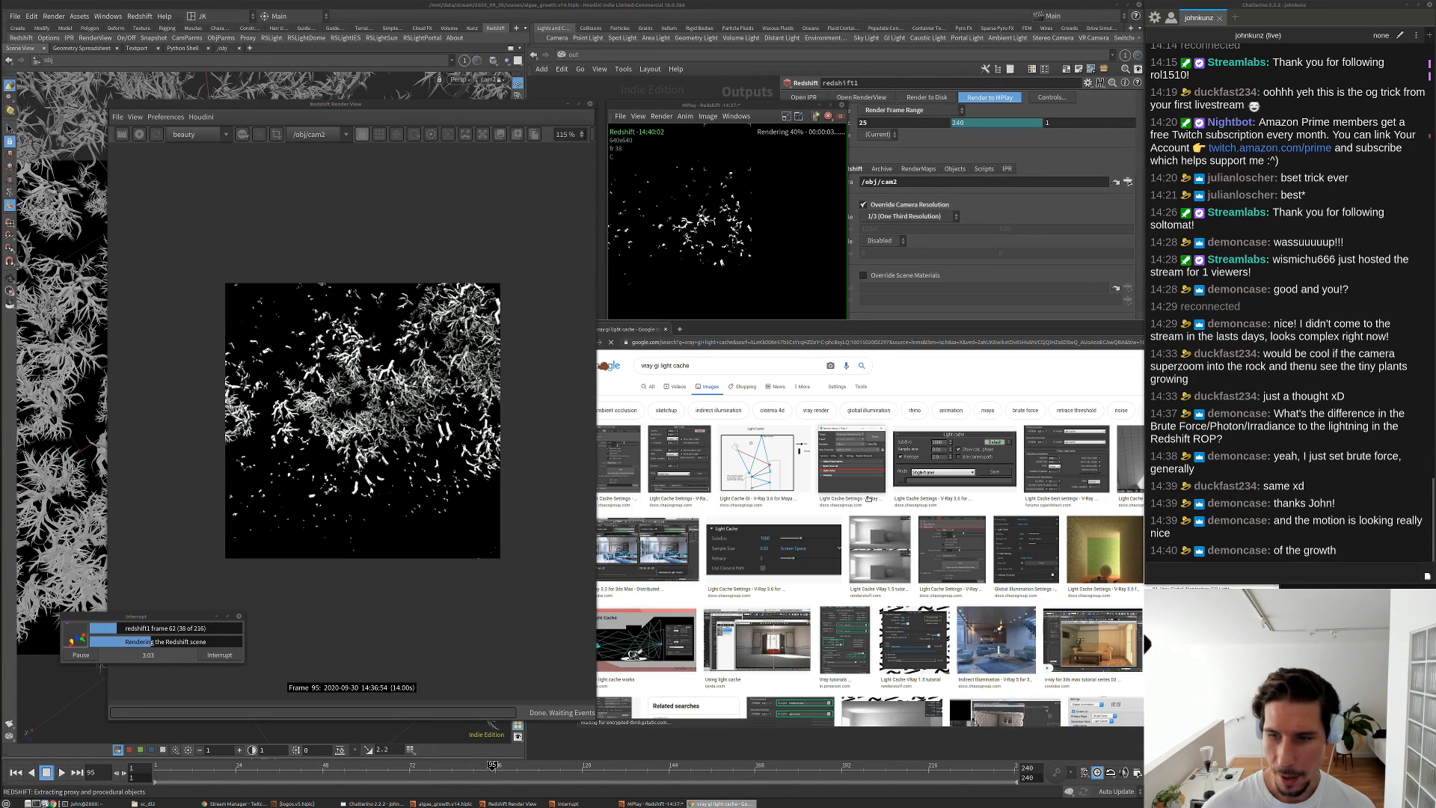
Examine the V-Ray light cache teapot render and the "Vray Global illumination (GI) Light cache" video preview among the image results
left_click(1116, 568)
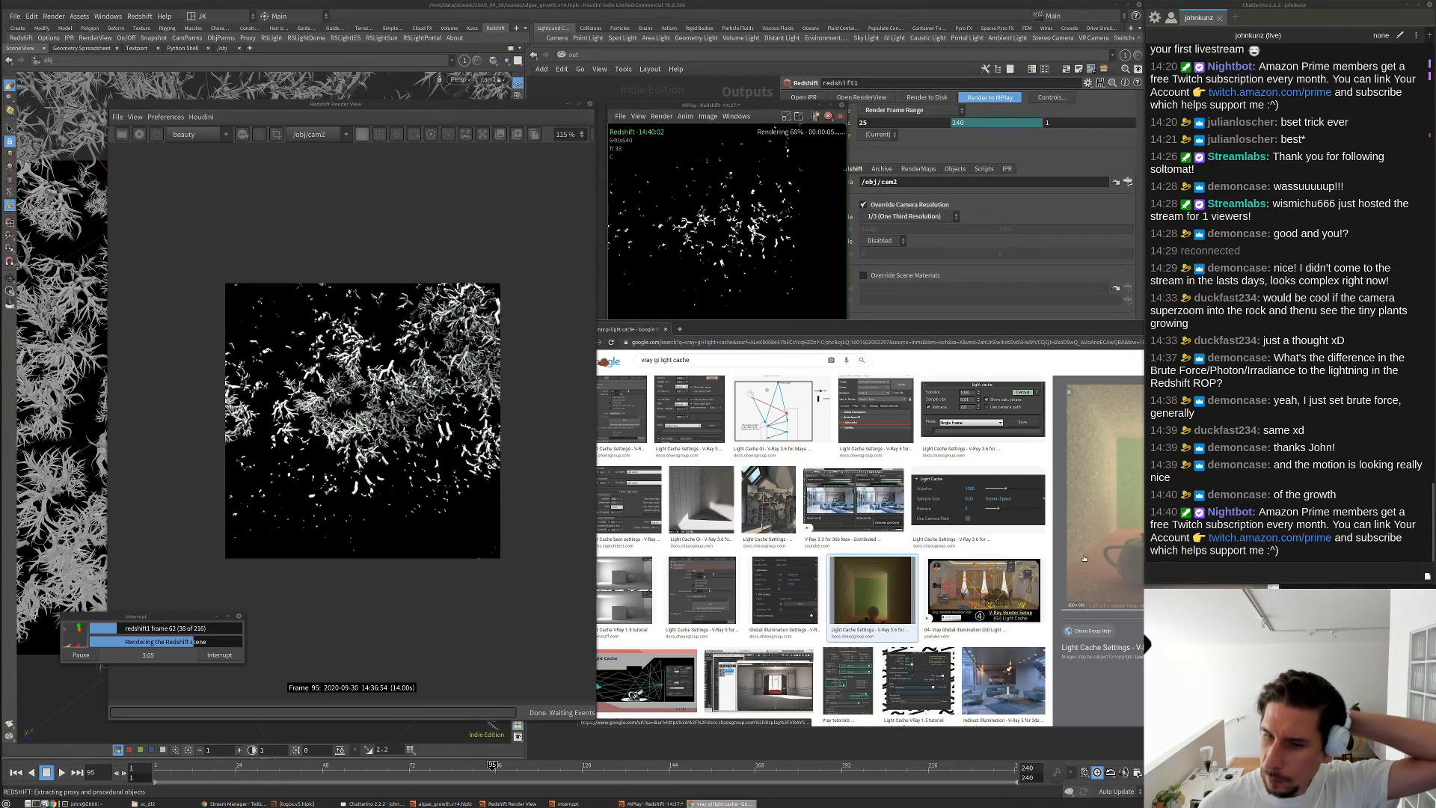
left_click_drag(1023, 326, 892, 320)
scroll(860, 486, "down", 3)
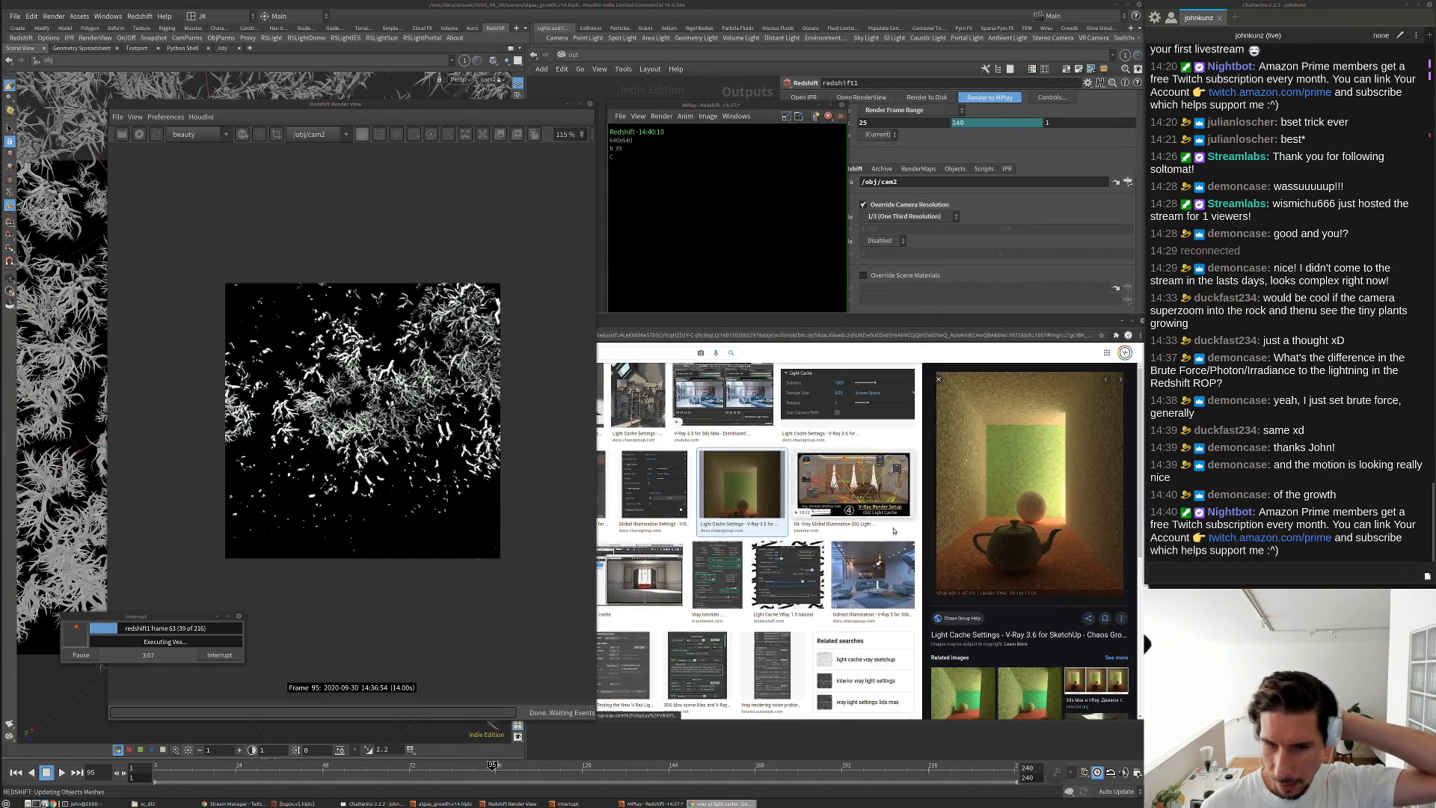
left_click(864, 468)
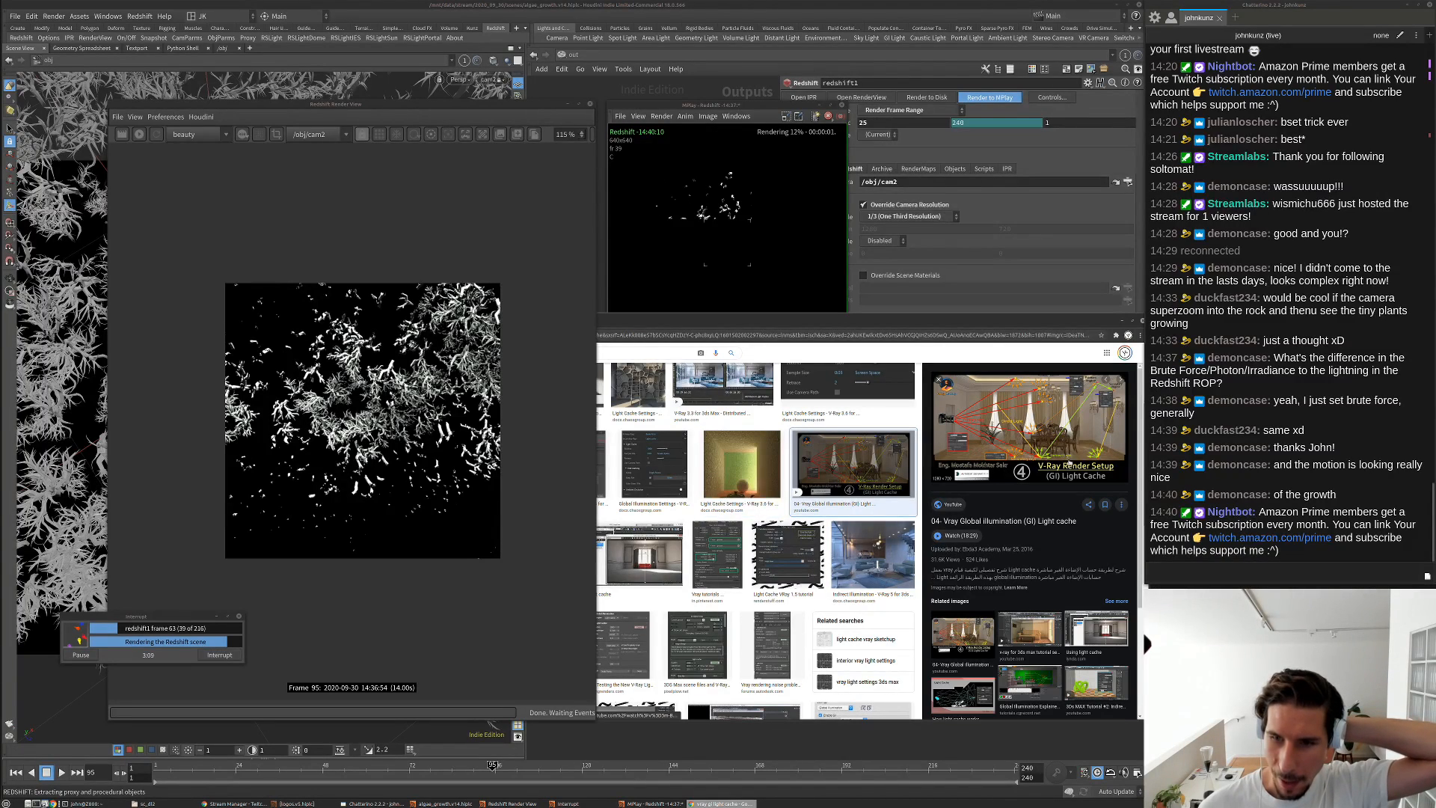
scroll(1065, 464, "down", 2)
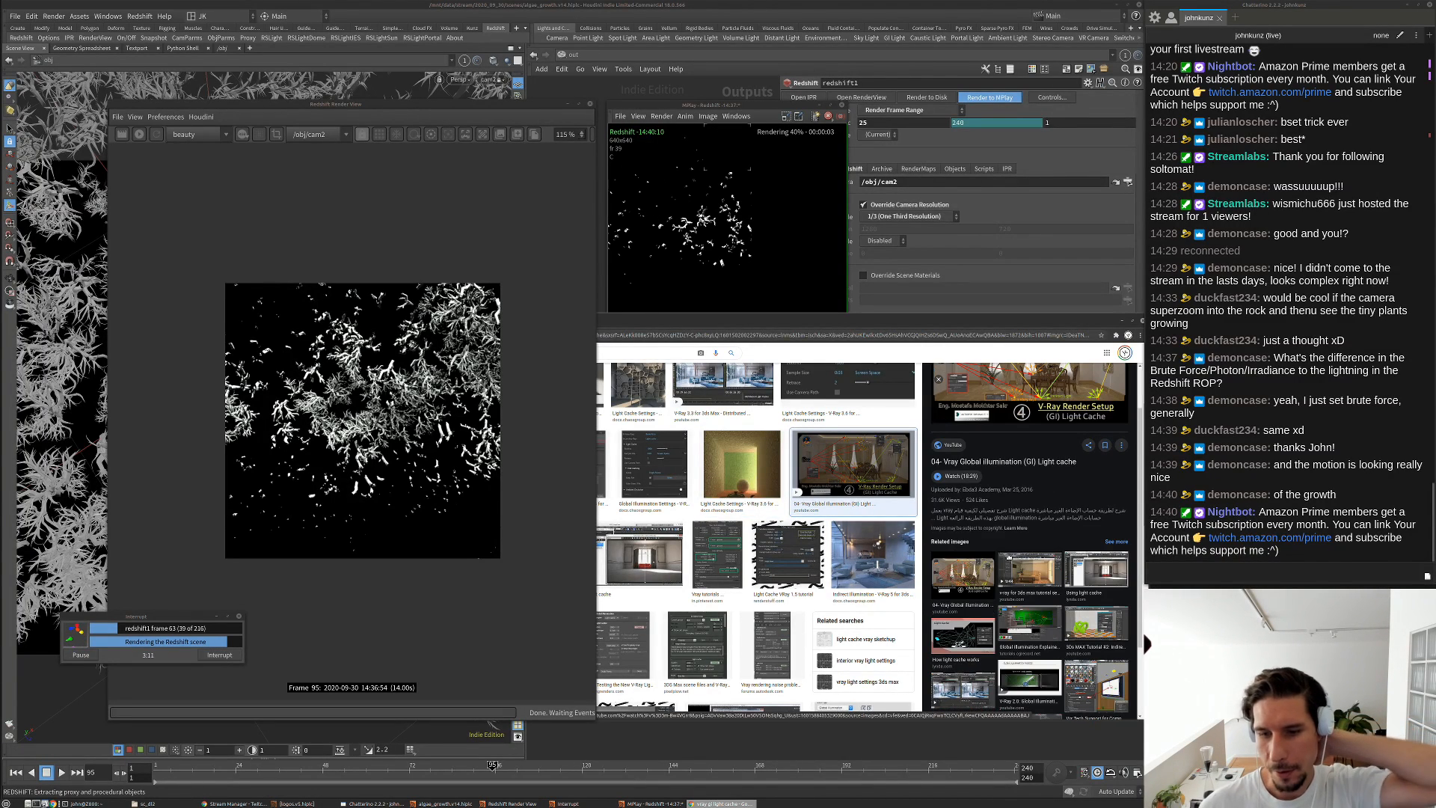
scroll(1037, 511, "down", 1)
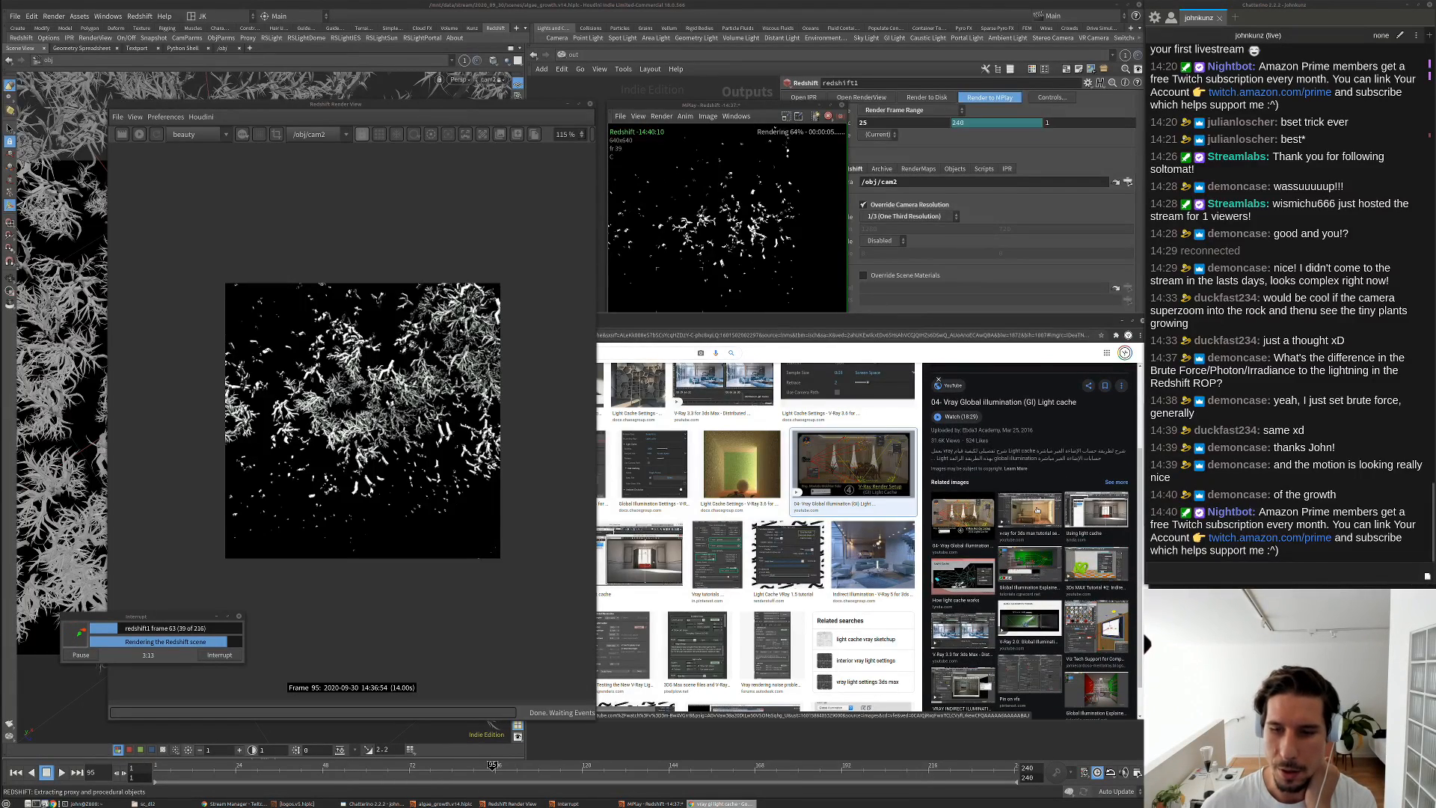
View the V-Ray for 3ds Max global illumination tutorial image and the "Light Cache VRay 1.5 tutorial" render
left_click(1037, 509)
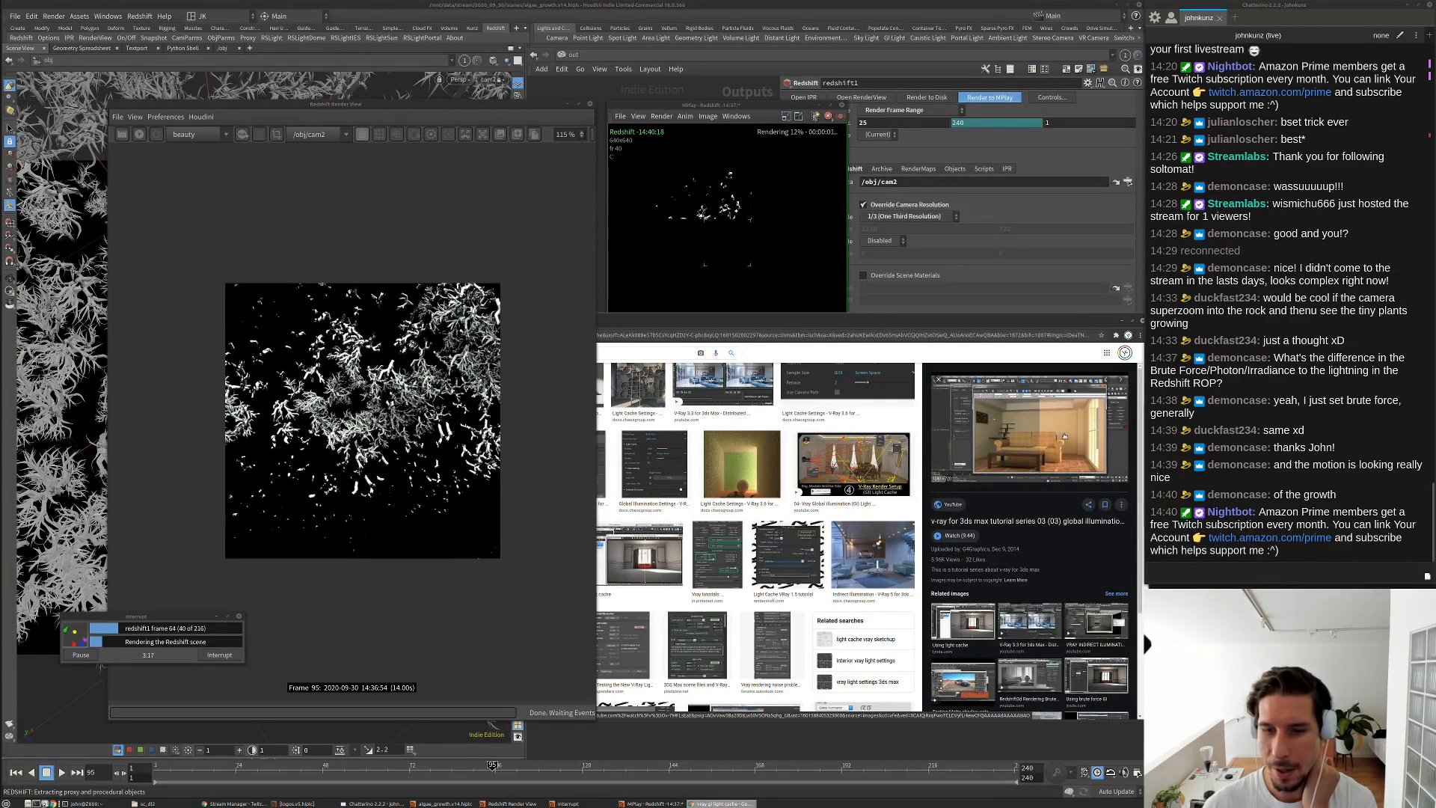
scroll(755, 516, "down", 3)
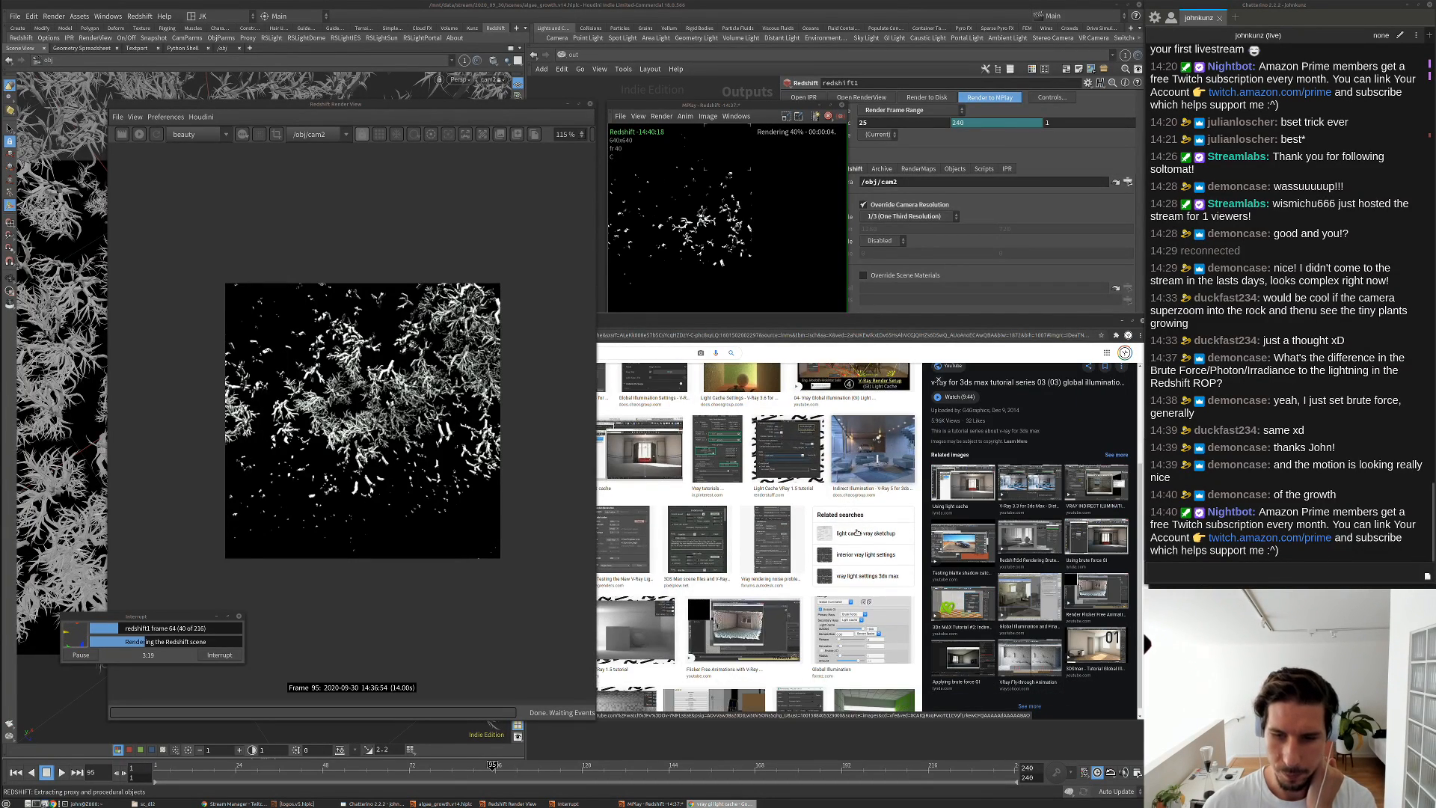
scroll(792, 537, "down", 1)
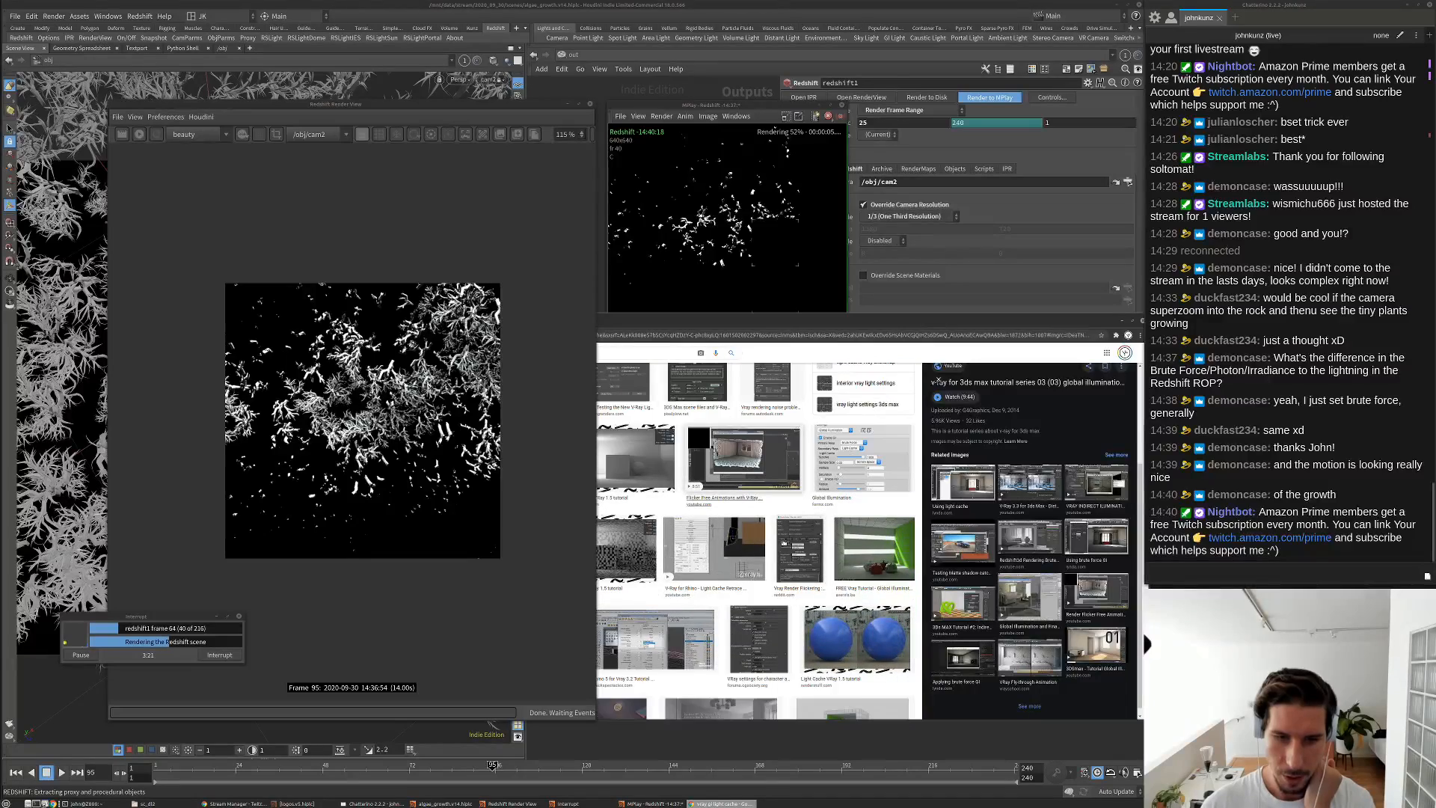
left_click(637, 460)
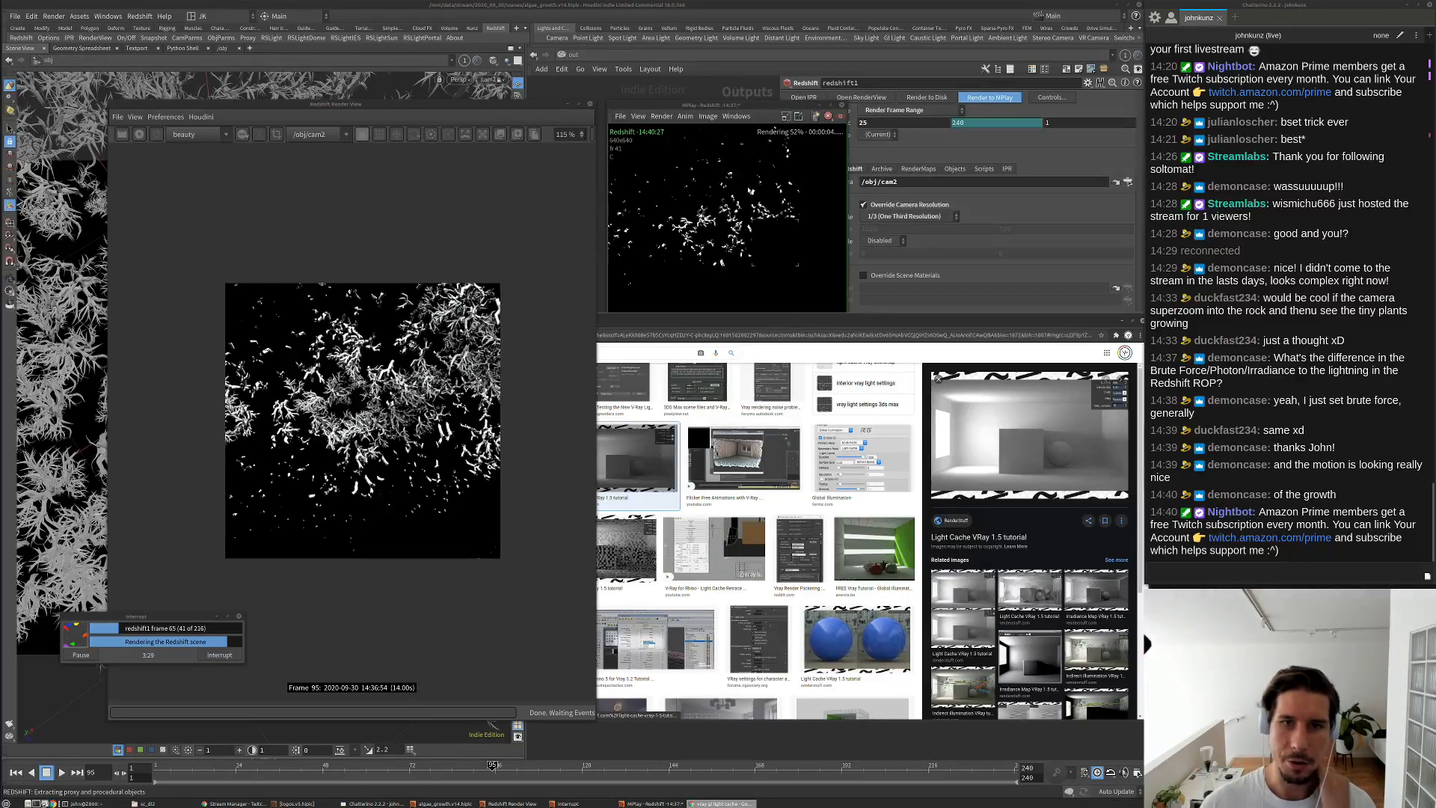
Return to MPlay, play back the frames rendered so far, and view their alpha channel using the image display controls
left_click(965, 274)
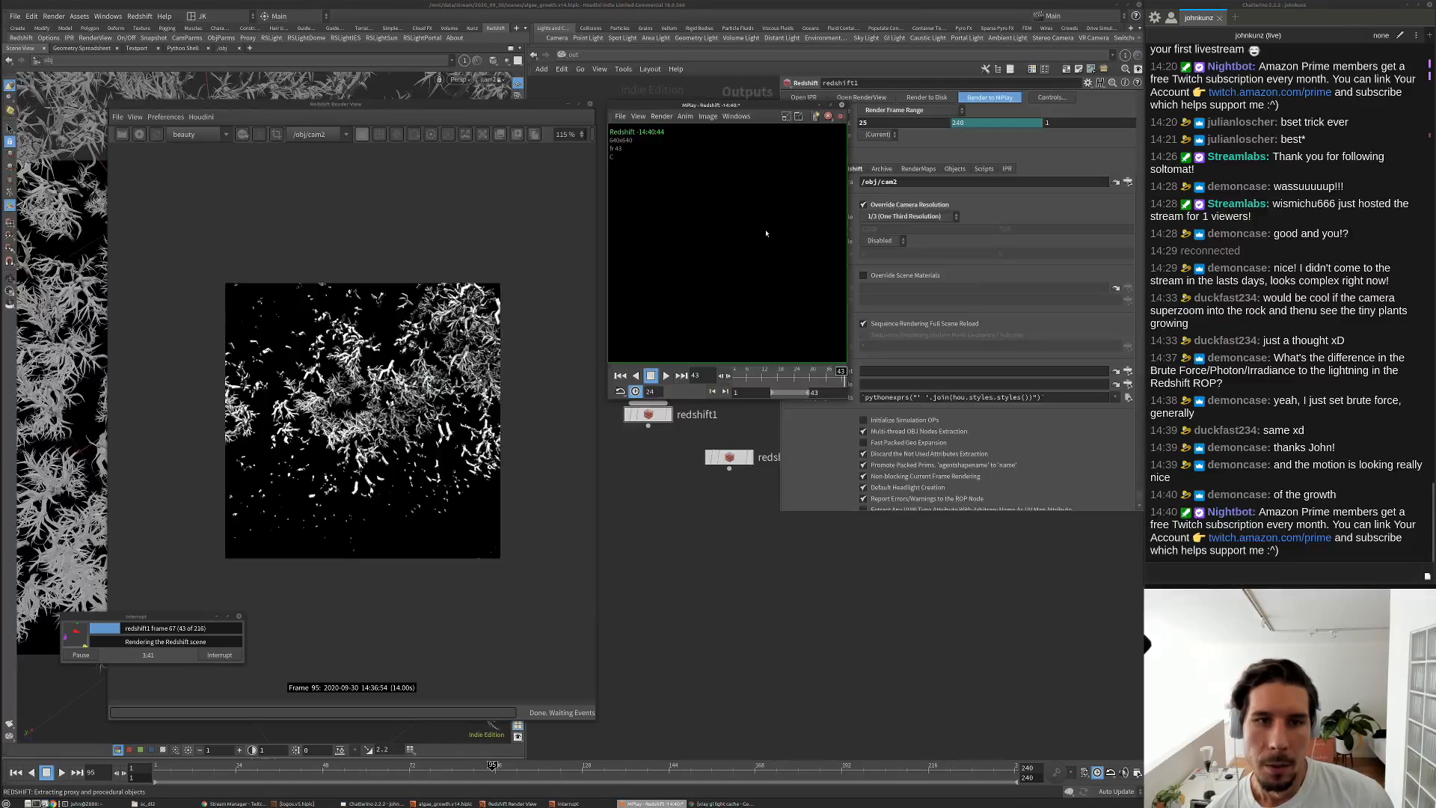
key("Up")
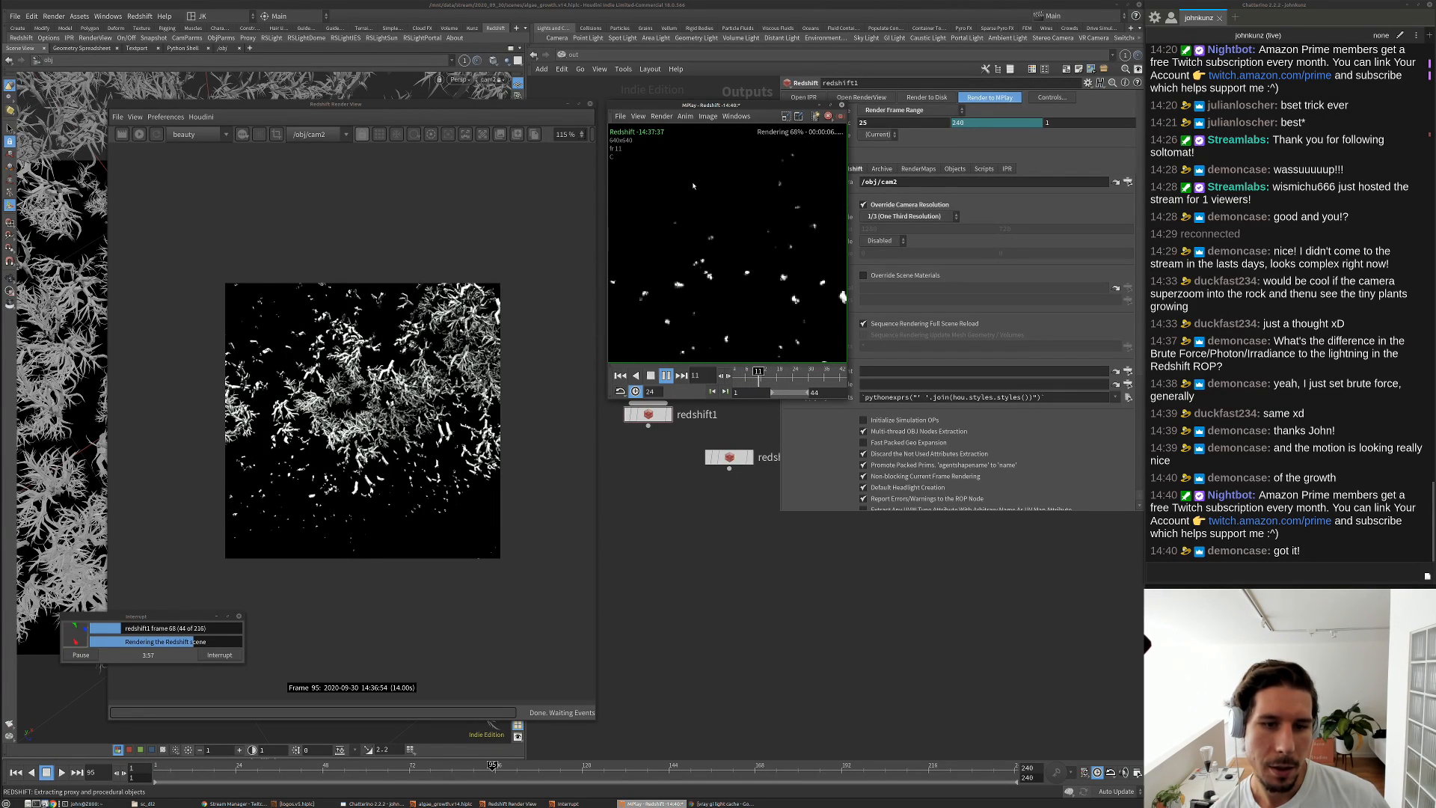
left_click(729, 363)
left_click(674, 360)
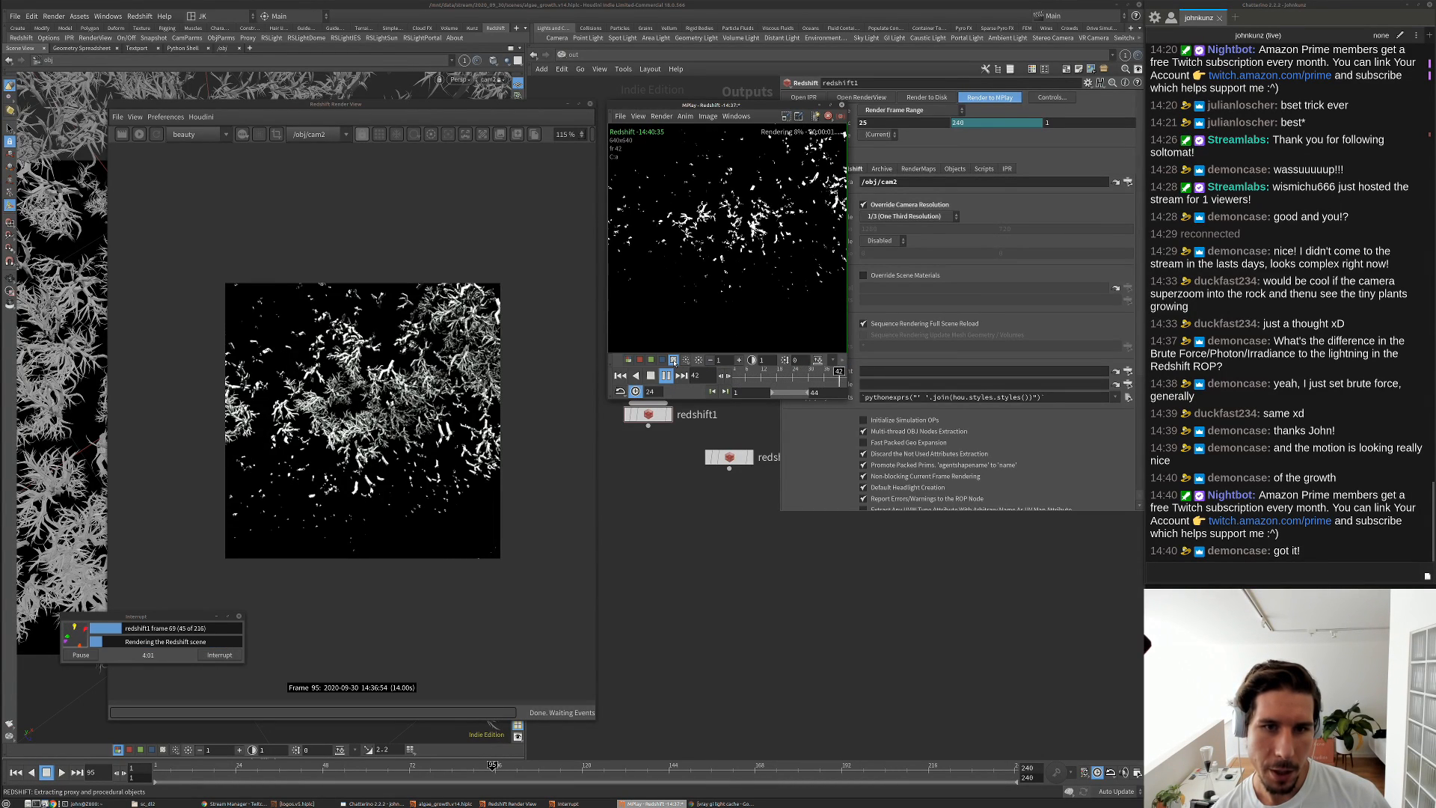
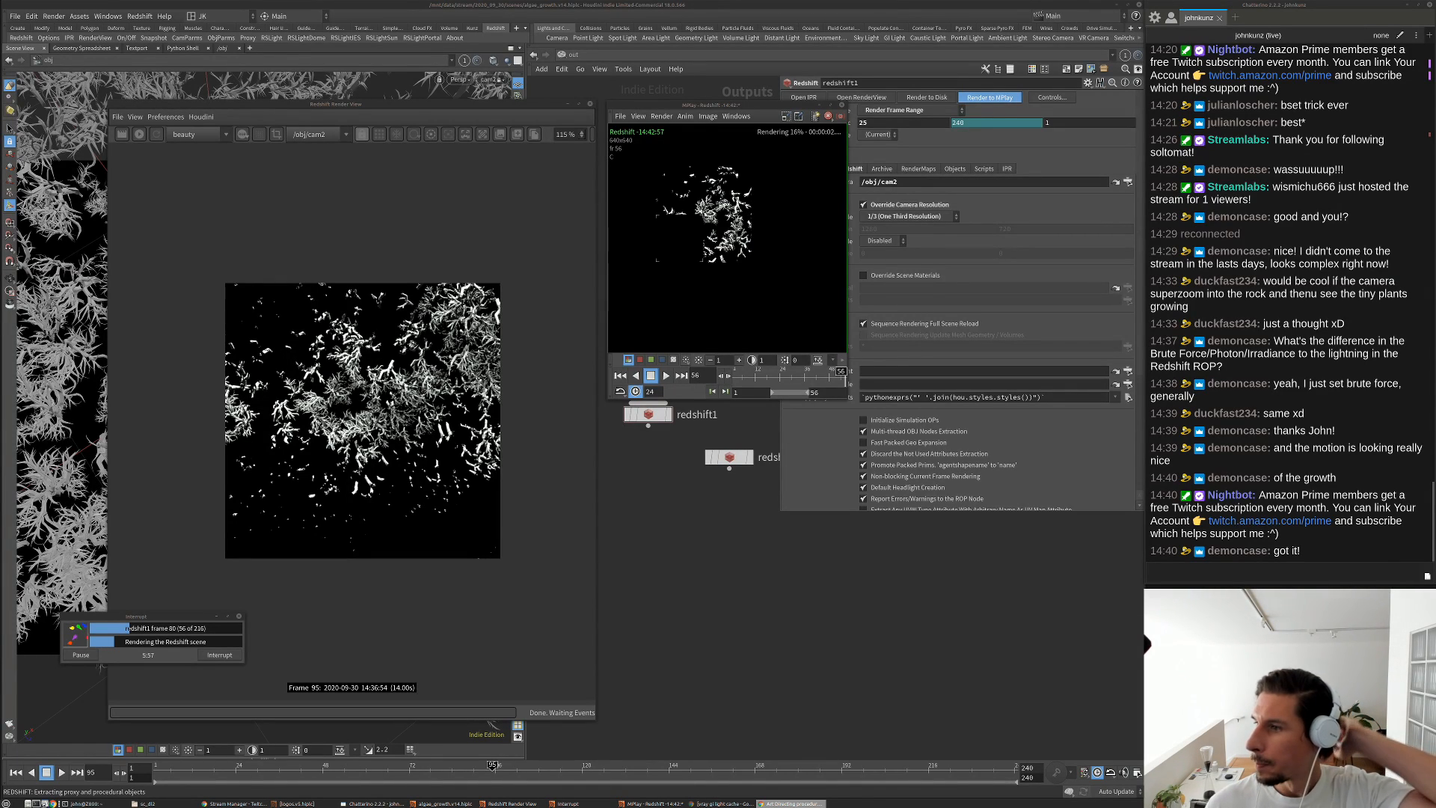
Switch to the browser and read the article on The Jungle Book's procedural scatters, including its scatter-element and Maya viewport figures
left_click_drag(1140, 389, 867, 402, "alt")
scroll(867, 402, "down", 6)
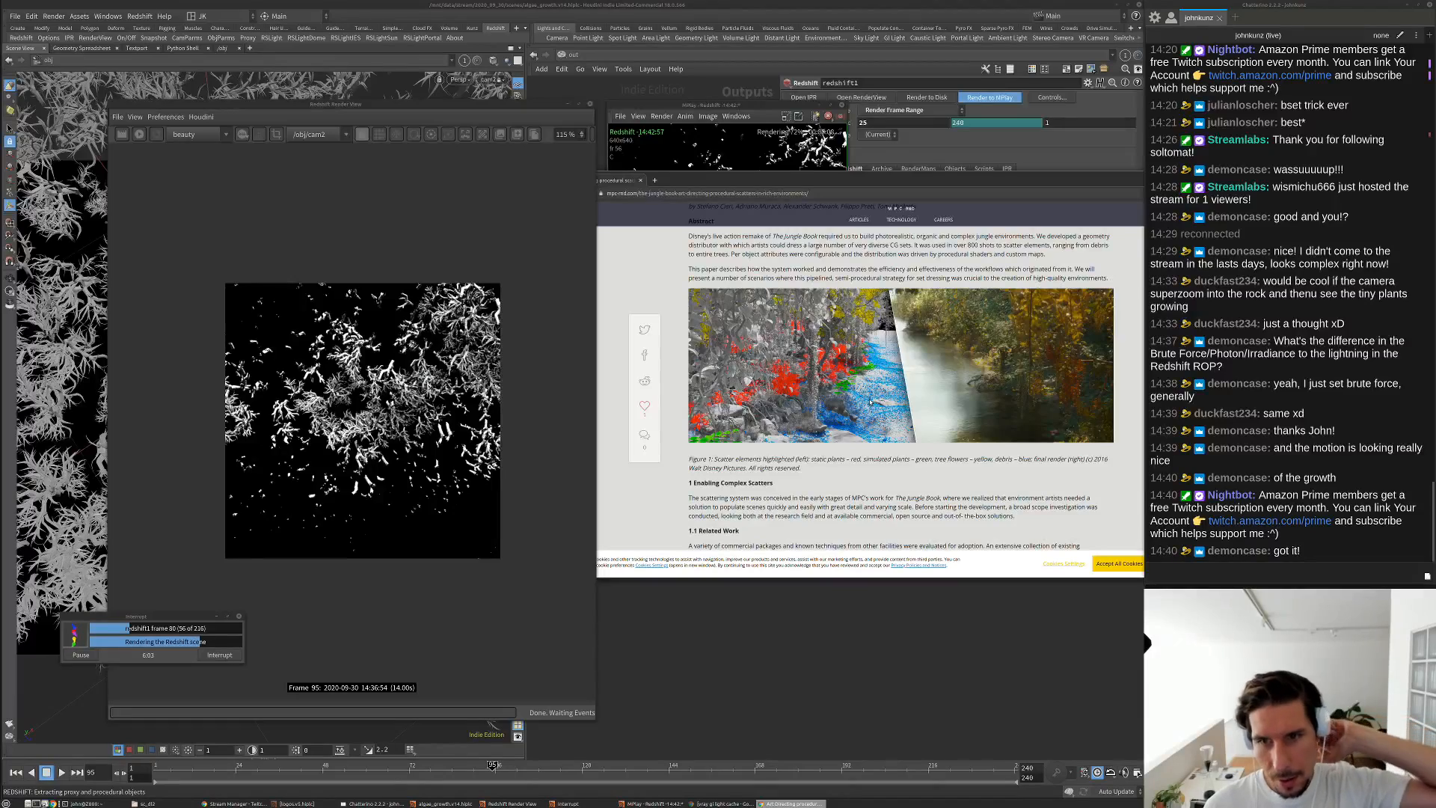
scroll(871, 397, "down", 3)
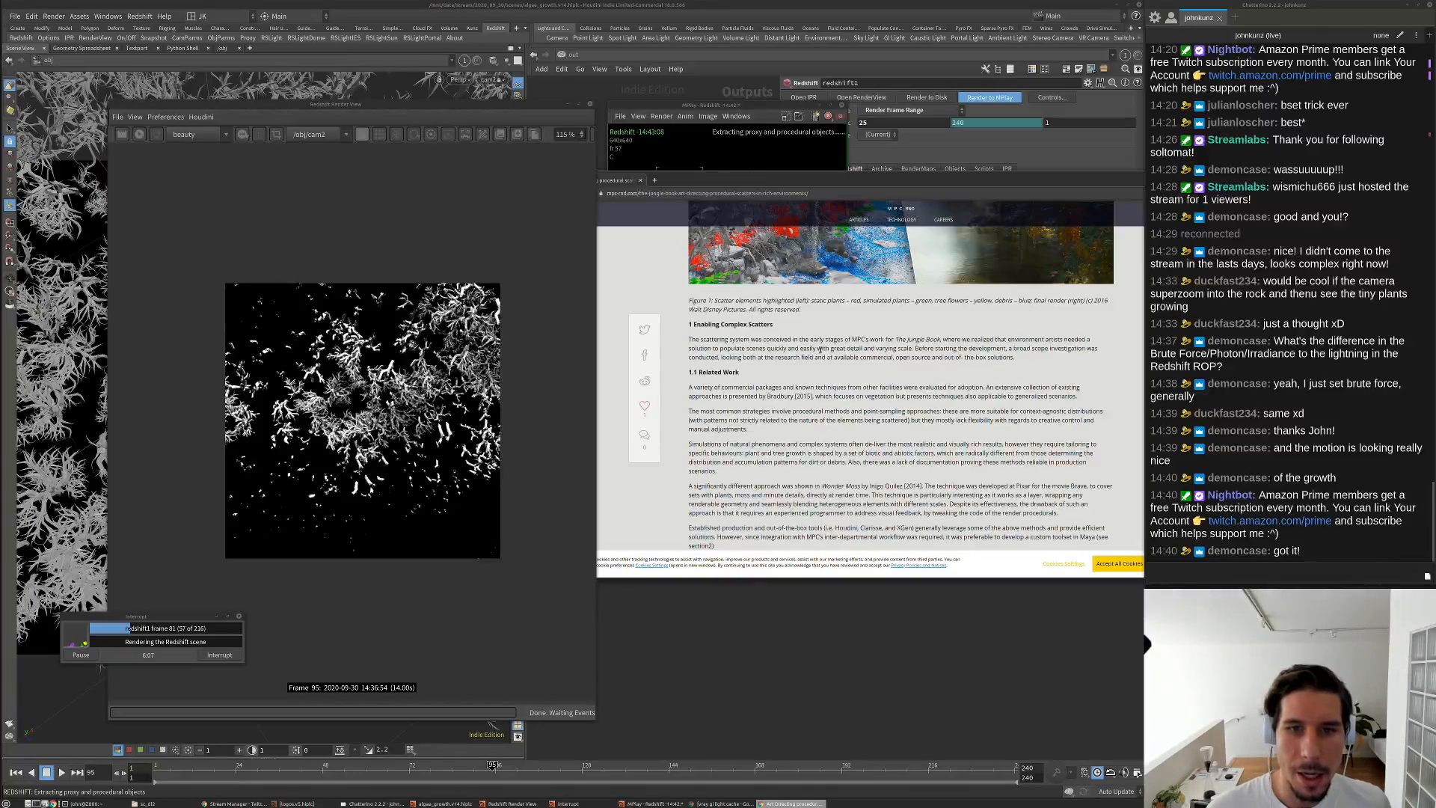
scroll(809, 255, "up", 1)
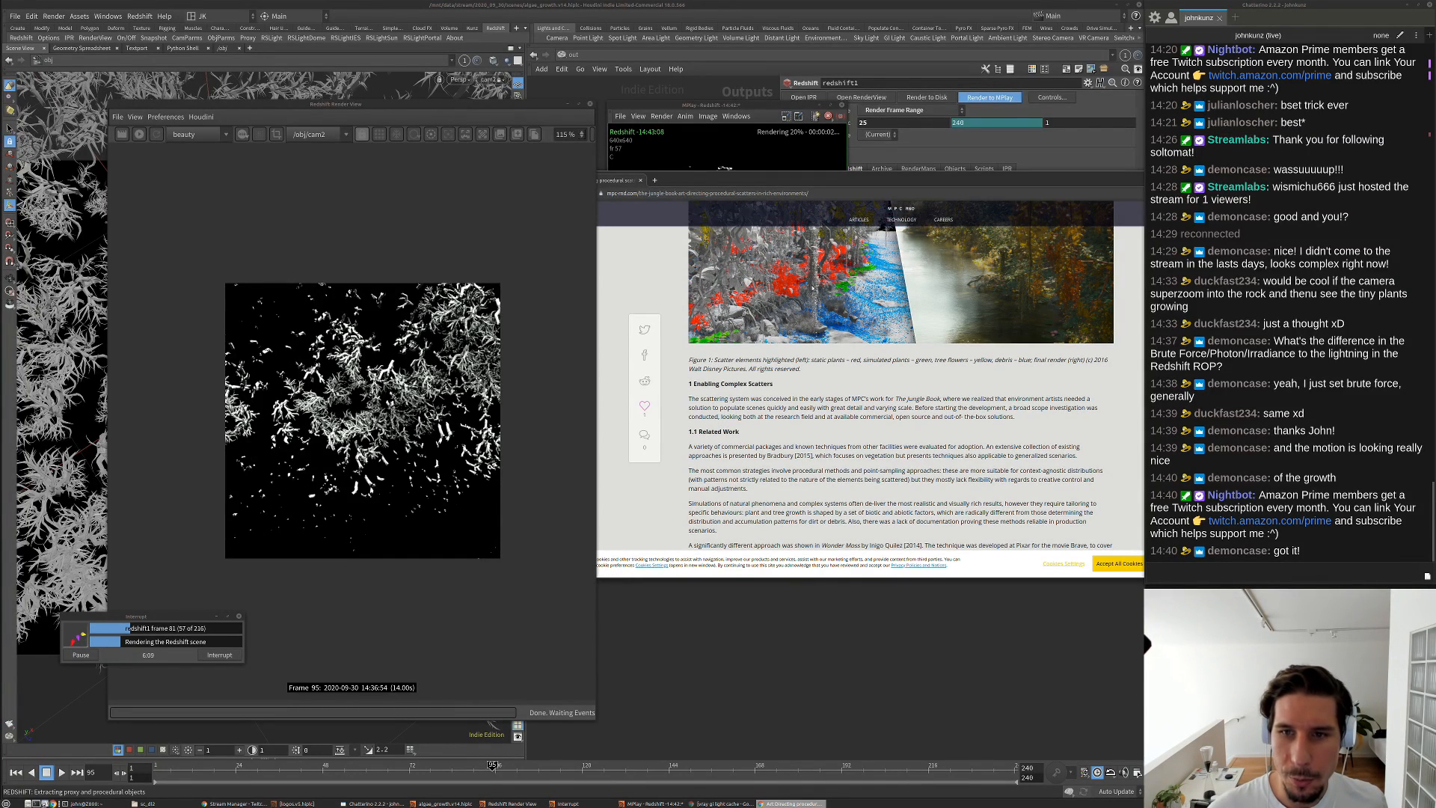
scroll(822, 353, "down", 8)
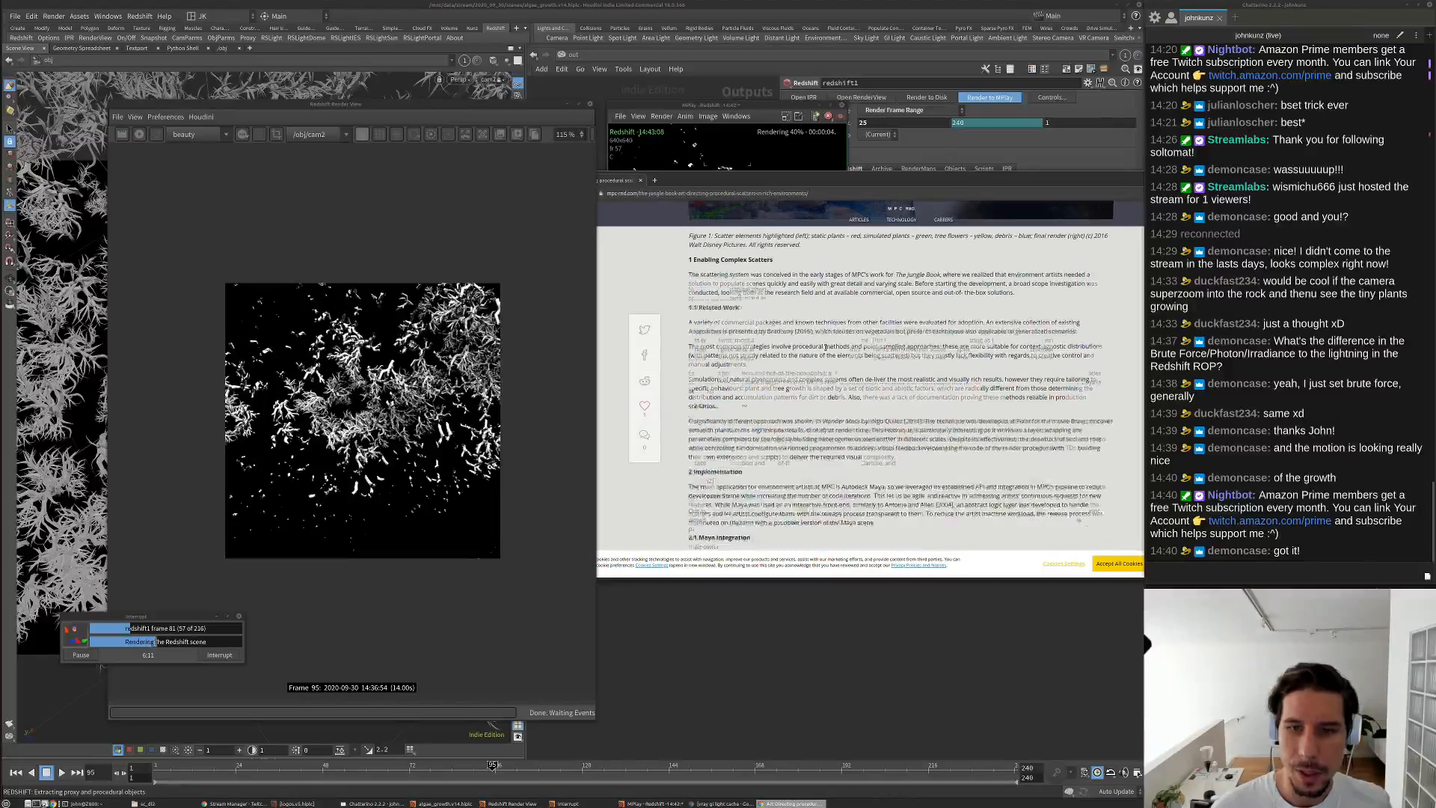
scroll(823, 353, "down", 4)
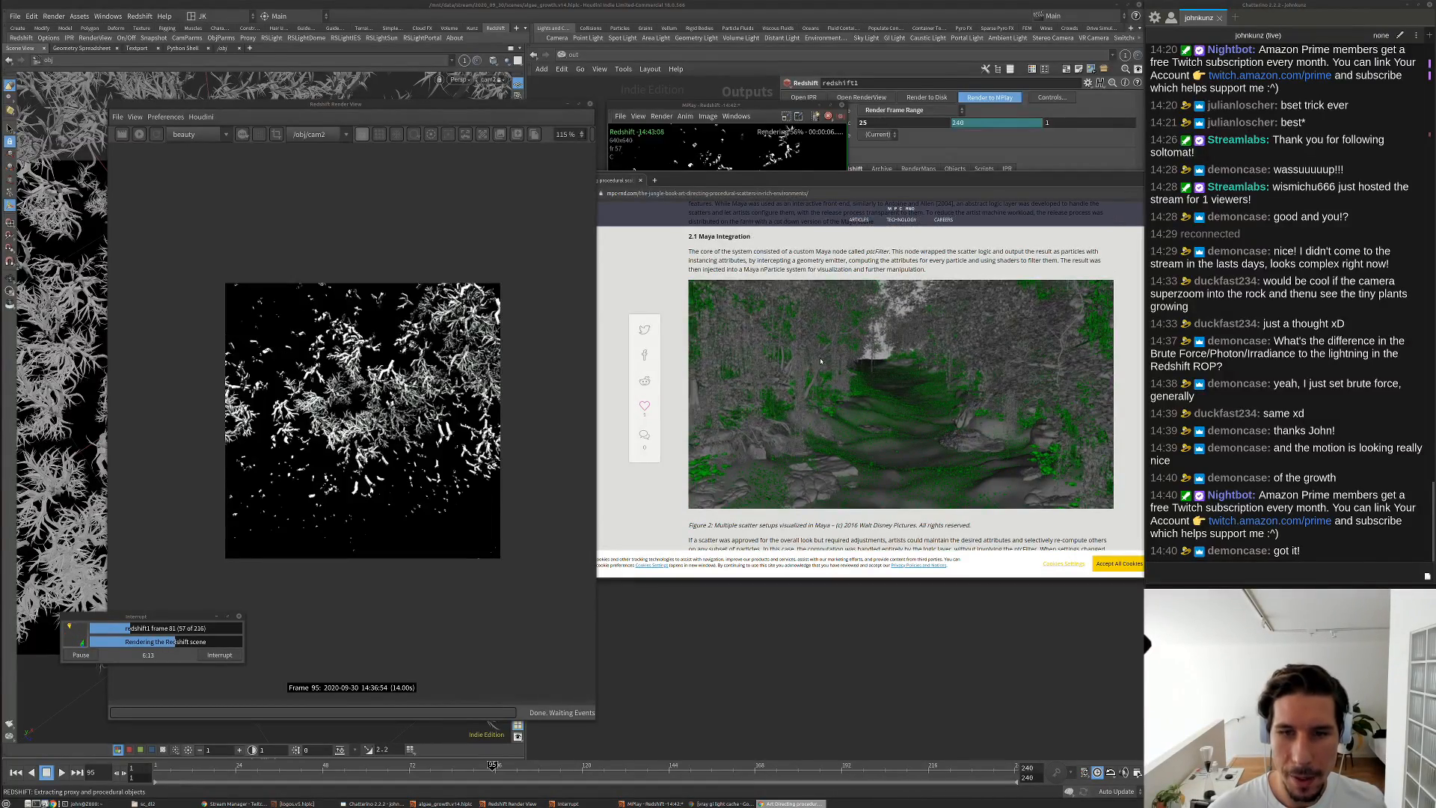
scroll(820, 361, "down", 8)
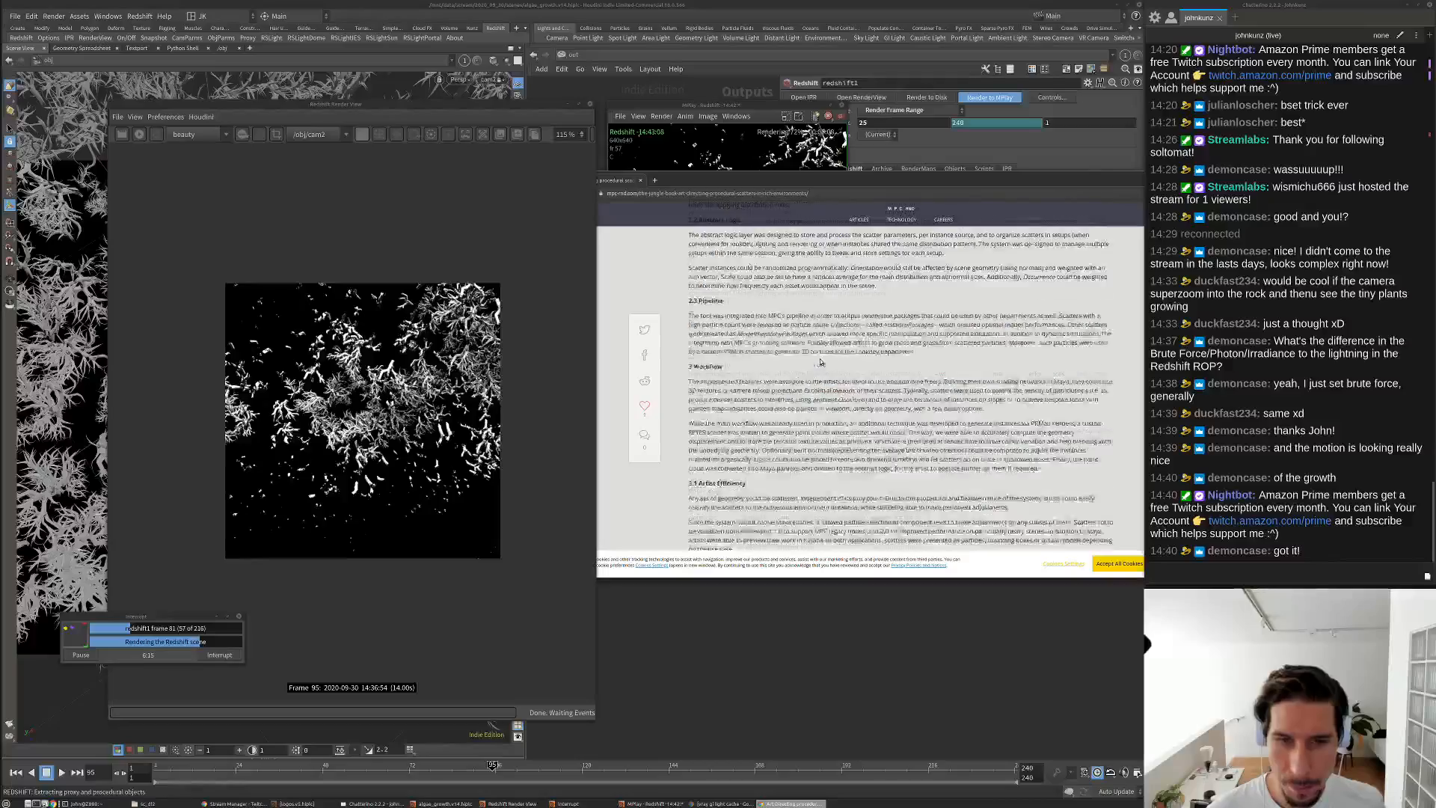
scroll(819, 362, "down", 7)
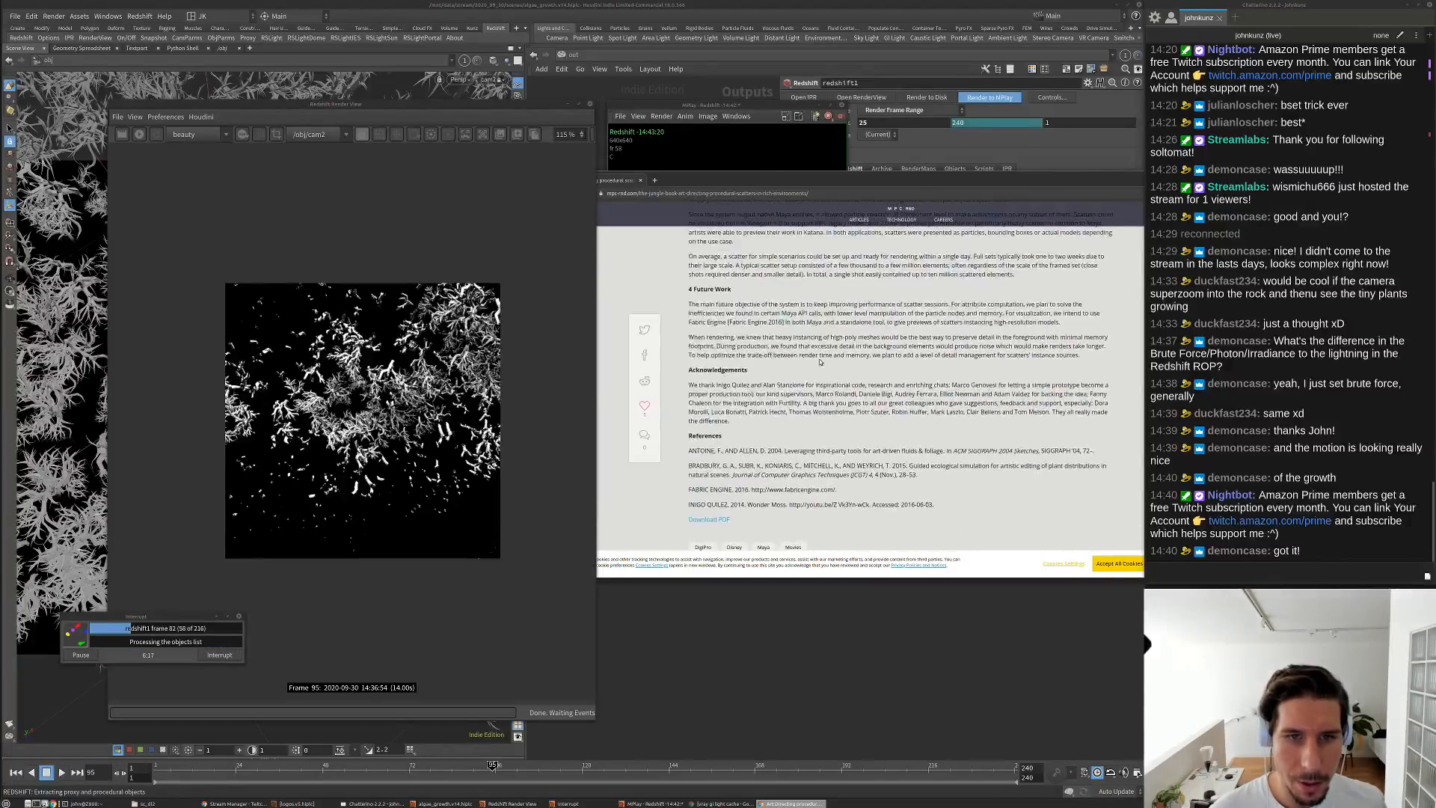
scroll(819, 362, "up", 10)
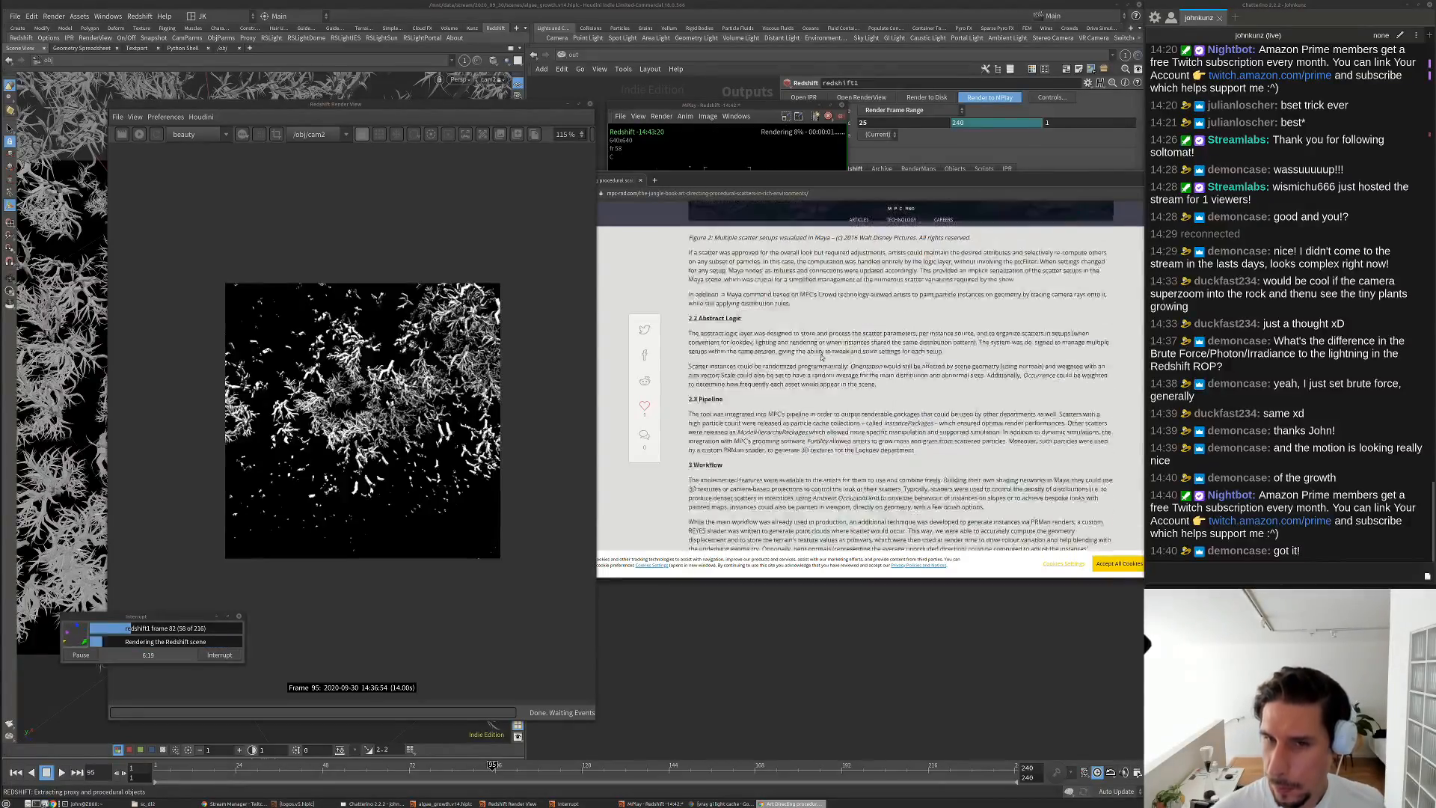
scroll(820, 359, "up", 7)
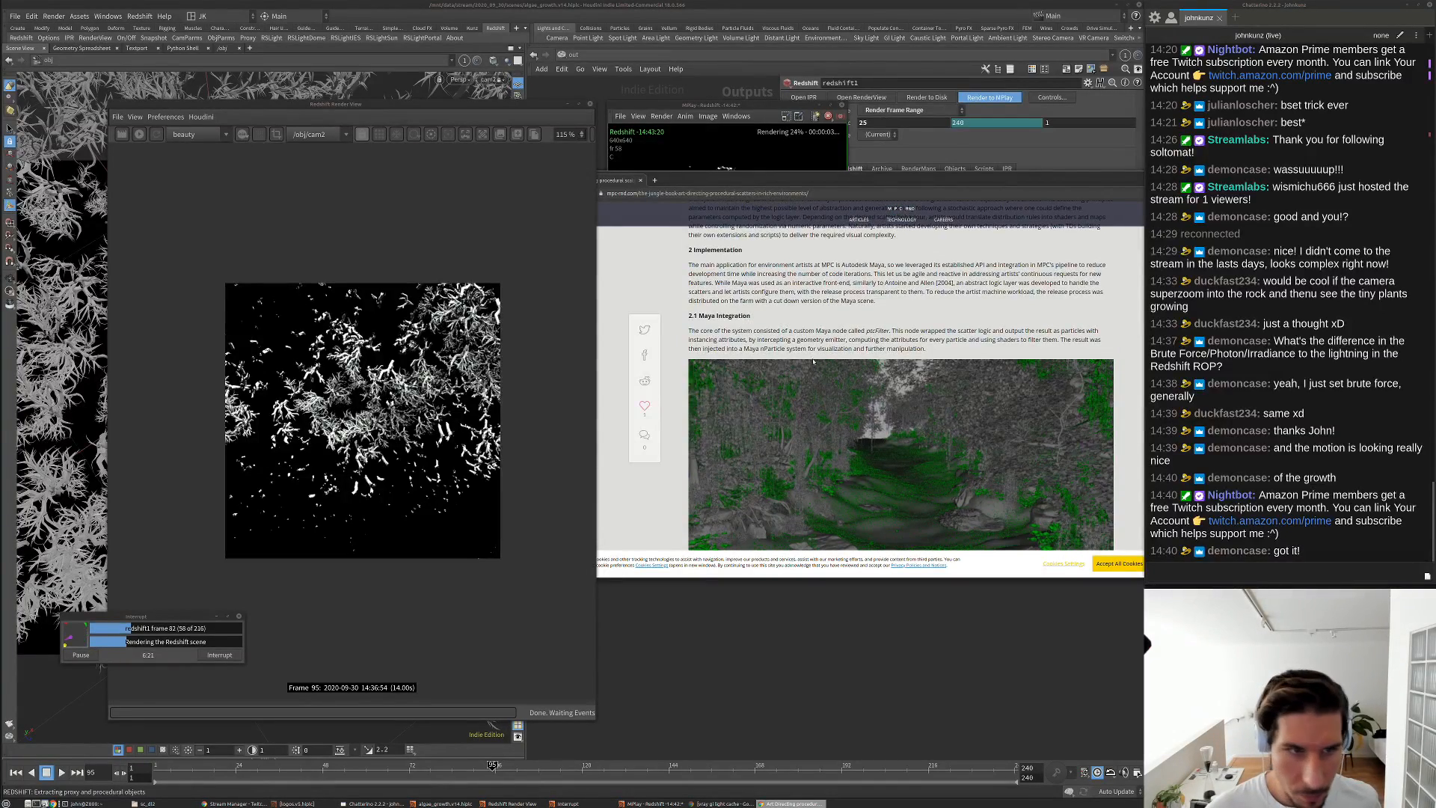
left_click_drag(750, 183, 798, 168)
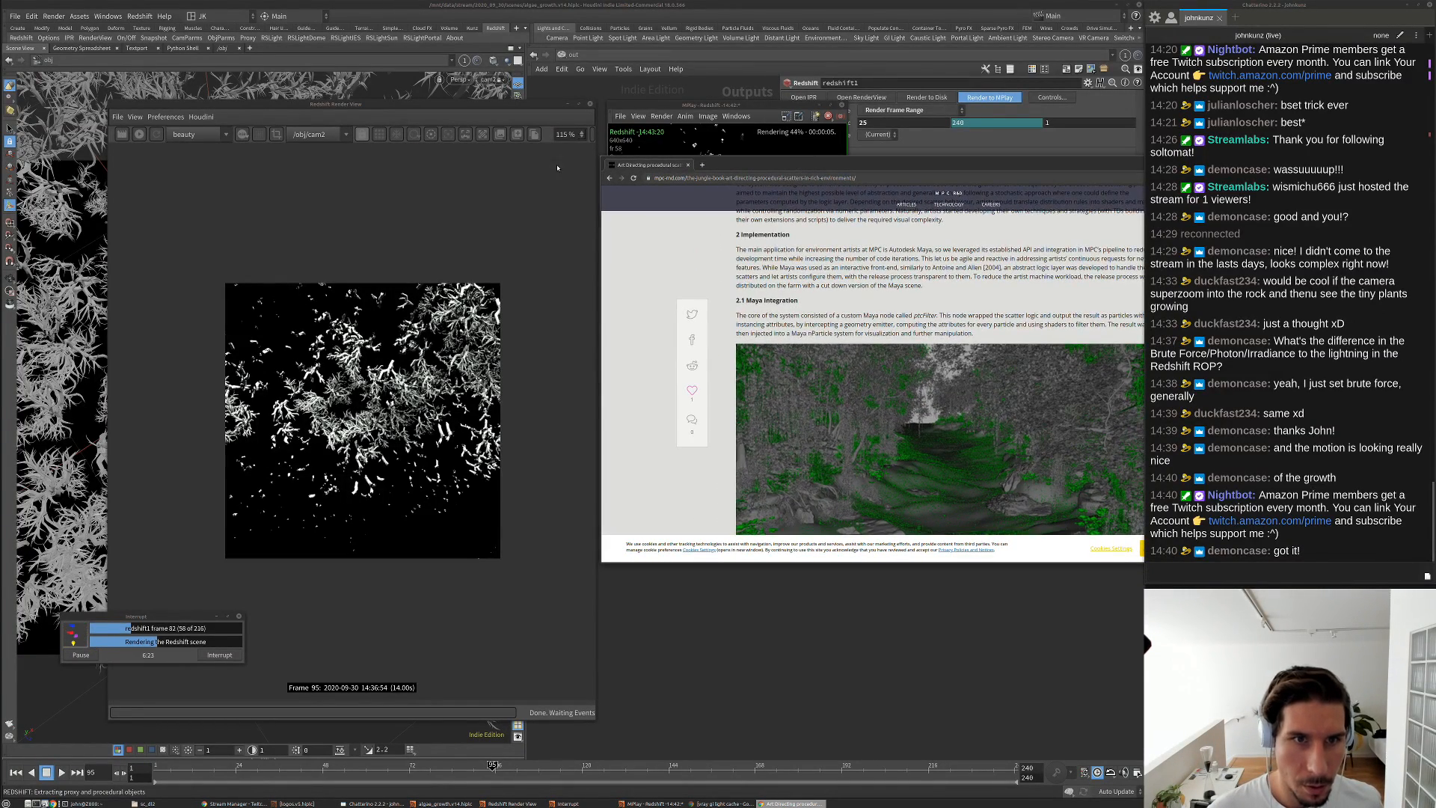
Return to MPlay, play back the newly rendered frames, and view their alpha channel
left_click(789, 128)
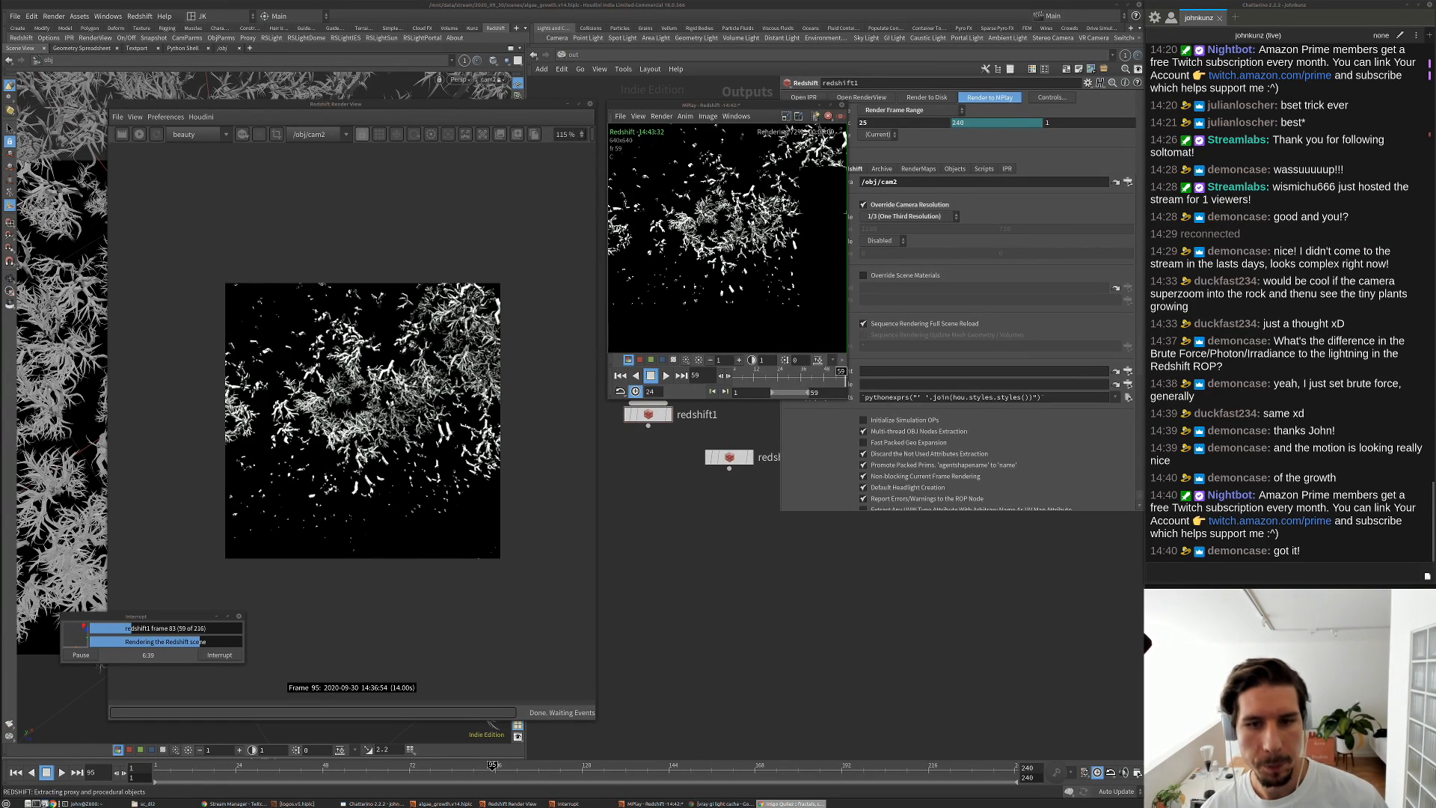
left_click(666, 375)
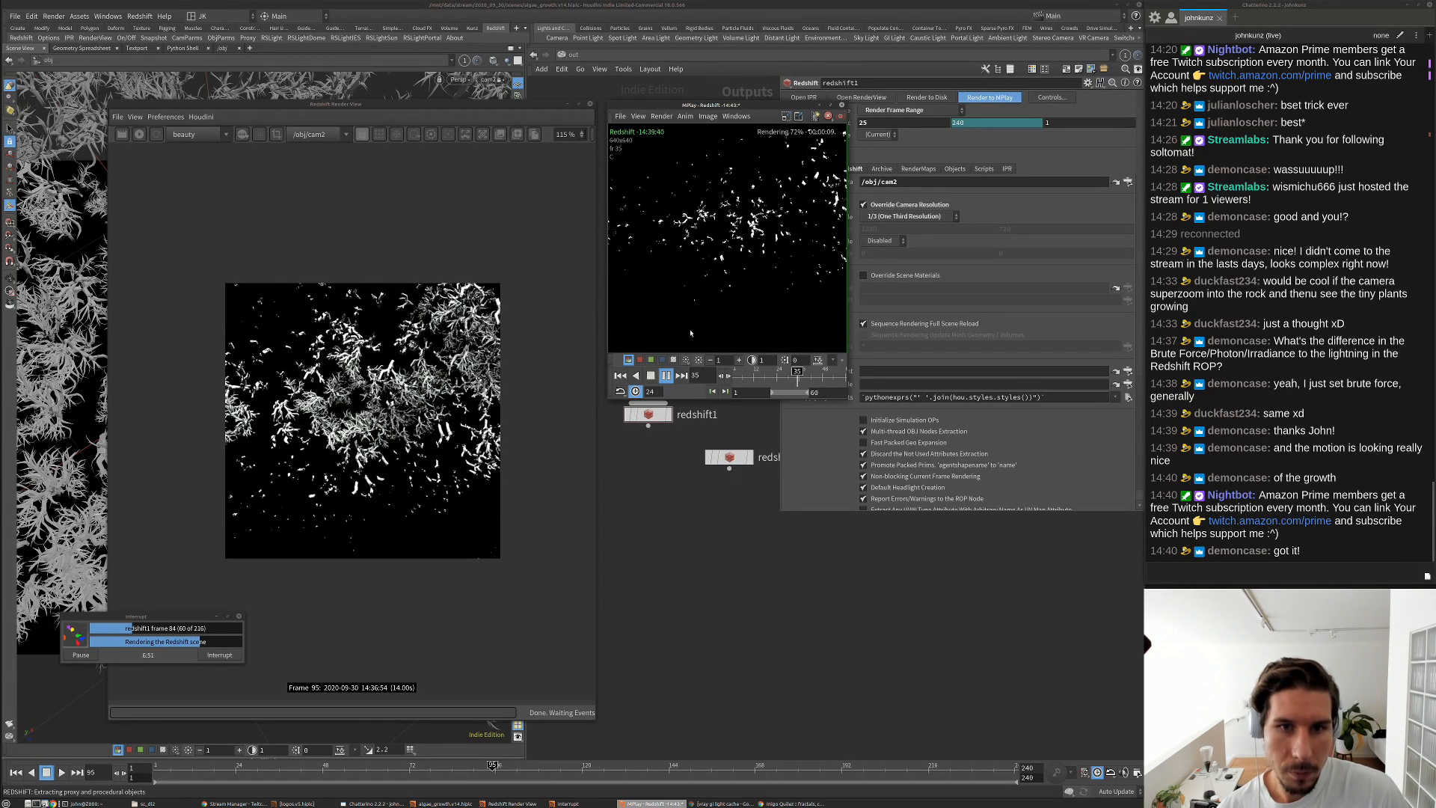
left_click(673, 359)
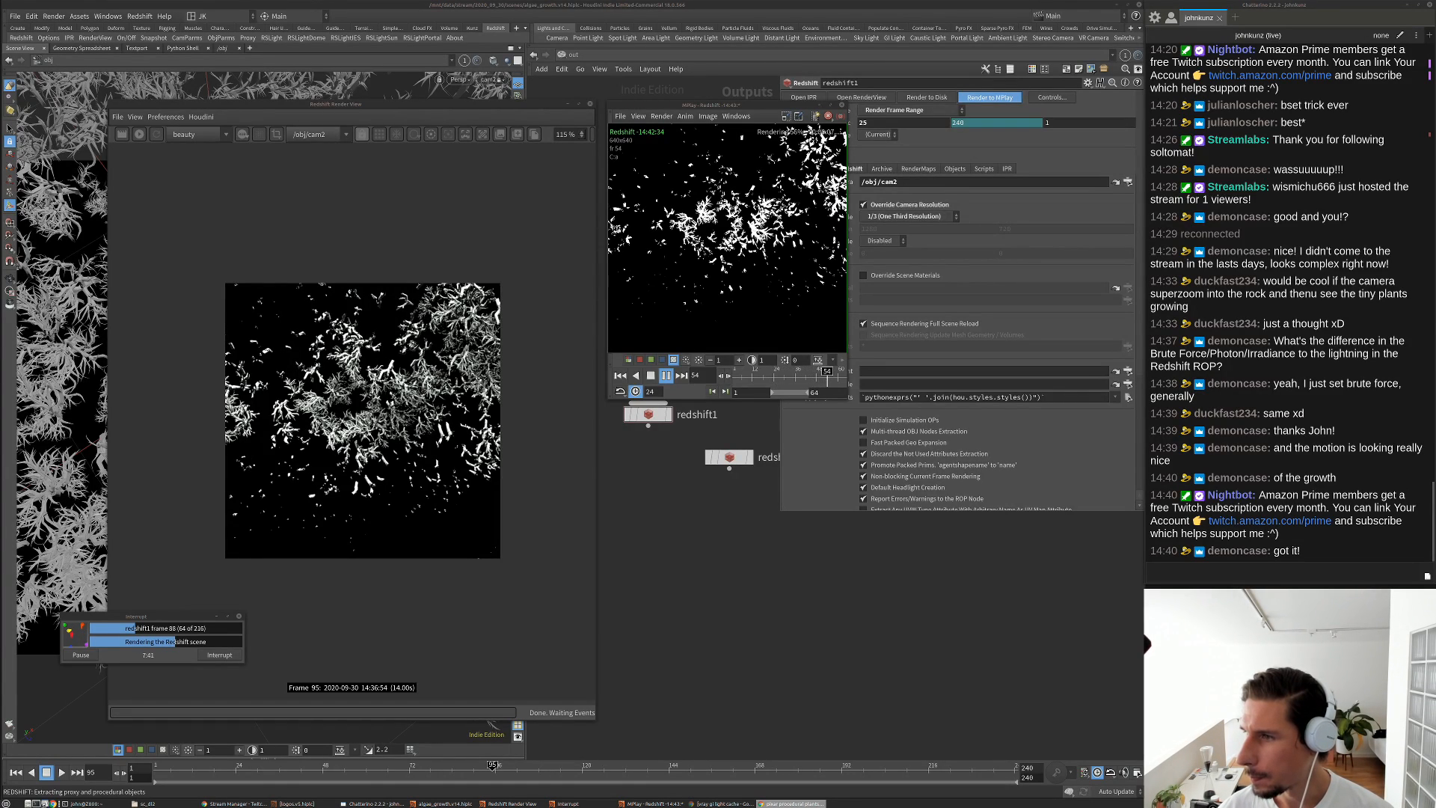
Open the mossy tree image from the procedural plants image results and examine it on the CODAME ART+TECH artist page
left_click_drag(1435, 192, 521, 208)
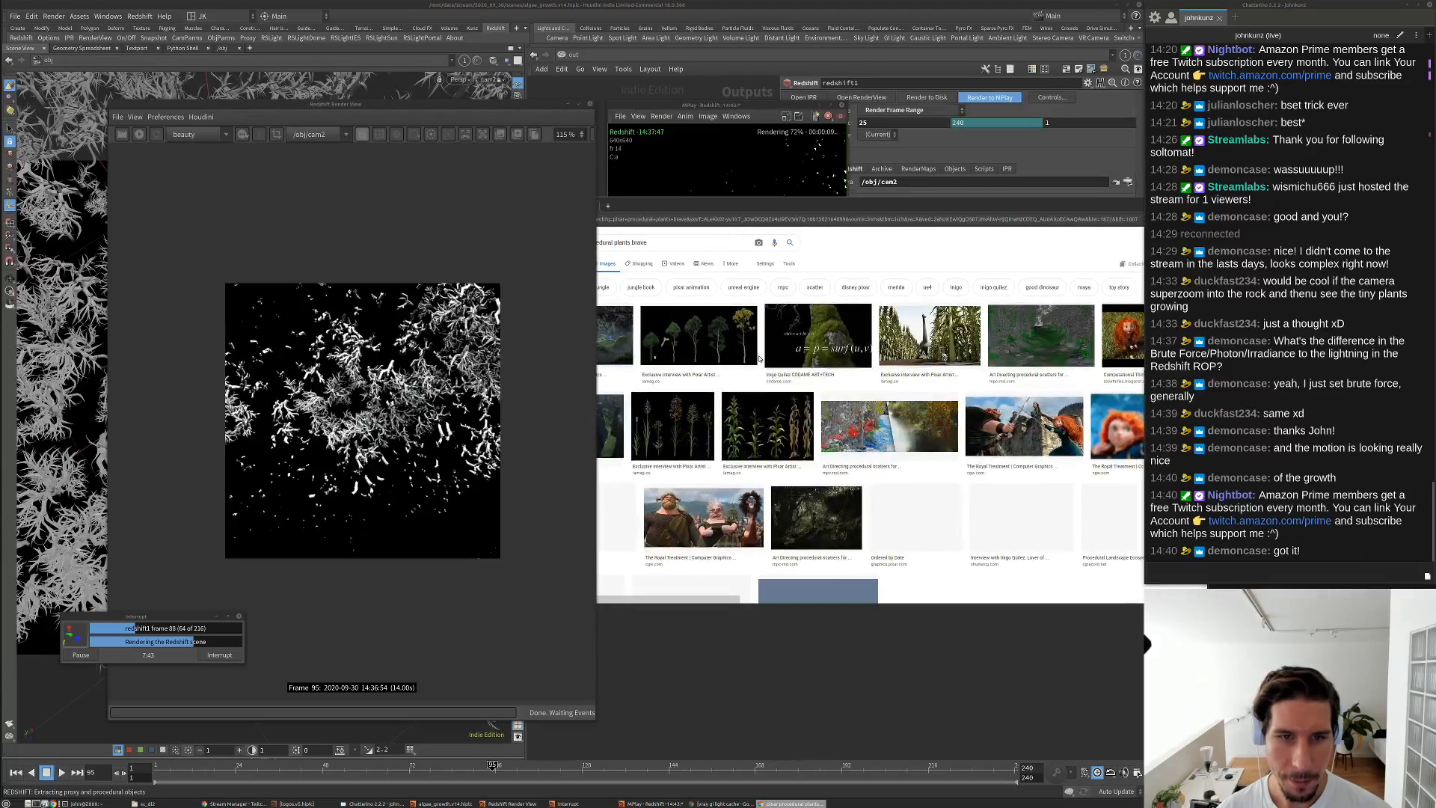
left_click(824, 349)
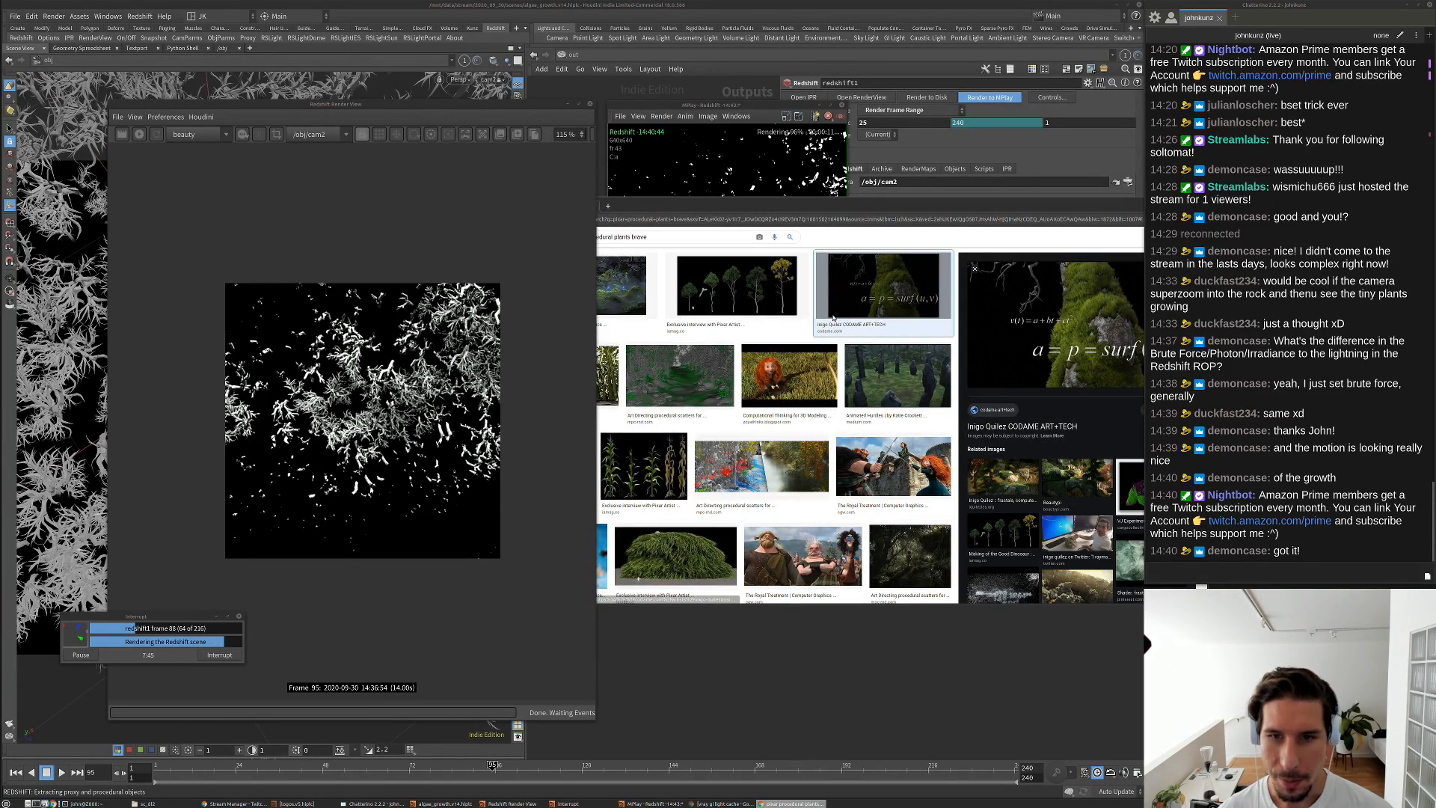
left_click_drag(1007, 206, 934, 200)
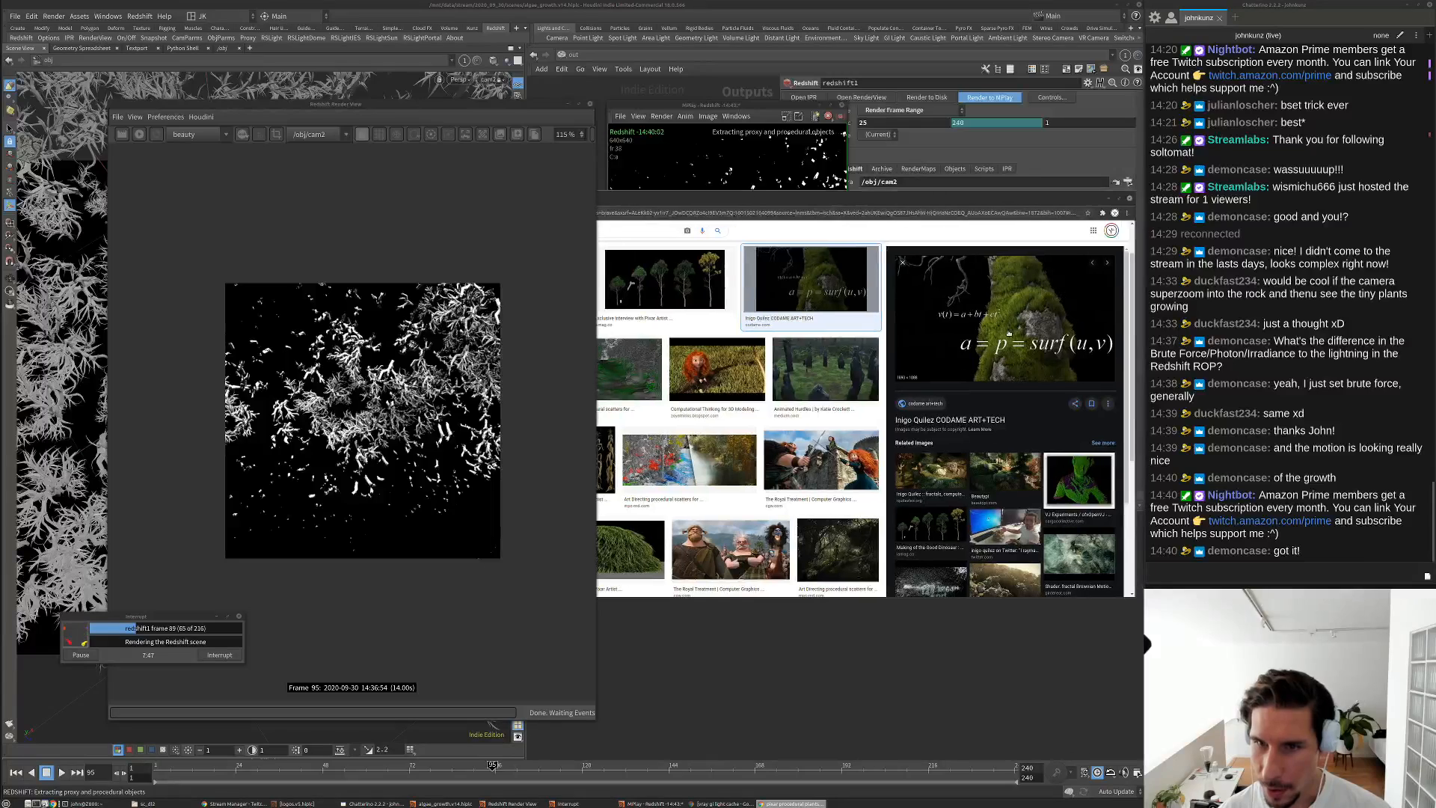
left_click(964, 422)
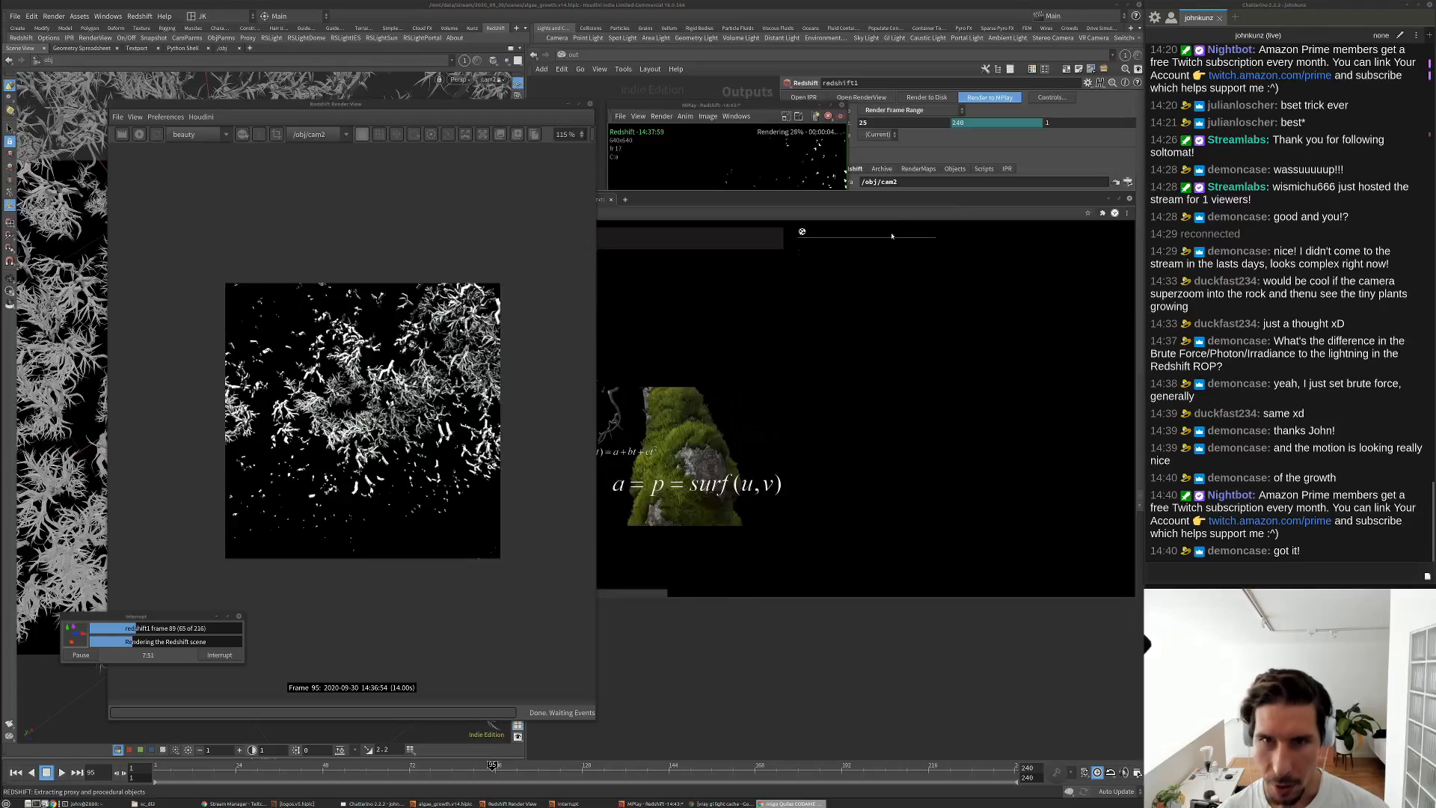
left_click_drag(886, 195, 975, 163)
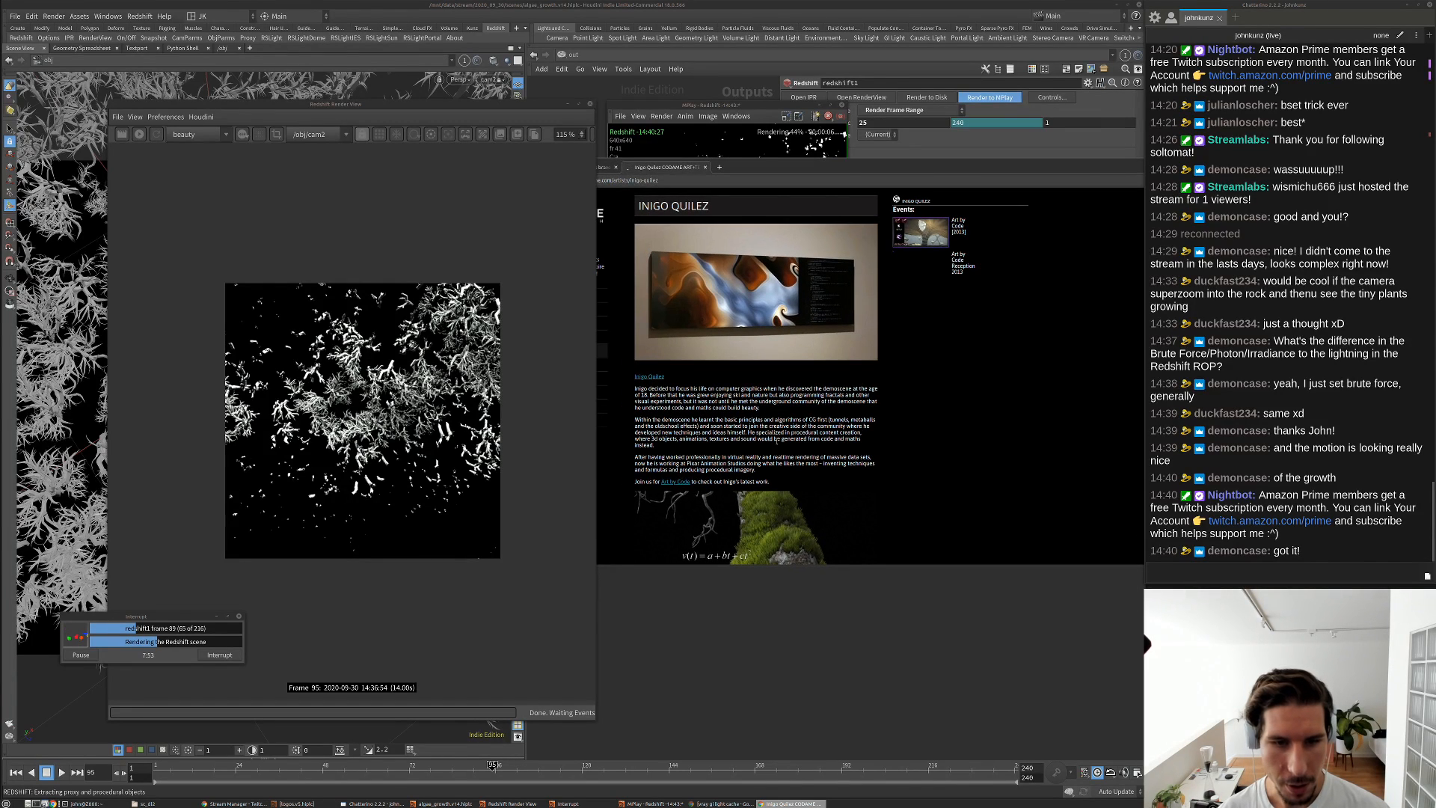
scroll(776, 439, "down", 1)
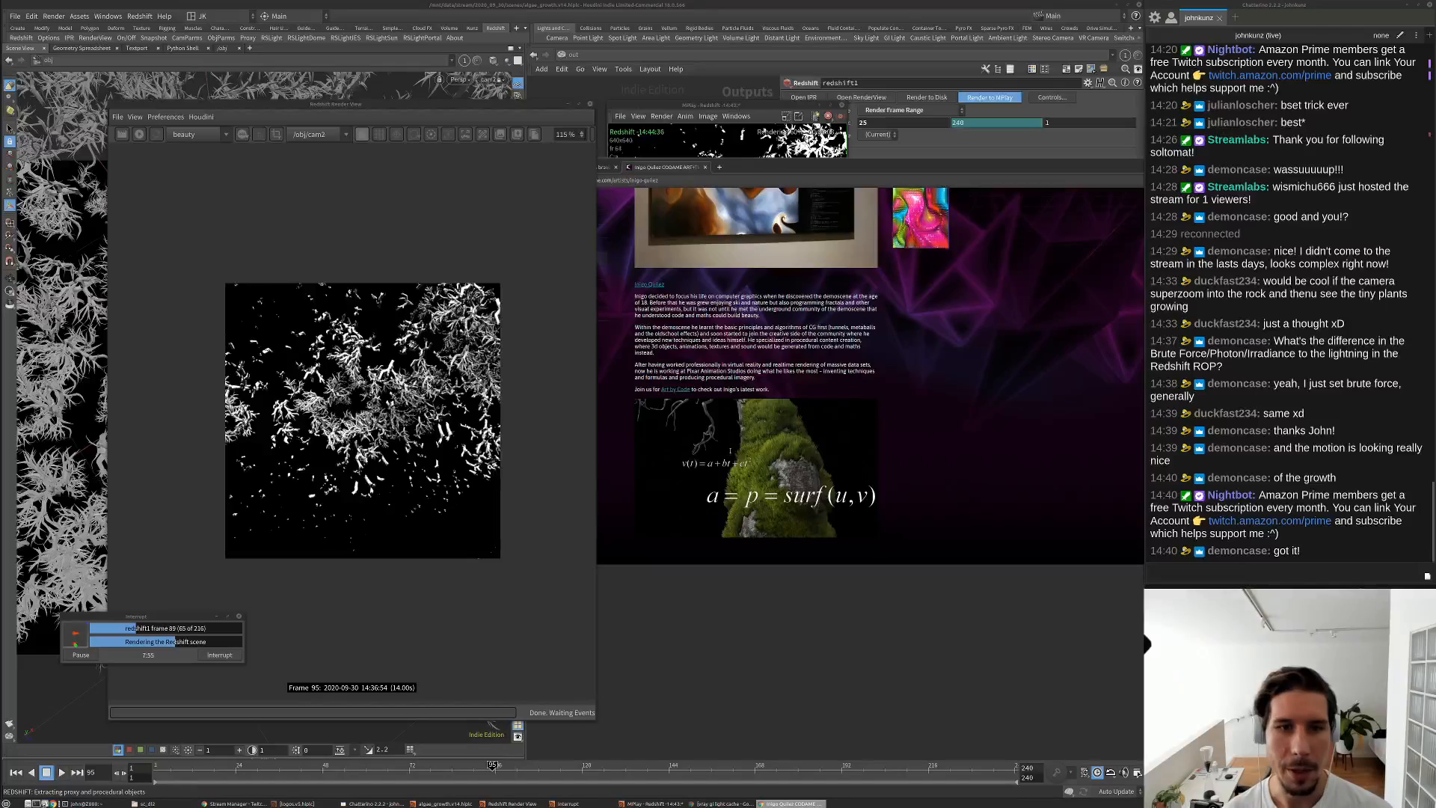
scroll(737, 459, "up", 1)
scroll(744, 459, "down", 1)
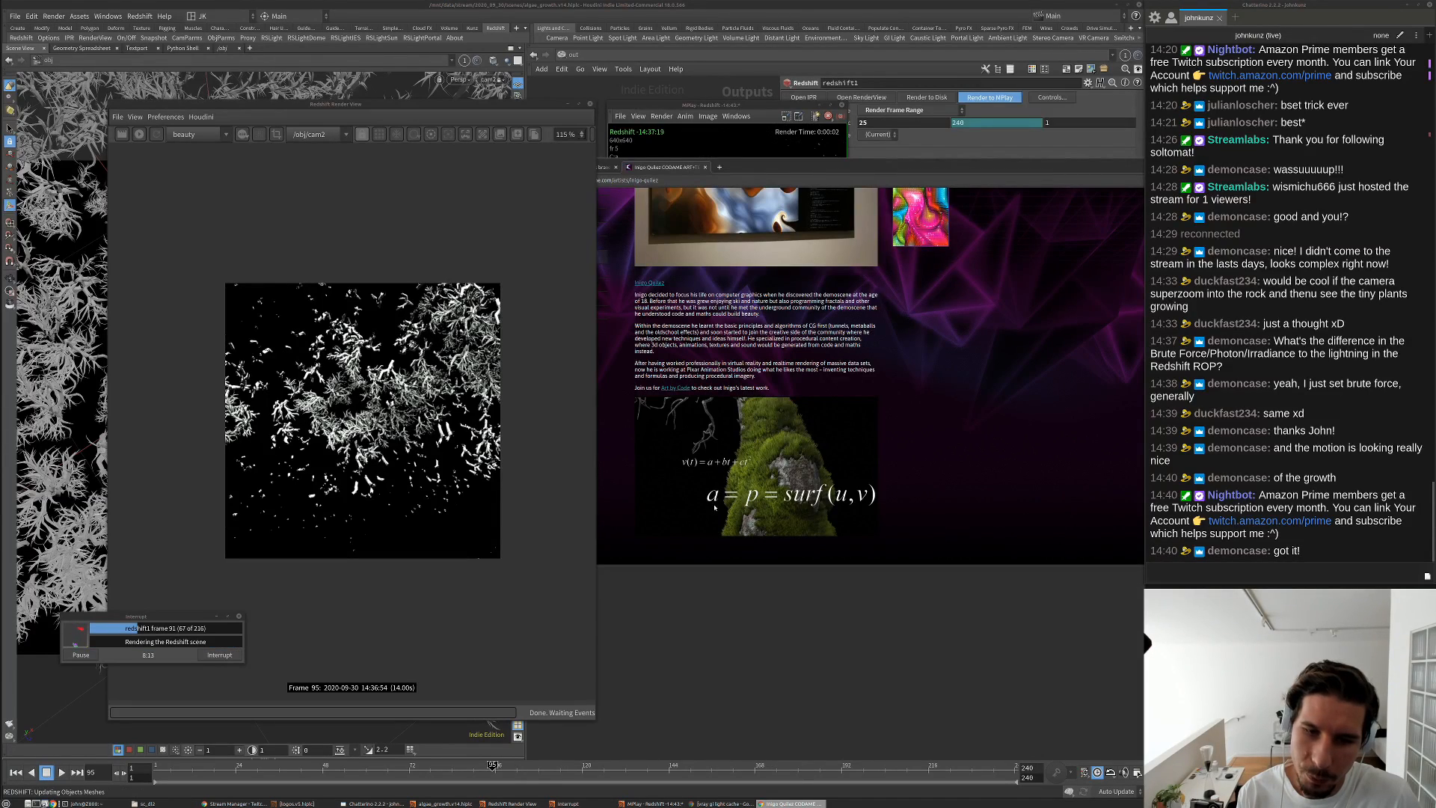
Bring MPlay forward and repeatedly play and scrub the rendered growth frames up to the latest one
left_click(745, 108)
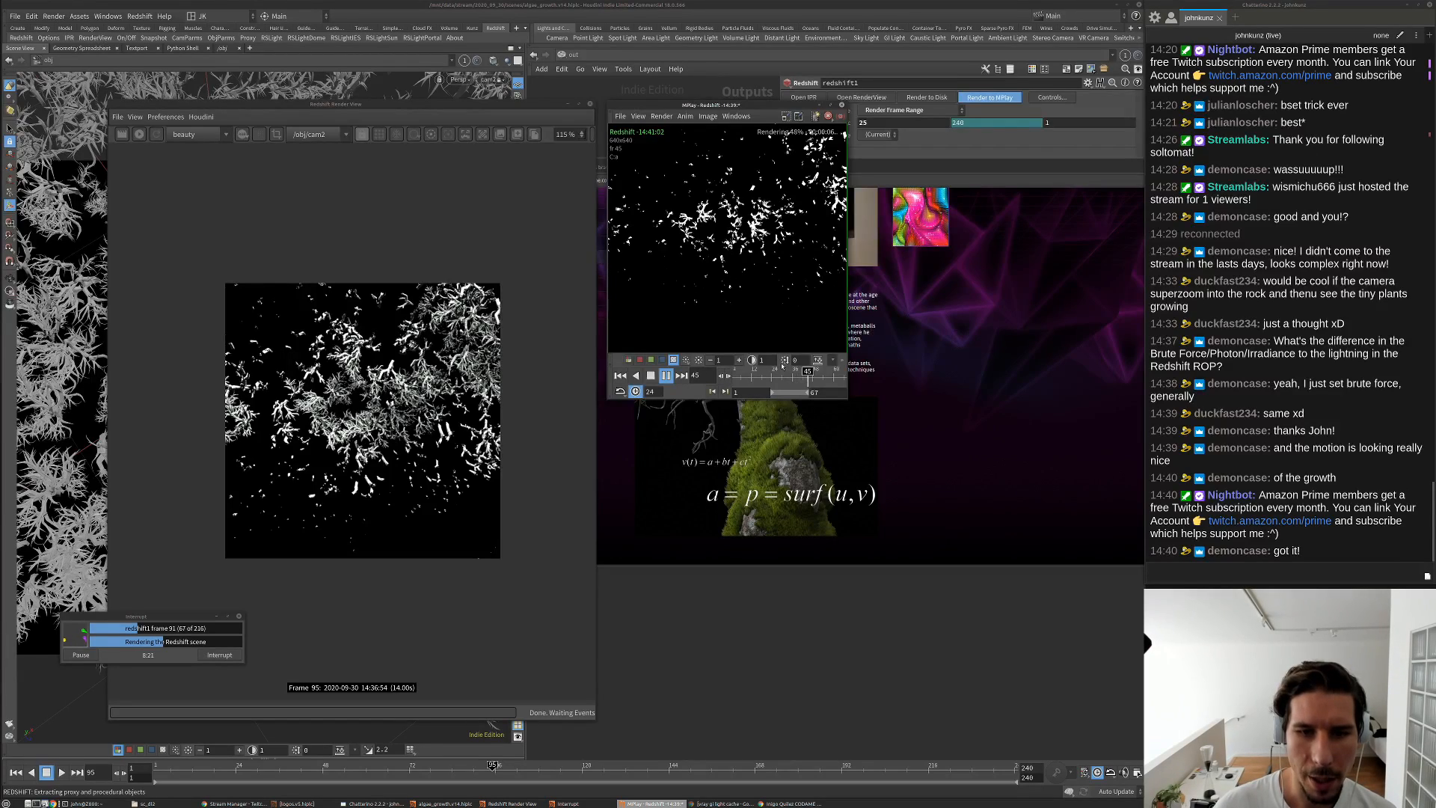
mouse_move(794, 381)
left_mouse_down()
mouse_move(764, 384)
mouse_move(877, 360)
left_mouse_up()
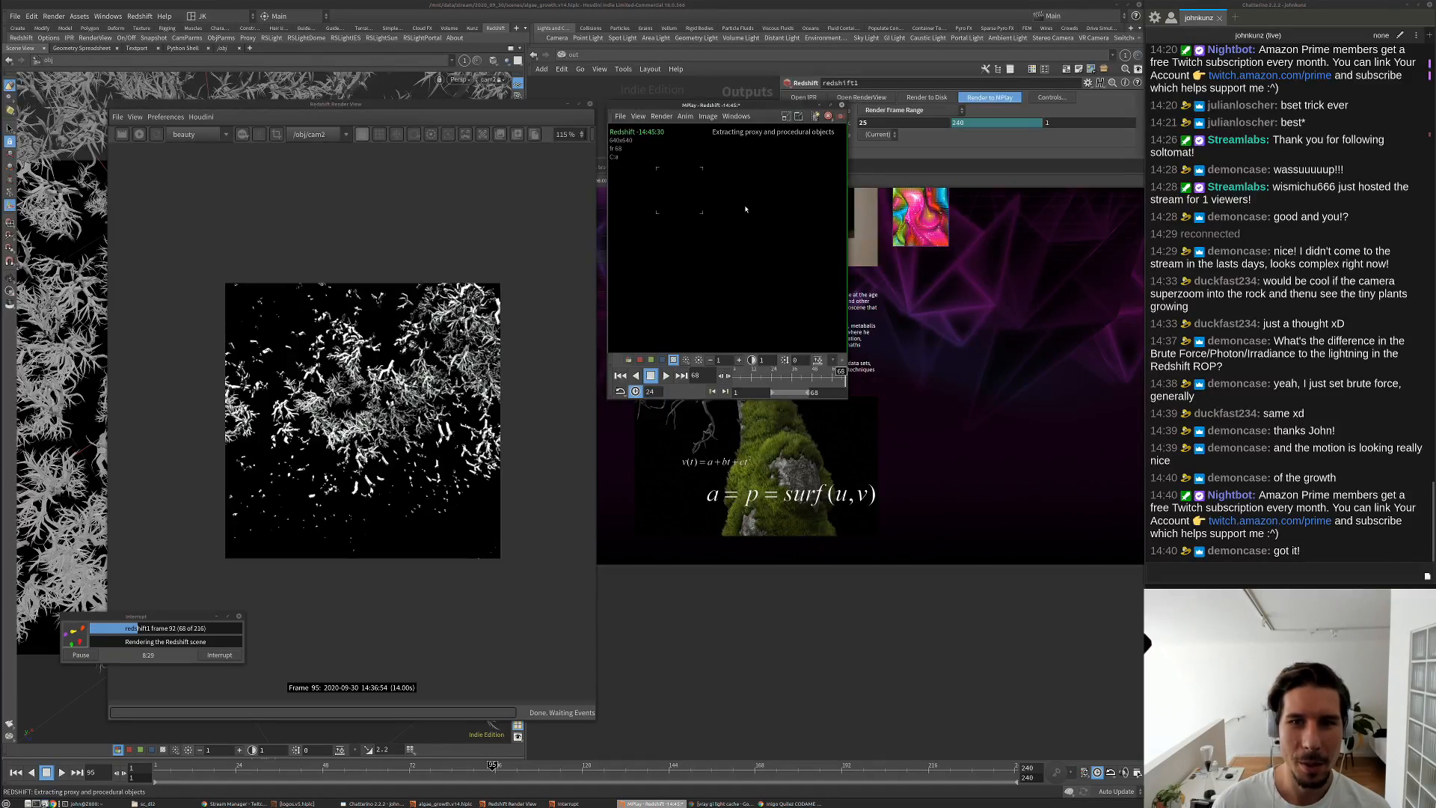
key("Up")
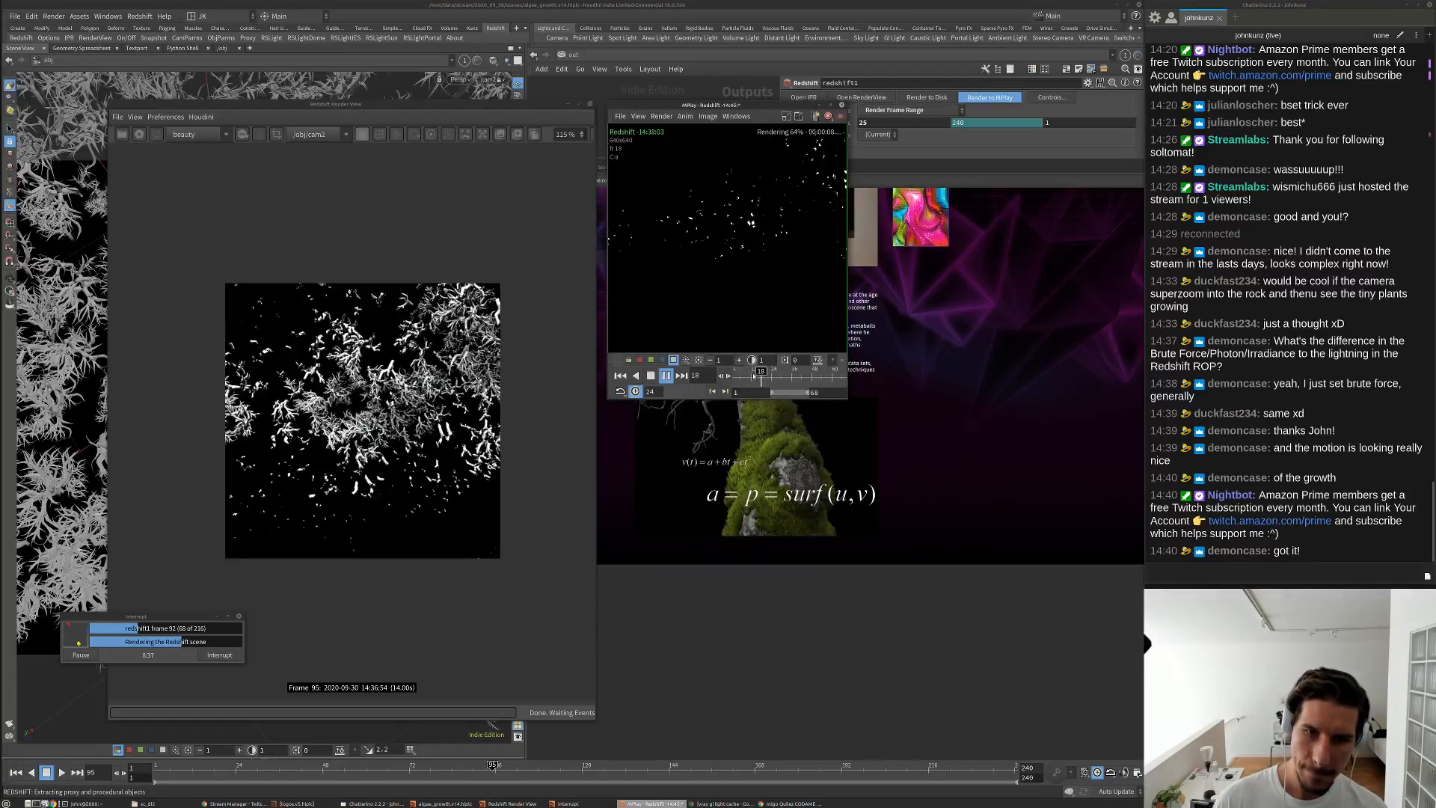
mouse_move(753, 376)
left_mouse_down()
mouse_move(853, 378)
mouse_move(795, 377)
mouse_move(830, 377)
left_mouse_up()
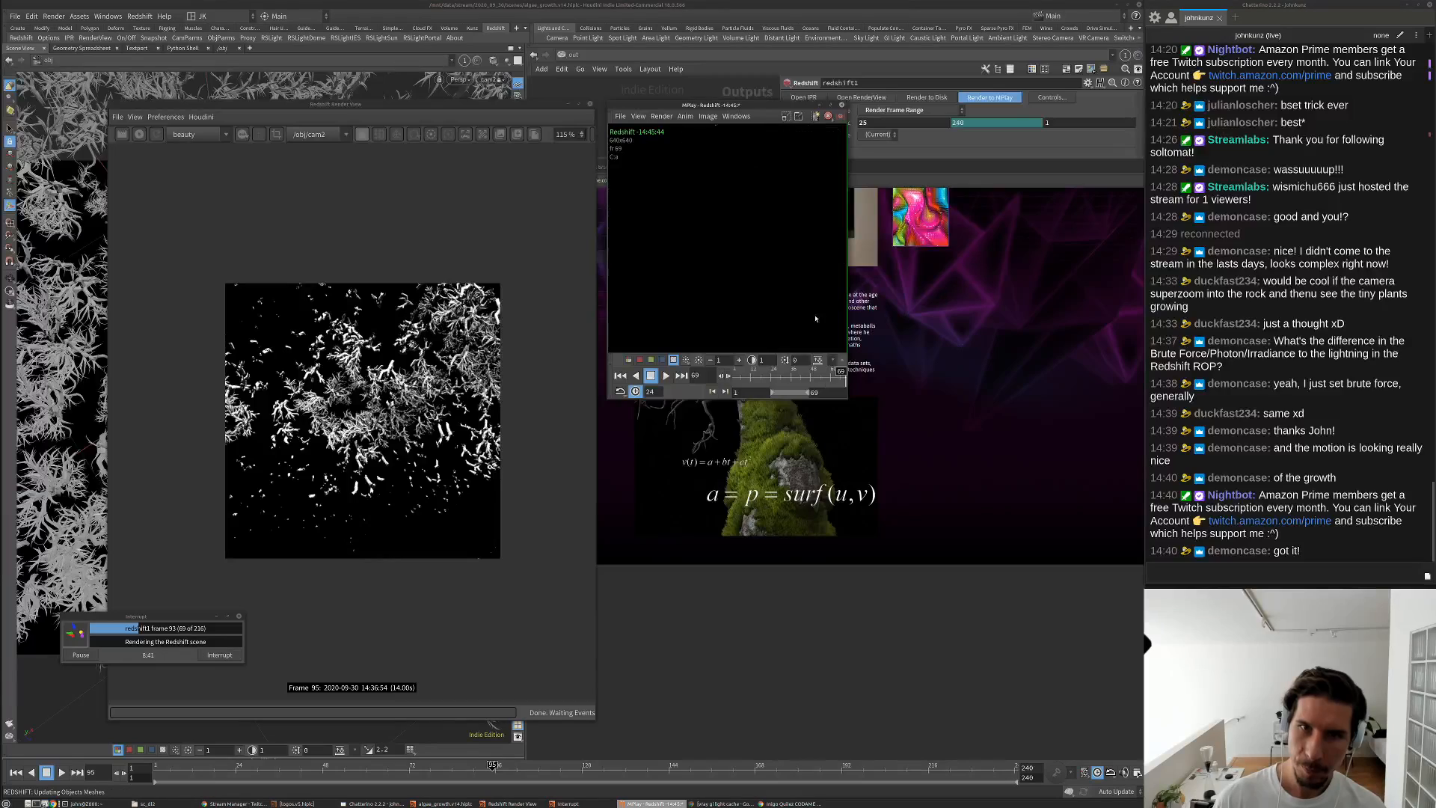
key("Up")
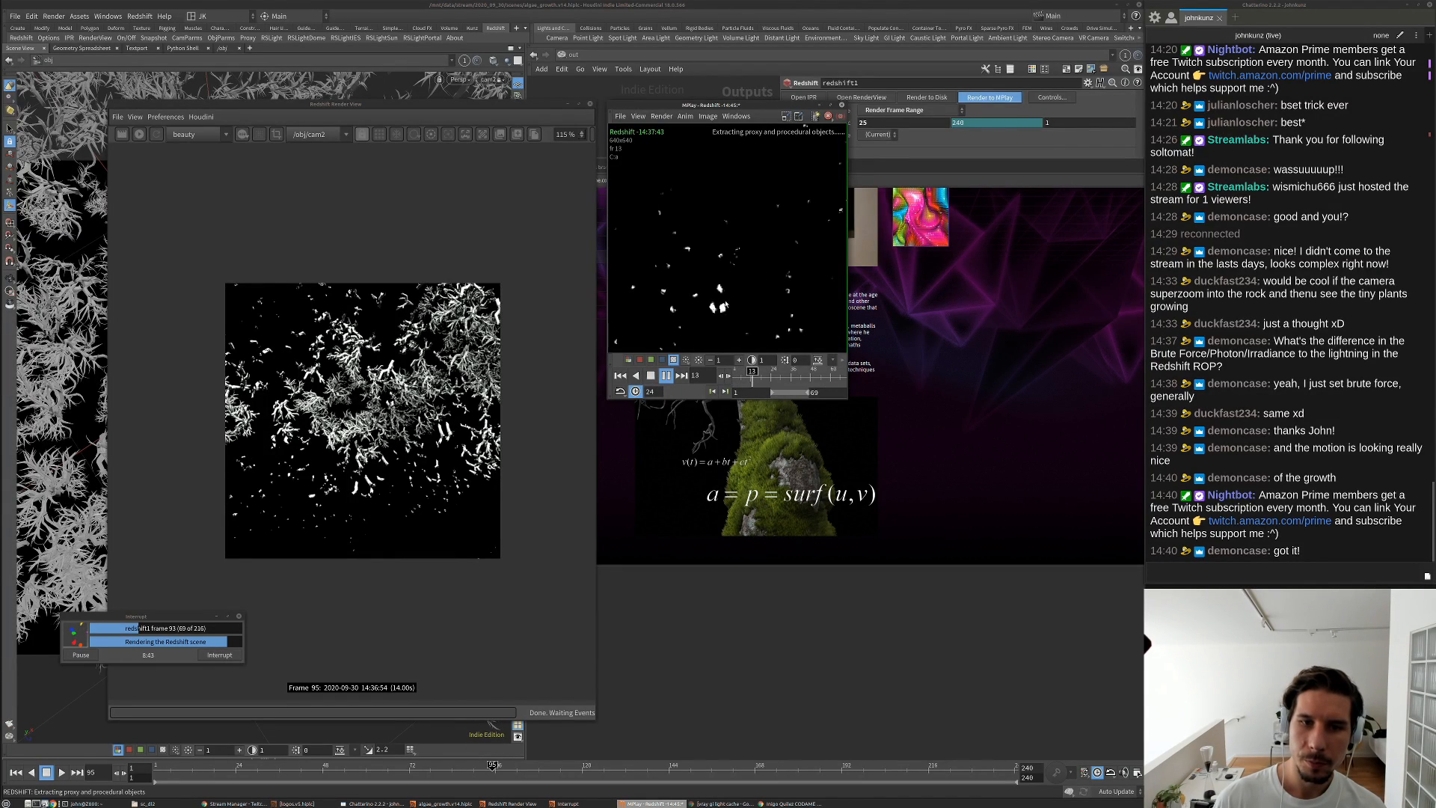
left_click_drag(773, 379, 850, 382)
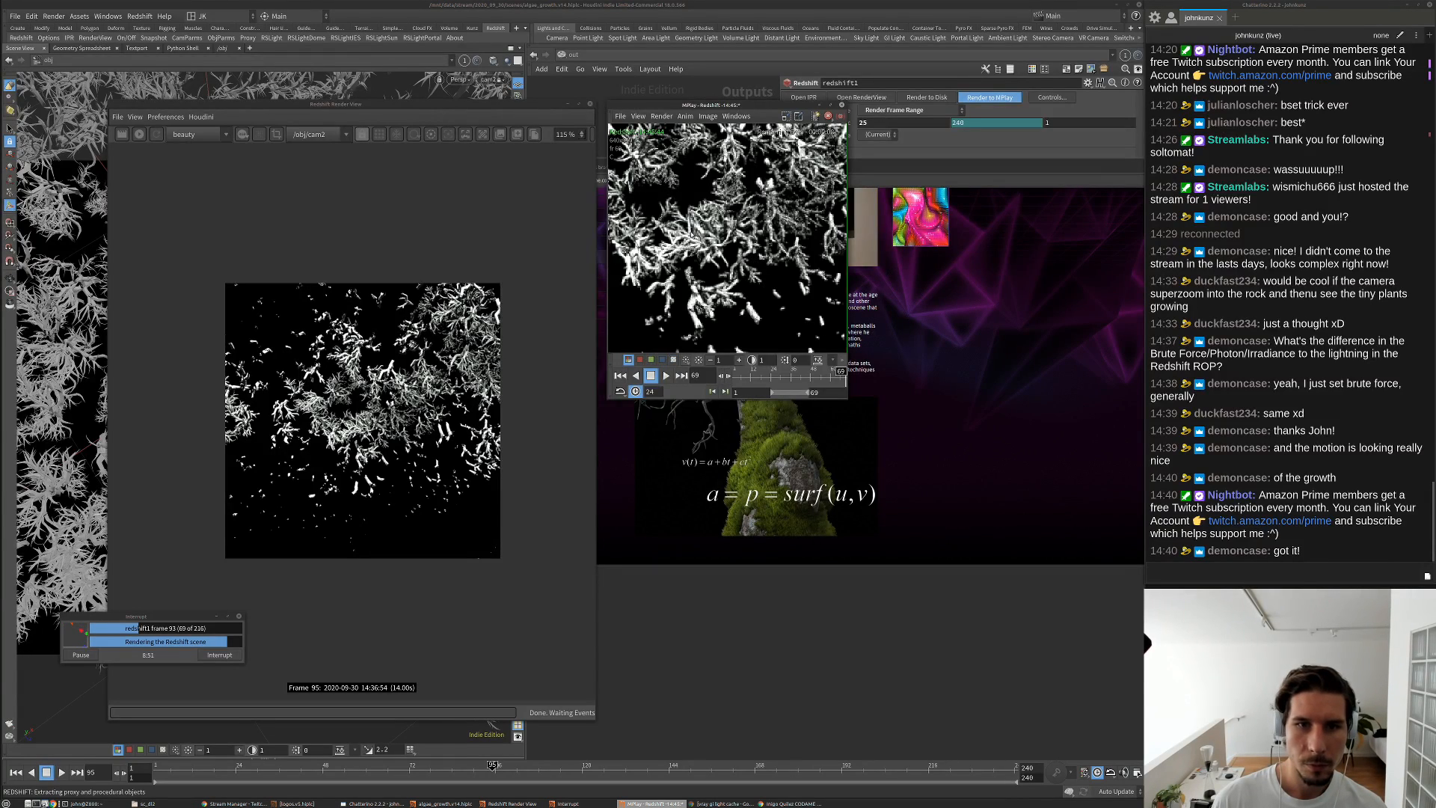
Inspect the plants' growth in MPlay's color view, comparing the display brightness at 0.5 and at 1
middle_click_drag(691, 234, 742, 277)
left_click_drag(738, 377, 870, 376)
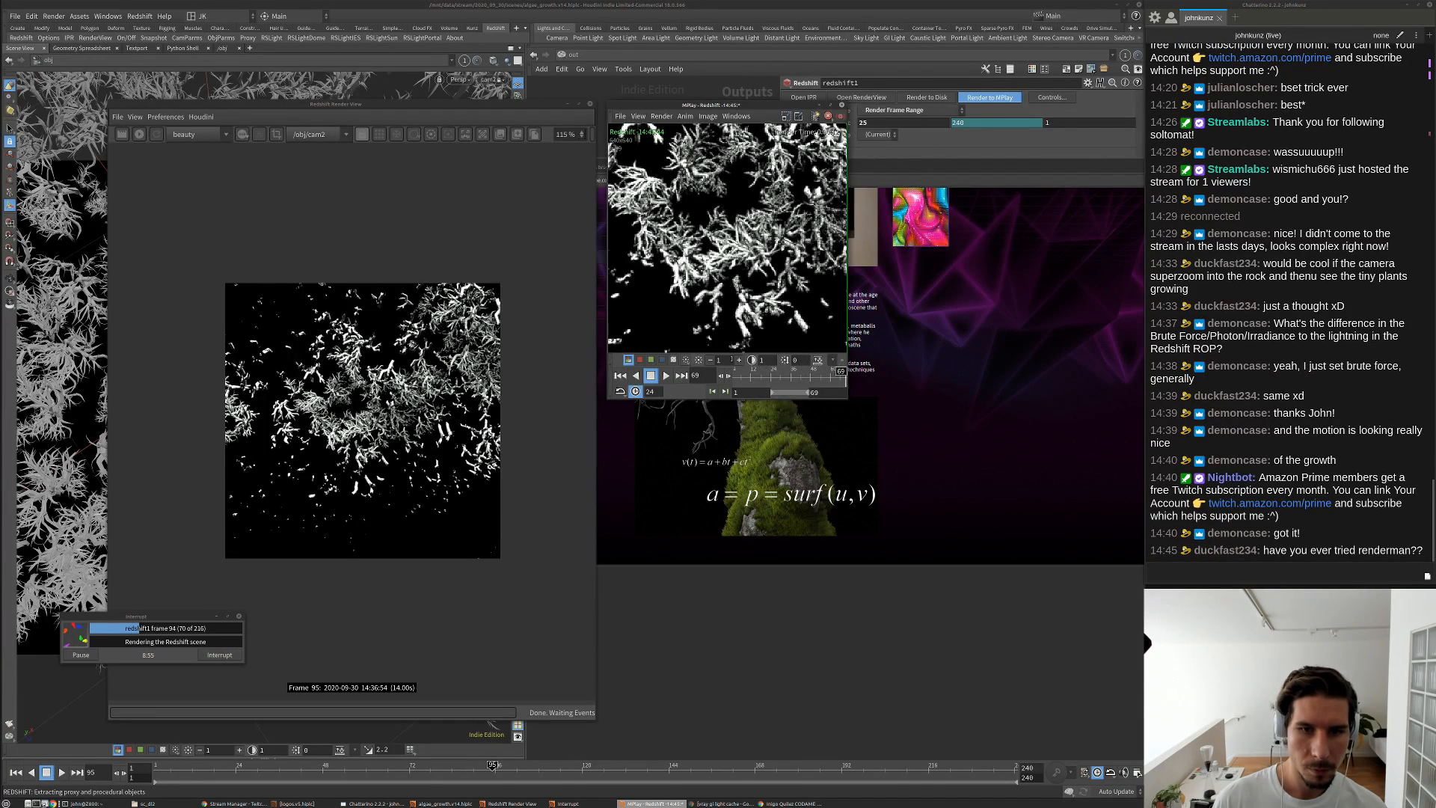
left_click(666, 375)
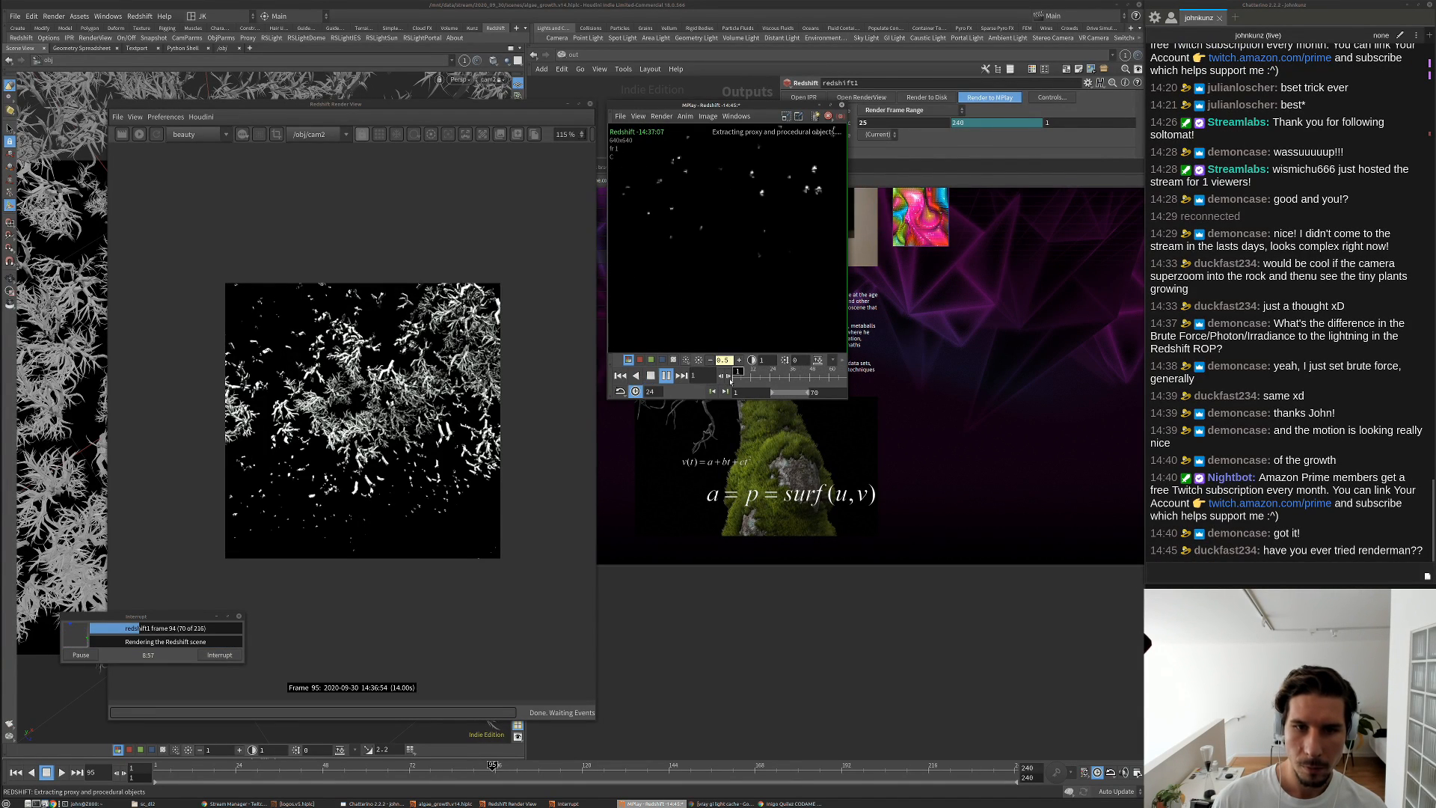
left_click_drag(769, 376, 821, 378)
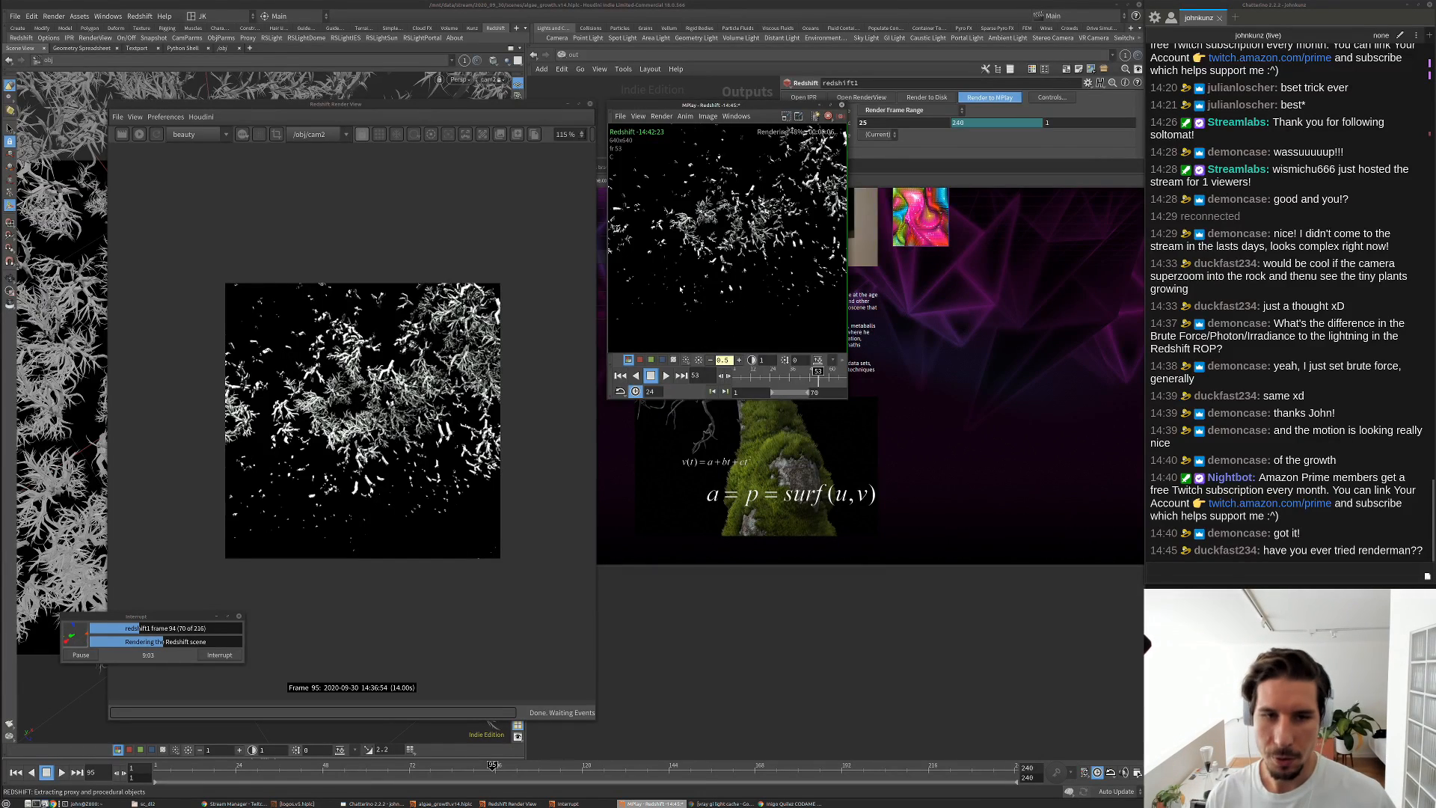
left_click(700, 360)
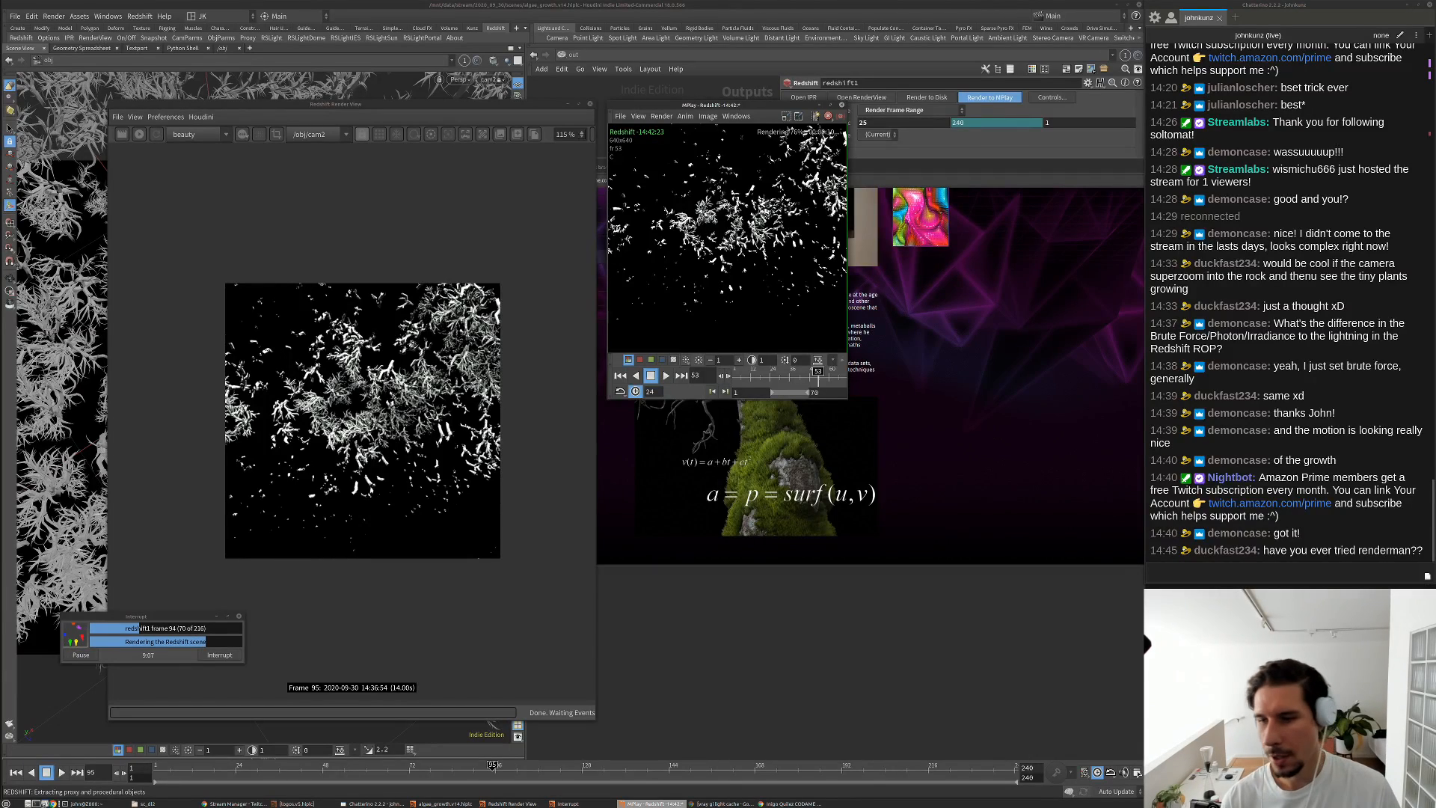
Replay the rendered growth sequence in MPlay with a closer view of the newest frames
key("Up")
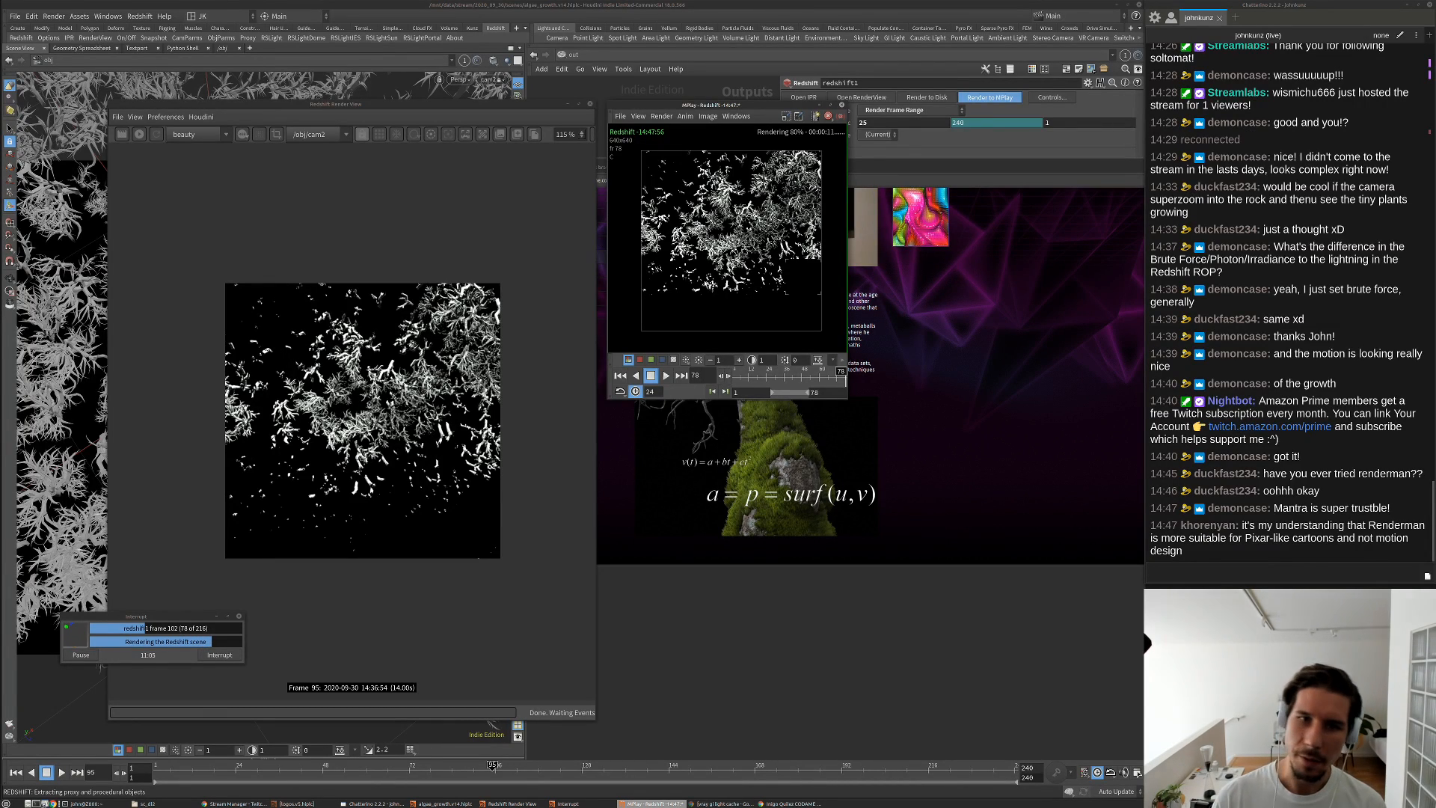
scroll(729, 239, "up", 2)
key("Up")
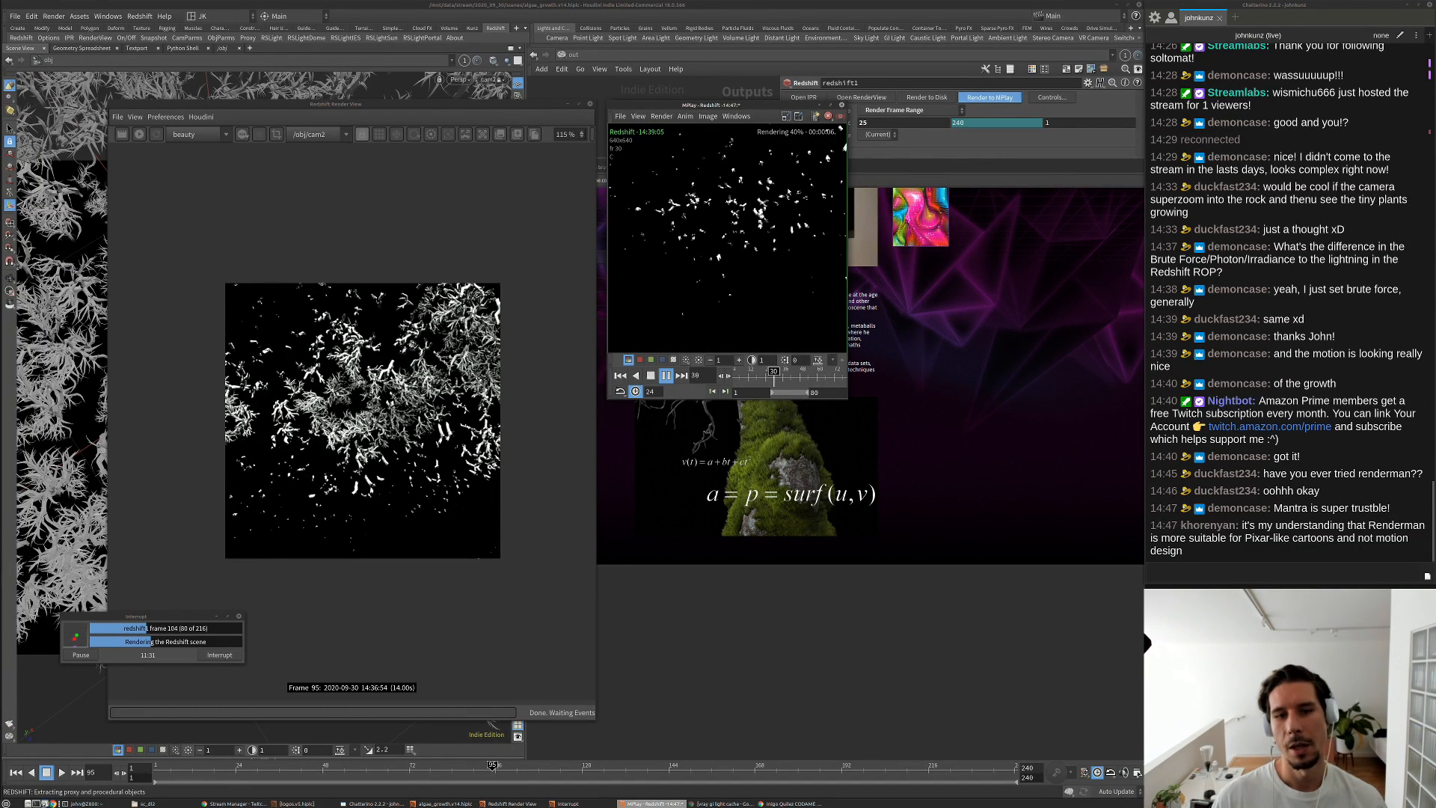
Search the web for "renderman skin shader" and open Pixar's Louise tutorial from the results
left_click(855, 169)
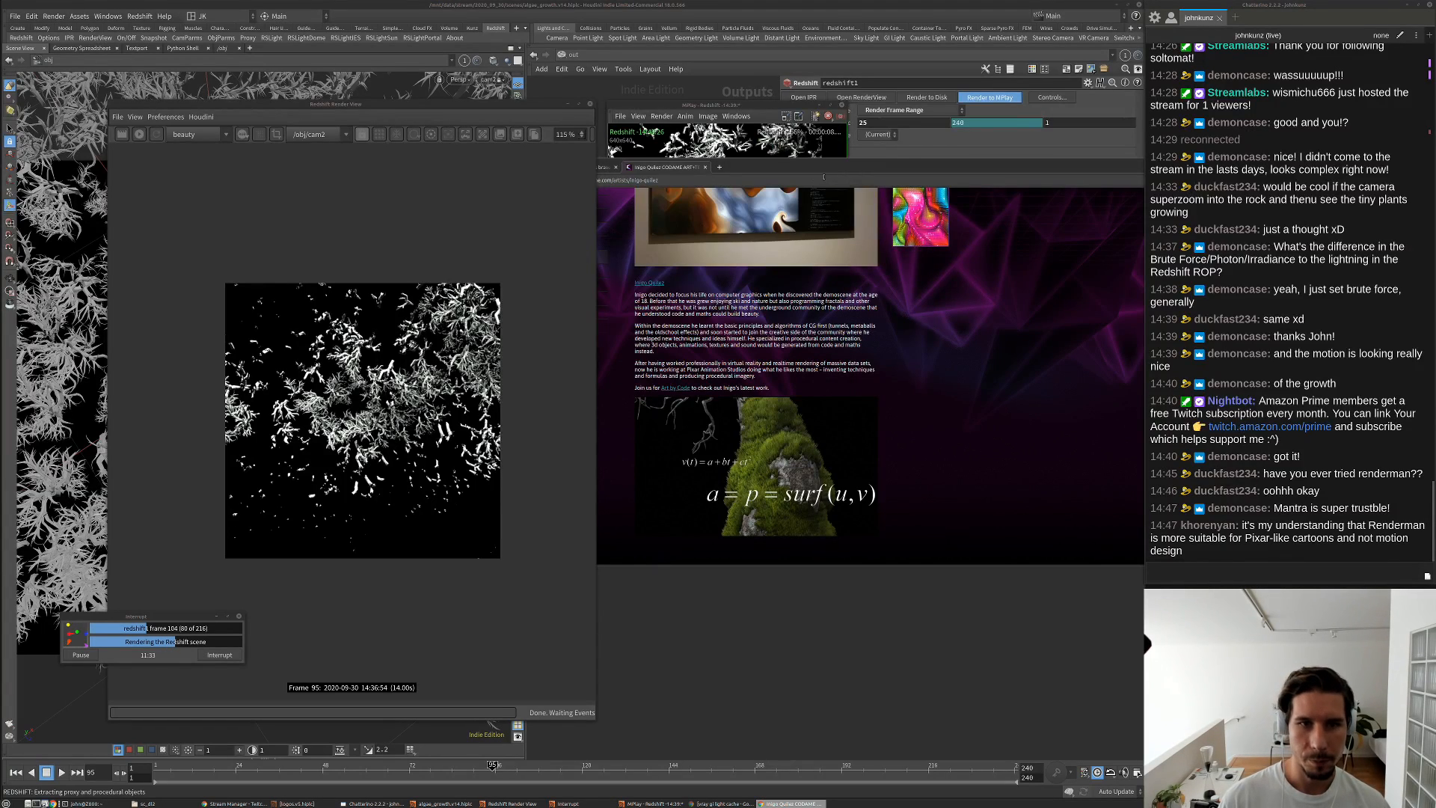
left_click(798, 175)
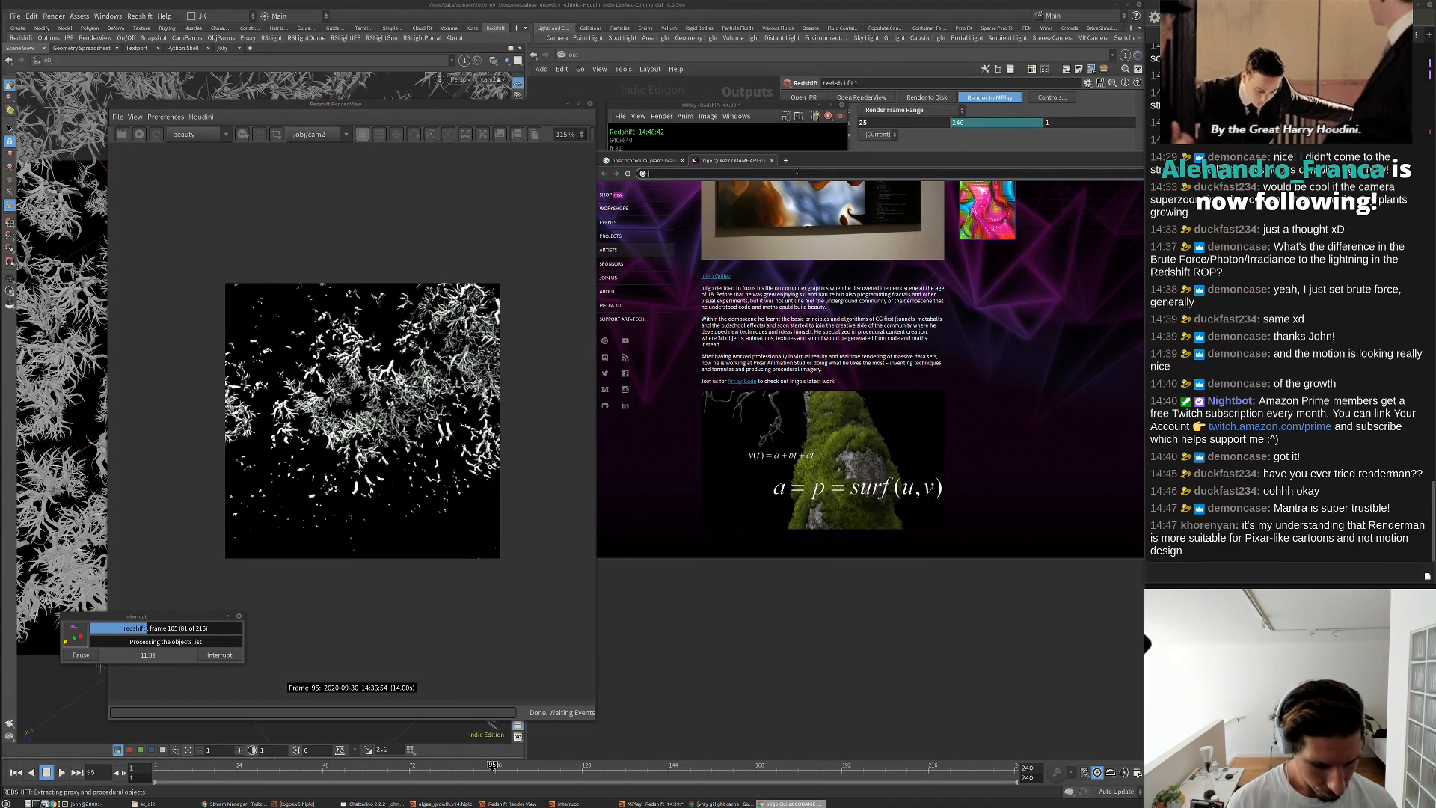
type("rendderman ")
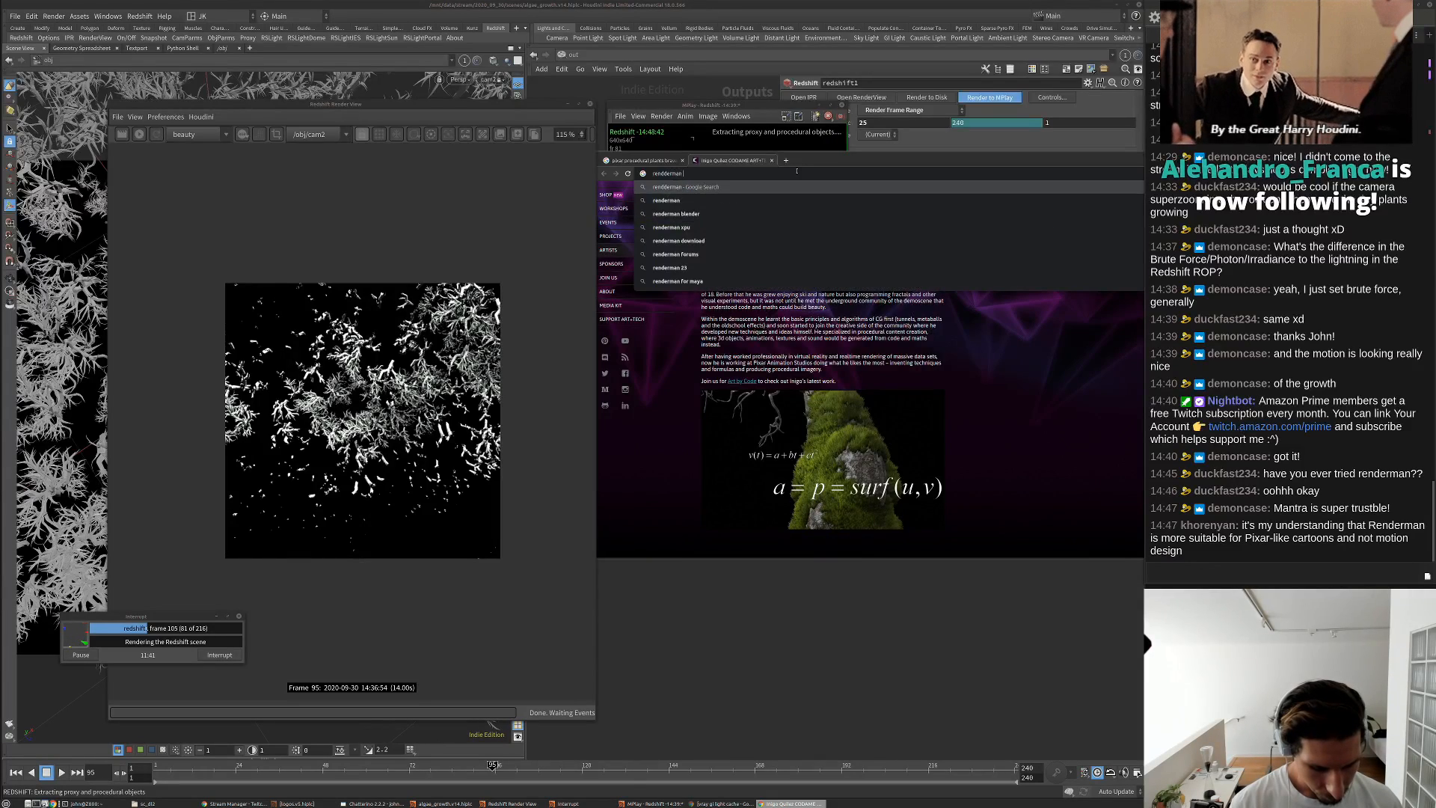
type("skin")
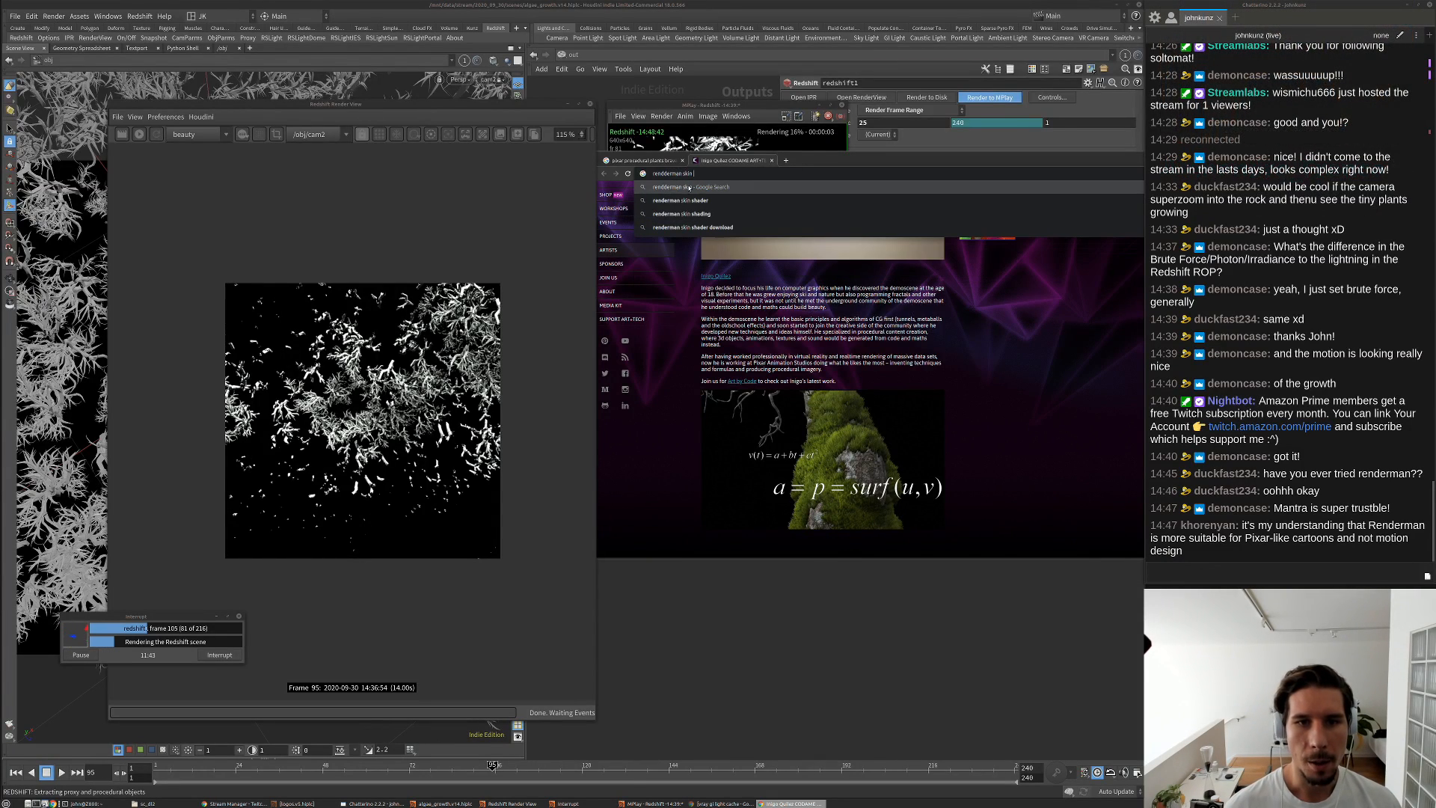
left_click(695, 201)
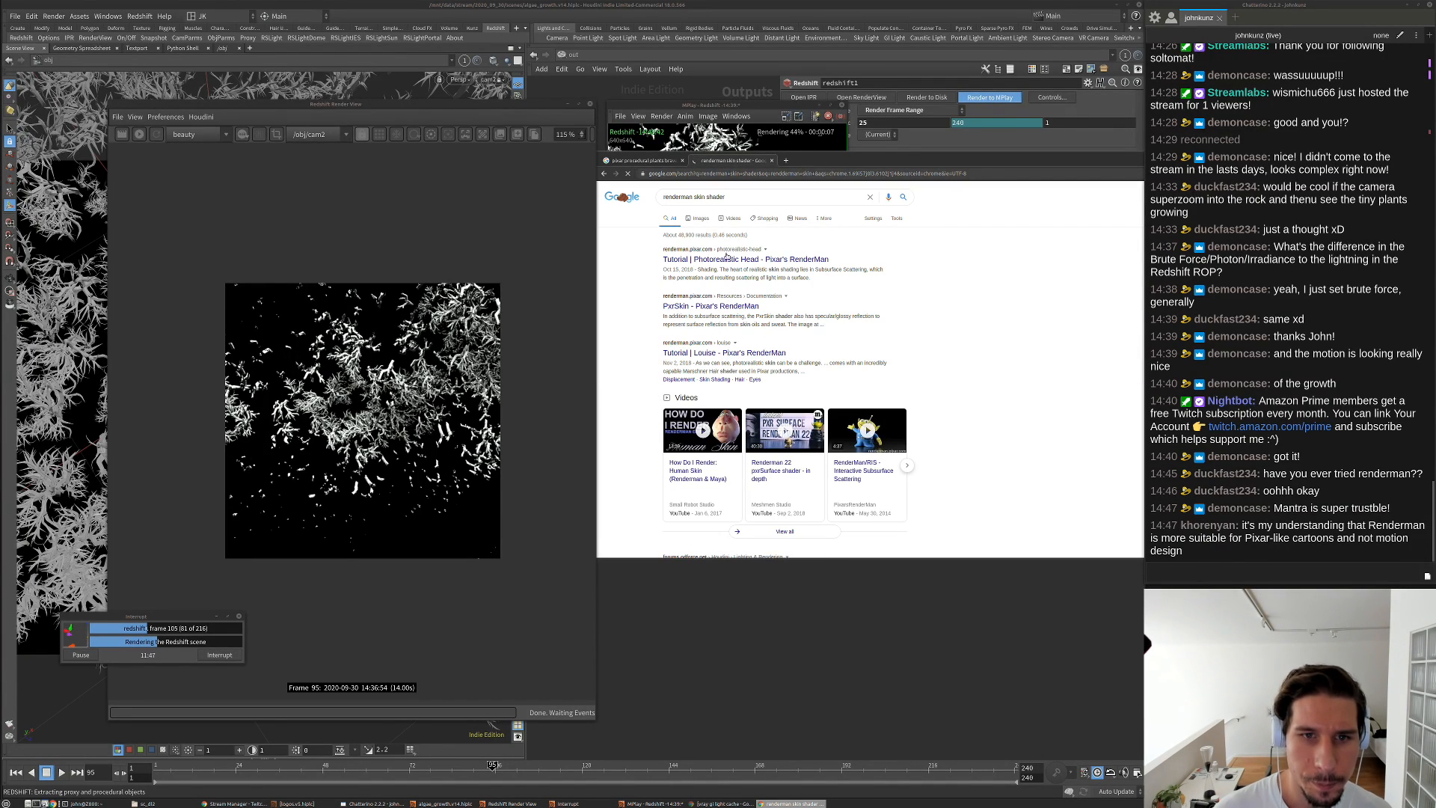
left_click(715, 353)
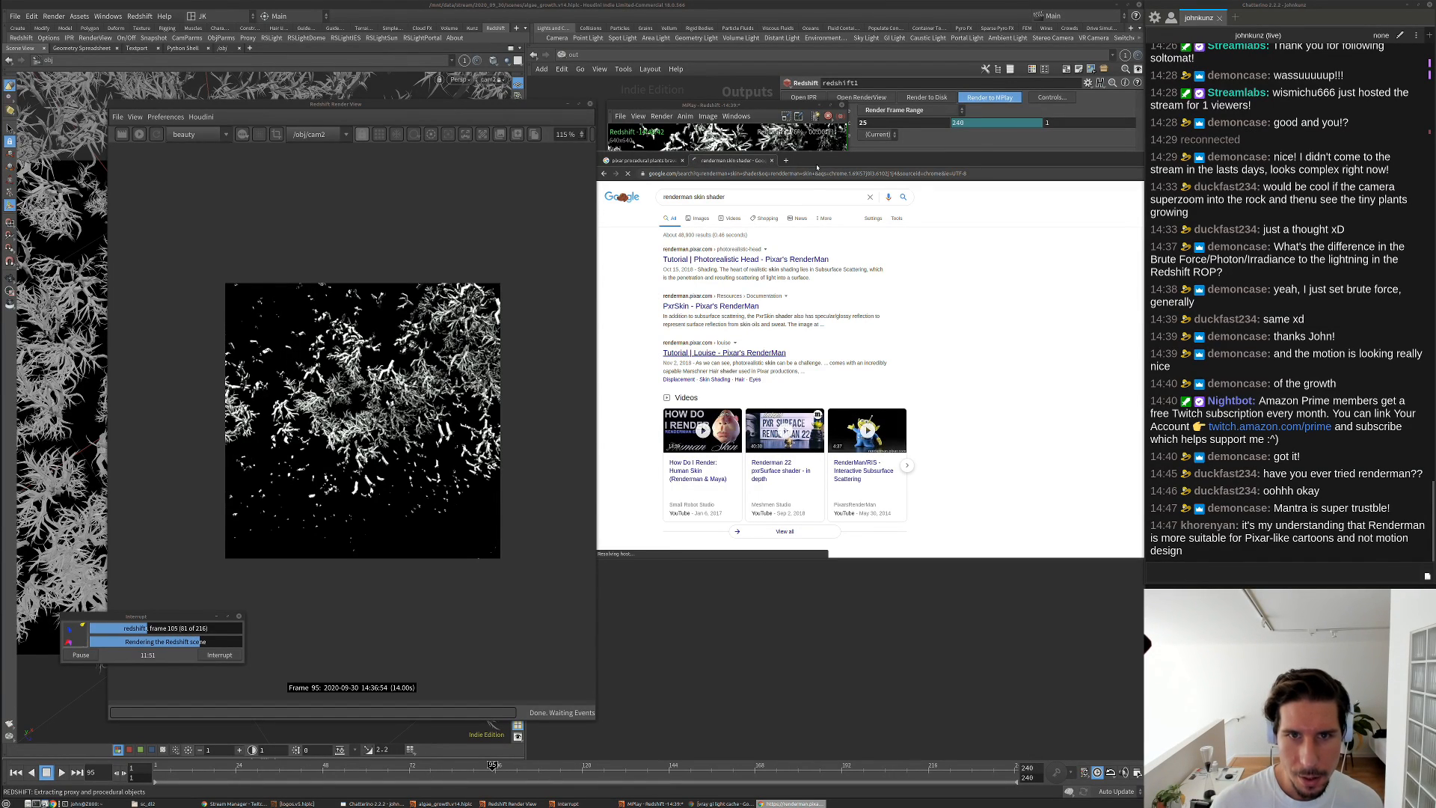
left_click_drag(821, 160, 821, 142)
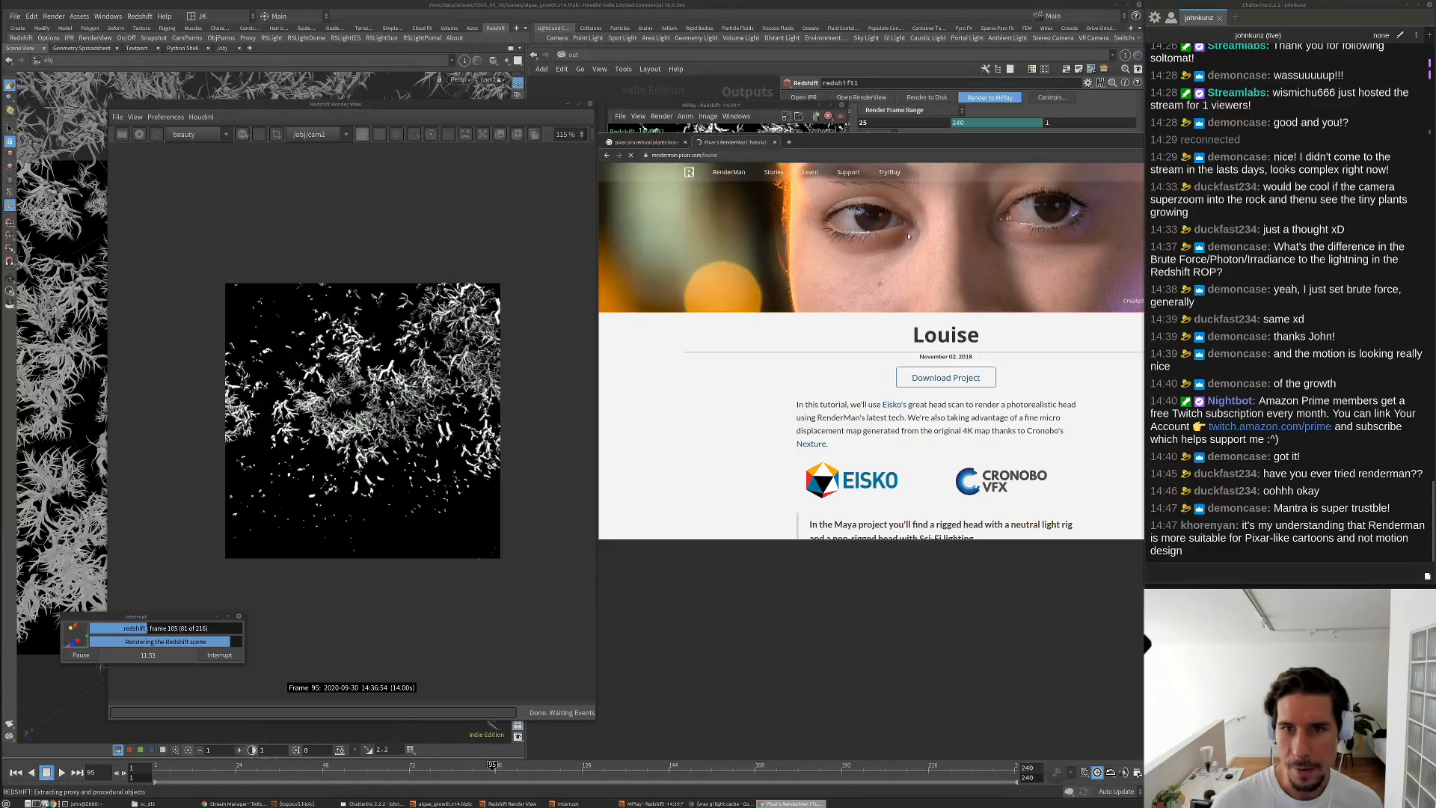
Play the Louise turntable video and examine the tutorial's displacement section with its node network and head render
scroll(868, 287, "down", 10)
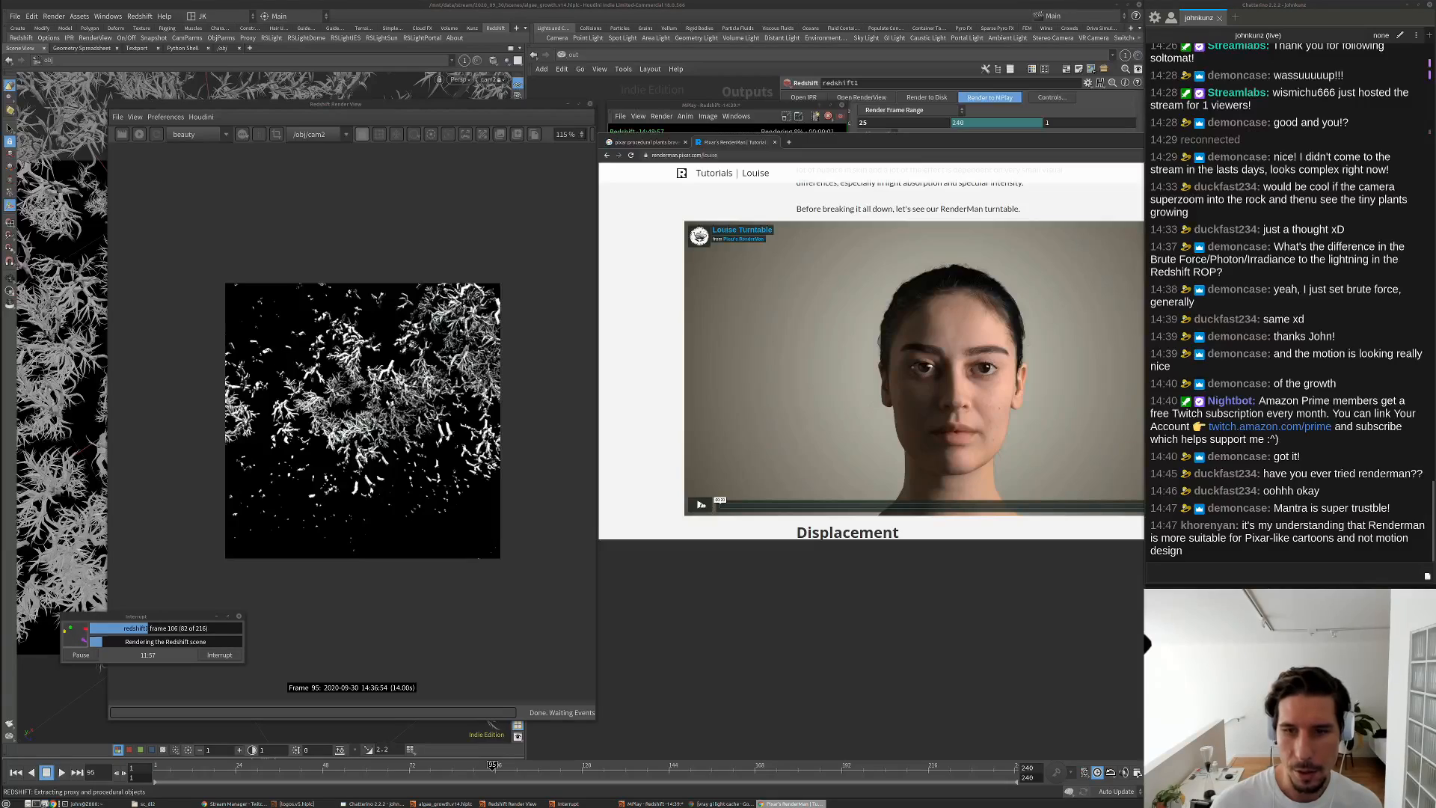
left_click(778, 464)
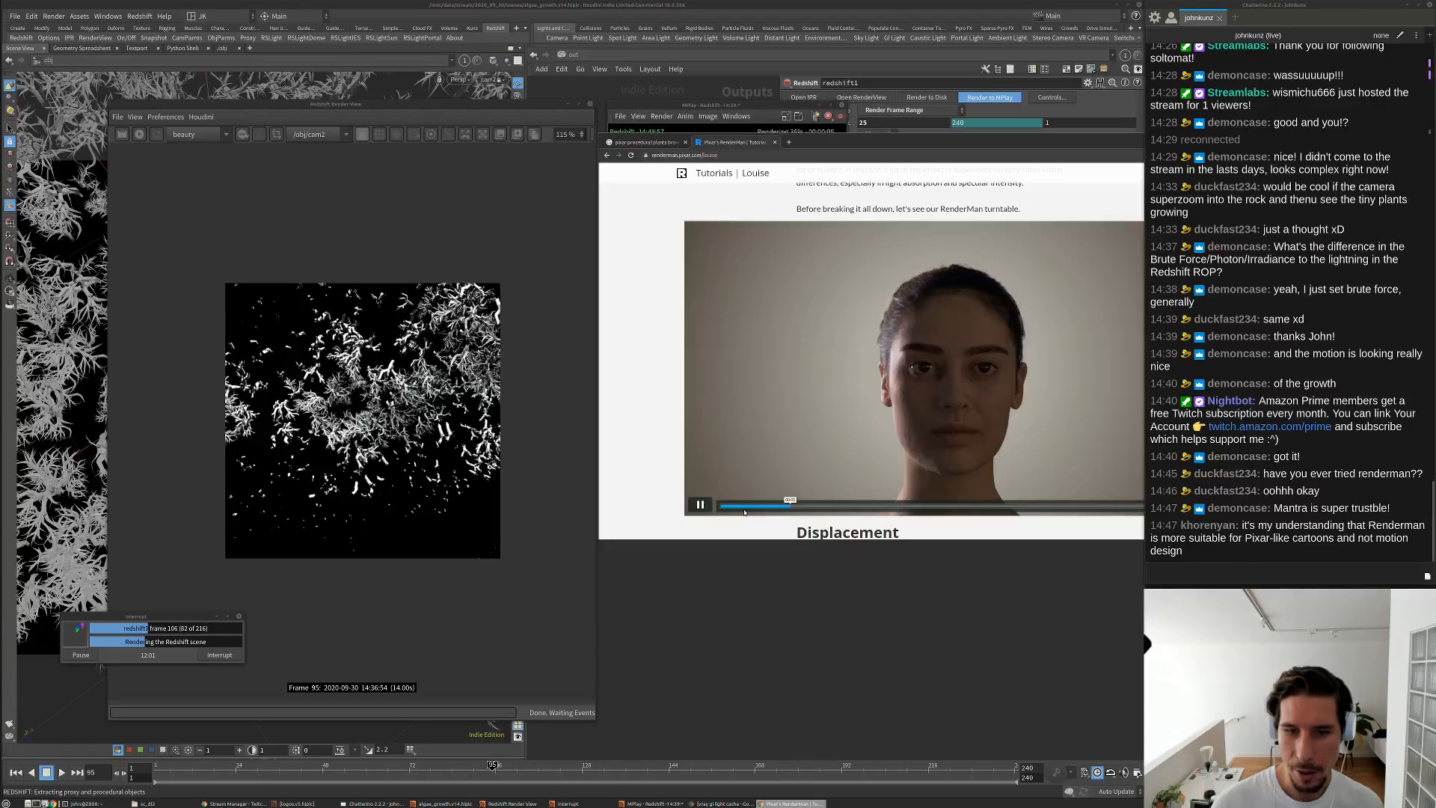
scroll(720, 446, "down", 5)
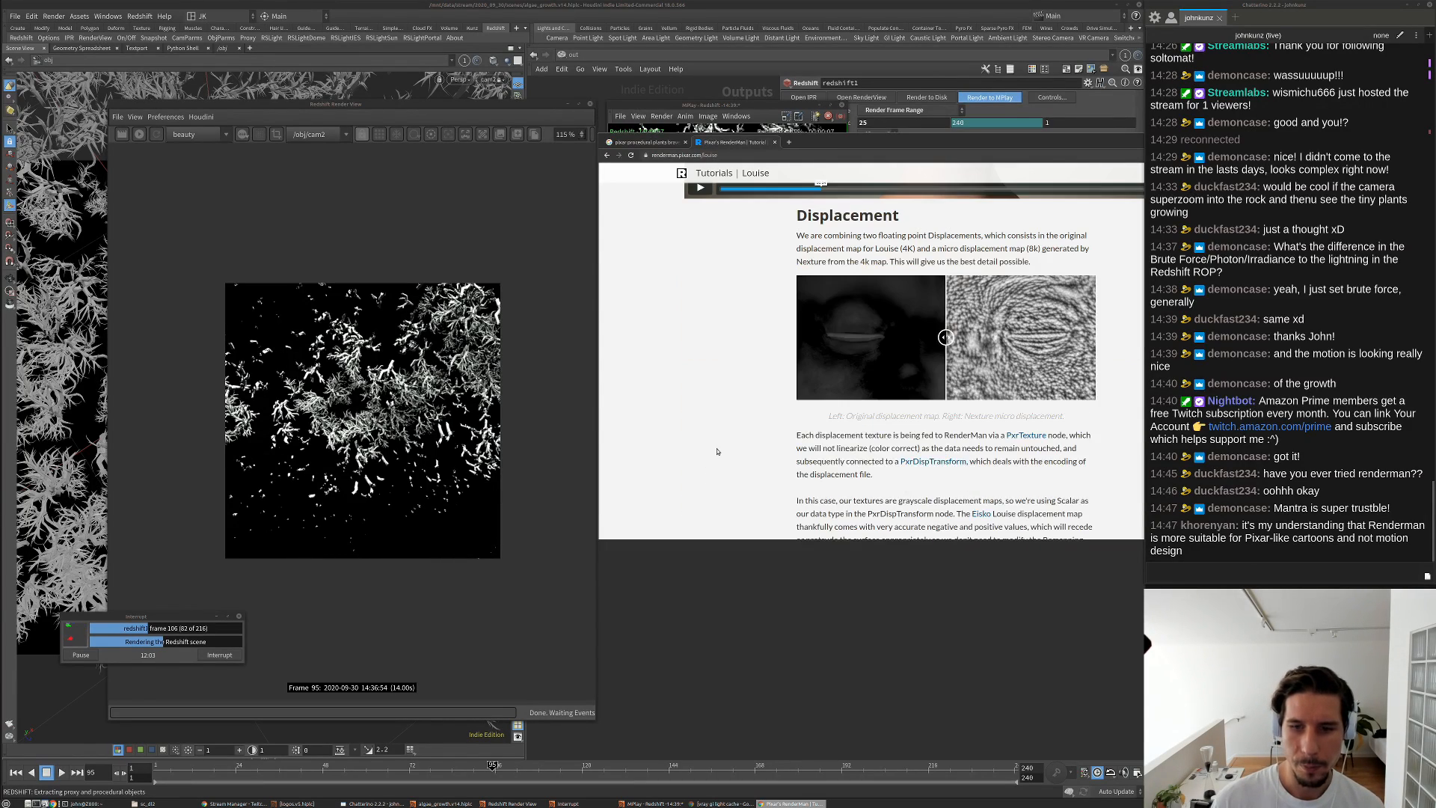
scroll(720, 446, "down", 4)
left_click_drag(855, 409, 812, 367, "super")
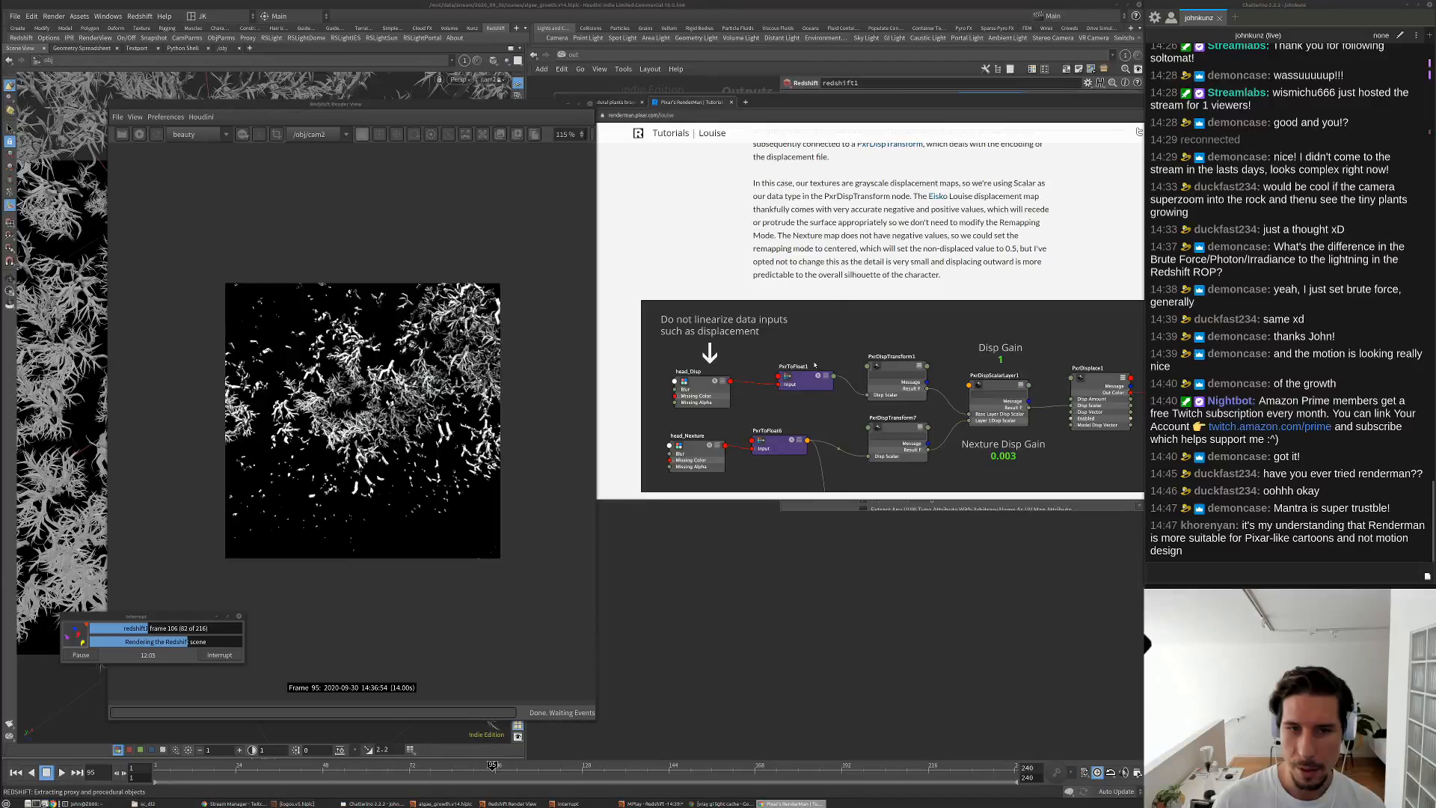
scroll(813, 369, "down", 10)
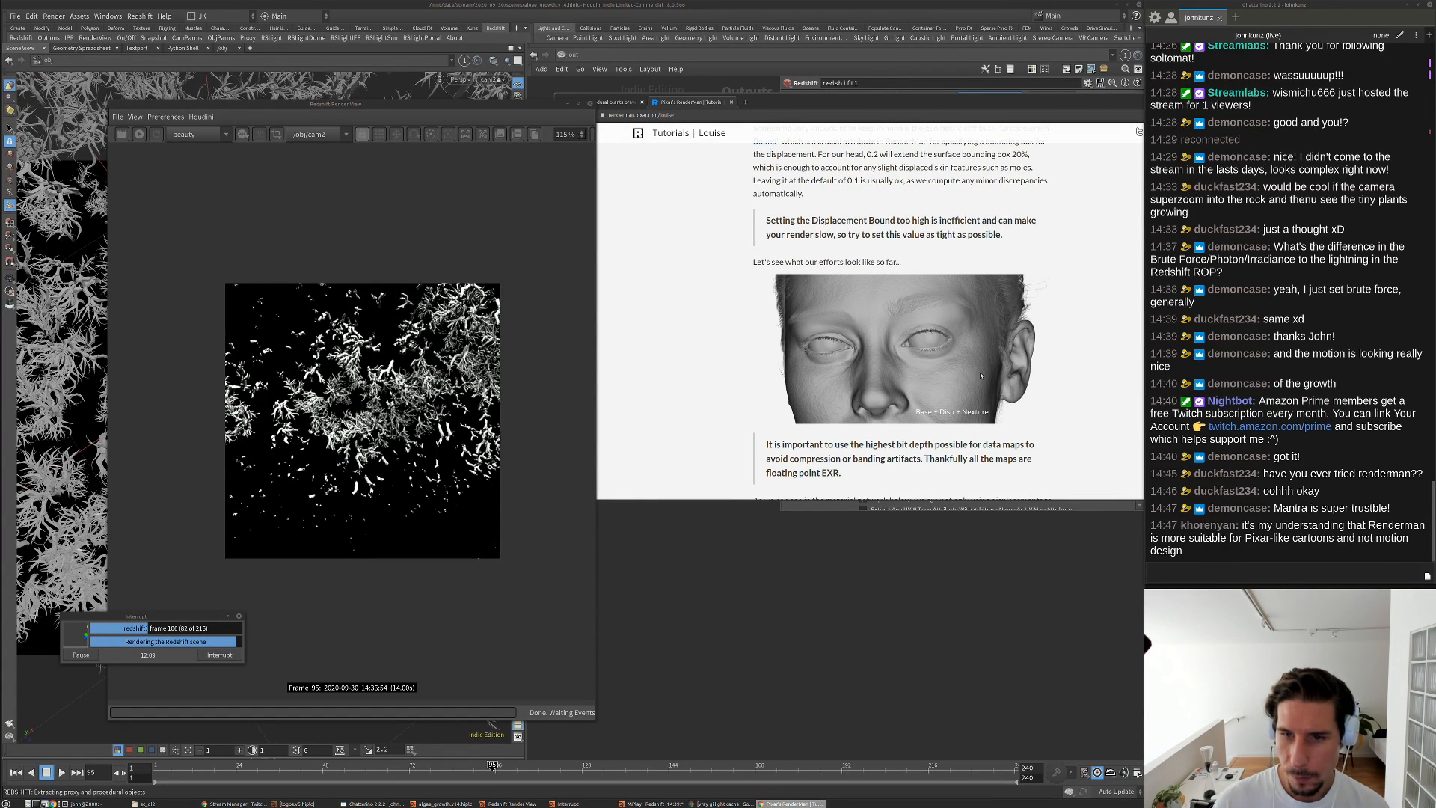
Examine the tutorial's subsurface scattering section, from the Burley versus path-traced comparison through the DMFP, bleed and trace set settings
scroll(980, 376, "down", 15)
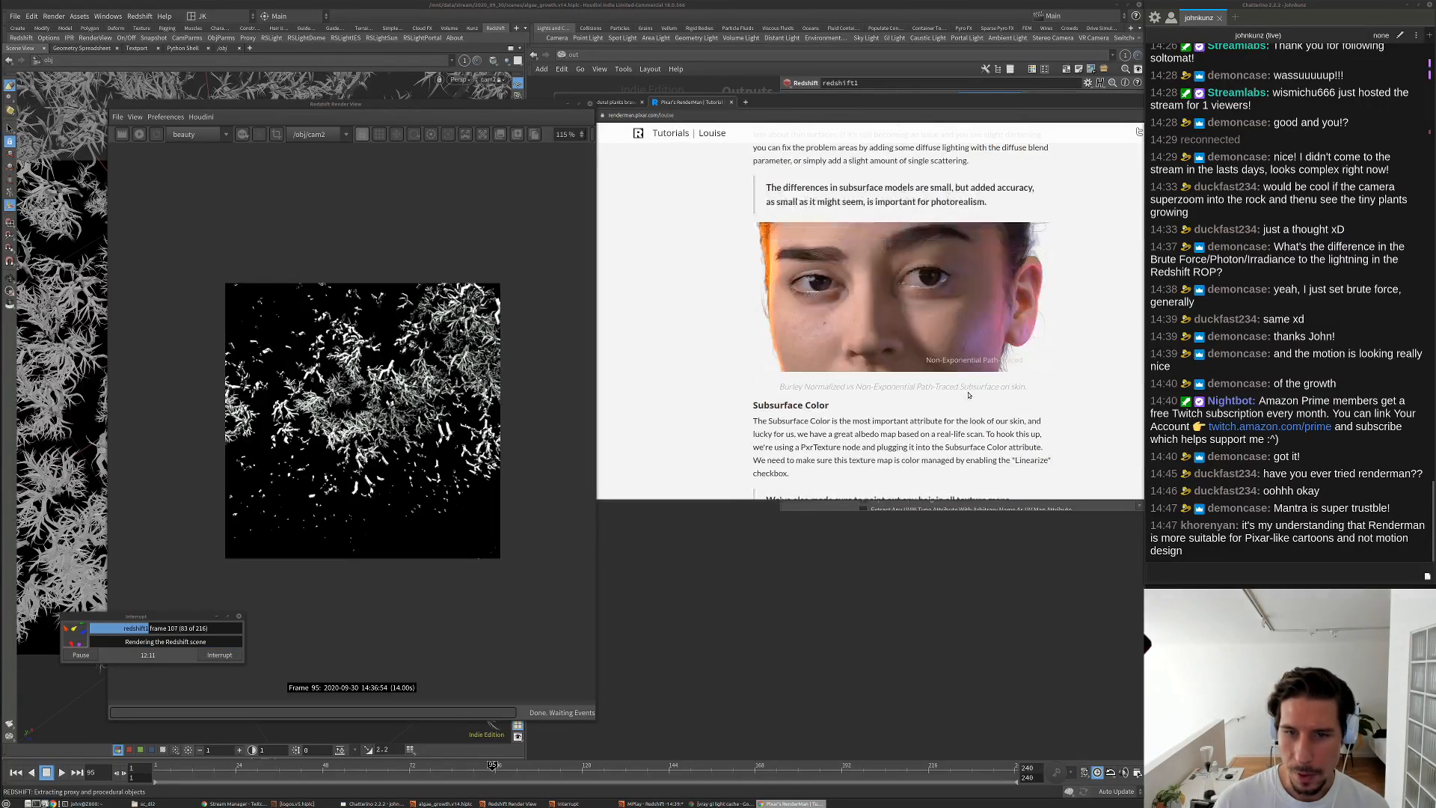
scroll(968, 395, "down", 8)
scroll(963, 225, "up", 8)
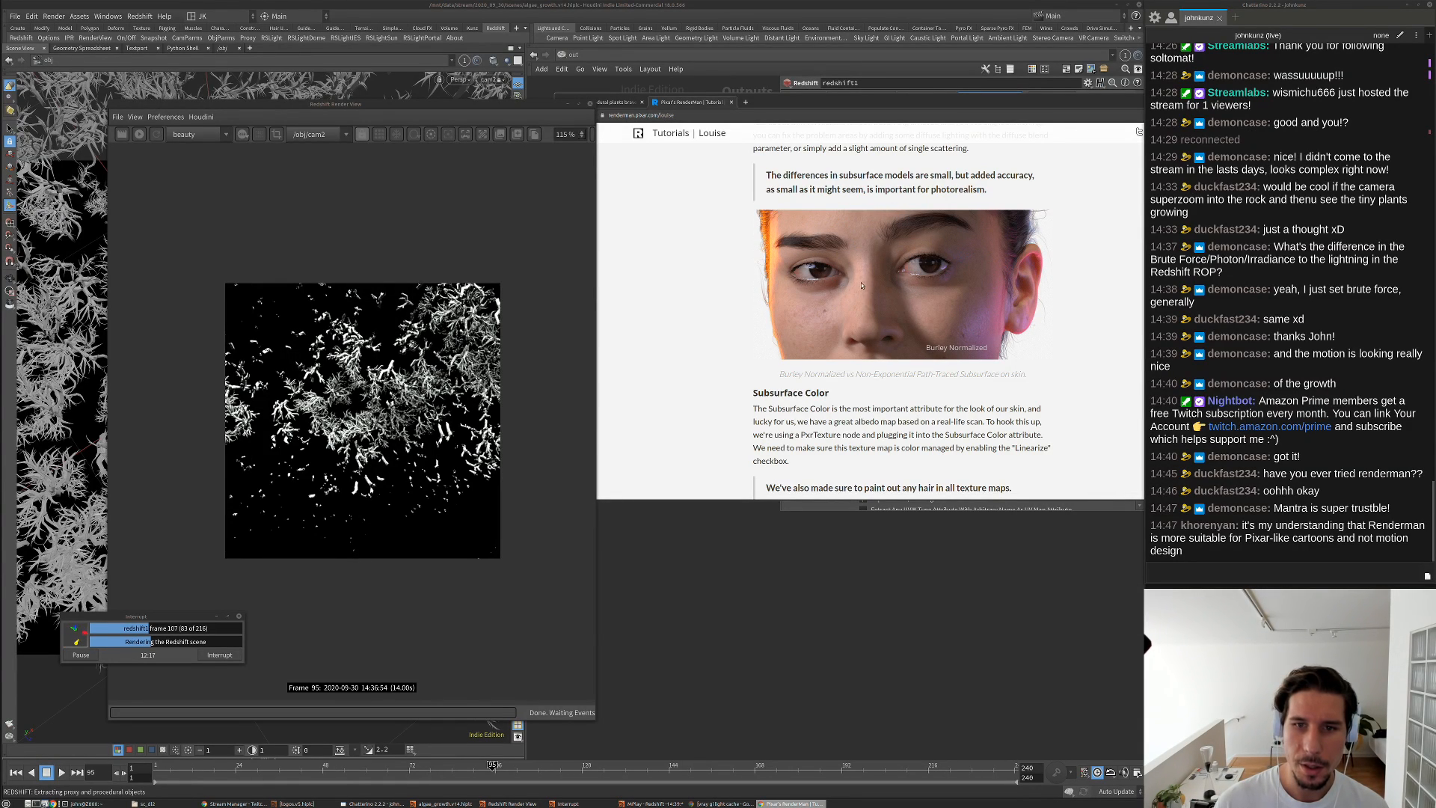
scroll(931, 334, "down", 7)
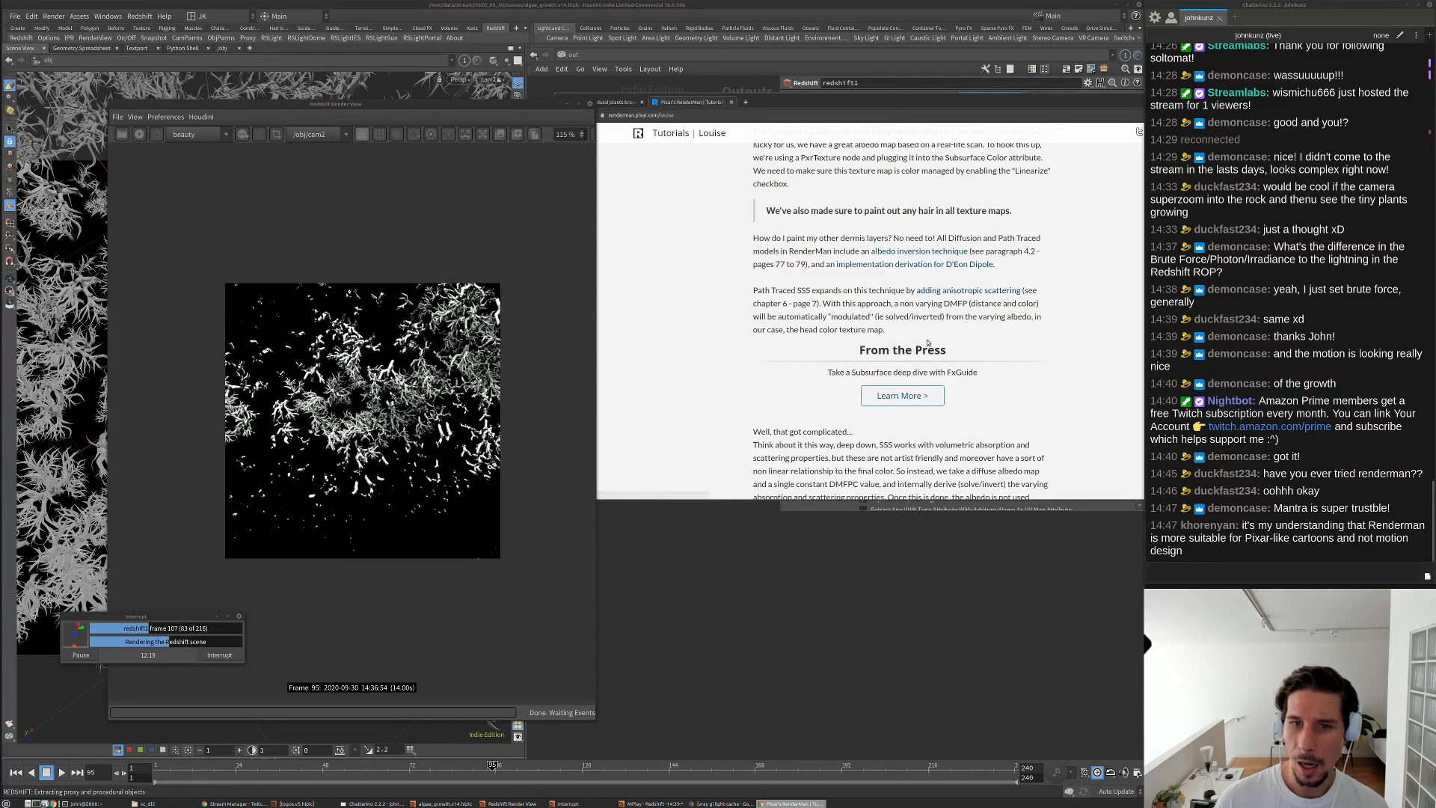
scroll(925, 339, "down", 10)
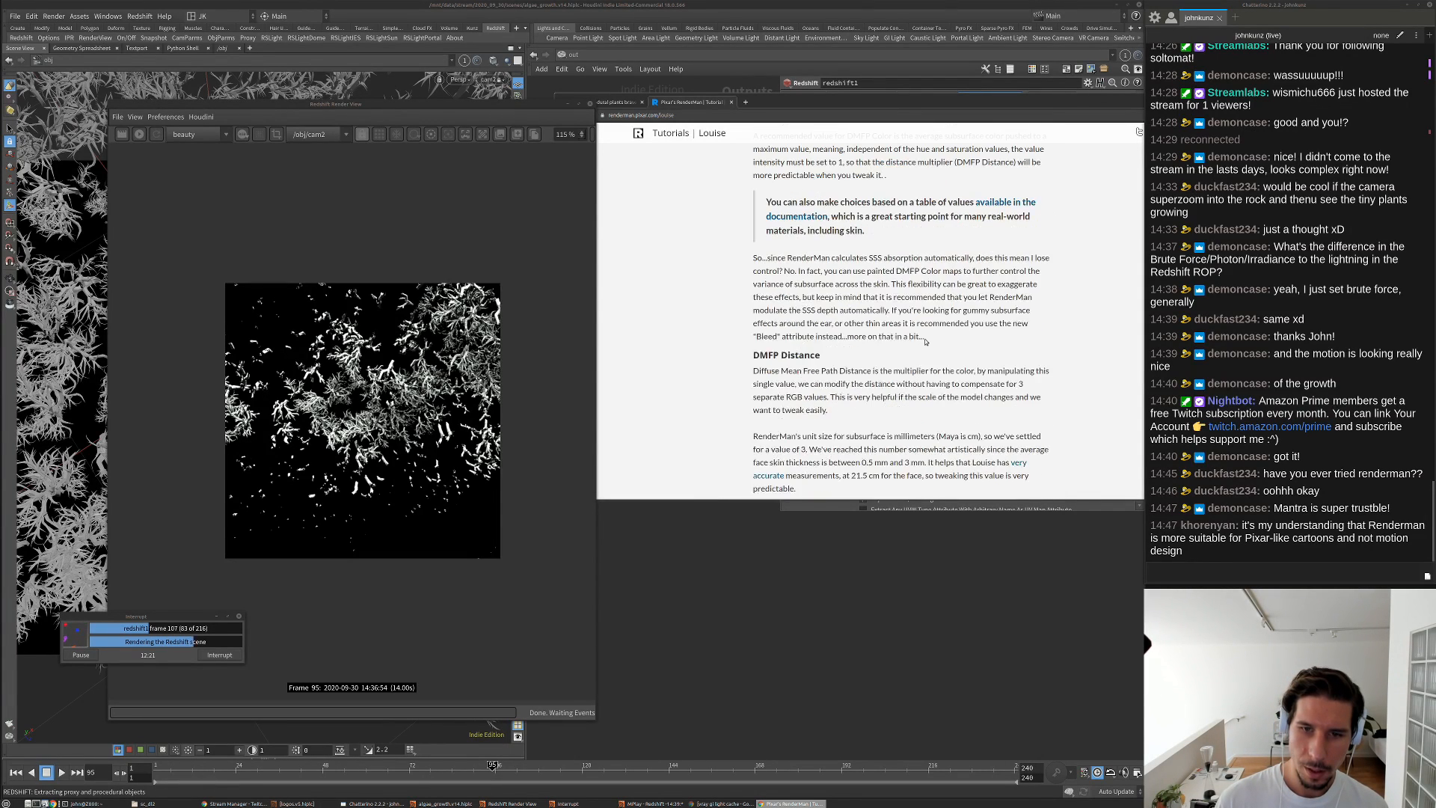
scroll(926, 341, "down", 5)
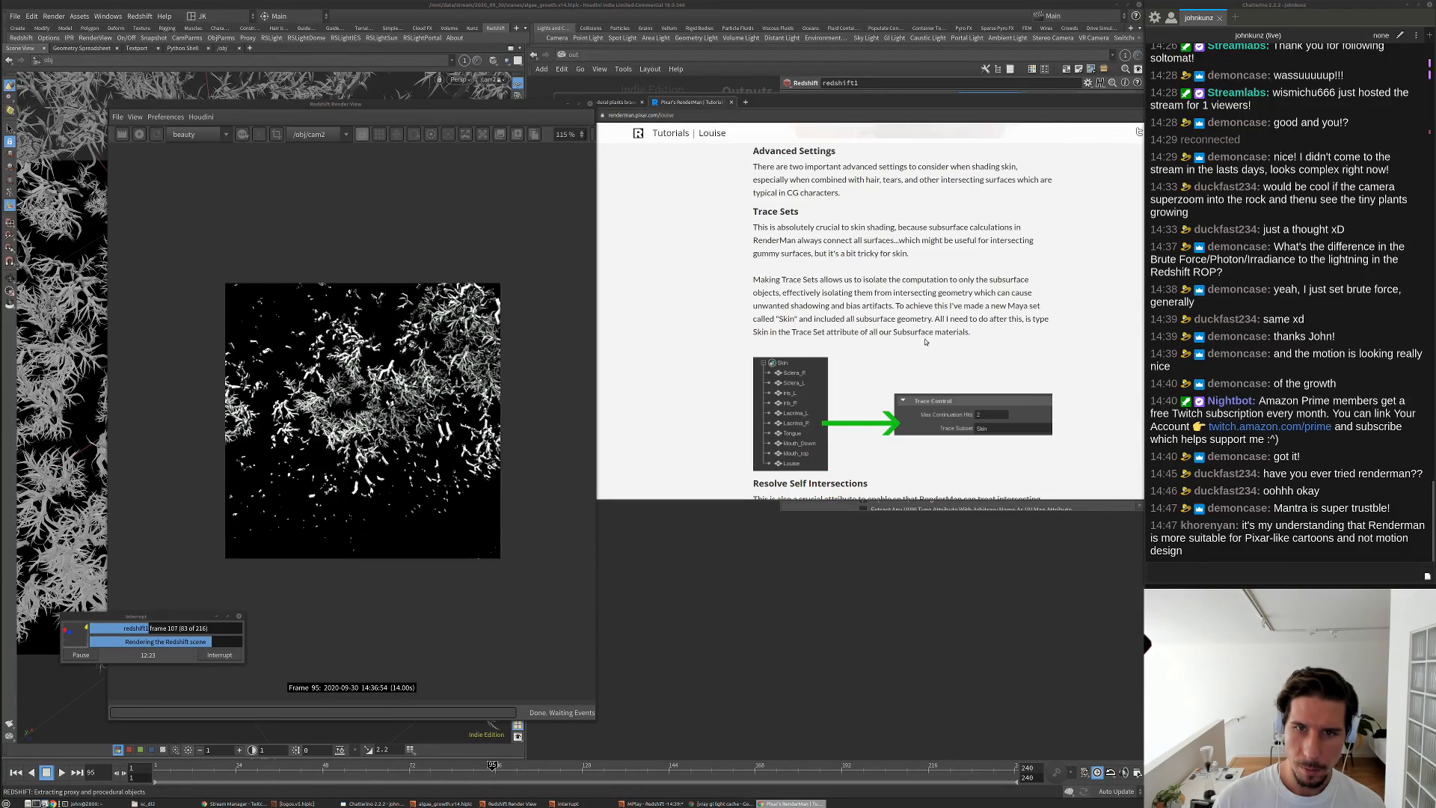
scroll(926, 342, "up", 4)
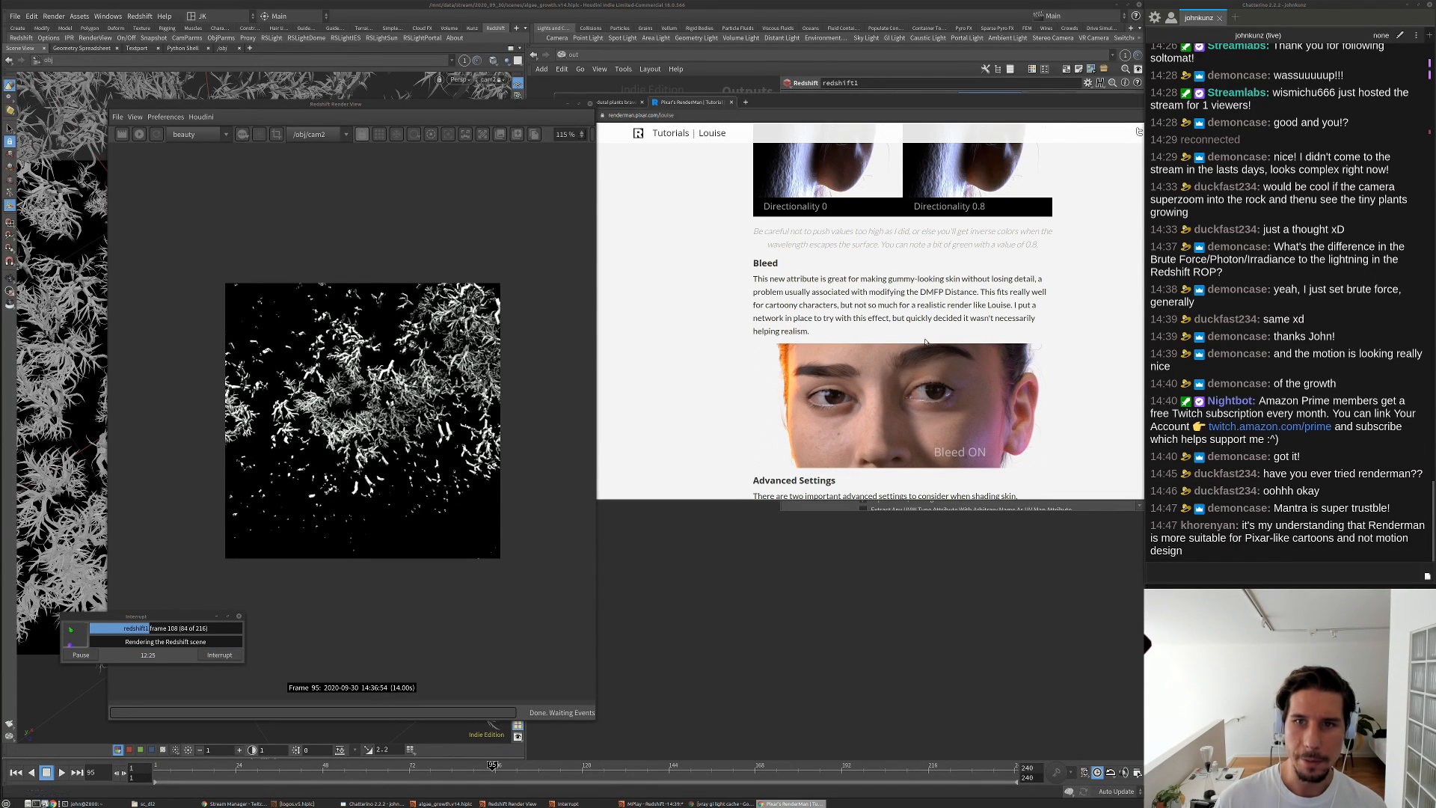
Examine the tutorial's specular, roughness and bump sections, sliding the divider on the specular bump comparison
scroll(926, 341, "down", 5)
scroll(925, 340, "down", 8)
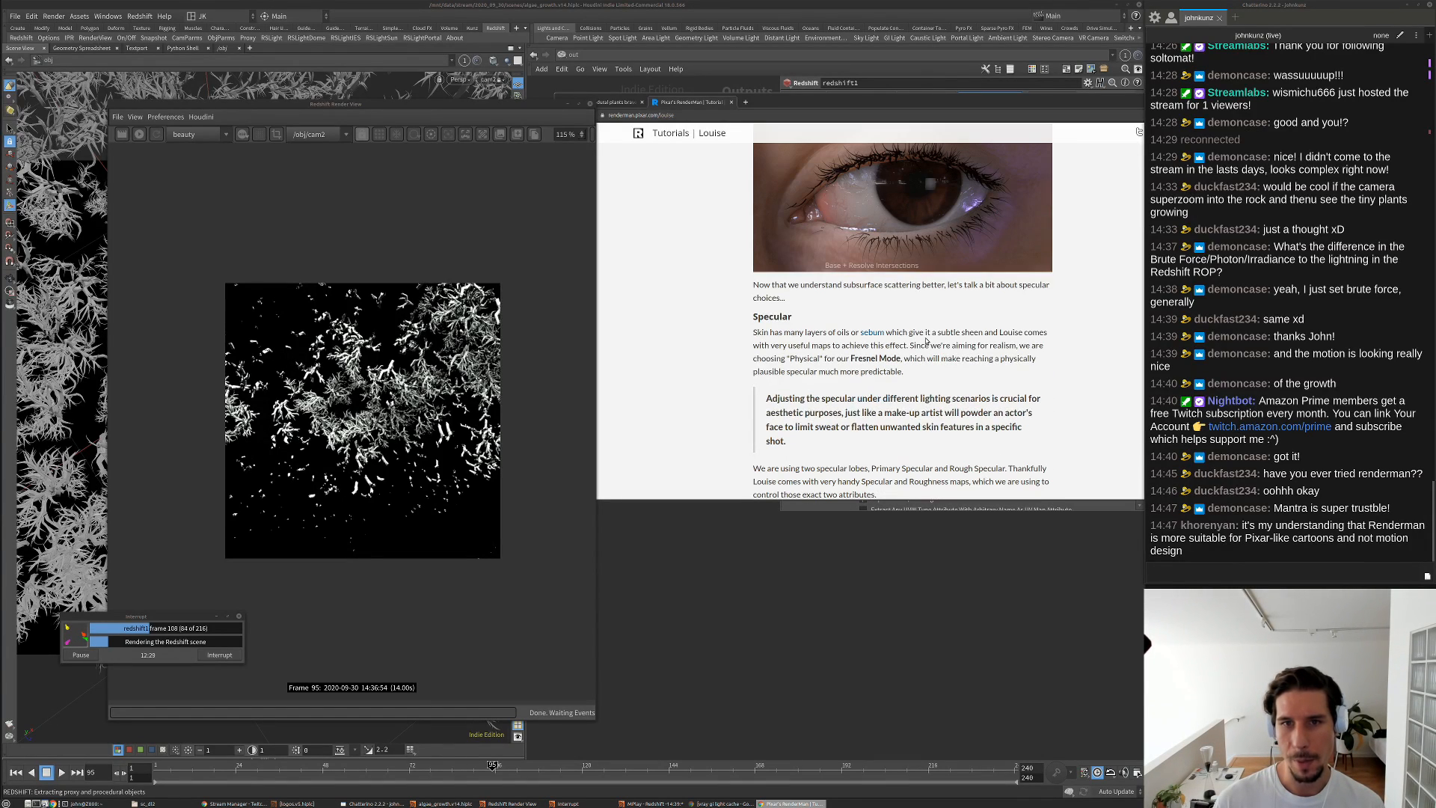
scroll(926, 341, "down", 15)
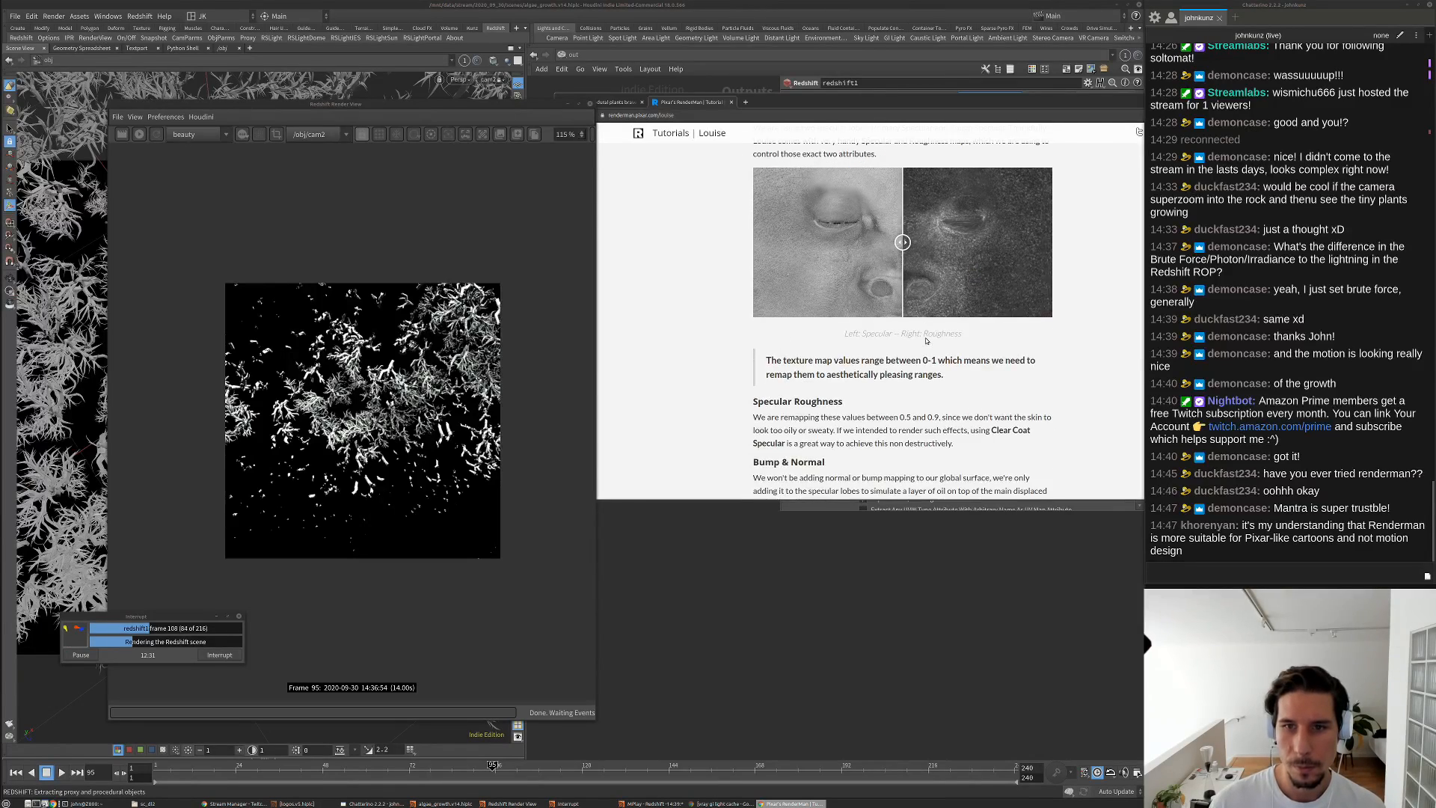
scroll(926, 341, "down", 4)
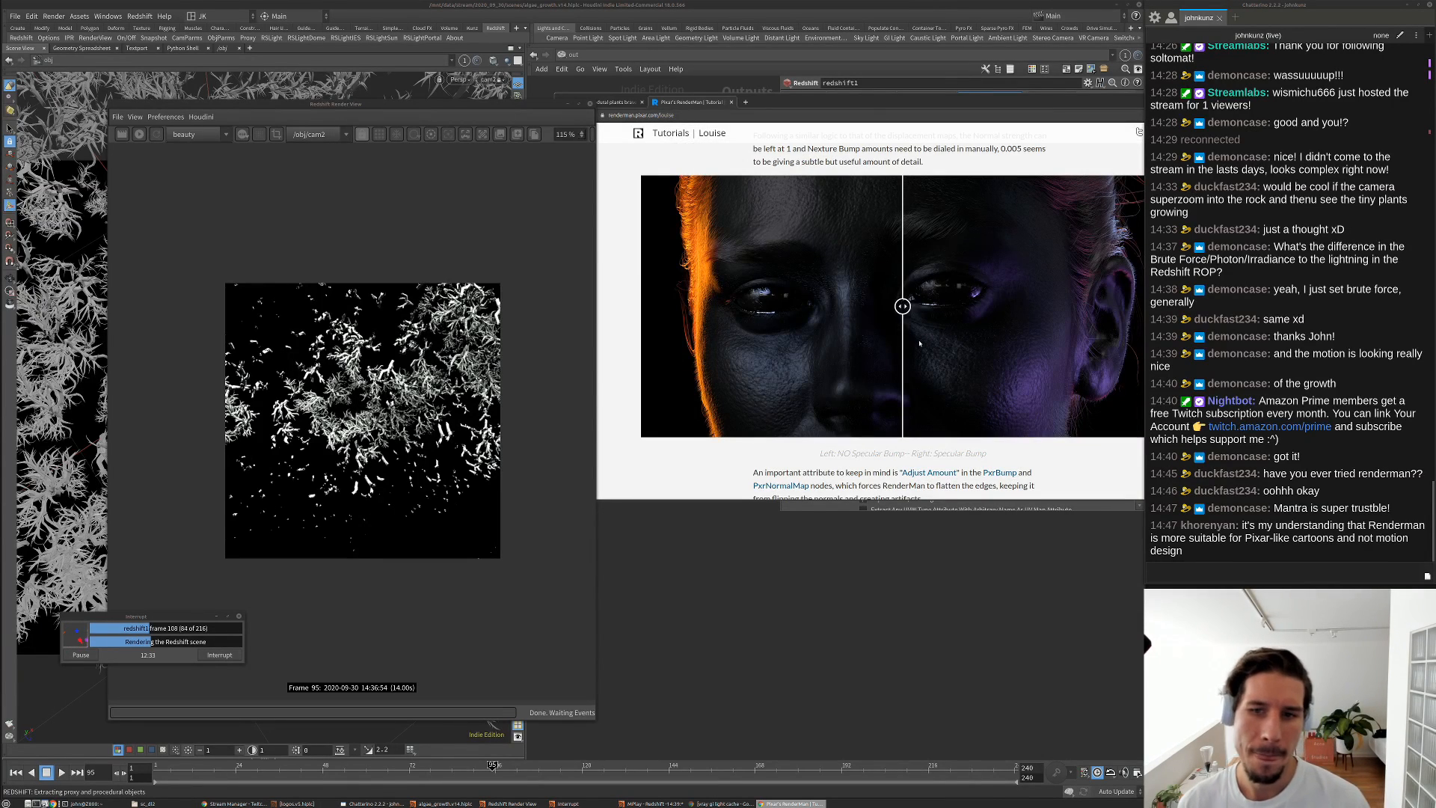
left_click_drag(904, 310, 803, 320)
Bring the browser with the Louise tutorial back to the front and close it
left_click(661, 616)
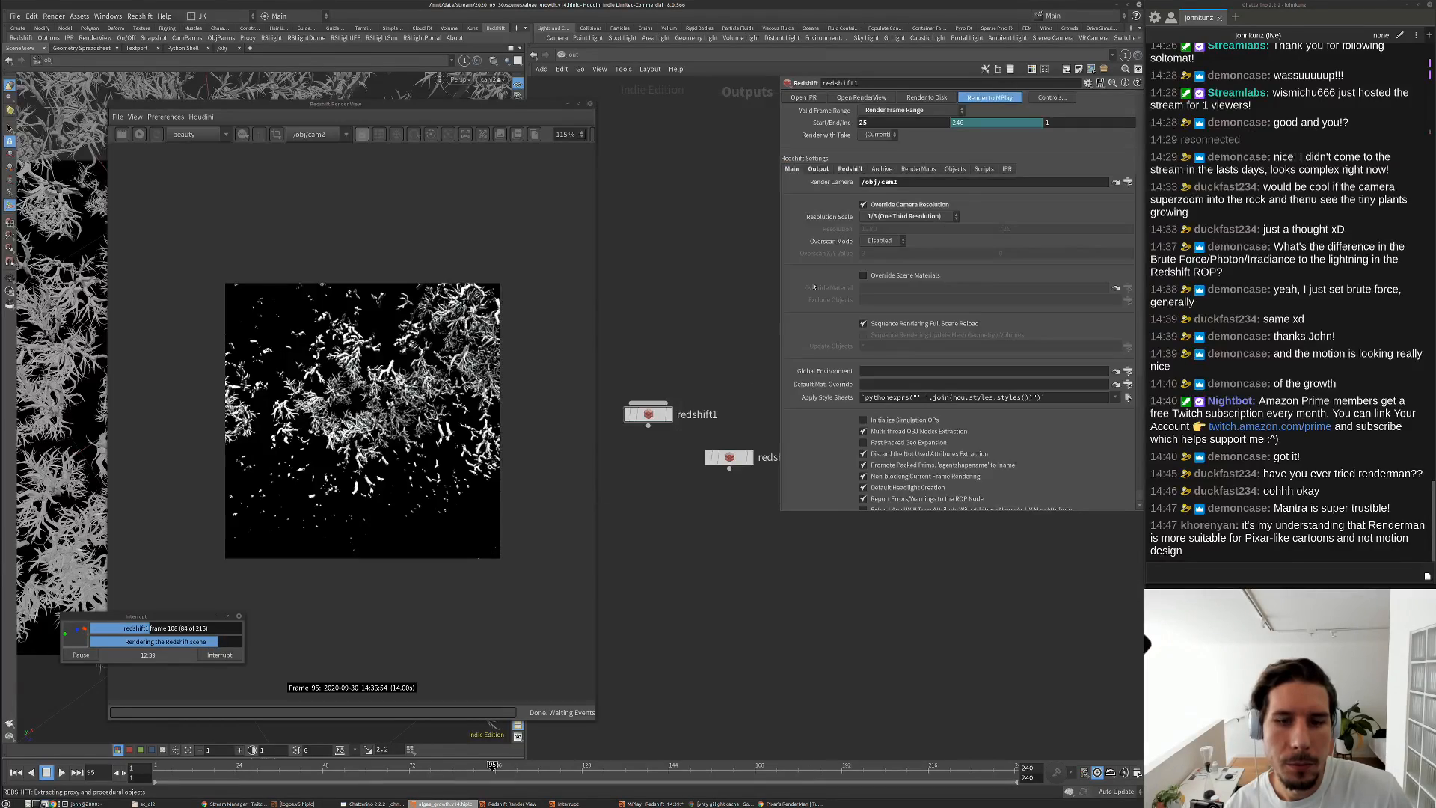
left_click(777, 803)
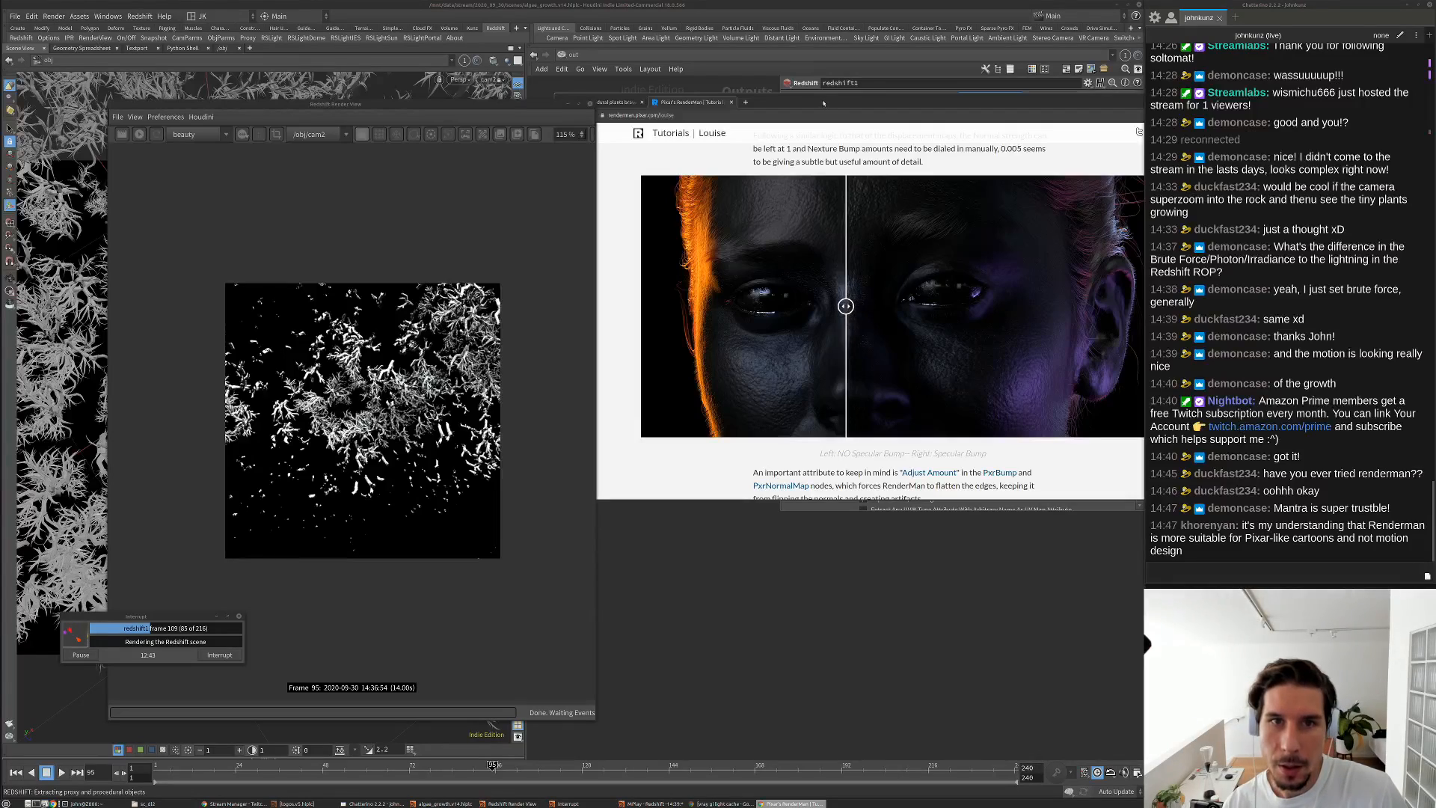
left_click_drag(913, 95, 812, 207)
right_click(809, 211)
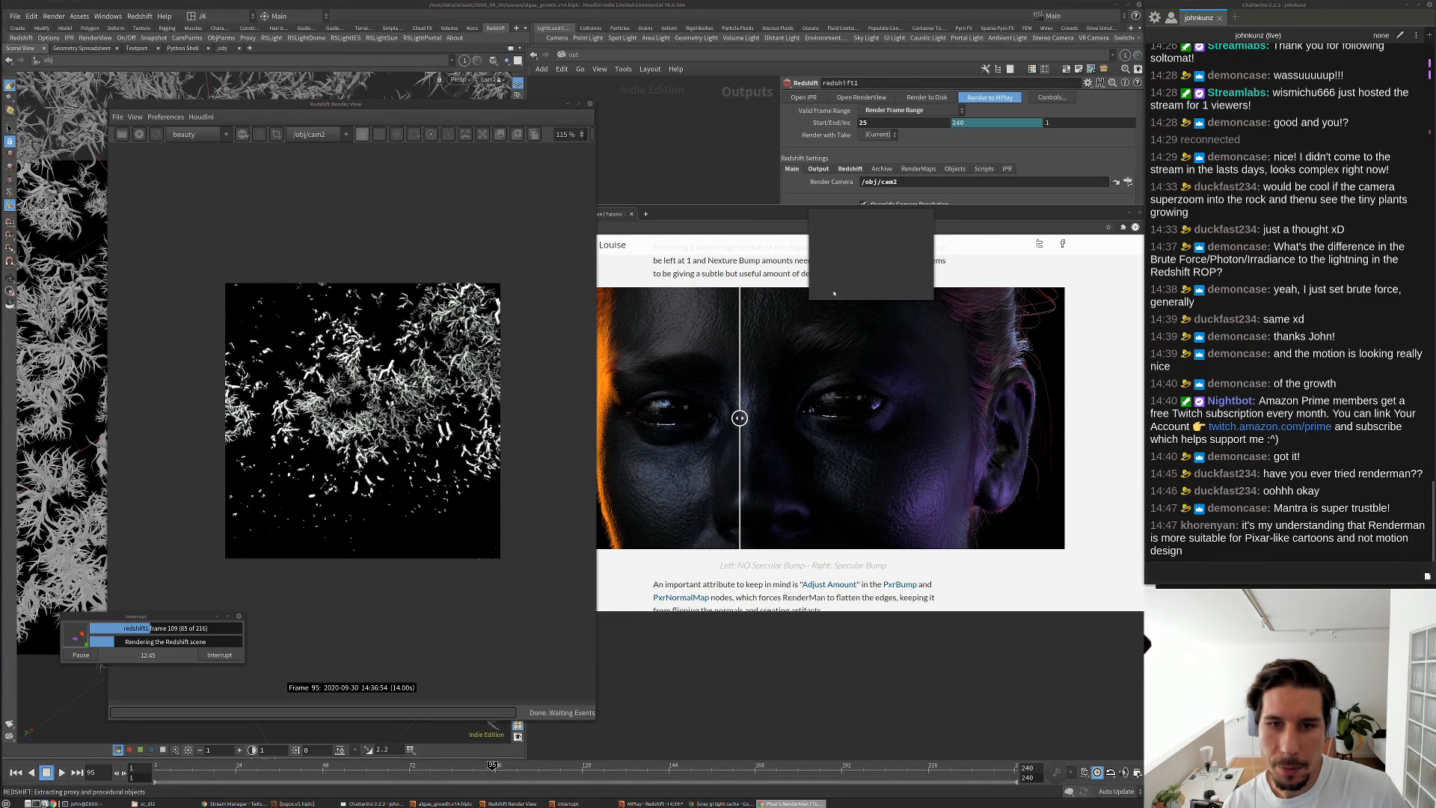
left_click(743, 661)
key("ctrl+w")
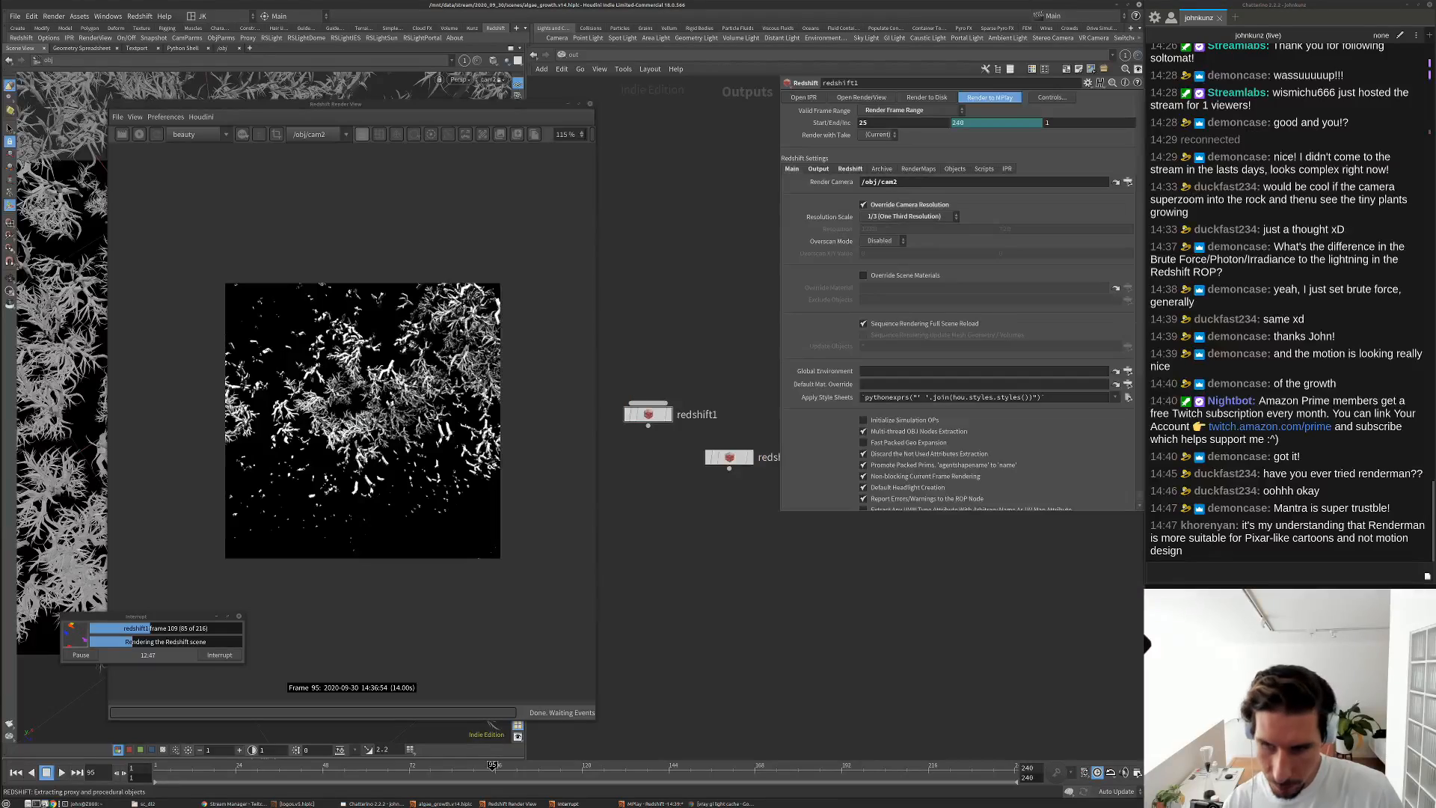
Bring MPlay forward and interrupt the running Redshift sequence render
left_click(653, 803)
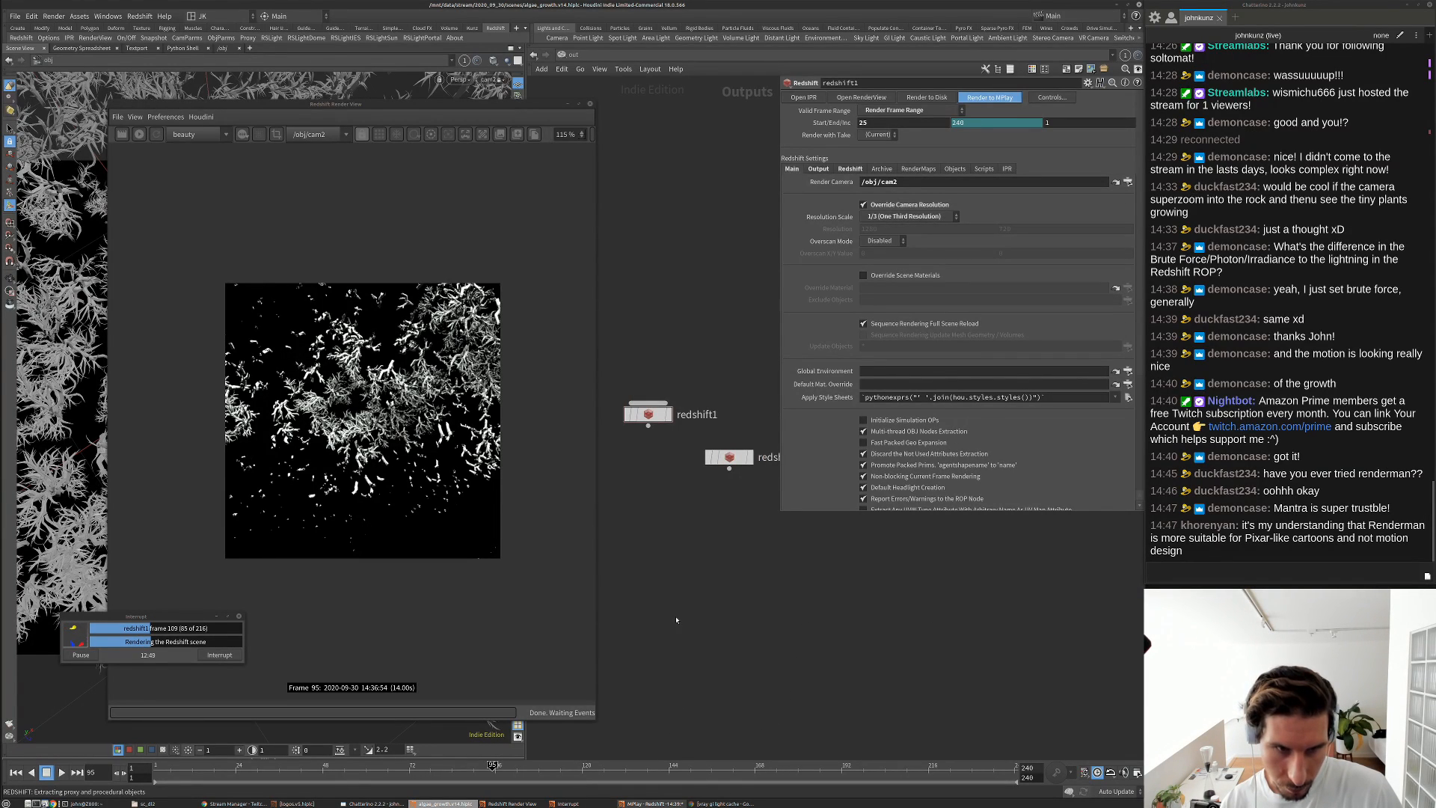
left_click(485, 590)
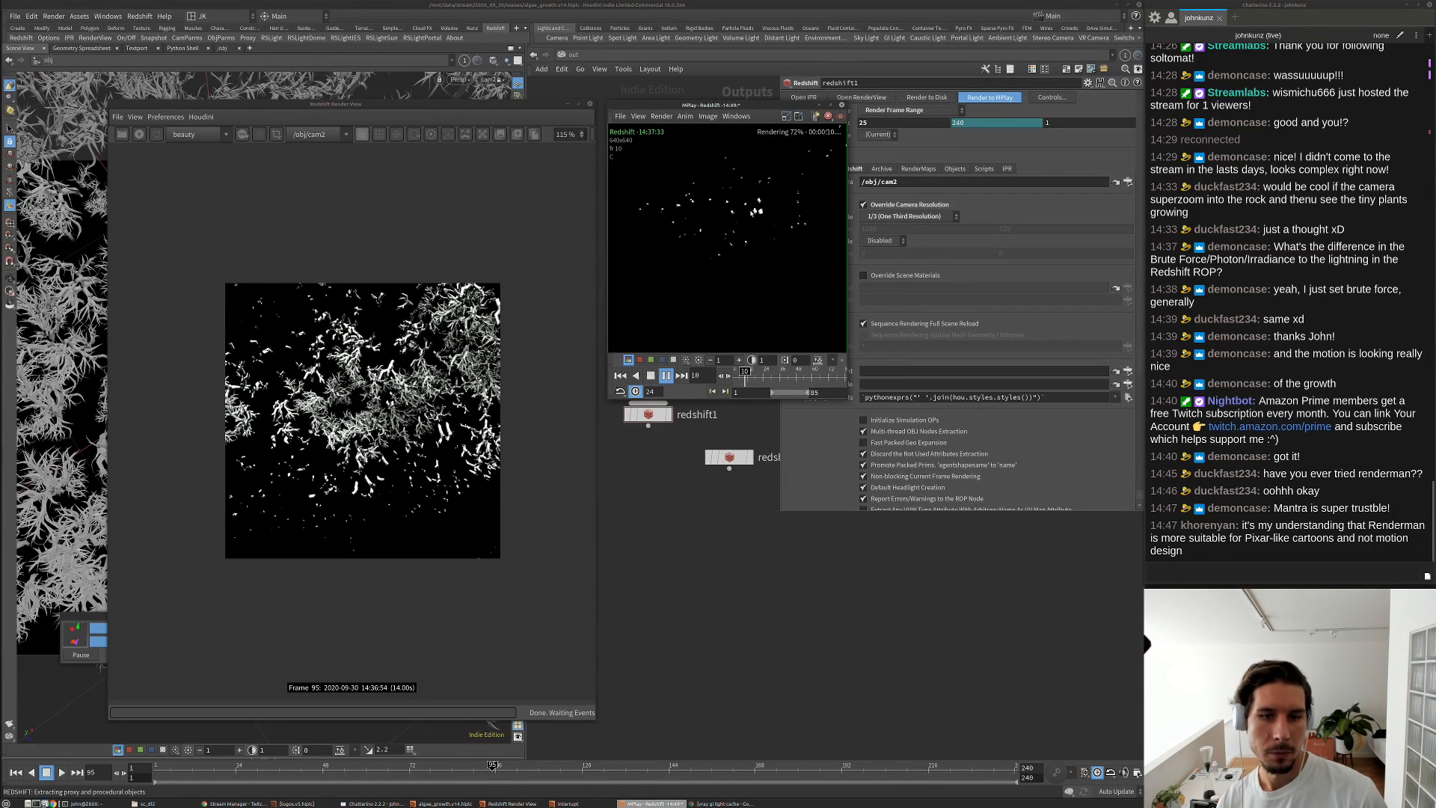
left_click(103, 625)
left_click(210, 655)
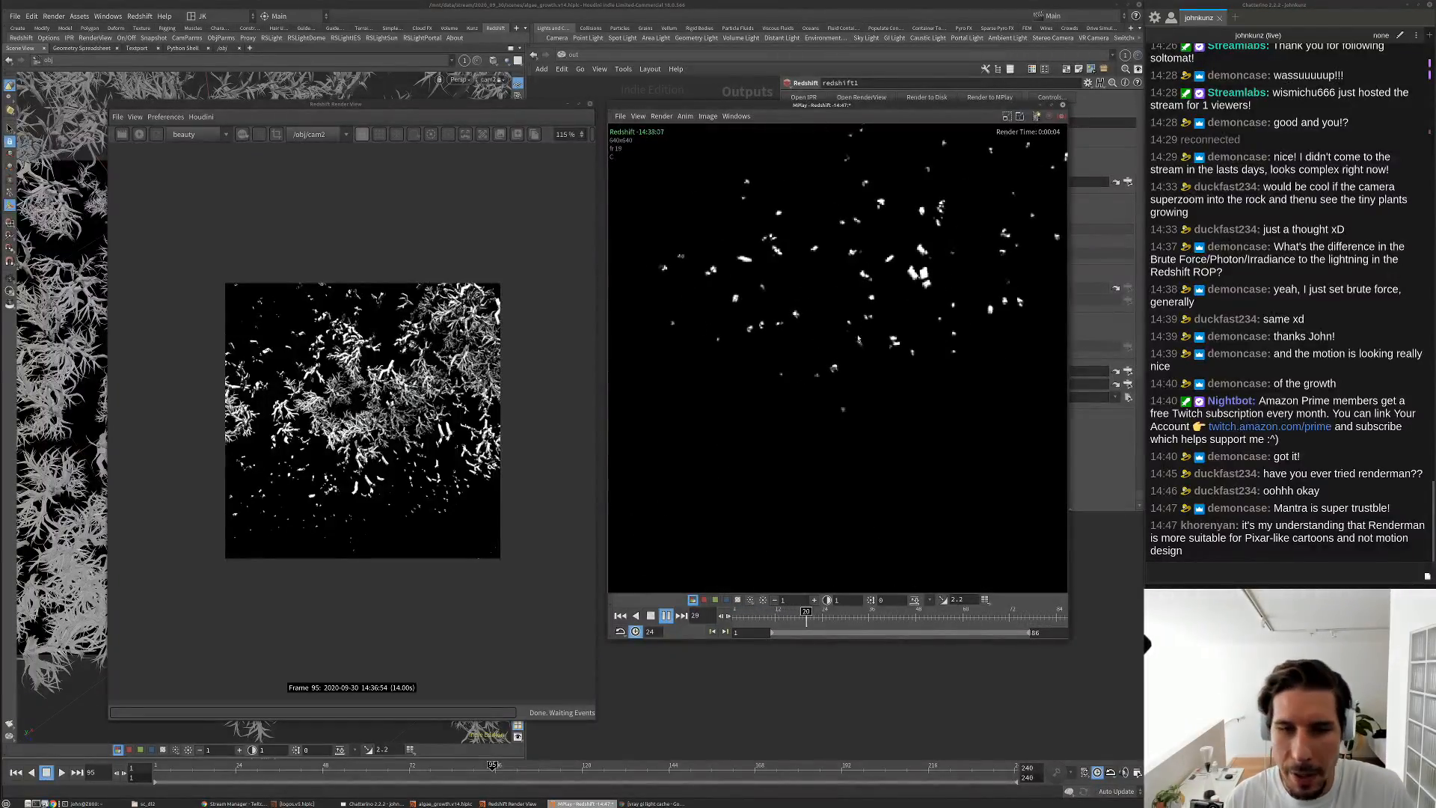
Scrub the rendered growth sequence in an enlarged MPlay to frame 55 and close MPlay
mouse_move(924, 617)
left_mouse_down()
mouse_move(1016, 630)
mouse_move(886, 616)
mouse_move(935, 609)
left_mouse_up()
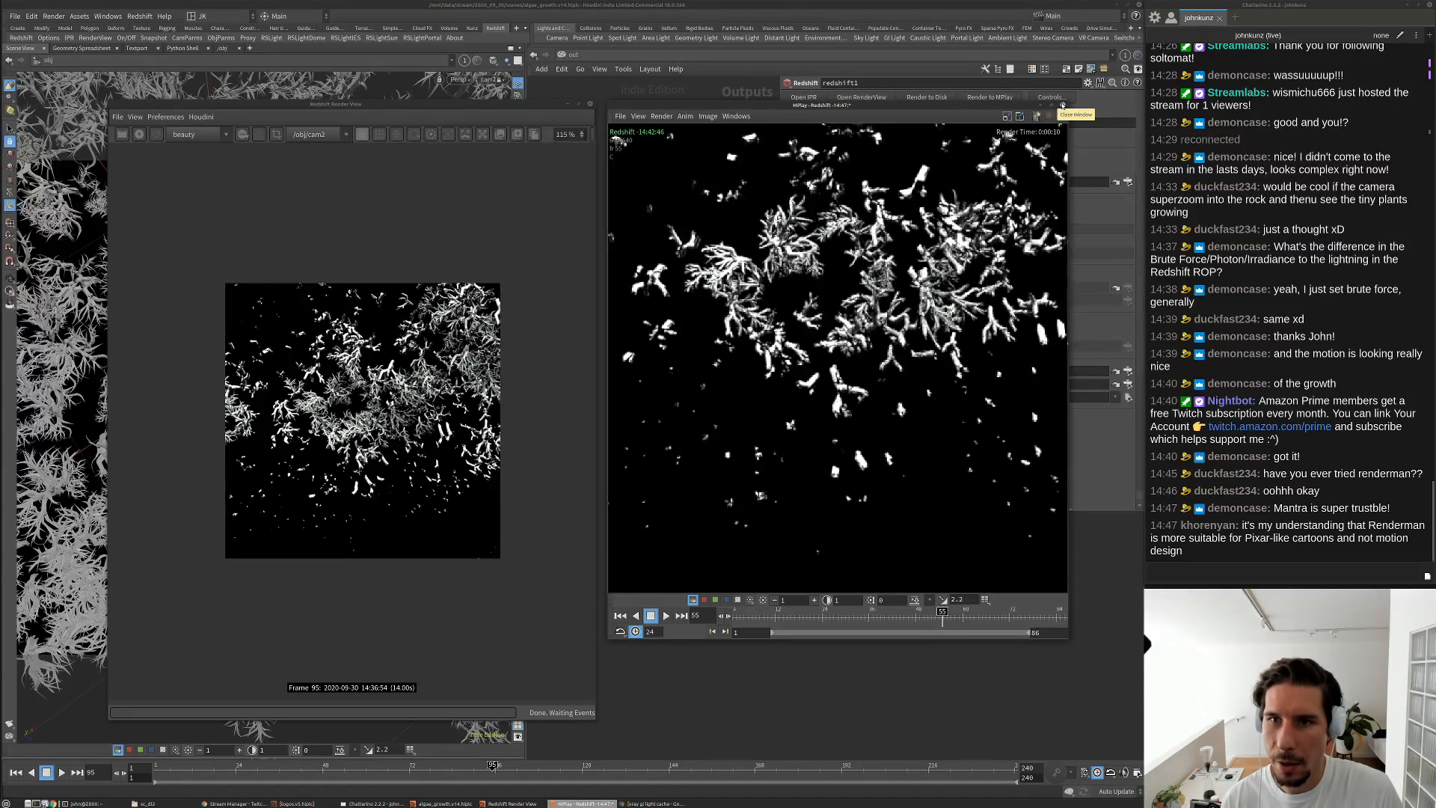
left_click(1062, 105)
left_click(645, 134)
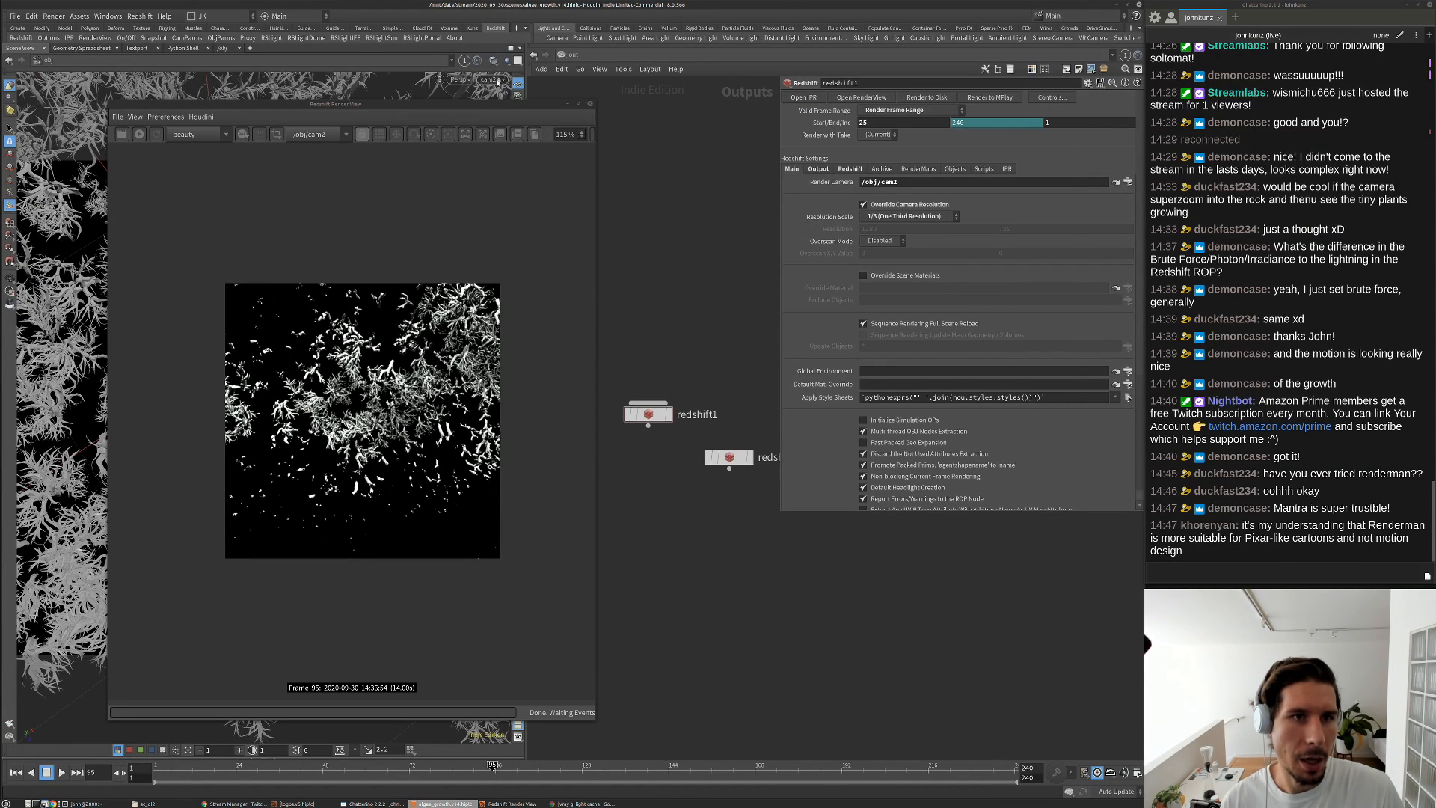
Move the Redshift Render View clear of the scene viewport and look through cam1 with camera tying off
left_click_drag(510, 104, 511, 670)
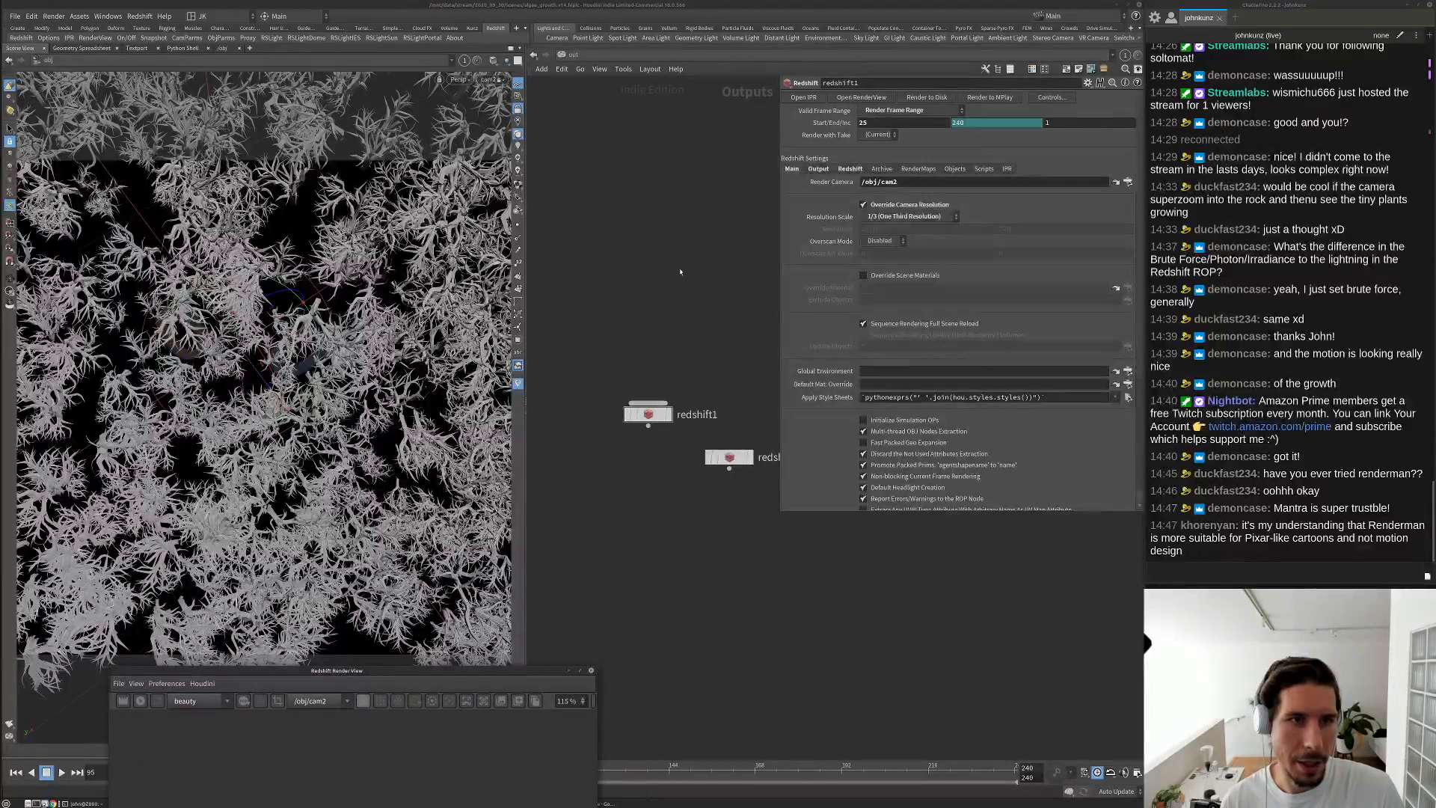
left_click(489, 79)
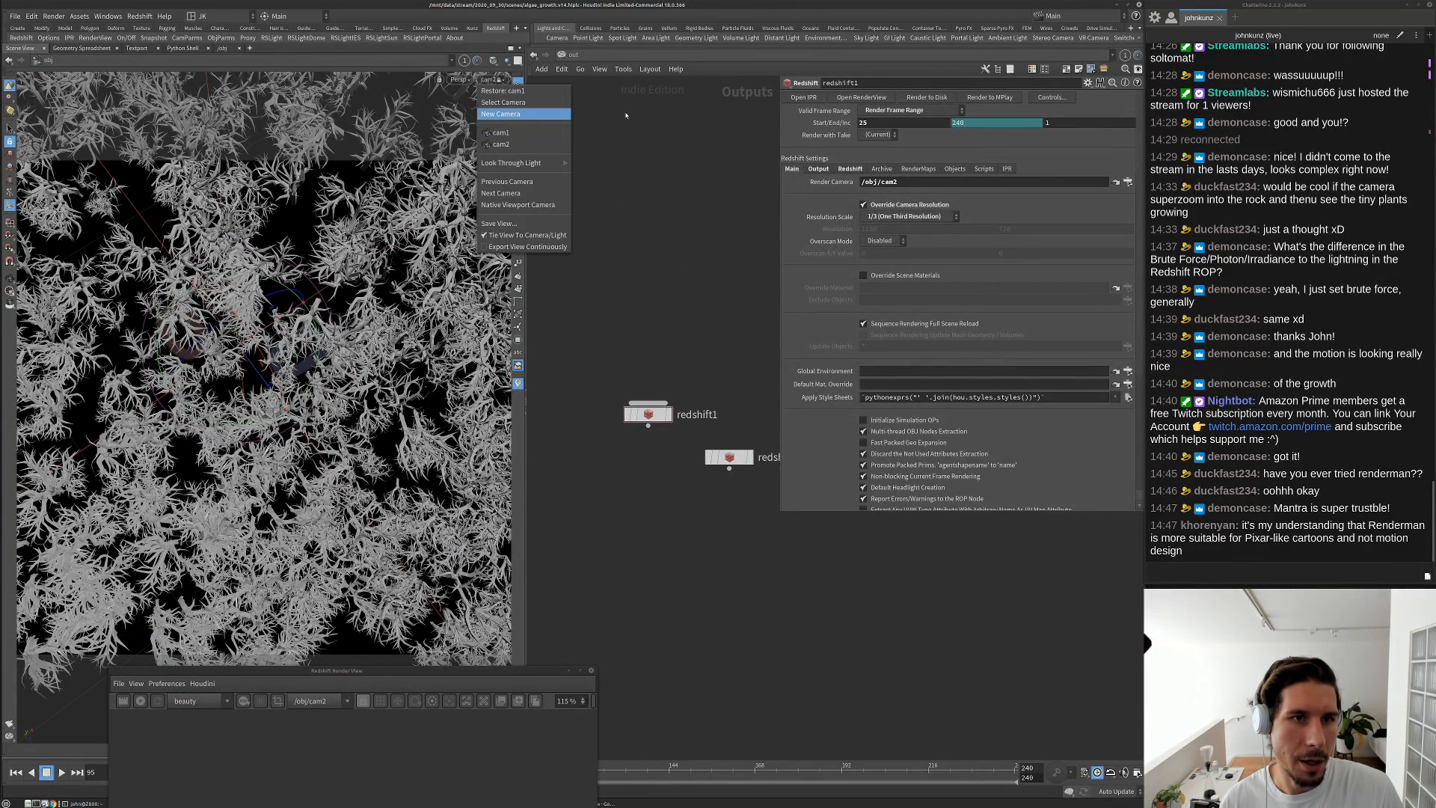
left_click(626, 115)
left_click(493, 79)
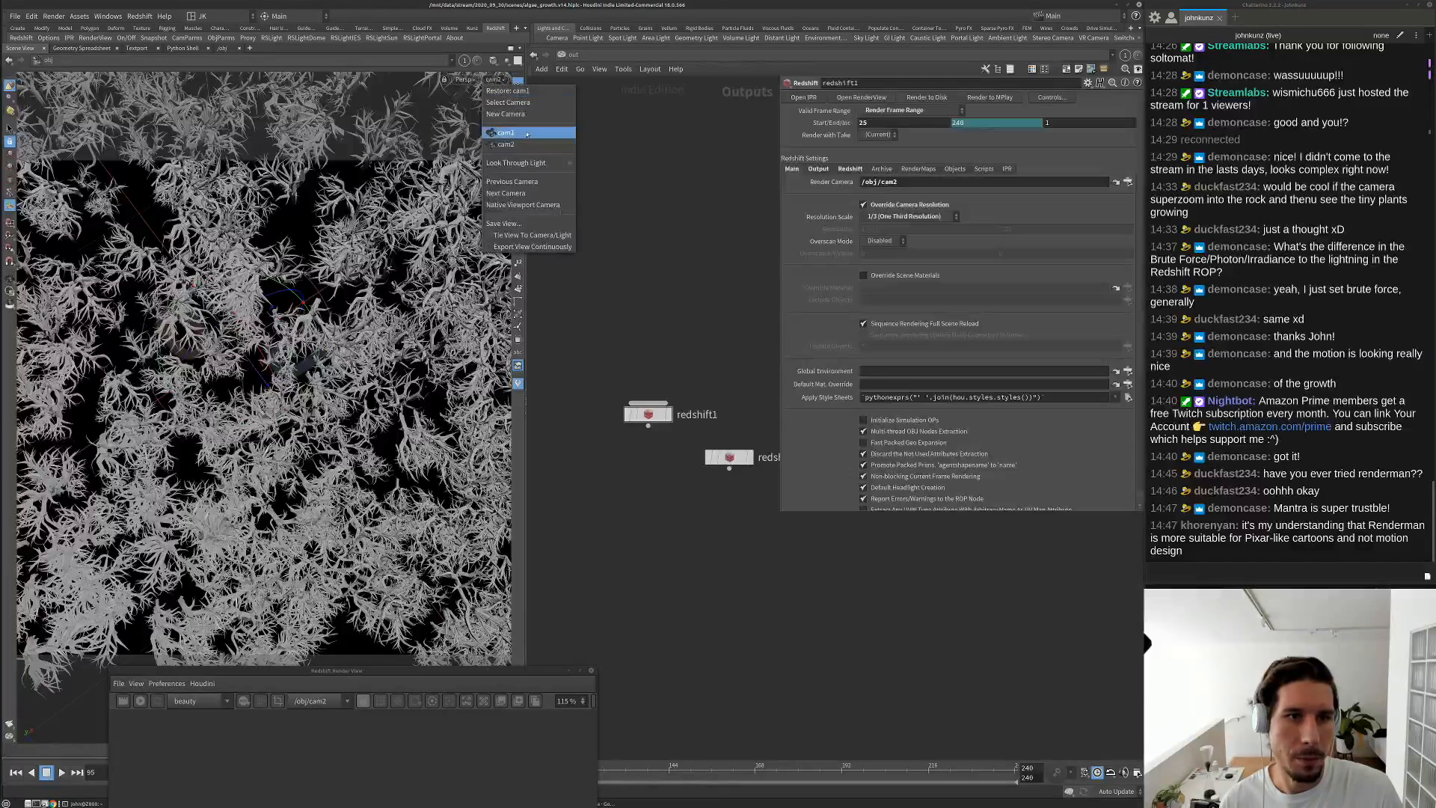
left_click(527, 134)
middle_click_drag(607, 340, 603, 299)
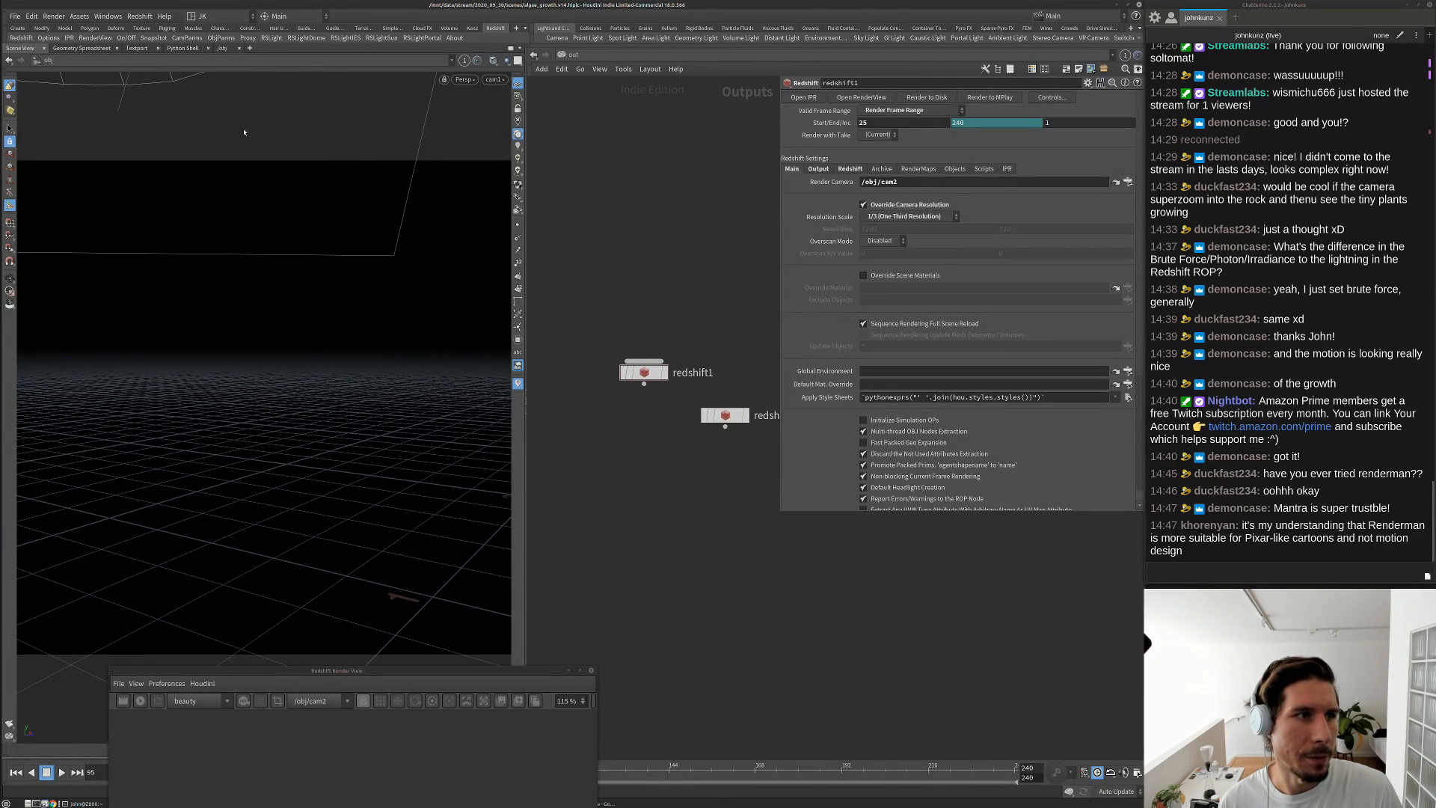
middle_click_drag(641, 450, 640, 417)
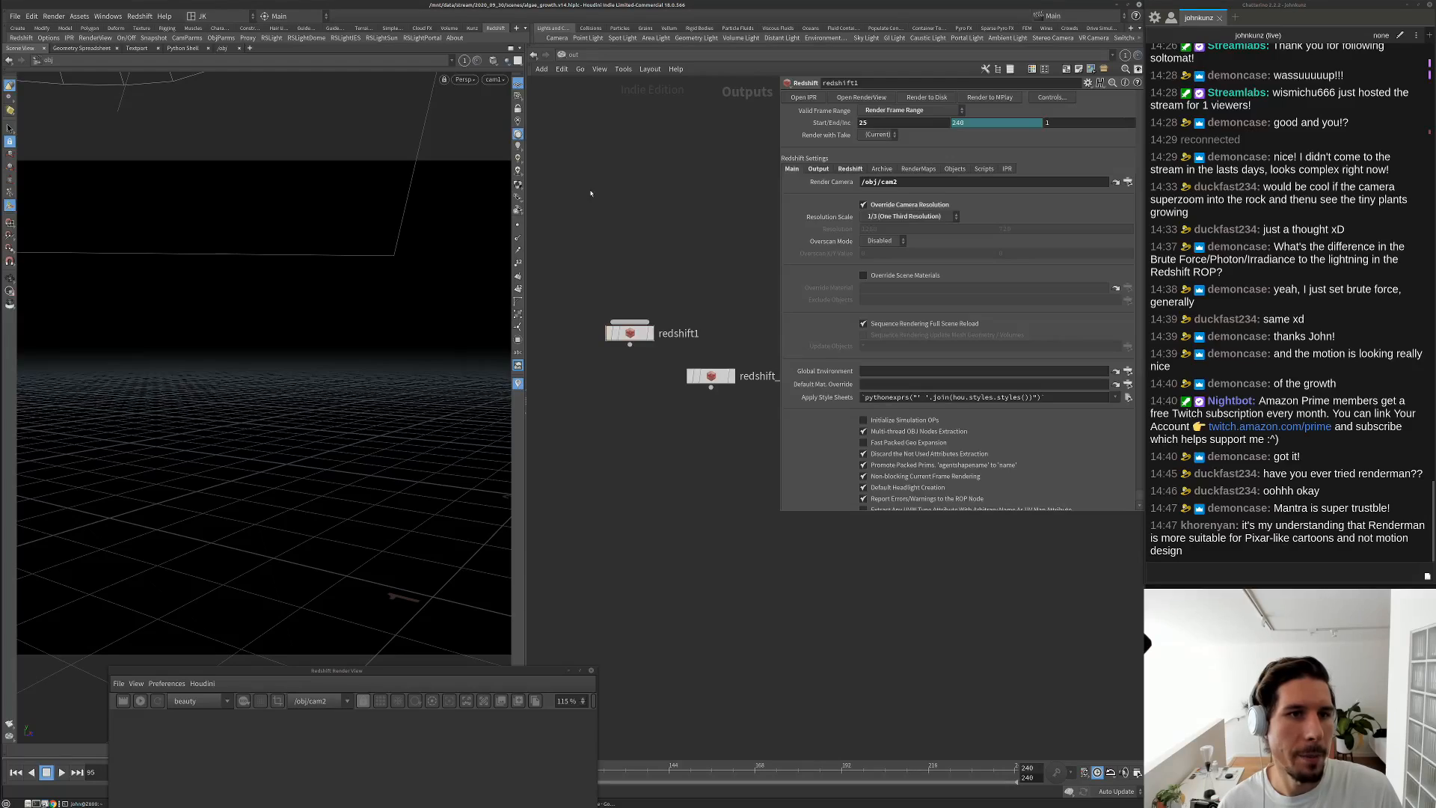
Return to the object network and look at the geometry inside plant_growth through cam1
left_click(570, 55)
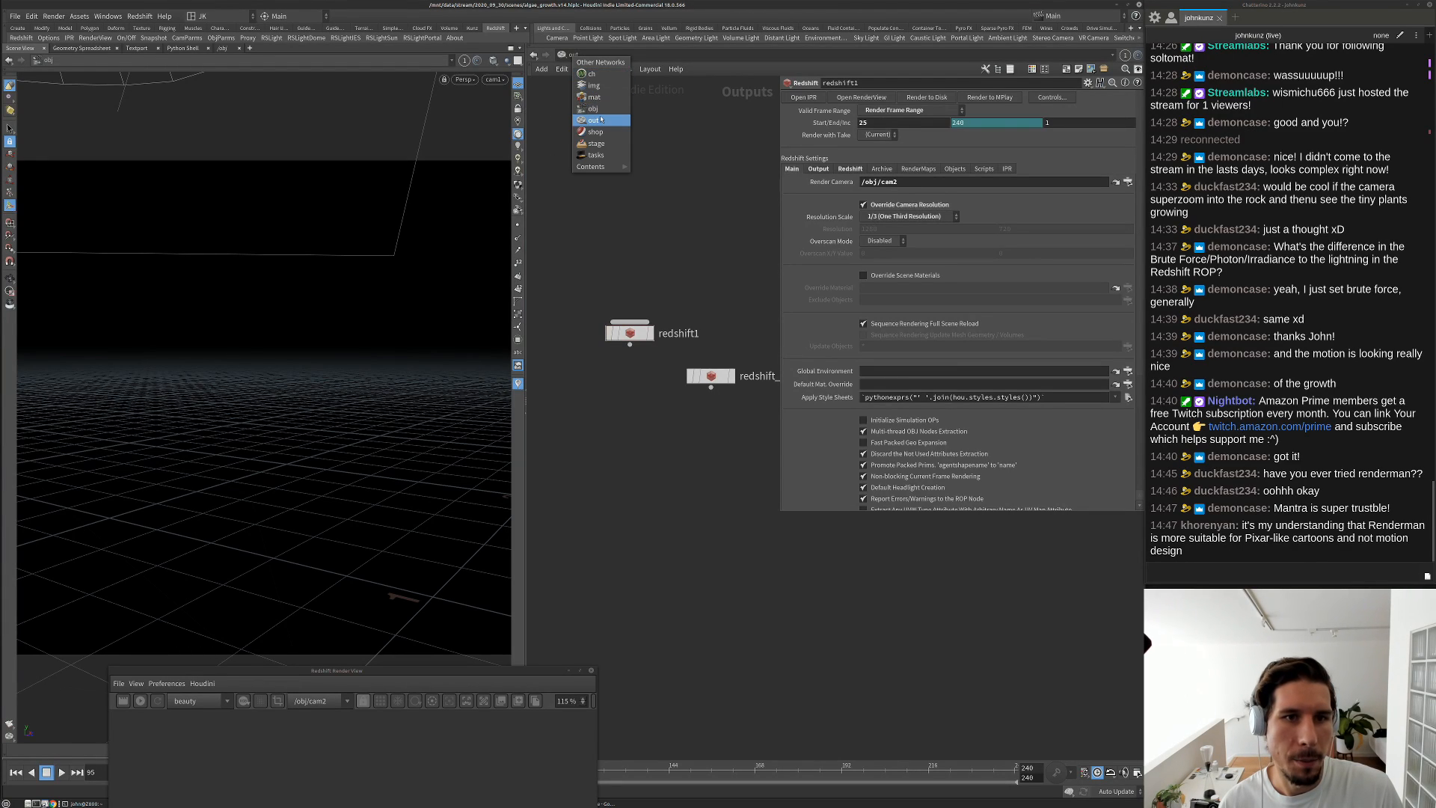
left_click(592, 109)
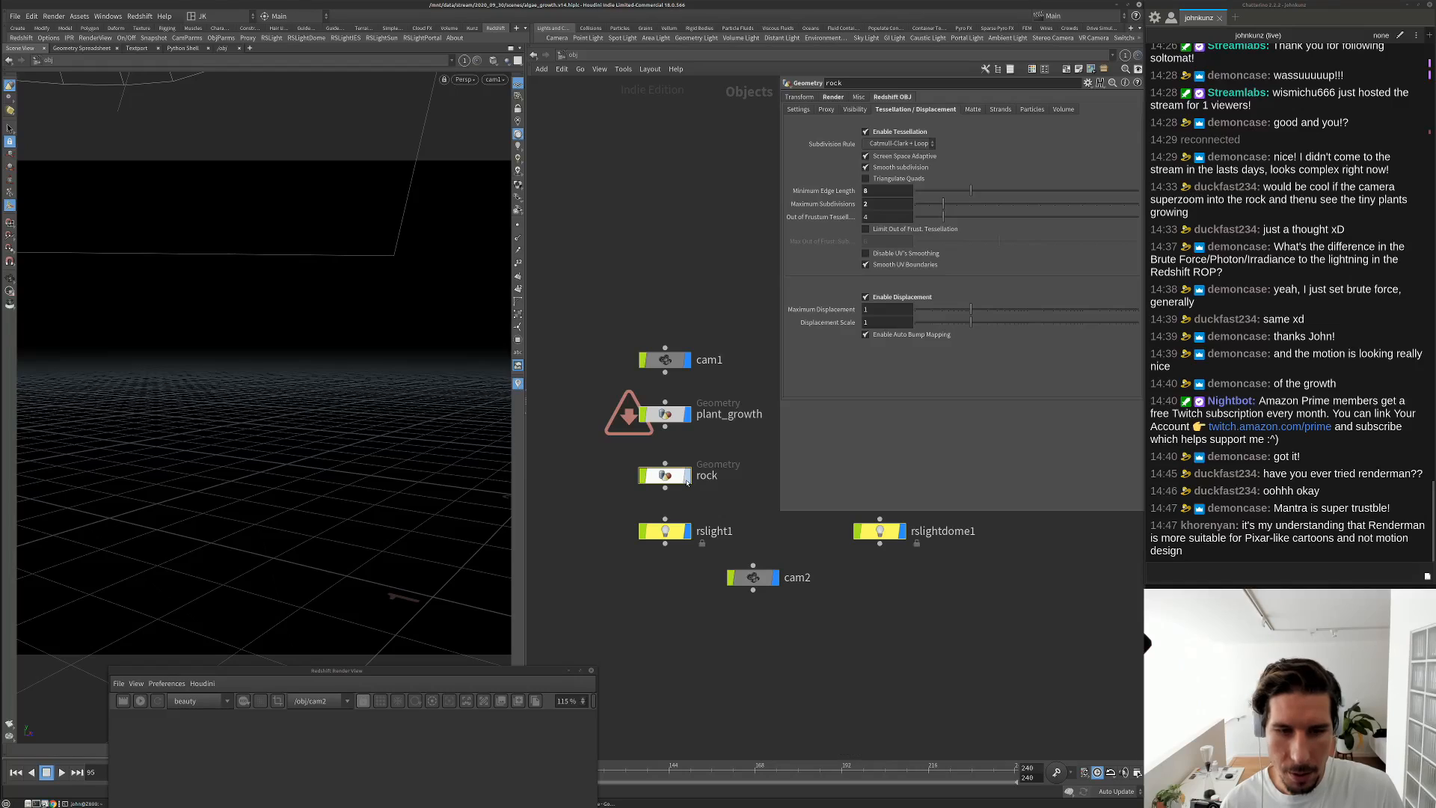
left_click(666, 414)
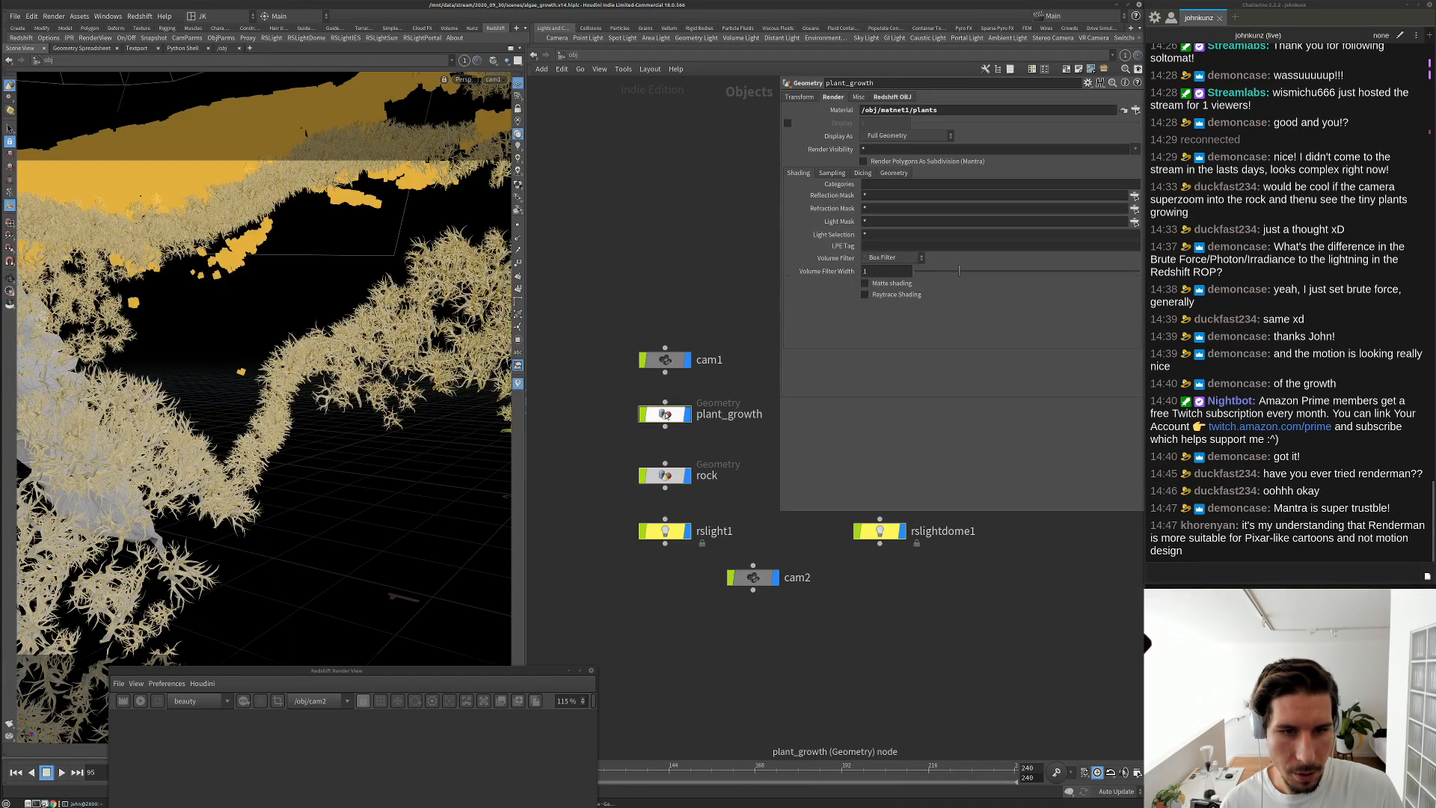
double_click(666, 415)
left_click(572, 55)
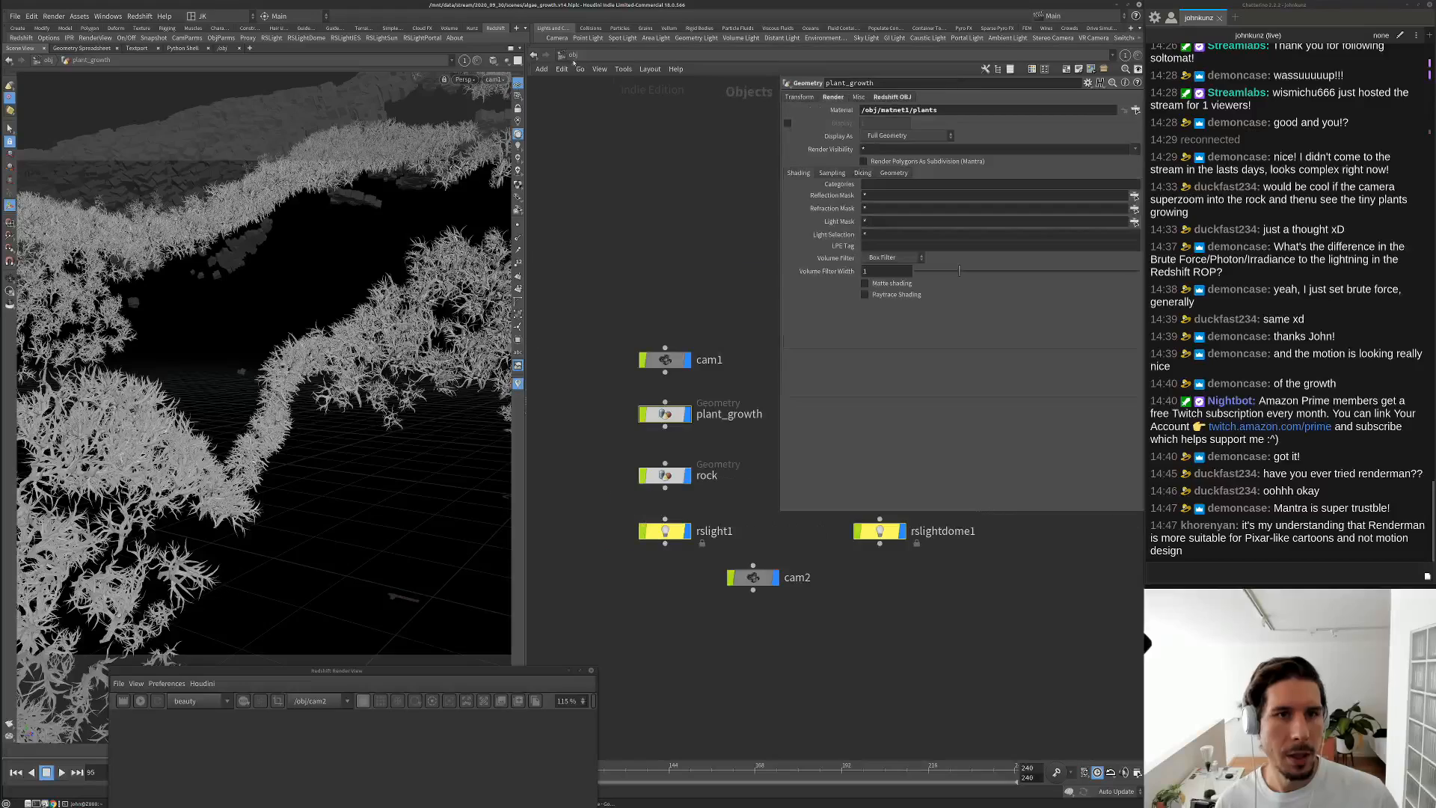
Inside the rock geometry, set the volume1 node's camera to ../../cam1 and return to the object level
double_click(675, 480)
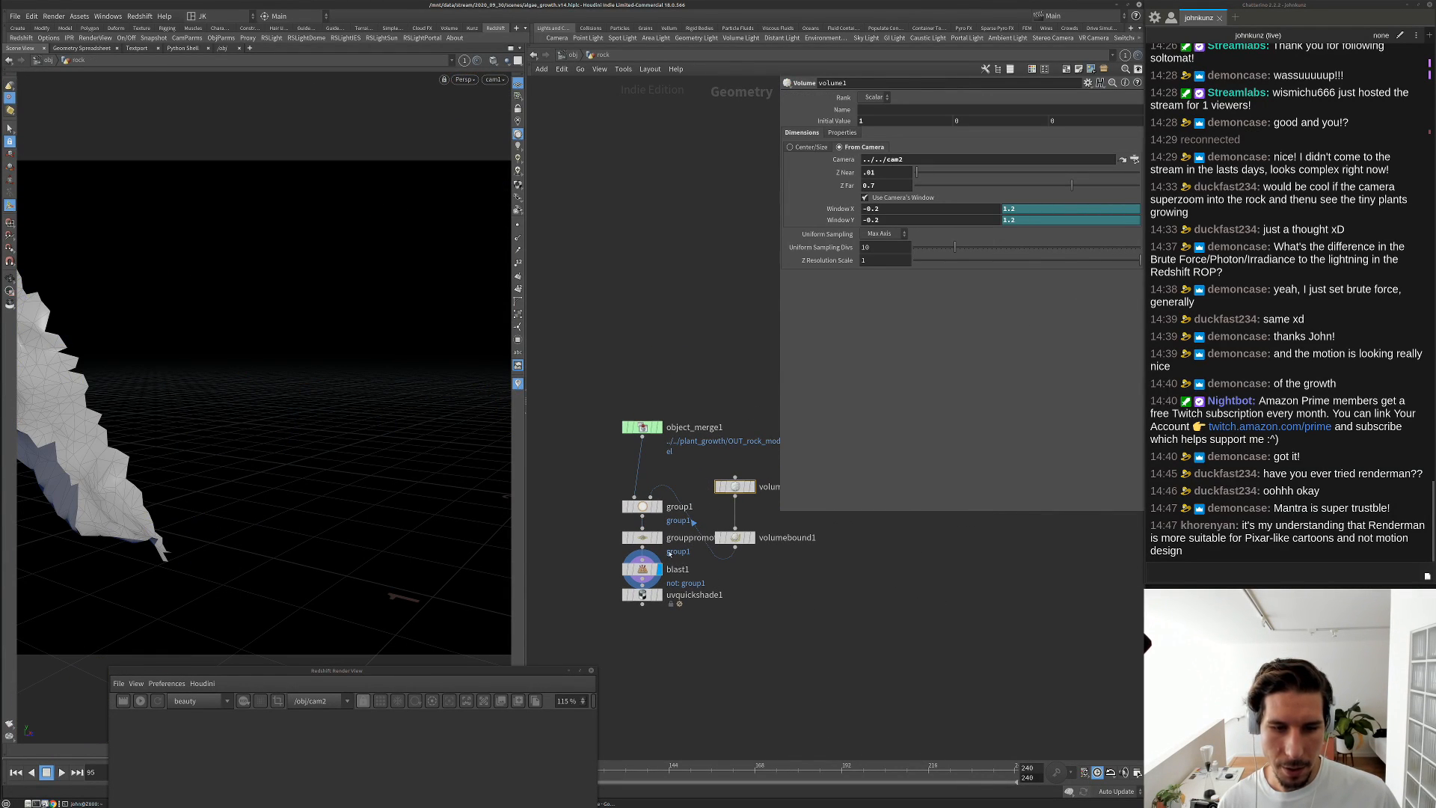
type("1")
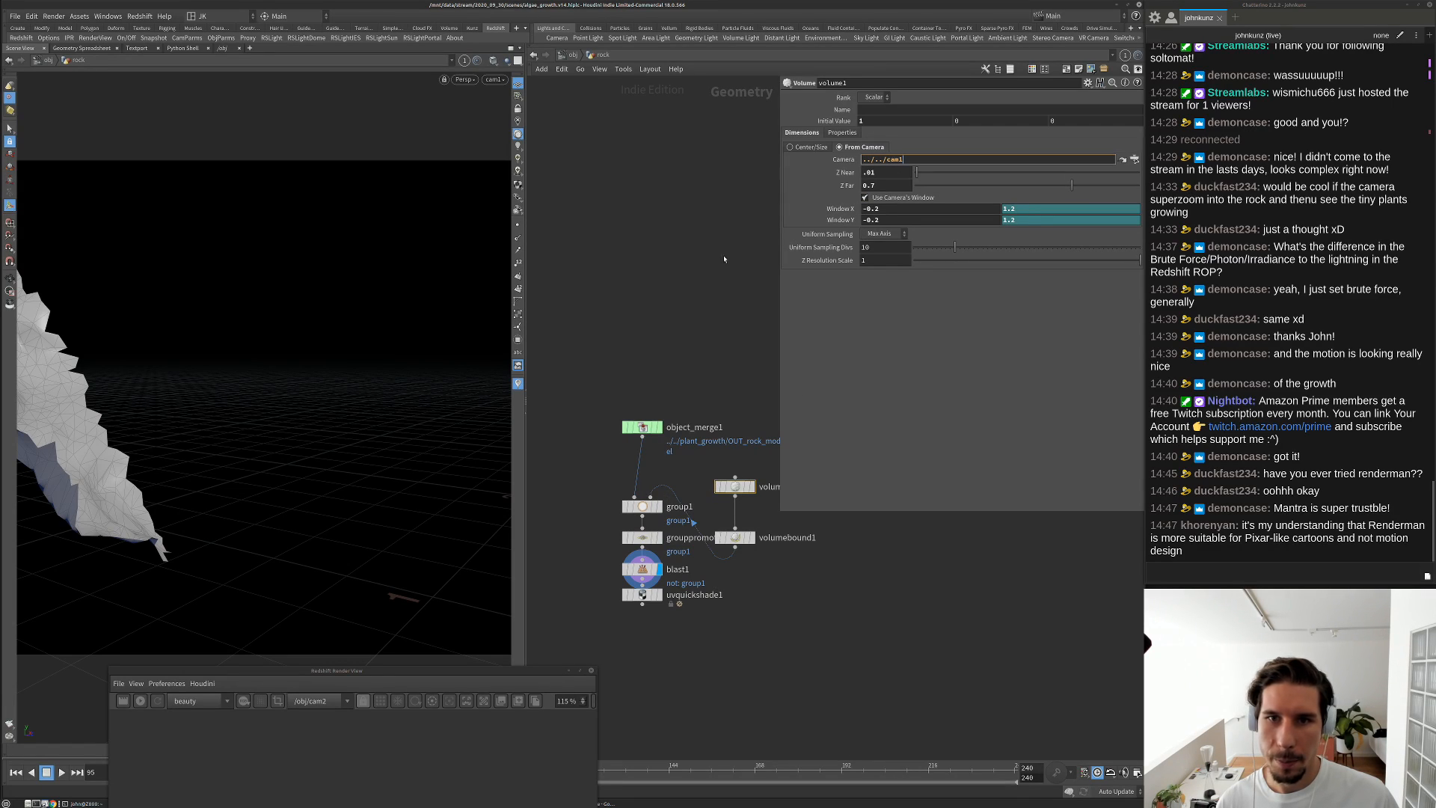
key("Return")
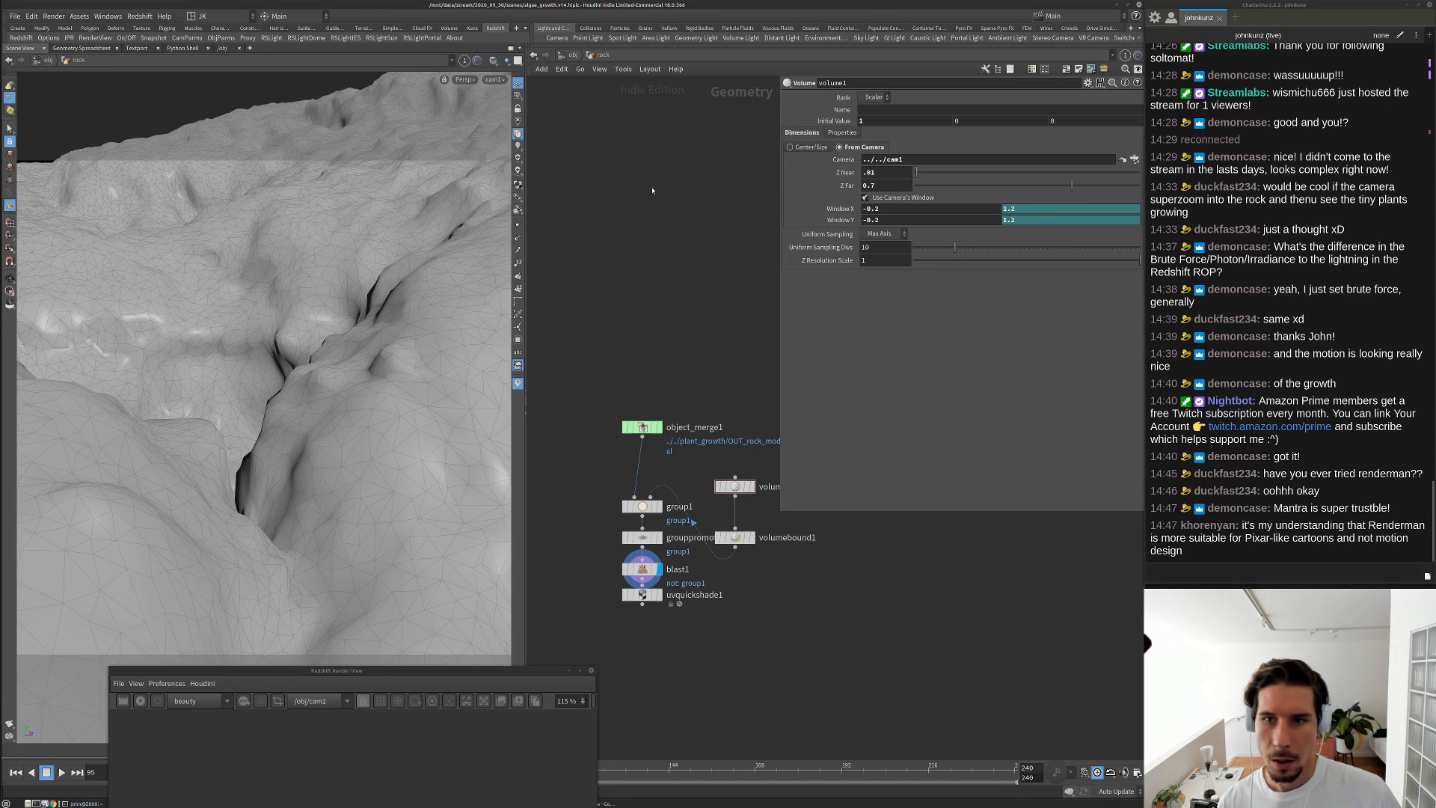
left_click(574, 55)
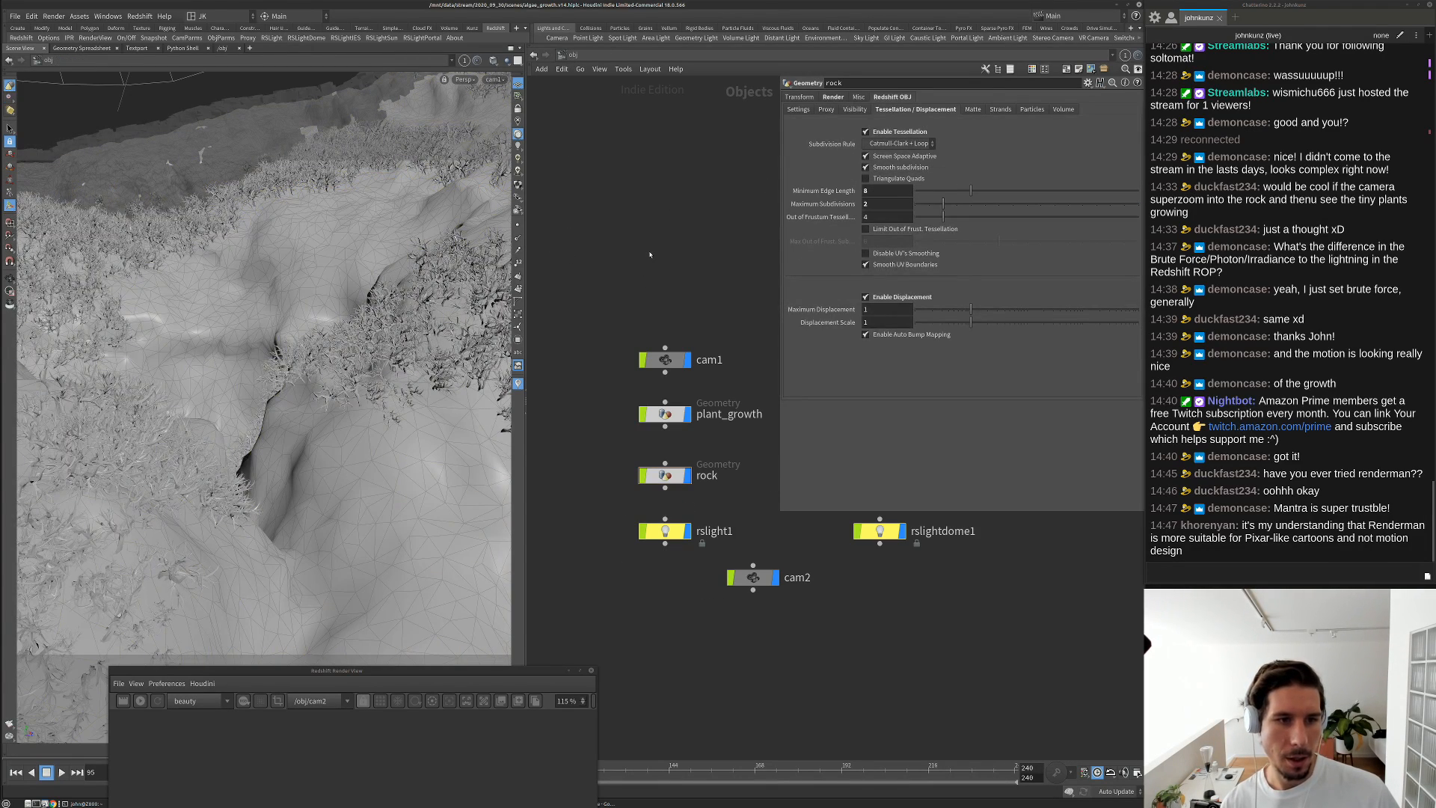
Switch the Redshift Render View camera to /obj/cam1 and start a live render
left_click(464, 674)
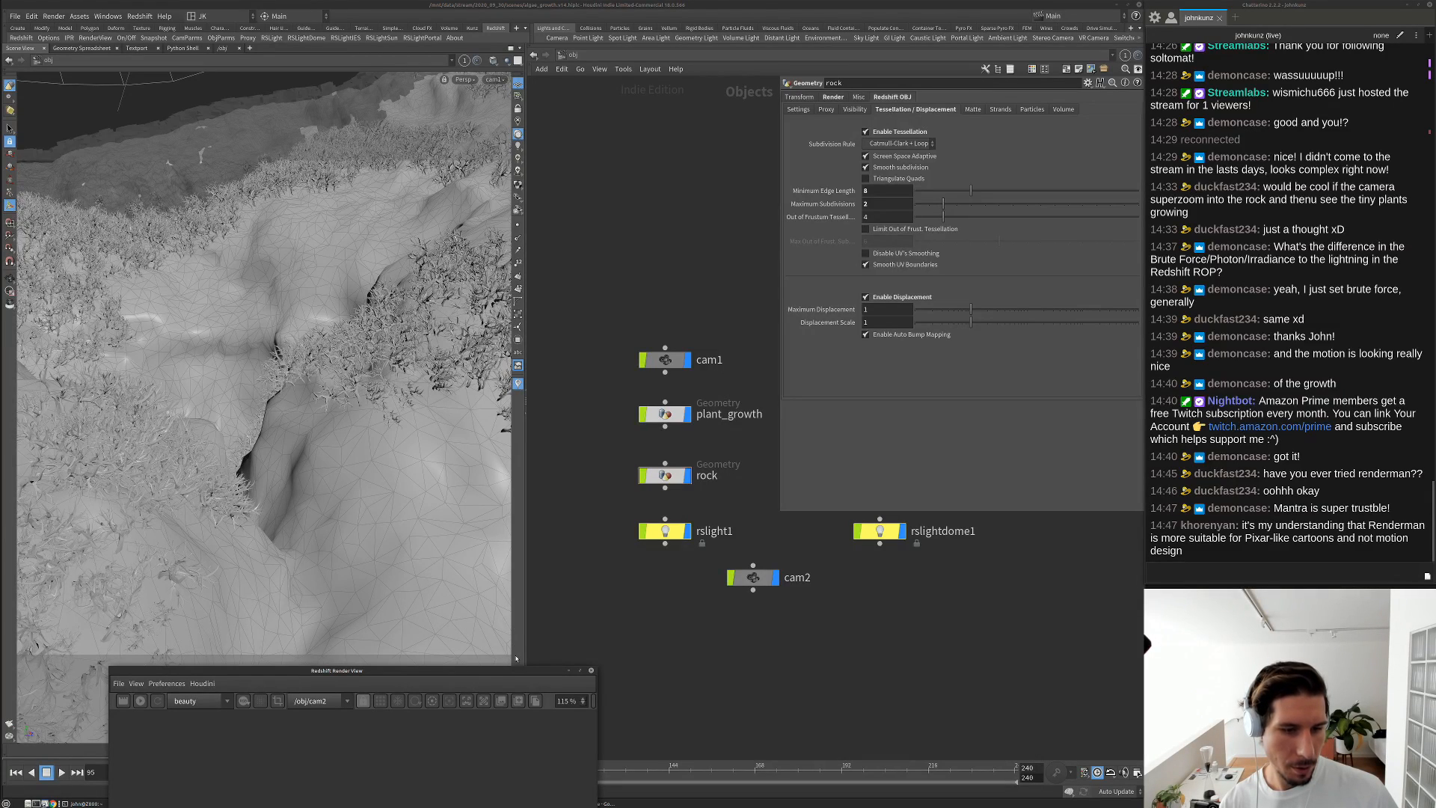
left_click_drag(501, 670, 447, 314)
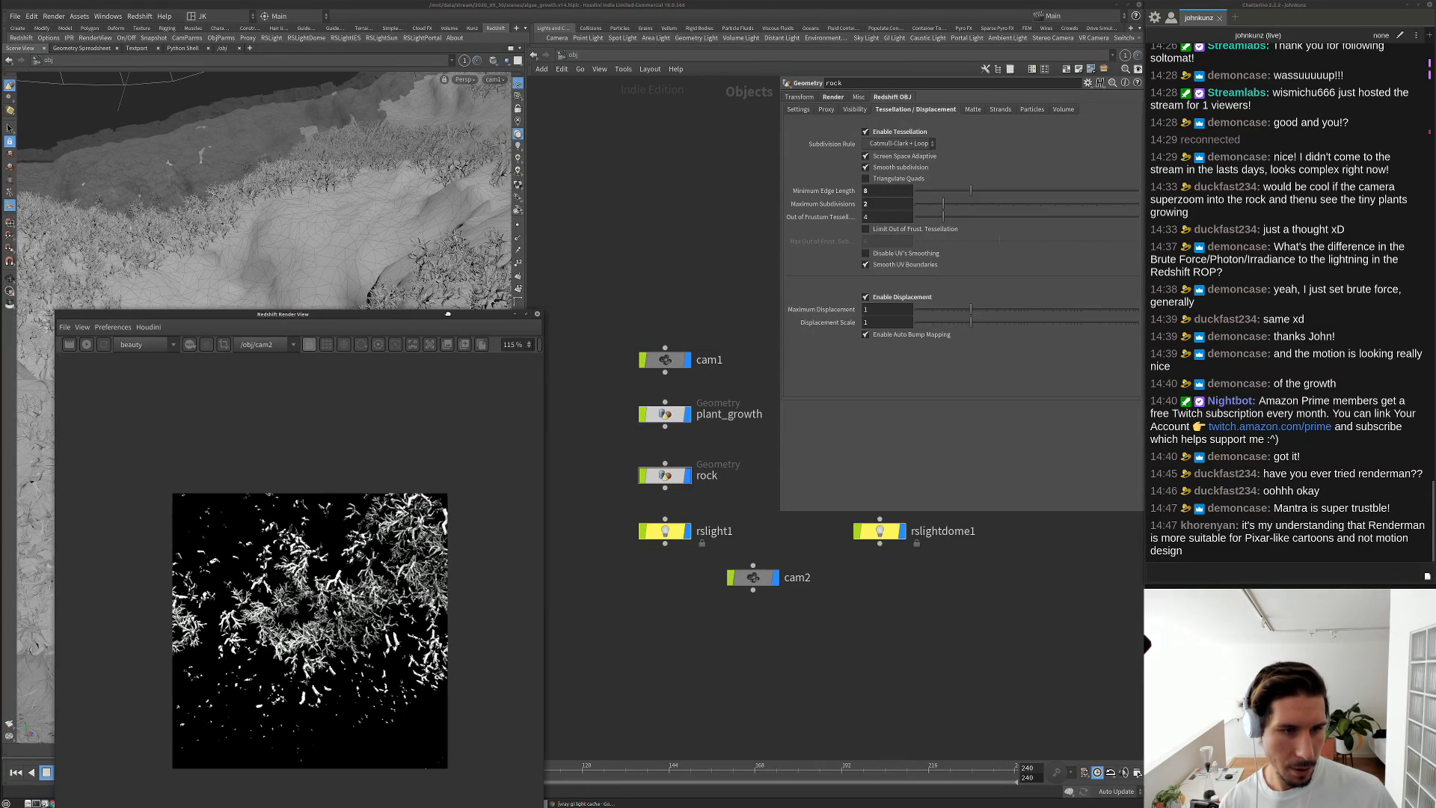
left_click(253, 345)
left_click(262, 366)
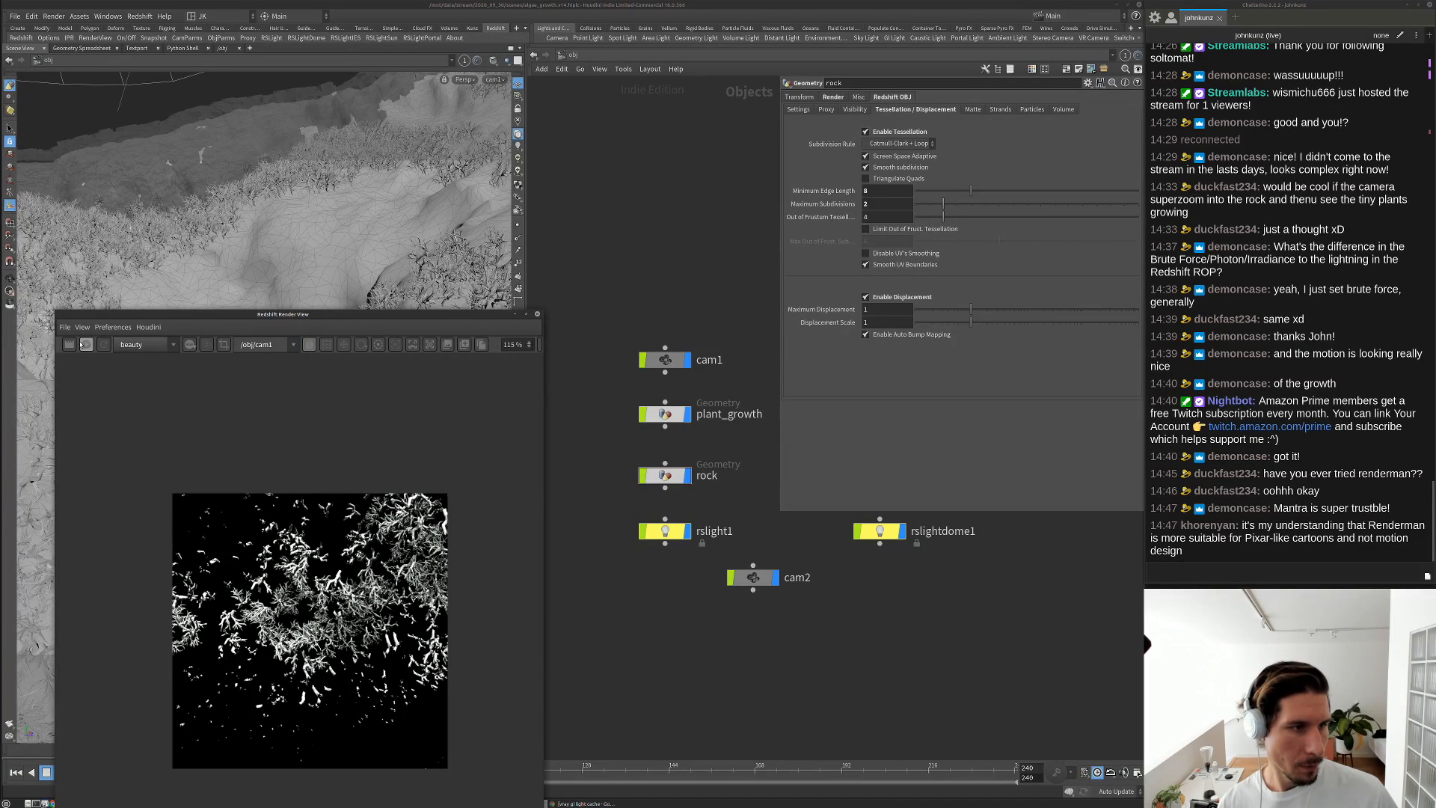
left_click(84, 344)
left_click_drag(127, 314, 95, 199)
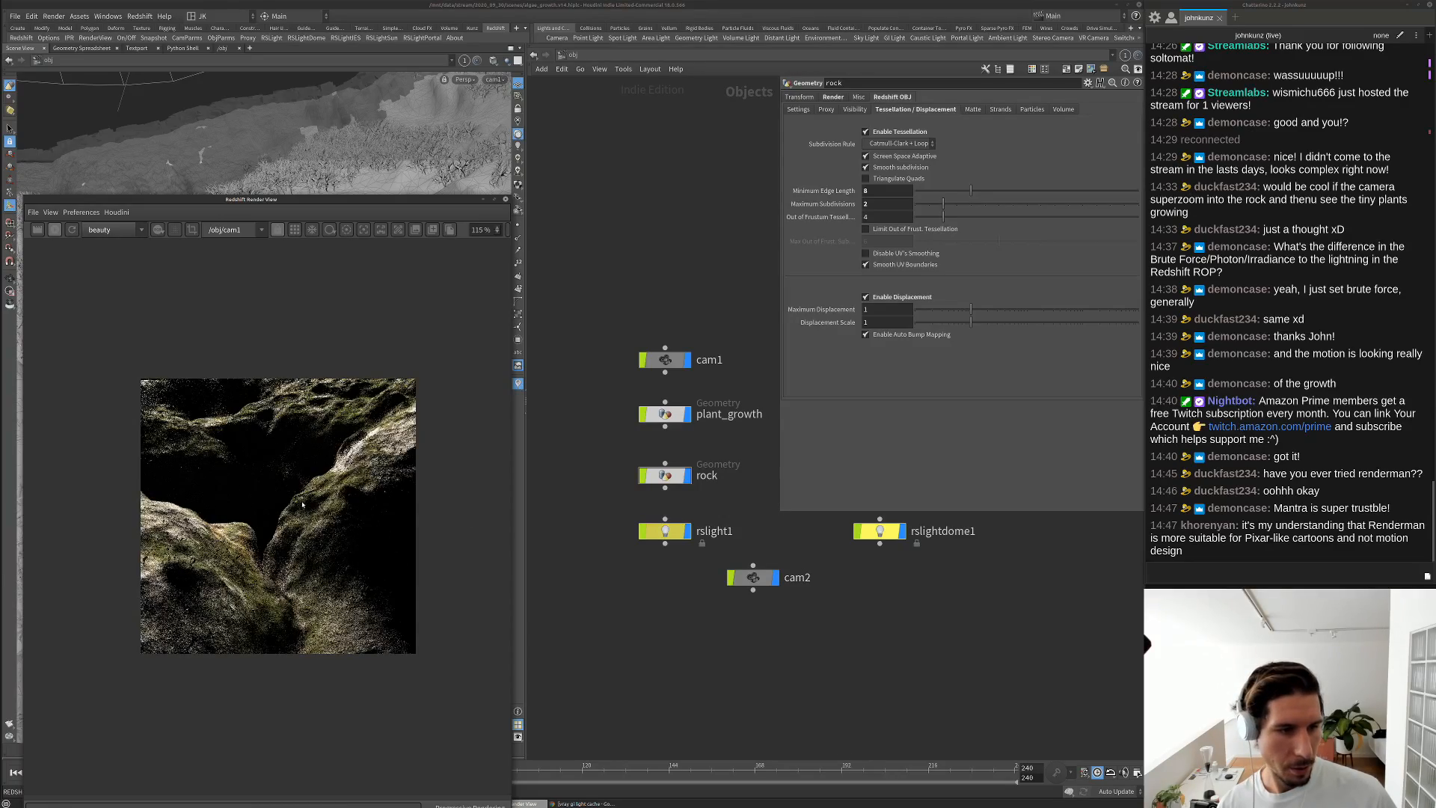
Examine the rock surface and small plants up close in the cam1 render of frame 95
scroll(386, 406, "up", 4)
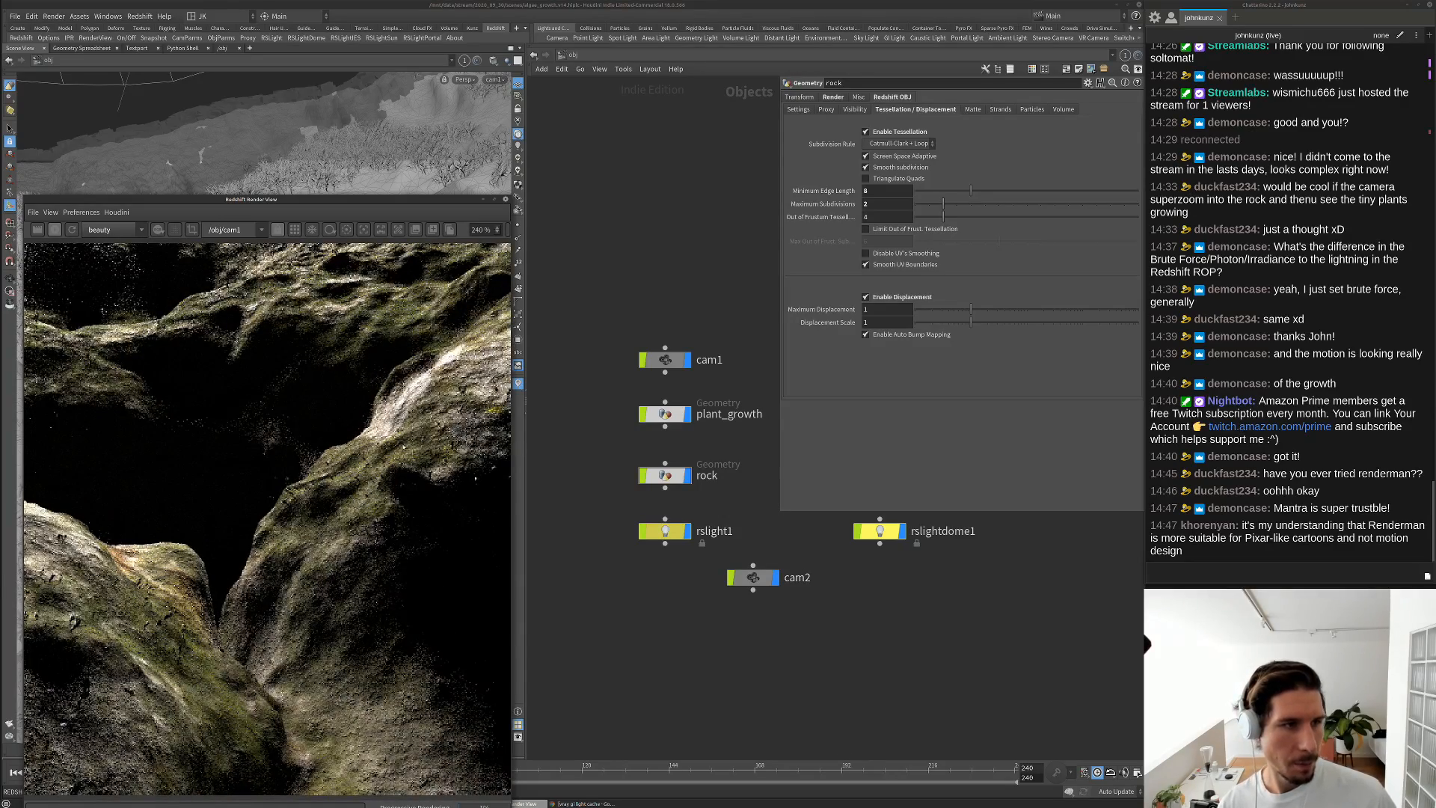
scroll(404, 451, "down", 4)
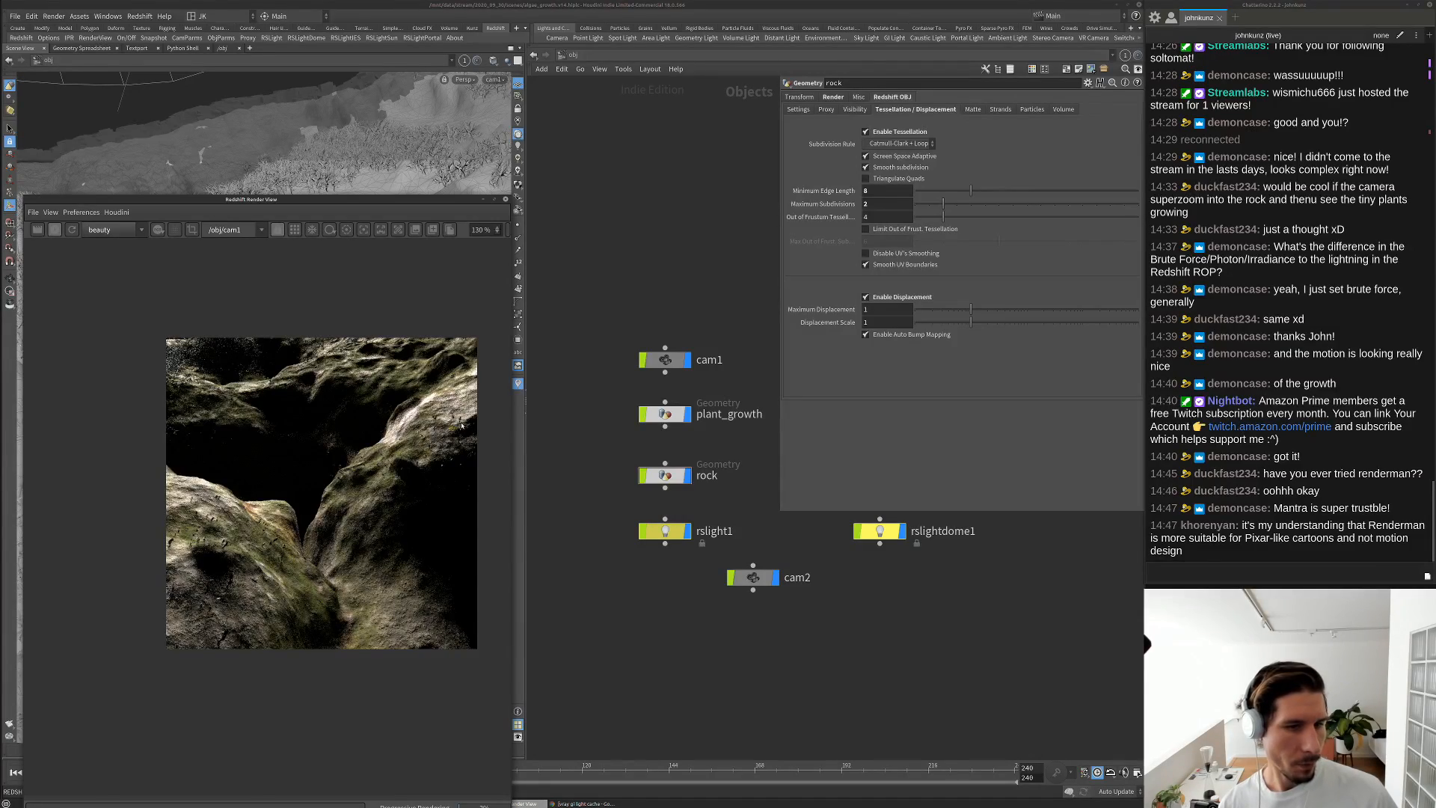
scroll(461, 424, "up", 4)
left_click_drag(394, 108, 469, 89)
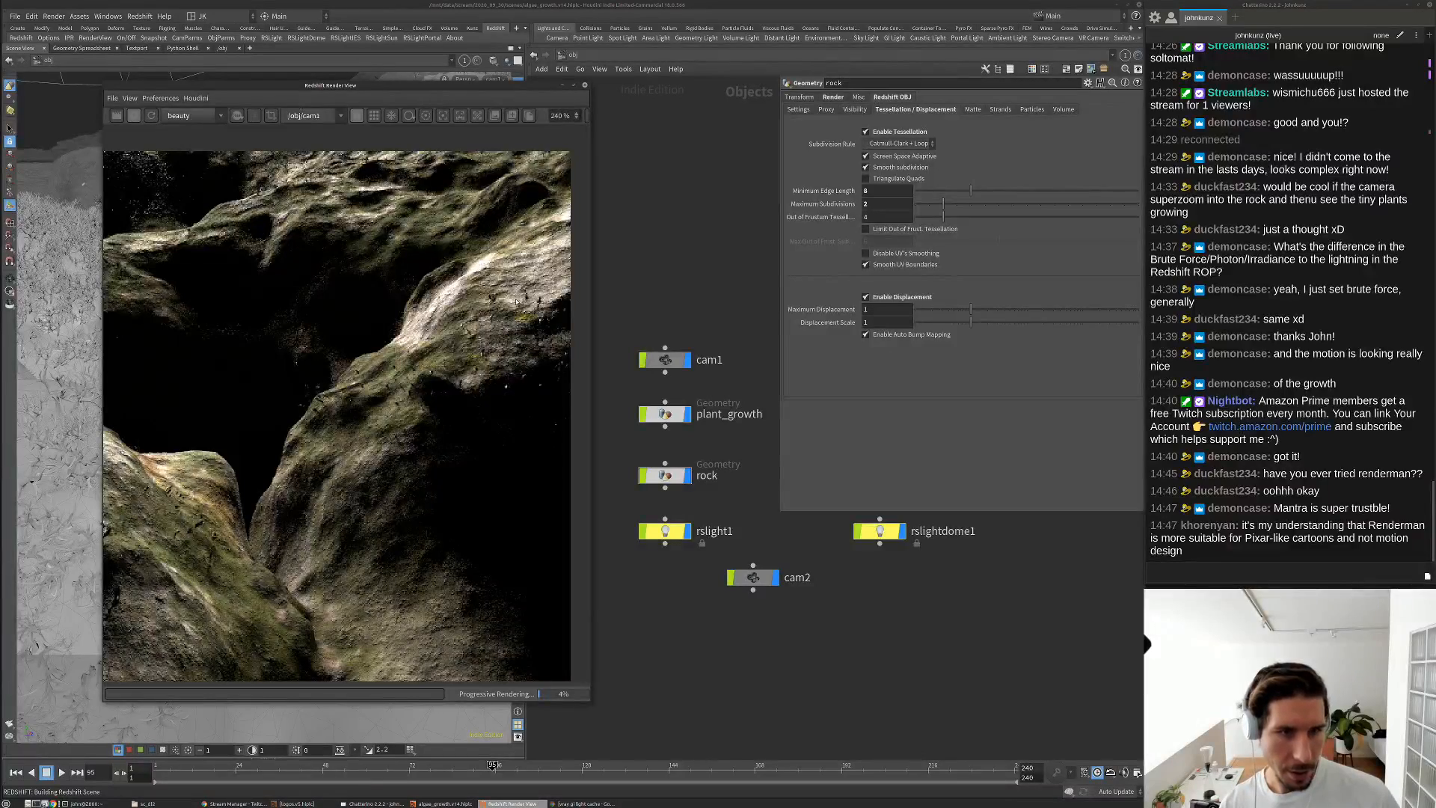
scroll(516, 301, "up", 4)
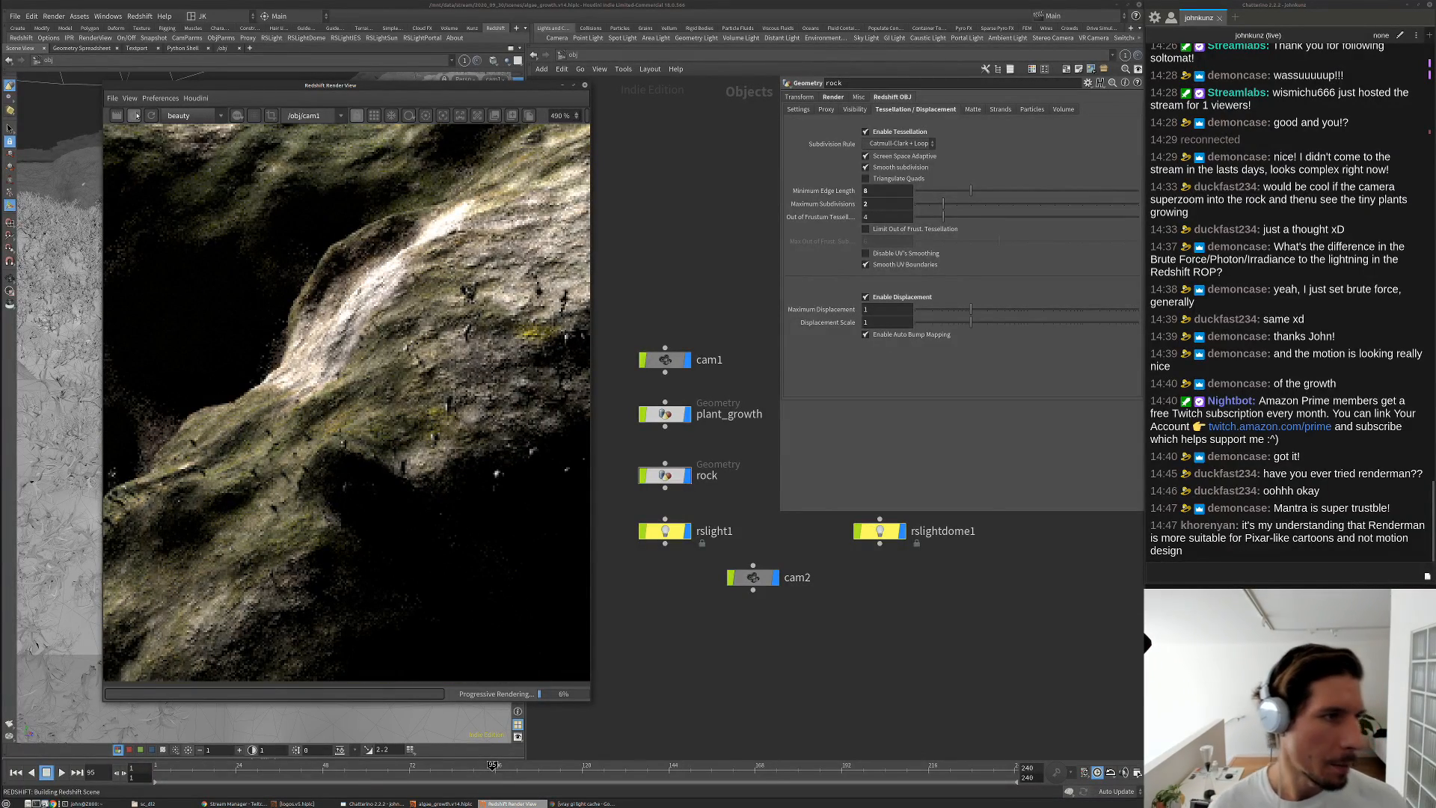
Stop the live render, restart it at frame 160, and show the whole image in the render window
left_click(137, 116)
left_click(725, 769)
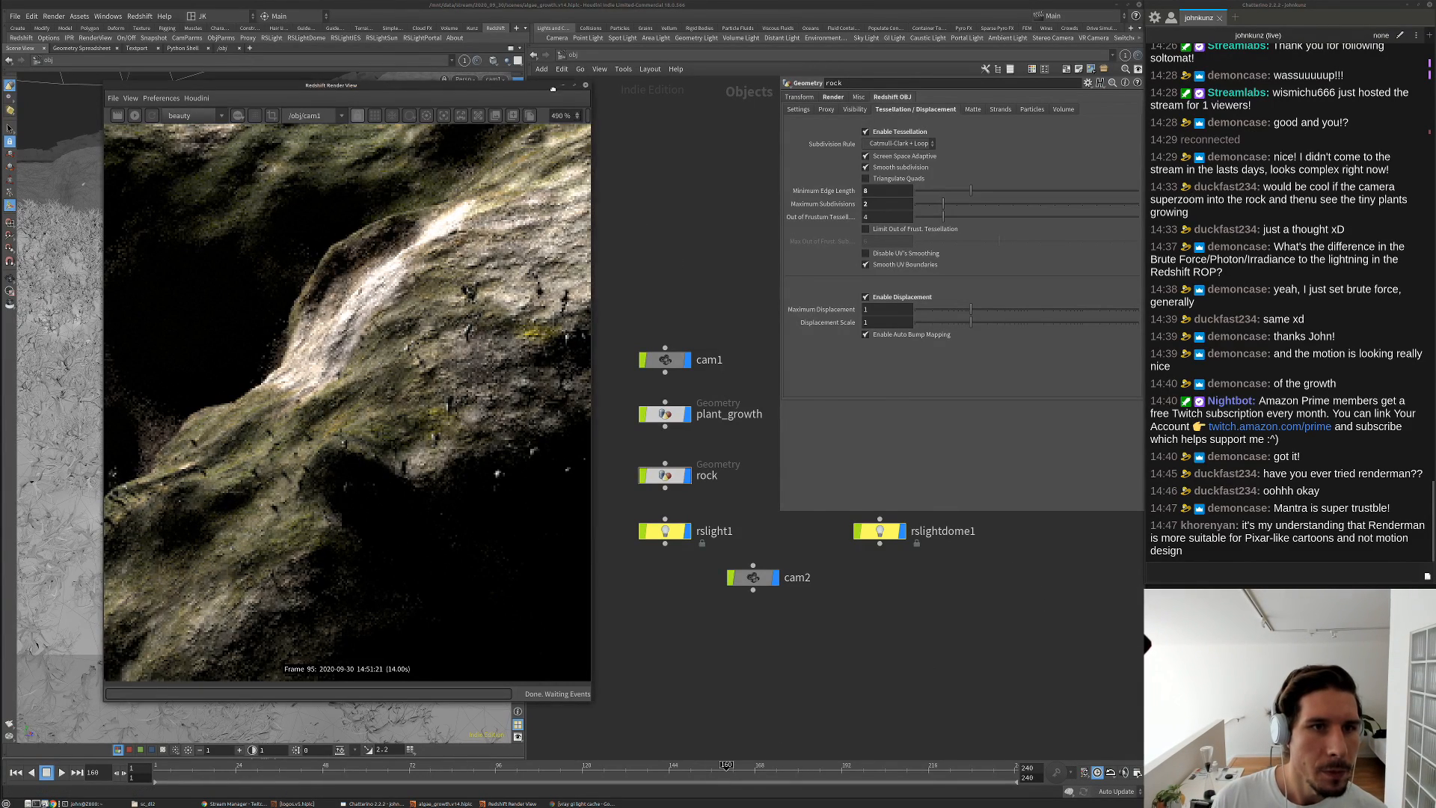
left_click_drag(441, 85, 735, 92)
left_click(432, 123)
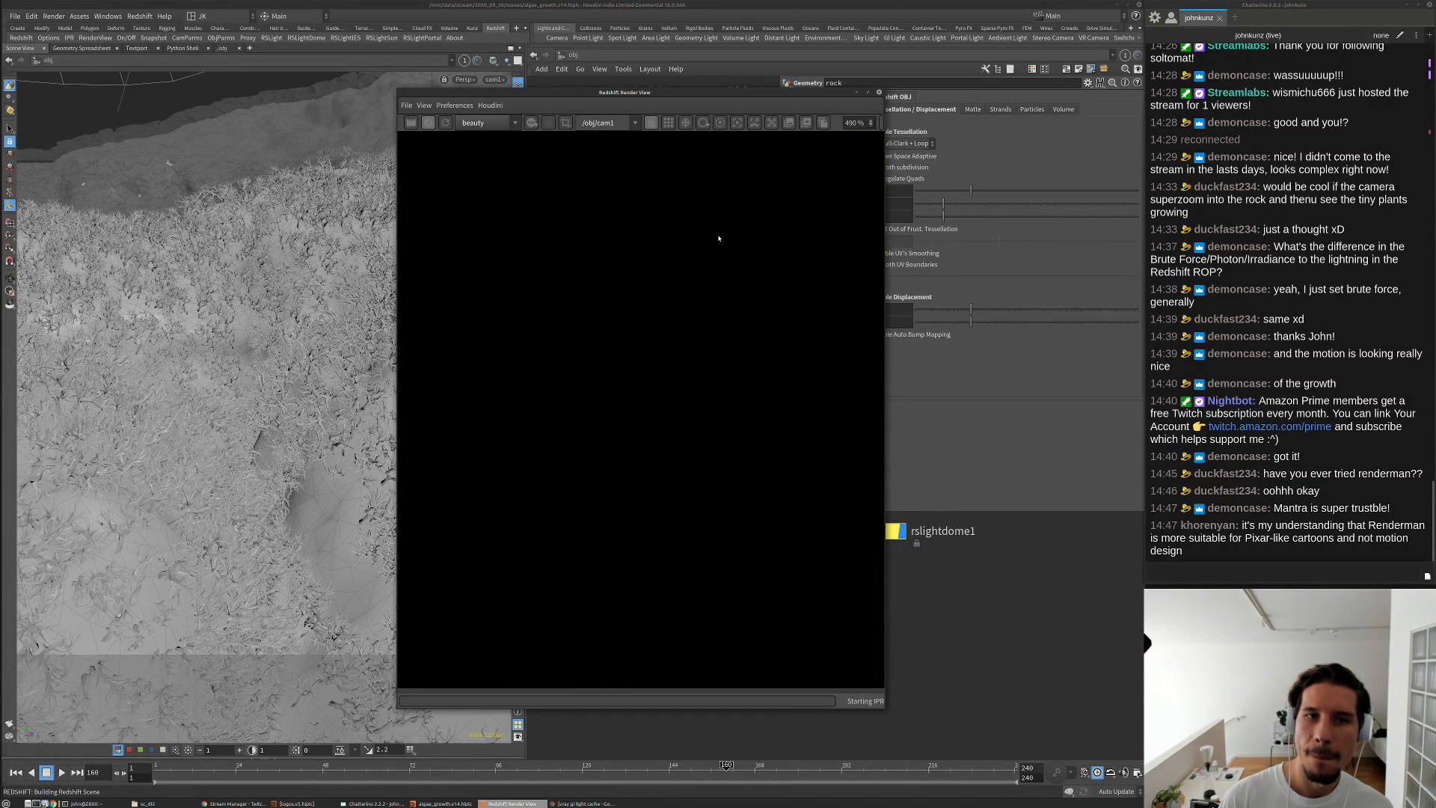
left_click_drag(753, 93, 384, 113)
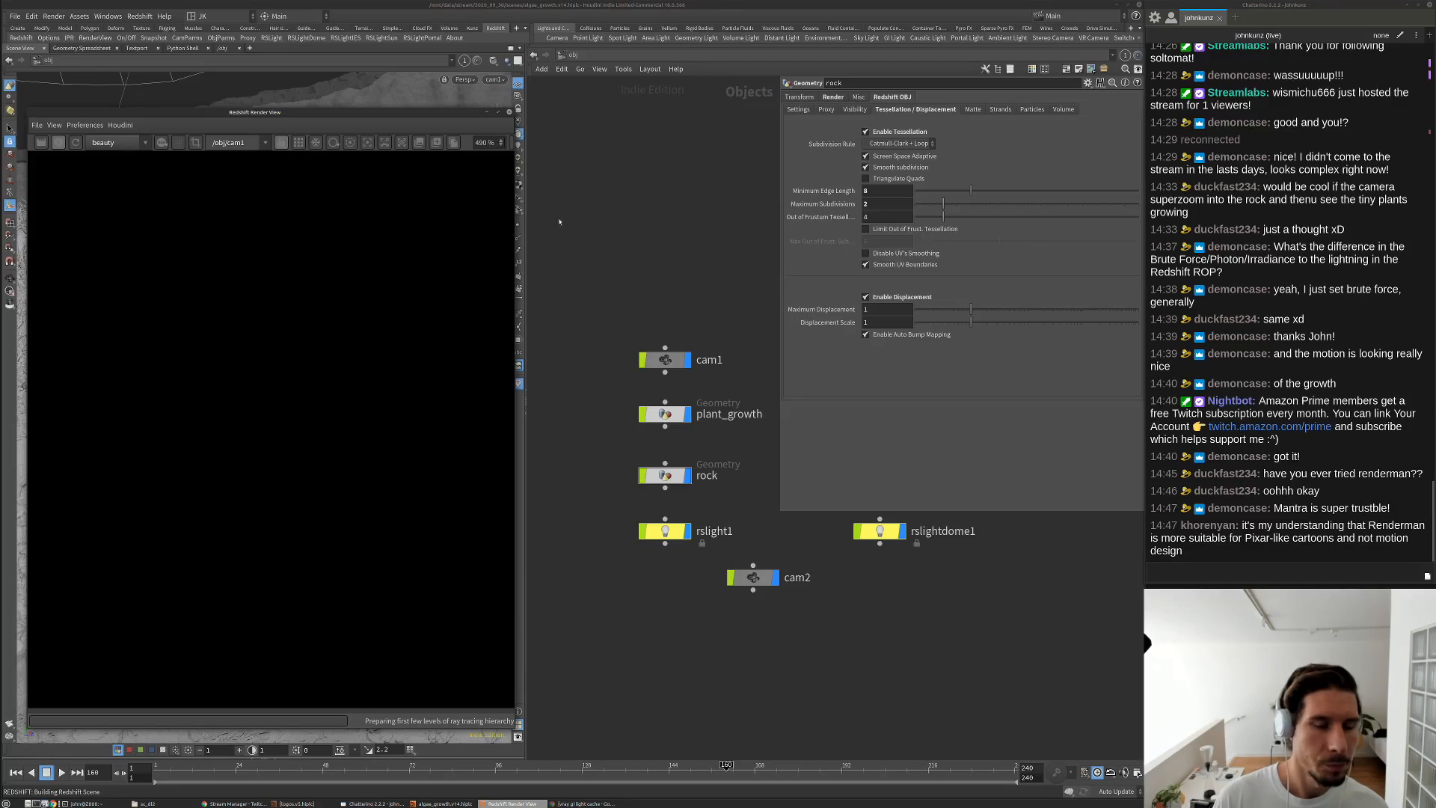
left_click_drag(545, 575, 548, 575)
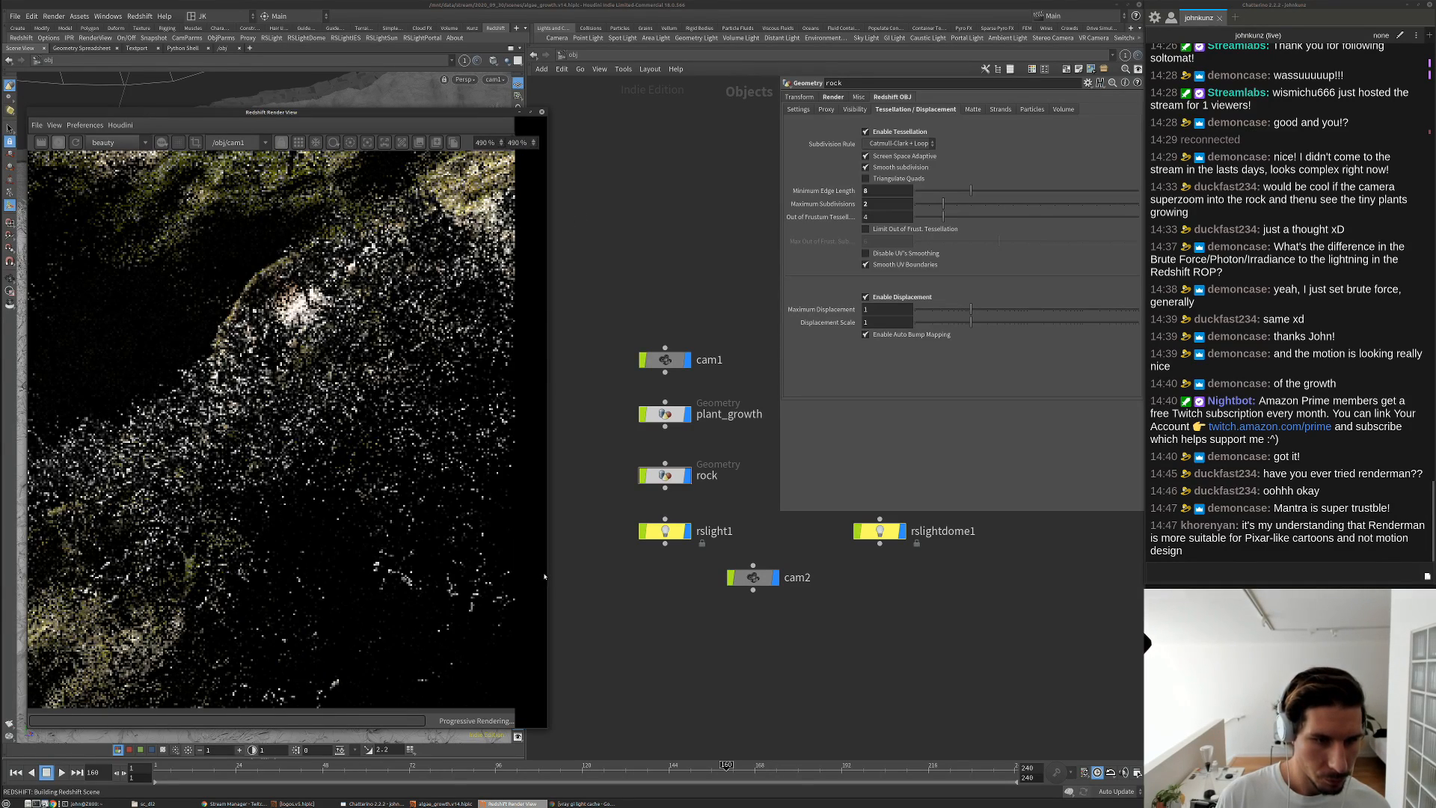
scroll(389, 514, "down", 5)
scroll(388, 515, "down", 3)
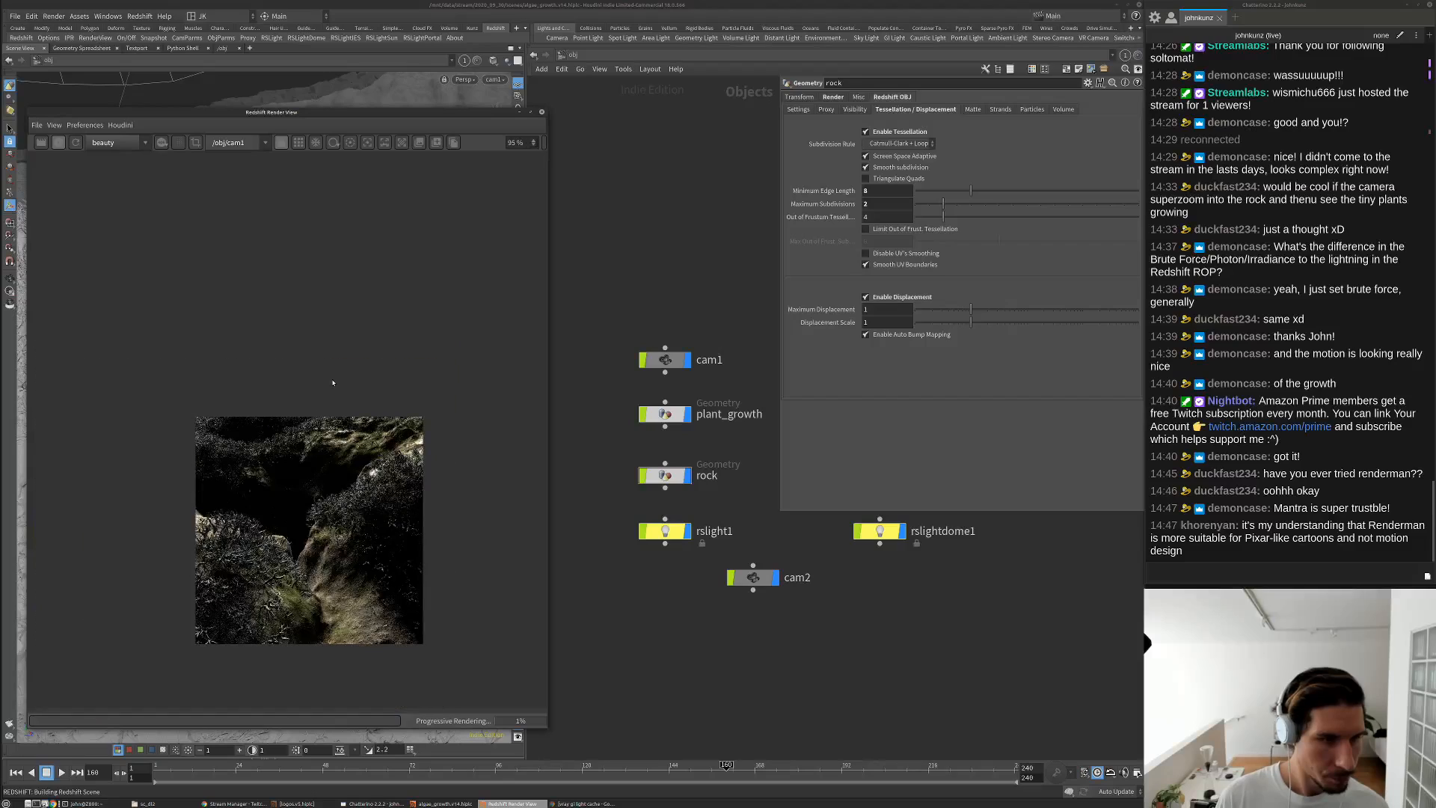
scroll(326, 563, "up", 2)
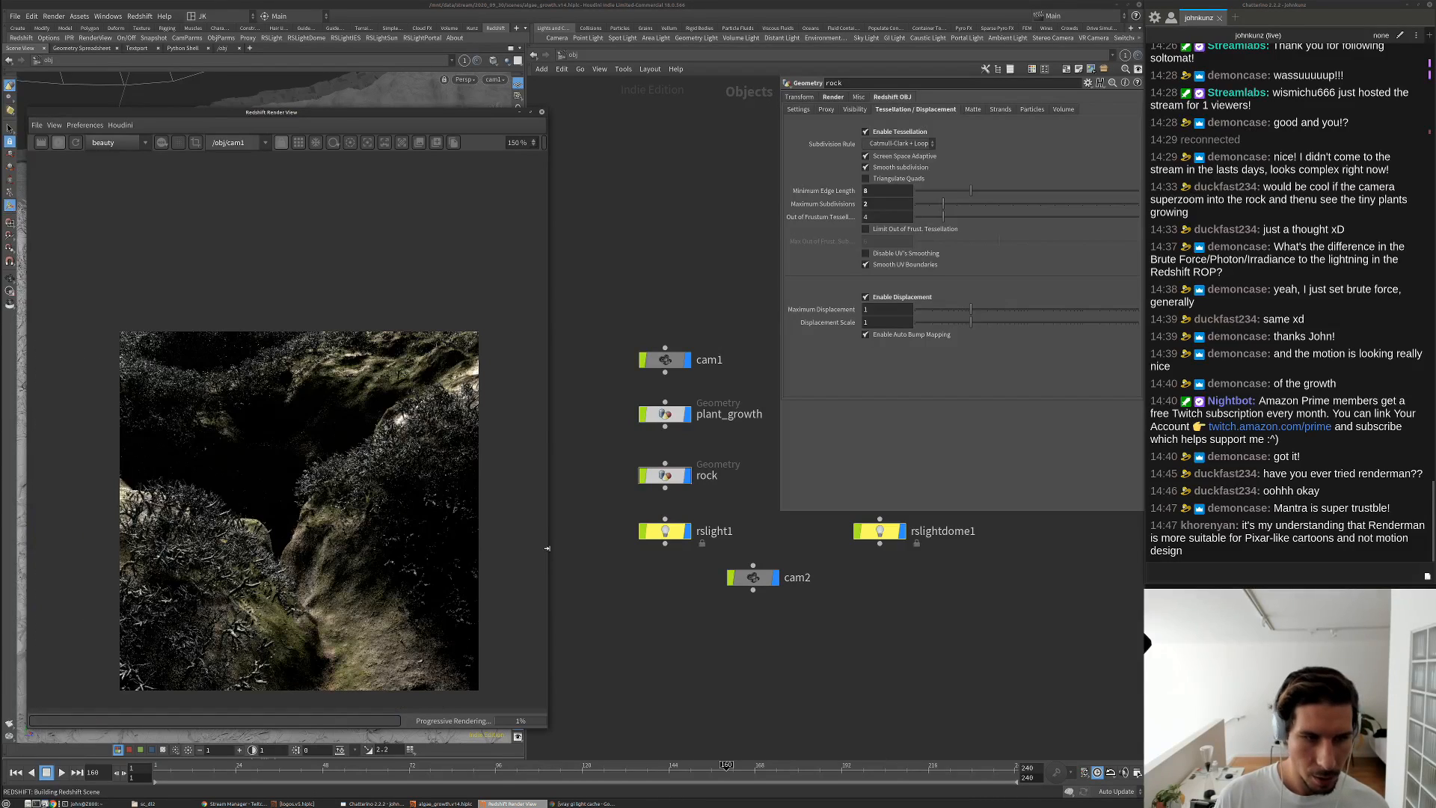
In the output network, set redshift1's primary GI engine to Brute Force
left_click(570, 67)
left_click(572, 64)
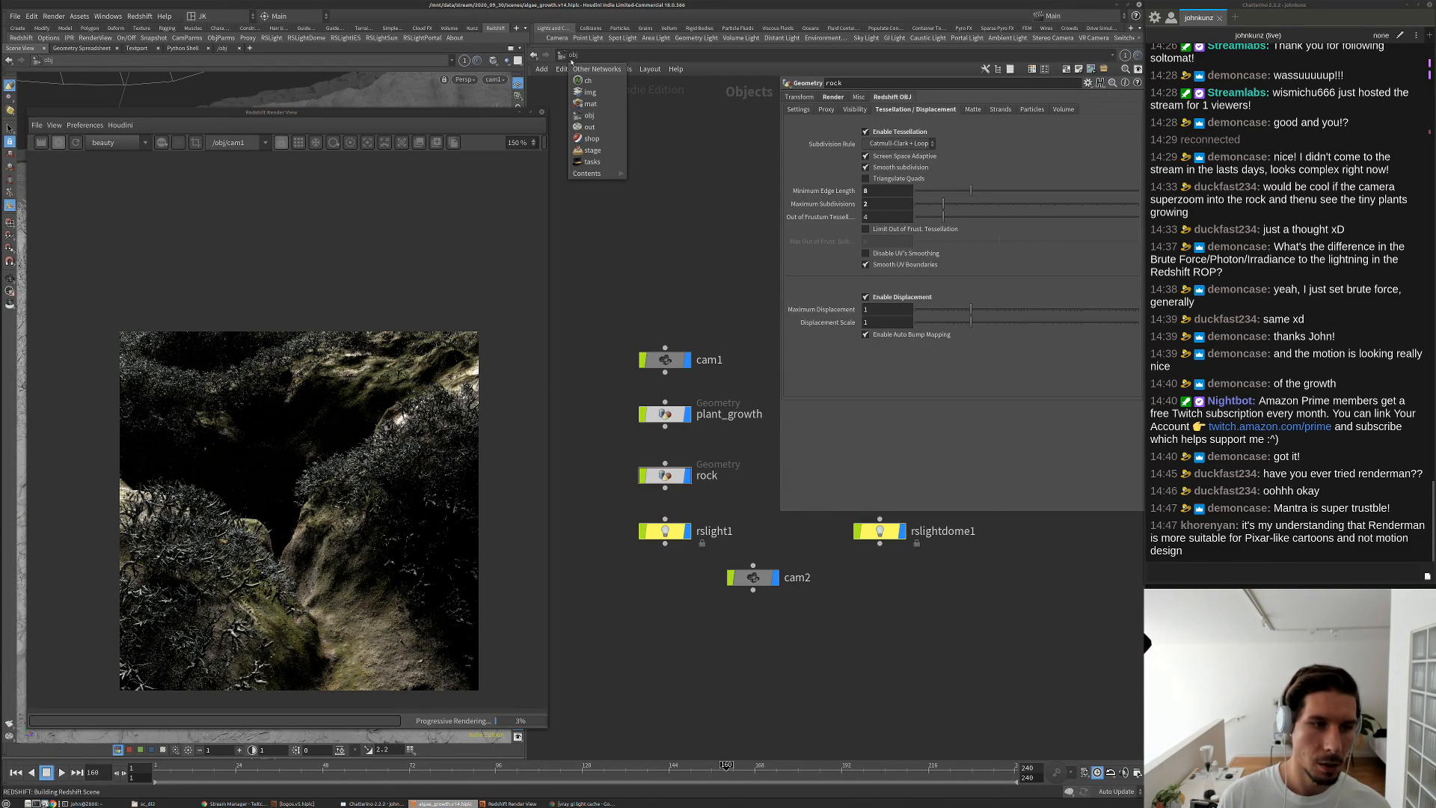
left_click(589, 127)
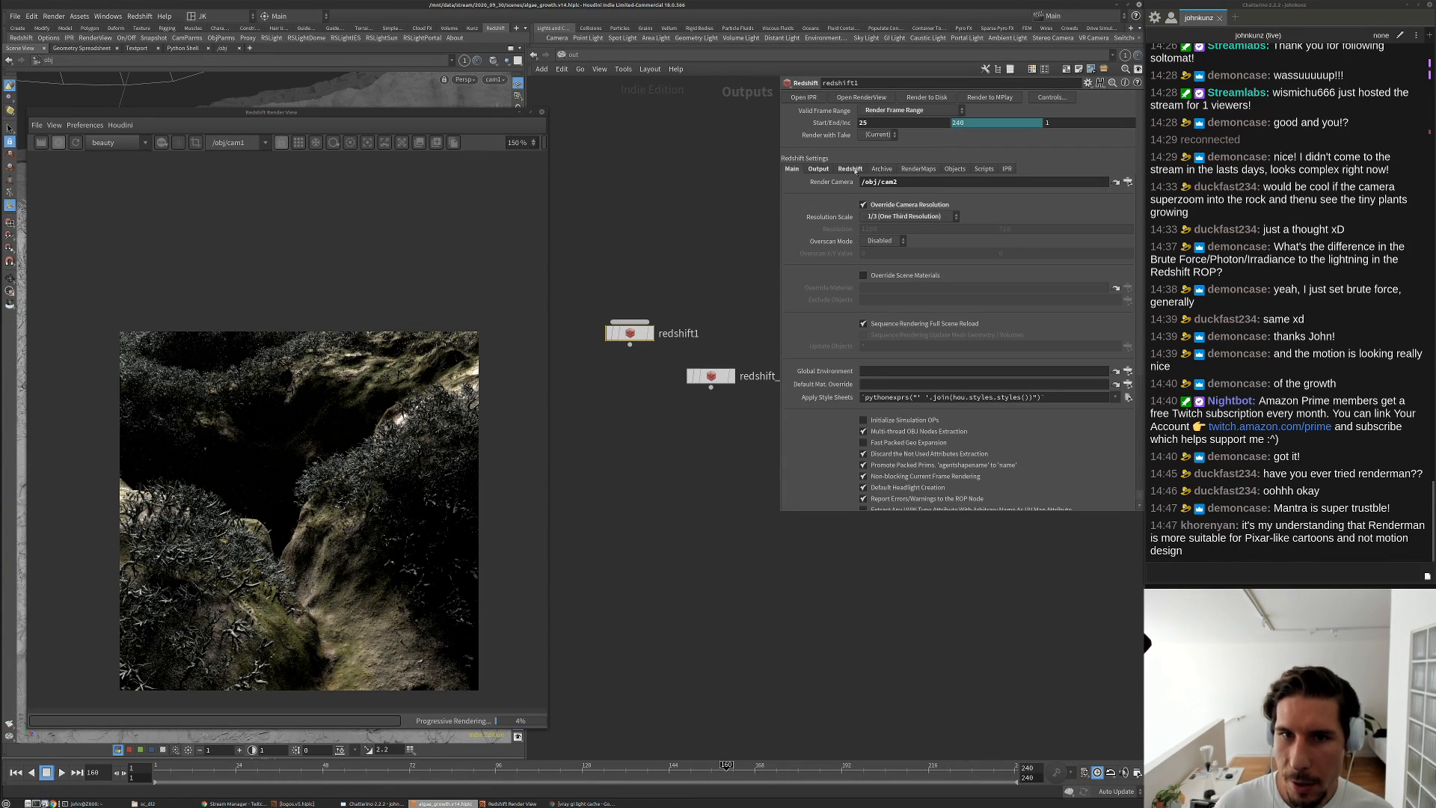
left_click(846, 169)
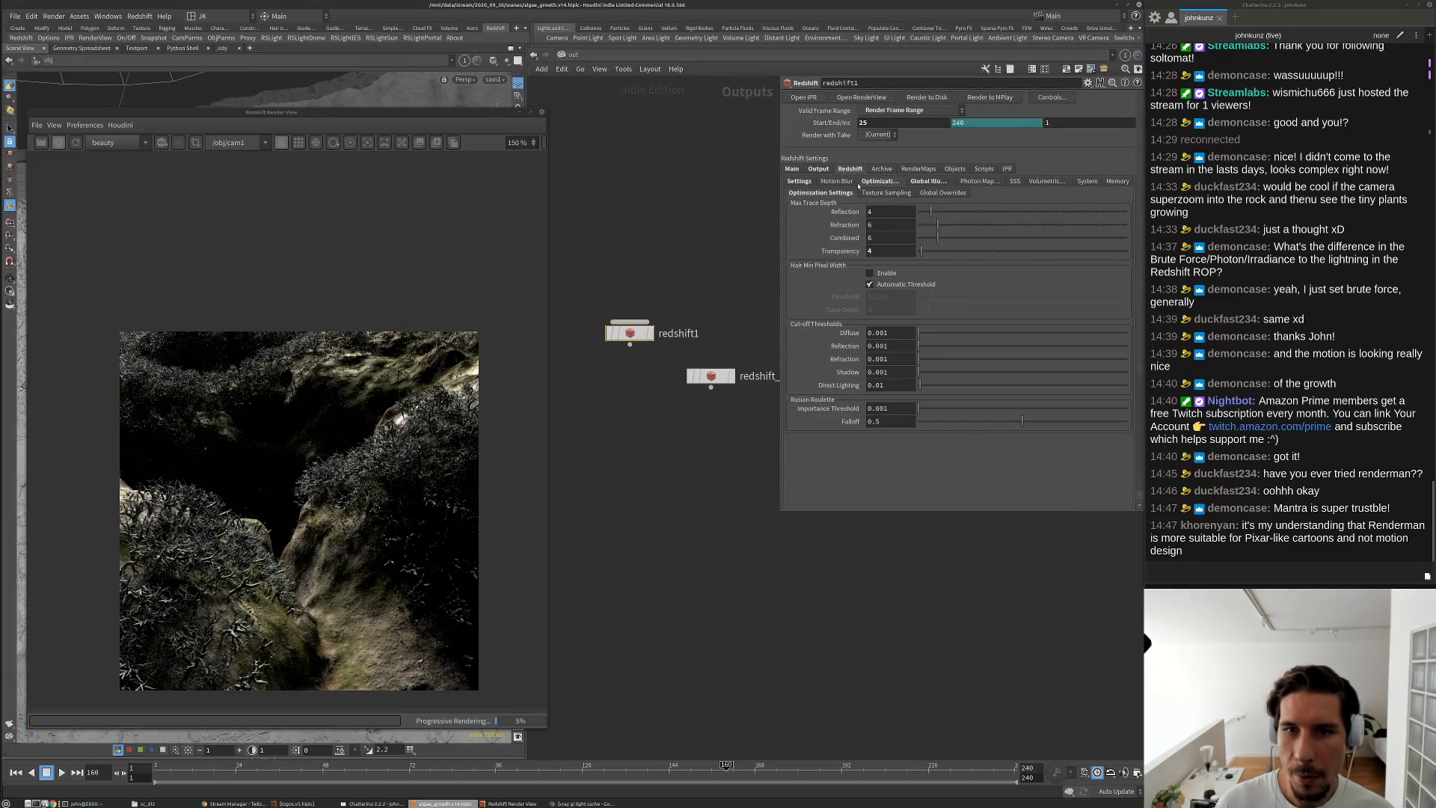
left_click(927, 181)
left_click(905, 204)
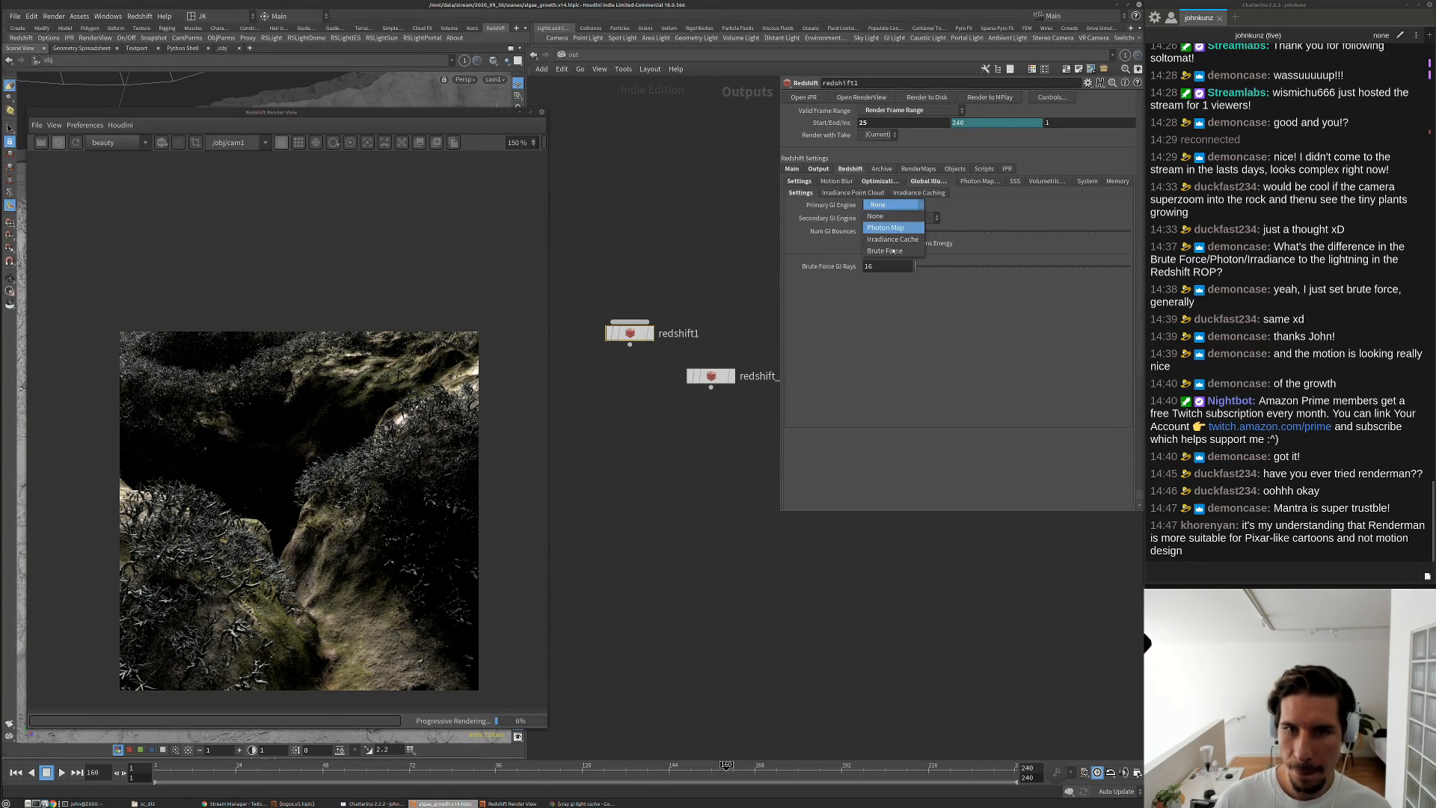
left_click(902, 222)
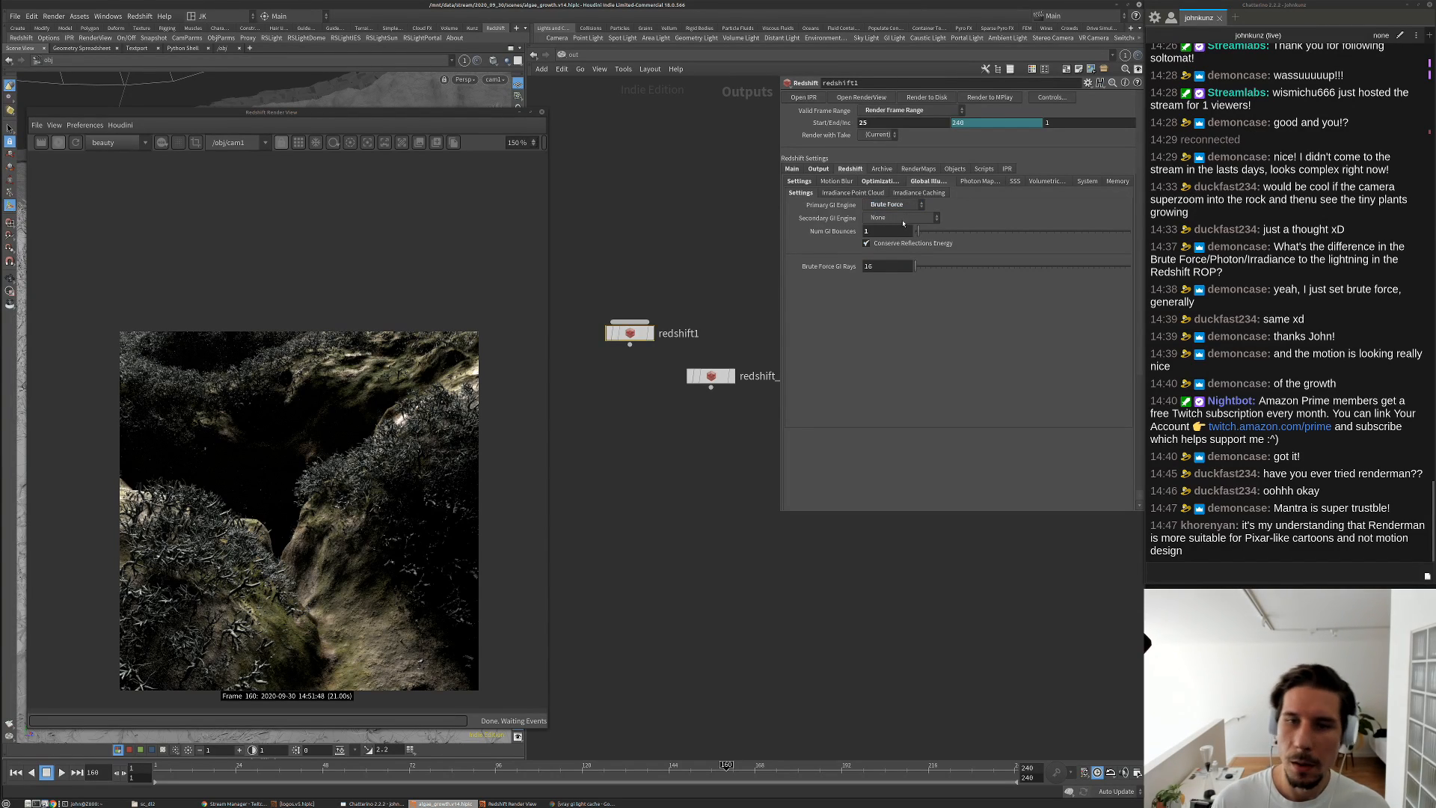
Set redshift1's secondary GI engine to Brute Force and its number of GI bounces to 4
left_click(903, 221)
left_click(886, 230)
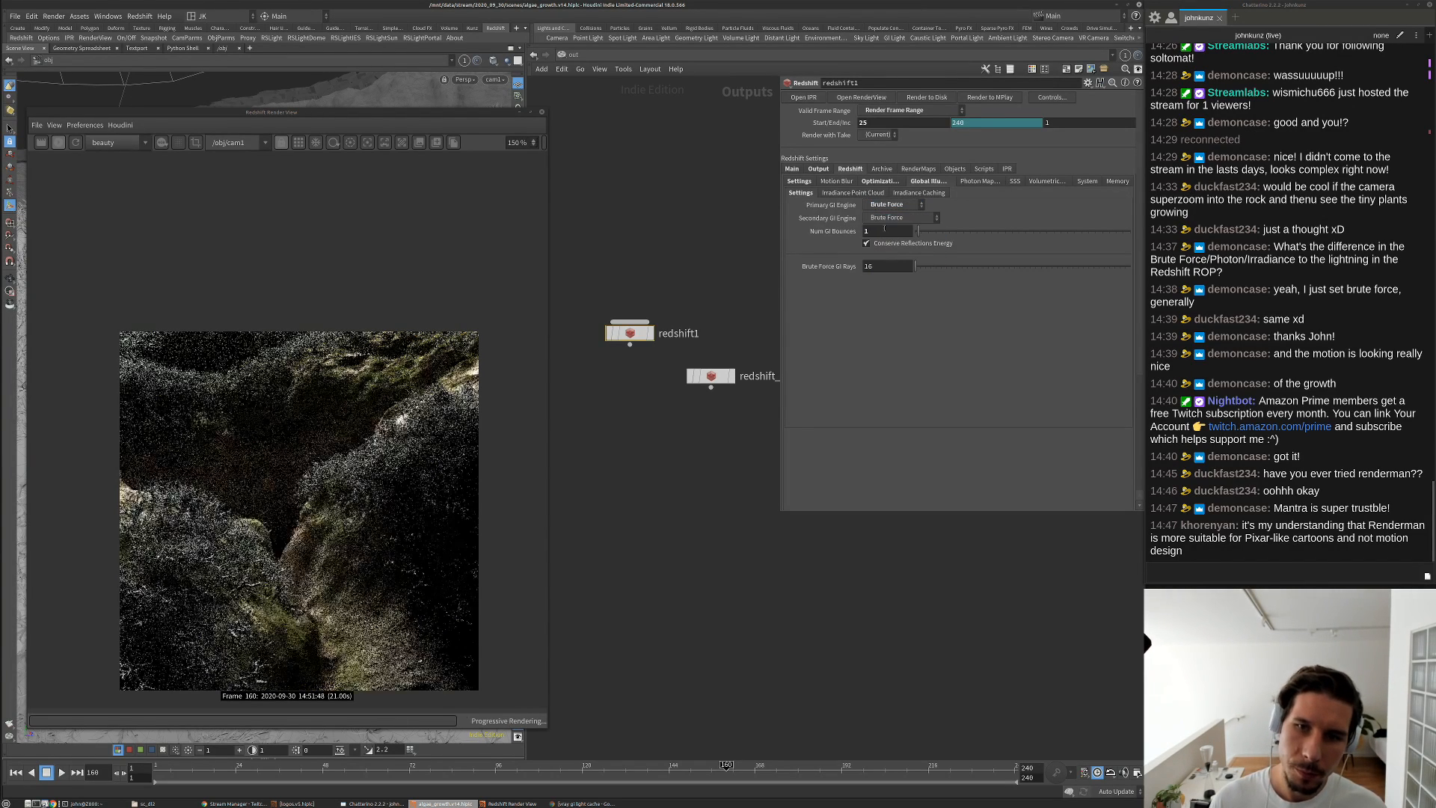
type("4")
key("Return")
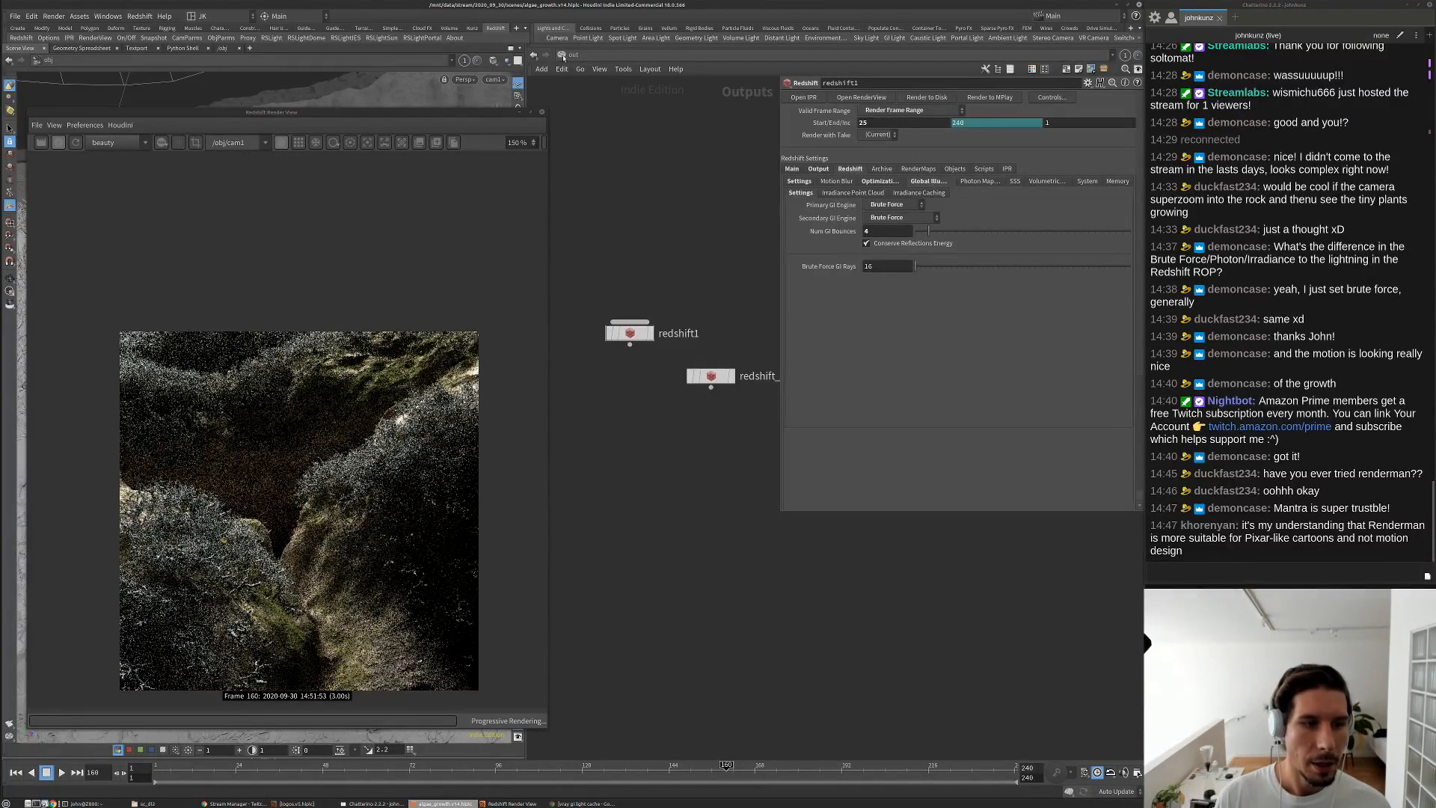
Return to the object network and examine the plants and the rock crevice in the render with brute-force GI
left_click(563, 56)
left_click(579, 110)
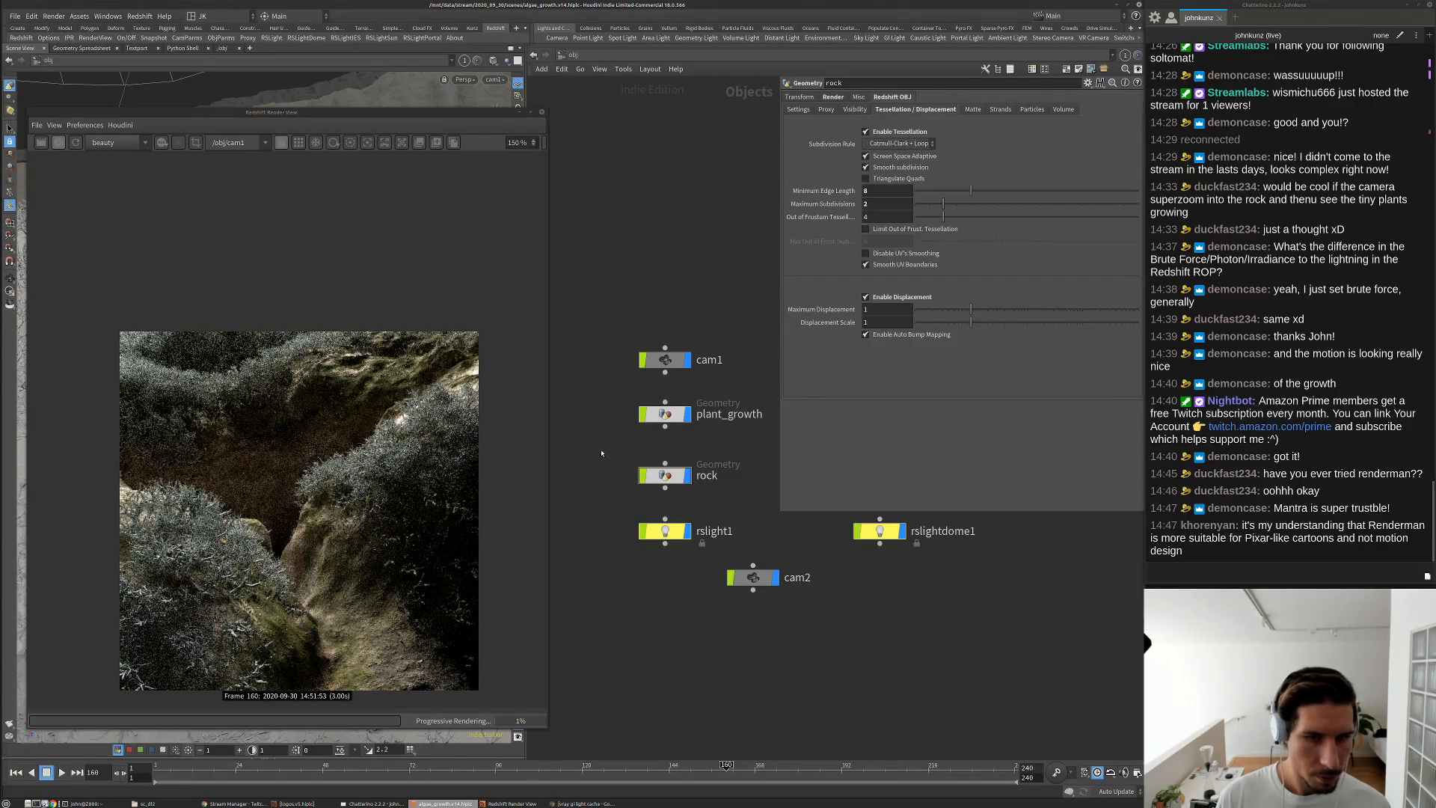
scroll(337, 507, "up", 2)
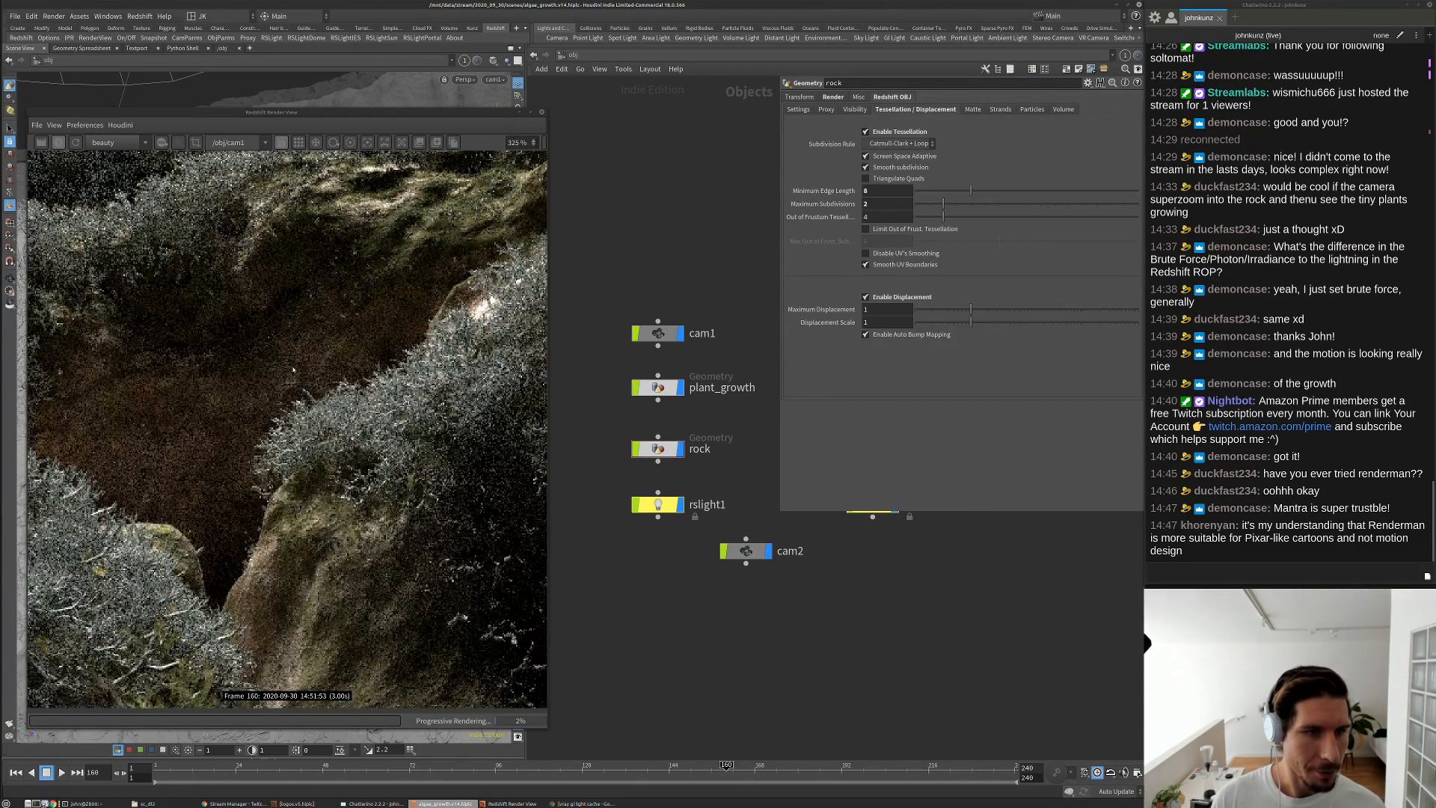
scroll(293, 369, "down", 5)
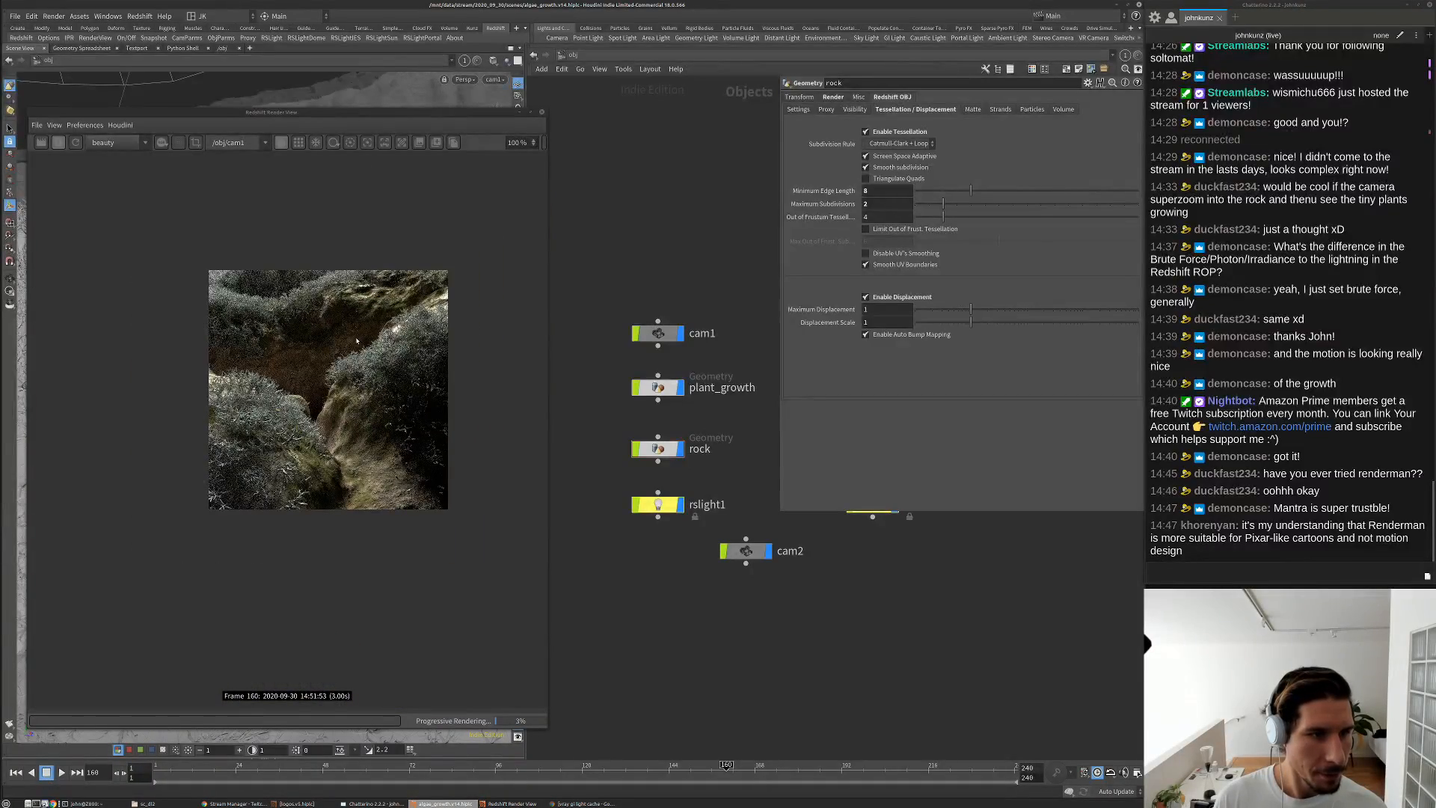
scroll(357, 341, "up", 1)
scroll(400, 399, "up", 2)
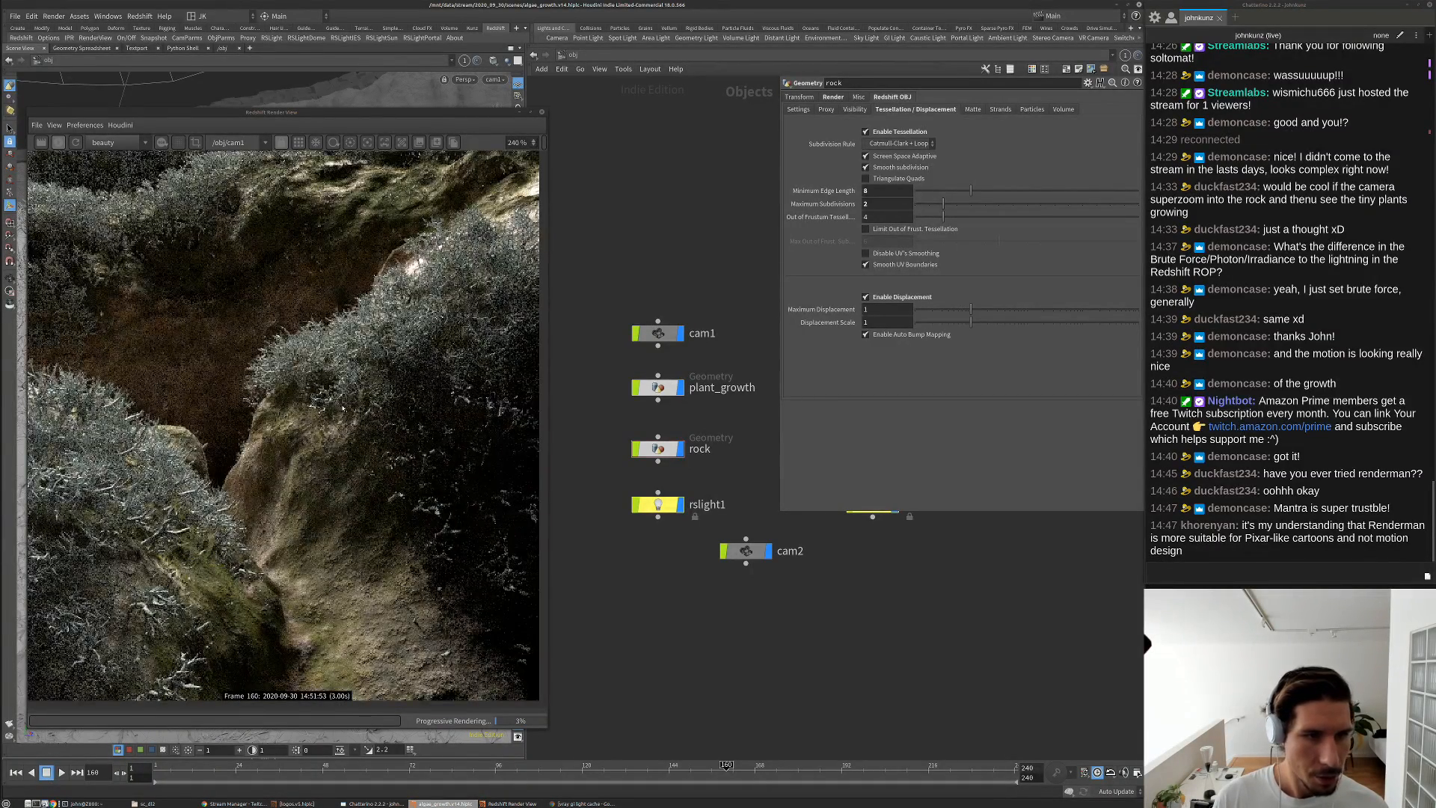
scroll(342, 407, "down", 2)
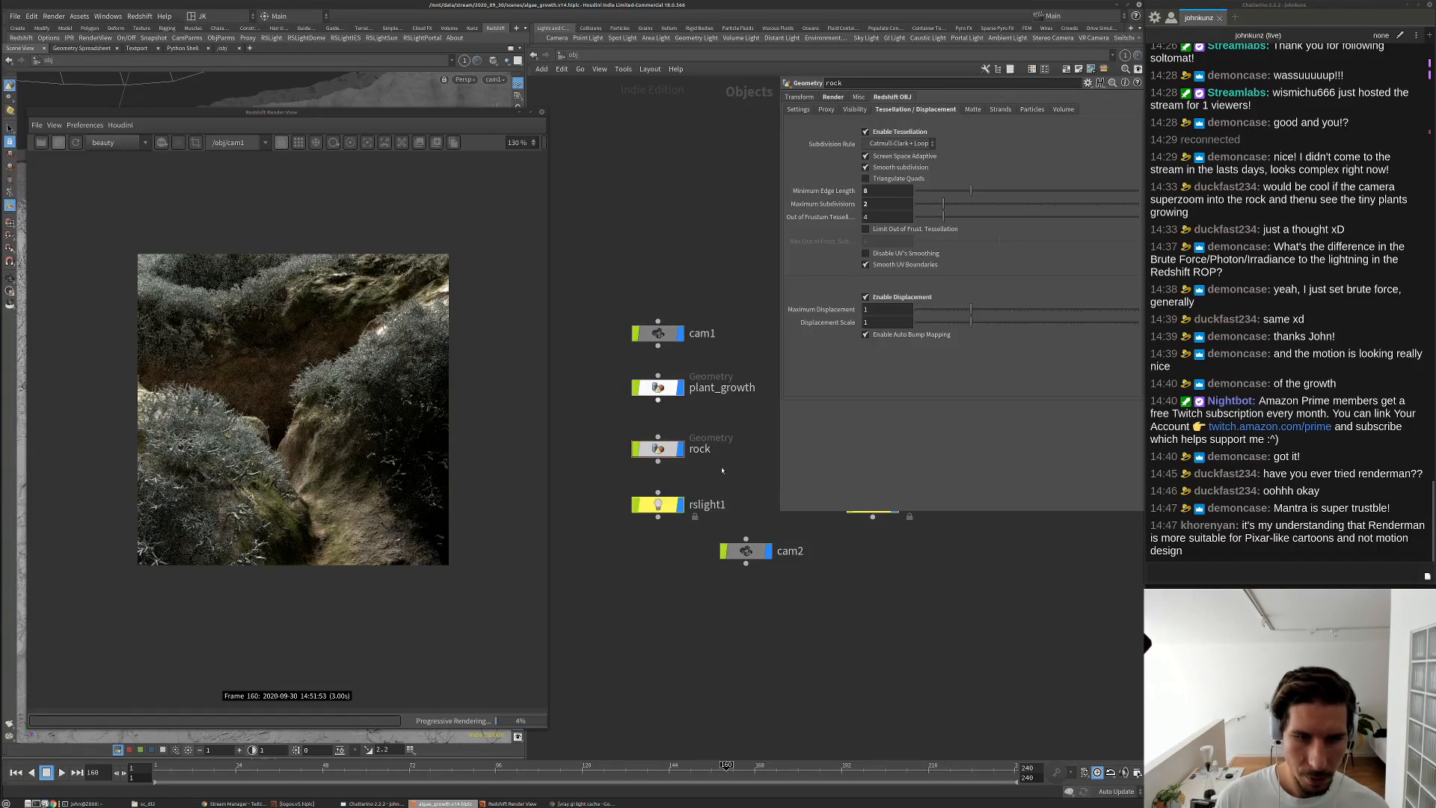
scroll(729, 463, "down", 3)
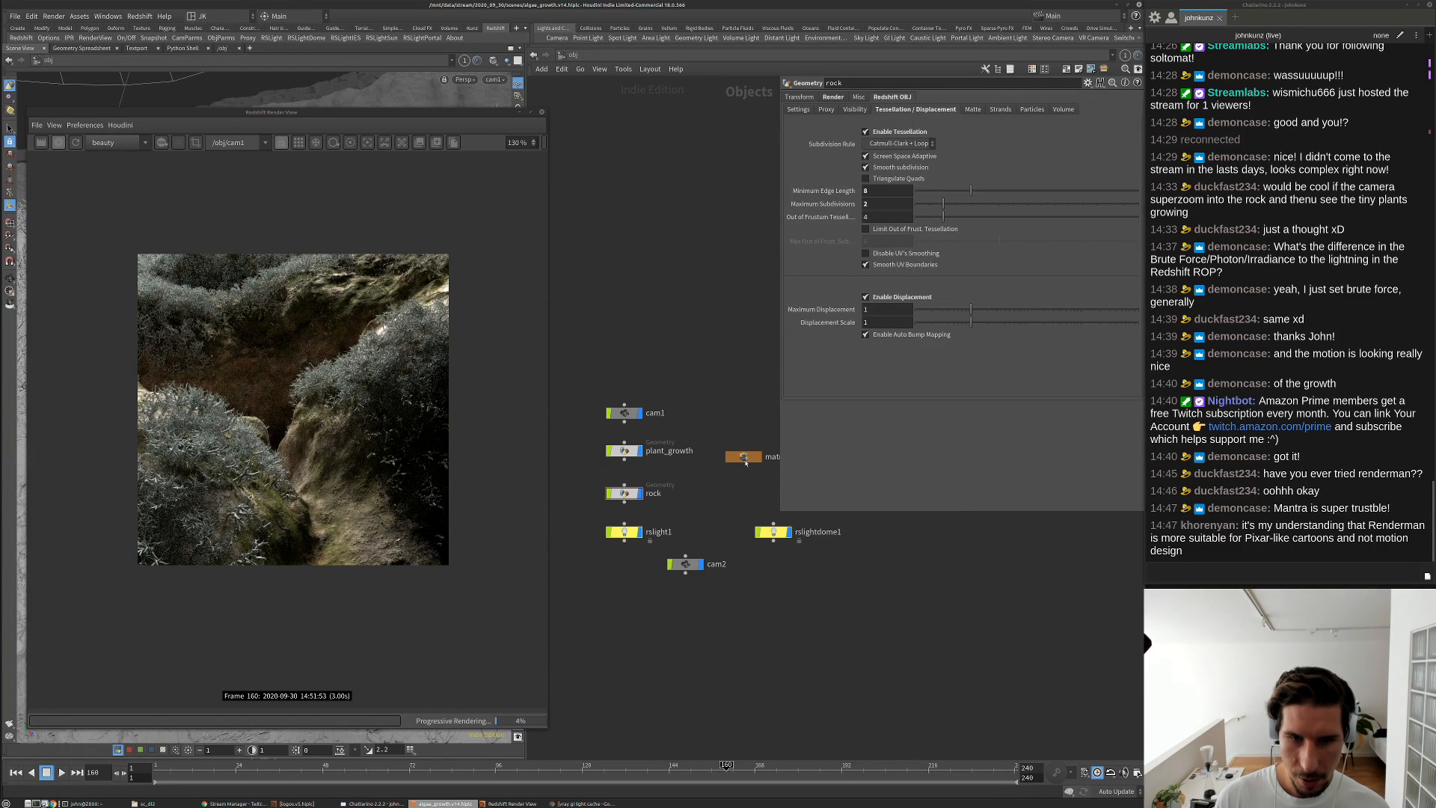
Open the matnet1 material network and limit the render to a region around the plant clump beside the rock crevice
double_click(744, 458)
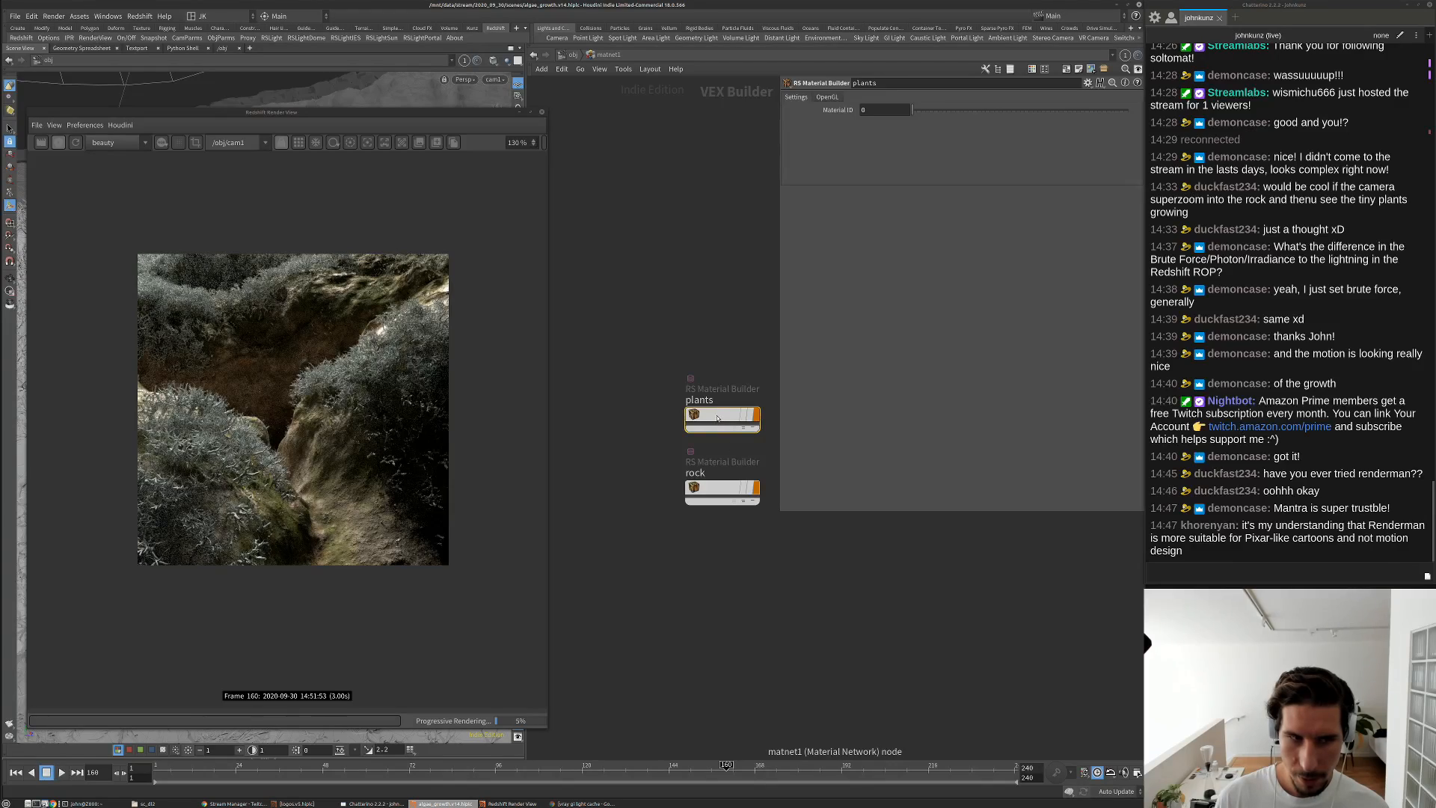
left_click(196, 143)
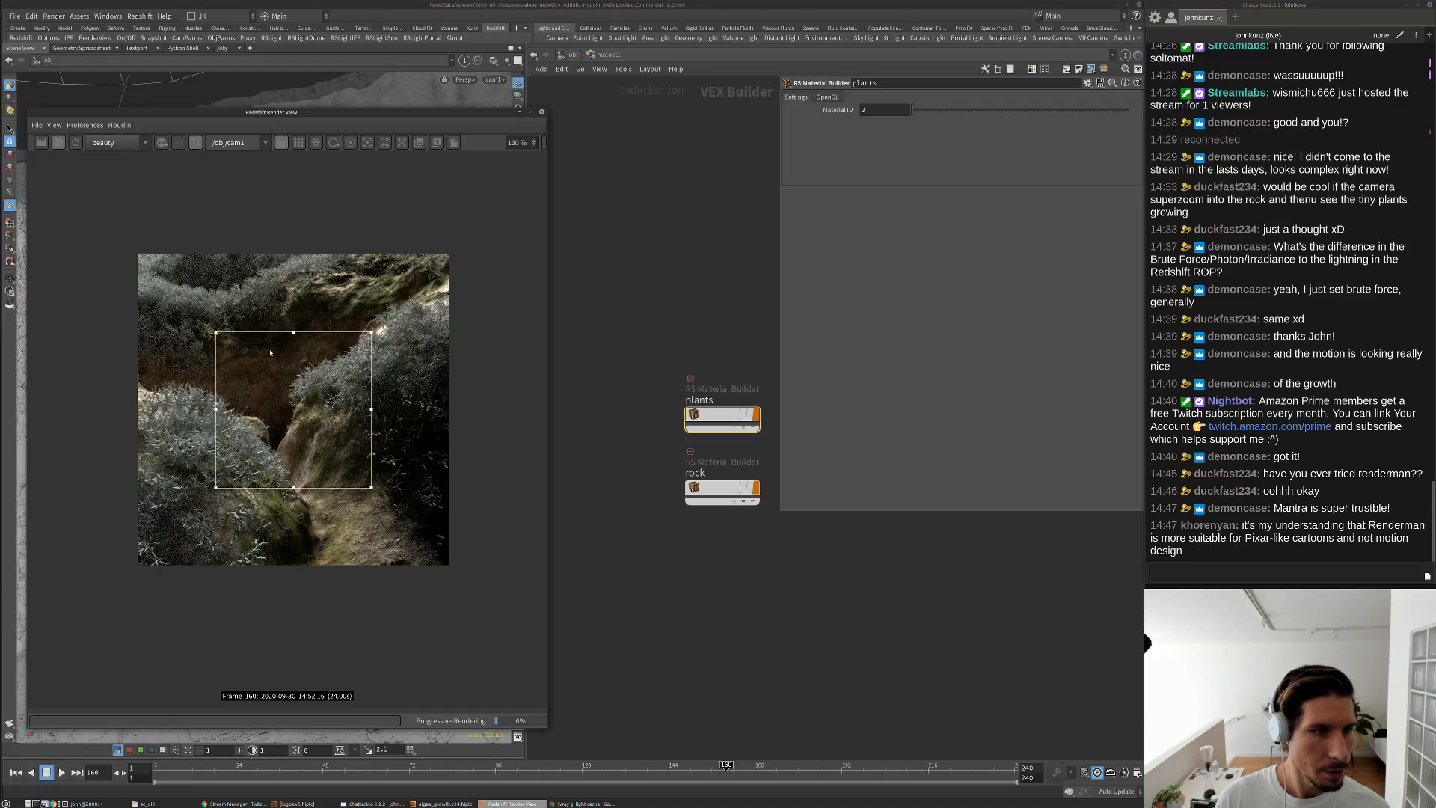
left_click_drag(216, 334, 325, 388)
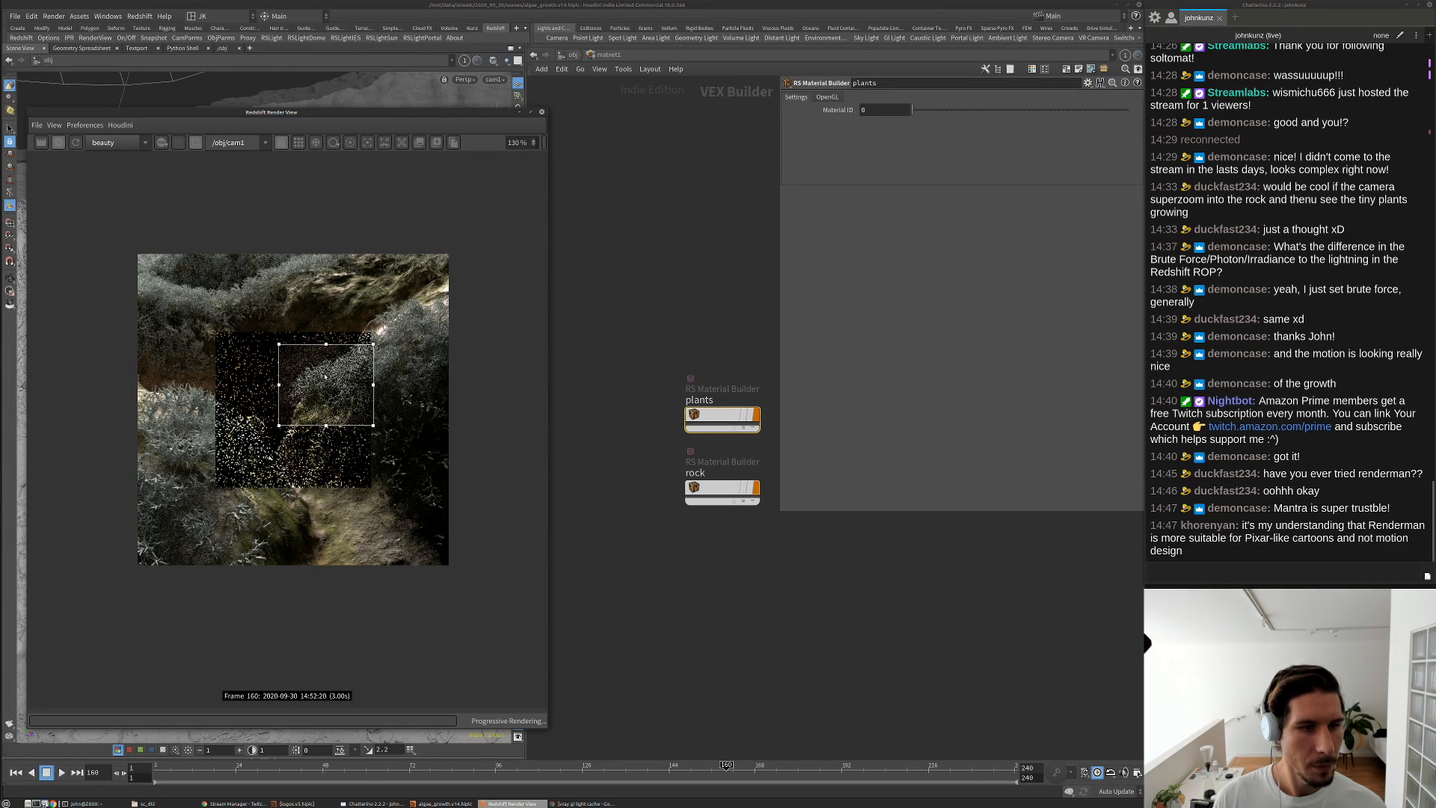
Open the plants material network and brighten Material1's diffuse color to a value of 0.821
left_click(720, 417)
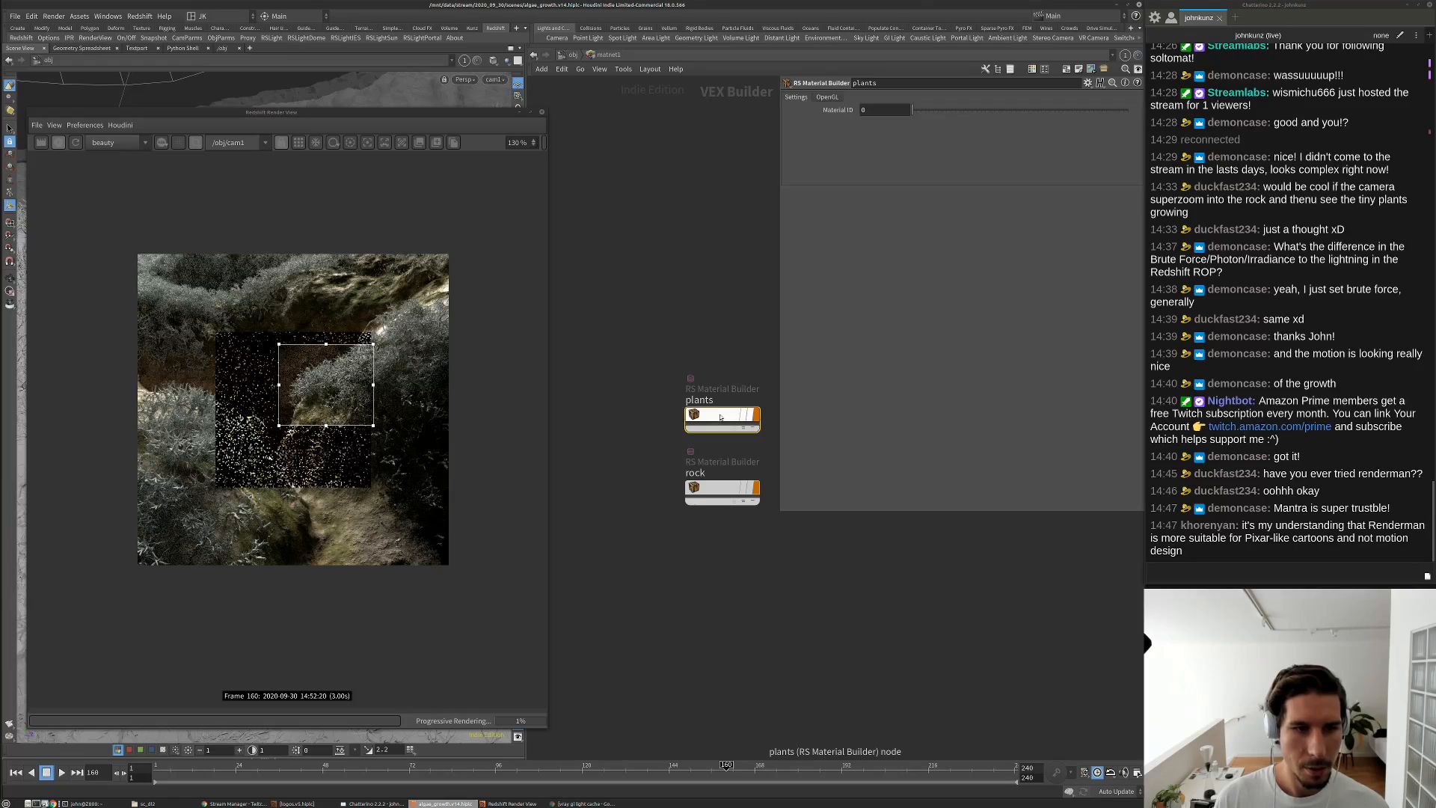
double_click(714, 415)
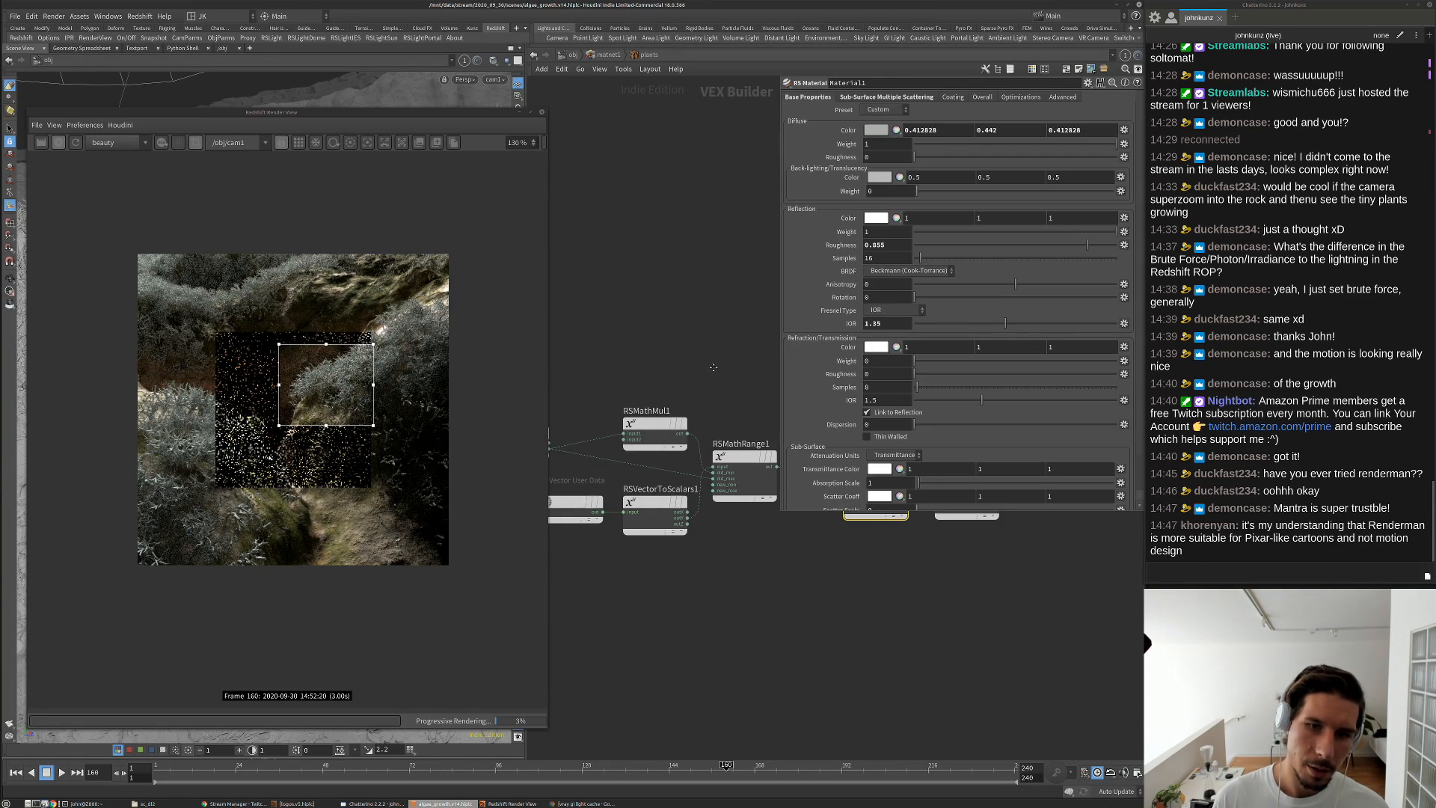
scroll(756, 534, "up", 4)
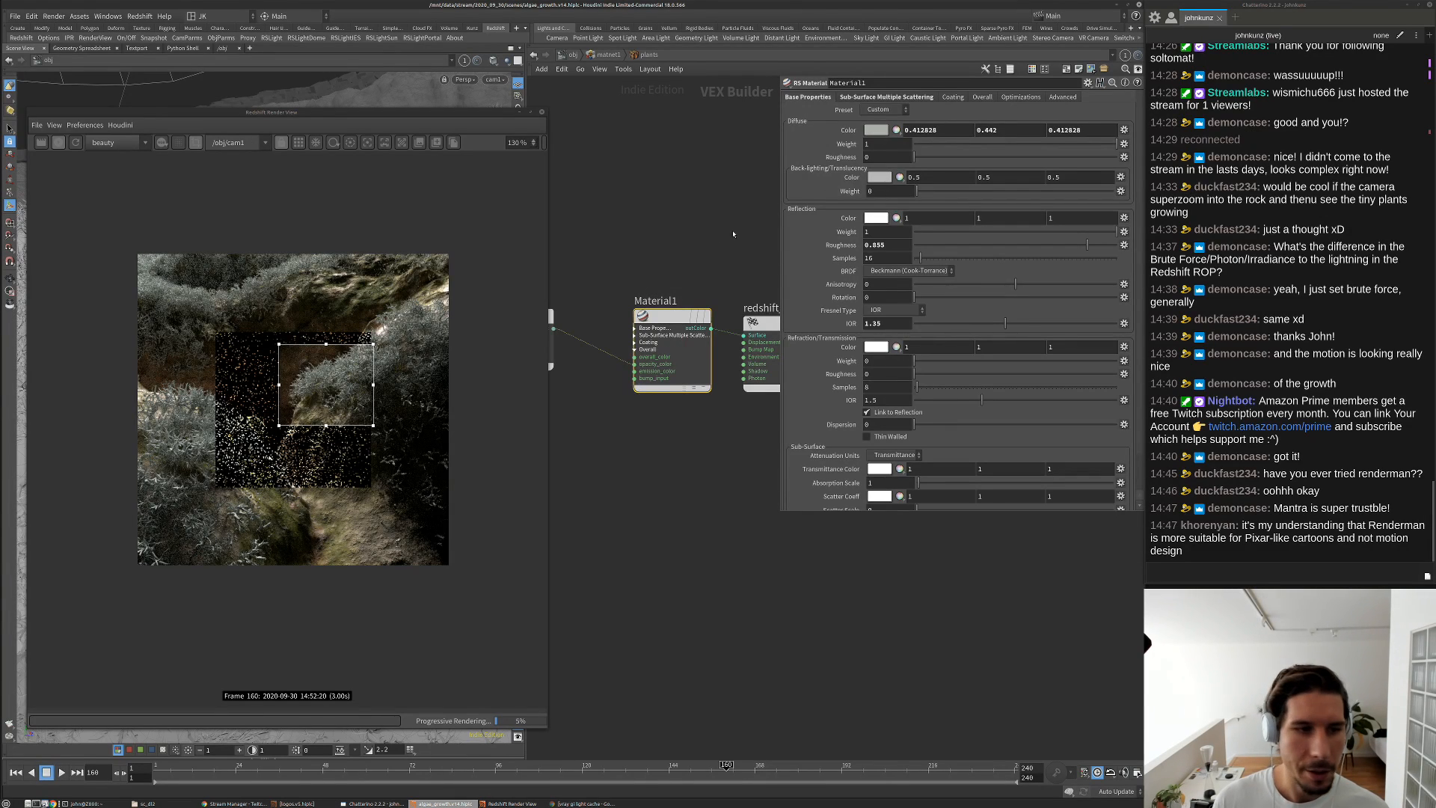
left_click(876, 131)
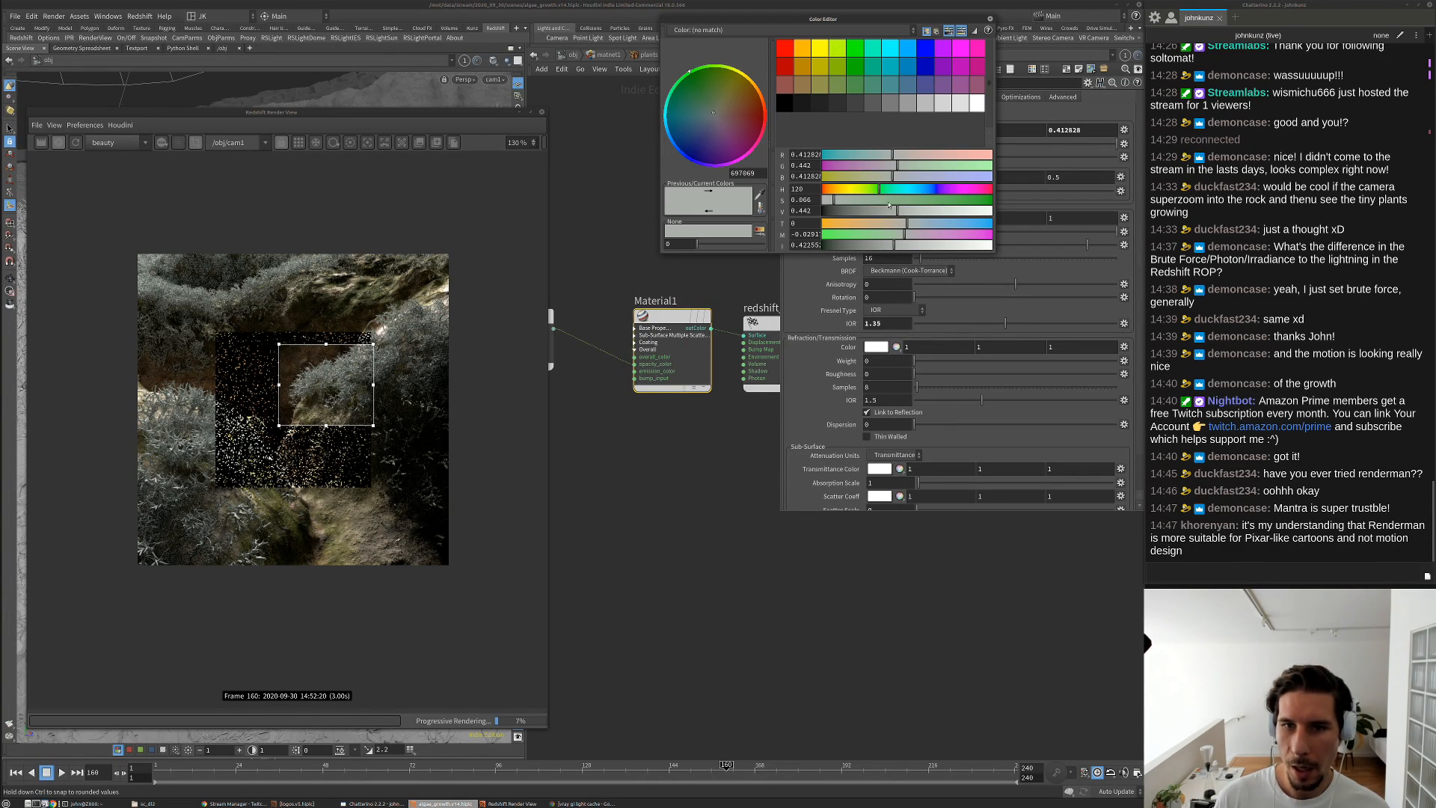
left_click(962, 212)
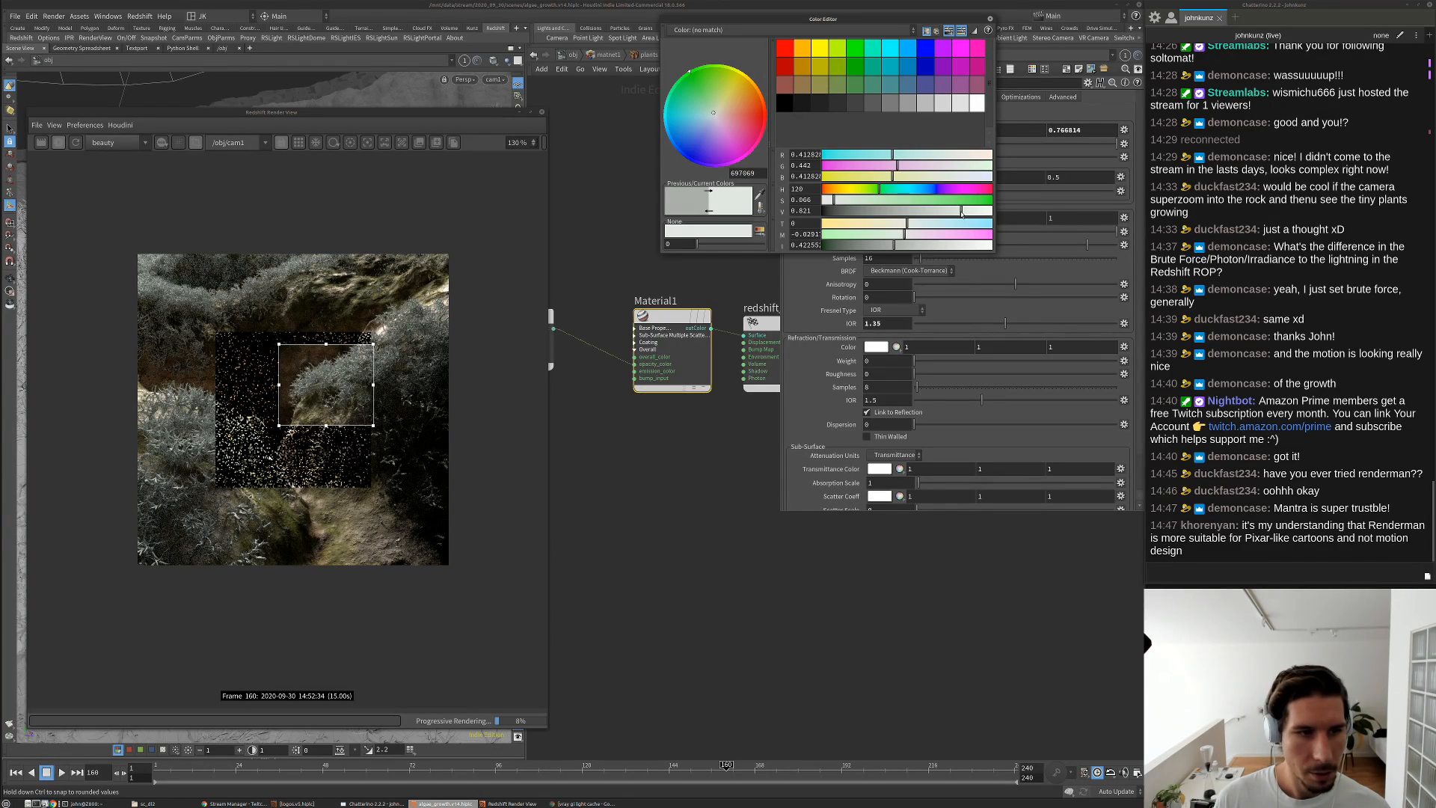
scroll(328, 388, "up", 5)
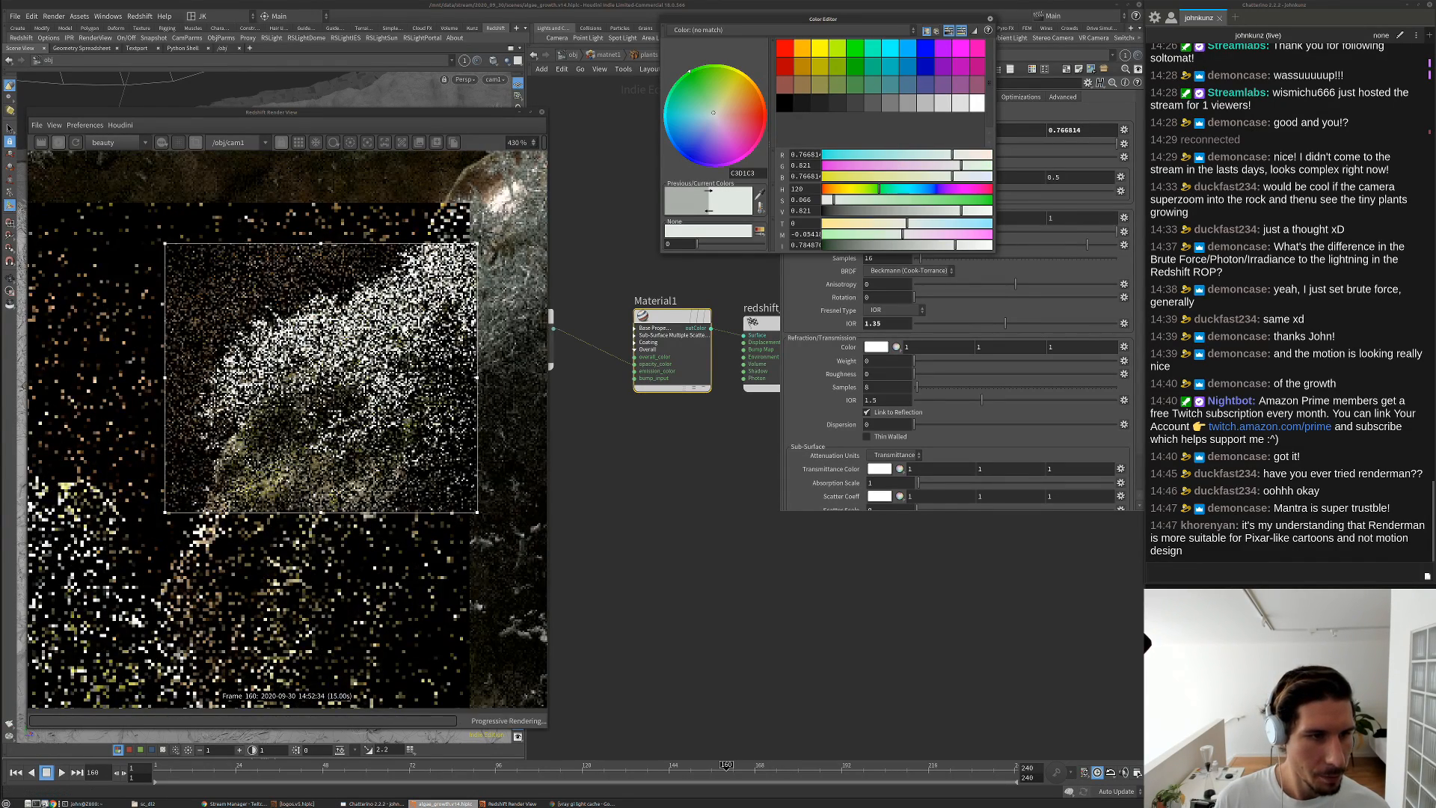
scroll(328, 388, "down", 3)
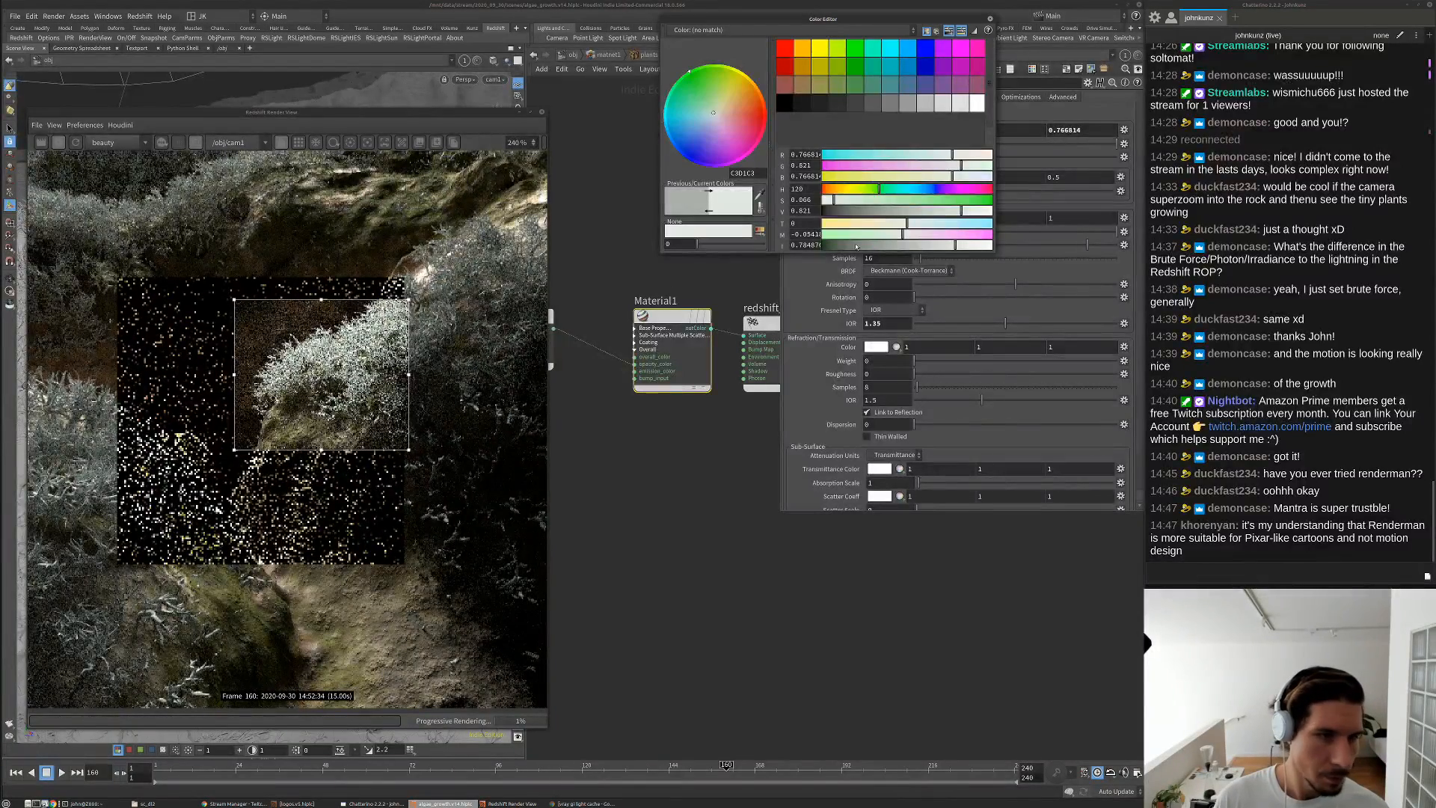
Tint Material1's diffuse color a muted green with hue 120, saturation 0.268 and value 0.414
left_click(924, 210)
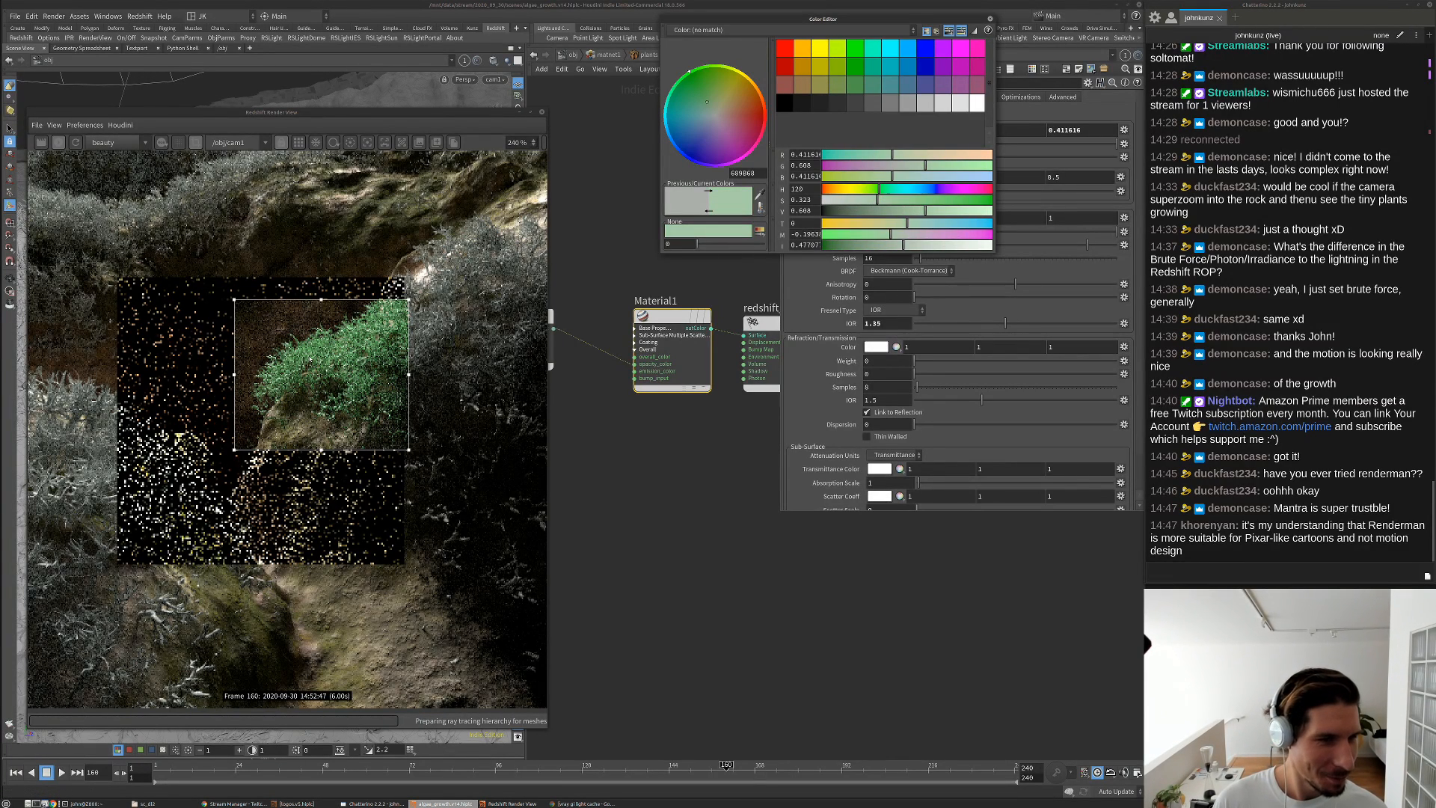
scroll(322, 350, "down", 4)
scroll(323, 359, "down", 1)
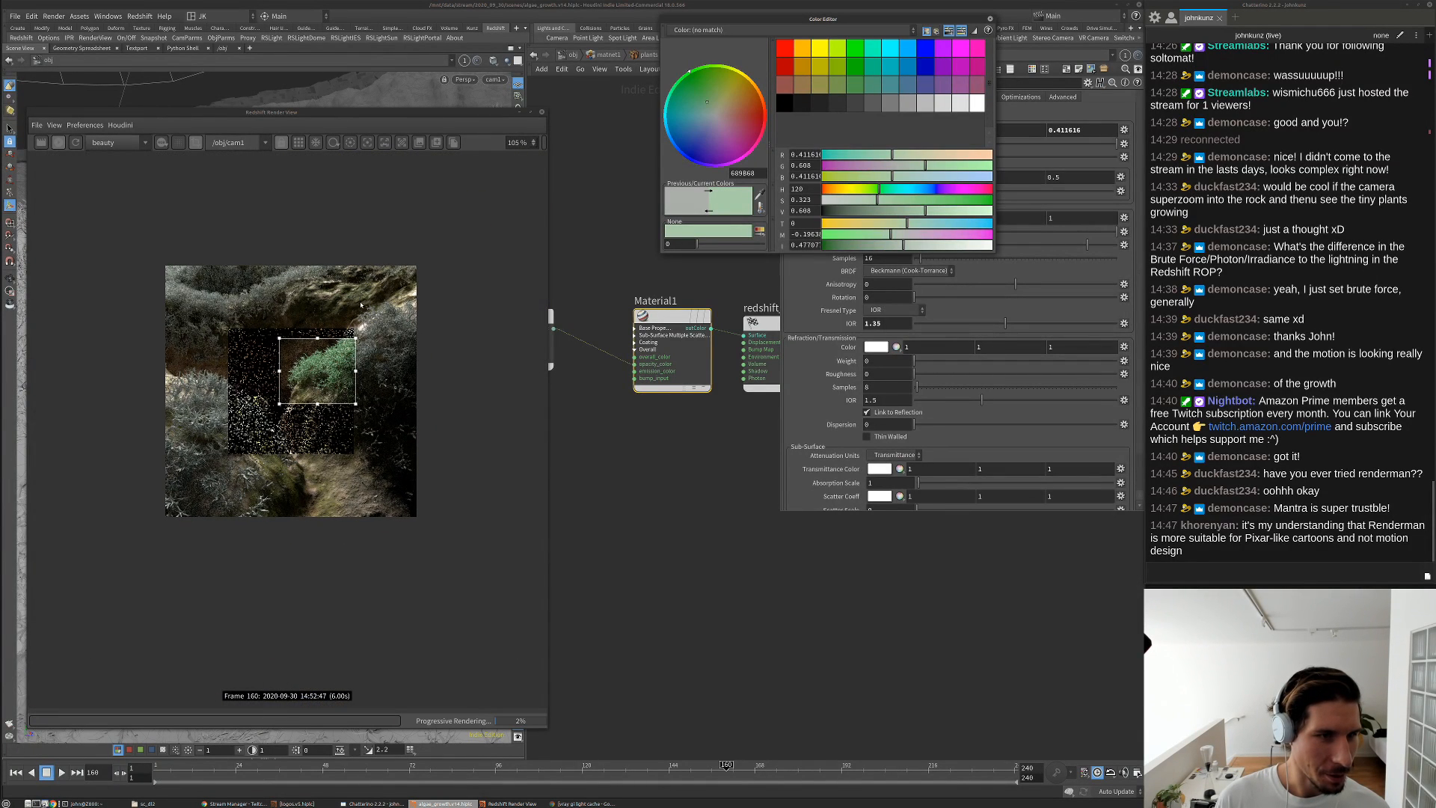
left_click(869, 198)
left_click(892, 212)
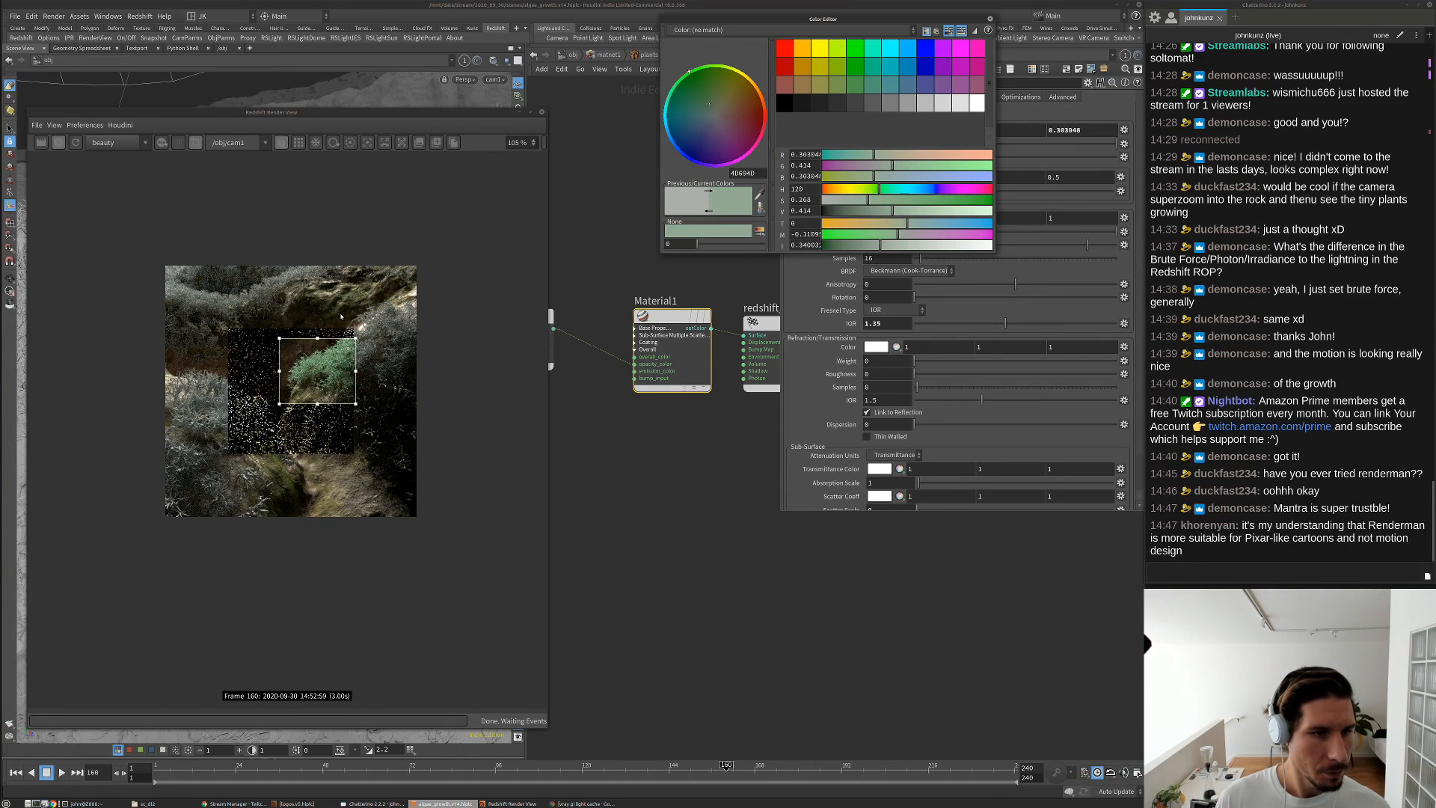
scroll(319, 363, "up", 3)
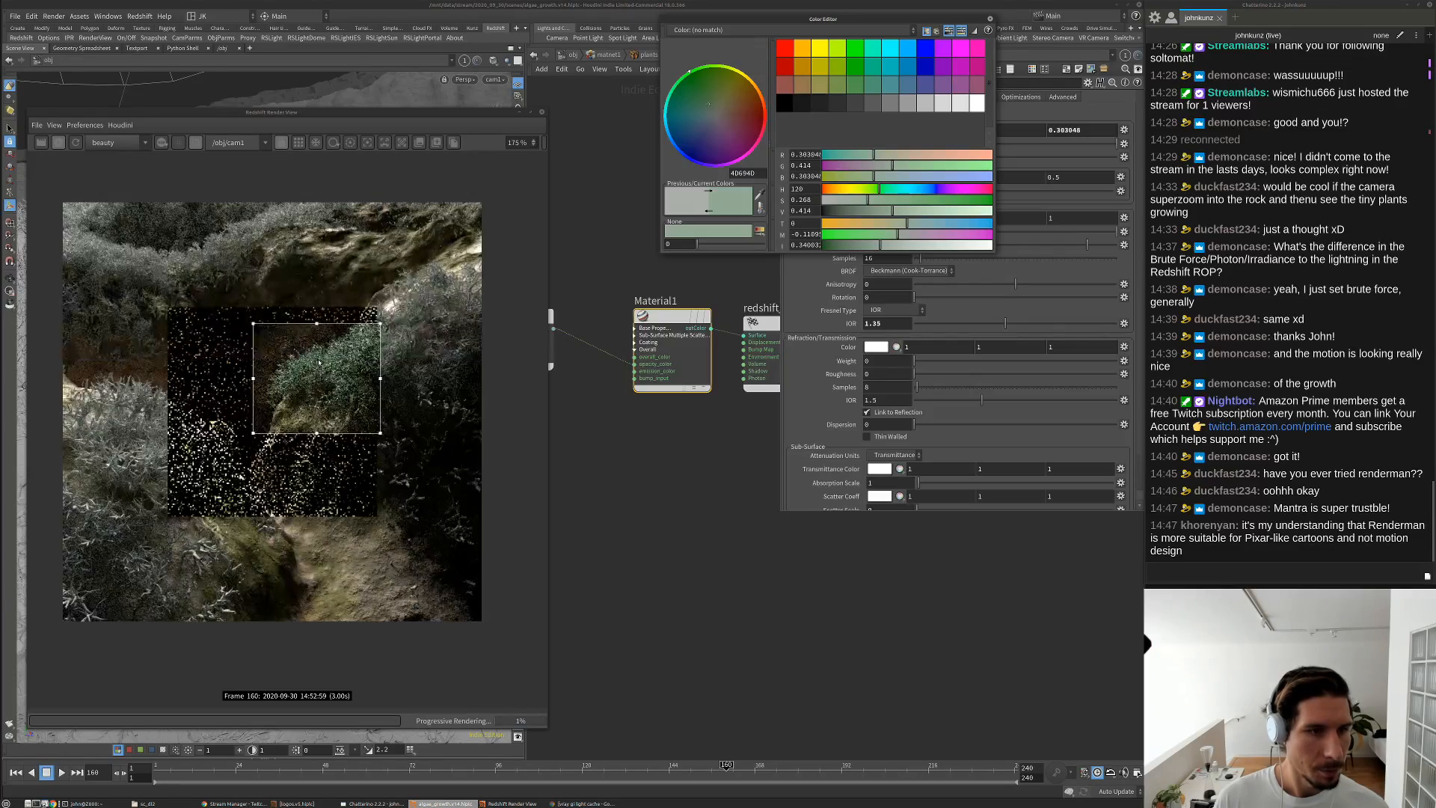
scroll(338, 359, "up", 4)
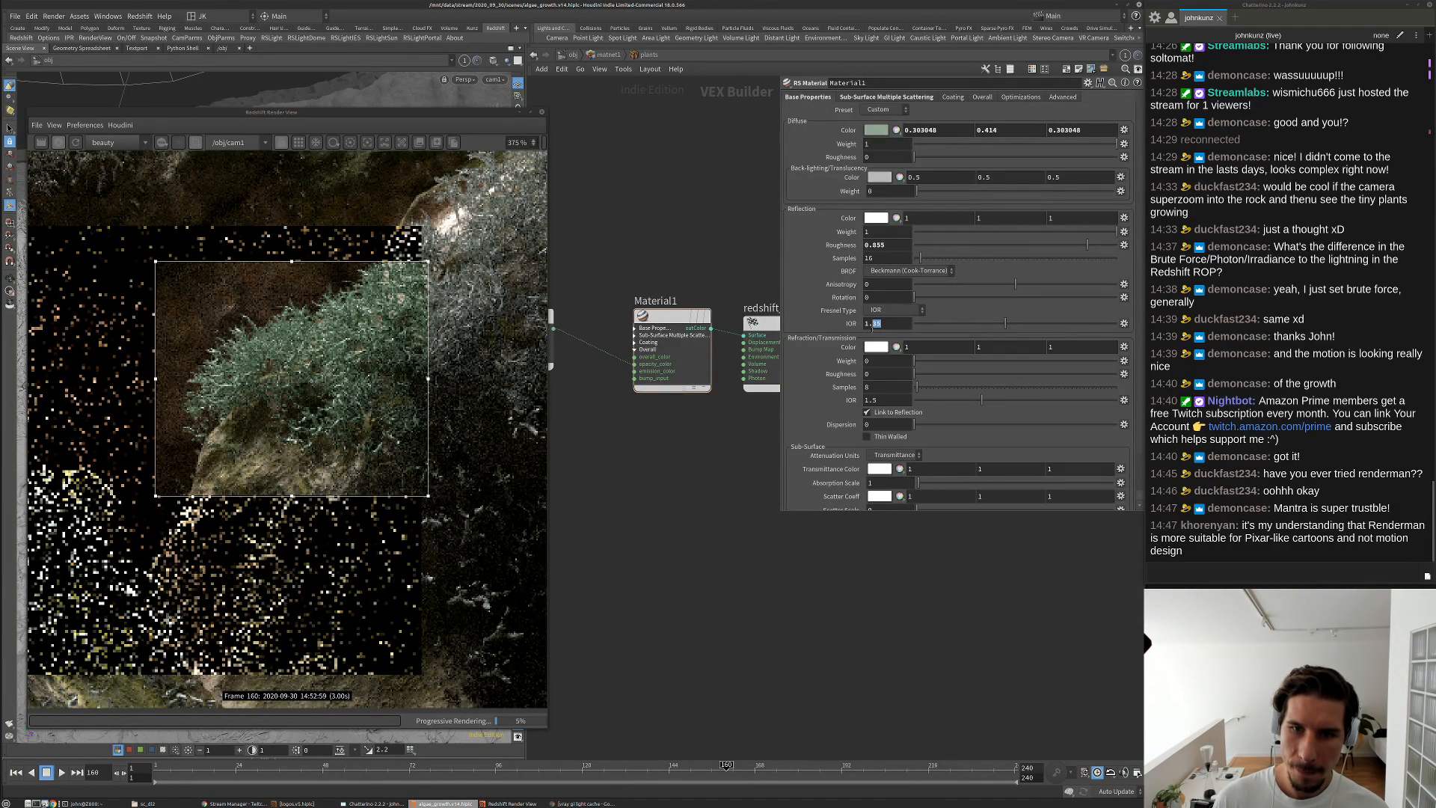
Set the reflection roughness of Material1 to 0.95
left_click(879, 324)
double_click(876, 246)
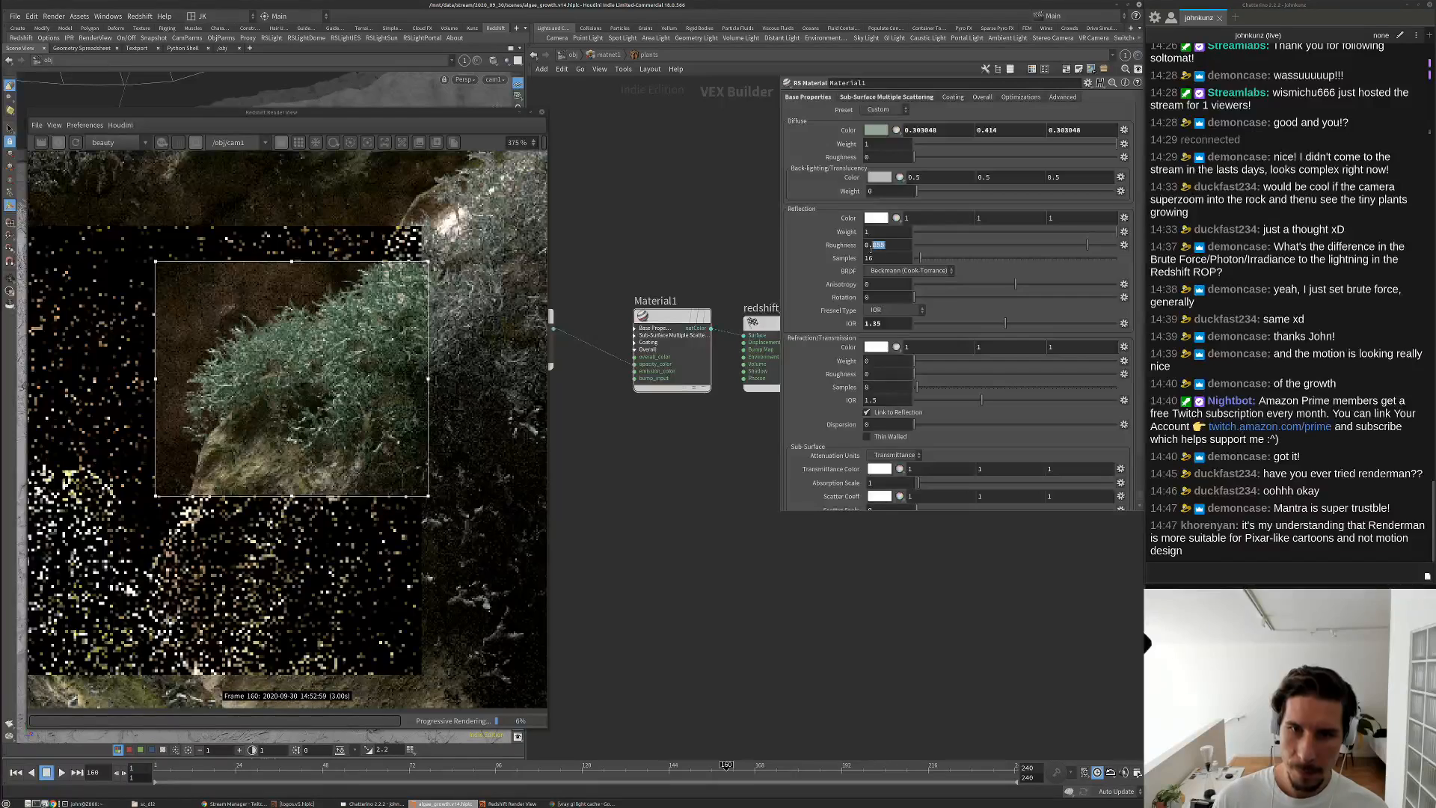
type("95")
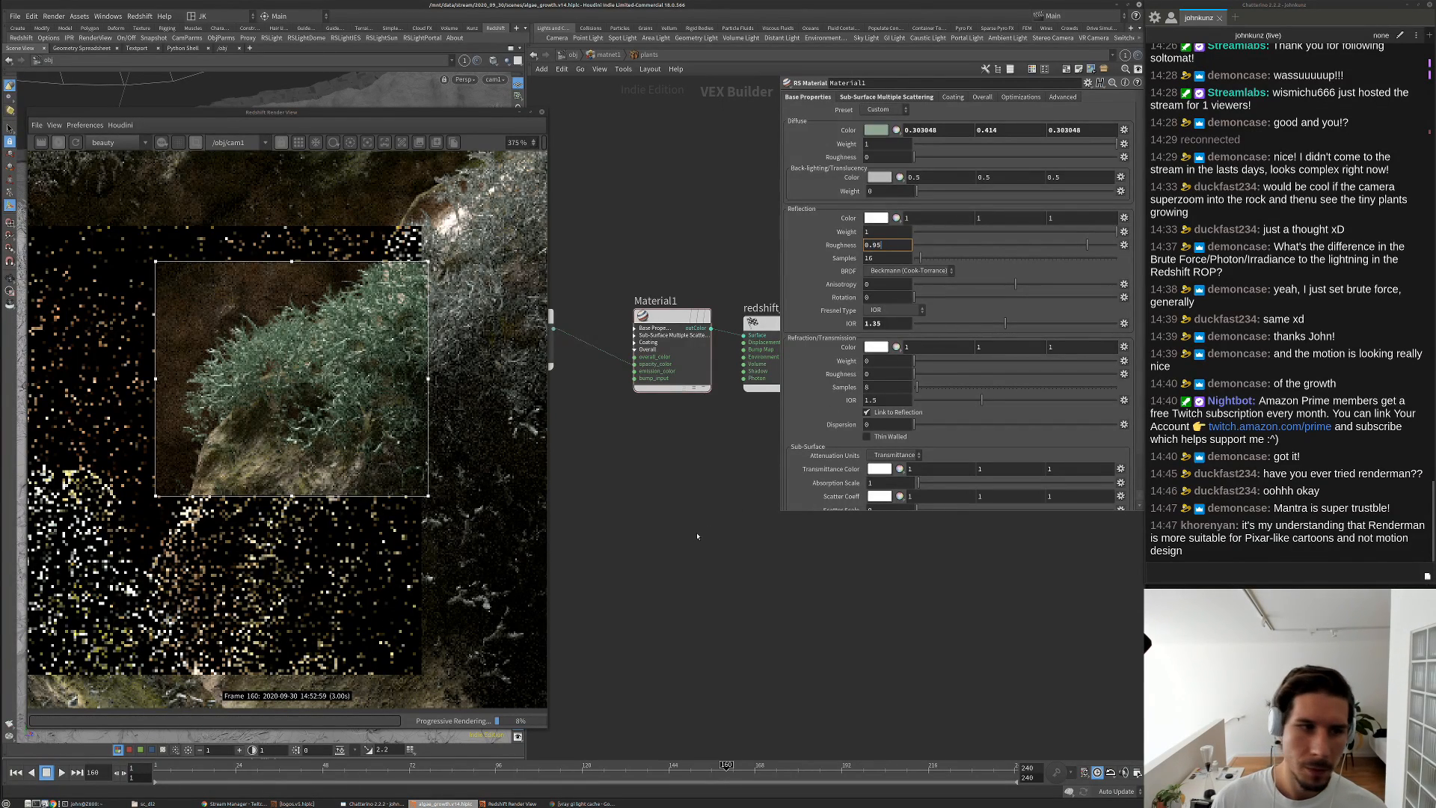
key("Return")
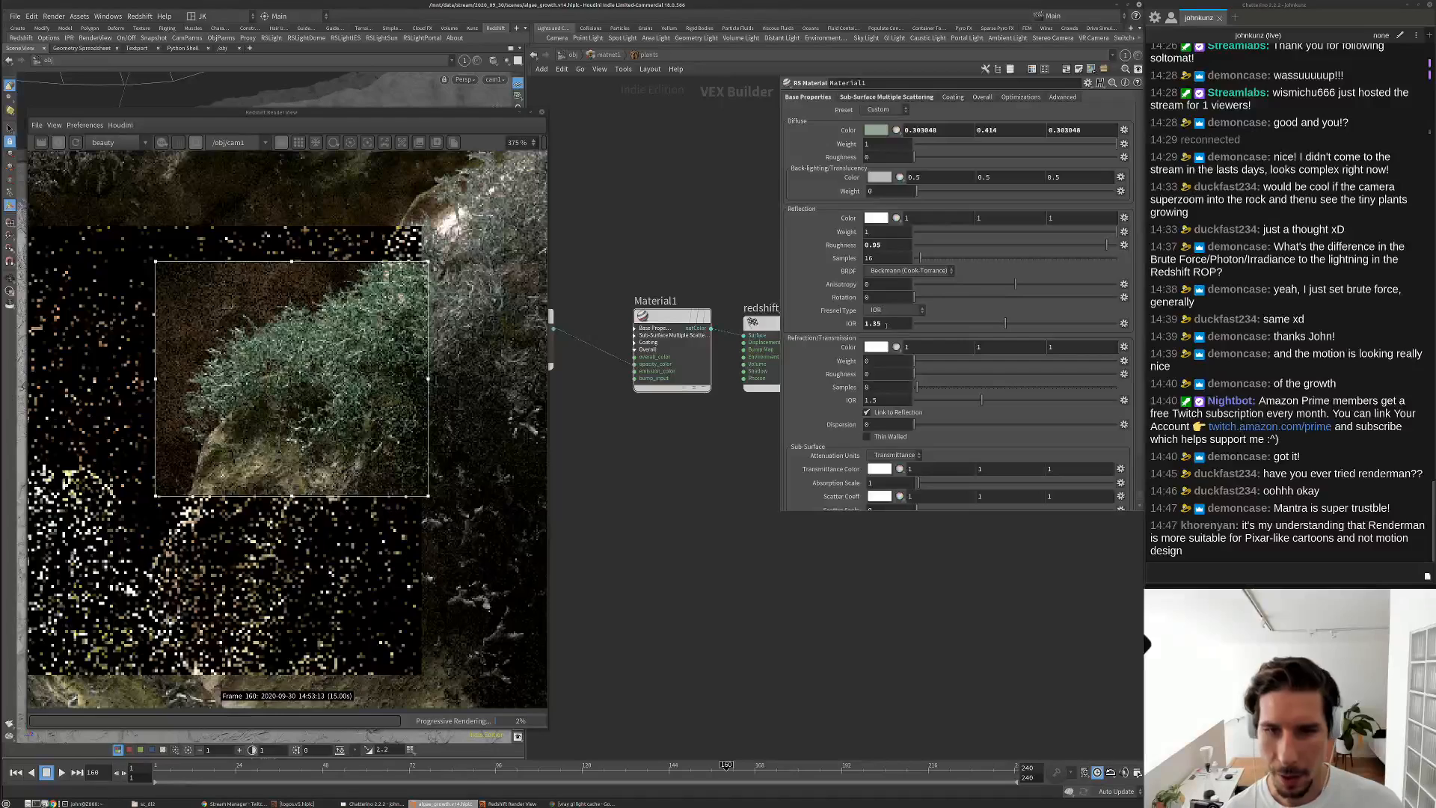
Set the reflection IOR of Material1 to 1.6
double_click(873, 323)
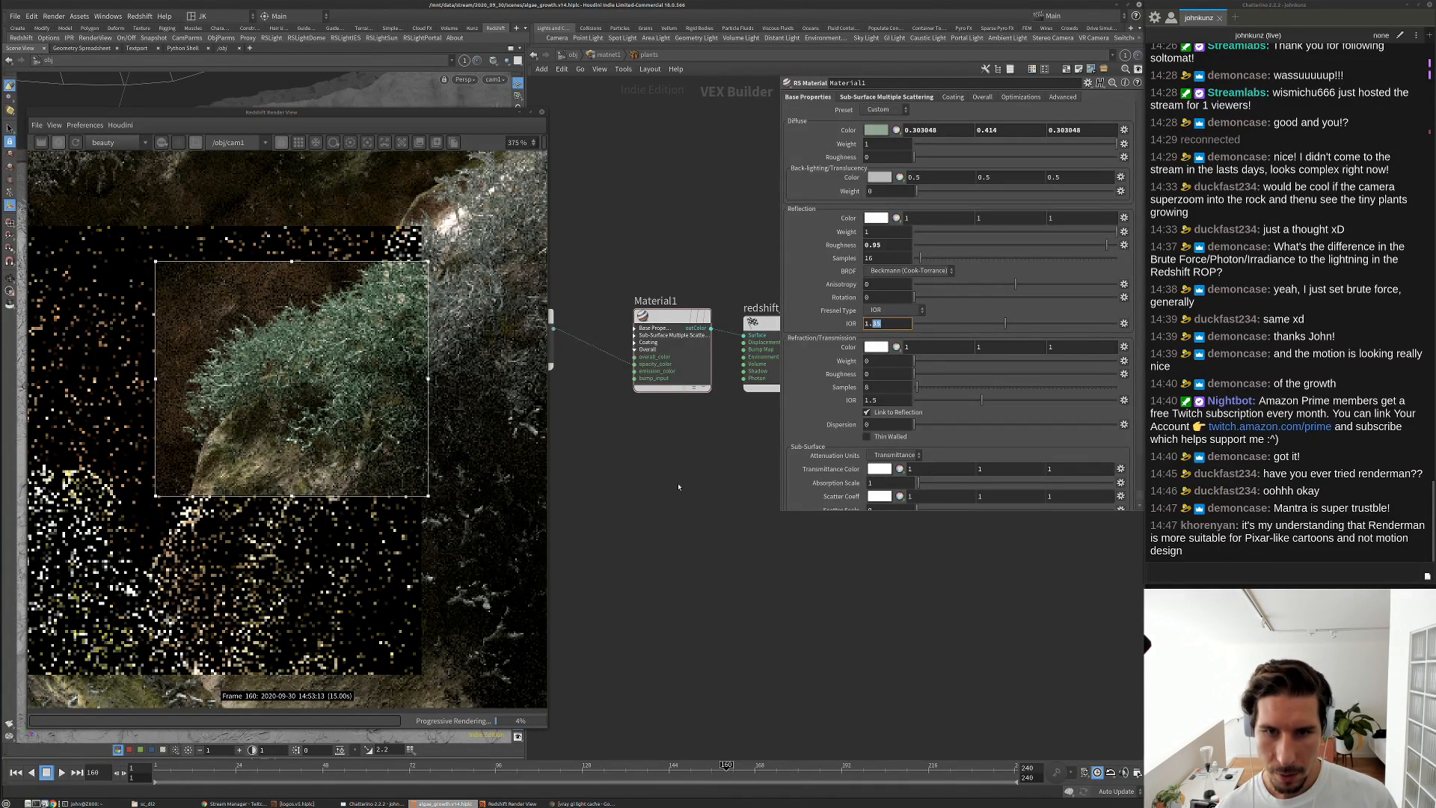
type("6")
key("Return")
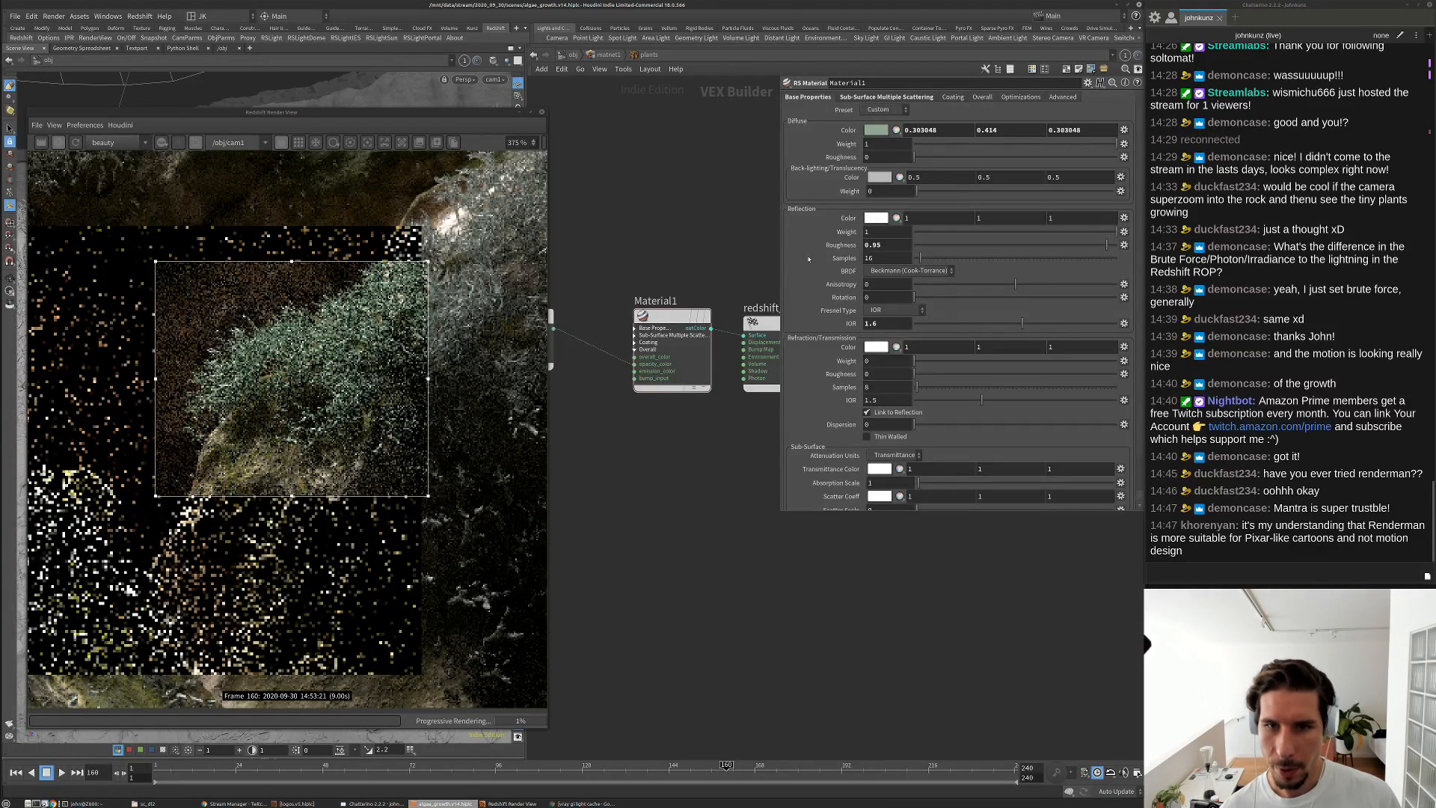
Set the reflection roughness of Material1 to 0.675 and check the plant clump against its surroundings
double_click(875, 245)
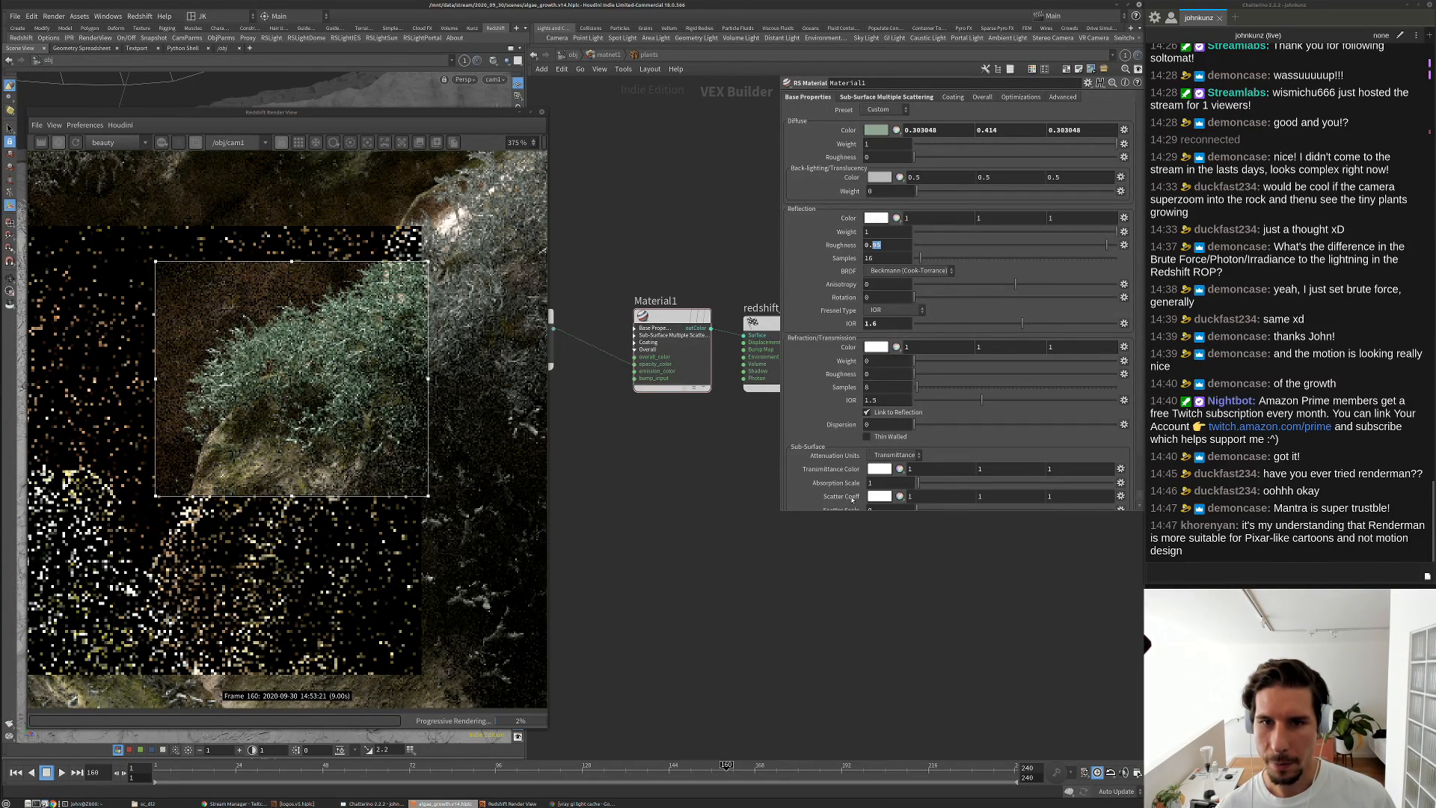
type("67")
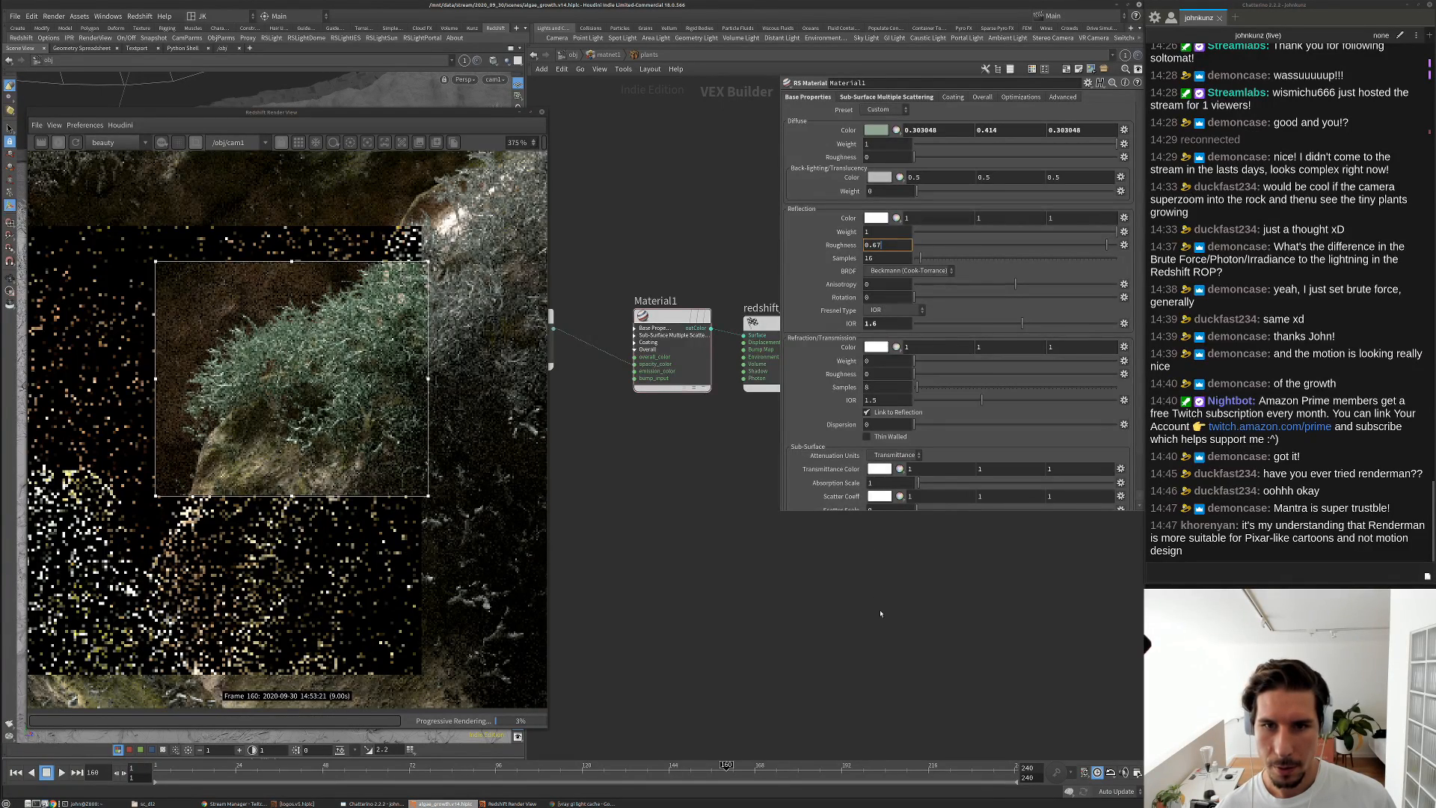
key("Return")
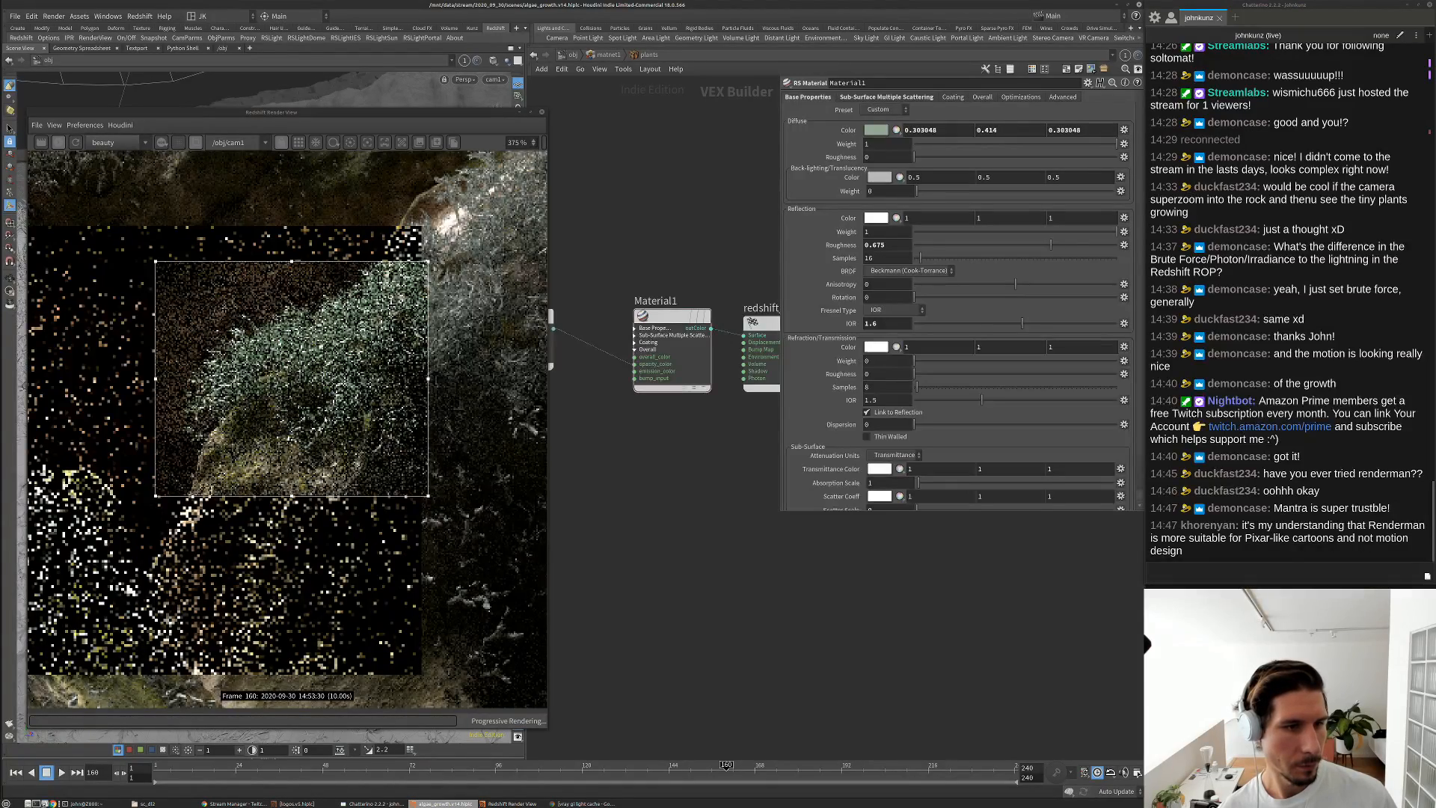
scroll(336, 400, "down", 3)
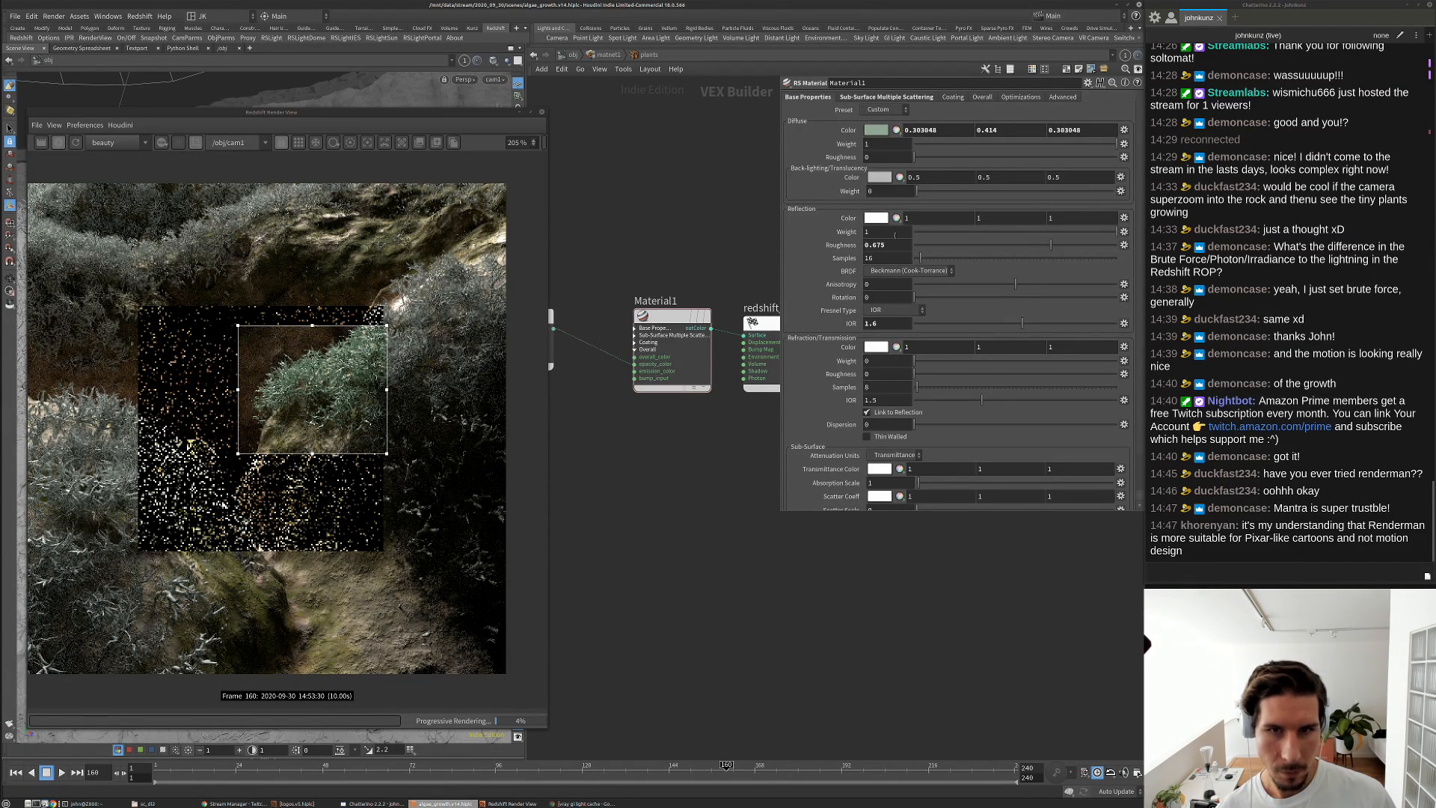
Set the reflection weight of Material1 to 0.25 and compare the rendered clump with the surrounding plants
left_click(894, 233)
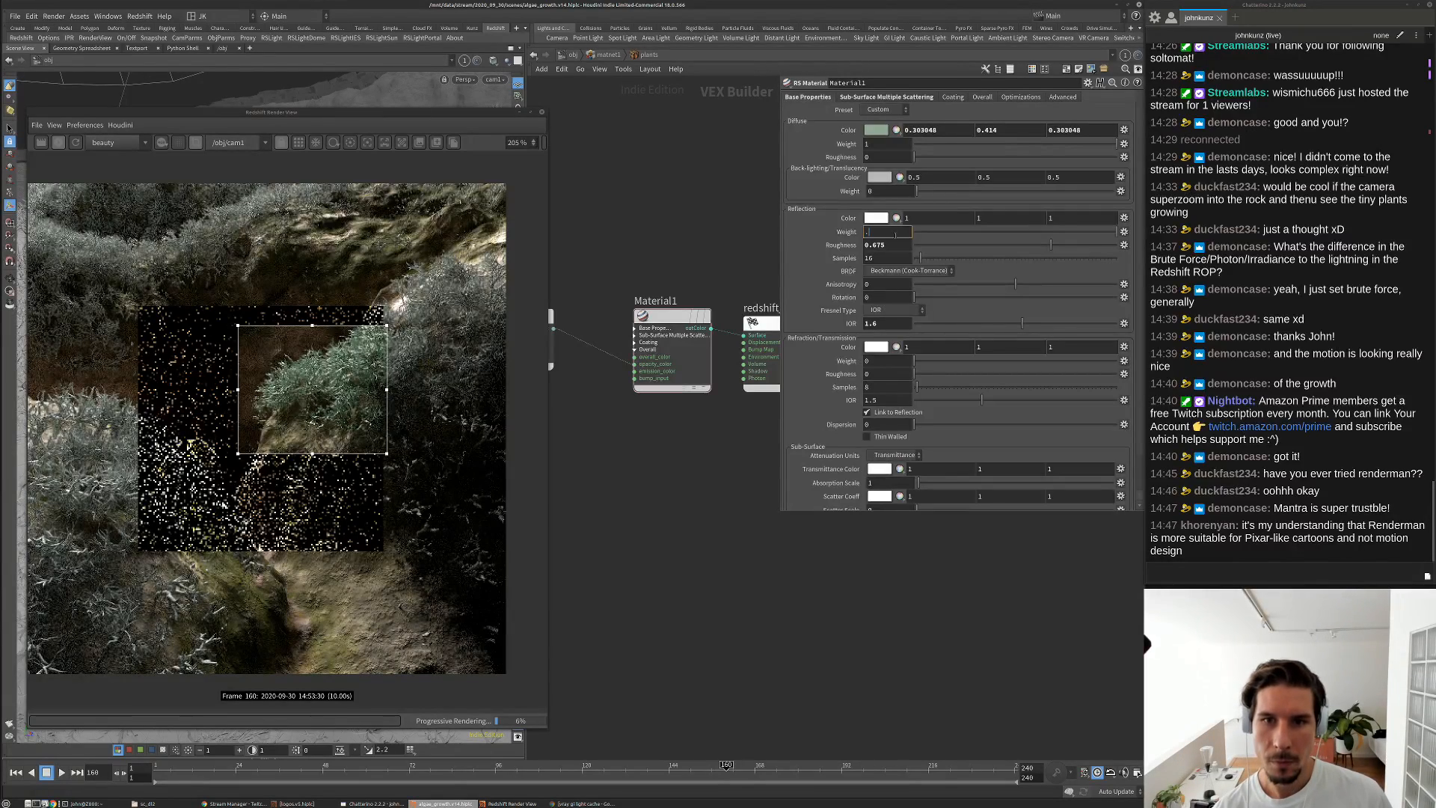
type(".25")
key("Return")
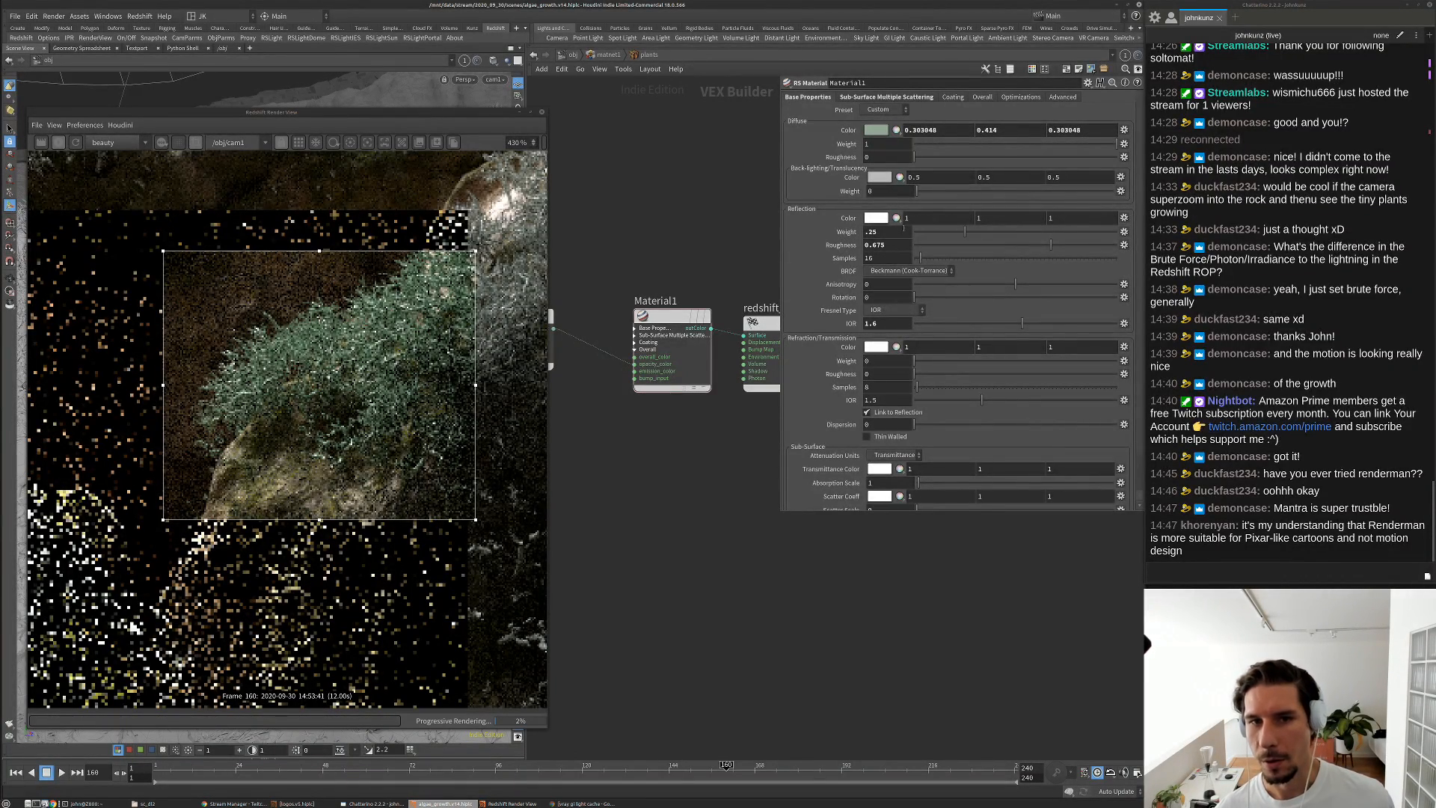
scroll(390, 345, "down", 3)
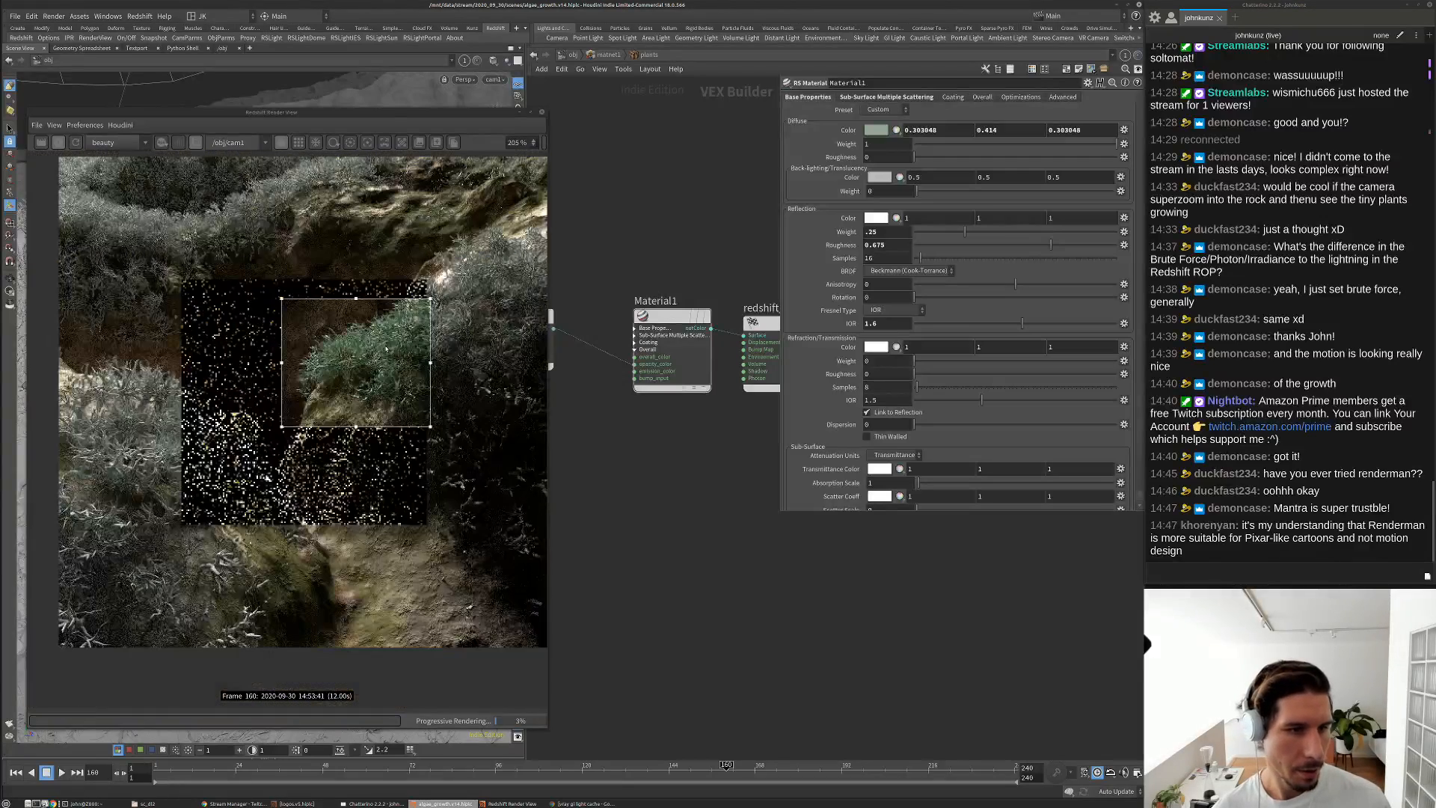
Check Material1's sub-surface multiple scattering settings and examine the plant clump in the render
left_click(867, 98)
scroll(357, 364, "up", 4)
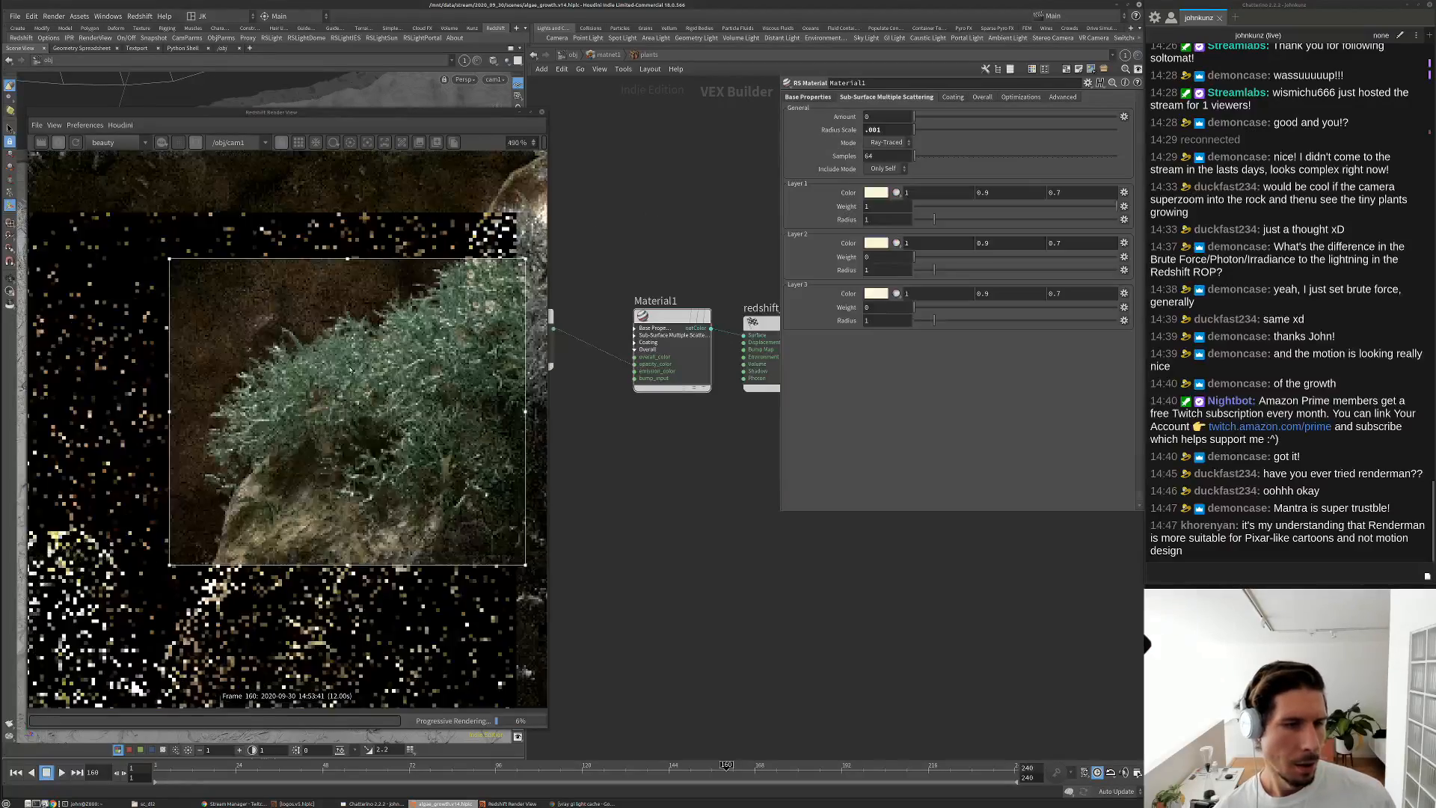
scroll(358, 365, "down", 6)
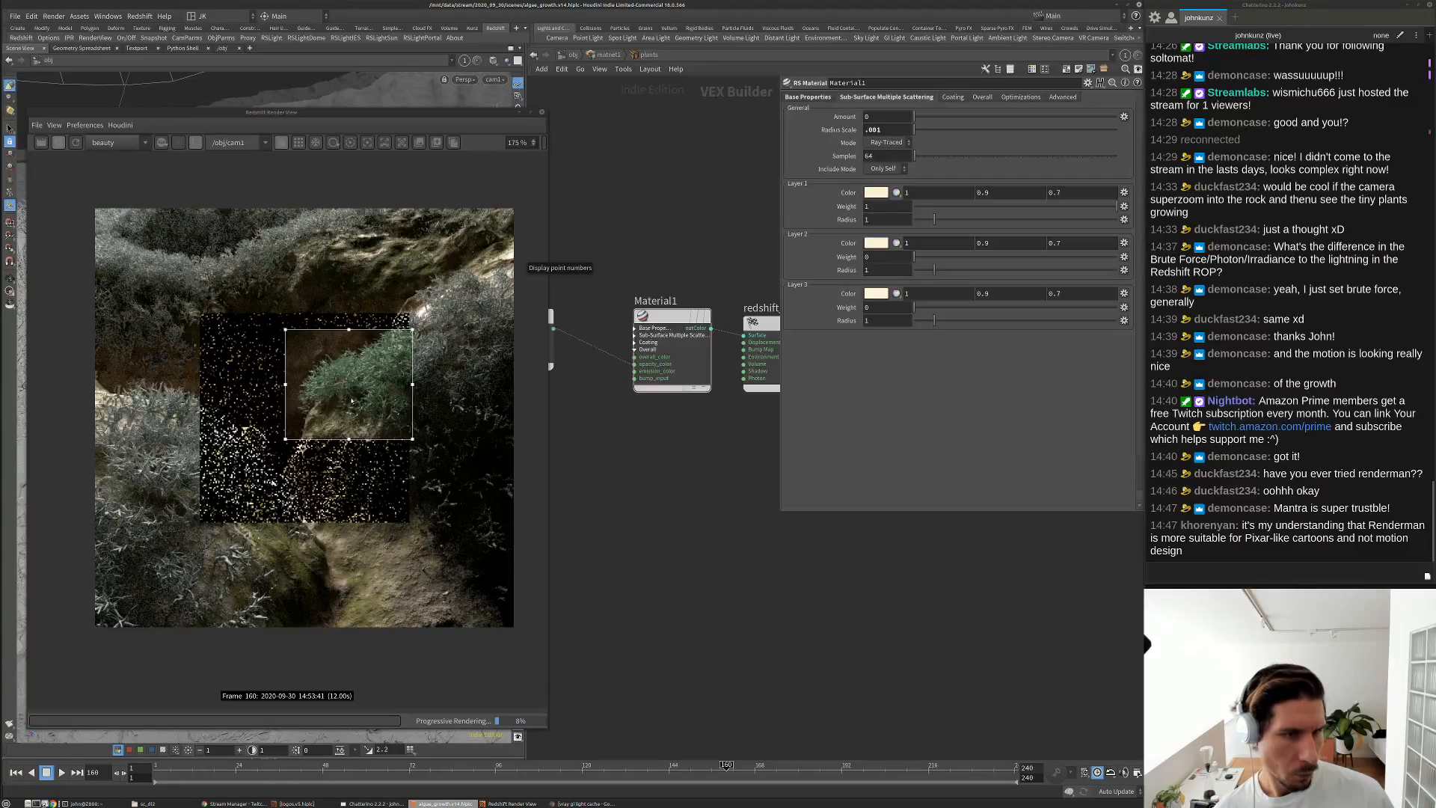
Shift Material1's diffuse color to a yellower green with a hue of 77.3 and check the region in the render
left_click(807, 97)
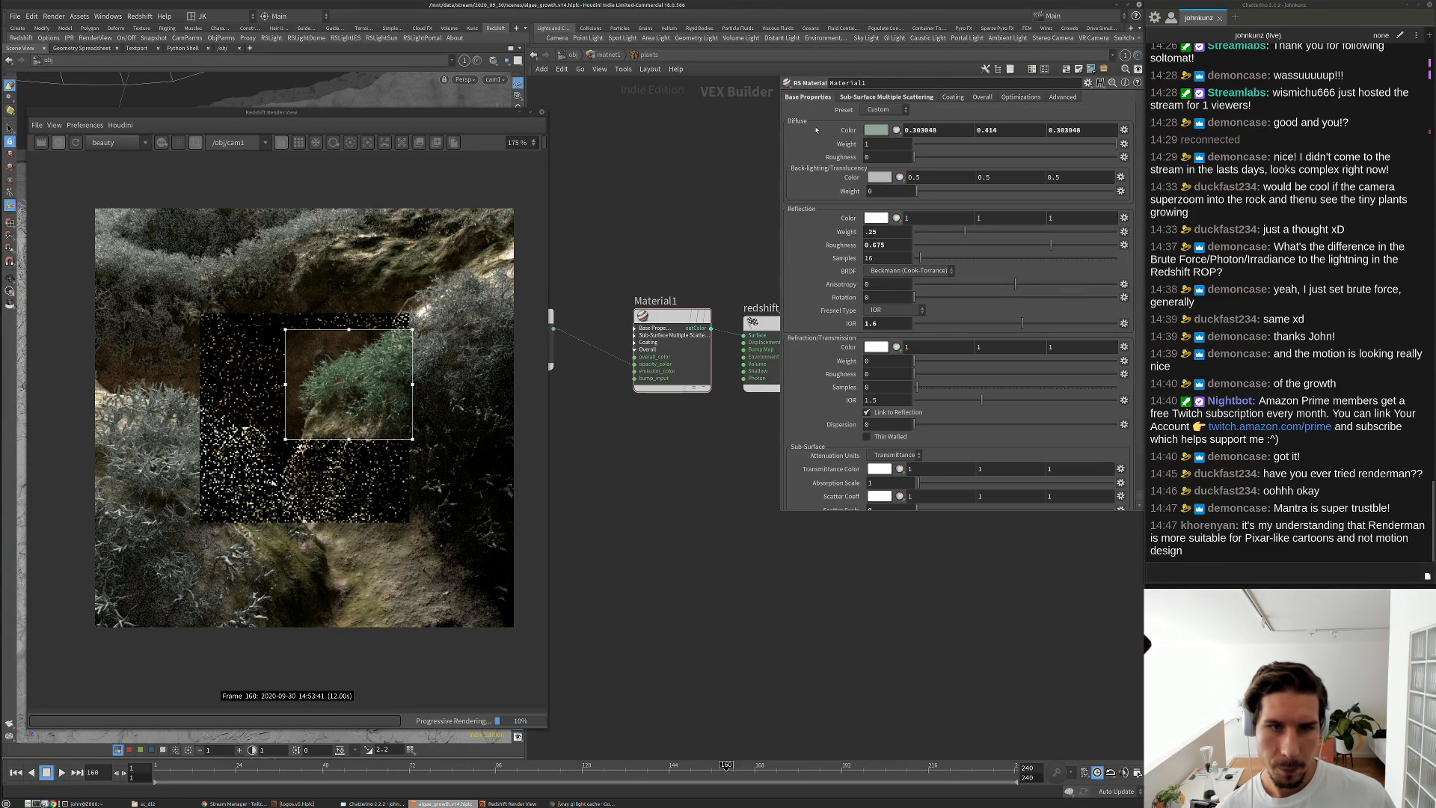
left_click(876, 131)
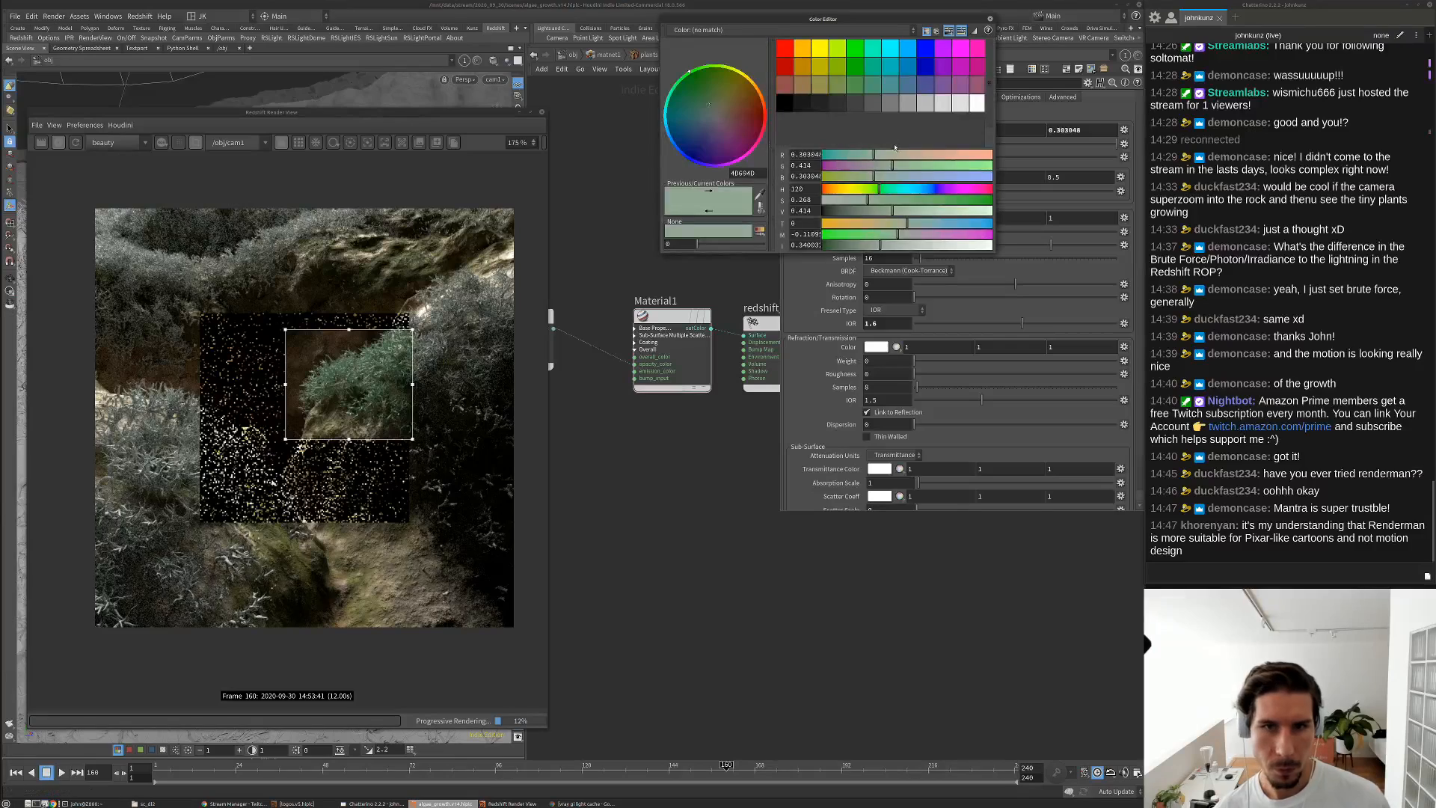
left_click(871, 192)
scroll(363, 386, "up", 6)
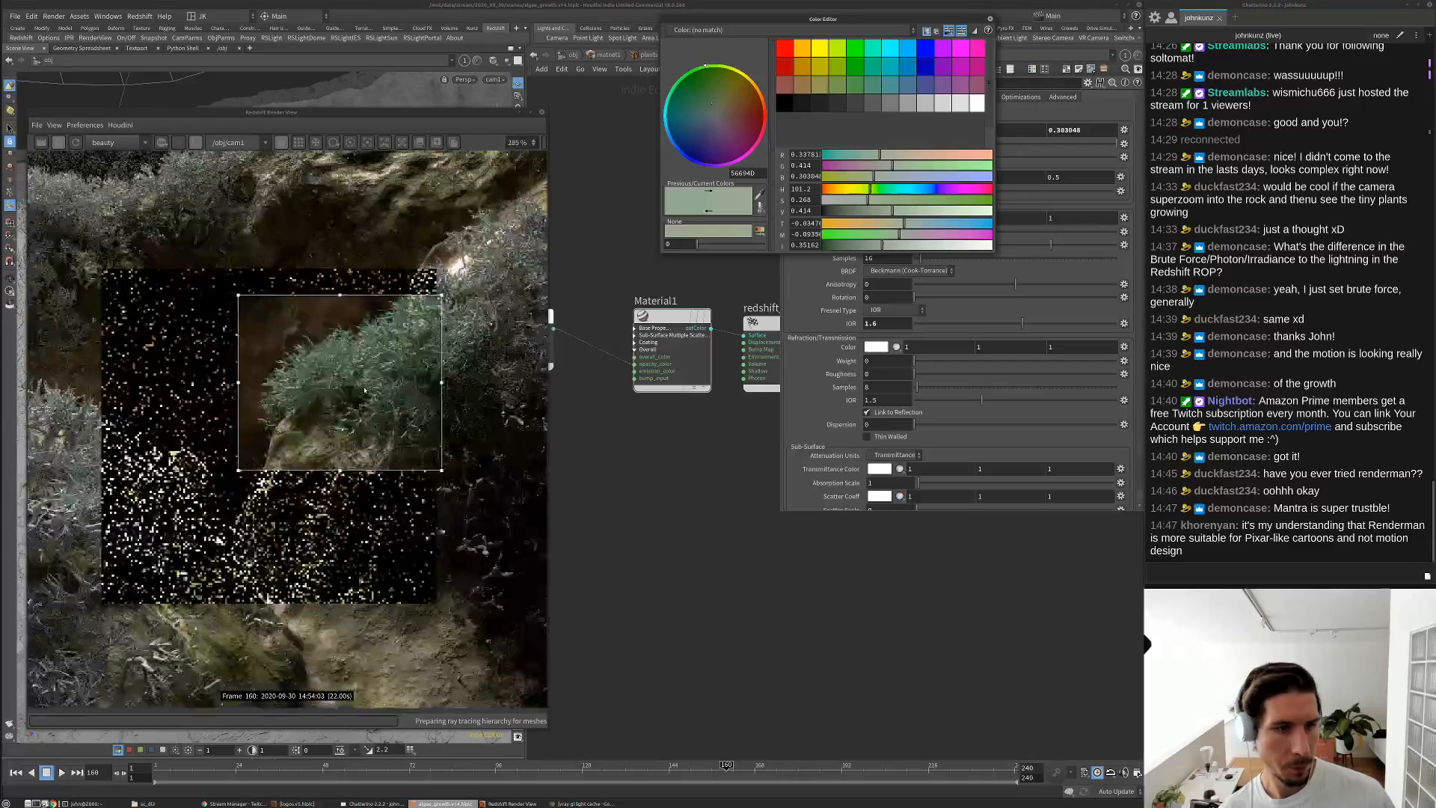
left_click(866, 191)
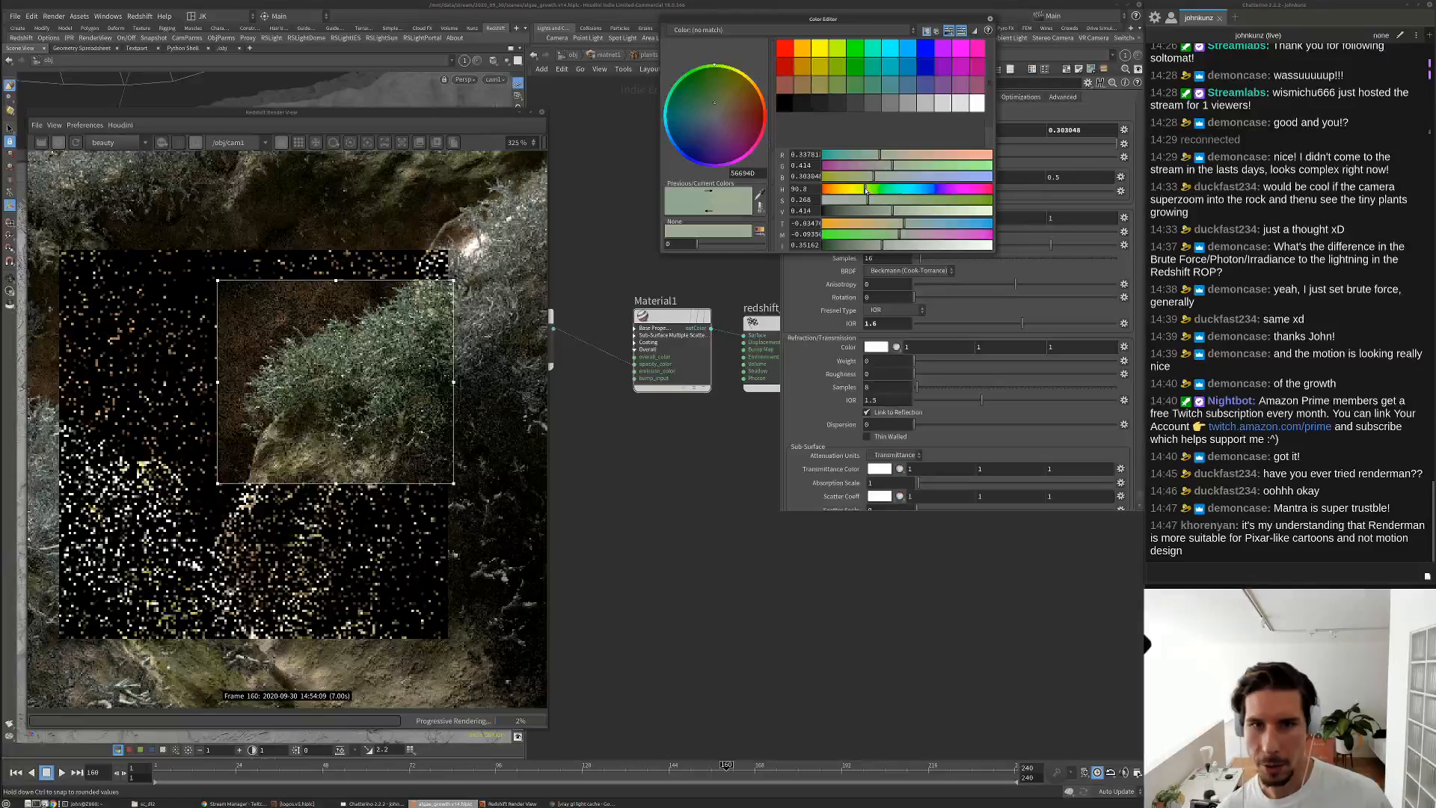
left_click(858, 192)
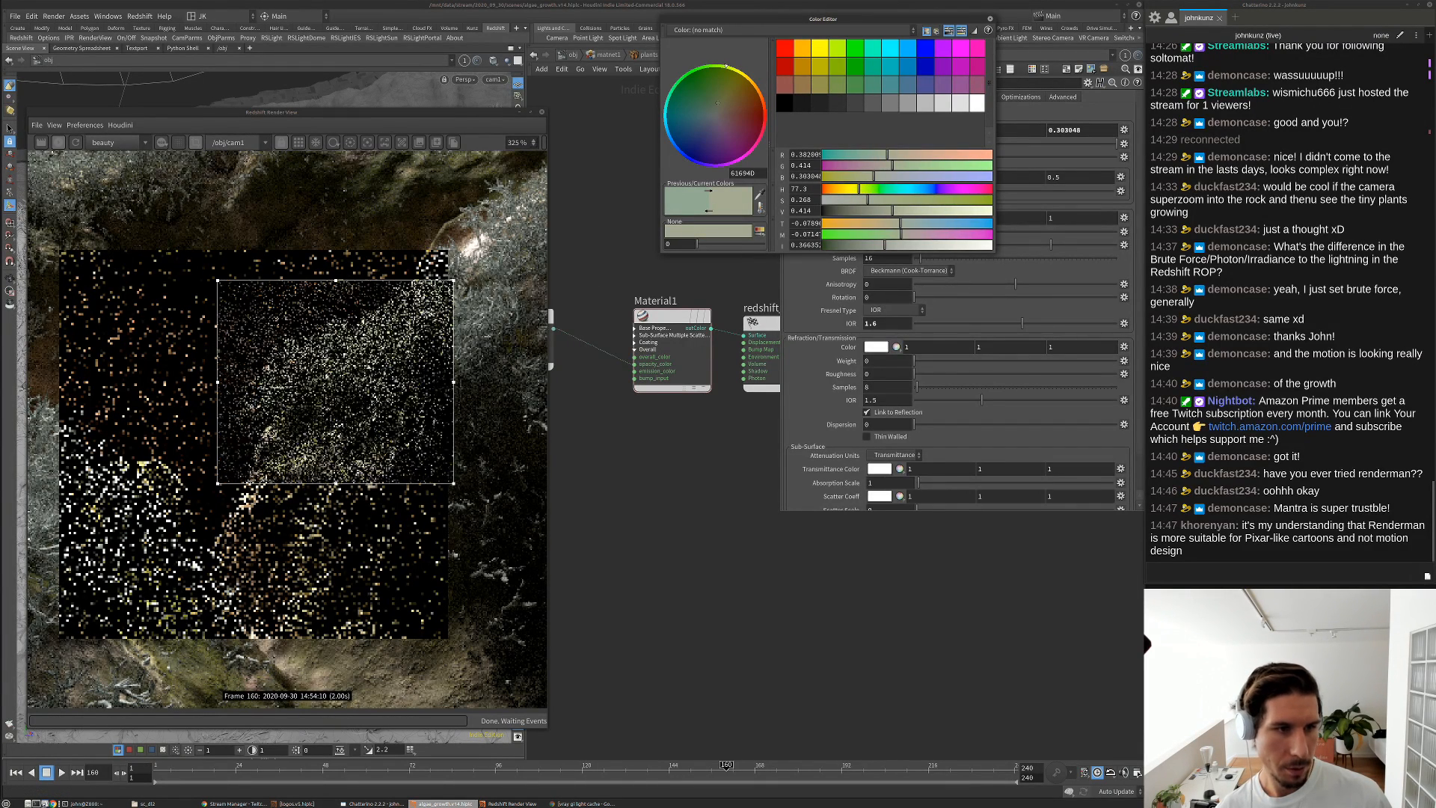
scroll(334, 403, "down", 3)
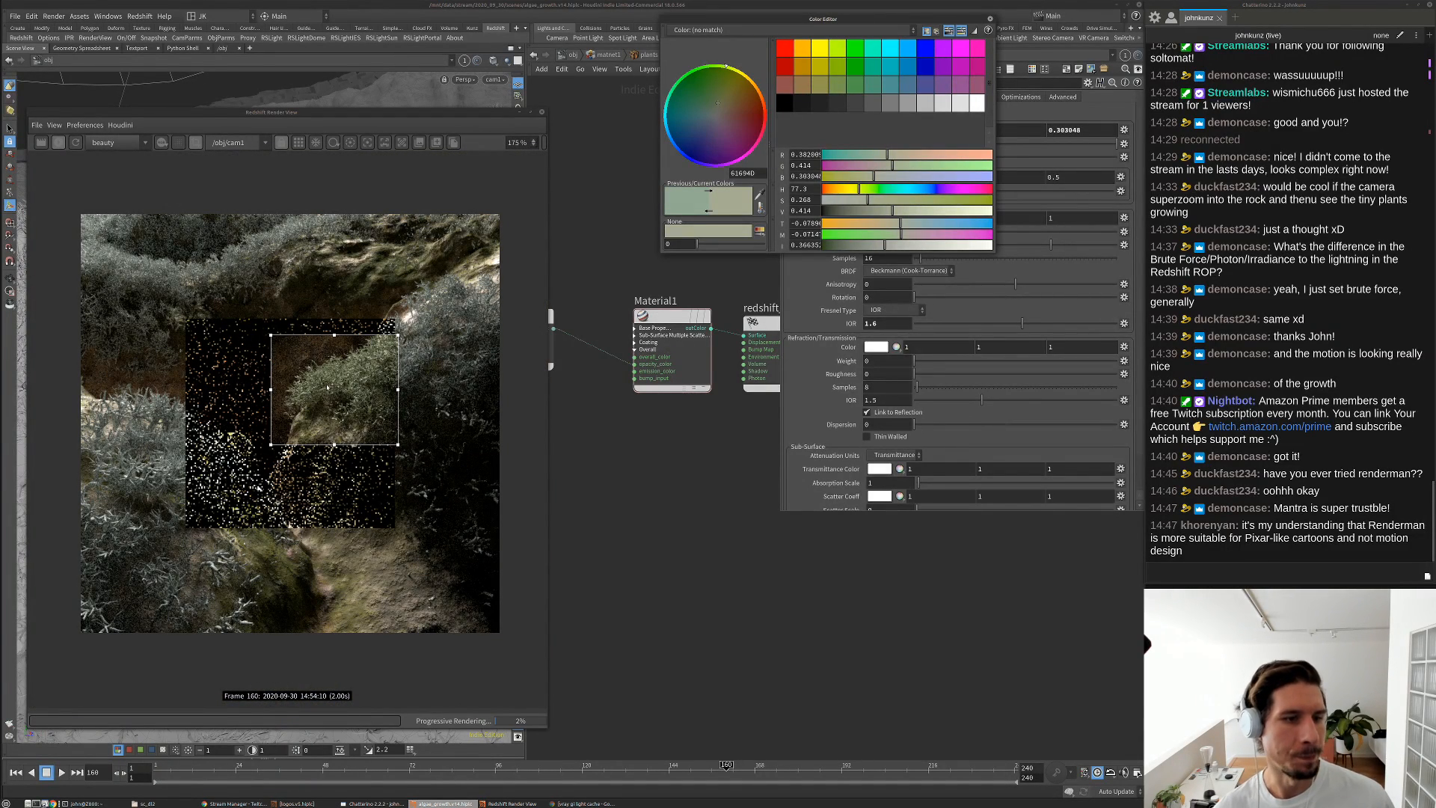
Examine the recolored plant clump up close and against its surroundings, and stop the progressive Redshift render
scroll(327, 386, "up", 5)
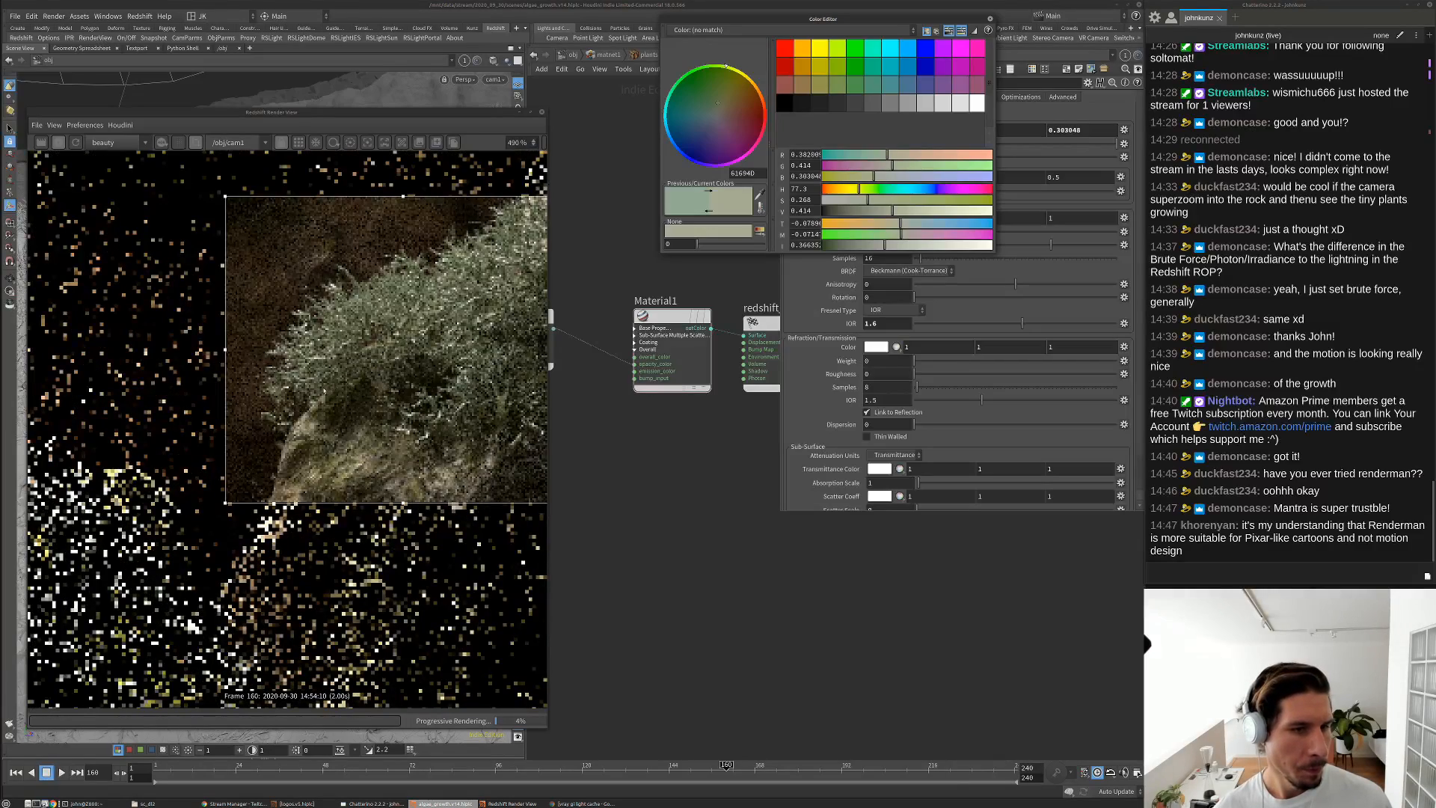
scroll(401, 382, "down", 4)
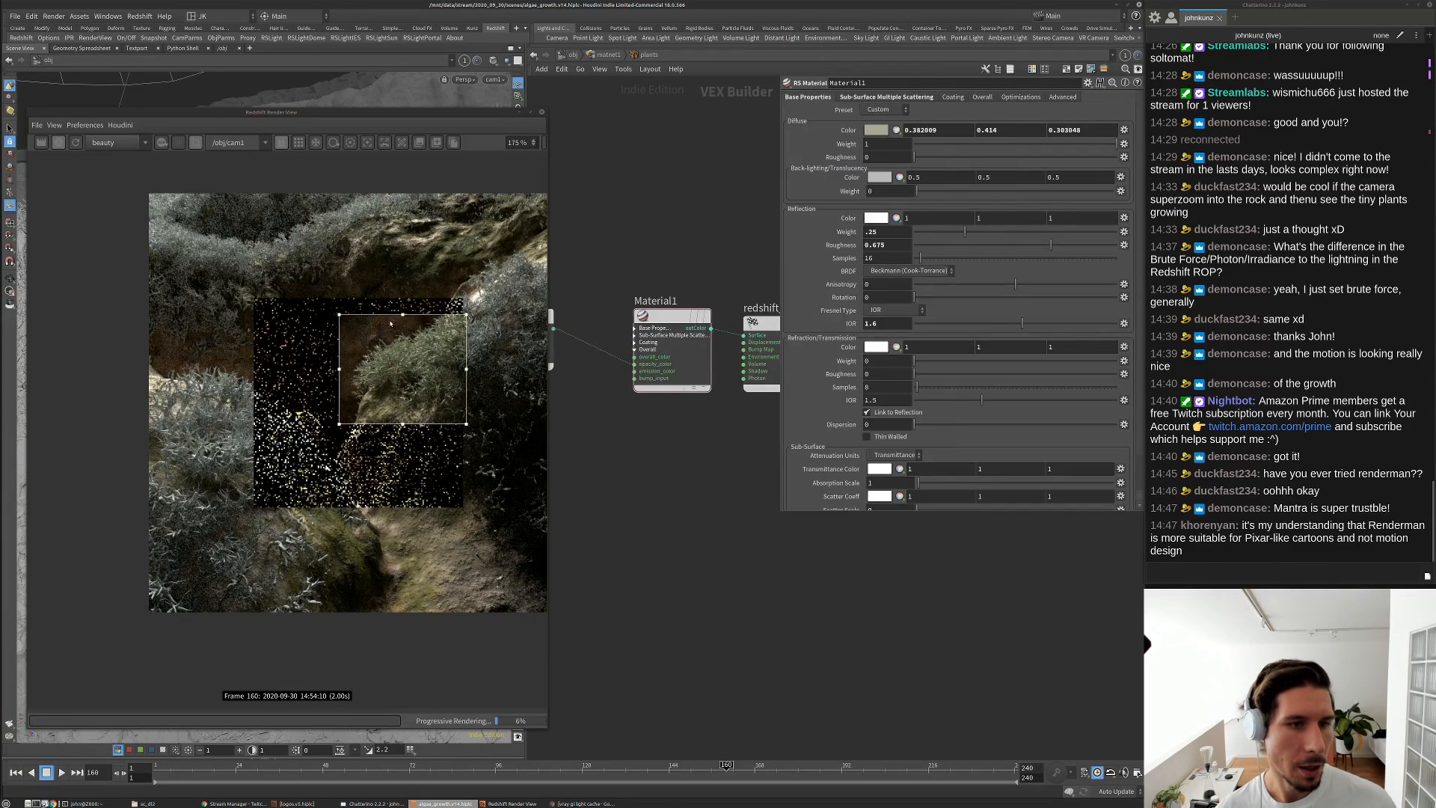
left_click(63, 145)
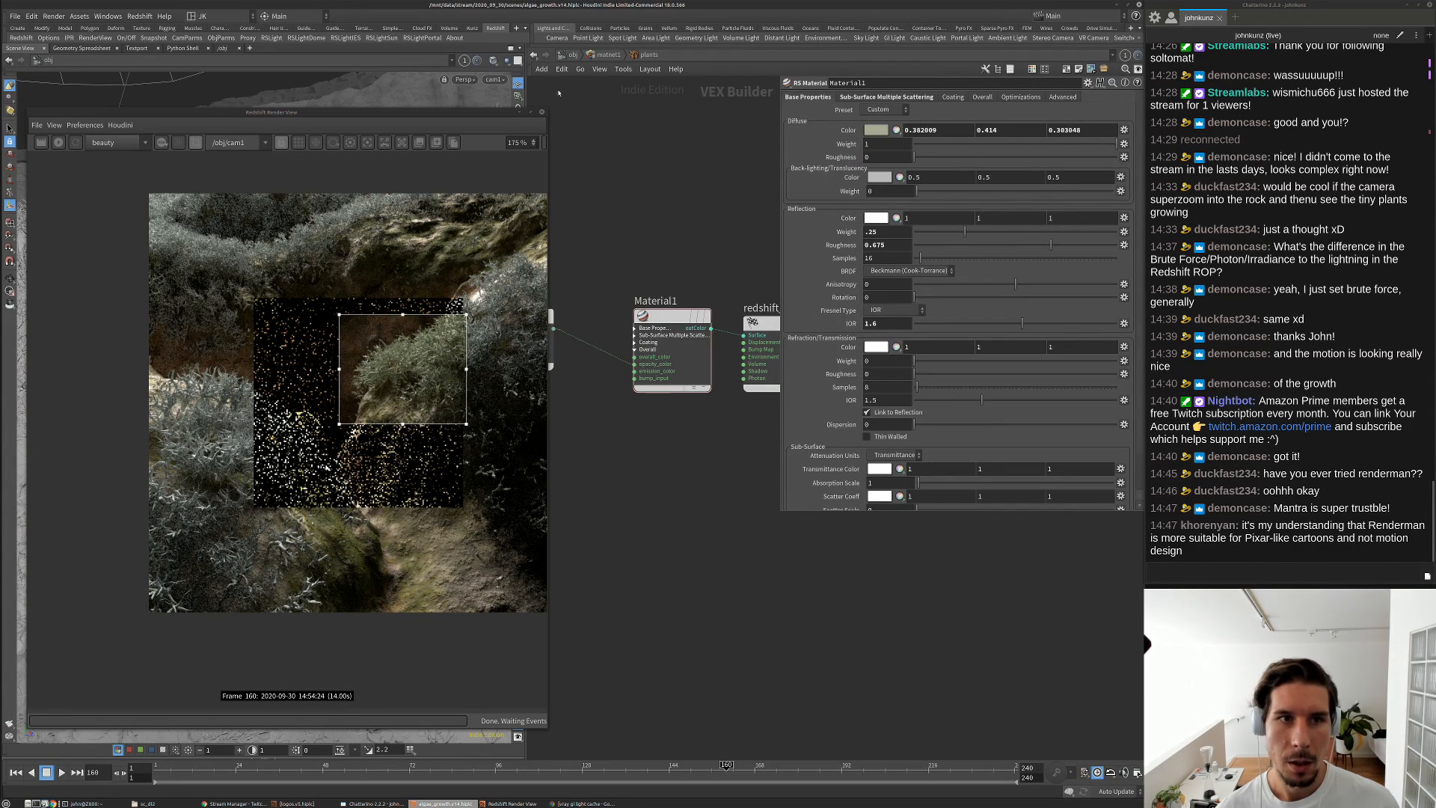
Inside plant_growth, uncover the viewport and set the Force Total Count of scatter_plant_positions to 927000
left_click(573, 56)
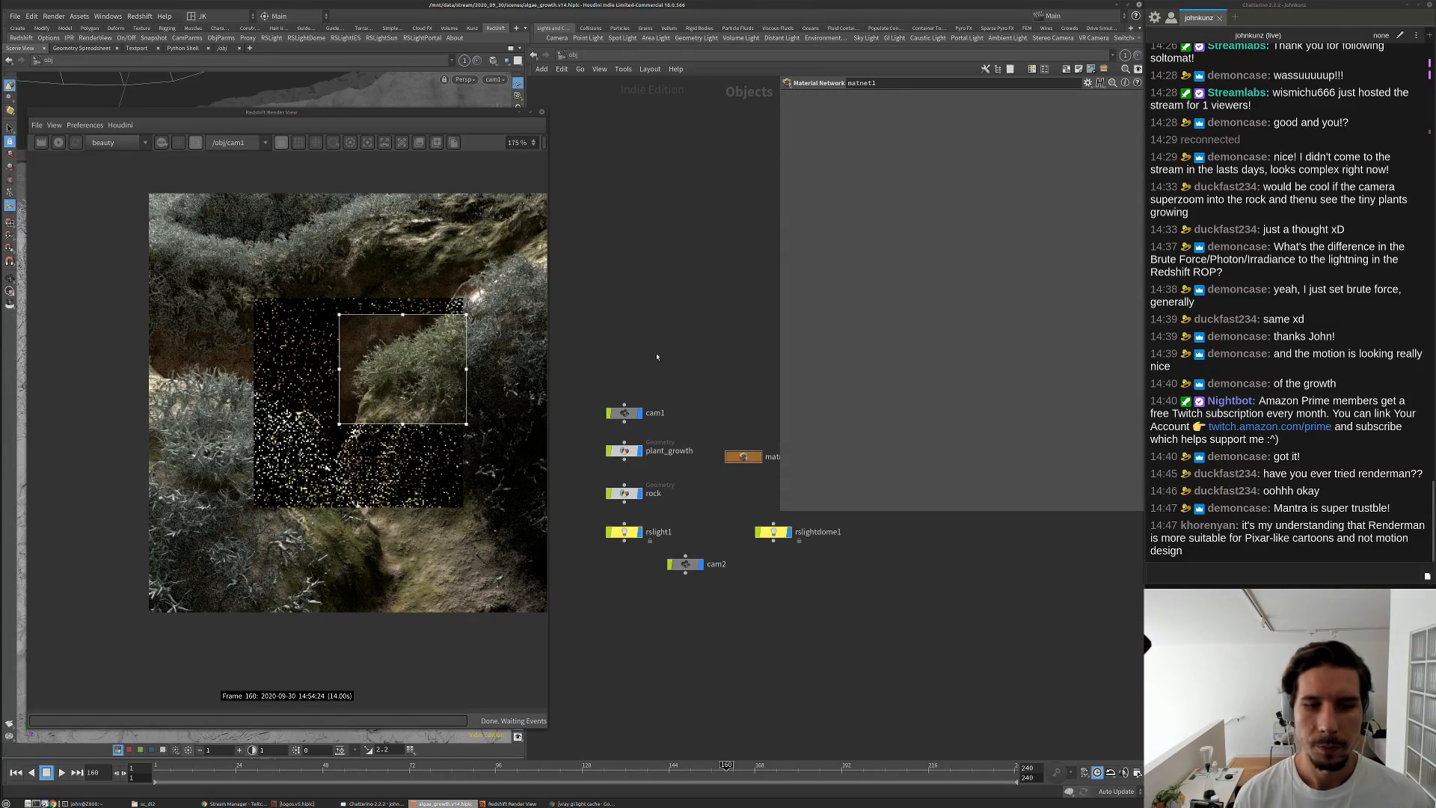
scroll(632, 419, "up", 5)
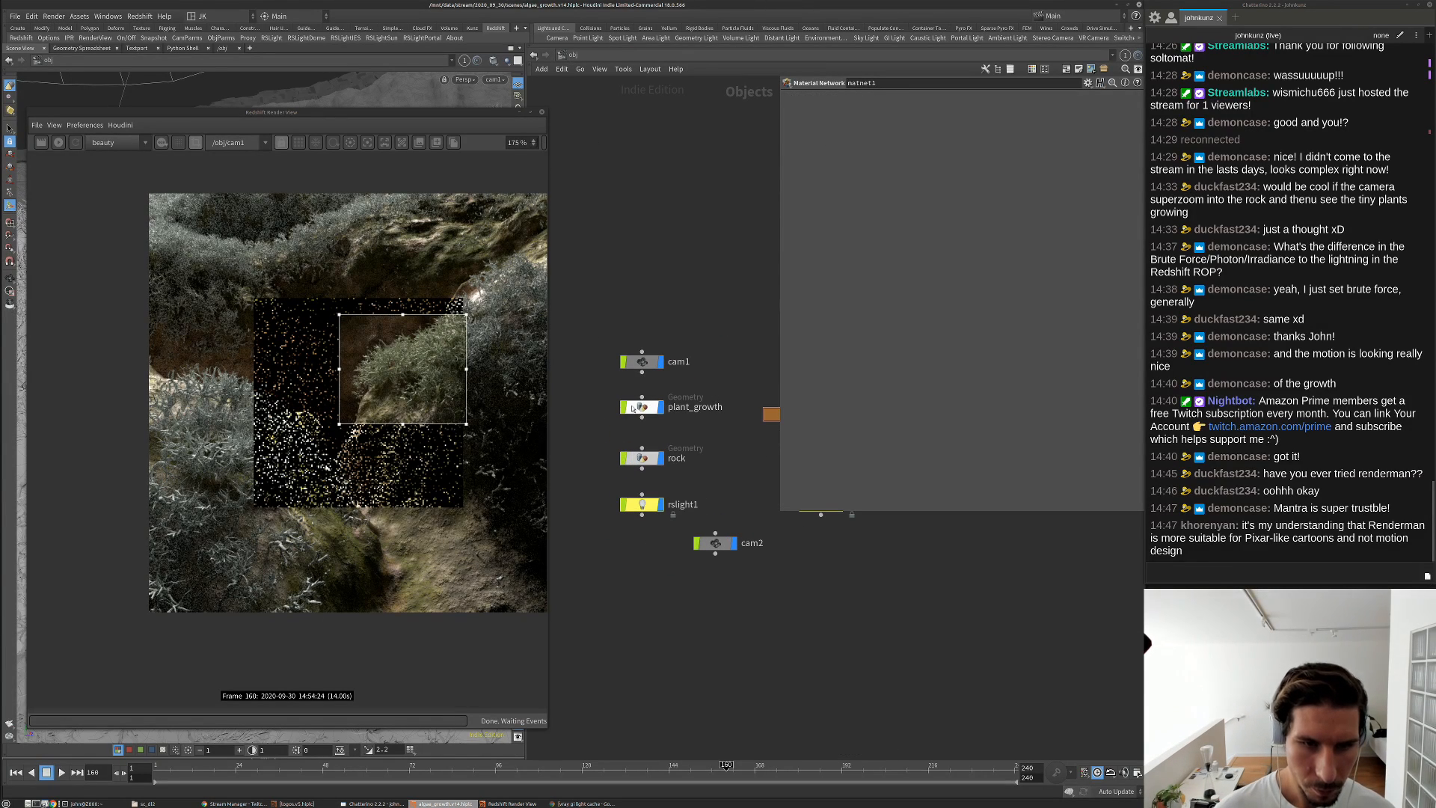
double_click(634, 407)
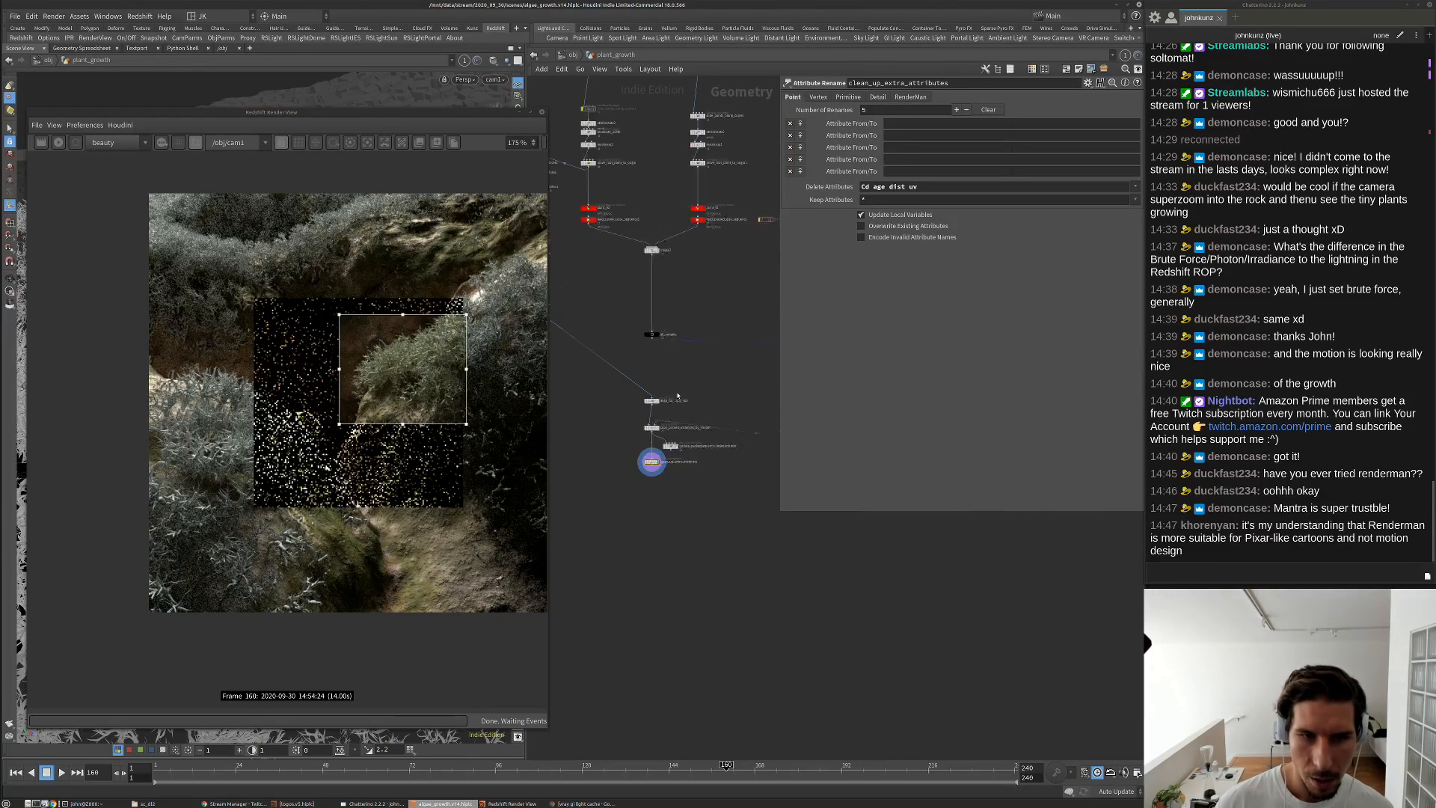
scroll(722, 351, "up", 6)
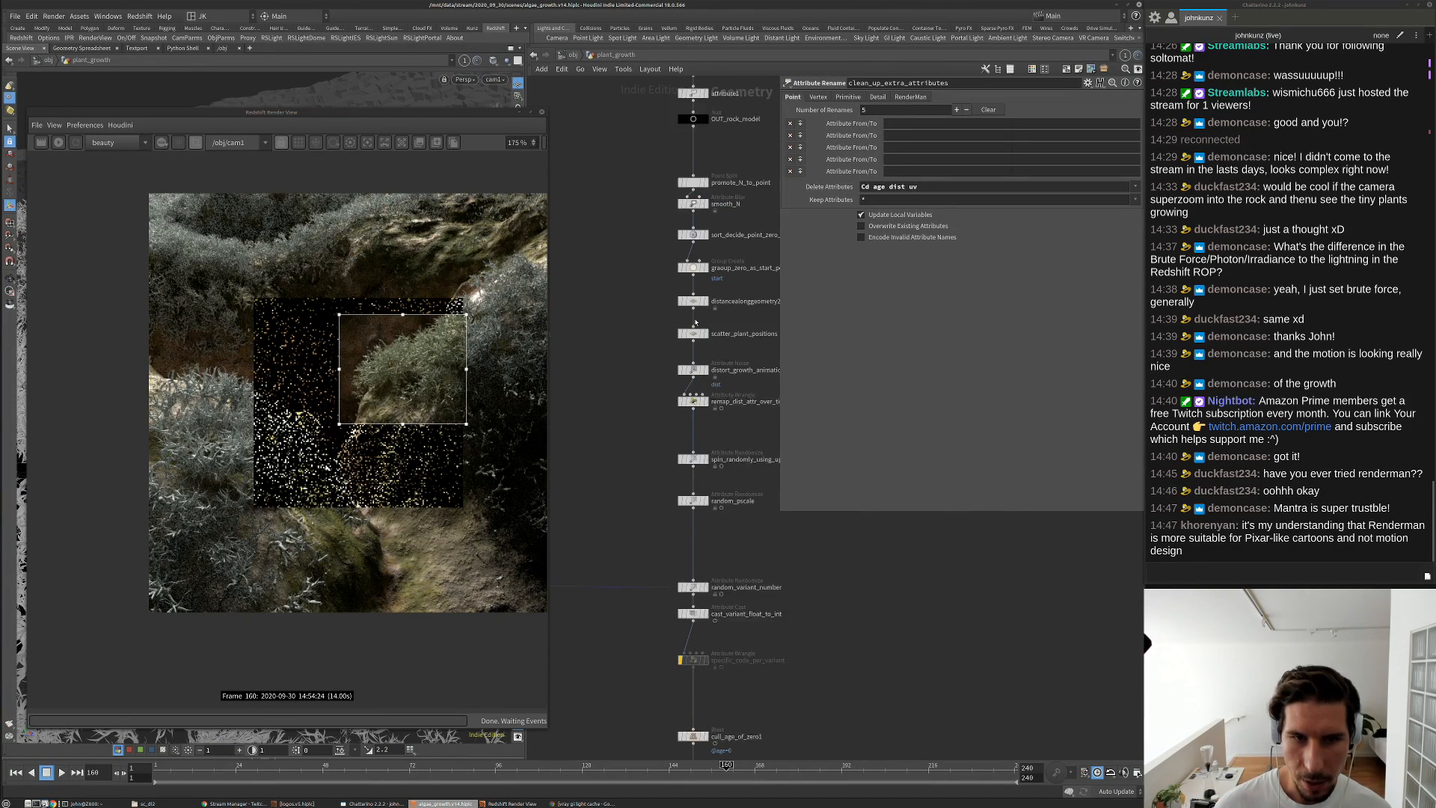
scroll(711, 287, "up", 2)
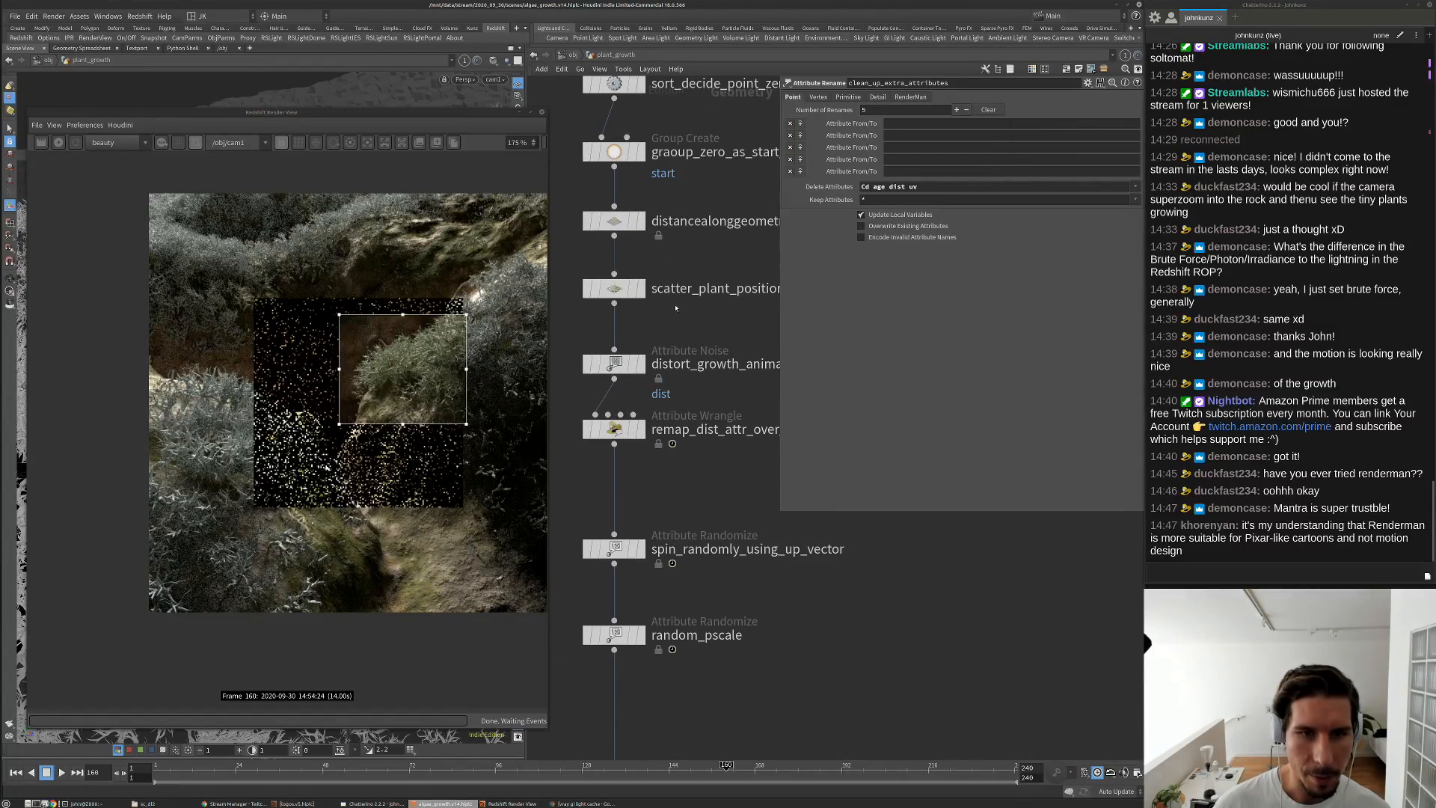
left_click(614, 288)
left_click_drag(459, 175, 439, 612, "super")
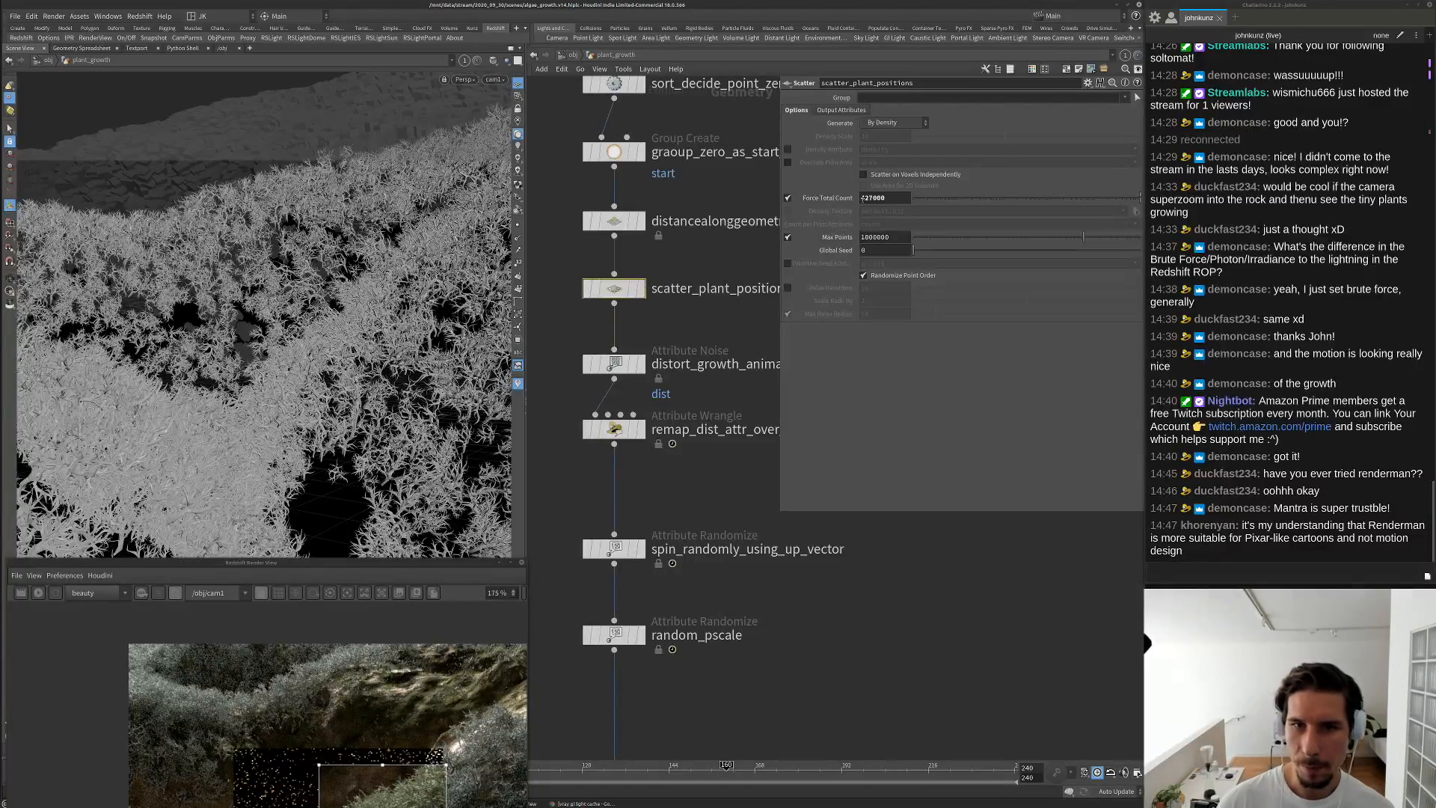
type("9")
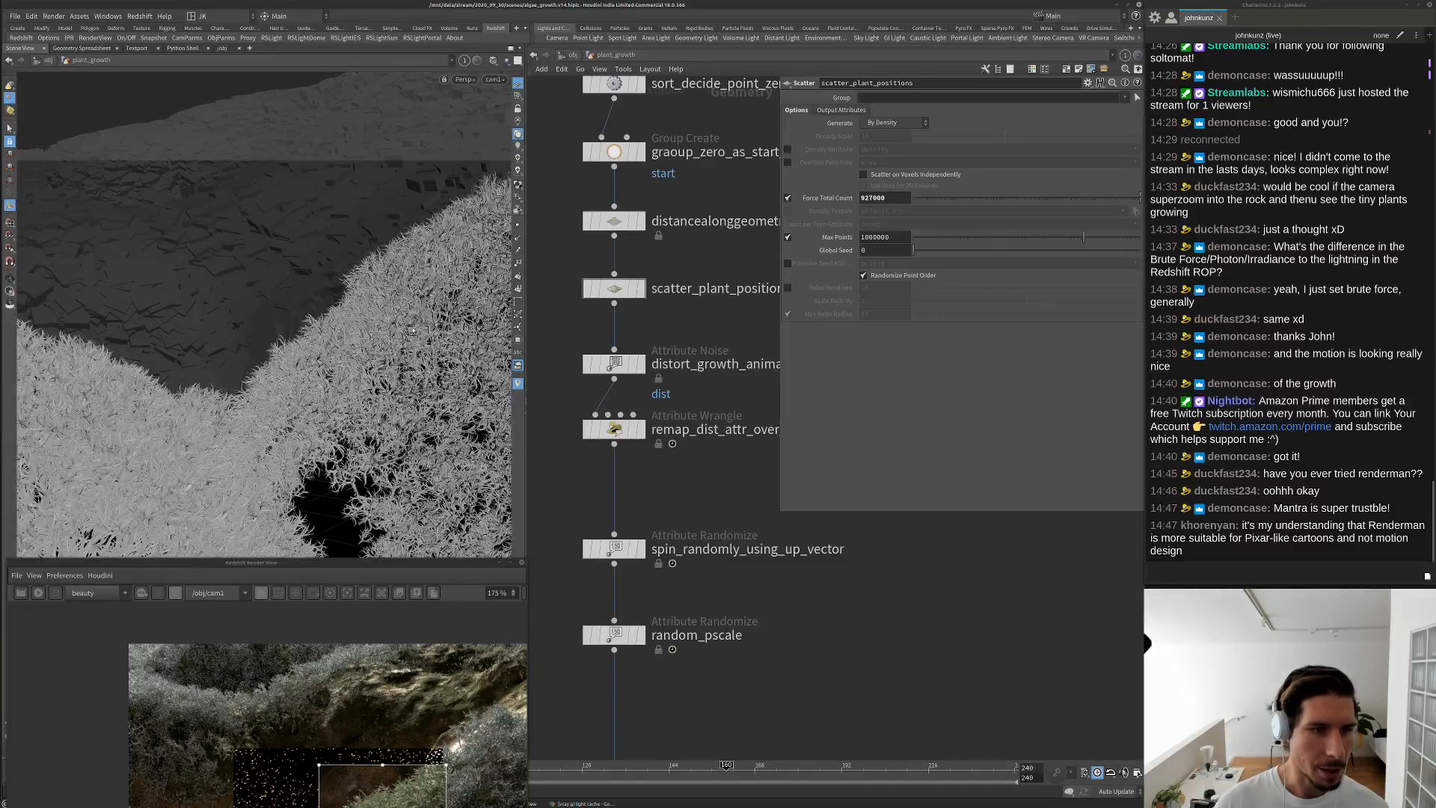
Reduce the Global Scale of the random_pscale node, trying 0.015 first and settling on 0.025
scroll(695, 322, "down", 2)
middle_click_drag(607, 420, 659, 357)
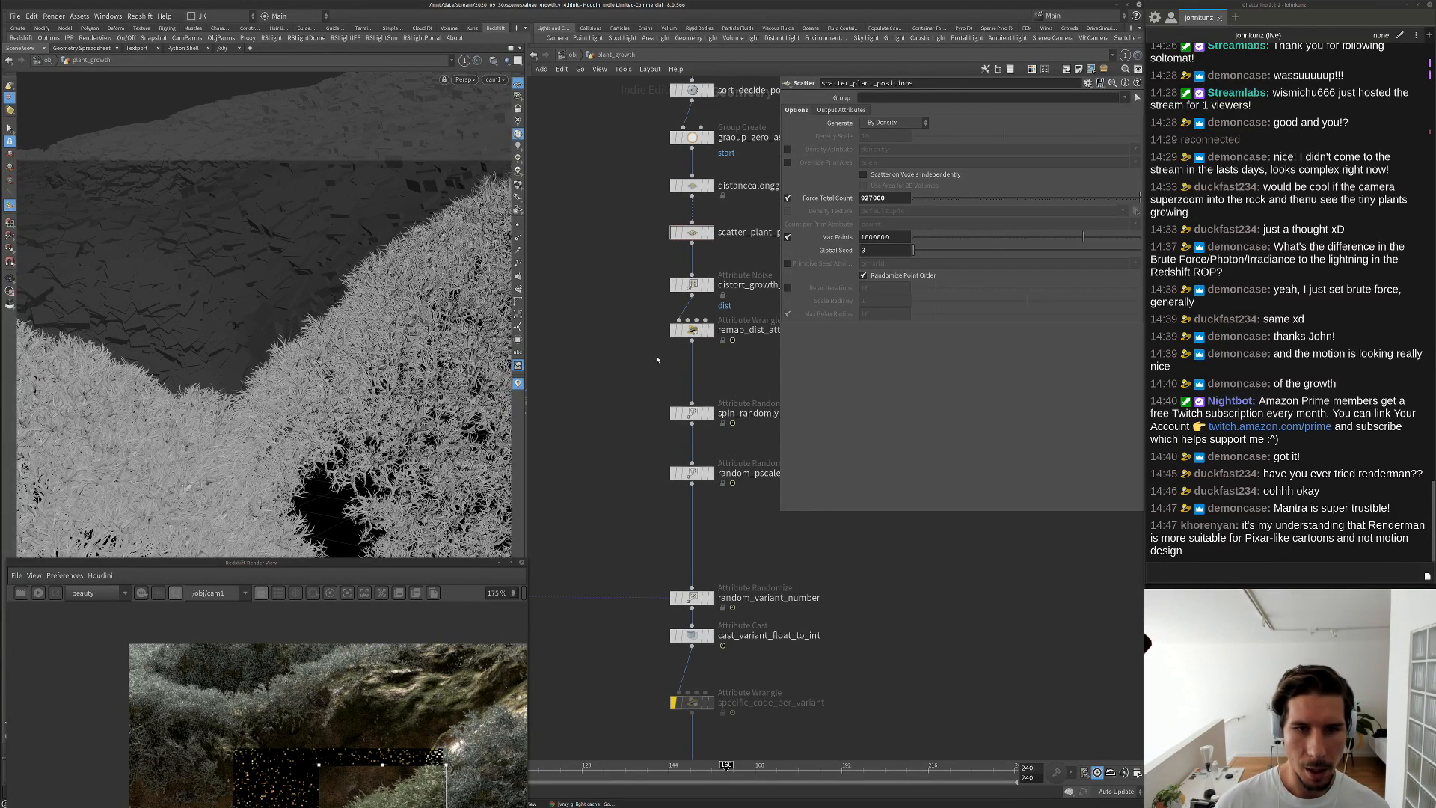
scroll(644, 428, "down", 1)
middle_click_drag(727, 484, 681, 430)
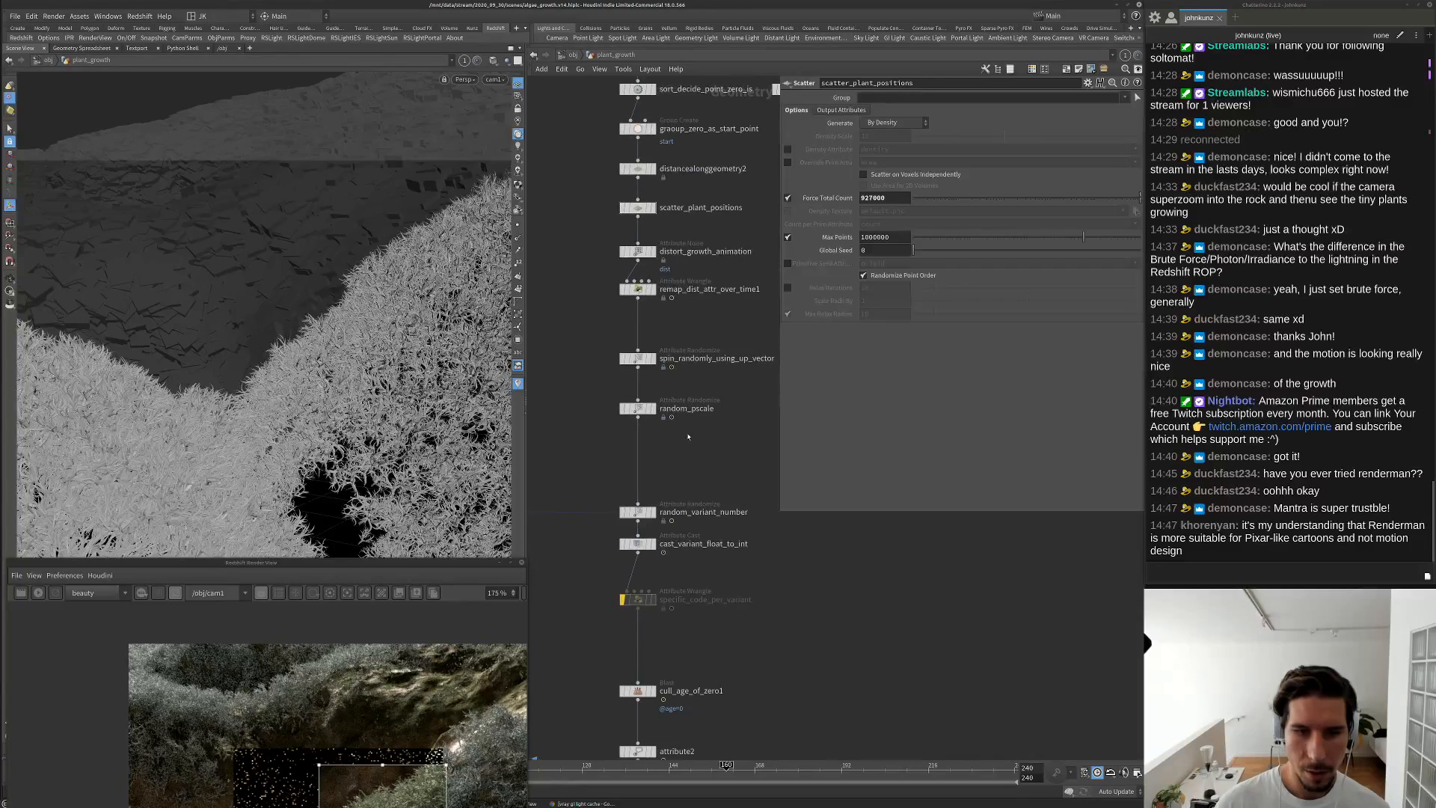
left_click_drag(674, 425, 633, 395)
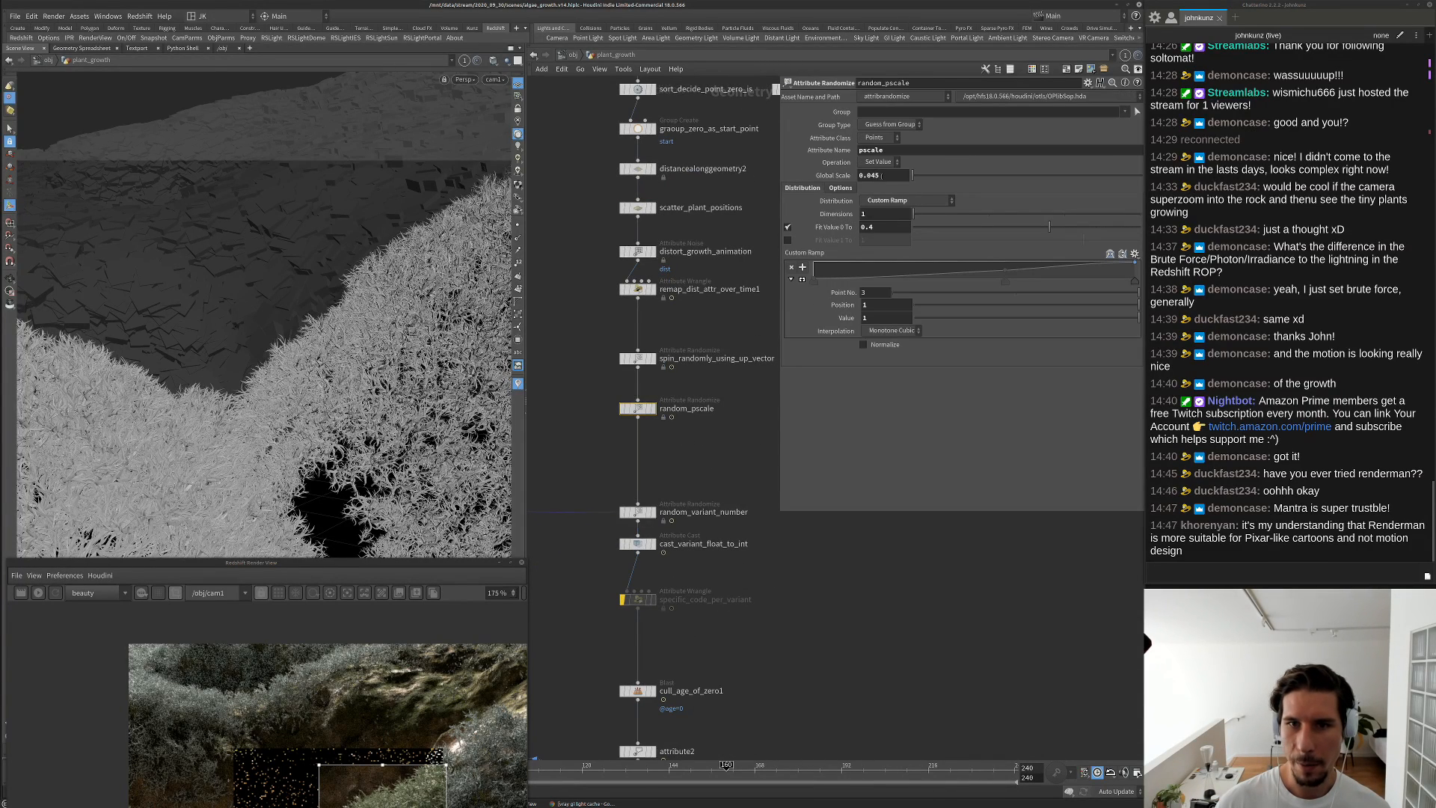
double_click(880, 175)
type("015")
key("Return")
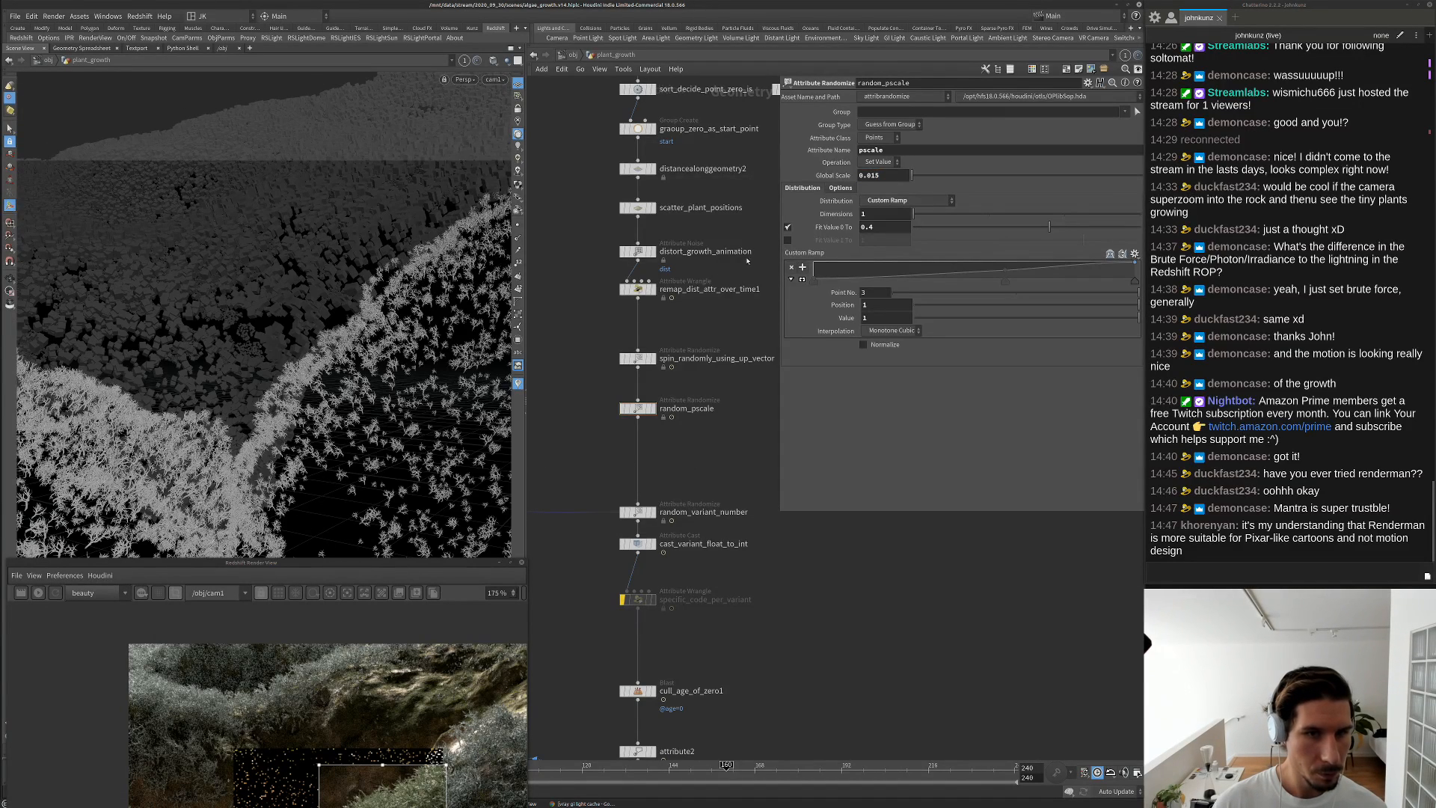
double_click(886, 175)
type("025")
key("Return")
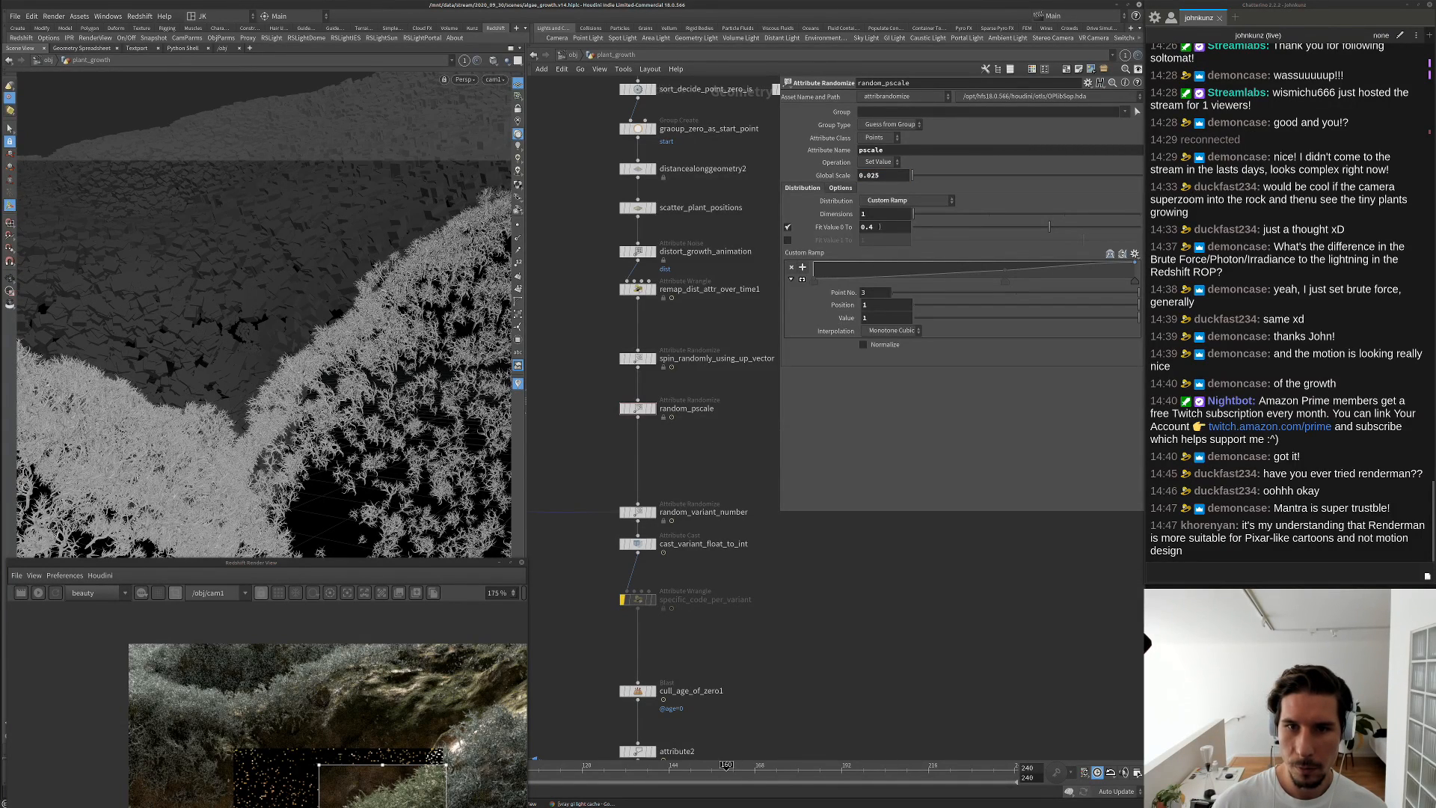
Set random_pscale's Fit Value 0 To parameter to 0.675
double_click(871, 227)
key("Return")
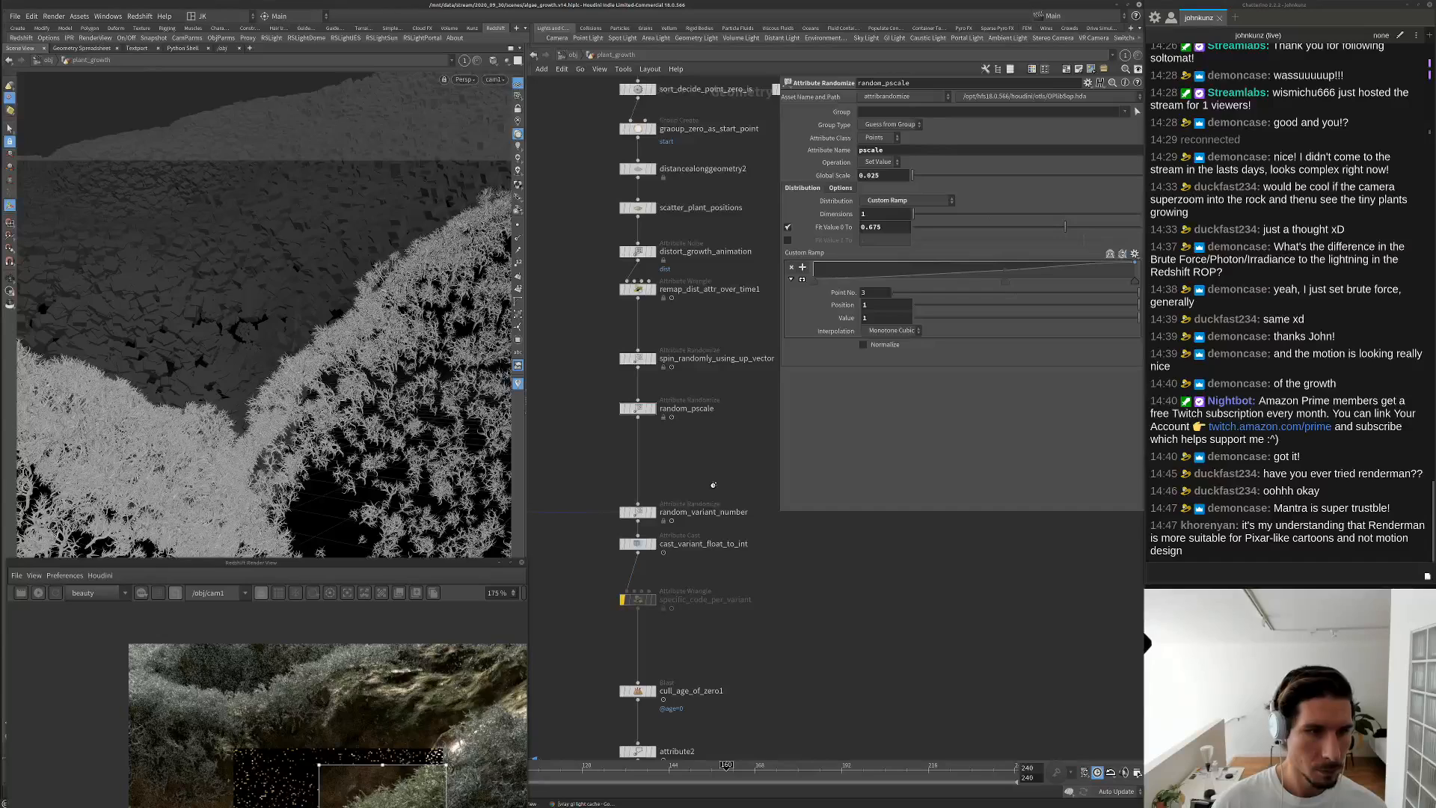
scroll(715, 491, "down", 2)
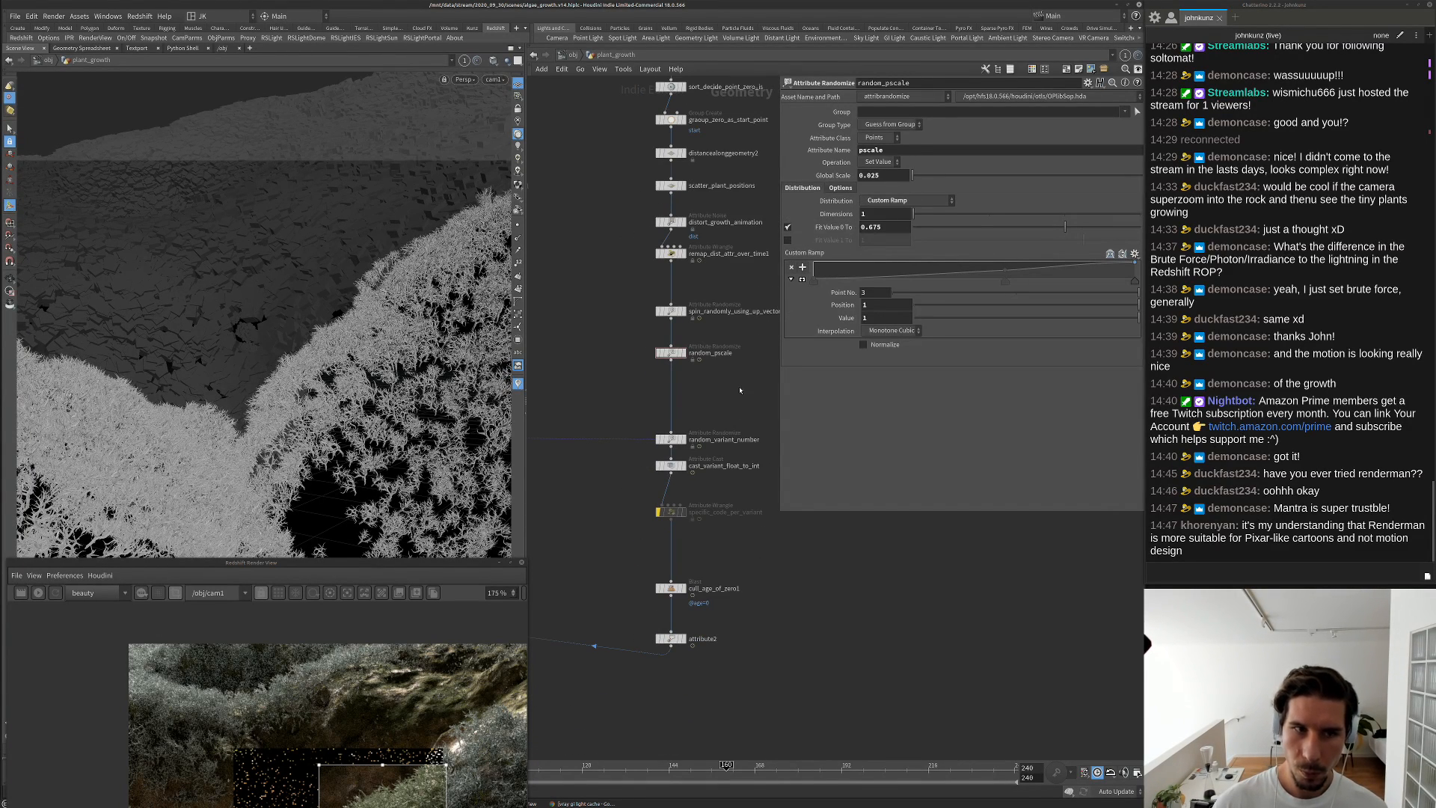
scroll(738, 391, "down", 3)
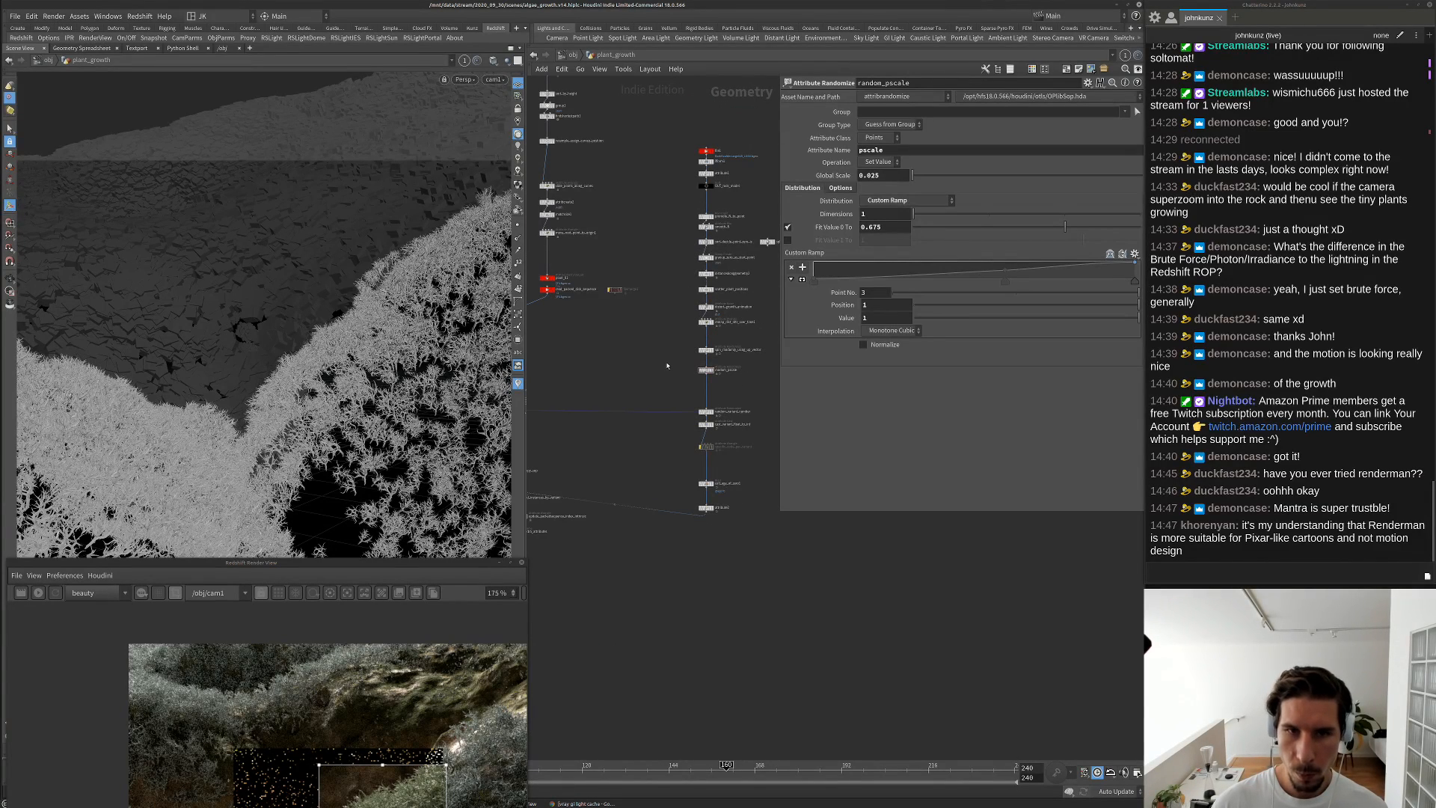
Display the resample_assign_curveu_position1 node's curves and frame the whole plant in the viewport
scroll(618, 394, "up", 2)
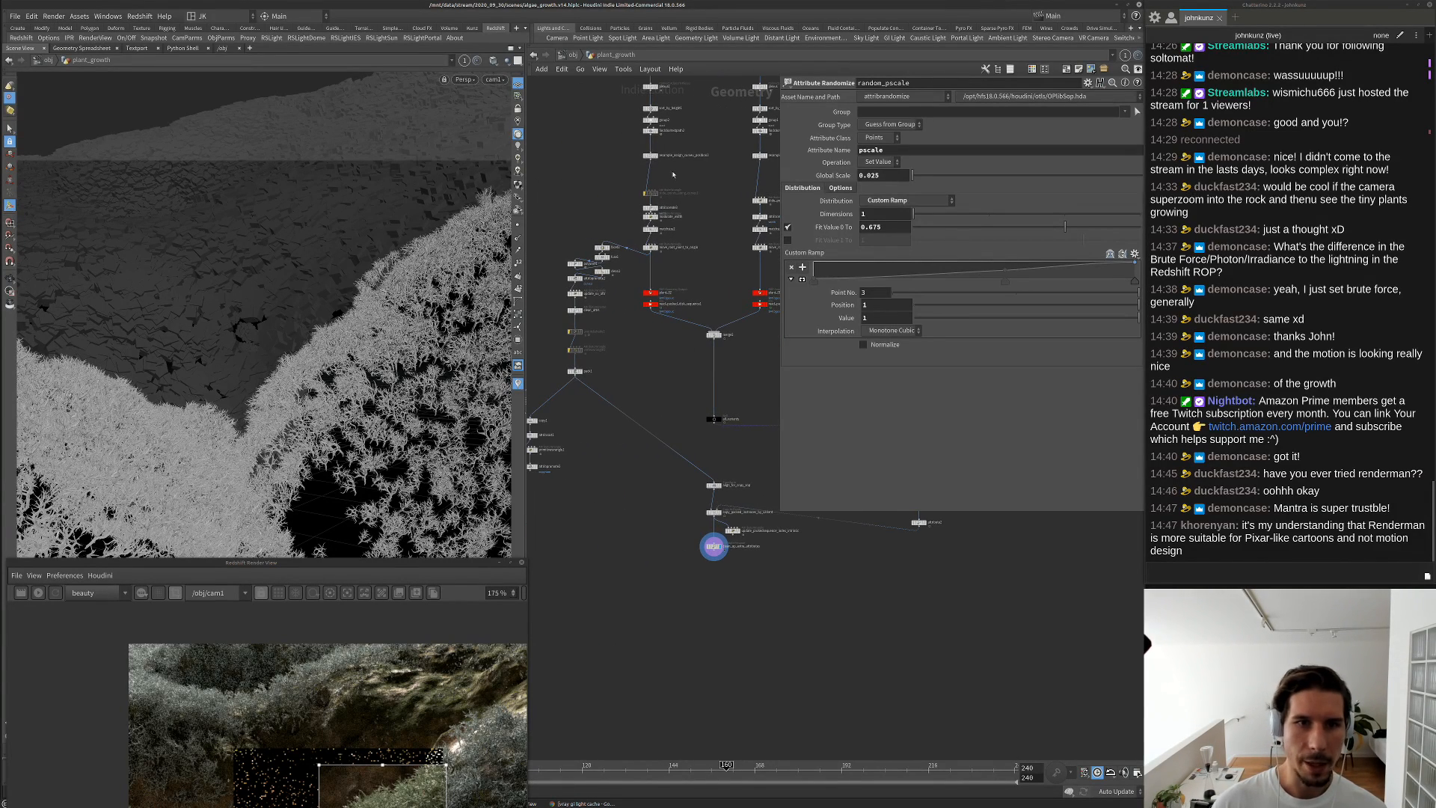
scroll(672, 174, "up", 8)
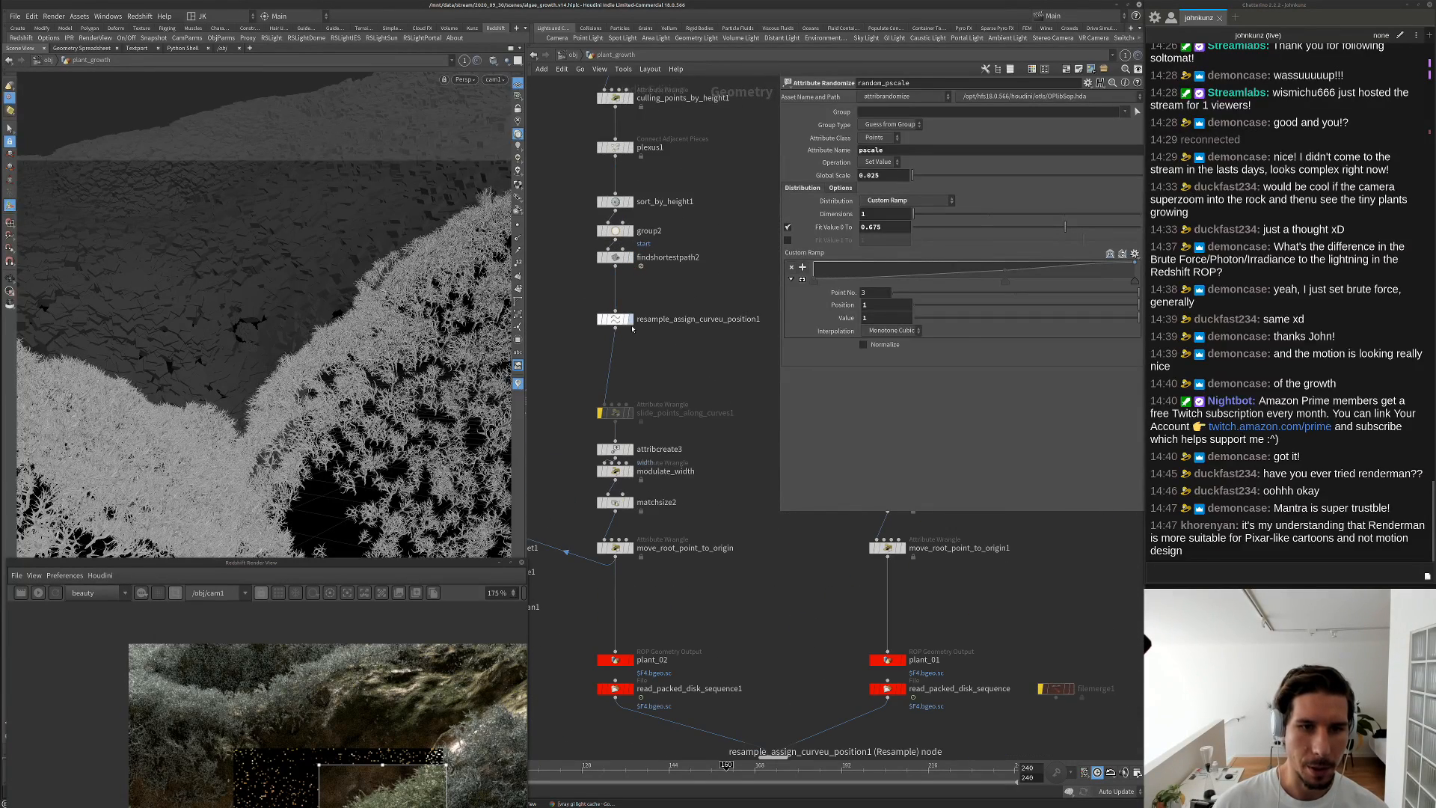
left_click(630, 320)
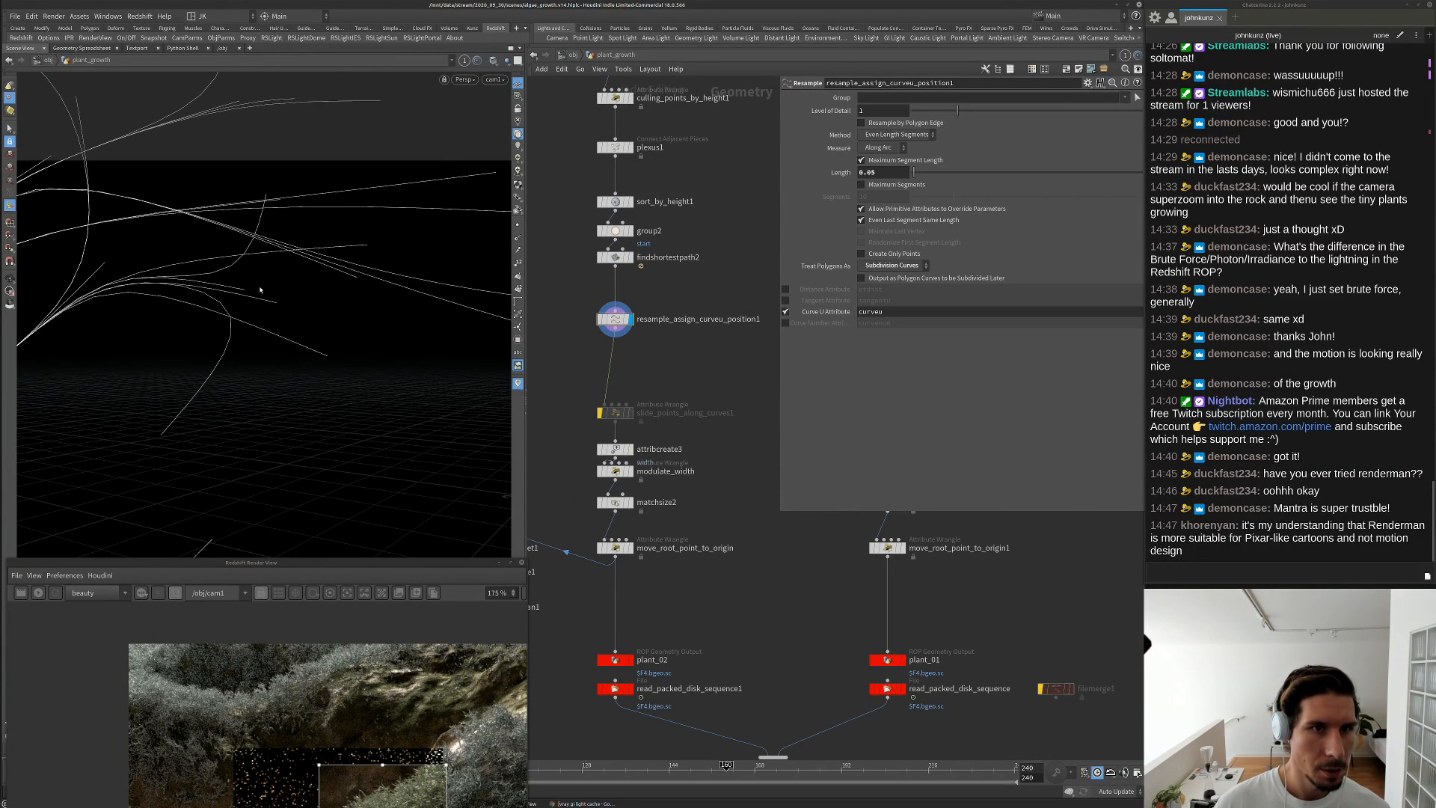
key("space+h")
middle_click_drag(647, 128, 664, 268)
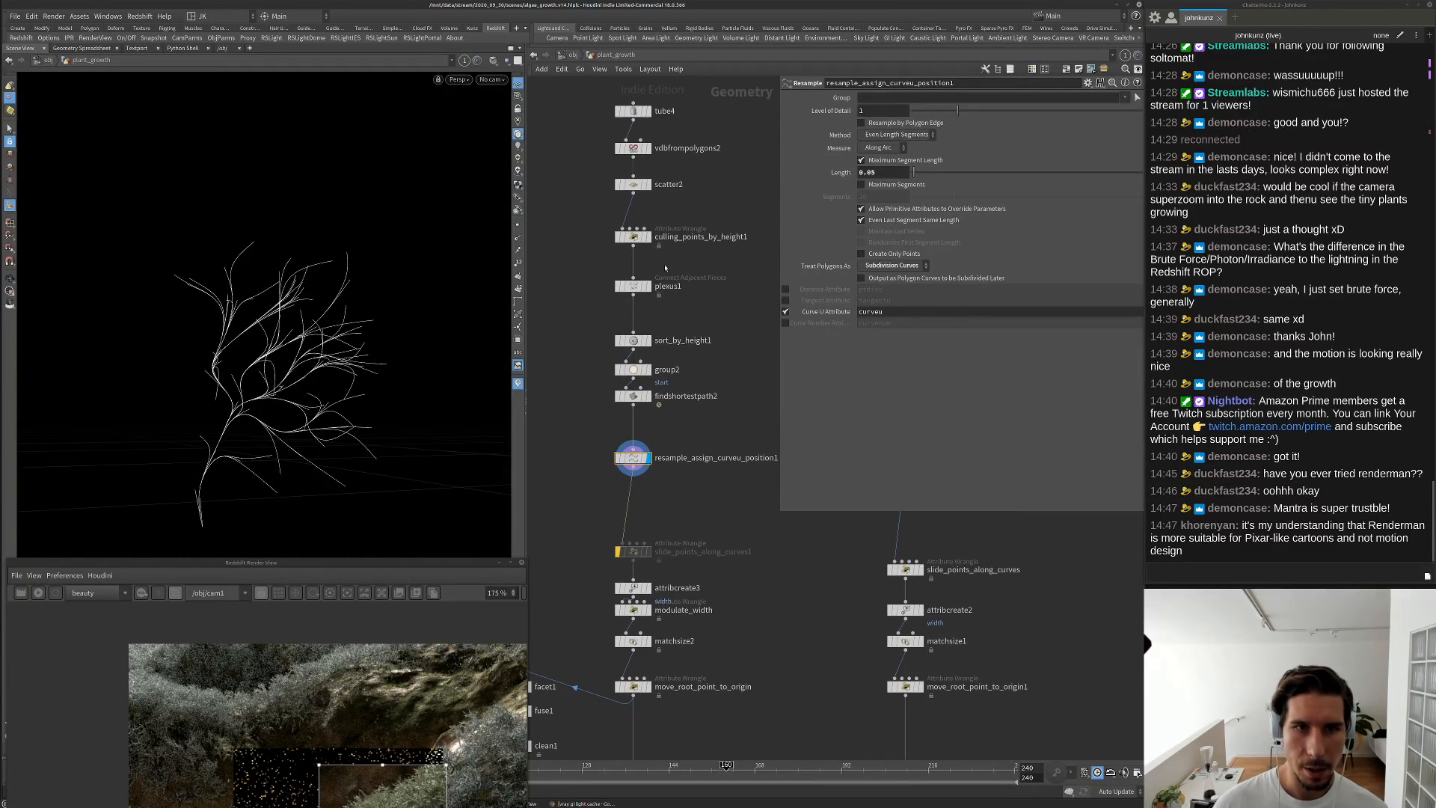
Set the scatter2 node's Force Total Count to 87 and its Global Seed to 1.8
left_click(633, 185)
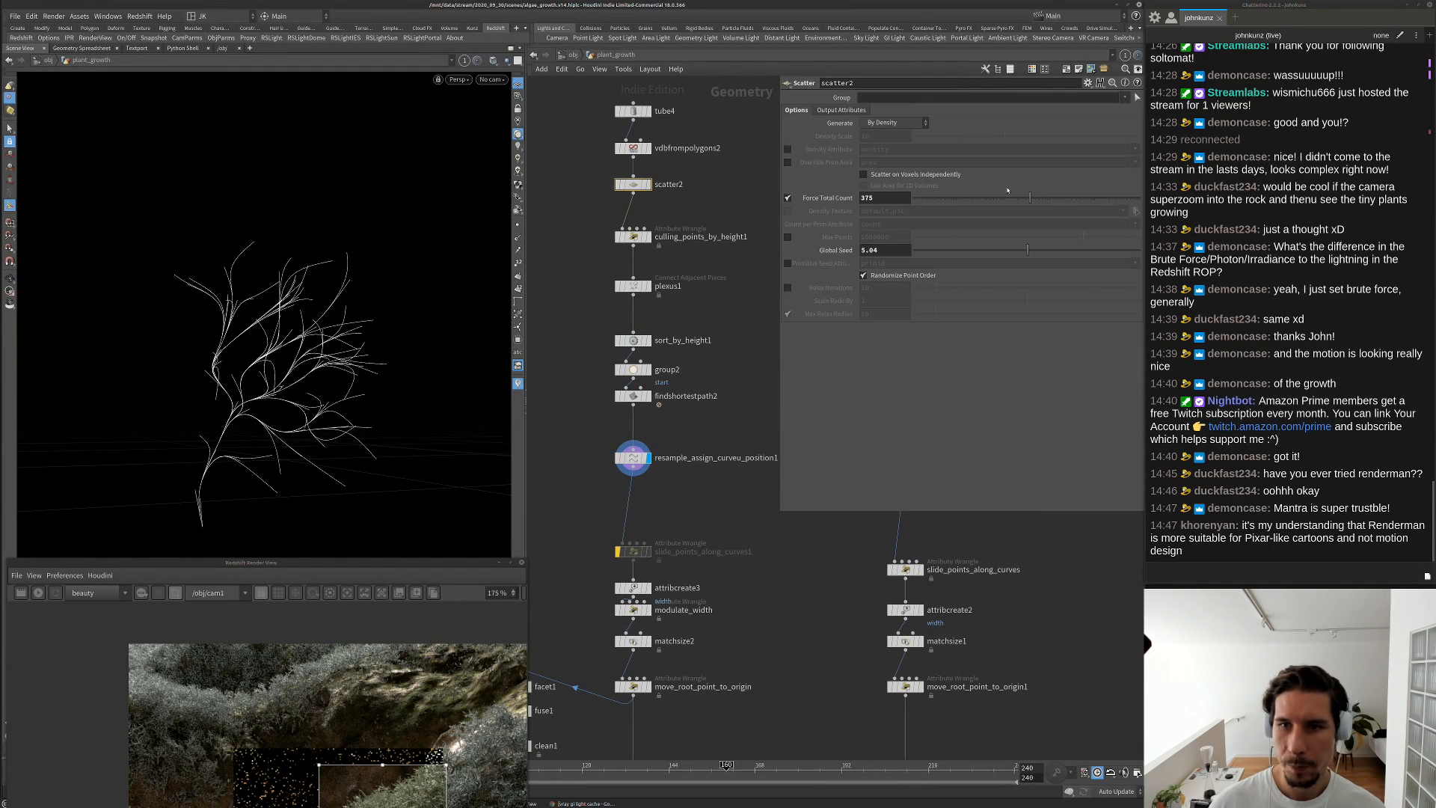
left_click_drag(989, 201, 1045, 204)
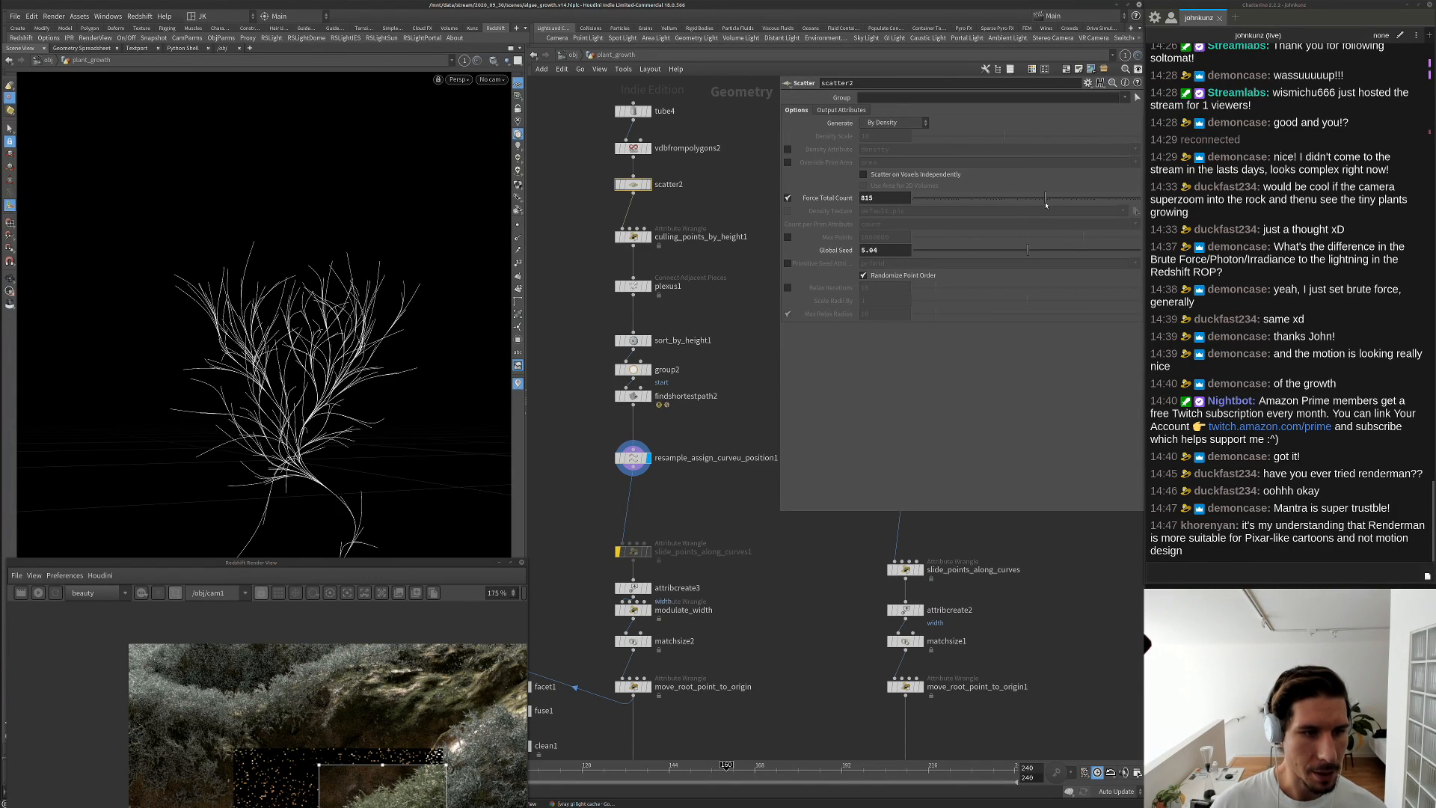
left_click(1059, 252)
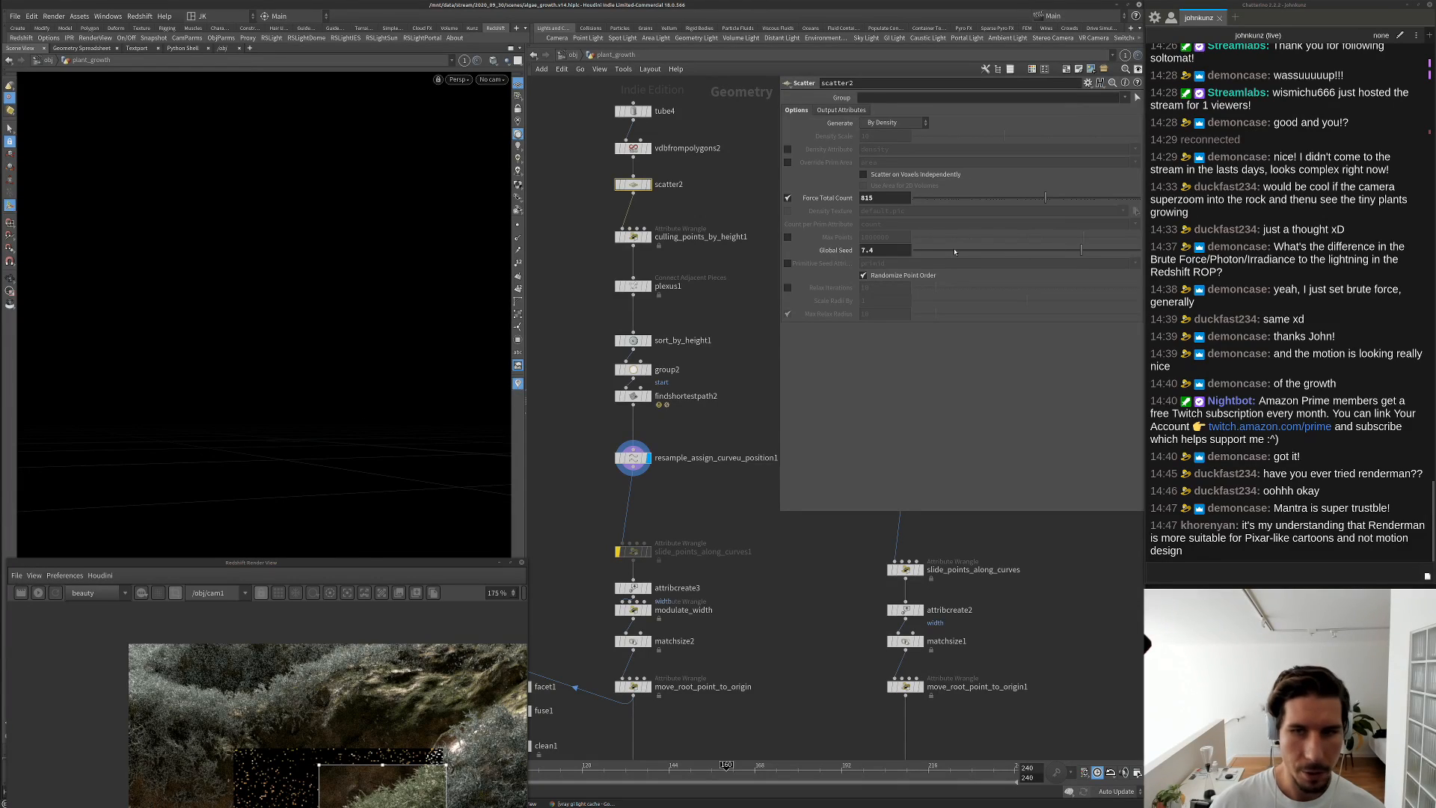
left_click(1061, 199)
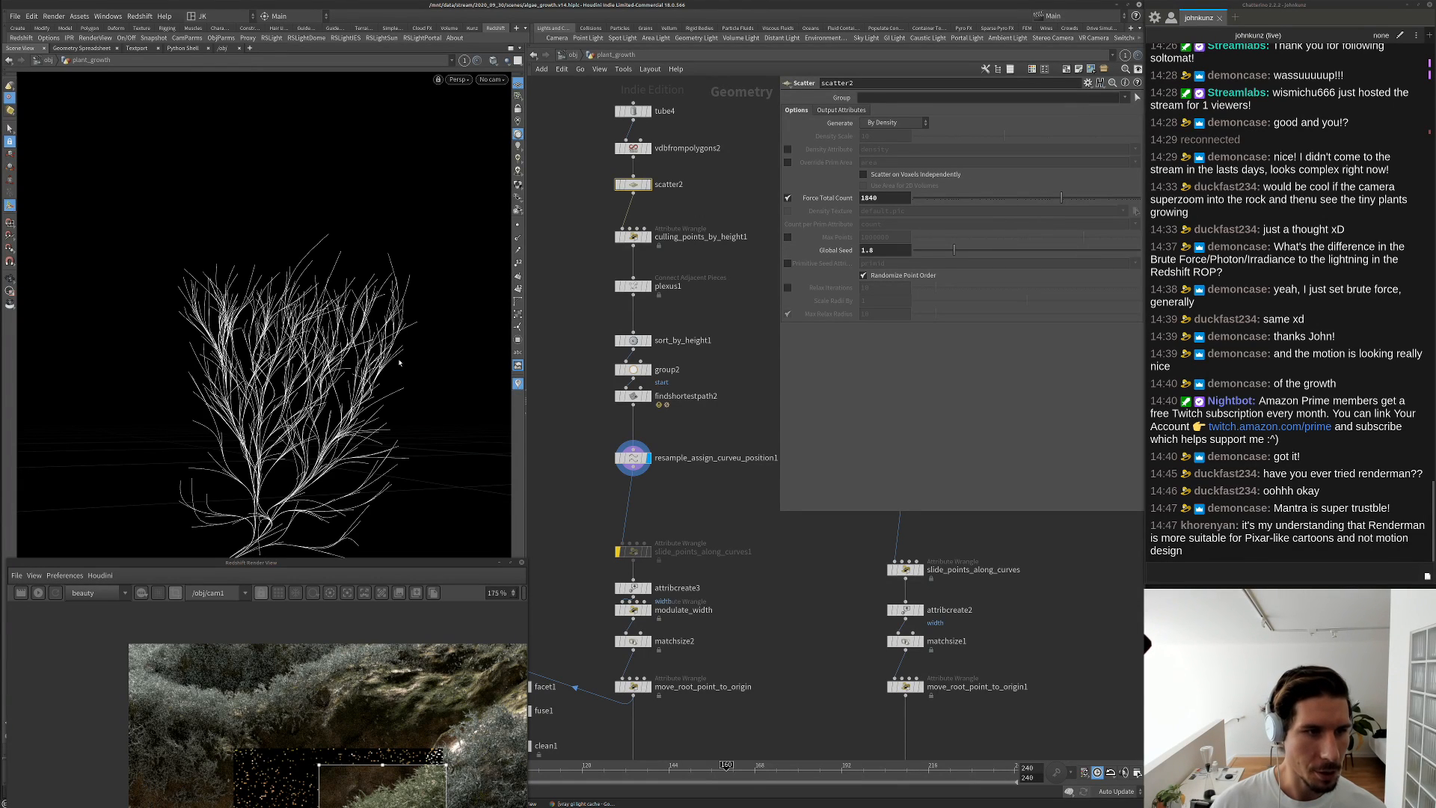
left_click_drag(399, 363, 441, 332, "alt")
scroll(238, 374, "down", 5)
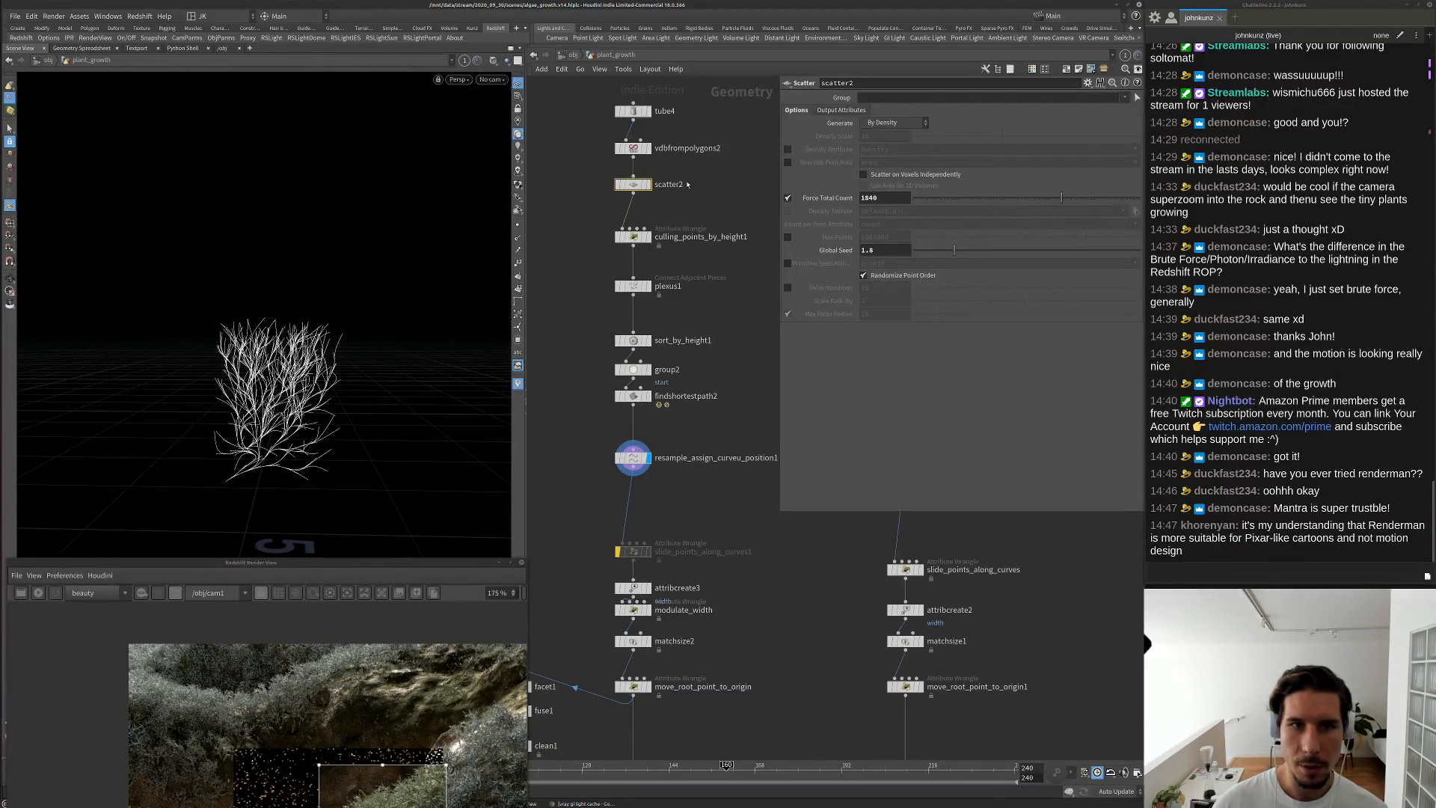
left_click_drag(1054, 199, 1003, 203)
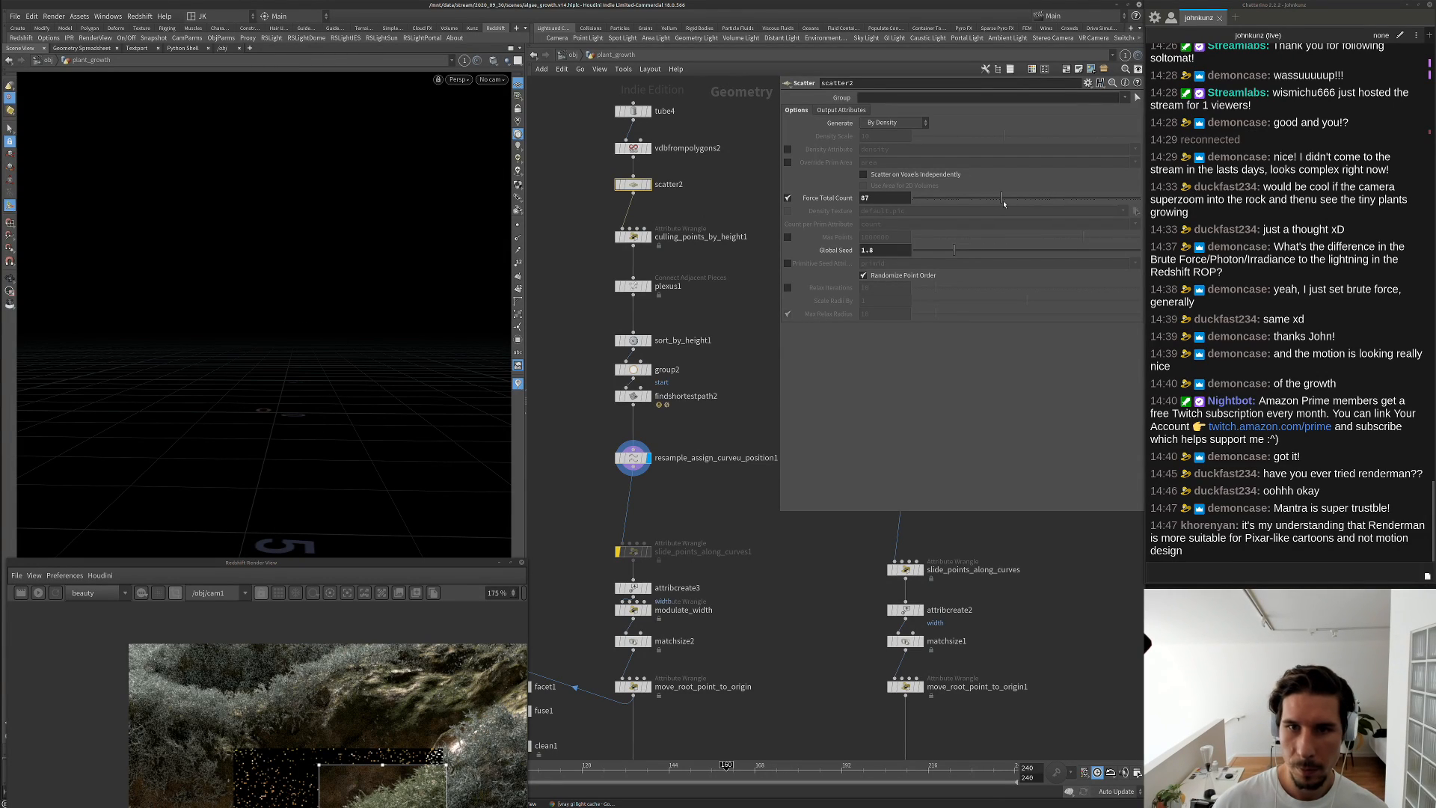
Set the Search Radius of the plexus1 connect-adjacent-pieces node to 0.47
left_click(633, 286)
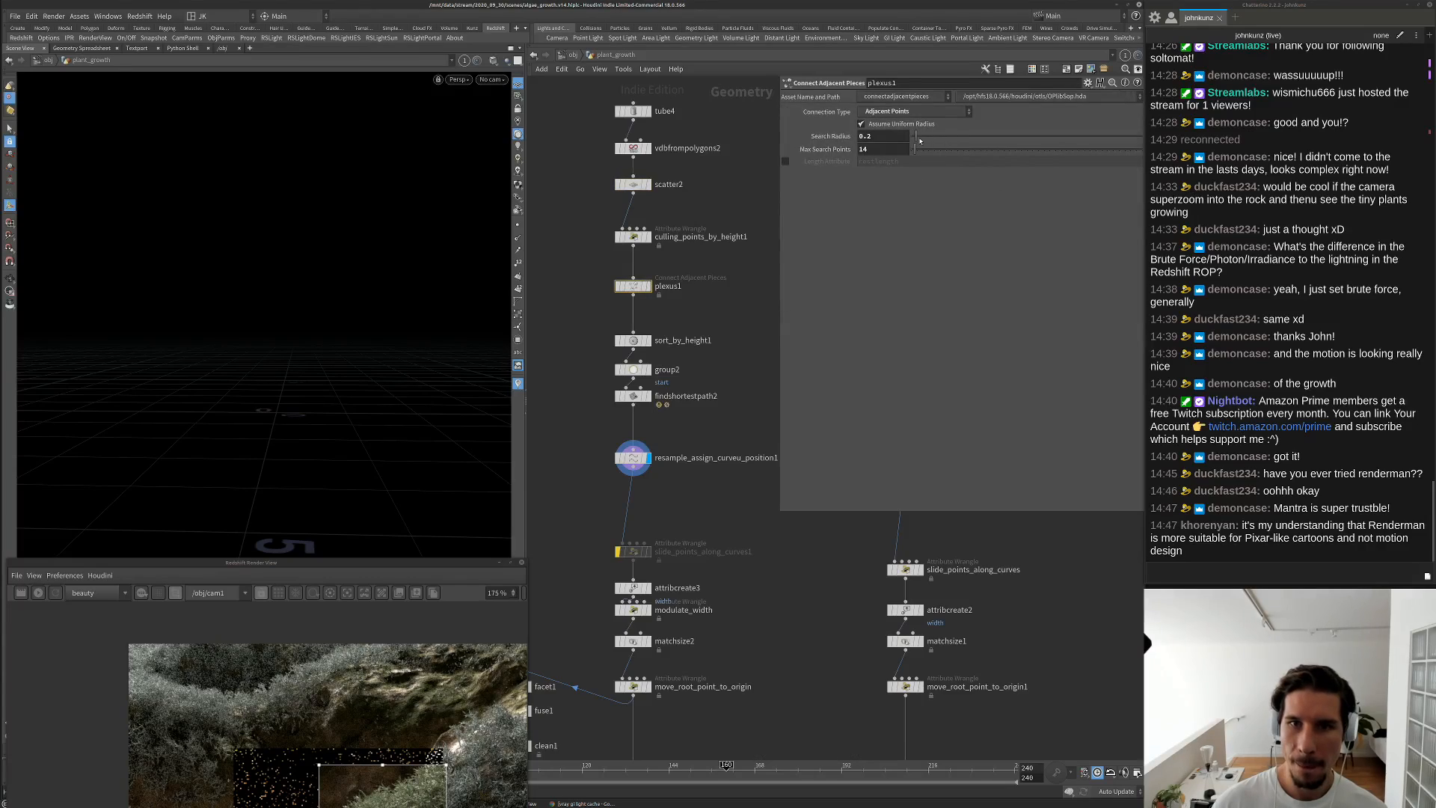
left_click_drag(917, 141, 922, 143)
mouse_move(263, 333)
left_mouse_down("alt")
mouse_move(460, 353)
mouse_move(288, 340)
left_mouse_up("alt")
scroll(676, 460, "down", 3)
Display the pack1 node's output and inspect the thickened plant geometry from another angle
middle_click_drag(676, 460, 713, 262)
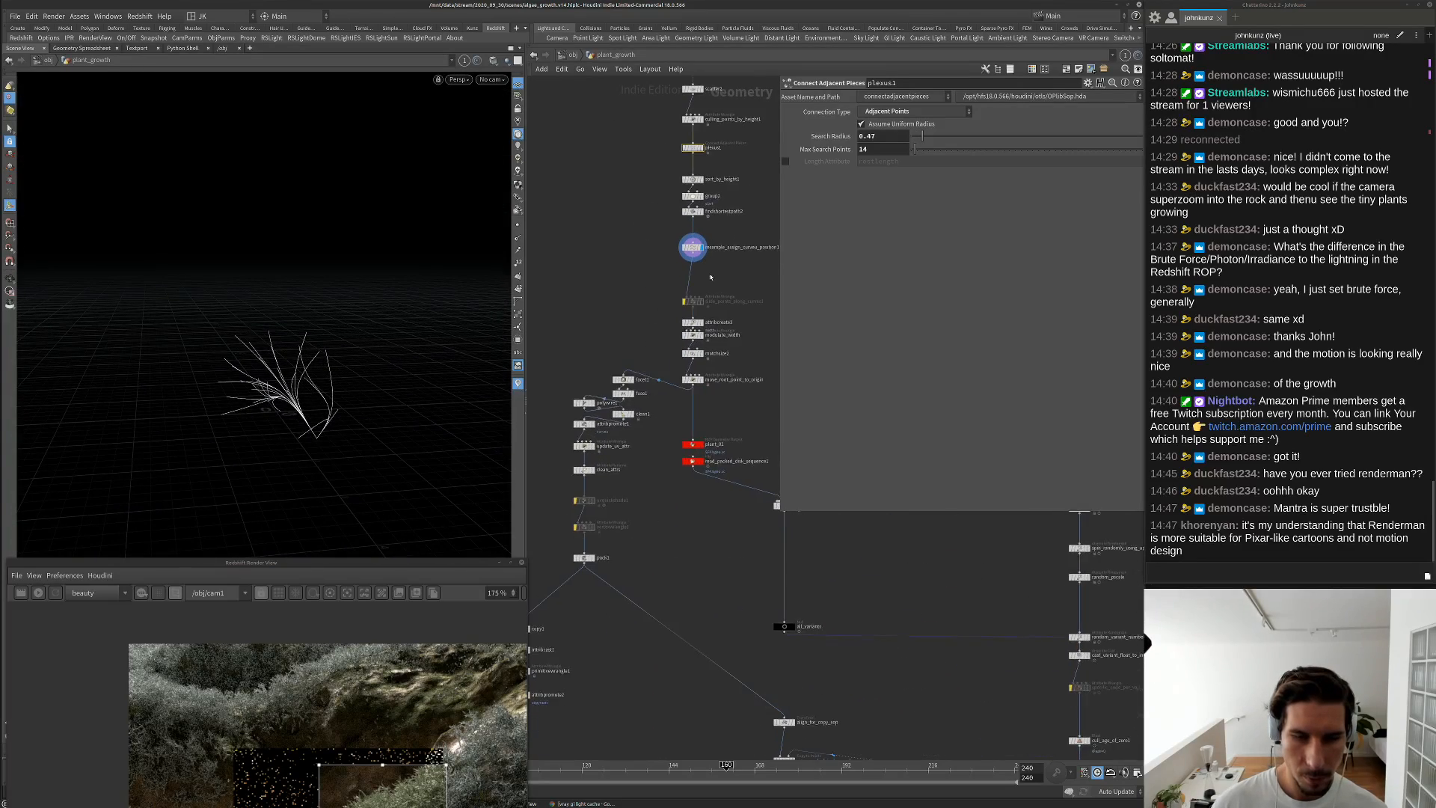
scroll(617, 523, "up", 3)
middle_click_drag(575, 640, 699, 330)
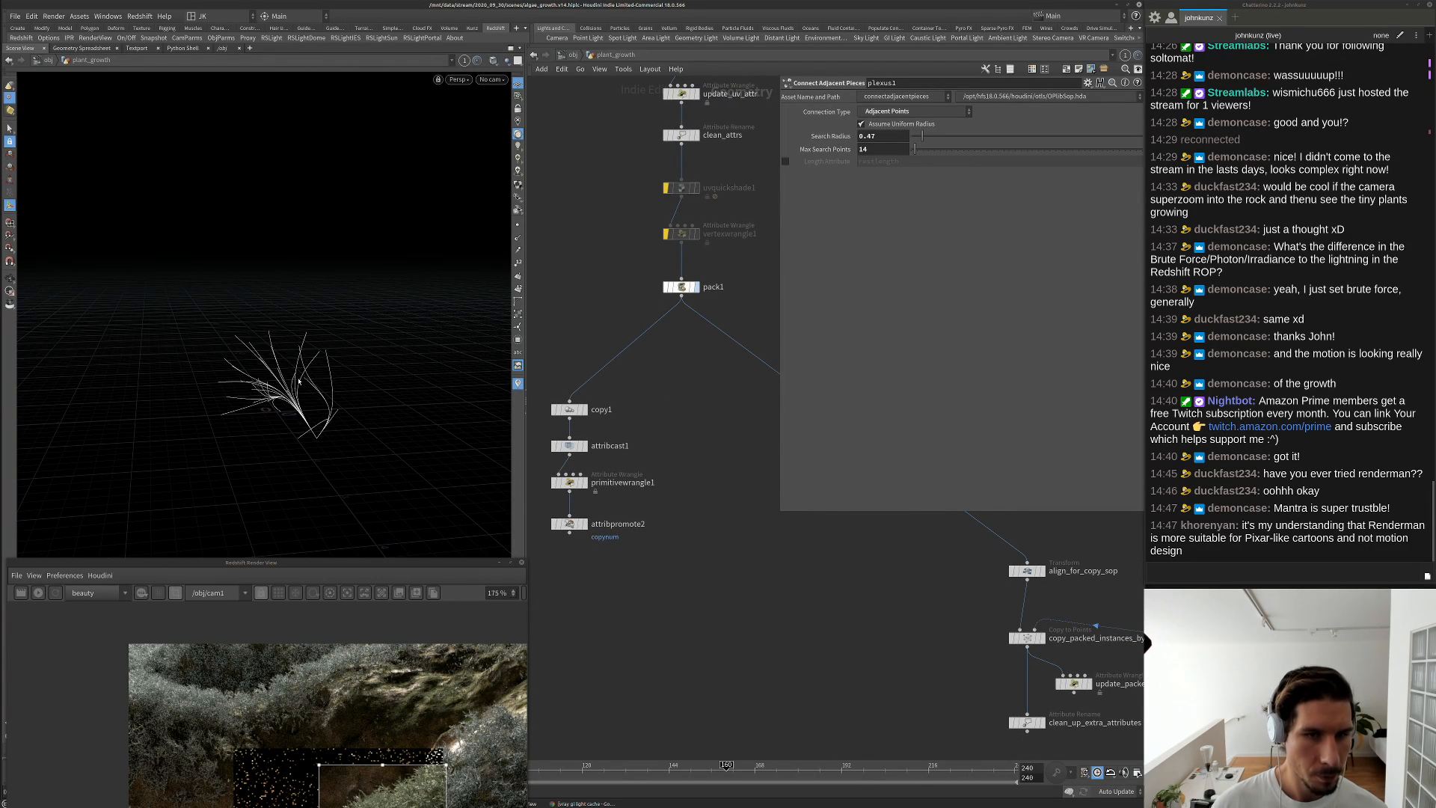
left_click(682, 287)
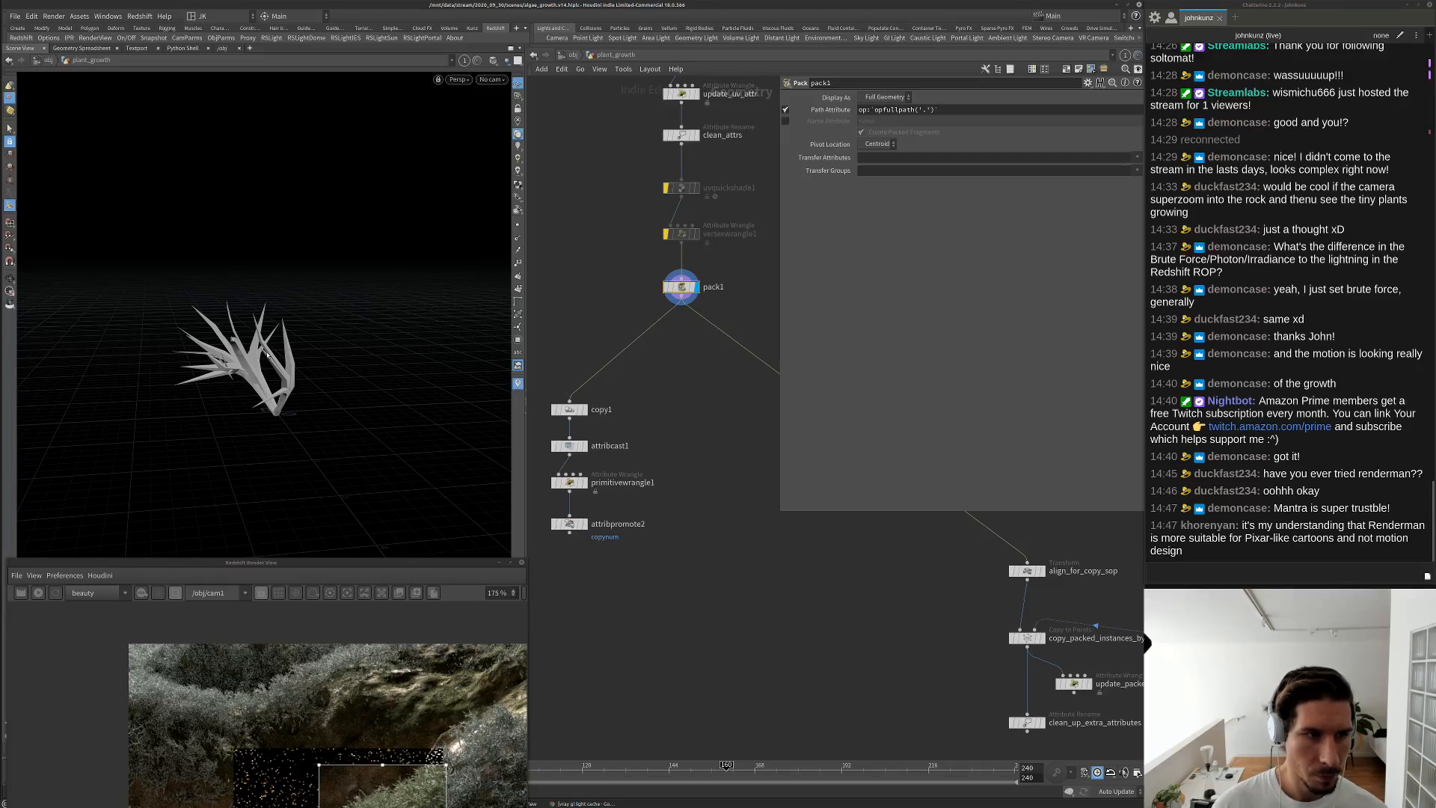
left_click_drag(214, 351, 307, 350)
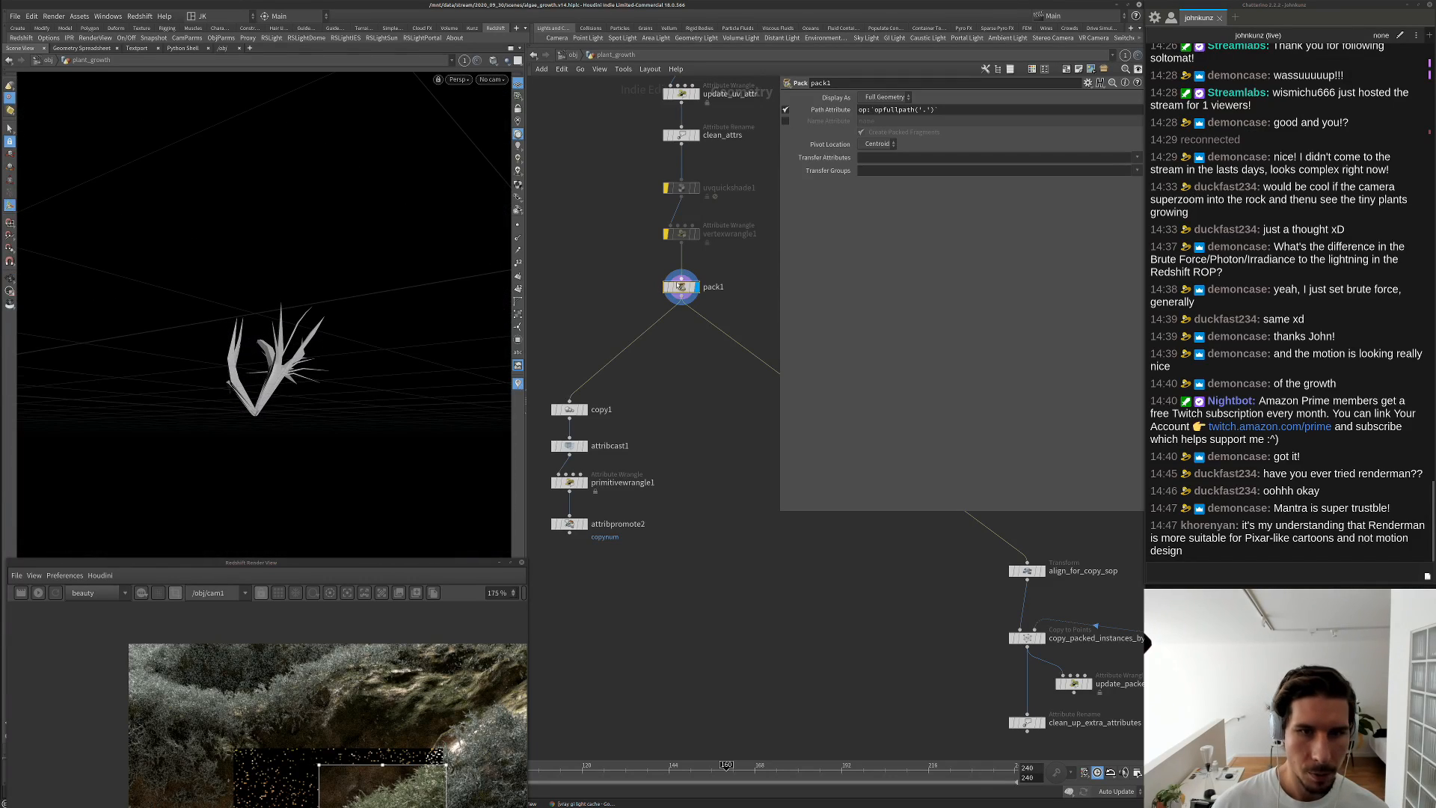
Bypass the facet1 node above polywire1 to compare the plant's look, and re-enable it
middle_click_drag(676, 285, 617, 400)
middle_click(625, 349)
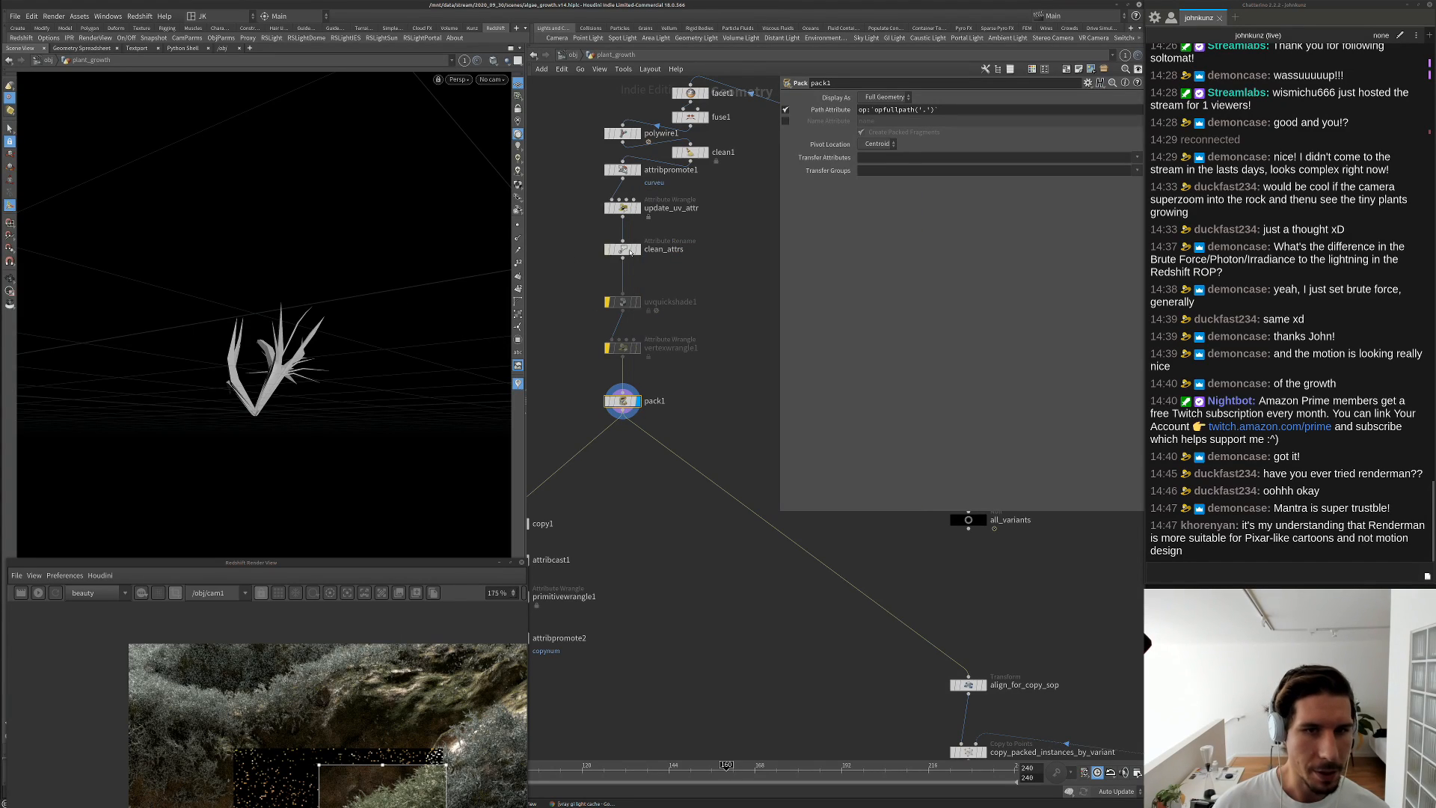
scroll(680, 271, "down", 2)
scroll(697, 181, "up", 2)
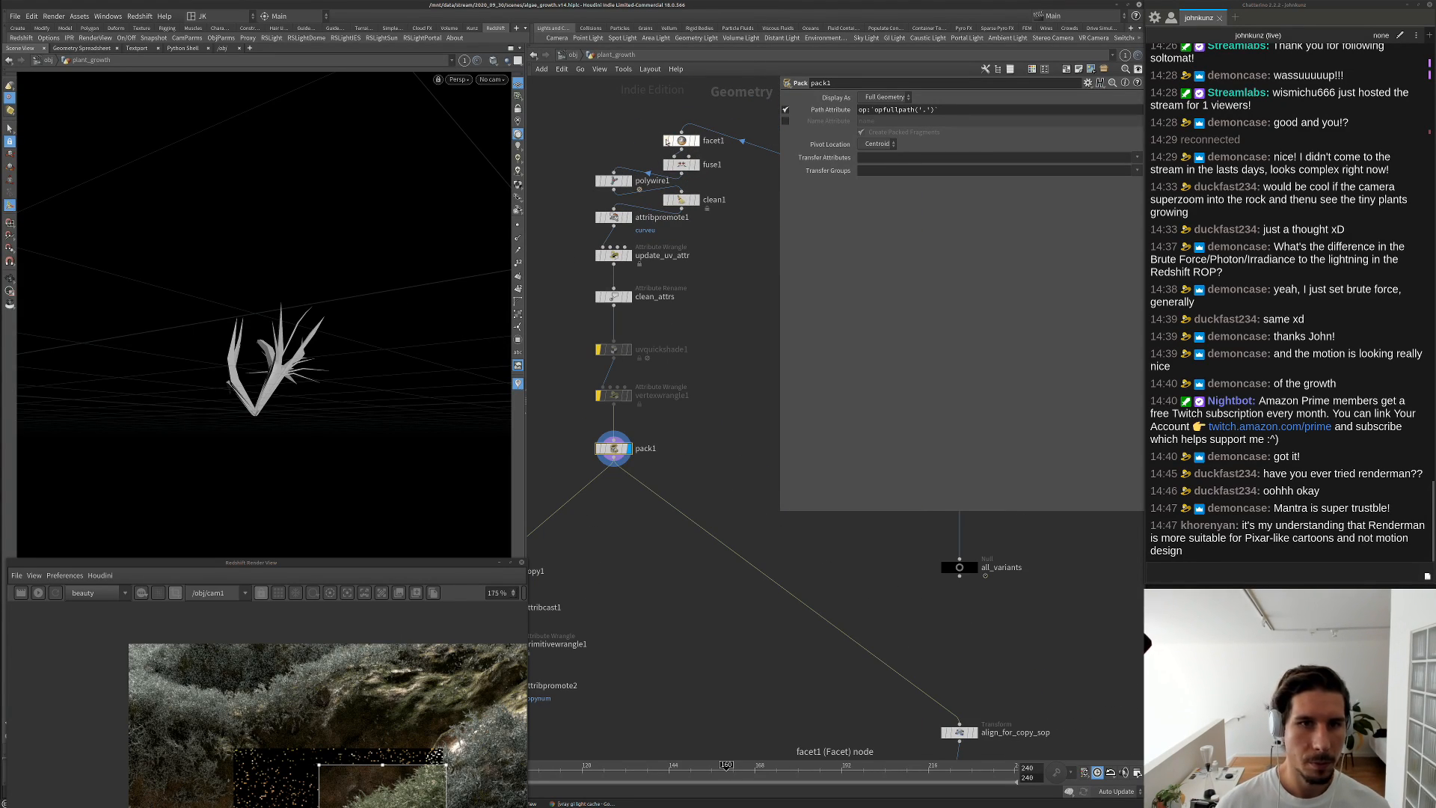
left_click(674, 152)
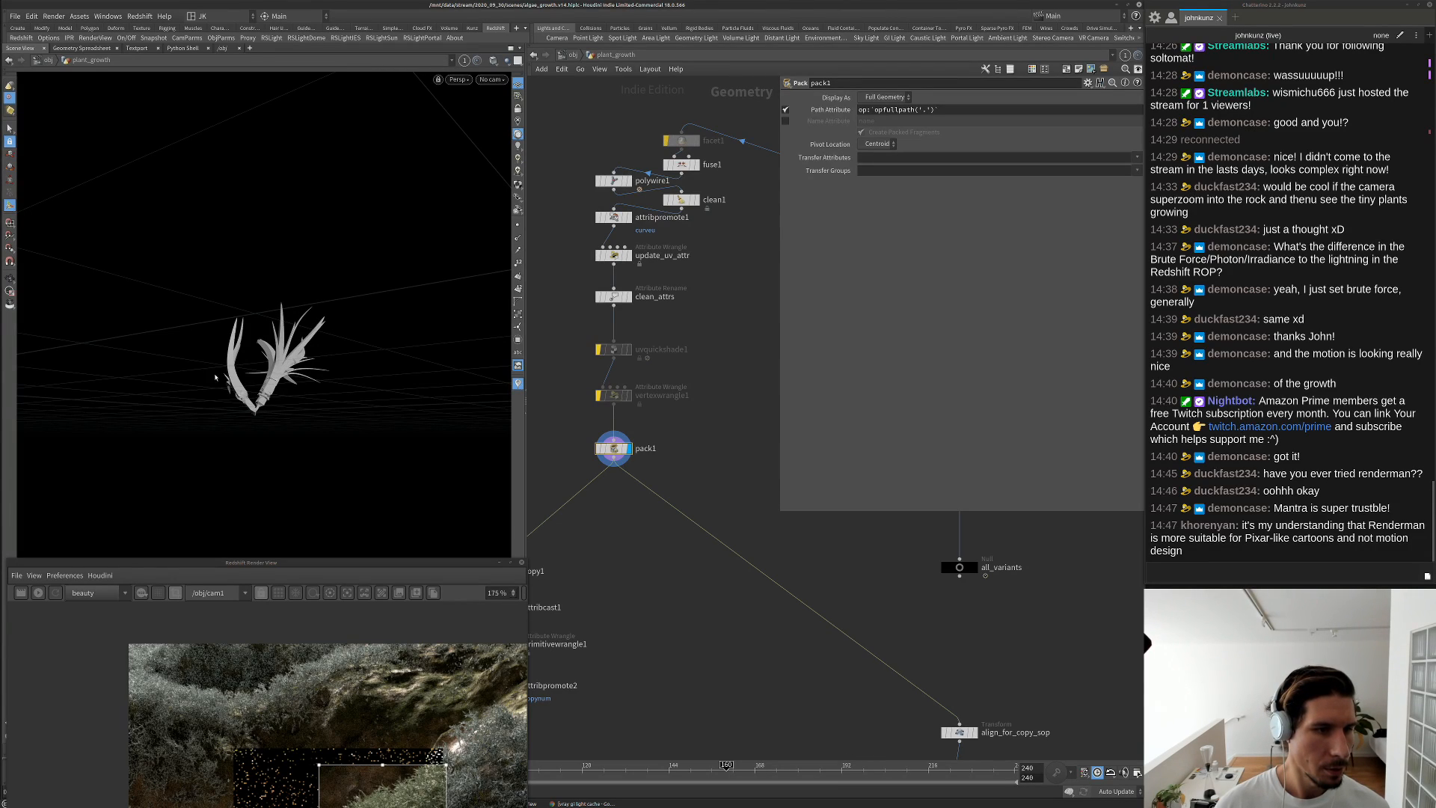
left_click(674, 141)
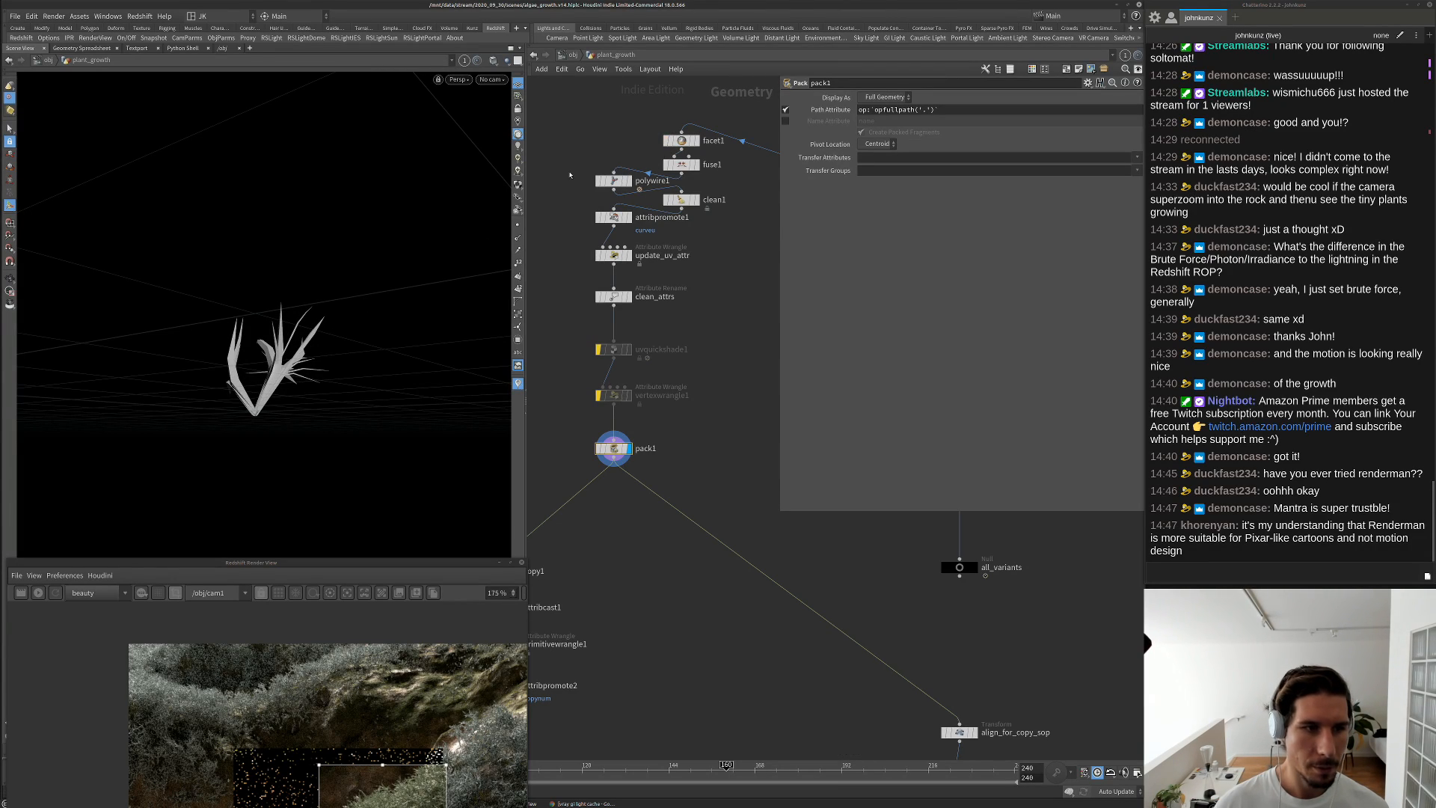
Display the clean_up_extra_attributes node's output and look at the scattered plants through cam1
middle_click_drag(707, 312, 602, 453)
left_click_drag(343, 344, 314, 358, "alt")
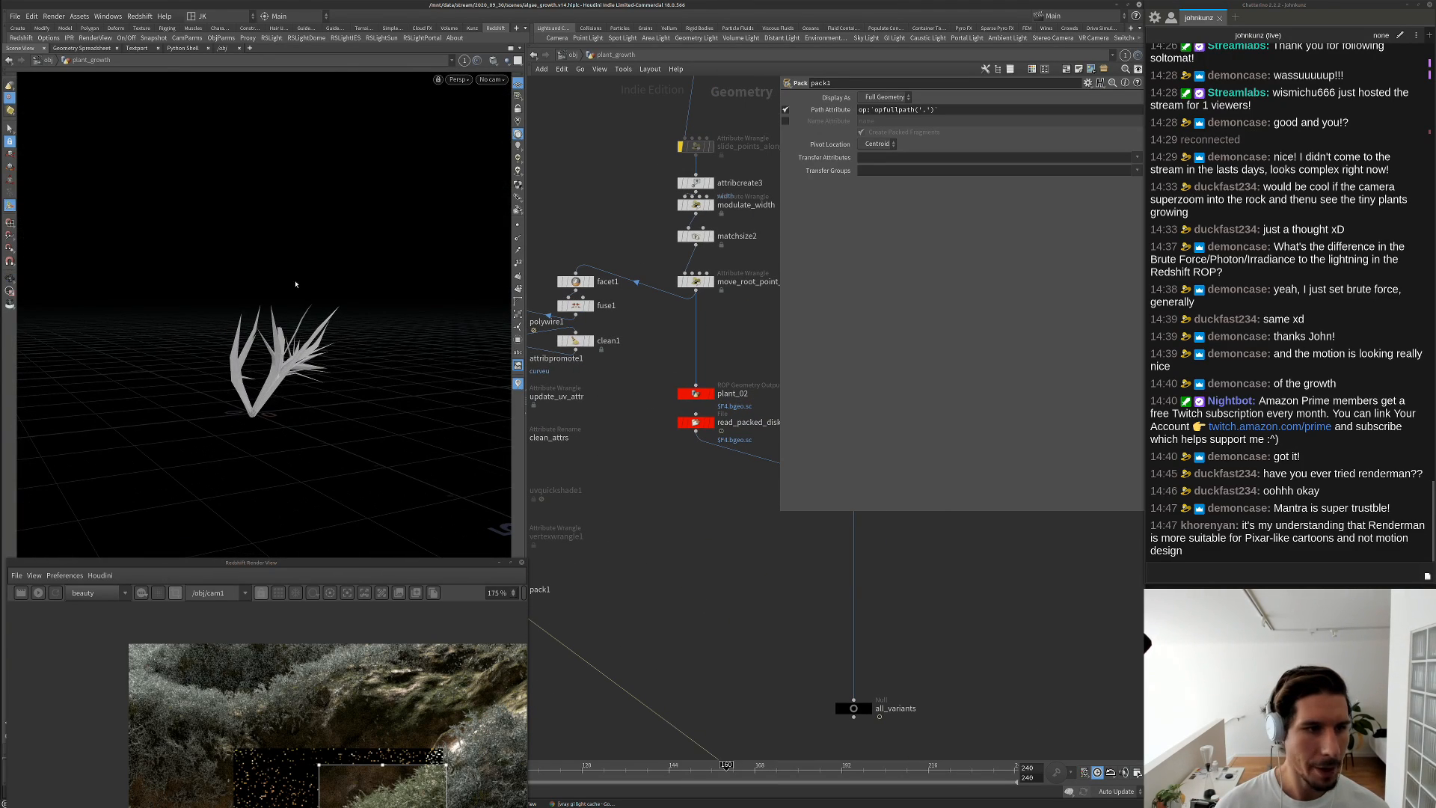
scroll(631, 398, "down", 6)
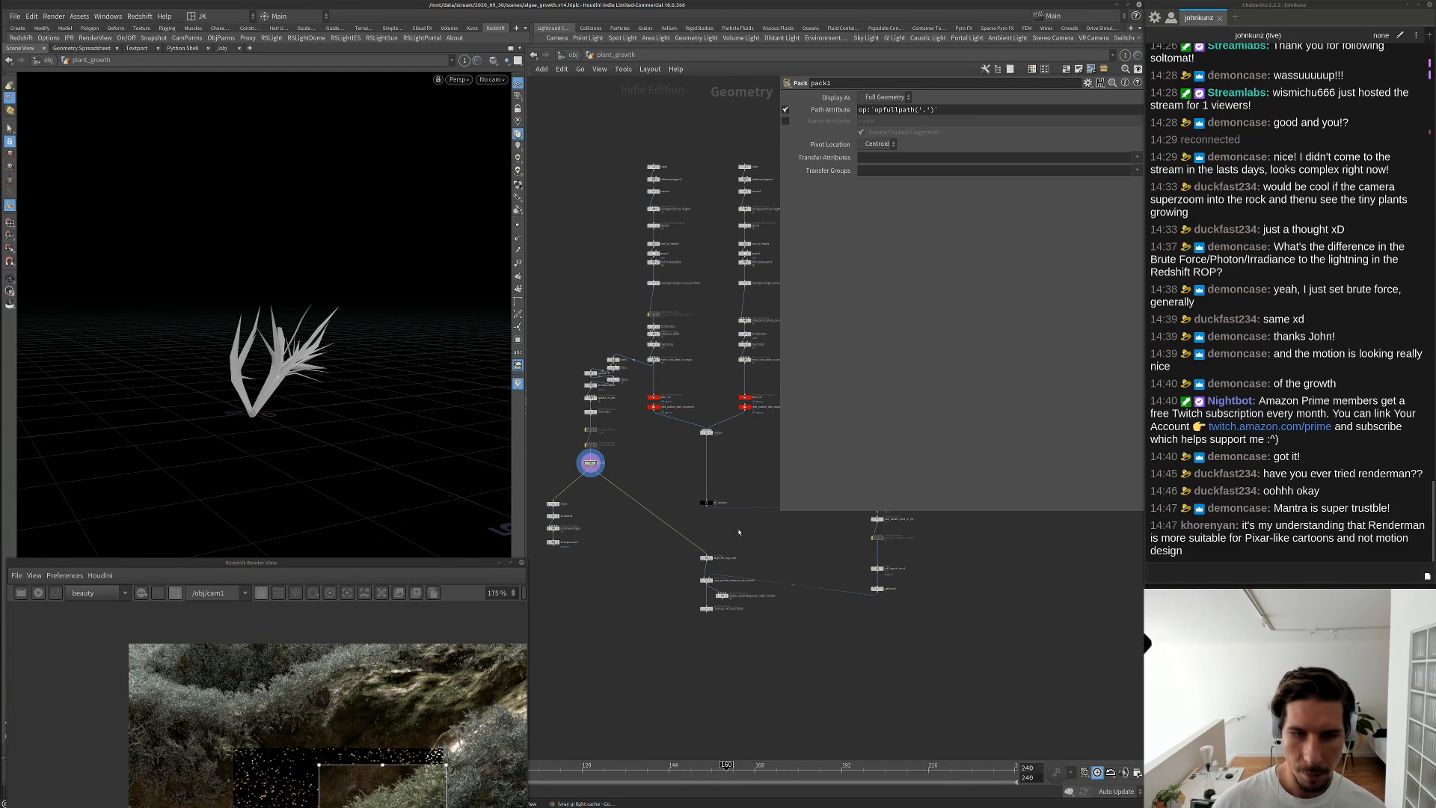
scroll(702, 576, "up", 9)
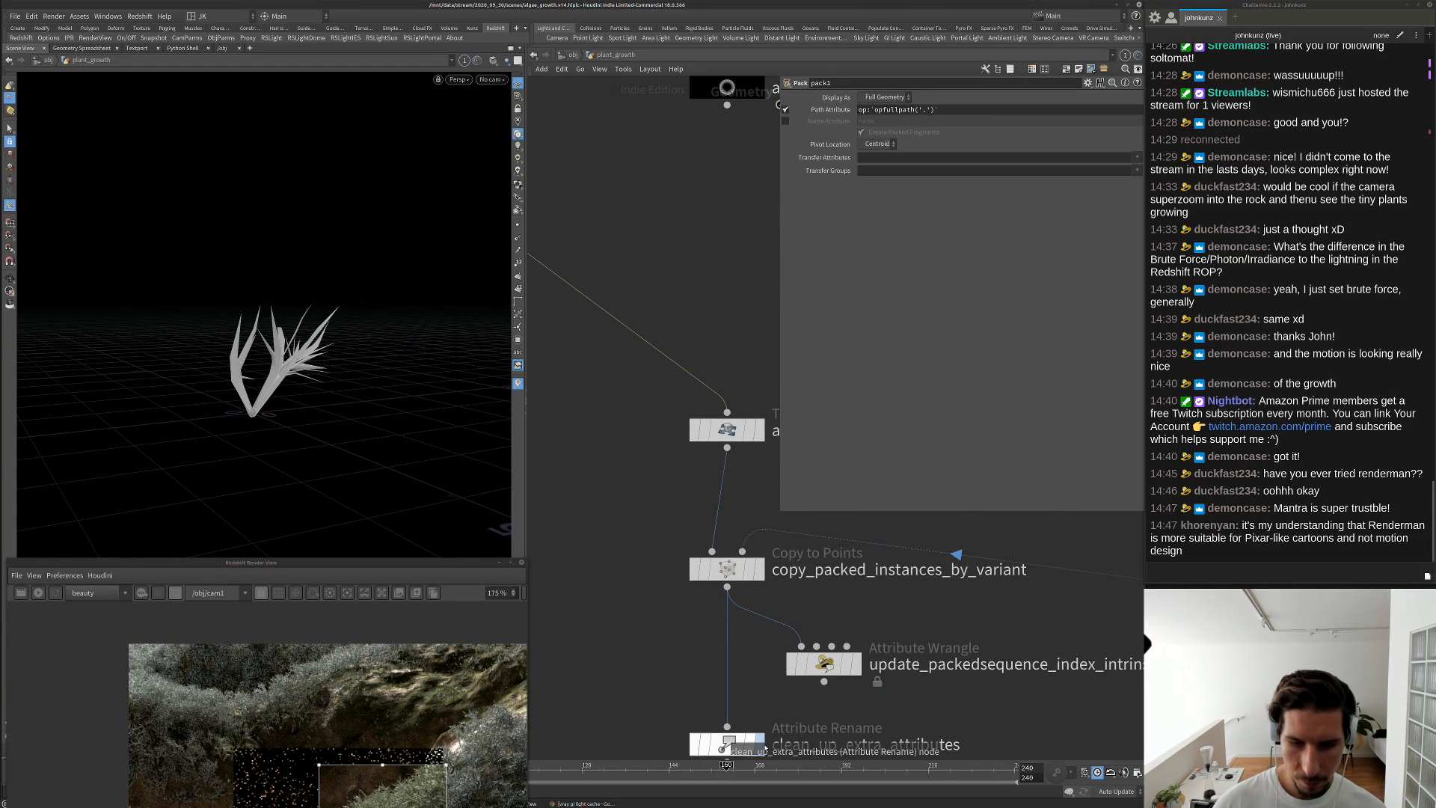
left_click(758, 744)
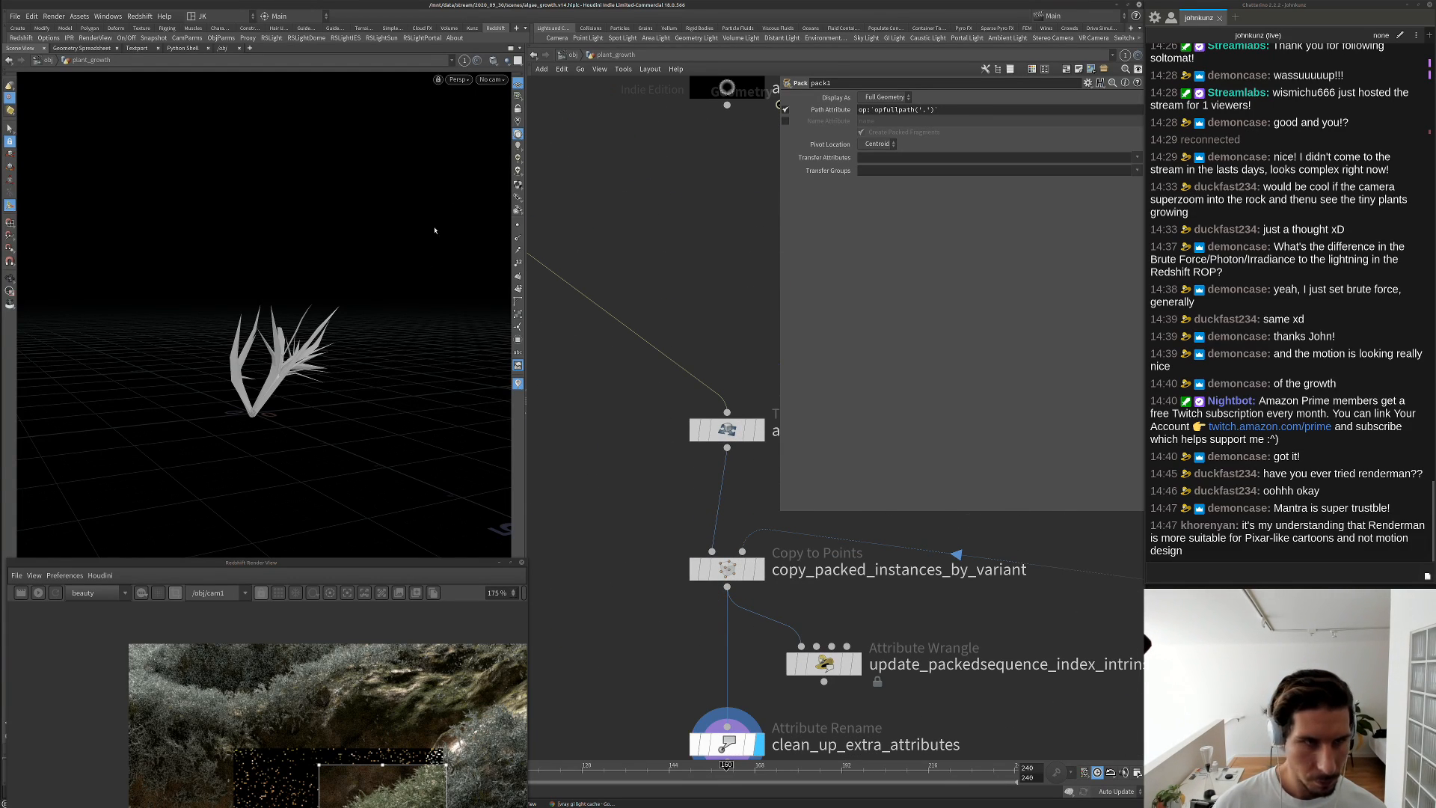
left_click(493, 80)
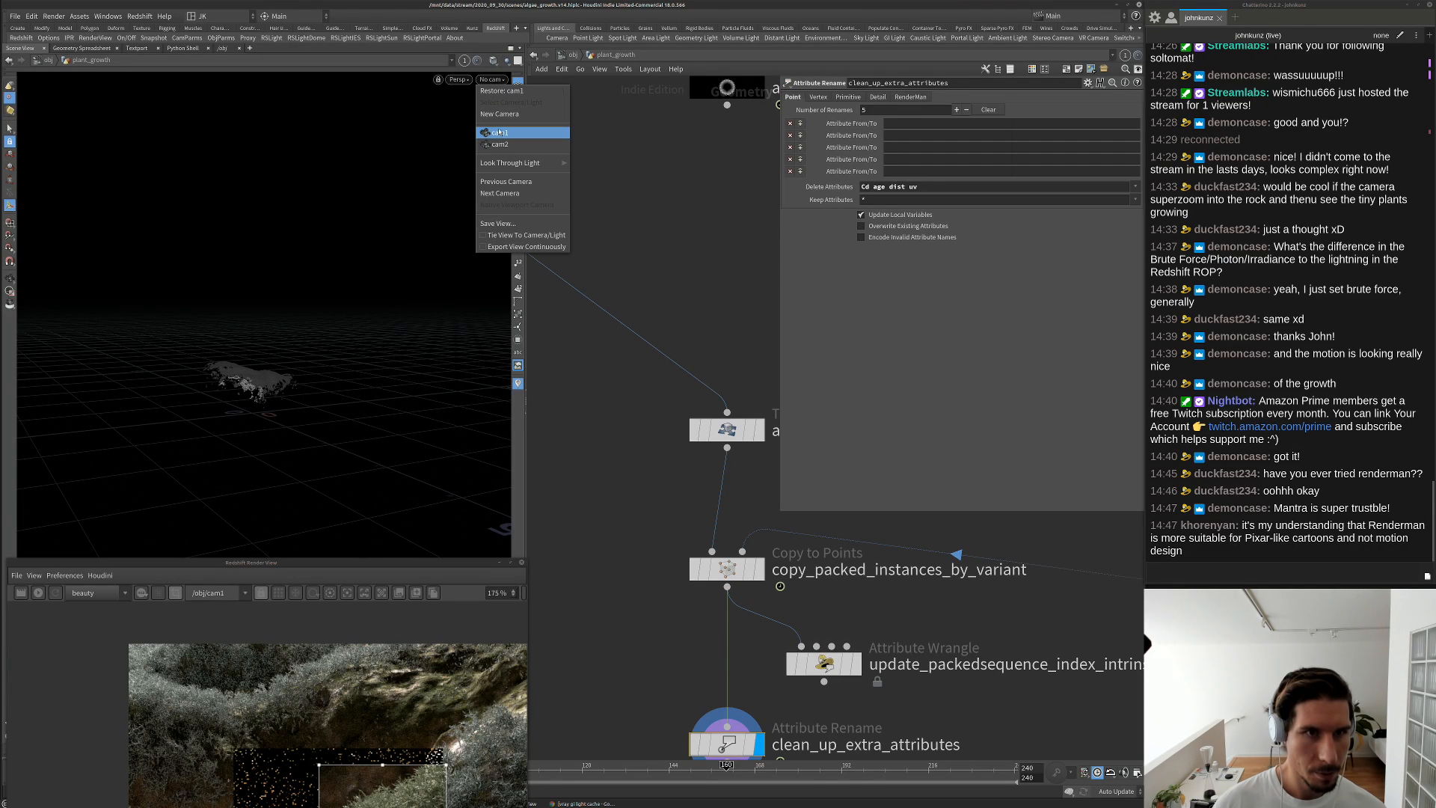
left_click(385, 324)
Set the random_pscale node's Global Scale to 0.045 to enlarge the scattered plants
scroll(634, 512, "down", 10)
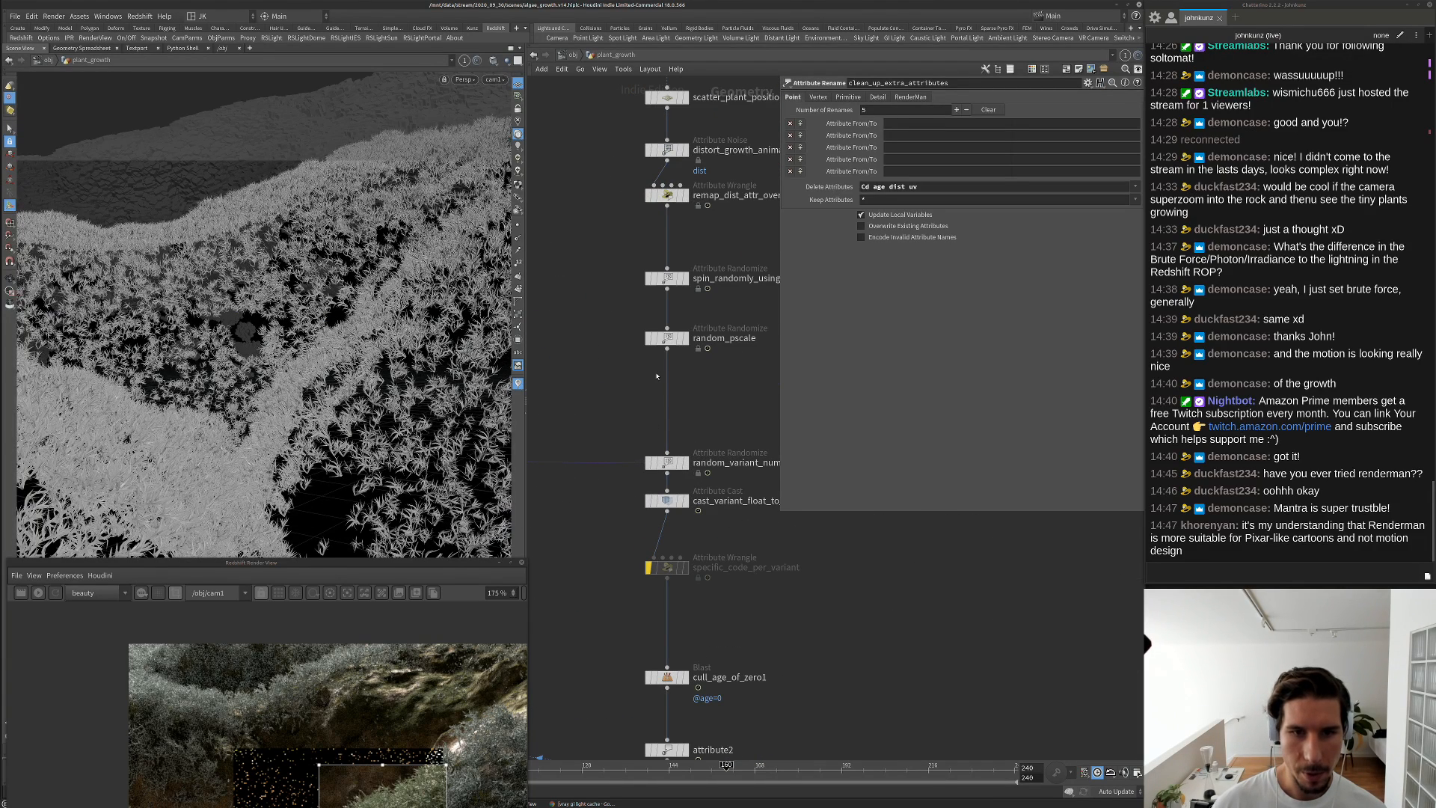
left_click(668, 329)
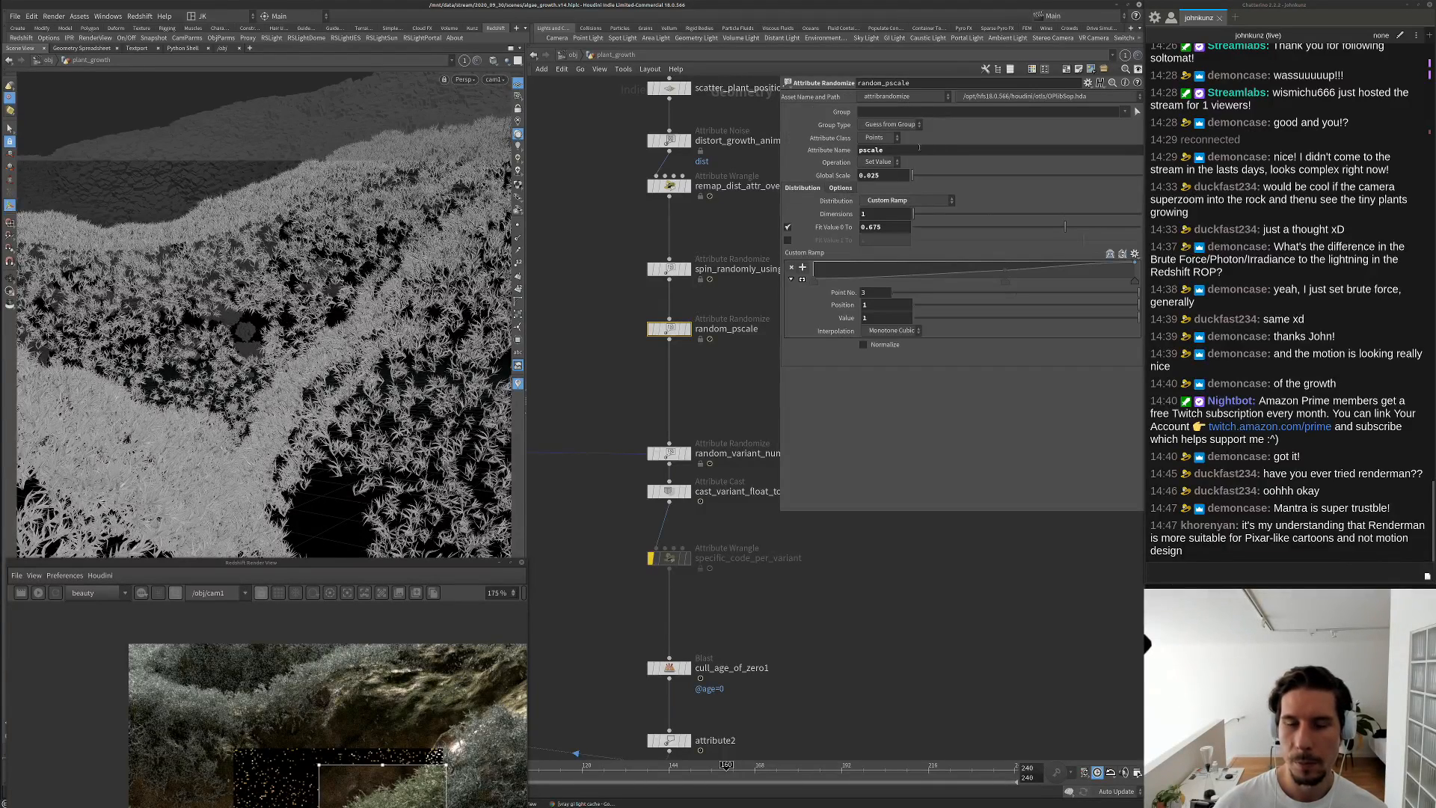
left_click(884, 174)
type("0.035")
key("Return")
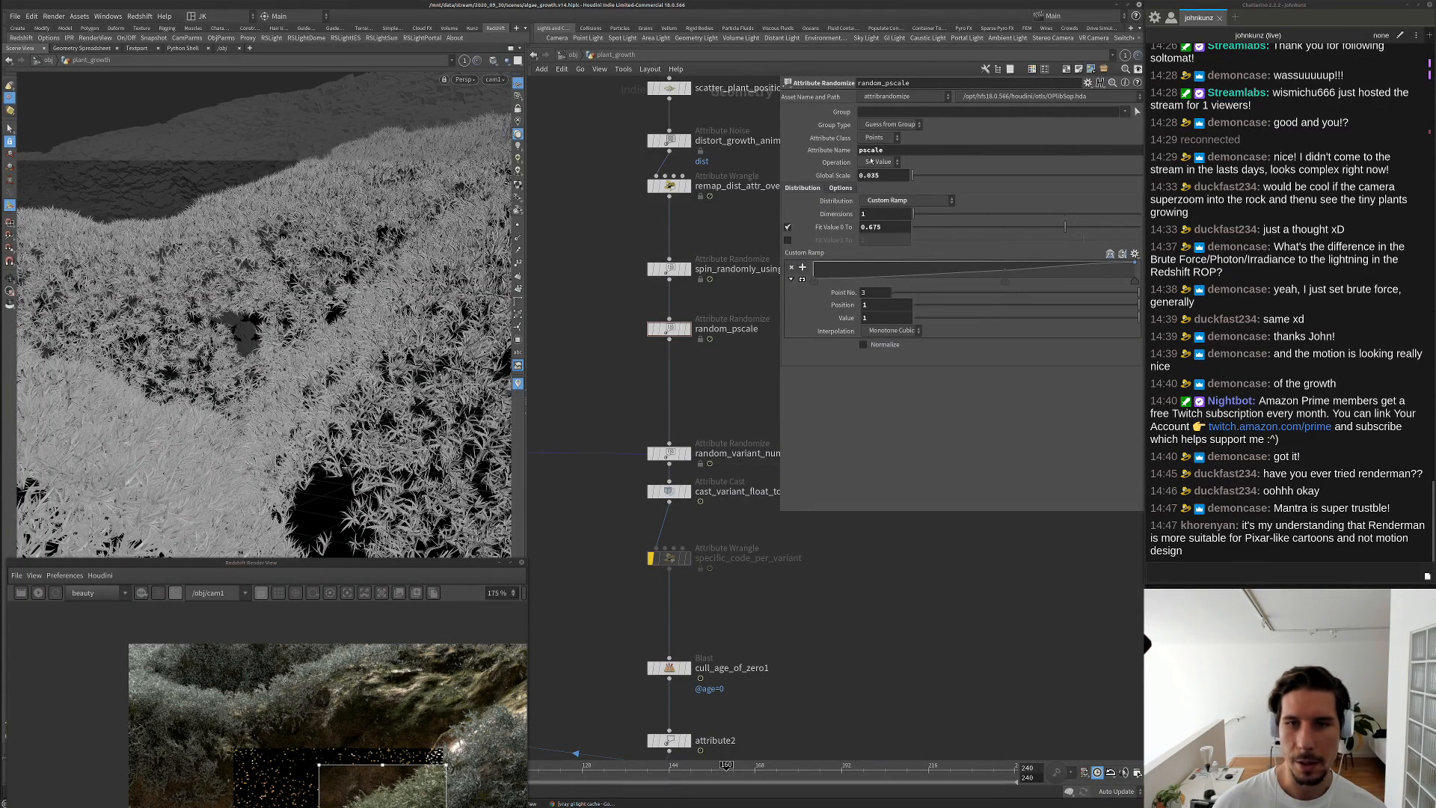
left_click_drag(885, 174, 874, 180)
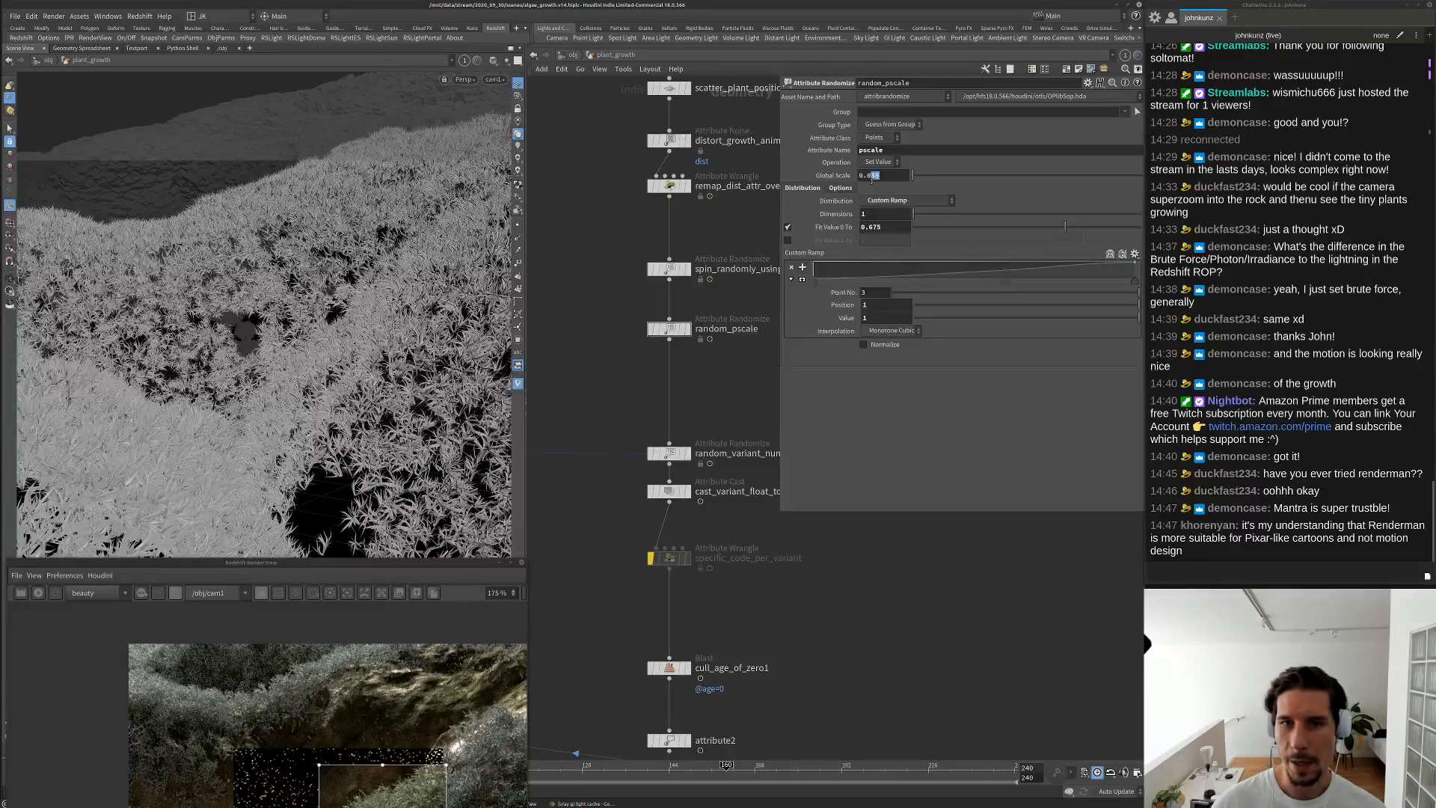
type("4")
key("Return")
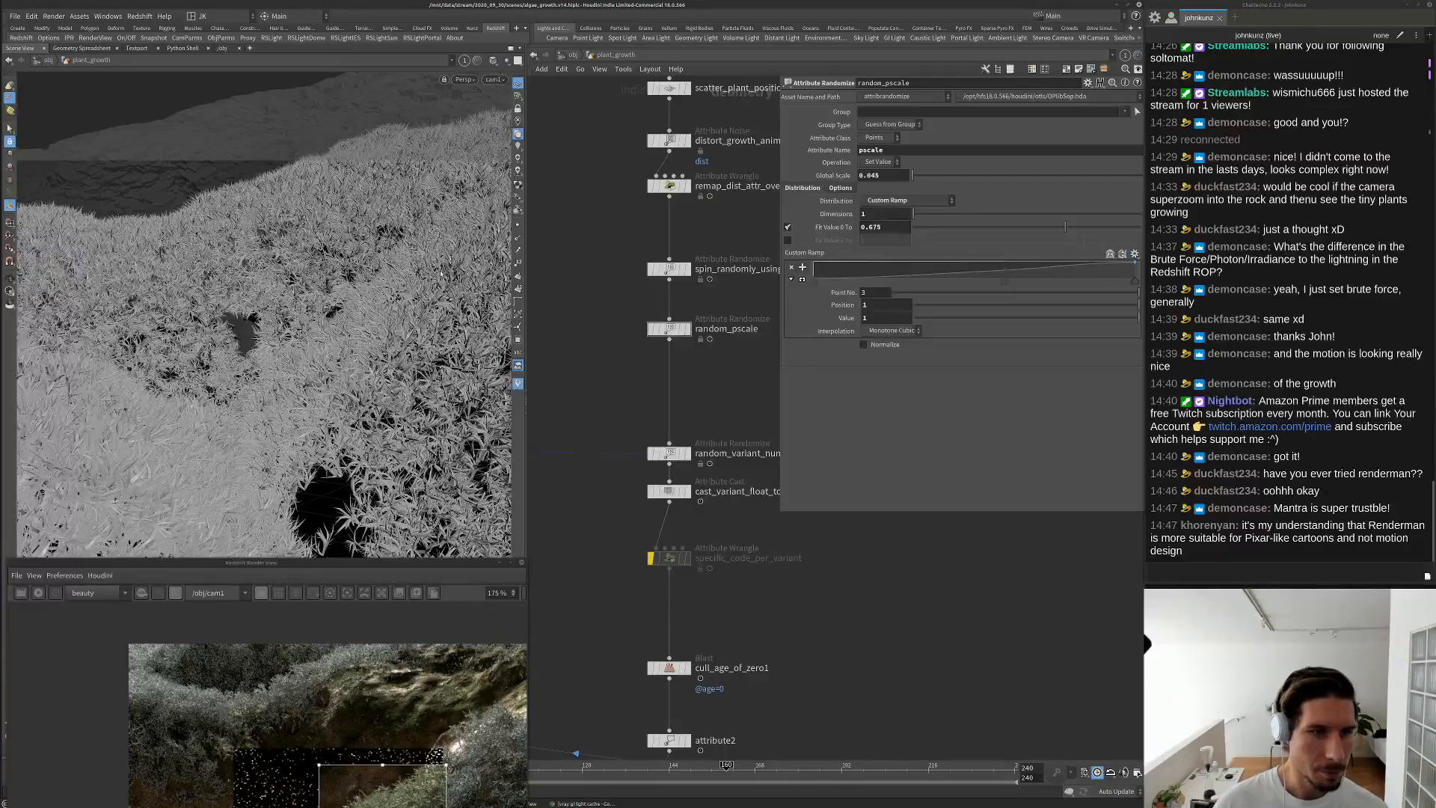
Bring the whole Redshift Render View into sight and open the redshift1 node's sampling options in the out network
left_click_drag(389, 566, 433, 97)
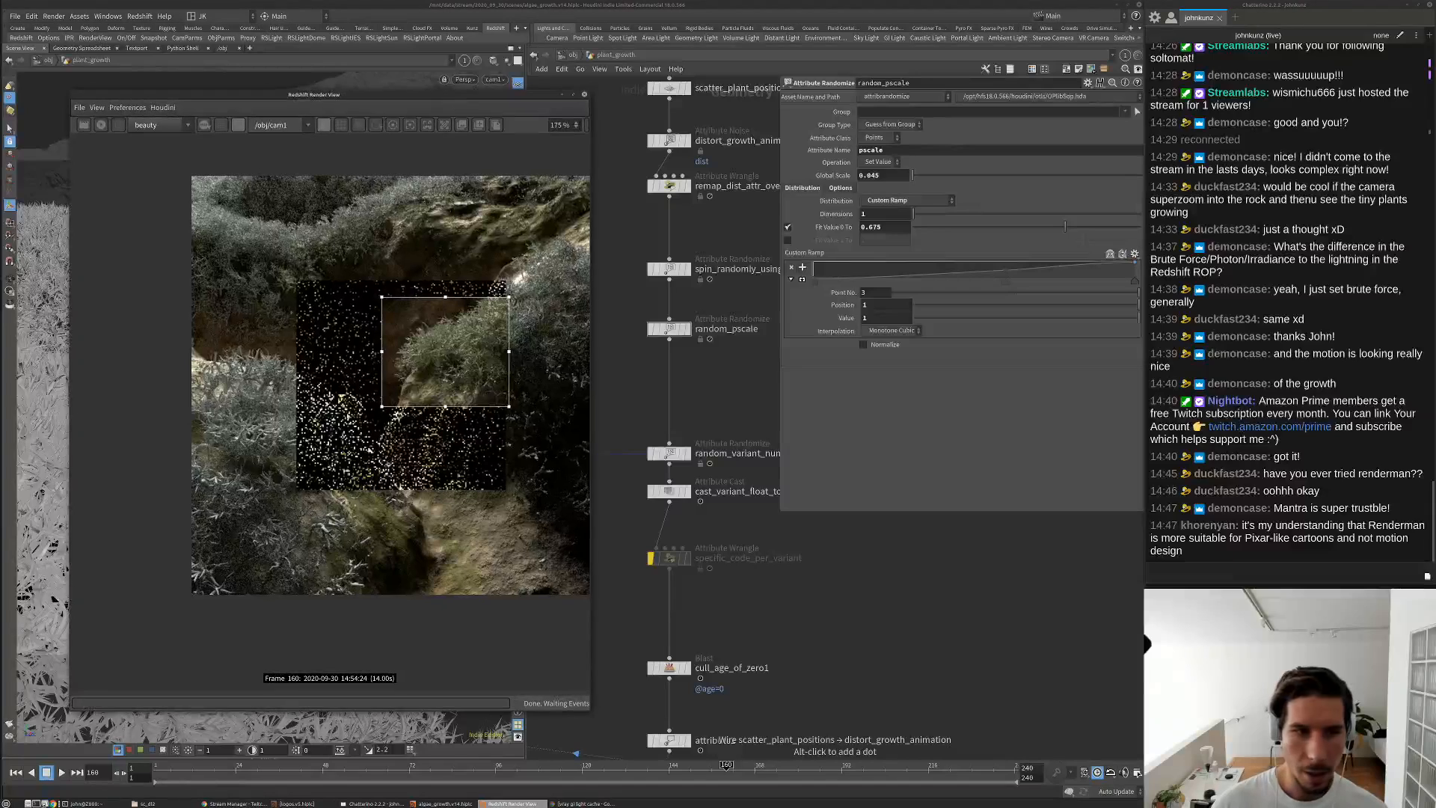
left_click(572, 57)
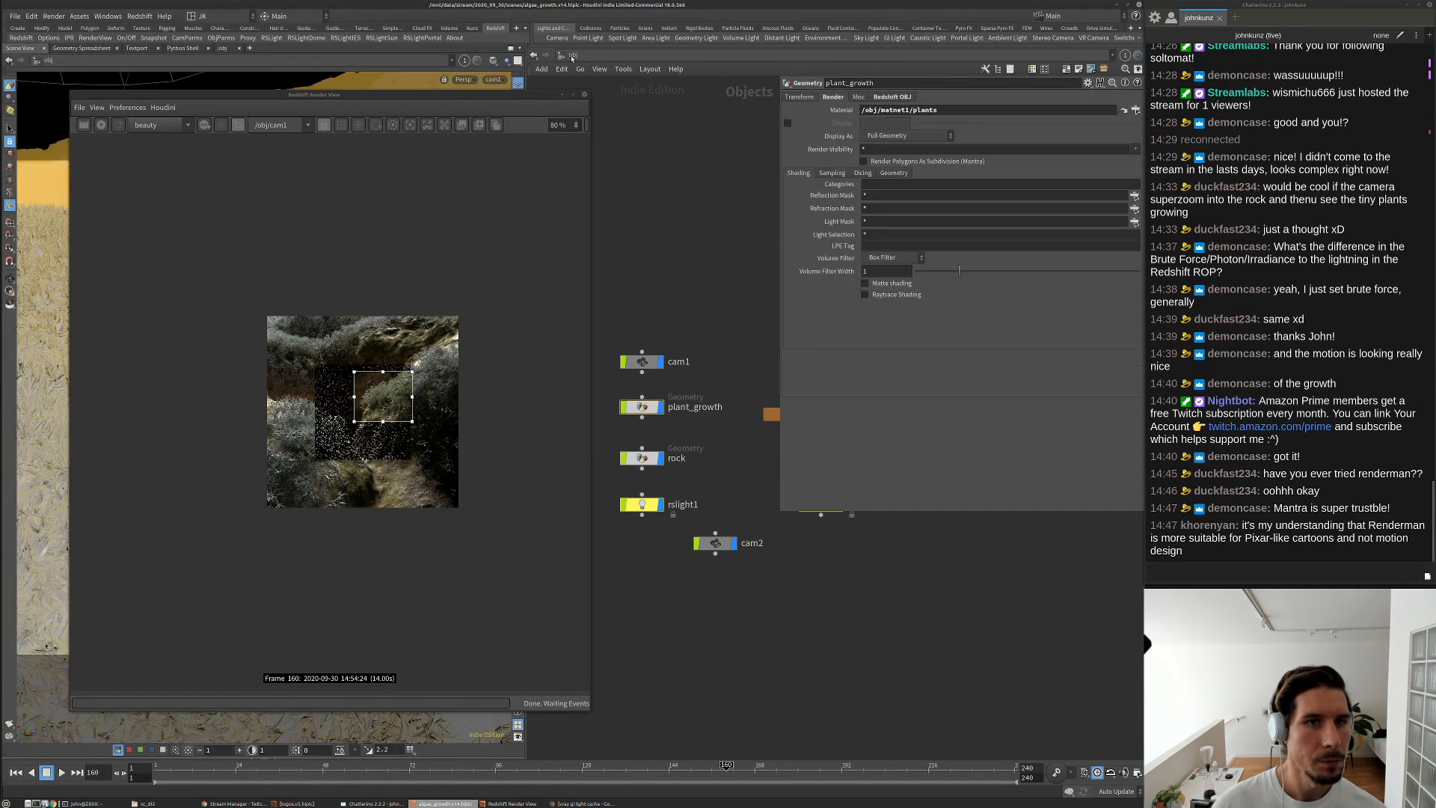
left_click(572, 55)
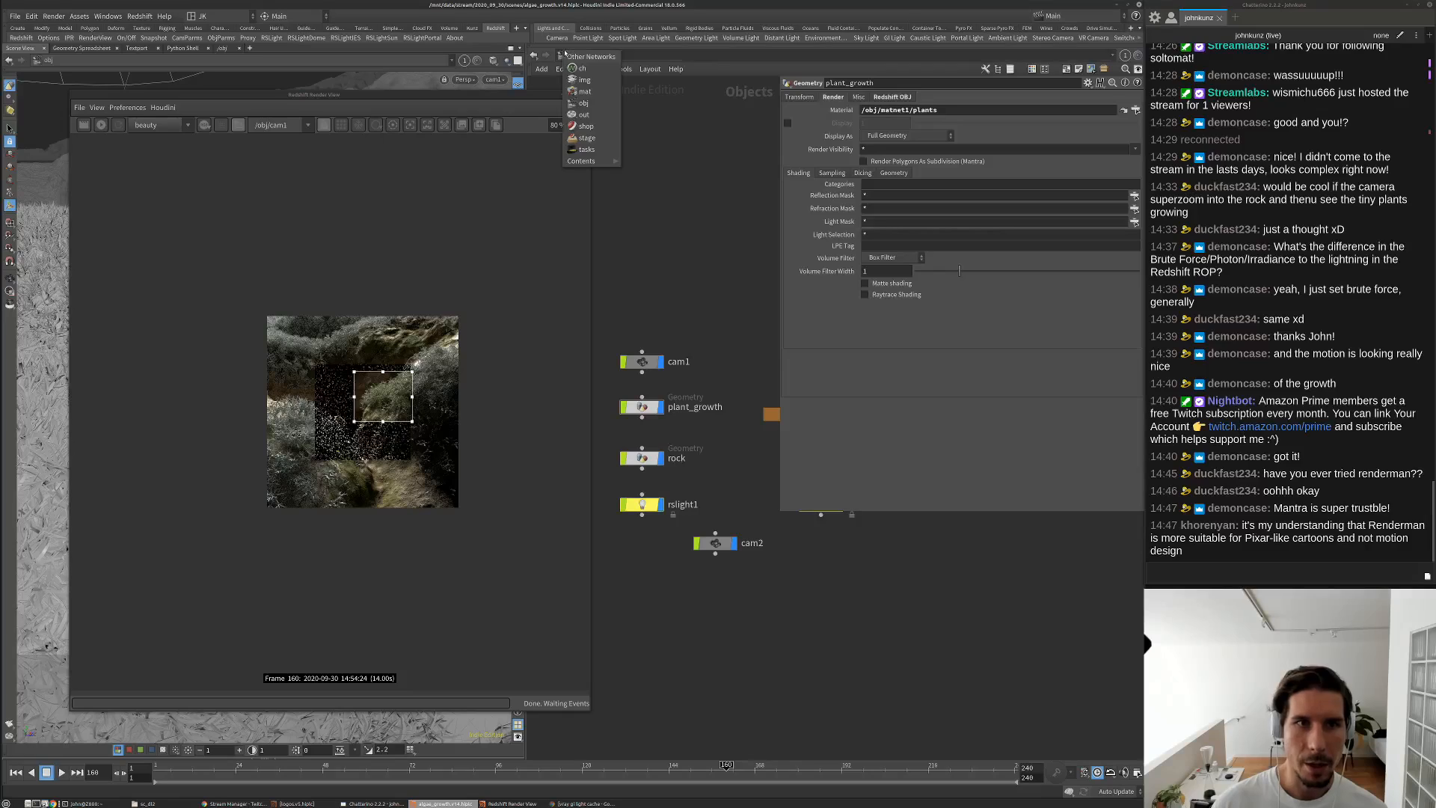
left_click(590, 126)
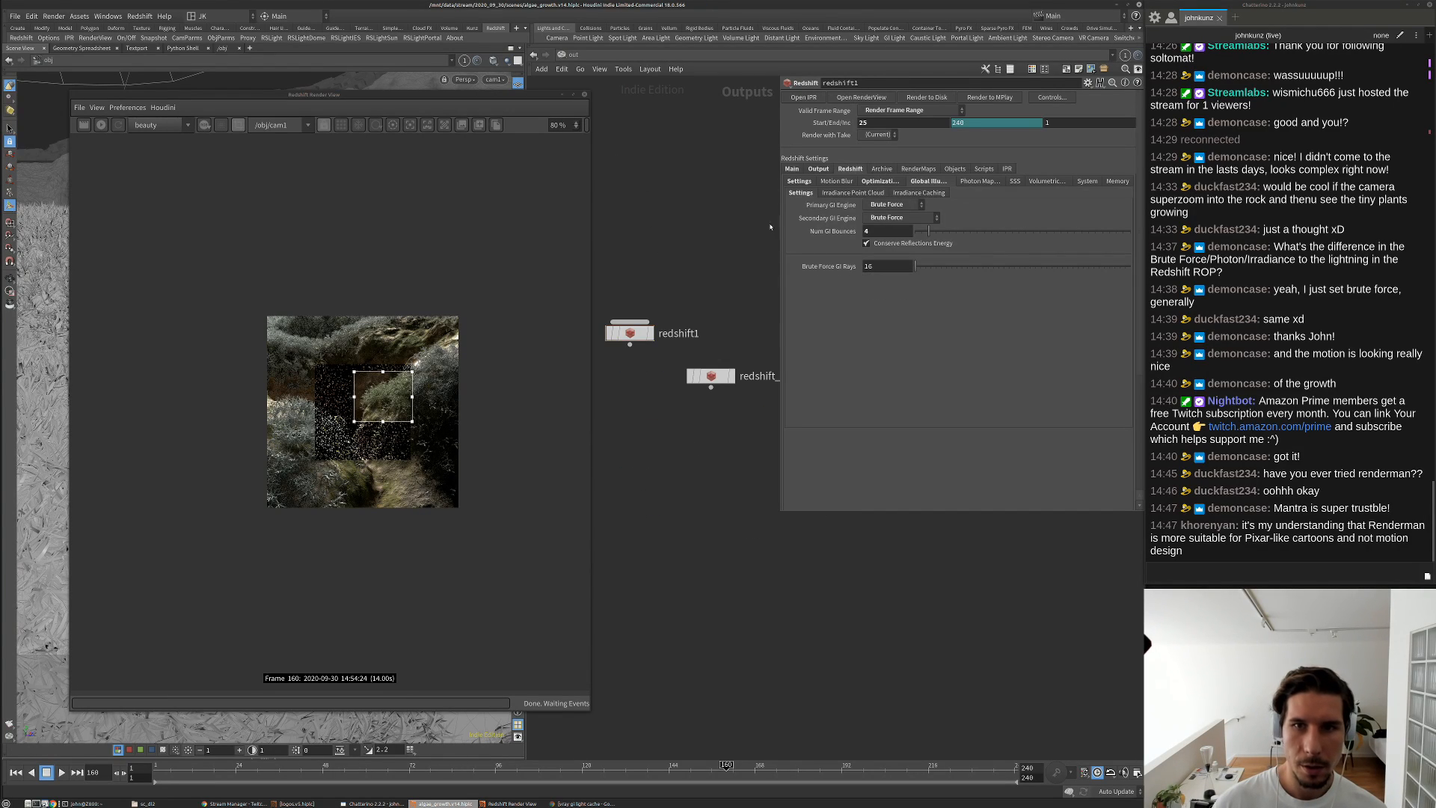
left_click(798, 182)
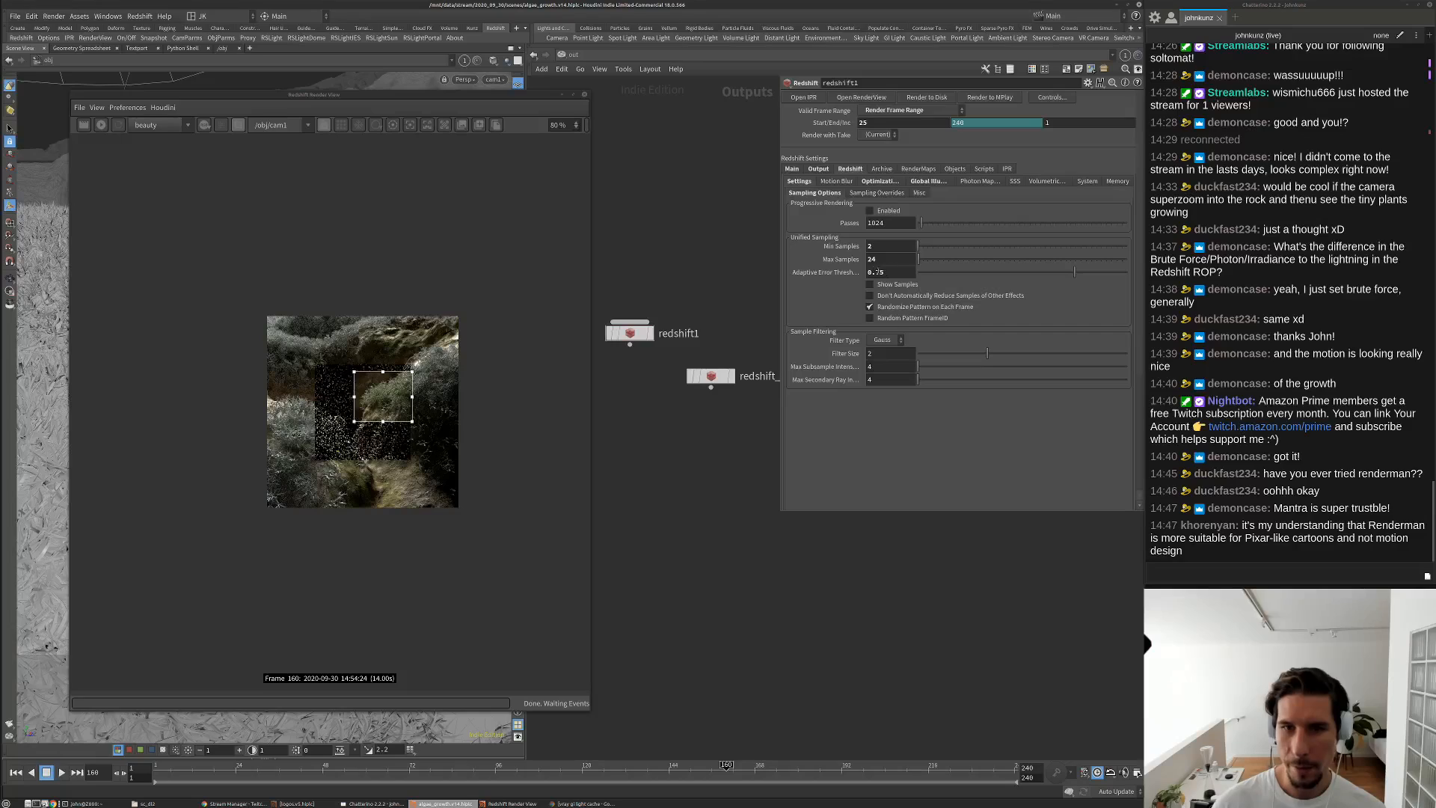
Set the redshift1 unified sampling to 512 Max Samples and an Adaptive Error Threshold of 0.0275
double_click(880, 259)
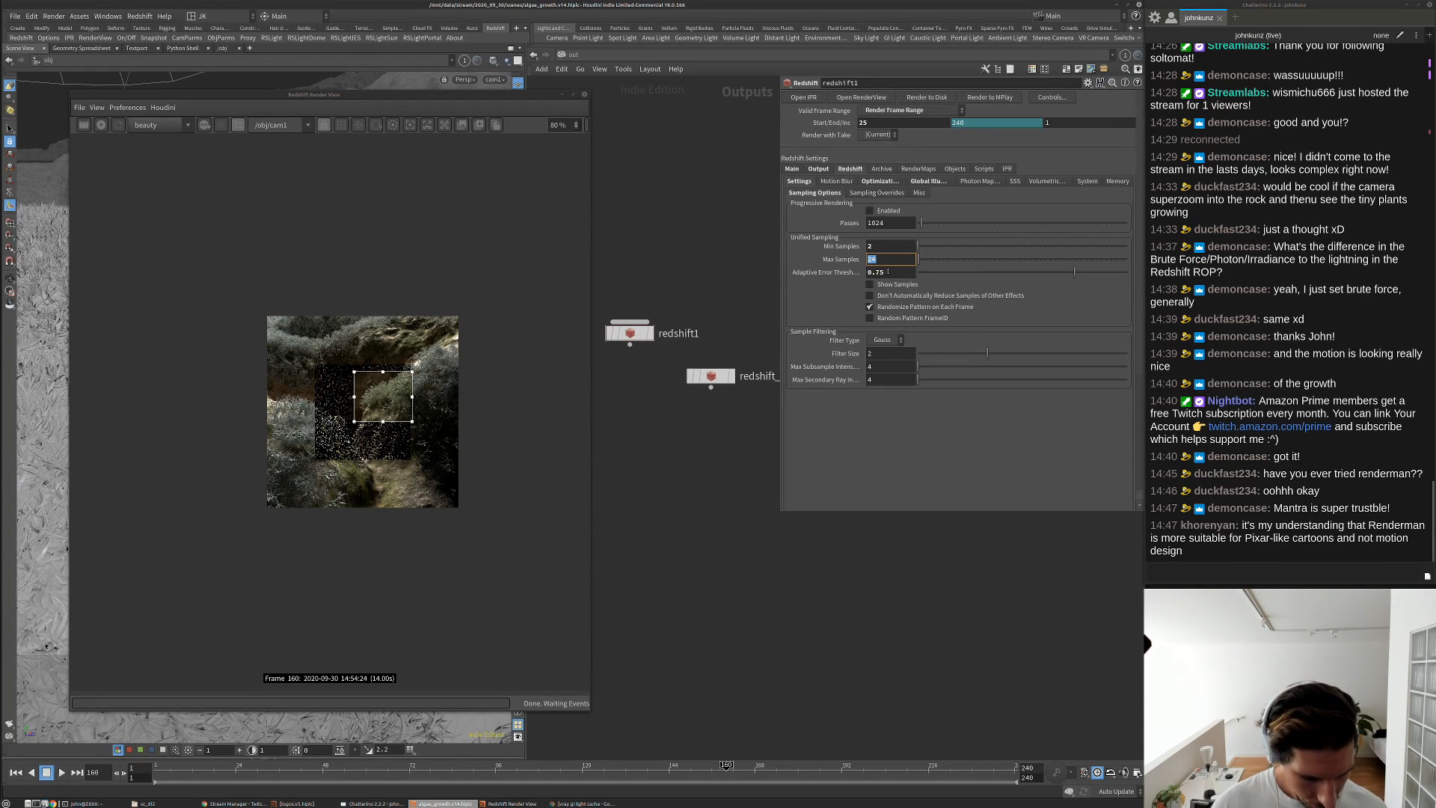
type("512")
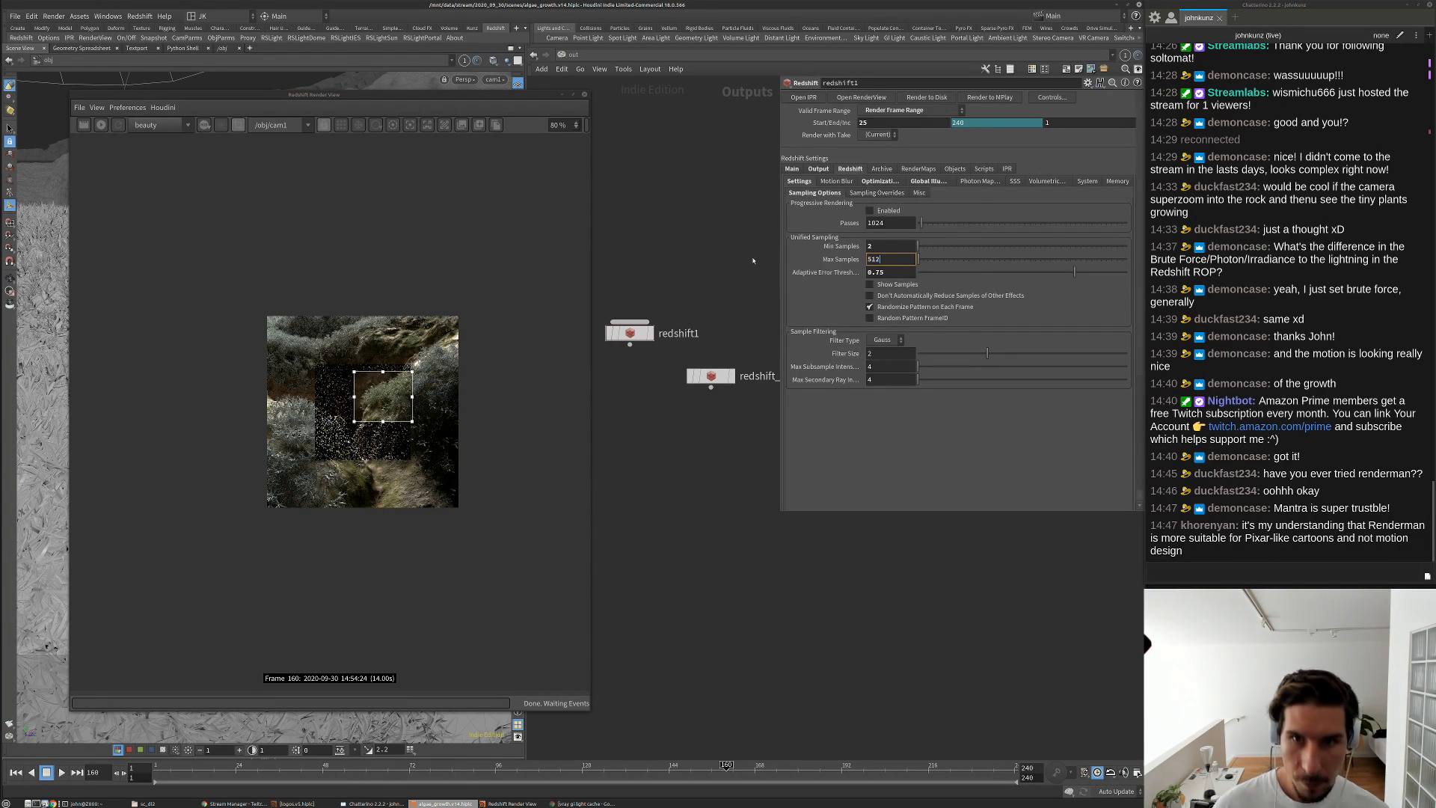
key("Return")
left_click(871, 272)
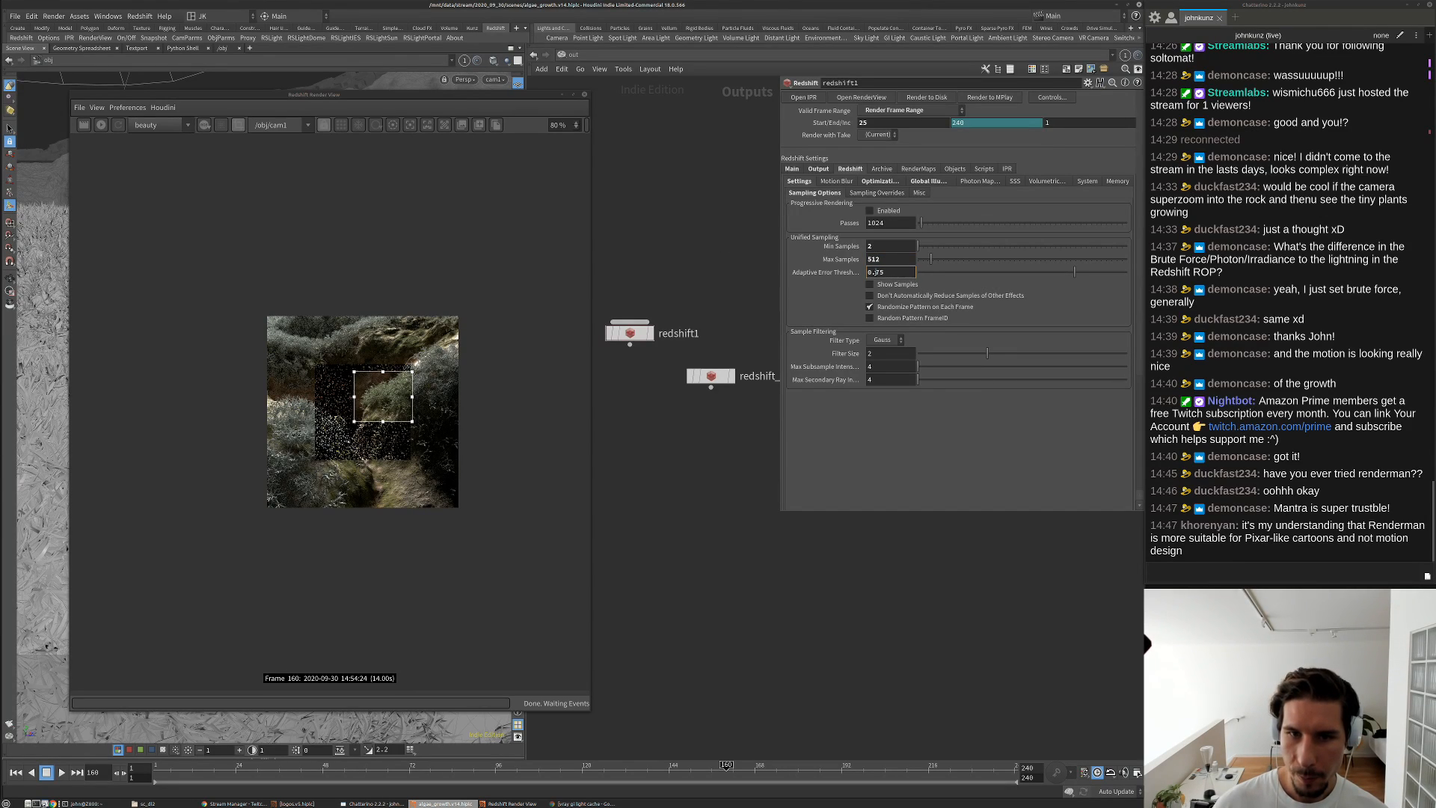
type("02")
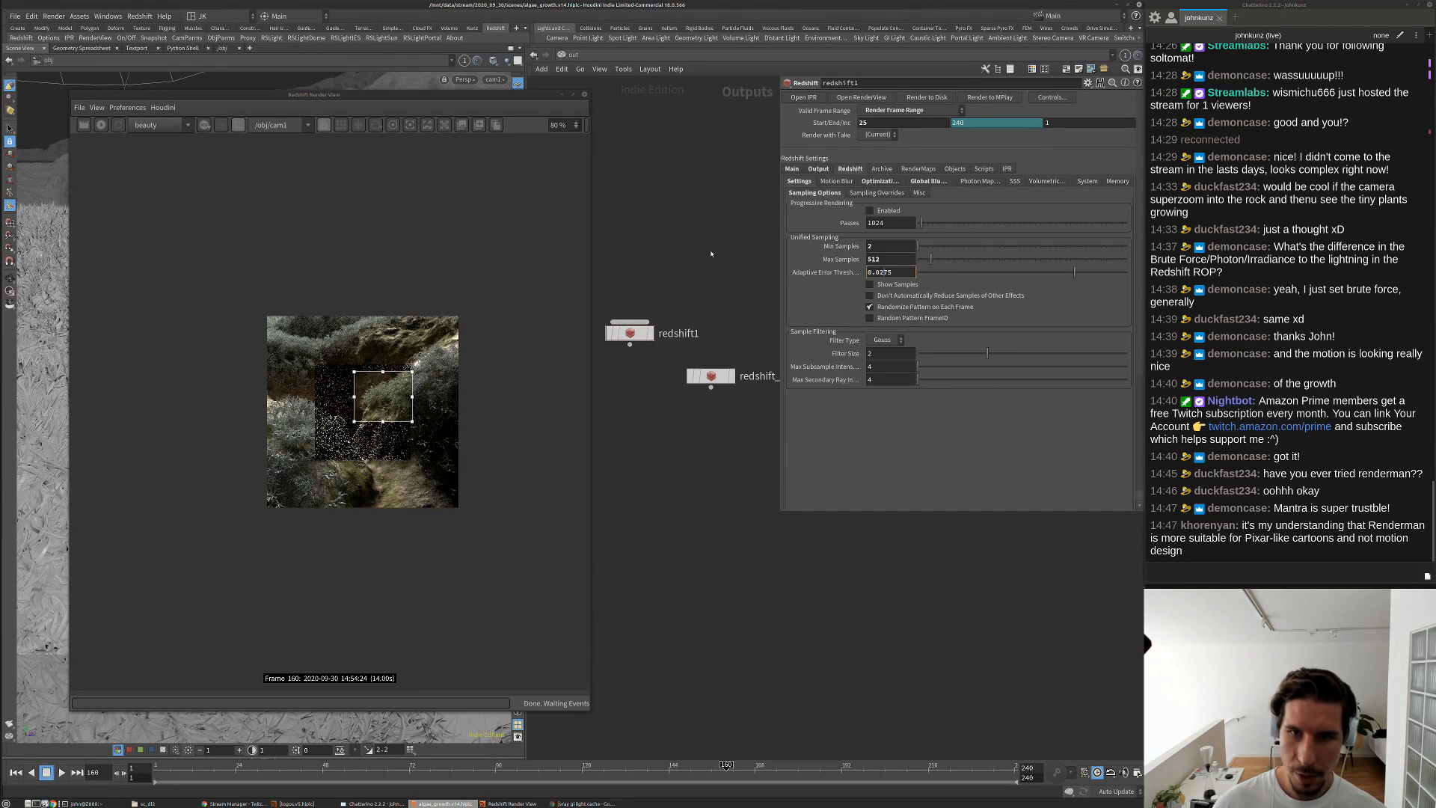
key("Return")
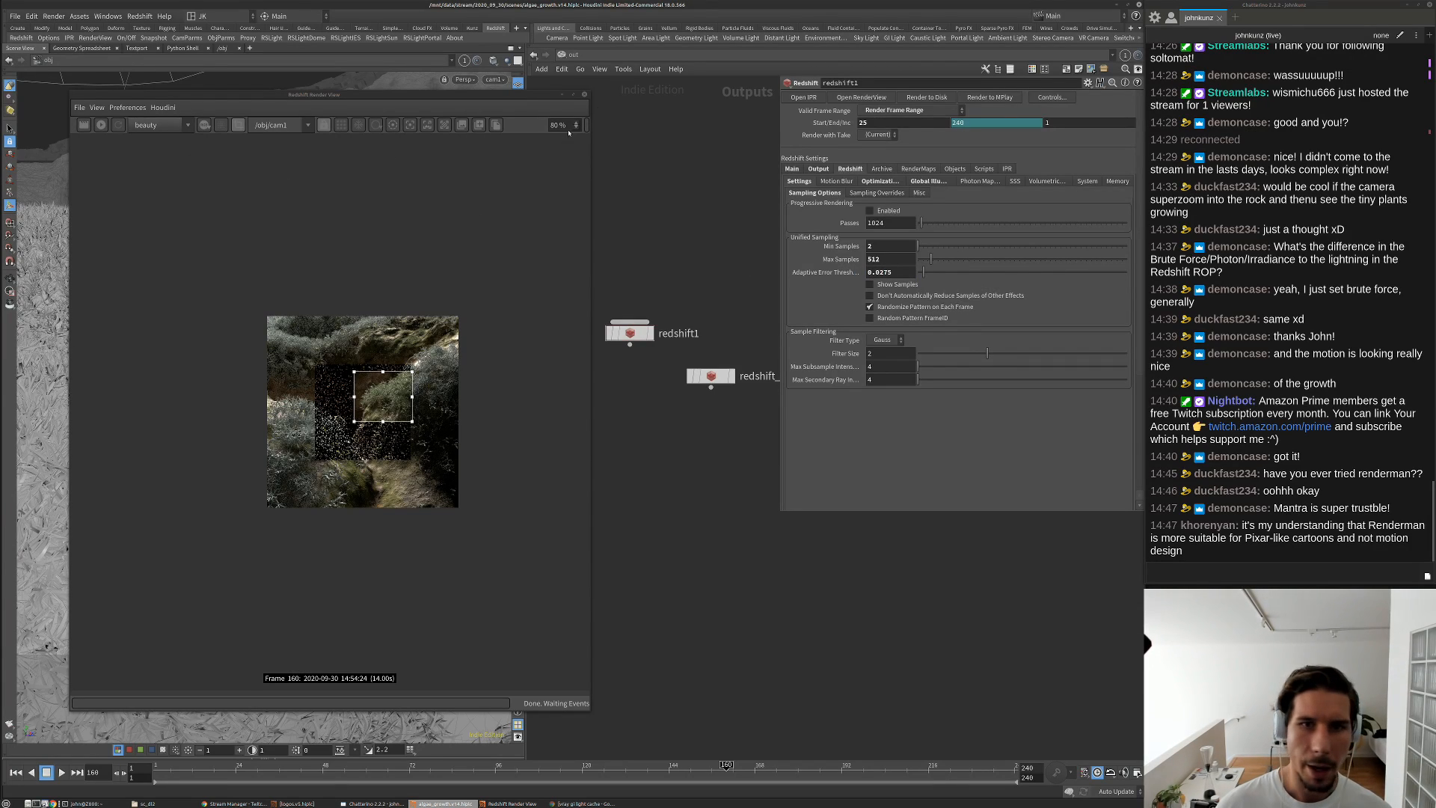
Turn off Override Camera Resolution on redshift1 and disable the render region so the full cam1 frame renders
left_click(790, 169)
left_click(862, 204)
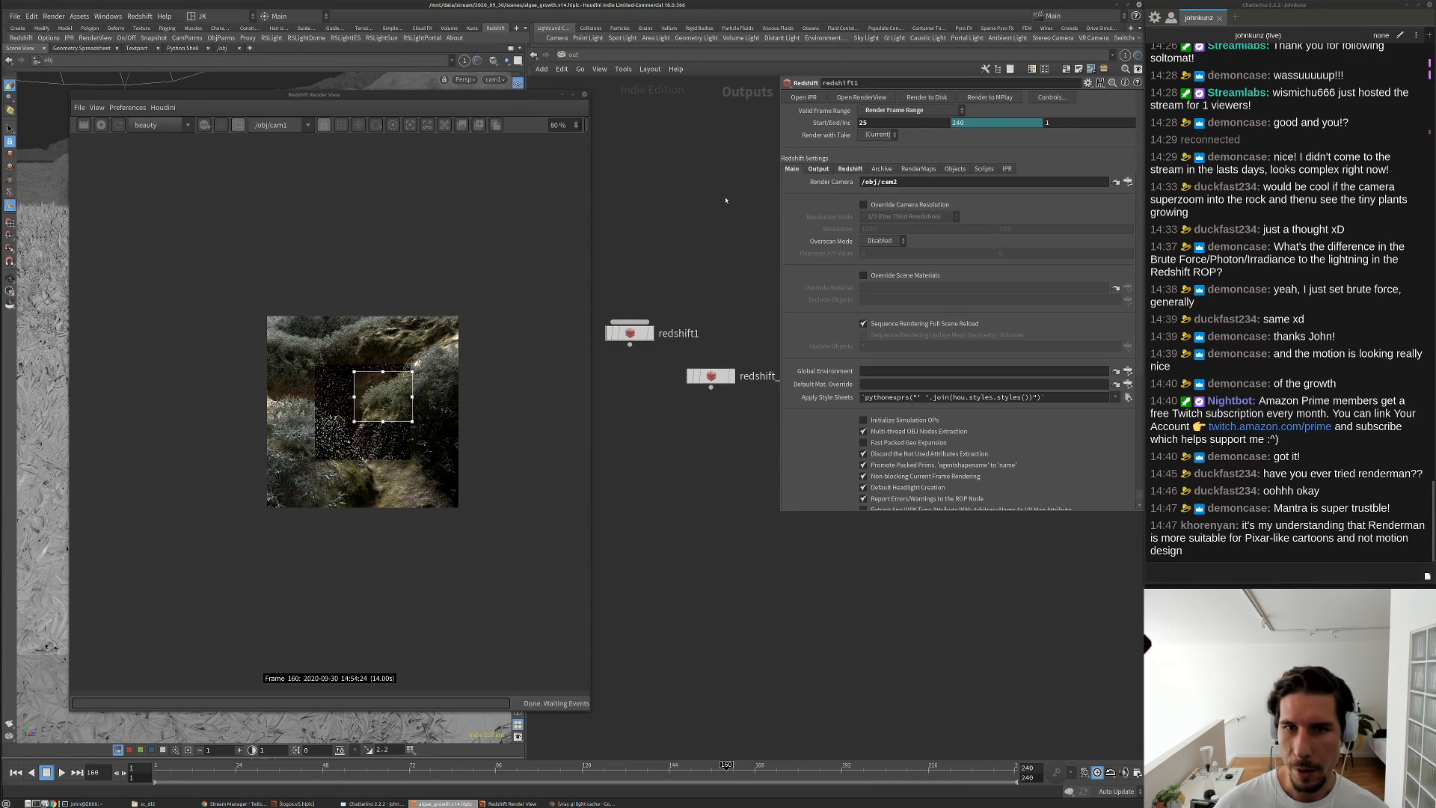
left_click(226, 298)
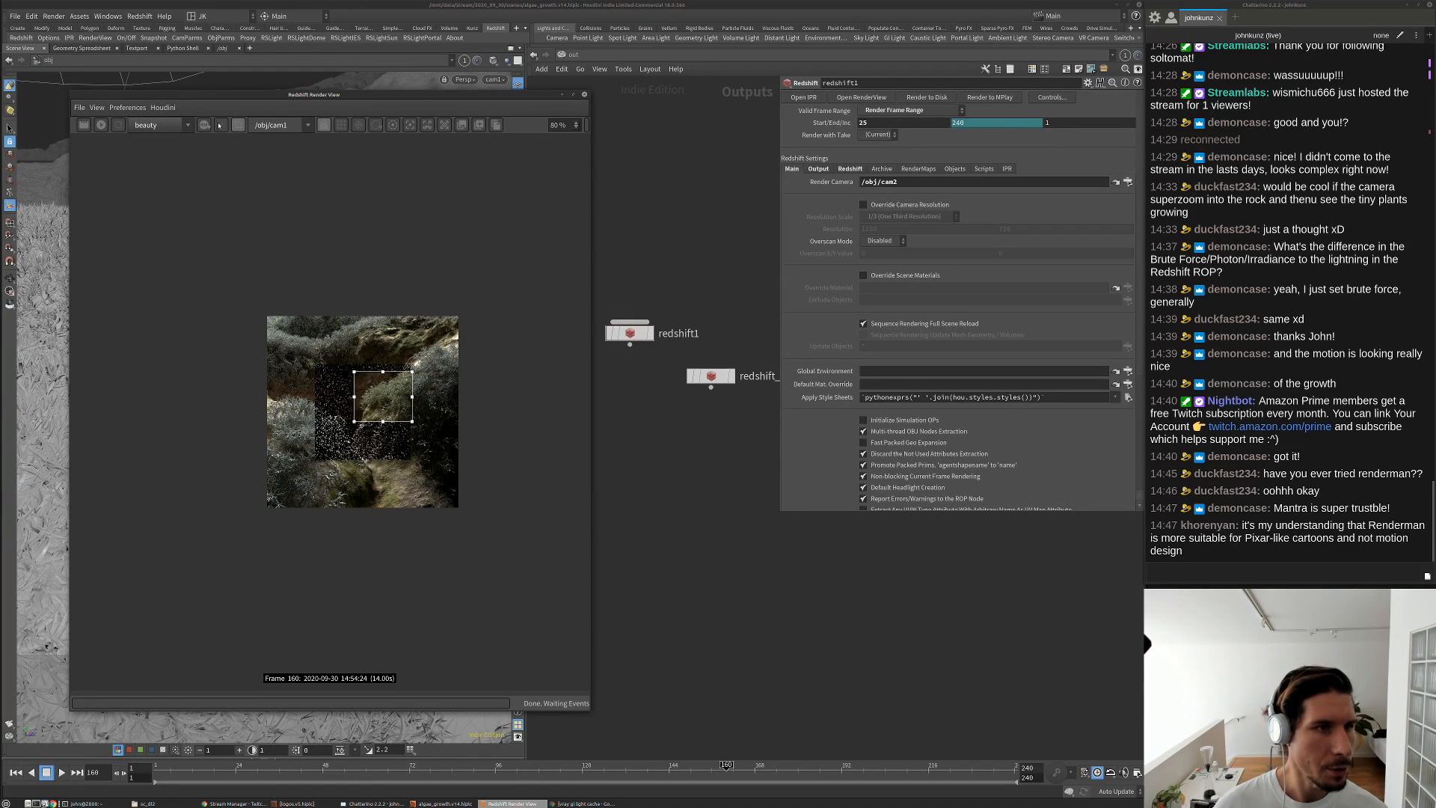
left_click(237, 125)
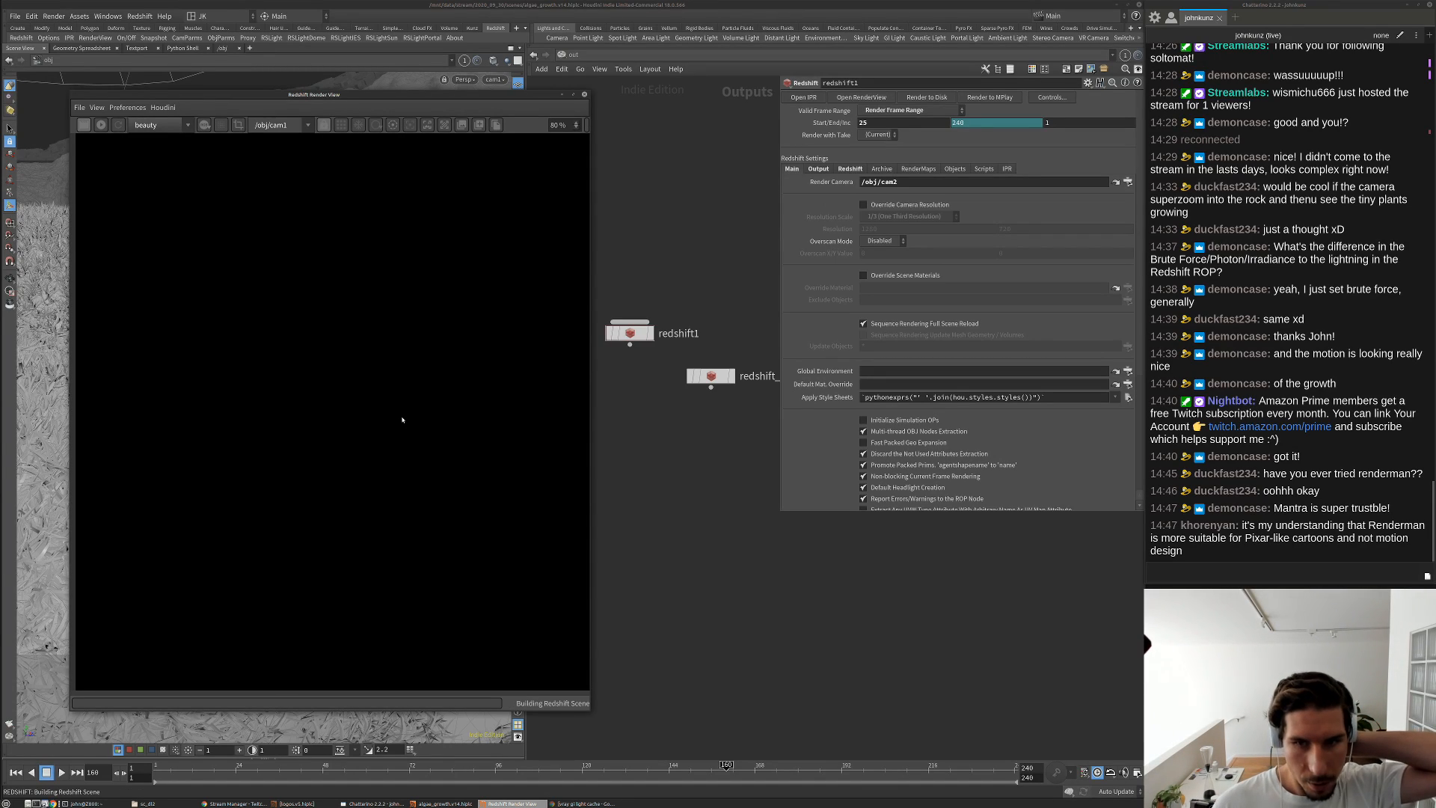
scroll(404, 416, "down", 3)
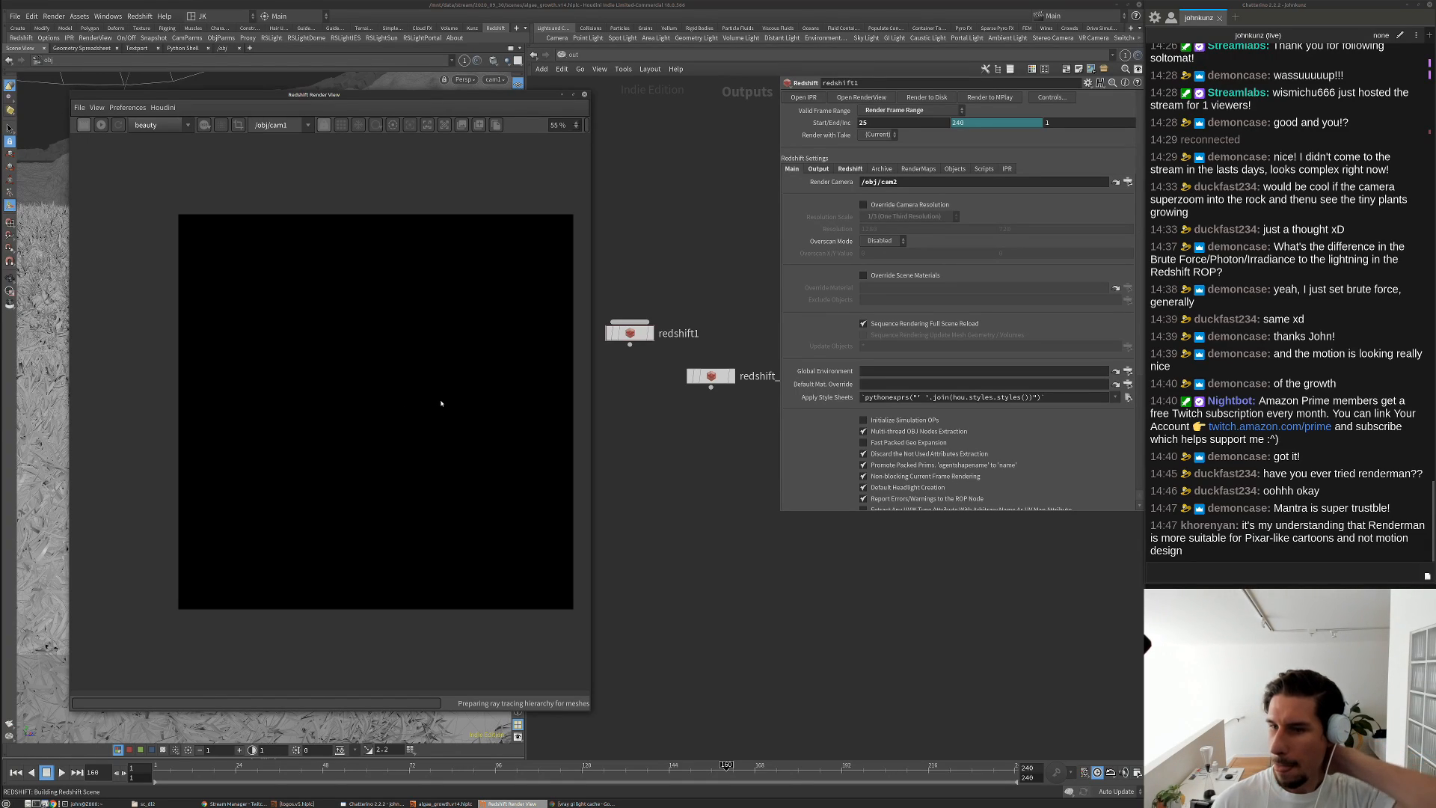
scroll(479, 362, "up", 1)
scroll(433, 384, "down", 1)
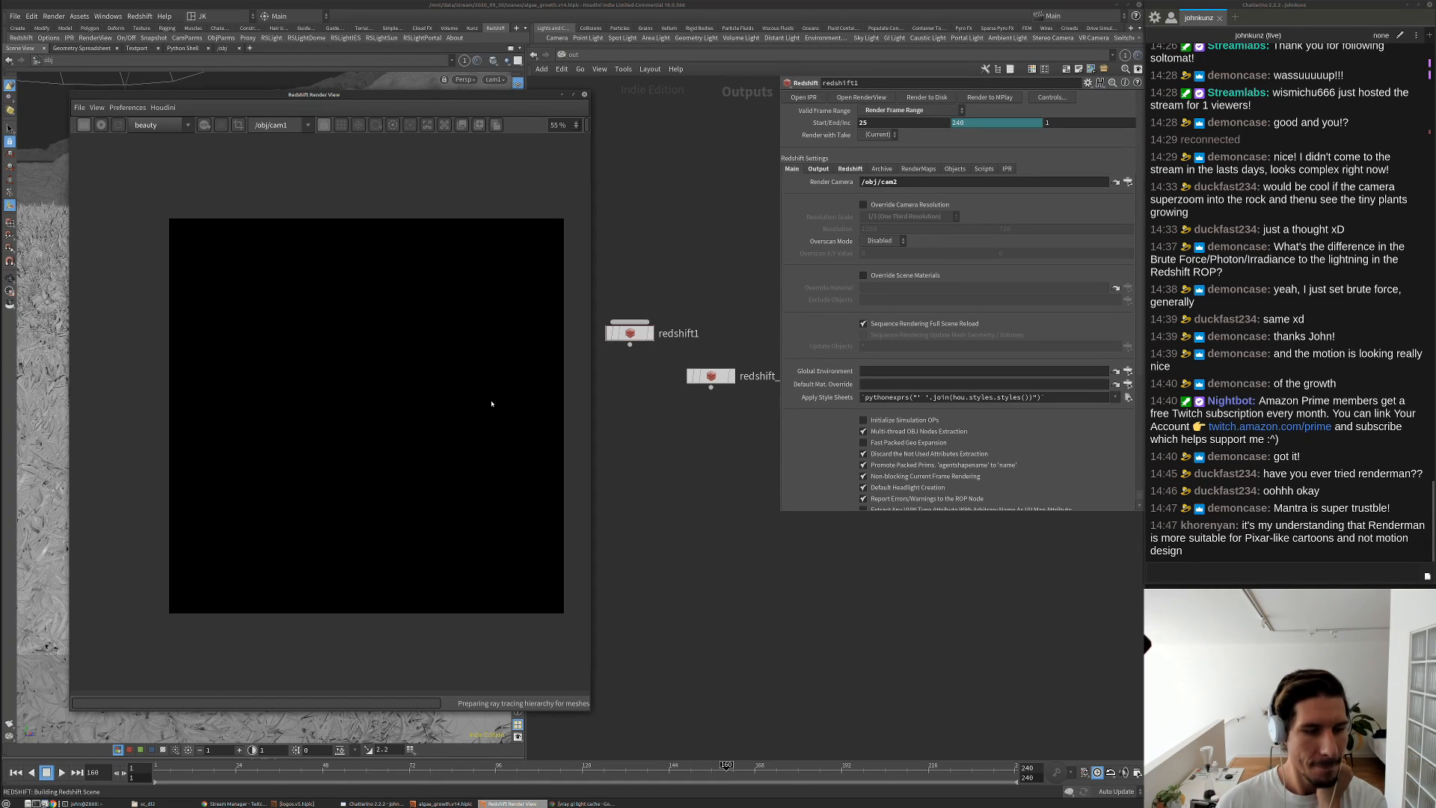
scroll(490, 400, "up", 1)
scroll(350, 402, "down", 1)
scroll(347, 403, "up", 2)
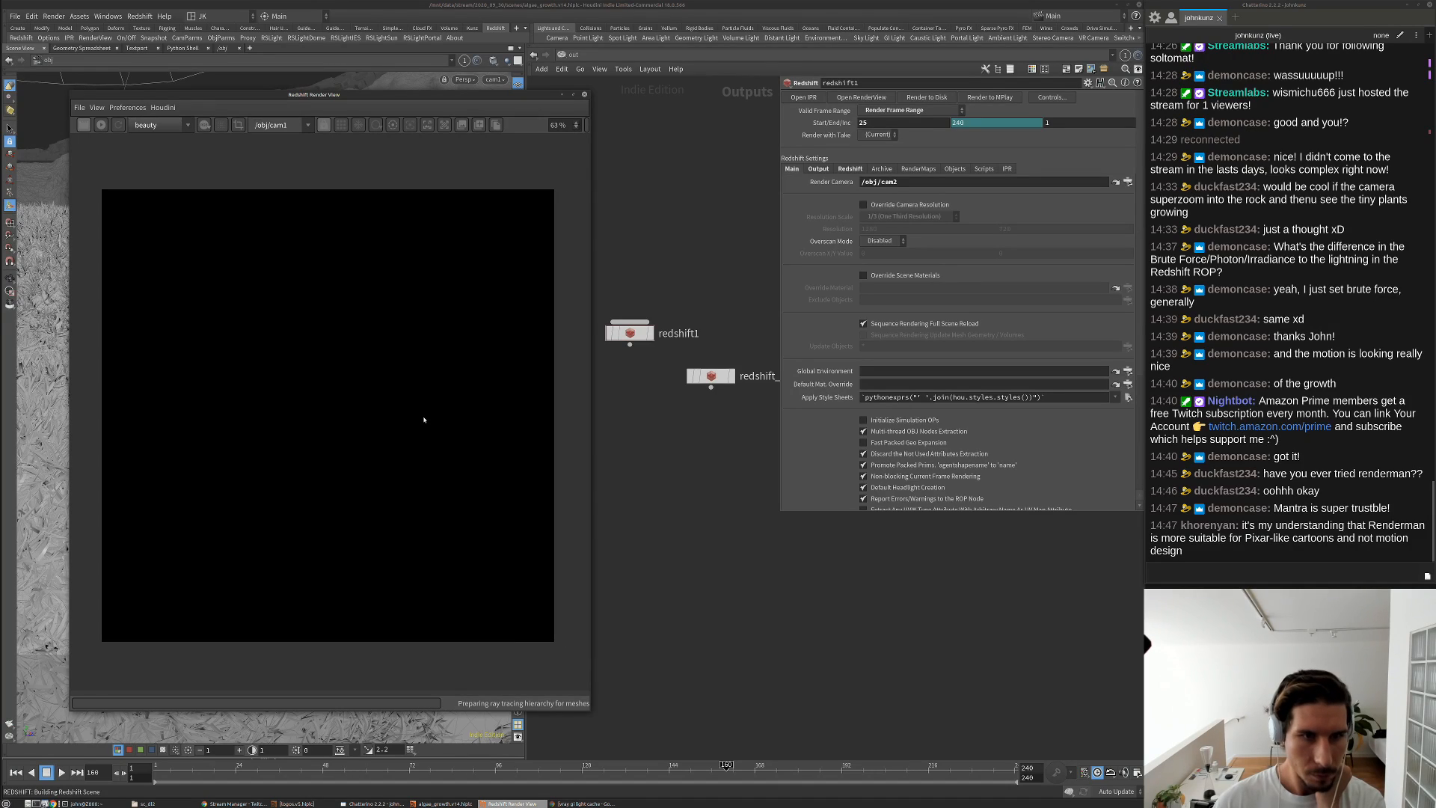
scroll(224, 419, "down", 1)
scroll(351, 385, "up", 1)
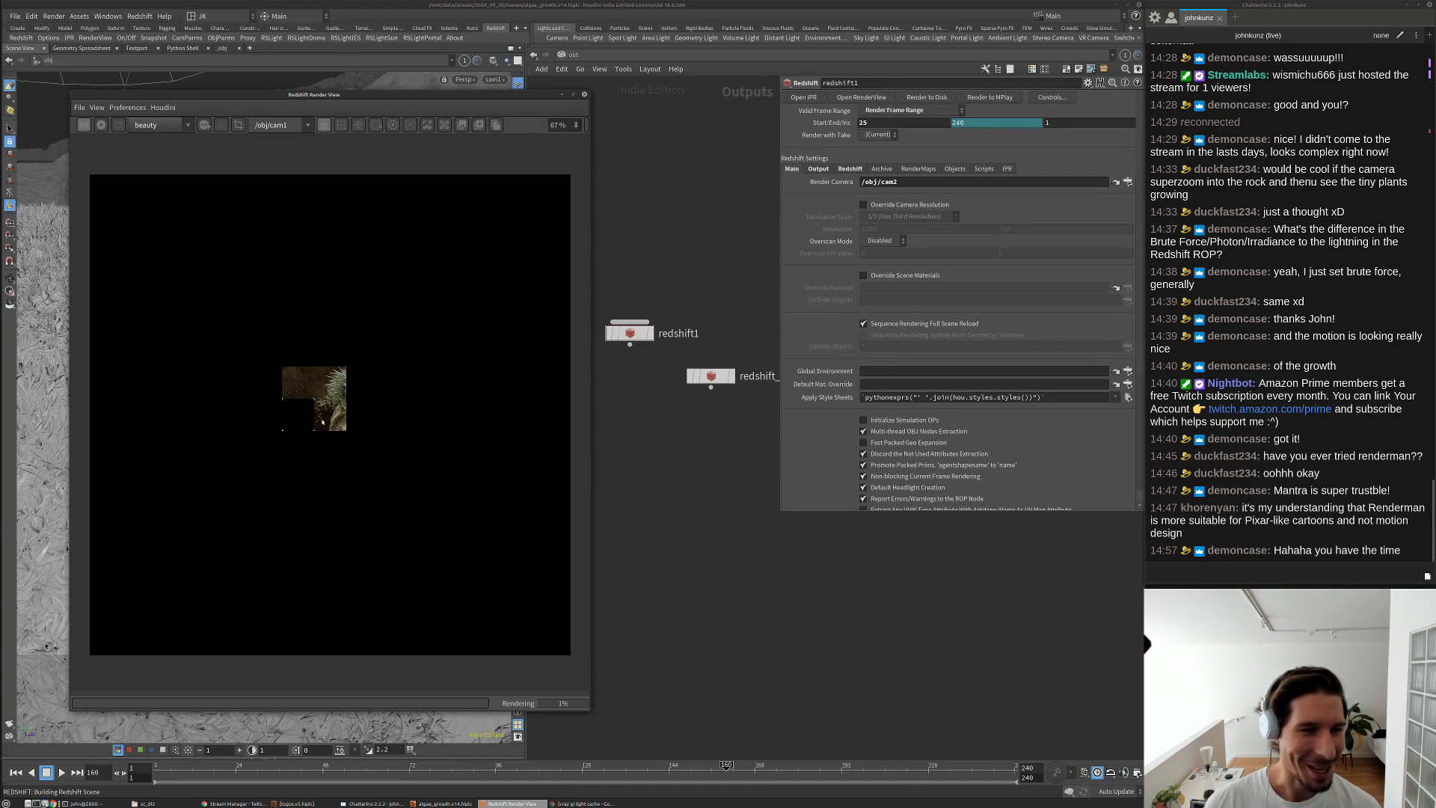
Examine the first rendered buckets up close for the detail and noise of the spiky plants beside the rock
scroll(326, 417, "up", 1)
scroll(329, 401, "up", 8)
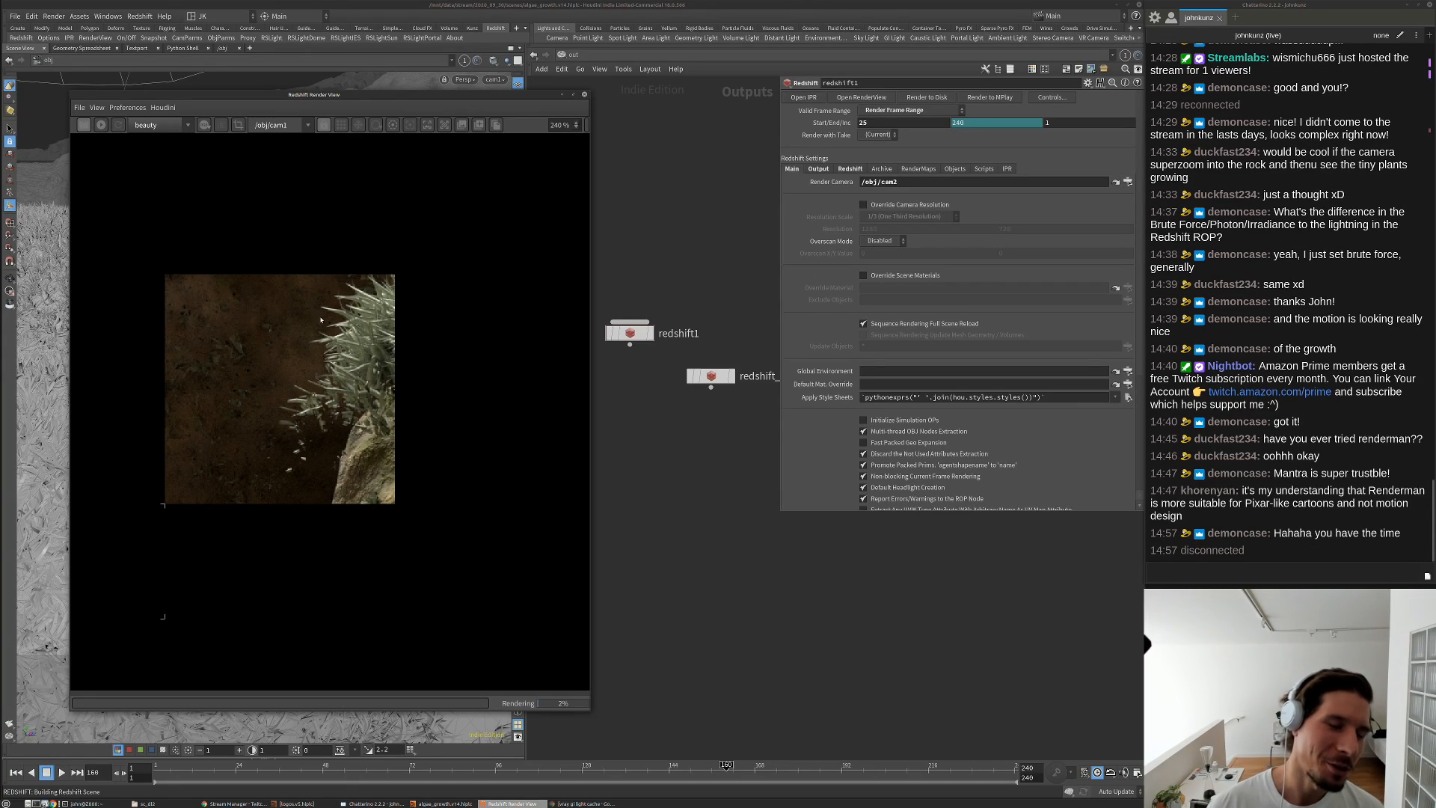
scroll(317, 342, "down", 3)
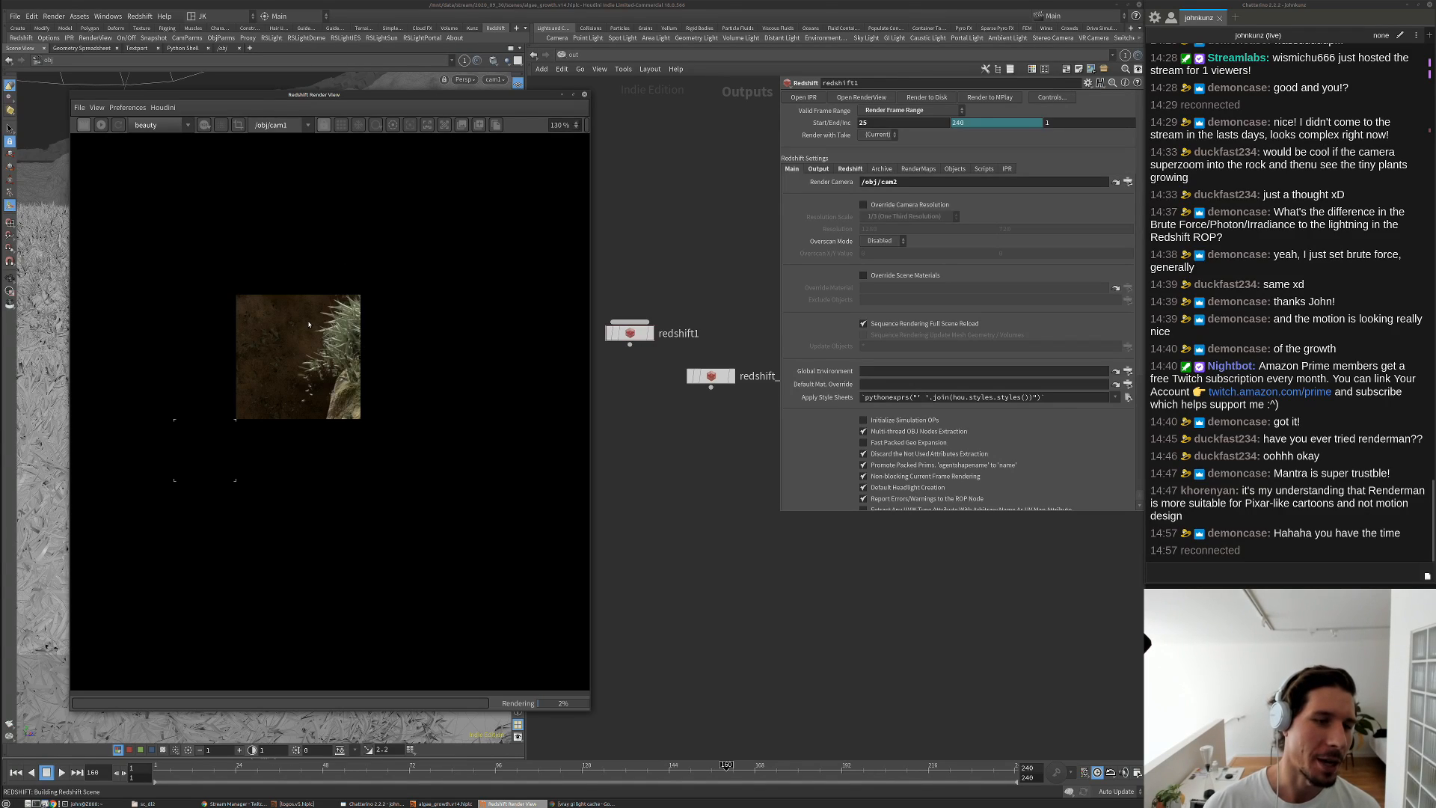
scroll(315, 325, "up", 2)
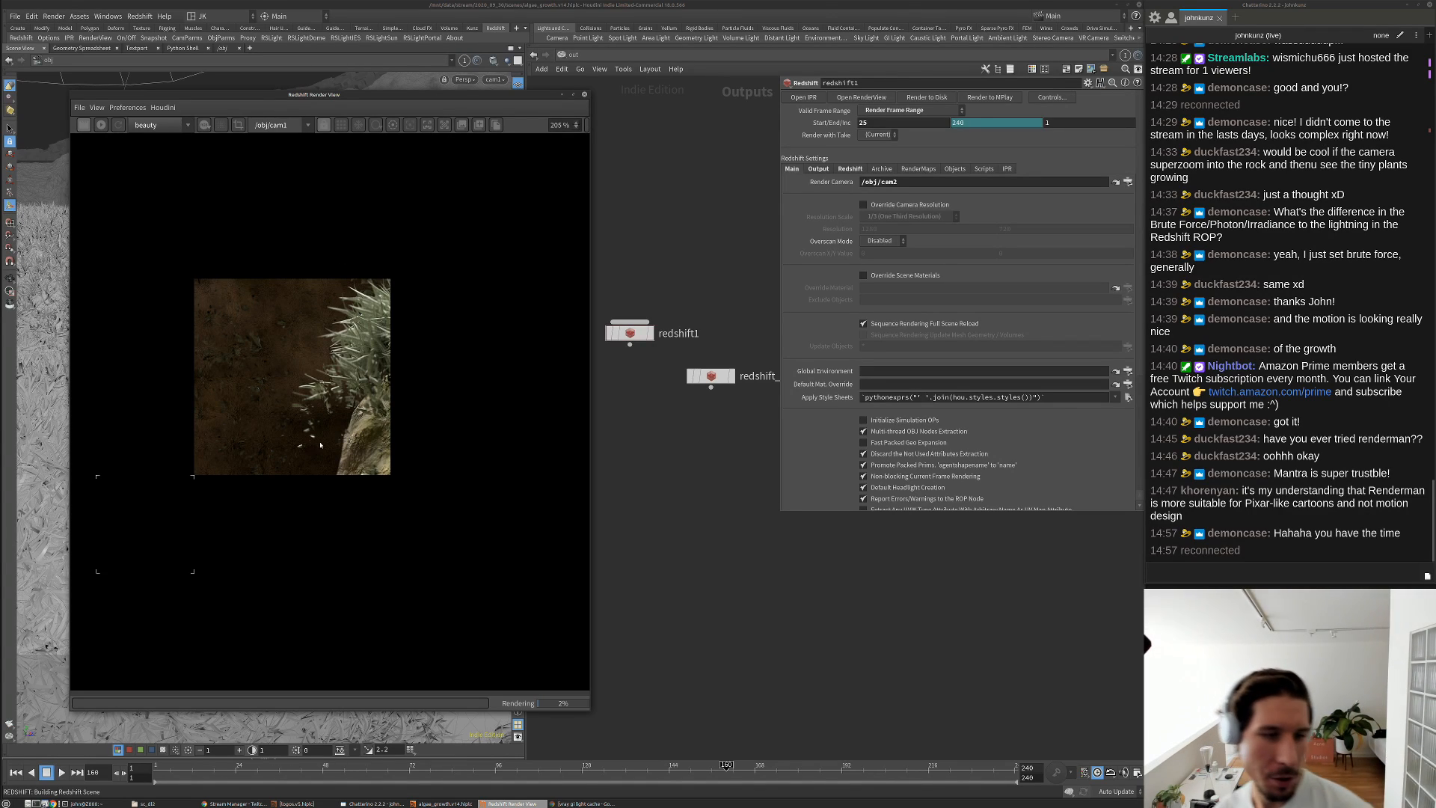
scroll(357, 437, "up", 3)
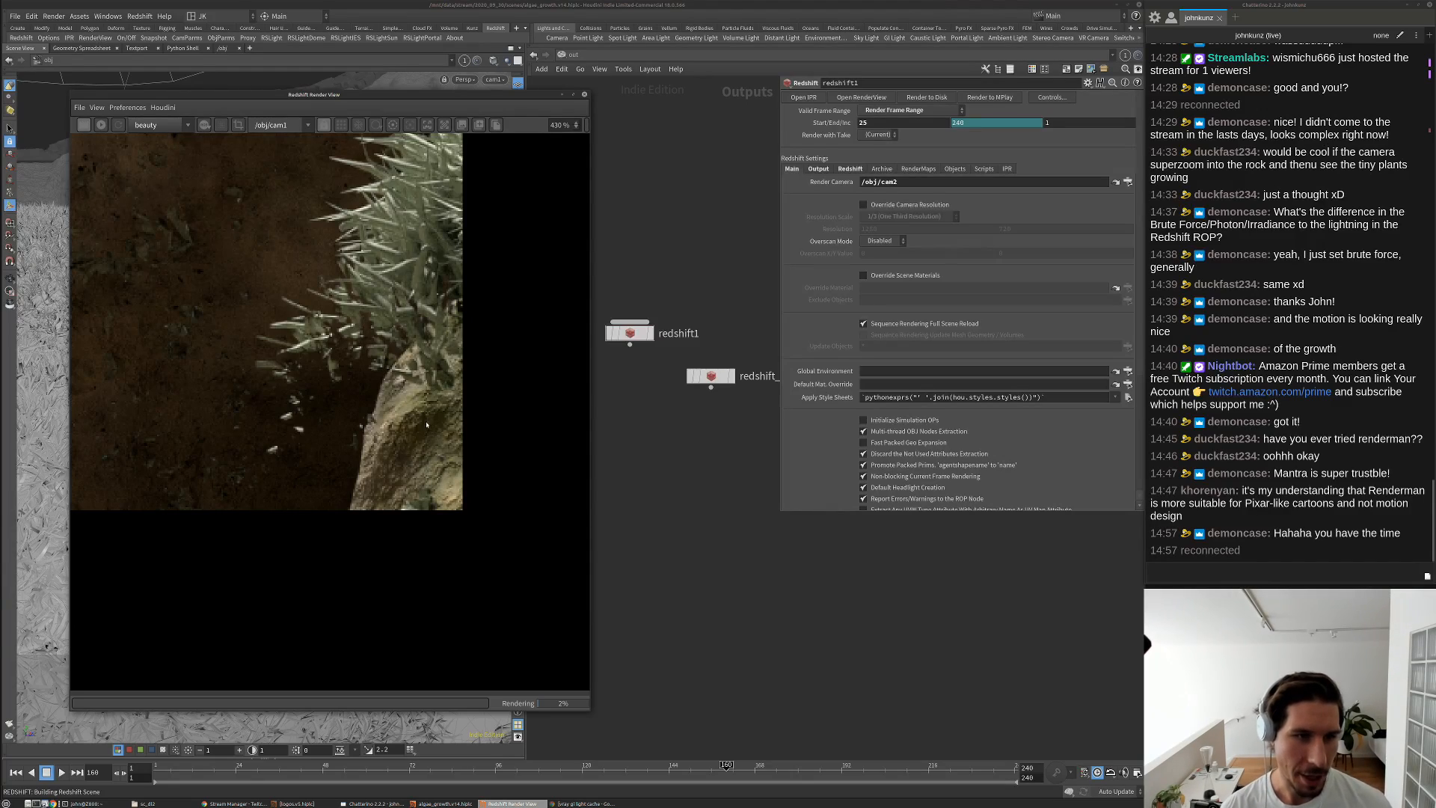
scroll(415, 388, "down", 1)
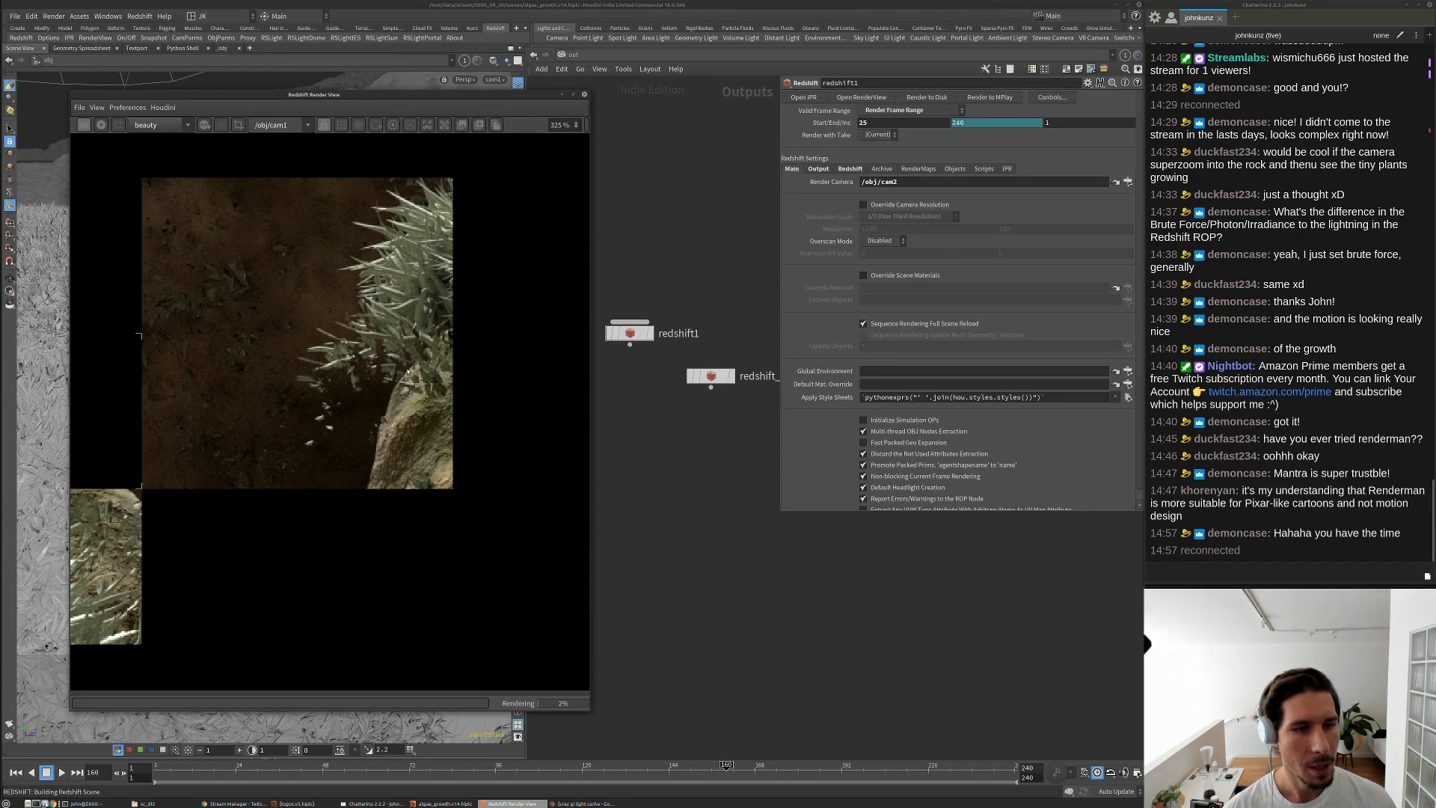
scroll(408, 371, "up", 1)
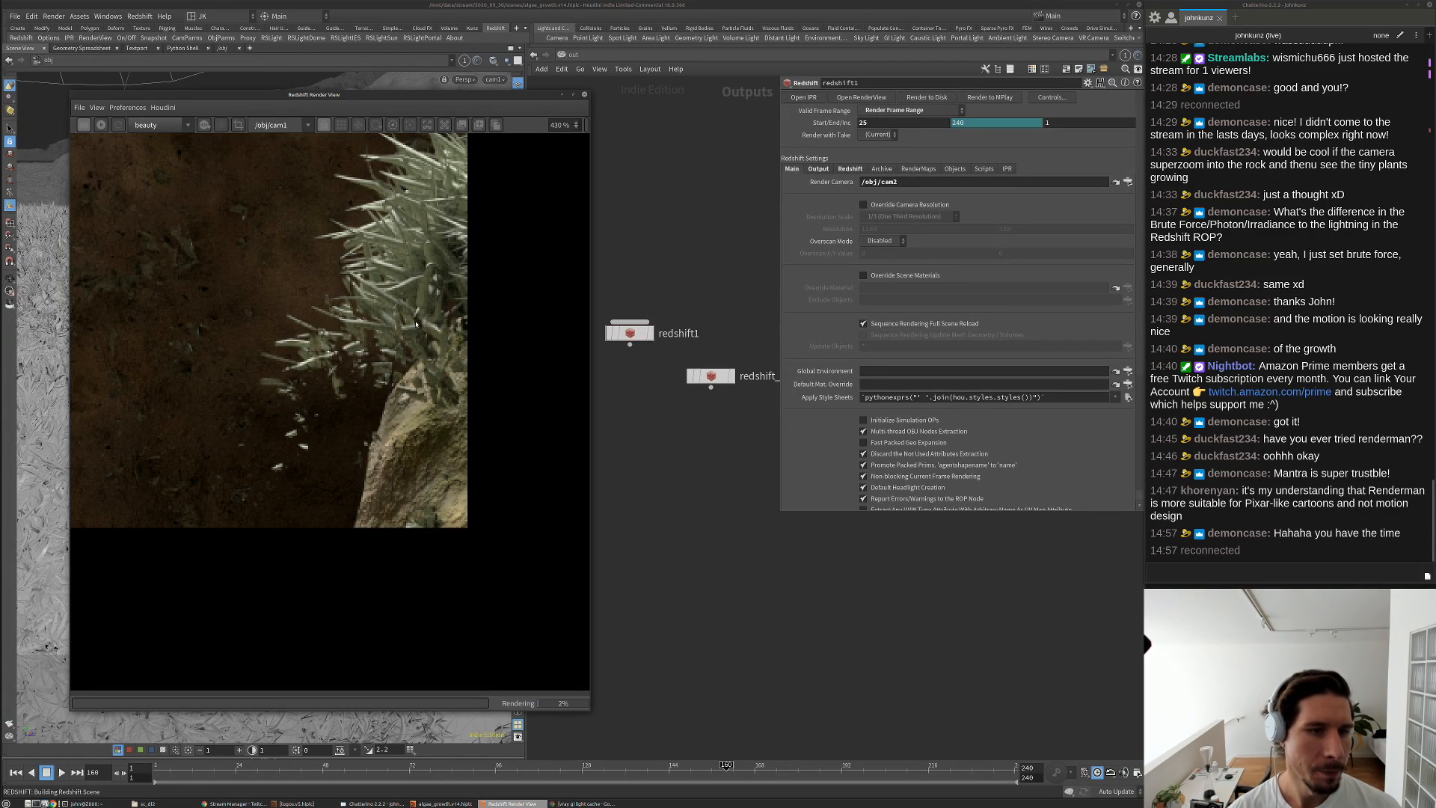
Compare the newly rendered buckets from afar and up close, checking the dark shadowed plants and the lit rock plants
scroll(416, 323, "down", 5)
scroll(356, 342, "down", 3)
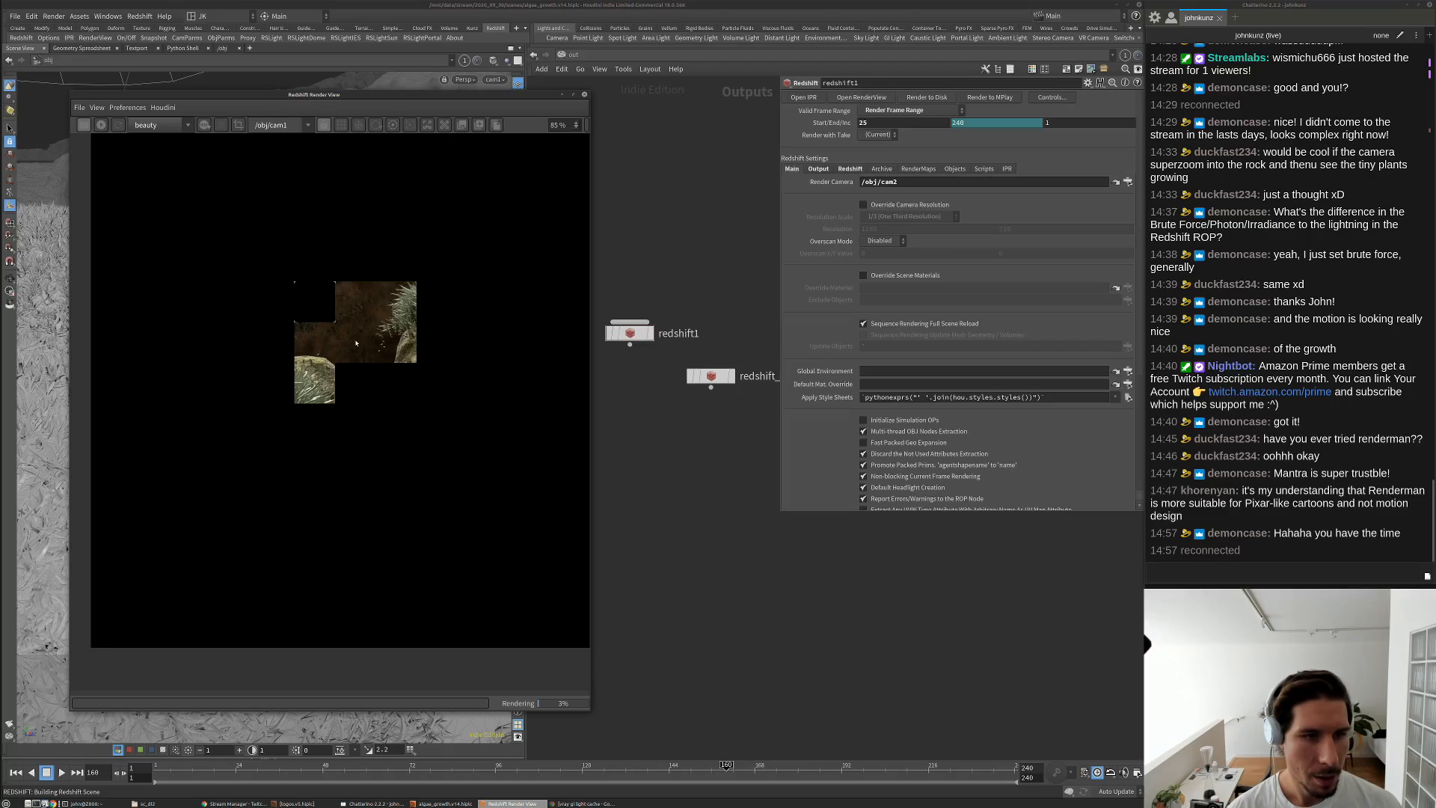
scroll(396, 329, "up", 4)
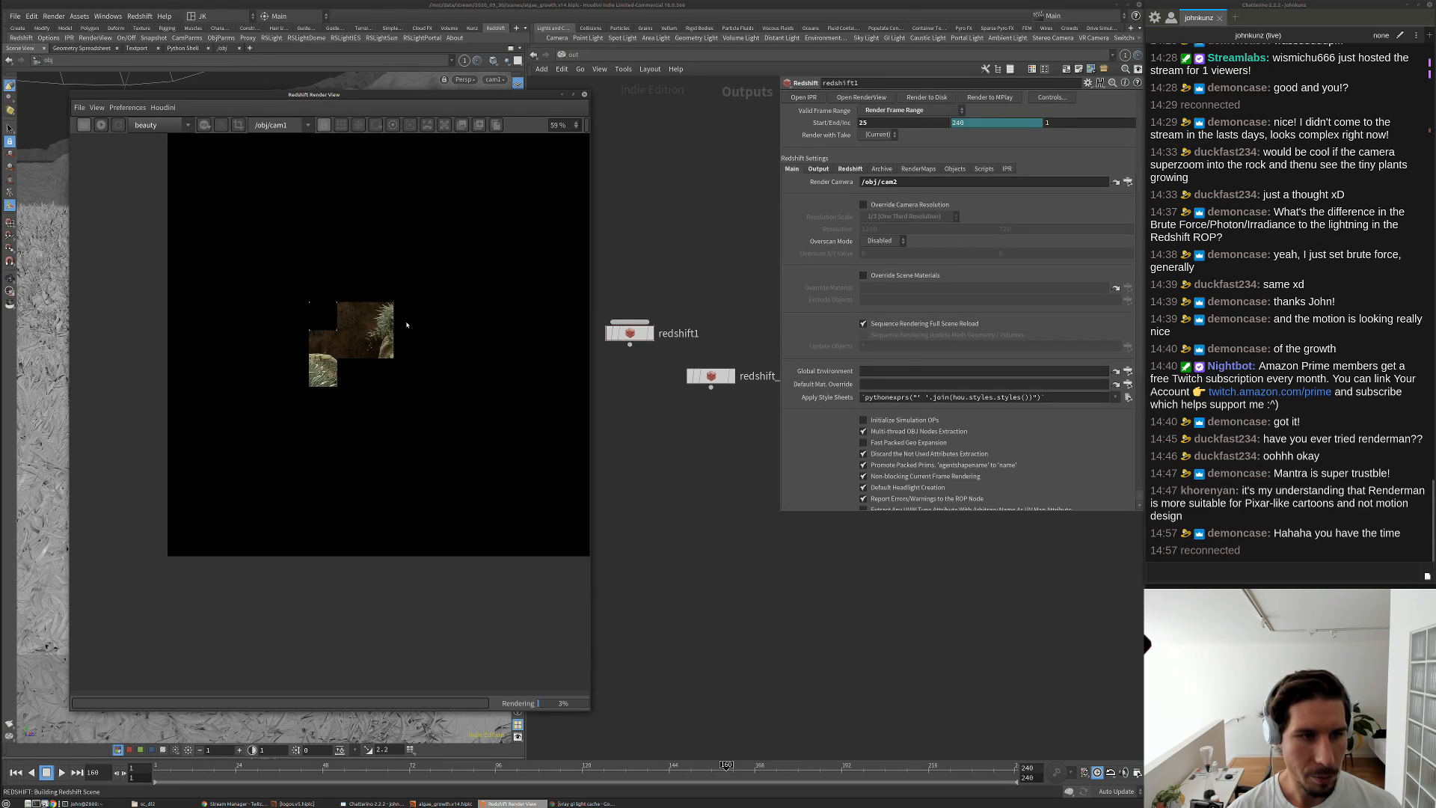
scroll(375, 350, "up", 2)
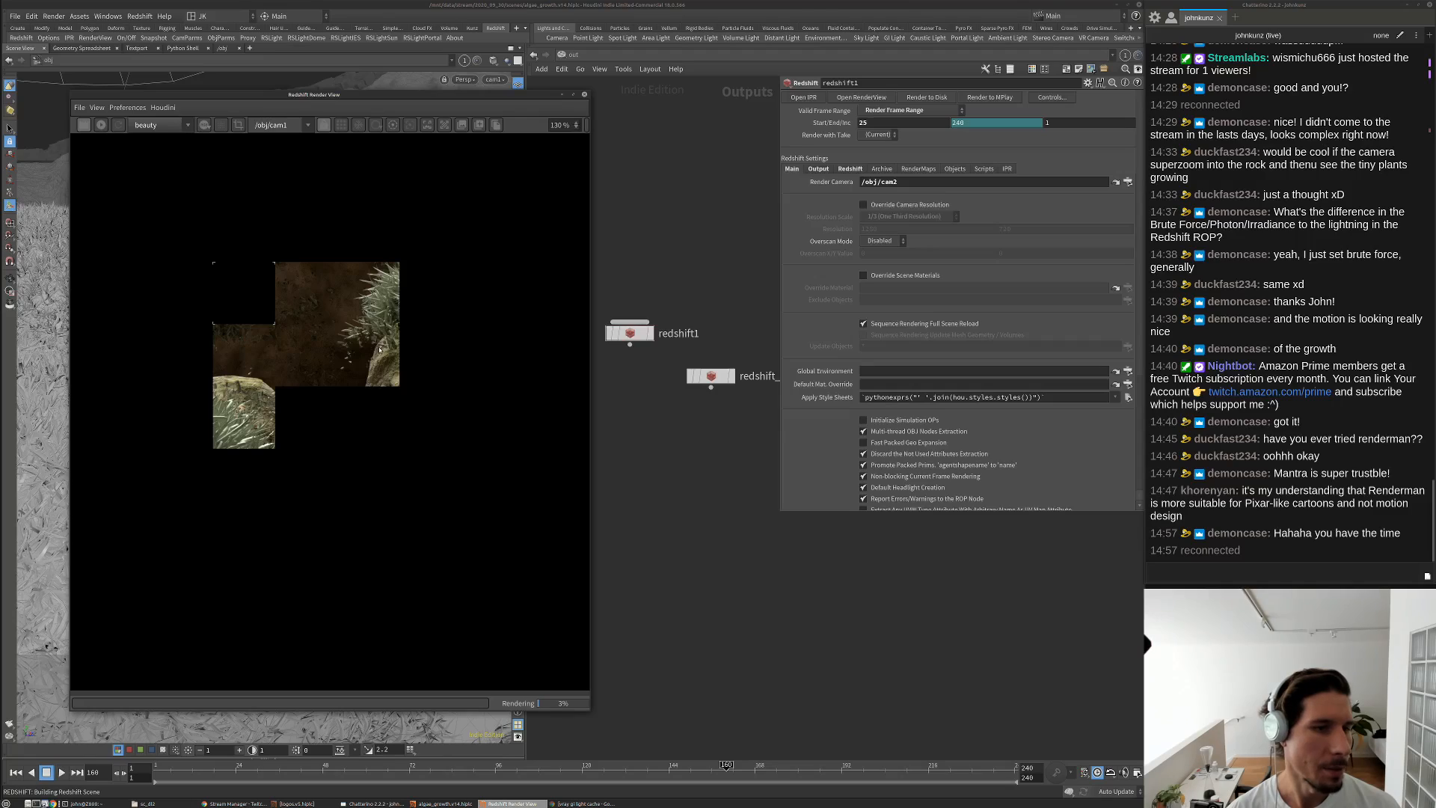
scroll(378, 355, "up", 3)
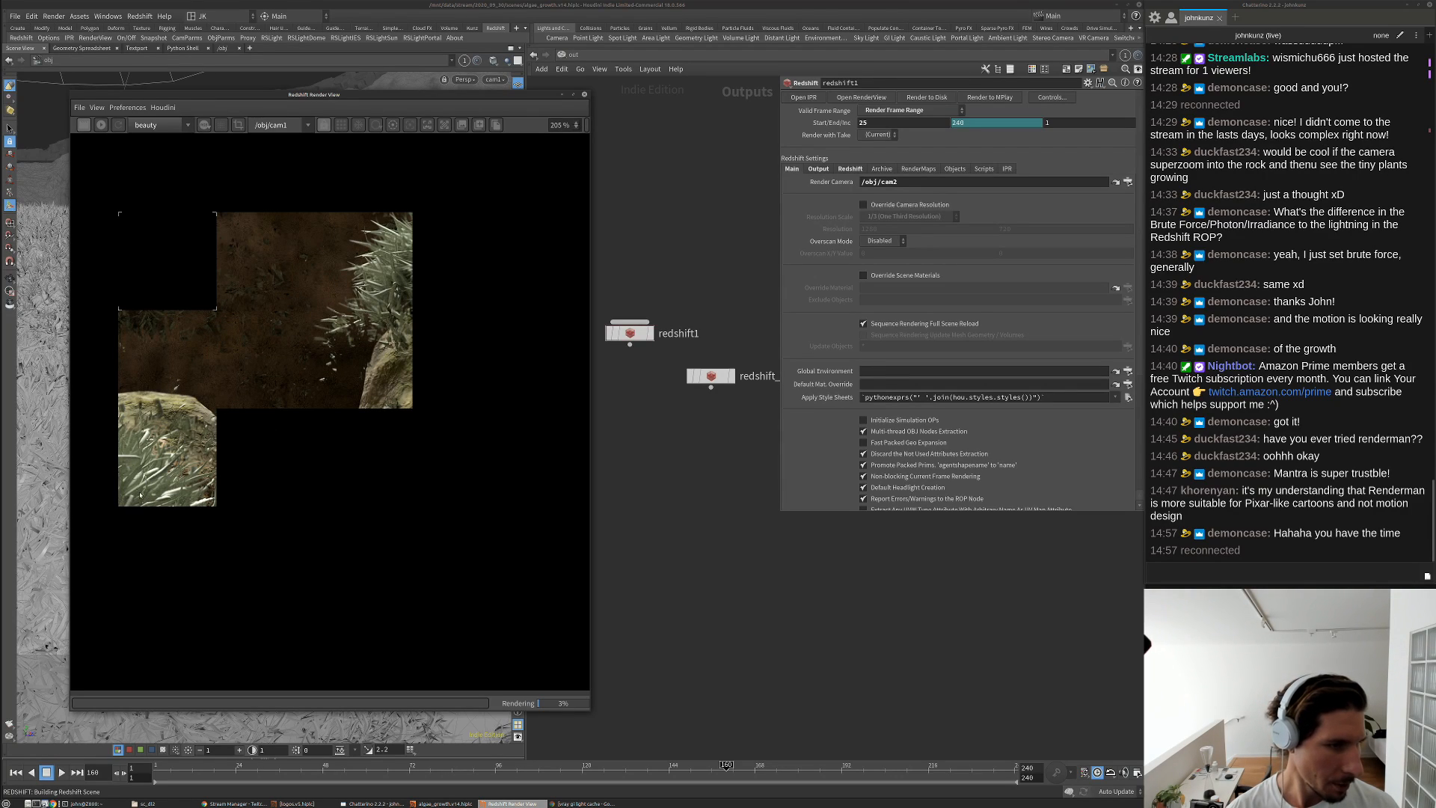
scroll(341, 405, "down", 6)
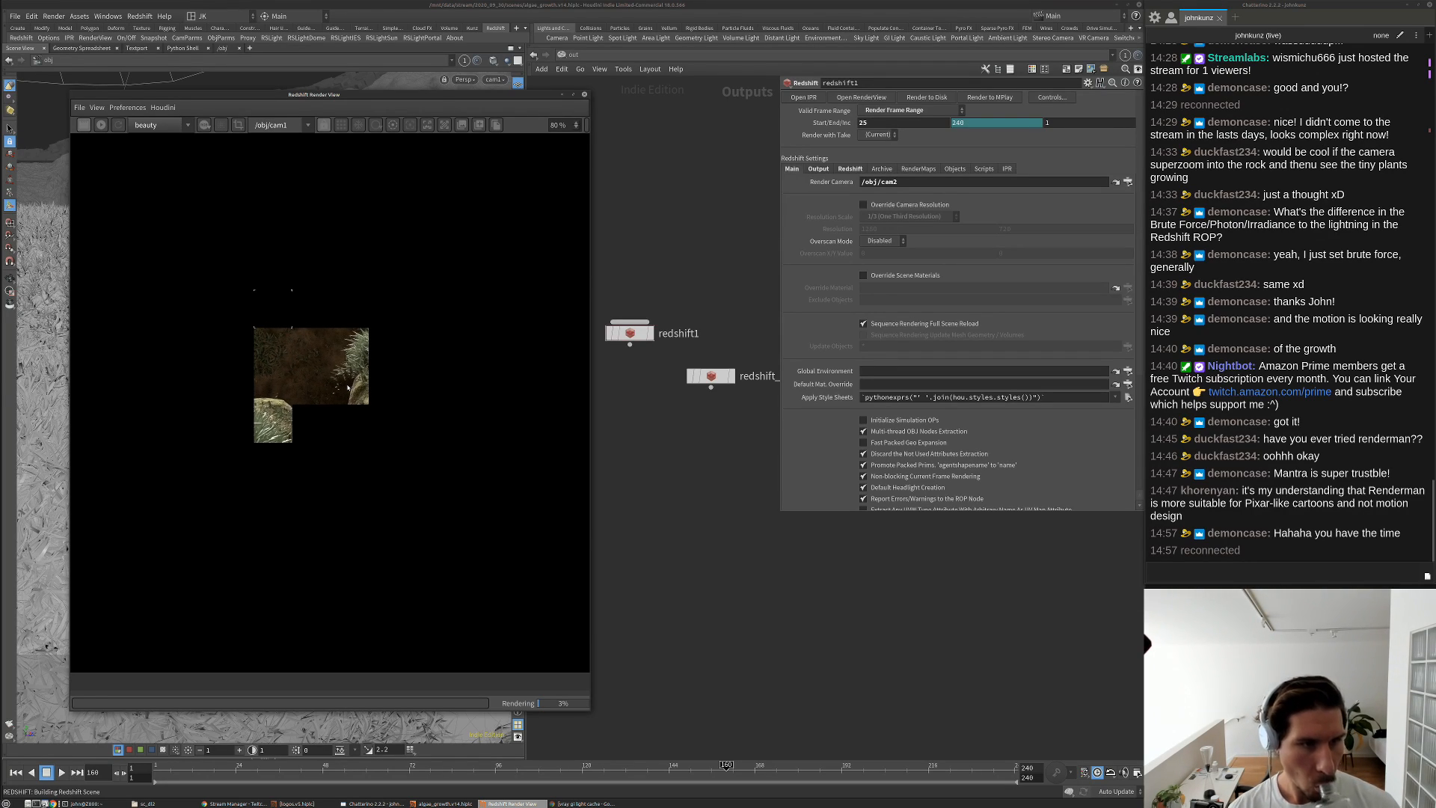
scroll(256, 360, "up", 2)
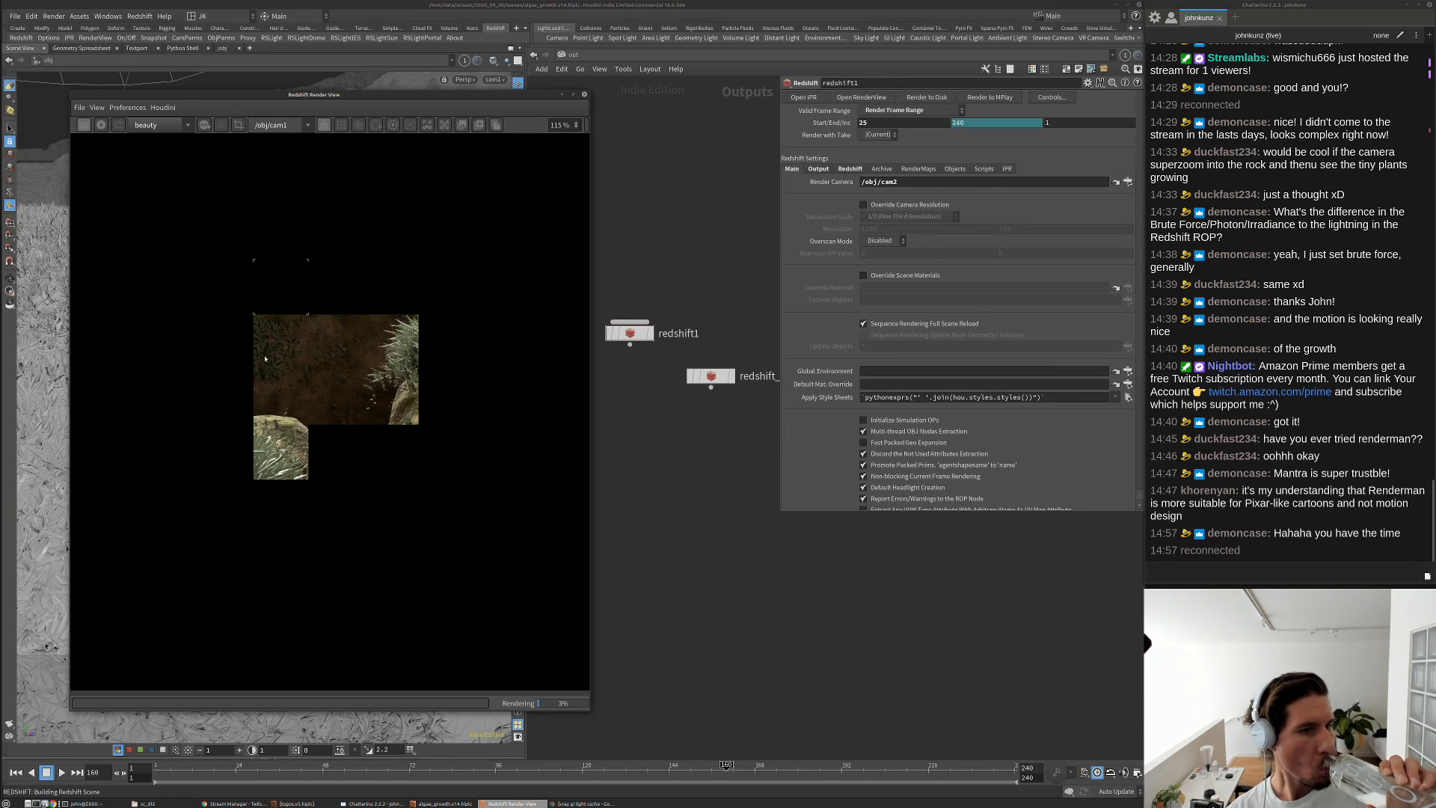
scroll(265, 358, "up", 2)
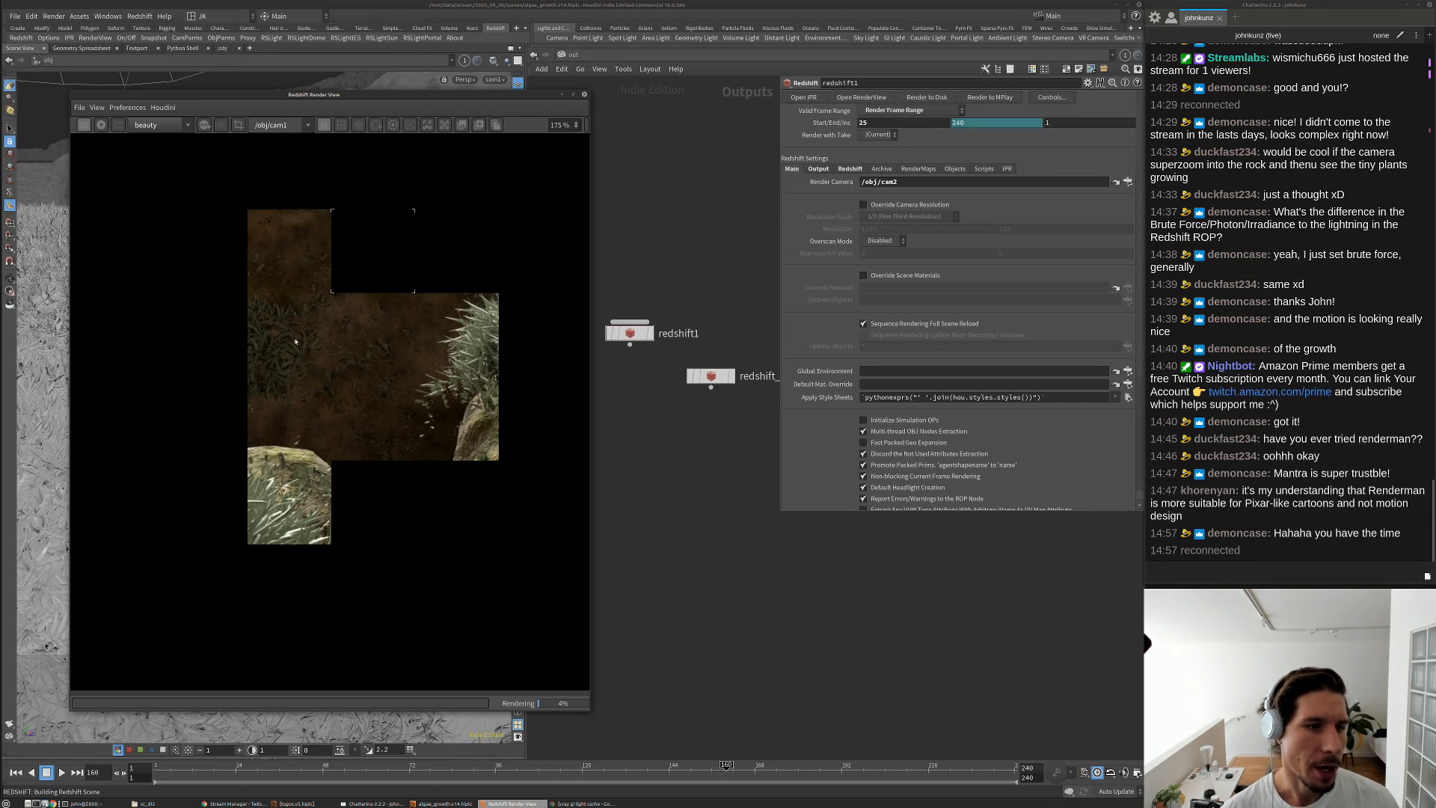
scroll(297, 352, "up", 3)
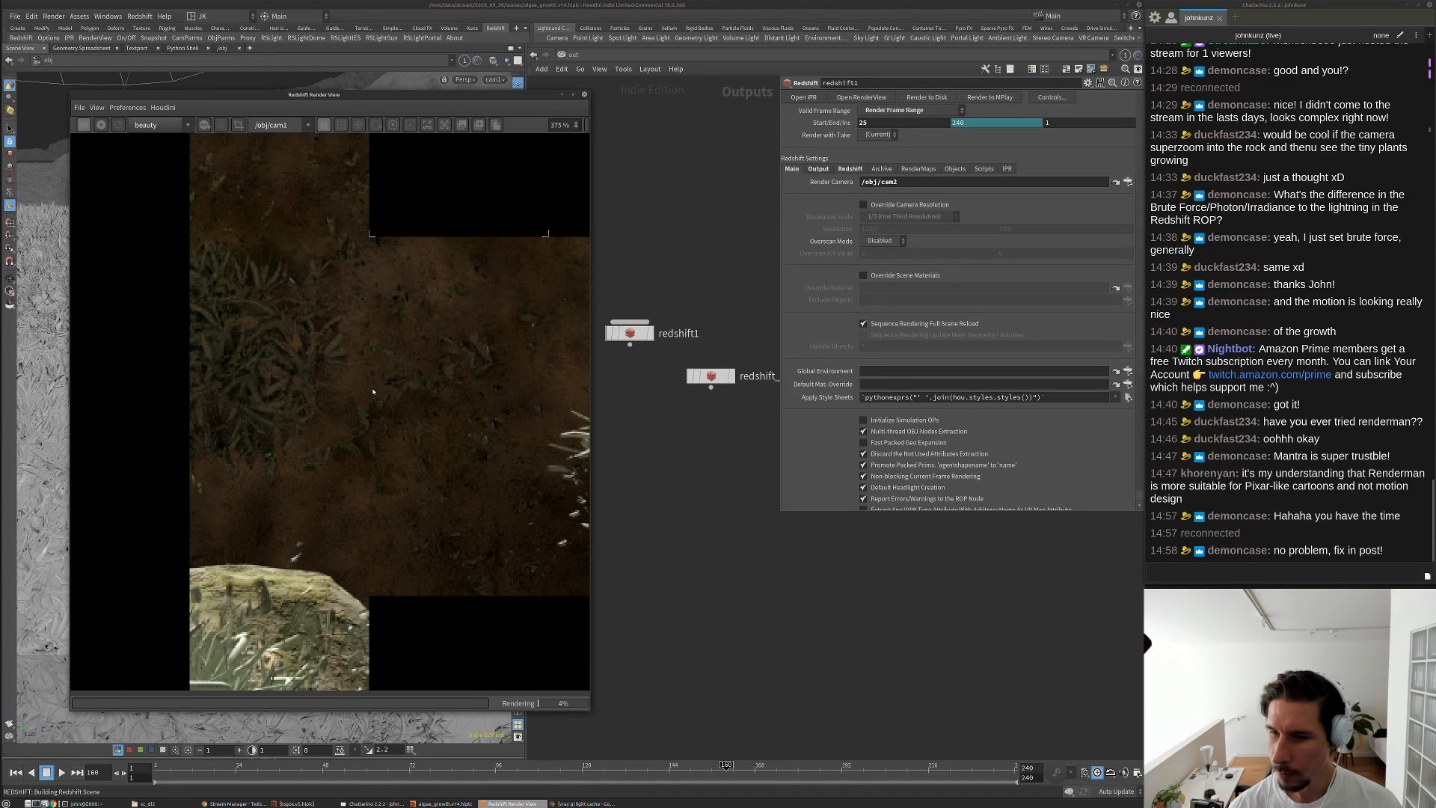
scroll(373, 391, "down", 4)
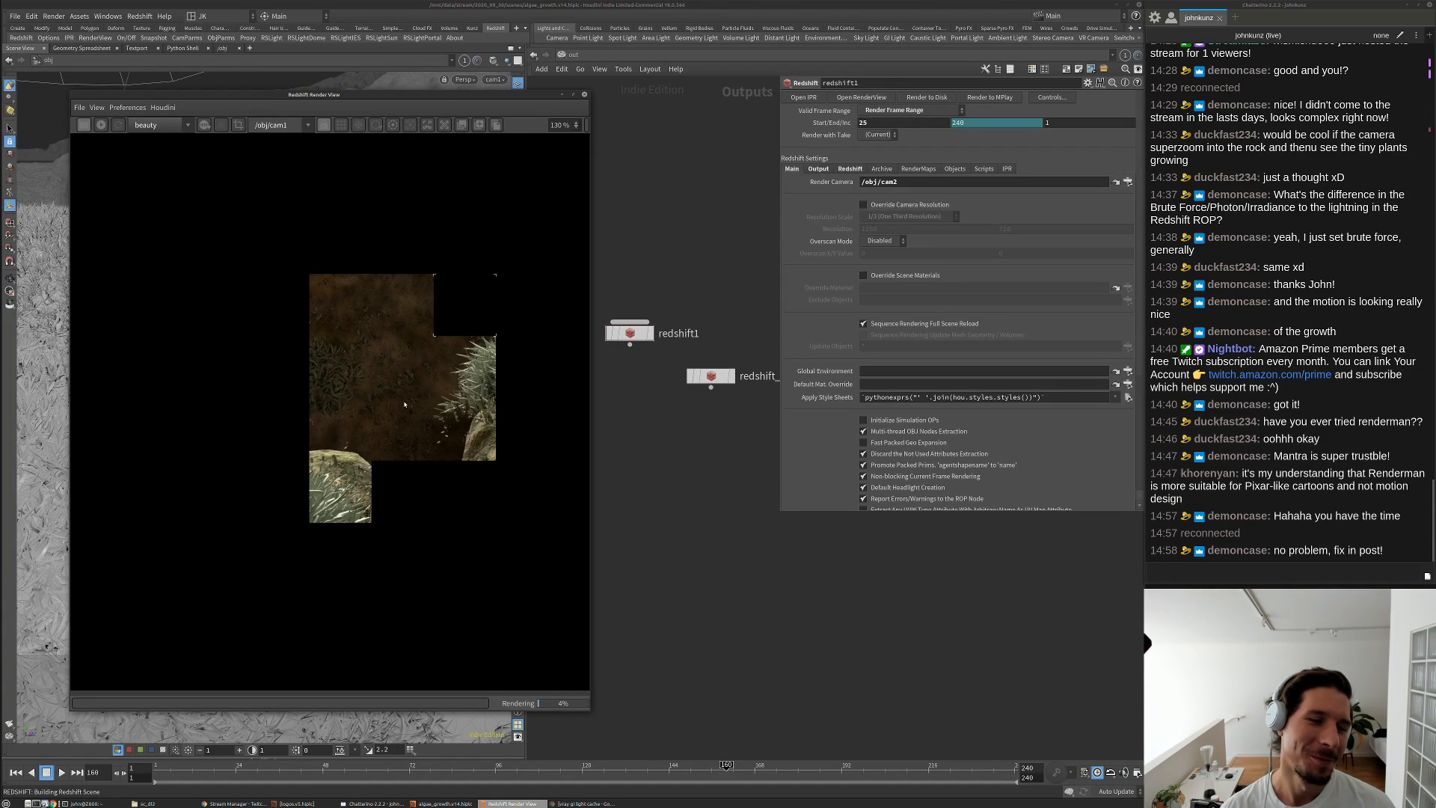
scroll(404, 445, "down", 1)
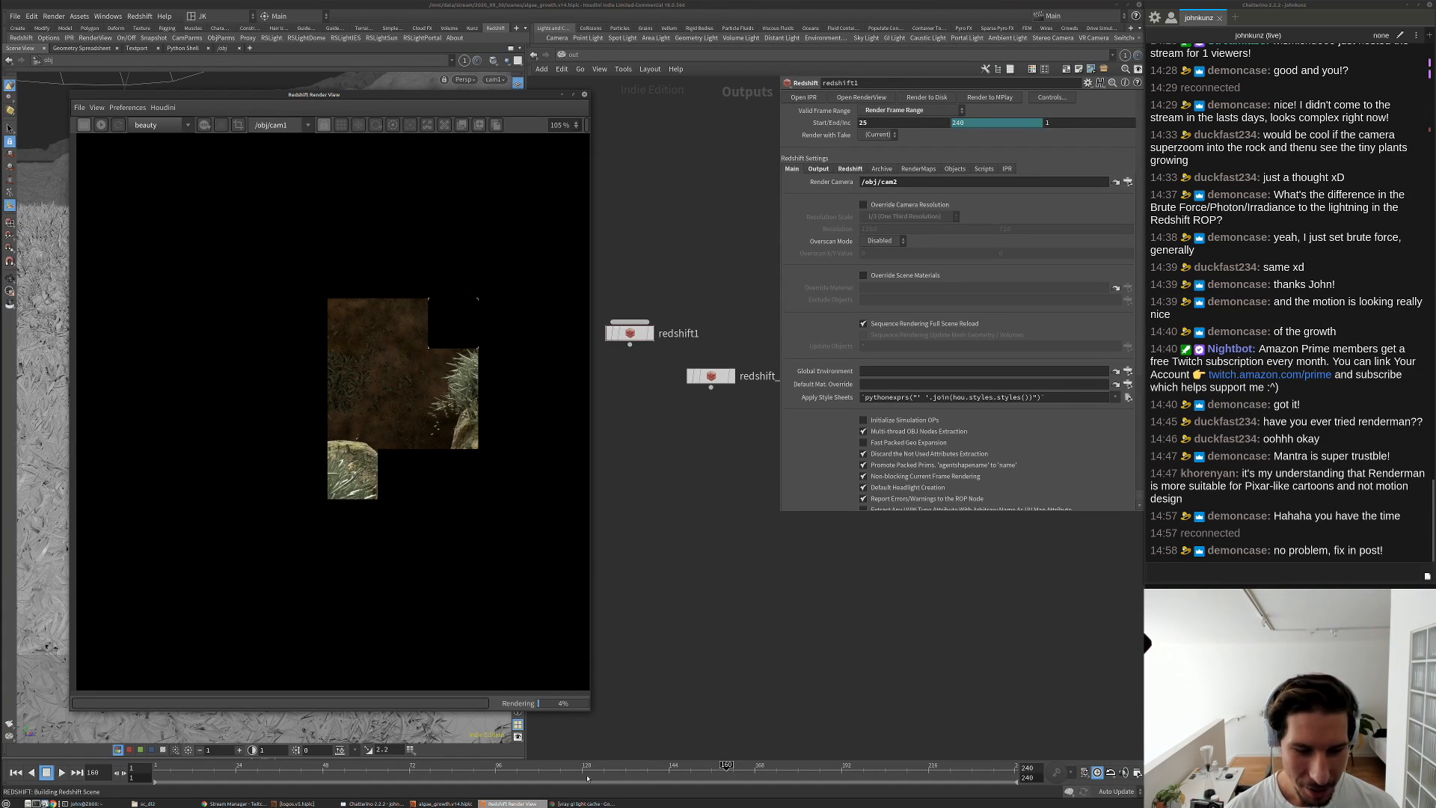
scroll(423, 379, "up", 2)
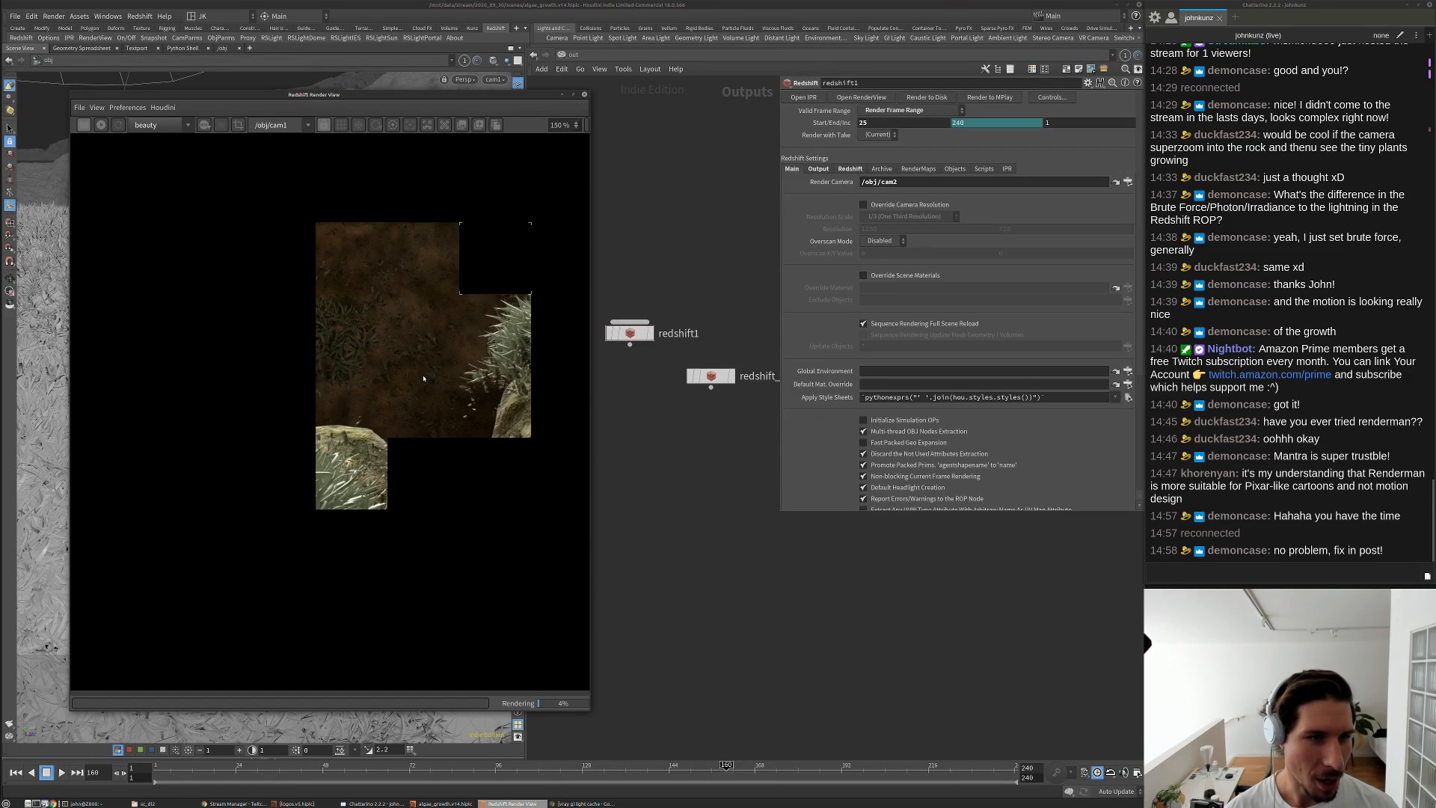
scroll(423, 378, "up", 3)
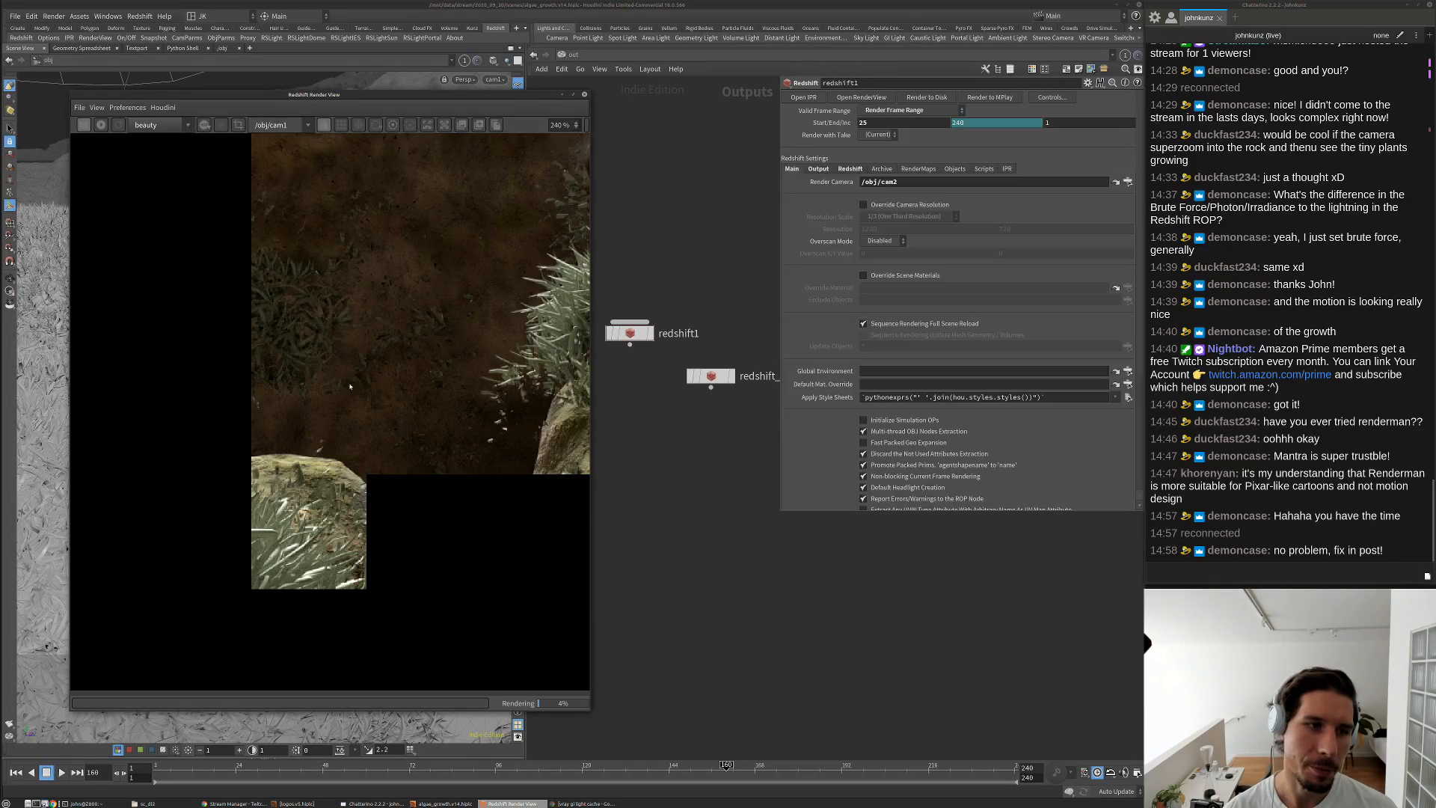
Examine the progressing cam1 render from afar and up close, checking the spiky plants, the rock edge and the dark background
scroll(353, 369, "down", 4)
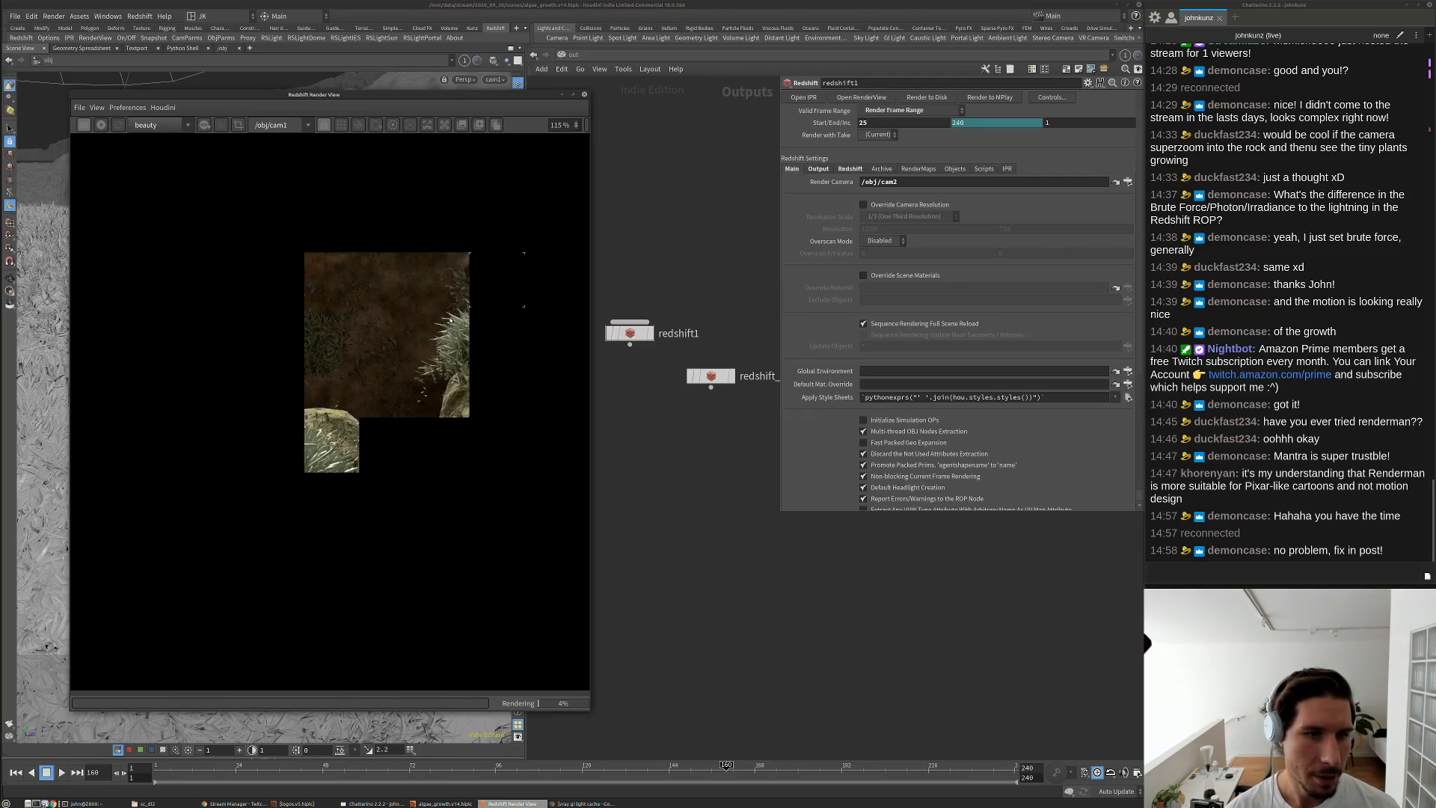
scroll(450, 310, "up", 4)
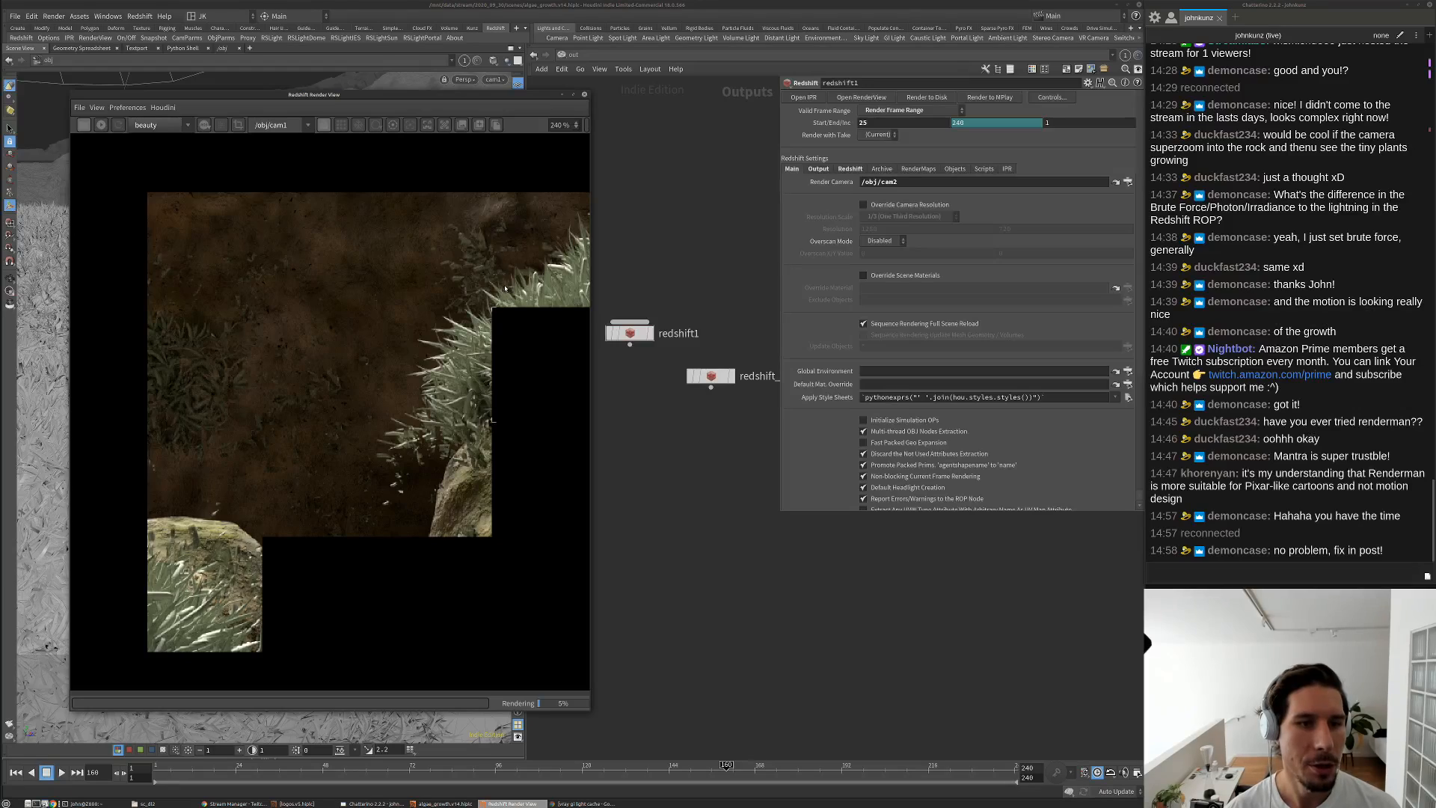
scroll(505, 287, "down", 5)
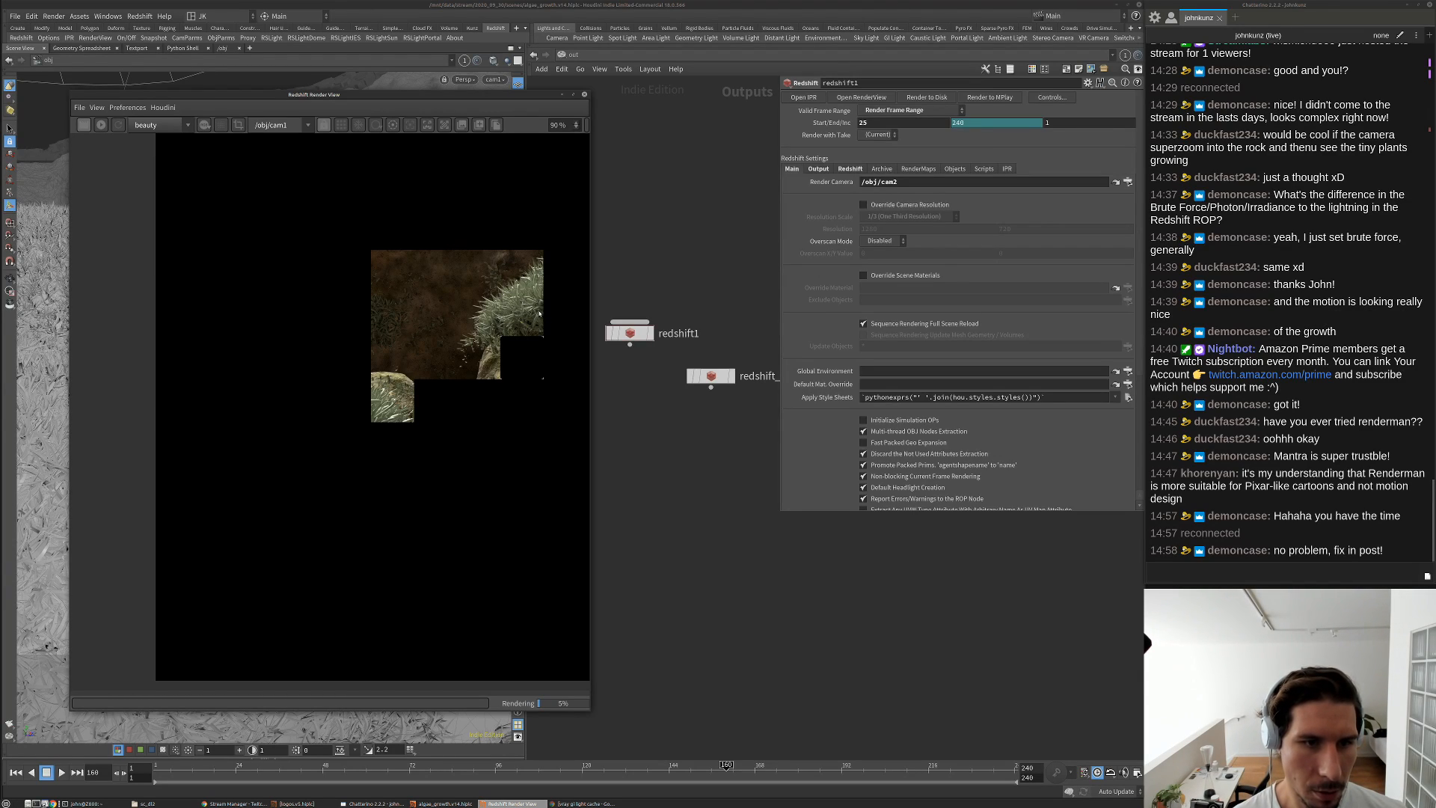
scroll(537, 314, "up", 4)
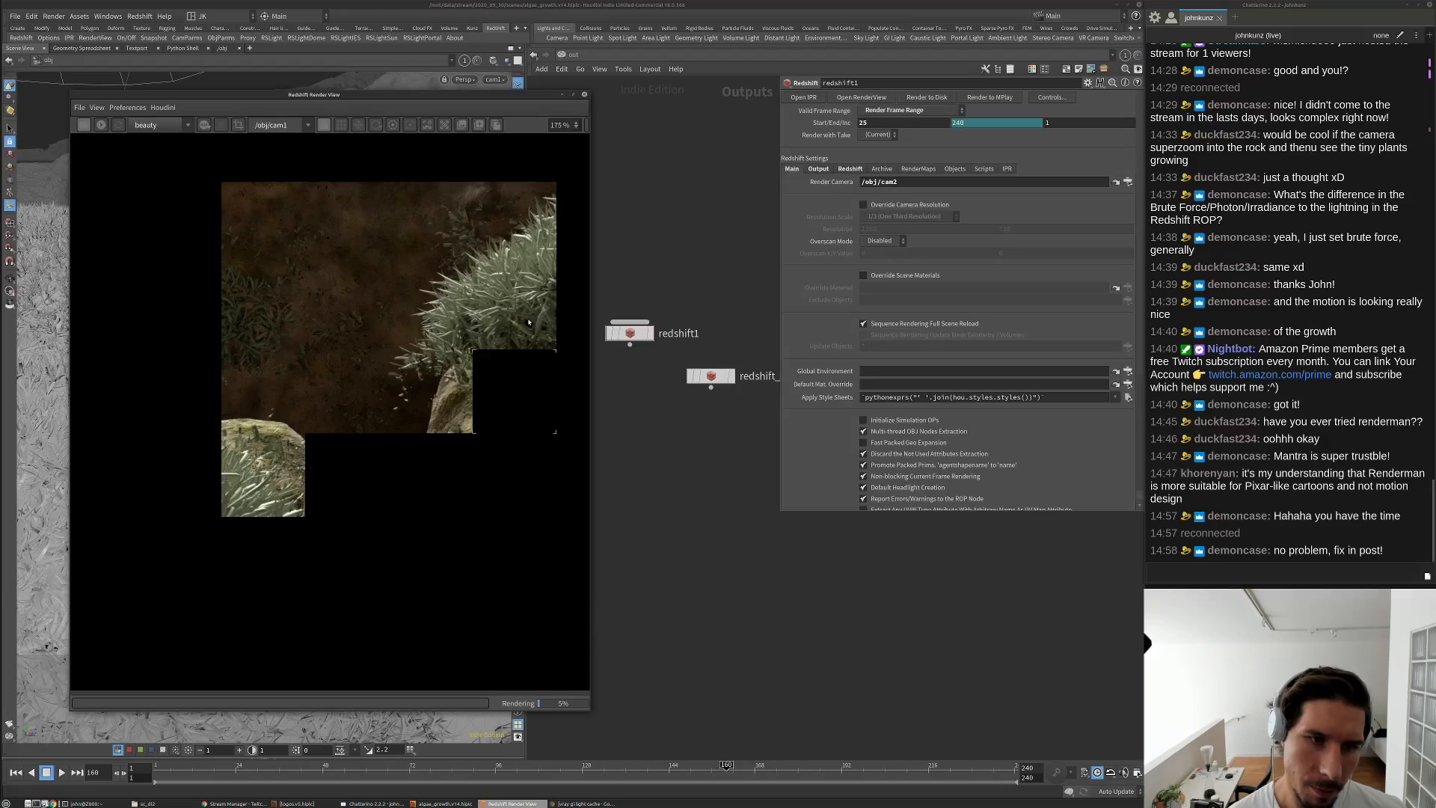
scroll(528, 323, "down", 2)
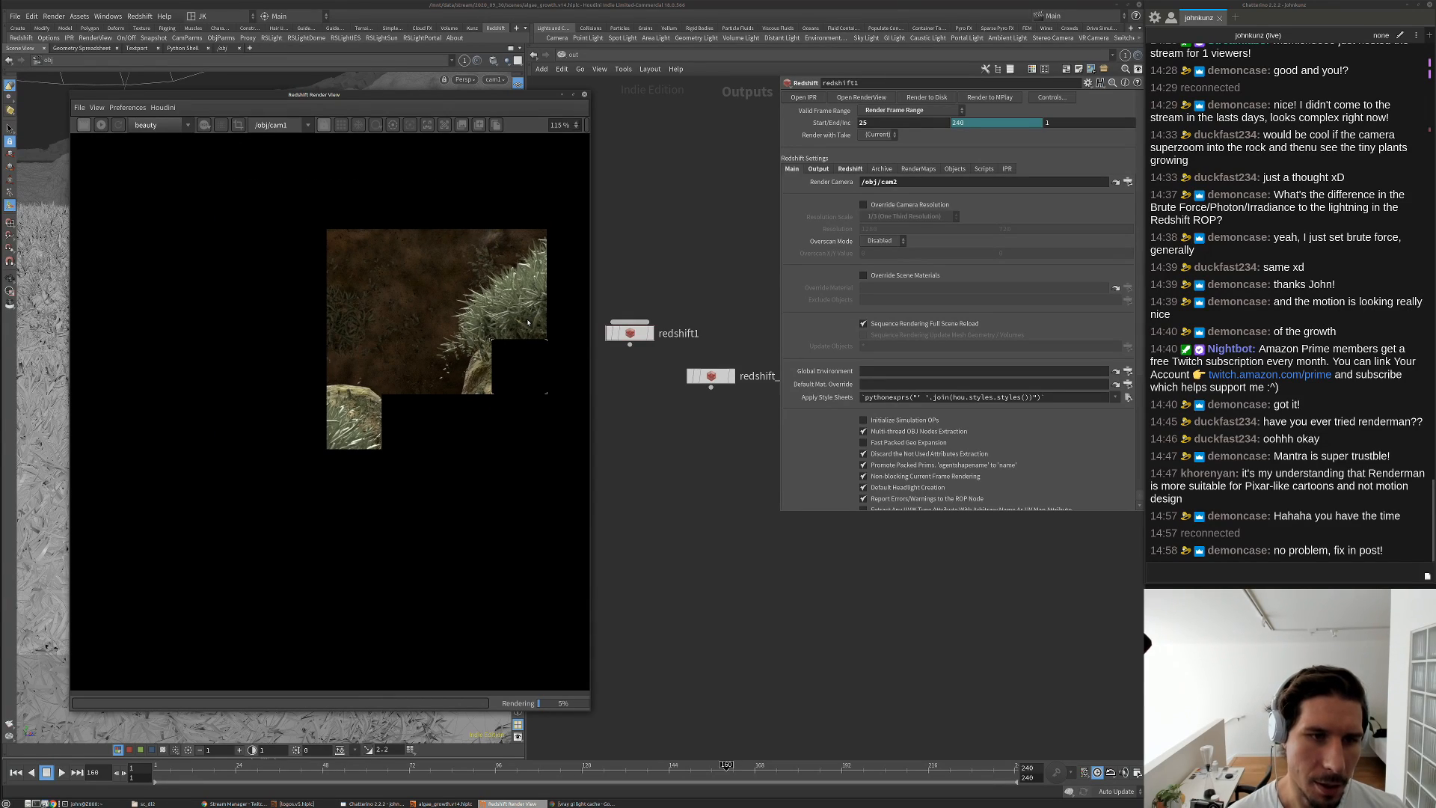
scroll(516, 322, "down", 2)
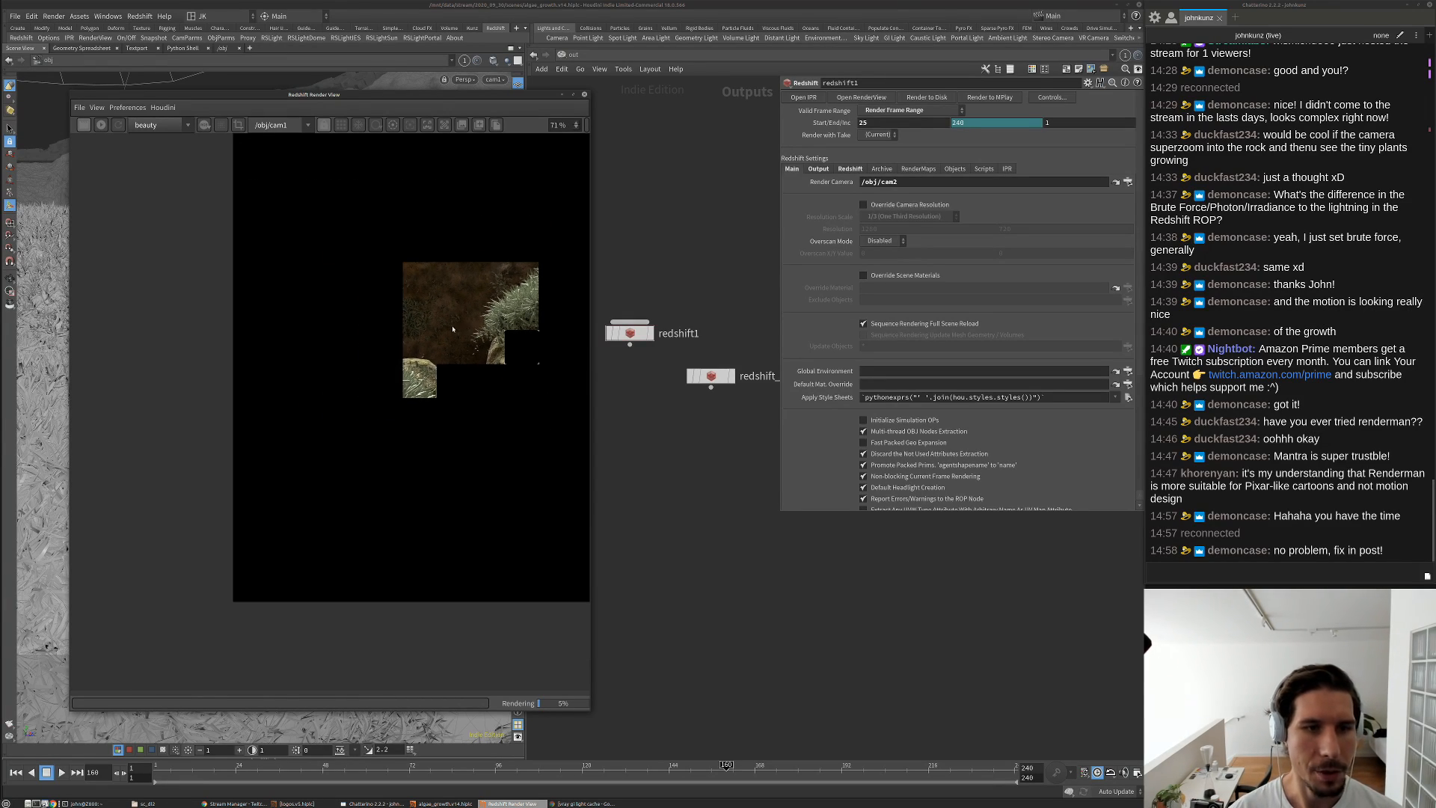
scroll(500, 329, "down", 1)
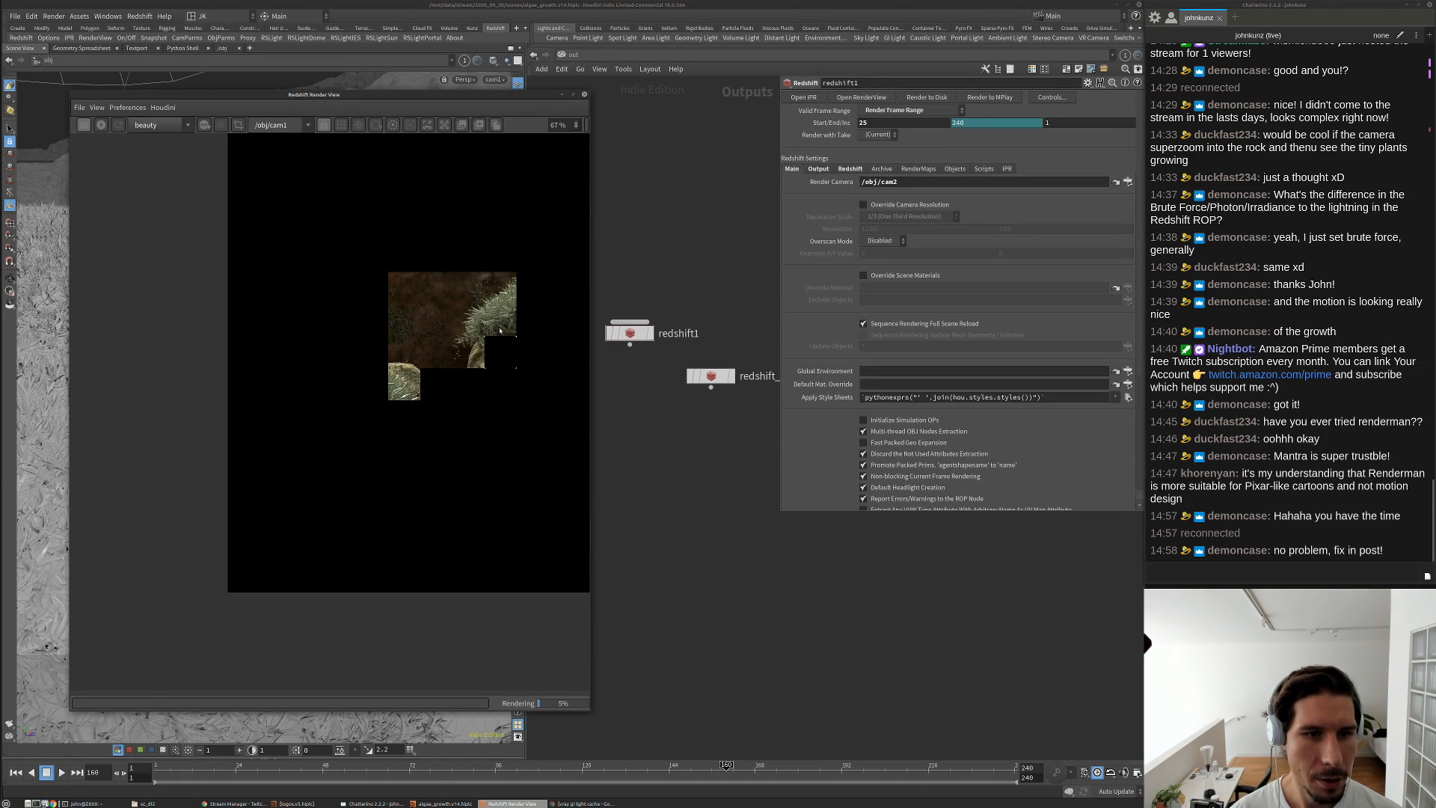
scroll(507, 309, "up", 1)
scroll(501, 333, "up", 1)
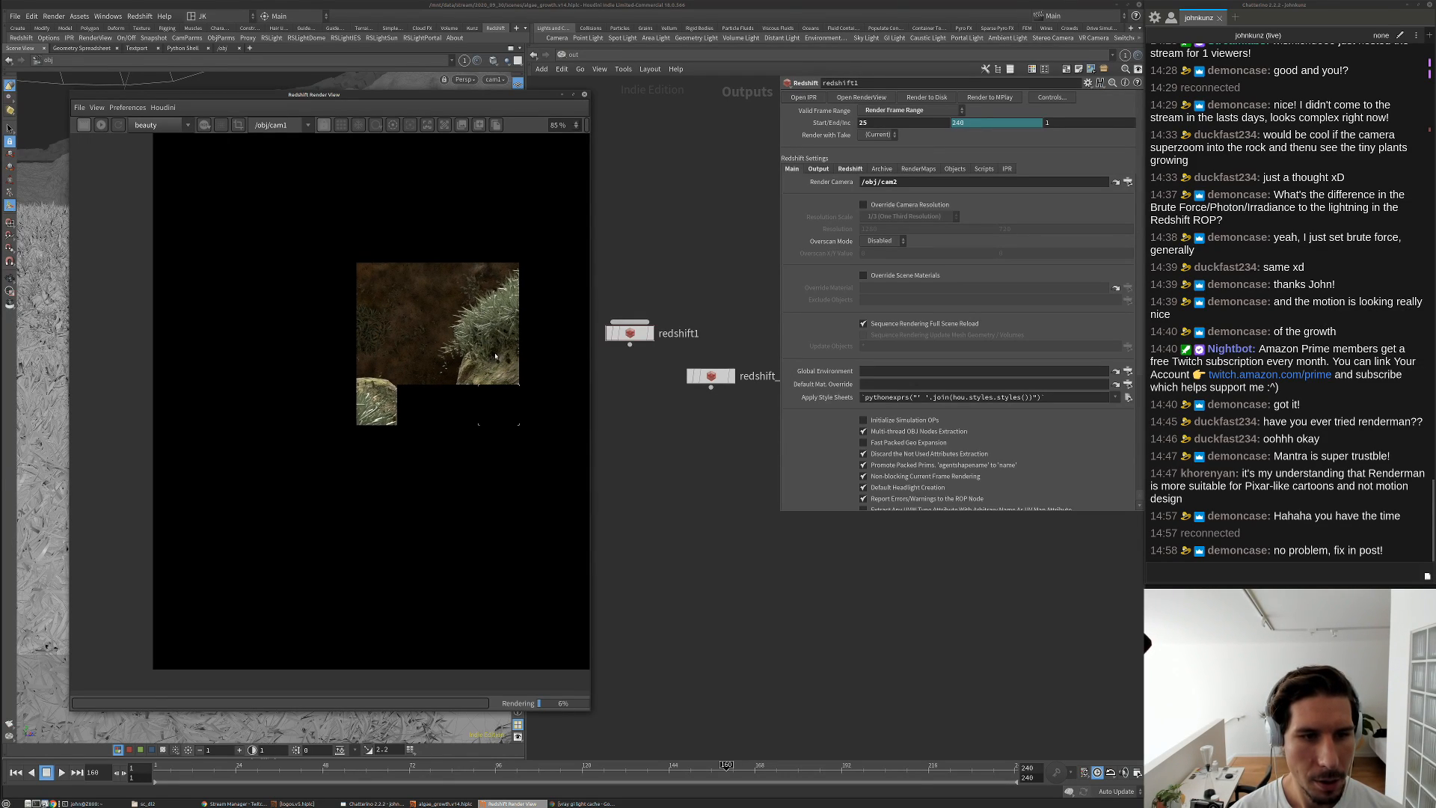
scroll(489, 342, "up", 1)
scroll(475, 298, "up", 1)
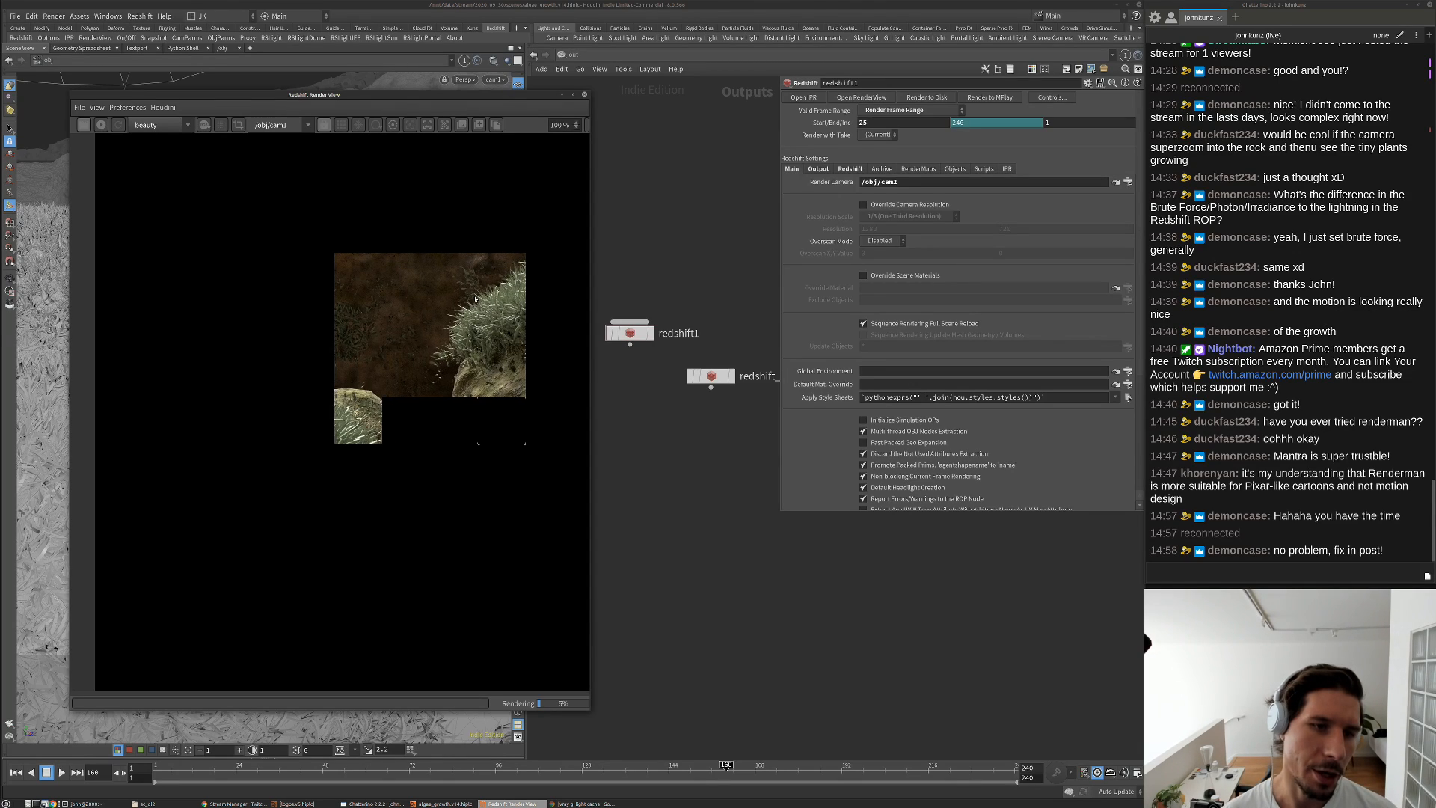
scroll(475, 299, "up", 2)
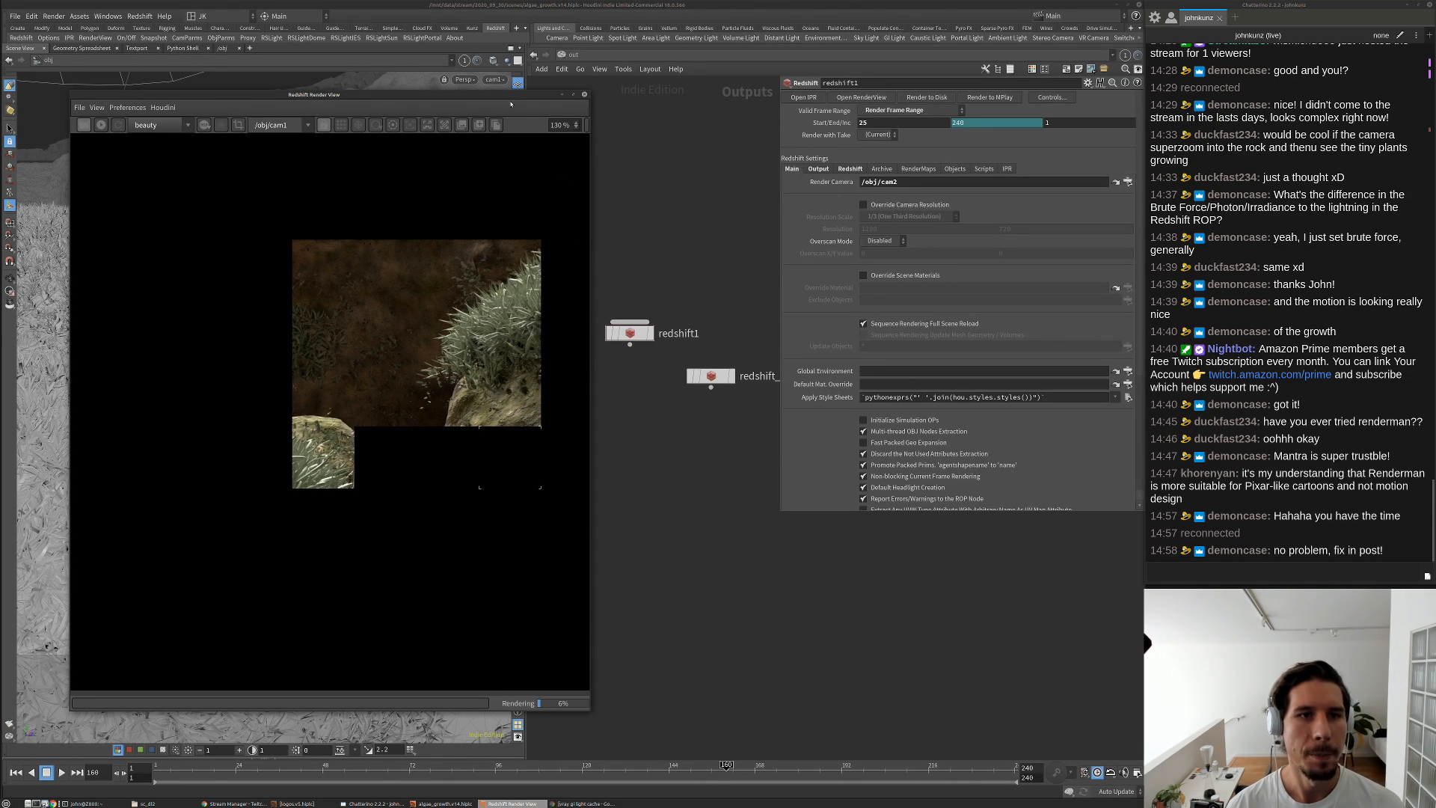
Move the render view clear of the node network and open the plants material inside matnet1 at the object level
left_click_drag(451, 96, 362, 116)
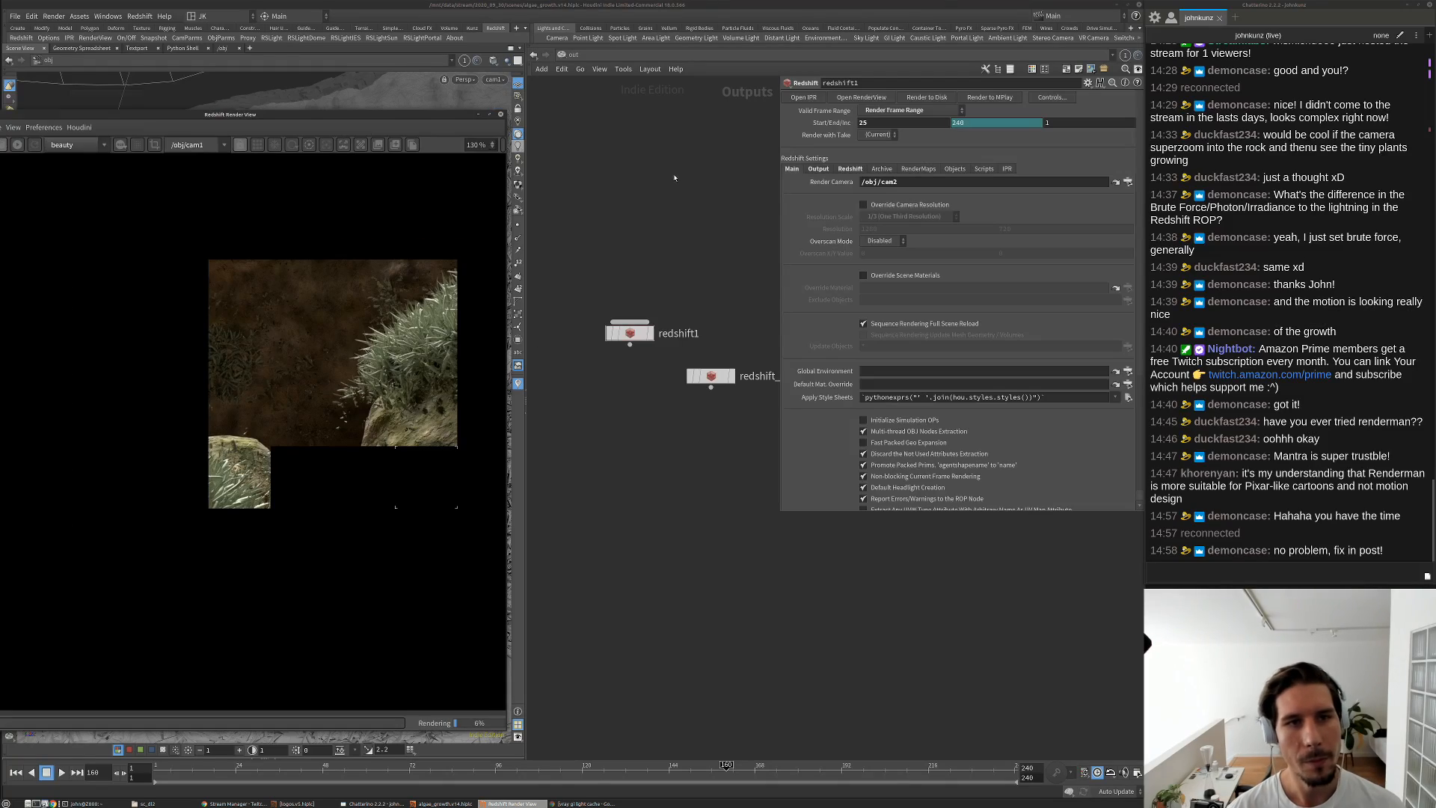
left_click(569, 55)
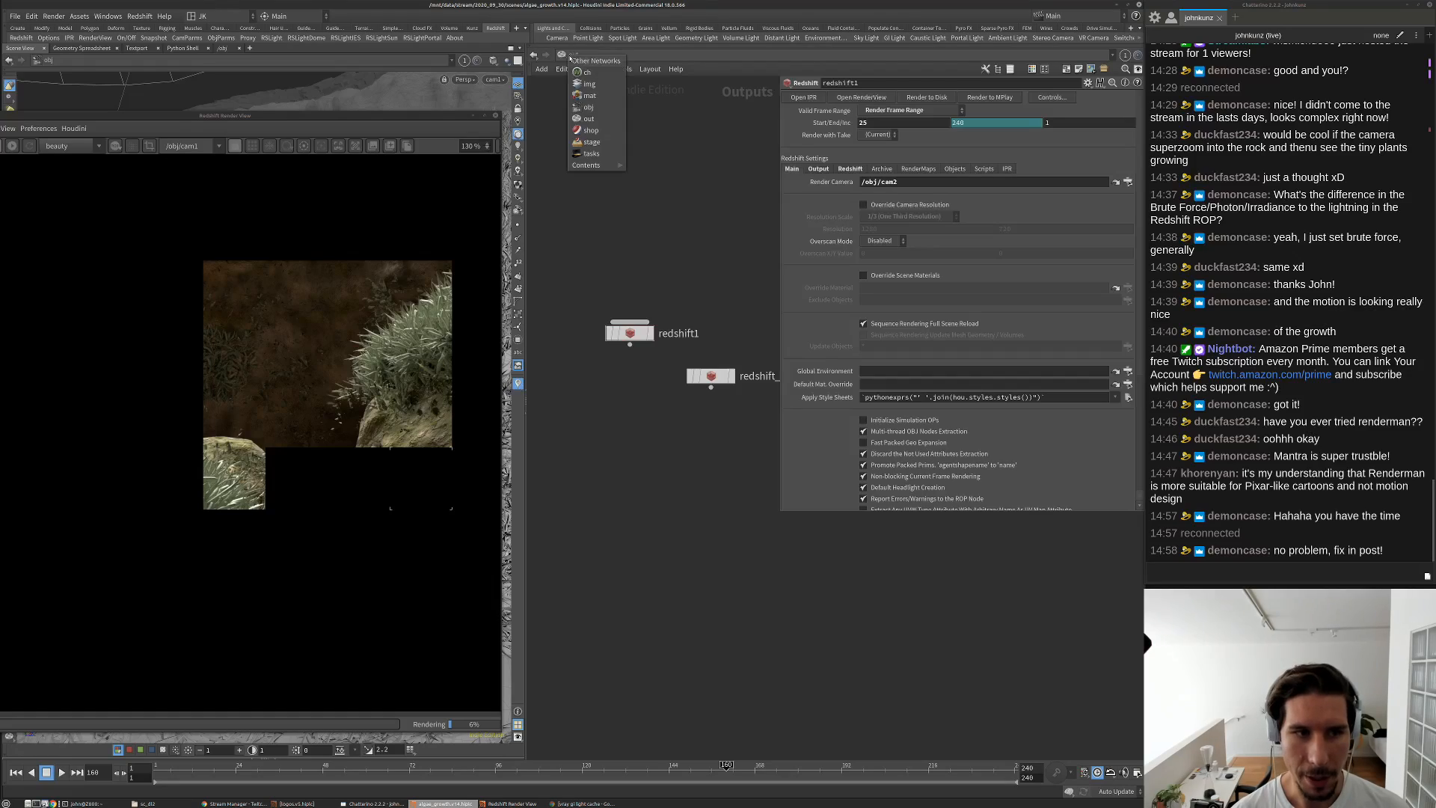
left_click(587, 108)
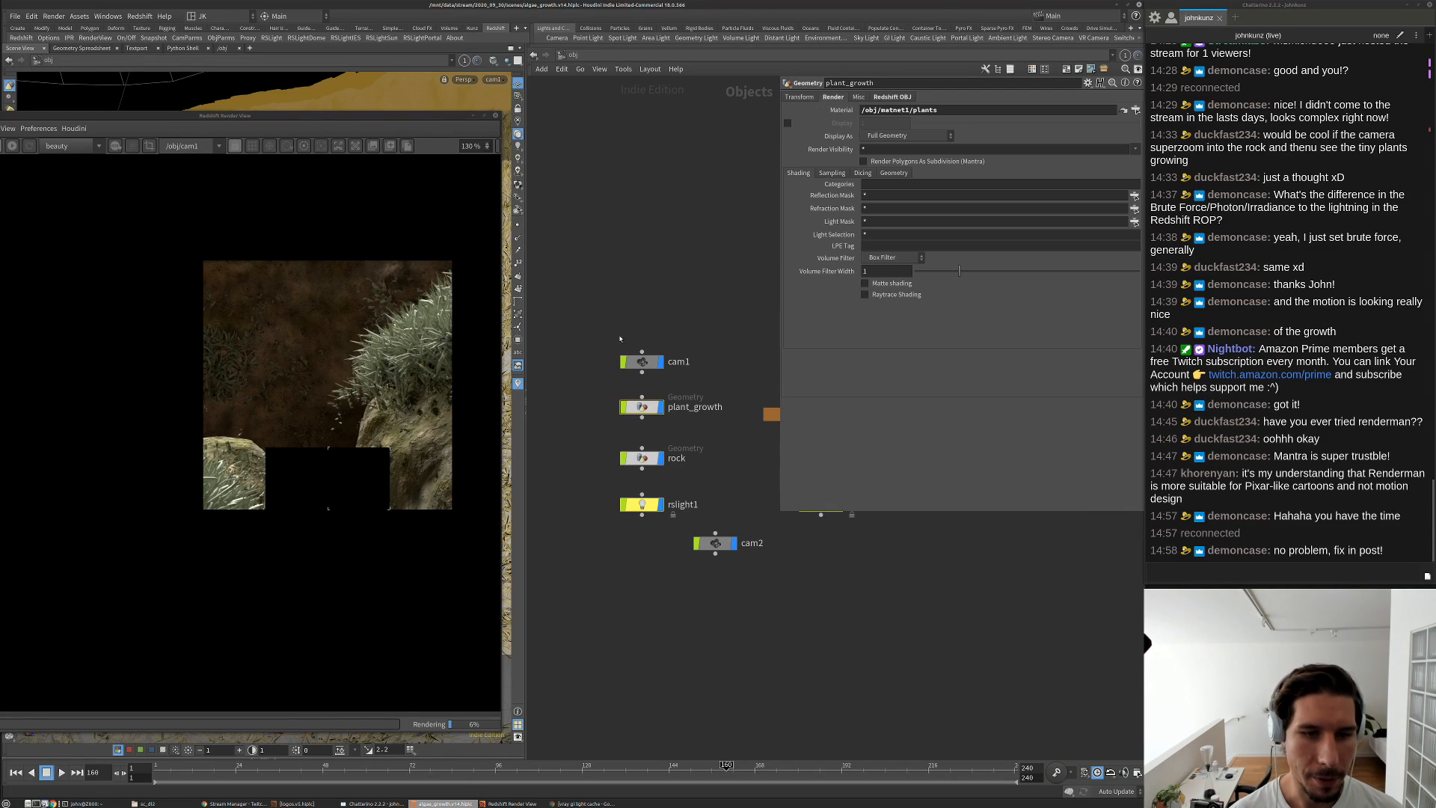
middle_click_drag(659, 411, 594, 402)
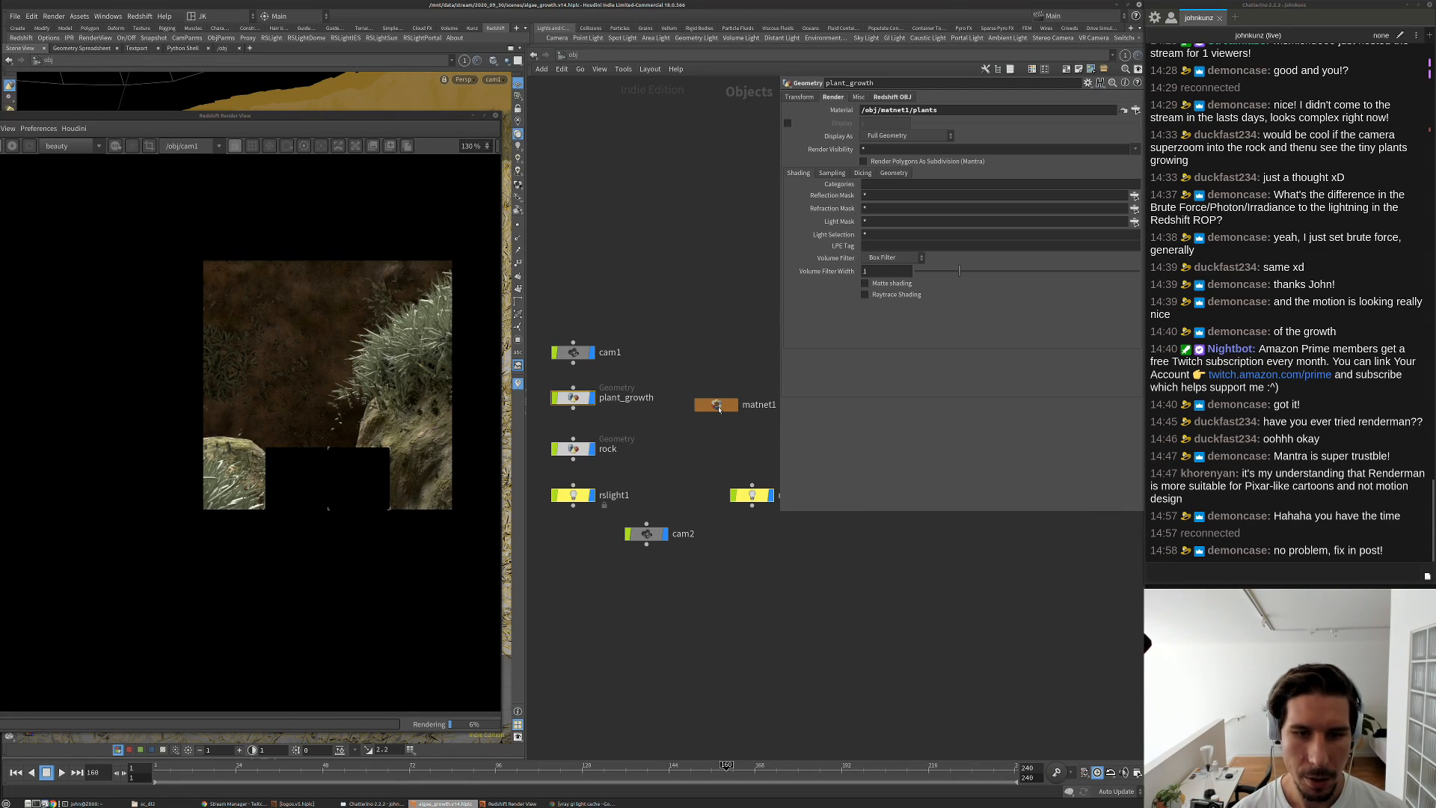
left_click(718, 406)
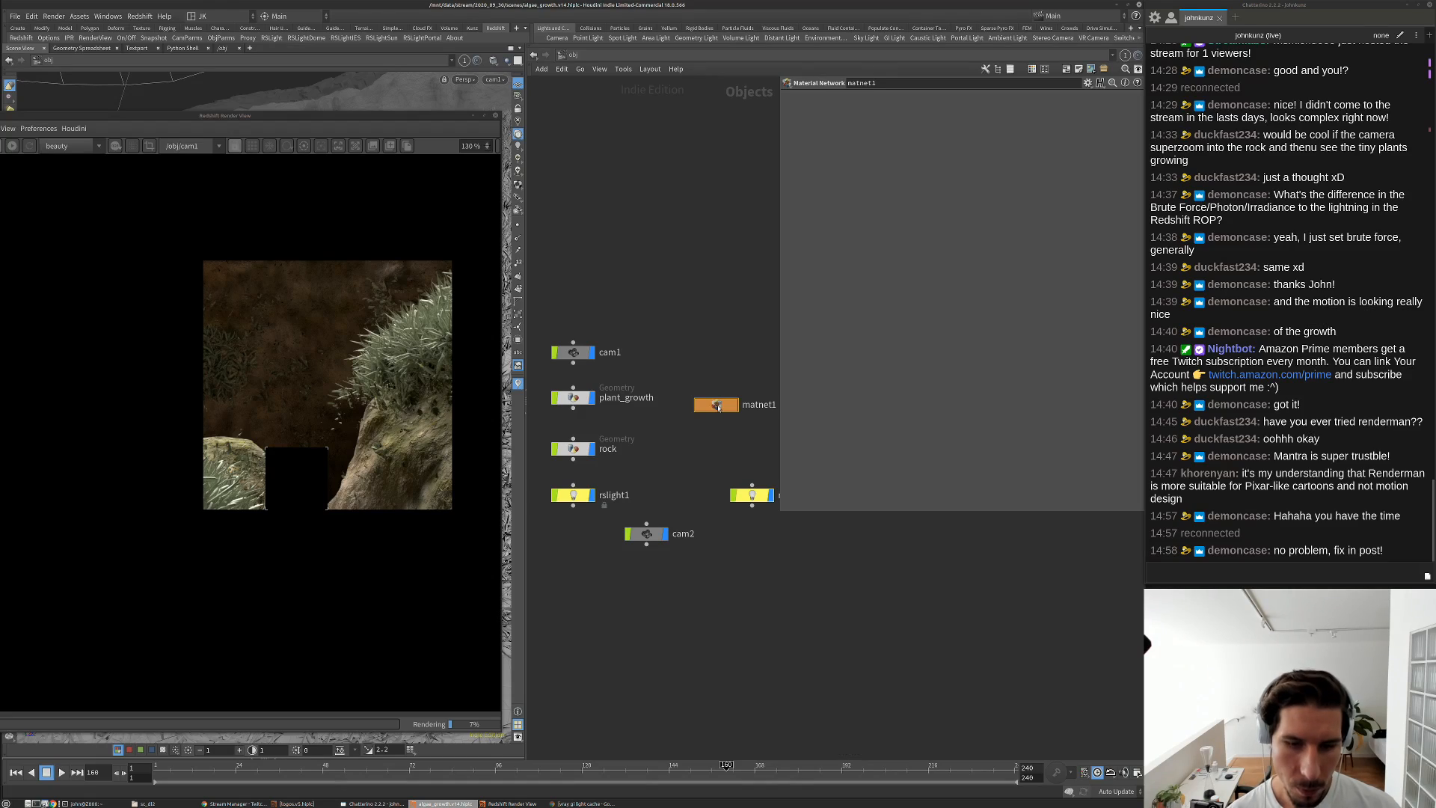
double_click(718, 406)
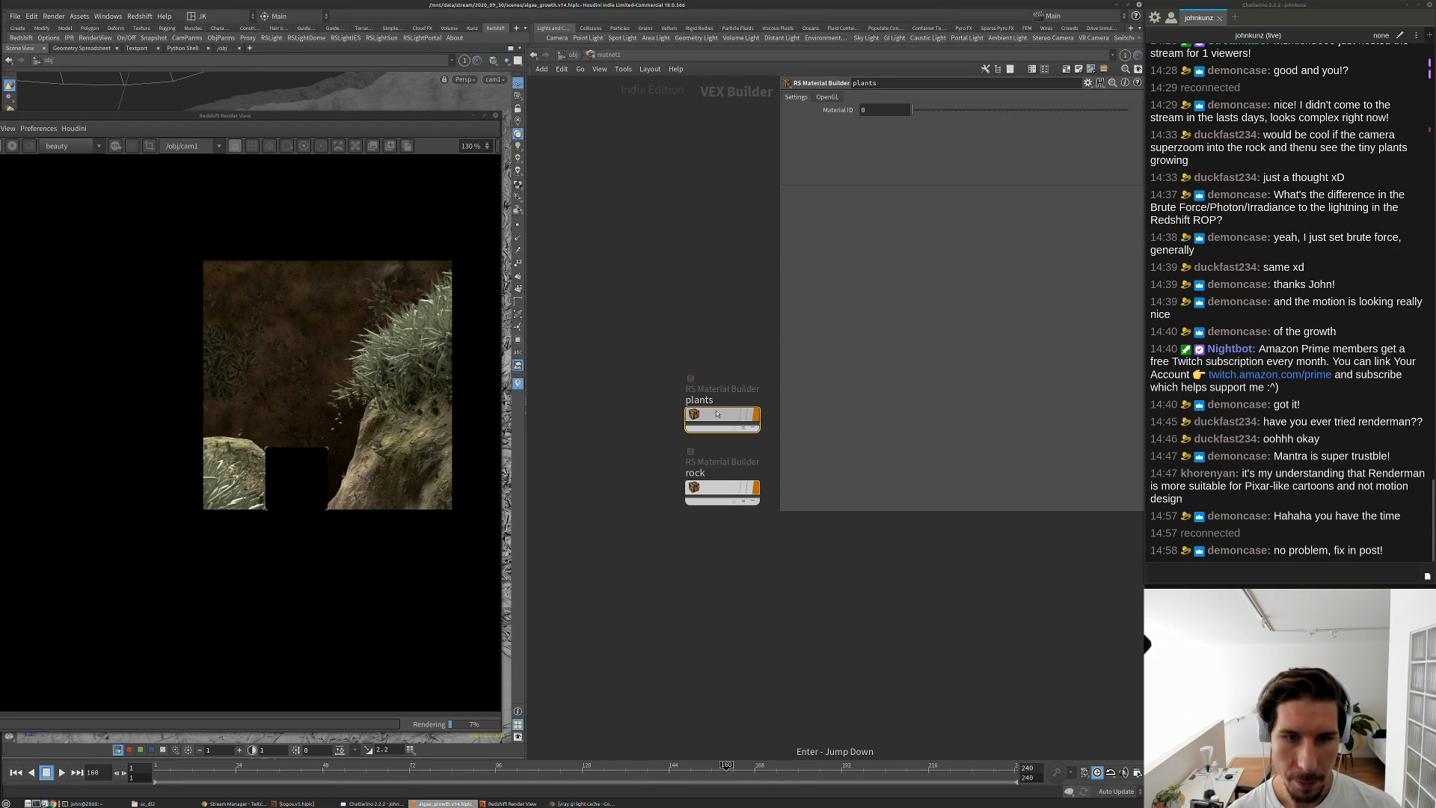
double_click(715, 413)
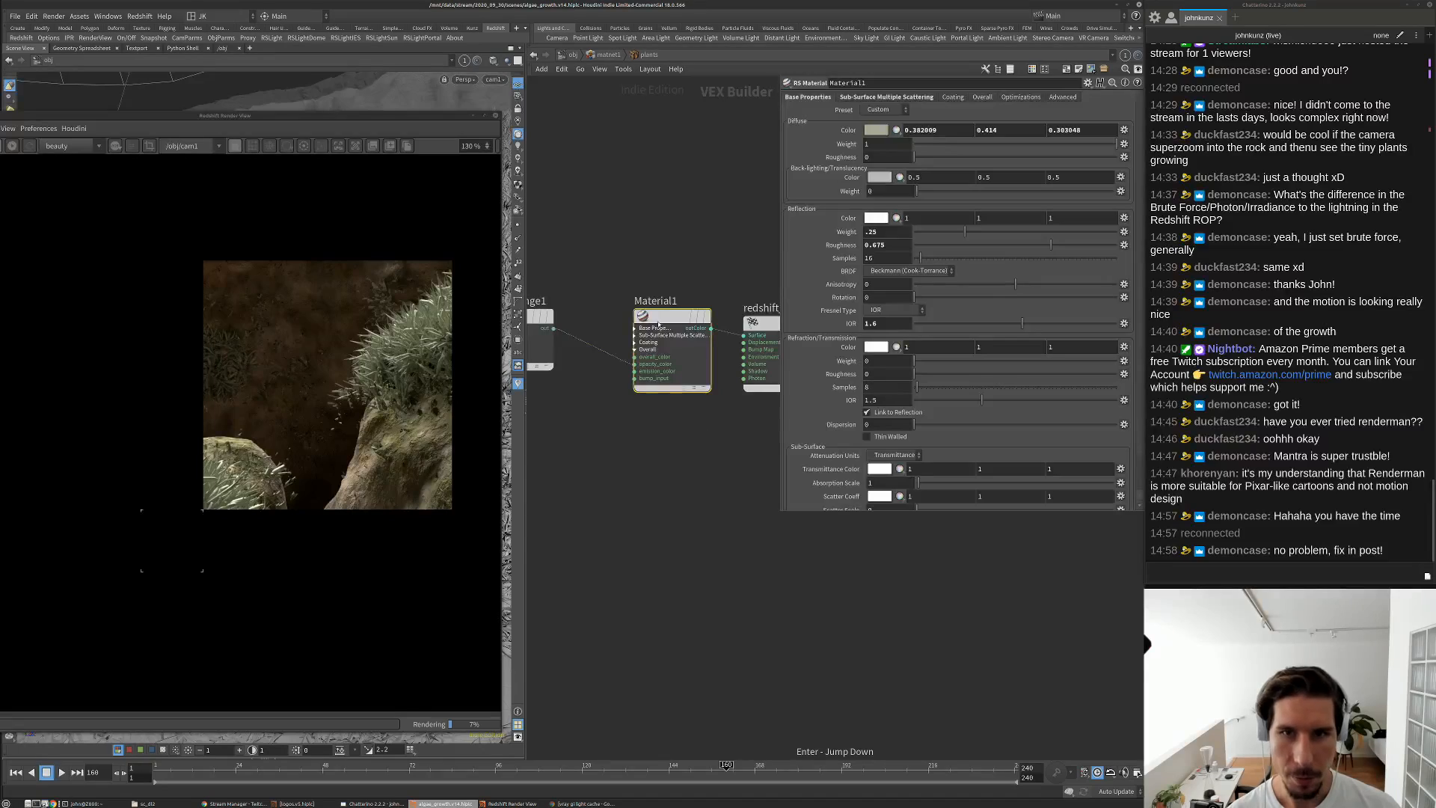
Rename the copynum point attribute node in the plants material to grow
scroll(696, 426, "down", 5)
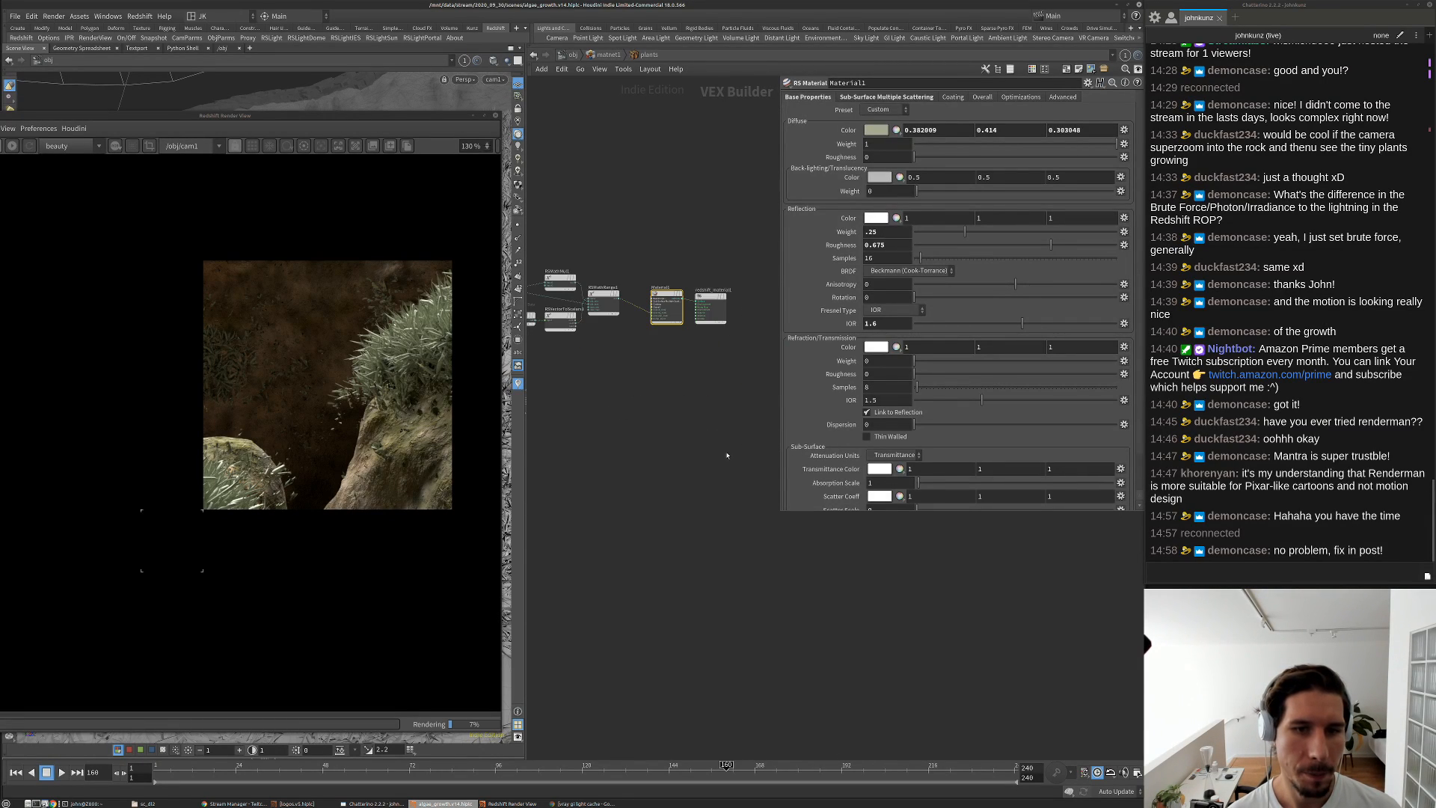
scroll(714, 343, "up", 5)
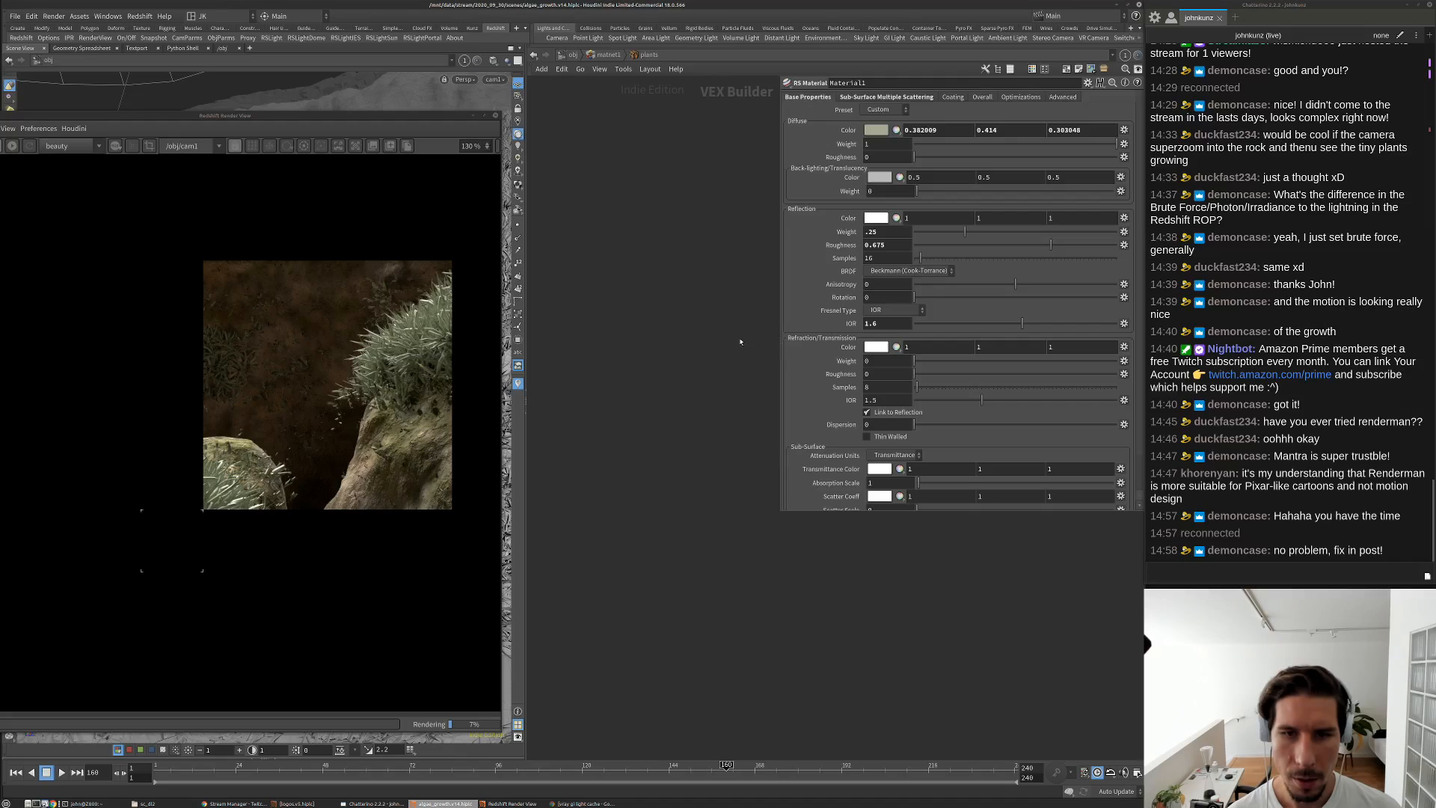
middle_click_drag(754, 359, 583, 293)
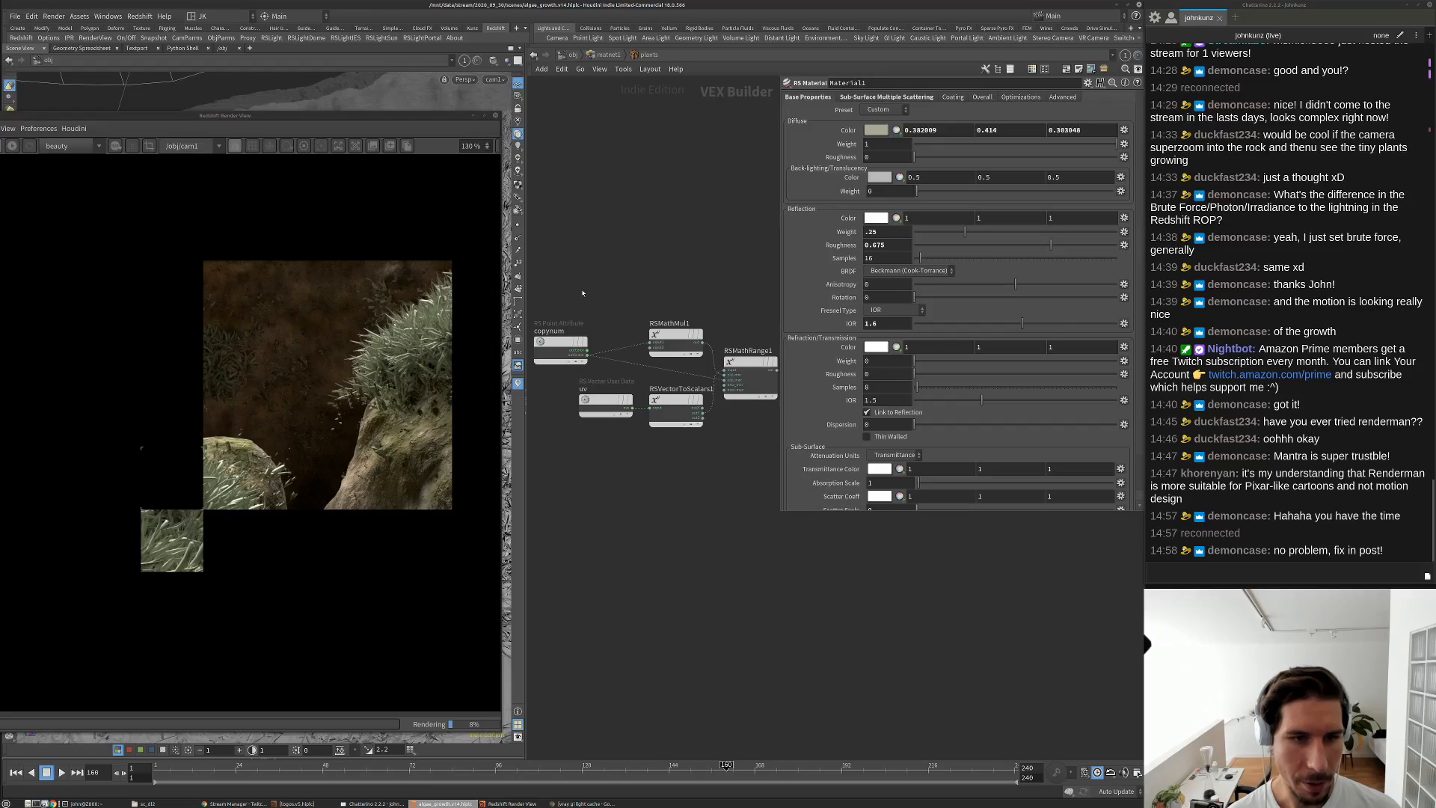
left_click(556, 355)
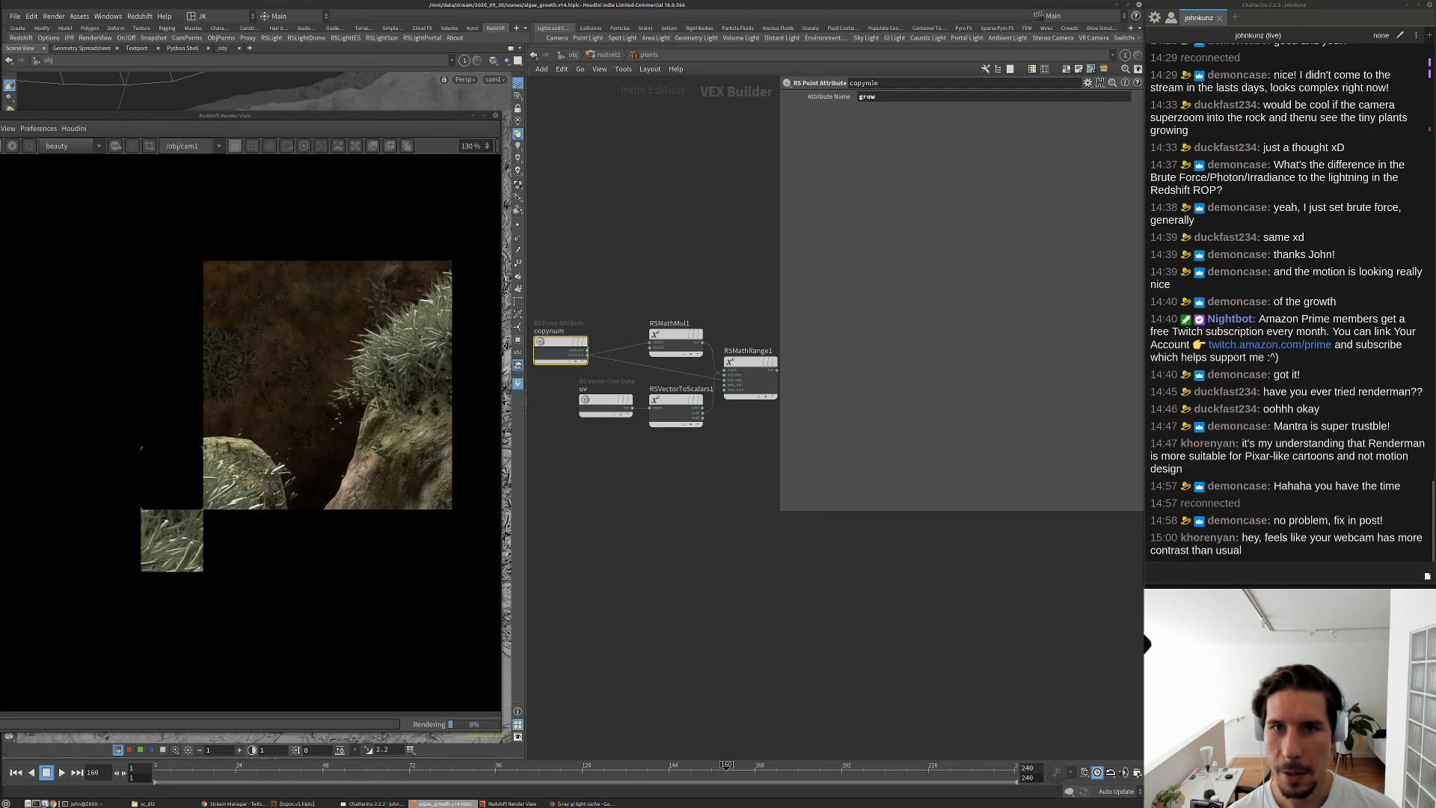
double_click(871, 83)
type("grow")
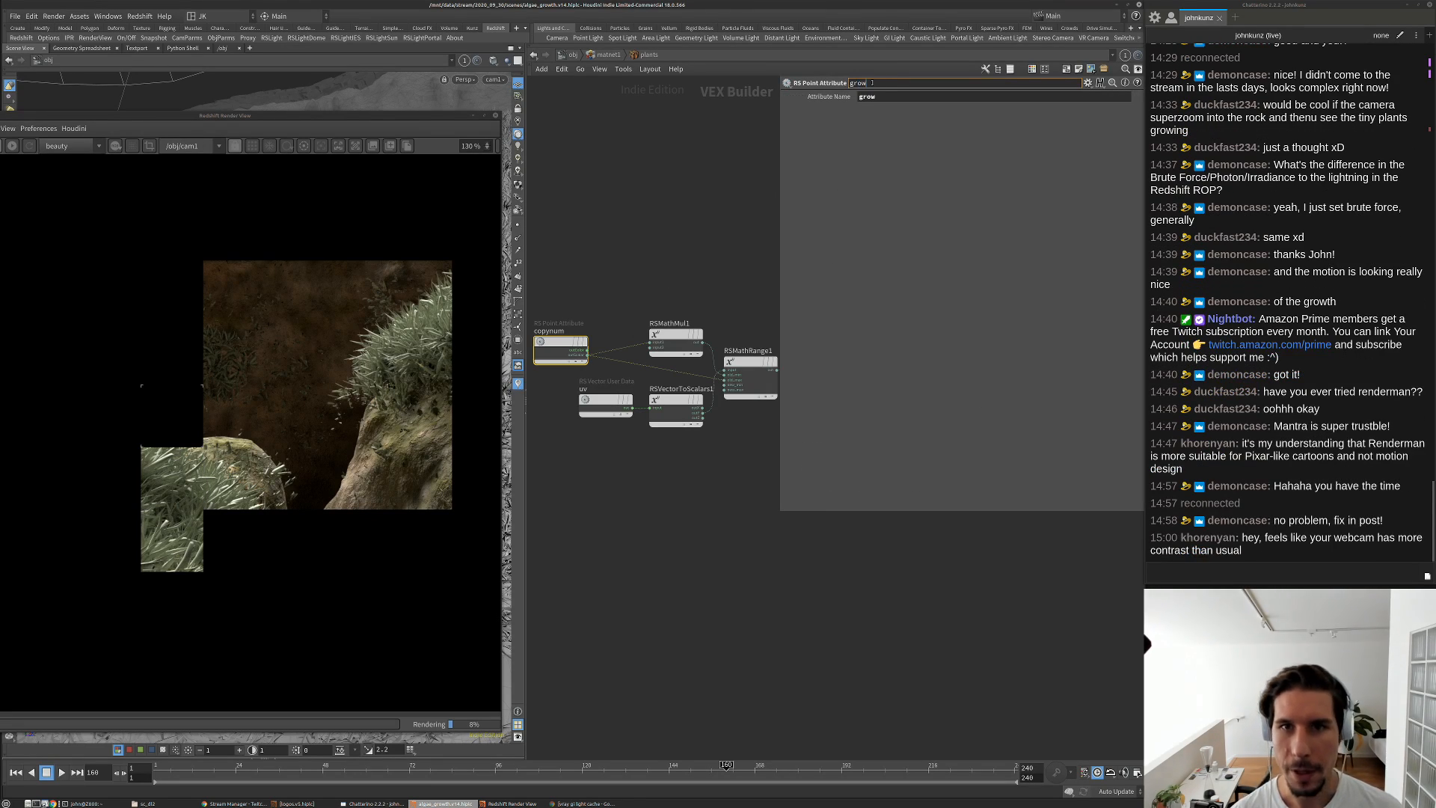
key("Return")
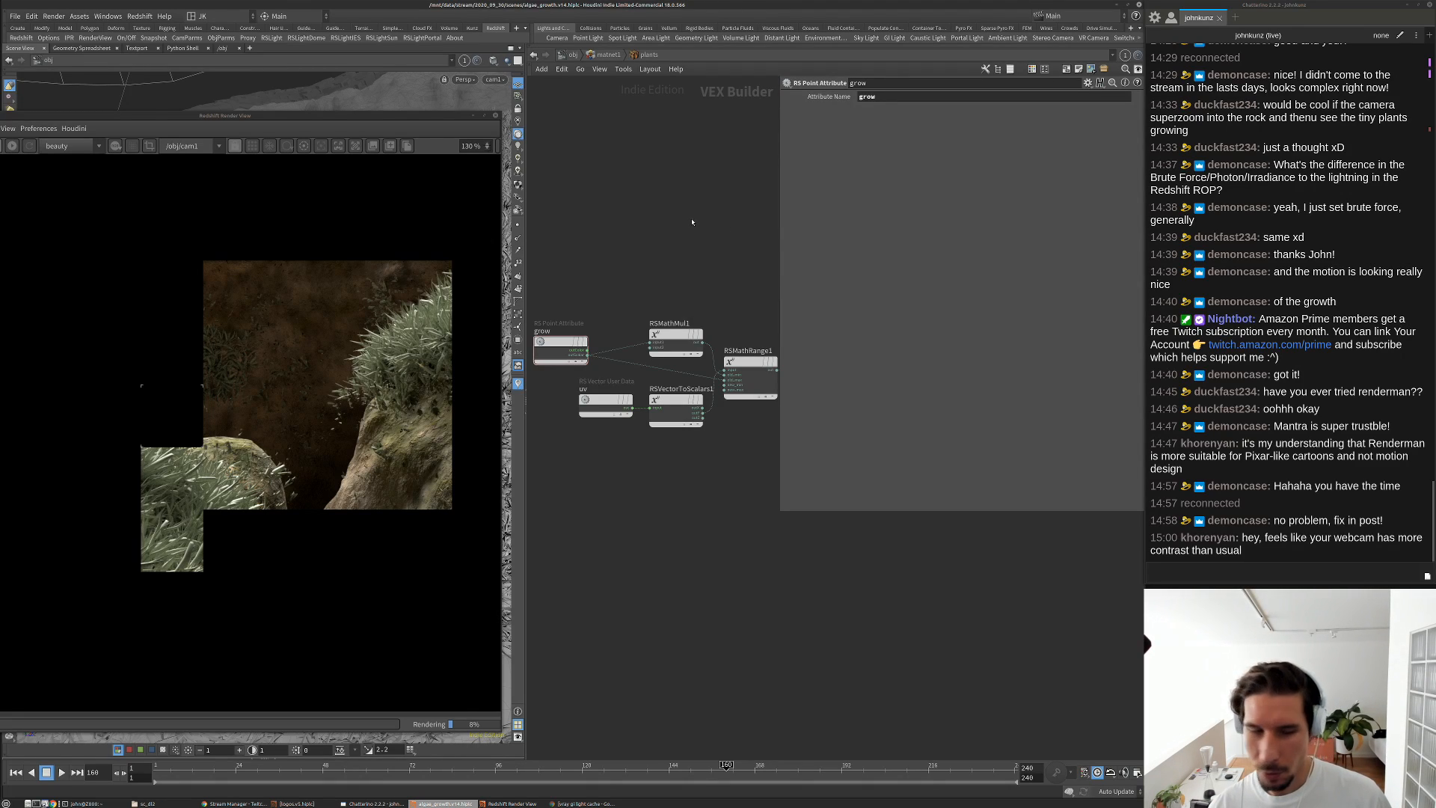
Set Input 2 of the RSMathMul1 node to 1.25 in the plants material
middle_click_drag(669, 242, 660, 227)
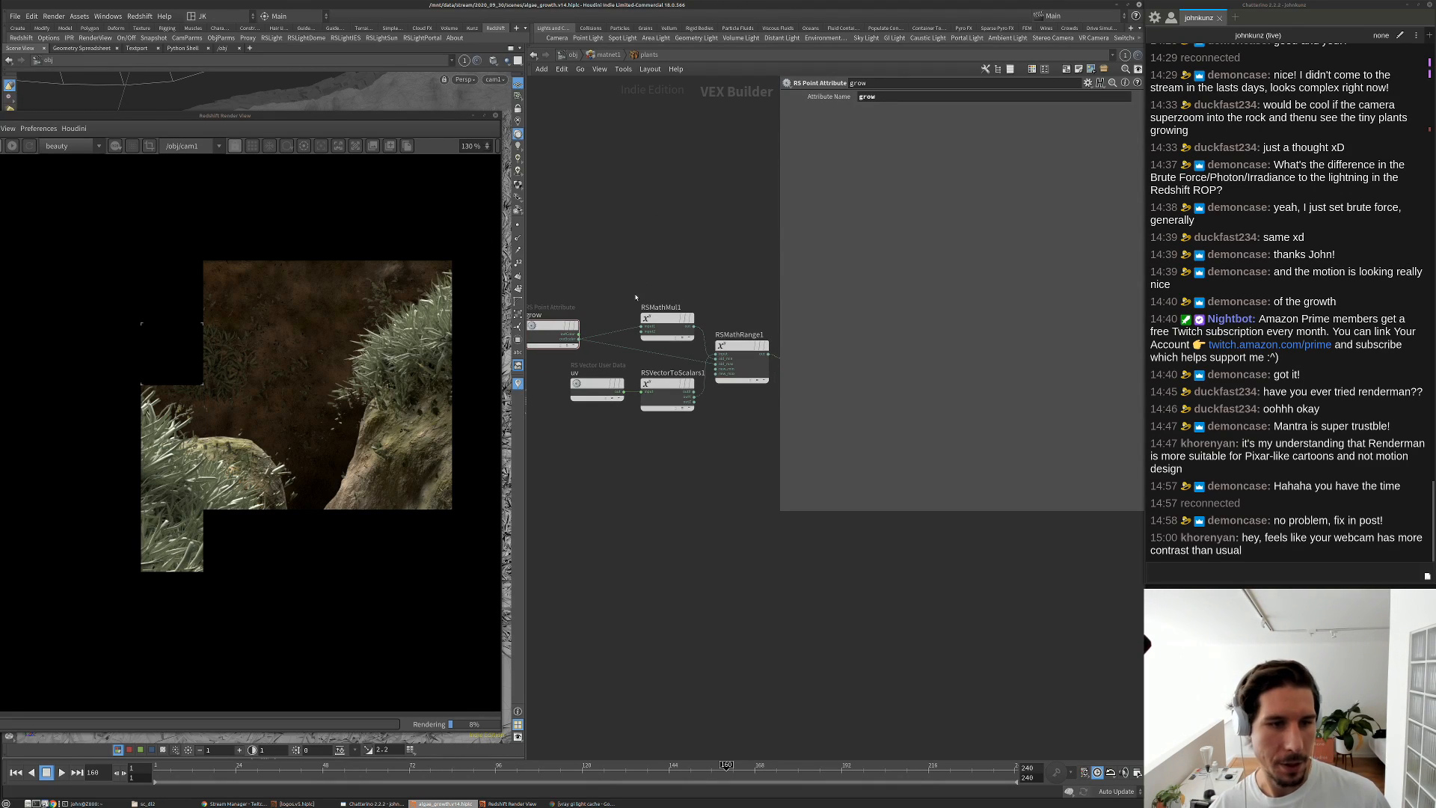
scroll(635, 297, "up", 2)
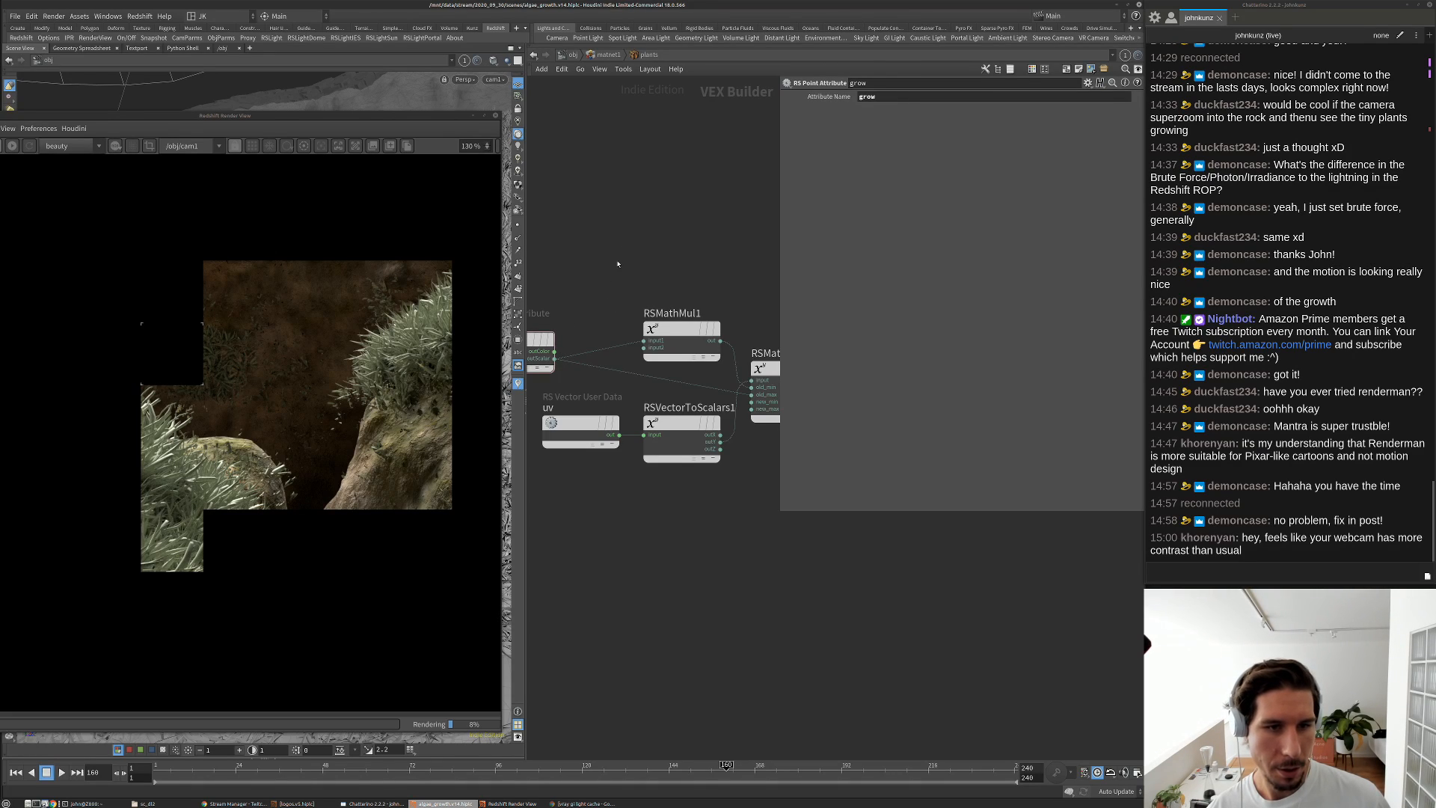
middle_click_drag(618, 263, 666, 200)
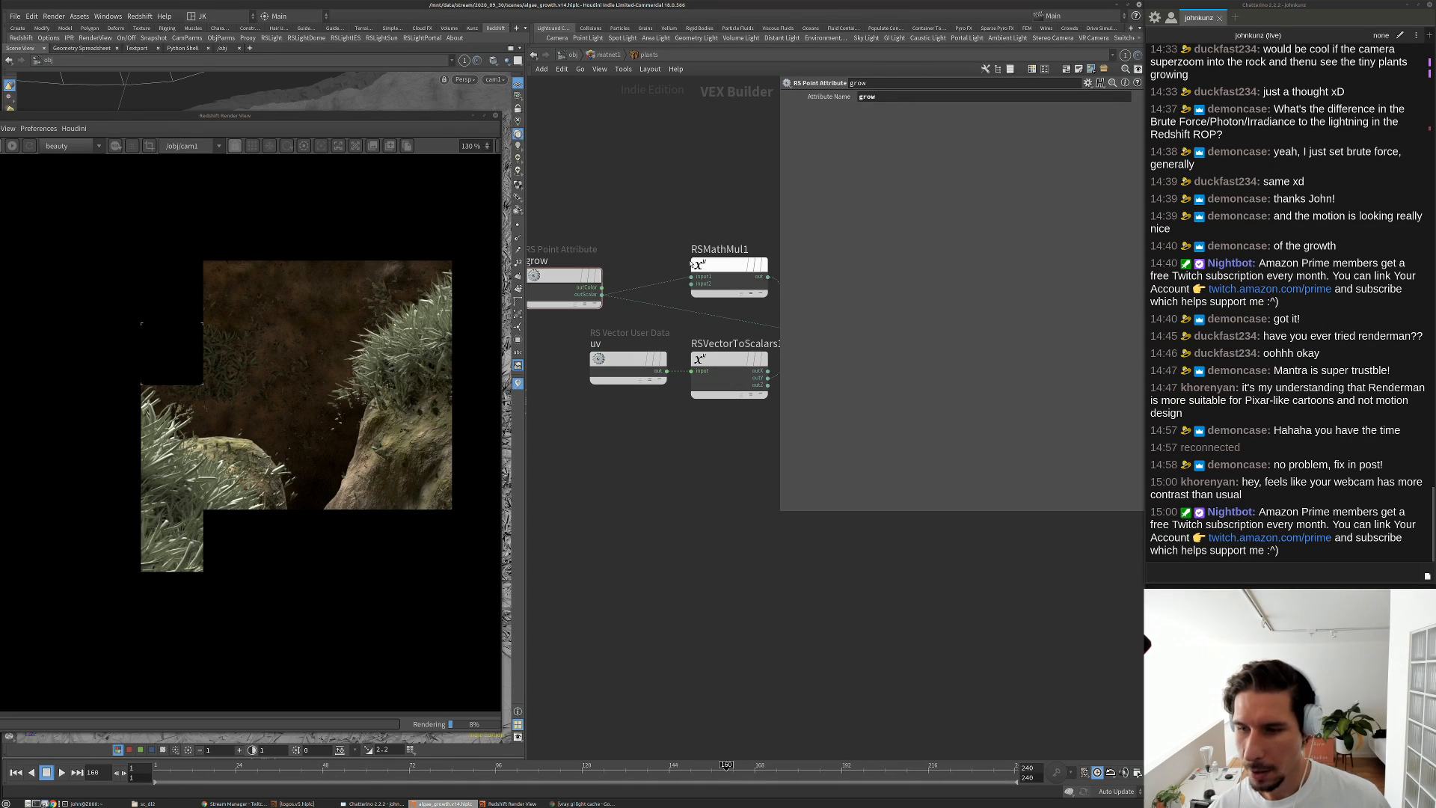
left_click(710, 268)
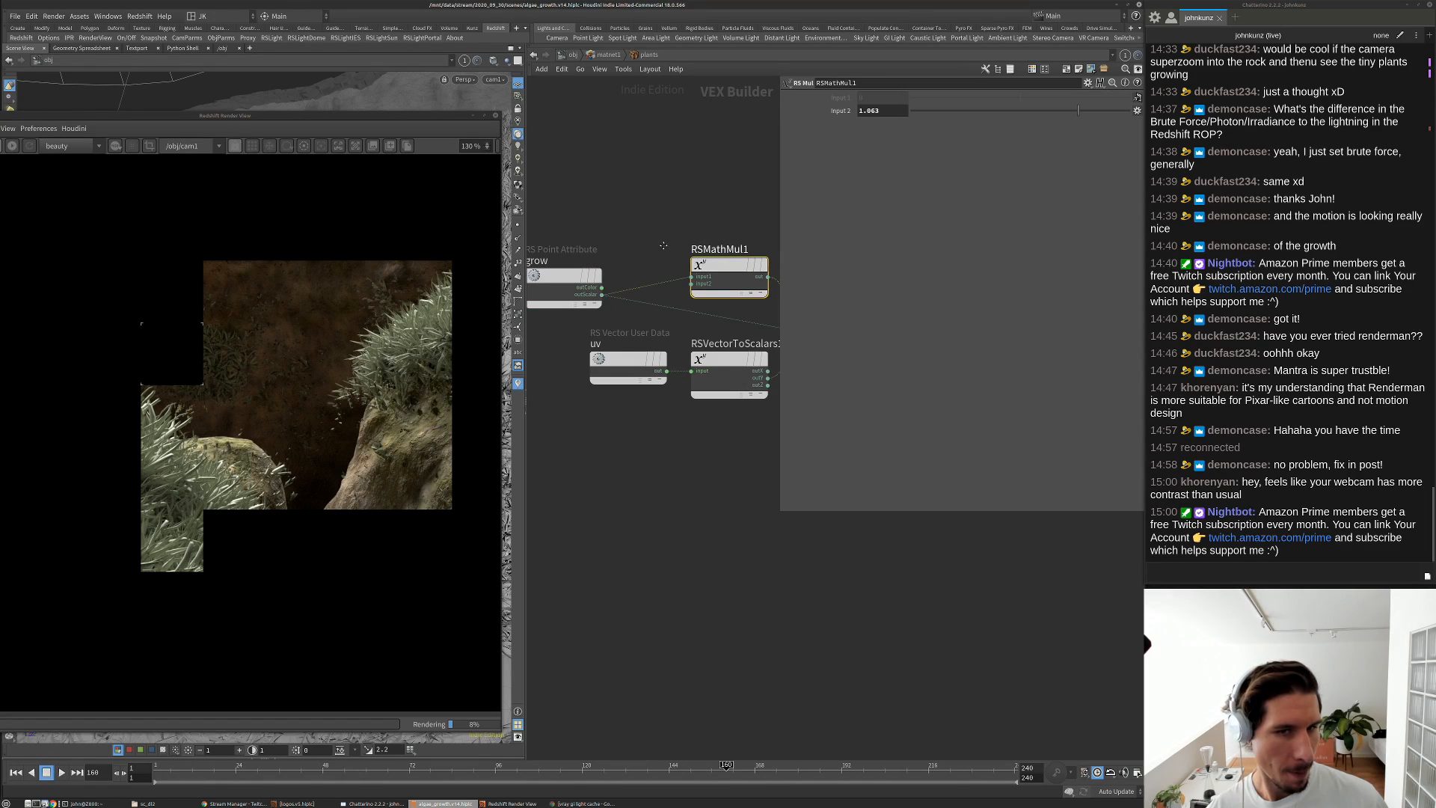
middle_click_drag(664, 245, 618, 268)
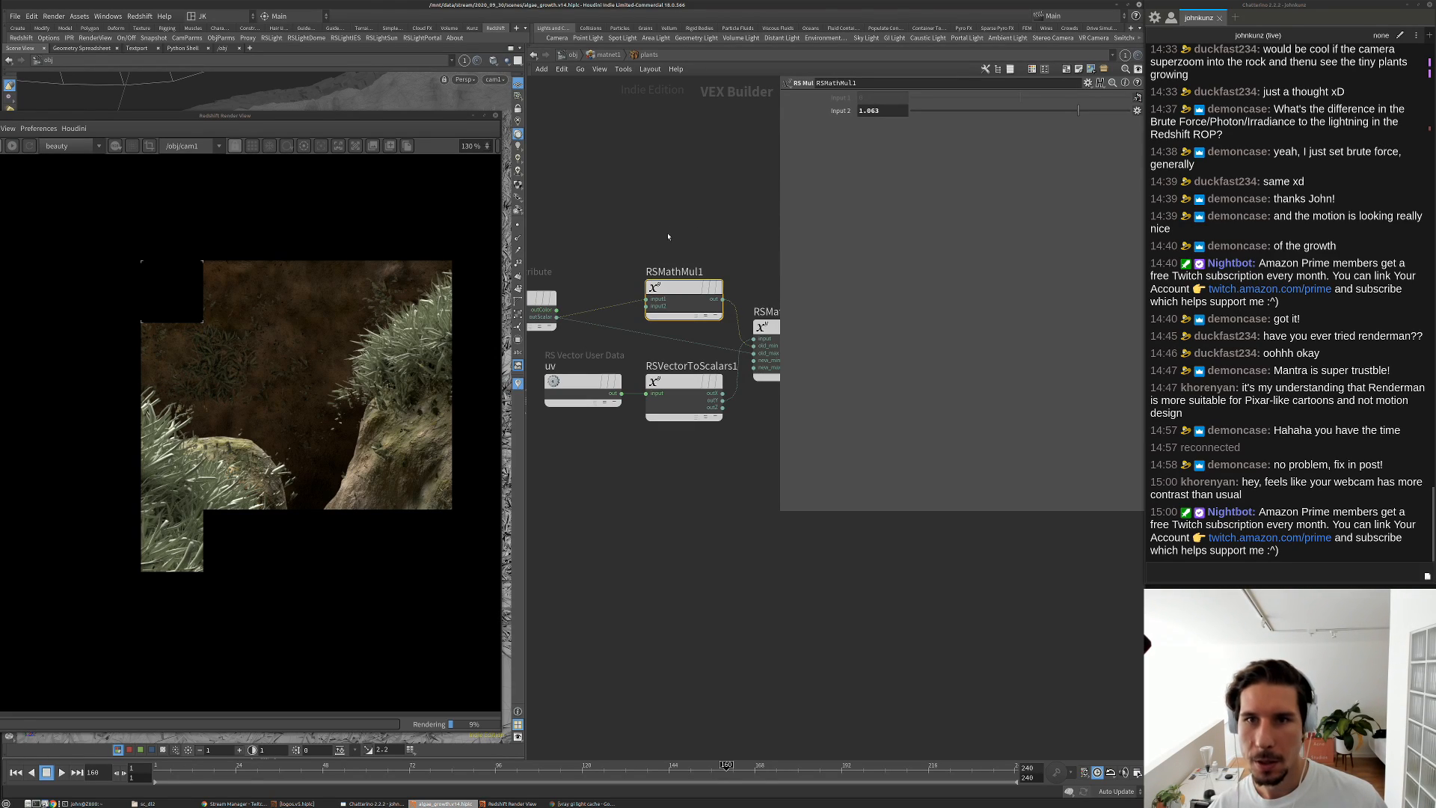
scroll(676, 216, "down", 2)
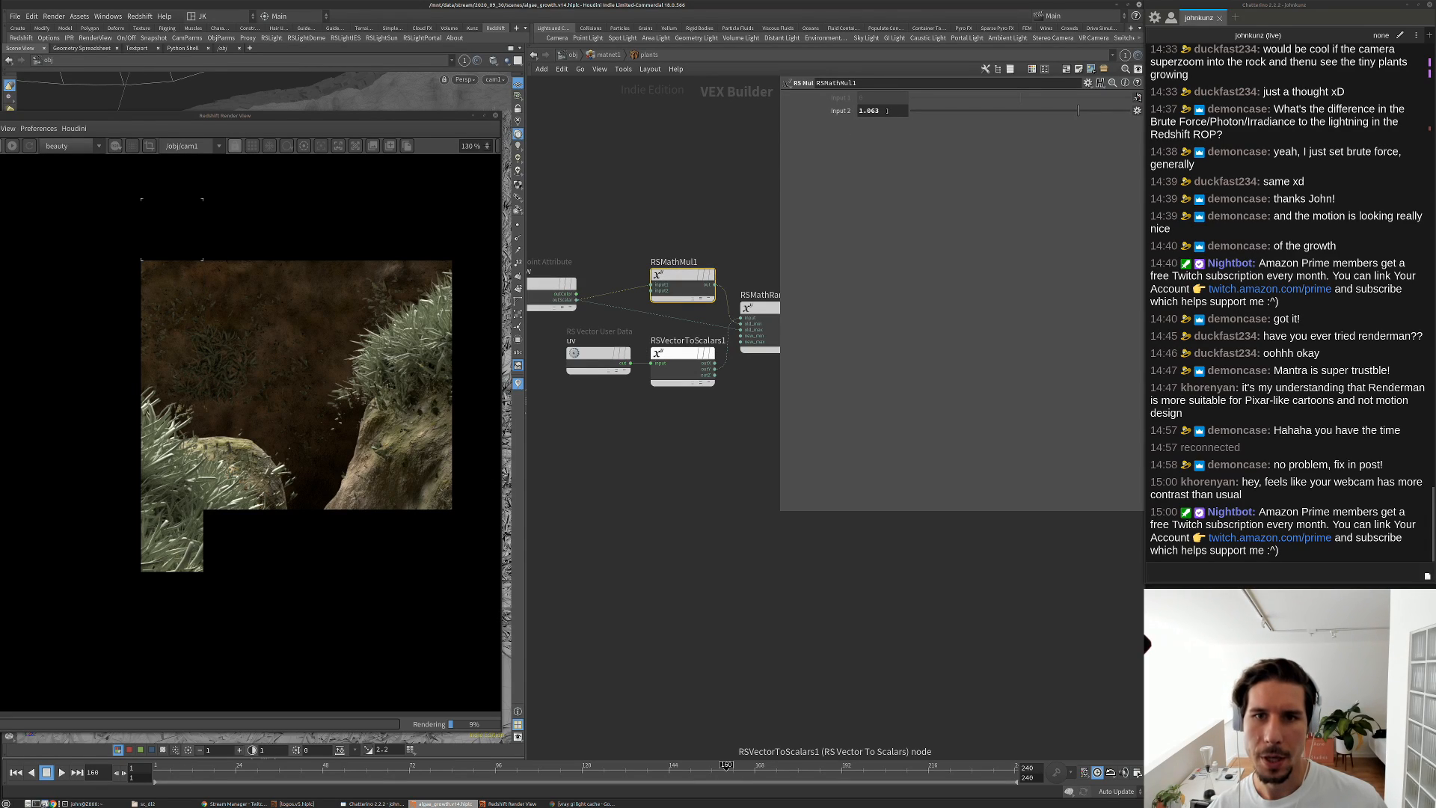
left_click_drag(887, 110, 866, 111)
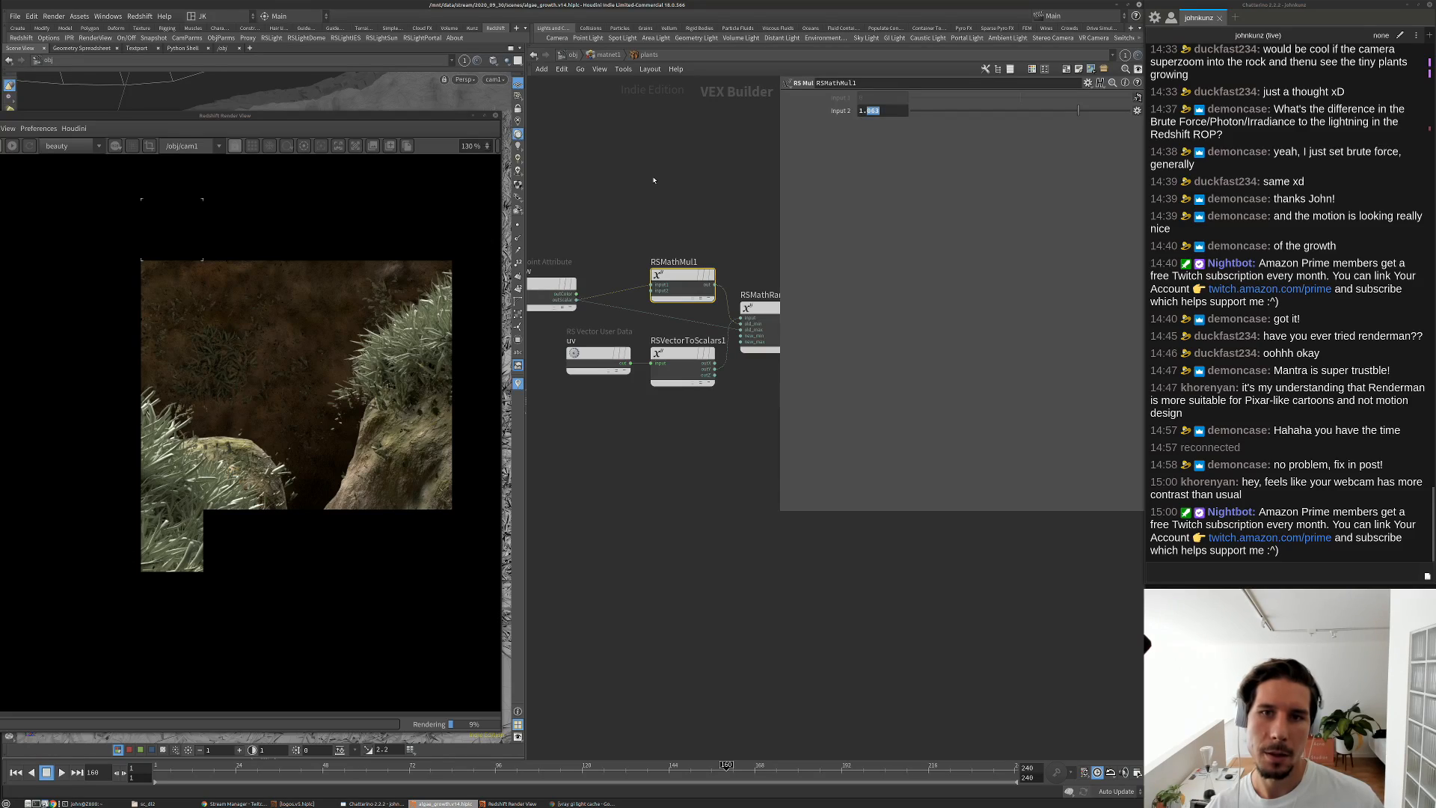
type("25")
key("Return")
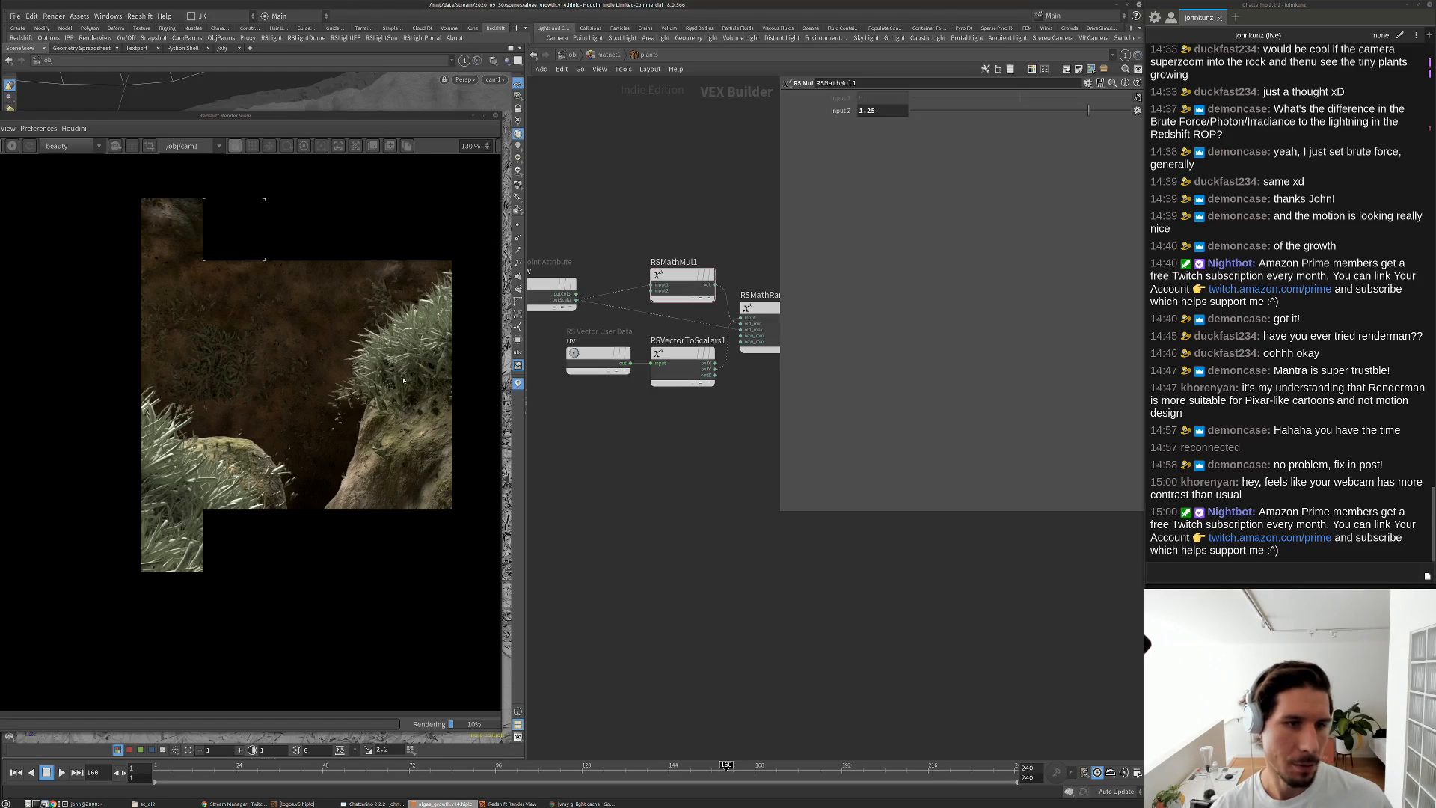
Inspect the plants and rock in the newly rendered buckets up close and within the whole frame
scroll(409, 388, "up", 3)
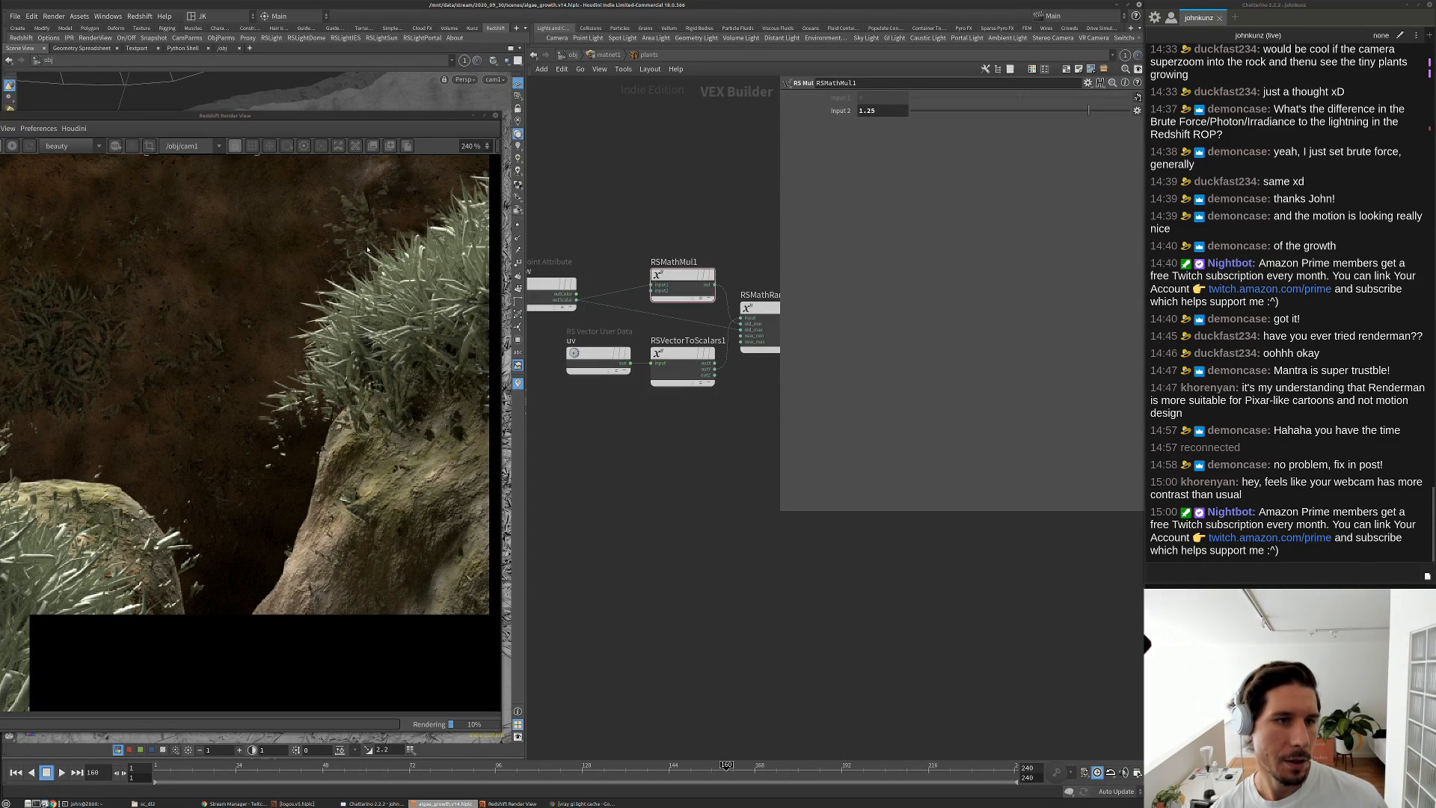
scroll(367, 250, "down", 6)
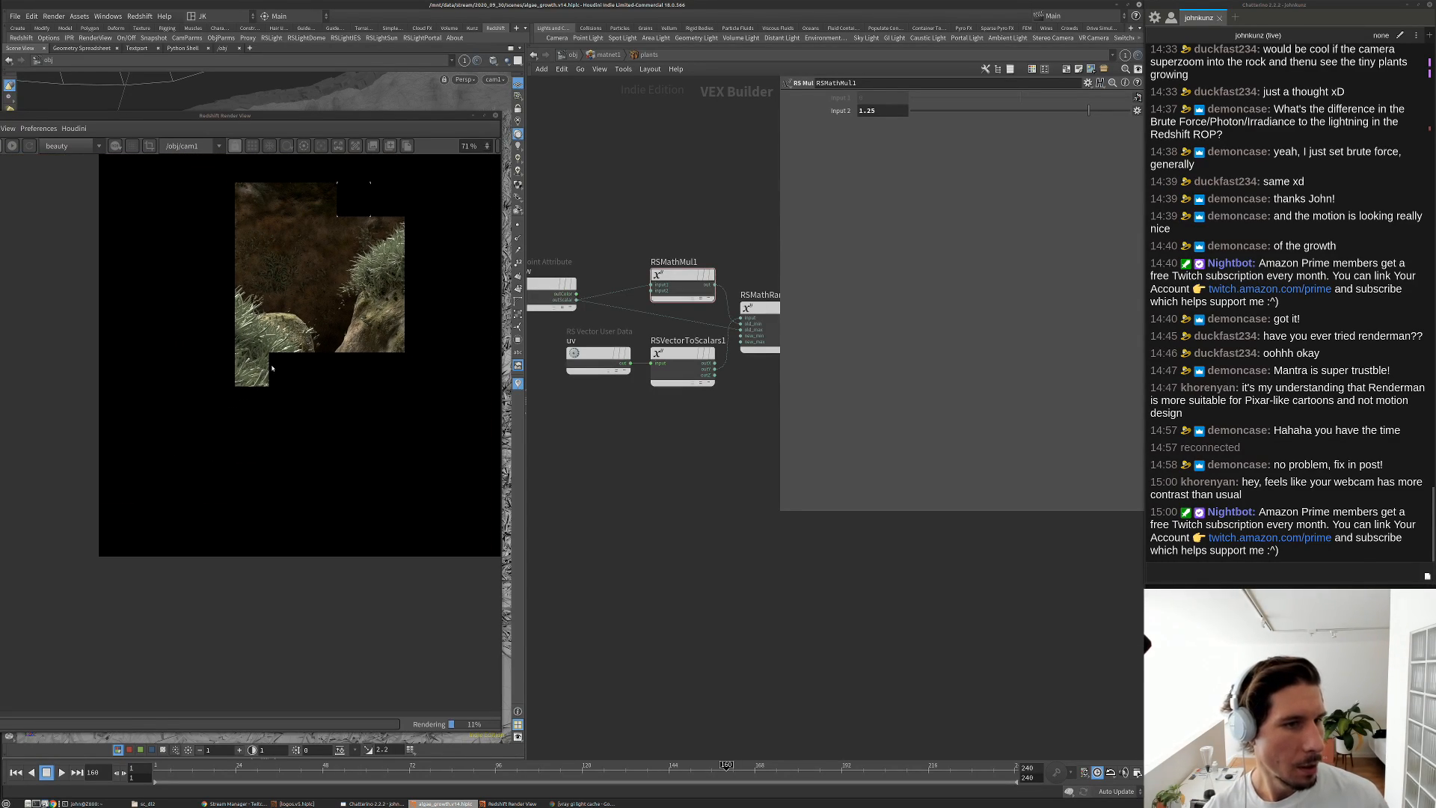
scroll(271, 368, "down", 3)
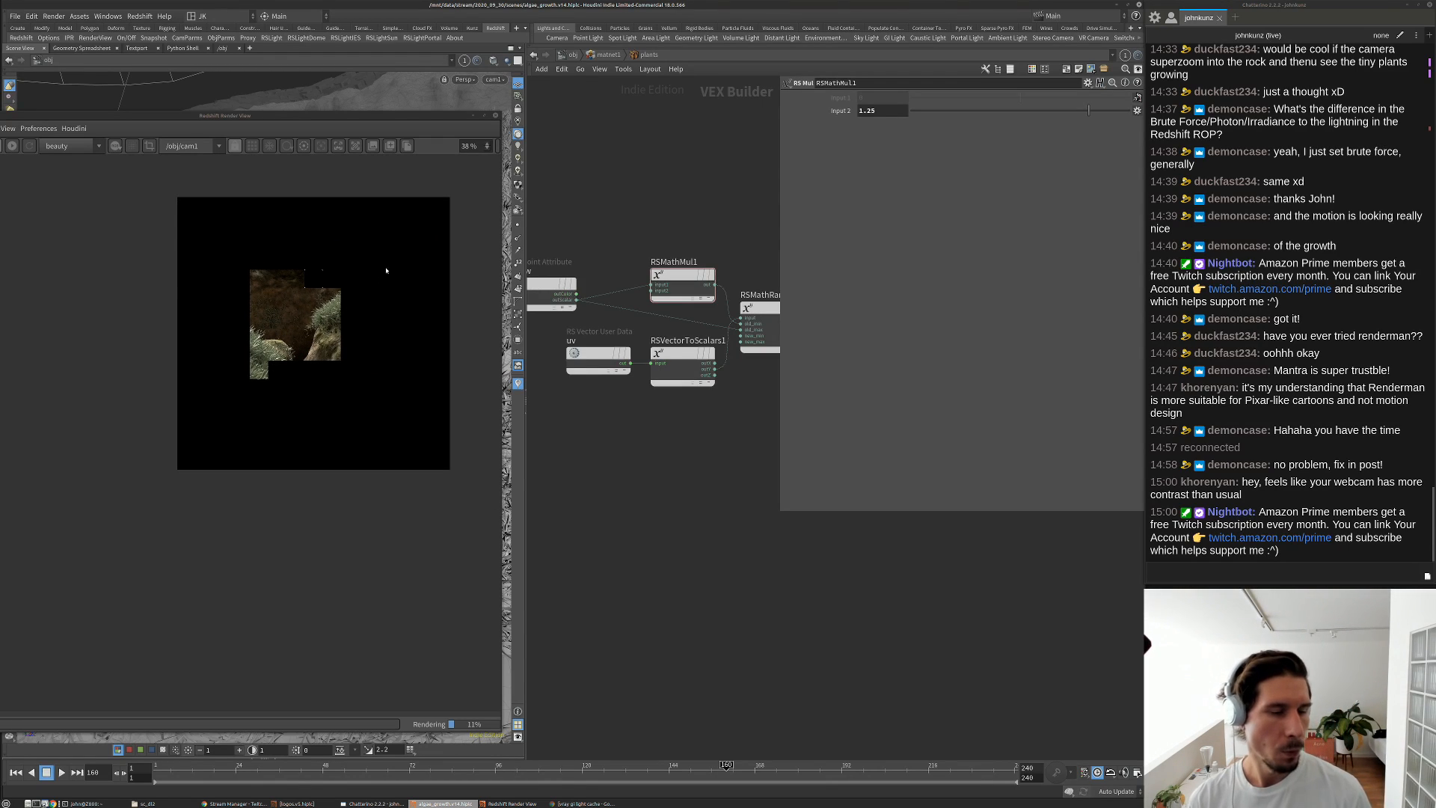
scroll(397, 256, "up", 3)
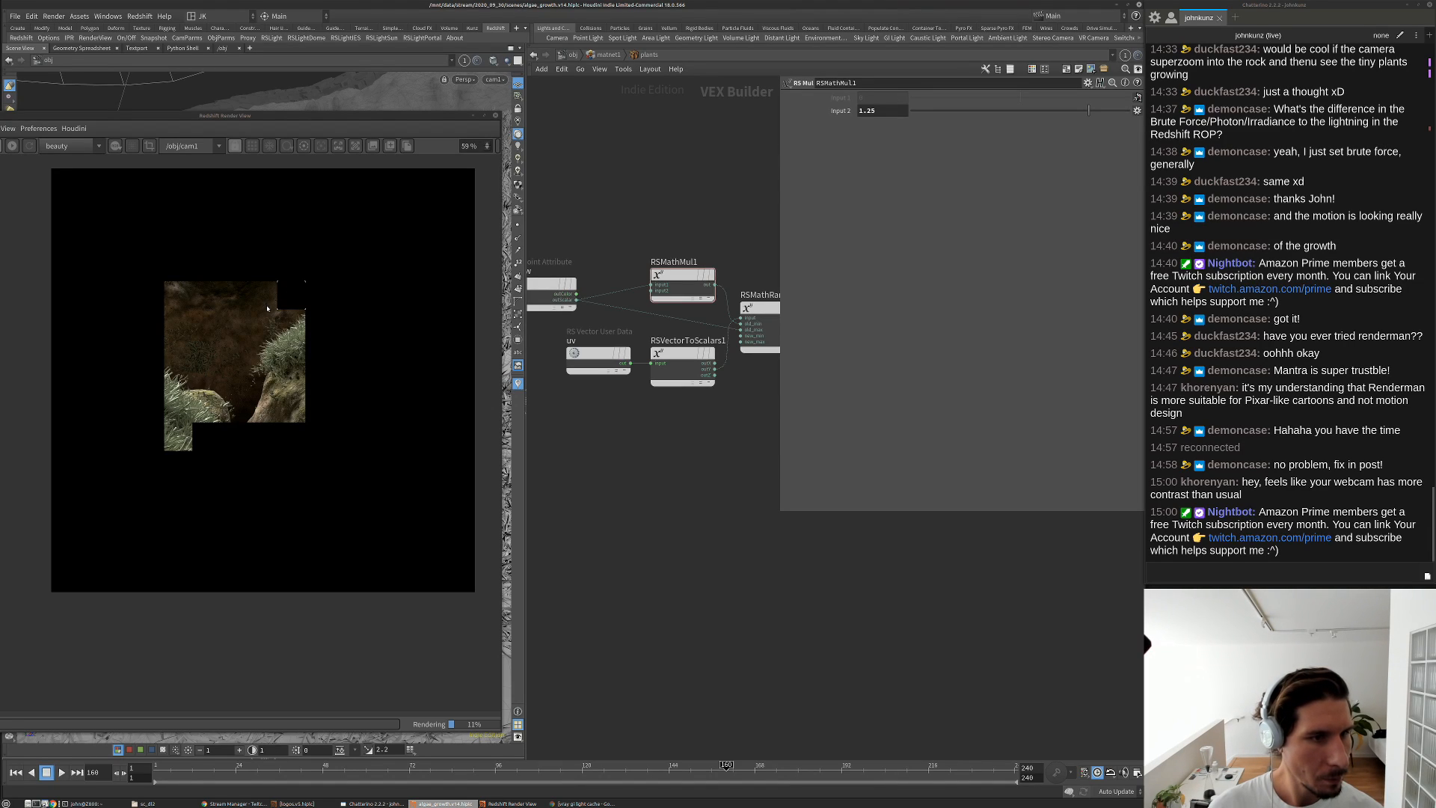
scroll(269, 306, "up", 1)
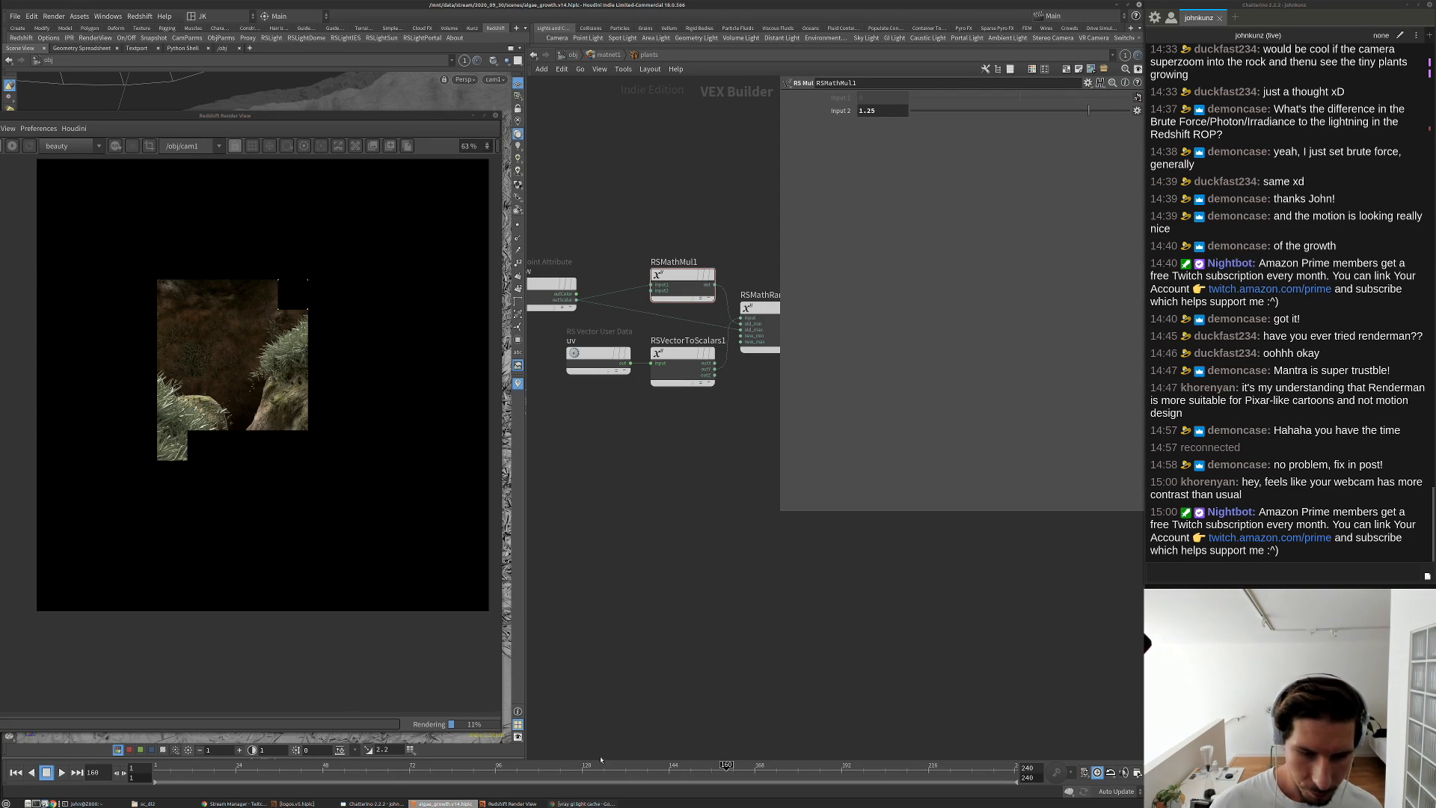
left_click(585, 804)
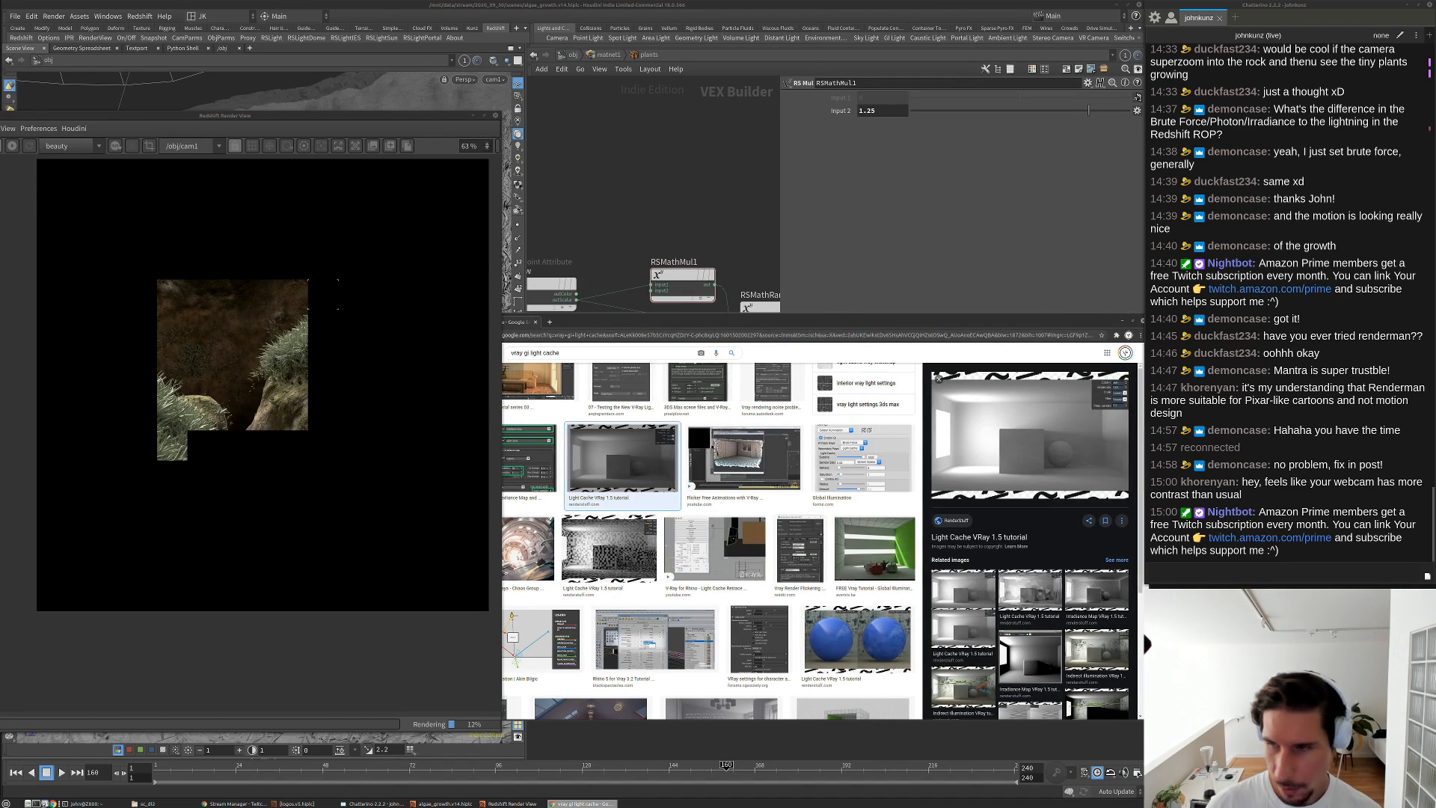
key("alt+Tab")
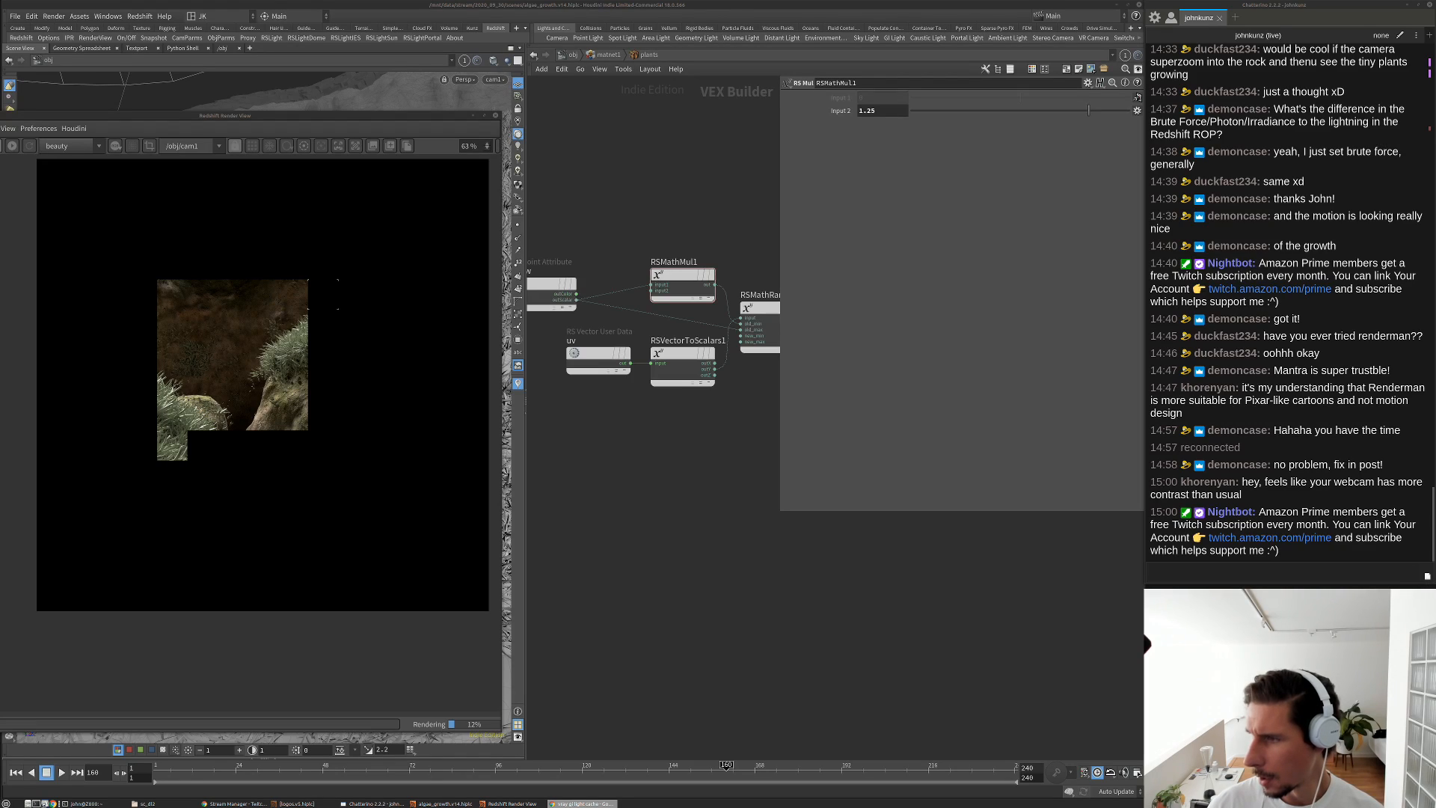
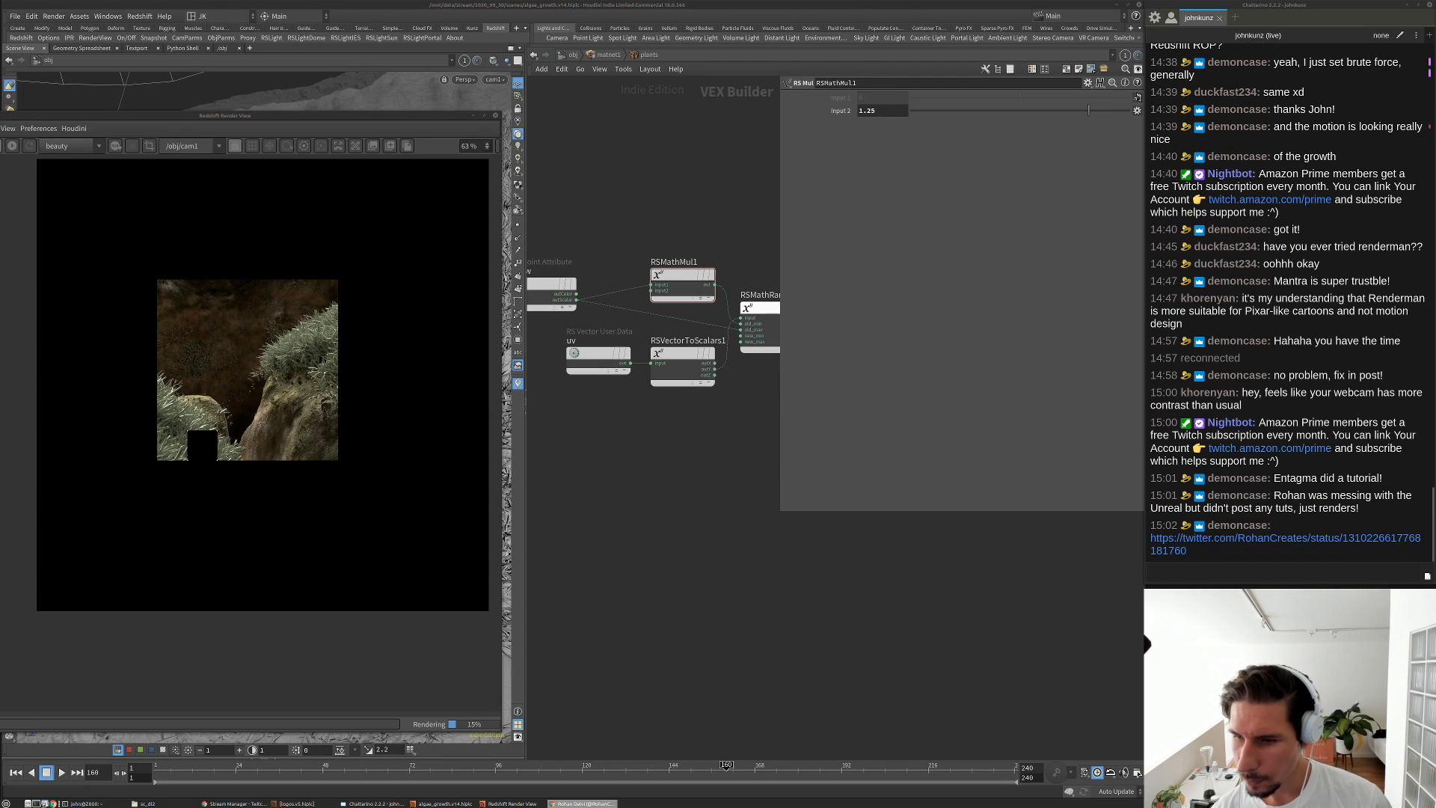
Copy the Twitter link from the chat message and open it in the web browser
right_click(1300, 538)
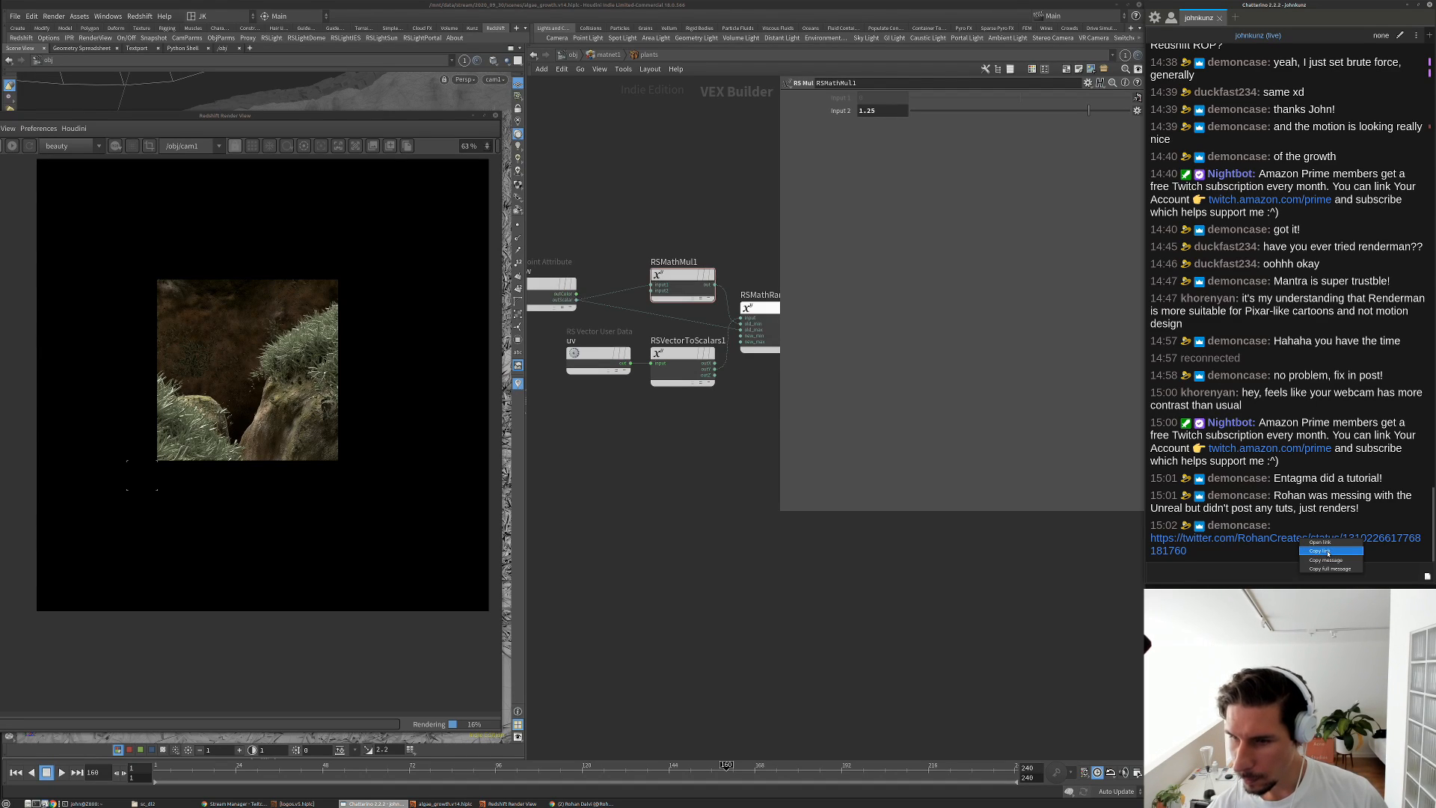
left_click(1328, 552)
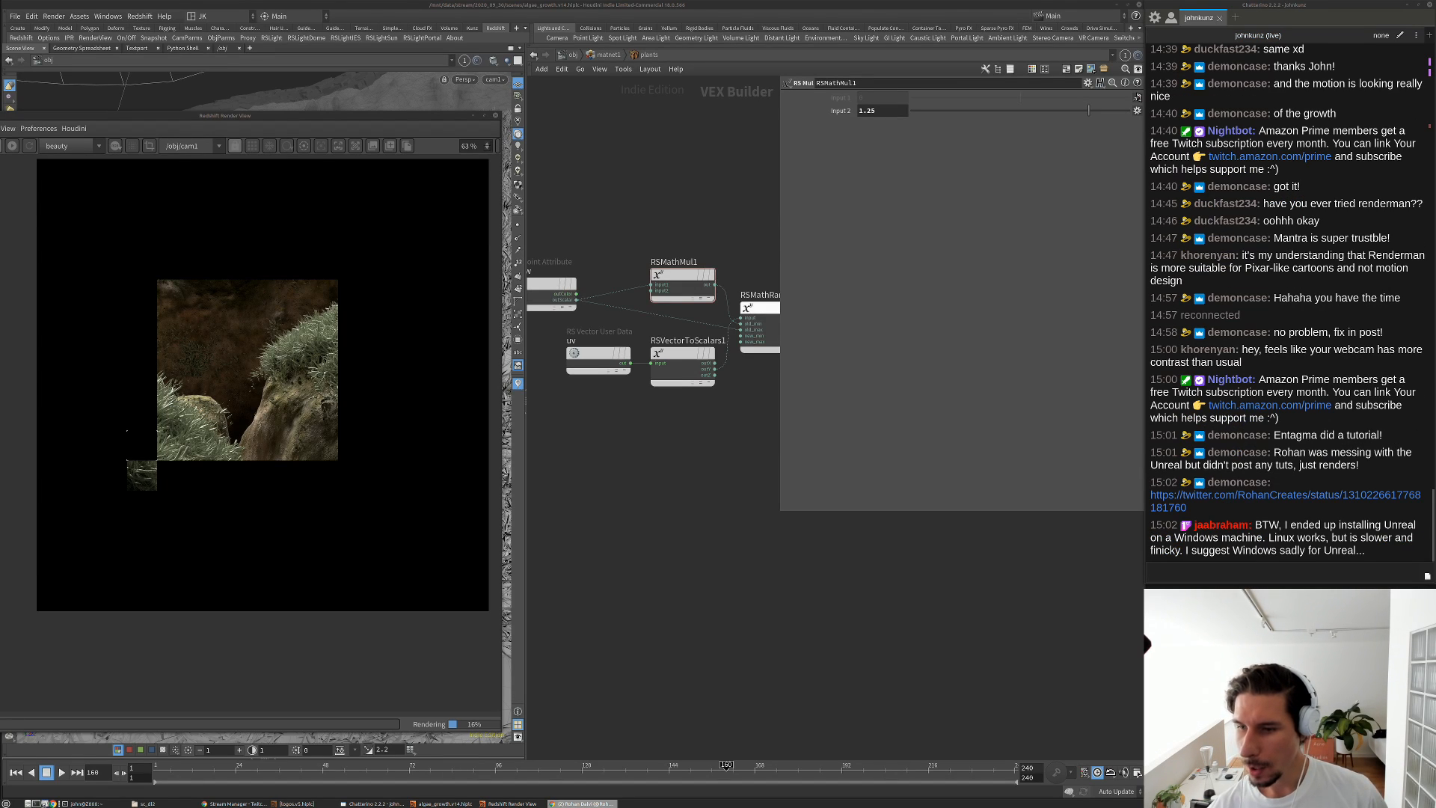
key("Return")
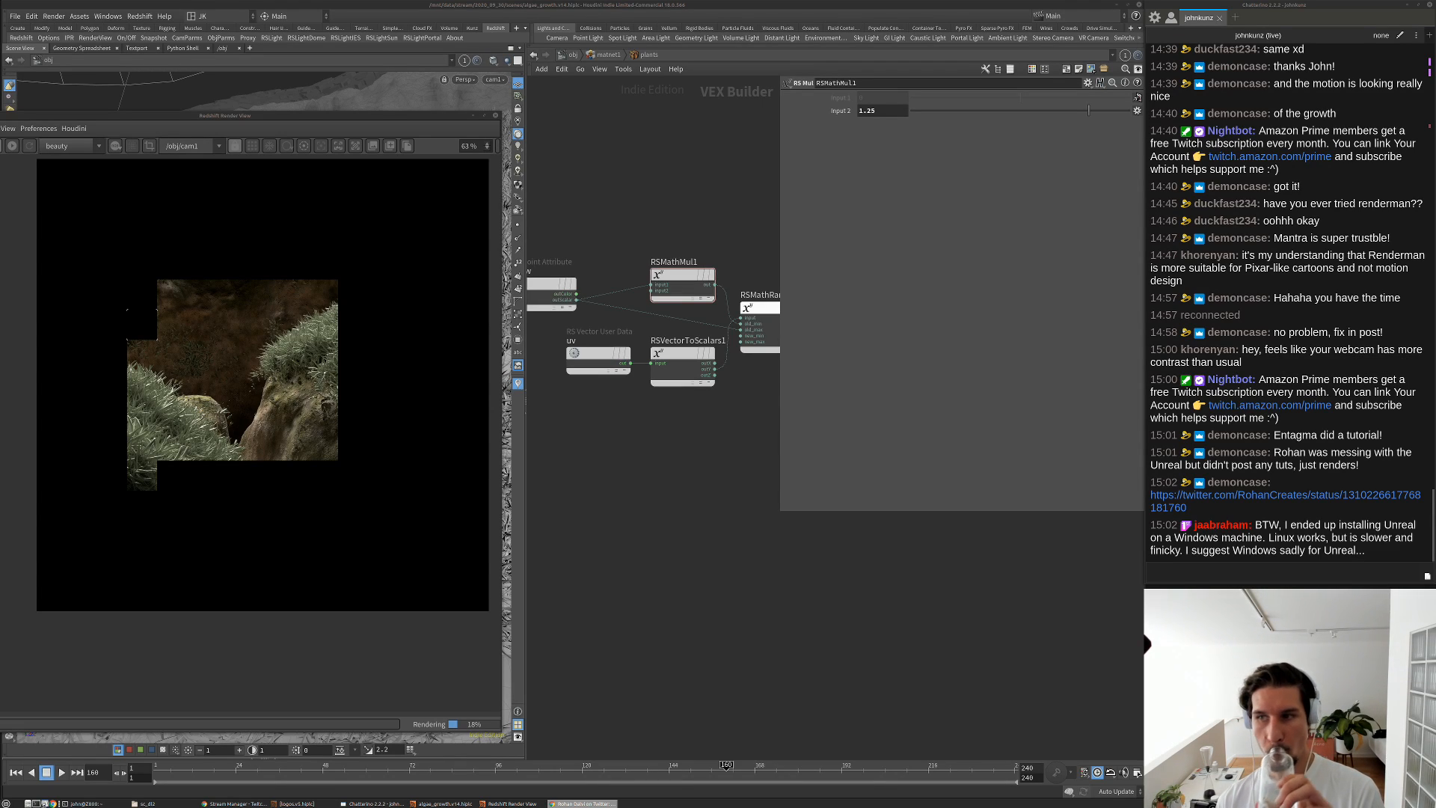
Bring the browser over the node network, view the #UnrealEngine tweet's video, and move the browser out of sight again
left_click_drag(1435, 231, 848, 244)
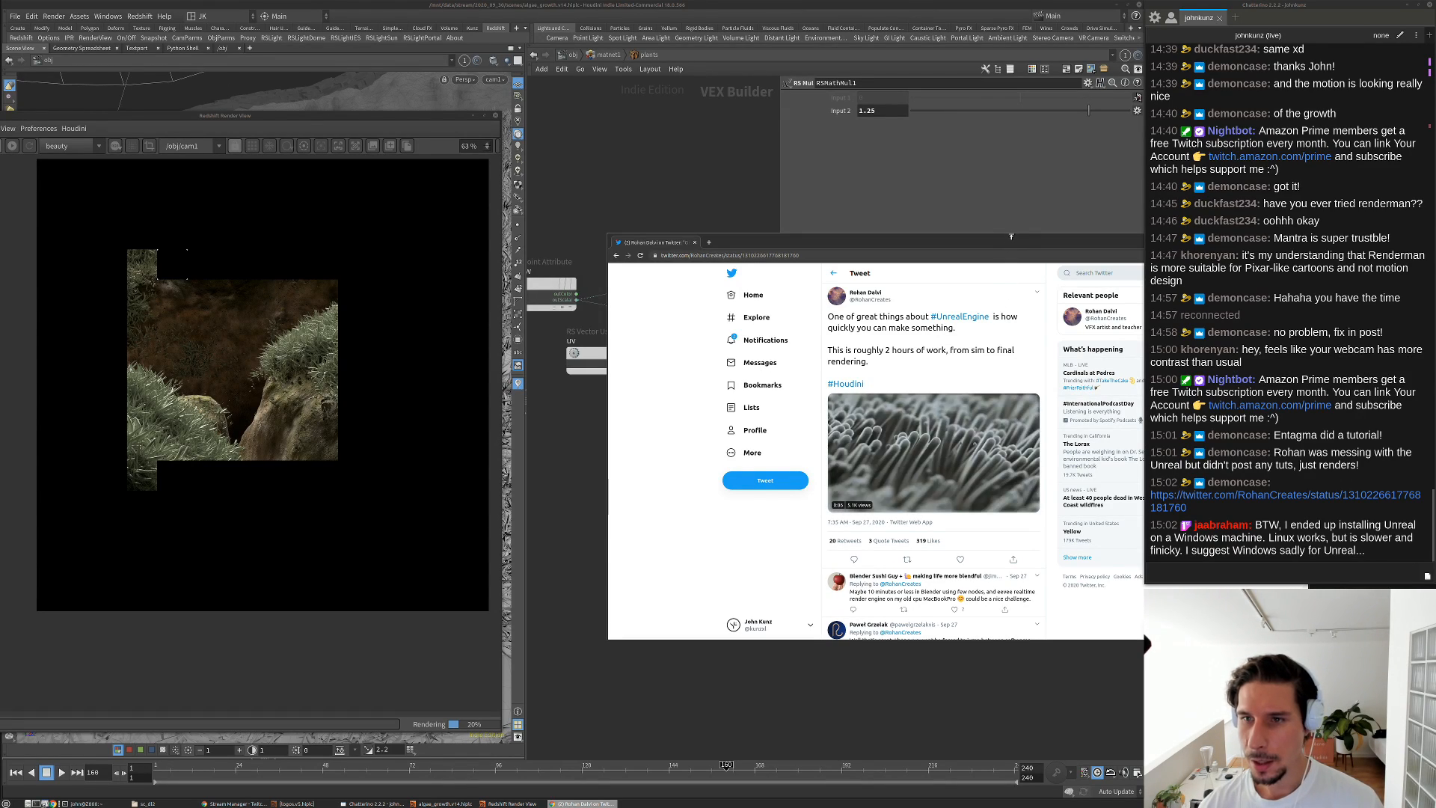
left_click_drag(1004, 240, 951, 228)
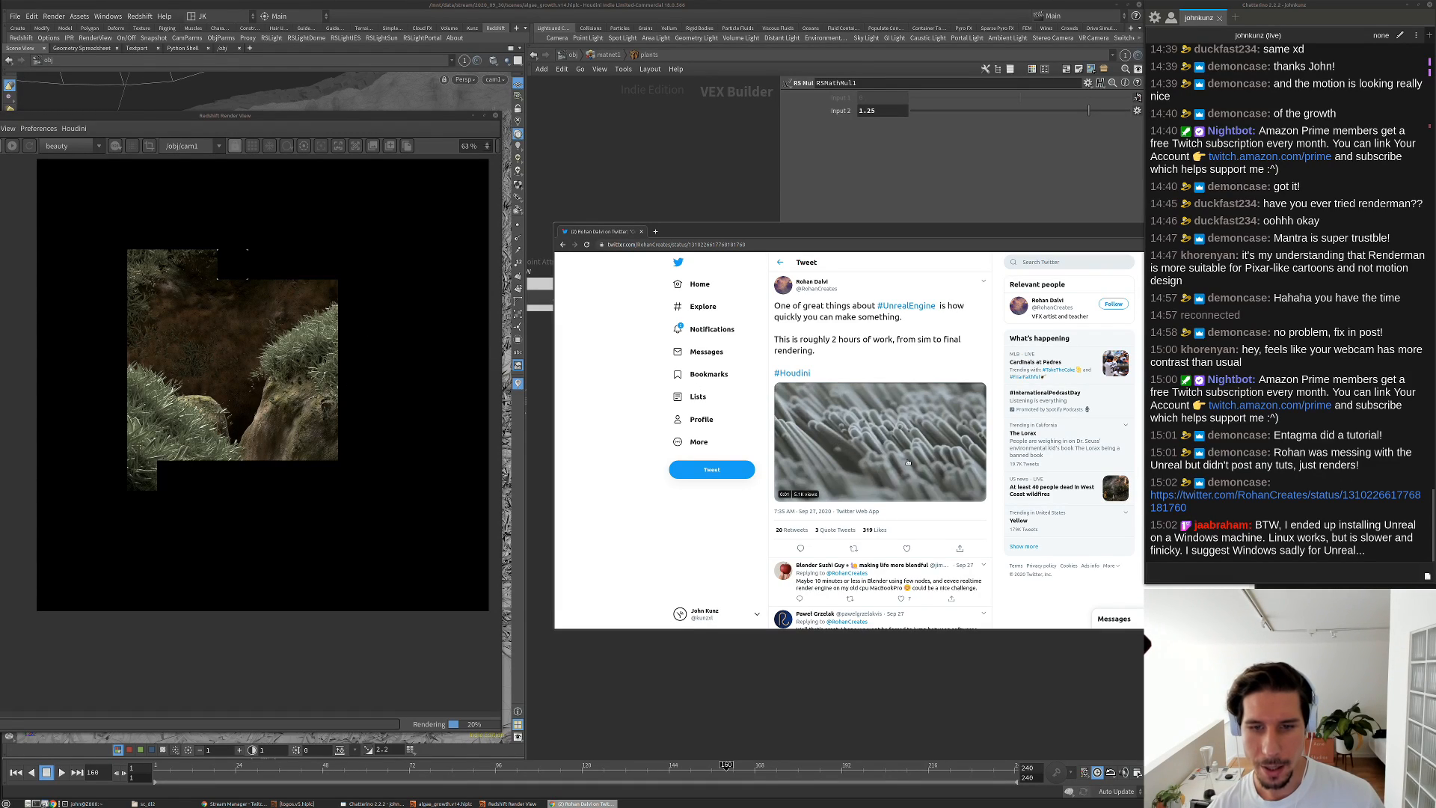
mouse_move(865, 447)
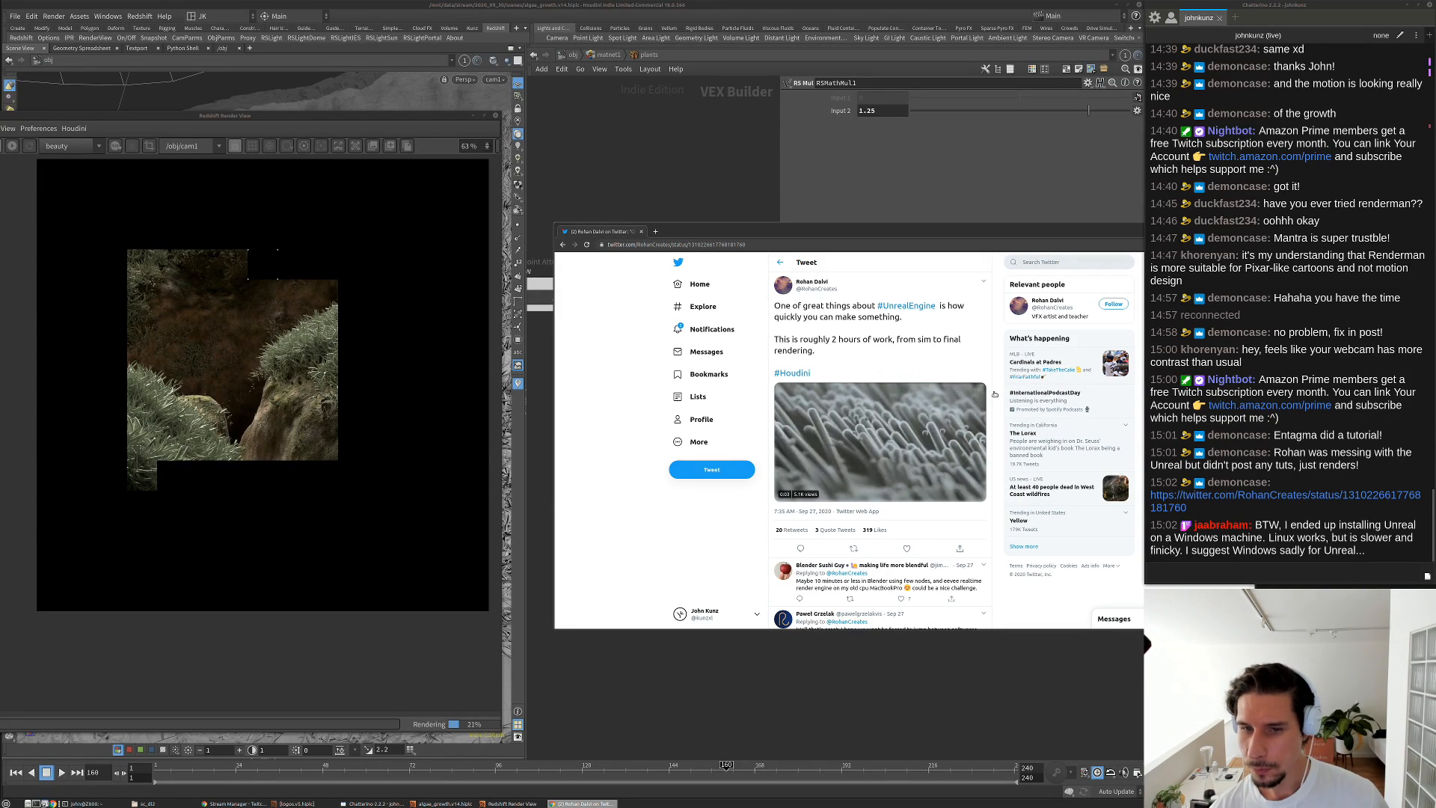
left_click_drag(924, 231, 1435, 246)
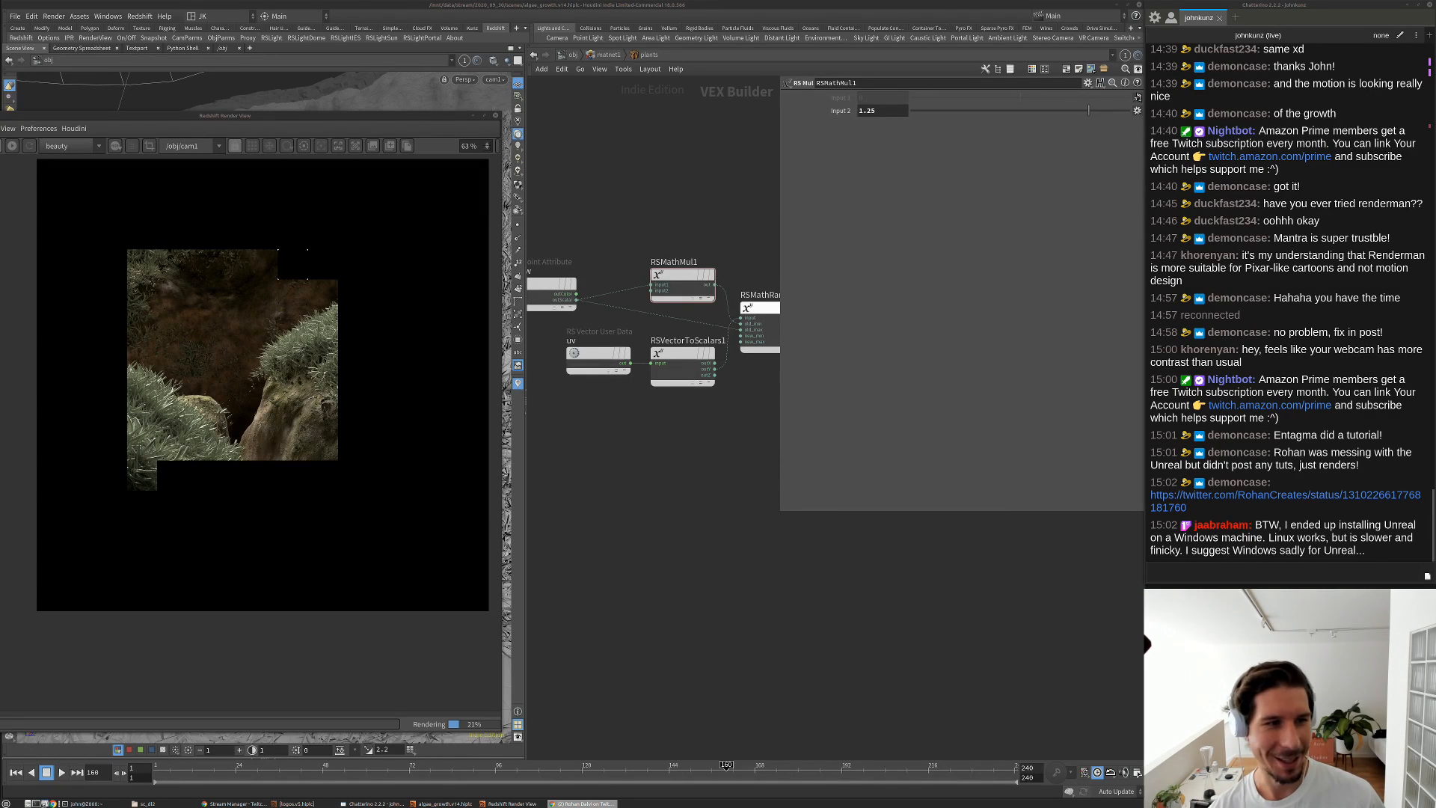
Move the Redshift render view fully back on screen and check the rendered plants and rock in it
left_click(310, 370)
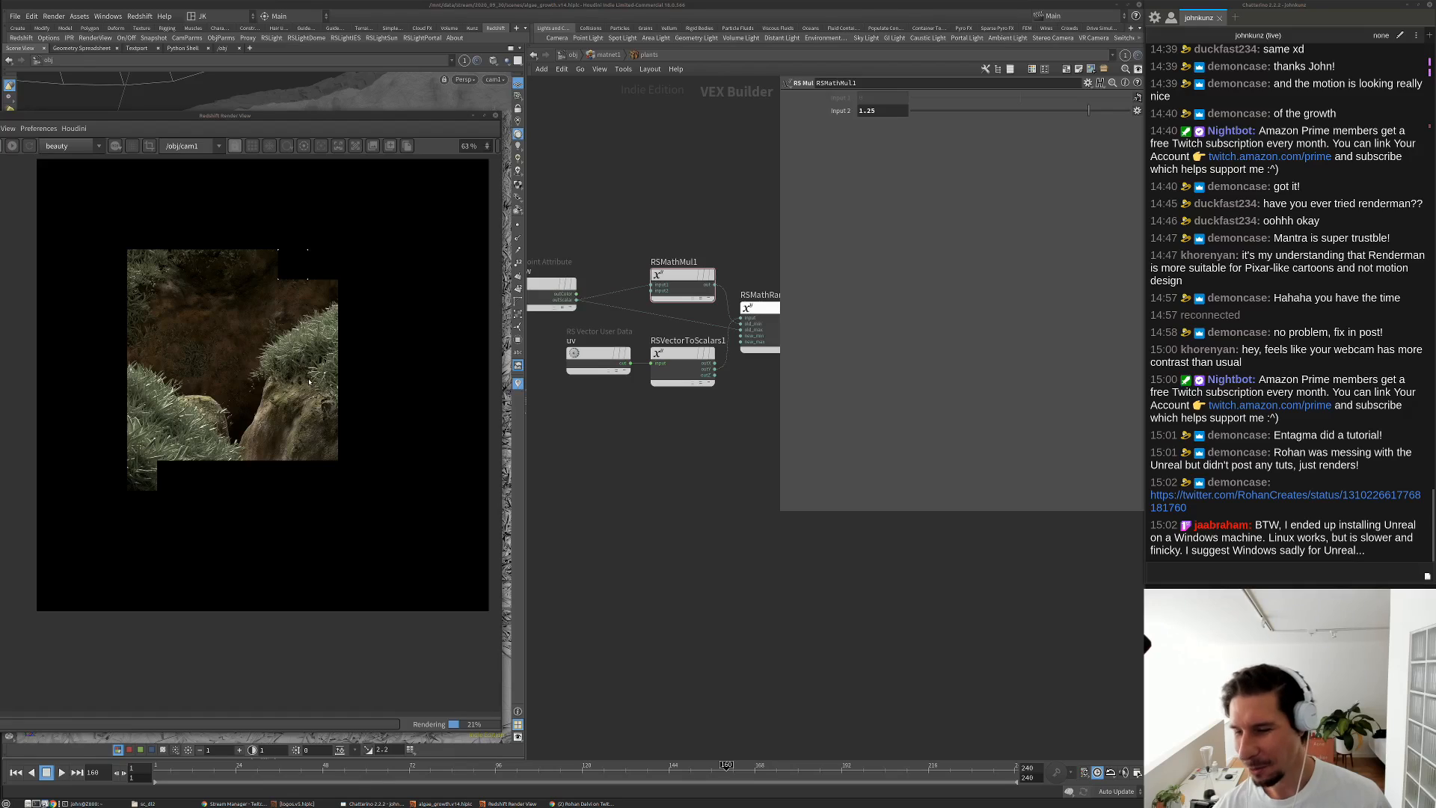
scroll(258, 282, "up", 2)
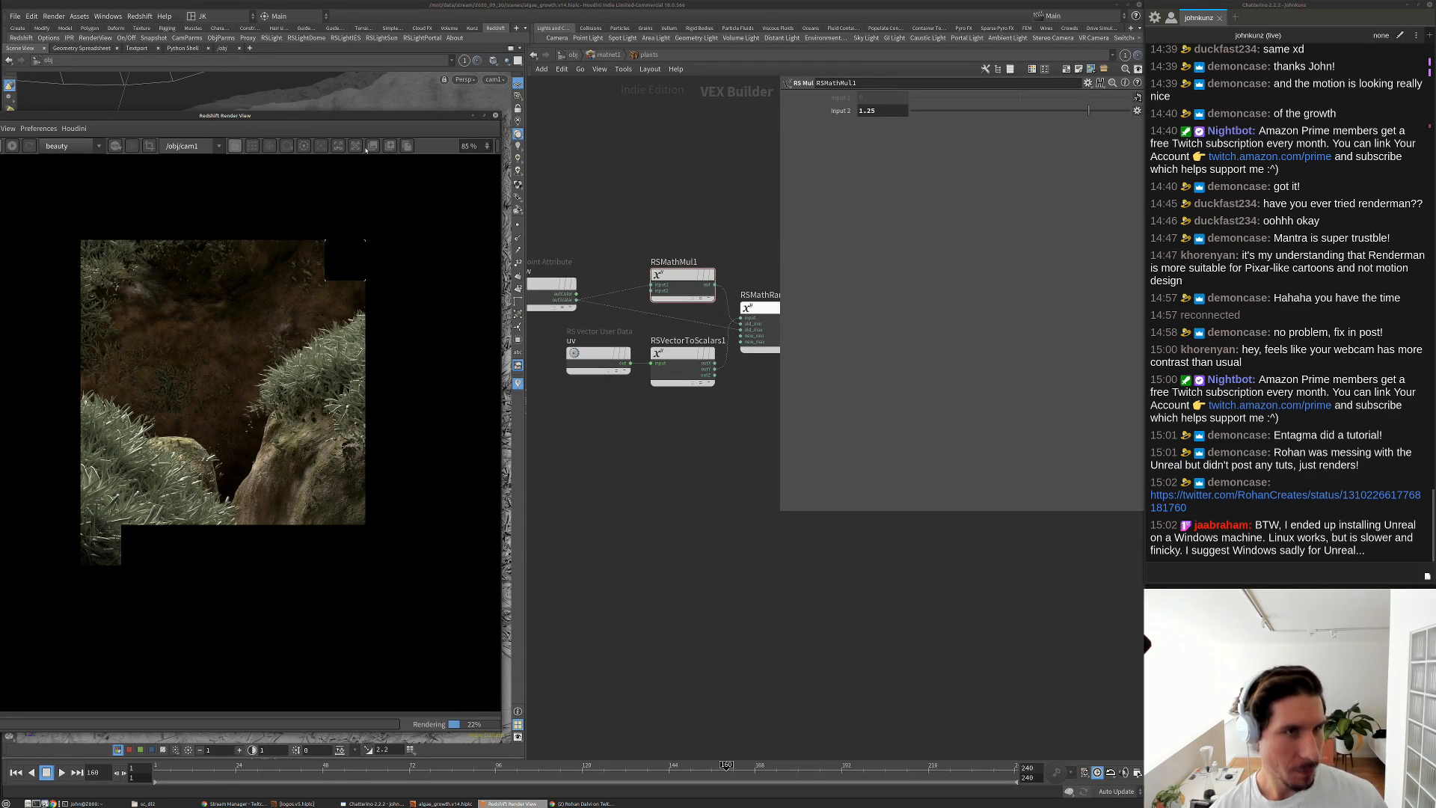
left_click_drag(305, 347, 419, 317, "alt")
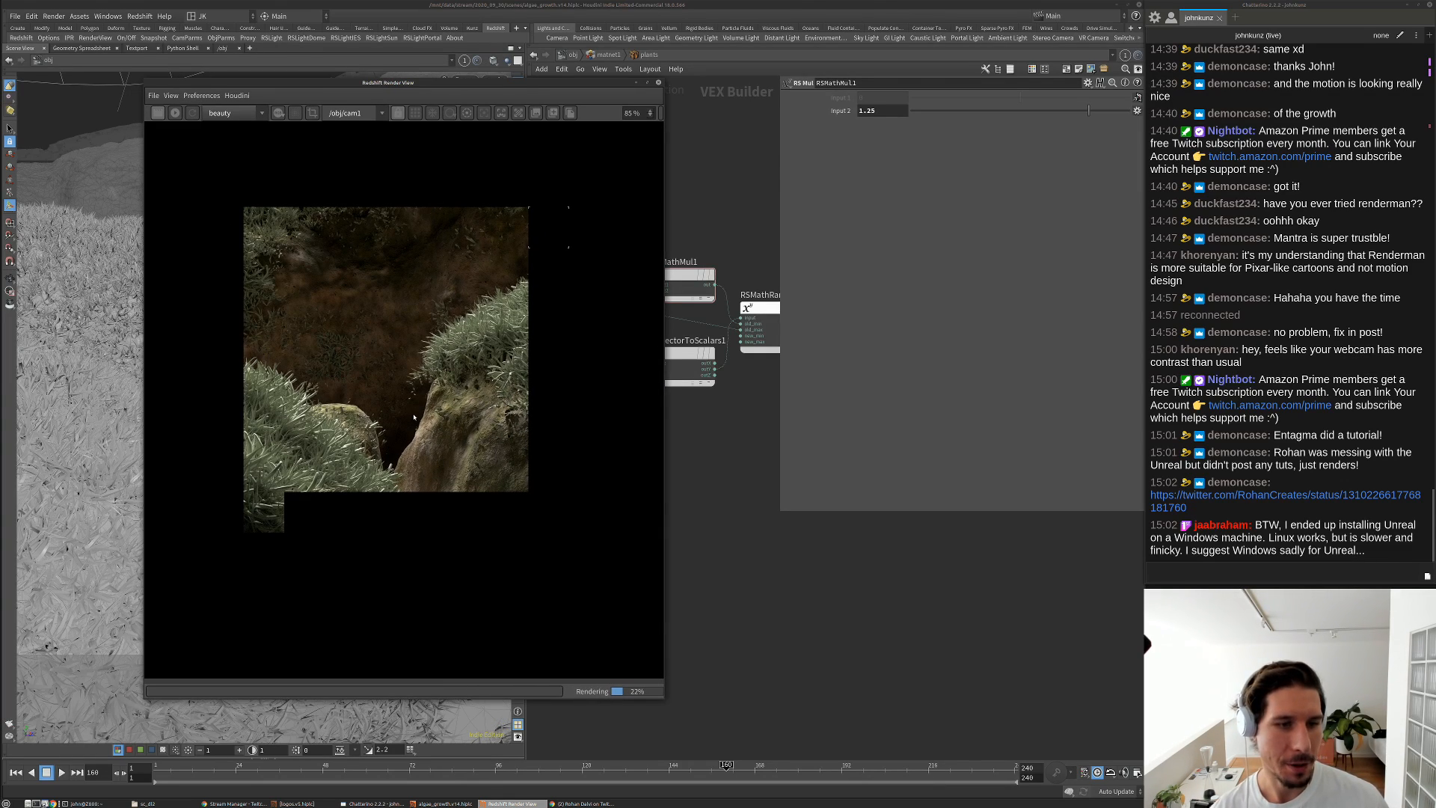
scroll(415, 415, "up", 1)
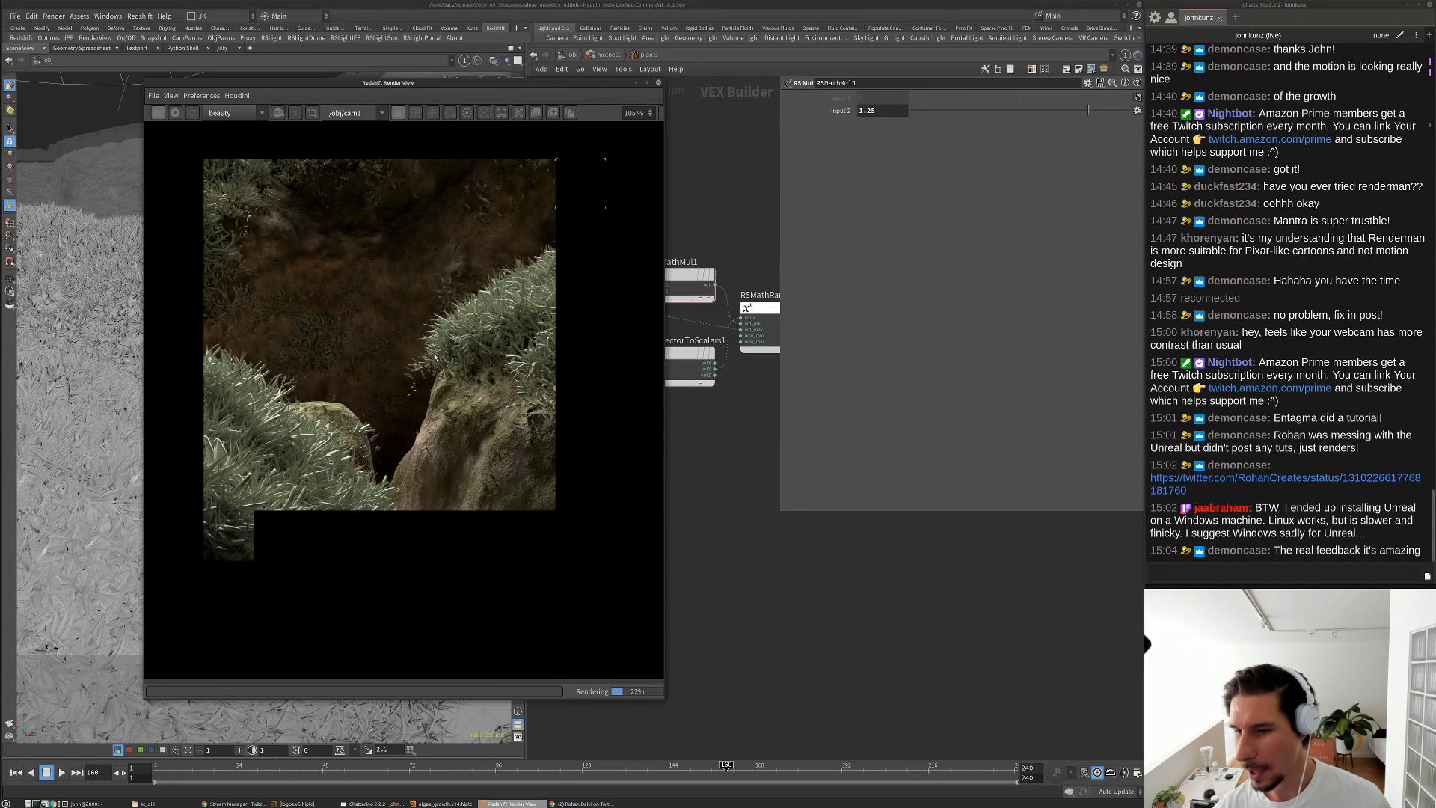
scroll(435, 357, "down", 1)
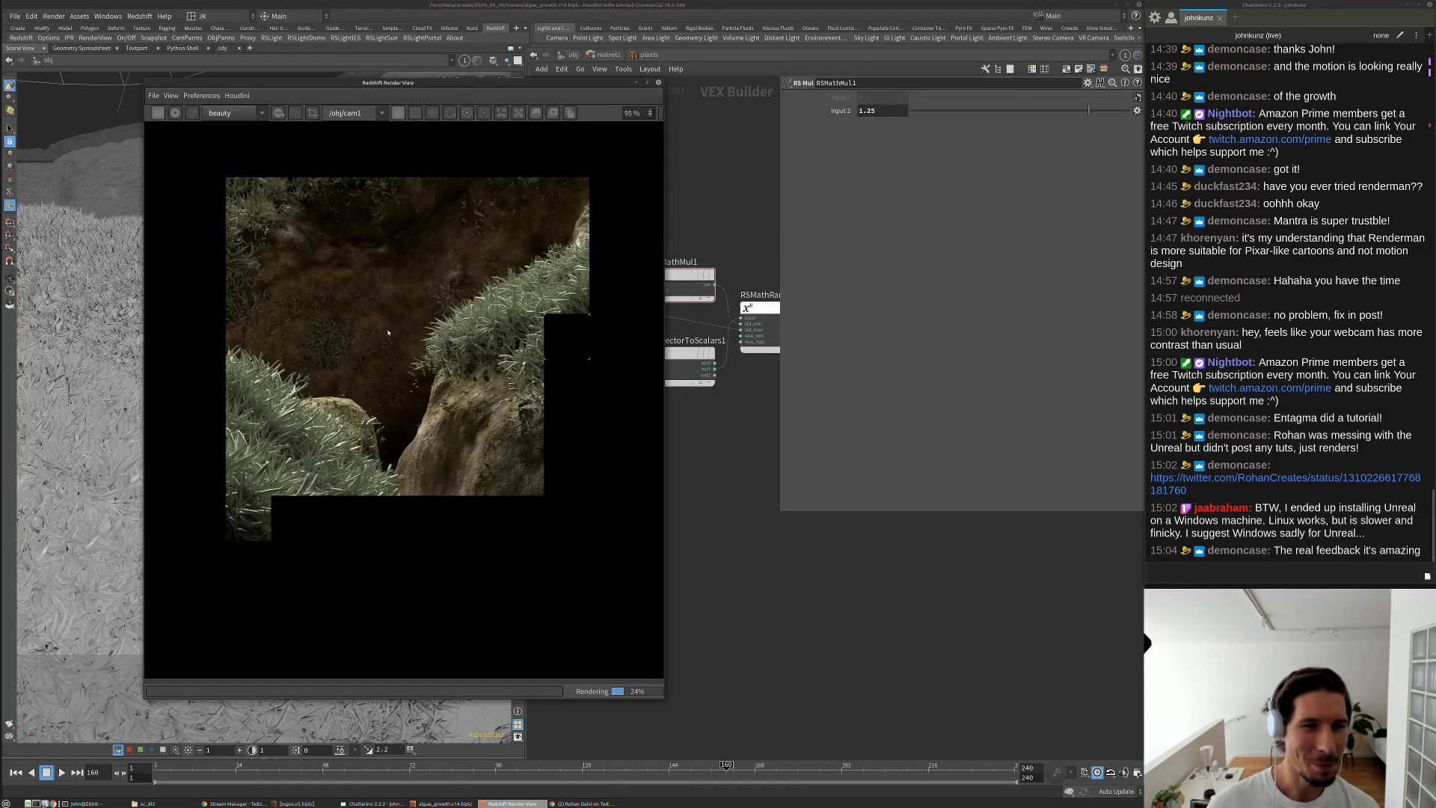
Examine the small plants on the dark rock wall up close and against the rest of the render
scroll(271, 246, "up", 5)
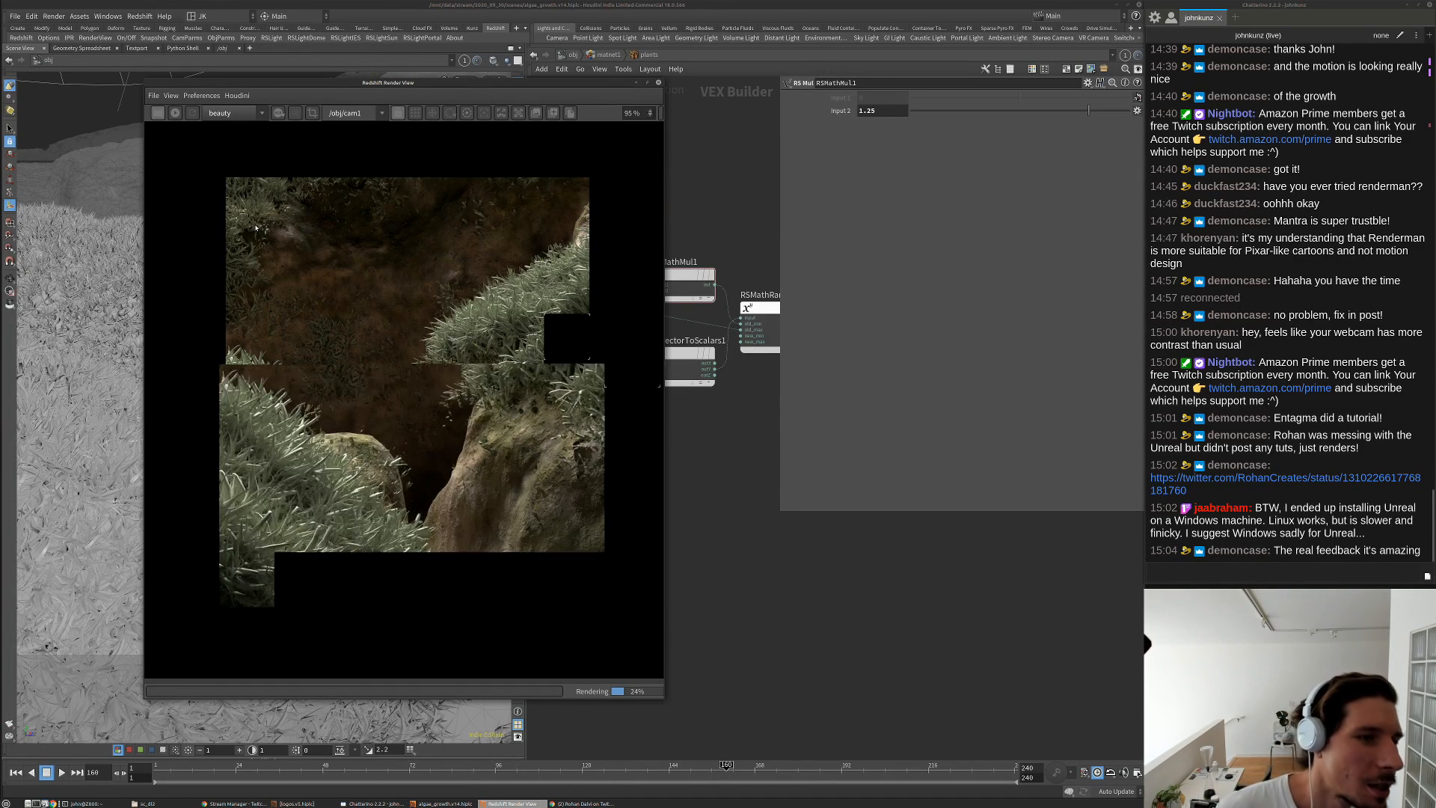
scroll(255, 229, "up", 5)
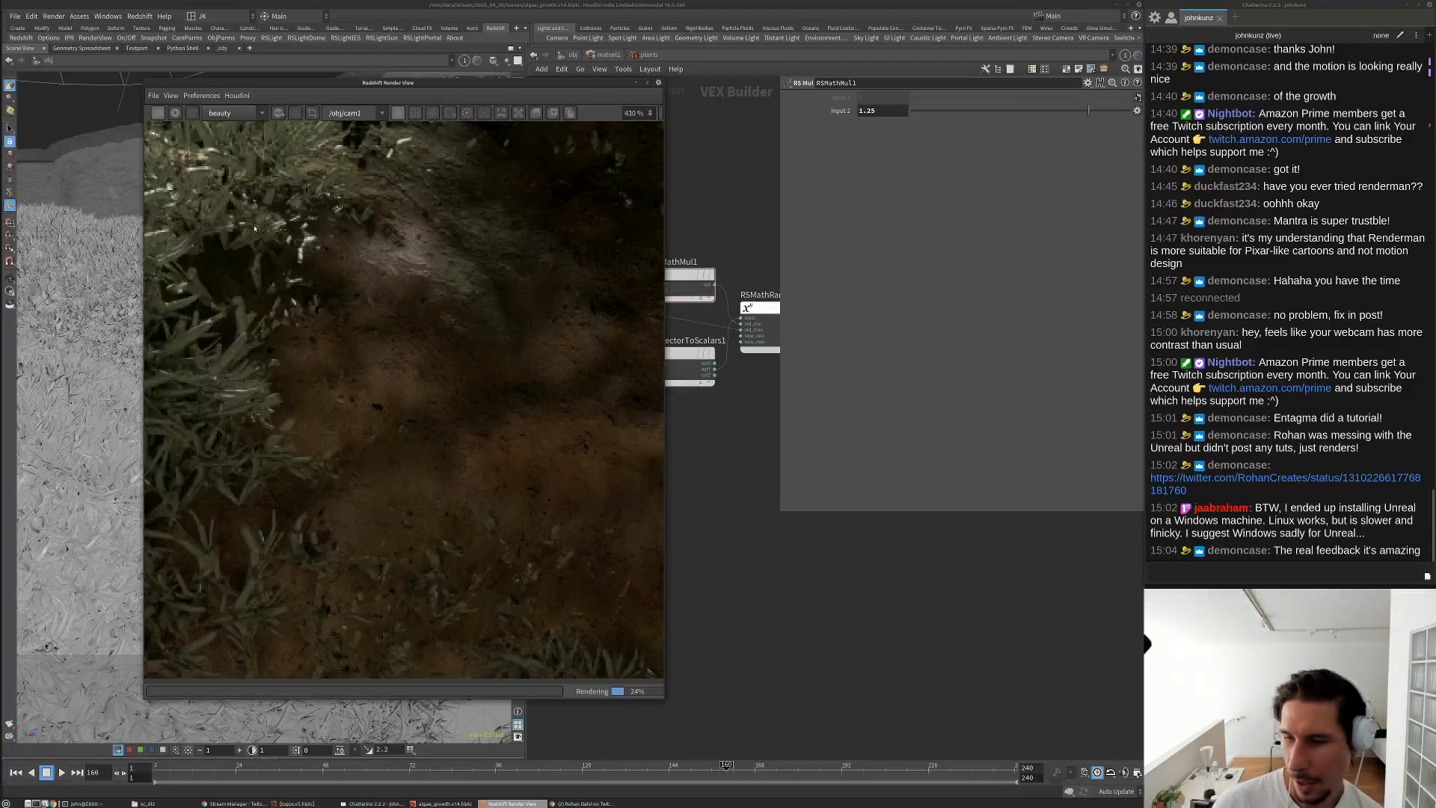
scroll(254, 229, "down", 3)
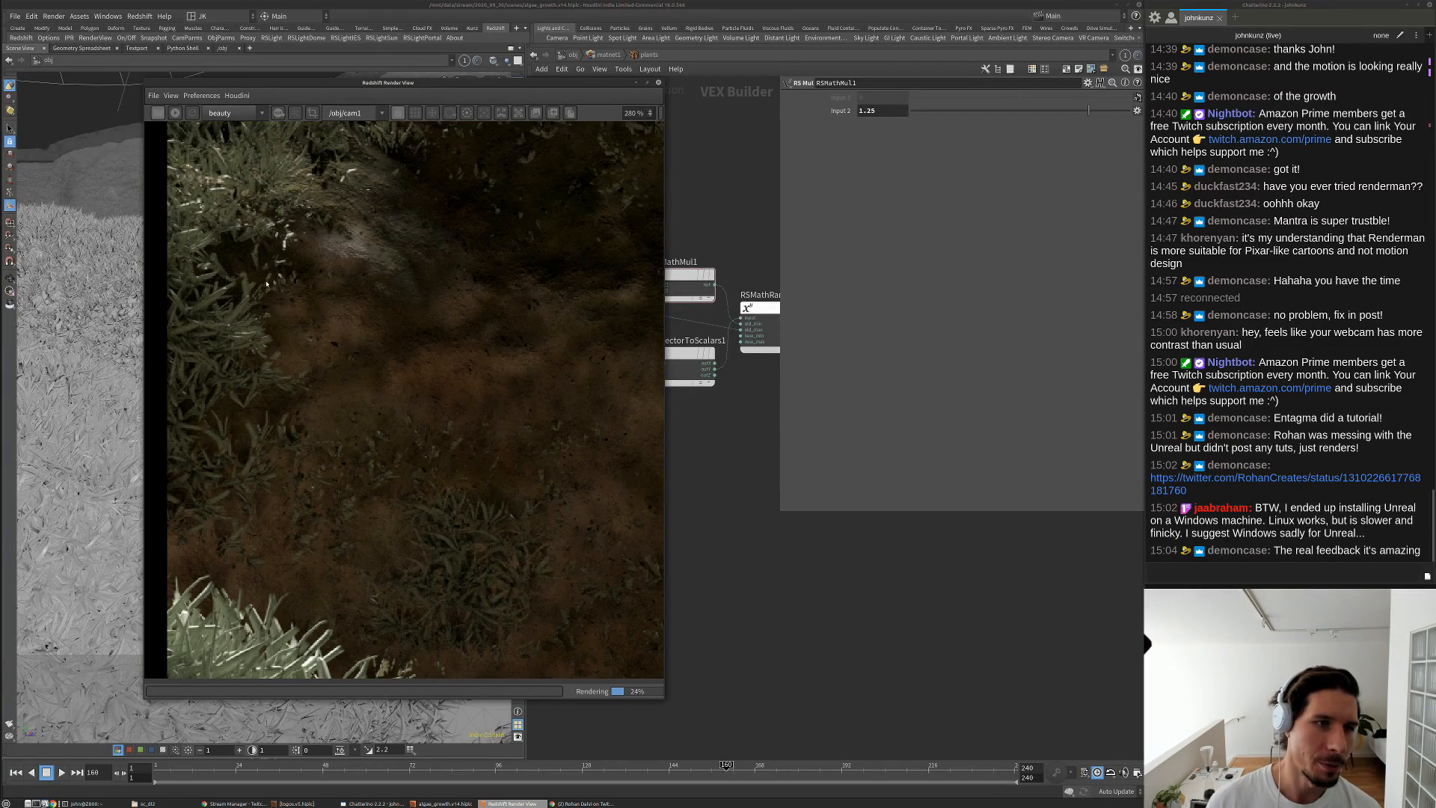
scroll(351, 281, "down", 4)
scroll(353, 279, "down", 4)
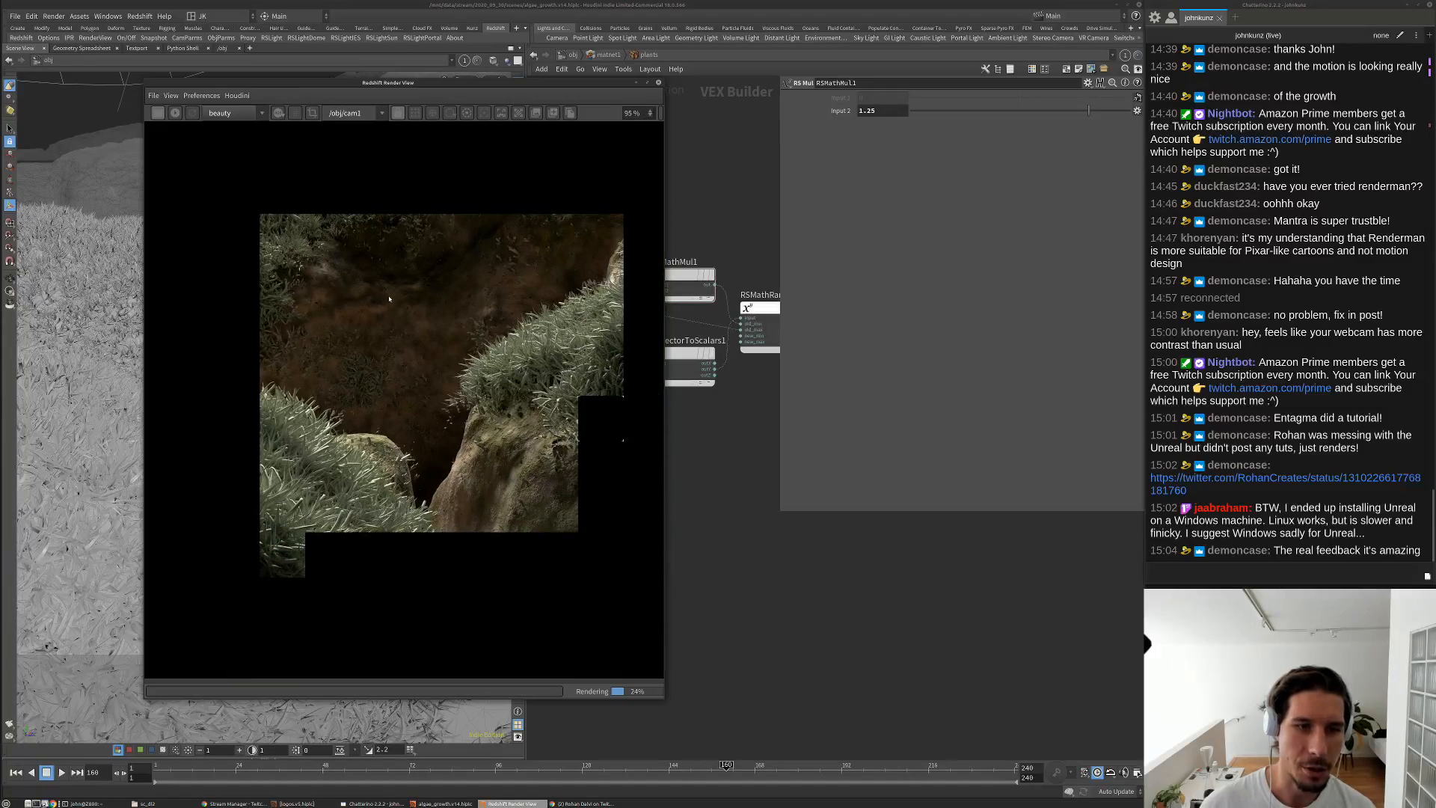
Examine the rock surface below the right-hand plant clump up close and within the whole frame
scroll(521, 356, "up", 2)
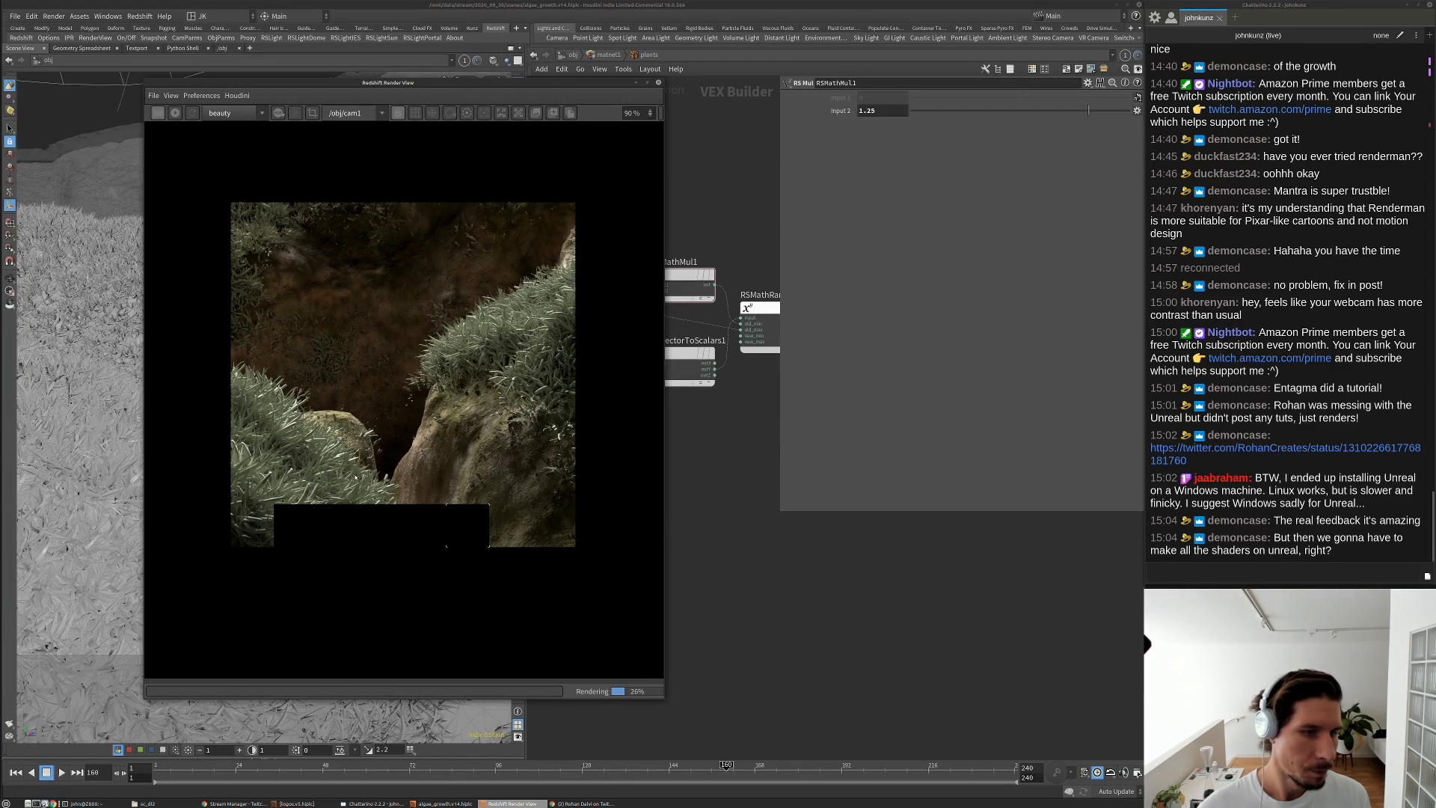
scroll(355, 476, "up", 3)
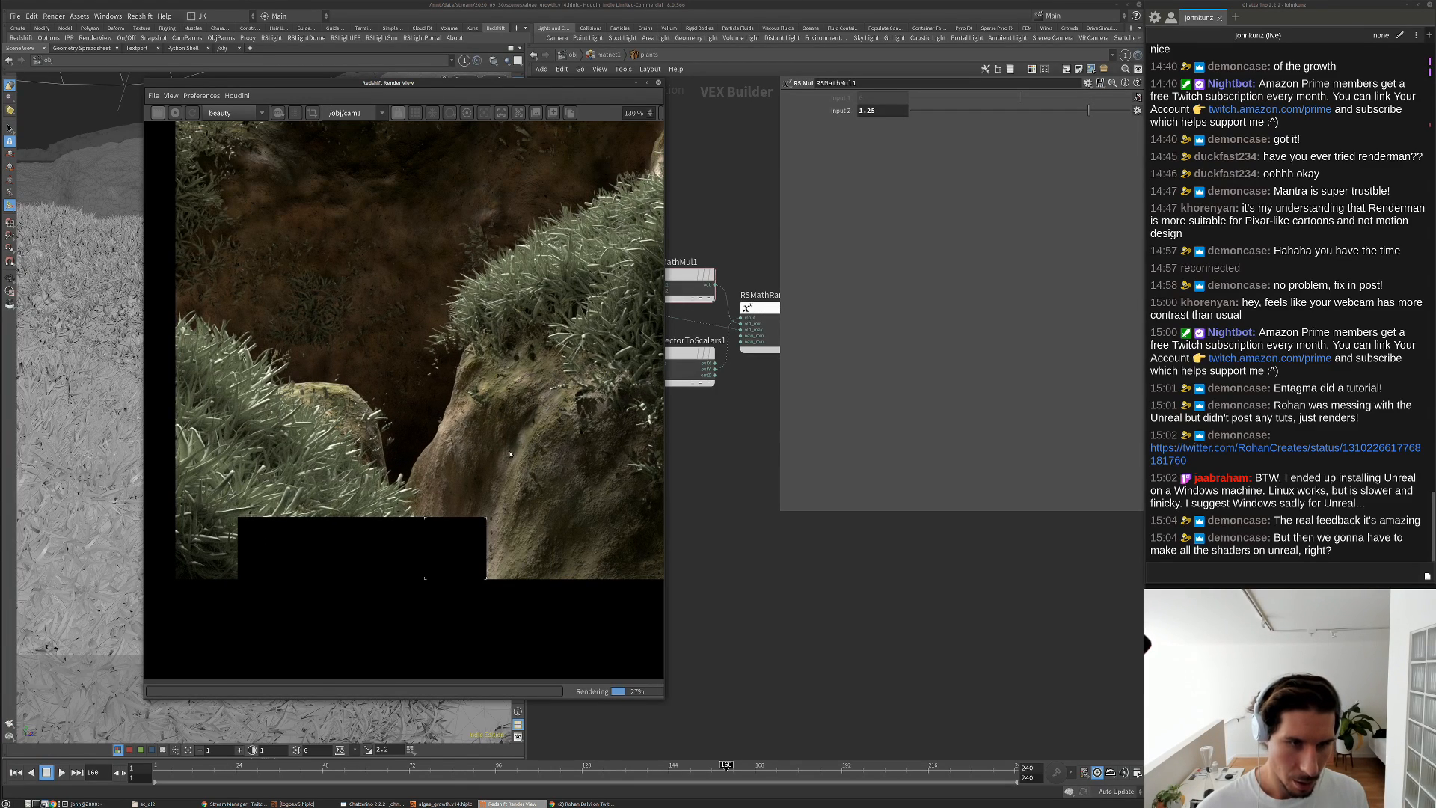
scroll(455, 441, "up", 4)
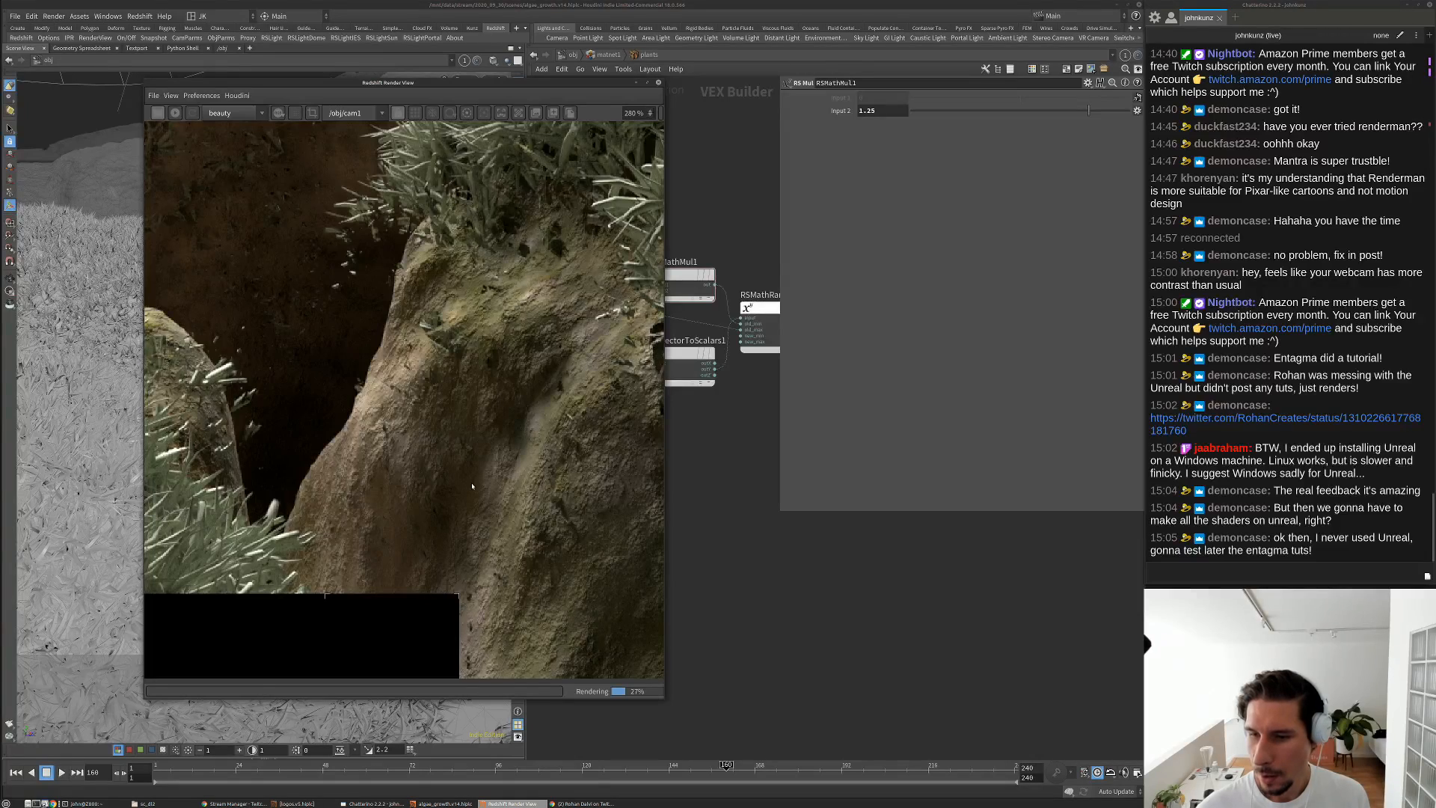
scroll(473, 483, "down", 5)
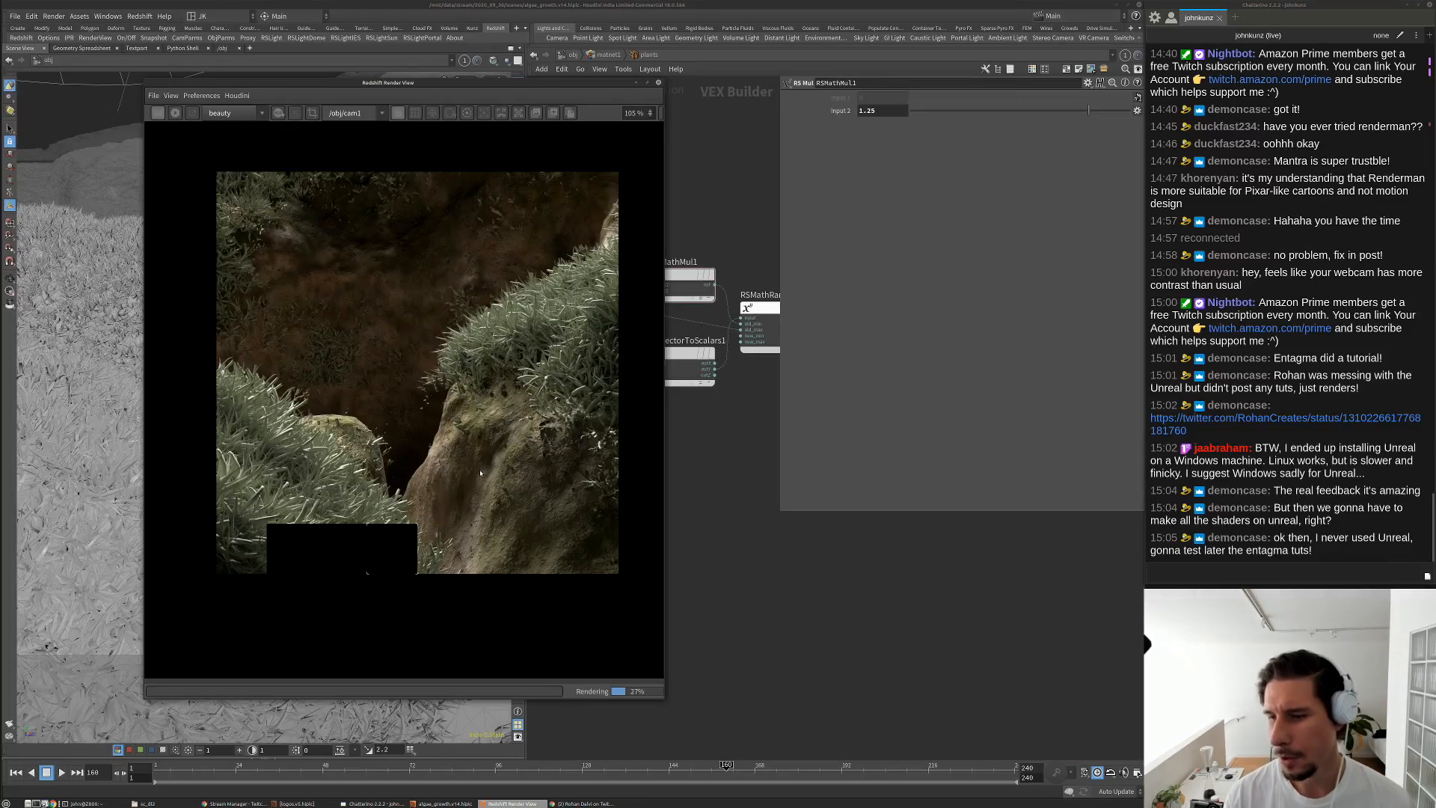
scroll(471, 476, "down", 1)
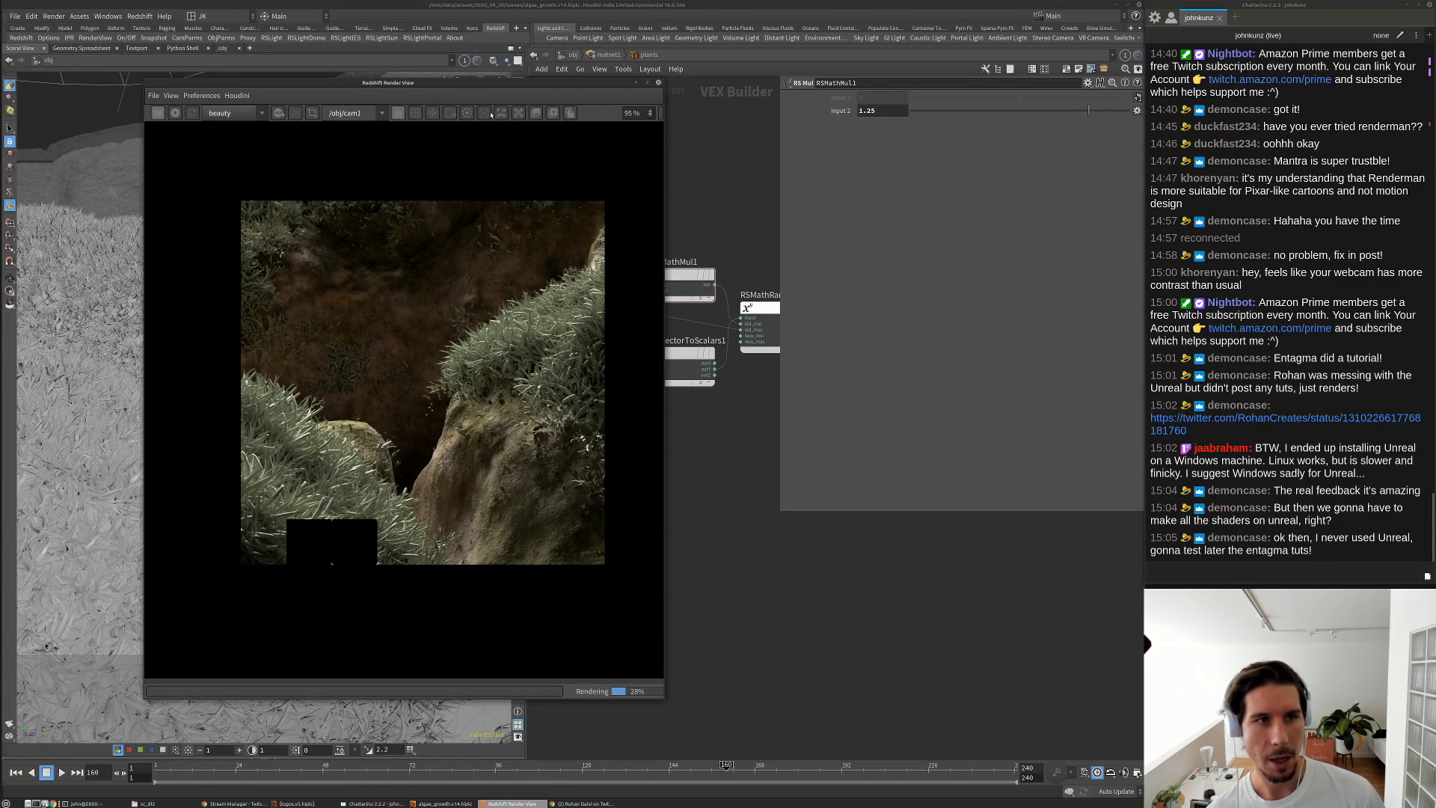
Reposition the render view over the viewport and compare the shaded plants on the rock wall with the brighter foreground clump
left_click_drag(428, 82, 340, 280)
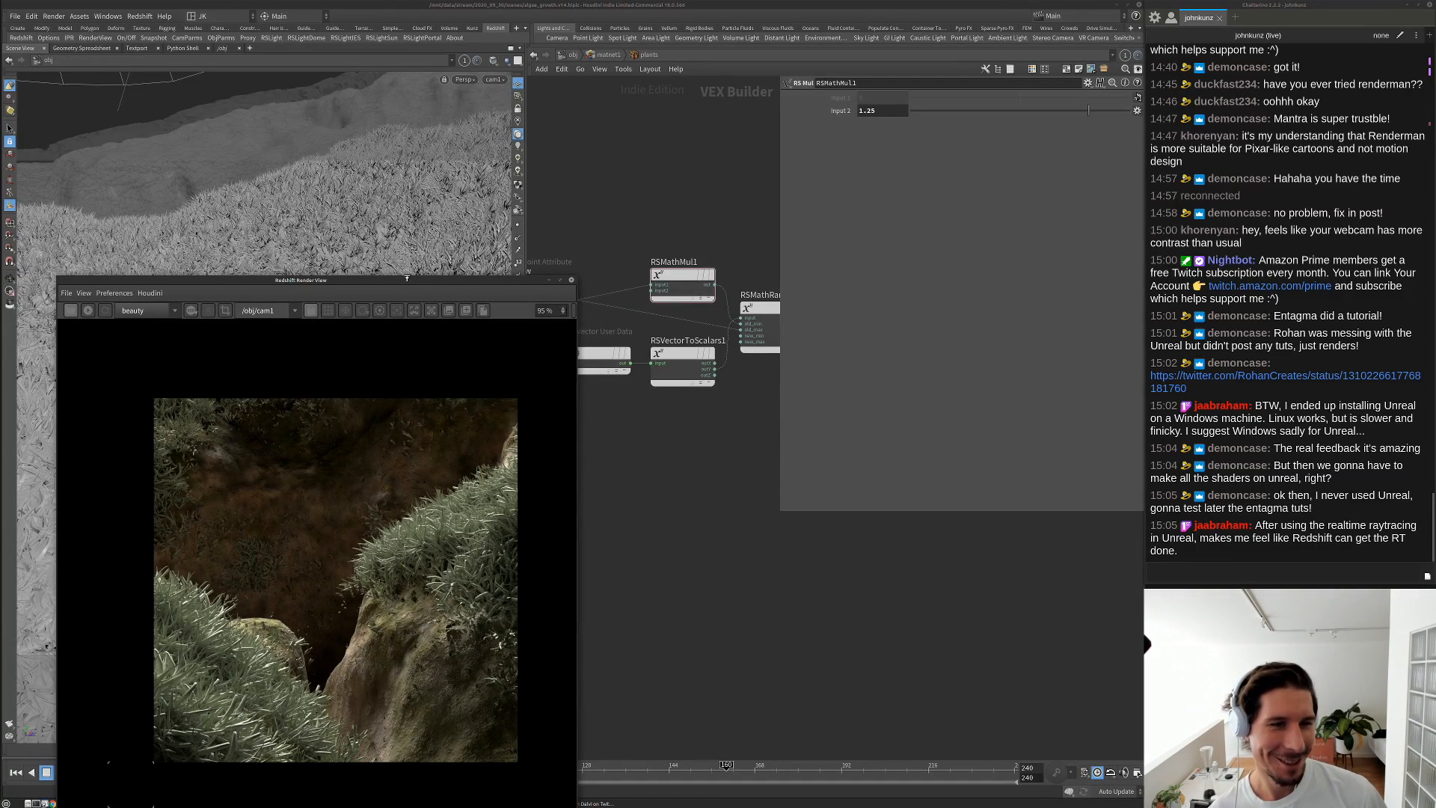
left_click_drag(407, 281, 437, 110)
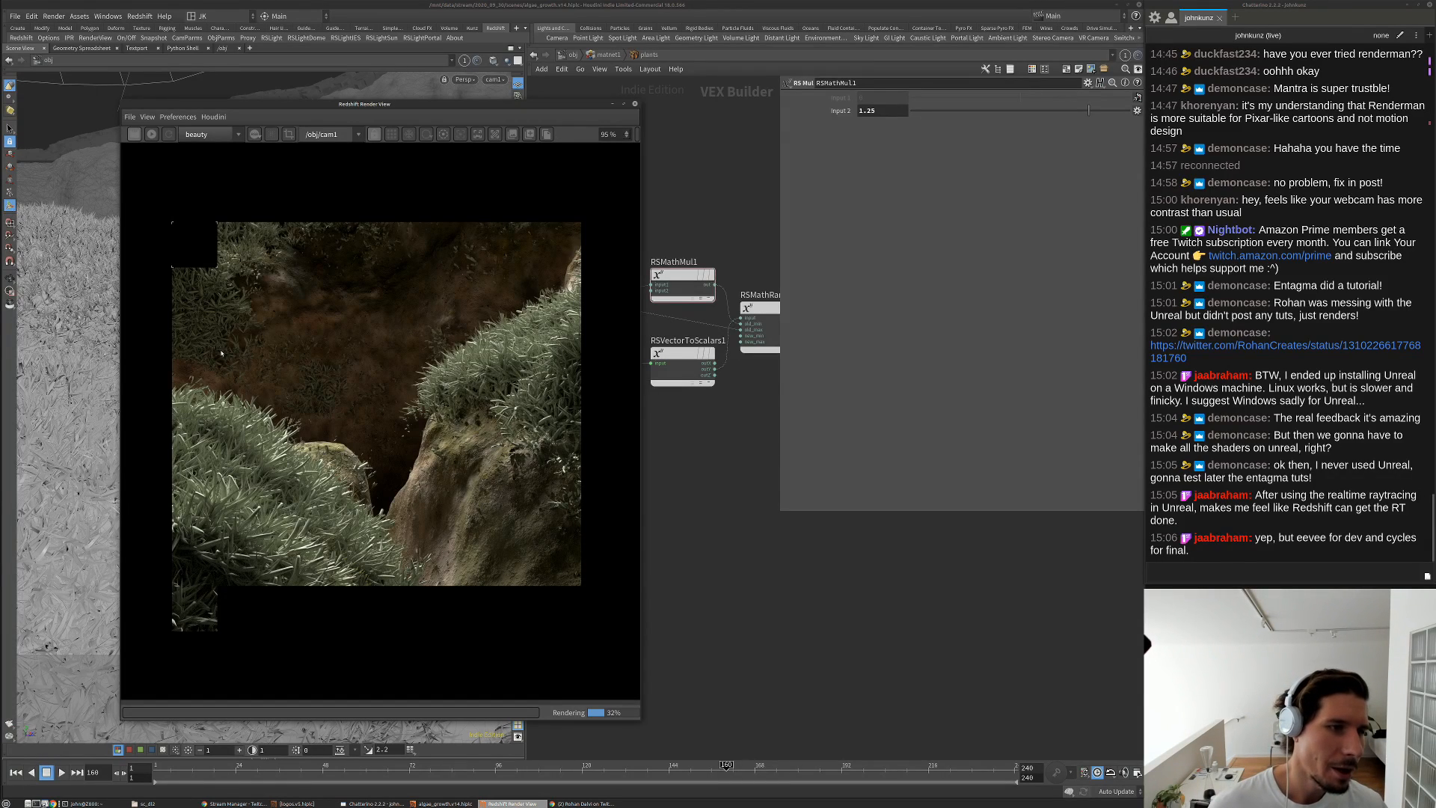
scroll(222, 353, "up", 1)
scroll(199, 301, "up", 2)
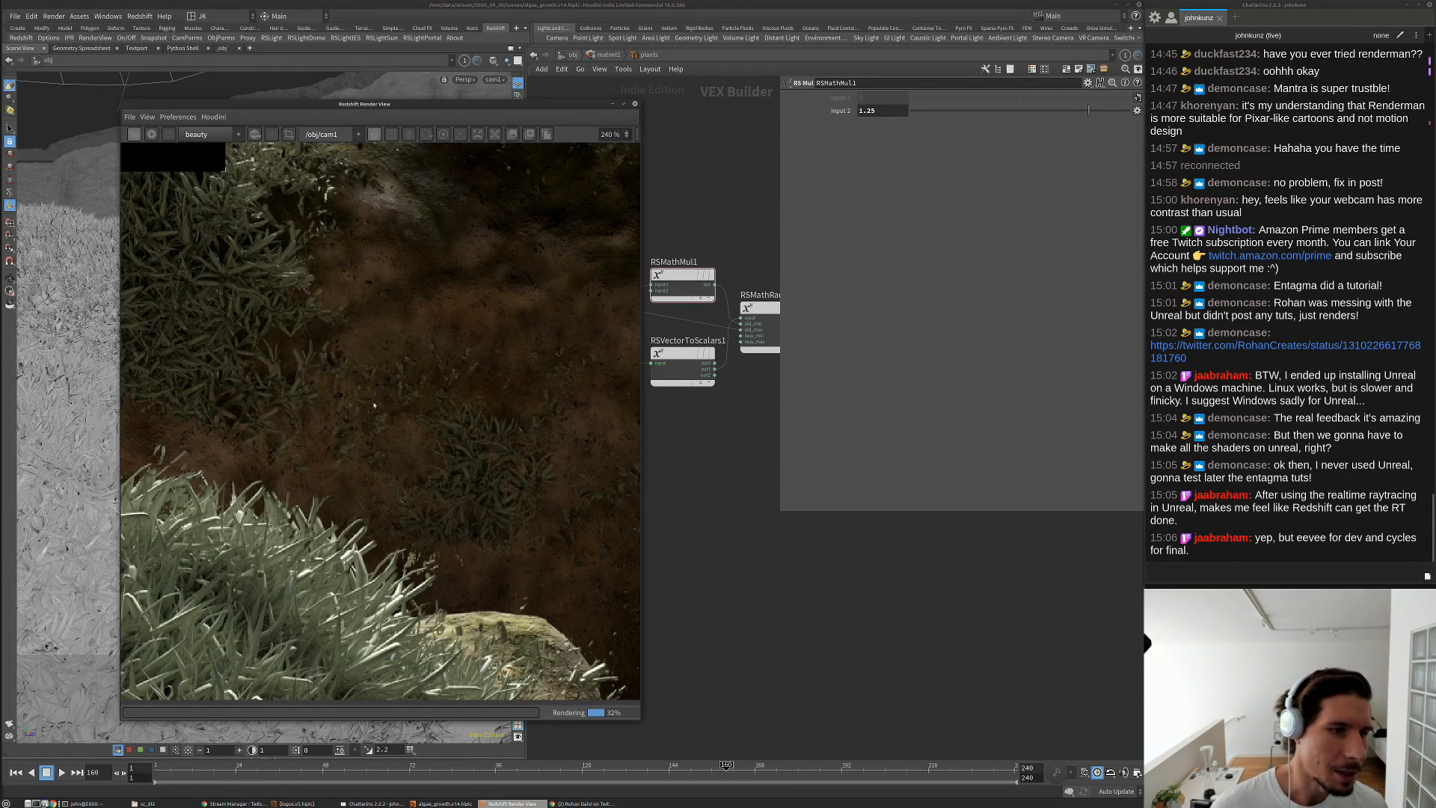
scroll(385, 420, "down", 3)
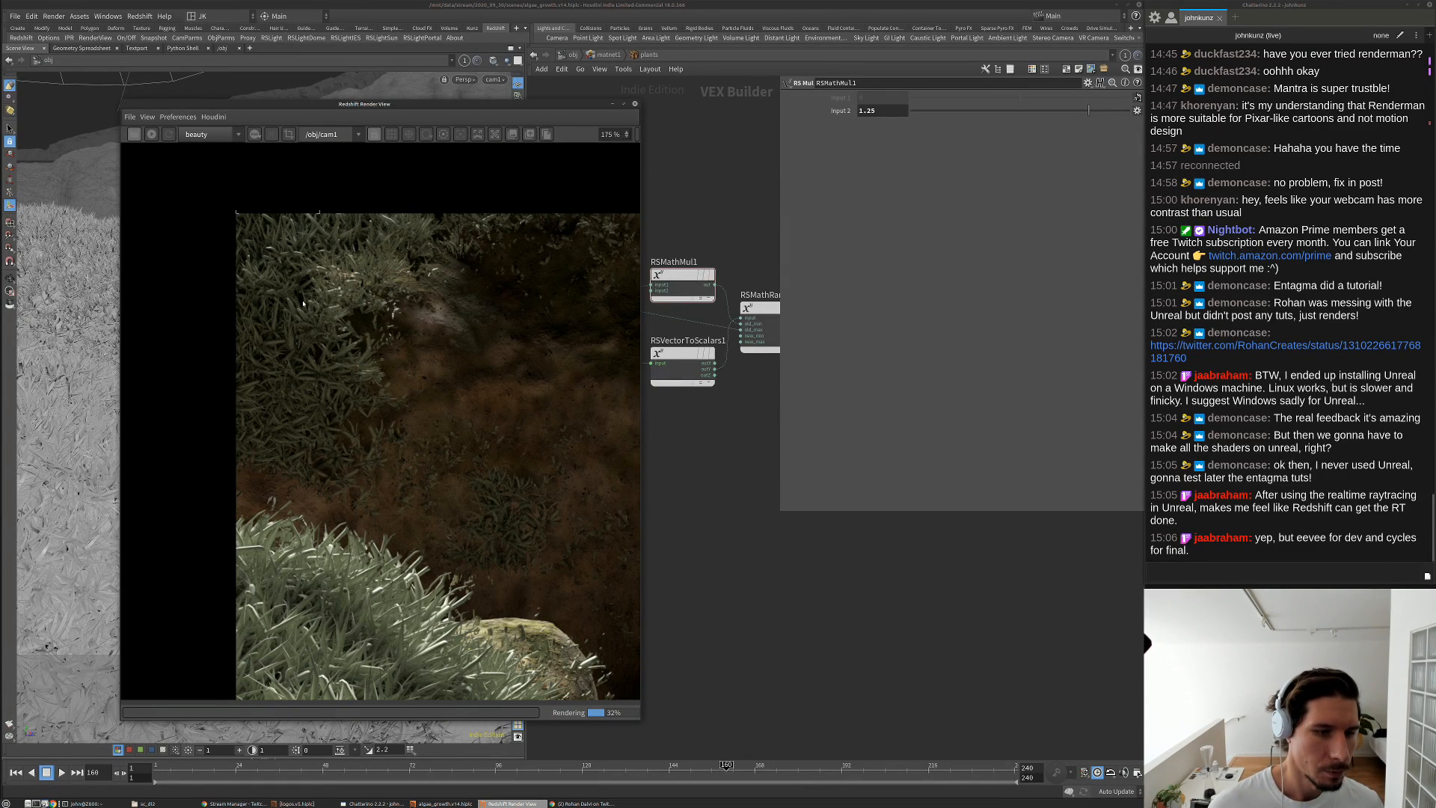
scroll(303, 303, "down", 4)
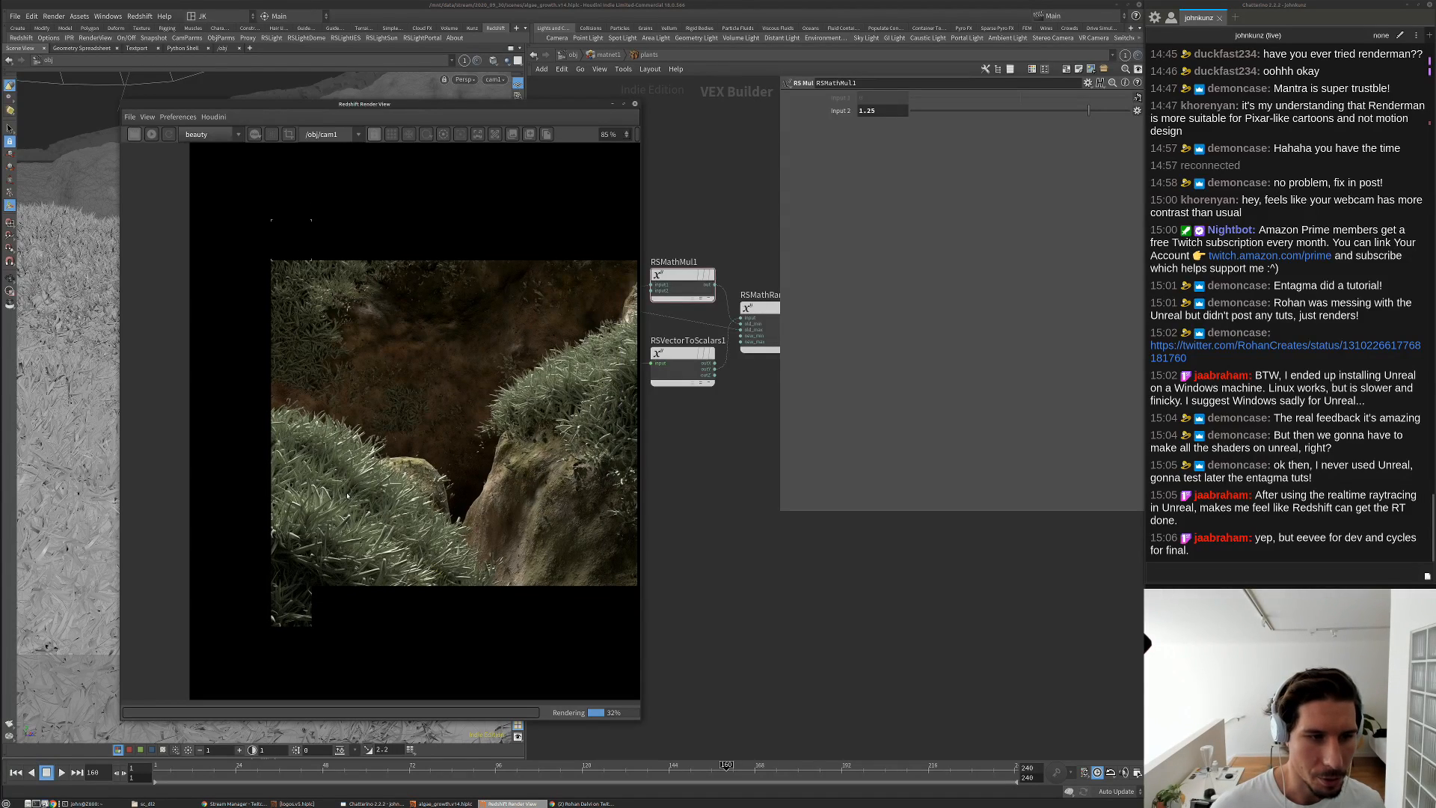
Inspect the newly rendered plant buckets at the image's upper-left edge, first within the frame and up close
scroll(330, 492, "up", 1)
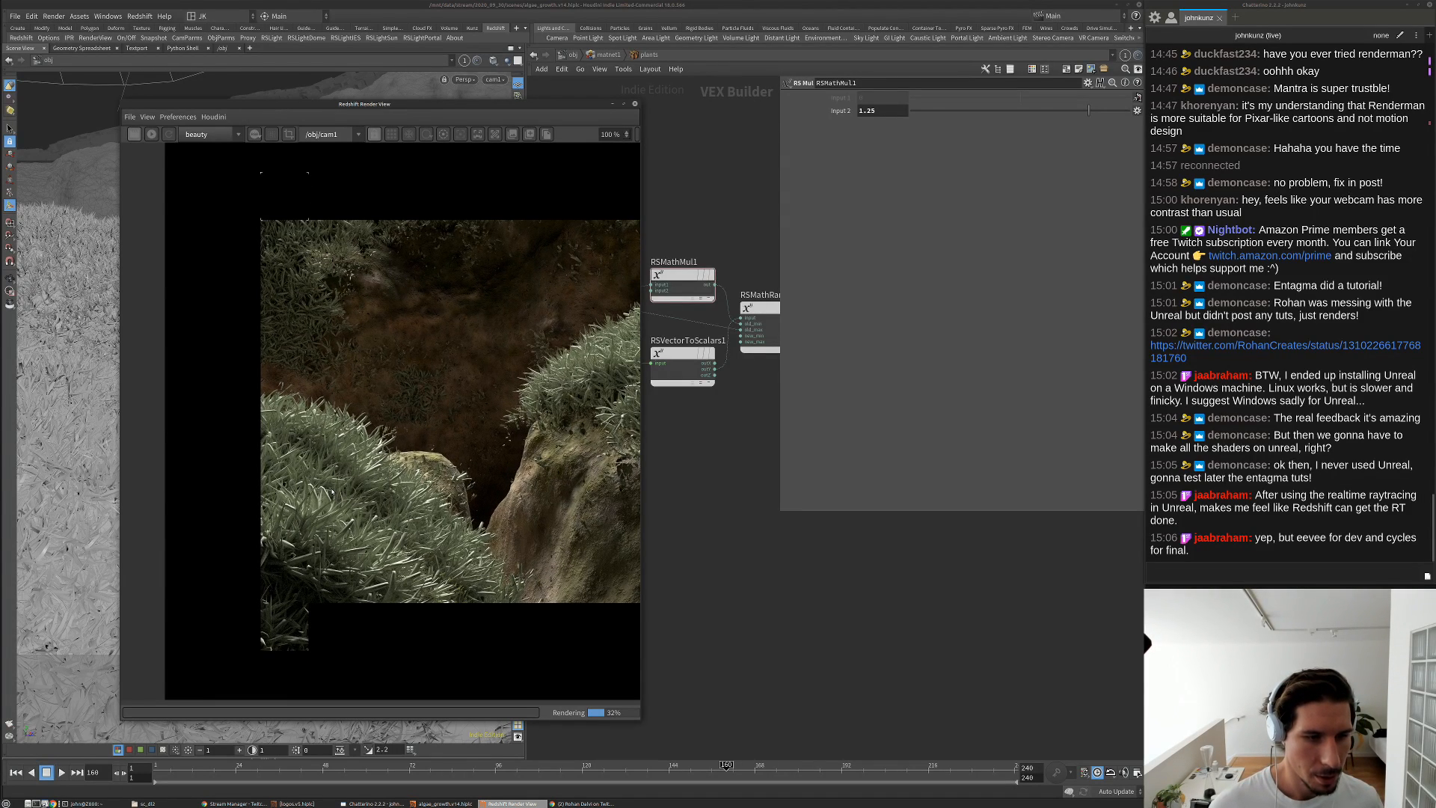
scroll(332, 486, "down", 1)
scroll(335, 490, "down", 2)
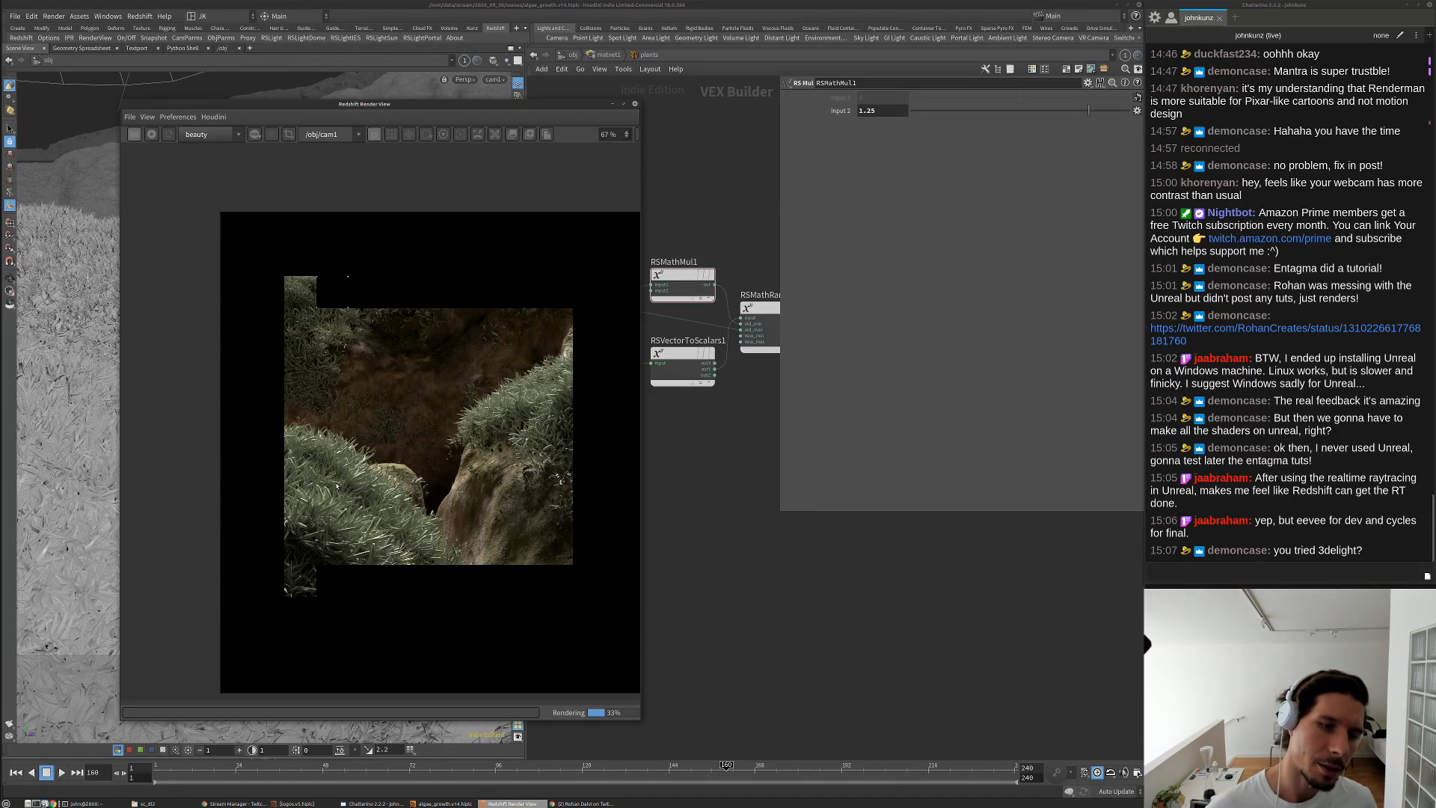
scroll(335, 490, "up", 1)
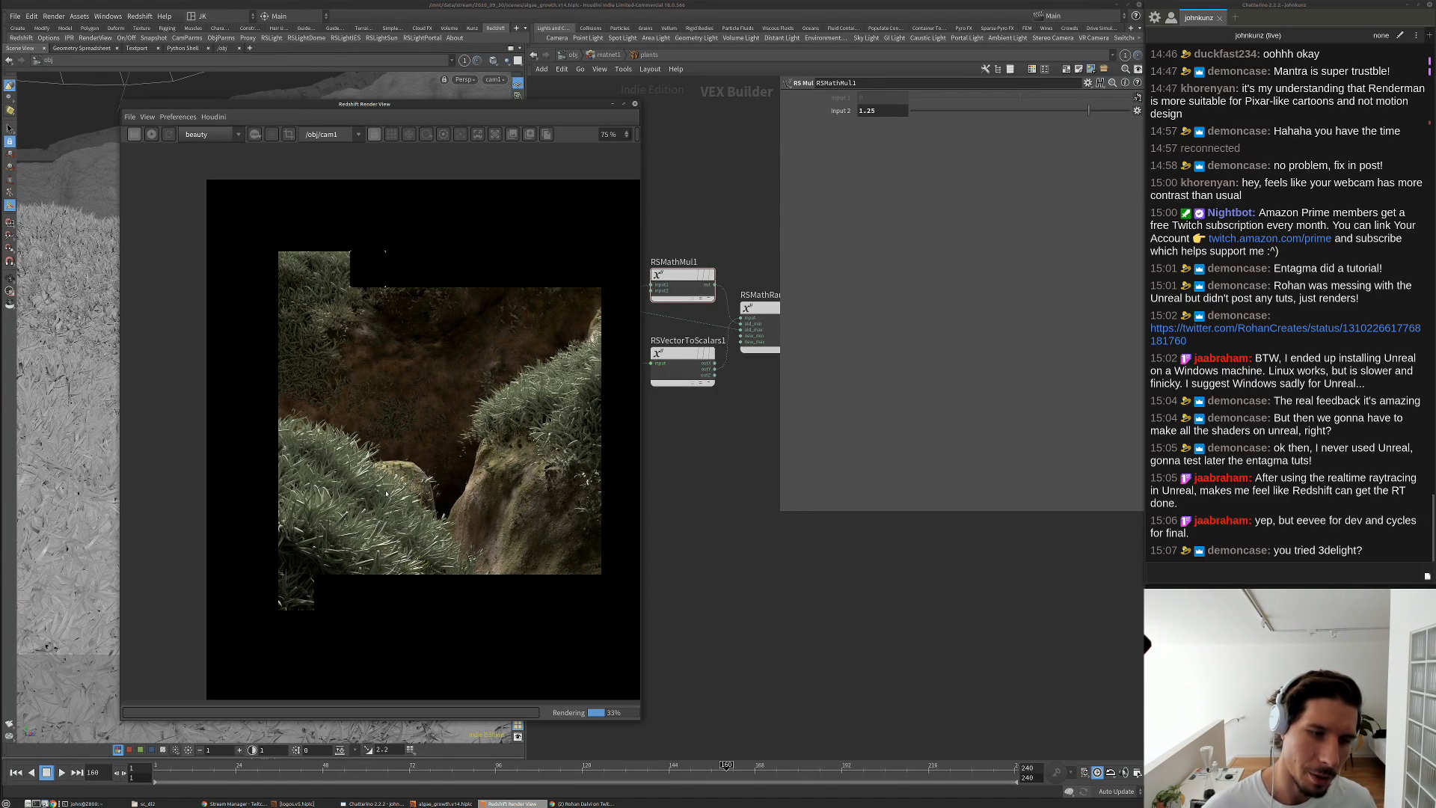
scroll(386, 493, "up", 1)
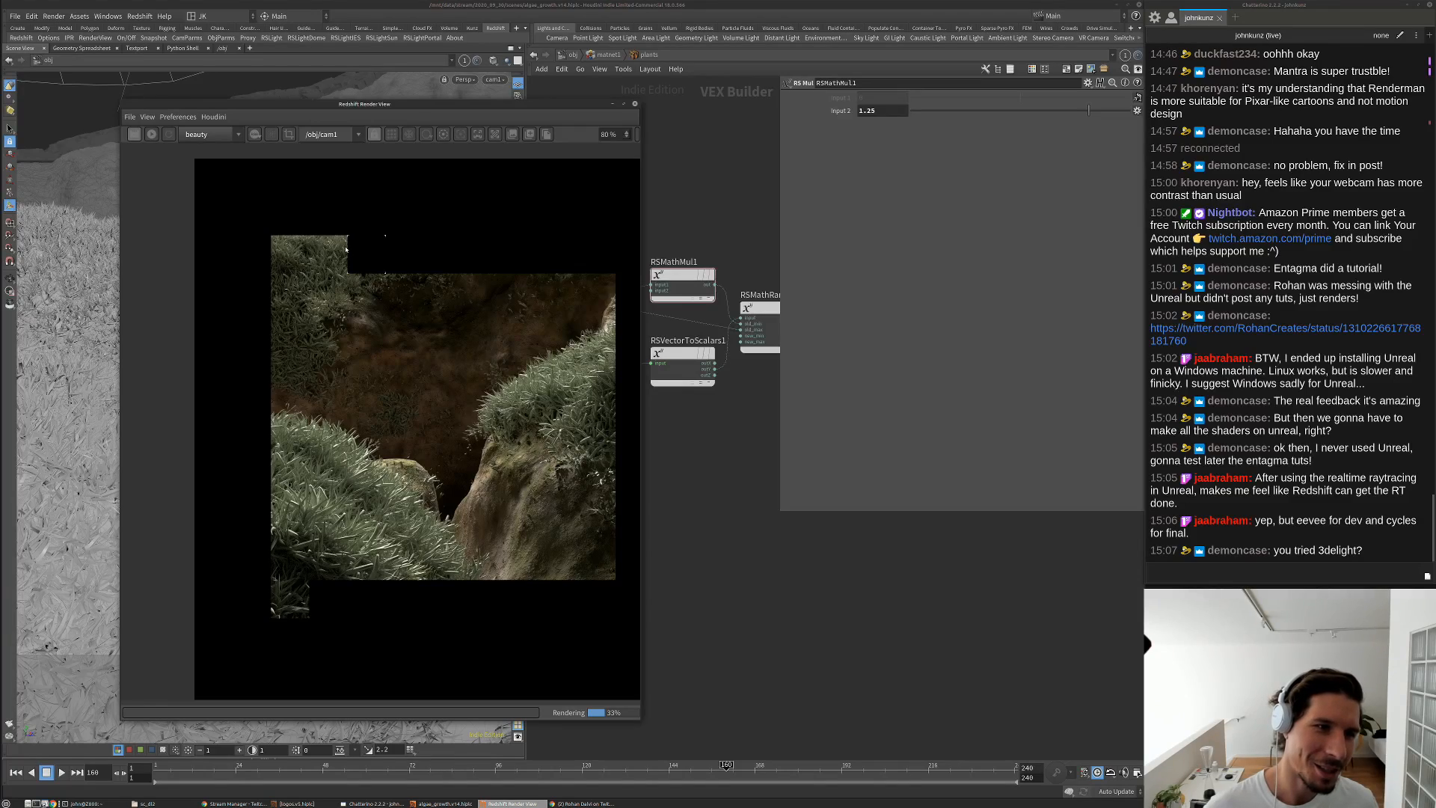
scroll(341, 250, "up", 8)
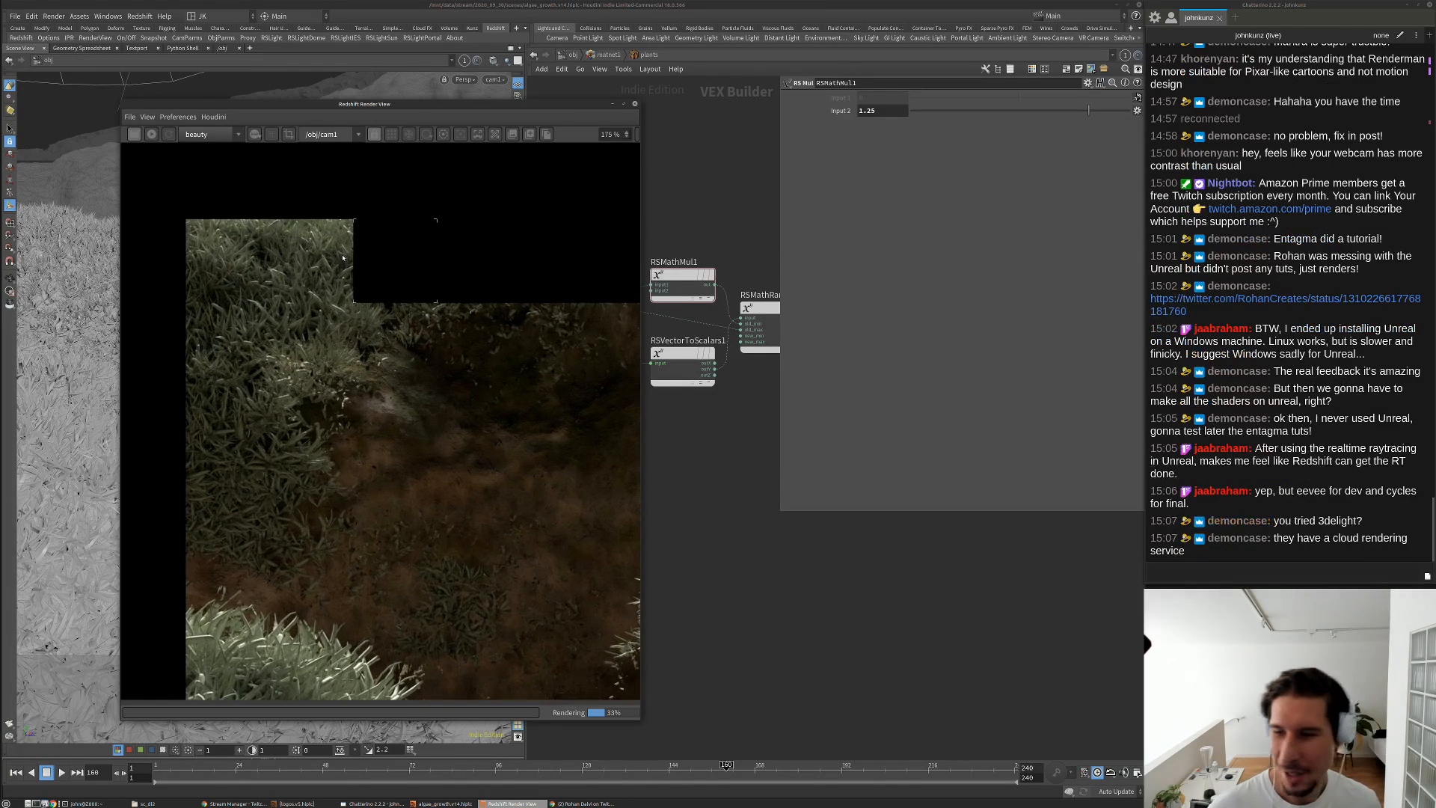
Examine the dark plants and bare rock at the render's upper-left edge up close and within the wider frame
scroll(344, 261, "down", 3)
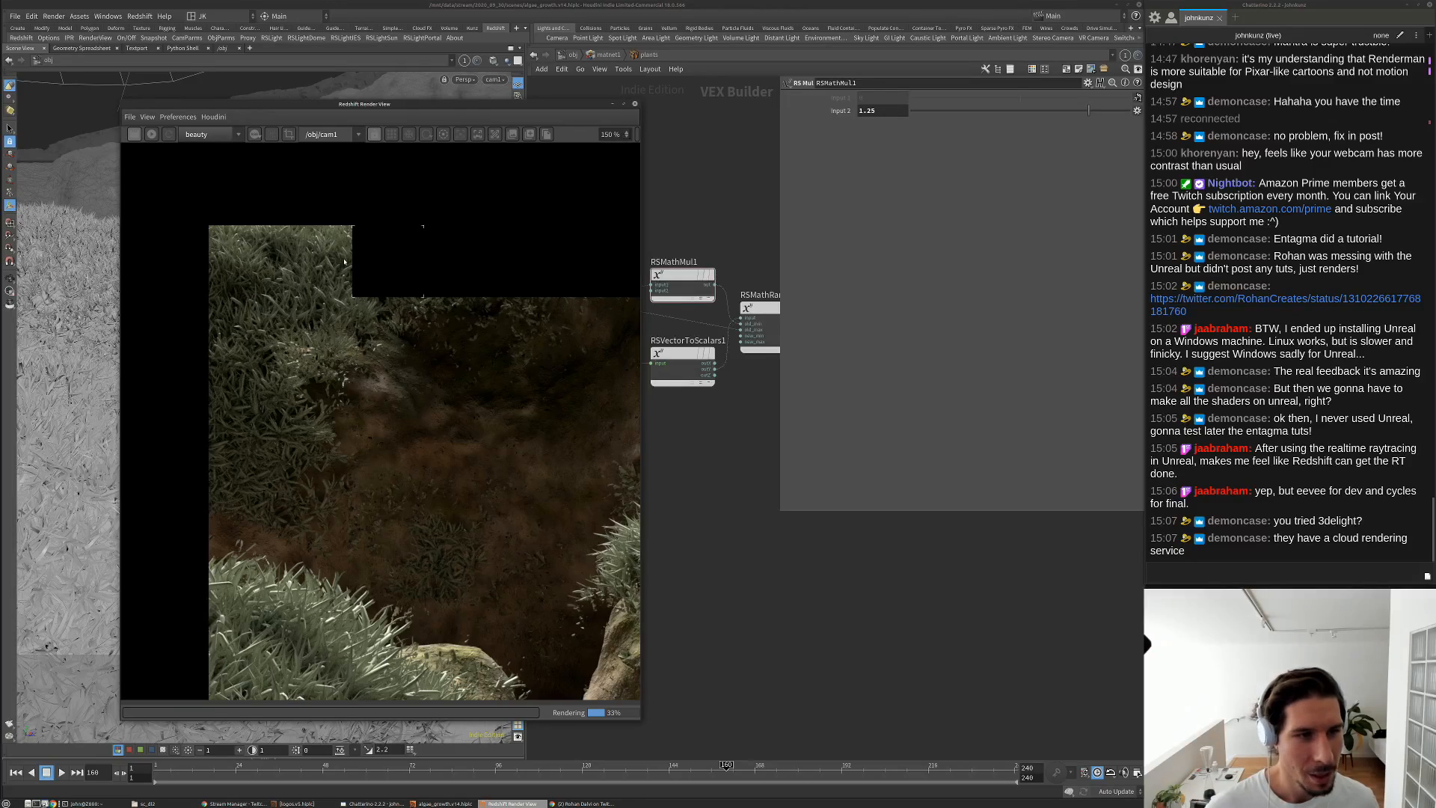
scroll(343, 263, "down", 2)
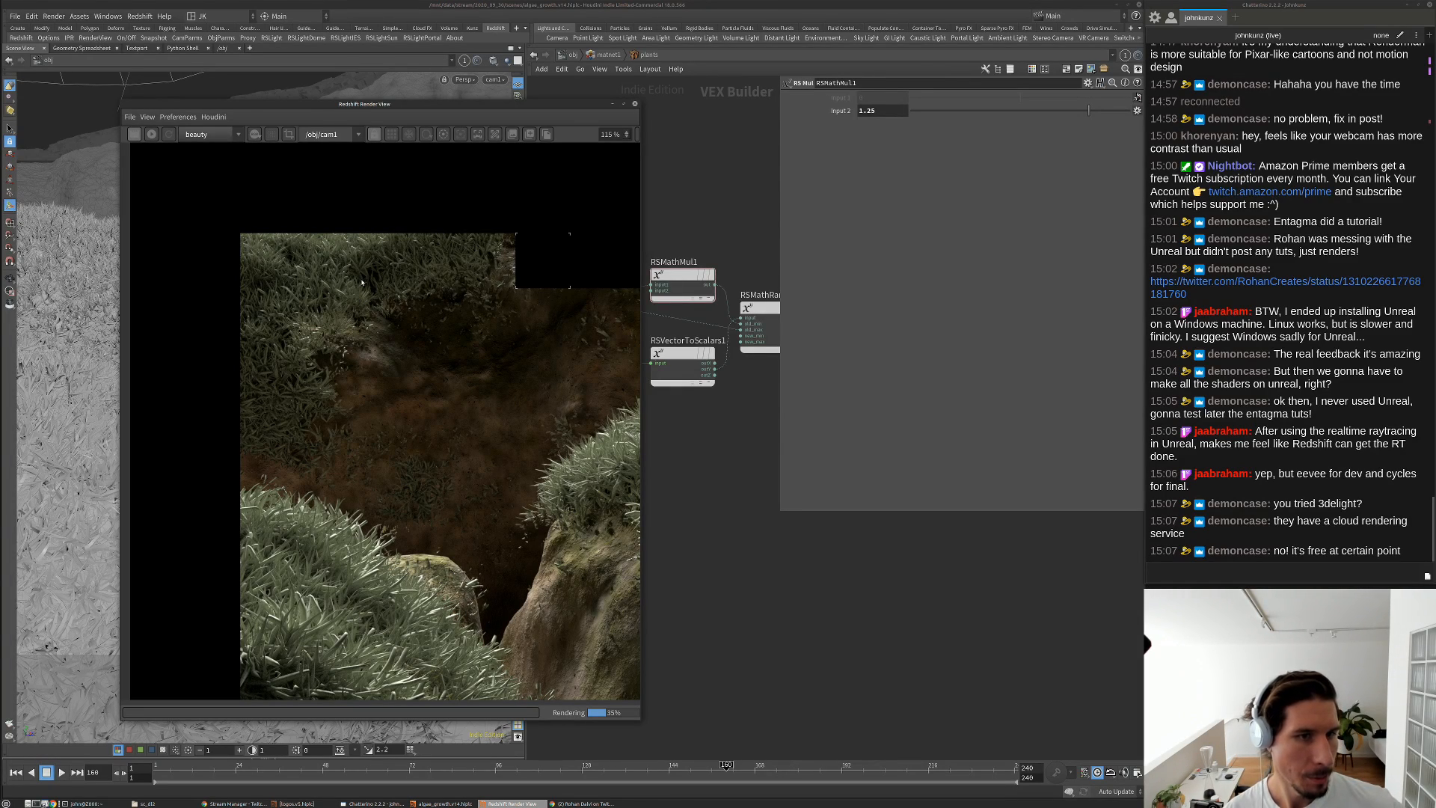
scroll(362, 282, "up", 3)
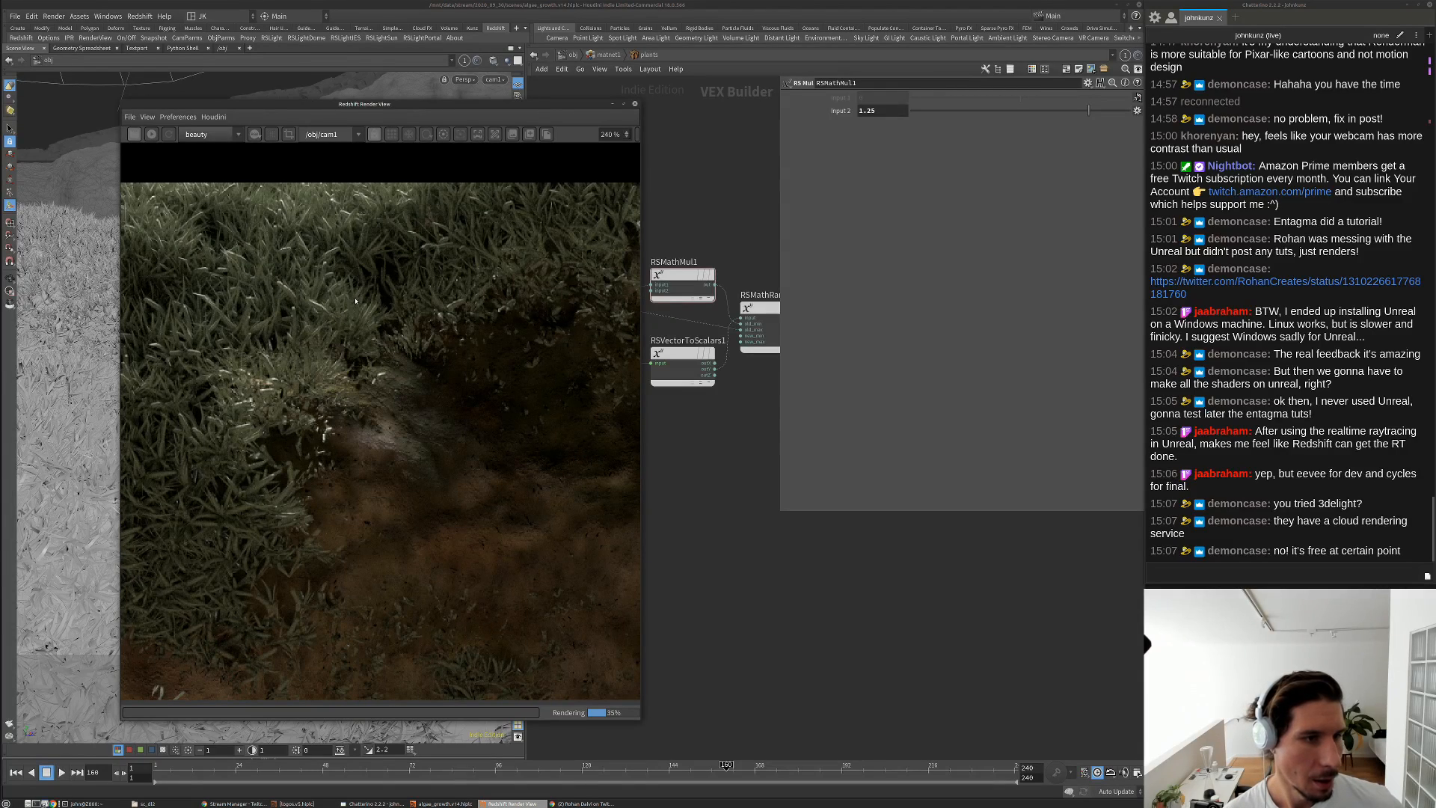
scroll(355, 301, "down", 3)
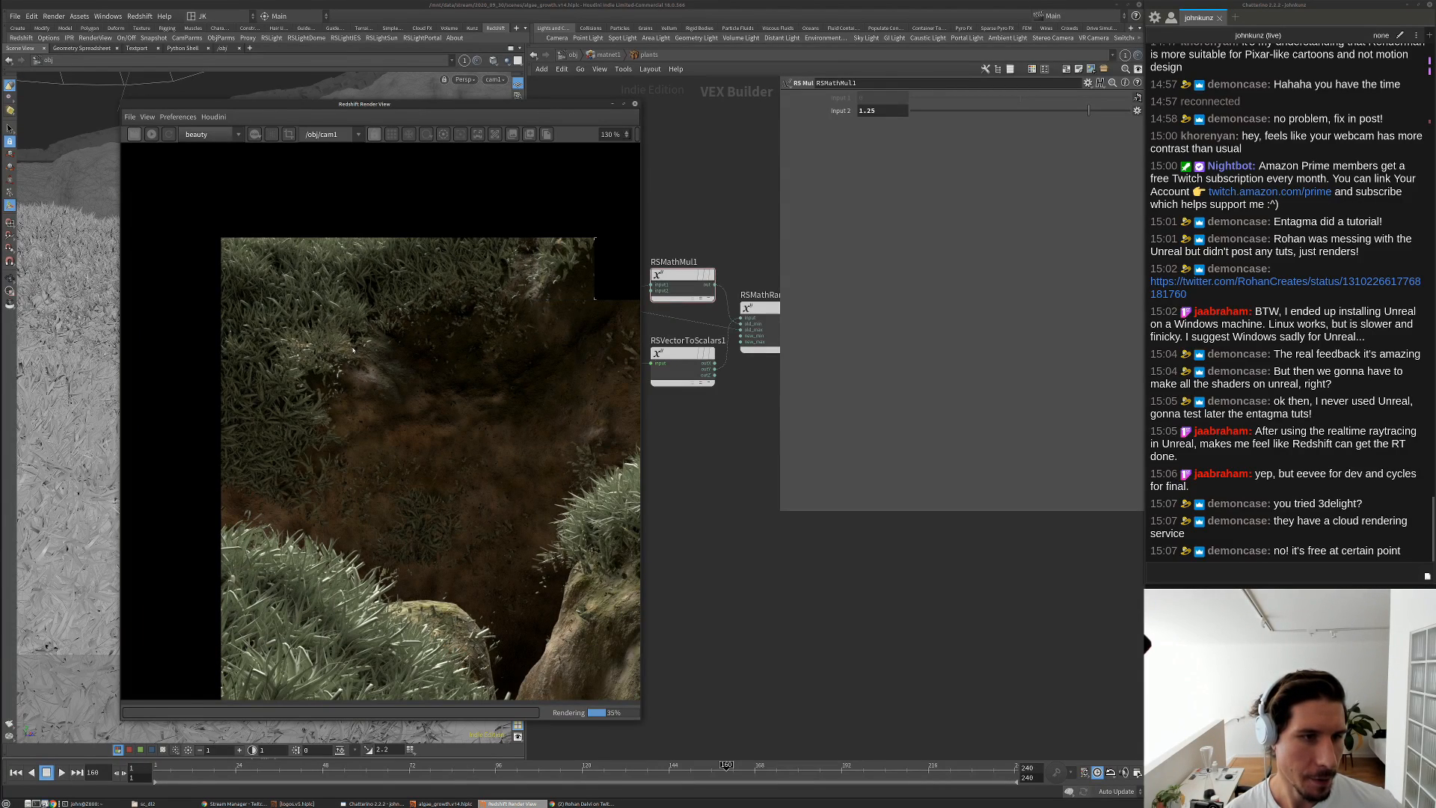
scroll(353, 349, "up", 3)
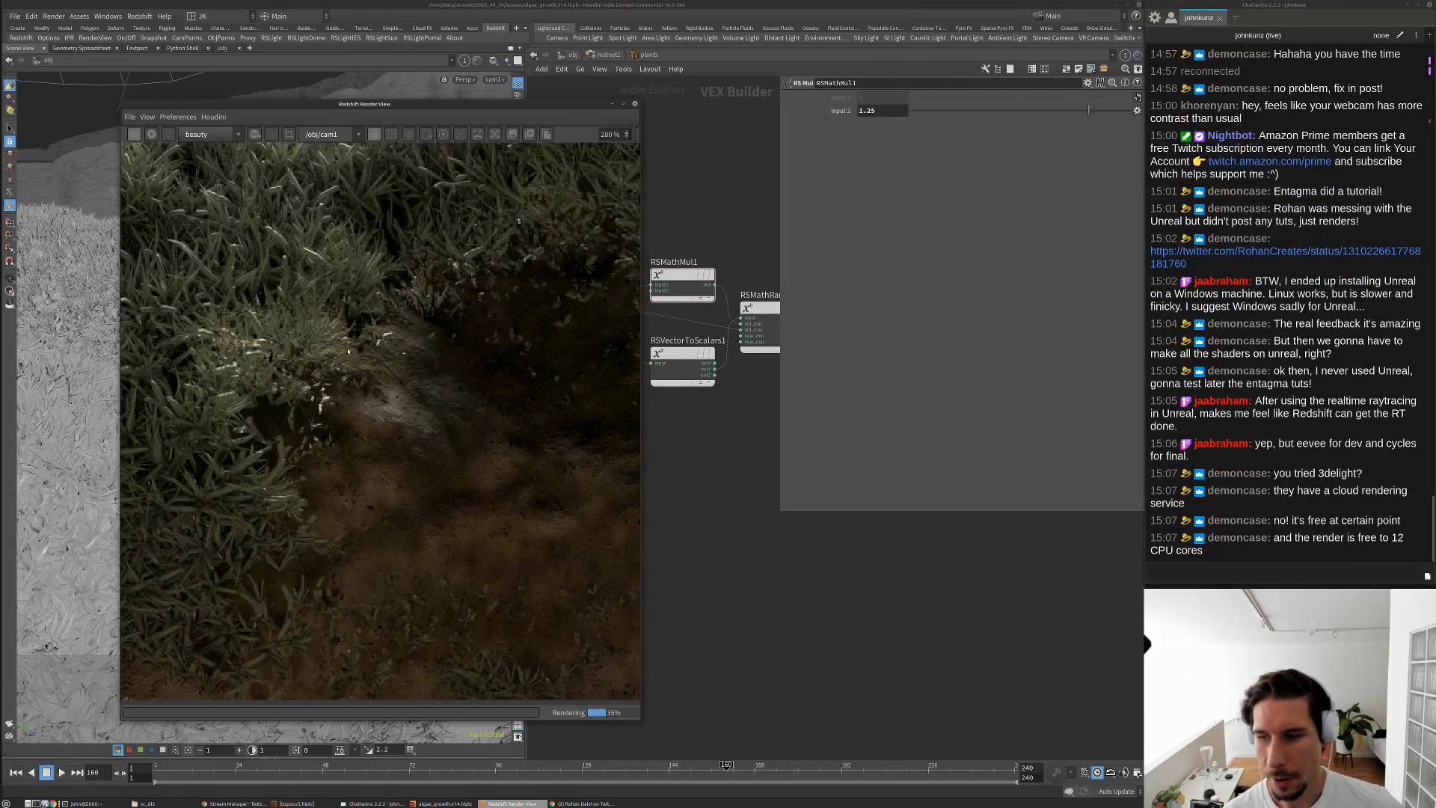
scroll(347, 351, "down", 1)
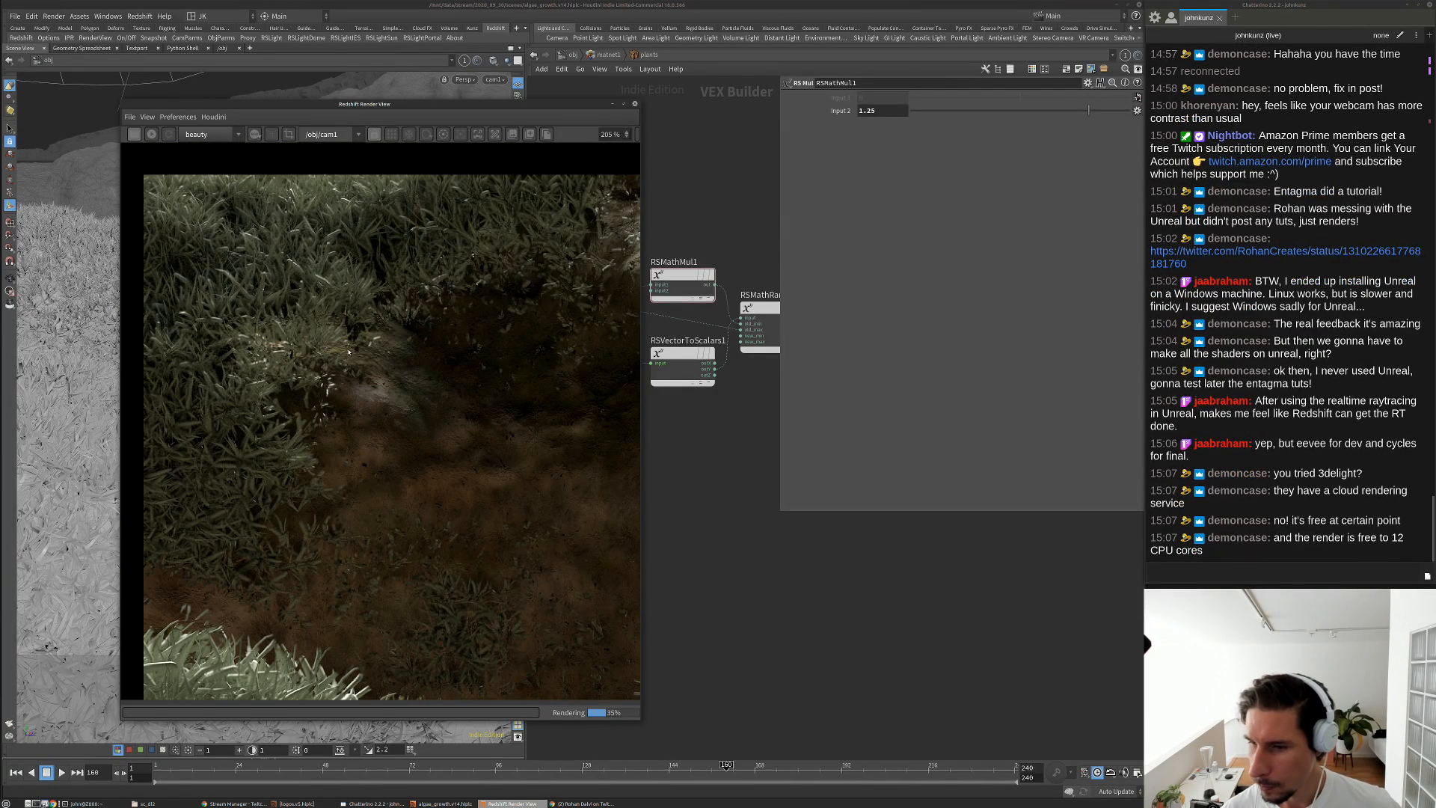
scroll(348, 351, "down", 4)
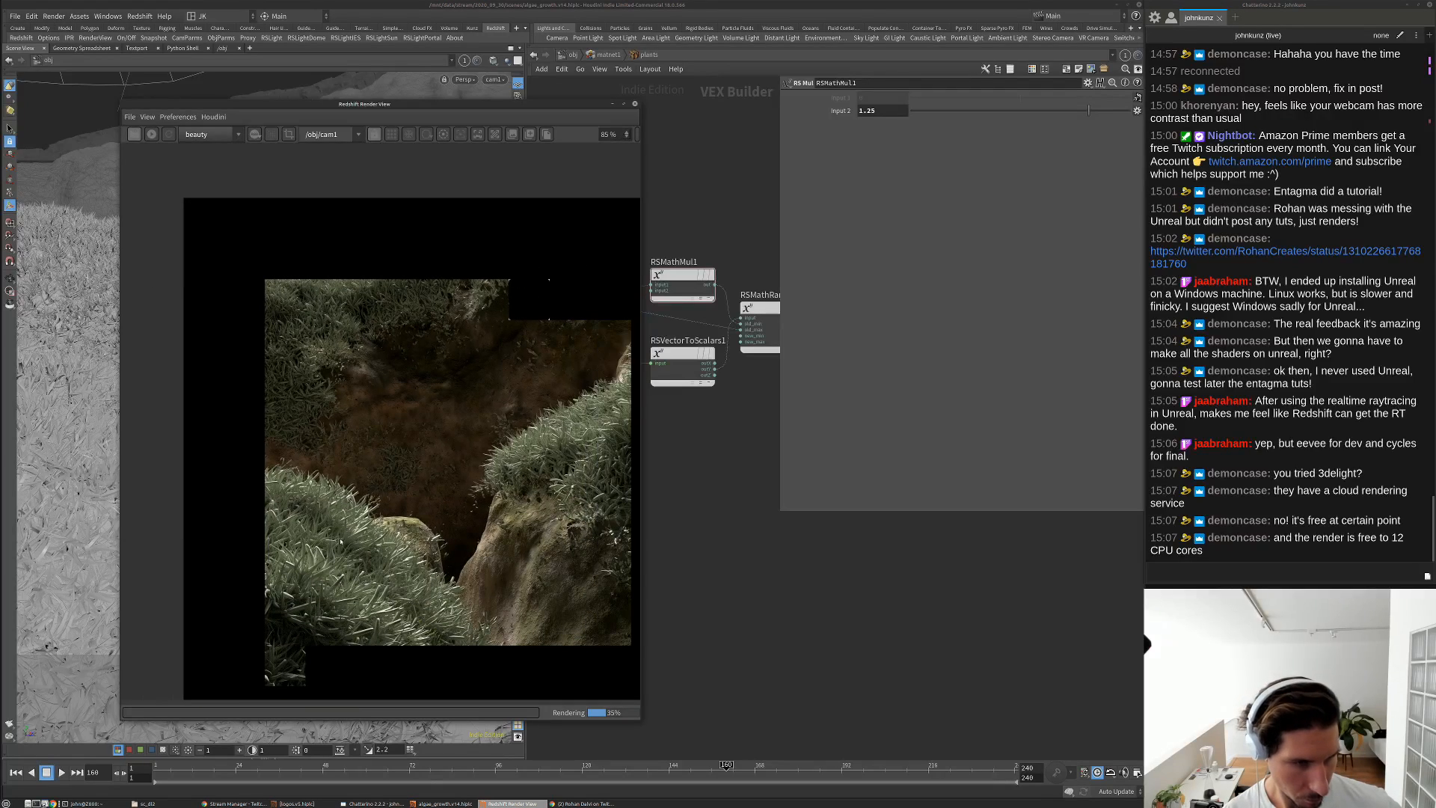
scroll(323, 619, "up", 1)
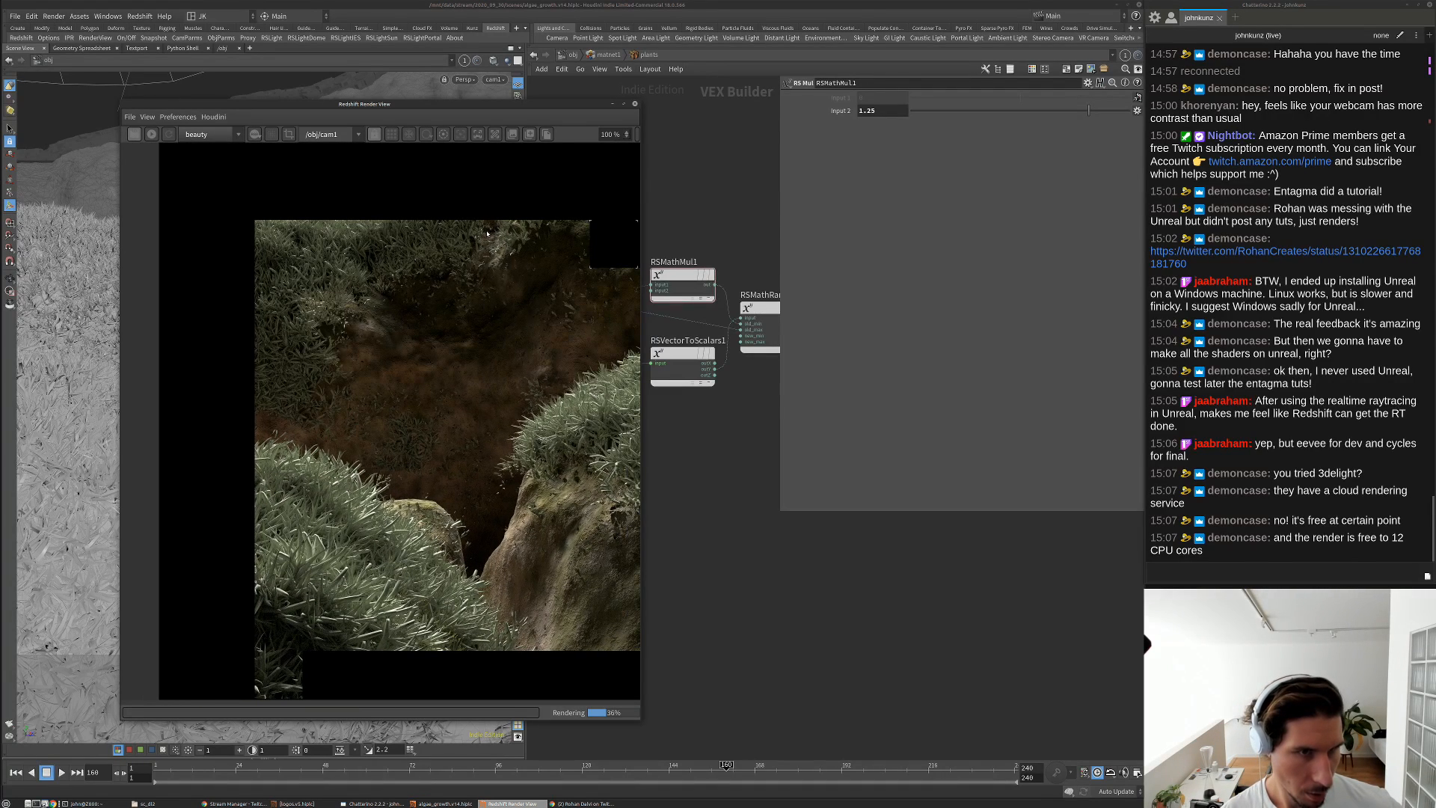
Inspect the plants and rock along the render's upper edge toward its right corner, comparing close-up and wider views
scroll(486, 236, "up", 4)
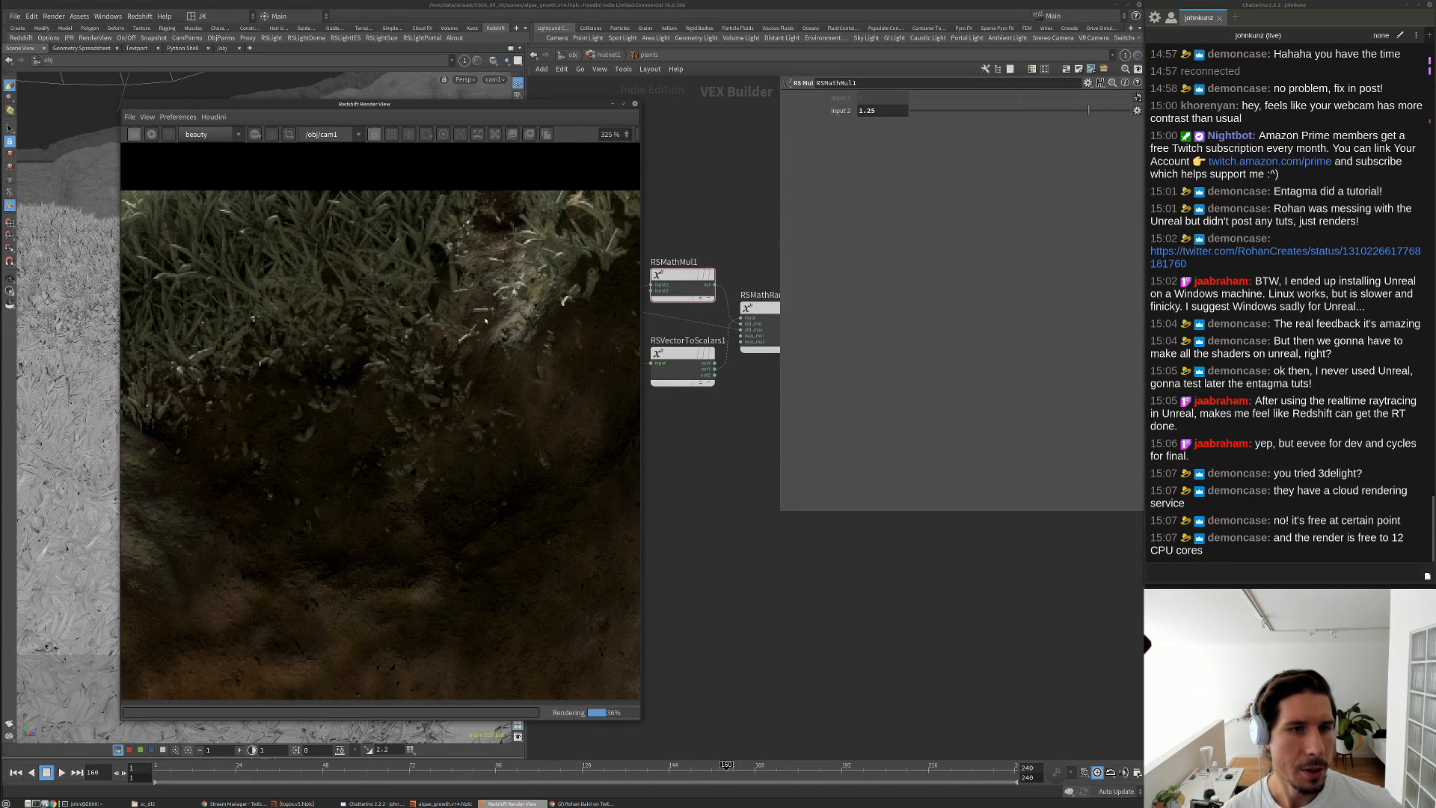
scroll(428, 308, "down", 5)
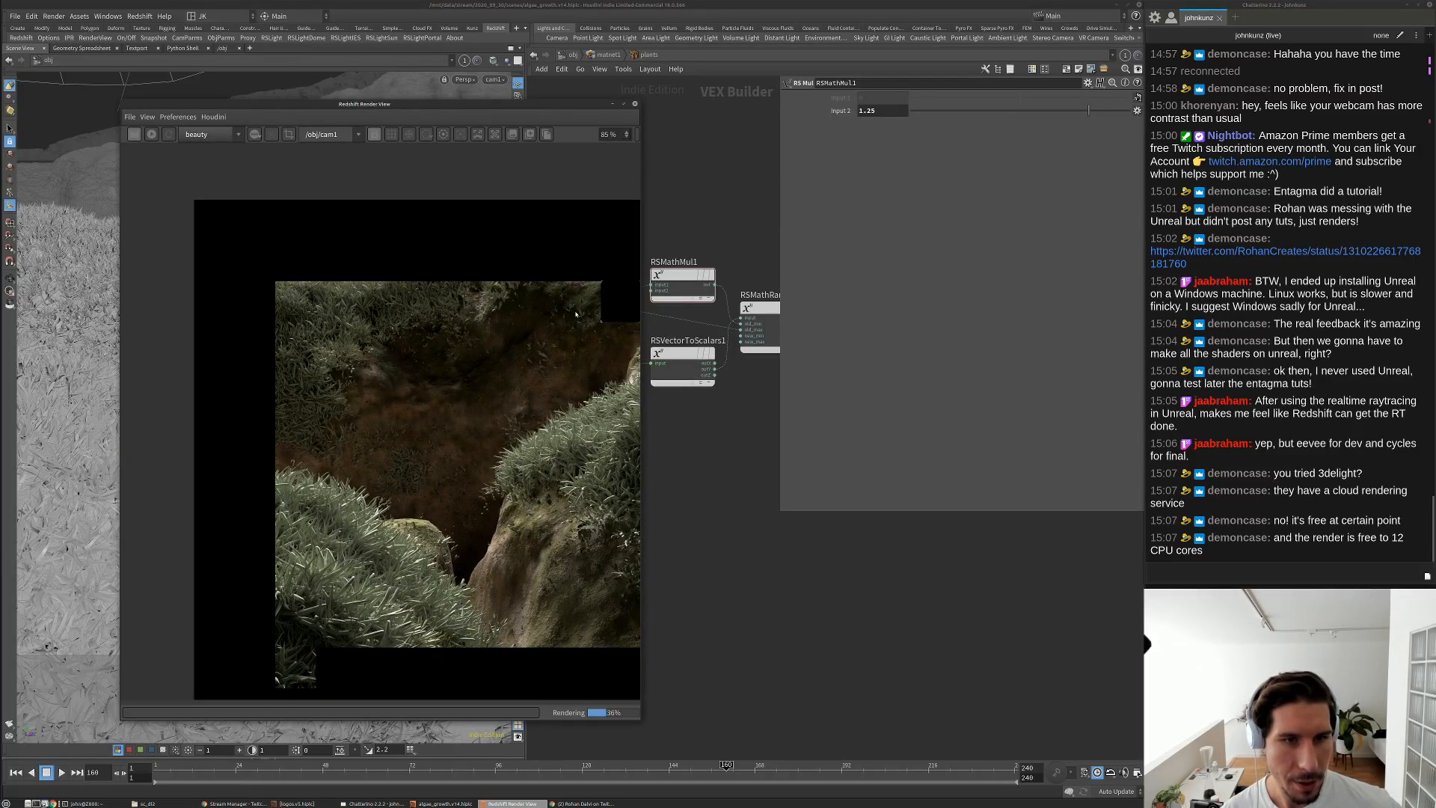
scroll(483, 303, "up", 1)
scroll(448, 310, "down", 3)
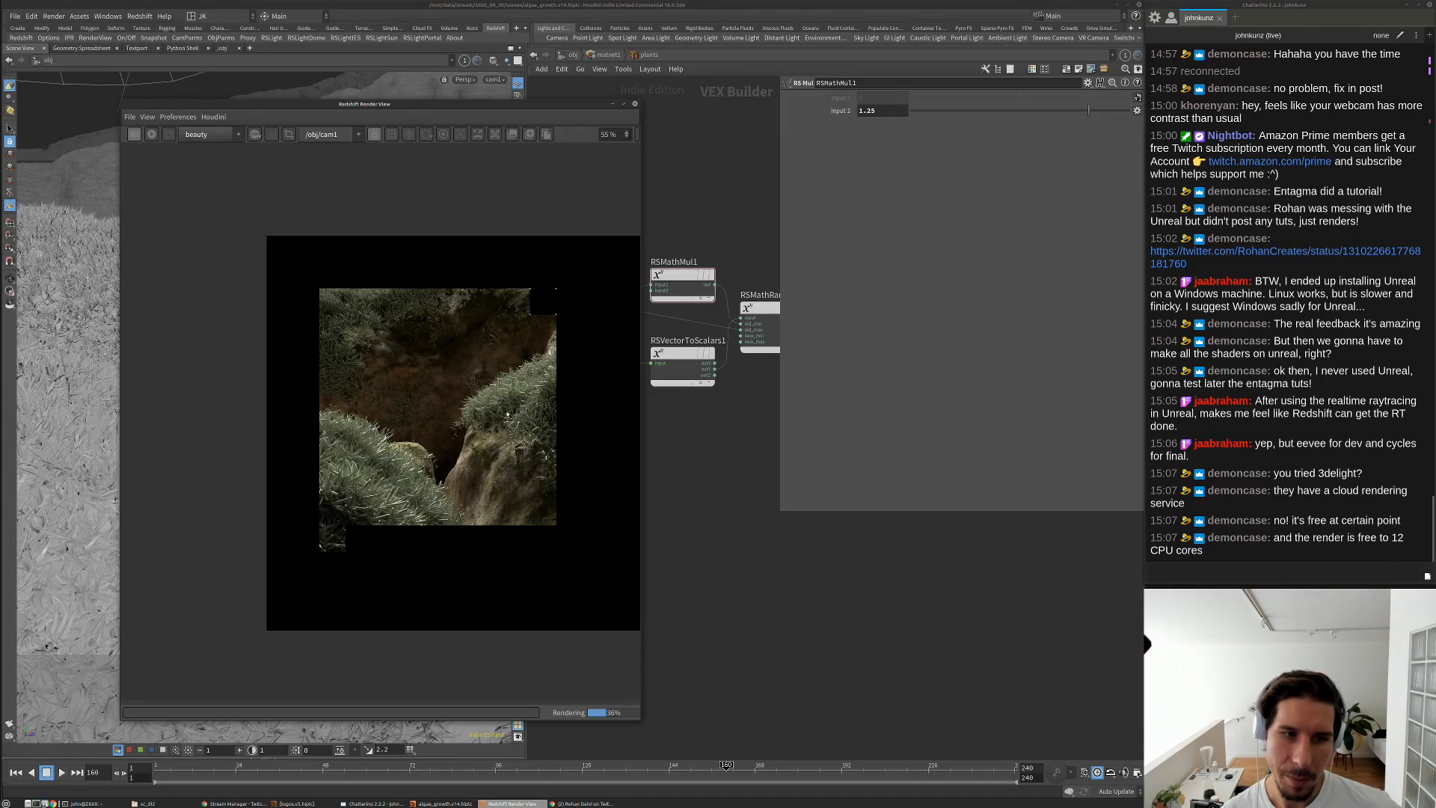
scroll(504, 406, "up", 2)
scroll(545, 259, "up", 2)
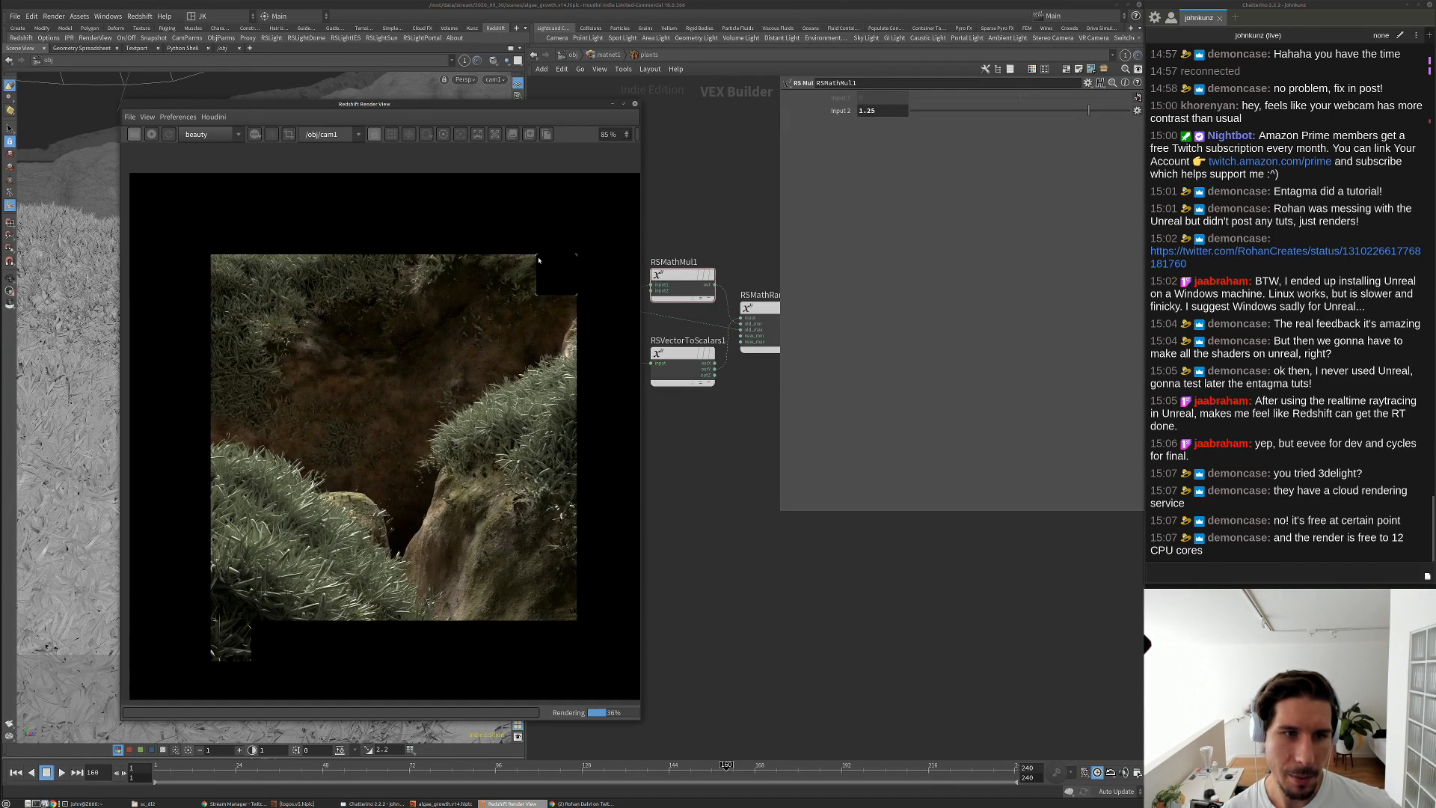
scroll(532, 273, "up", 3)
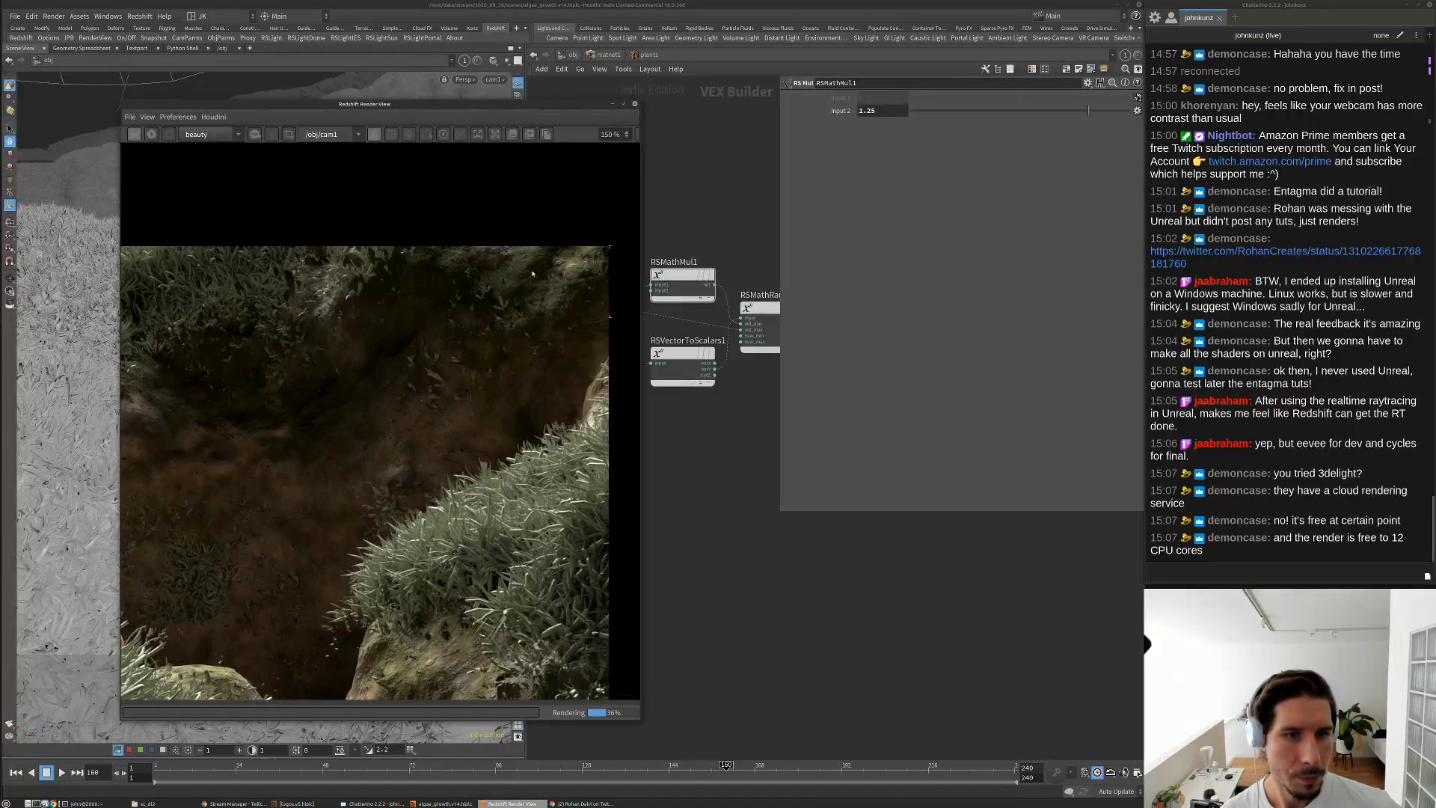
scroll(470, 568, "down", 3)
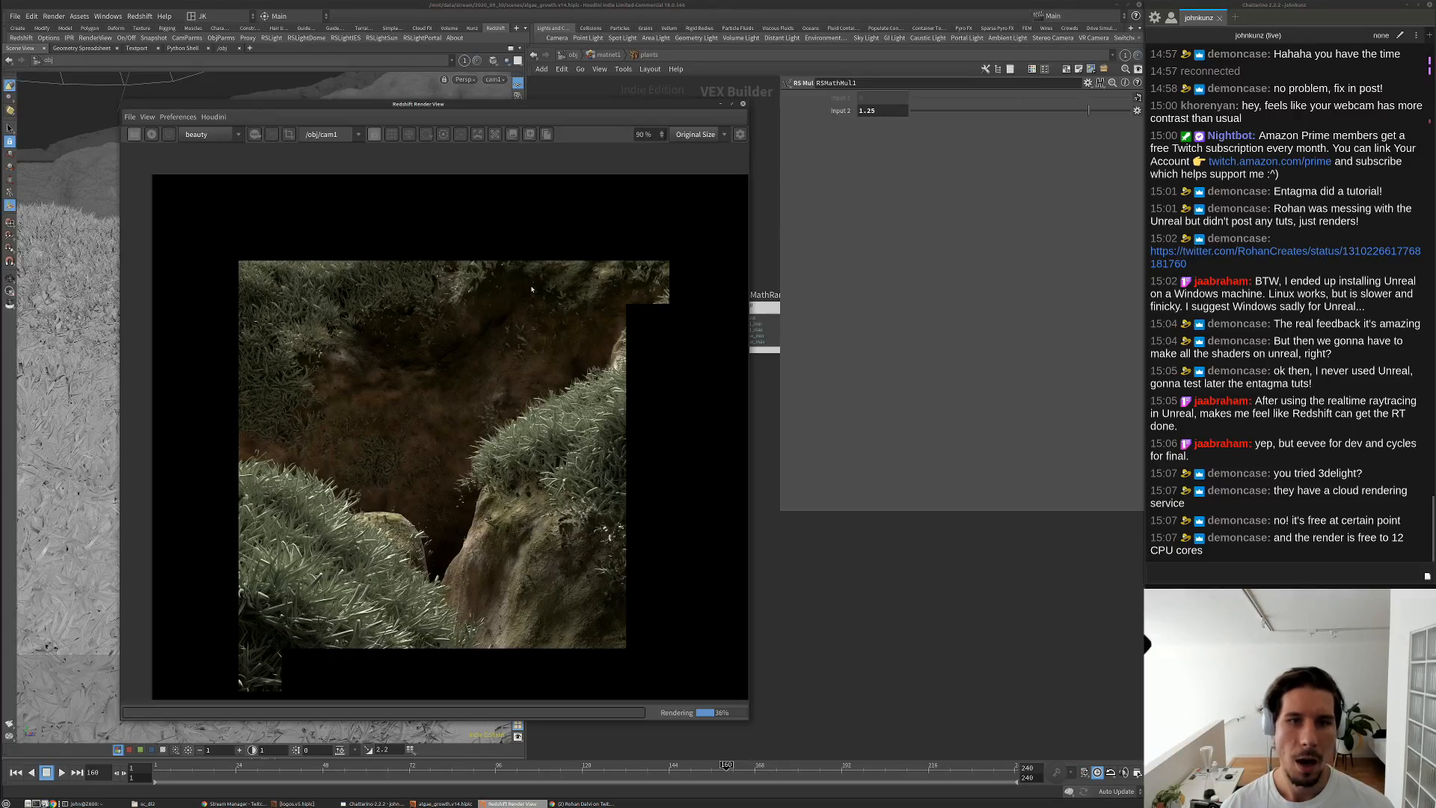
Review the whole partial frame, stop the running render and shift the render view aside to expose the network nodes
scroll(479, 317, "down", 2)
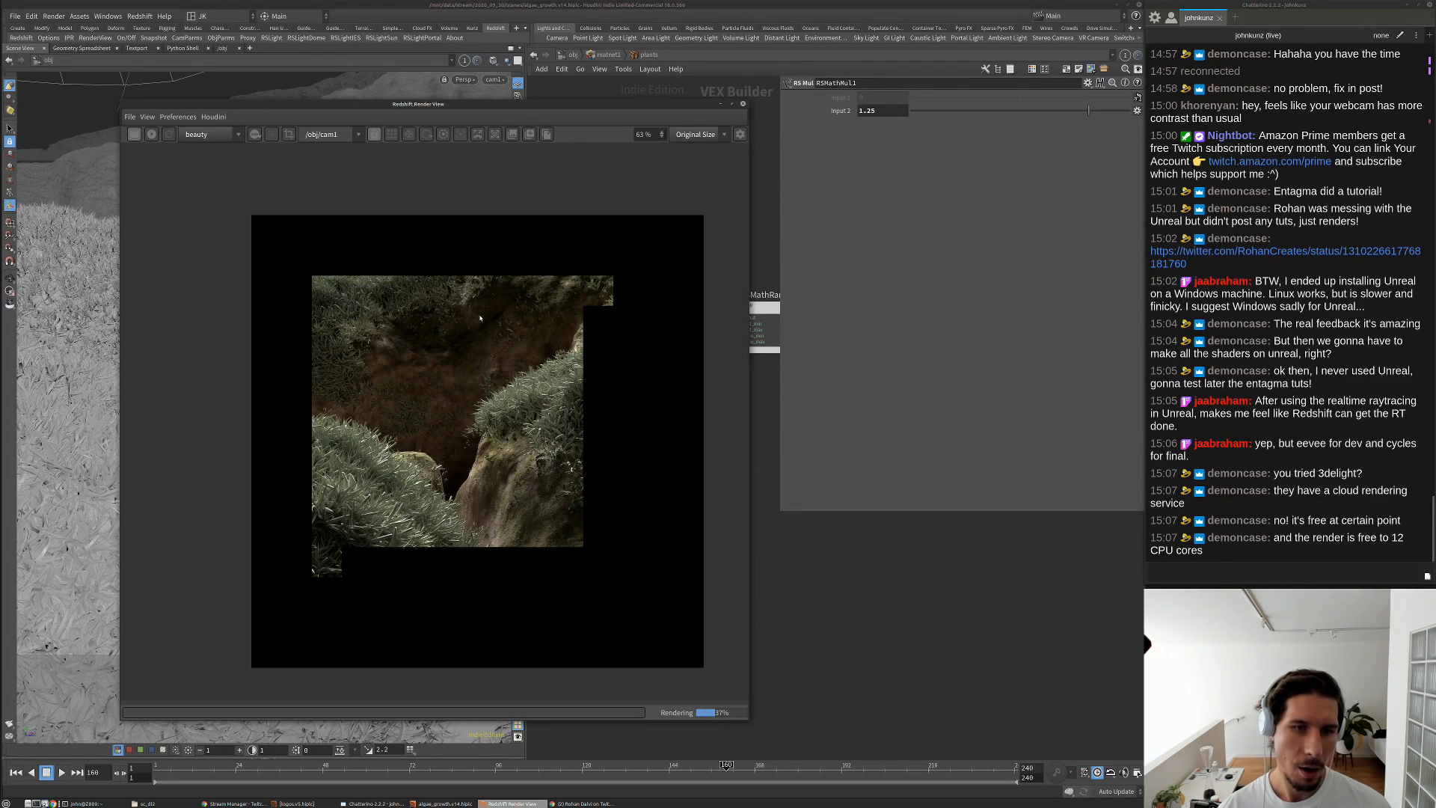
scroll(480, 316, "down", 1)
scroll(652, 568, "up", 2)
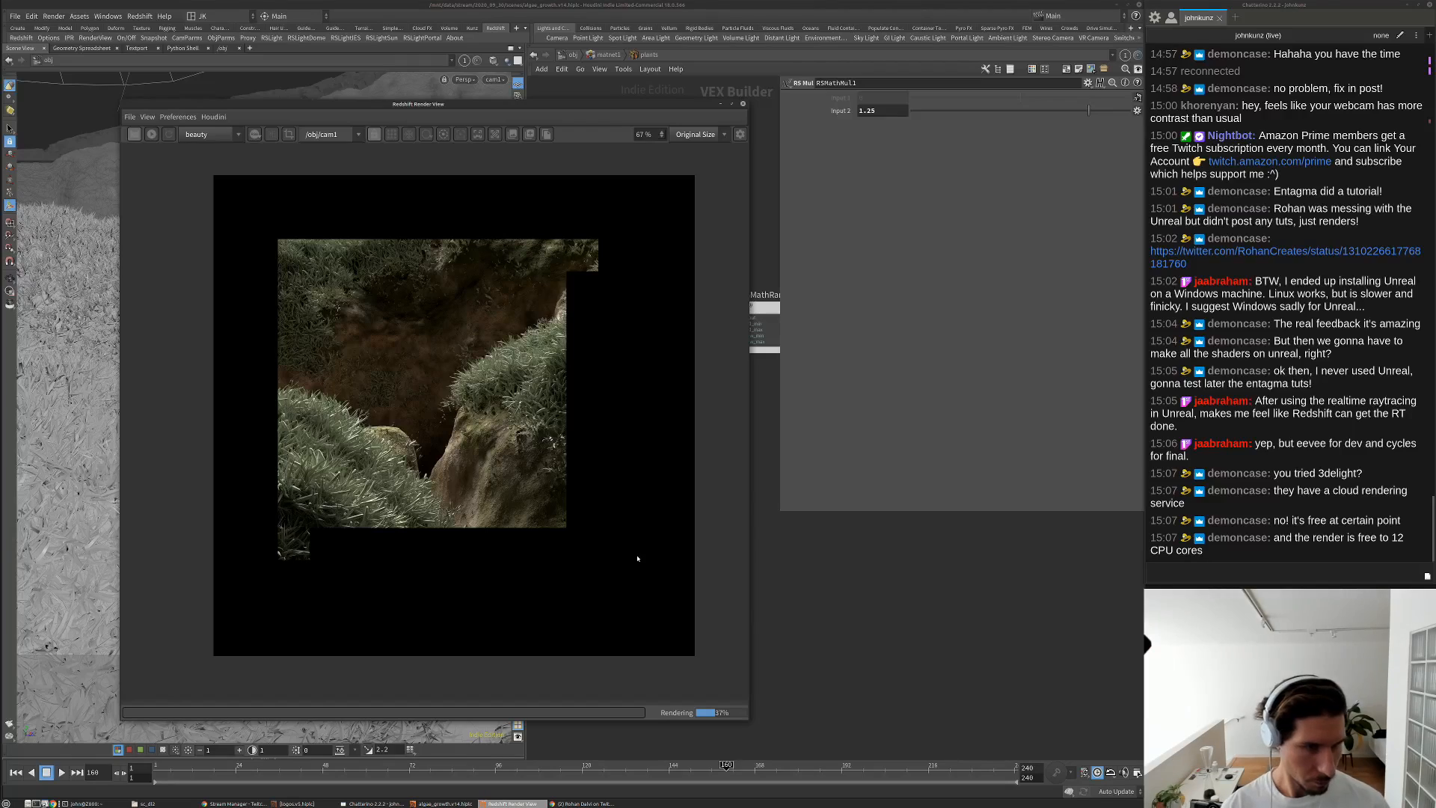
scroll(637, 557, "up", 1)
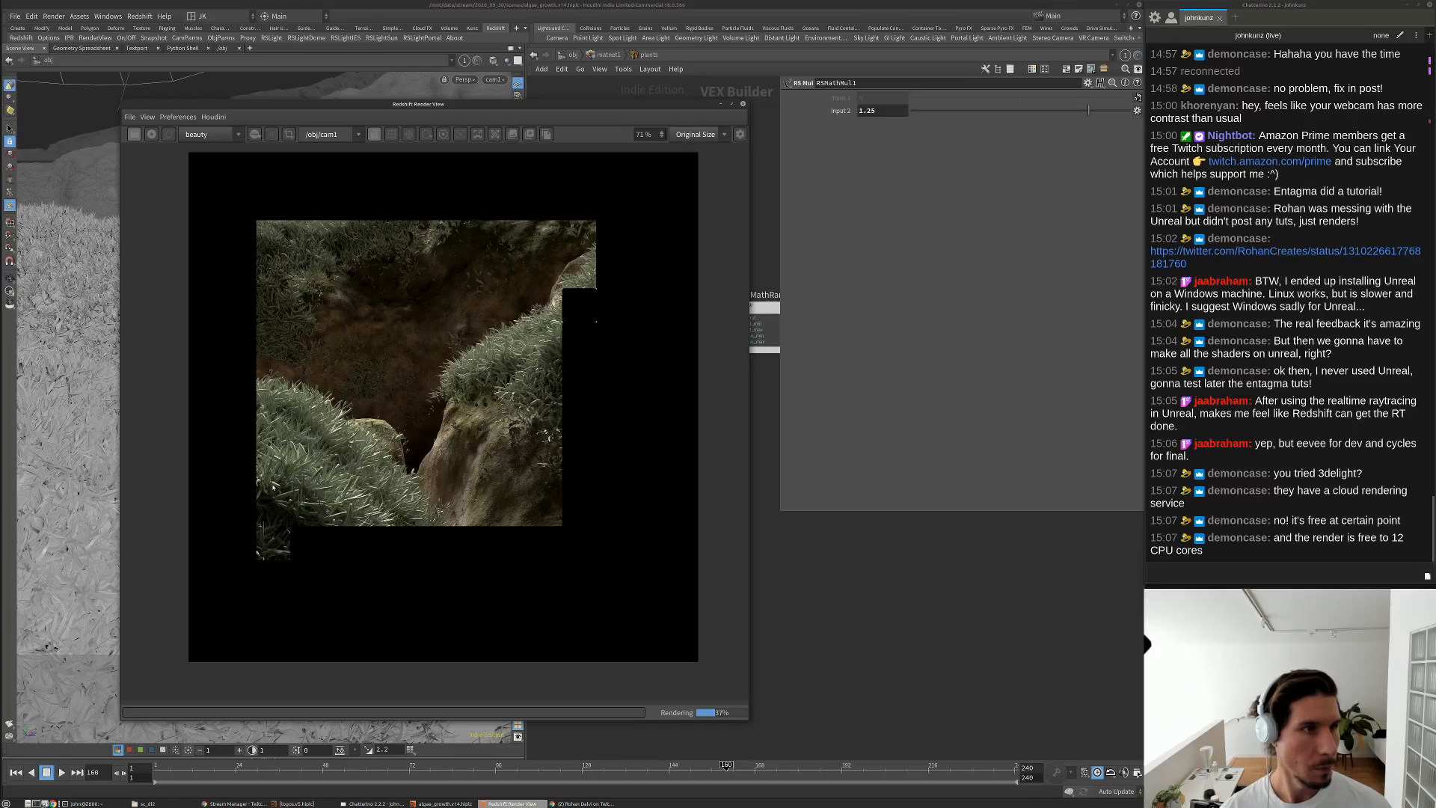
left_click(134, 134)
scroll(619, 280, "up", 1)
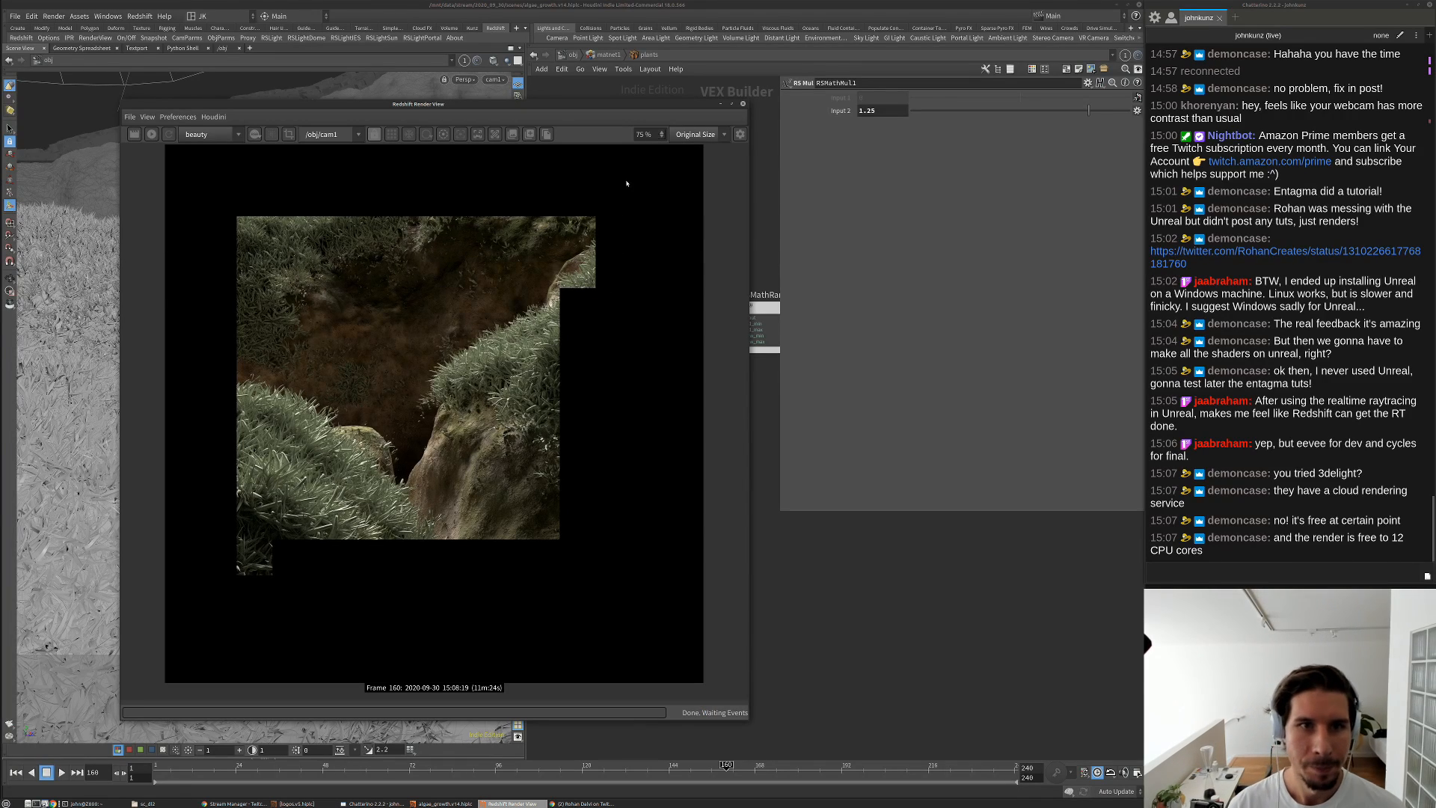
left_click_drag(634, 104, 527, 93)
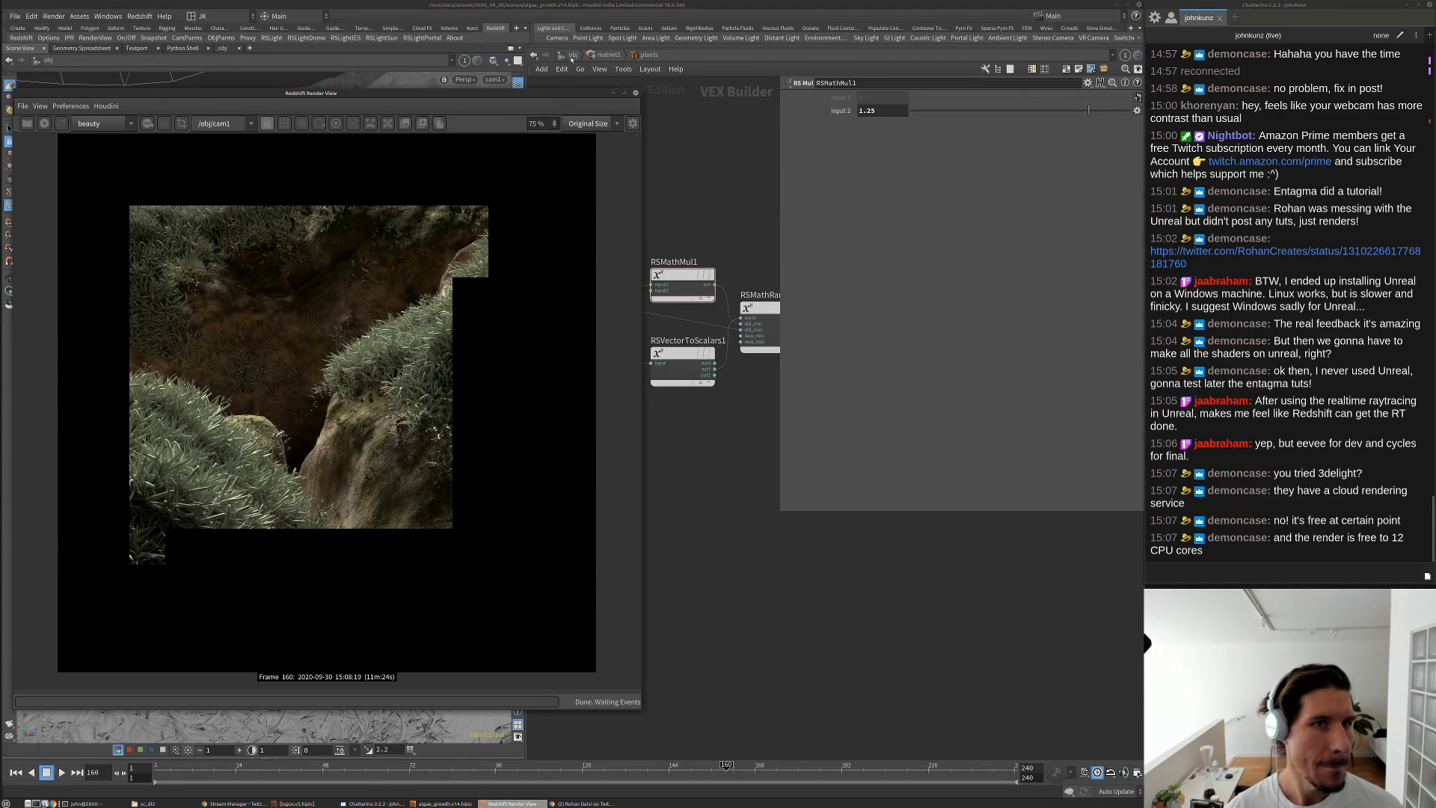
Return to the object-level network, bring its nodes into view and enter the plant_growth geometry network
left_click(571, 55)
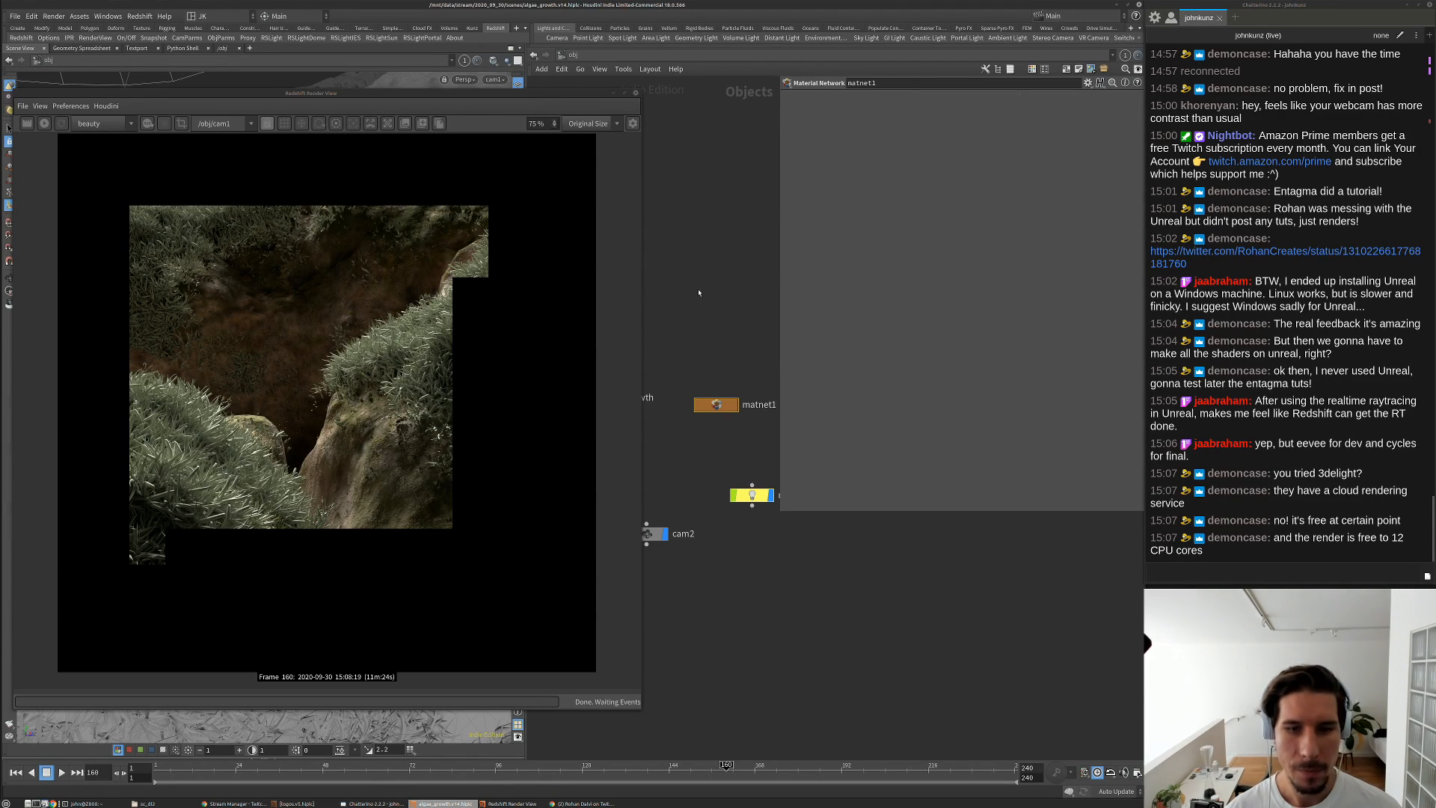
left_click(571, 55)
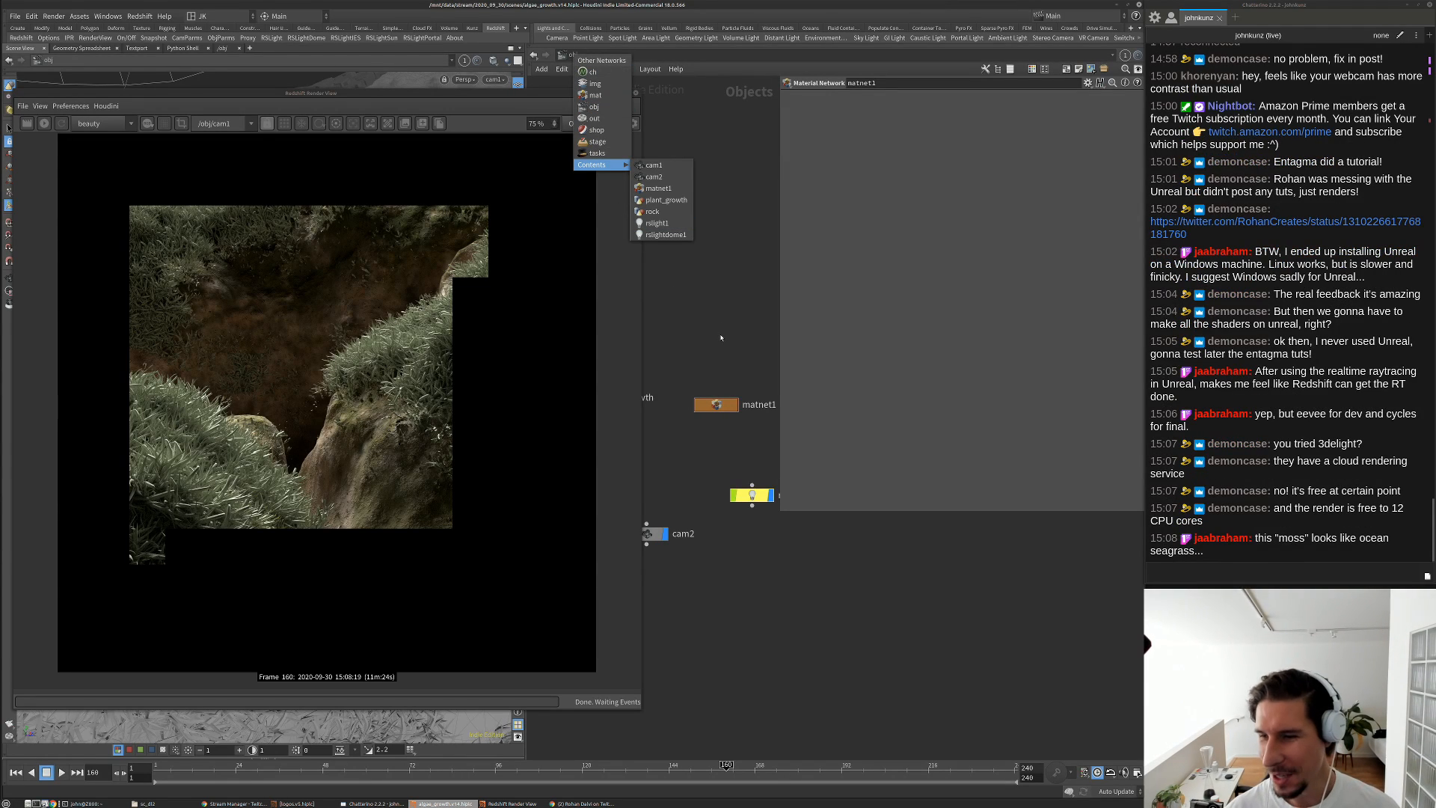
key("Escape")
key("h")
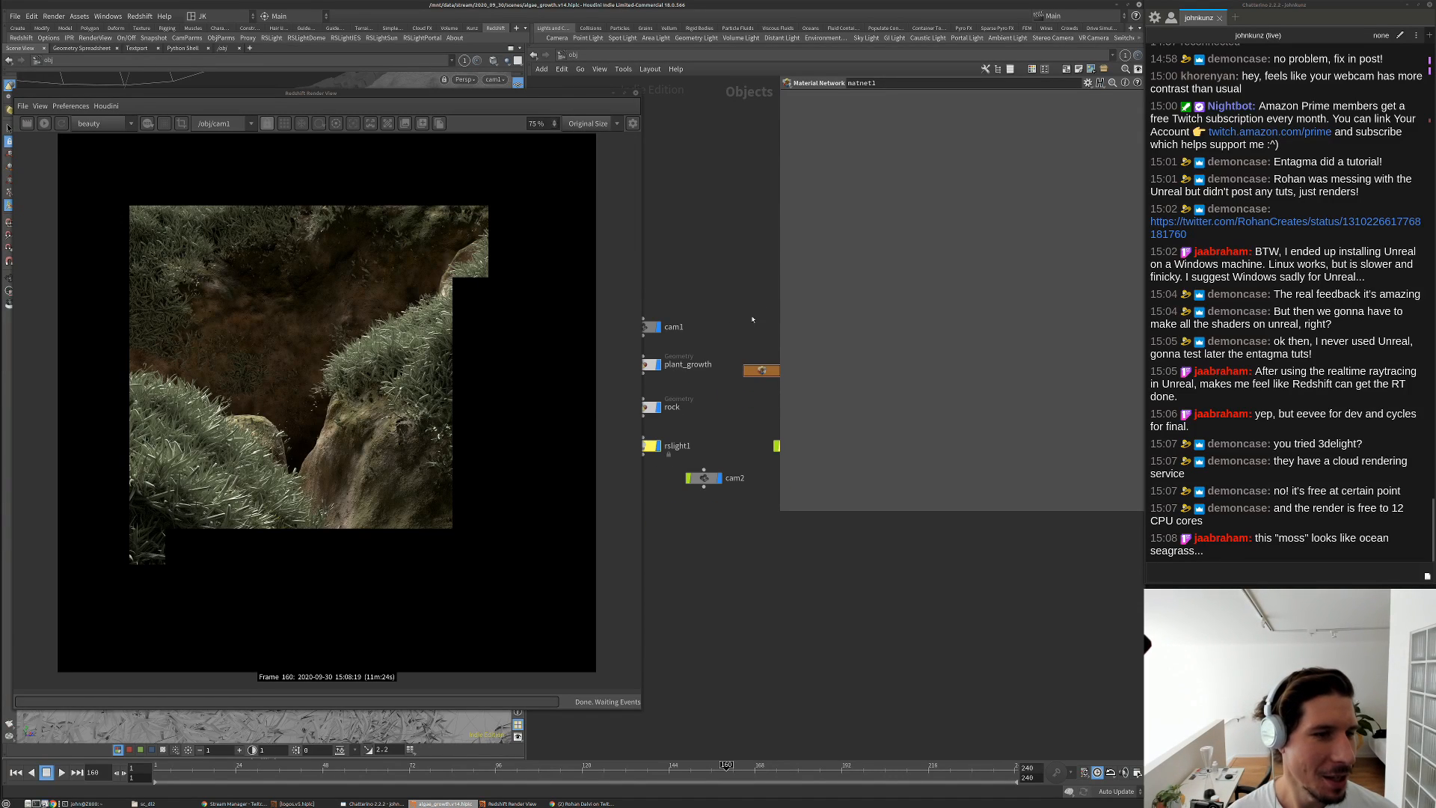
scroll(354, 406, "down", 2)
scroll(354, 406, "up", 2)
scroll(354, 406, "down", 3)
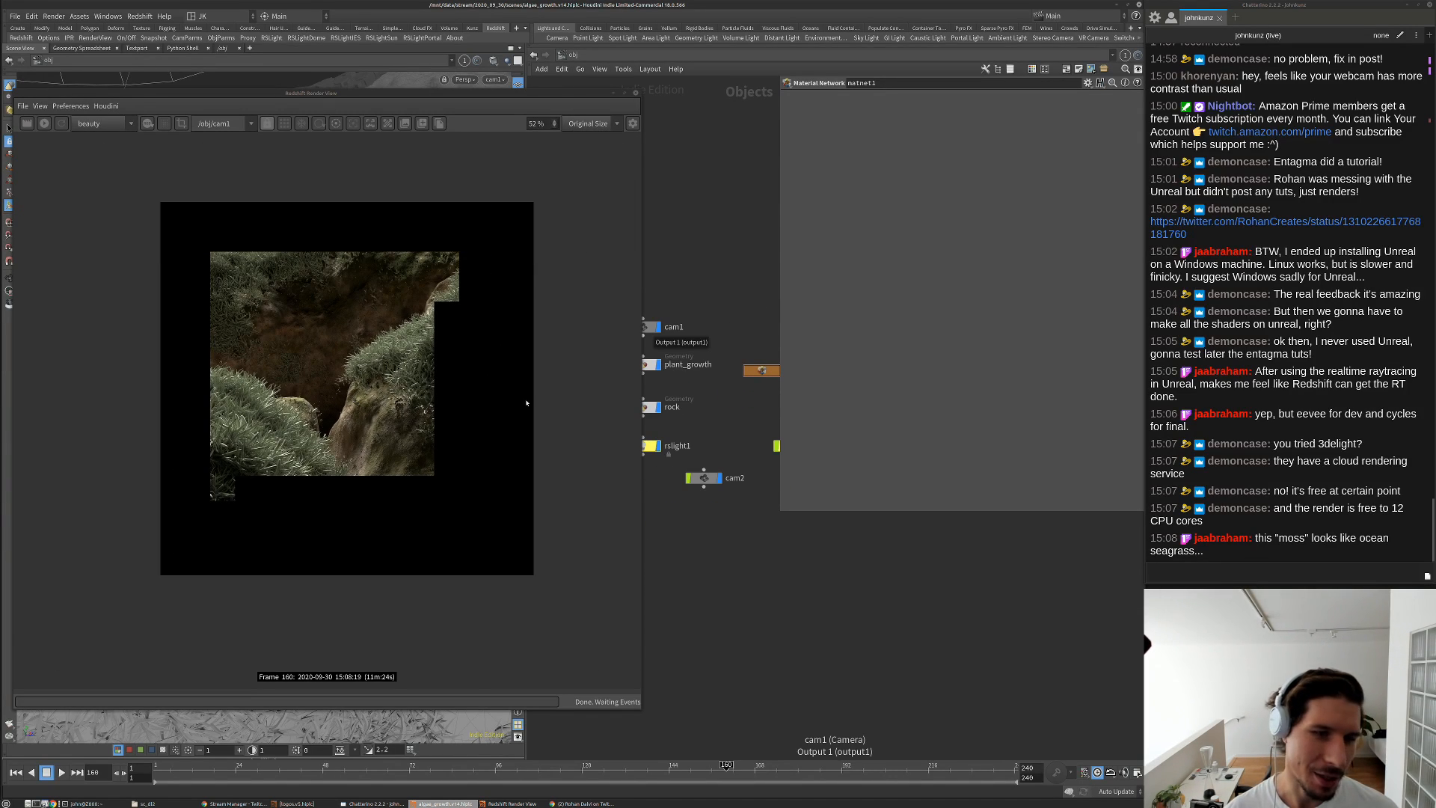
middle_click_drag(733, 301, 740, 352)
scroll(676, 416, "up", 3)
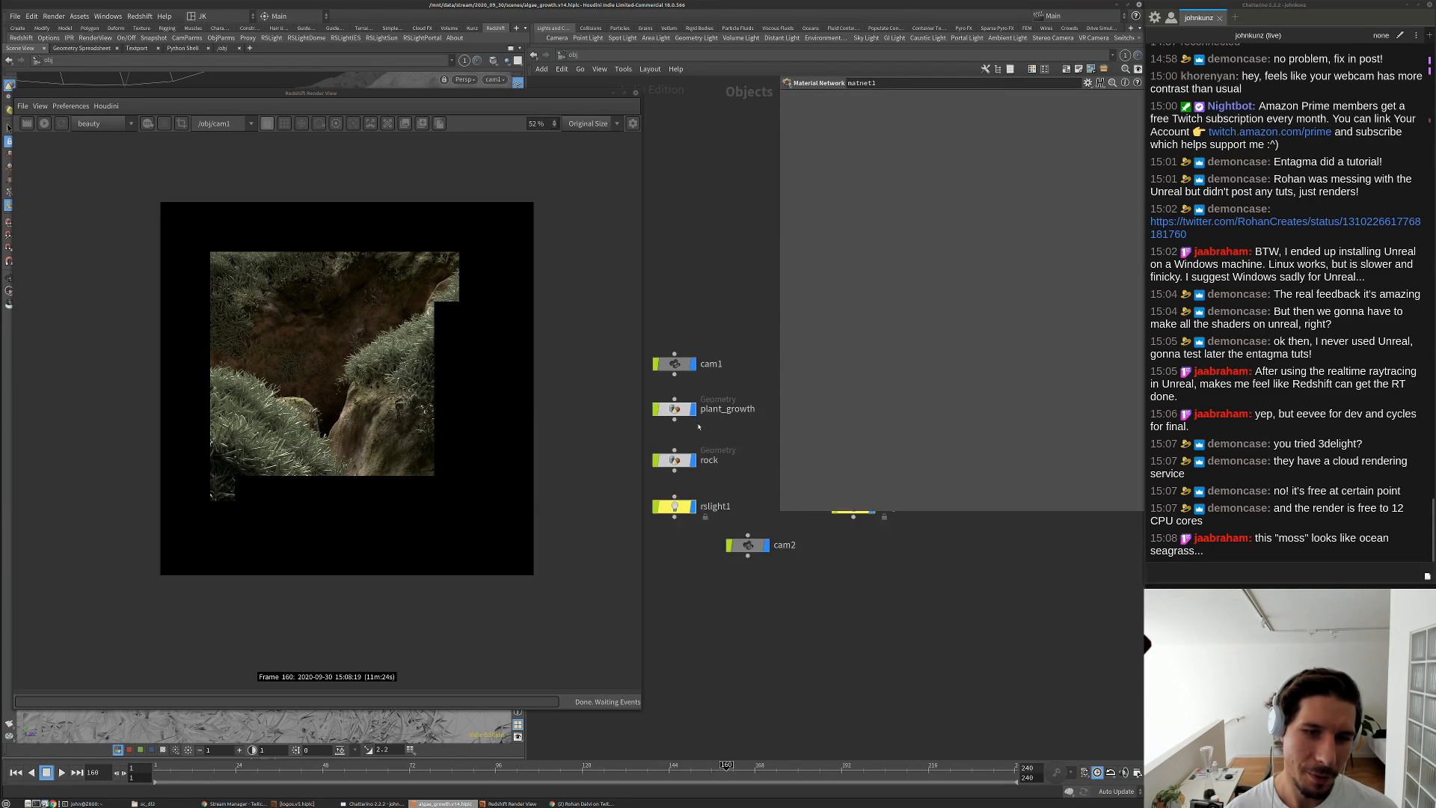
left_click(676, 411)
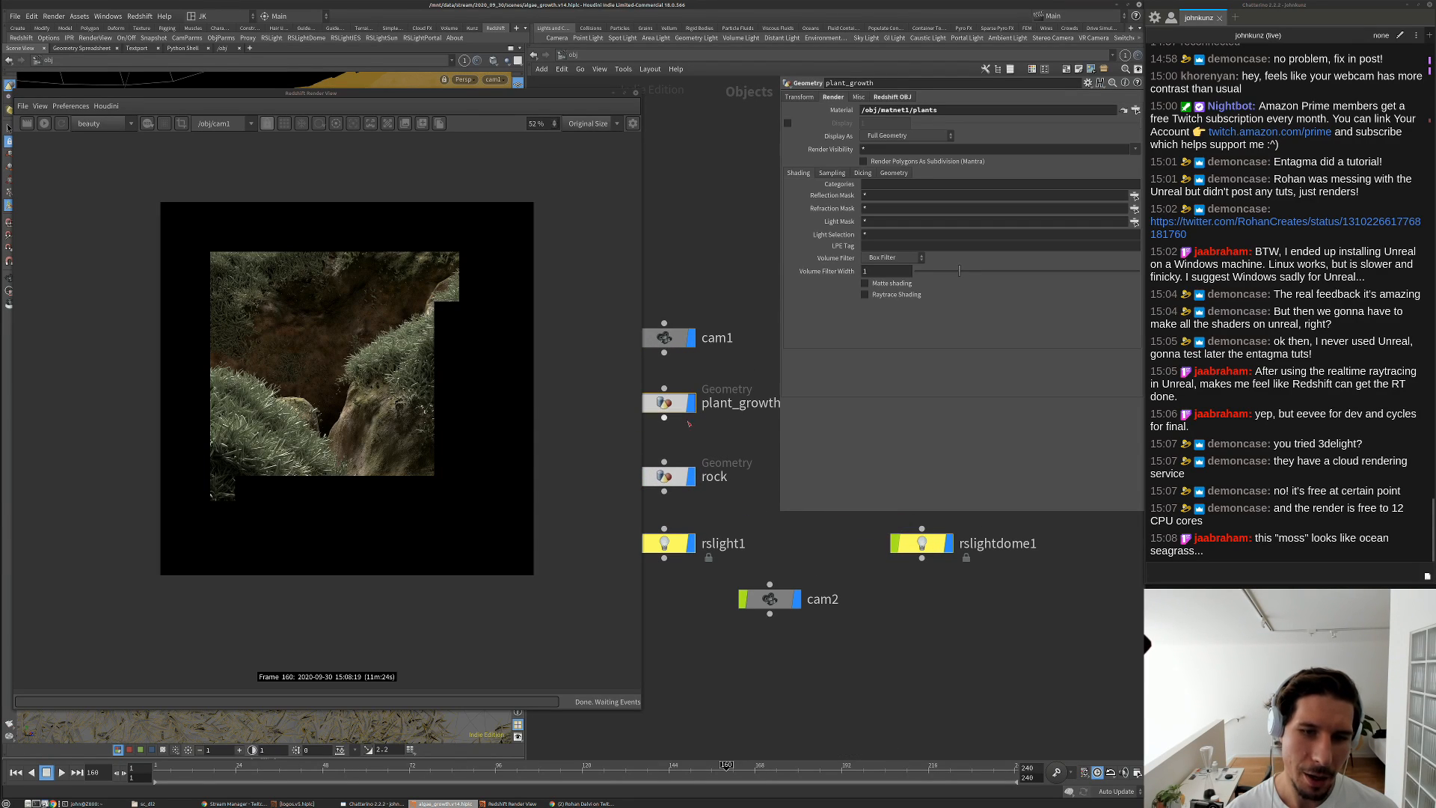
double_click(669, 404)
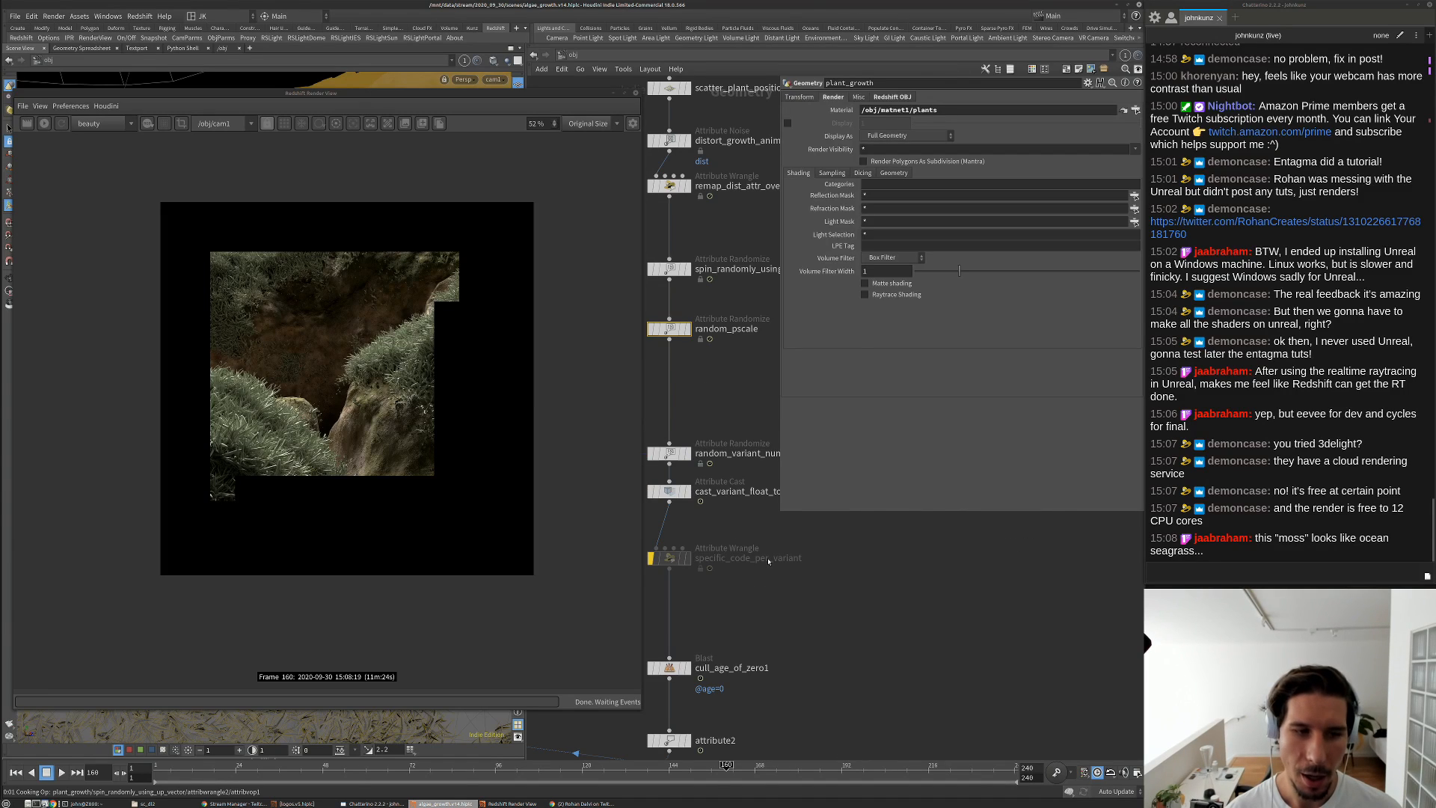
Set the width attribute value on attribcreate3, above modulate_width in the plant_02 branch, to 0.01
scroll(670, 624, "down", 6)
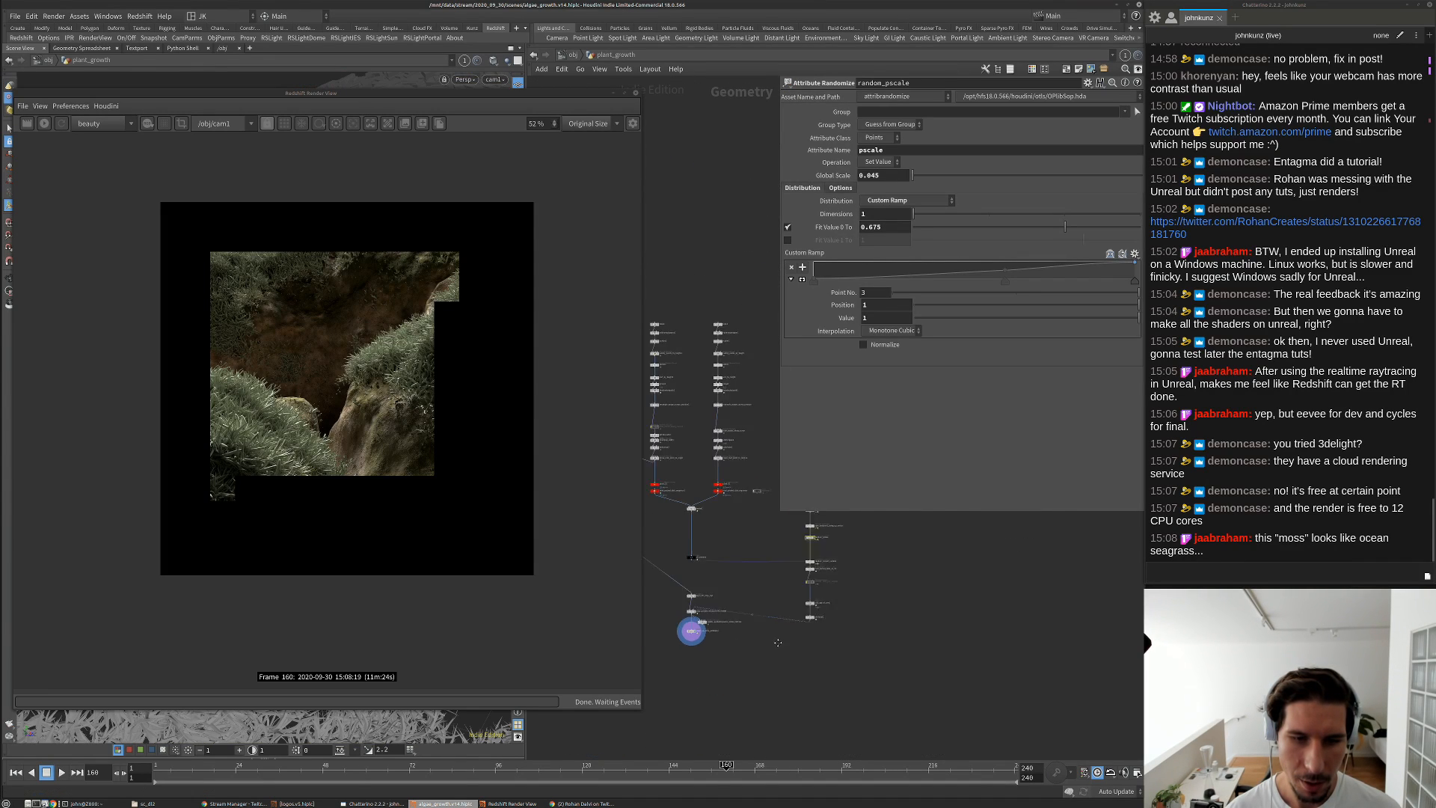
scroll(741, 542, "up", 5)
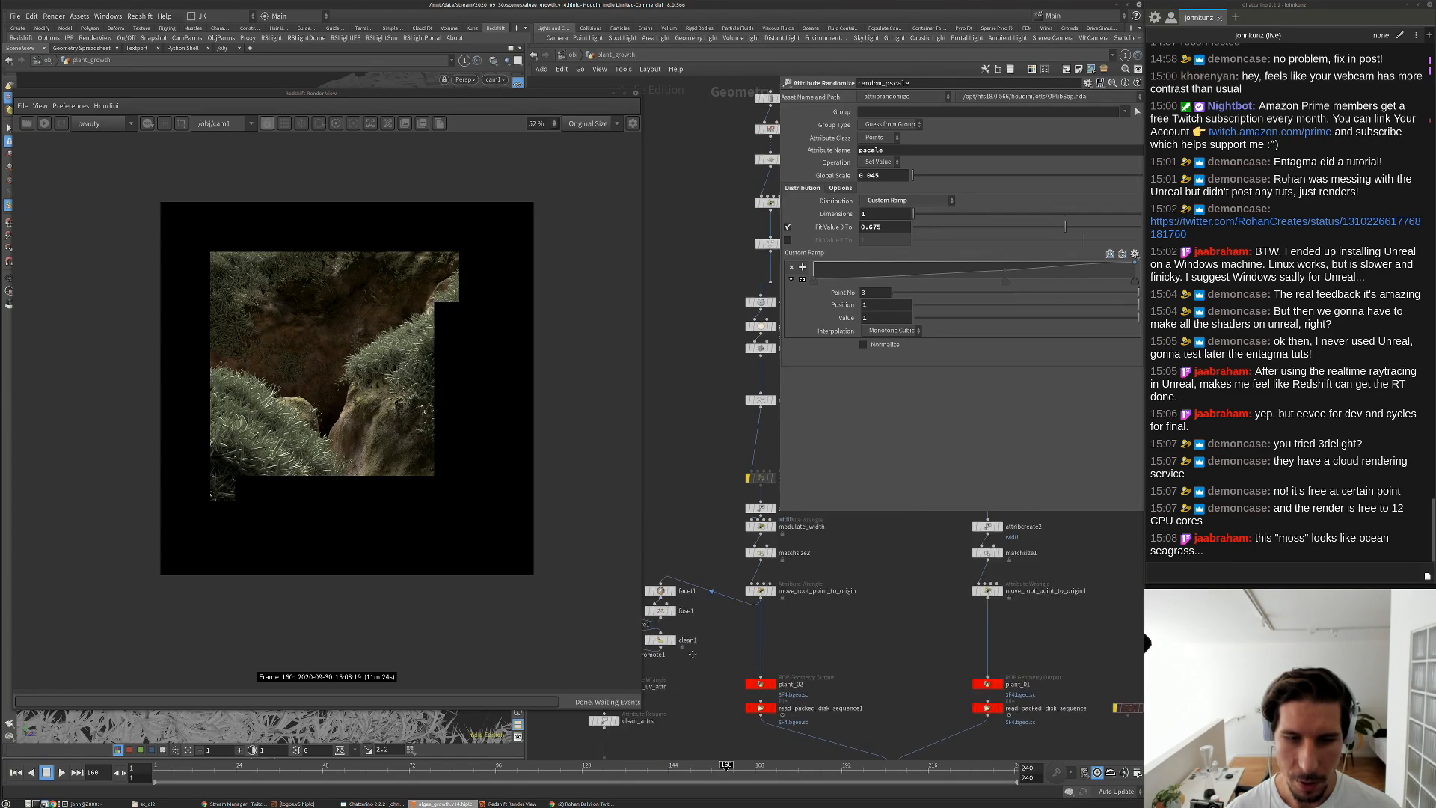
scroll(767, 557, "up", 1)
left_click(729, 526)
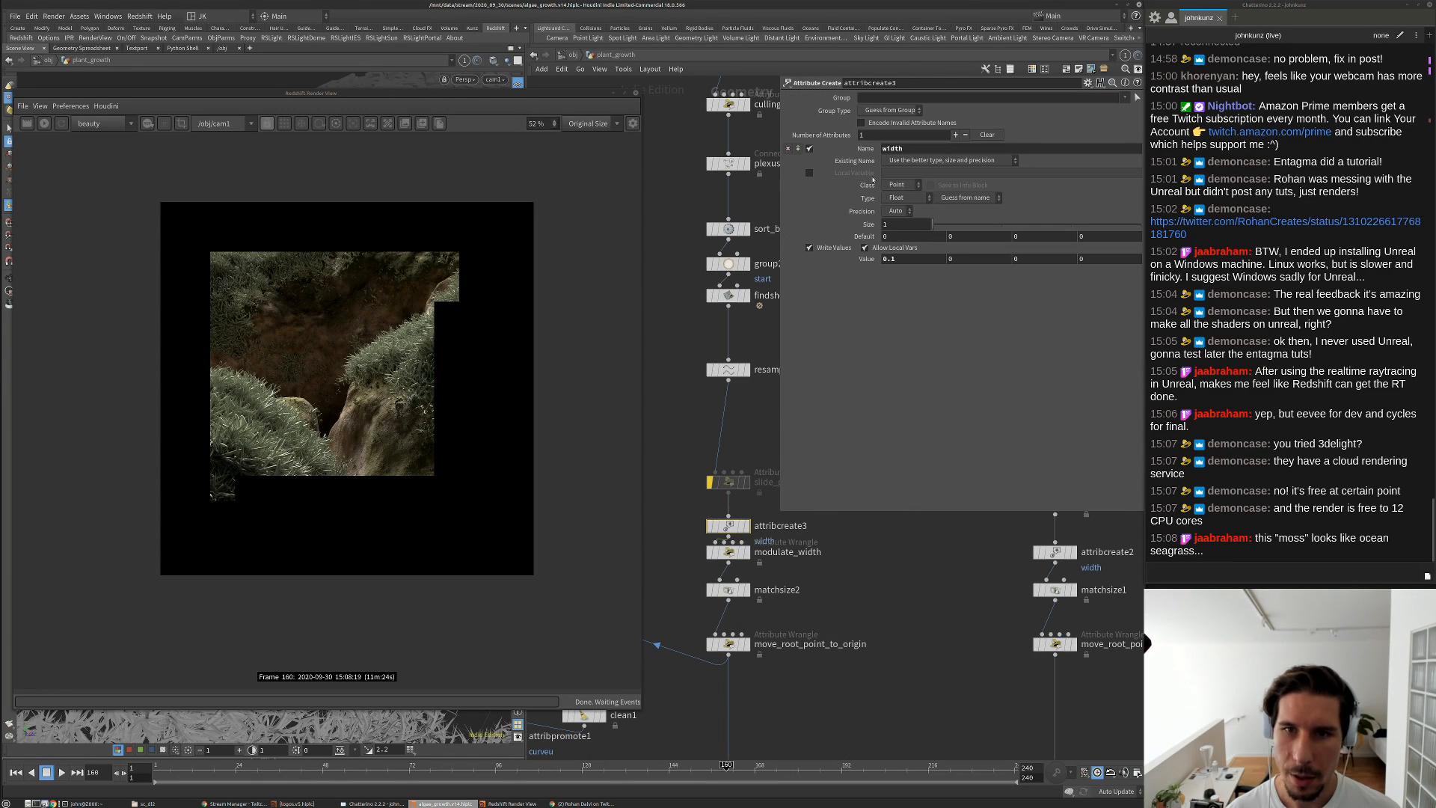
left_click(890, 258)
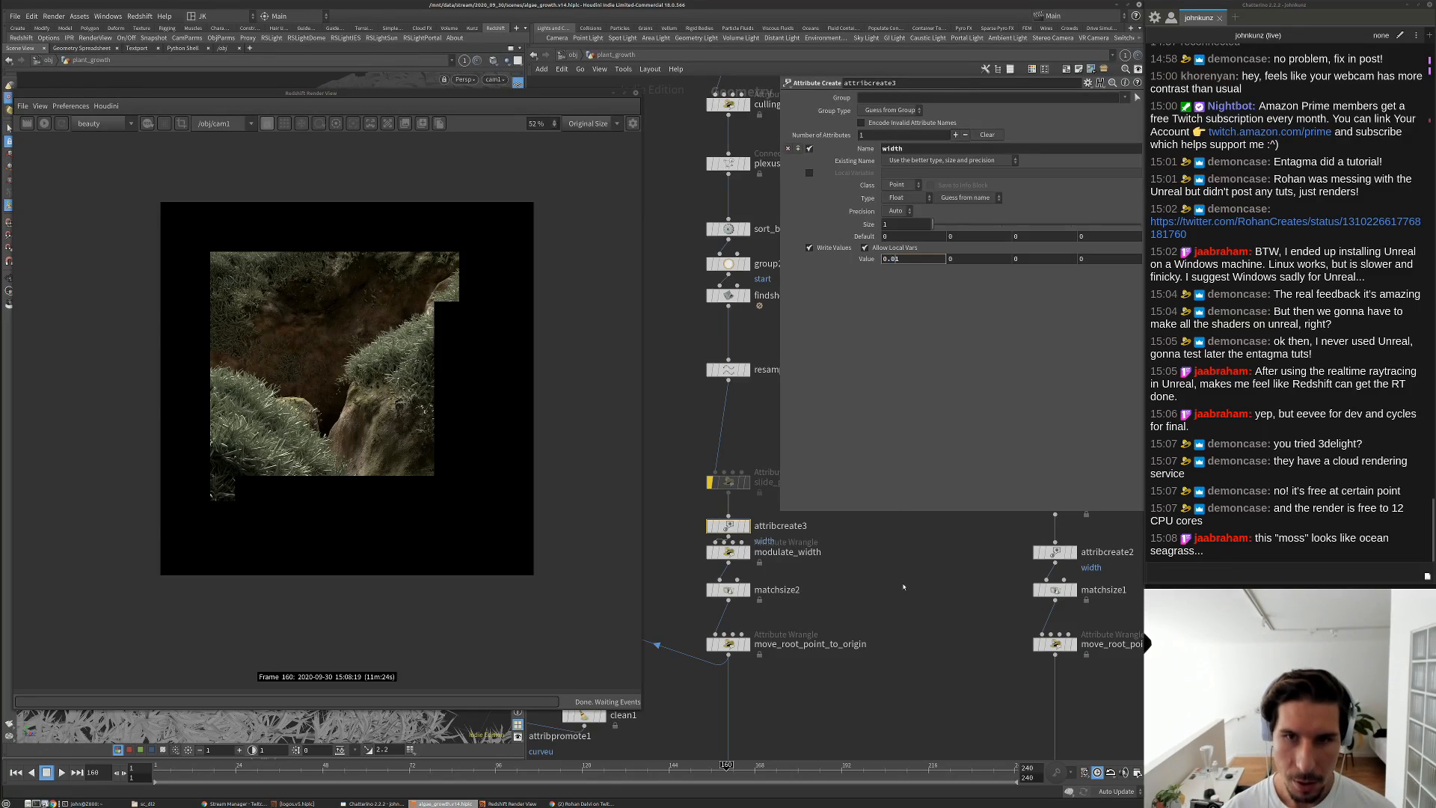
key("Return")
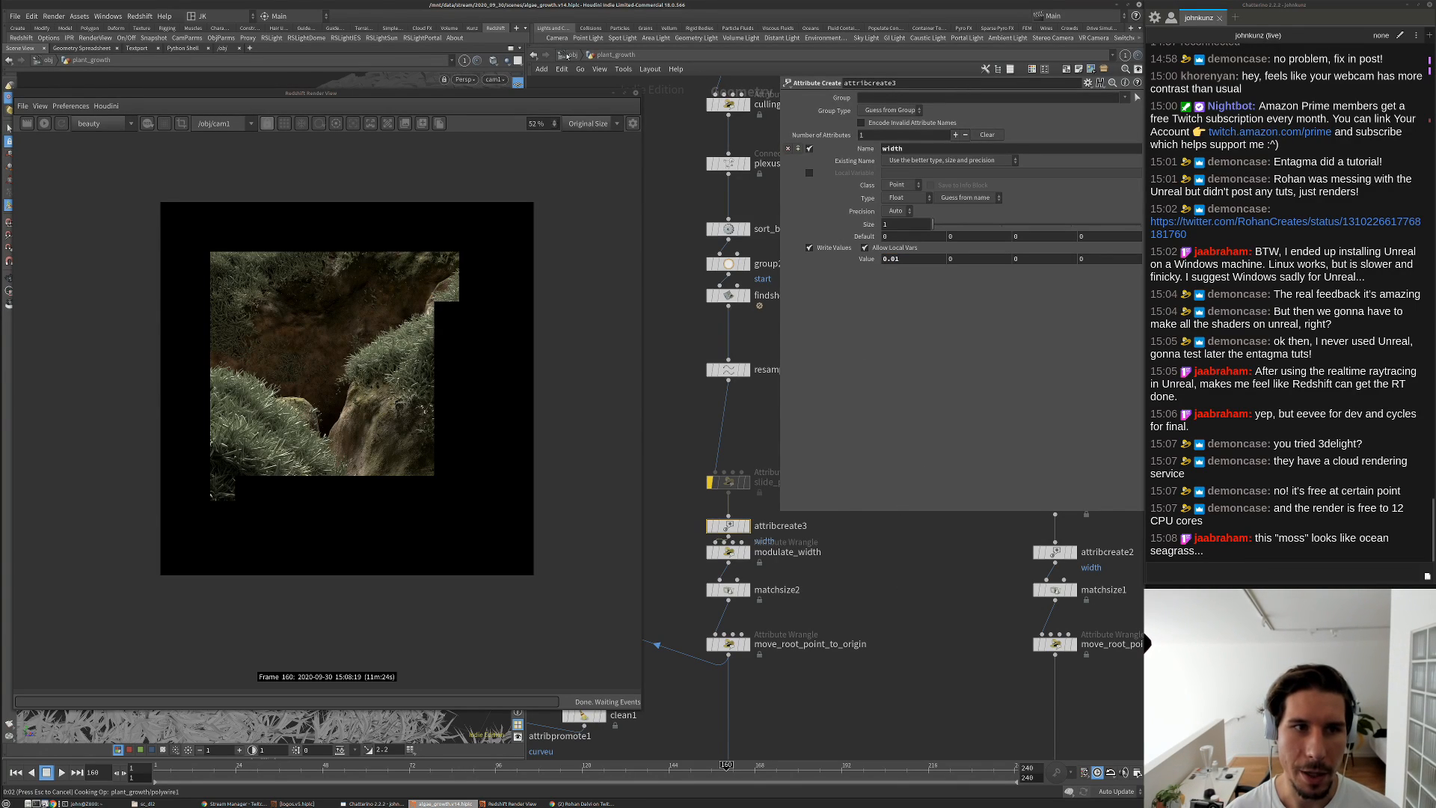
Move the render view clear of the network, go to the out network and show the redshift1 node's sampling settings
left_click(567, 55)
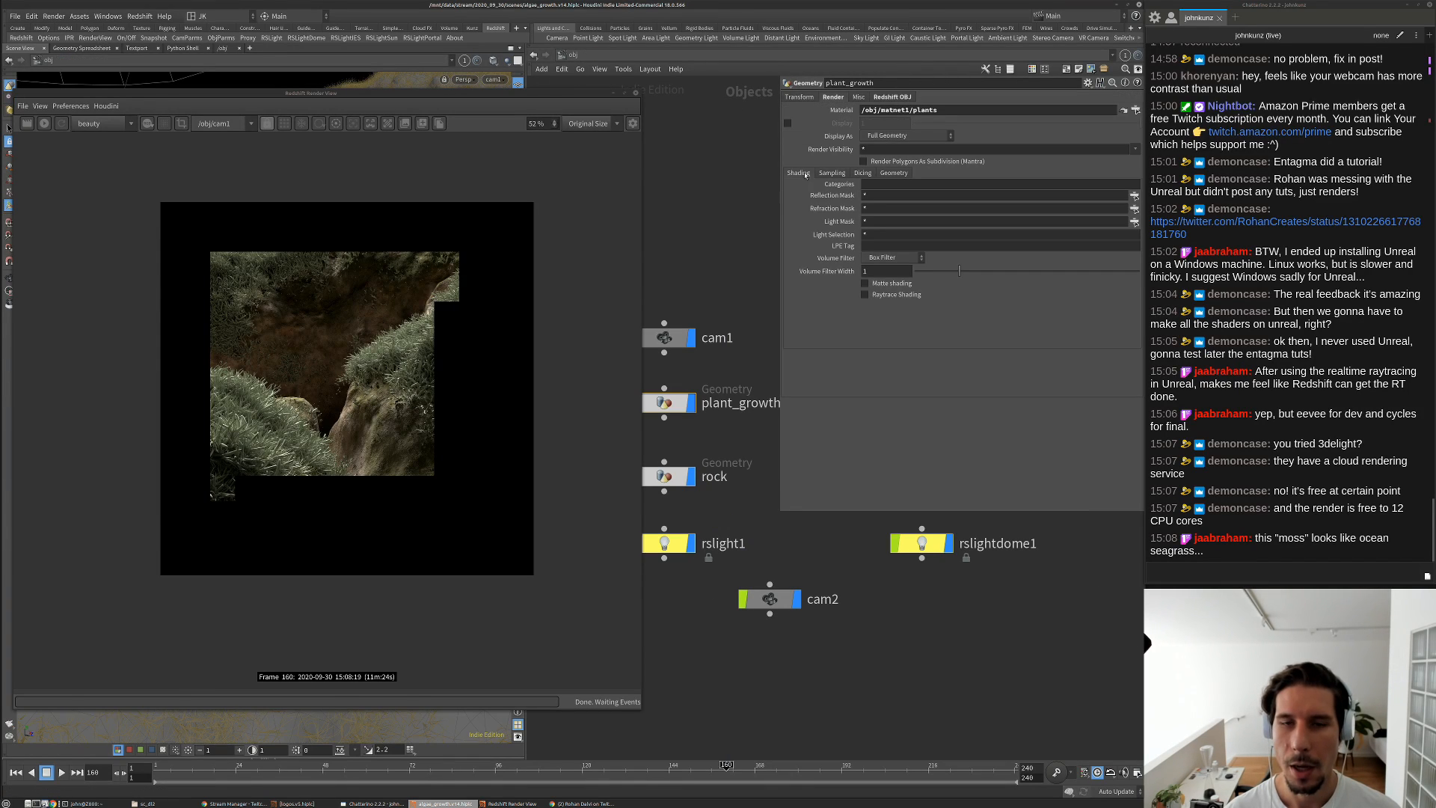
left_click_drag(594, 94, 576, 580)
left_click_drag(396, 580, 452, 197)
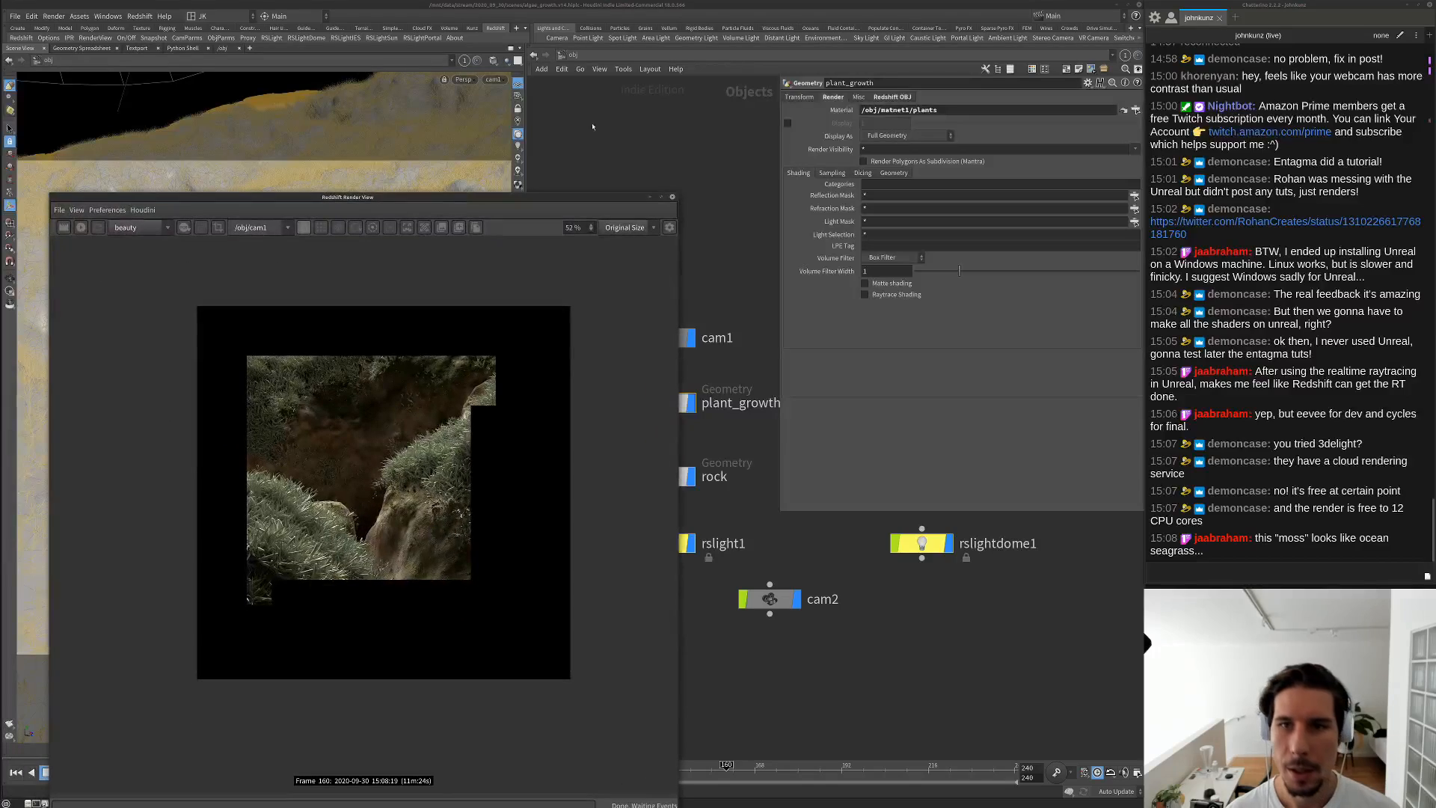
left_click(573, 55)
left_click(586, 110)
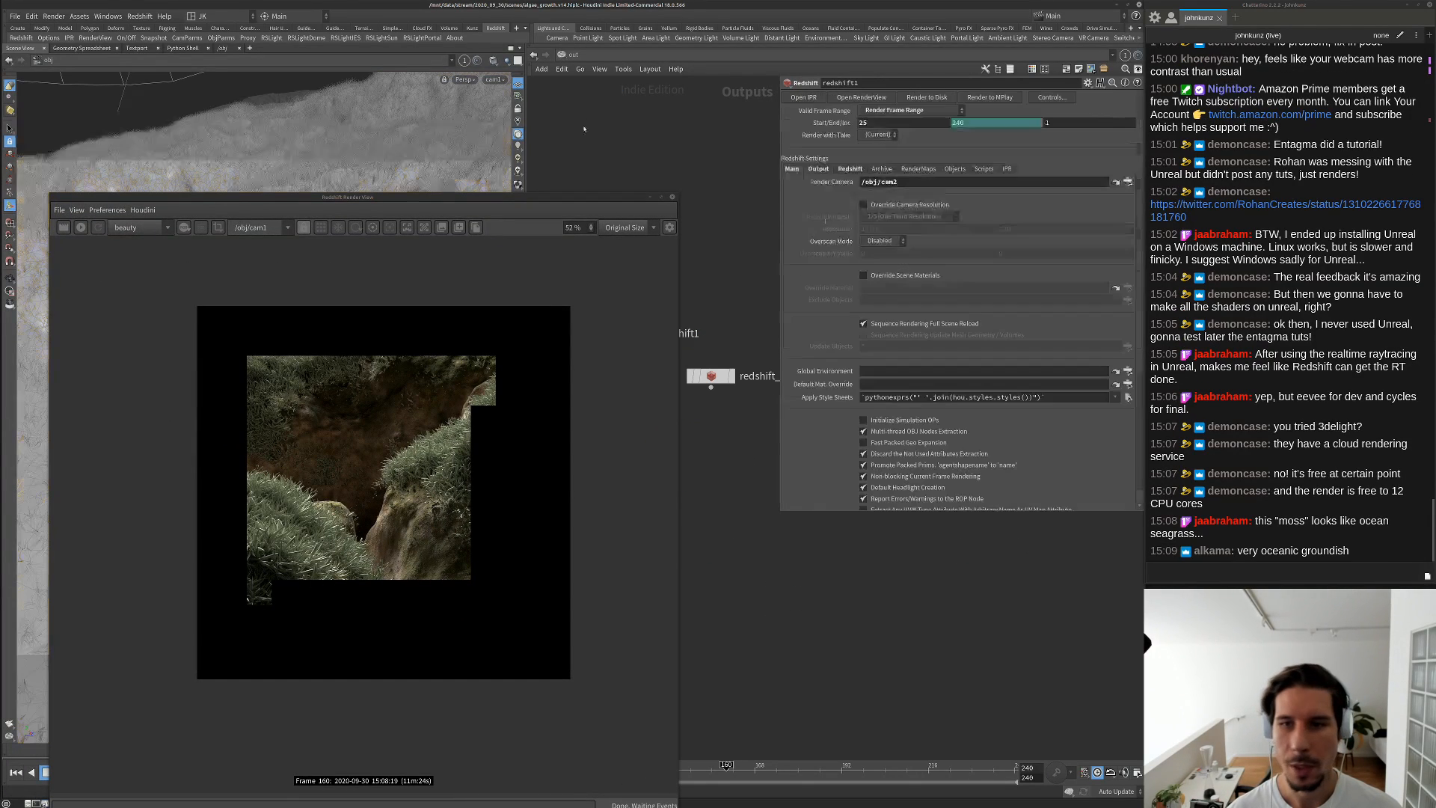
left_click(851, 169)
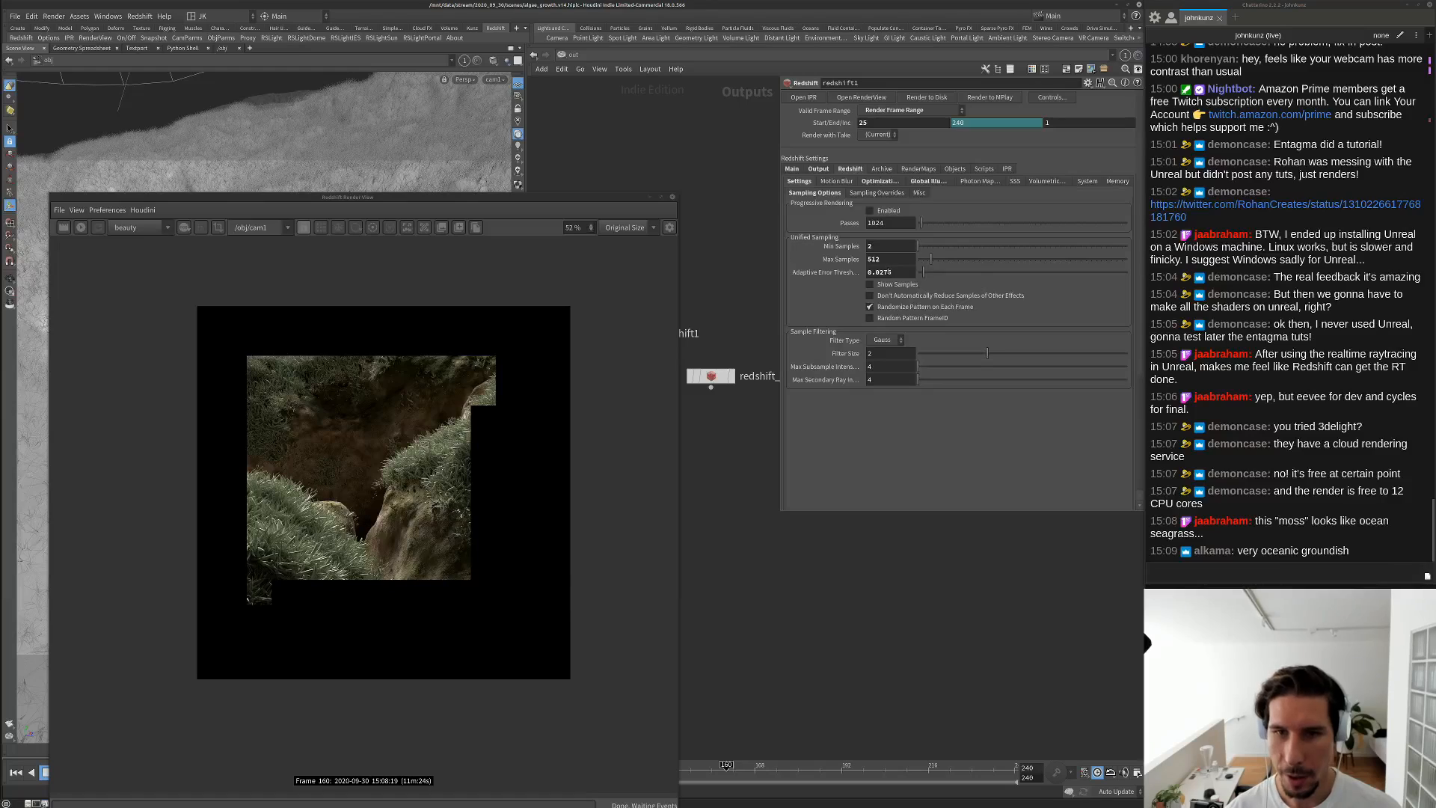
Set redshift1's adaptive error threshold to 0.1, restart the render and move the render view so its whole window is visible
double_click(890, 273)
type("0.1")
key("Return")
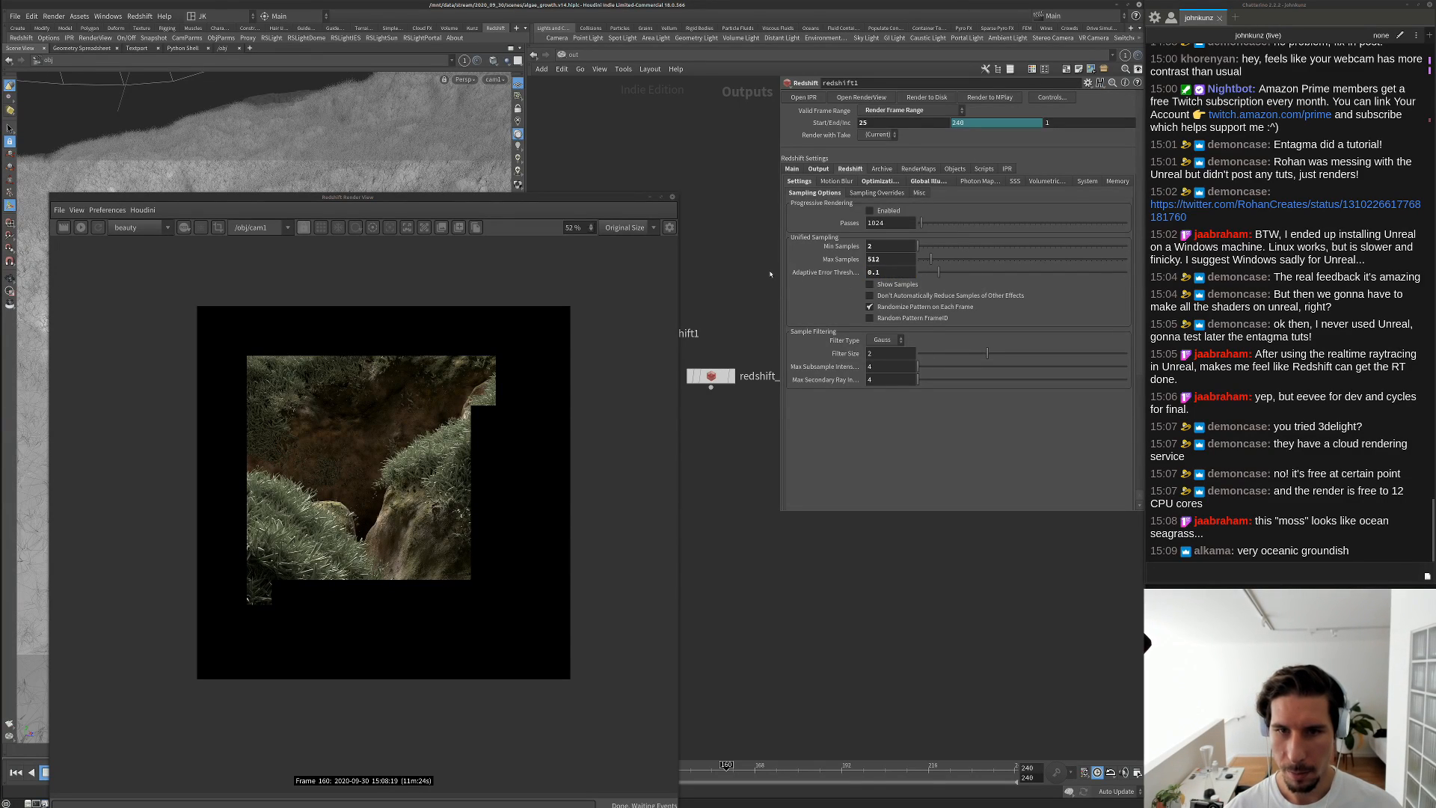
left_click(64, 228)
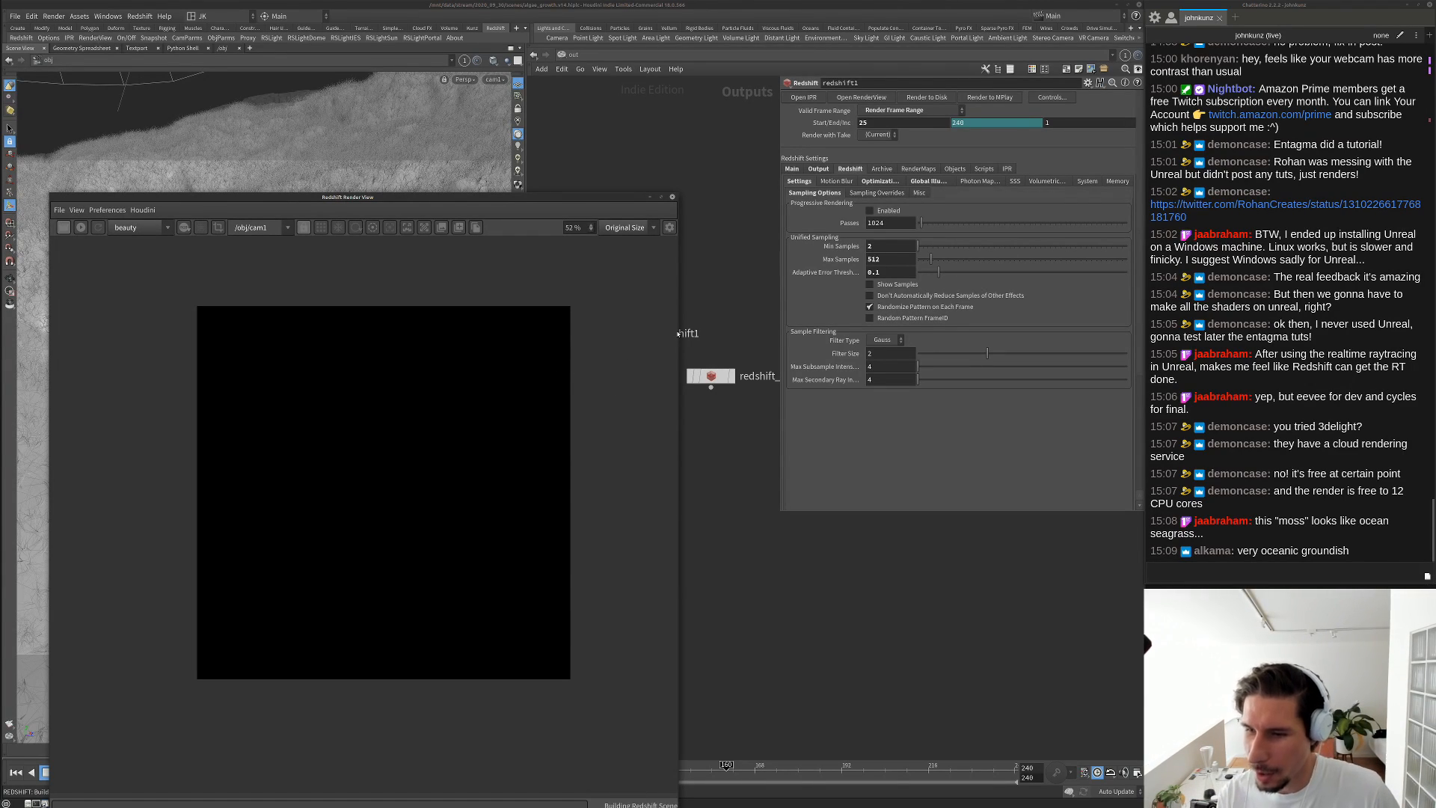
left_click_drag(436, 193, 499, 127)
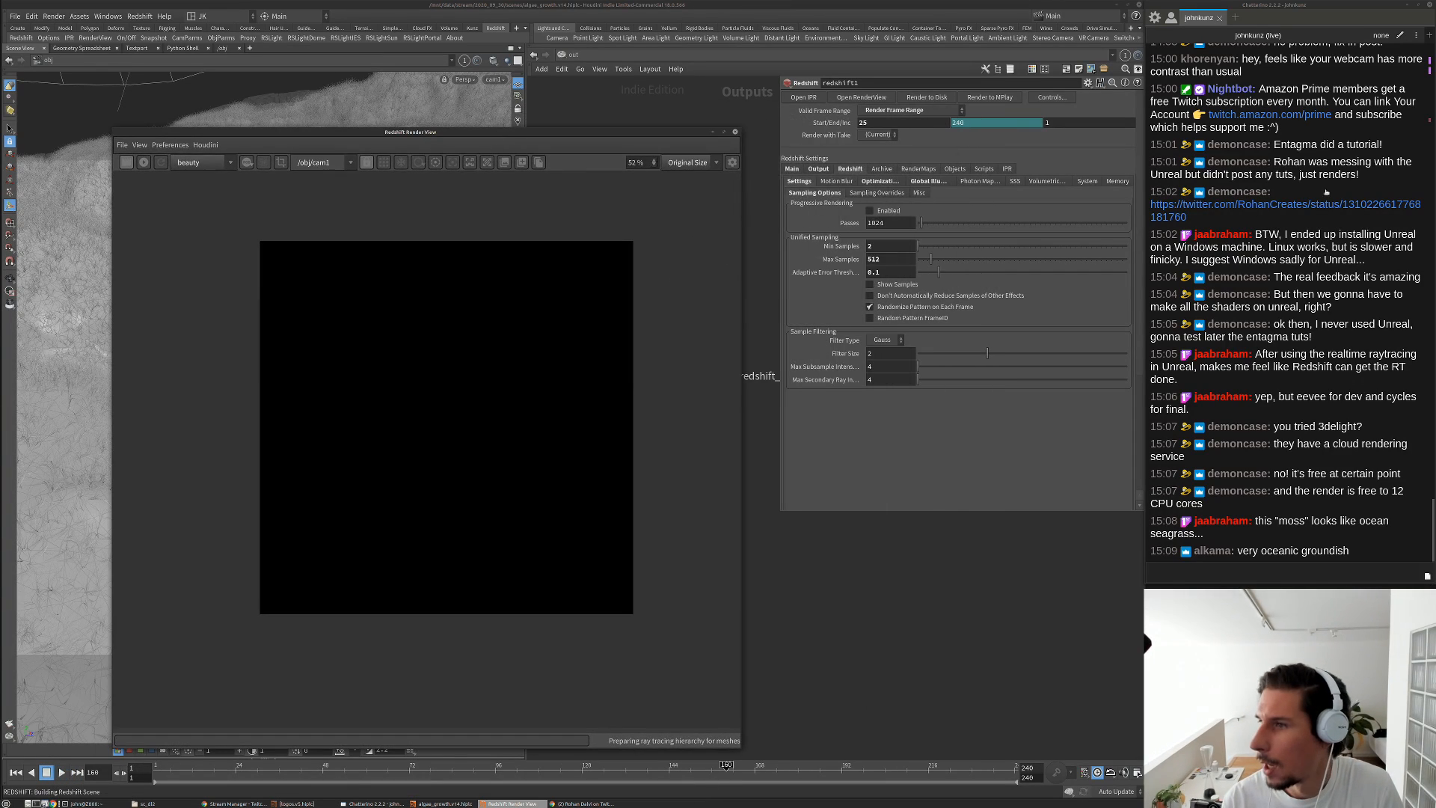
Bring up the browser window with the Unreal Engine plant simulation tweet, view it, and move it back off the workspace
left_click_drag(1435, 178, 950, 212)
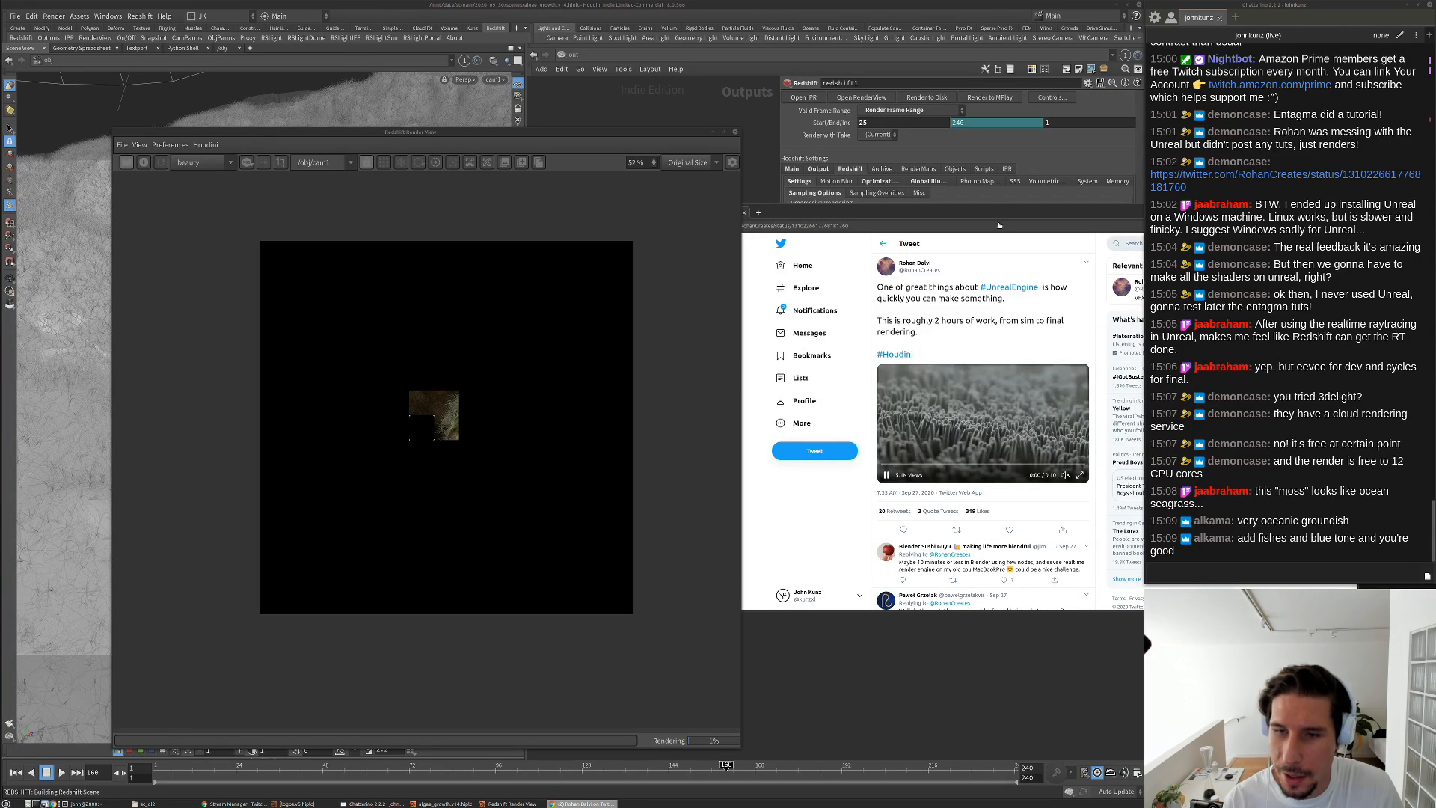
left_click_drag(993, 217, 1435, 218)
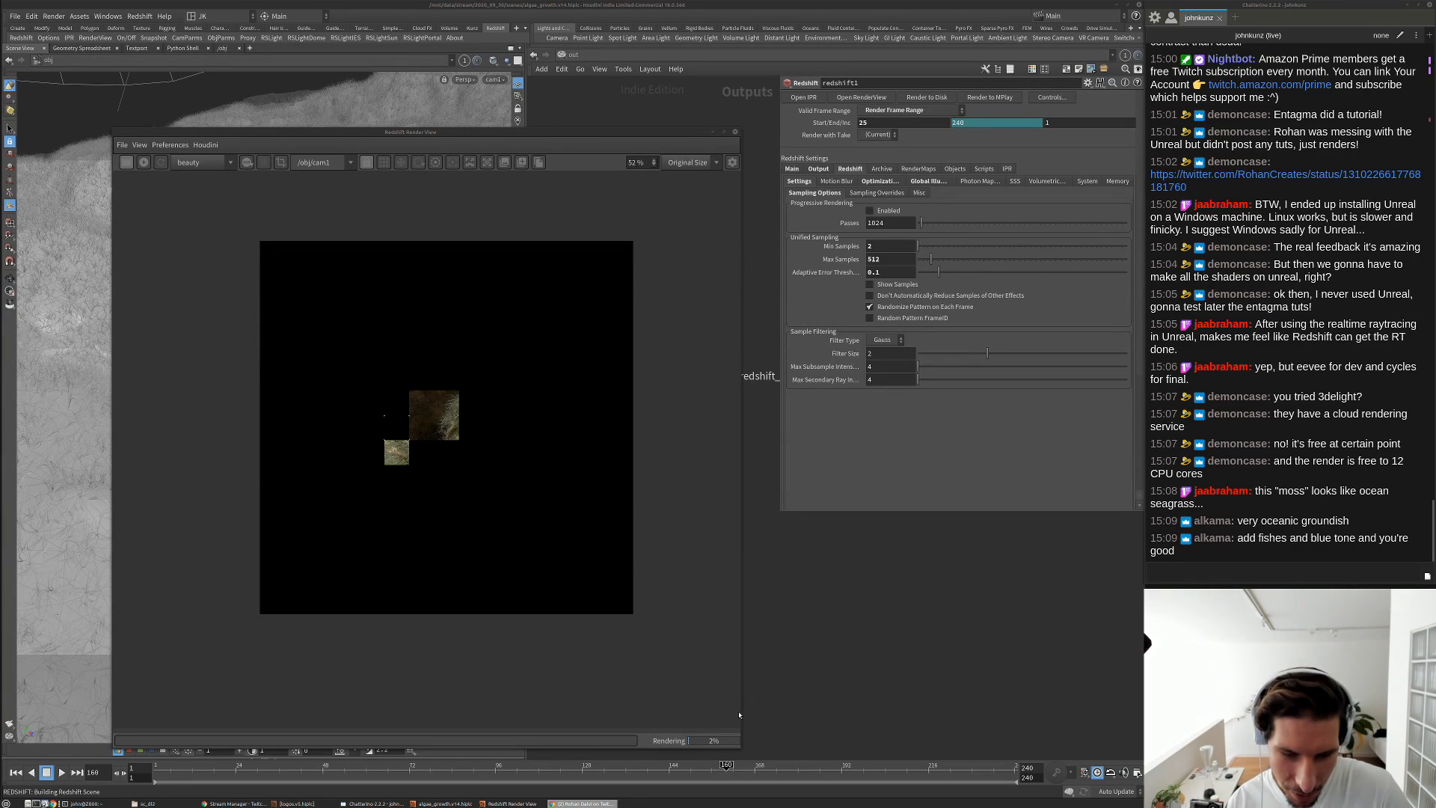
left_click(449, 466)
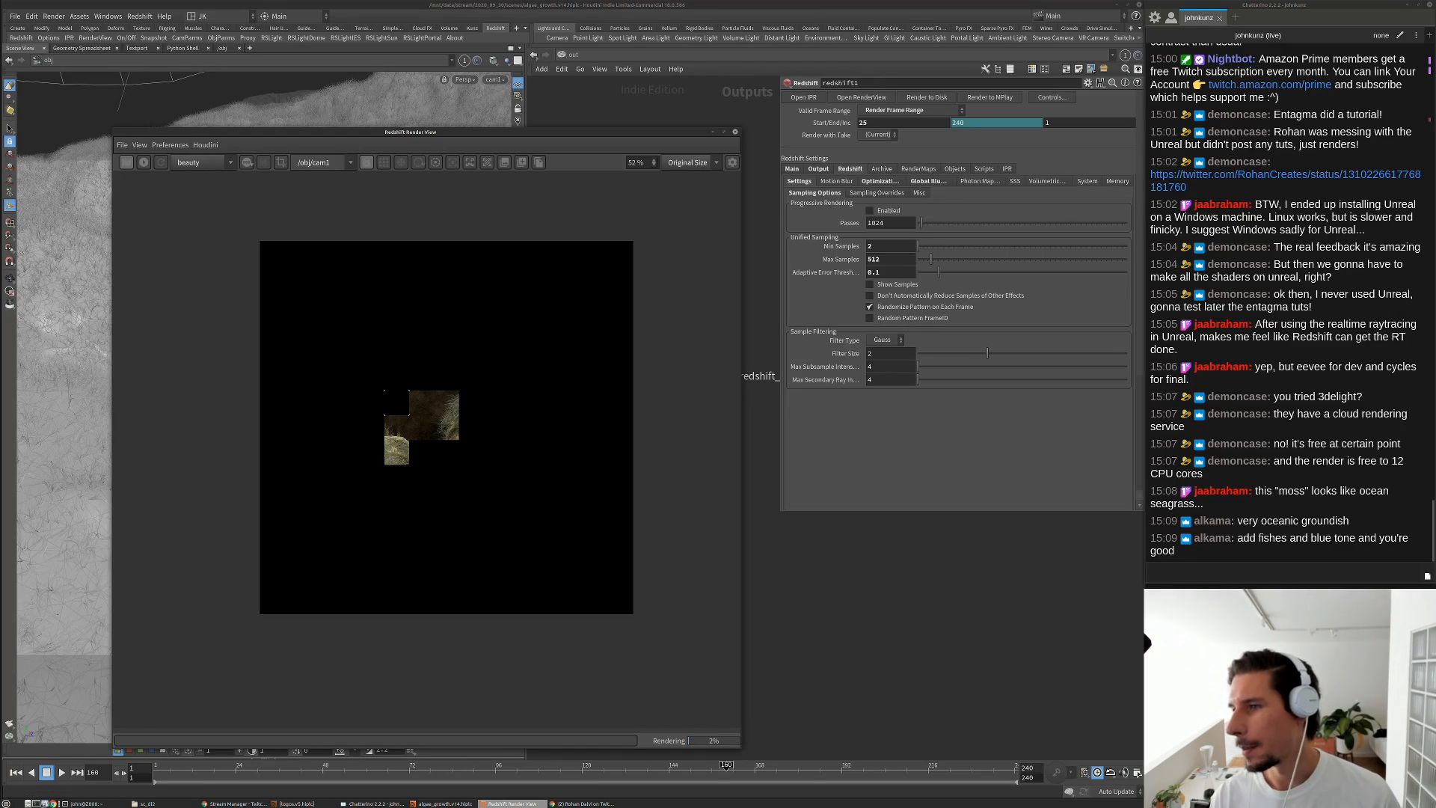
key("alt+Tab")
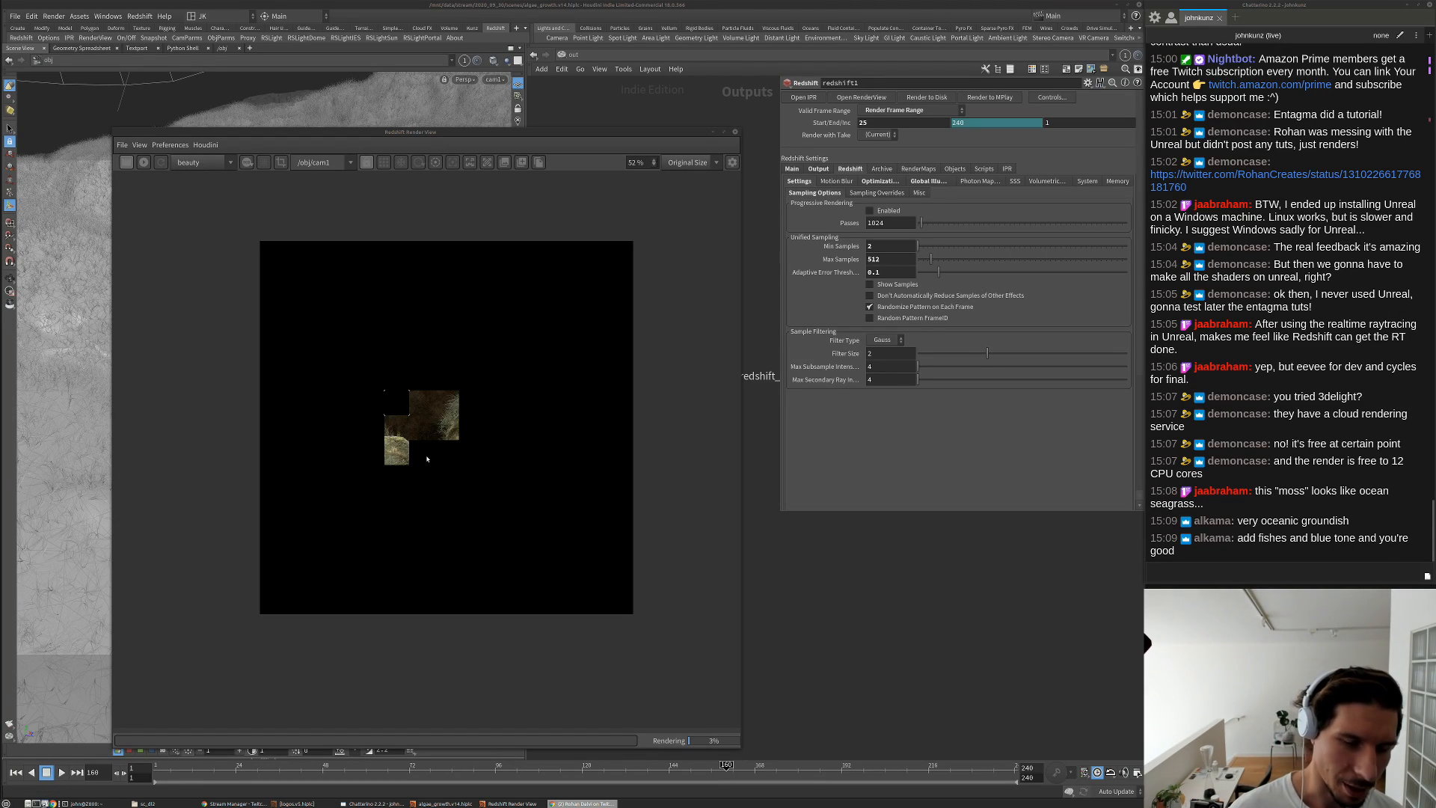
Examine the thinned plants in the first rendered buckets up close, along the slope beside the dark background
scroll(449, 421, "up", 3)
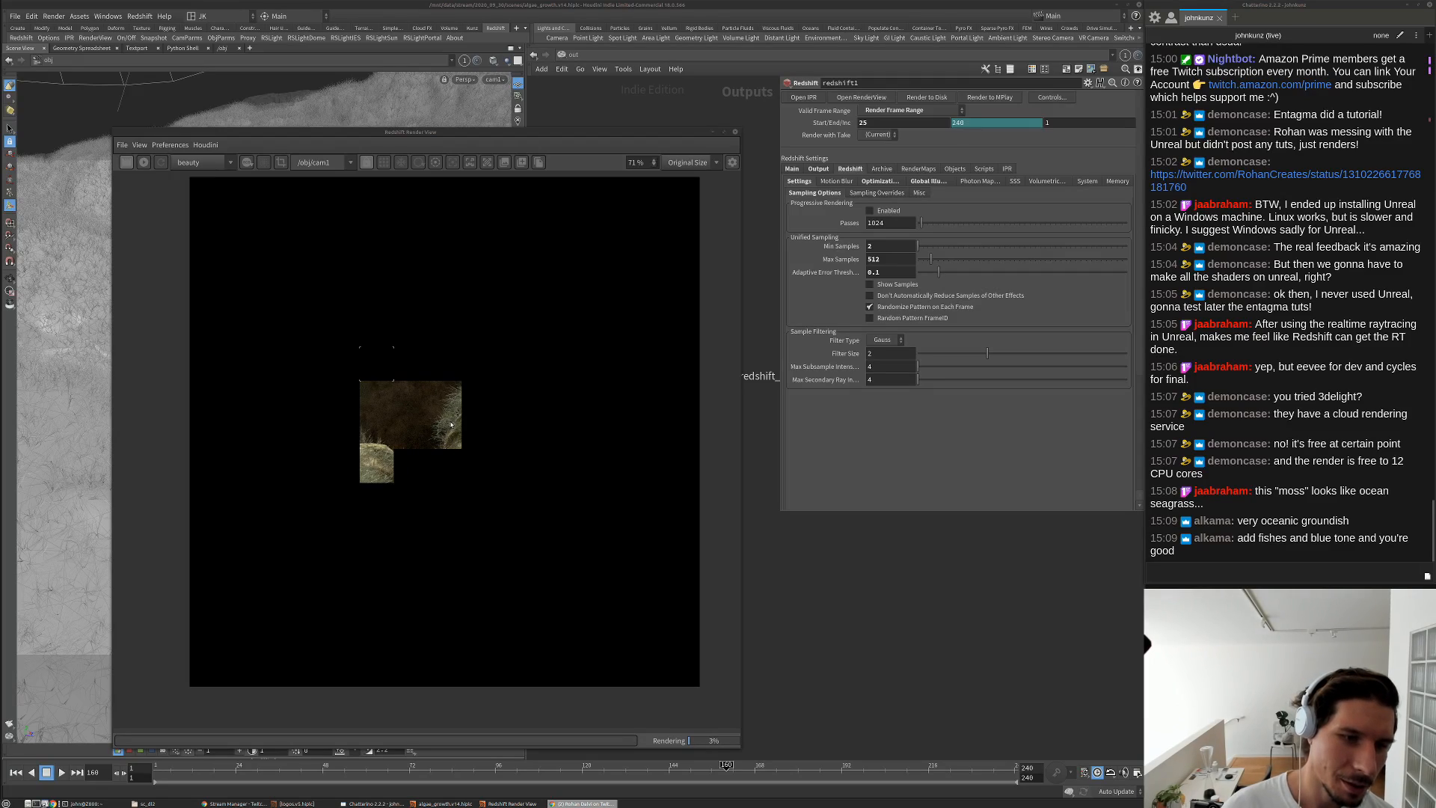
scroll(457, 395, "up", 3)
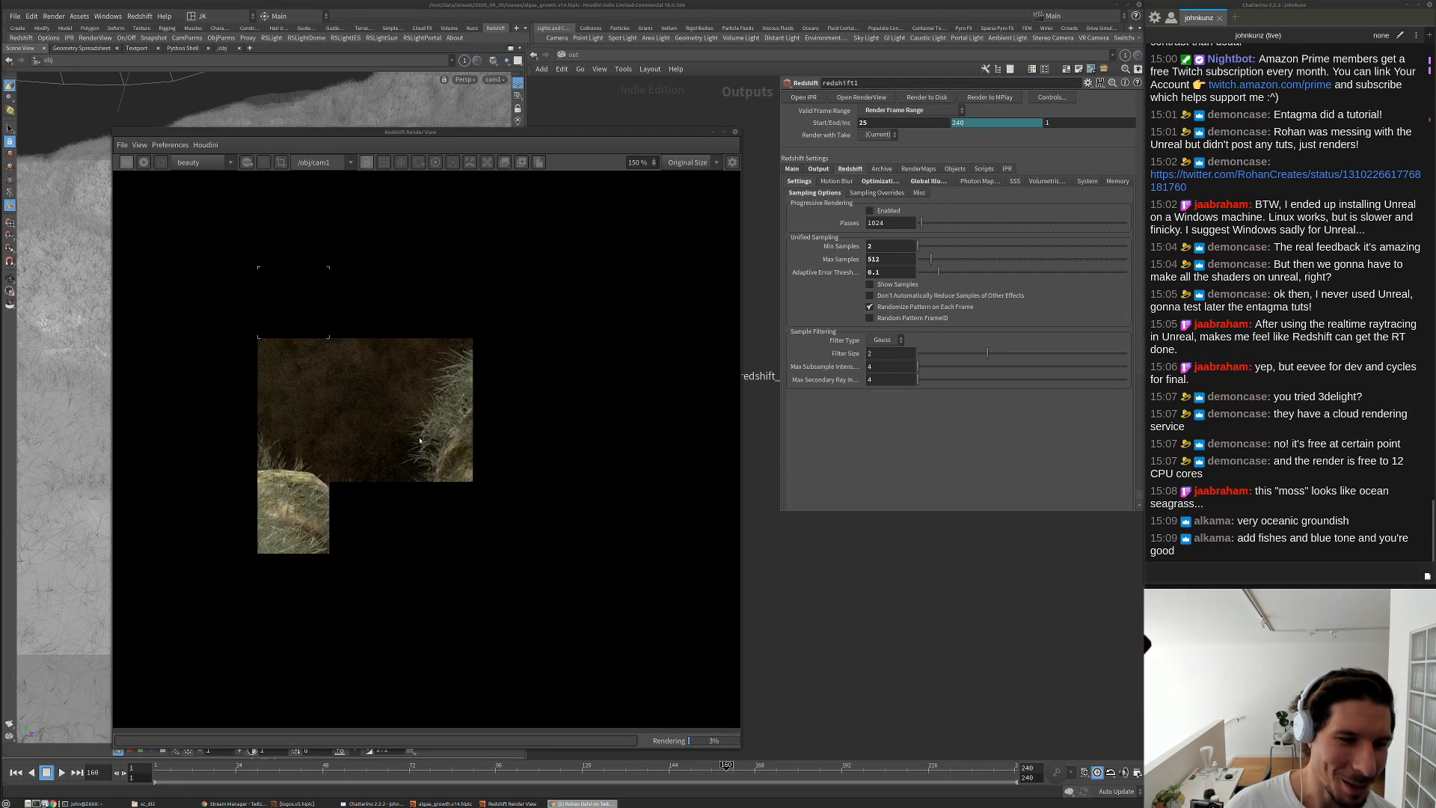
scroll(300, 436, "up", 2)
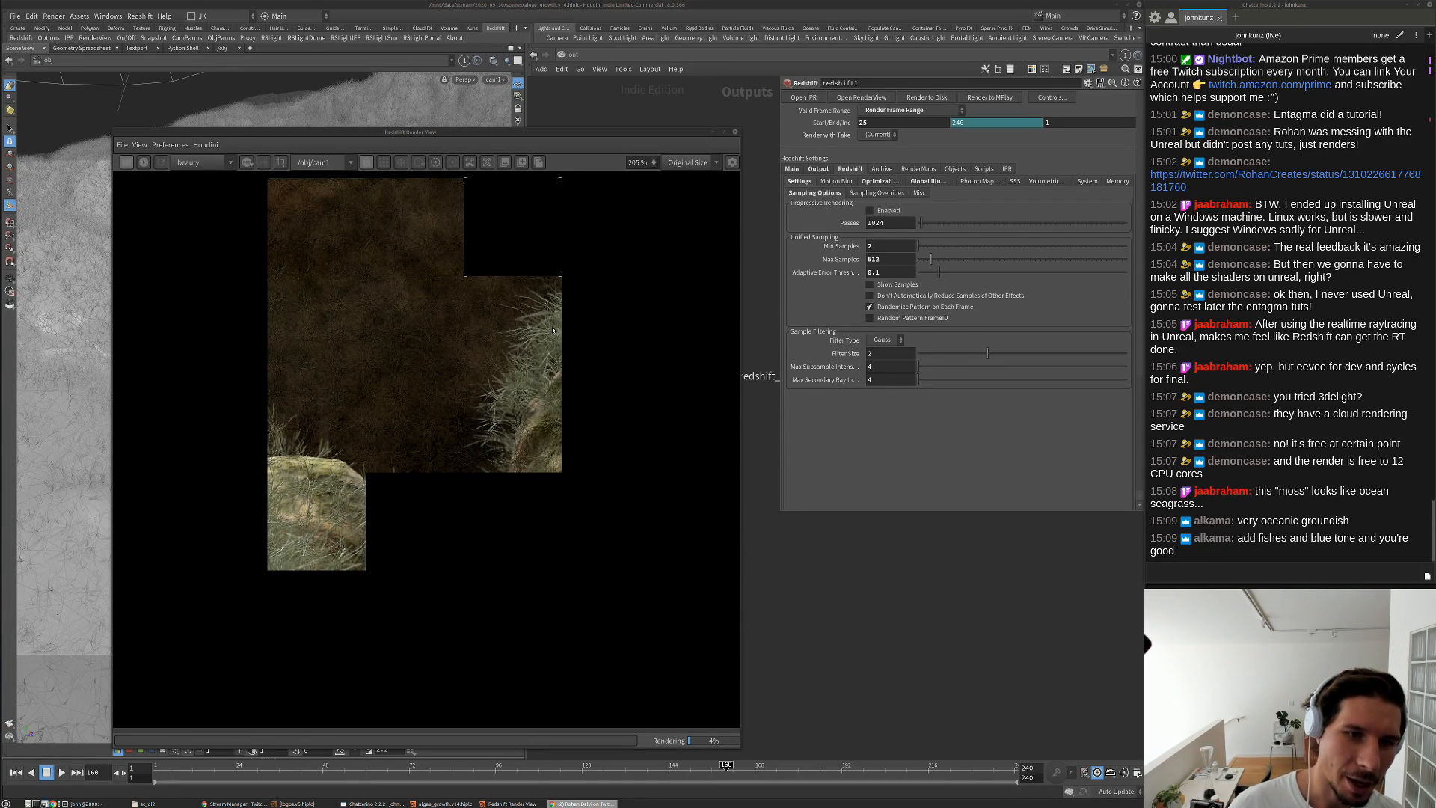
scroll(503, 346, "down", 3)
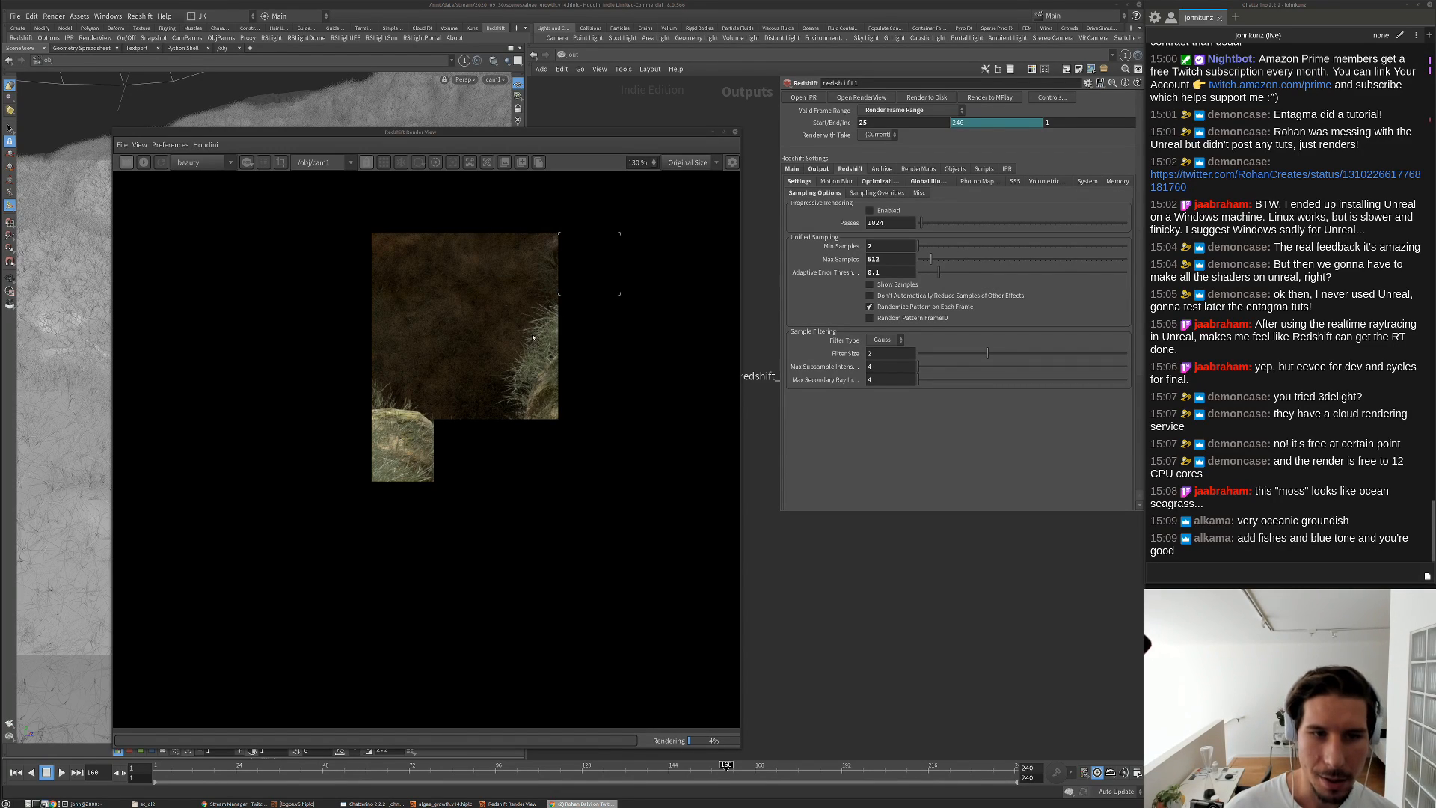
scroll(533, 338, "up", 5)
scroll(597, 277, "down", 2)
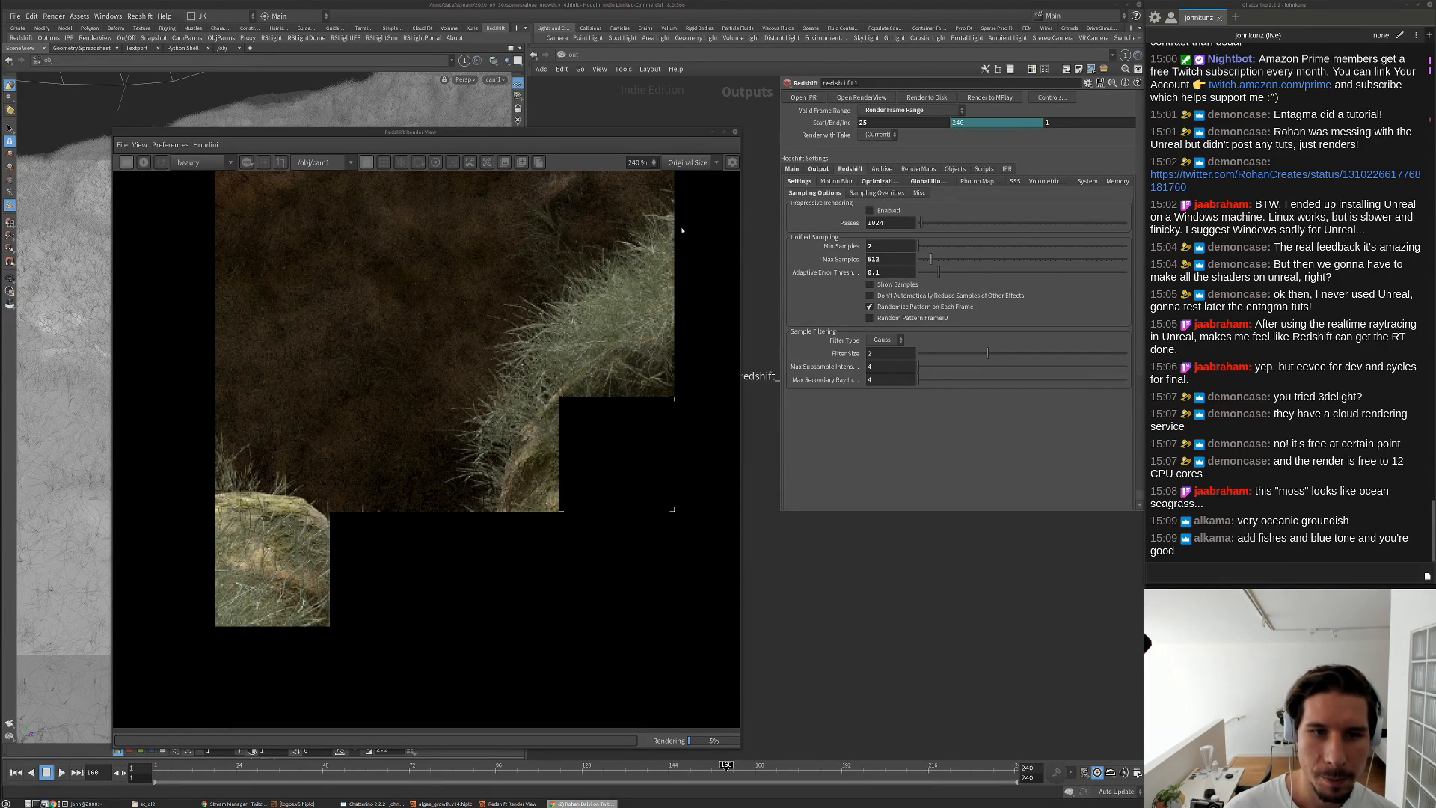
scroll(607, 320, "down", 4)
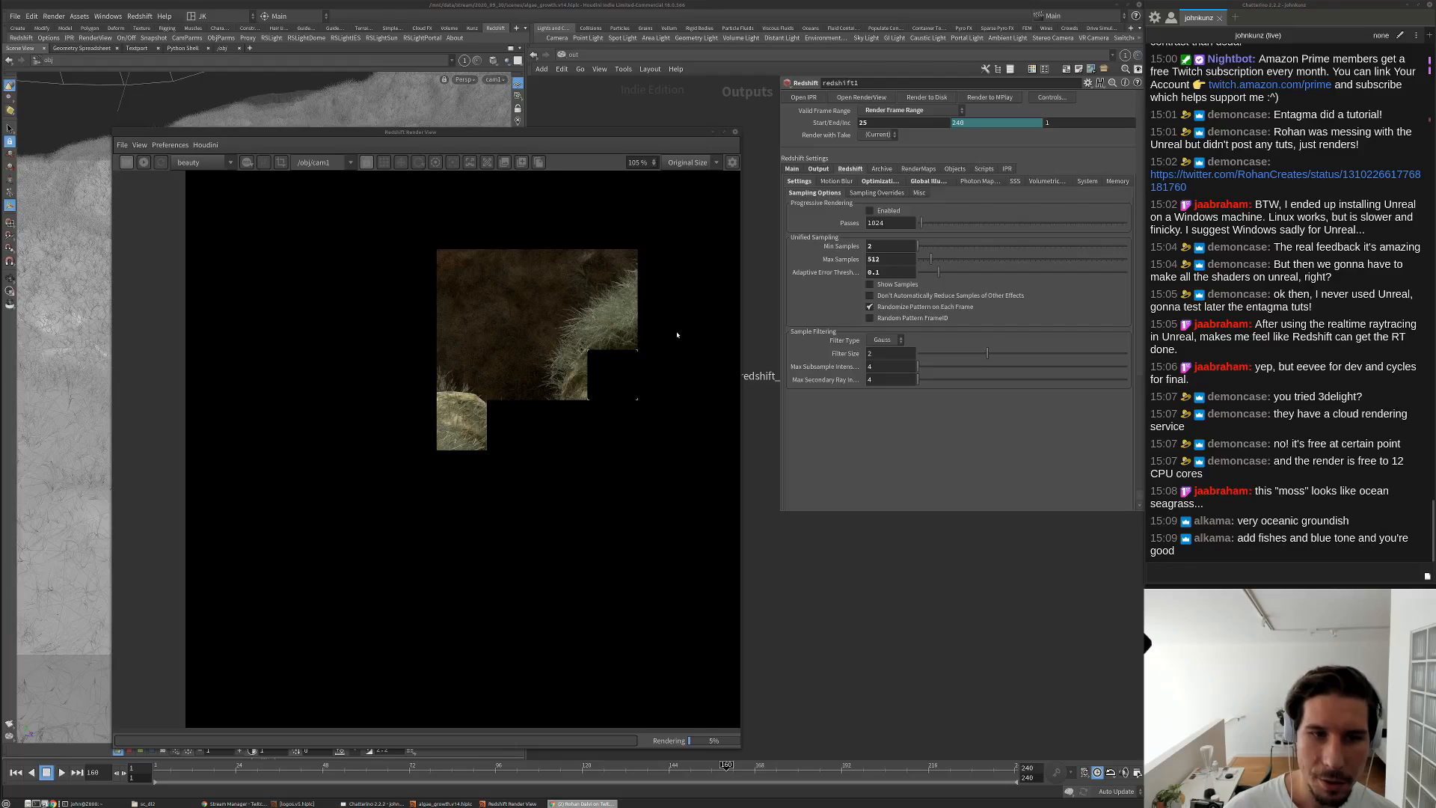
scroll(673, 333, "up", 4)
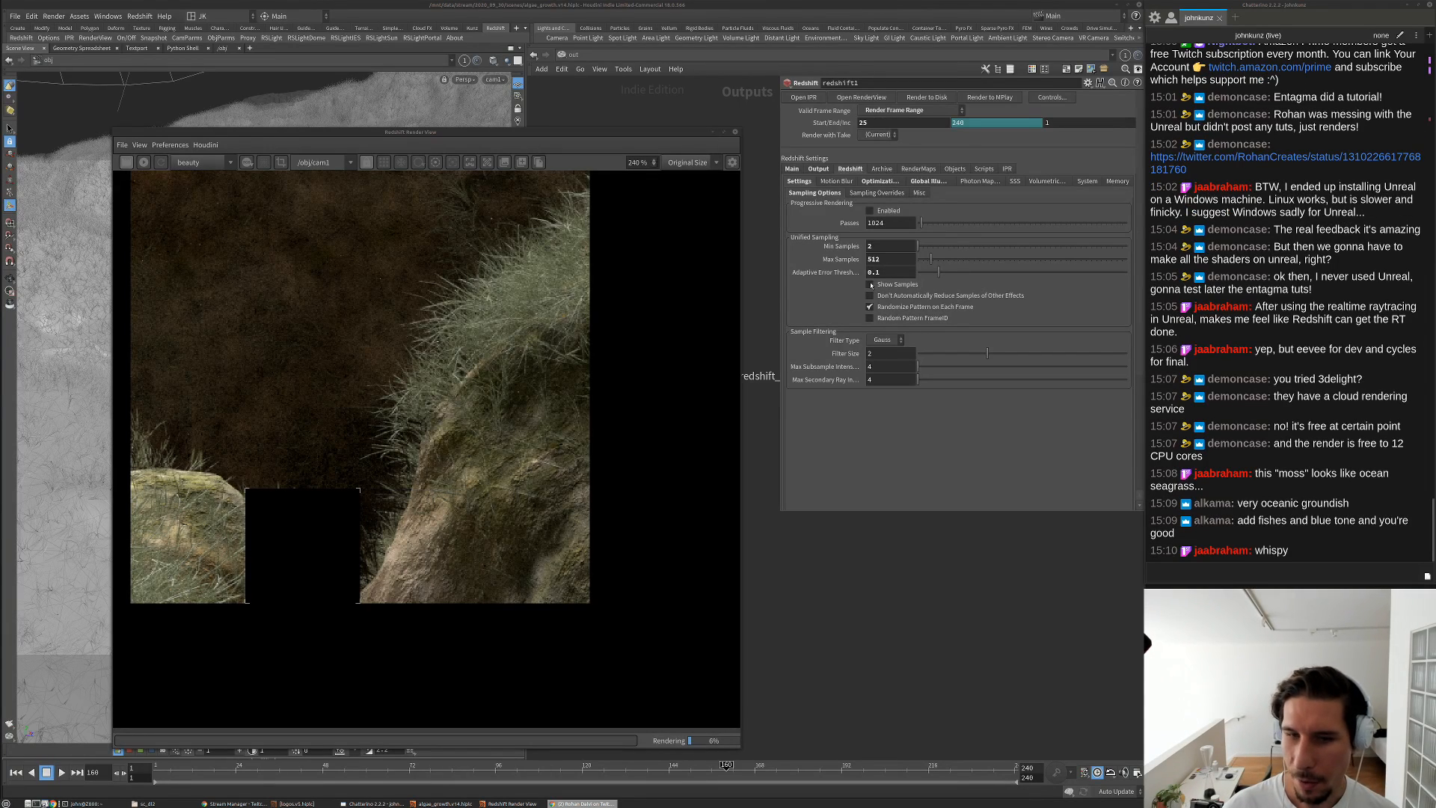
Judge the overall look of the plants on both rocks at moderate magnification while more buckets render
scroll(524, 350, "down", 3)
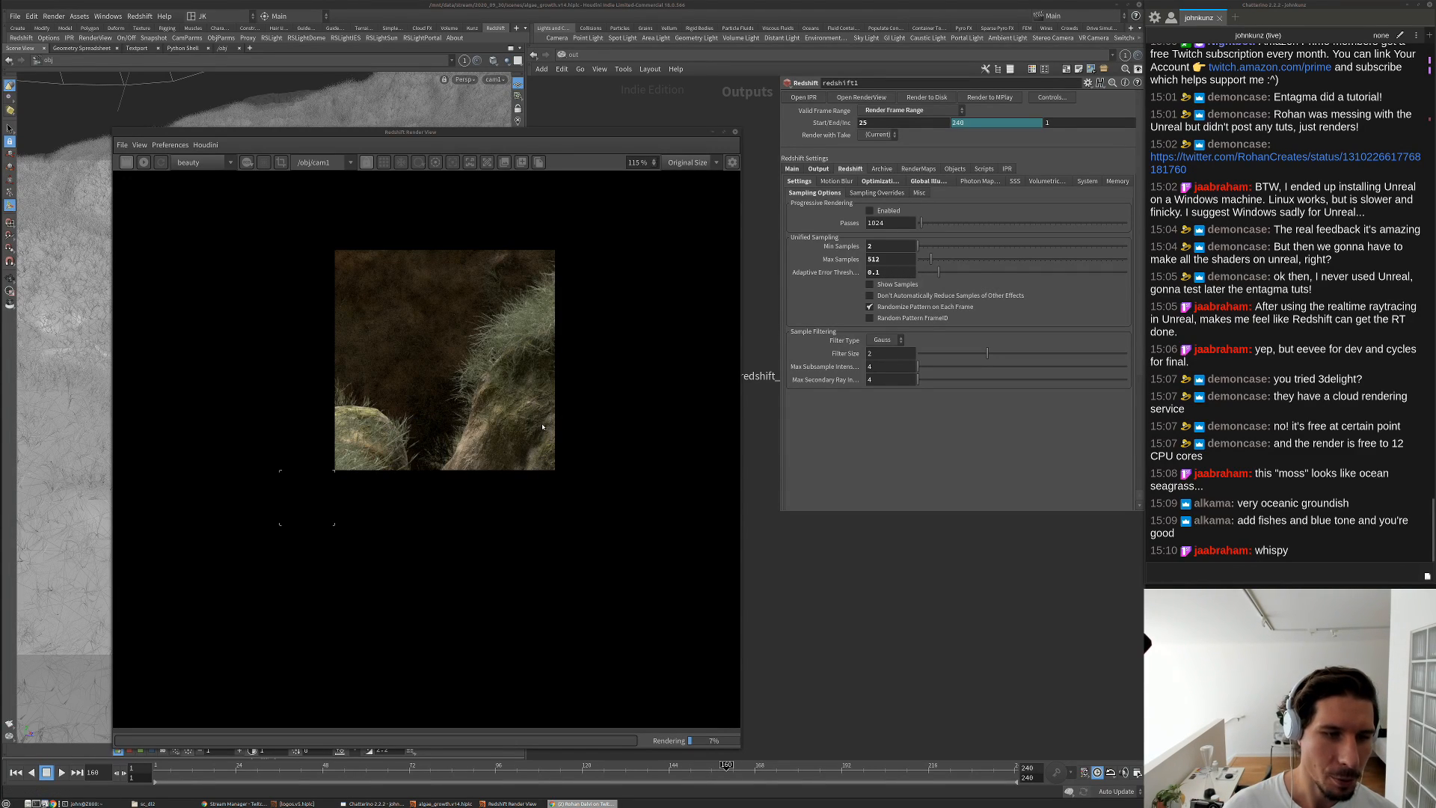
scroll(543, 427, "down", 2)
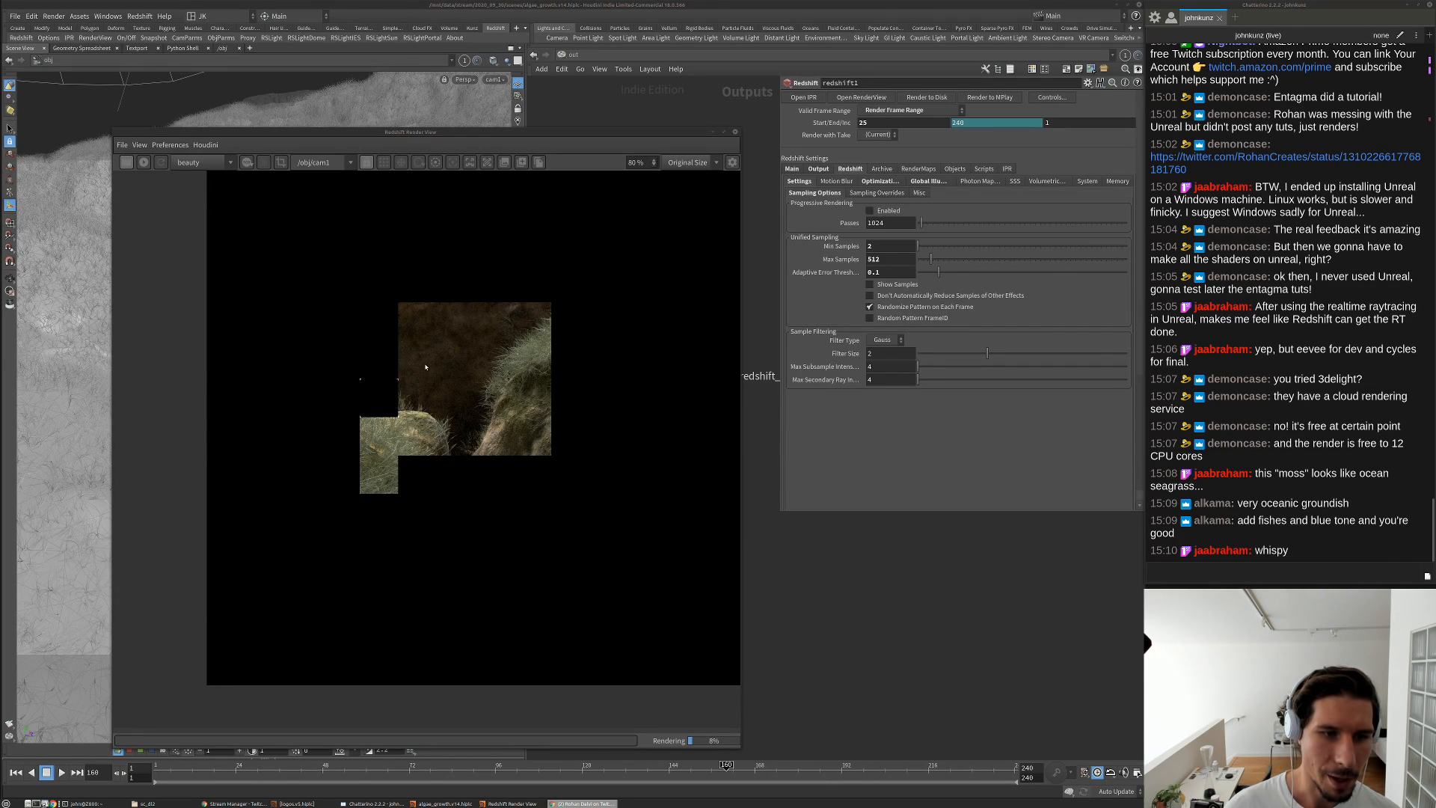
scroll(432, 362, "down", 1)
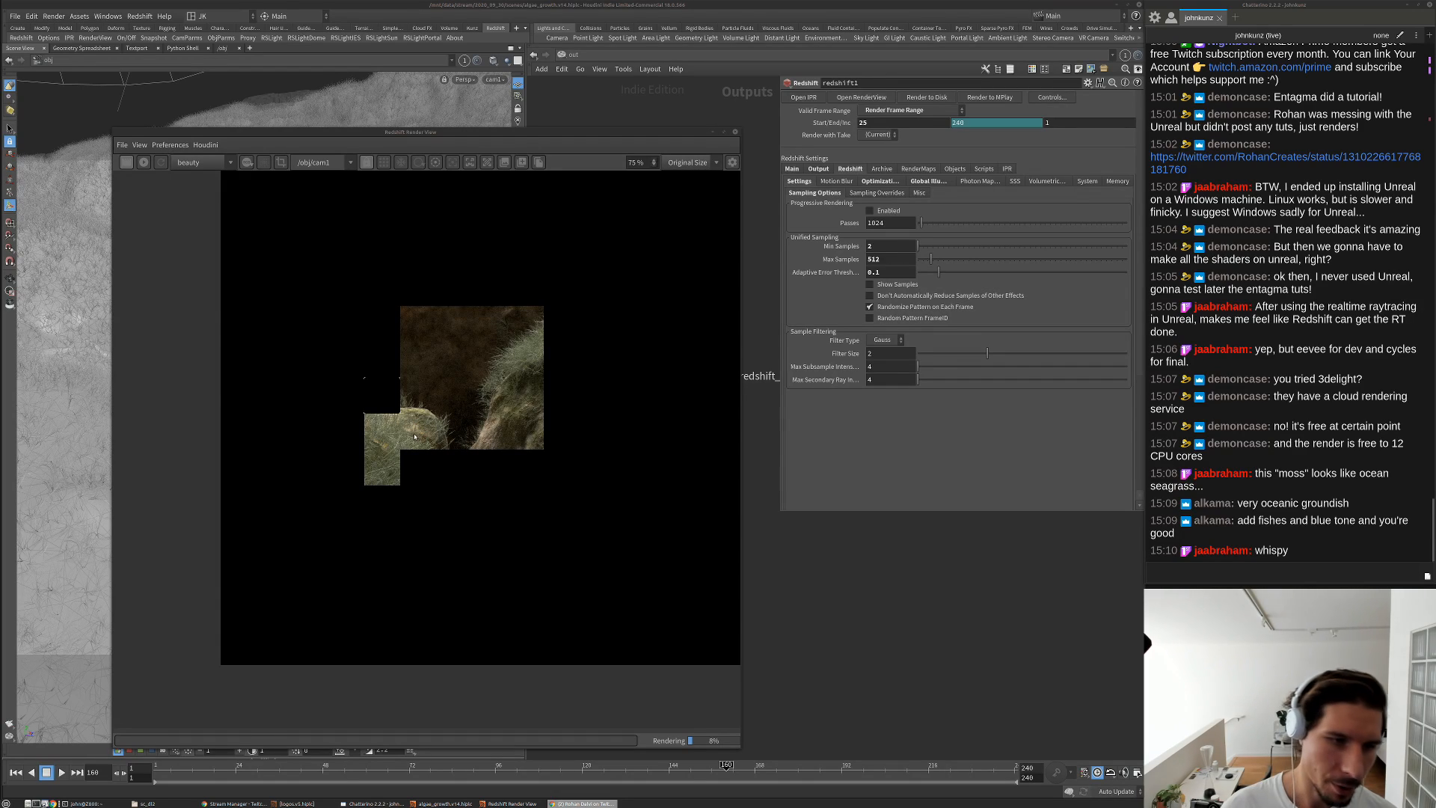
scroll(430, 426, "down", 1)
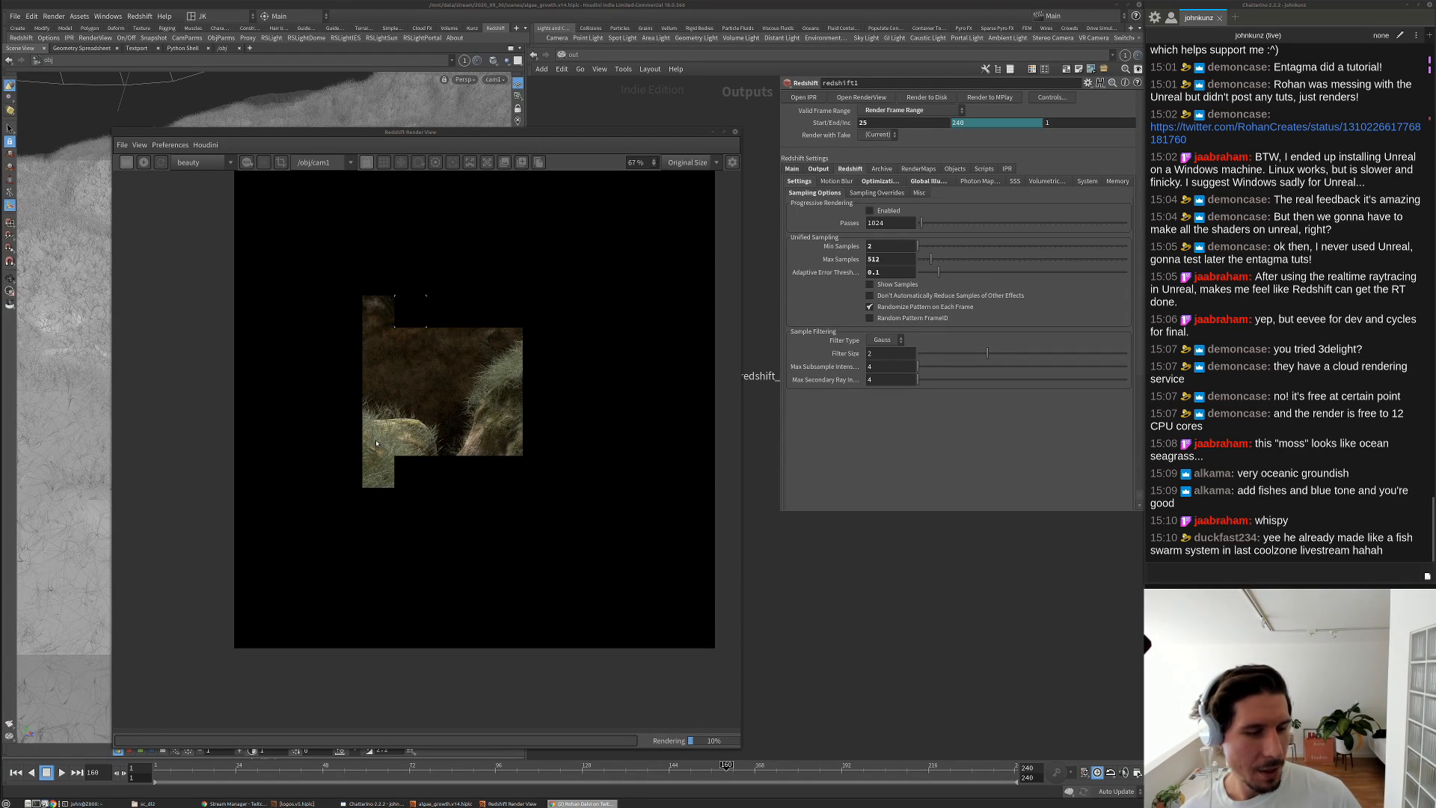
scroll(376, 444, "up", 1)
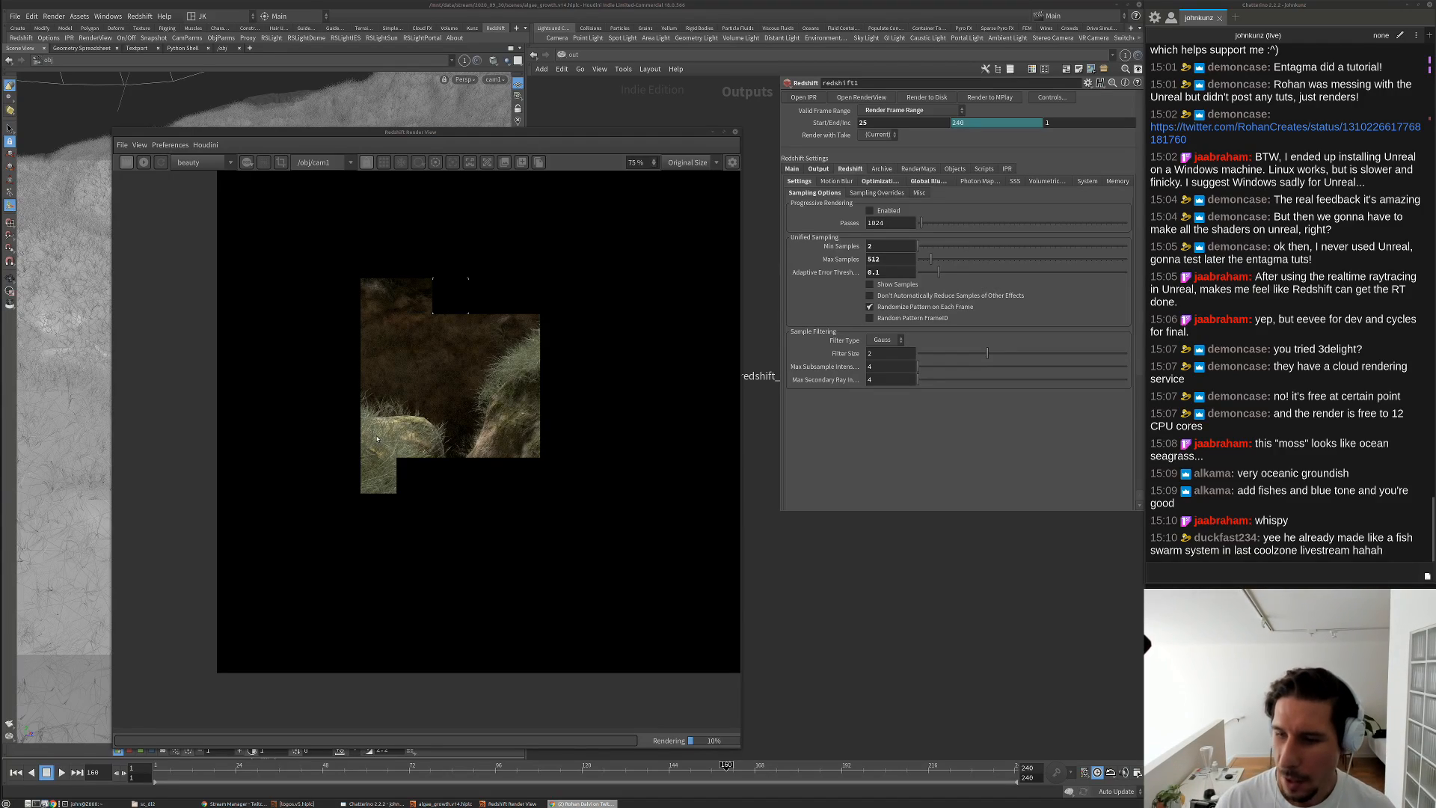
scroll(379, 443, "up", 1)
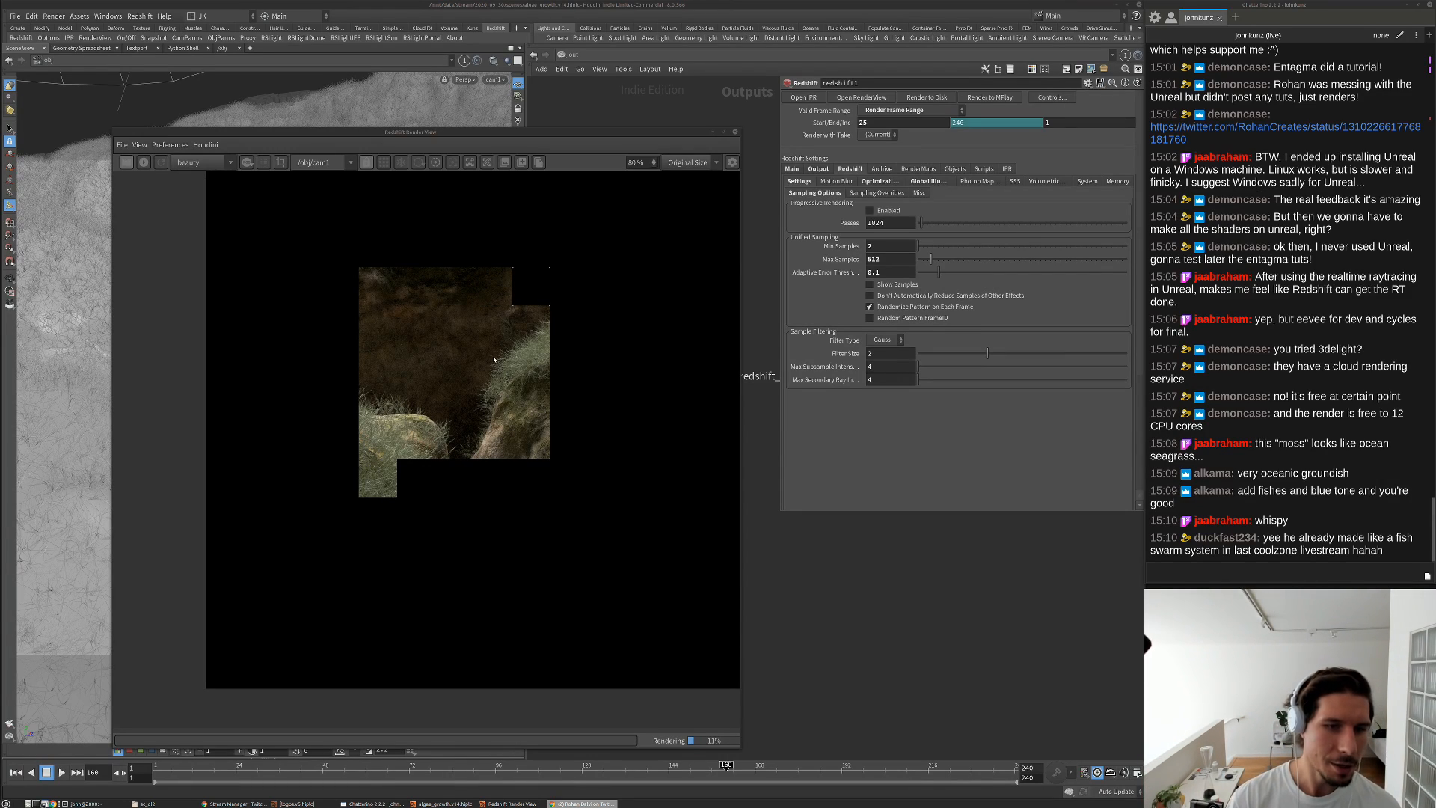
scroll(493, 417, "up", 3)
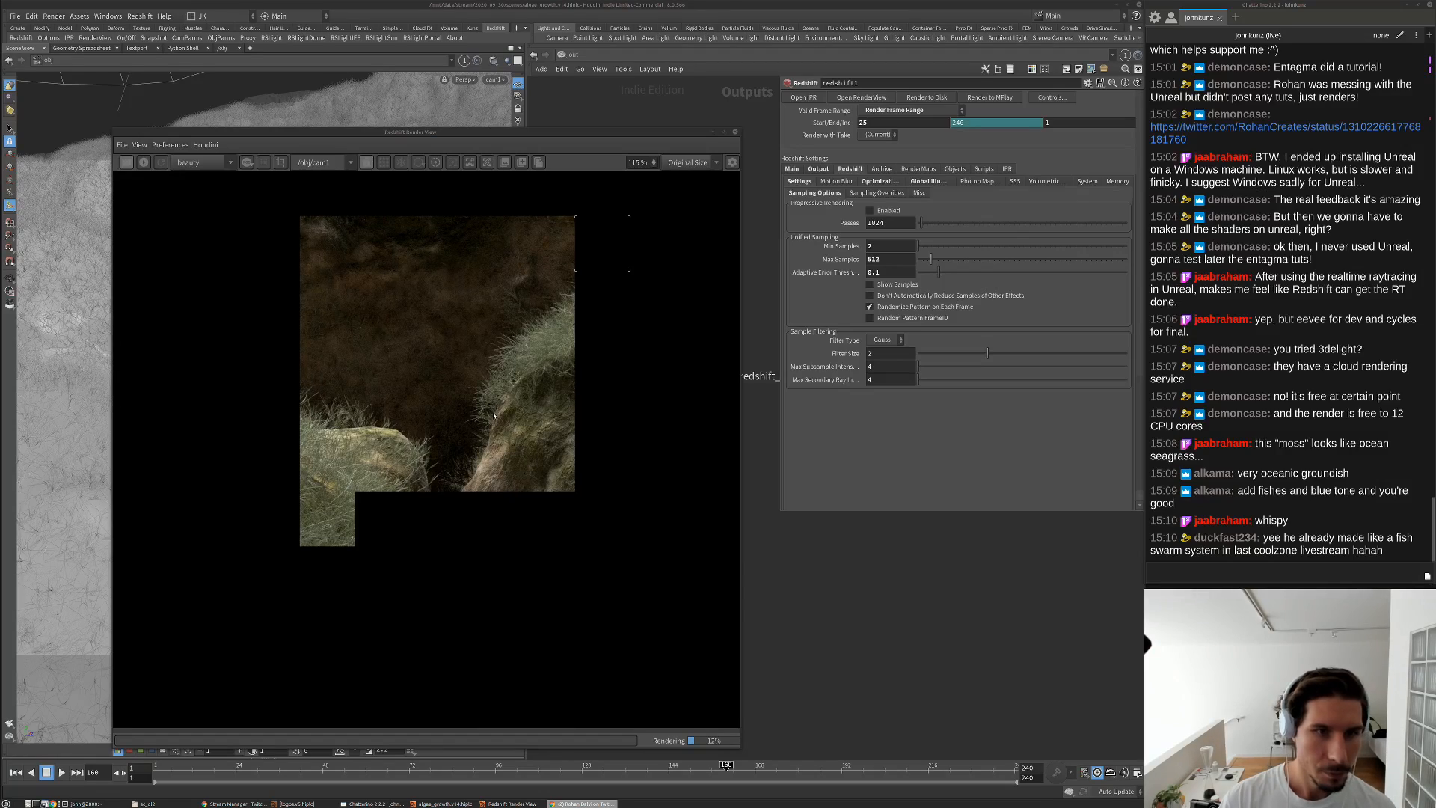
scroll(490, 416, "down", 1)
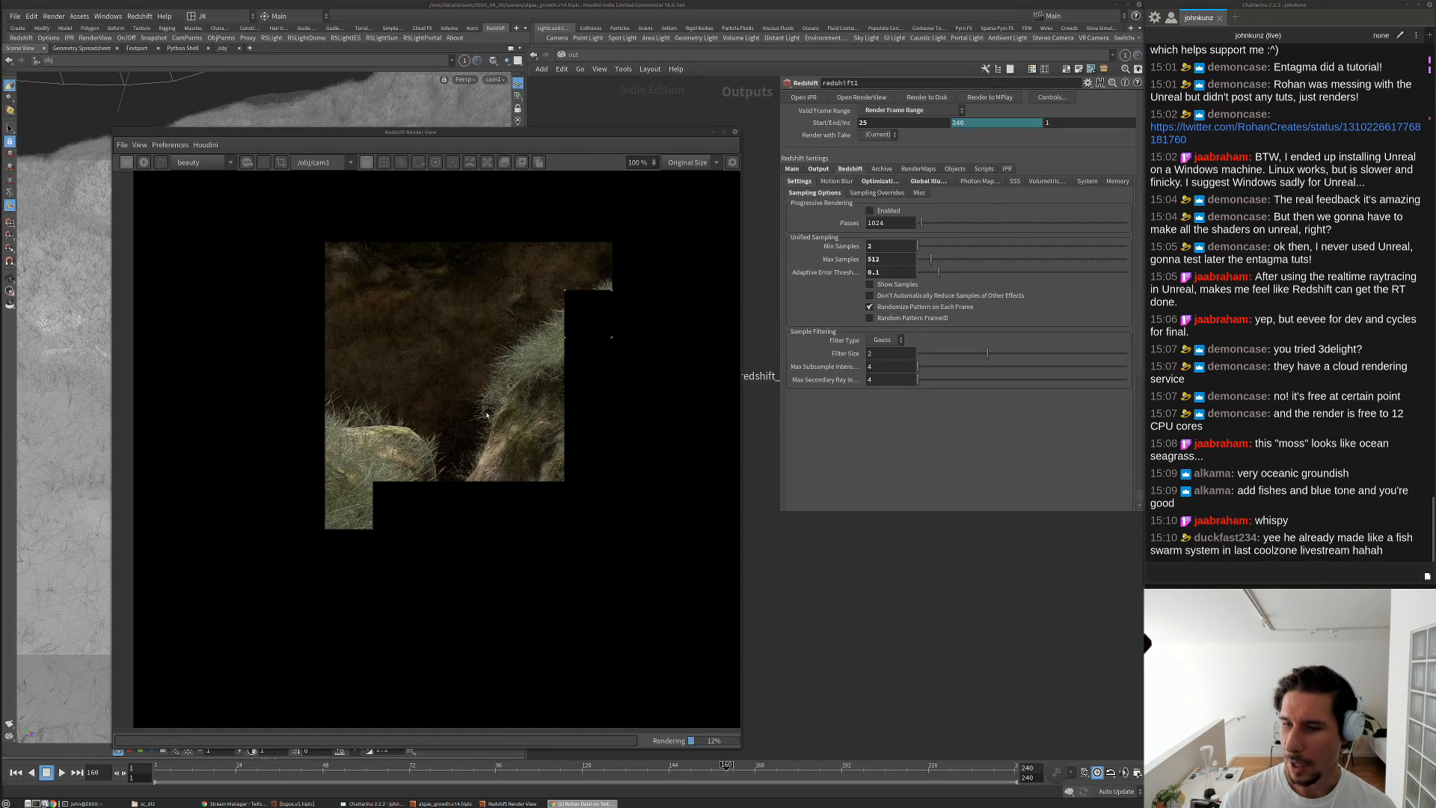
scroll(490, 405, "up", 1)
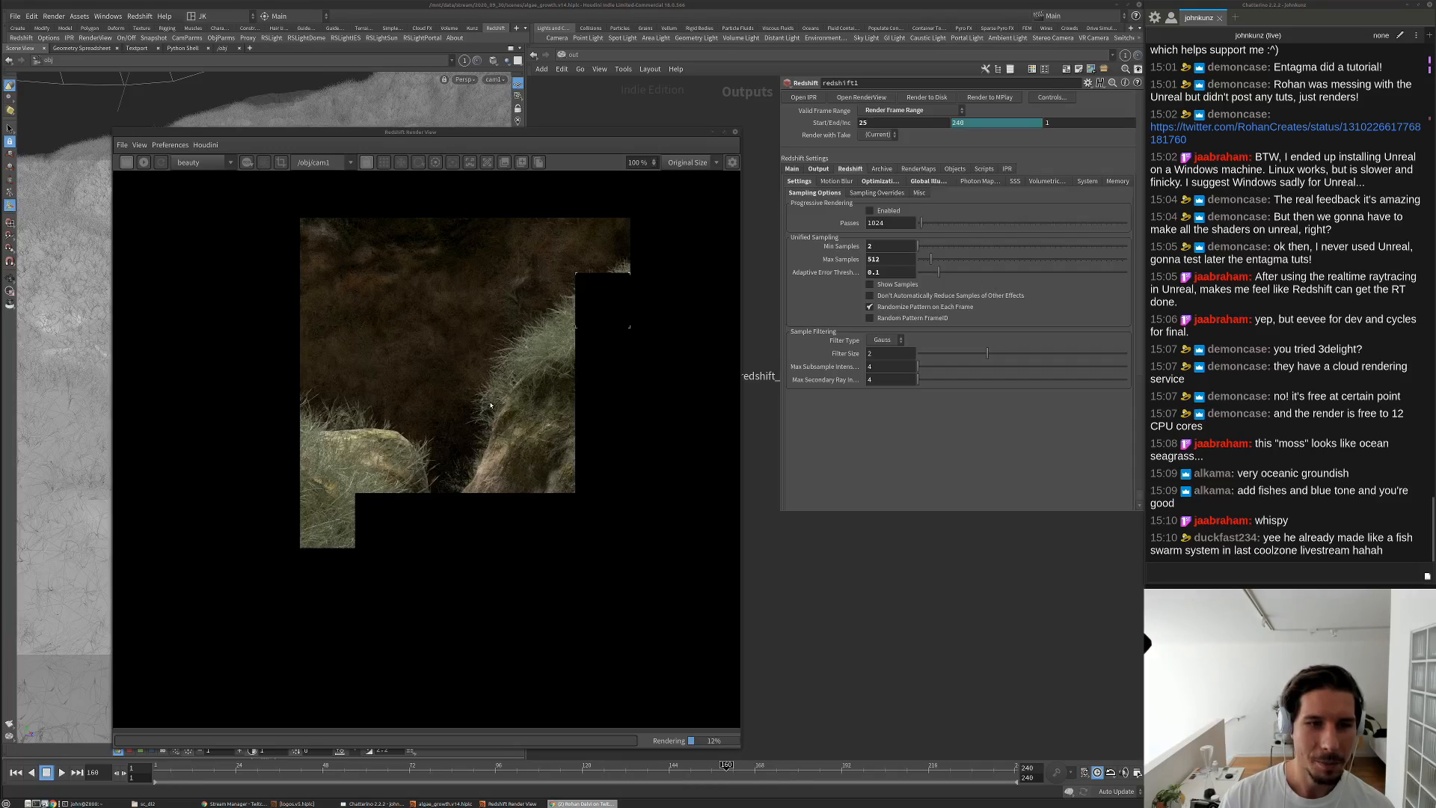
scroll(489, 406, "up", 1)
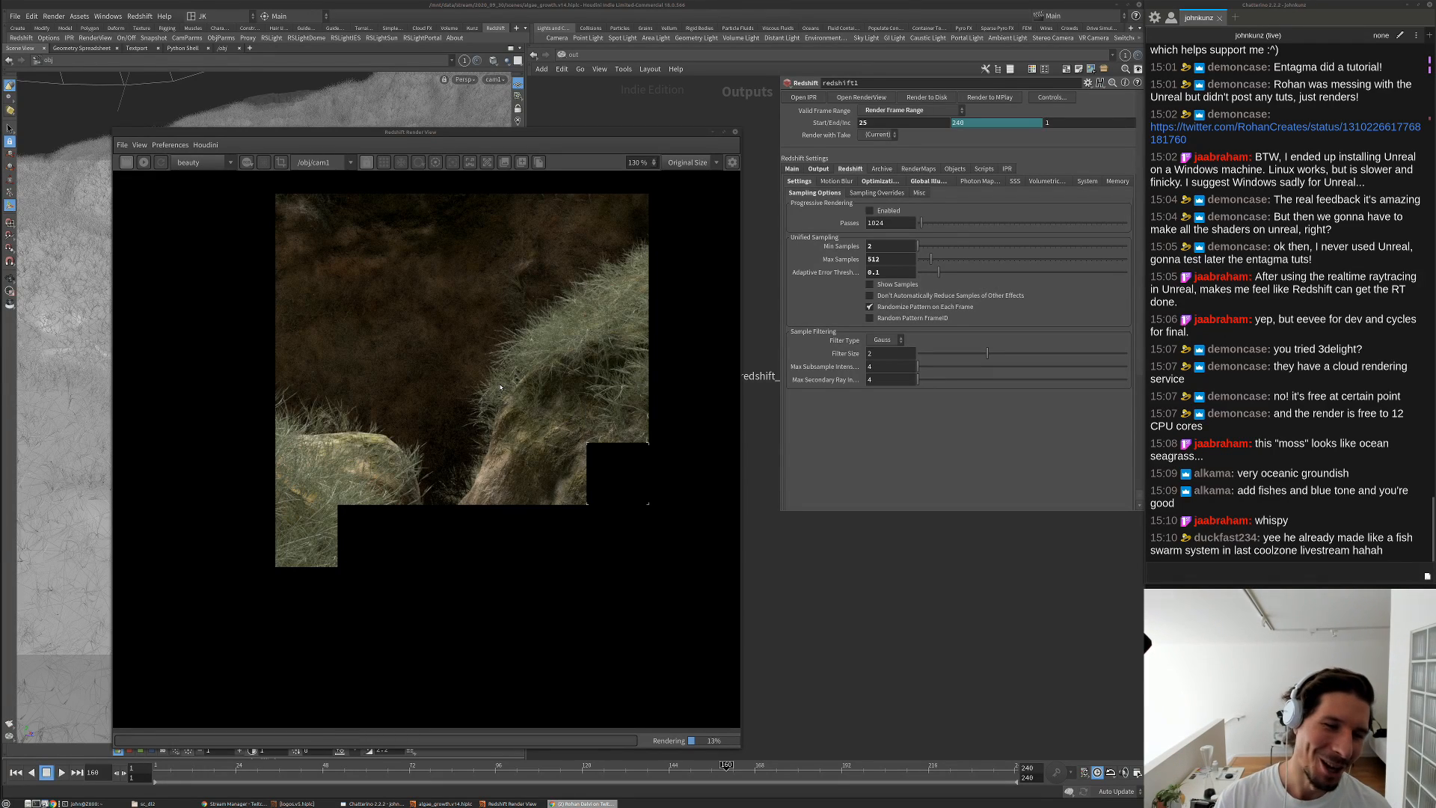
Inspect the plants and rock surface around the dark gap between the two rocks in close-up and in the whole partial frame
scroll(569, 399, "up", 10)
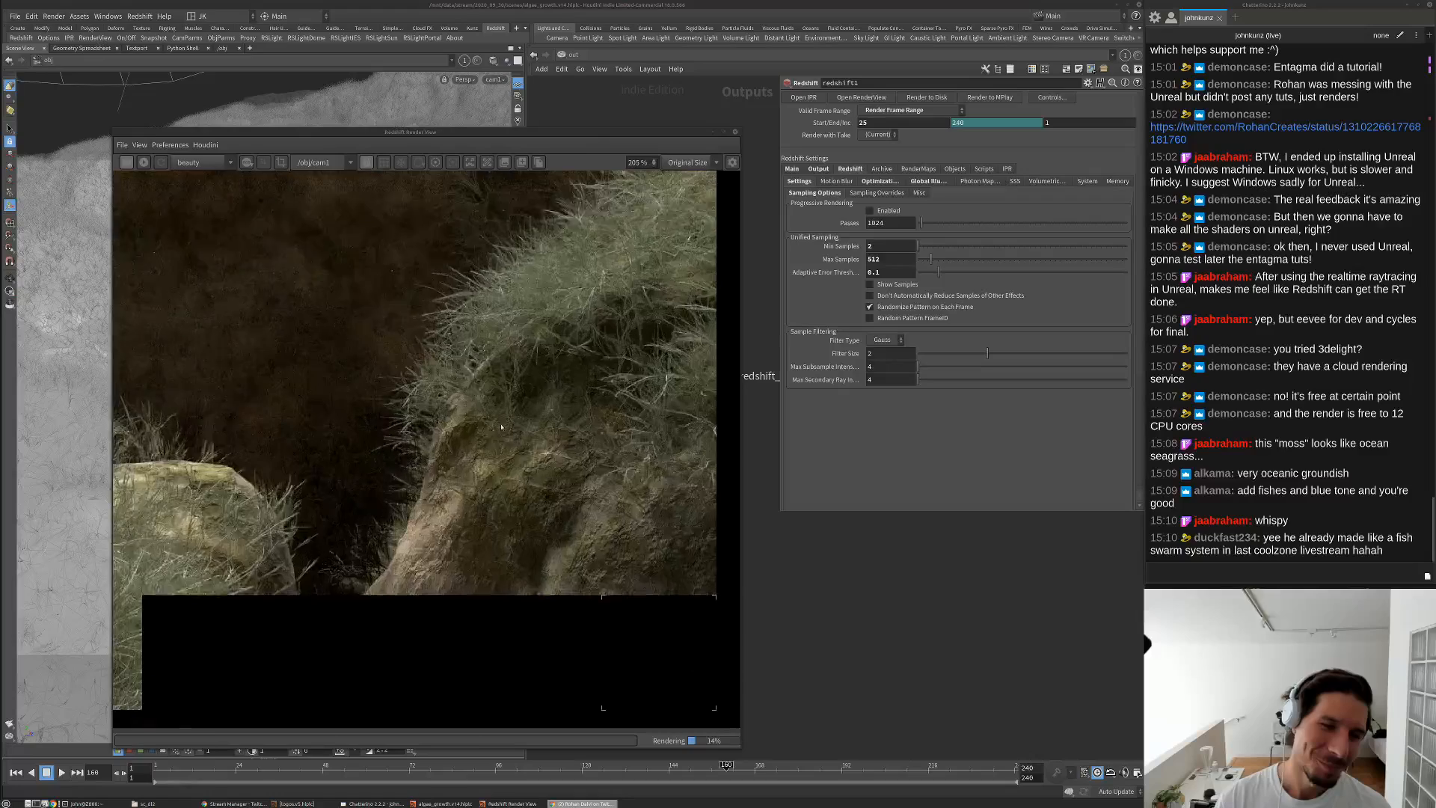
scroll(502, 428, "down", 6)
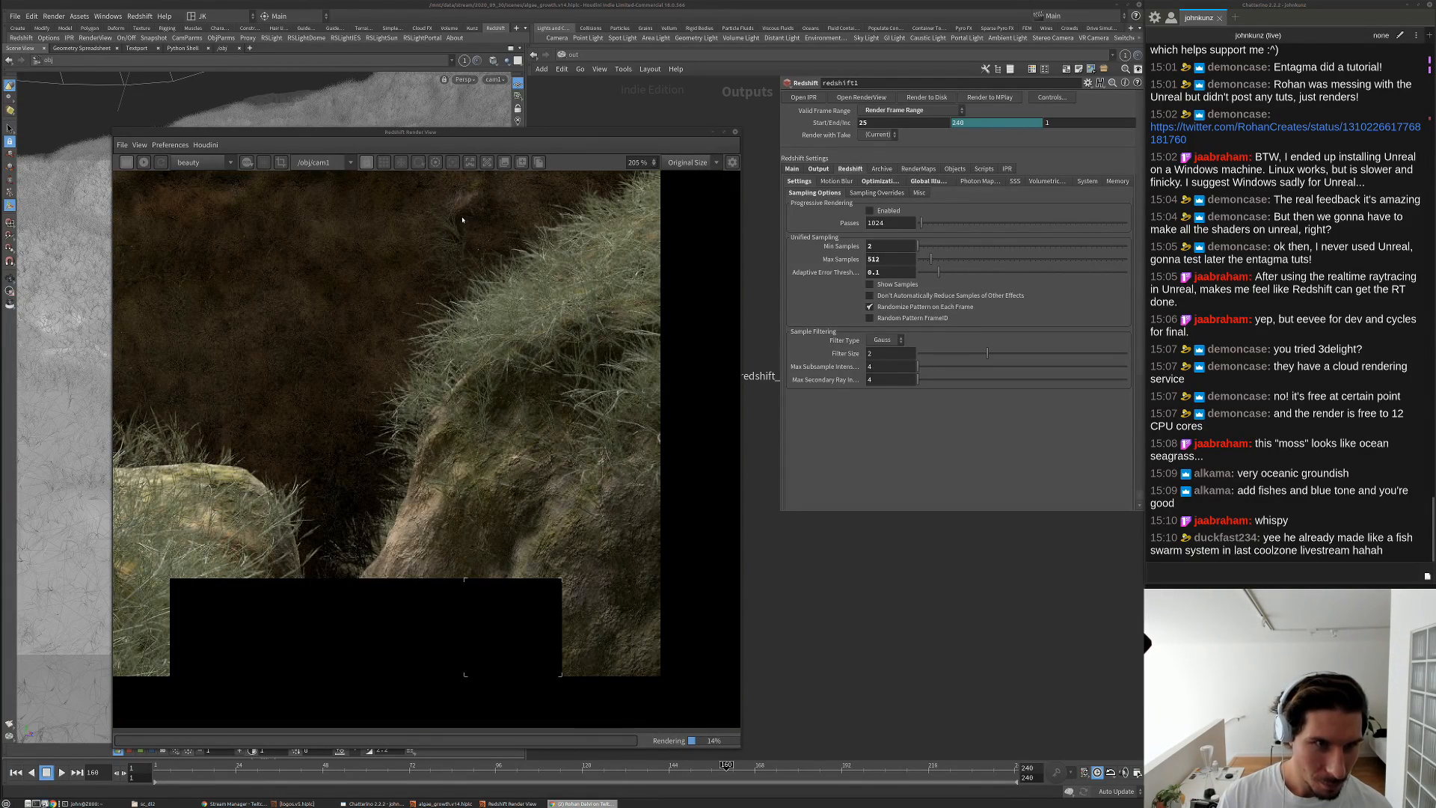
scroll(483, 361, "down", 3)
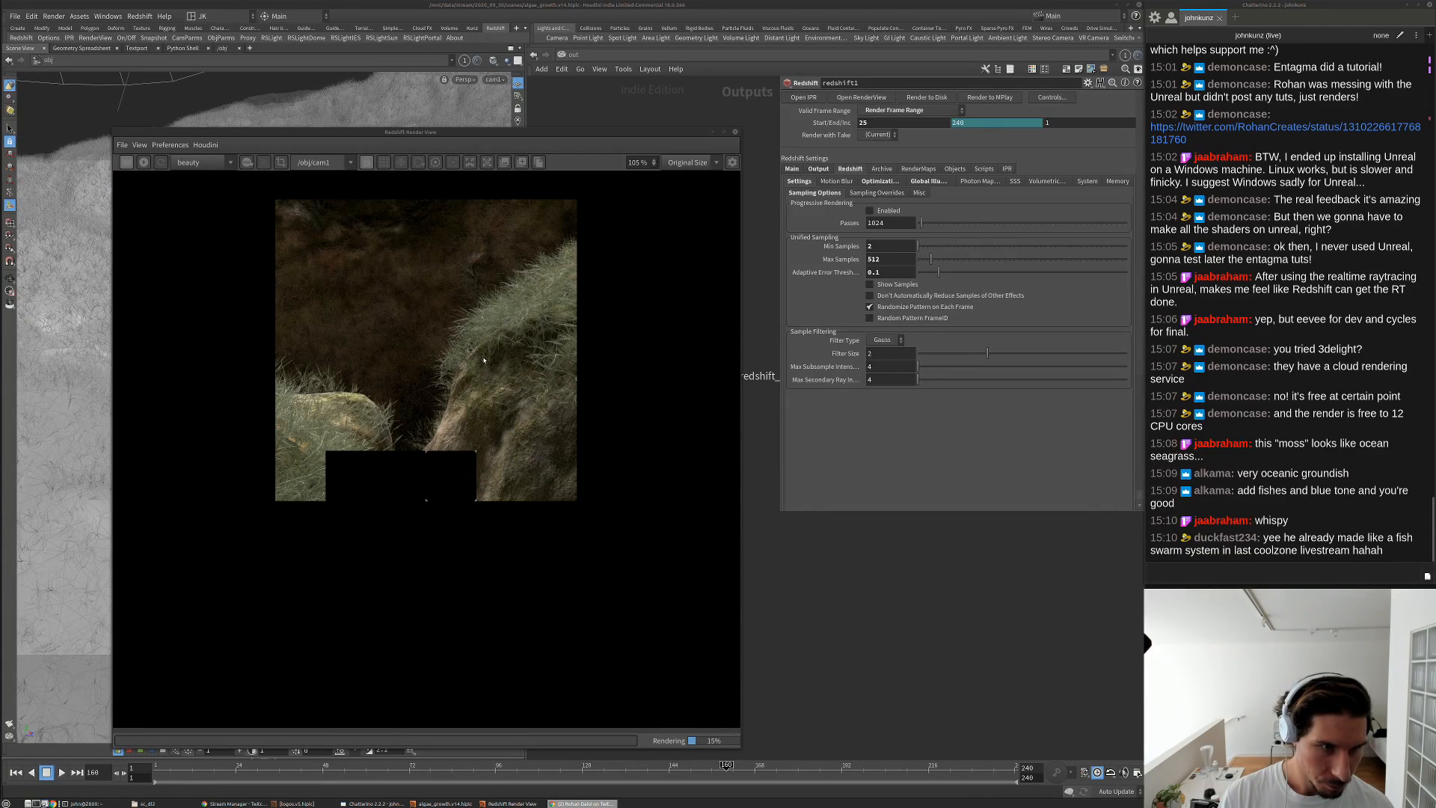
scroll(480, 361, "down", 1)
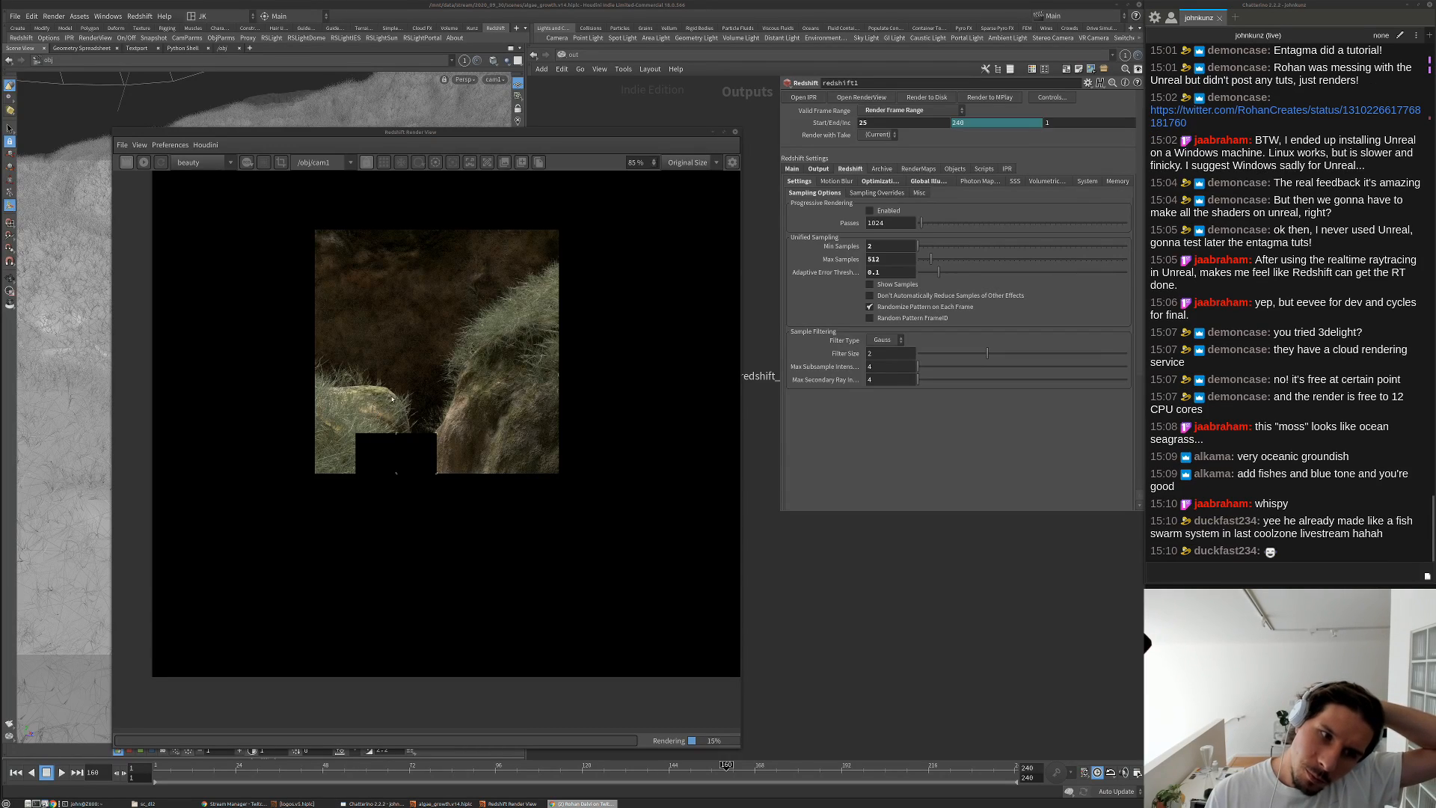
scroll(455, 452, "up", 2)
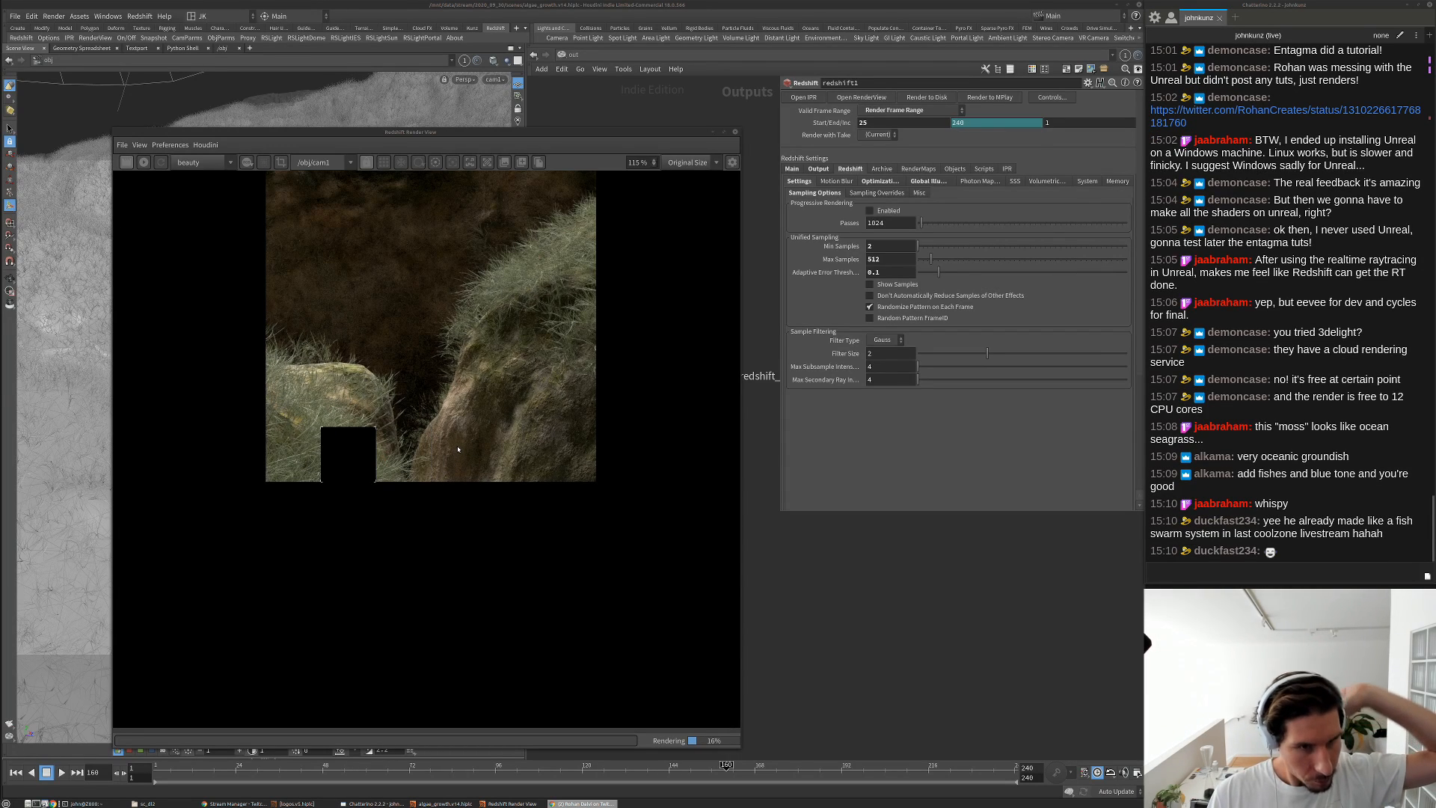
scroll(458, 449, "up", 3)
scroll(364, 409, "up", 3)
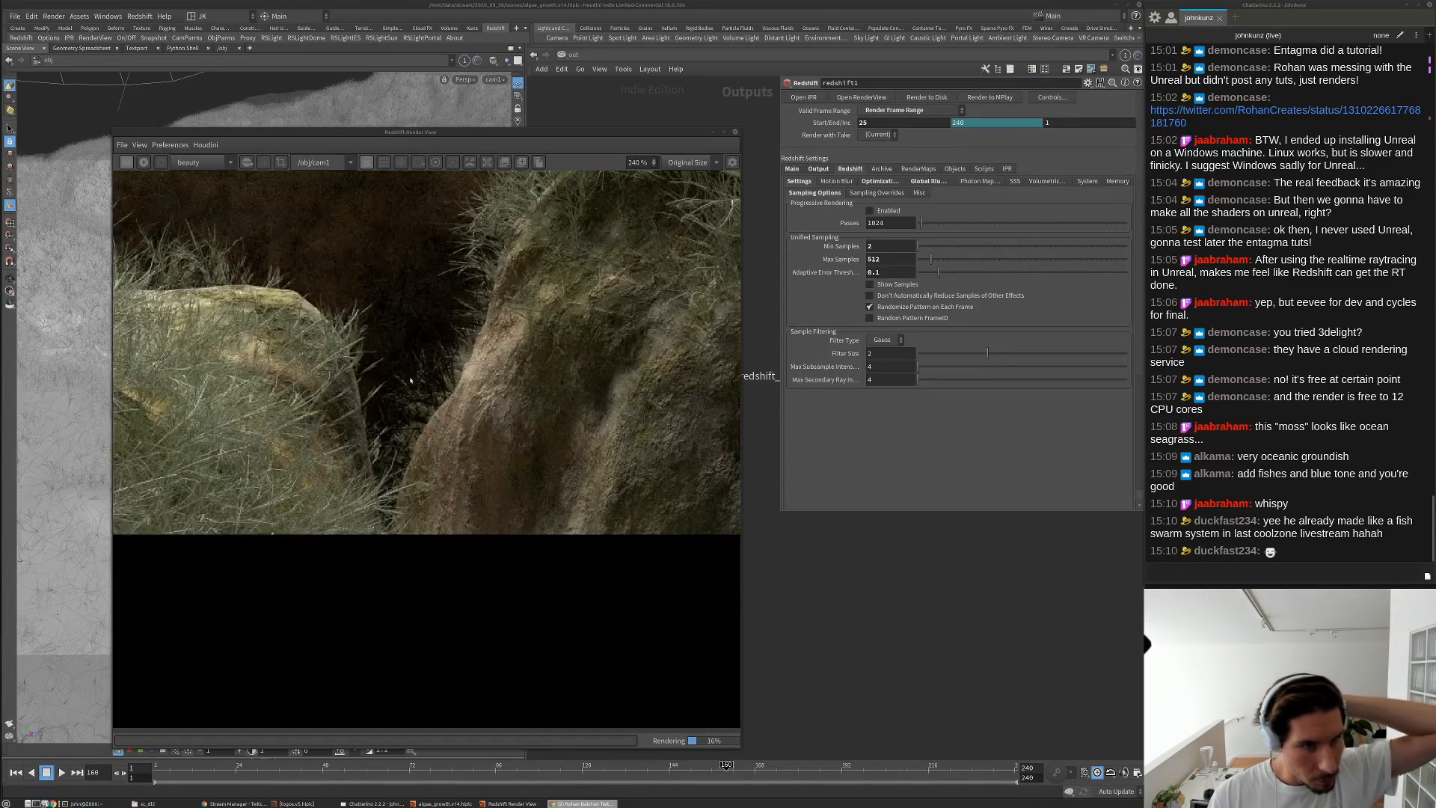
scroll(428, 394, "up", 4)
scroll(428, 396, "up", 1)
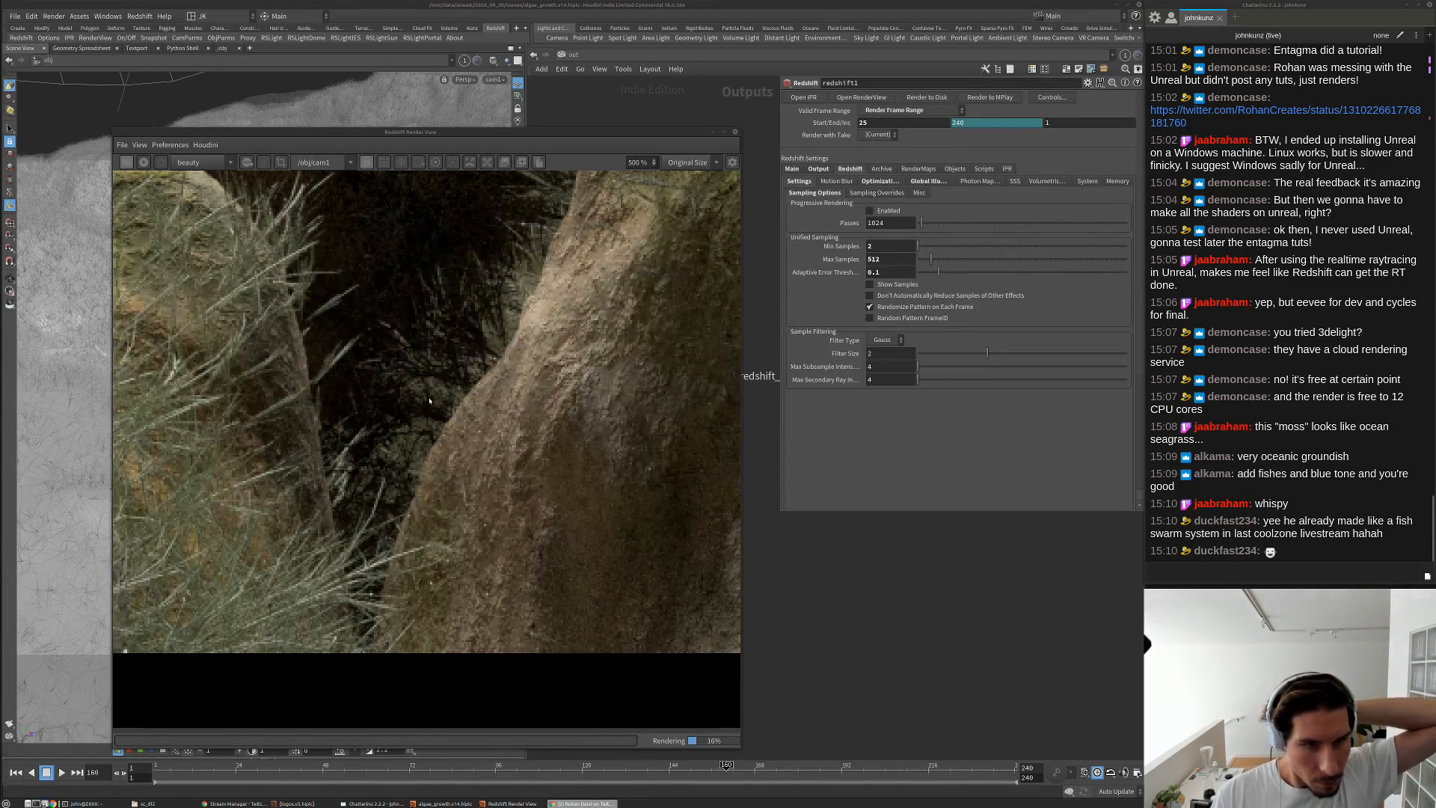
scroll(428, 407, "down", 13)
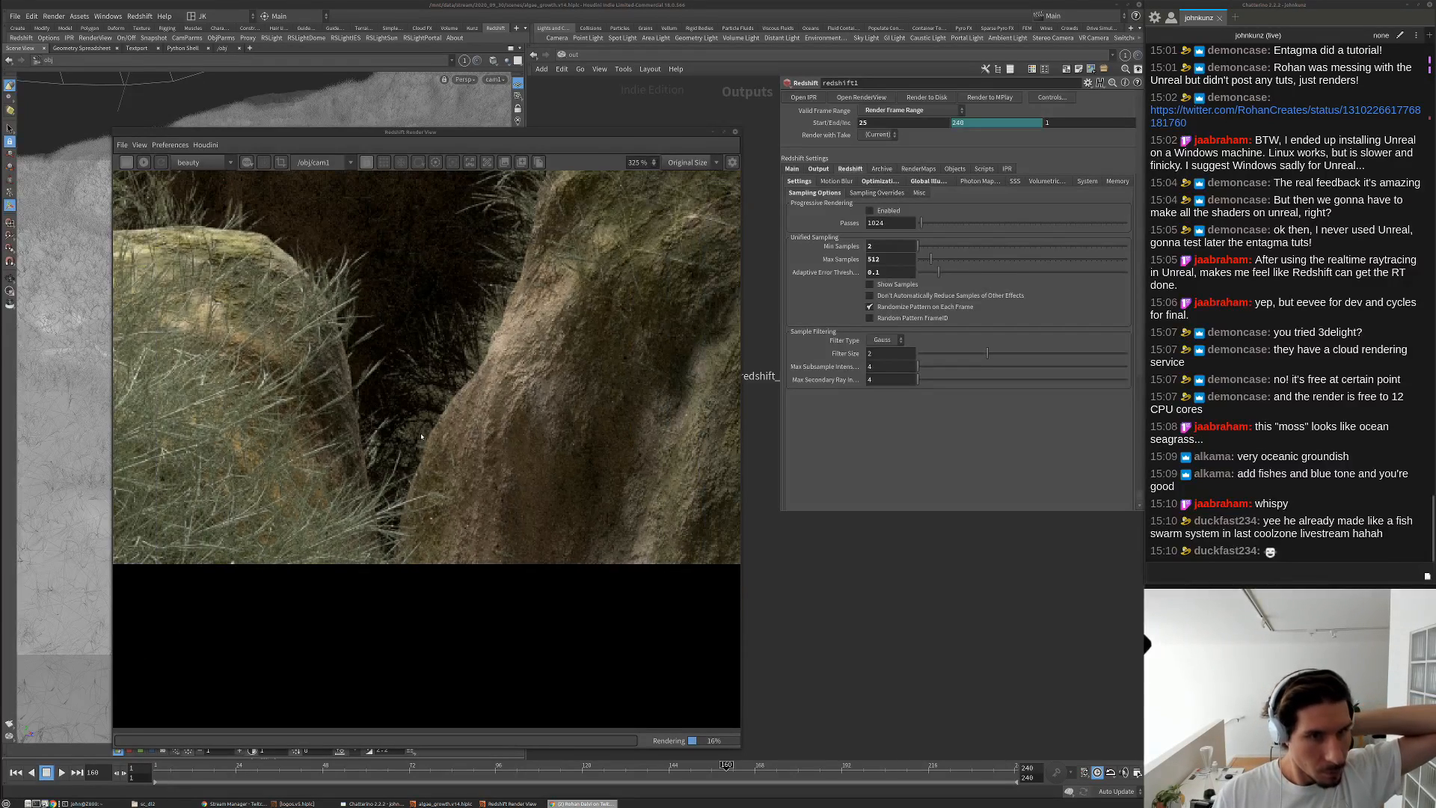
scroll(423, 431, "down", 2)
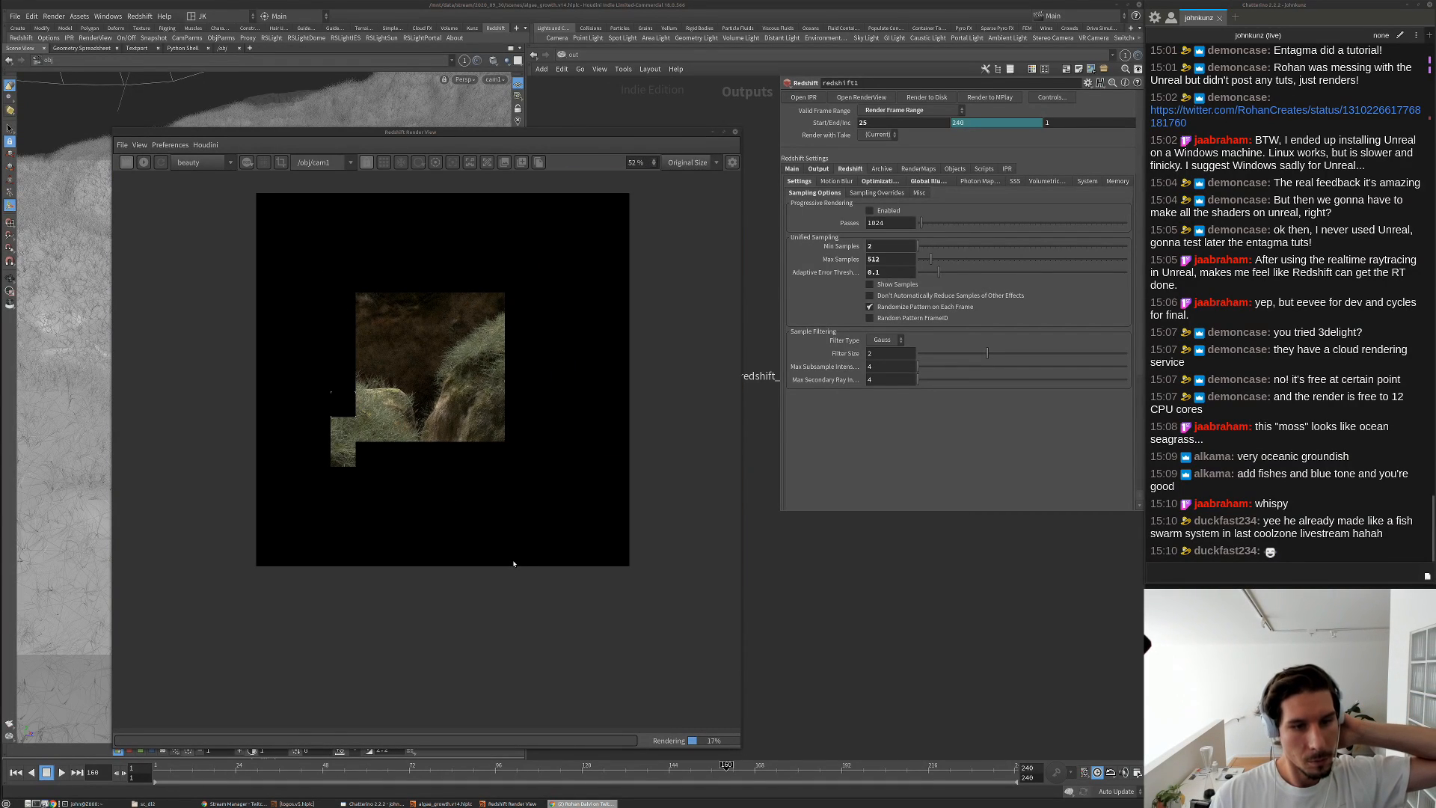
scroll(512, 562, "down", 1)
scroll(430, 400, "up", 4)
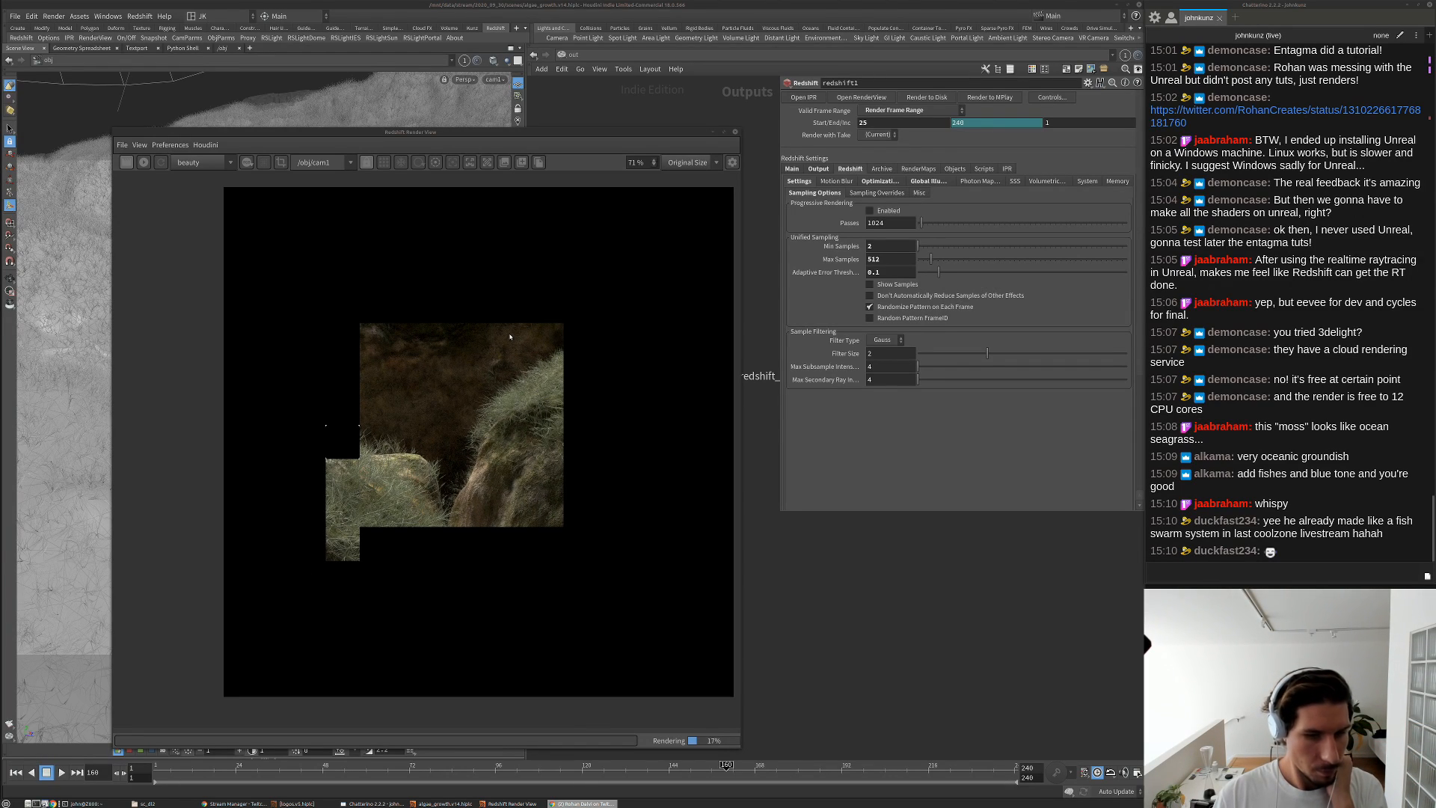
scroll(510, 337, "up", 1)
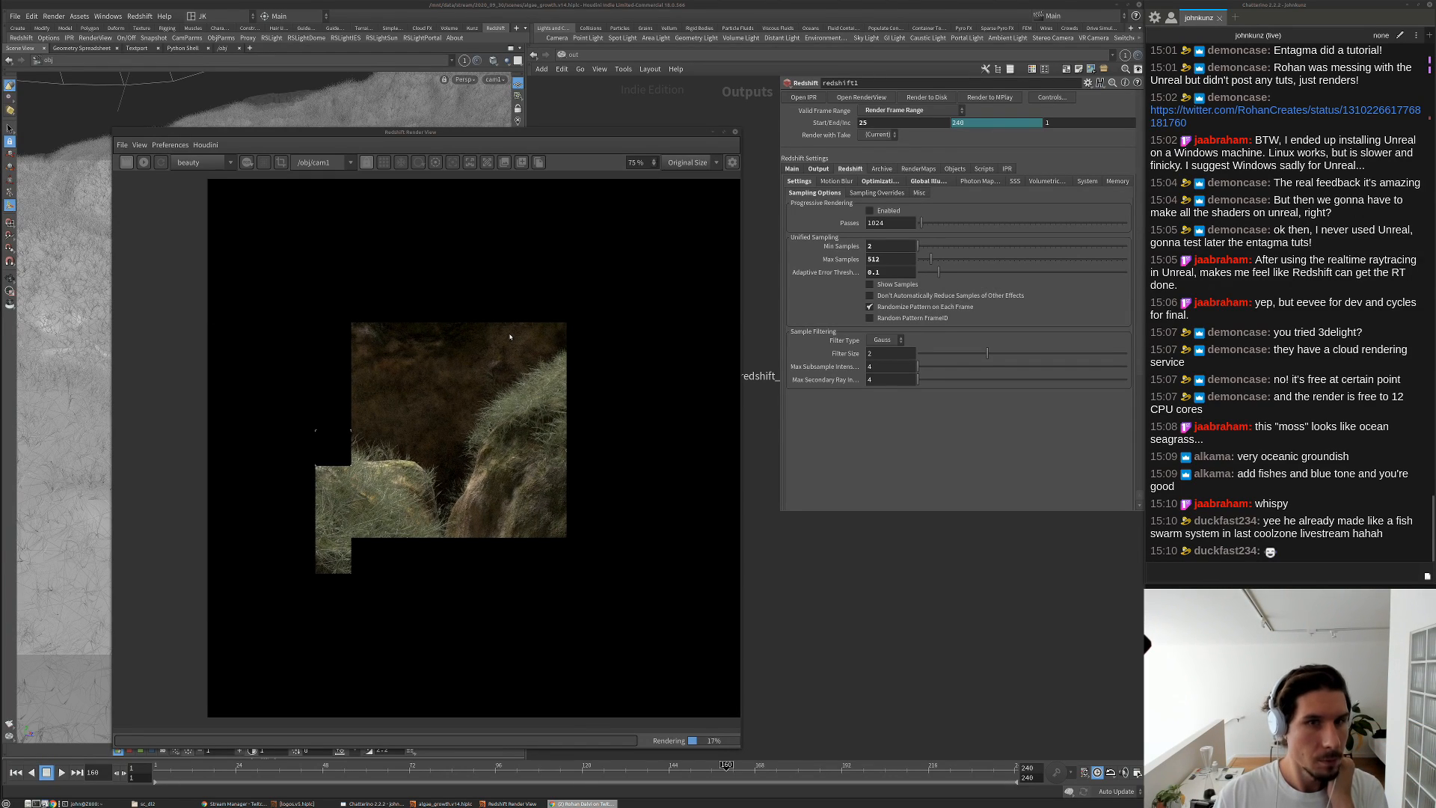
Show the render view's display settings and enable Photographic Exposure for the image
left_click(732, 162)
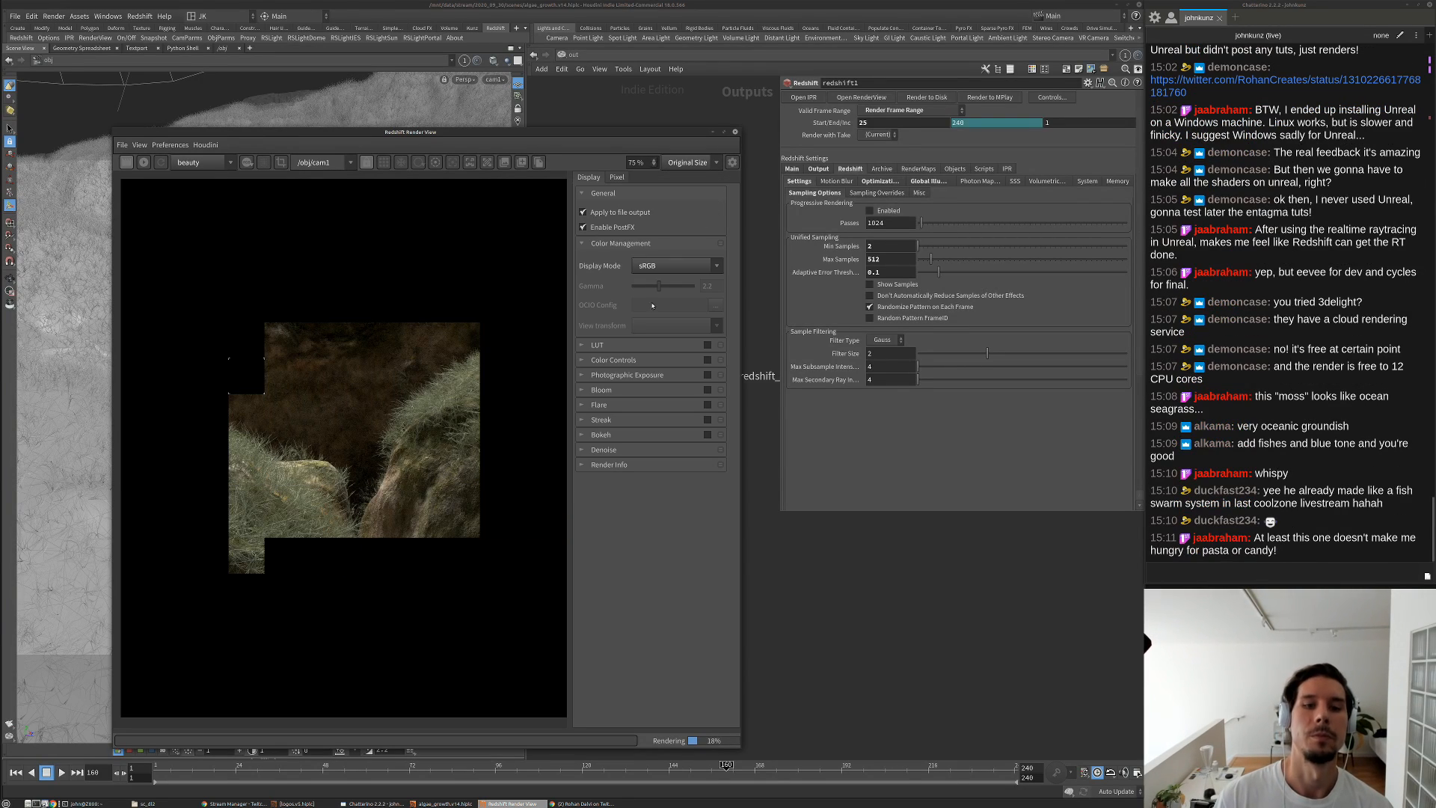
left_click(708, 375)
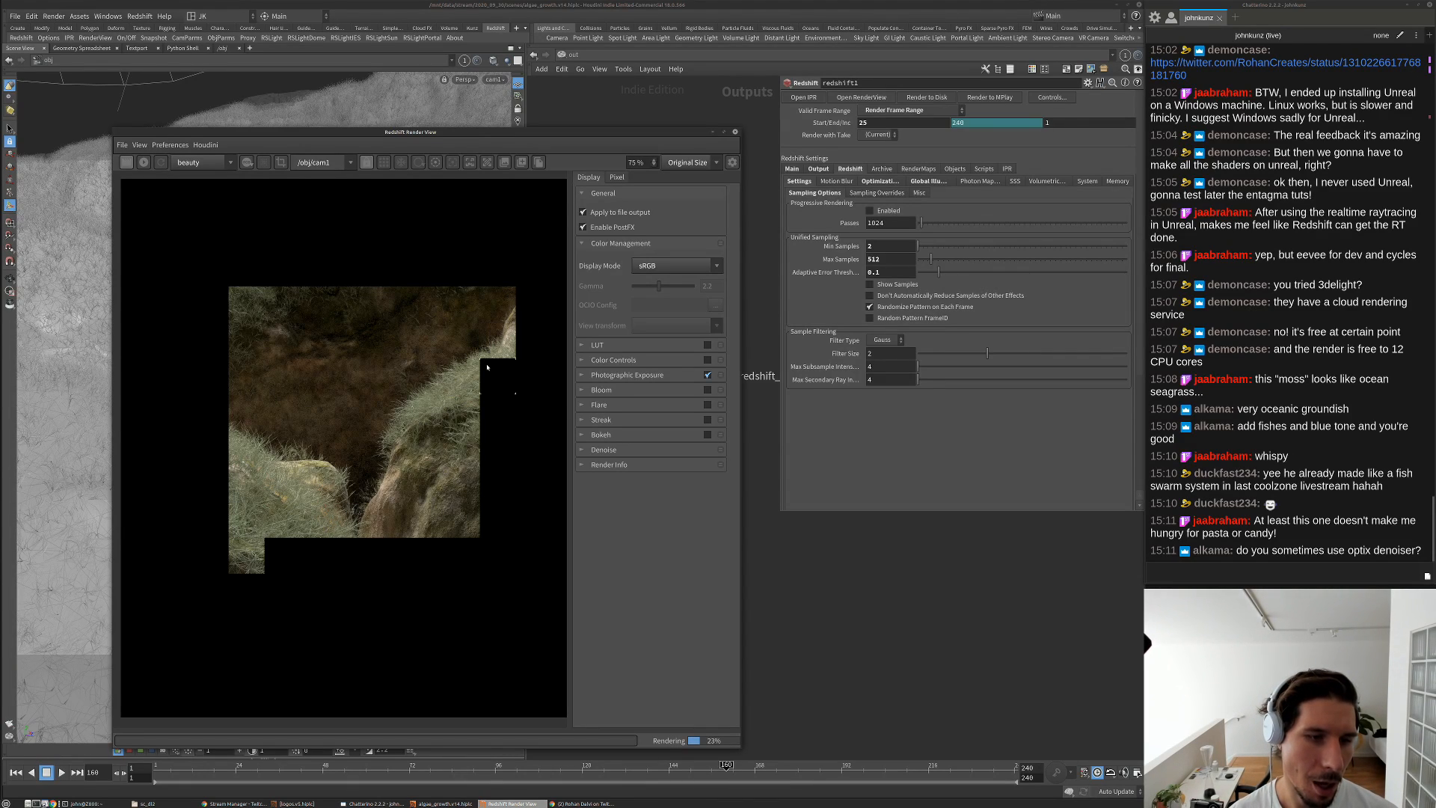
Examine the plants on the right rock's slope with photographic exposure applied, both close up and at moderate magnification
scroll(487, 367, "up", 3)
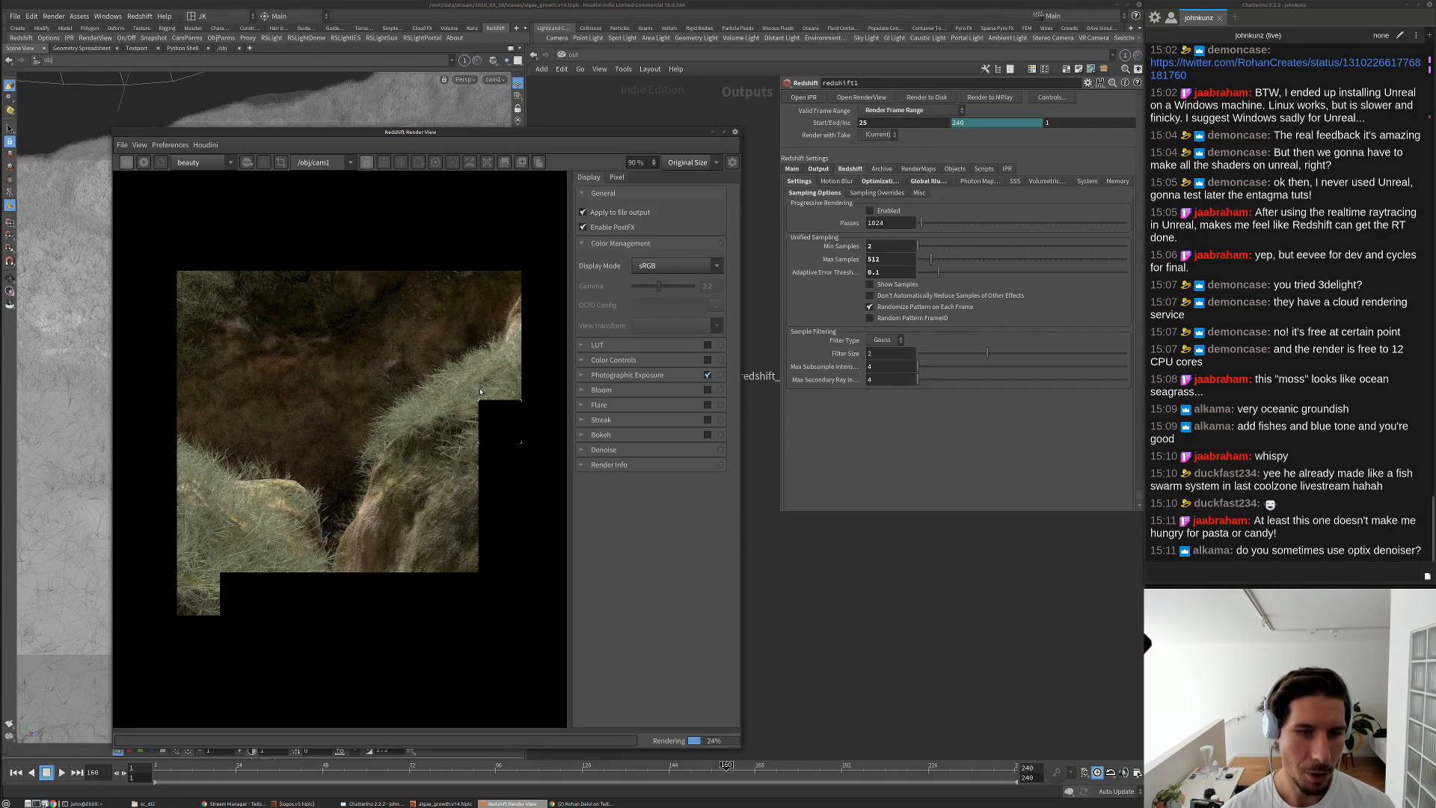
scroll(474, 362, "down", 2)
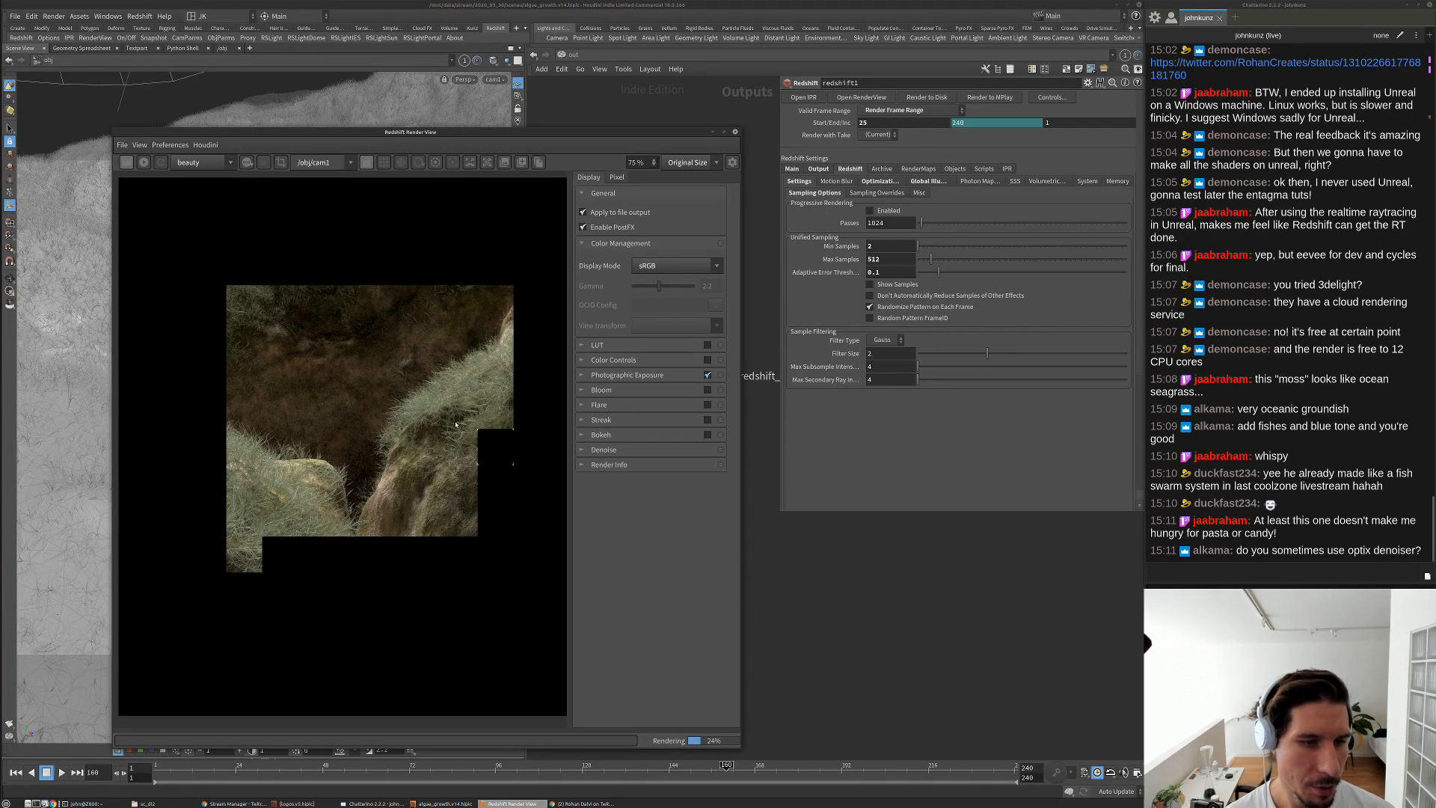
scroll(460, 497, "up", 2)
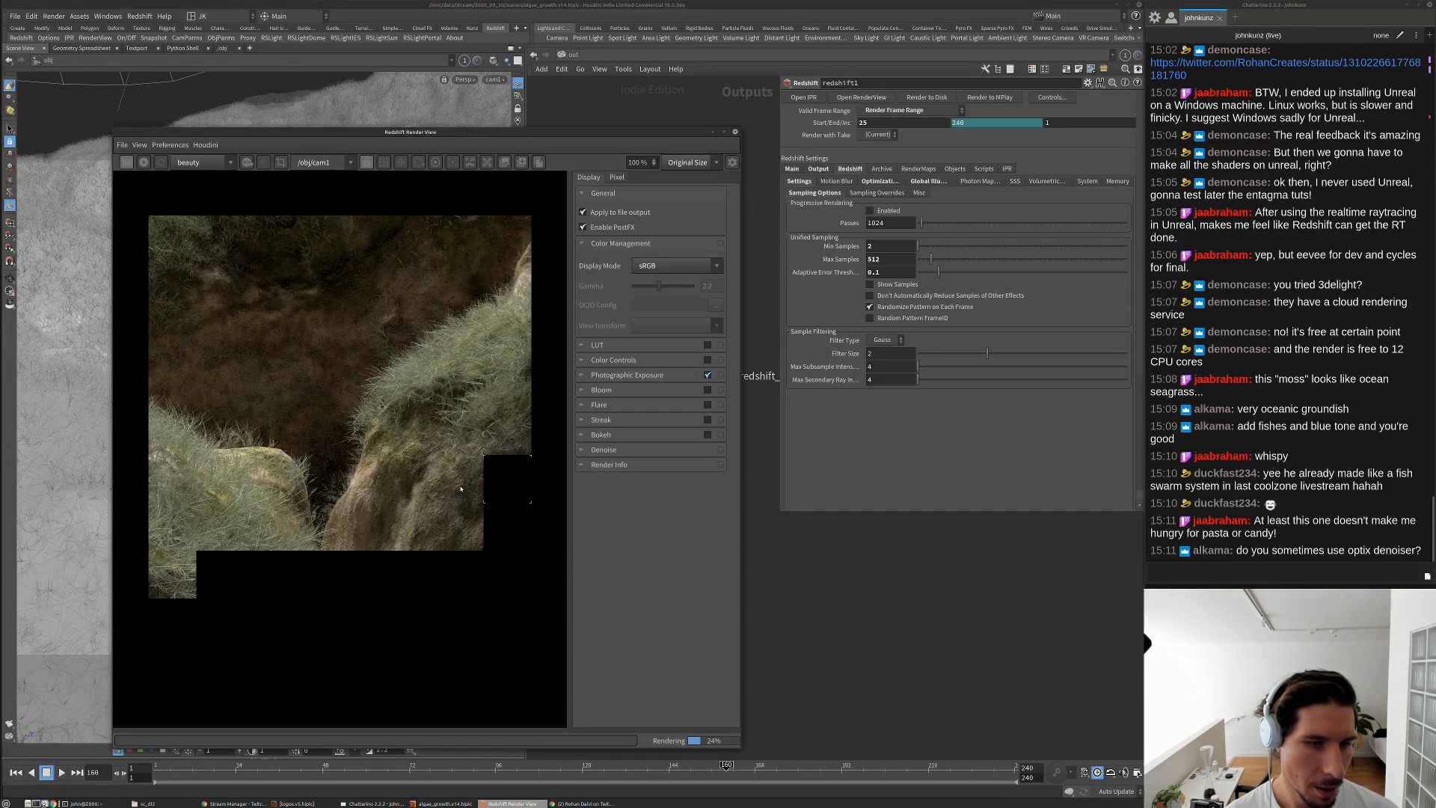
scroll(462, 477, "up", 1)
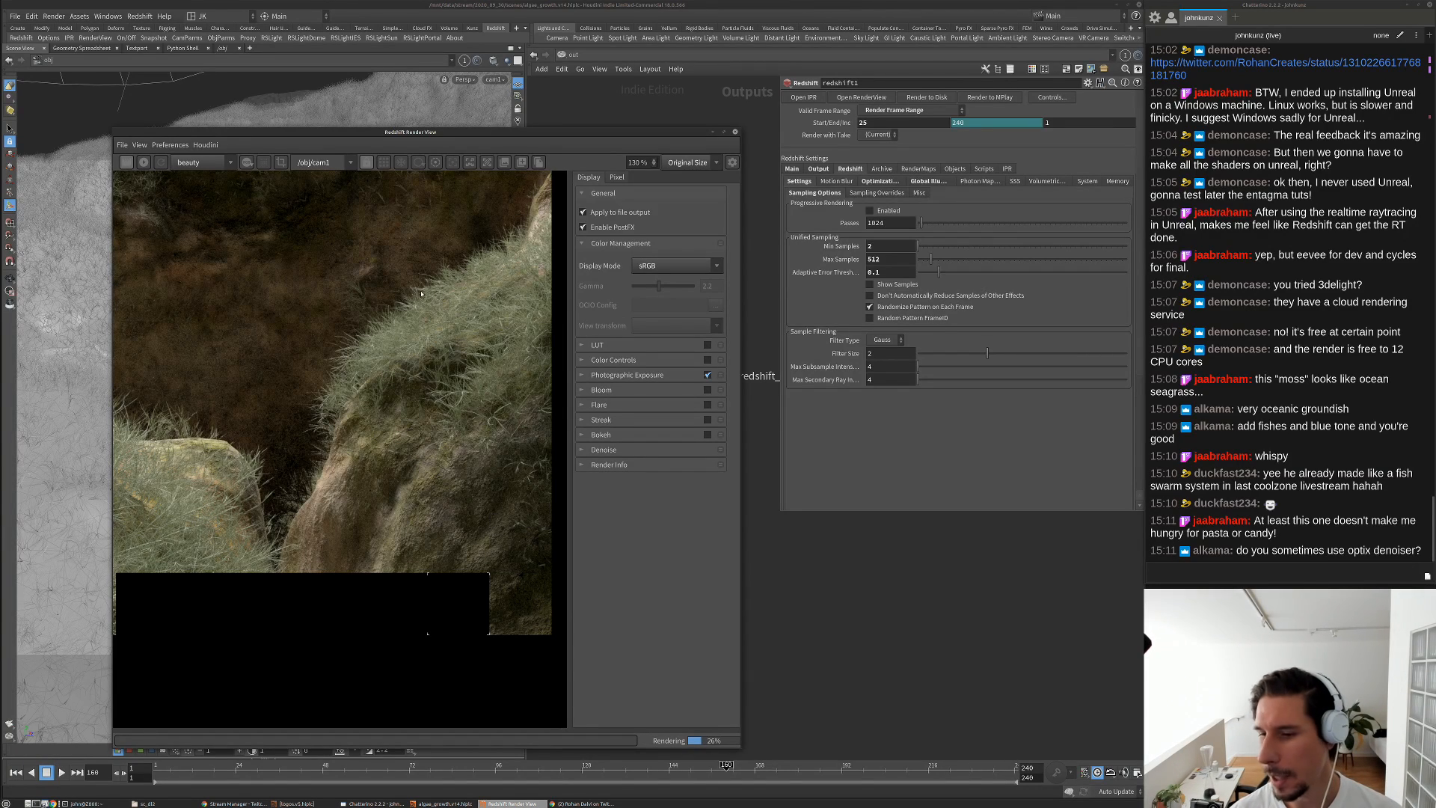
scroll(470, 419, "down", 1)
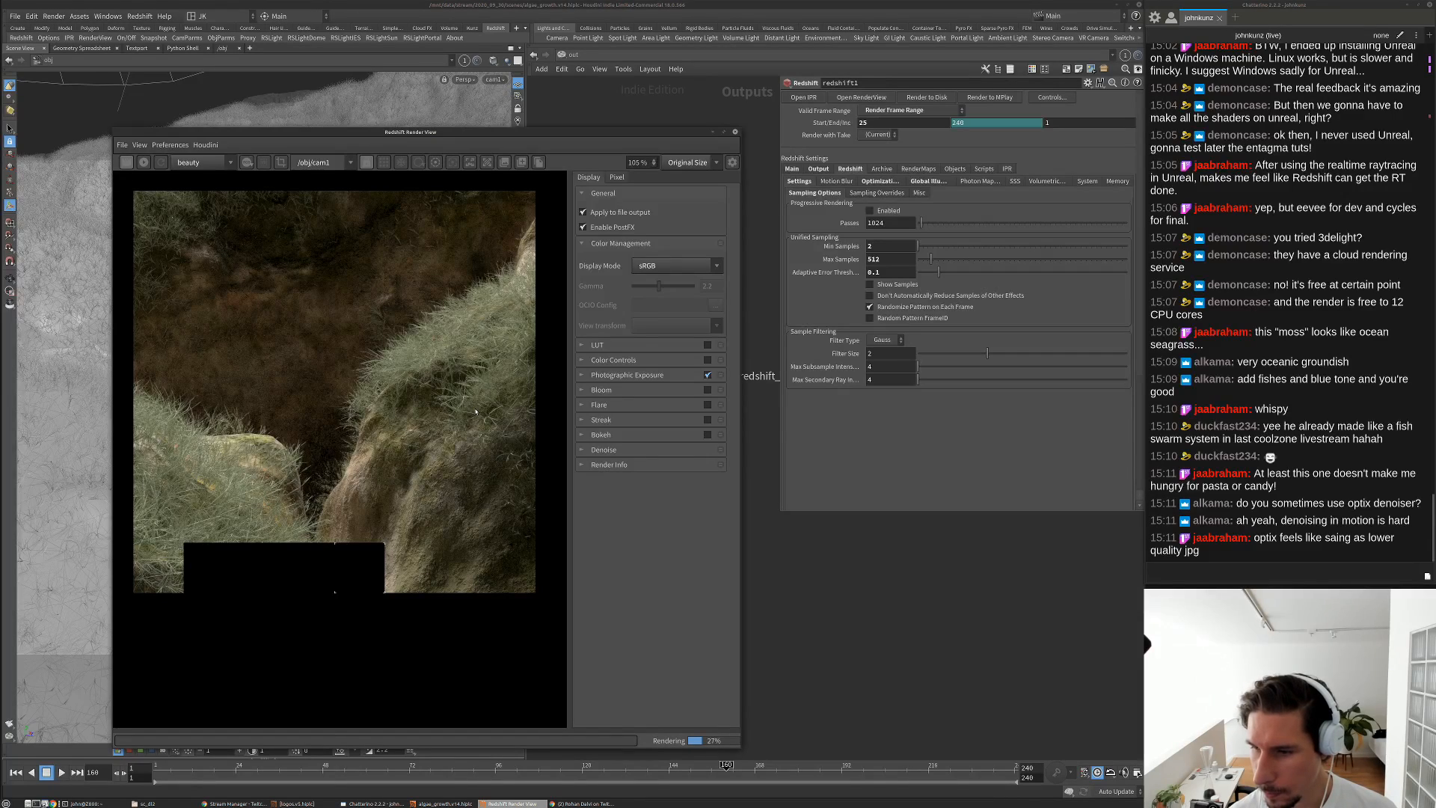
scroll(475, 411, "down", 1)
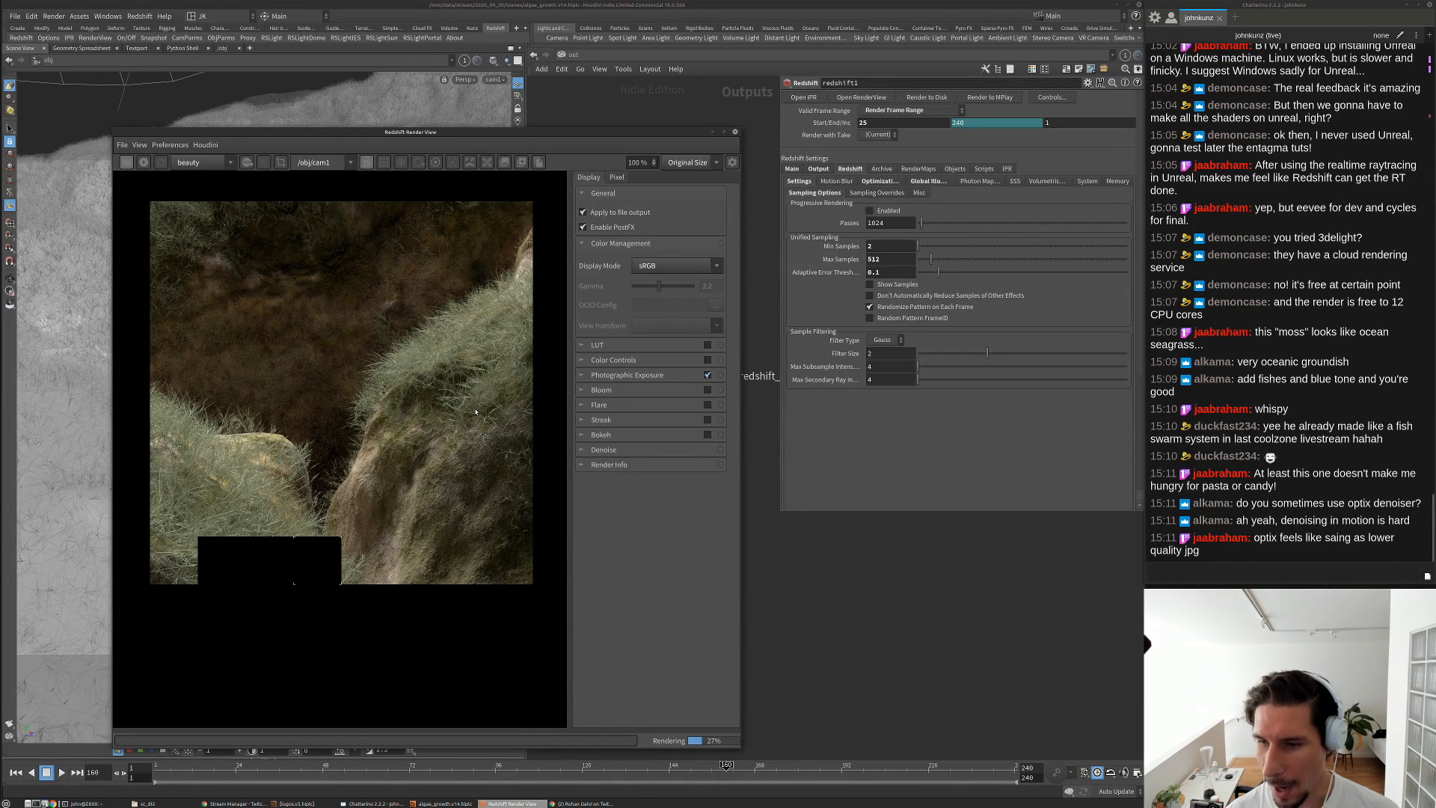
scroll(433, 429, "up", 6)
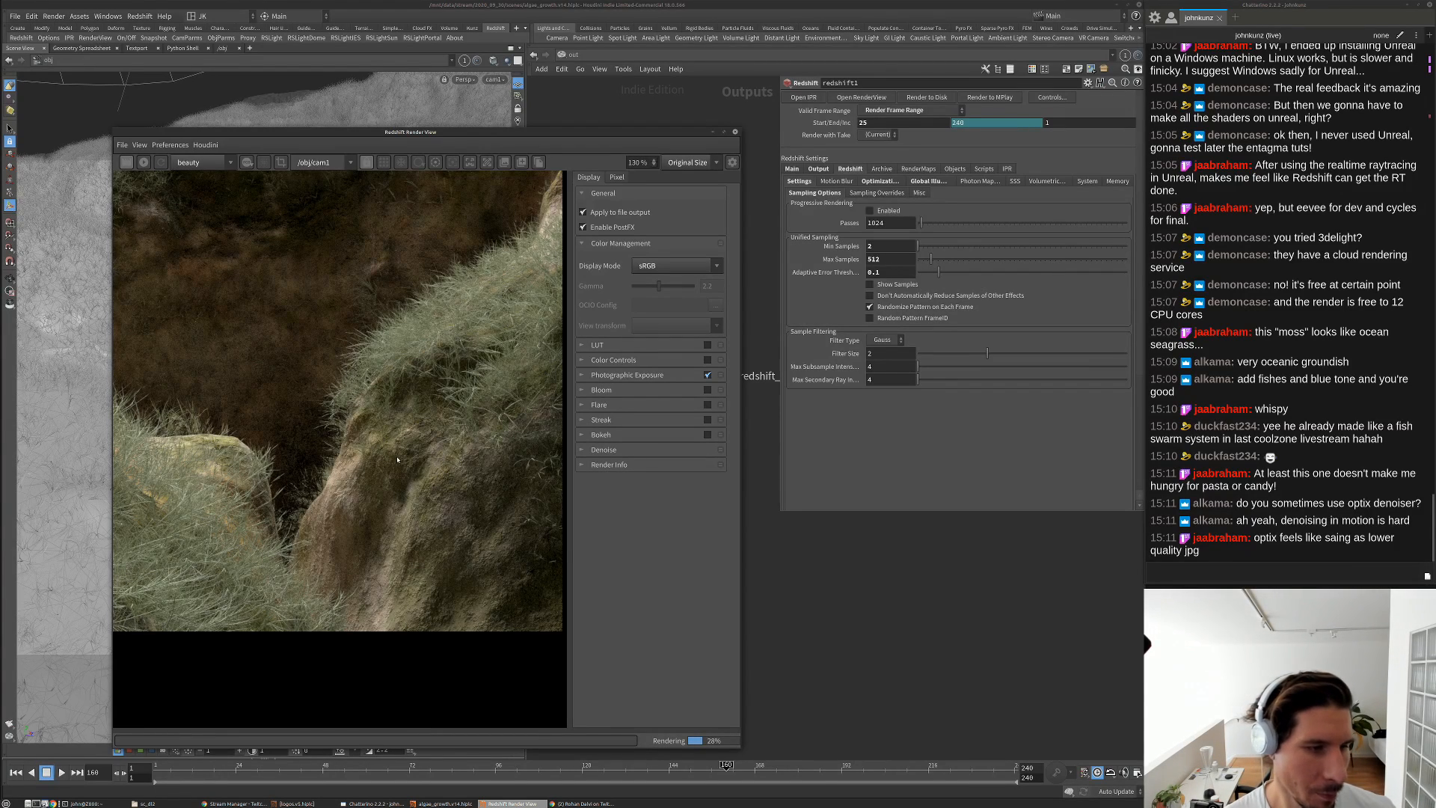
Judge the plants on the left rock and the dark gap beside it as more buckets render
scroll(421, 364, "down", 3)
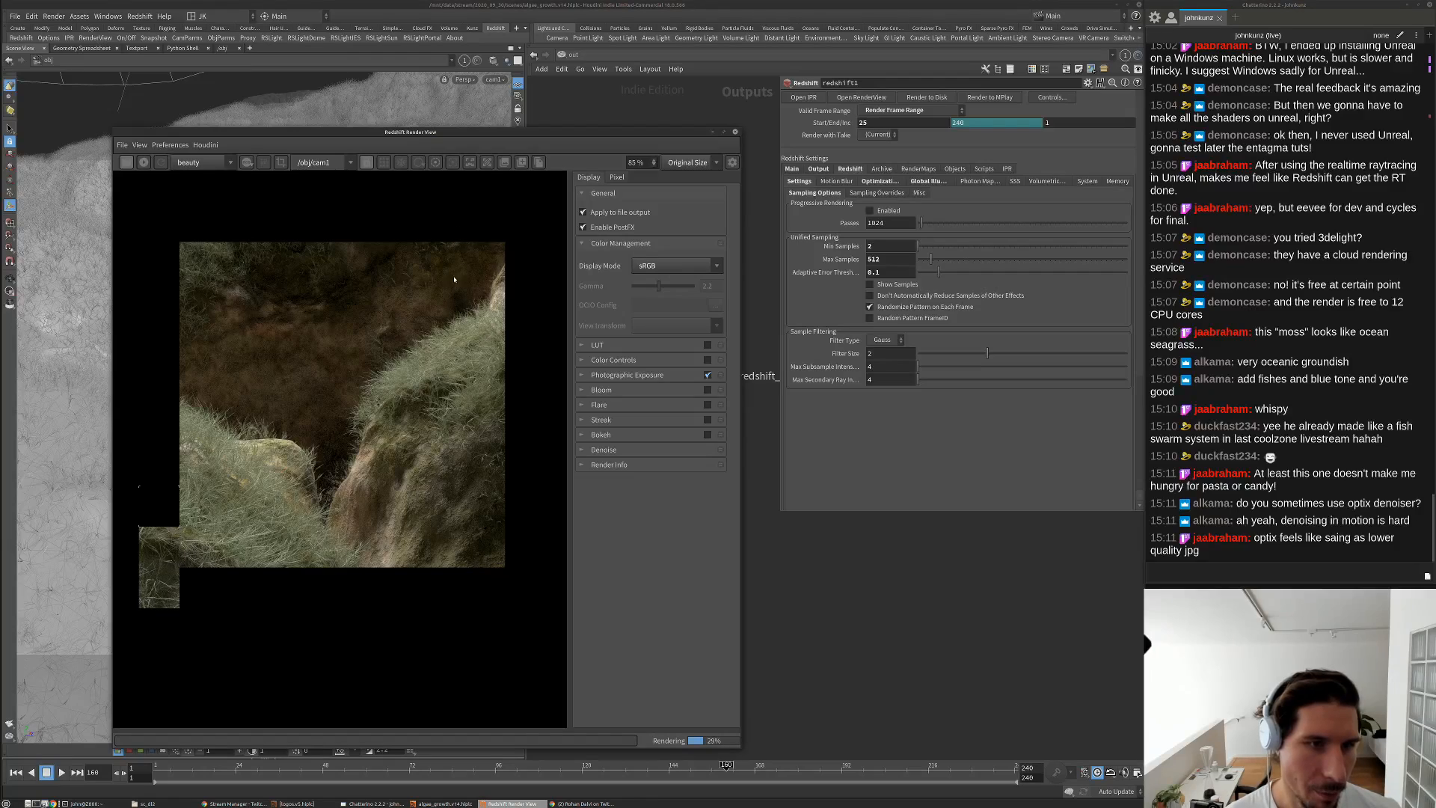
scroll(437, 345, "down", 1)
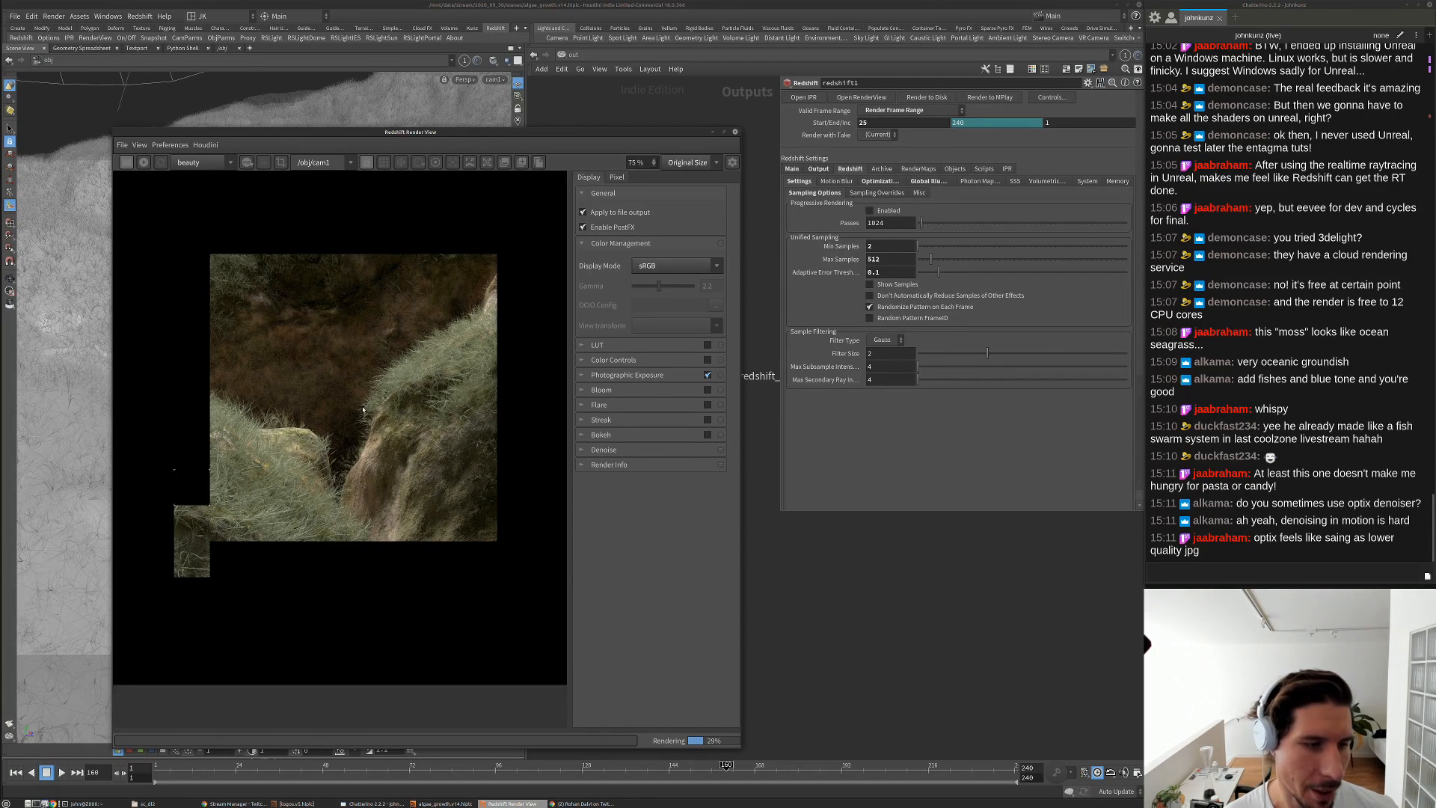
scroll(236, 505, "up", 1)
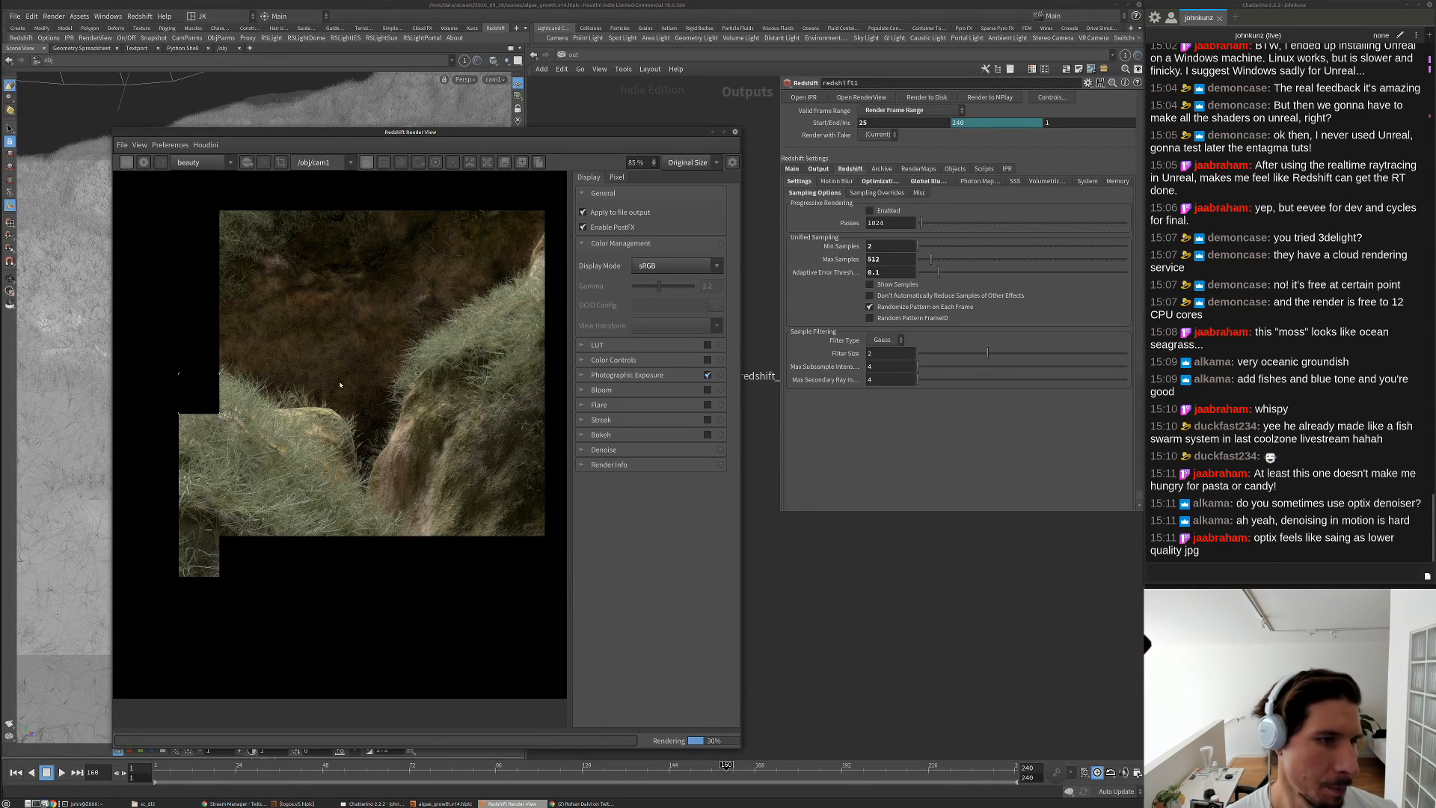
scroll(222, 357, "up", 2)
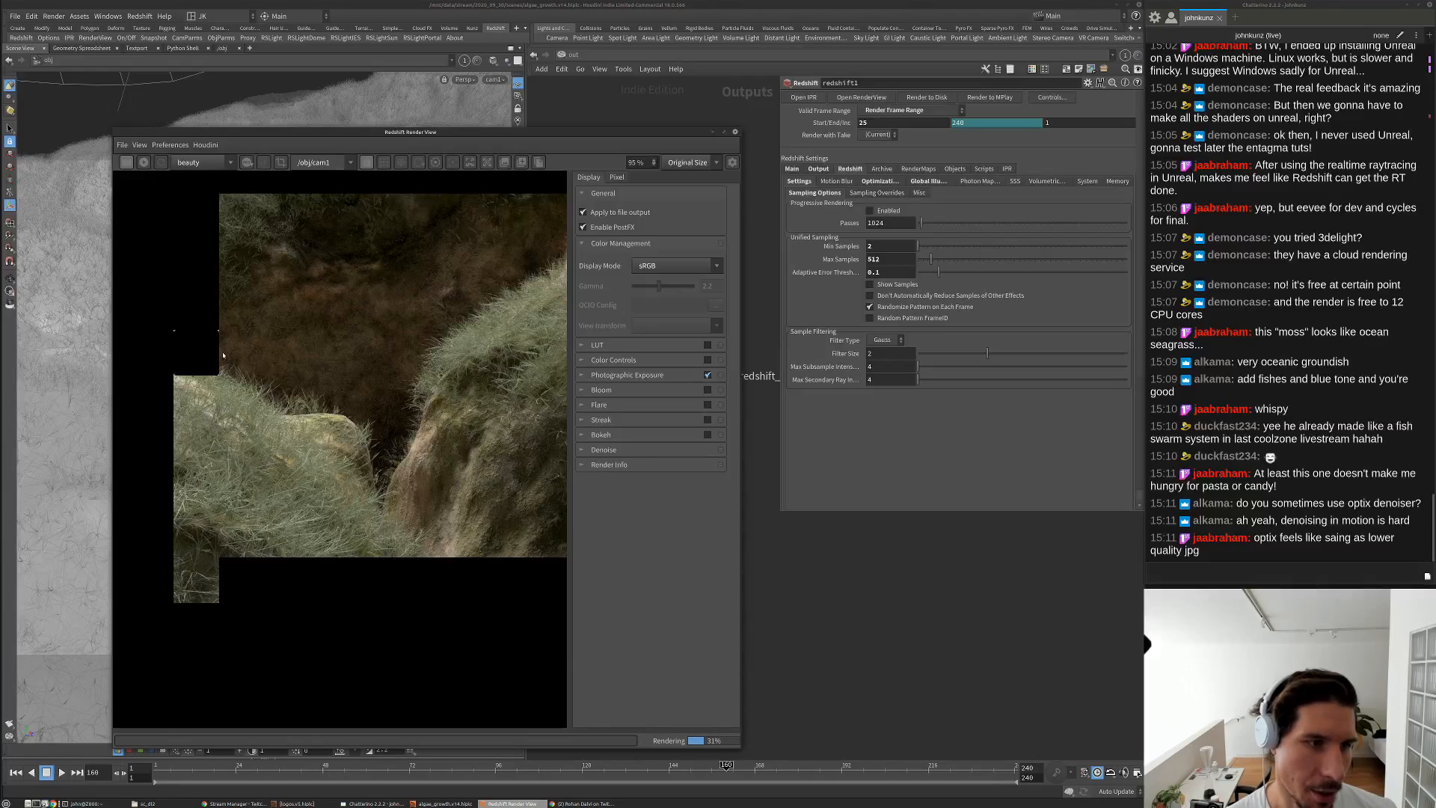
scroll(327, 380, "down", 1)
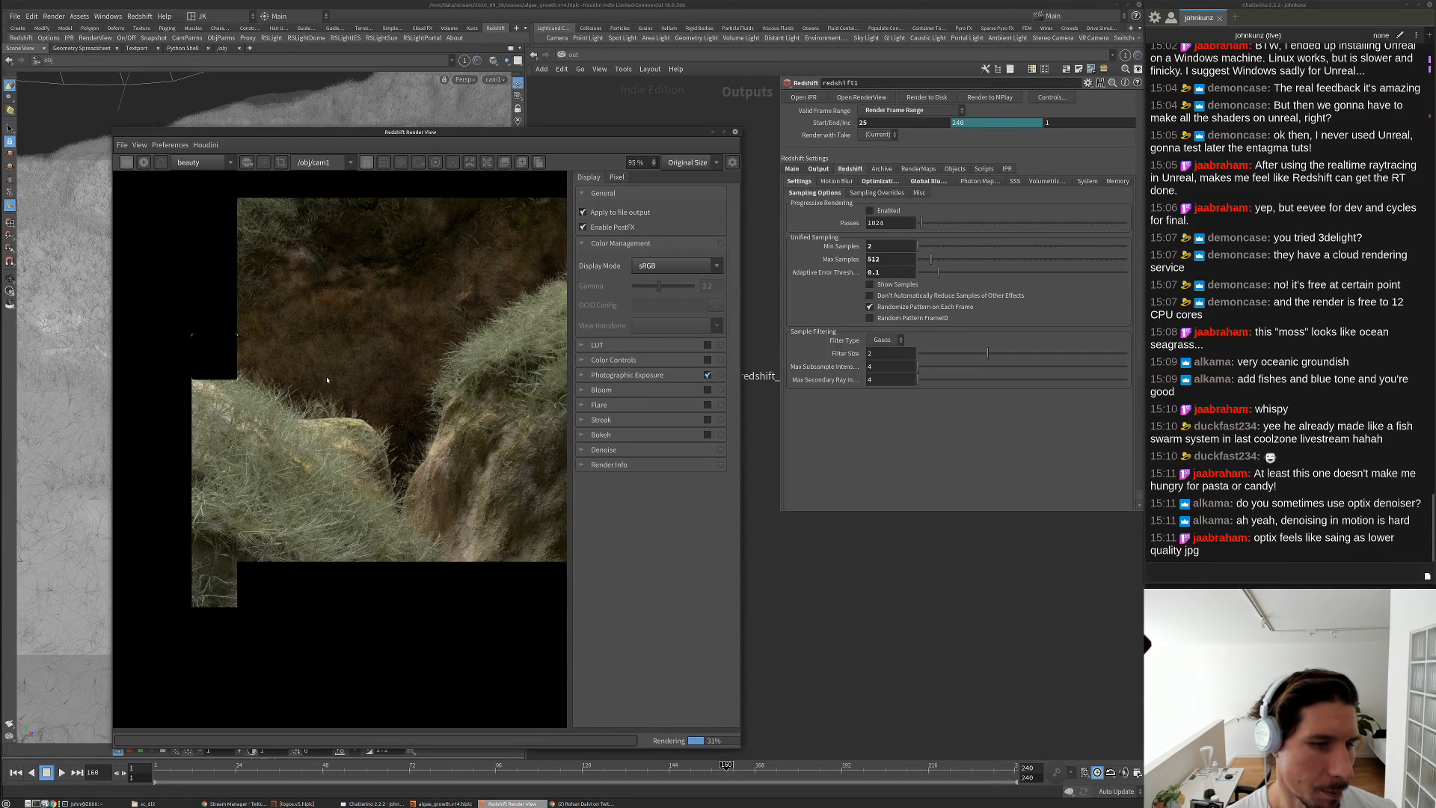
scroll(326, 380, "down", 1)
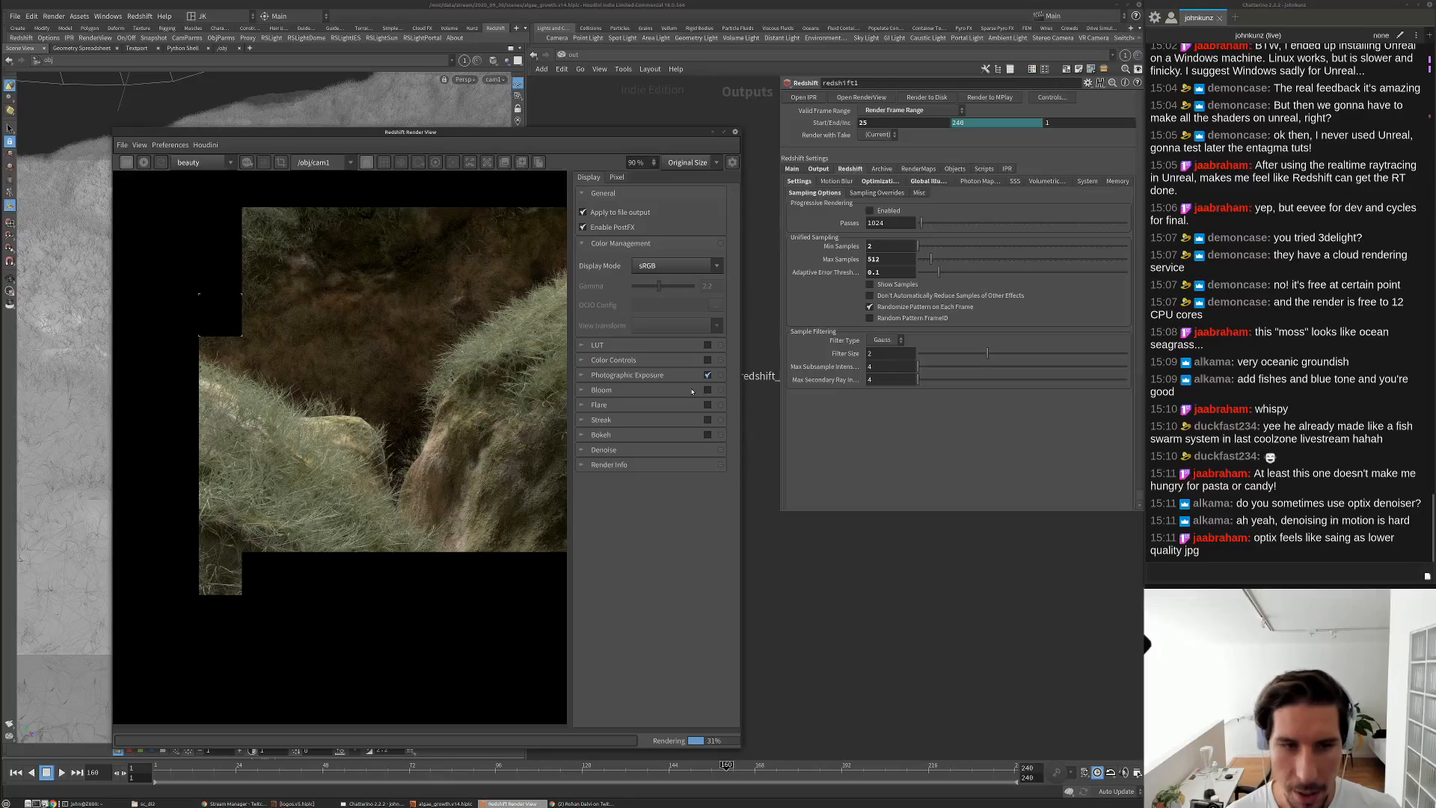
In the Photographic Exposure settings, raise saturation to 1.248, lower the f-stop to 7.358 and enable Allow Desaturation
left_click(583, 375)
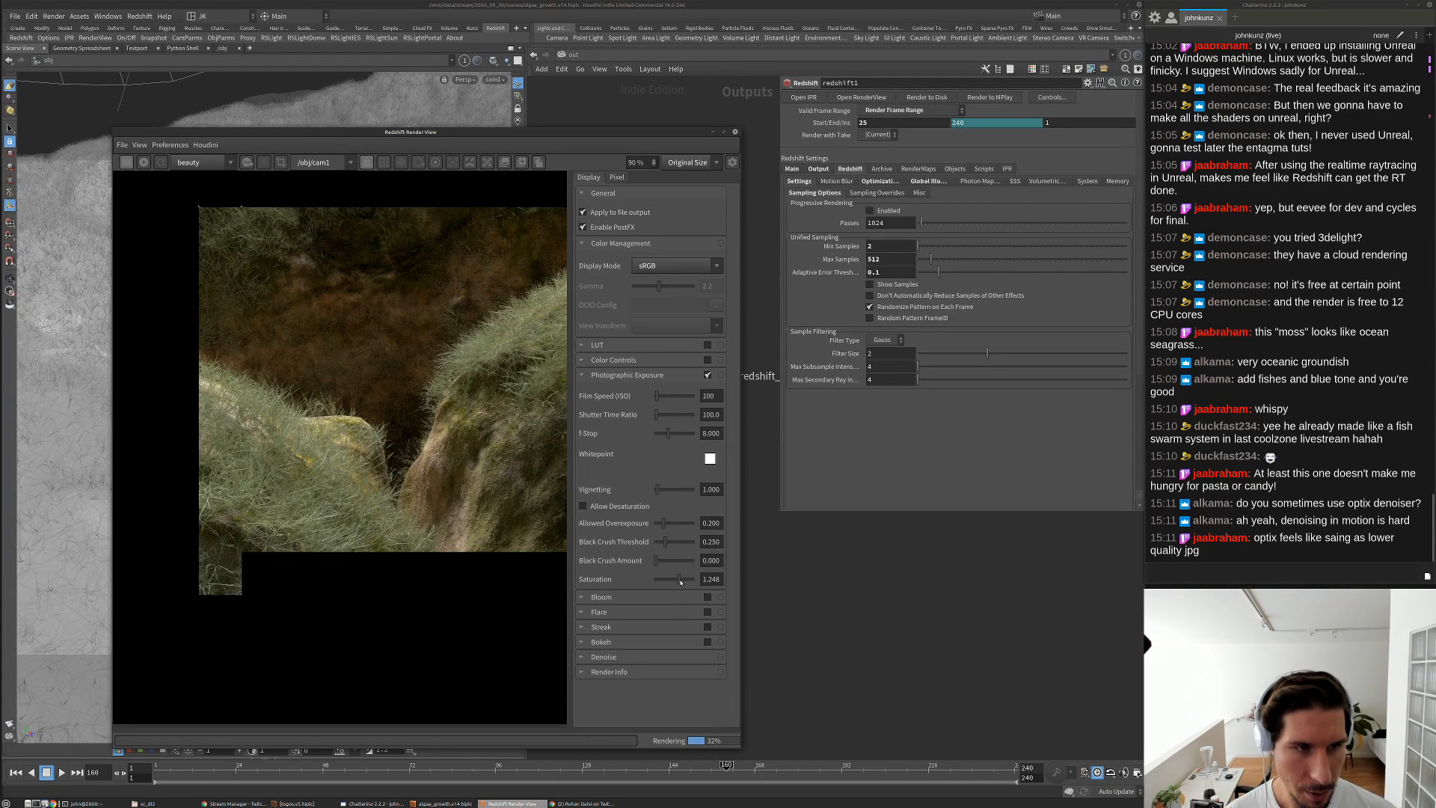
left_click(666, 436)
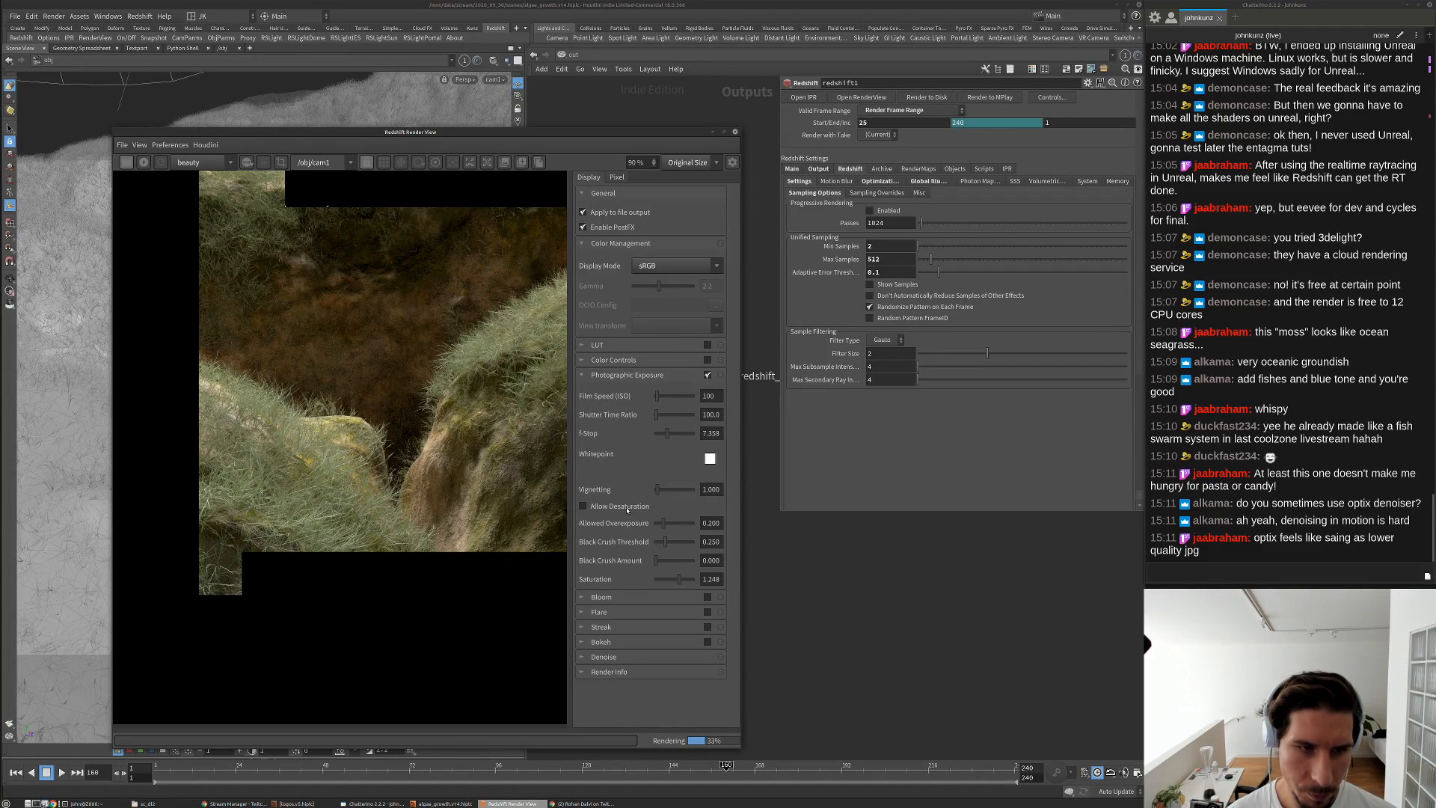
left_click(583, 507)
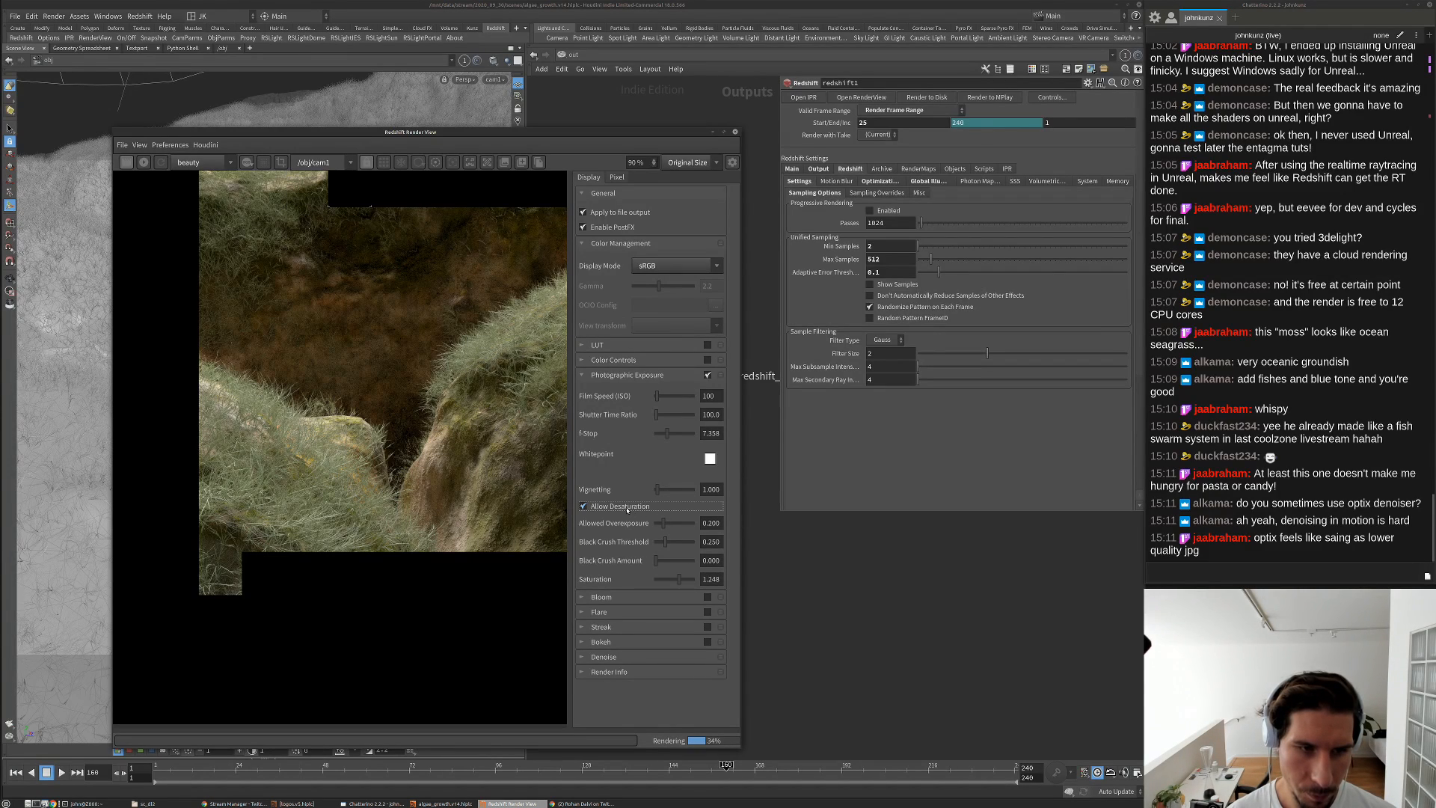
Set allowed overexposure to 0.706, black crush amount to 0.037 and black crush threshold to 0.468
left_click(675, 523)
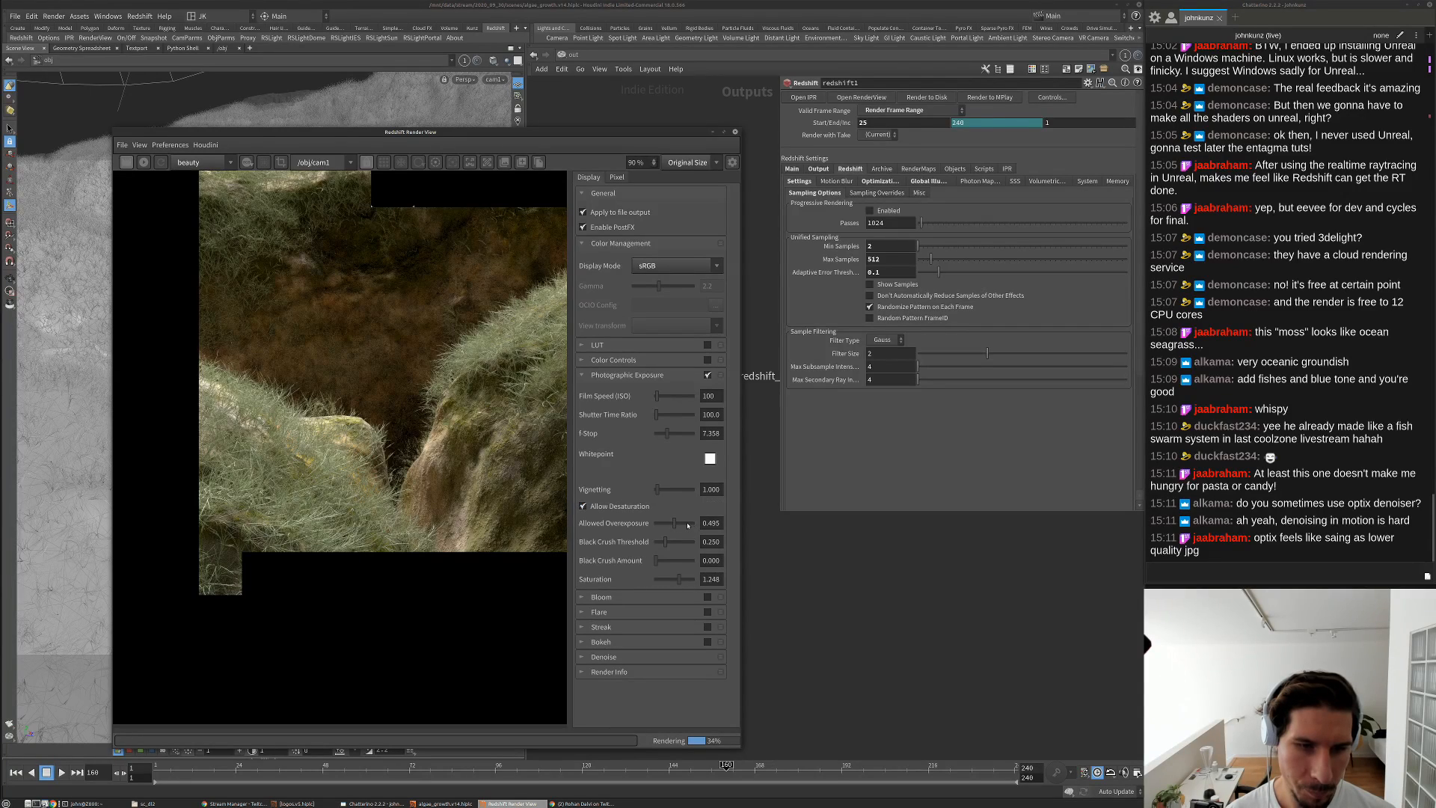
left_click(687, 523)
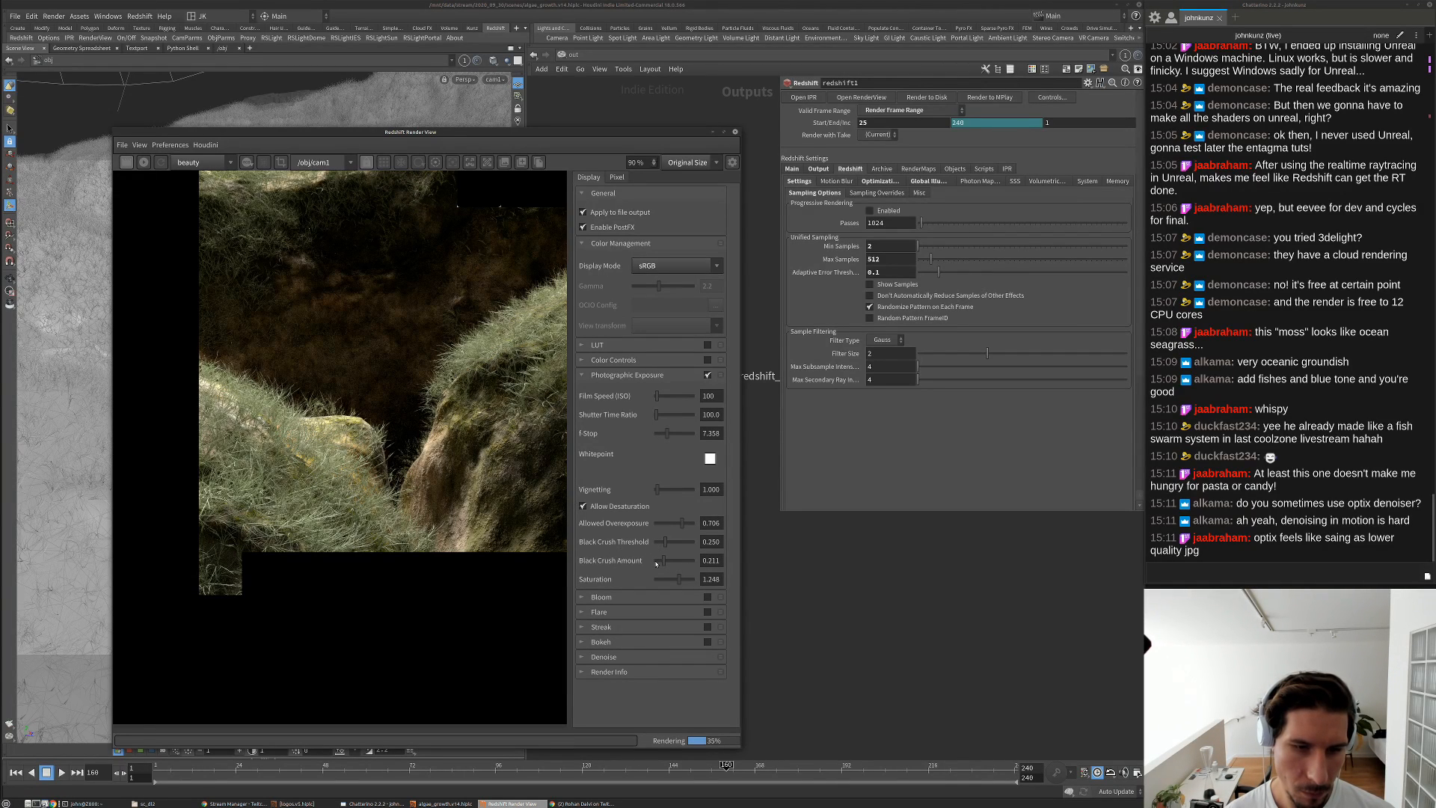
left_click_drag(660, 562, 658, 562)
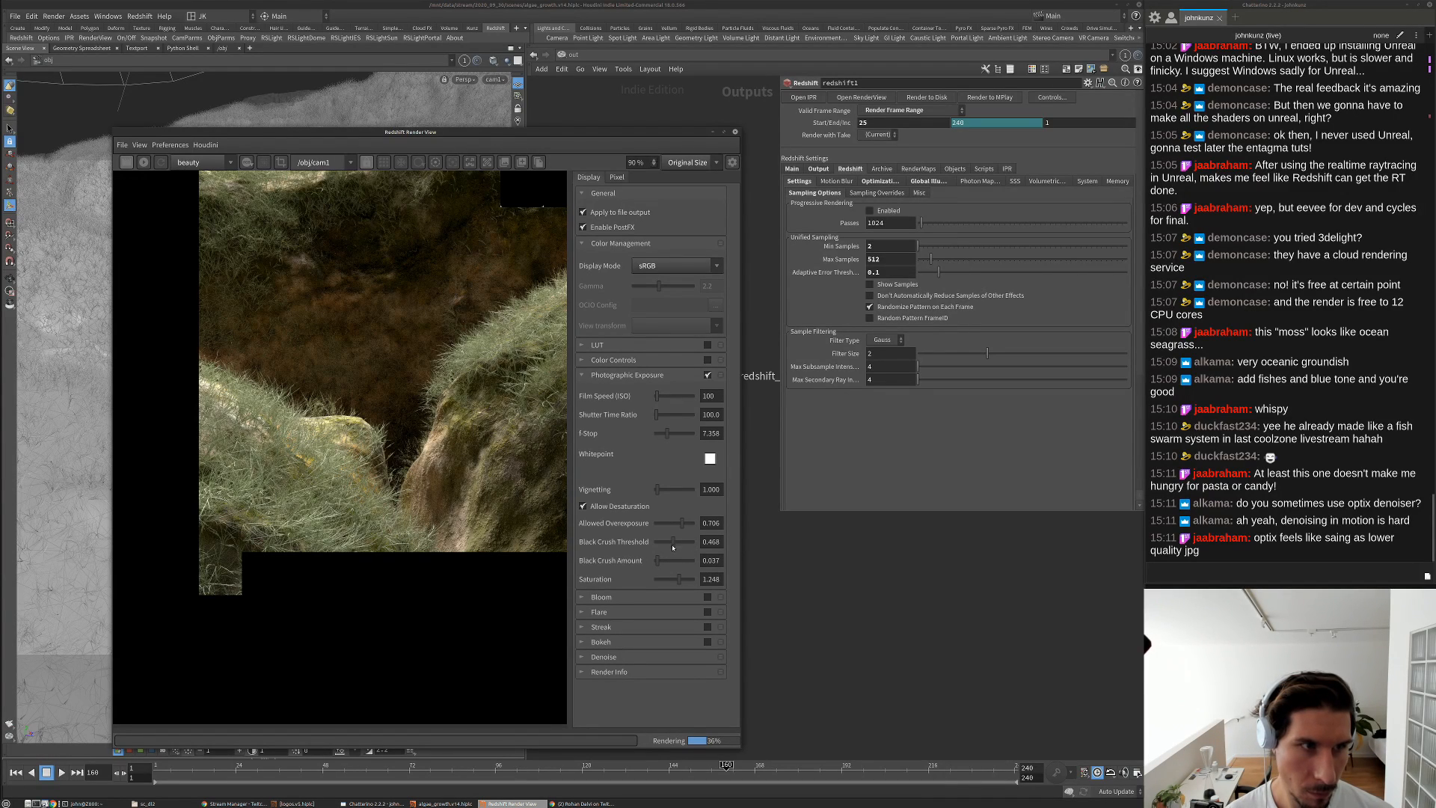
Inspect the shaded plants along the upper edge of the dark background in close-up and in the whole partial frame
scroll(267, 220, "up", 8)
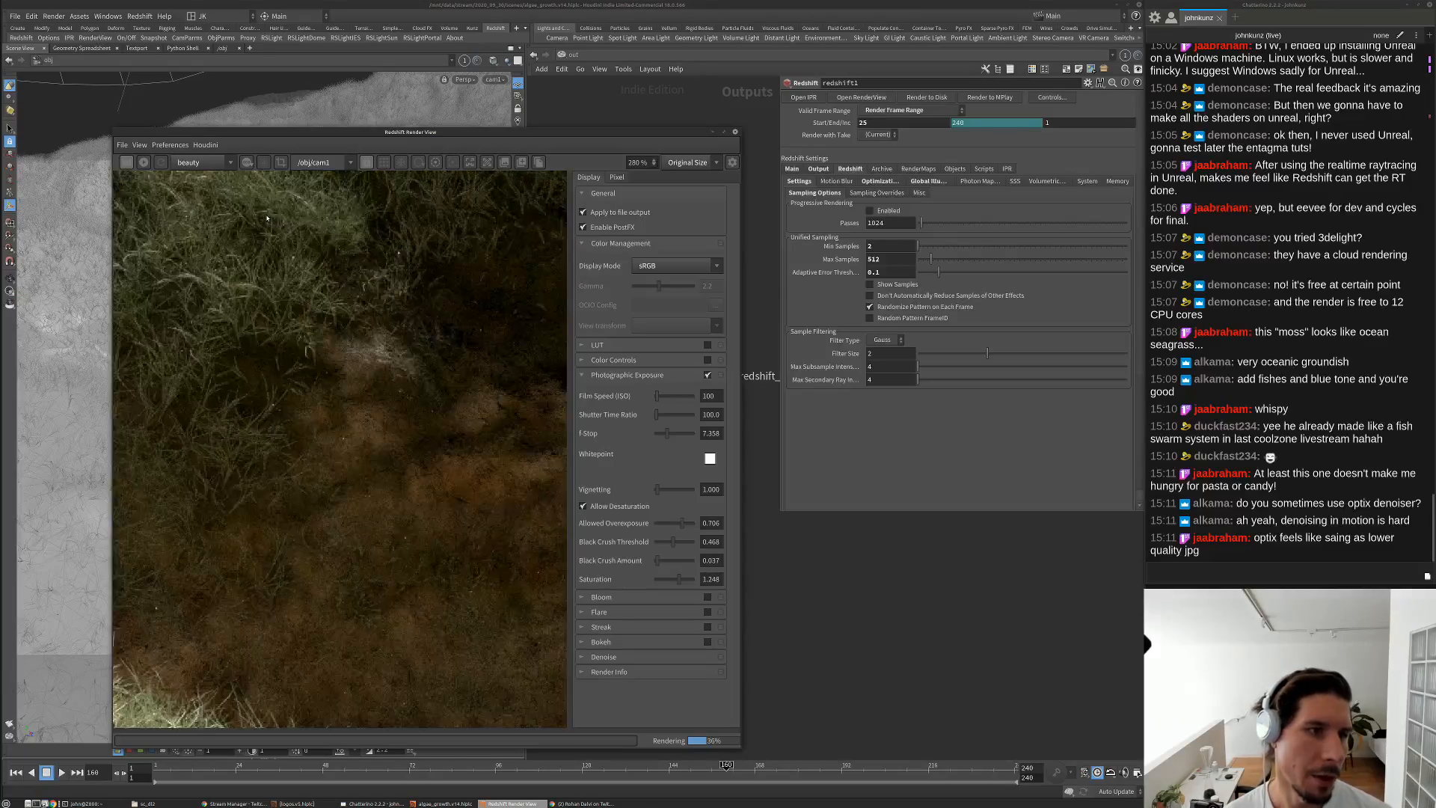
scroll(303, 322, "down", 8)
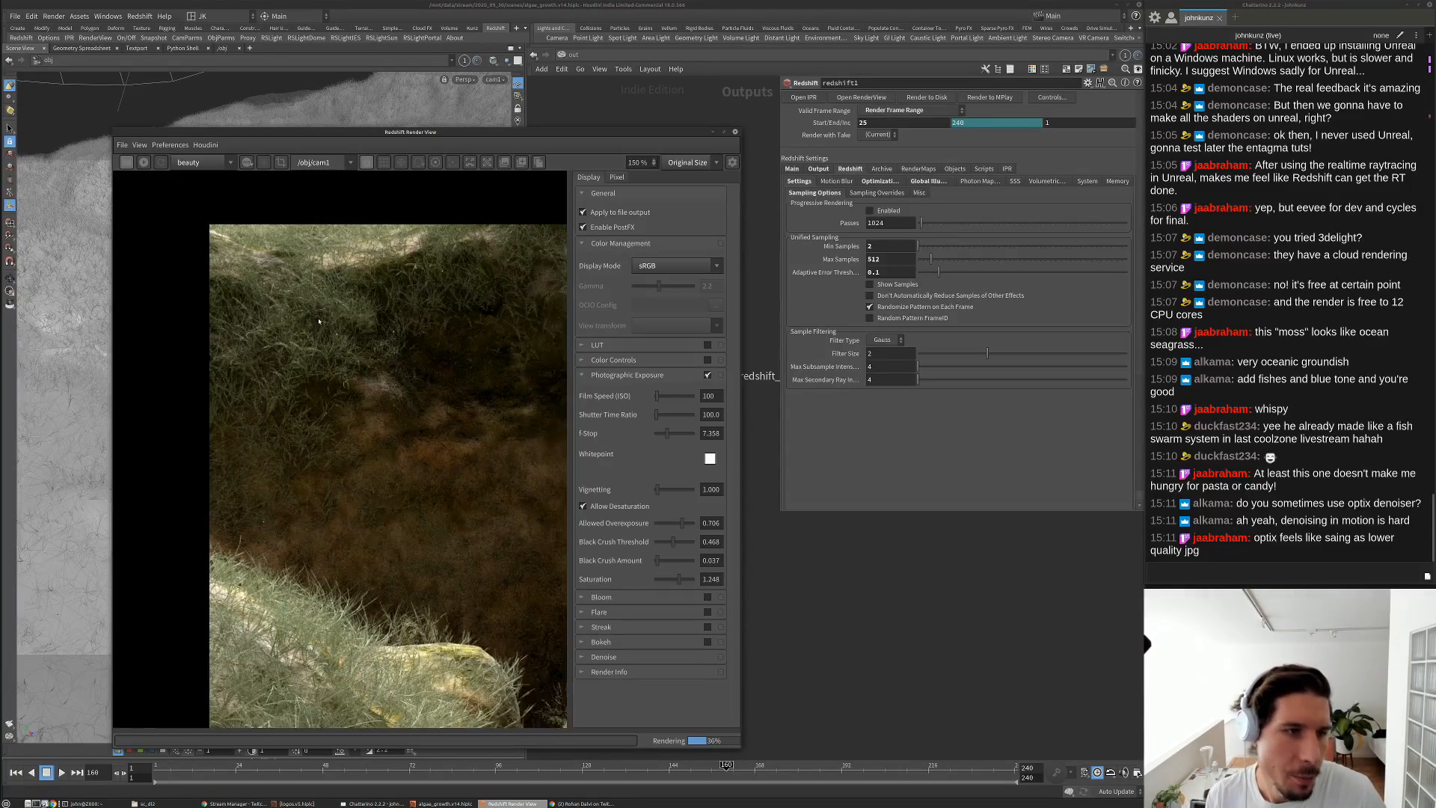
scroll(378, 373, "down", 2)
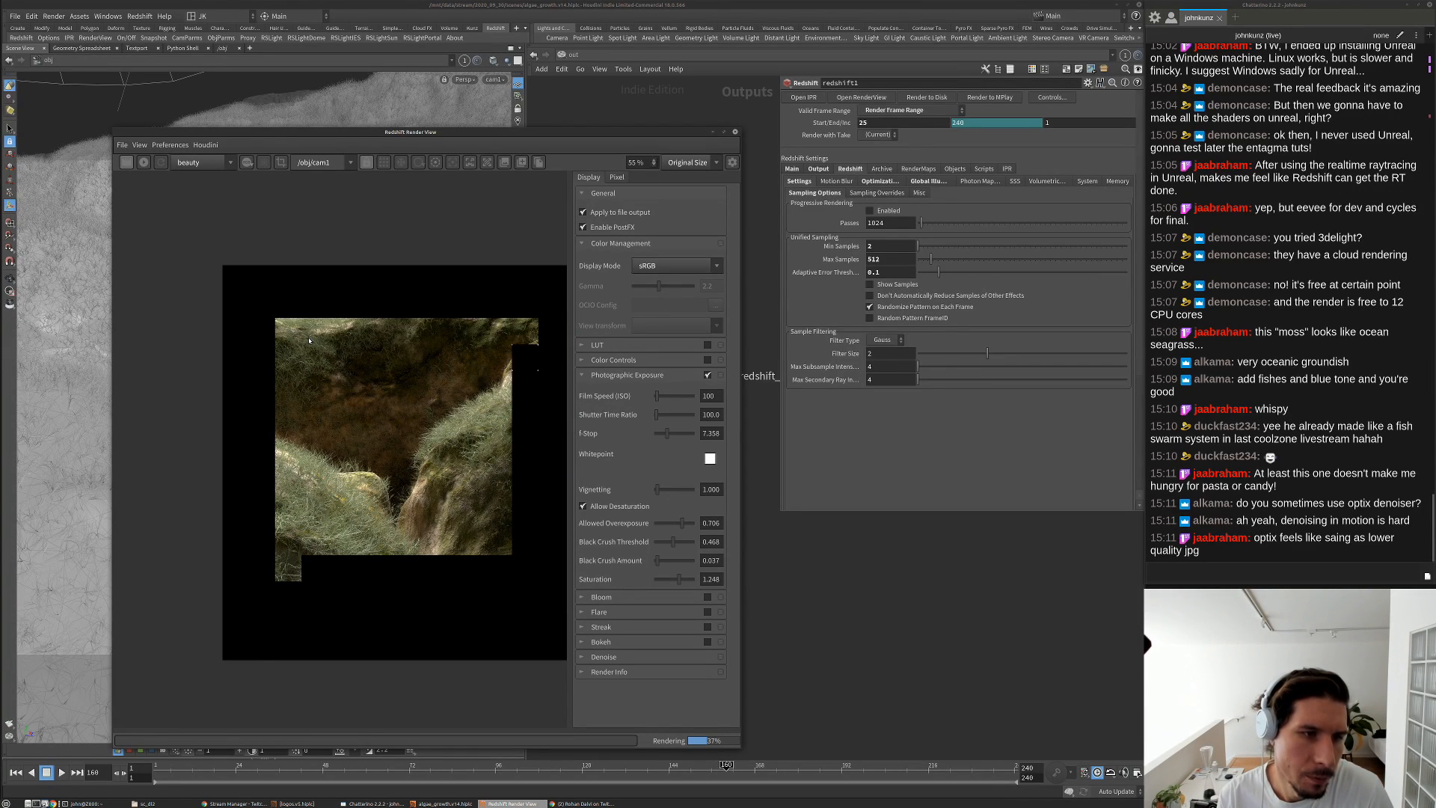
scroll(309, 341, "up", 4)
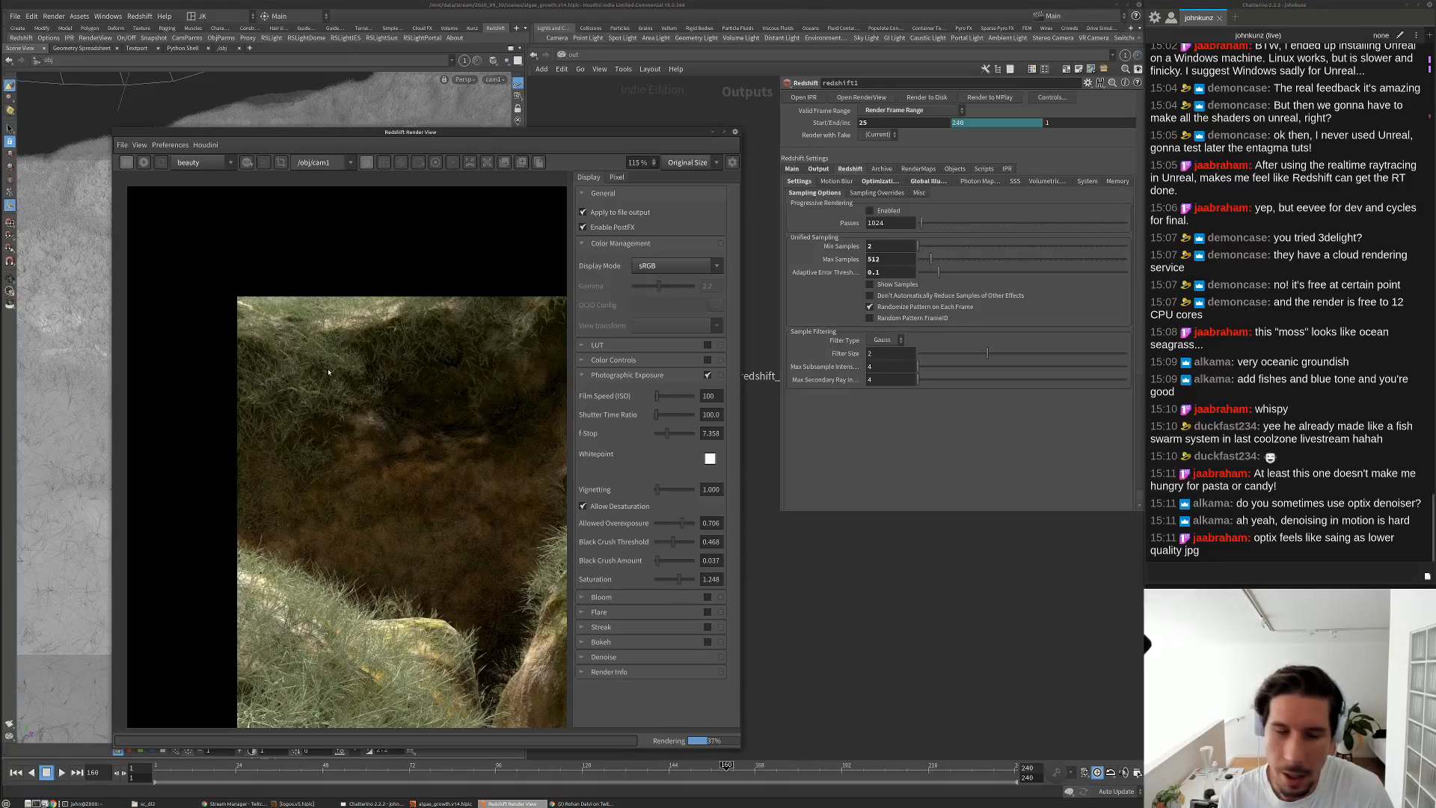
scroll(321, 377, "up", 4)
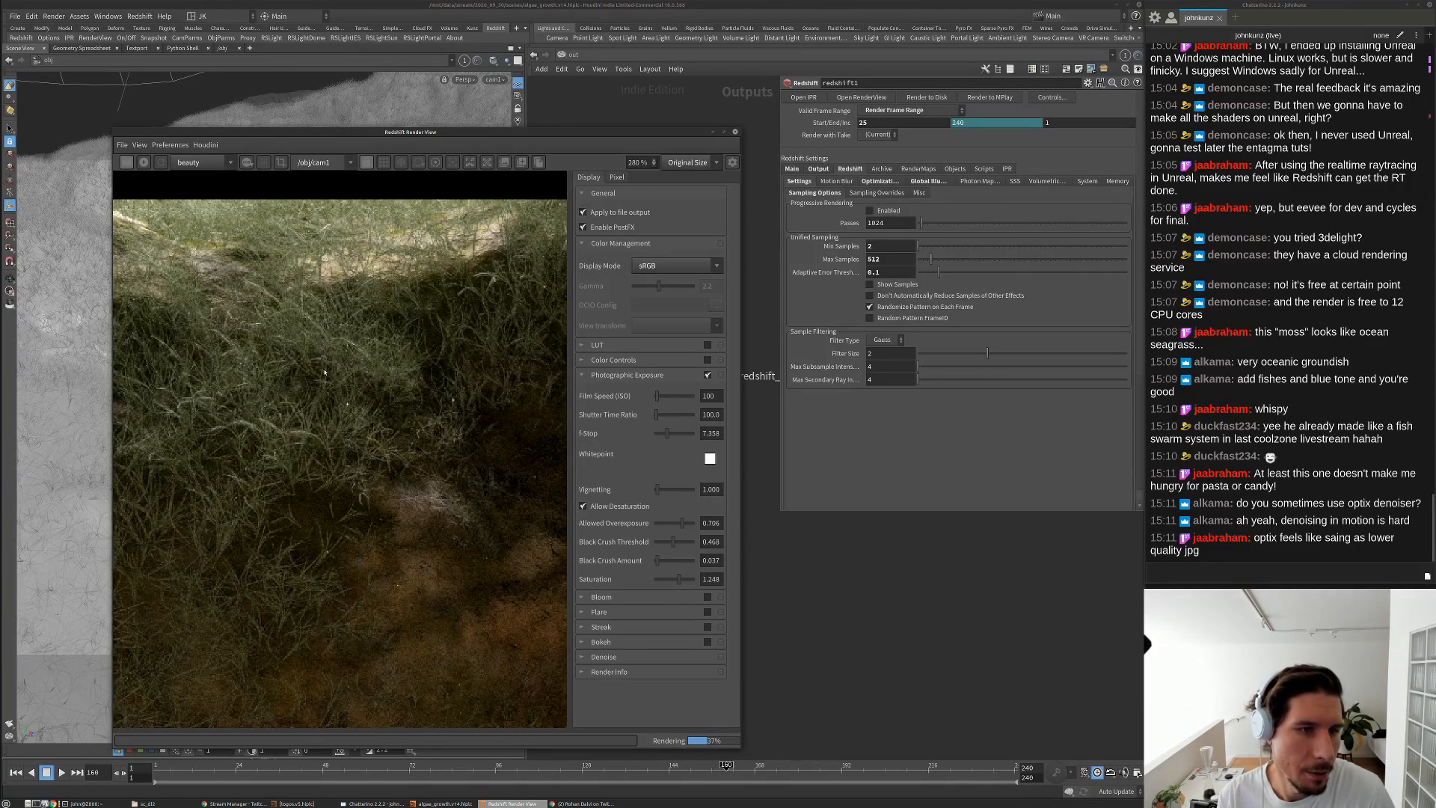
scroll(305, 385, "down", 9)
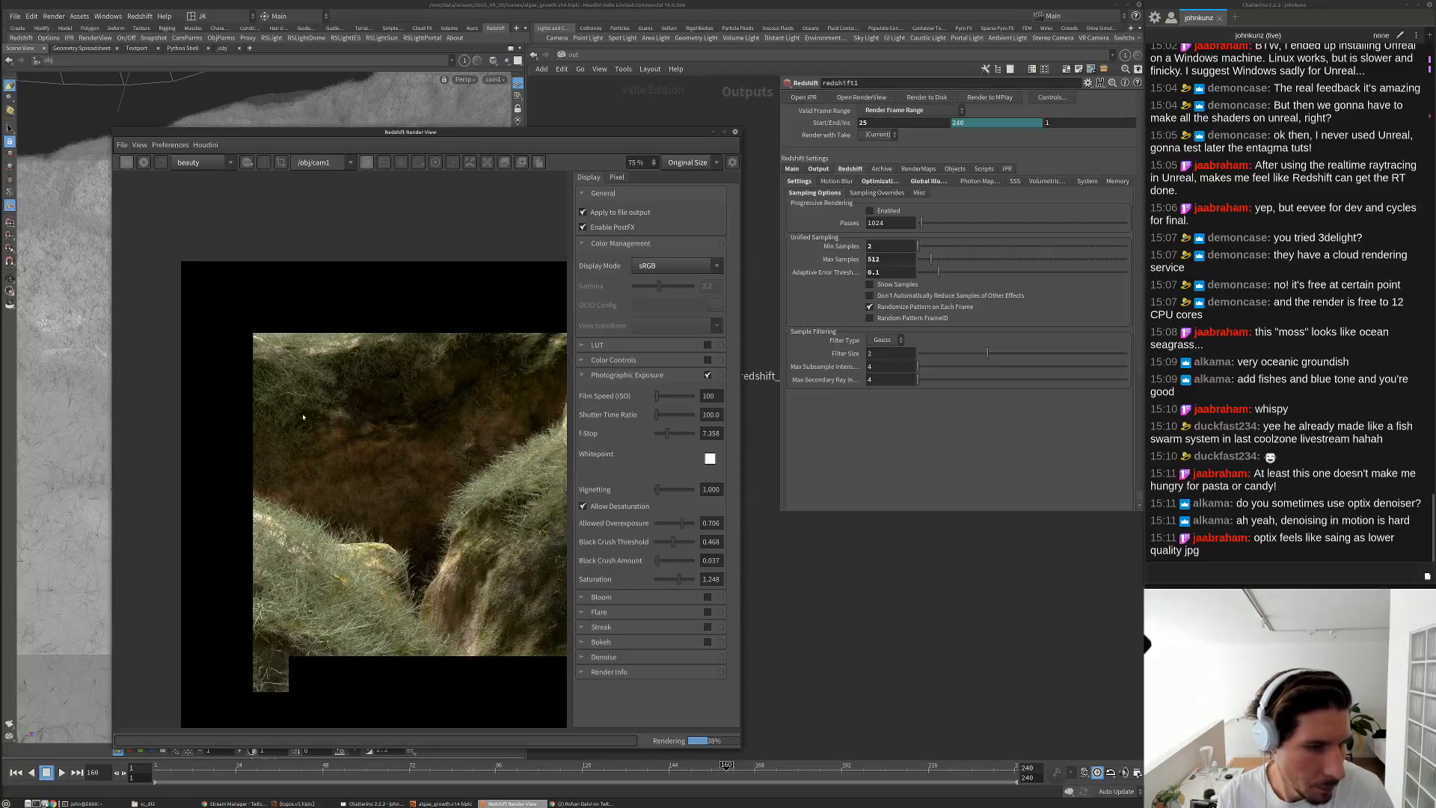
Check the adjusted contrast on the right rock's plants up close and across the whole rendered area
scroll(454, 434, "up", 4)
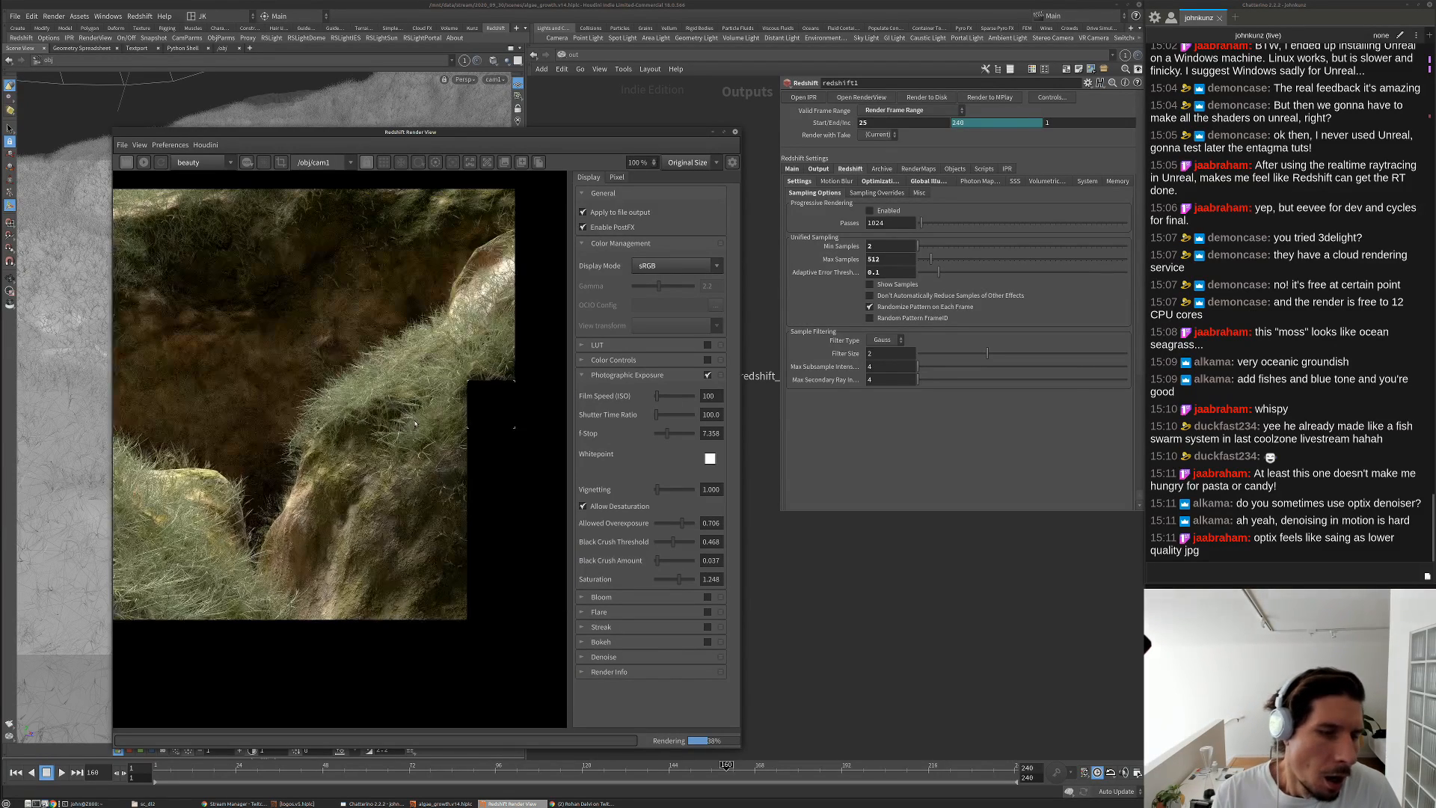
scroll(477, 397, "up", 3)
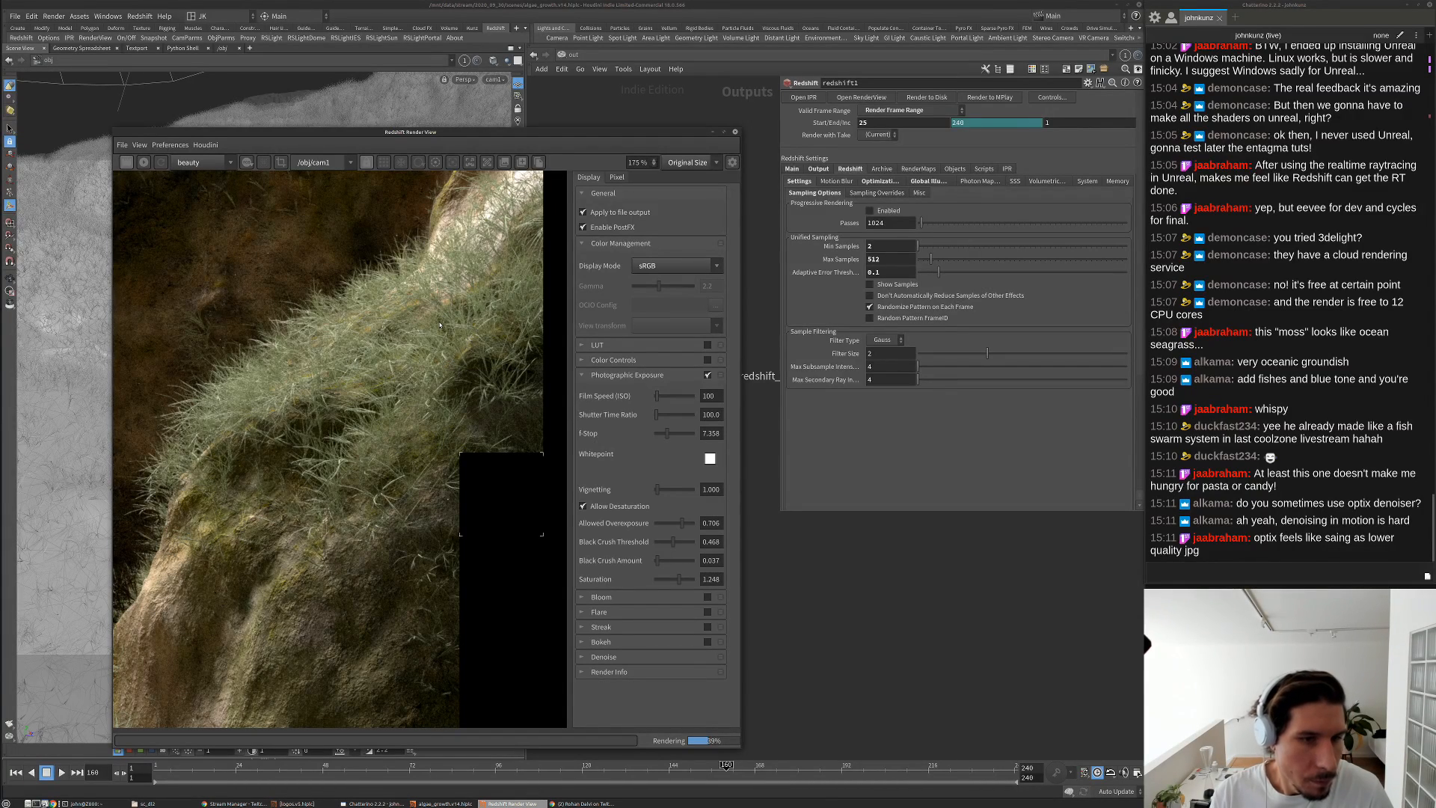
scroll(439, 324, "down", 3)
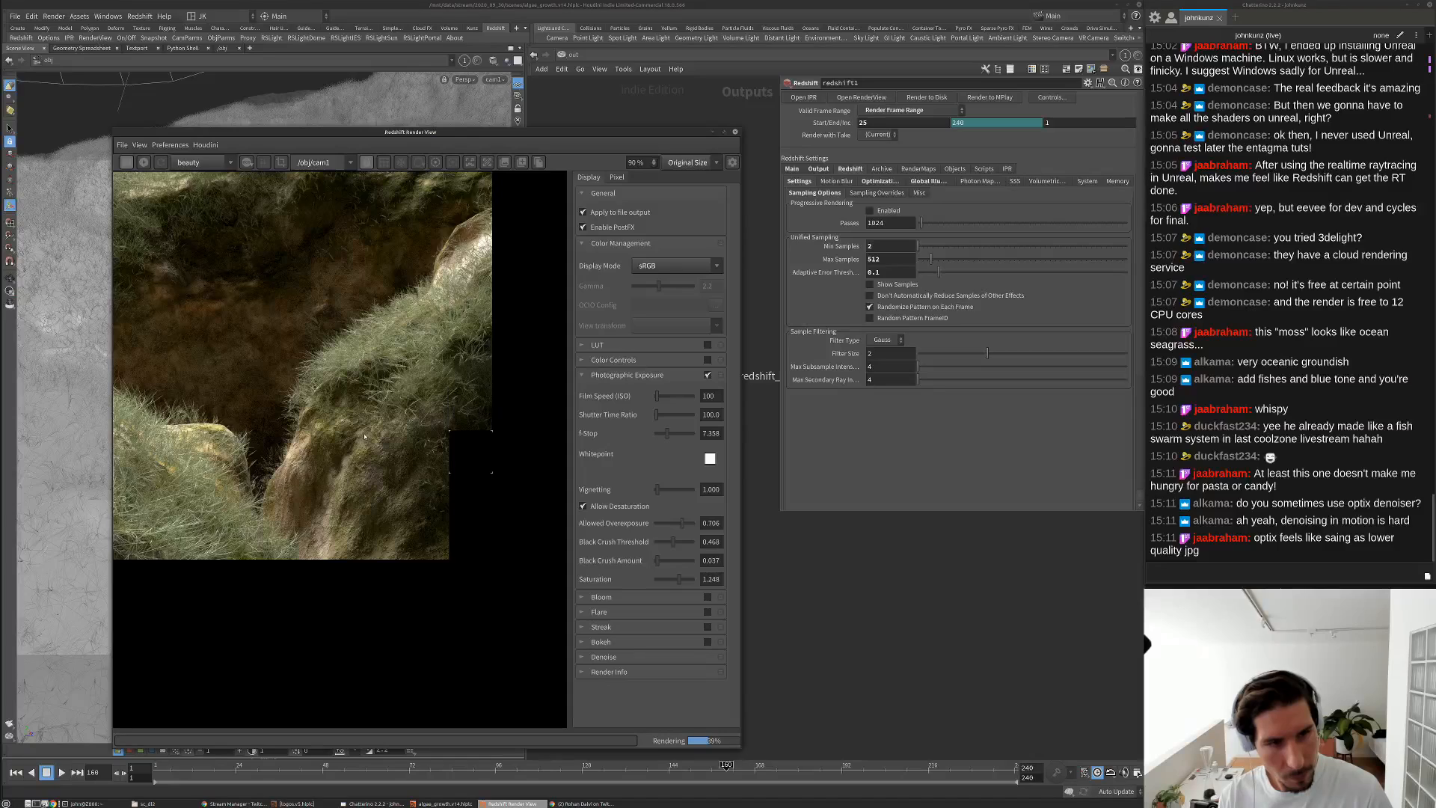
scroll(364, 433, "down", 3)
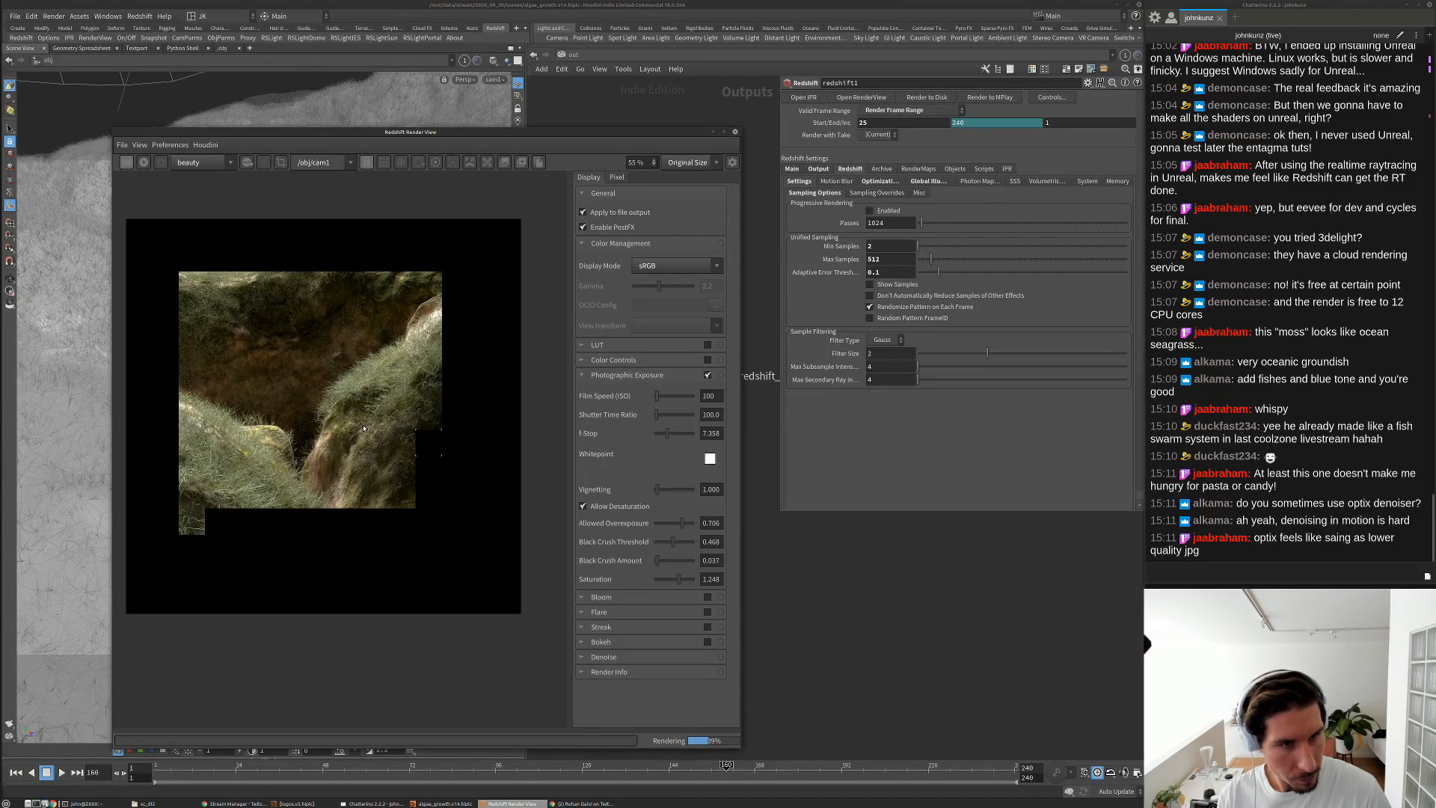
scroll(336, 415, "down", 1)
scroll(438, 379, "up", 1)
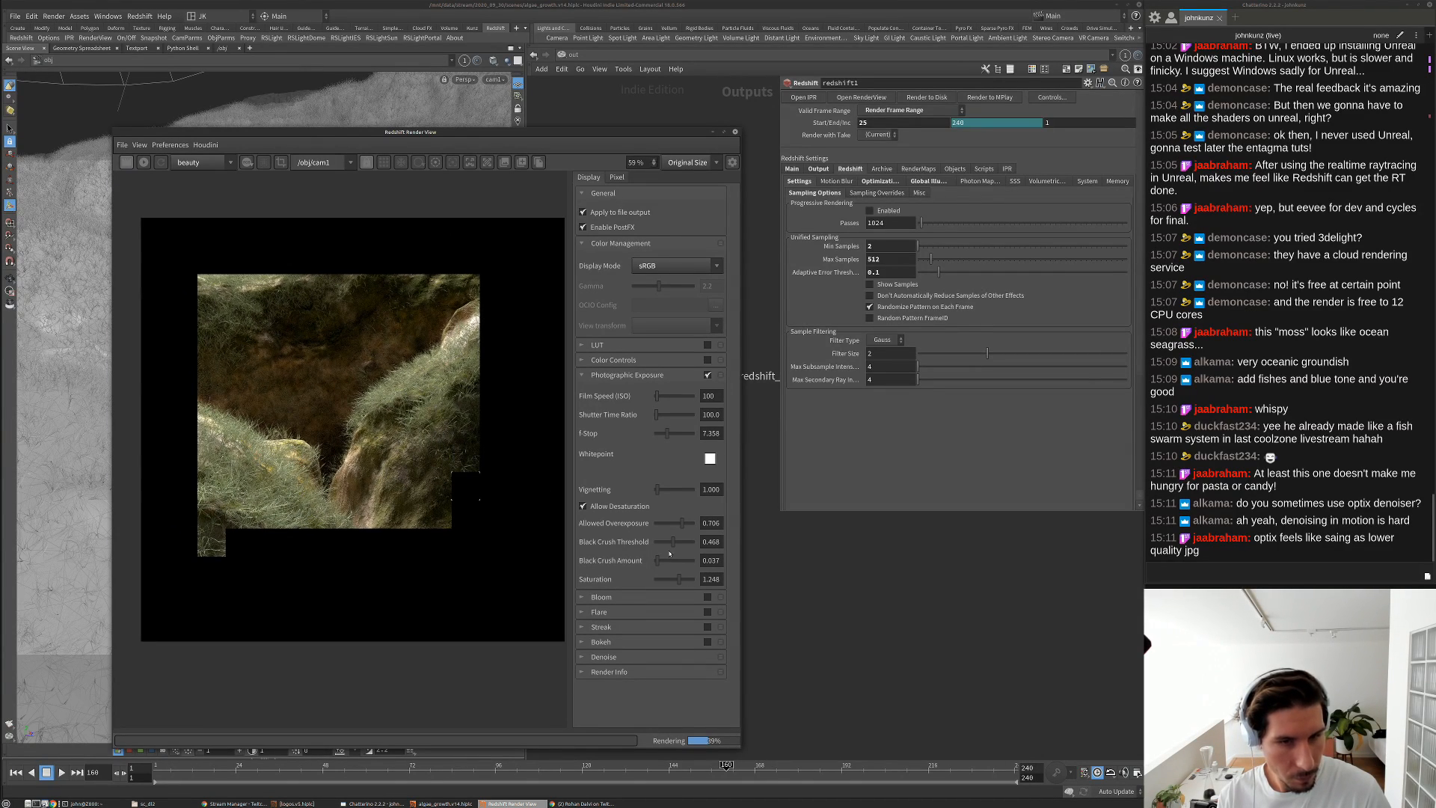
Brighten the image by lowering the f-stop to about 5.6 and check the plants on the right rock
left_click_drag(665, 439, 663, 439)
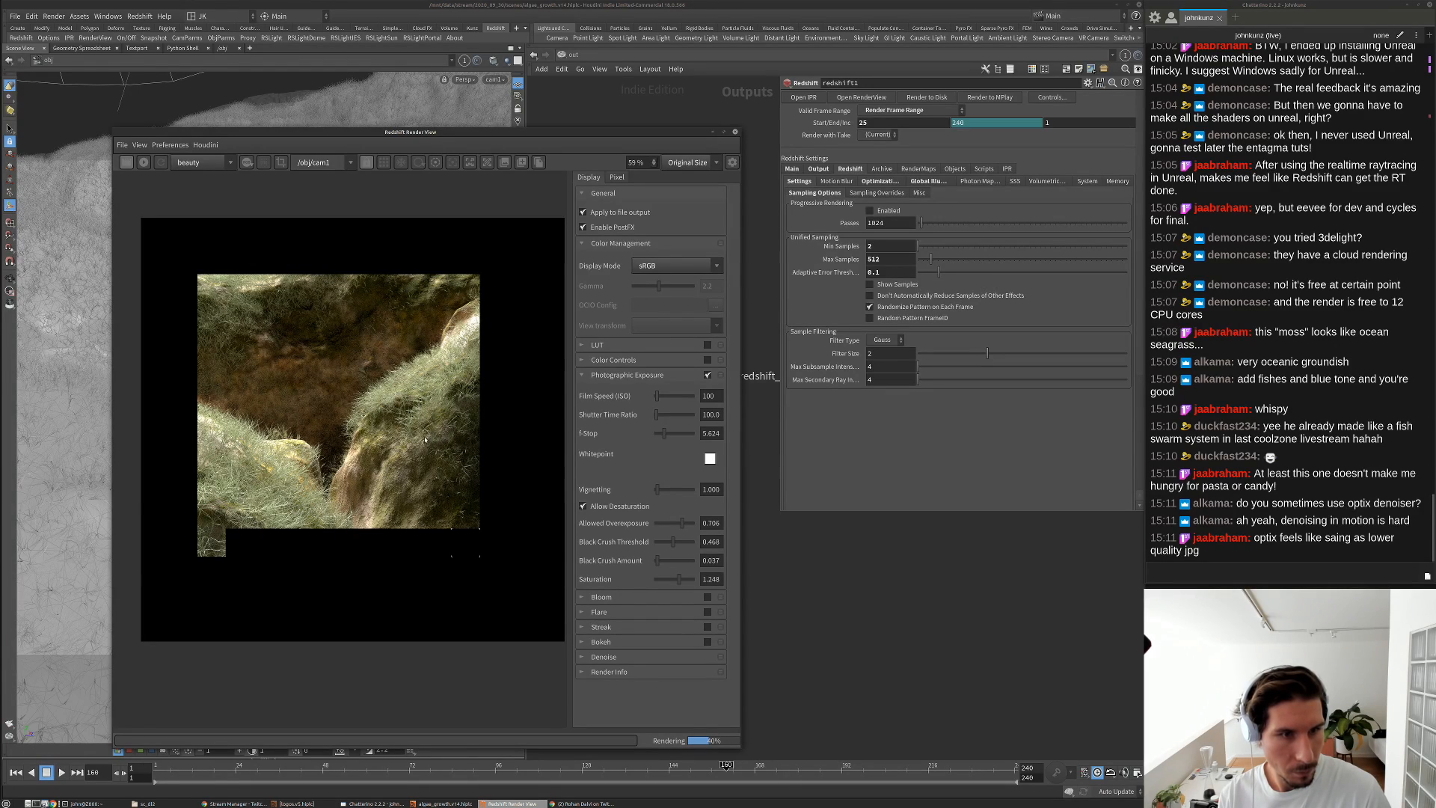
scroll(435, 421, "up", 2)
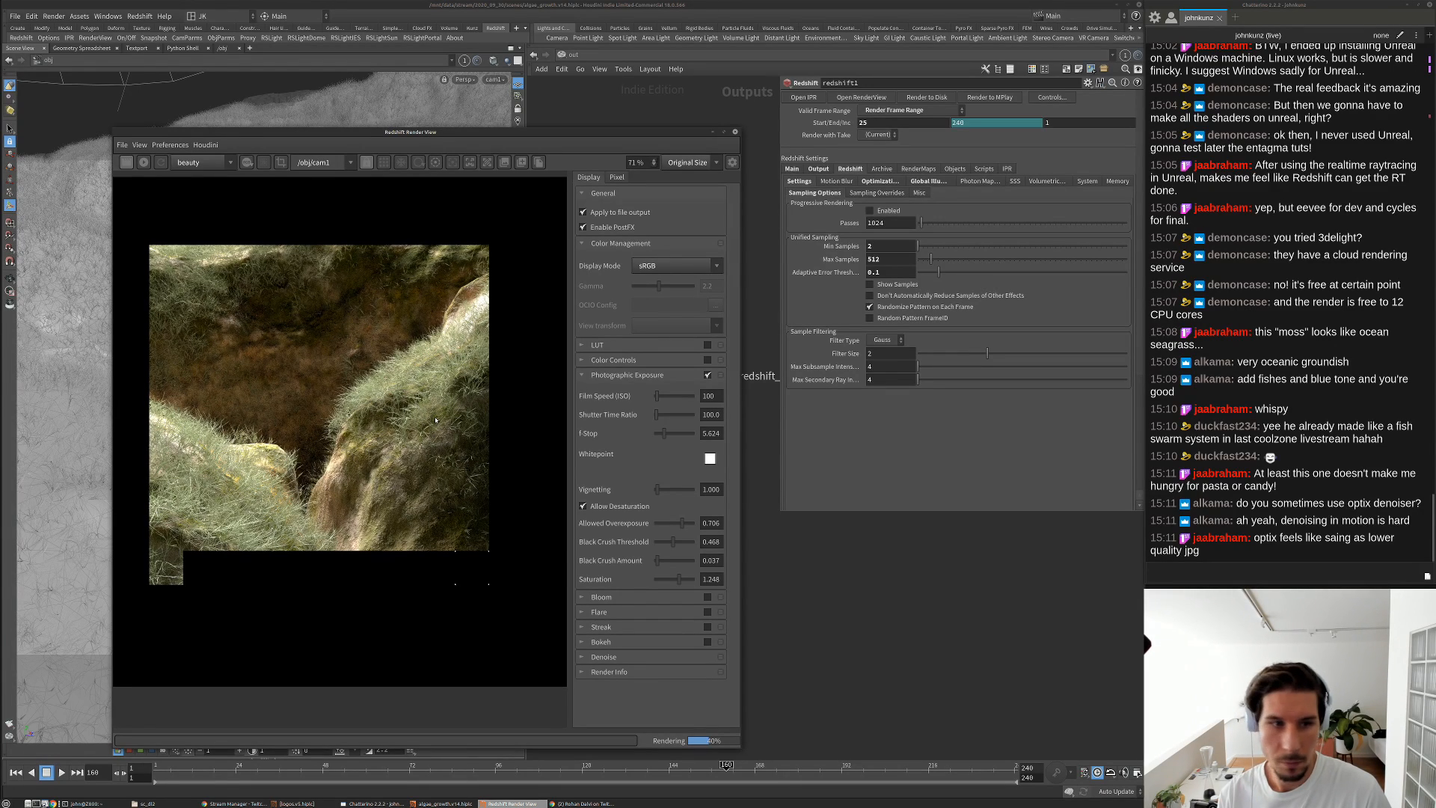
scroll(433, 415, "up", 1)
scroll(431, 413, "up", 1)
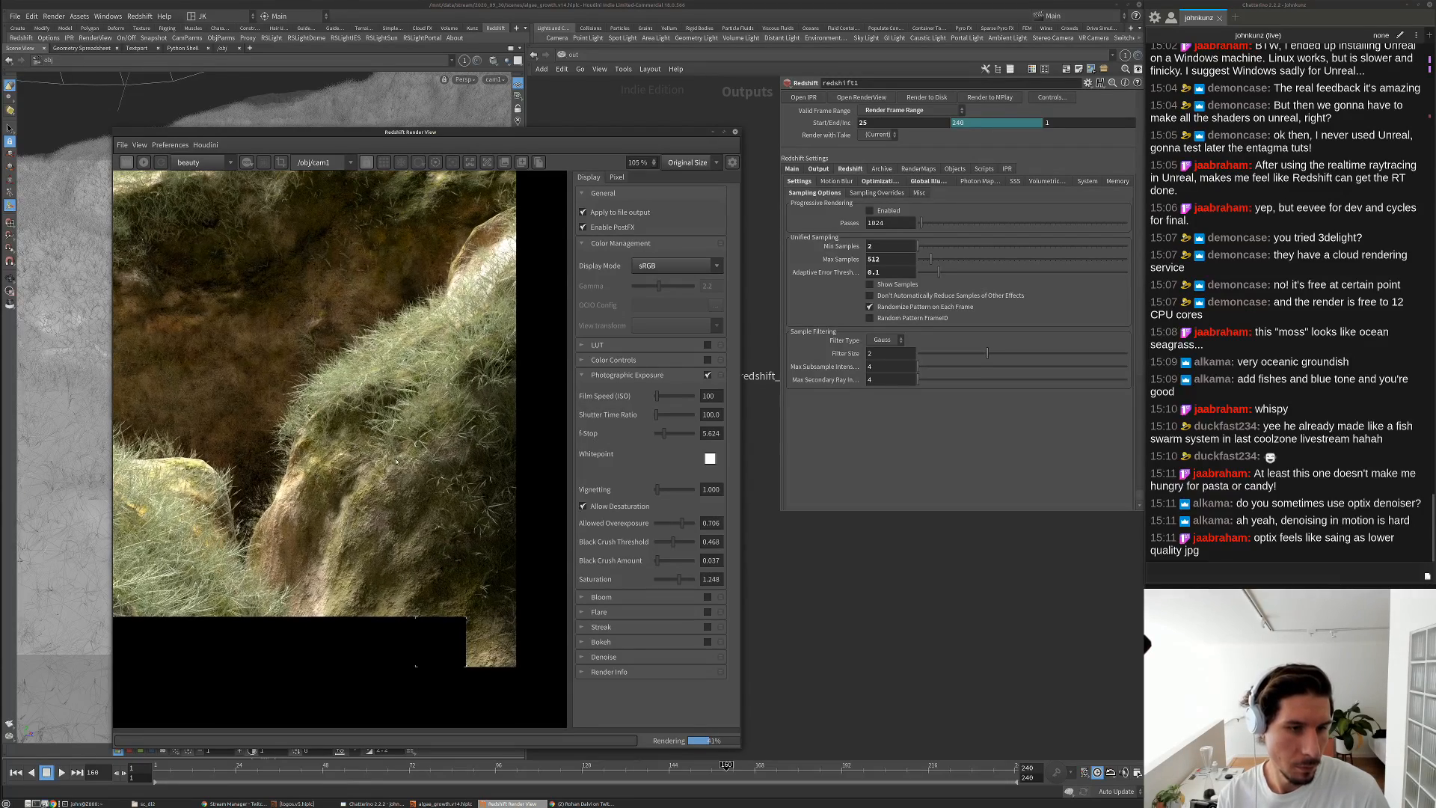
Examine the brightened plants on the right rock up close, and the foreground slope in the partial frame as it renders
scroll(400, 455, "up", 4)
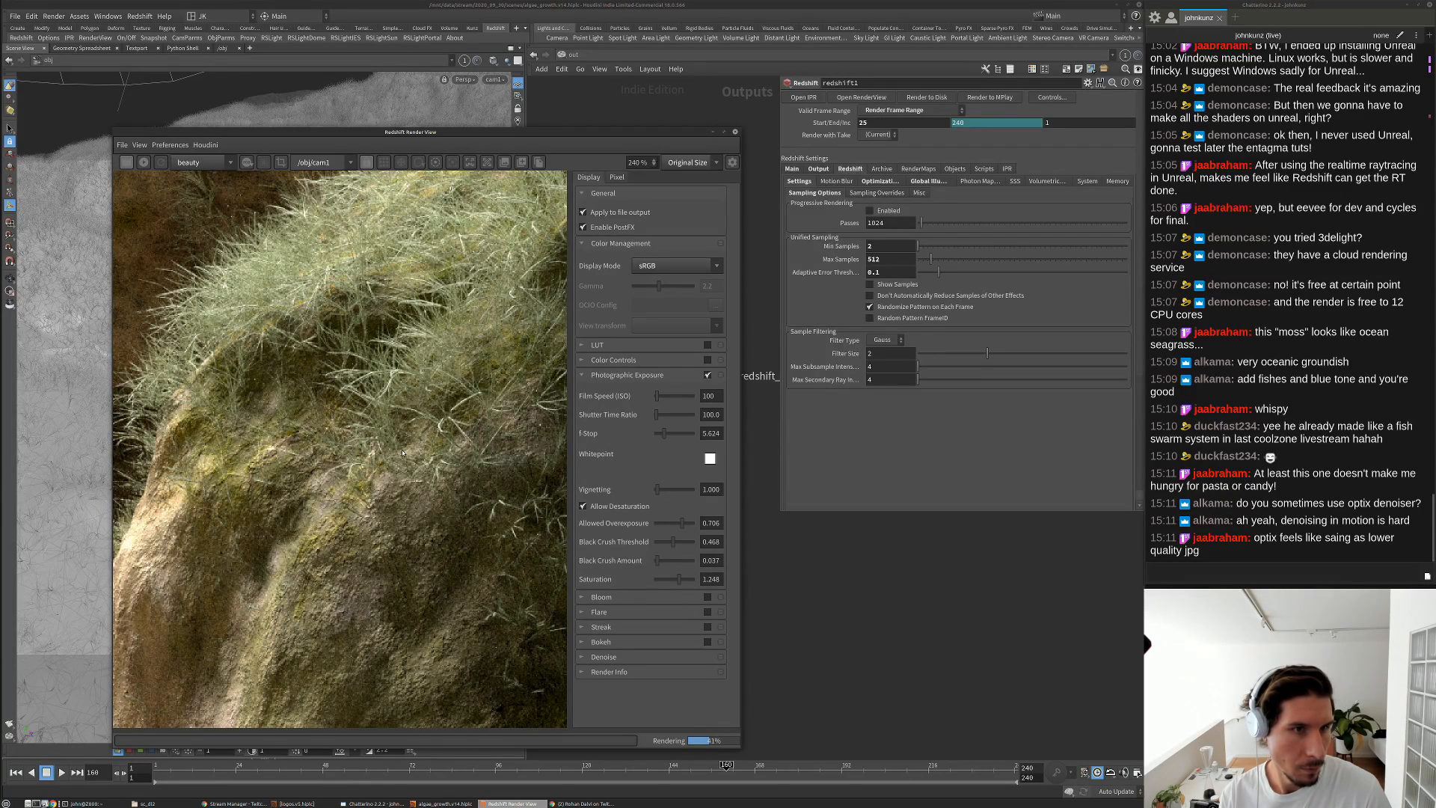
scroll(403, 452, "down", 2)
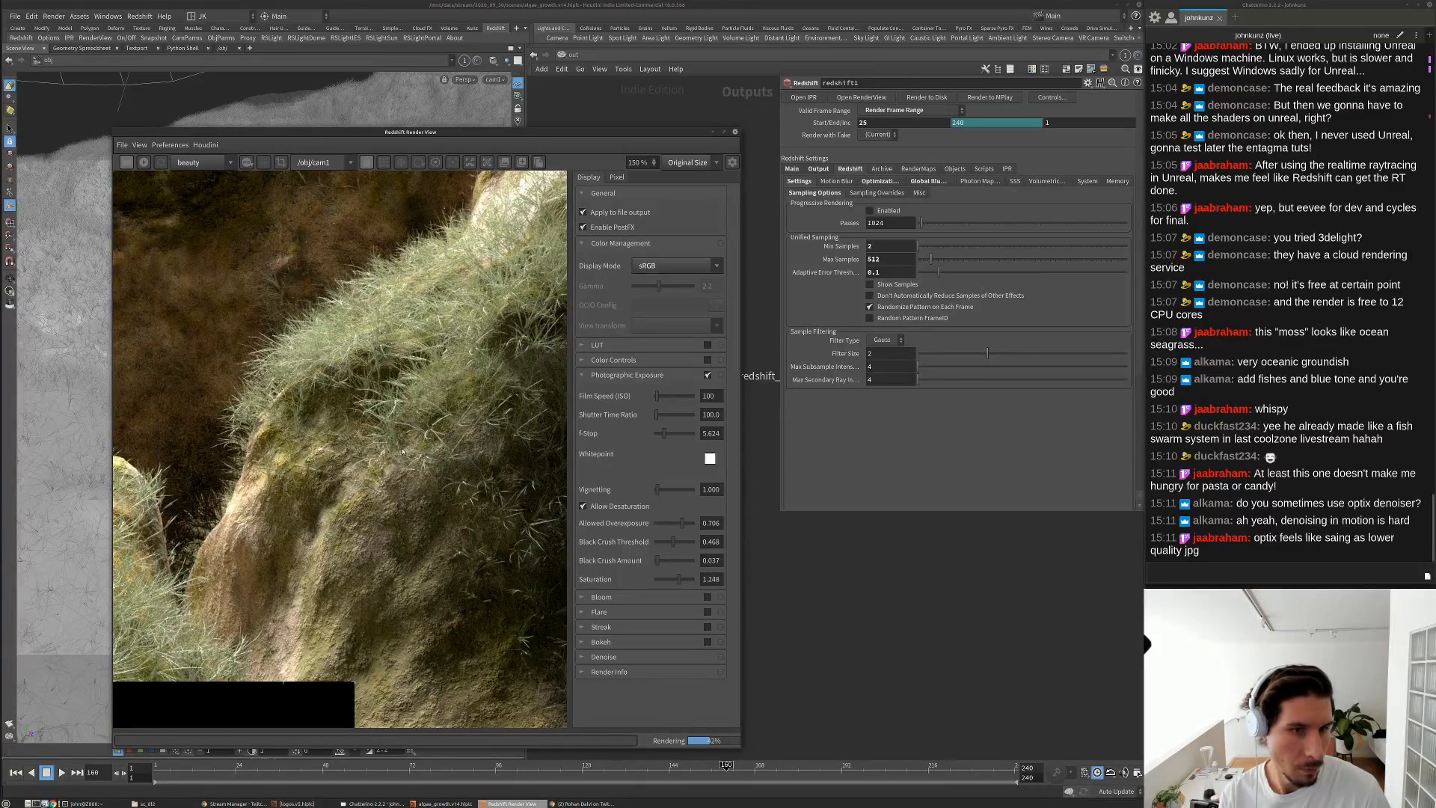
scroll(402, 449, "down", 2)
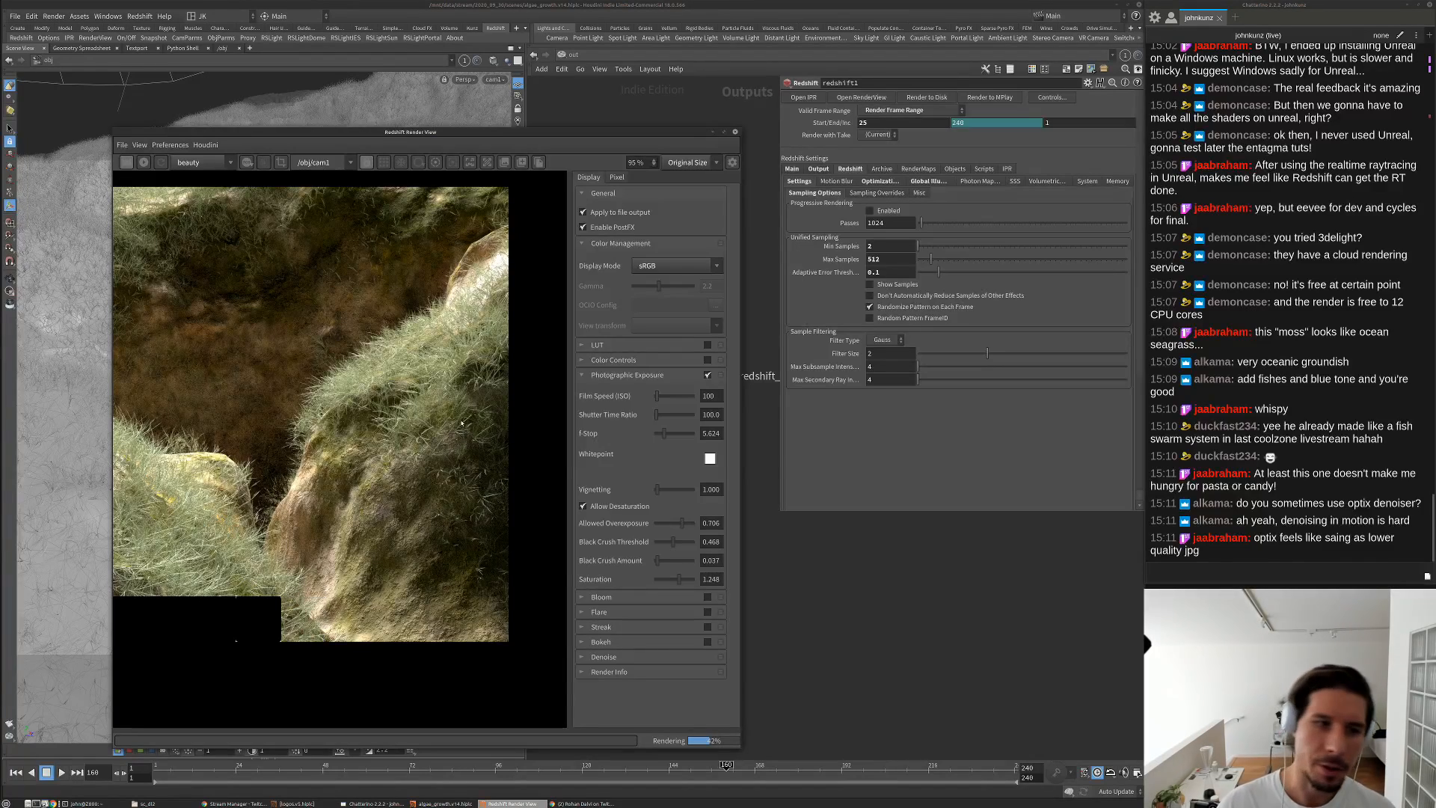
scroll(462, 409, "up", 1)
scroll(462, 409, "down", 1)
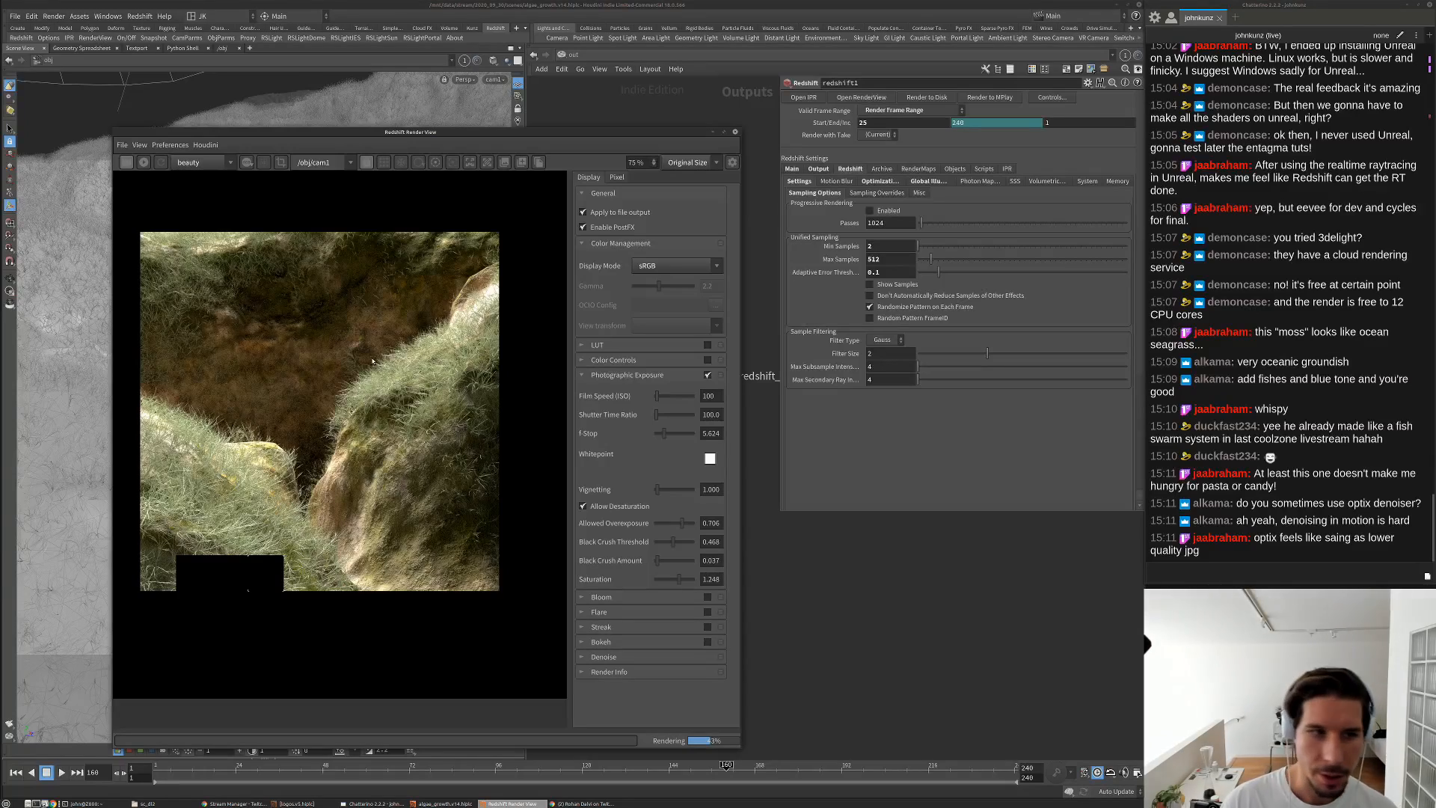
scroll(420, 395, "up", 1)
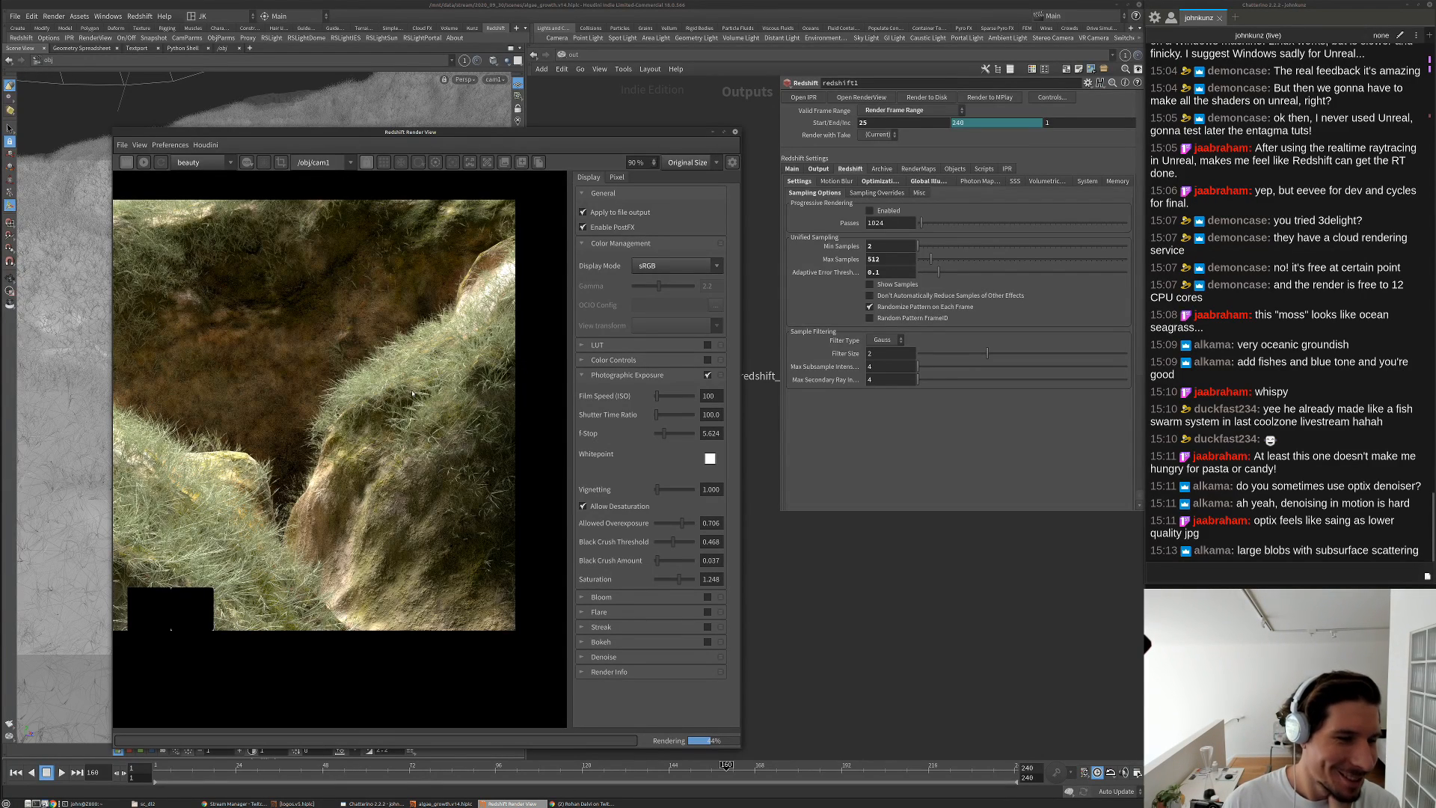
scroll(412, 393, "down", 1)
scroll(280, 475, "up", 1)
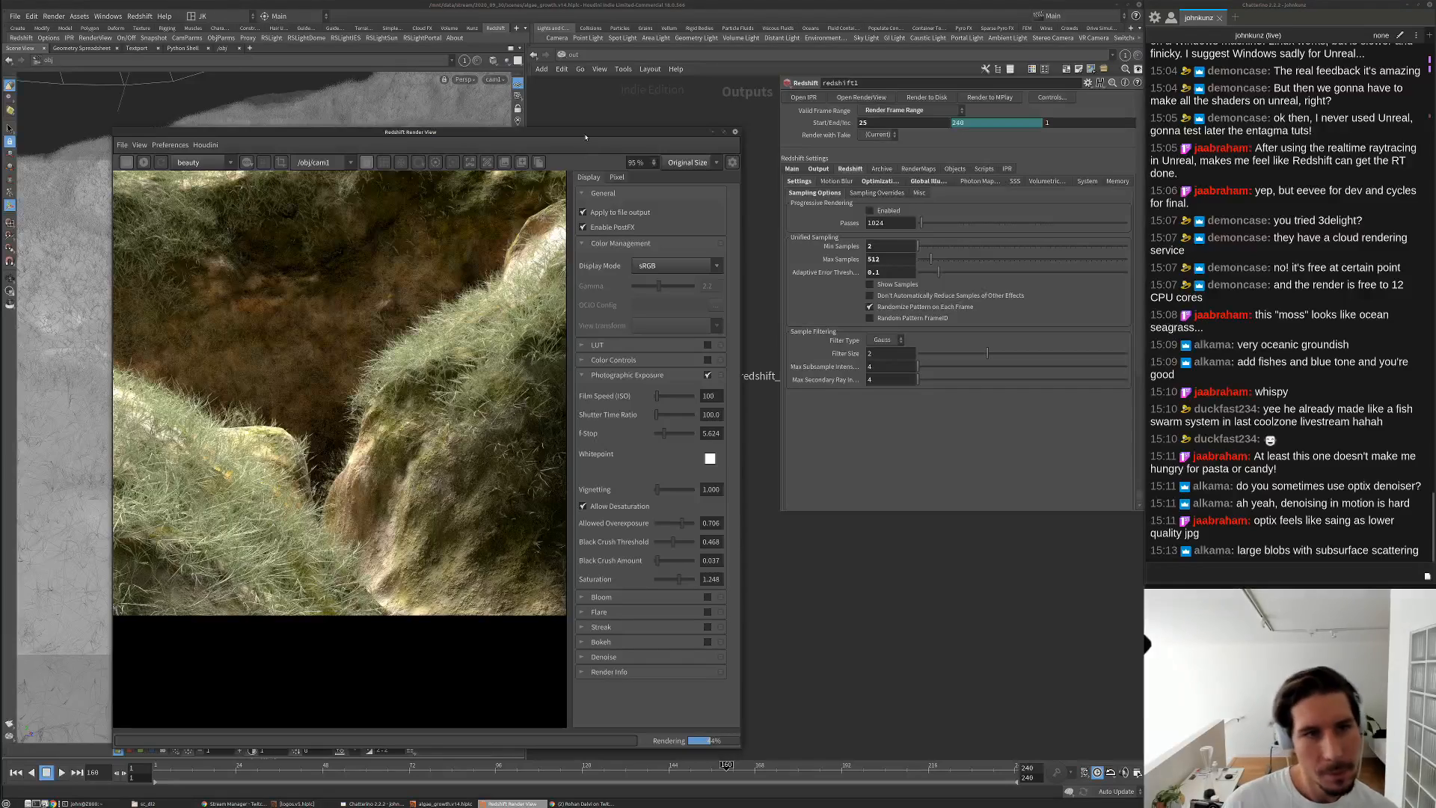
scroll(343, 470, "down", 1)
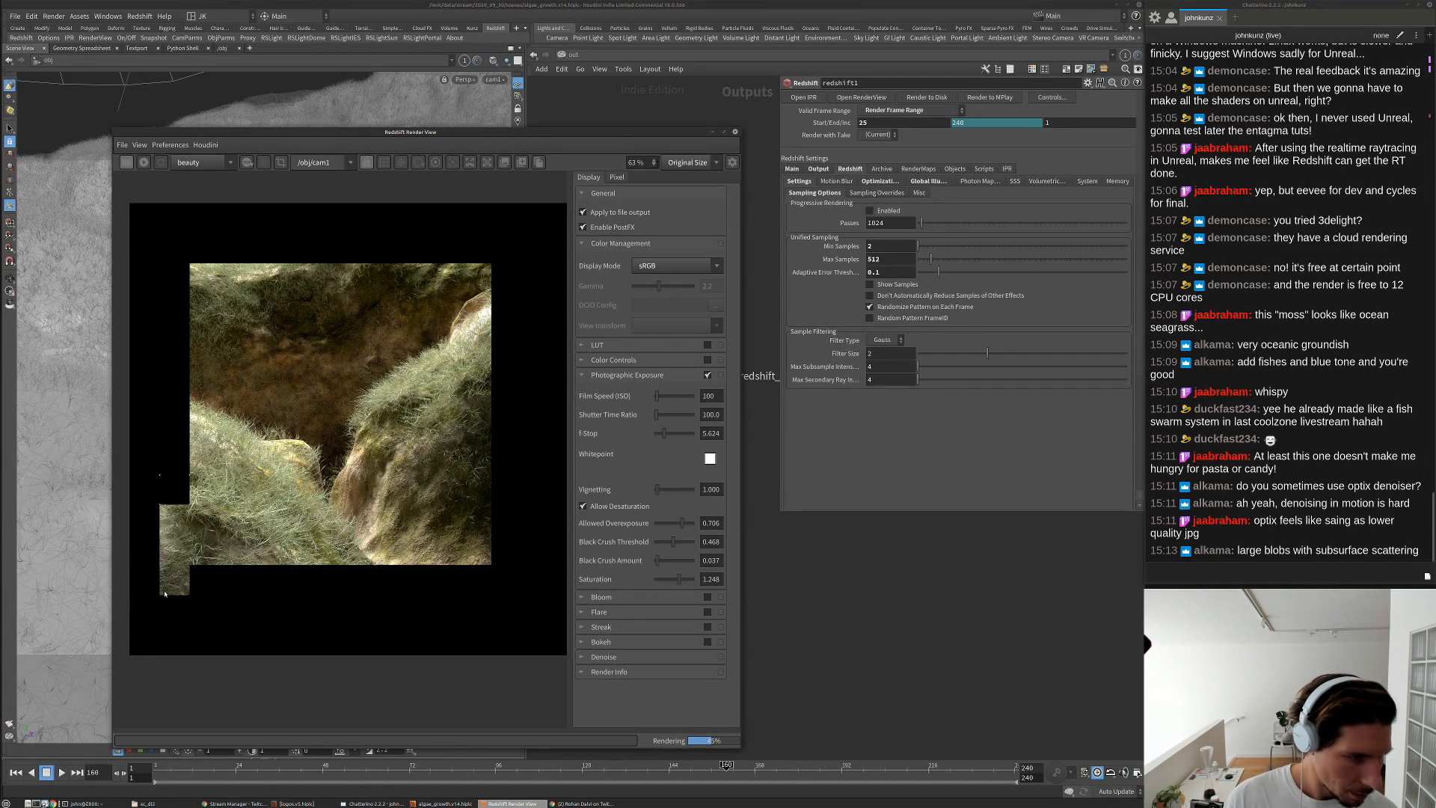
scroll(163, 595, "up", 1)
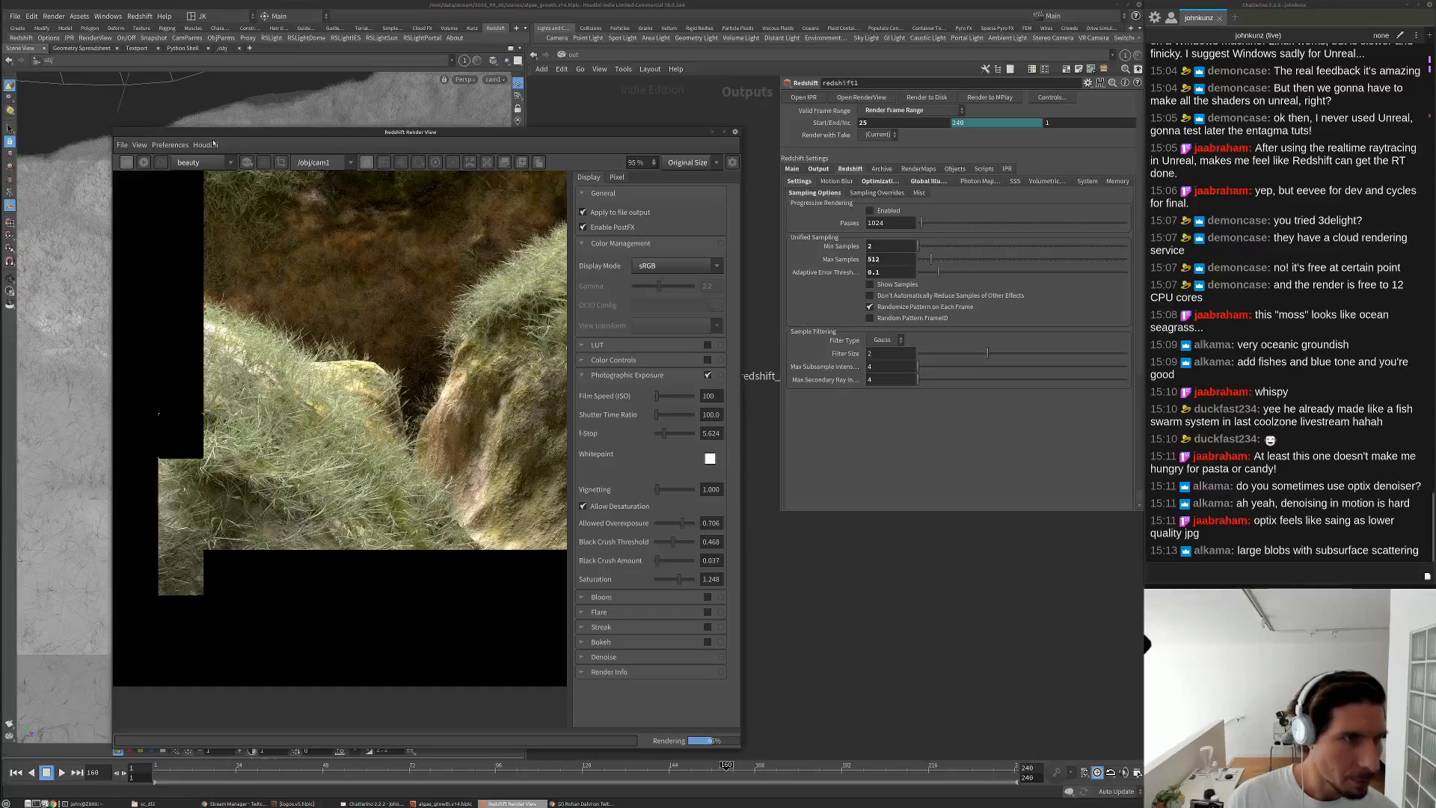
Move the render view window off the scene viewport and show the whole frame in it
left_click_drag(210, 131, 697, 91)
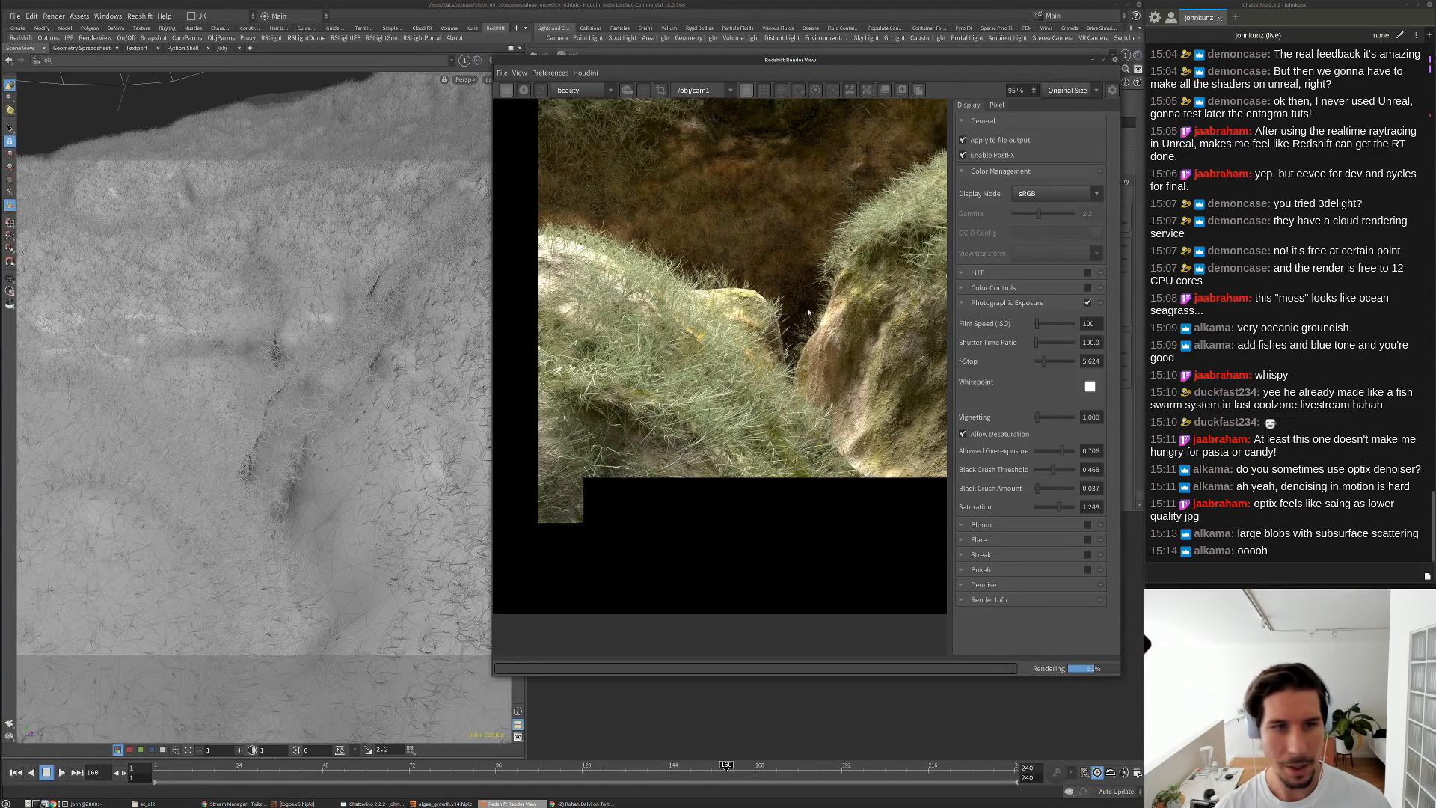
scroll(628, 506, "down", 2)
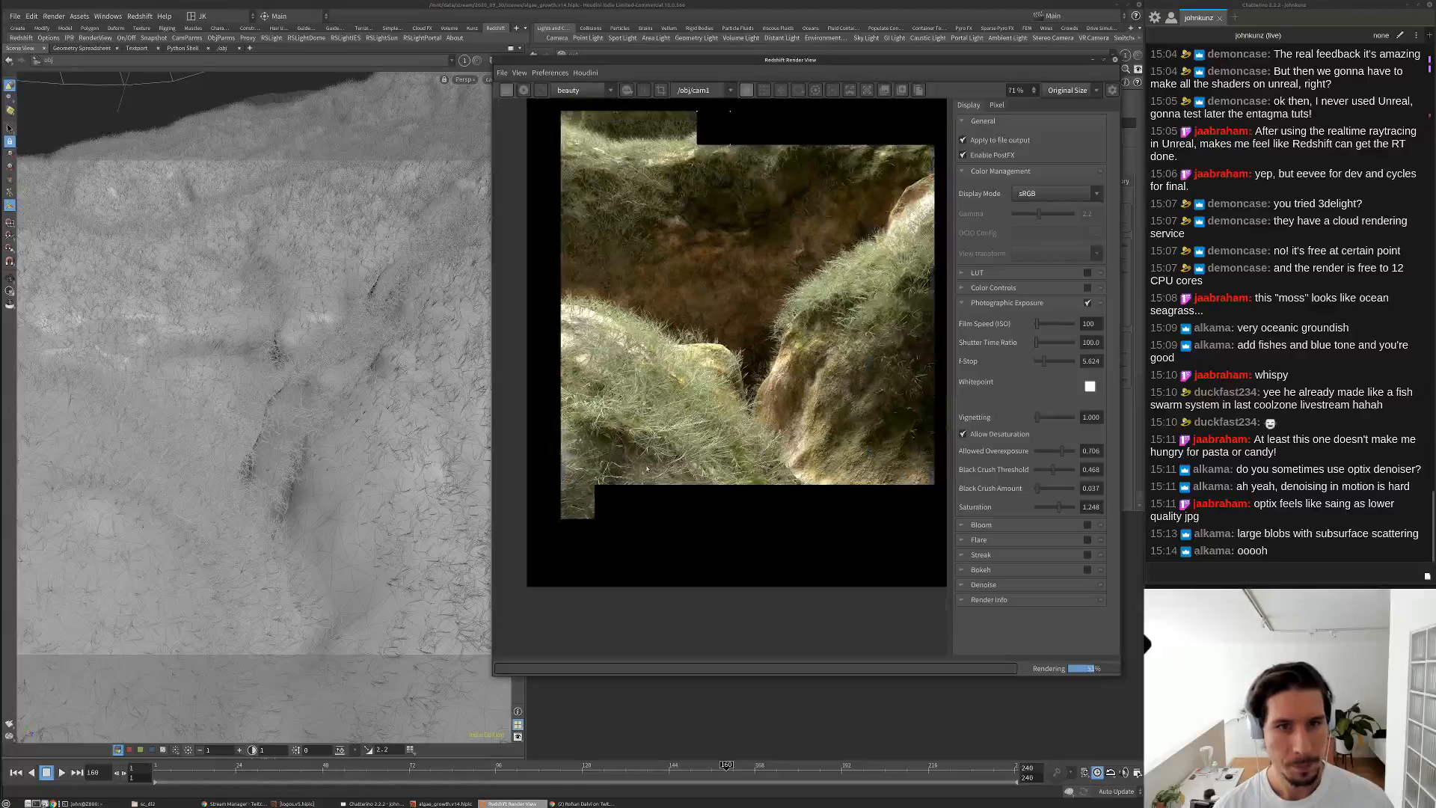
scroll(671, 222, "down", 1)
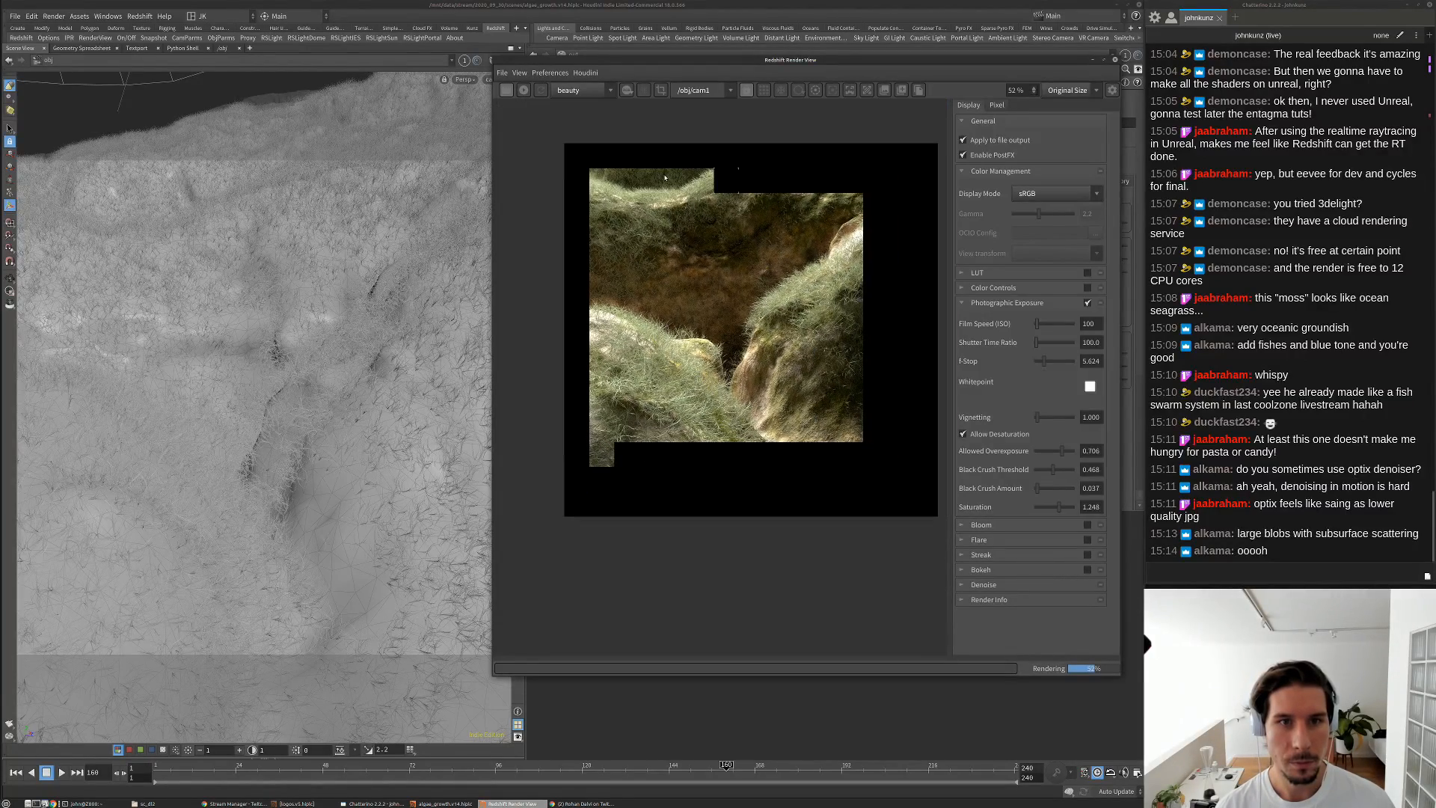
Inspect the sunlit ridge and the shaded plants below it in close-up, and compare them with the whole frame
scroll(663, 181, "up", 6)
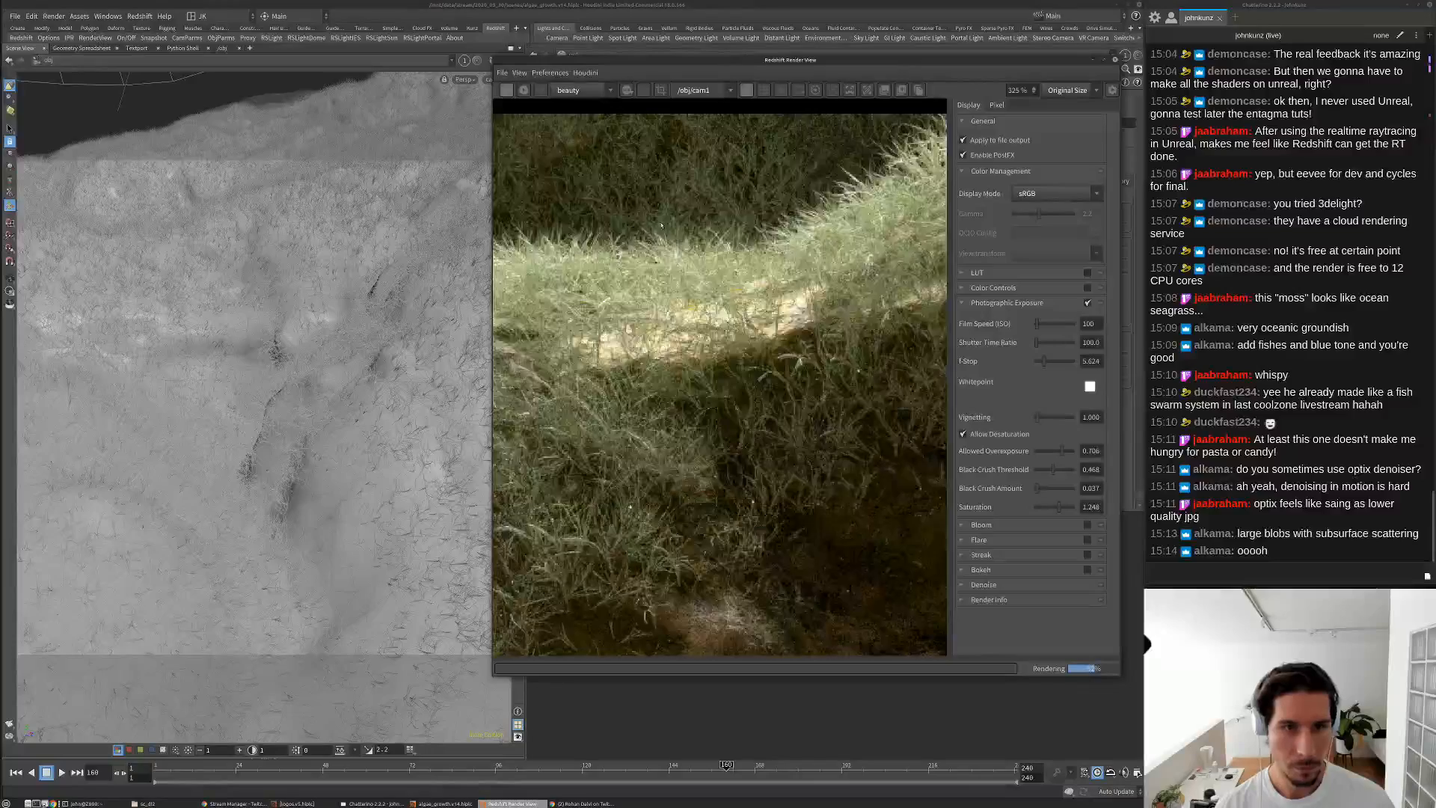
scroll(663, 221, "down", 2)
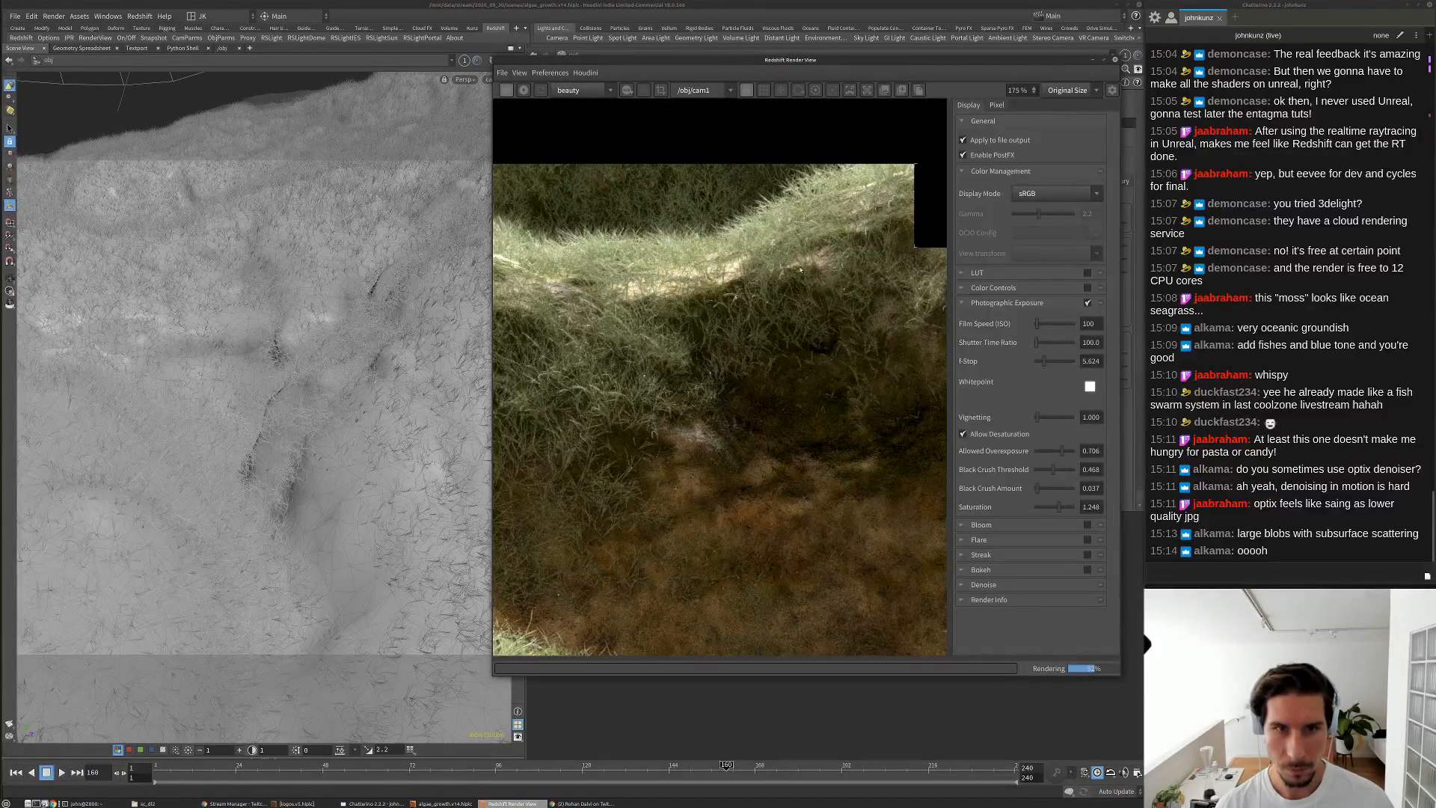
scroll(801, 269, "down", 2)
scroll(759, 218, "down", 1)
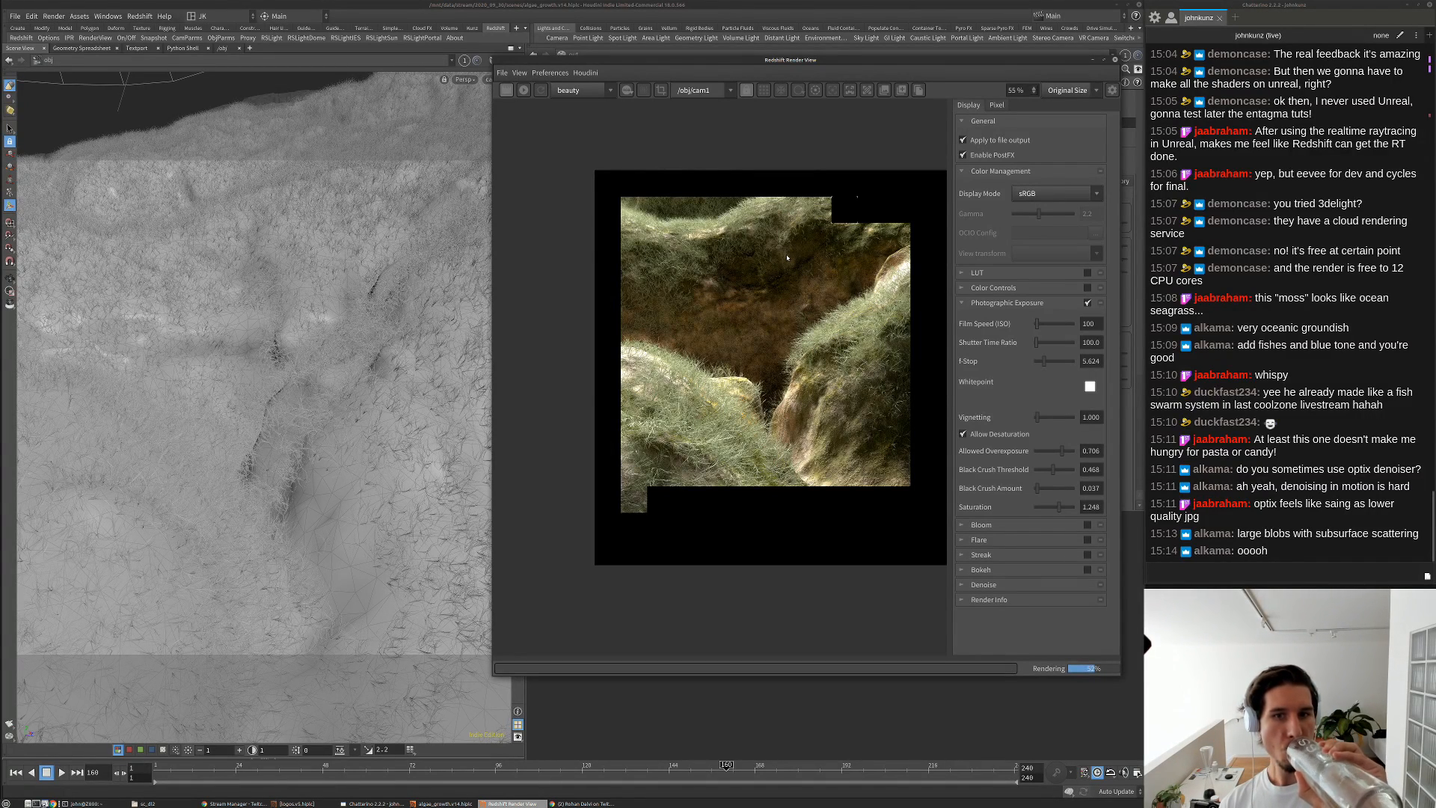
scroll(867, 311, "up", 1)
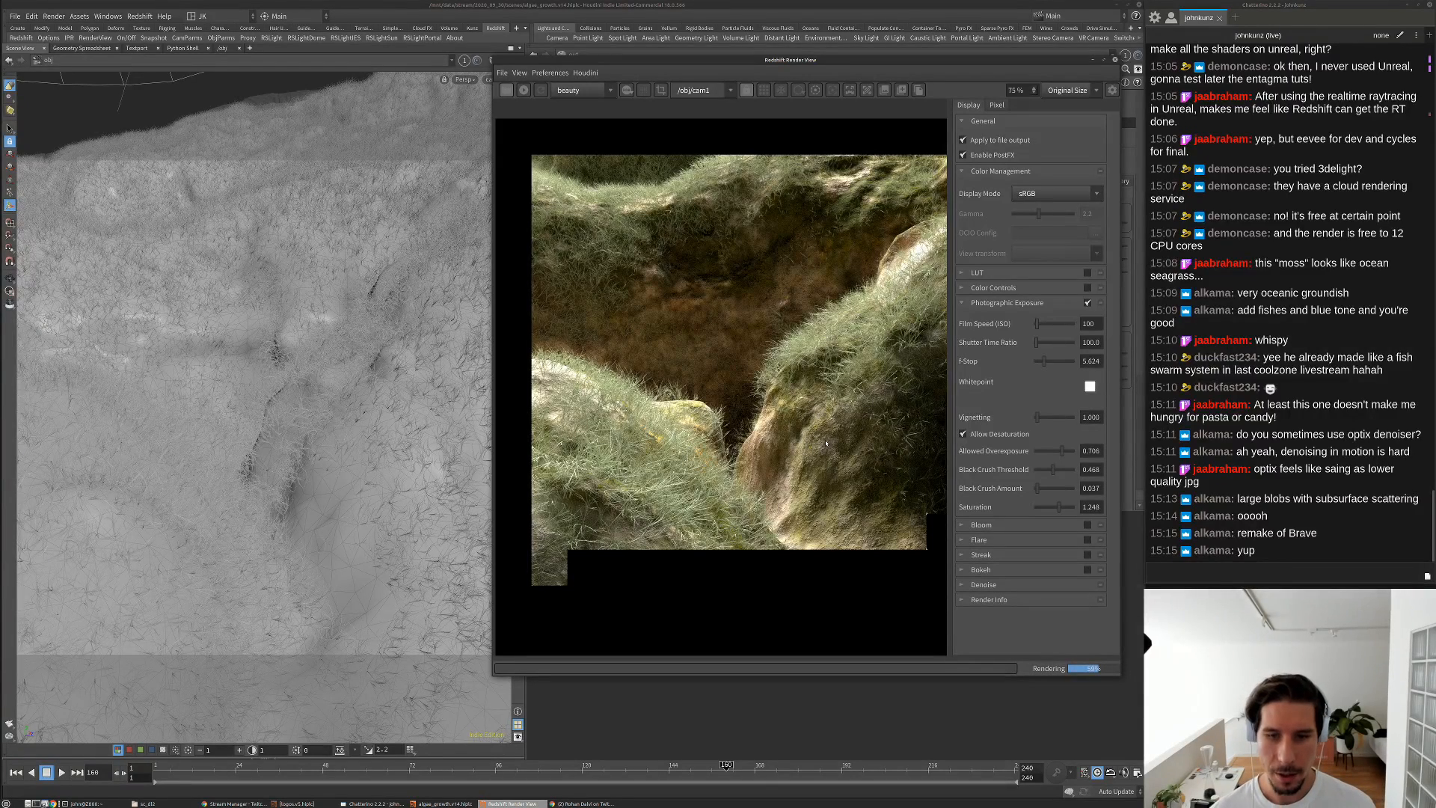
Examine the plants and bare stone on the right rock up close and from a distance
scroll(814, 361, "up", 1)
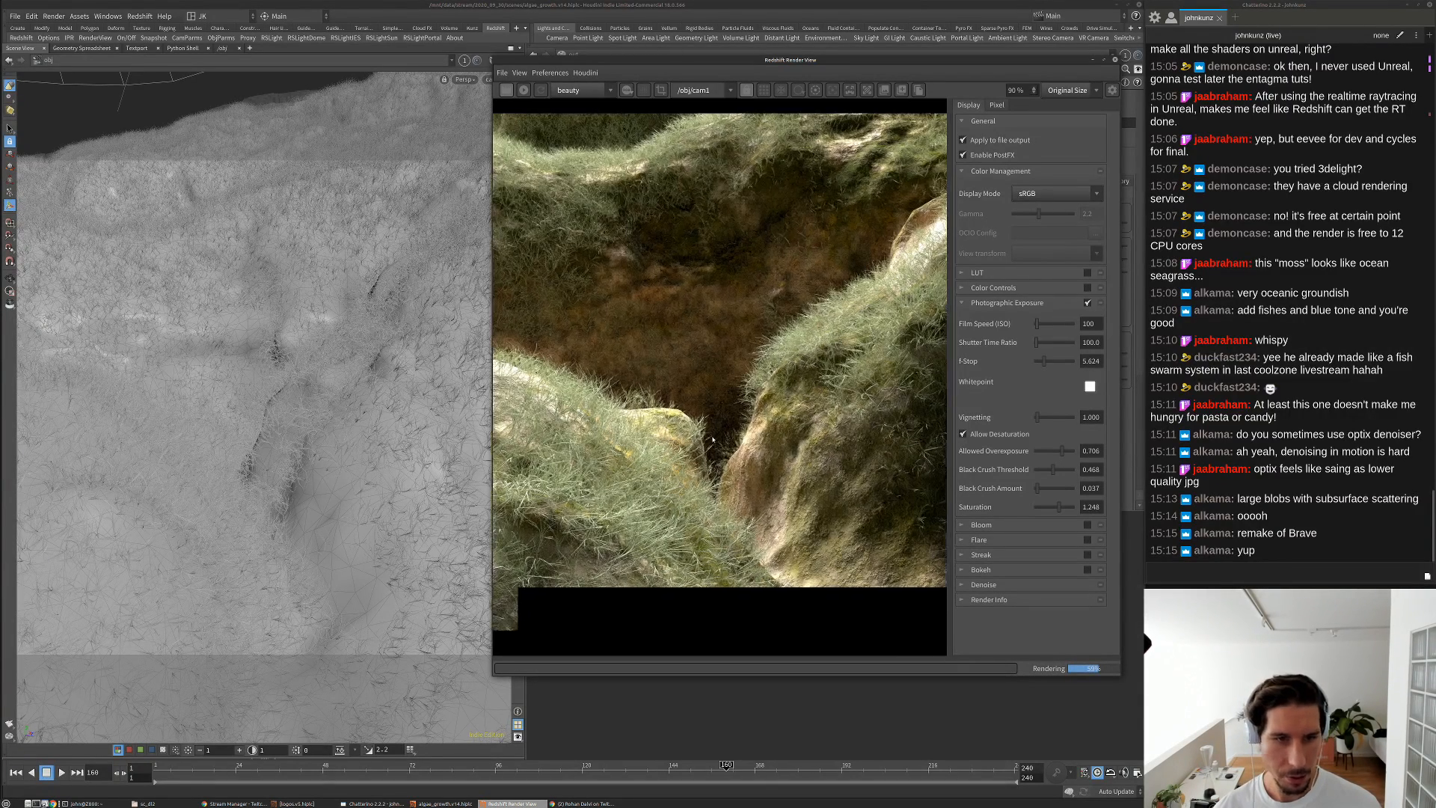
scroll(838, 371, "up", 1)
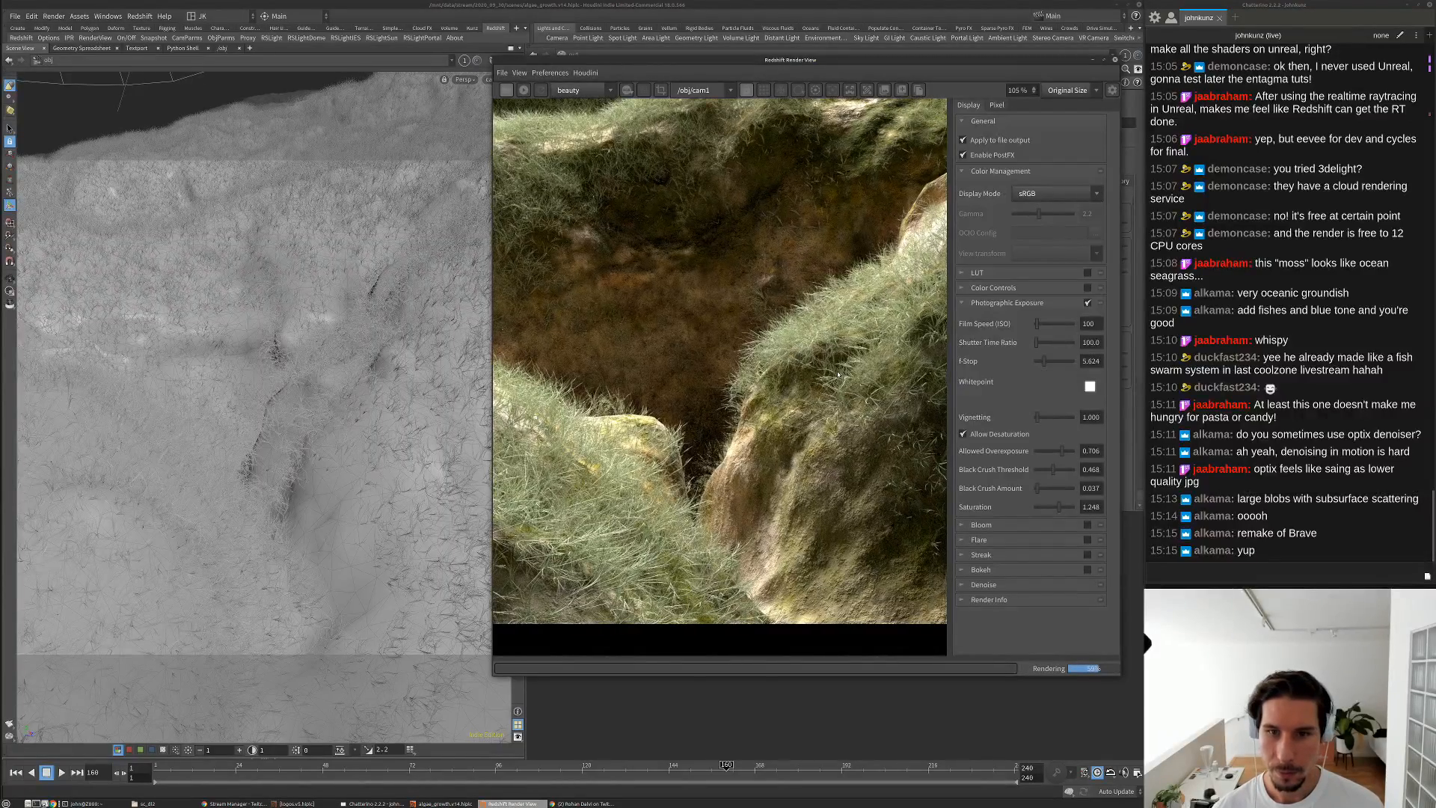
scroll(840, 371, "up", 3)
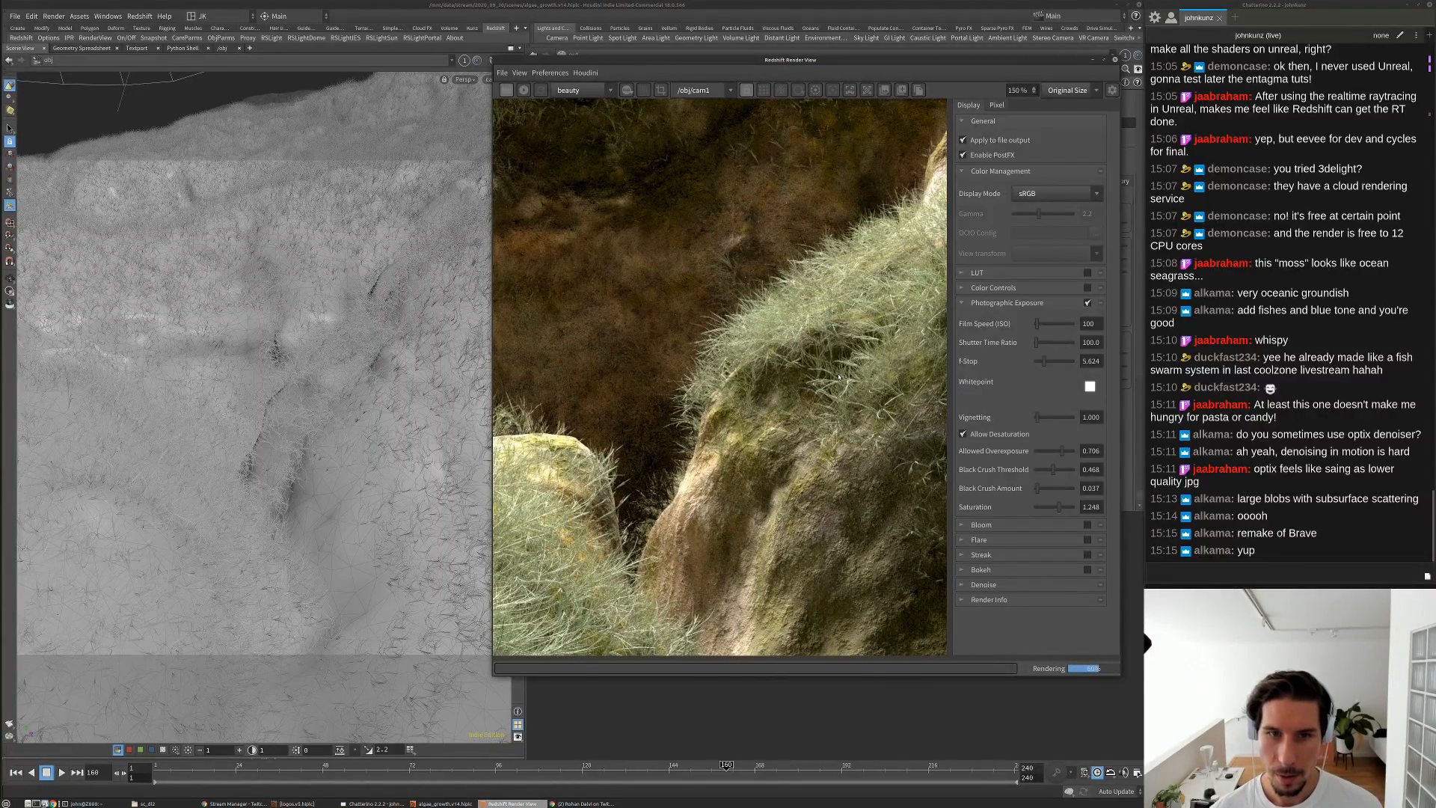
scroll(839, 376, "up", 3)
scroll(804, 327, "down", 2)
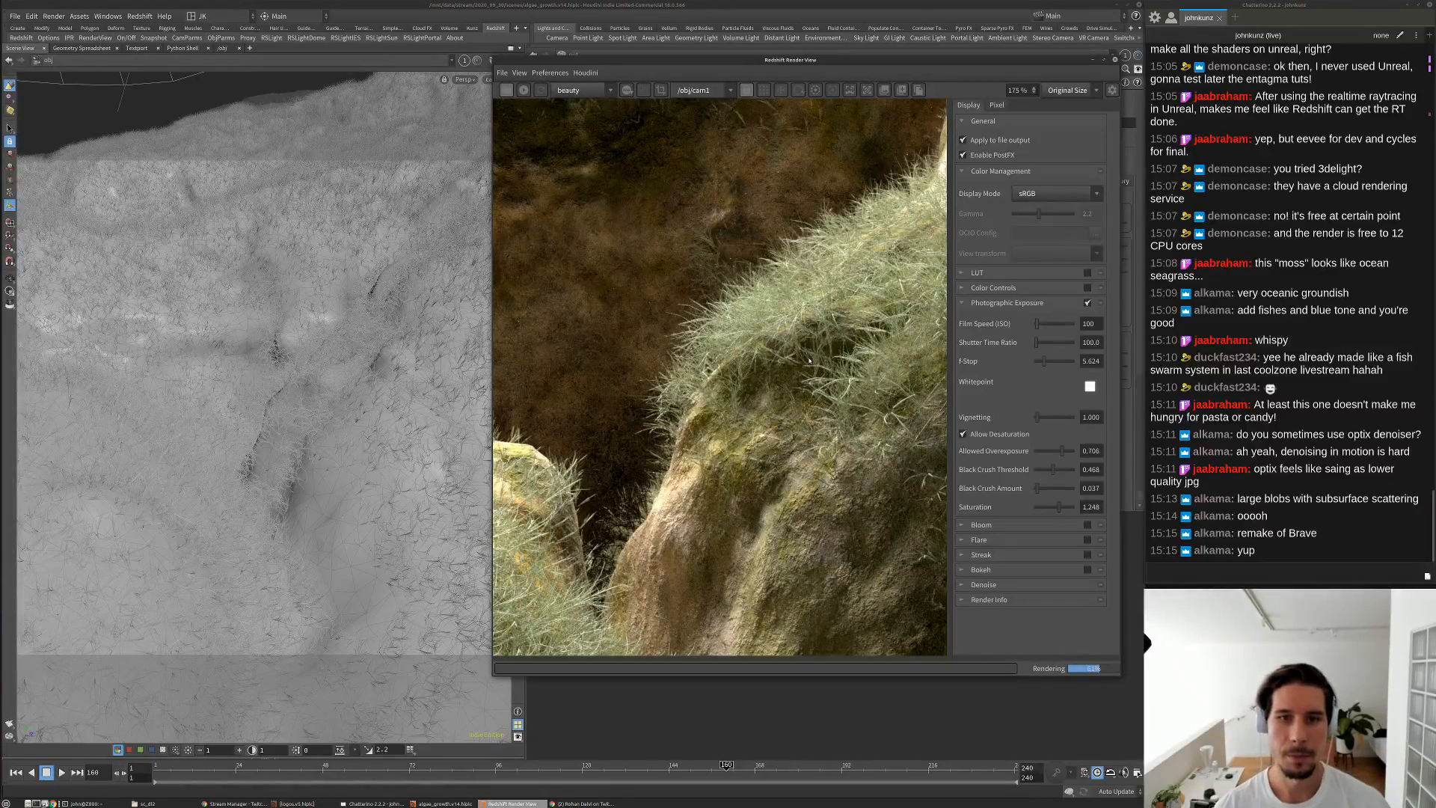
scroll(787, 383, "down", 5)
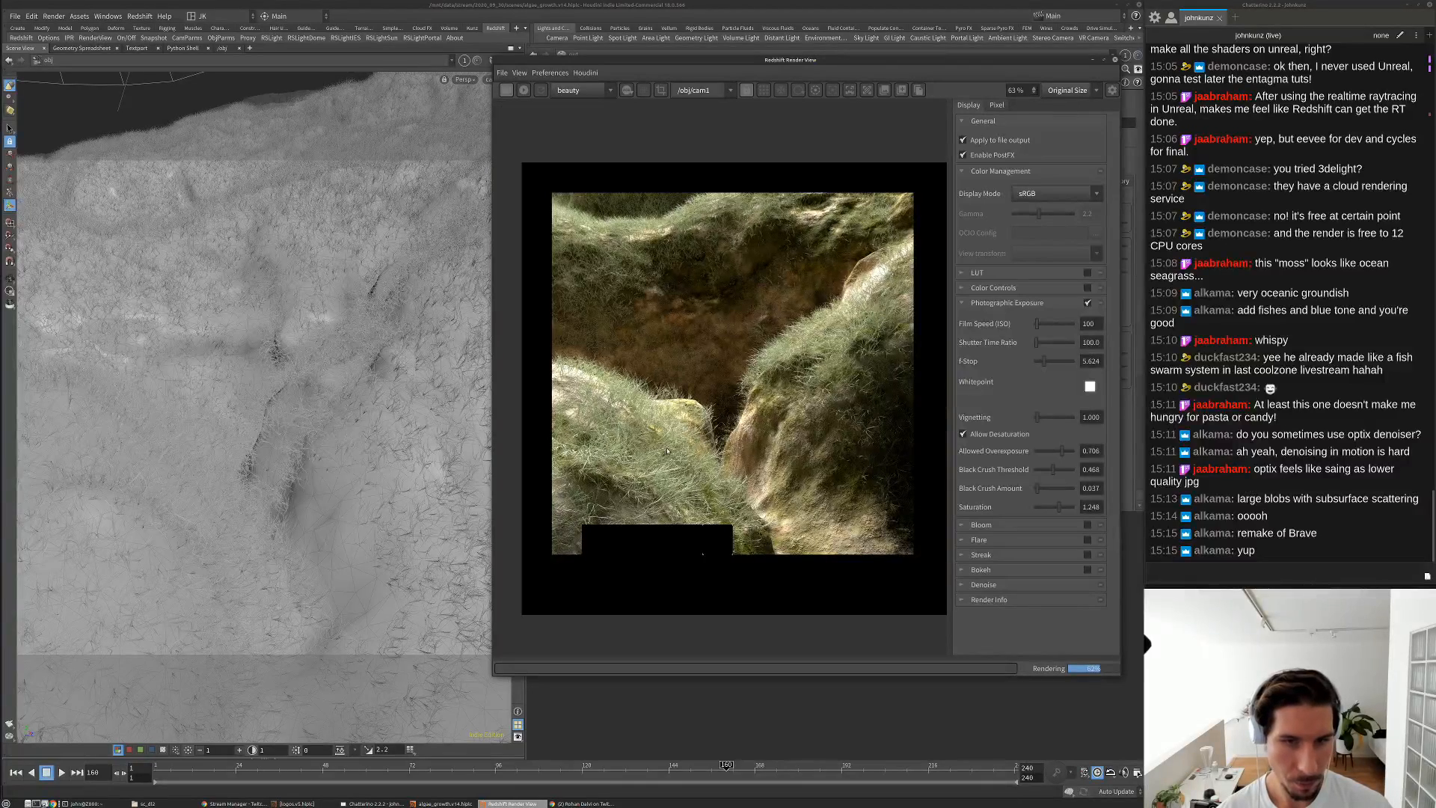
scroll(782, 430, "down", 2)
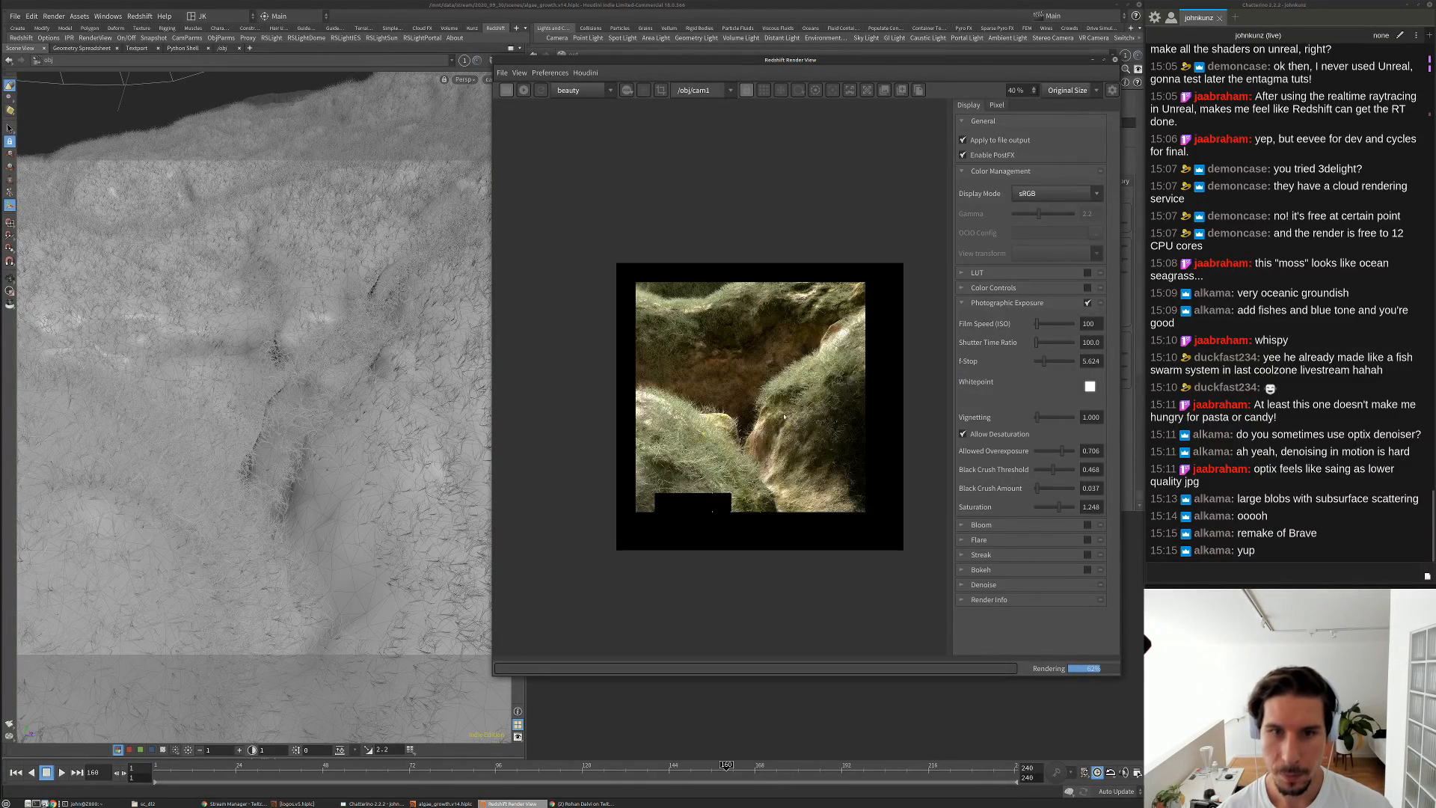
Review how the upper ridge, dark hollow and left foreground slope work together across the rendered area
scroll(762, 330, "up", 1)
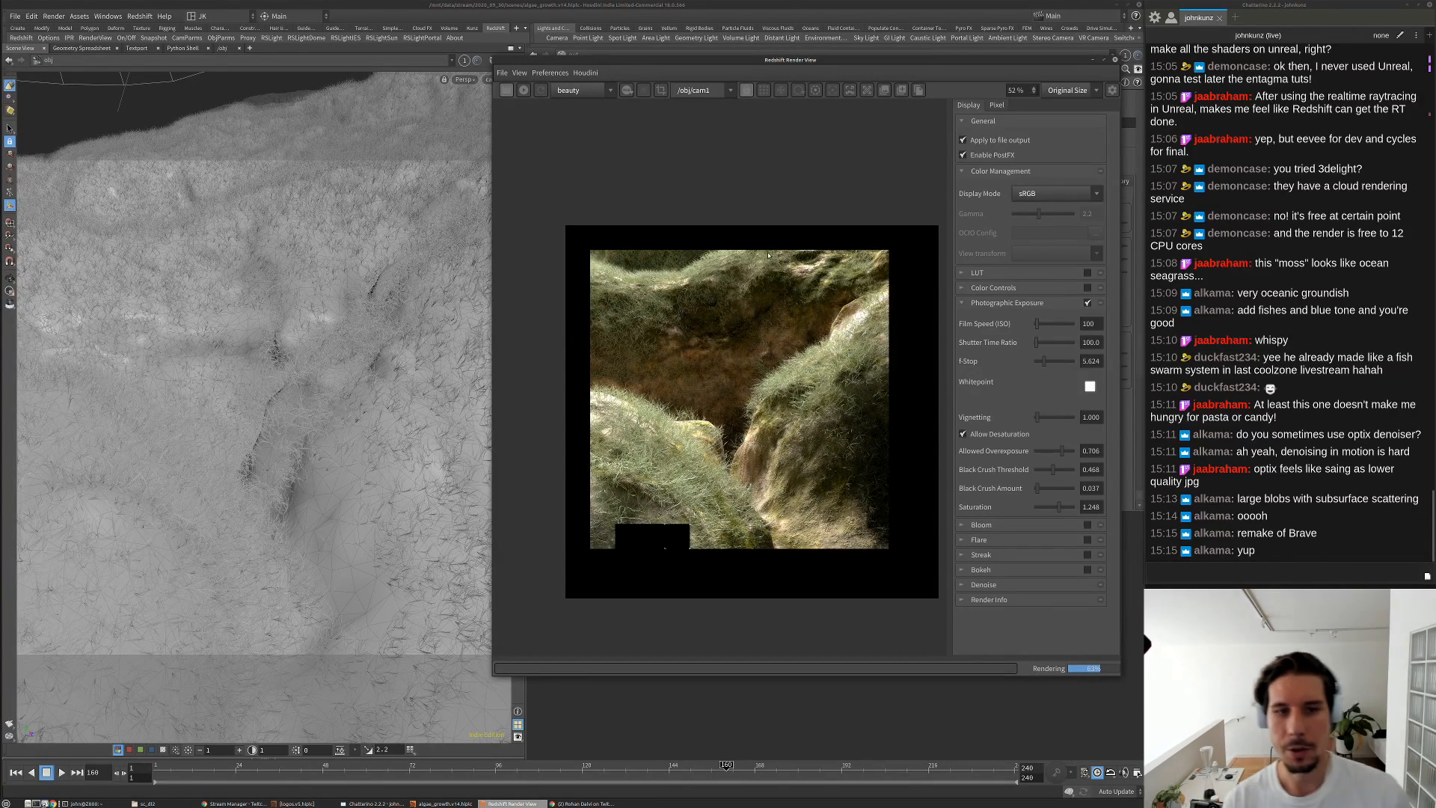
scroll(841, 336, "up", 1)
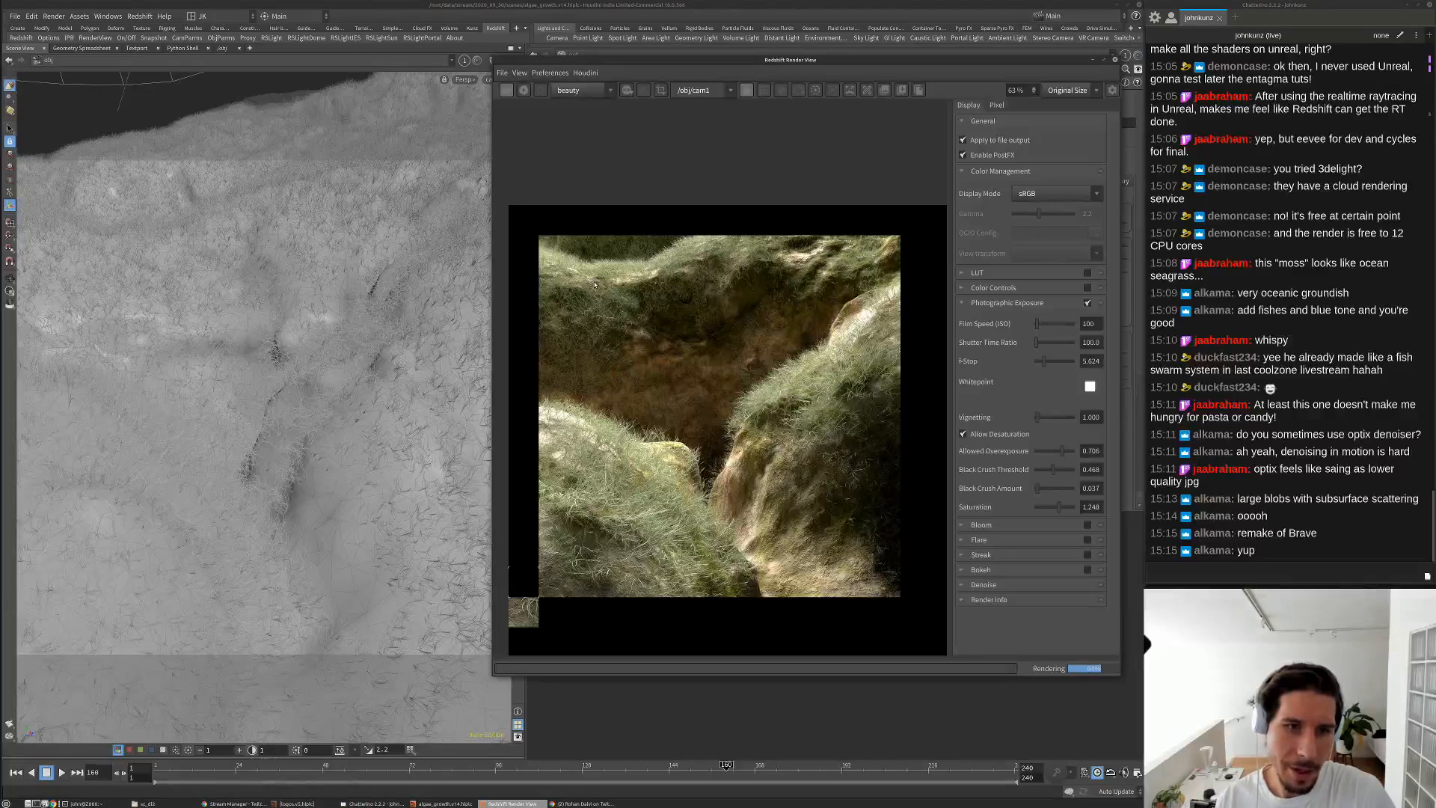
scroll(603, 280, "up", 3)
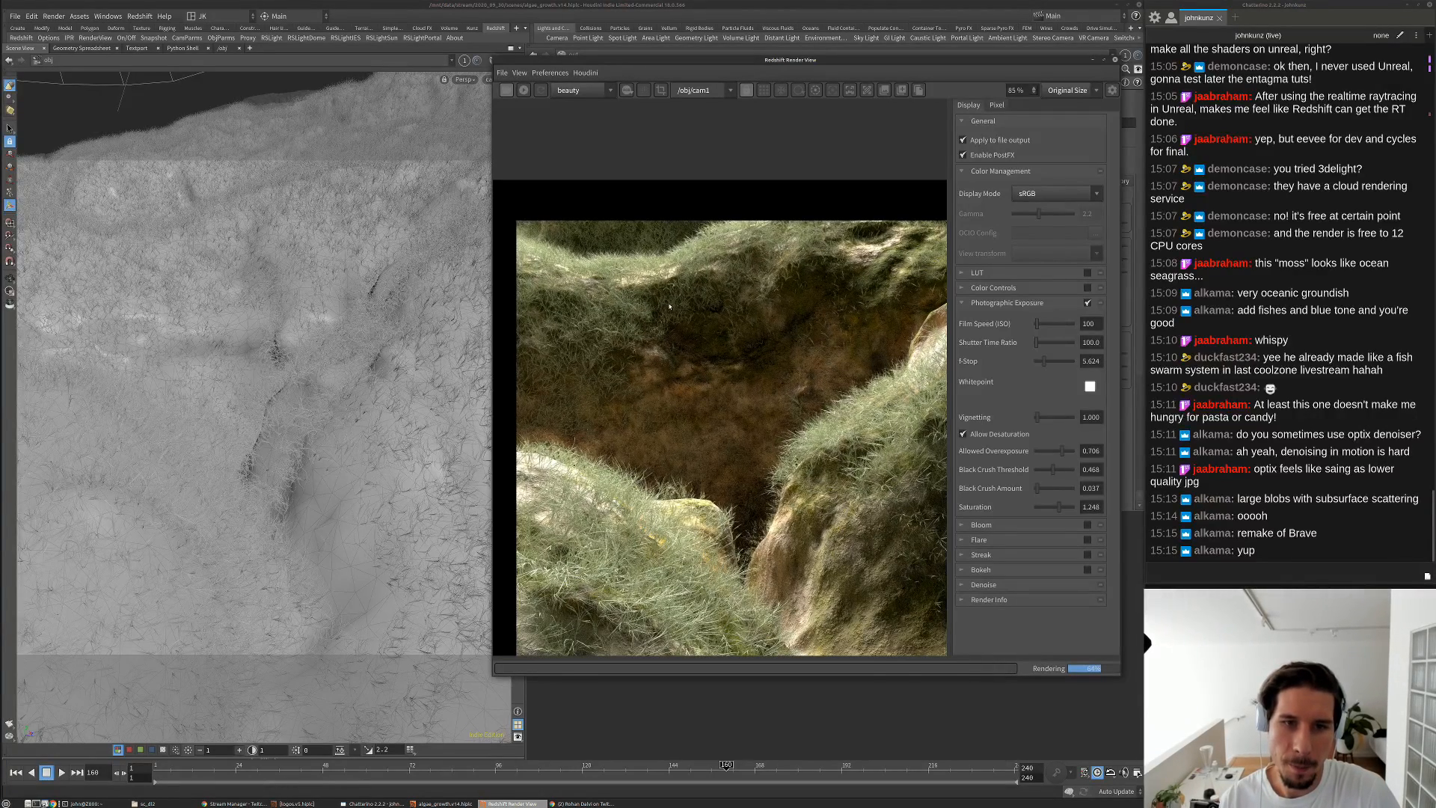
scroll(658, 290, "down", 2)
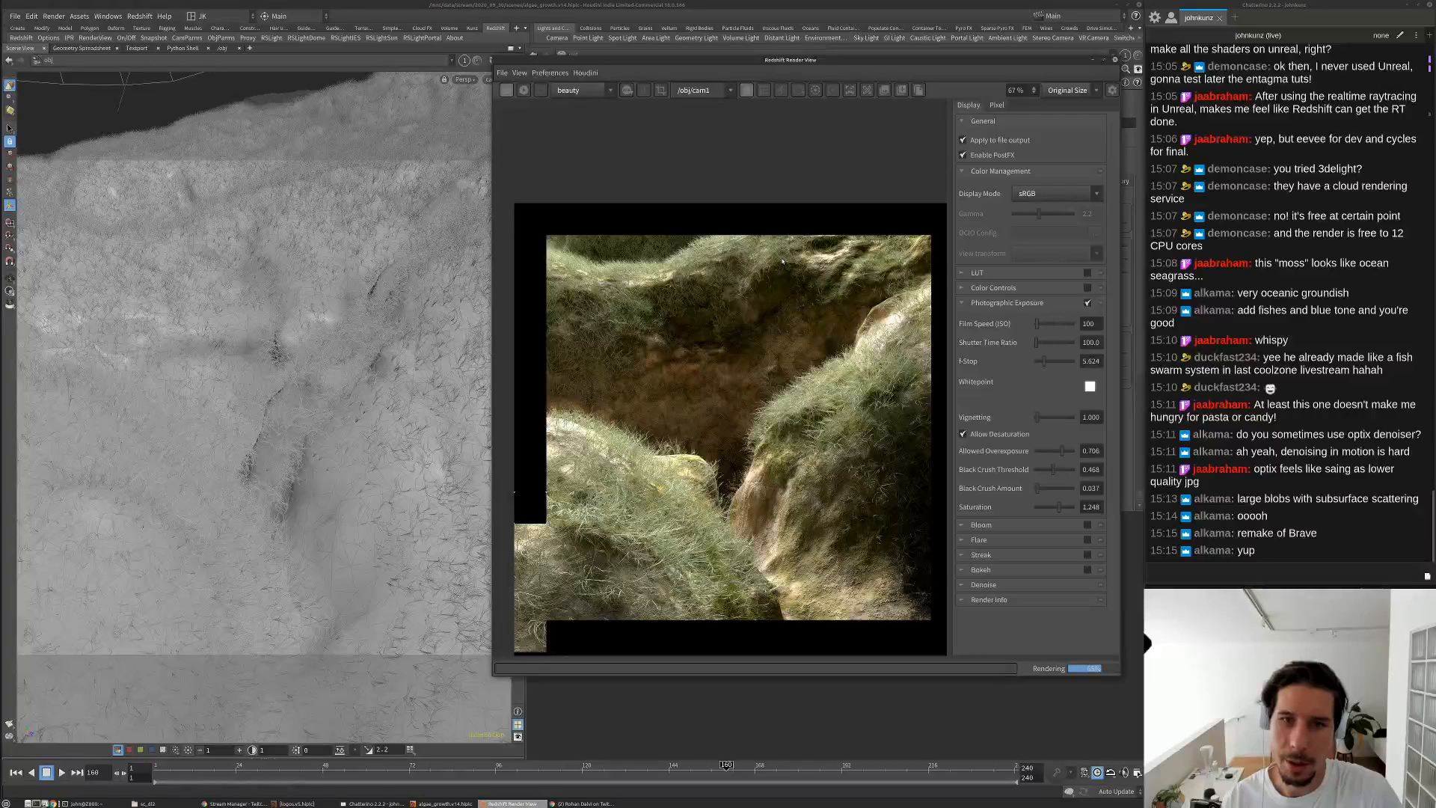
scroll(786, 257, "down", 1)
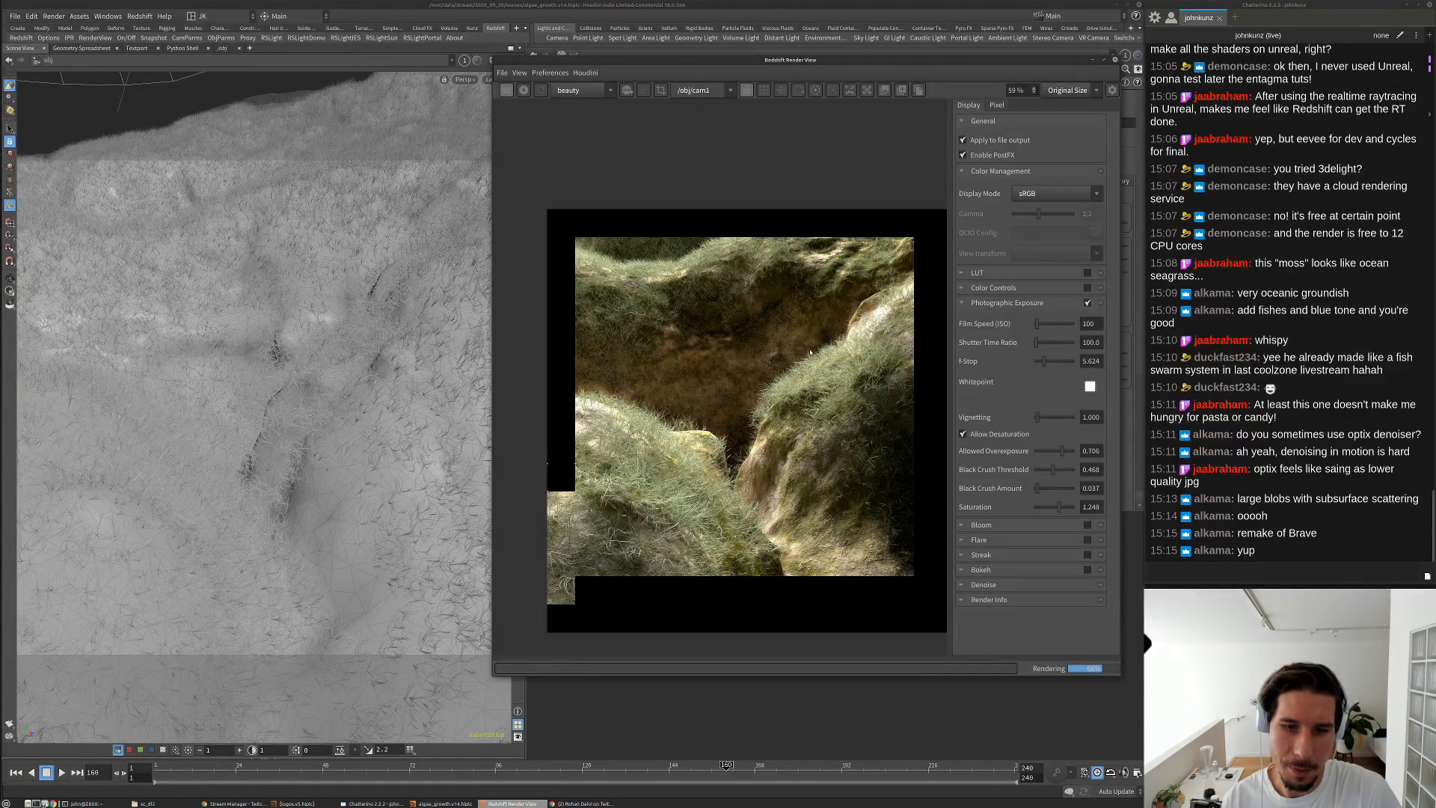
scroll(643, 530, "up", 2)
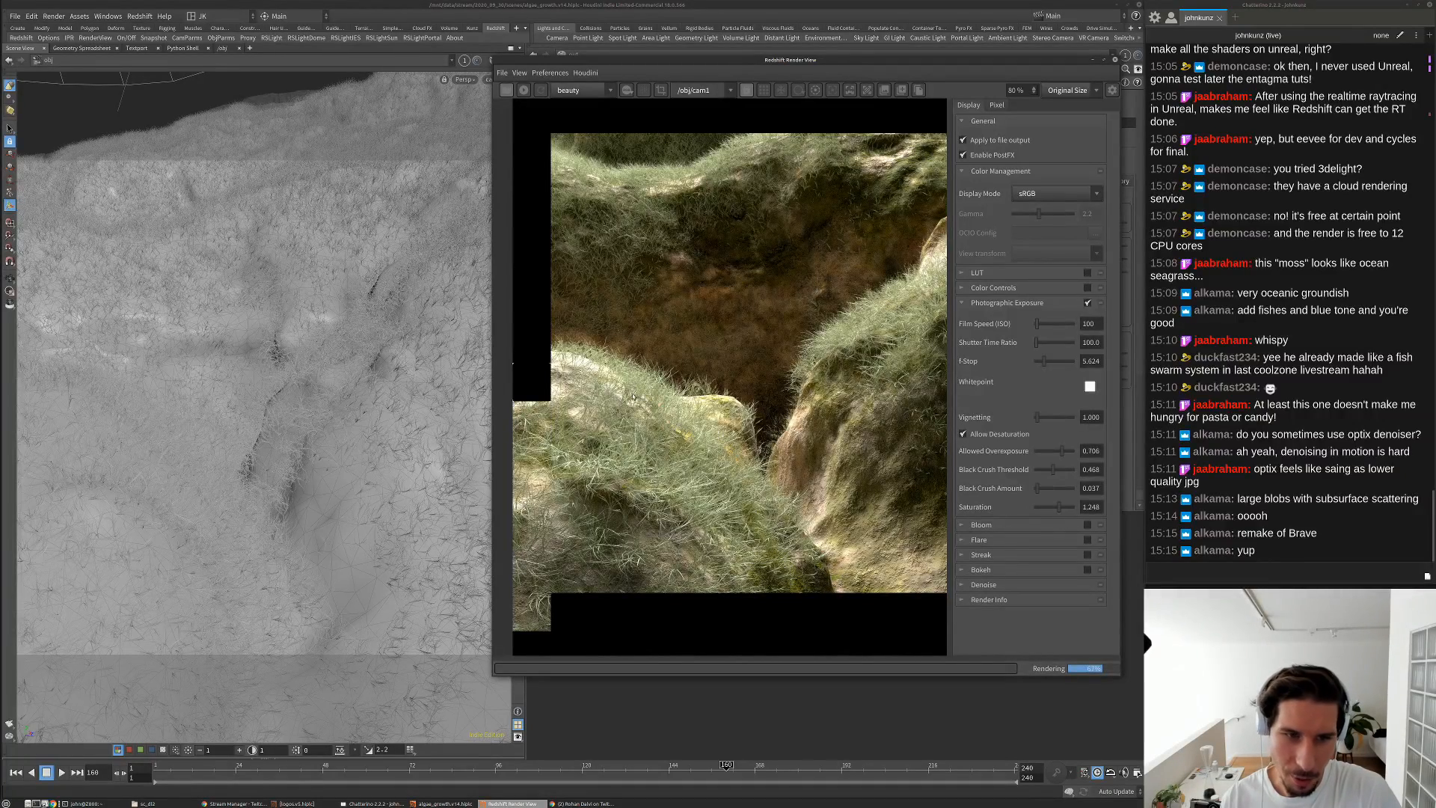
scroll(631, 396, "down", 1)
scroll(562, 381, "down", 2)
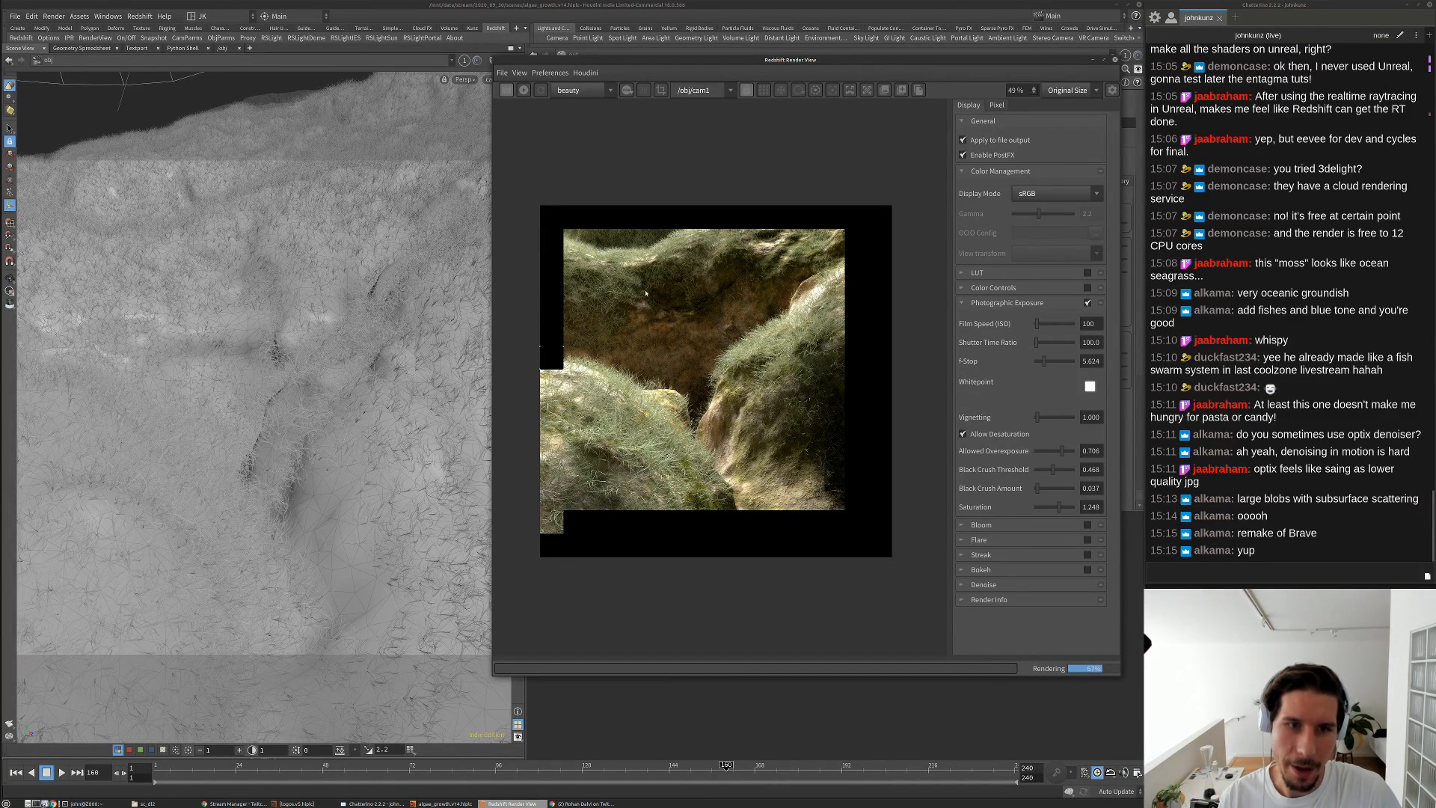
scroll(608, 390, "up", 1)
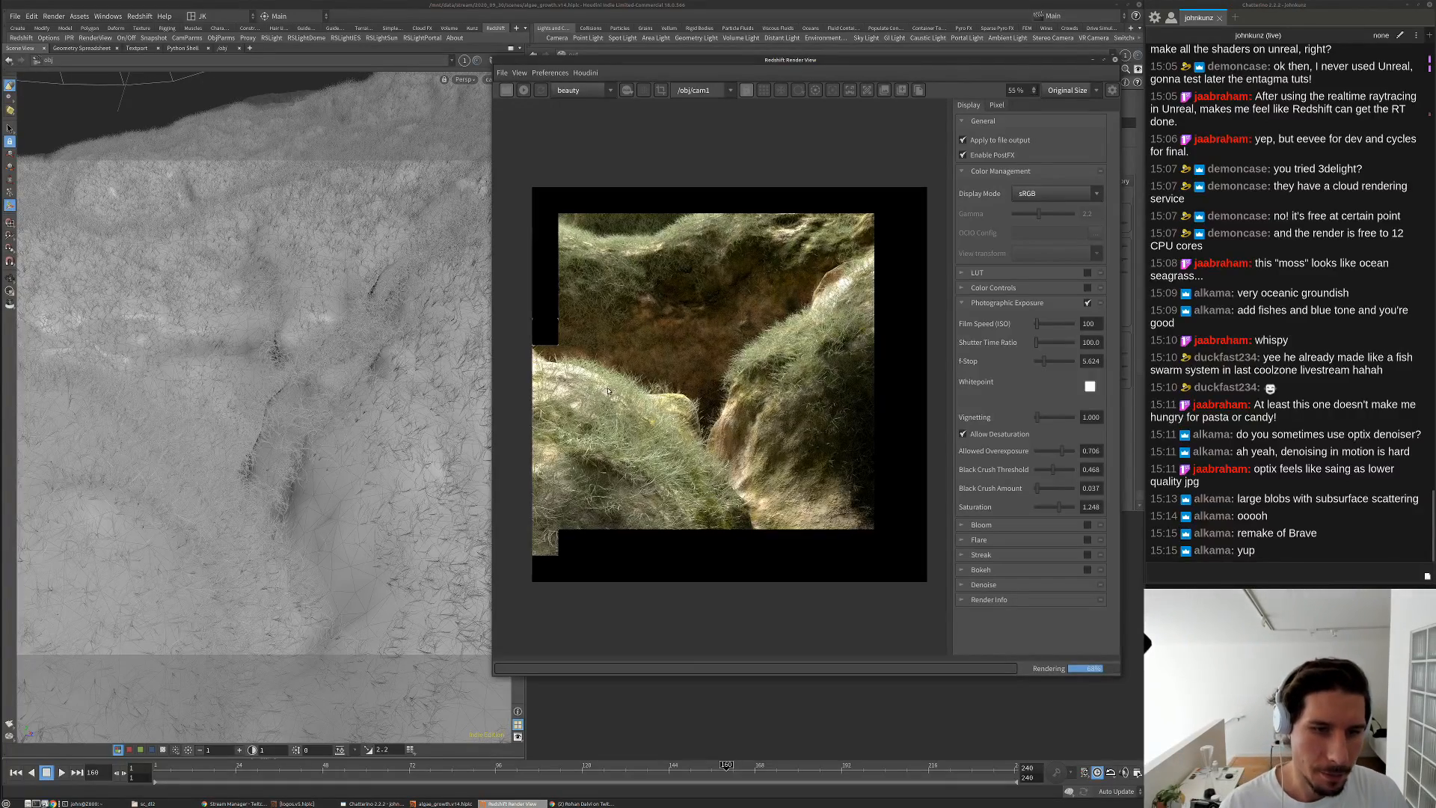
Darken the image slightly by raising the f-stop to about 5.8, checking the left slope and upper ridge
scroll(608, 390, "up", 7)
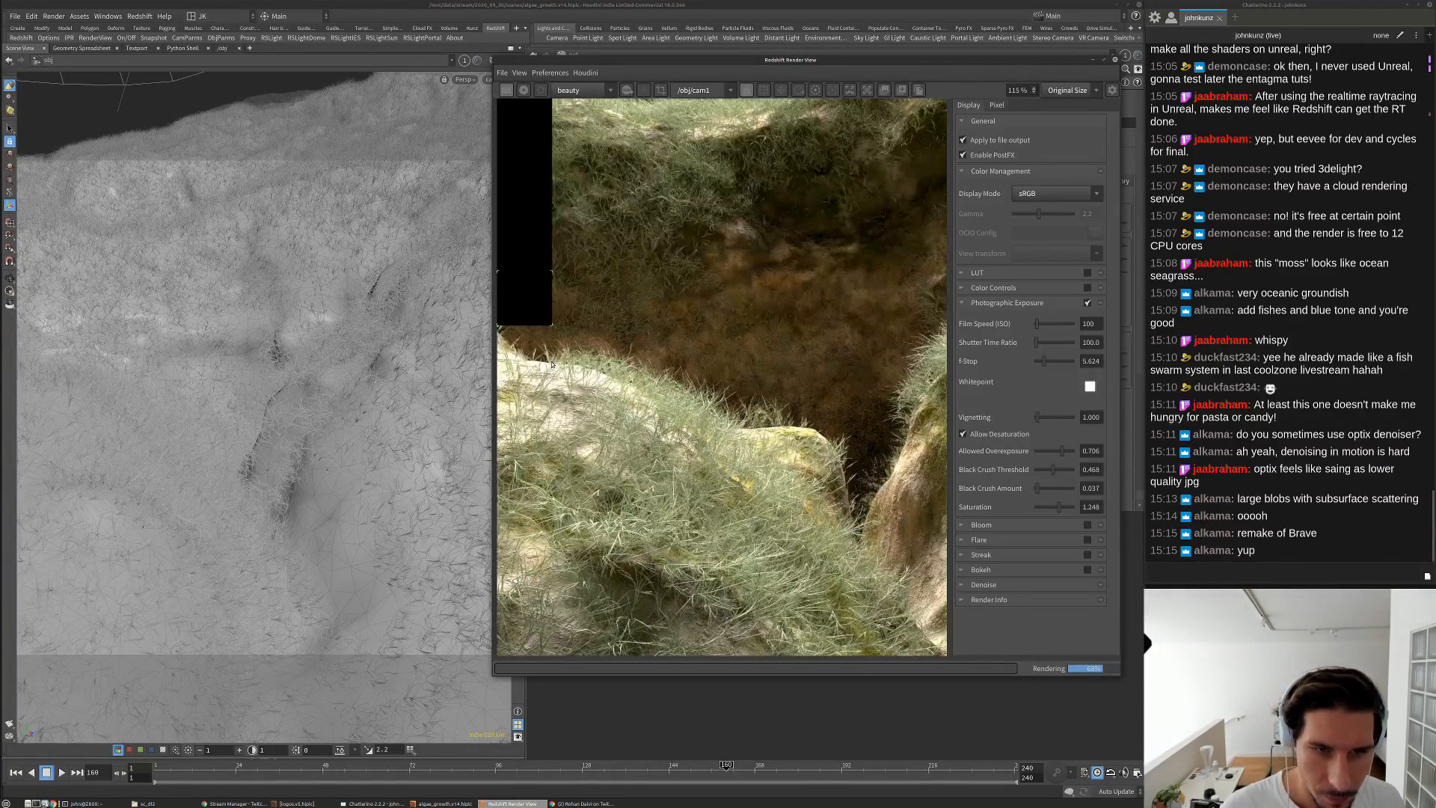
scroll(551, 364, "down", 2)
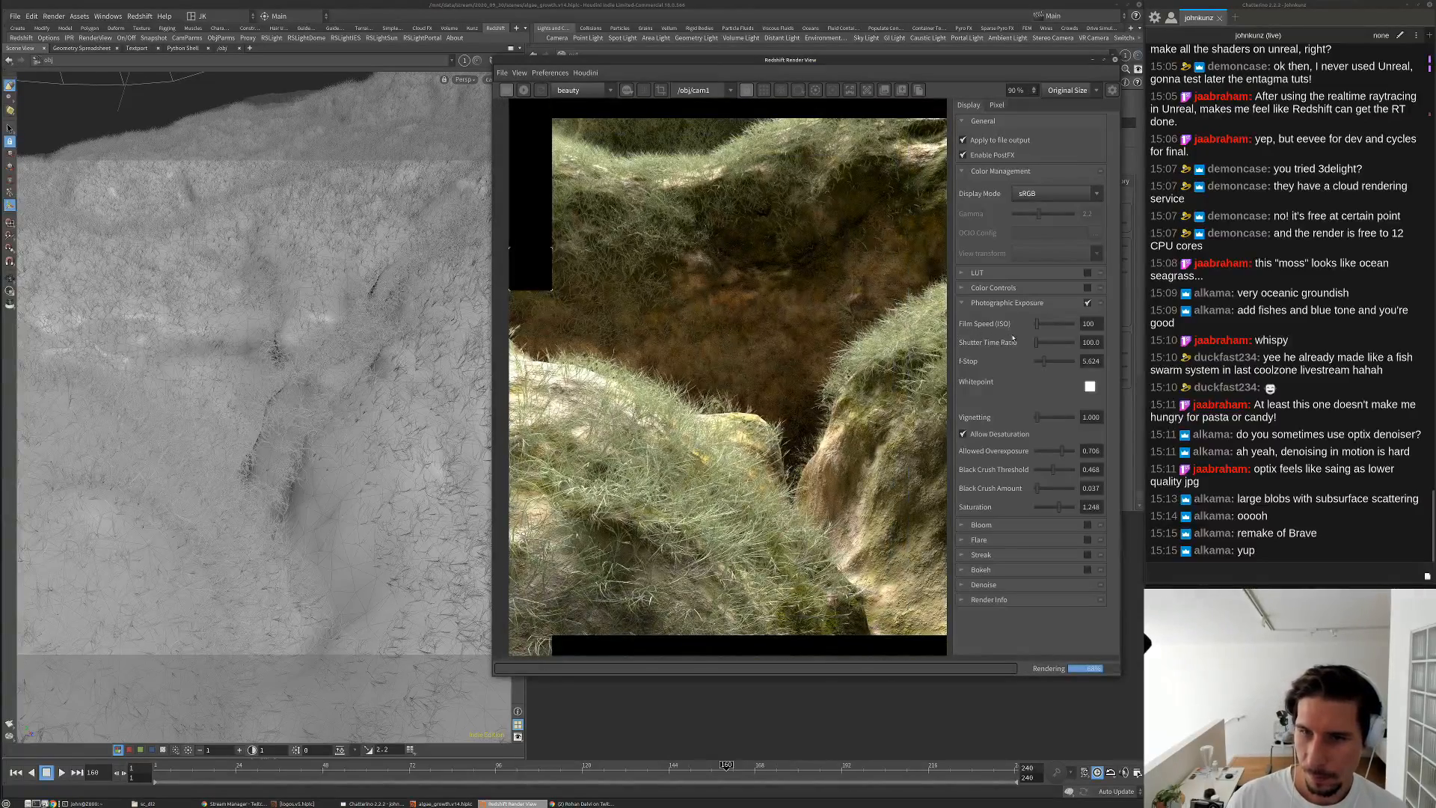
left_click_drag(1043, 362, 1043, 366)
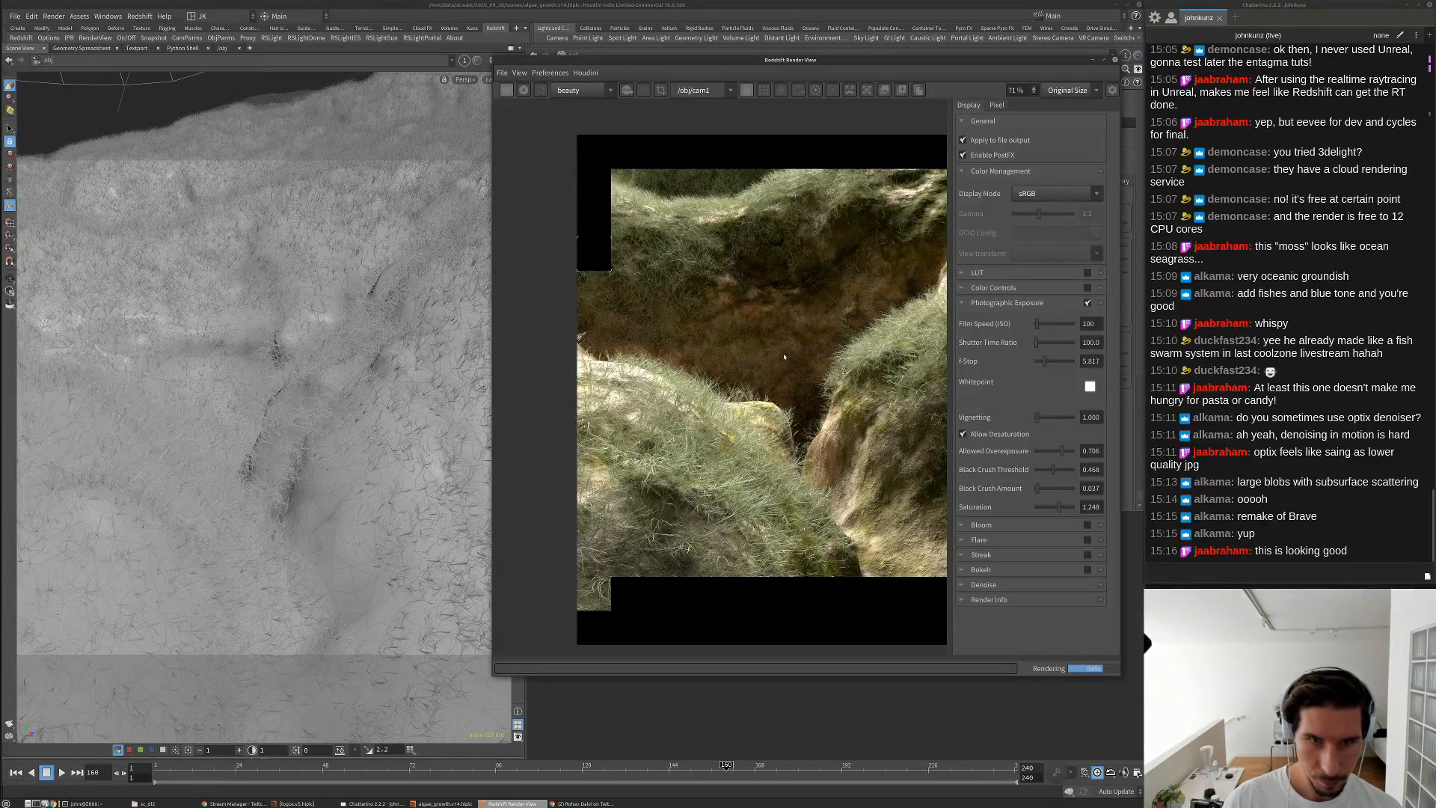
scroll(618, 360, "down", 1)
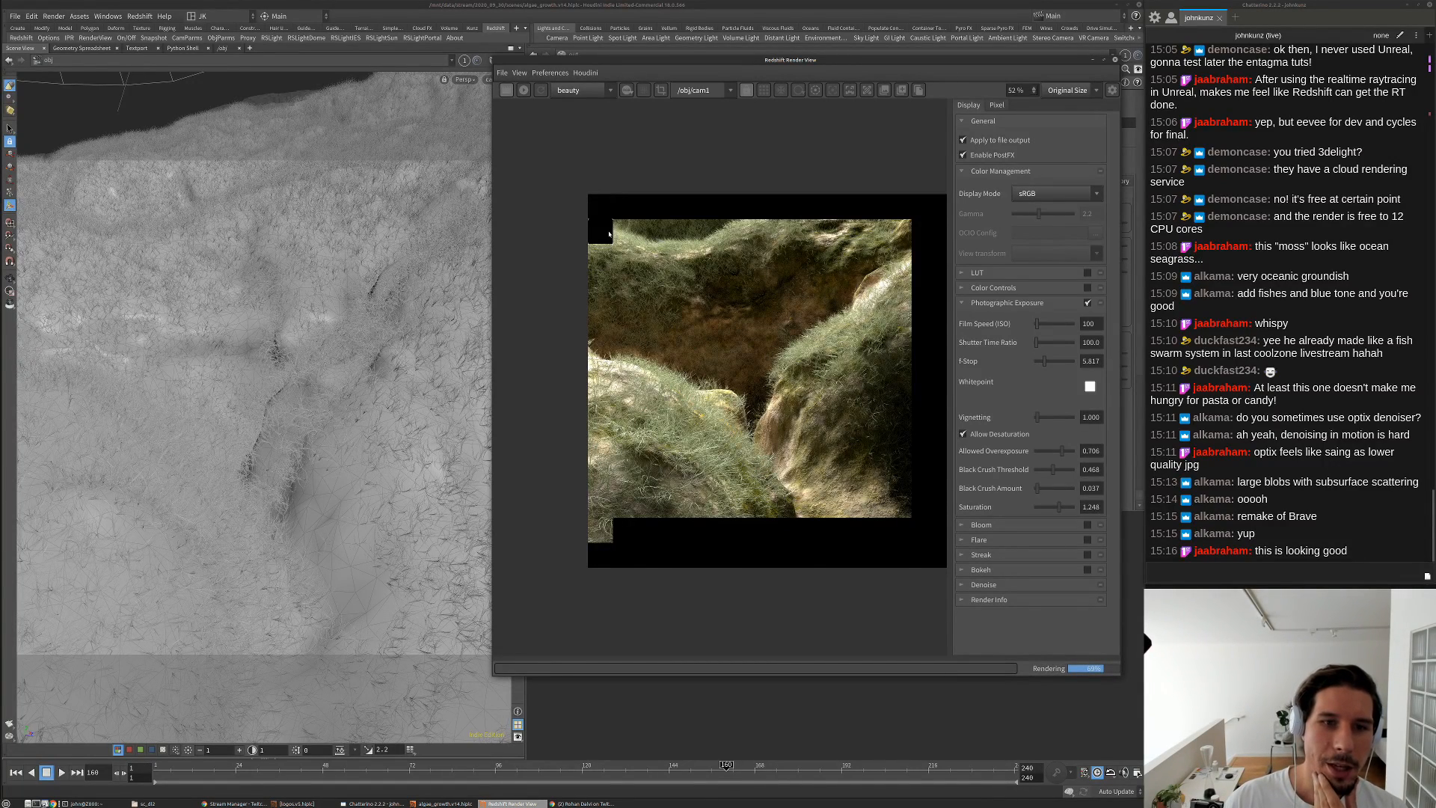
scroll(648, 247, "up", 3)
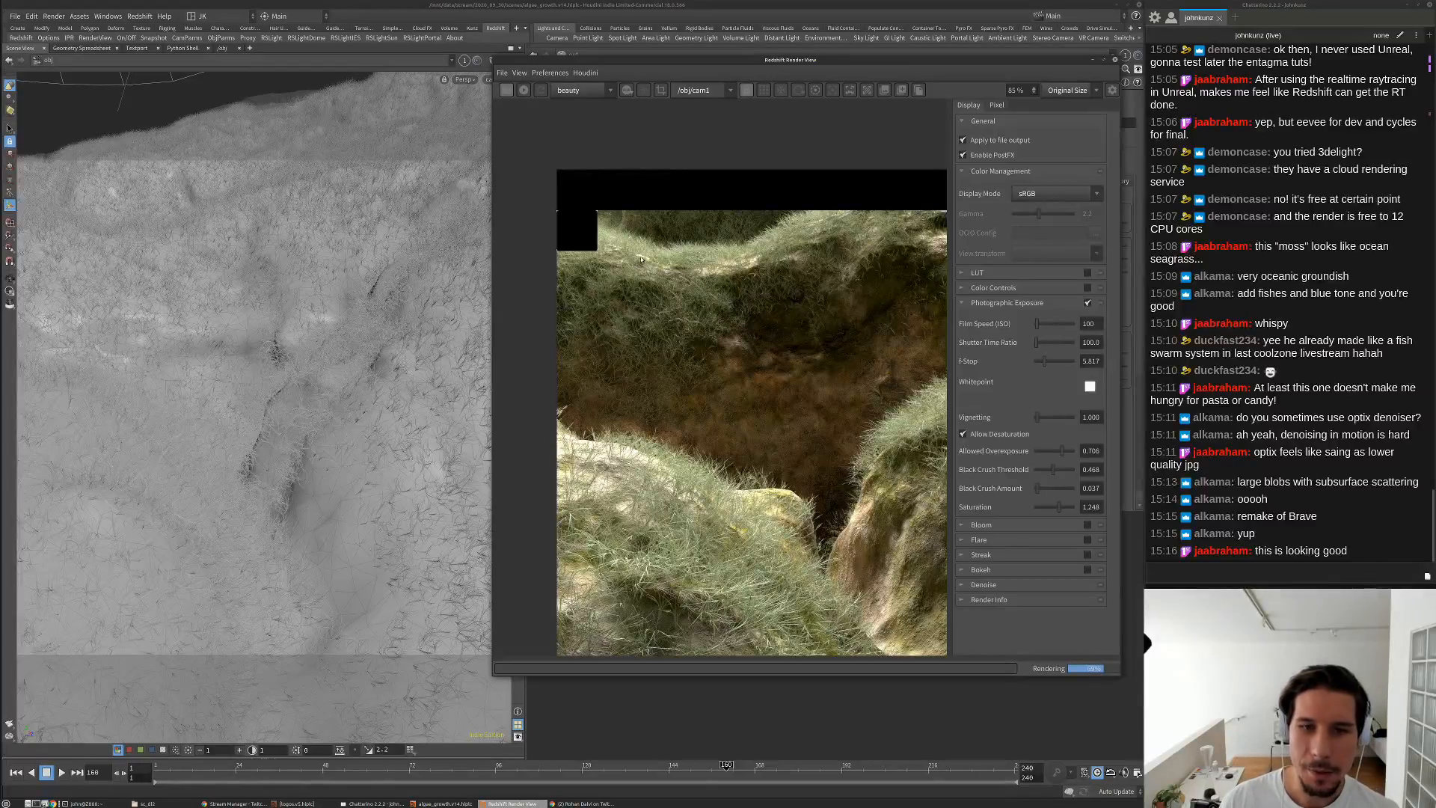
scroll(618, 253, "down", 1)
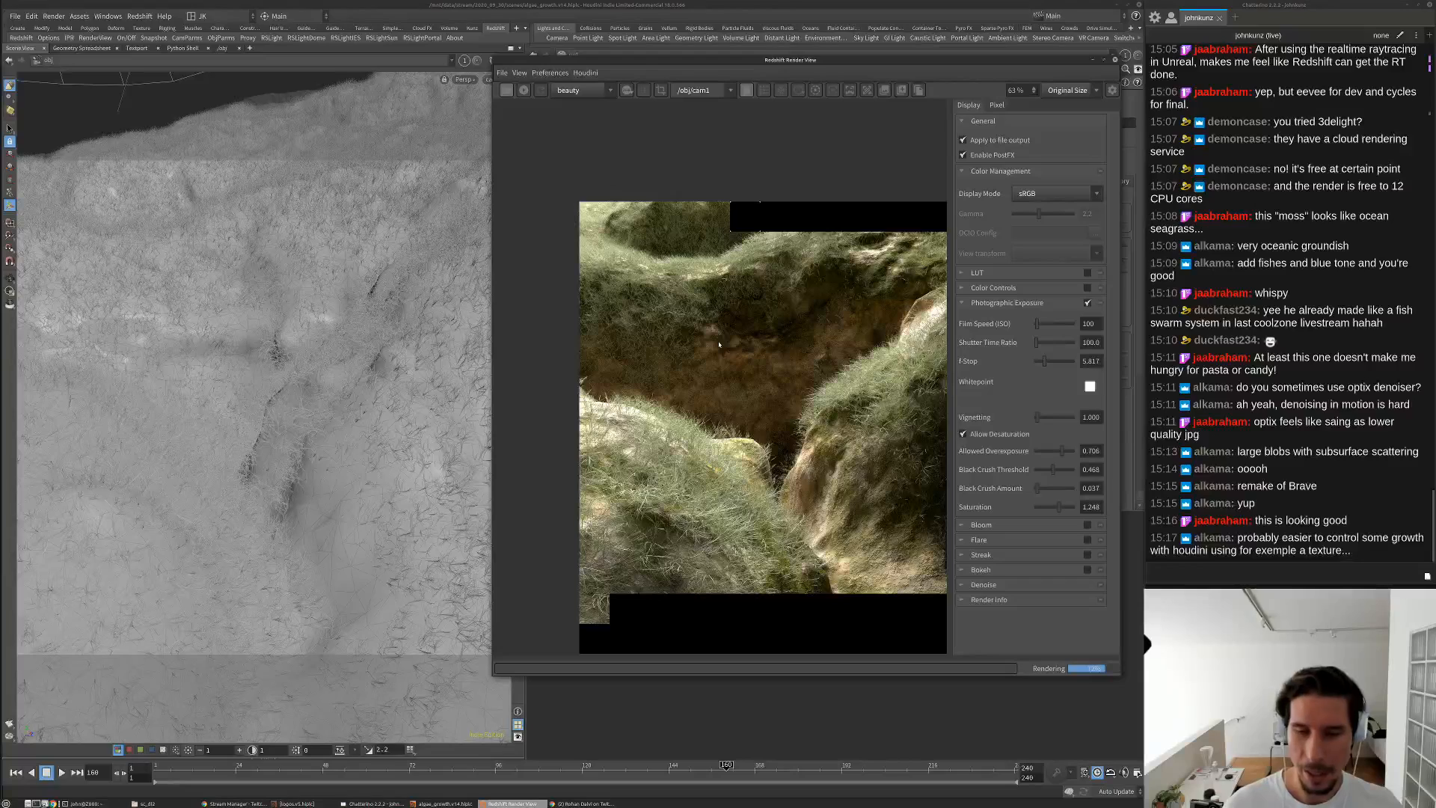
Examine the plants on the upper ridge and the shaded overhang above the dark hollow, up close and within the wider frame
scroll(658, 240, "up", 1)
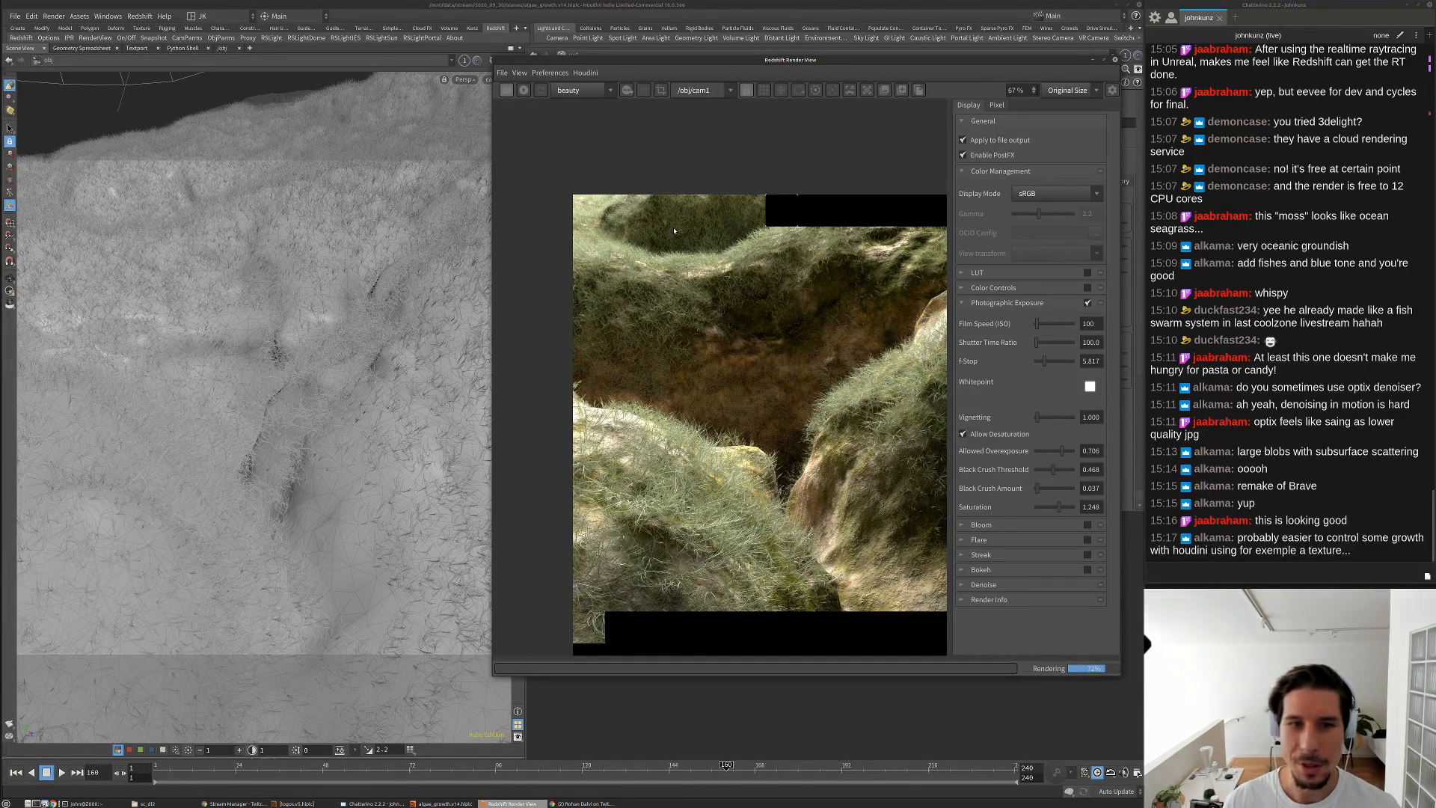
scroll(676, 235, "up", 2)
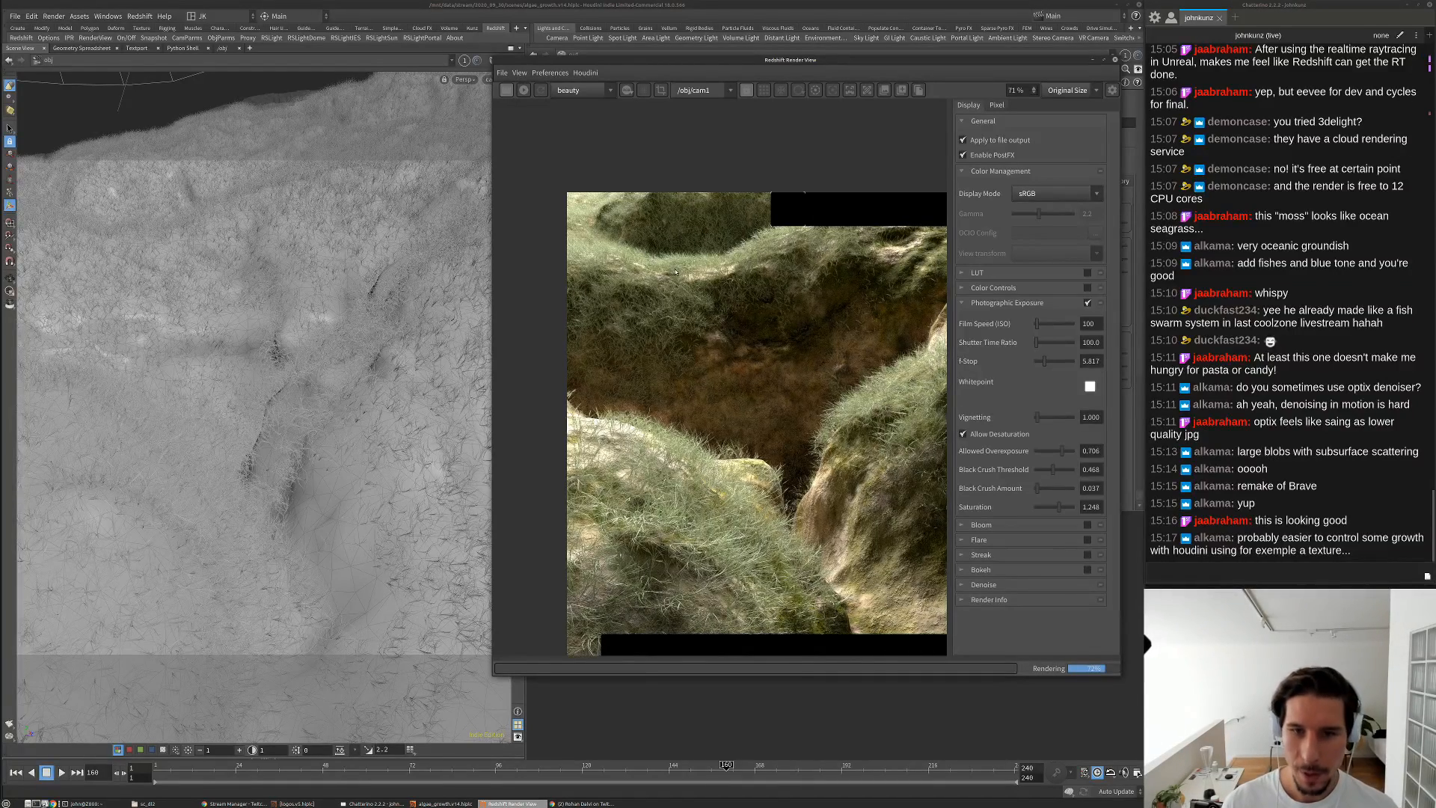
scroll(655, 360, "down", 3)
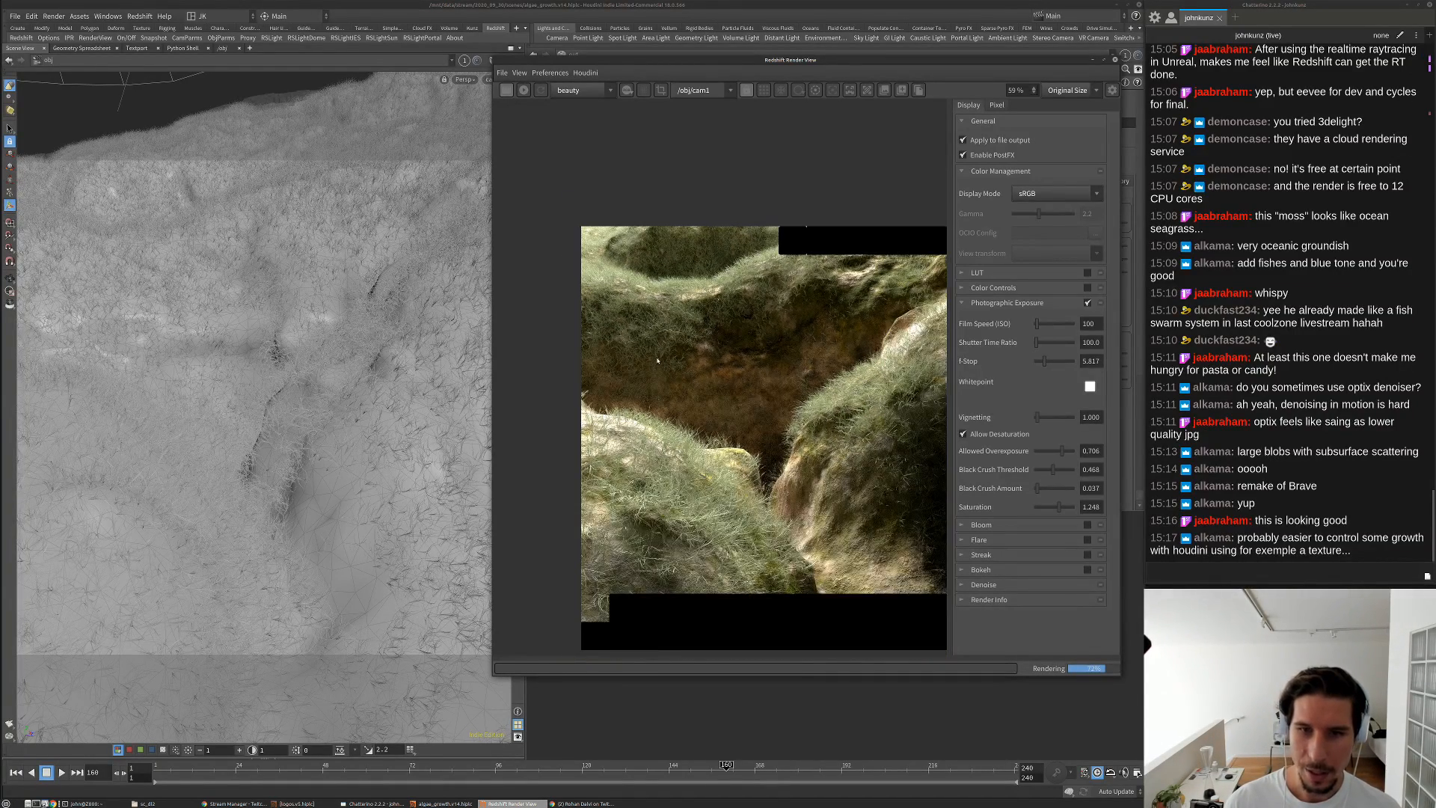
scroll(859, 275, "up", 2)
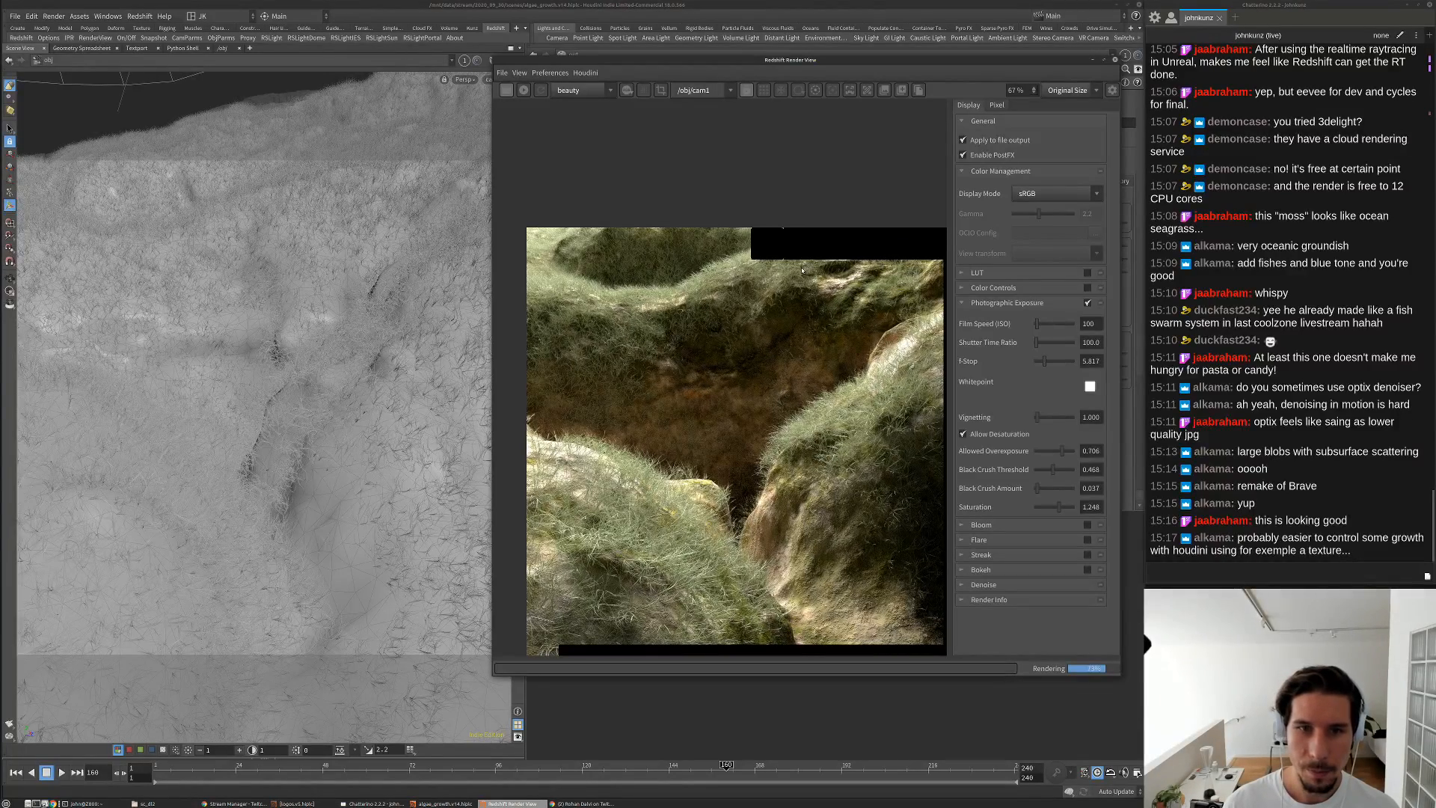
scroll(797, 271, "up", 1)
scroll(749, 284, "up", 2)
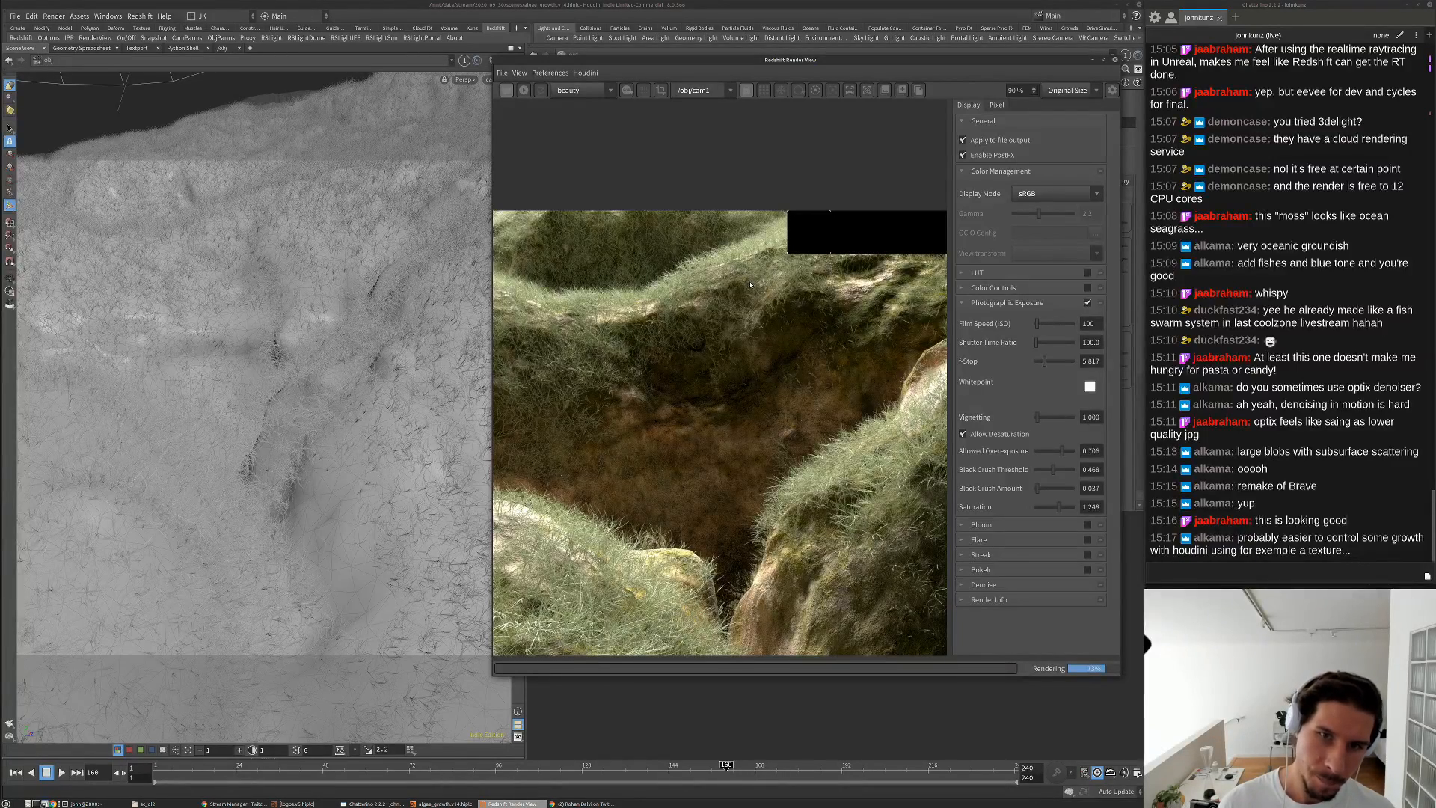
scroll(749, 284, "up", 2)
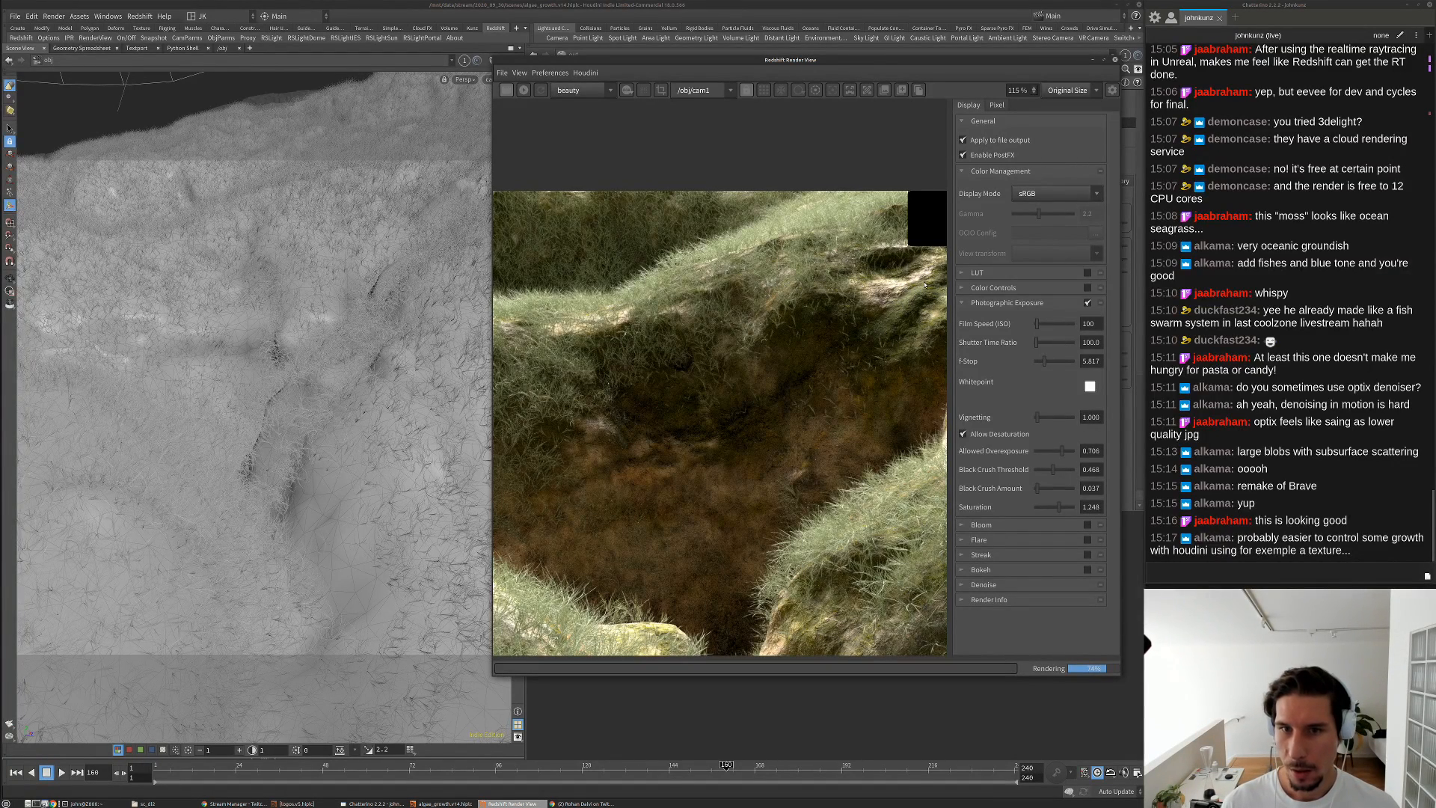
scroll(924, 284, "up", 3)
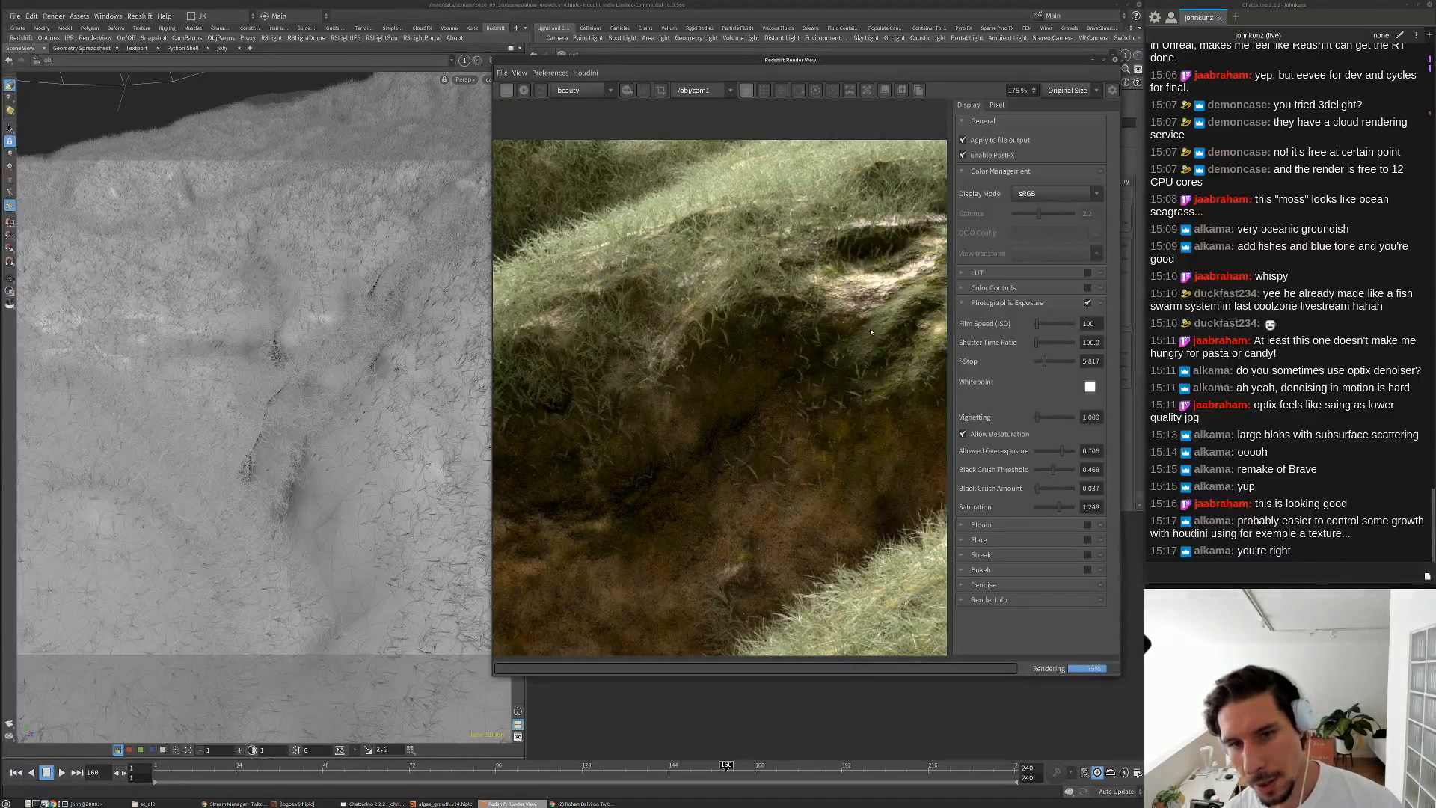
scroll(882, 320, "down", 1)
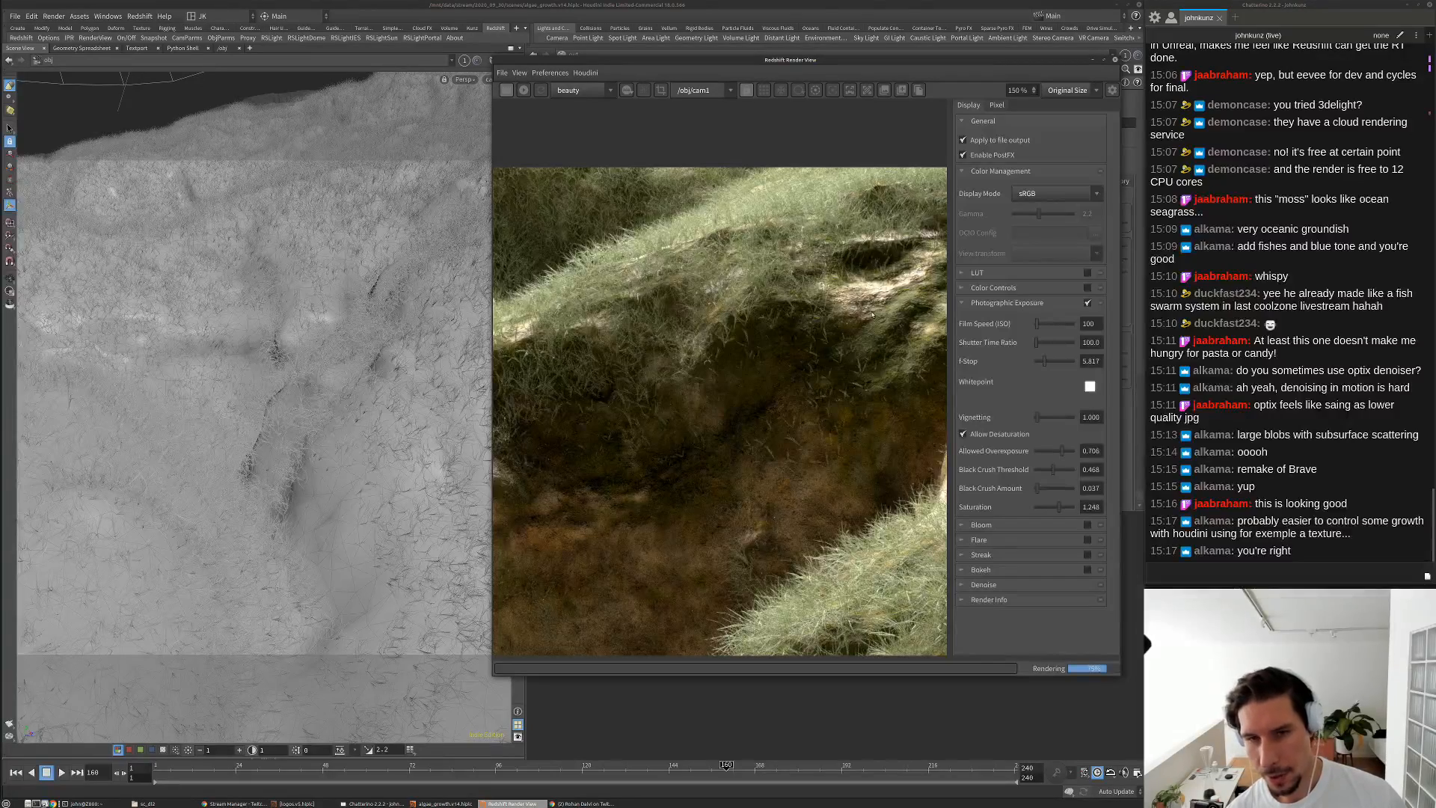
scroll(871, 299, "down", 2)
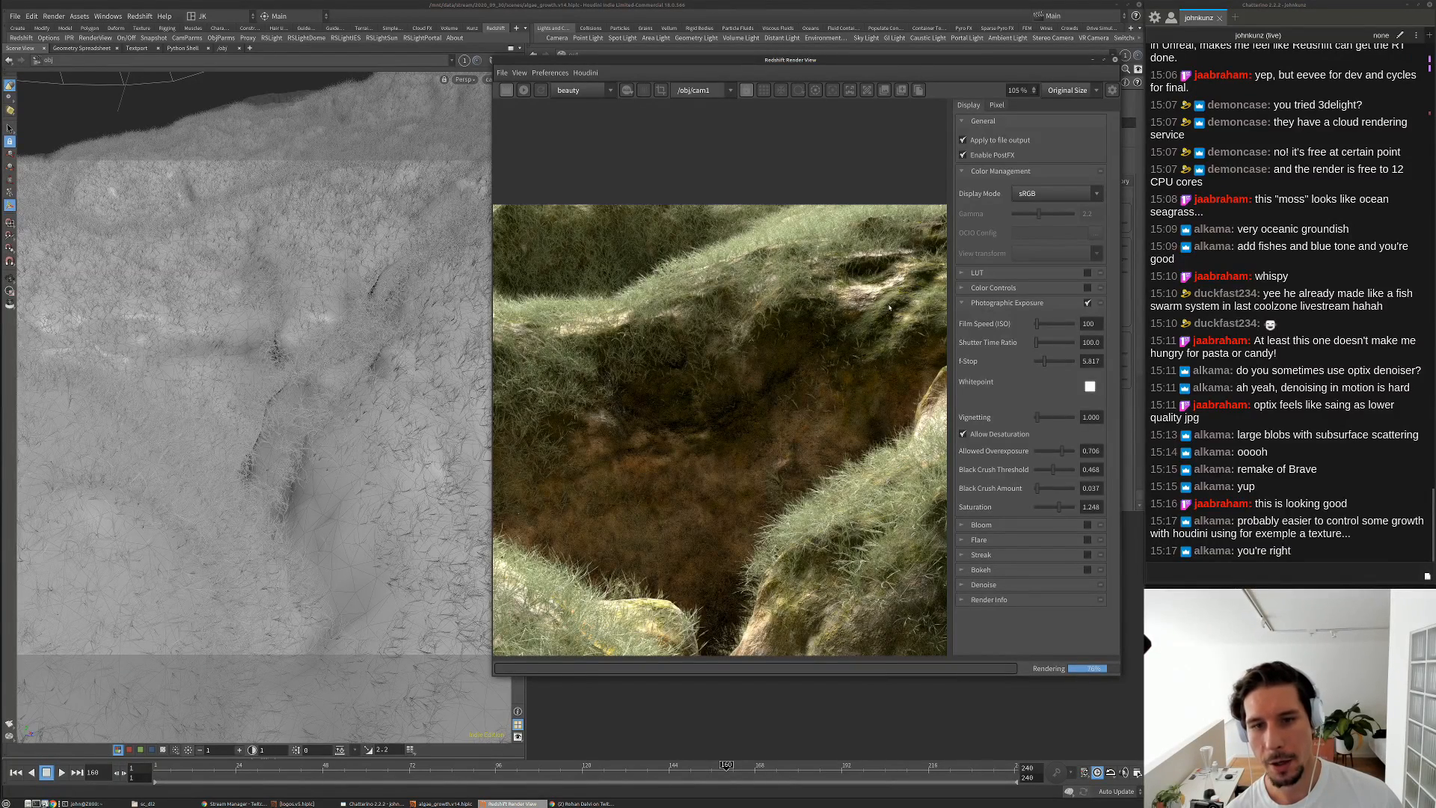
scroll(890, 302, "up", 3)
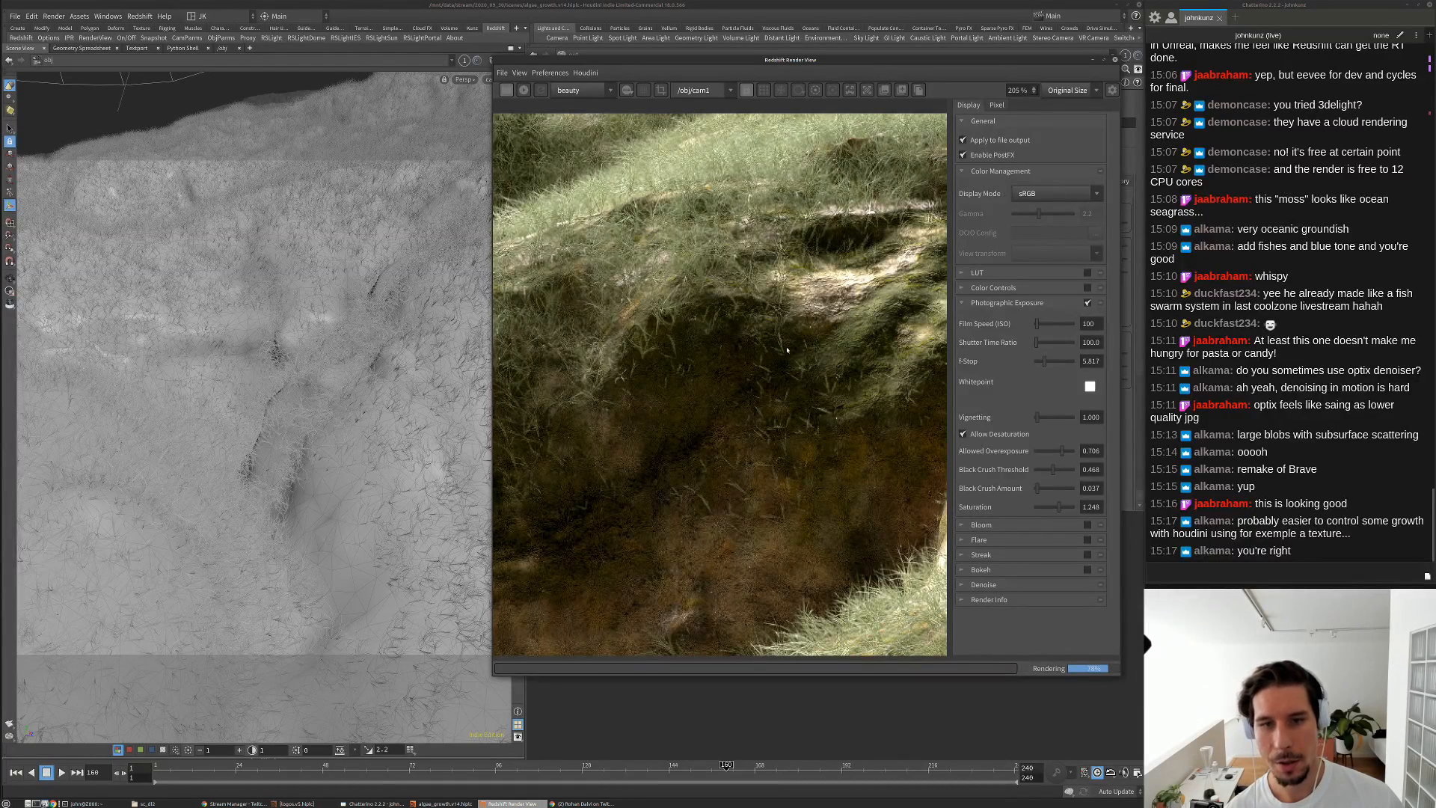
Inspect the plants around the yellowish rock edge on the left foreground slope and compare them with the whole frame
scroll(784, 356, "down", 5)
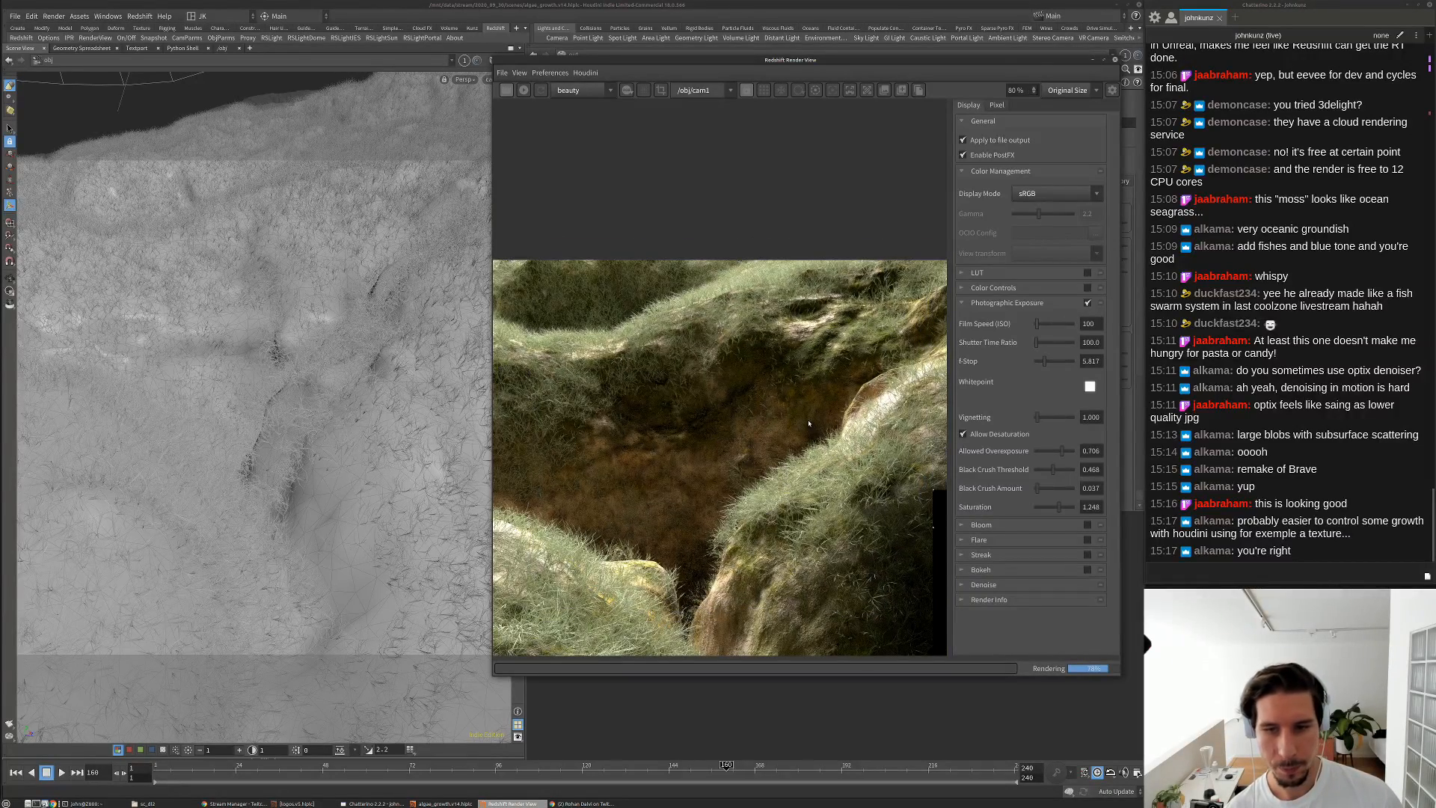
scroll(808, 423, "down", 1)
scroll(620, 591, "up", 2)
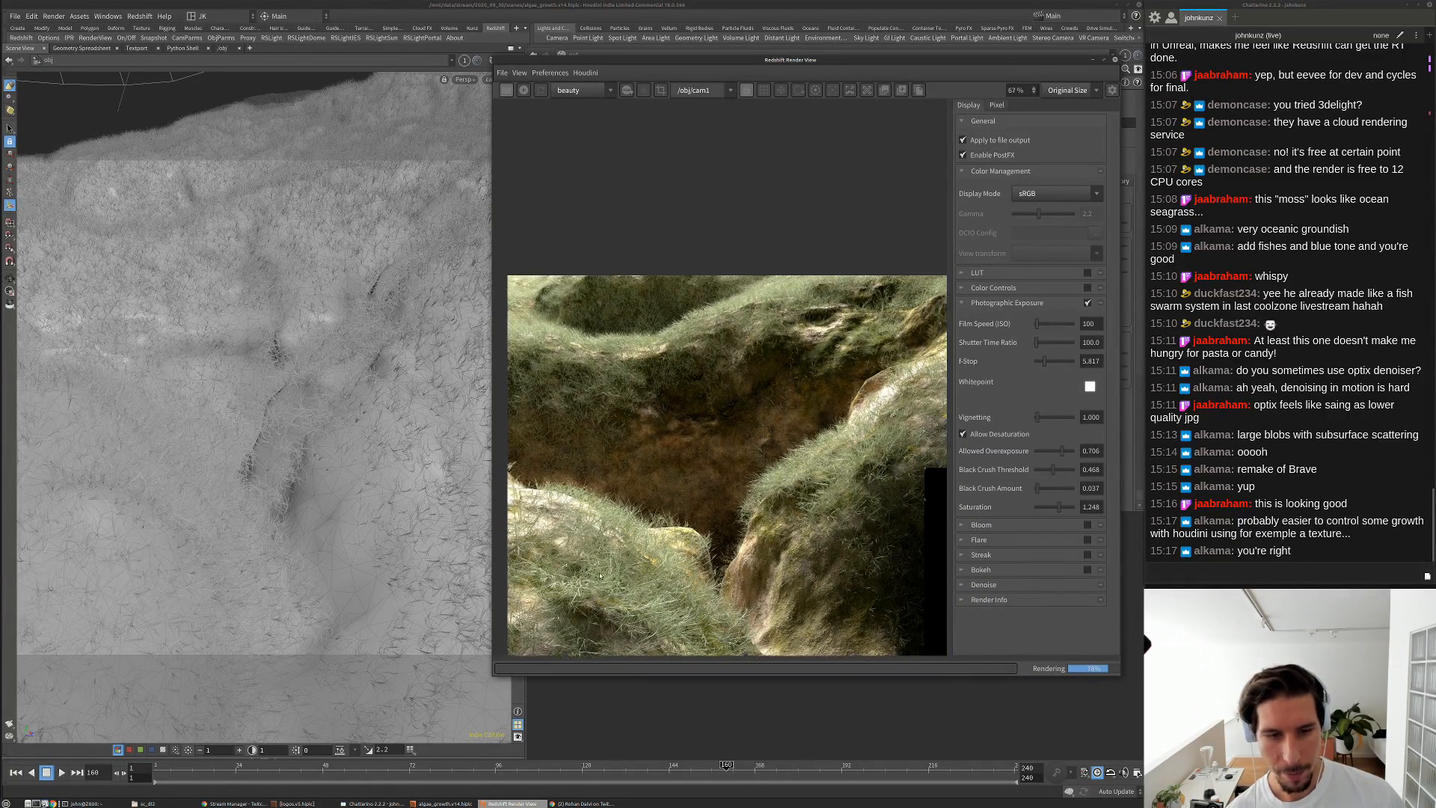
scroll(643, 531, "up", 2)
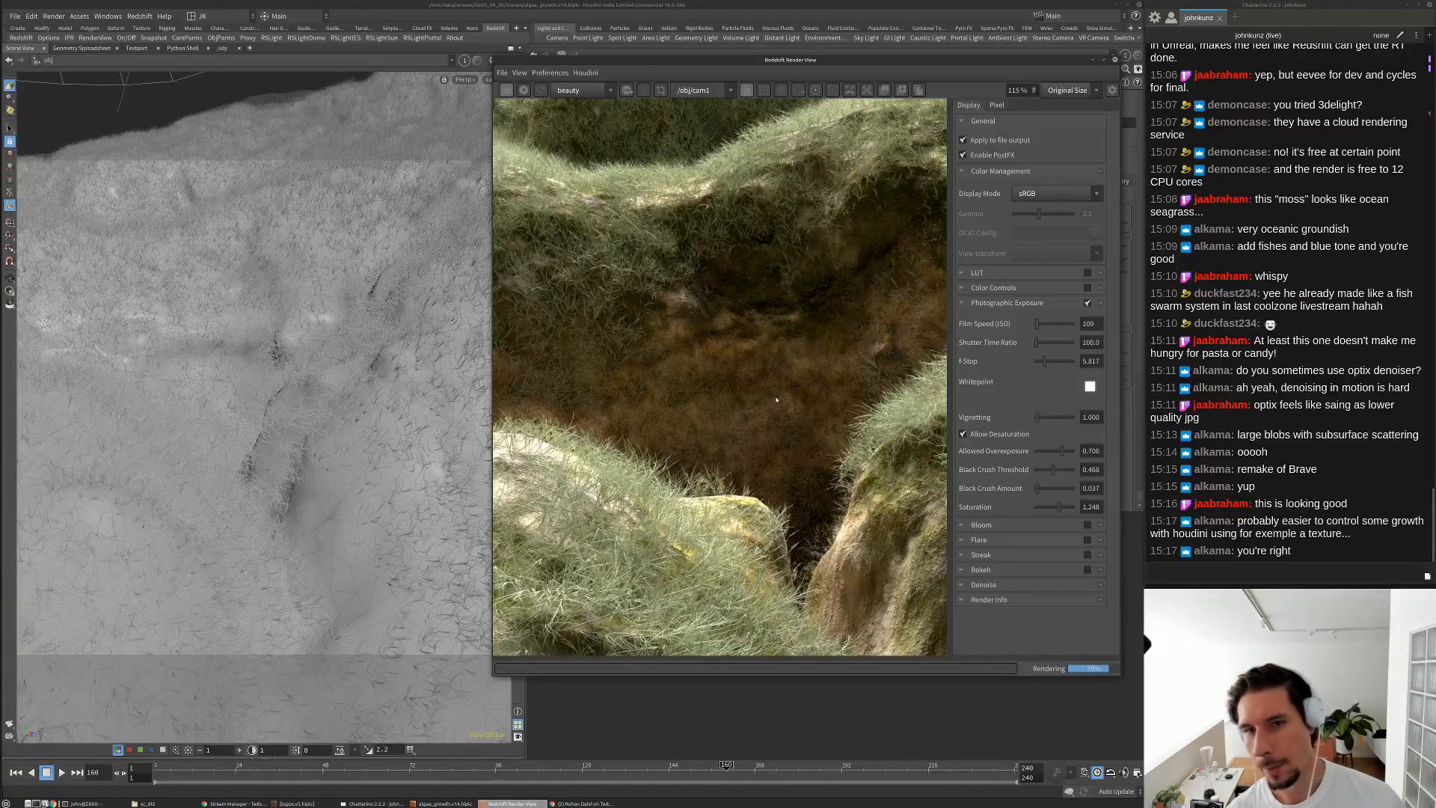
scroll(770, 418, "down", 1)
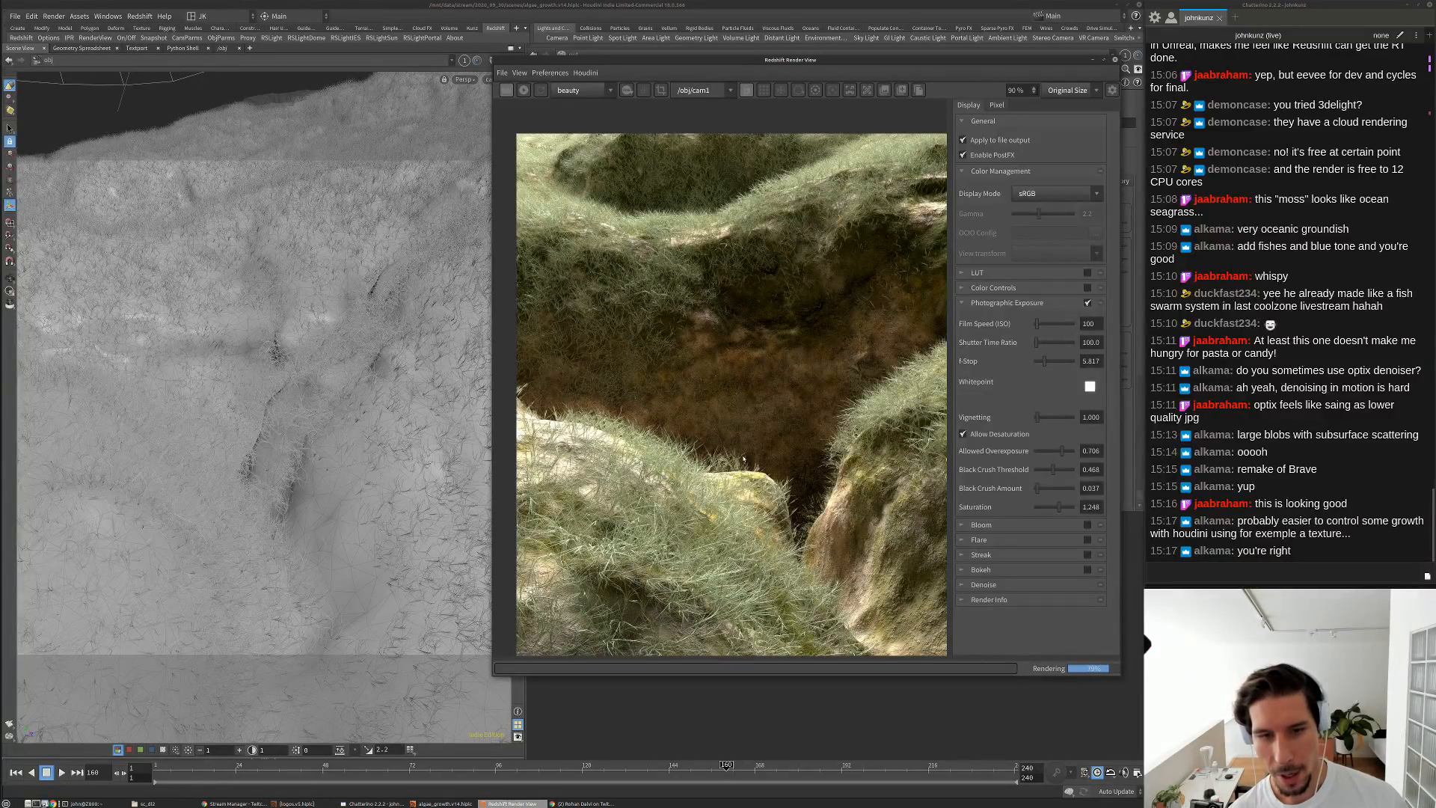
scroll(741, 469, "up", 9)
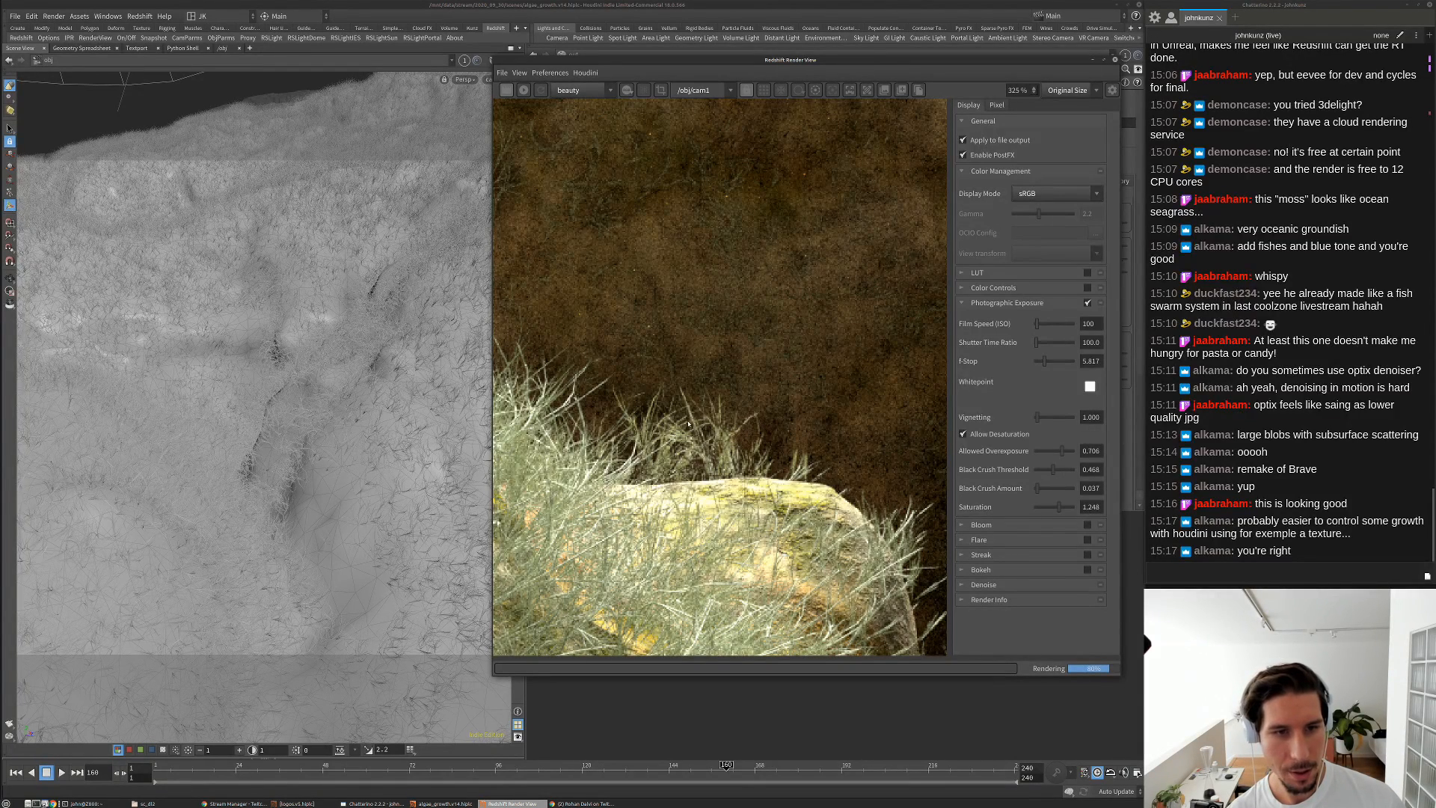
scroll(688, 424, "down", 9)
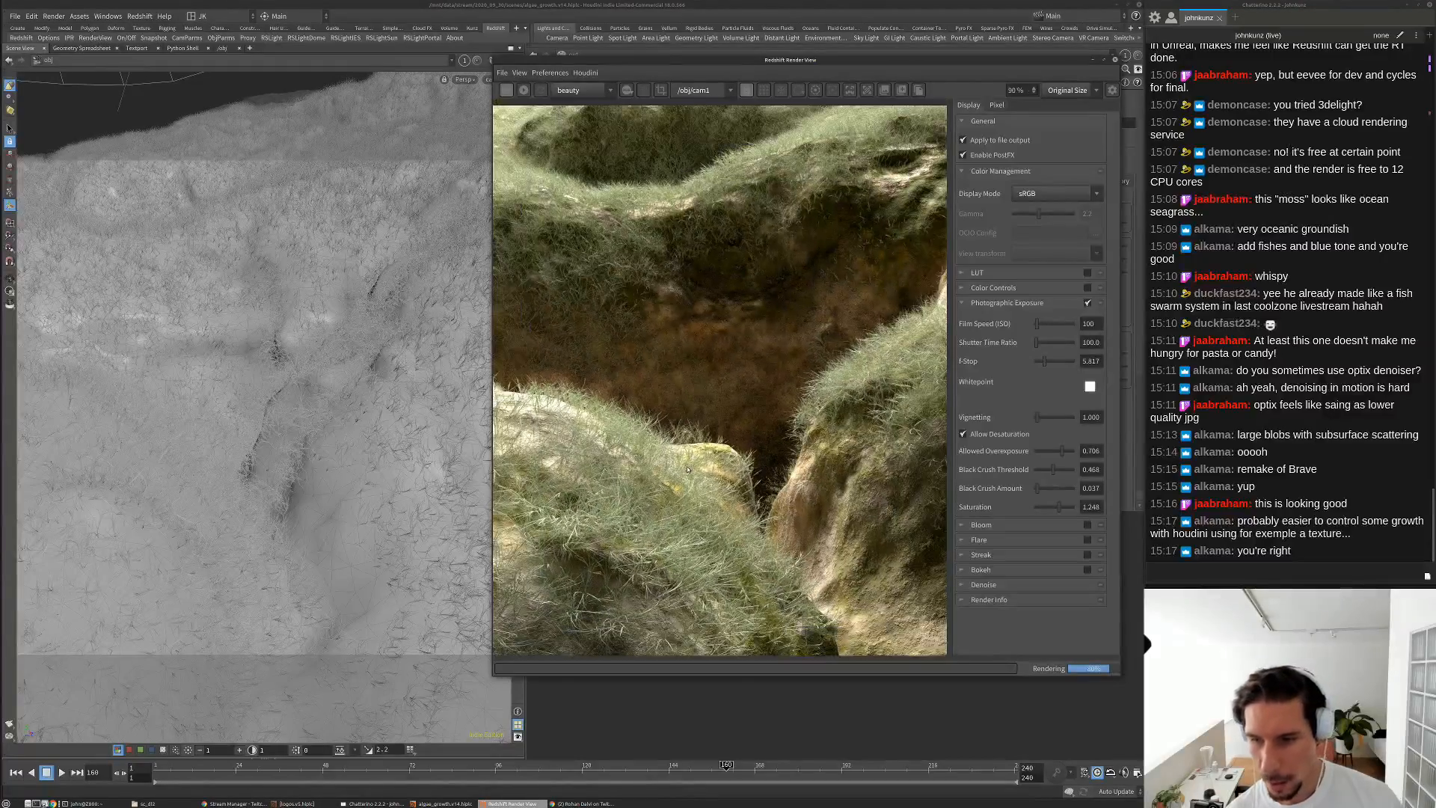
scroll(687, 469, "down", 5)
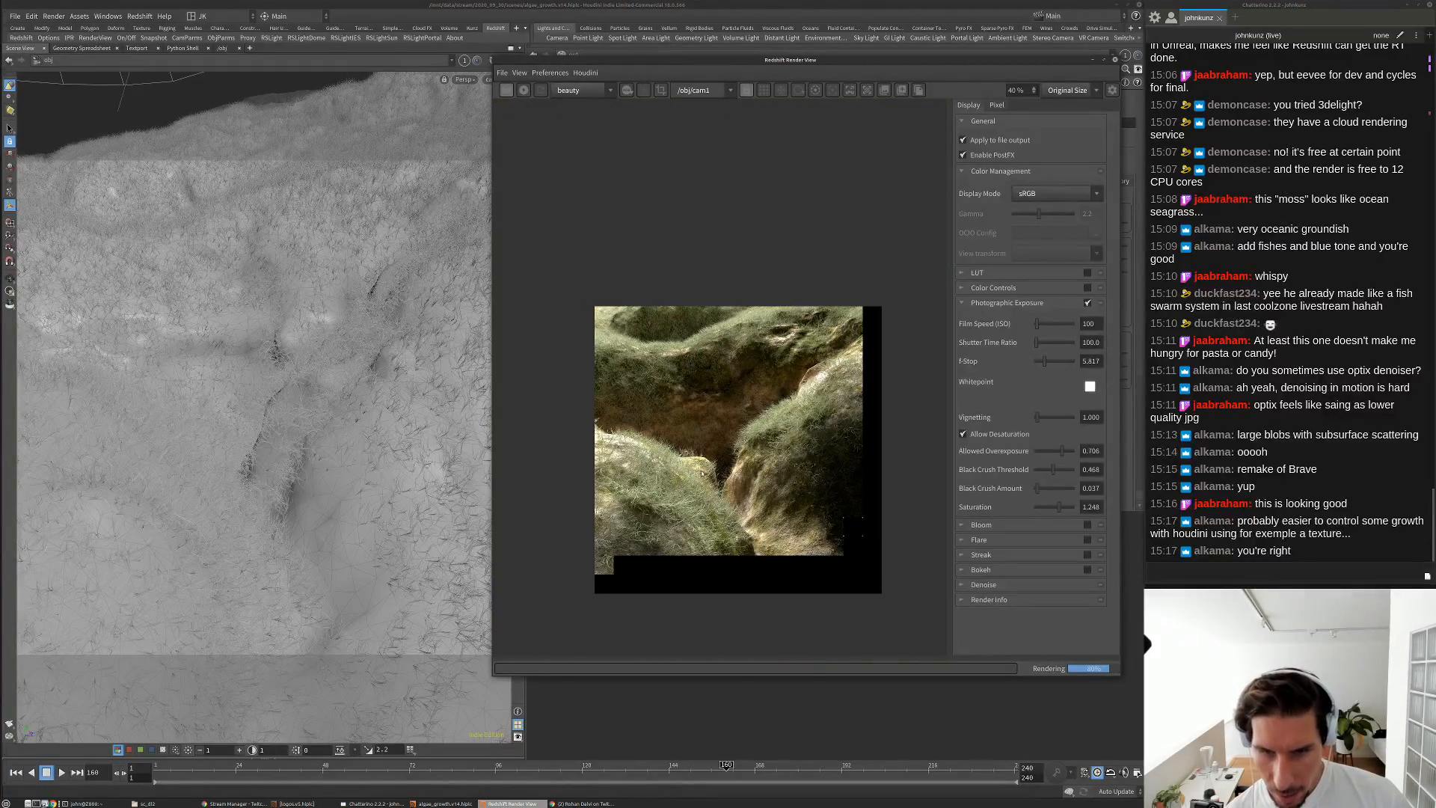
Set the black crush amount to 0.01, judging the shaded side of the right rock and the whole frame
scroll(848, 508, "up", 5)
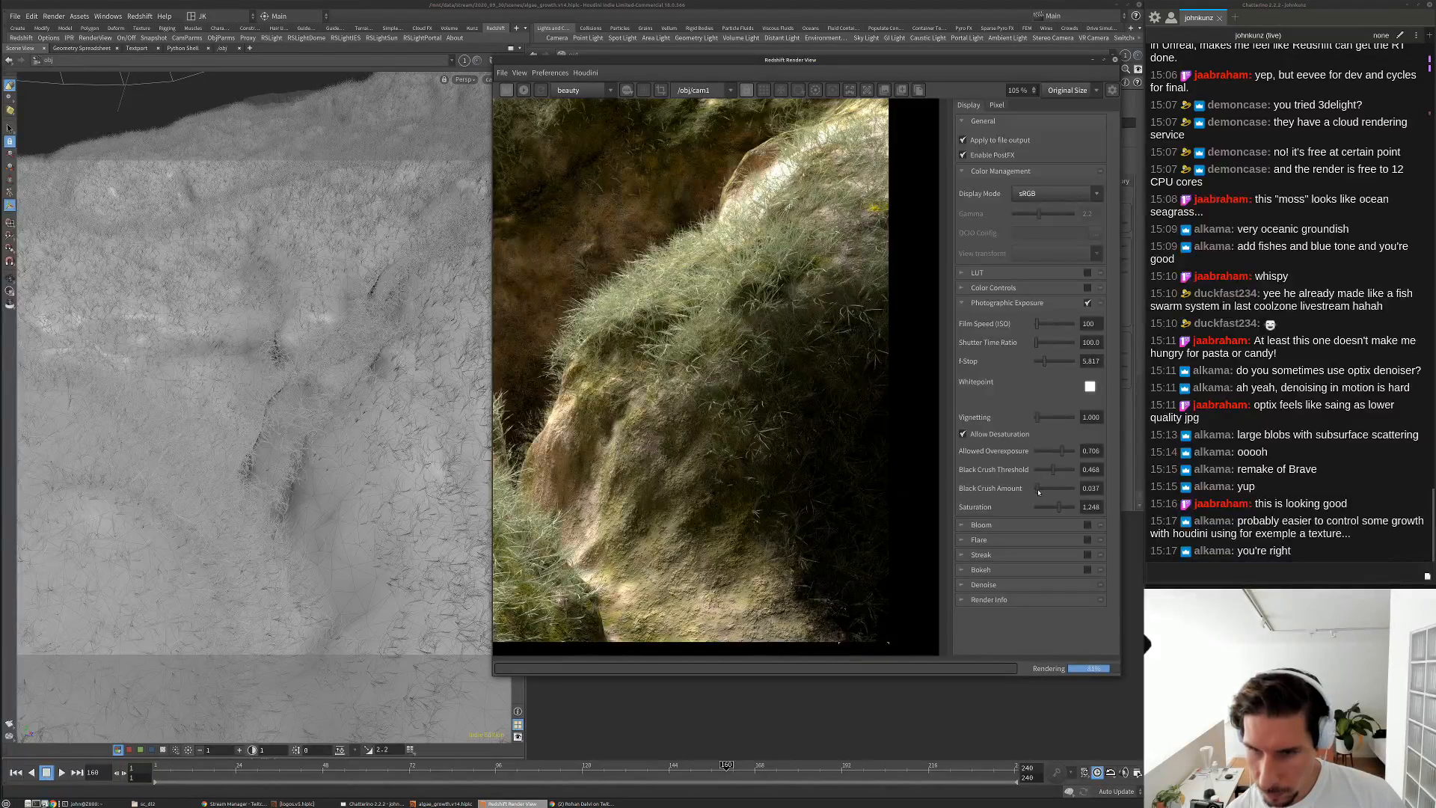
left_click(1092, 488)
type("0.01")
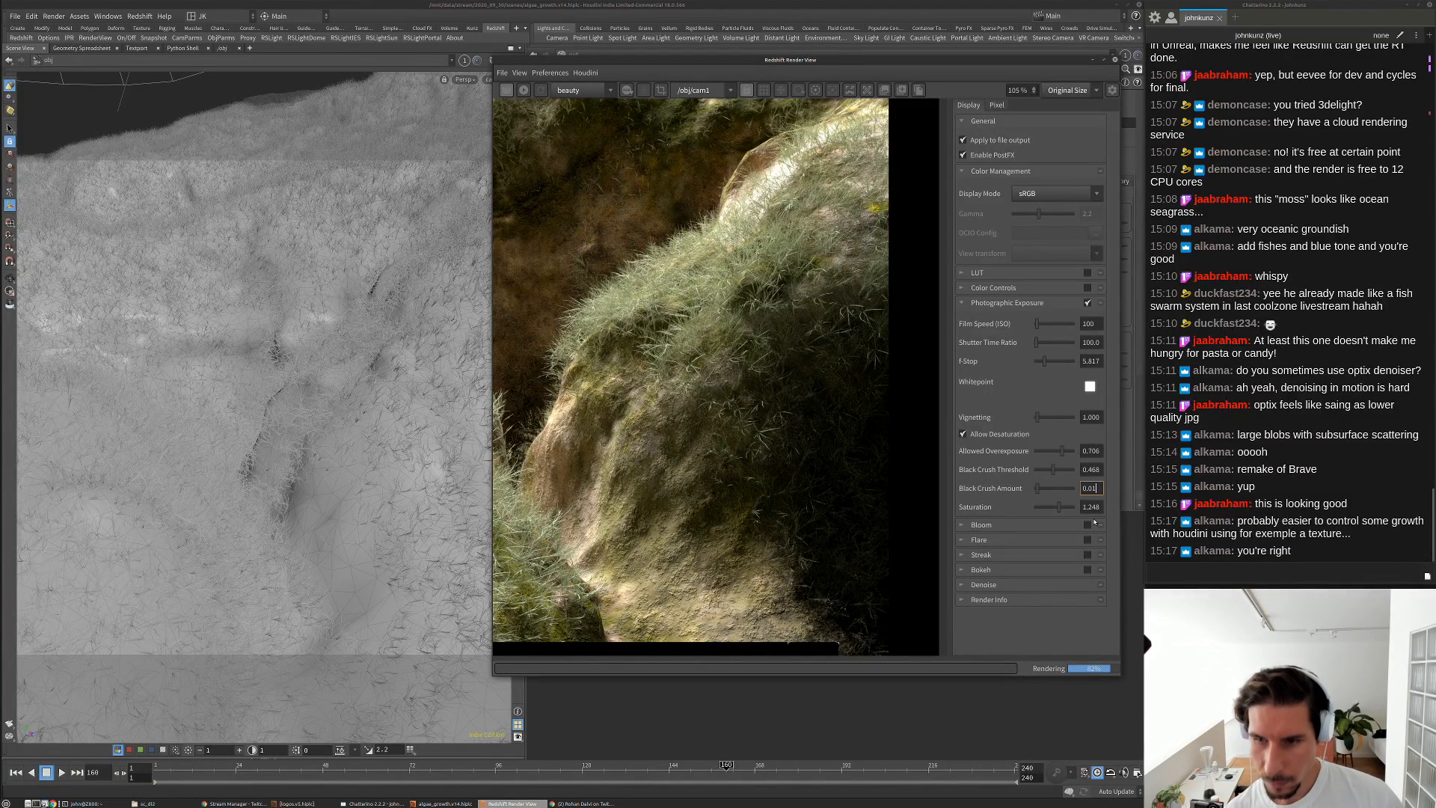
key("Return")
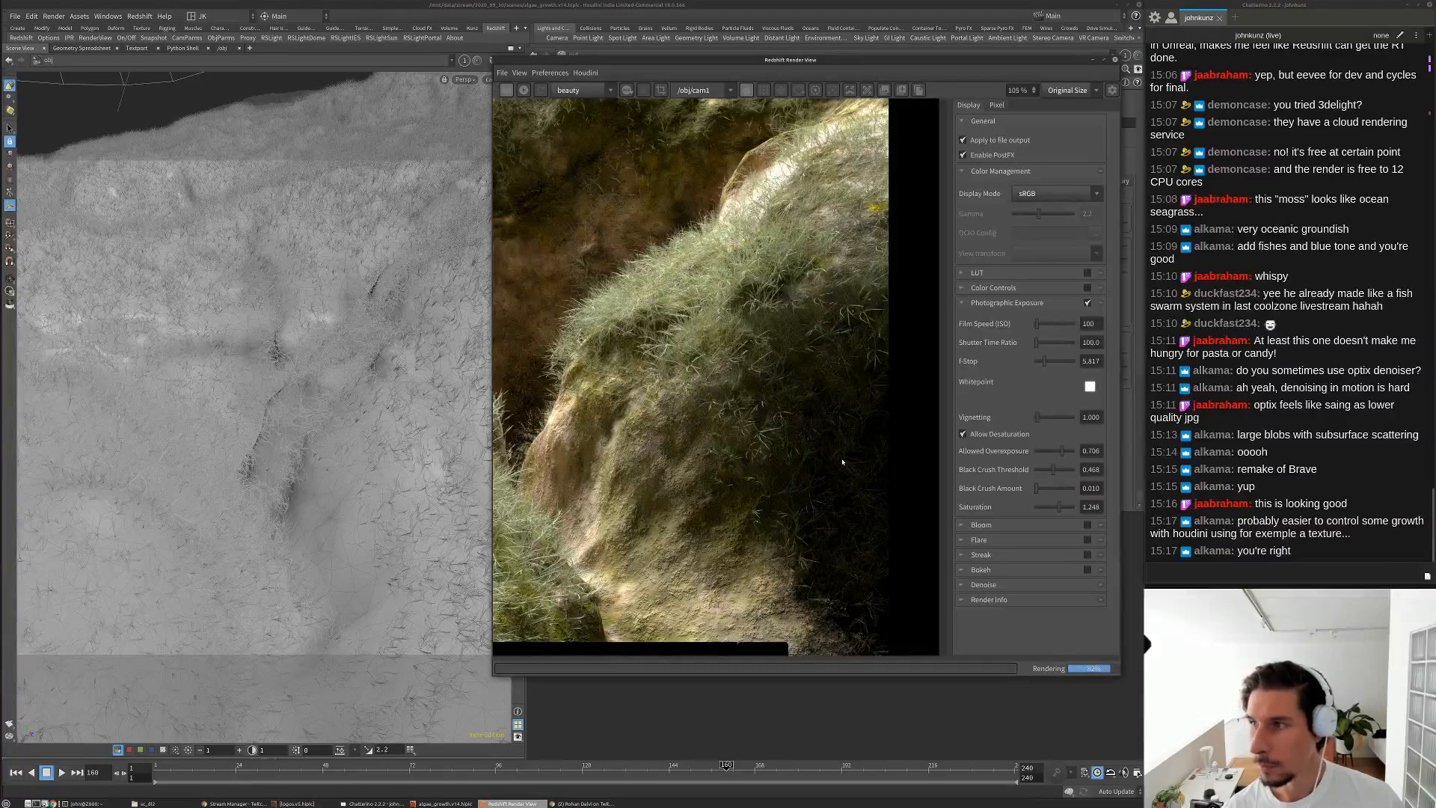
scroll(838, 456, "down", 3)
scroll(783, 447, "down", 3)
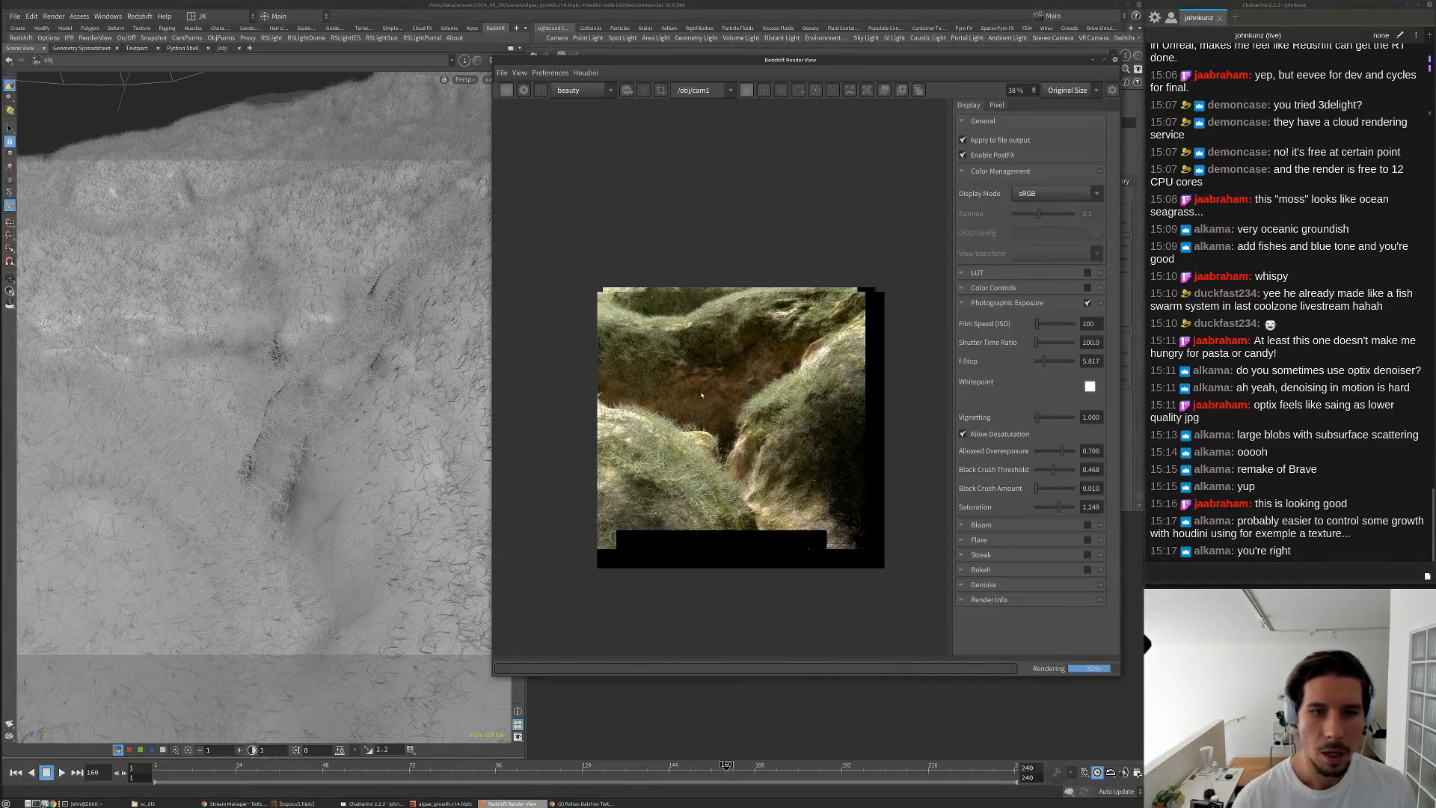
Stop the running render and minimize the render view to uncover the node network
scroll(692, 429, "up", 2)
left_click(523, 90)
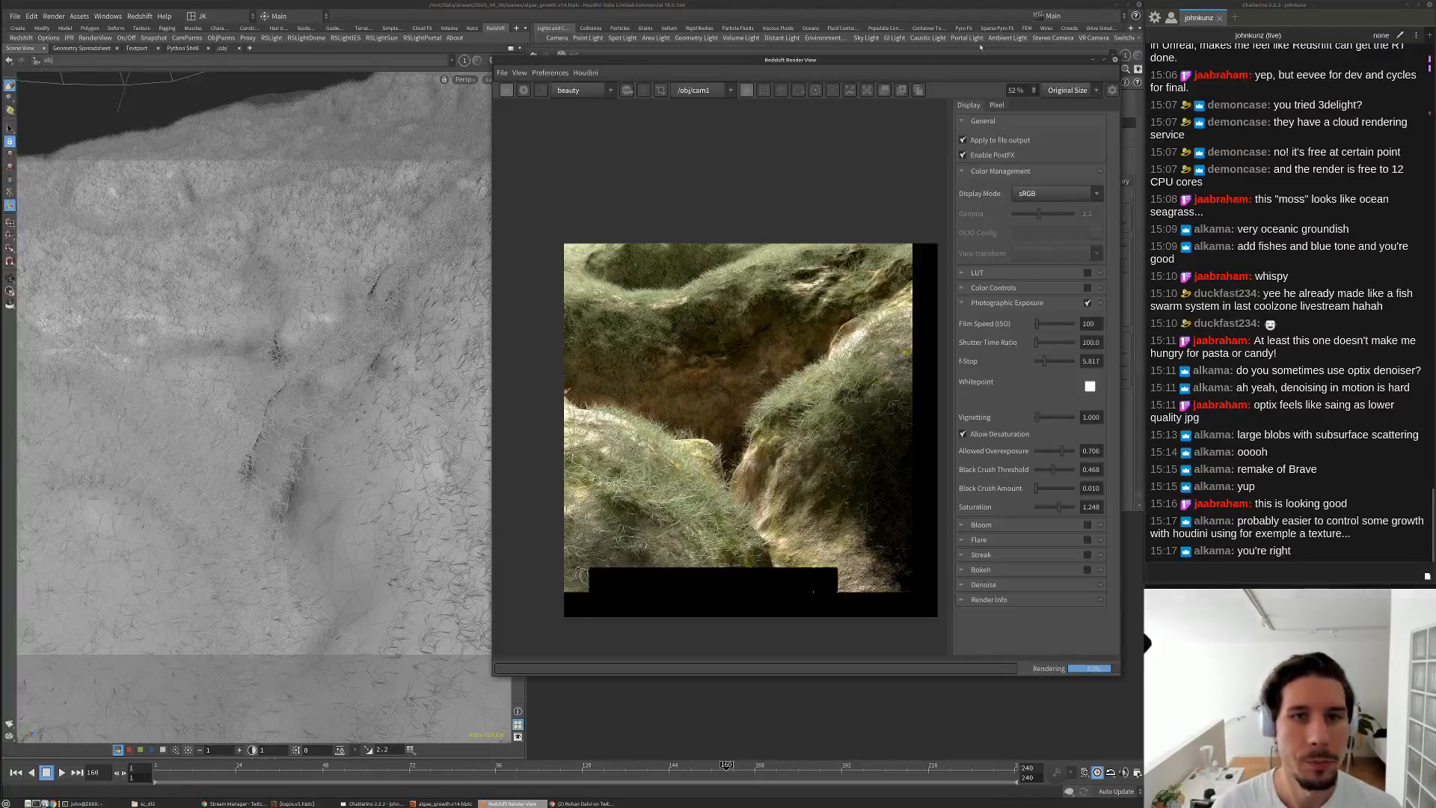
left_click_drag(1049, 62, 687, 152)
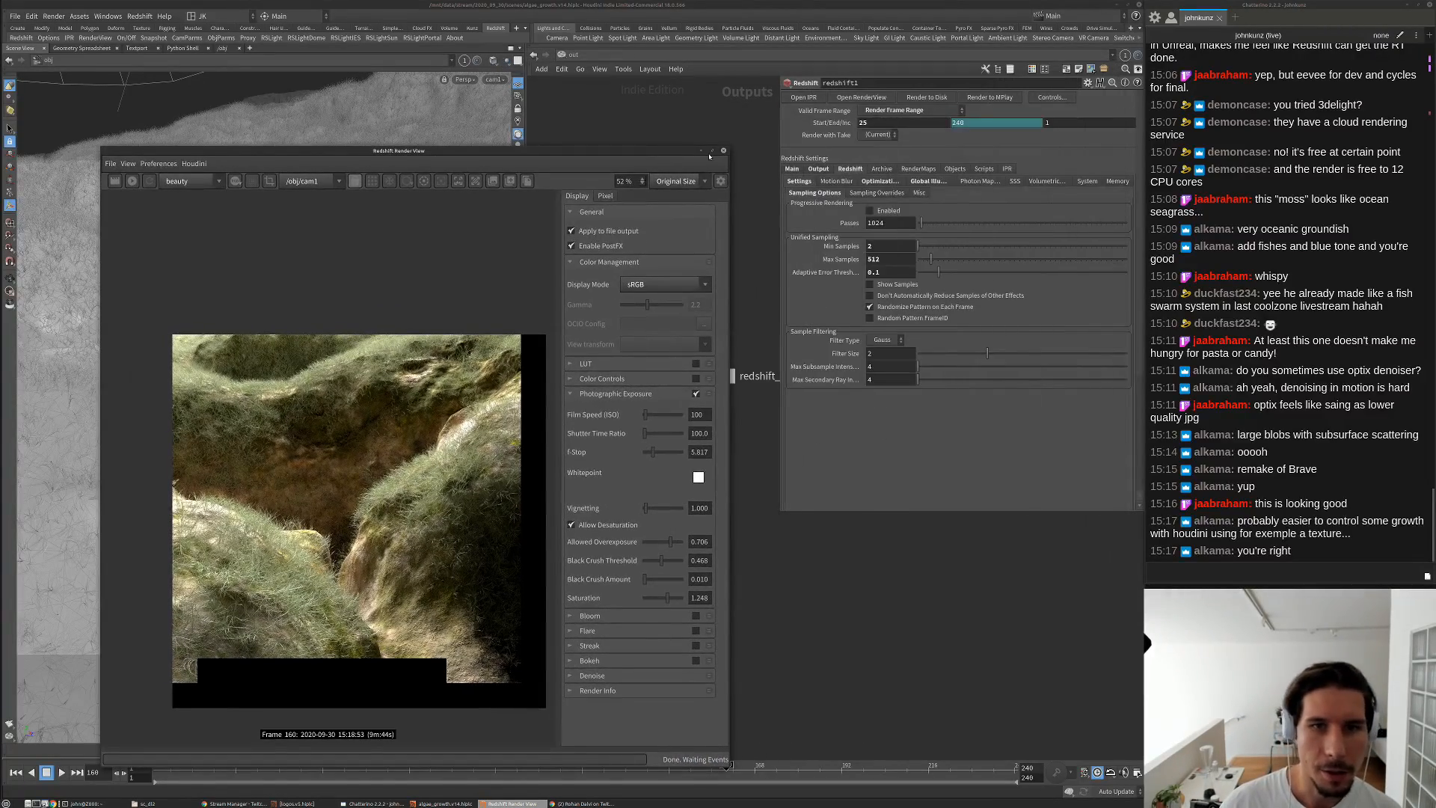
left_click(709, 155)
Switch to the object-level network, enter the plant_growth geometry and save the scene
left_click(570, 59)
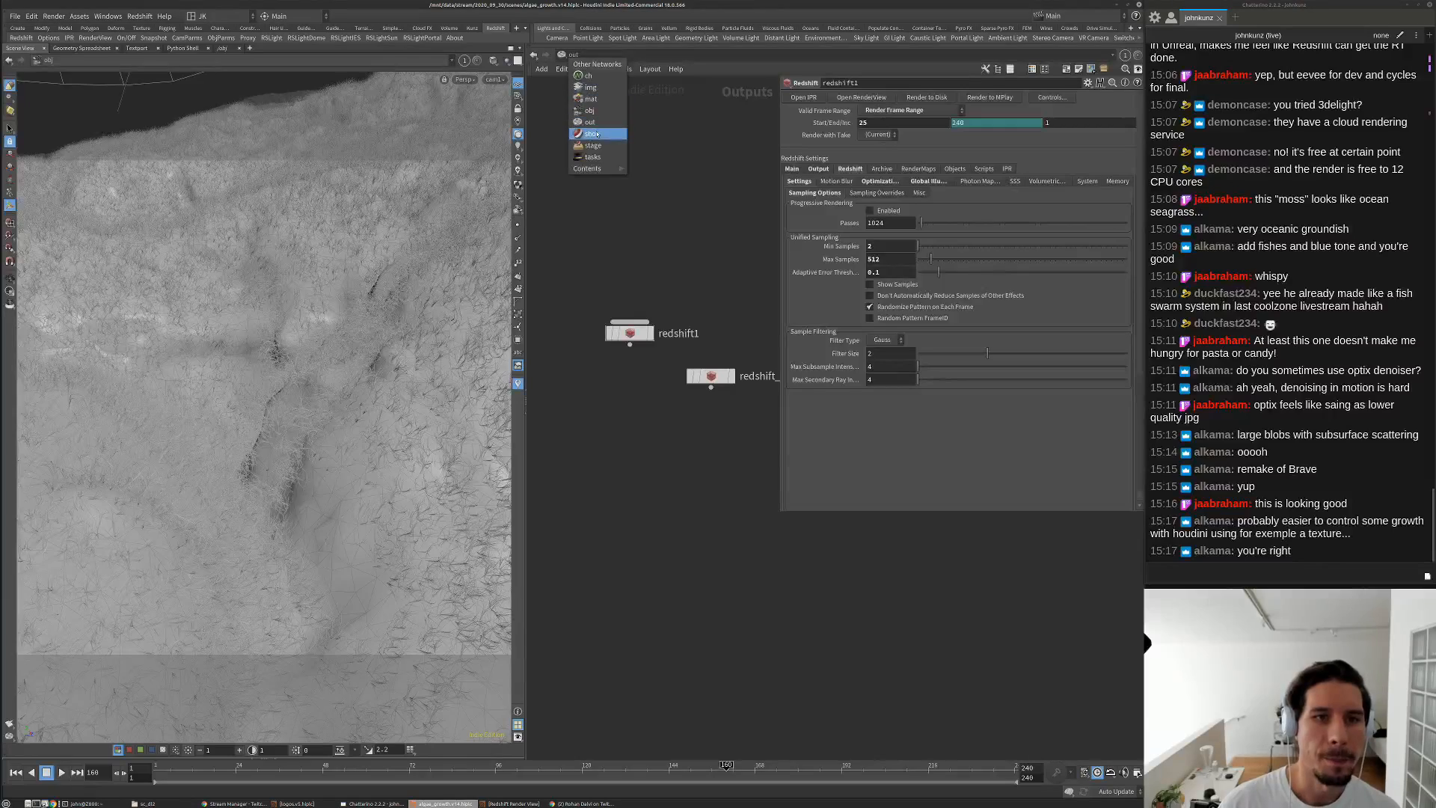
left_click(585, 114)
middle_click_drag(701, 284, 640, 231)
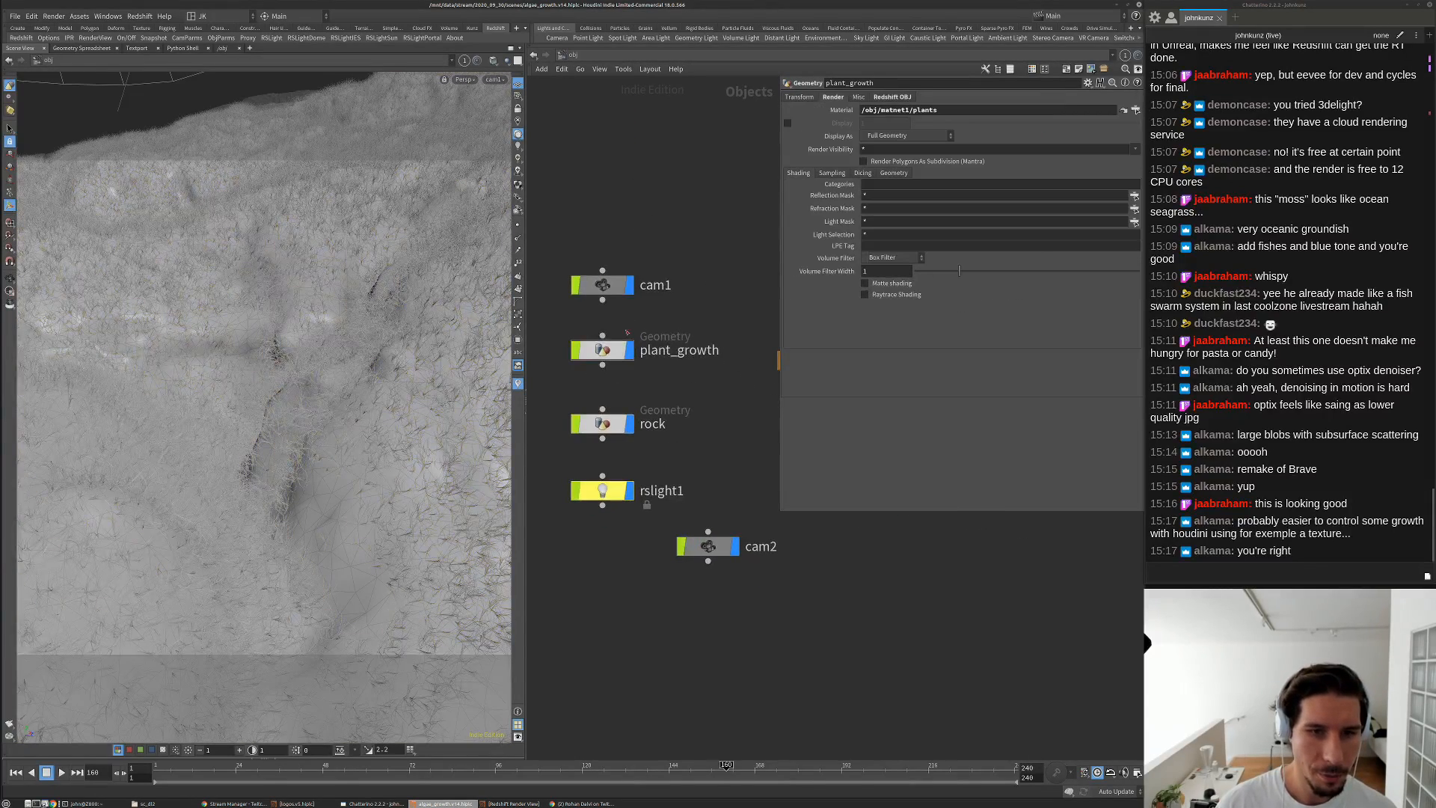
double_click(603, 350)
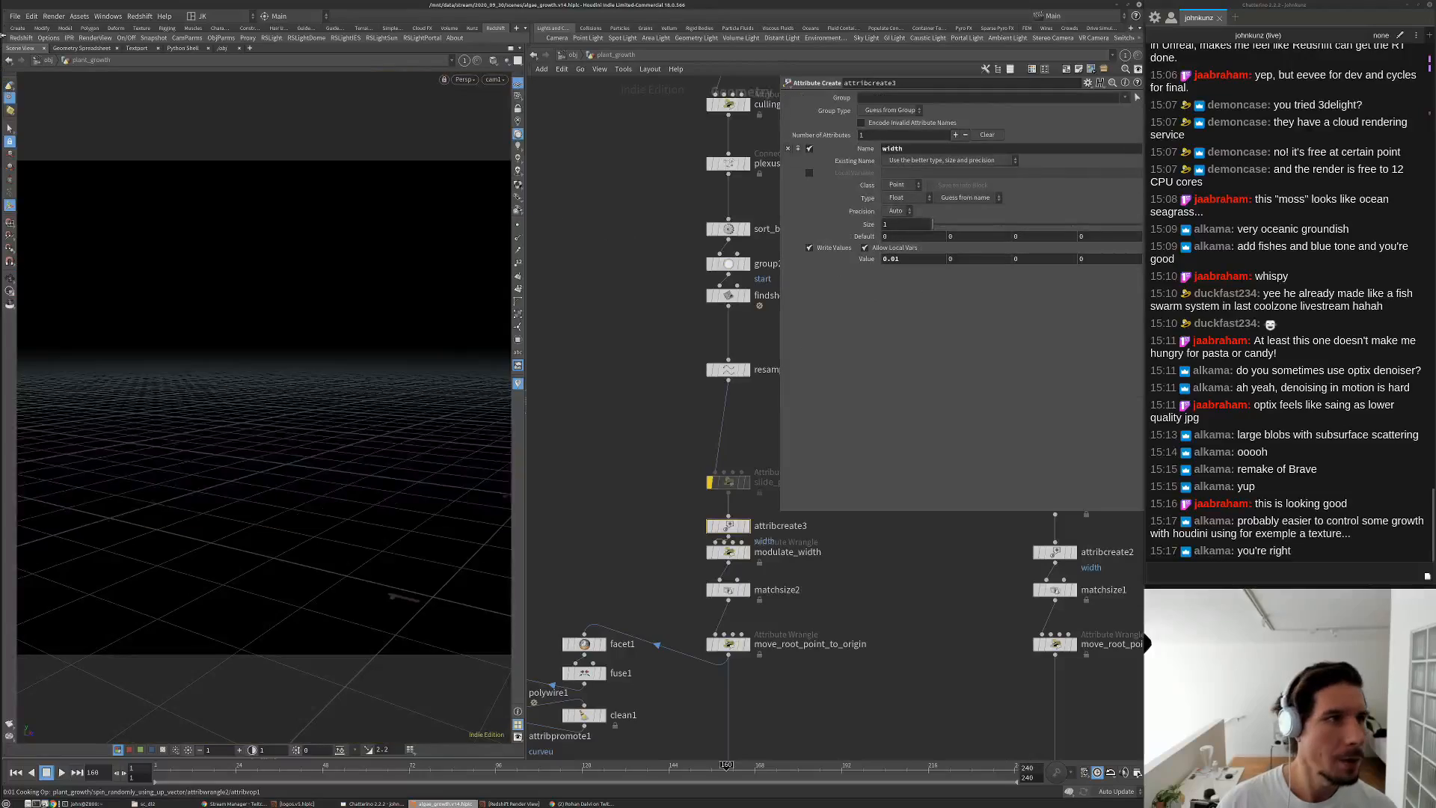
left_click(15, 15)
left_click(52, 77)
Locate the scatter_plant_positions node in the plant_growth network and display its scattered points
scroll(590, 426, "down", 7)
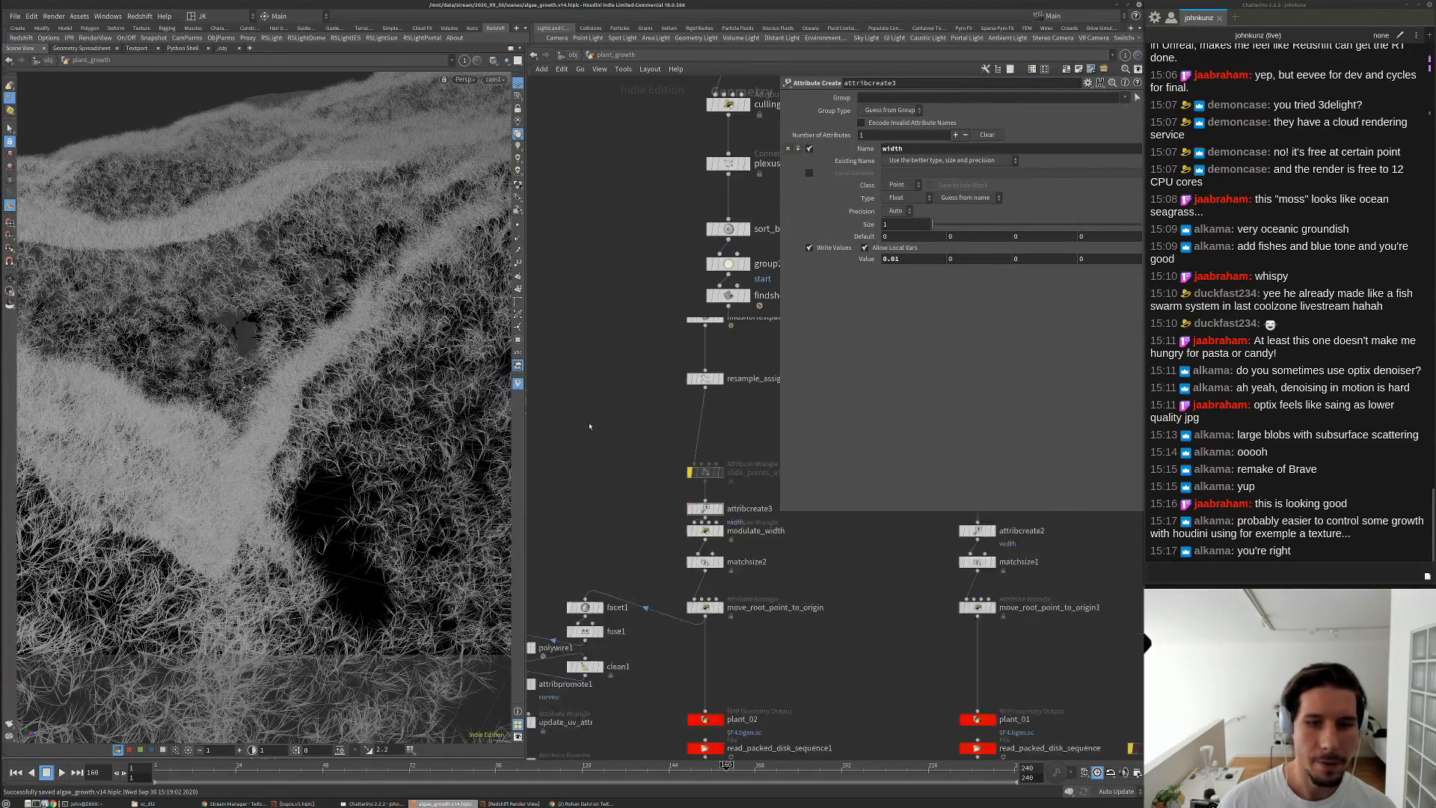
middle_click_drag(592, 513, 649, 409)
scroll(649, 408, "up", 4)
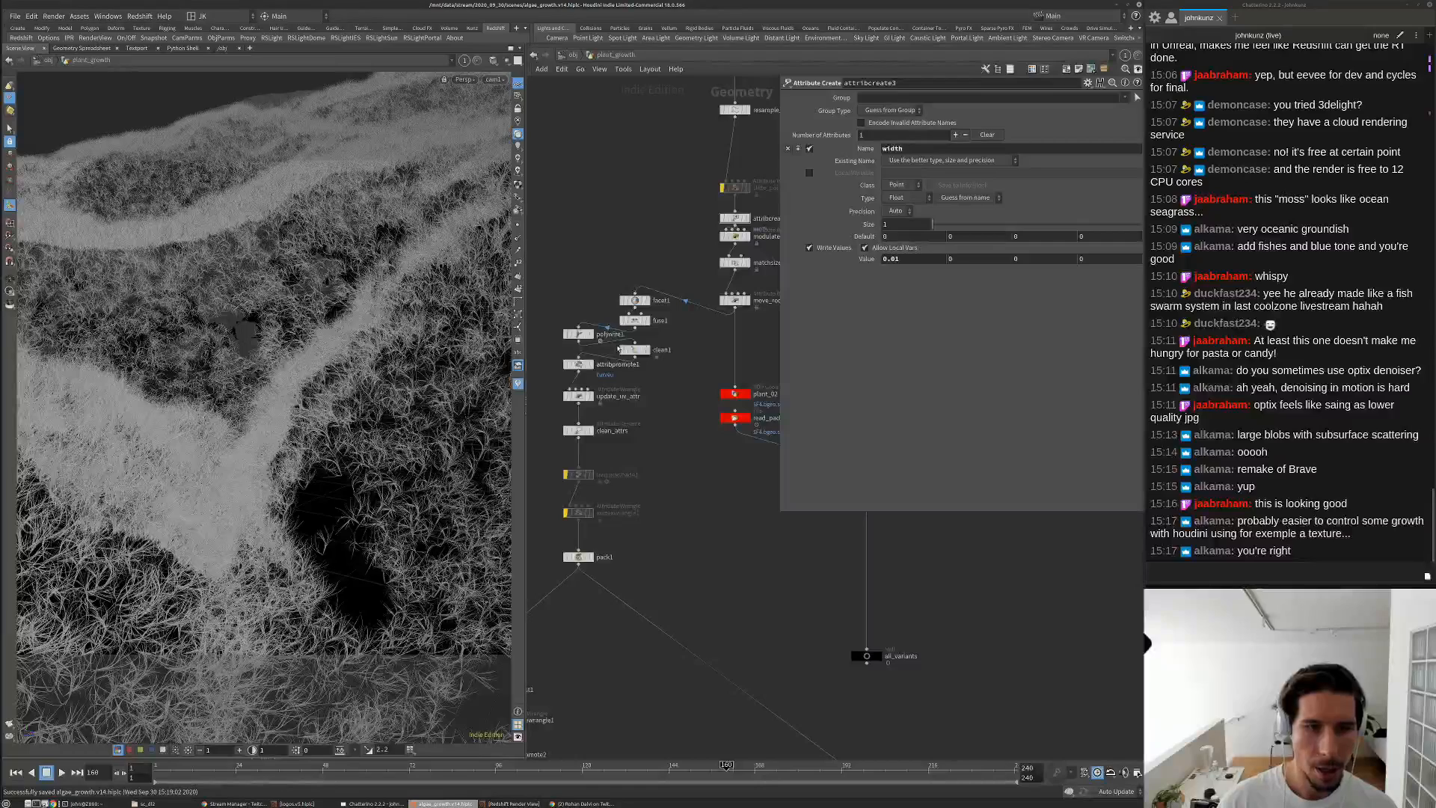
scroll(649, 408, "down", 6)
scroll(655, 409, "up", 10)
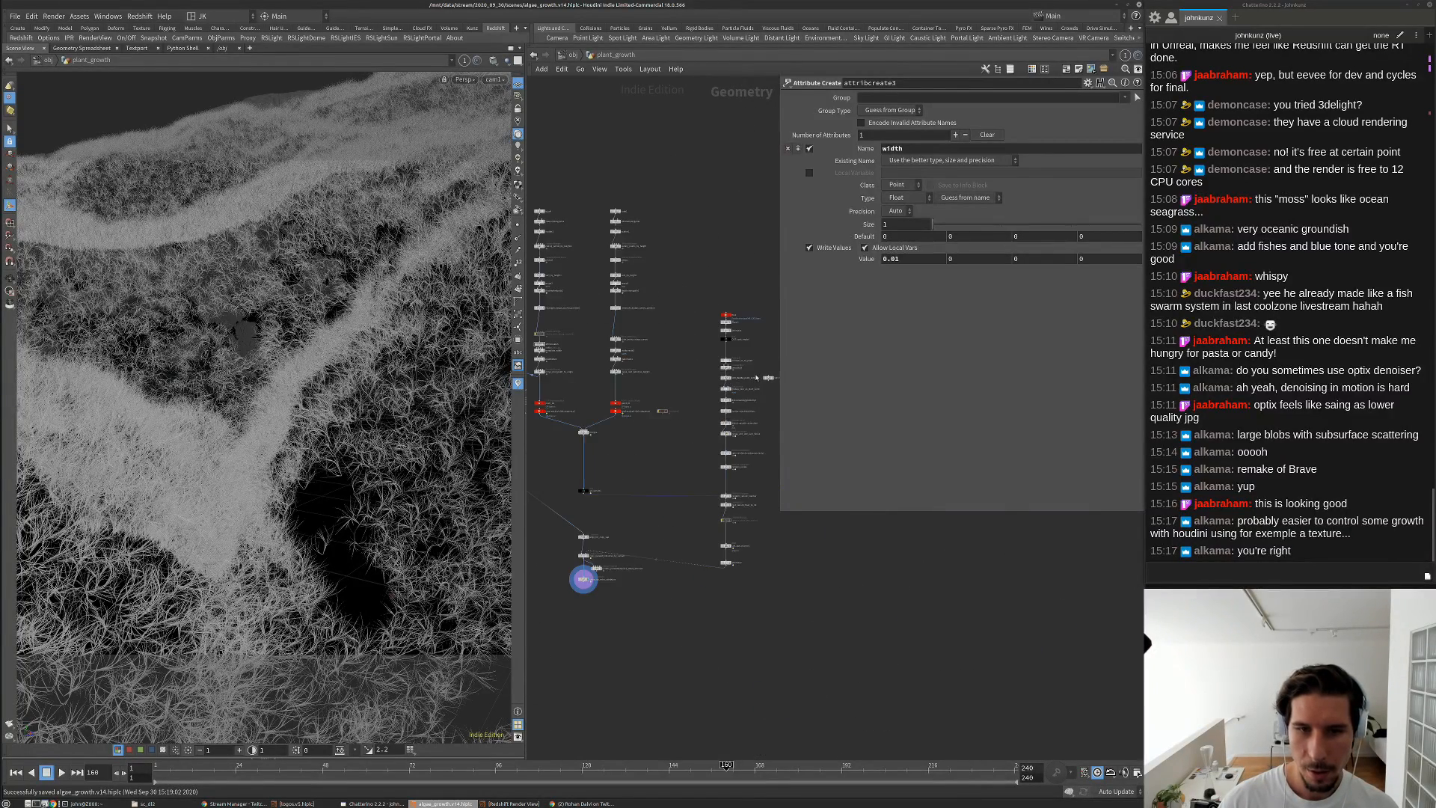
middle_click_drag(670, 451, 687, 319)
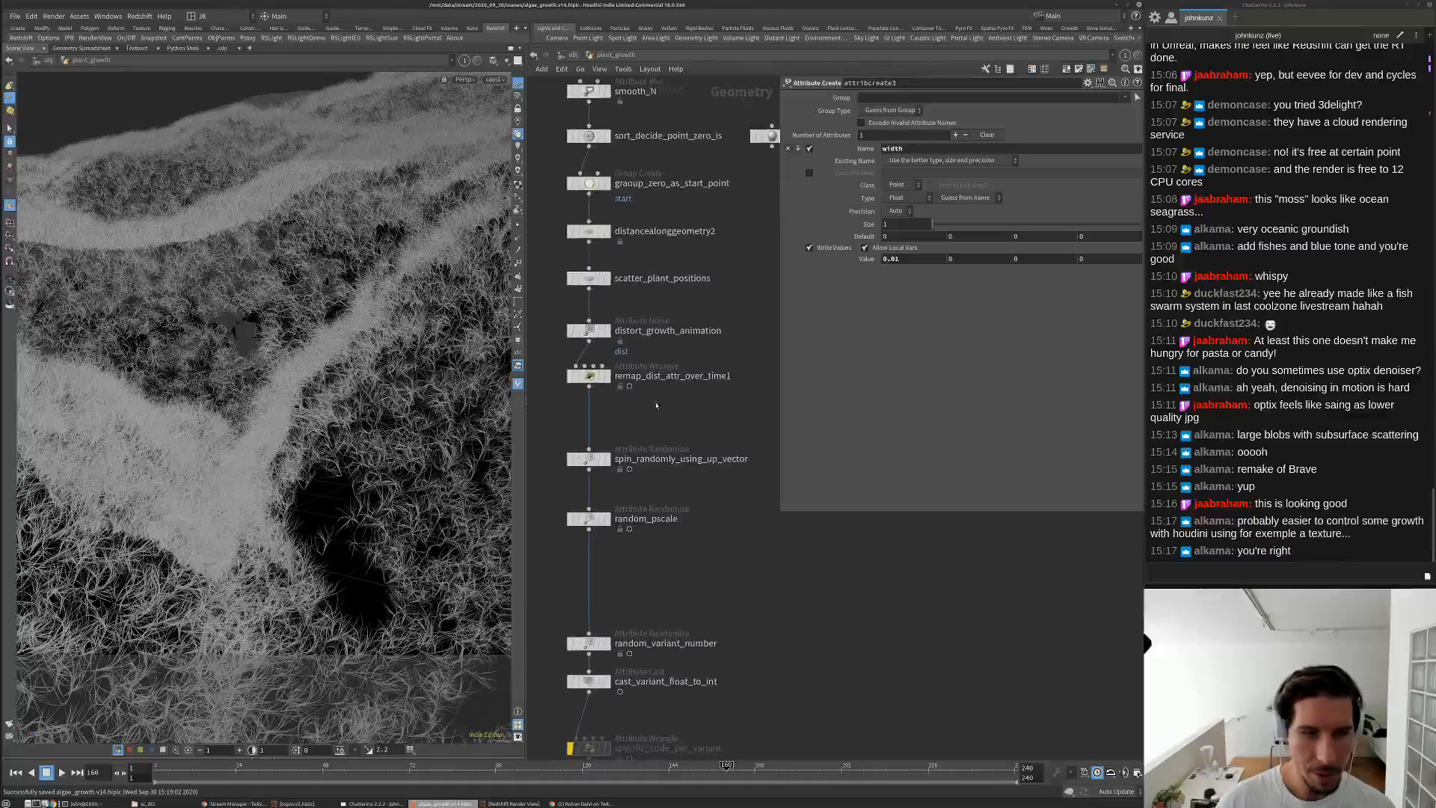
left_click(592, 279)
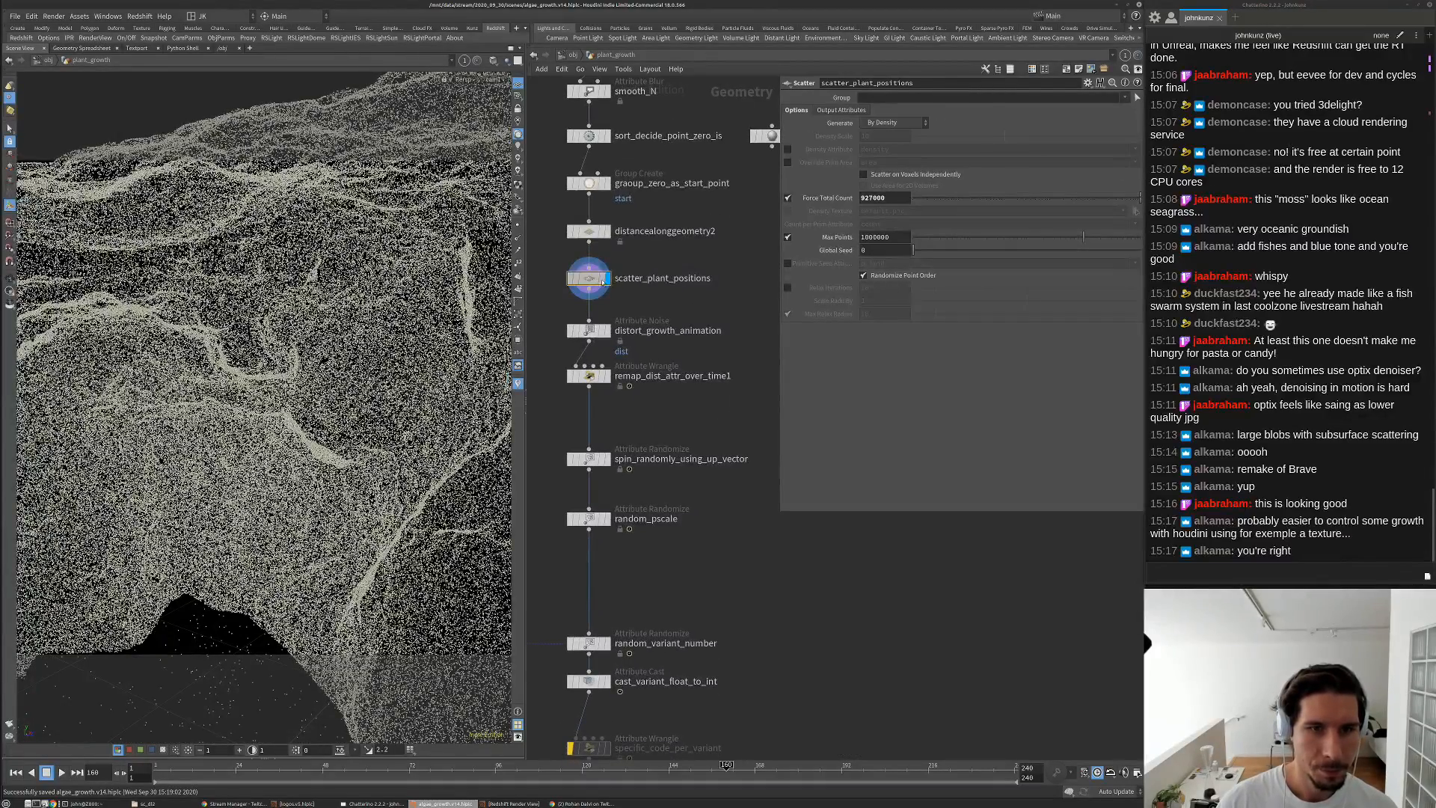
Duplicate scatter_plant_positions, turn off the copy's maximum point limit and force its total count to 9270000
double_click(689, 279)
left_click_drag(689, 281, 688, 281, "alt")
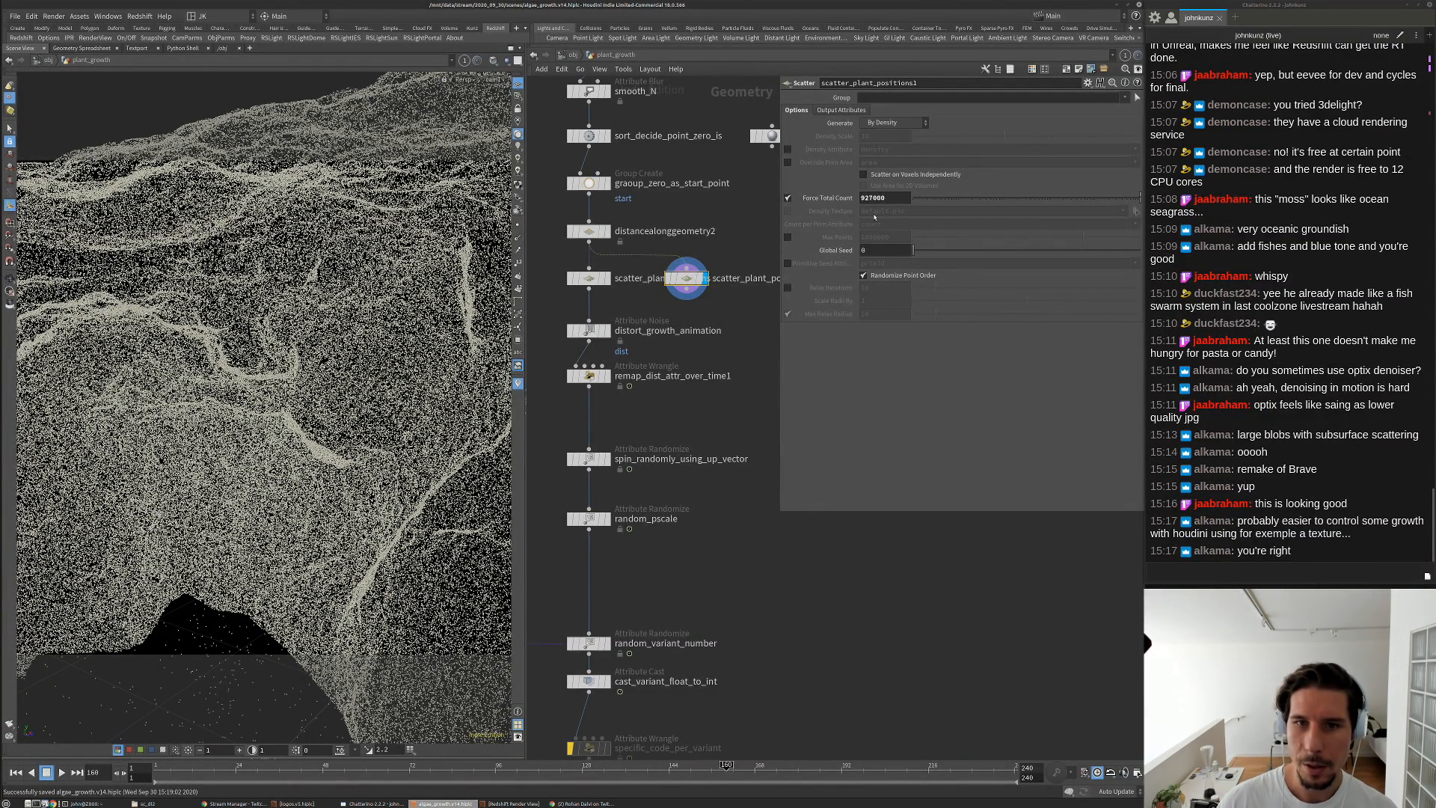
left_click(890, 199)
type("0")
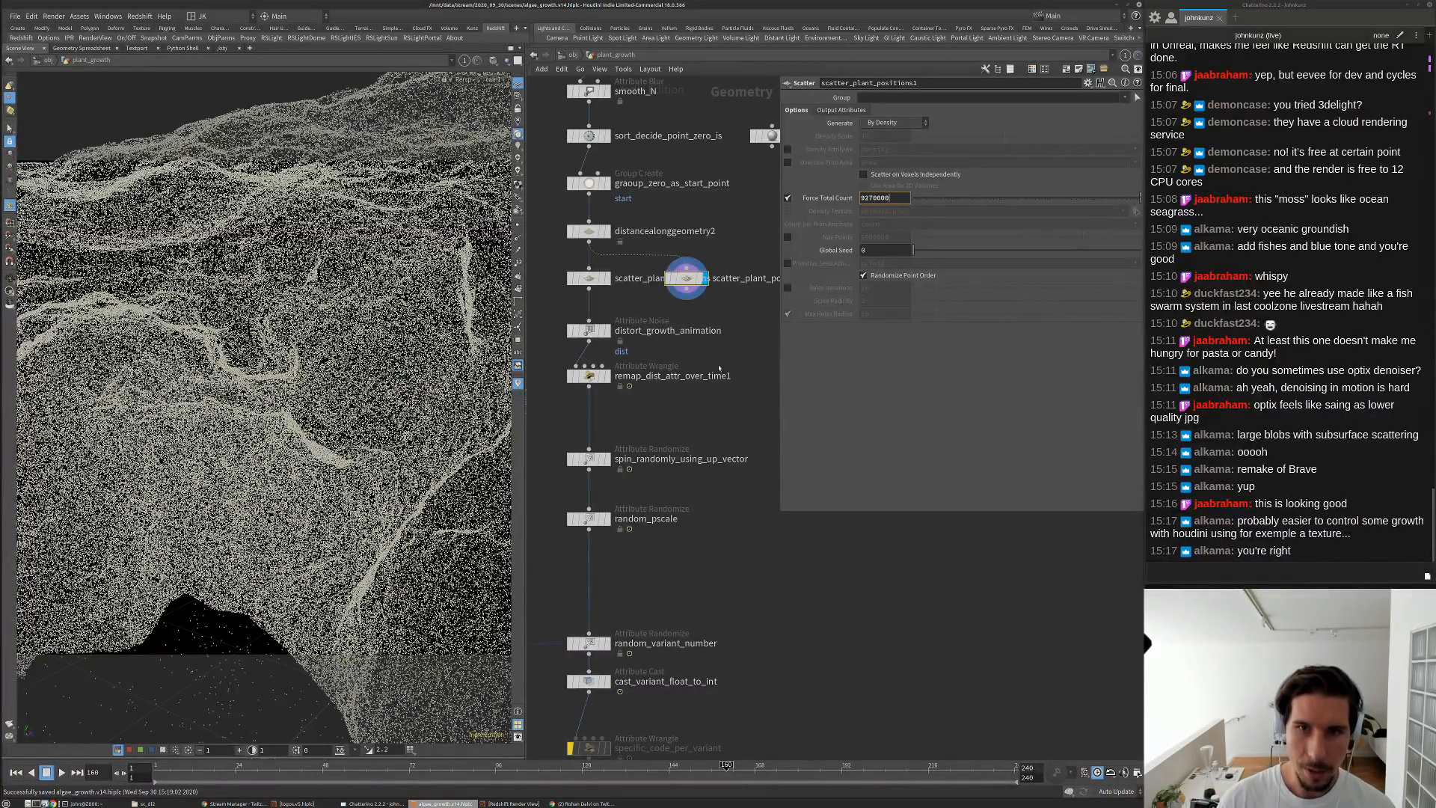
key("Return")
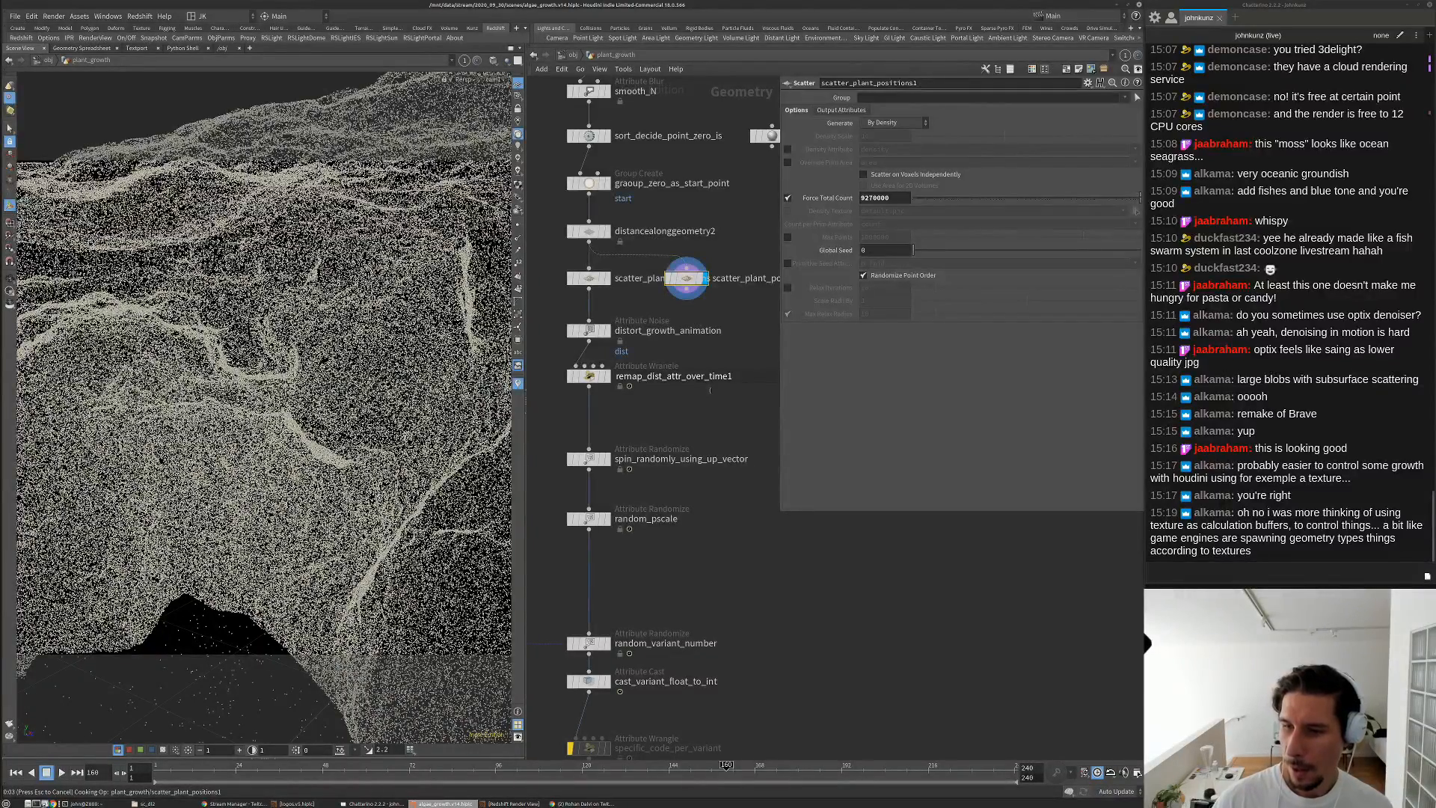
key("ctrl+s")
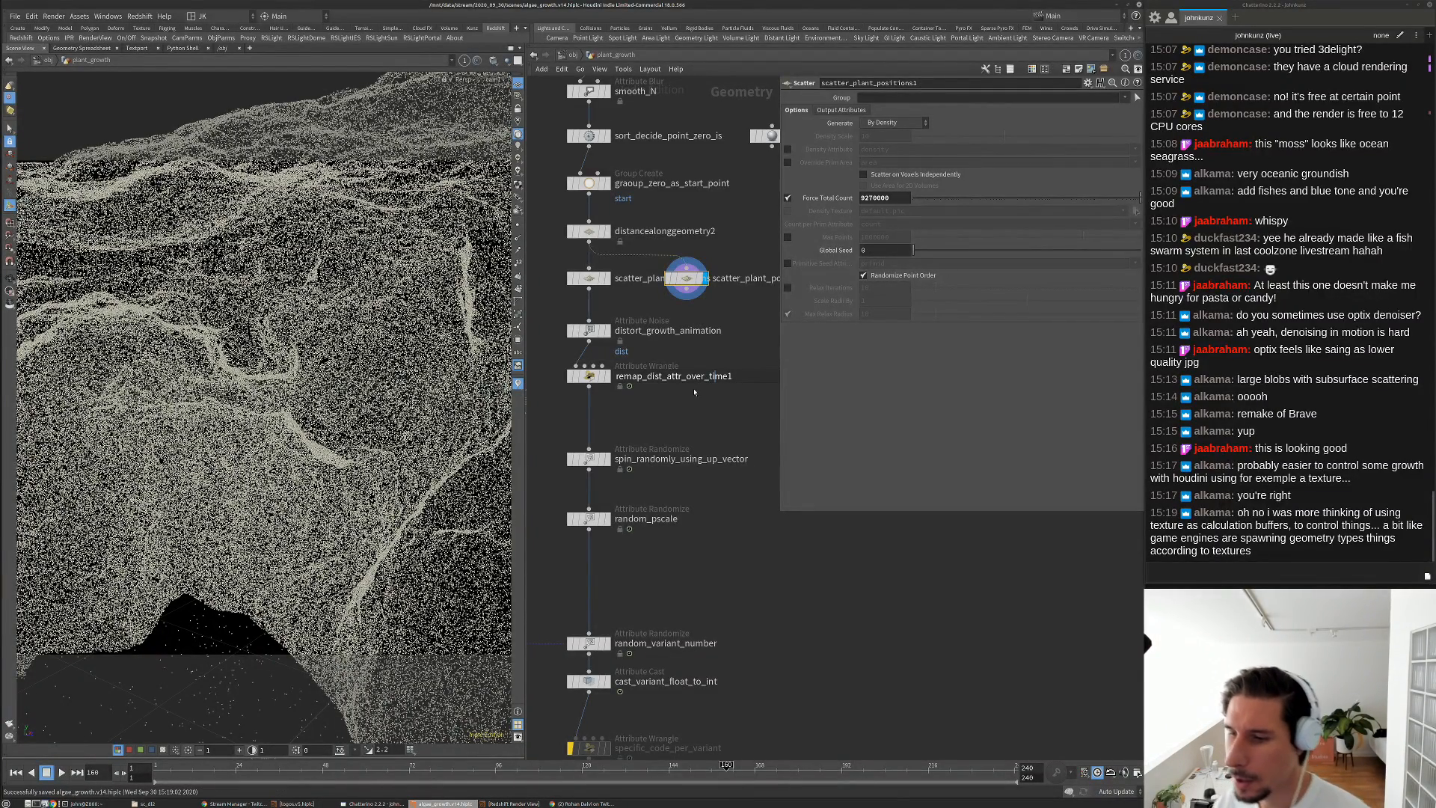
Bring back the Redshift render view, show its display settings and examine the grassy rock slopes up close
scroll(702, 380, "down", 2)
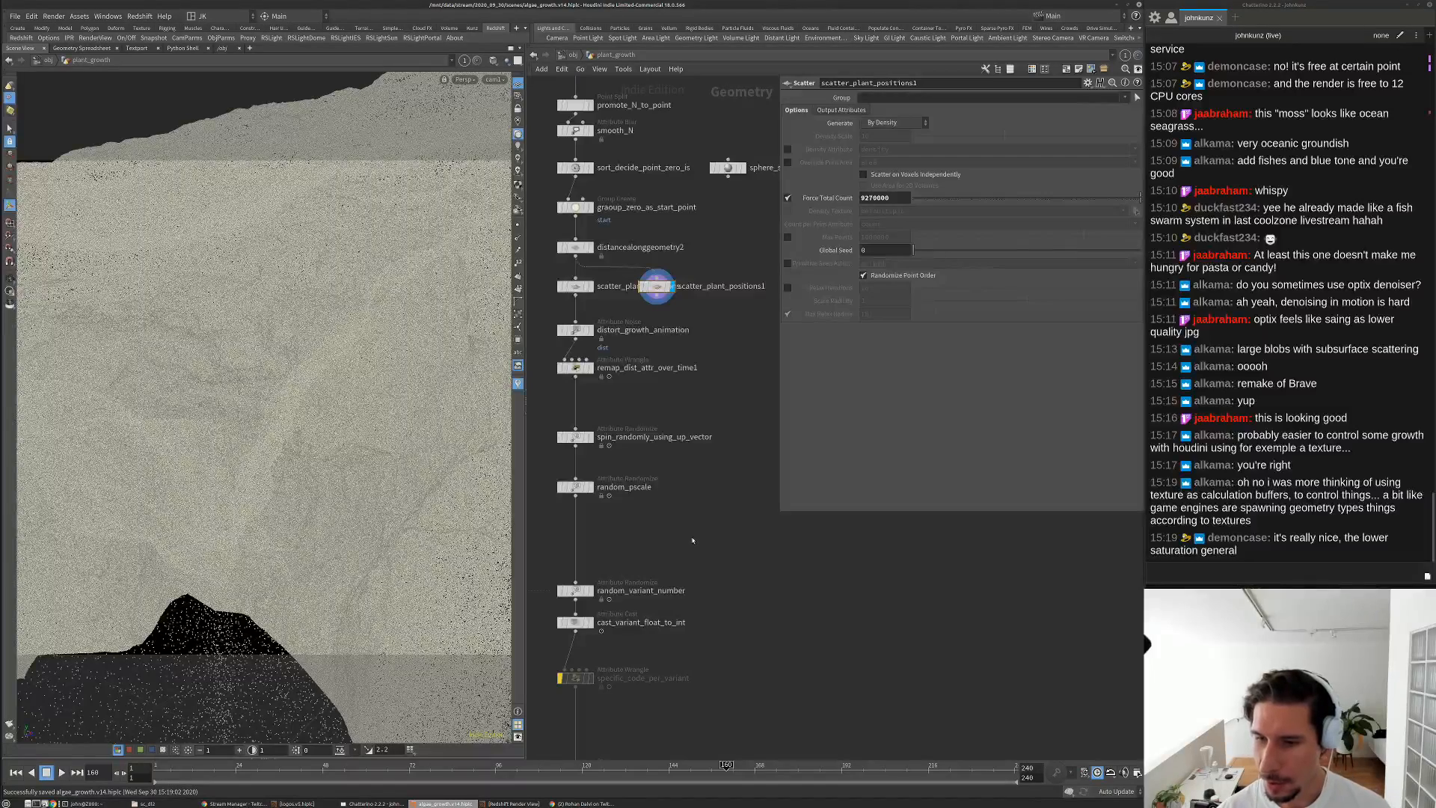
left_click(514, 803)
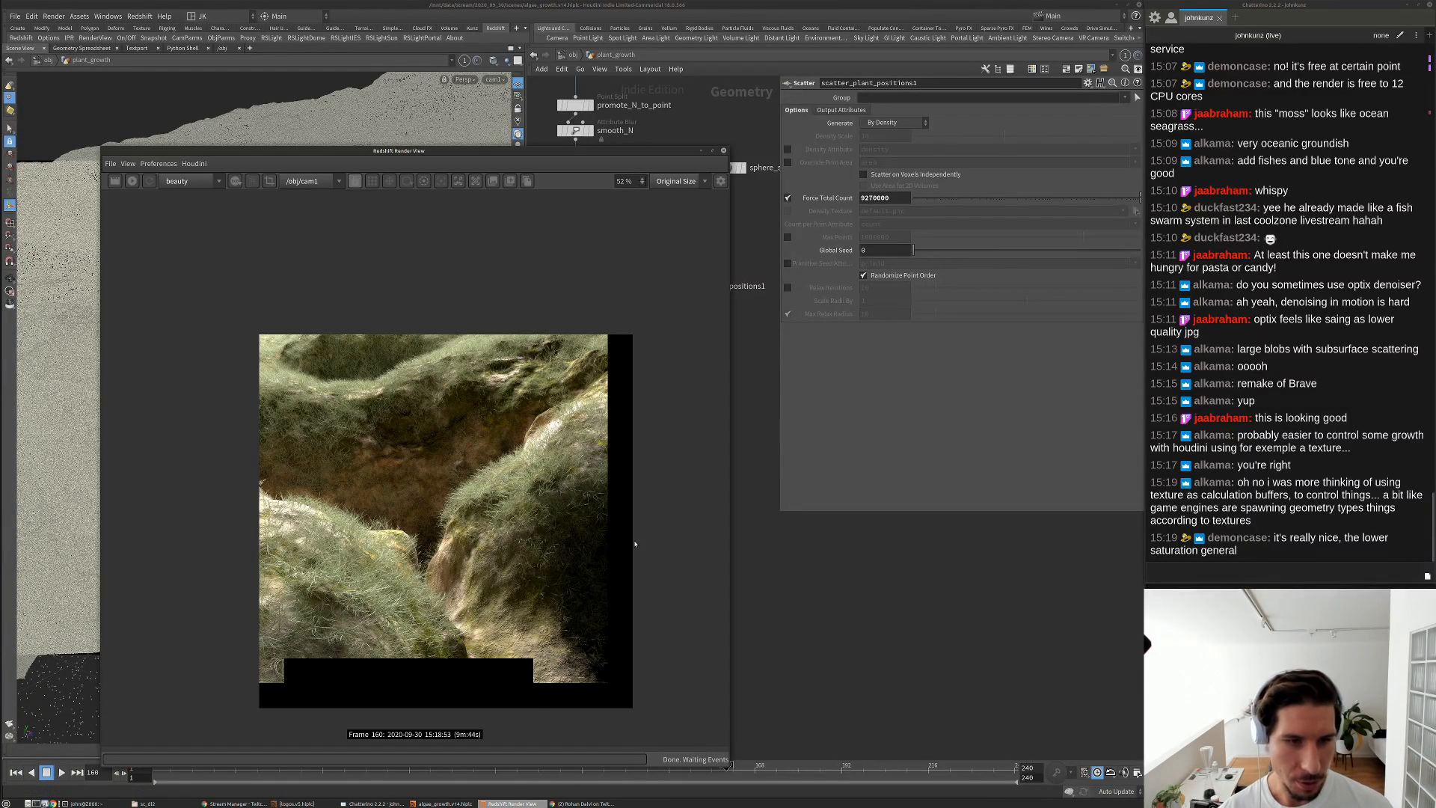
scroll(497, 367, "down", 1)
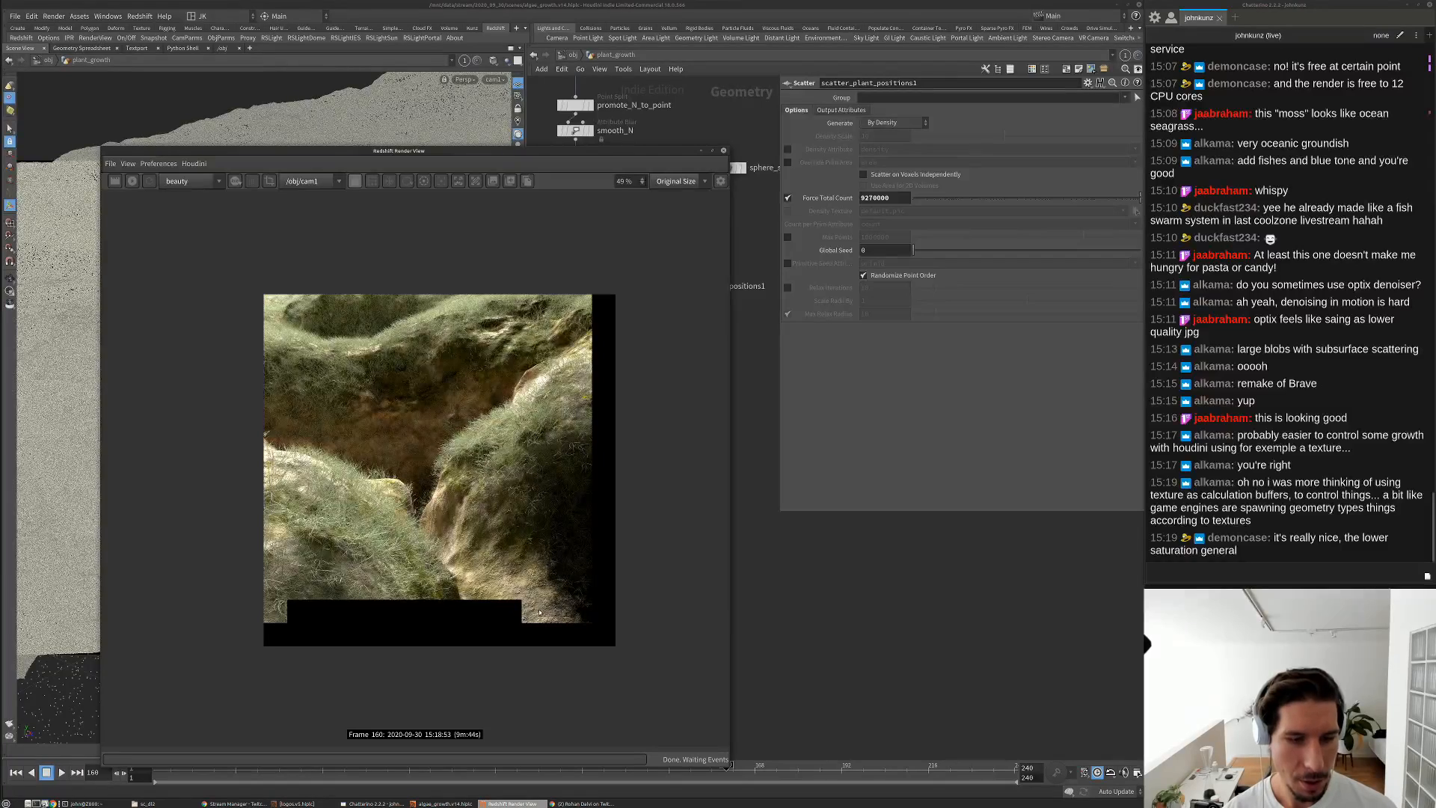
left_click(720, 181)
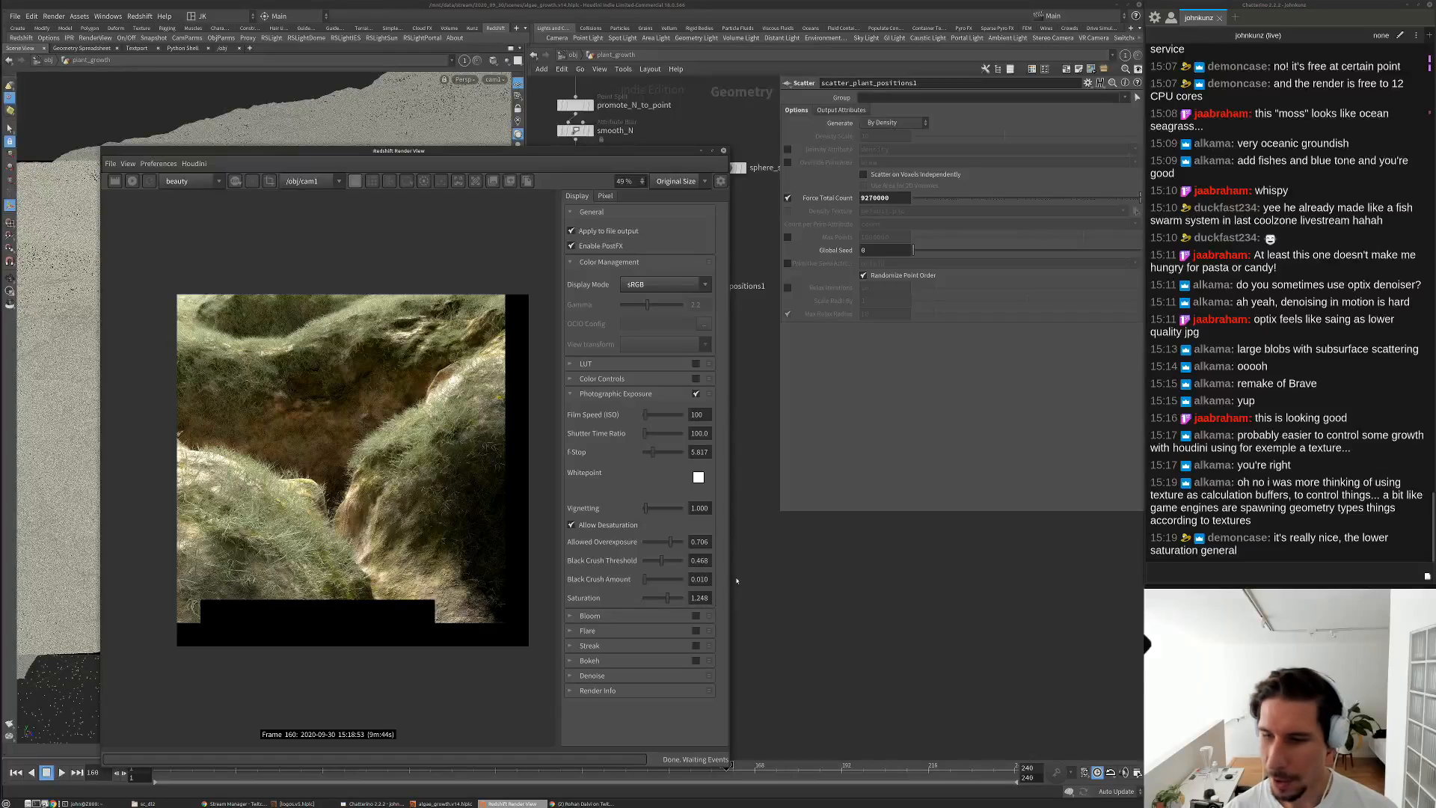
scroll(417, 331, "up", 5)
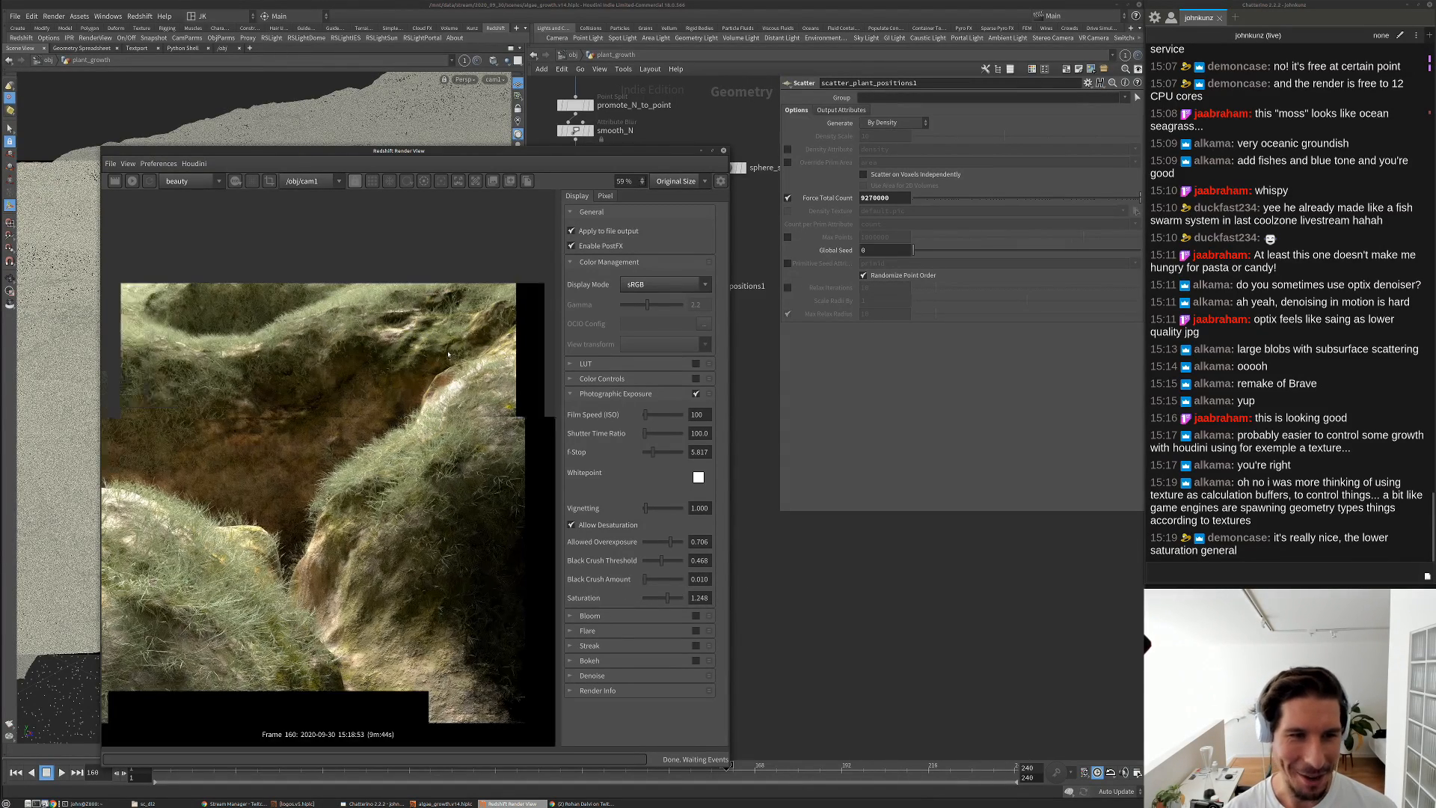
scroll(517, 417, "up", 1)
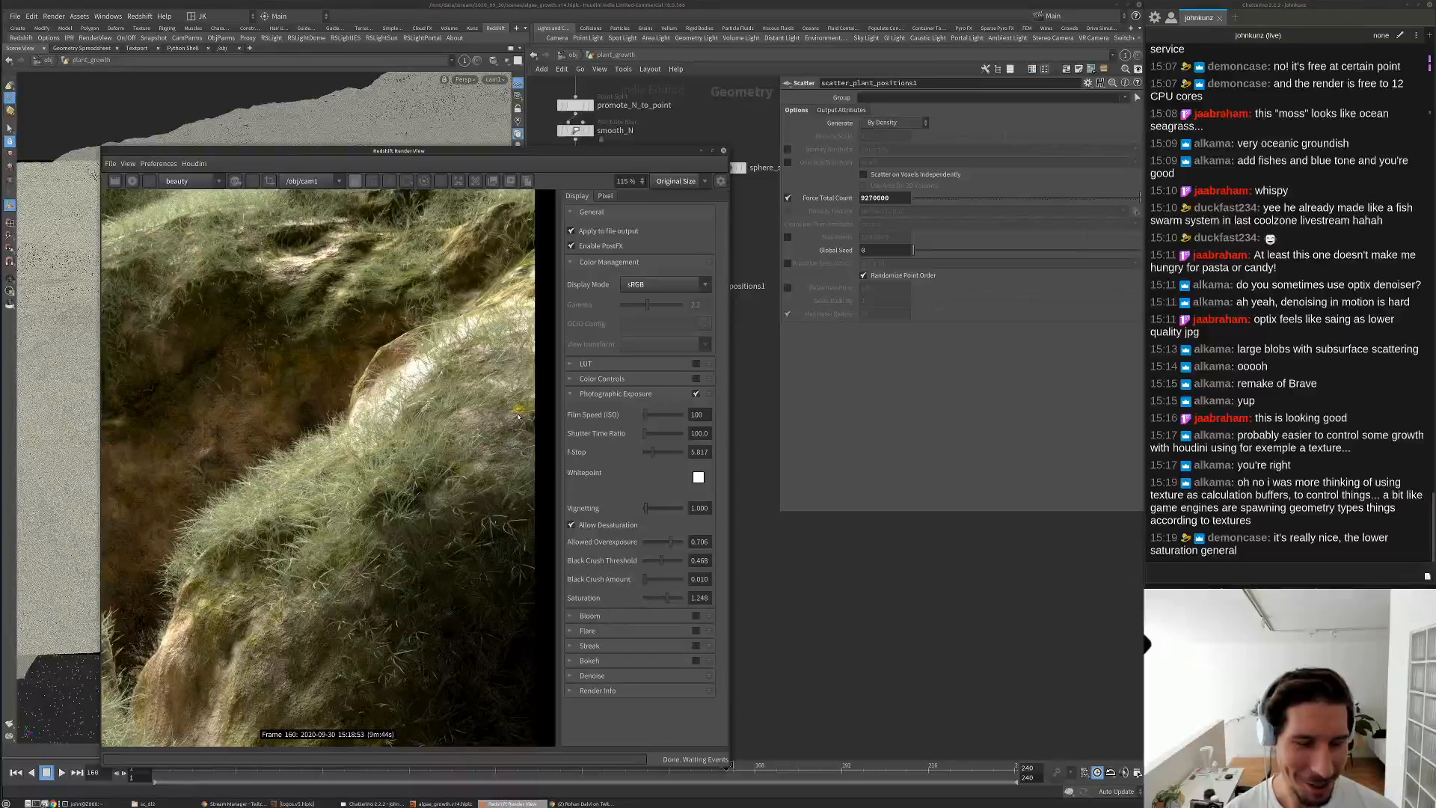
Compare the render with and without Photographic Exposure, leave it enabled and minimize the render view
left_click(694, 394)
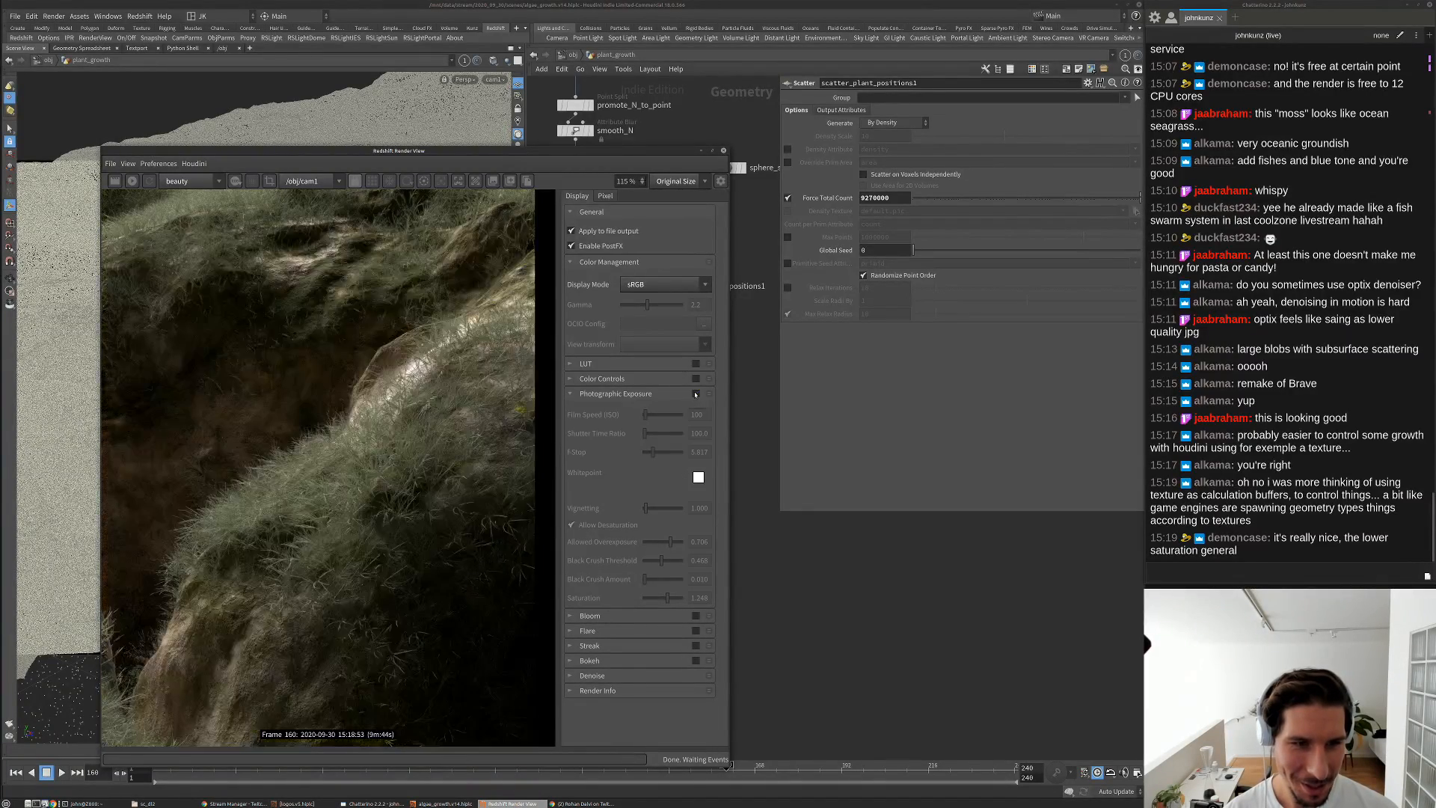
left_click(694, 394)
left_click(695, 394)
left_click(695, 394)
left_click(694, 394)
left_click(695, 394)
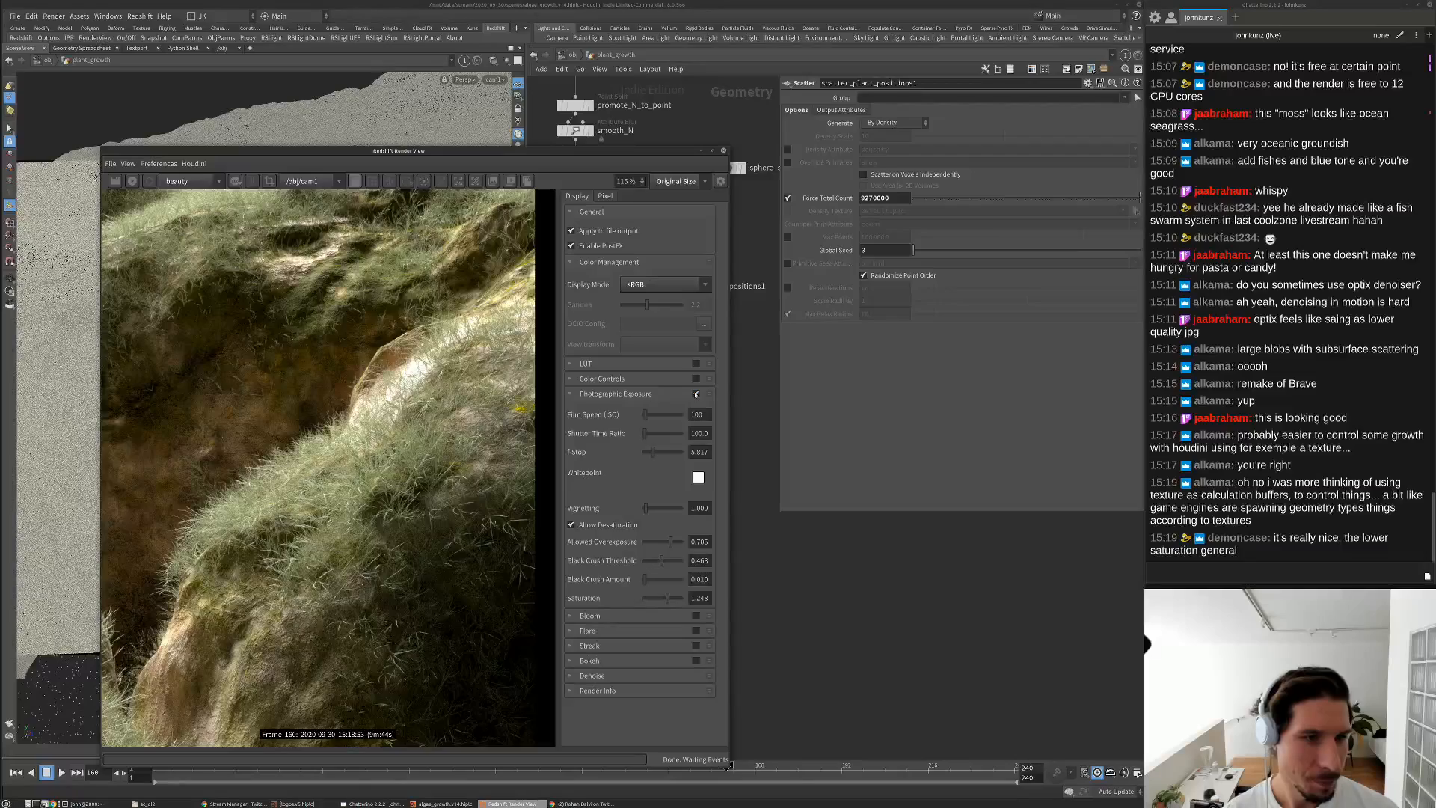
scroll(431, 336, "down", 6)
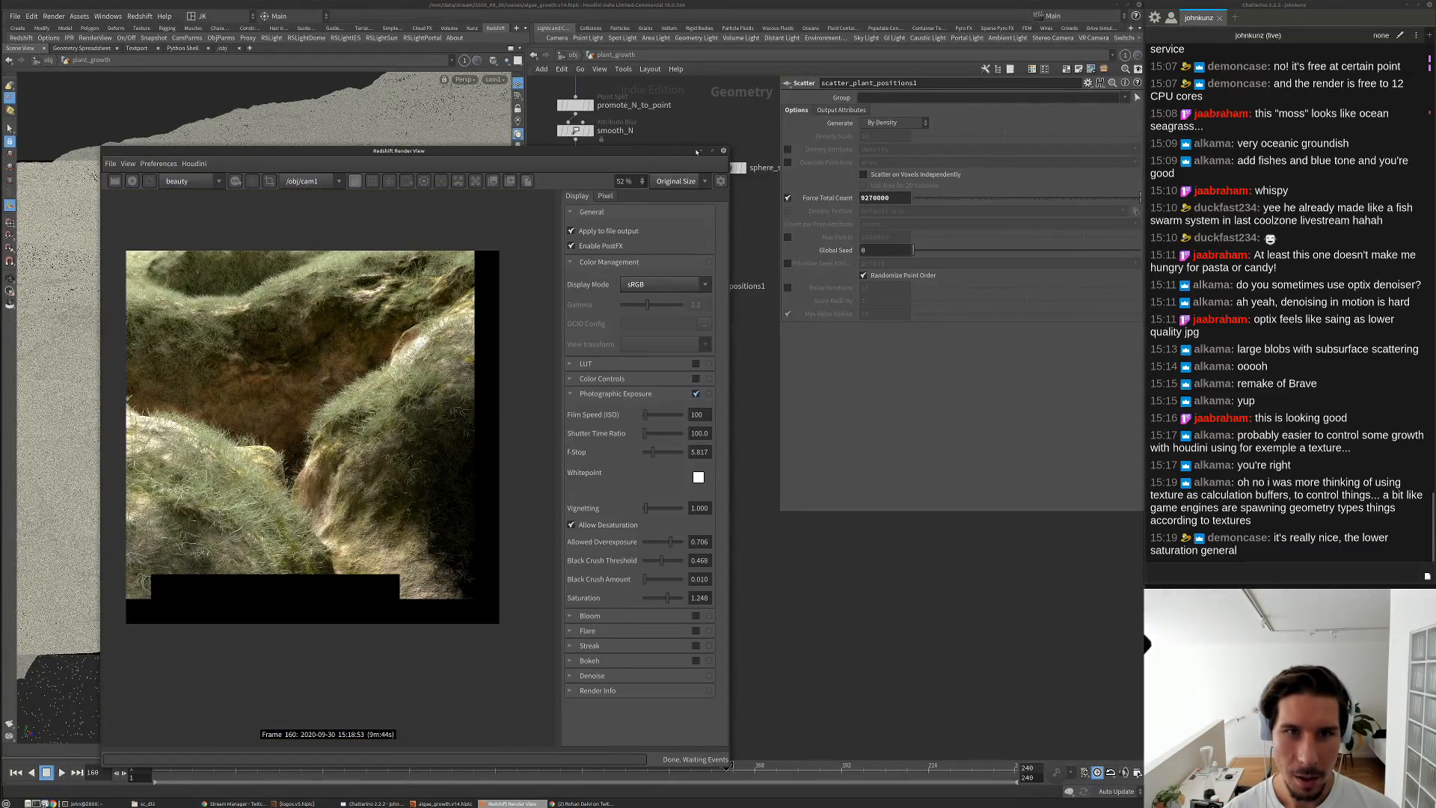
left_click(698, 151)
Move the scatter_plant_positions1 node clear of the original scatter node and inspect its node info
scroll(618, 310, "up", 2)
middle_click_drag(640, 303, 534, 380)
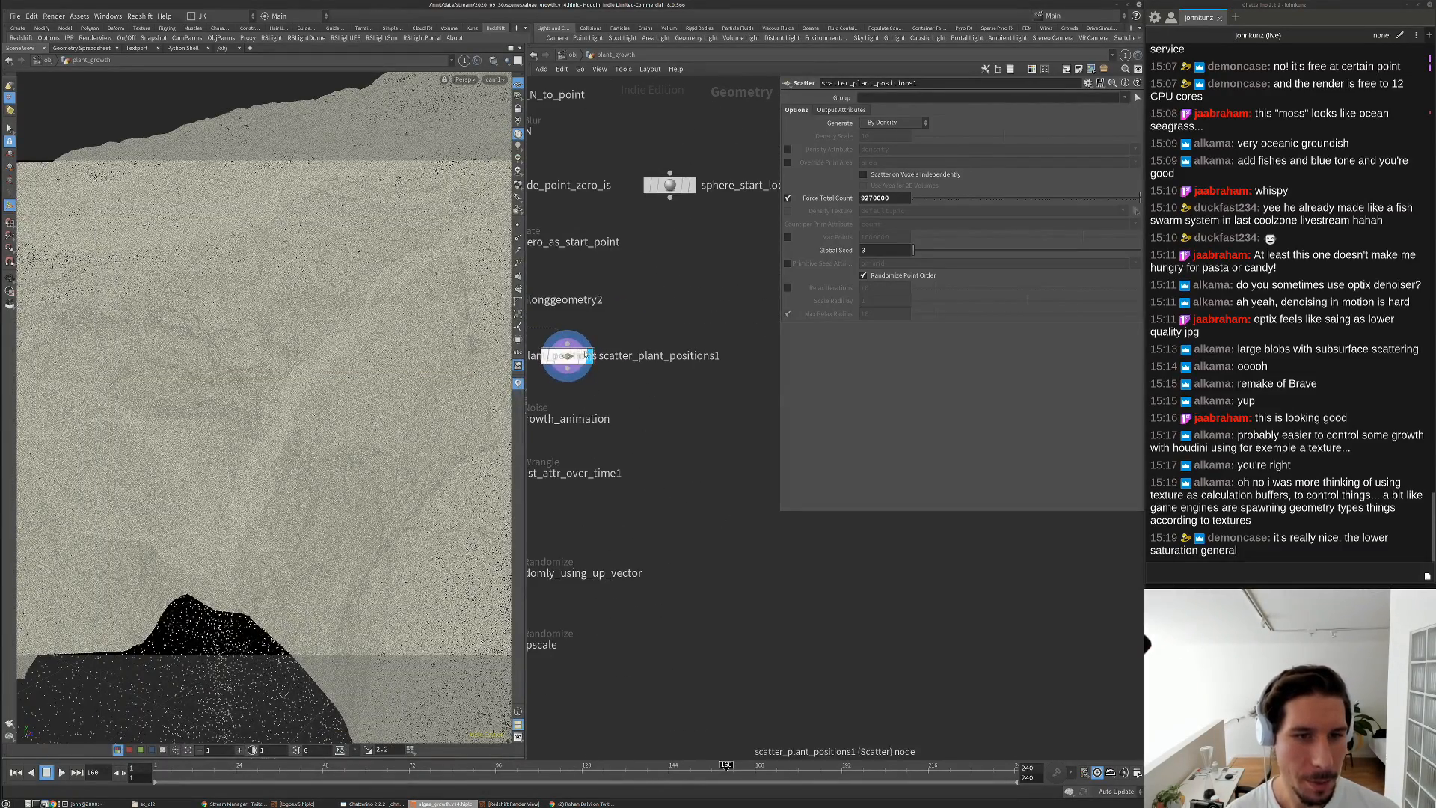
left_click_drag(575, 357, 643, 362)
scroll(644, 362, "down", 2)
middle_click_drag(637, 360, 679, 320)
scroll(680, 318, "up", 1)
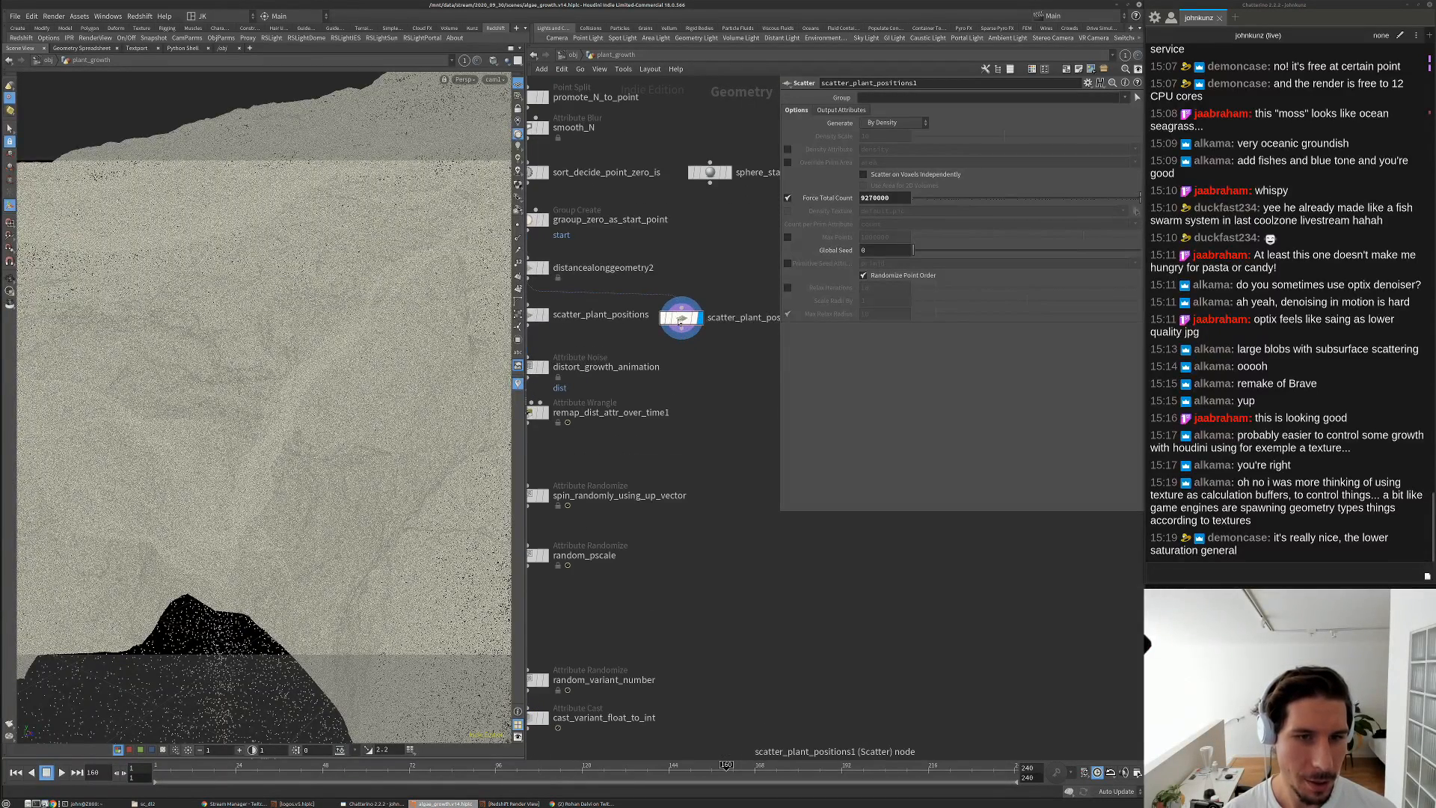
middle_click(685, 316)
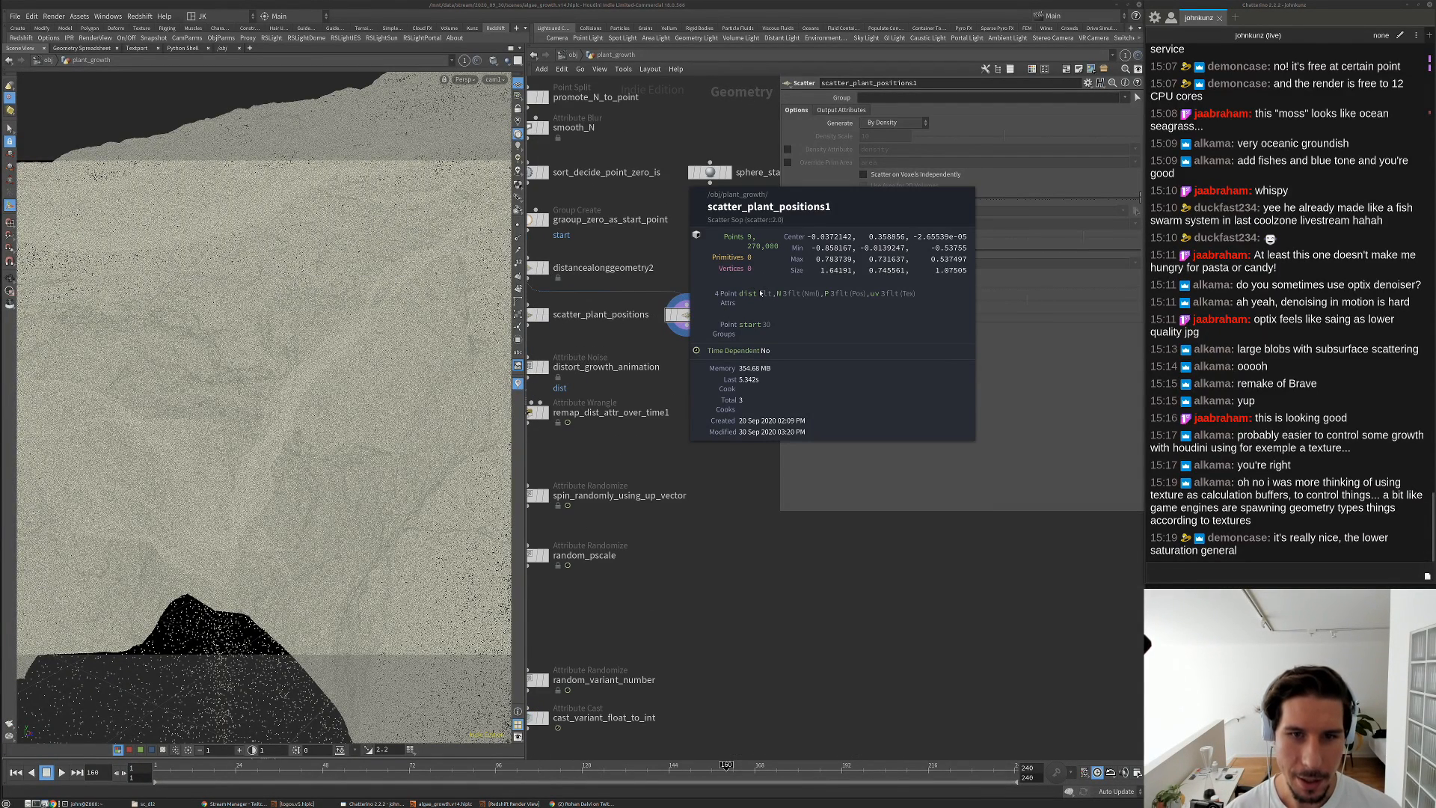
Duplicate distort_growth_animation and remap_dist_attr_over_time1 and chain the copies below scatter_plant_positions1
scroll(587, 371, "down", 1)
left_click_drag(587, 370, 532, 431)
left_click_drag(643, 376, 702, 376, "alt")
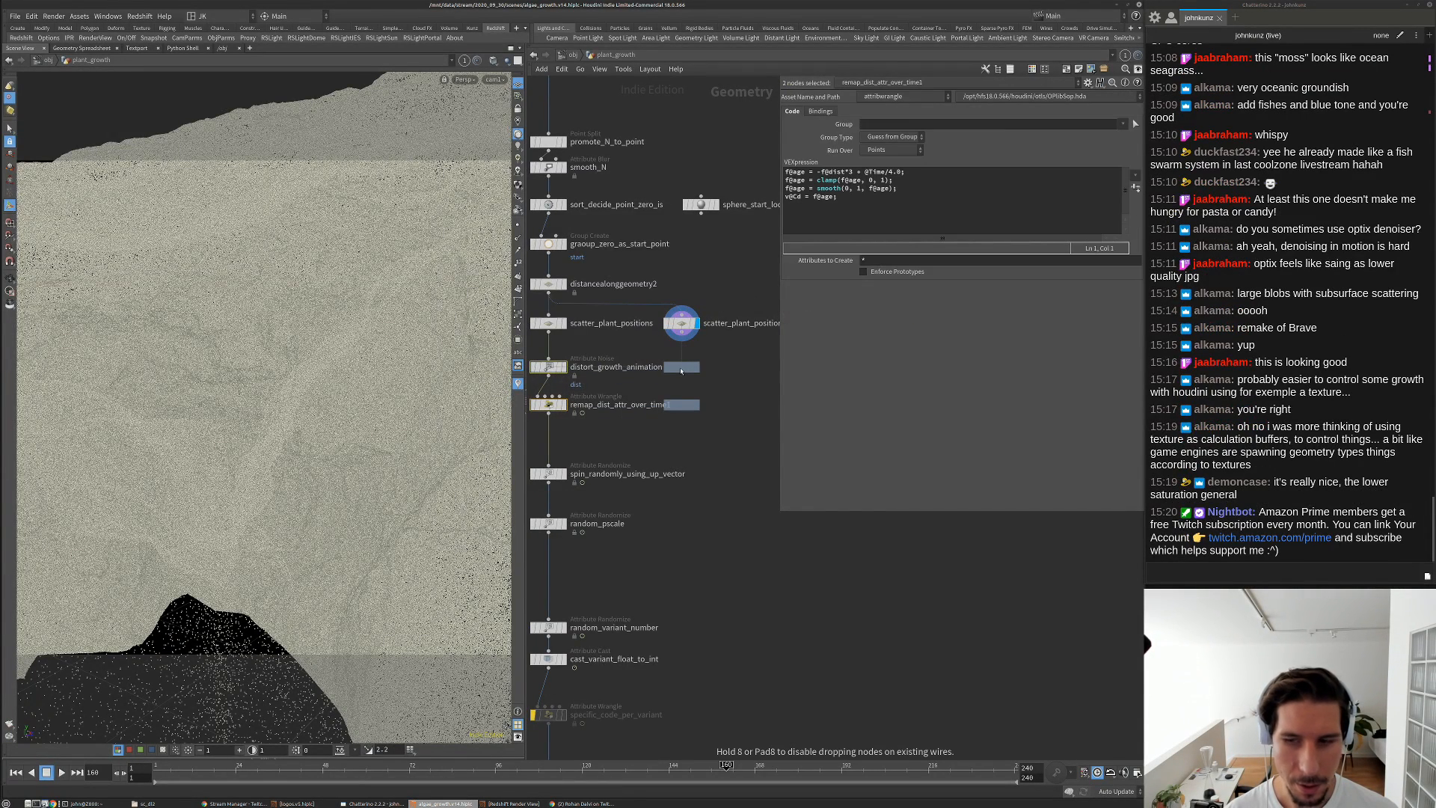
scroll(688, 350, "up", 3)
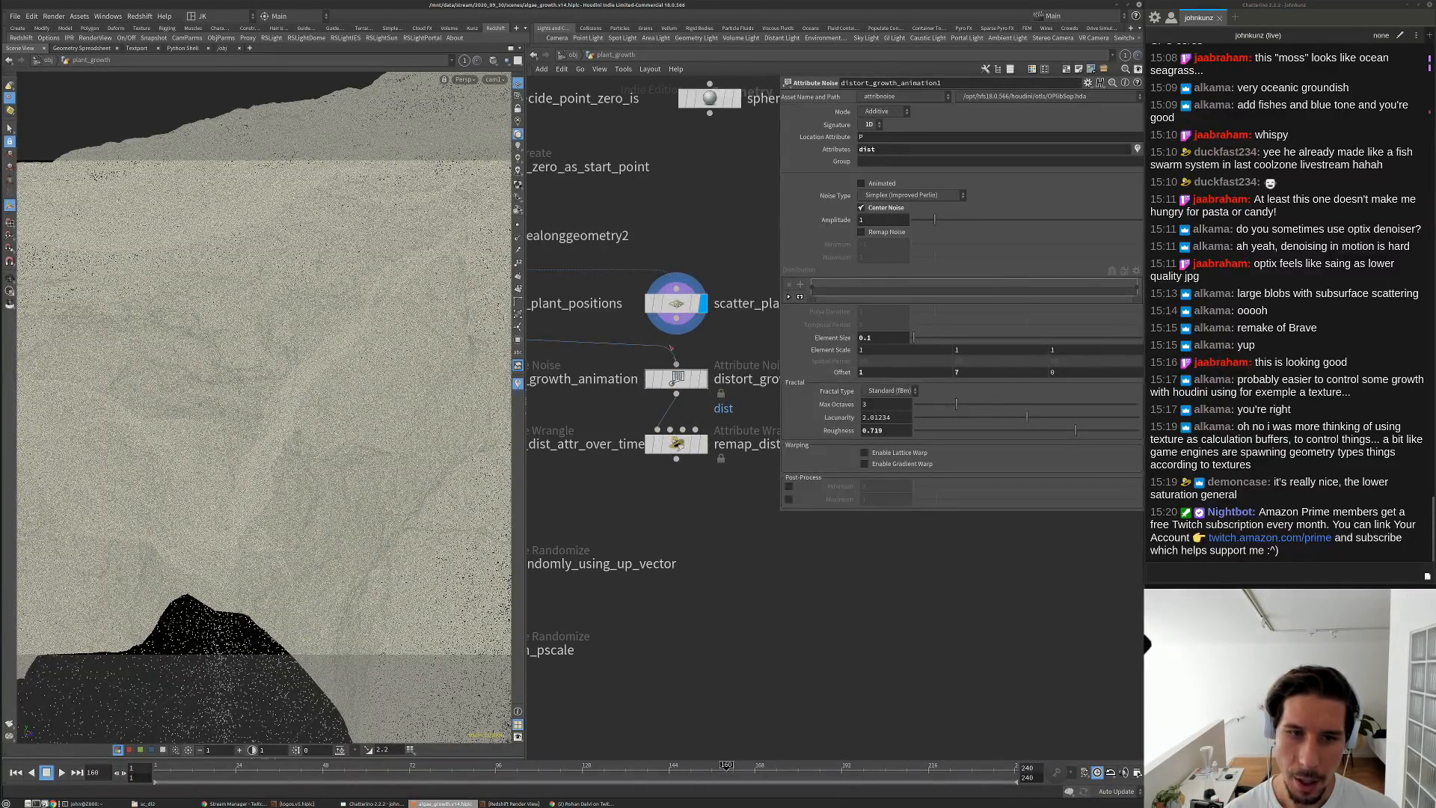
left_click_drag(680, 377, 680, 381)
scroll(677, 385, "down", 5)
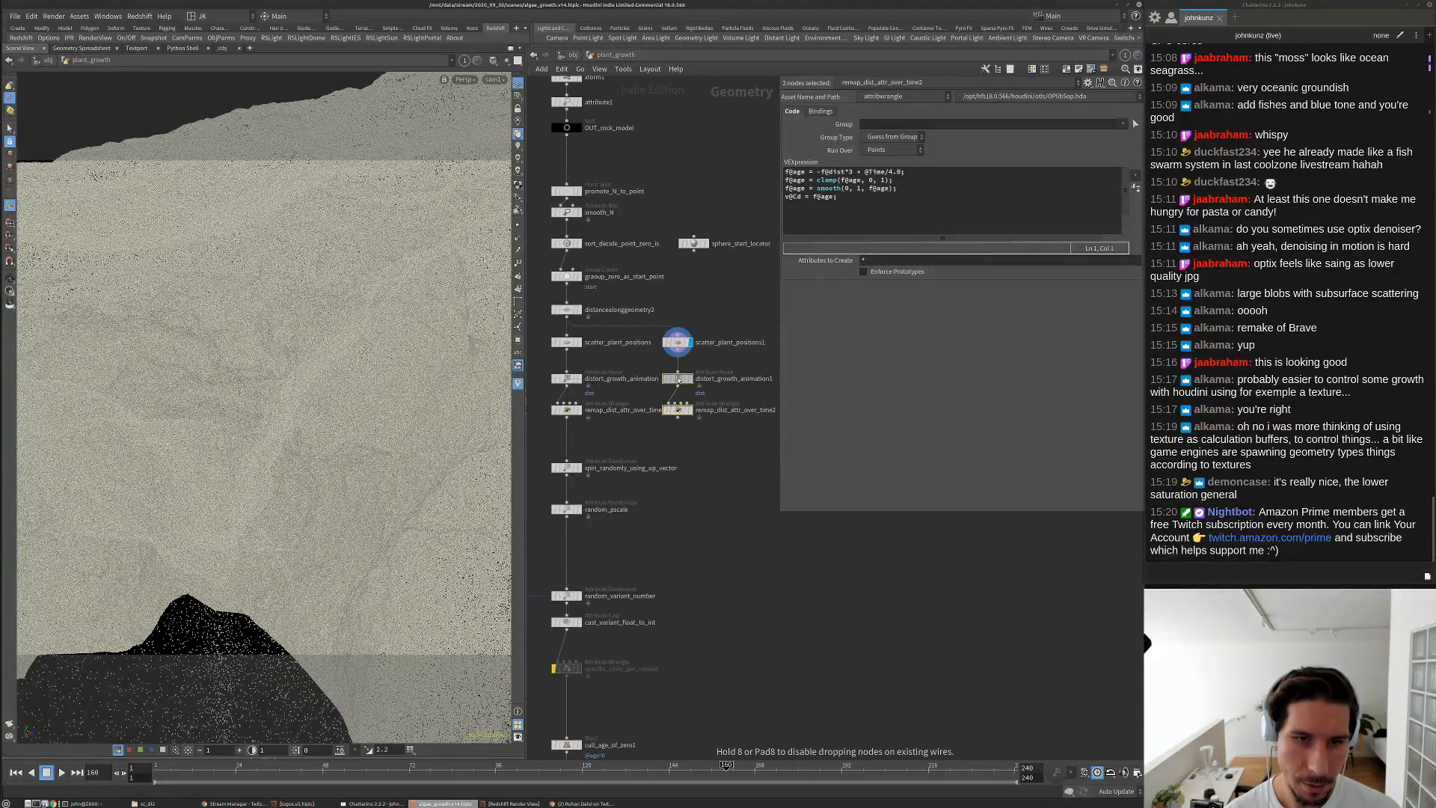
Display the result of the copied remap_dist_attr_over_time2 wrangle in the viewport
scroll(675, 396, "up", 4)
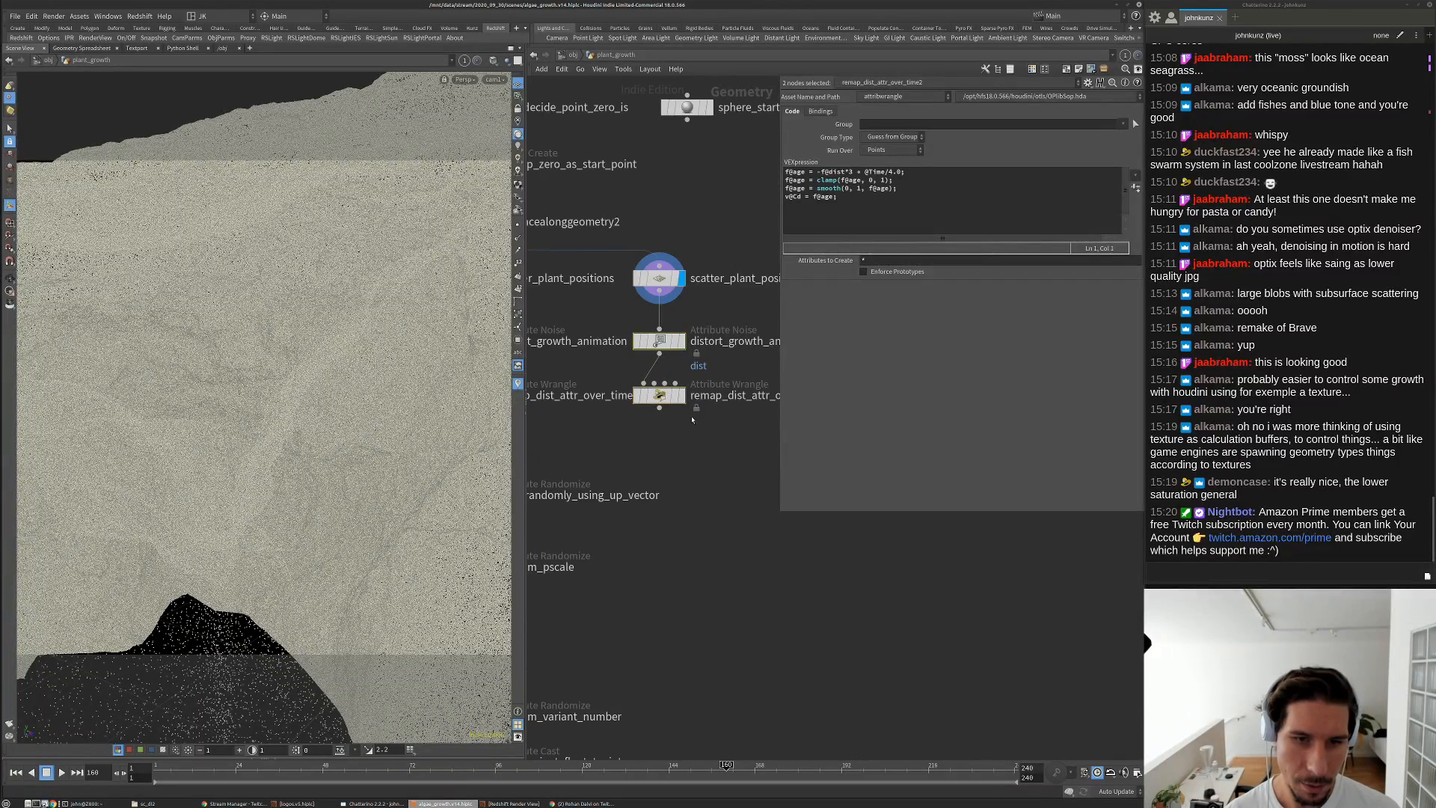
left_click(689, 458)
middle_click_drag(690, 459, 685, 452)
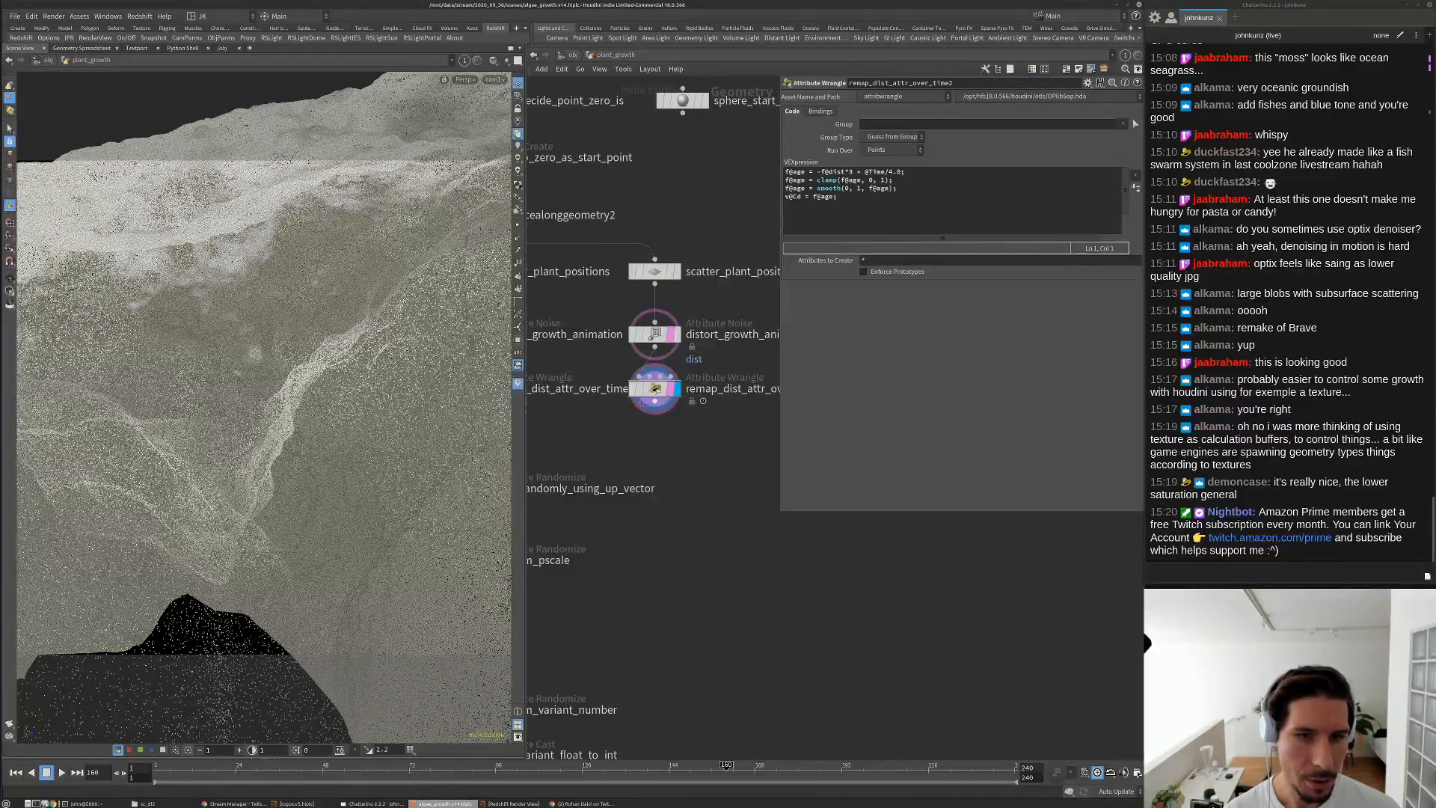
left_click(671, 390)
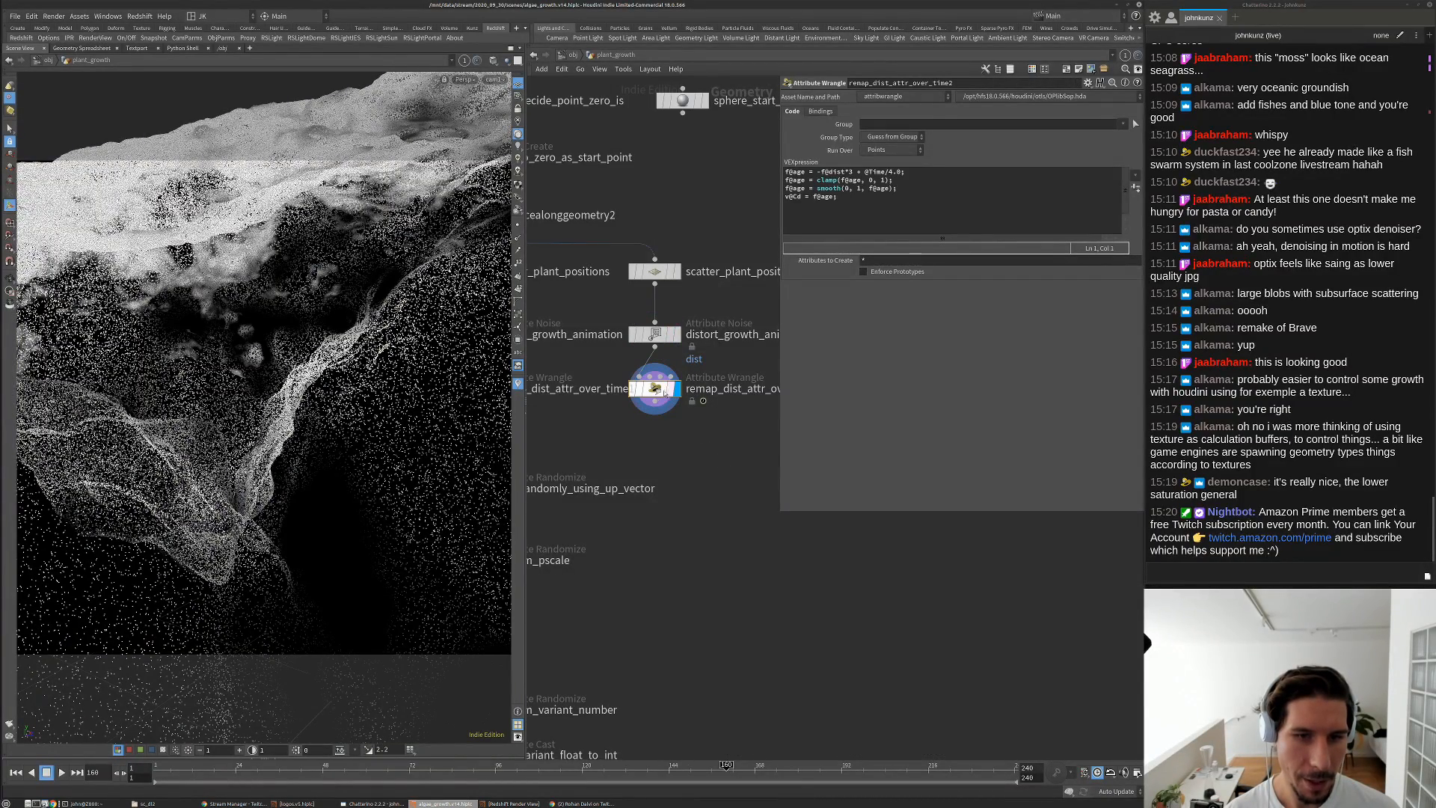
middle_click_drag(714, 472, 705, 435)
key("Tab")
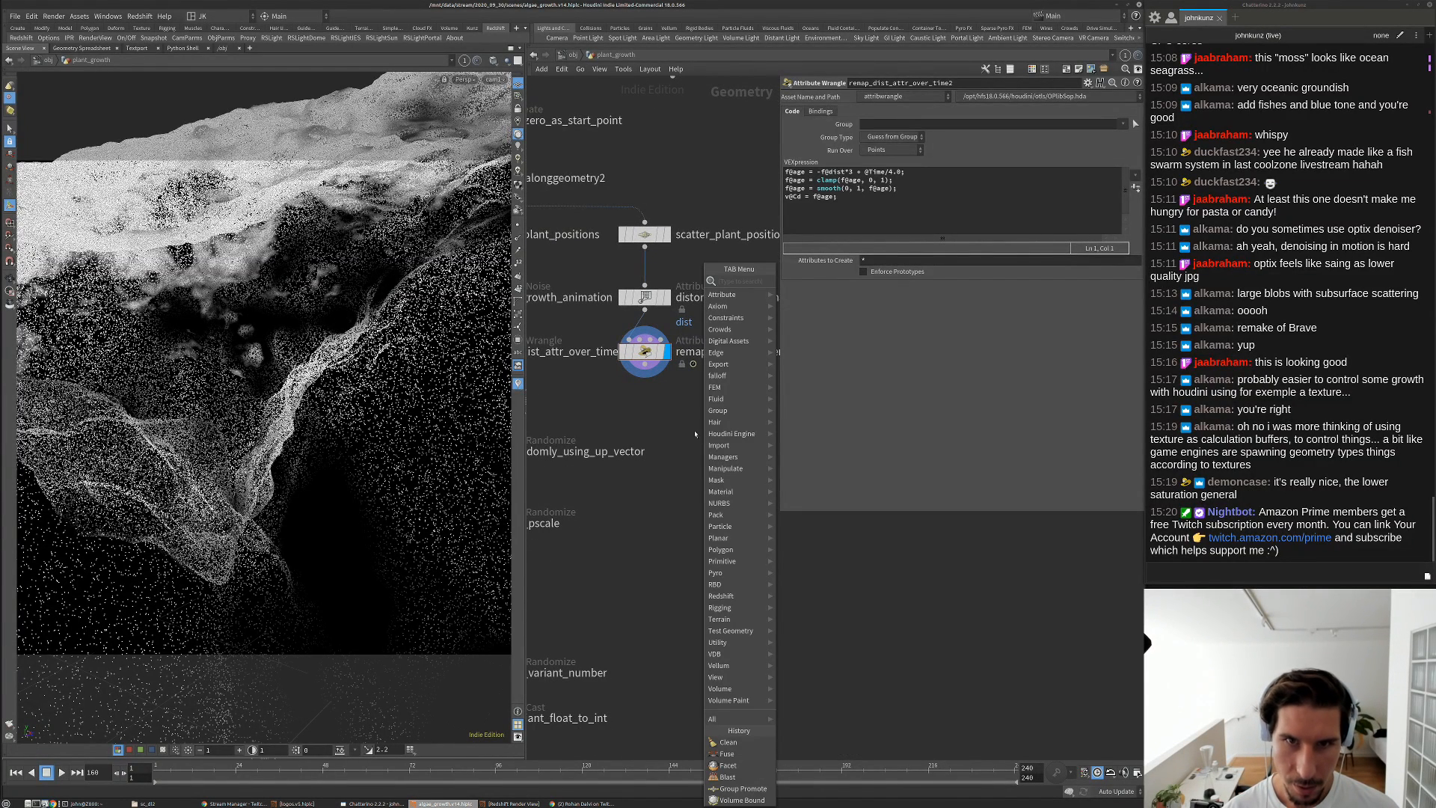
key("Escape")
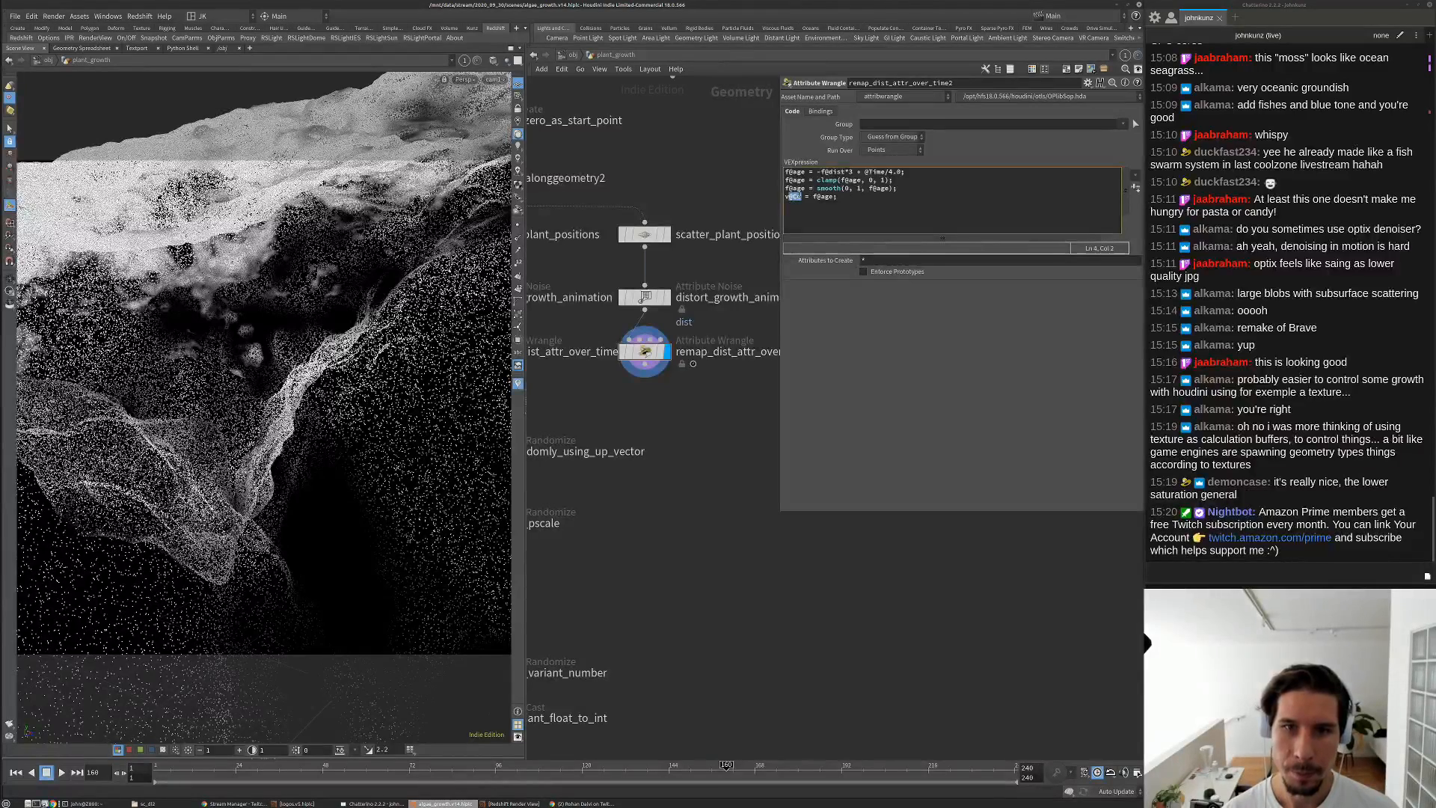
Add the line "f@pscale = f@age;" at the end of the remap_dist_attr_over_time2 wrangle code
double_click(794, 189)
left_click(863, 203)
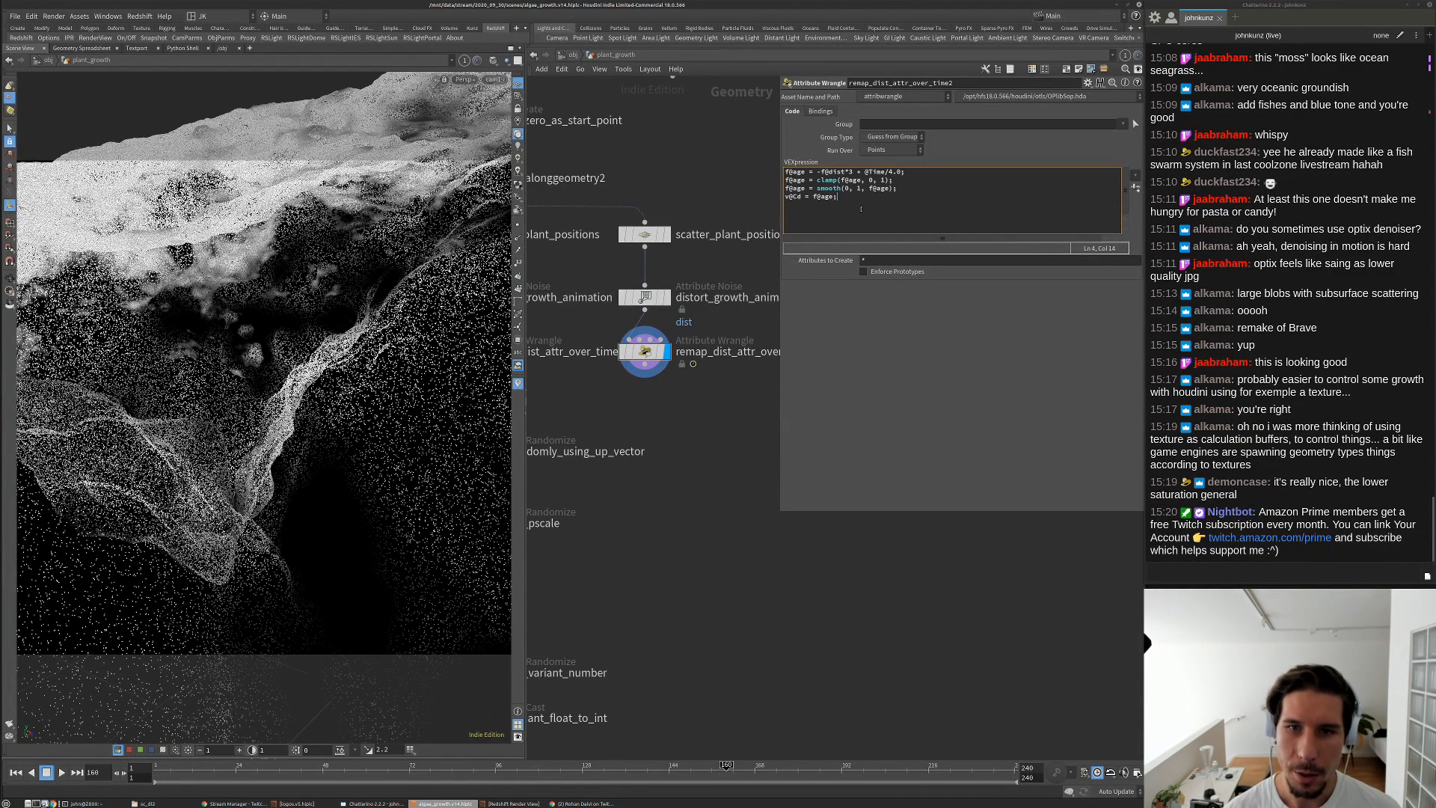
key("Return")
type("f@age =")
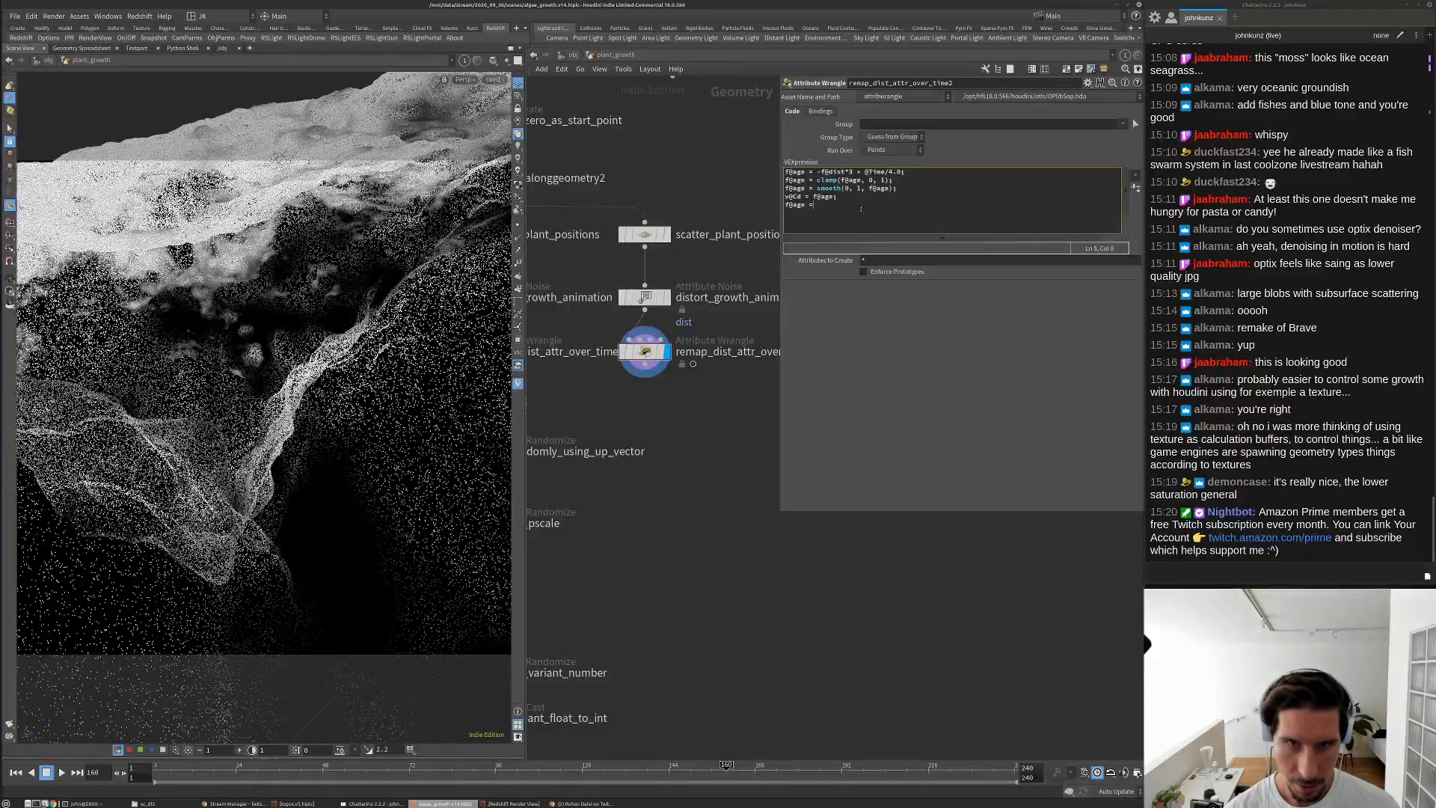
key("BackSpace")
key("BackSpace")
type("ps")
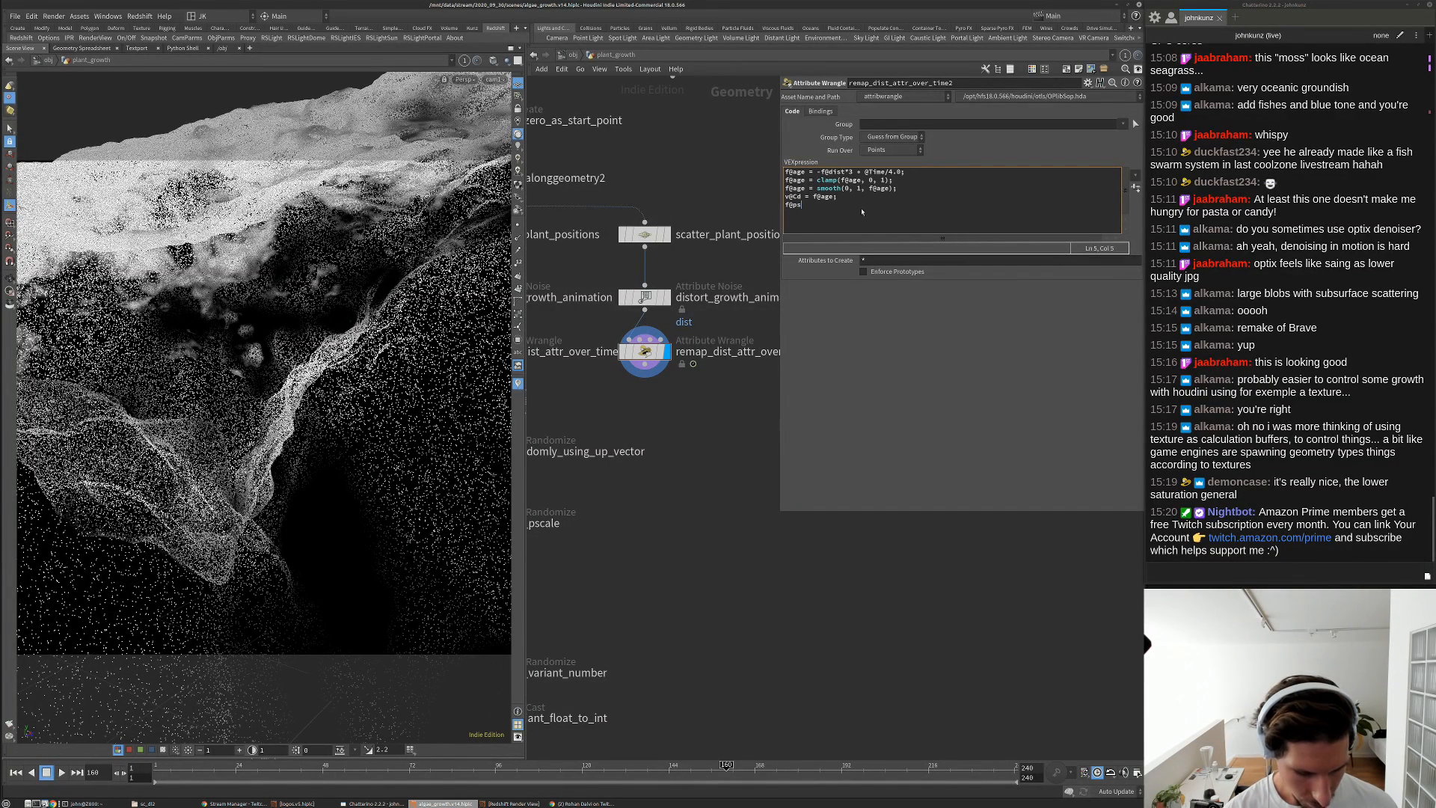
type("cale = f@")
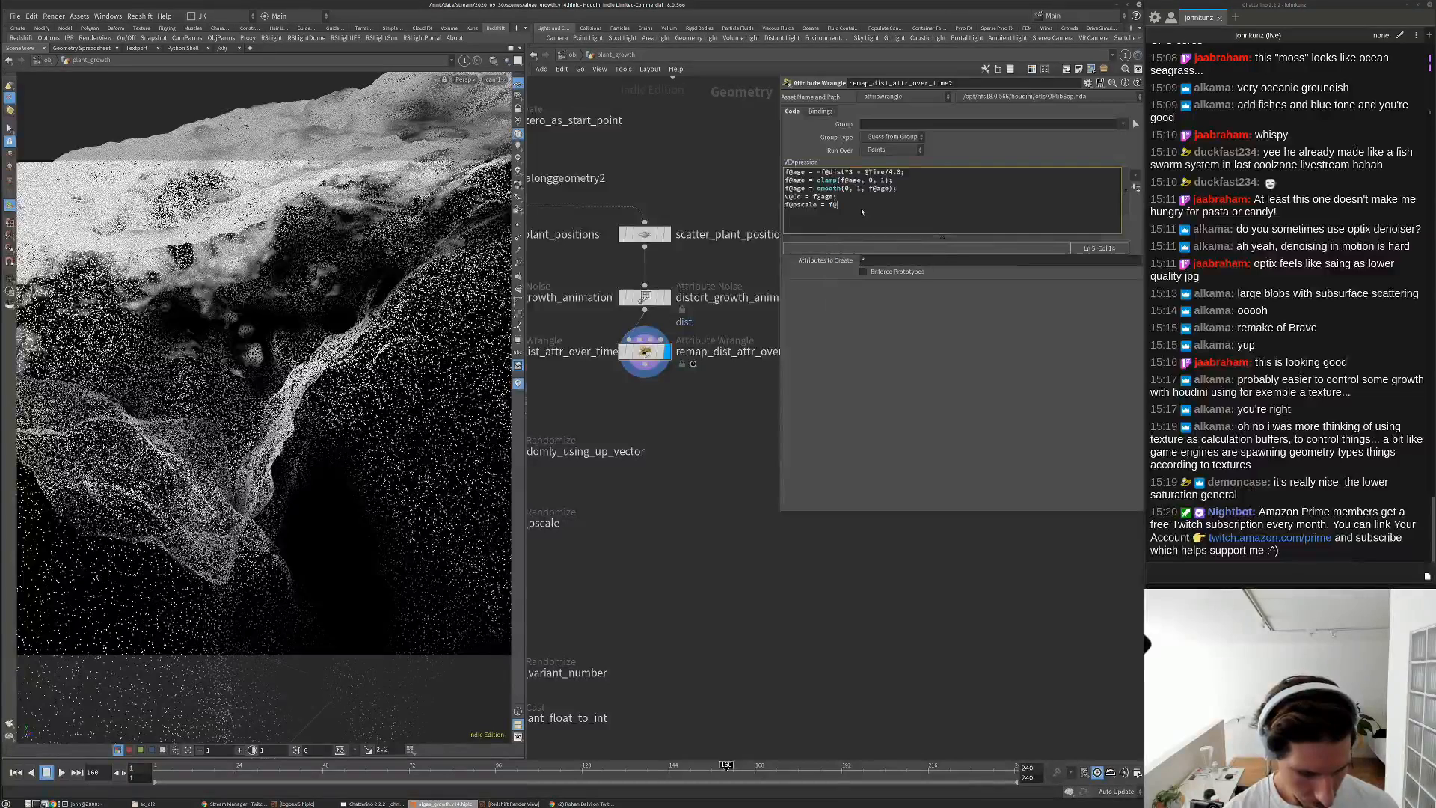
type("age;")
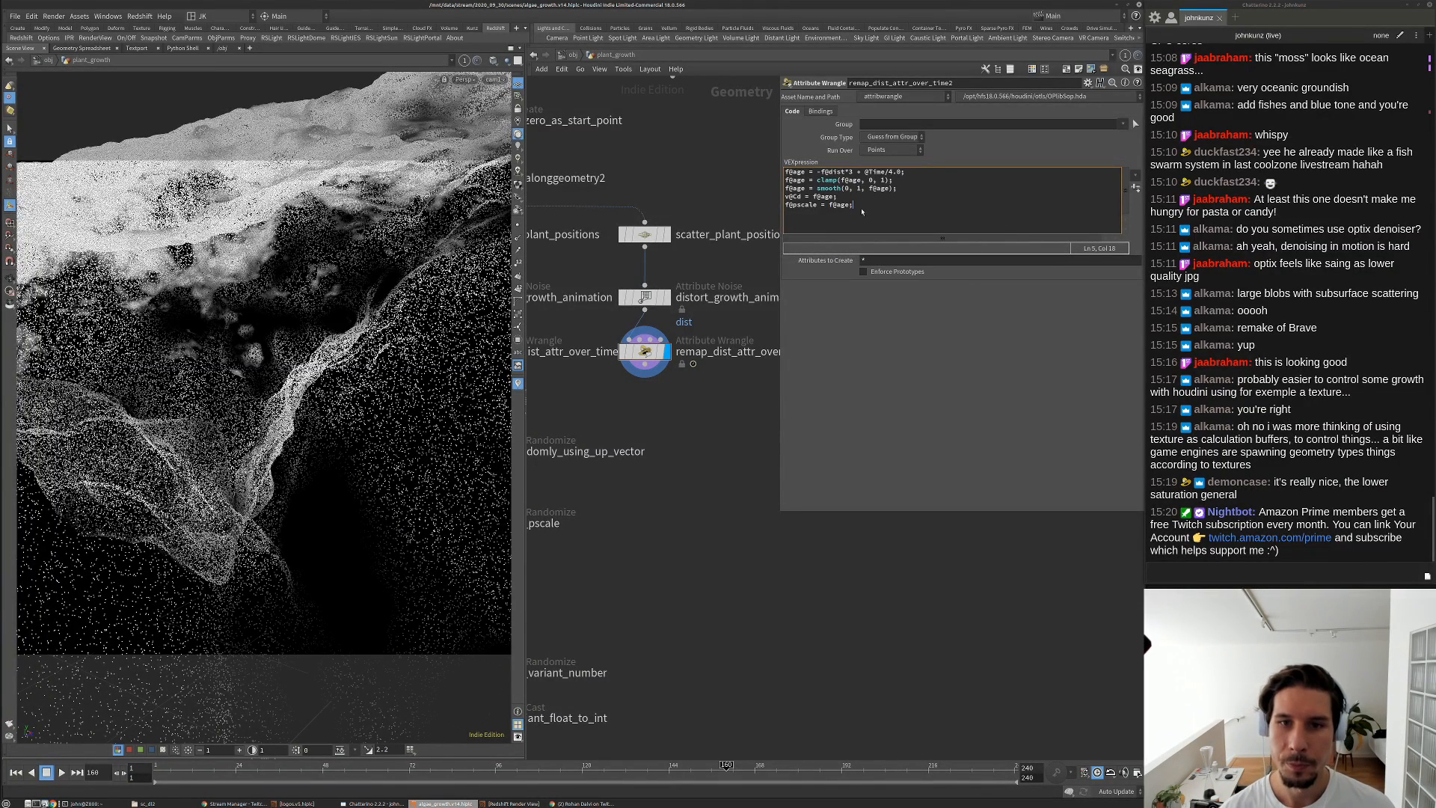
Add a VDB from Particles node below remap_dist_attr_over_time2, fed by its points
key("Tab")
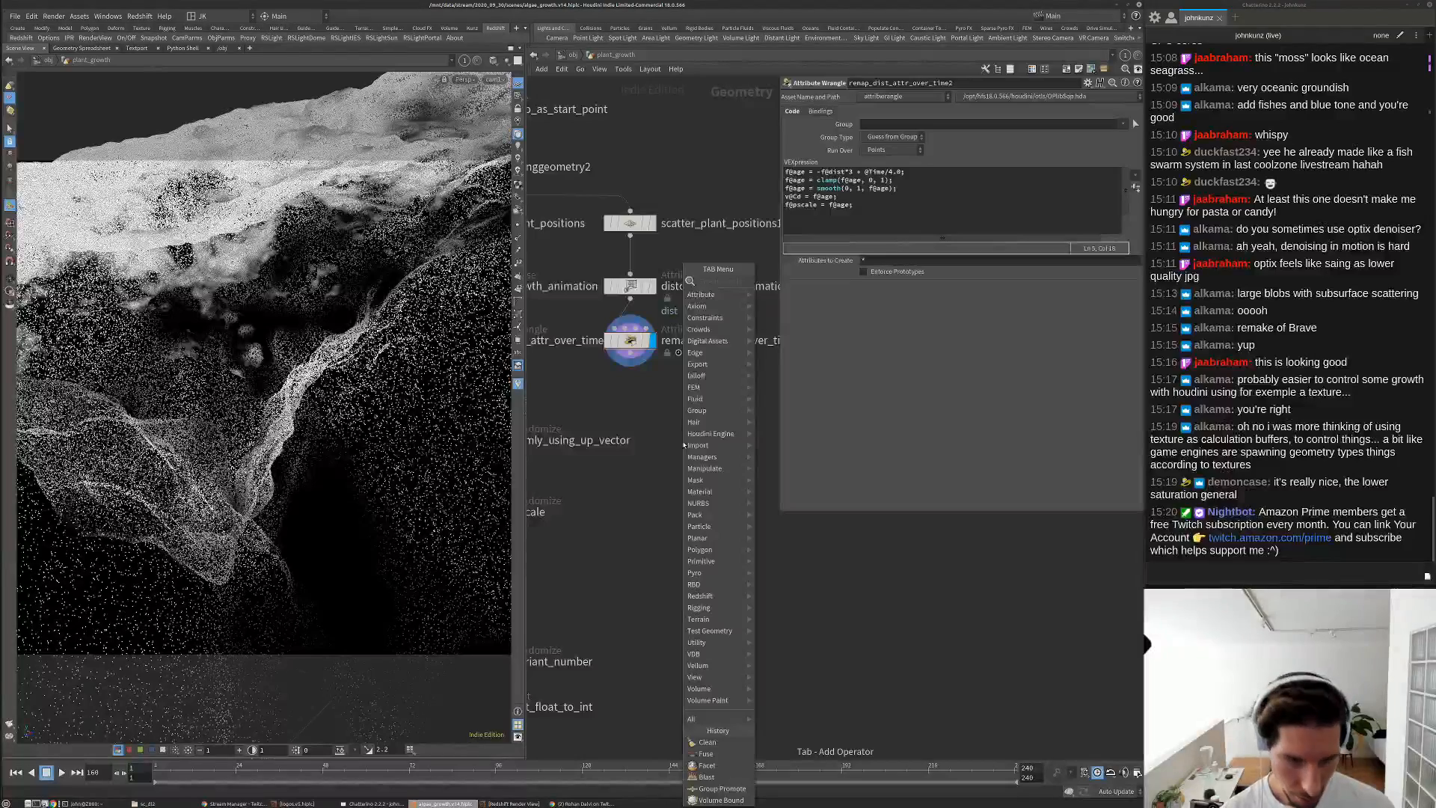
type("v")
key("BackSpace")
type("copy")
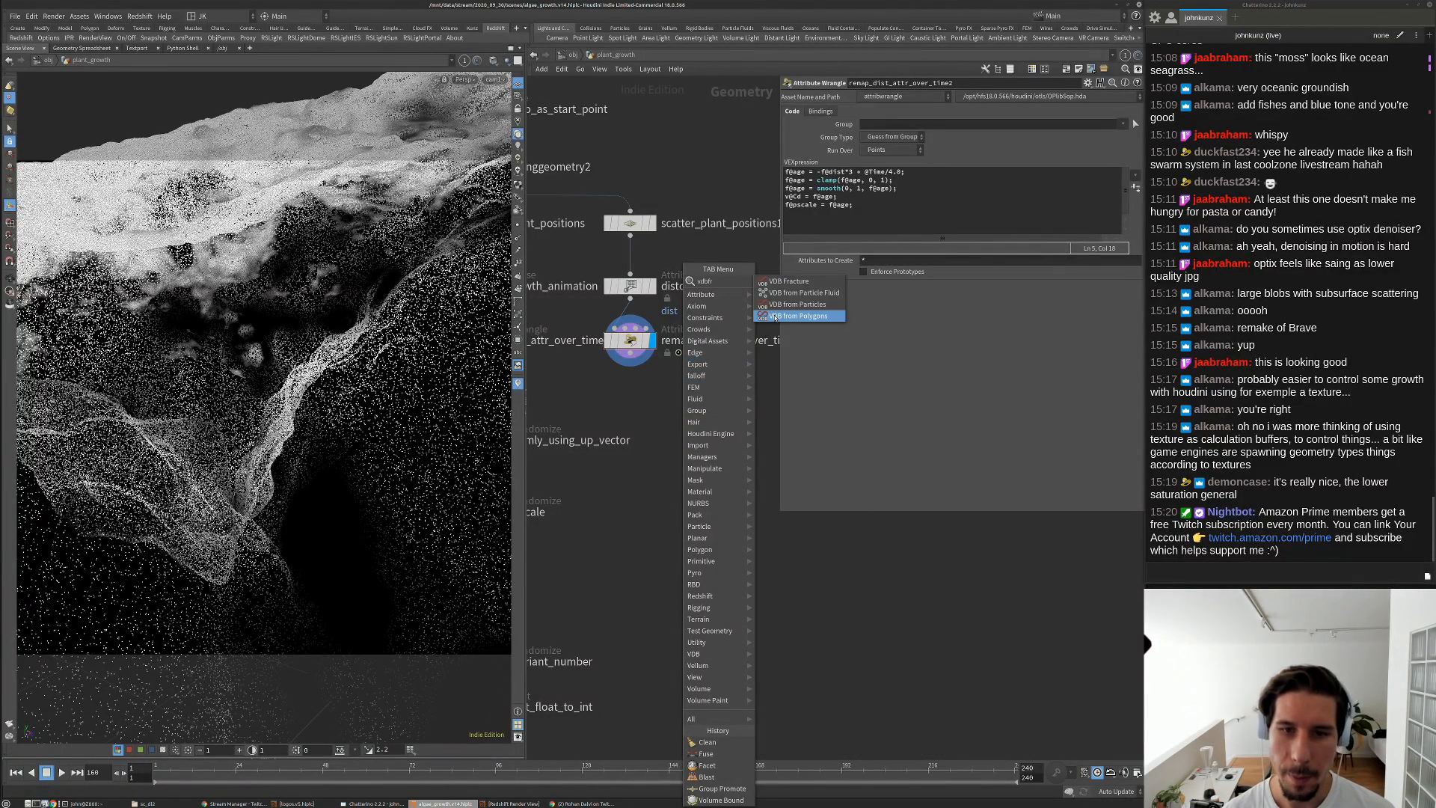
left_click(784, 305)
left_click(682, 415)
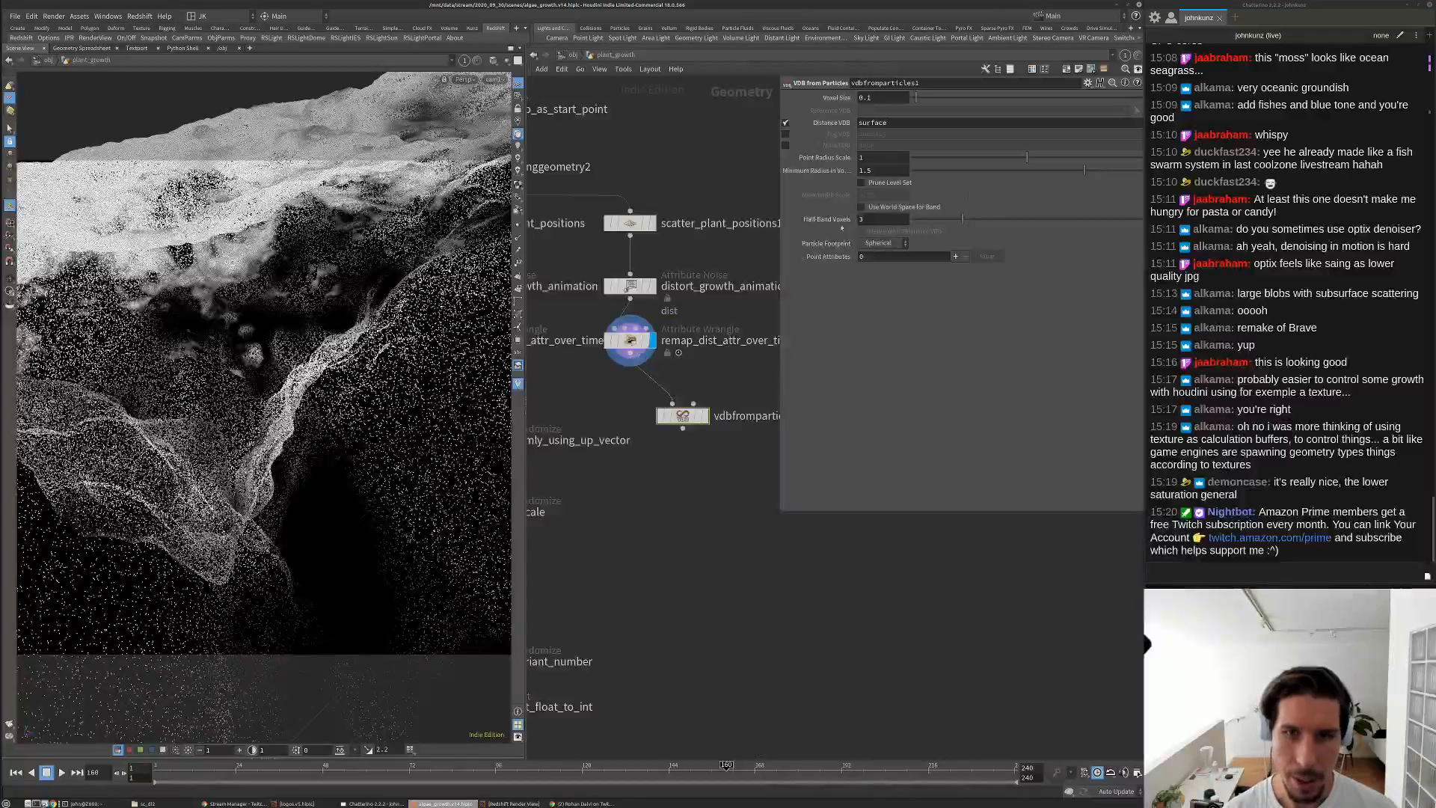
Set the VDB node's point radius scale to 0.01, minimum radius to 0 and voxel size to 0.01, and display it
left_click(906, 157)
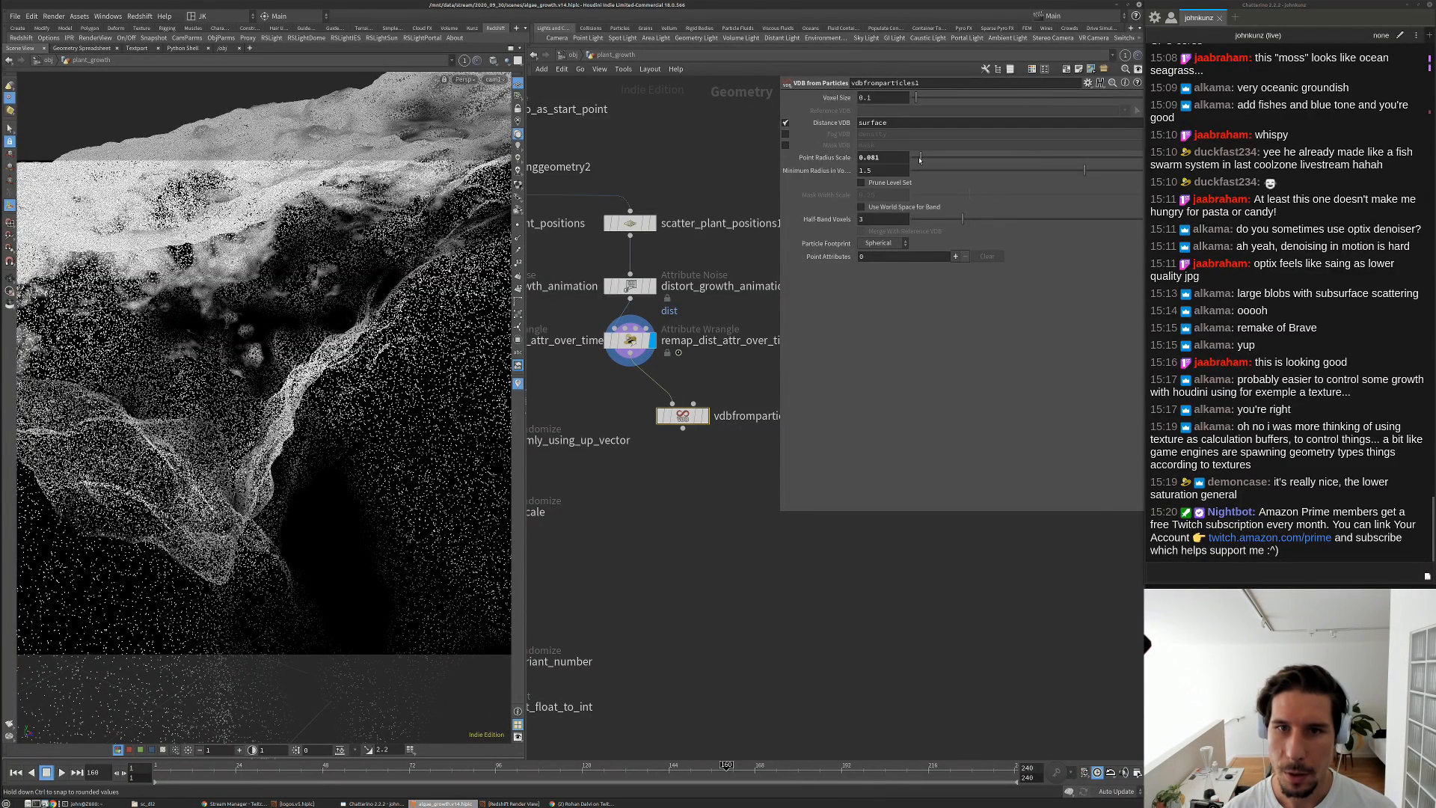
type("0.01")
key("Return")
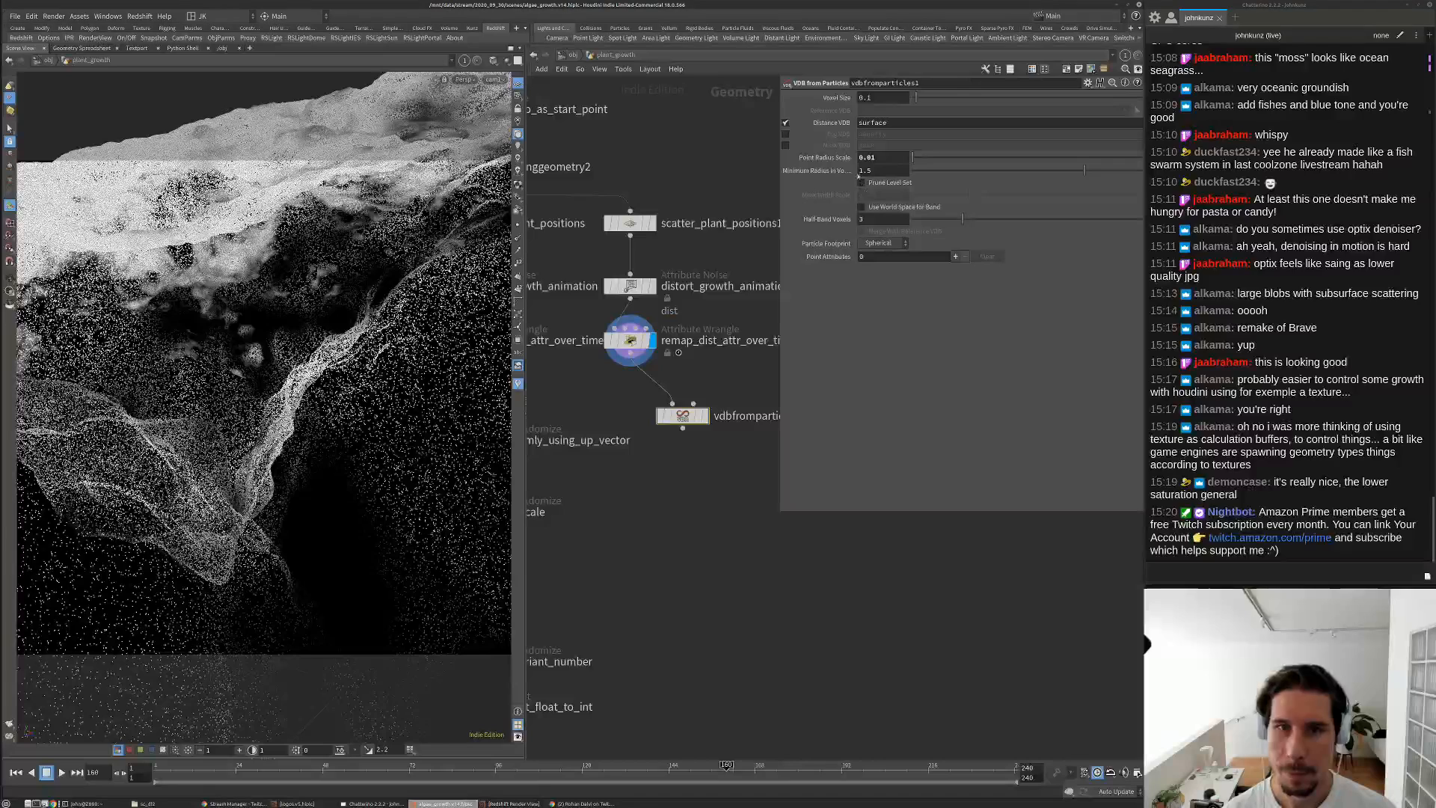
left_click(872, 97)
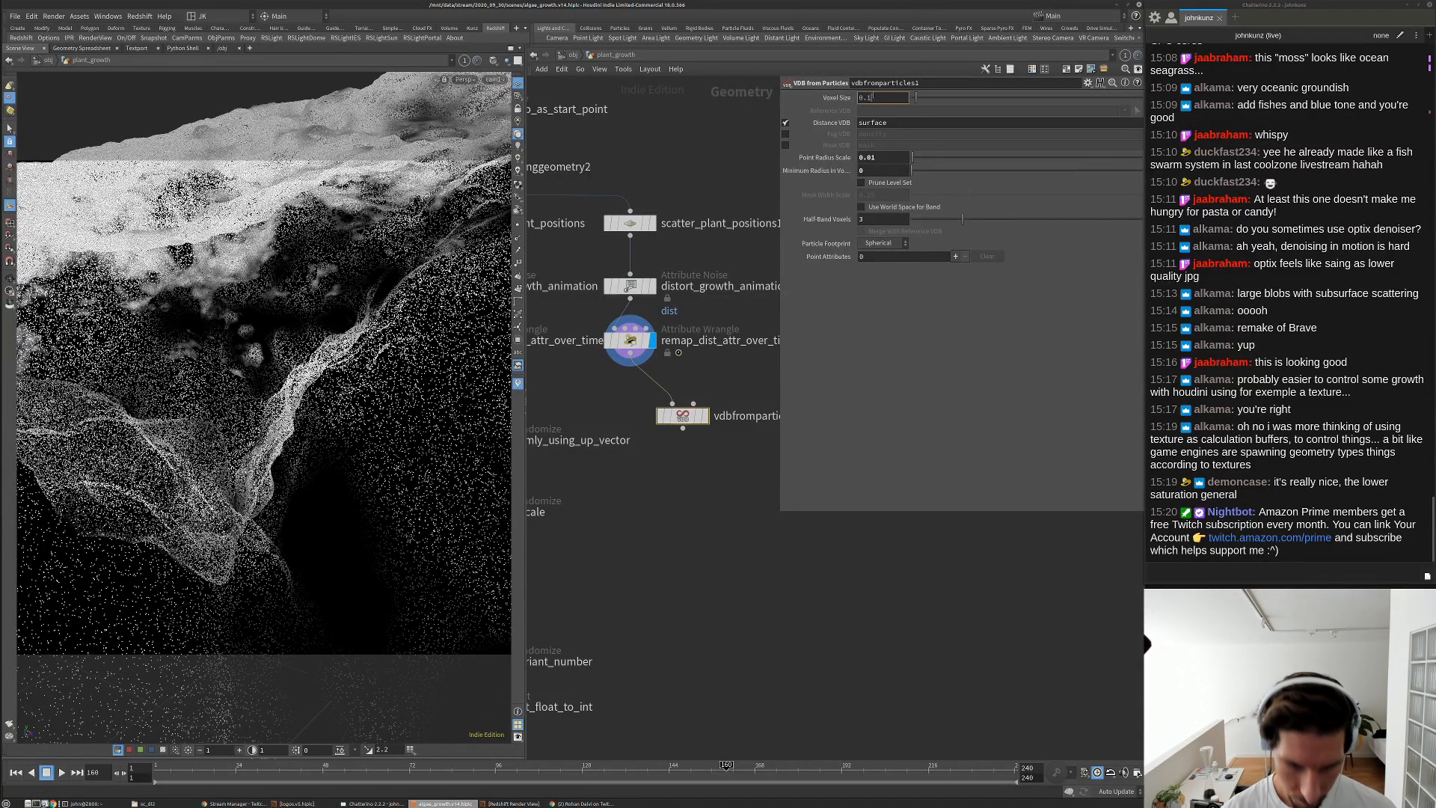
type("0.01")
key("Return")
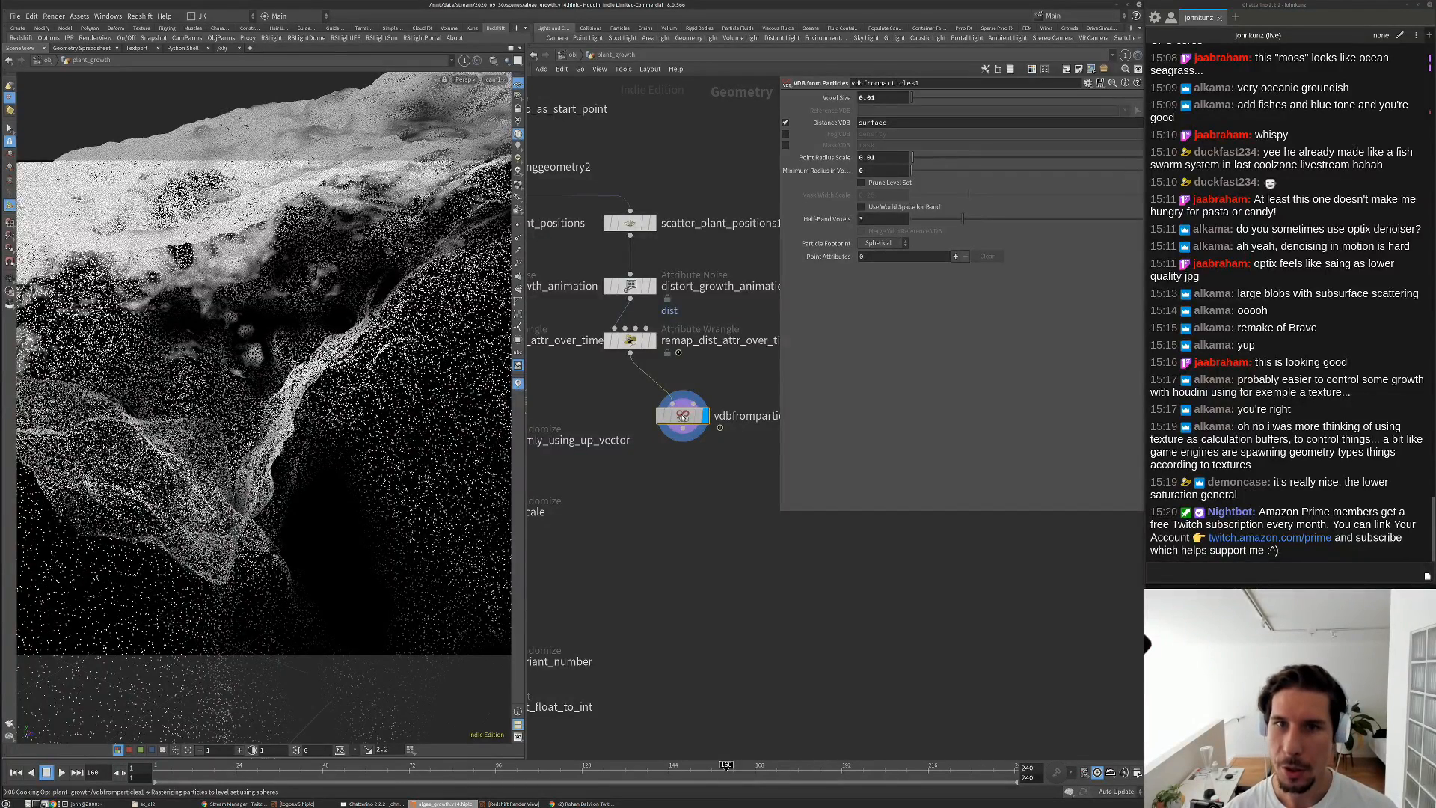
Frame the whole VDB volume in the viewport, view it from another angle and inspect the vdbfromparticles1 node info
left_click(686, 527)
key("Escape")
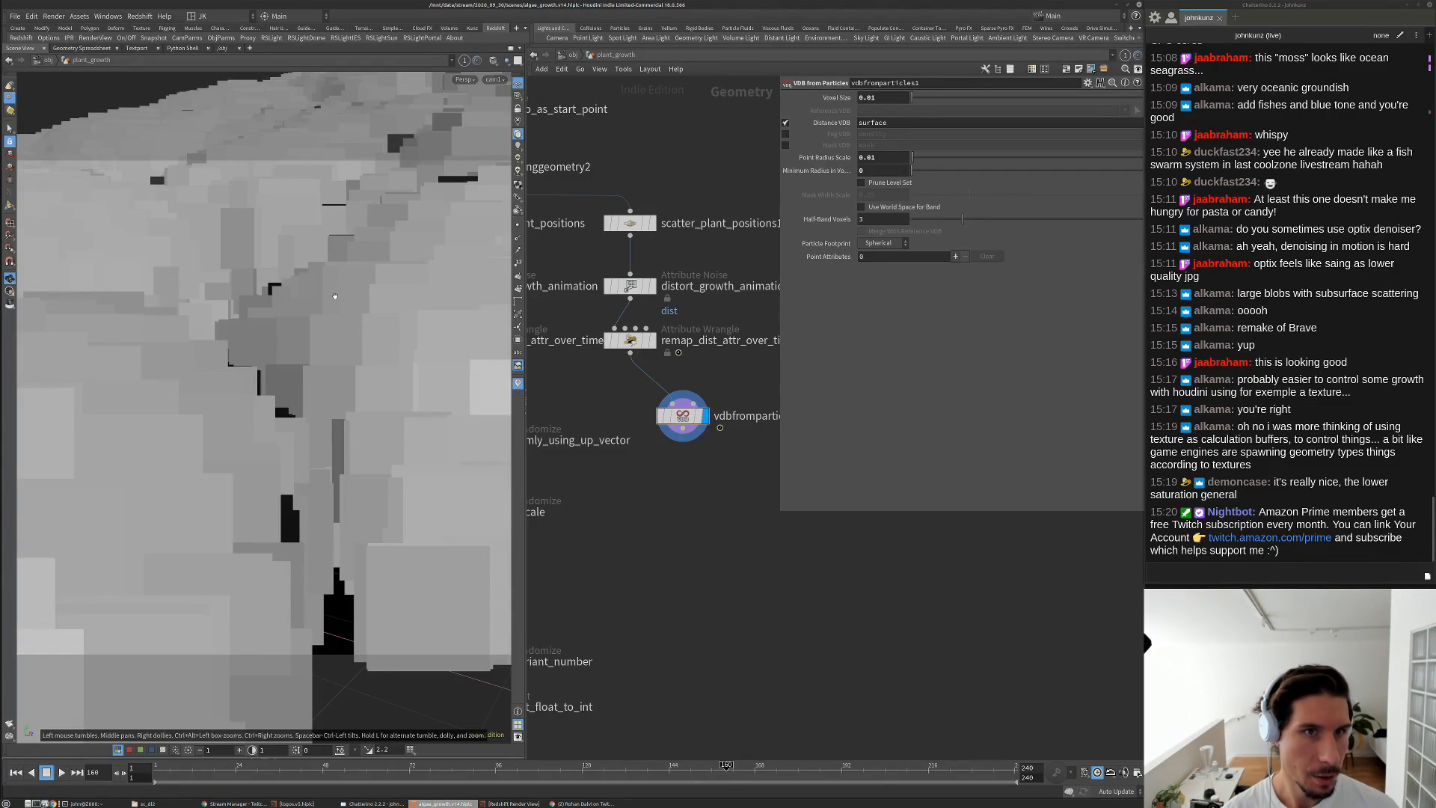
key("g")
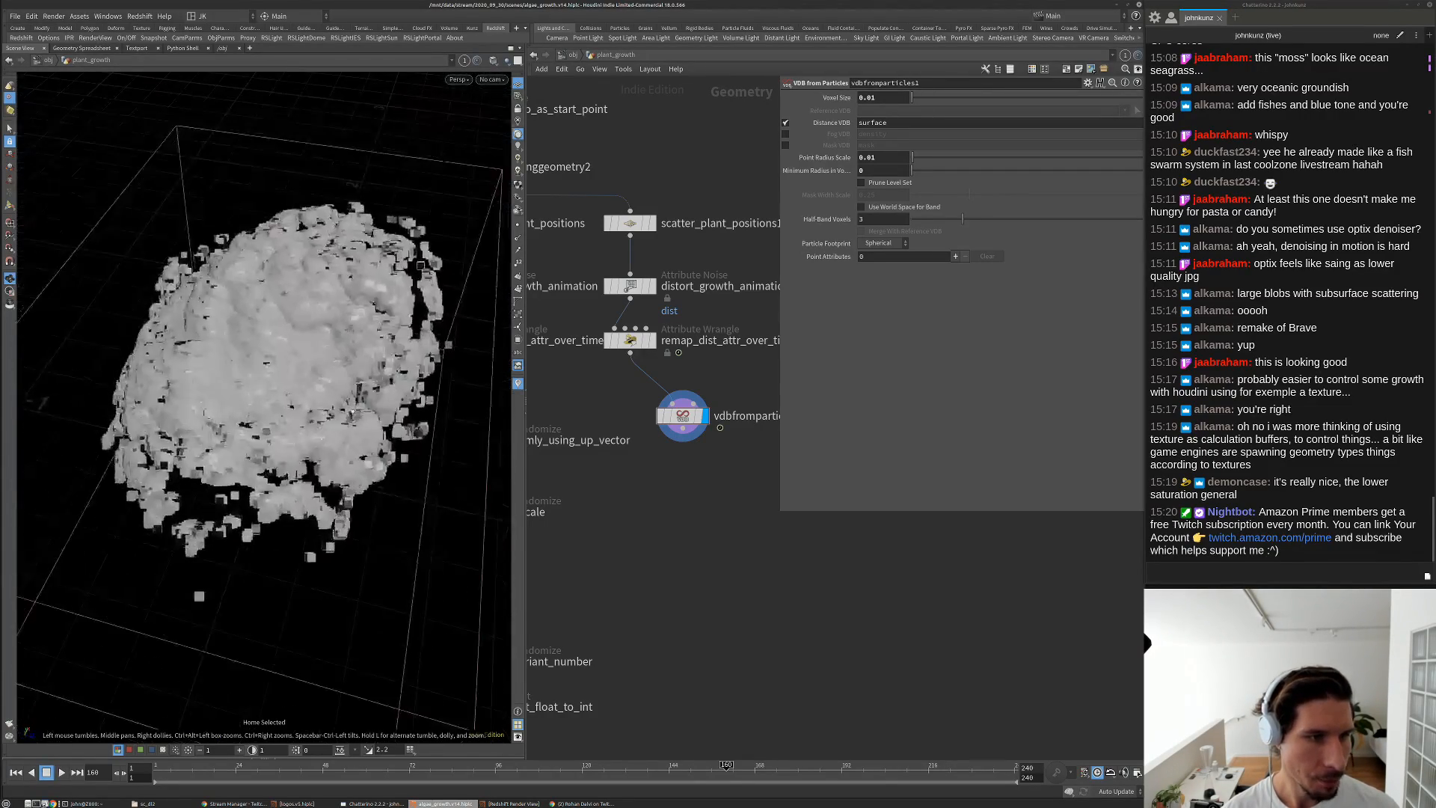
left_click_drag(352, 412, 374, 374)
right_click_drag(374, 374, 449, 389)
middle_click(686, 419)
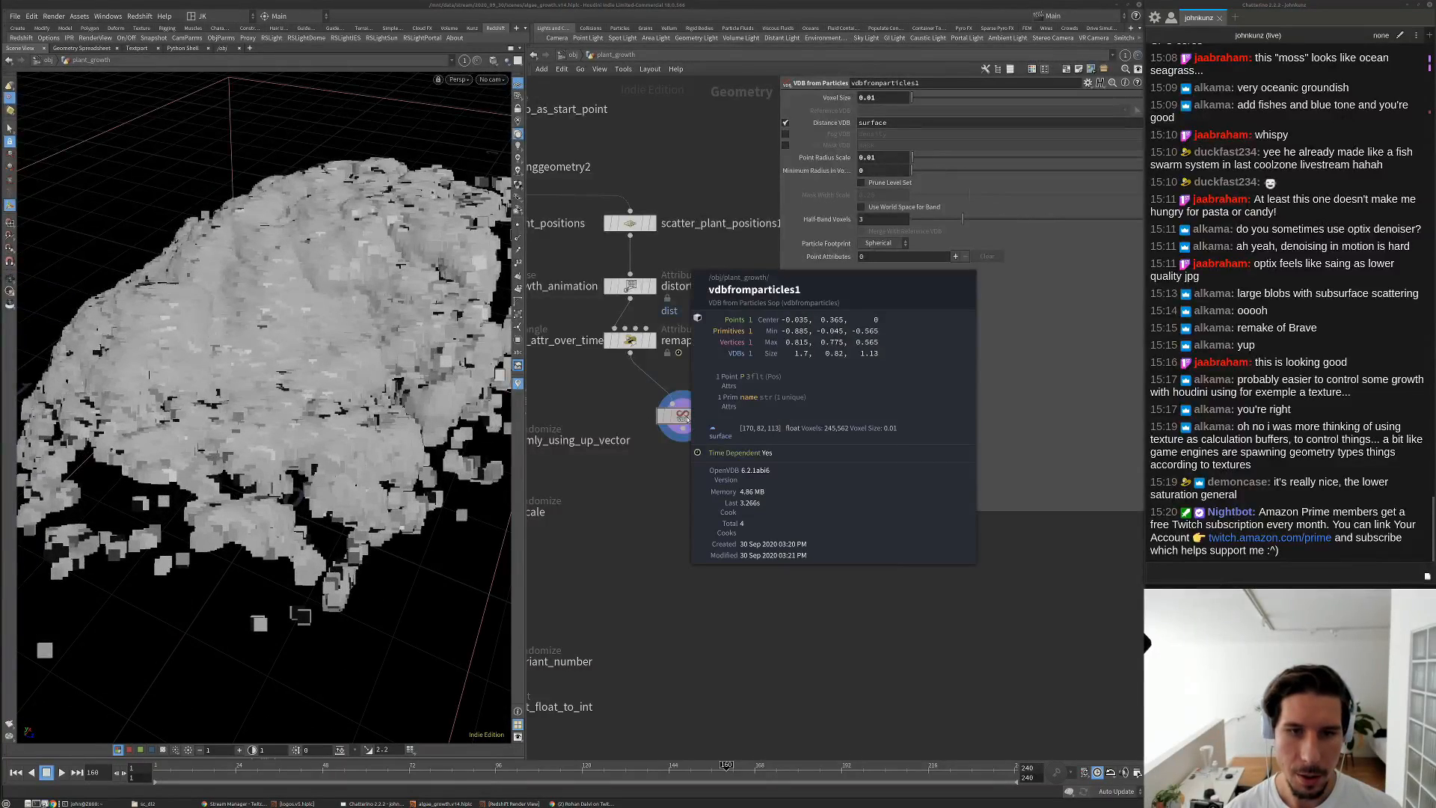
Set the vdbfromparticles1 node's point radius scale to 0.002 and its voxel size to 0.002
middle_click(631, 340)
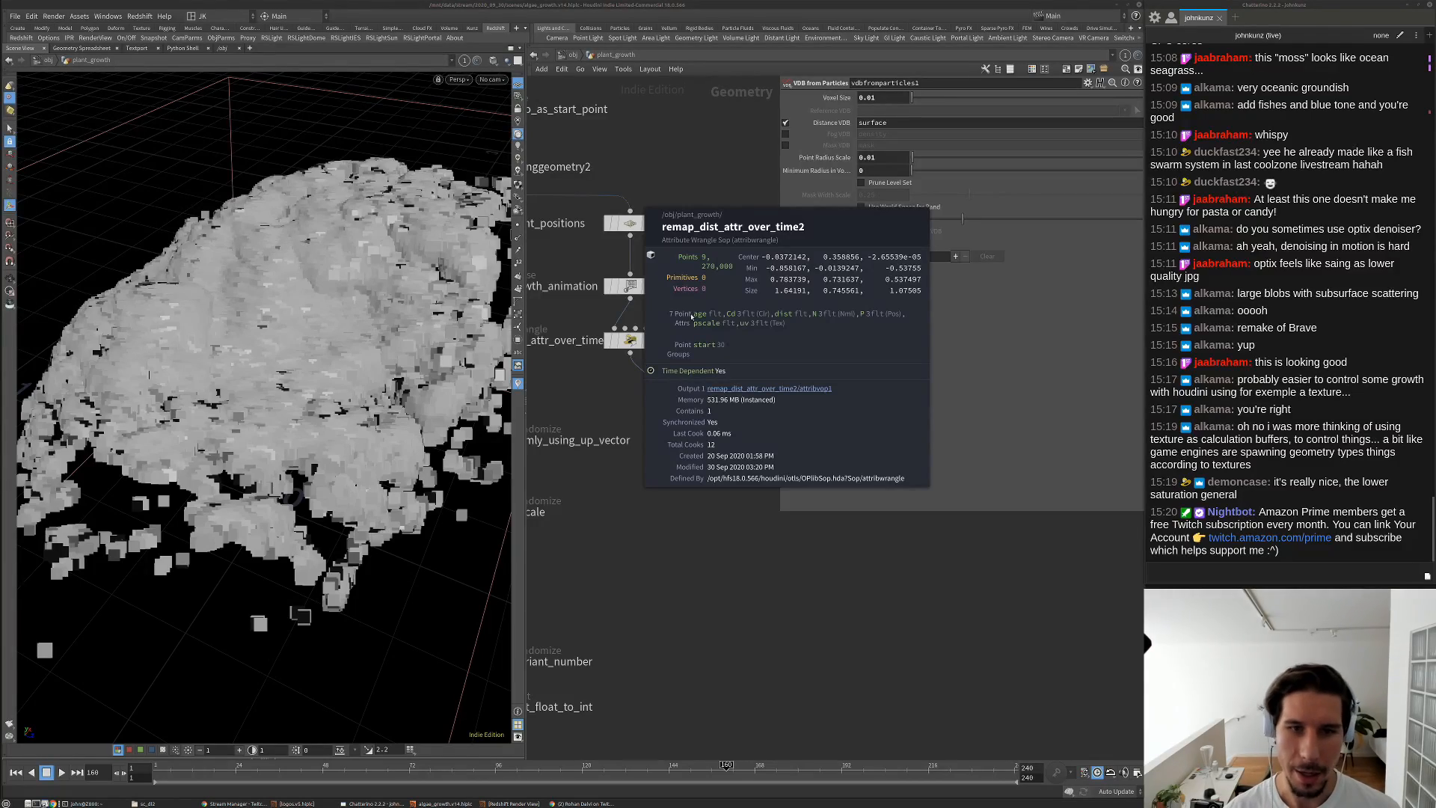
scroll(674, 348, "down", 2)
left_click_drag(385, 318, 344, 329)
left_click(895, 158)
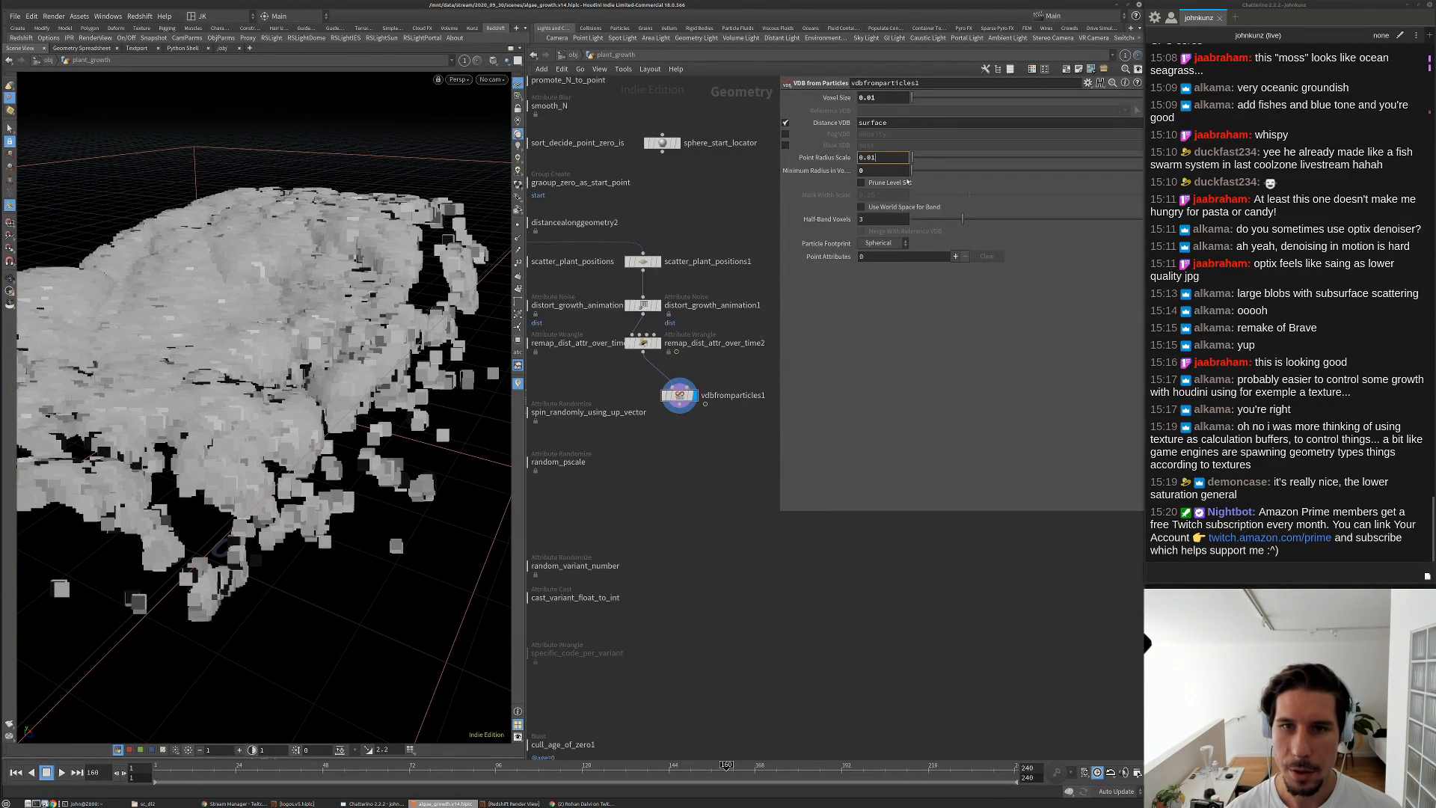
key("BackSpace")
type("0")
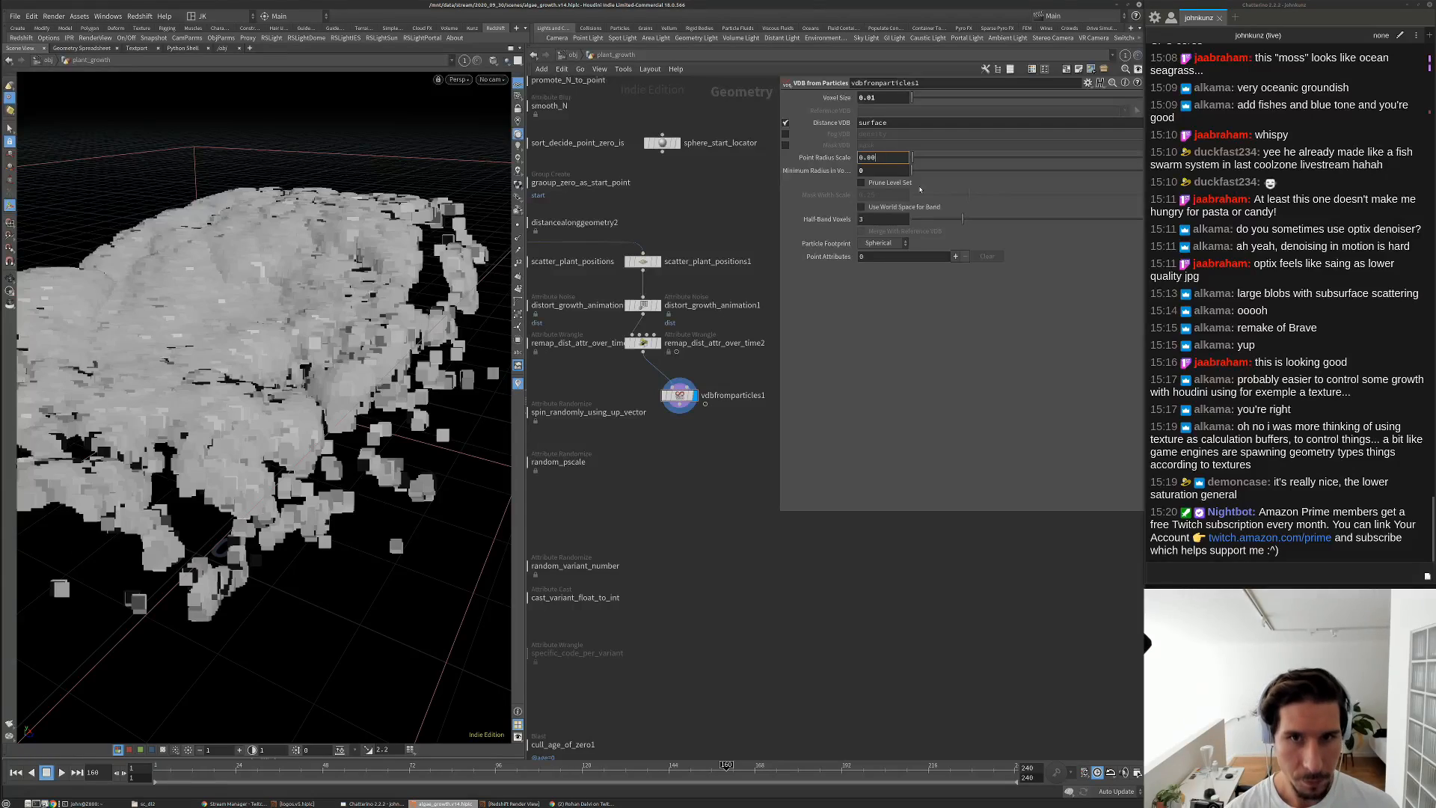
type("2")
key("Return")
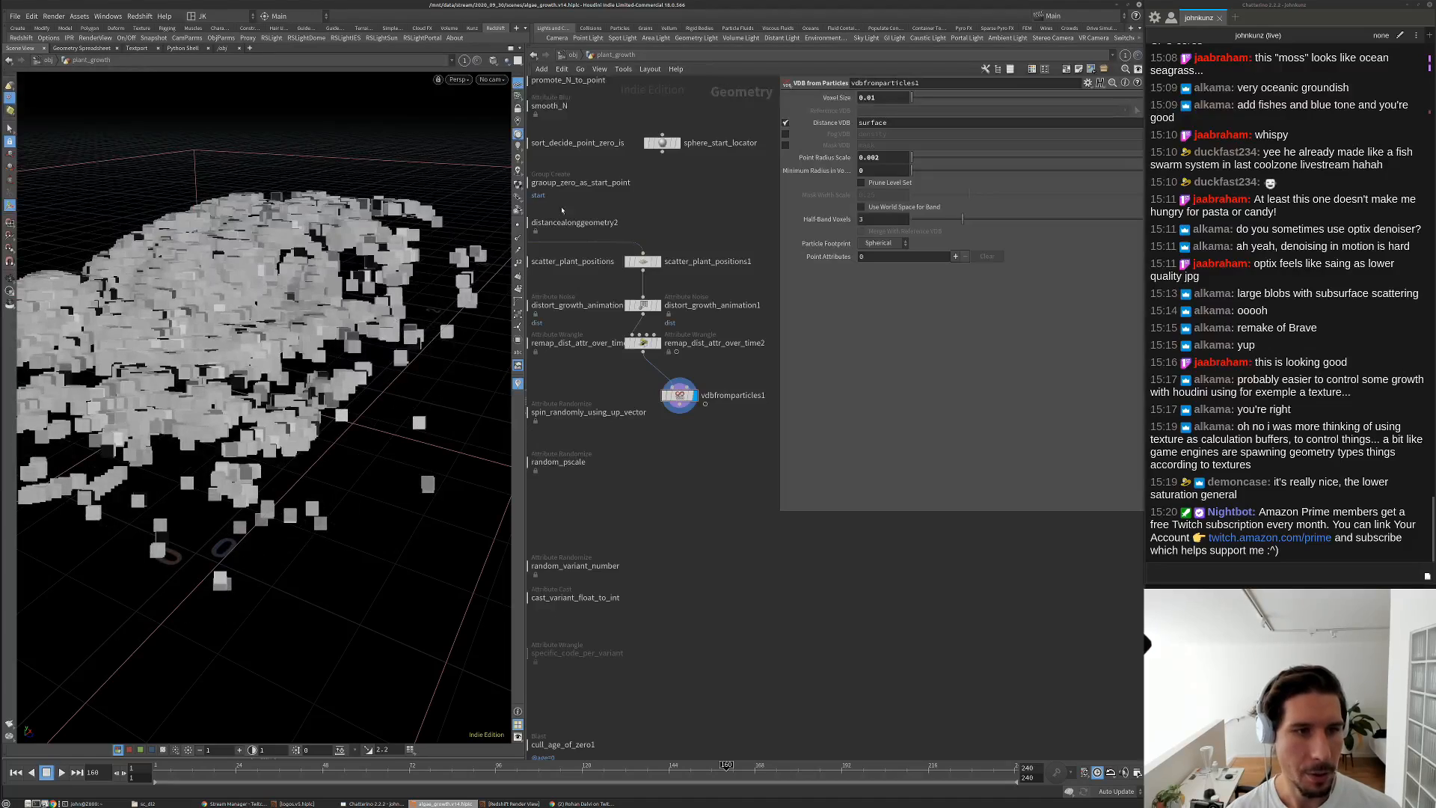
left_click(885, 98)
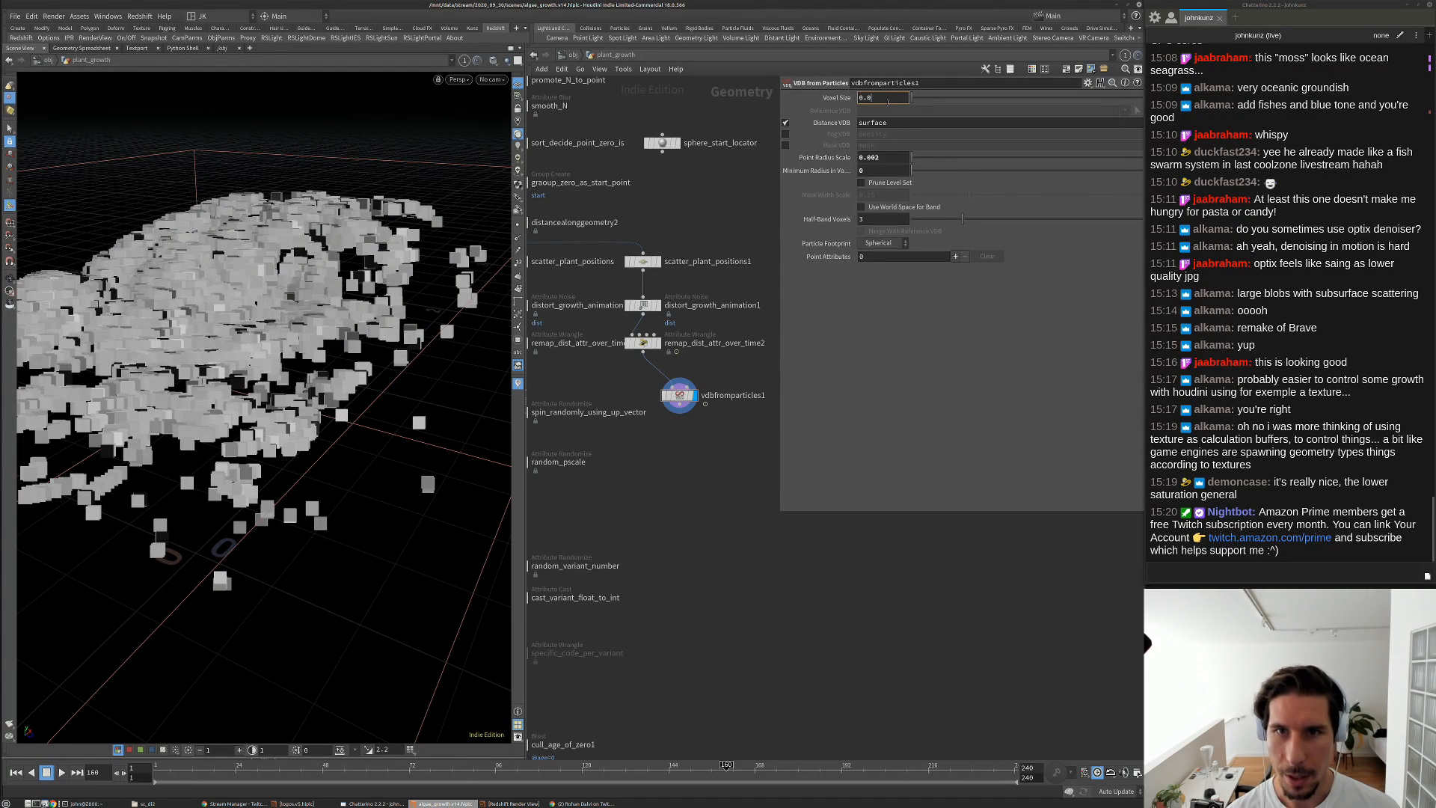
key("Return")
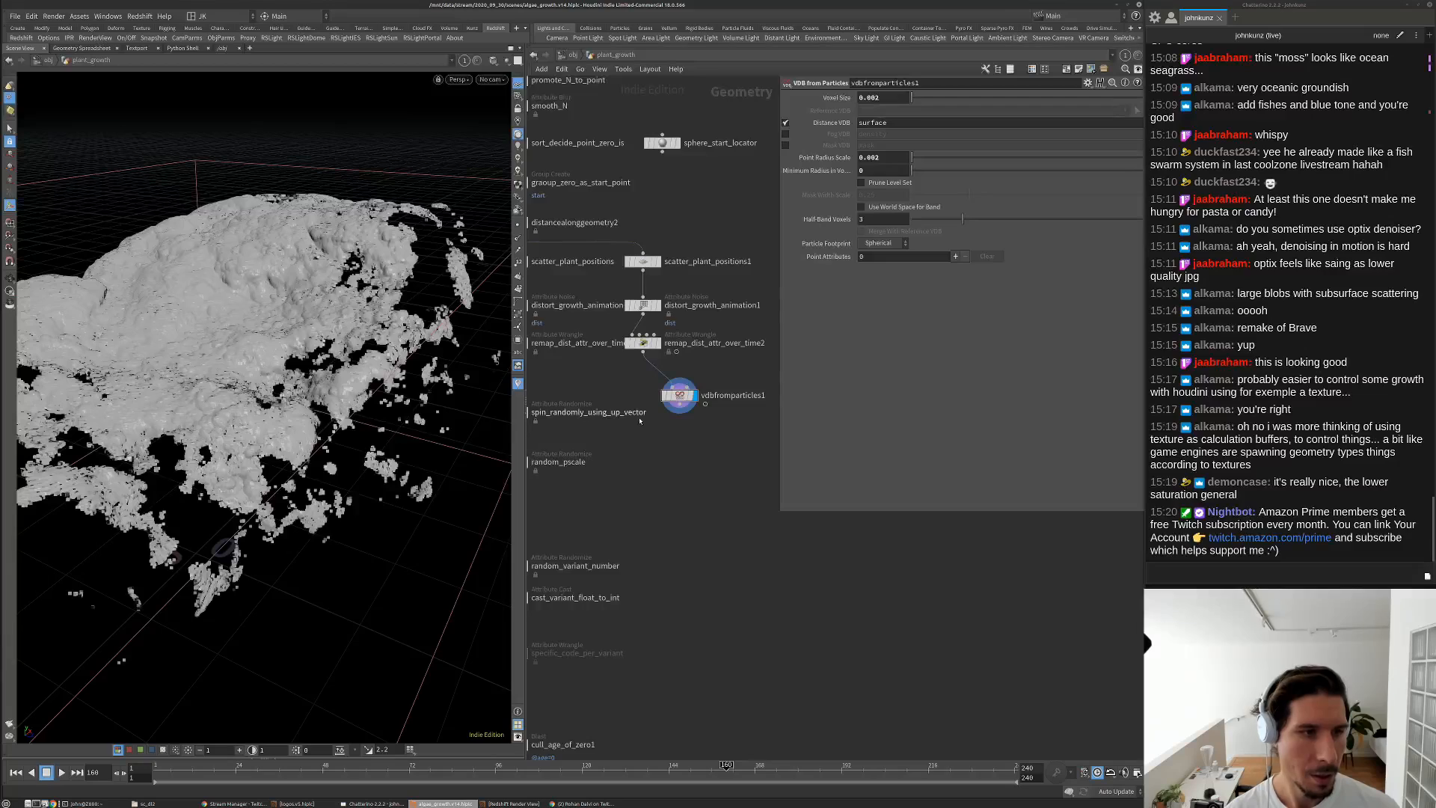
scroll(638, 424, "up", 3)
key("Tab")
mouse_move(671, 446)
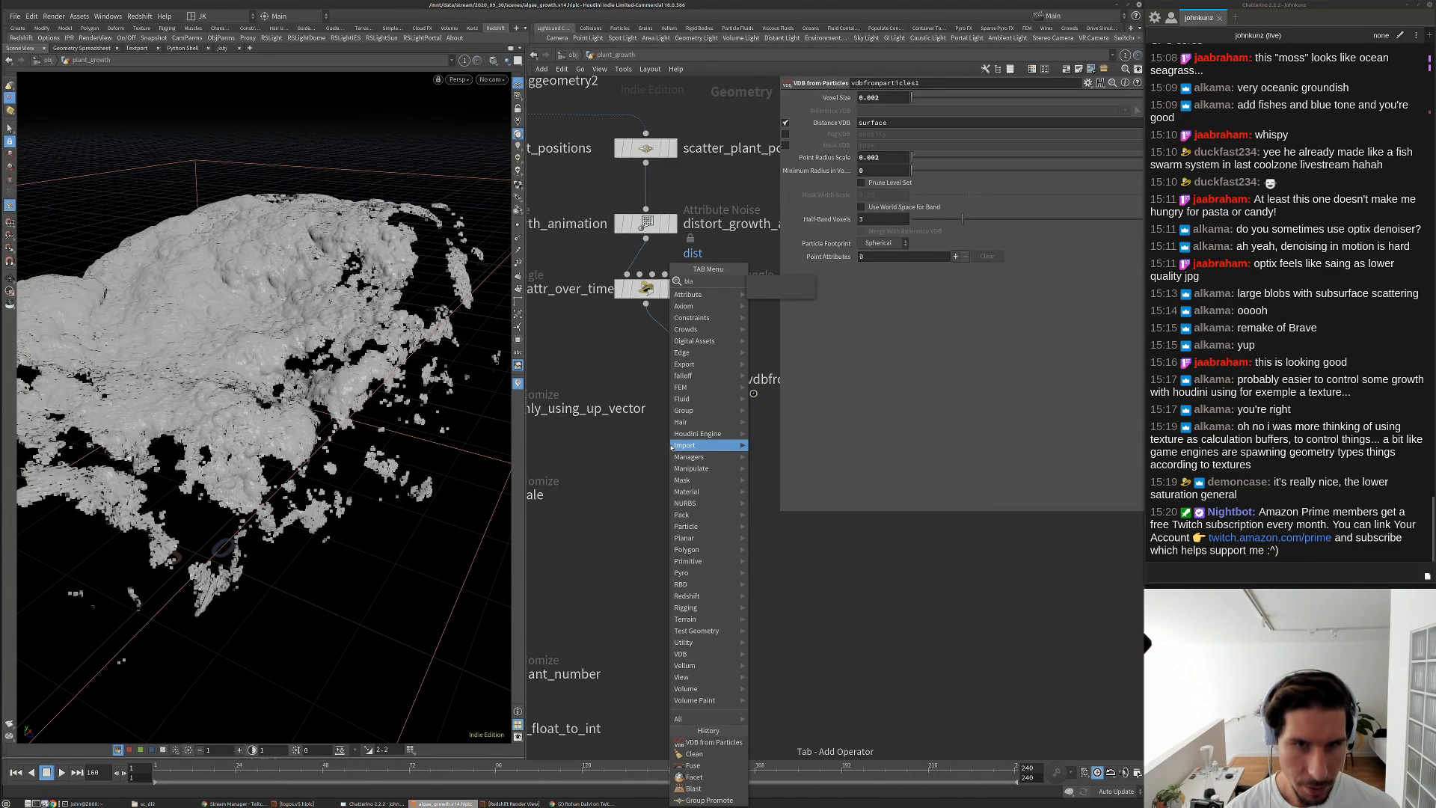
key("Escape")
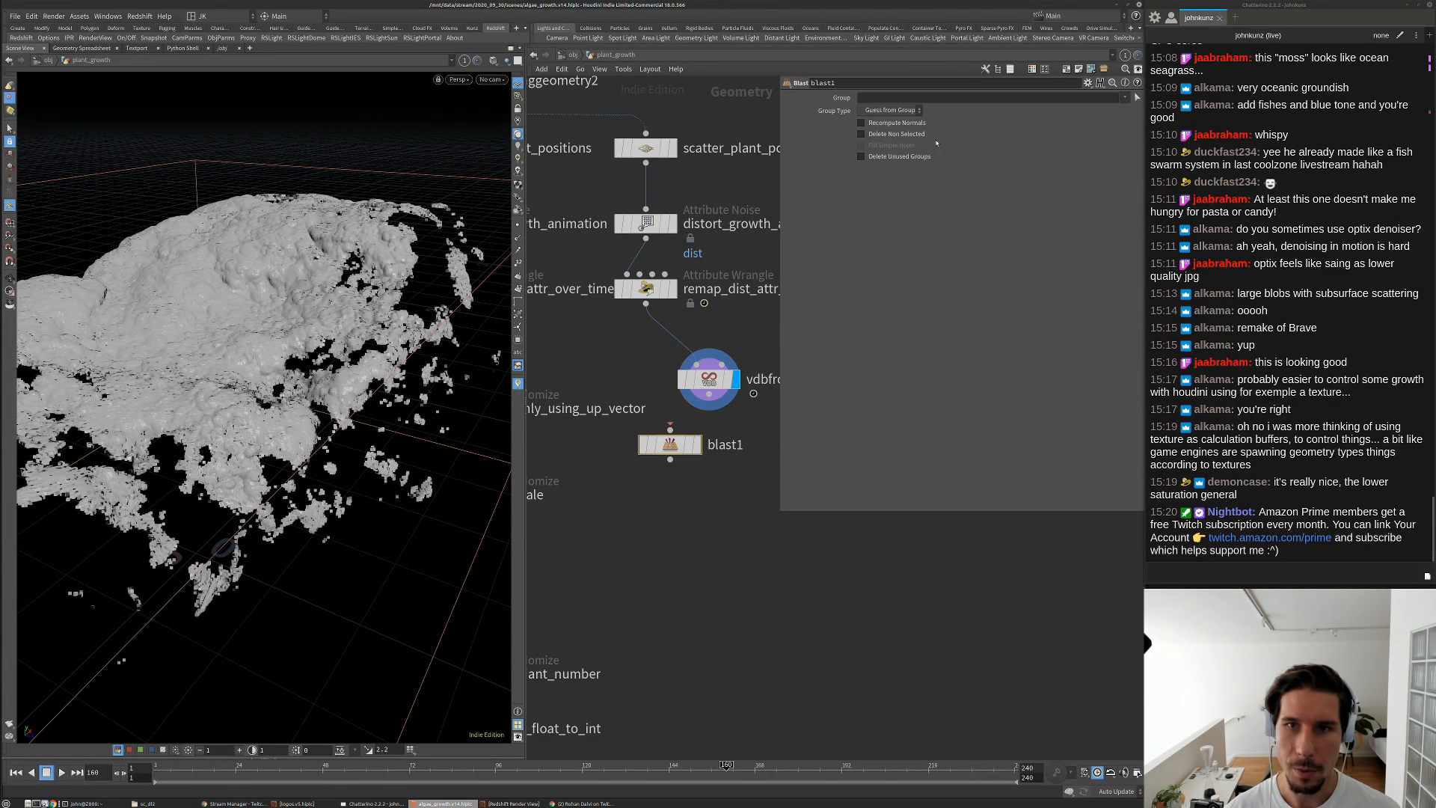
left_click(918, 100)
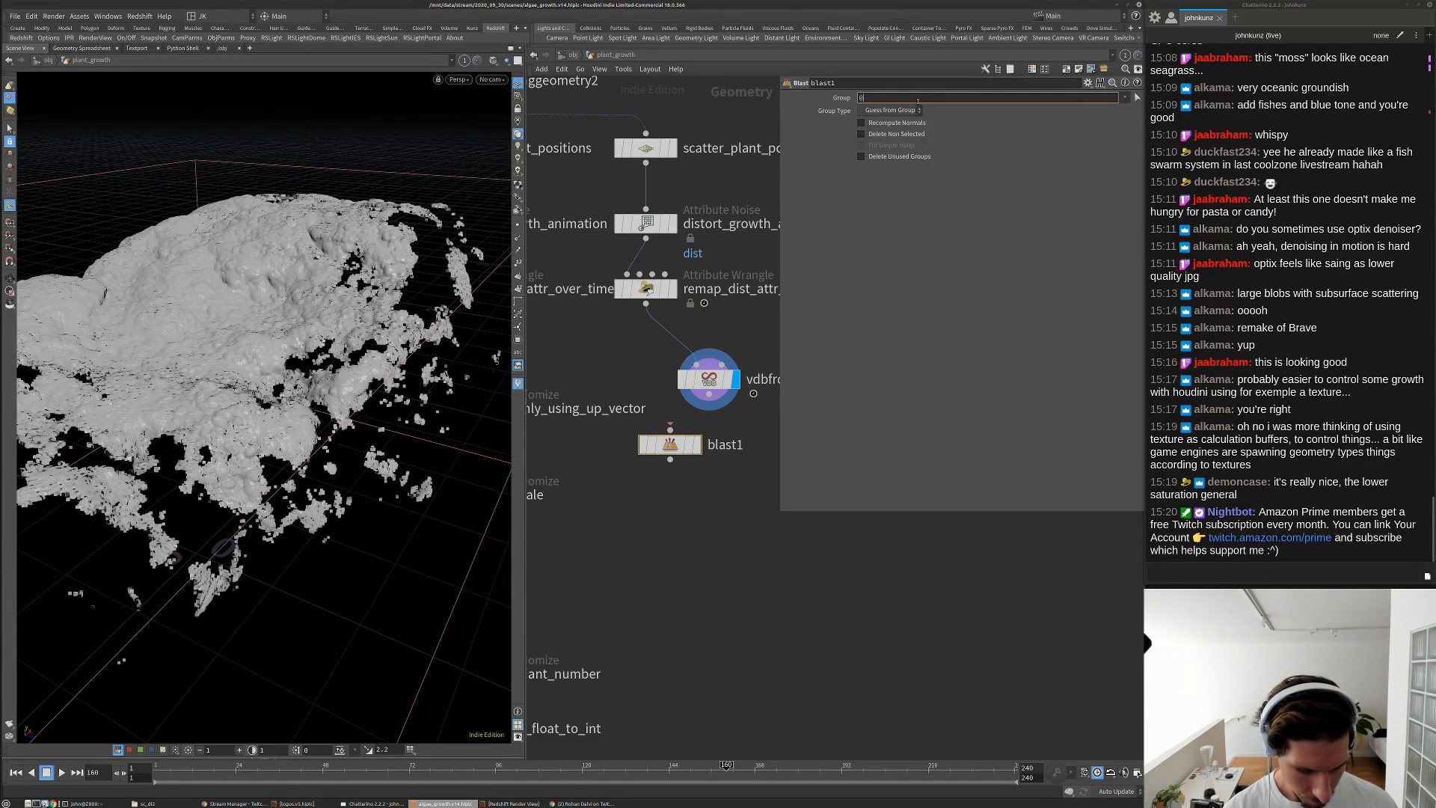
type("@pscale<")
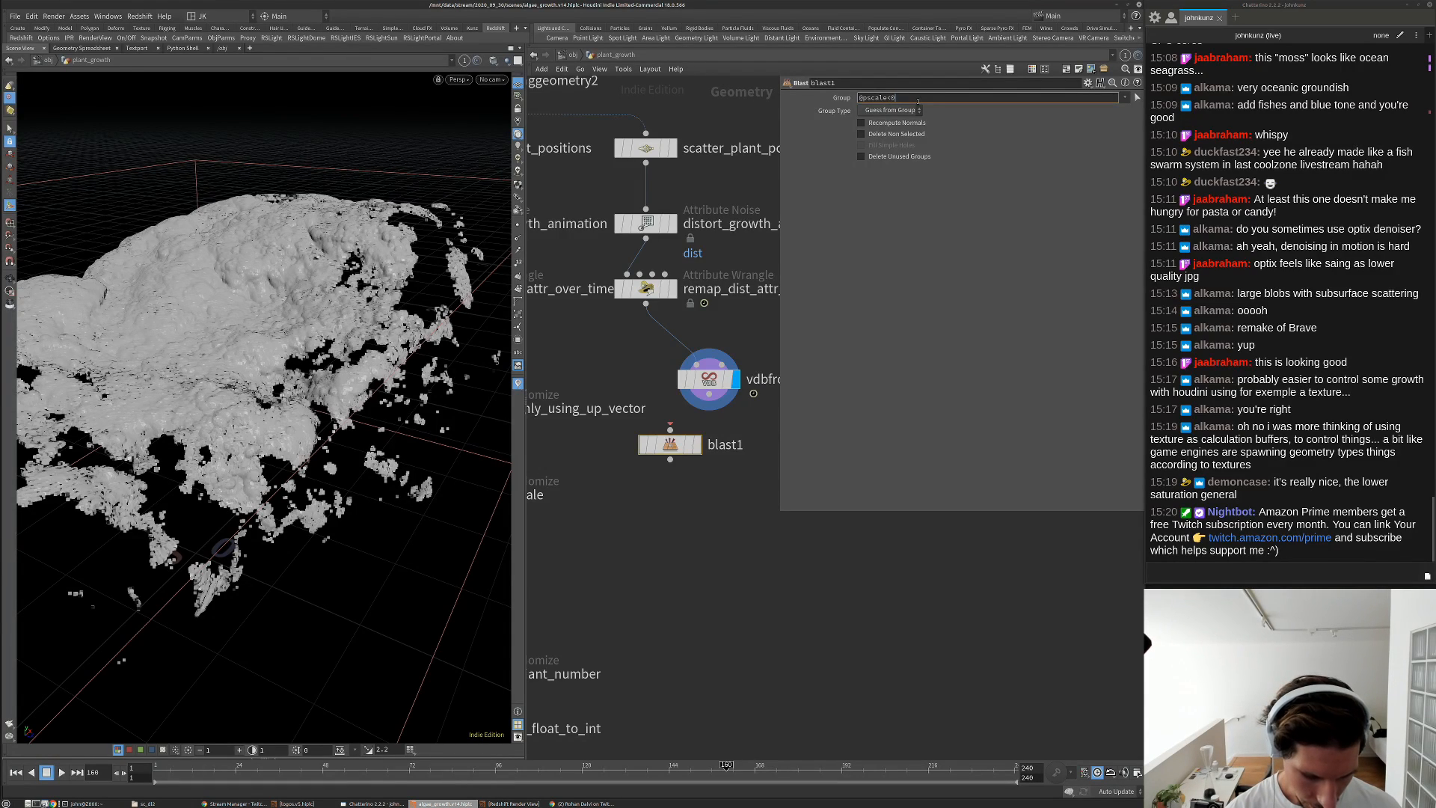
type("0.0001")
key("Return")
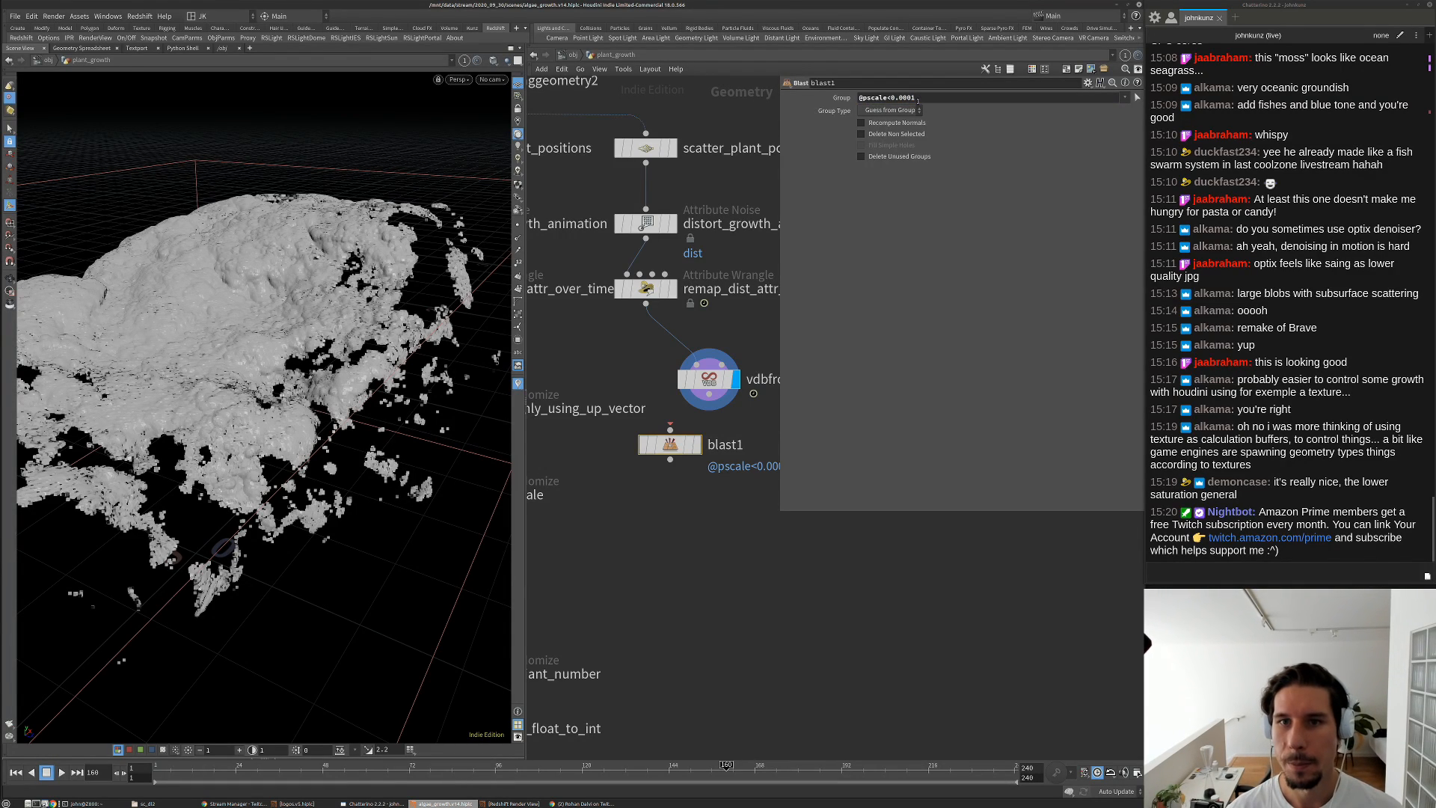
Set the Blast node's group type to Points and insert it between remap_dist_attr_over_time2 and vdbfromparticles1
left_click(911, 110)
left_click(906, 144)
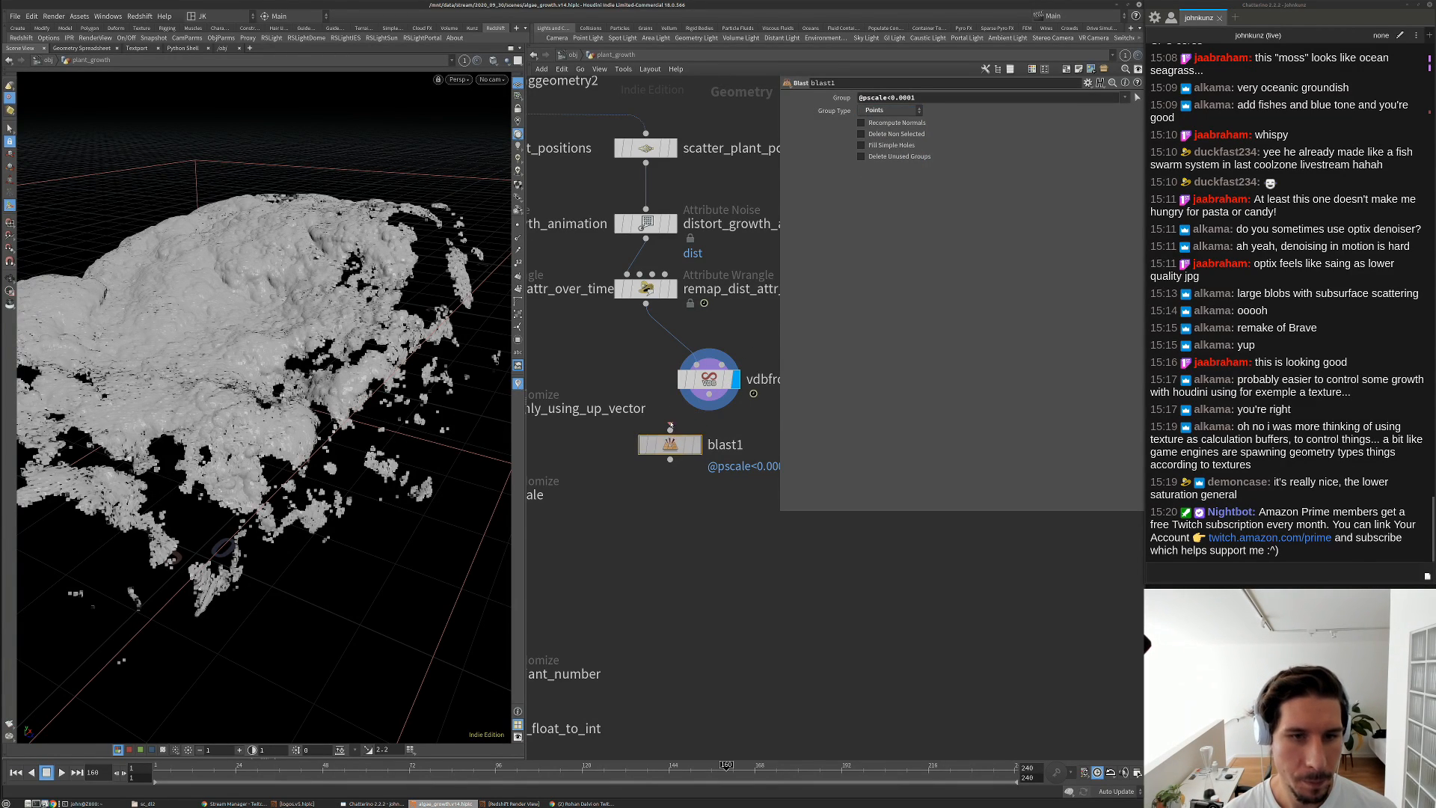
left_click_drag(670, 444, 679, 337)
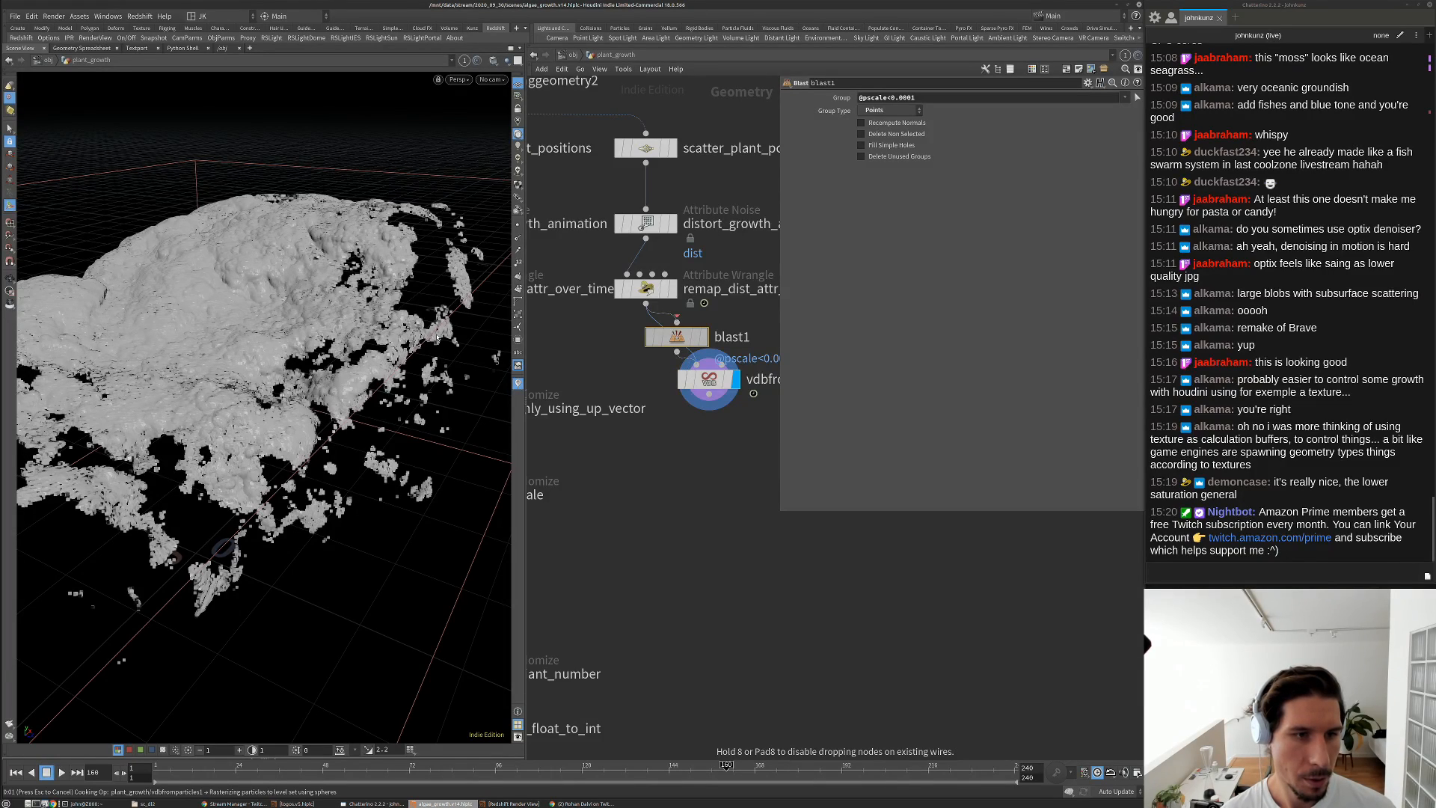
middle_click(709, 379)
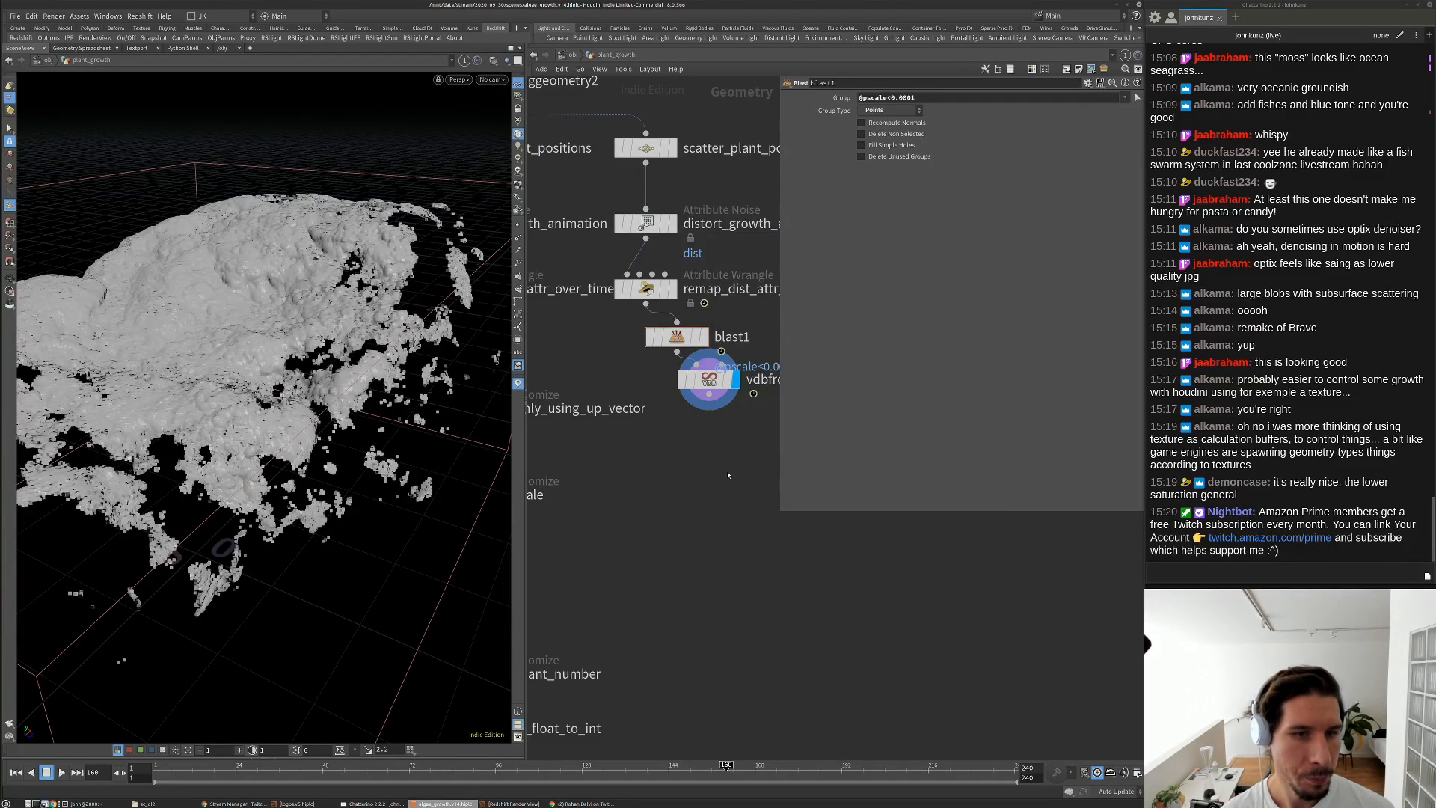
Add a Convert VDB node after vdbfromparticles1, display it and set it to convert to Polygon Soup
middle_click_drag(730, 469, 703, 444)
key("Tab")
type("conve")
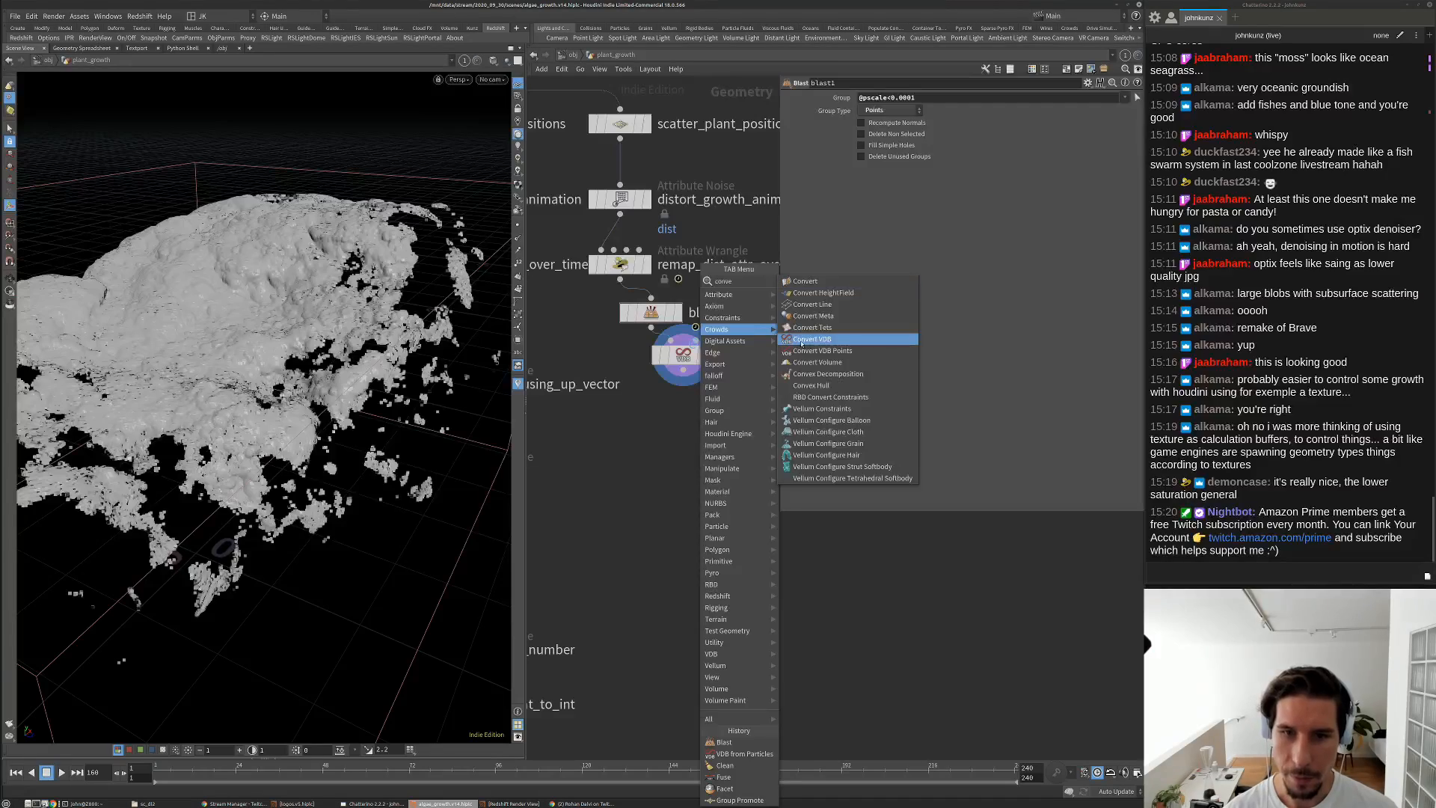
left_click(812, 339)
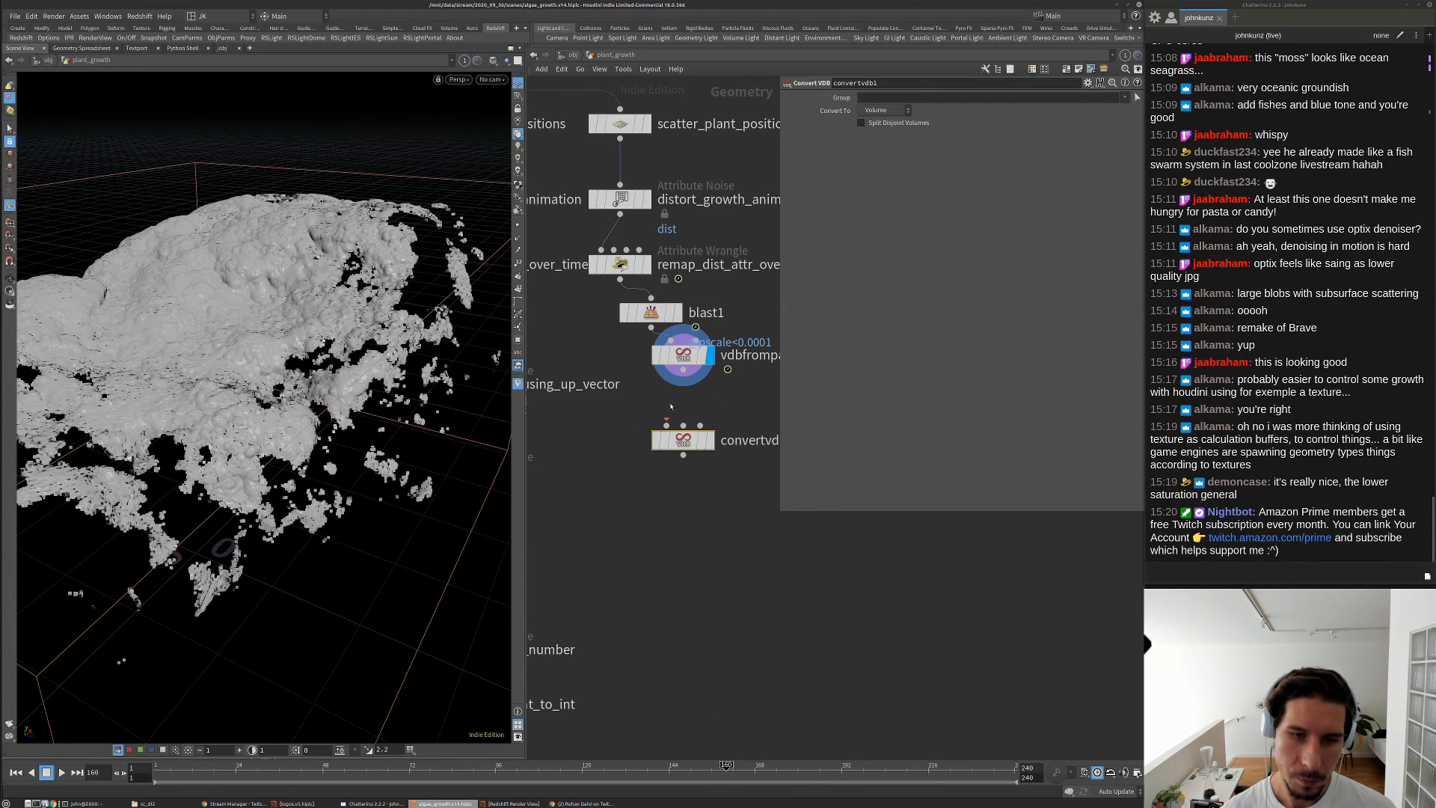
left_click(682, 443)
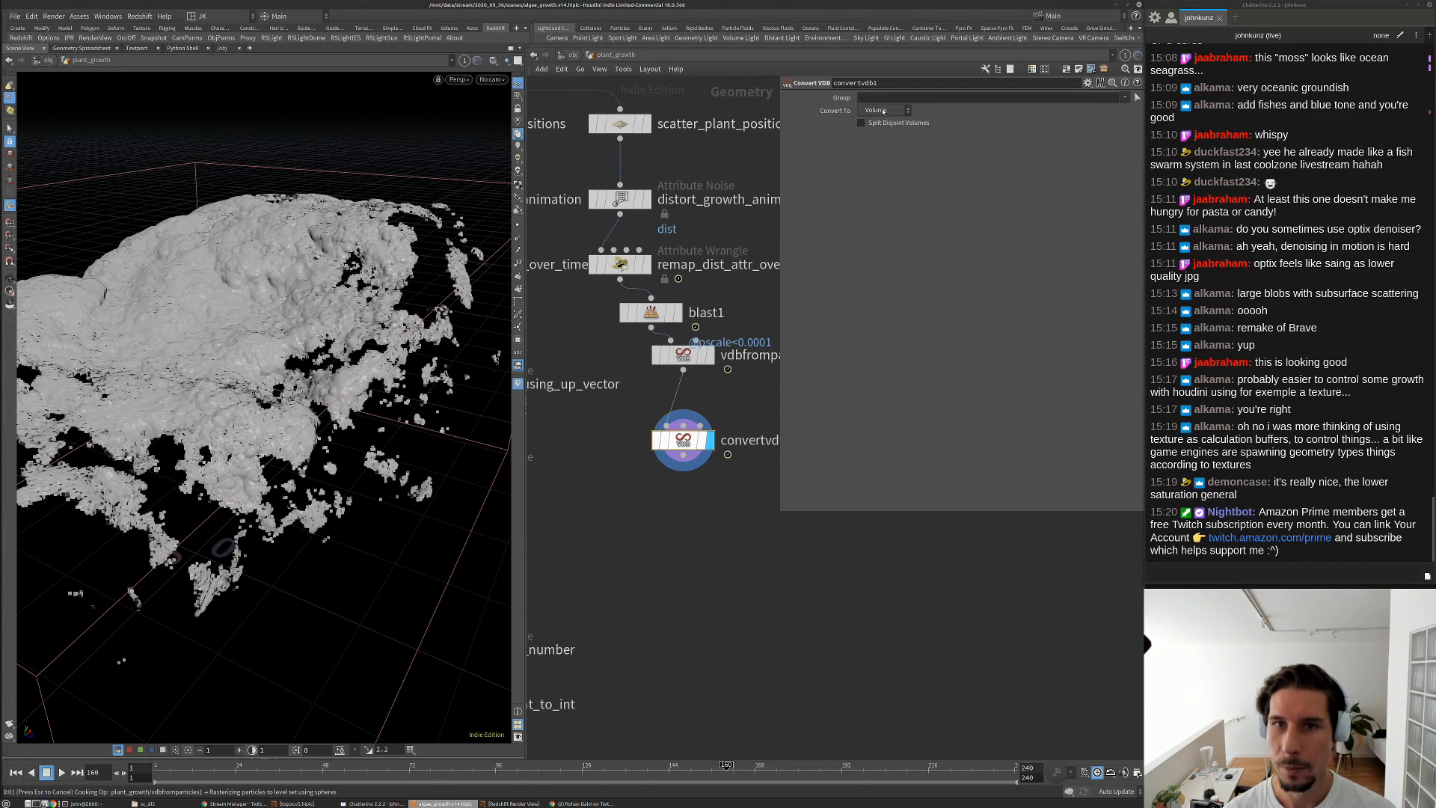
left_click(883, 112)
left_click(882, 157)
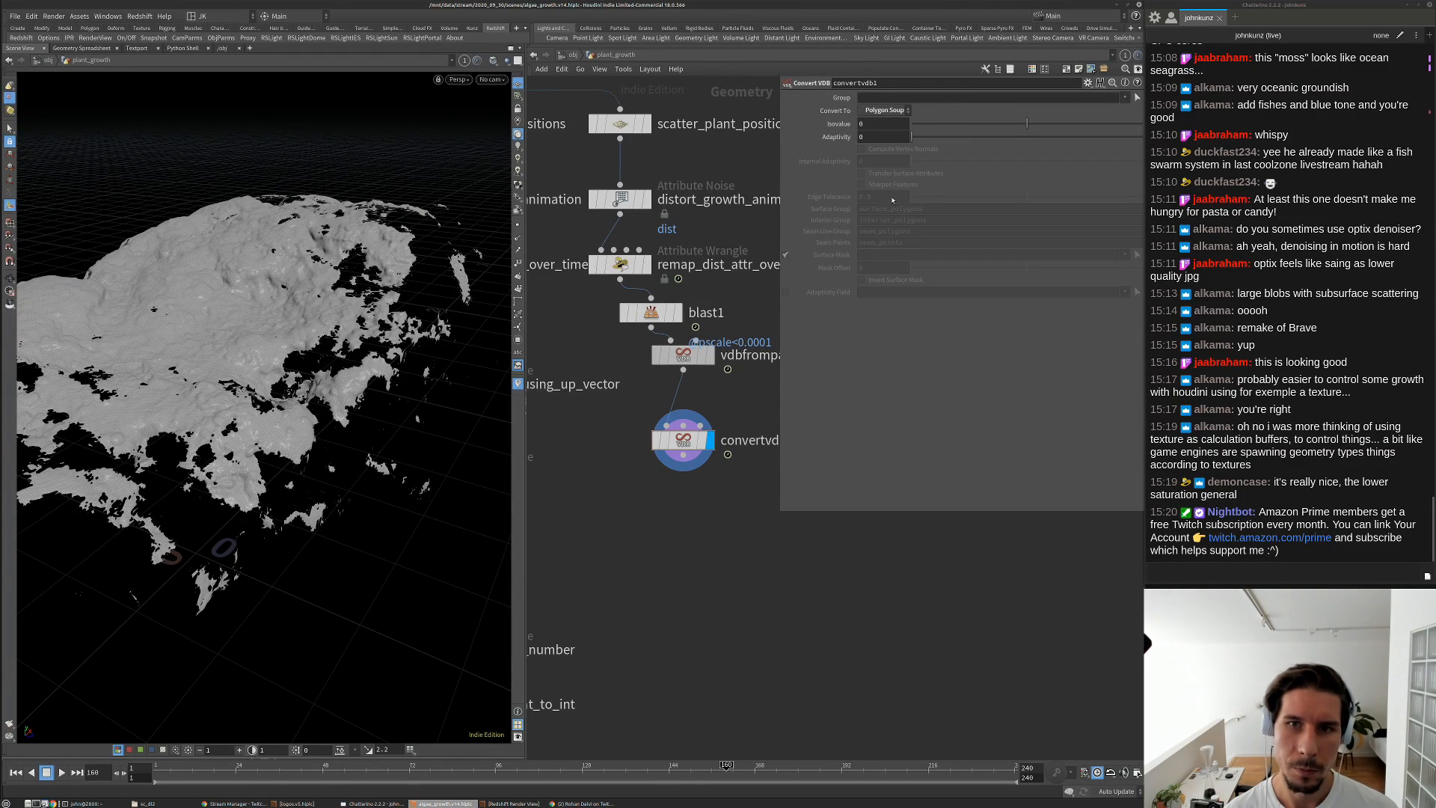
Set the vdbfromparticles1 node's point radius scale to 0.0035
left_click(677, 357)
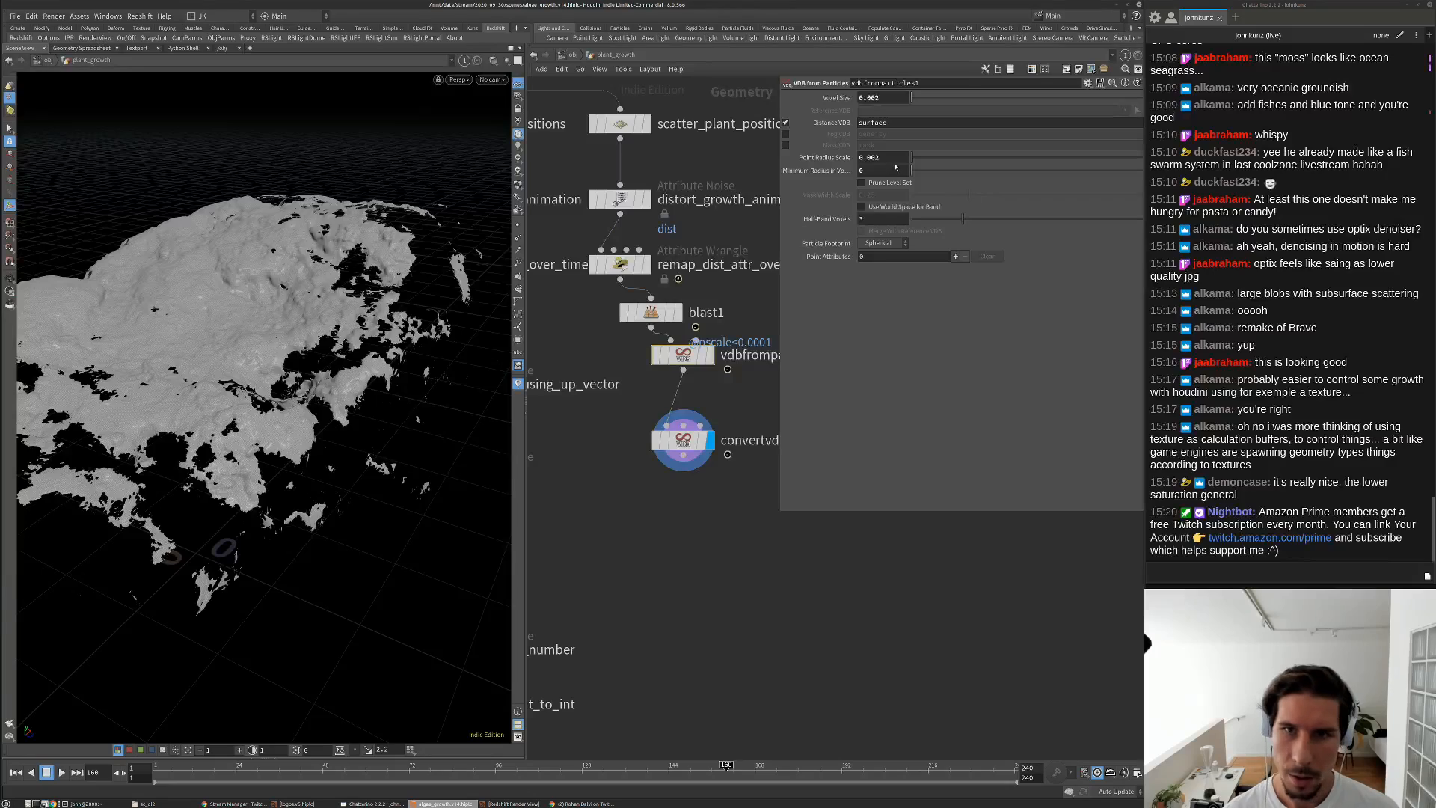
double_click(873, 158)
type("0.0035")
key("Return")
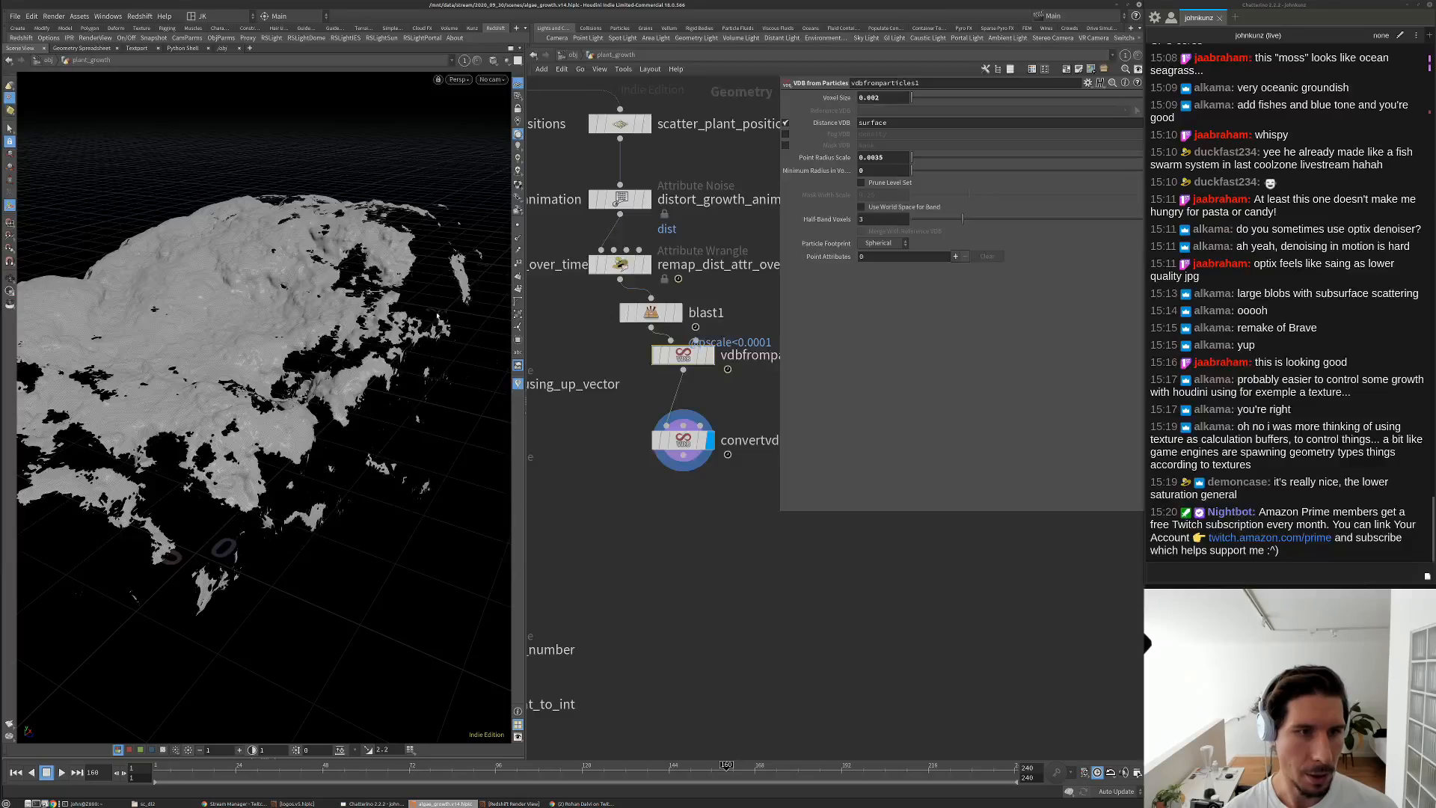
Inspect the converted mesh up close, show the other scene objects in the viewport and look through cam1
left_click_drag(291, 374, 310, 447, "alt")
right_click_drag(310, 446, 338, 419, "alt")
left_click_drag(337, 419, 347, 380, "alt")
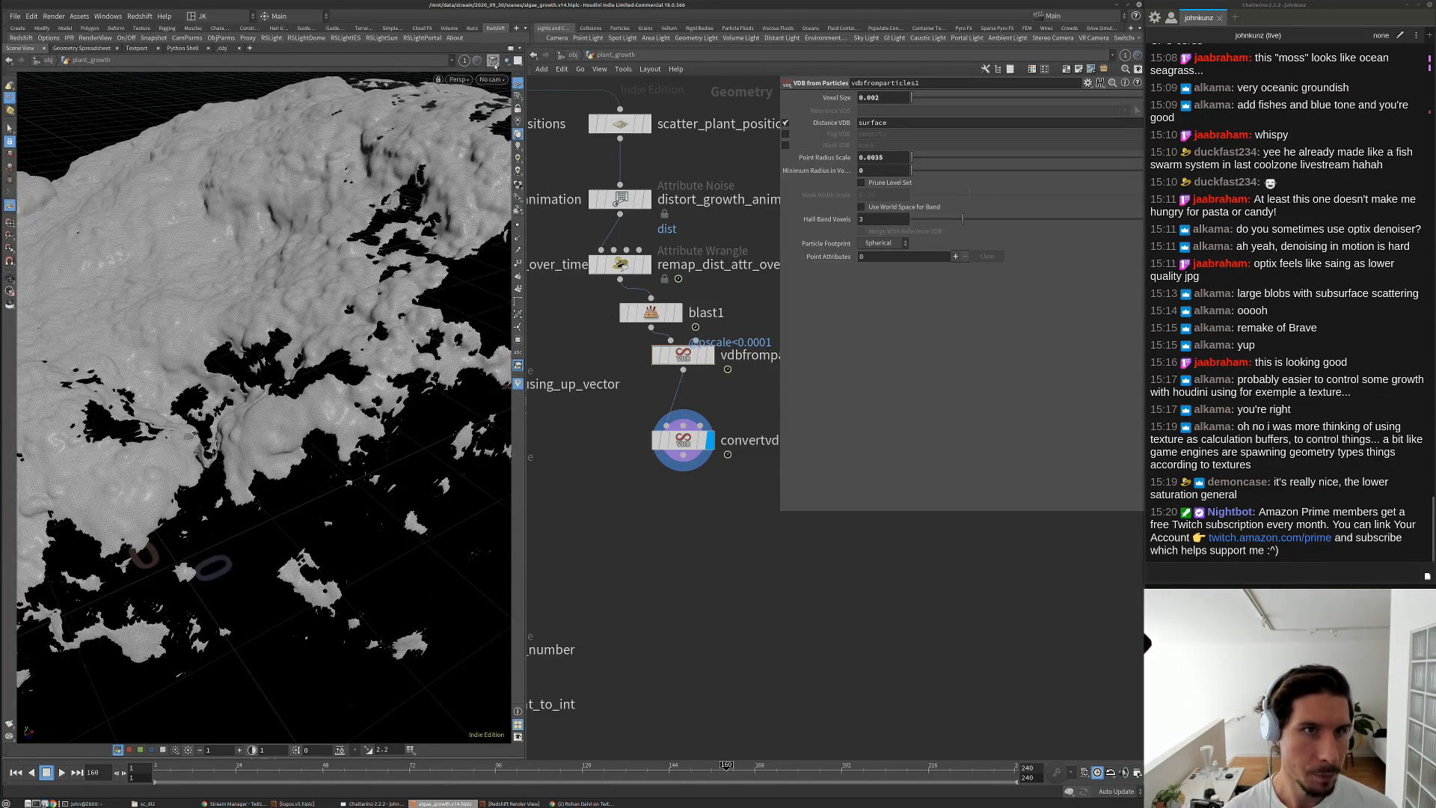
left_click(506, 62)
left_click(509, 78)
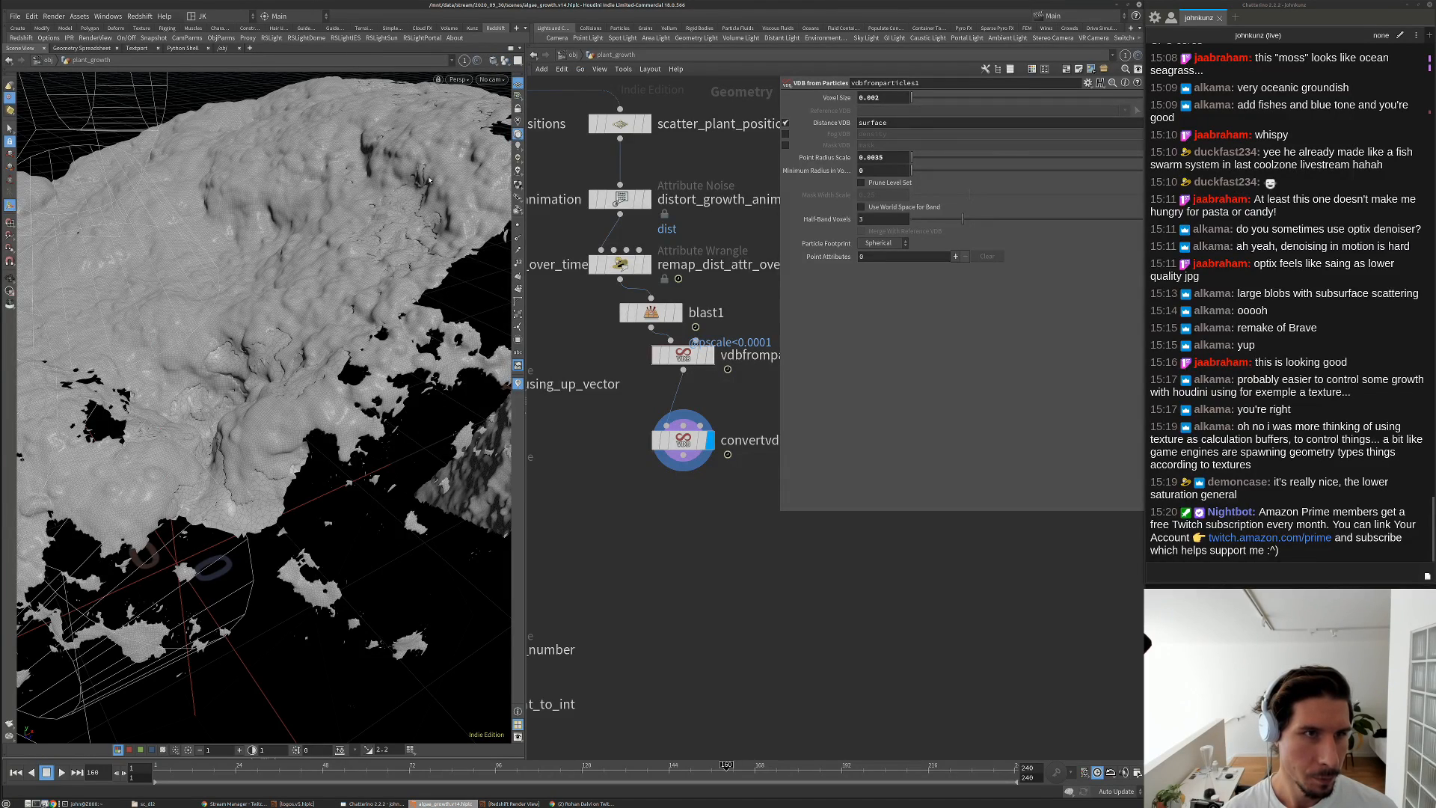
left_click(491, 78)
left_click(524, 133)
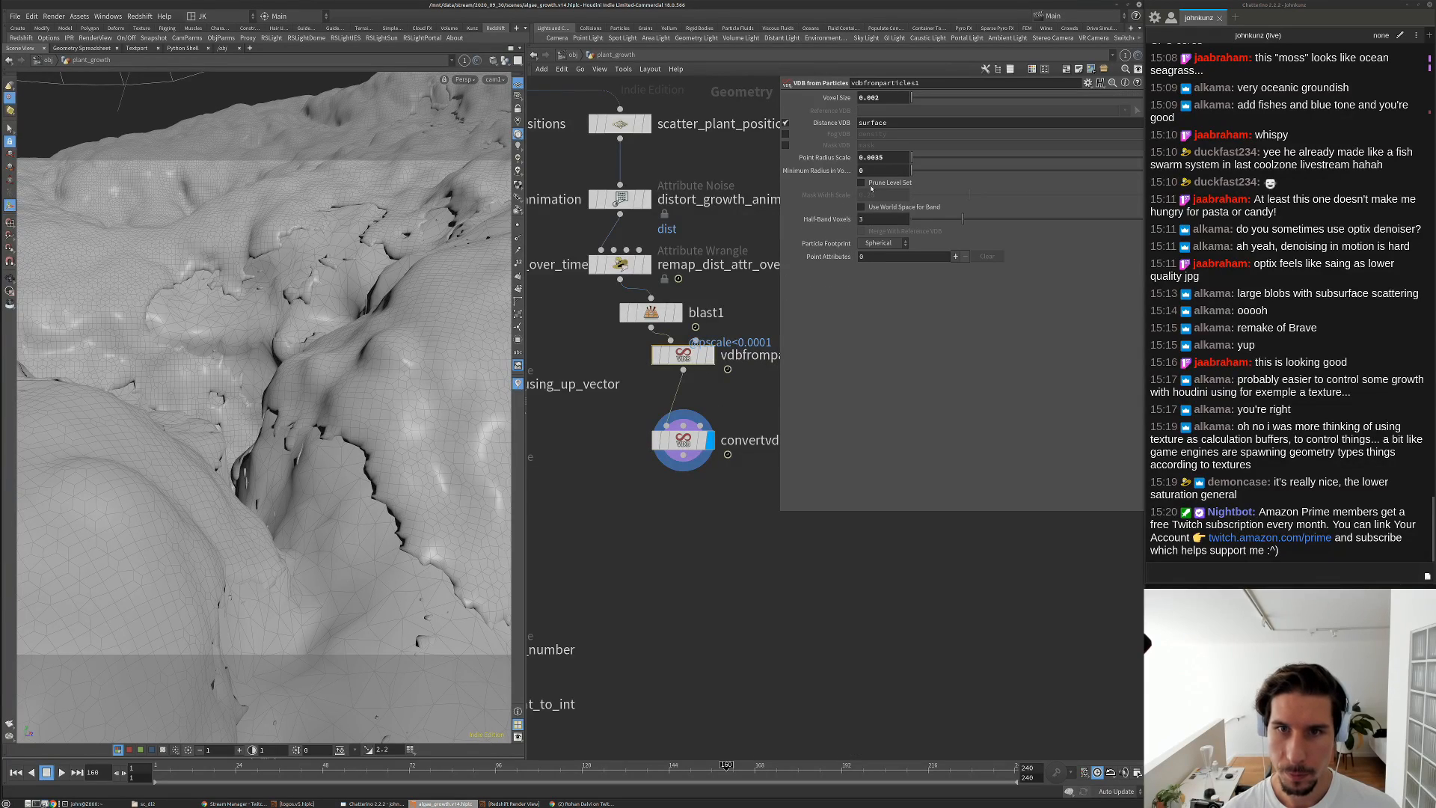
Set the vdbfromparticles1 node's point radius scale to 0.006
left_click_drag(884, 157, 873, 168)
type("6")
key("Return")
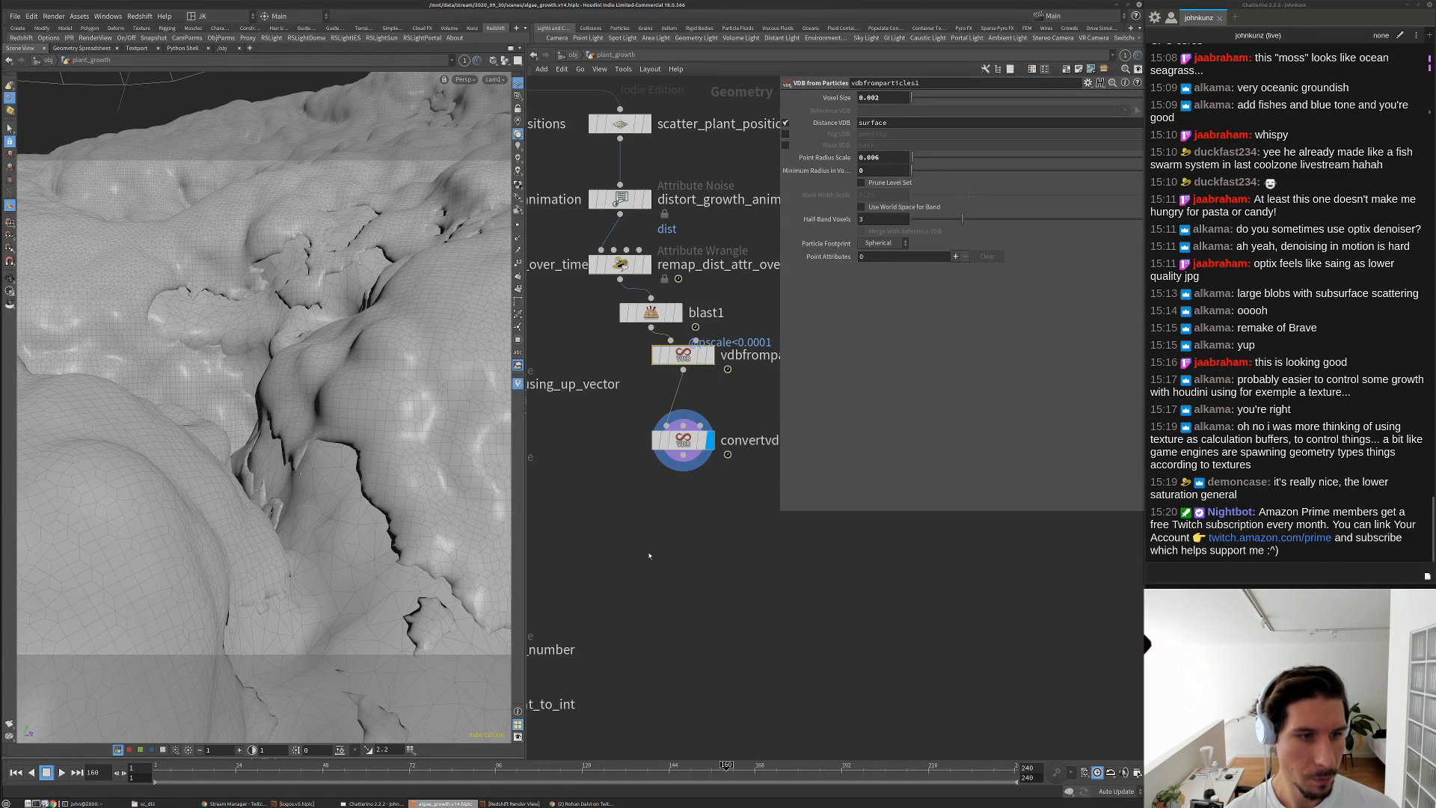
Add a Color node after the Convert VDB node and display it
middle_click_drag(649, 555, 666, 532)
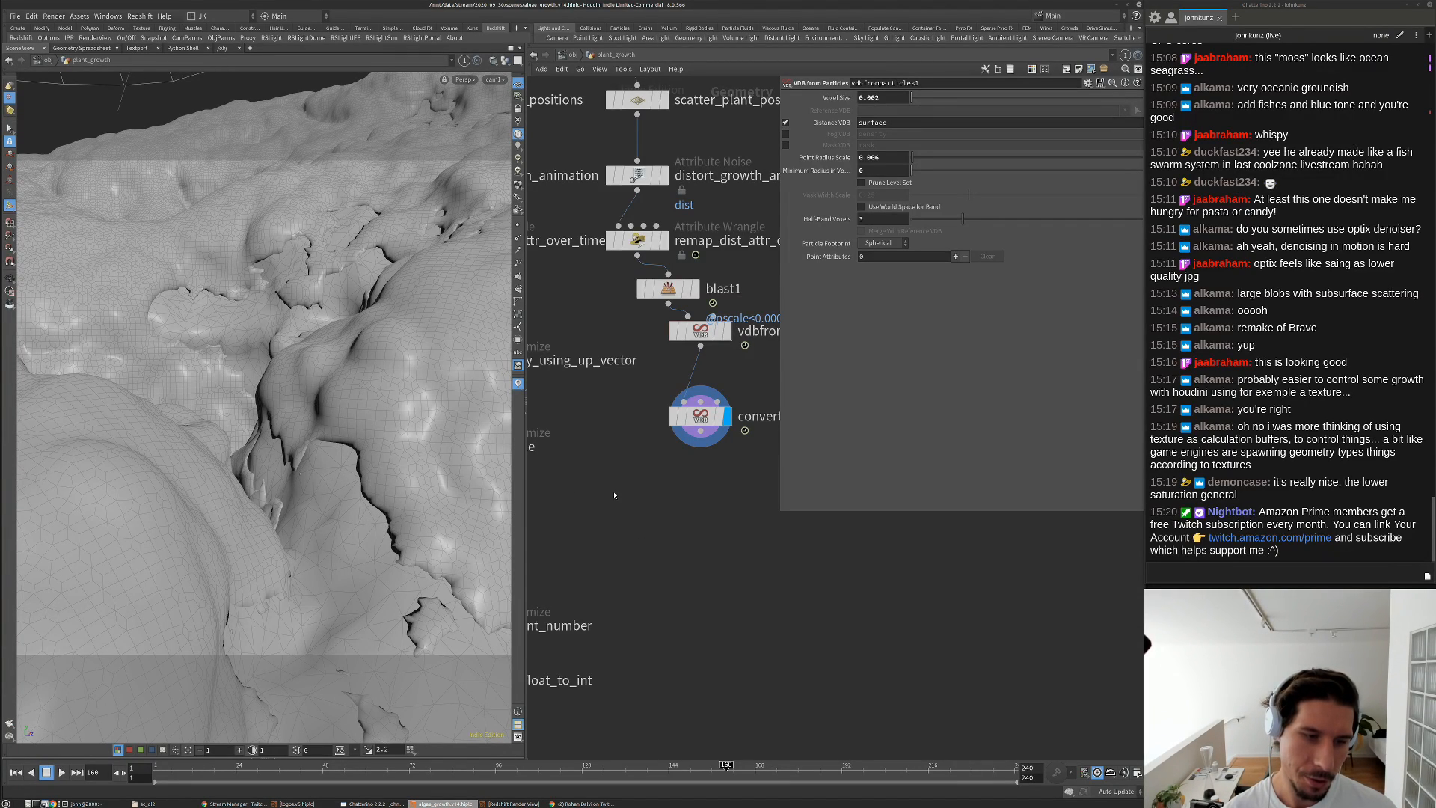
middle_click_drag(614, 495, 664, 421)
right_click(688, 428)
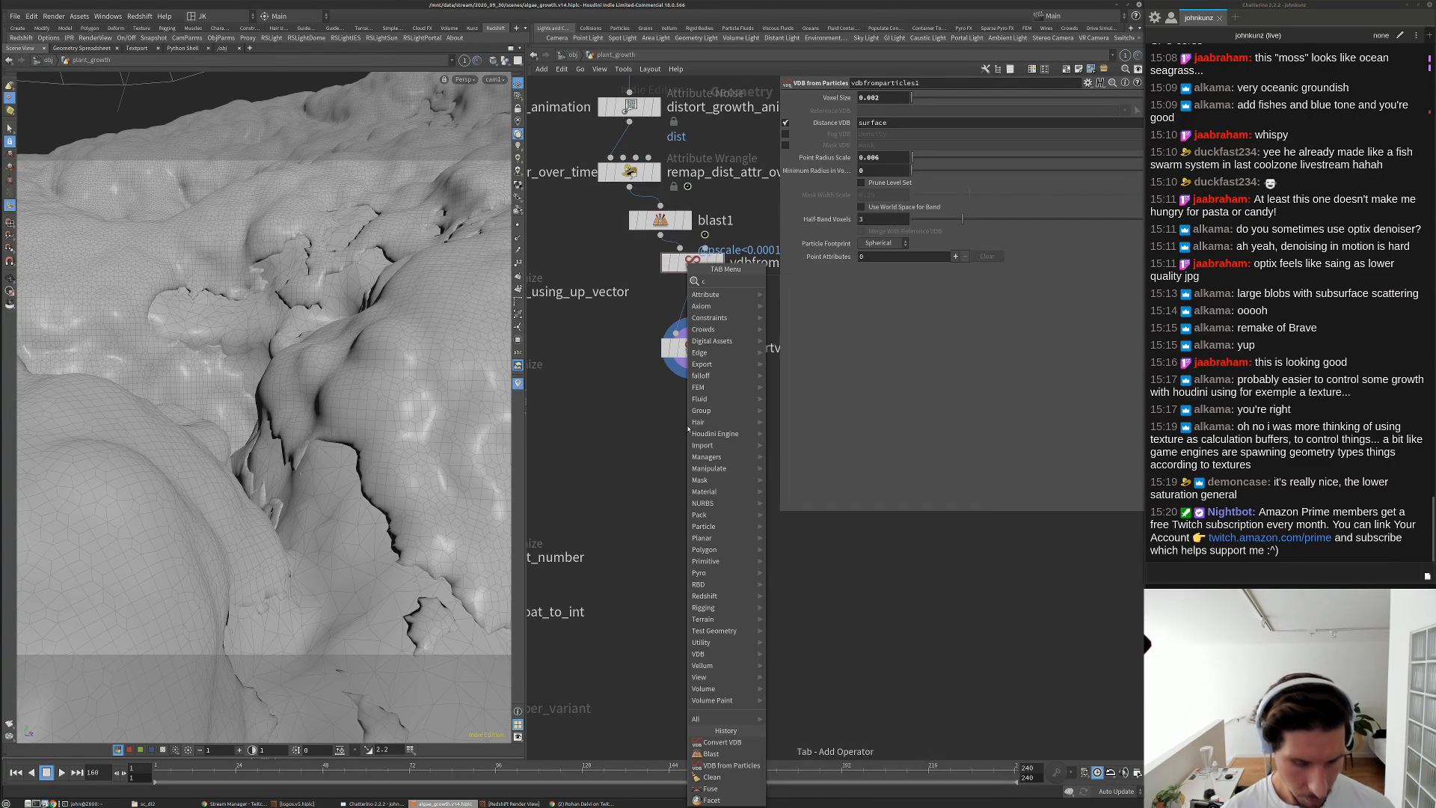
mouse_move(711, 327)
left_click(806, 305)
left_click(720, 403)
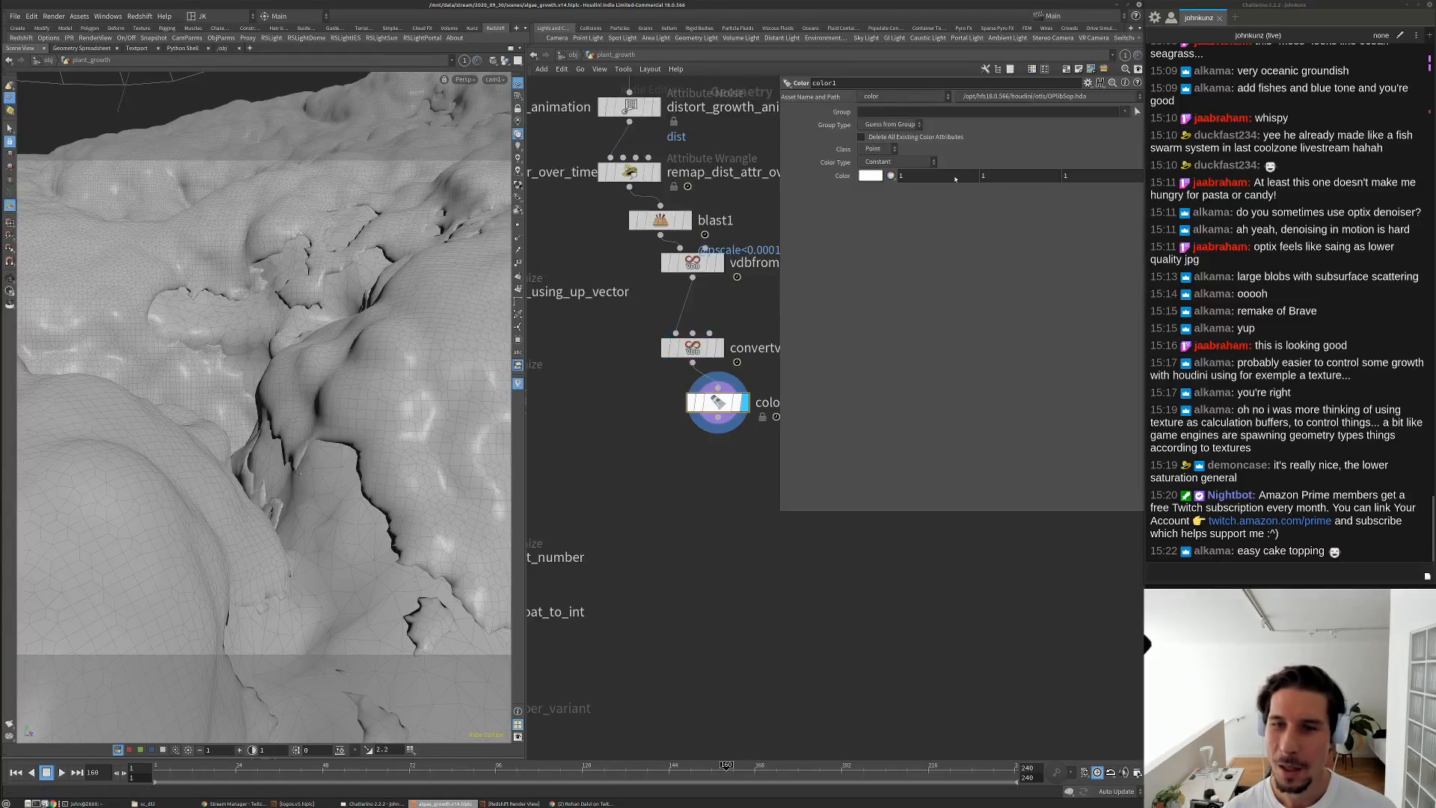
Set the Color node's constant colour to a pale cream with hue 44.6 and saturation 0.186
key("Tab")
left_click(870, 177)
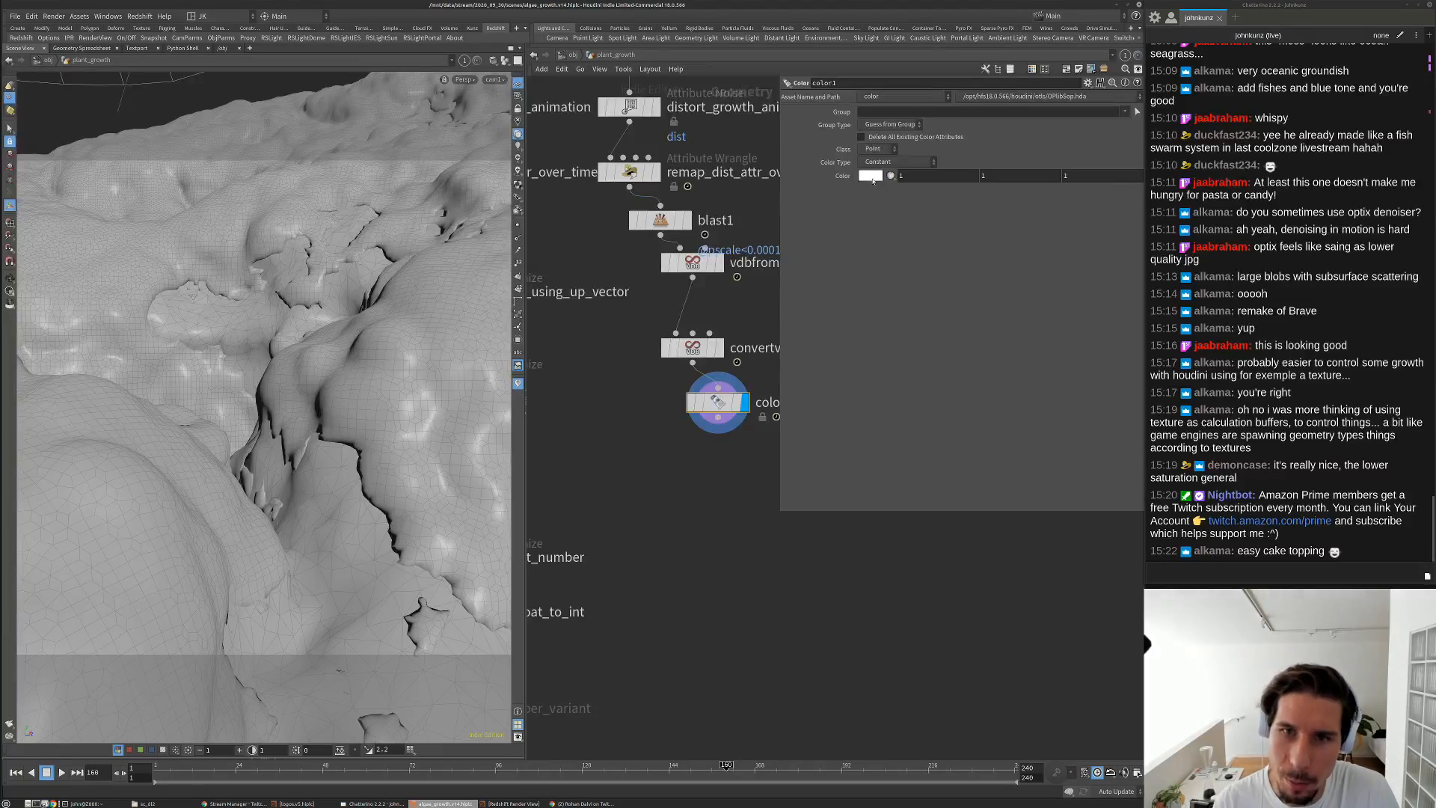
left_click(847, 190)
left_click(857, 200)
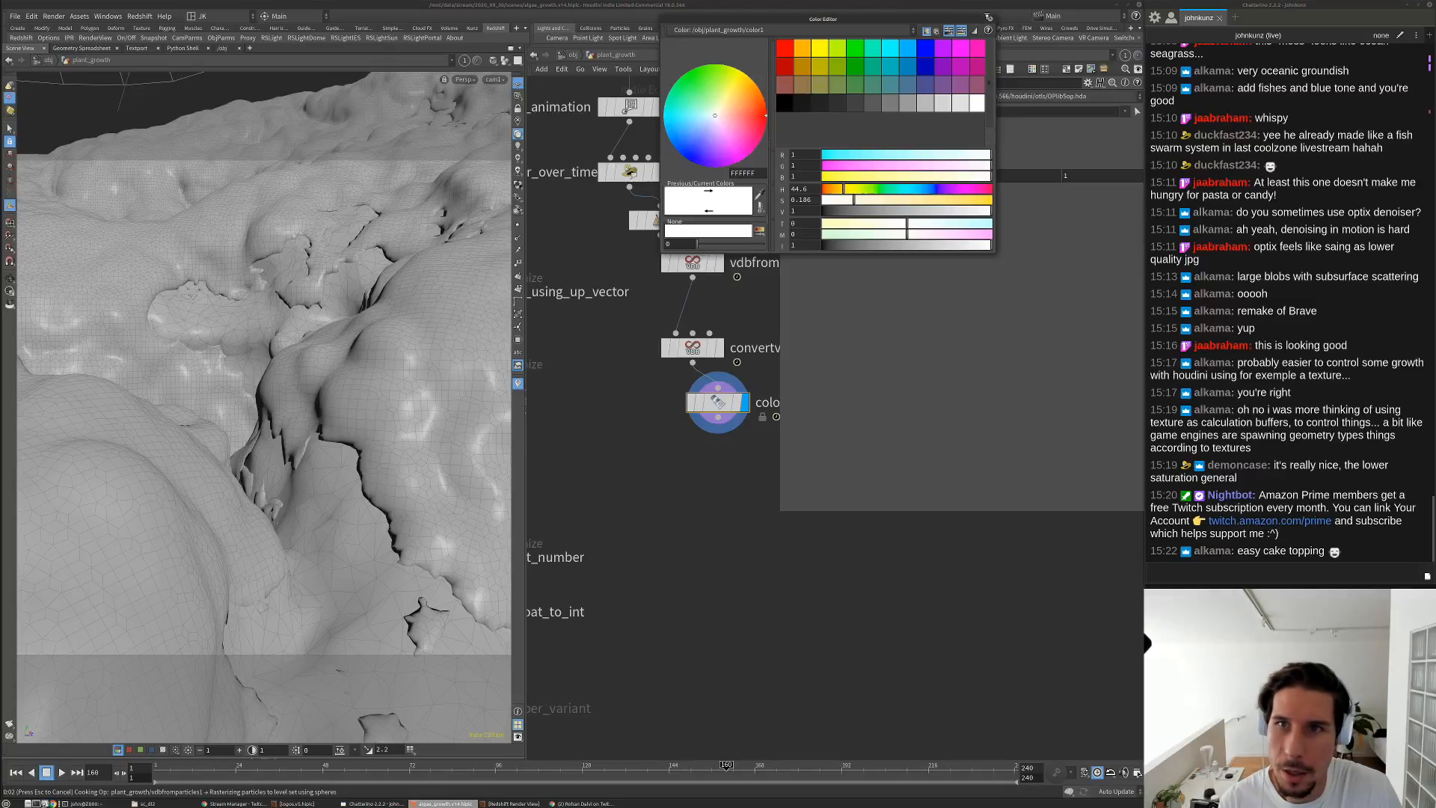
left_click(989, 19)
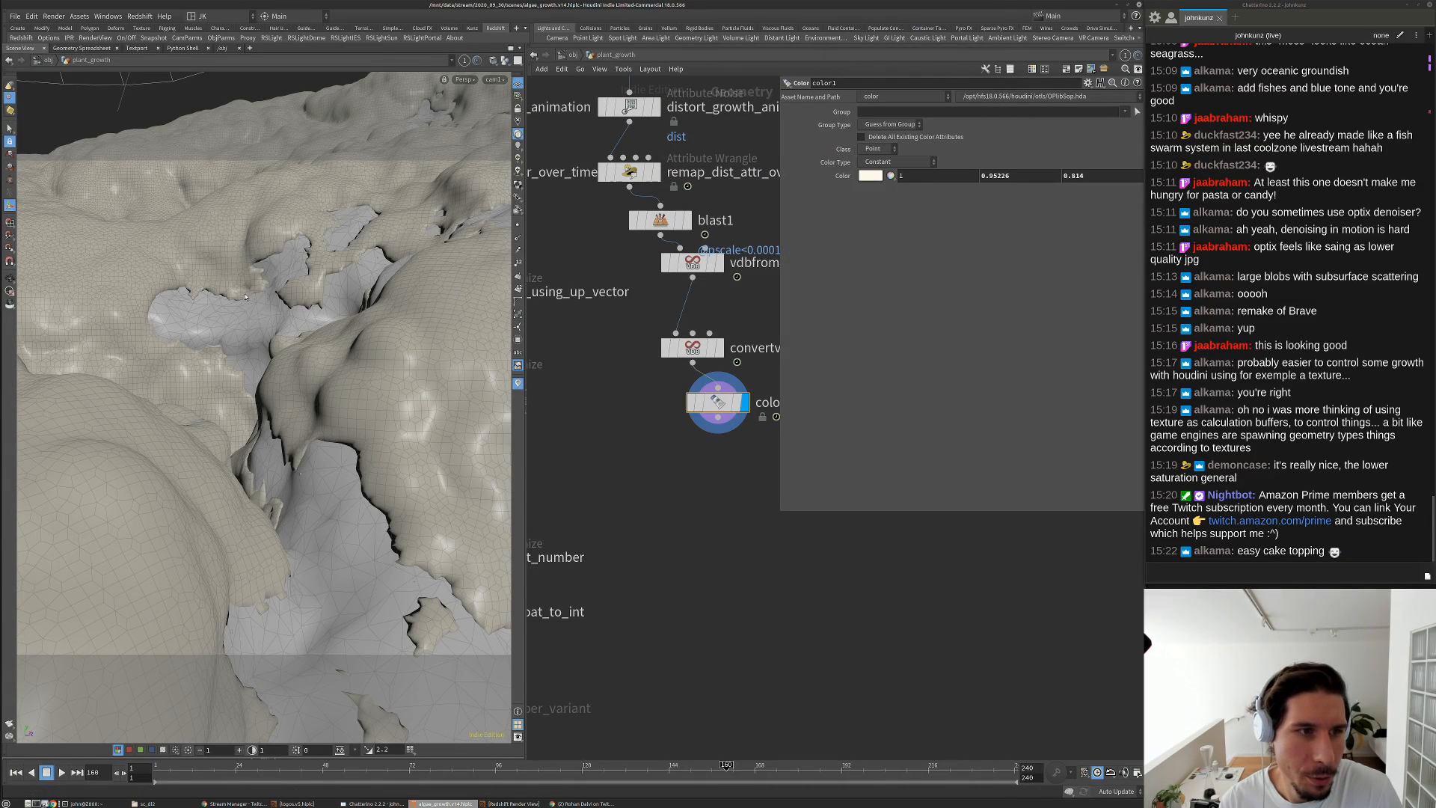
Set the Color node's constant colour to a light orange with hue 24.7, saturation 0.688 and value 0.867
middle_click_drag(665, 497, 626, 459)
left_click(870, 176)
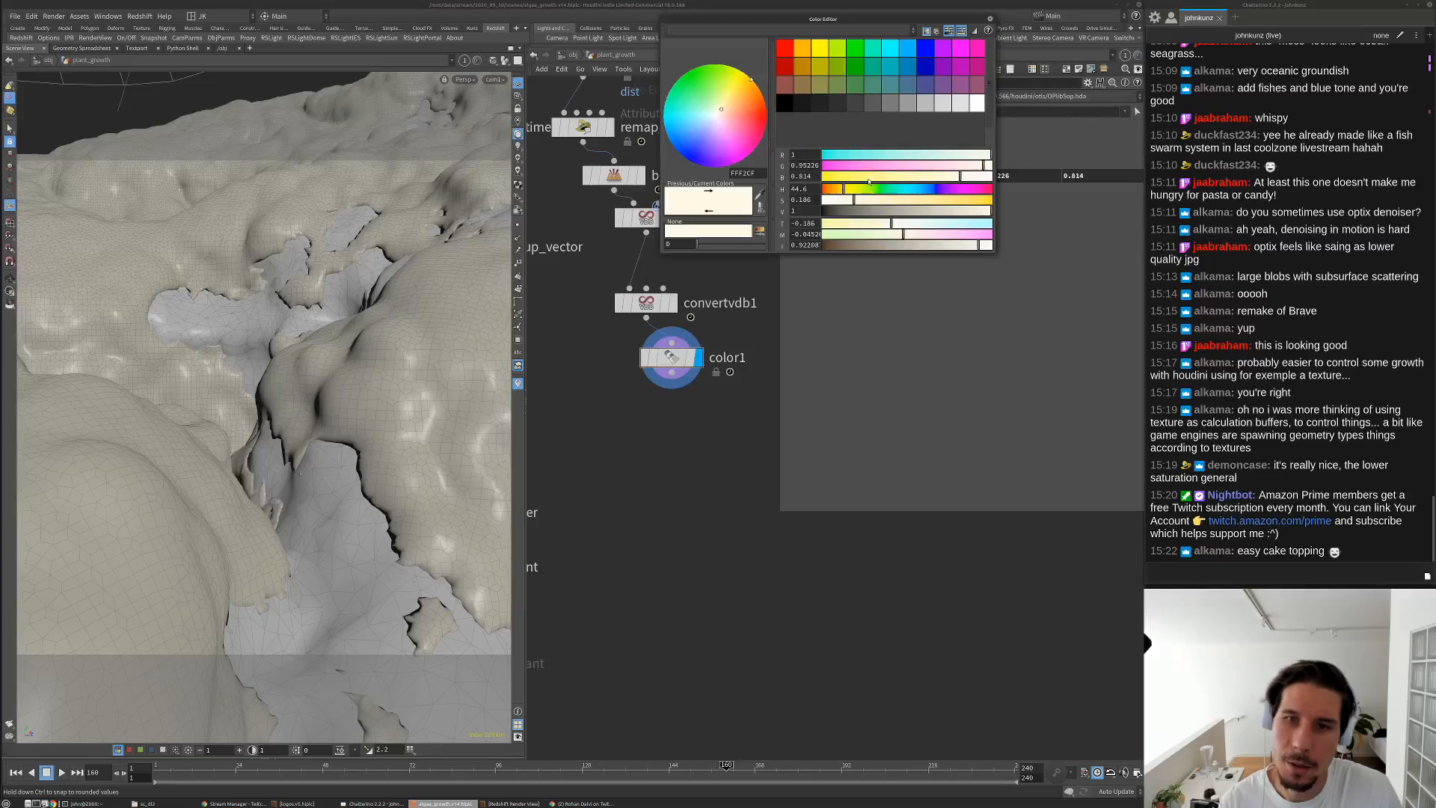
left_click_drag(854, 200, 896, 199)
left_click(850, 212)
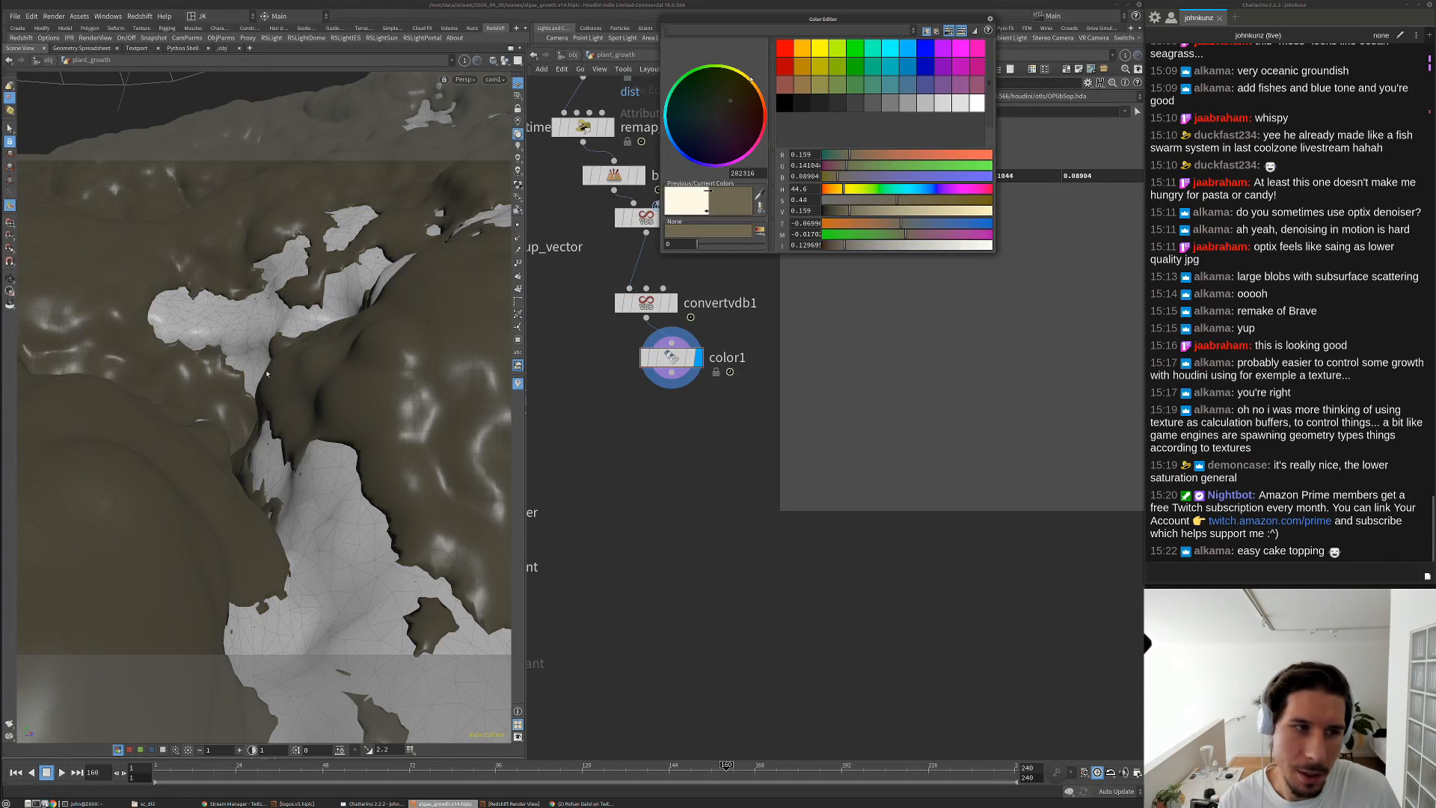
left_click(883, 212)
left_click(836, 191)
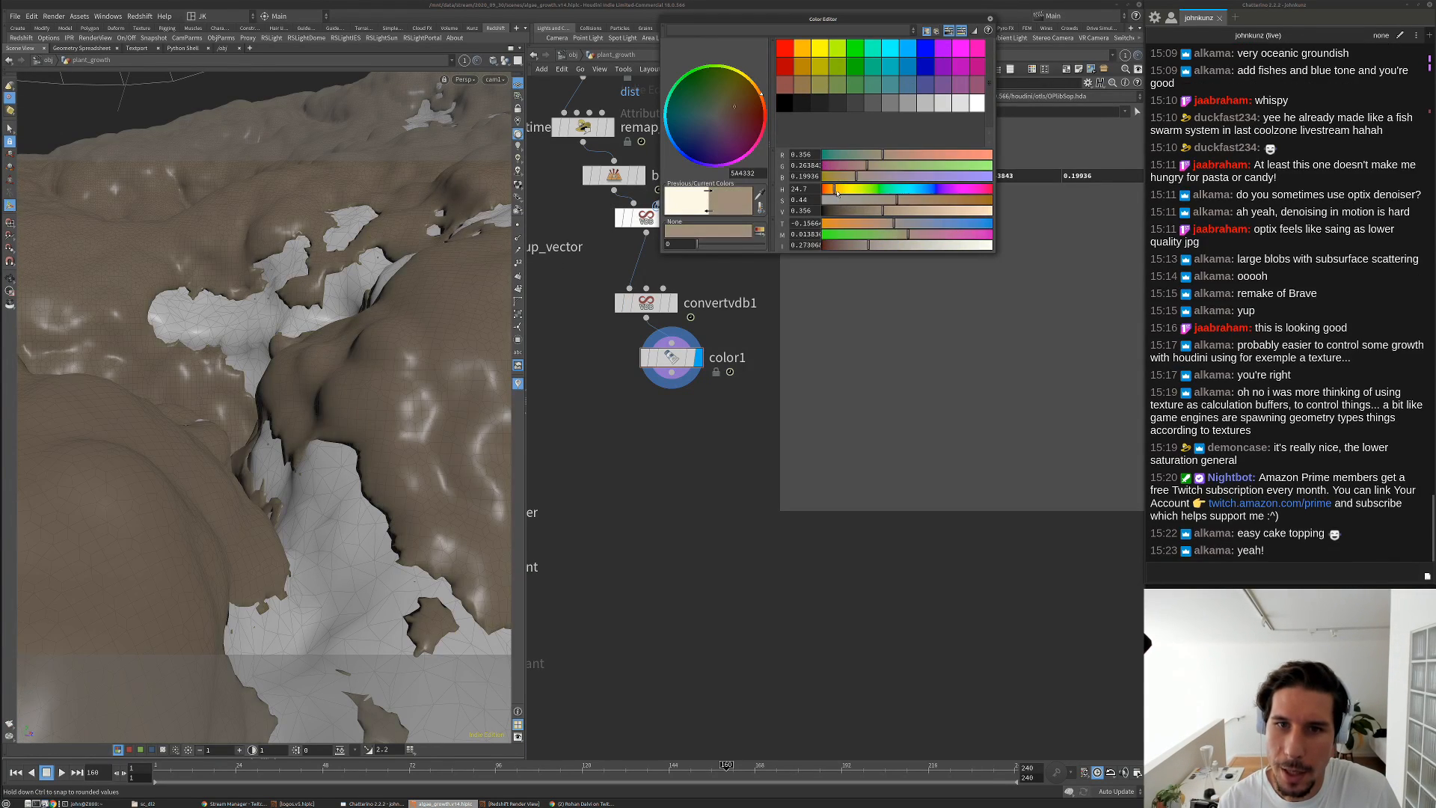
left_click(948, 211)
left_click(938, 200)
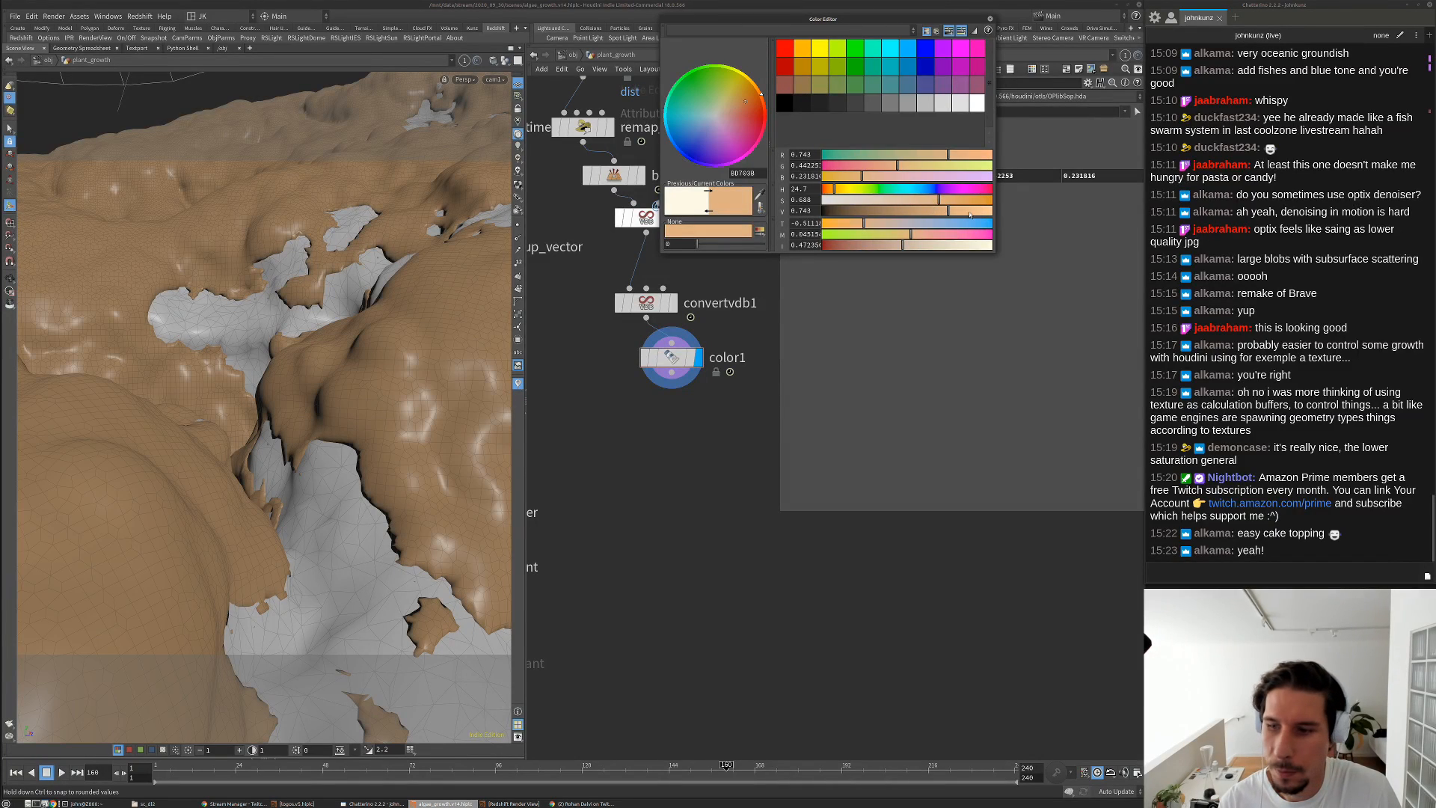
left_click(969, 212)
left_click(990, 18)
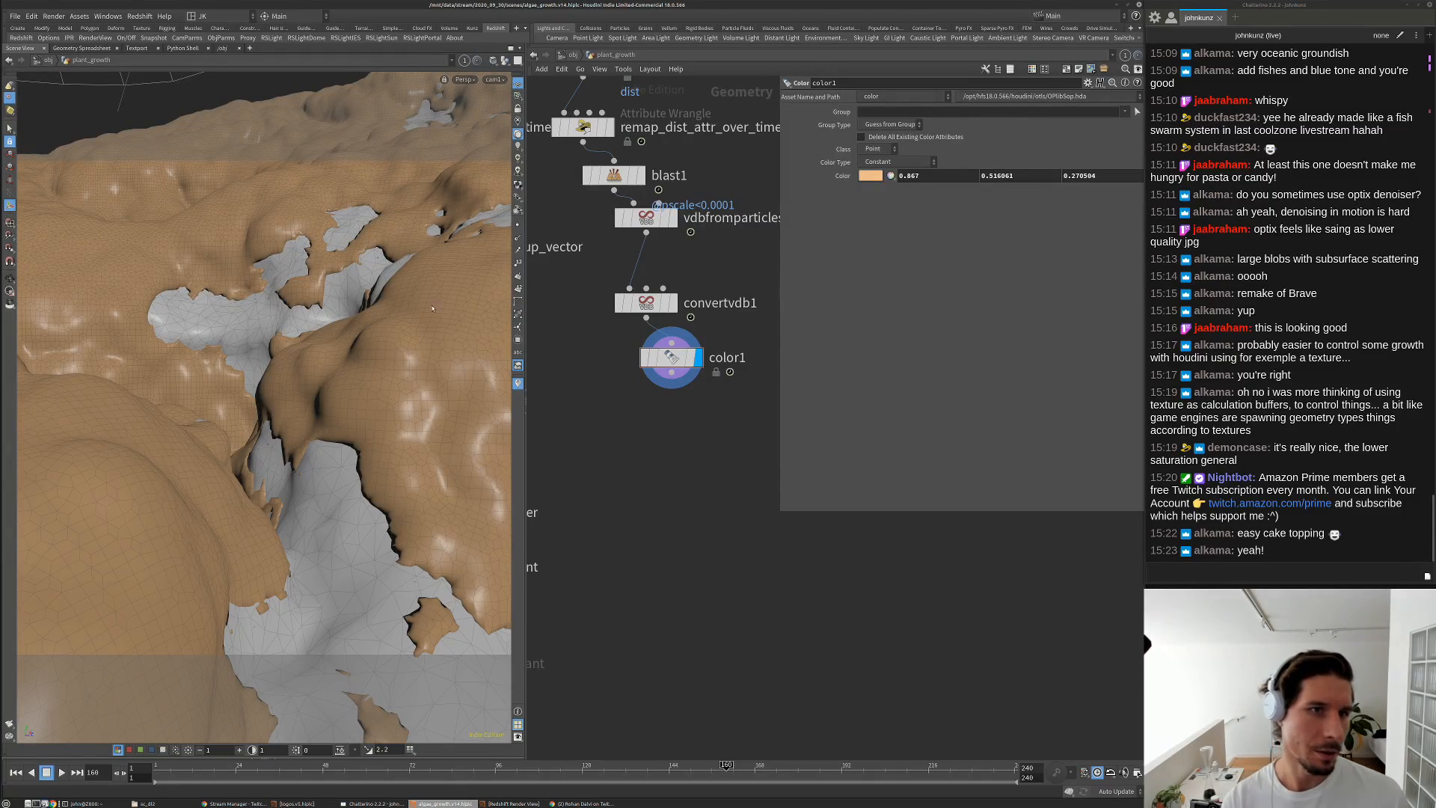
Show only the coloured surface in the viewport, hiding the other objects and the reference grid, and frame the whole growth from a perspective angle
key("space+g")
left_click_drag(220, 413, 158, 444)
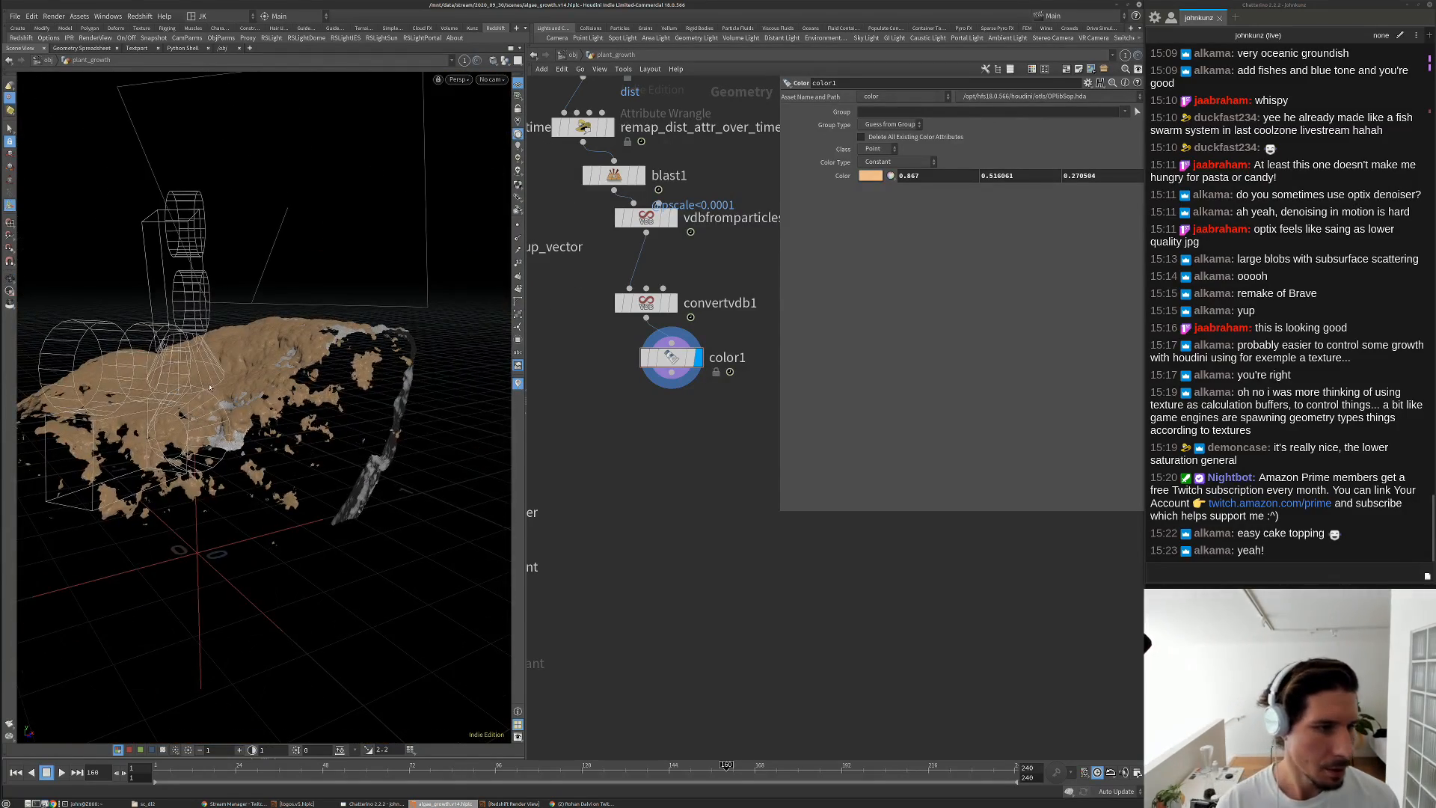
middle_click_drag(158, 444, 192, 423)
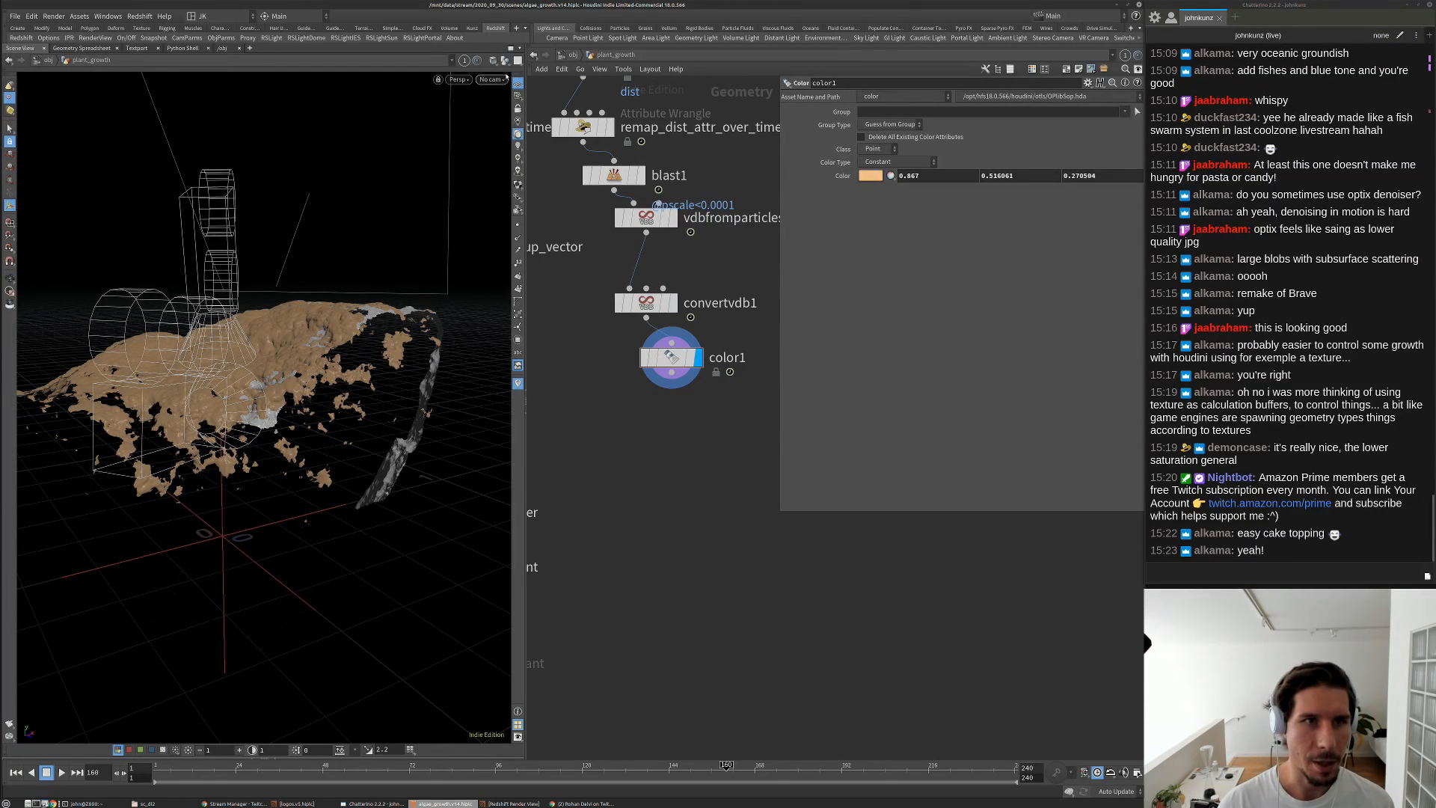
left_click(505, 62)
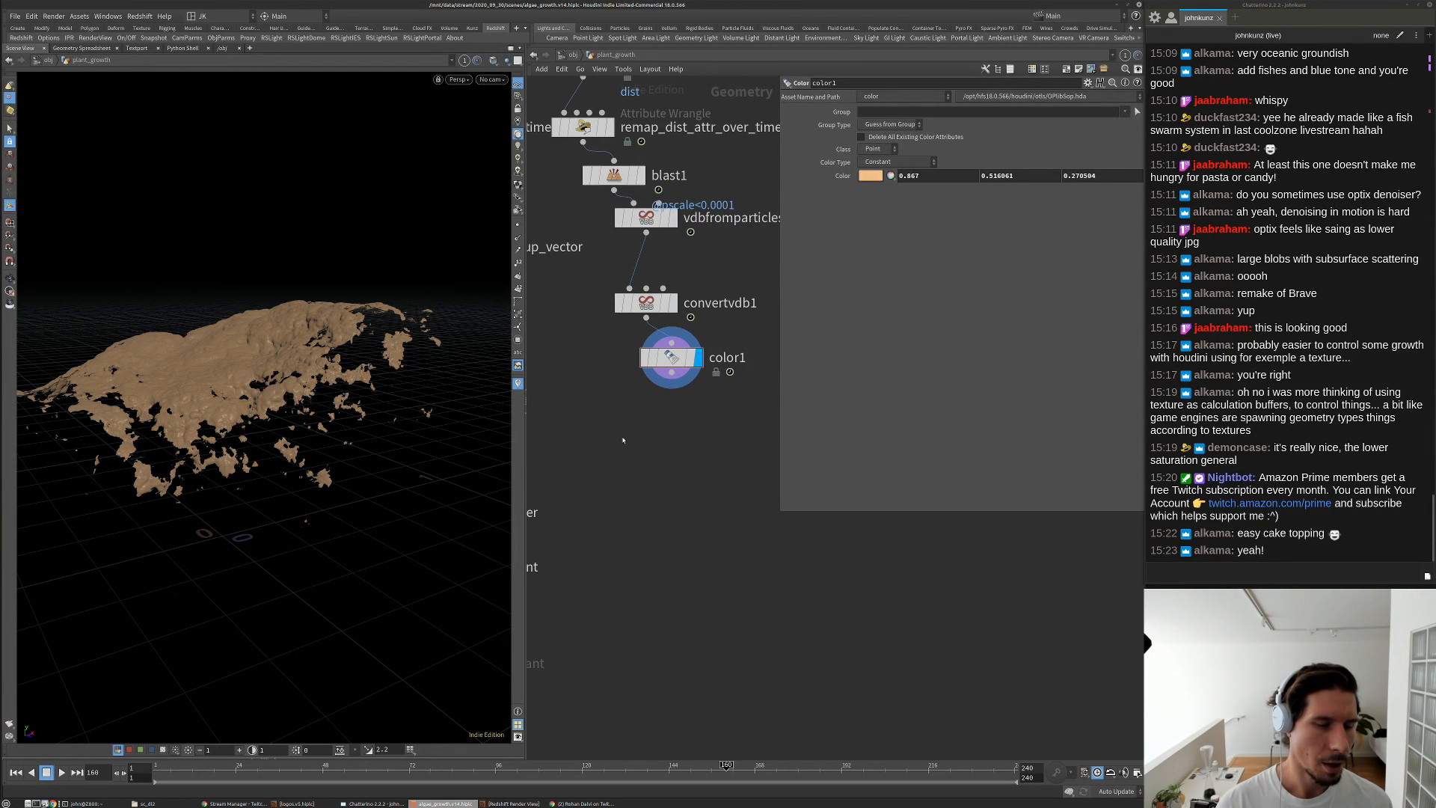
middle_click_drag(257, 458, 314, 439)
left_click(517, 84)
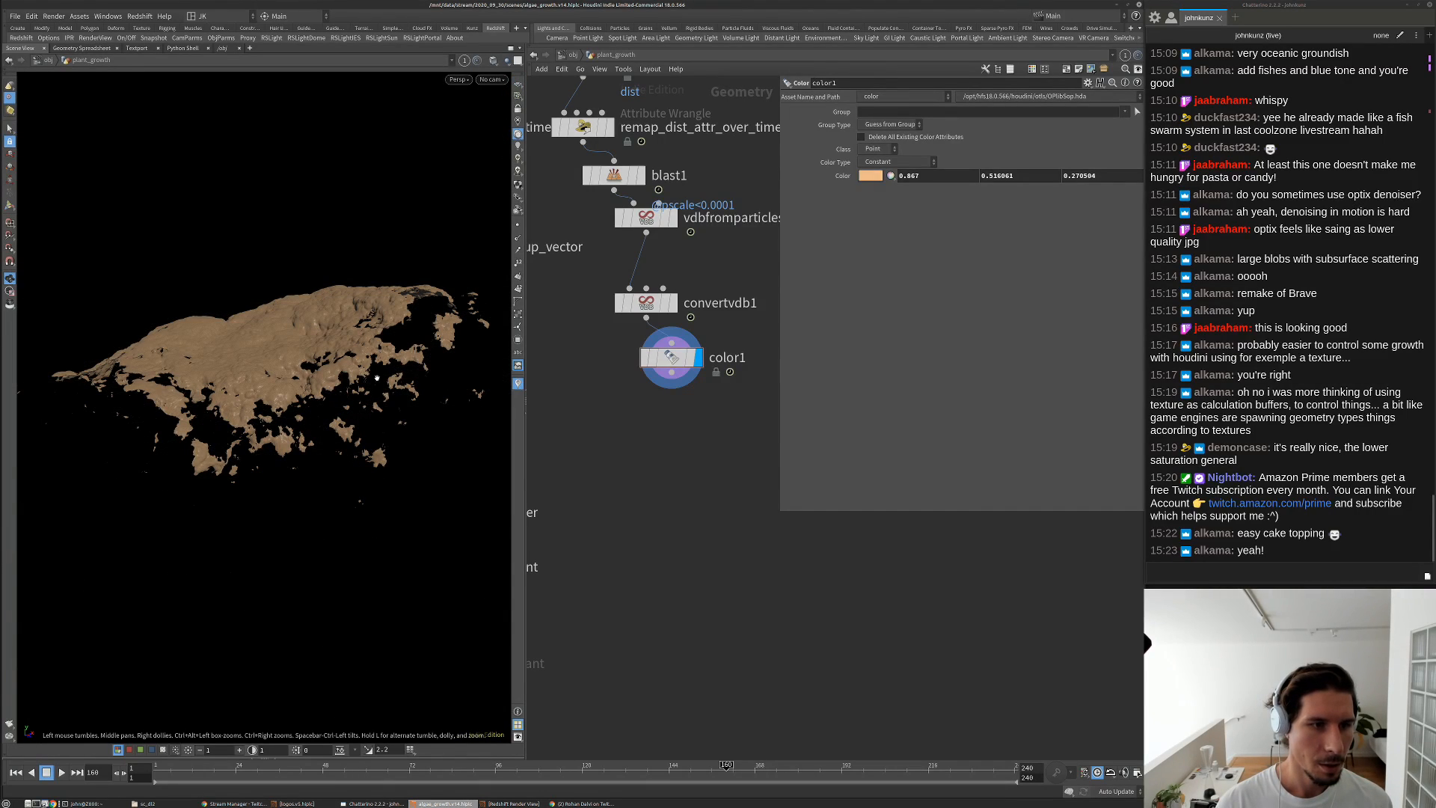
right_click_drag(358, 352, 396, 372)
left_click_drag(396, 371, 303, 370)
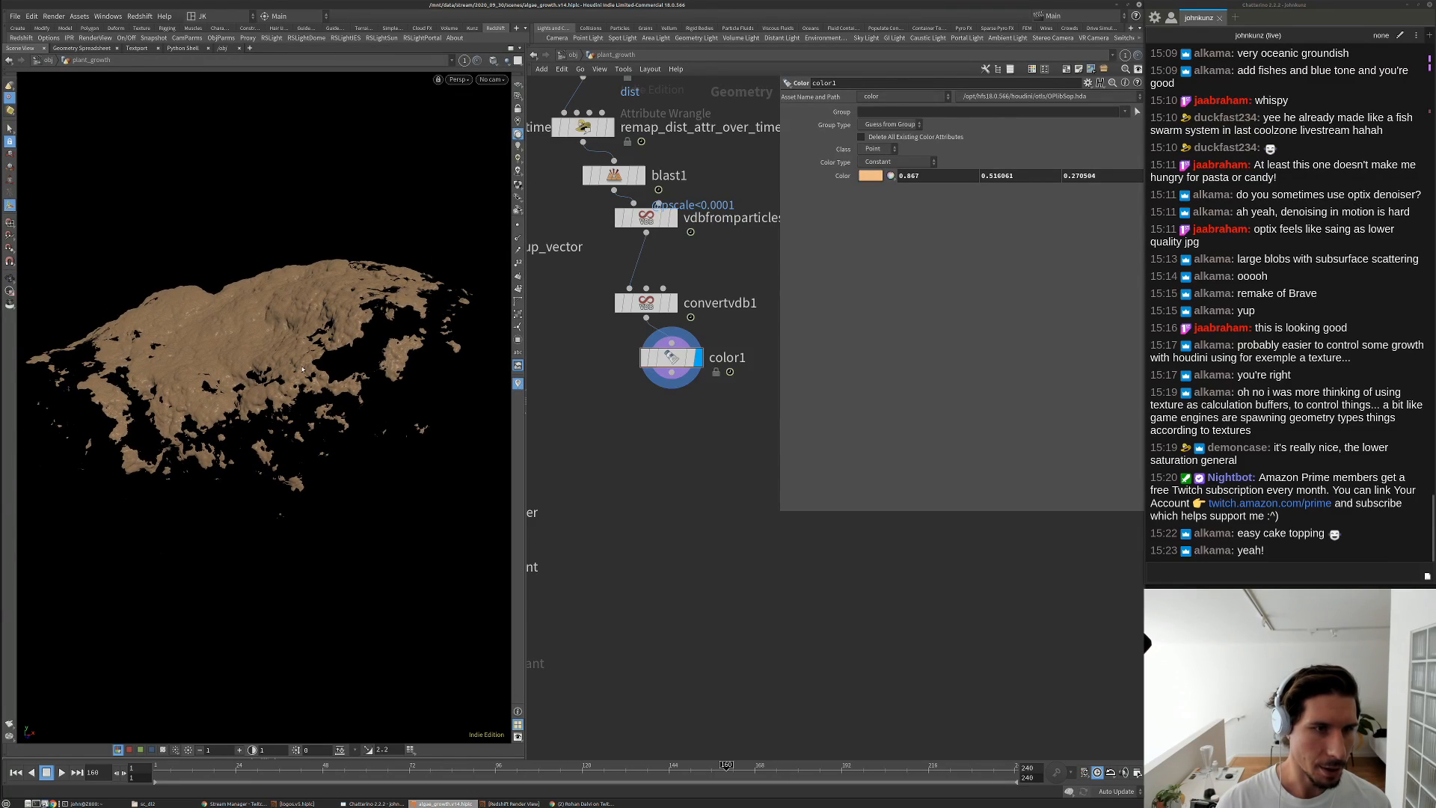
Start a flipbook of the current viewport for frames 1 to 240 and play back the captured frames
left_click(11, 725)
left_click(34, 730)
left_click(105, 620)
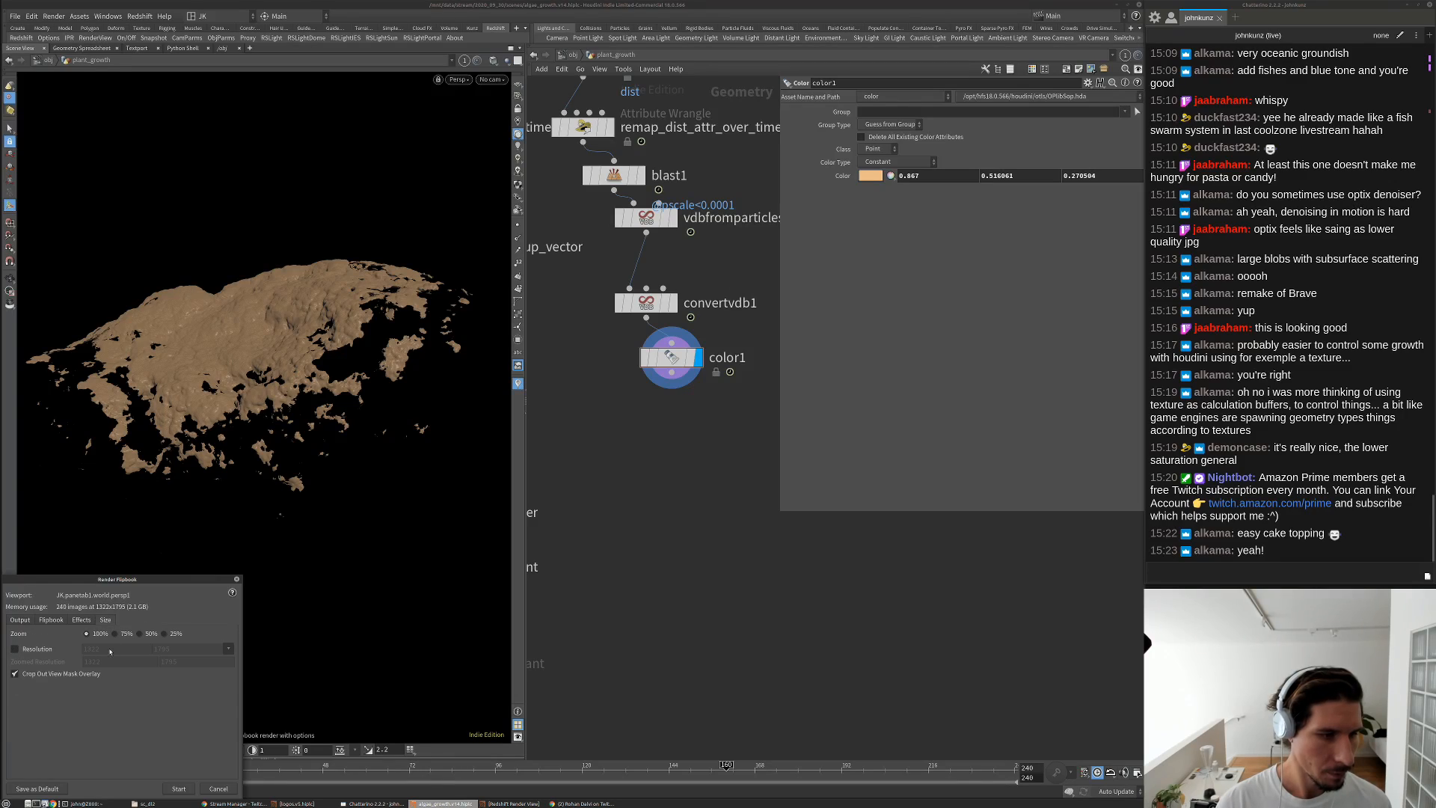
left_click(21, 621)
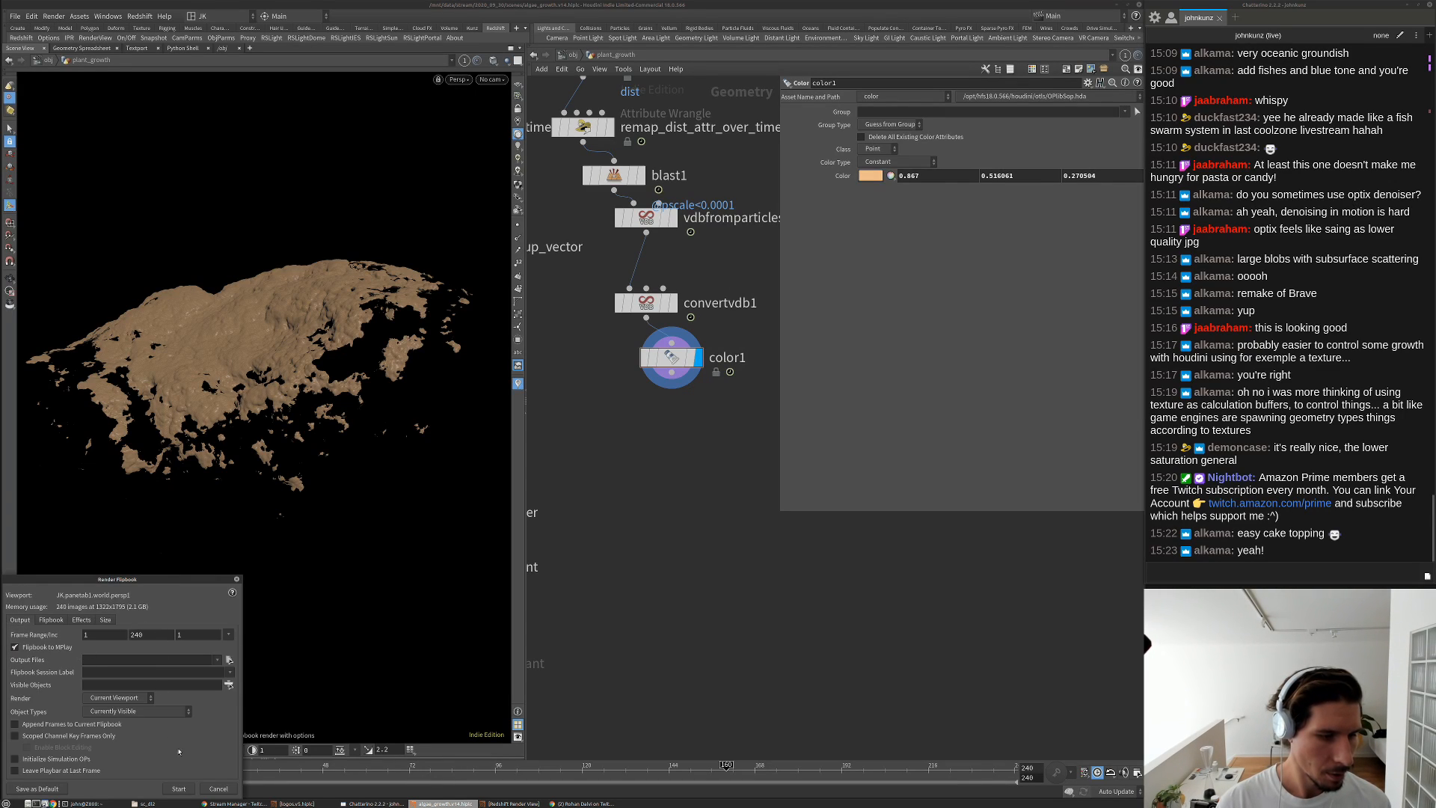
left_click(178, 790)
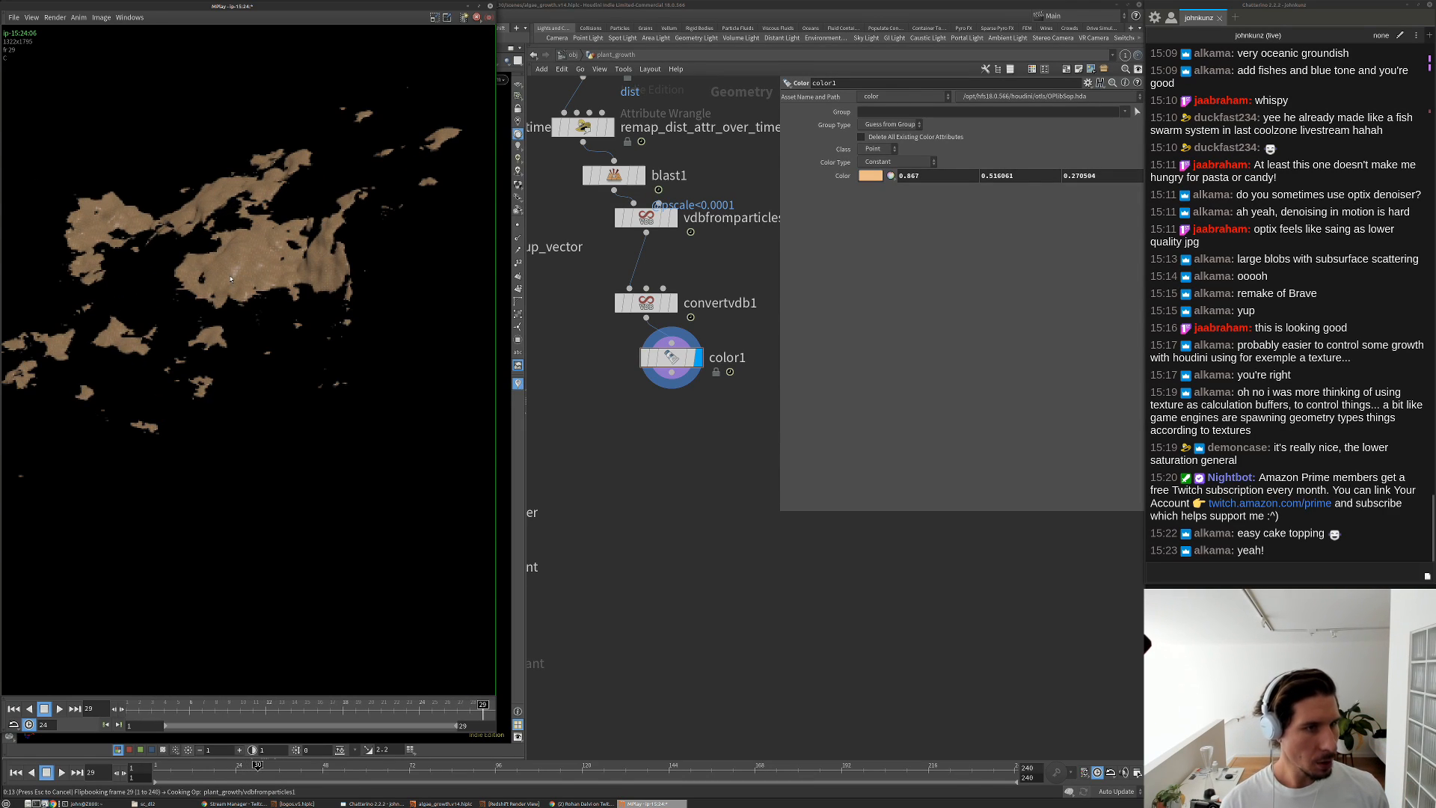
key("Up")
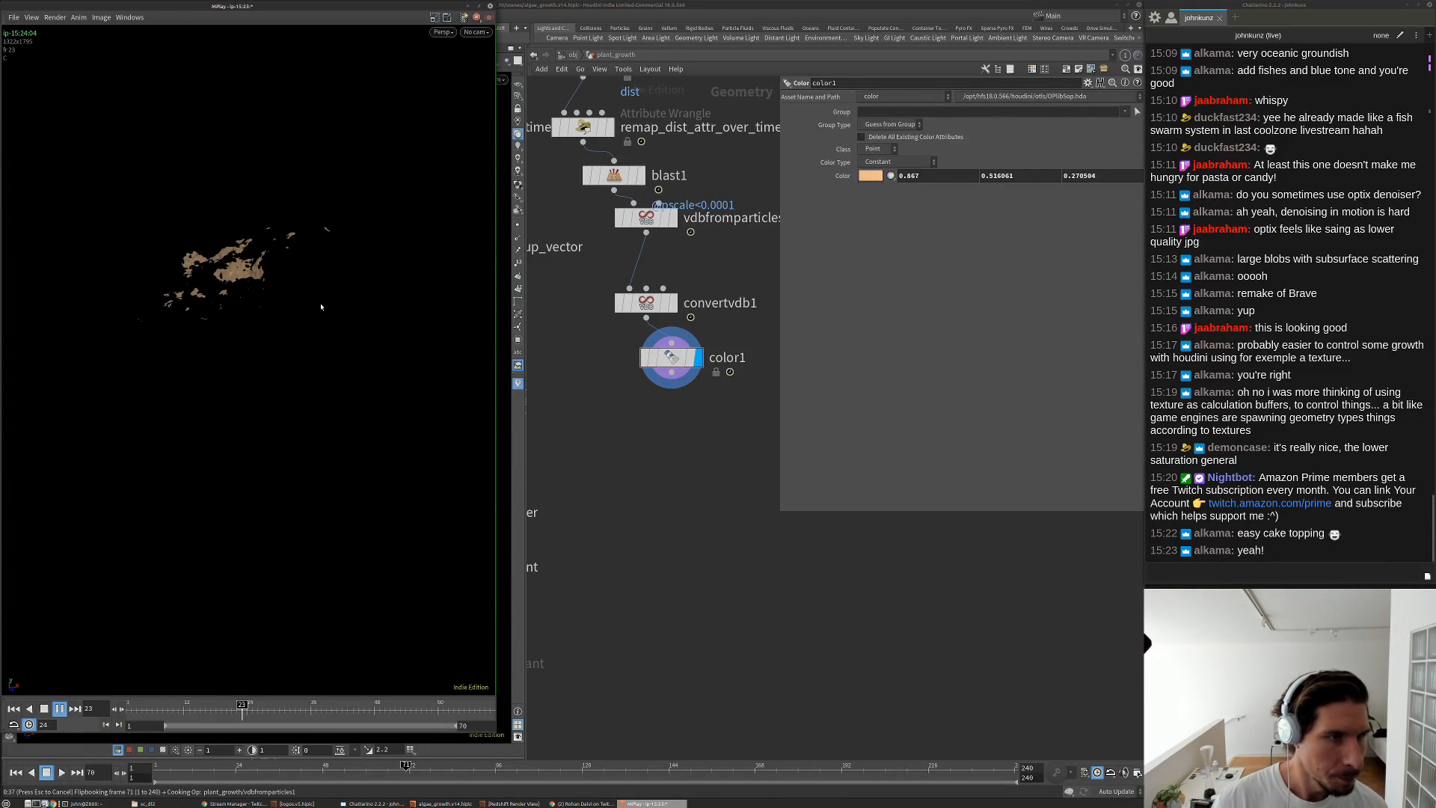
Place the Redshift Render View beside the flipbook and examine the grassy growth render at several magnifications while the flipbook is captured
left_click(501, 803)
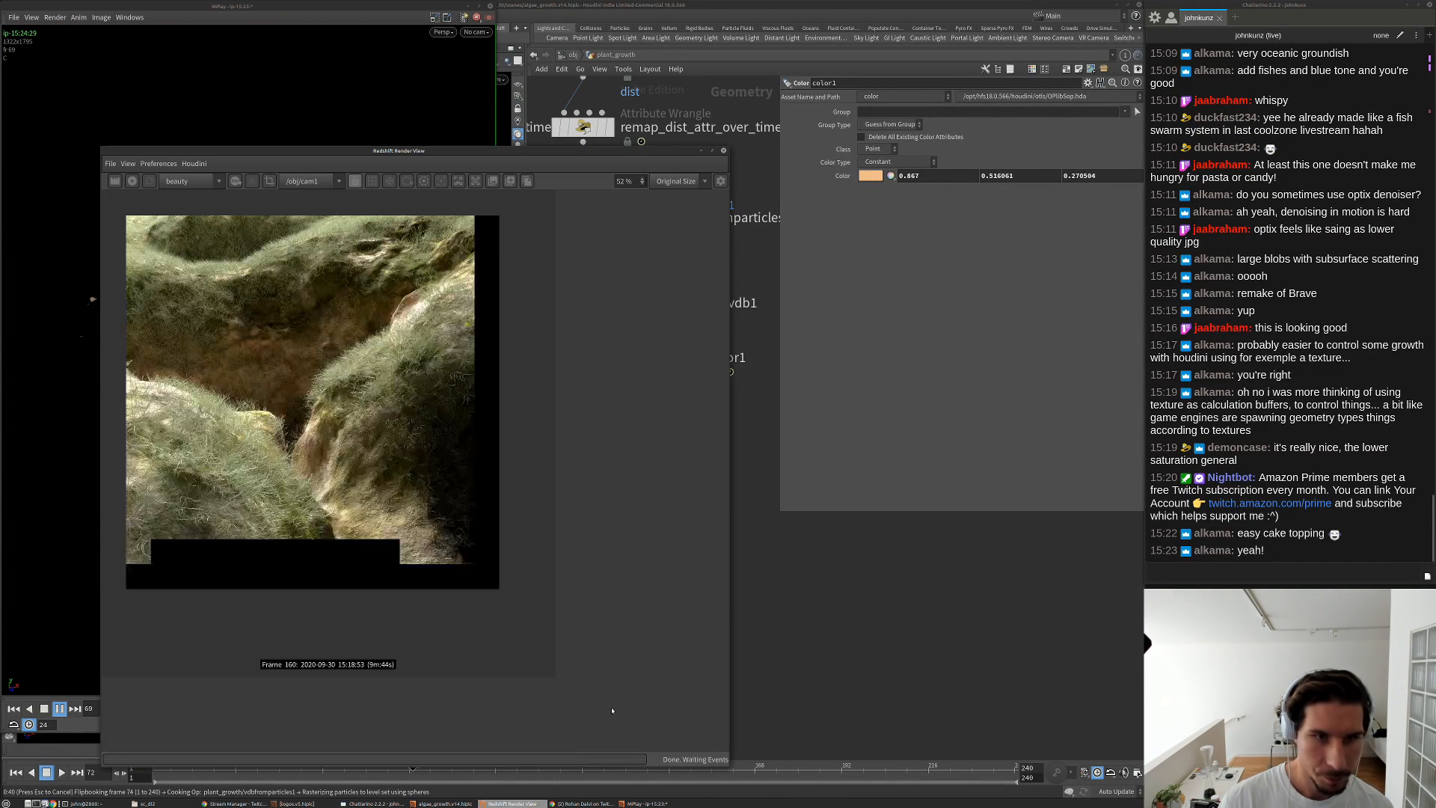
left_click_drag(561, 151, 964, 201)
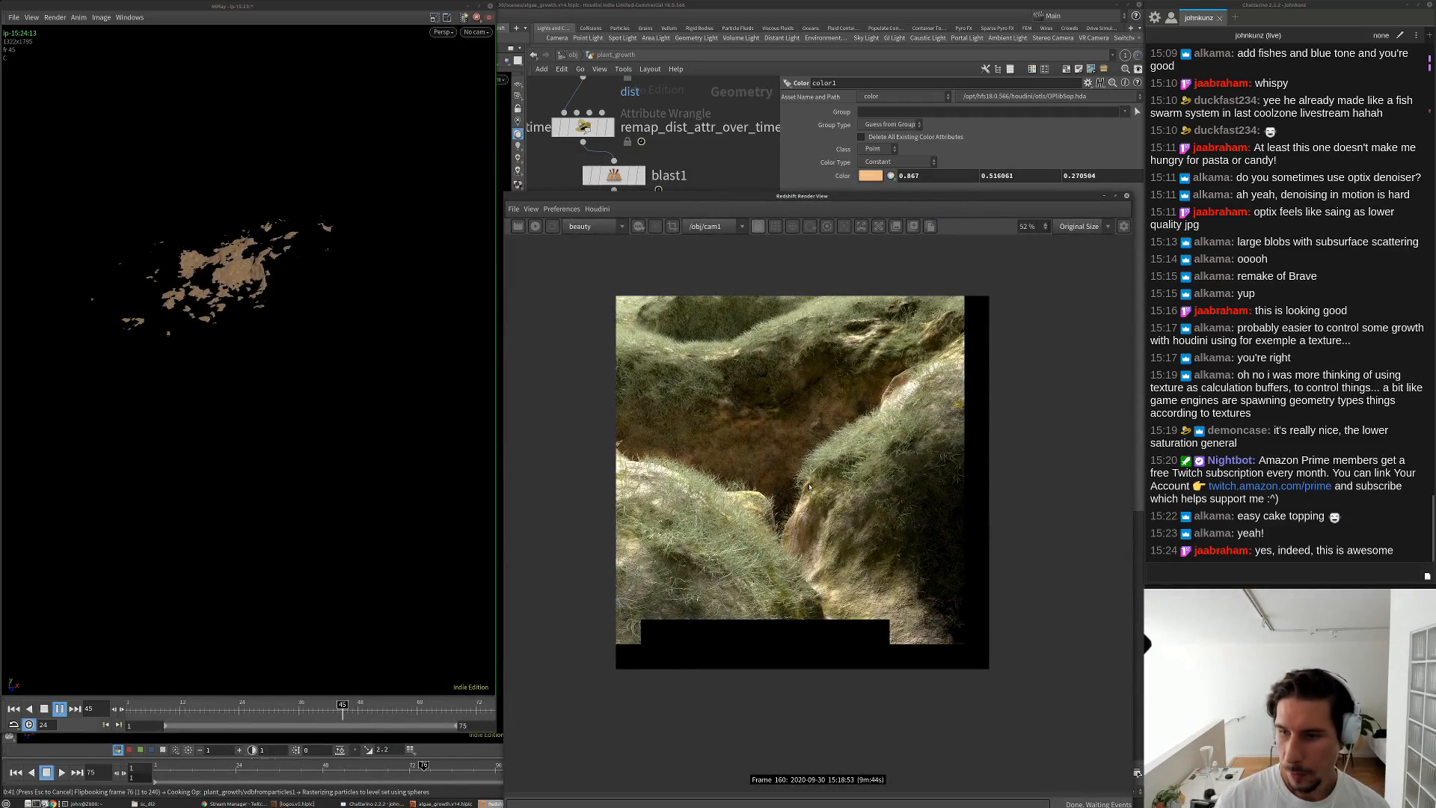
scroll(787, 482, "down", 3)
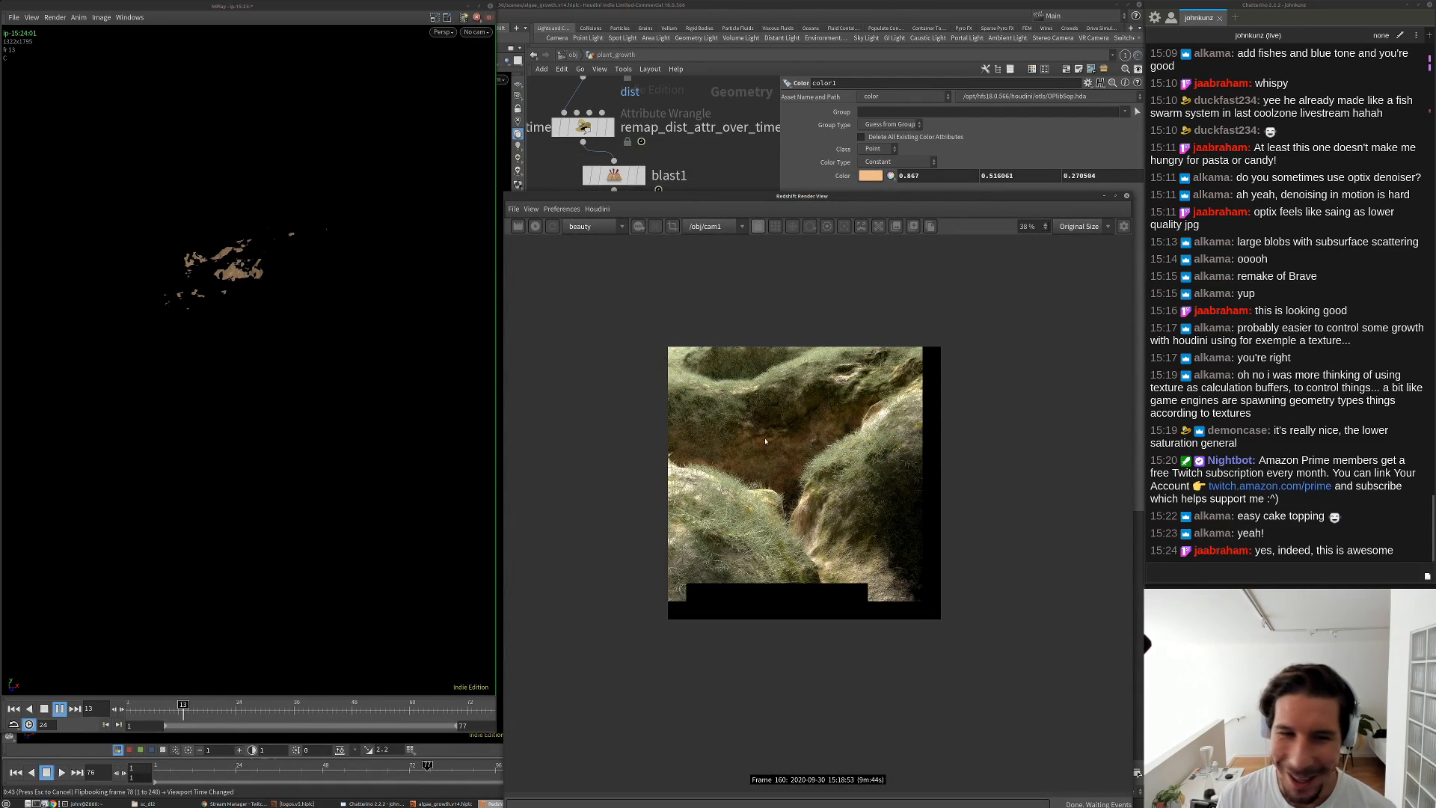
scroll(752, 440, "up", 4)
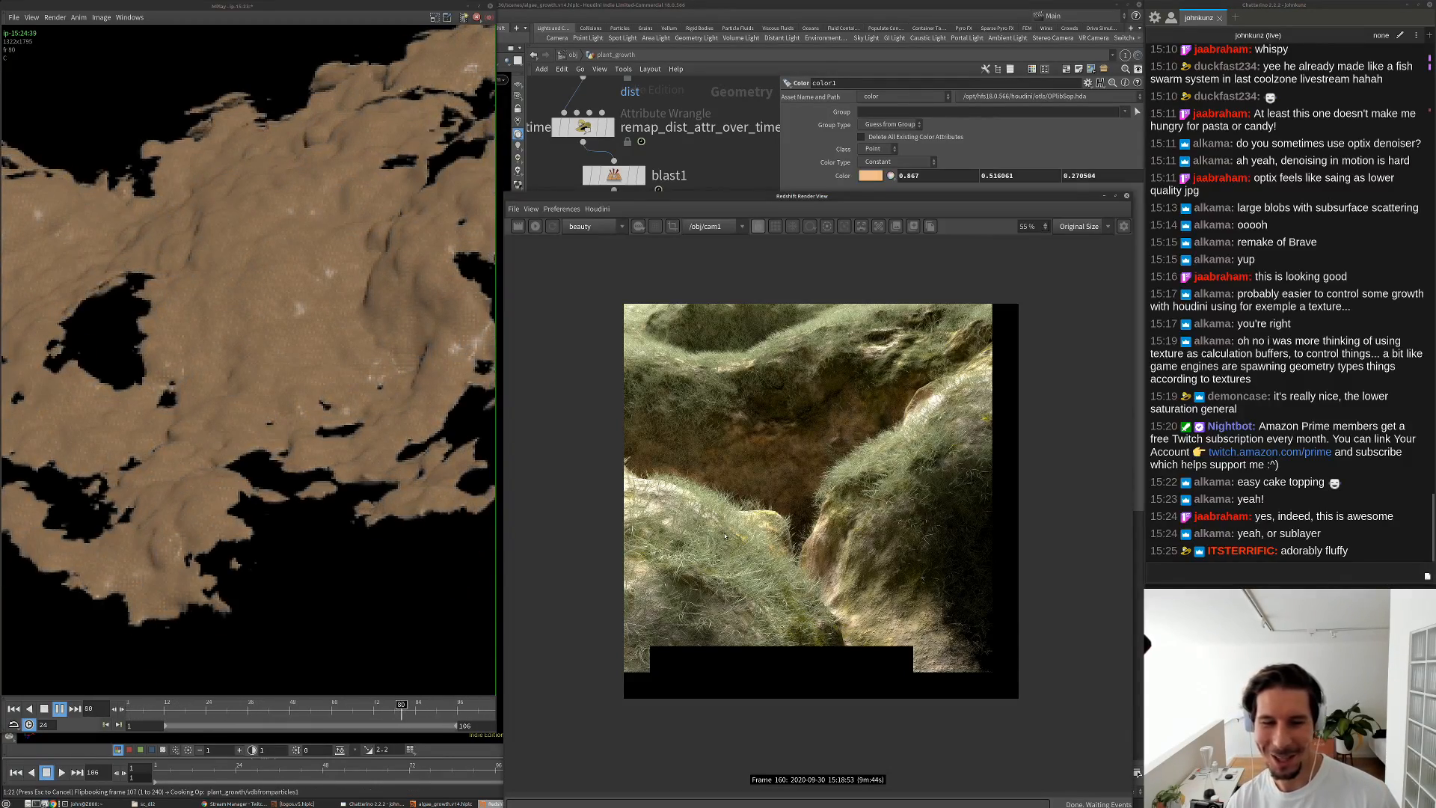
scroll(743, 557, "up", 2)
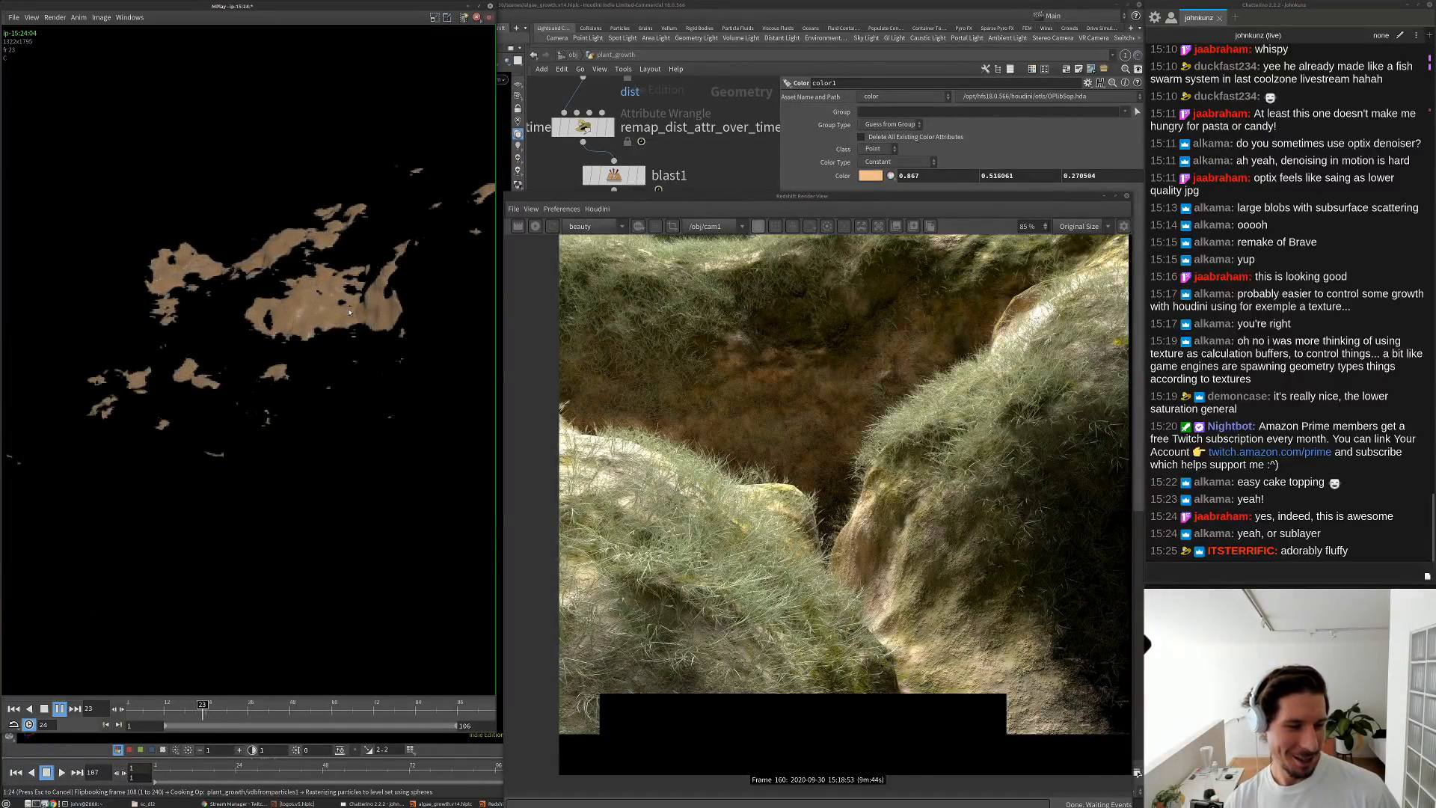
key("ctrl+Up")
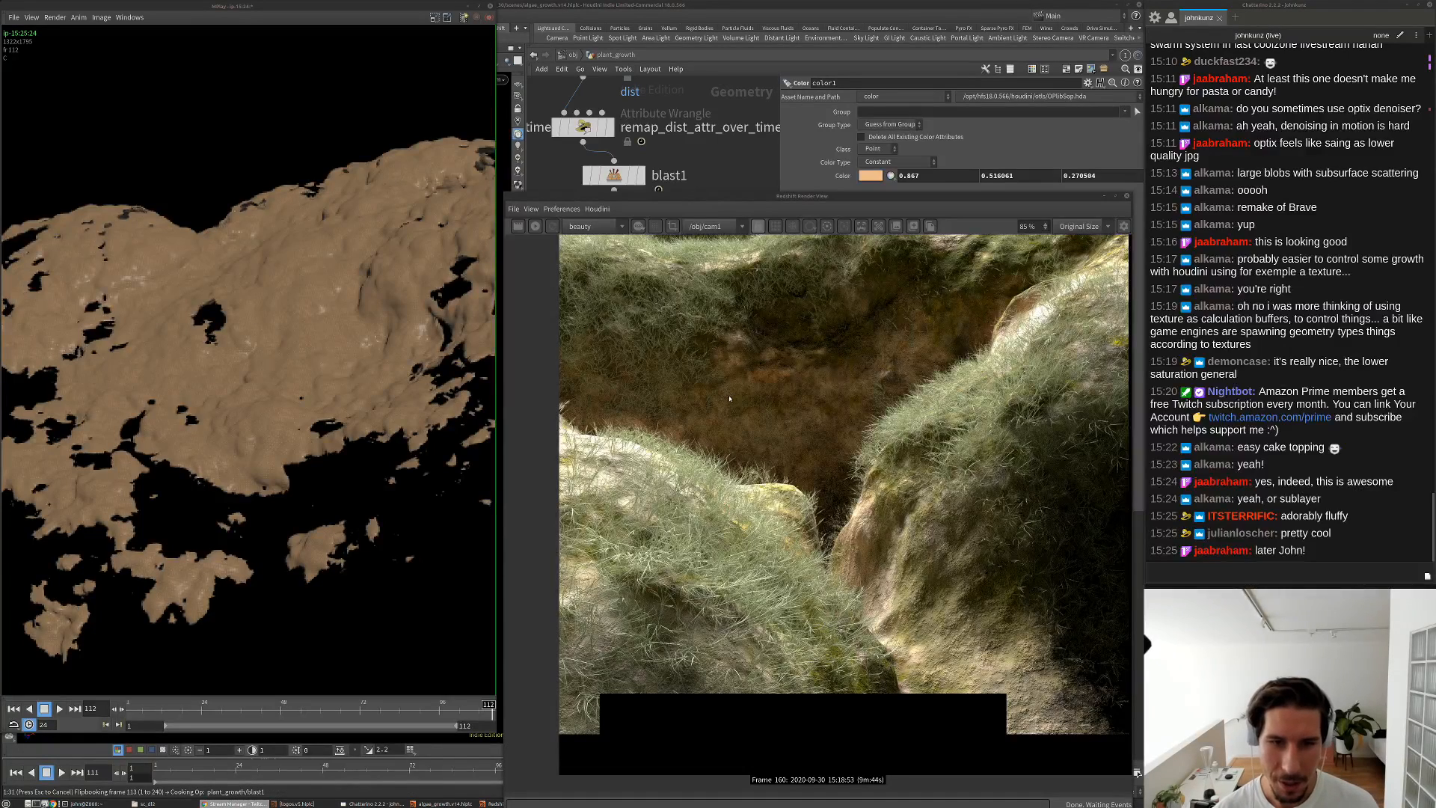
scroll(736, 415, "down", 2)
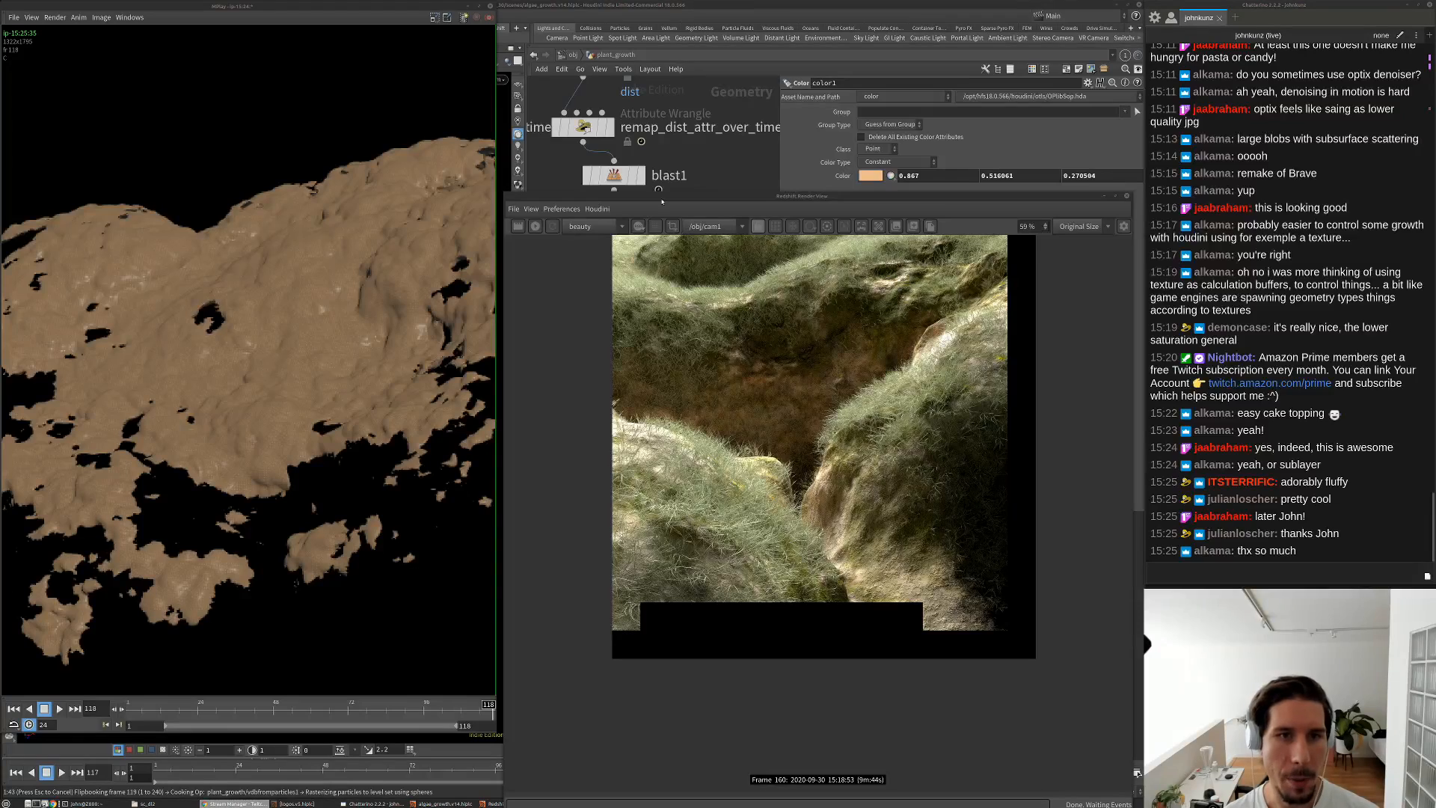
scroll(714, 293, "up", 1)
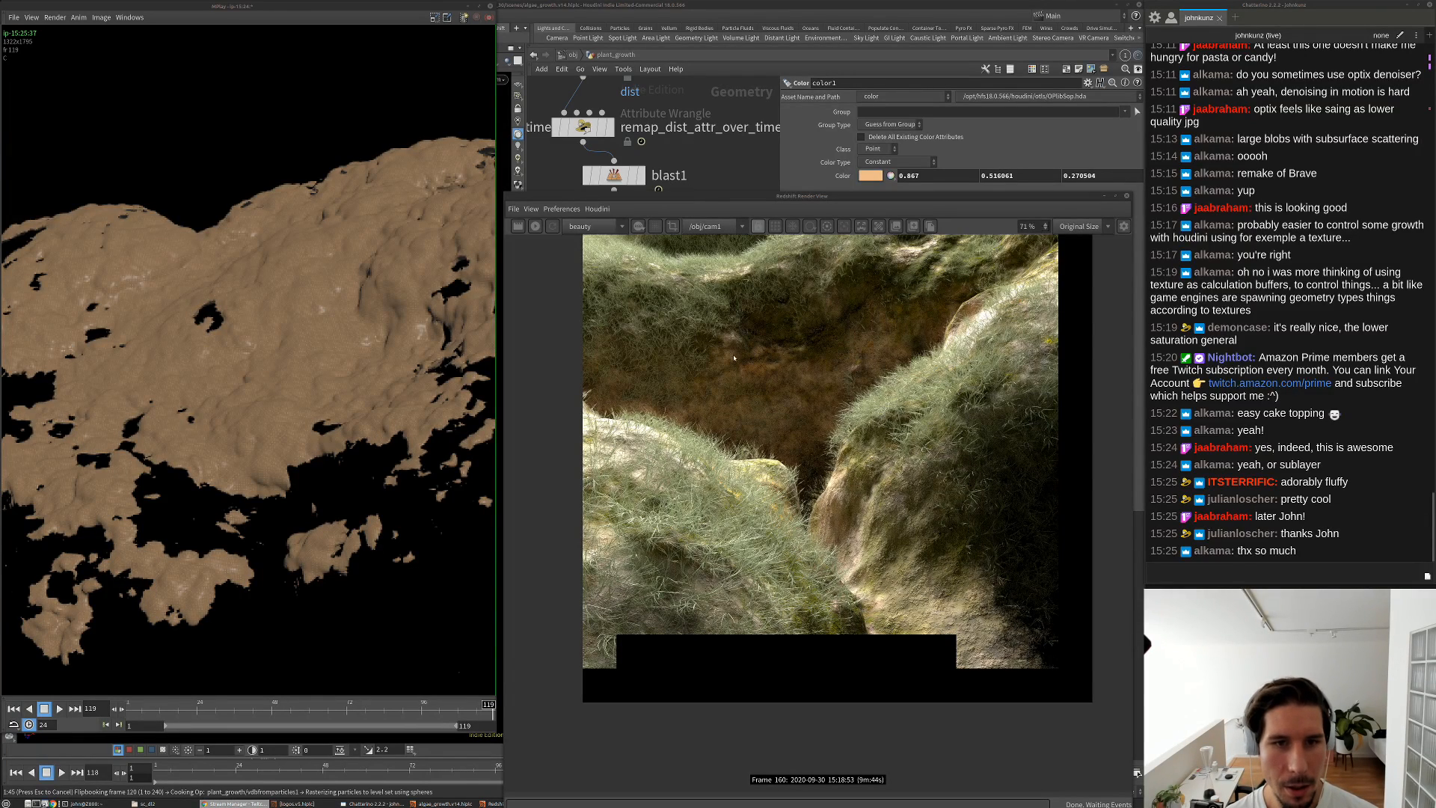